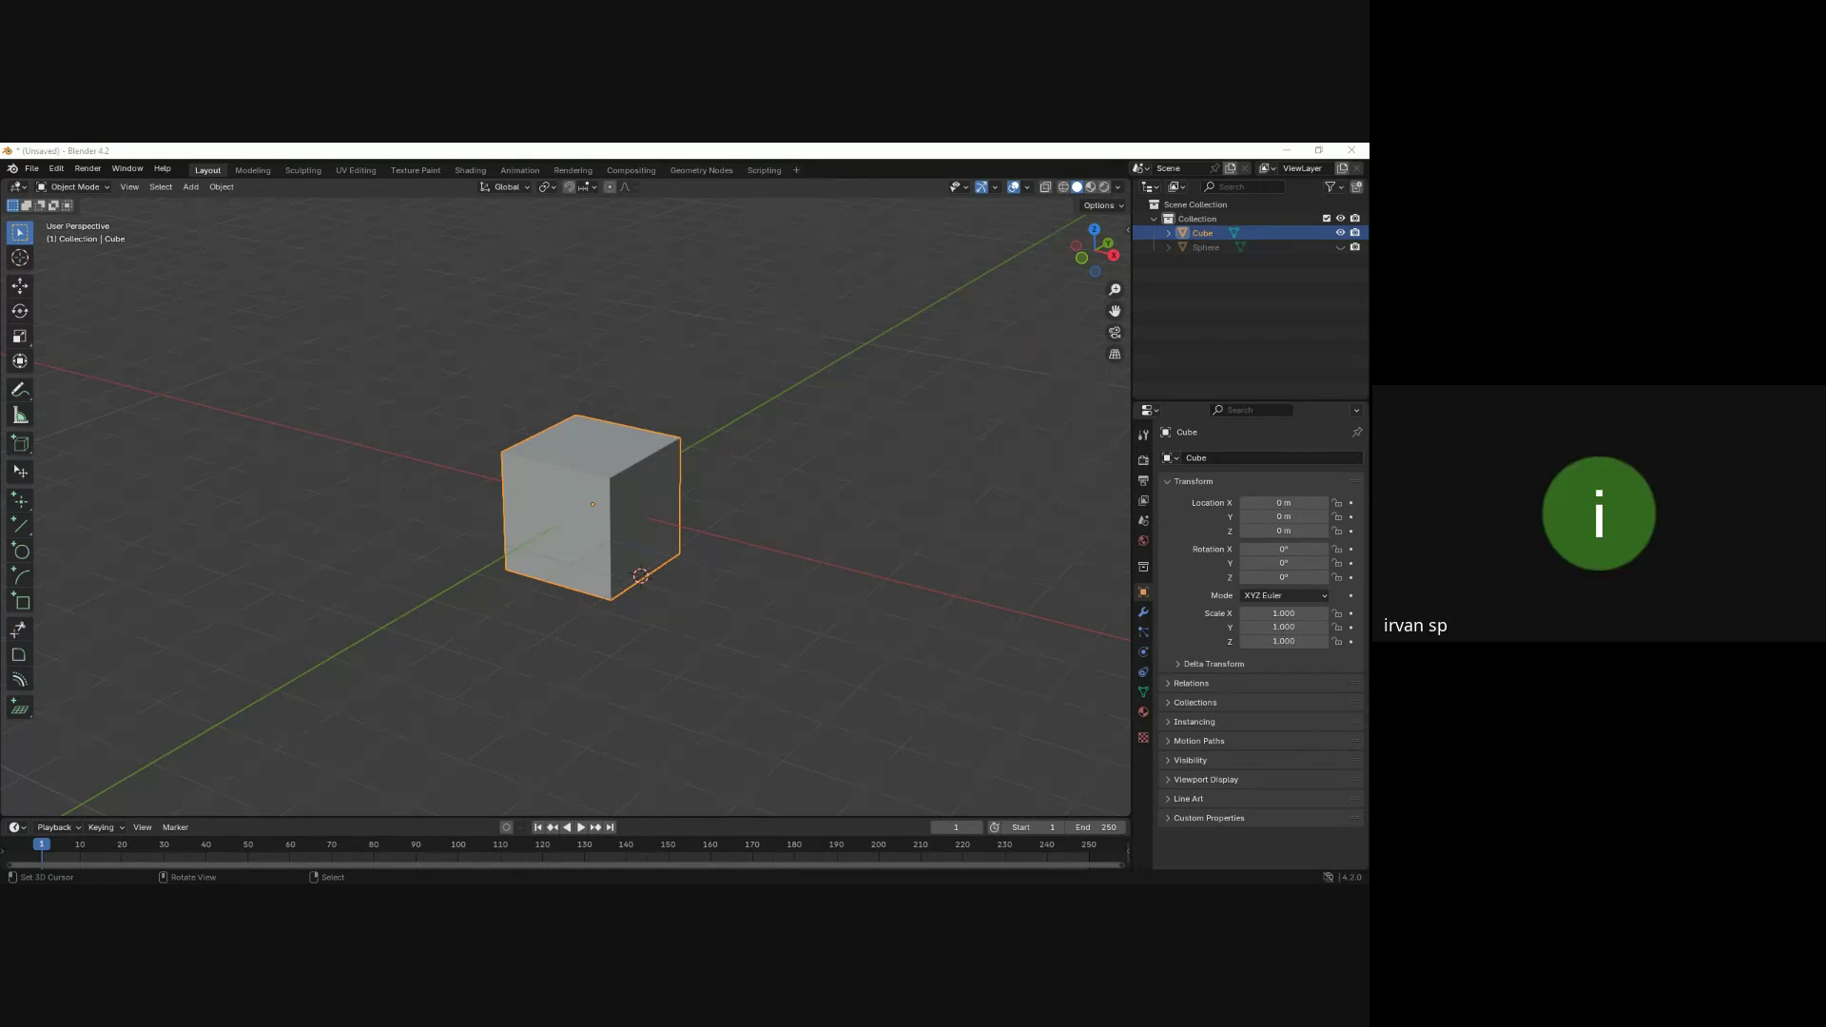
# Widen the side panels and show the cube's Modifier properties.
pyautogui.scroll(1, 761, 517)
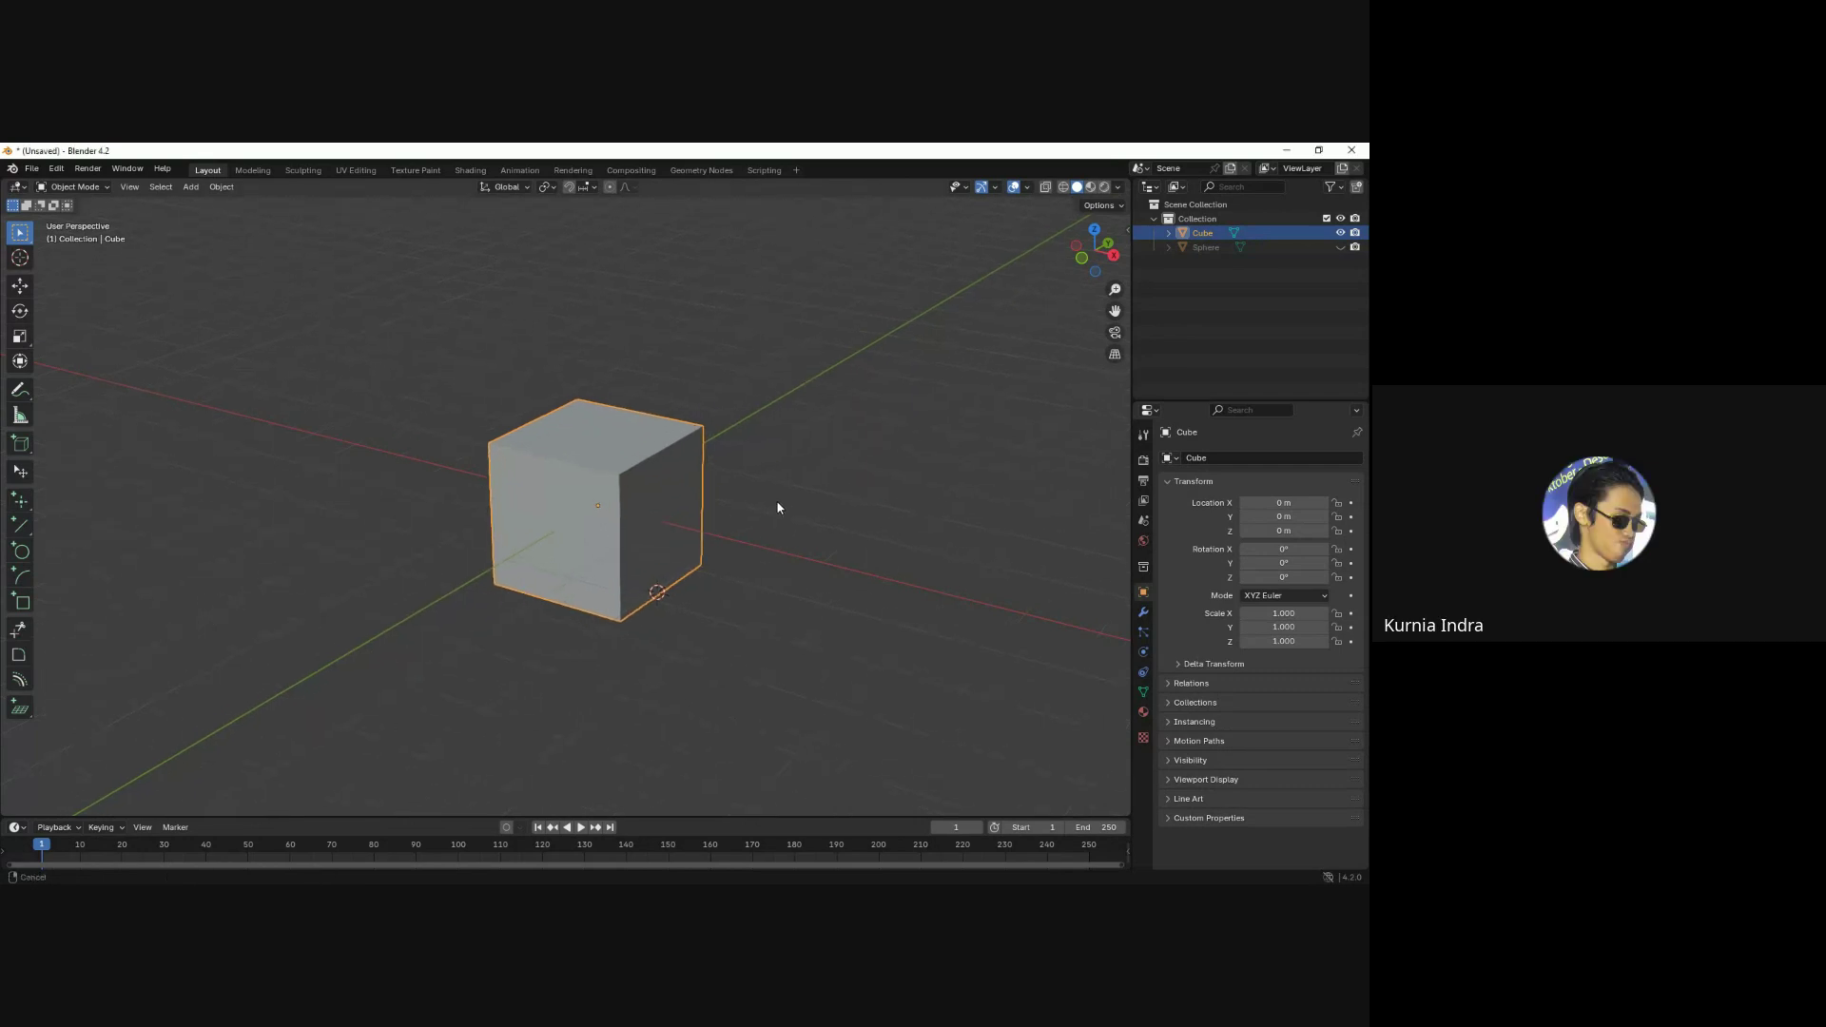
pyautogui.scroll(1, 768, 520)
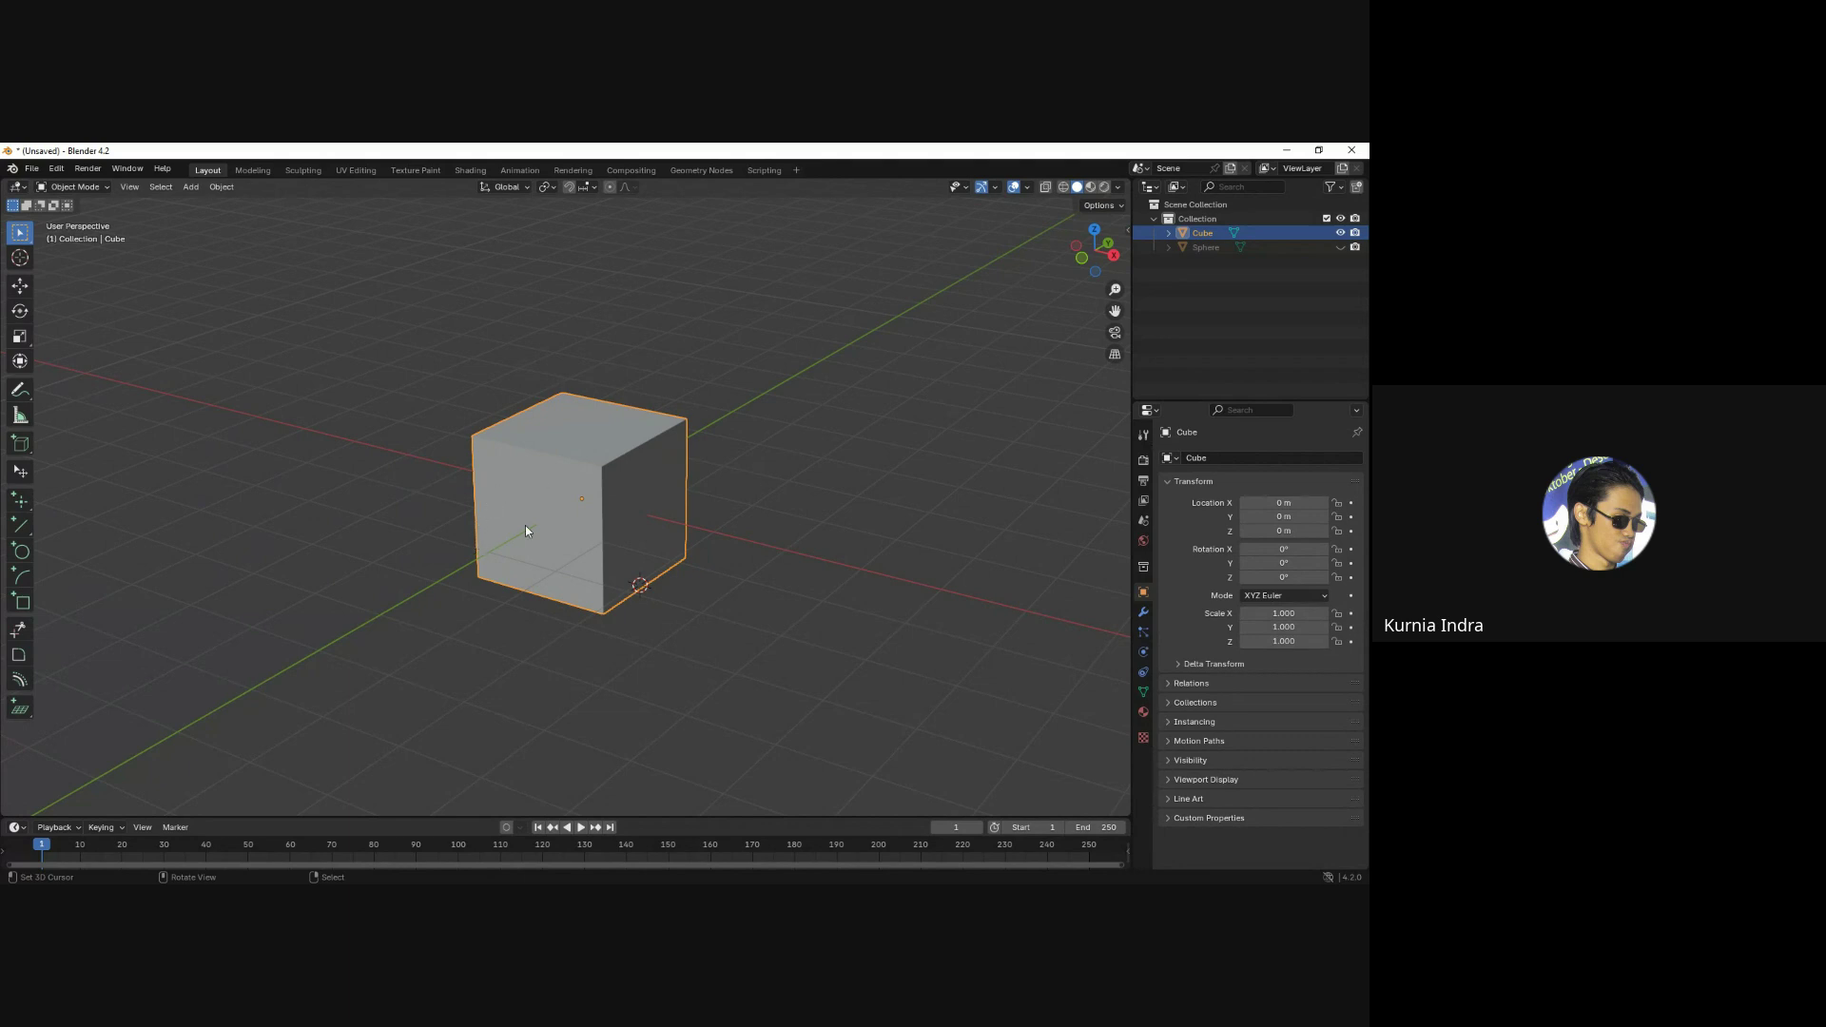
pyautogui.moveTo(1130, 514); pyautogui.dragTo(1047, 521)
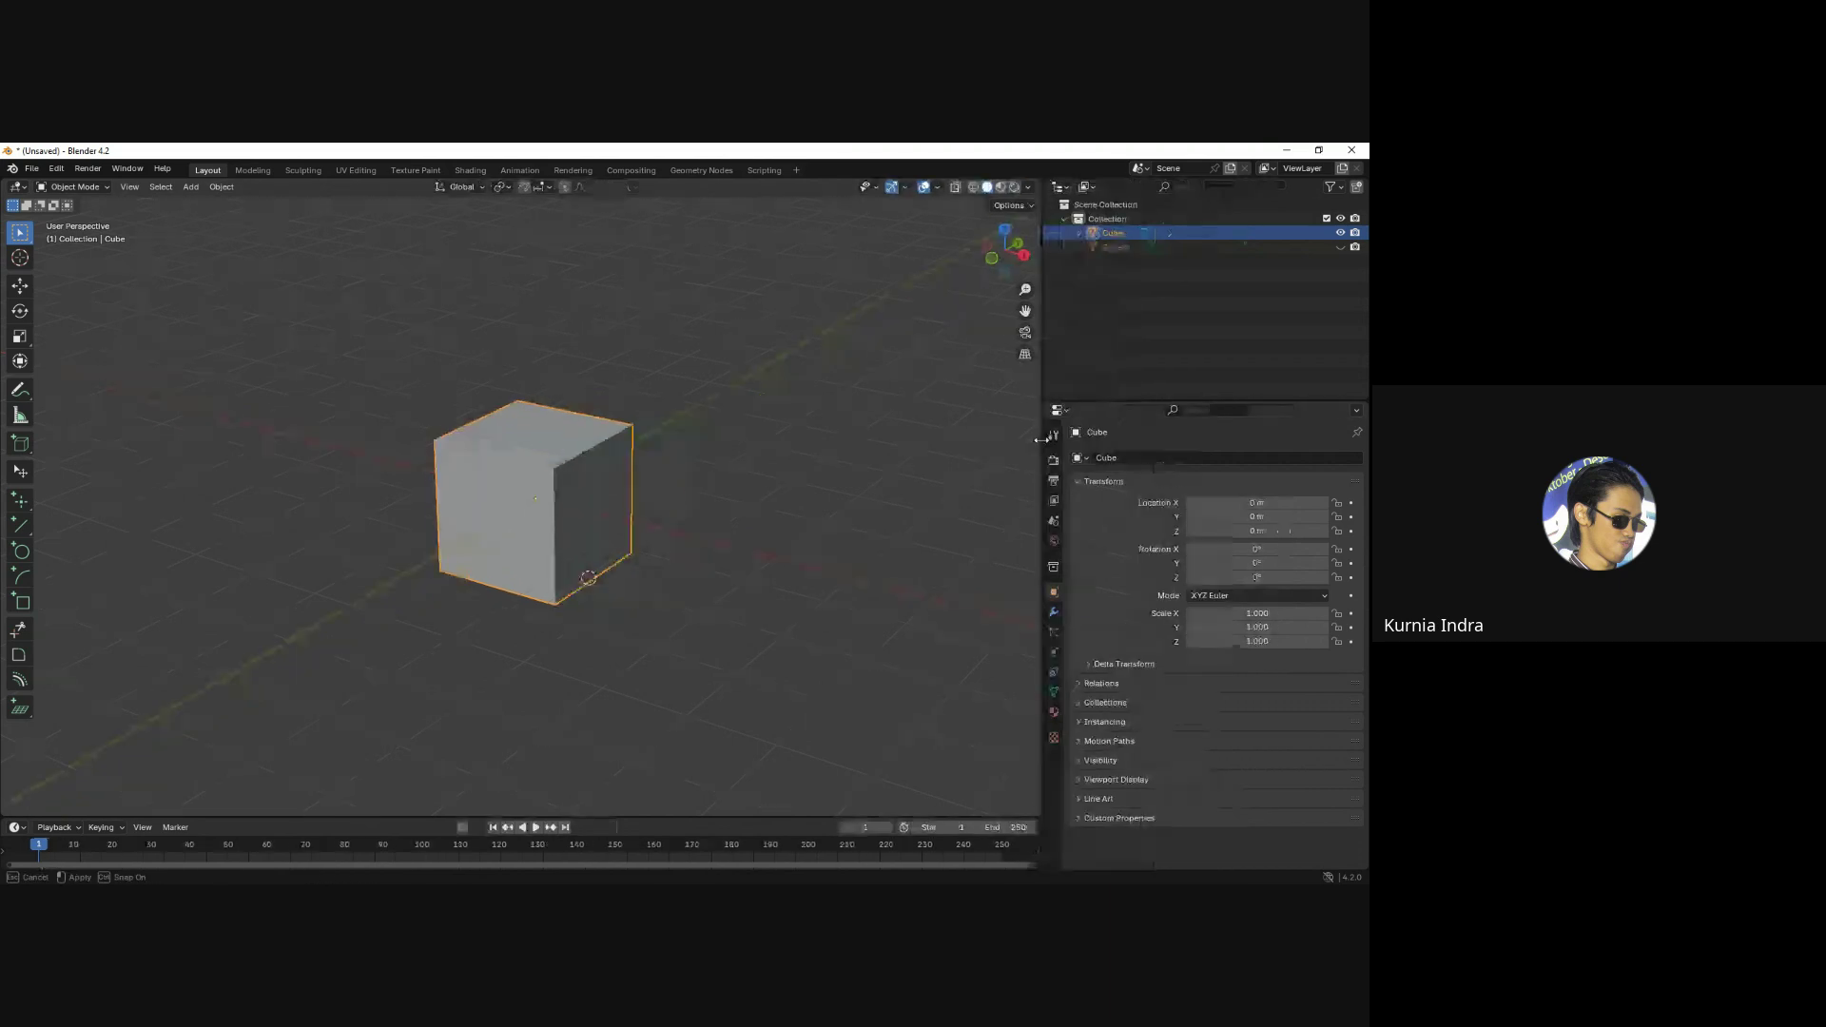
pyautogui.click(1048, 613)
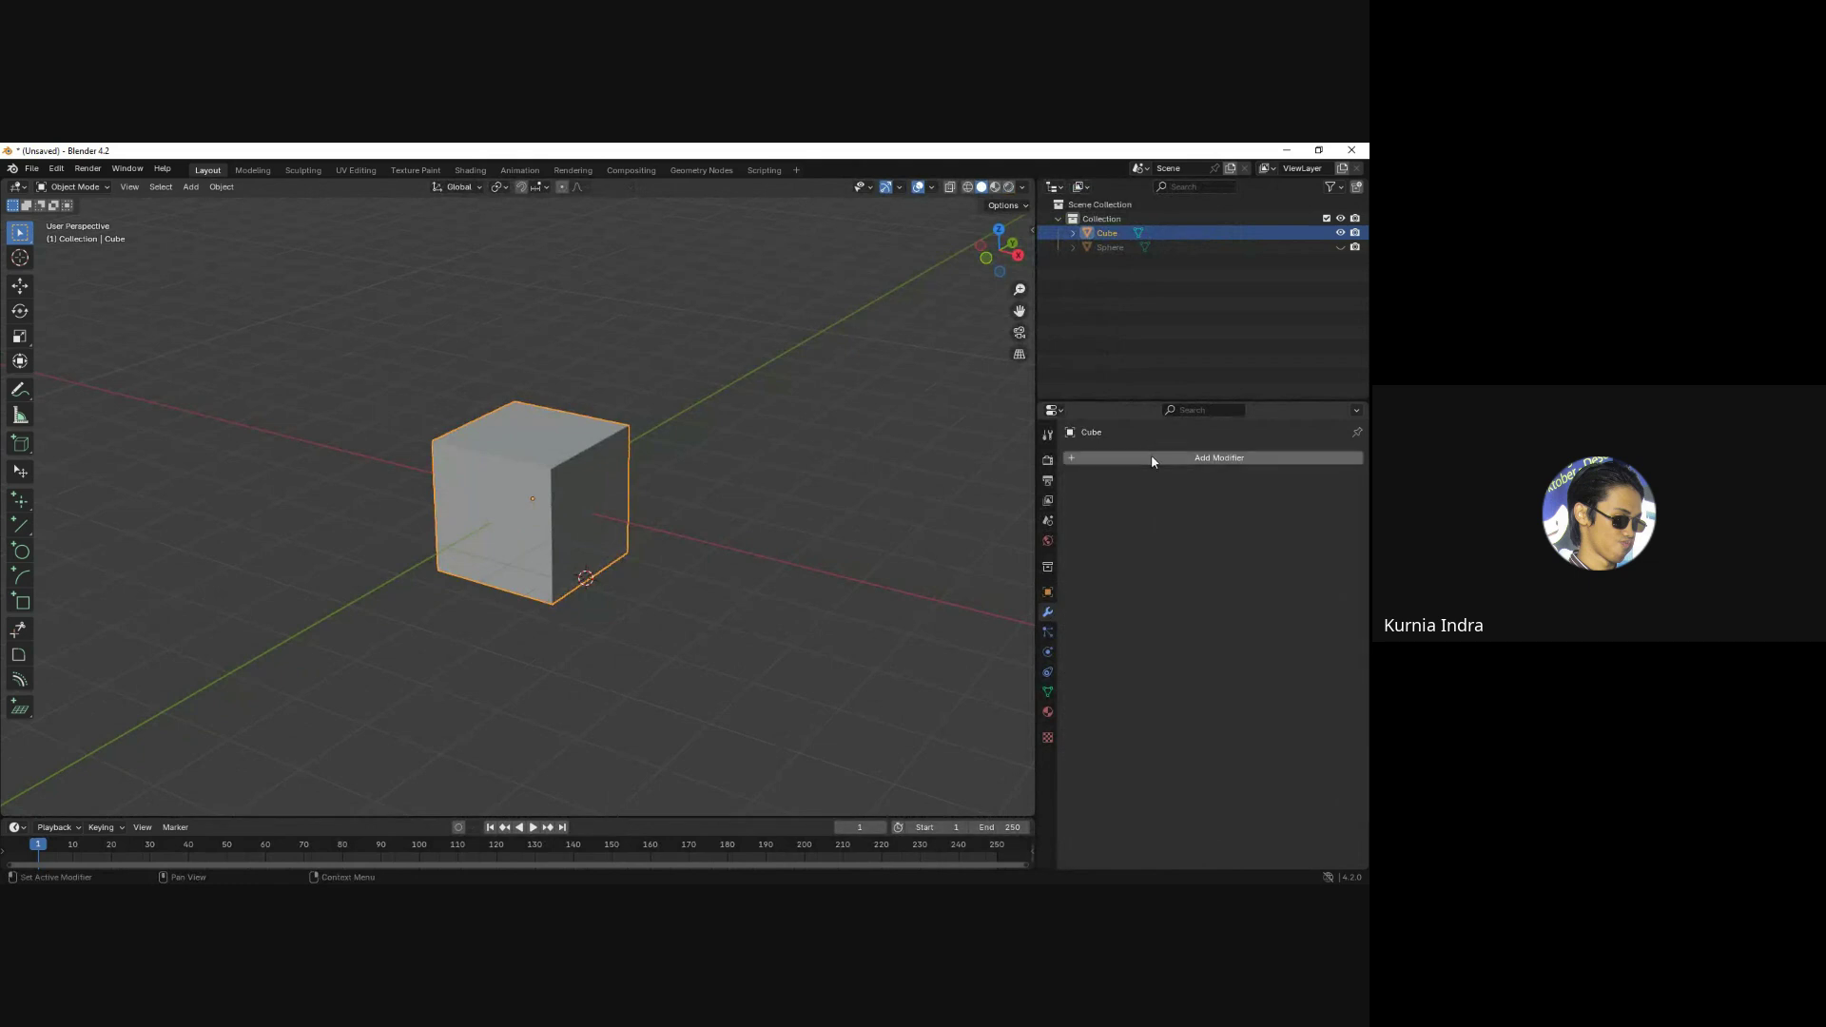
pyautogui.click(1151, 461)
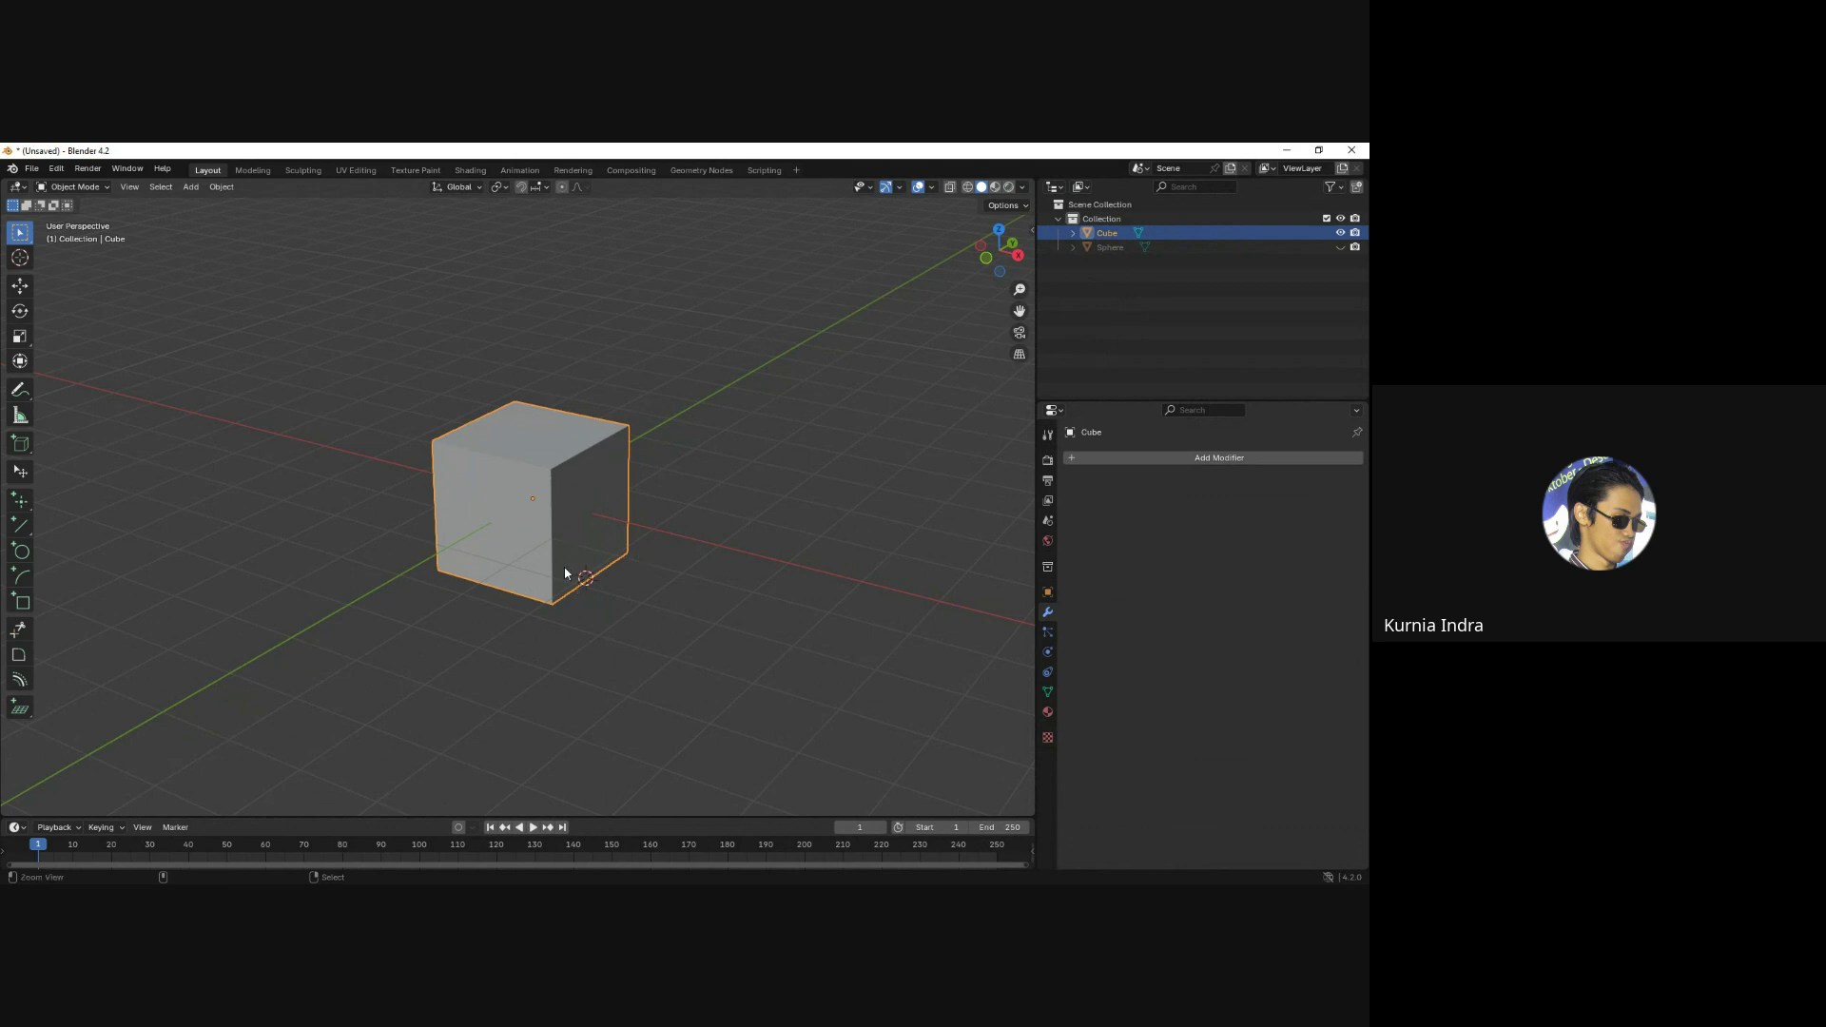
# Put the cube into Edit Mode with all geometry deselected.
pyautogui.scroll(1, 542, 538)
pyautogui.scroll(1, 523, 561)
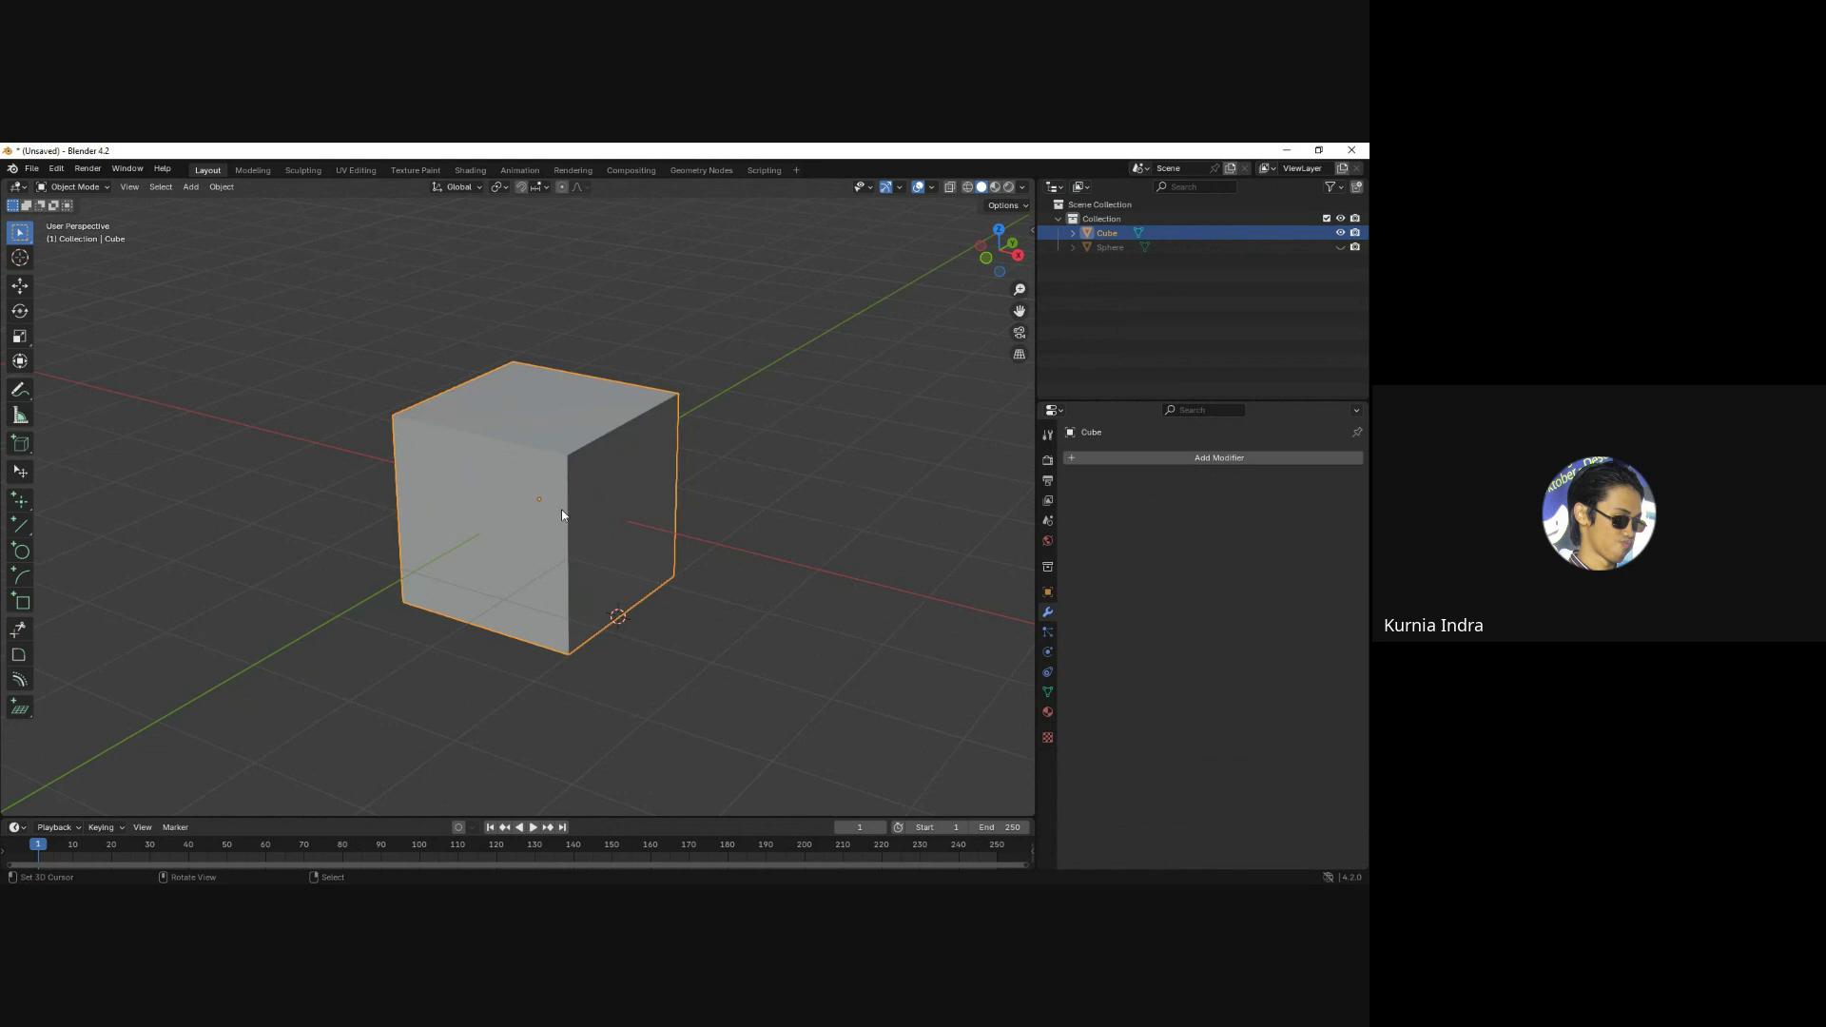
pyautogui.click(85, 188)
pyautogui.click(72, 220)
pyautogui.click(498, 489)
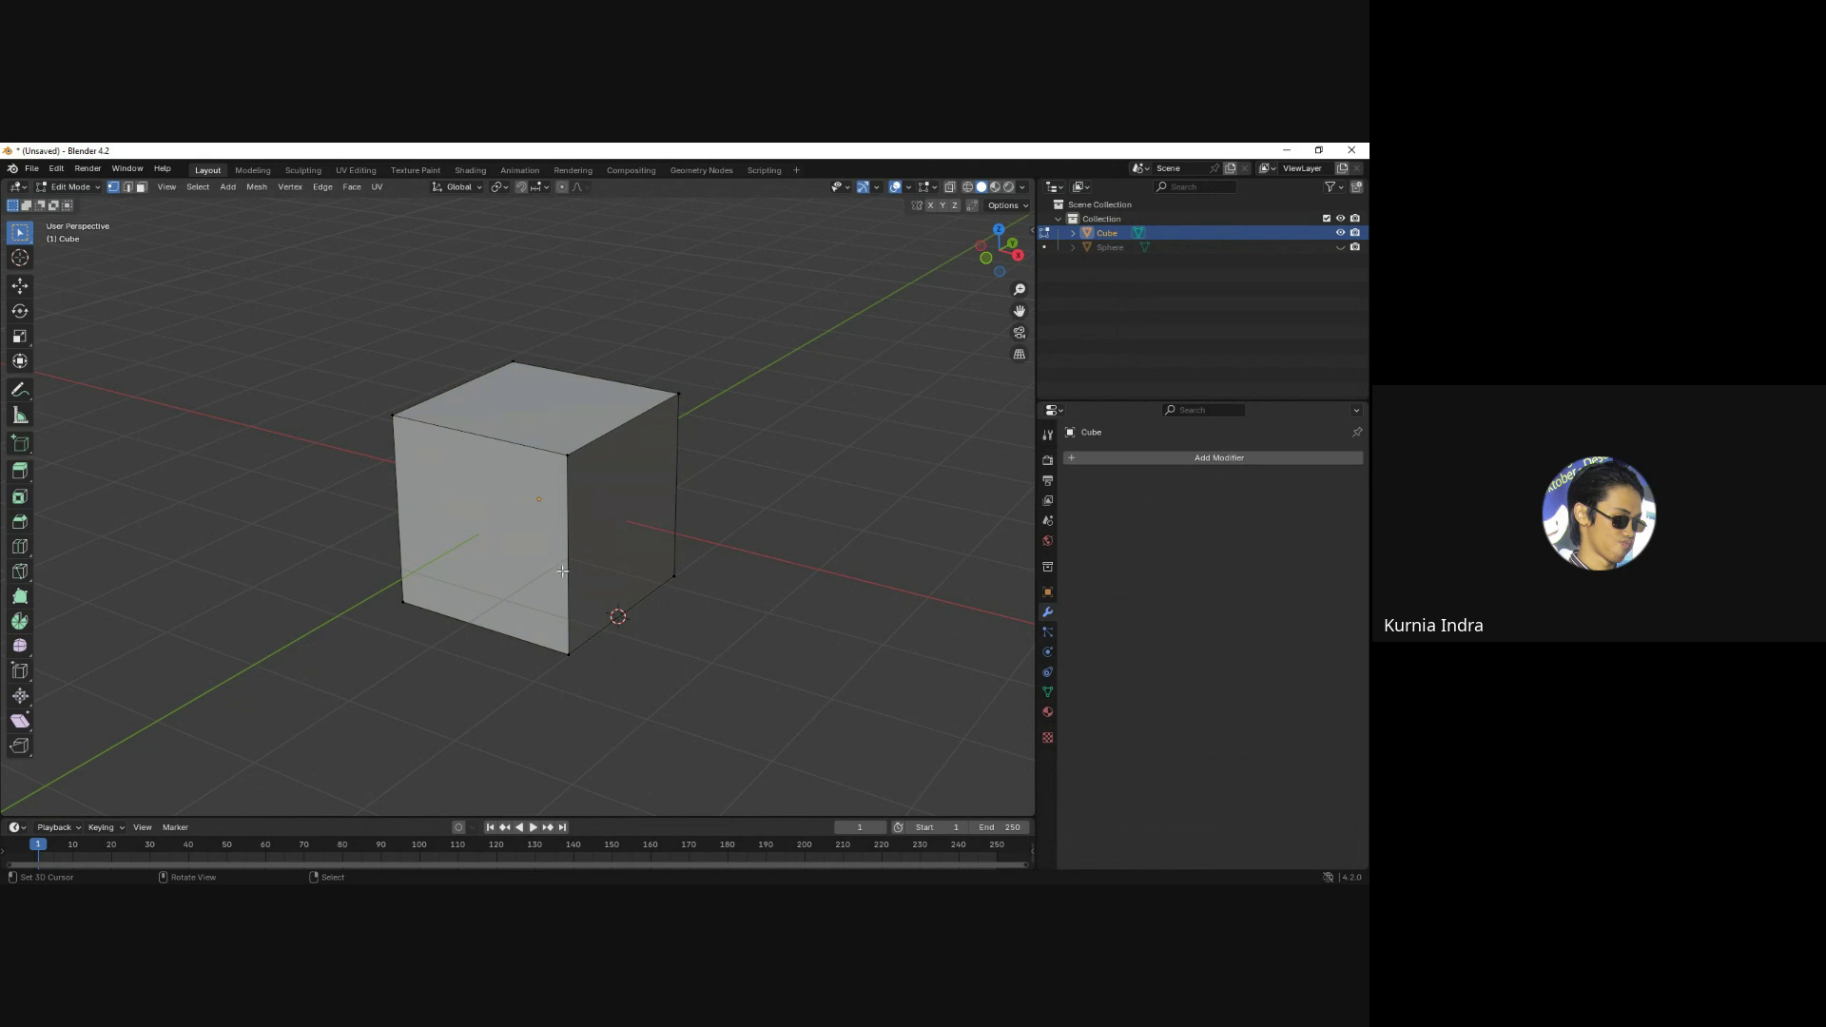
# Switch the cube to Sculpt Mode and Grab-pull its left edge and top and bottom corners.
pyautogui.press('Tab')
pyautogui.hotkey('ctrl', 'Tab')
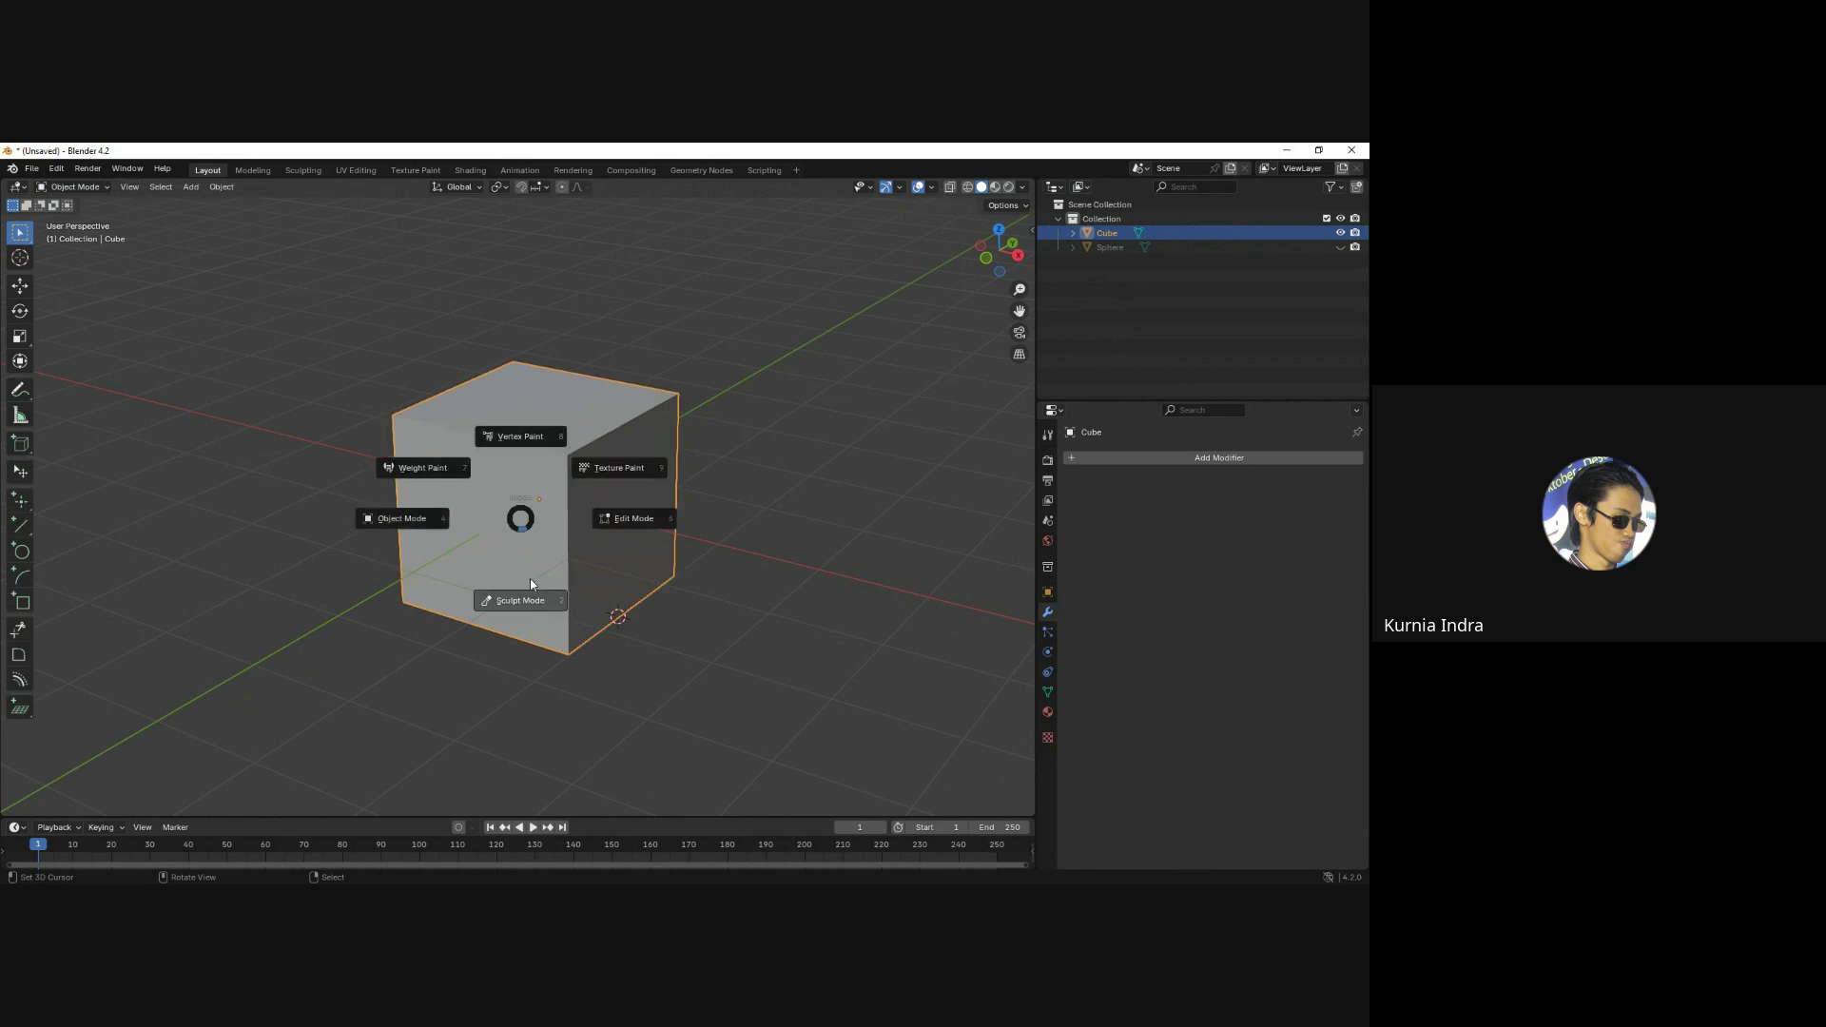
pyautogui.click(532, 597)
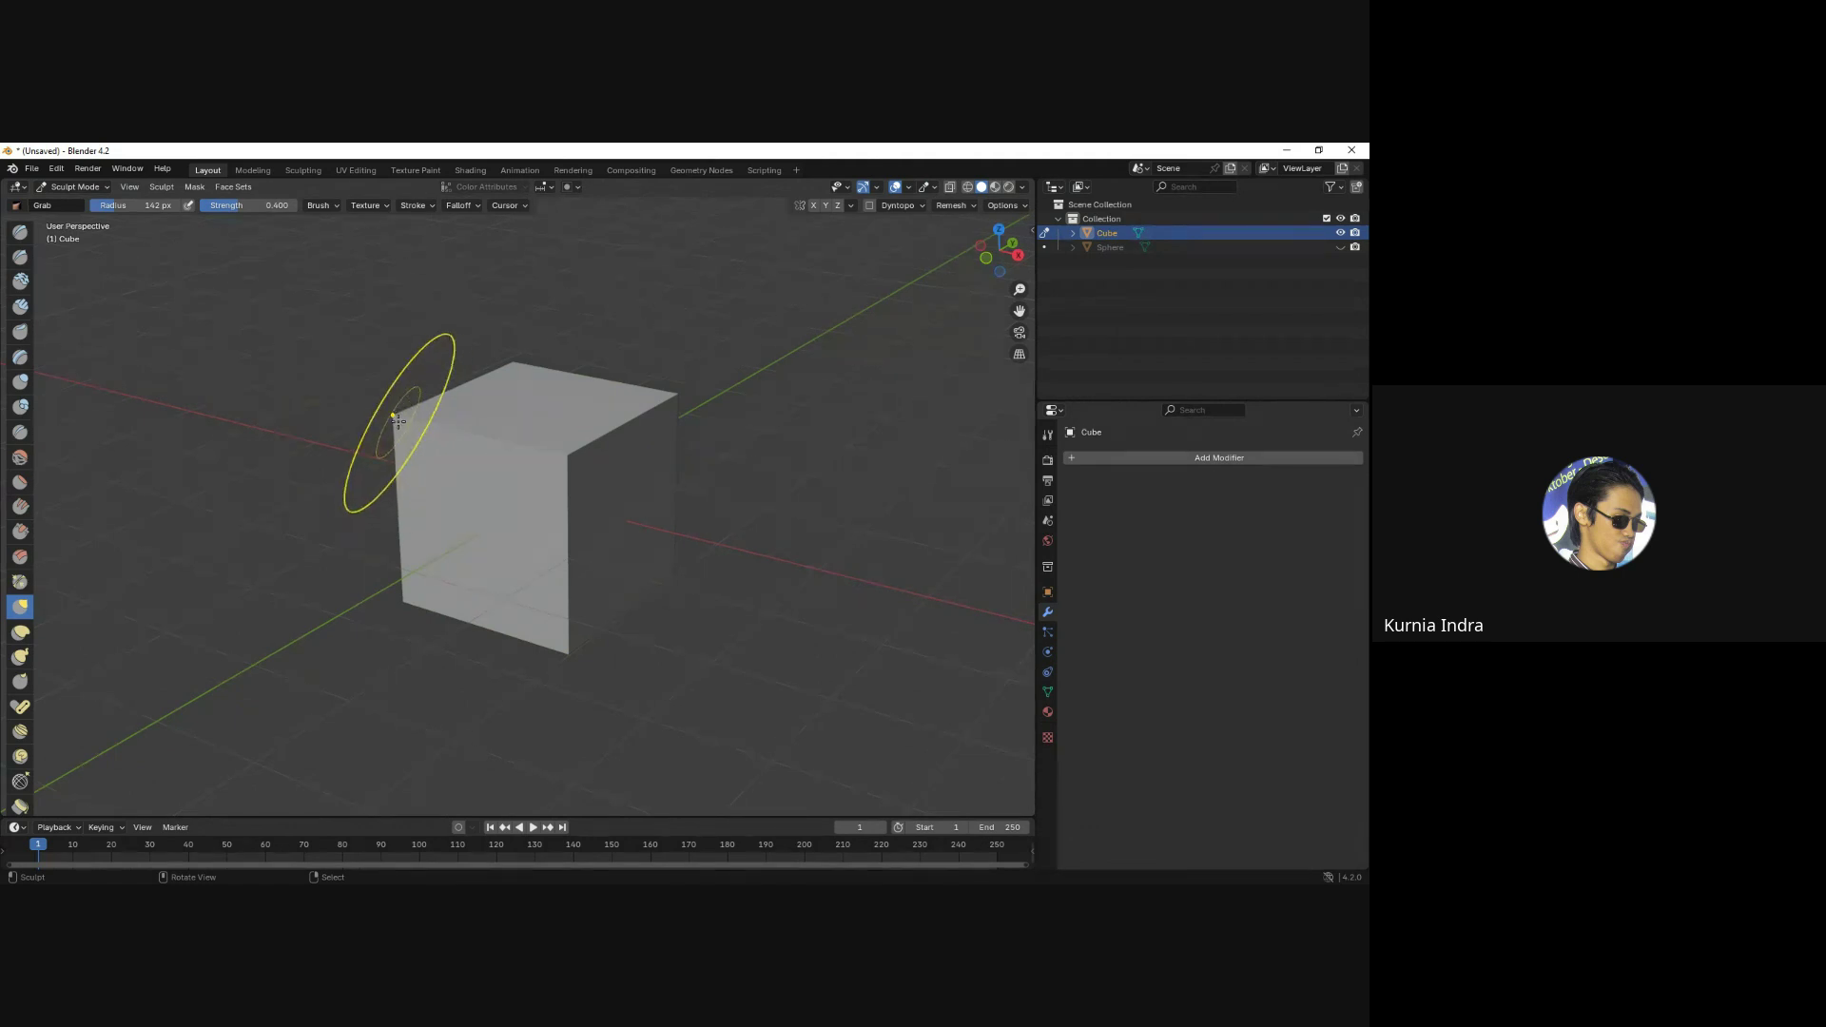
pyautogui.moveTo(399, 433)
pyautogui.mouseDown()
pyautogui.moveTo(514, 508)
pyautogui.moveTo(510, 529)
pyautogui.moveTo(390, 411)
pyautogui.mouseUp()
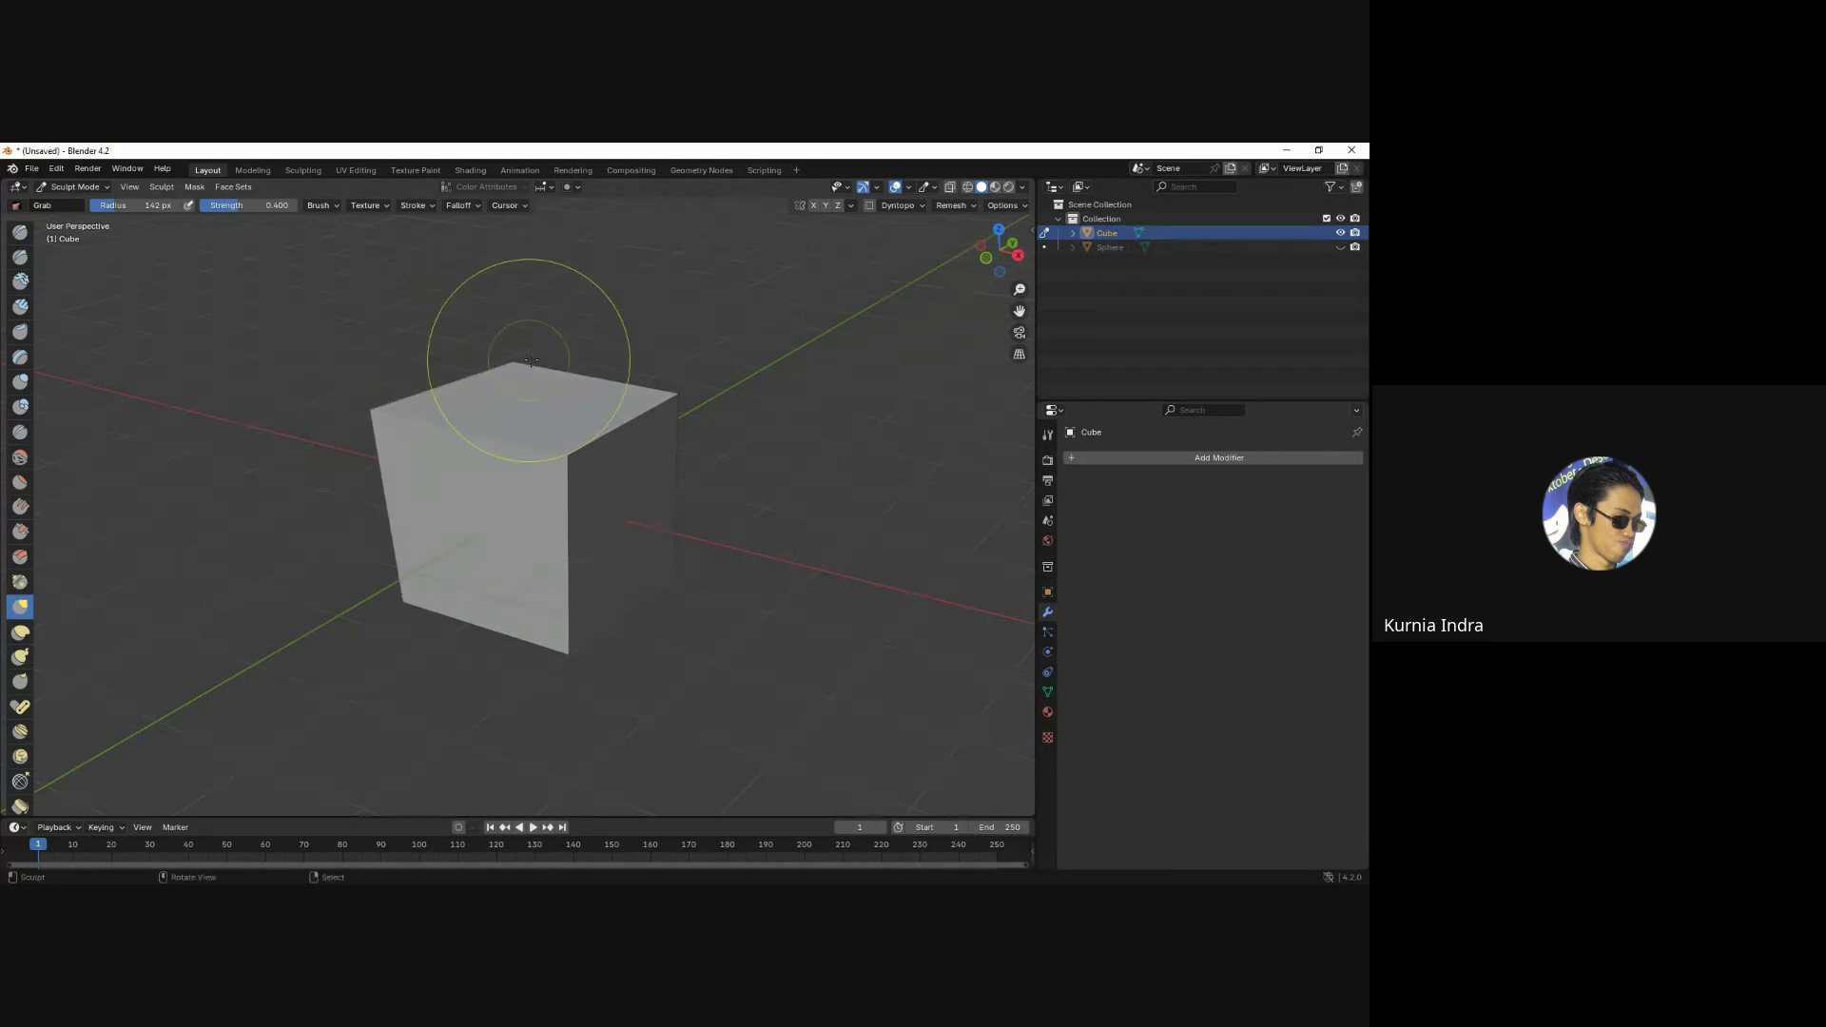
pyautogui.moveTo(525, 354); pyautogui.dragTo(504, 335)
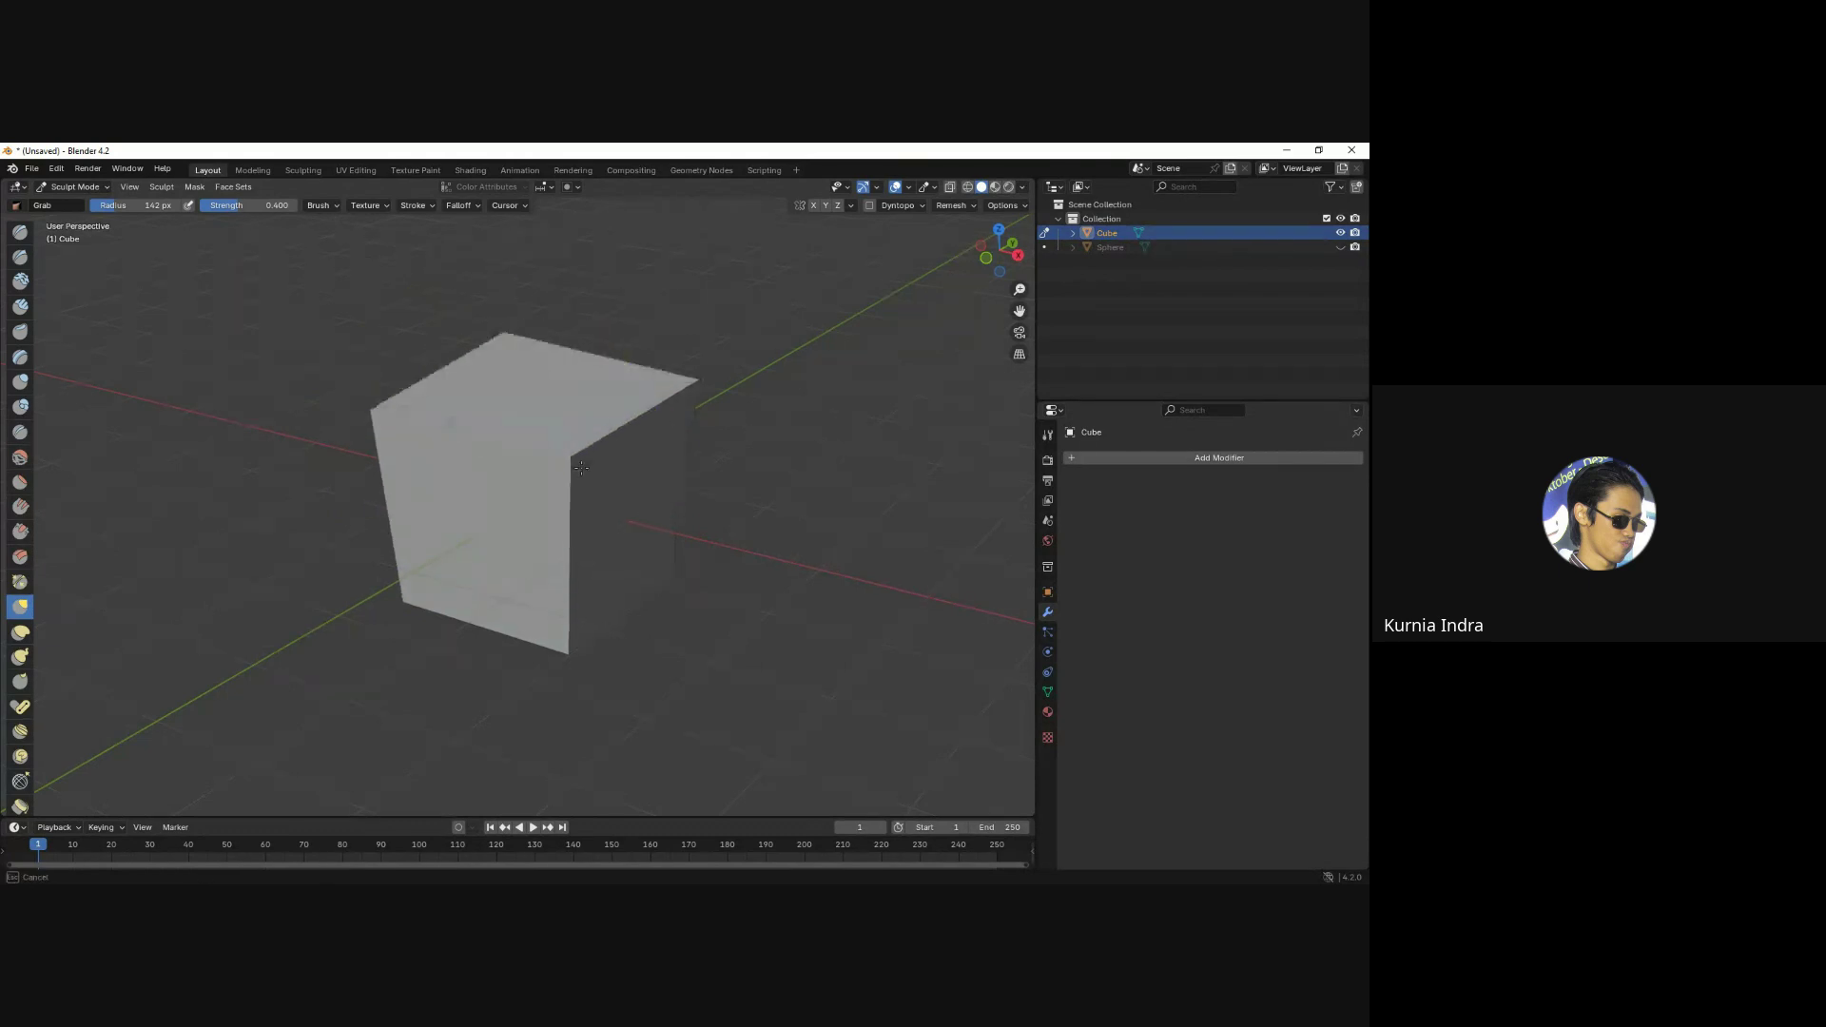
pyautogui.moveTo(713, 591)
pyautogui.mouseDown()
pyautogui.moveTo(602, 644)
pyautogui.moveTo(605, 680)
pyautogui.mouseUp()
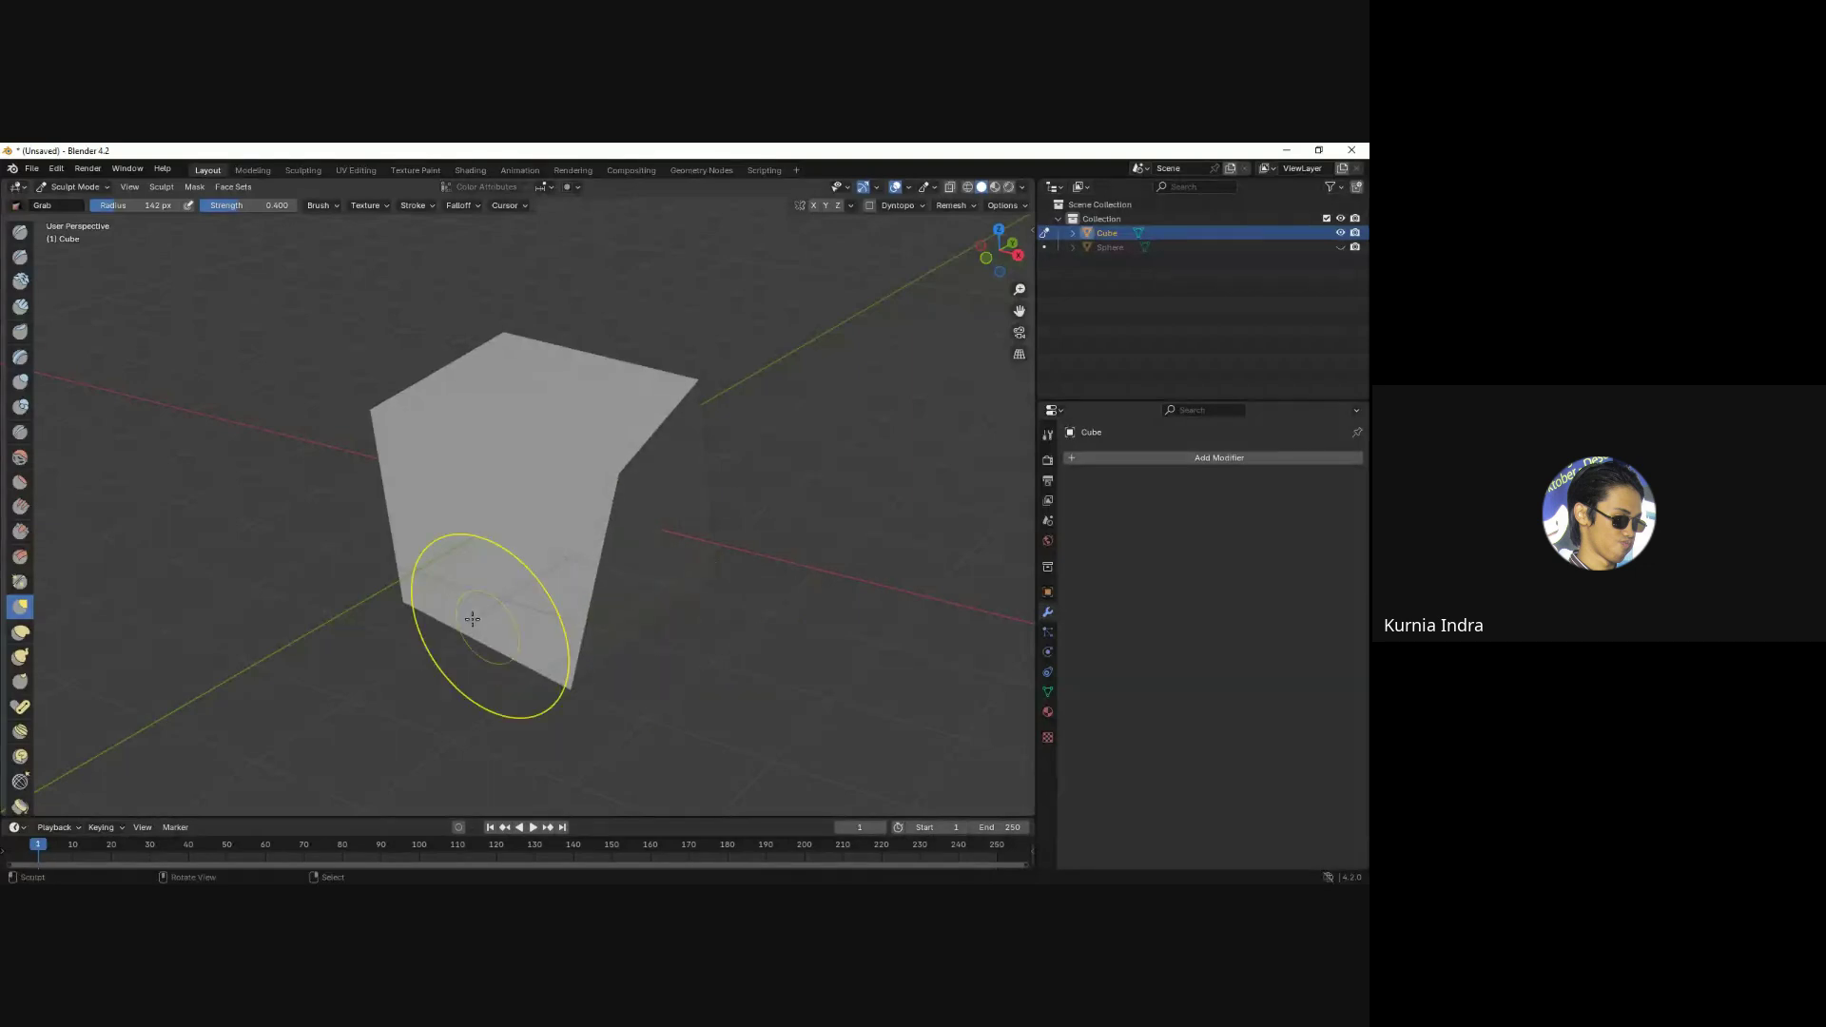
pyautogui.moveTo(481, 620); pyautogui.dragTo(407, 603)
# Grab-reshape the cube's sides and corners in orthographic view into a skewed box.
pyautogui.moveTo(376, 417); pyautogui.dragTo(335, 409)
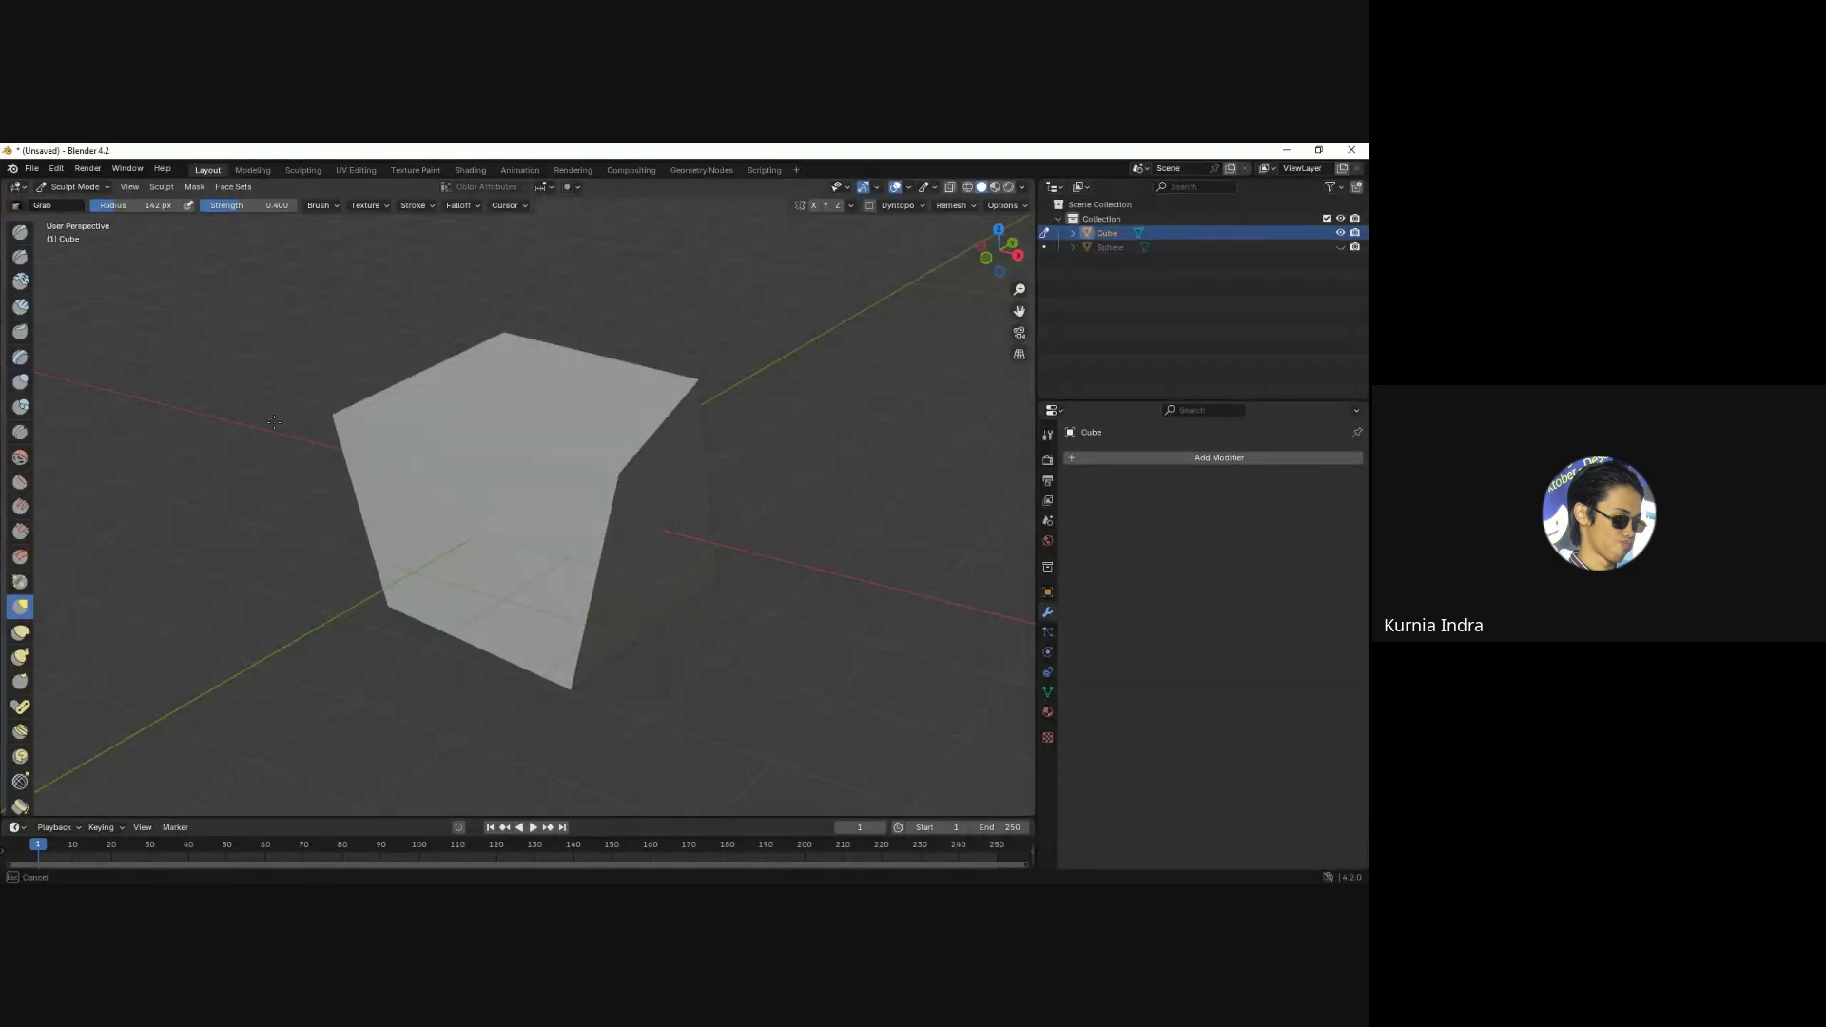
pyautogui.moveTo(510, 335); pyautogui.dragTo(488, 316)
pyautogui.moveTo(632, 509)
pyautogui.mouseDown()
pyautogui.moveTo(710, 515)
pyautogui.moveTo(673, 385)
pyautogui.mouseUp()
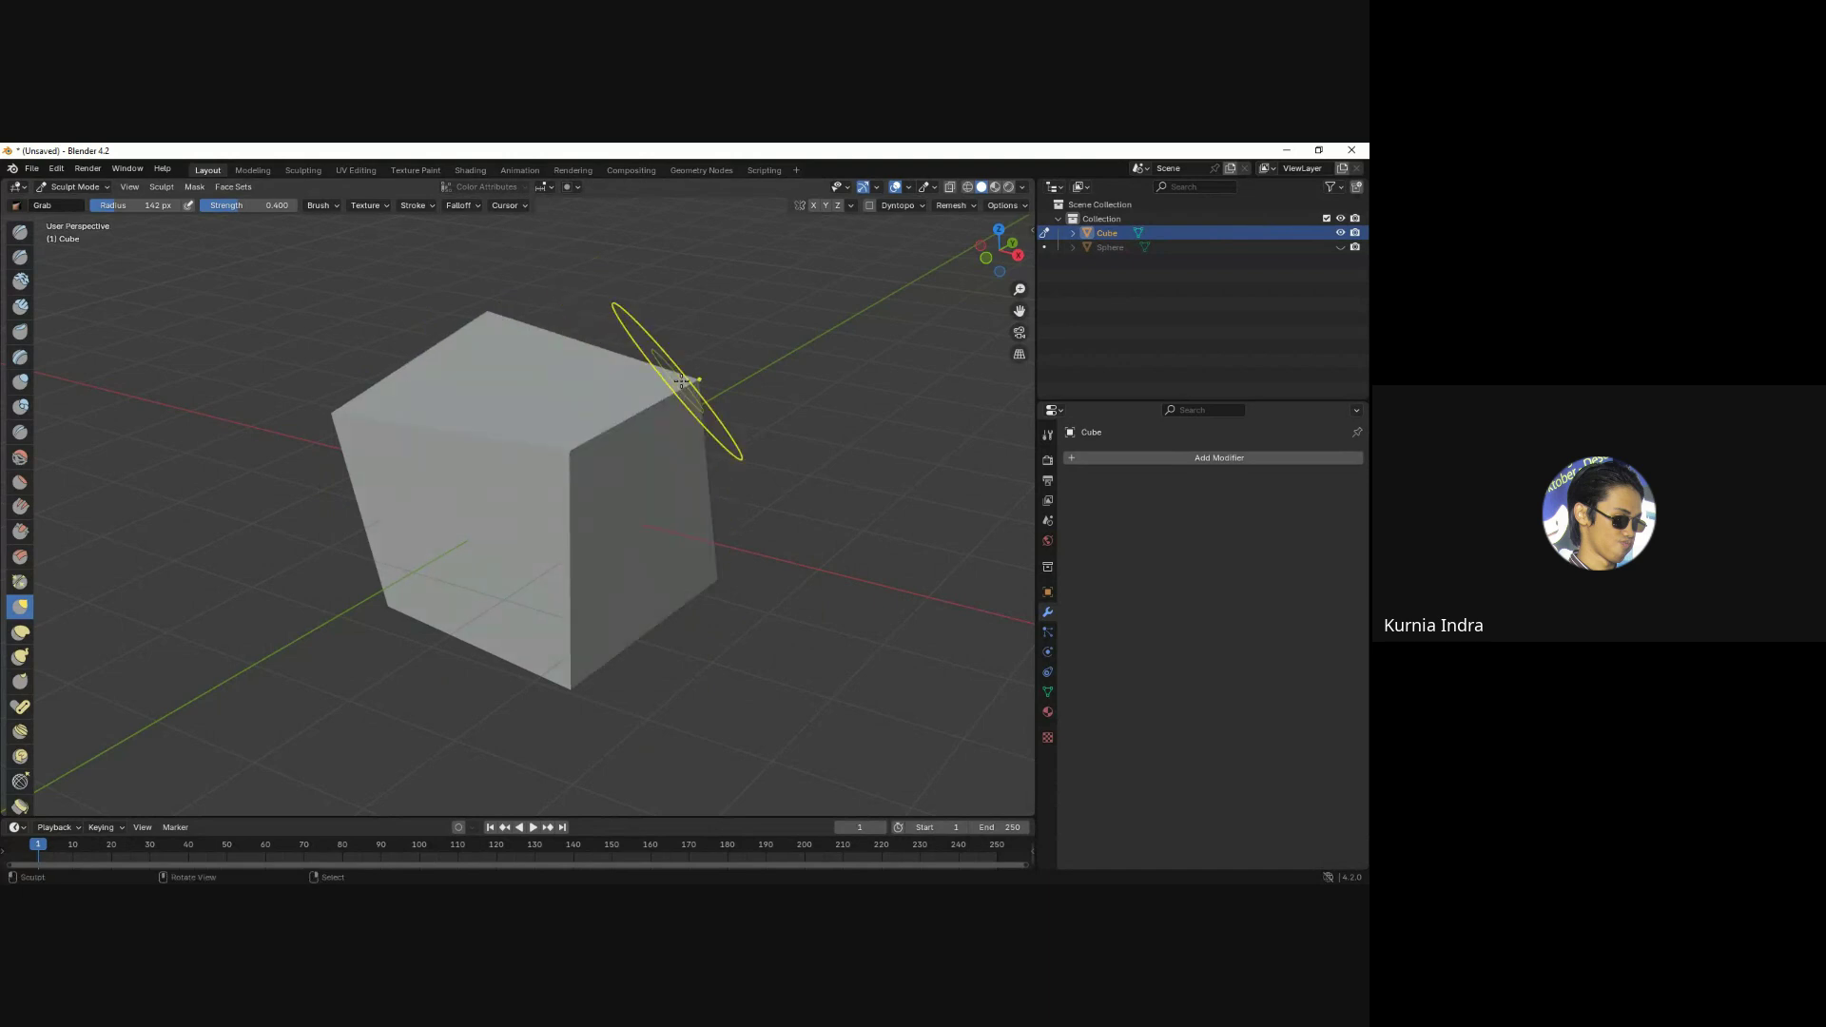
pyautogui.moveTo(509, 521); pyautogui.dragTo(541, 509, button='middle')
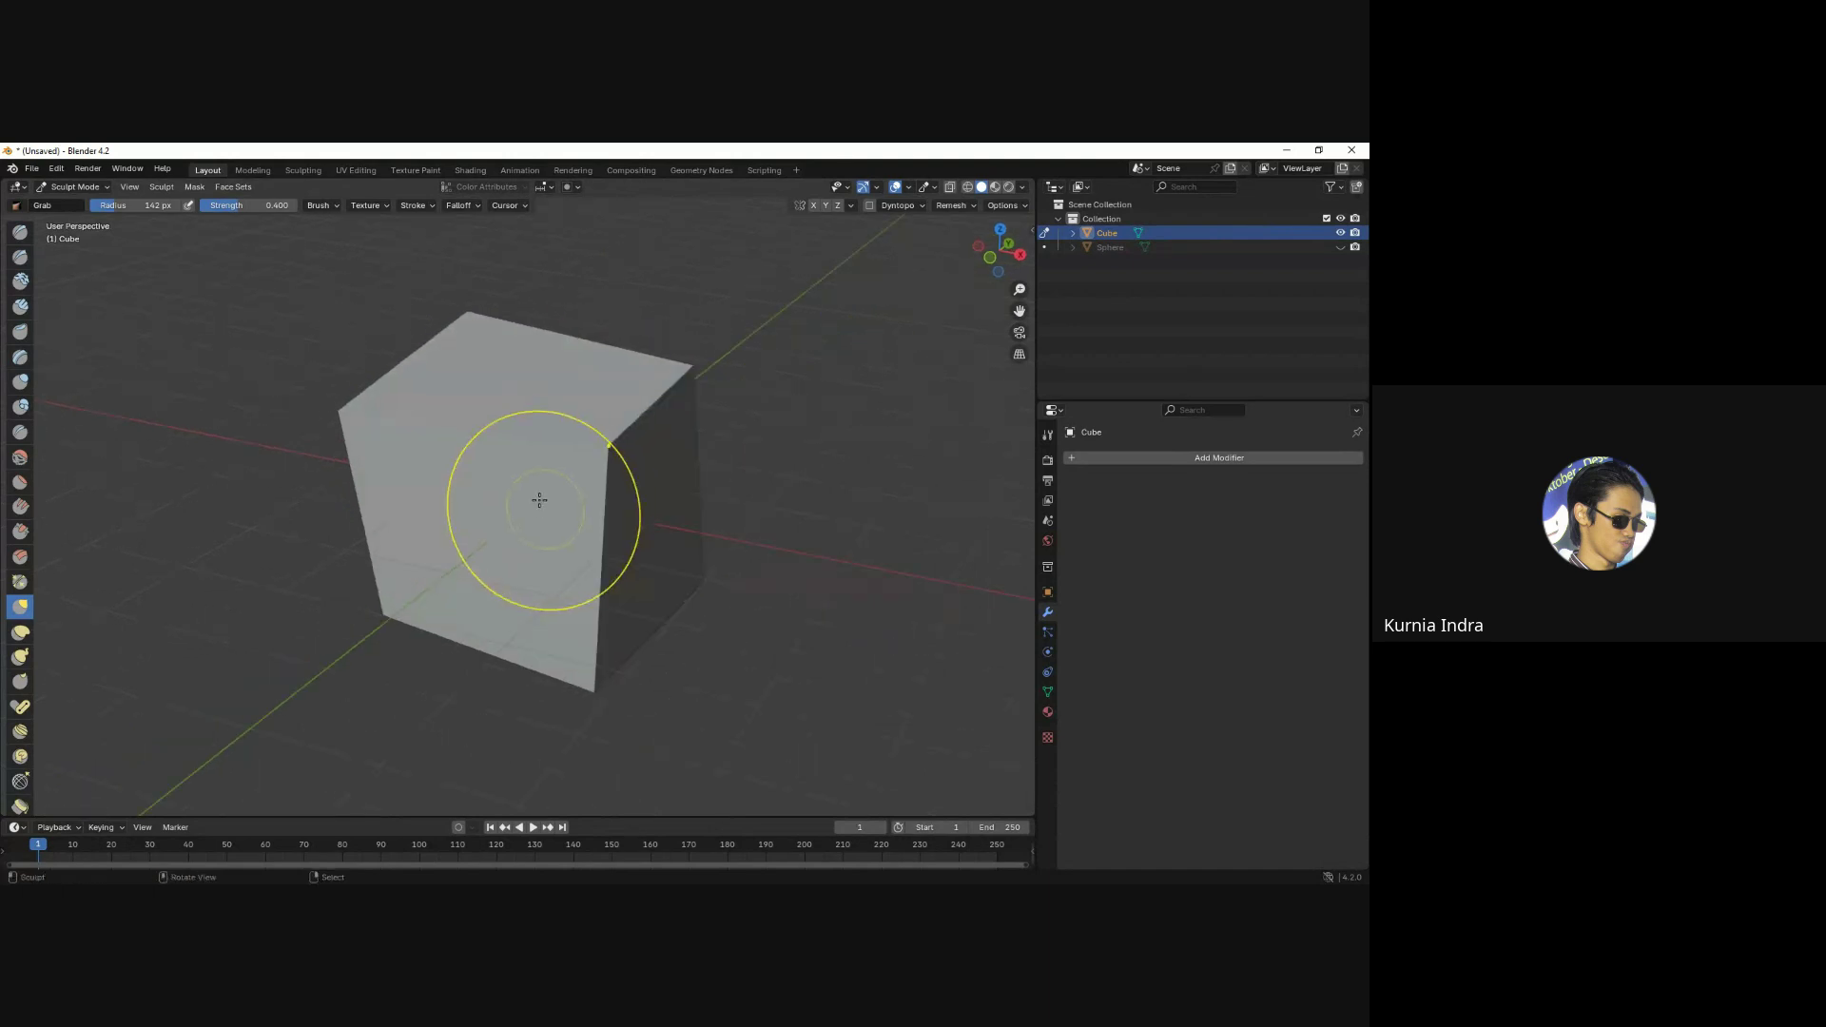
pyautogui.moveTo(375, 433); pyautogui.dragTo(419, 452)
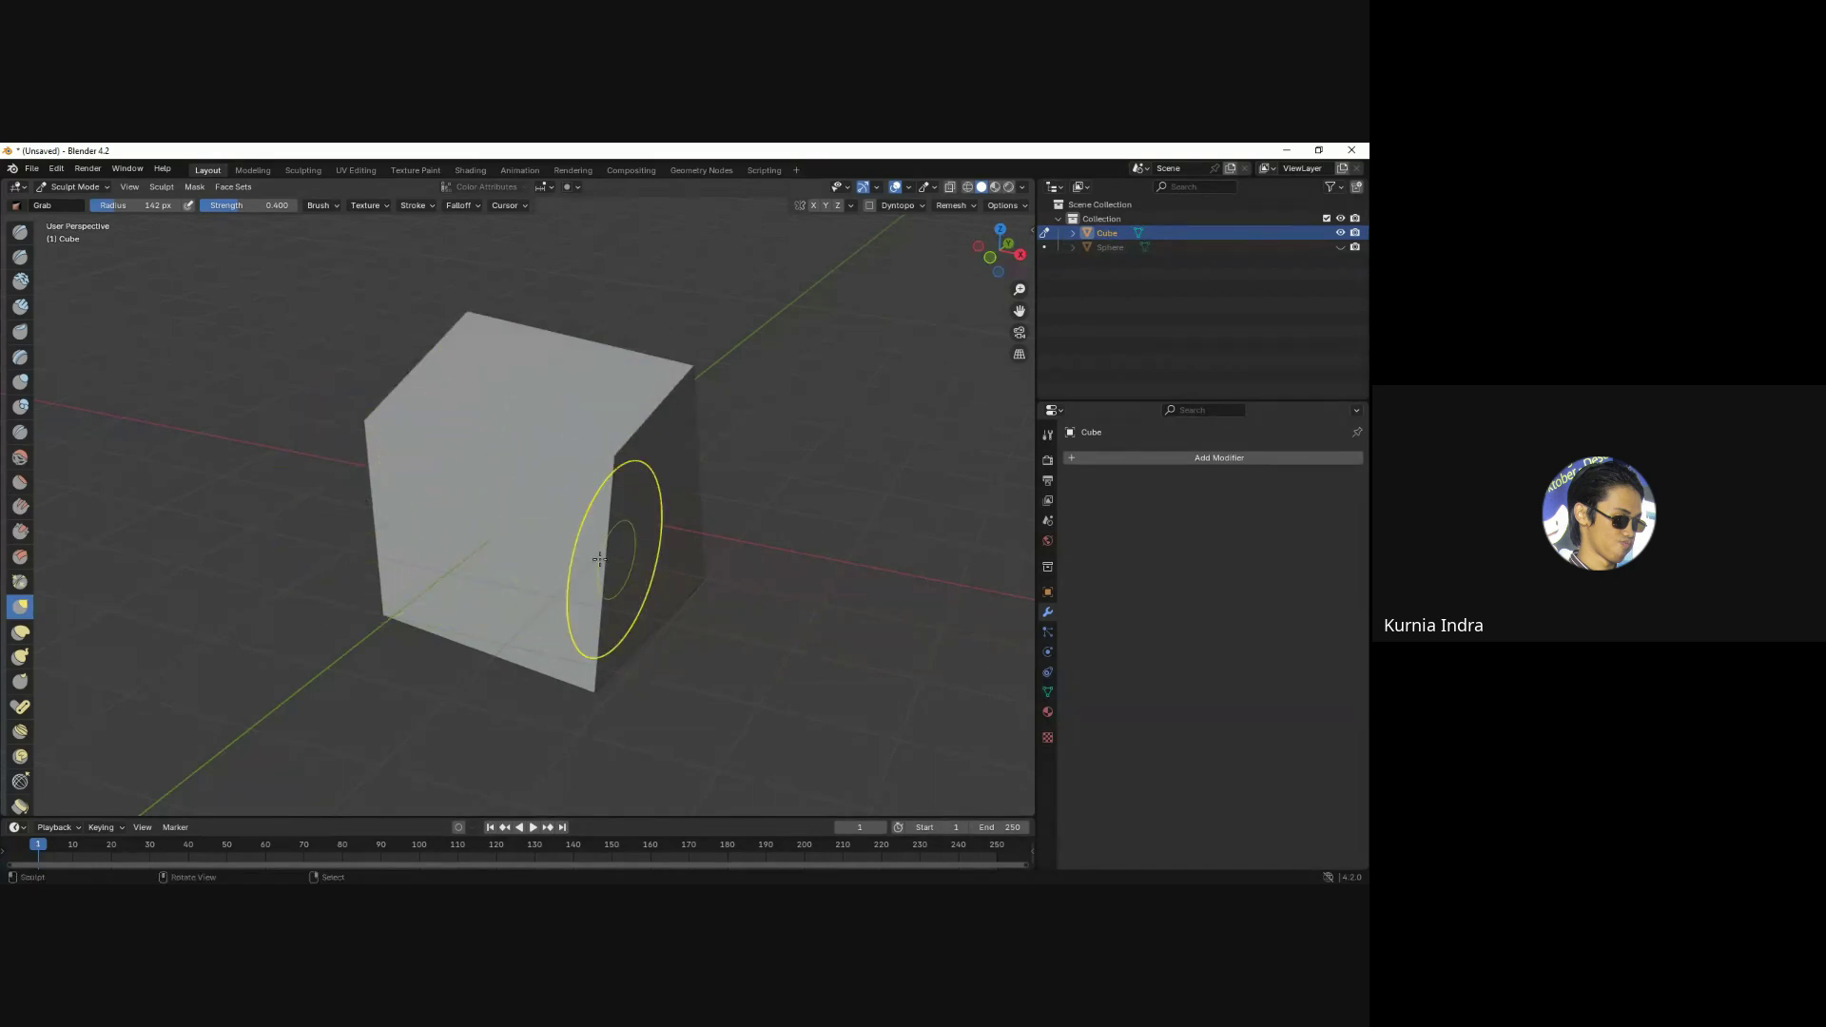
pyautogui.moveTo(450, 521)
pyautogui.mouseDown(button='middle')
pyautogui.moveTo(407, 570)
pyautogui.moveTo(448, 571)
pyautogui.mouseUp(button='middle')
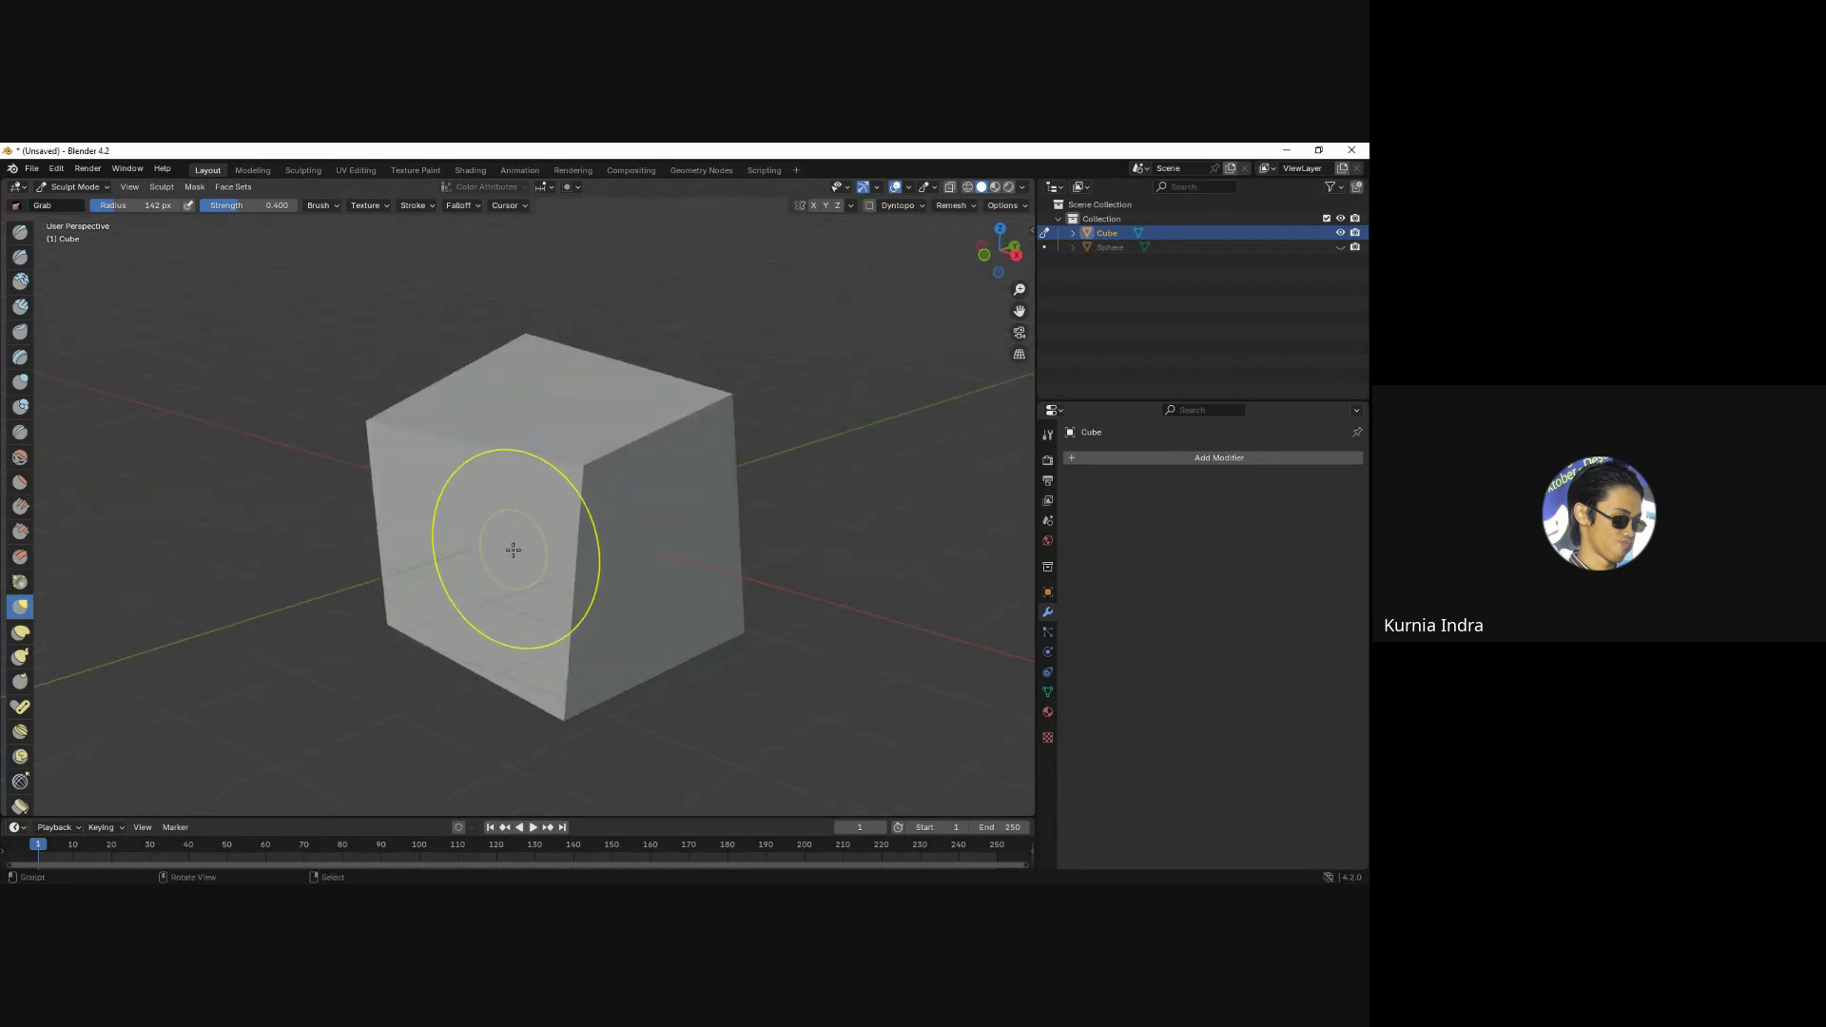
pyautogui.press('KP_5')
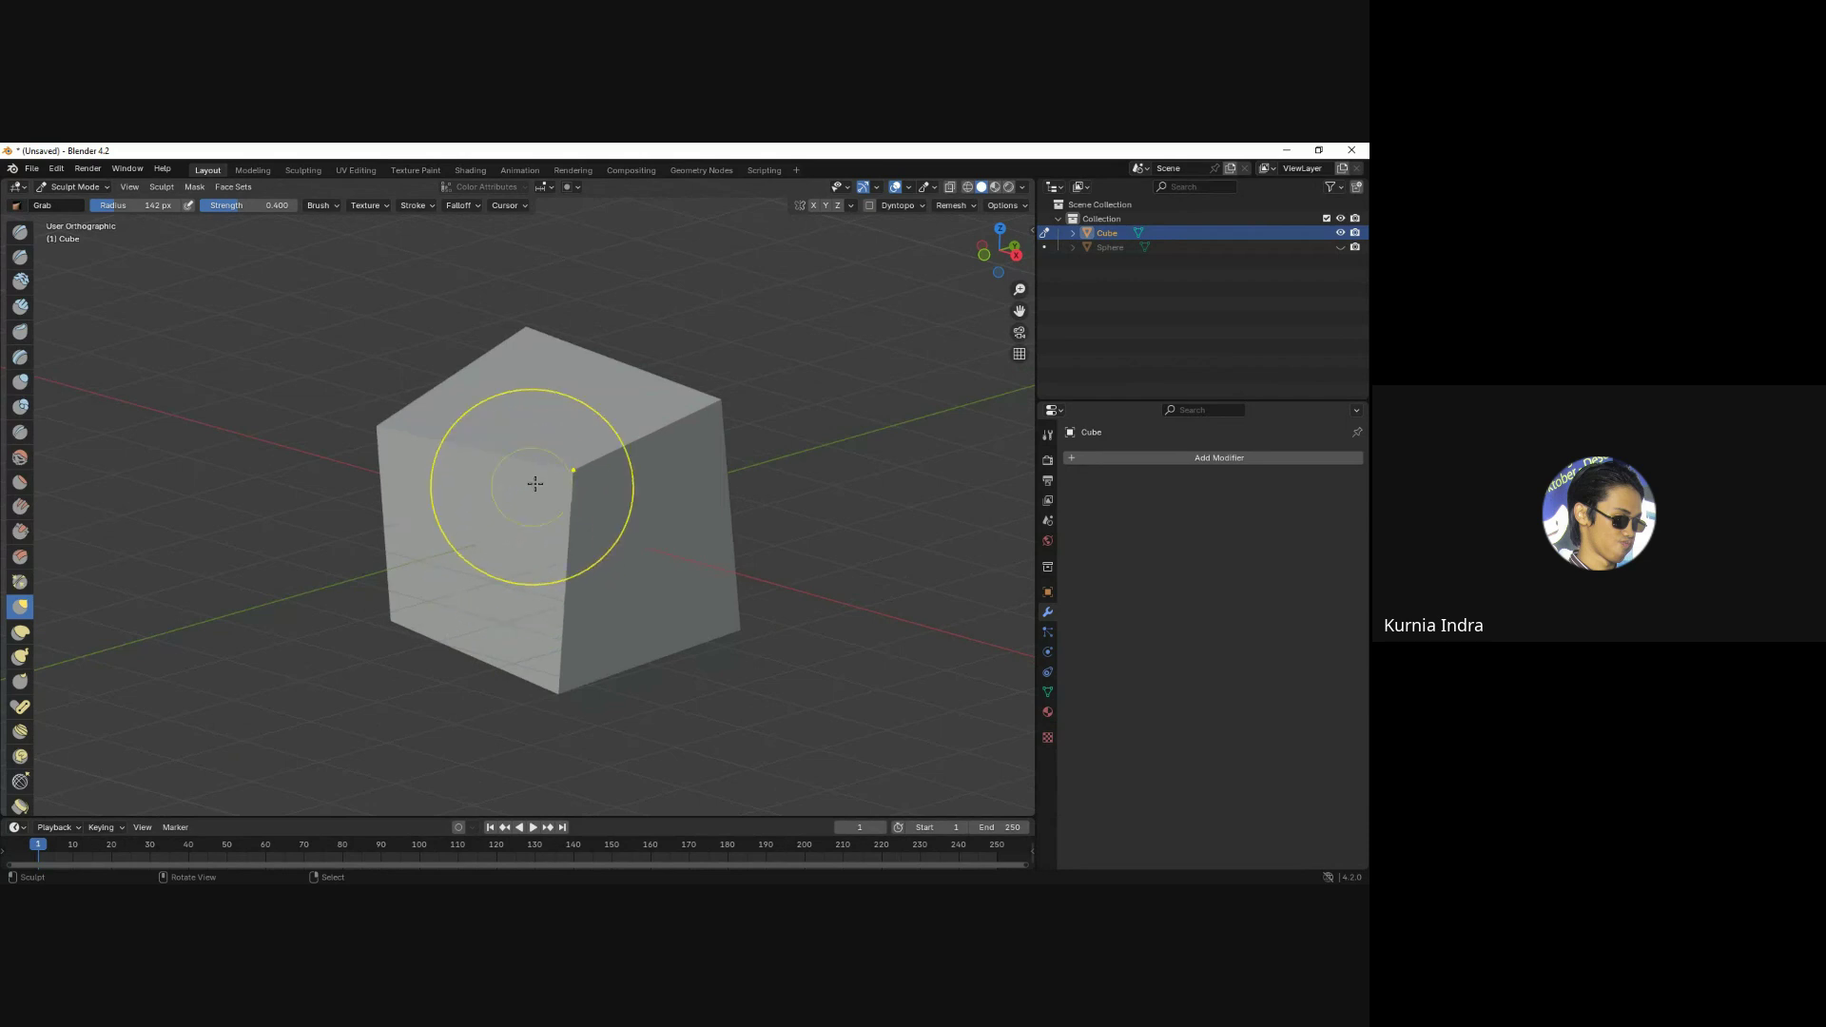
pyautogui.moveTo(574, 472); pyautogui.dragTo(556, 476)
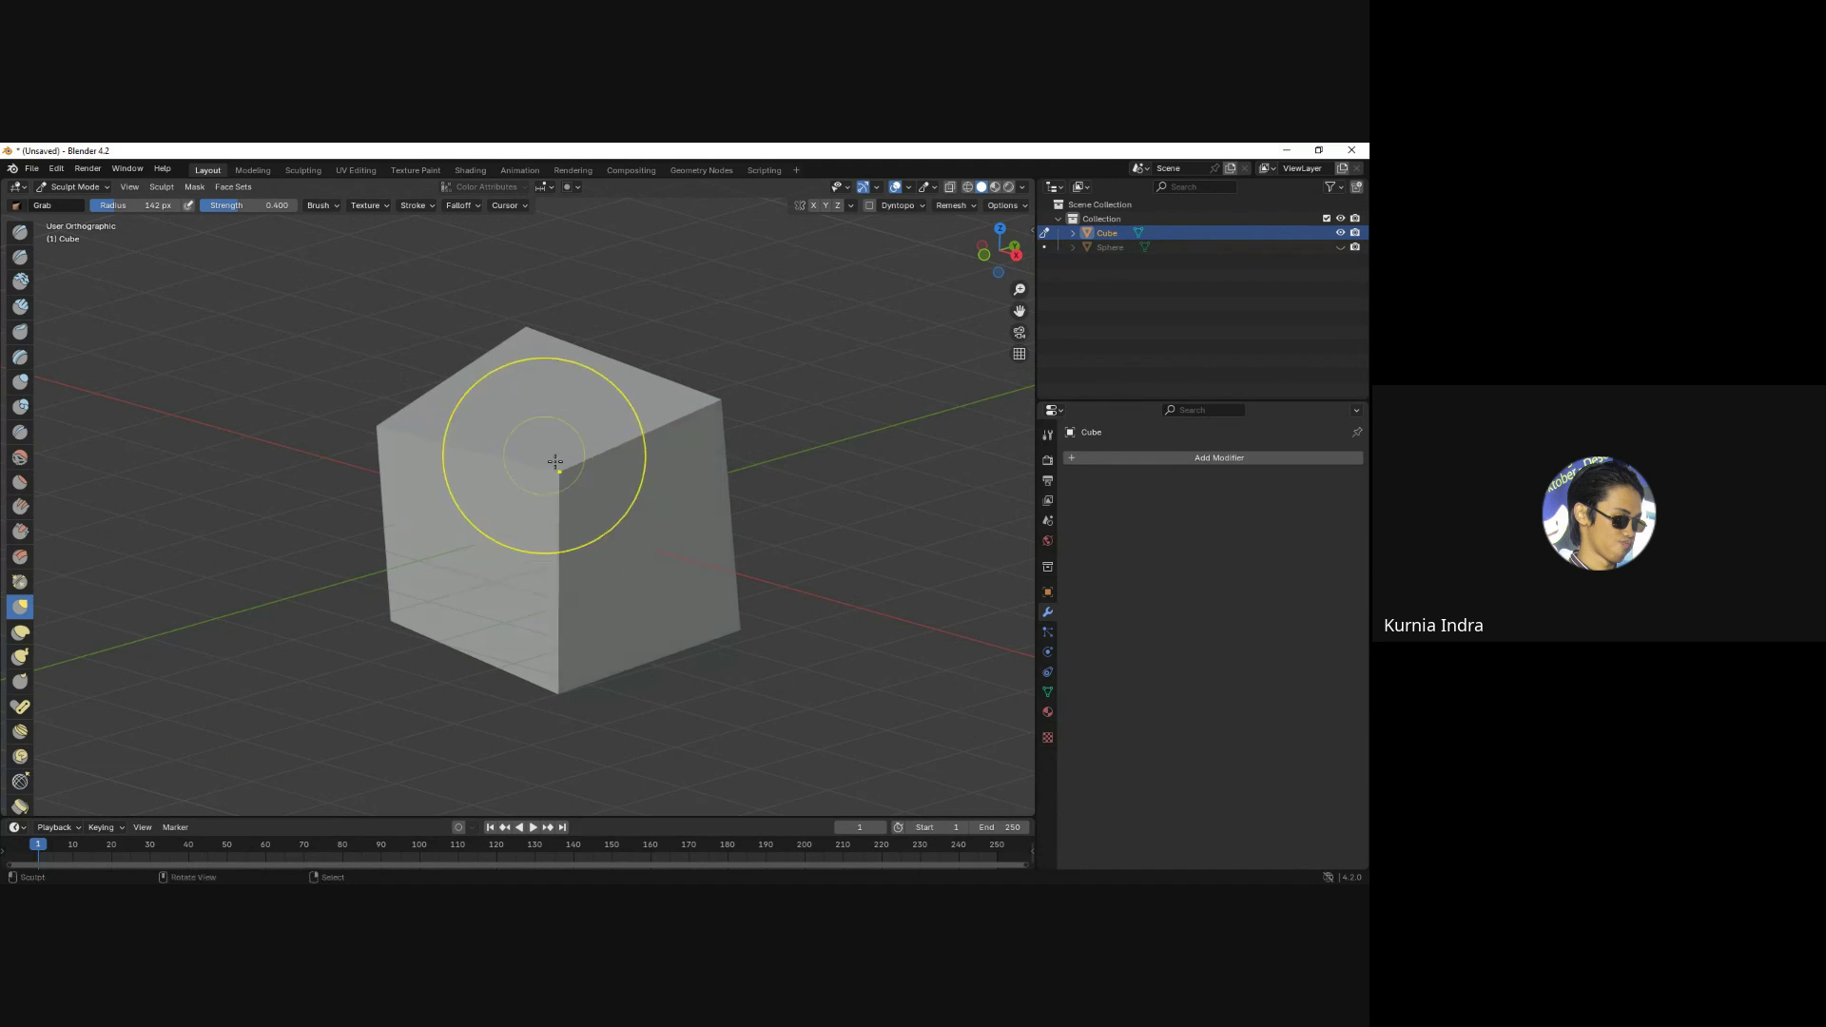
pyautogui.moveTo(529, 334)
pyautogui.mouseDown()
pyautogui.moveTo(550, 461)
pyautogui.moveTo(533, 444)
pyautogui.mouseUp()
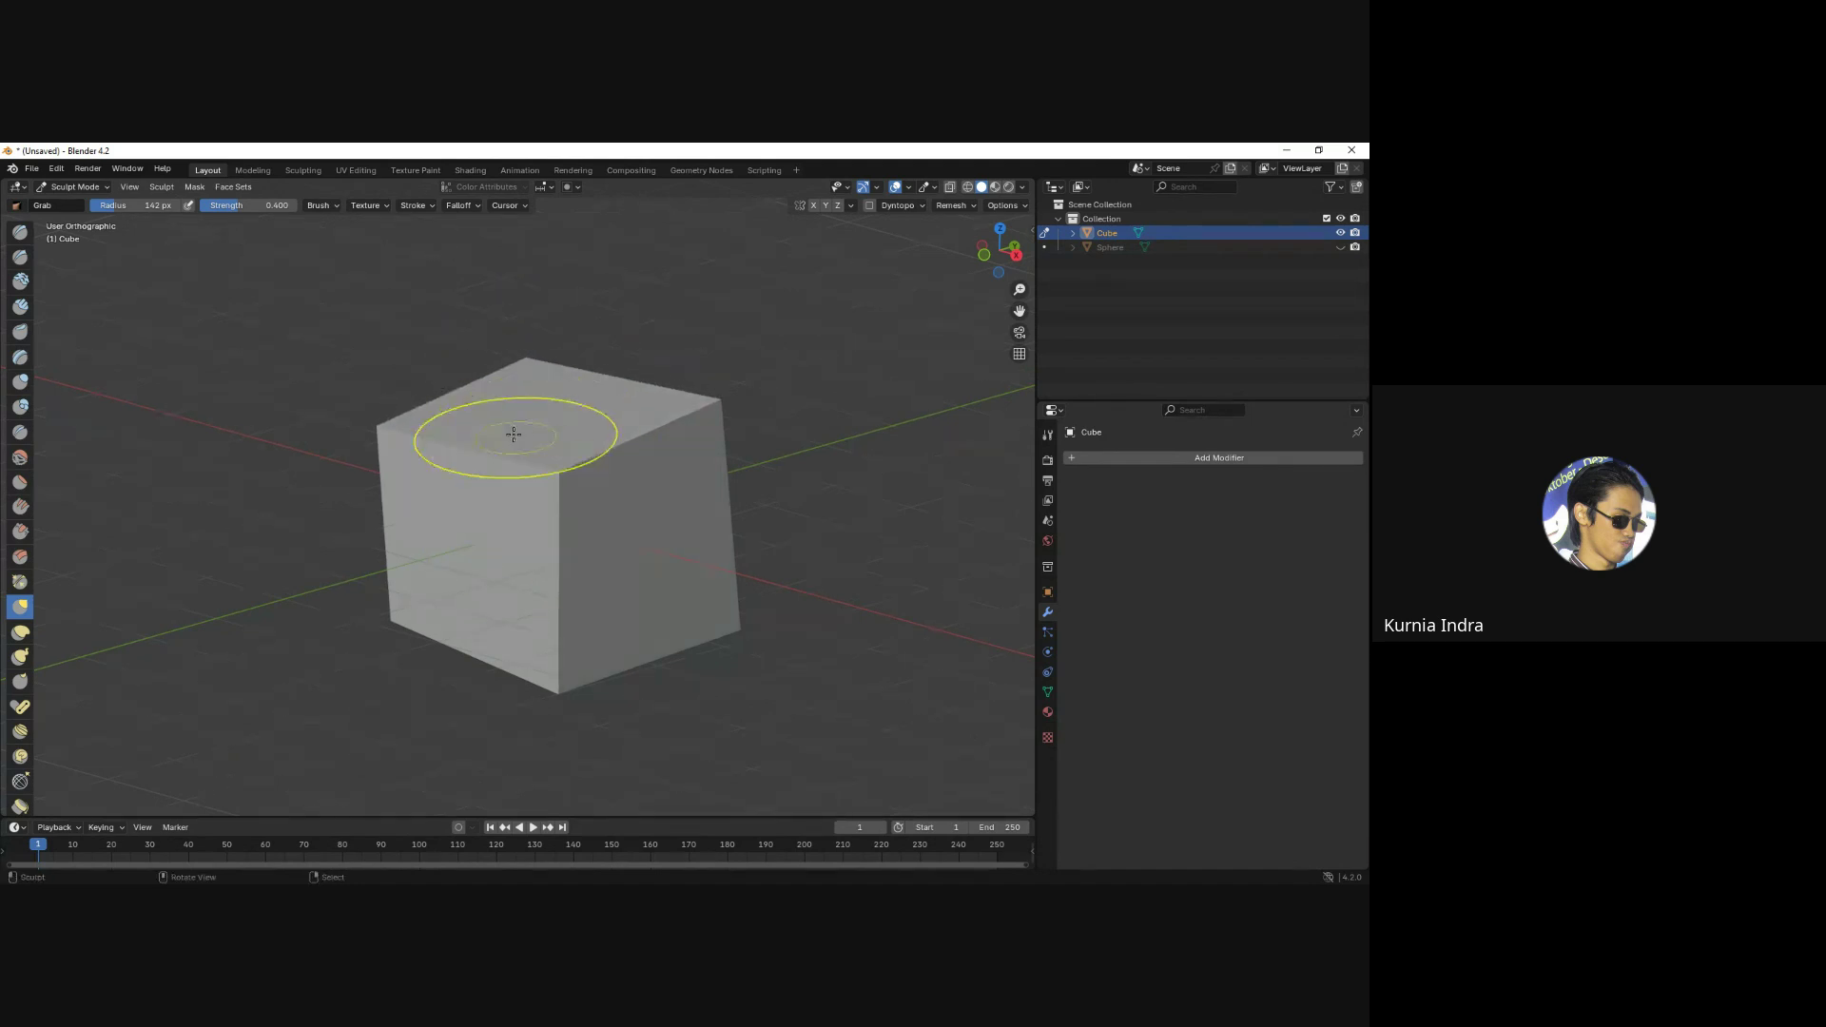
# Add a Subdivision Surface modifier to the cube with viewport level 3.
pyautogui.click(1224, 461)
pyautogui.moveTo(1158, 511)
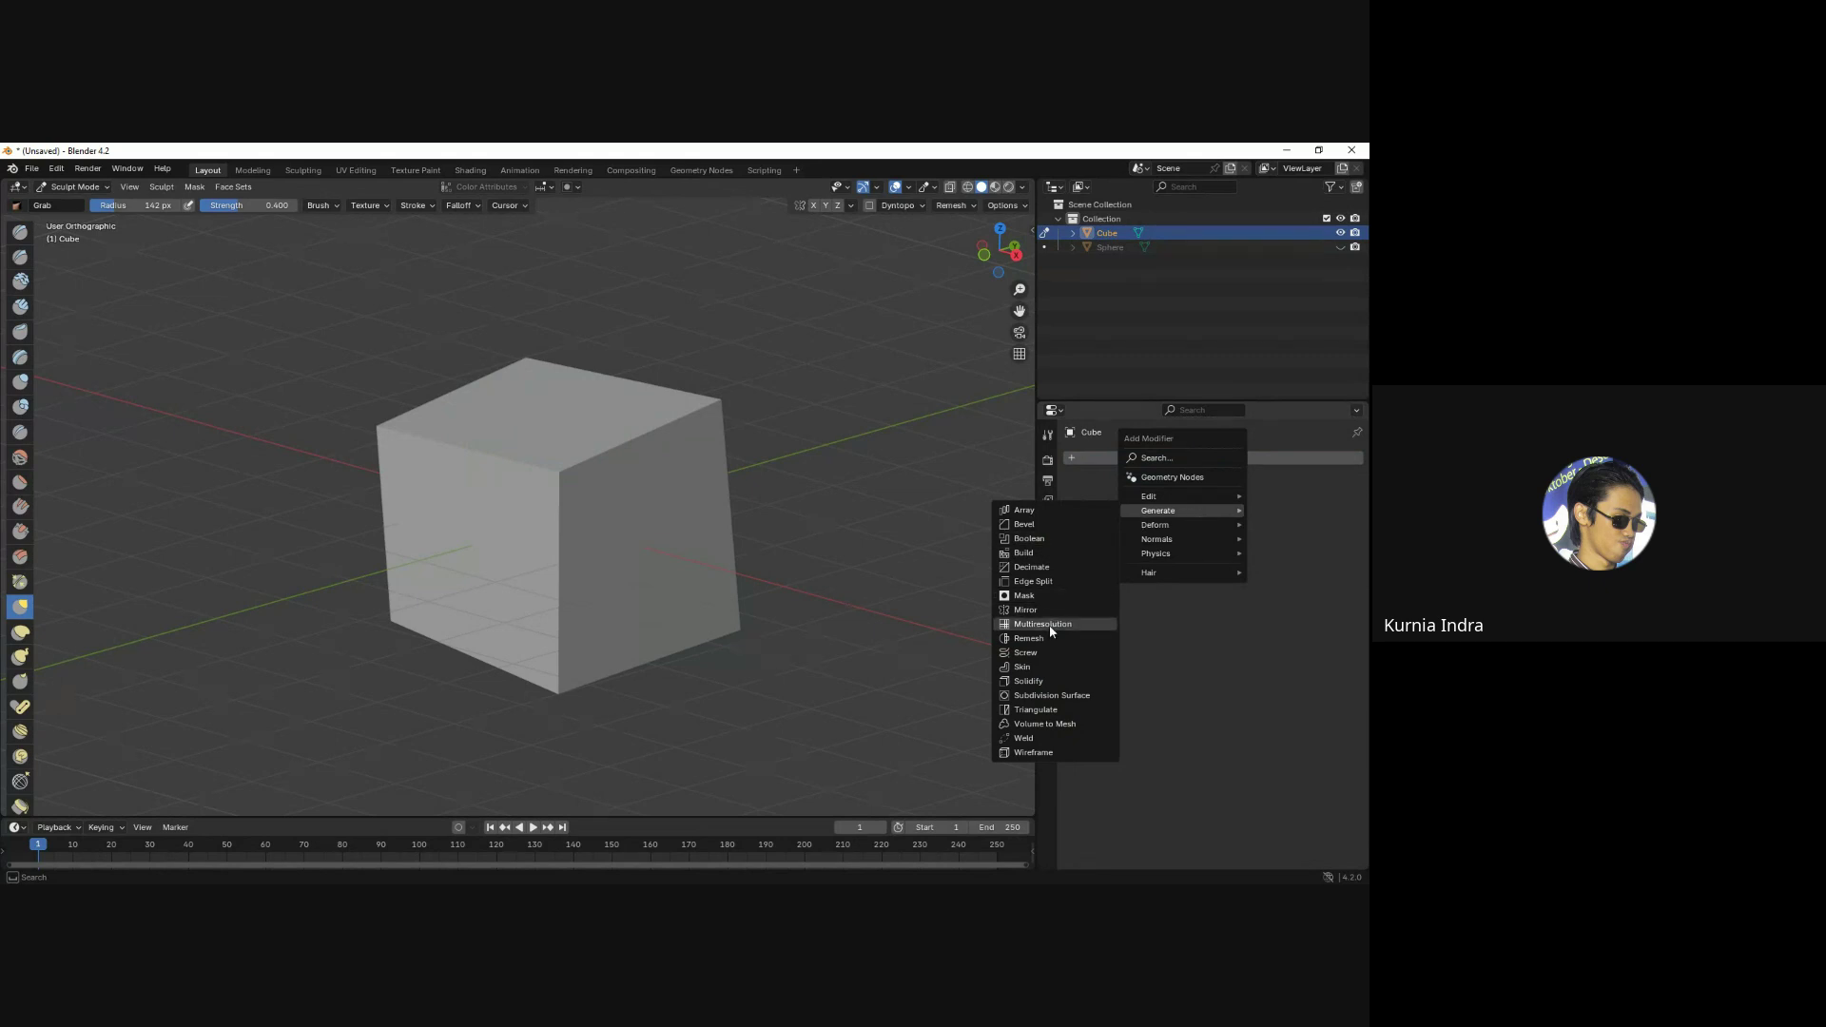
pyautogui.click(1057, 699)
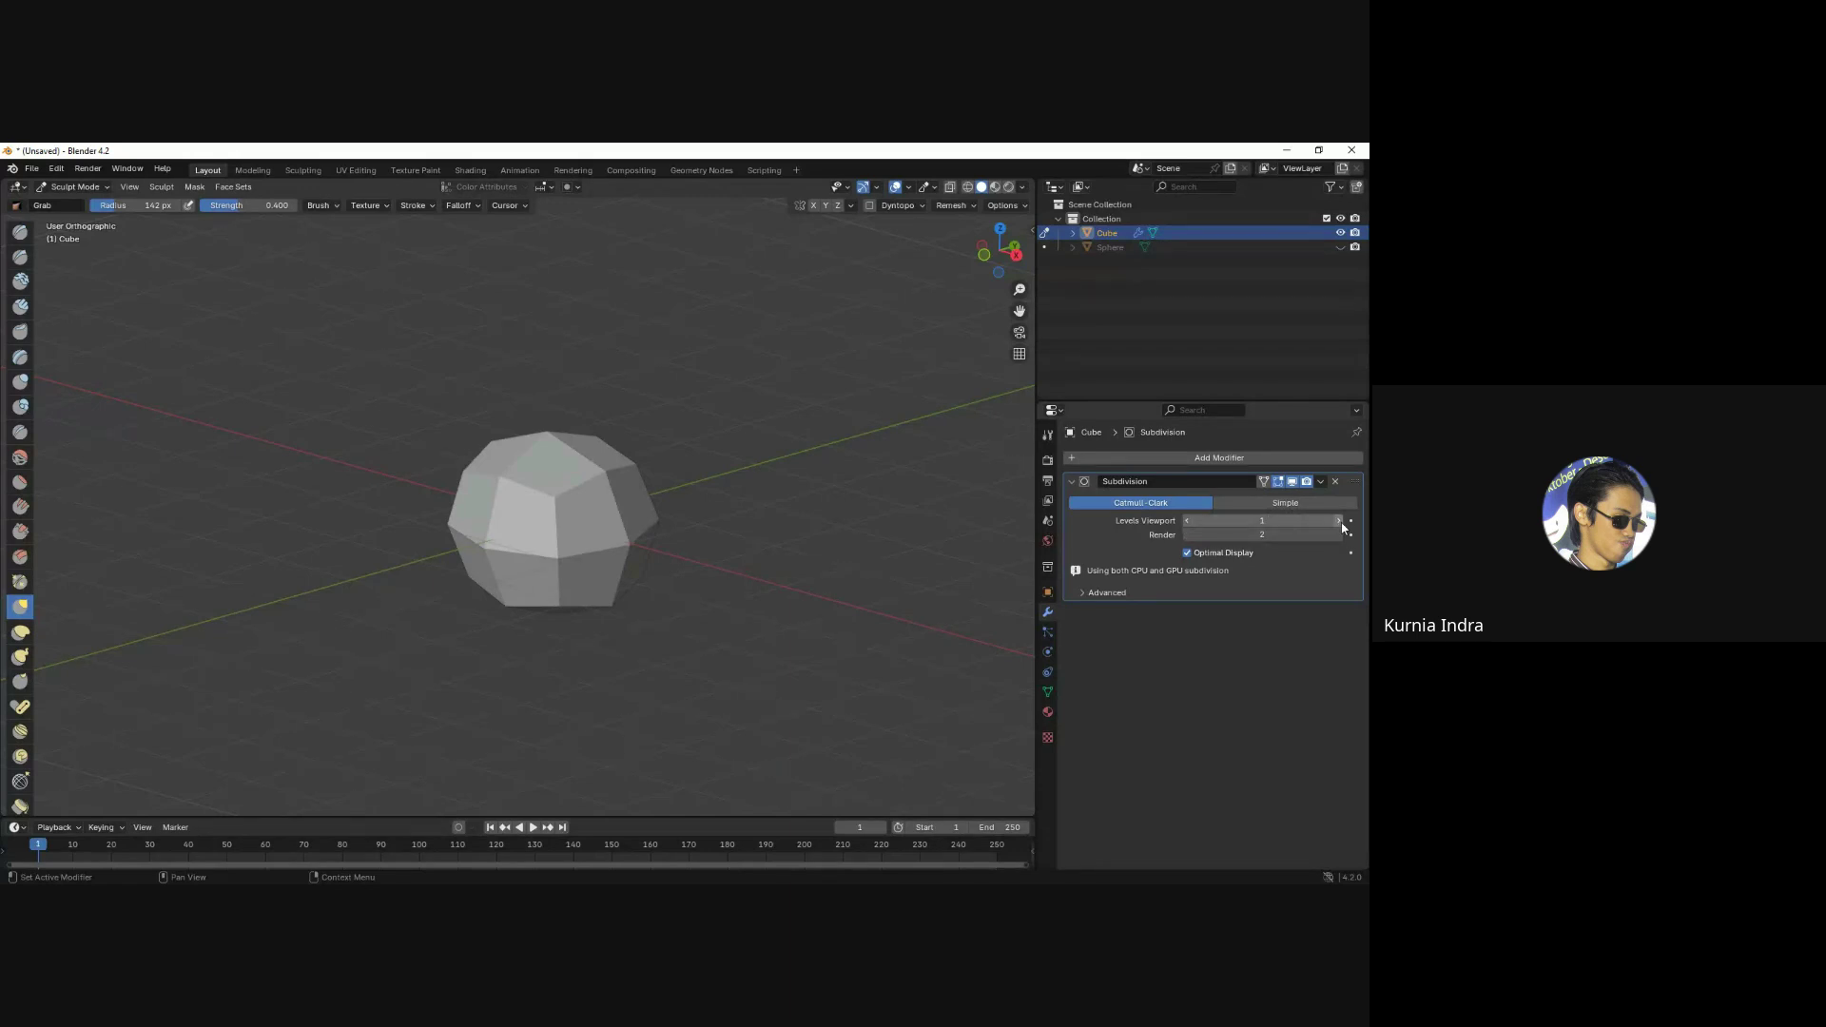
pyautogui.click(1338, 520)
pyautogui.click(1338, 534)
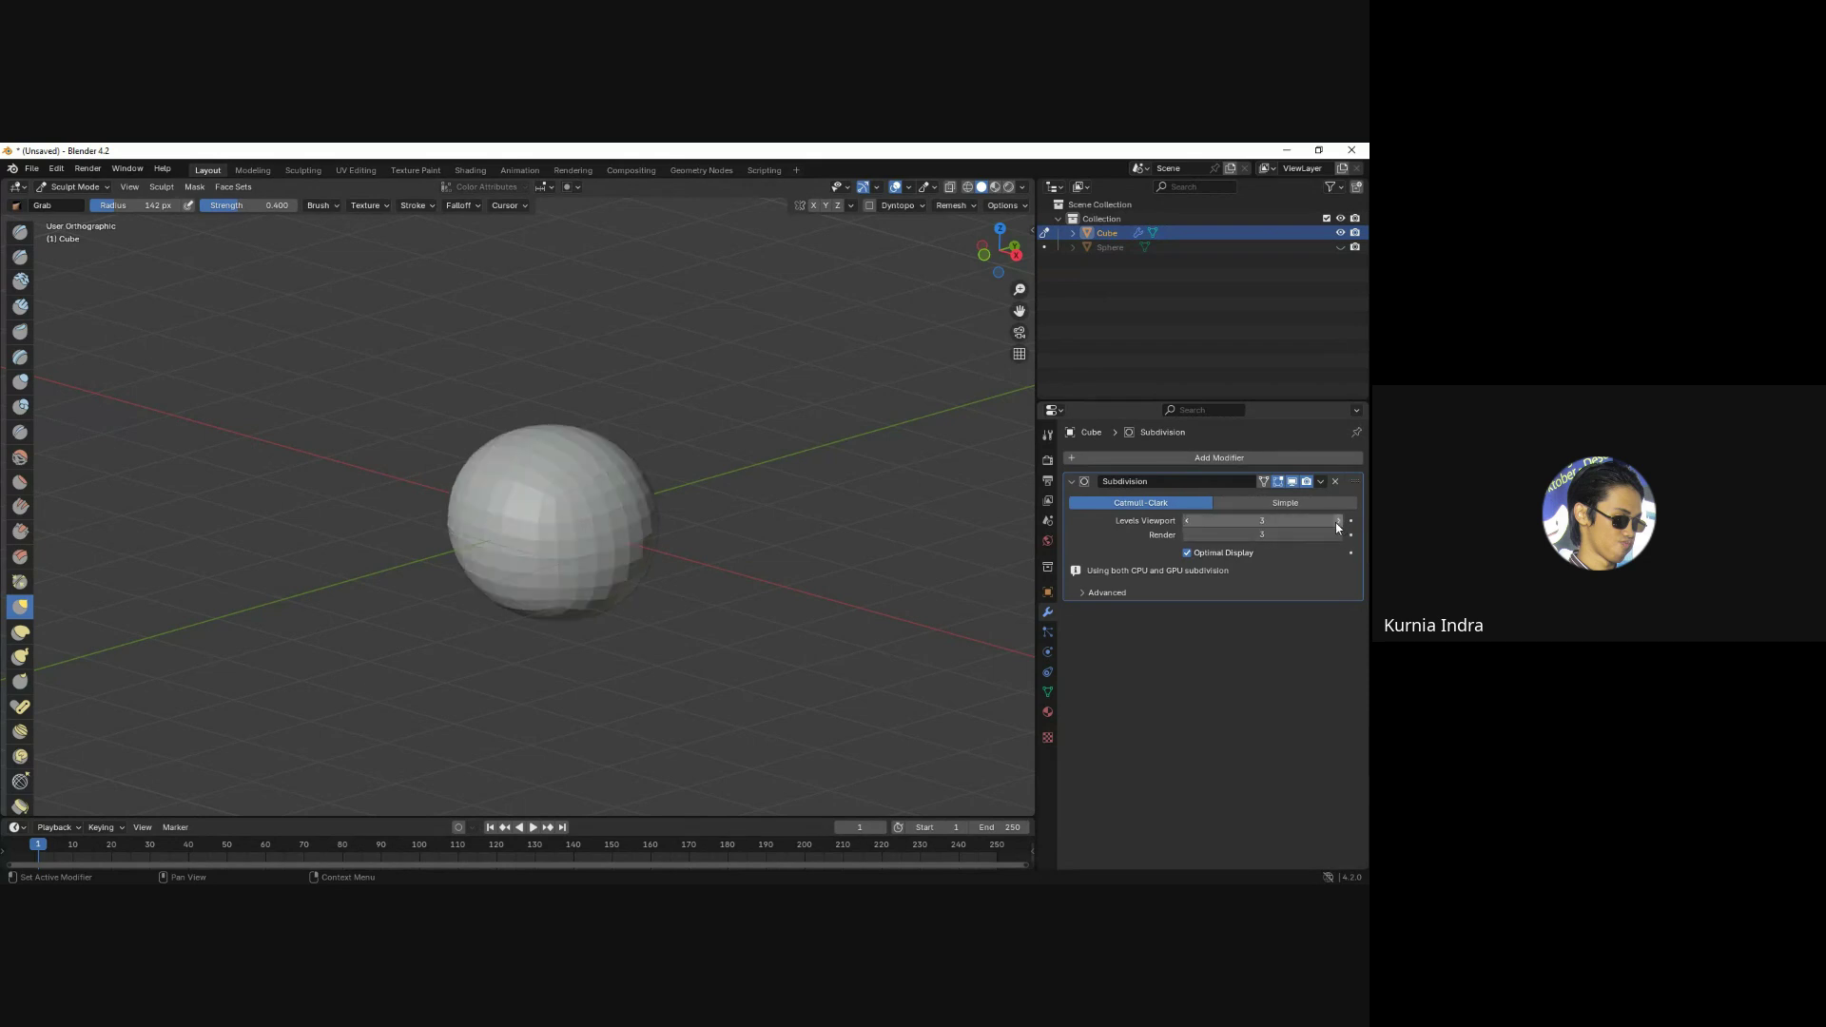
pyautogui.scroll(3, 552, 521)
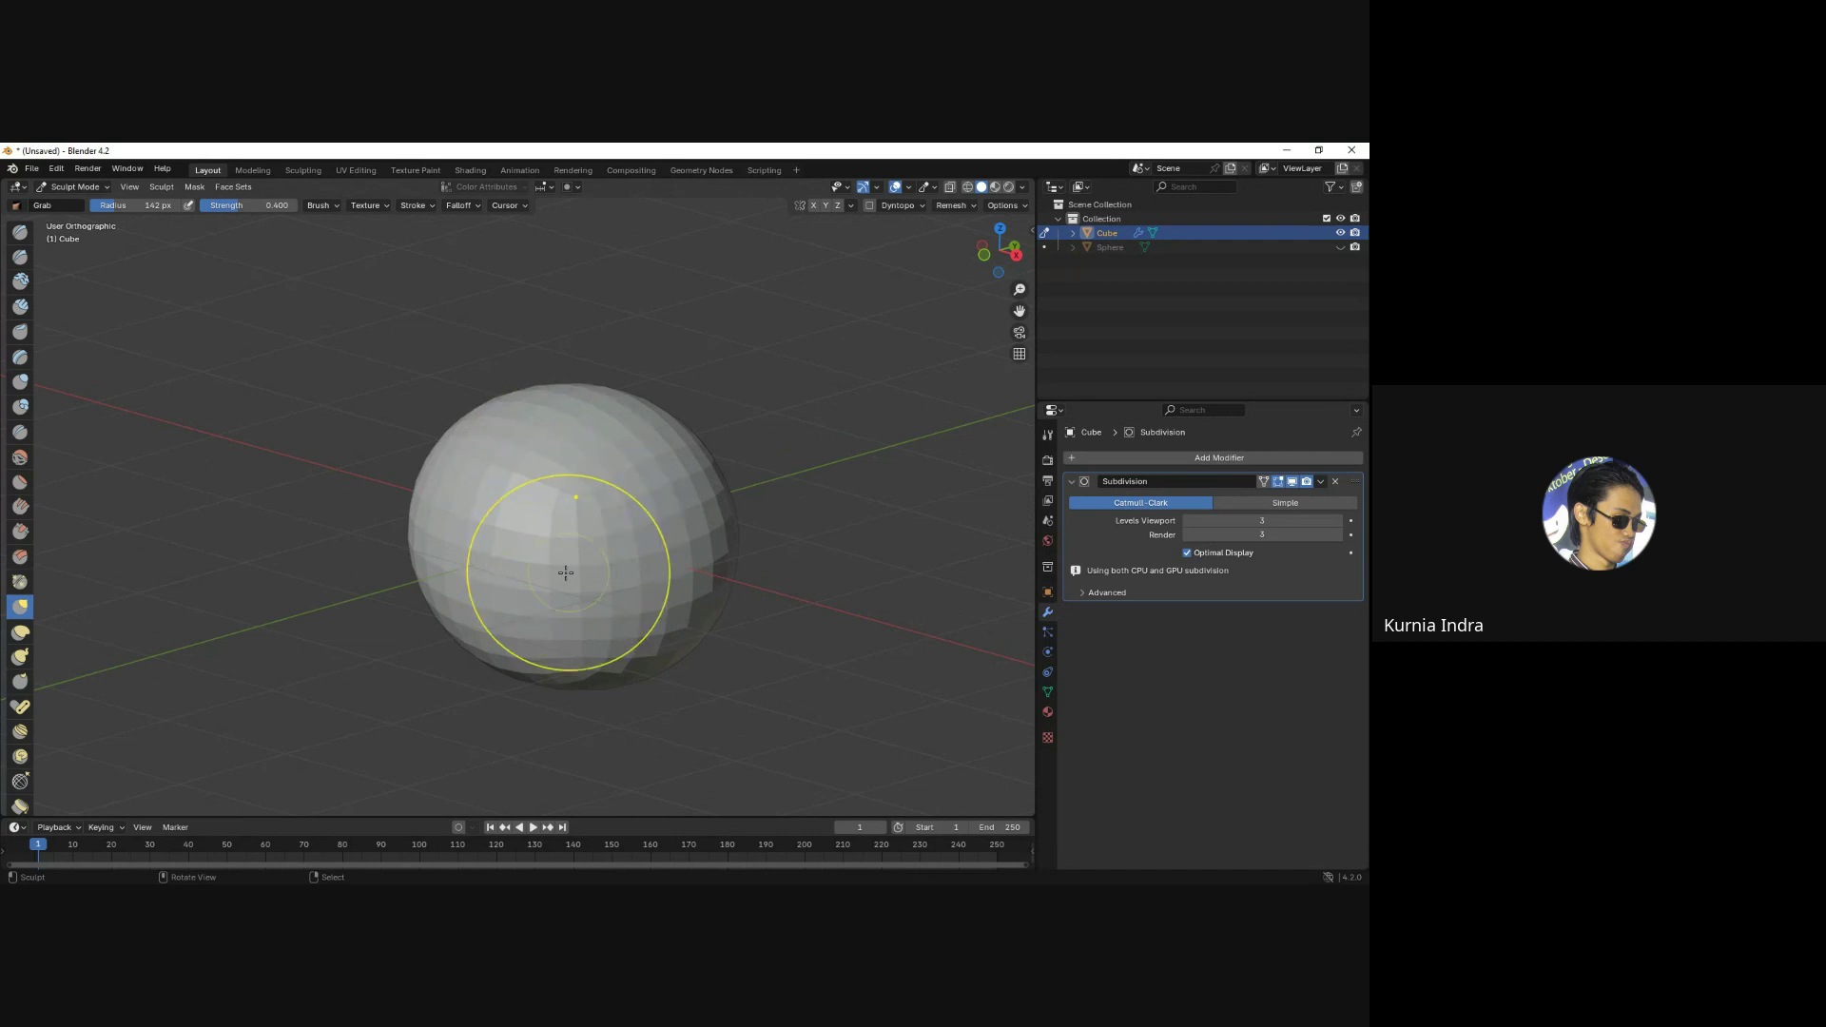
pyautogui.scroll(1, 530, 563)
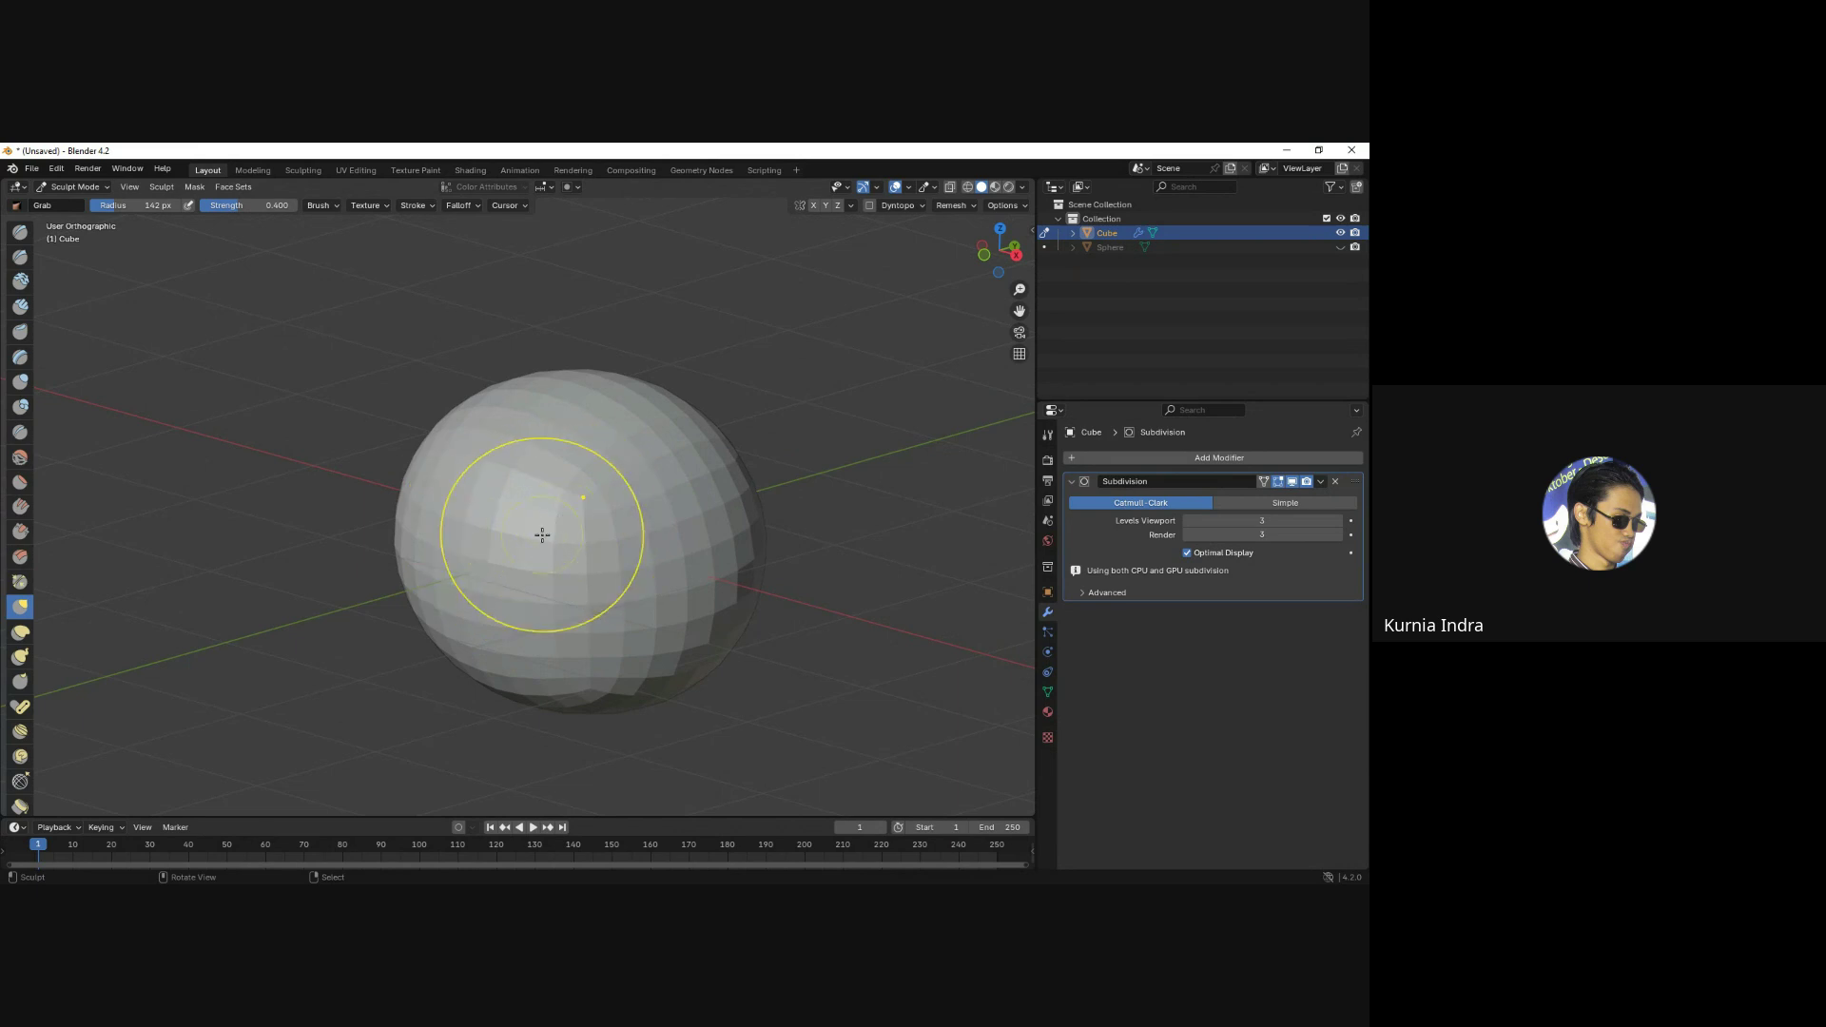
# Shrink the brush radius to 110 px and delete the Subdivision Surface modifier.
pyautogui.moveTo(530, 570)
pyautogui.mouseDown(button='middle')
pyautogui.moveTo(734, 551)
pyautogui.moveTo(603, 571)
pyautogui.moveTo(610, 443)
pyautogui.moveTo(624, 468)
pyautogui.moveTo(696, 424)
pyautogui.moveTo(448, 482)
pyautogui.moveTo(530, 551)
pyautogui.moveTo(436, 545)
pyautogui.moveTo(497, 624)
pyautogui.mouseUp(button='middle')
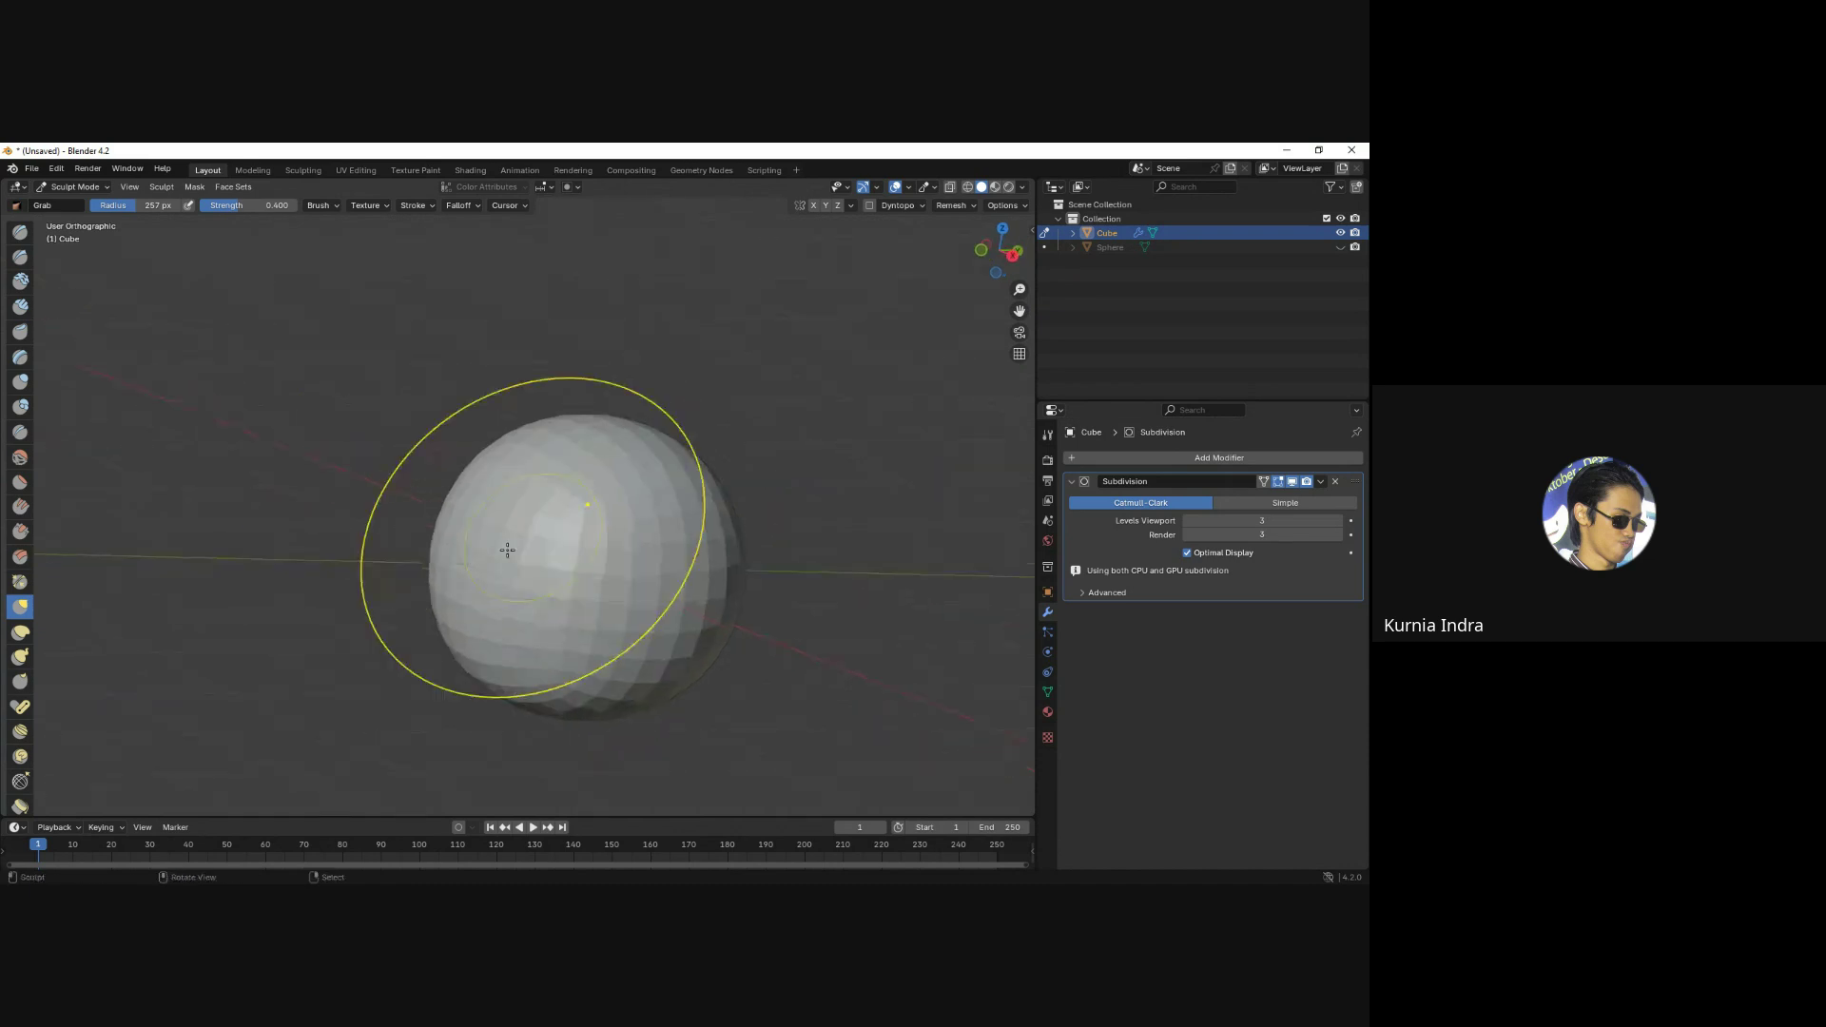
pyautogui.moveTo(529, 542)
pyautogui.mouseDown(button='middle')
pyautogui.moveTo(657, 613)
pyautogui.moveTo(575, 583)
pyautogui.mouseUp(button='middle')
pyautogui.press('[')
pyautogui.press('[')
pyautogui.press('[')
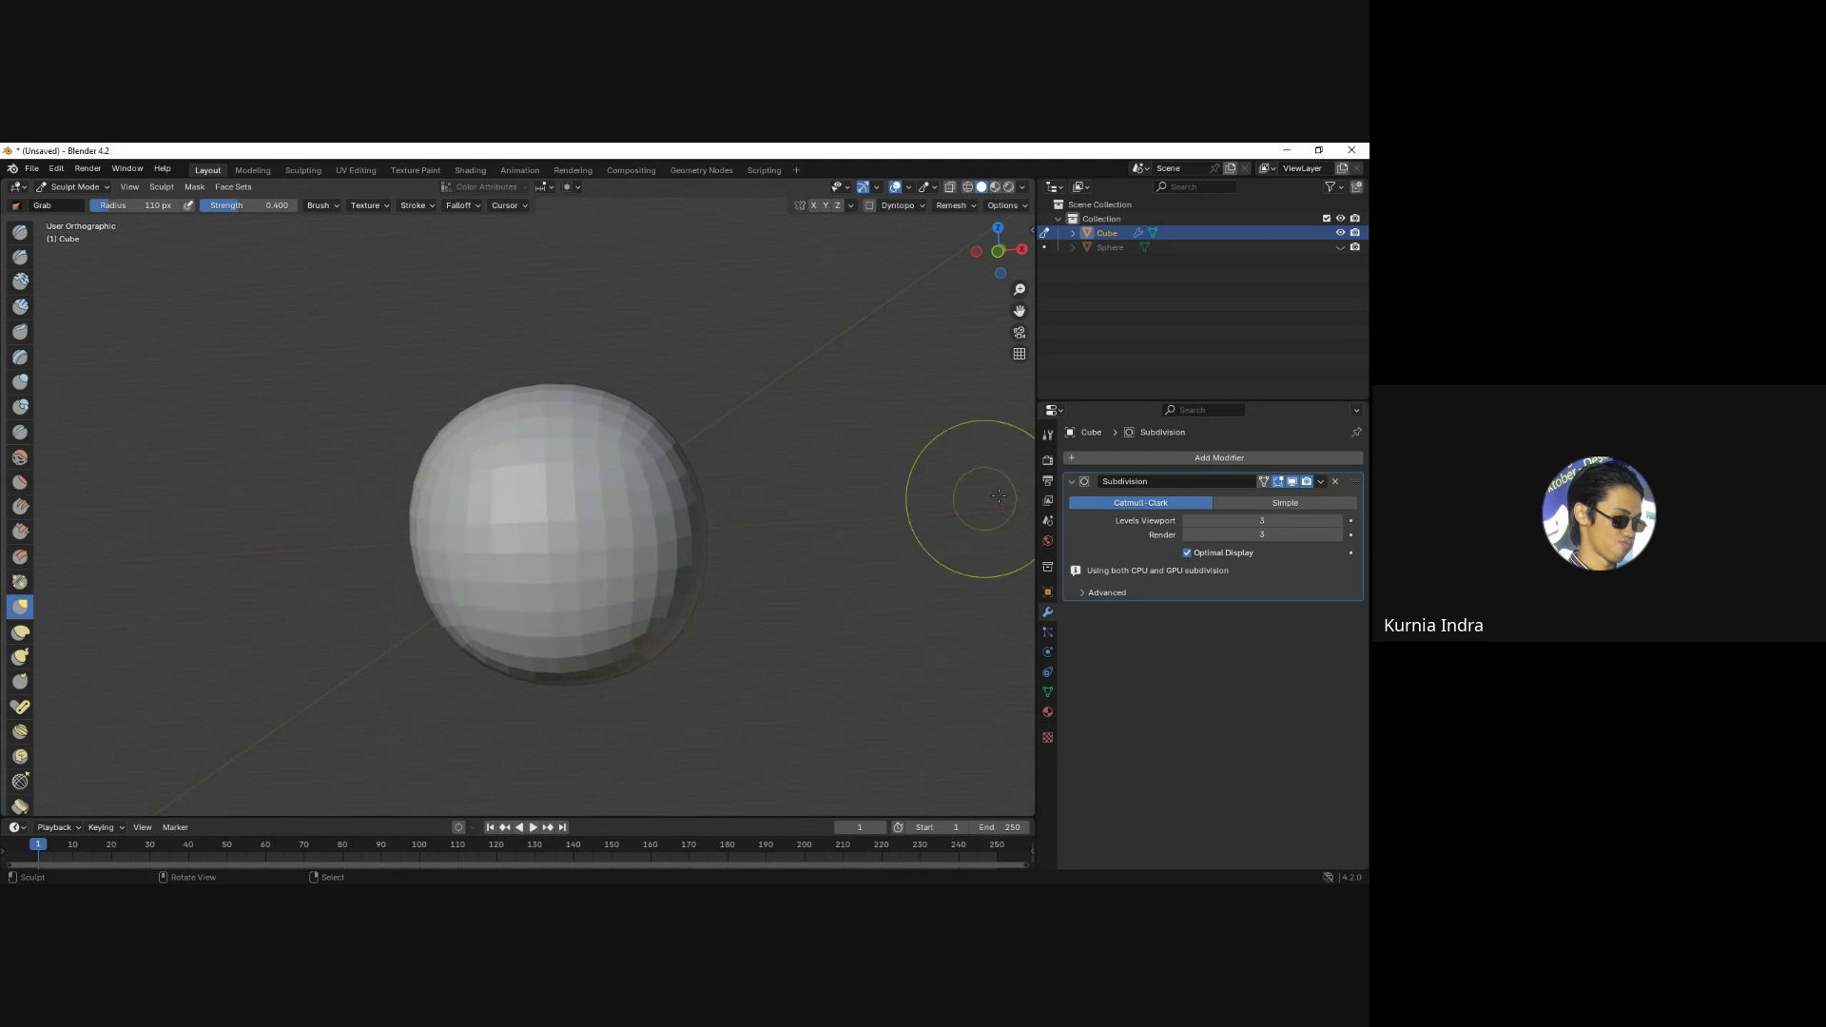
pyautogui.click(1337, 483)
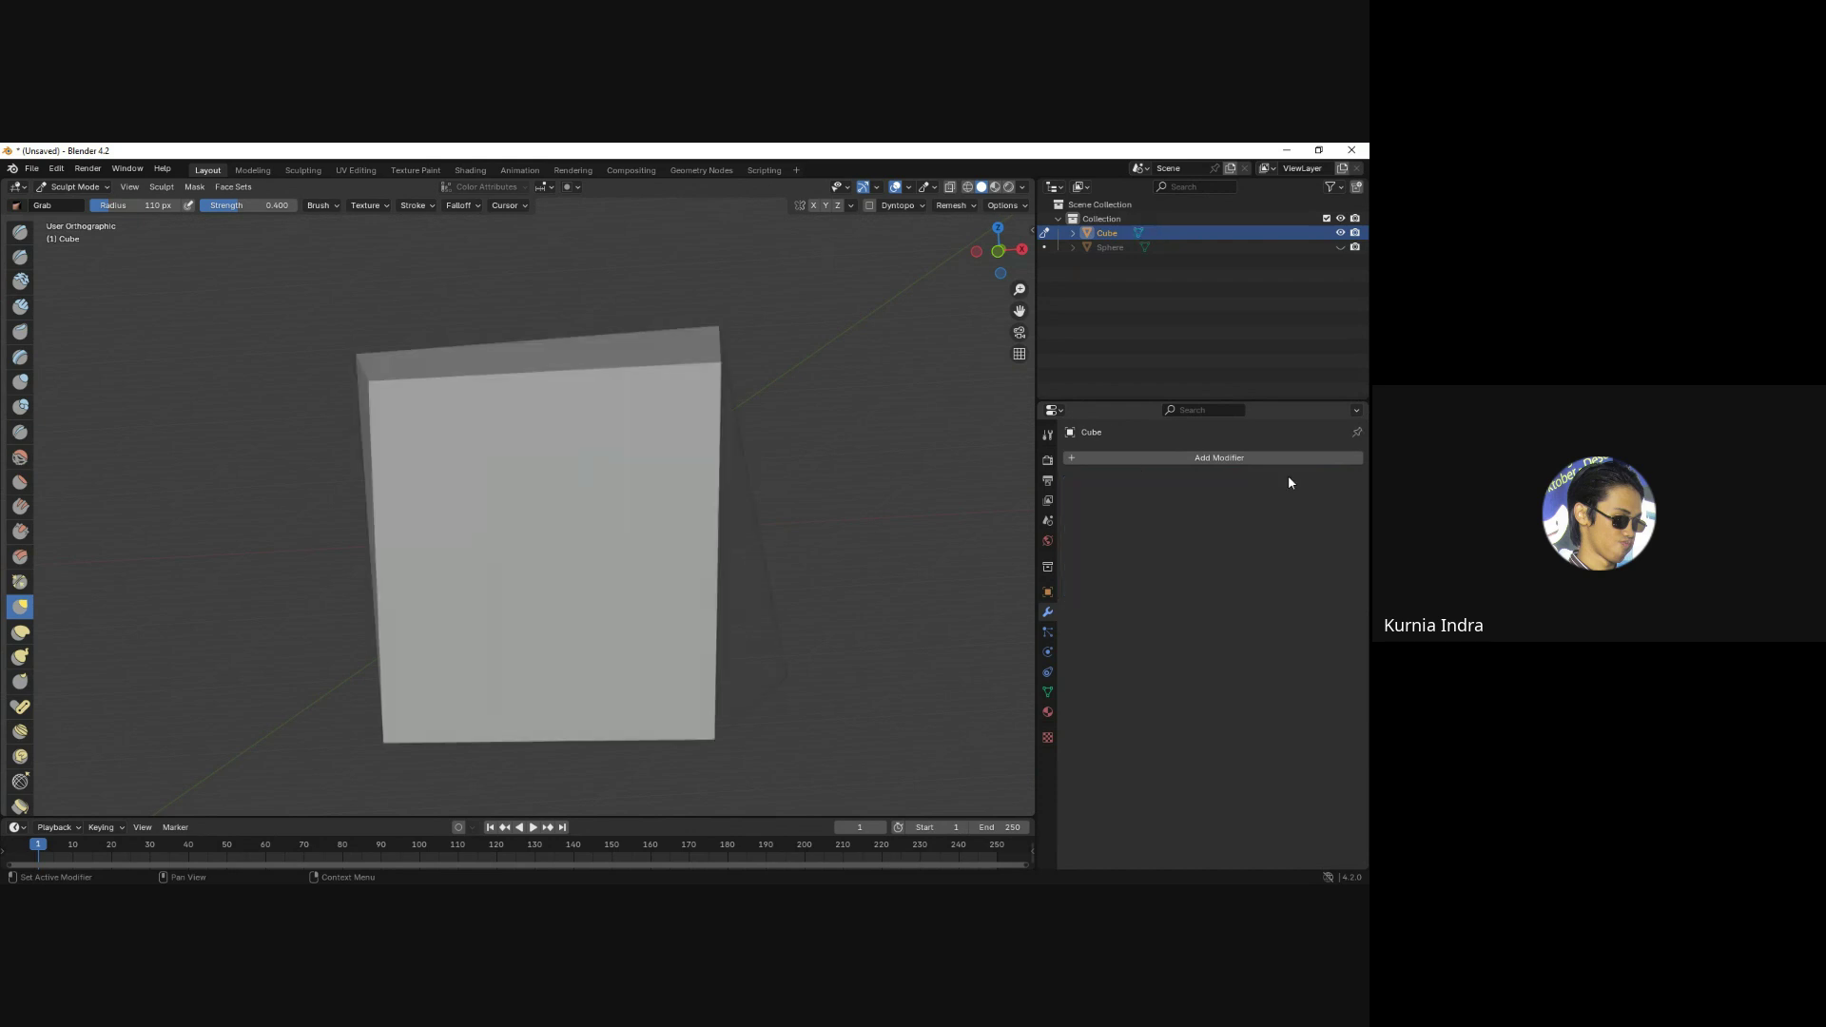
# Add a Multires modifier to the cube and Grab-pull its bottom-right corner outward.
pyautogui.click(1201, 459)
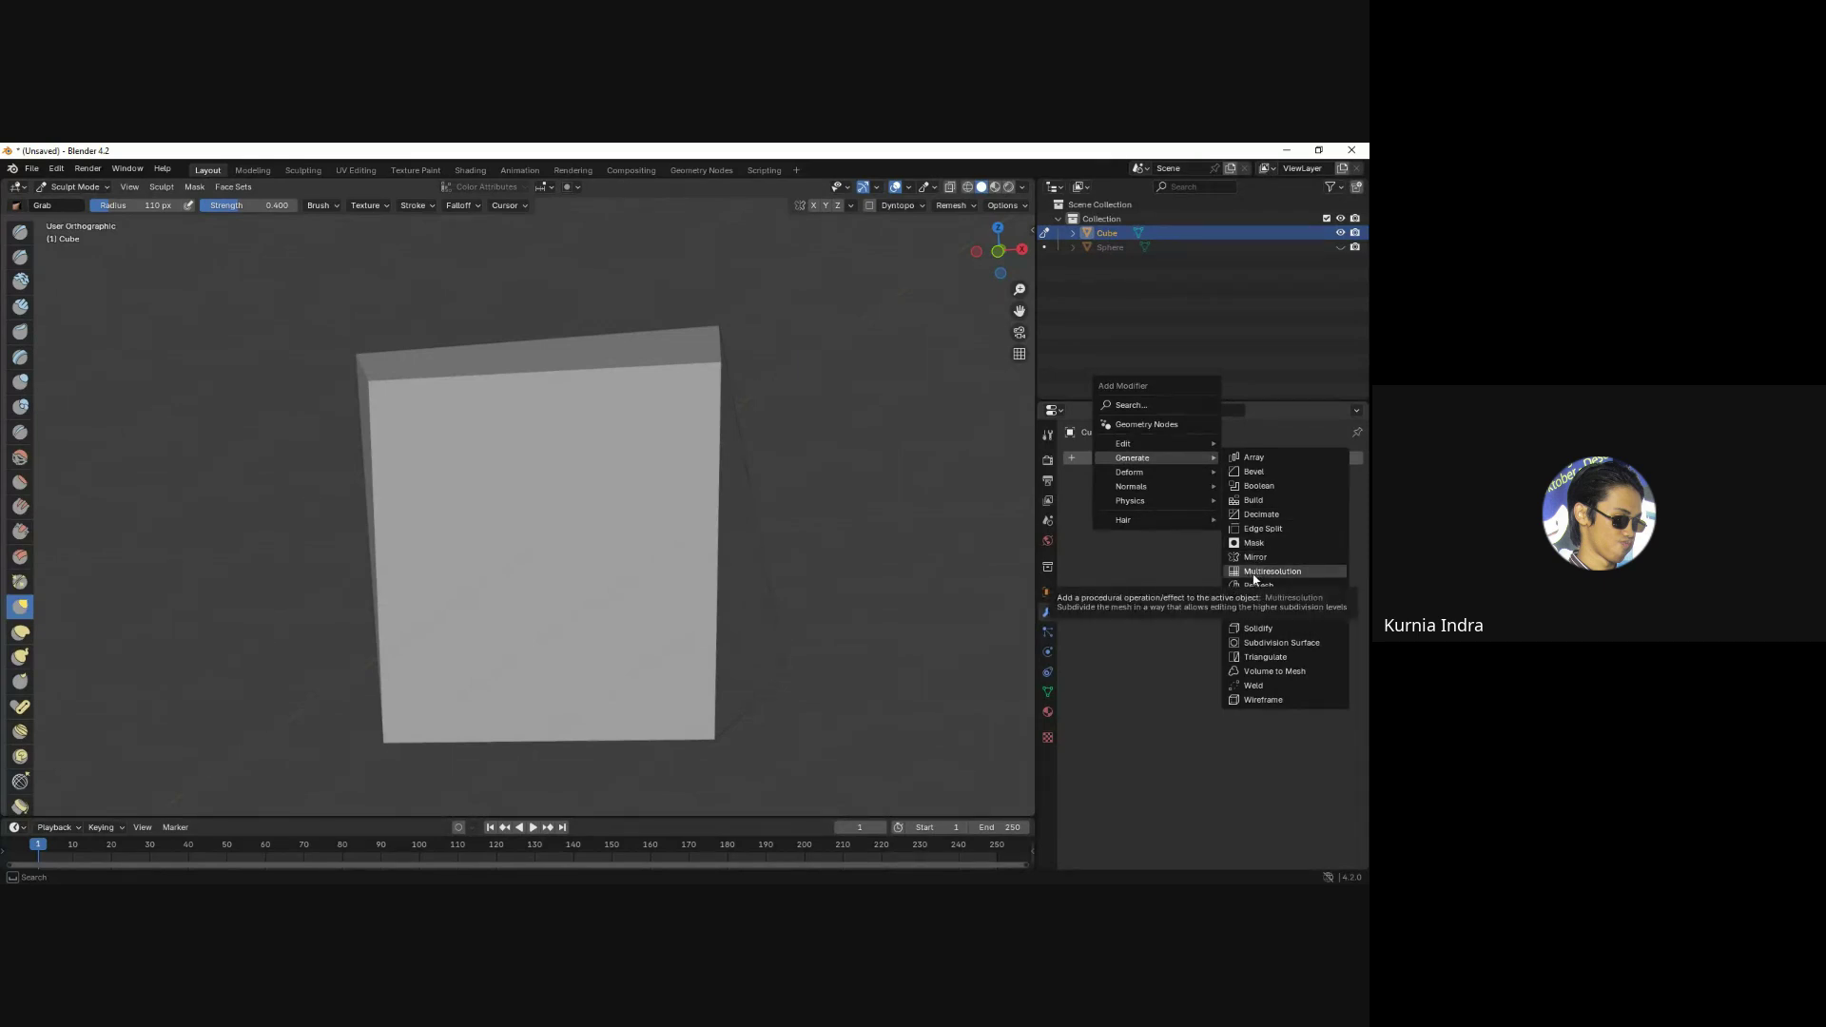
pyautogui.click(1253, 575)
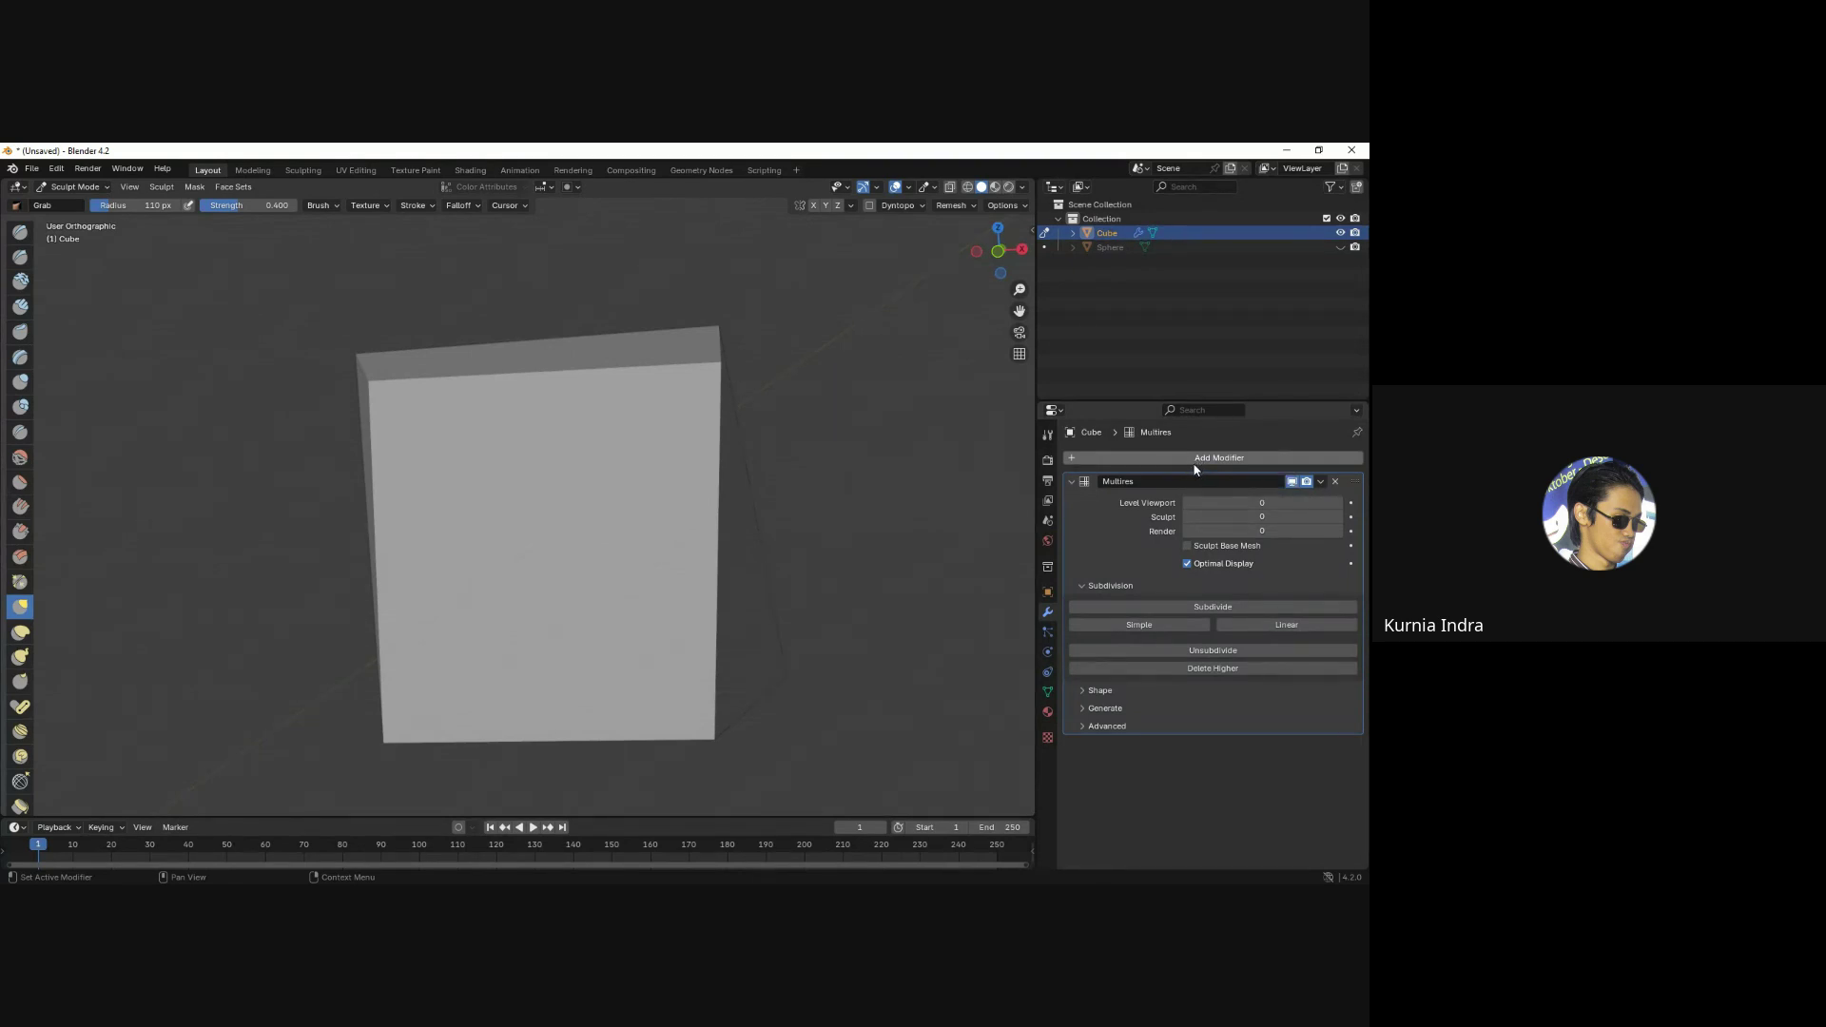
pyautogui.moveTo(702, 697)
pyautogui.mouseDown()
pyautogui.moveTo(787, 670)
pyautogui.moveTo(695, 666)
pyautogui.mouseUp()
pyautogui.moveTo(439, 682); pyautogui.dragTo(636, 671)
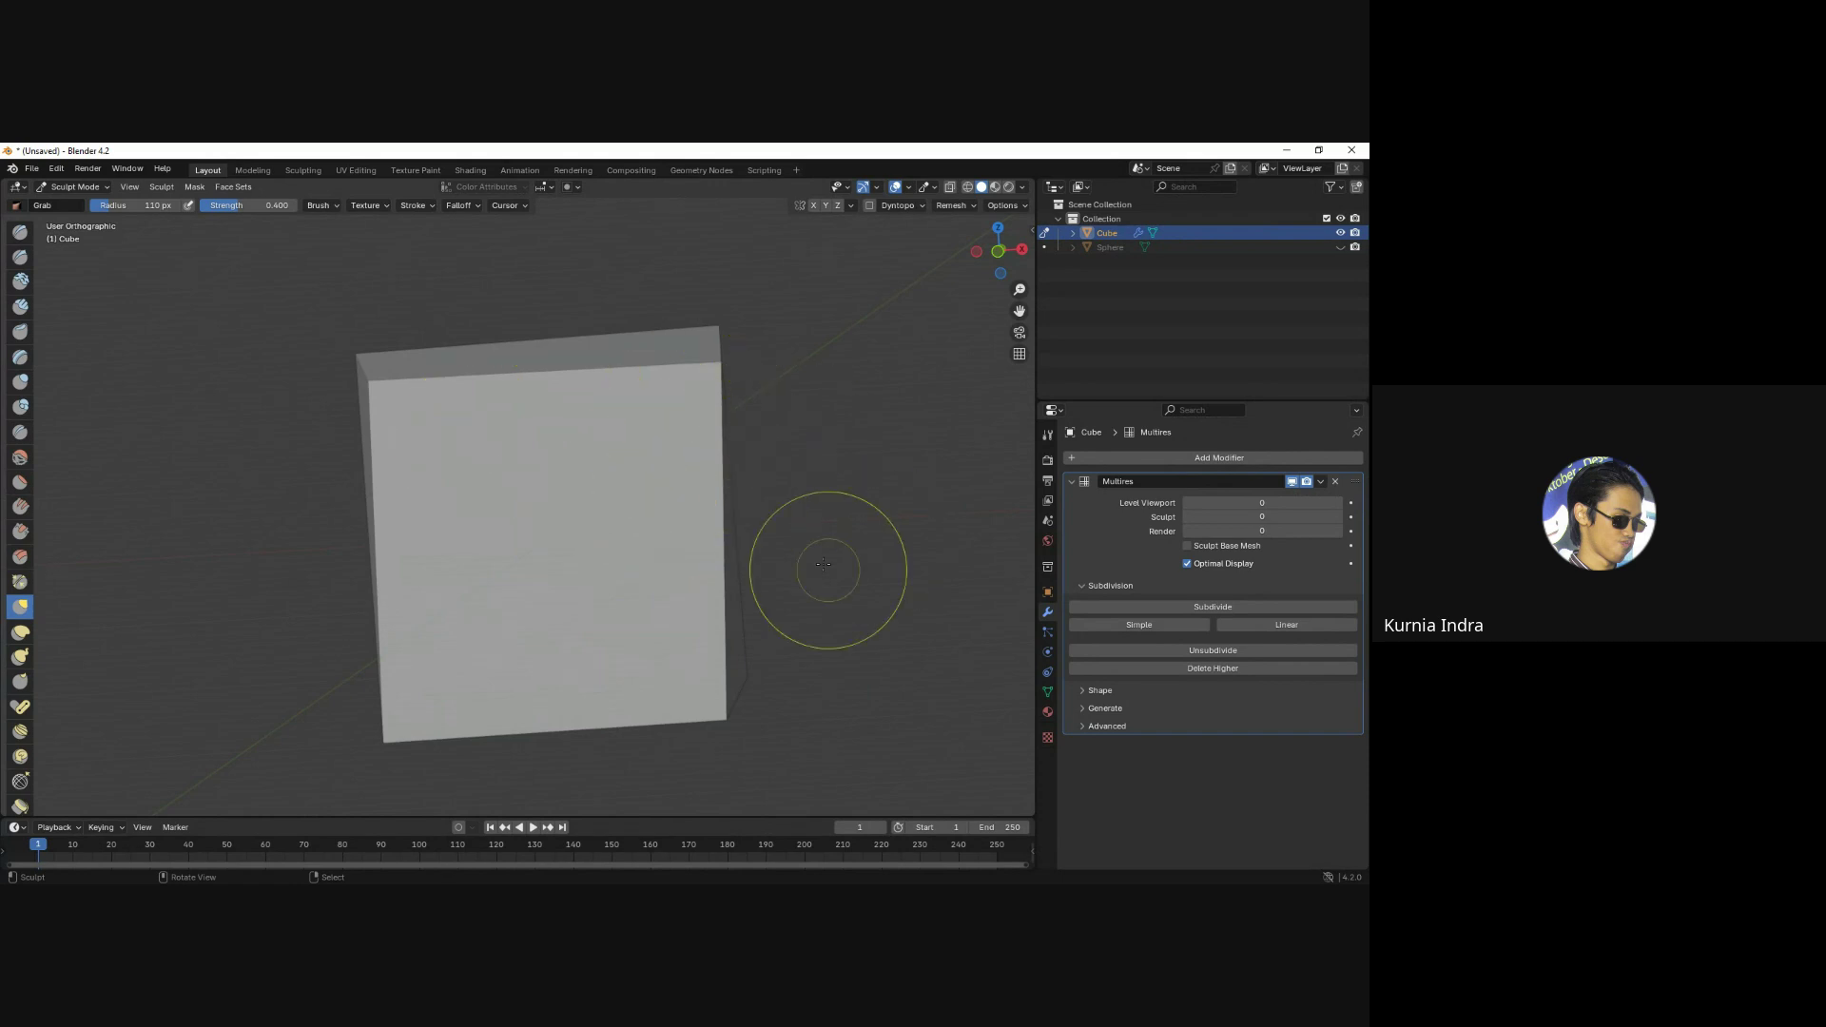
pyautogui.moveTo(828, 570); pyautogui.dragTo(780, 569, button='middle')
# Subdivide the Multires to level 3 and Grab-pull the mesh into a lumpy blob with a 210 px brush.
pyautogui.click(1228, 614)
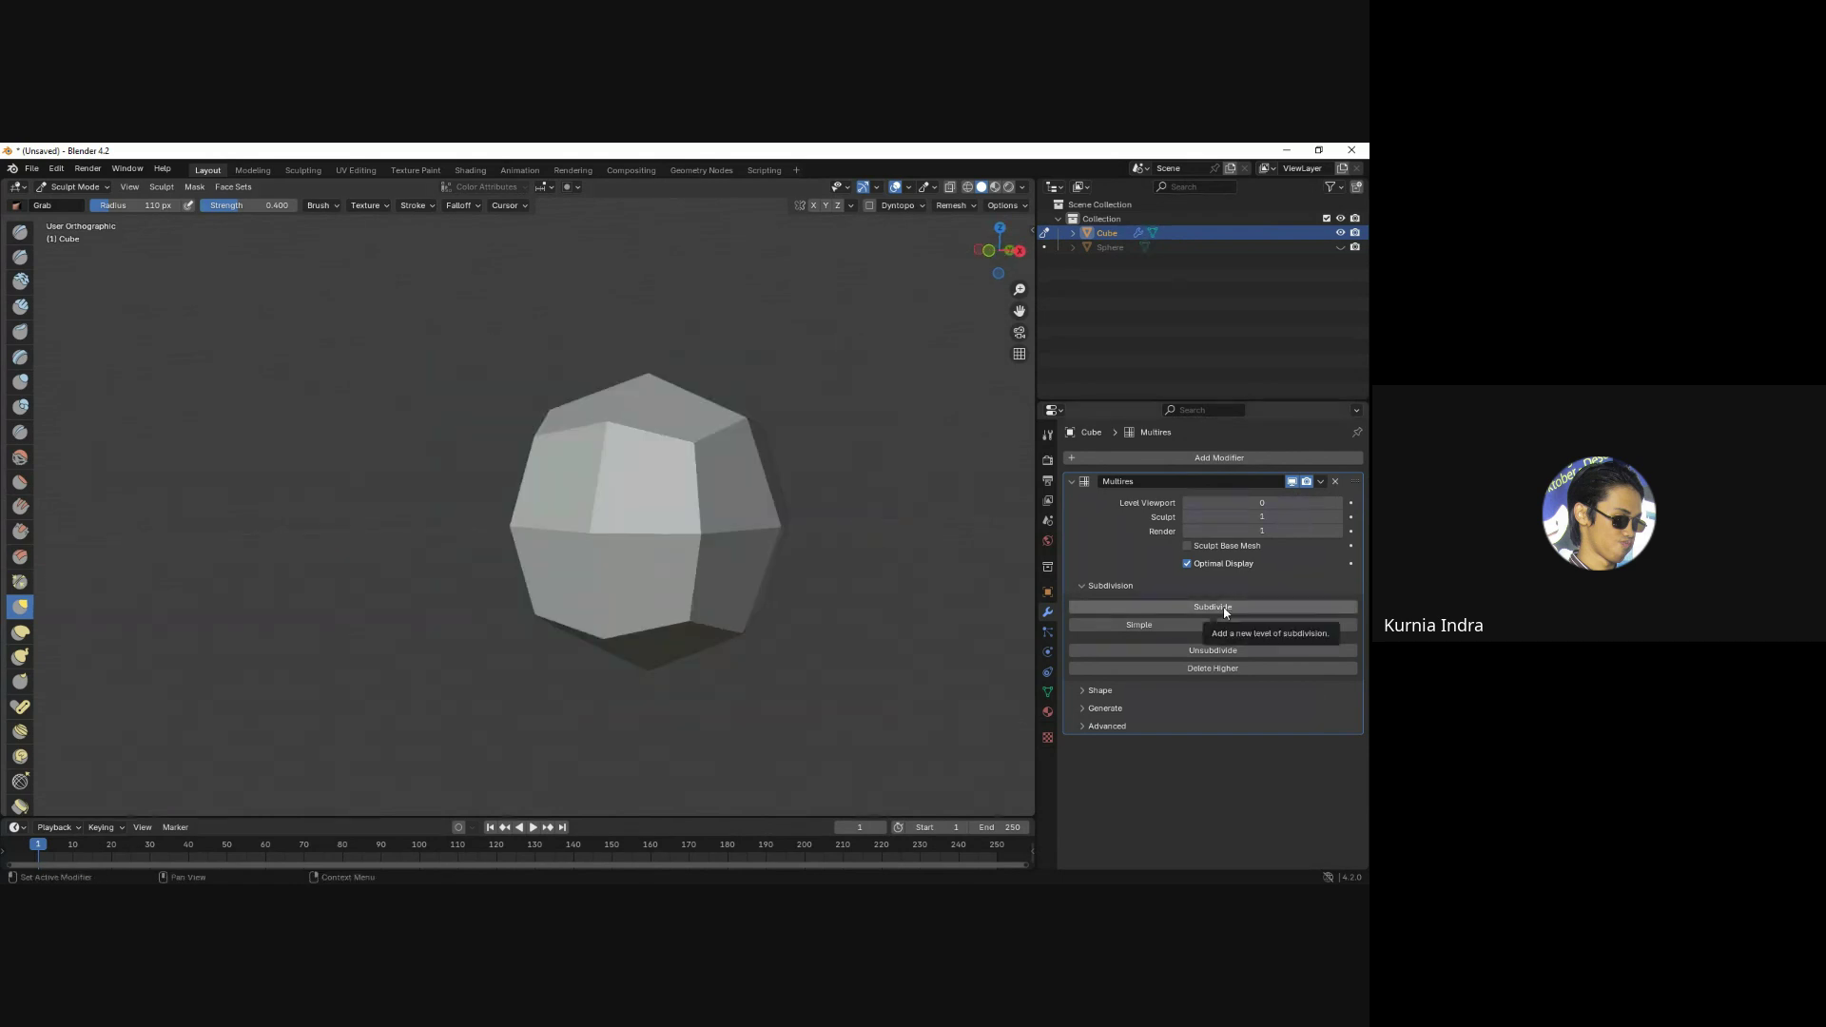
pyautogui.click(1225, 612)
pyautogui.click(1225, 612)
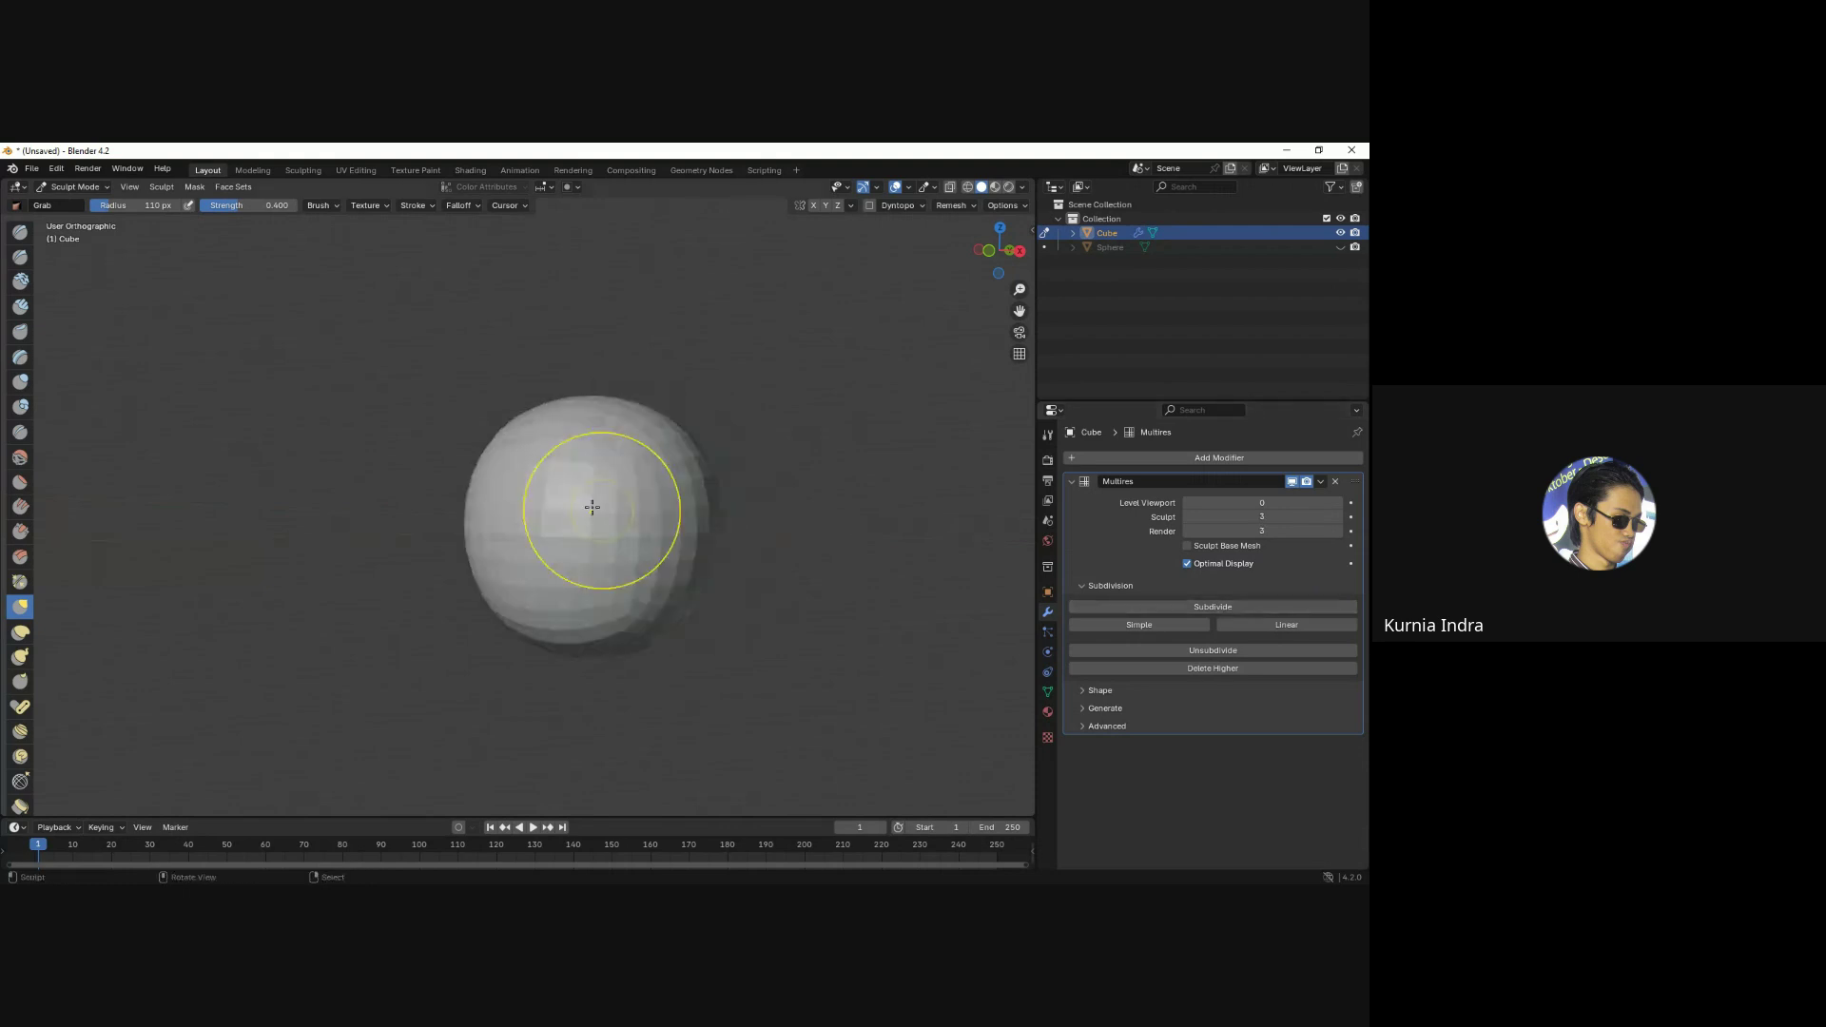
pyautogui.press('f')
pyautogui.click(631, 530)
pyautogui.moveTo(631, 529)
pyautogui.mouseDown()
pyautogui.moveTo(645, 519)
pyautogui.moveTo(612, 469)
pyautogui.moveTo(685, 428)
pyautogui.moveTo(456, 522)
pyautogui.moveTo(476, 659)
pyautogui.moveTo(502, 575)
pyautogui.moveTo(285, 530)
pyautogui.mouseUp()
pyautogui.moveTo(532, 447)
pyautogui.mouseDown()
pyautogui.moveTo(571, 400)
pyautogui.moveTo(697, 358)
pyautogui.mouseUp()
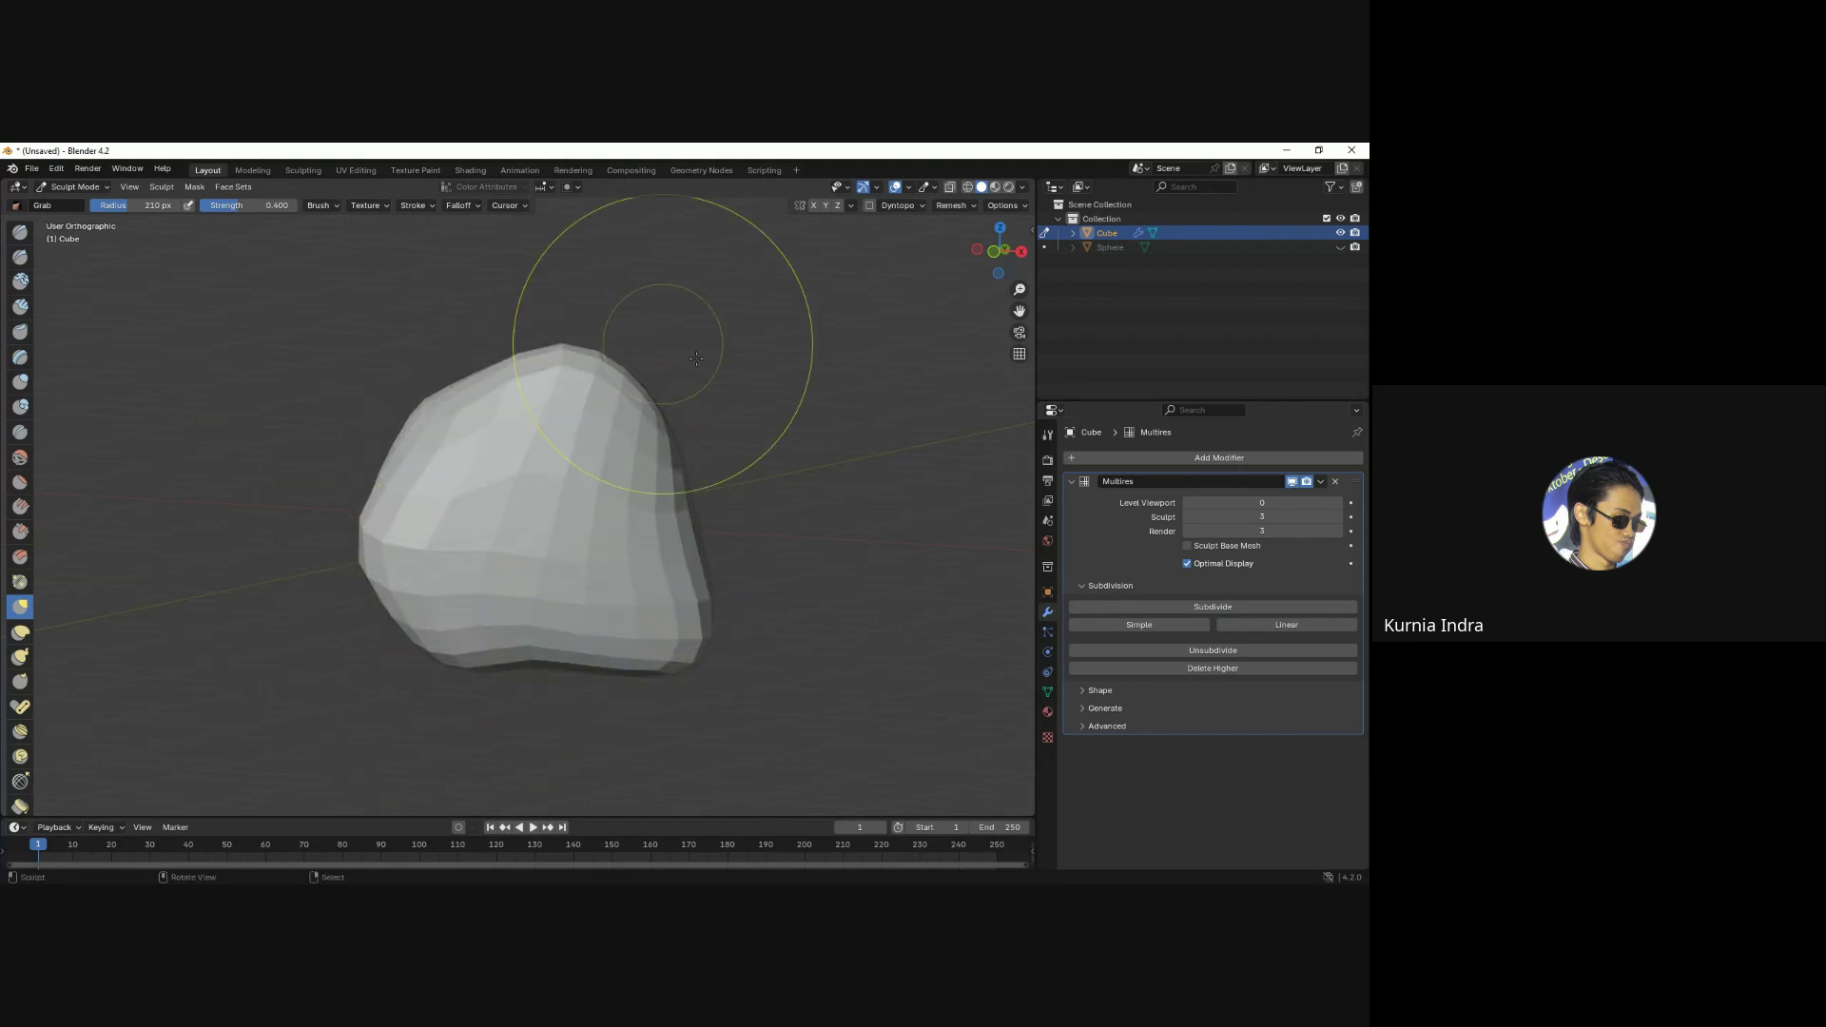
# Toggle the Multires viewport display, orbiting to compare the blob with the base cube.
pyautogui.click(1292, 482)
pyautogui.click(1292, 482)
pyautogui.click(1291, 482)
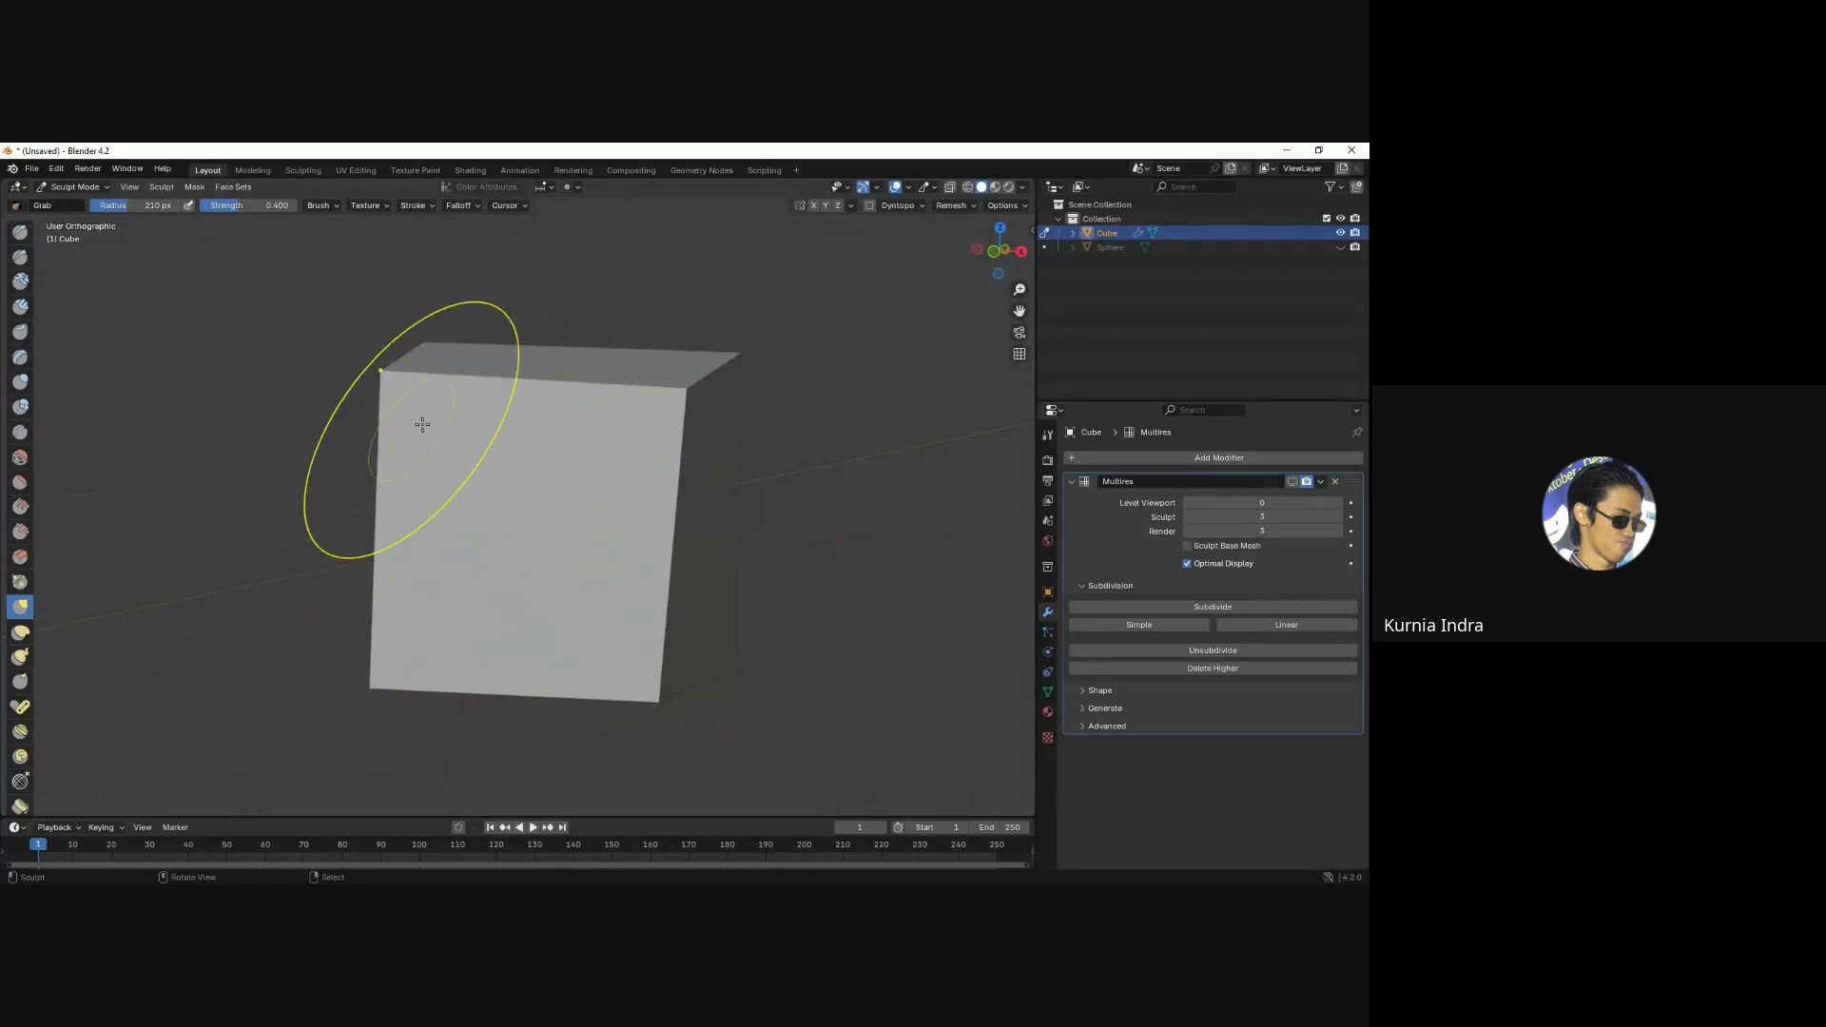
pyautogui.moveTo(419, 421)
pyautogui.mouseDown(button='middle')
pyautogui.moveTo(638, 527)
pyautogui.moveTo(611, 517)
pyautogui.mouseUp(button='middle')
pyautogui.click(1291, 482)
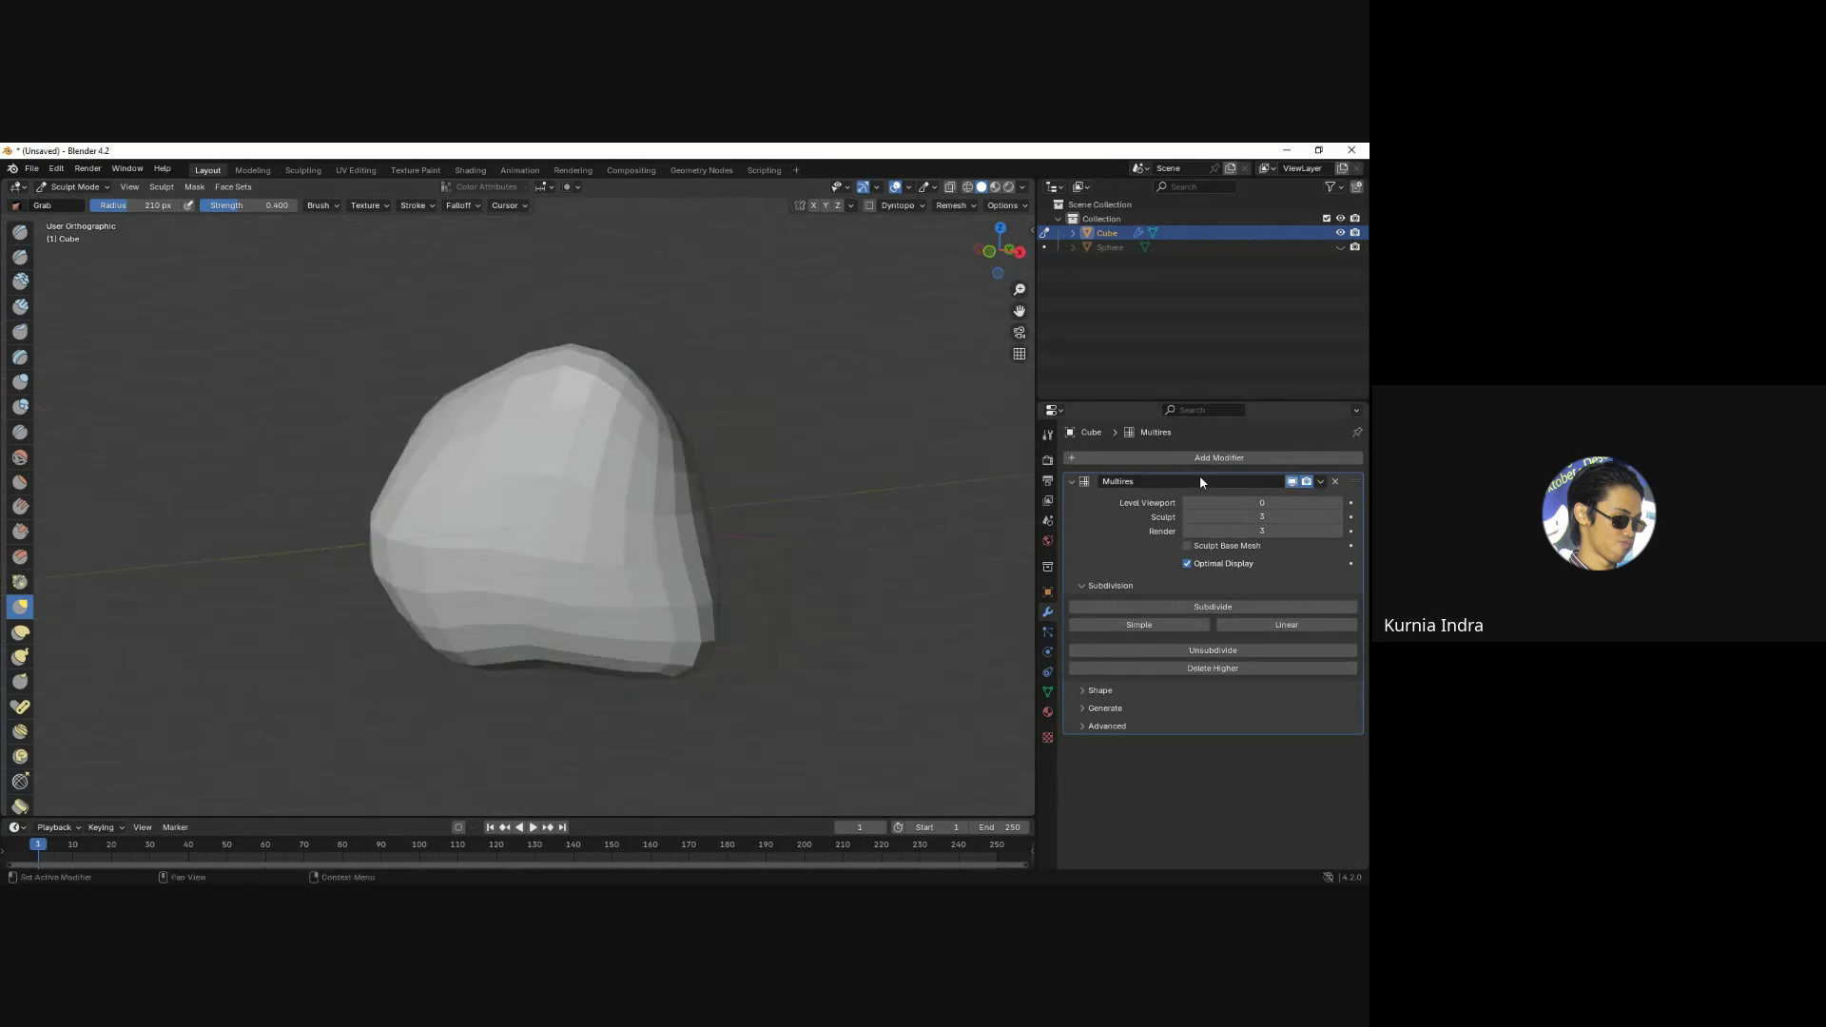
pyautogui.moveTo(754, 449); pyautogui.dragTo(371, 532)
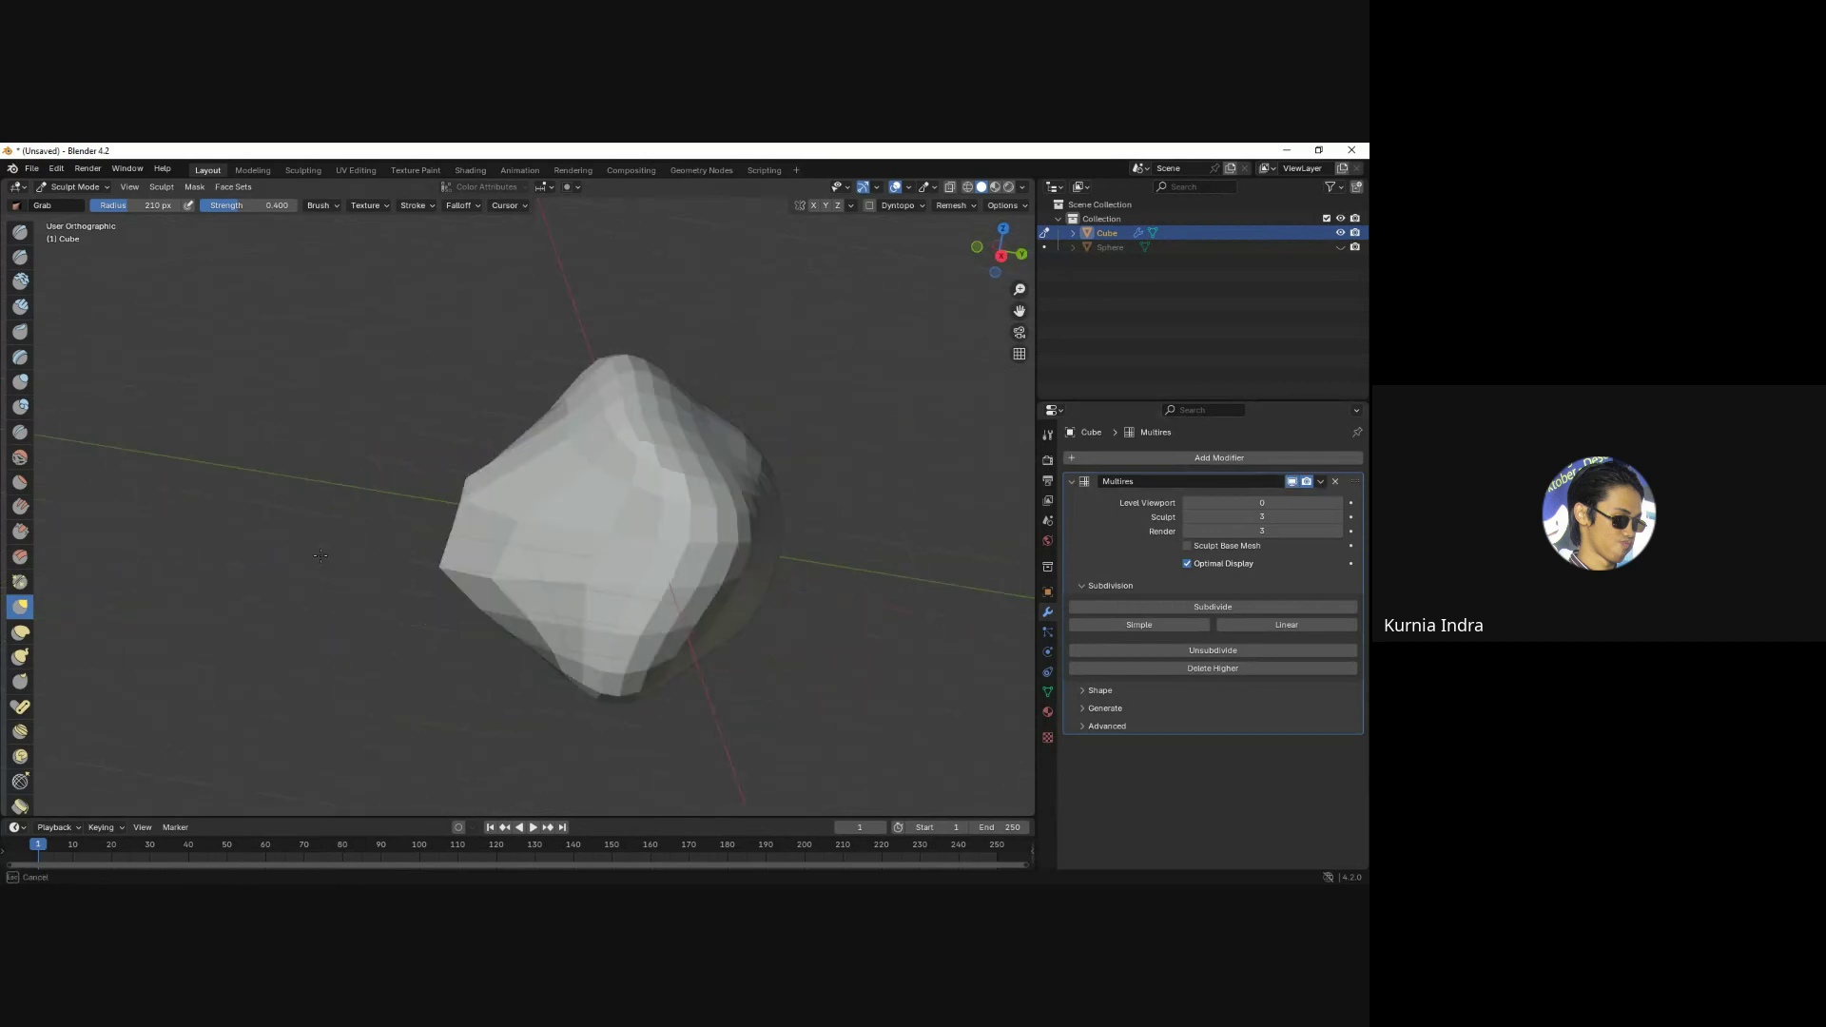
pyautogui.moveTo(371, 533)
pyautogui.mouseDown(button='middle')
pyautogui.moveTo(776, 447)
pyautogui.moveTo(742, 409)
pyautogui.moveTo(591, 408)
pyautogui.moveTo(596, 447)
pyautogui.mouseUp(button='middle')
pyautogui.click(1291, 481)
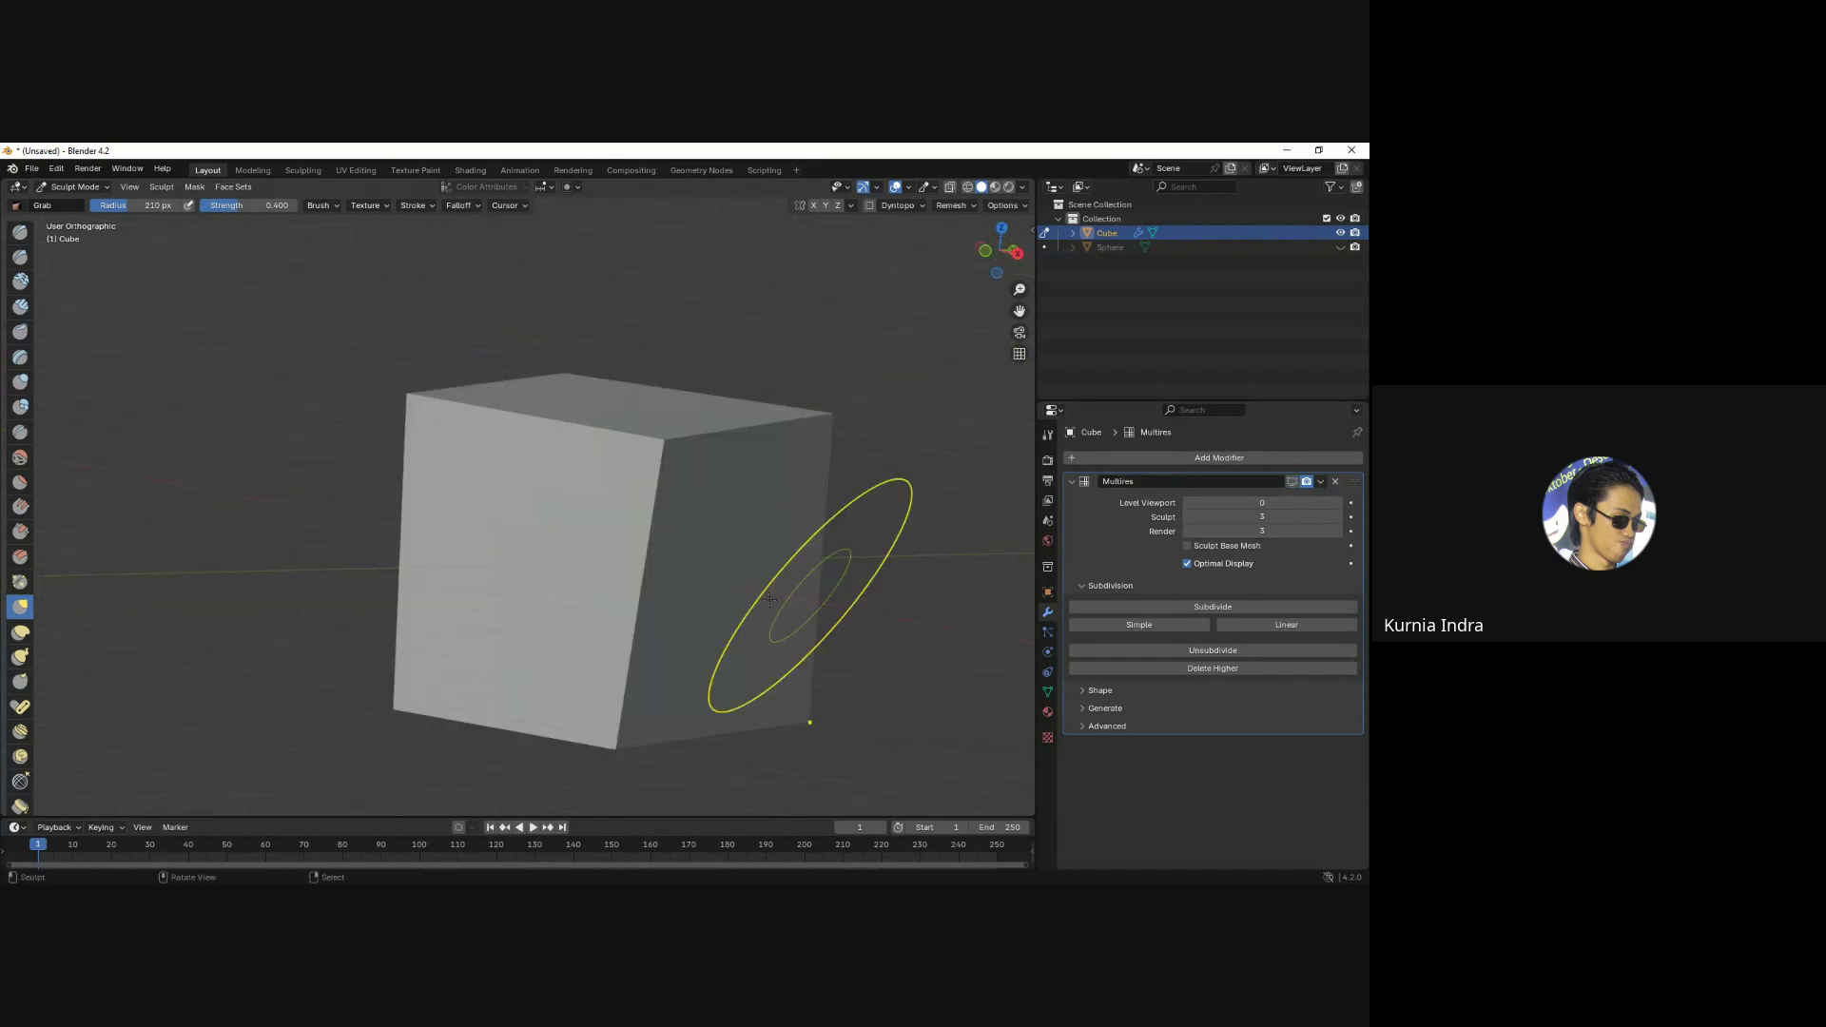
pyautogui.moveTo(815, 590)
pyautogui.mouseDown(button='middle')
pyautogui.moveTo(501, 603)
pyautogui.moveTo(761, 551)
pyautogui.mouseUp(button='middle')
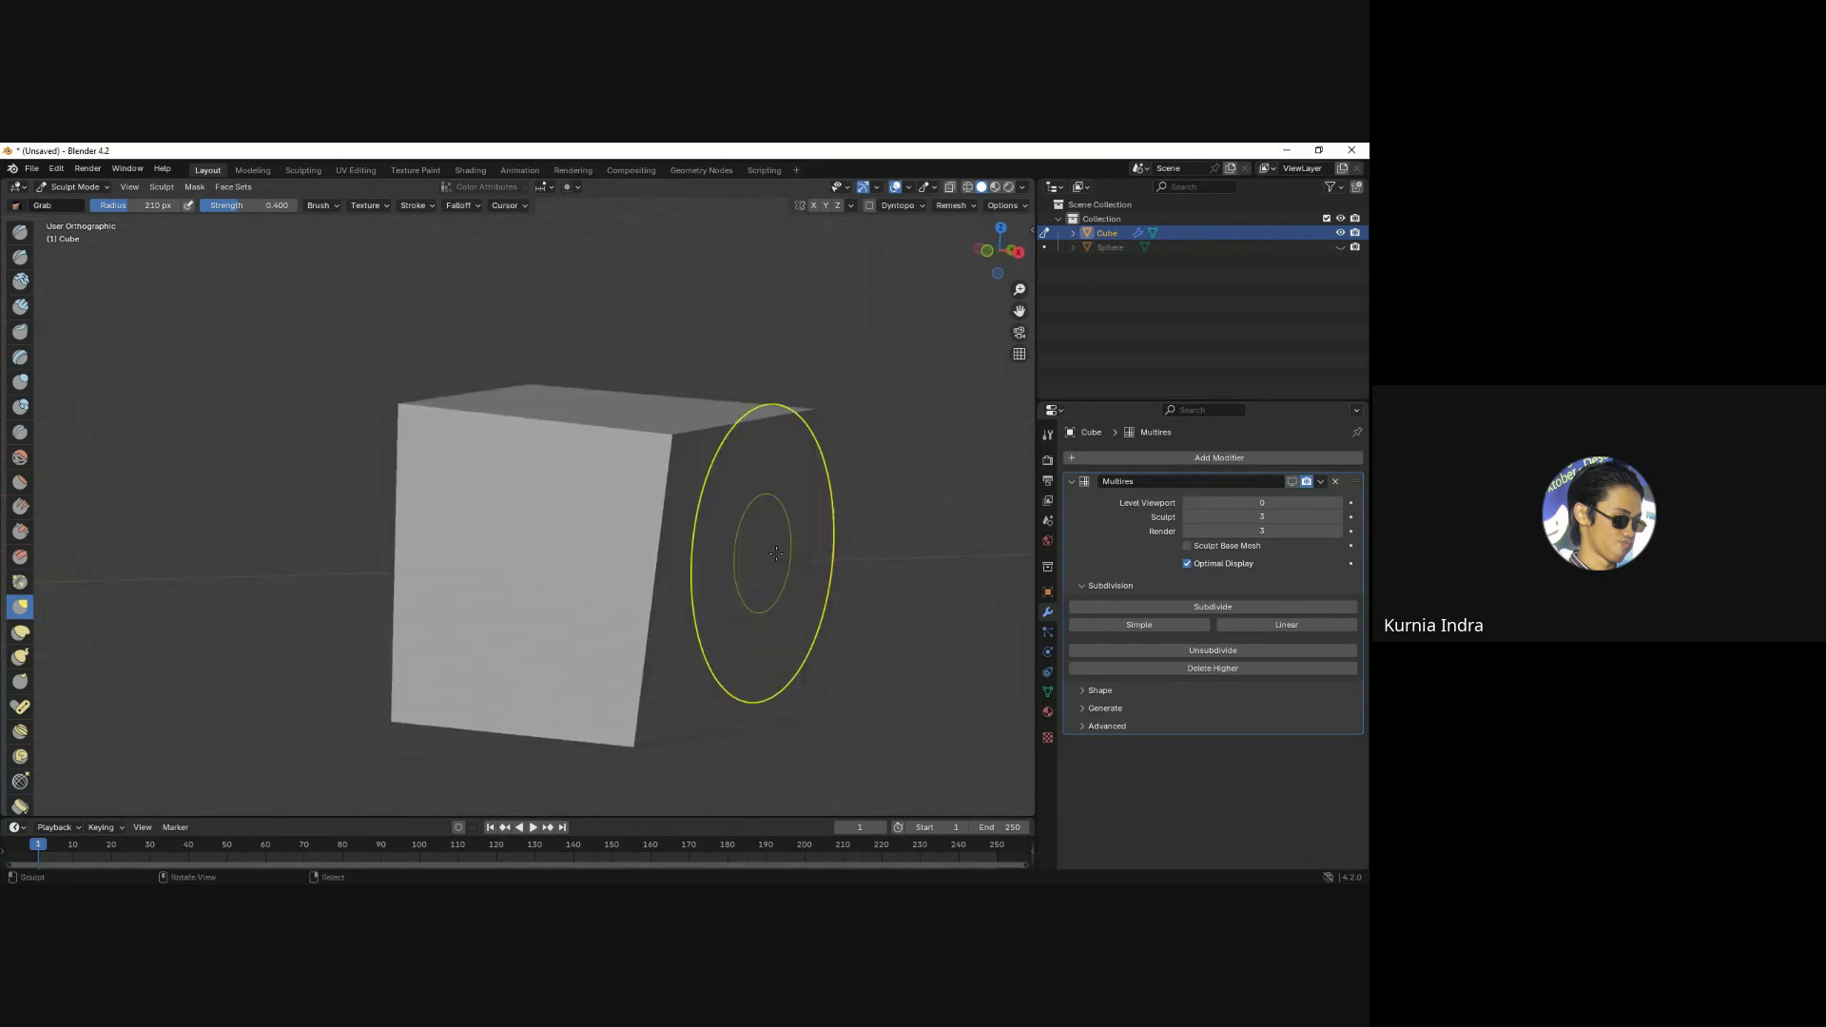
pyautogui.click(1292, 483)
pyautogui.moveTo(644, 583); pyautogui.dragTo(612, 603, button='middle')
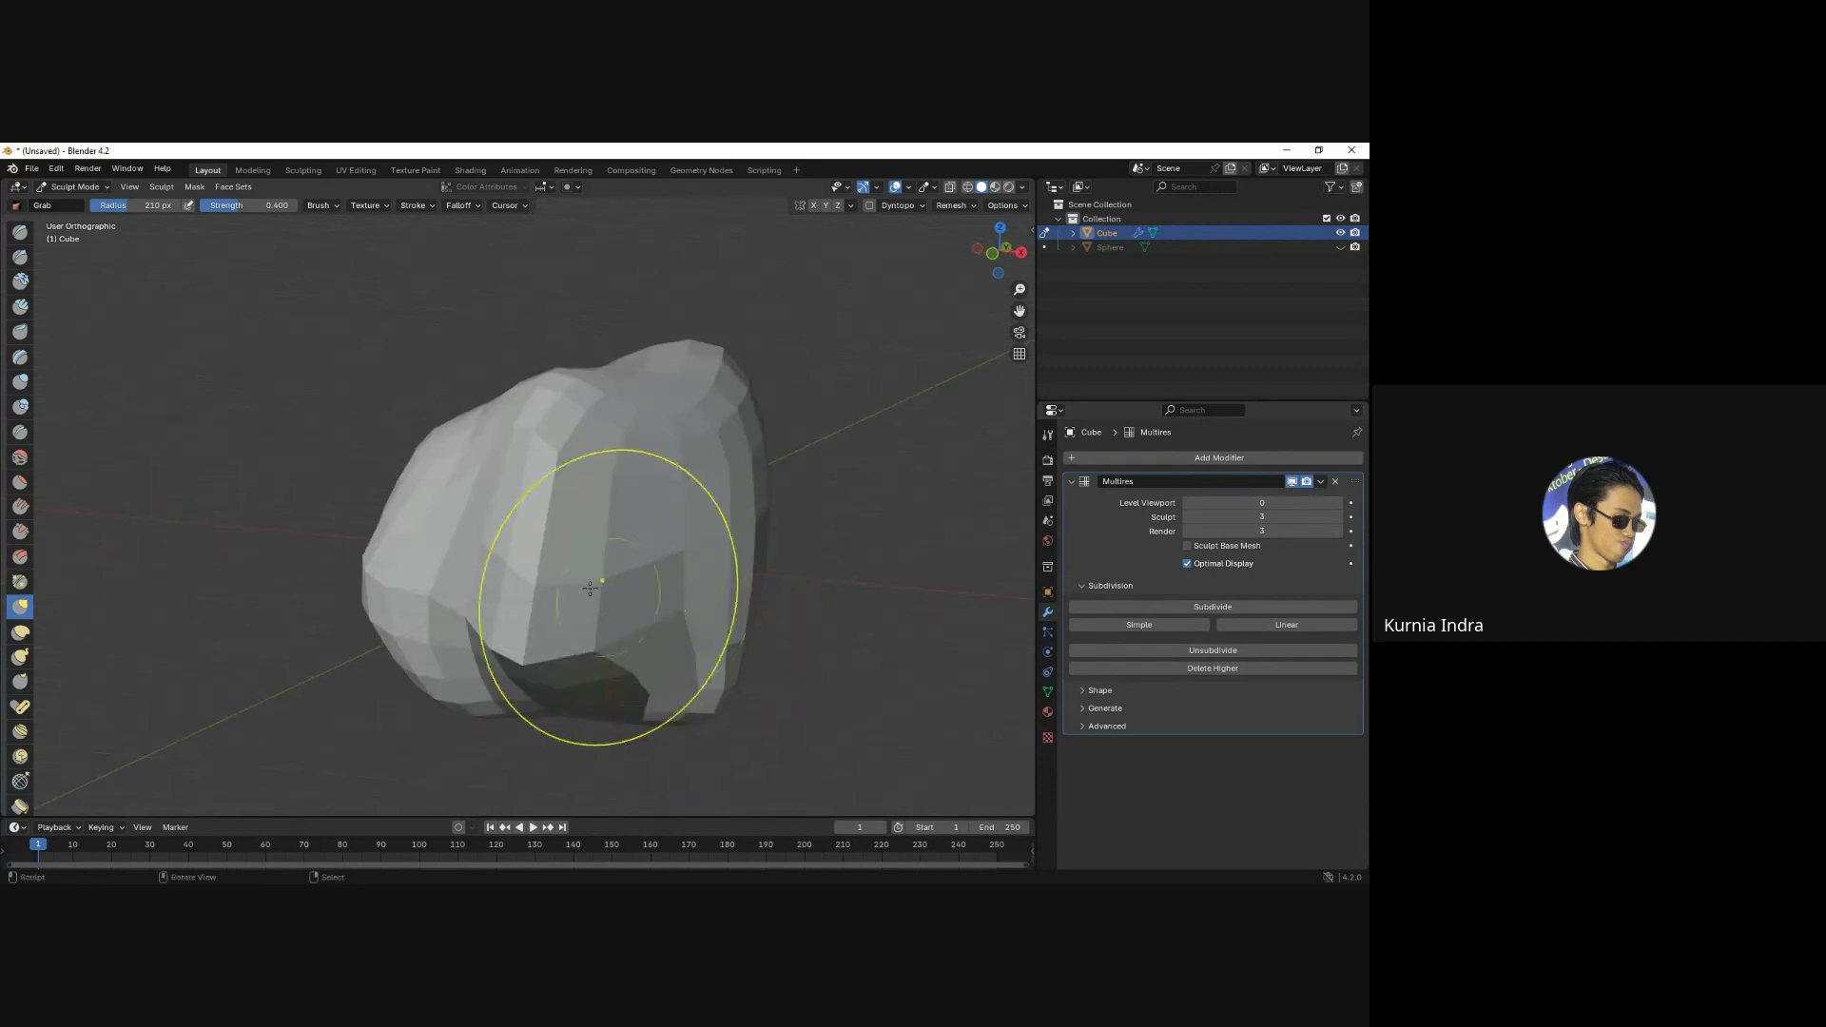
pyautogui.moveTo(693, 522)
pyautogui.mouseDown(button='middle')
pyautogui.moveTo(704, 571)
pyautogui.moveTo(584, 581)
pyautogui.moveTo(608, 571)
pyautogui.mouseUp(button='middle')
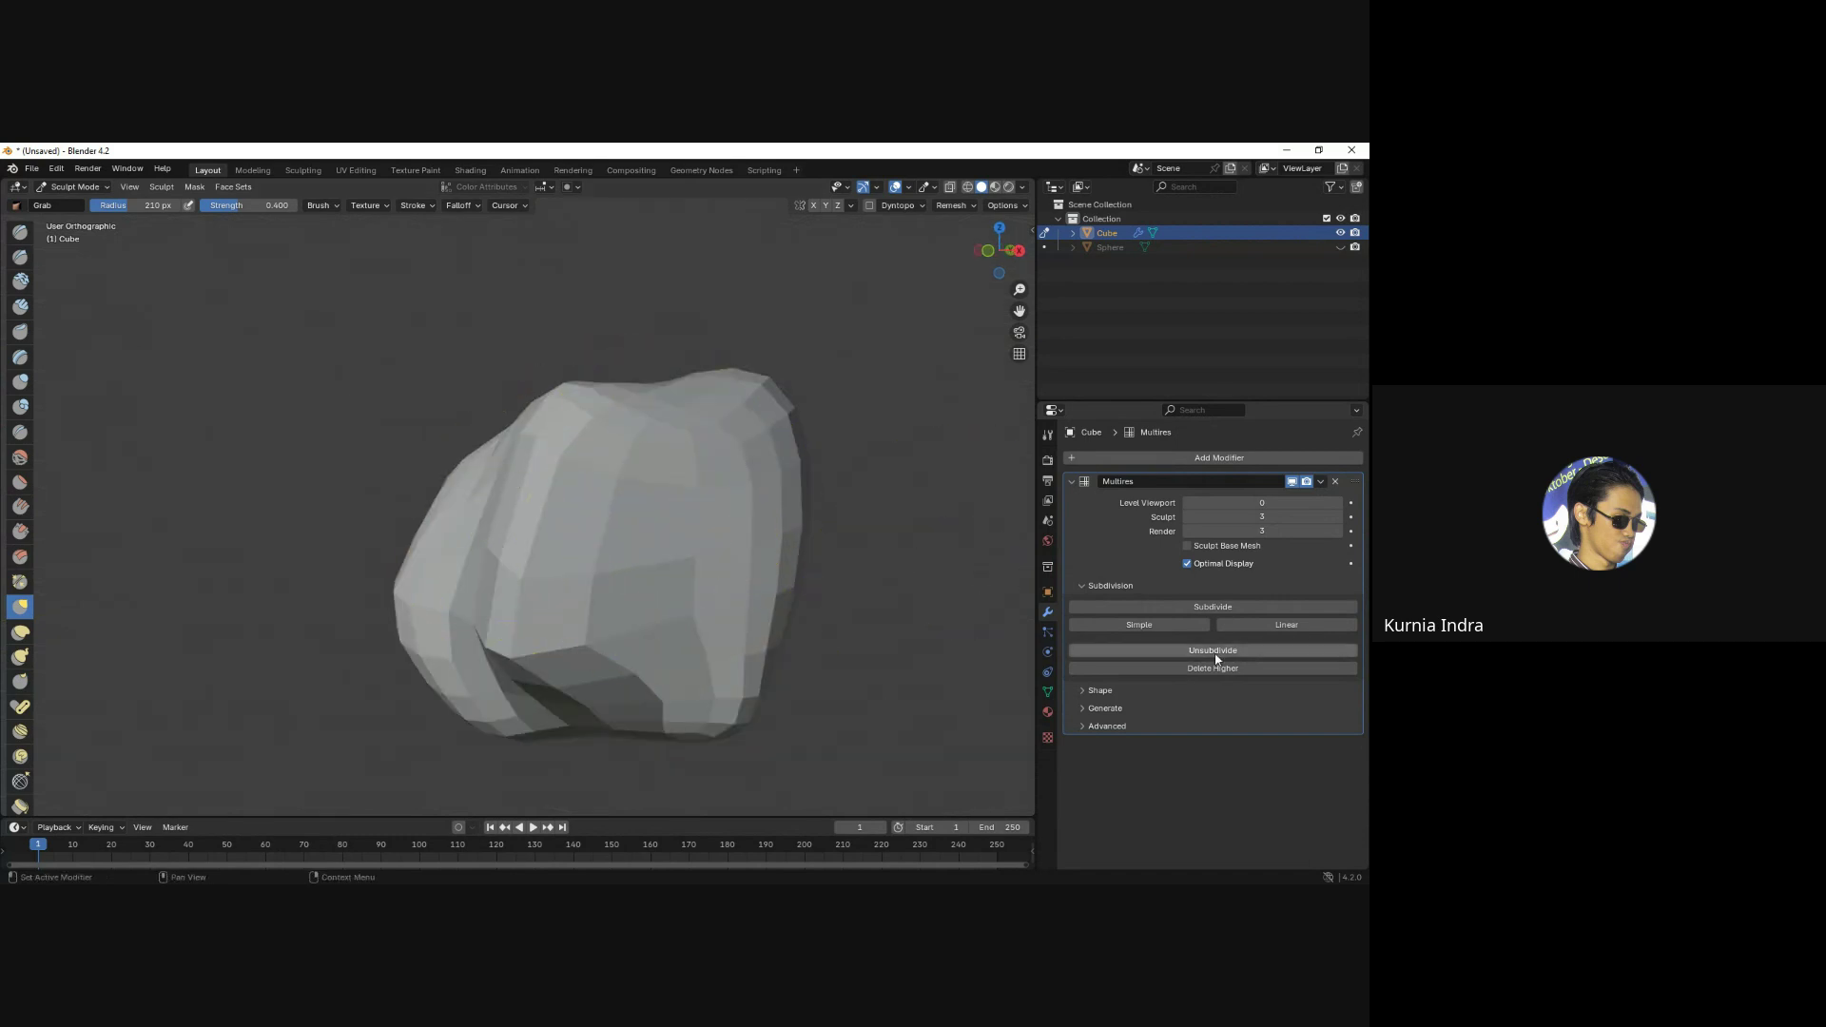
# Expand the Multires Shape options and hide the sculpt to reveal the skewed base box.
pyautogui.click(1108, 691)
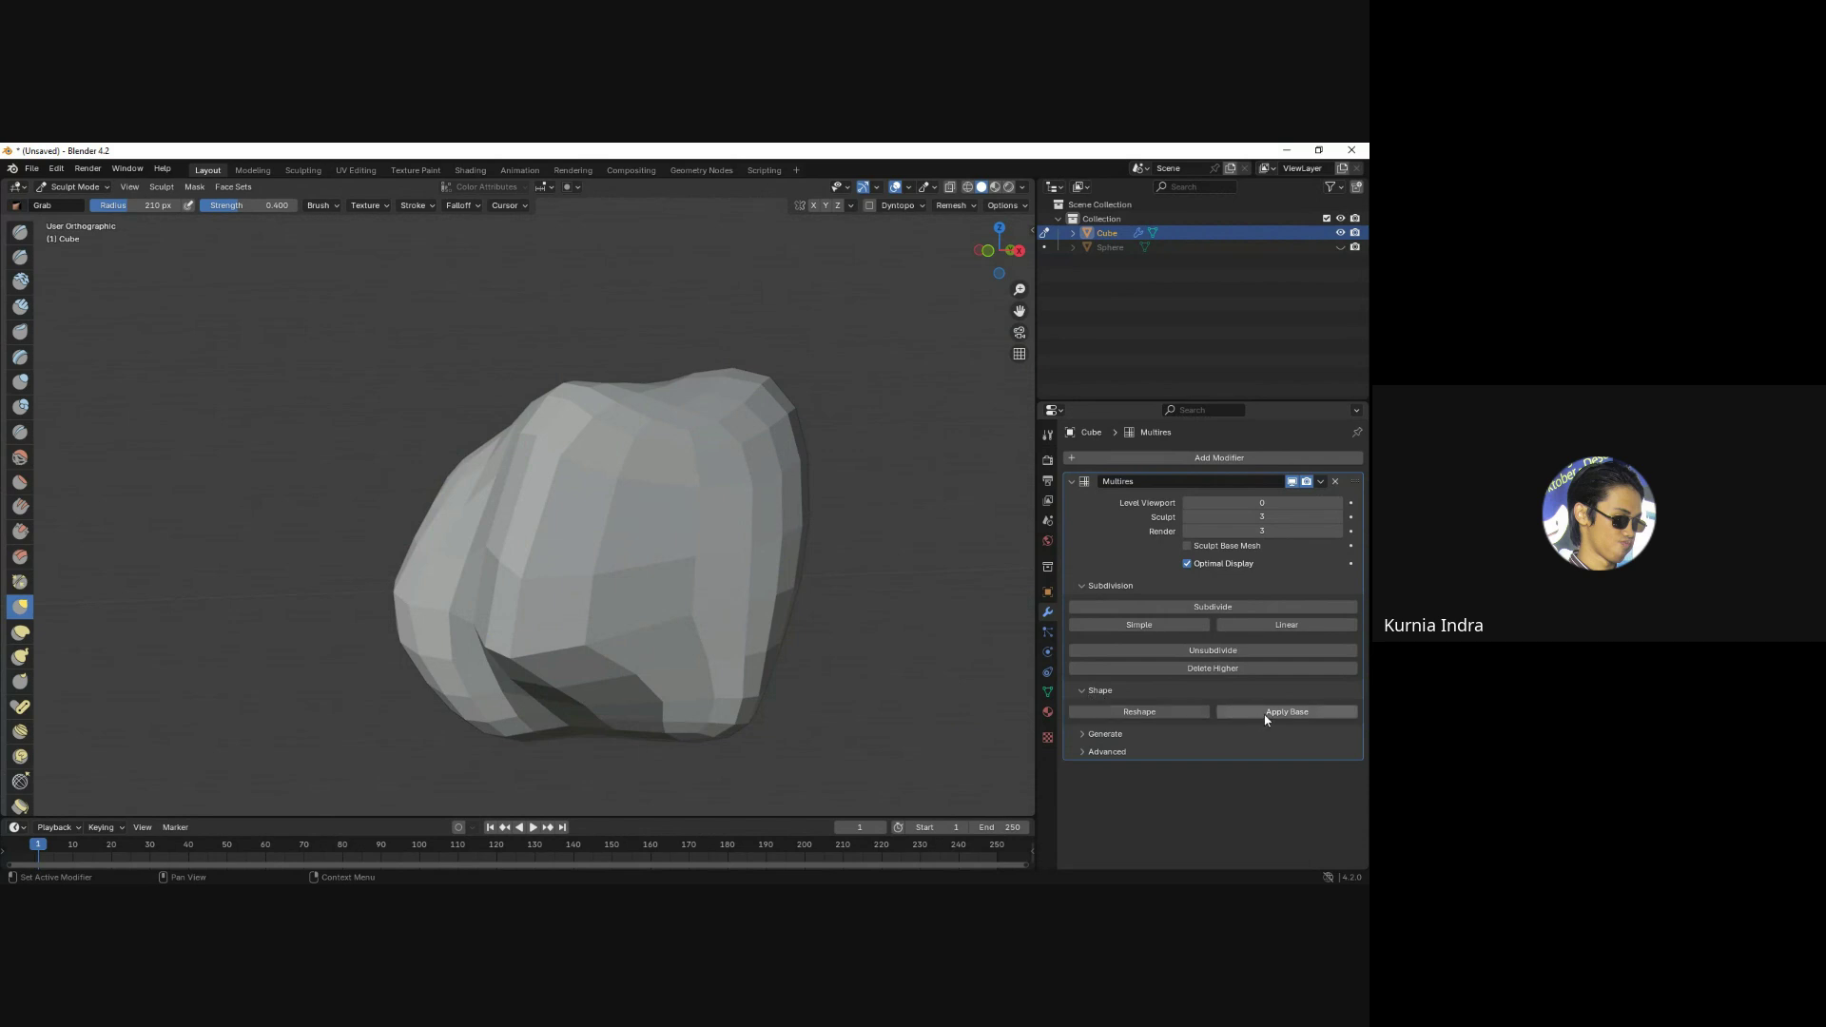
pyautogui.moveTo(685, 603); pyautogui.dragTo(741, 580, button='middle')
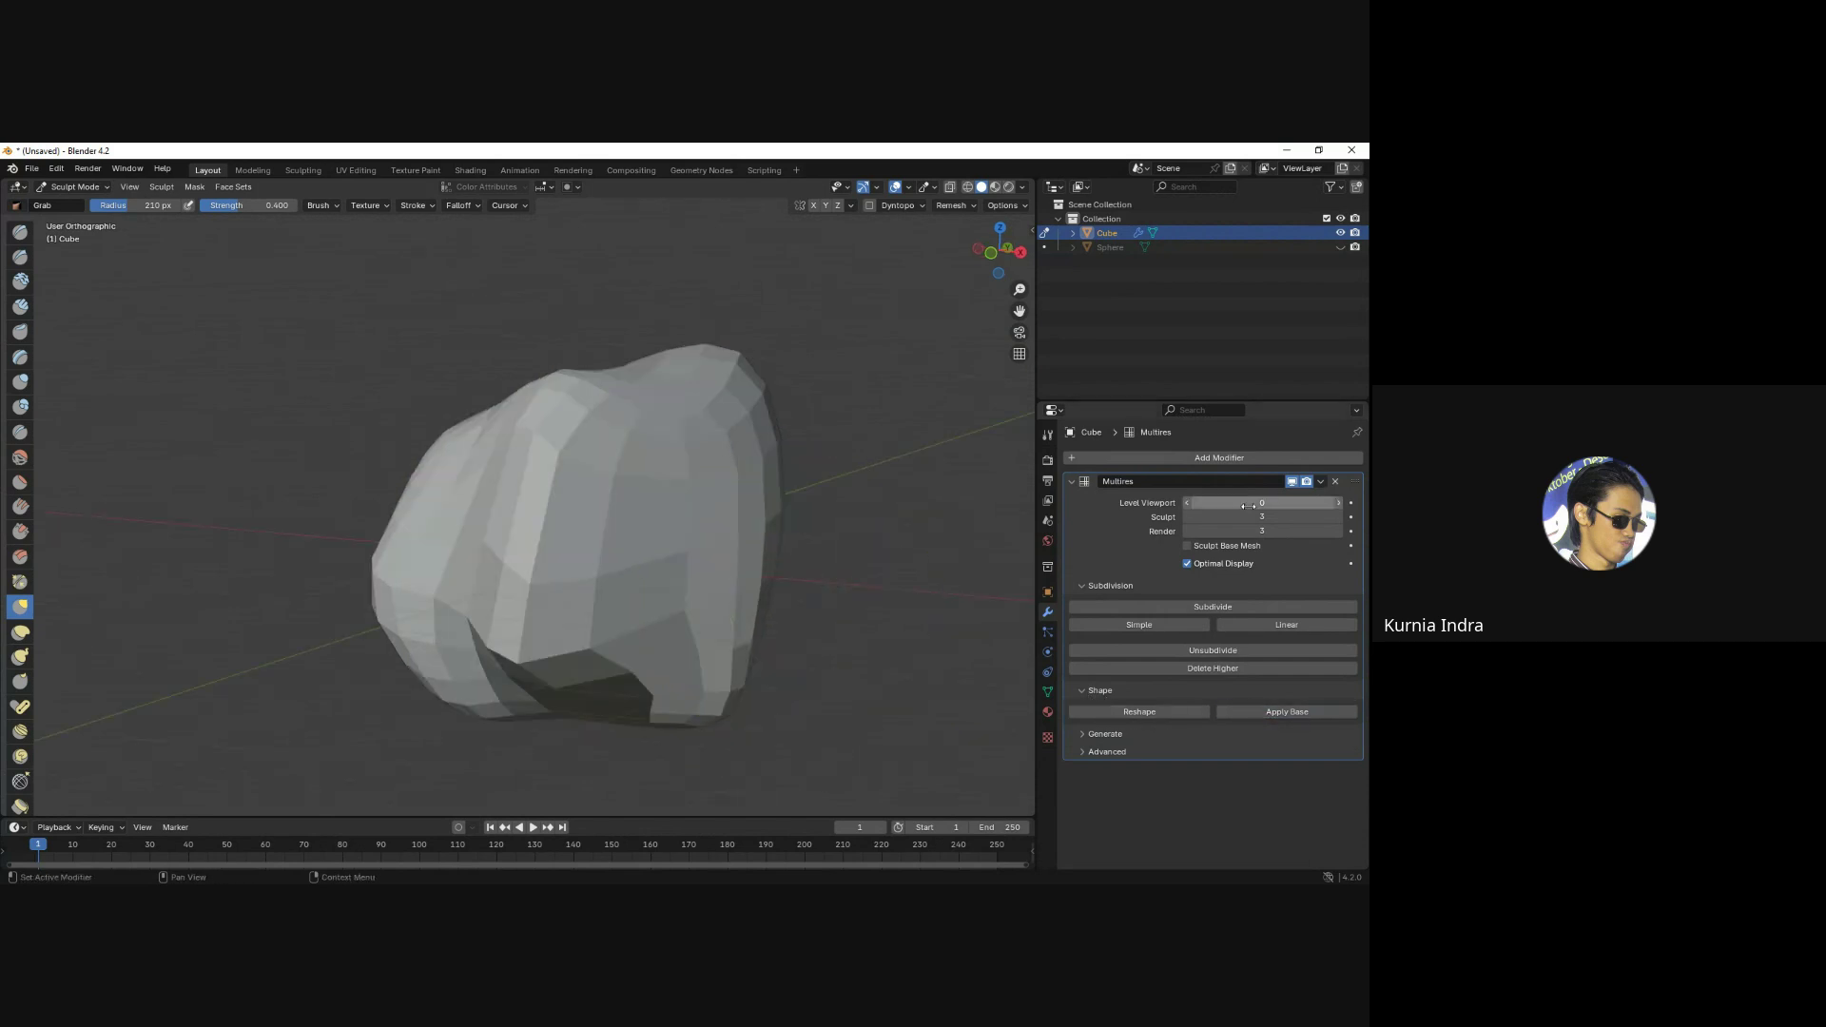
pyautogui.click(1293, 483)
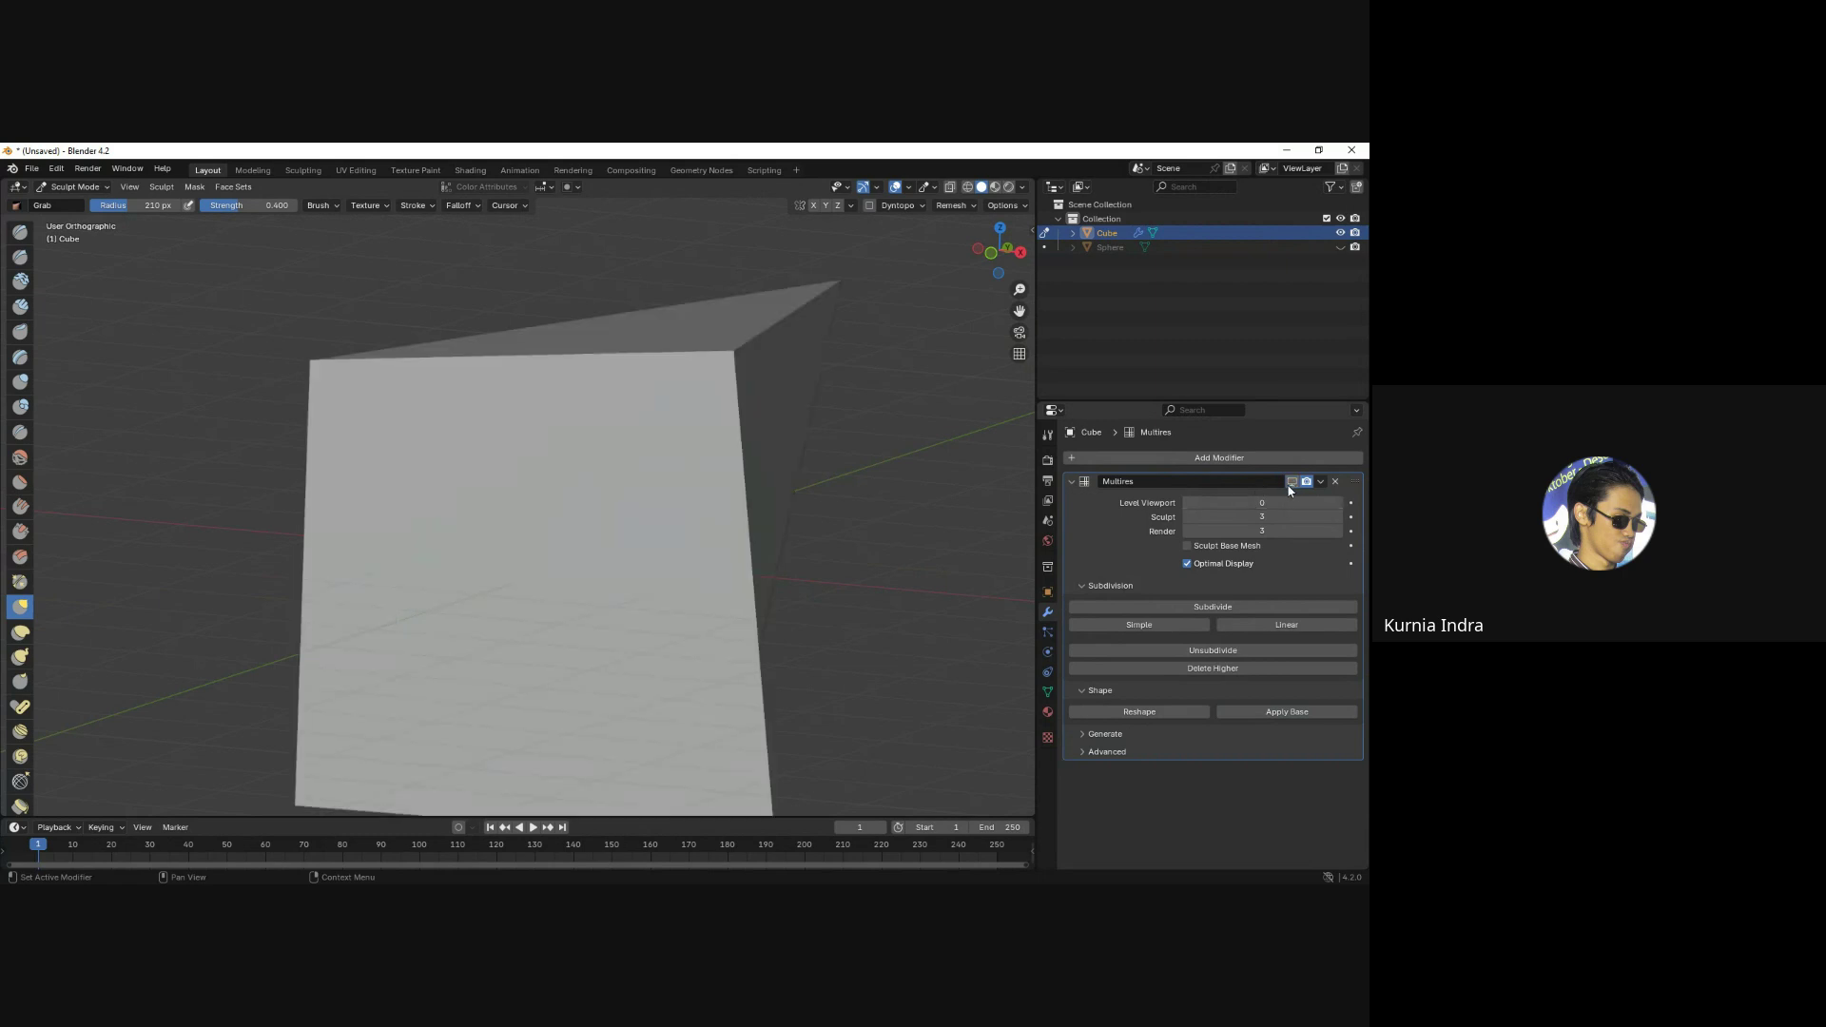
pyautogui.moveTo(693, 595)
pyautogui.mouseDown(button='middle')
pyautogui.moveTo(725, 621)
pyautogui.moveTo(797, 537)
pyautogui.mouseUp(button='middle')
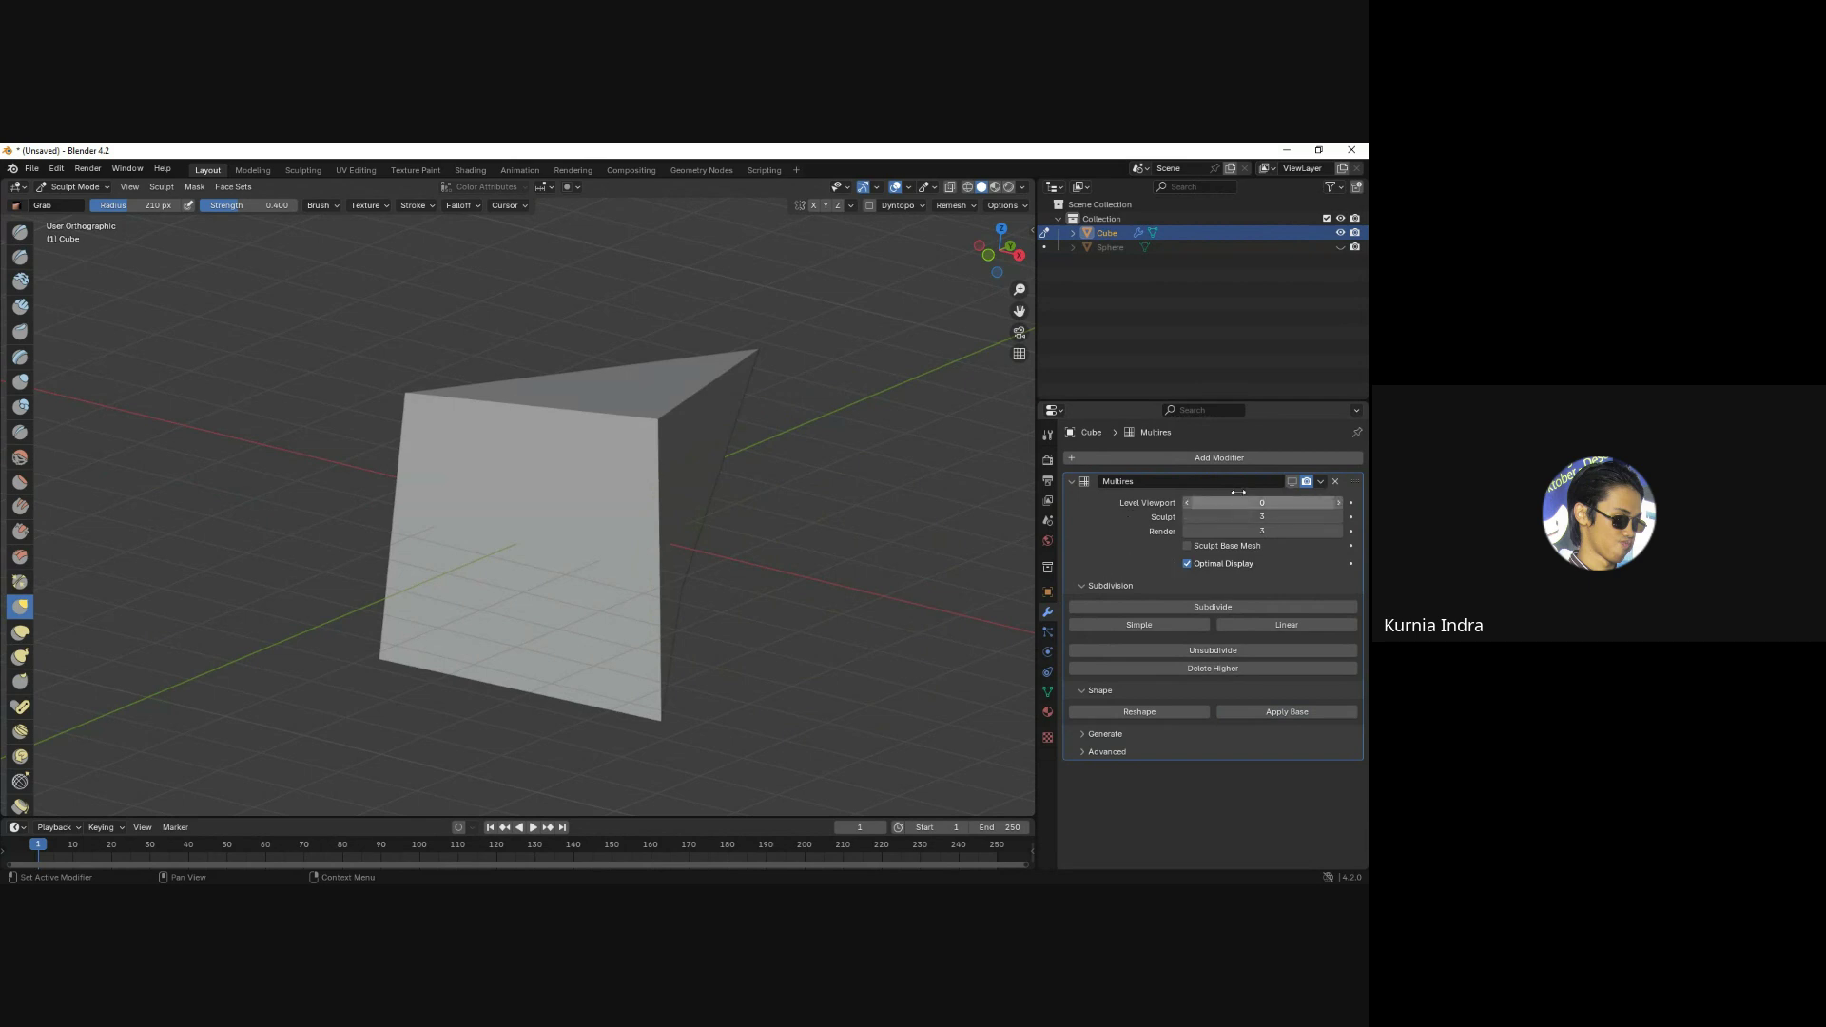
# Remove the Multires modifier, delete the cube, and add a new cube at the world origin.
pyautogui.click(1336, 487)
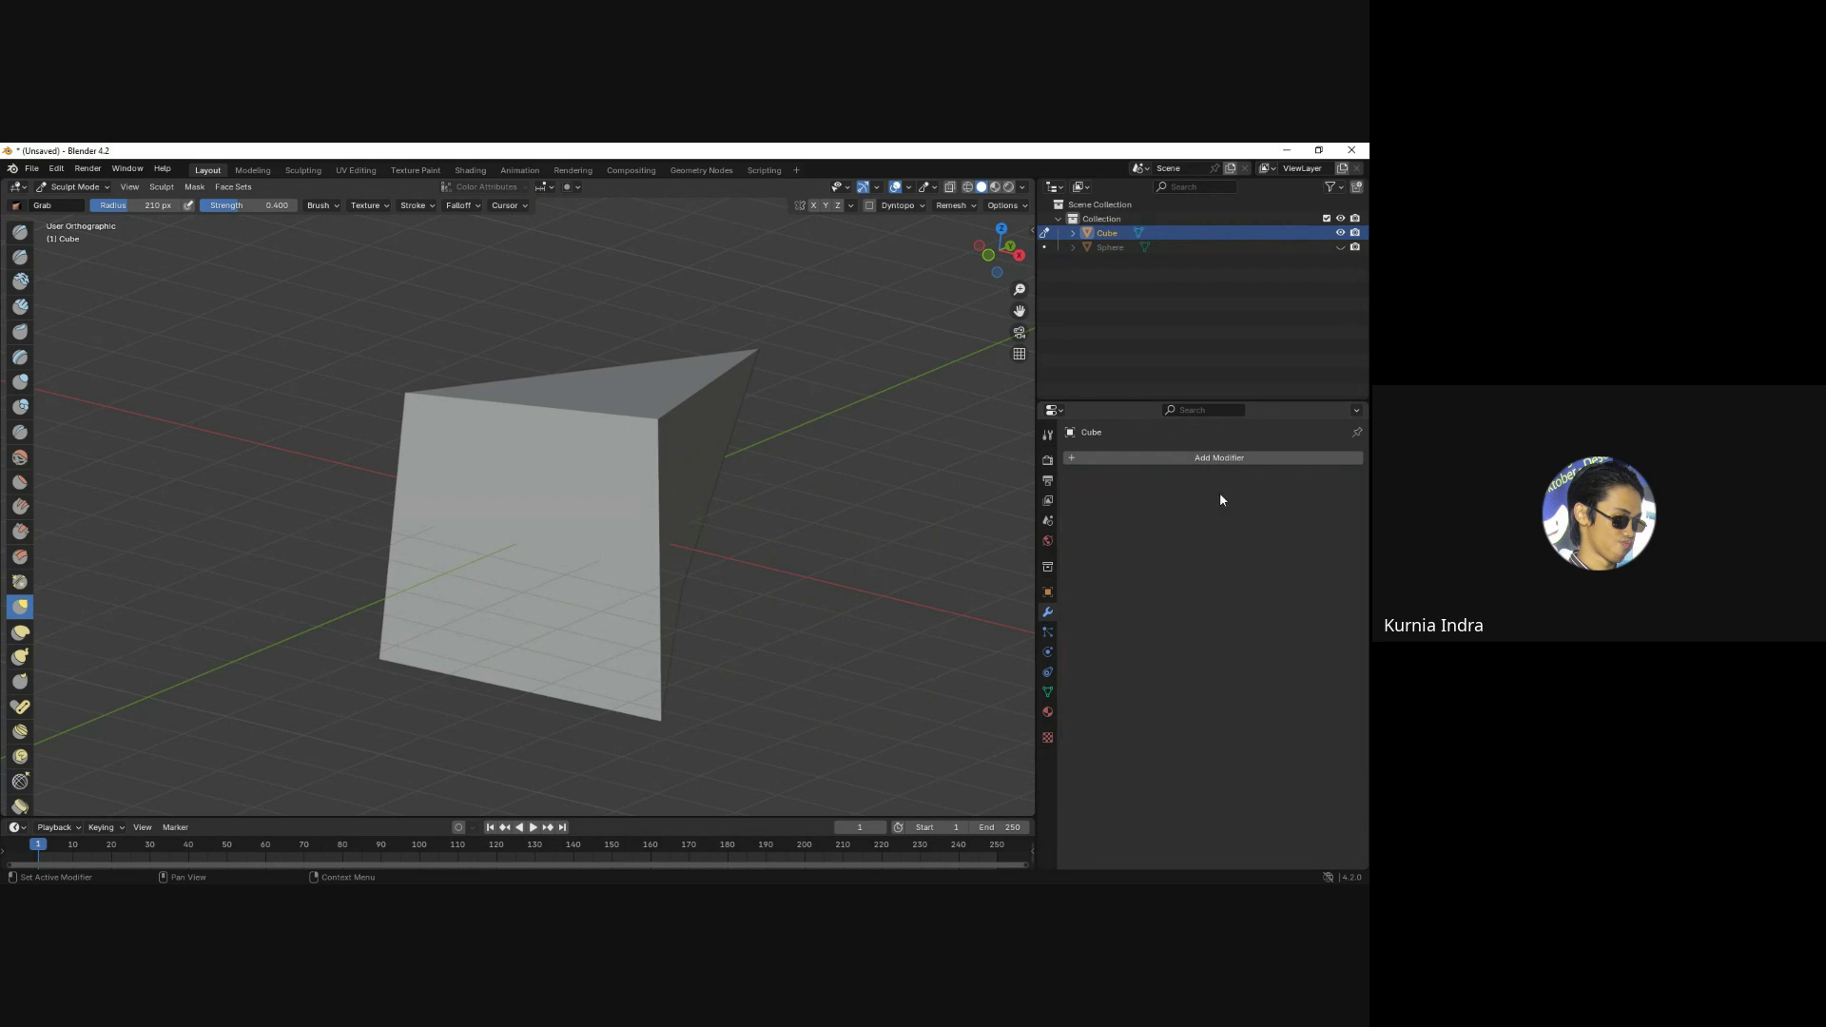
pyautogui.hotkey('ctrl', 'Tab')
pyautogui.click(532, 577)
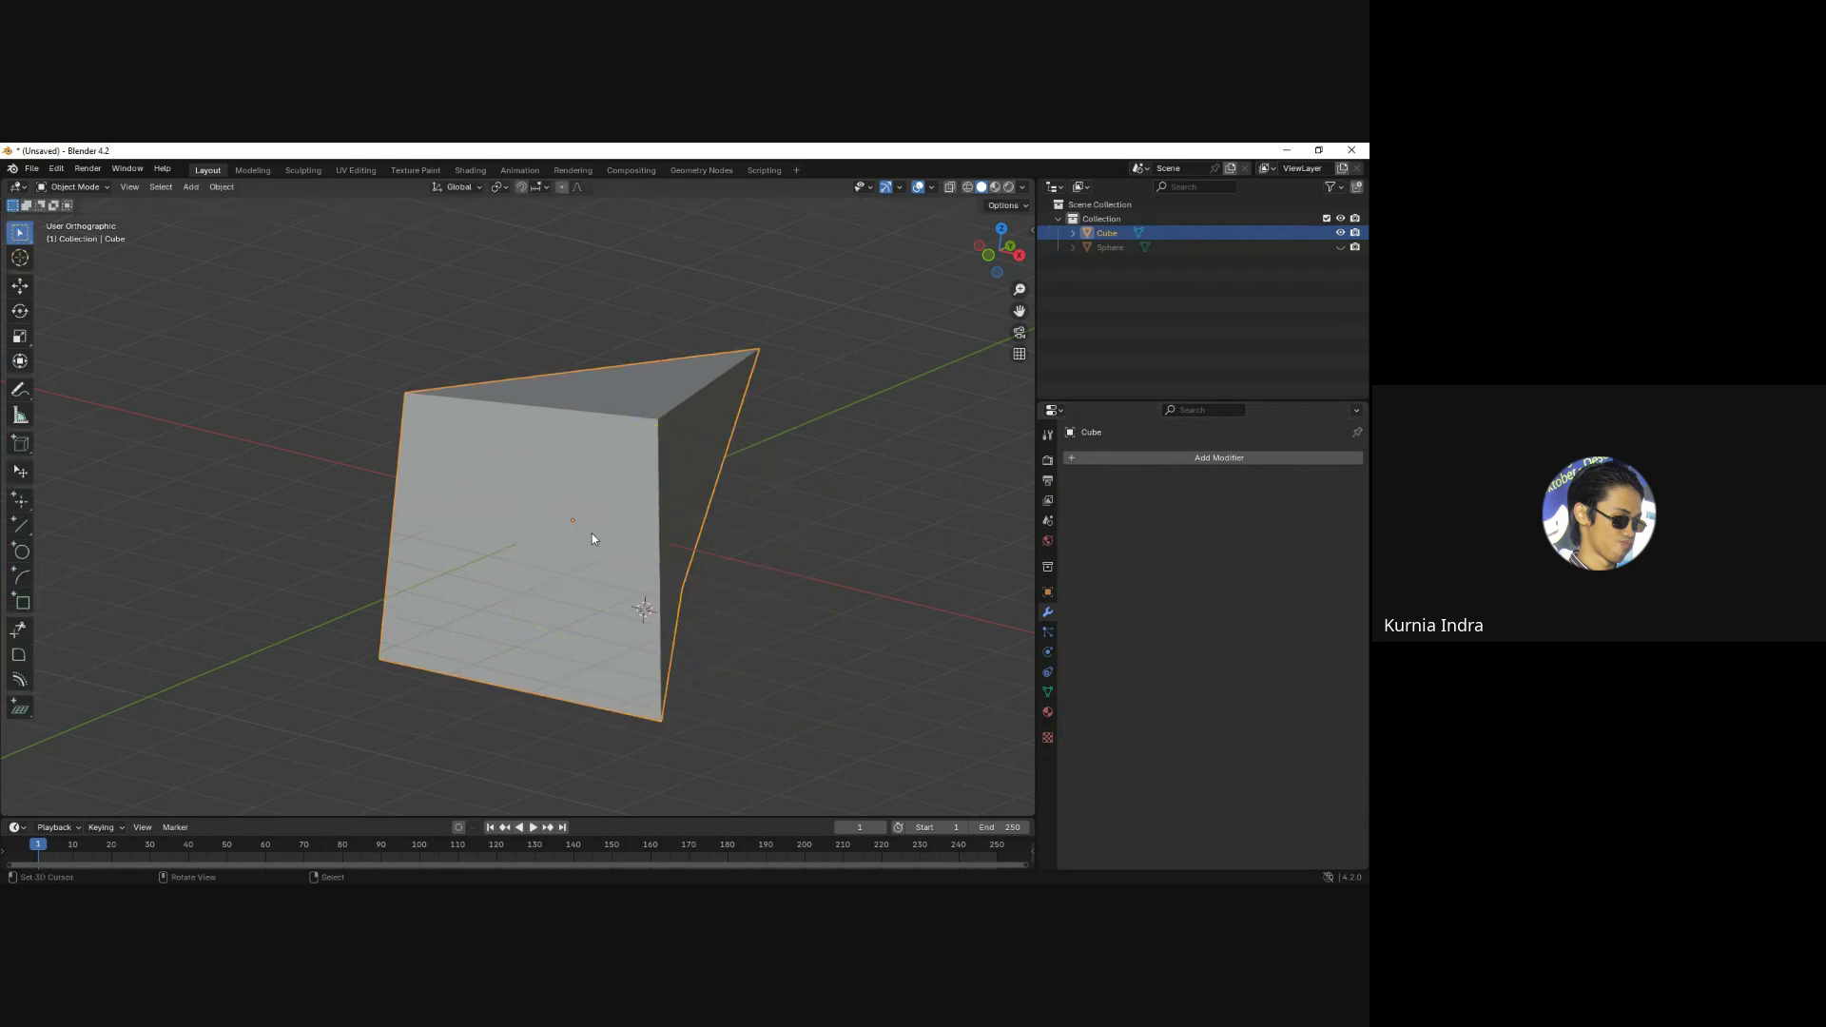
pyautogui.click(617, 522)
pyautogui.hotkey('shift', 'a')
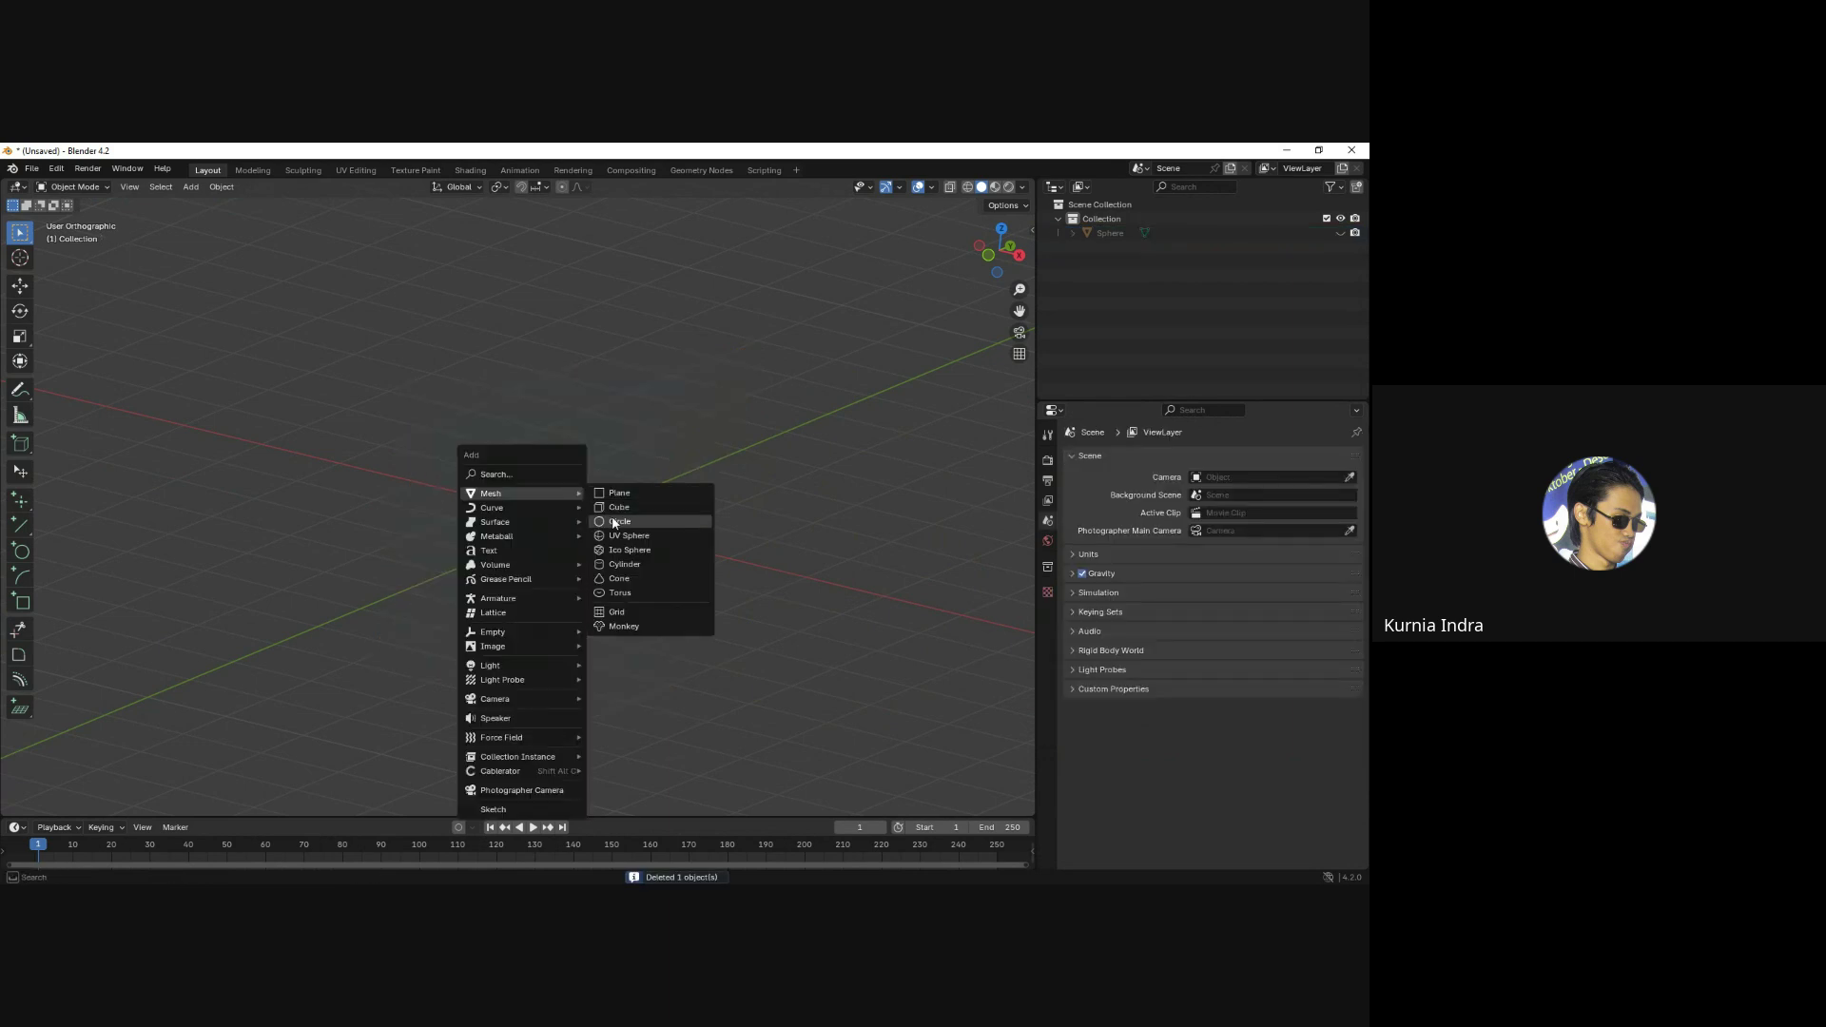
pyautogui.click(615, 514)
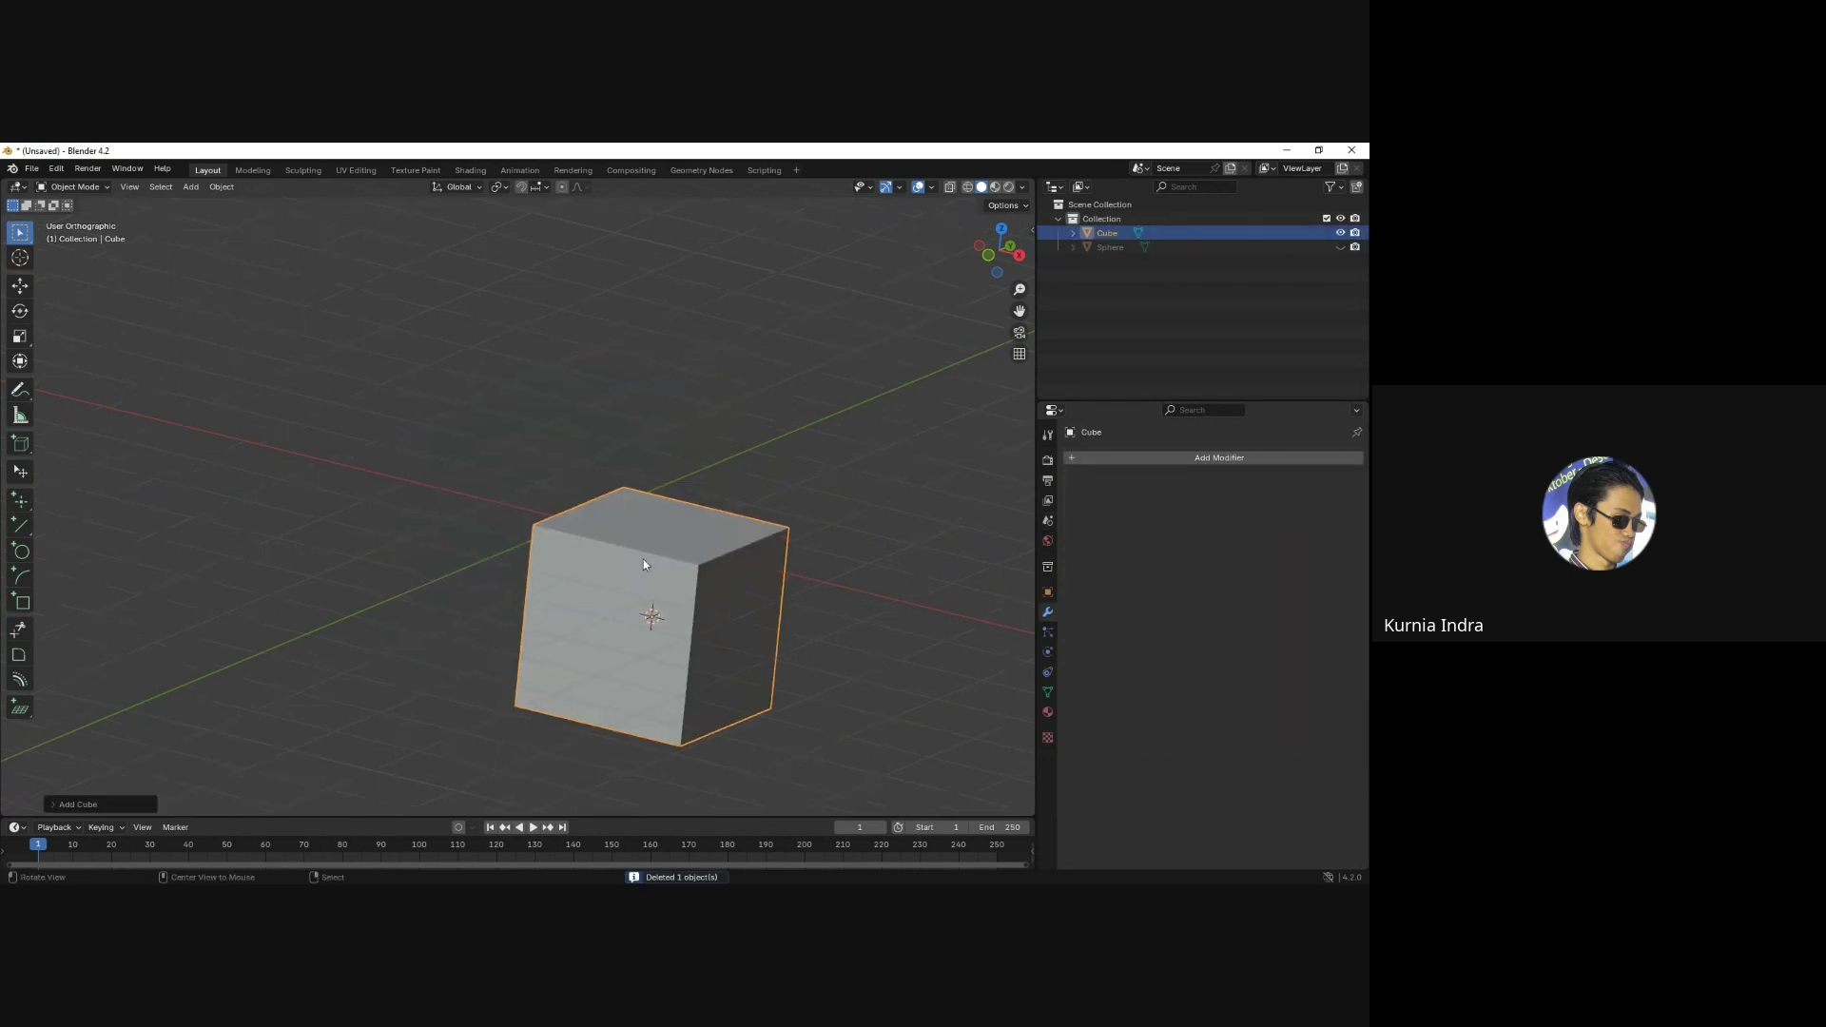
pyautogui.hotkey('alt', 'g')
pyautogui.moveTo(648, 580)
pyautogui.mouseDown(button='middle')
pyautogui.moveTo(727, 551)
pyautogui.moveTo(545, 526)
pyautogui.moveTo(570, 523)
pyautogui.mouseUp(button='middle')
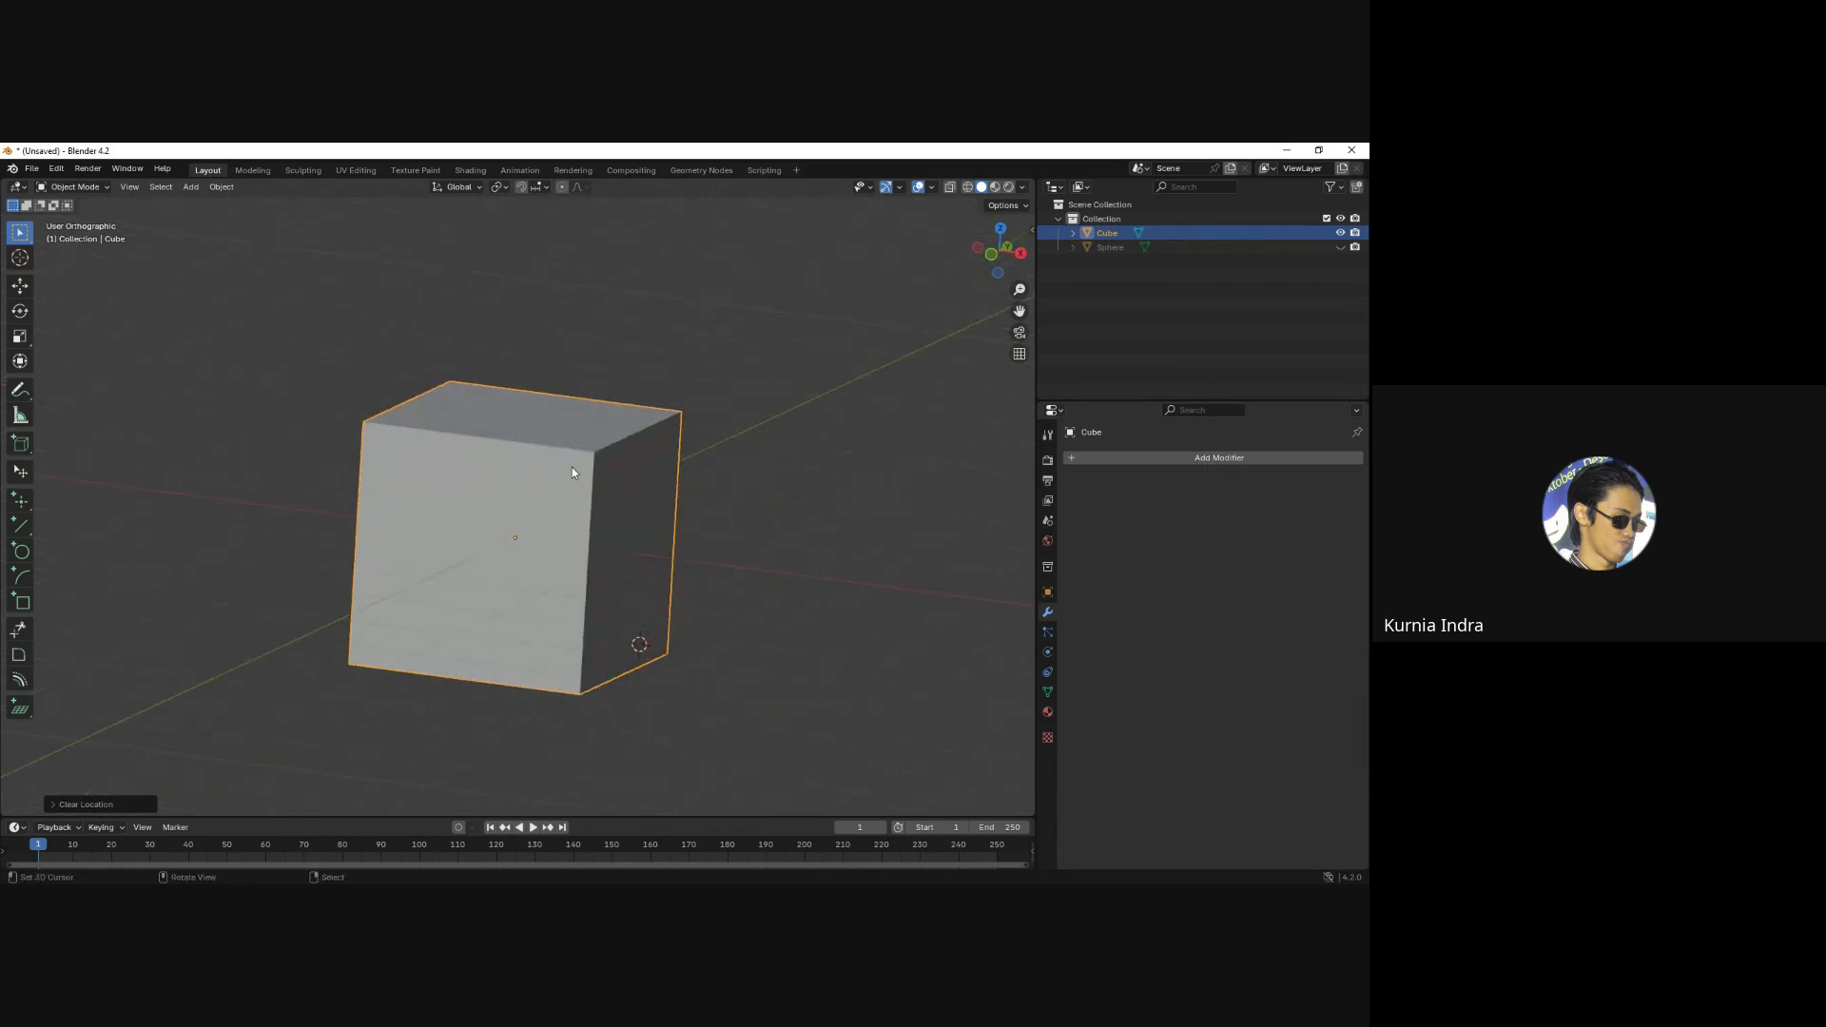
# Test a Multires modifier subdivided to level 3 on the new cube, then remove it.
pyautogui.click(1175, 456)
pyautogui.moveTo(1127, 453)
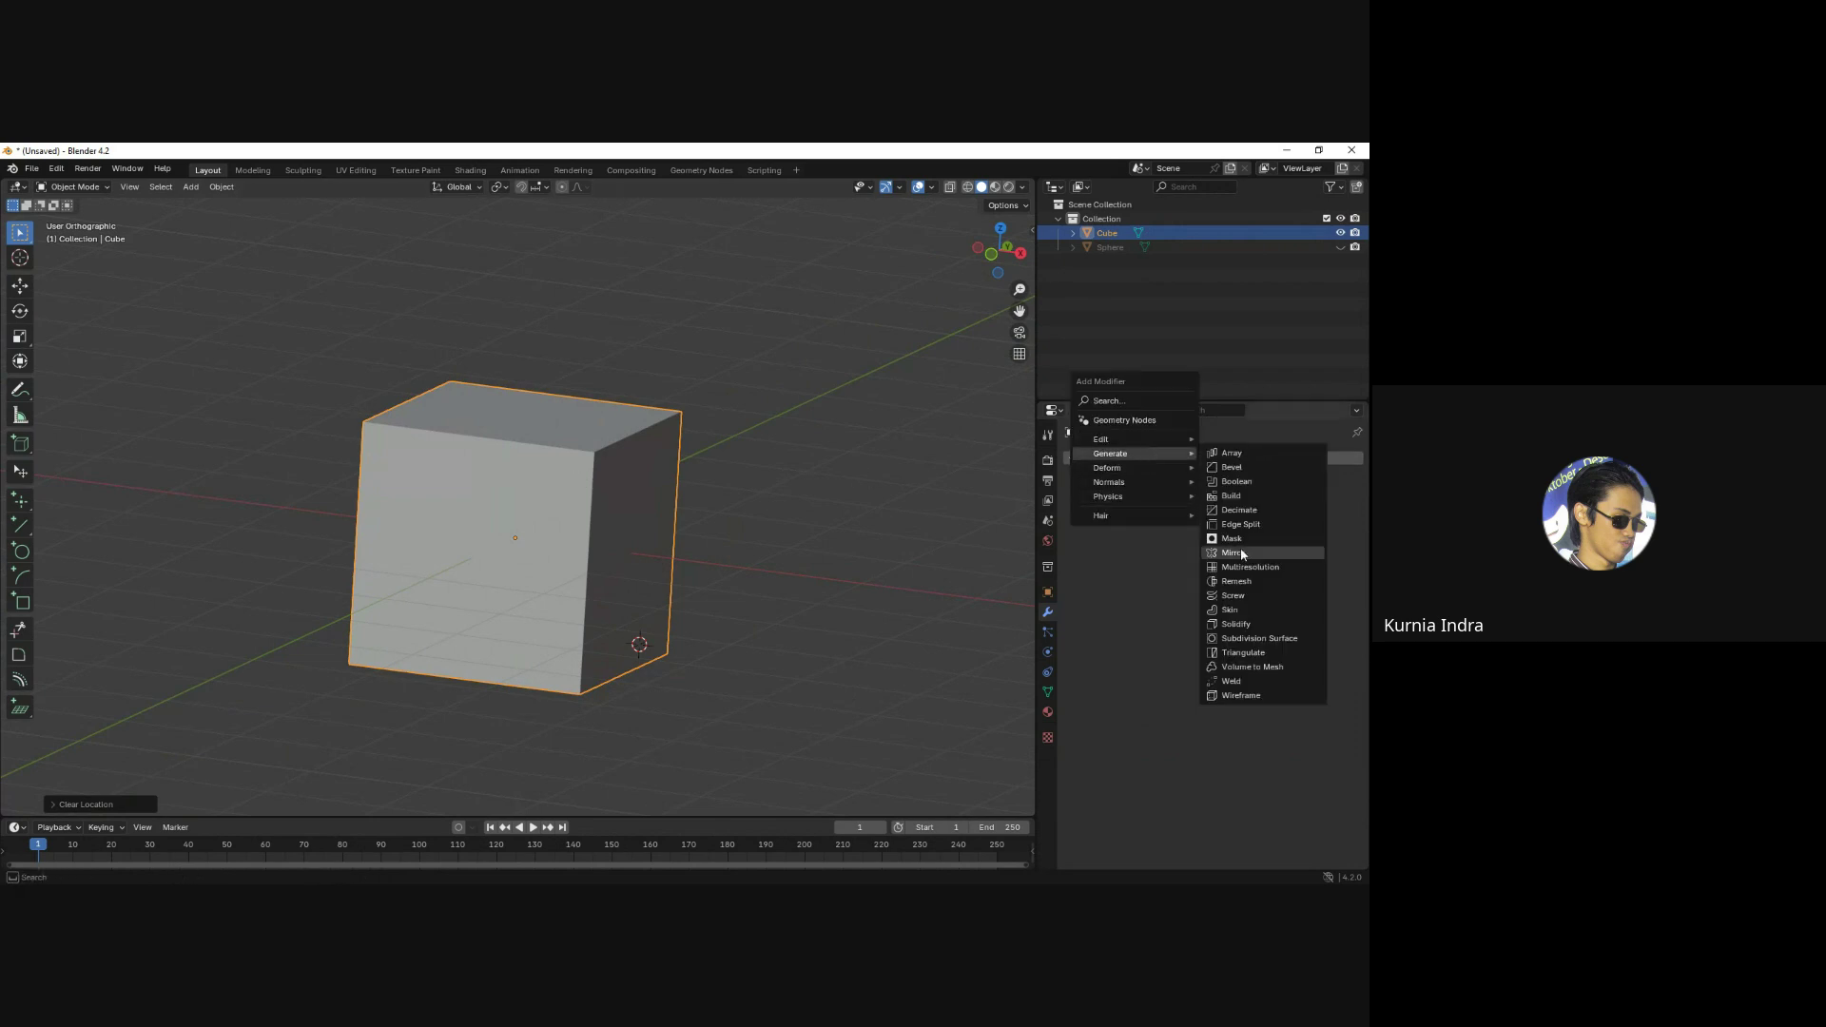
pyautogui.click(1232, 569)
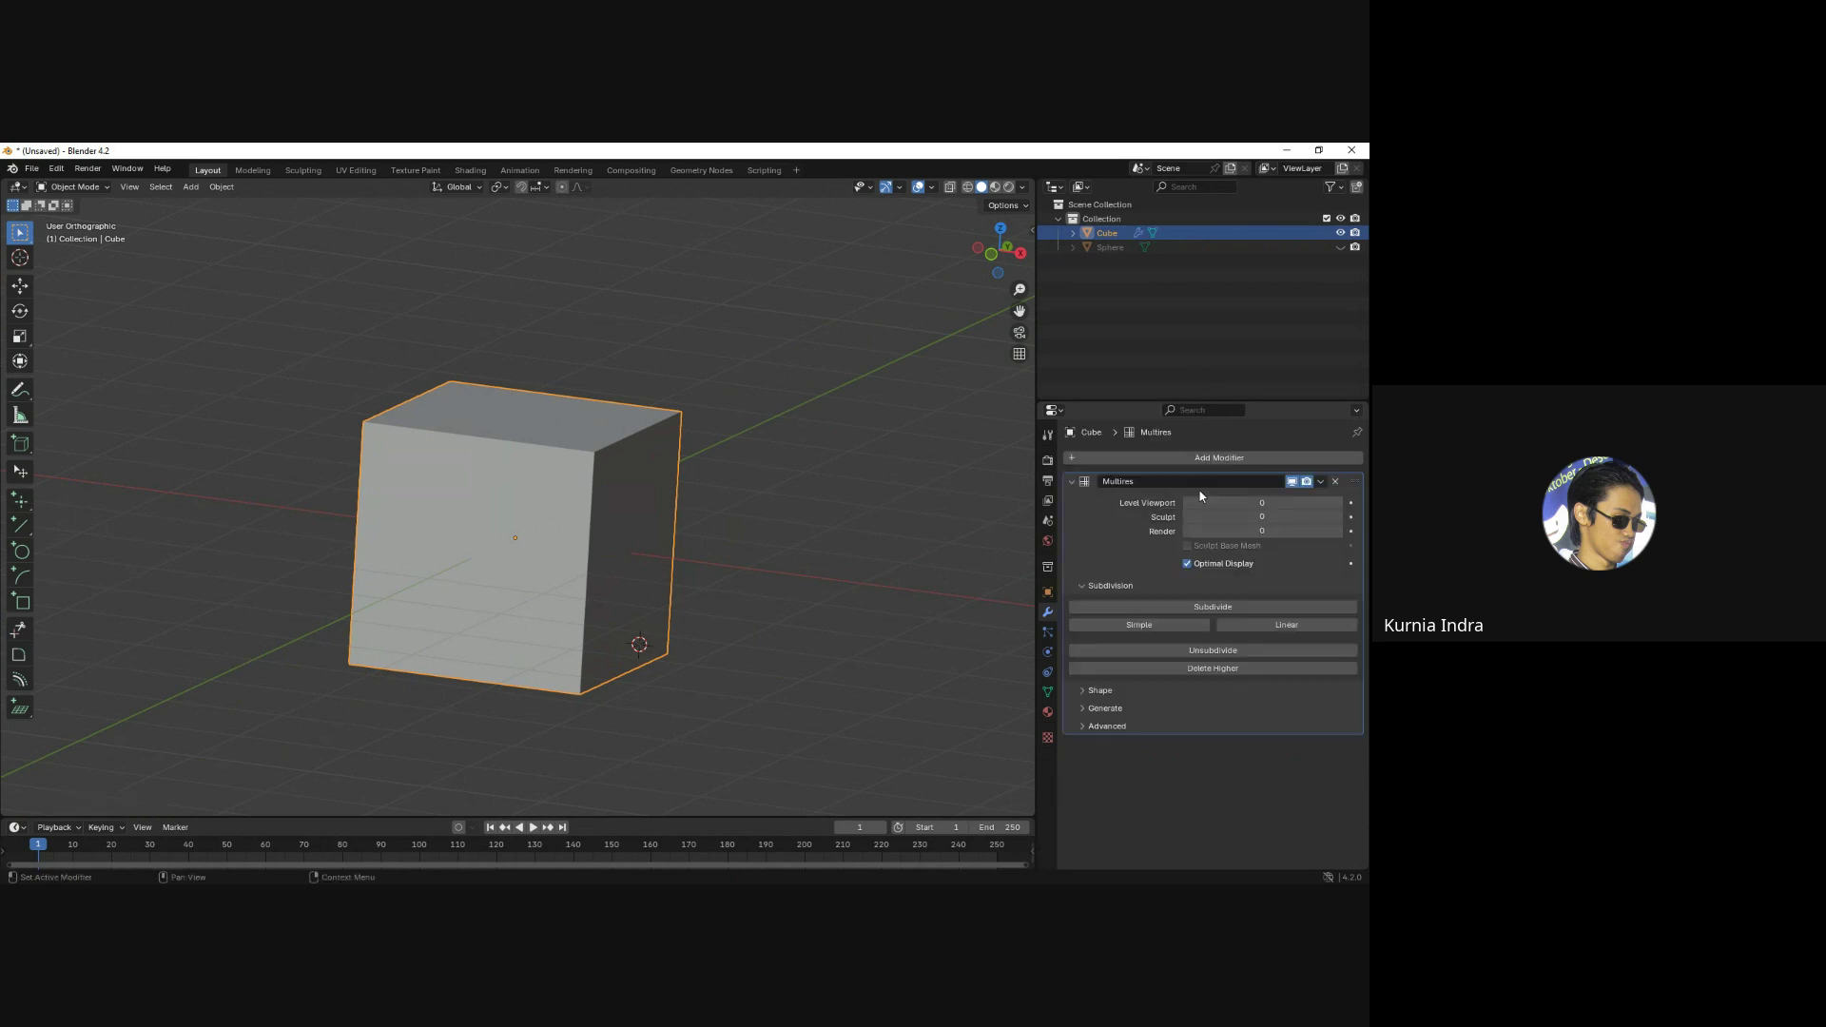
pyautogui.click(1213, 610)
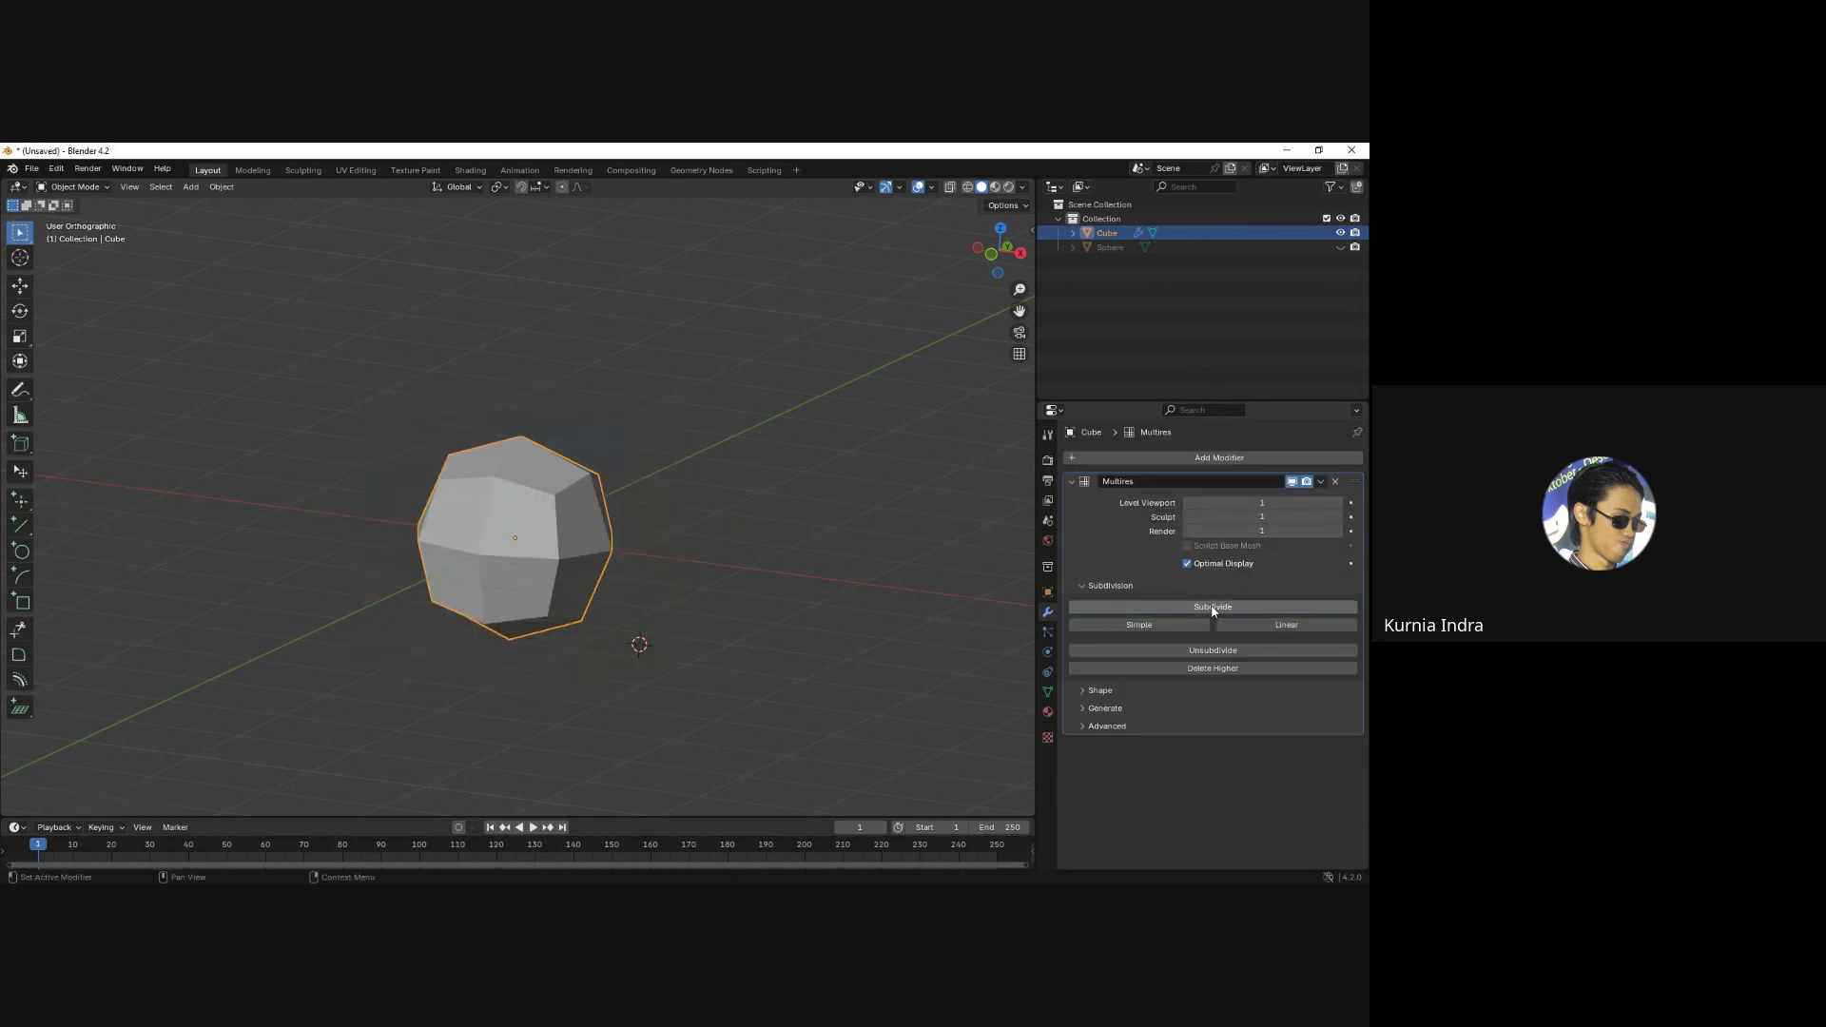
pyautogui.click(1213, 609)
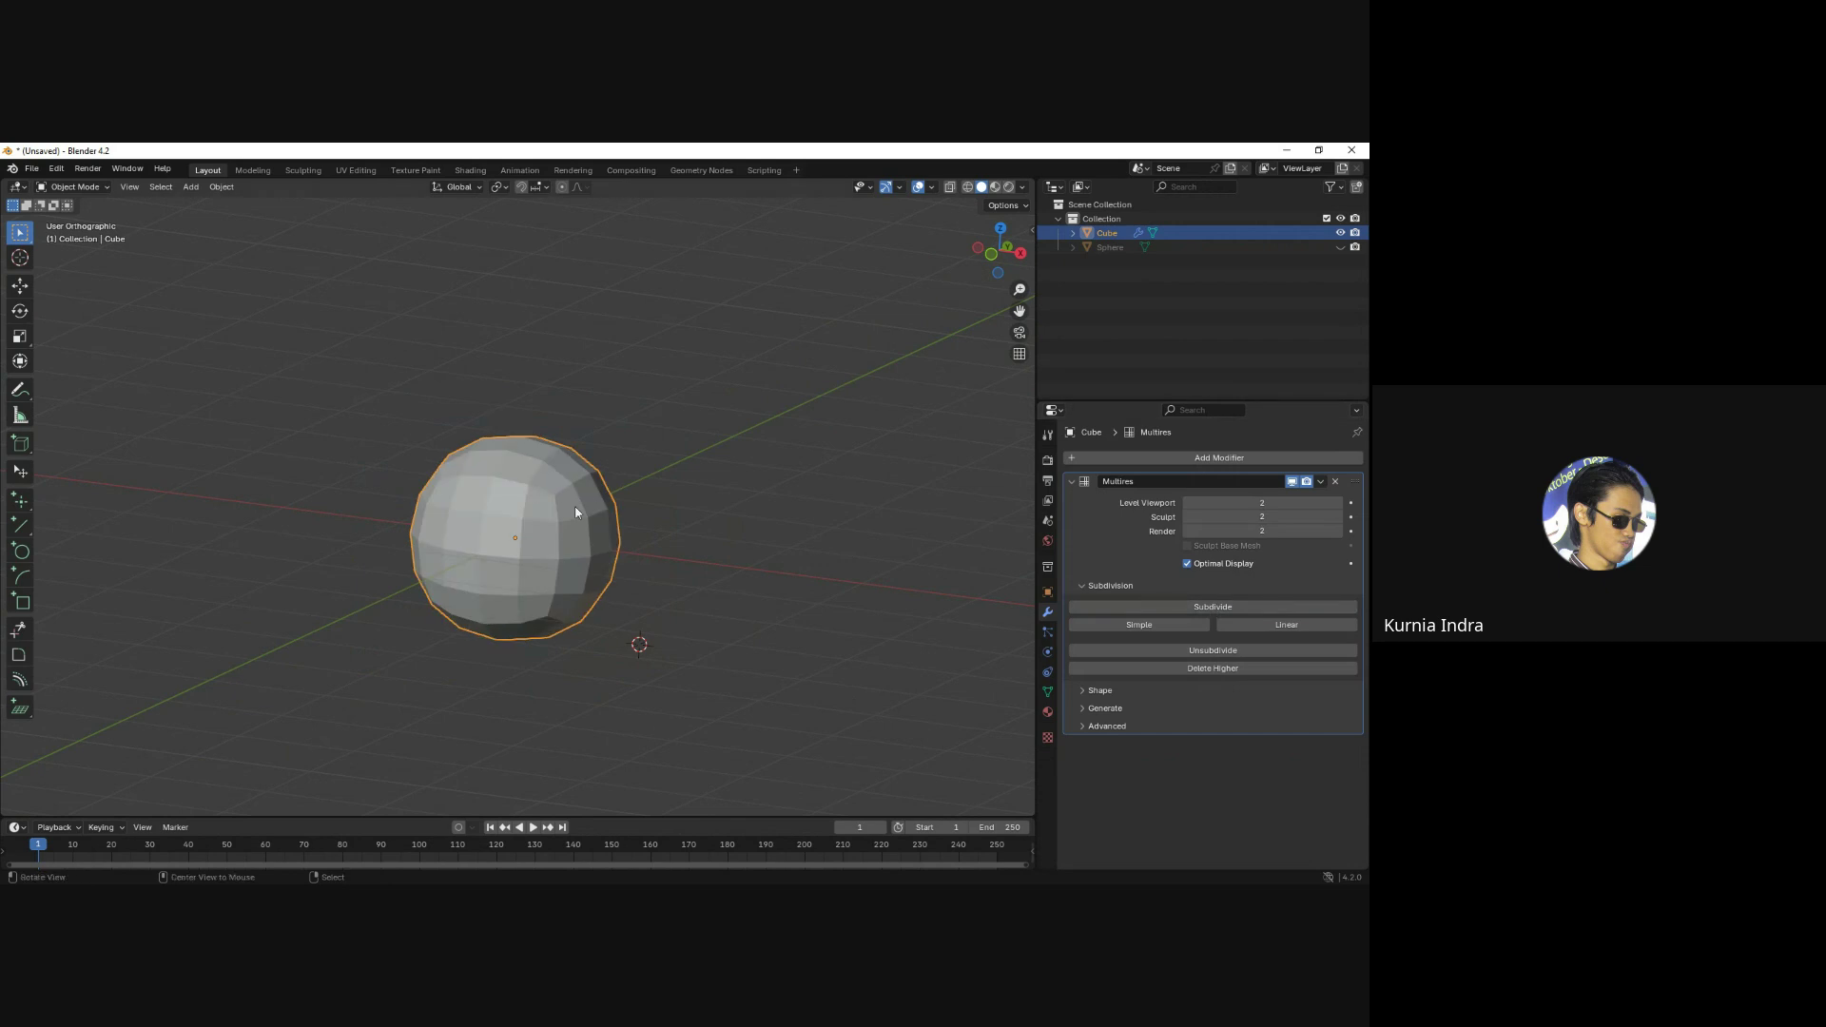
pyautogui.moveTo(575, 513)
pyautogui.mouseDown(button='middle')
pyautogui.moveTo(552, 536)
pyautogui.moveTo(451, 541)
pyautogui.mouseUp(button='middle')
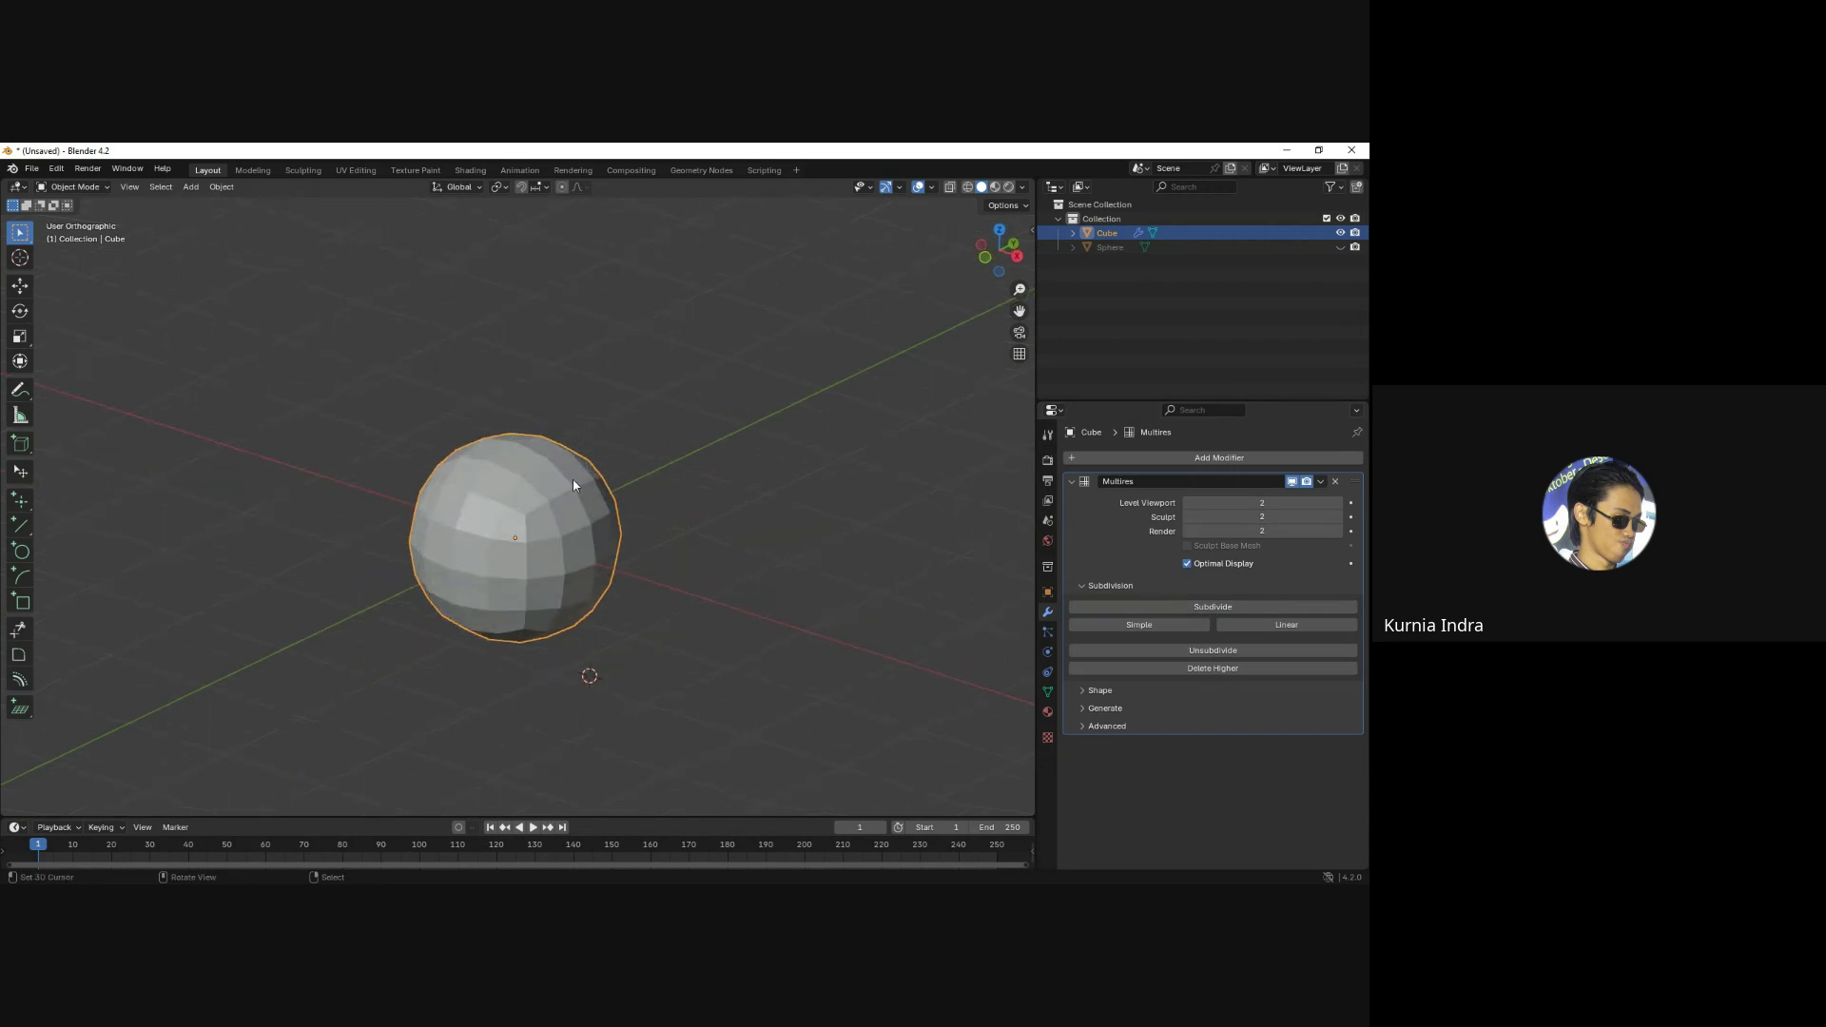
pyautogui.click(1213, 607)
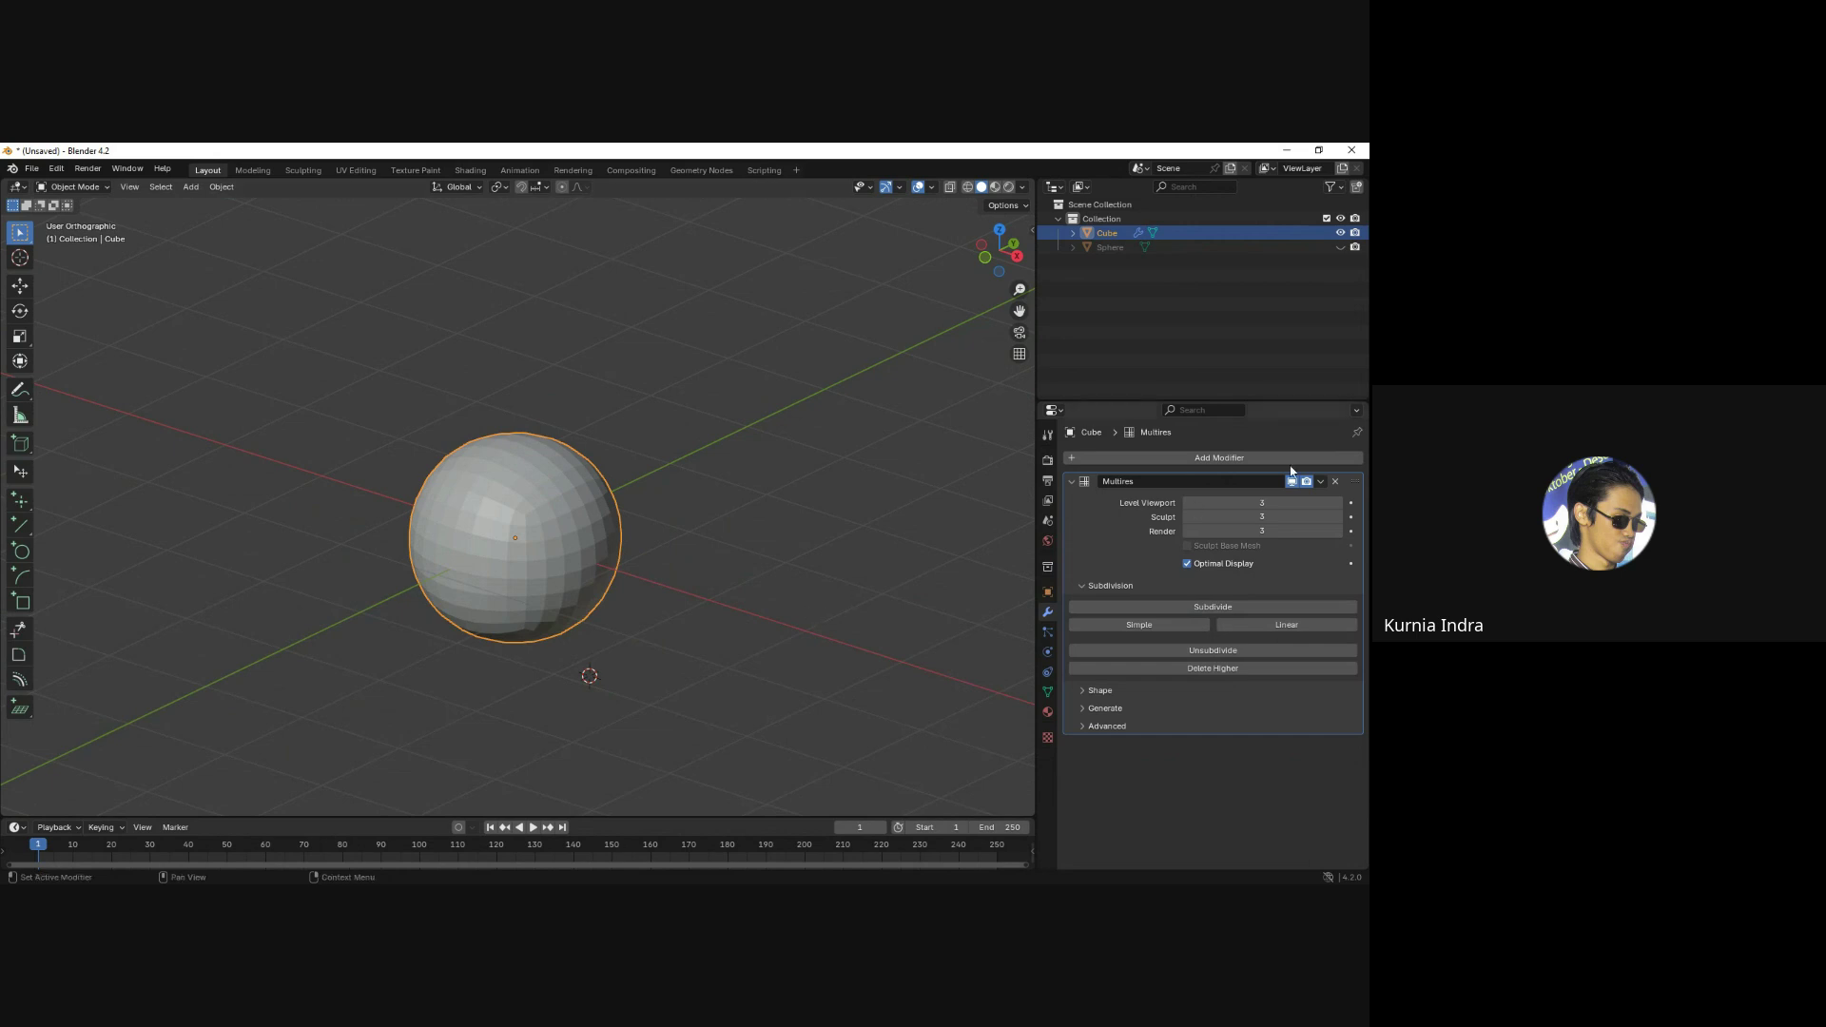
pyautogui.click(1337, 482)
# Delete the cube and add a UV sphere at the world origin.
pyautogui.press('x')
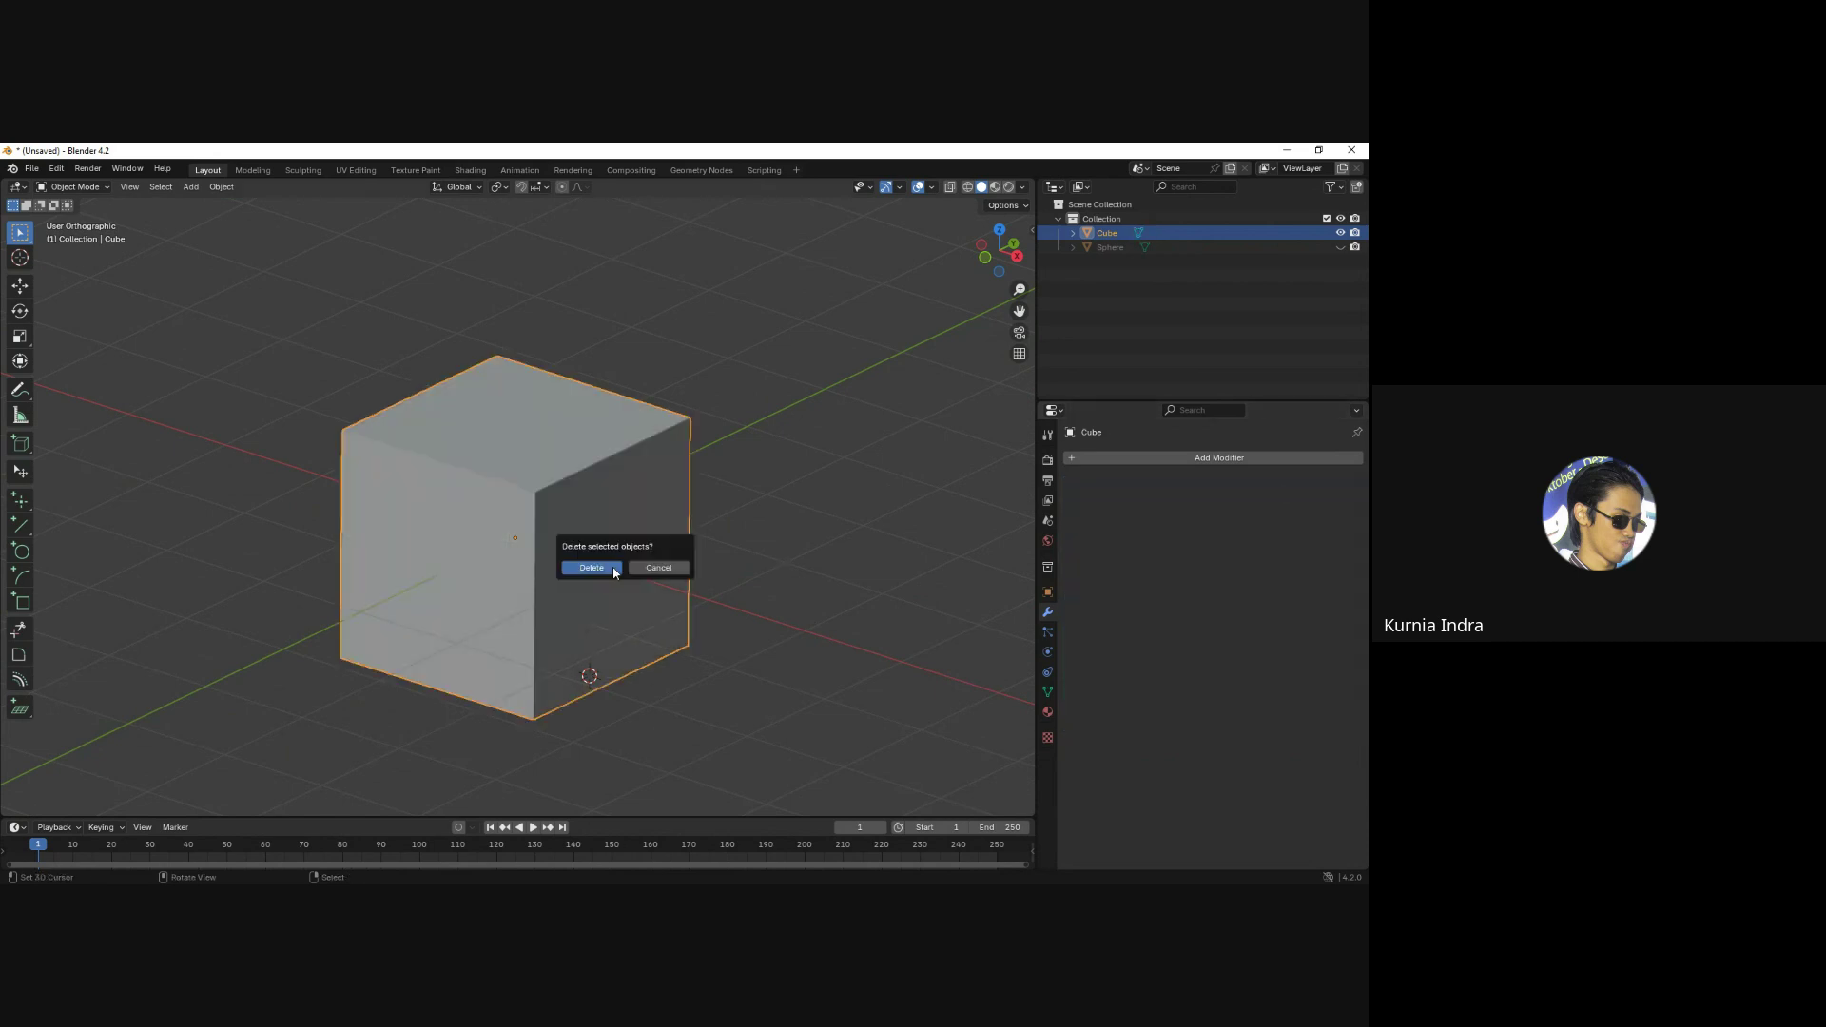
pyautogui.click(591, 566)
pyautogui.hotkey('shift', 'a')
pyautogui.click(582, 559)
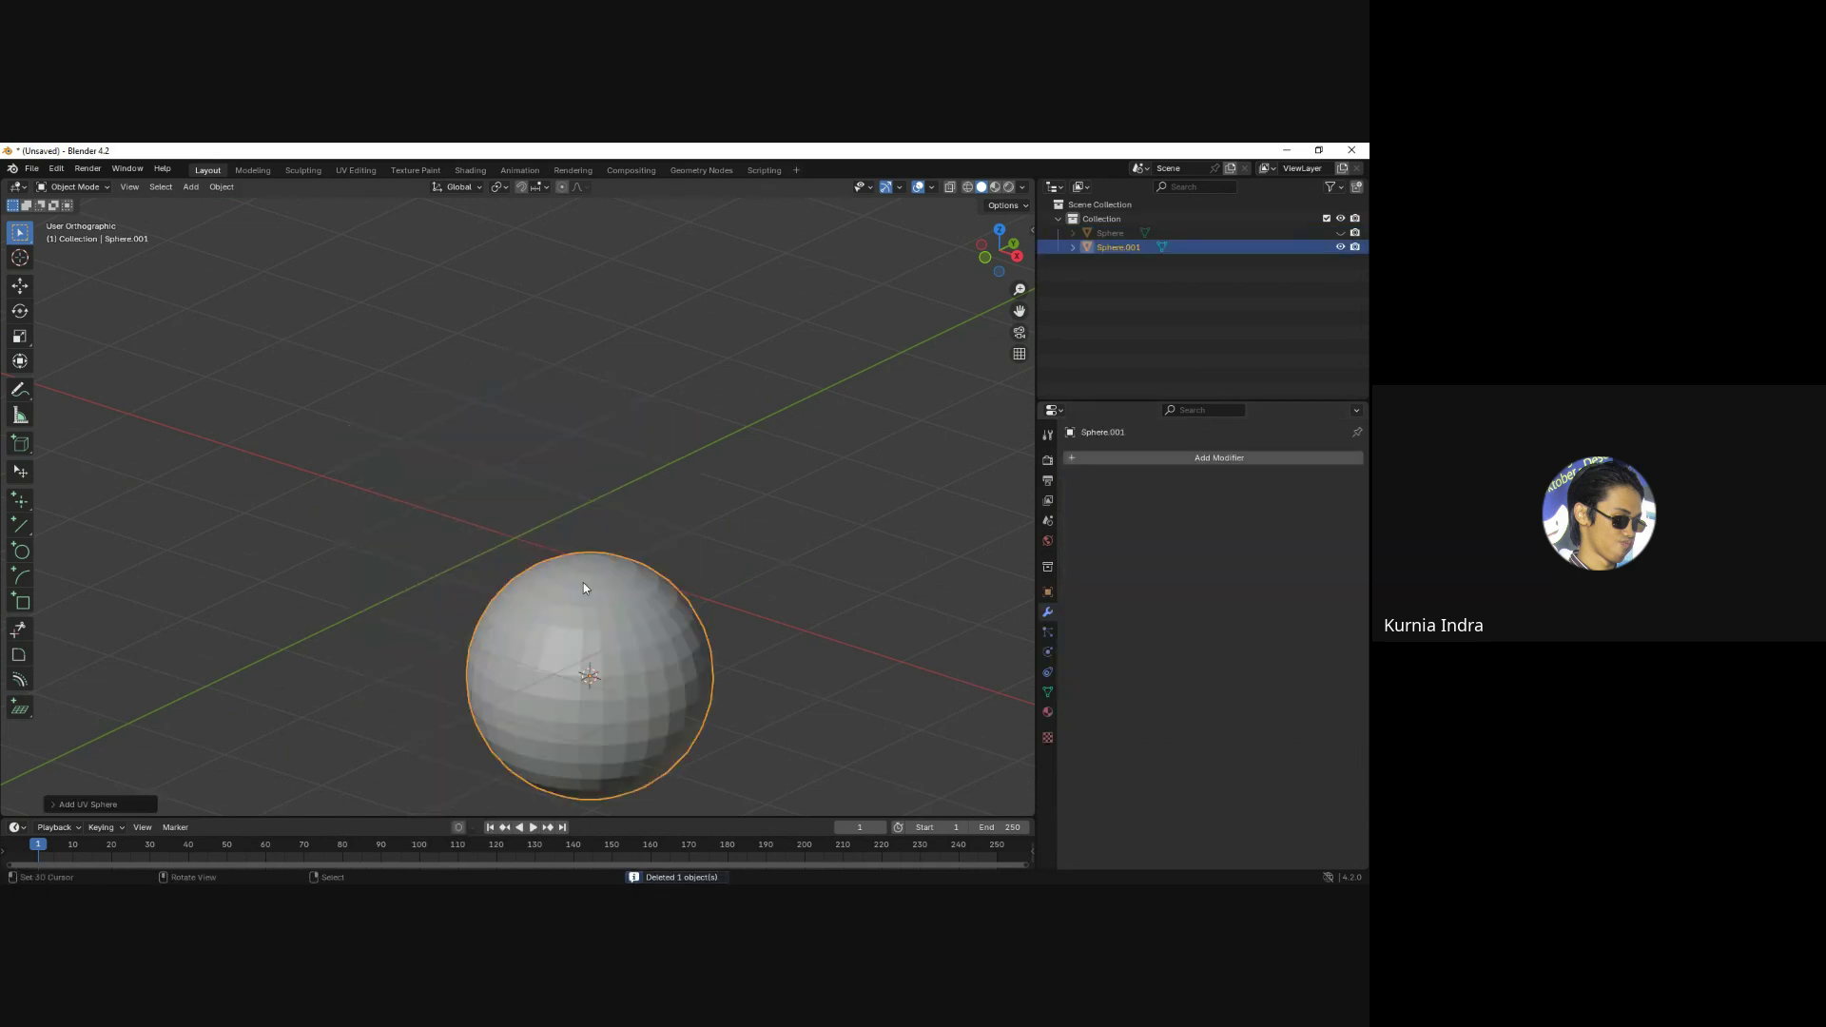
pyautogui.hotkey('alt', 'g')
pyautogui.moveTo(584, 582); pyautogui.dragTo(616, 571, button='middle')
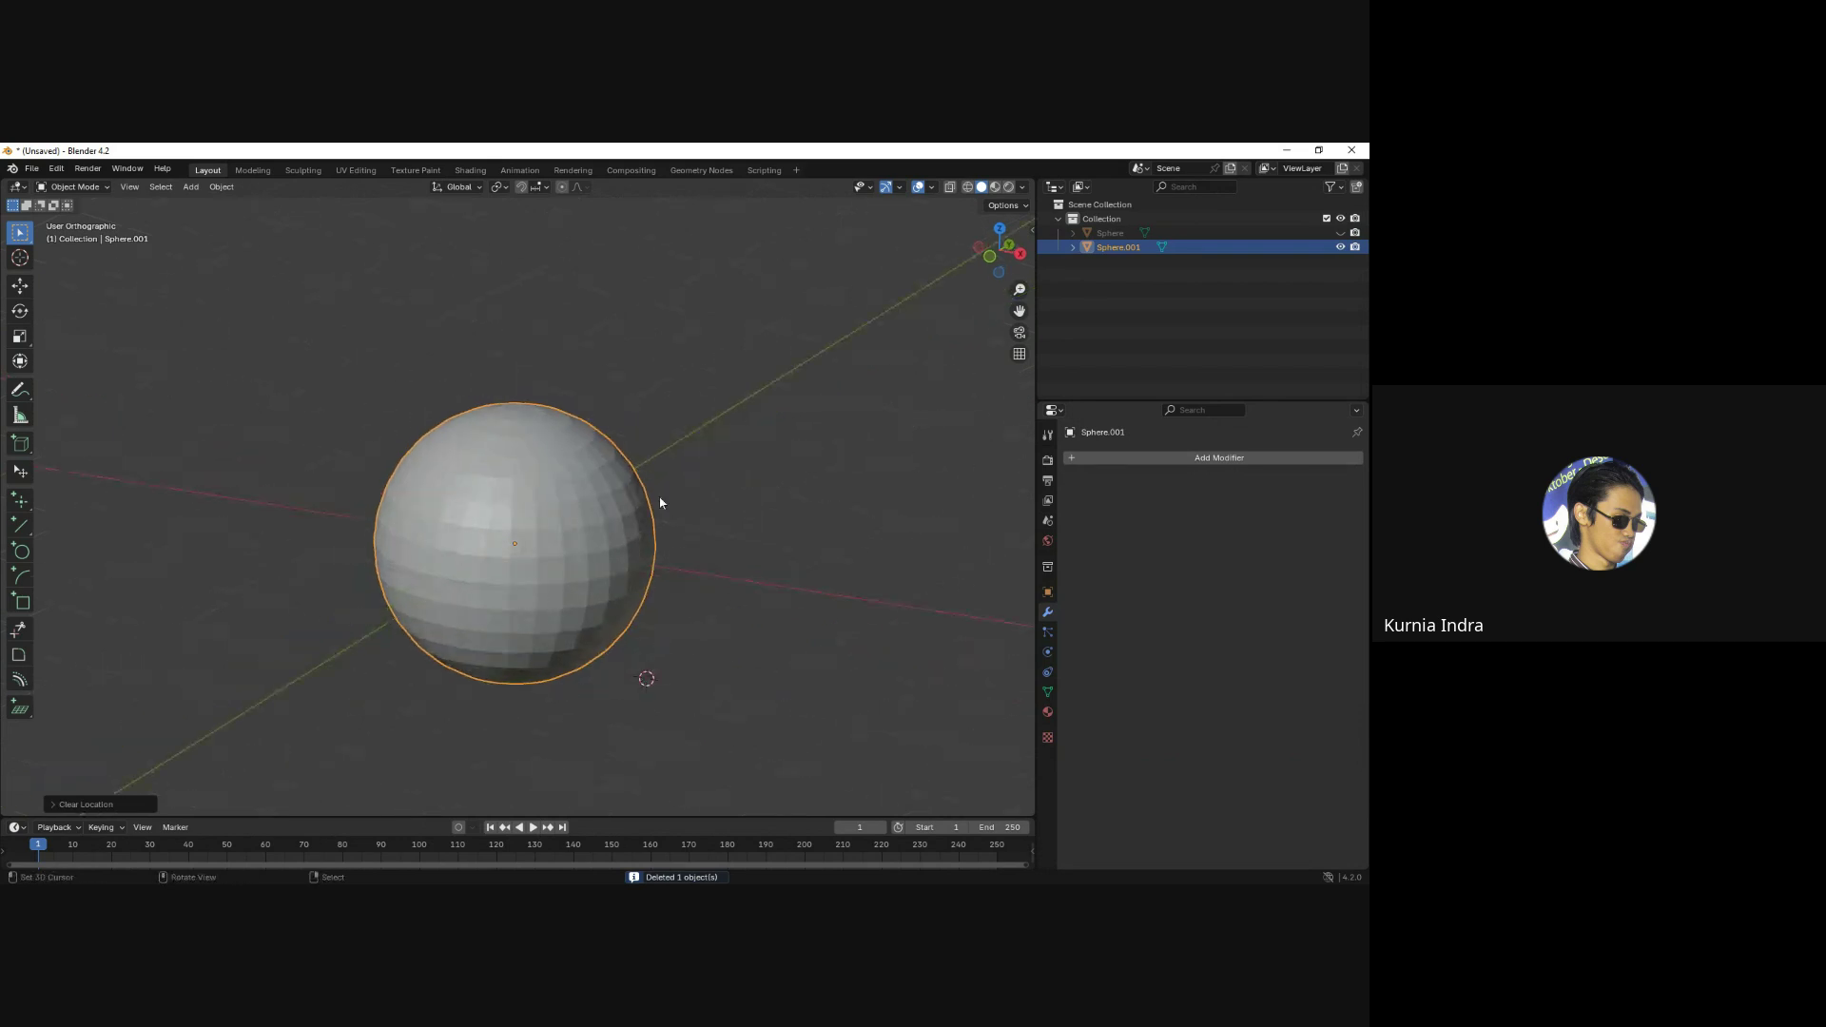
# Put the sphere in Sculpt Mode with Dynamic Topology on and brush radius 86 px.
pyautogui.hotkey('ctrl', 'Tab')
pyautogui.click(624, 589)
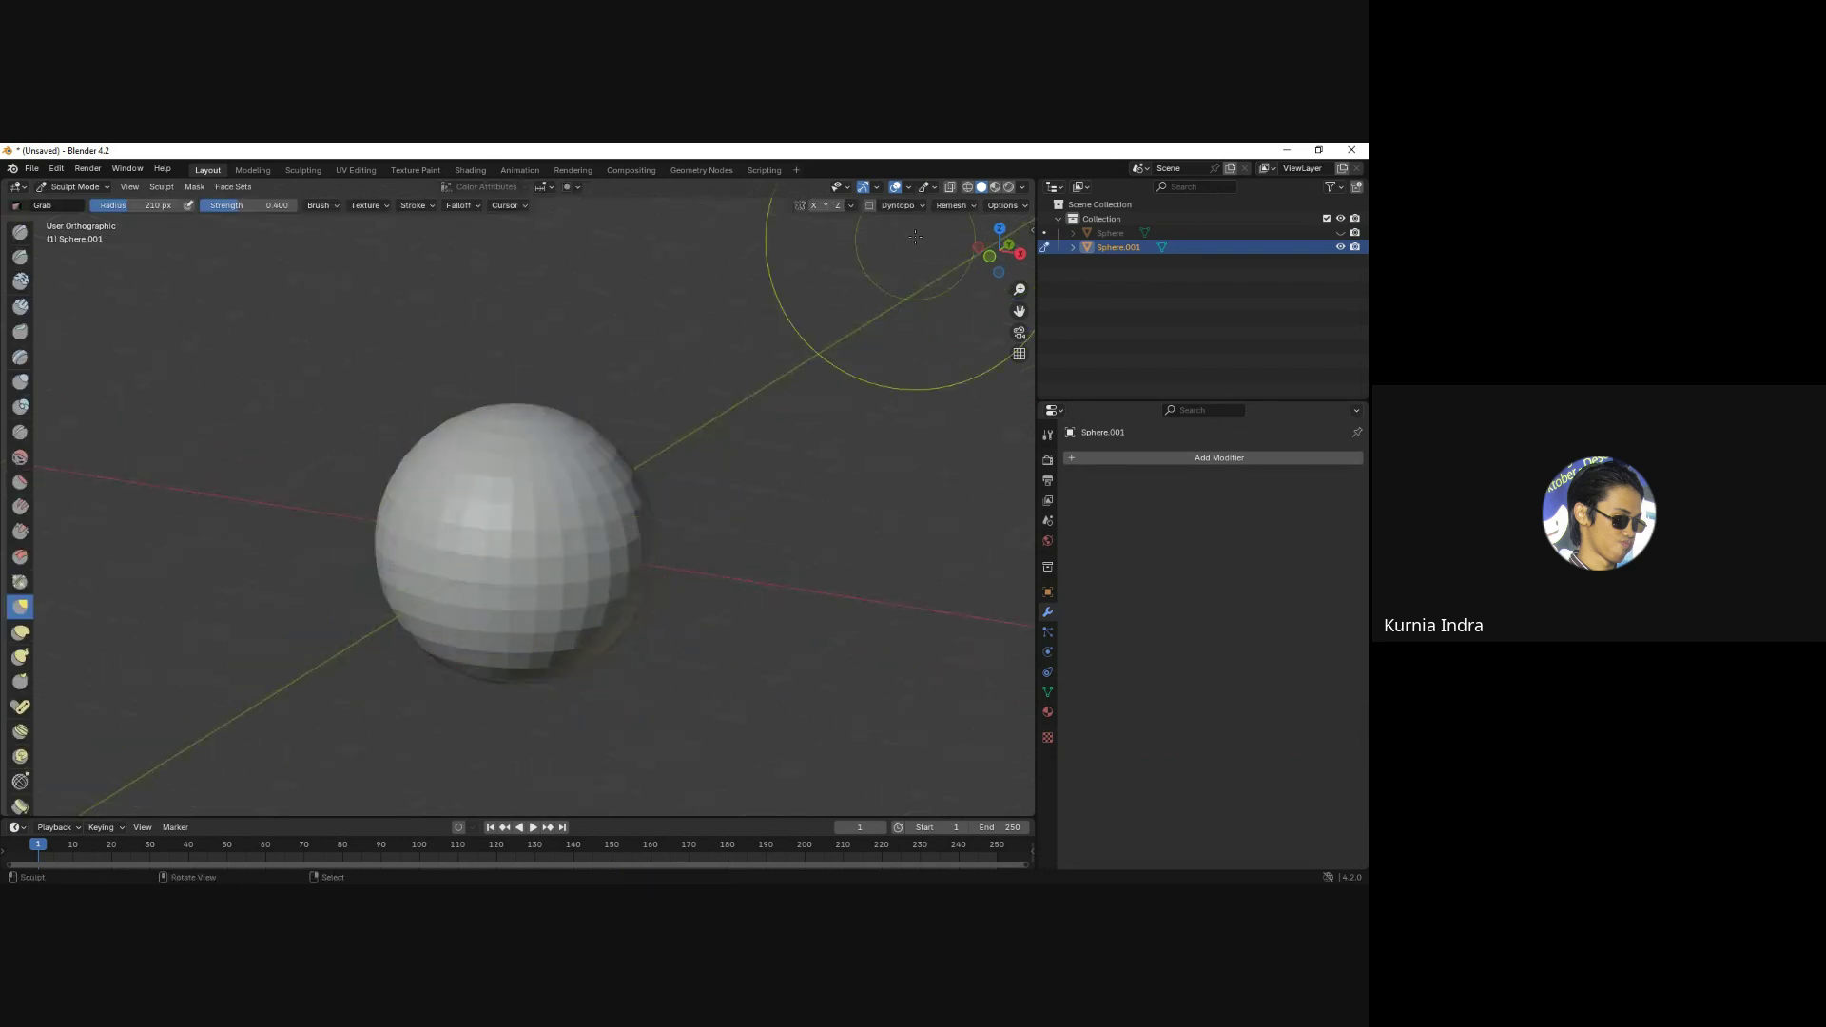
pyautogui.click(869, 204)
pyautogui.press('f')
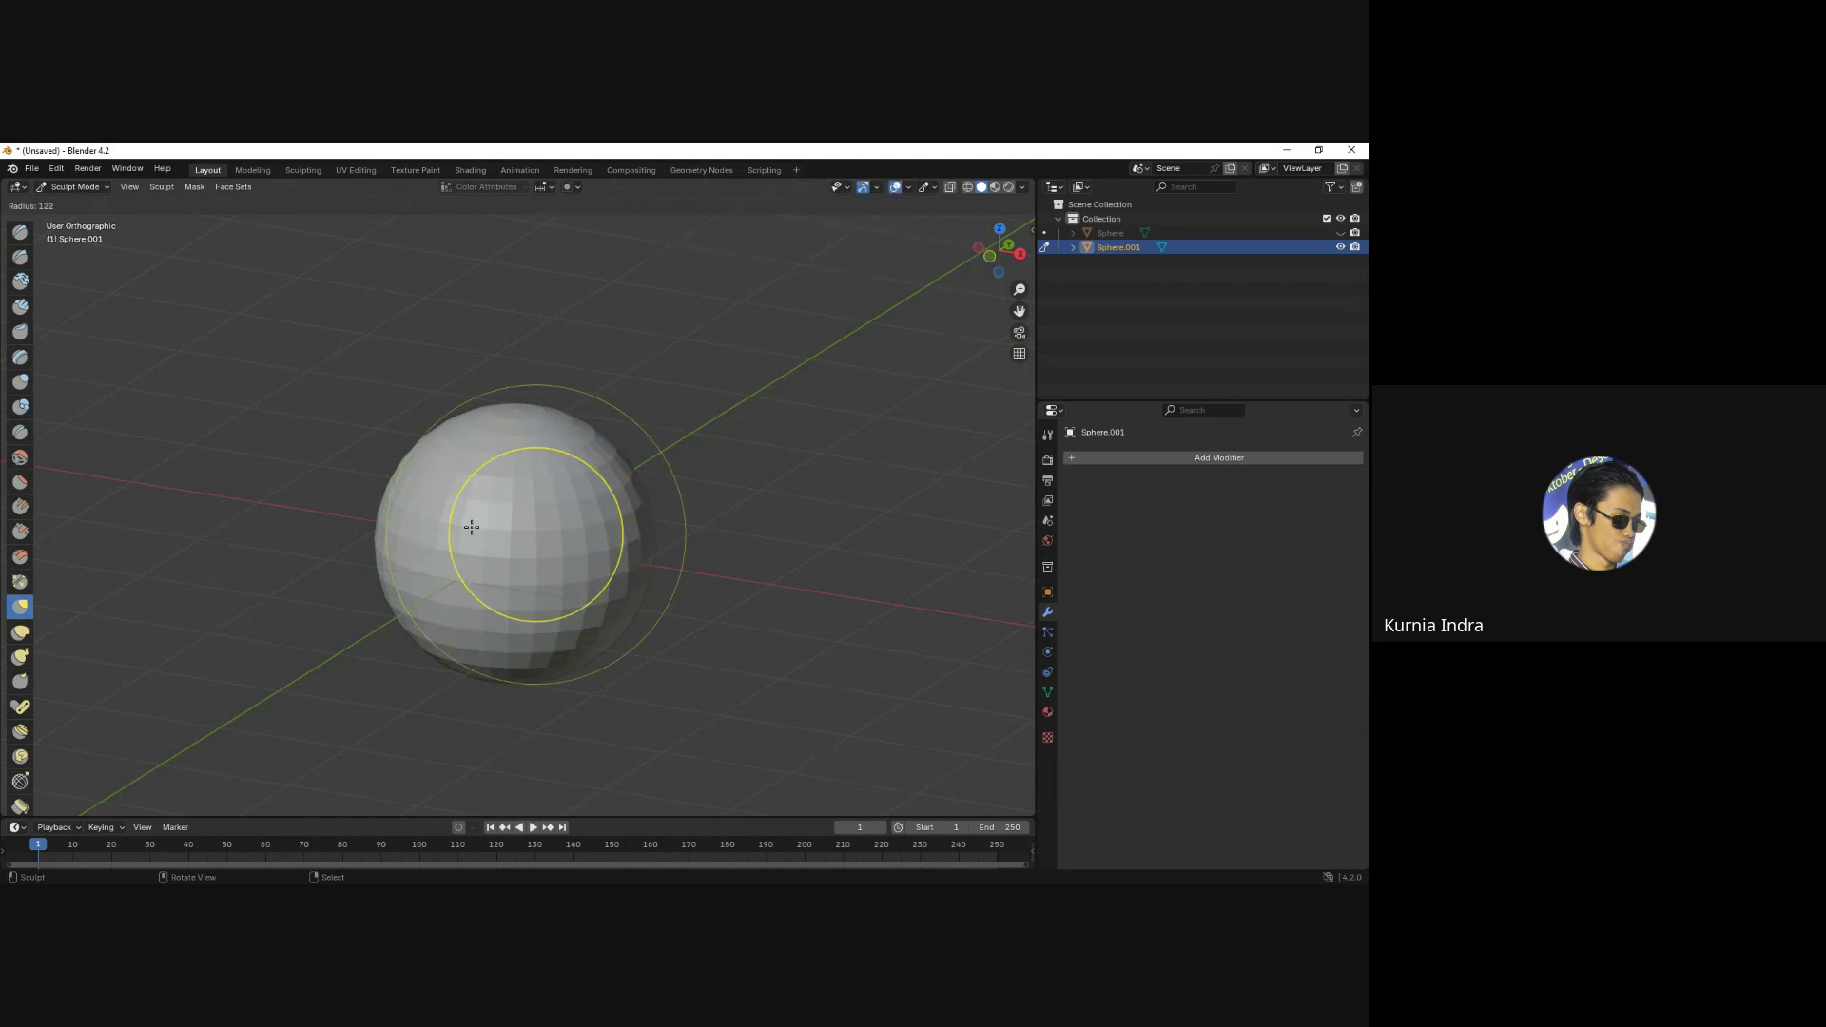
pyautogui.click(532, 513)
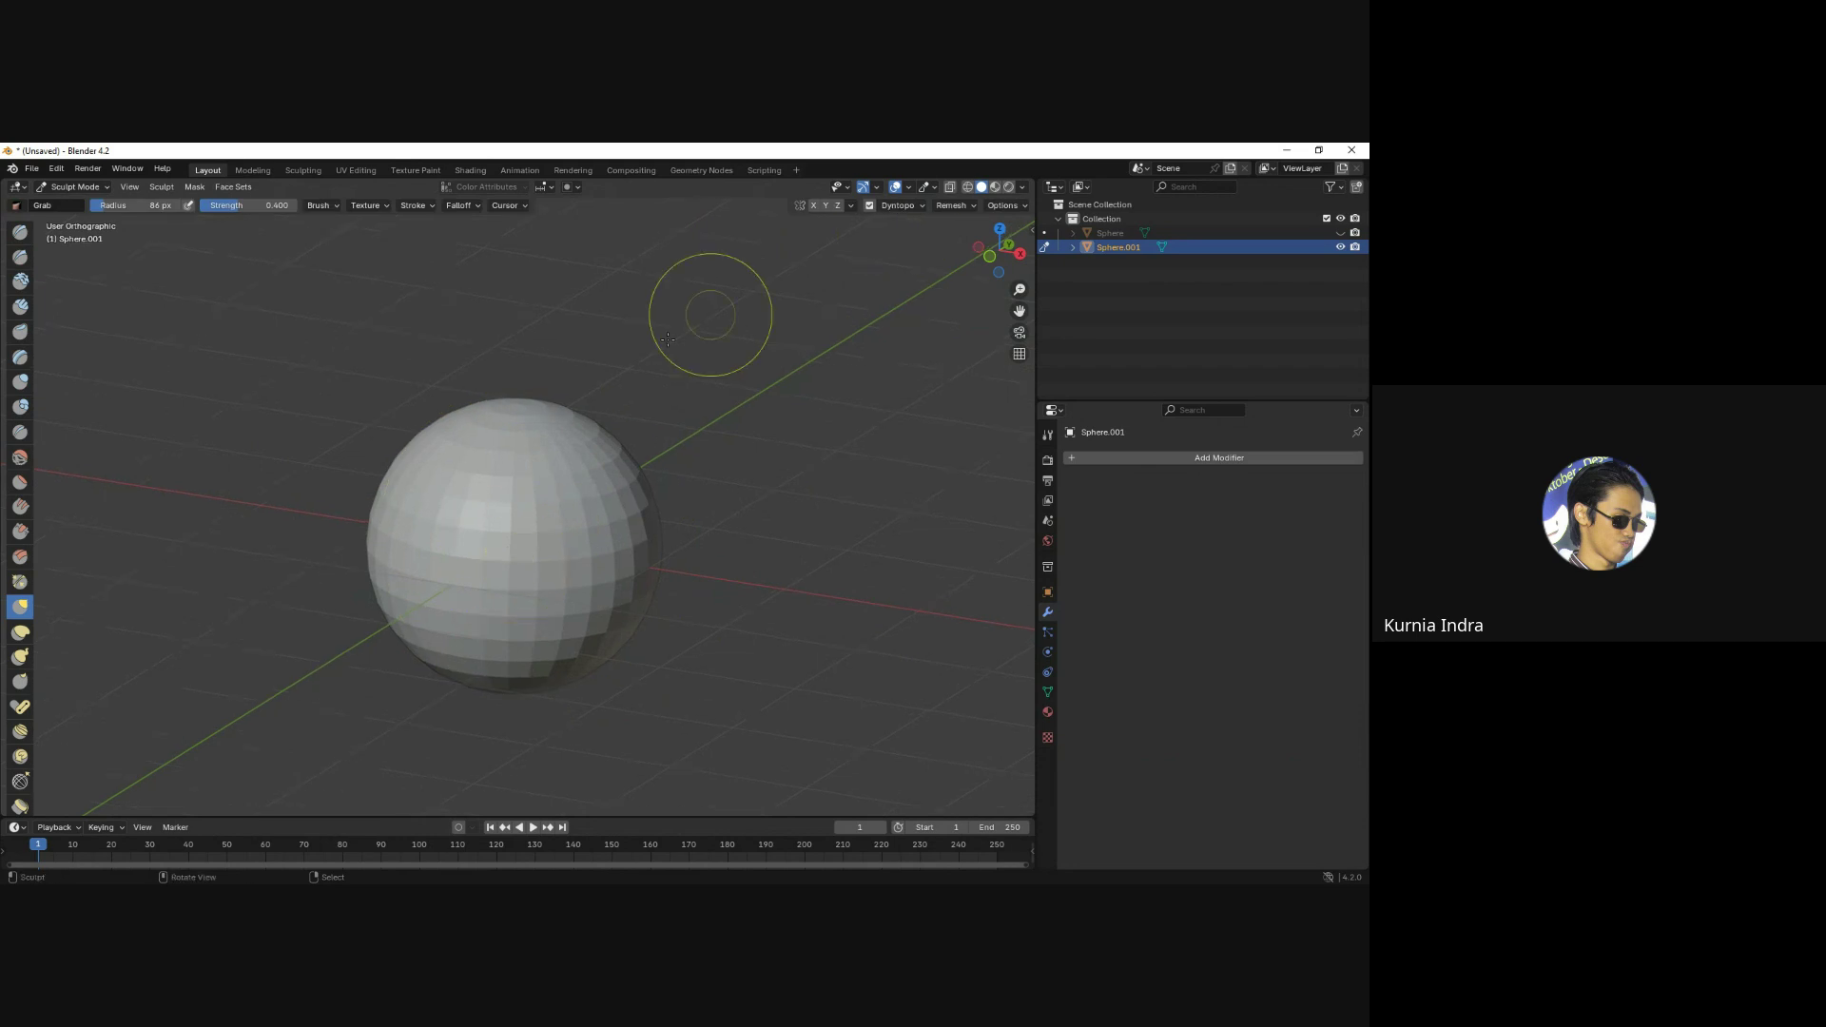
# Build a raised clay patch on the sphere's front with the Clay Strips brush.
pyautogui.click(21, 306)
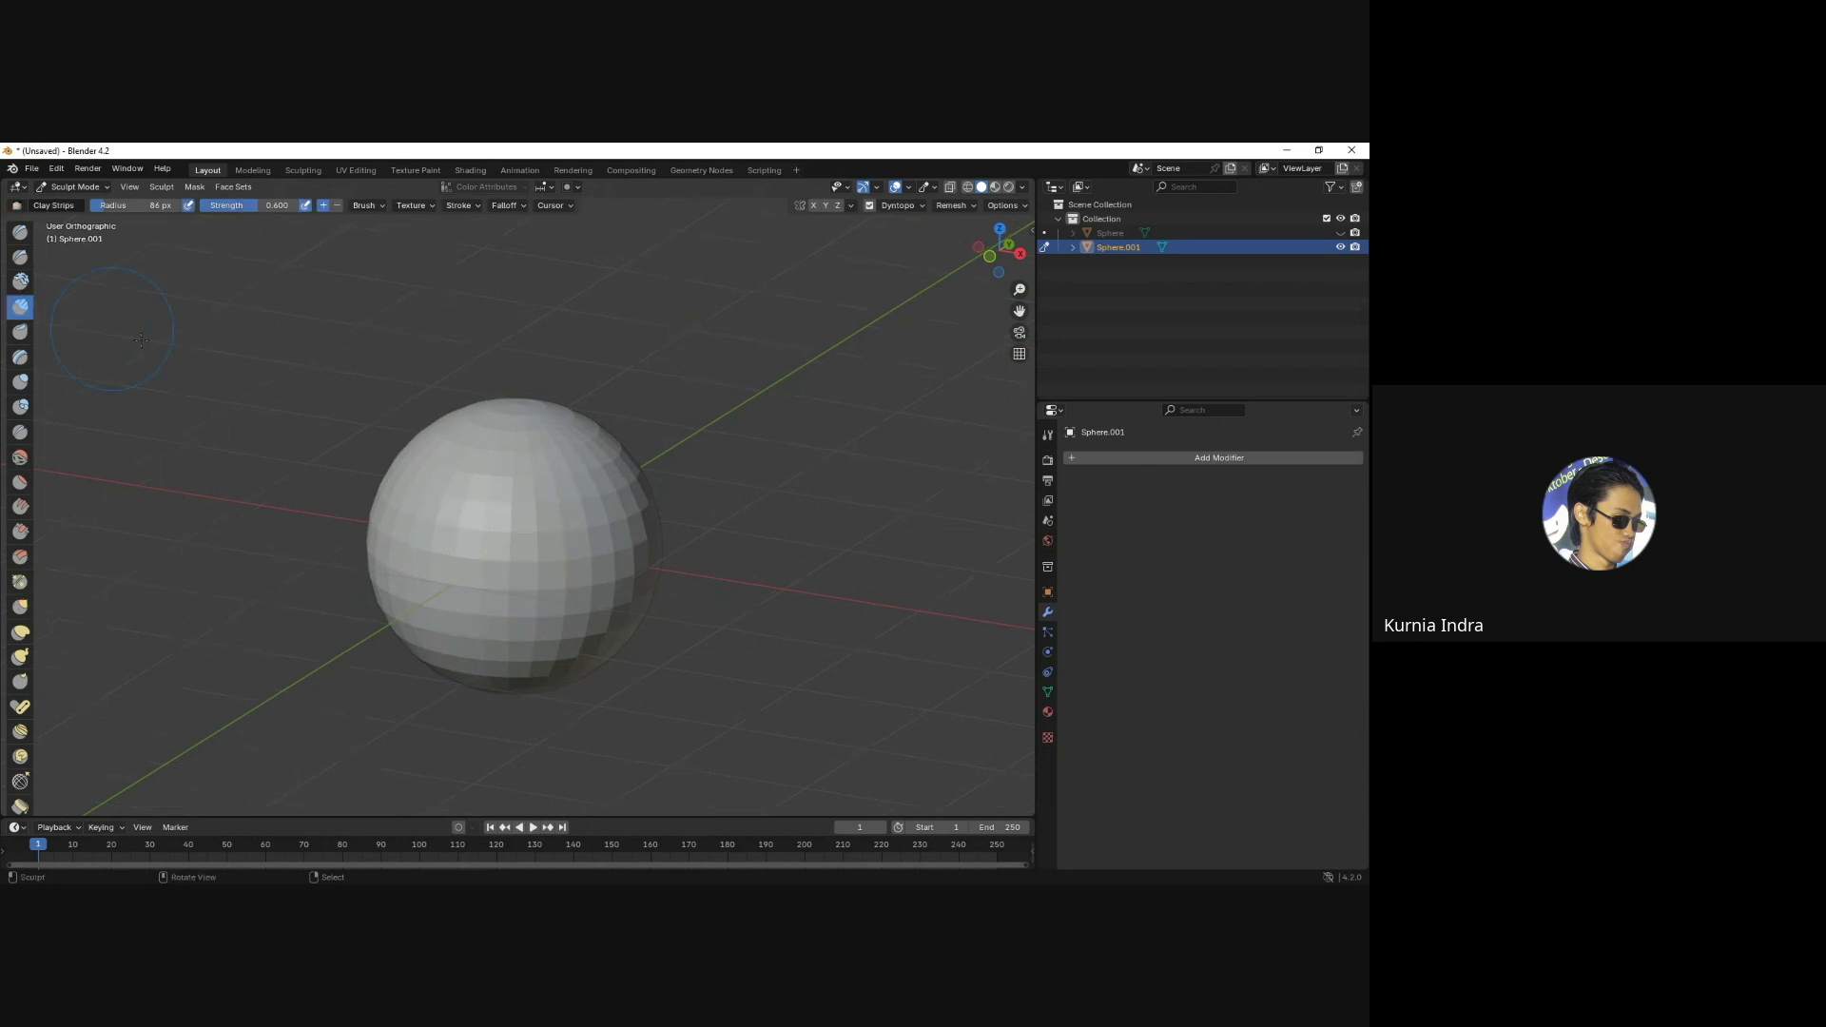
pyautogui.scroll(1, 530, 532)
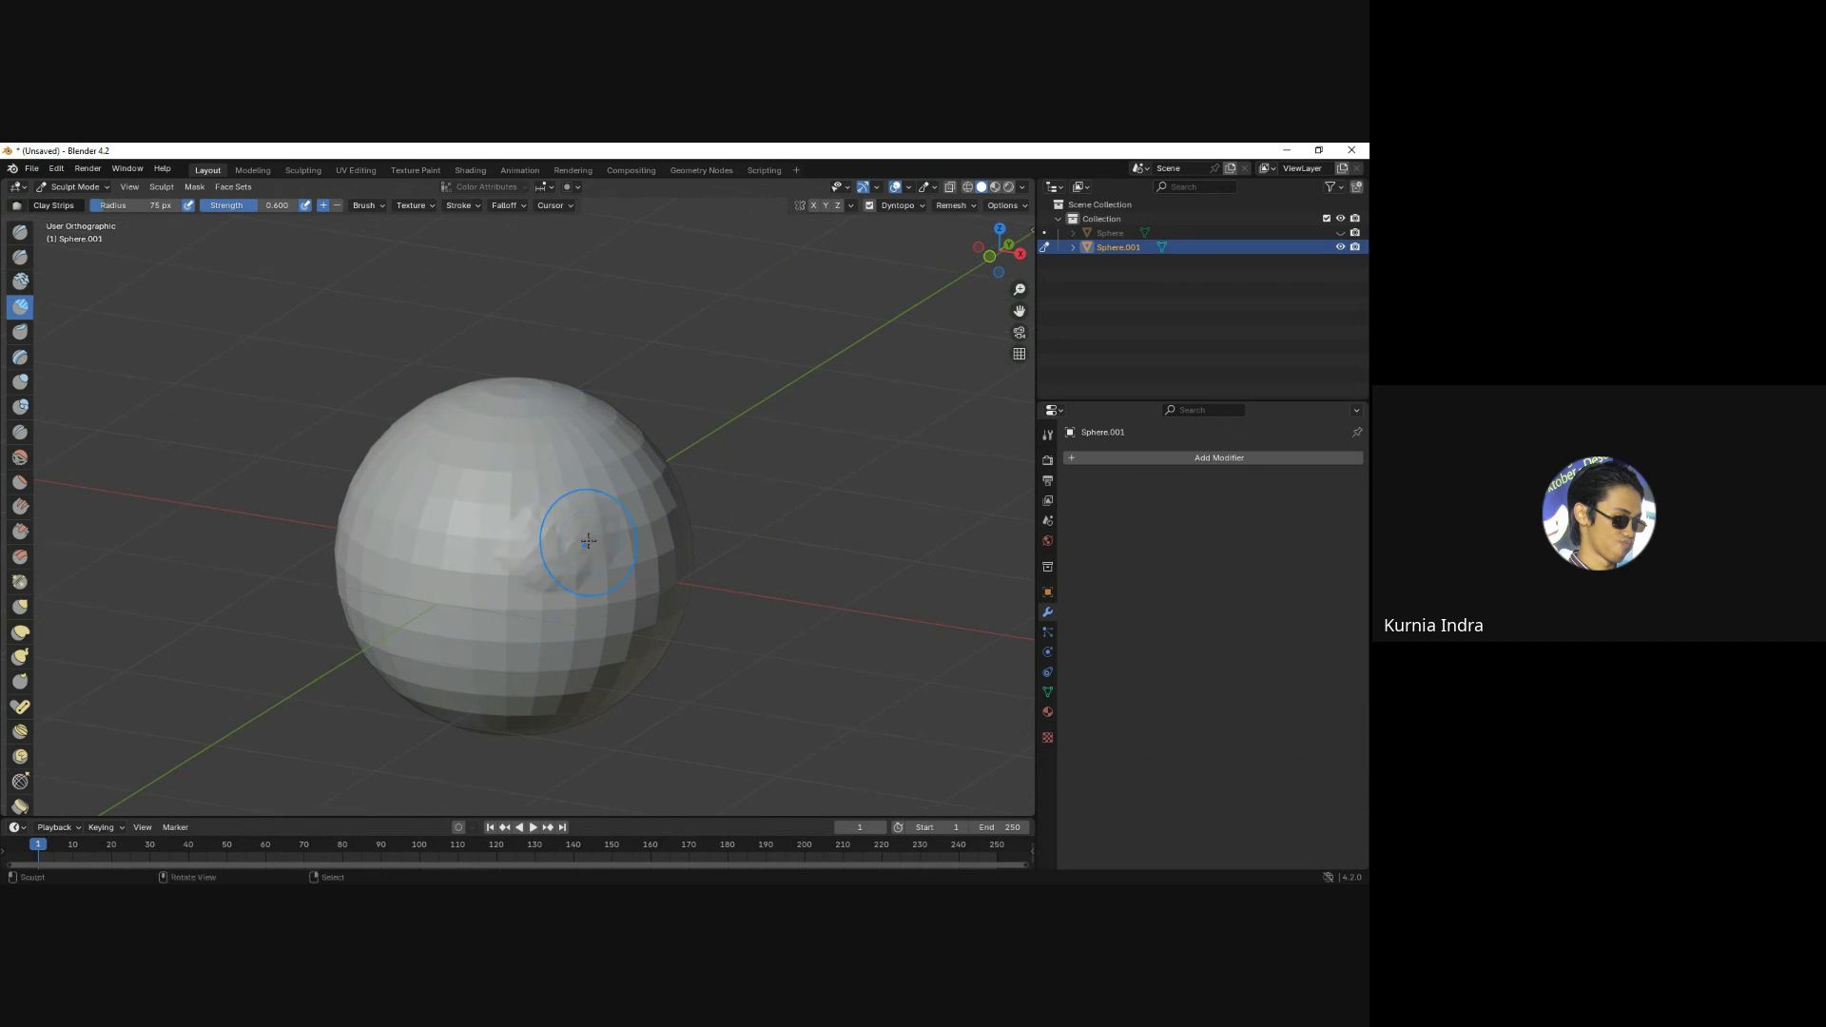
pyautogui.scroll(1, 564, 569)
pyautogui.moveTo(565, 569); pyautogui.dragTo(599, 529)
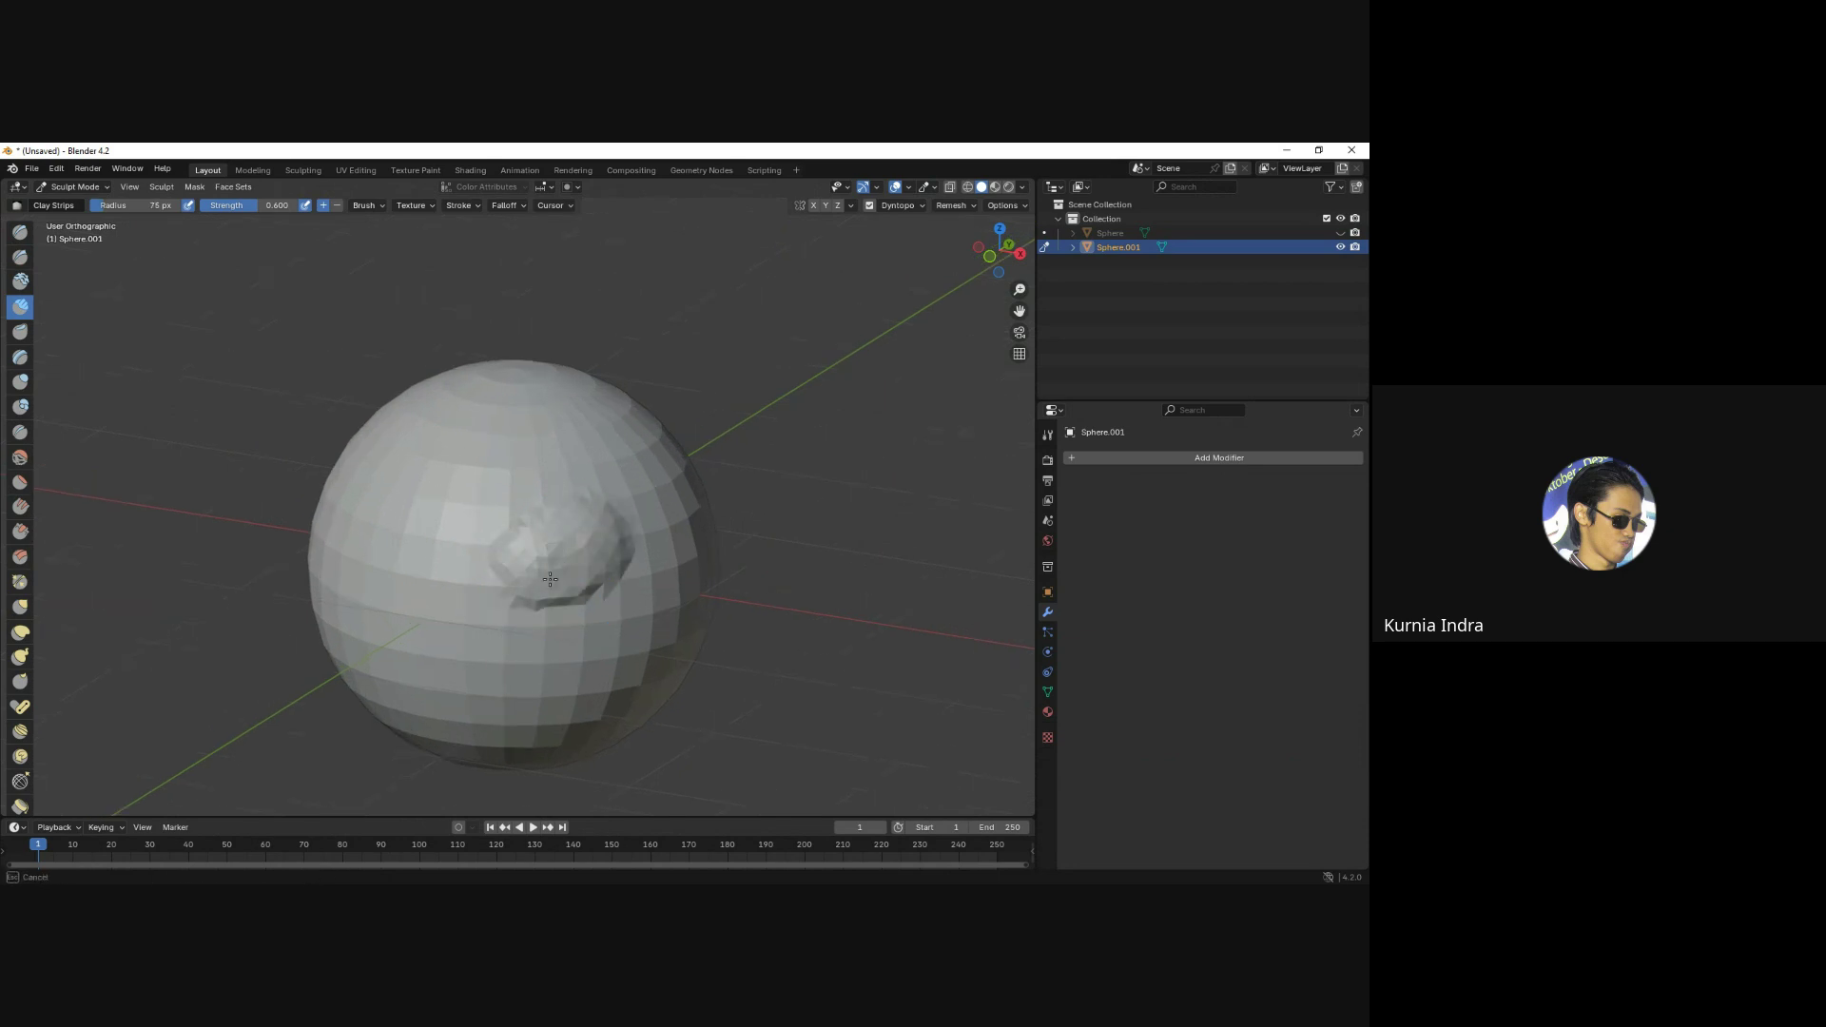
pyautogui.scroll(1, 550, 579)
pyautogui.moveTo(561, 619); pyautogui.dragTo(650, 527)
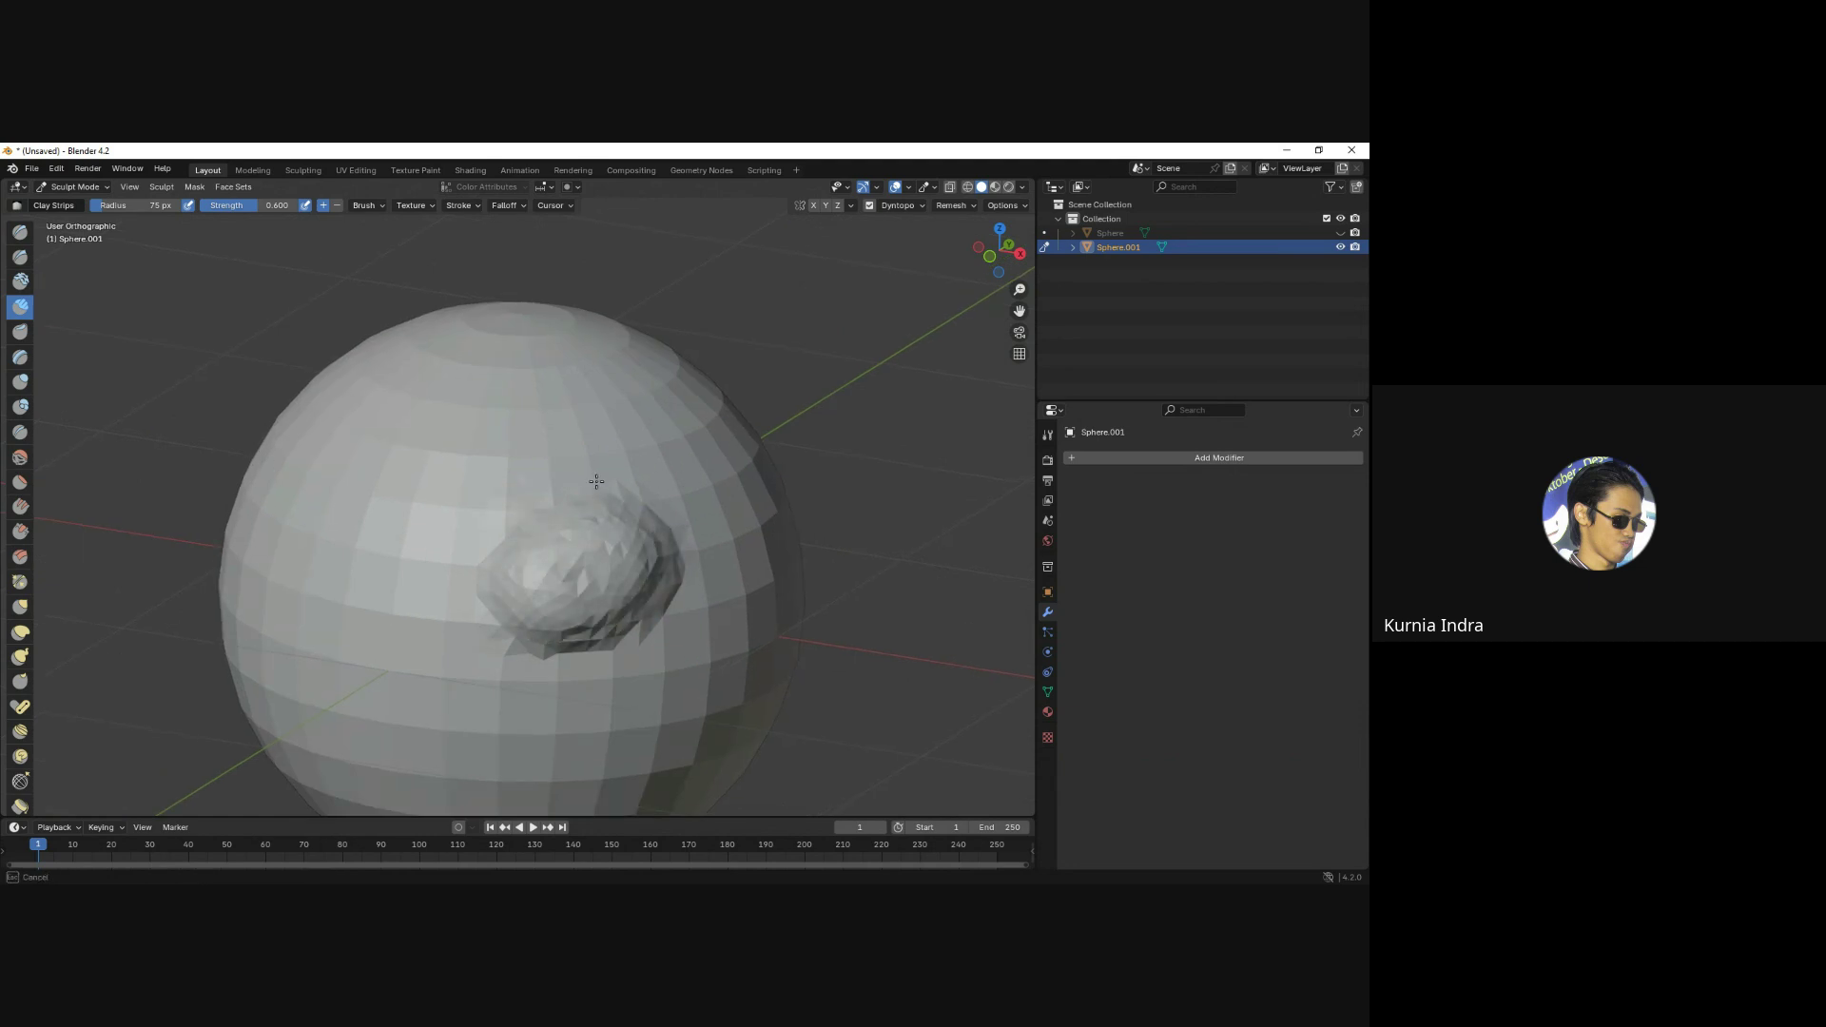
pyautogui.moveTo(504, 530); pyautogui.dragTo(573, 539)
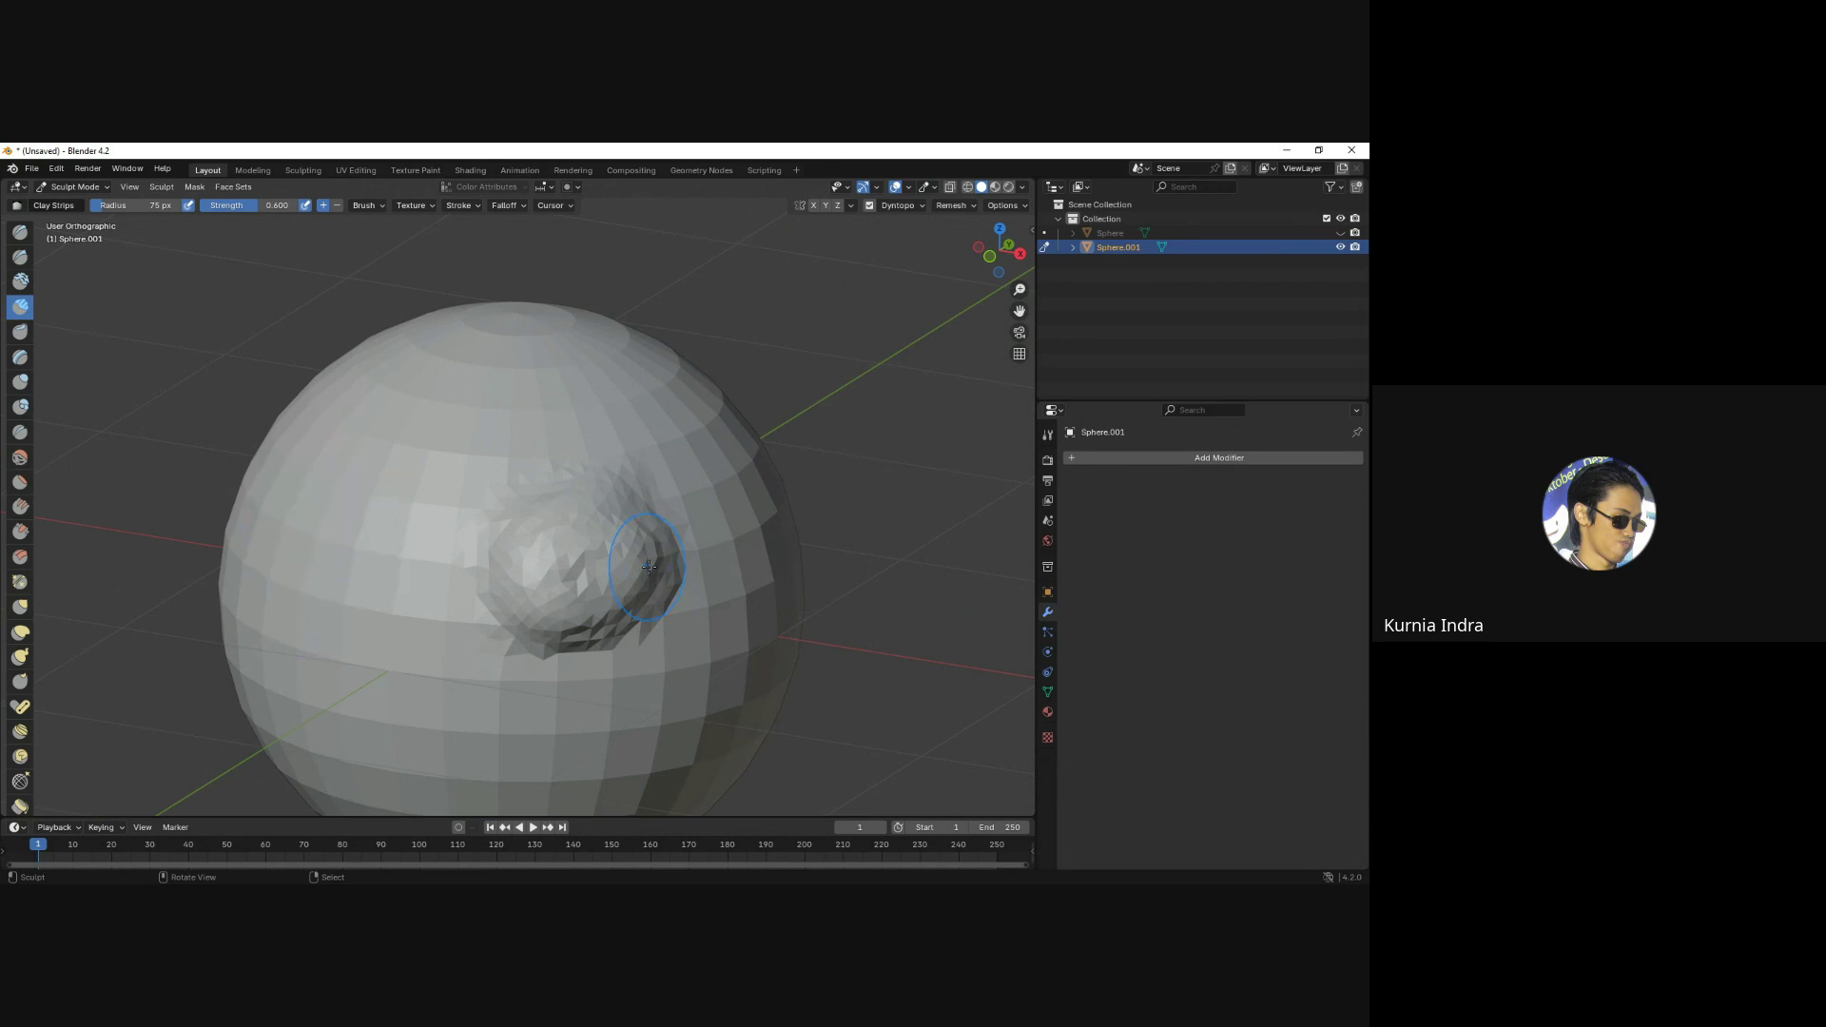
pyautogui.moveTo(564, 614); pyautogui.dragTo(559, 591)
pyautogui.scroll(-2, 559, 591)
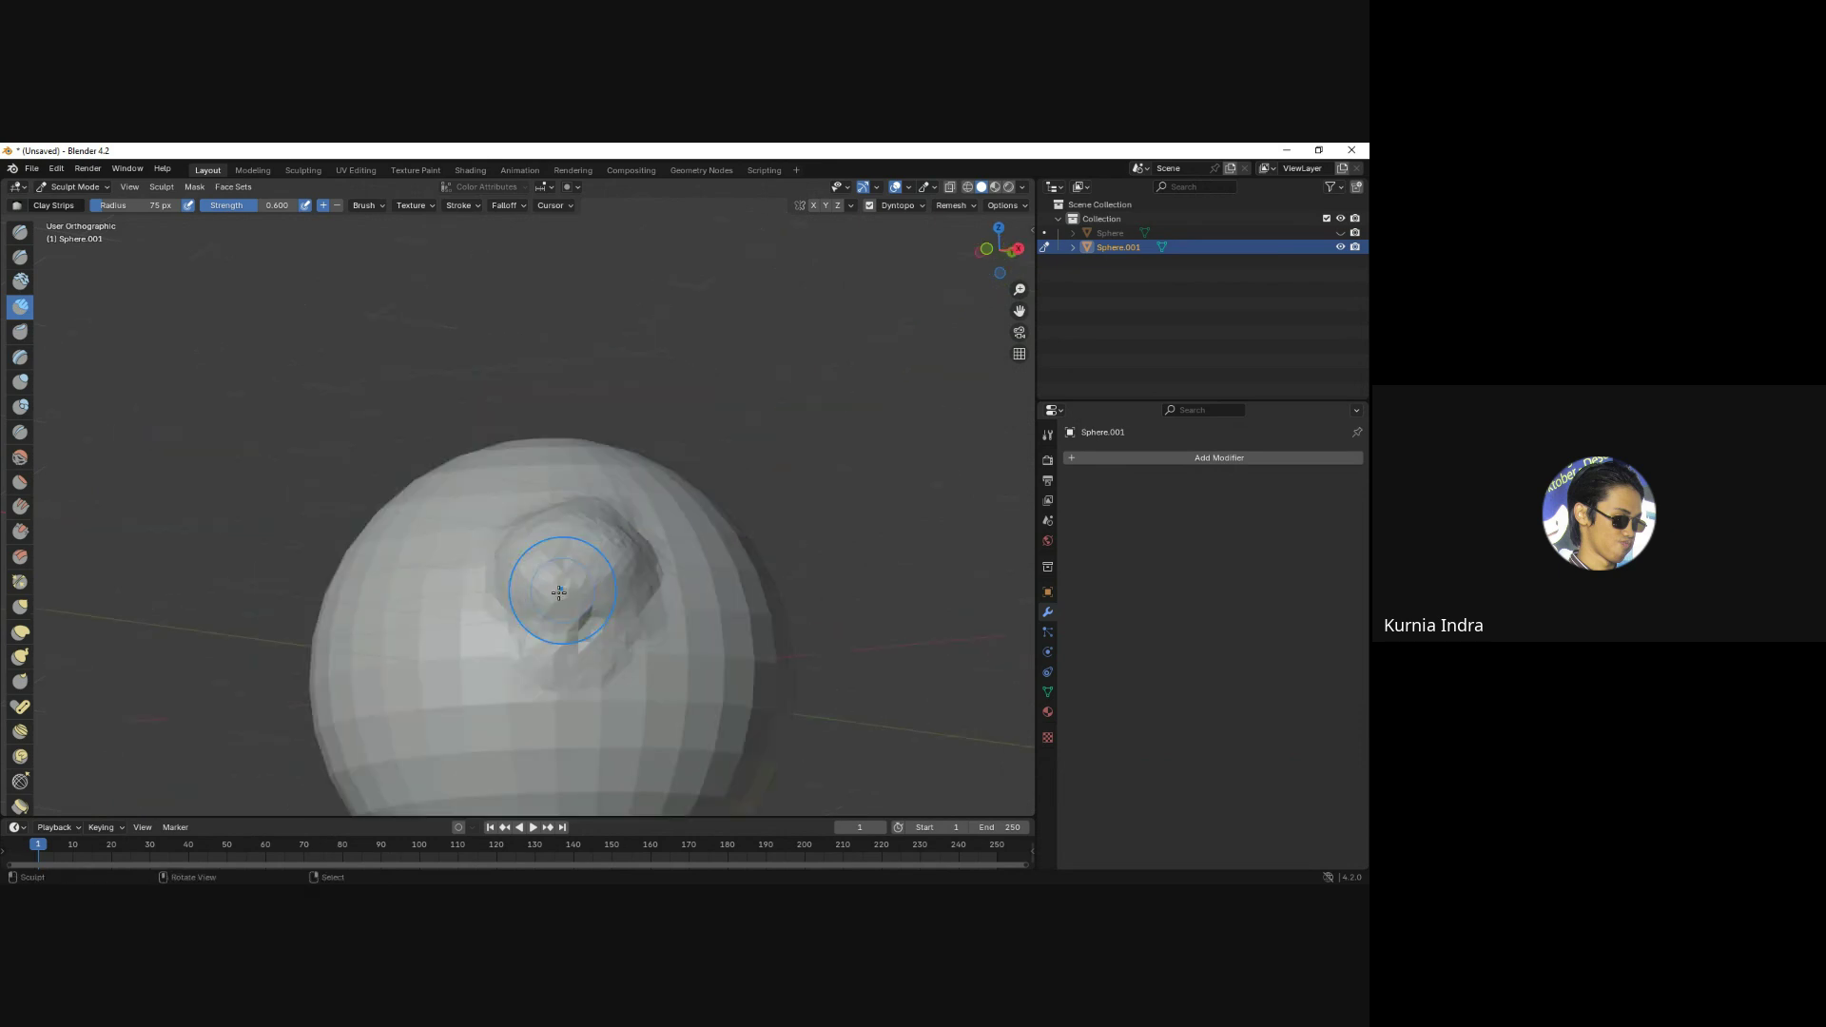
# Sculpt a clay ridge down the sphere's side and carve a groove beside the lump.
pyautogui.moveTo(584, 569); pyautogui.dragTo(585, 534, button='middle')
pyautogui.moveTo(585, 535)
pyautogui.mouseDown()
pyautogui.moveTo(445, 703)
pyautogui.moveTo(438, 690)
pyautogui.mouseUp()
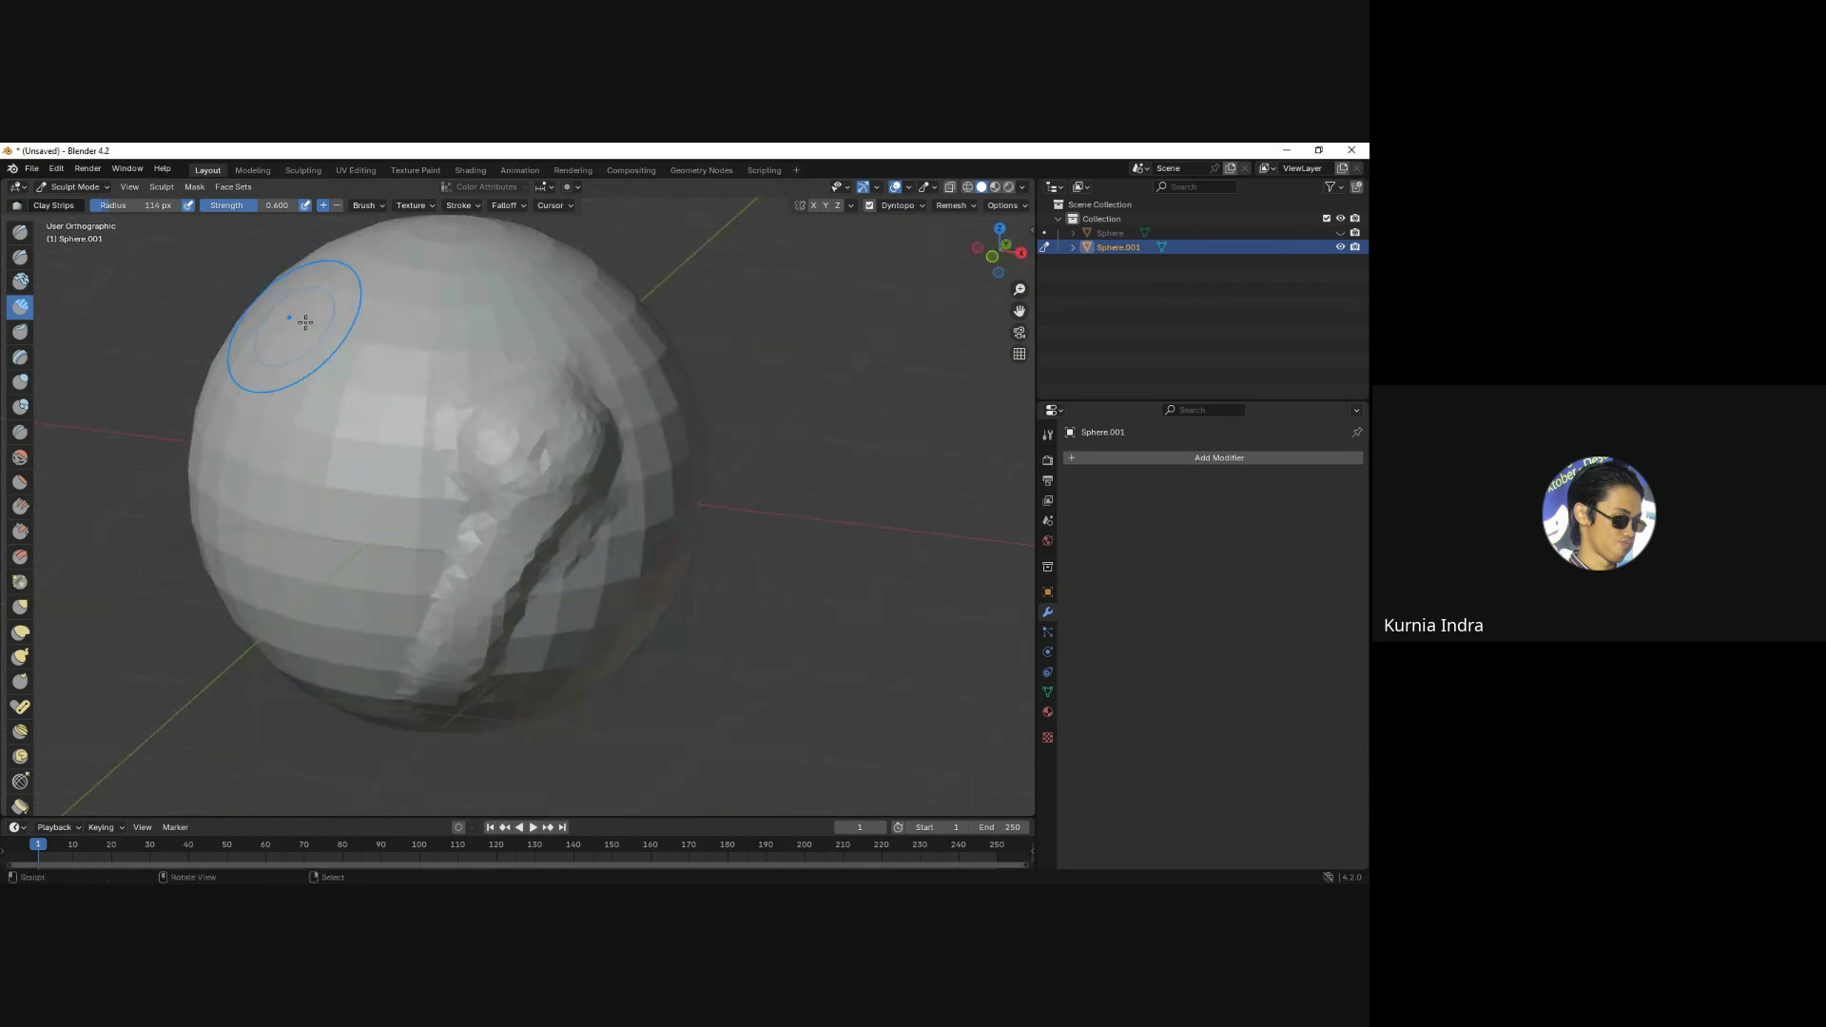
pyautogui.moveTo(513, 447)
pyautogui.mouseDown()
pyautogui.moveTo(602, 516)
pyautogui.moveTo(546, 460)
pyautogui.moveTo(414, 592)
pyautogui.moveTo(542, 461)
pyautogui.mouseUp()
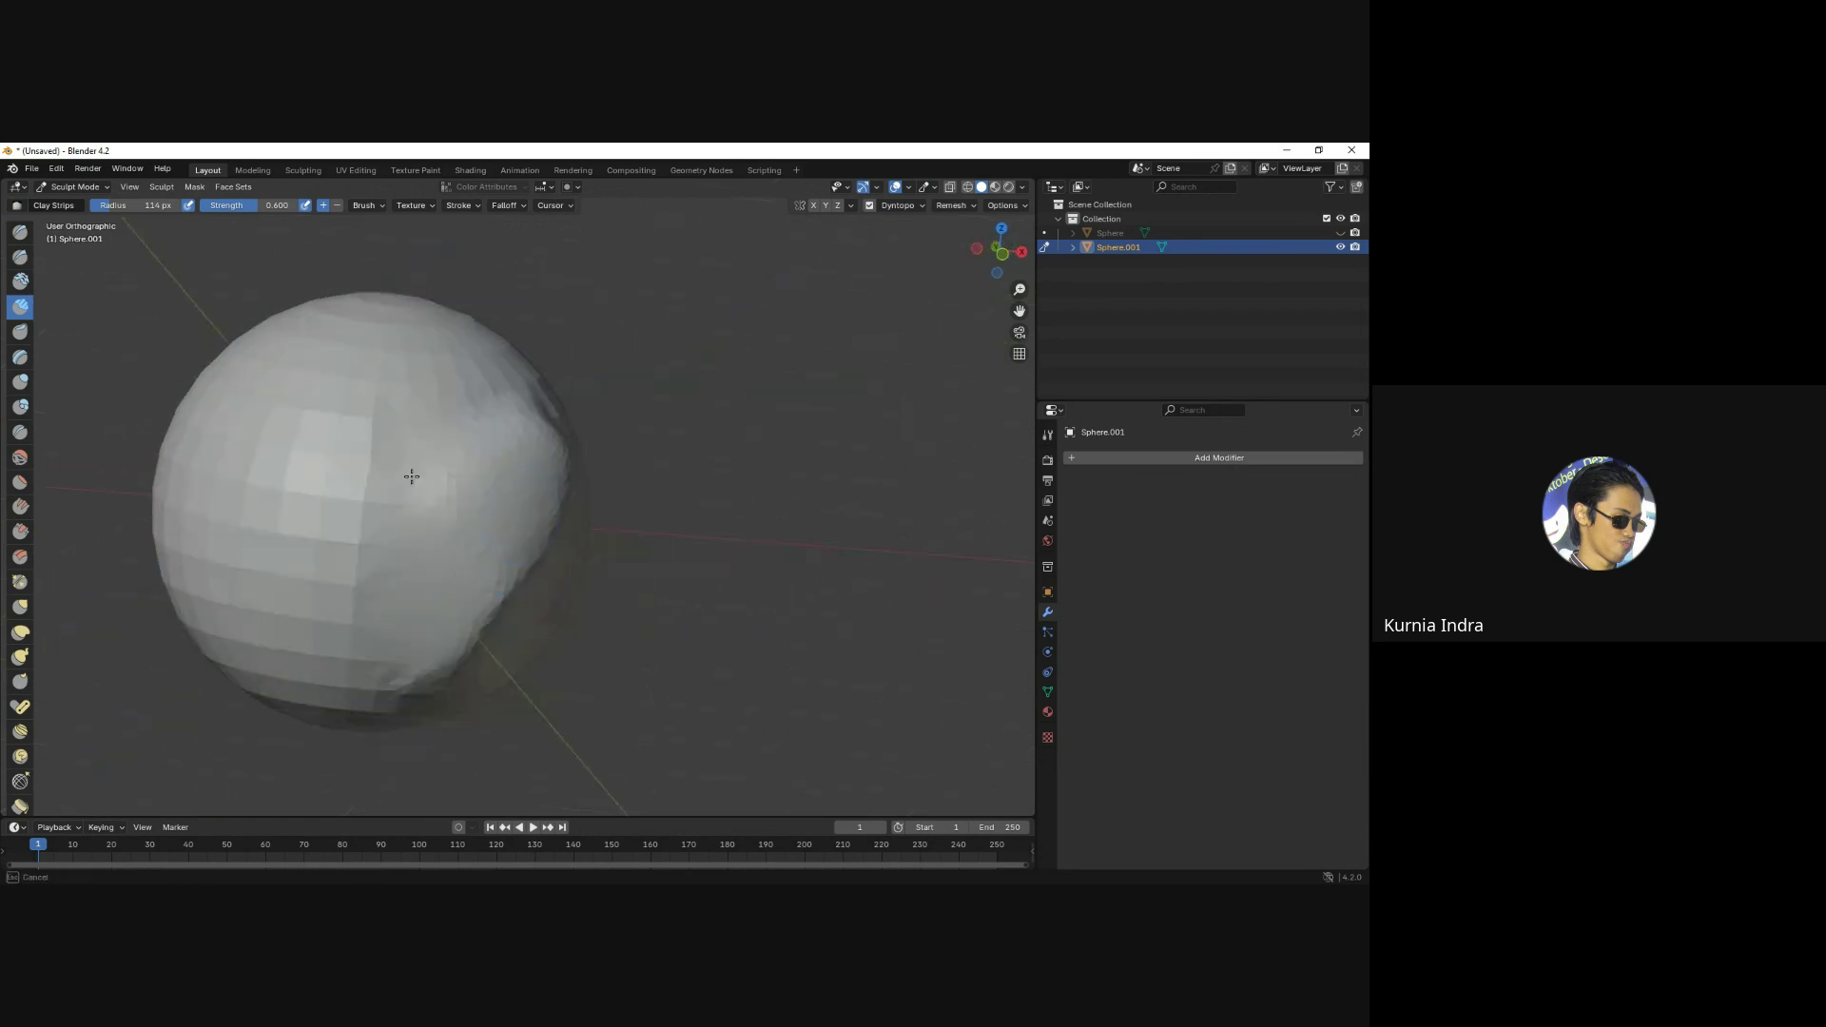
pyautogui.moveTo(505, 460); pyautogui.dragTo(591, 571, button='middle')
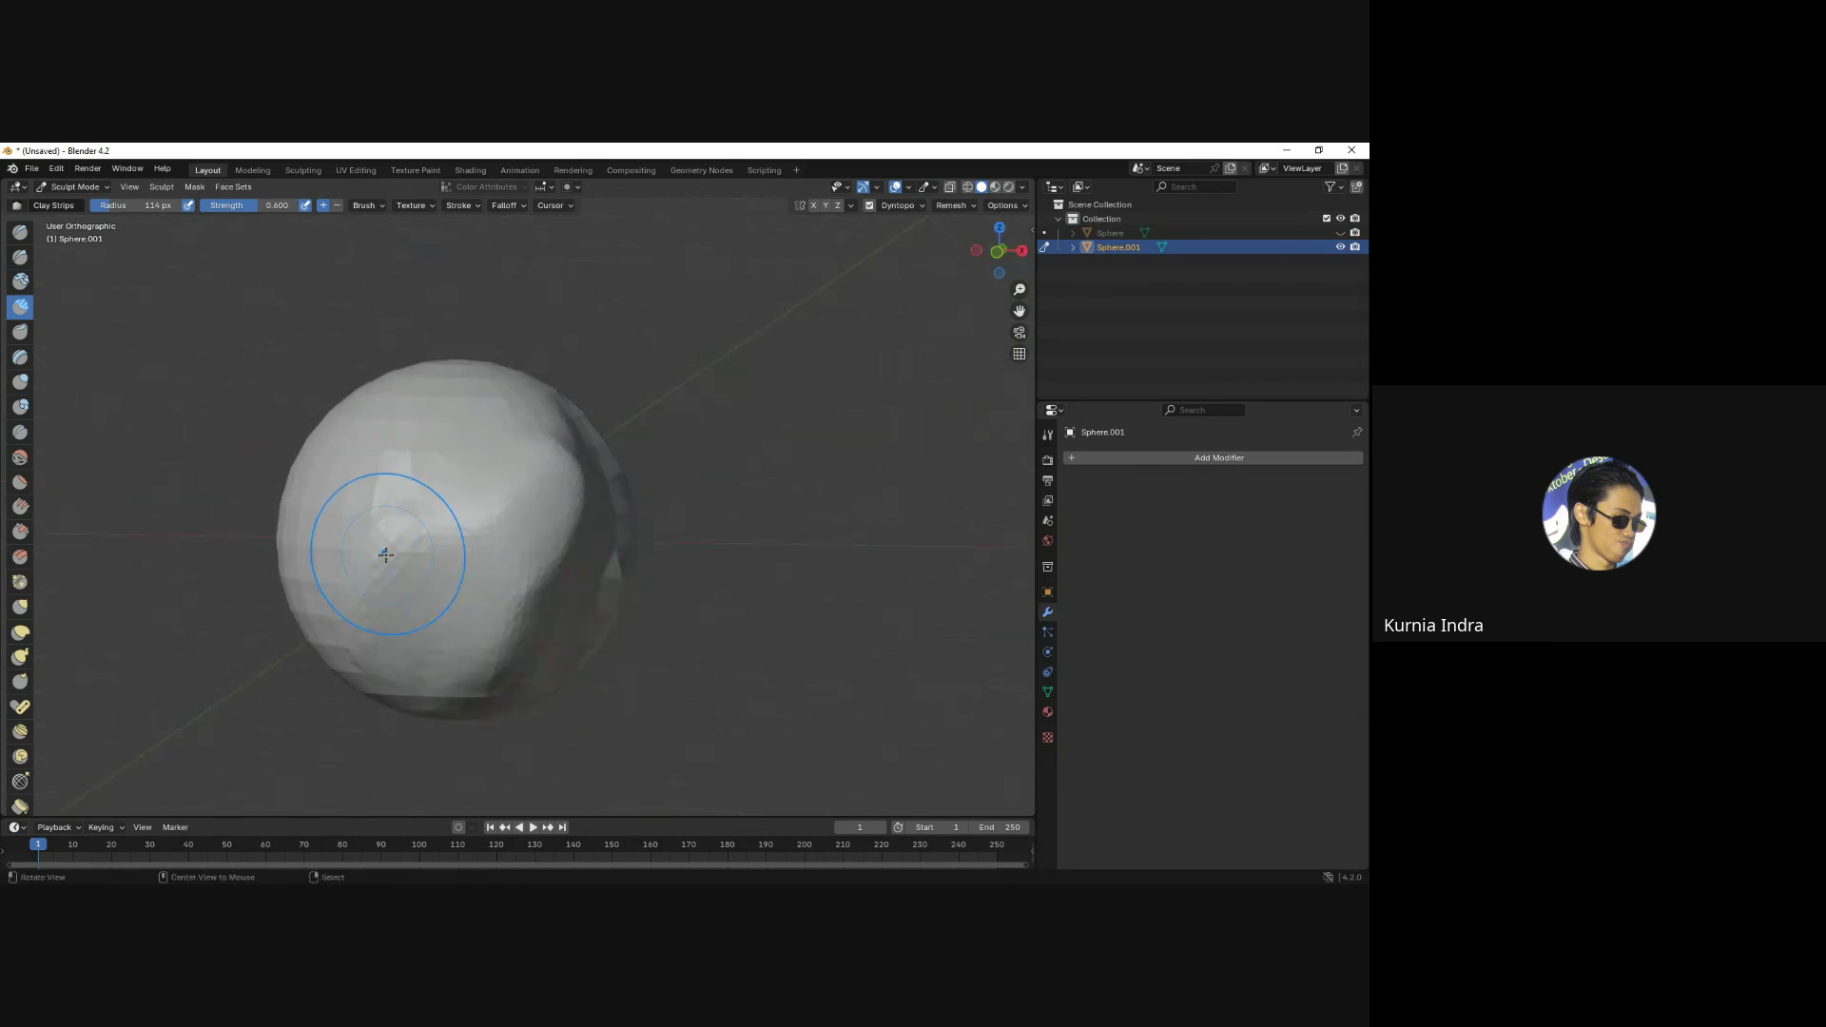
pyautogui.moveTo(387, 550); pyautogui.dragTo(457, 435, button='middle')
pyautogui.moveTo(456, 436); pyautogui.dragTo(371, 539)
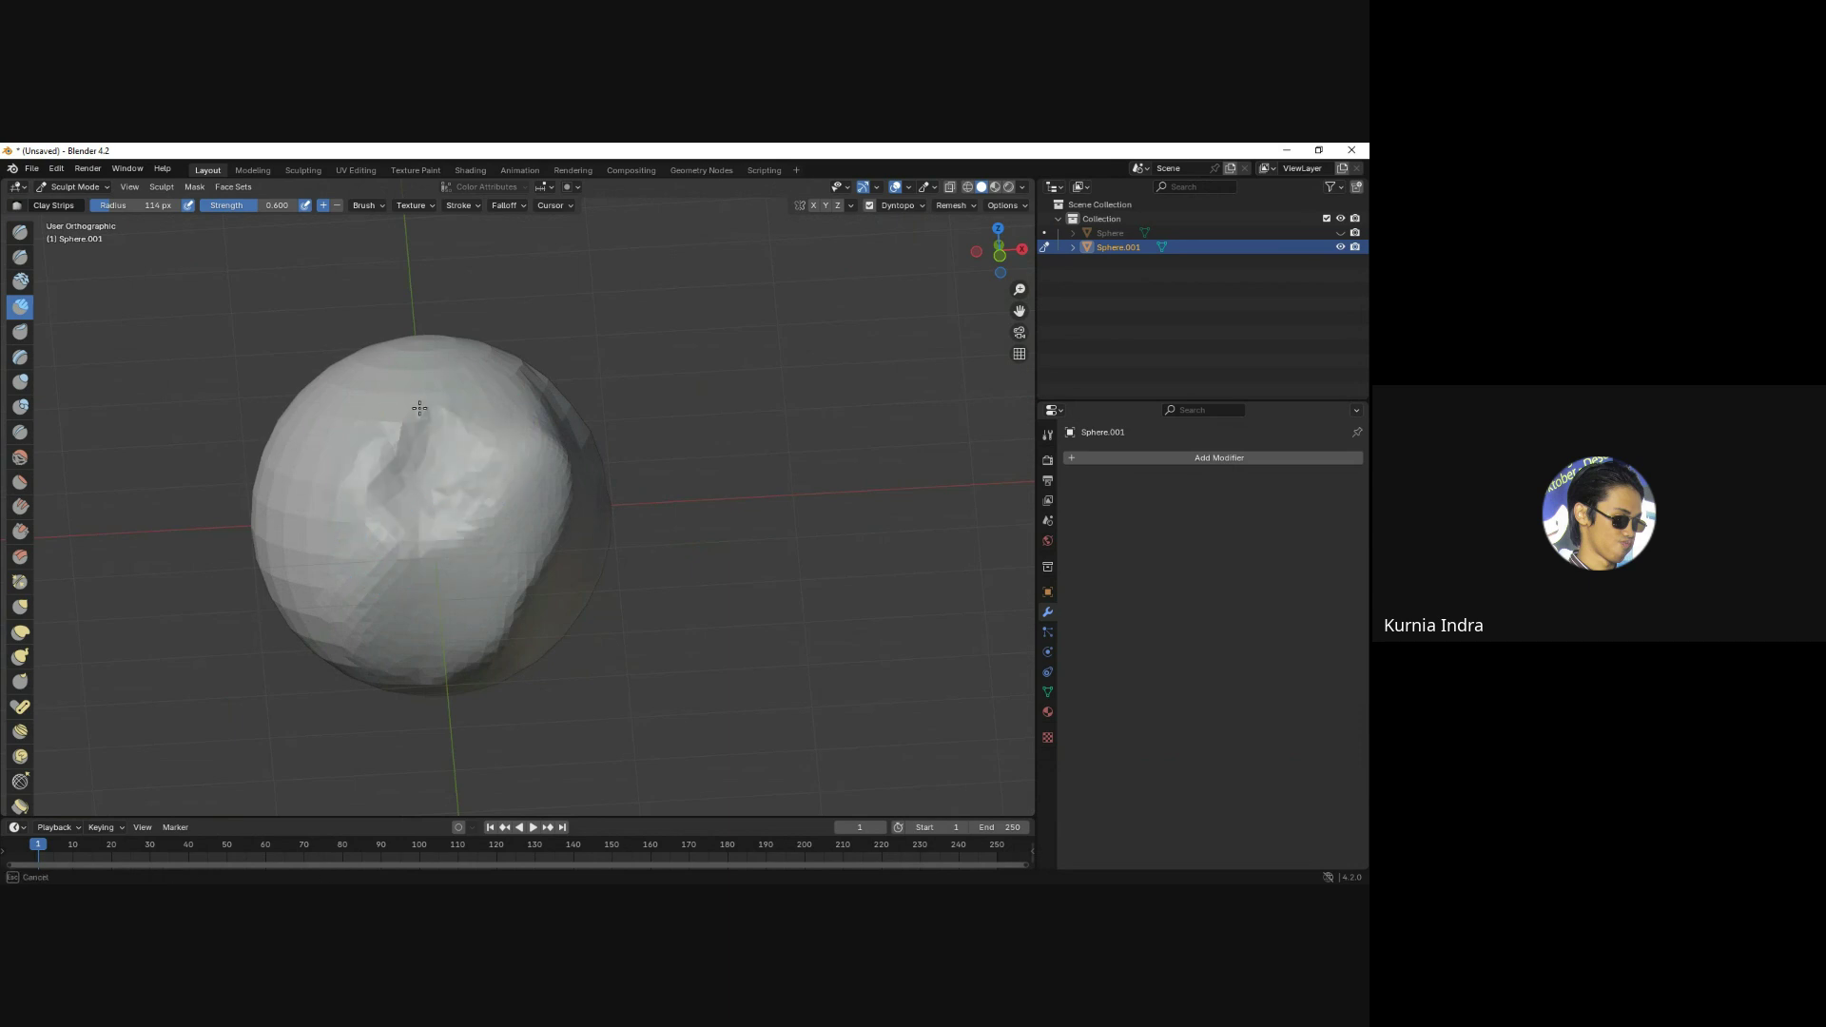
pyautogui.moveTo(474, 398); pyautogui.dragTo(444, 493)
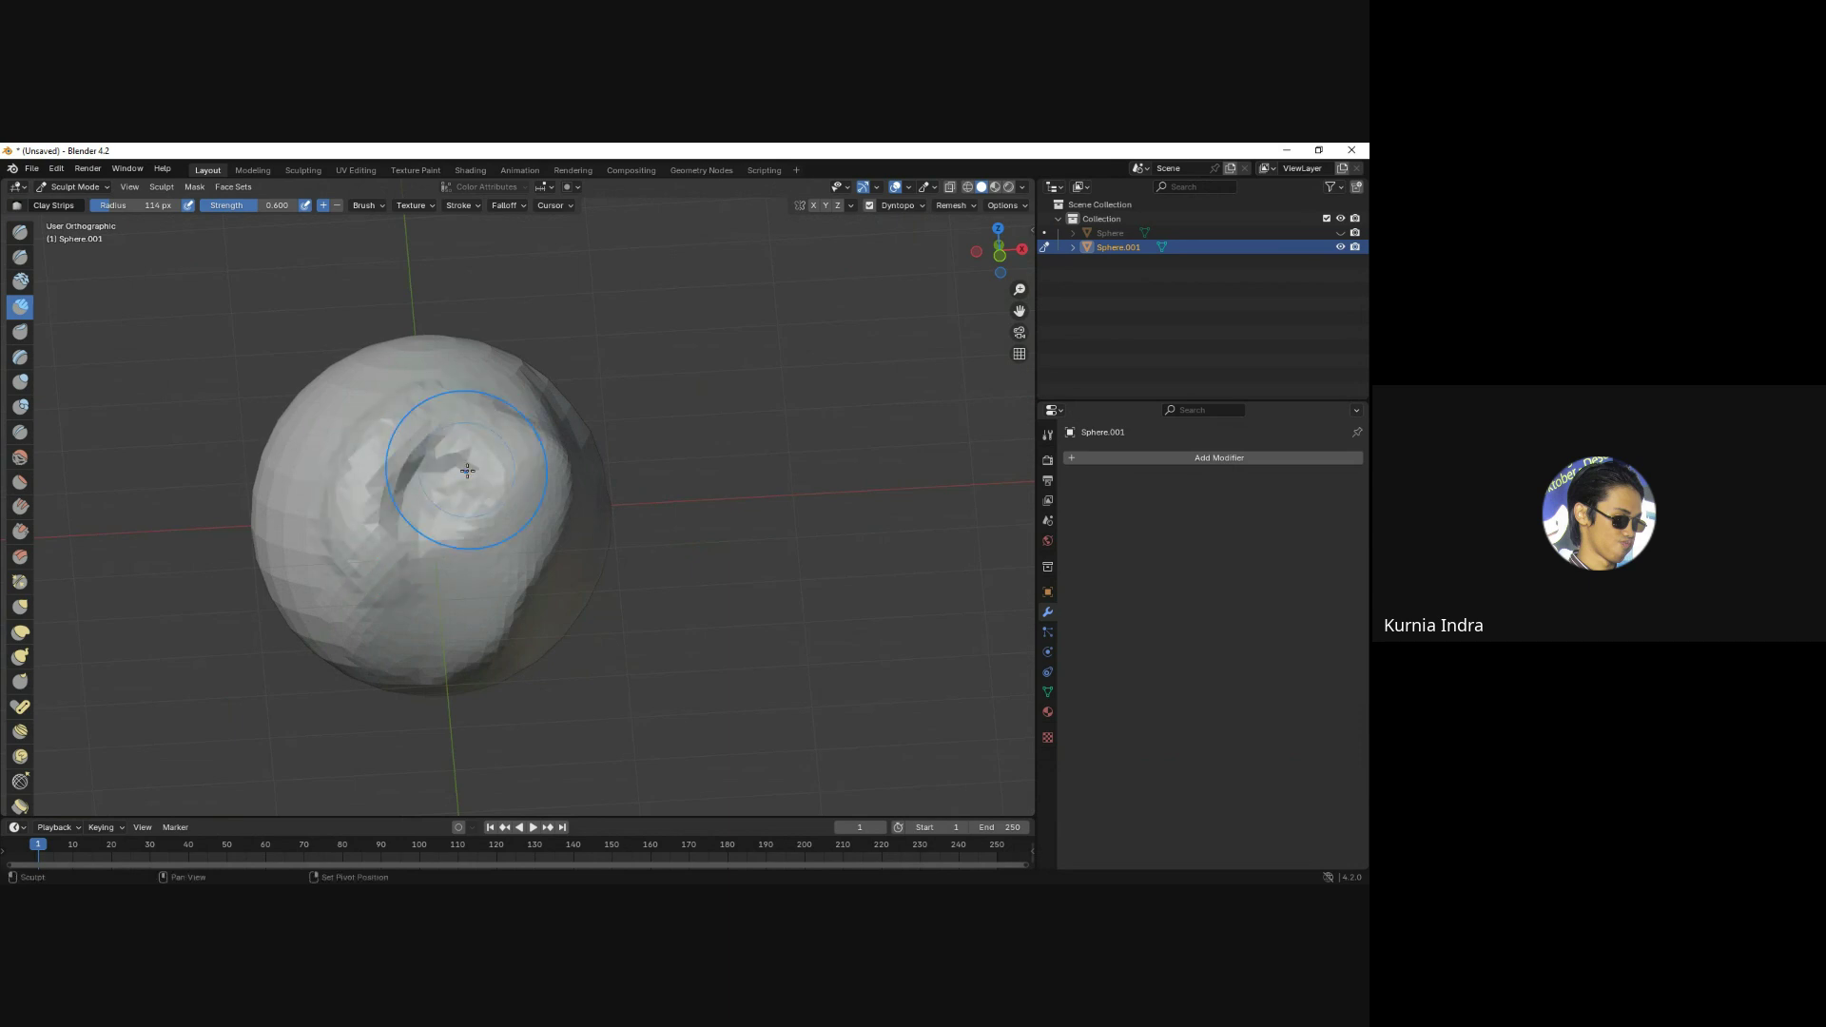
pyautogui.moveTo(344, 527); pyautogui.dragTo(382, 521)
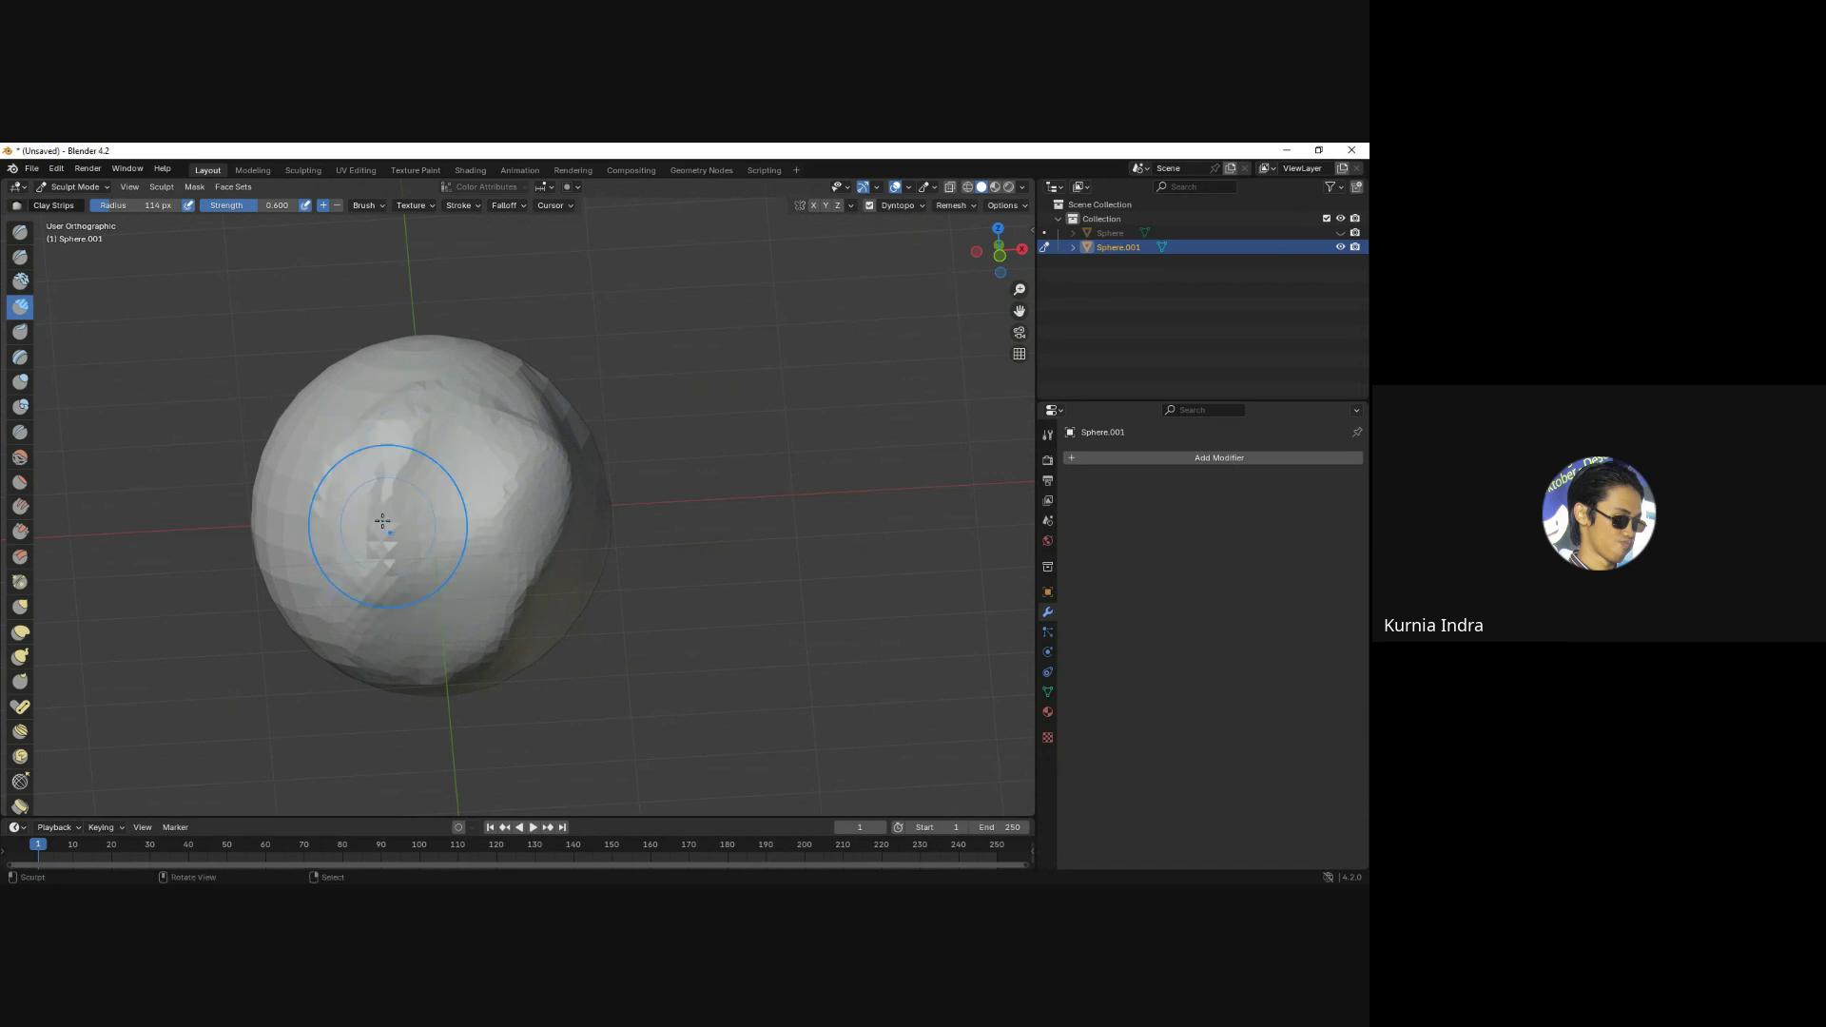
pyautogui.moveTo(446, 467); pyautogui.dragTo(547, 532, button='middle')
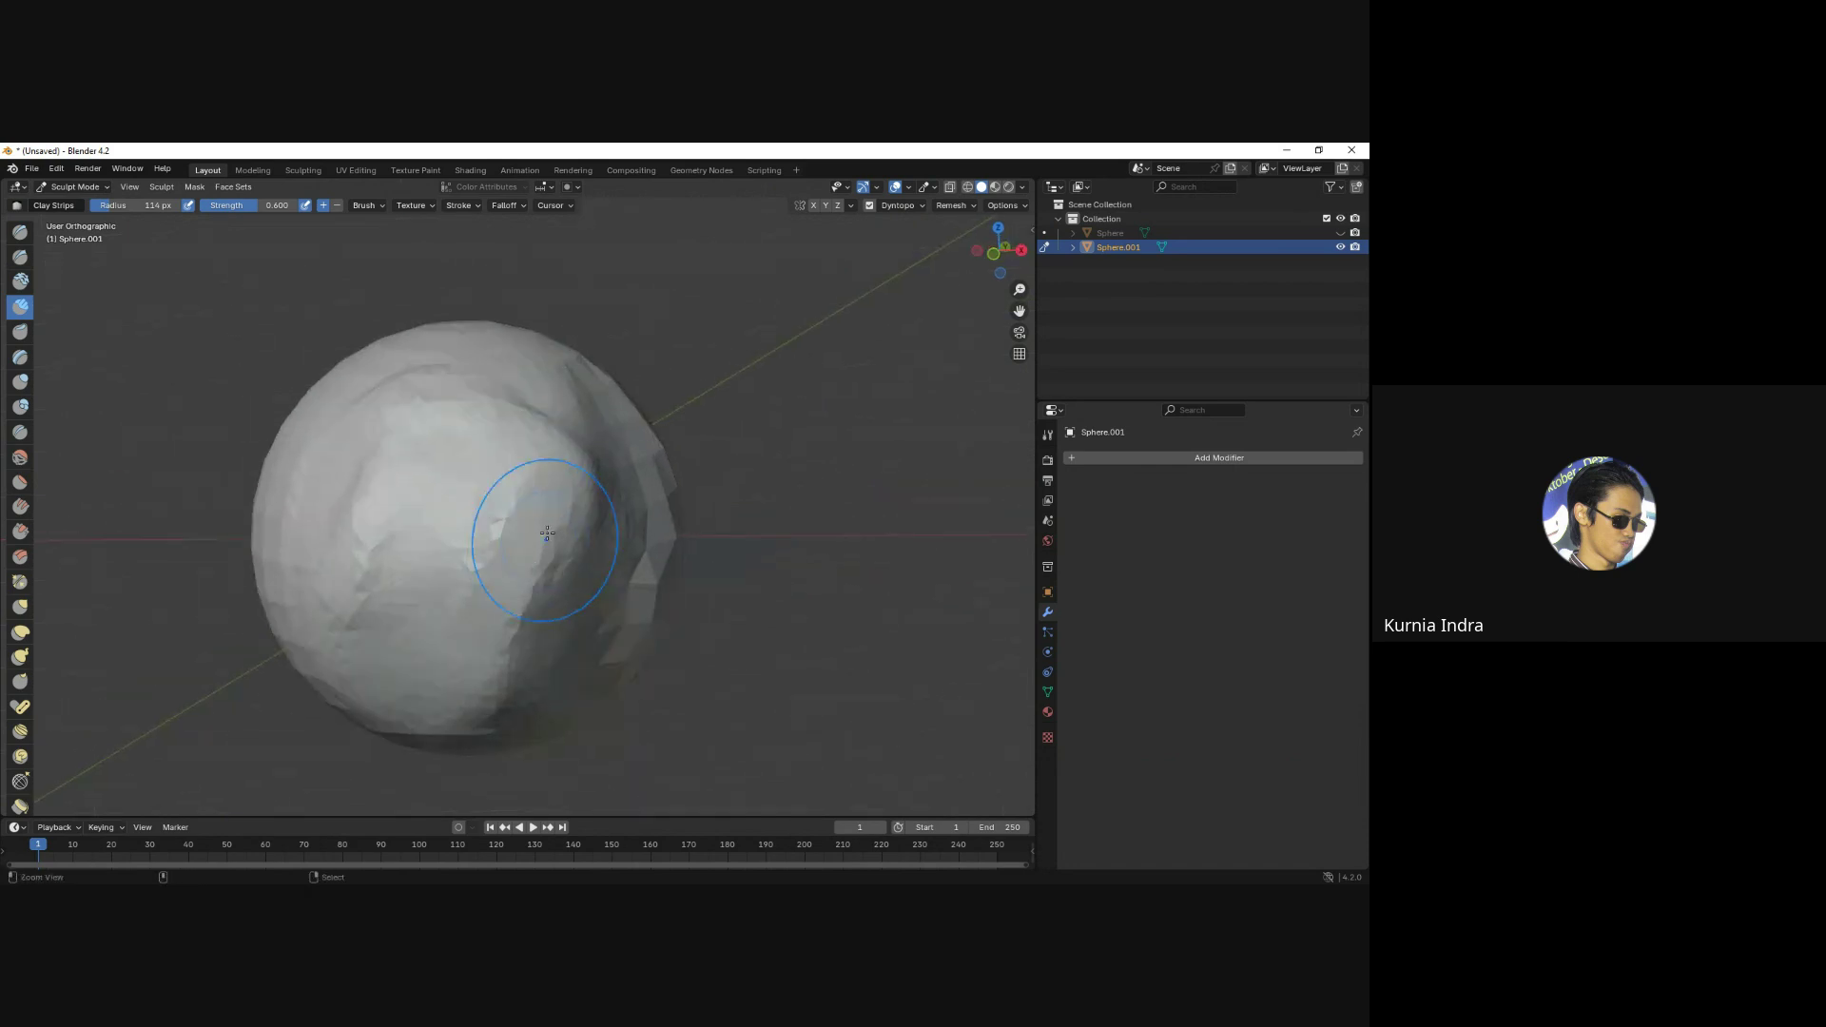
# Switch the viewport shading to MatCap lighting with a tan MatCap.
pyautogui.click(1025, 189)
pyautogui.click(1010, 291)
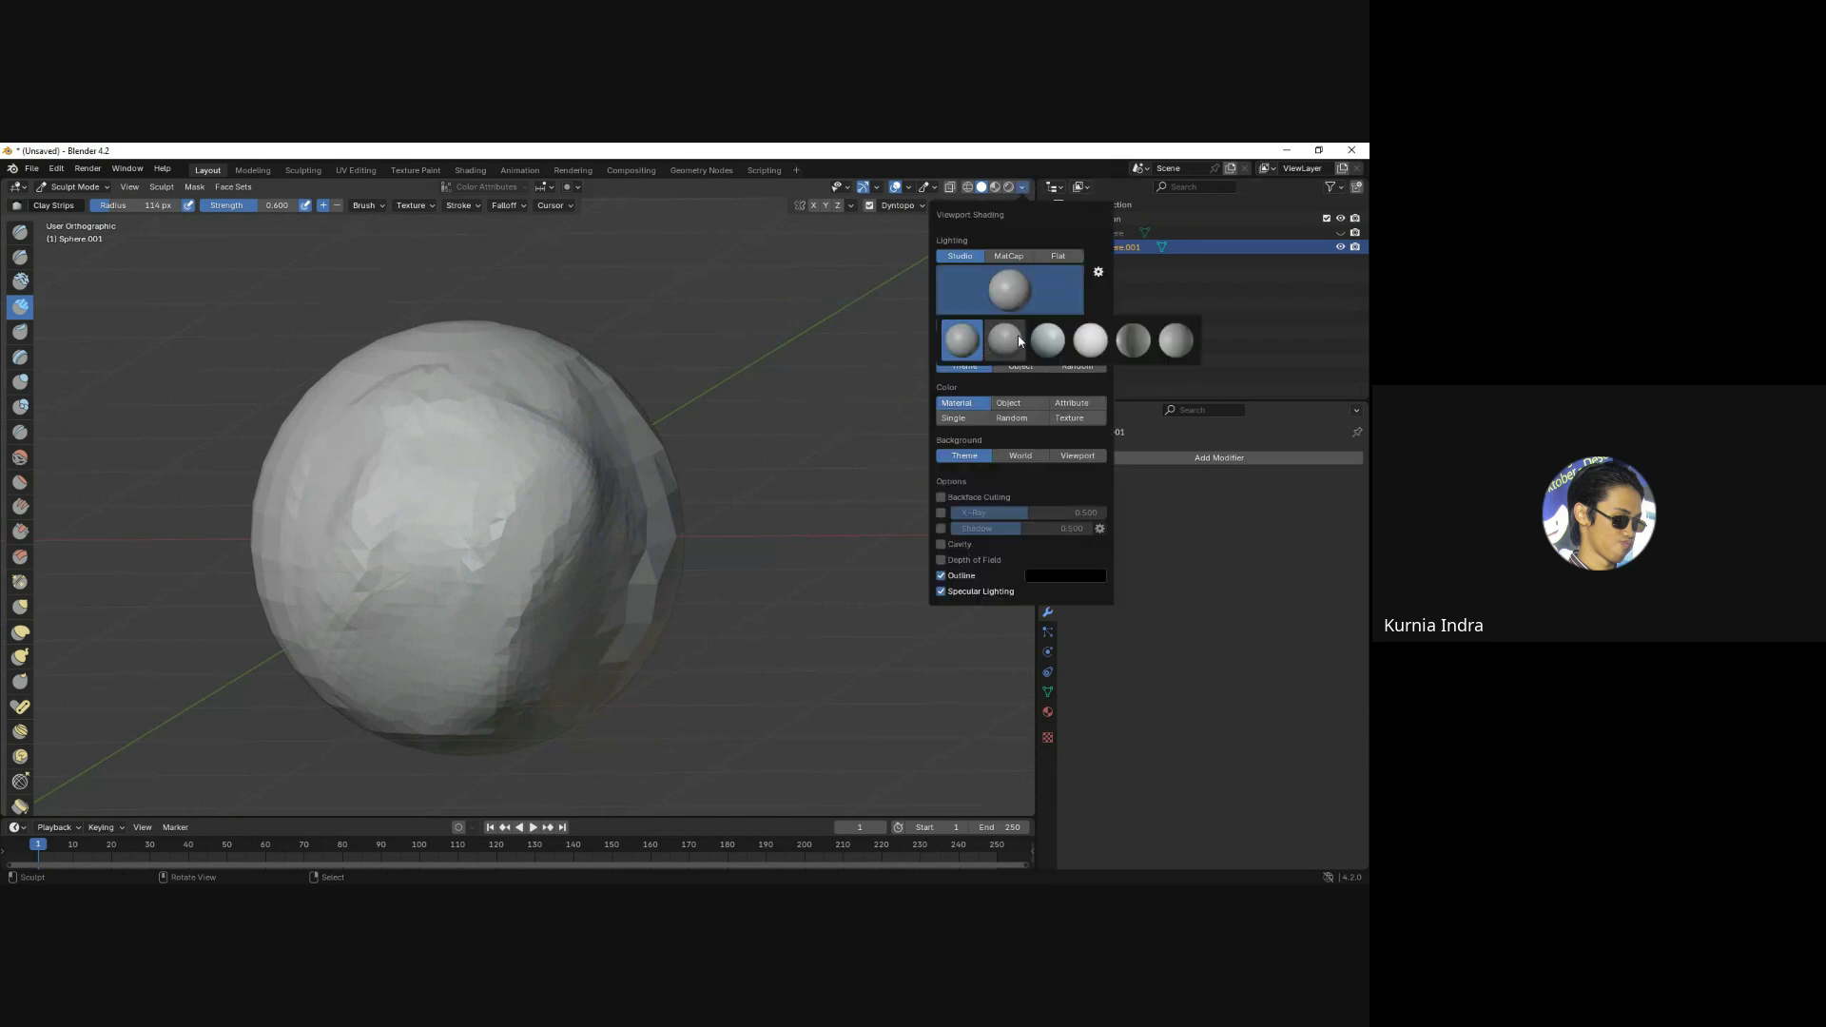
pyautogui.click(1008, 256)
pyautogui.click(1010, 290)
pyautogui.click(802, 339)
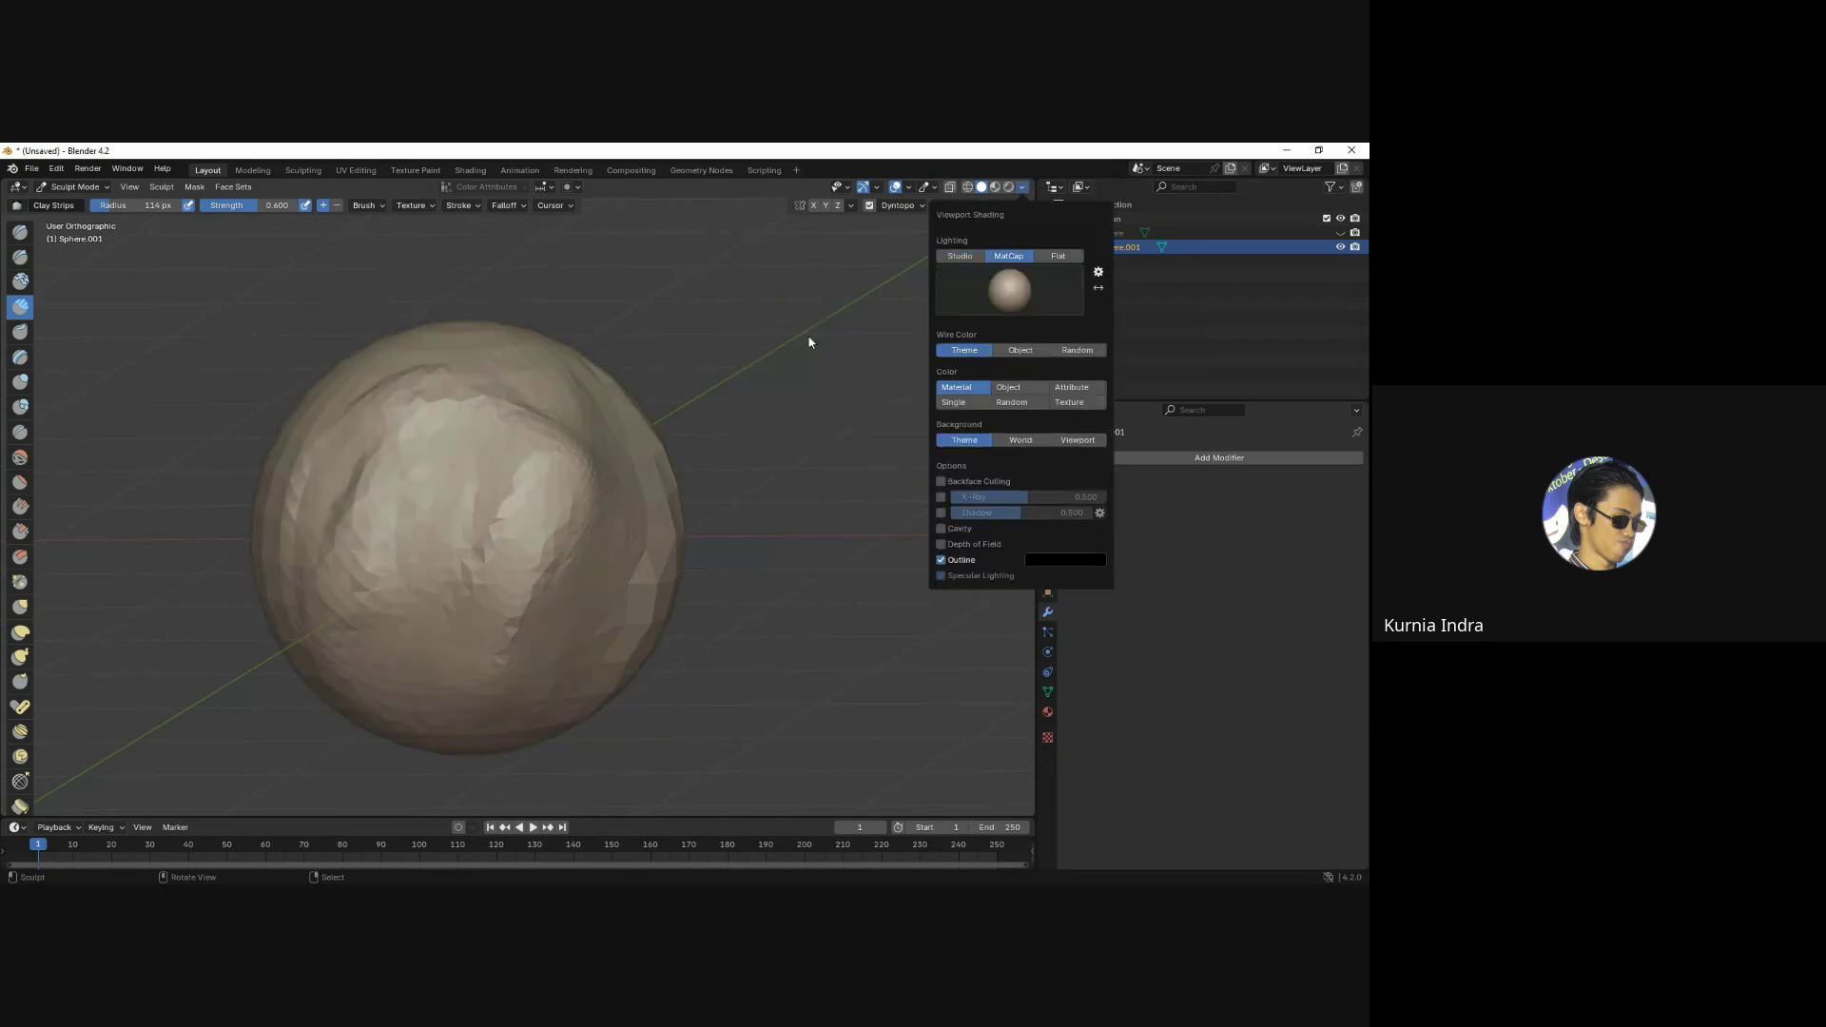
# Sculpt another Clay Strips ridge on the sphere, orbiting around to inspect it.
pyautogui.moveTo(571, 532)
pyautogui.mouseDown(button='middle')
pyautogui.moveTo(451, 565)
pyautogui.moveTo(459, 545)
pyautogui.moveTo(499, 633)
pyautogui.mouseUp(button='middle')
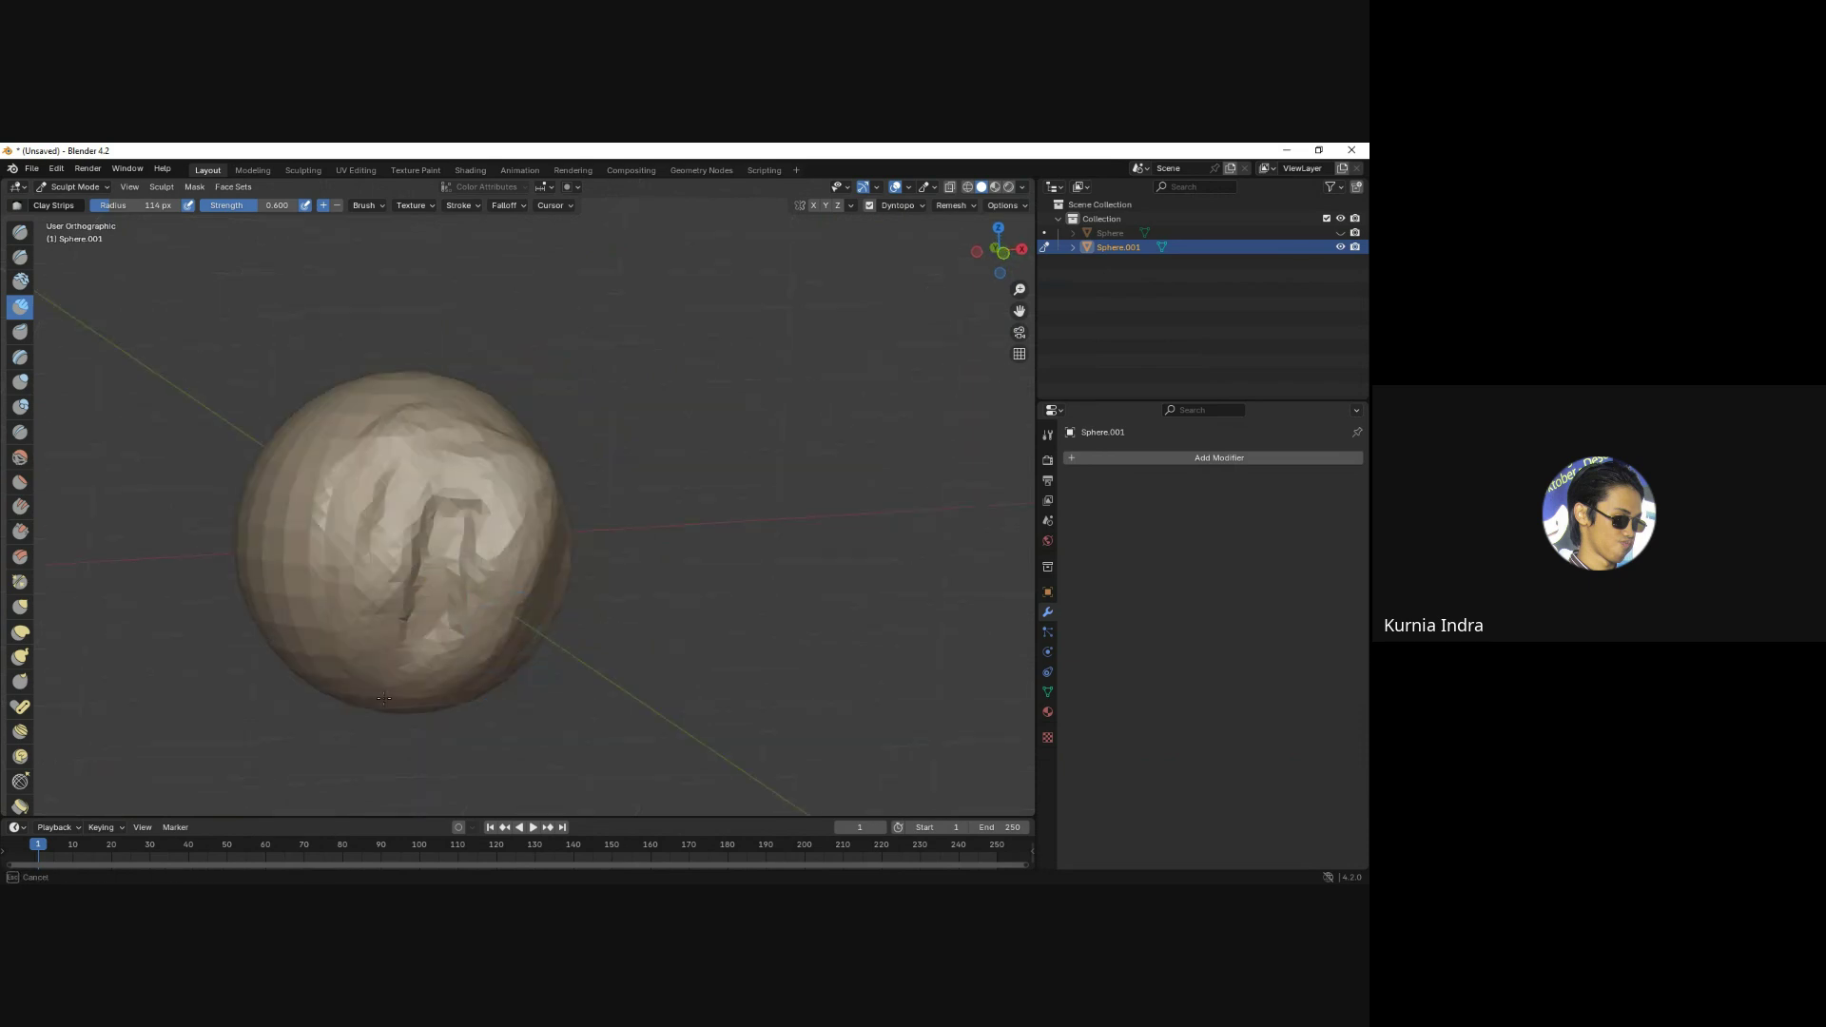
pyautogui.moveTo(379, 672)
pyautogui.mouseDown(button='middle')
pyautogui.moveTo(428, 594)
pyautogui.moveTo(426, 559)
pyautogui.moveTo(474, 570)
pyautogui.mouseUp(button='middle')
pyautogui.moveTo(444, 516); pyautogui.dragTo(454, 488)
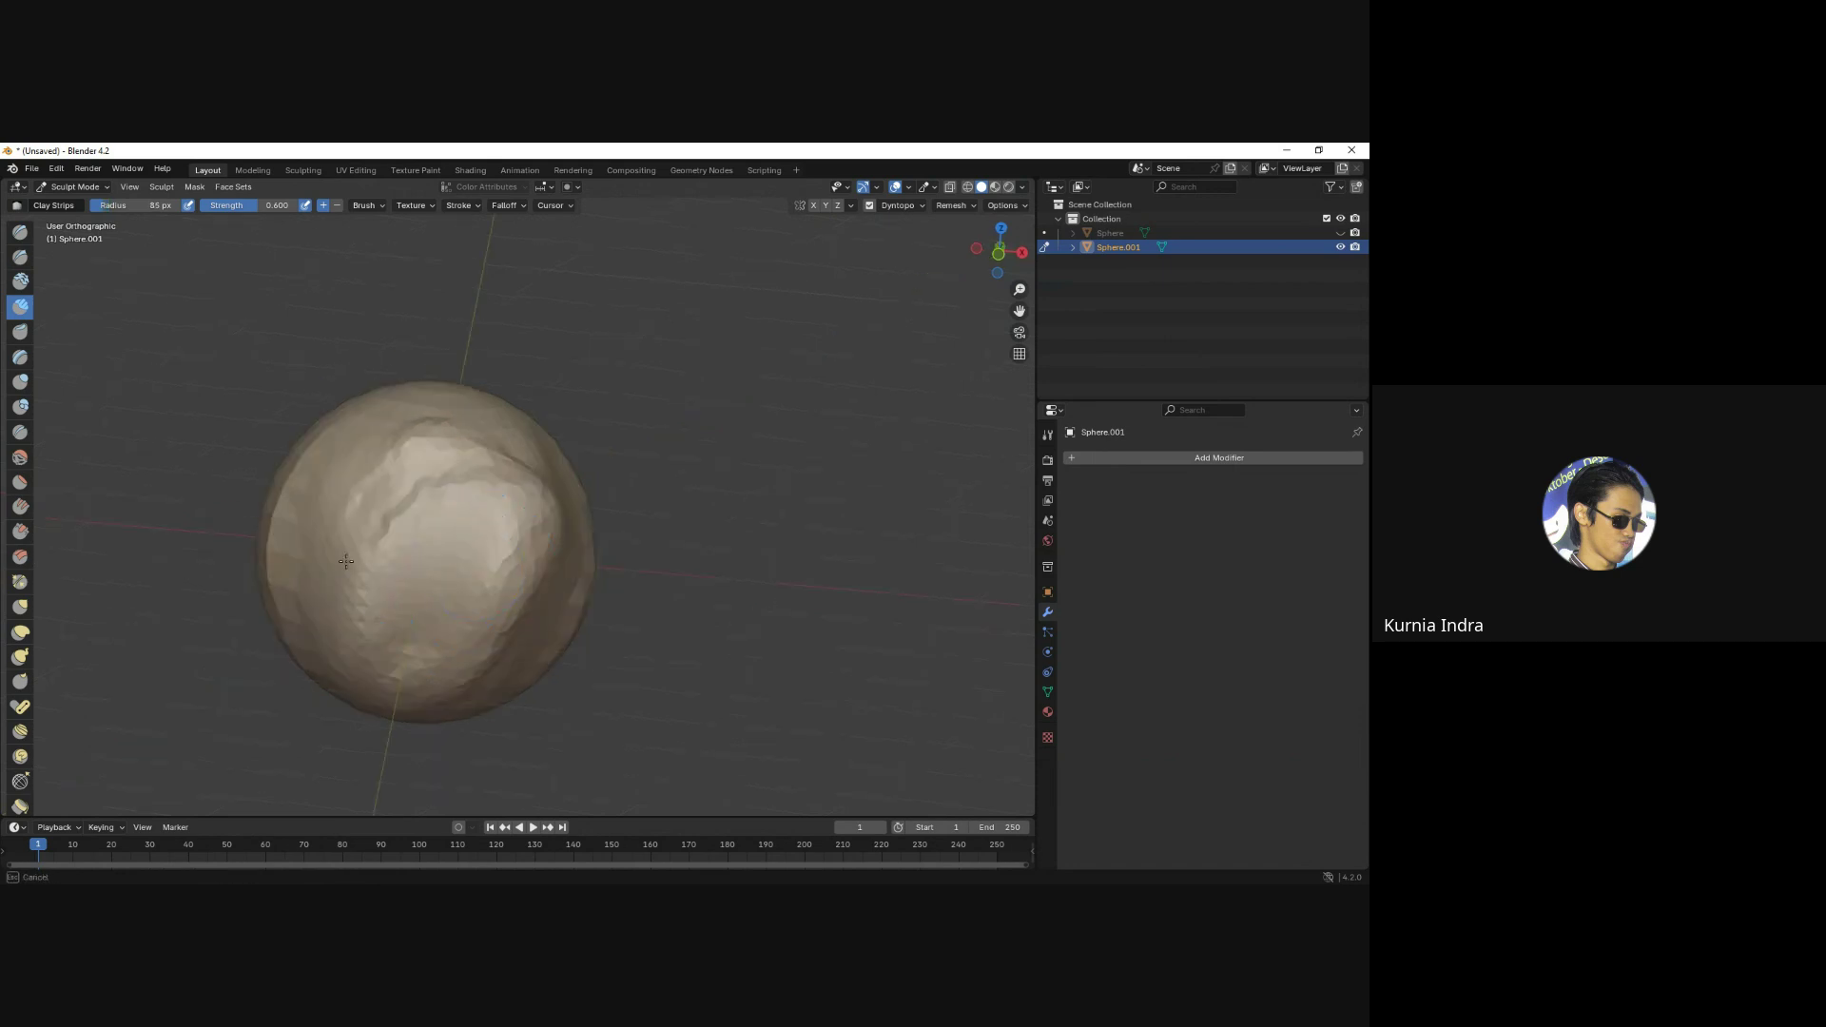
pyautogui.moveTo(430, 546); pyautogui.dragTo(438, 558, button='middle')
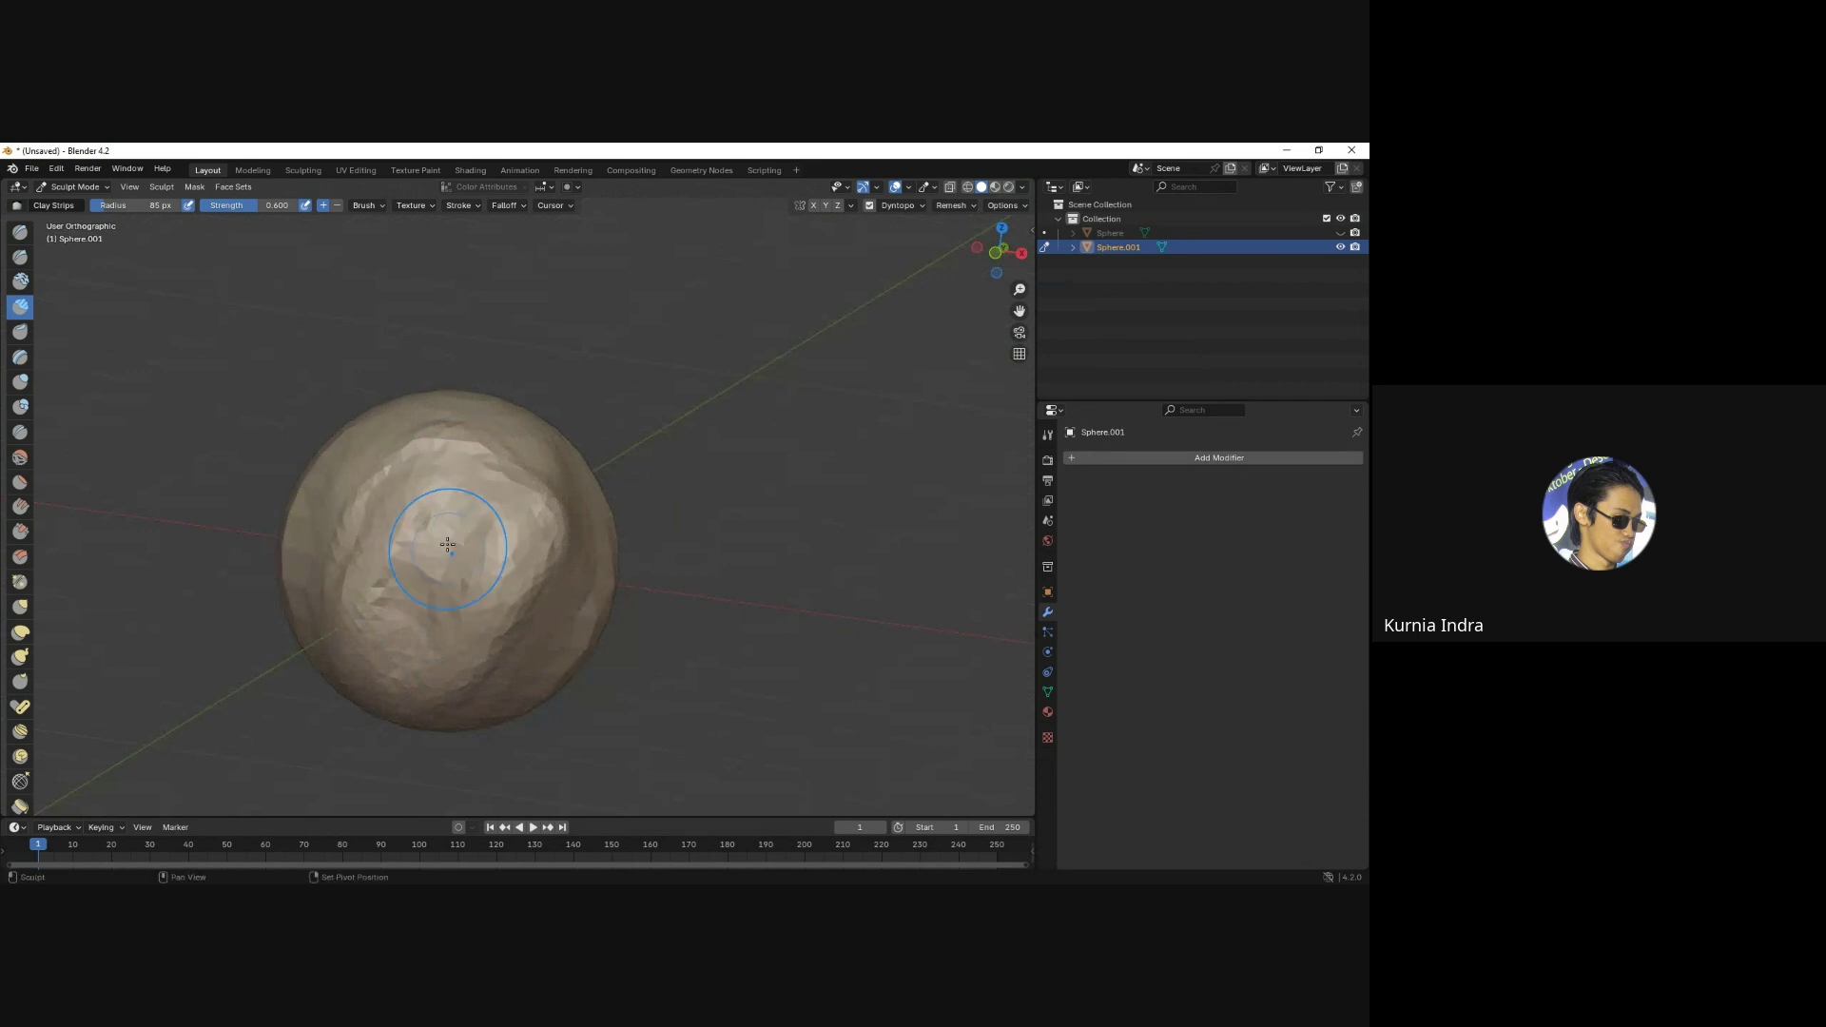
pyautogui.moveTo(440, 551); pyautogui.dragTo(444, 508, button='middle')
pyautogui.moveTo(395, 564); pyautogui.dragTo(317, 613, button='middle')
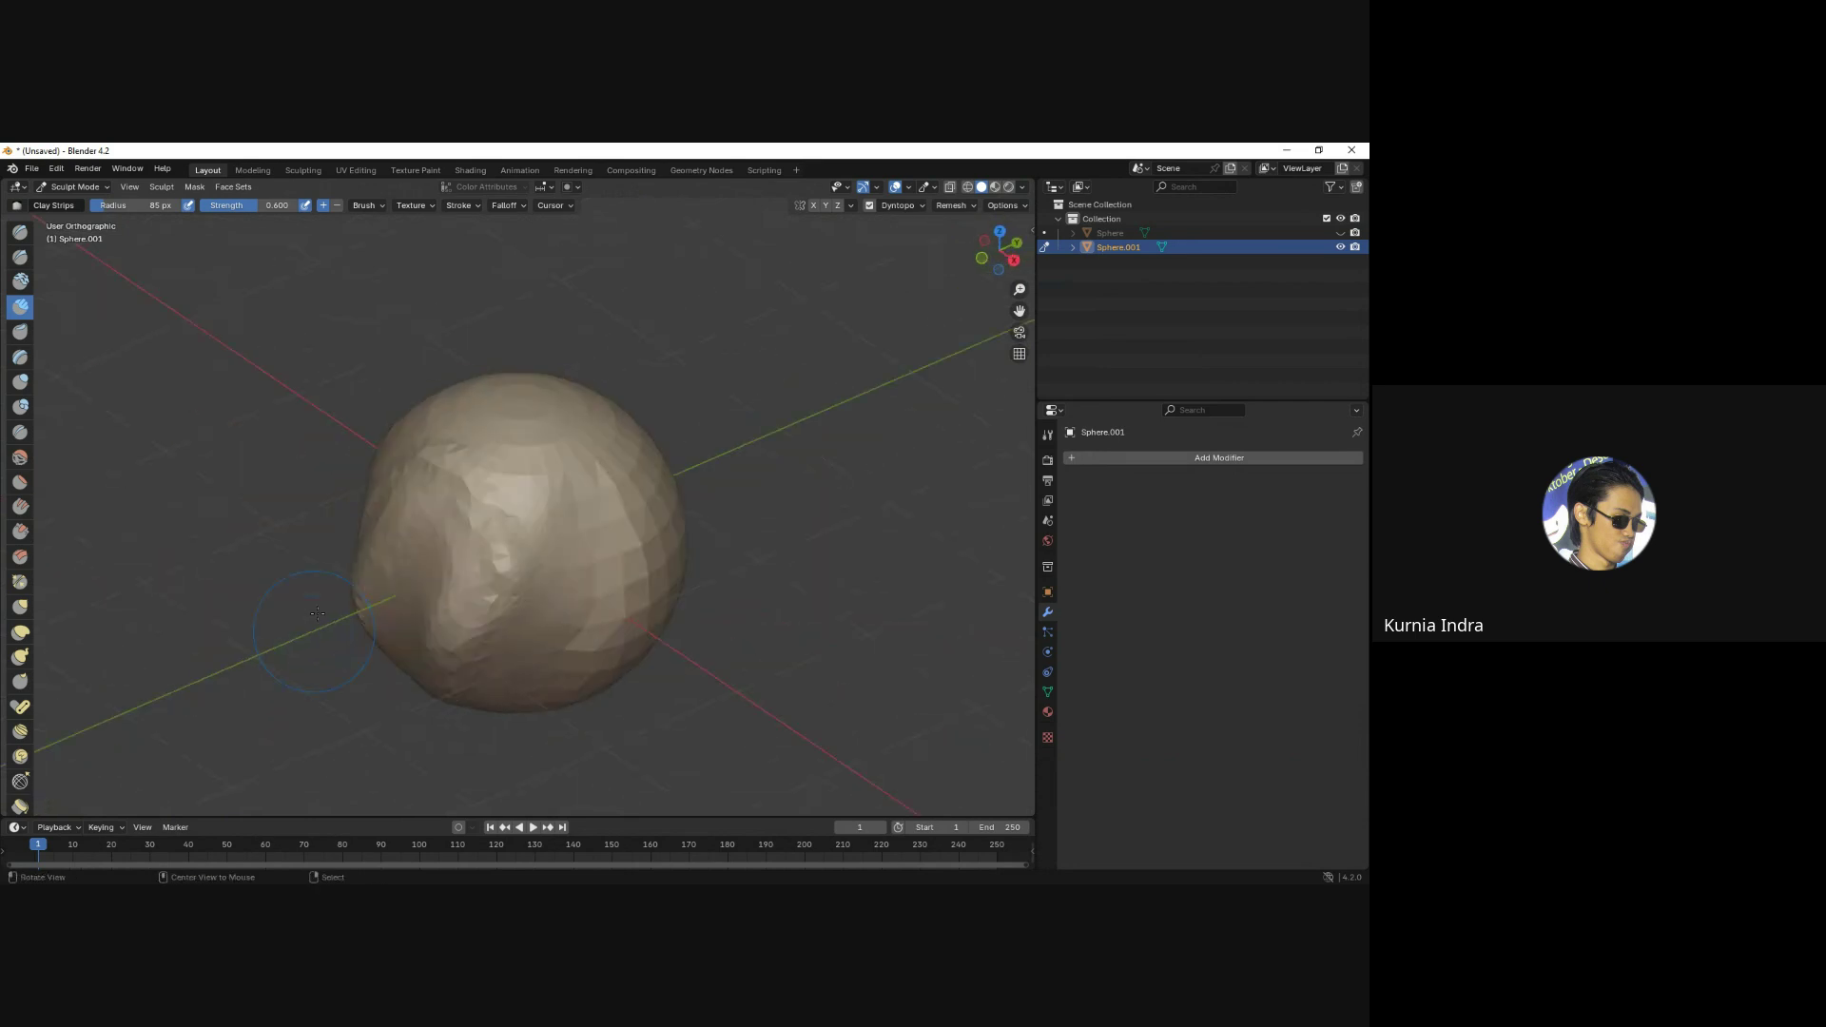
pyautogui.moveTo(586, 476)
pyautogui.mouseDown(button='middle')
pyautogui.moveTo(652, 552)
pyautogui.moveTo(496, 470)
pyautogui.mouseUp(button='middle')
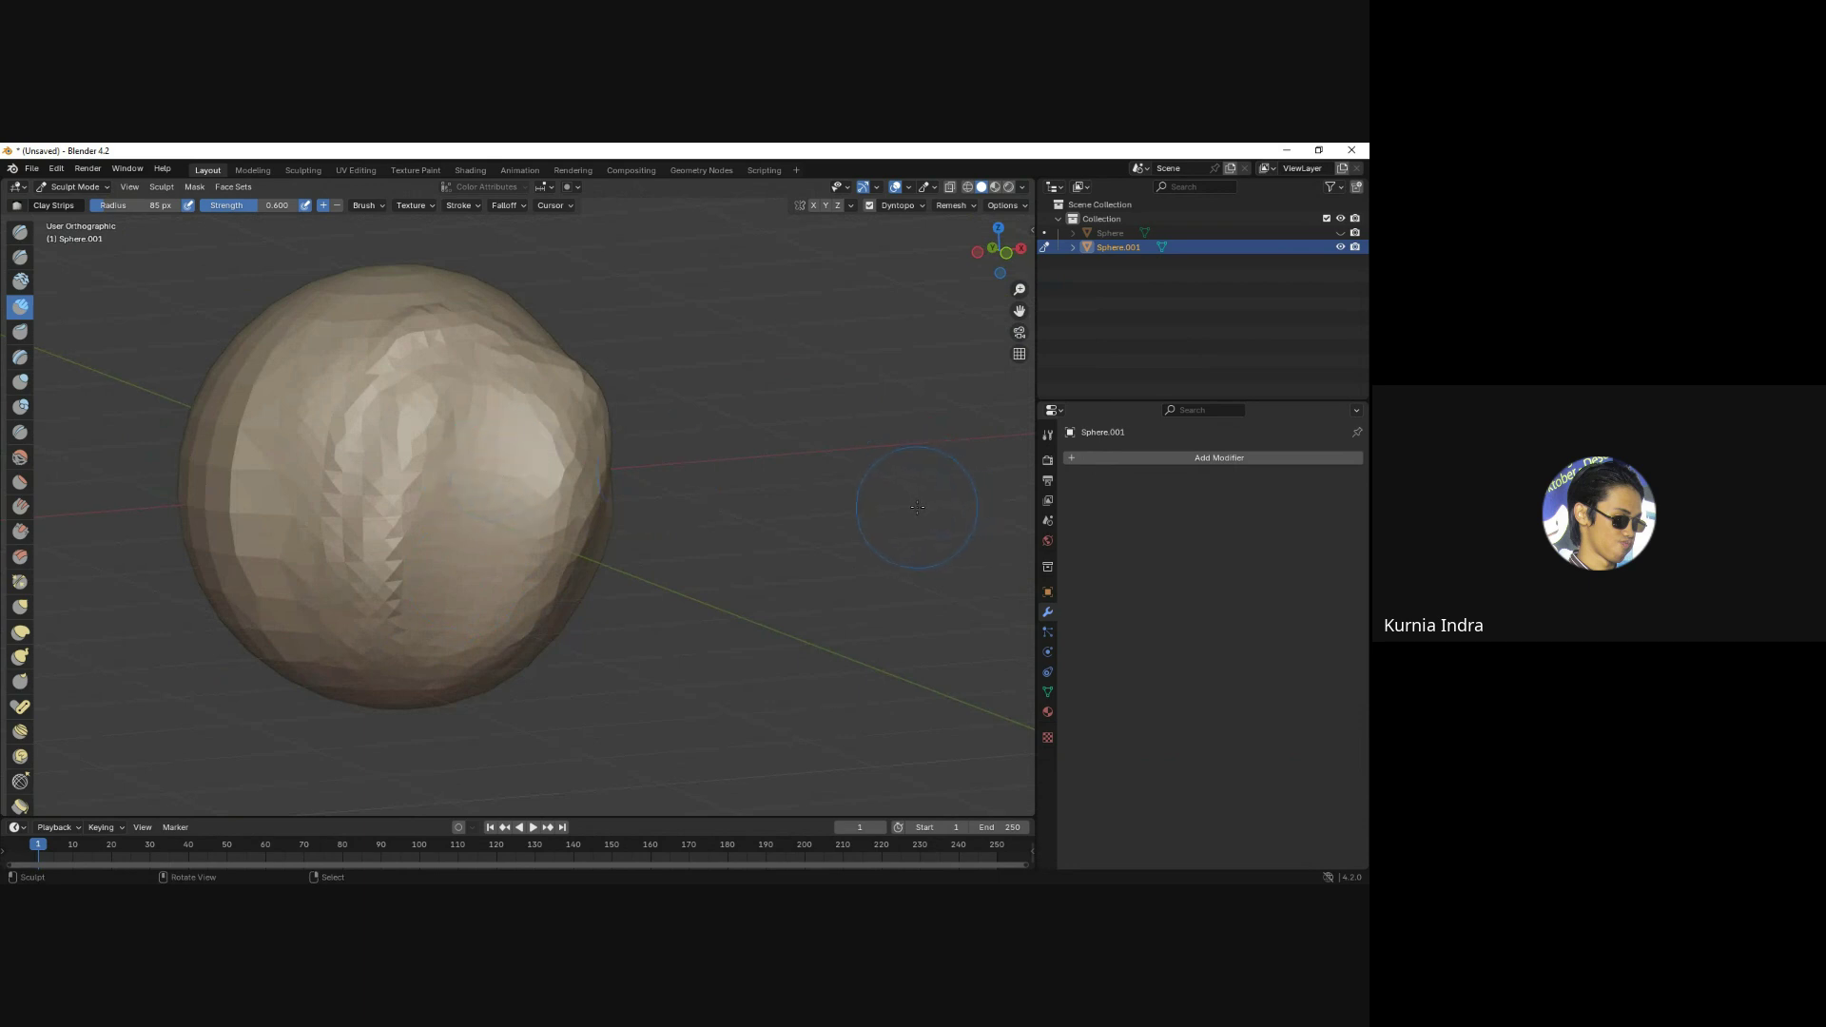
# From front view, go to Object Mode and delete the sculpted sphere.
pyautogui.press('KP_1')
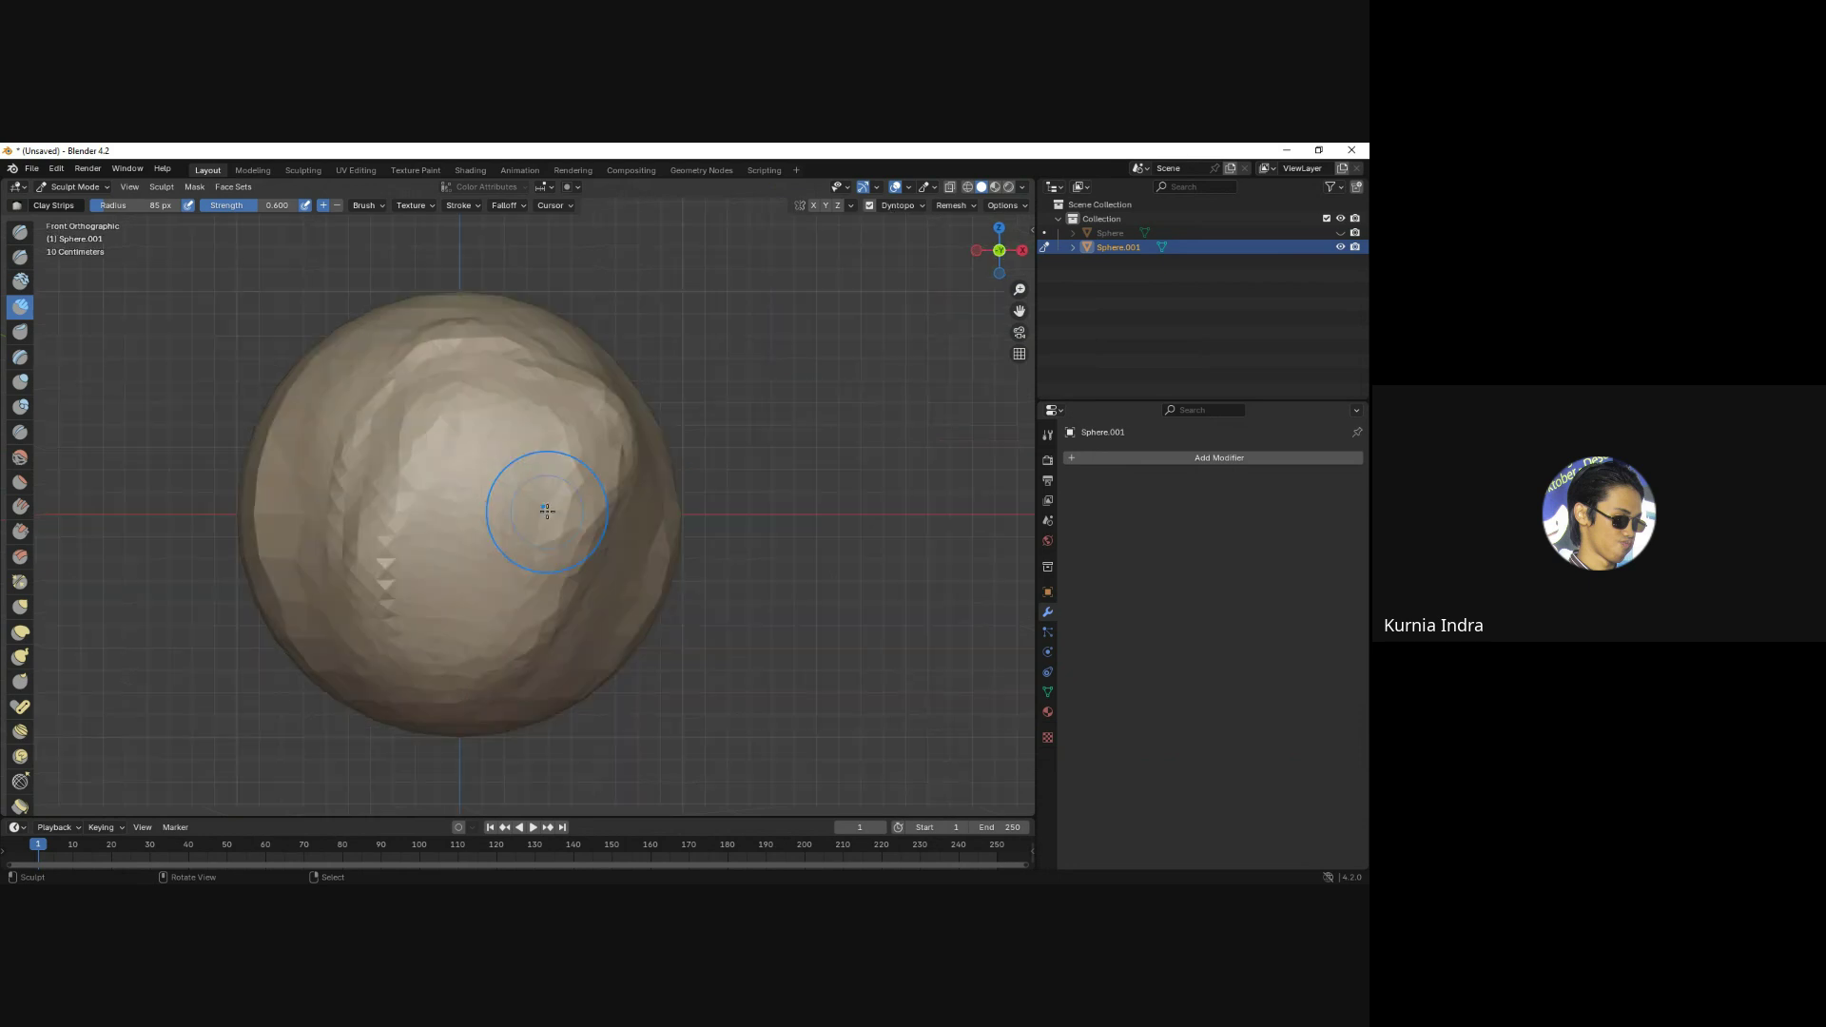
pyautogui.hotkey('ctrl', 'Tab')
pyautogui.click(496, 499)
pyautogui.hotkey('shift', 'a')
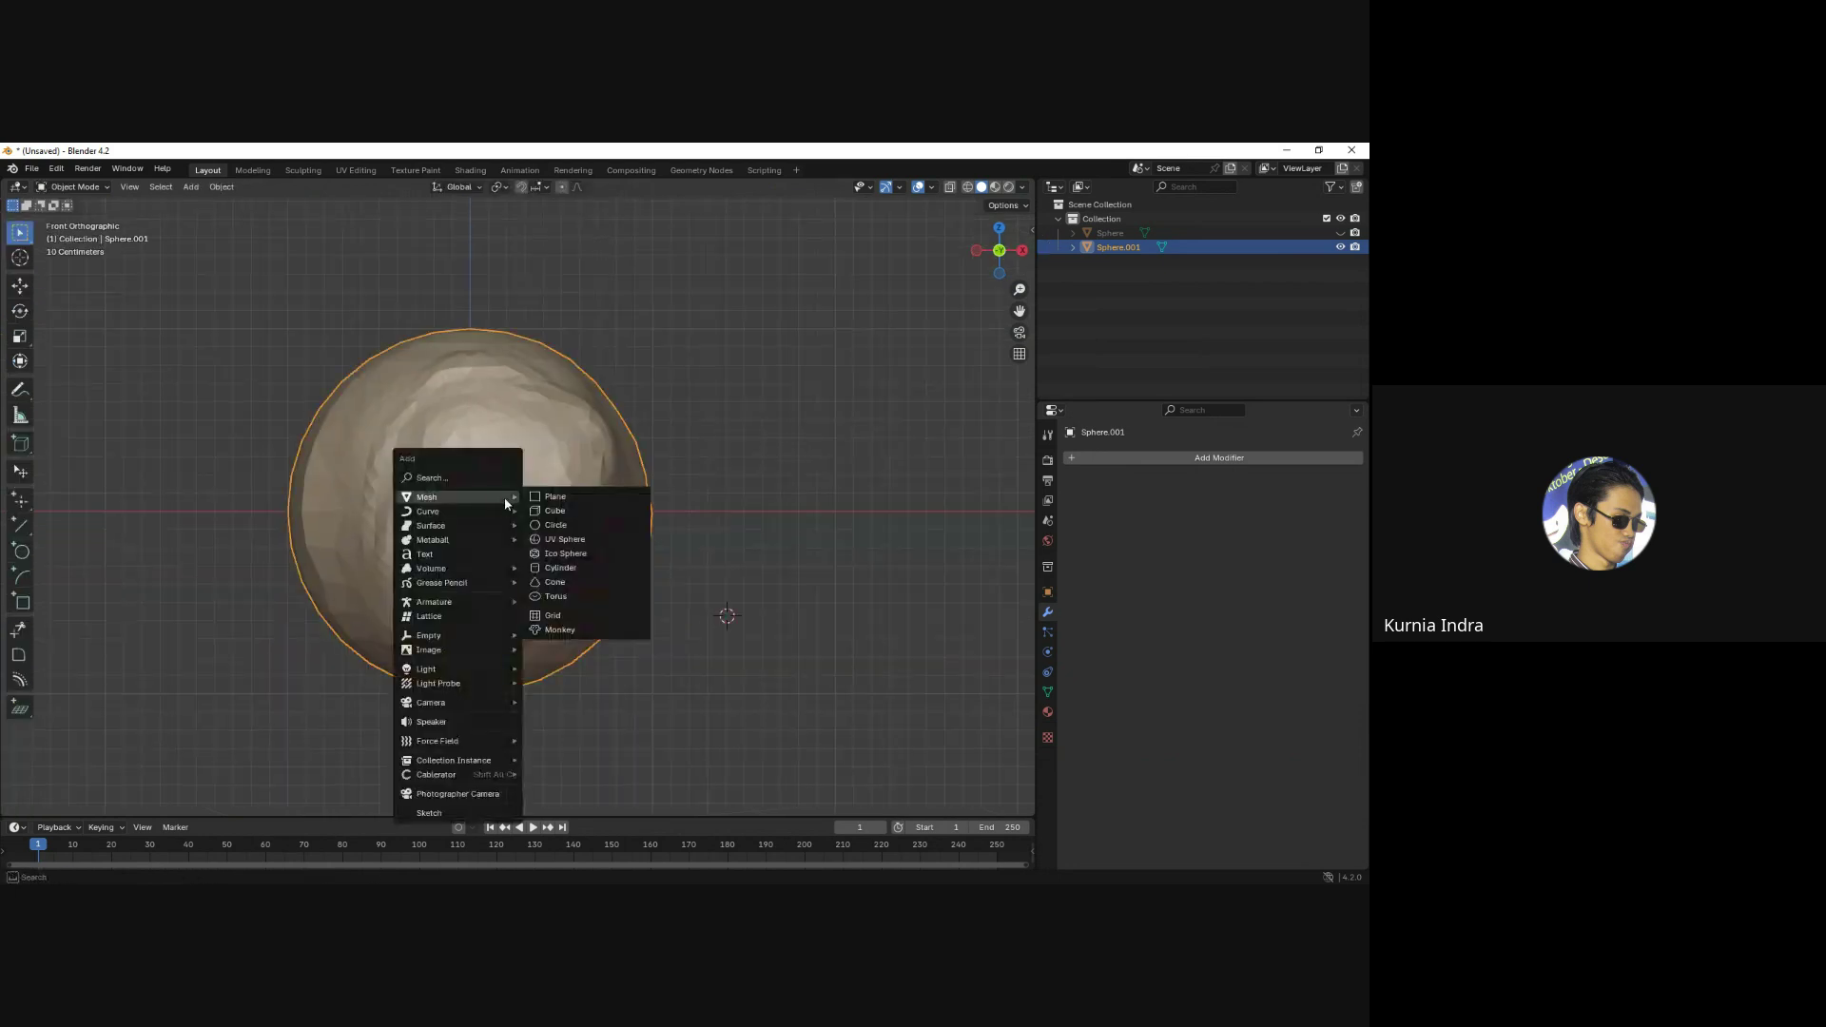
pyautogui.press('x')
pyautogui.click(589, 409)
# Add a new UV sphere at the origin, frame it, and return to Sculpt Mode.
pyautogui.hotkey('shift', 'a')
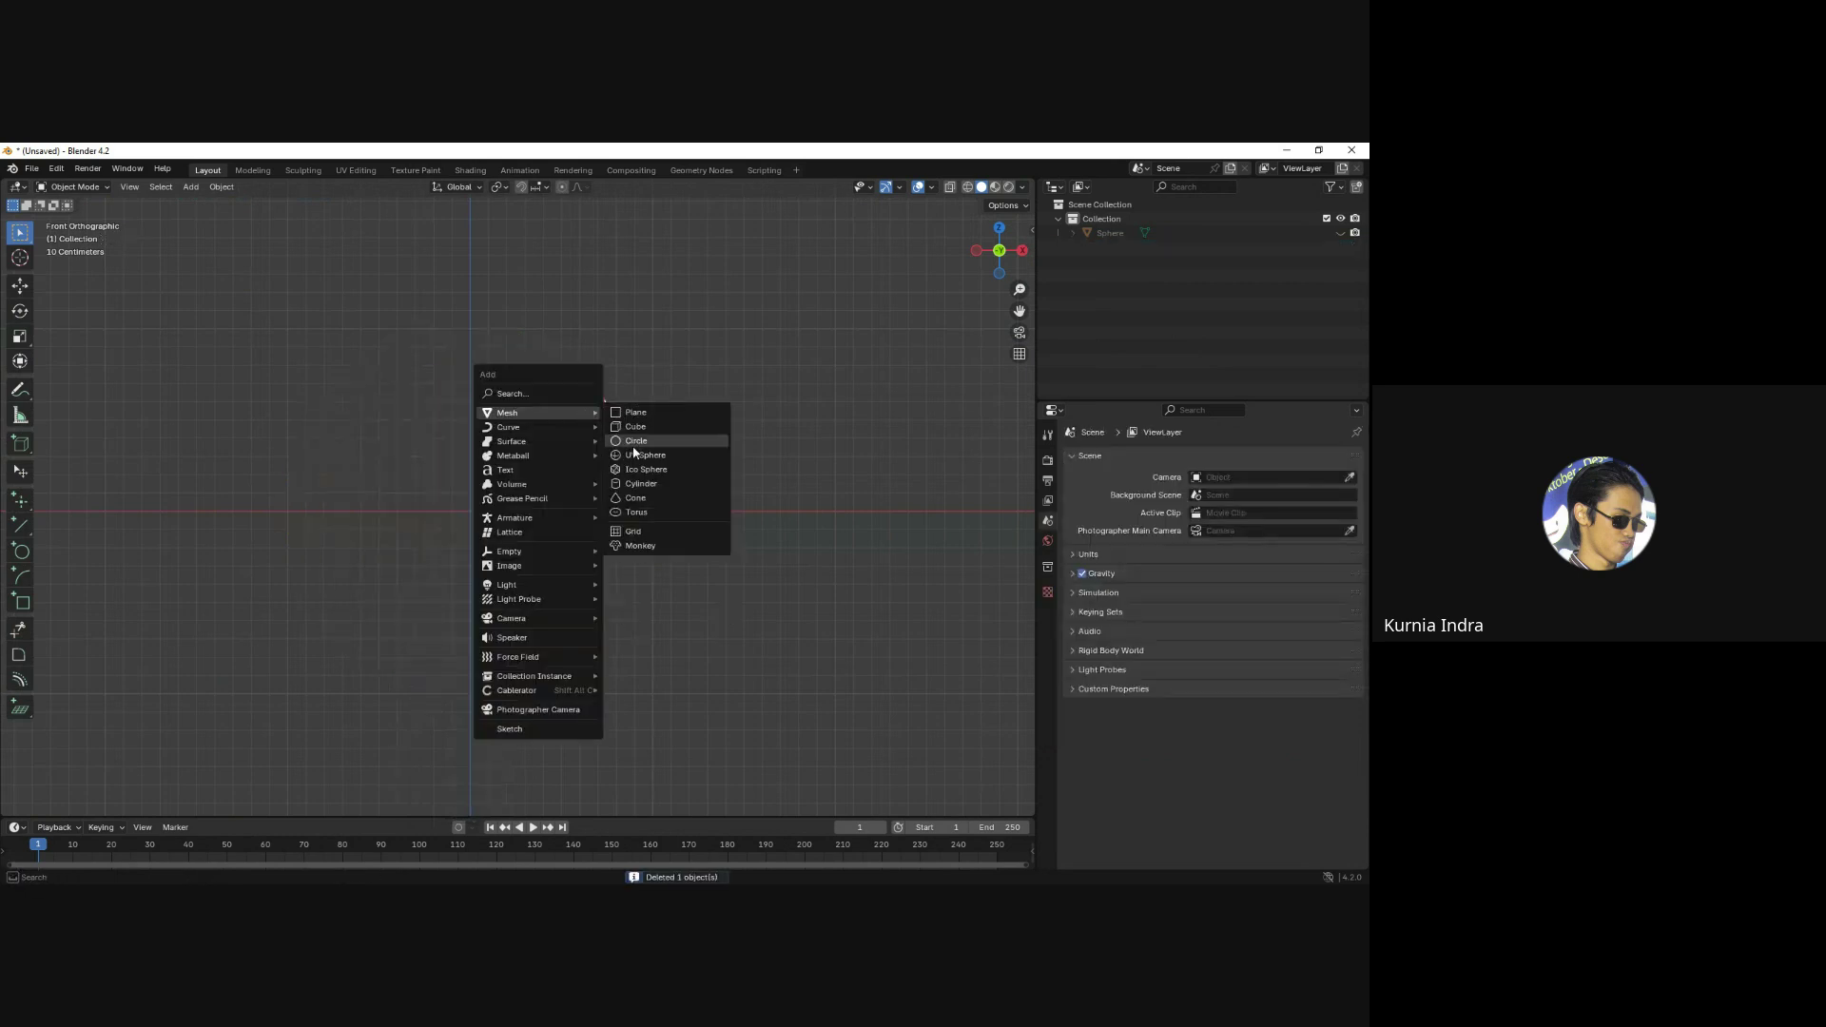
pyautogui.click(642, 458)
pyautogui.hotkey('alt', 'g')
pyautogui.scroll(1, 613, 464)
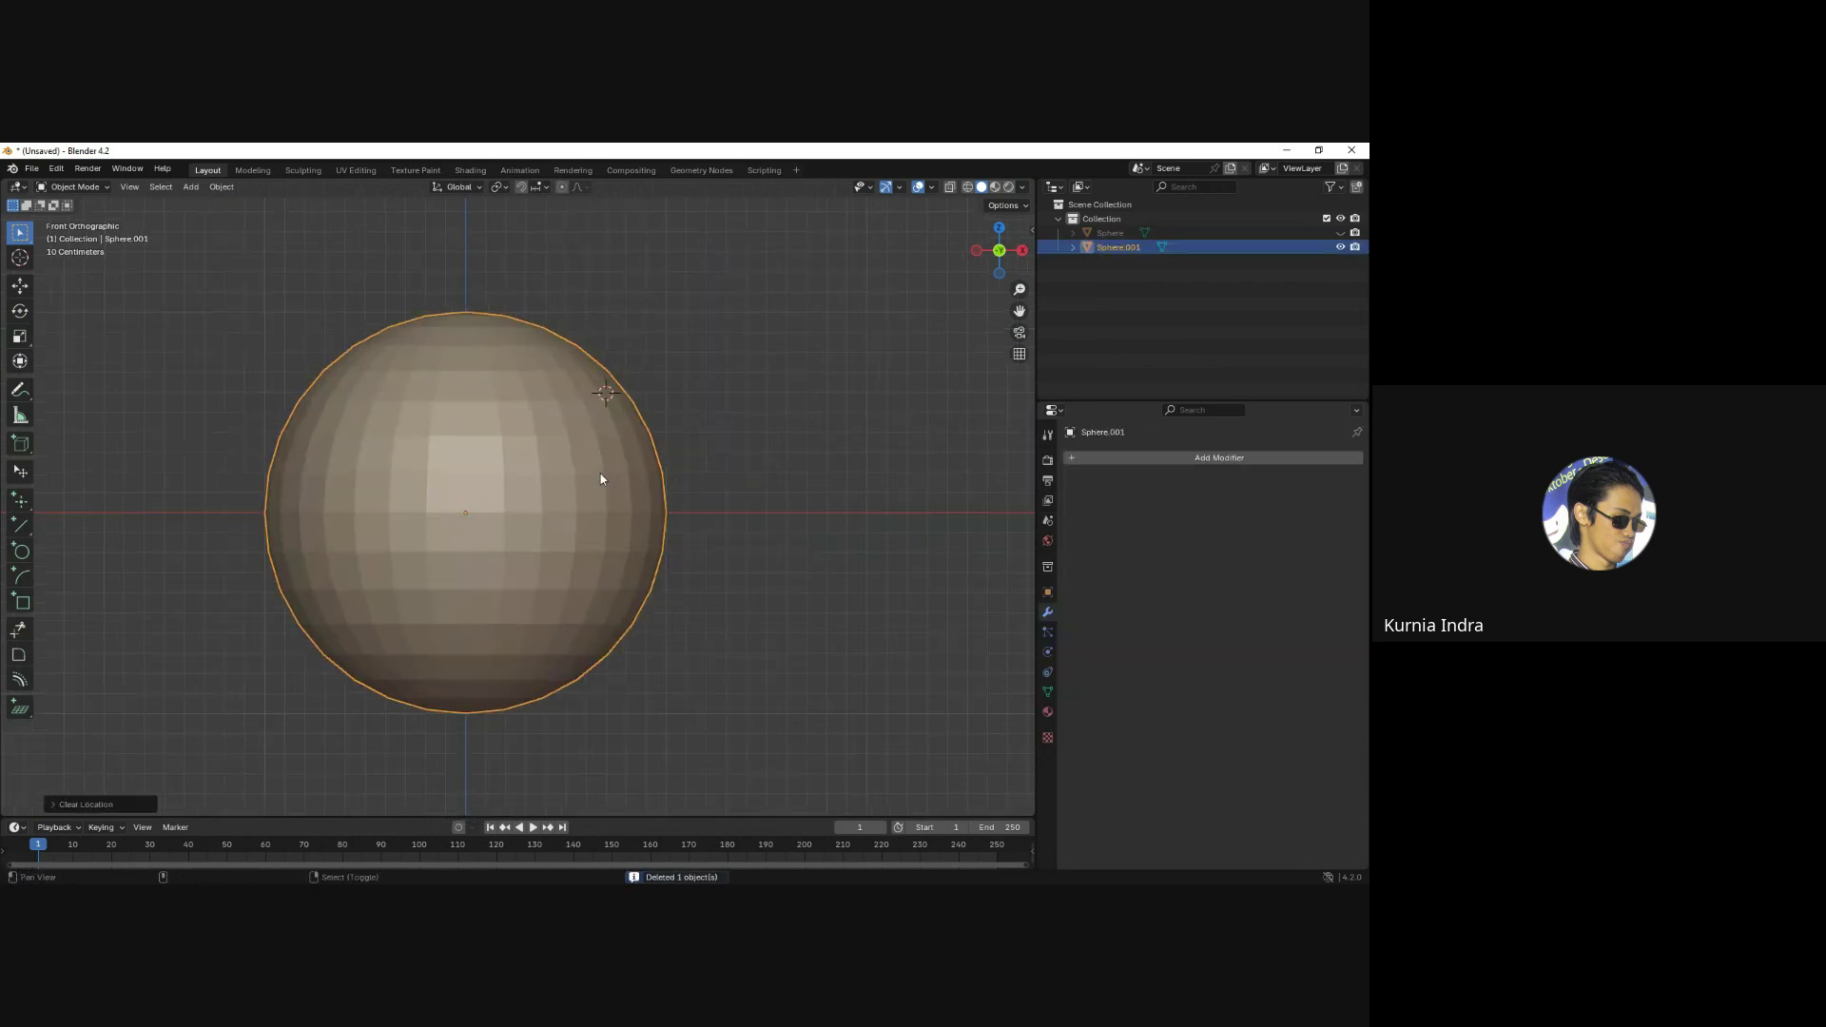
pyautogui.keyDown('shift'); pyautogui.moveTo(612, 464); pyautogui.dragTo(614, 487, button='middle'); pyautogui.keyUp('shift')
pyautogui.hotkey('ctrl', 'Tab')
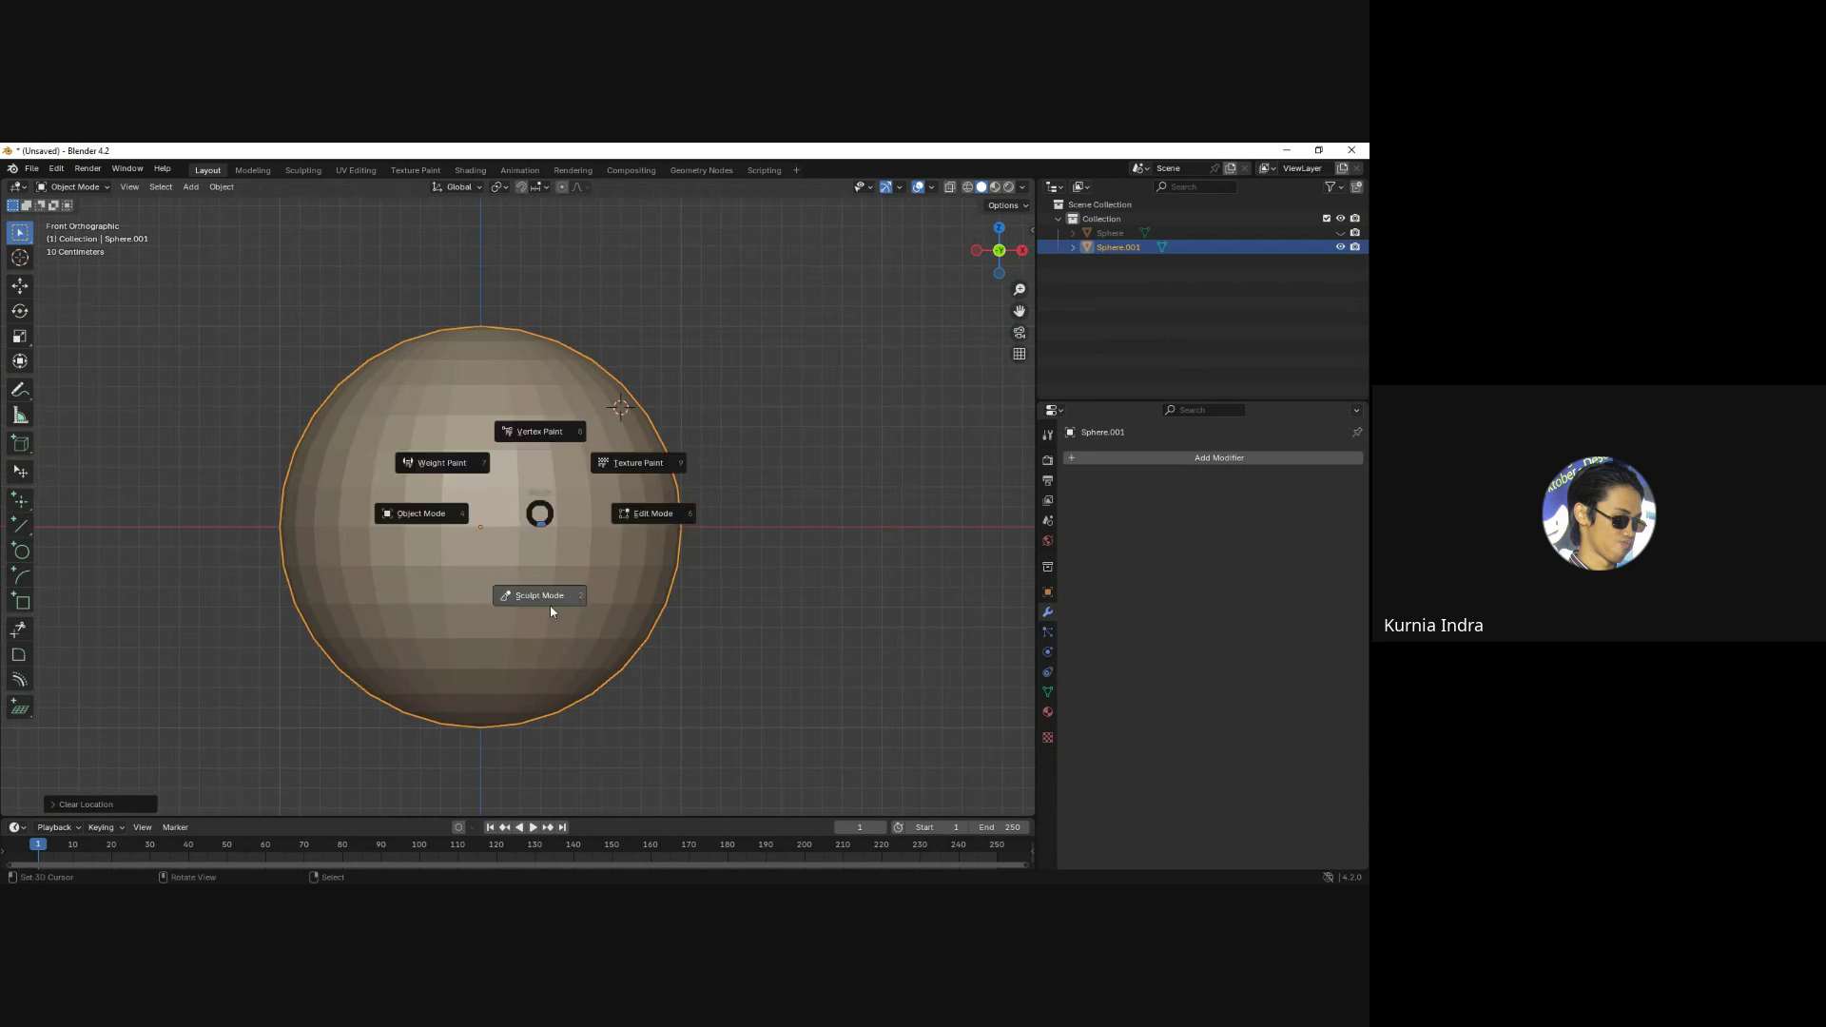
pyautogui.click(547, 599)
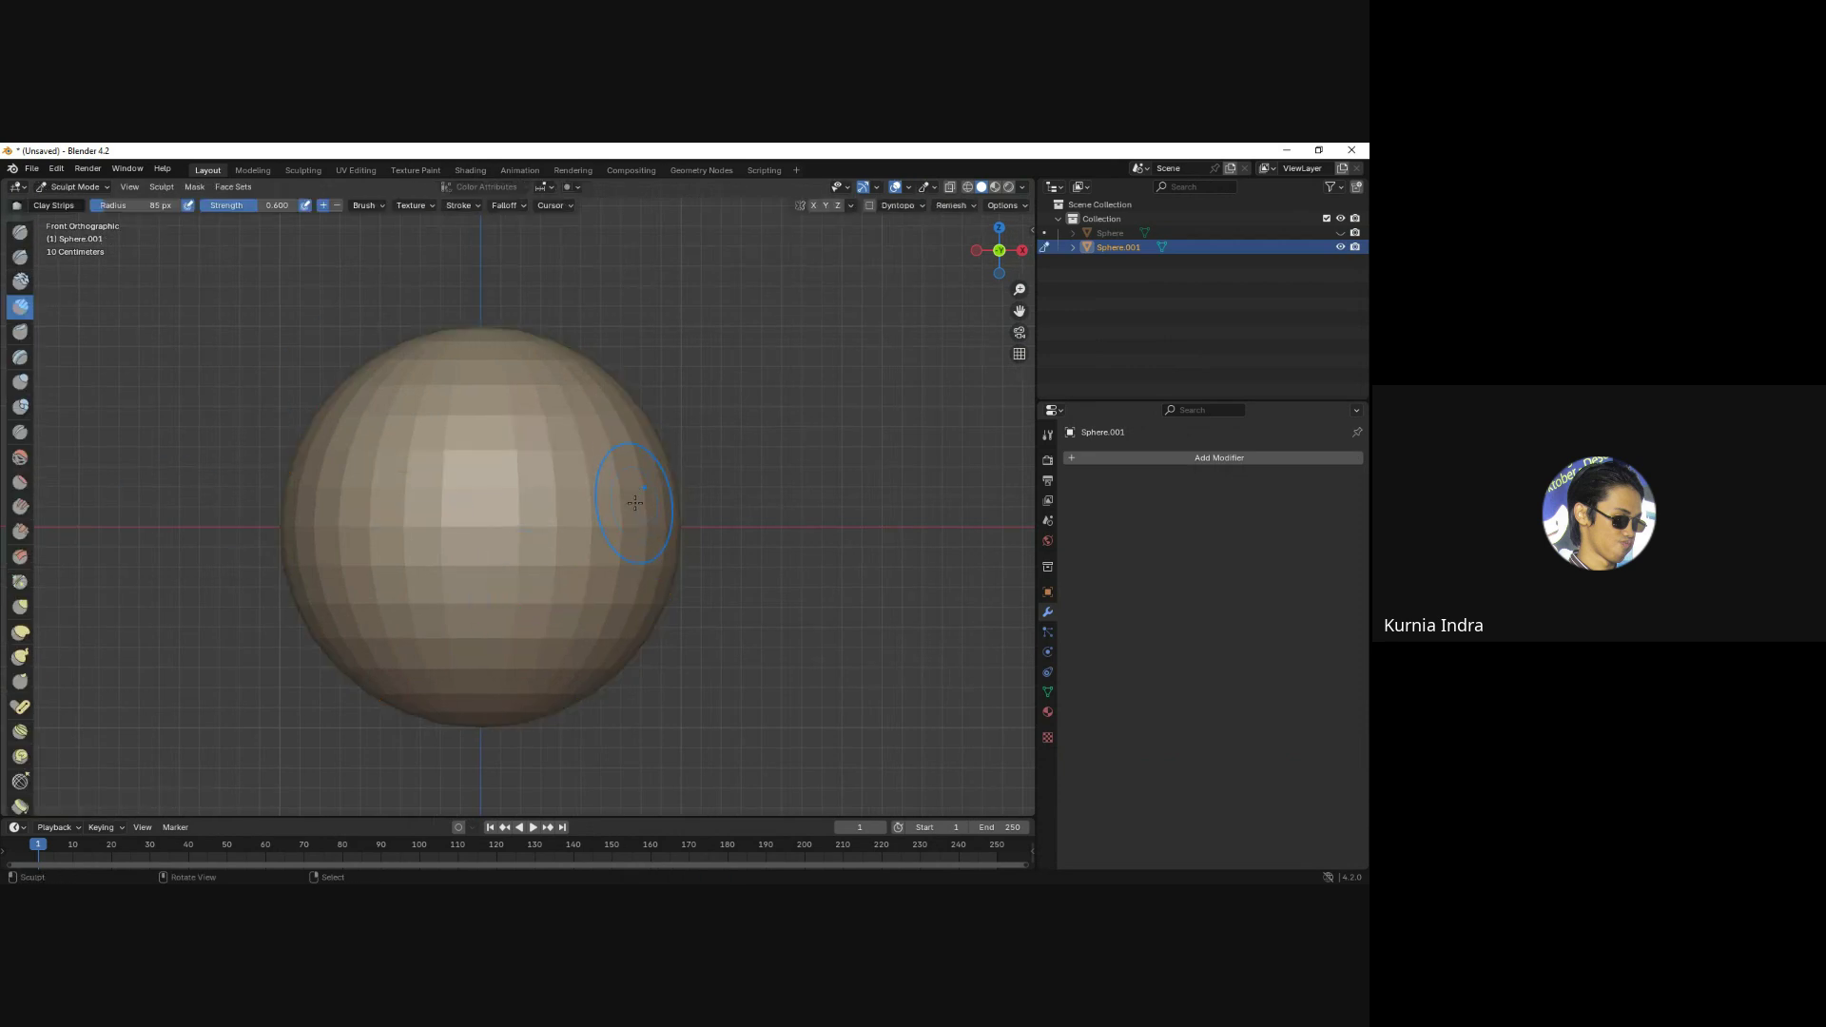
# Set the brush radius to 262 px and try the Draw Sharp, Clay, Scrape/Peaks and Draw brushes.
pyautogui.press('f')
pyautogui.click(447, 512)
pyautogui.click(25, 240)
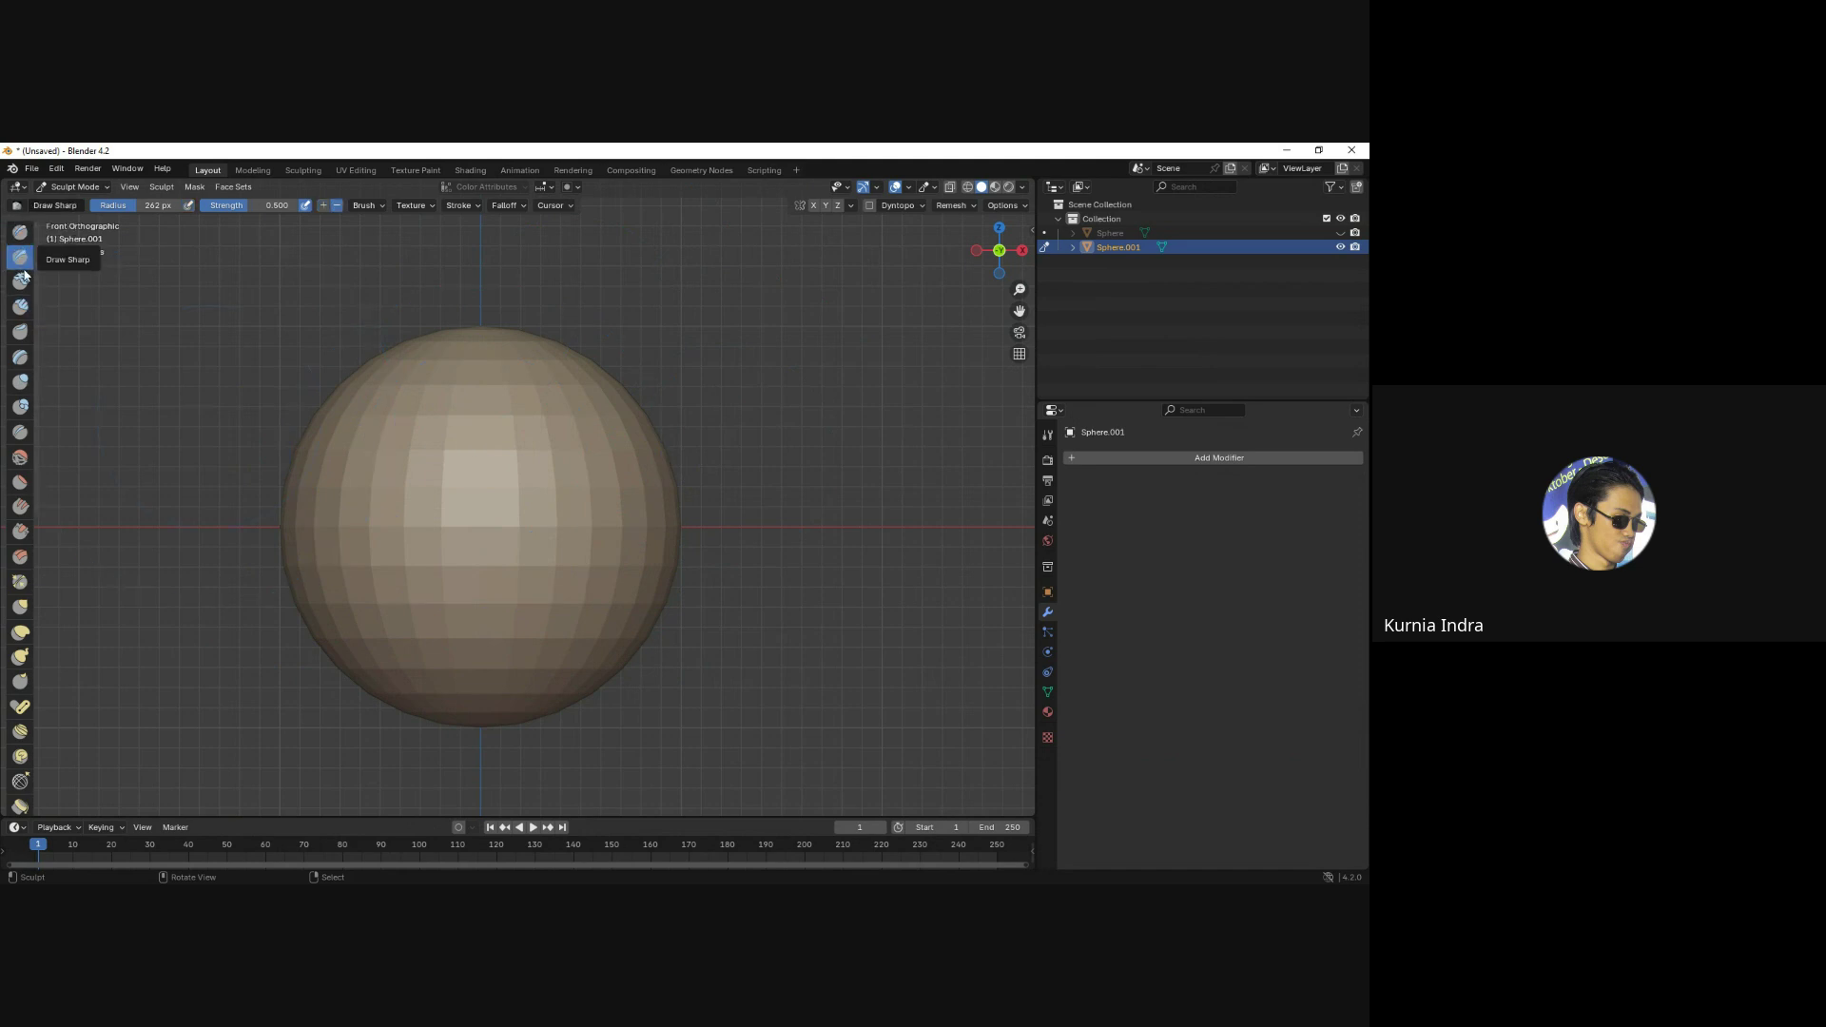
pyautogui.click(22, 279)
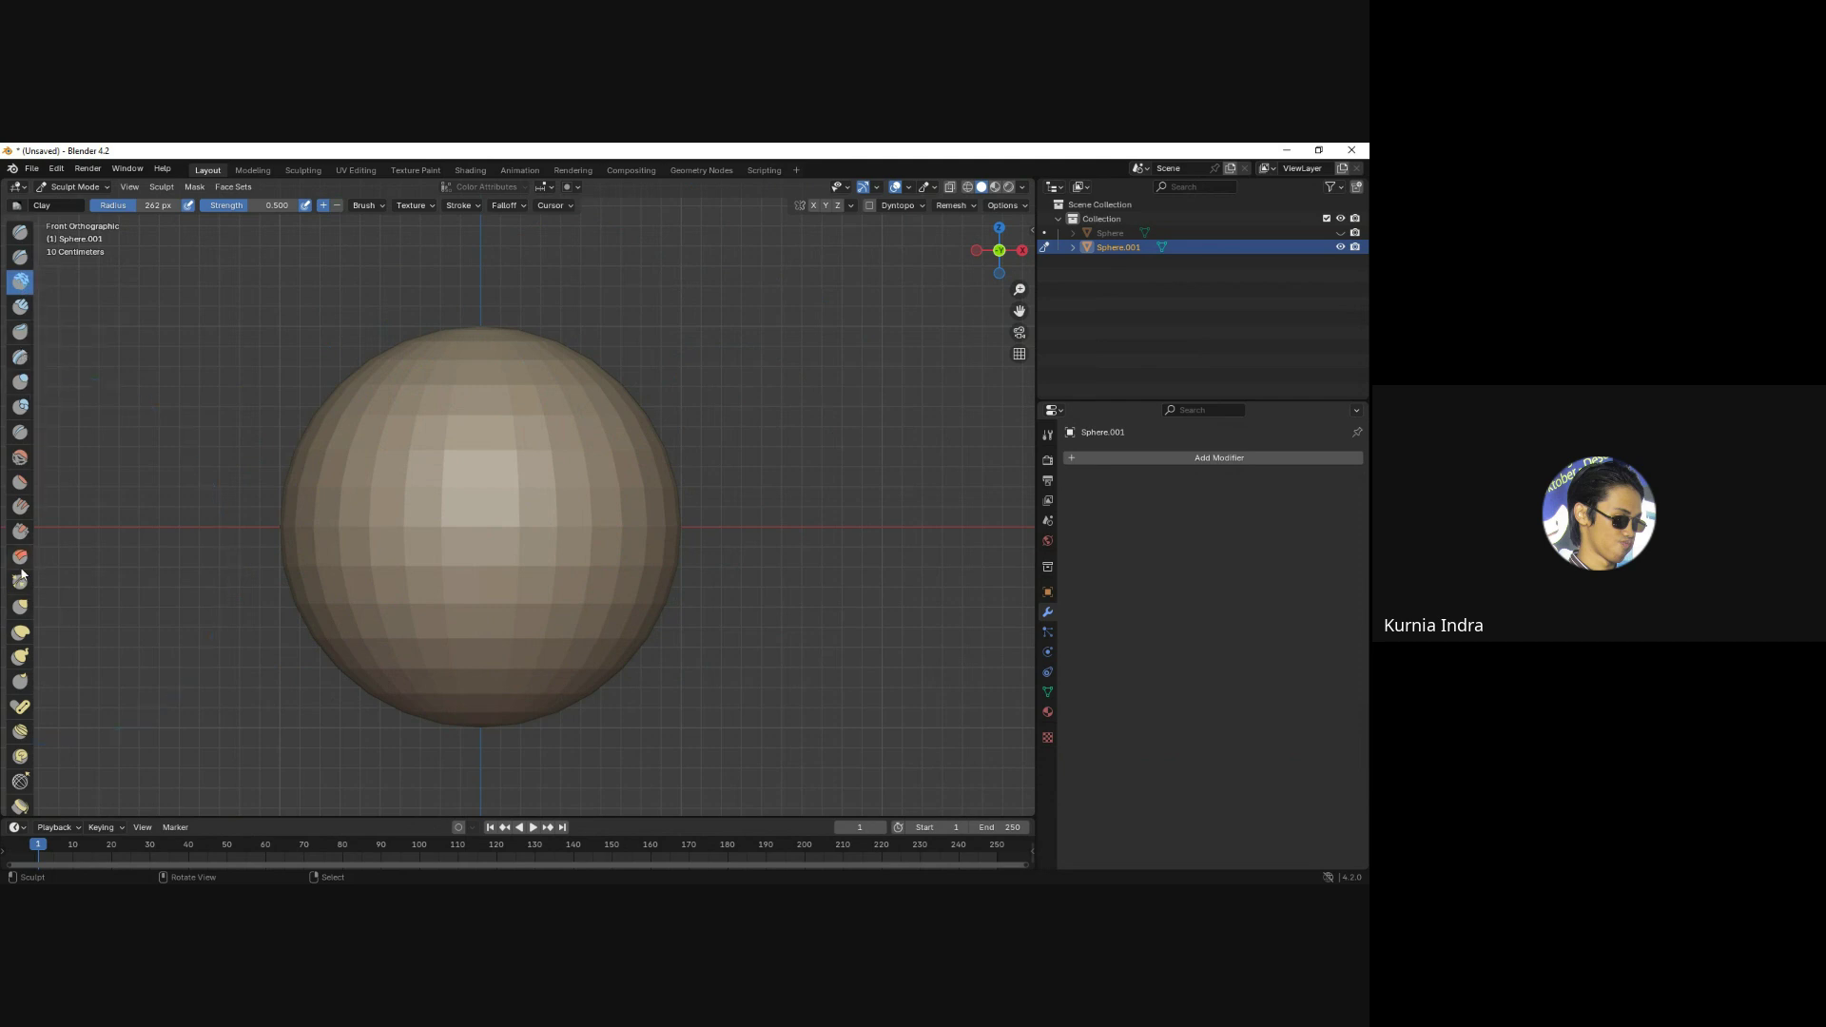
pyautogui.click(19, 529)
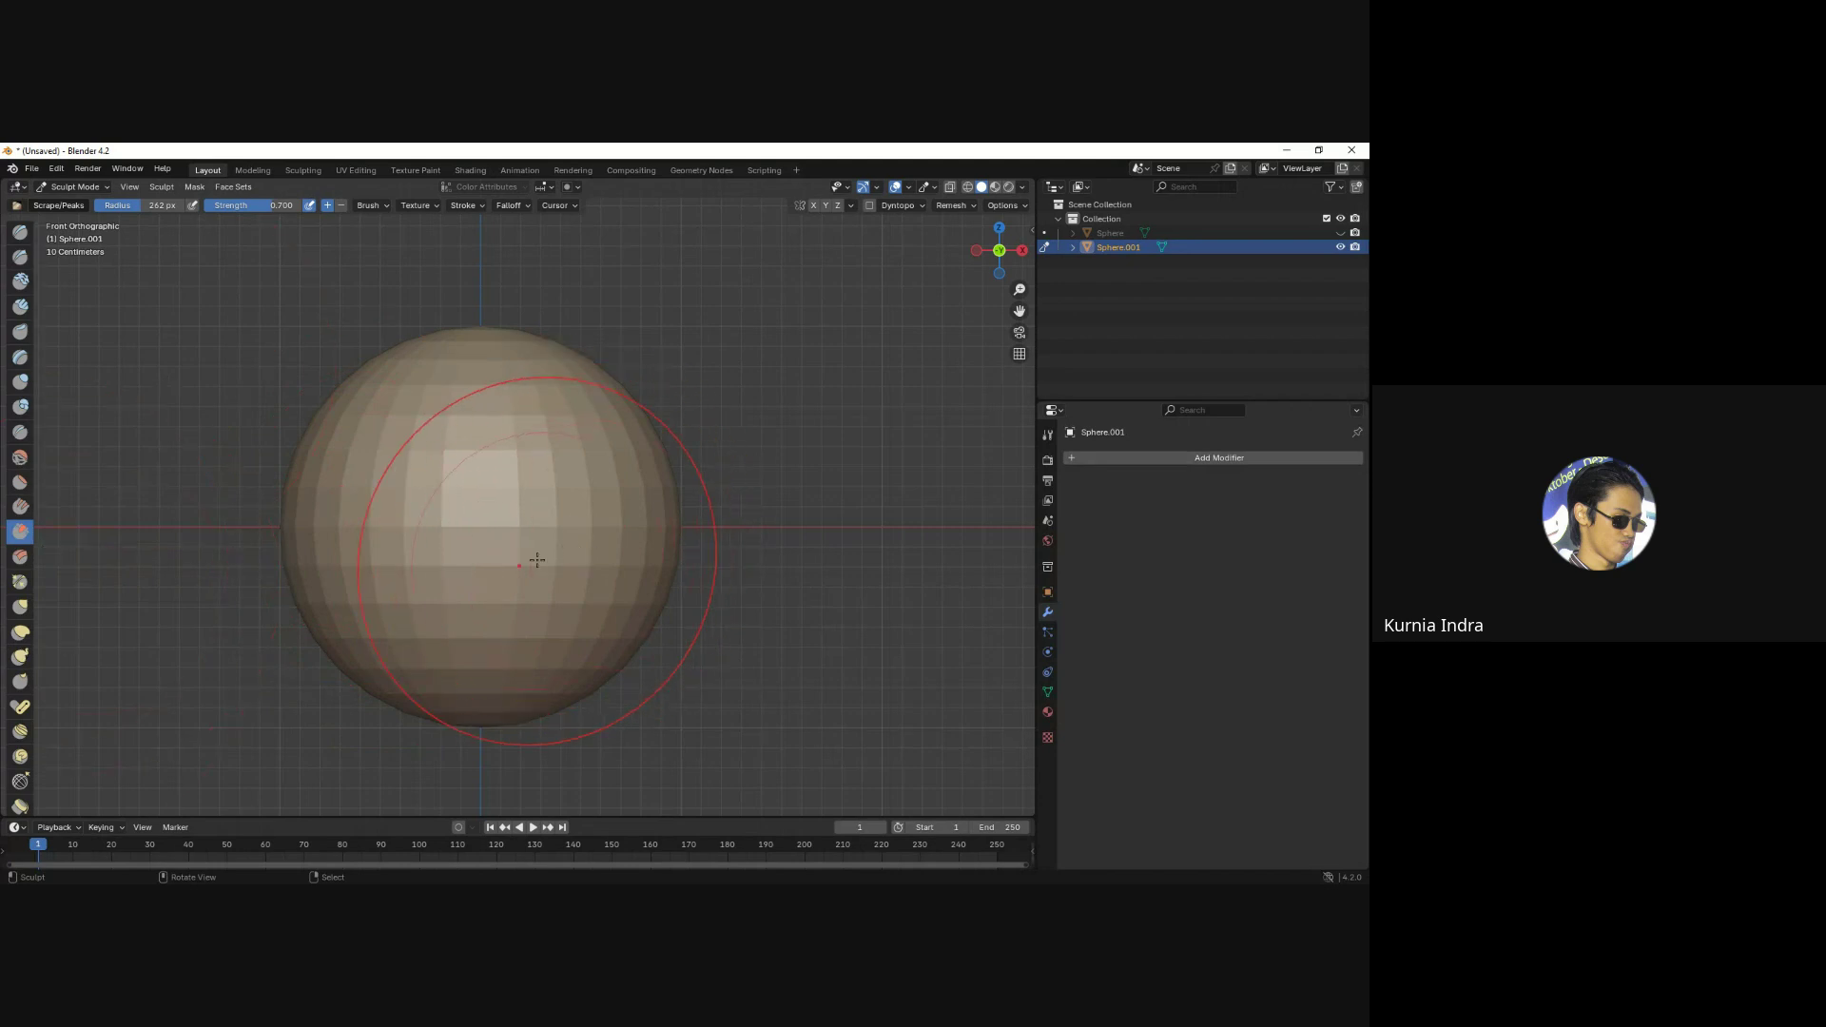
pyautogui.click(19, 231)
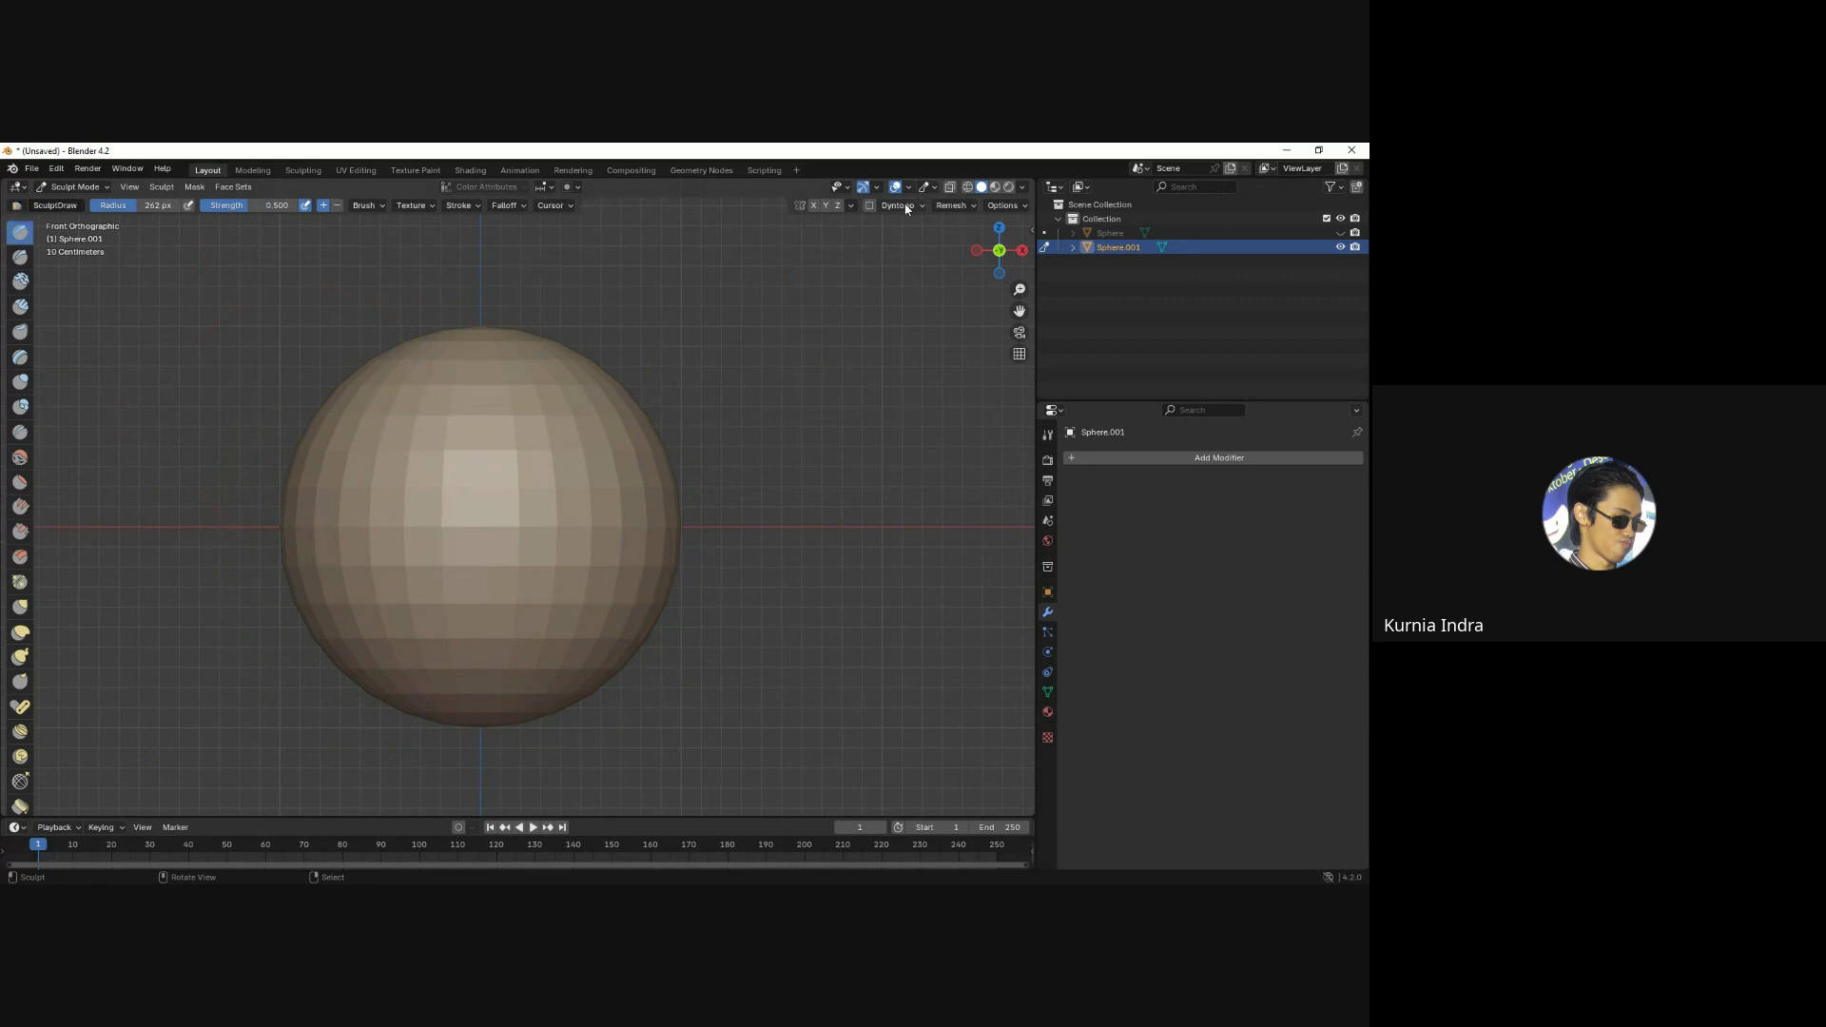
# Try Multi-plane Scrape, Inflate/Deflate, Clay Thumb and Clay, then settle on the Grab brush.
pyautogui.scroll(-2, 567, 498)
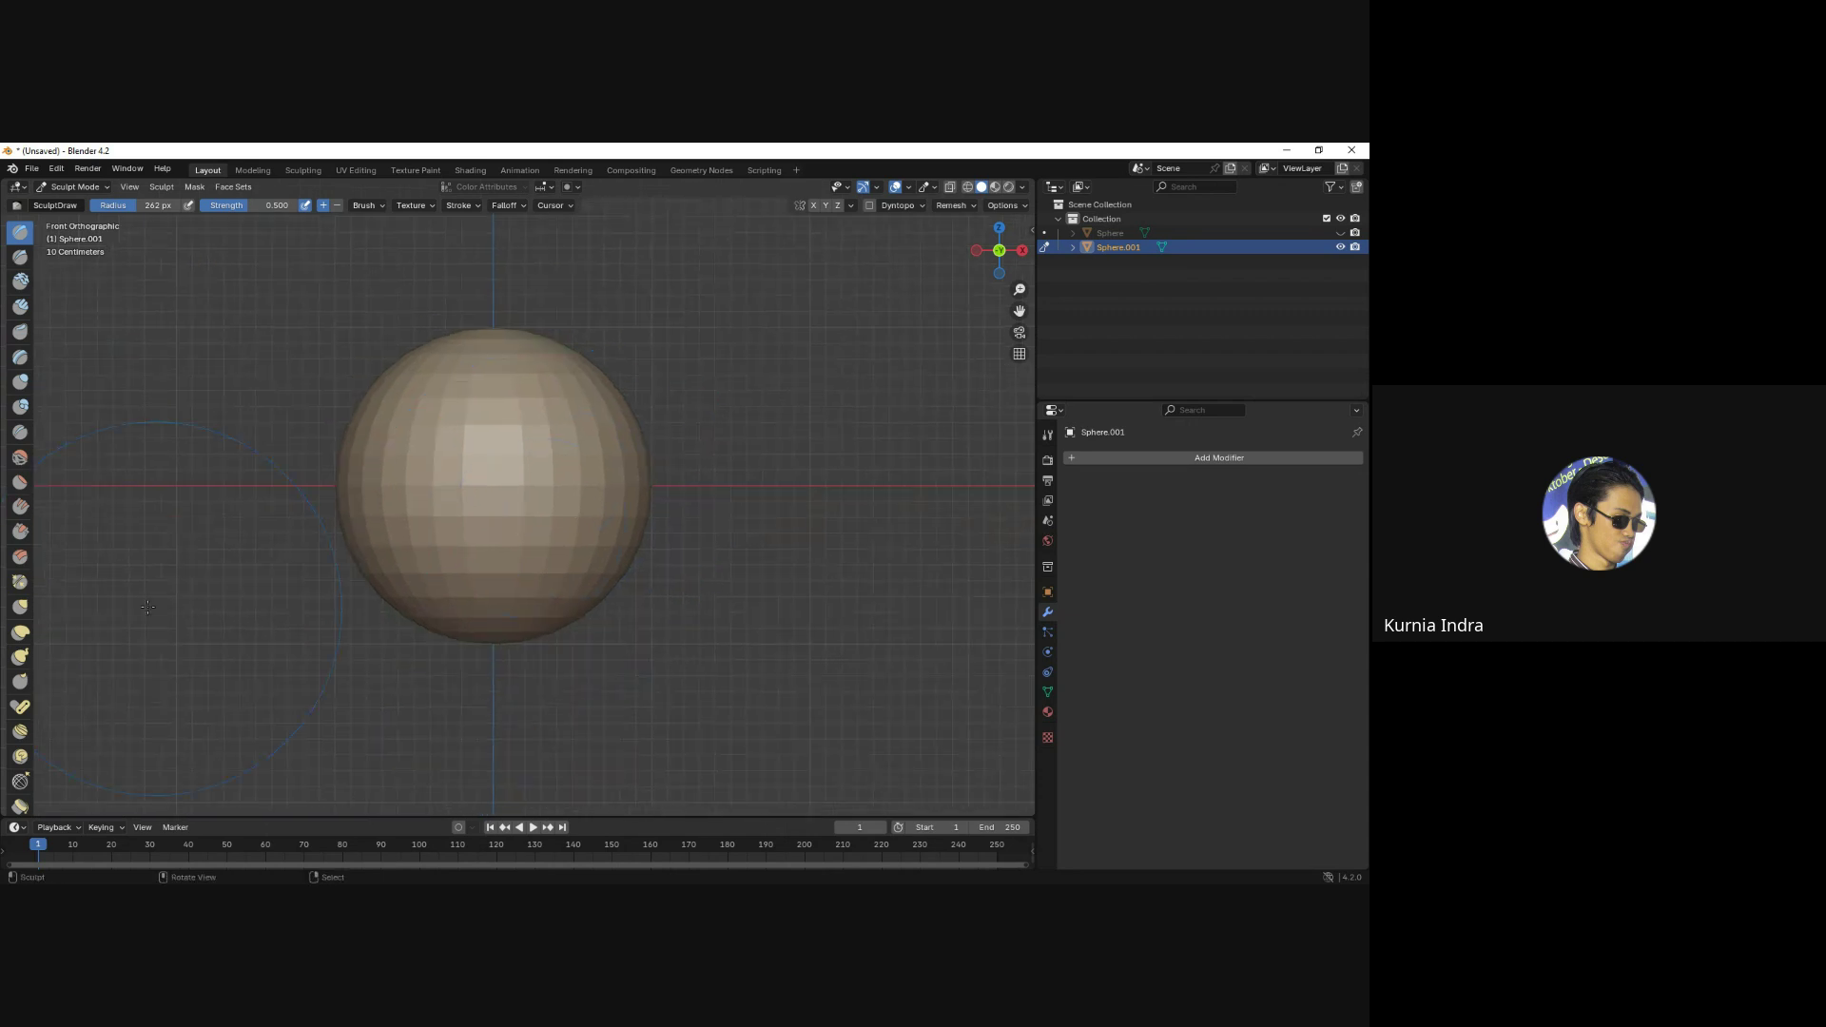
pyautogui.click(21, 608)
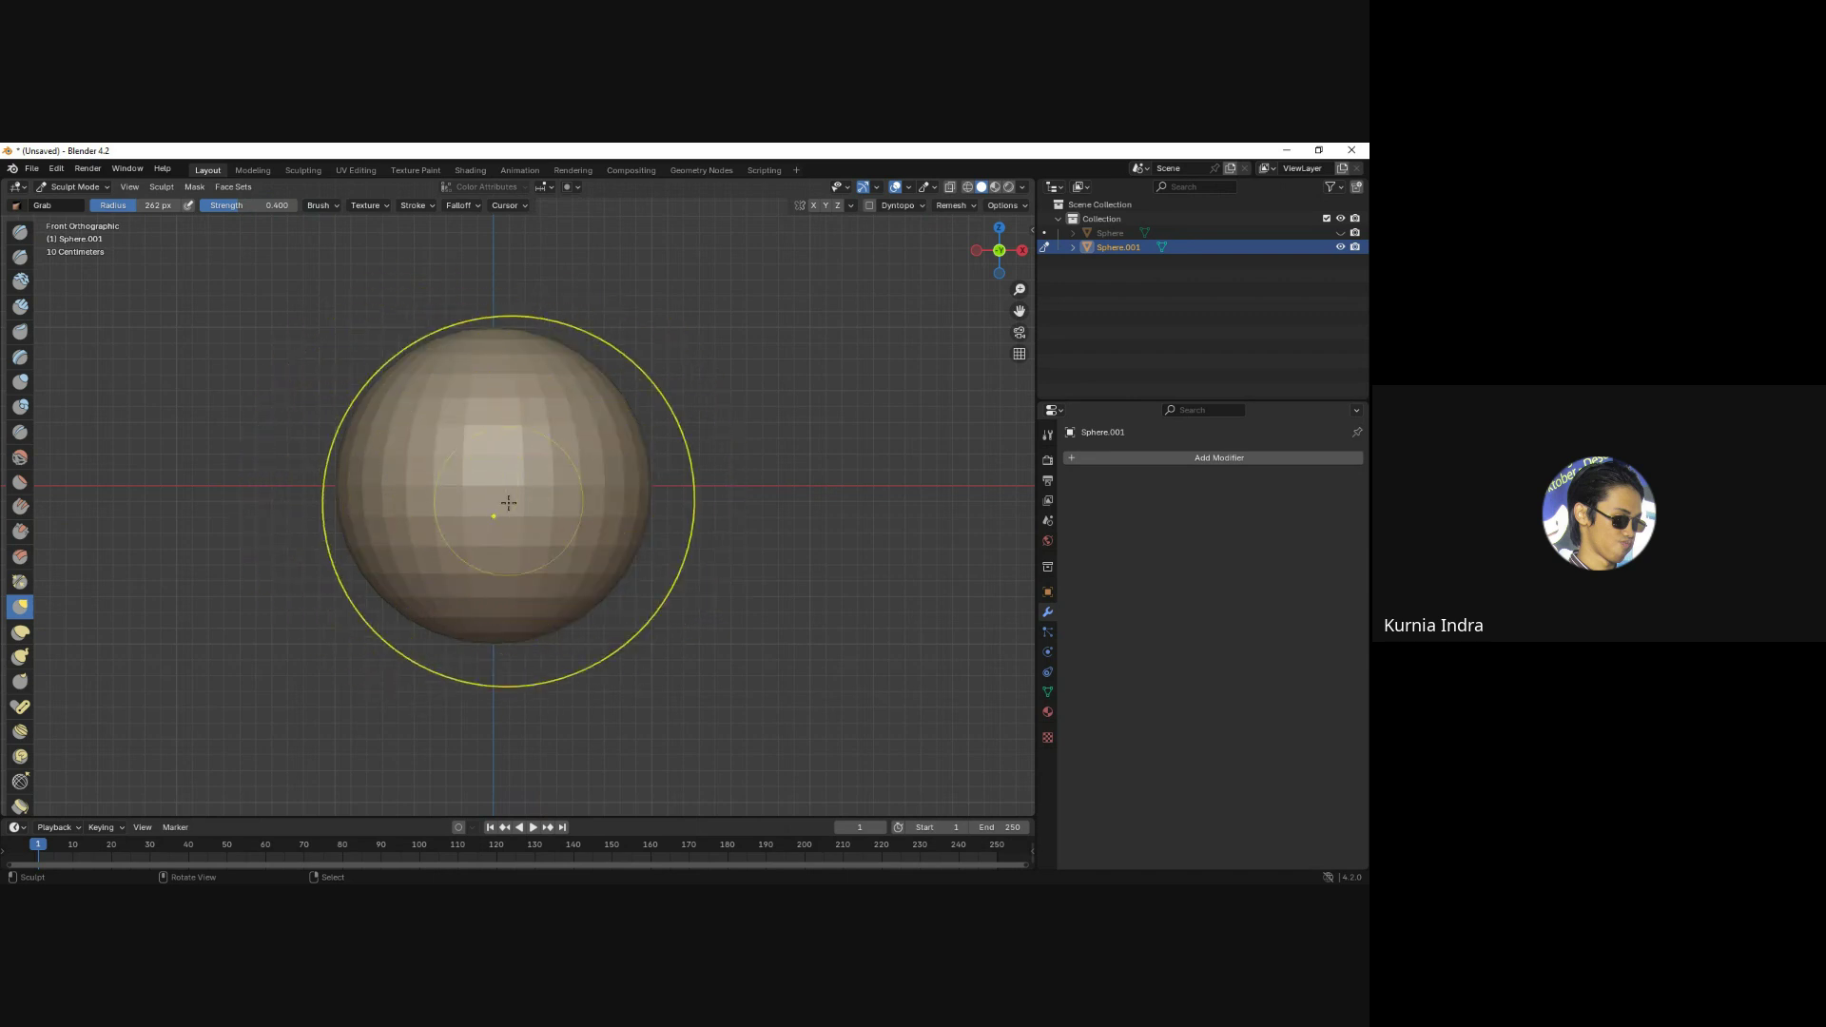
pyautogui.click(20, 557)
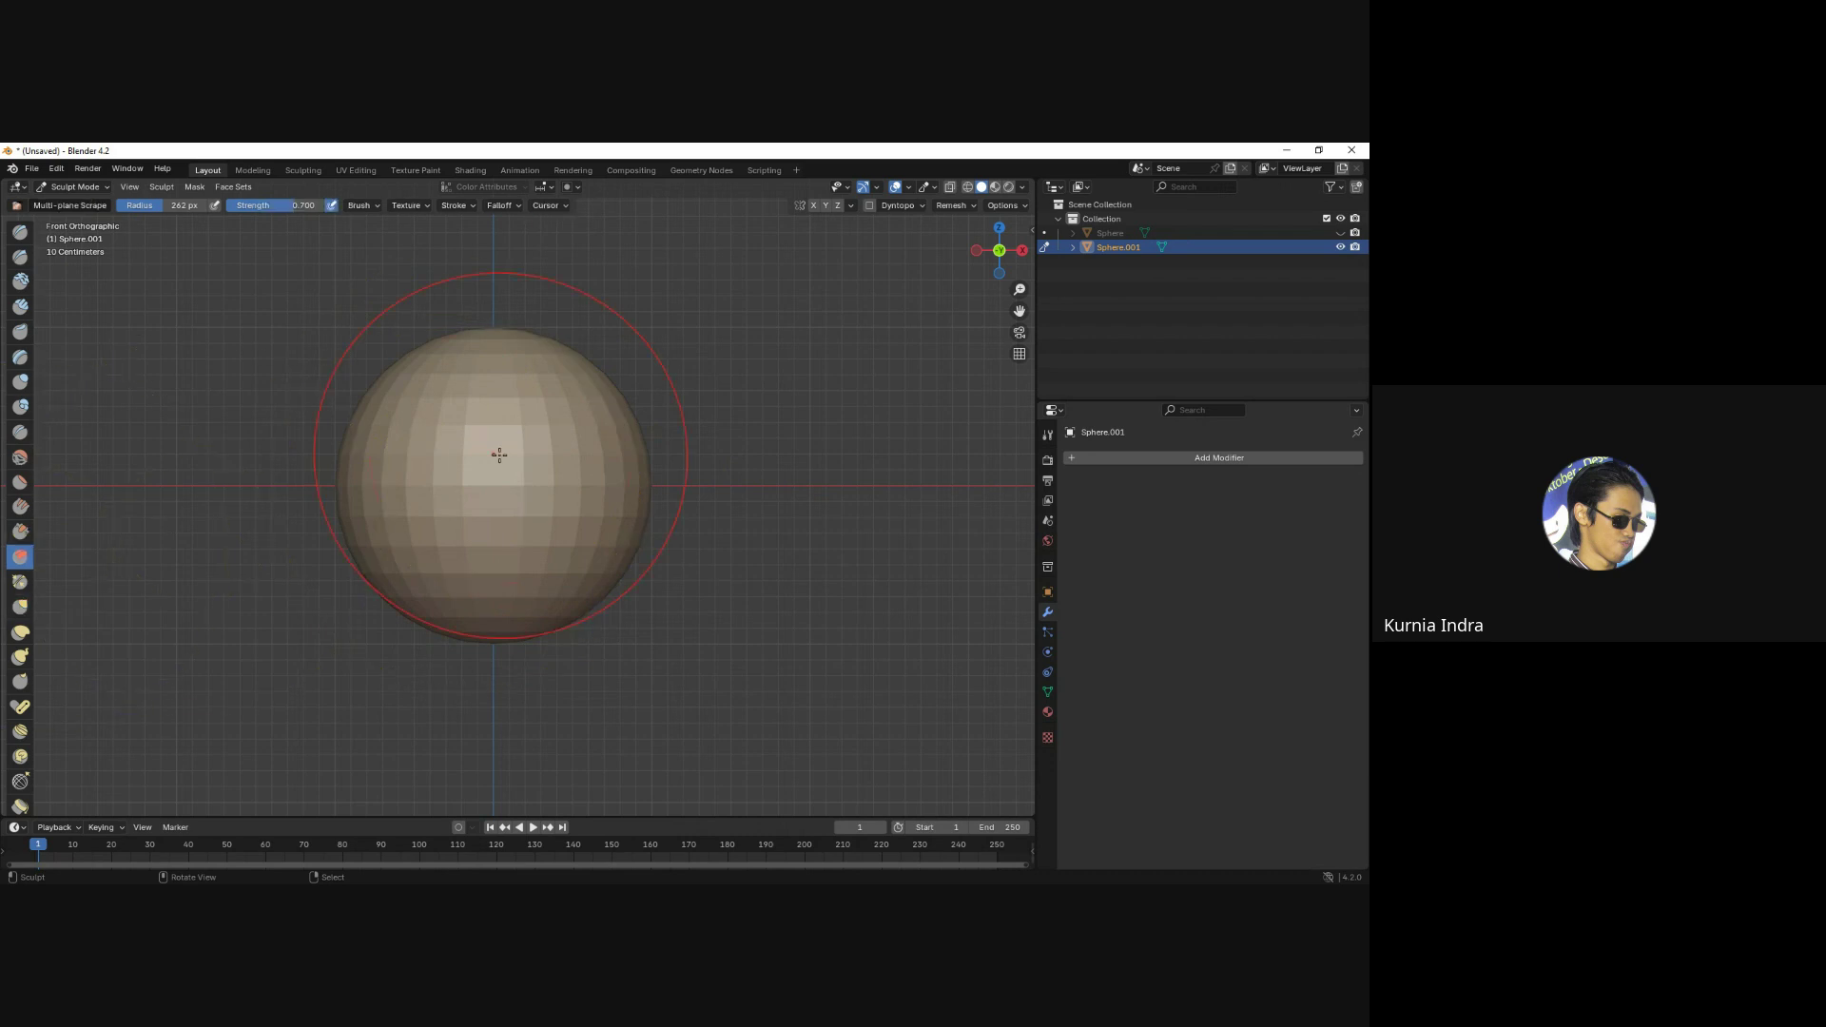
pyautogui.click(20, 382)
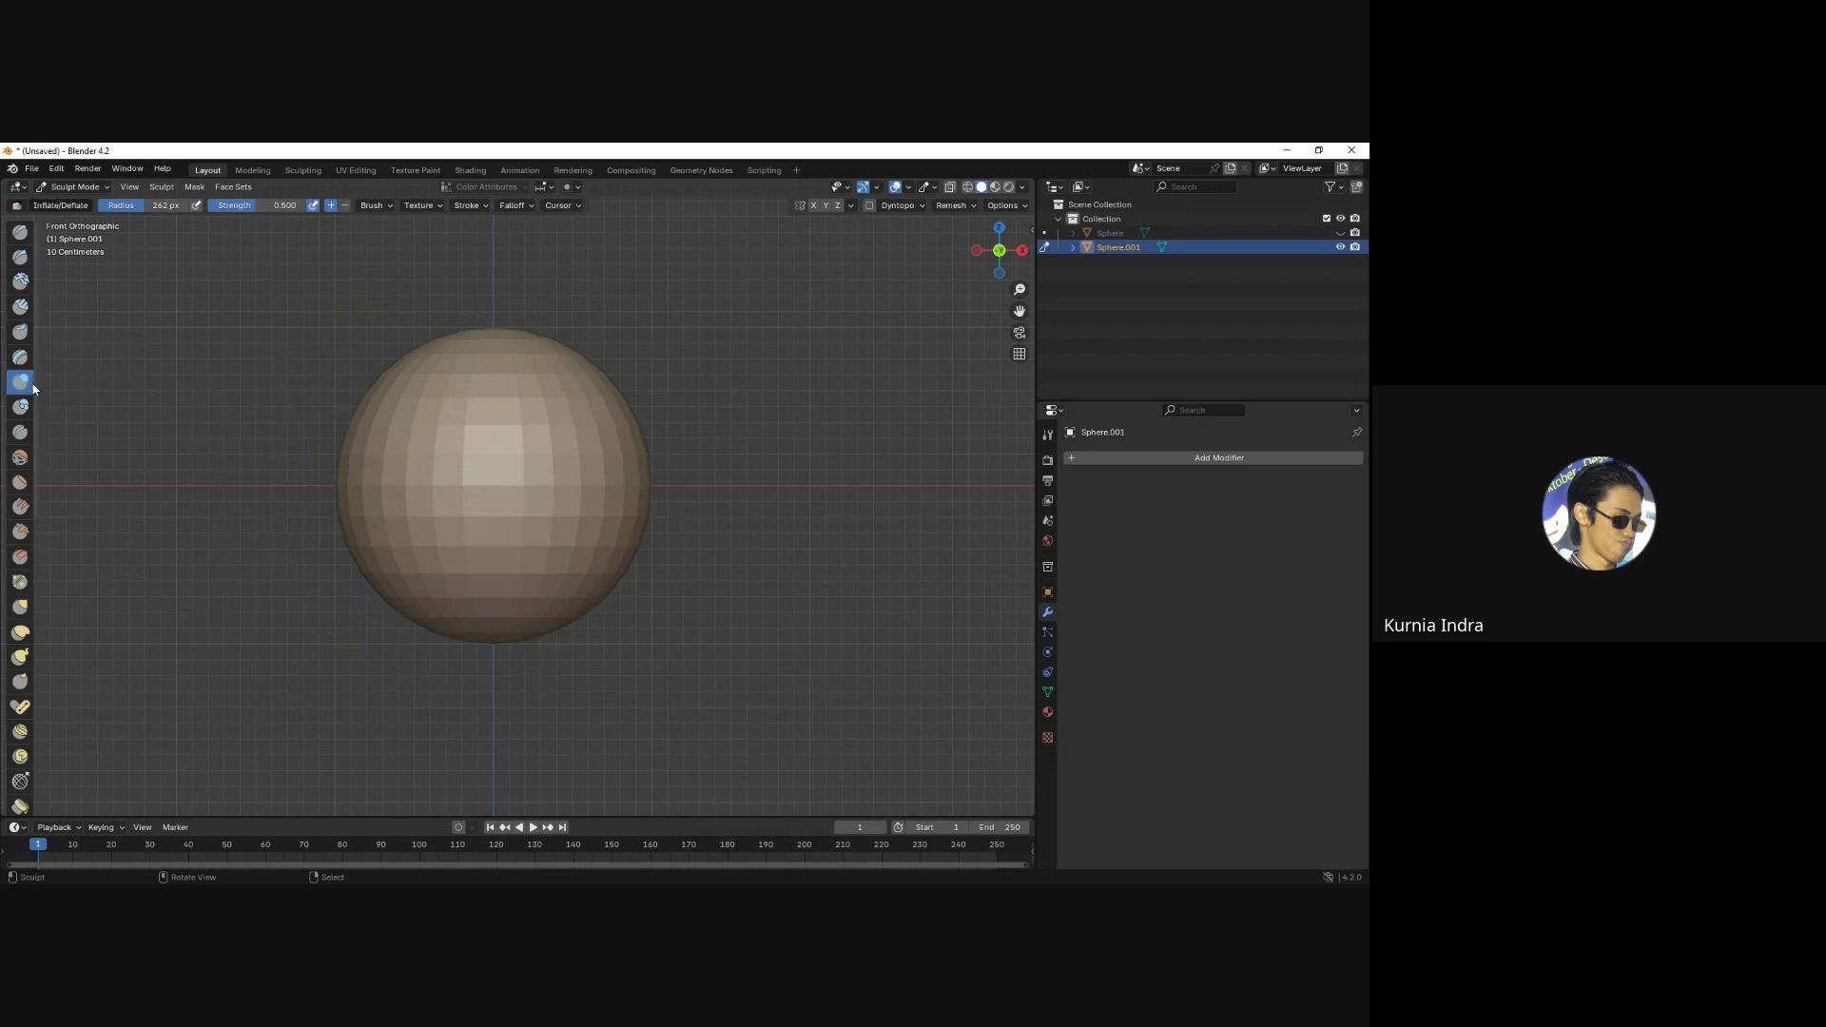
pyautogui.click(20, 331)
pyautogui.click(20, 282)
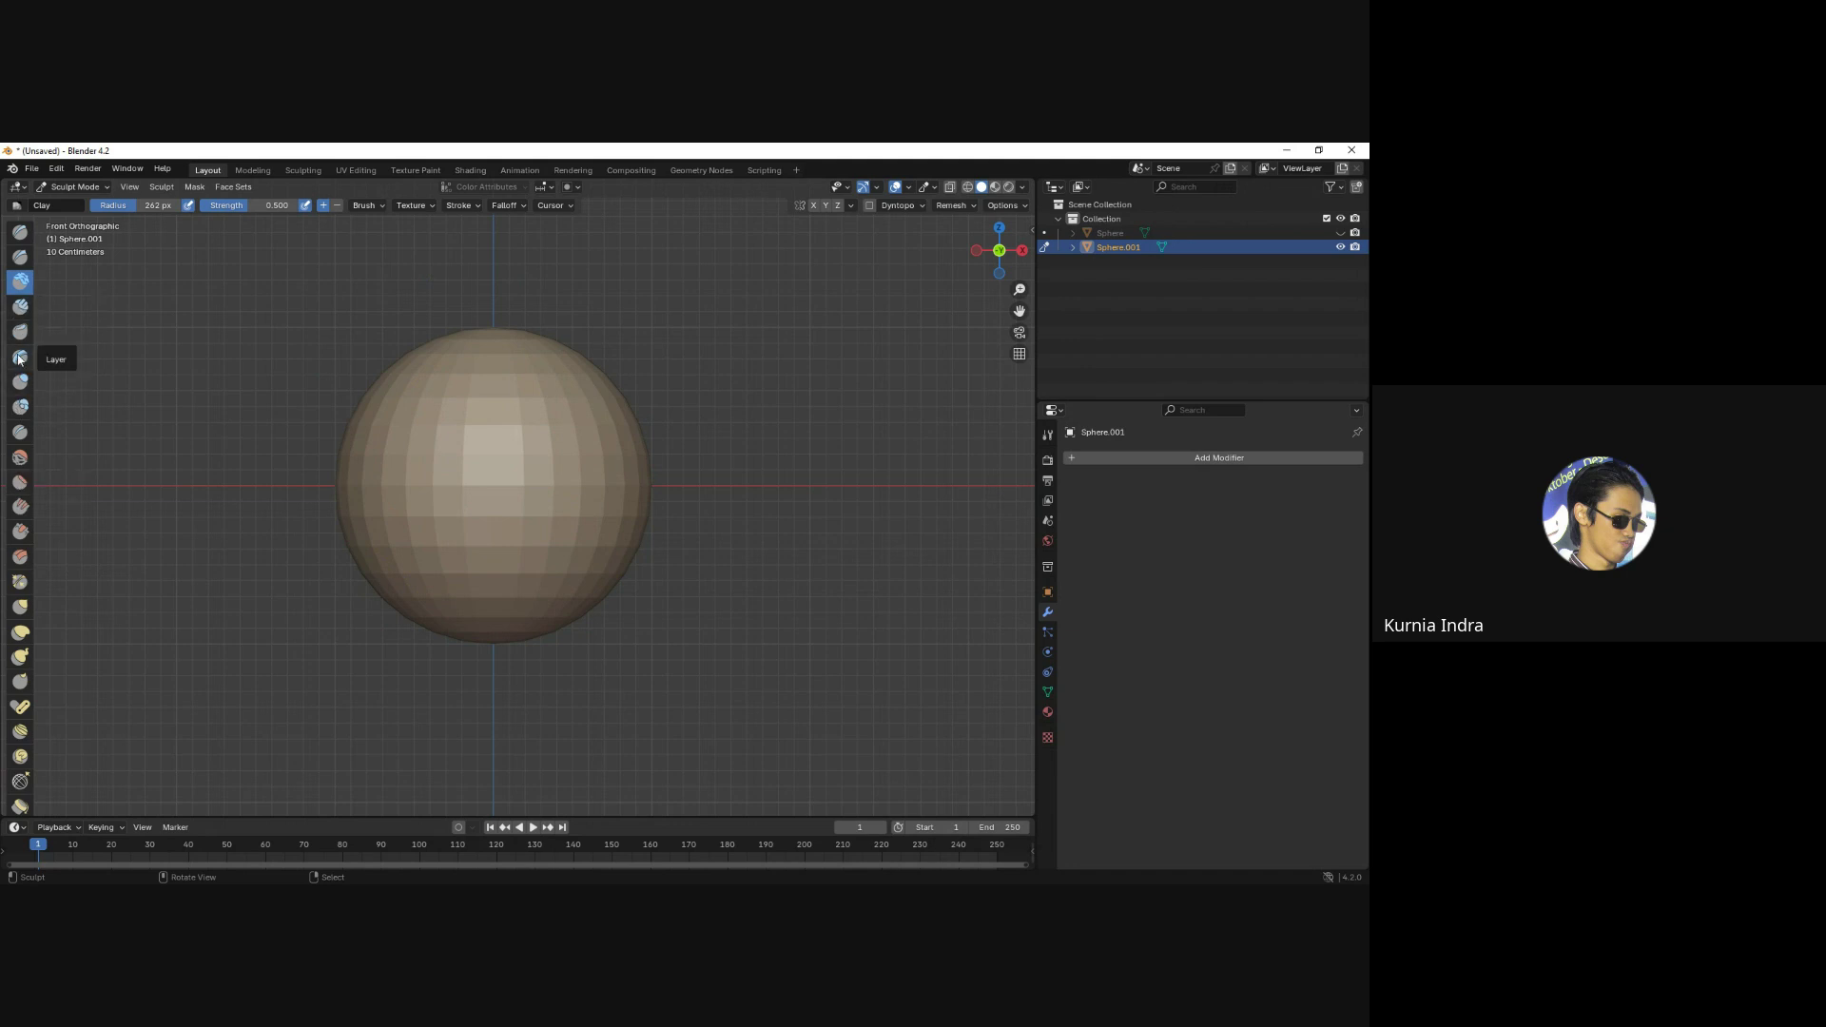
pyautogui.click(21, 610)
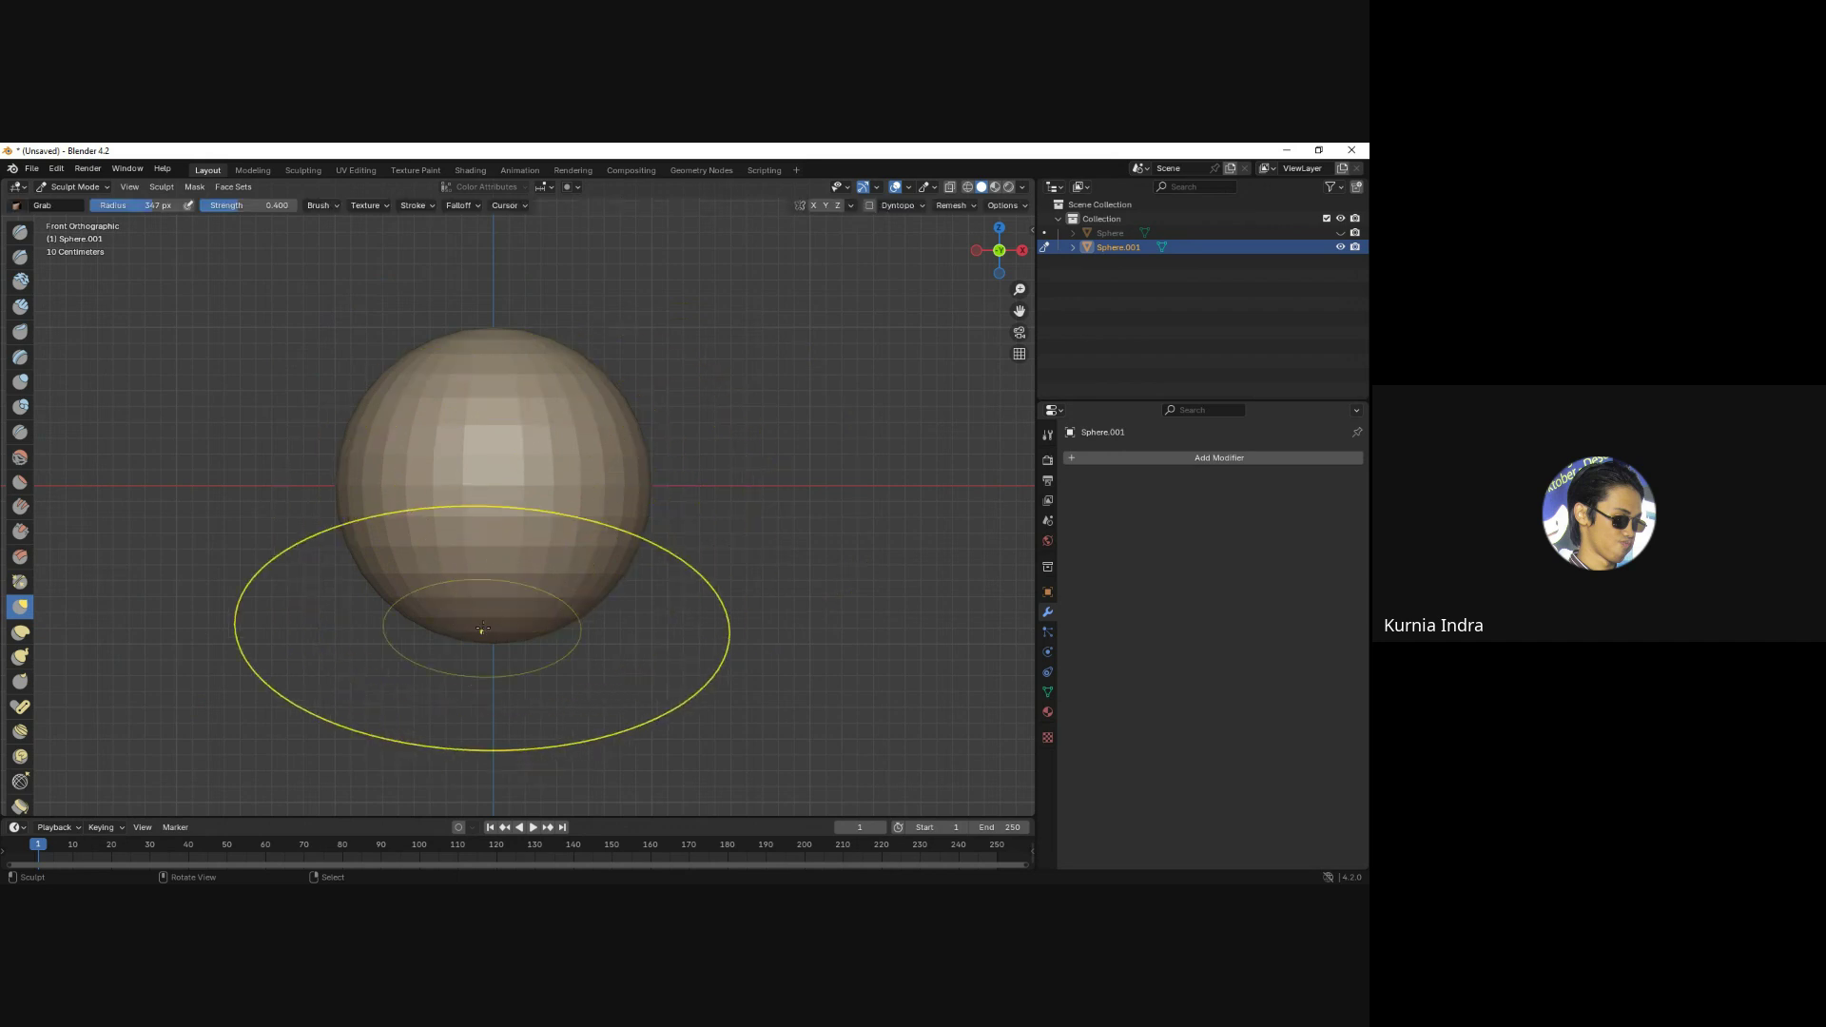
# Make trial Grab strokes on the sphere, then undo the lopsided ones.
pyautogui.moveTo(482, 628)
pyautogui.mouseDown()
pyautogui.moveTo(487, 682)
pyautogui.moveTo(589, 590)
pyautogui.mouseUp()
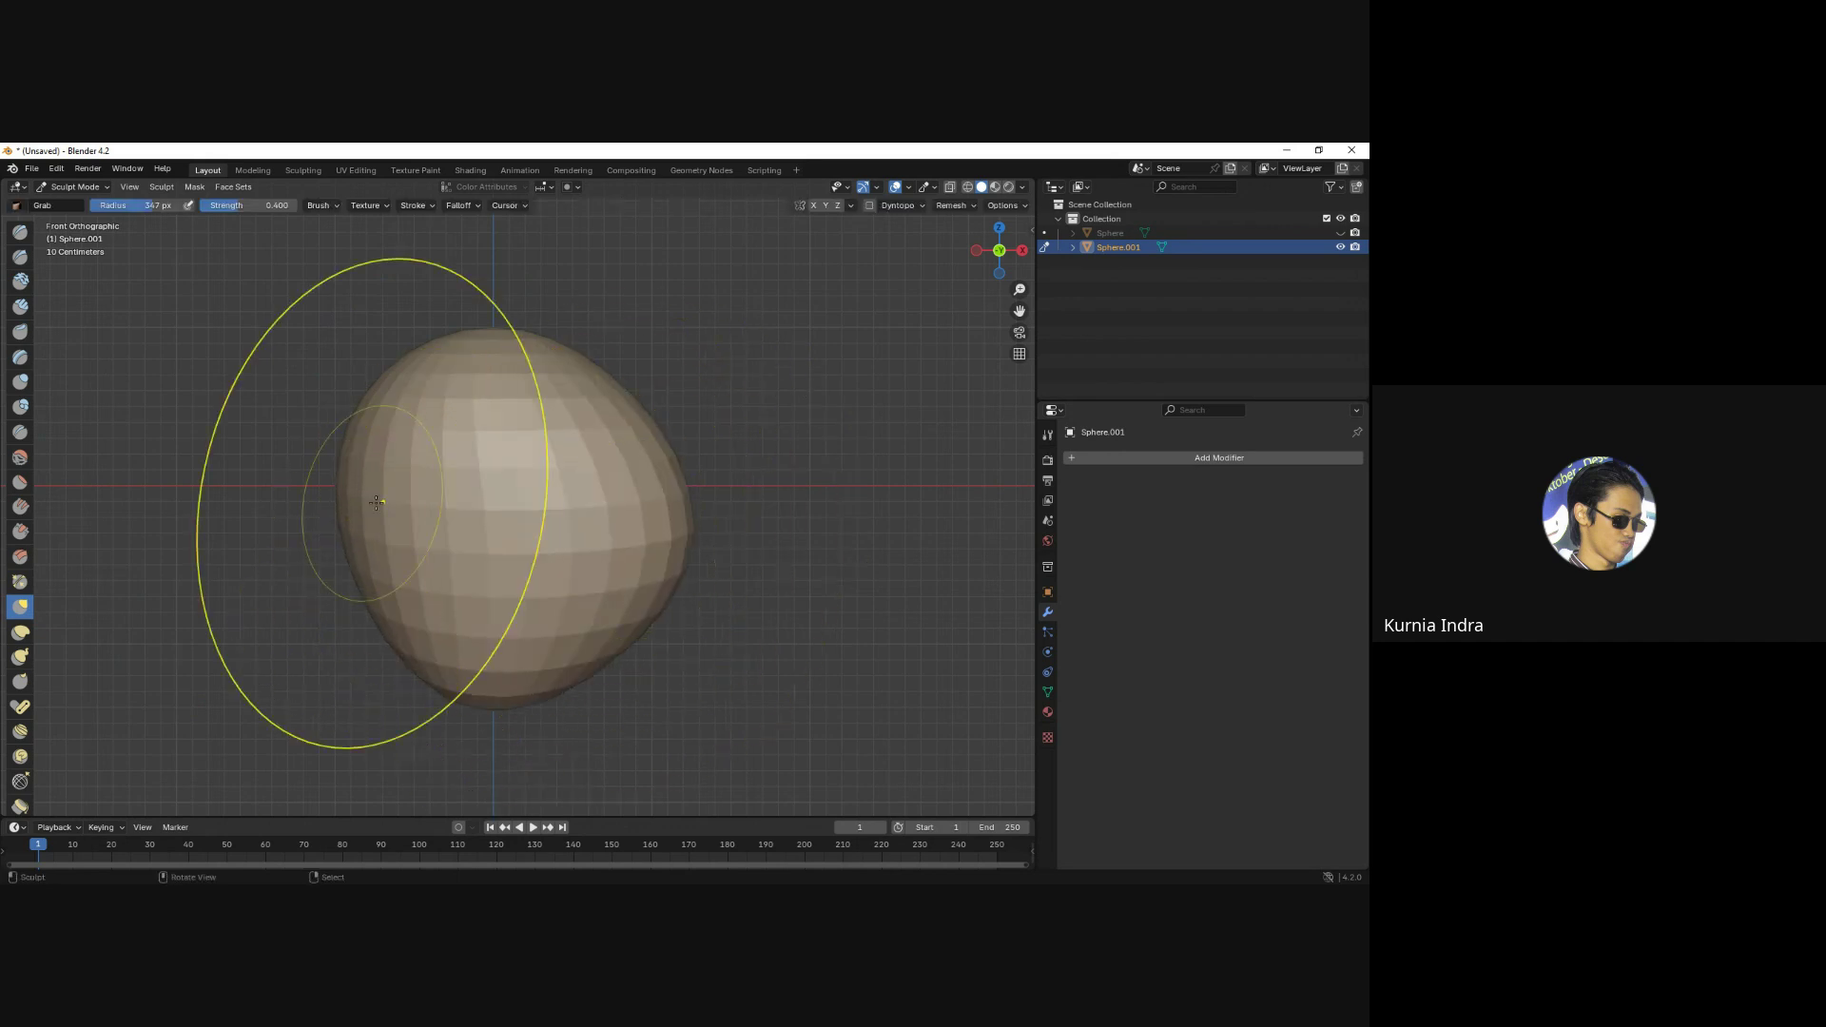
pyautogui.moveTo(376, 502); pyautogui.dragTo(295, 494)
pyautogui.moveTo(599, 376)
pyautogui.mouseDown()
pyautogui.moveTo(729, 310)
pyautogui.moveTo(599, 390)
pyautogui.mouseUp()
pyautogui.moveTo(352, 409); pyautogui.dragTo(285, 352)
pyautogui.moveTo(399, 608); pyautogui.dragTo(437, 657)
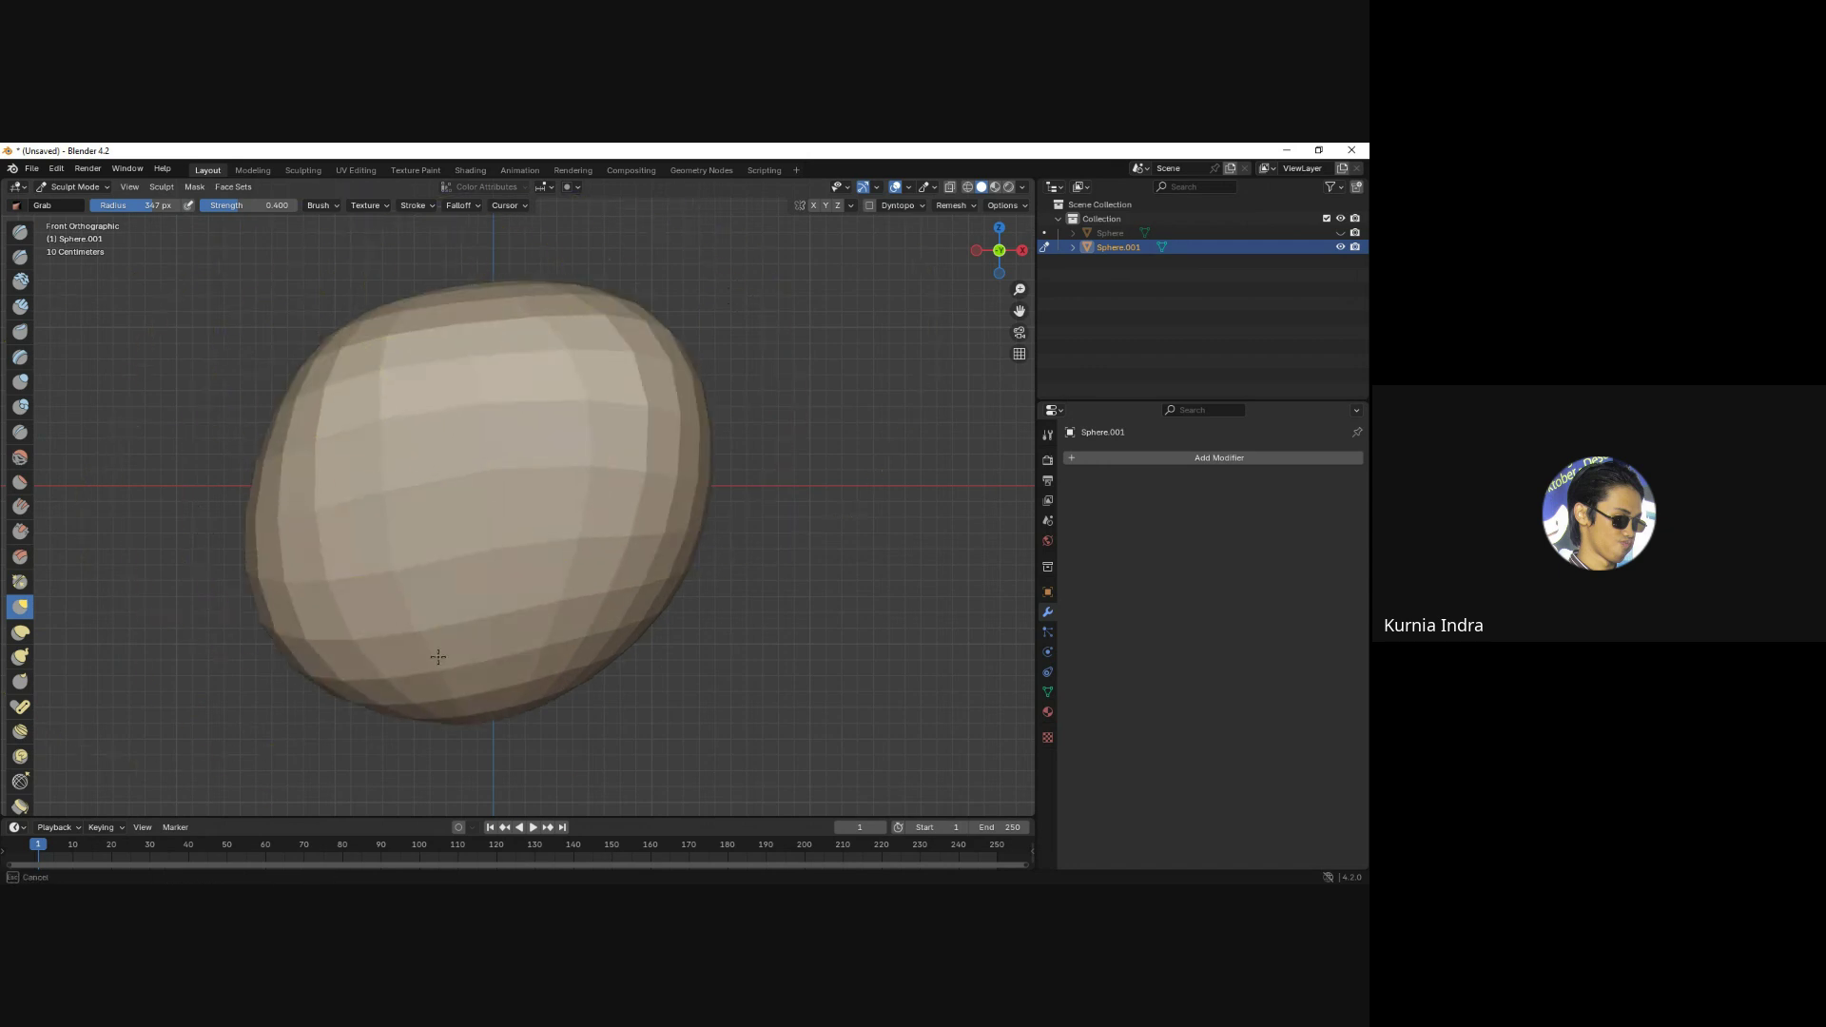
pyautogui.hotkey('ctrl', 'z')
pyautogui.hotkey('ctrl', 'z')
pyautogui.hotkey('ctrl', 'z')
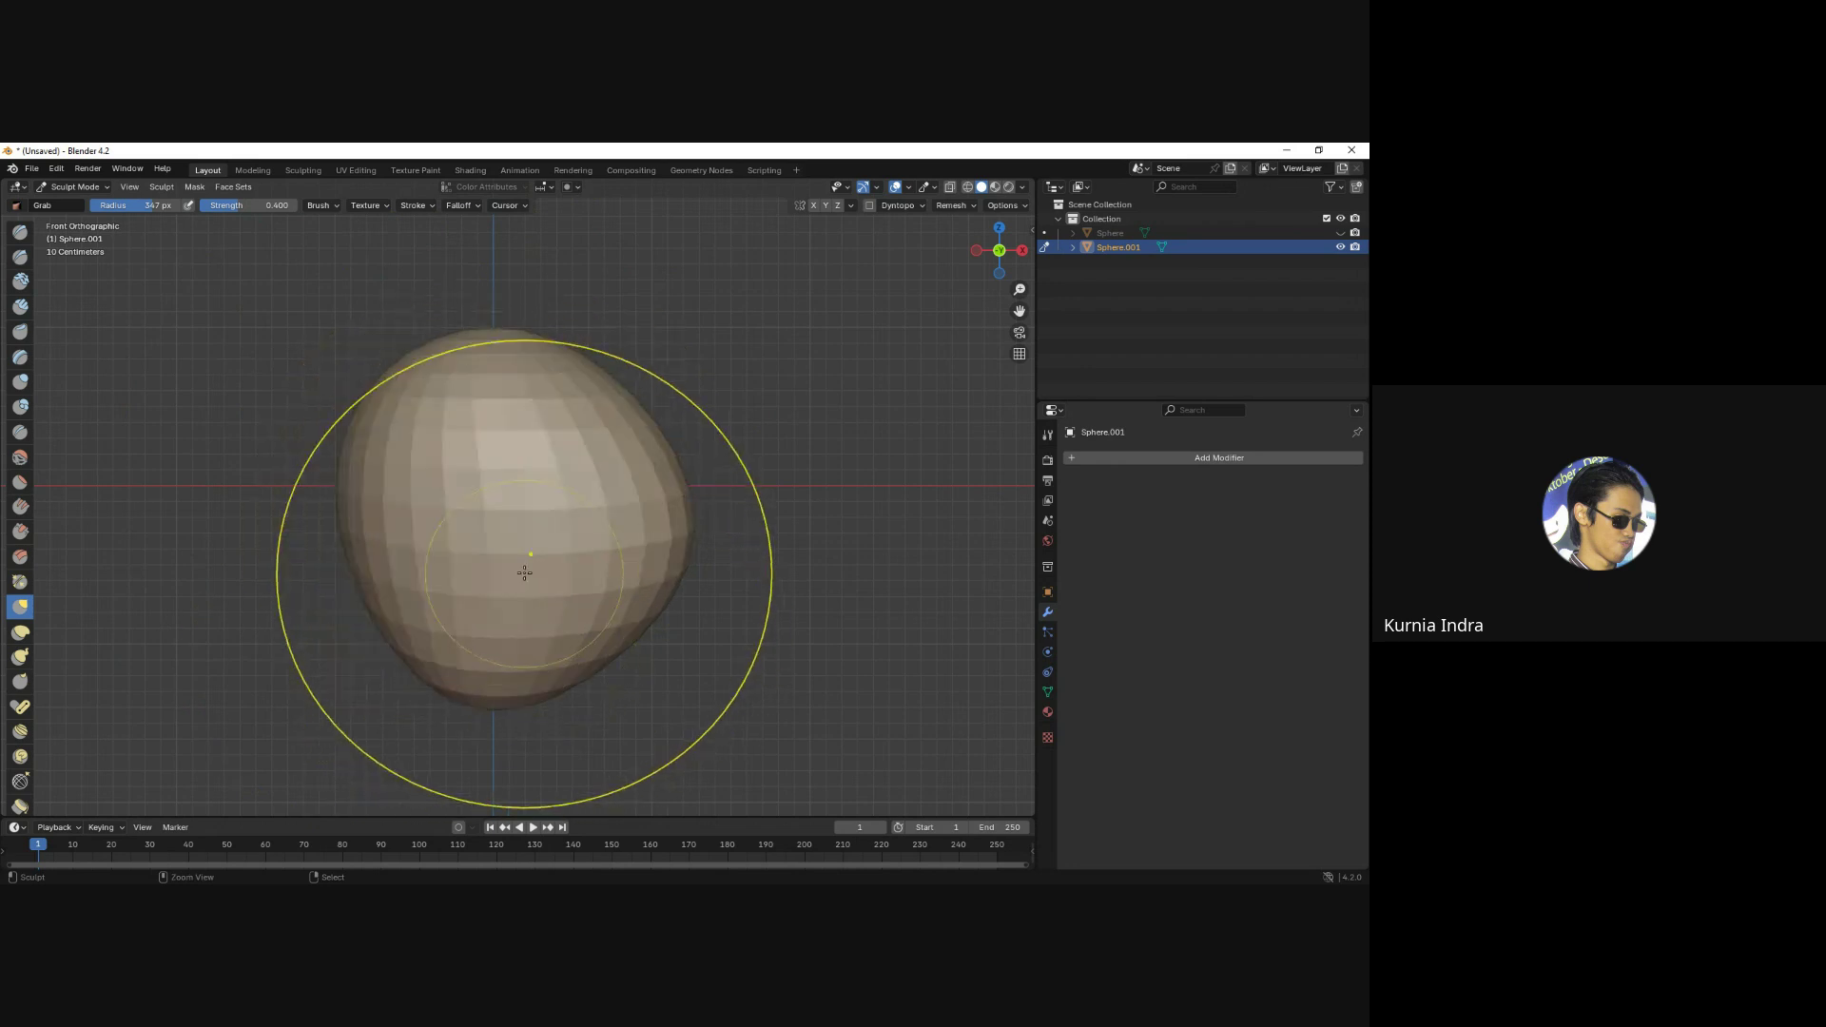
pyautogui.hotkey('ctrl', 'z')
pyautogui.hotkey('ctrl', 'z')
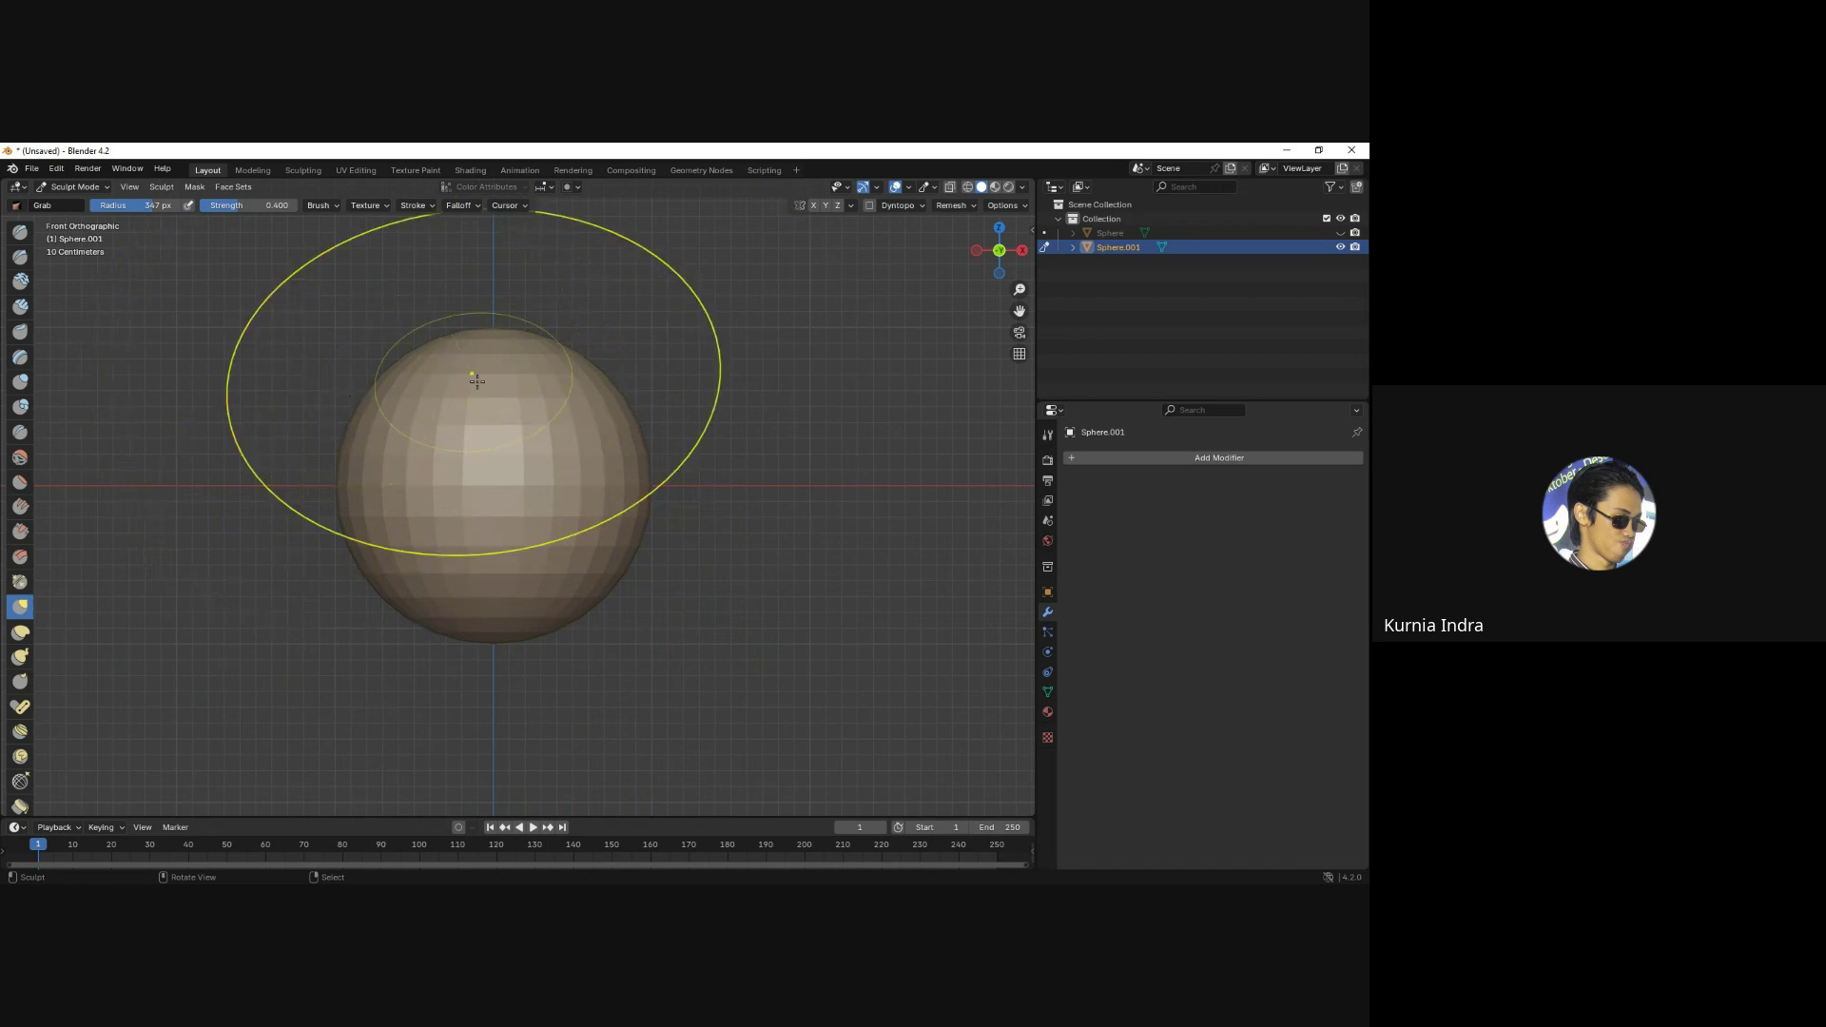
# Enable X symmetry and pull the top up and bottom down into a tapering egg shape.
pyautogui.click(813, 206)
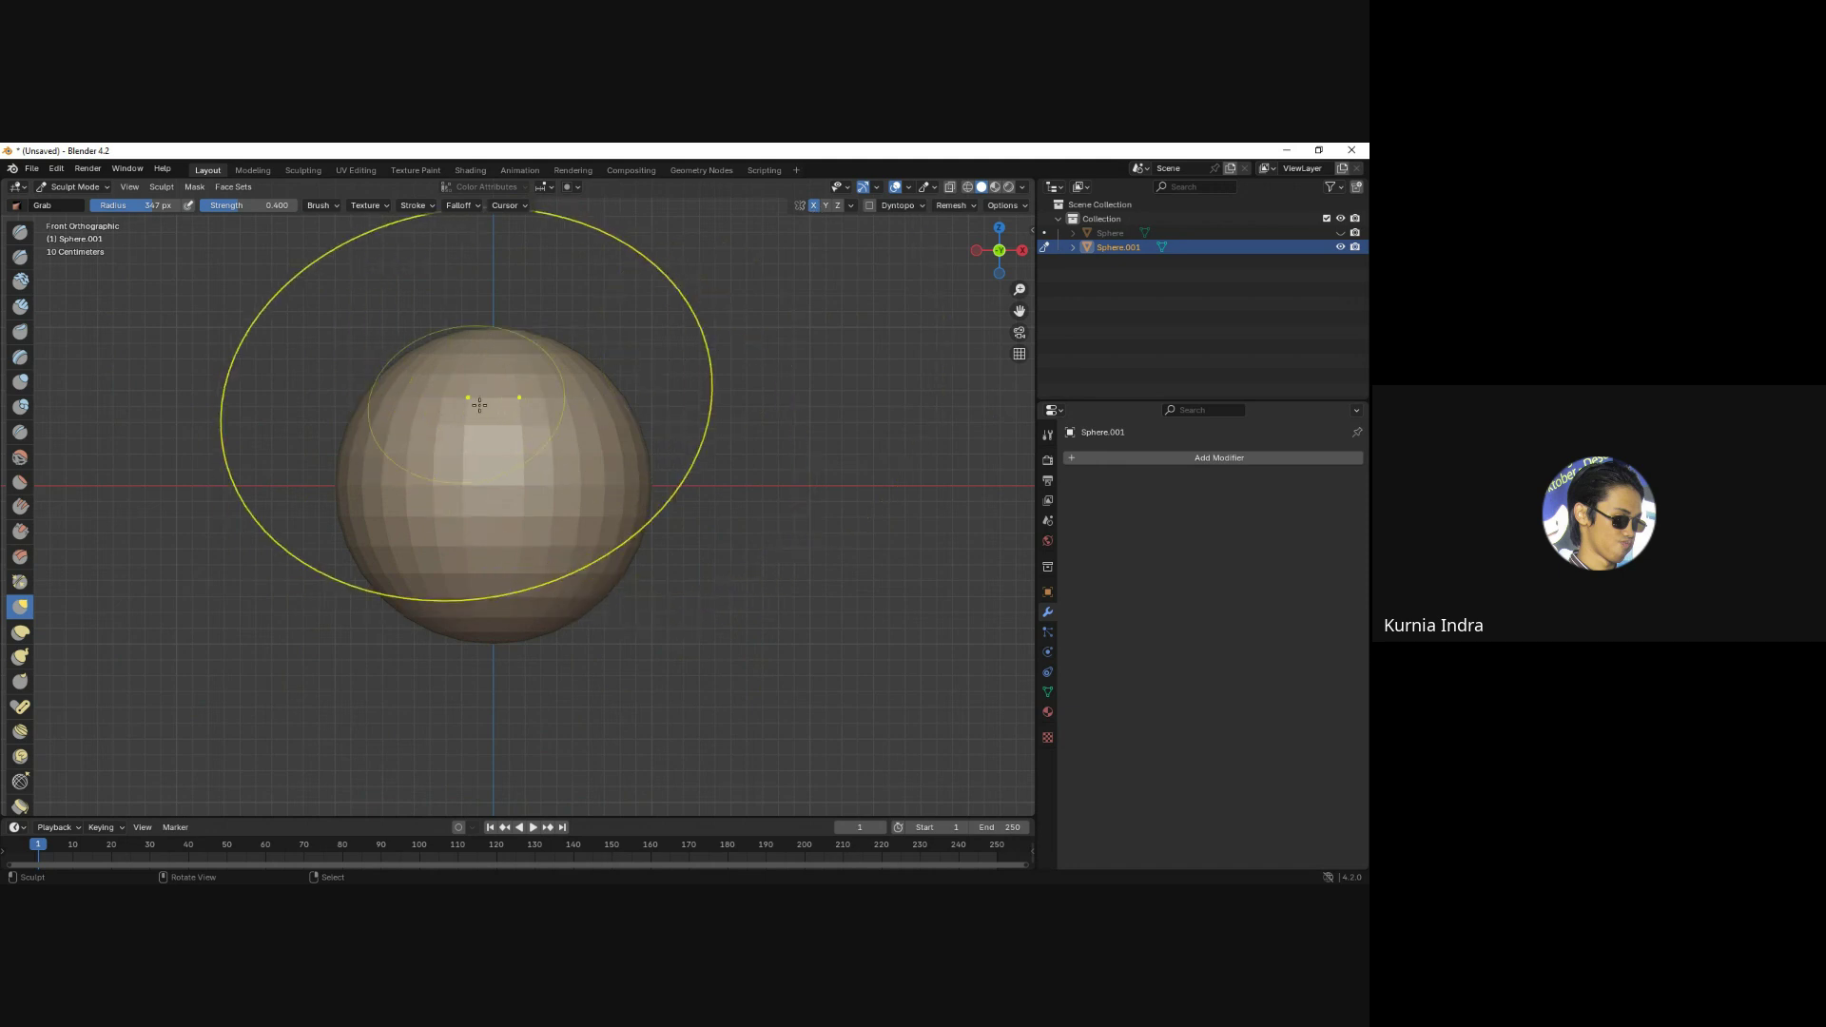
pyautogui.moveTo(480, 409); pyautogui.dragTo(479, 391)
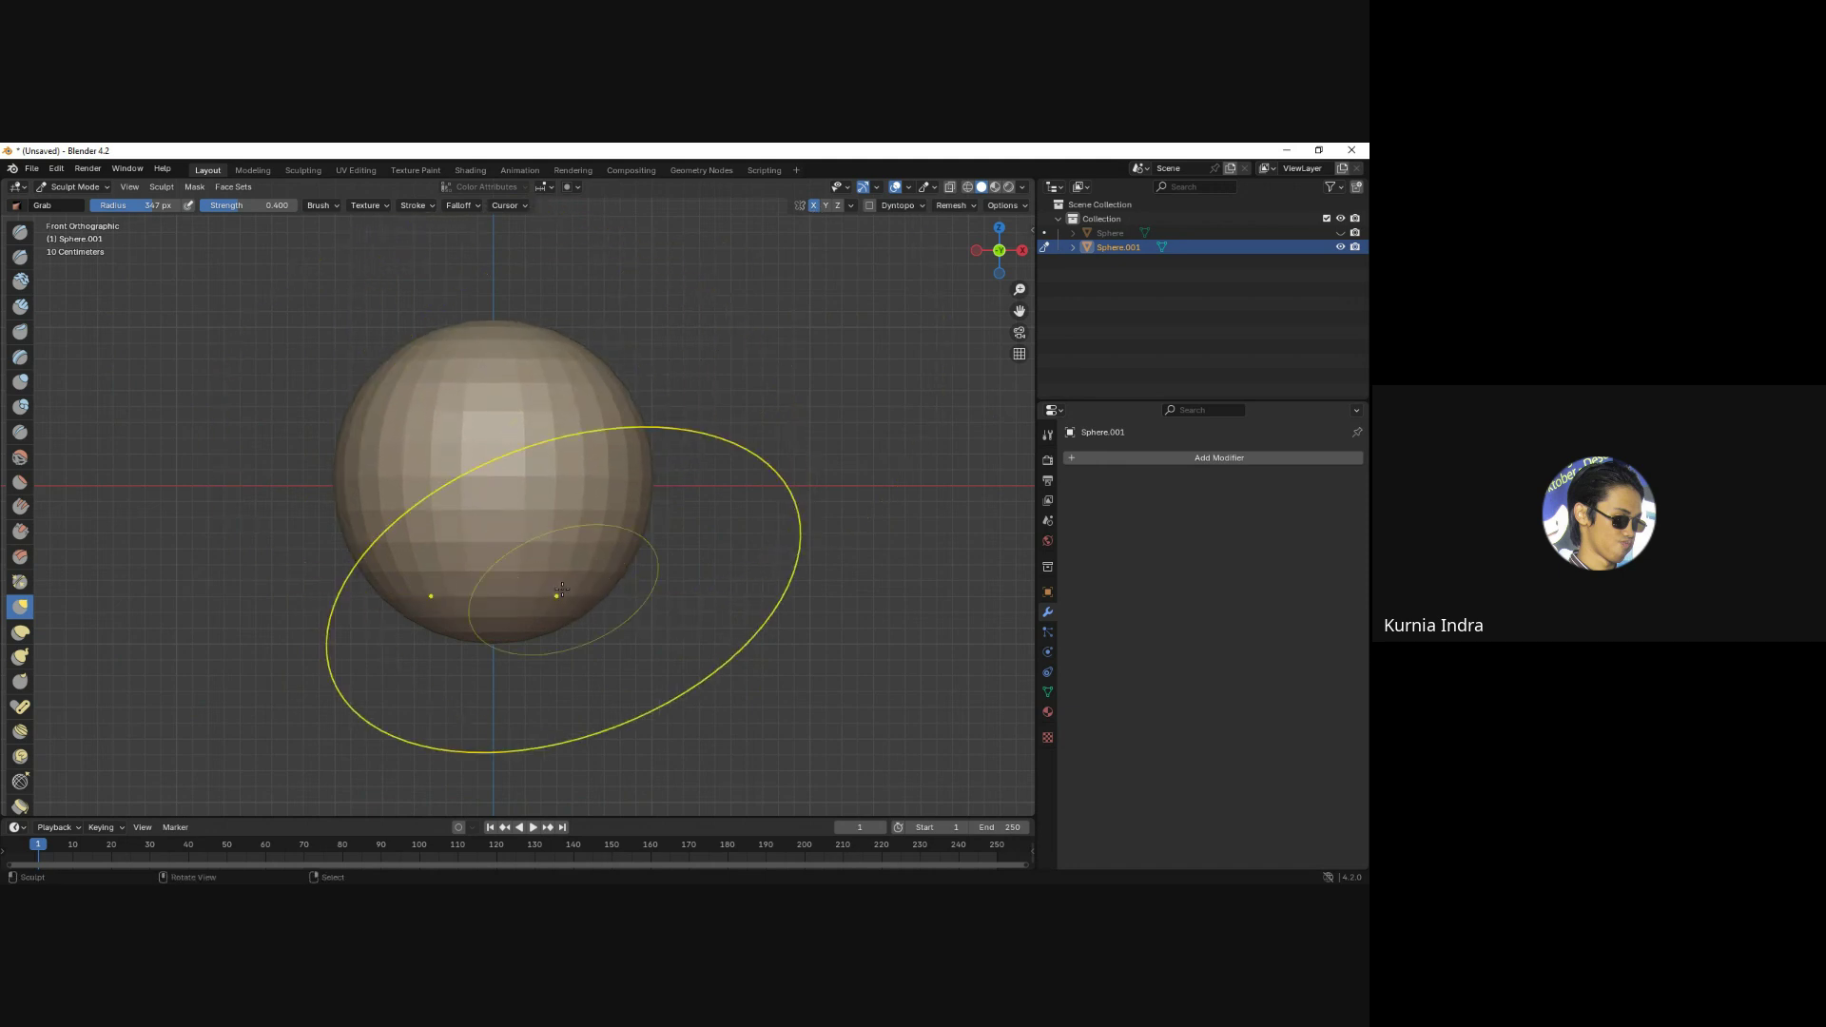
pyautogui.moveTo(563, 591); pyautogui.dragTo(571, 695)
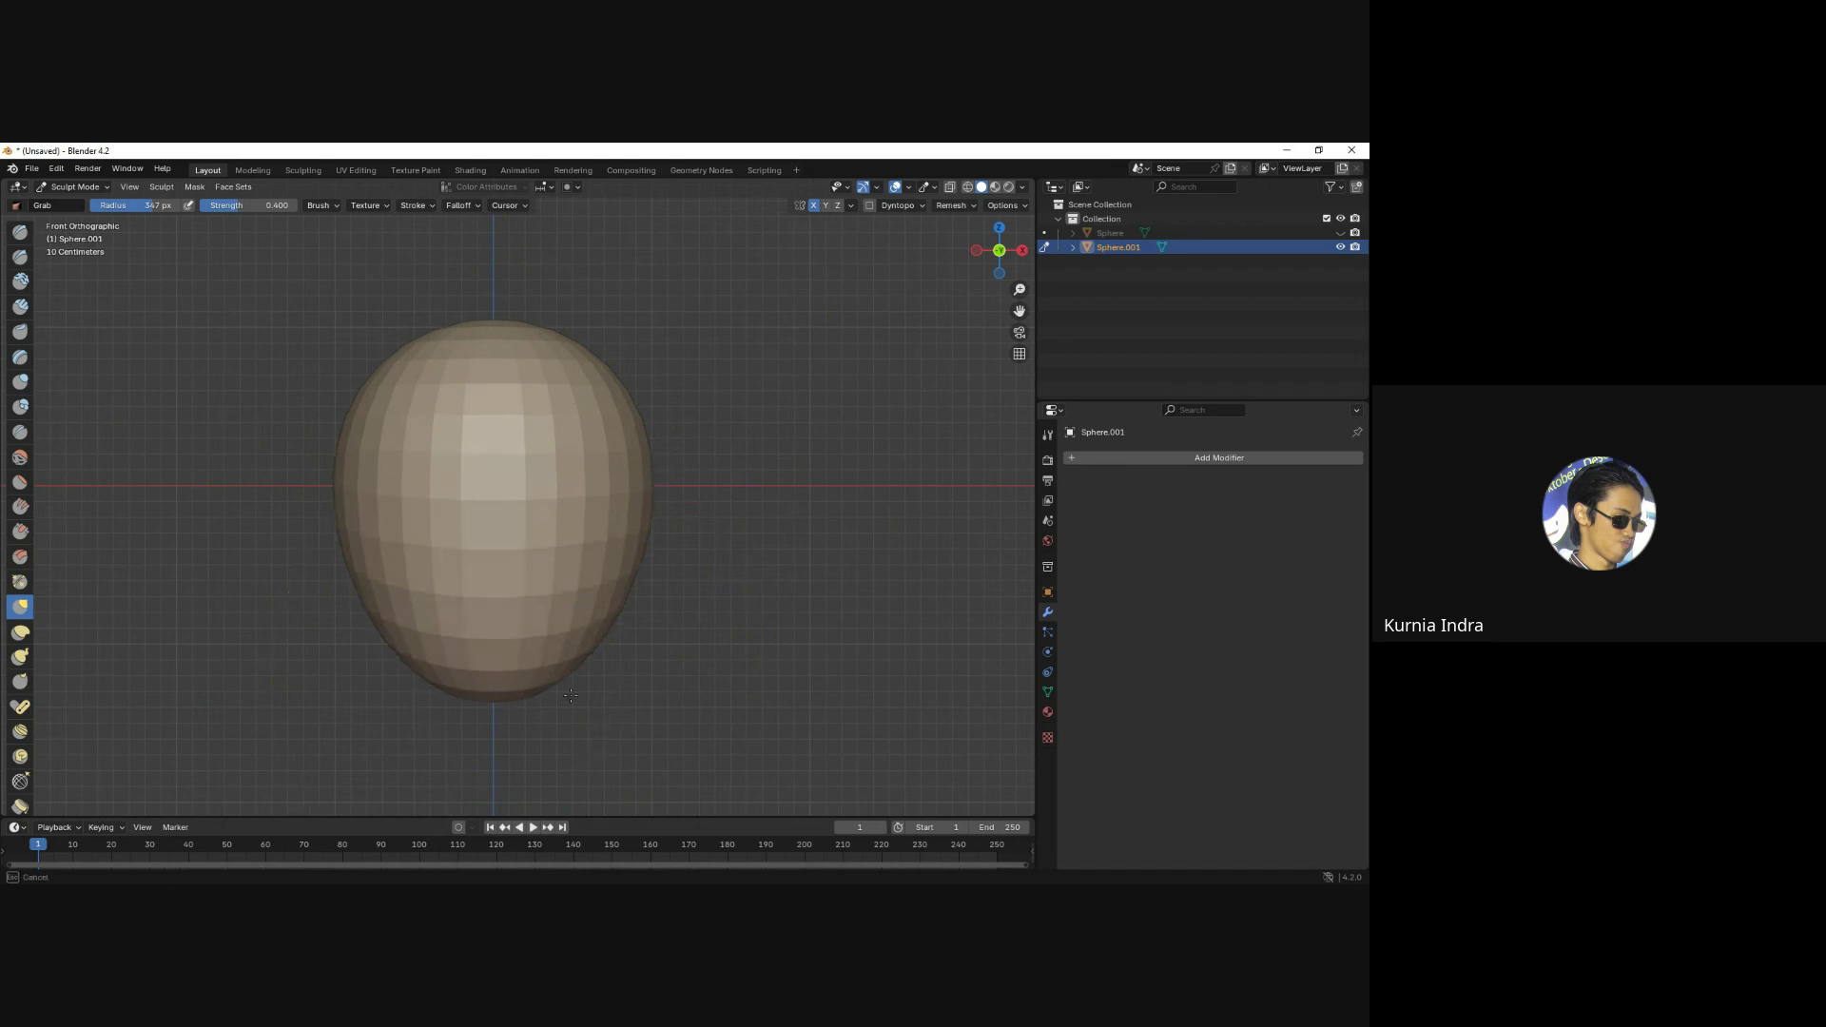
pyautogui.press('f')
pyautogui.click(632, 479)
pyautogui.moveTo(635, 480); pyautogui.dragTo(622, 480)
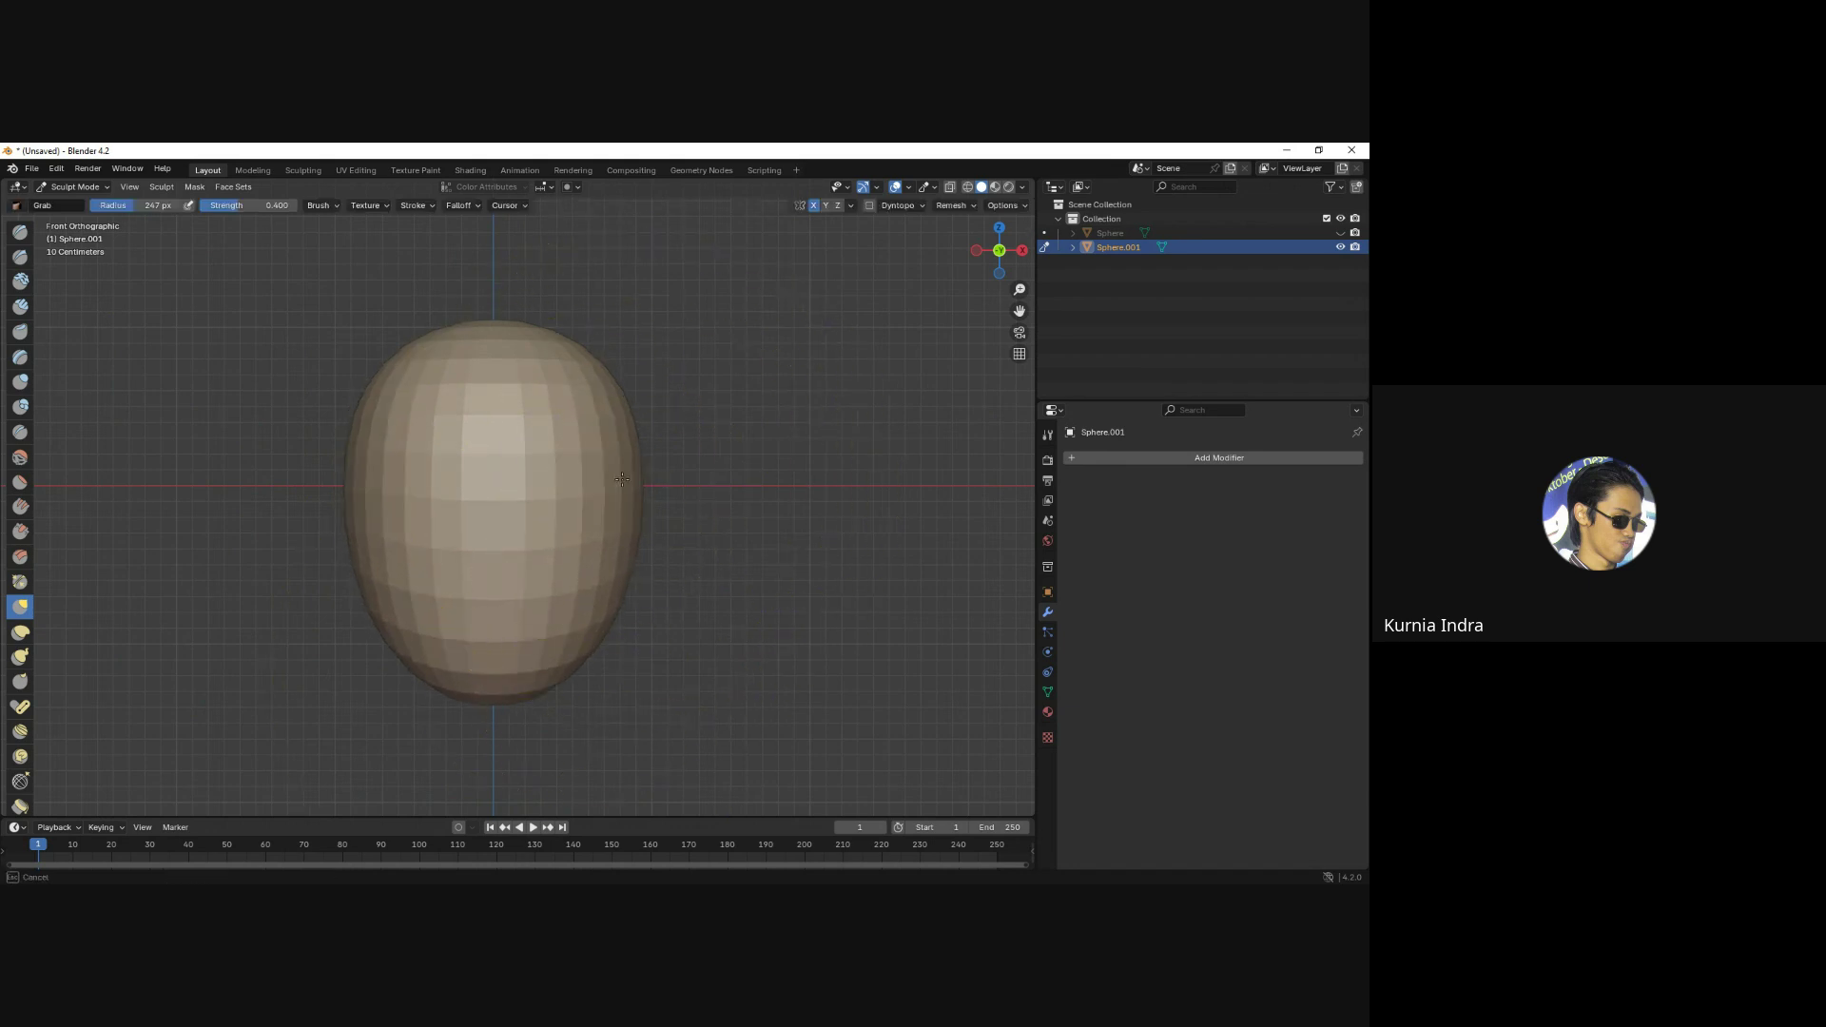
pyautogui.moveTo(611, 490)
pyautogui.mouseDown(button='middle')
pyautogui.moveTo(576, 510)
pyautogui.moveTo(640, 478)
pyautogui.mouseUp(button='middle')
# In side view, resize the Grab brush and pull the head's lower edge down and left.
pyautogui.press('KP_3')
pyautogui.press('f')
pyautogui.click(670, 433)
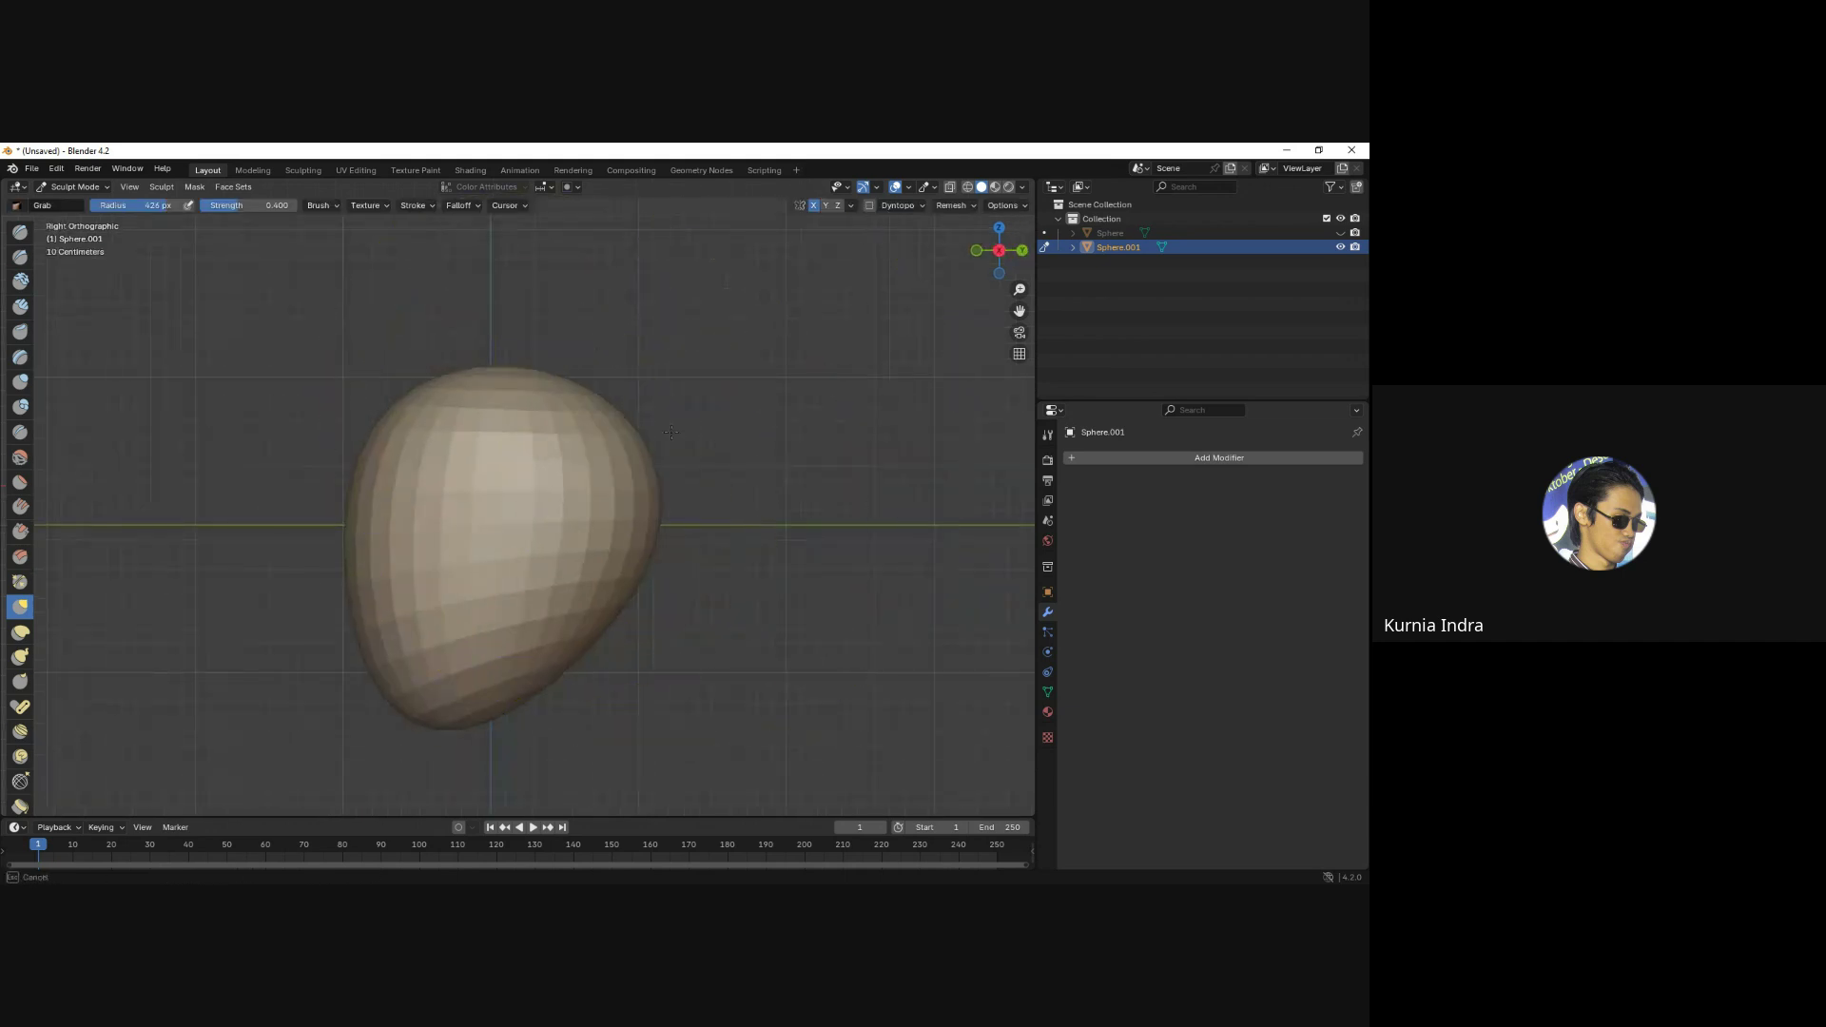
pyautogui.click(628, 457)
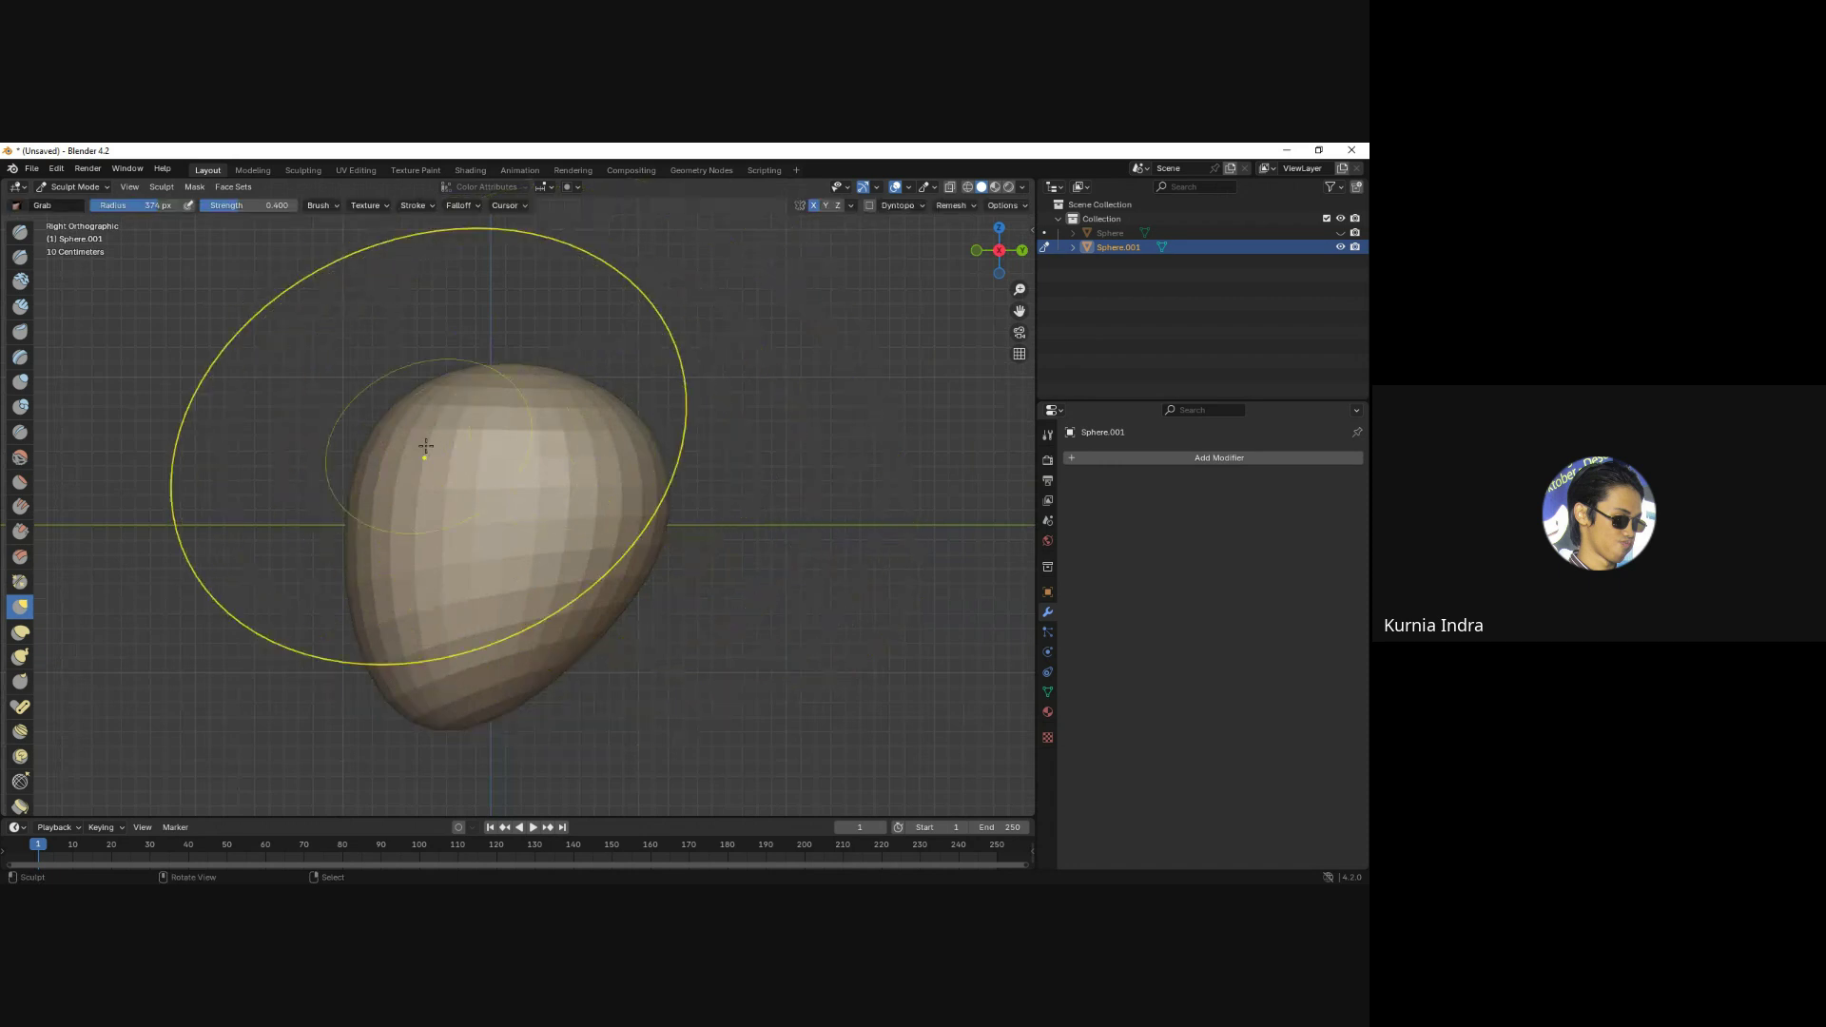
pyautogui.moveTo(425, 446); pyautogui.dragTo(409, 432)
pyautogui.press('f')
pyautogui.click(532, 691)
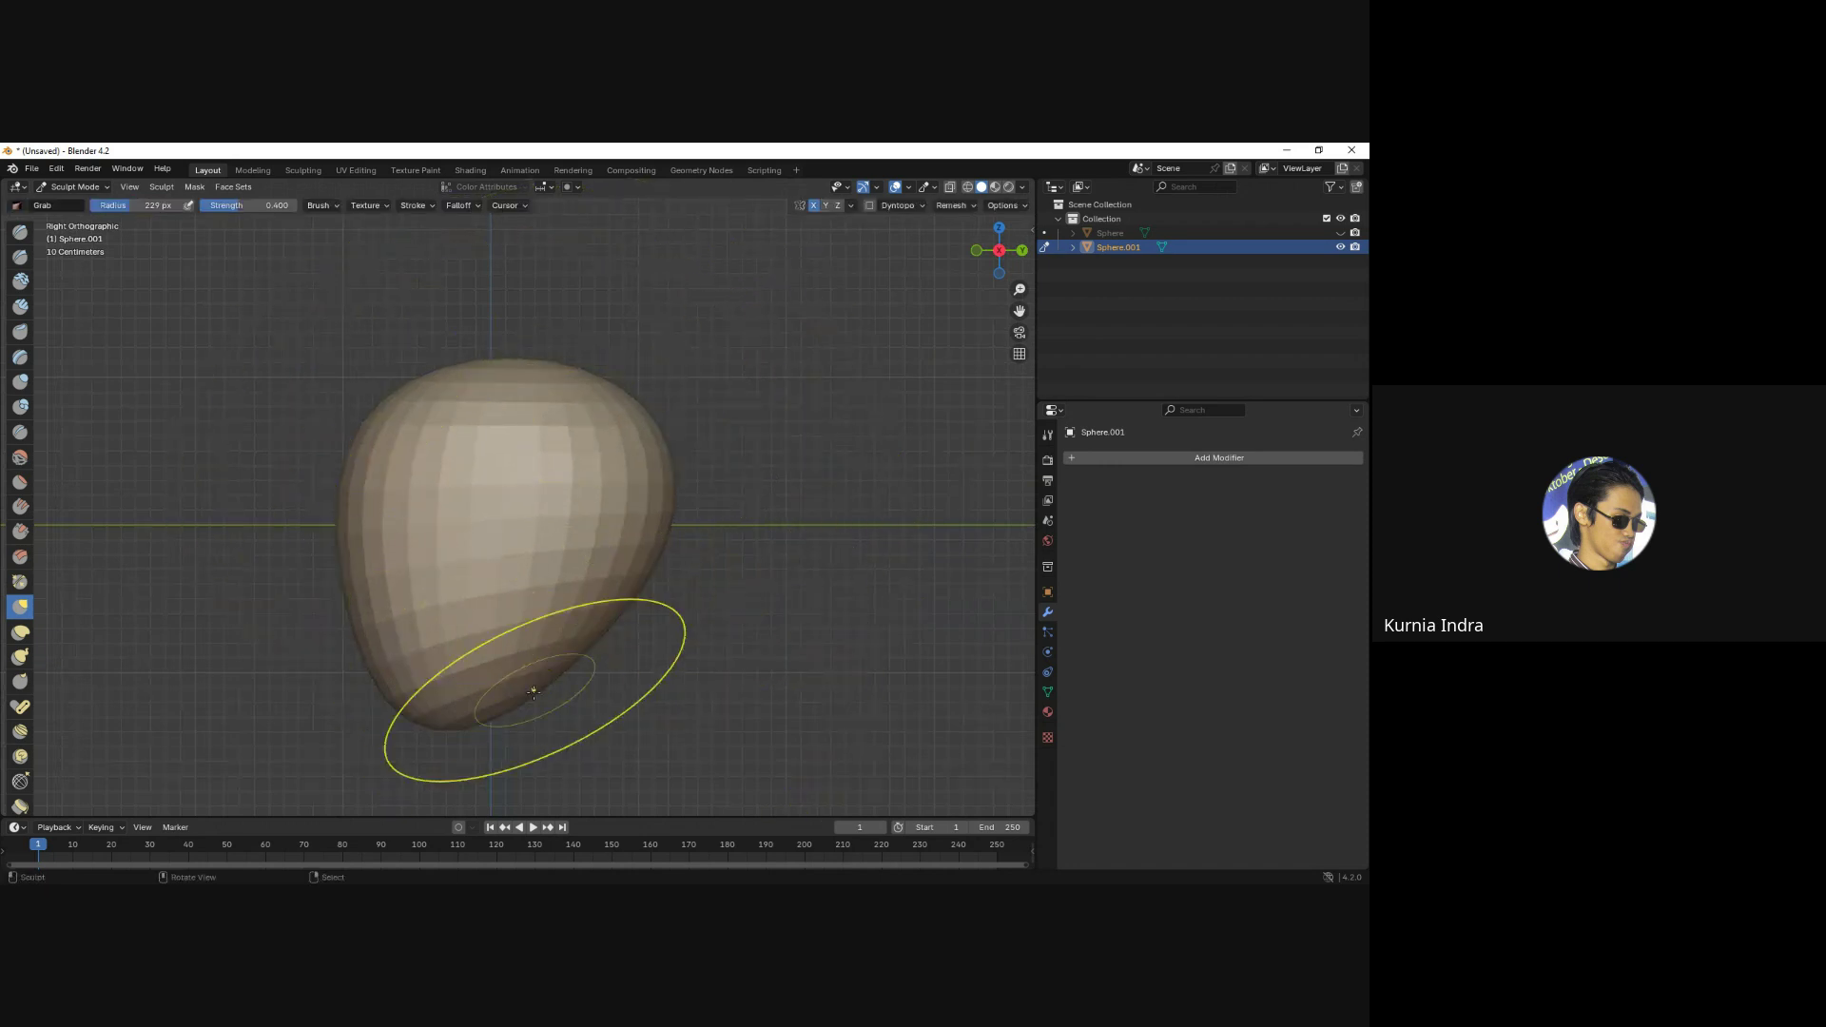
pyautogui.moveTo(533, 692); pyautogui.dragTo(441, 701)
# Raise and round the top-left of the head and bulge its top and right side outward.
pyautogui.press('f')
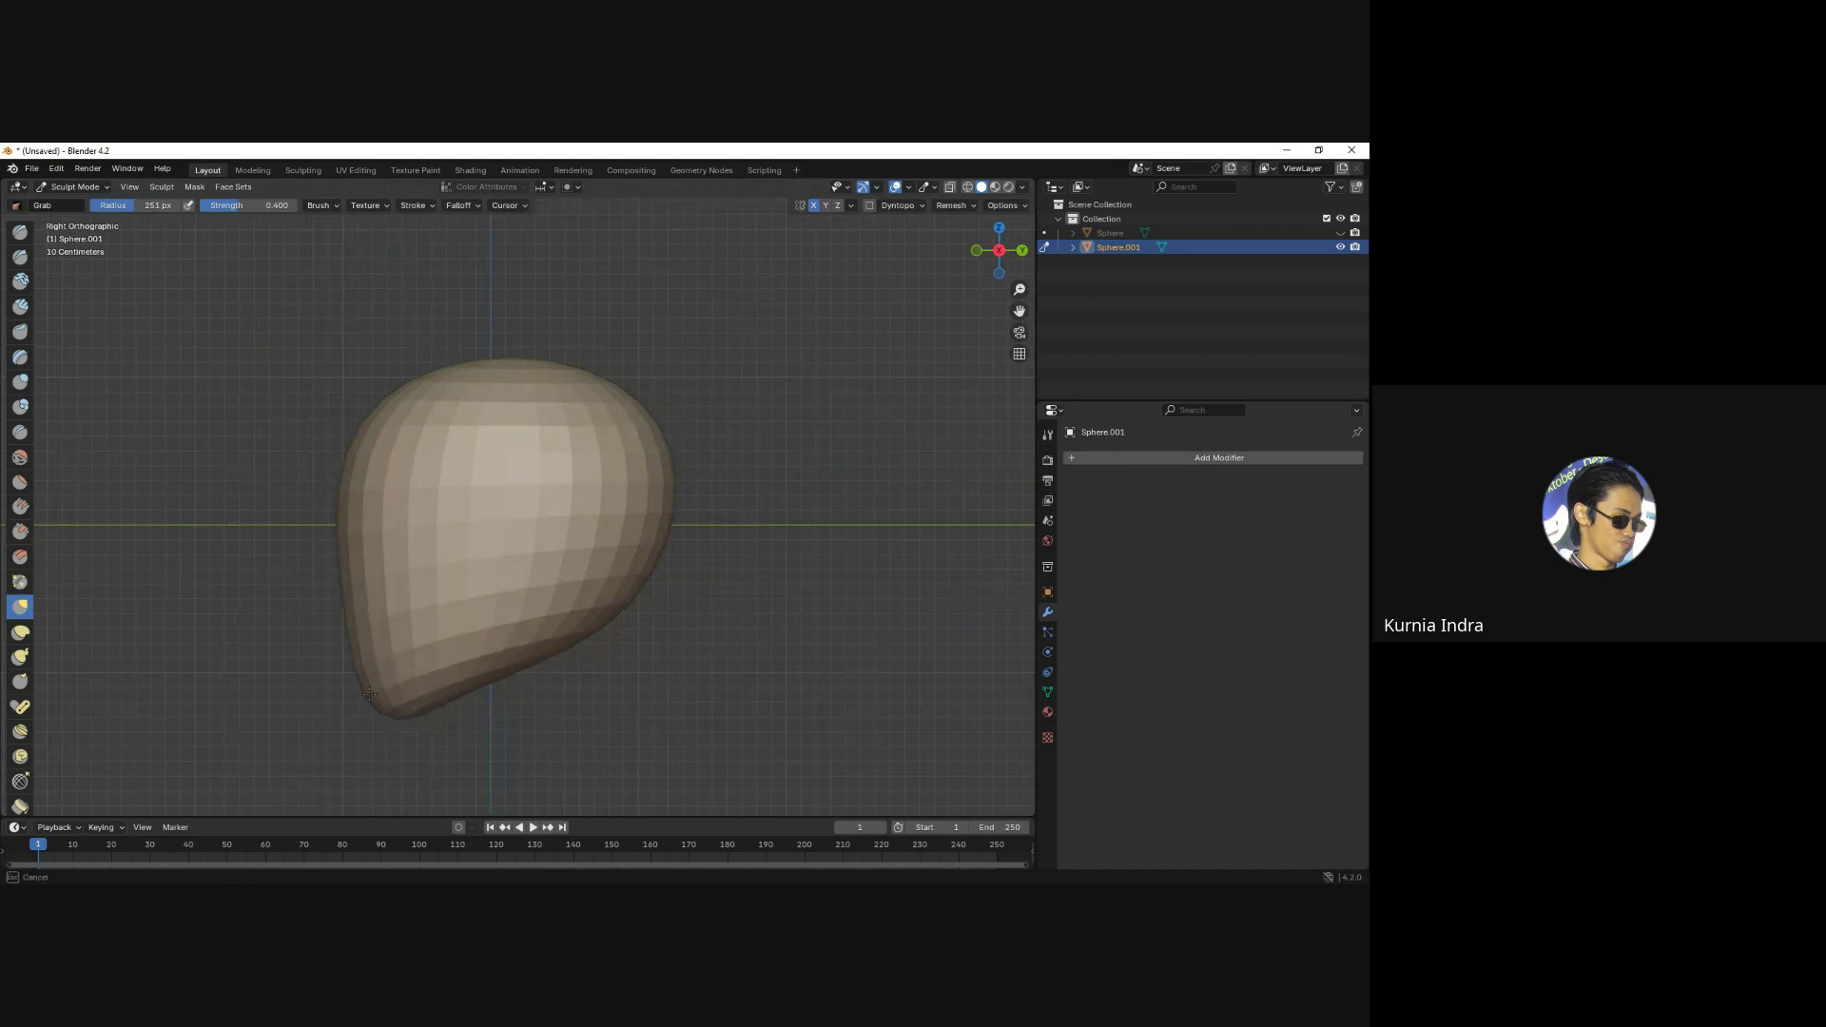
pyautogui.click(369, 656)
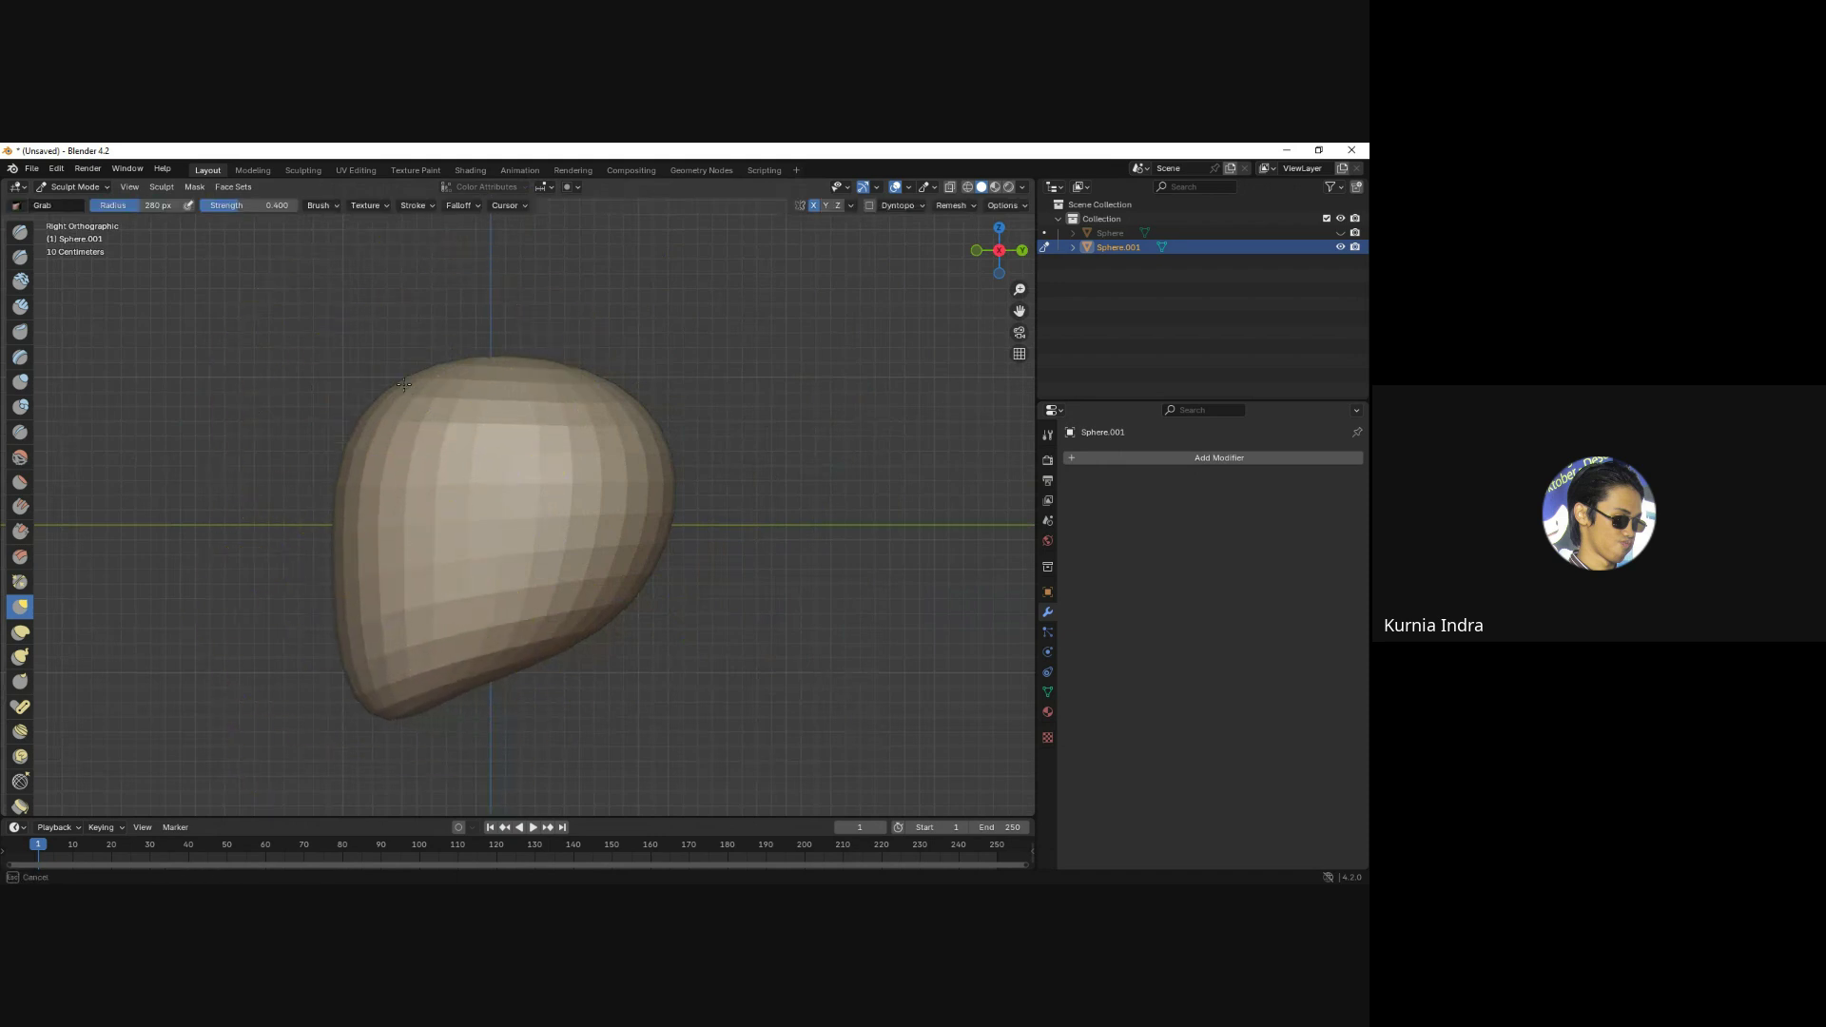
pyautogui.moveTo(405, 385); pyautogui.dragTo(423, 371)
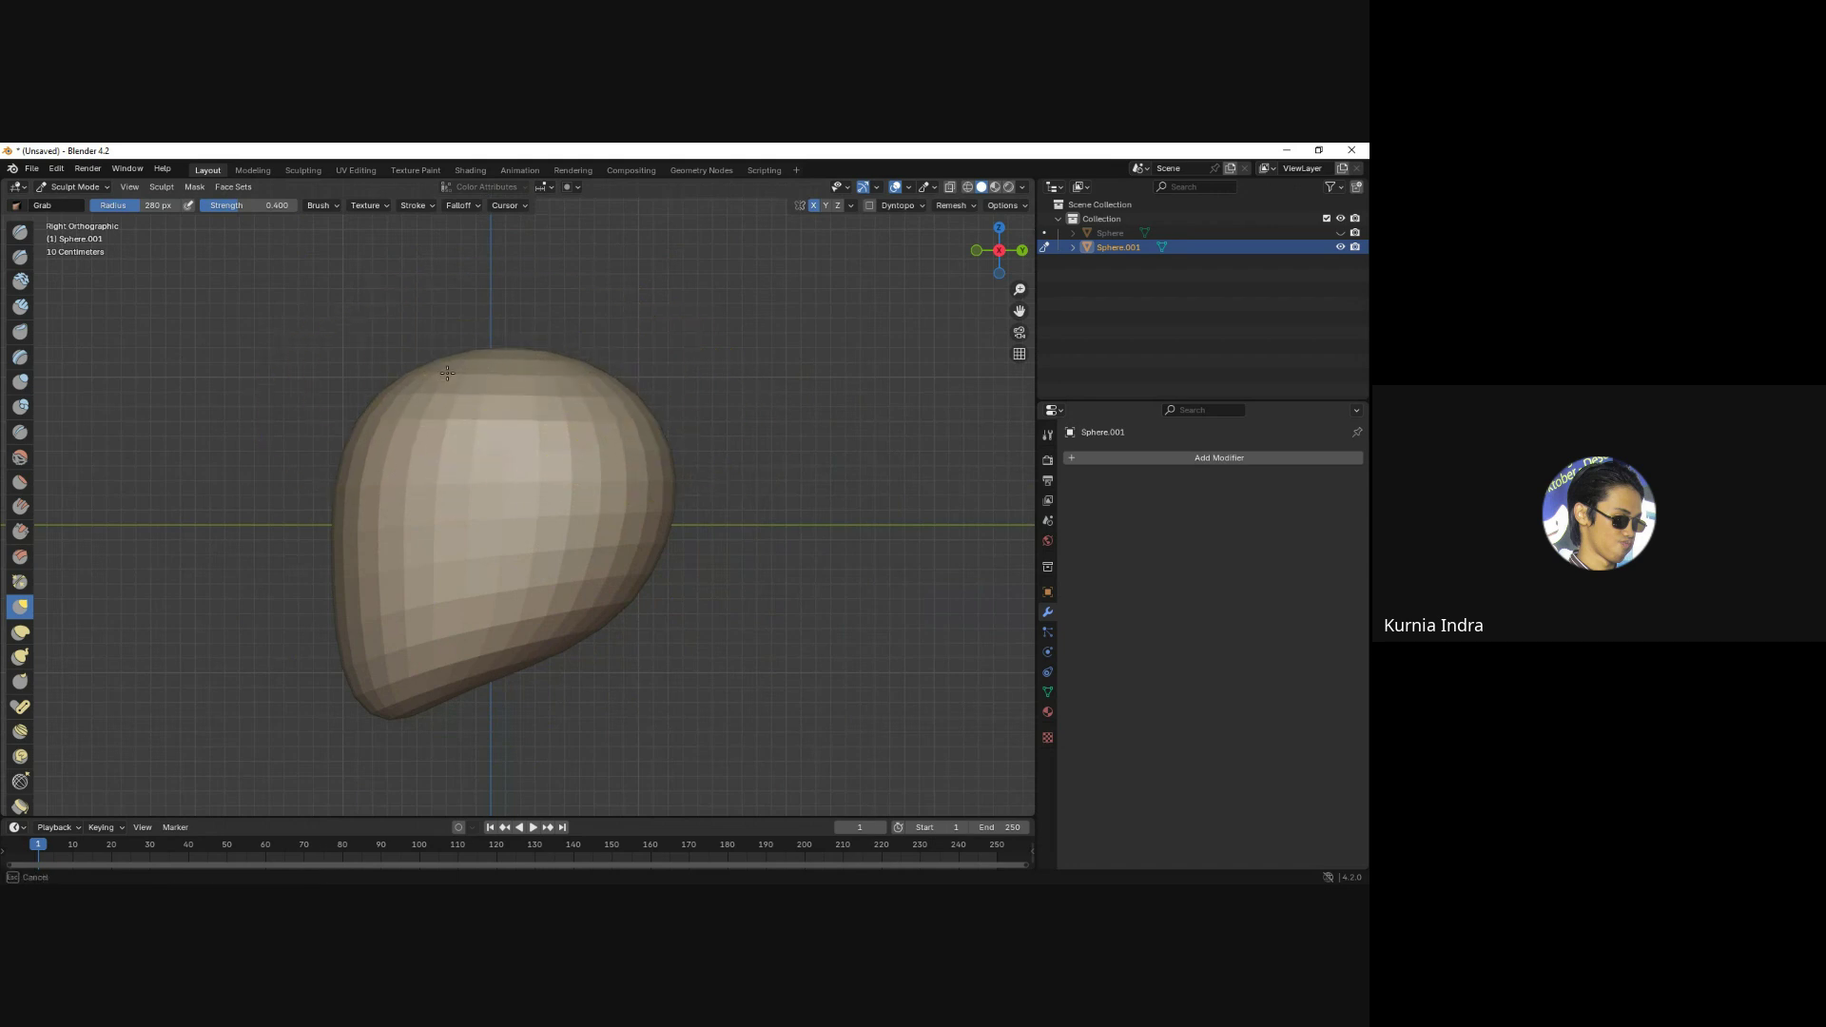
pyautogui.moveTo(624, 449); pyautogui.dragTo(661, 504)
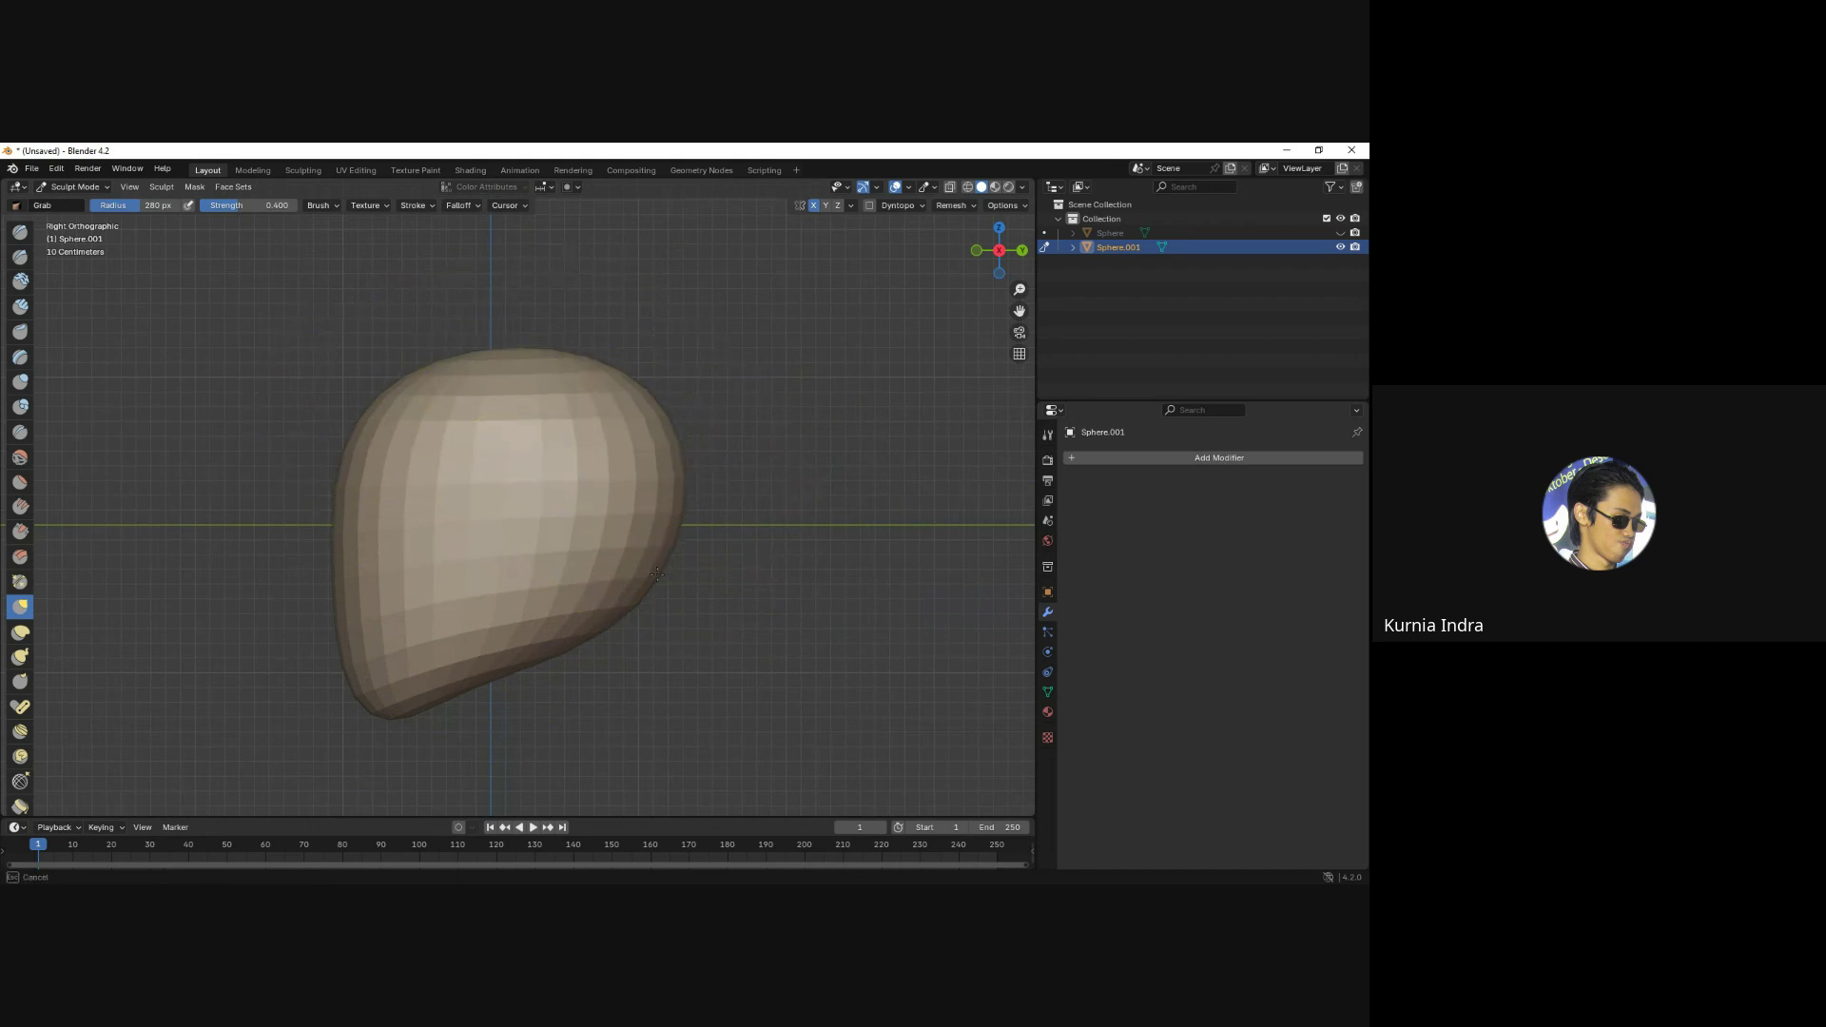
pyautogui.moveTo(656, 574); pyautogui.dragTo(606, 564)
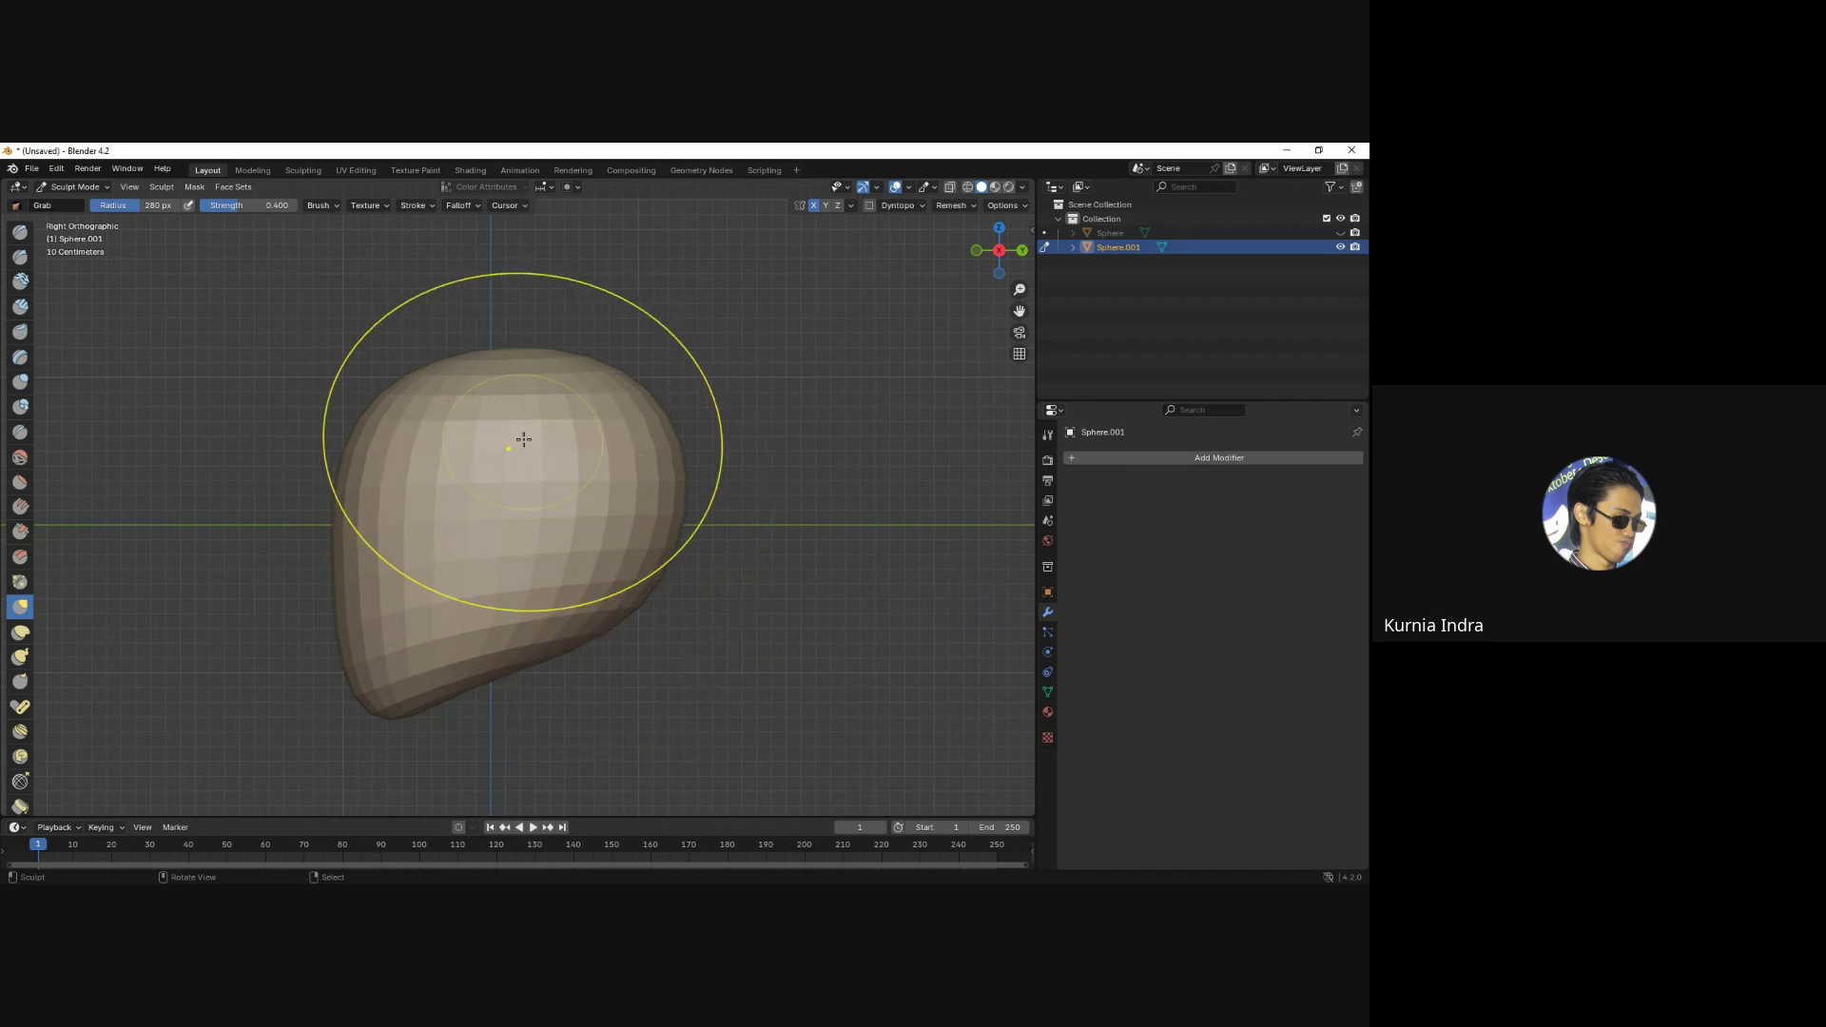
pyautogui.moveTo(558, 502); pyautogui.dragTo(546, 526)
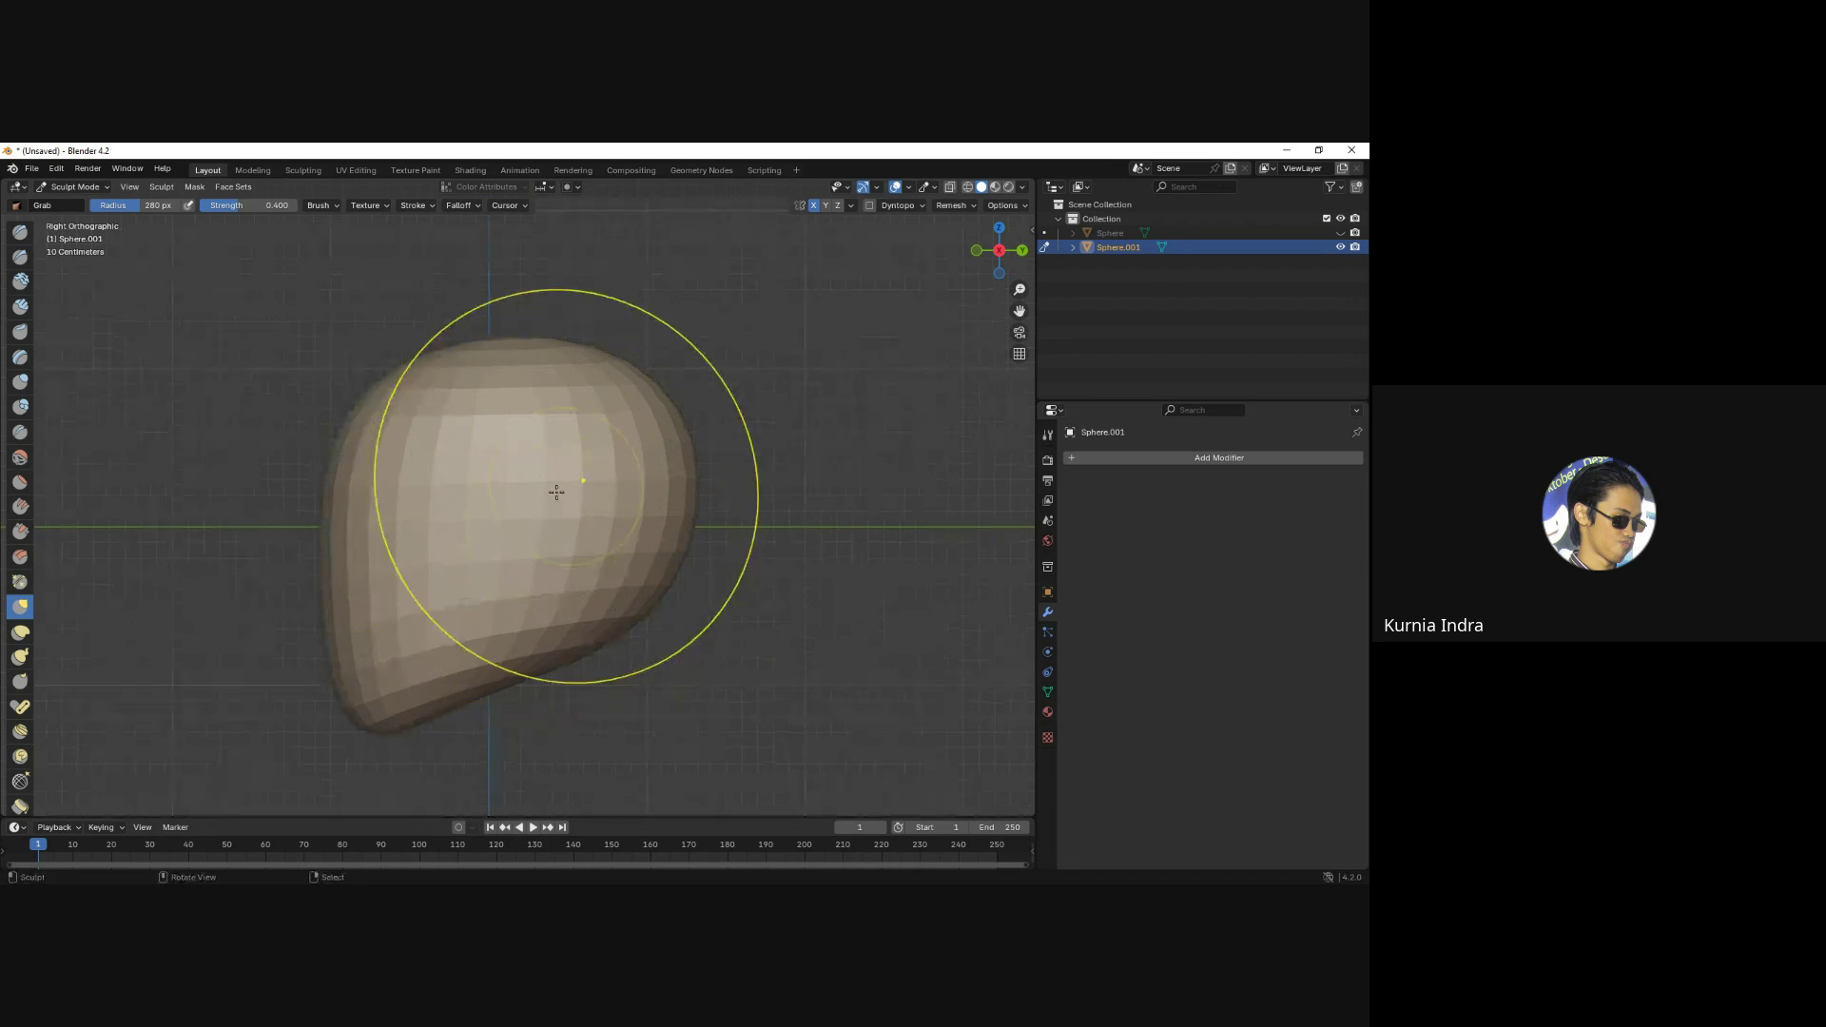
# Check the head in front view, adjusting the brush size and orbiting around it.
pyautogui.press('KP_1')
pyautogui.moveTo(570, 485); pyautogui.dragTo(630, 499)
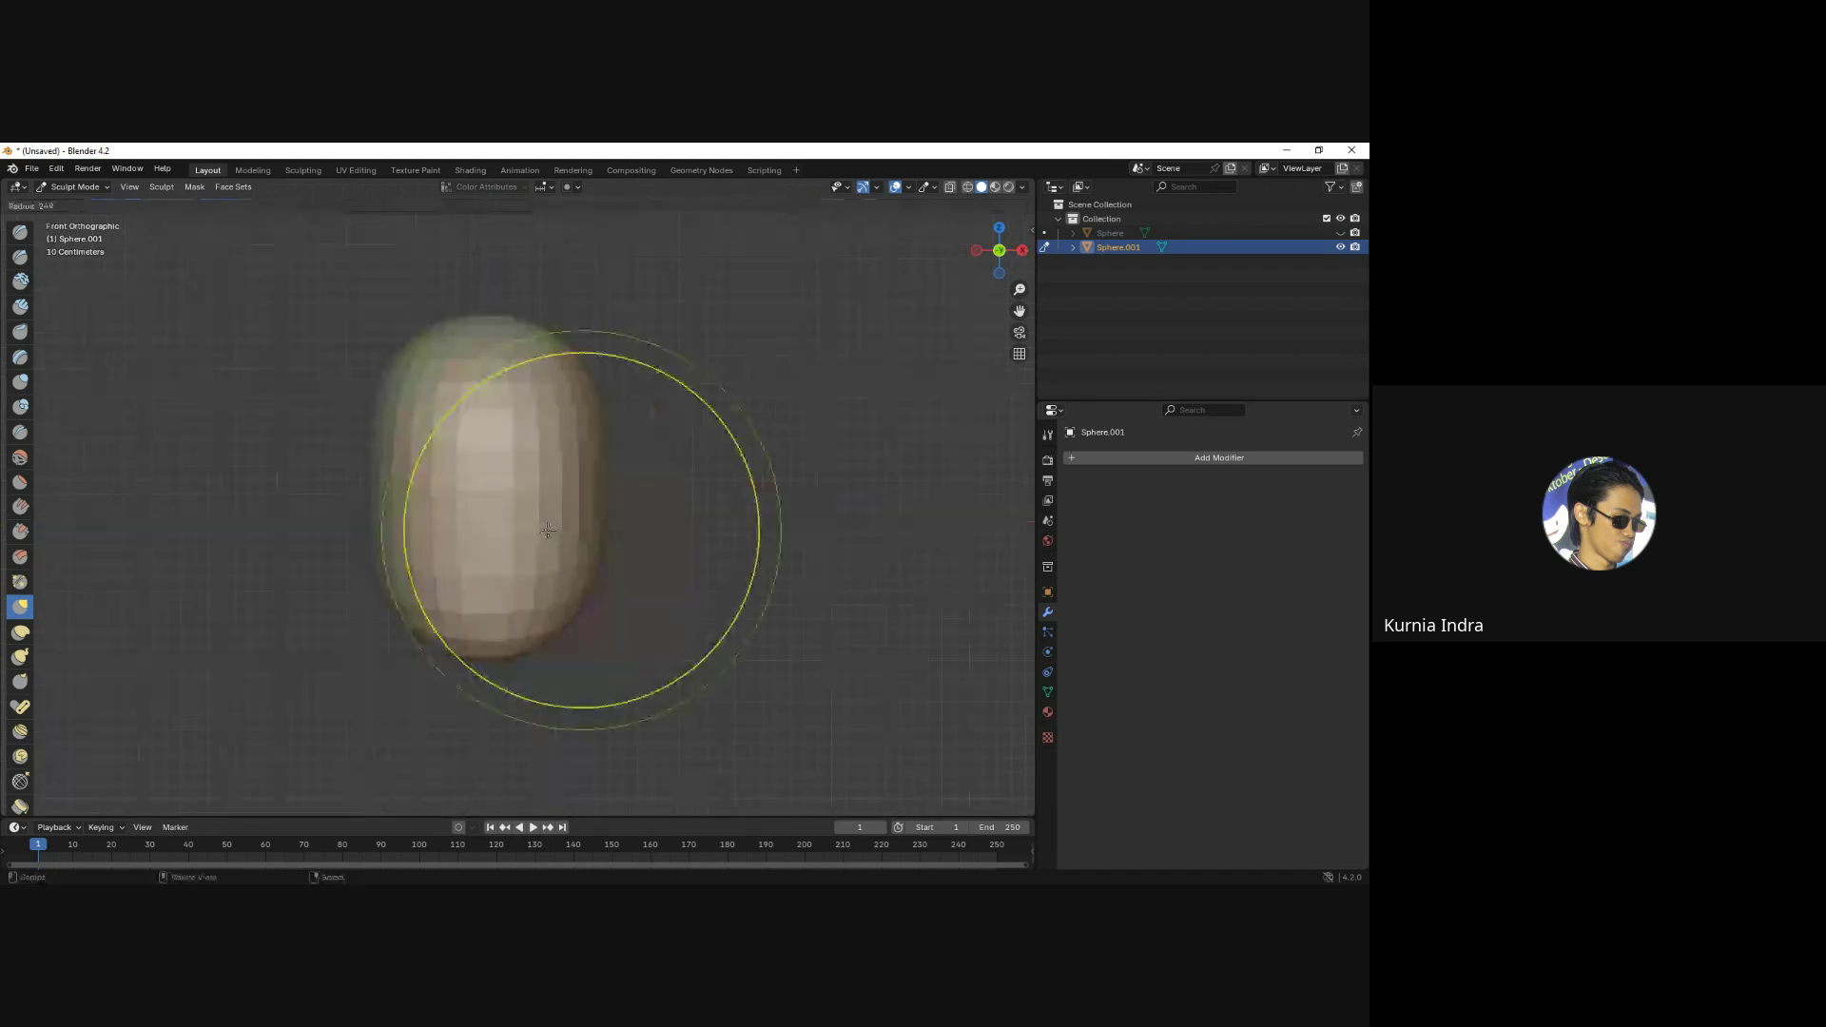
pyautogui.click(568, 622)
pyautogui.press('f')
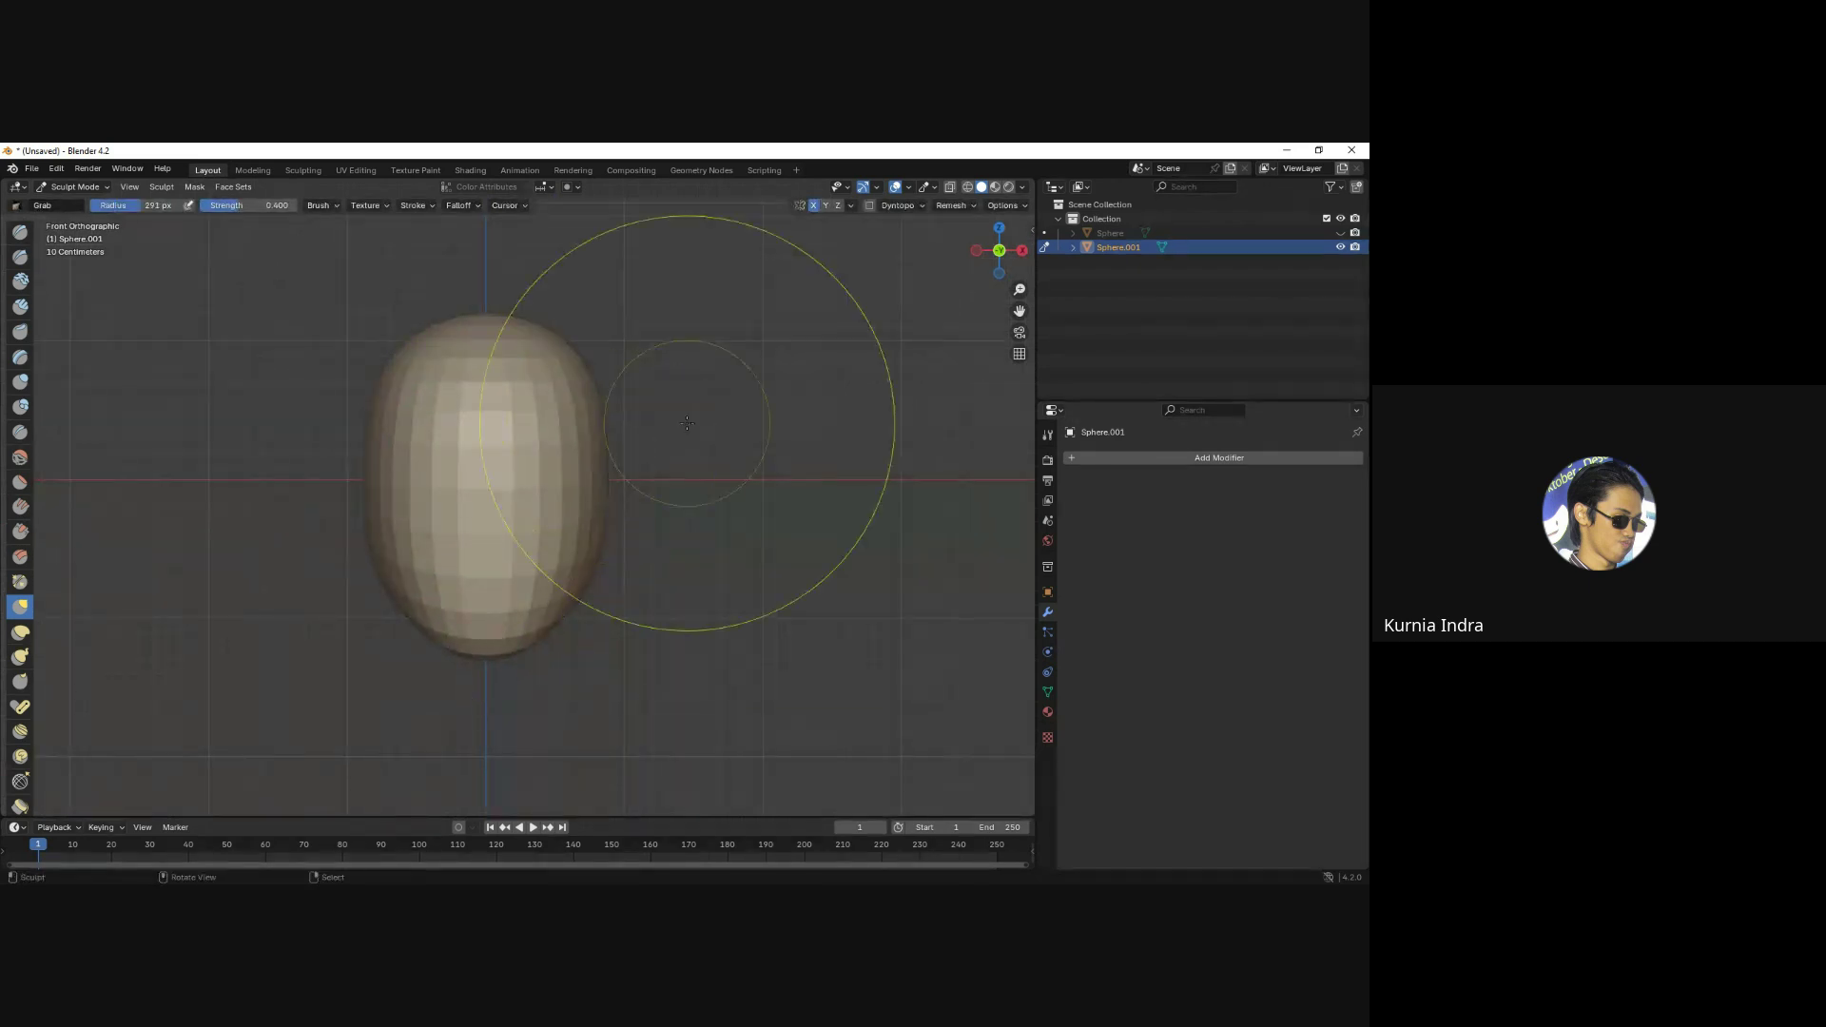
pyautogui.click(616, 440)
pyautogui.moveTo(616, 440); pyautogui.dragTo(466, 596, button='middle')
pyautogui.press('f')
pyautogui.click(516, 538)
# Back in side view, resize the brush and pull a dent into the head's left edge.
pyautogui.press('KP_3')
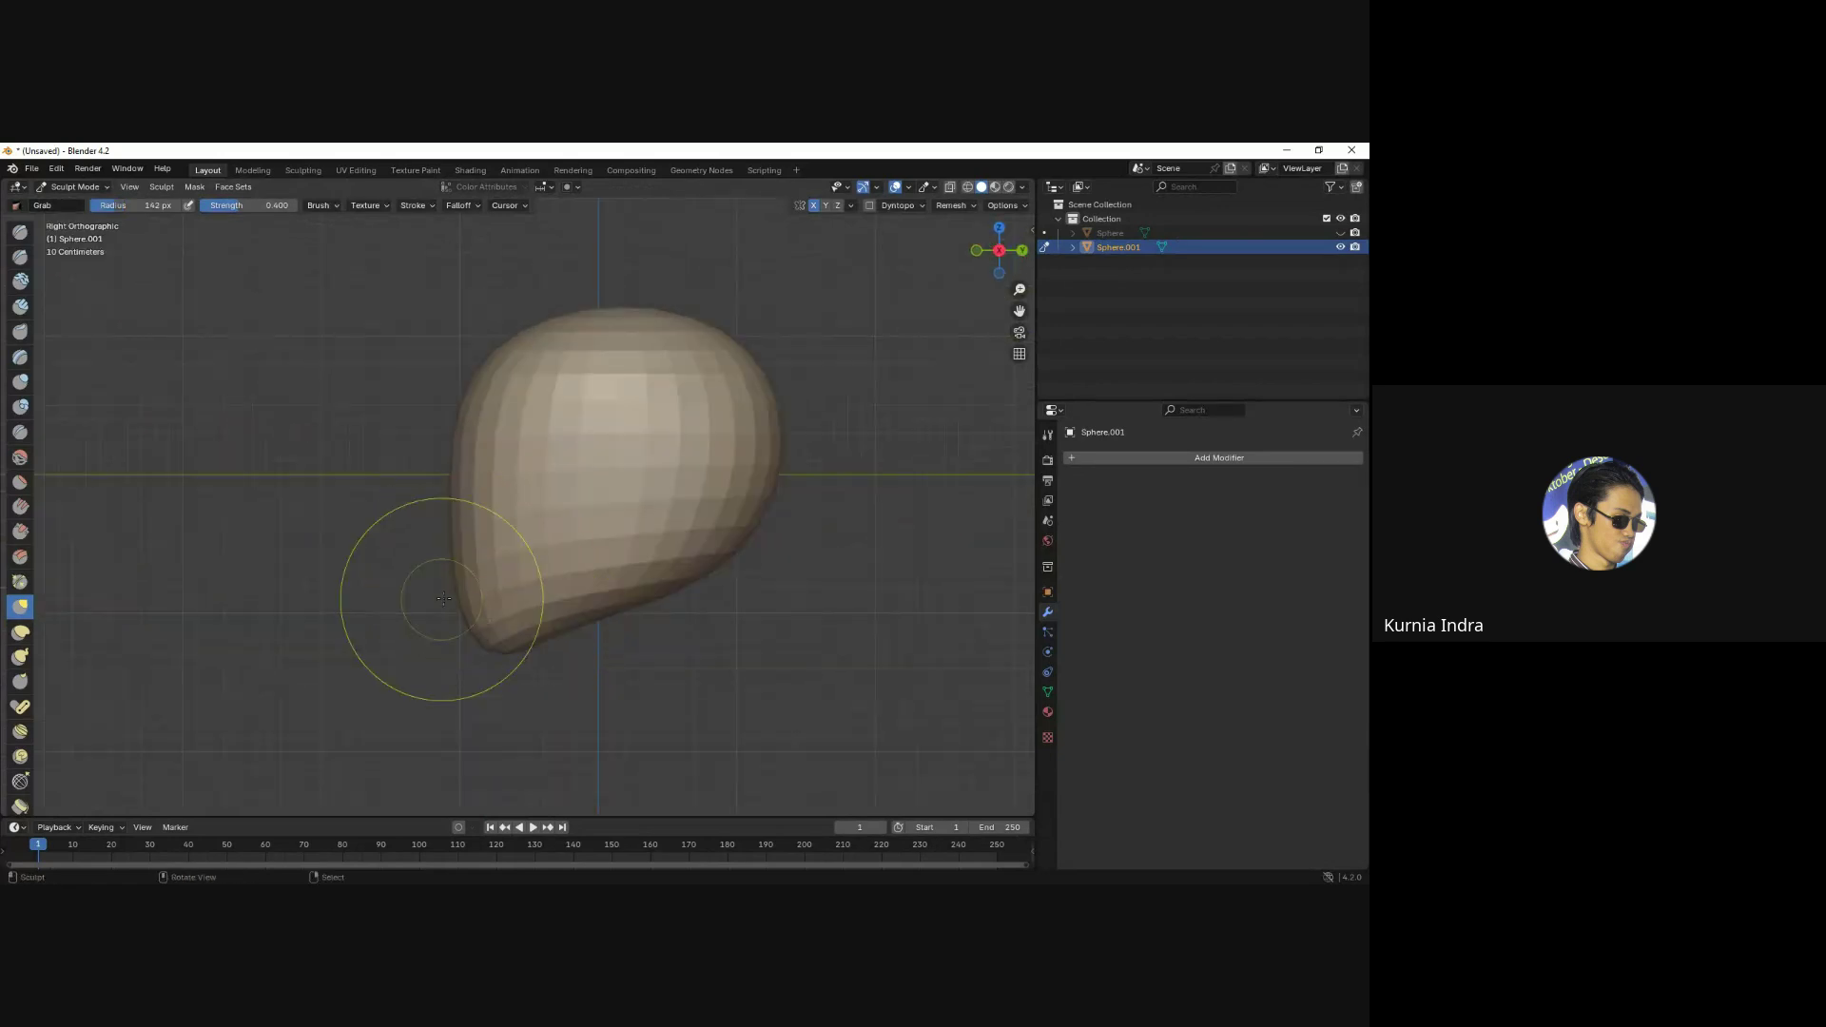
pyautogui.press('f')
pyautogui.click(479, 637)
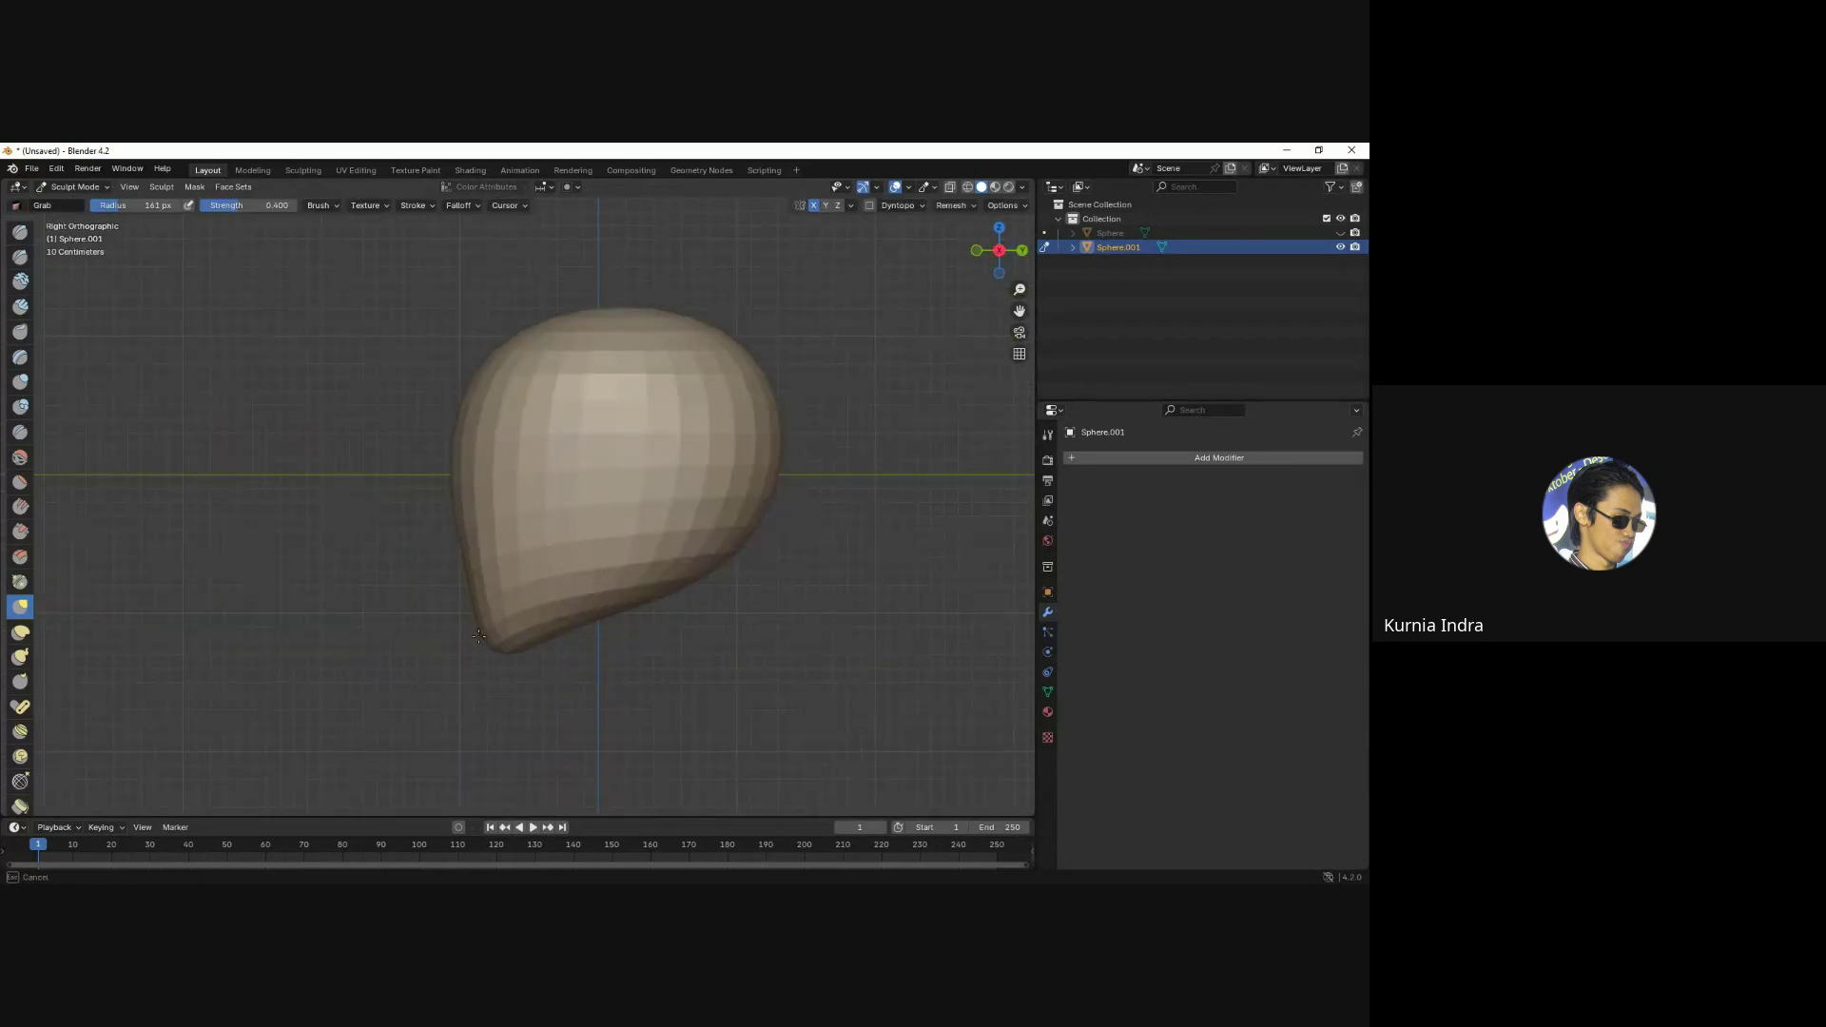
pyautogui.press('f')
pyautogui.click(549, 570)
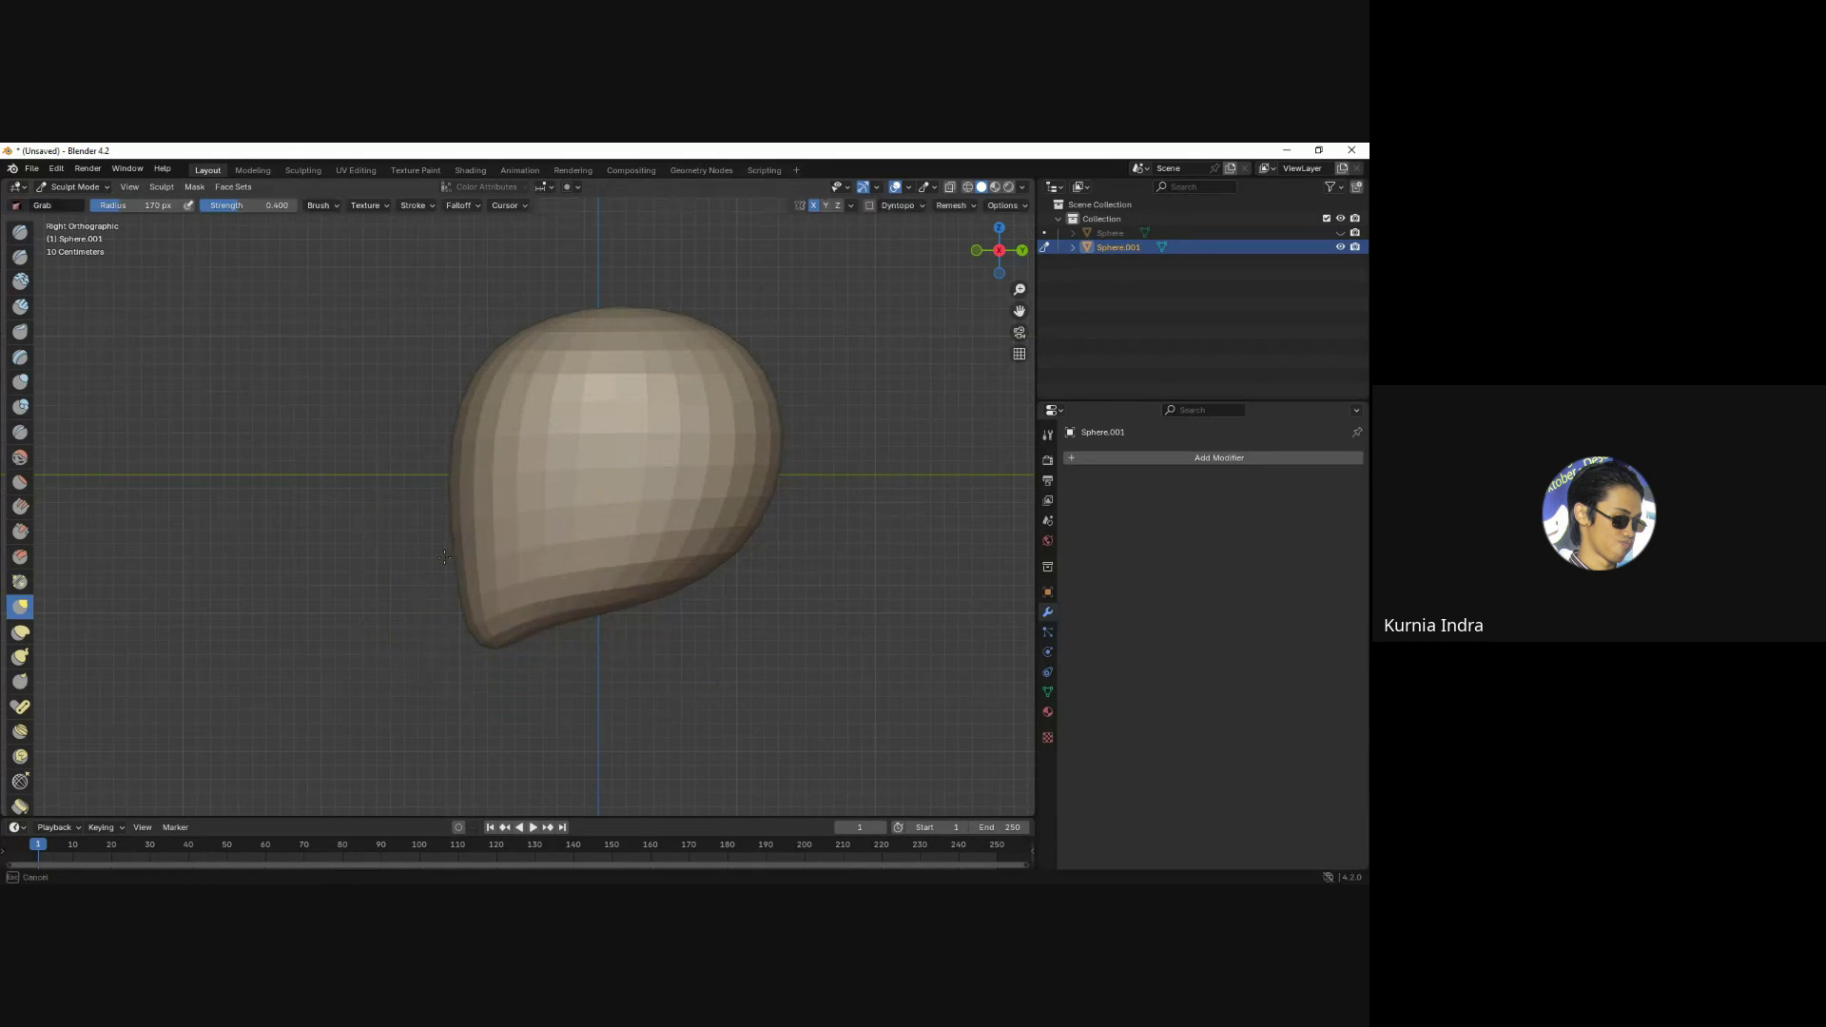
pyautogui.moveTo(471, 466); pyautogui.dragTo(458, 447)
pyautogui.press('f')
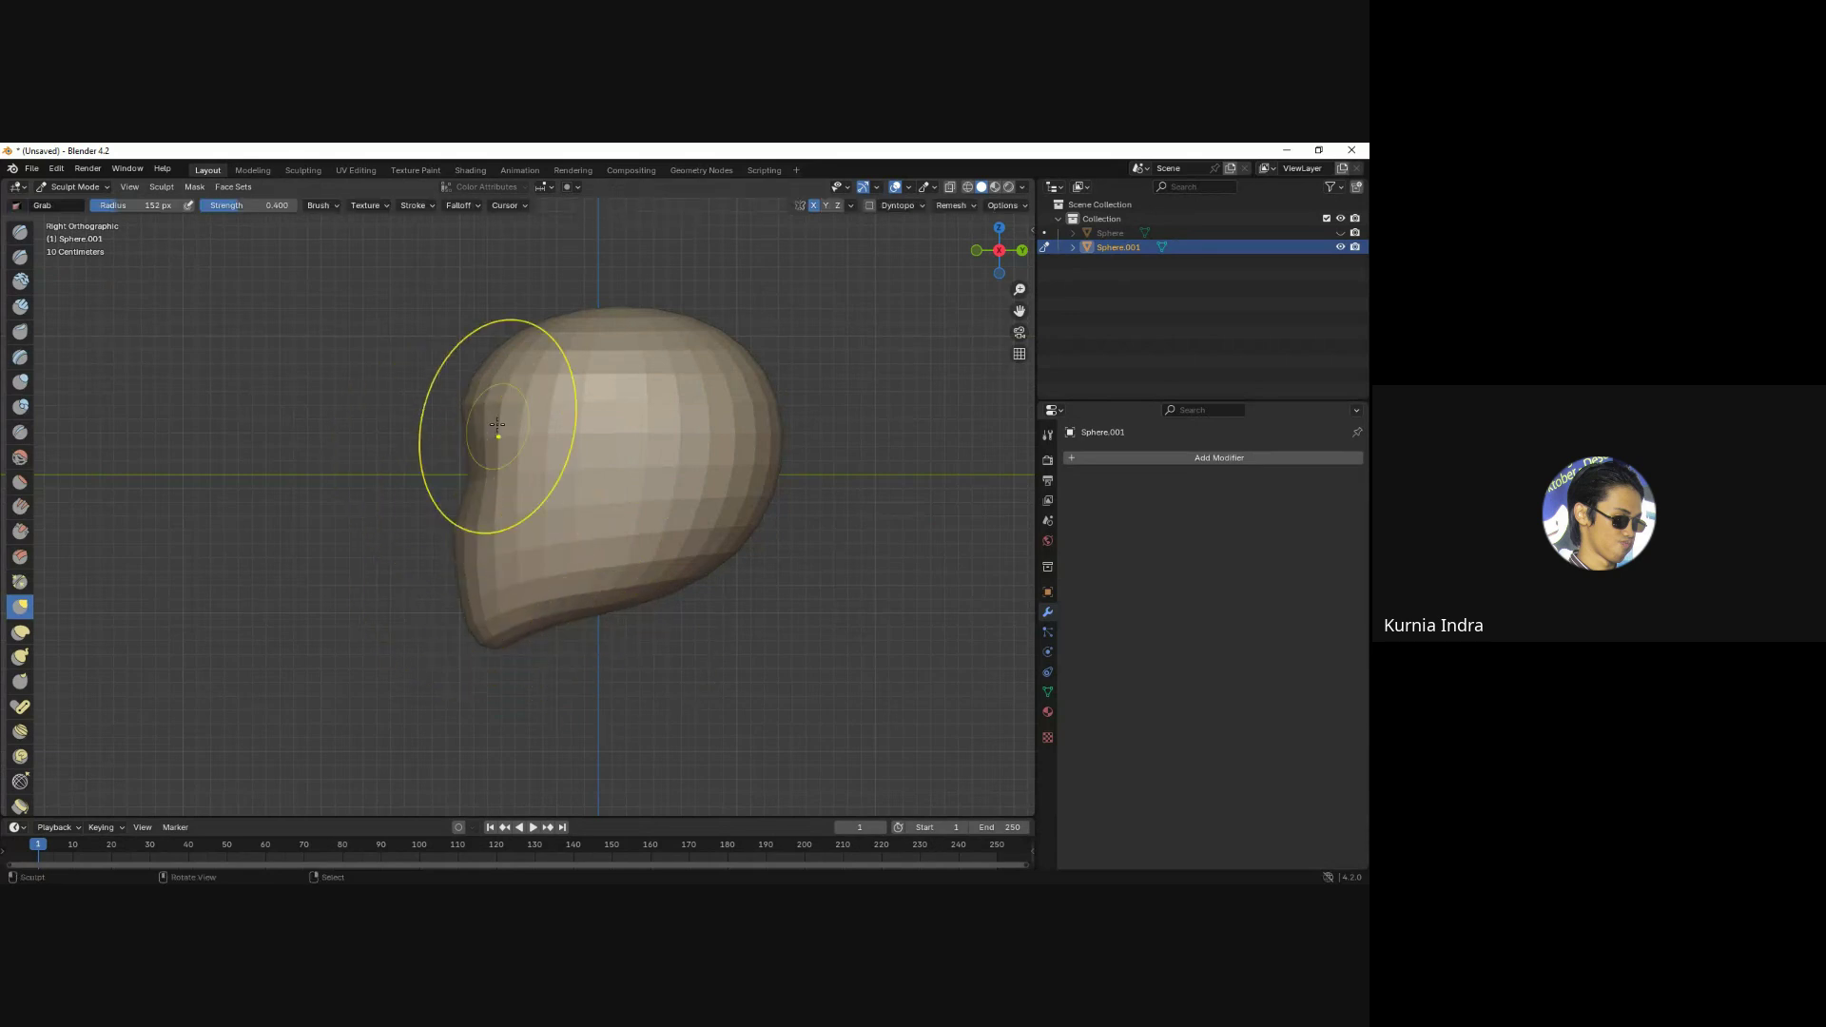
pyautogui.click(651, 424)
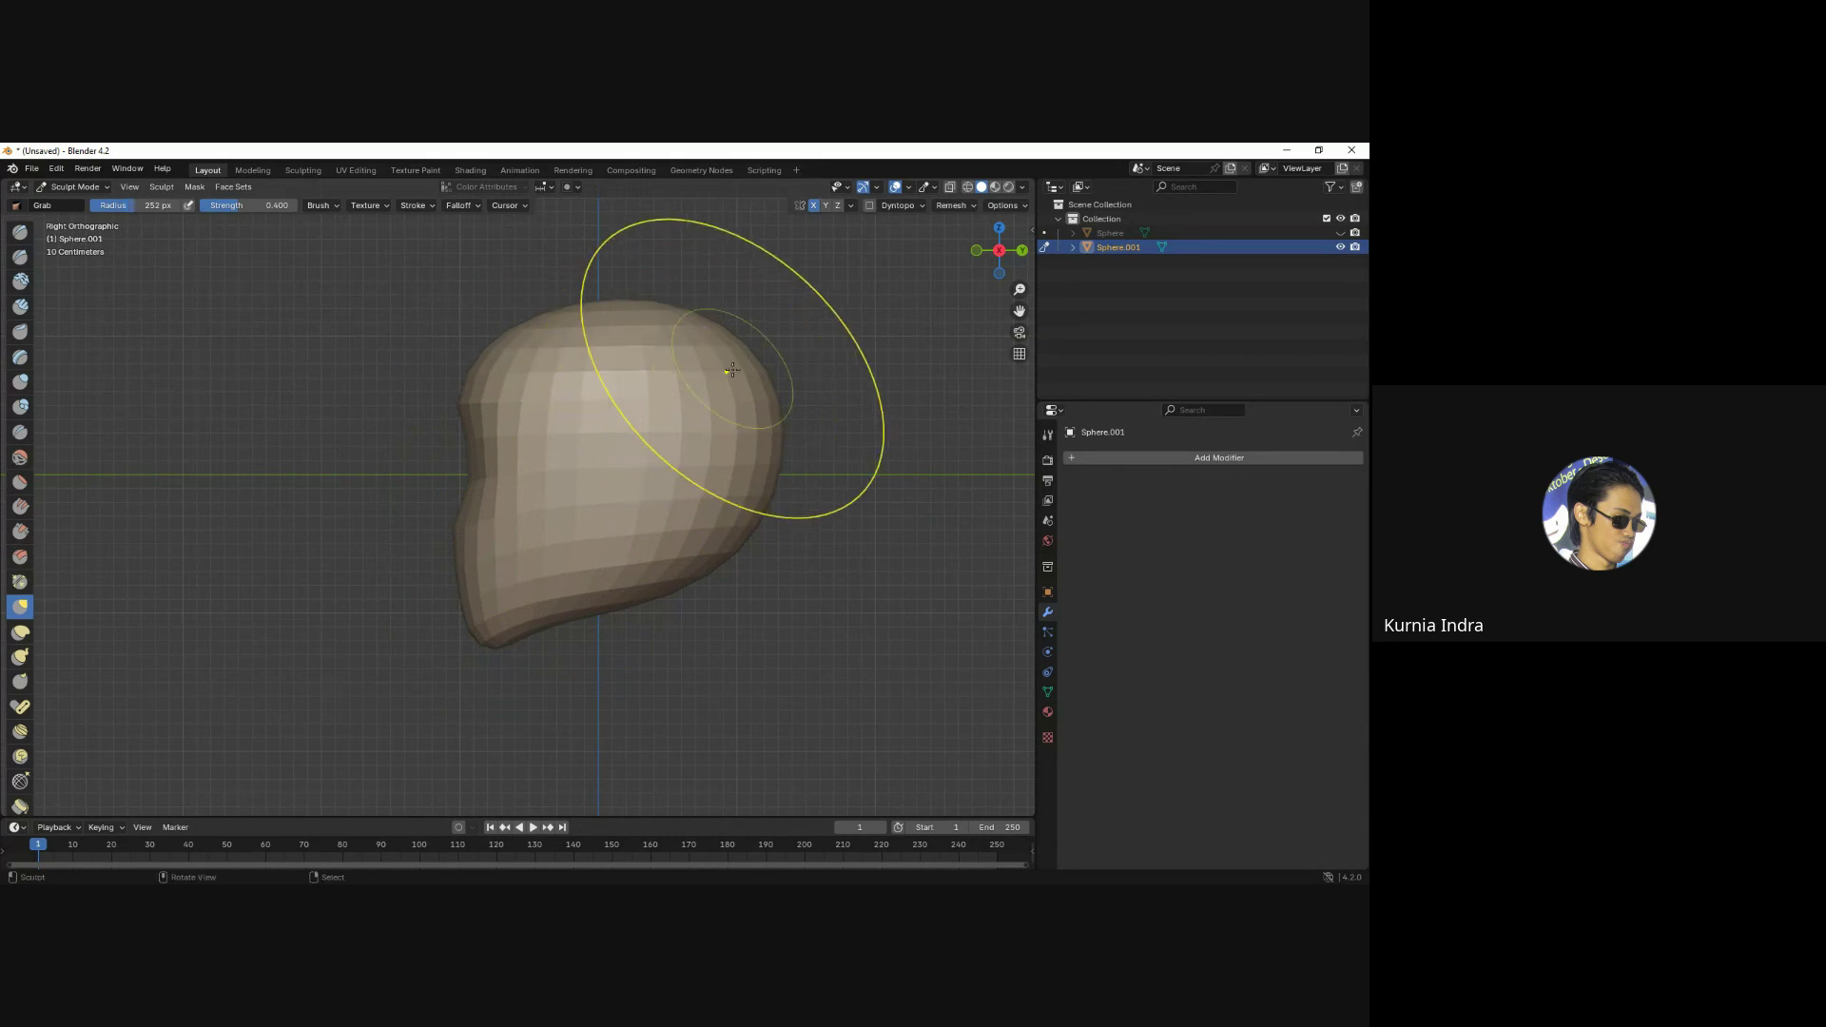
pyautogui.press('f')
pyautogui.click(714, 440)
pyautogui.rightClick(681, 429)
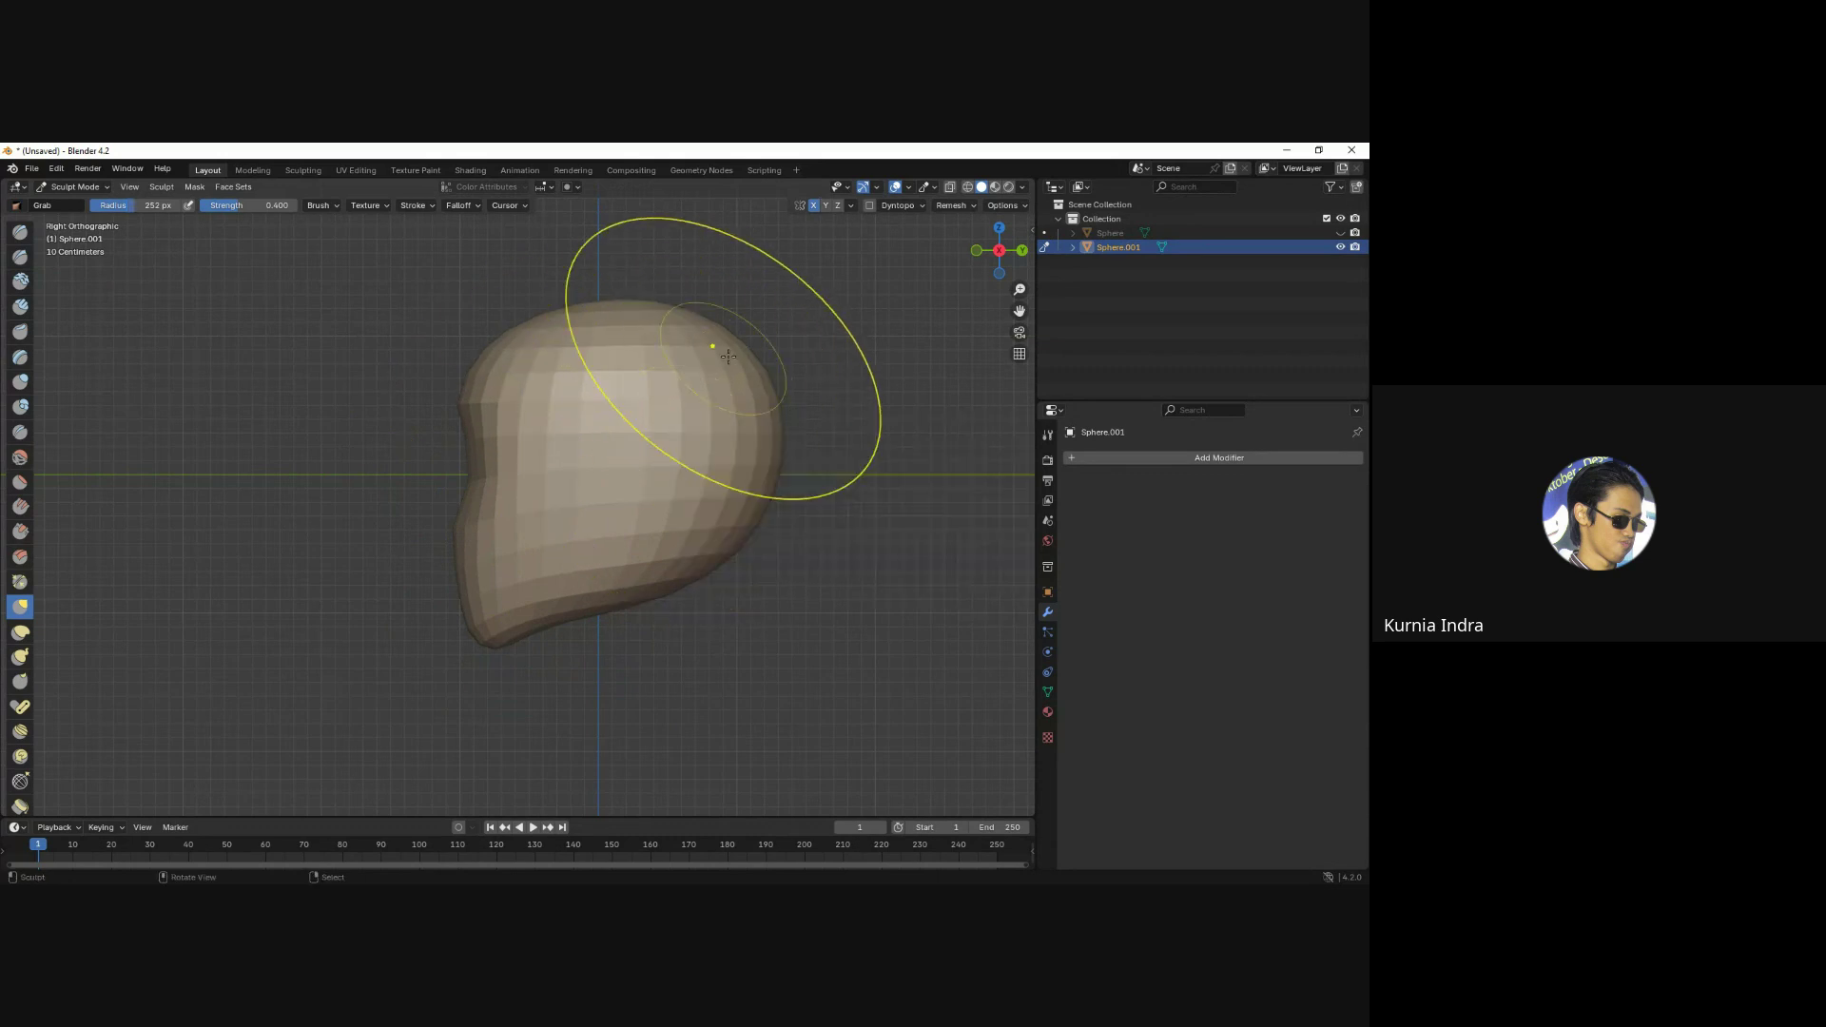
# At 203 px radius, lift the top of the head and reshape the profile's top and lower-left edge.
pyautogui.press('KP_7')
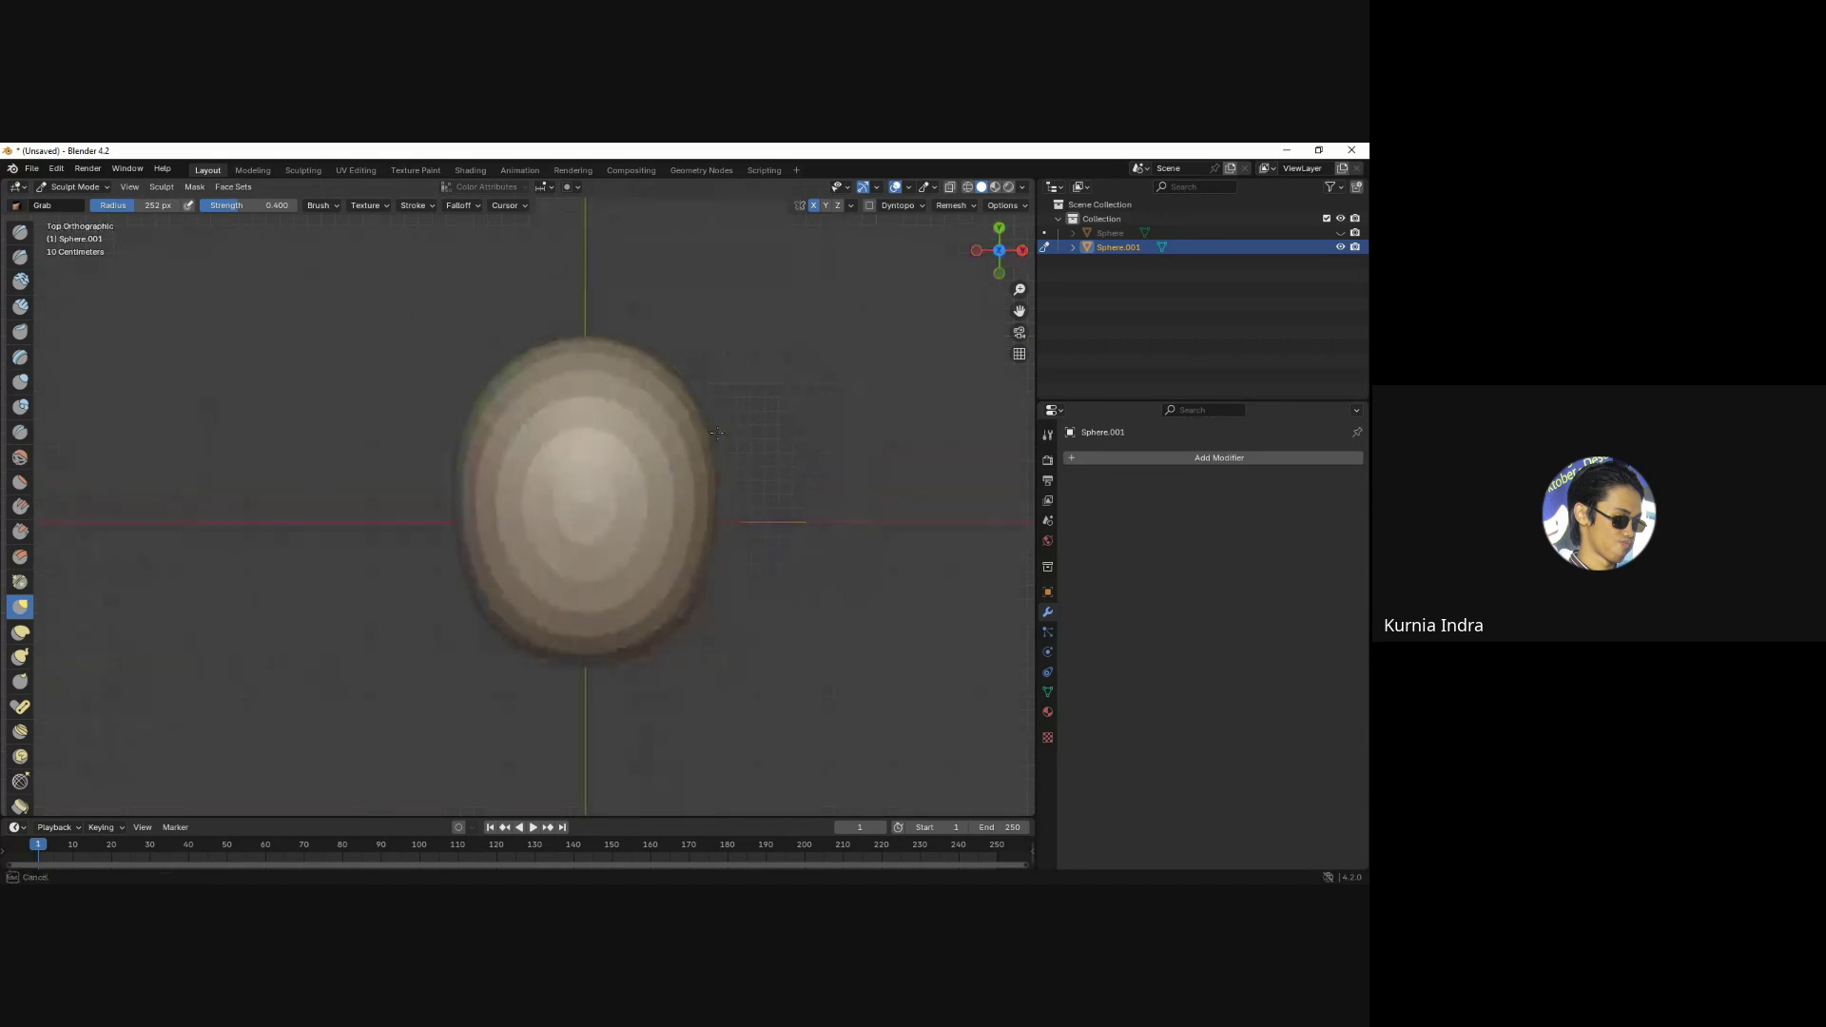
pyautogui.press('KP_1')
pyautogui.press('f')
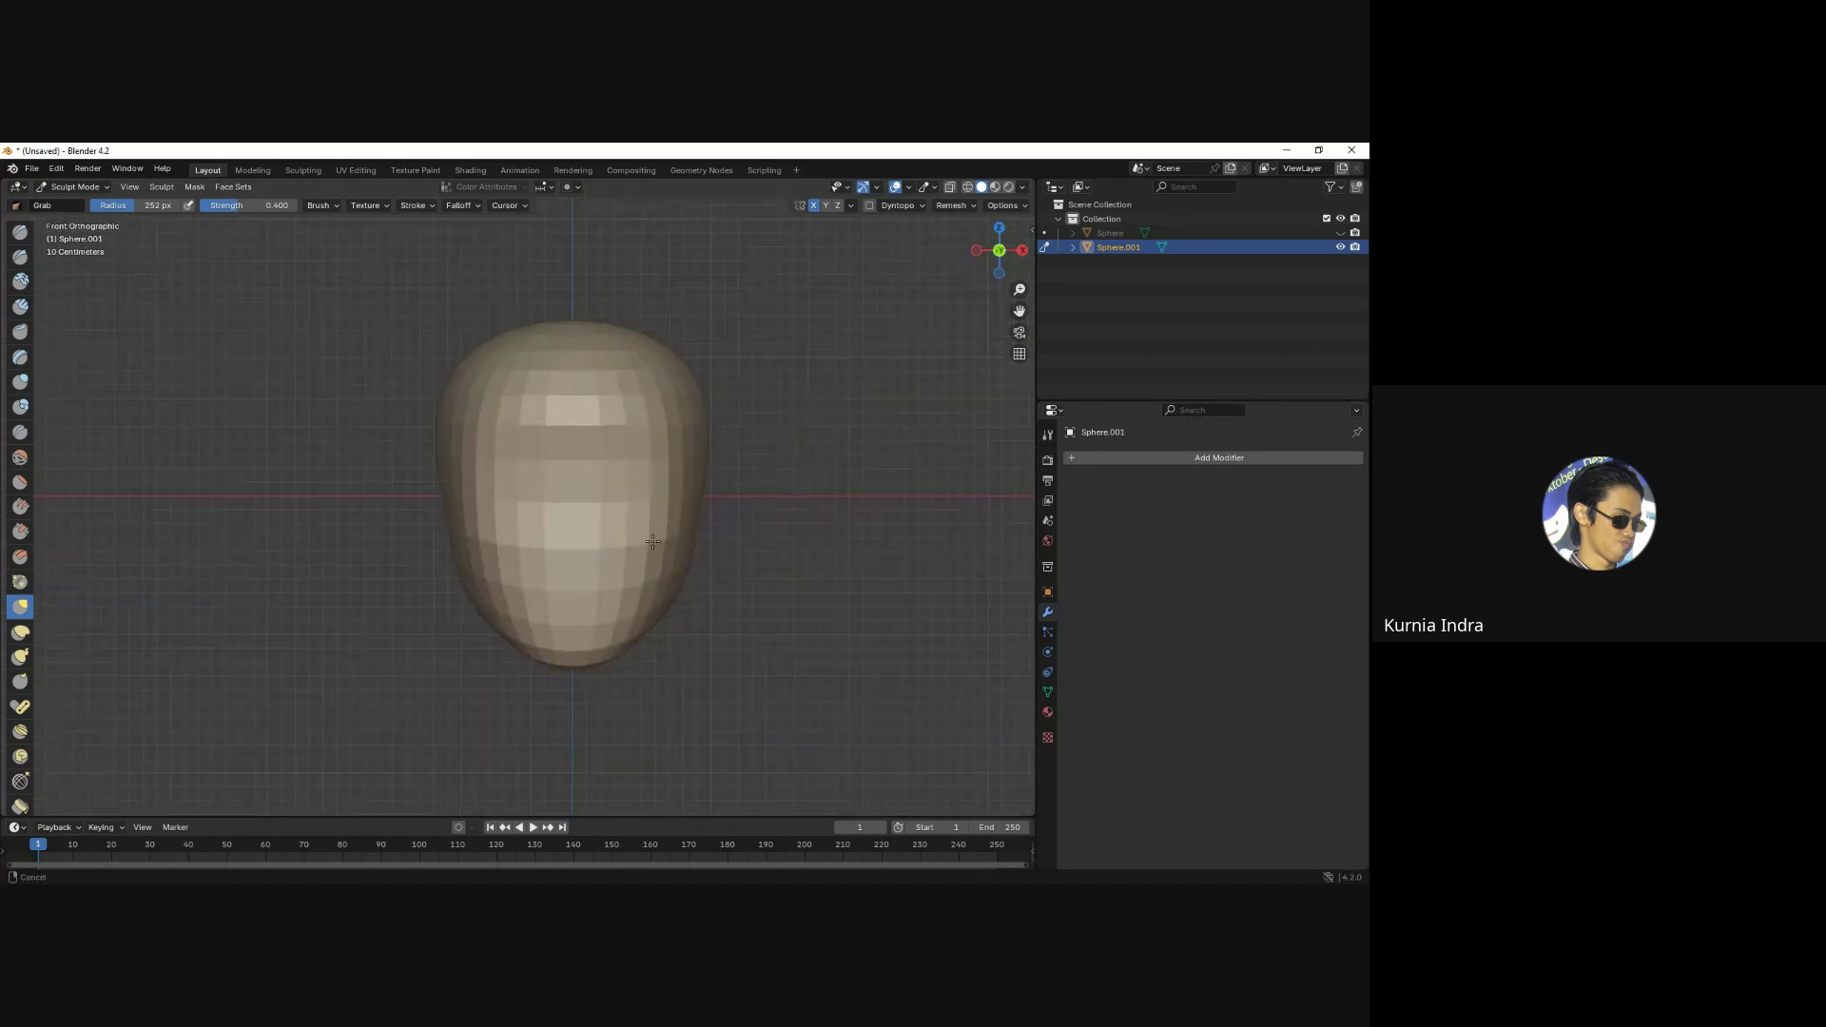
pyautogui.click(696, 435)
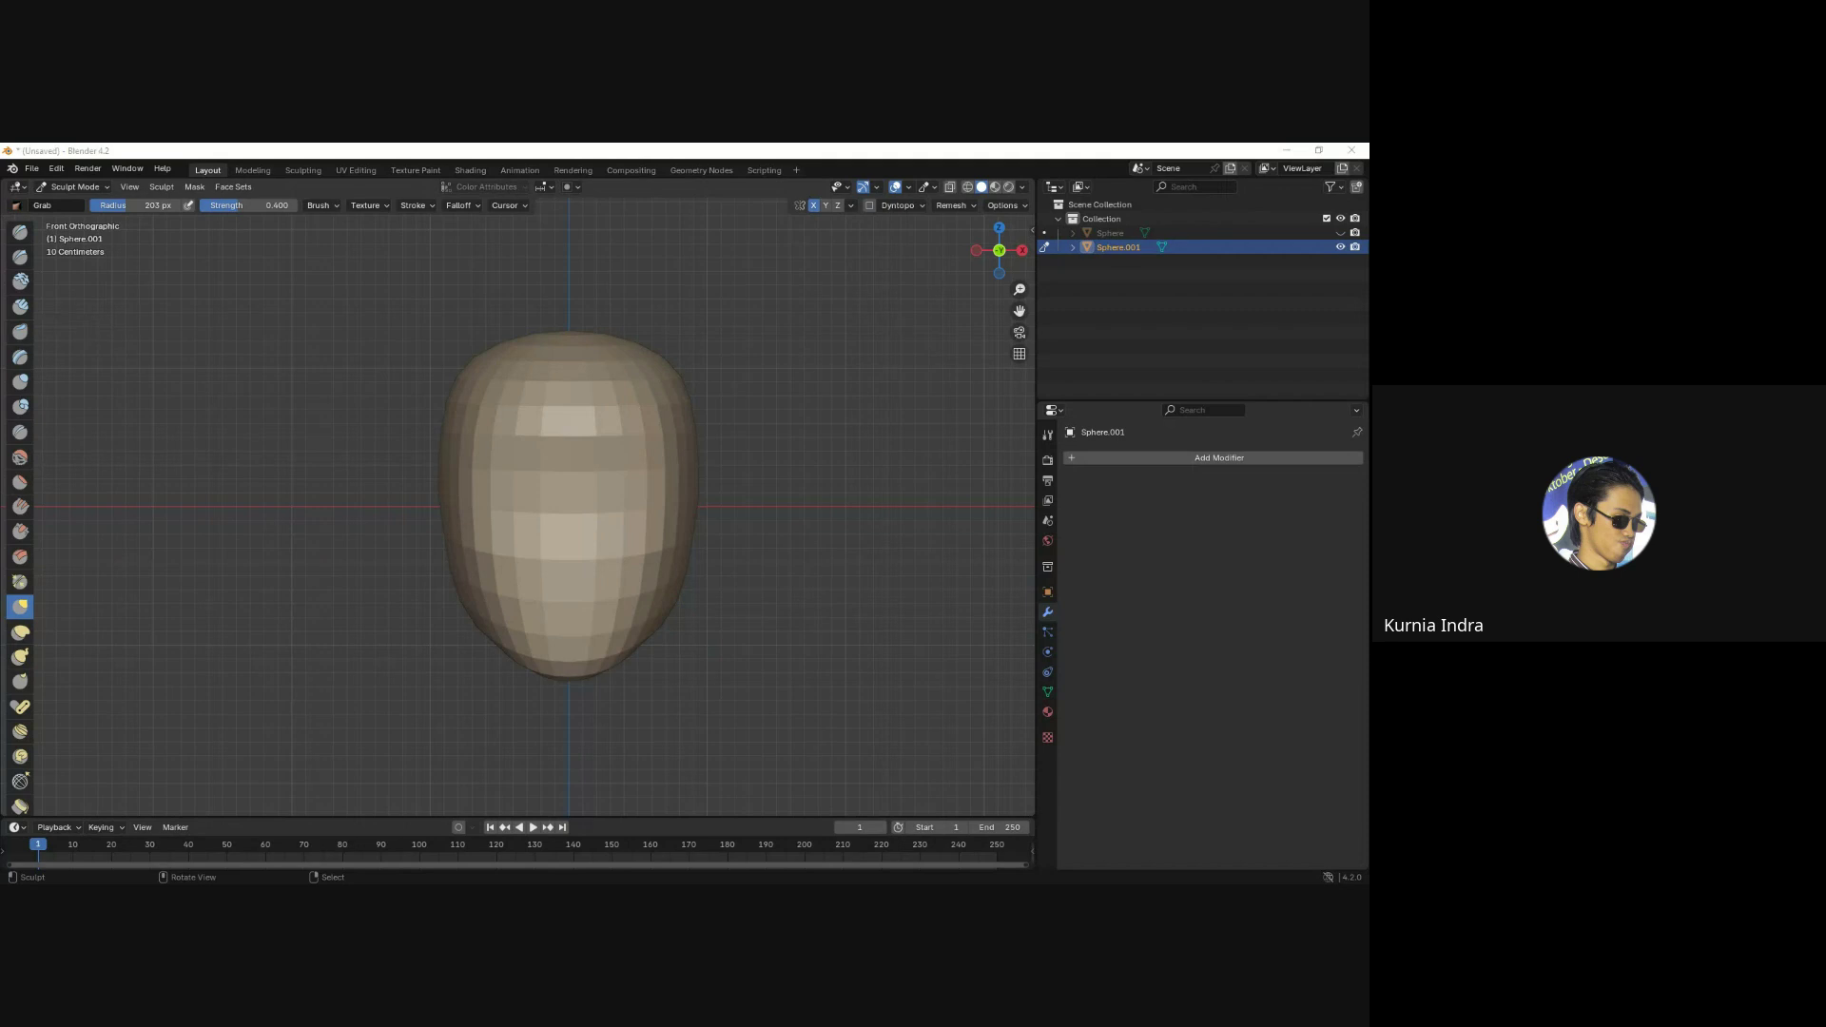
pyautogui.moveTo(588, 333); pyautogui.dragTo(589, 322)
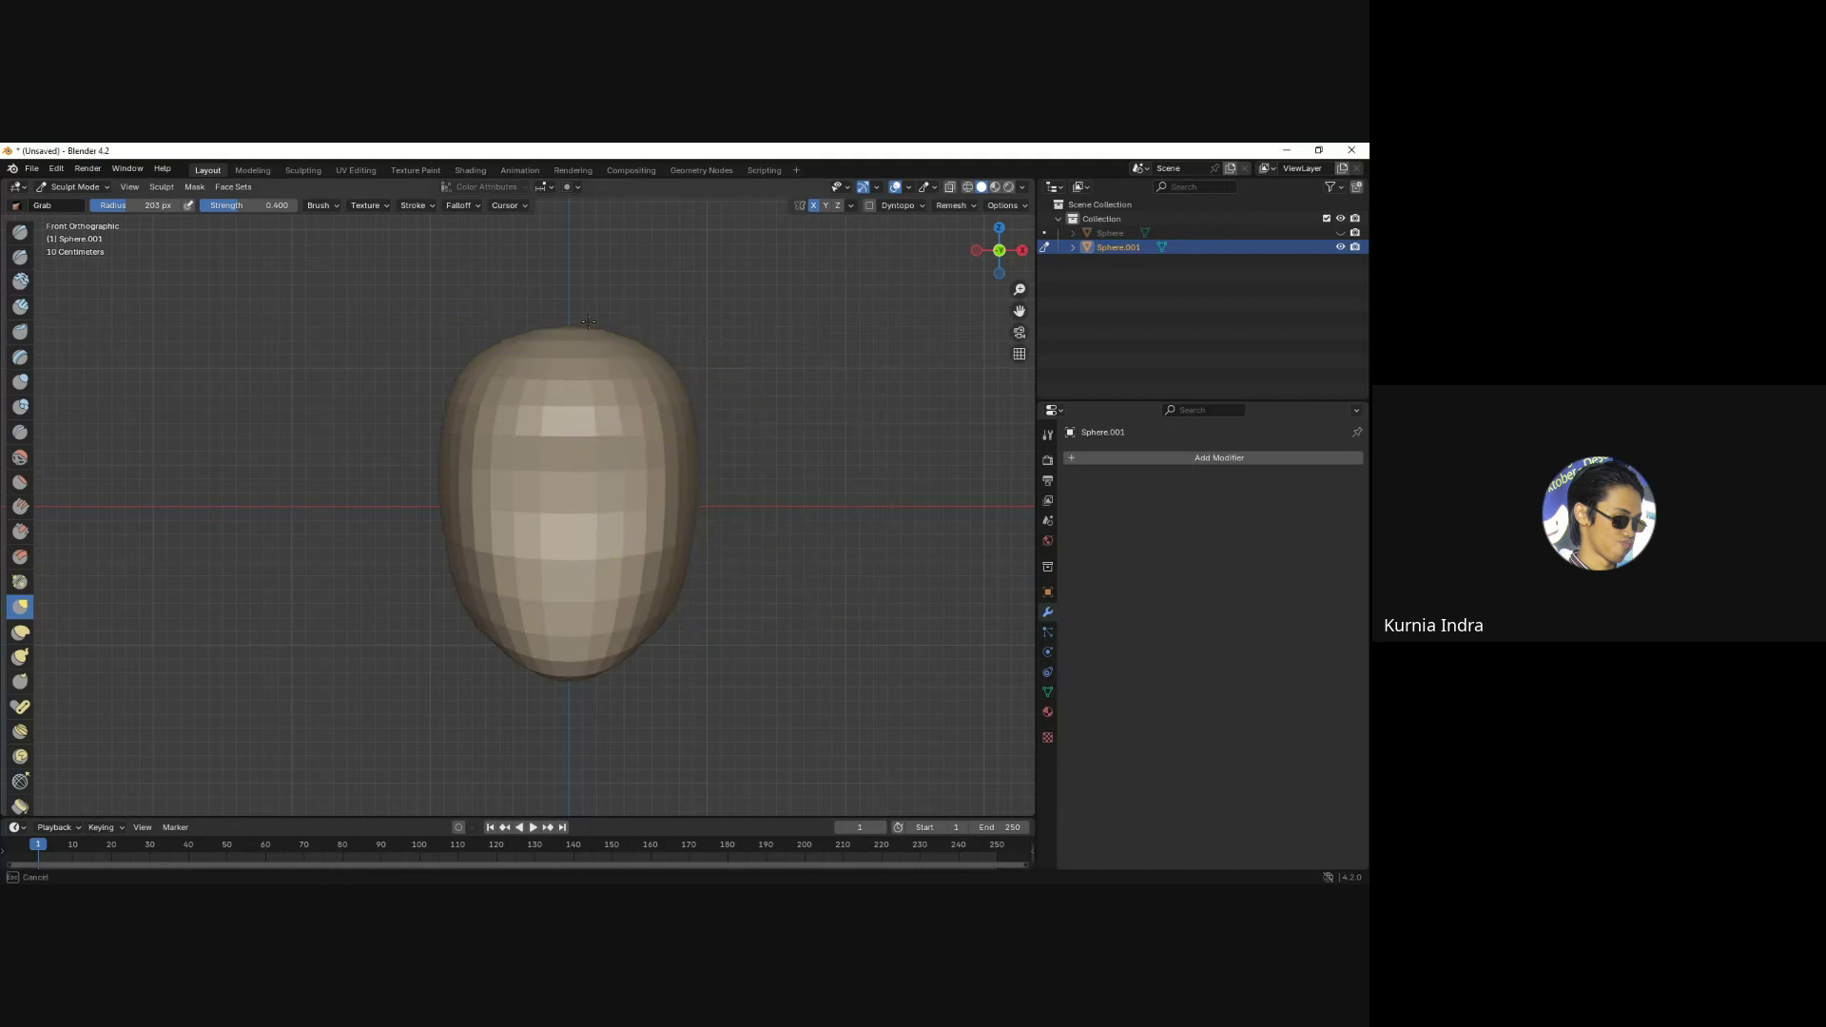
pyautogui.moveTo(590, 331); pyautogui.dragTo(641, 498, button='middle')
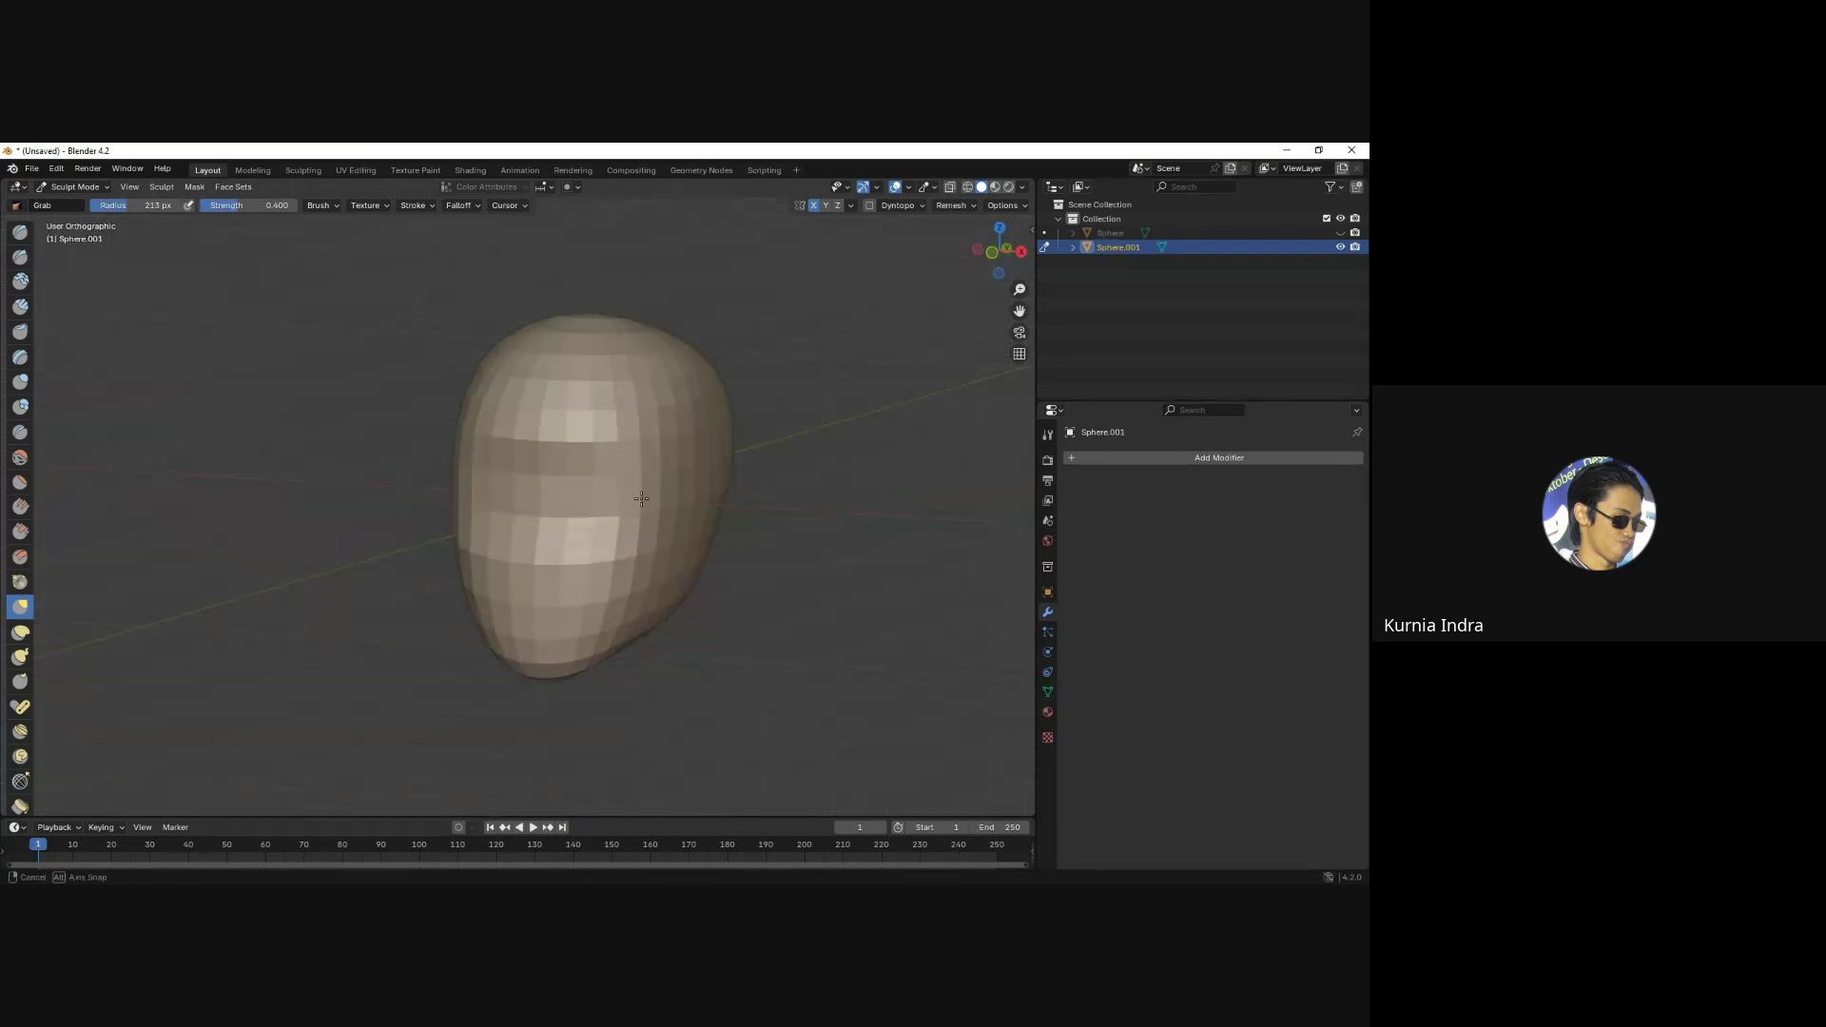
pyautogui.moveTo(641, 498); pyautogui.dragTo(704, 416, button='middle')
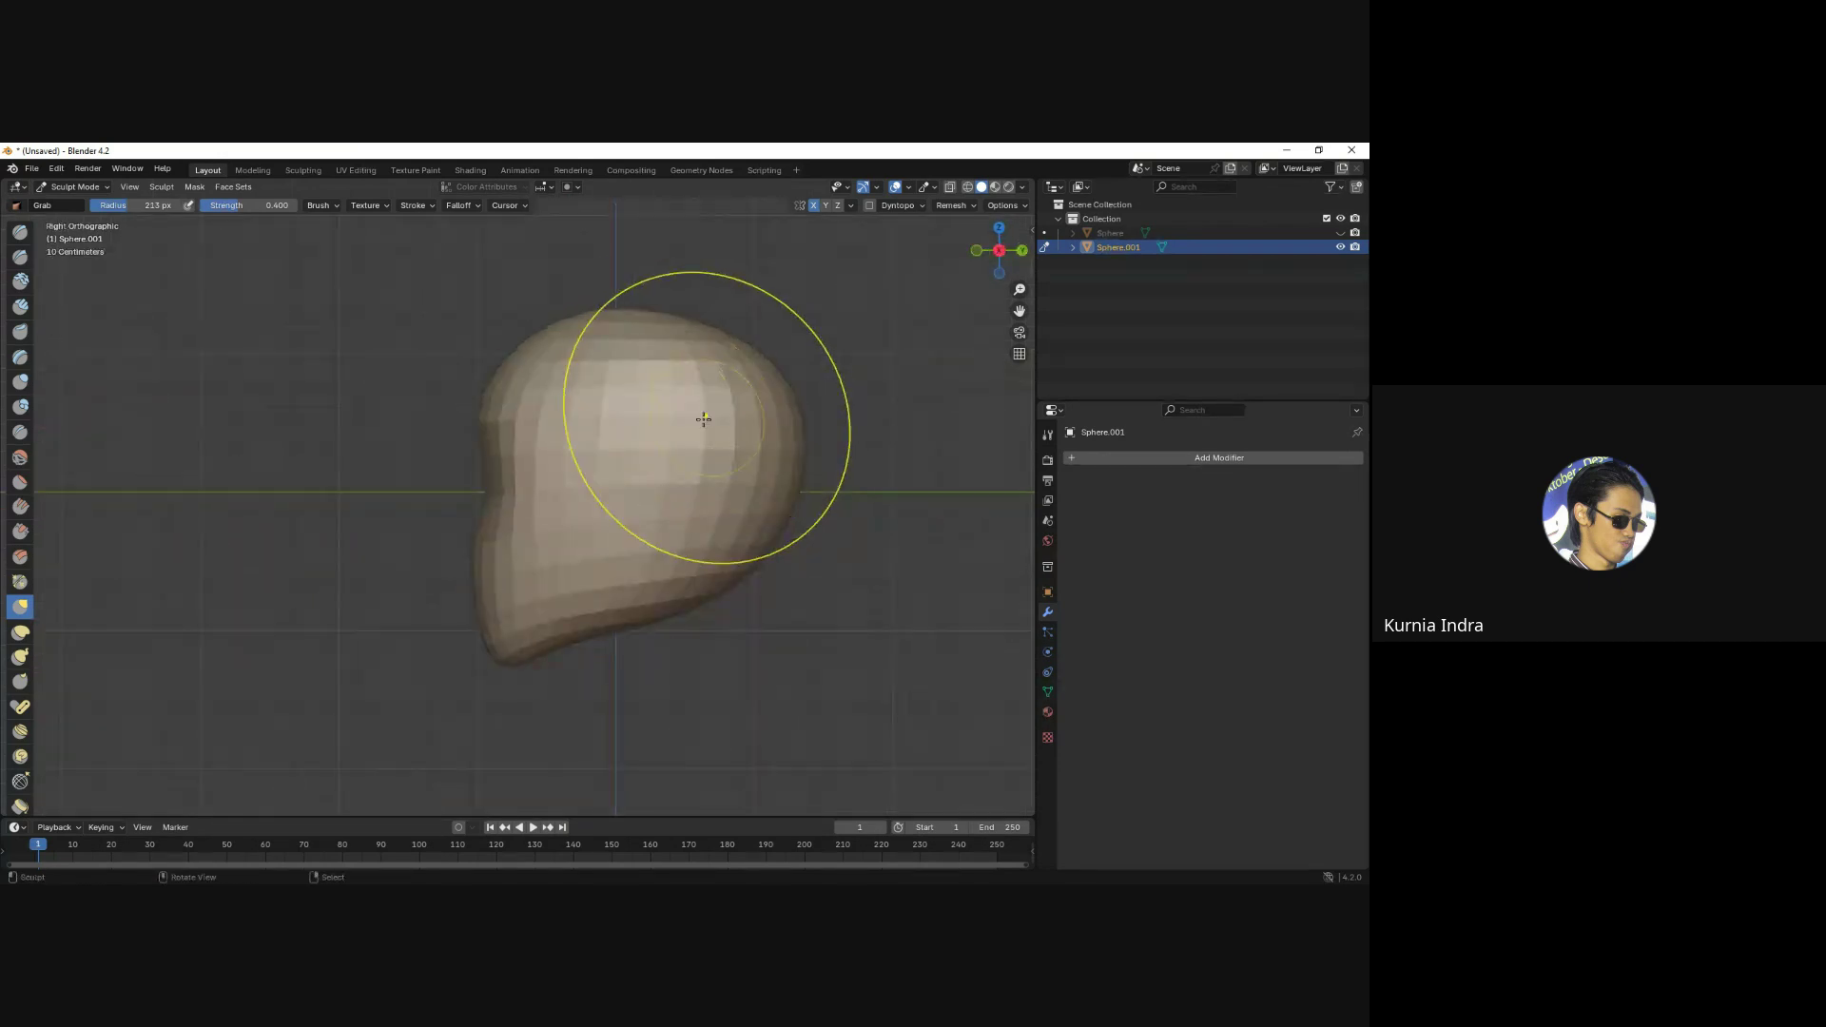
pyautogui.moveTo(624, 306); pyautogui.dragTo(609, 303)
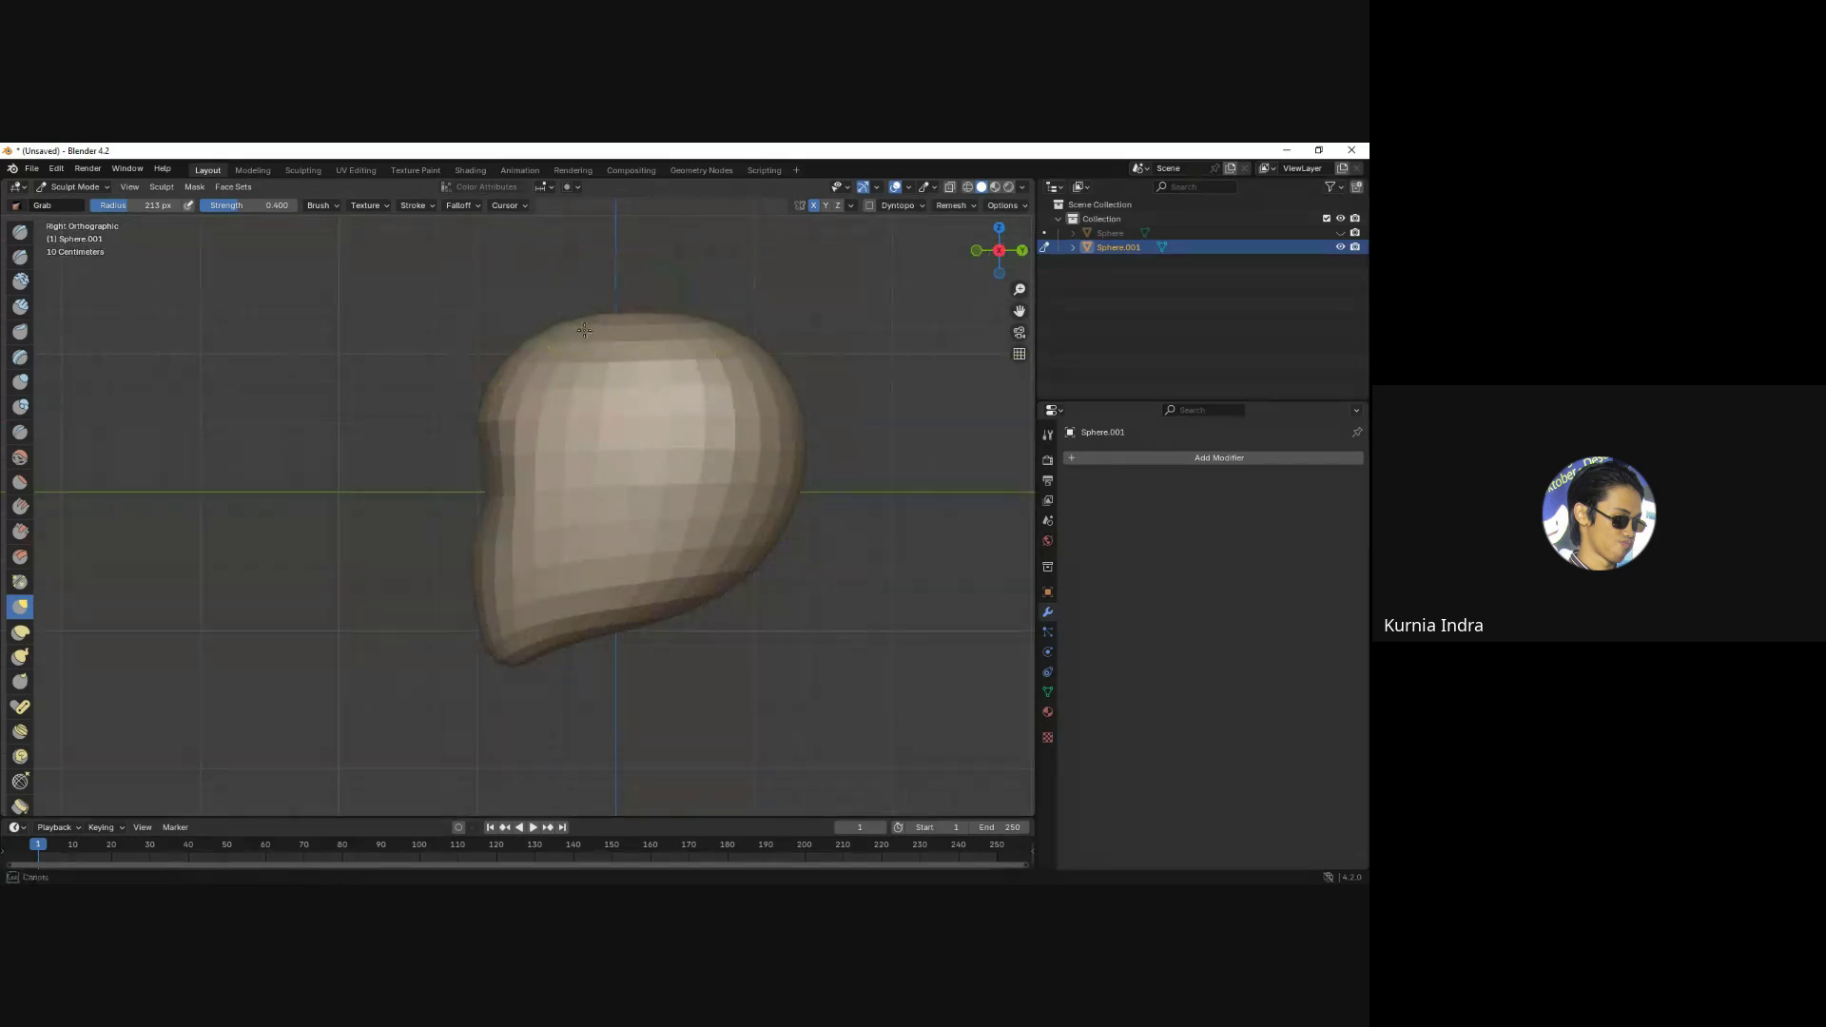
pyautogui.moveTo(490, 580); pyautogui.dragTo(499, 582)
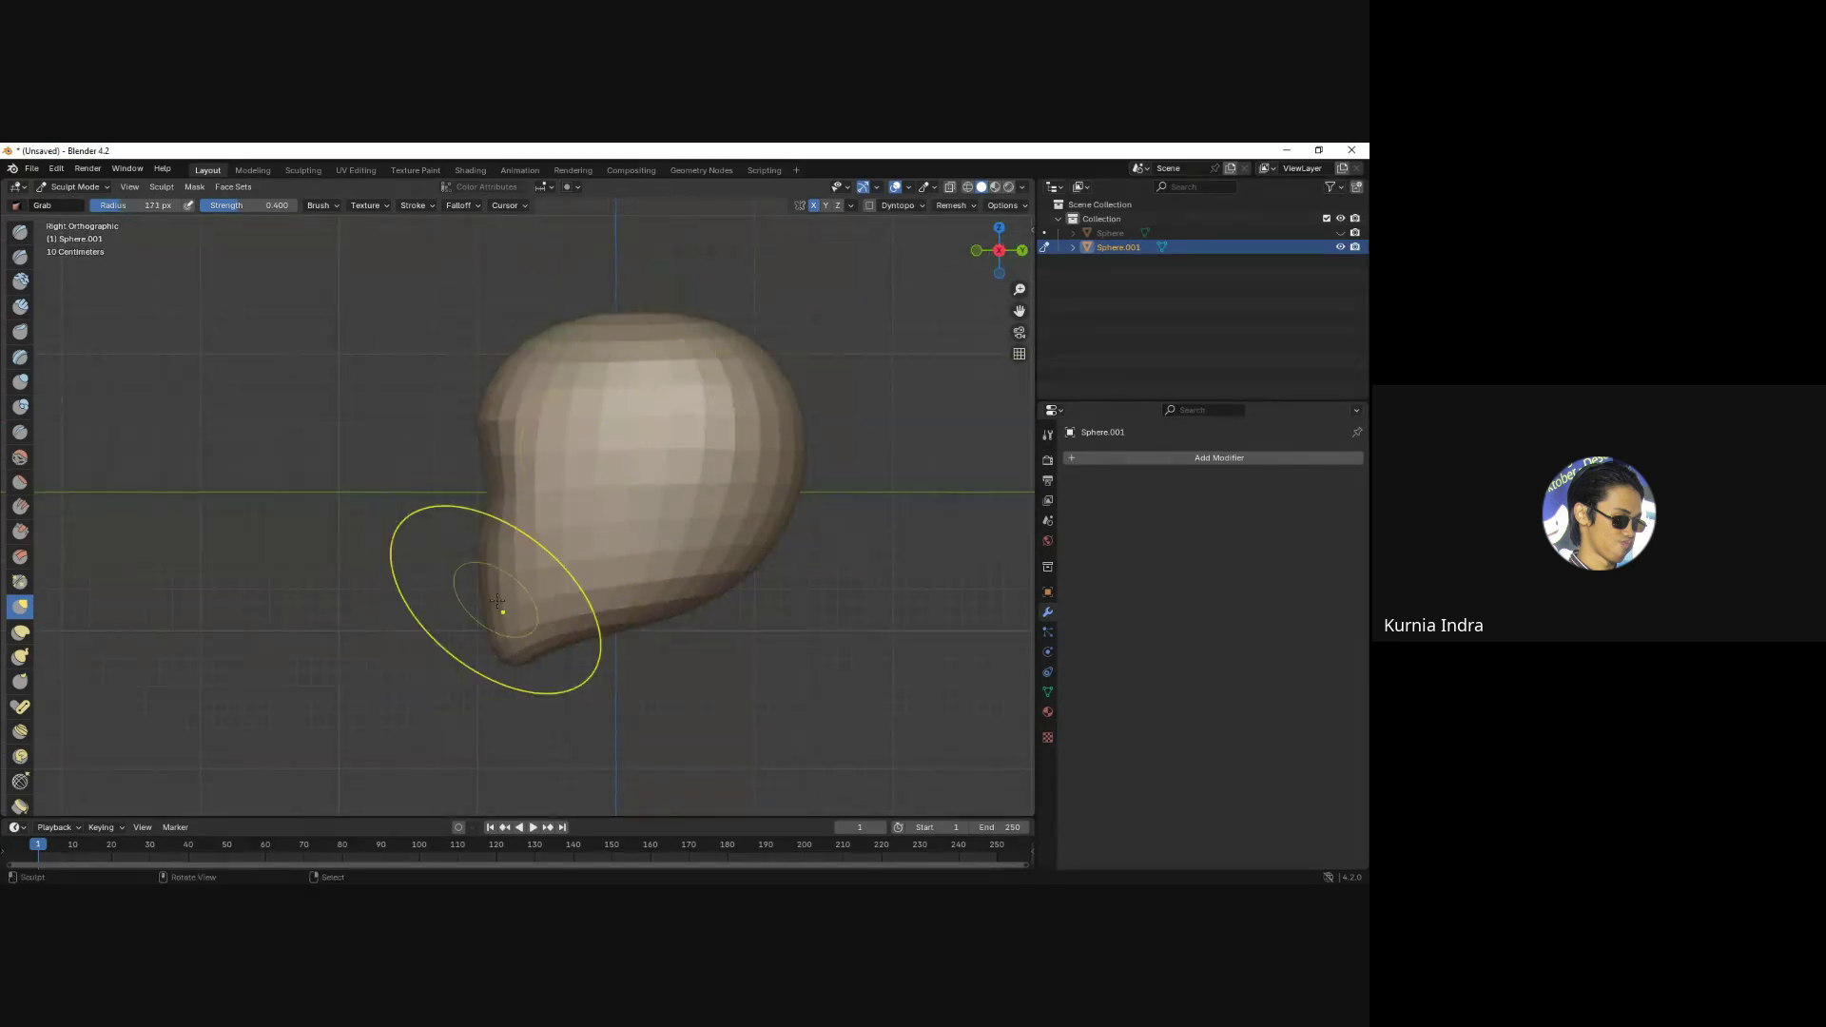
# Tweak the bottom of the head at 104 px, then pull the lower profile edge at 213 px.
pyautogui.press('KP_1')
pyautogui.press('f')
pyautogui.click(467, 609)
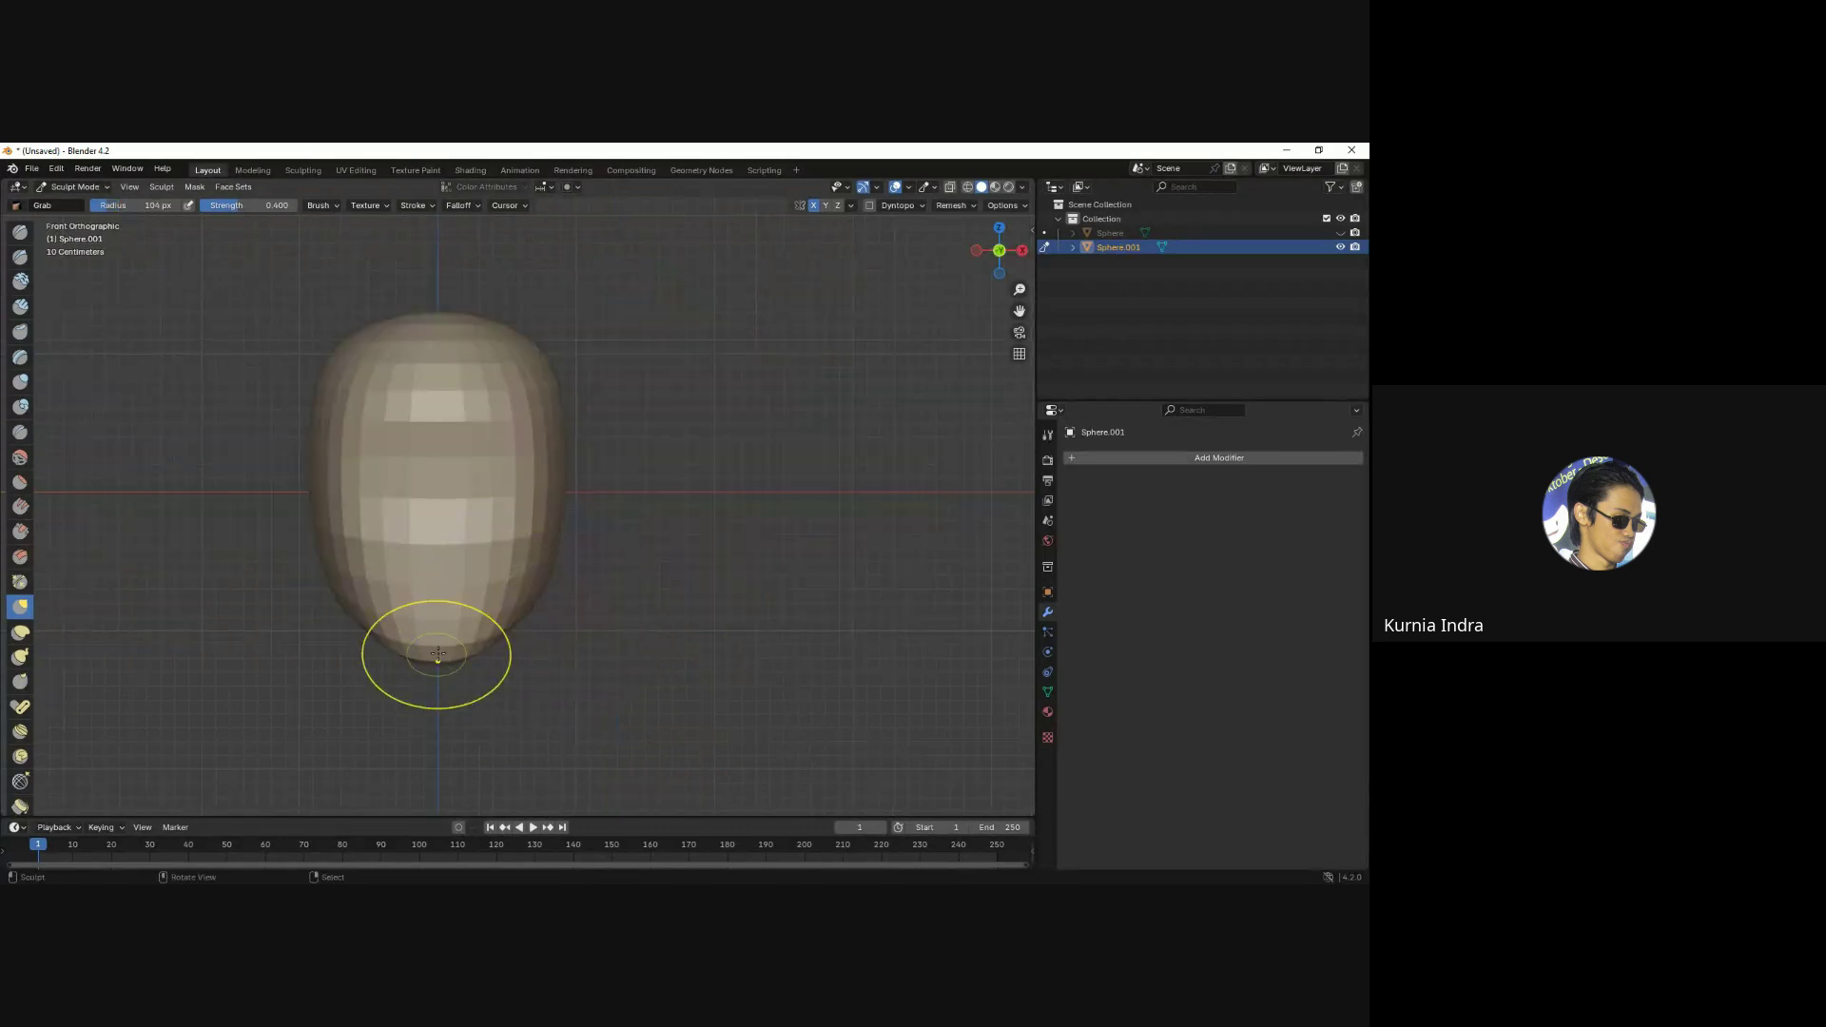
pyautogui.moveTo(440, 662); pyautogui.dragTo(510, 623)
pyautogui.hotkey('ctrl', 'z')
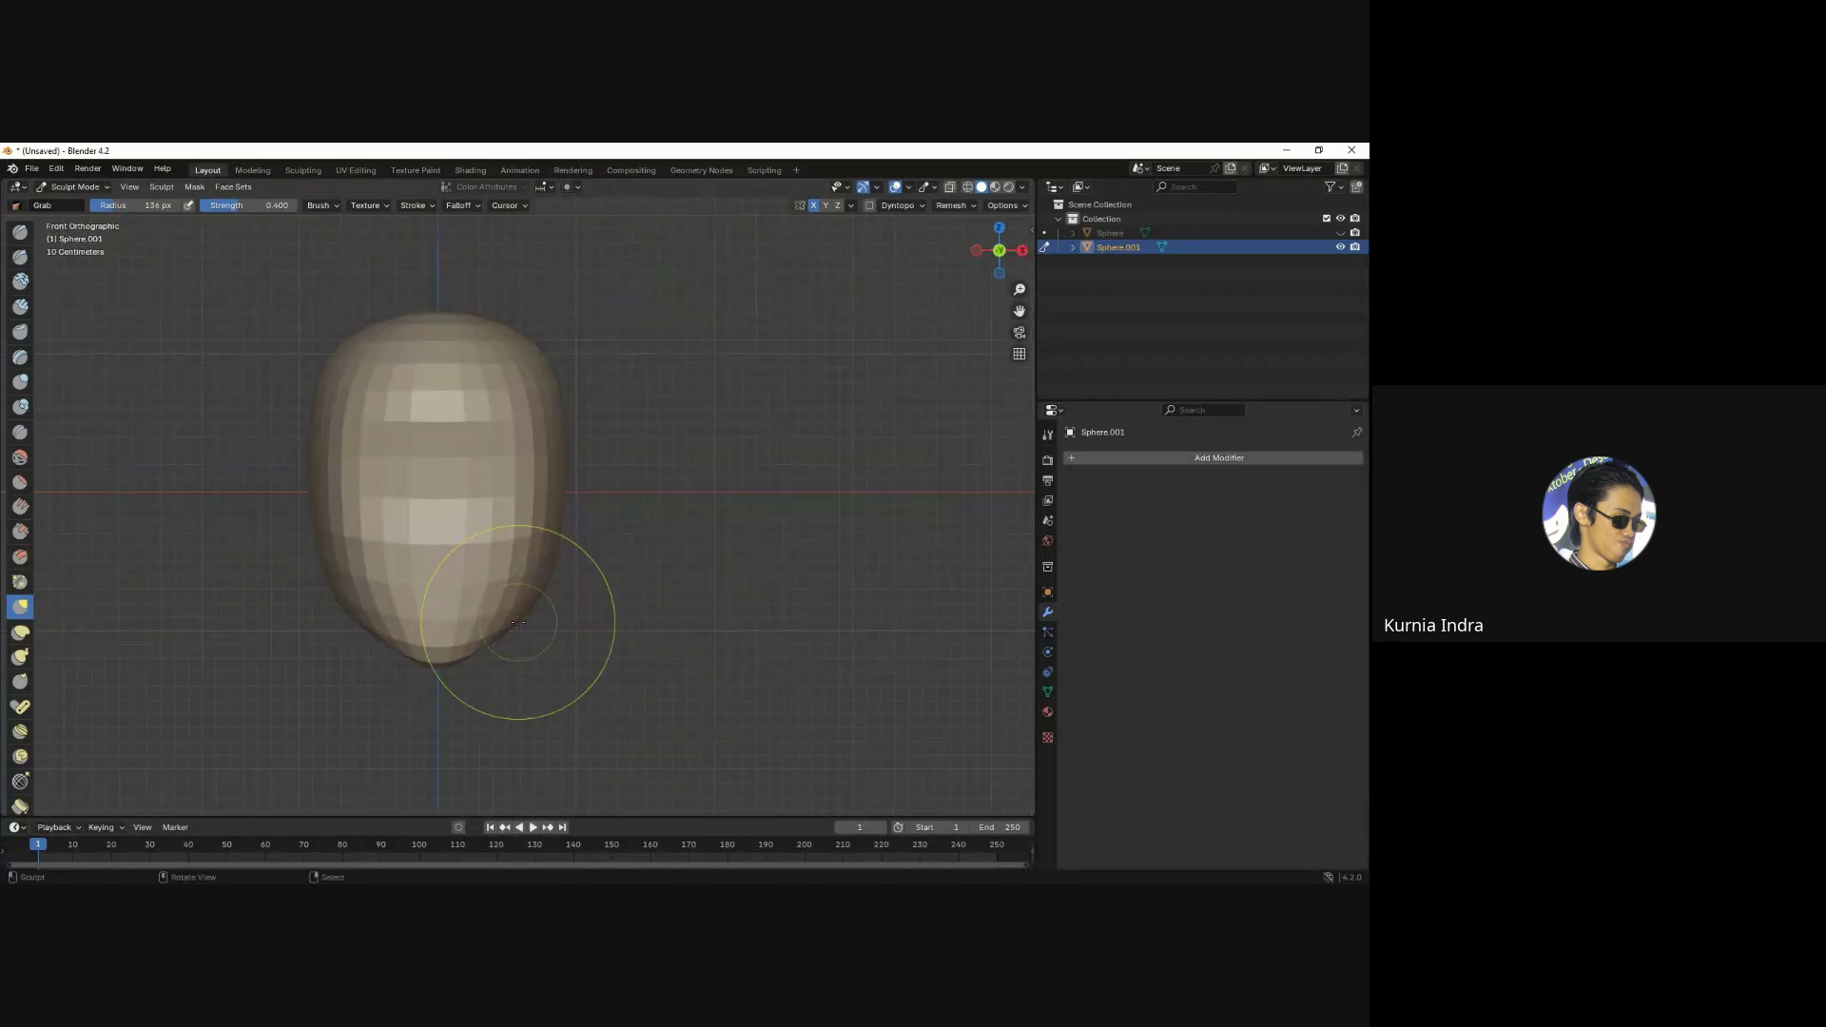
pyautogui.moveTo(569, 582); pyautogui.dragTo(533, 585, button='middle')
pyautogui.press('f')
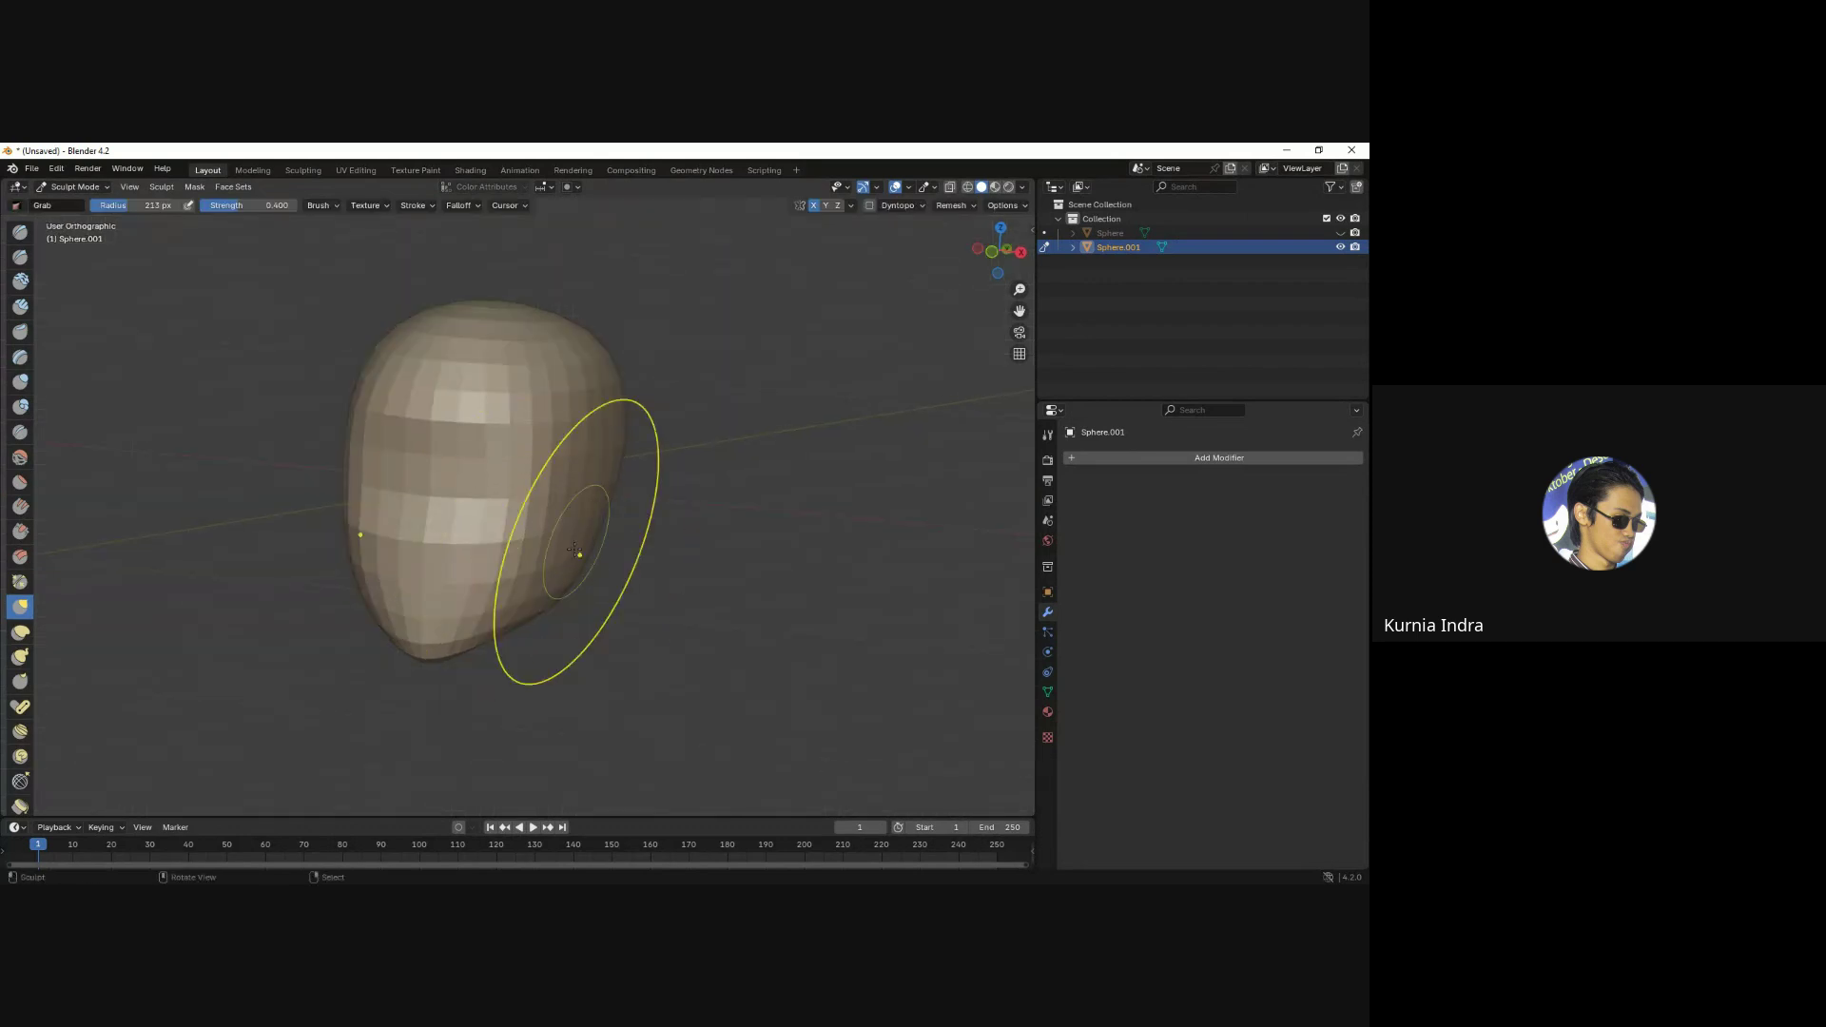
pyautogui.click(547, 600)
pyautogui.press('KP_3')
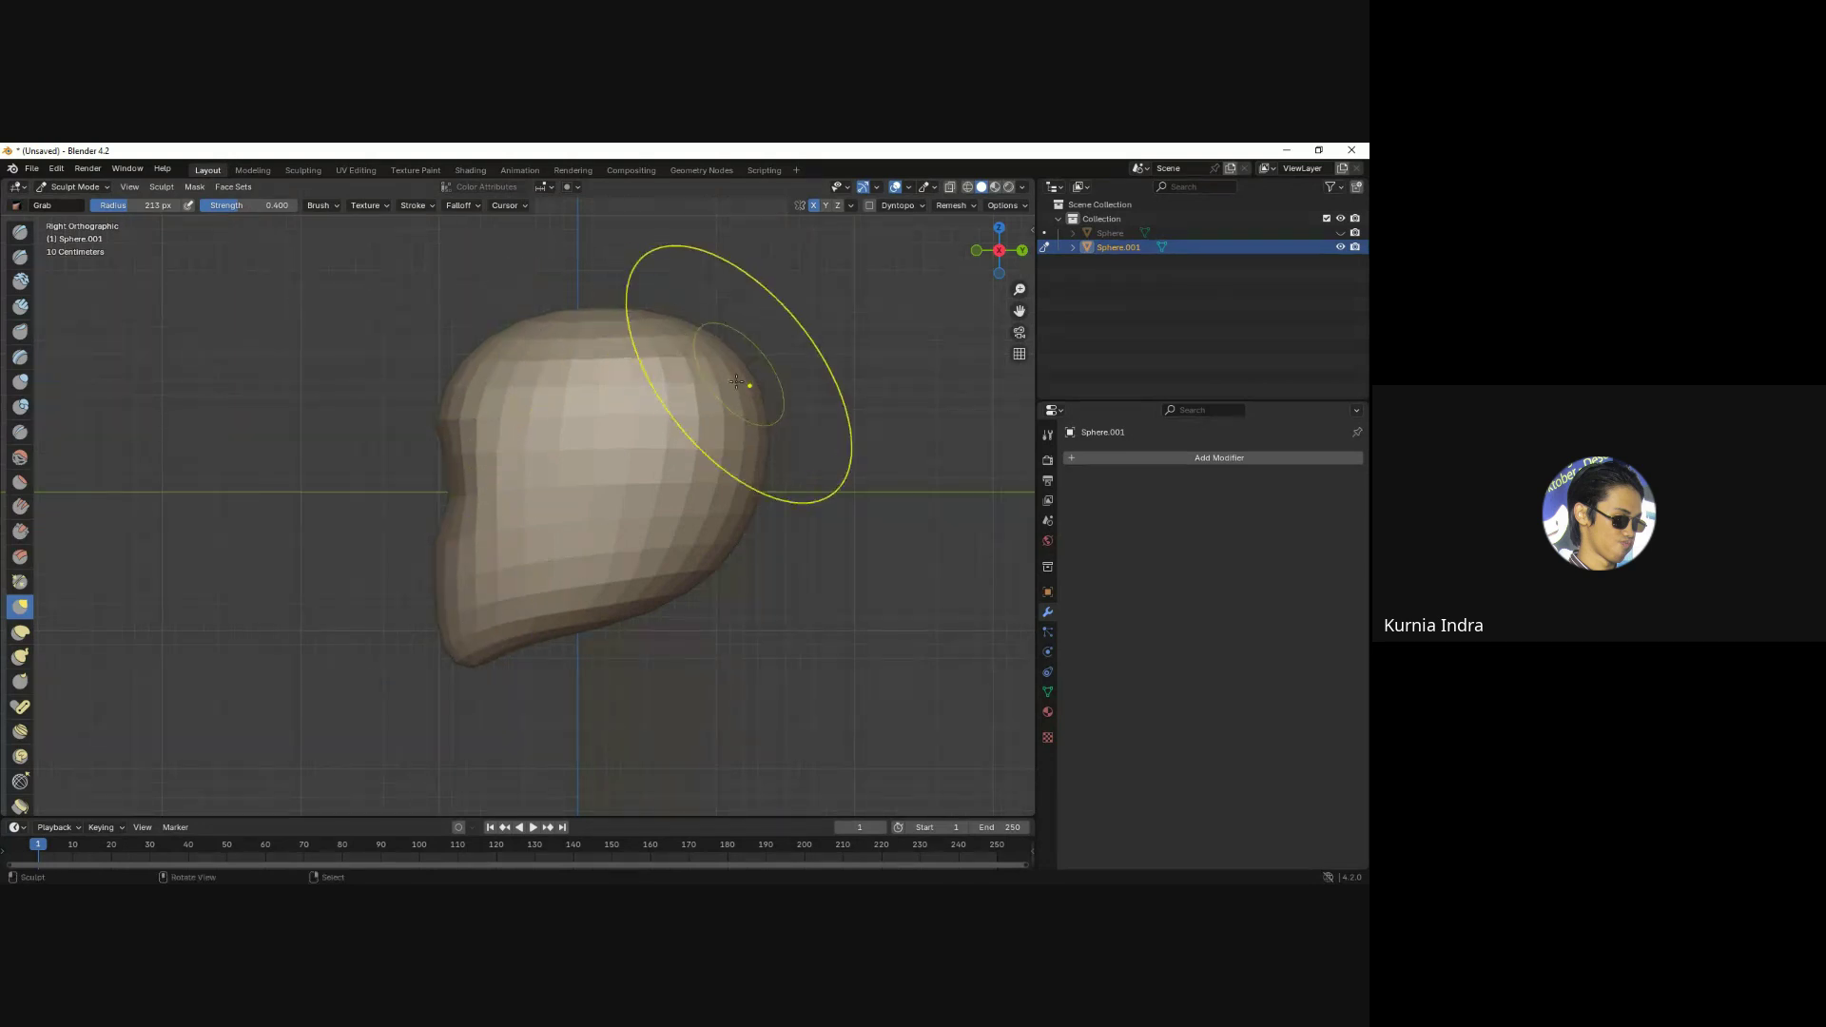
pyautogui.moveTo(571, 620)
pyautogui.mouseDown()
pyautogui.moveTo(466, 630)
pyautogui.moveTo(440, 496)
pyautogui.mouseUp()
pyautogui.press('[')
pyautogui.press('[')
pyautogui.press('[')
# In front view, enlarge the brush to 186 px and nudge the upper right of the head.
pyautogui.press('KP_1')
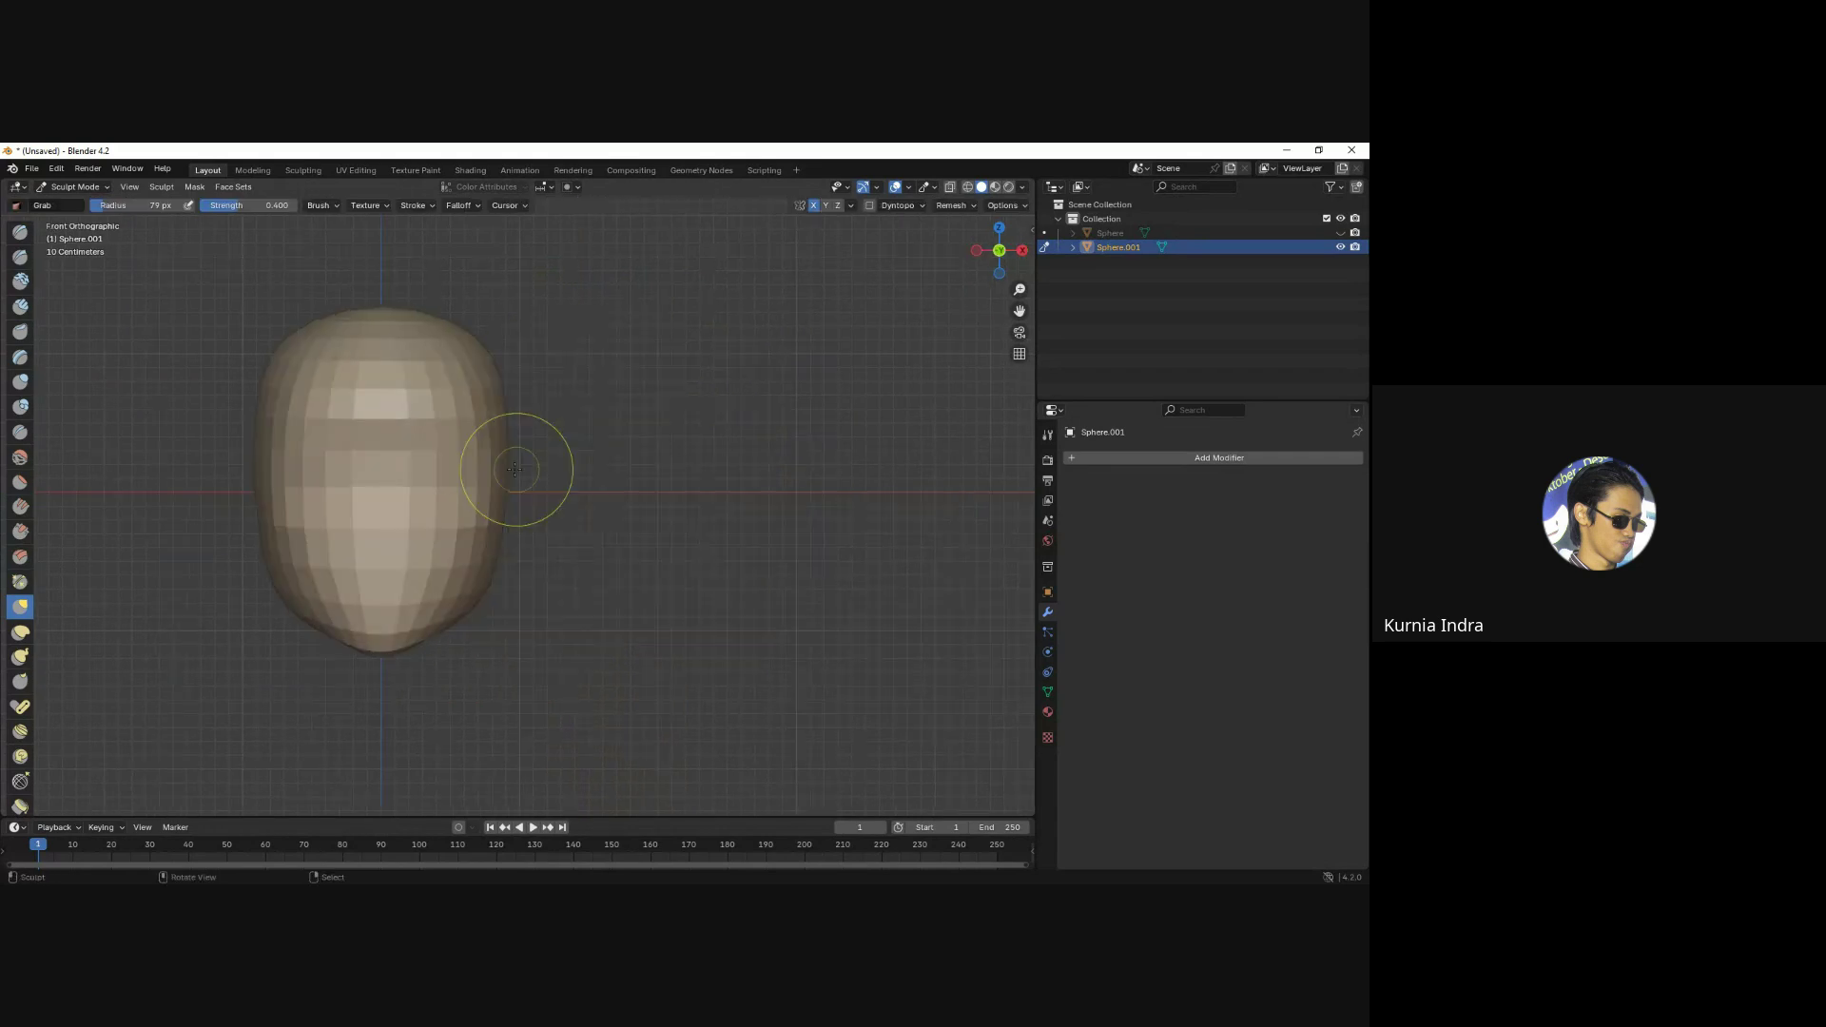
pyautogui.press(']')
pyautogui.press(']')
pyautogui.press(']')
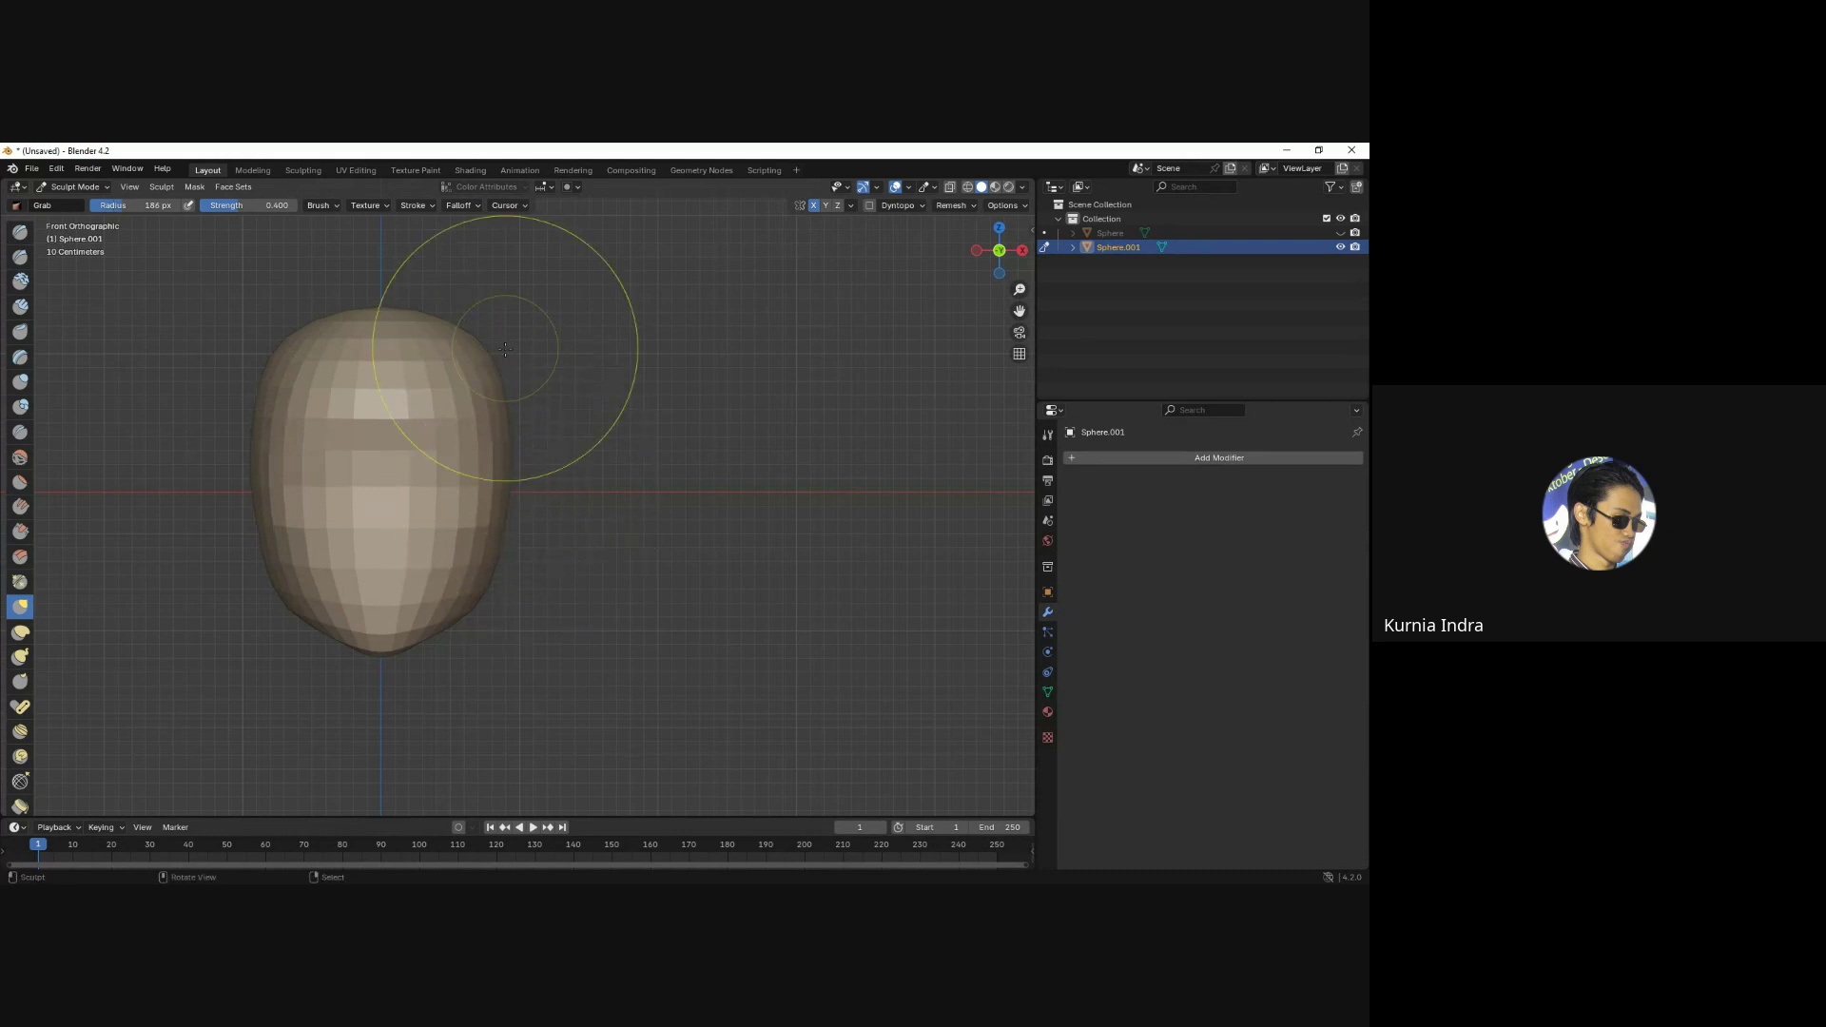
pyautogui.moveTo(518, 366); pyautogui.dragTo(535, 540, button='middle')
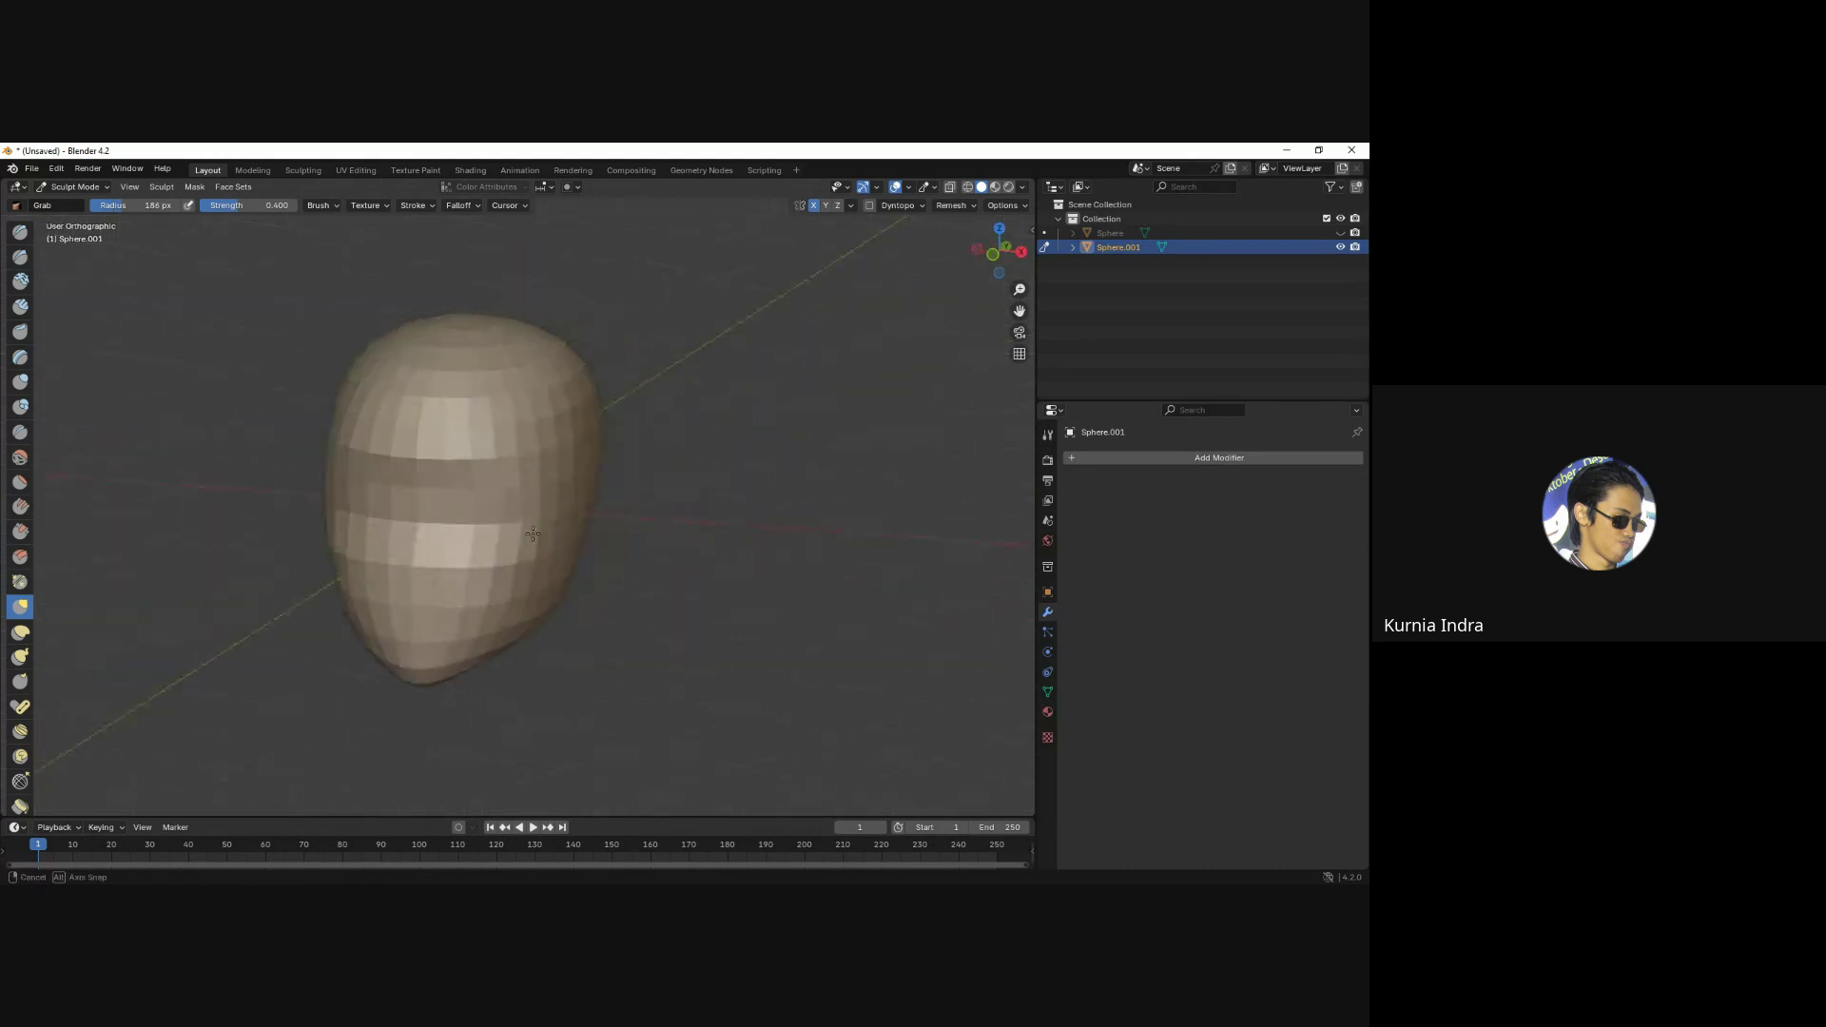
pyautogui.press('KP_1')
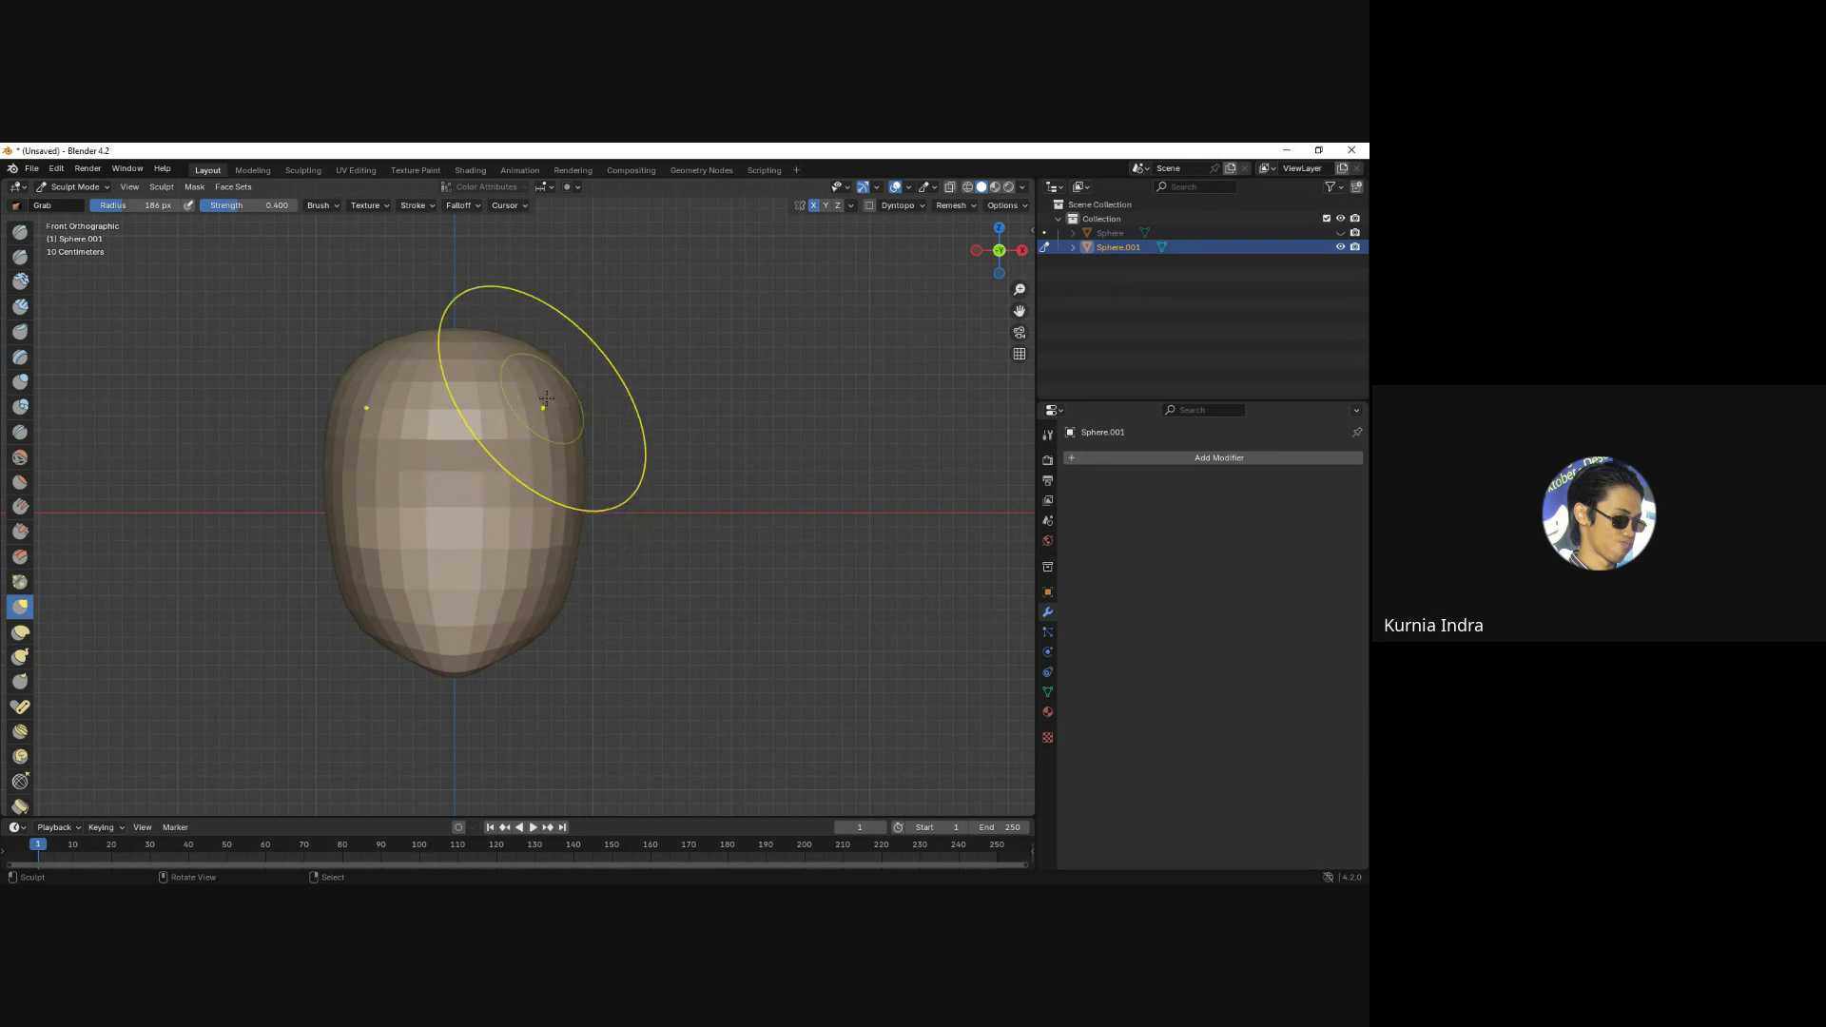
pyautogui.moveTo(584, 464)
pyautogui.mouseDown()
pyautogui.moveTo(564, 575)
pyautogui.moveTo(571, 547)
pyautogui.mouseUp()
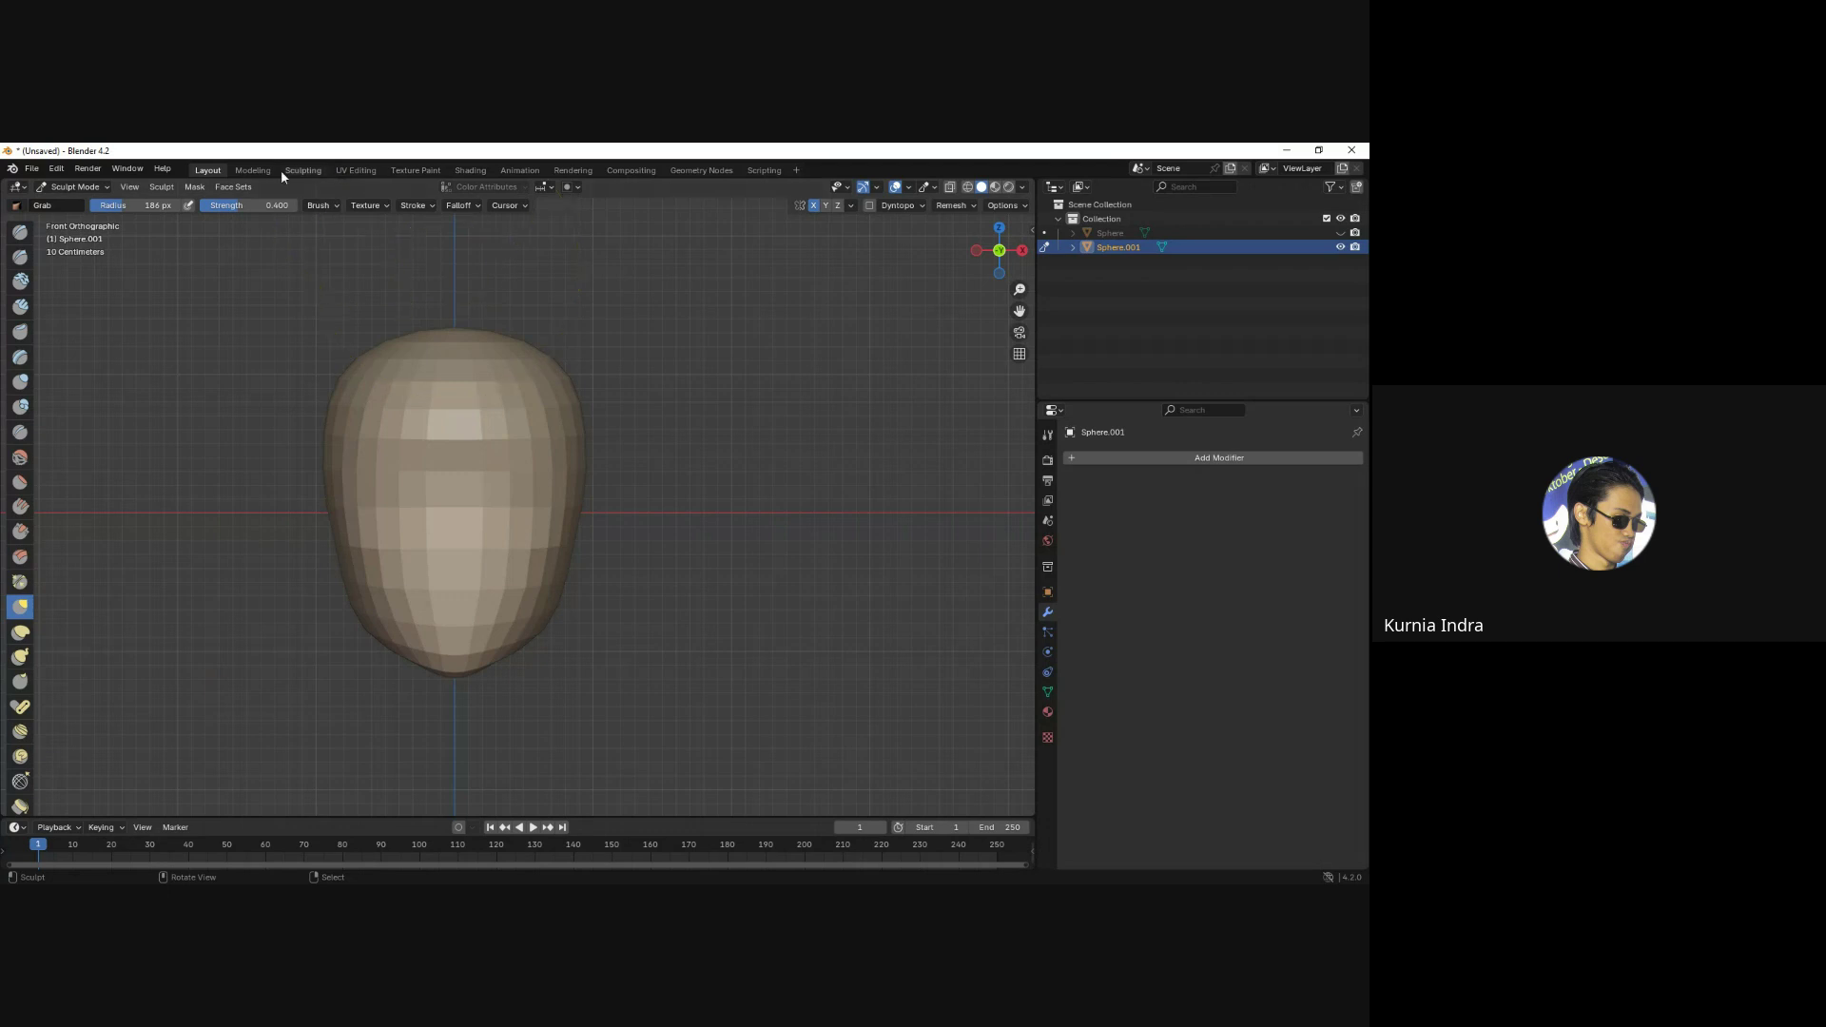
# Look at the UV Editing workspace, then return to Sculpting and widen the right-hand area.
pyautogui.click(351, 170)
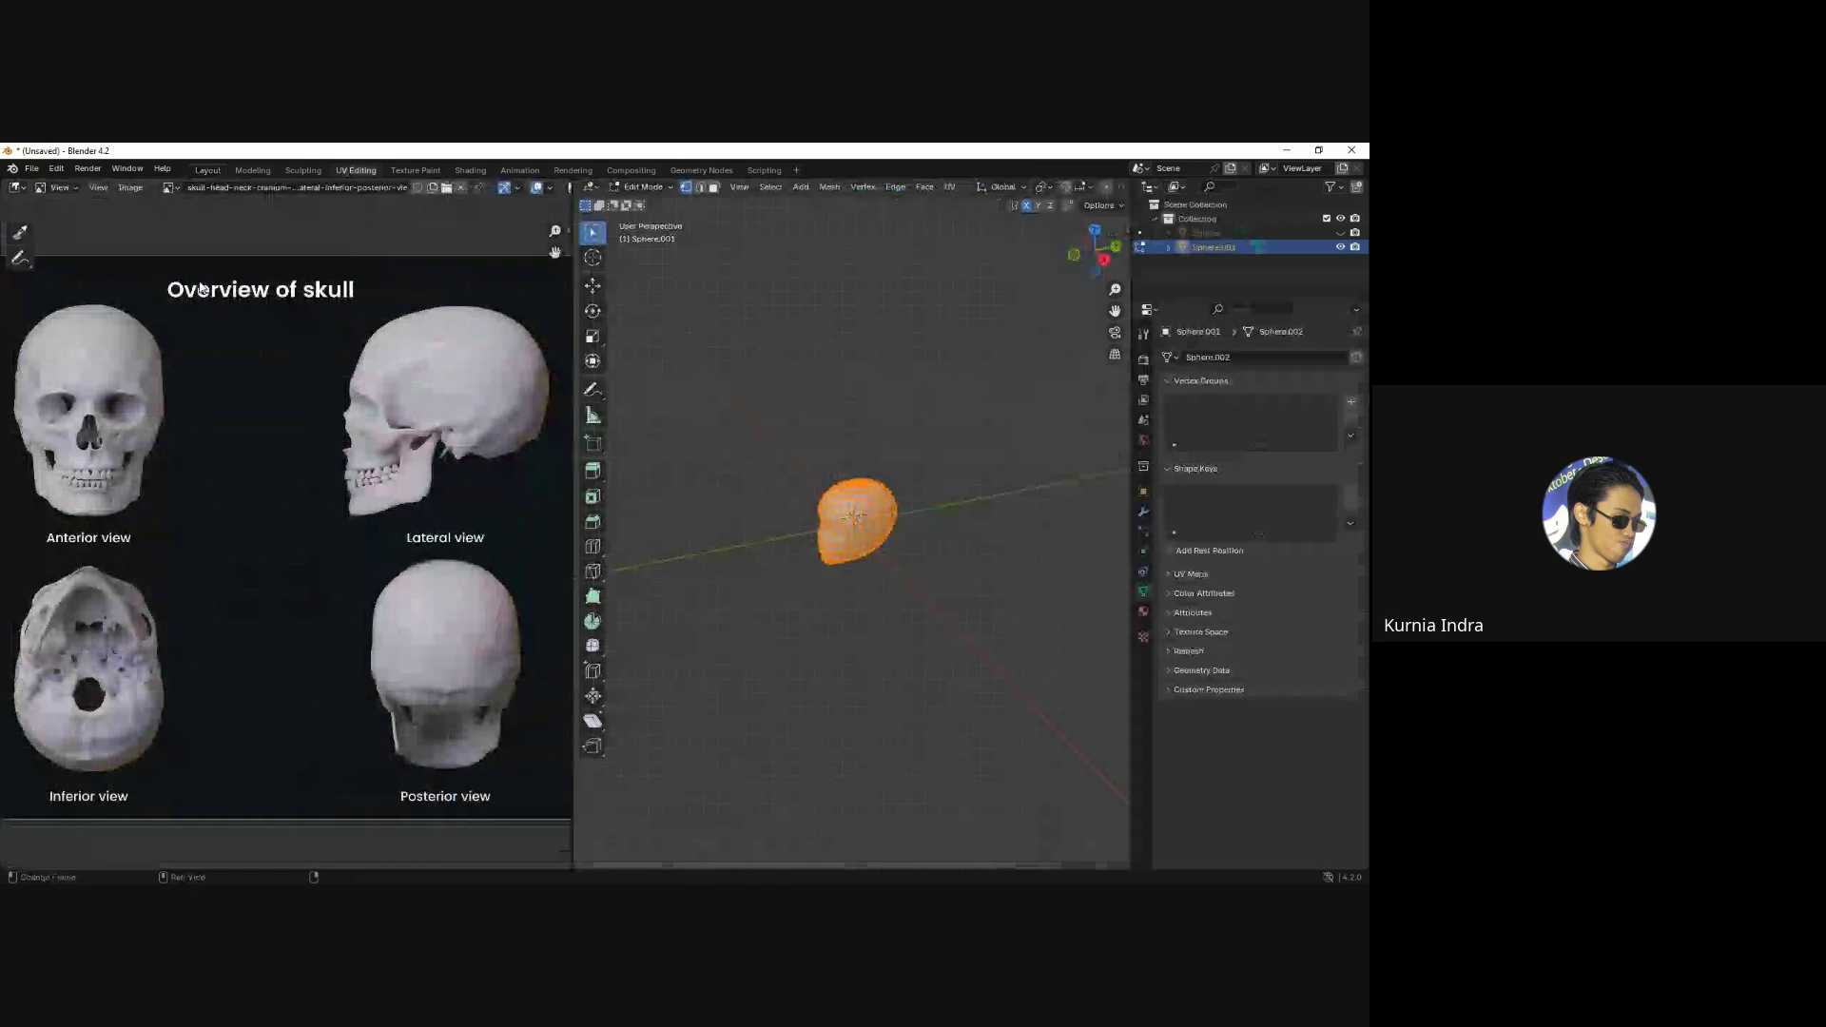
pyautogui.click(131, 187)
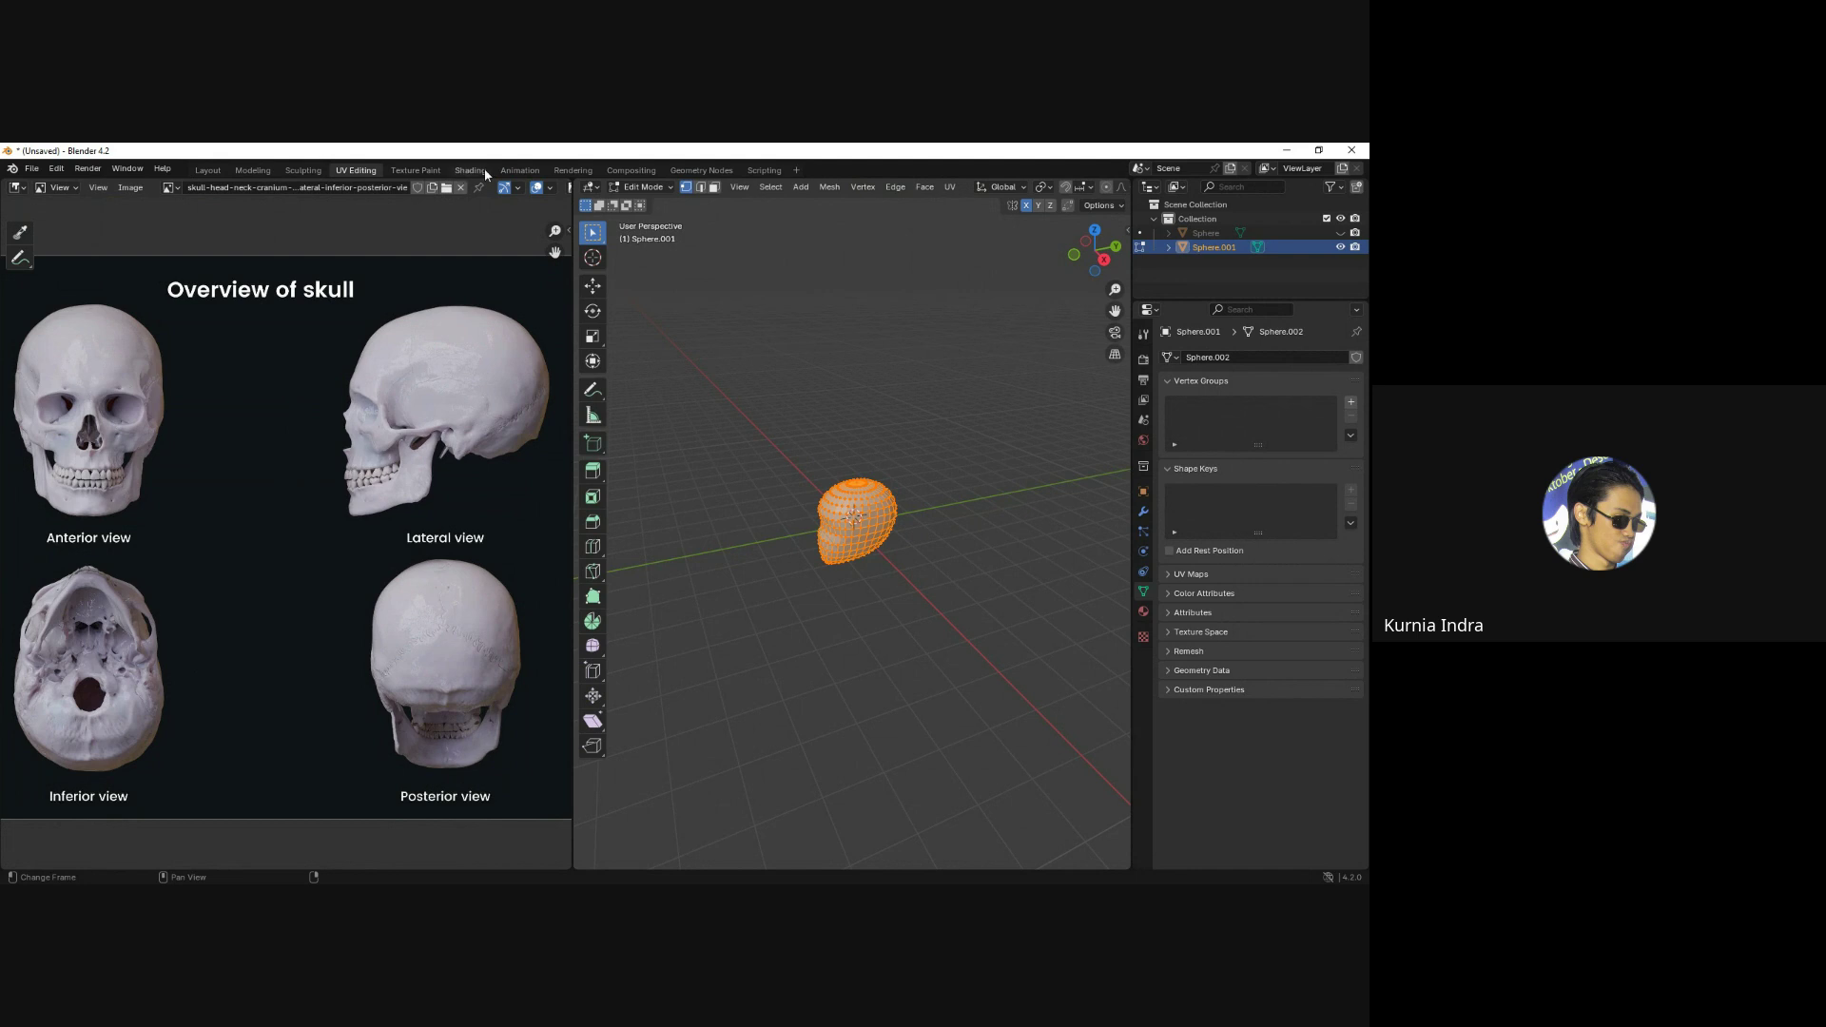
pyautogui.click(307, 172)
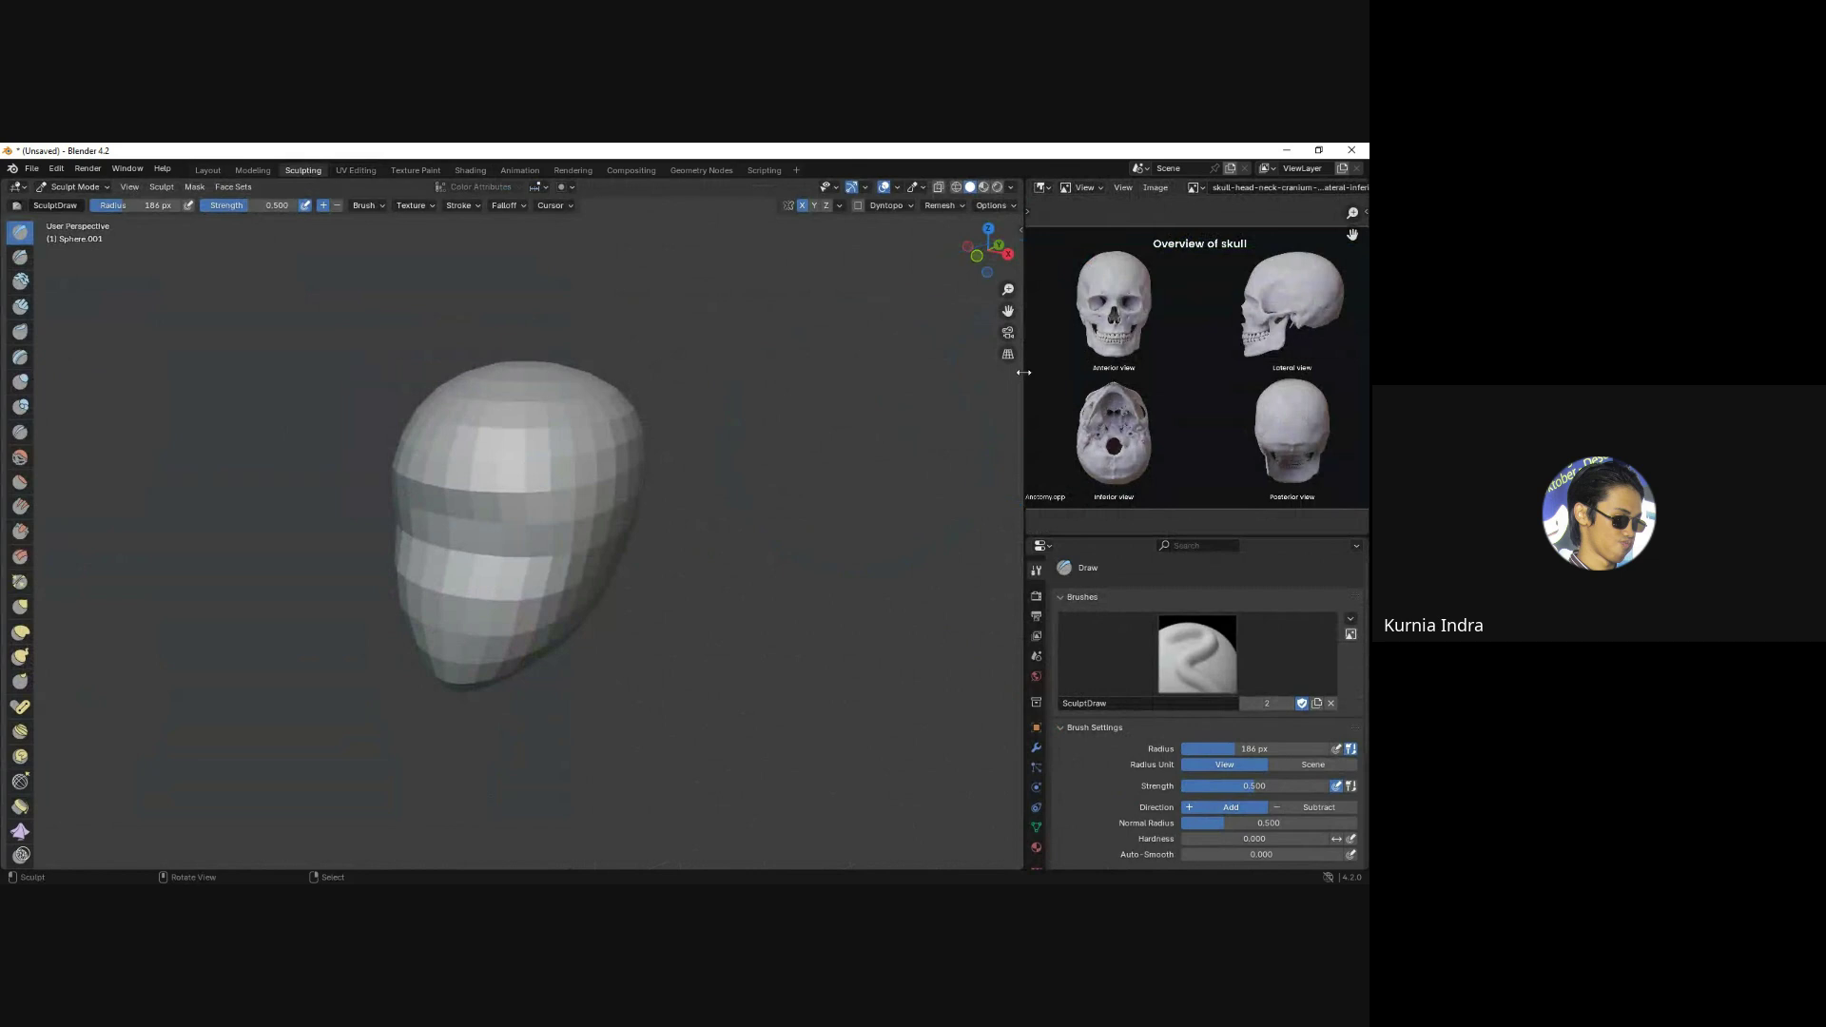
pyautogui.moveTo(1026, 376); pyautogui.dragTo(916, 376)
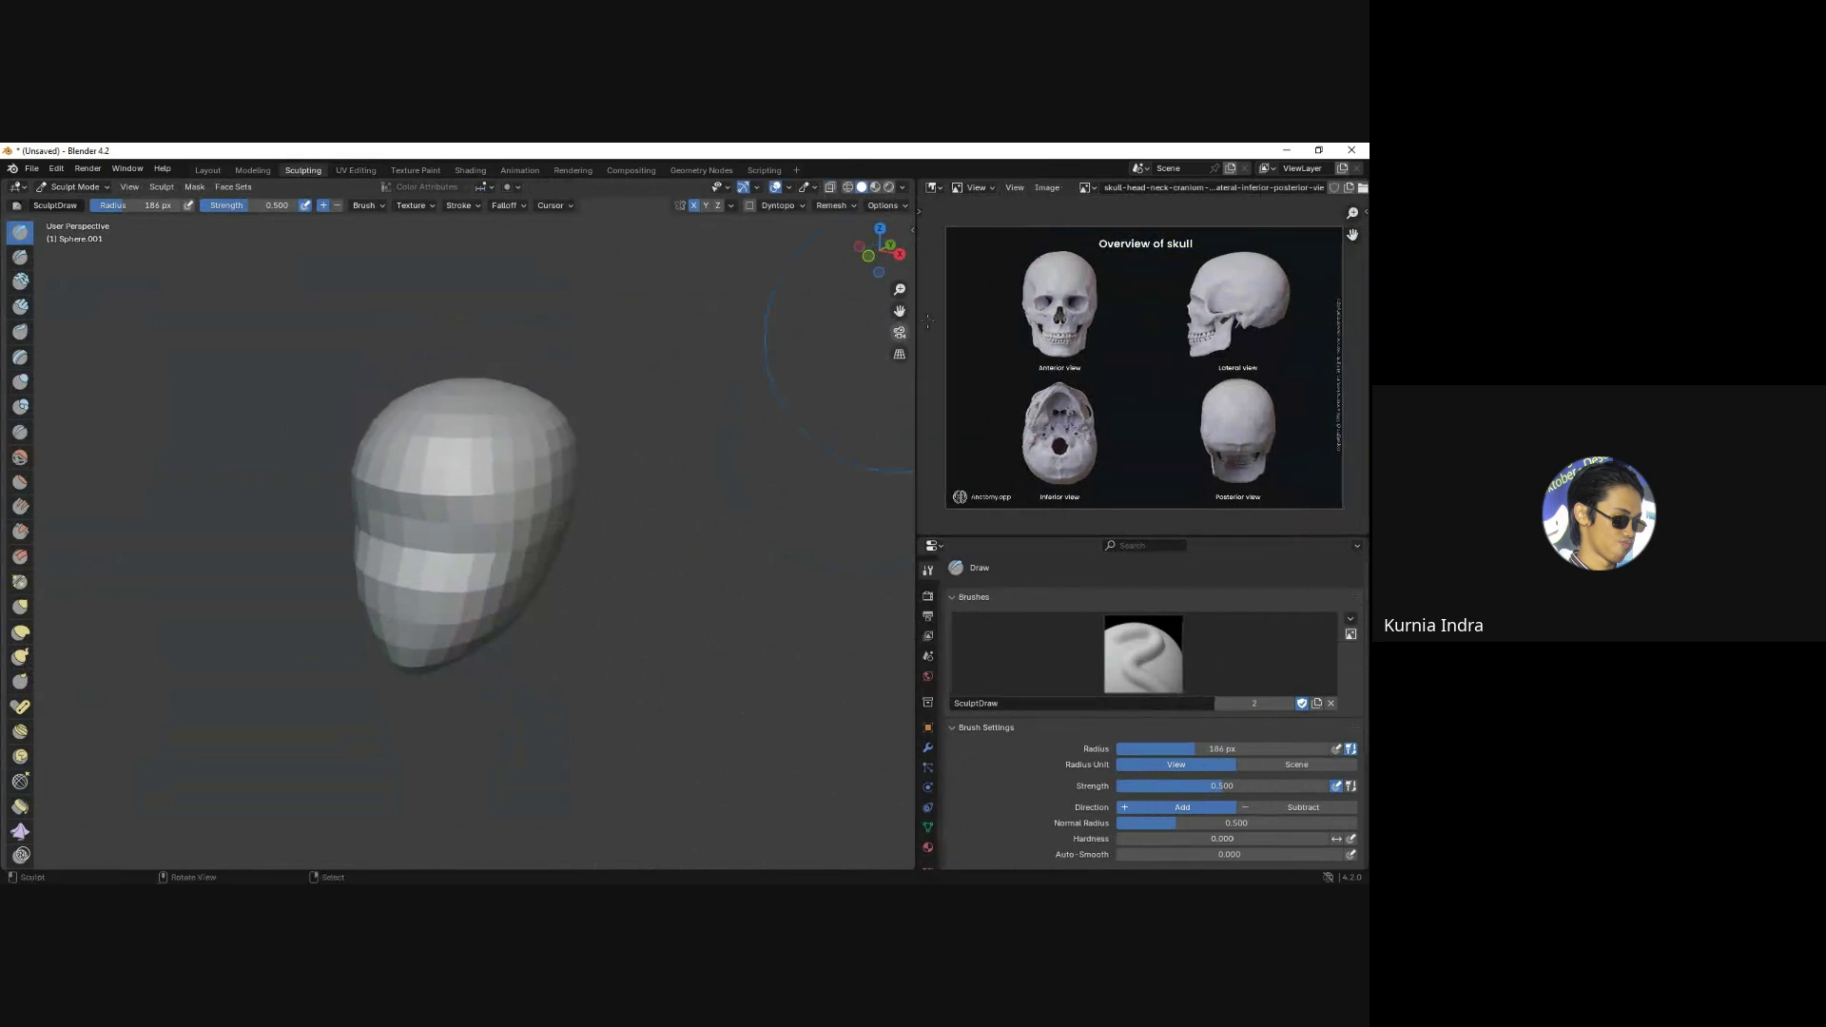
# Turn the right area into an Image Editor showing the skull reference and face the head frontally.
pyautogui.click(934, 187)
pyautogui.click(863, 229)
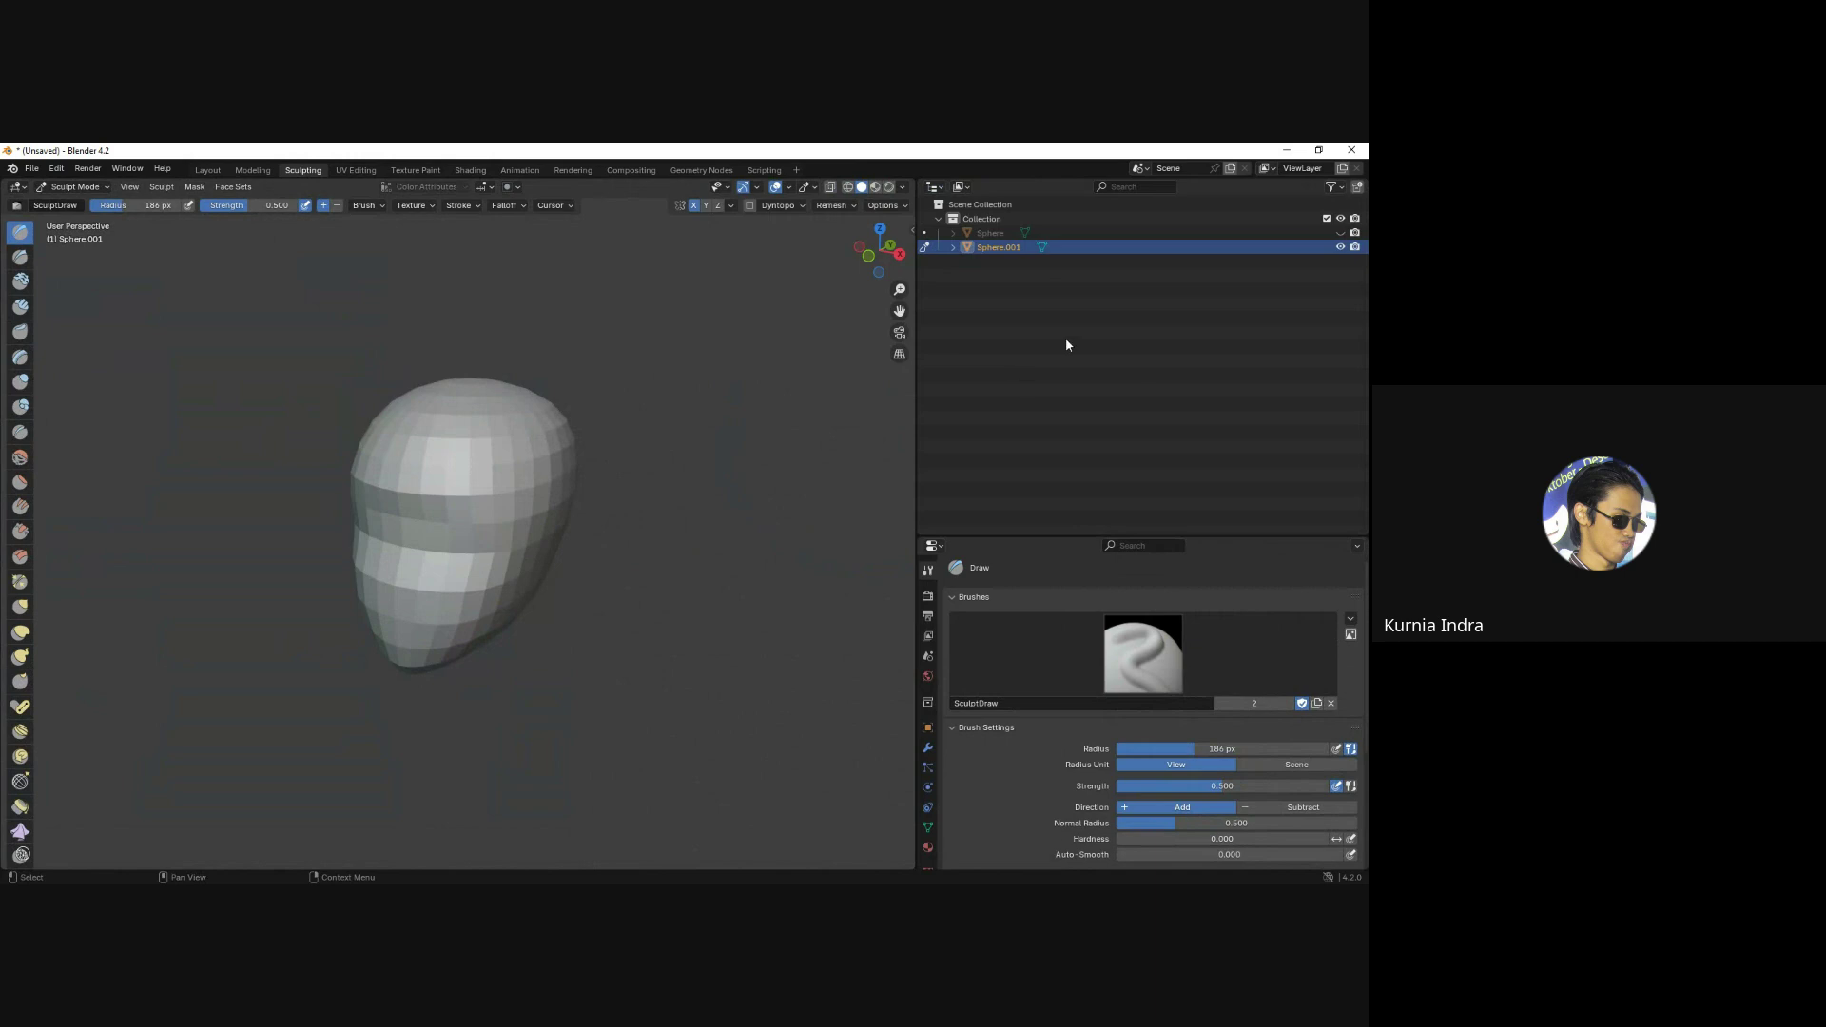
pyautogui.click(934, 187)
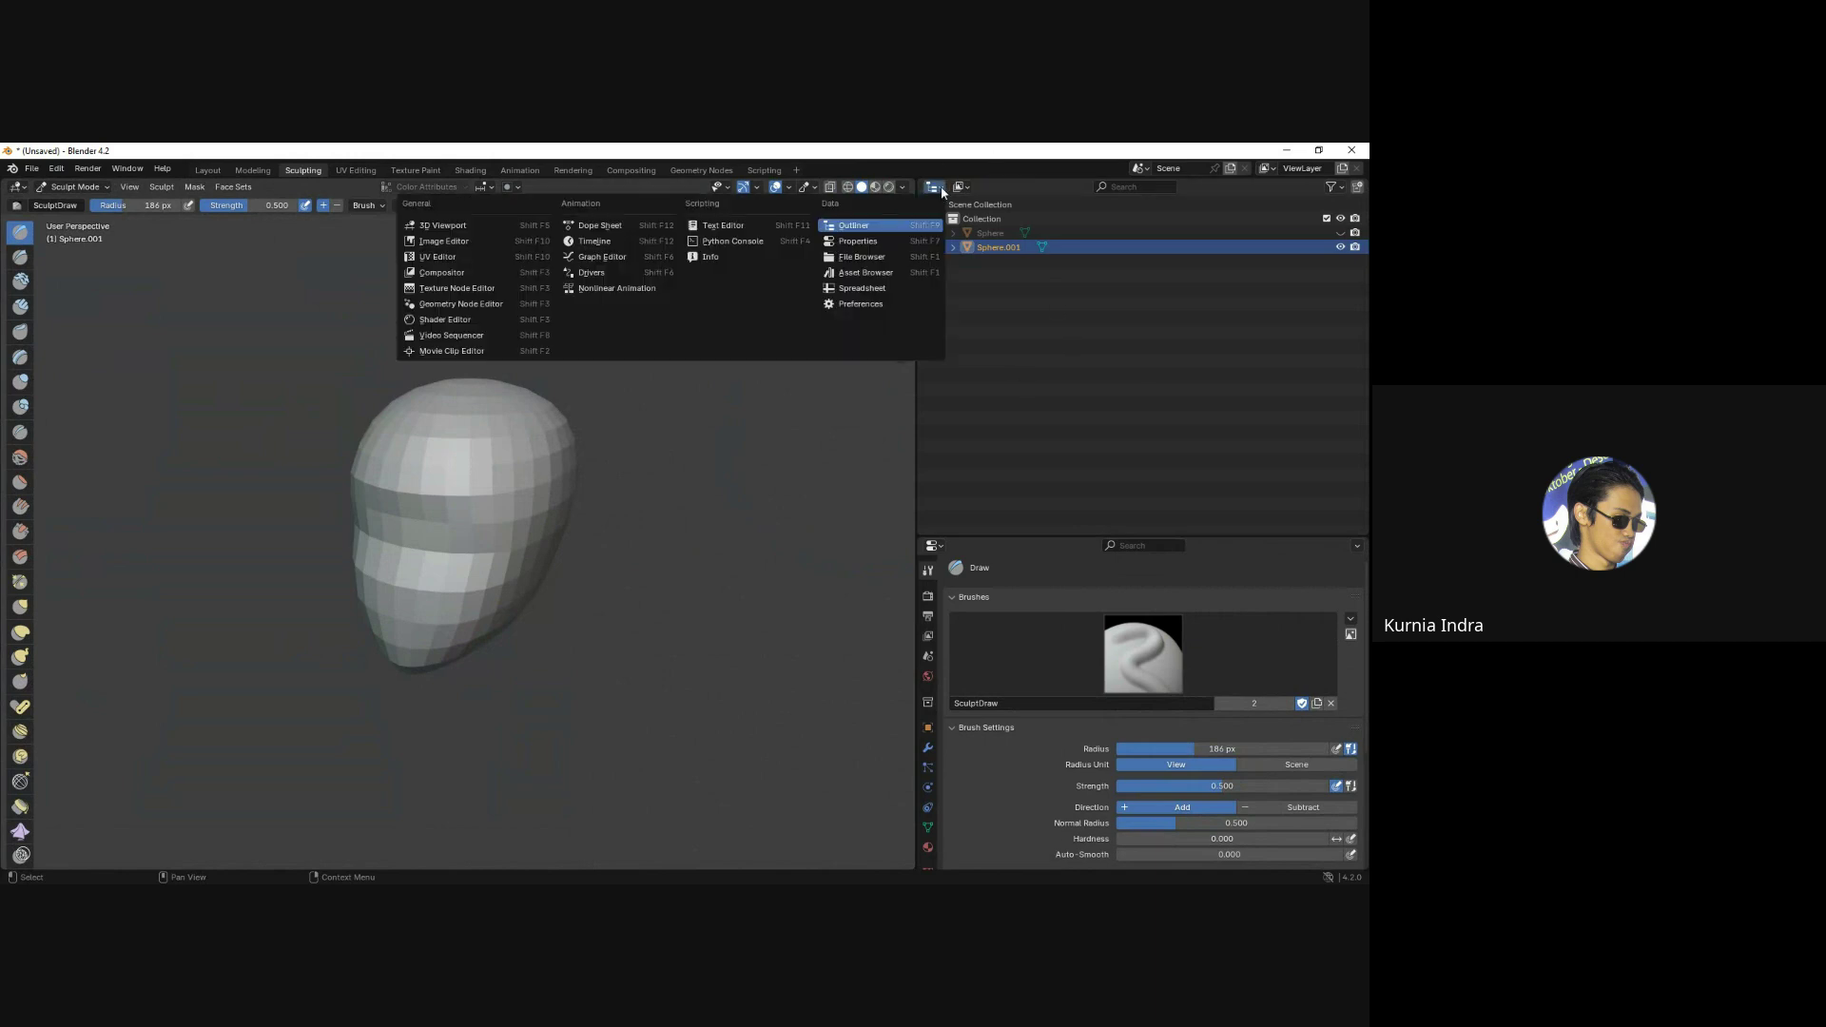
pyautogui.click(447, 244)
pyautogui.click(1047, 187)
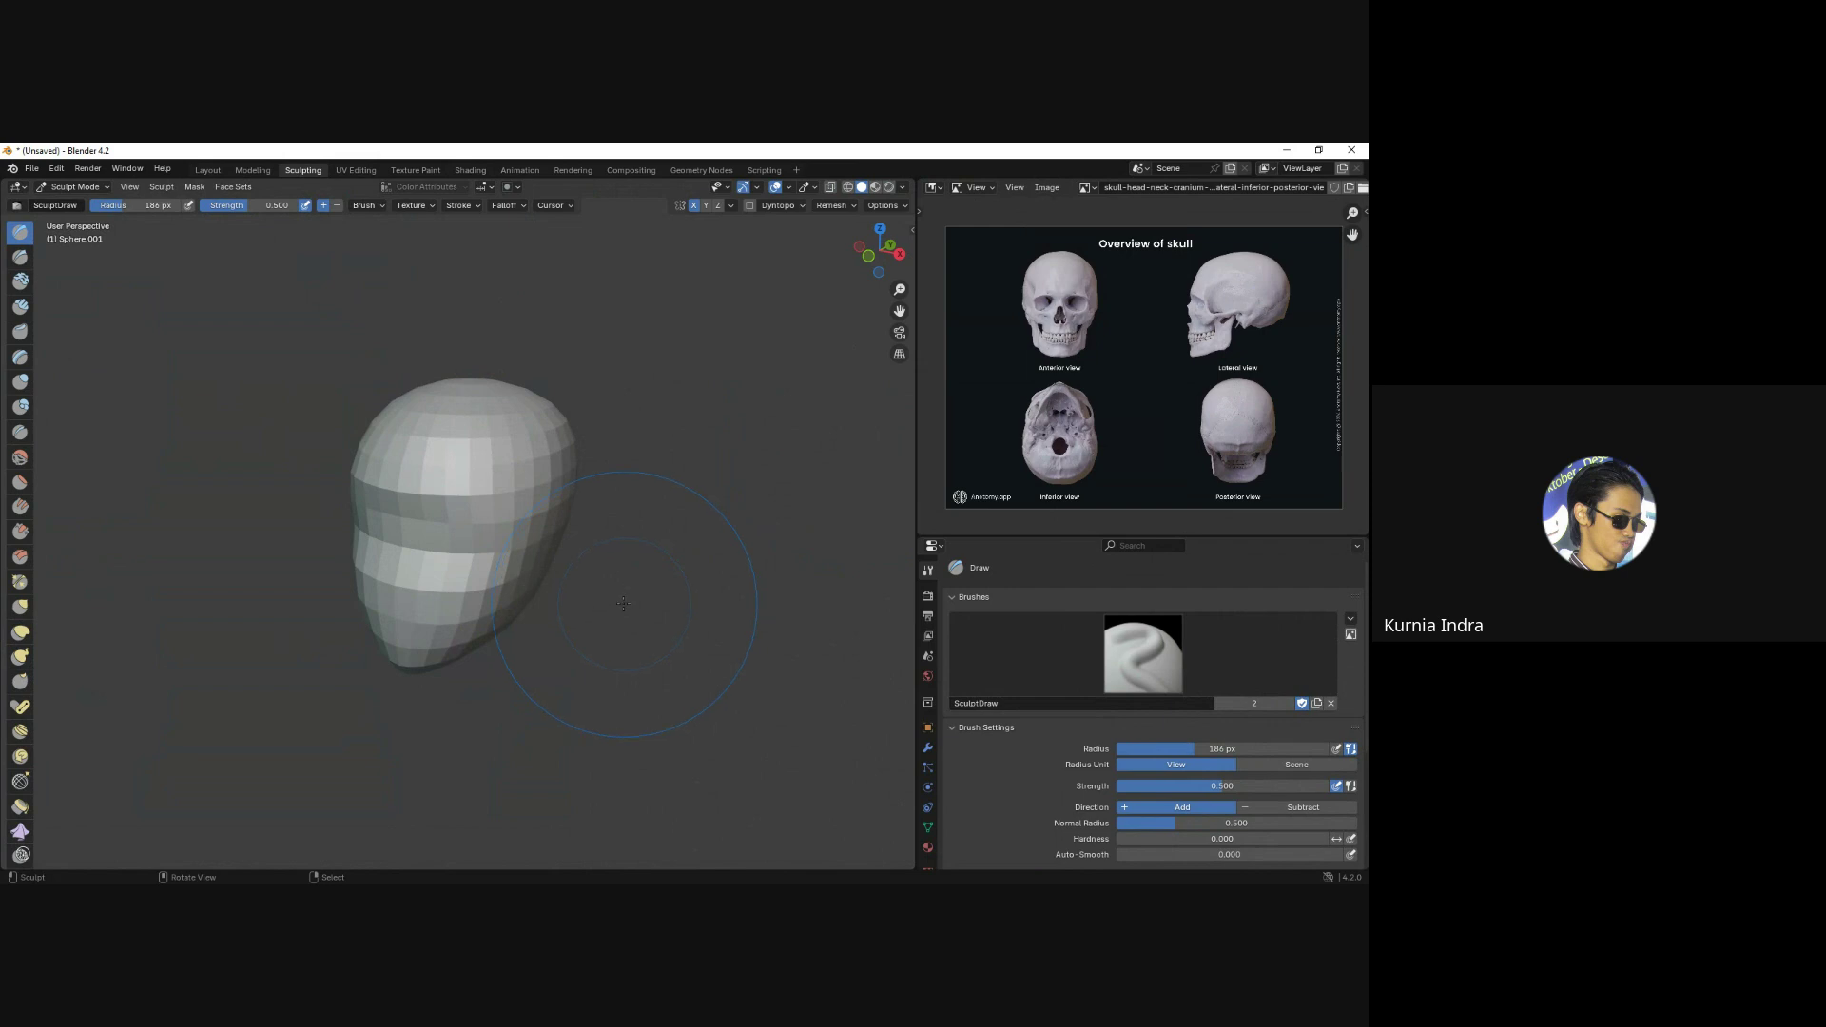
pyautogui.keyDown('alt'); pyautogui.moveTo(623, 603); pyautogui.dragTo(787, 383, button='middle'); pyautogui.keyUp('alt')
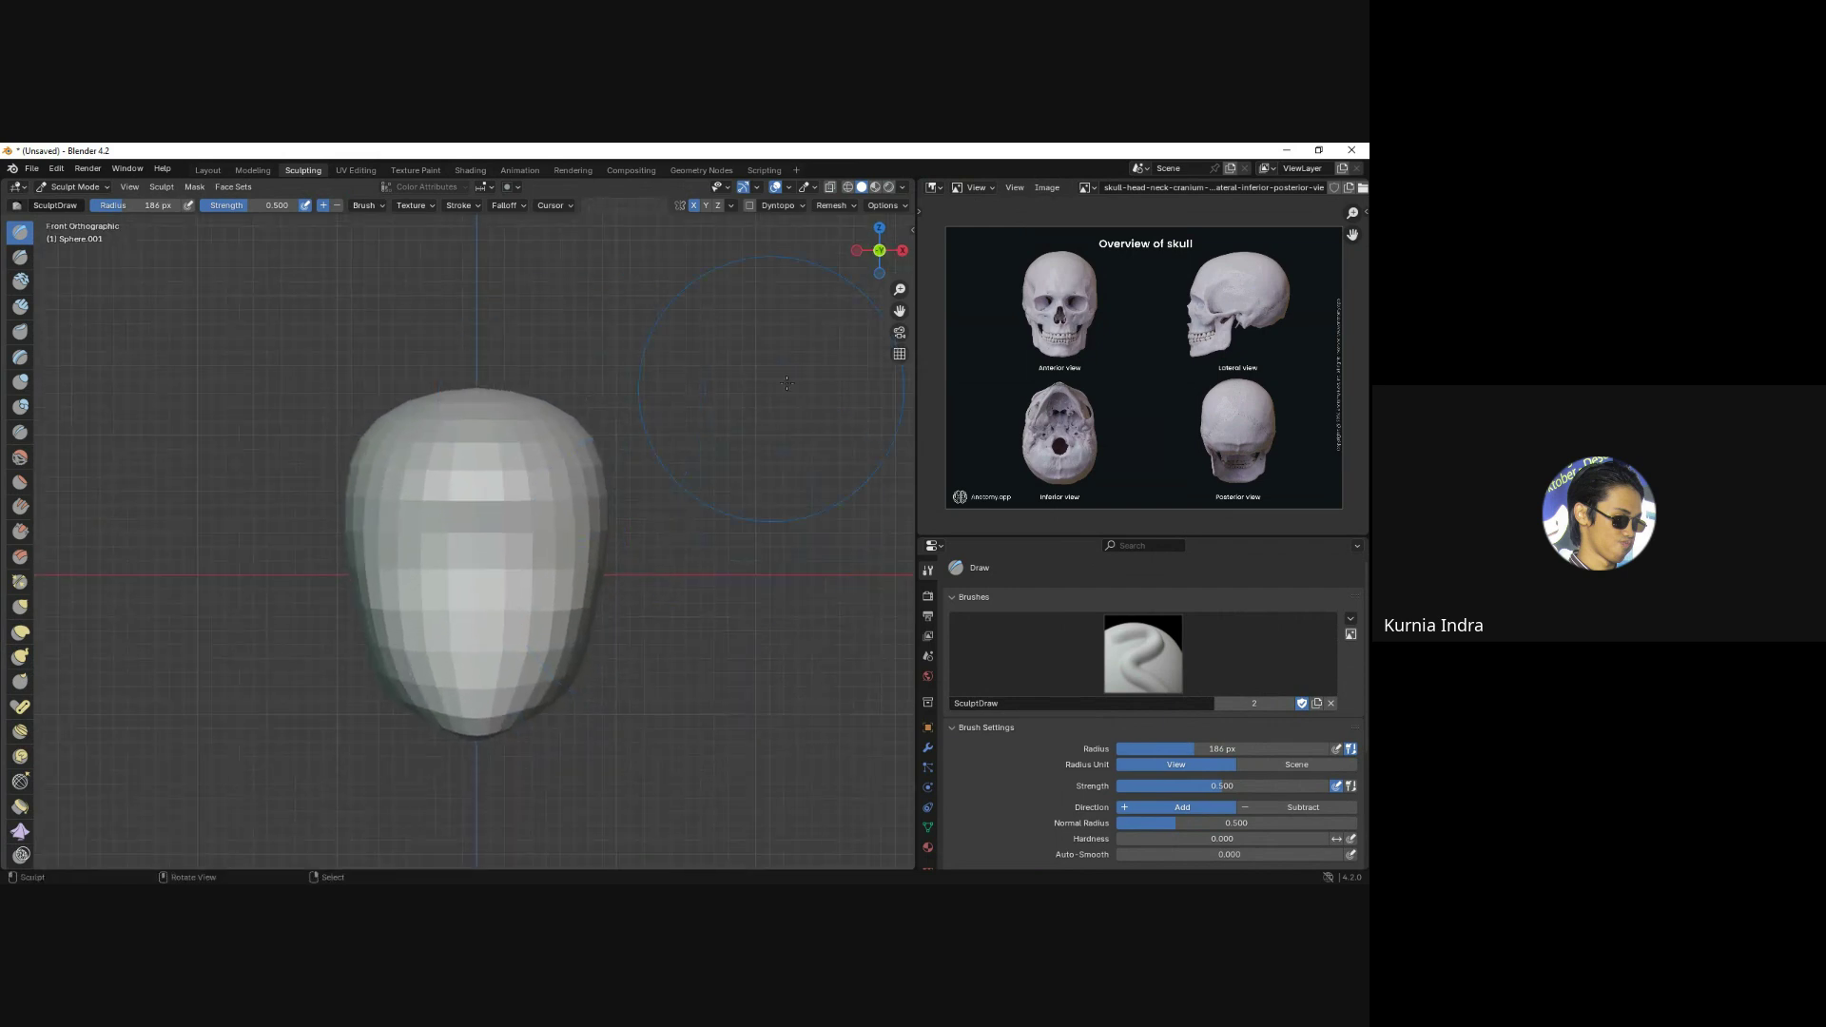
# Switch to the Grab brush and shrink its radius from 210 to 128 px.
pyautogui.press('g')
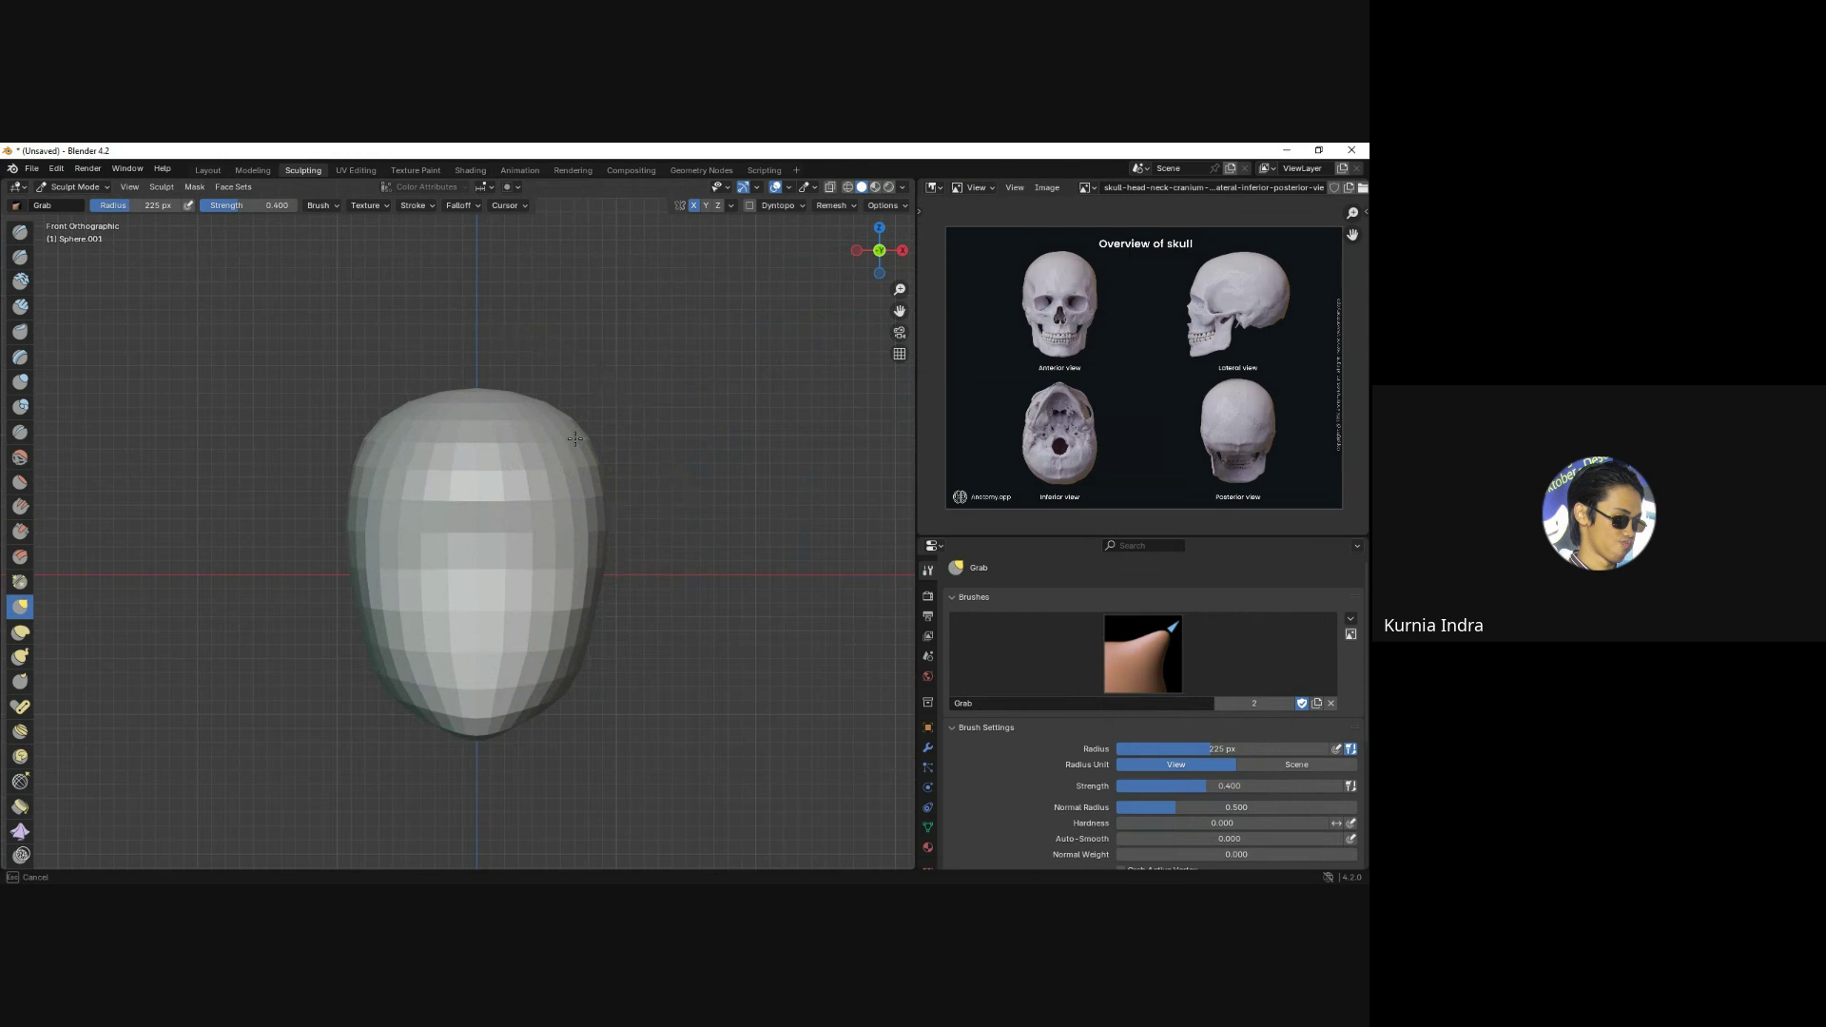
pyautogui.press('f')
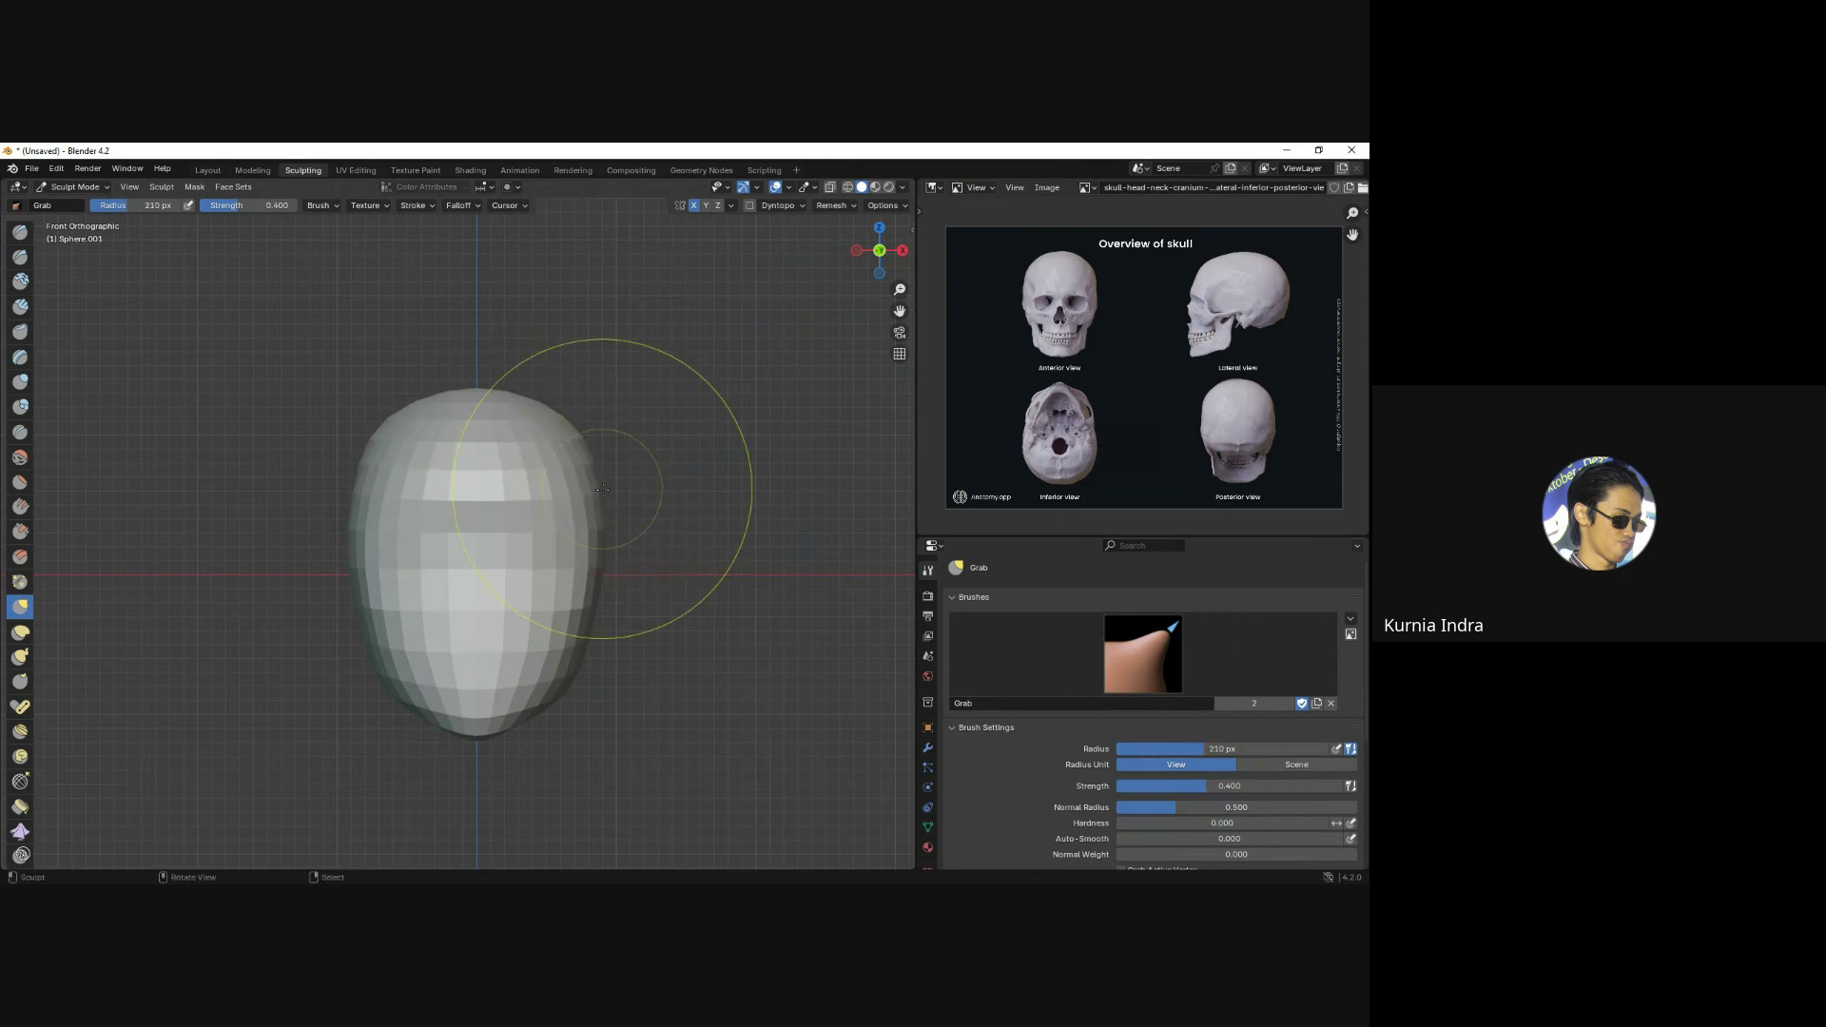
pyautogui.click(600, 529)
pyautogui.keyDown('shift'); pyautogui.moveTo(599, 529); pyautogui.dragTo(587, 472, button='middle'); pyautogui.keyUp('shift')
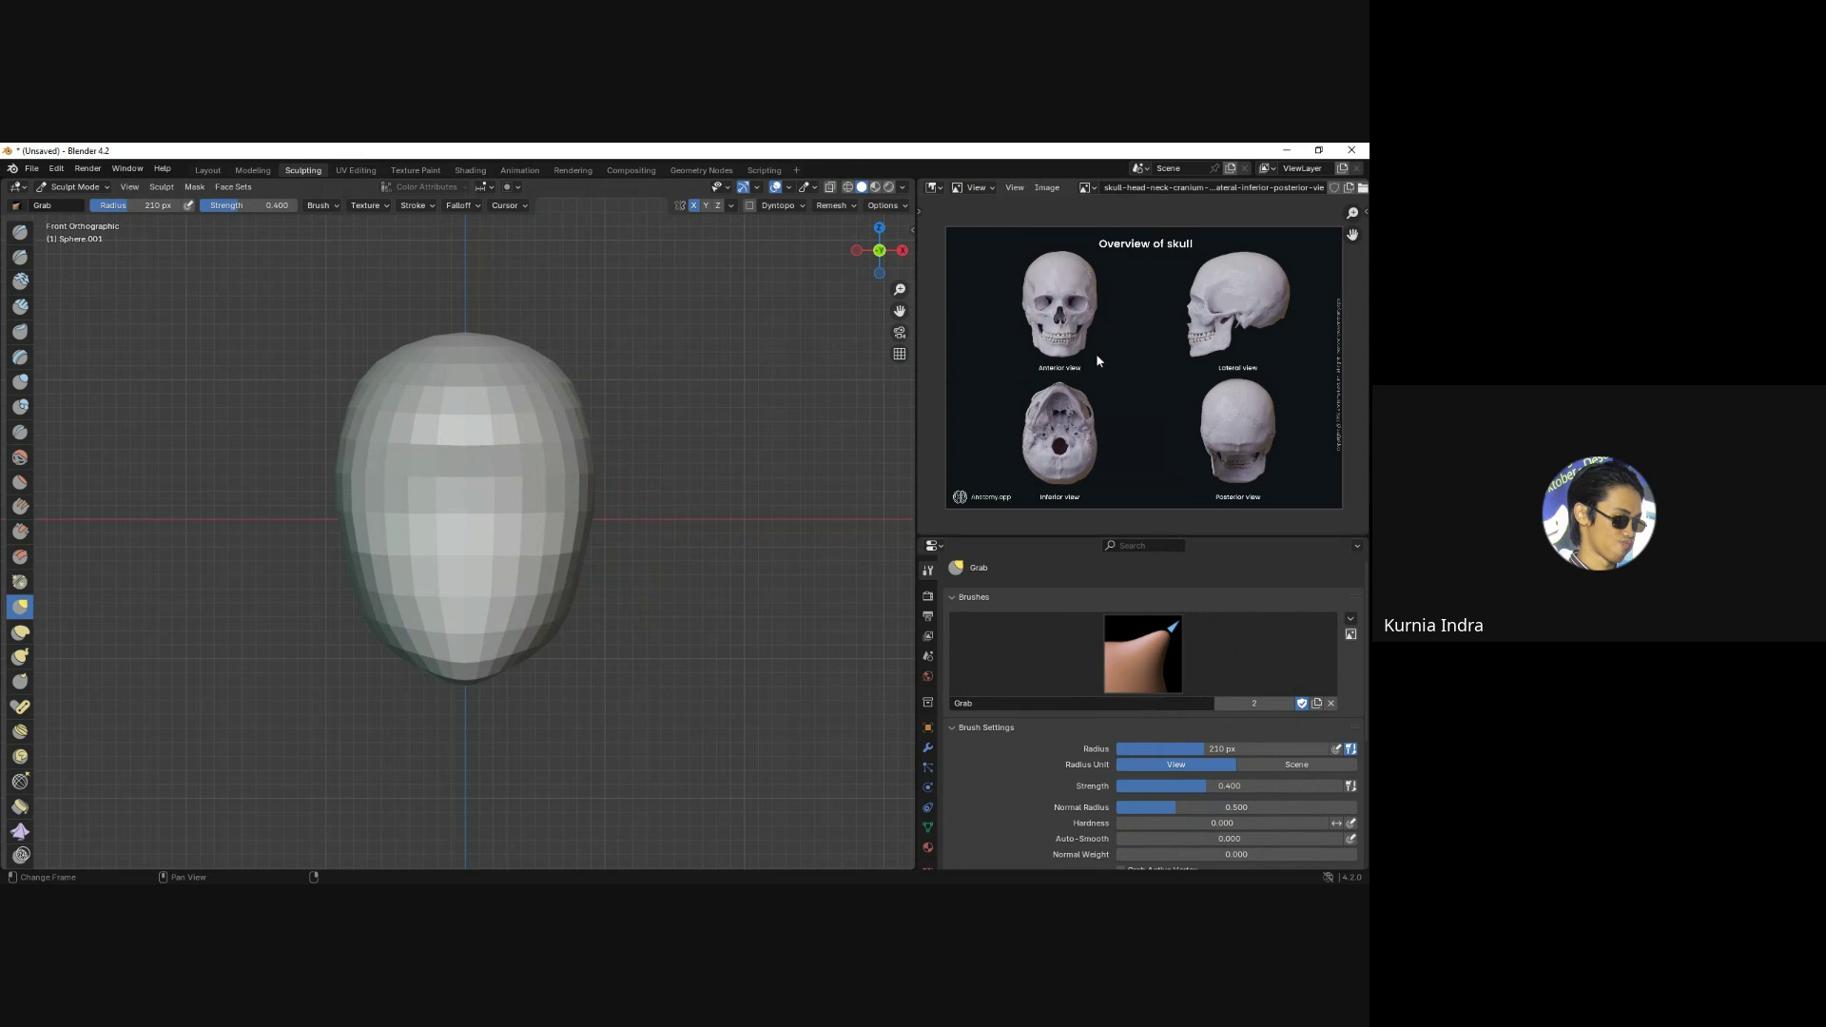
pyautogui.press('f')
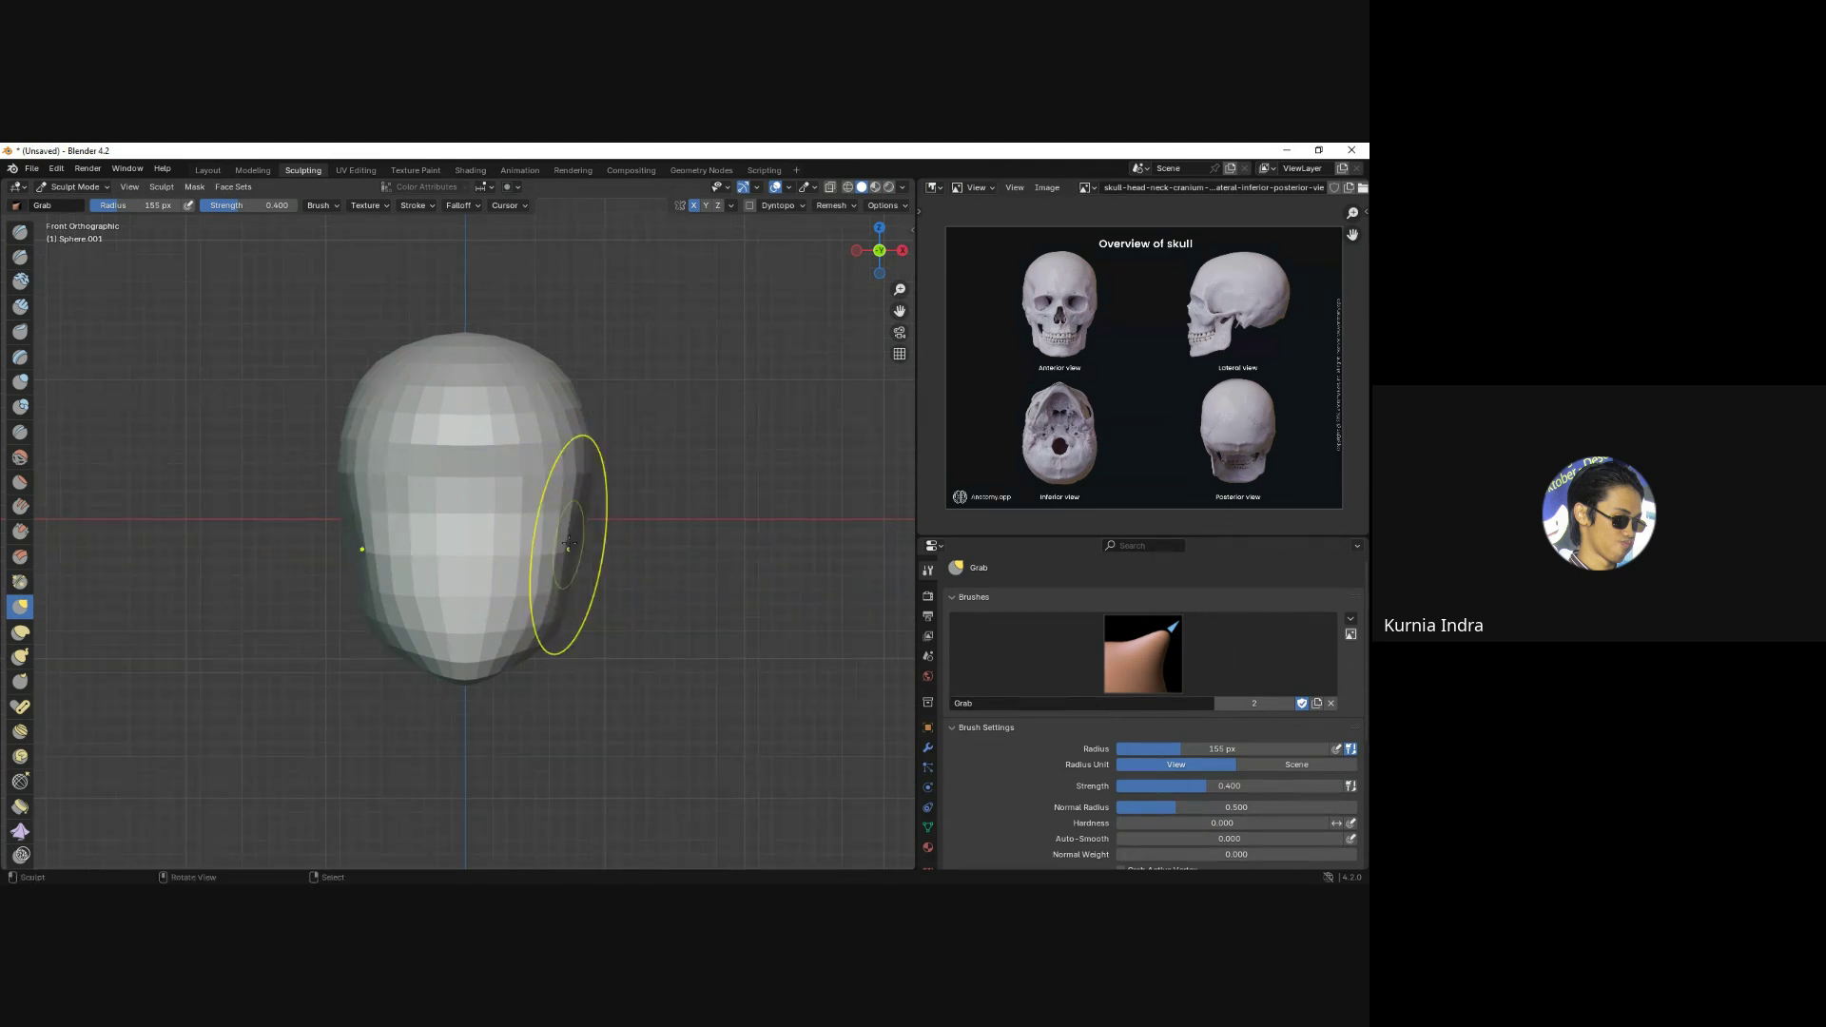
pyautogui.click(567, 534)
pyautogui.press('f')
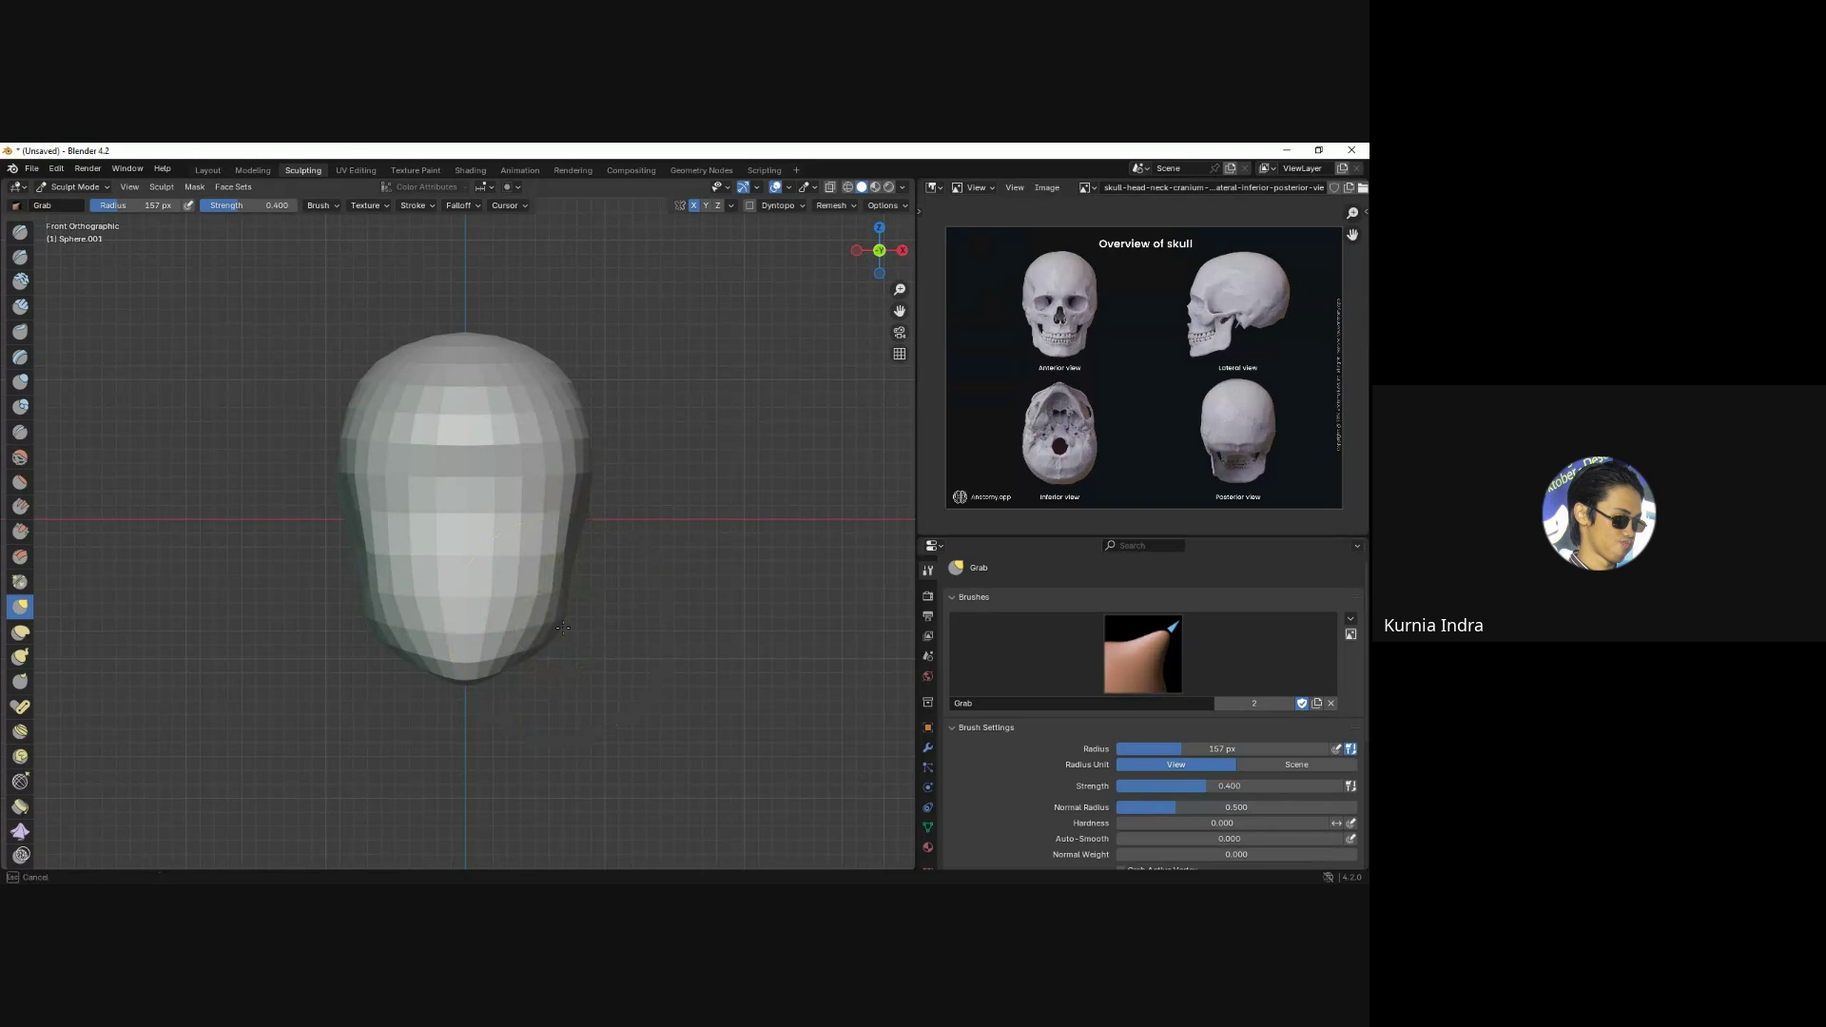
pyautogui.click(409, 654)
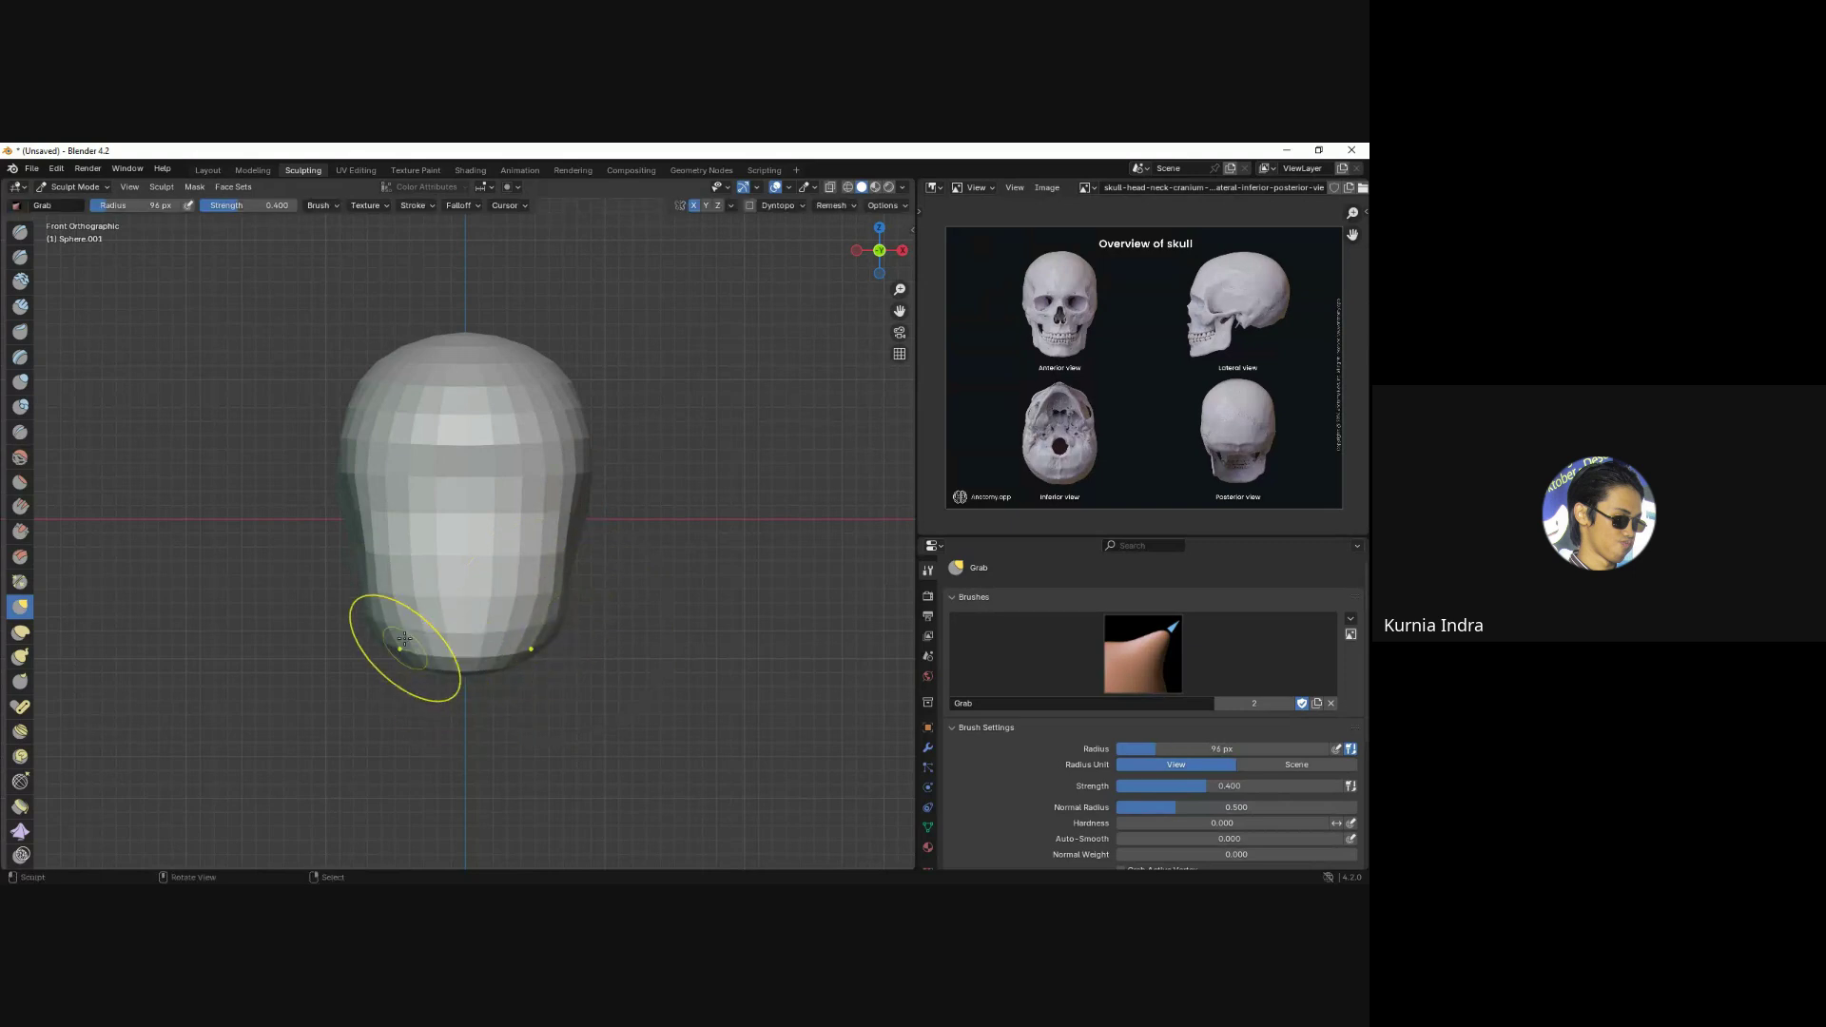
pyautogui.moveTo(359, 529); pyautogui.dragTo(478, 539, button='middle')
pyautogui.press('KP_3')
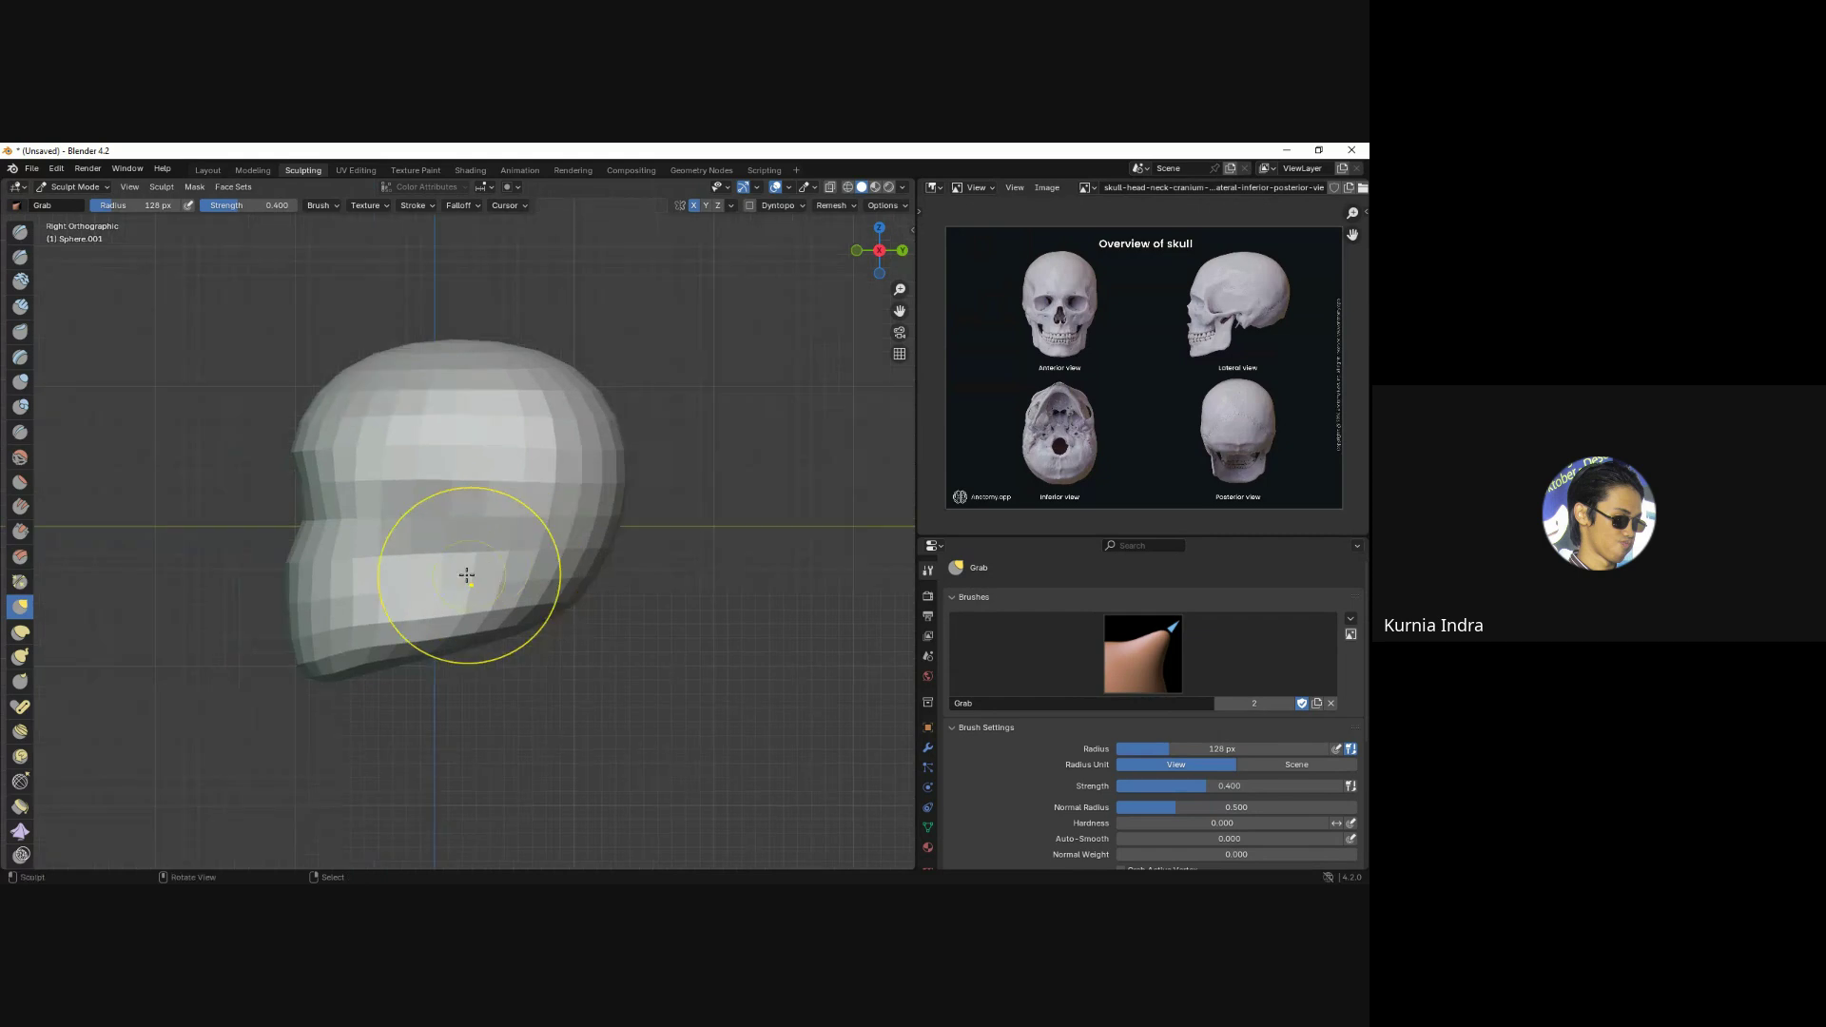
pyautogui.press('f')
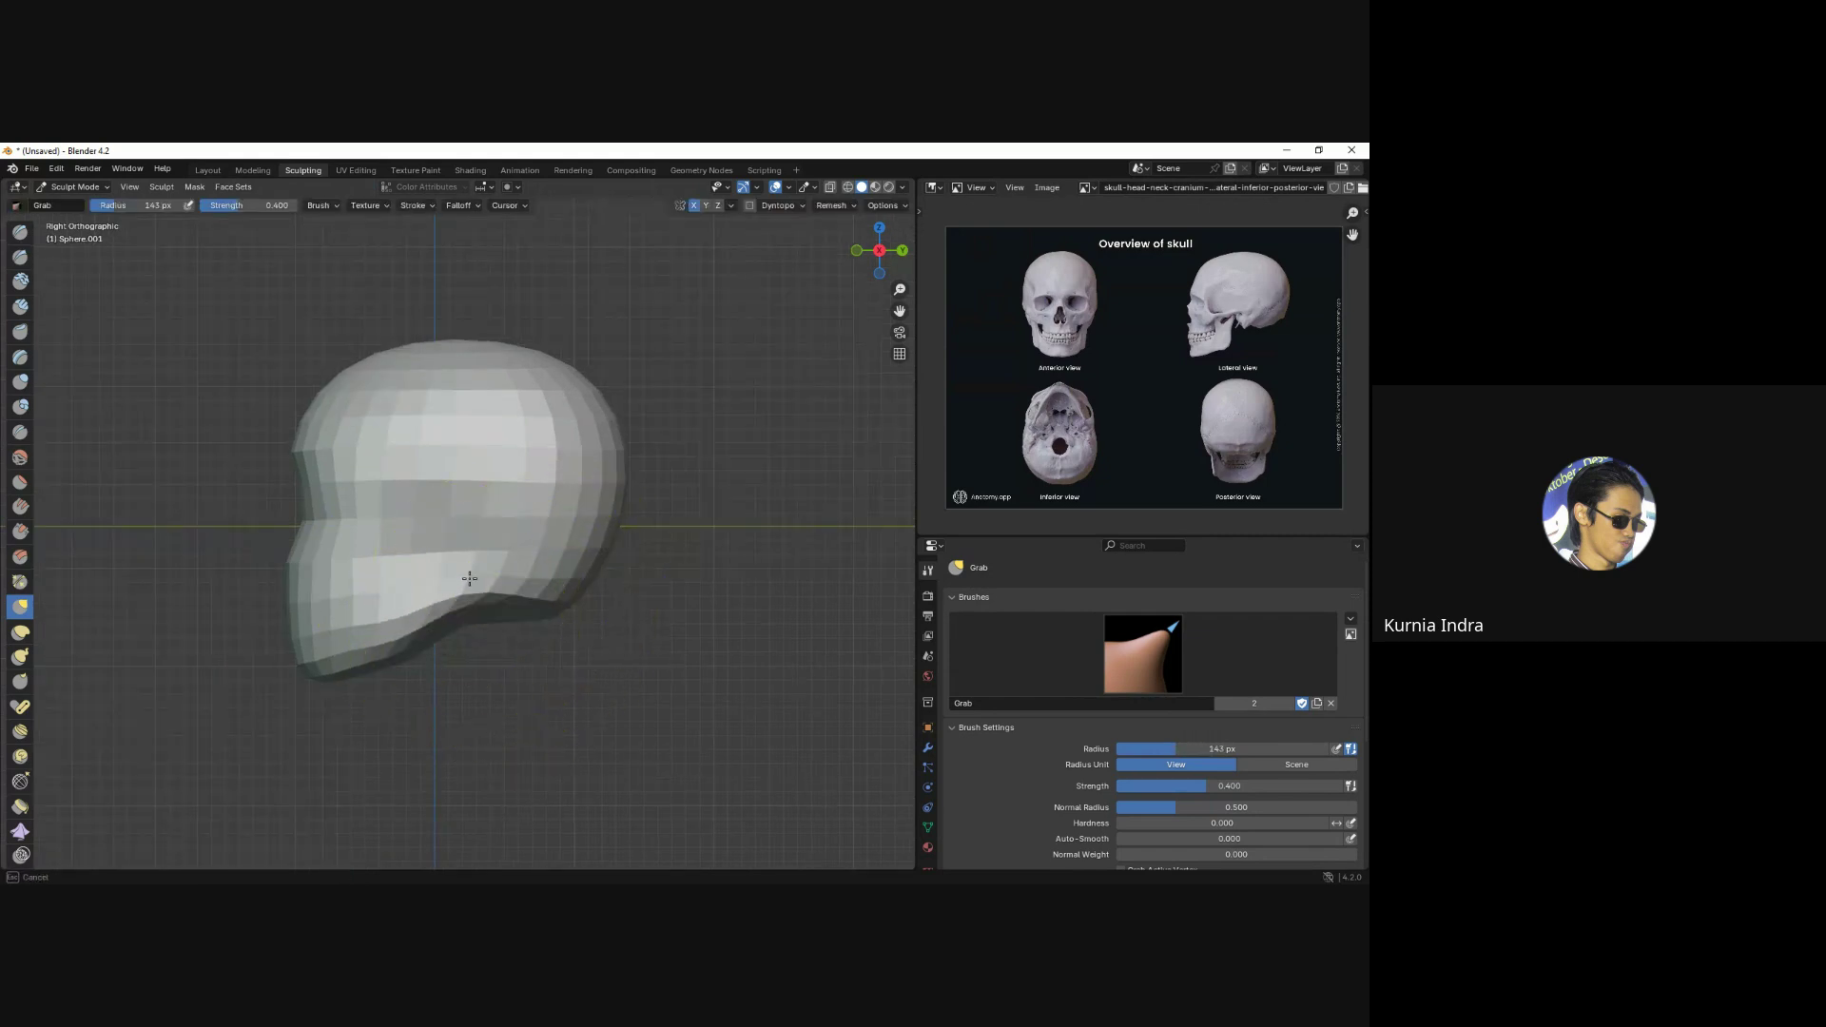
# Push the jaw's lower edge up, undo the dent, and reset the brush to 151 px.
pyautogui.moveTo(462, 632)
pyautogui.mouseDown()
pyautogui.moveTo(466, 604)
pyautogui.moveTo(416, 609)
pyautogui.moveTo(436, 570)
pyautogui.mouseUp()
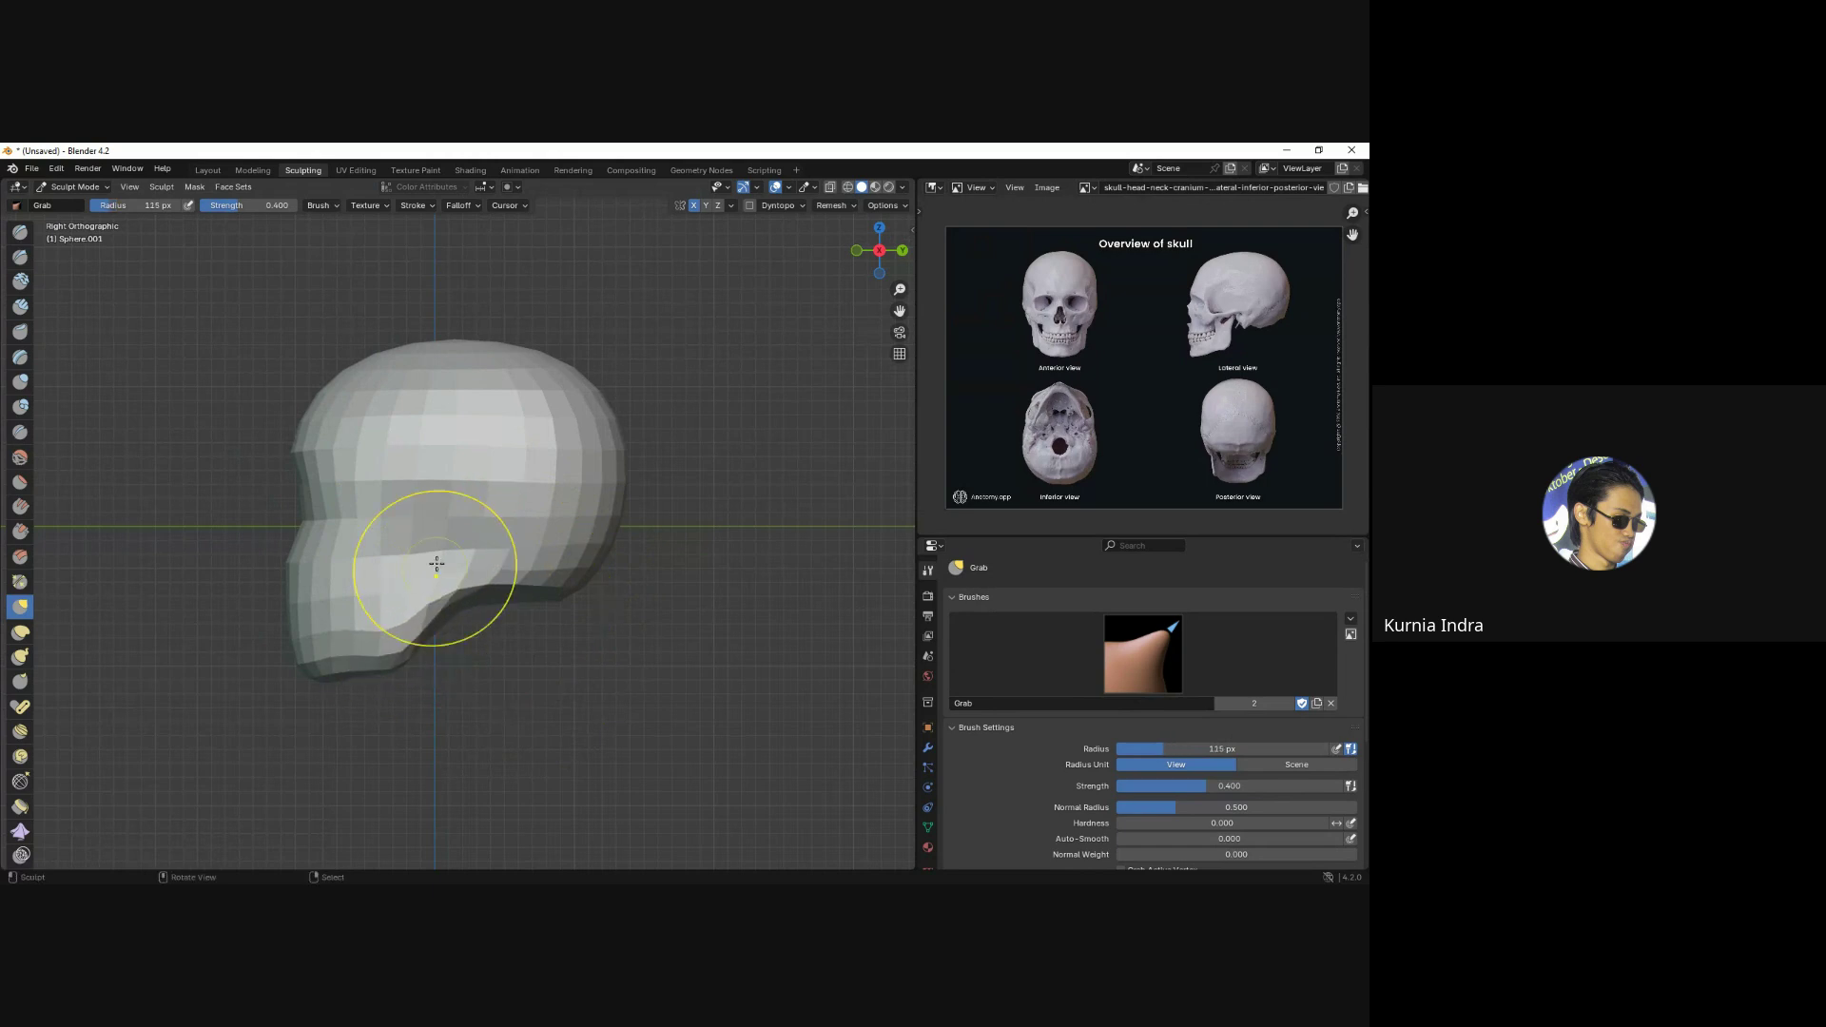
pyautogui.hotkey('ctrl', 'z')
pyautogui.press('f')
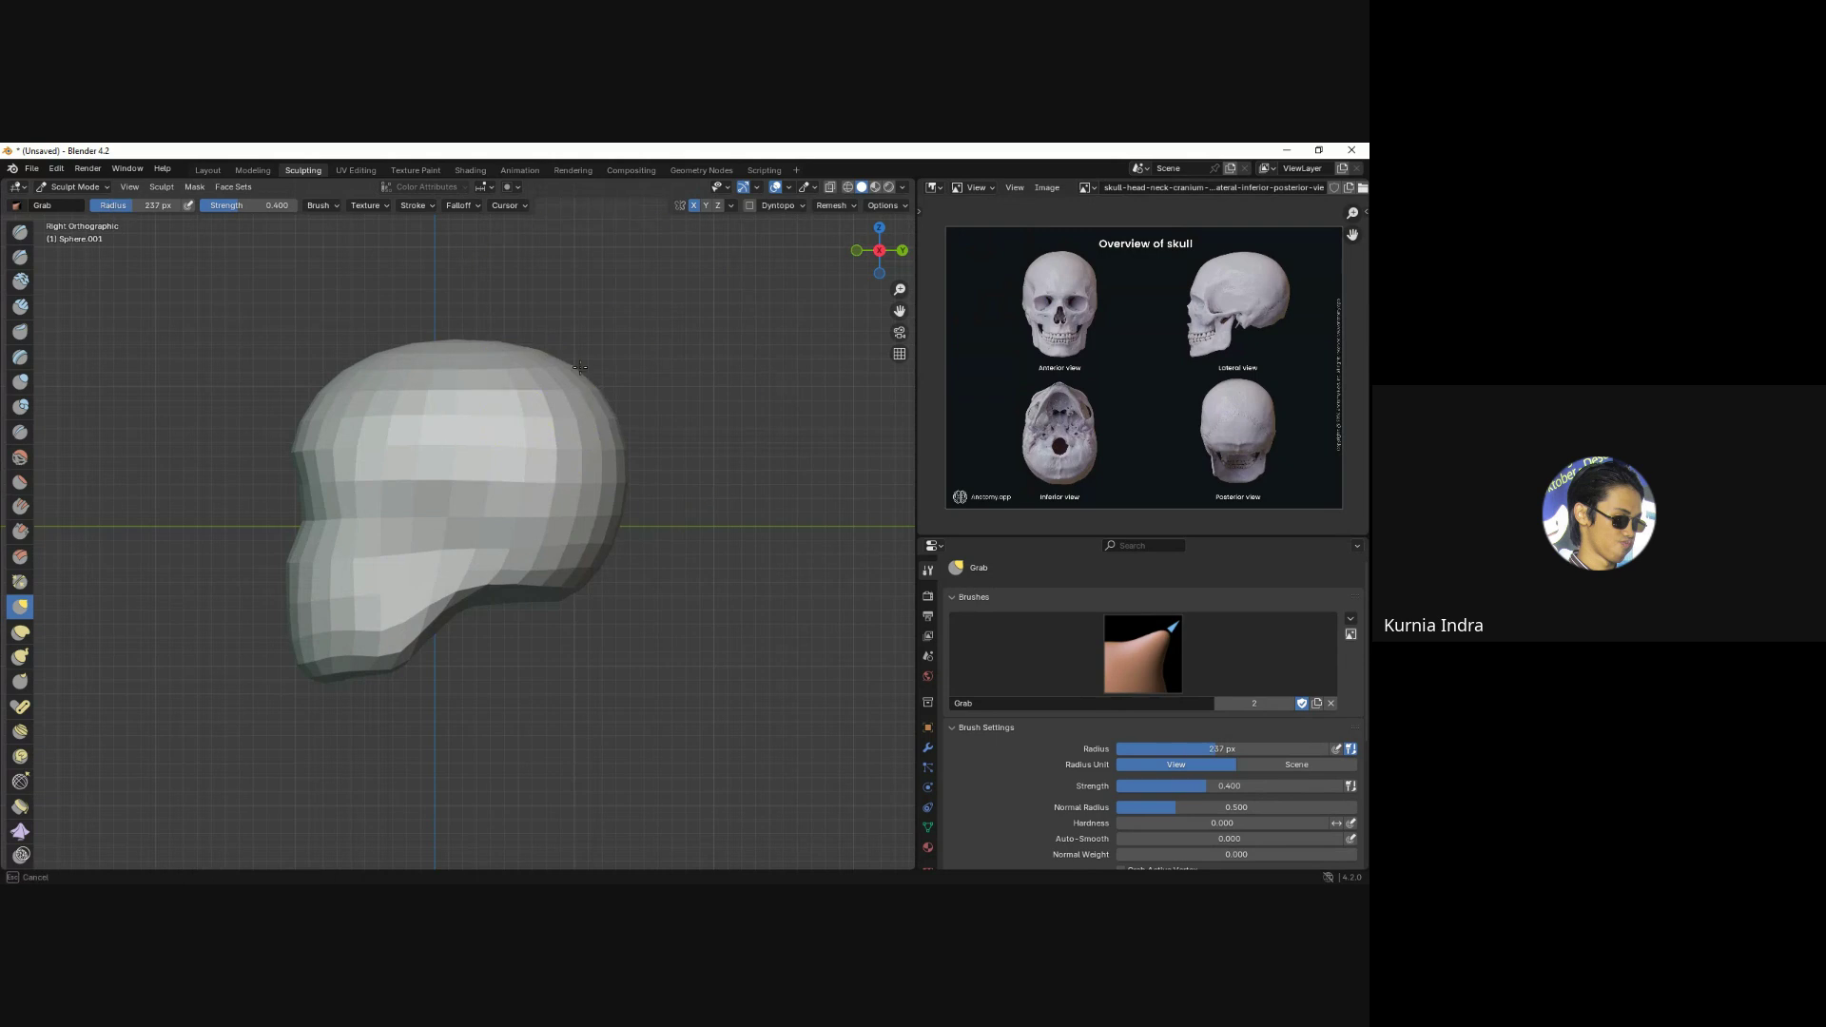
pyautogui.click(492, 408)
pyautogui.press('KP_7')
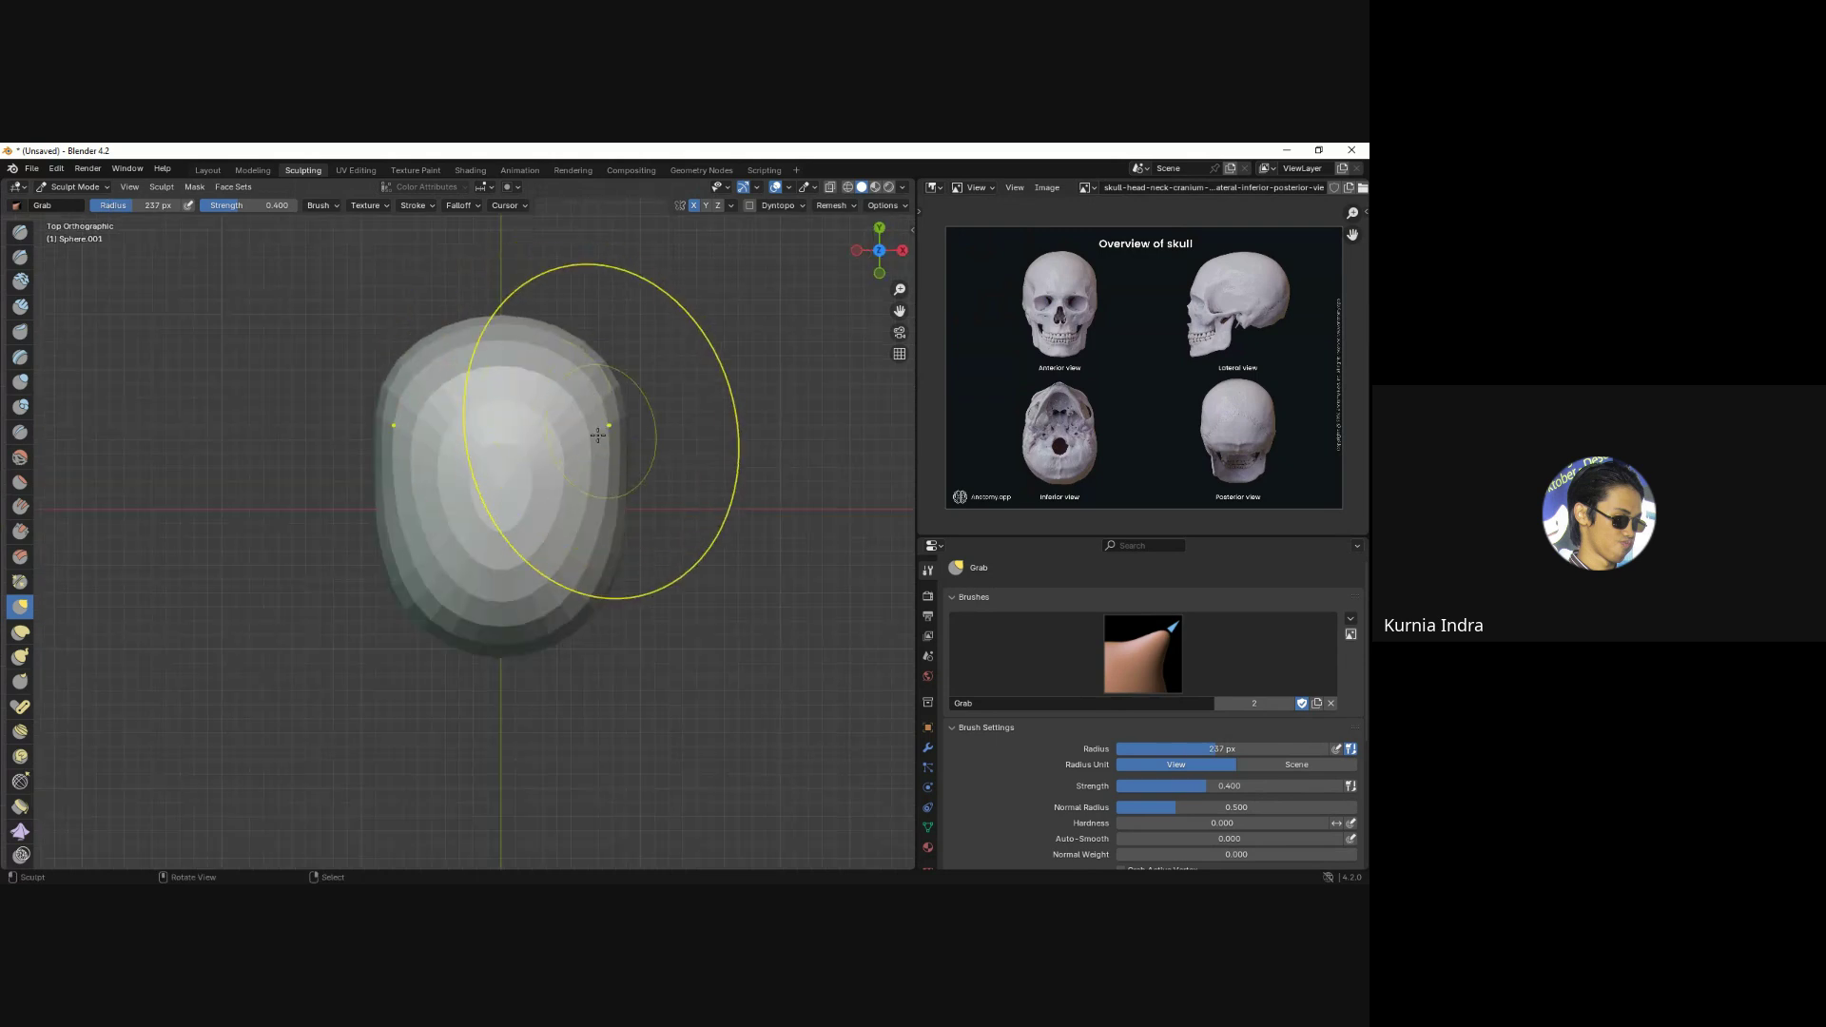
pyautogui.moveTo(550, 489); pyautogui.dragTo(550, 491, button='middle')
pyautogui.press('f')
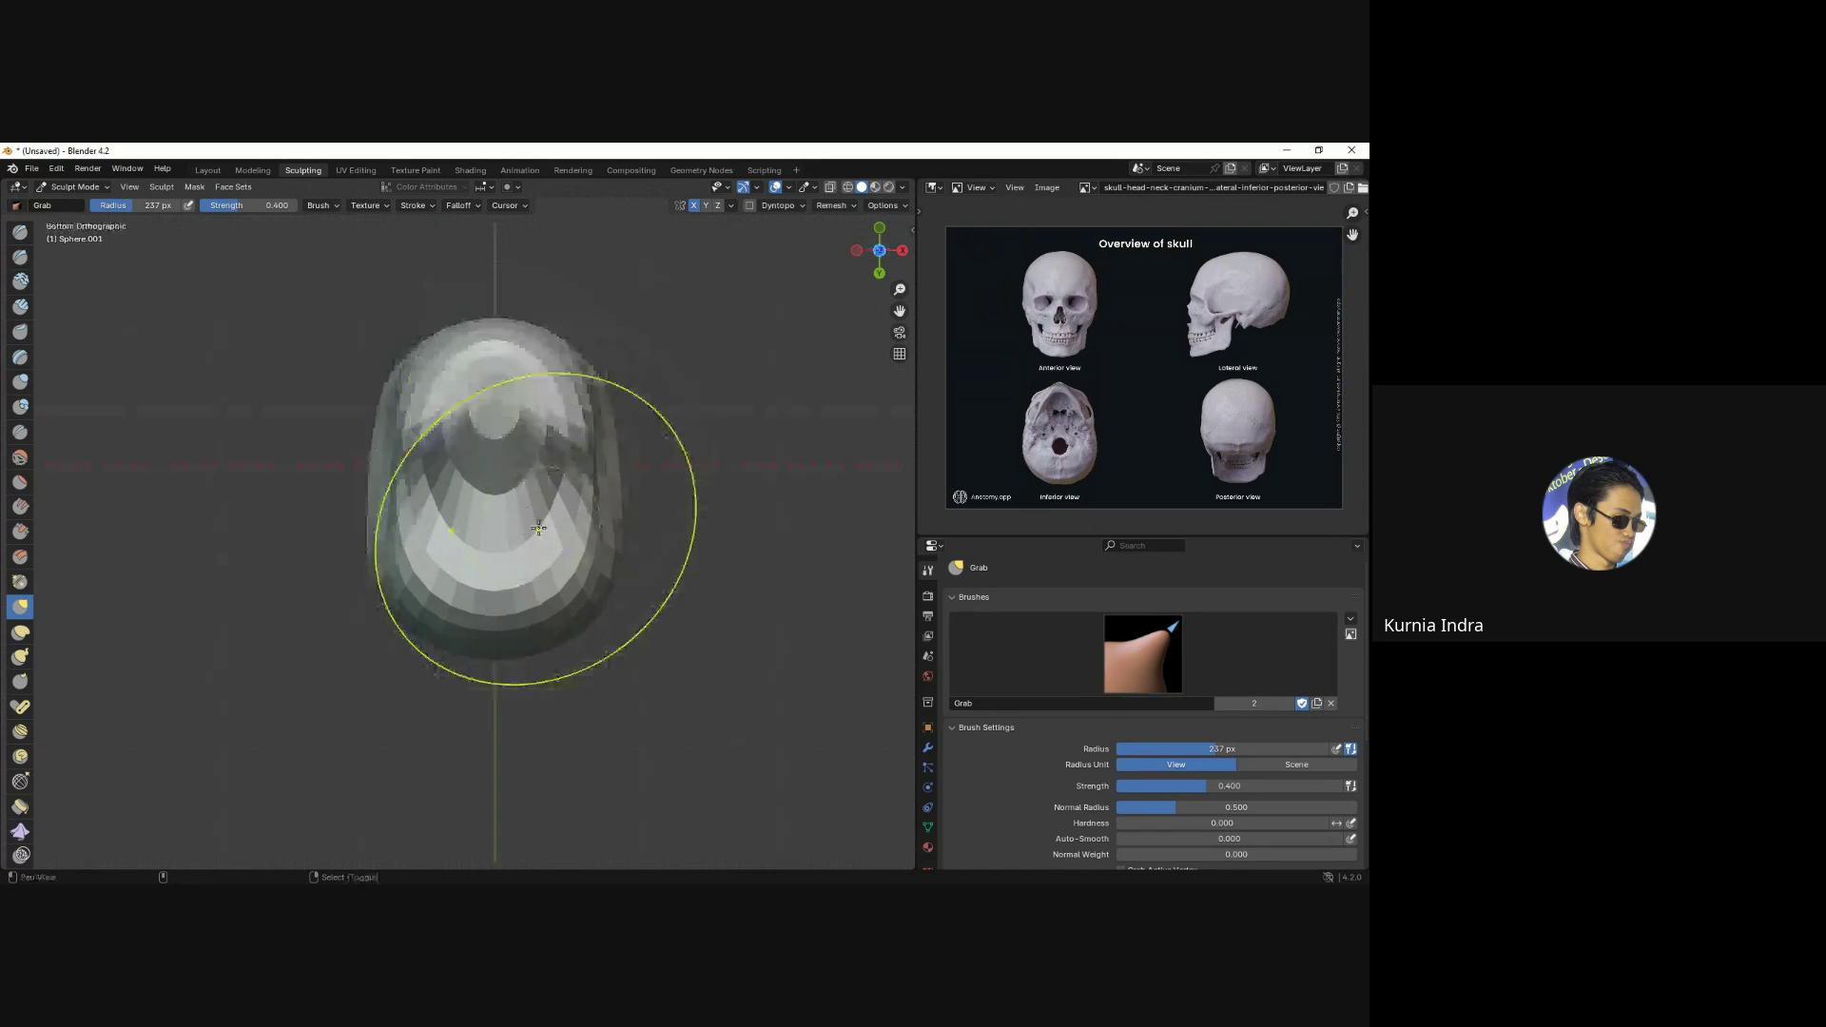
pyautogui.click(571, 500)
# Check the head from below, front and right side with the brush at 108 px.
pyautogui.press('ctrl+KP_7')
pyautogui.press('KP_1')
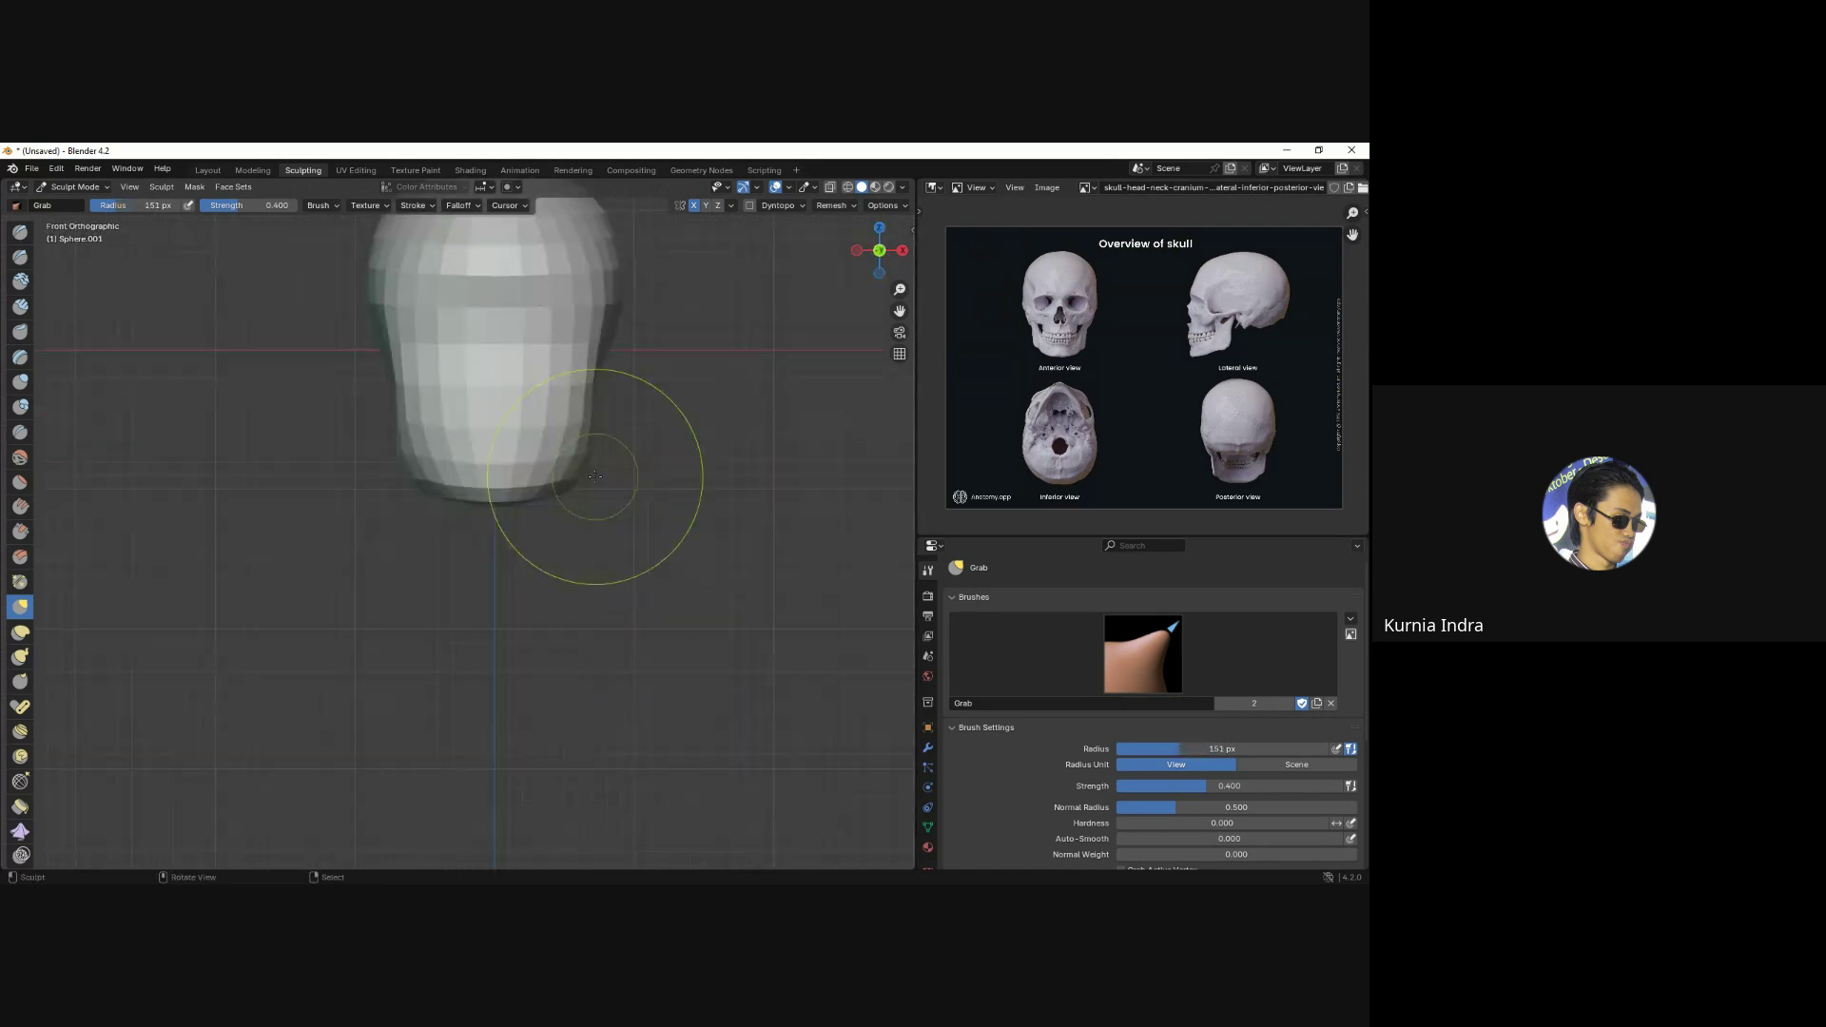
pyautogui.press('f')
pyautogui.click(554, 590)
pyautogui.press('KP_3')
pyautogui.press('f')
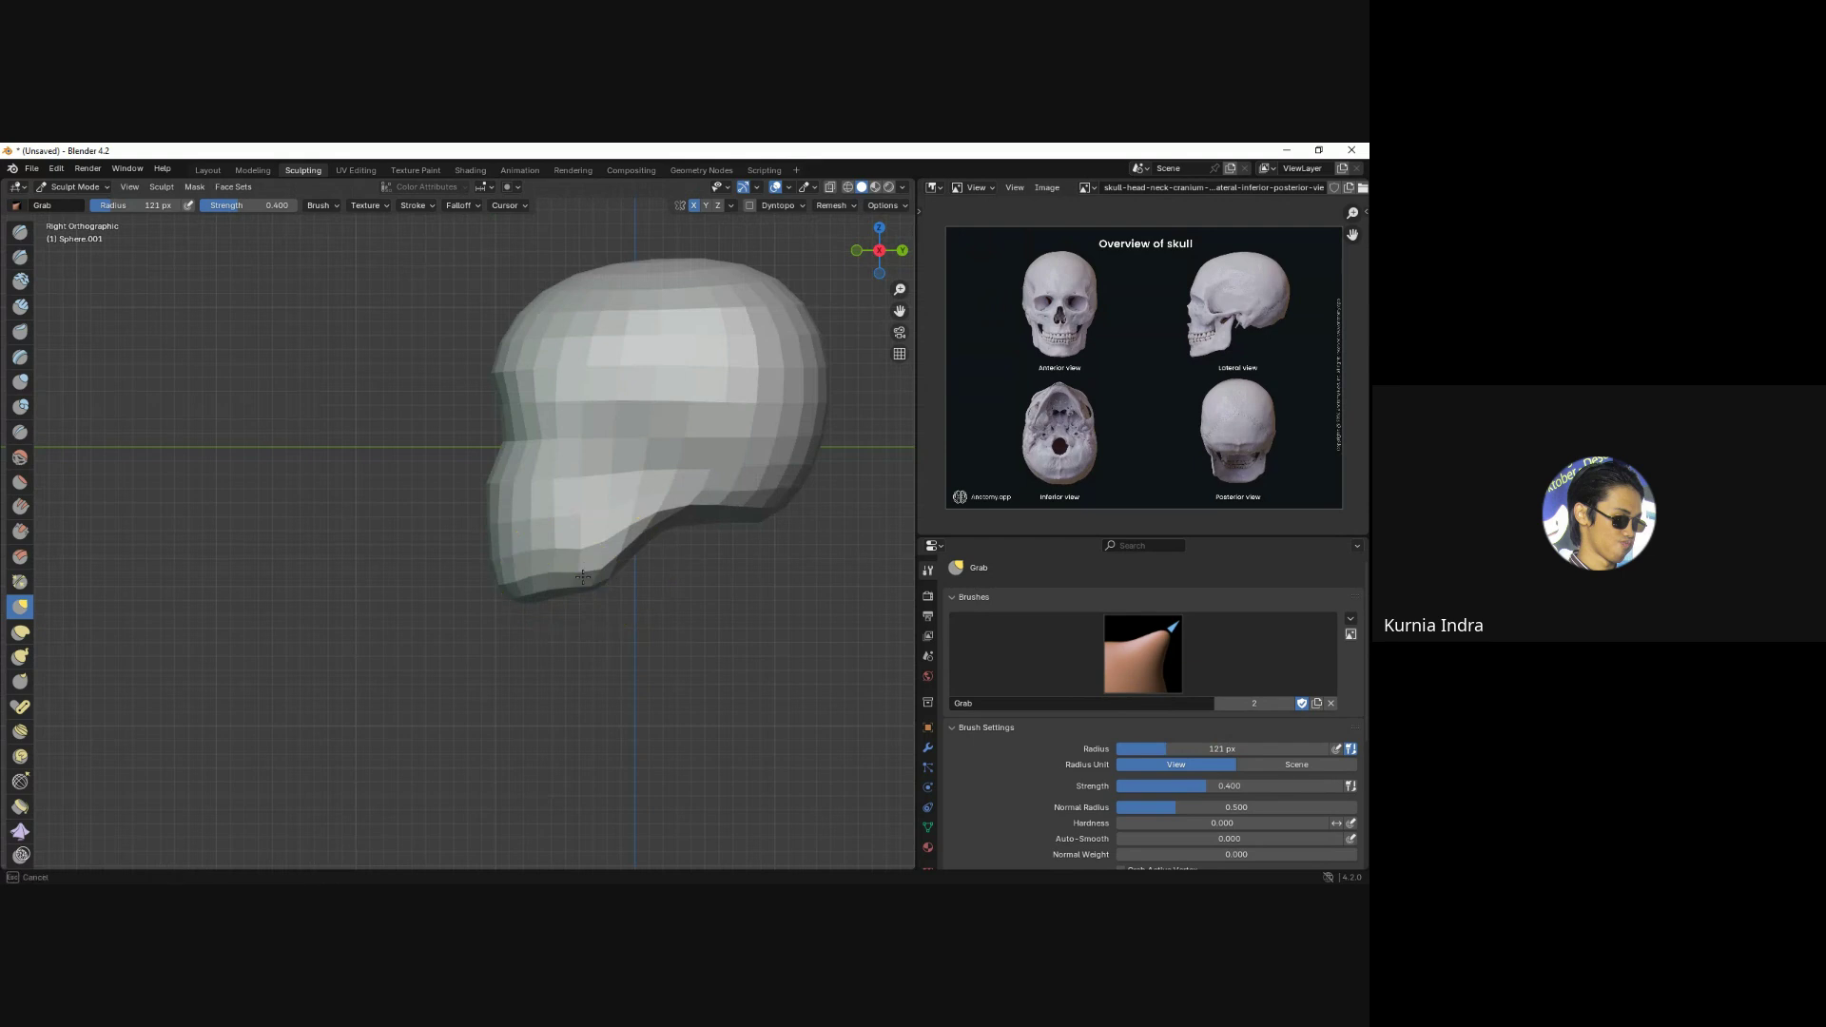
pyautogui.press('KP_1')
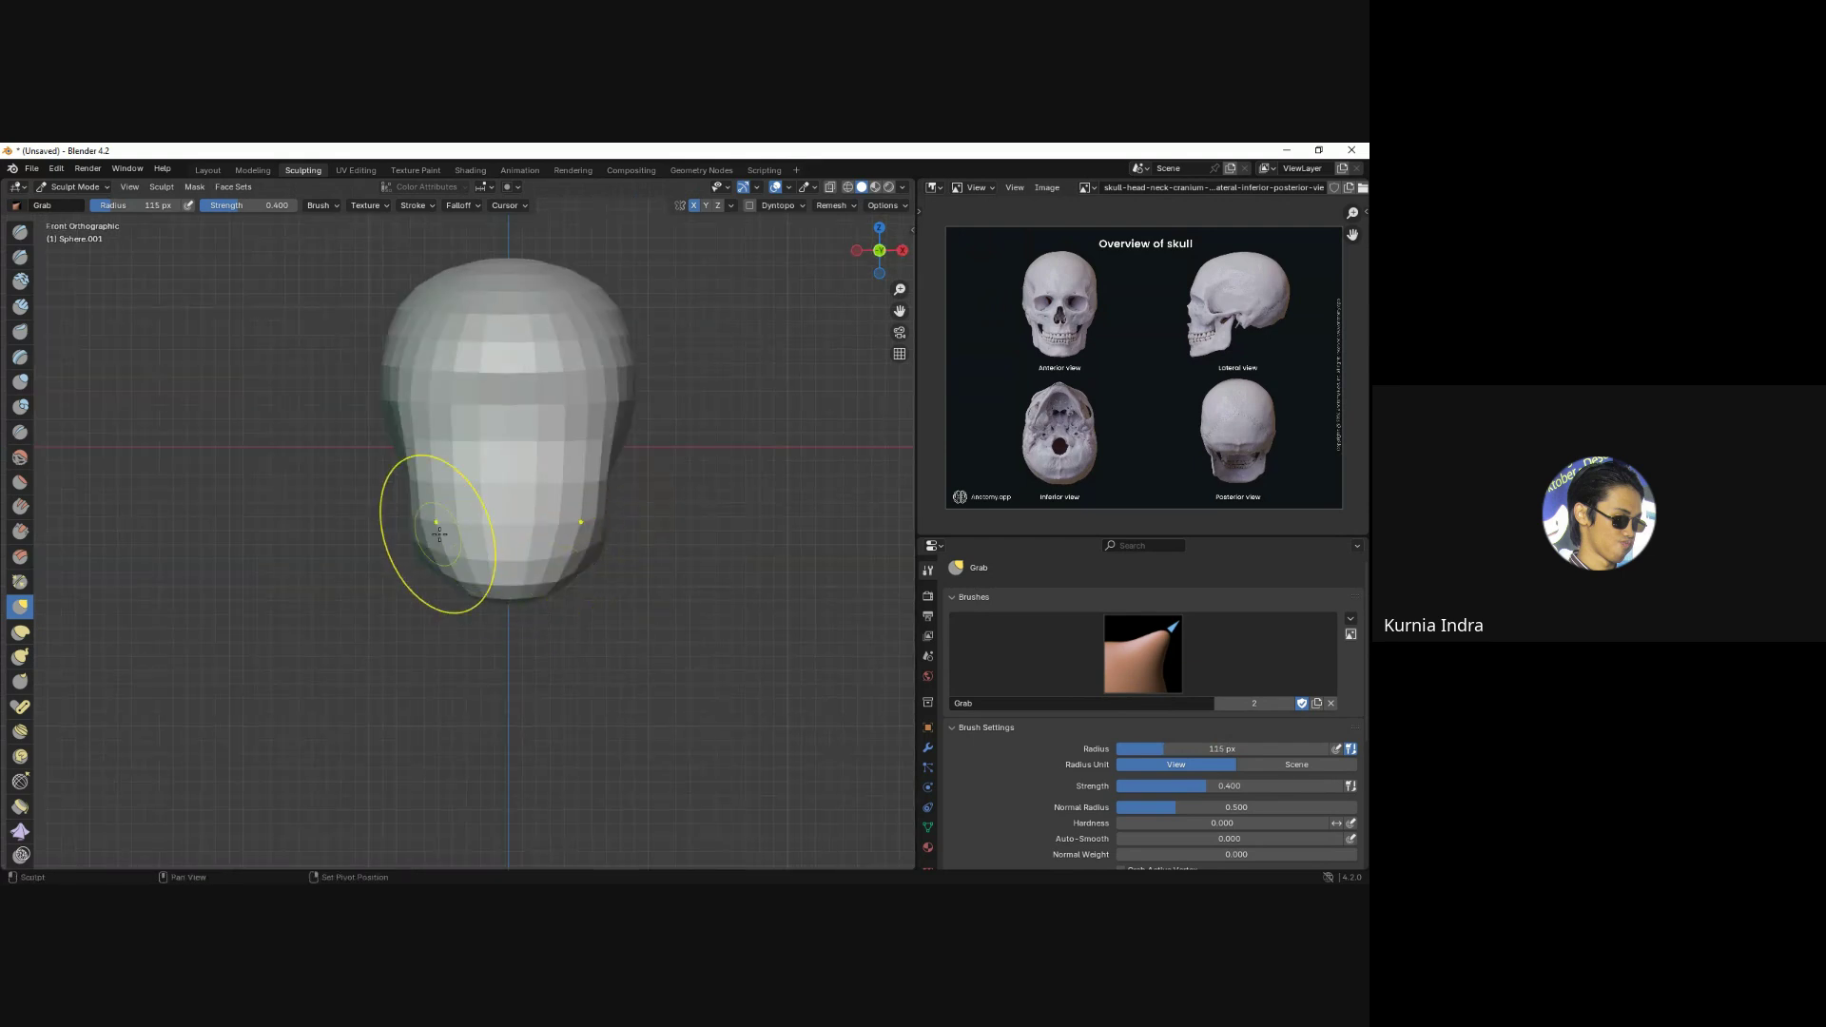
# Orbit the head to several angled views, snapping back to front view each time.
pyautogui.moveTo(438, 534); pyautogui.dragTo(409, 529, button='middle')
pyautogui.press('KP_1')
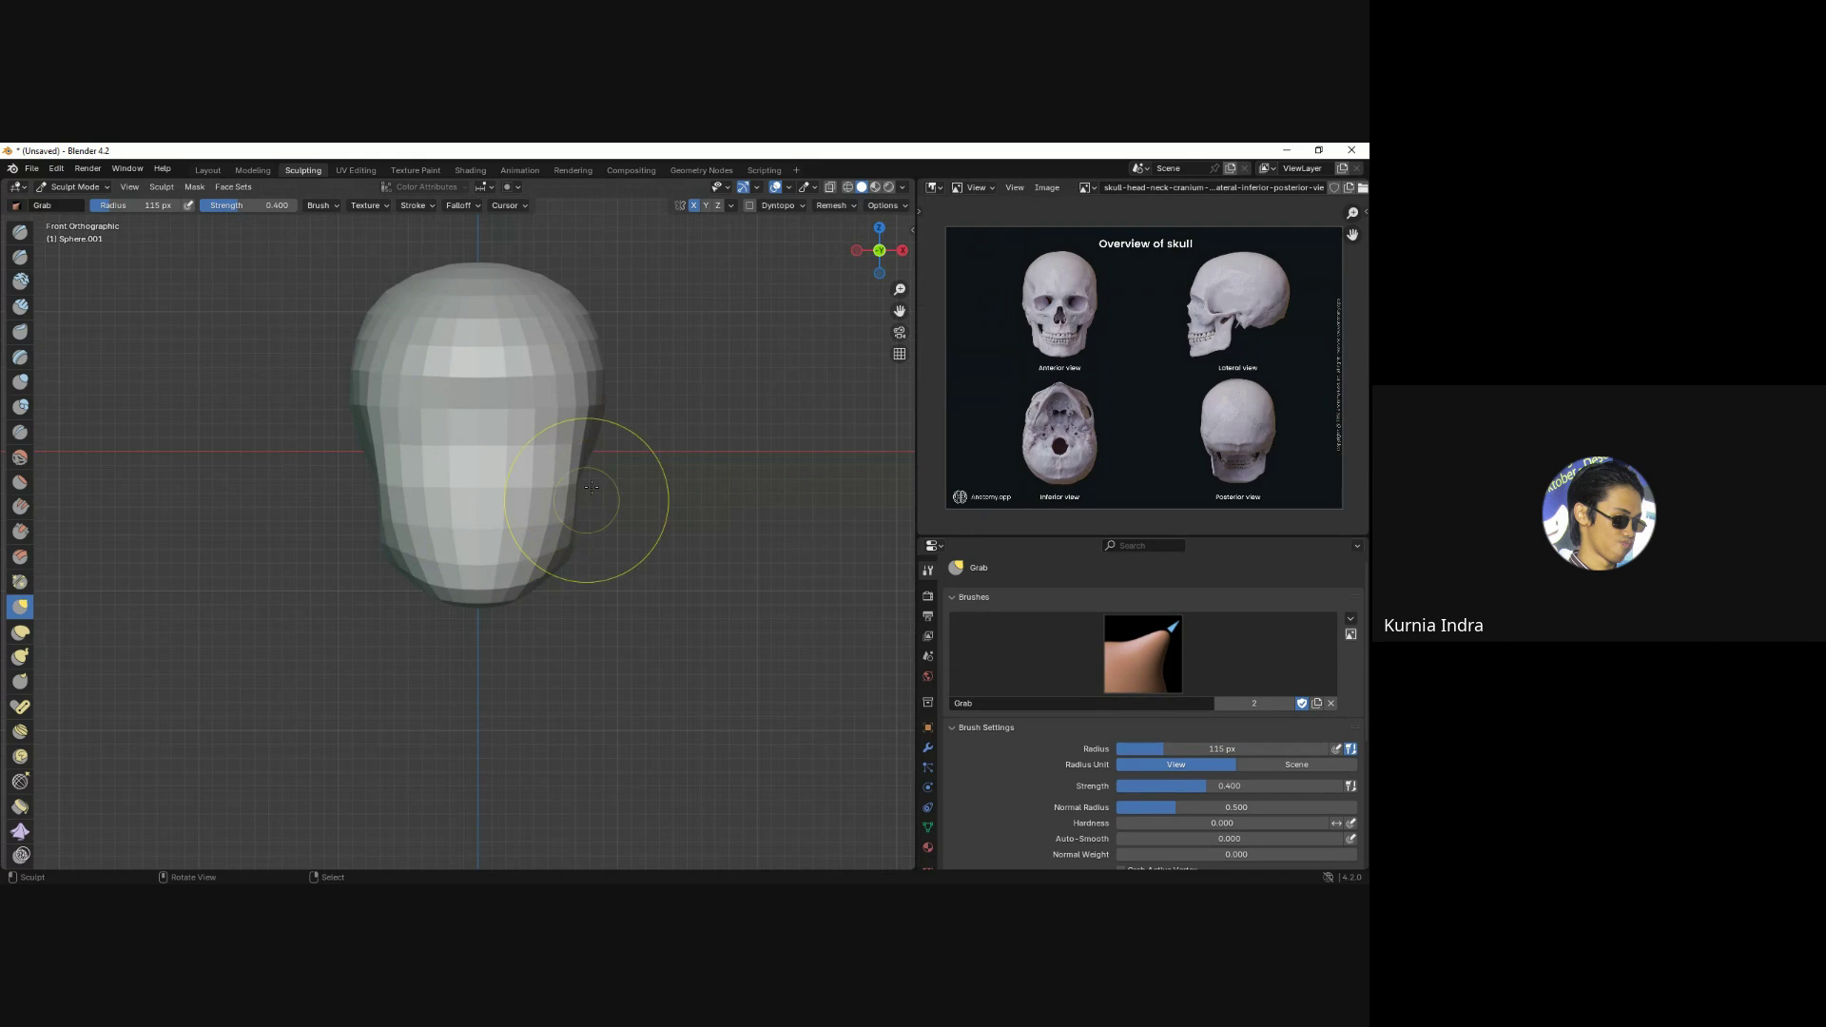
pyautogui.moveTo(591, 487); pyautogui.dragTo(513, 527, button='middle')
pyautogui.press('KP_1')
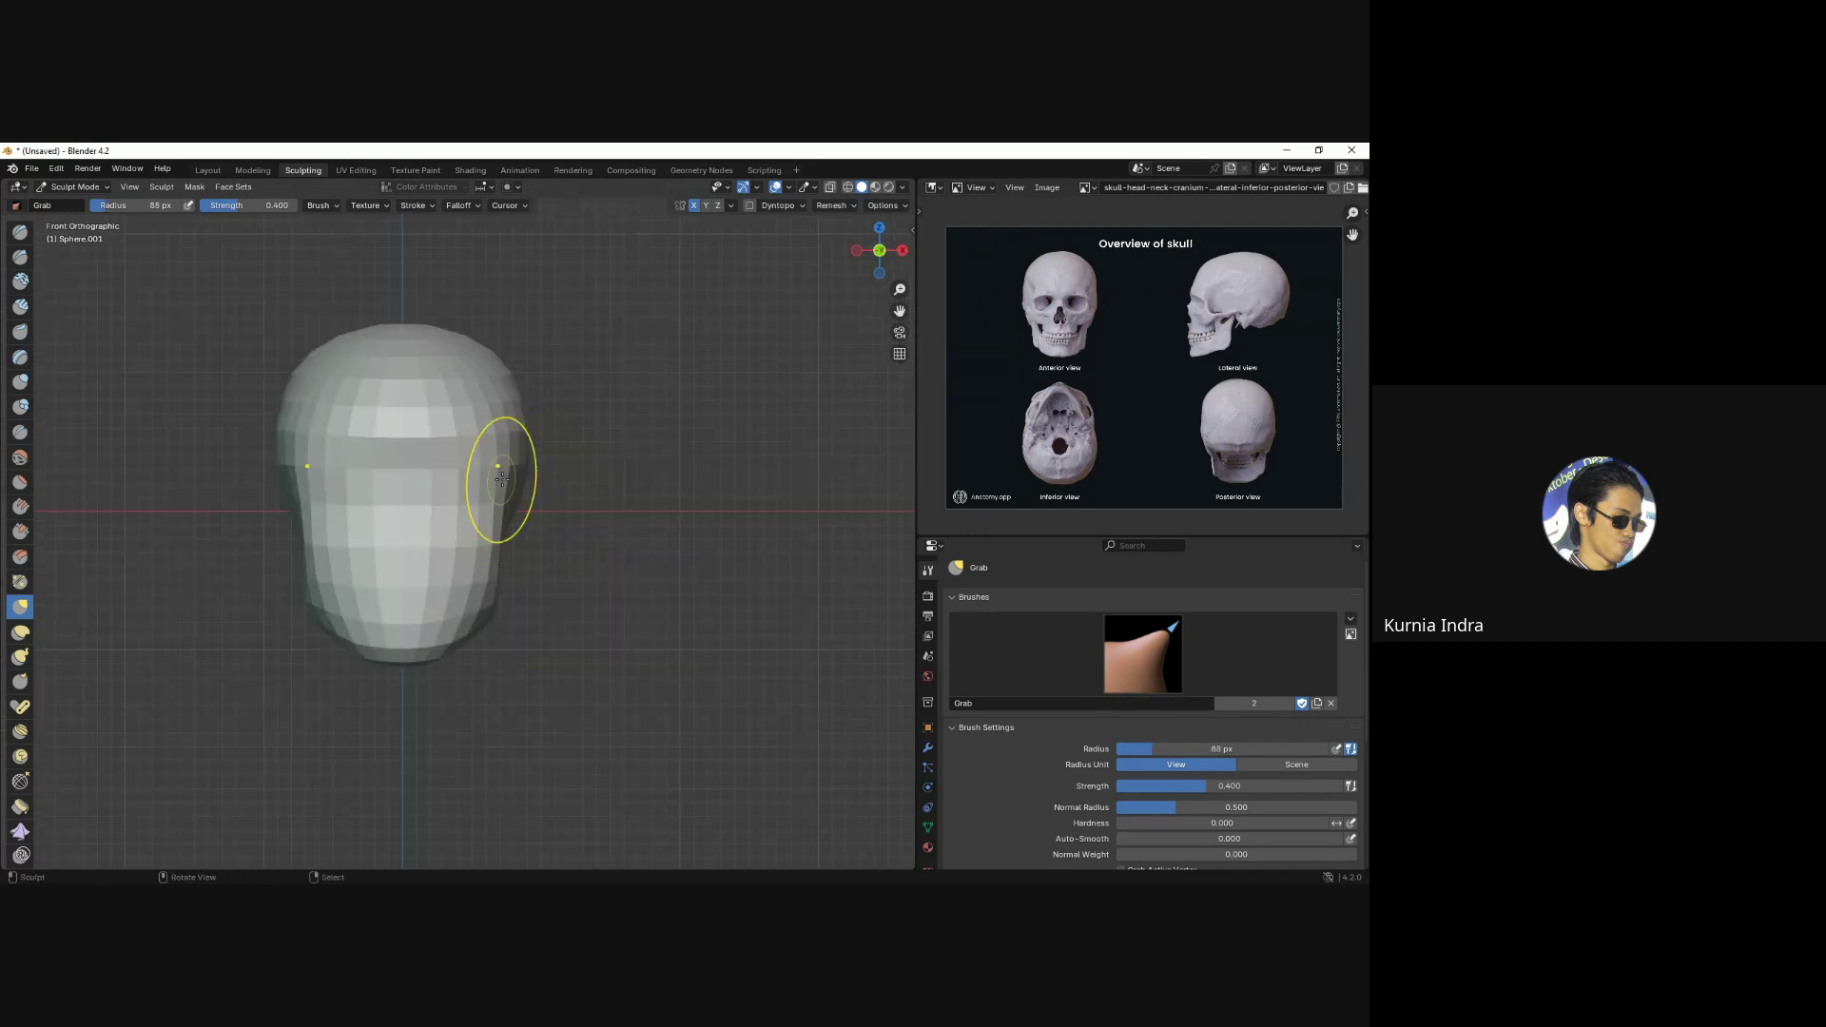
pyautogui.moveTo(490, 455); pyautogui.dragTo(466, 509, button='middle')
pyautogui.press('KP_1')
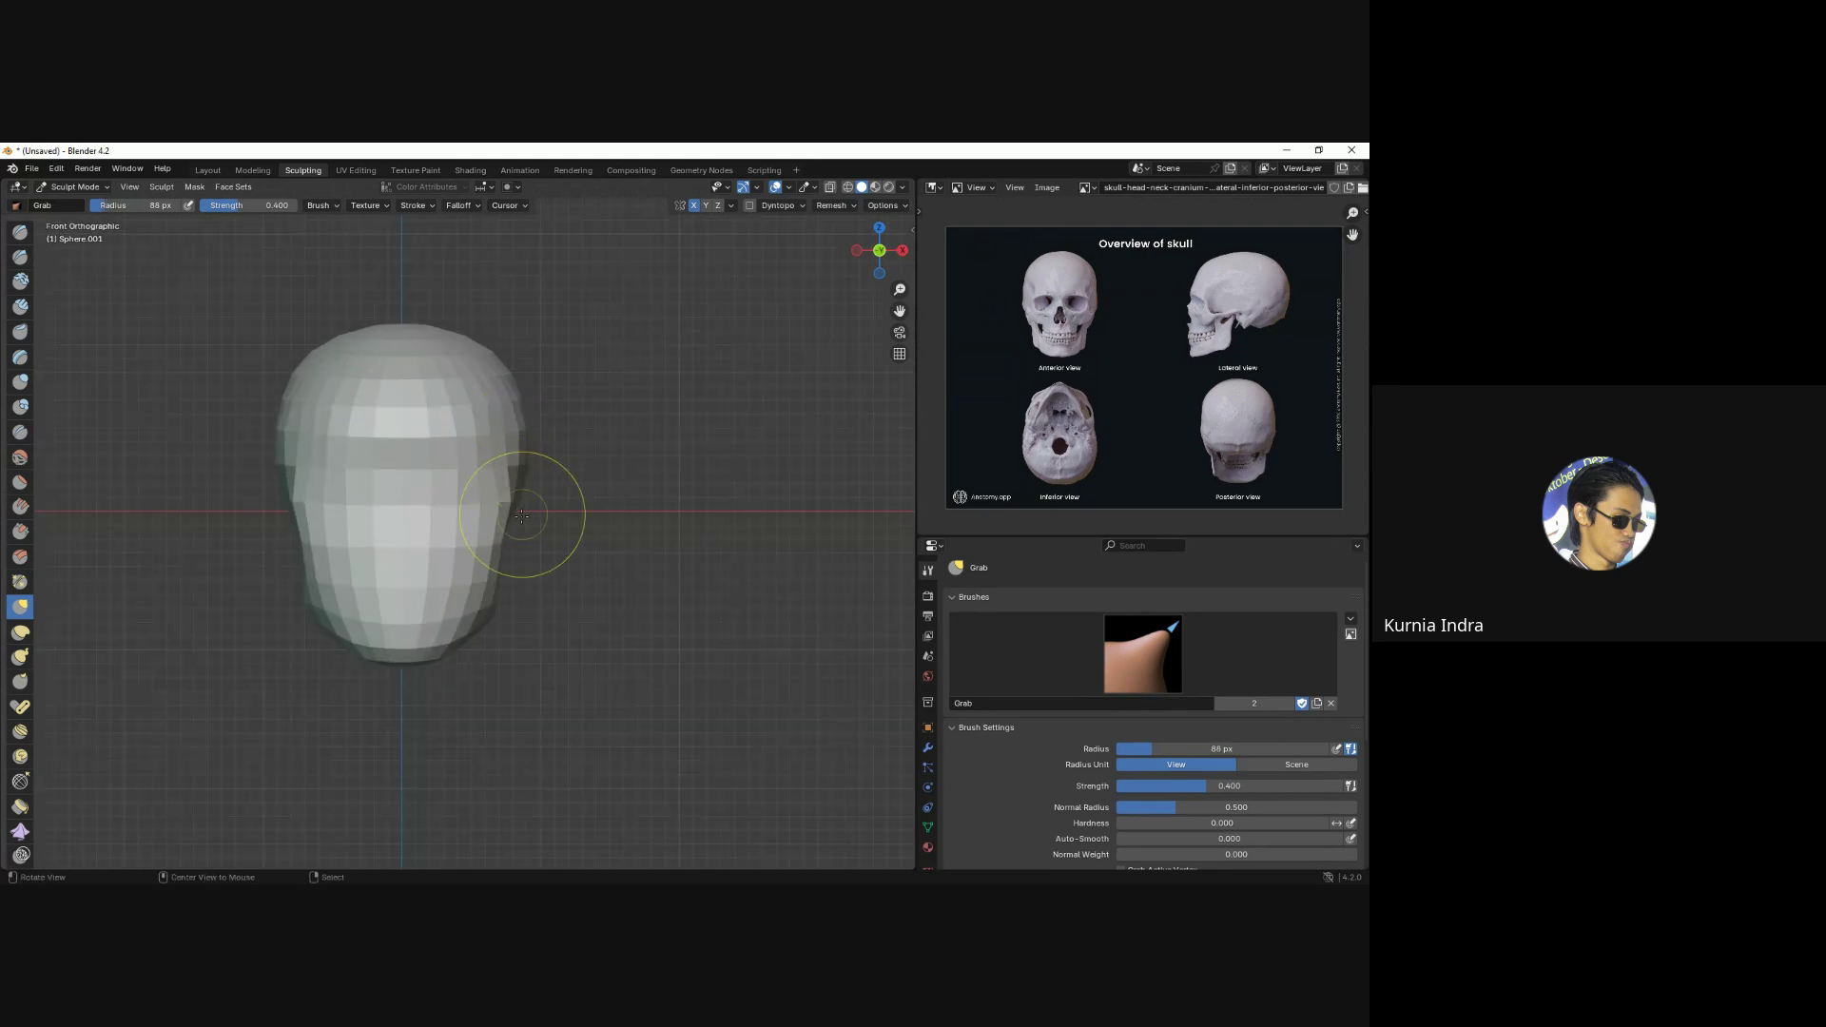
pyautogui.moveTo(530, 510)
pyautogui.mouseDown(button='middle')
pyautogui.moveTo(419, 524)
pyautogui.moveTo(526, 543)
pyautogui.moveTo(563, 576)
pyautogui.moveTo(548, 546)
pyautogui.mouseUp(button='middle')
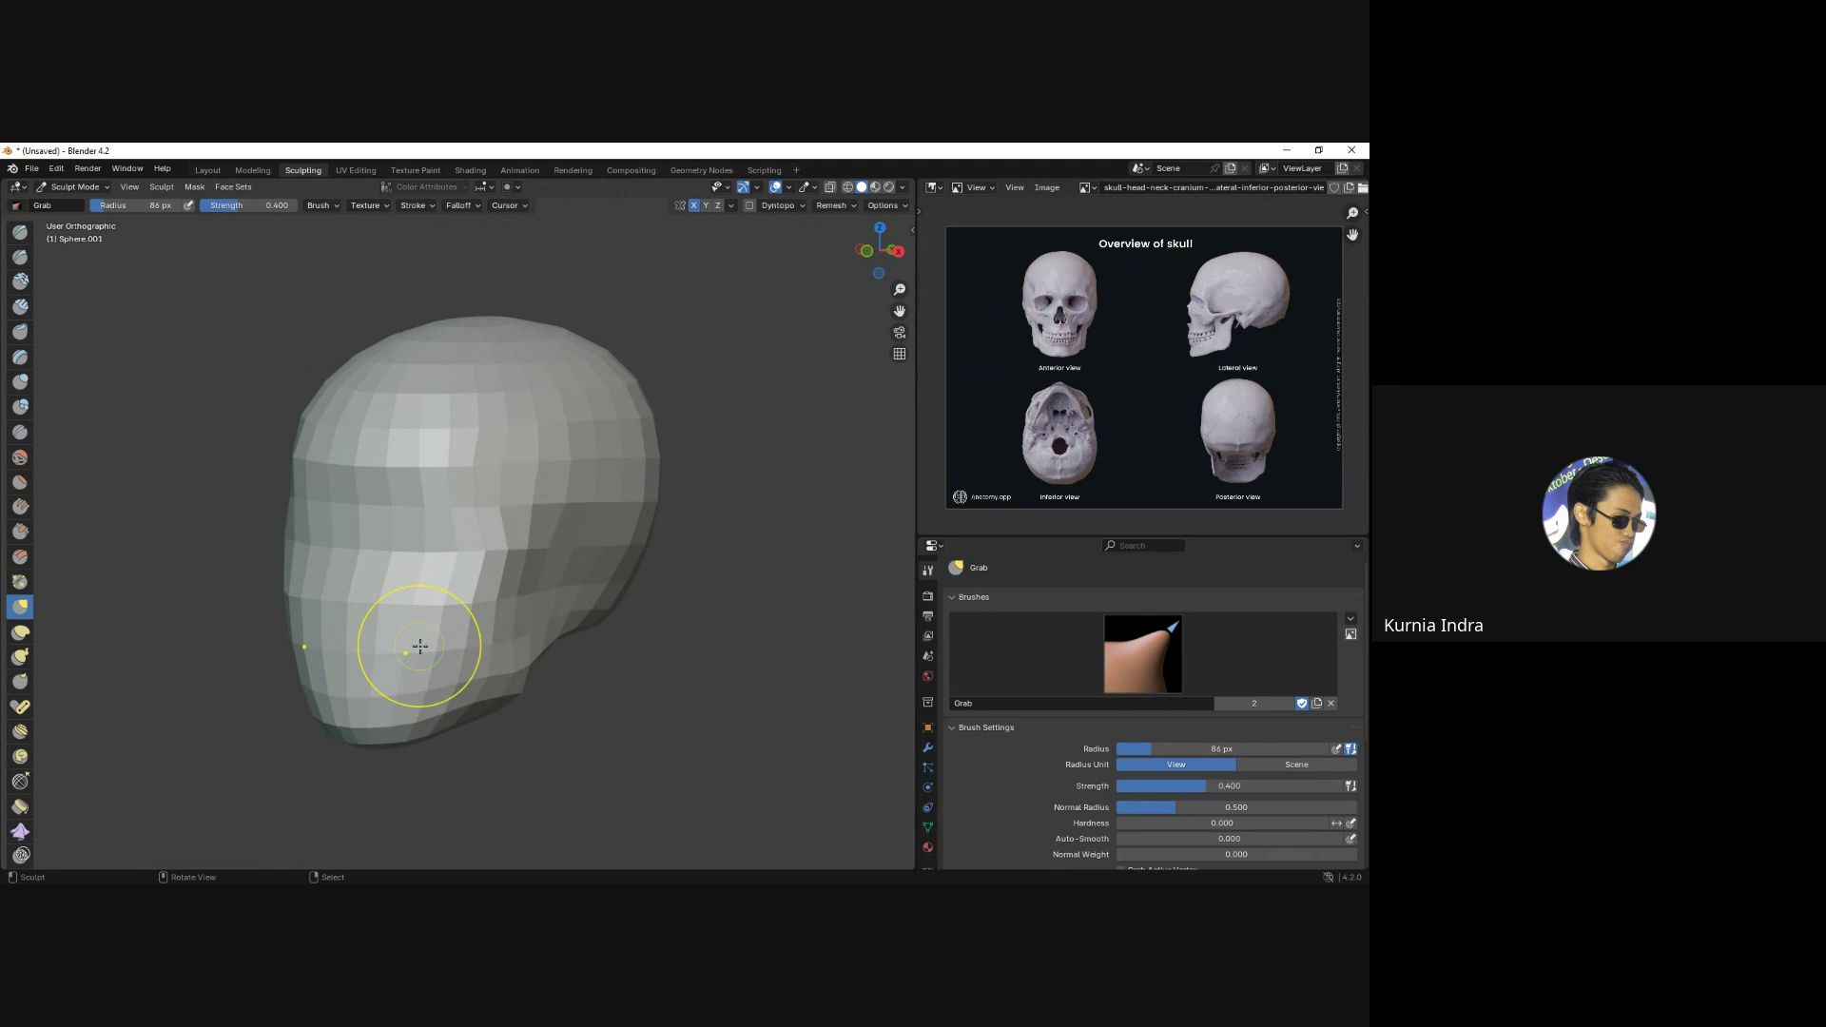
pyautogui.press('KP_1')
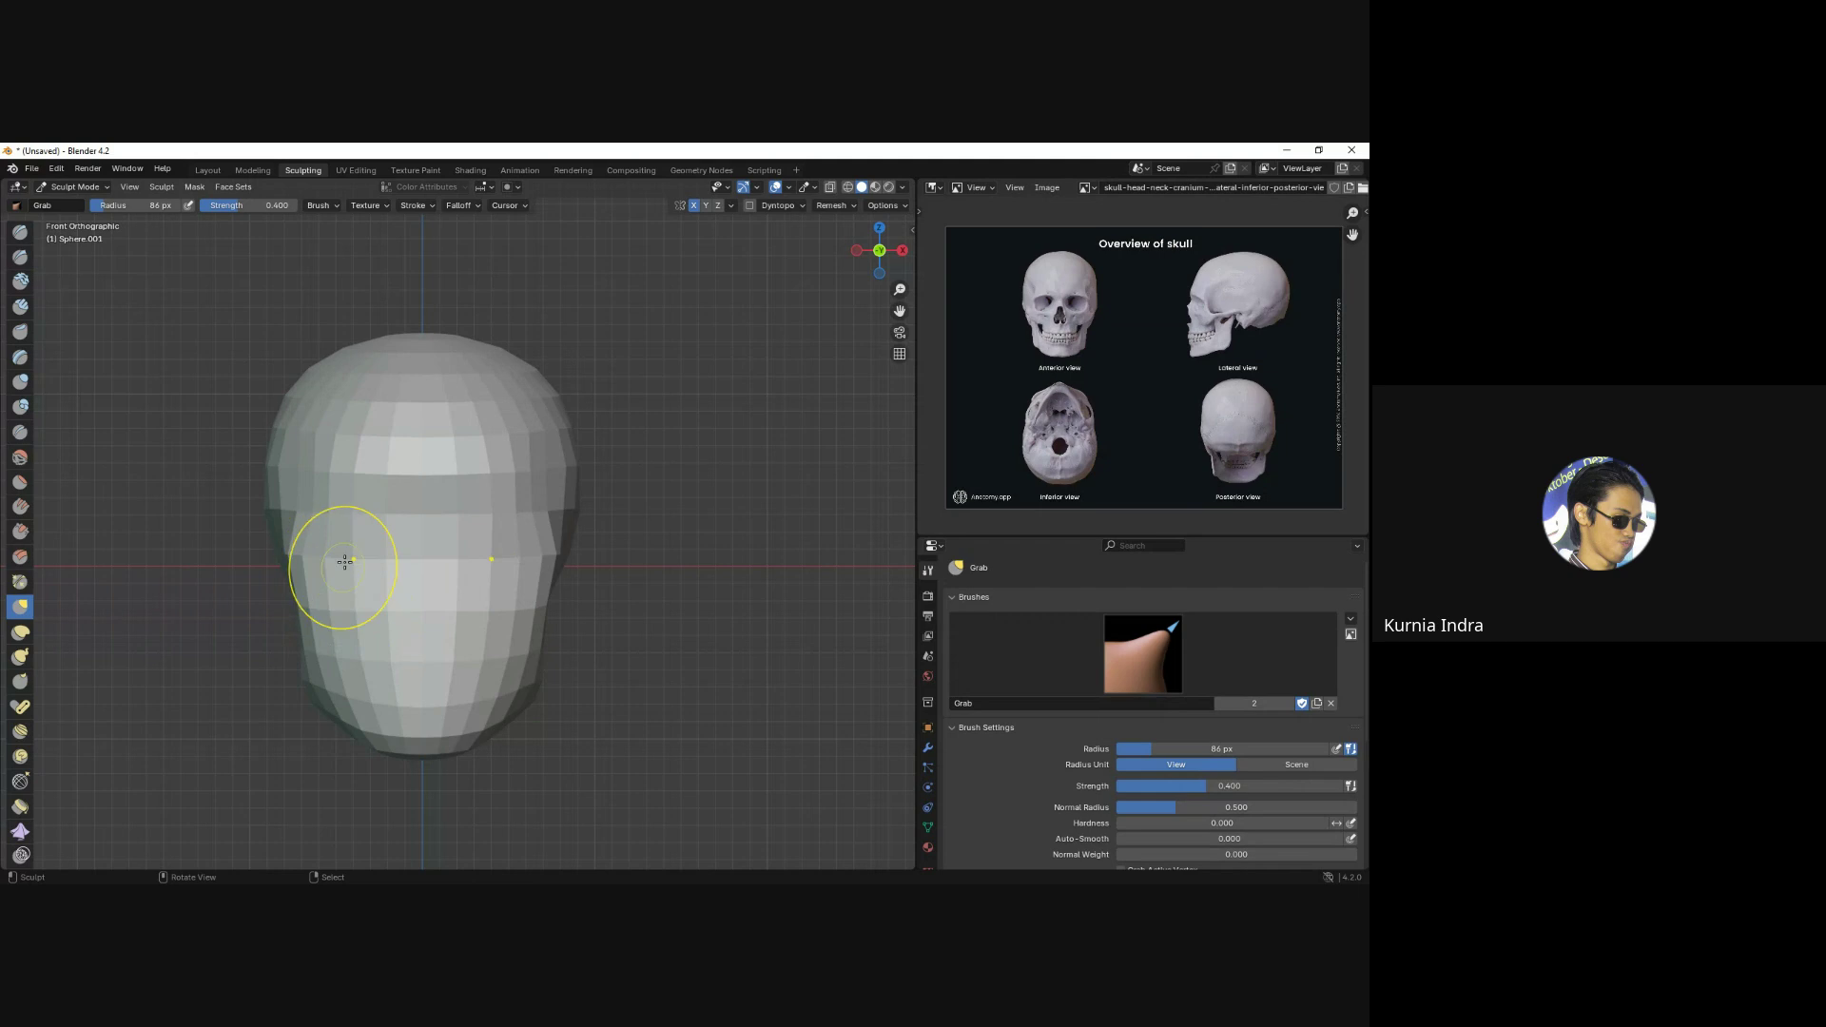
# Resize the Grab brush between 316, 182 and 302 px, ending in a three-quarter view.
pyautogui.press('f')
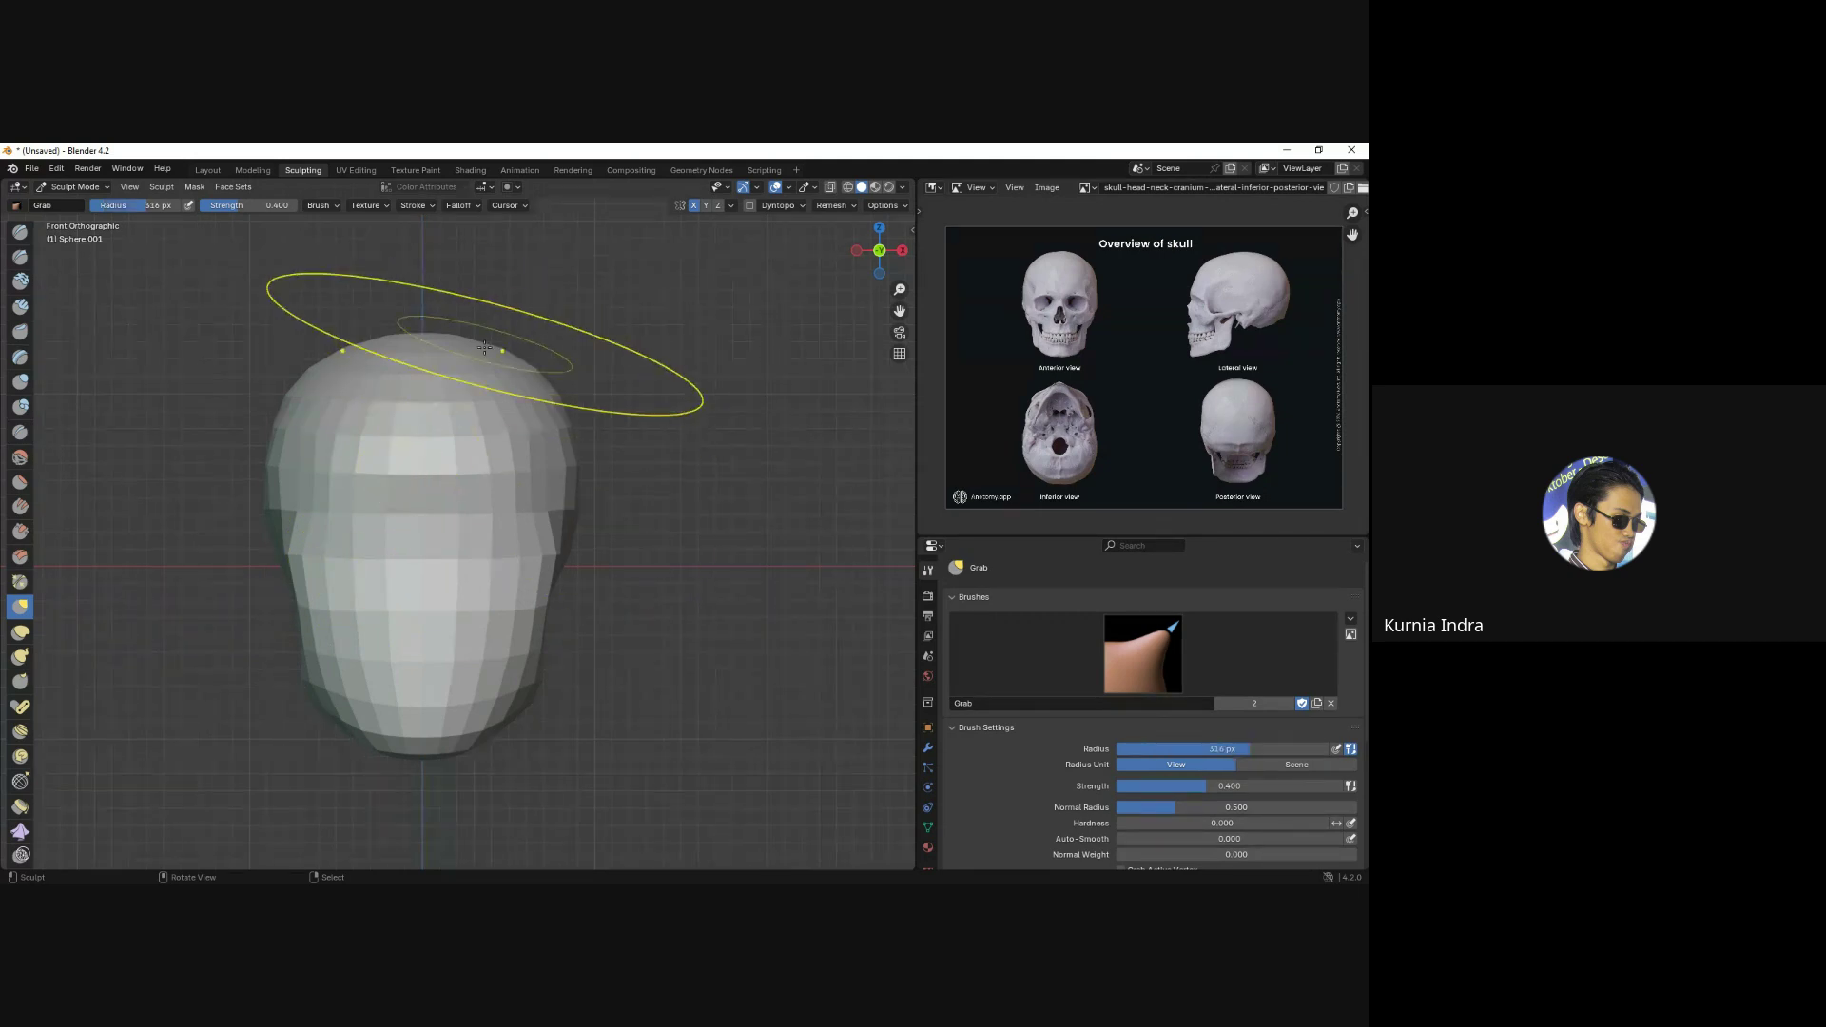
pyautogui.click(484, 335)
pyautogui.moveTo(484, 335)
pyautogui.mouseDown(button='middle')
pyautogui.moveTo(555, 376)
pyautogui.moveTo(522, 522)
pyautogui.moveTo(387, 591)
pyautogui.moveTo(363, 553)
pyautogui.mouseUp(button='middle')
pyautogui.press('f')
pyautogui.click(352, 532)
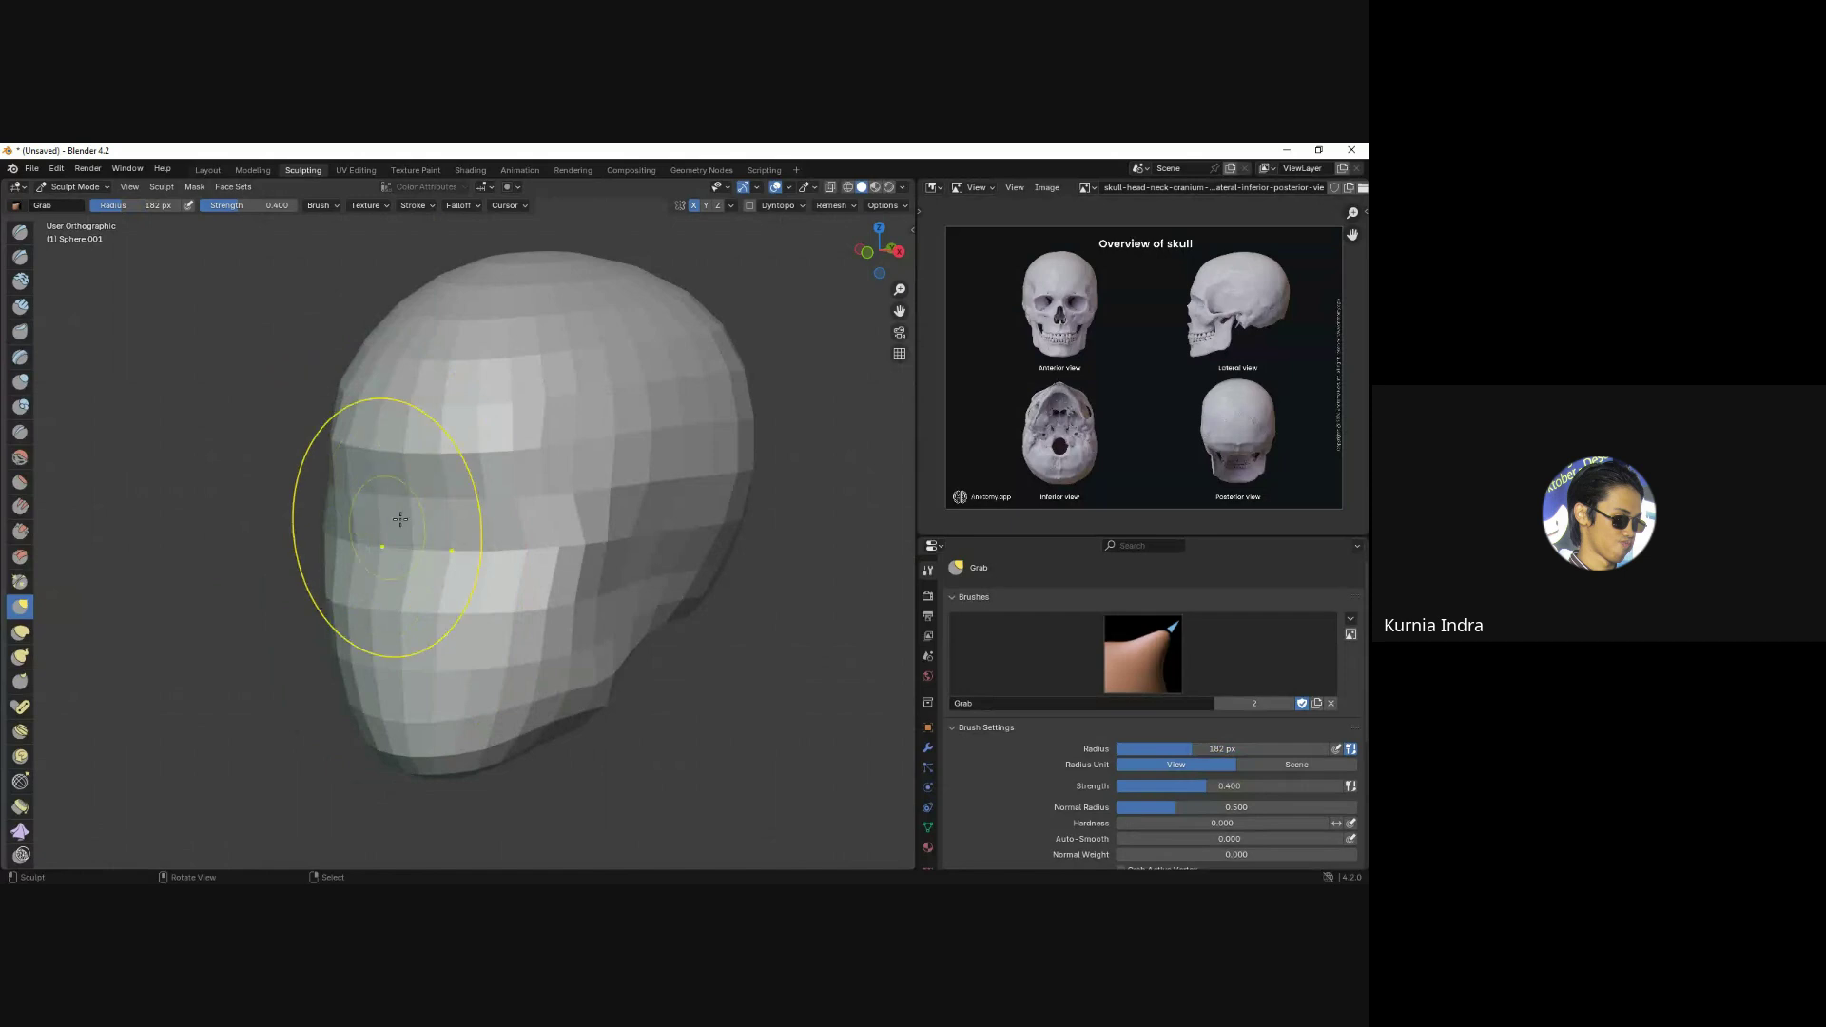
pyautogui.press('KP_1')
pyautogui.press('f')
pyautogui.click(626, 454)
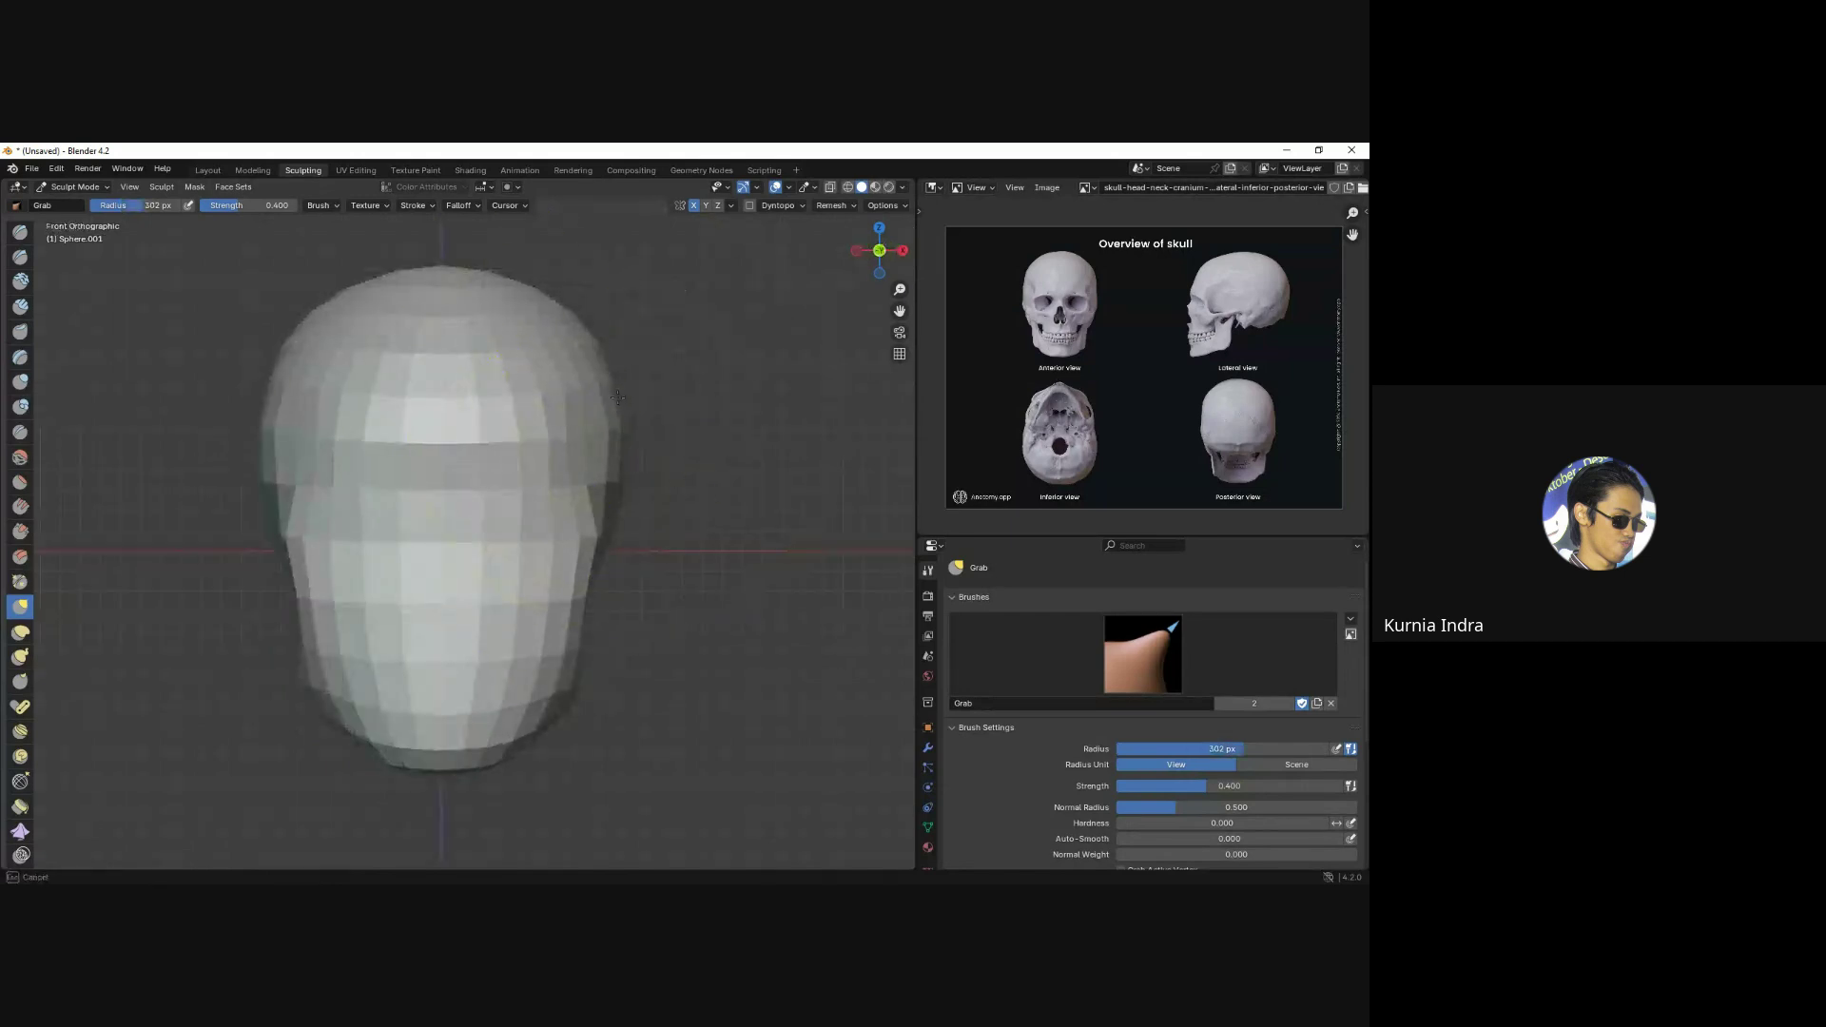
pyautogui.moveTo(619, 477); pyautogui.dragTo(551, 489, button='middle')
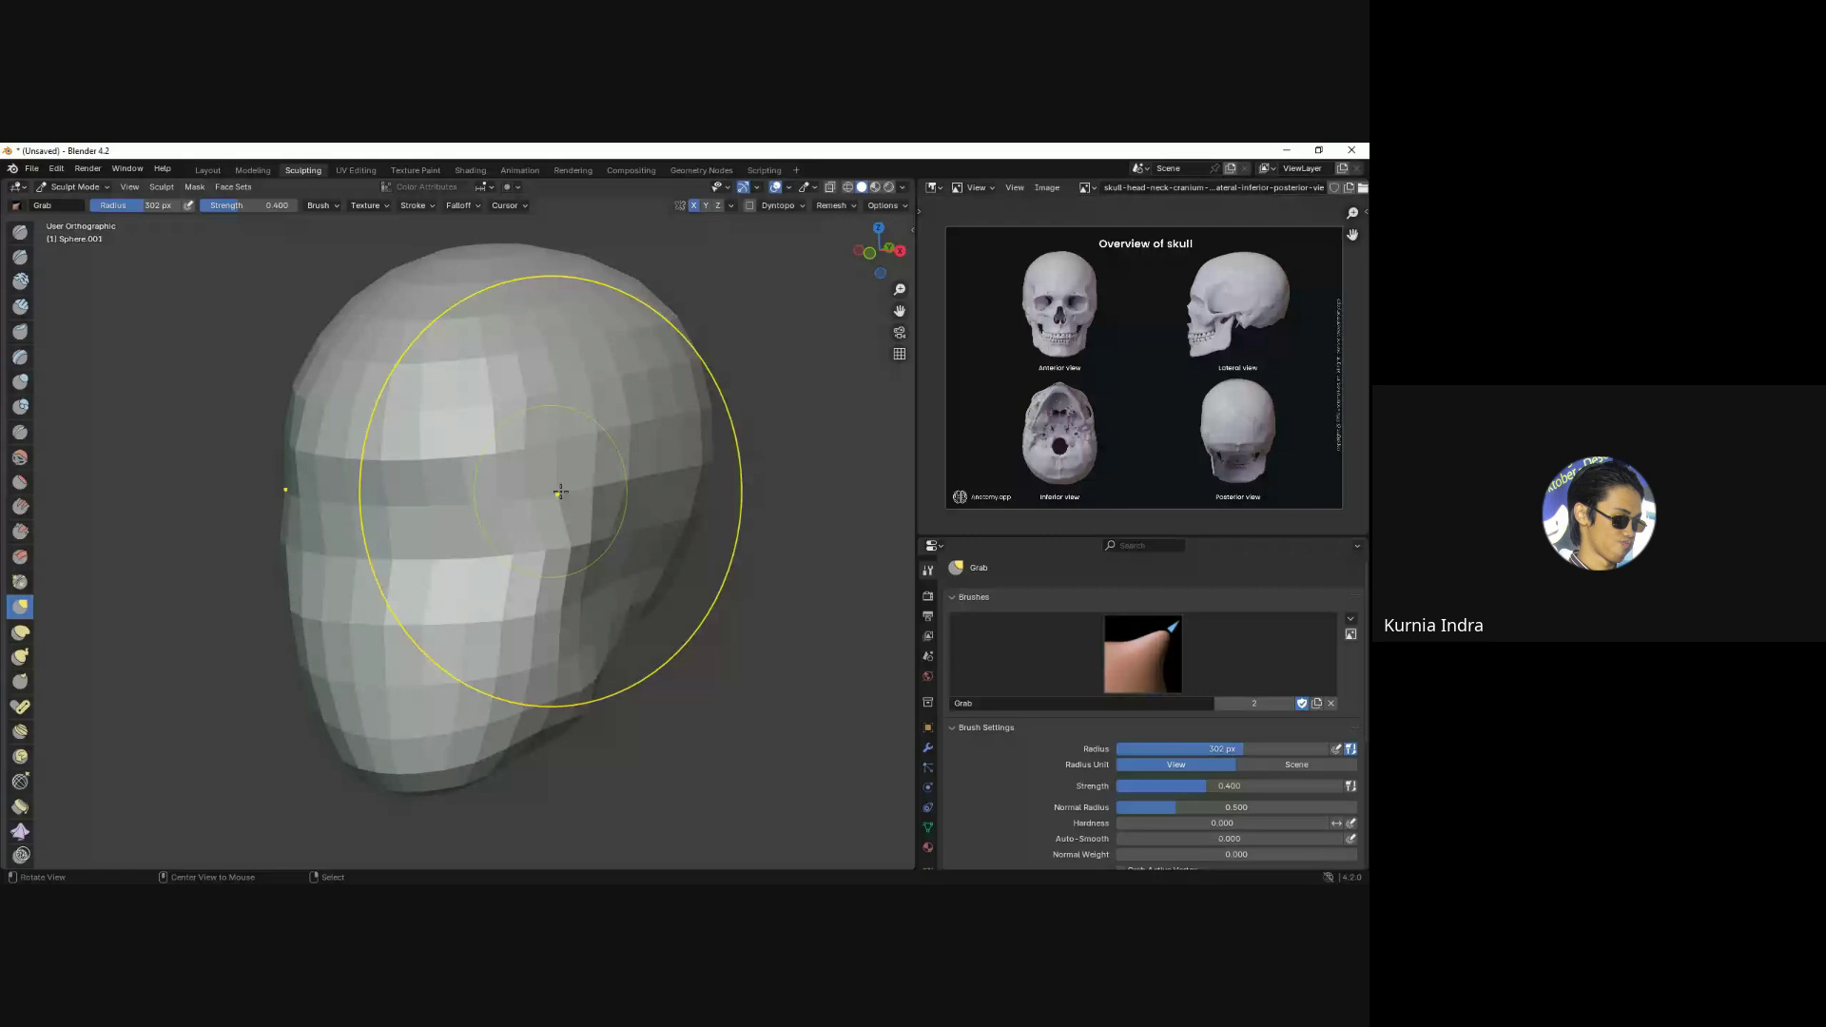
# Pull the back and lower outline of the head with a 242 px Grab brush.
pyautogui.press('f')
pyautogui.click(703, 409)
pyautogui.moveTo(695, 409)
pyautogui.mouseDown()
pyautogui.moveTo(656, 432)
pyautogui.moveTo(681, 465)
pyautogui.moveTo(628, 632)
pyautogui.mouseUp()
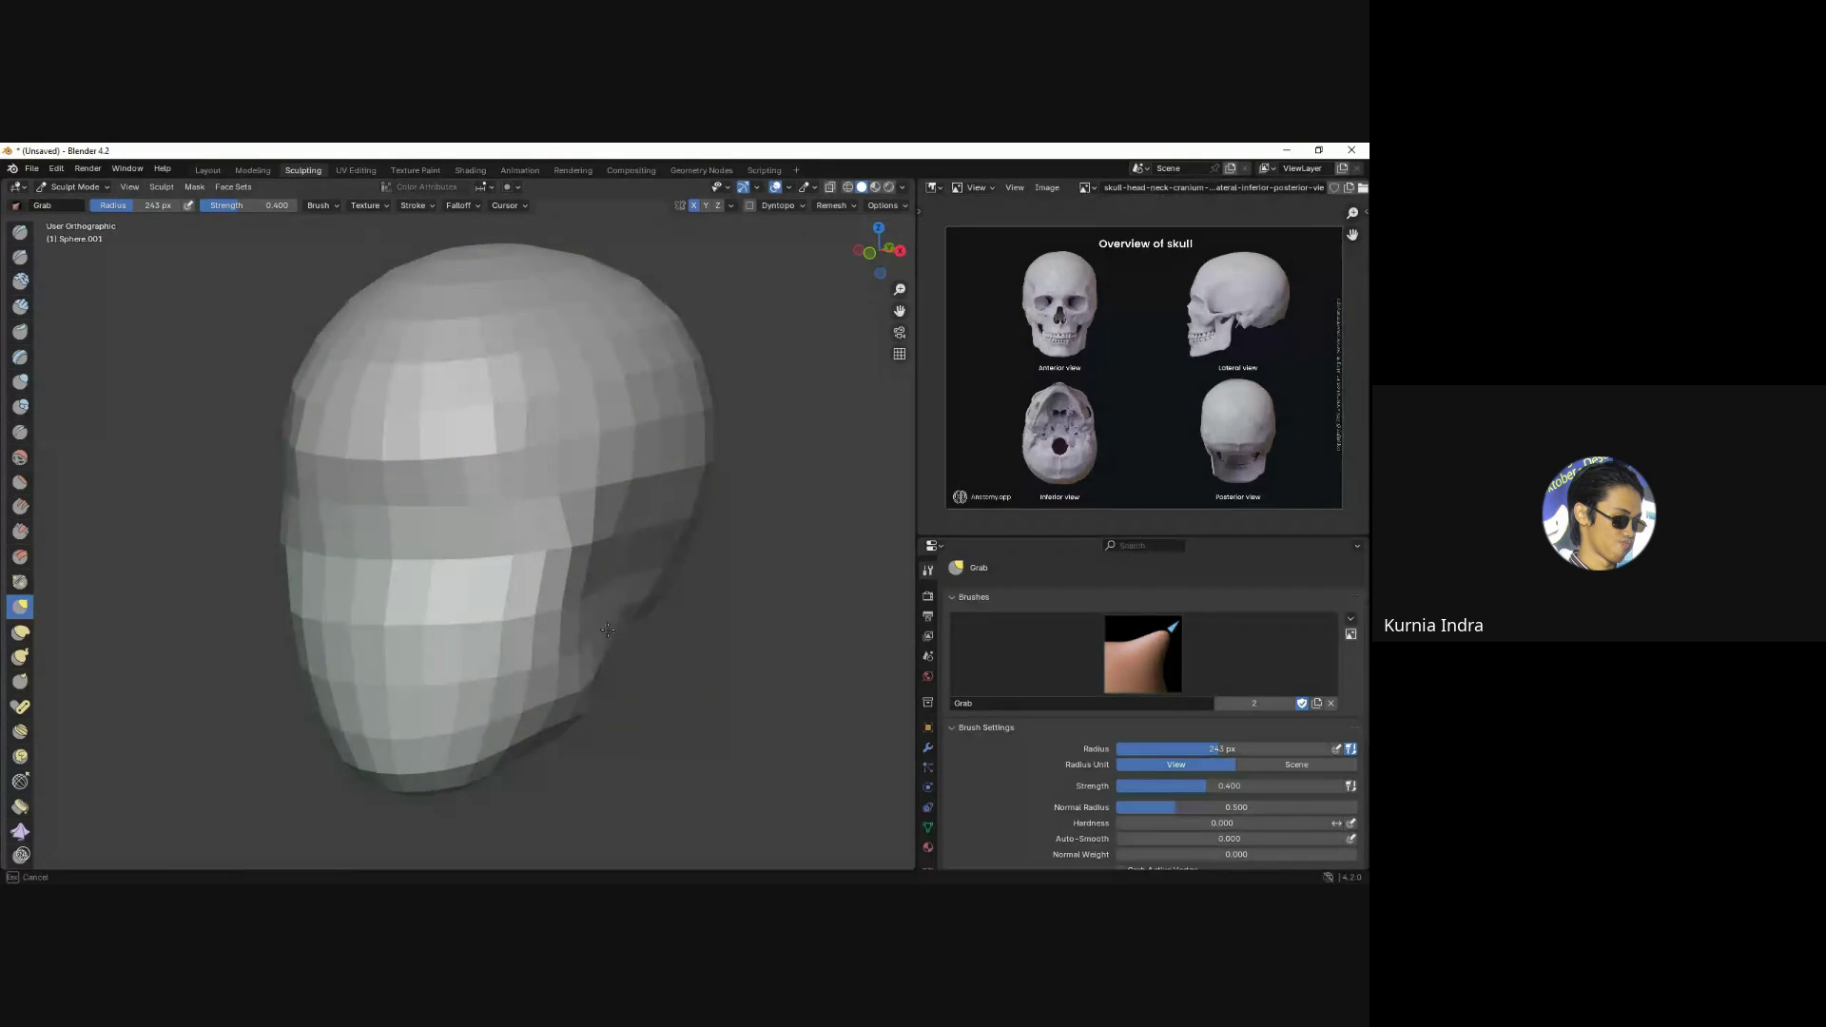
pyautogui.press('f')
pyautogui.click(653, 571)
pyautogui.moveTo(652, 571)
pyautogui.mouseDown(button='middle')
pyautogui.moveTo(492, 655)
pyautogui.moveTo(530, 714)
pyautogui.mouseUp(button='middle')
pyautogui.press('f')
pyautogui.click(454, 746)
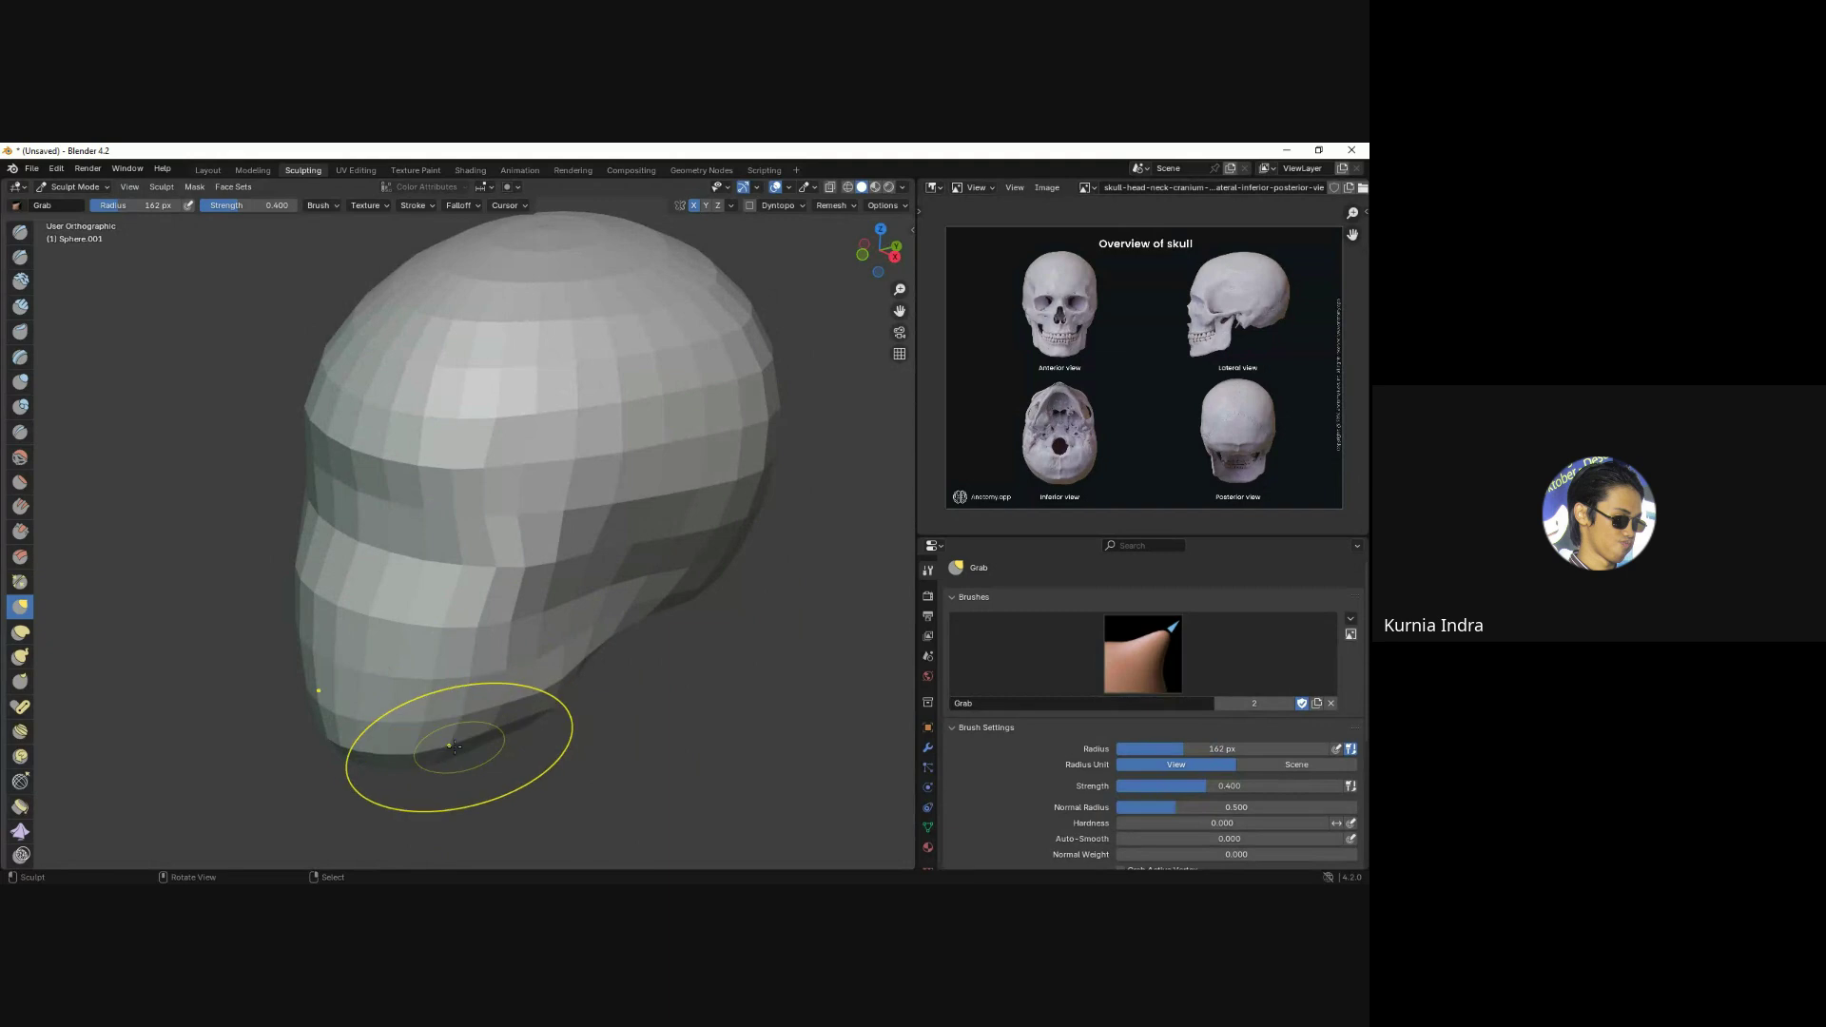
pyautogui.press('KP_1')
# Check the skull from front, angled and top views, leaving the brush at 308 px.
pyautogui.press('f')
pyautogui.click(537, 444)
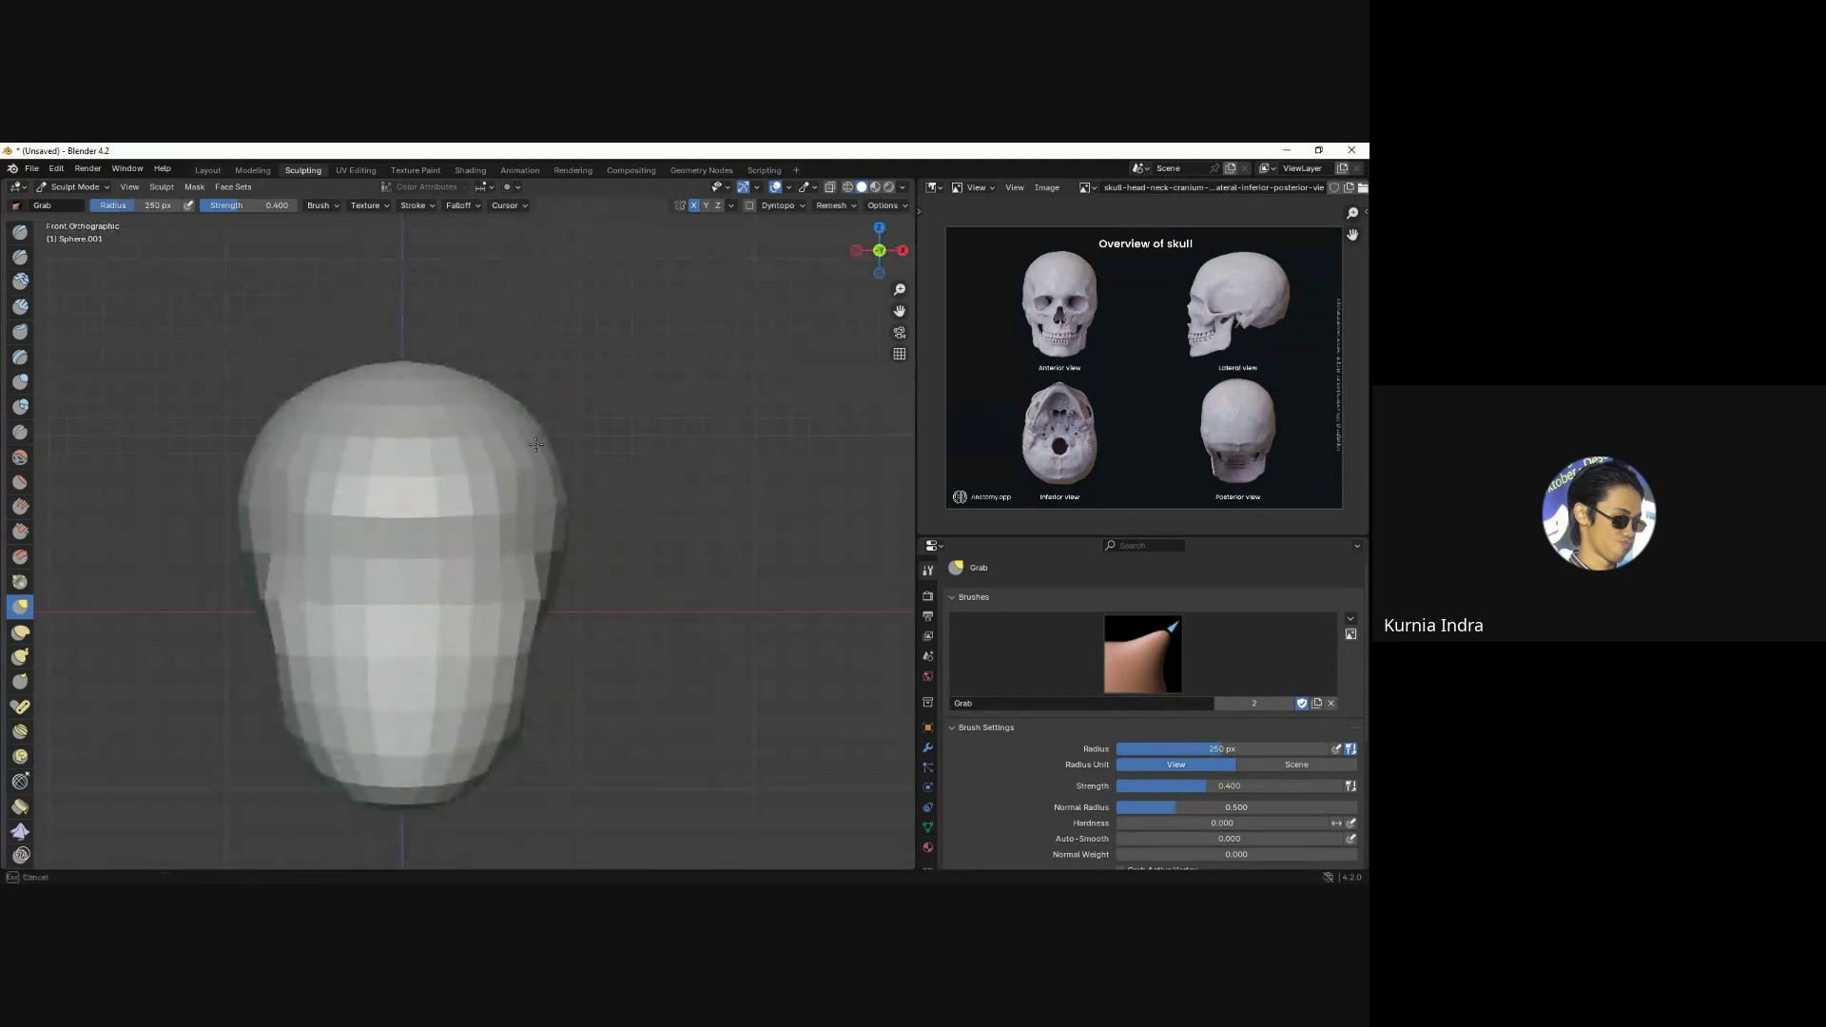
pyautogui.moveTo(537, 444); pyautogui.dragTo(512, 420, button='middle')
pyautogui.press('KP_1')
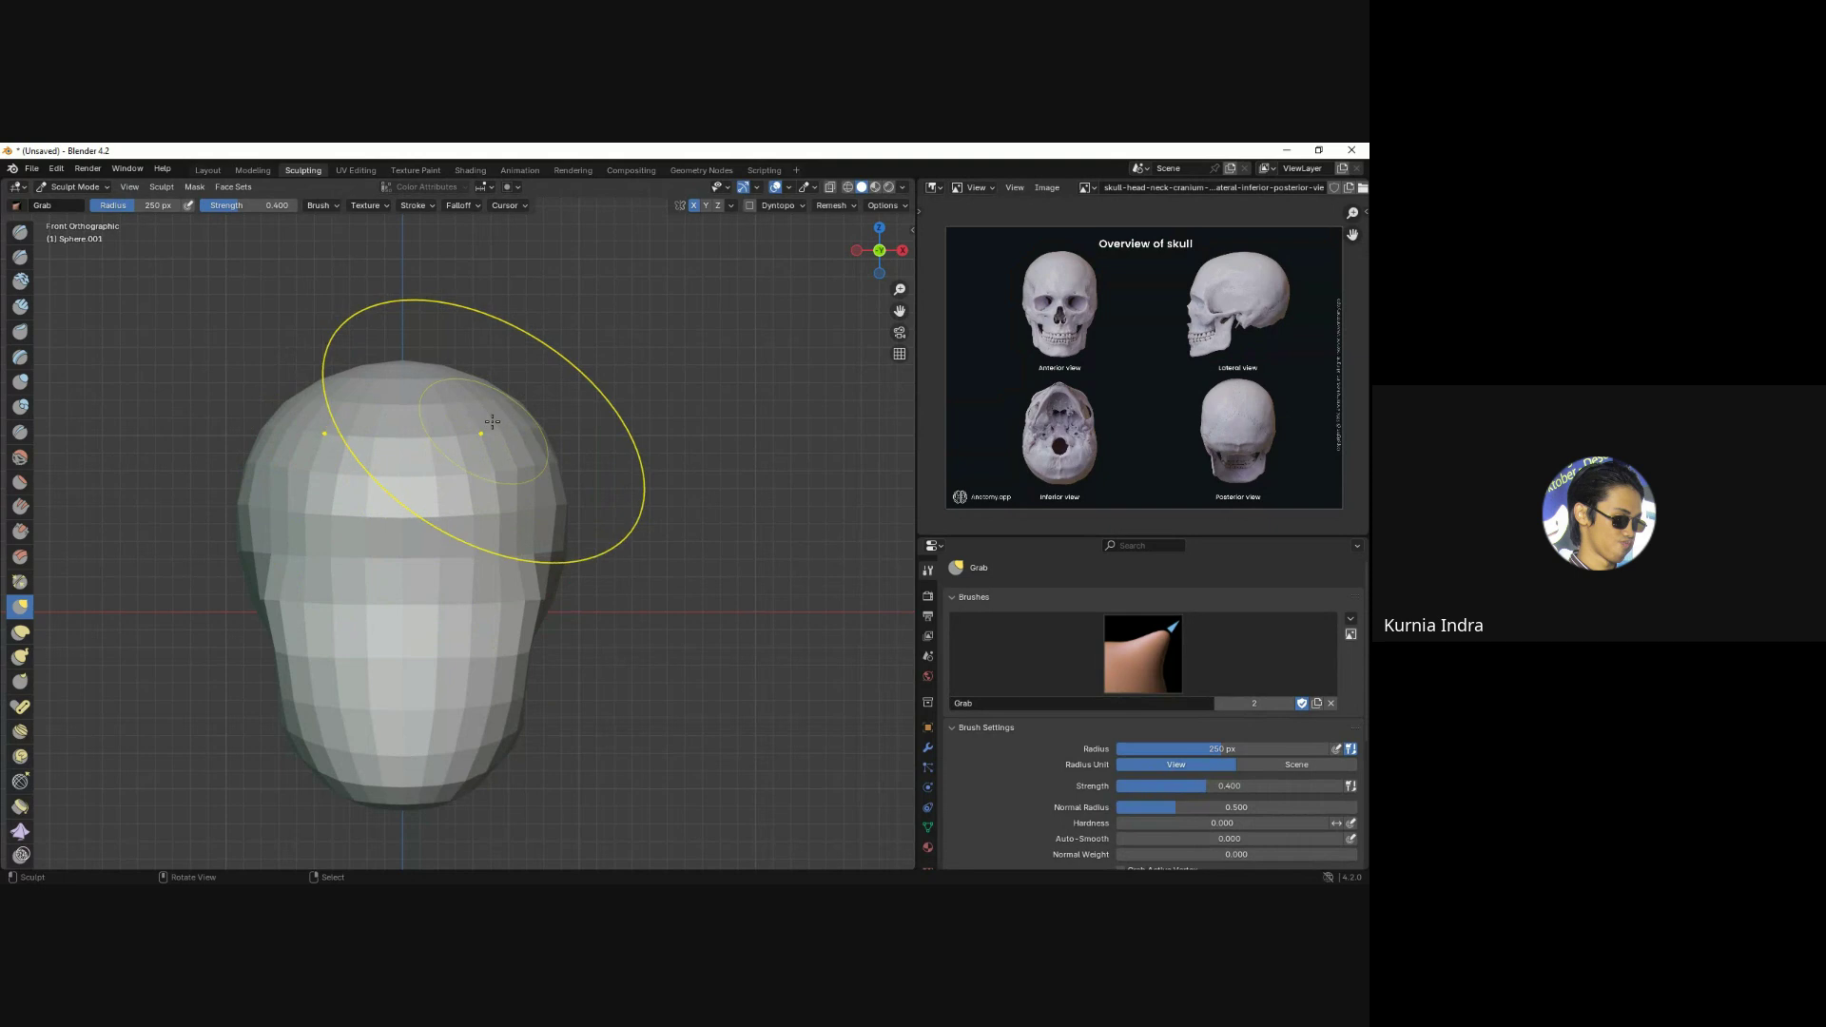
pyautogui.moveTo(491, 421); pyautogui.dragTo(536, 389, button='middle')
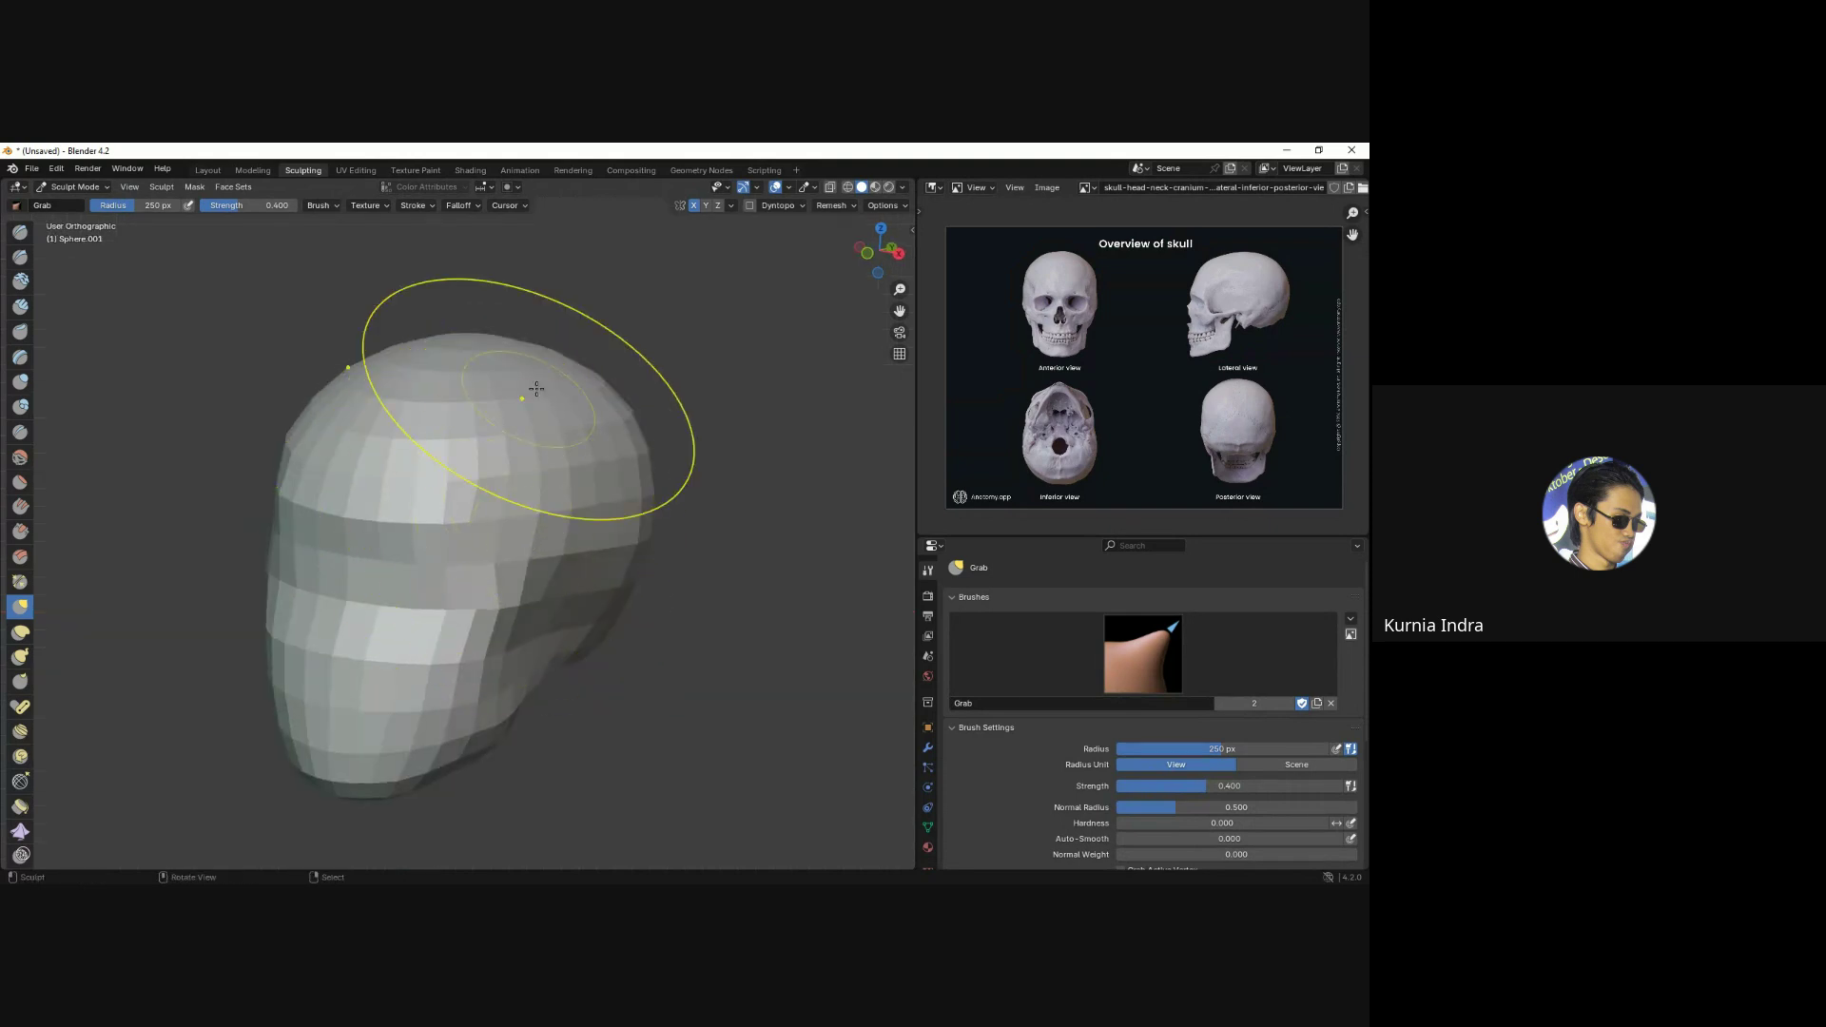
pyautogui.moveTo(575, 428)
pyautogui.mouseDown(button='middle')
pyautogui.moveTo(584, 523)
pyautogui.moveTo(533, 457)
pyautogui.mouseUp(button='middle')
pyautogui.press('f')
pyautogui.click(541, 485)
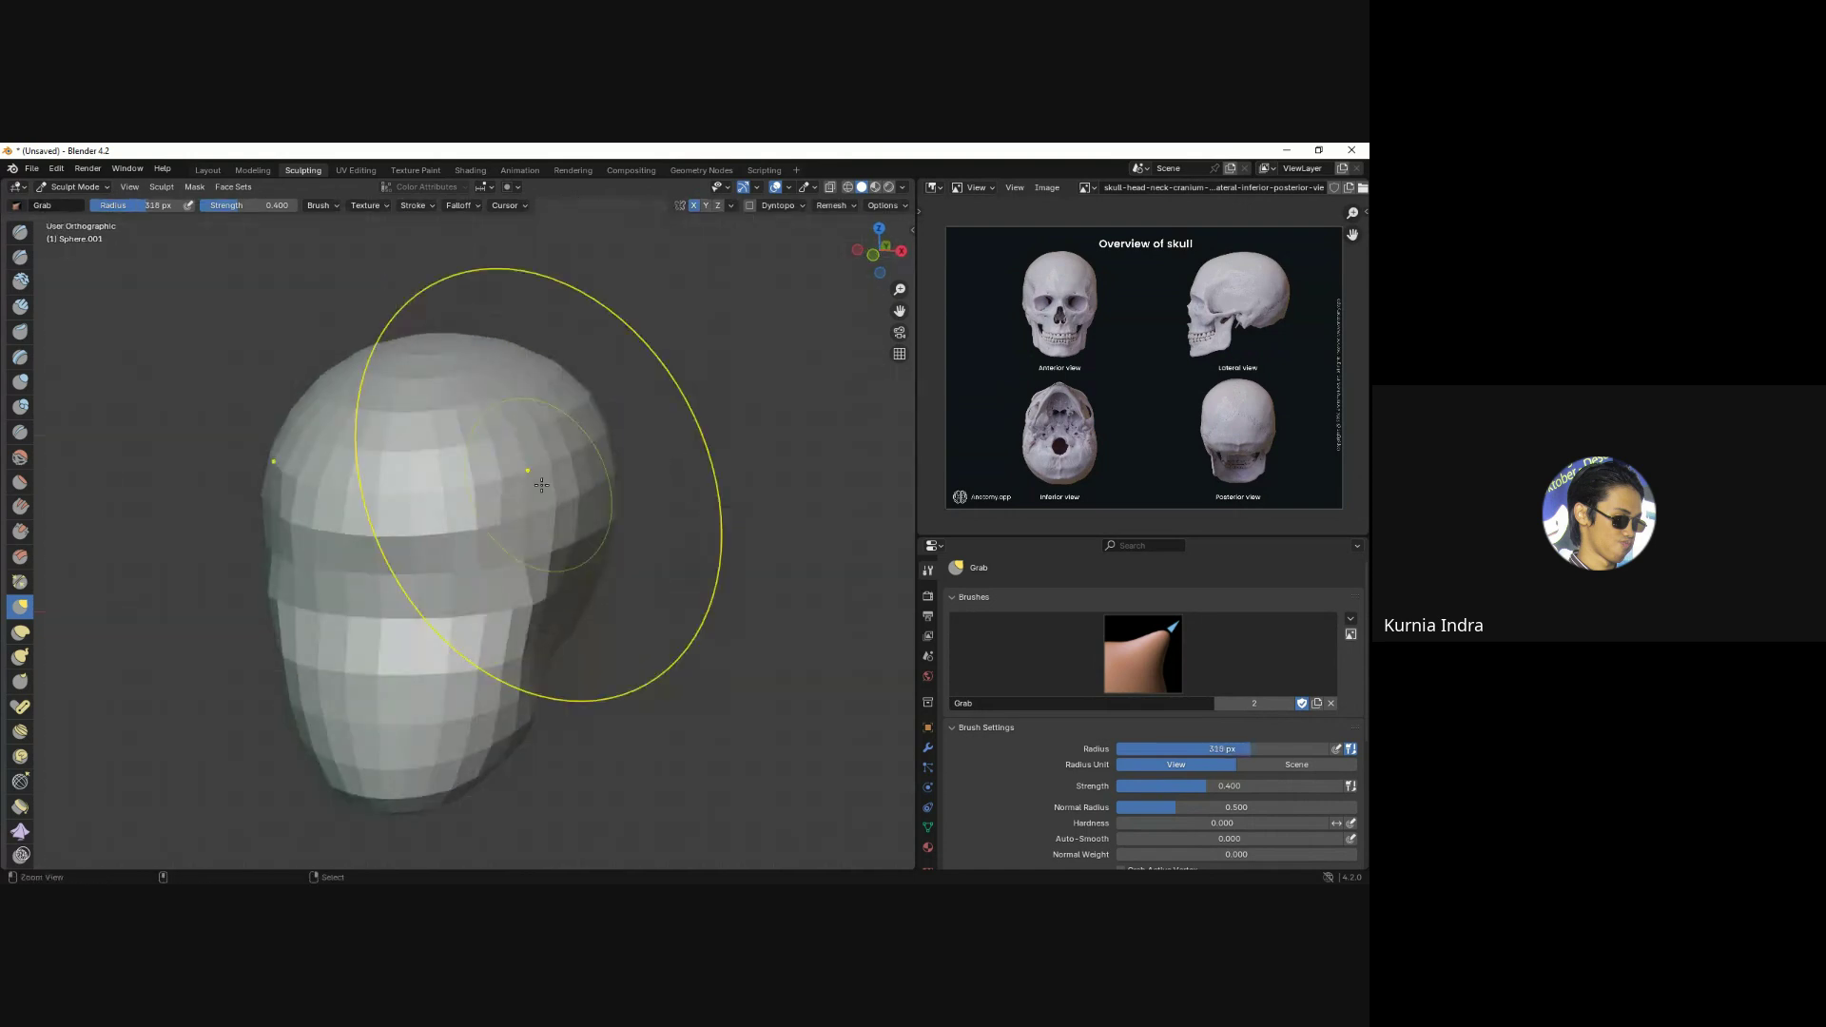
pyautogui.moveTo(541, 485)
pyautogui.mouseDown(button='middle')
pyautogui.moveTo(589, 390)
pyautogui.moveTo(595, 459)
pyautogui.moveTo(530, 510)
pyautogui.moveTo(417, 535)
pyautogui.moveTo(487, 773)
pyautogui.mouseUp(button='middle')
pyautogui.press('f')
pyautogui.click(476, 513)
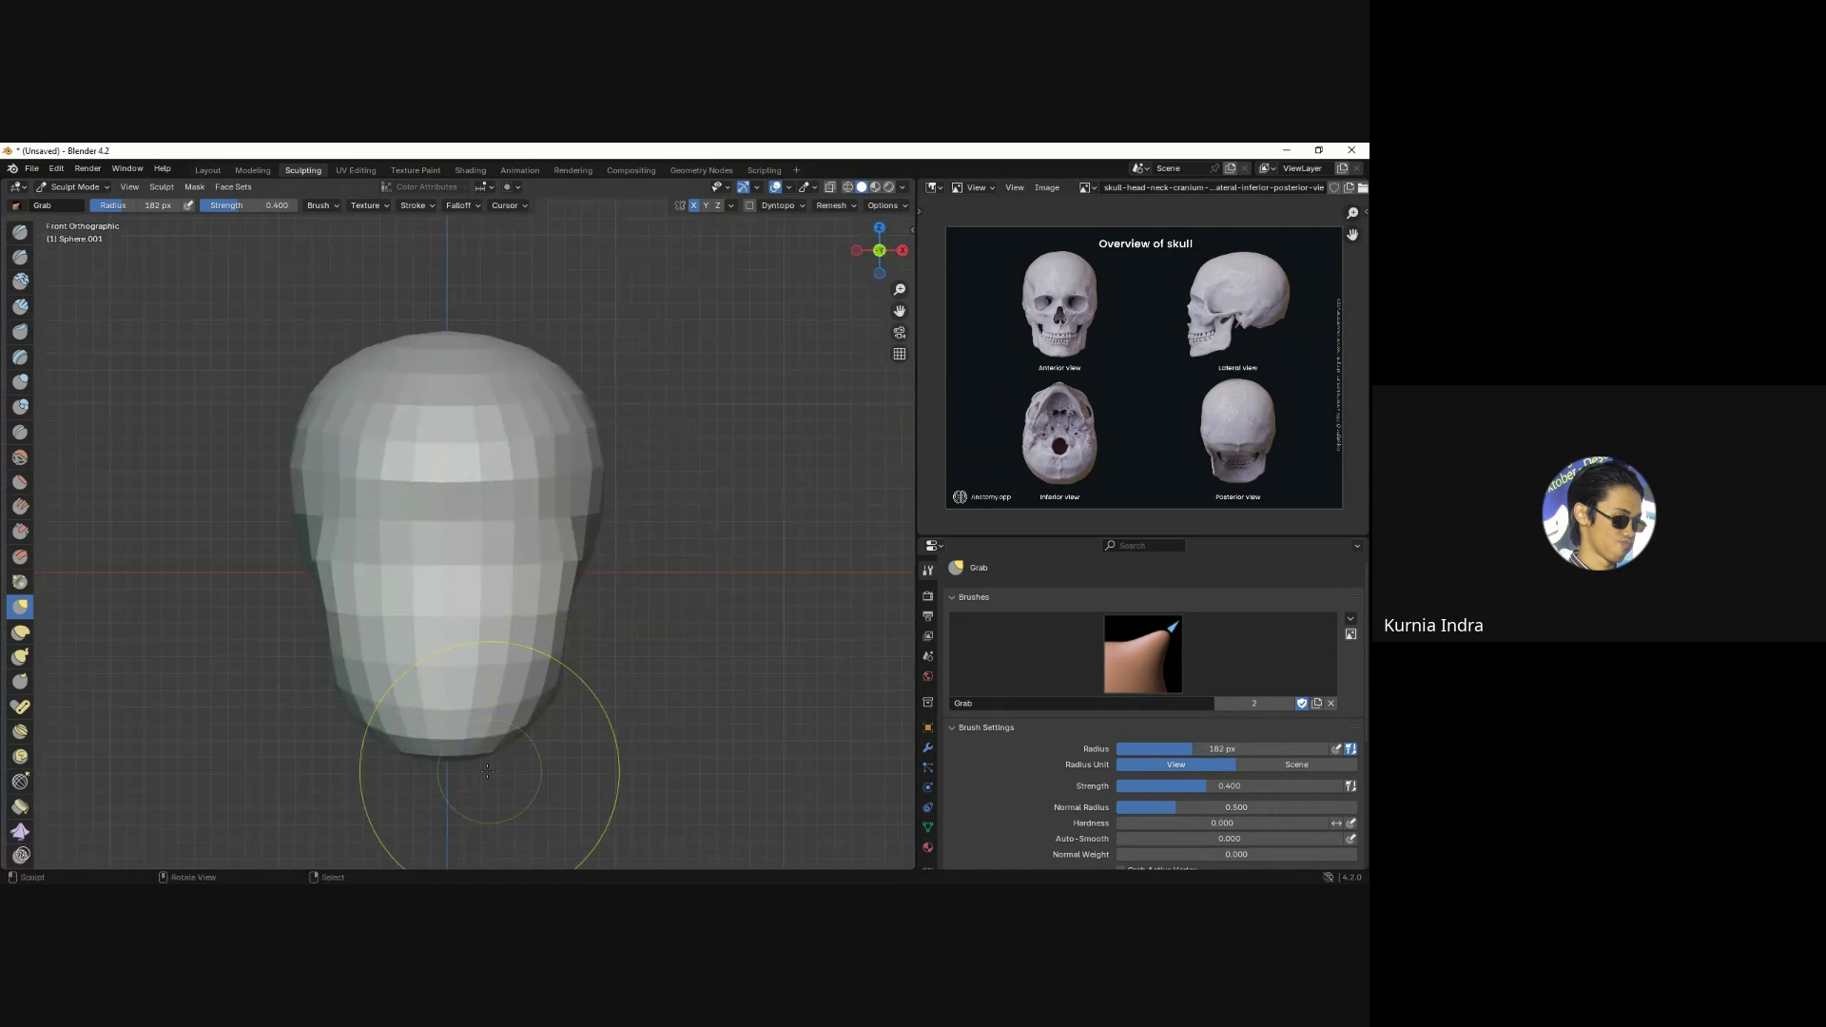
# Reshape the lower-left and lower back of the head, ending with a 133 px brush.
pyautogui.scroll(1, 487, 772)
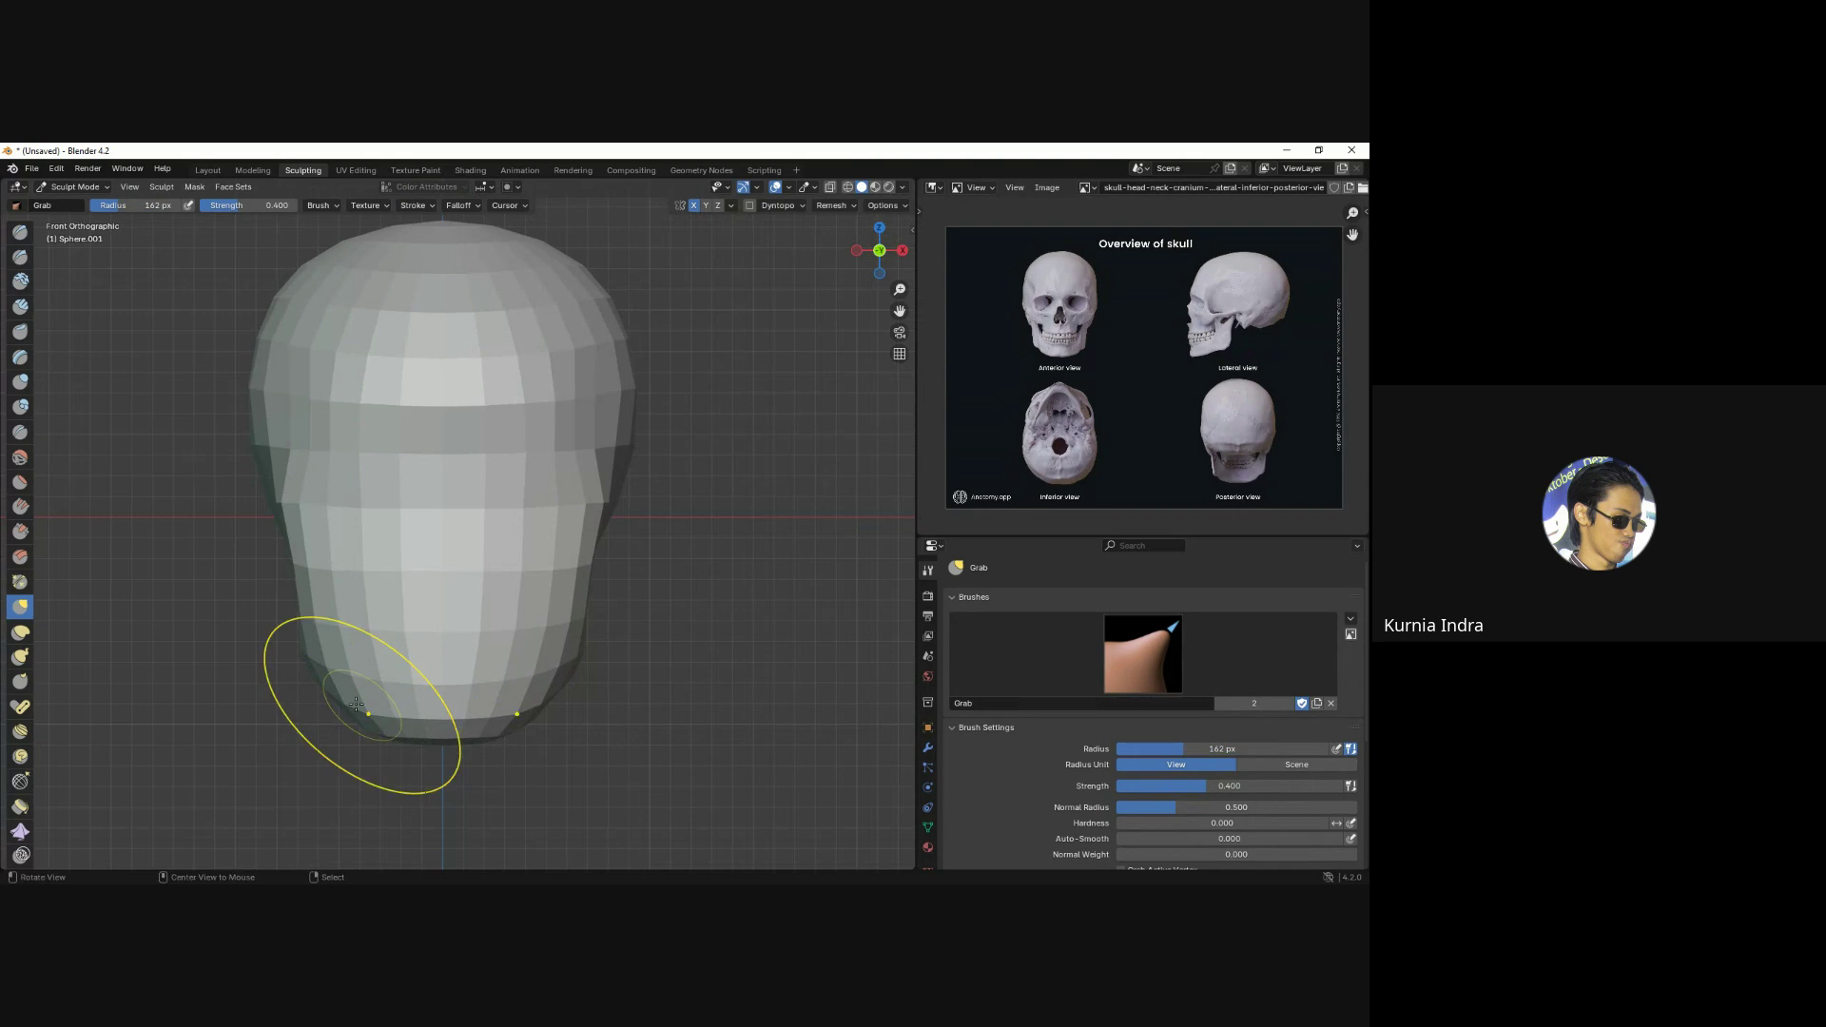
pyautogui.moveTo(357, 704); pyautogui.dragTo(311, 723, button='middle')
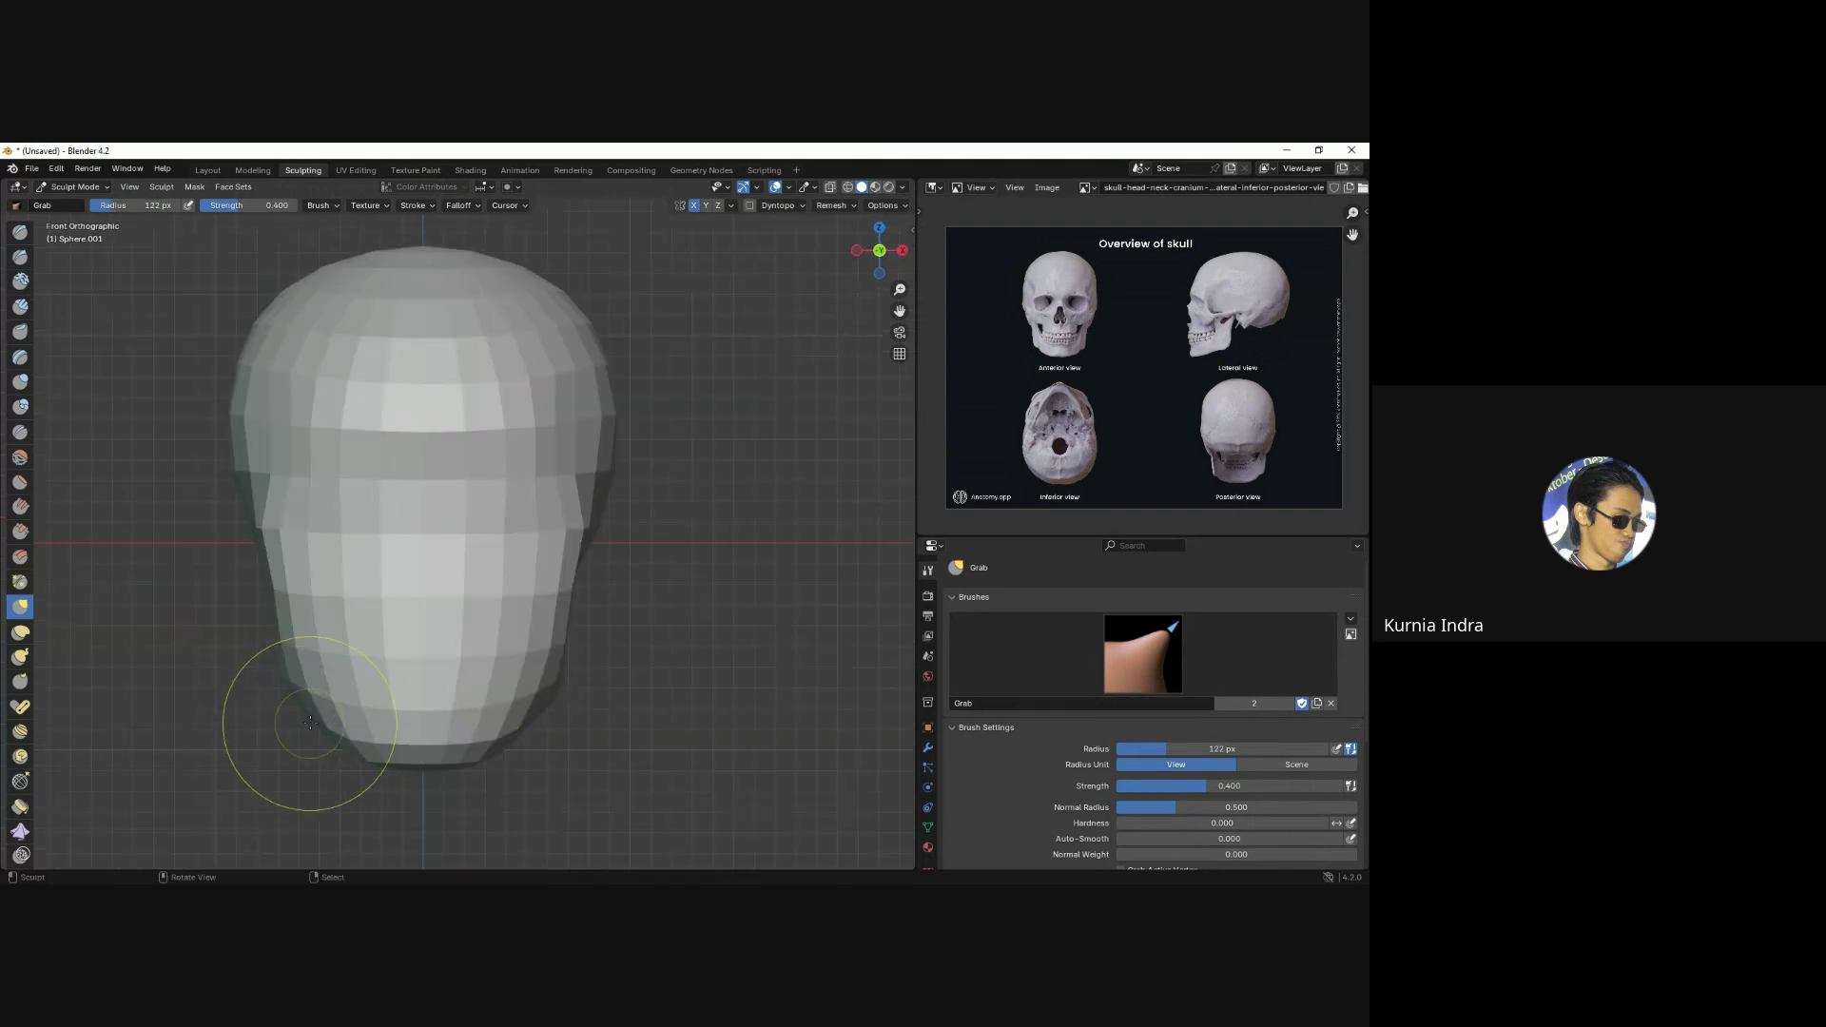
pyautogui.moveTo(310, 723); pyautogui.dragTo(386, 724)
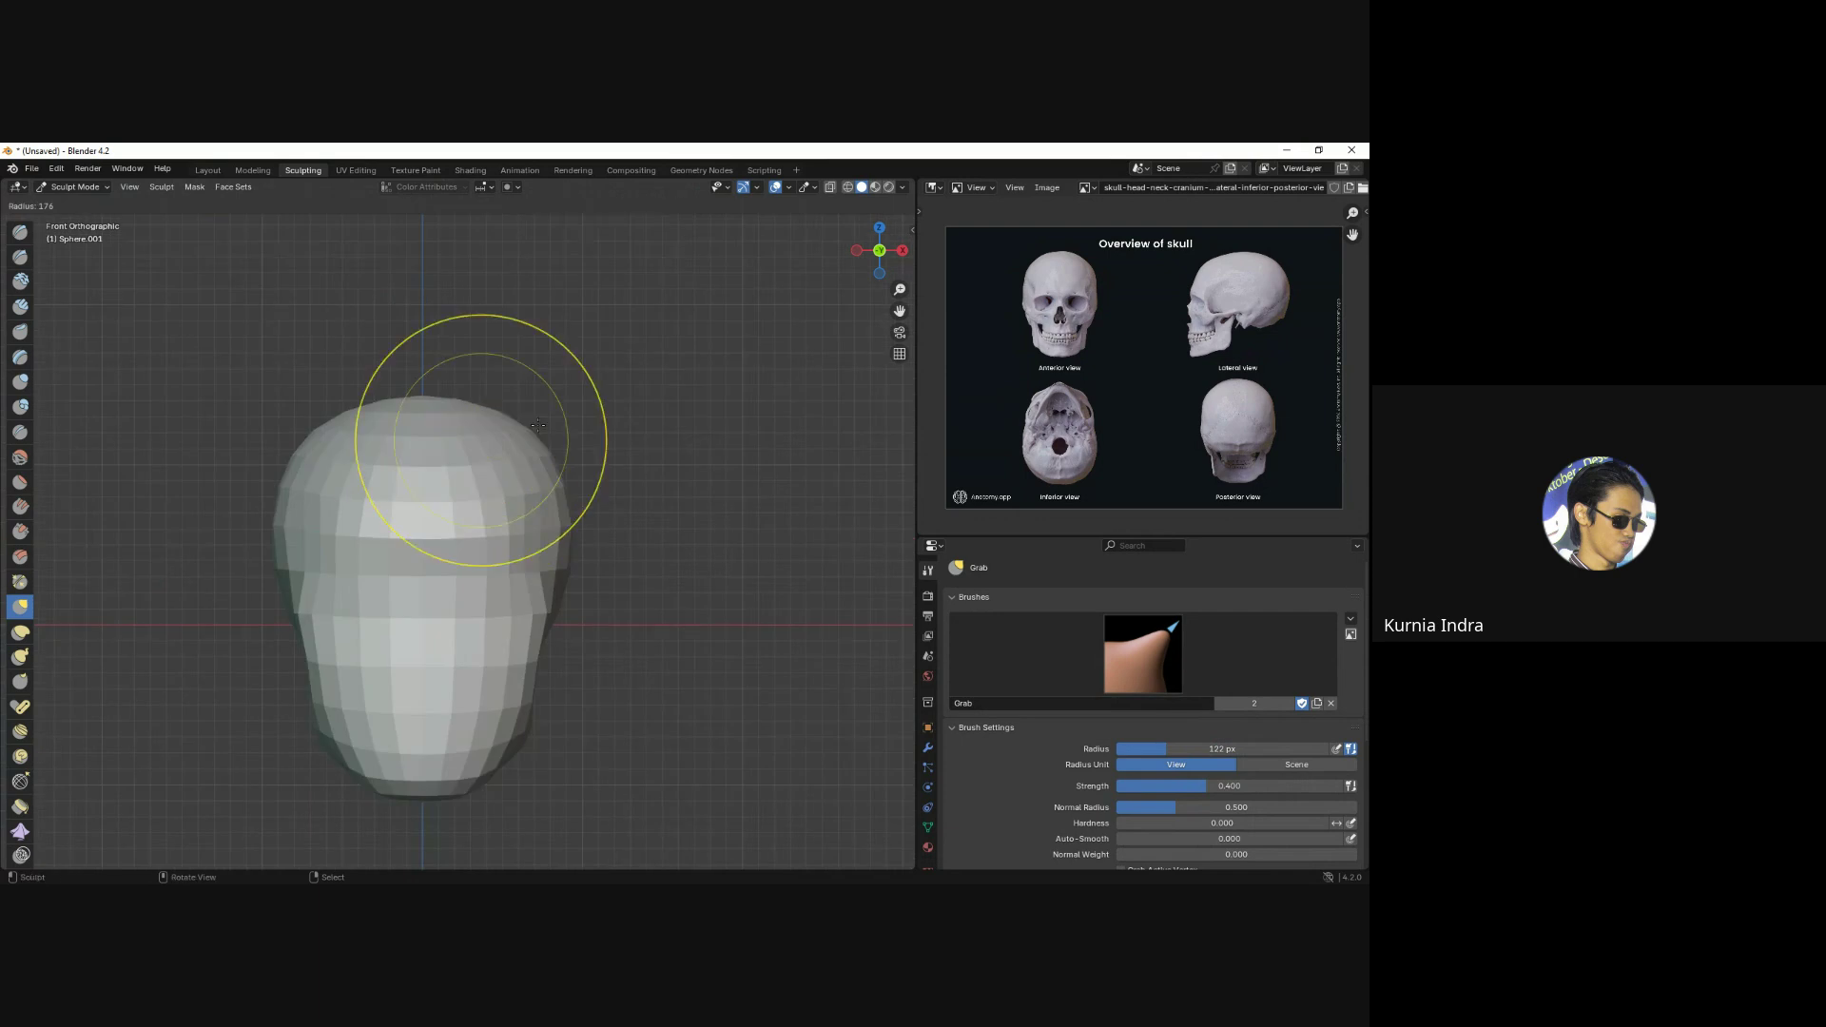
pyautogui.moveTo(494, 411)
pyautogui.mouseDown(button='middle')
pyautogui.moveTo(510, 382)
pyautogui.moveTo(563, 486)
pyautogui.moveTo(486, 686)
pyautogui.mouseUp(button='middle')
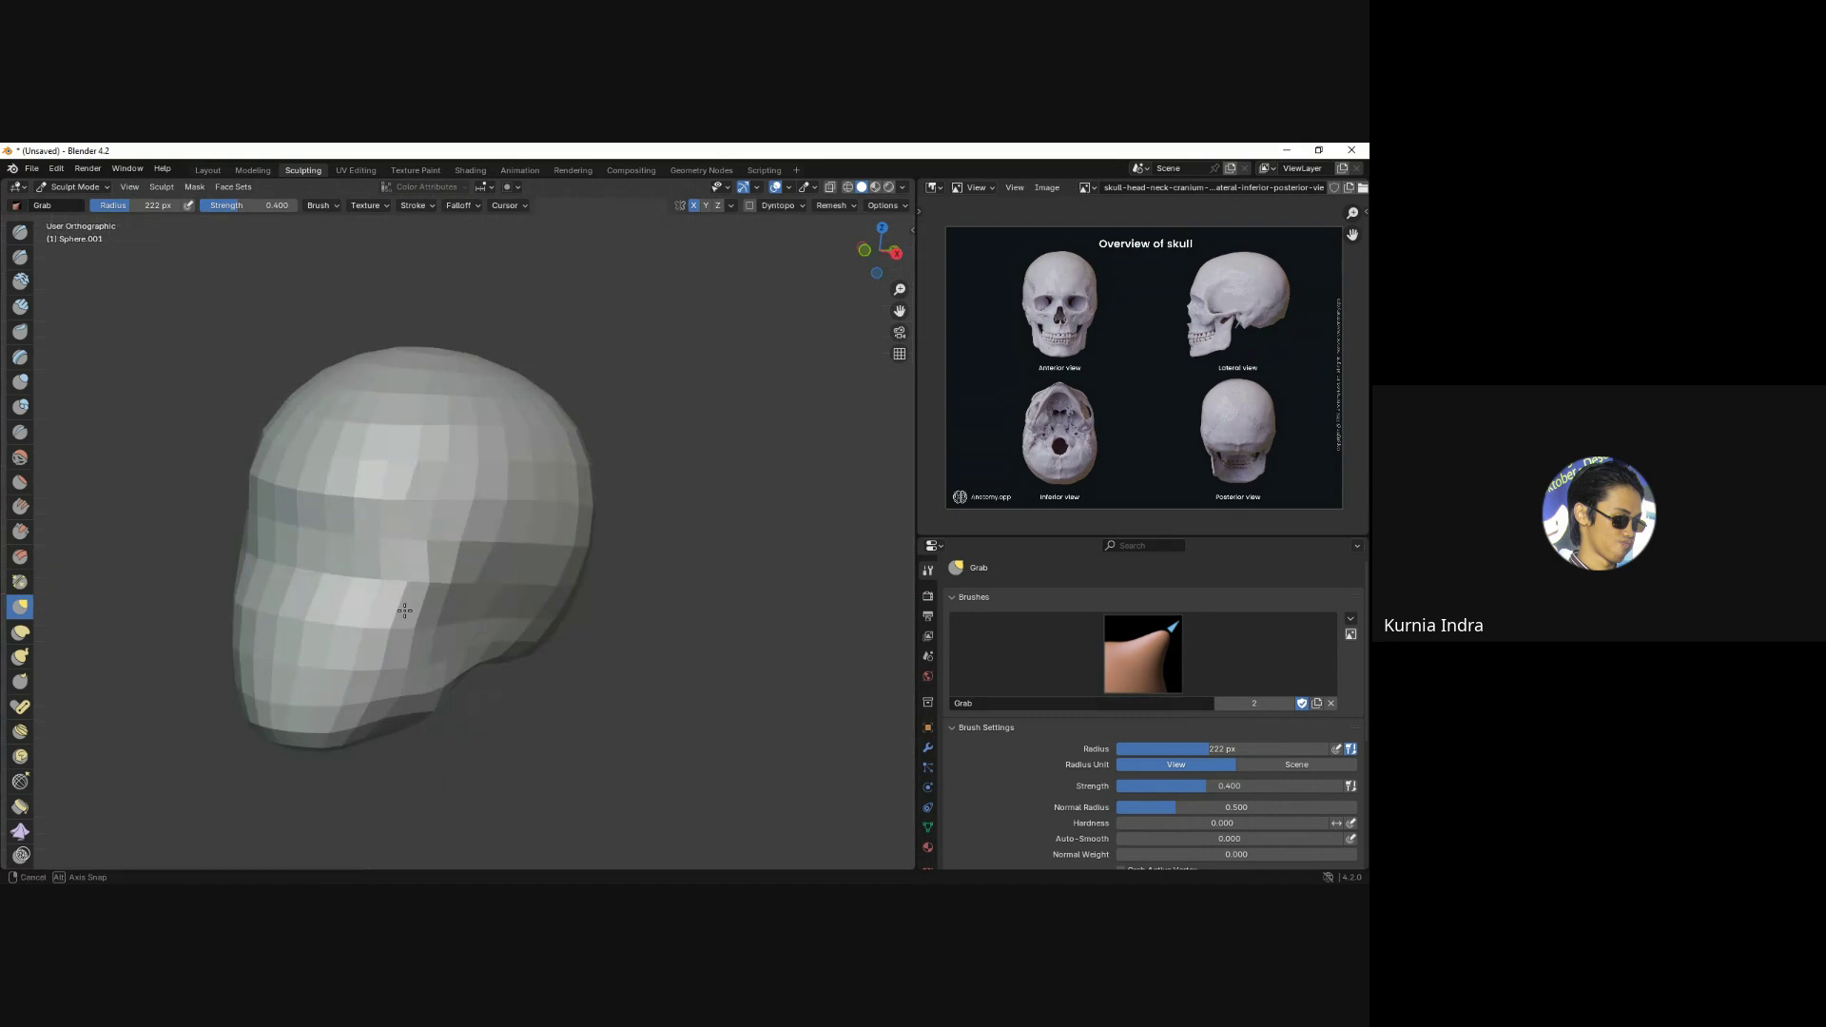
pyautogui.moveTo(486, 683); pyautogui.dragTo(632, 666)
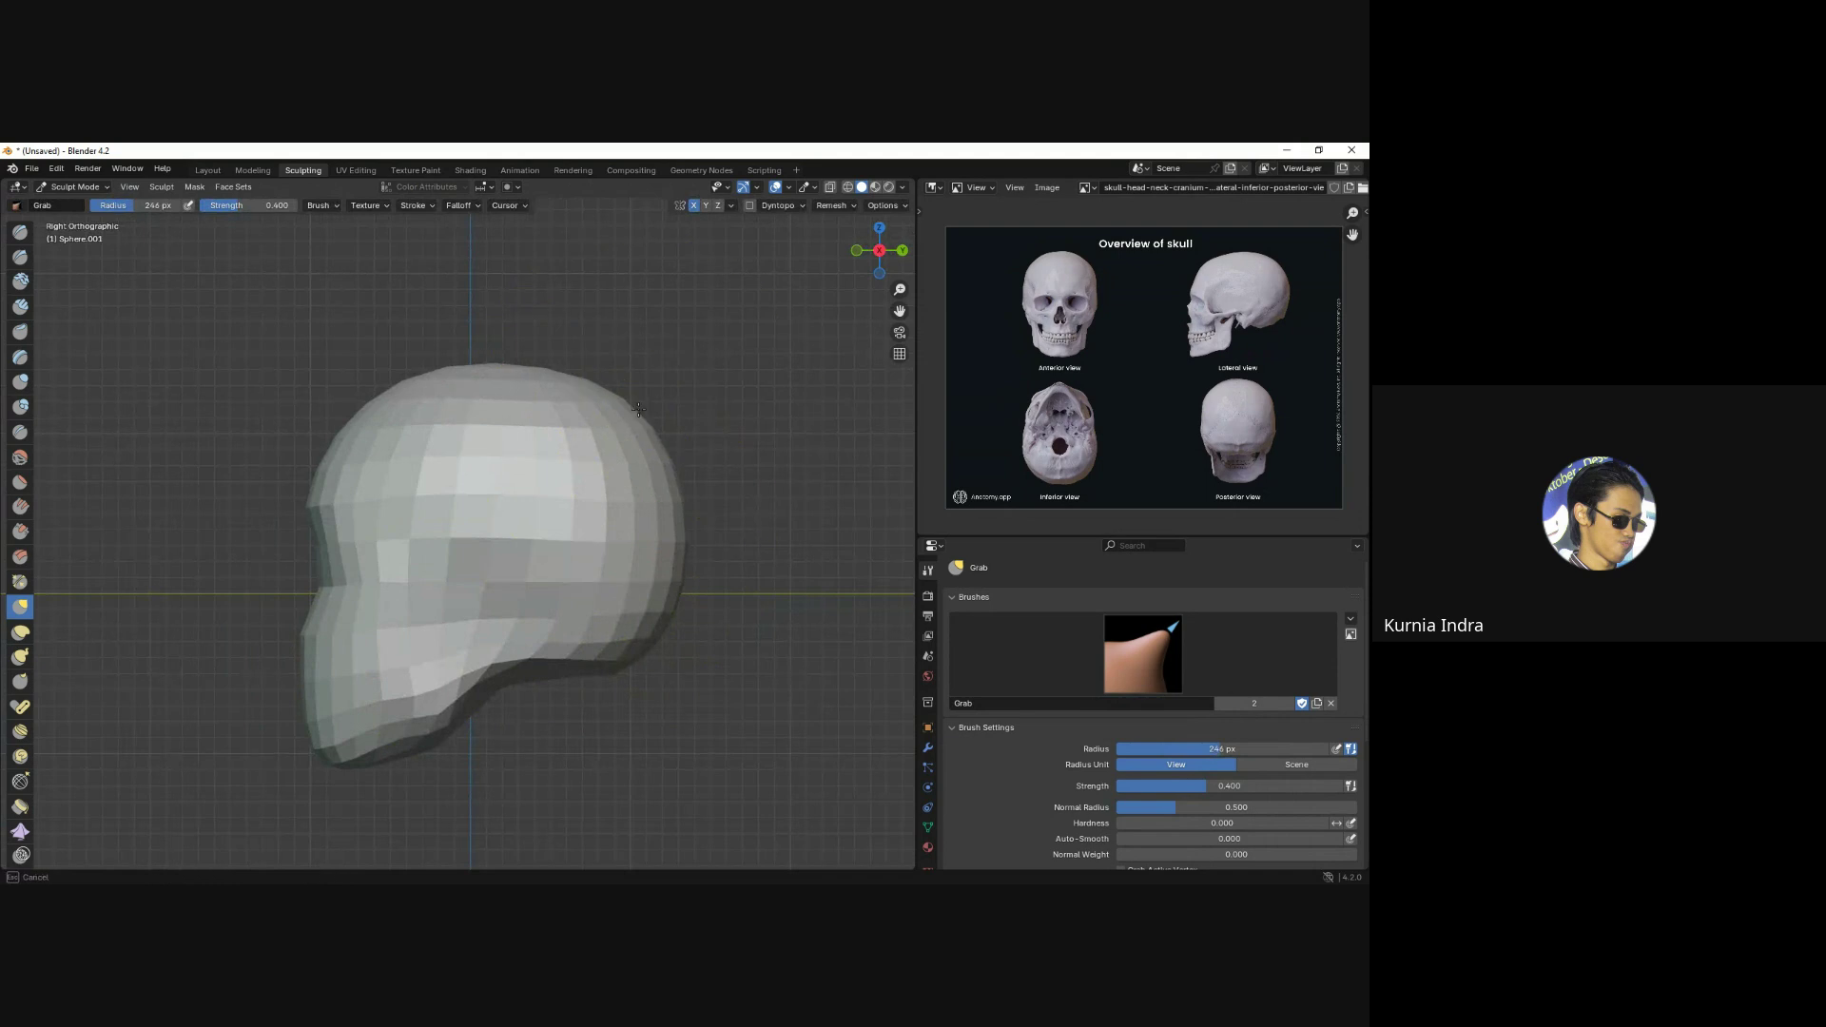
pyautogui.moveTo(542, 509)
pyautogui.mouseDown(button='middle')
pyautogui.moveTo(707, 506)
pyautogui.moveTo(551, 527)
pyautogui.mouseUp(button='middle')
pyautogui.press('f')
pyautogui.click(530, 582)
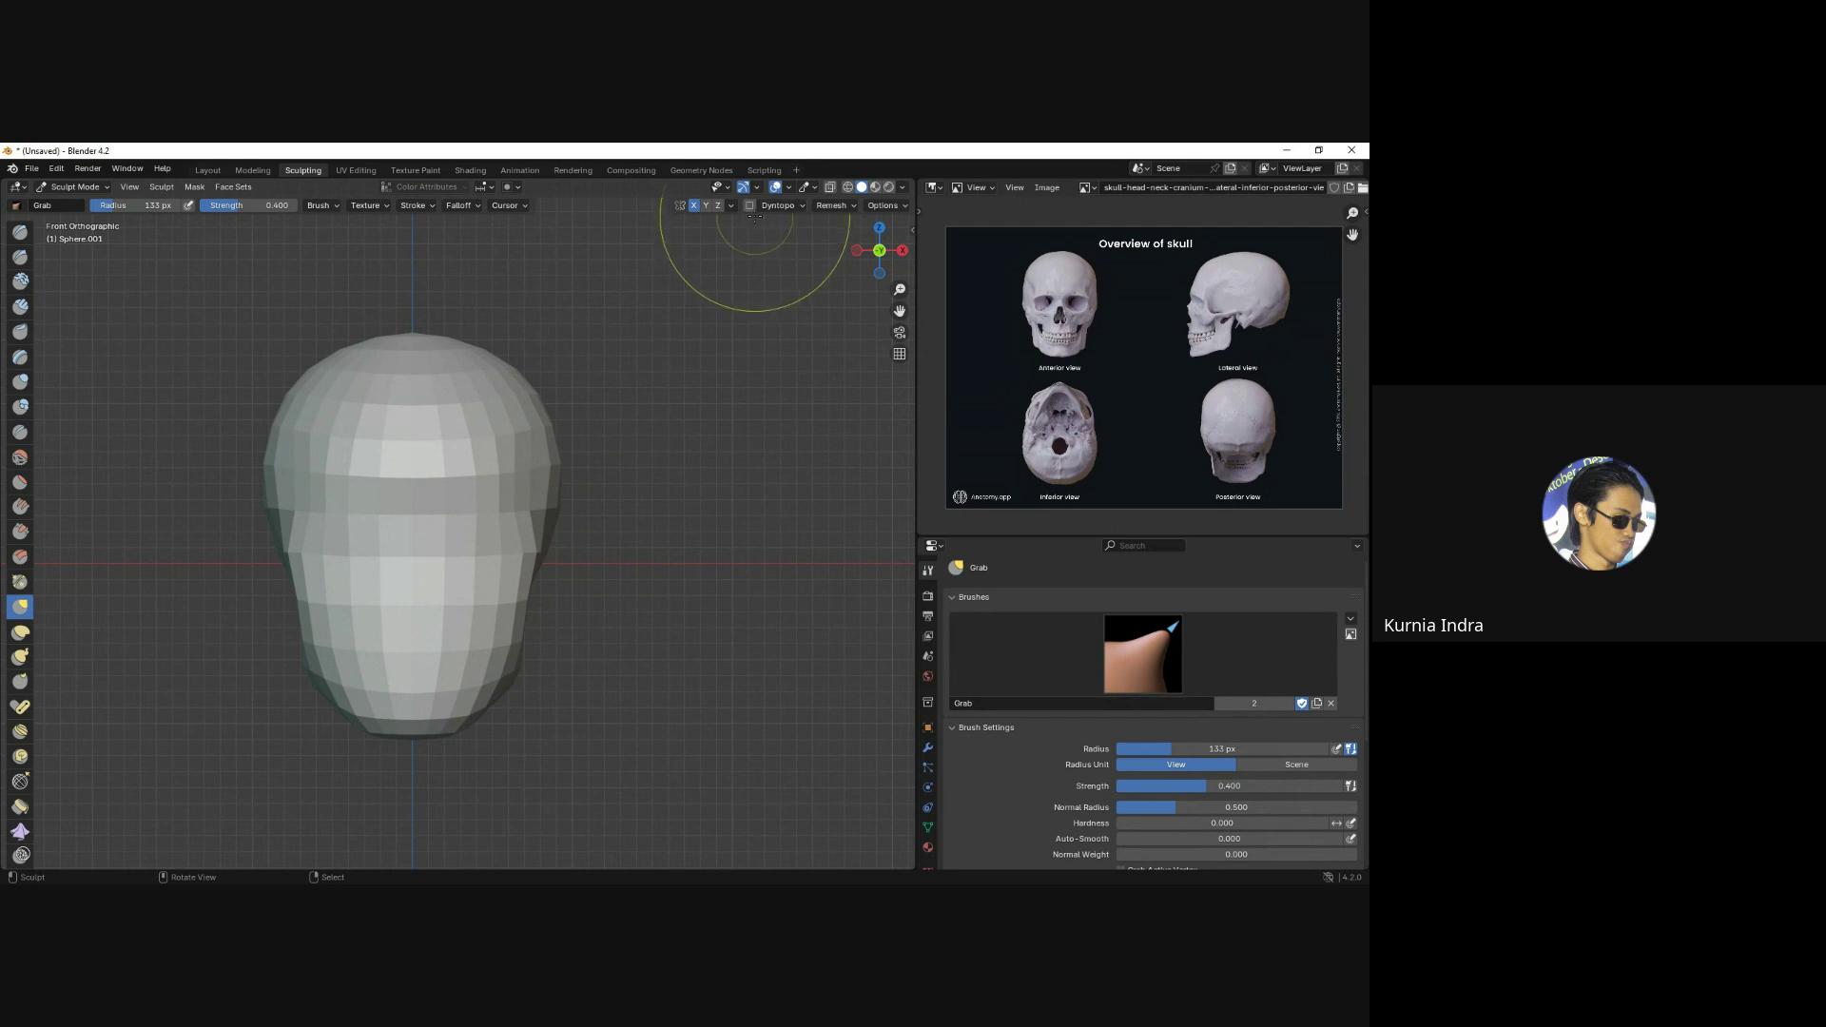
# Enable Dyntopo, accept the attribute data warning, and return to front view.
pyautogui.click(779, 207)
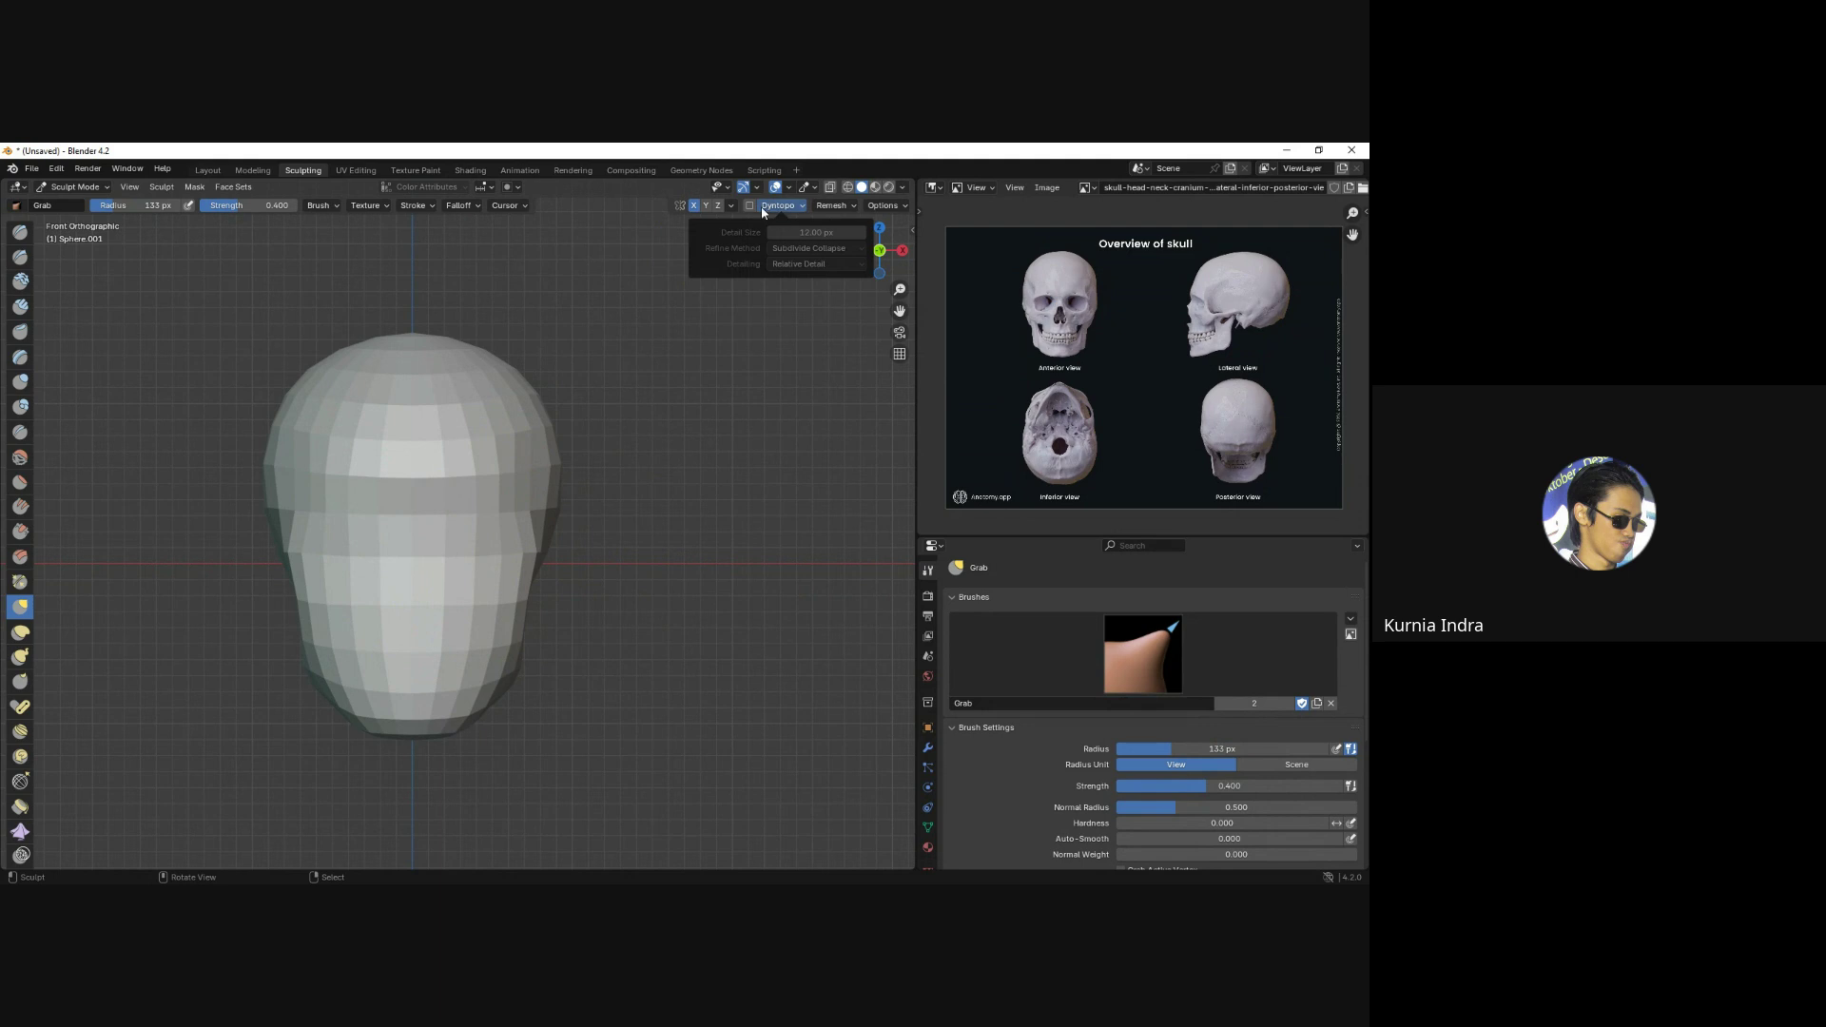
pyautogui.click(749, 205)
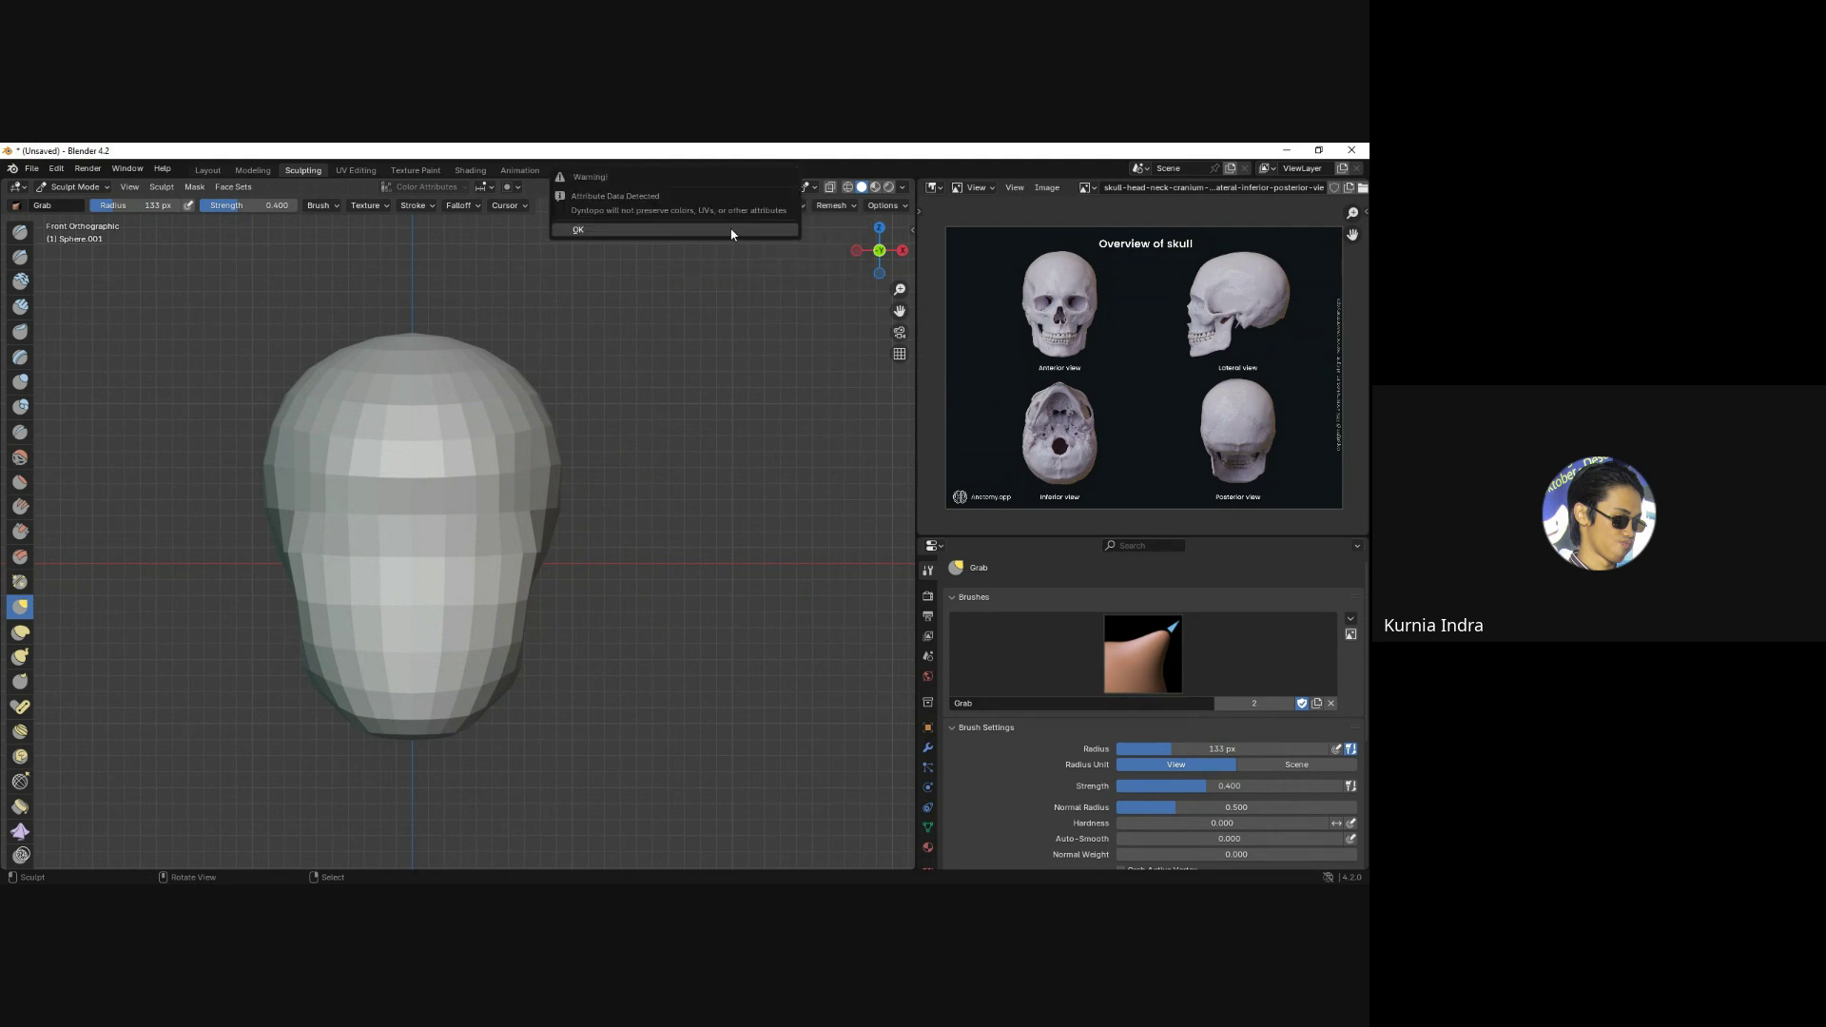
pyautogui.click(731, 231)
pyautogui.moveTo(599, 428)
pyautogui.mouseDown(button='middle')
pyautogui.moveTo(530, 530)
pyautogui.moveTo(421, 579)
pyautogui.mouseUp(button='middle')
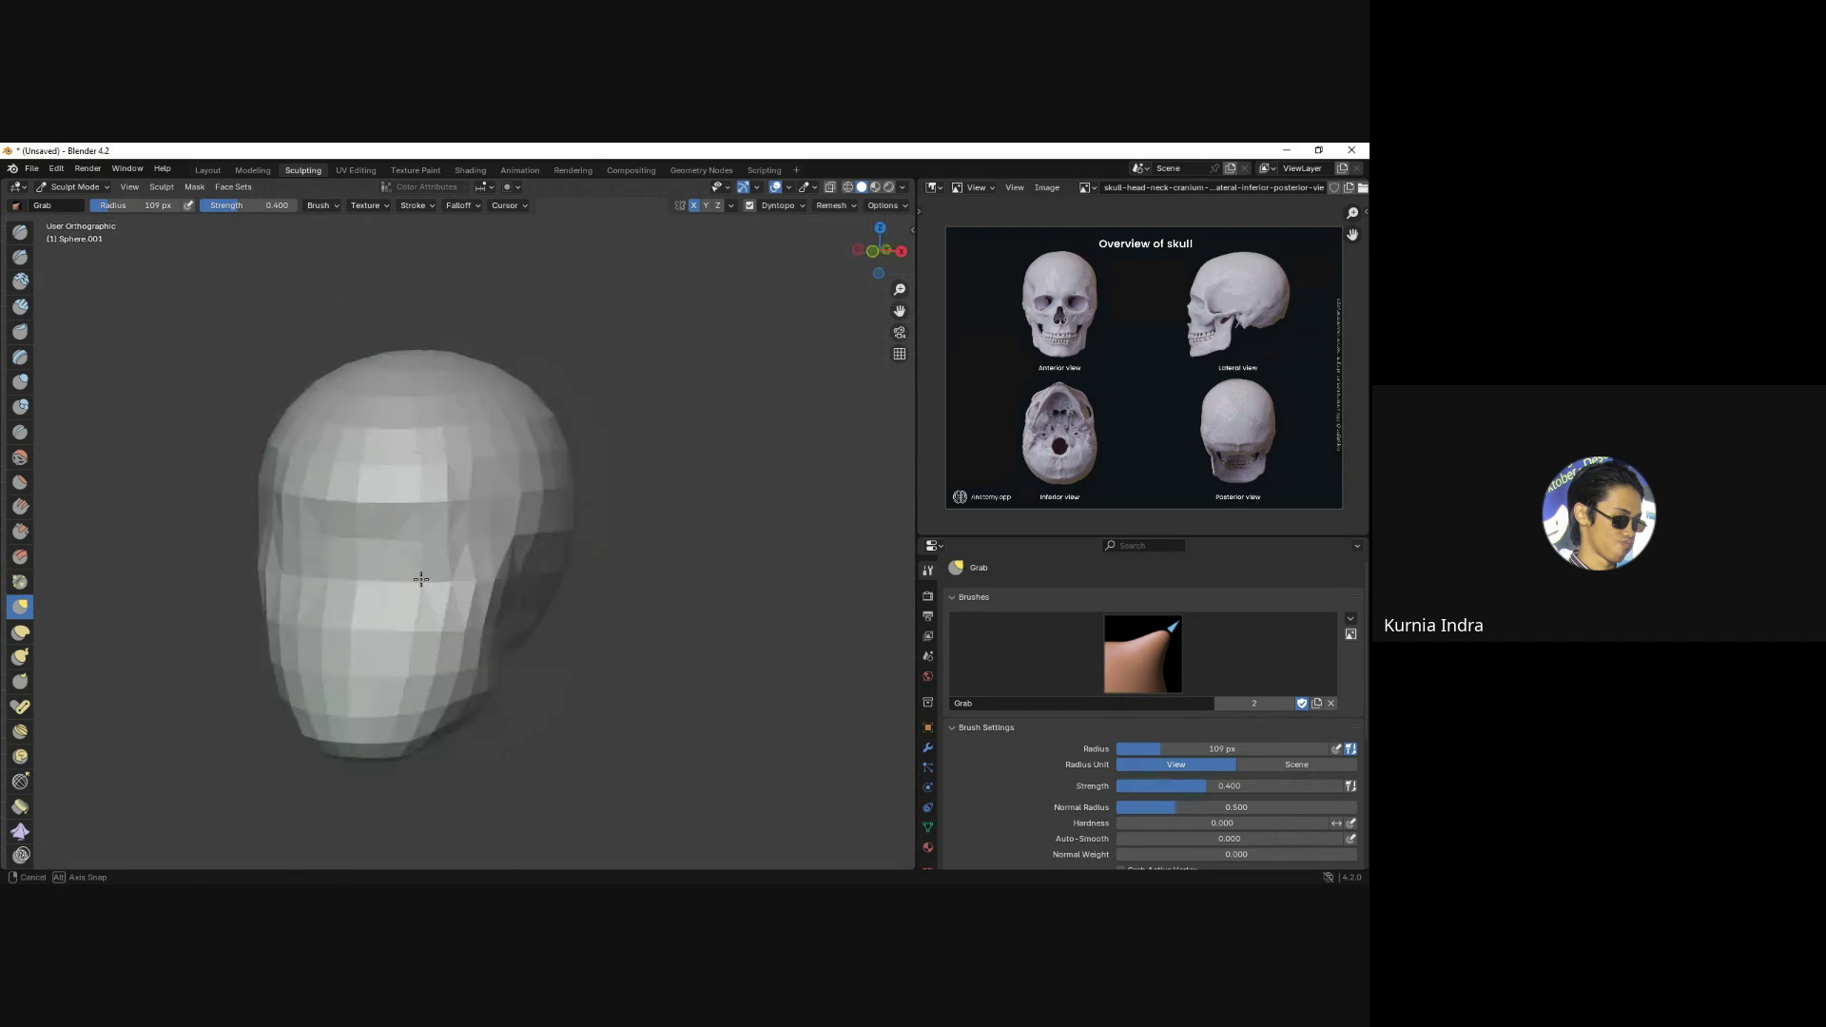
pyautogui.press('KP_1')
# Build up the cheek and jaw from side view with a 77 px Clay Strips brush.
pyautogui.press('c')
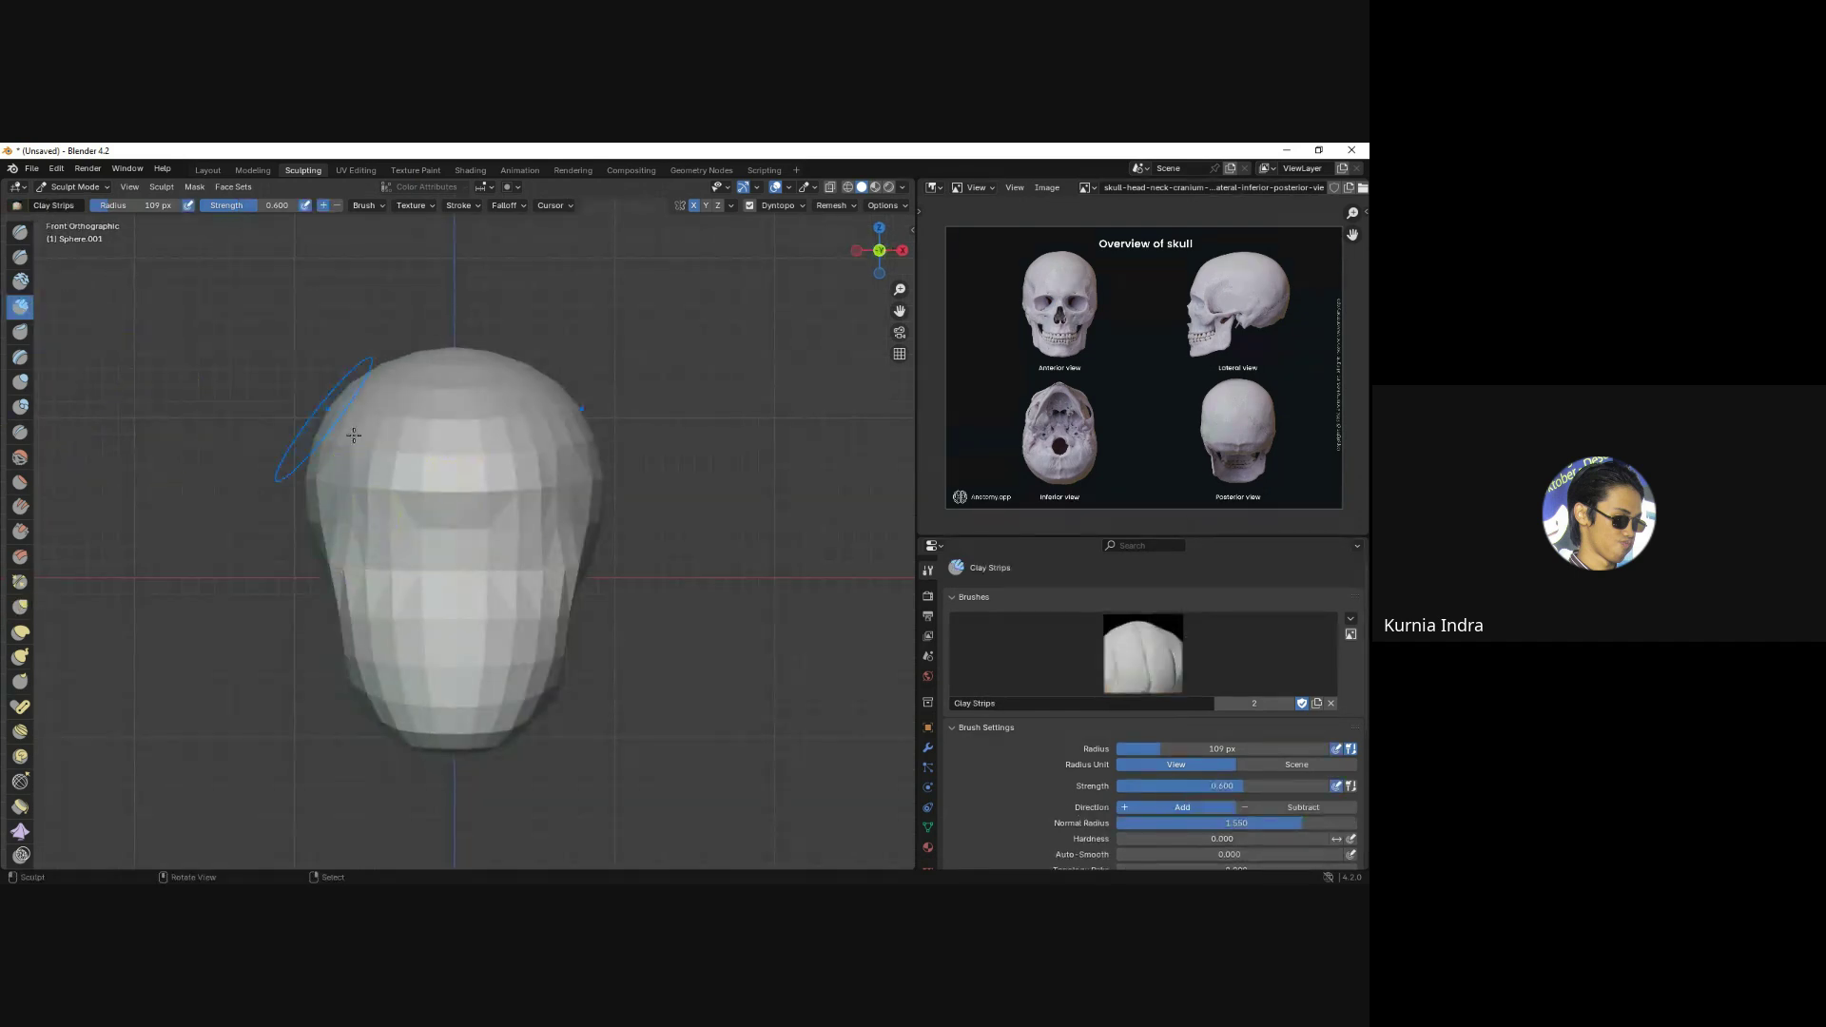
pyautogui.press('f')
pyautogui.press('KP_3')
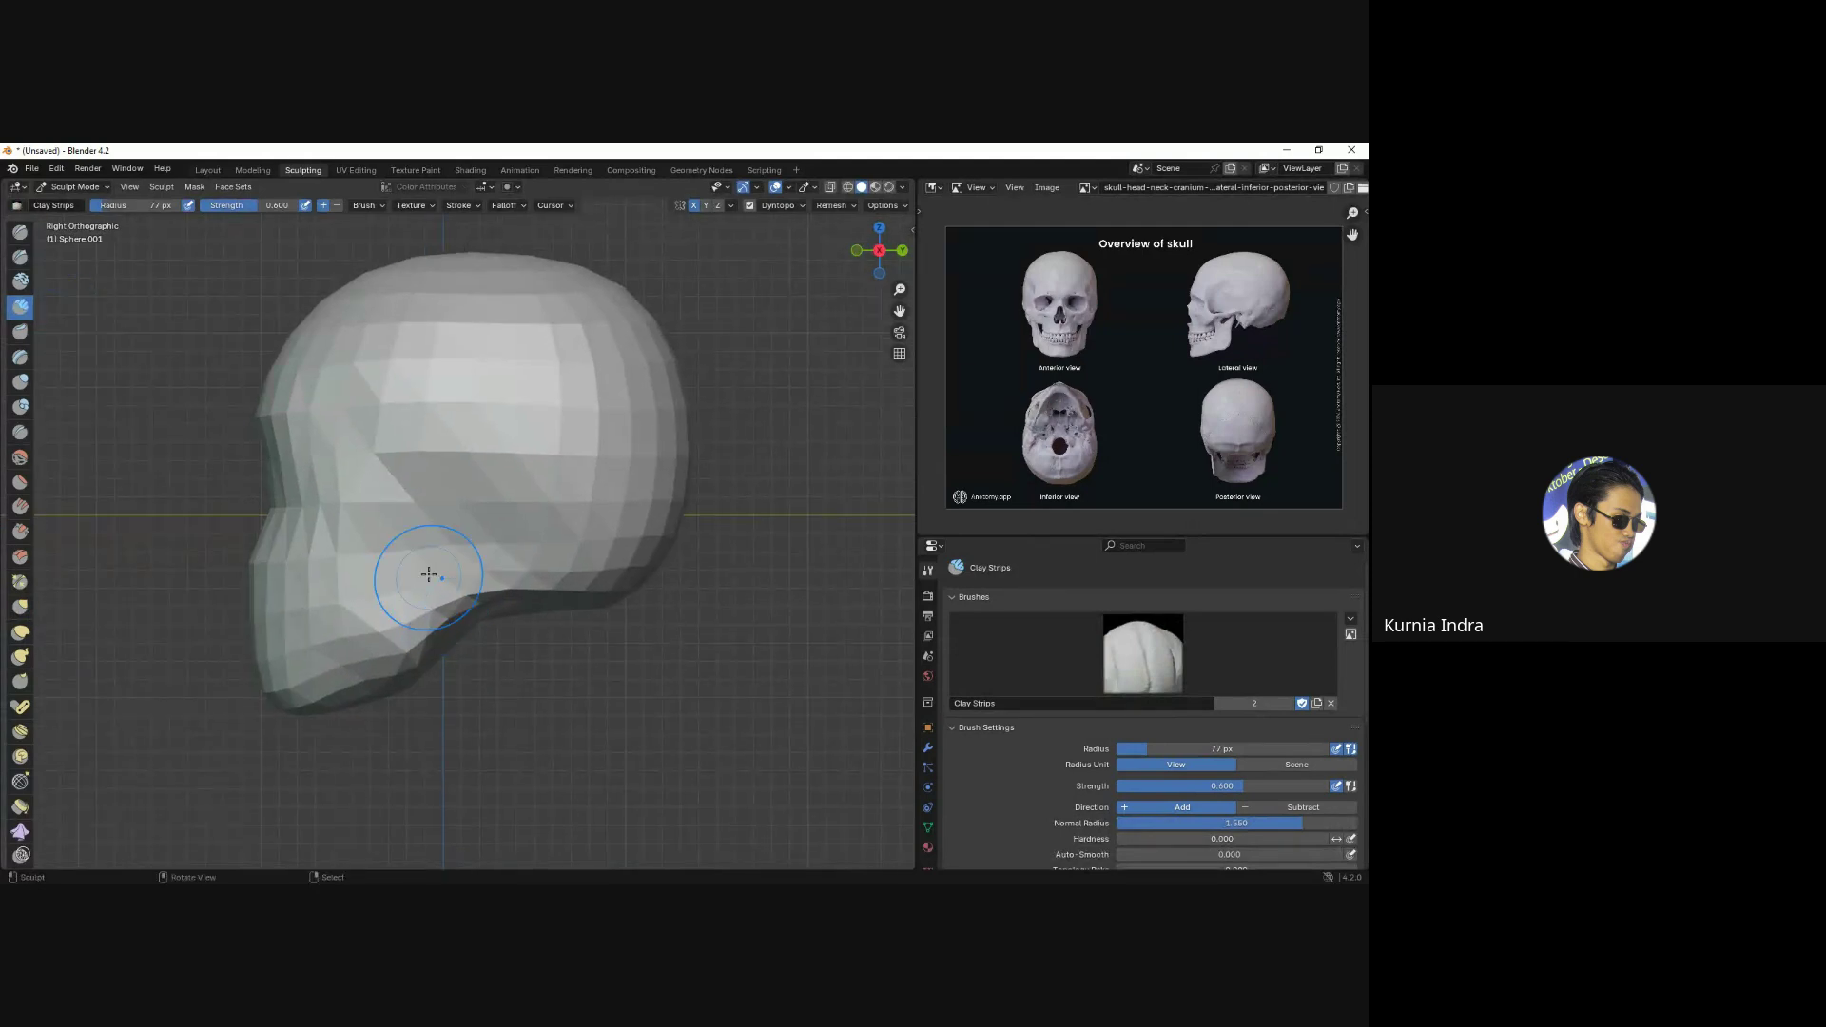
pyautogui.moveTo(429, 574)
pyautogui.mouseDown()
pyautogui.moveTo(380, 656)
pyautogui.moveTo(387, 555)
pyautogui.mouseUp()
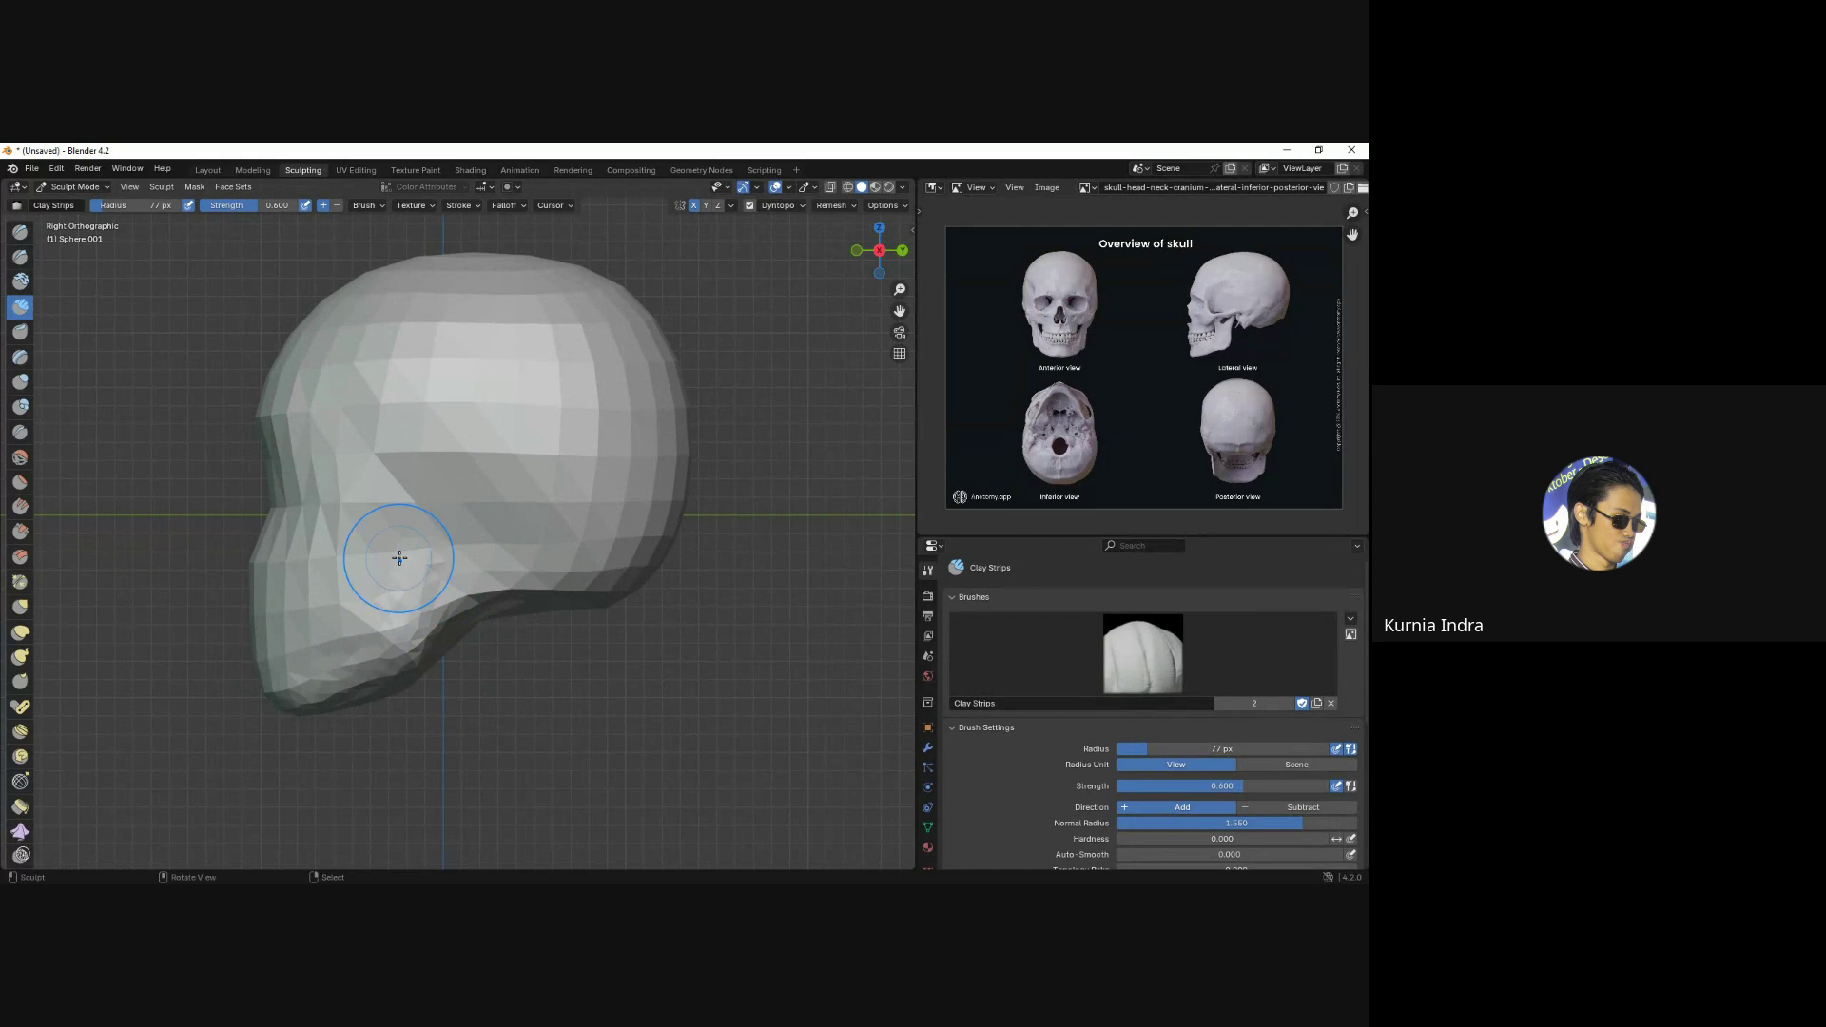
pyautogui.moveTo(371, 656); pyautogui.dragTo(374, 575)
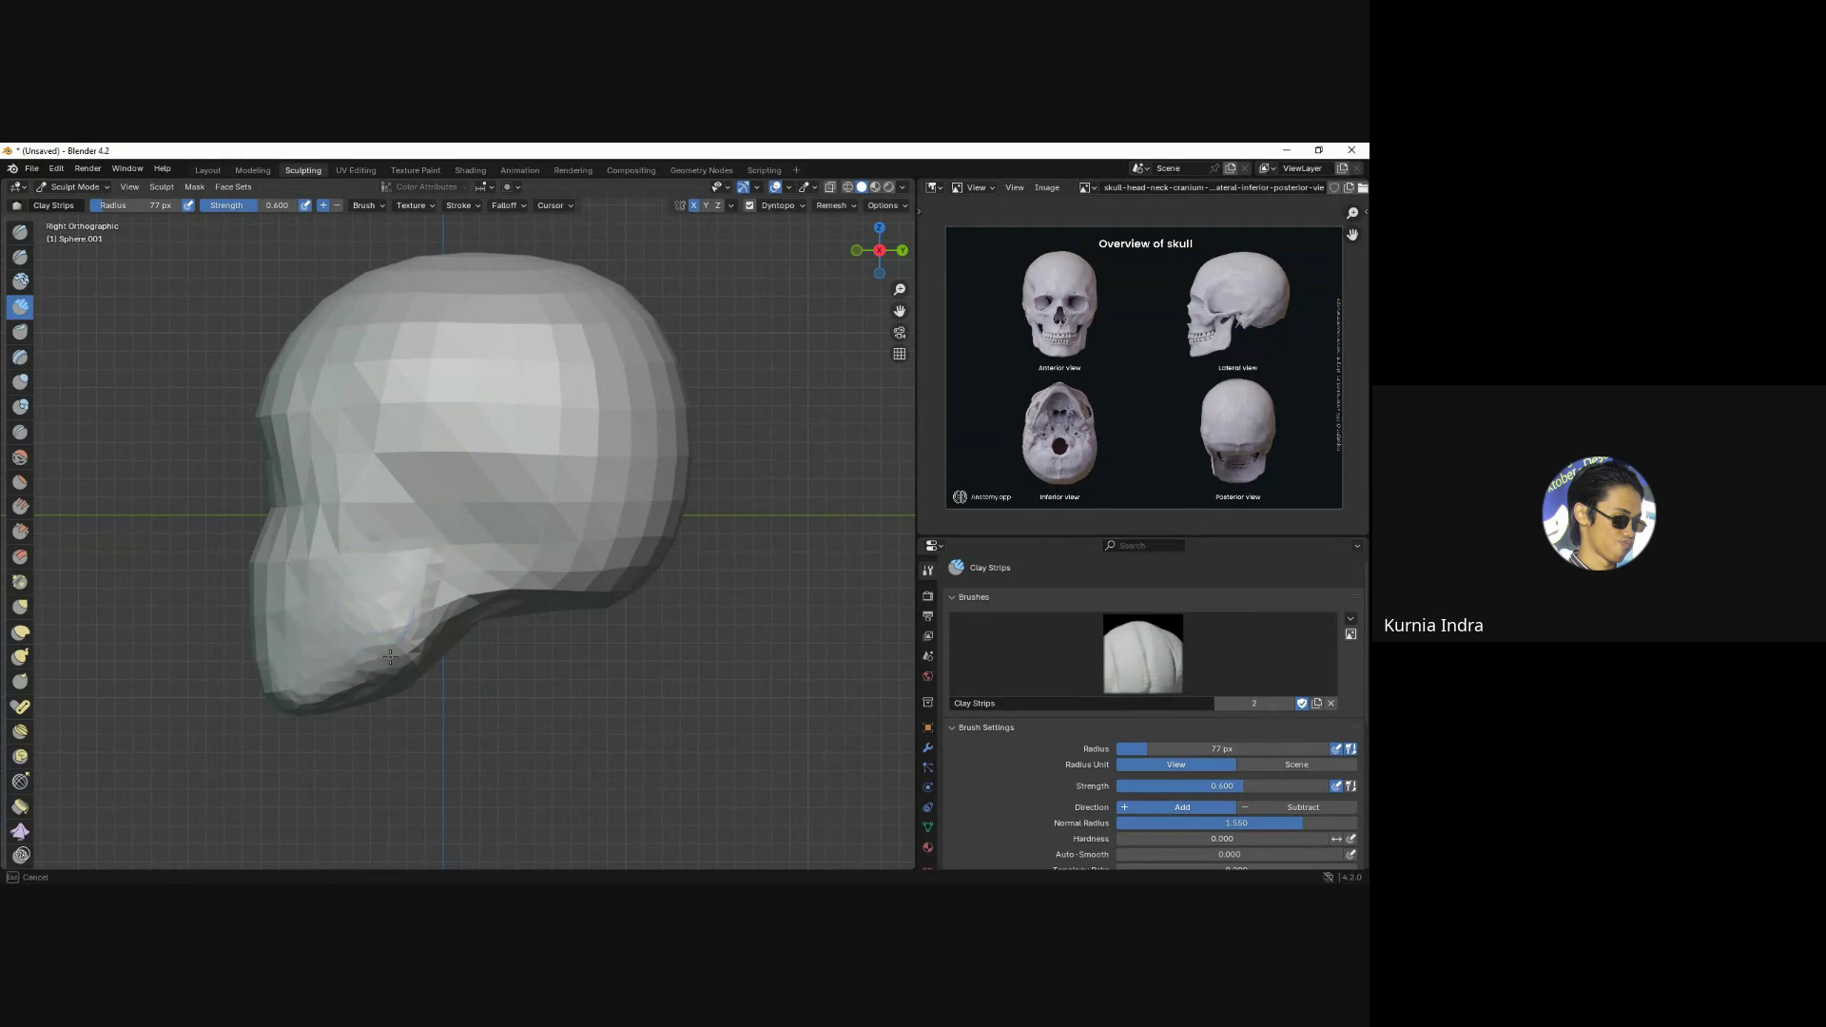
# Inspect the new clay from front and three-quarter angles.
pyautogui.moveTo(407, 609); pyautogui.dragTo(295, 687, button='middle')
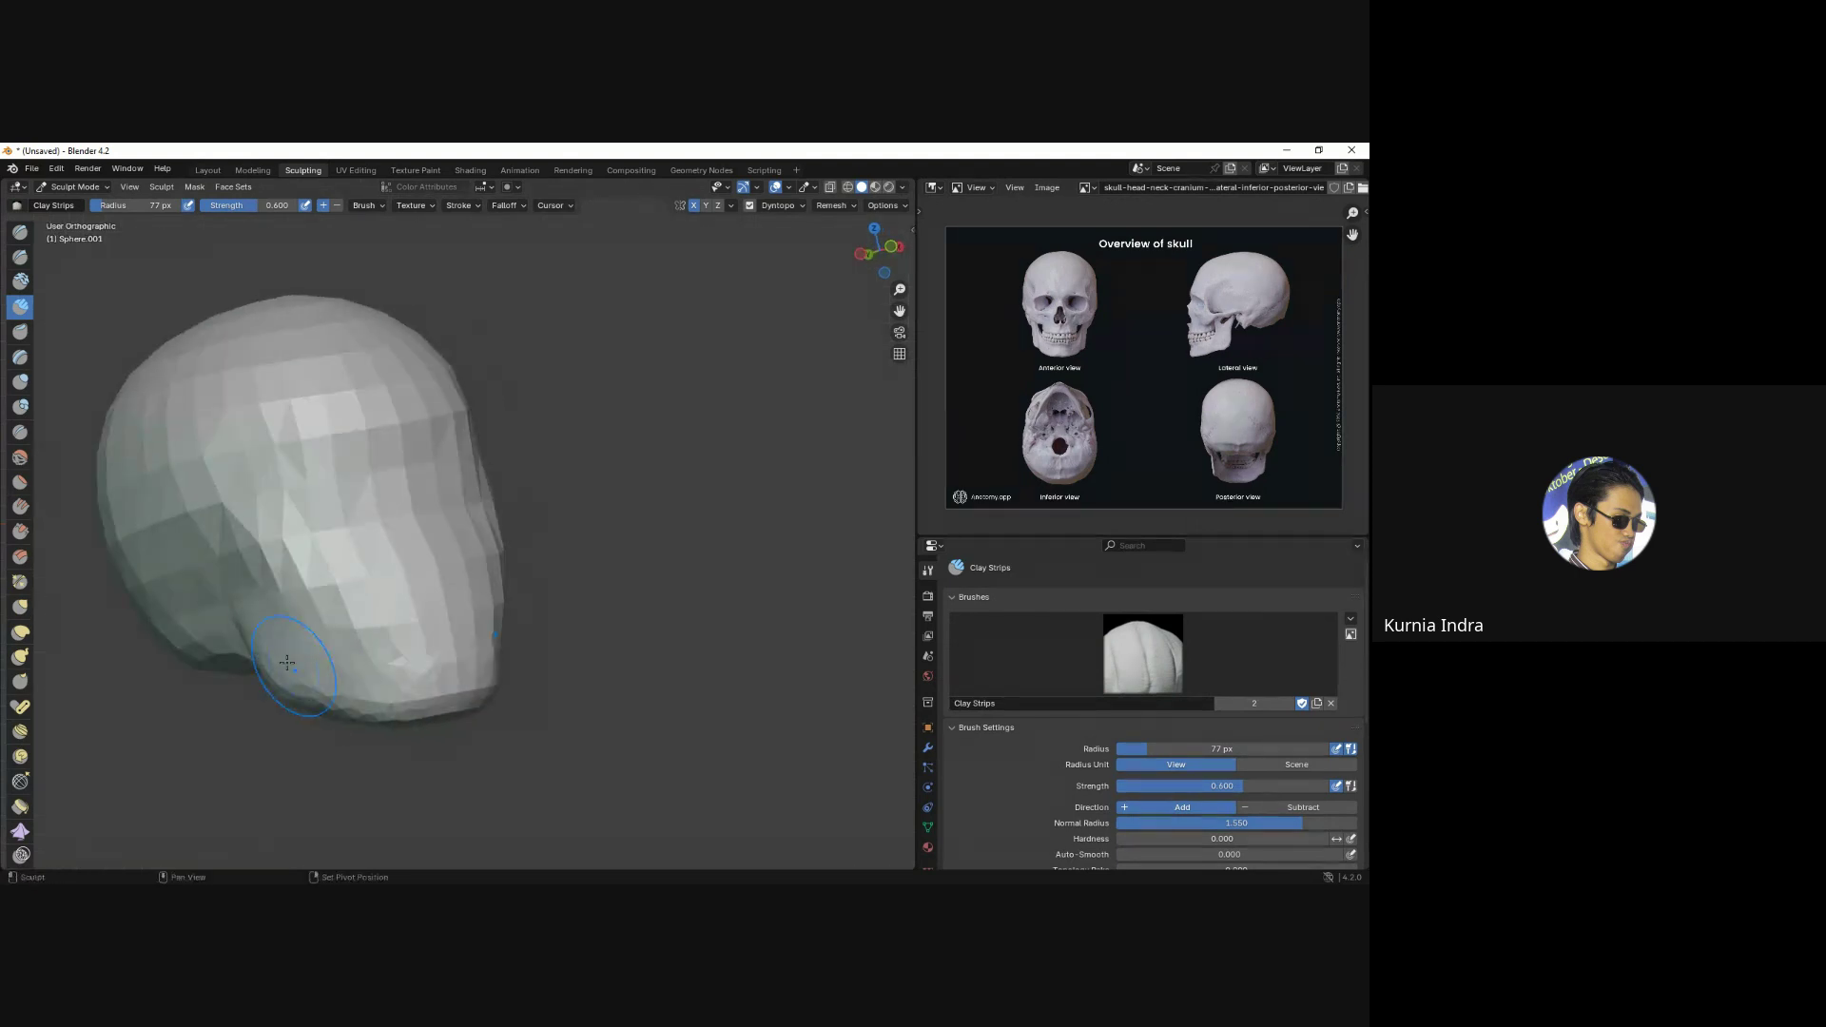
pyautogui.press('KP_1')
pyautogui.moveTo(456, 605); pyautogui.dragTo(274, 595, button='middle')
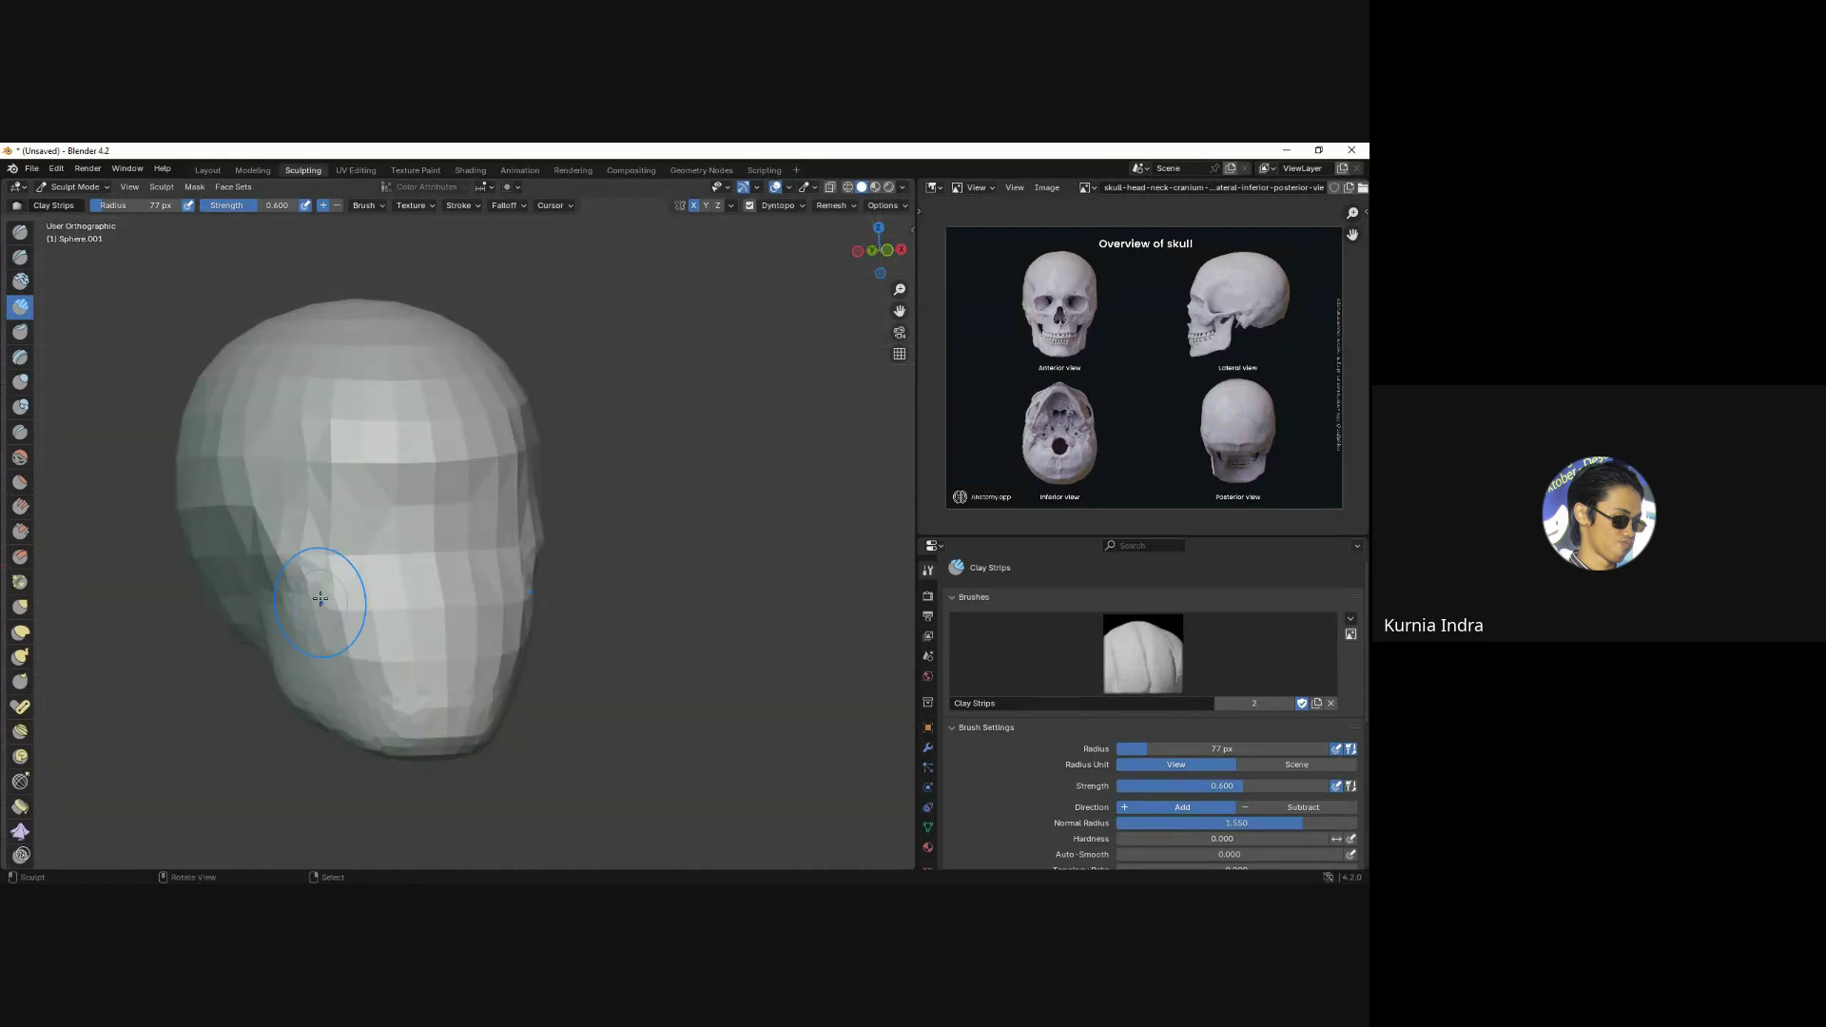
pyautogui.moveTo(298, 574); pyautogui.dragTo(300, 578, button='middle')
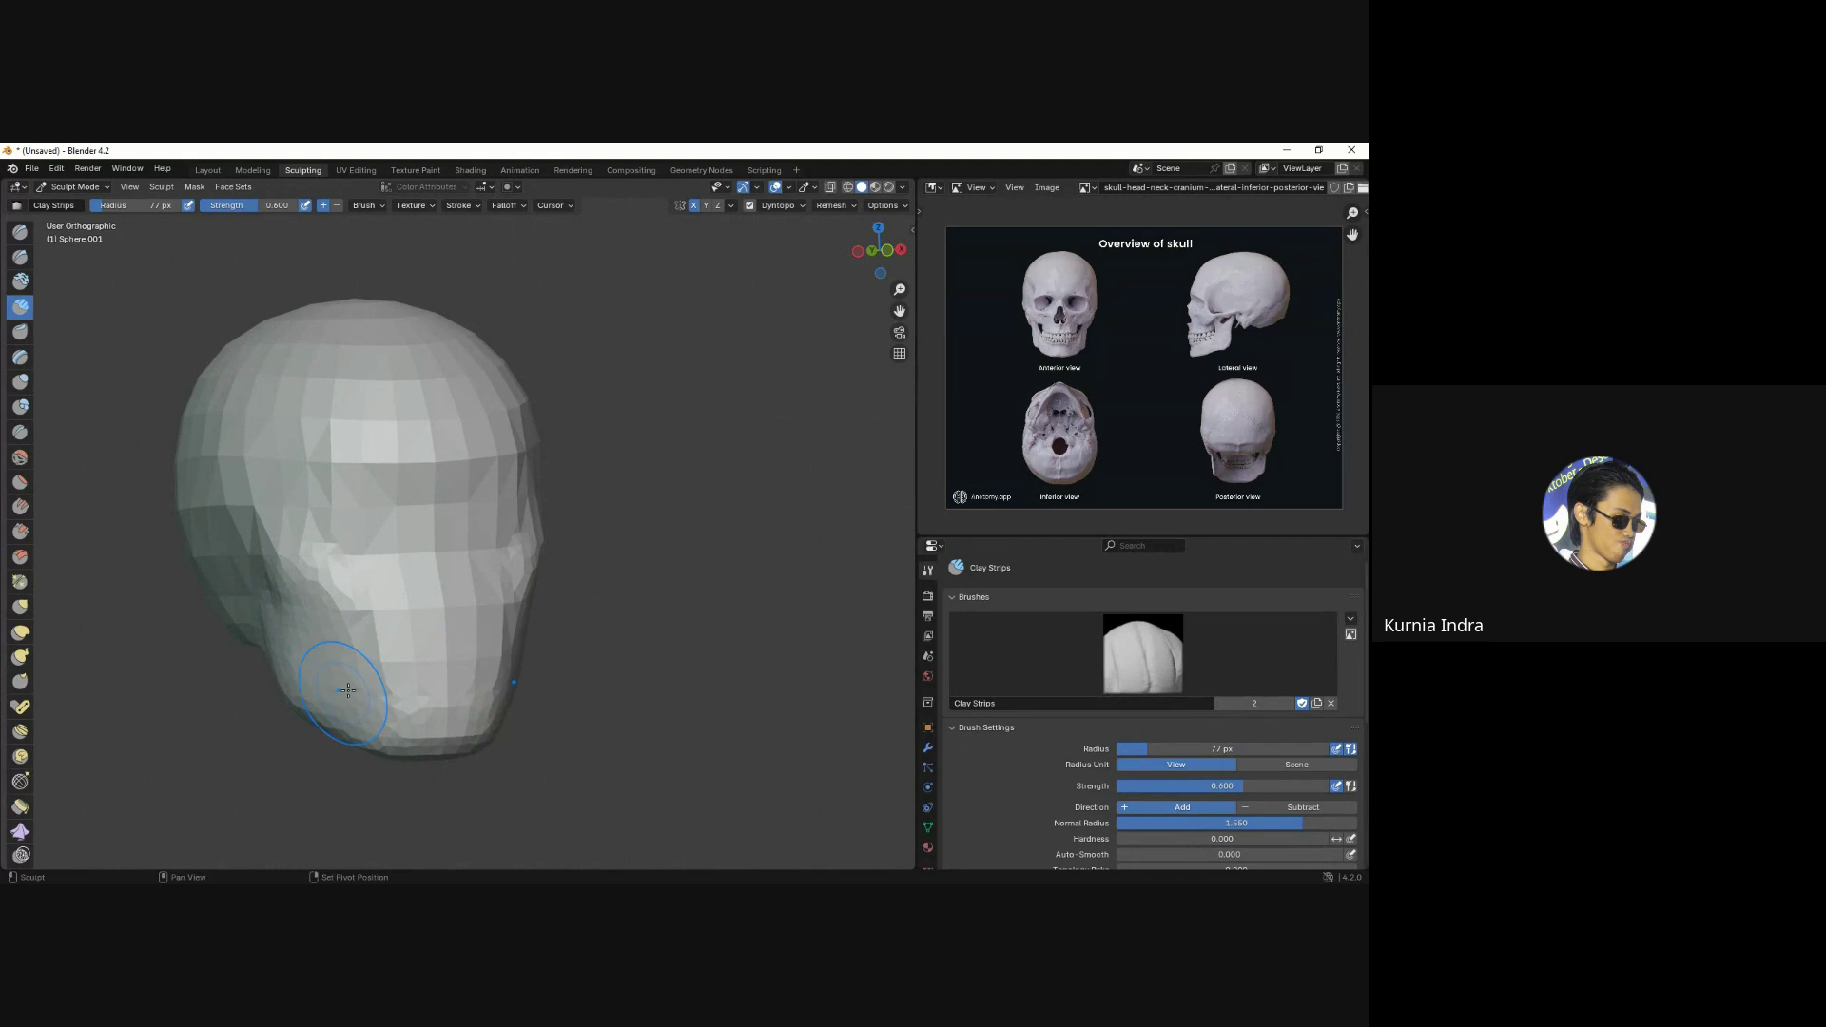
pyautogui.moveTo(323, 647)
pyautogui.mouseDown(button='middle')
pyautogui.moveTo(409, 638)
pyautogui.moveTo(338, 637)
pyautogui.moveTo(375, 539)
pyautogui.moveTo(382, 601)
pyautogui.moveTo(264, 610)
pyautogui.mouseUp(button='middle')
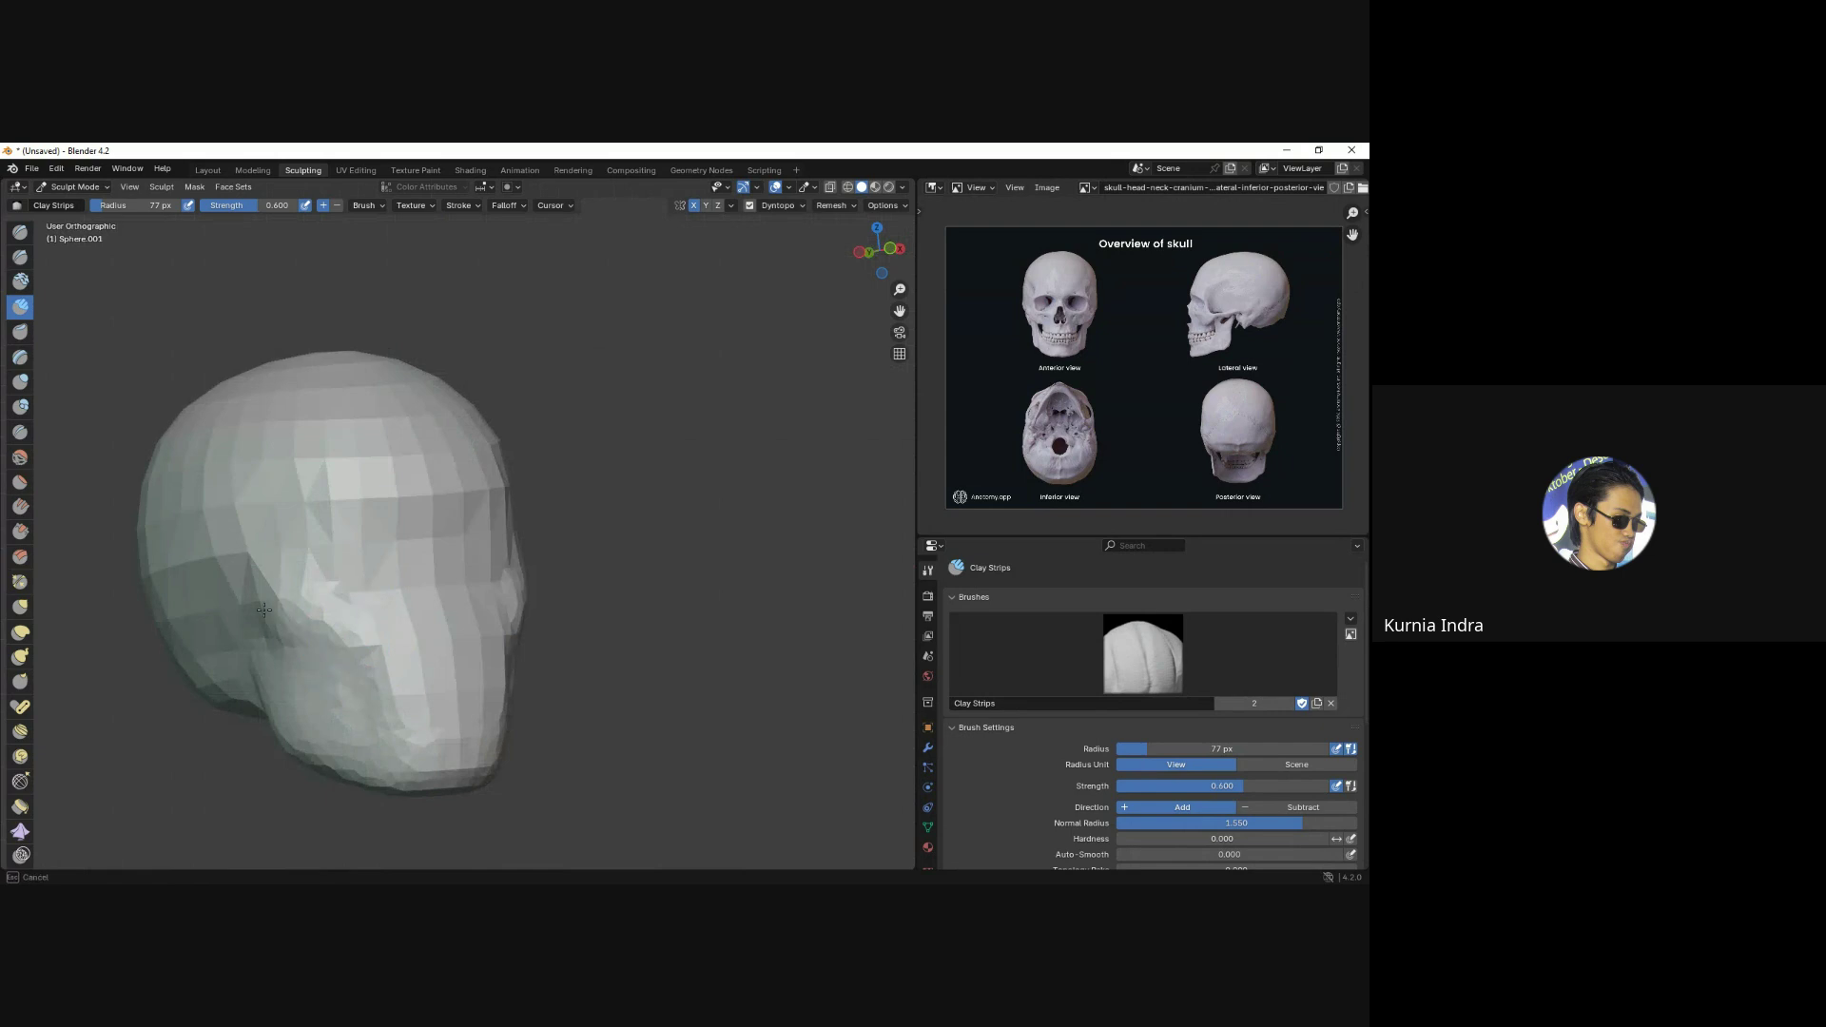
# Zoom into the skull reference images and bring the lateral view into place.
pyautogui.scroll(2, 1039, 386)
pyautogui.scroll(2, 1042, 386)
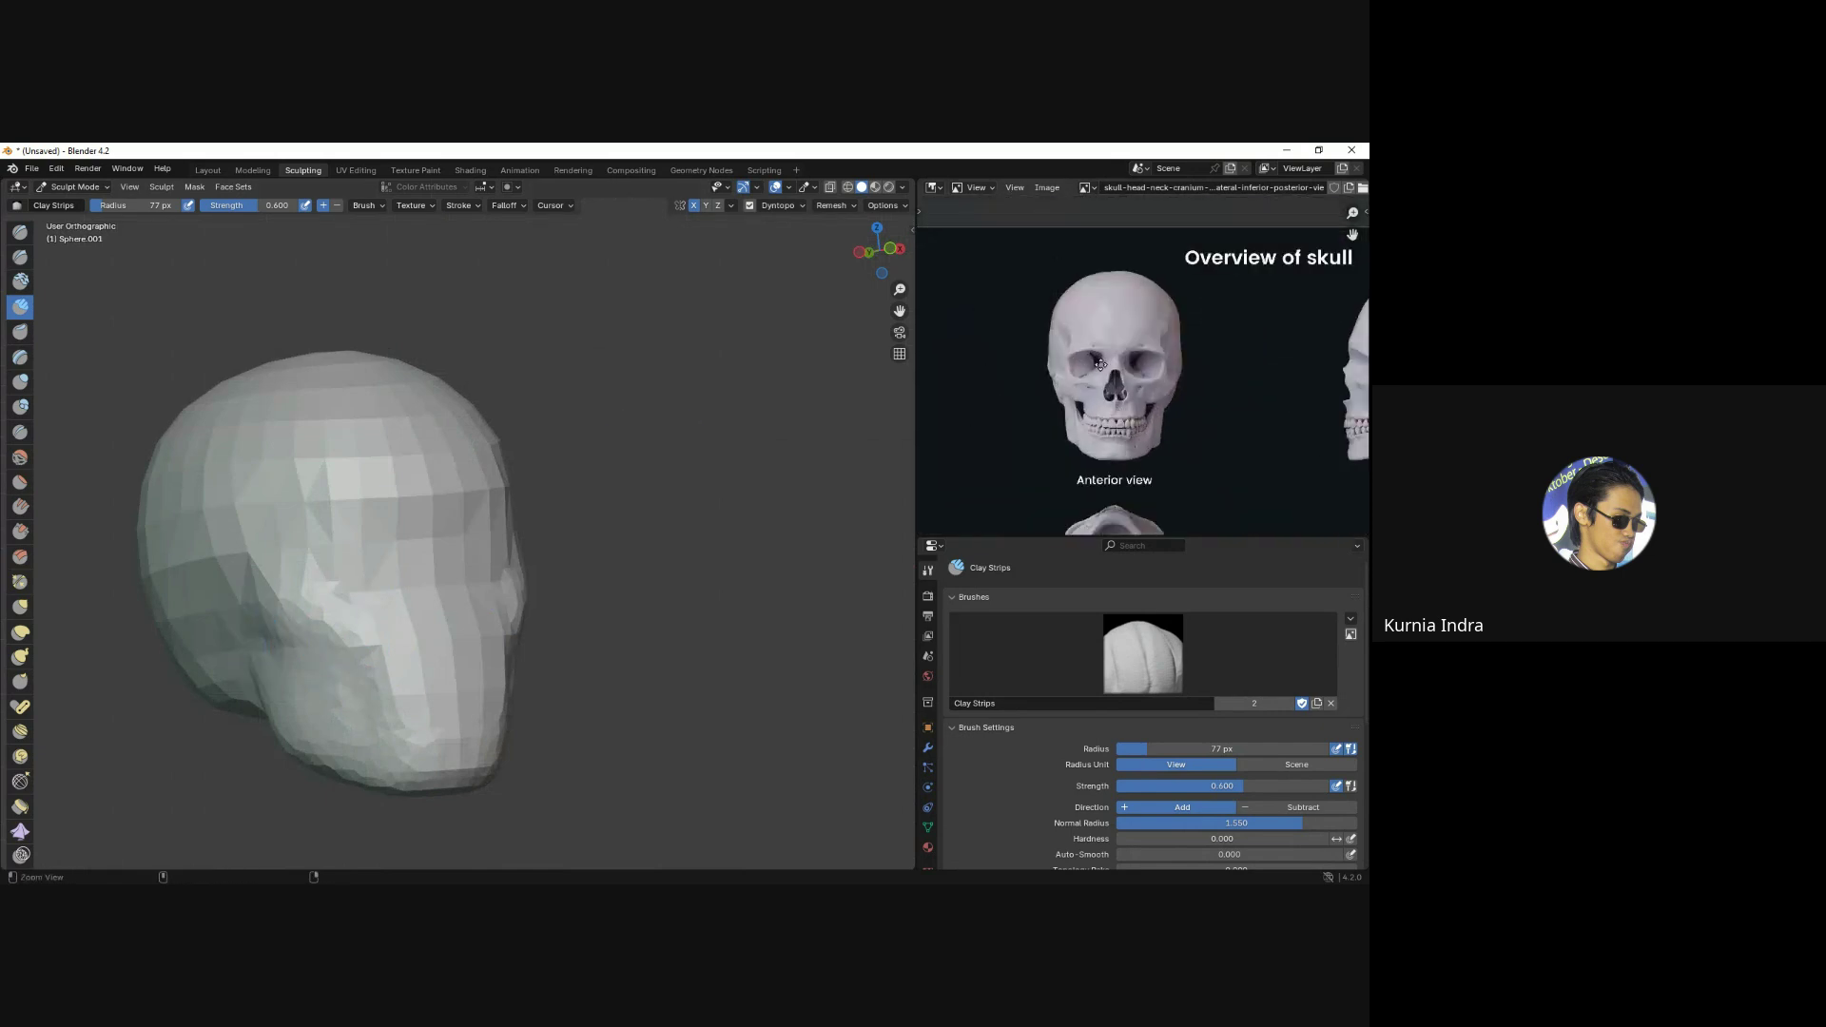
pyautogui.scroll(2, 1061, 375)
pyautogui.moveTo(1048, 391); pyautogui.dragTo(1164, 361, button='middle')
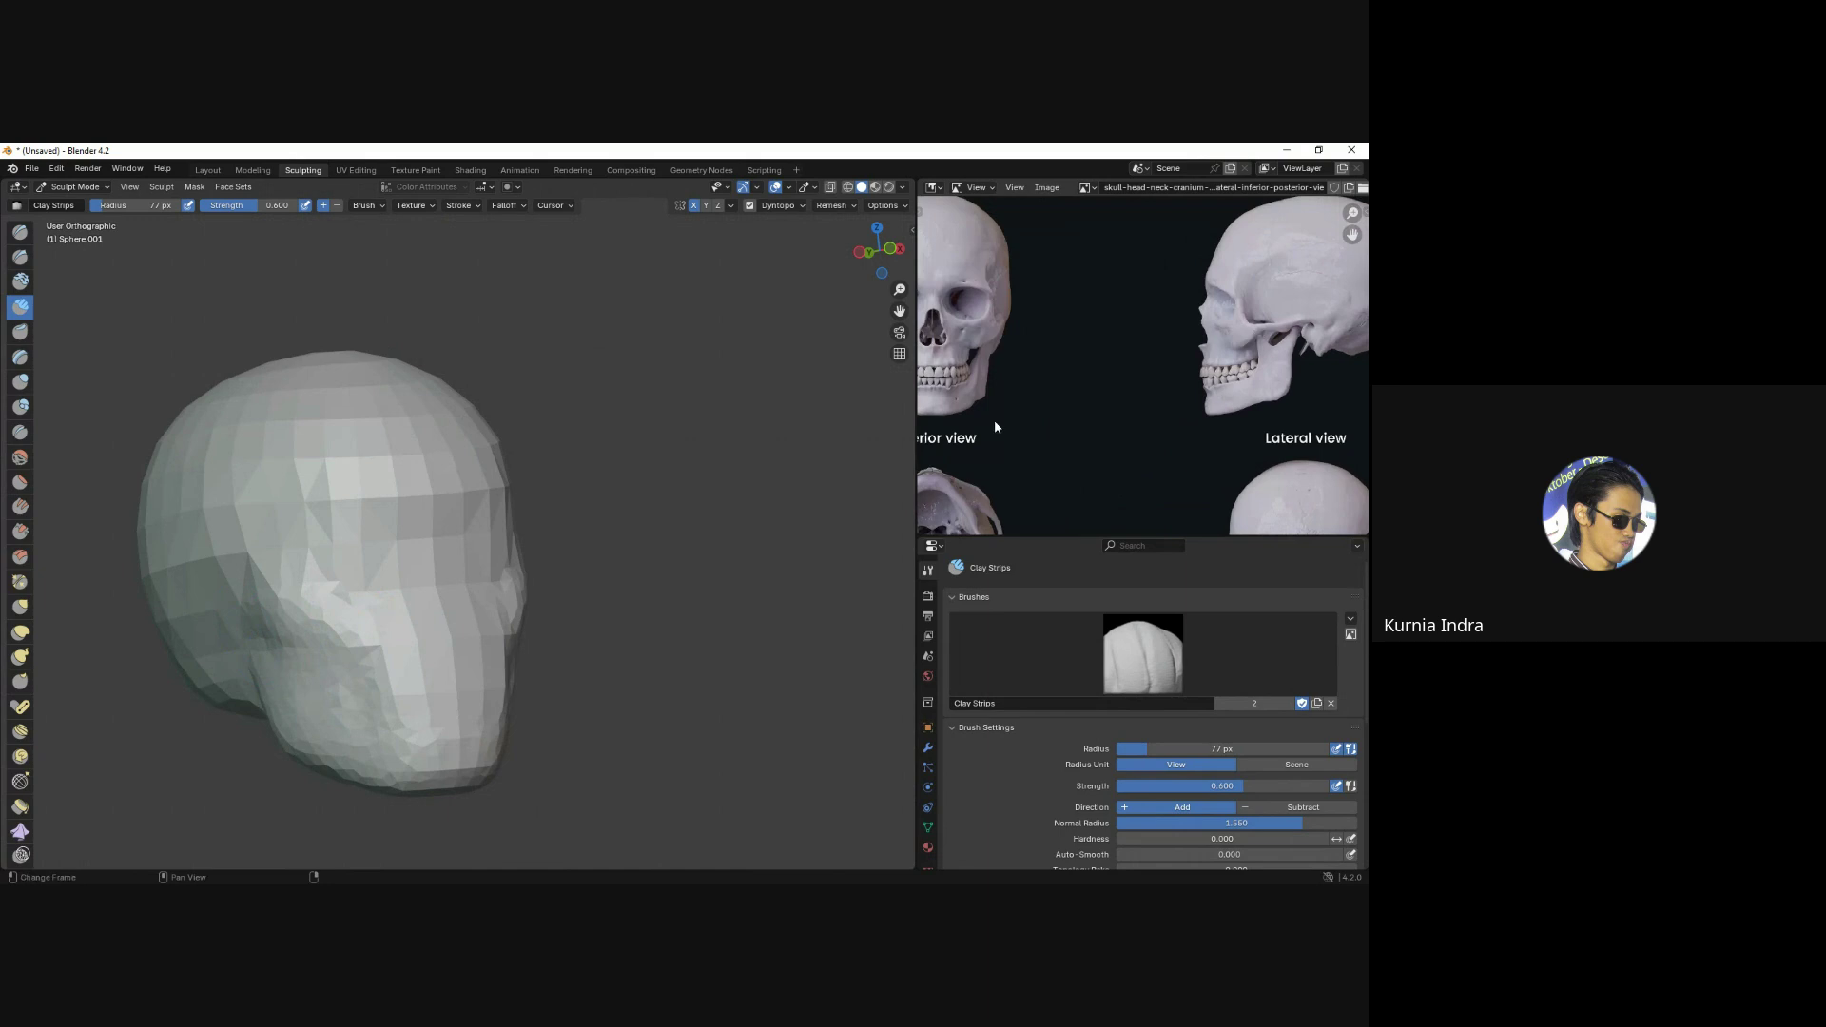
# Work the brow, eye sockets and nose from three-quarter, top, side and front views.
pyautogui.moveTo(453, 591); pyautogui.dragTo(570, 521, button='middle')
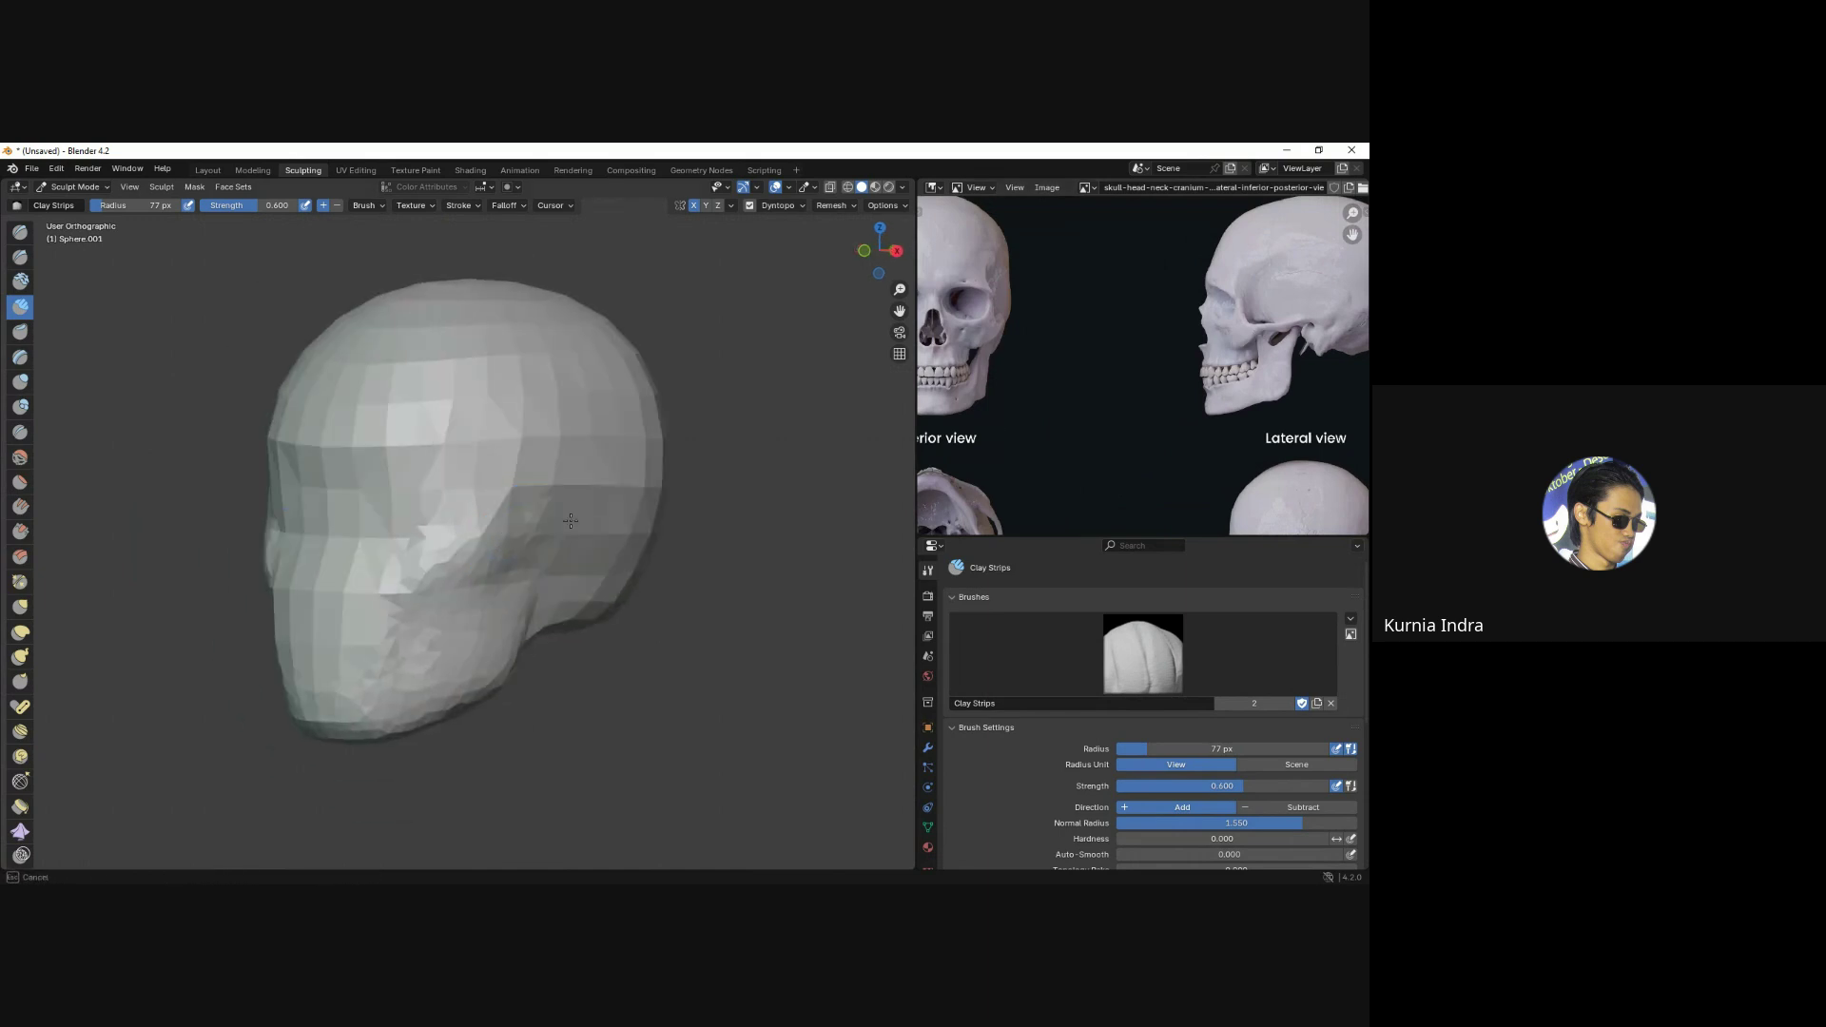
pyautogui.moveTo(578, 623); pyautogui.dragTo(527, 553, button='middle')
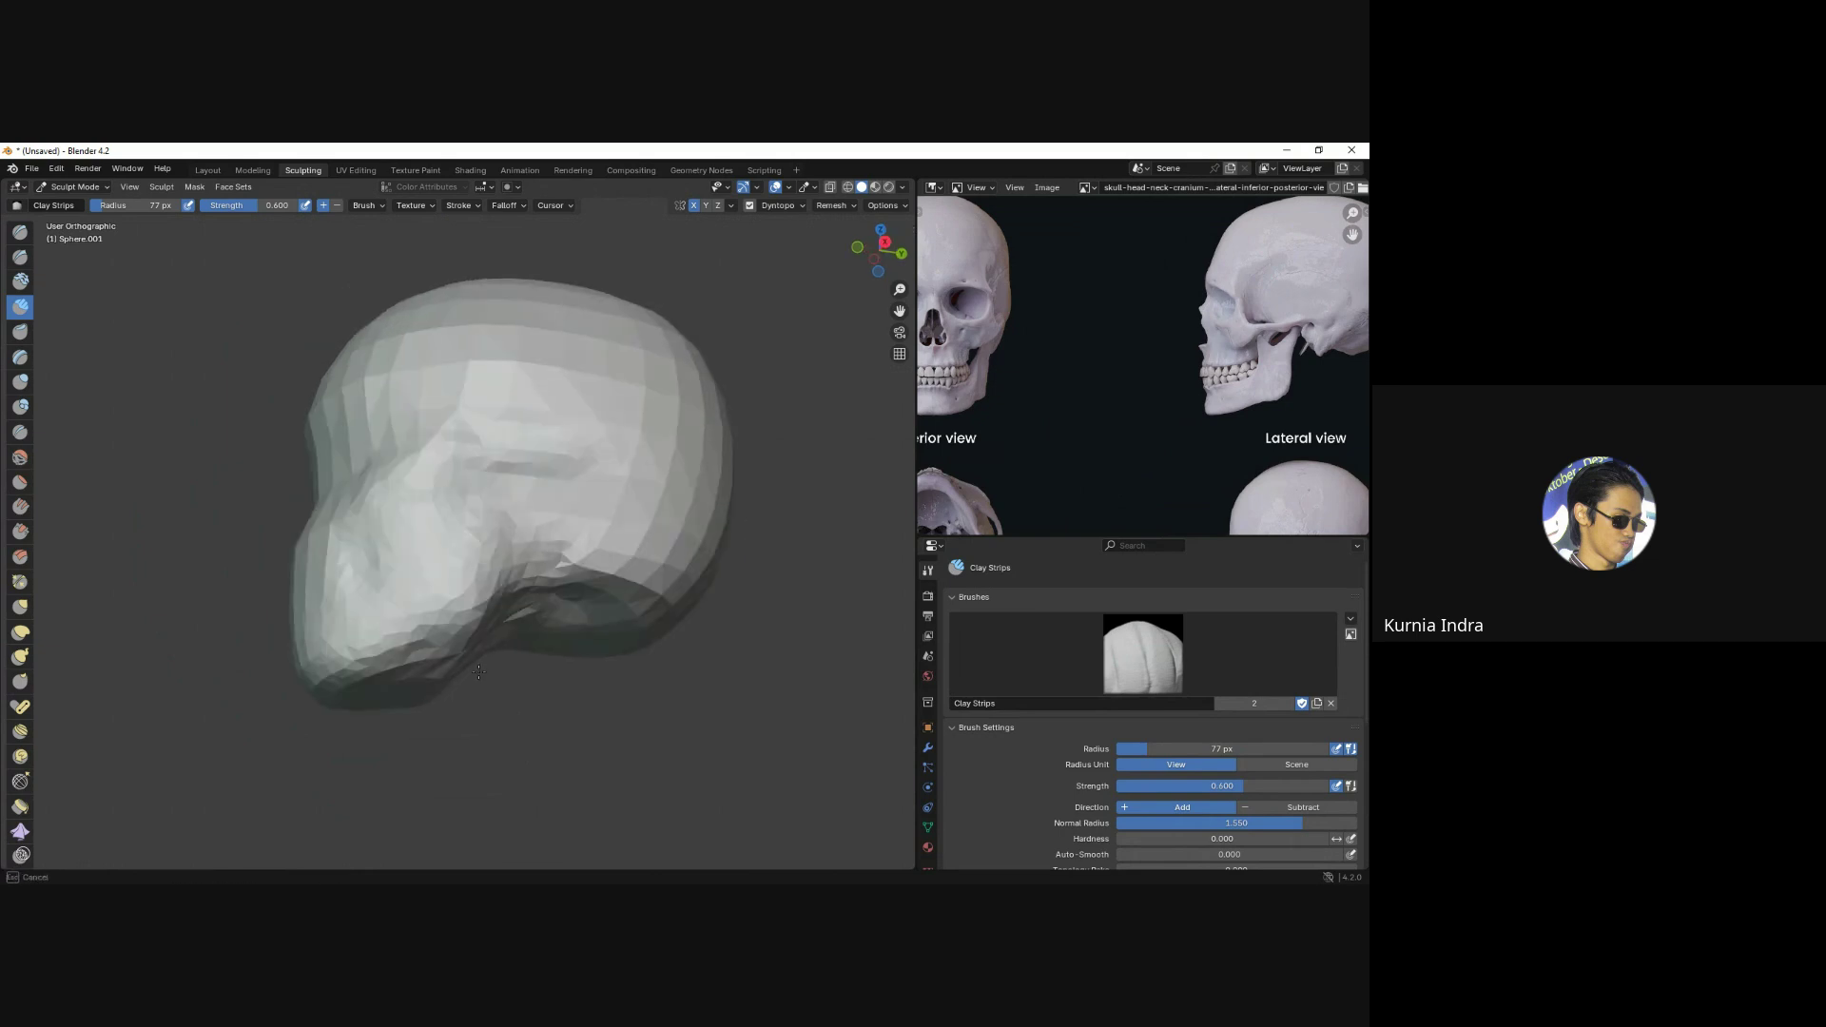
pyautogui.moveTo(478, 671)
pyautogui.mouseDown(button='middle')
pyautogui.moveTo(560, 649)
pyautogui.moveTo(534, 600)
pyautogui.moveTo(571, 611)
pyautogui.mouseUp(button='middle')
pyautogui.moveTo(556, 512)
pyautogui.keyDown('alt'); pyautogui.mouseDown(button='middle')
pyautogui.moveTo(476, 533)
pyautogui.moveTo(428, 516)
pyautogui.moveTo(451, 538)
pyautogui.moveTo(542, 531)
pyautogui.mouseUp(button='middle'); pyautogui.keyUp('alt')
pyautogui.keyDown('alt'); pyautogui.middleClick(394, 550); pyautogui.keyUp('alt')
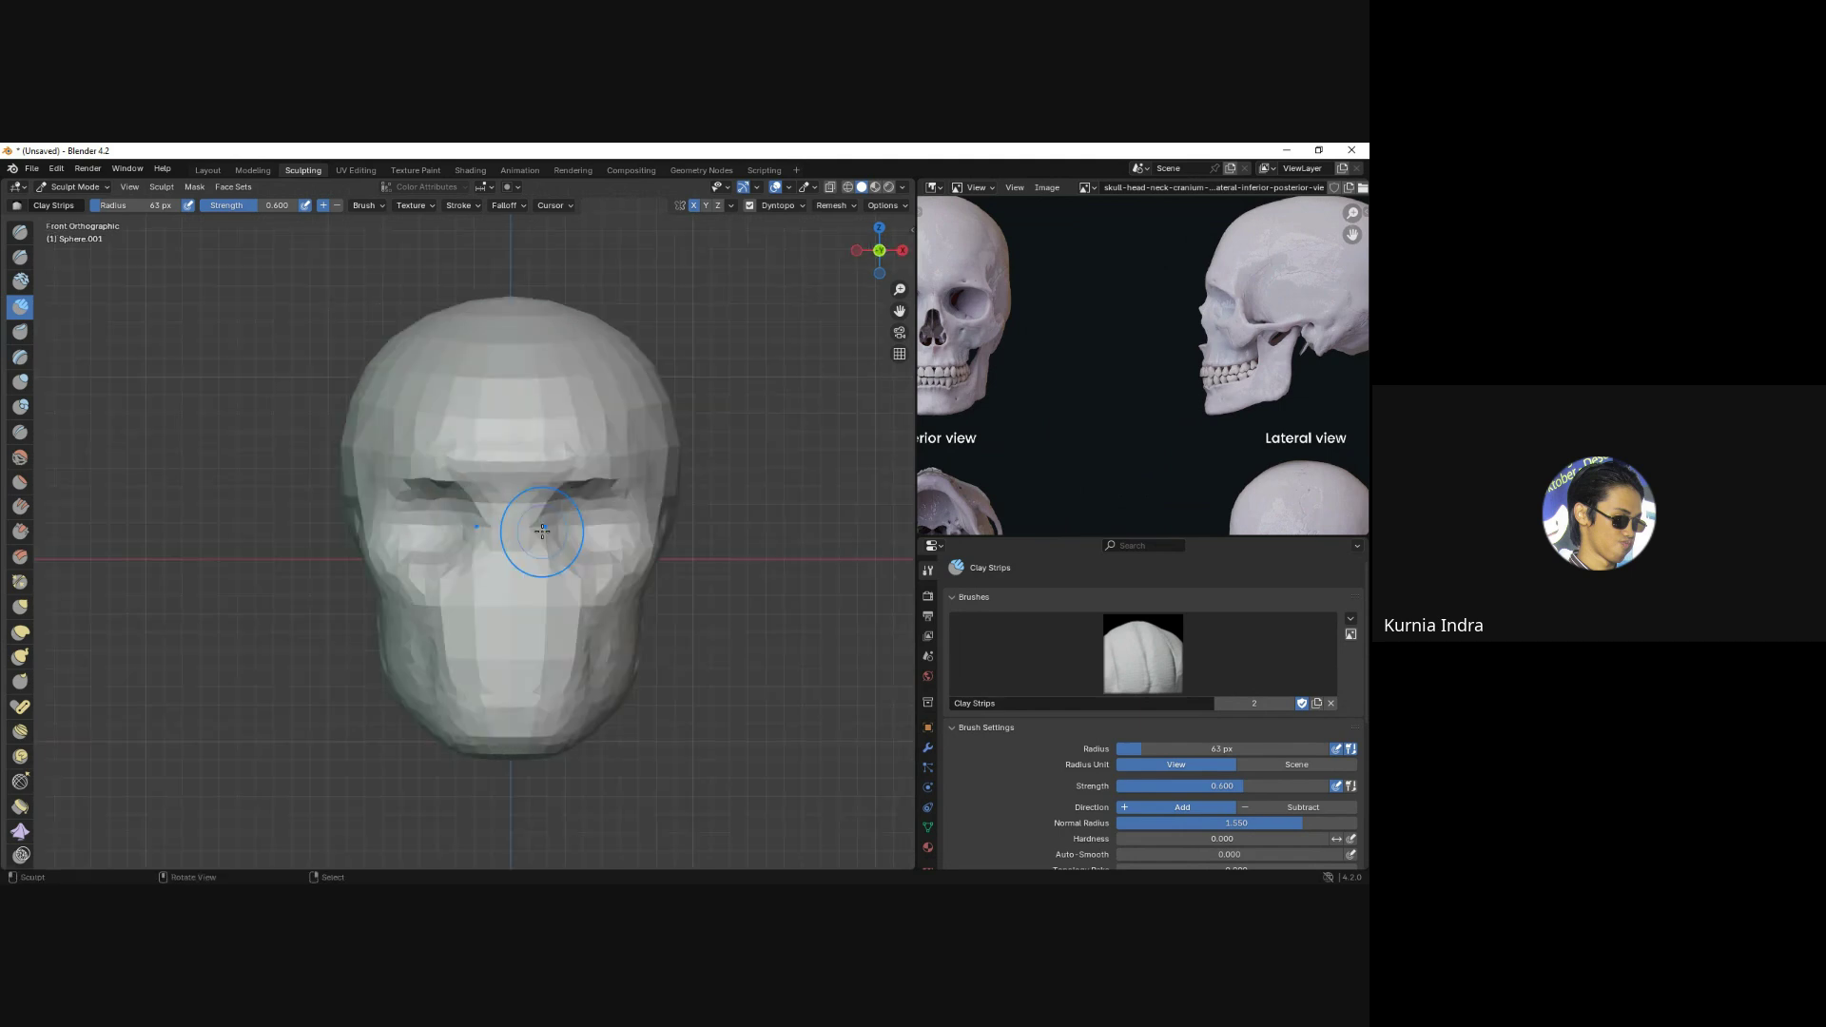
pyautogui.moveTo(508, 596); pyautogui.dragTo(514, 496, button='middle')
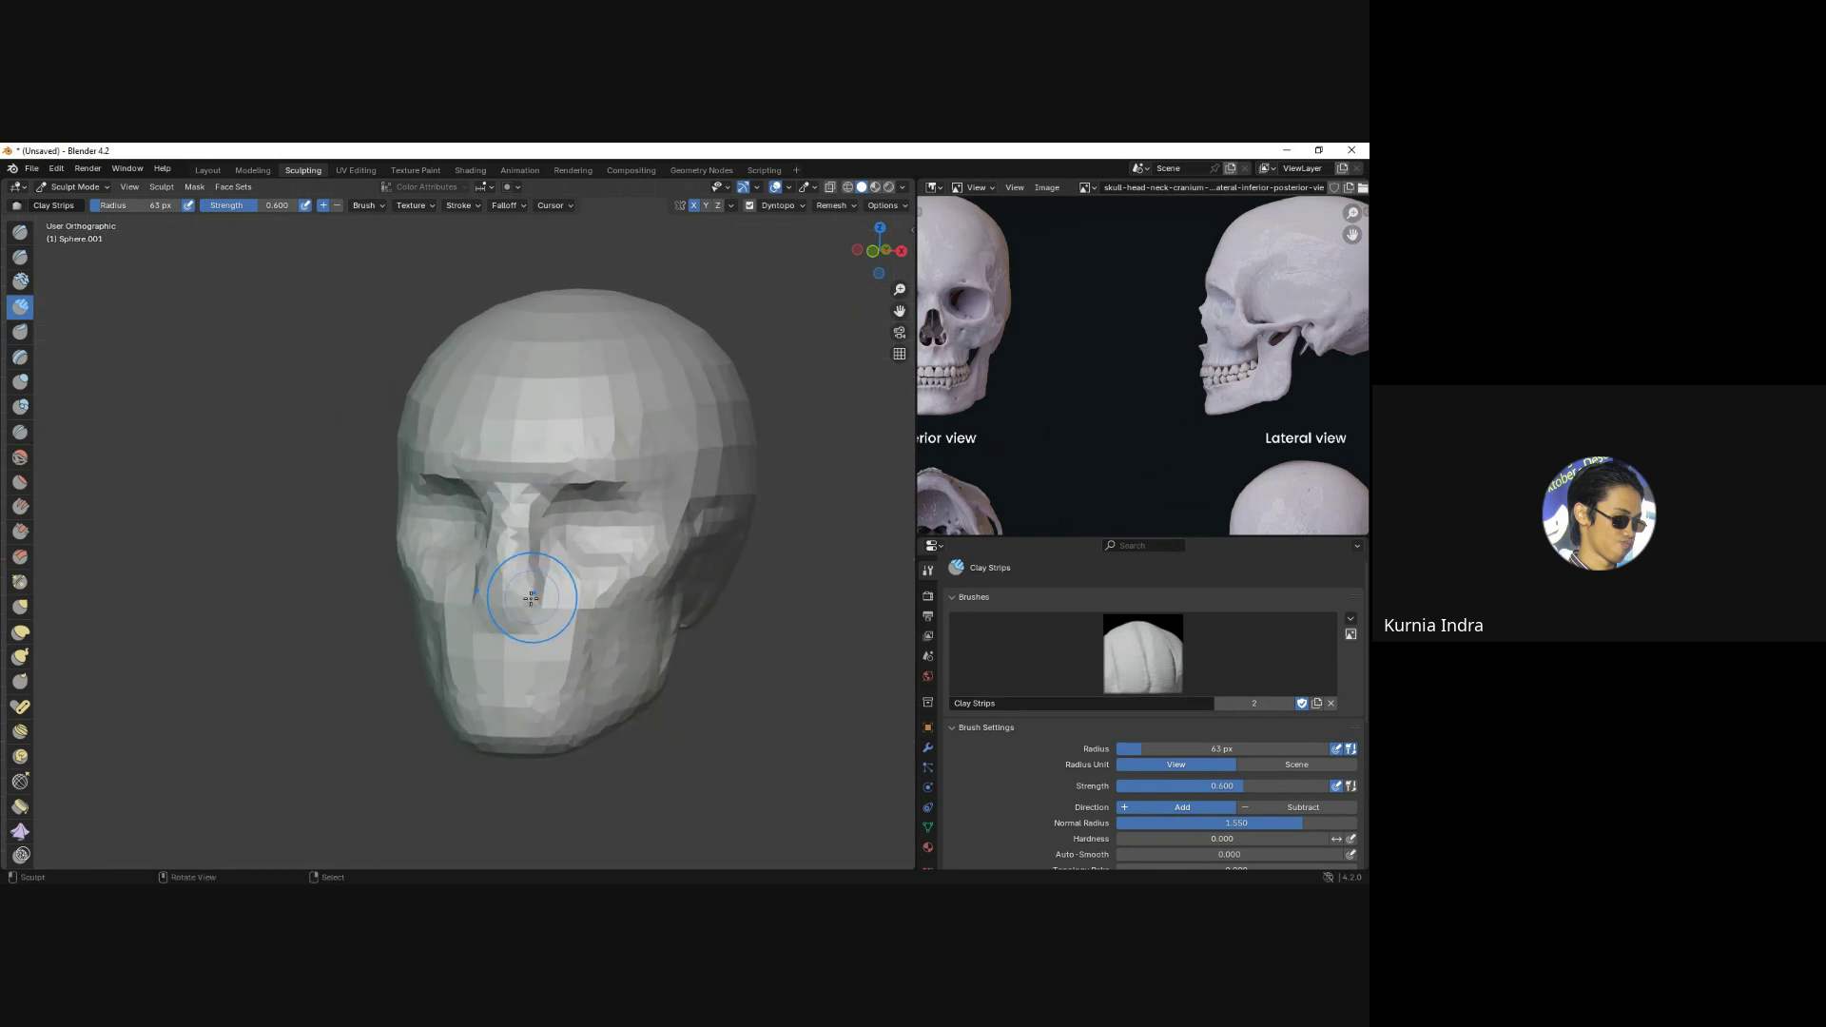
pyautogui.press('KP_3')
pyautogui.press('KP_1')
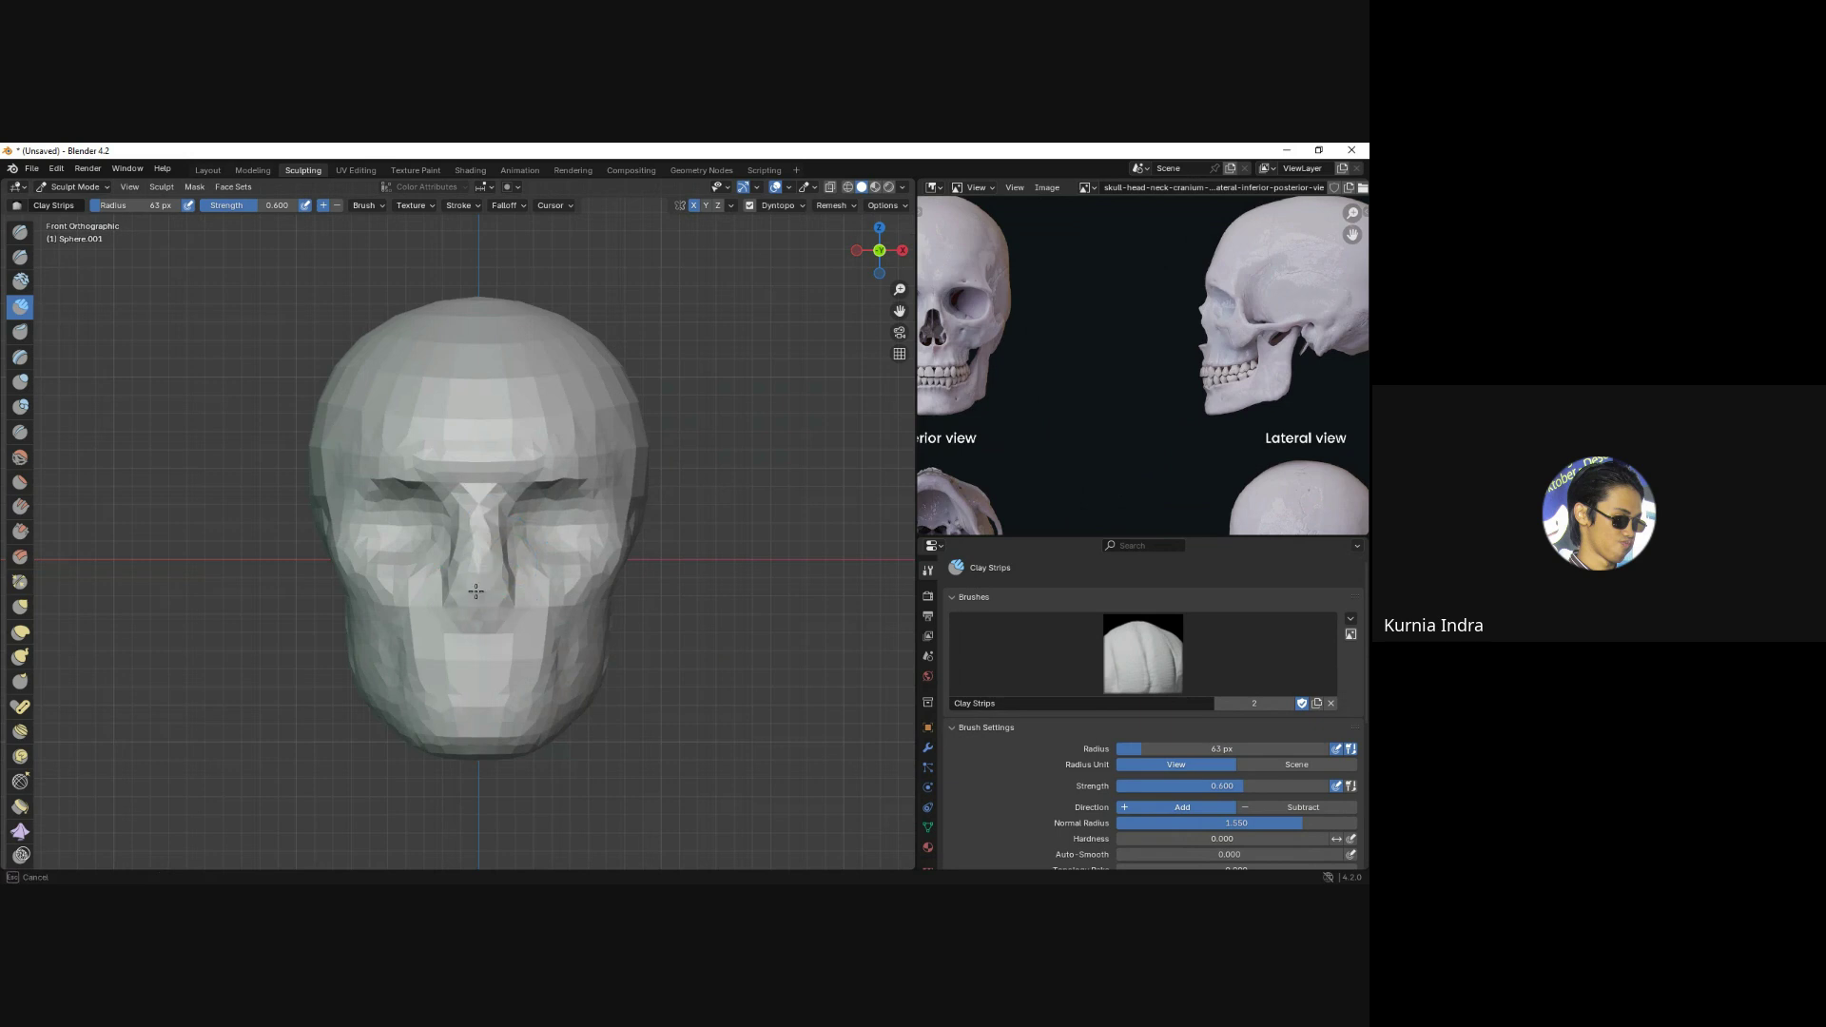
# Switch to the Grab brush in side view and work the skull at 196 then 114 px.
pyautogui.moveTo(477, 568); pyautogui.dragTo(556, 591, button='middle')
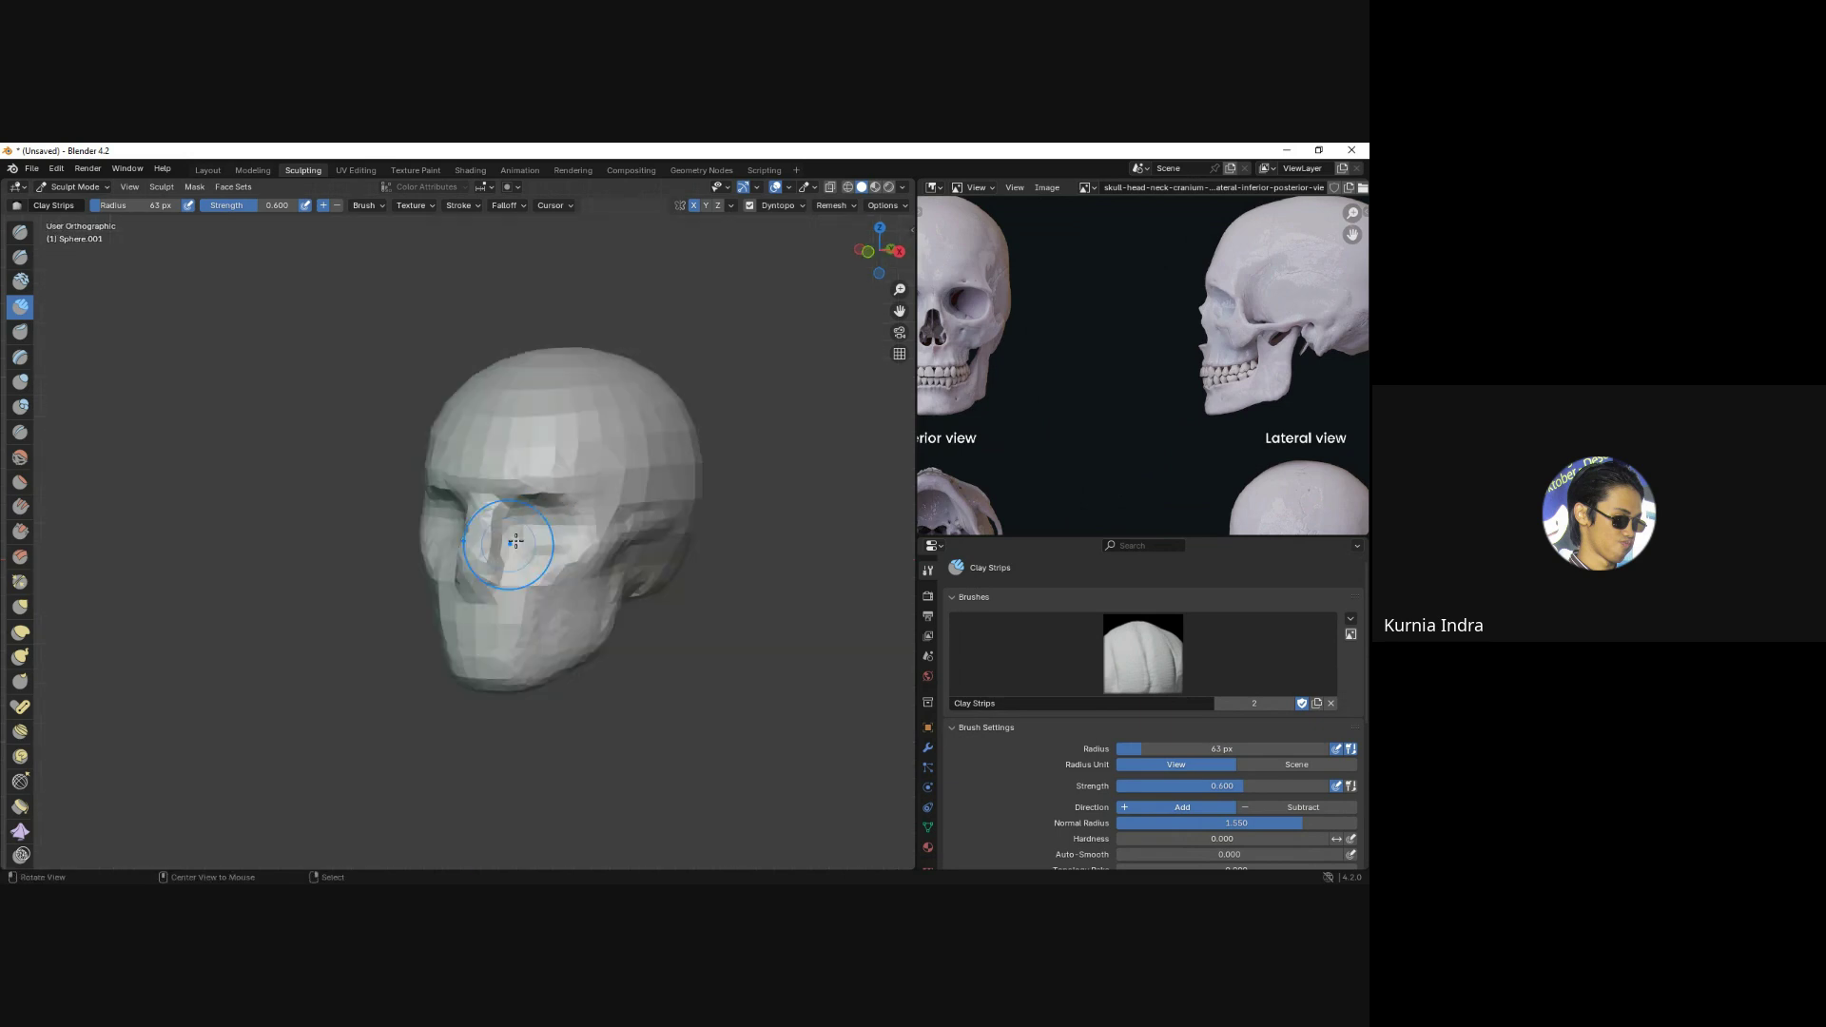
pyautogui.press('KP_3')
pyautogui.press('g')
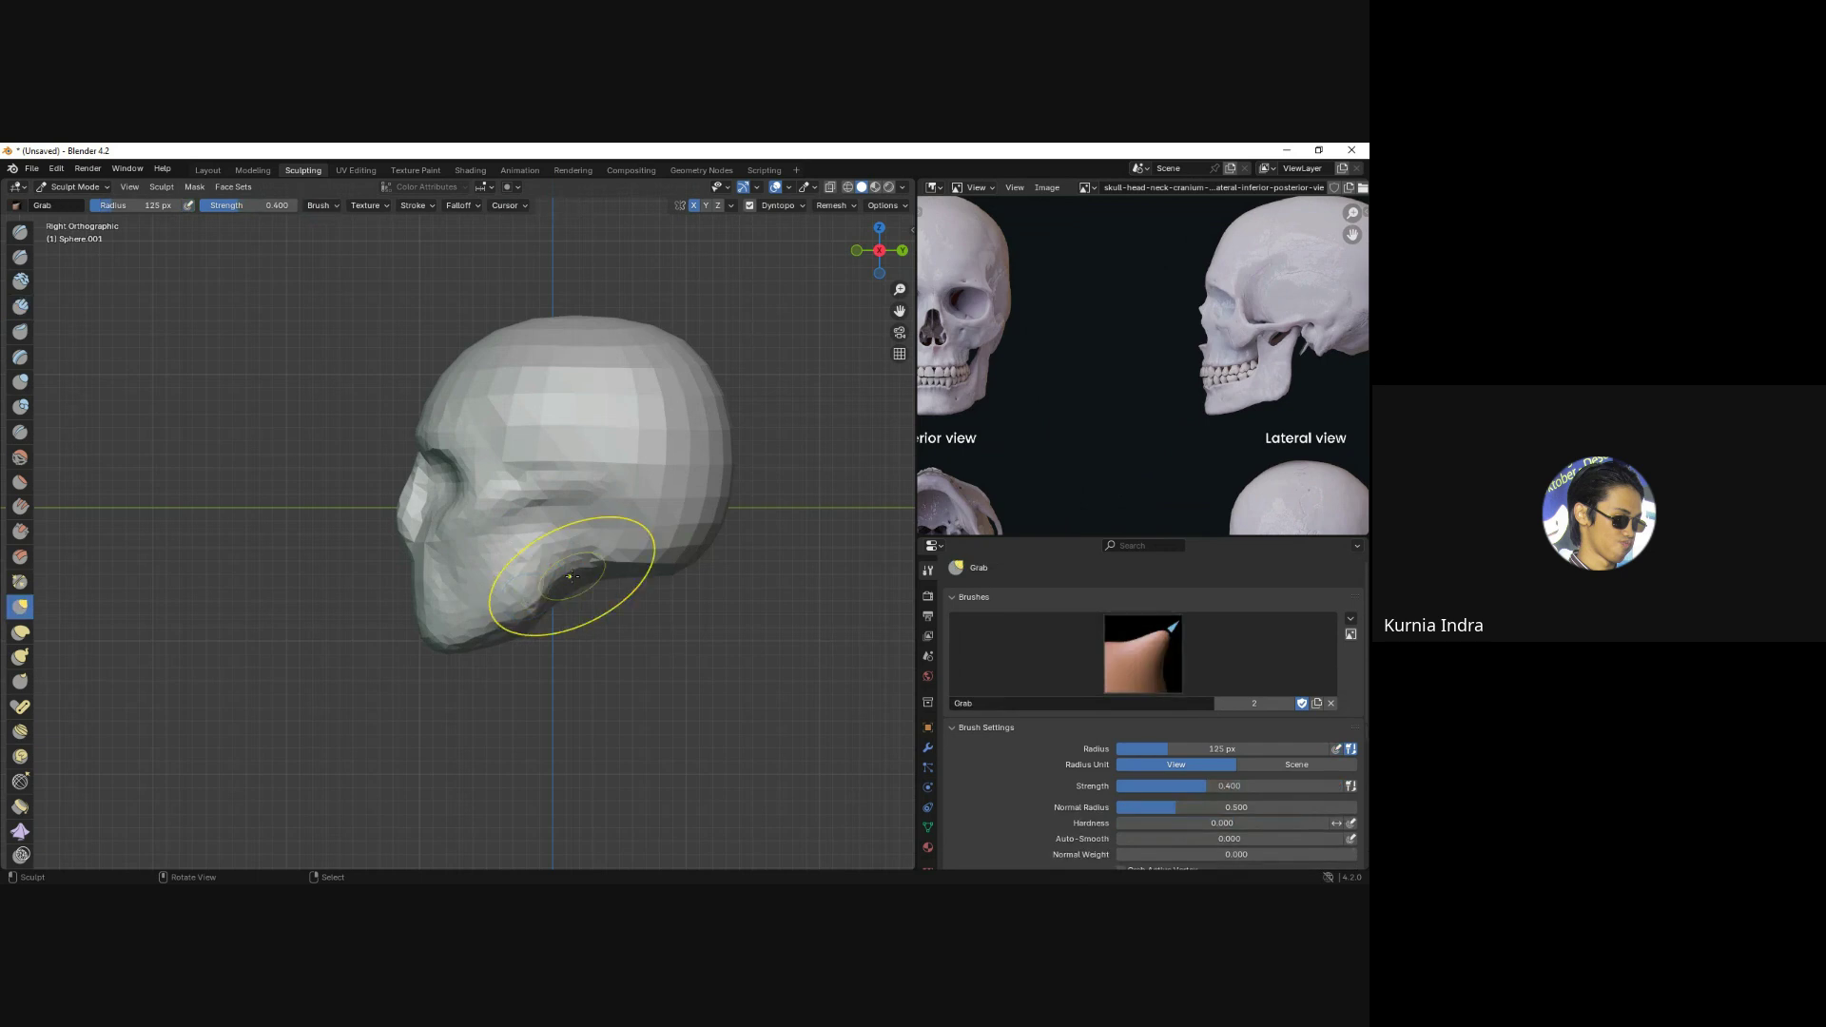
pyautogui.press('f')
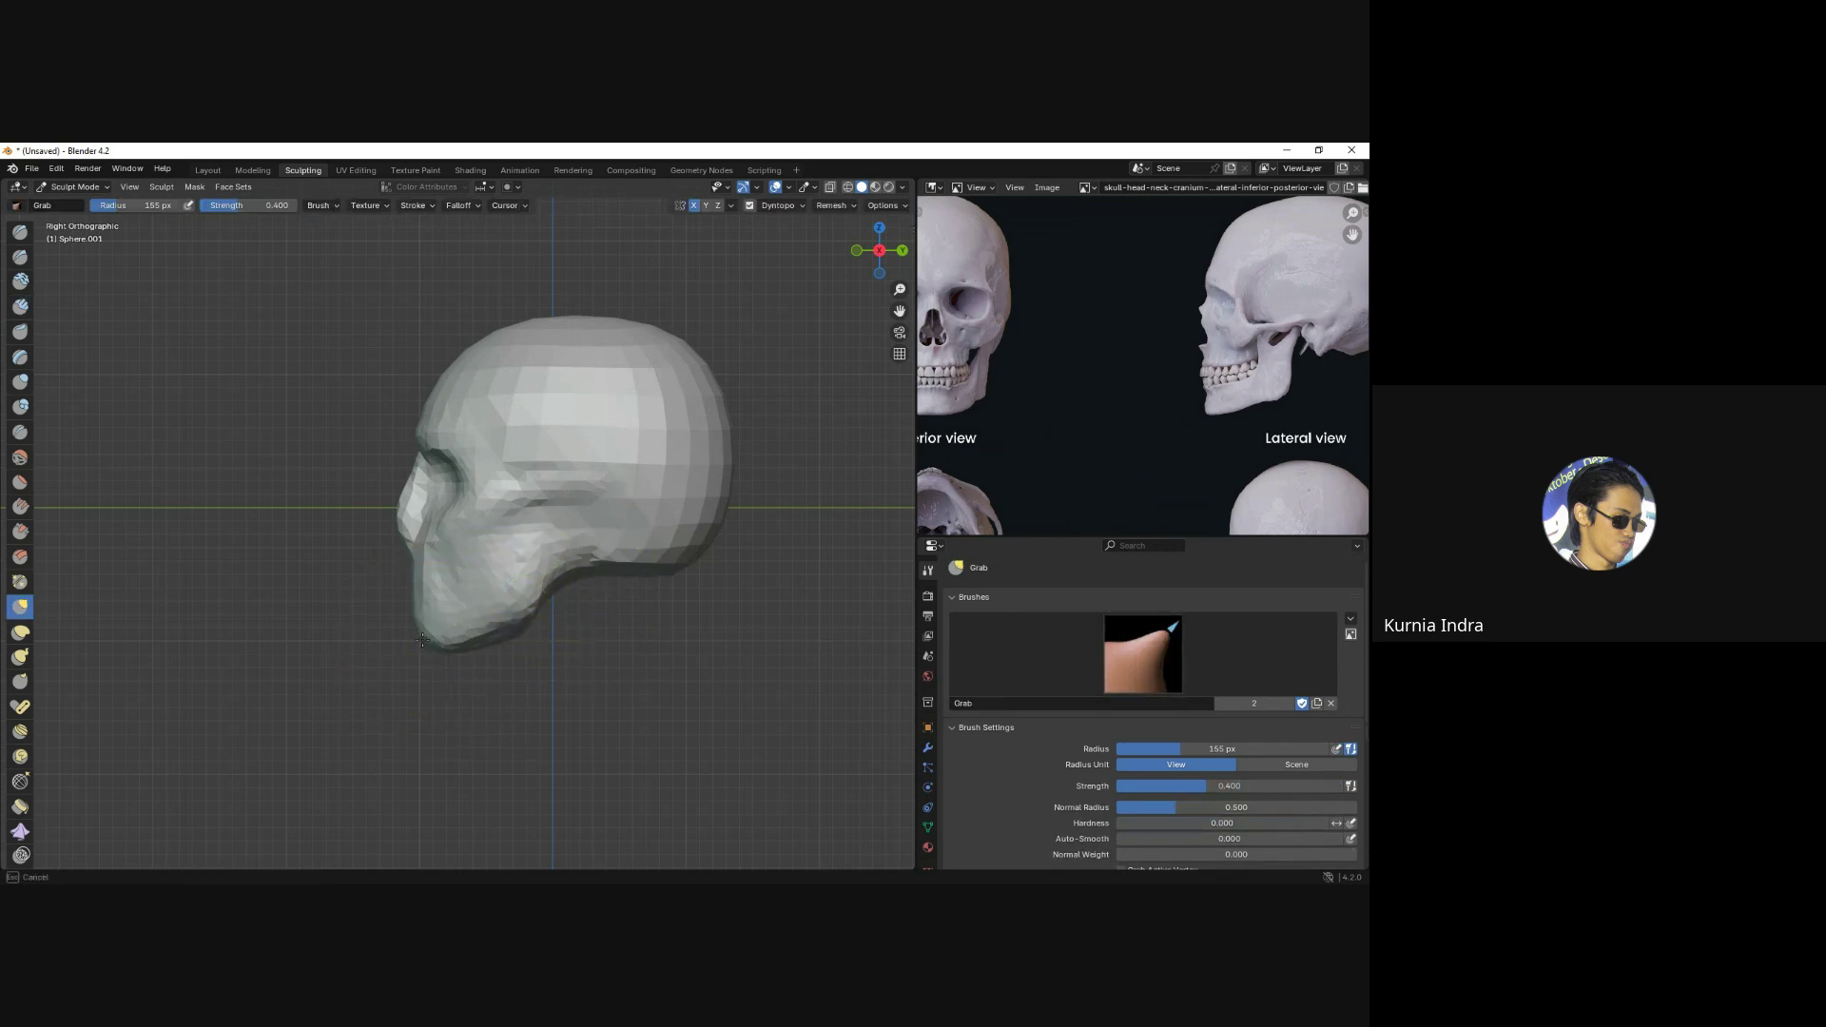
pyautogui.click(428, 632)
pyautogui.keyDown('shift'); pyautogui.moveTo(433, 674); pyautogui.dragTo(490, 663, button='middle'); pyautogui.keyUp('shift')
pyautogui.press('f')
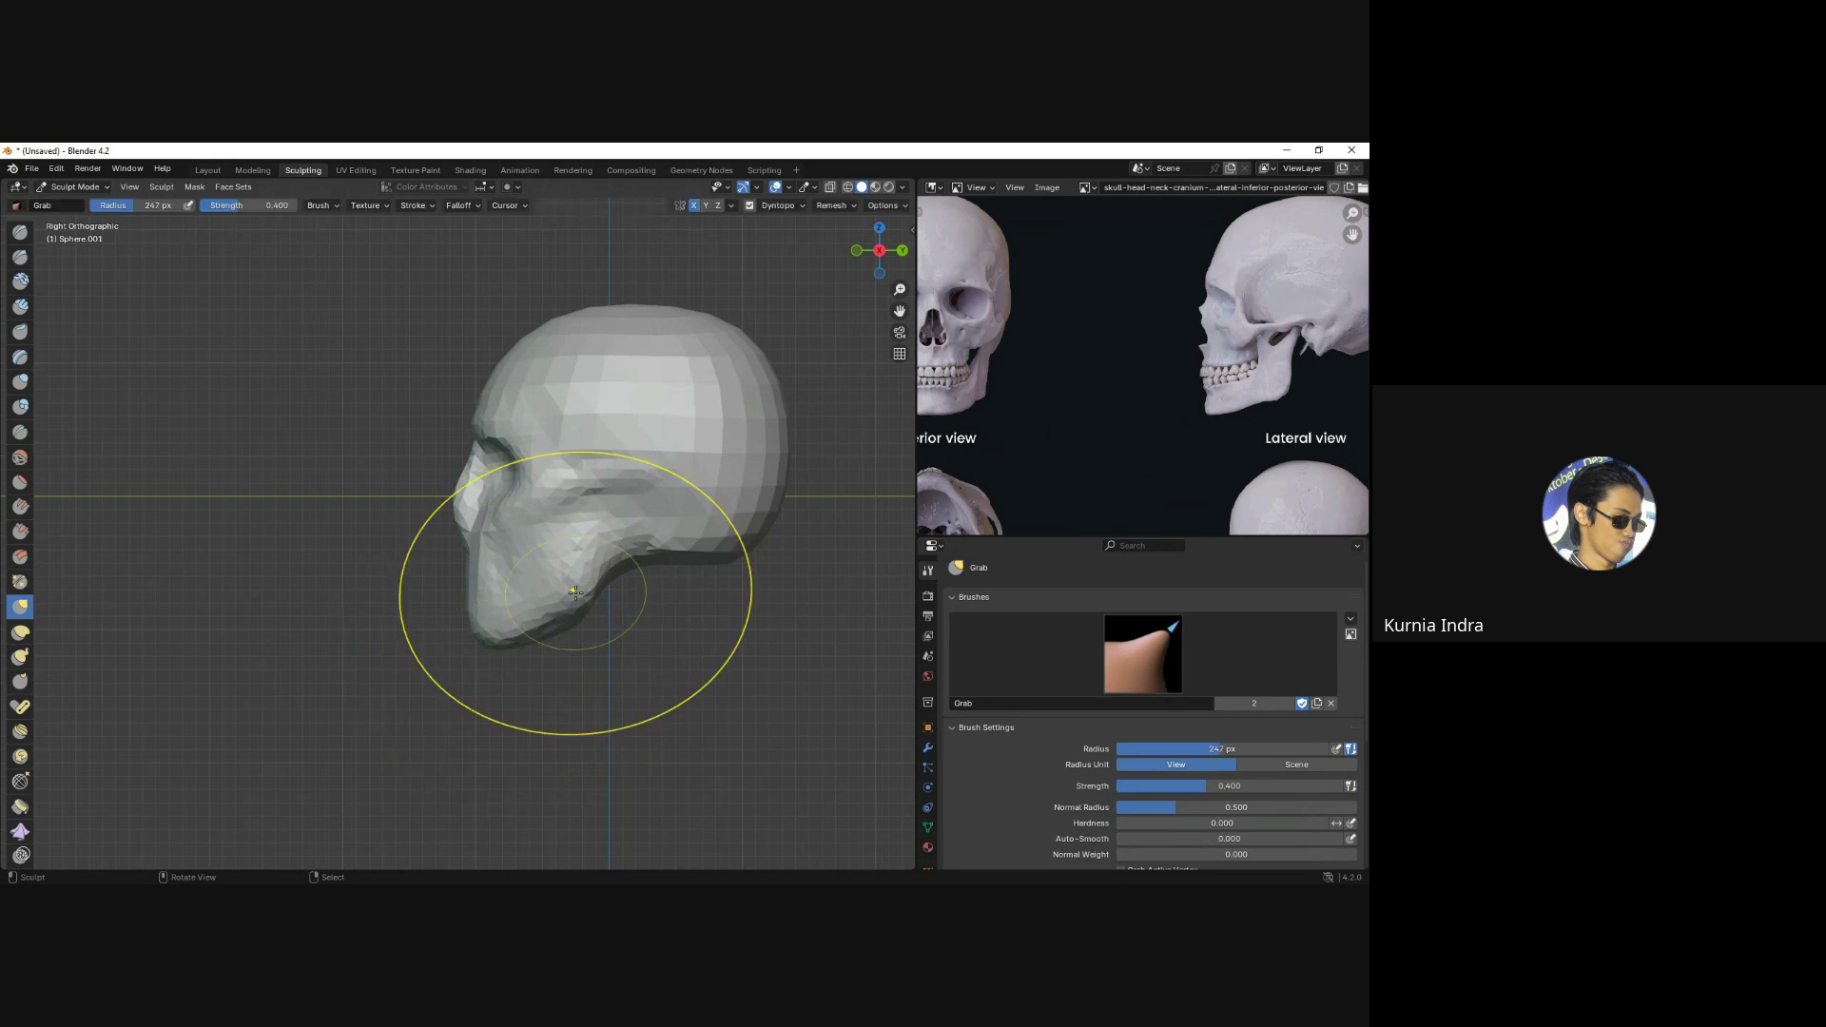
pyautogui.click(561, 608)
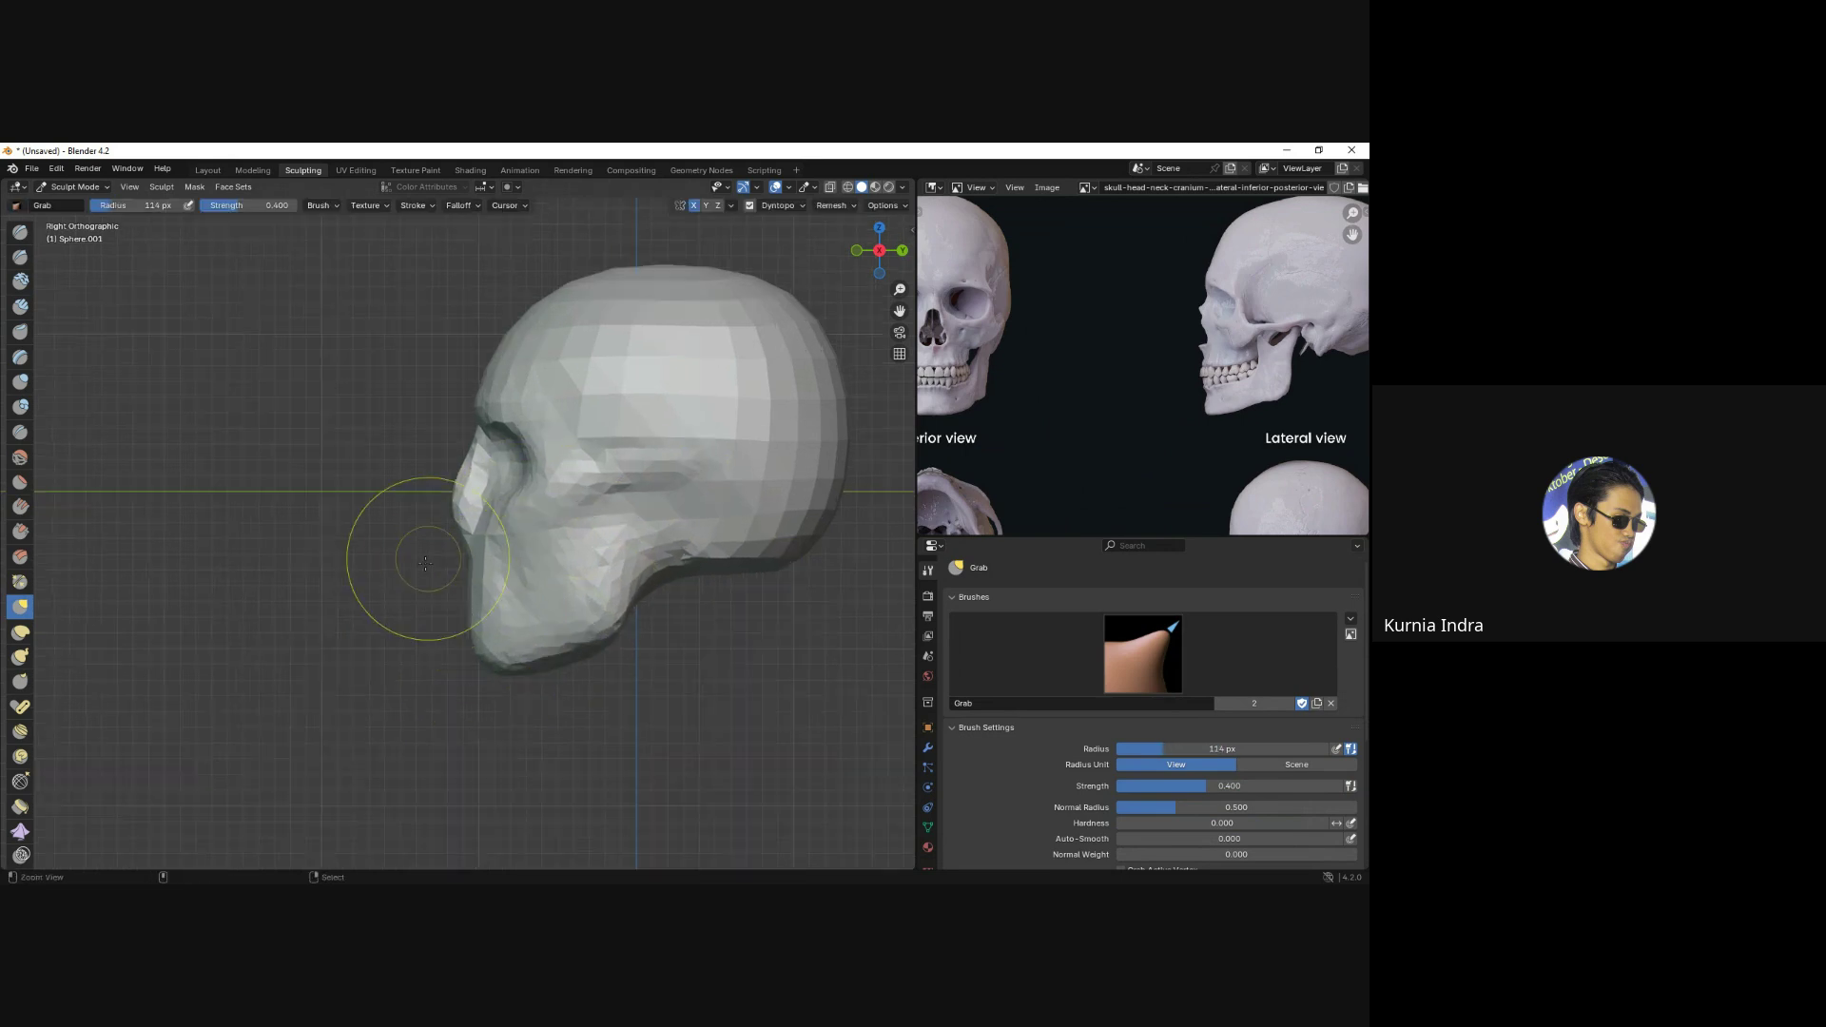
# Zoom in and shape the skull face-on with a 91 px Grab brush.
pyautogui.scroll(1, 447, 585)
pyautogui.scroll(2, 468, 602)
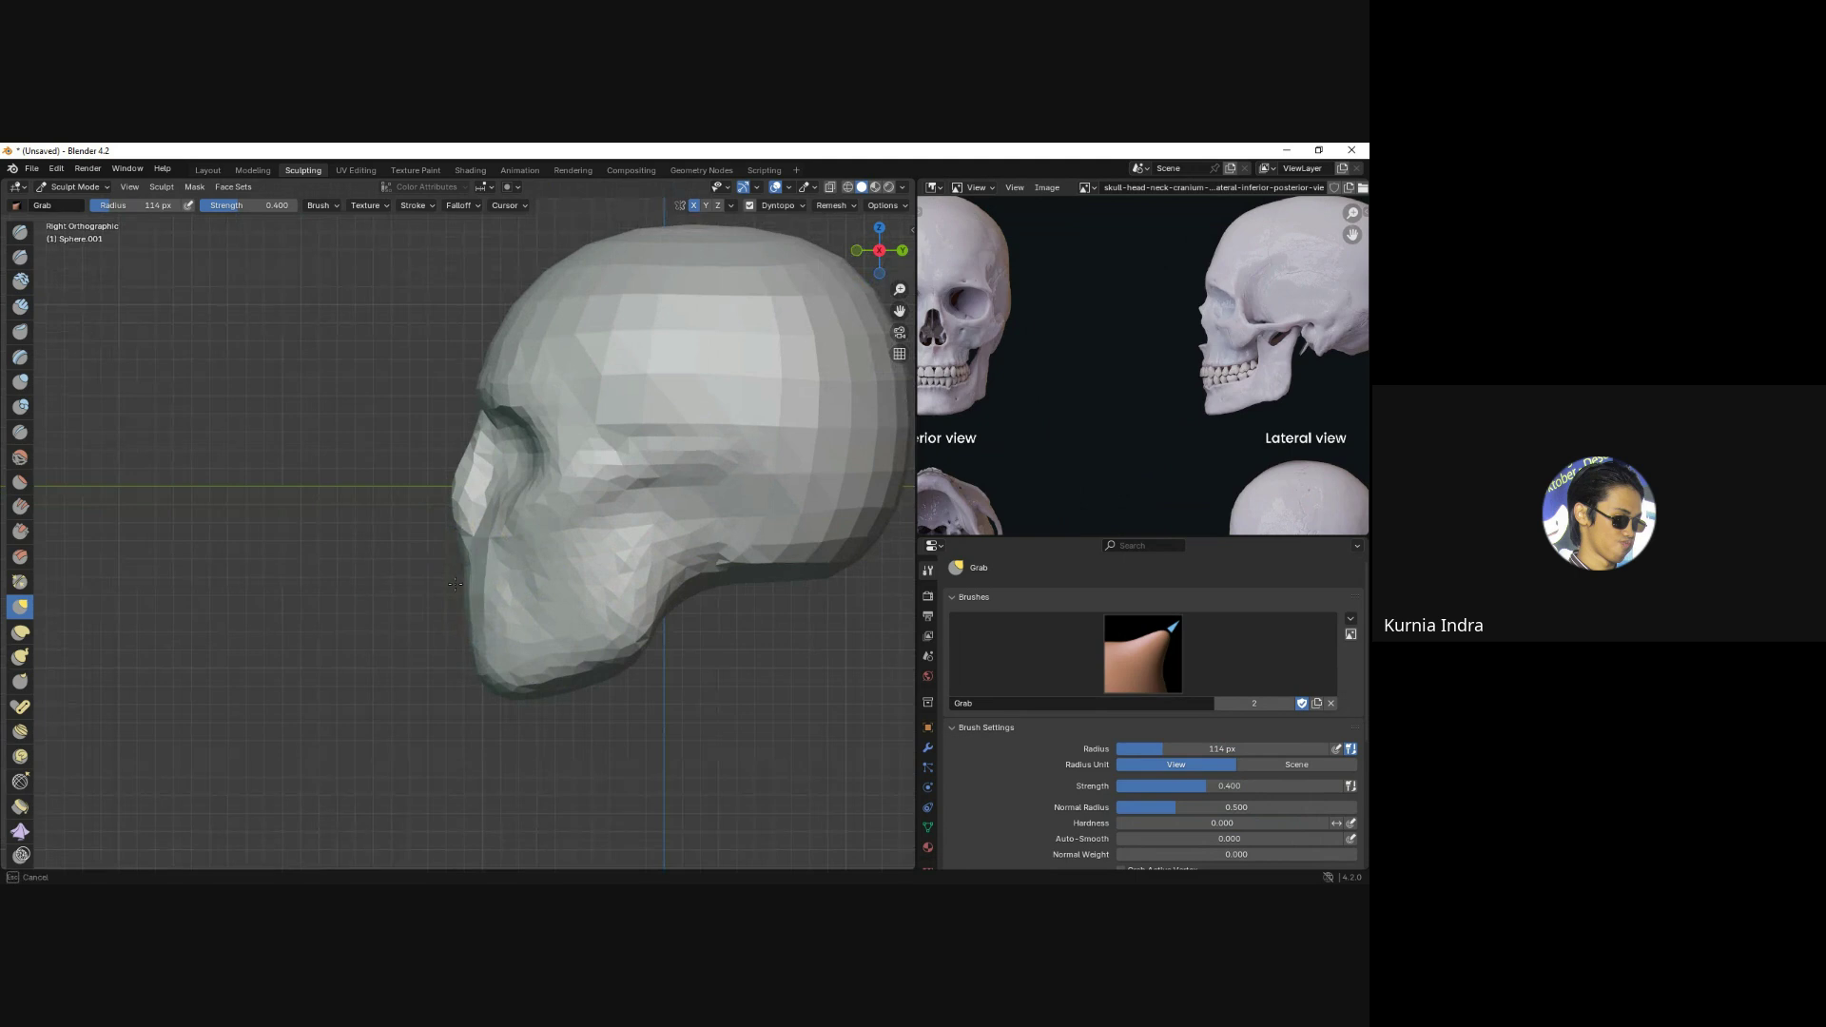
pyautogui.moveTo(480, 620)
pyautogui.mouseDown(button='middle')
pyautogui.moveTo(504, 613)
pyautogui.moveTo(448, 510)
pyautogui.mouseUp(button='middle')
pyautogui.press('KP_1')
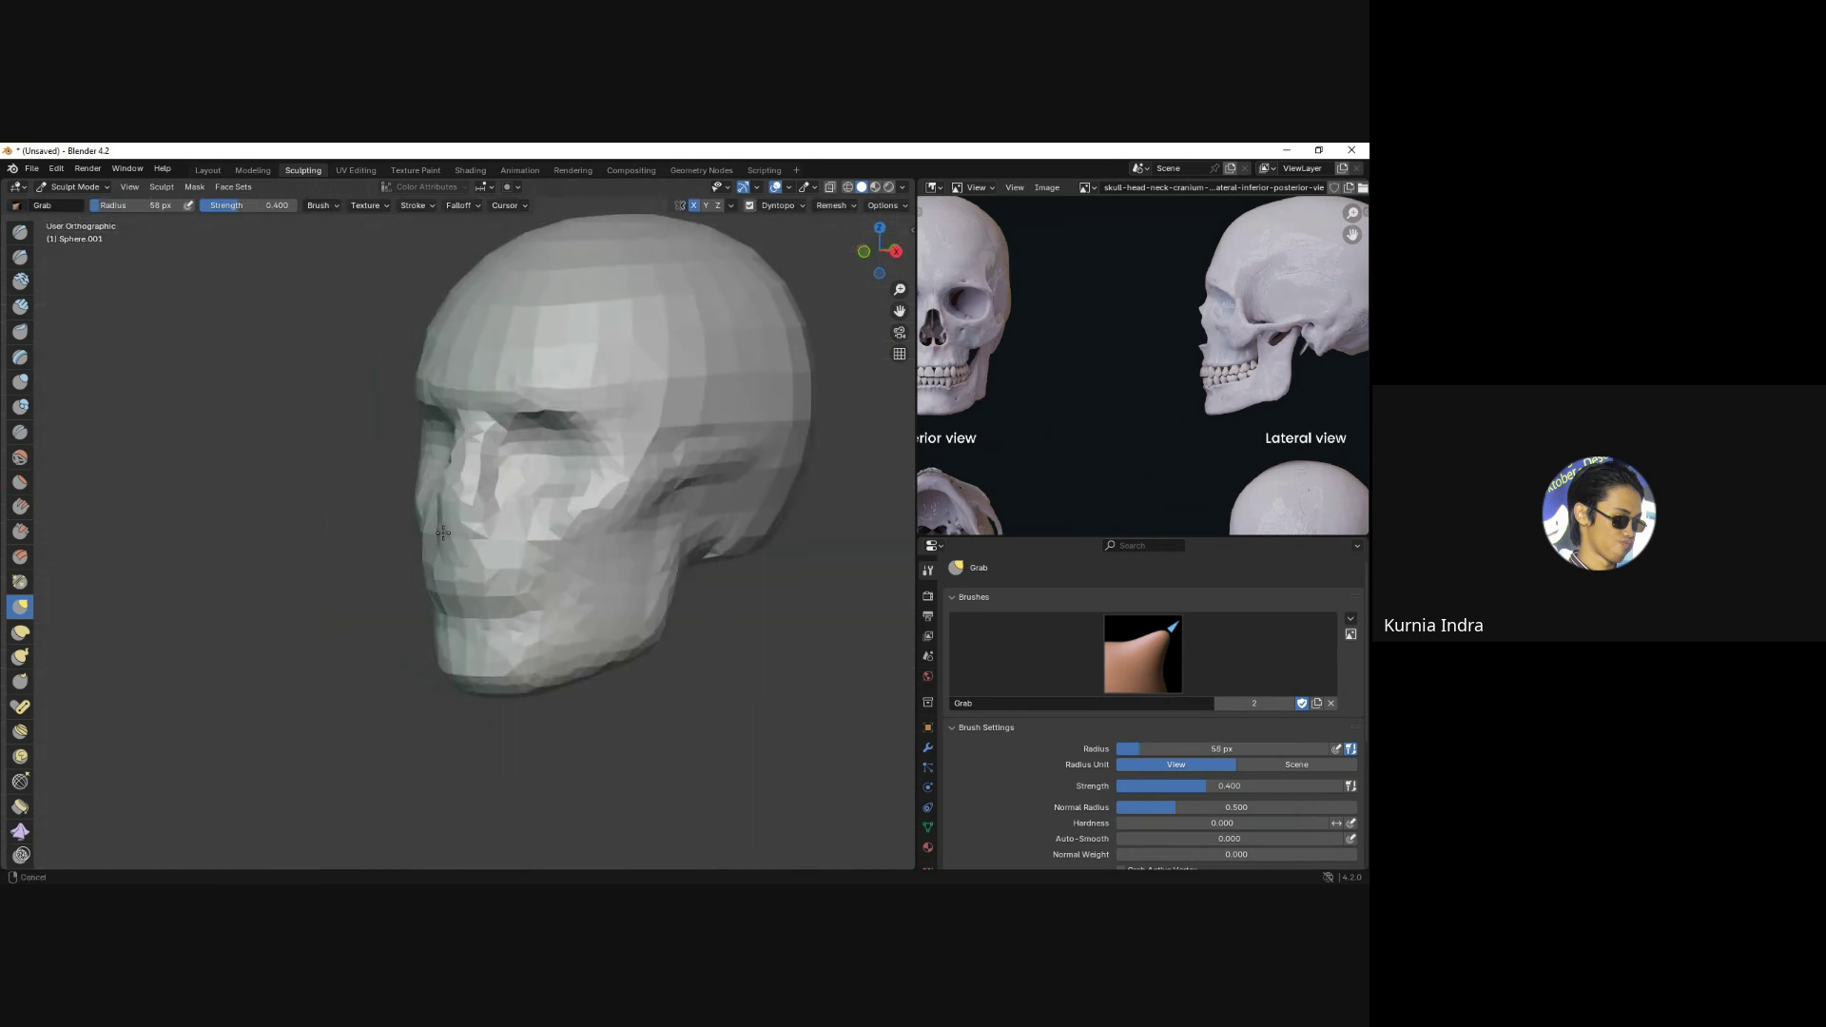
pyautogui.moveTo(616, 539)
pyautogui.mouseDown(button='middle')
pyautogui.moveTo(632, 510)
pyautogui.moveTo(465, 495)
pyautogui.moveTo(458, 513)
pyautogui.mouseUp(button='middle')
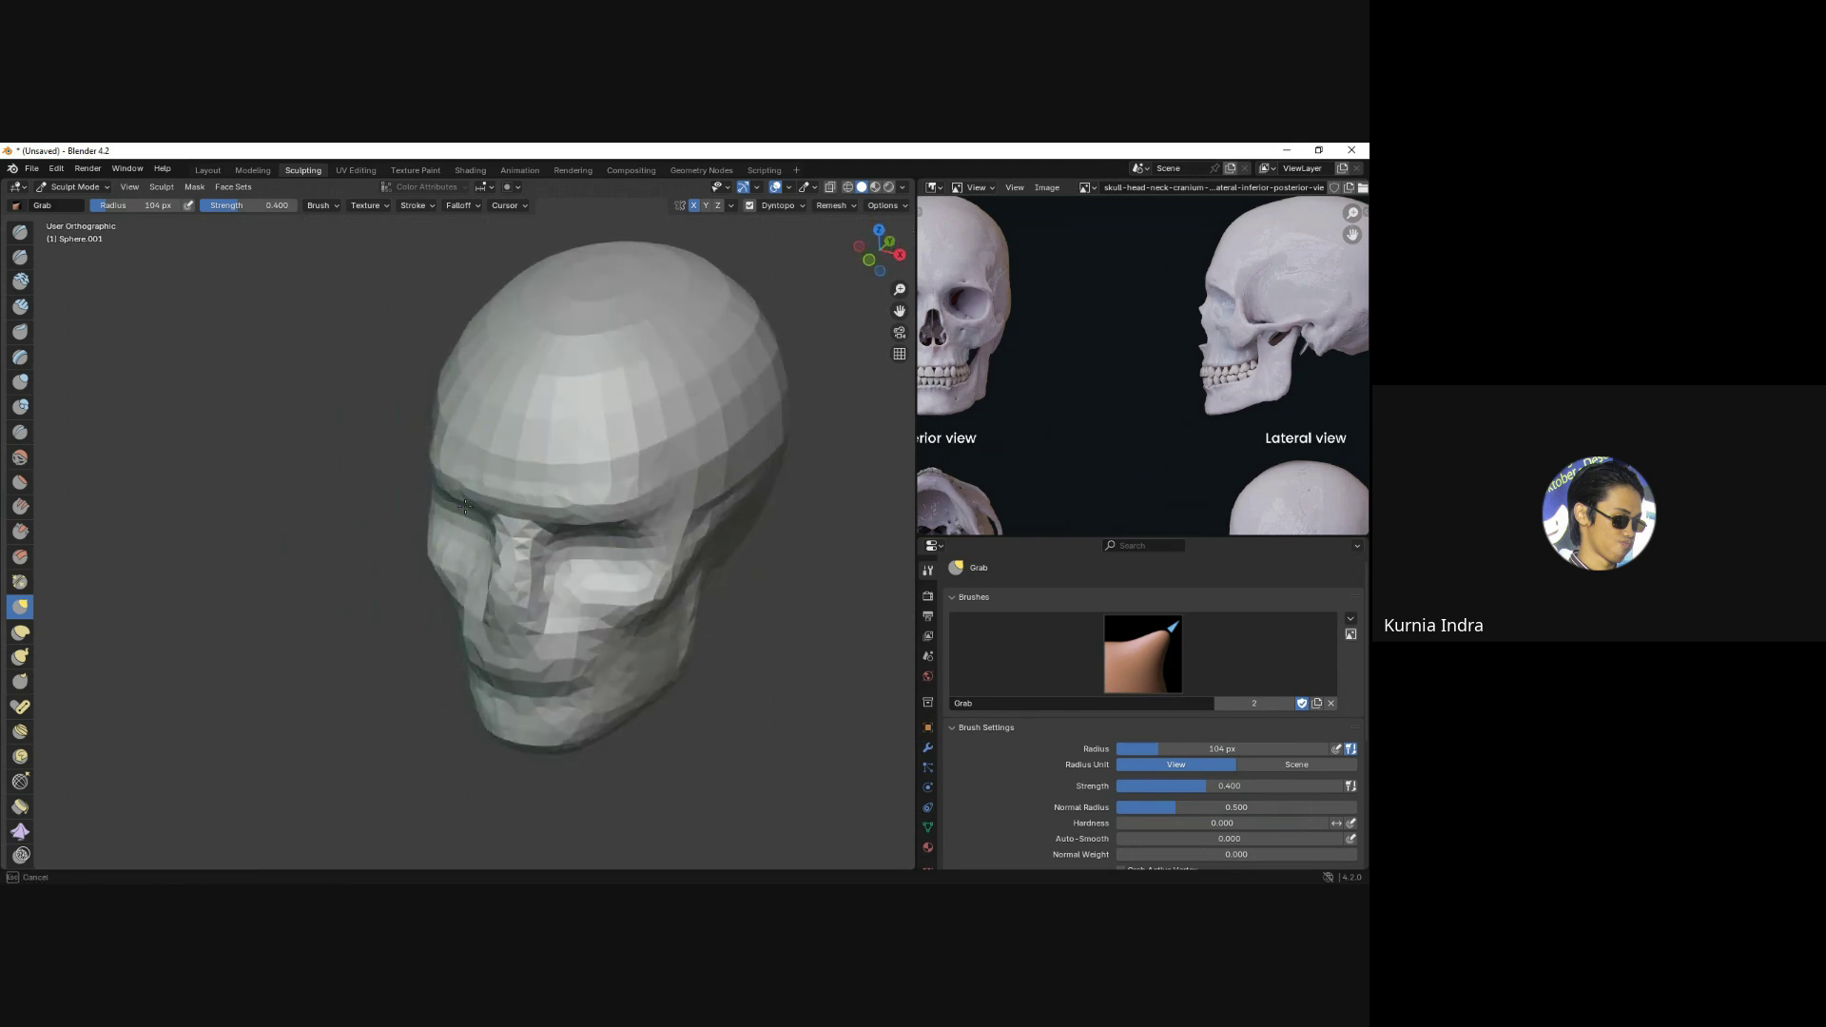
pyautogui.press('f')
pyautogui.click(456, 460)
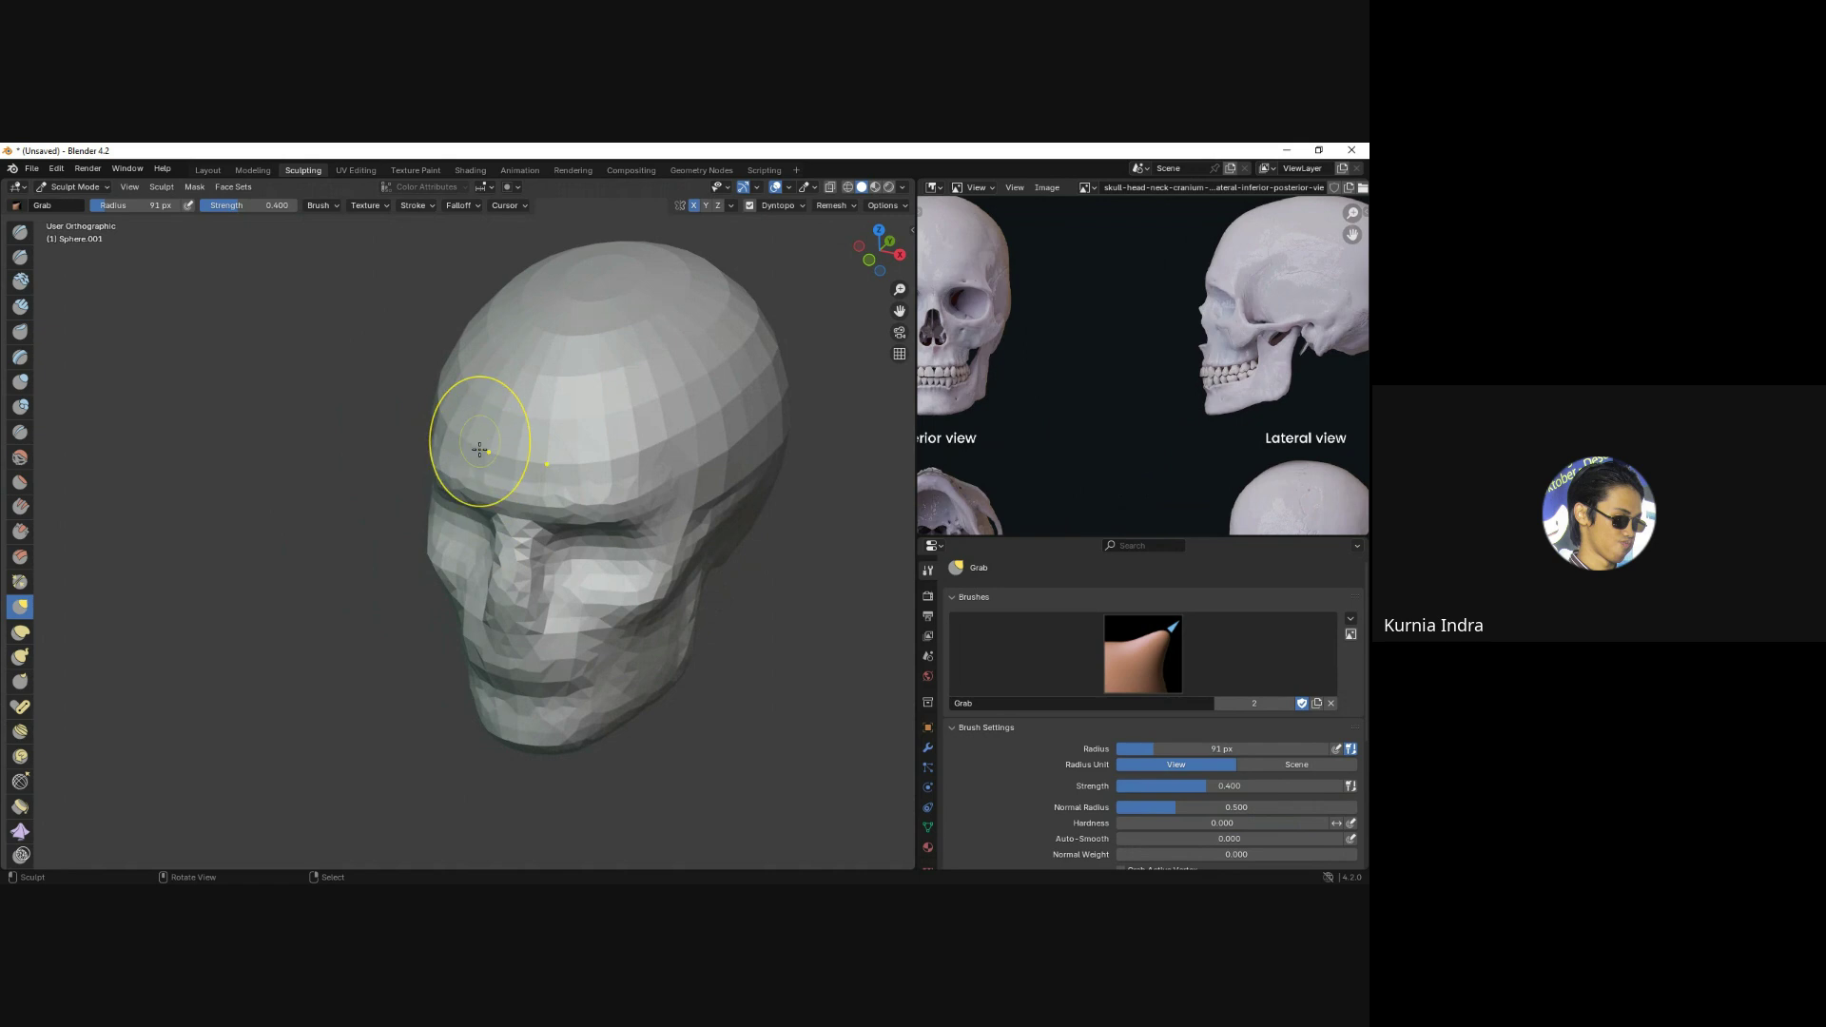
pyautogui.press('KP_1')
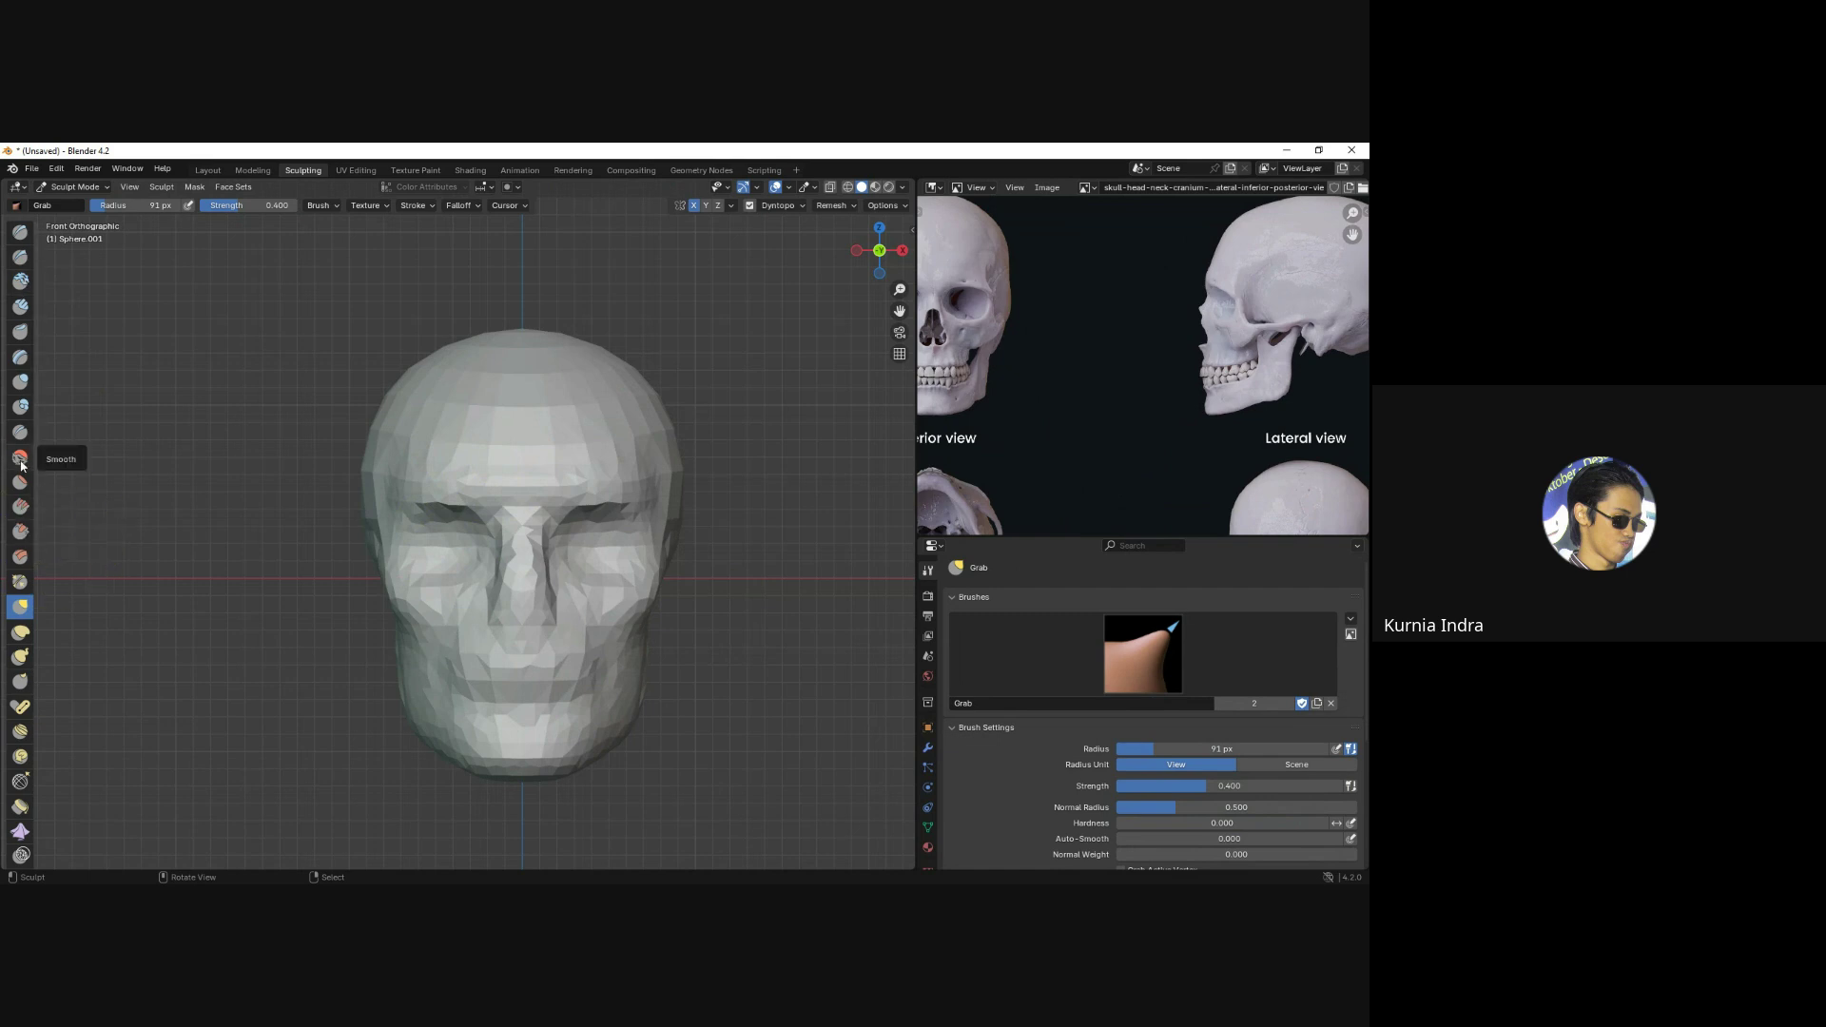
pyautogui.moveTo(521, 426)
pyautogui.keyDown('shift'); pyautogui.mouseDown(button='middle')
pyautogui.moveTo(432, 494)
pyautogui.moveTo(546, 508)
pyautogui.mouseUp(button='middle'); pyautogui.keyUp('shift')
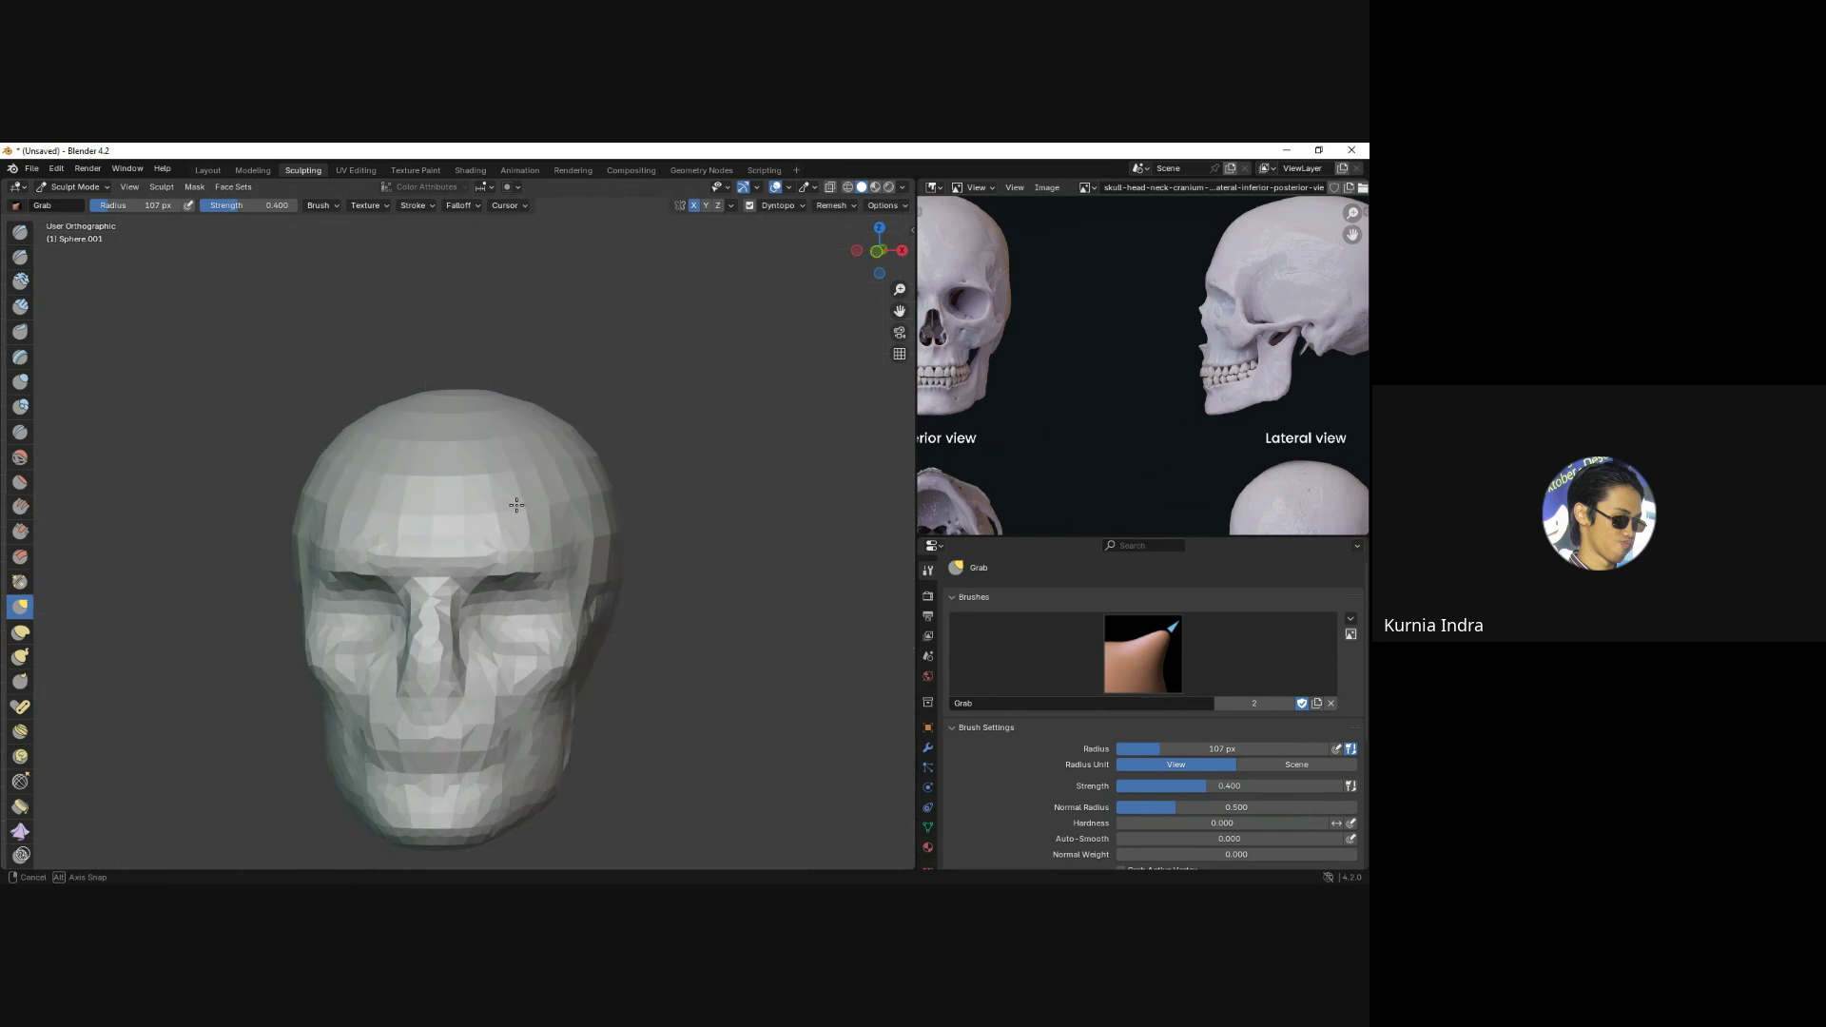
# Set the brush to 110 px and check the skull from side, angled and front views.
pyautogui.press('f')
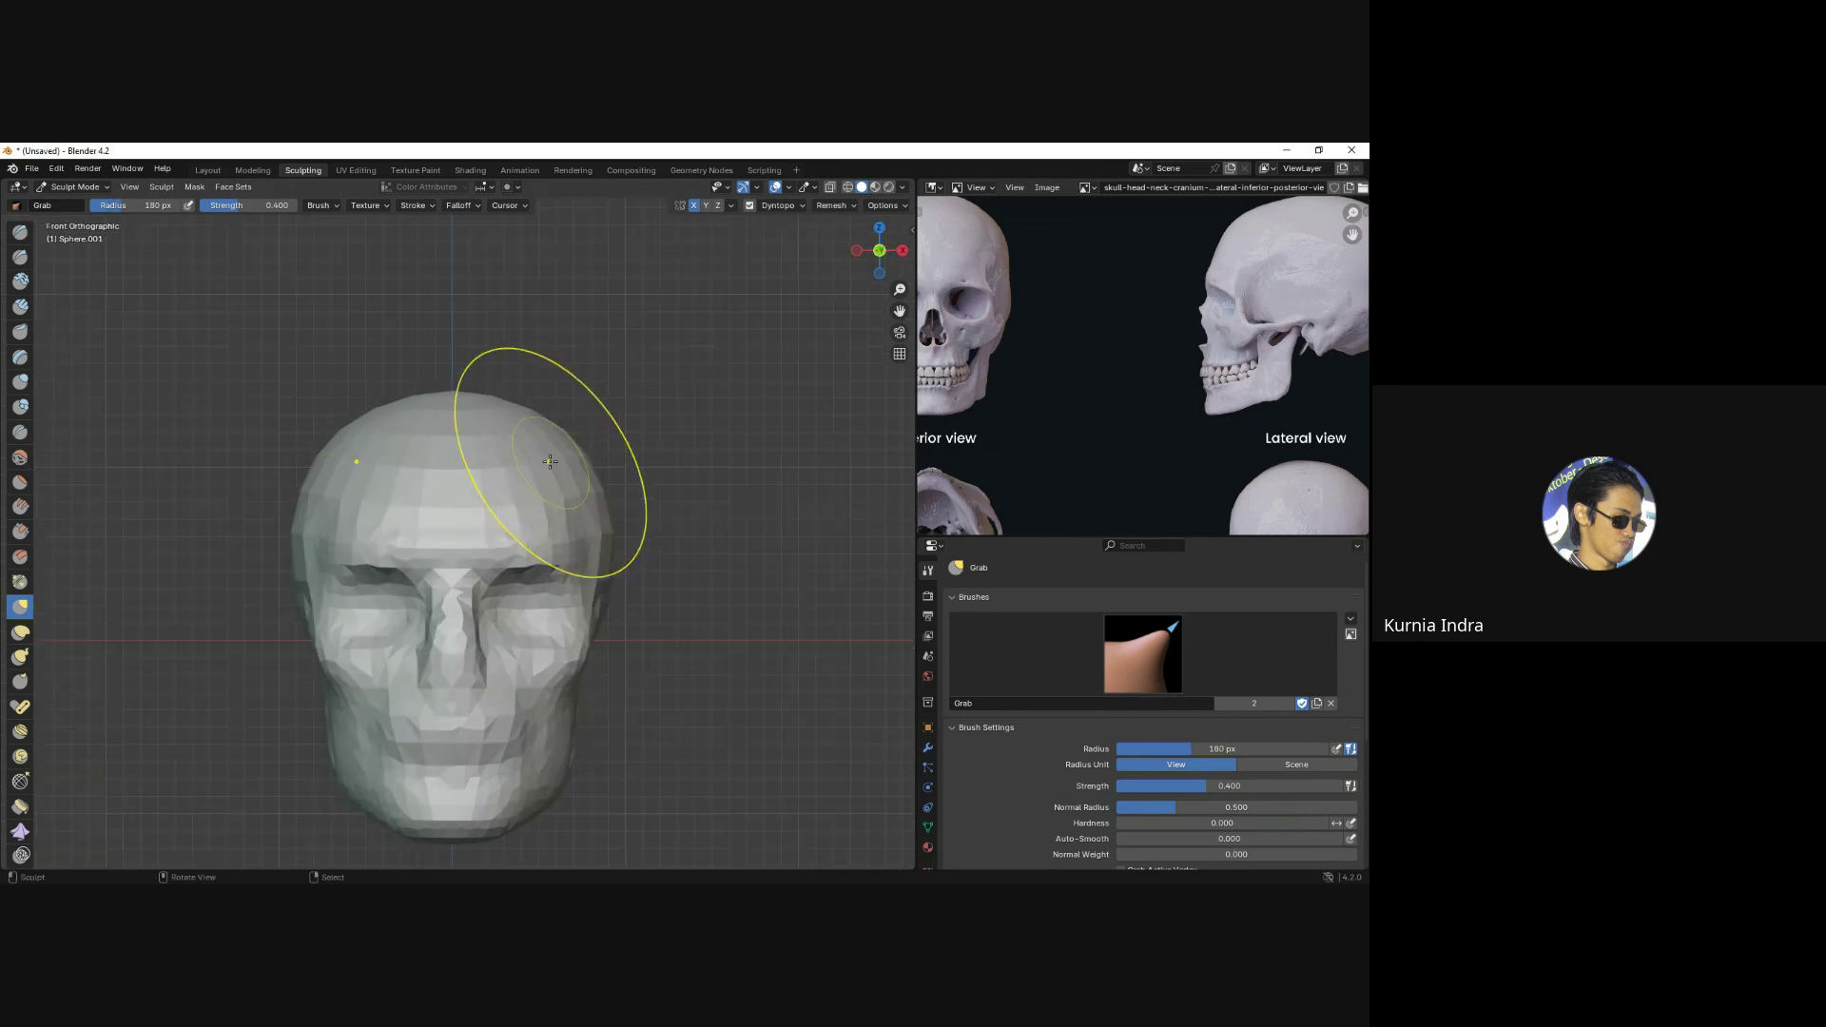
pyautogui.click(573, 516)
pyautogui.press('KP_3')
pyautogui.press('f')
pyautogui.click(487, 517)
pyautogui.press('KP_1')
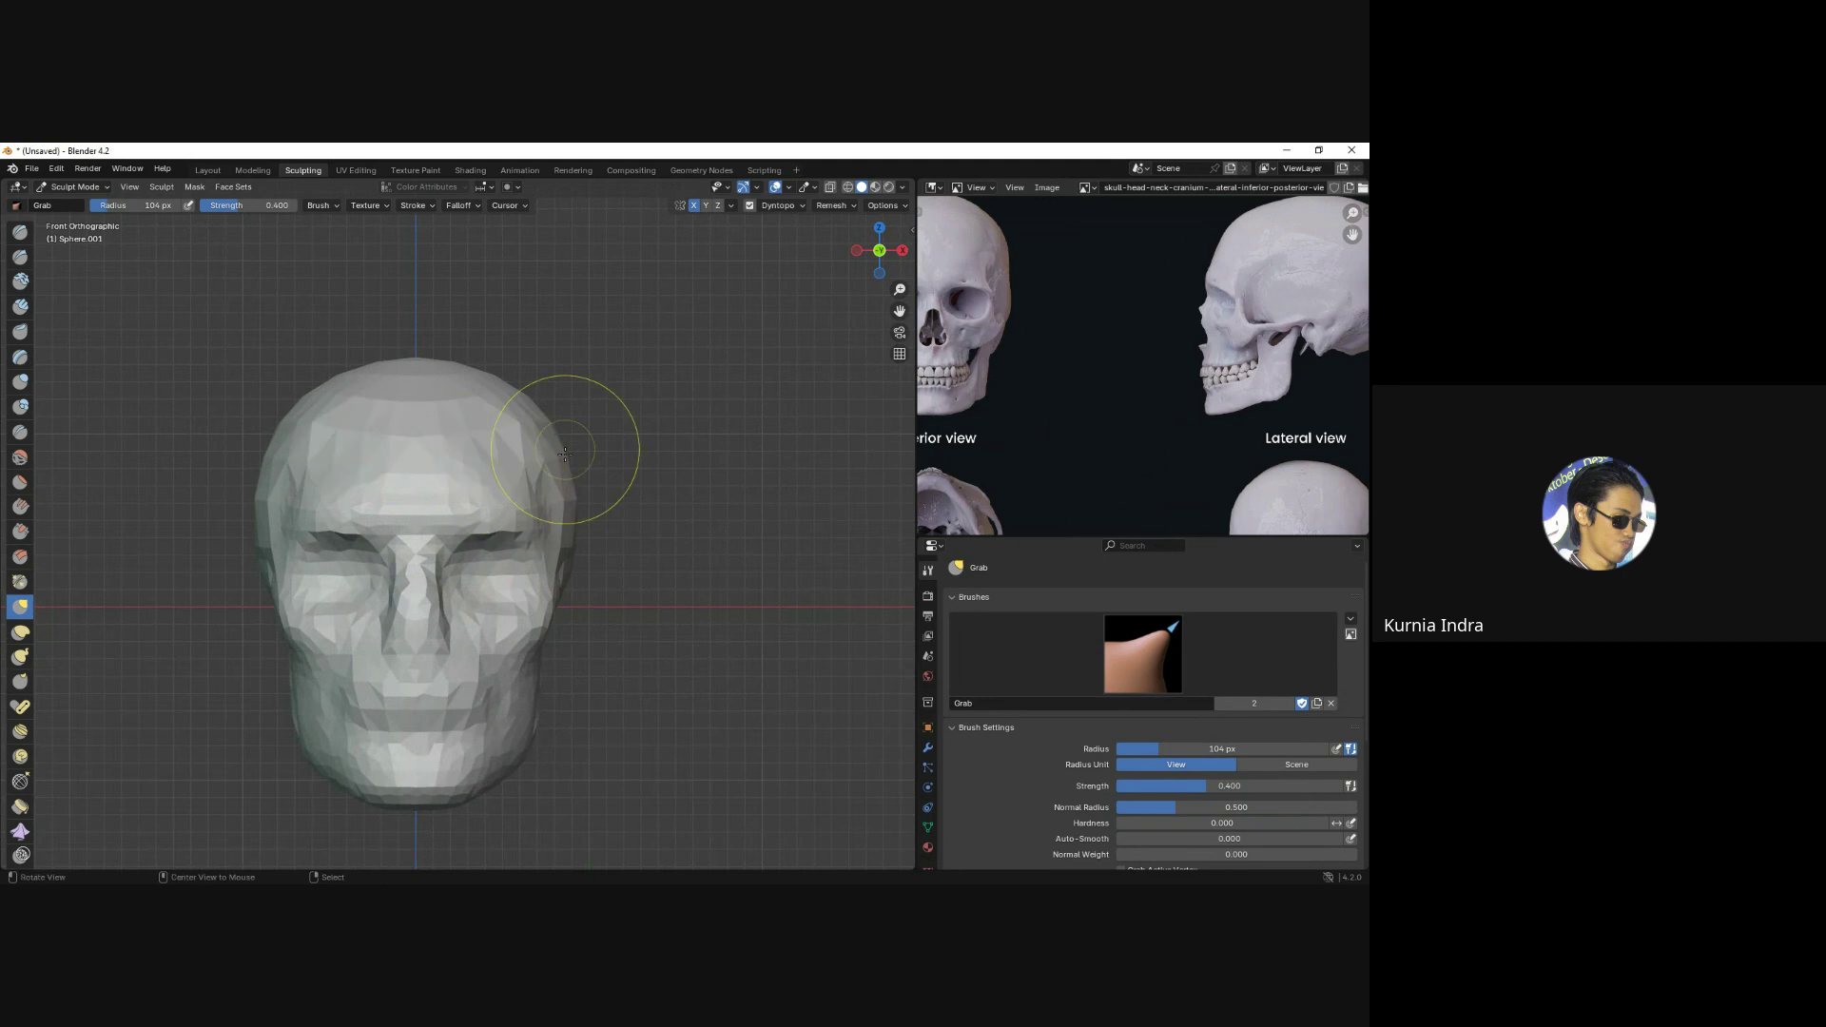
pyautogui.moveTo(571, 428); pyautogui.dragTo(513, 447, button='middle')
pyautogui.press('KP_1')
# Select Clay Strips and review the skull from three-quarter, front and oblique angles.
pyautogui.click(20, 306)
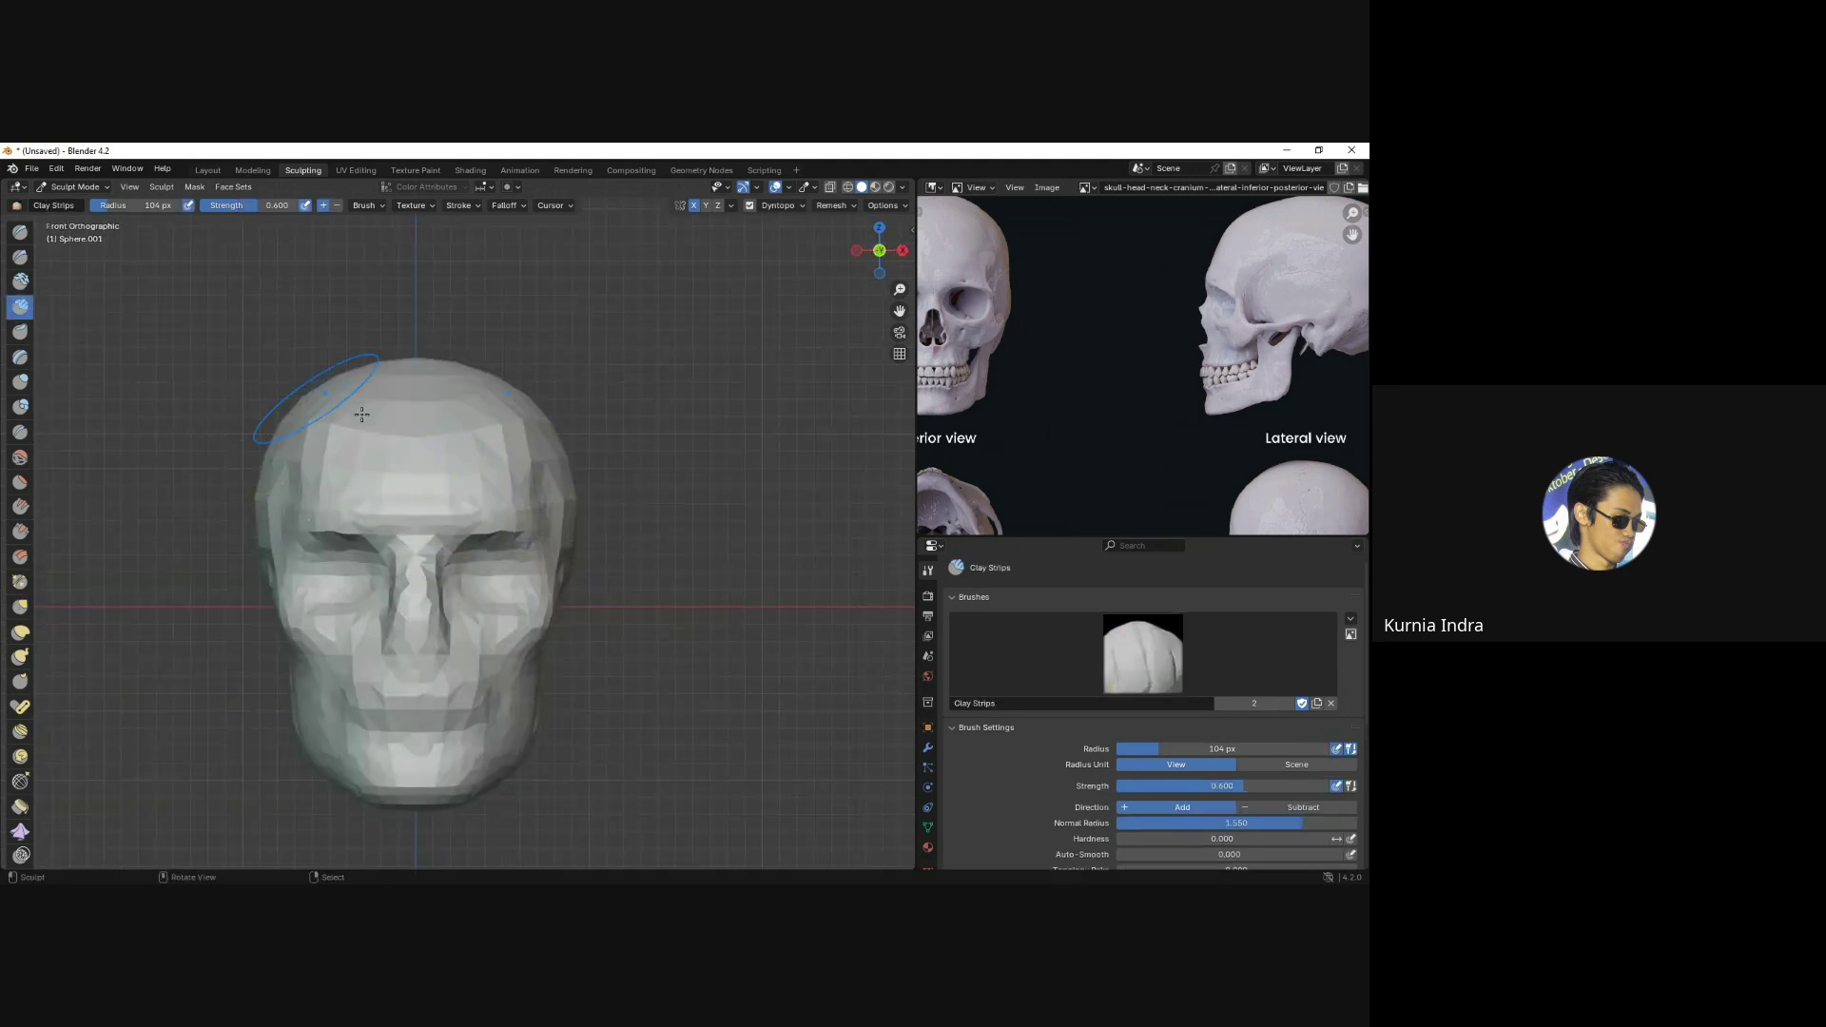
pyautogui.moveTo(547, 459)
pyautogui.mouseDown(button='middle')
pyautogui.moveTo(558, 482)
pyautogui.moveTo(460, 428)
pyautogui.moveTo(389, 473)
pyautogui.moveTo(411, 419)
pyautogui.moveTo(547, 495)
pyautogui.moveTo(544, 425)
pyautogui.moveTo(456, 440)
pyautogui.moveTo(530, 550)
pyautogui.moveTo(275, 495)
pyautogui.mouseUp(button='middle')
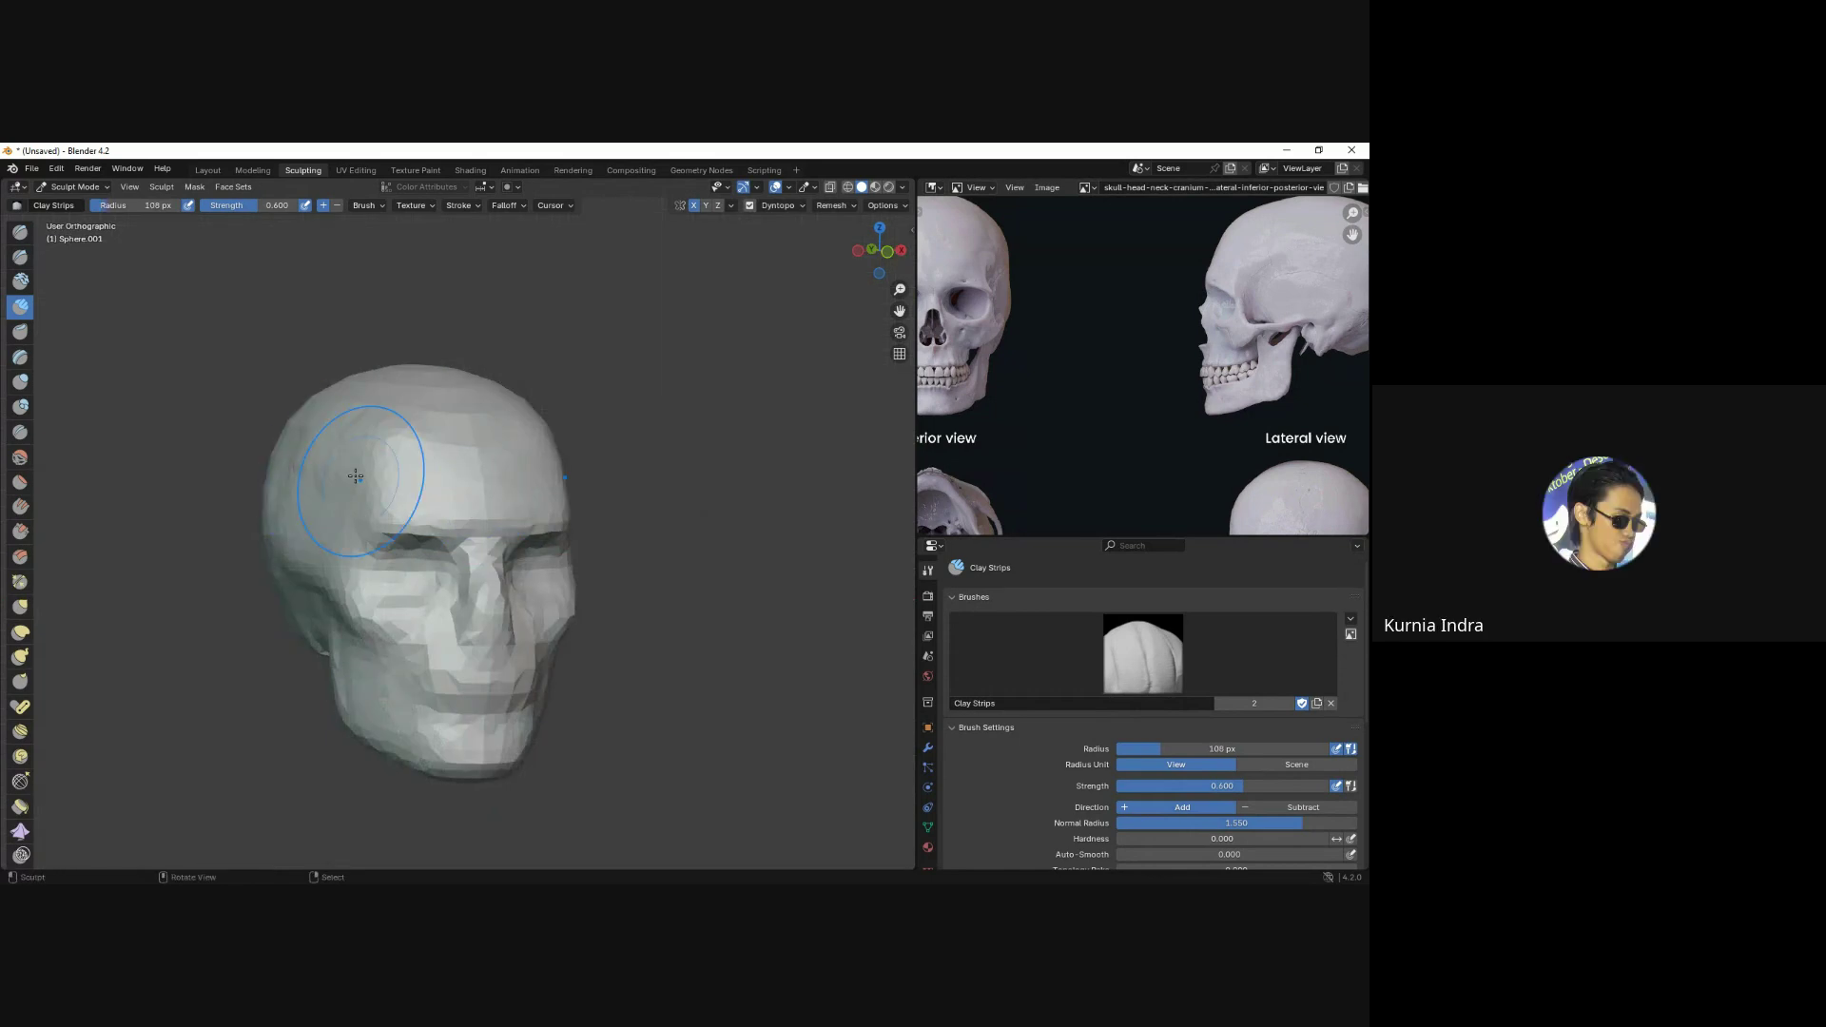
pyautogui.moveTo(279, 505); pyautogui.dragTo(639, 376, button='middle')
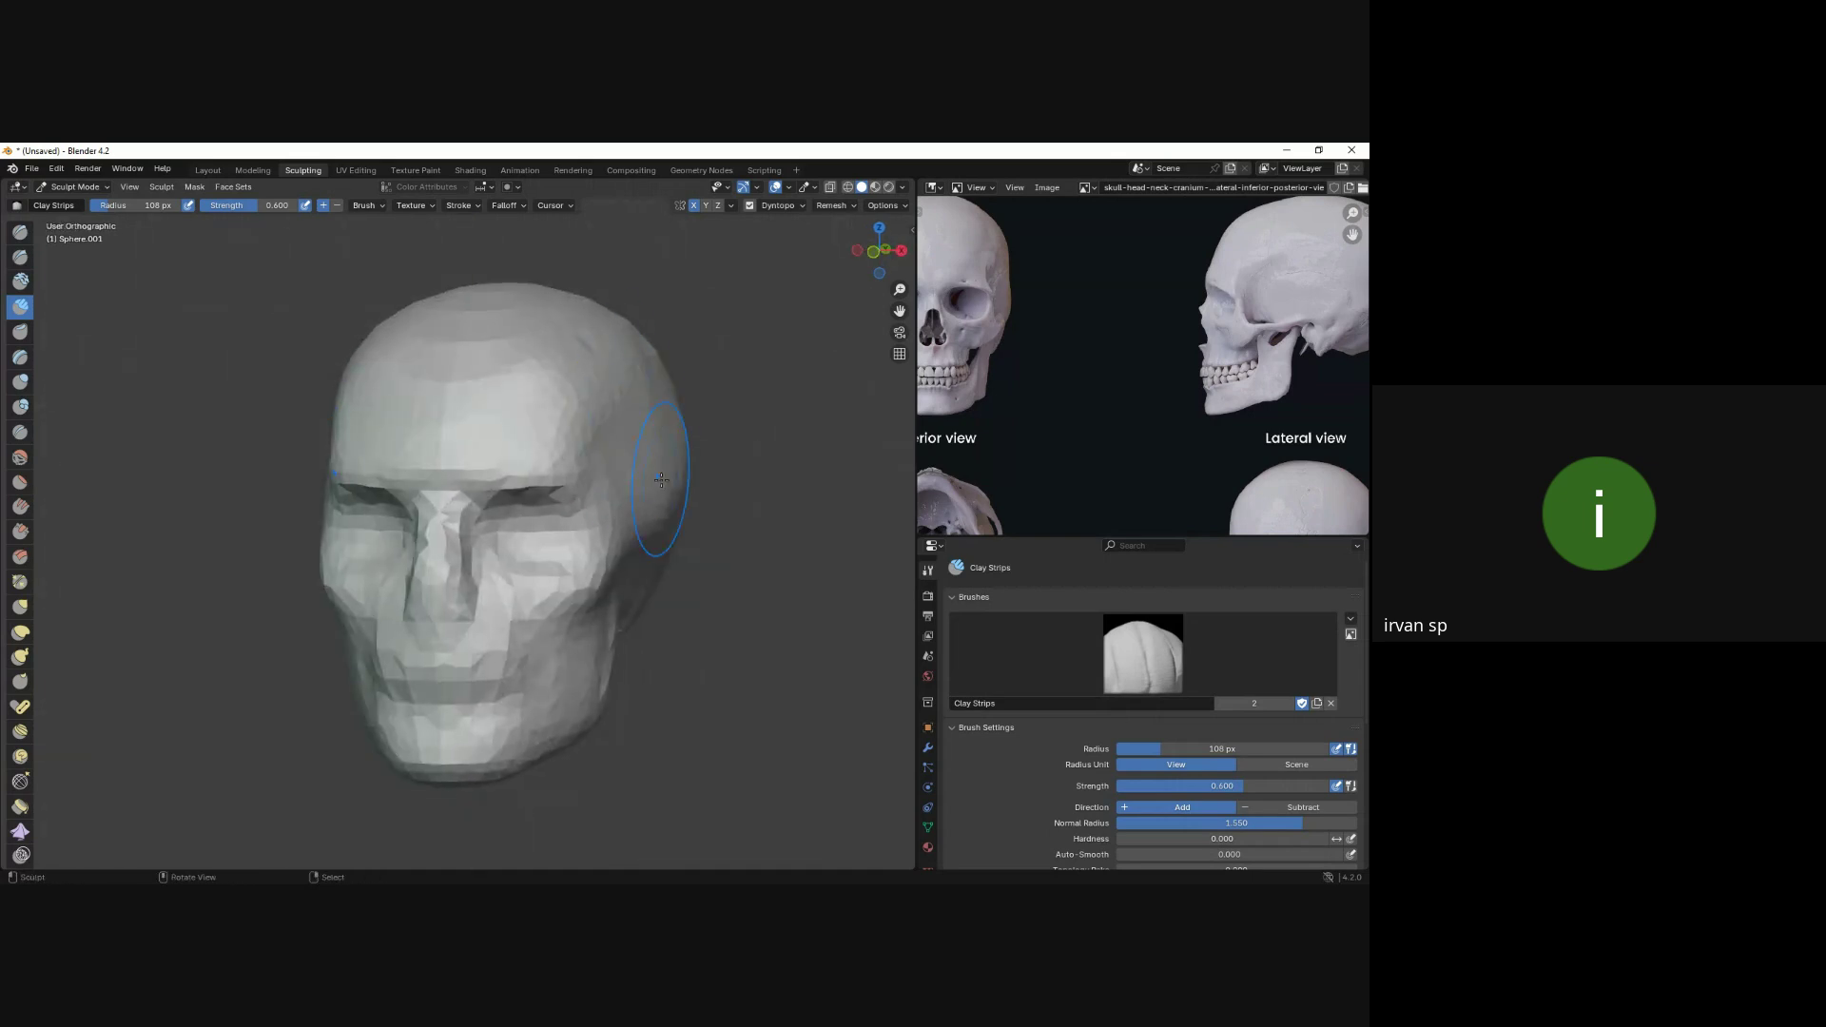
pyautogui.press('KP_1')
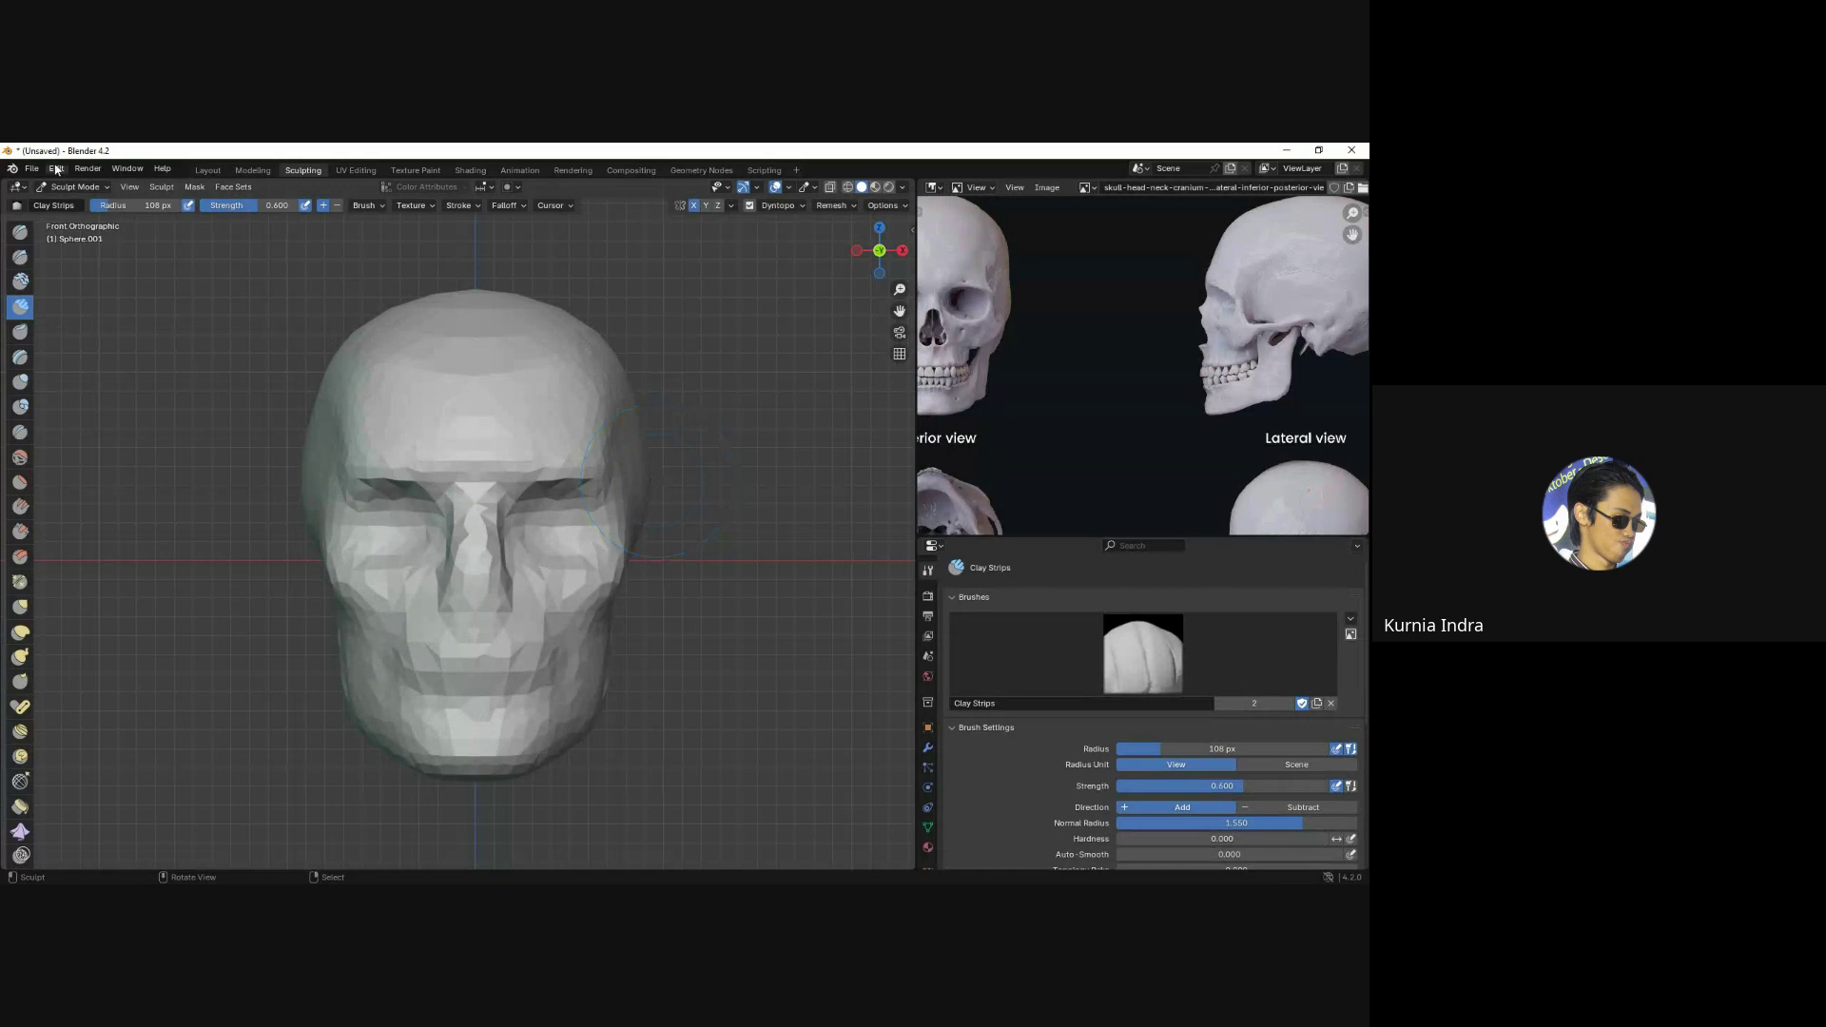
pyautogui.click(55, 169)
pyautogui.moveTo(738, 574)
pyautogui.mouseDown(button='middle')
pyautogui.moveTo(504, 556)
pyautogui.moveTo(71, 328)
pyautogui.mouseUp(button='middle')
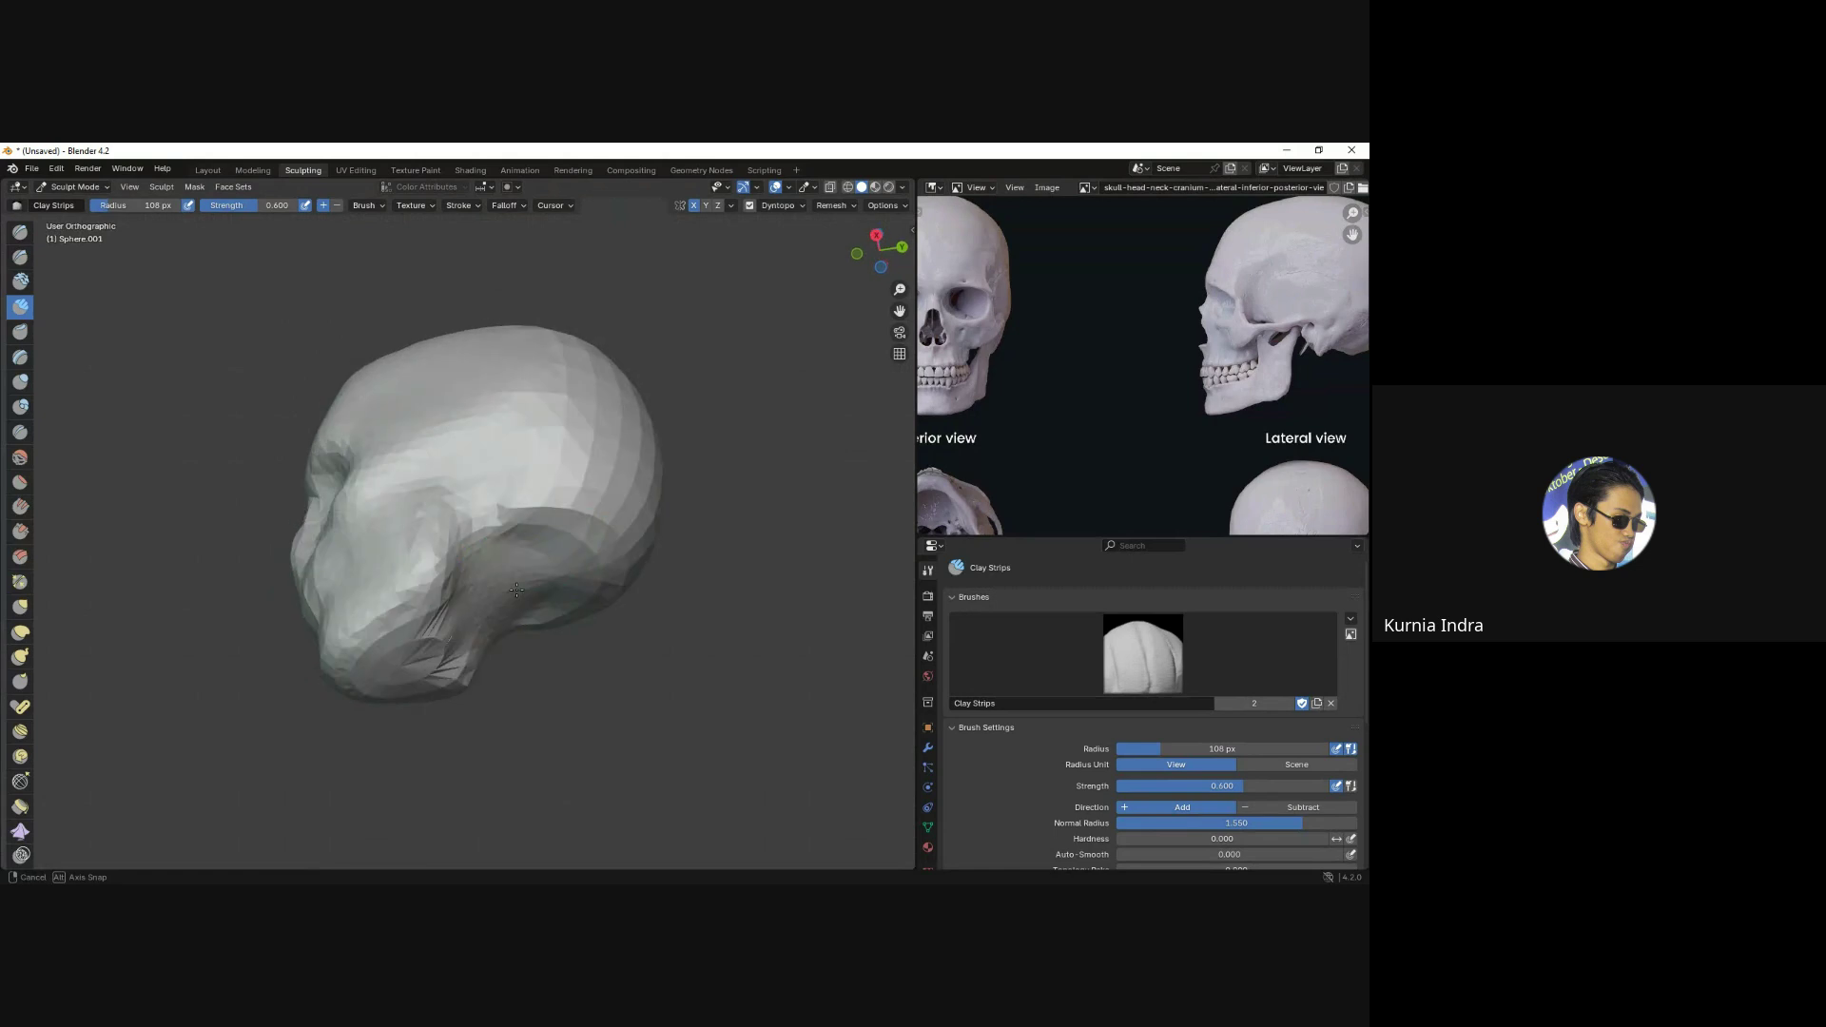
# Return to the Grab brush in front view and enlarge it to about 136 px.
pyautogui.press('g')
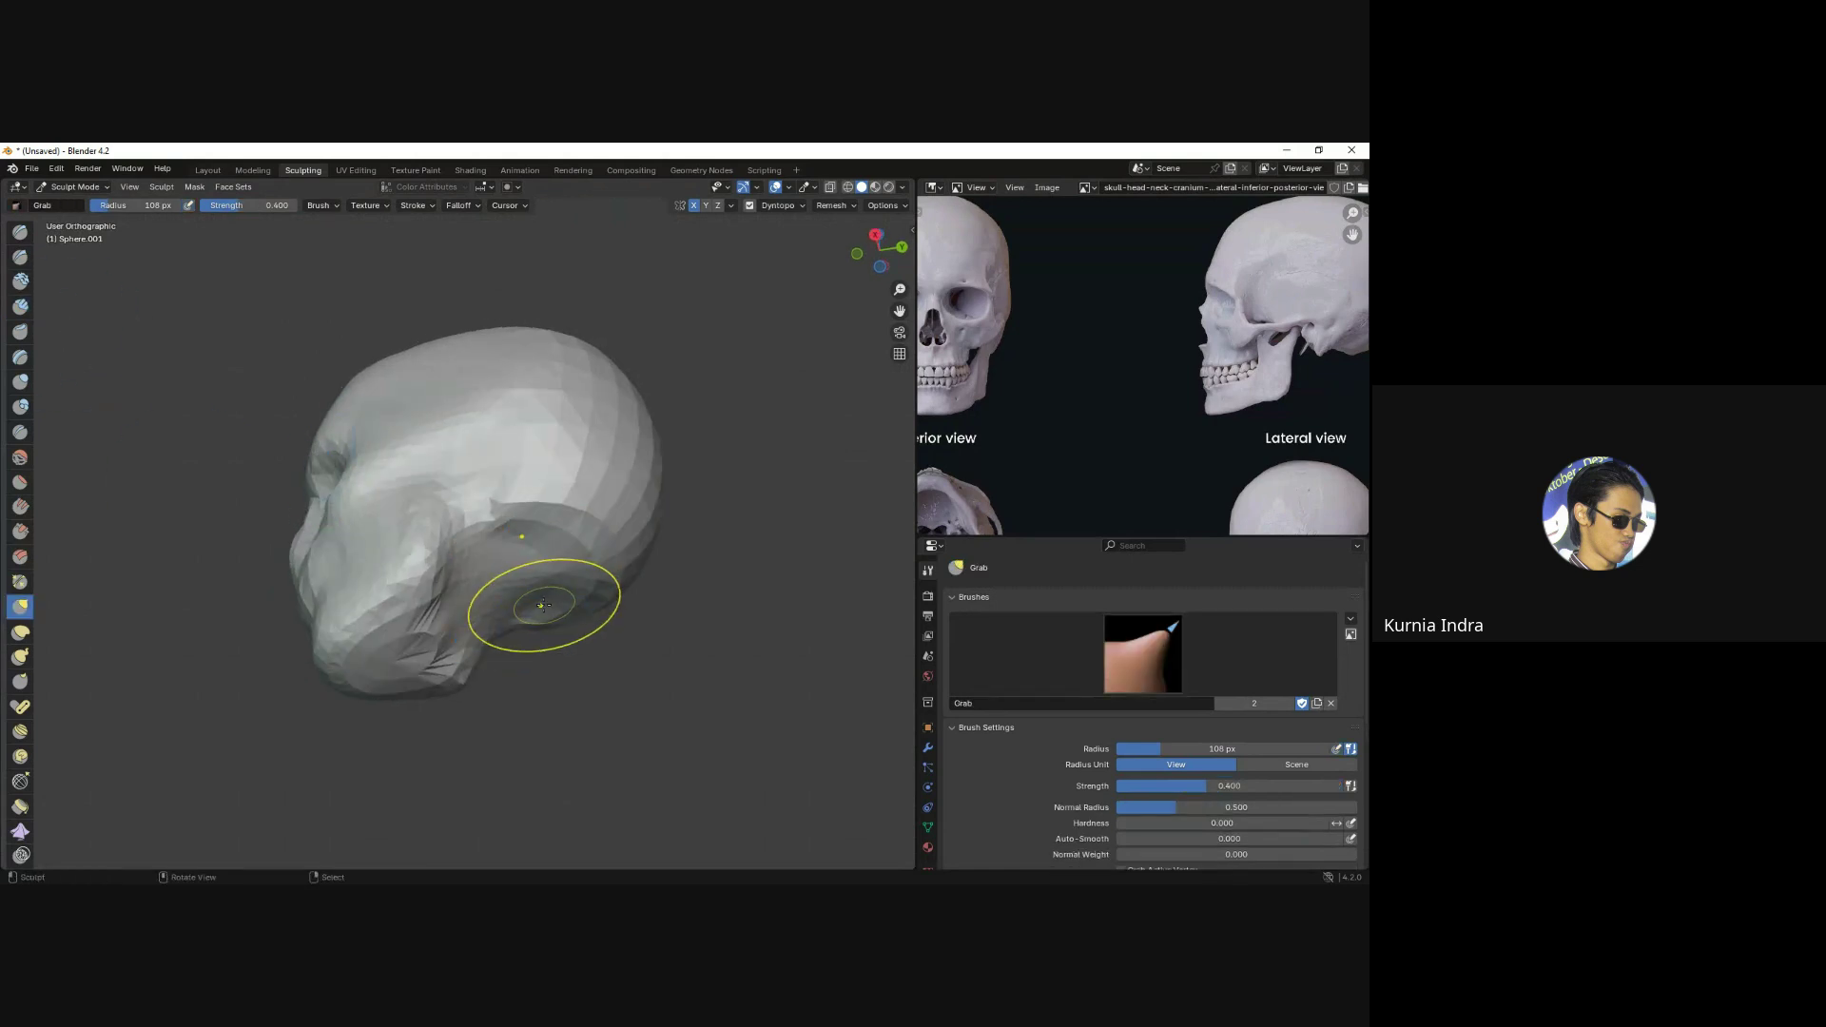
pyautogui.press('KP_1')
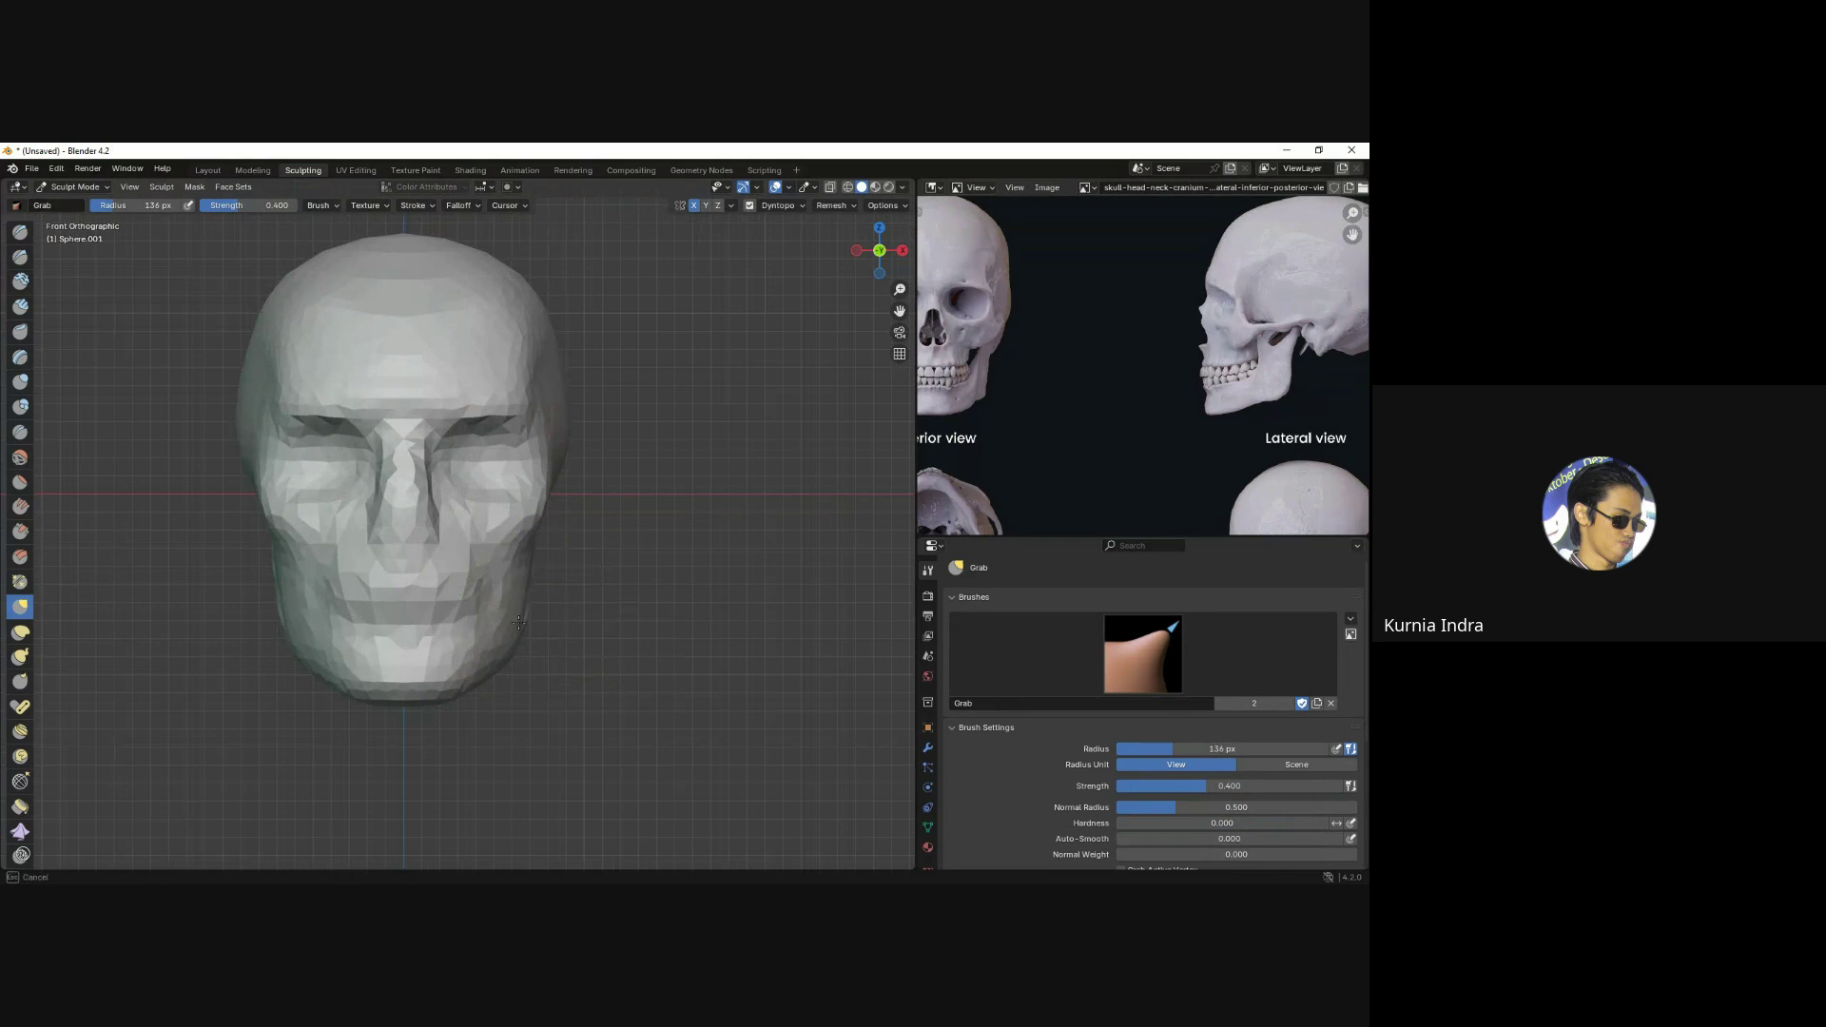
pyautogui.press('KP_Decimal')
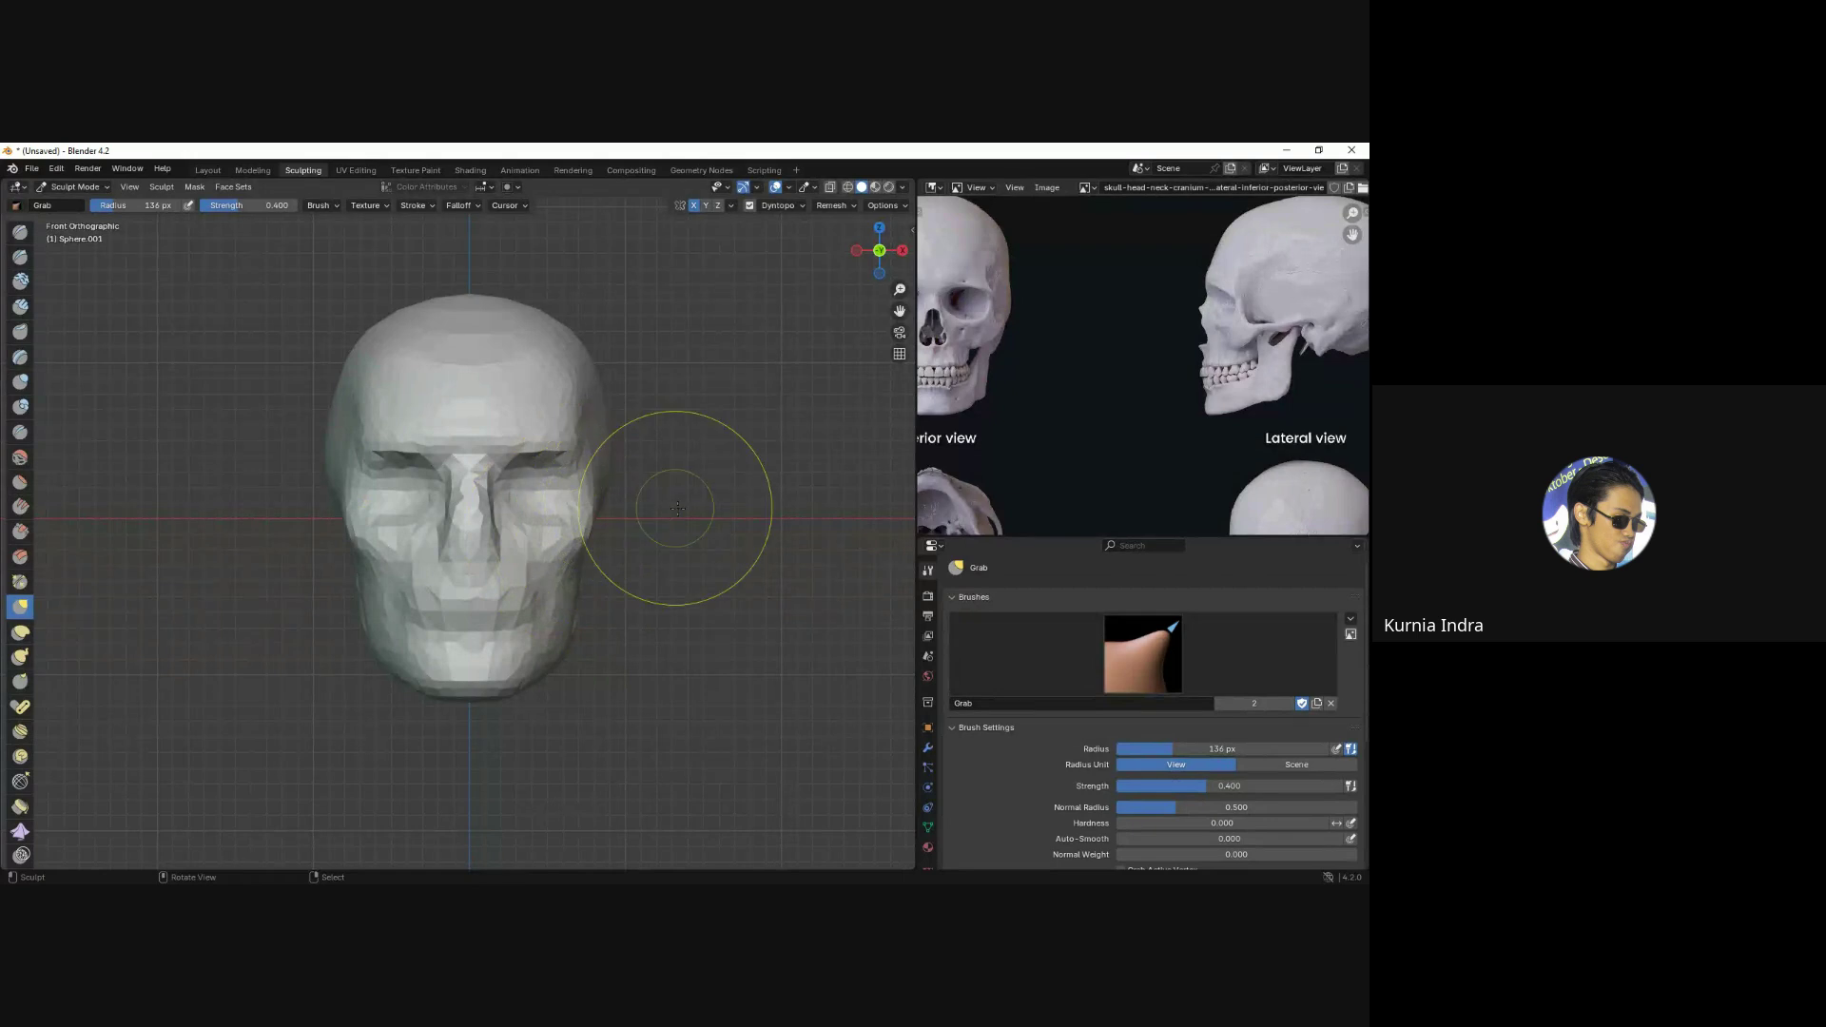
# Orbit the skull, then compare its front, right-side and top views.
pyautogui.moveTo(693, 495)
pyautogui.mouseDown(button='middle')
pyautogui.moveTo(571, 497)
pyautogui.moveTo(603, 571)
pyautogui.moveTo(677, 553)
pyautogui.moveTo(622, 573)
pyautogui.mouseUp(button='middle')
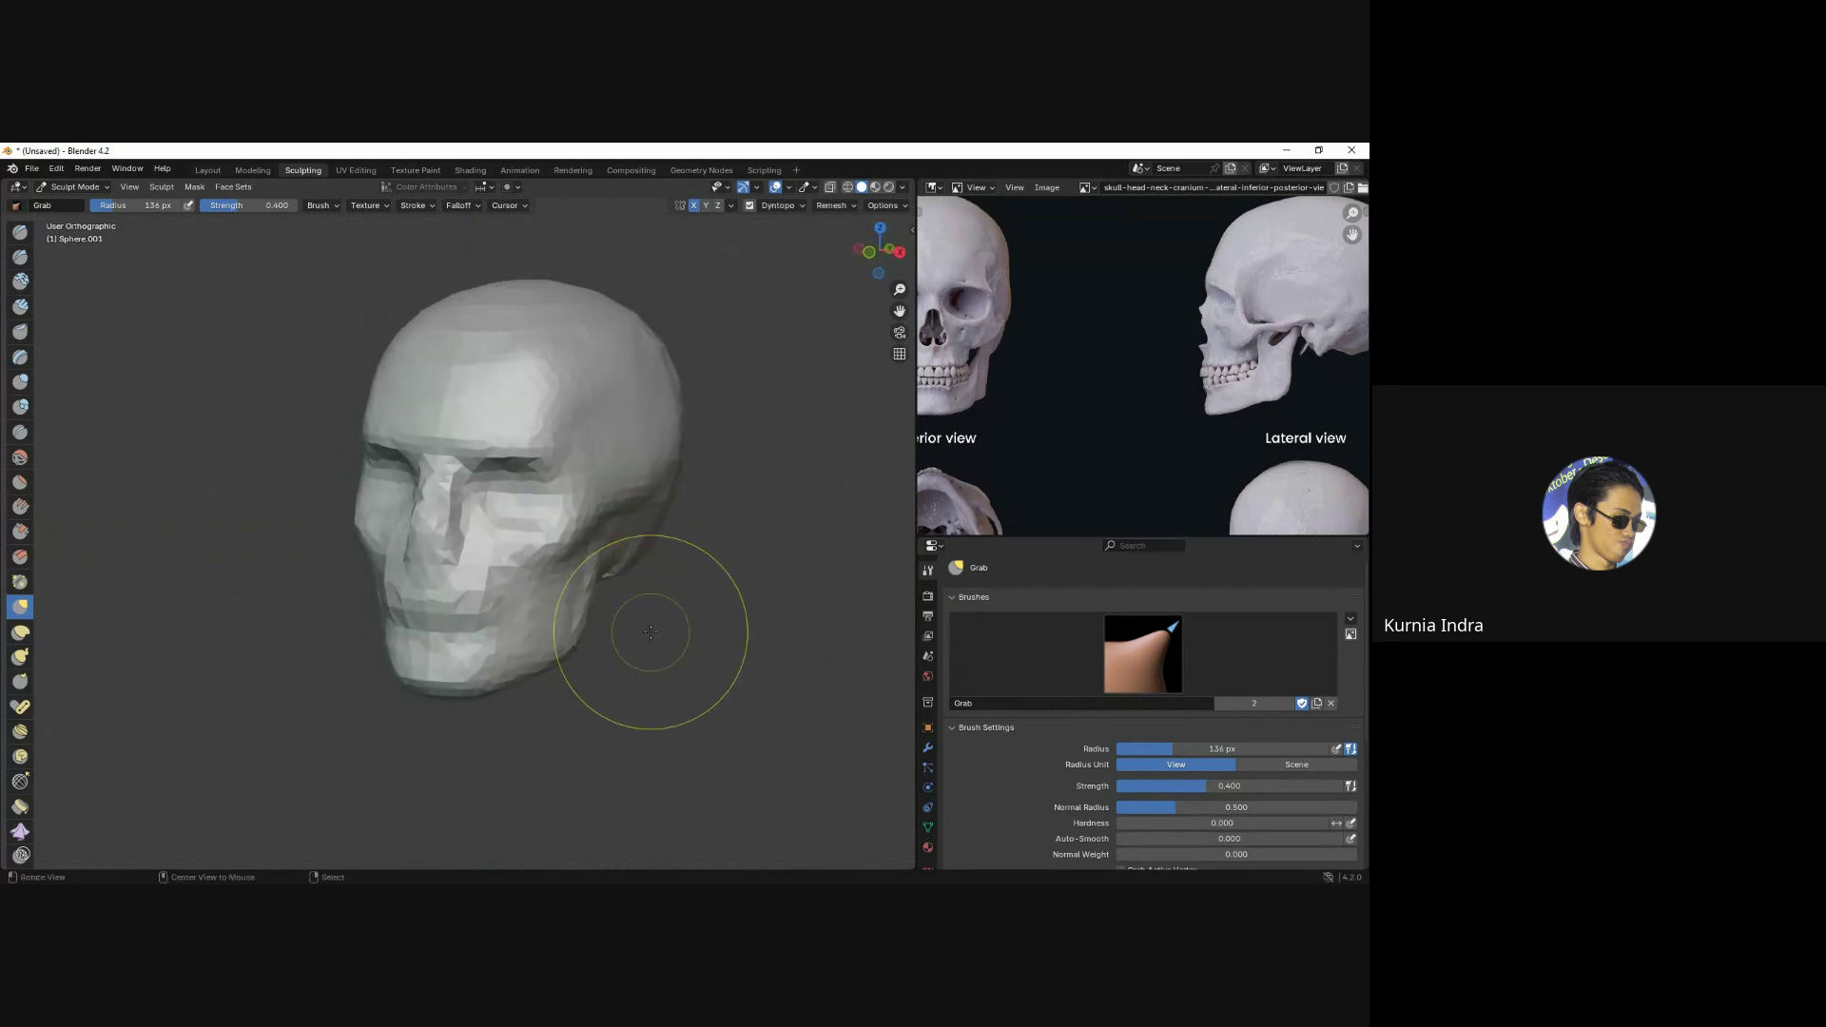
pyautogui.moveTo(652, 639)
pyautogui.mouseDown(button='middle')
pyautogui.moveTo(694, 619)
pyautogui.moveTo(604, 599)
pyautogui.moveTo(632, 628)
pyautogui.mouseUp(button='middle')
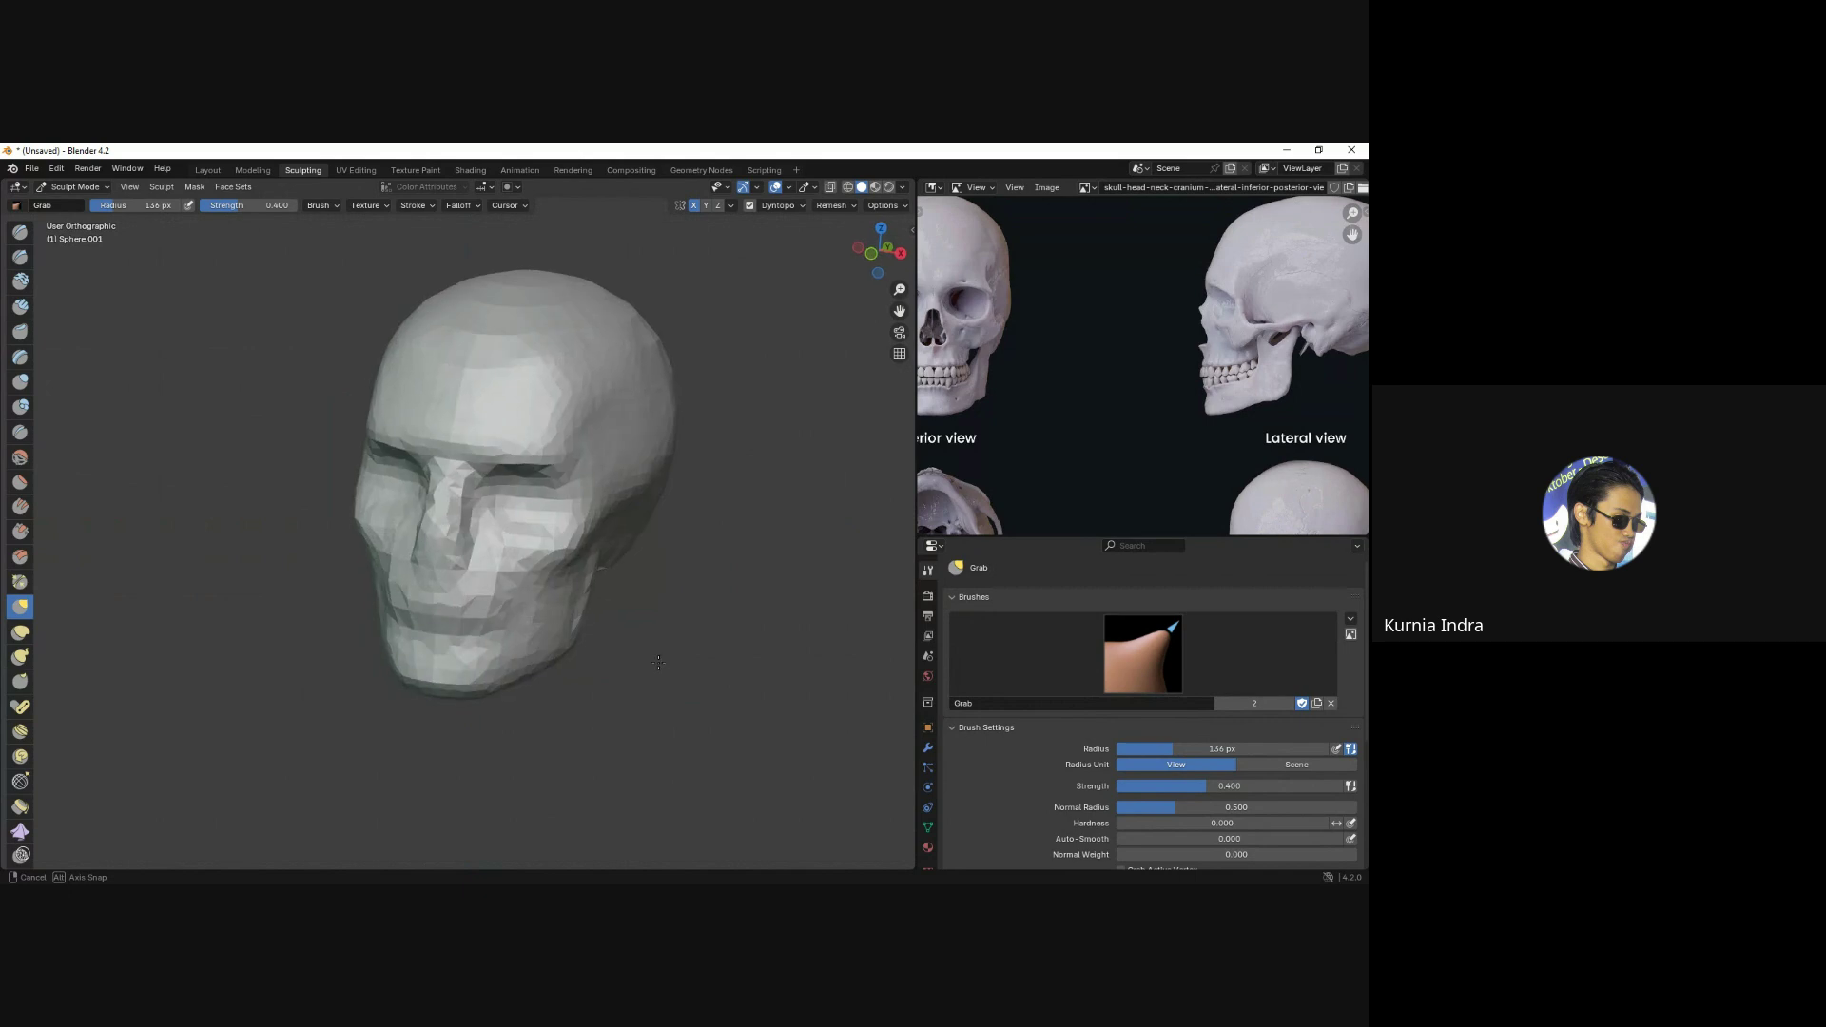
pyautogui.press('KP_1')
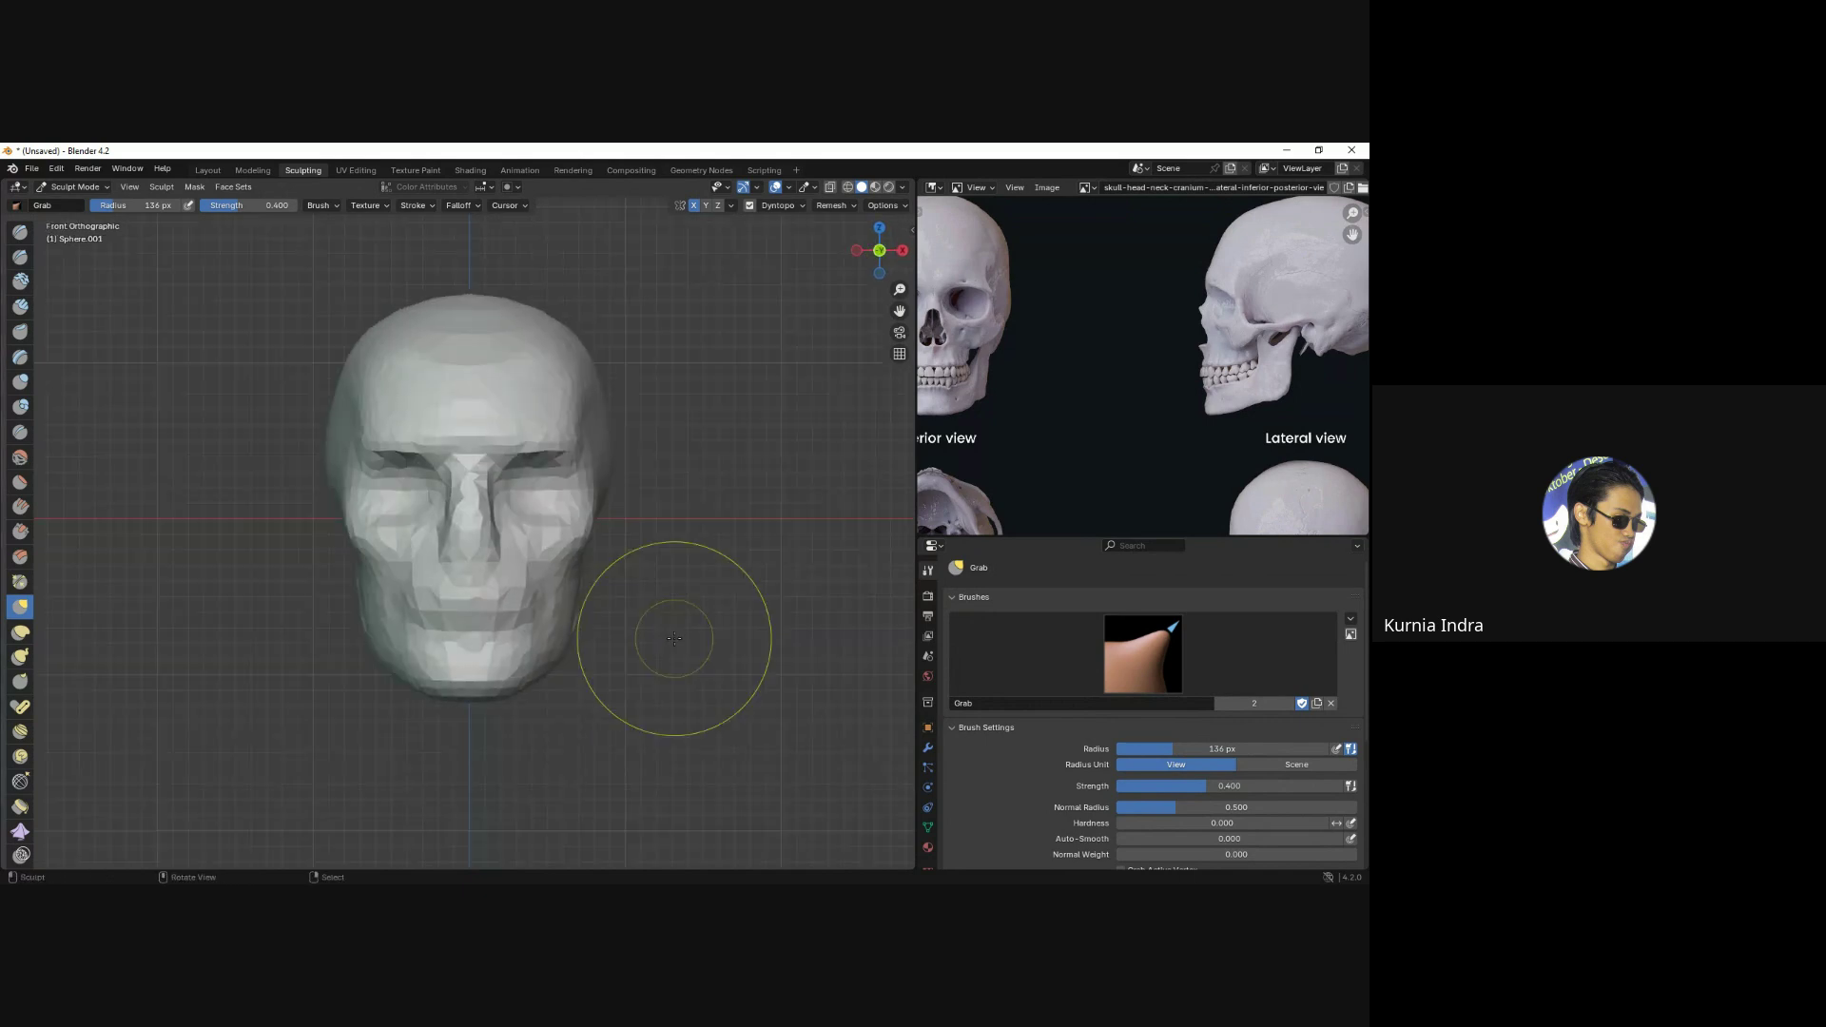
pyautogui.press('KP_3')
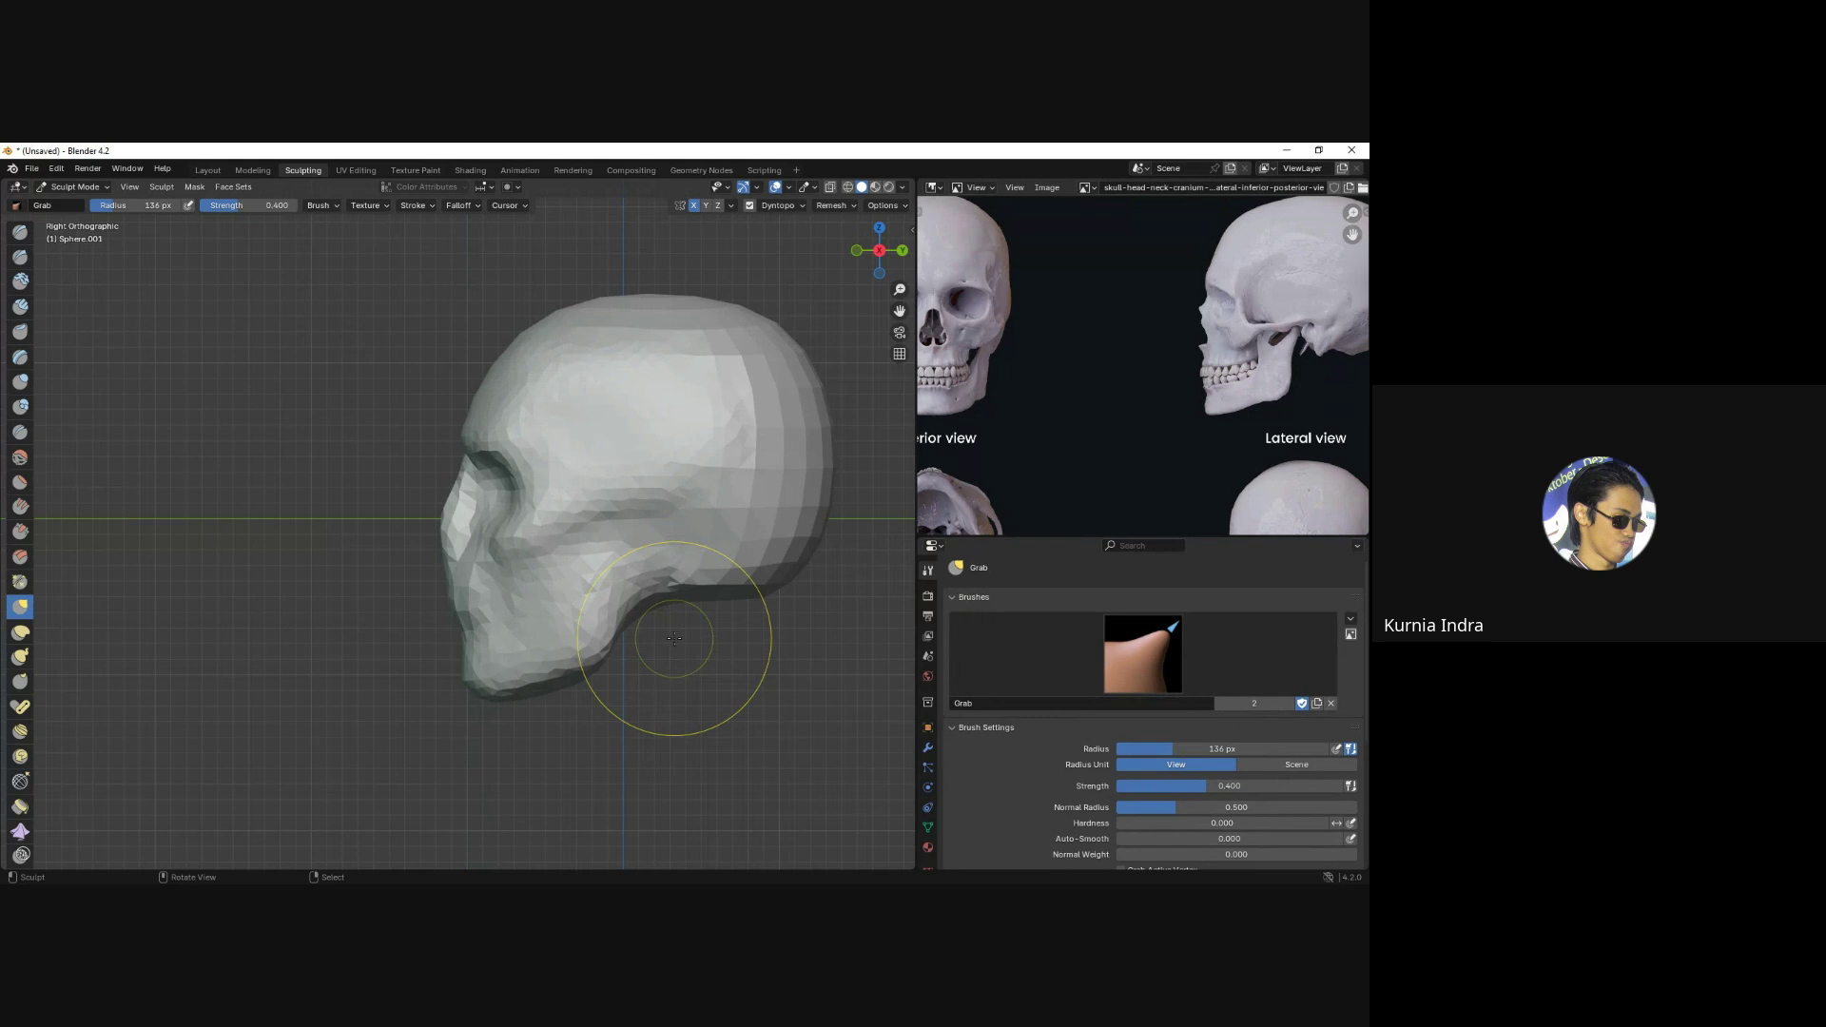
pyautogui.press('KP_1')
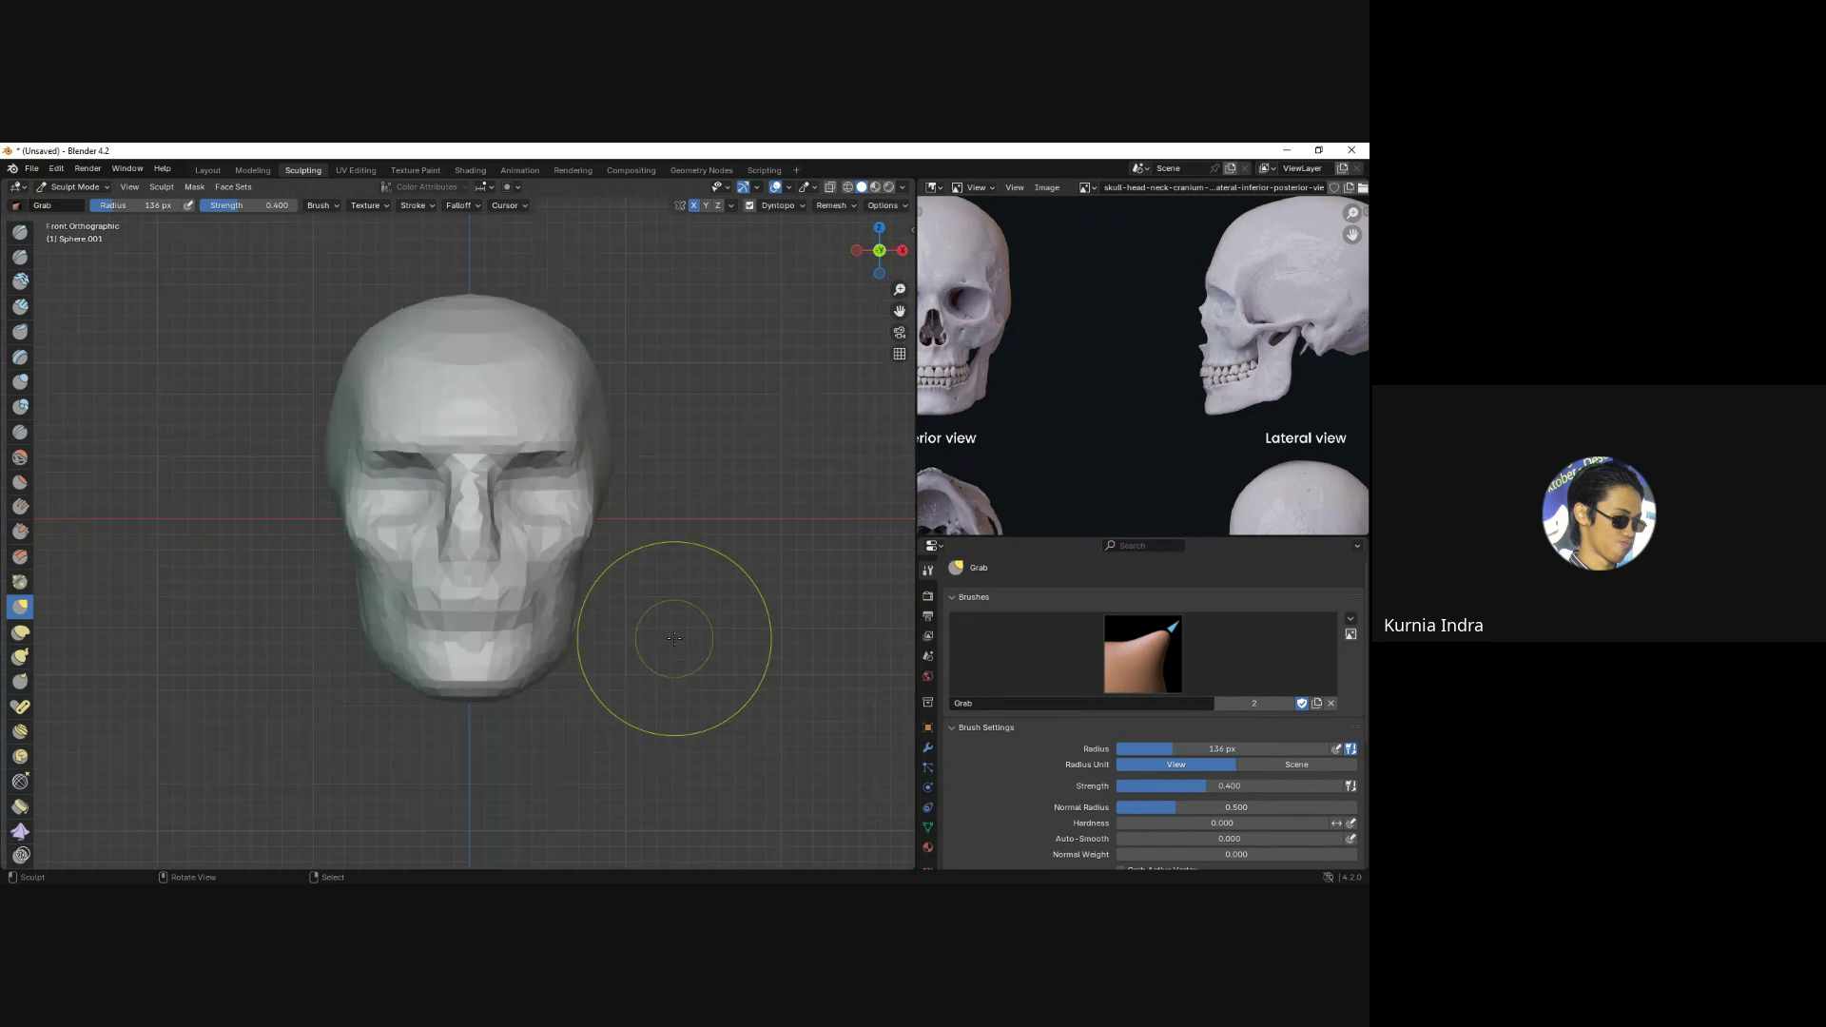
pyautogui.press('KP_3')
pyautogui.press('KP_7')
pyautogui.press('KP_1')
pyautogui.press('KP_3')
pyautogui.press('KP_7')
pyautogui.press('KP_1')
# Zoom and orbit, then settle on an orthographic front view of the skull.
pyautogui.scroll(1, 674, 638)
pyautogui.moveTo(675, 638)
pyautogui.mouseDown(button='middle')
pyautogui.moveTo(670, 537)
pyautogui.moveTo(552, 537)
pyautogui.moveTo(546, 506)
pyautogui.mouseUp(button='middle')
pyautogui.press('KP_5')
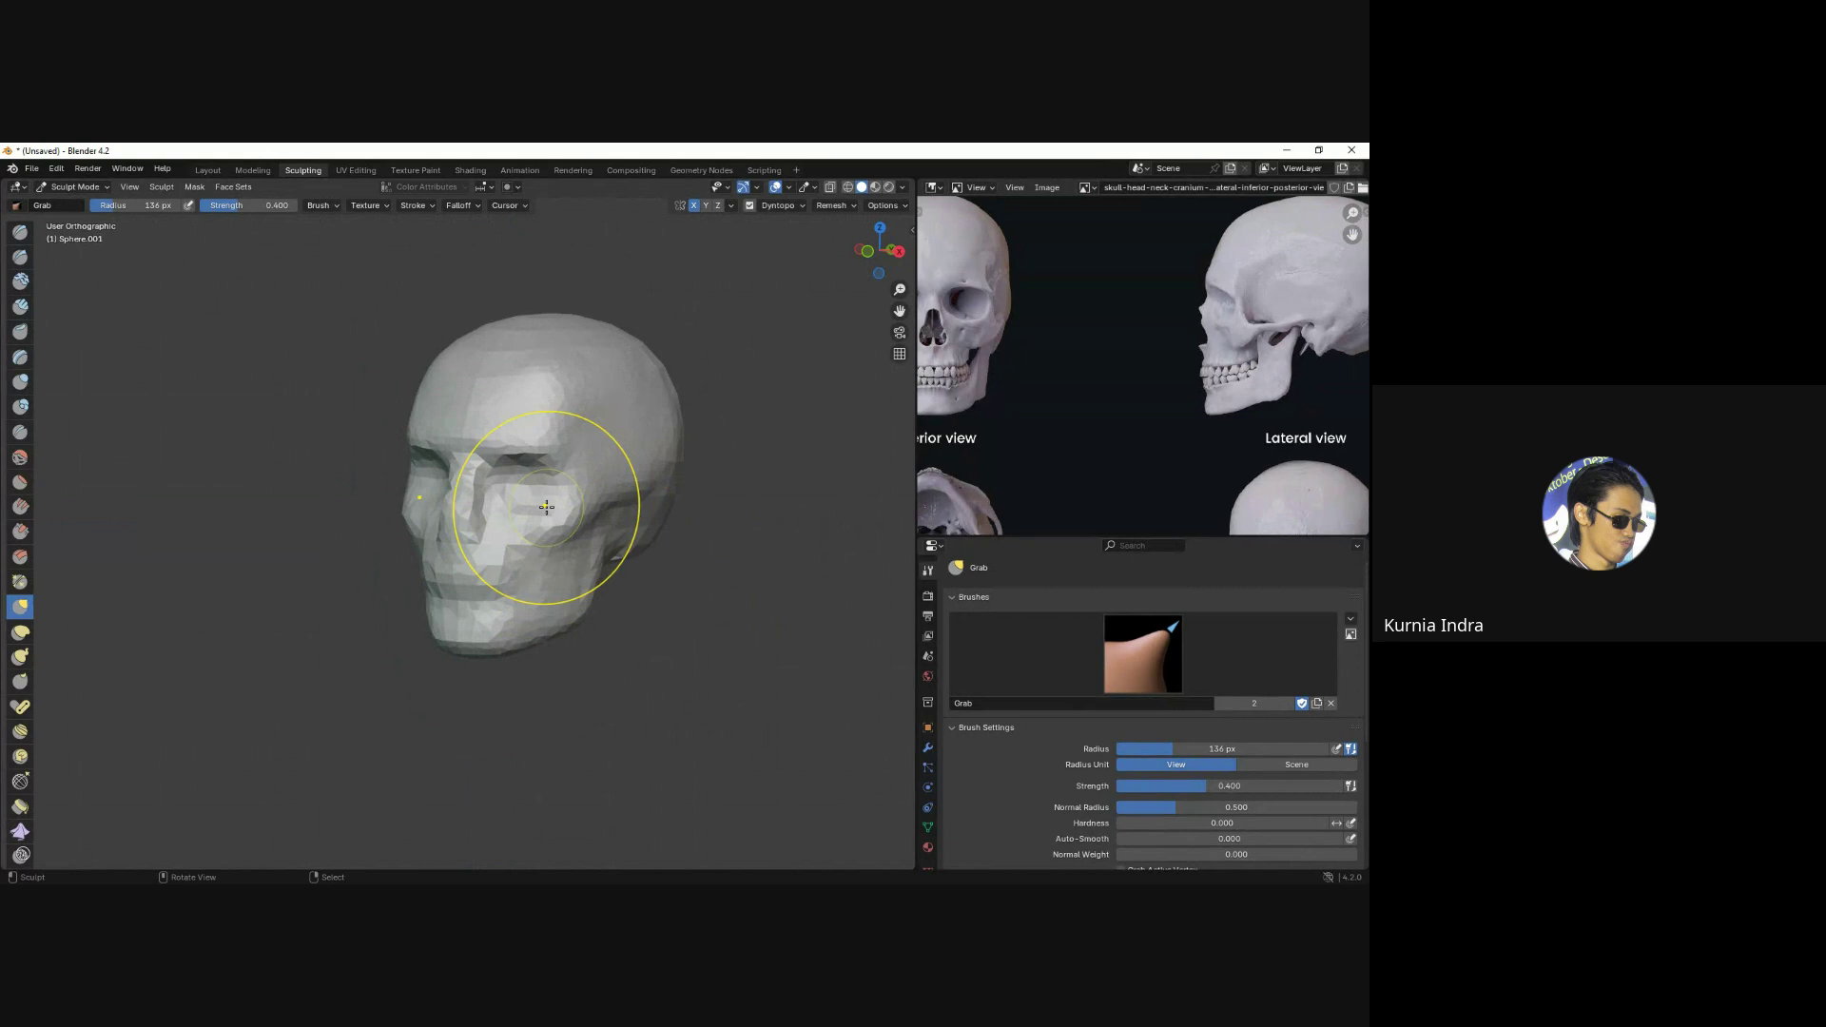
pyautogui.press('KP_1')
pyautogui.scroll(-2, 640, 522)
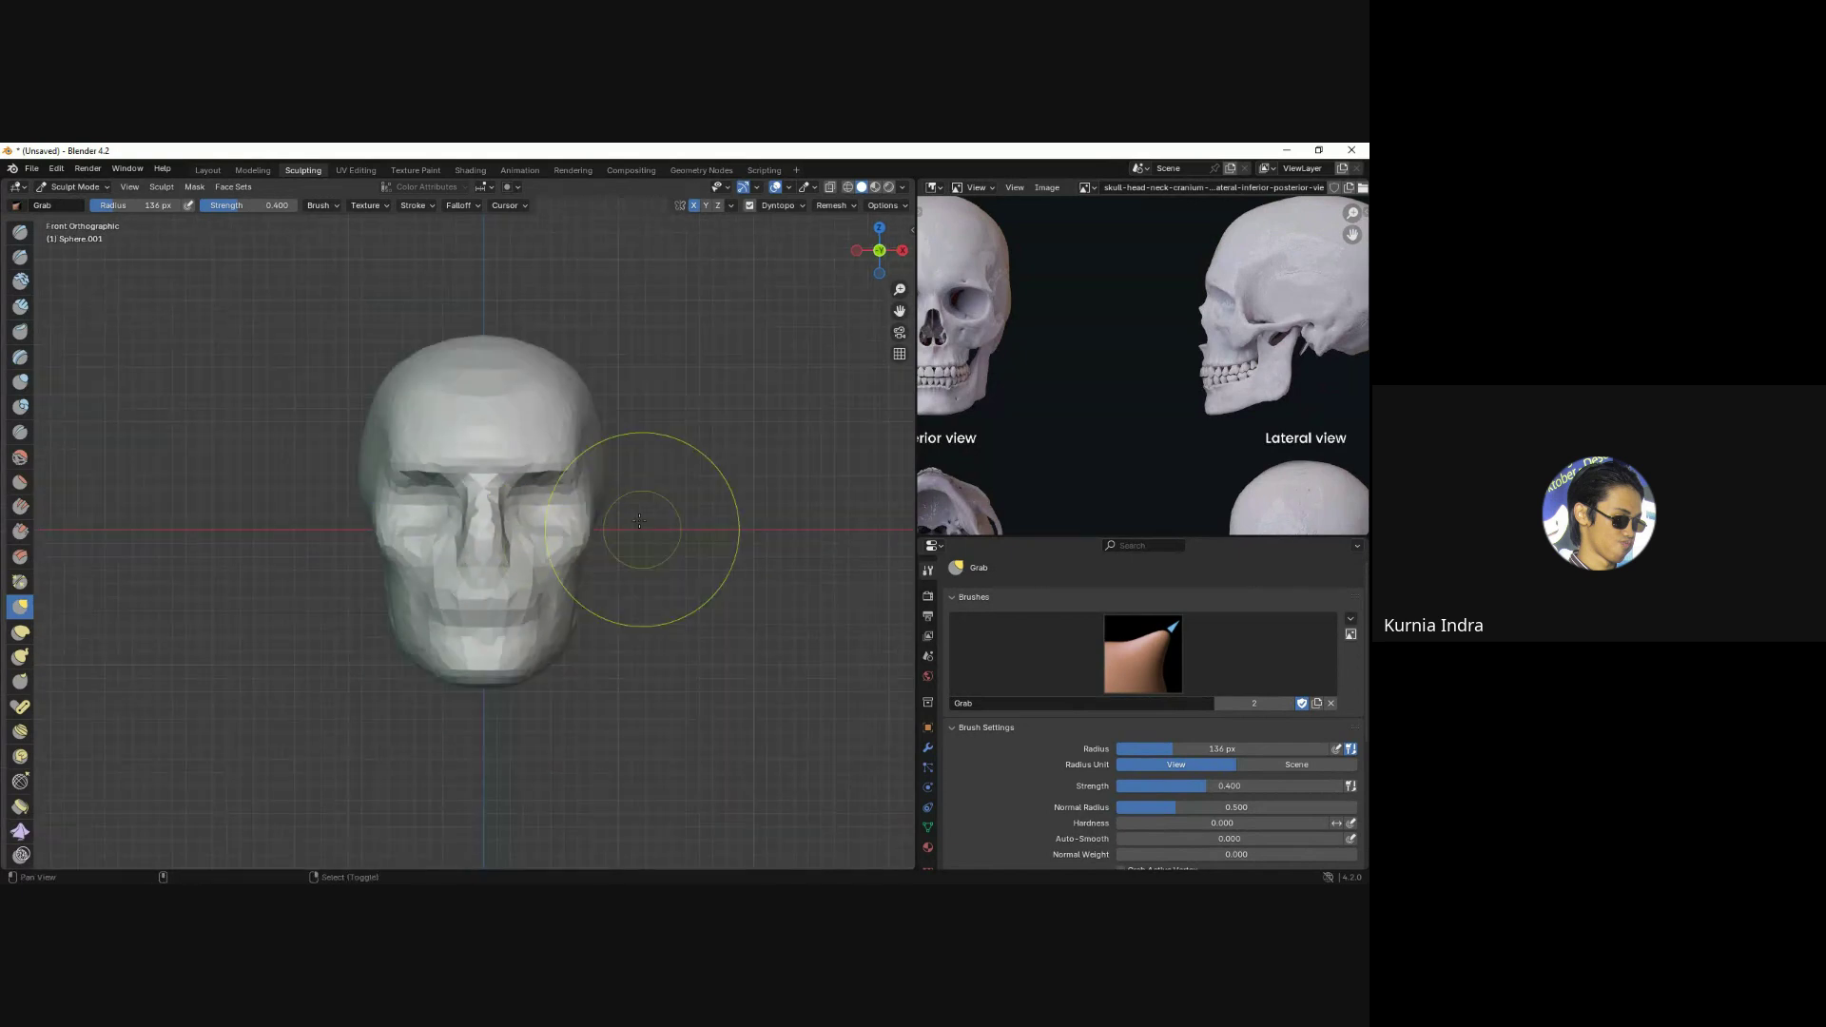
# With a much larger Grab radius, pull out the lower back and upper forehead of the cranium.
pyautogui.press('f')
pyautogui.click(513, 409)
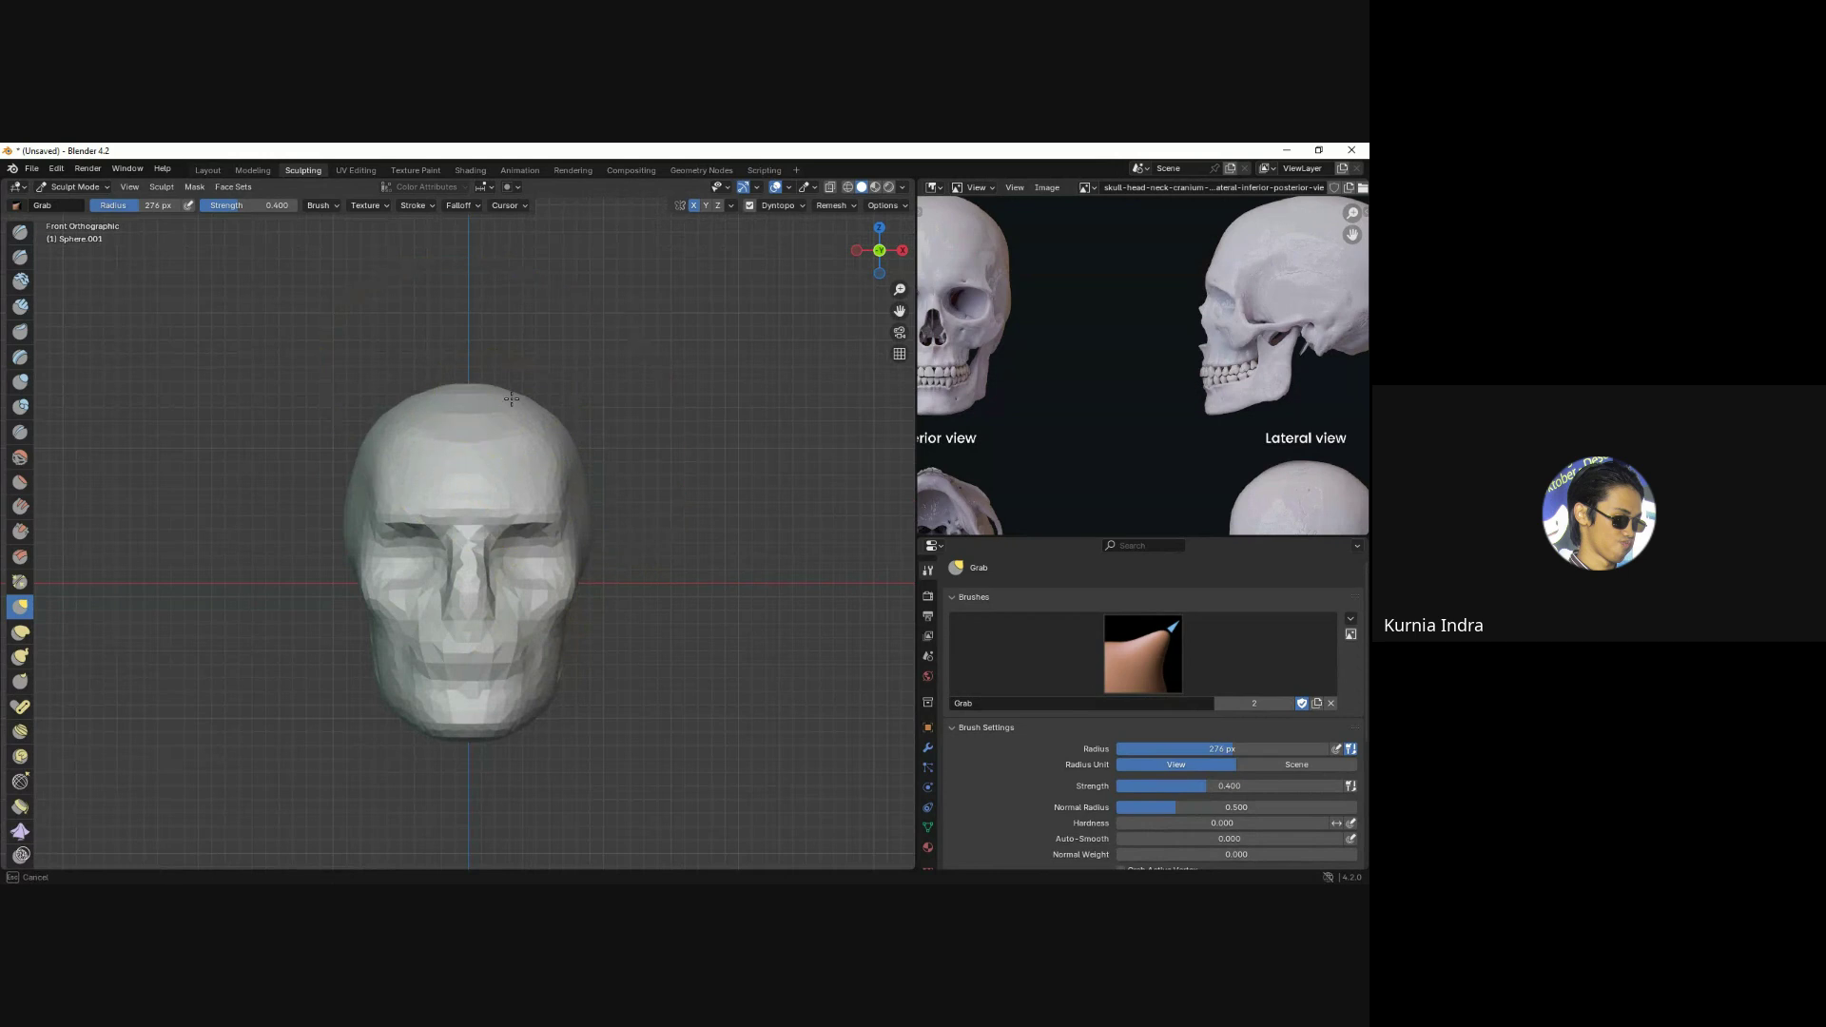
pyautogui.moveTo(469, 448)
pyautogui.mouseDown(button='middle')
pyautogui.moveTo(620, 398)
pyautogui.moveTo(561, 418)
pyautogui.moveTo(654, 423)
pyautogui.mouseUp(button='middle')
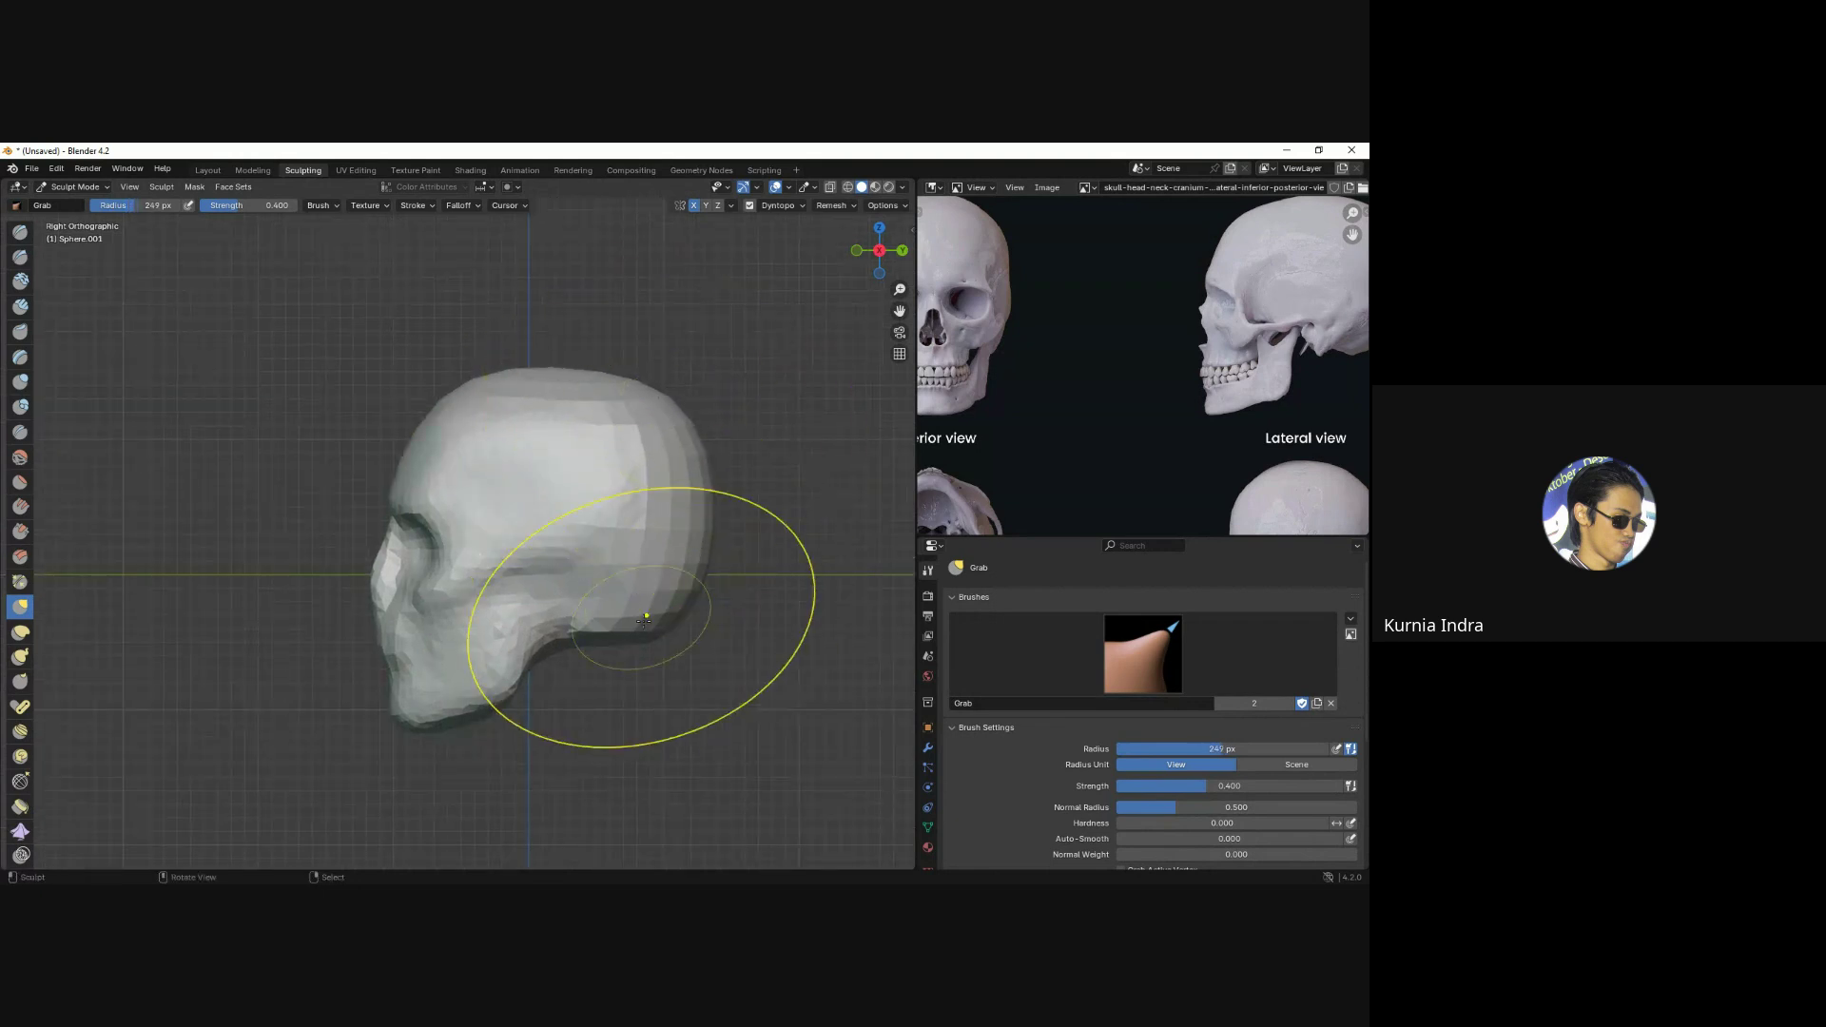
pyautogui.moveTo(639, 609); pyautogui.dragTo(634, 611)
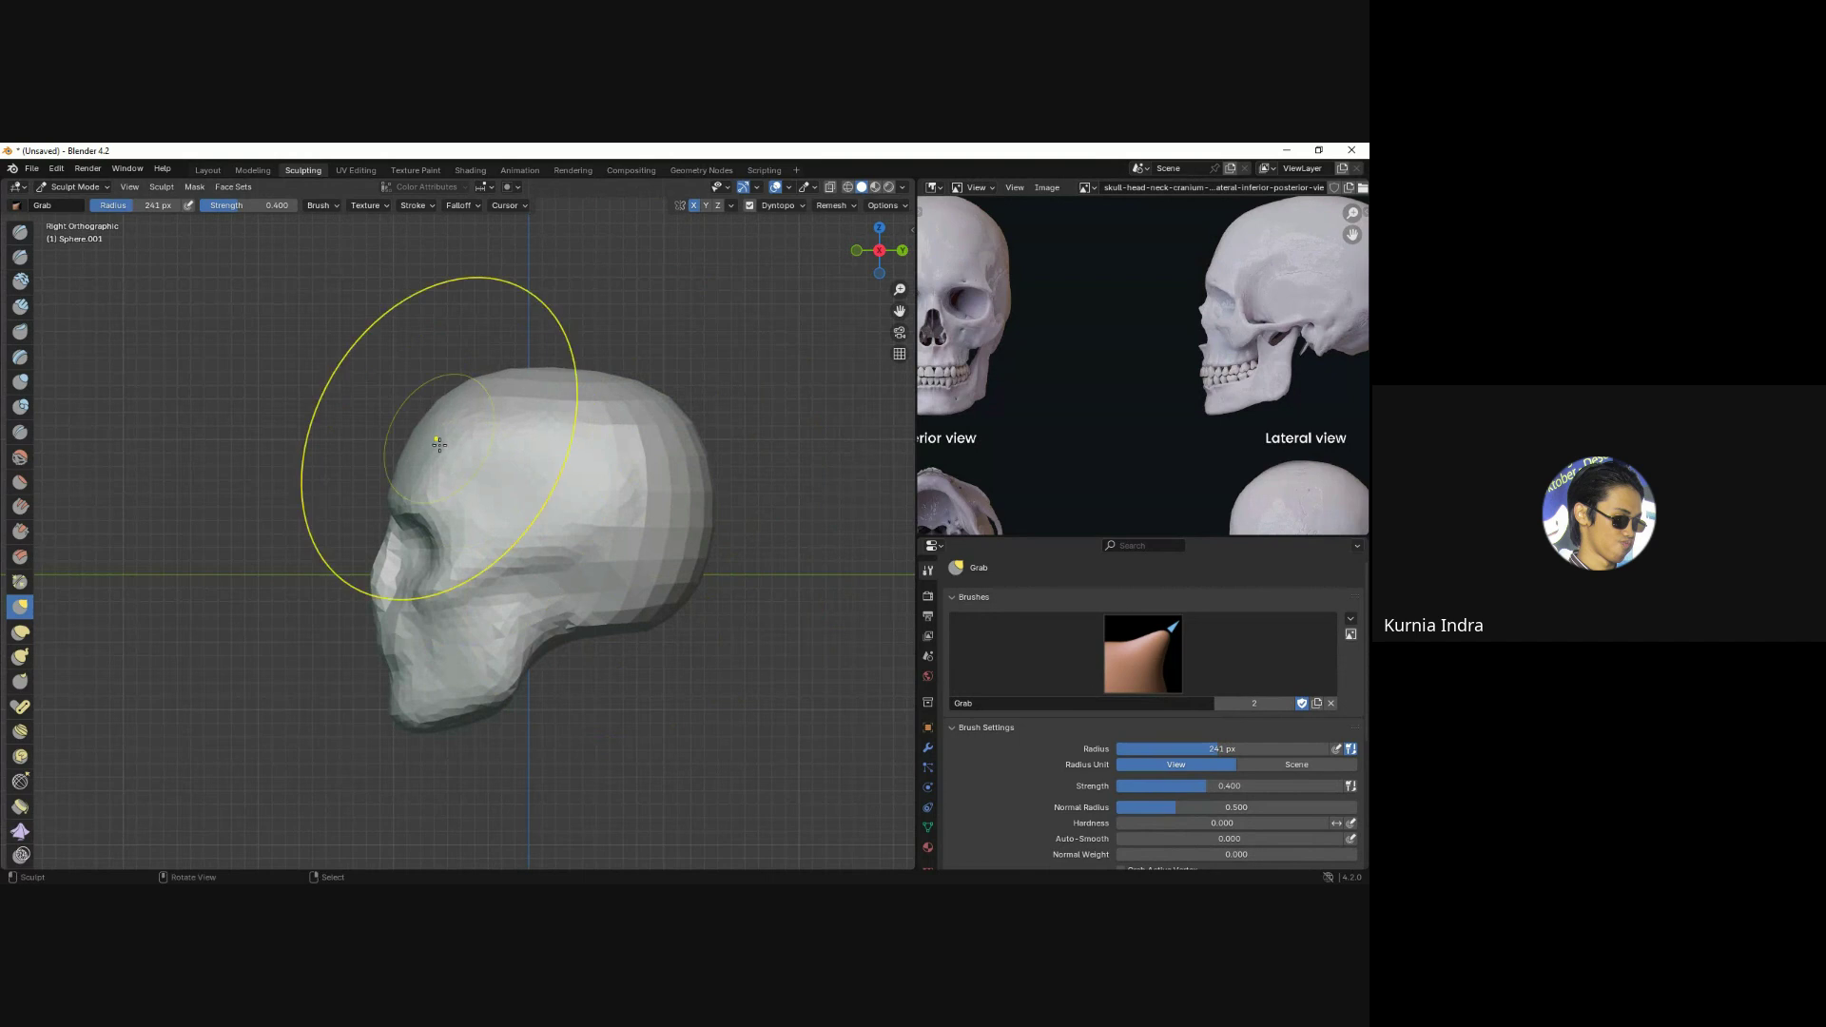
pyautogui.keyDown('alt'); pyautogui.moveTo(461, 461); pyautogui.dragTo(571, 619, button='middle'); pyautogui.keyUp('alt')
# With a smaller radius, reshape the upper side of the cranium, then shrink the brush to 80 px.
pyautogui.press('f')
pyautogui.click(494, 553)
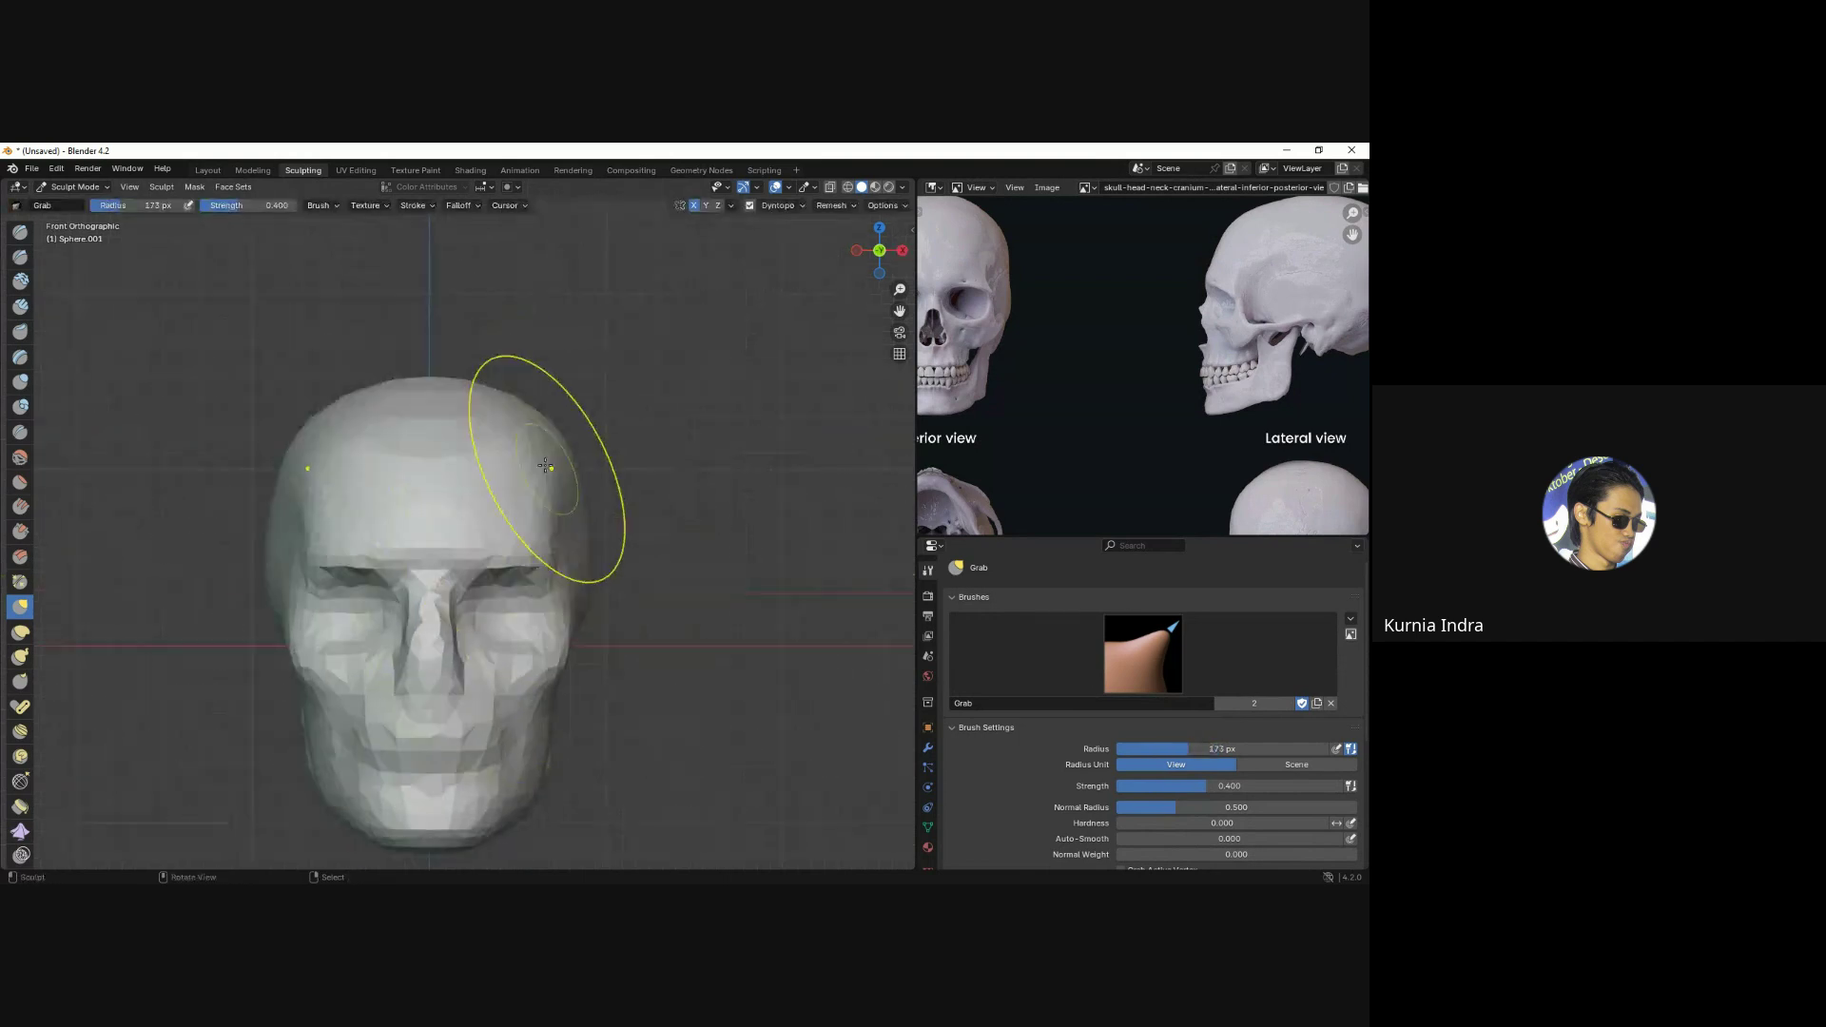
pyautogui.moveTo(530, 466)
pyautogui.mouseDown(button='middle')
pyautogui.moveTo(533, 440)
pyautogui.moveTo(544, 490)
pyautogui.mouseUp(button='middle')
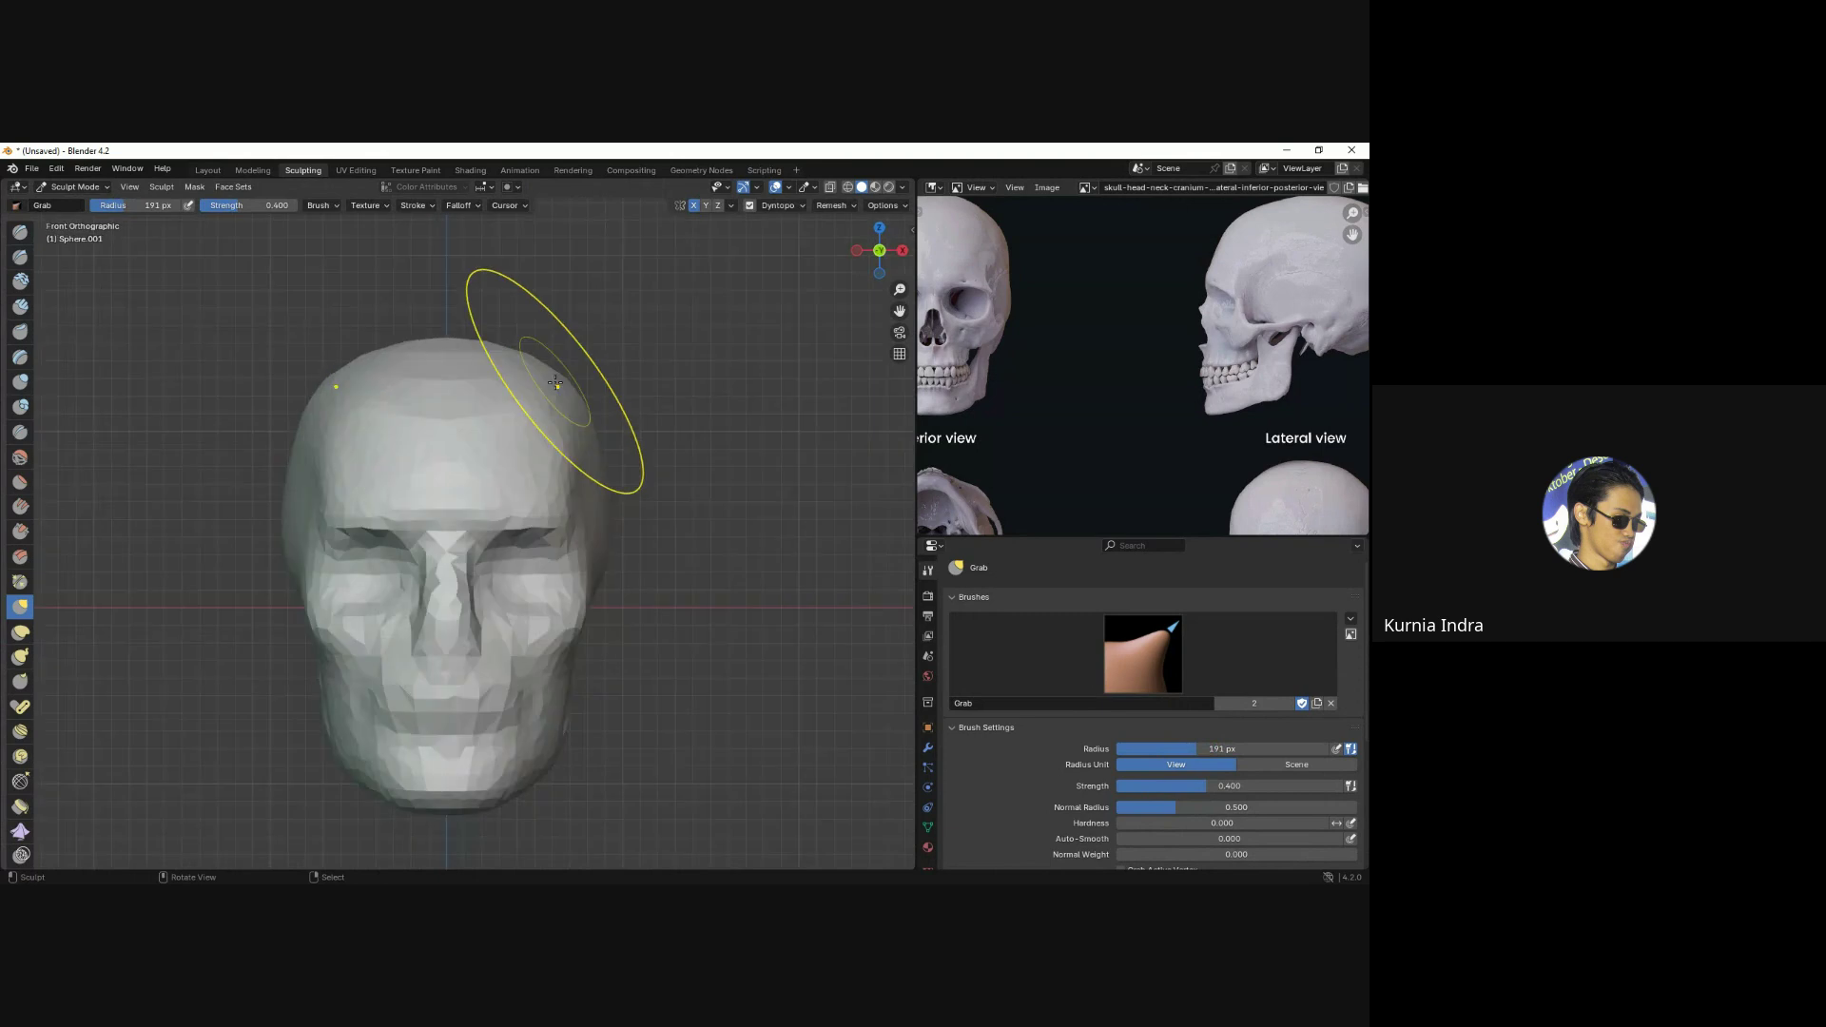
pyautogui.press('f')
pyautogui.click(544, 491)
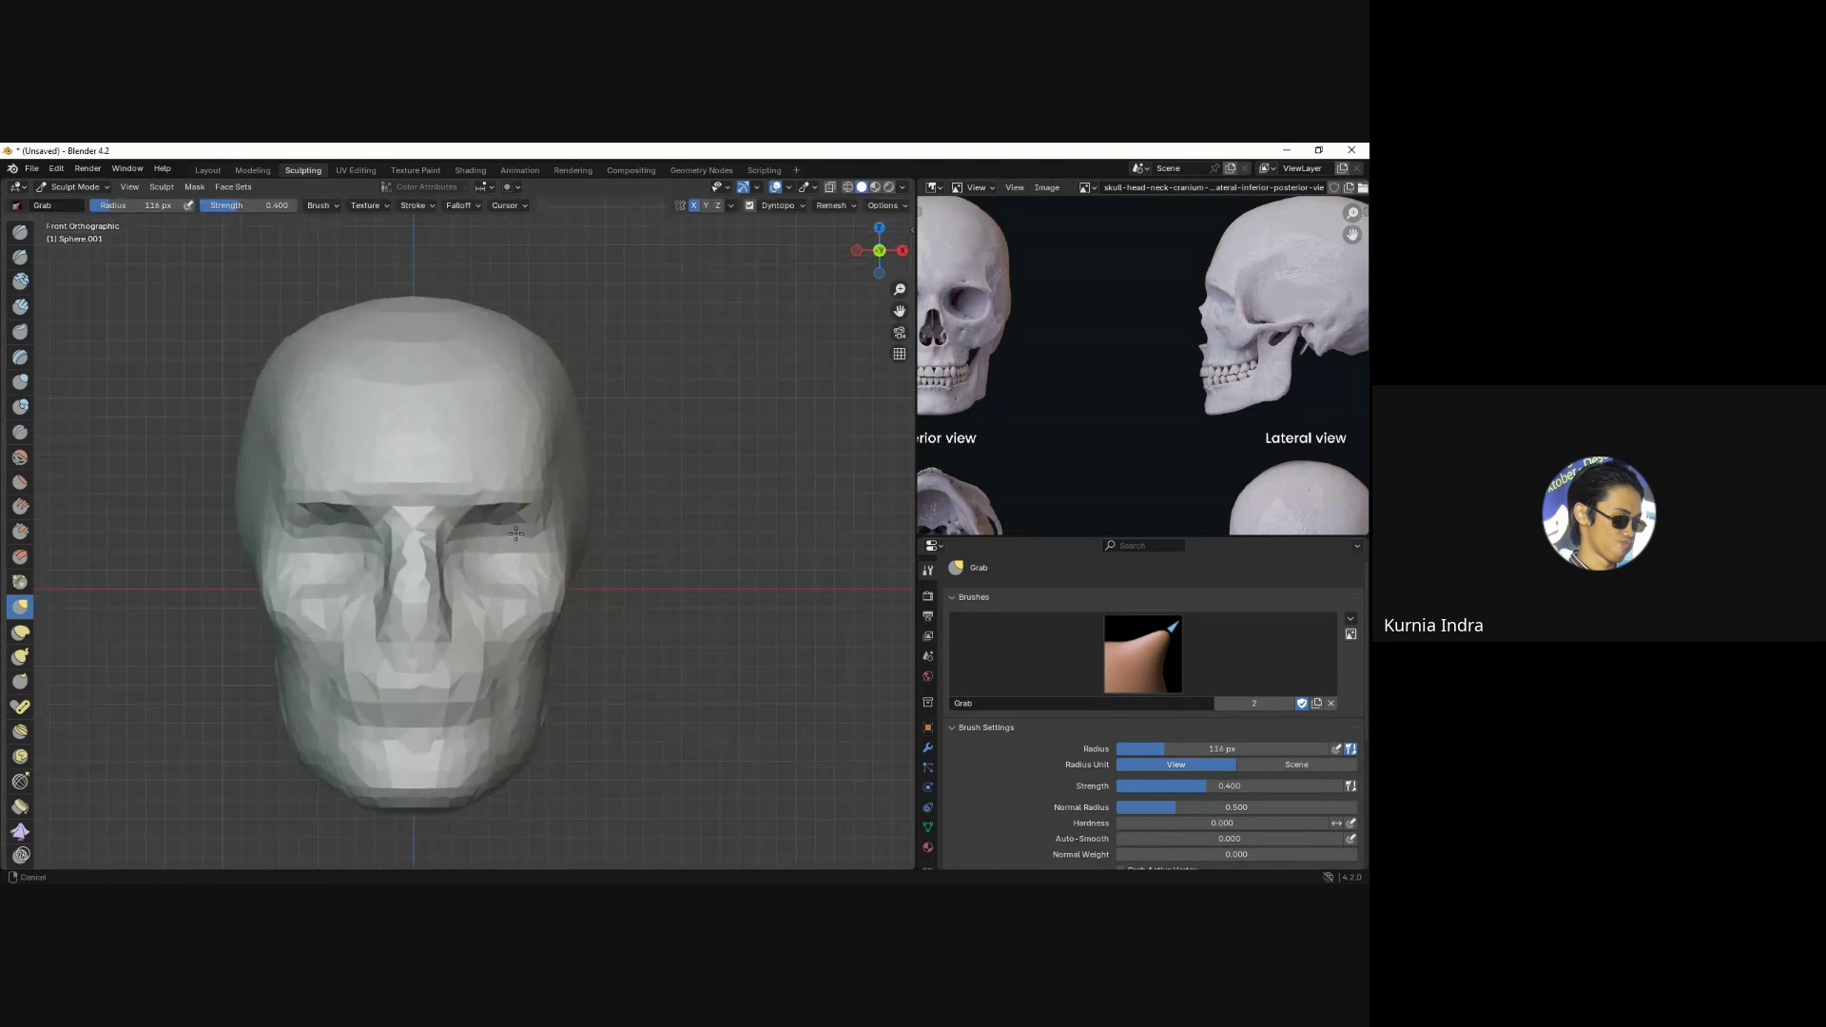
pyautogui.scroll(1, 571, 532)
pyautogui.moveTo(582, 576)
pyautogui.mouseDown(button='middle')
pyautogui.moveTo(439, 534)
pyautogui.moveTo(514, 522)
pyautogui.mouseUp(button='middle')
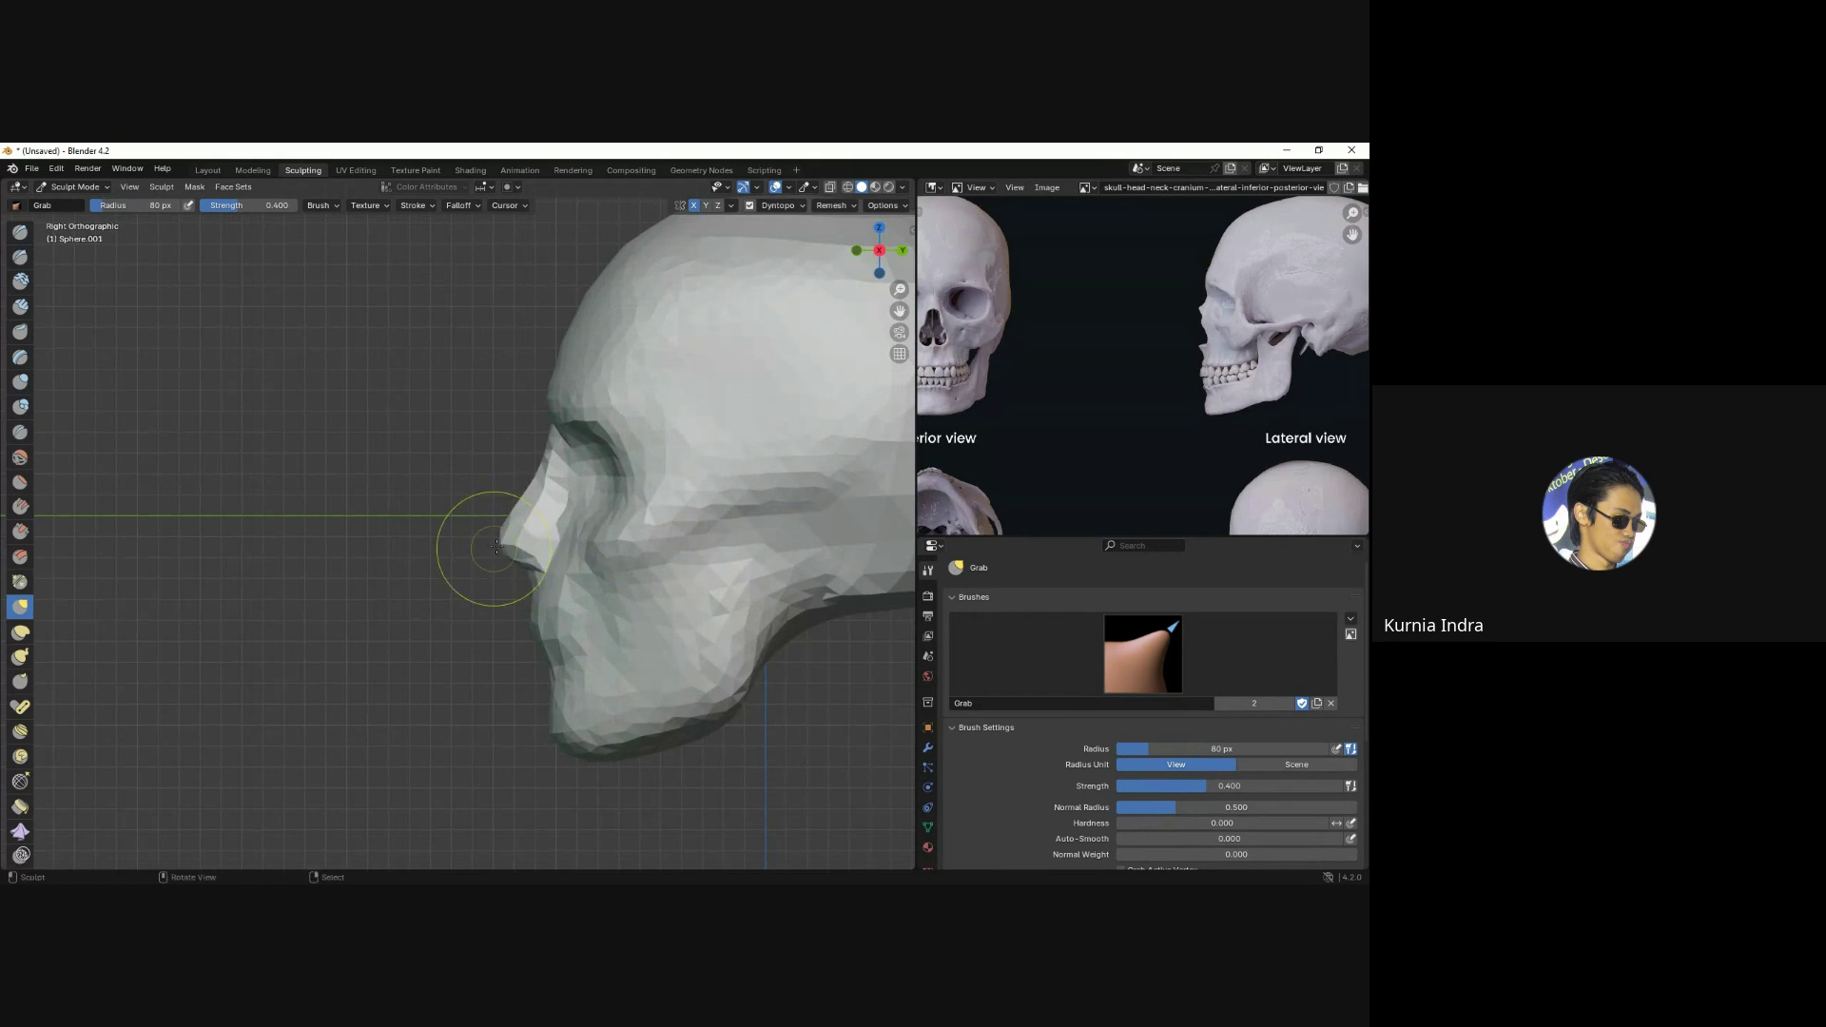
pyautogui.keyDown('alt'); pyautogui.moveTo(528, 480); pyautogui.dragTo(516, 537, button='middle'); pyautogui.keyUp('alt')
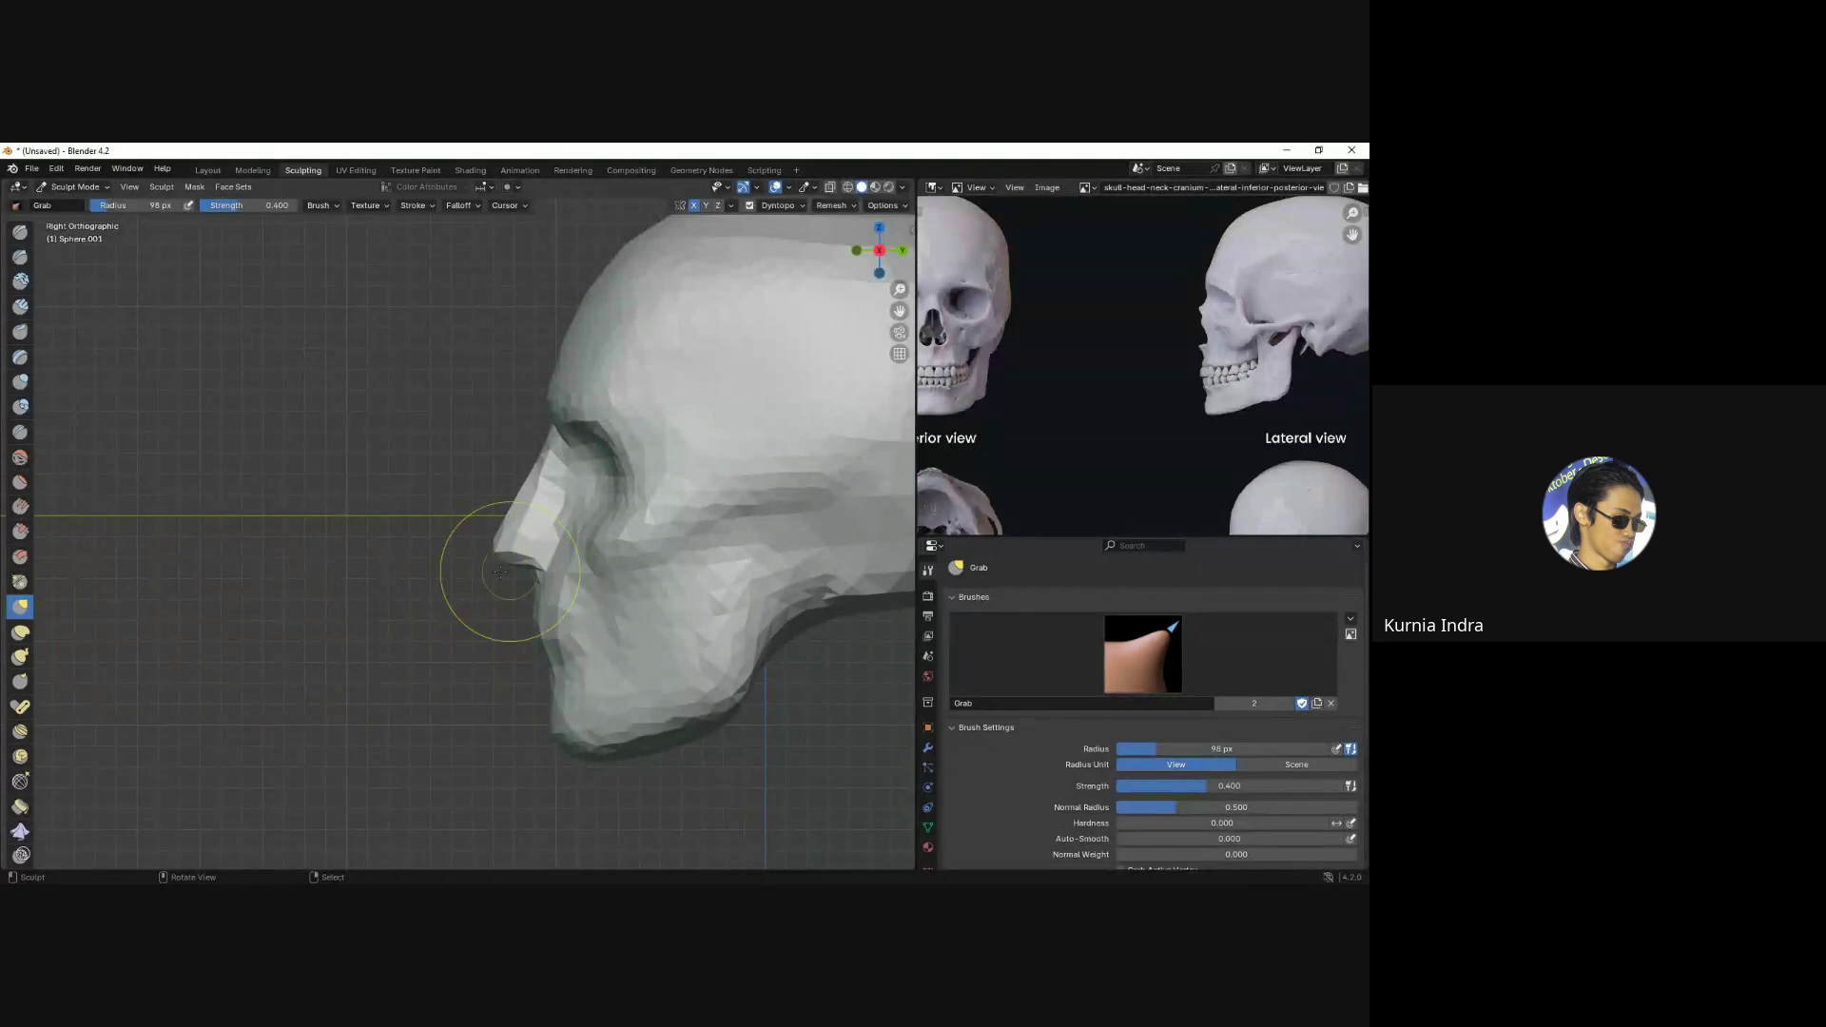
pyautogui.moveTo(529, 582); pyautogui.dragTo(509, 550)
pyautogui.hotkey('ctrl', 'z')
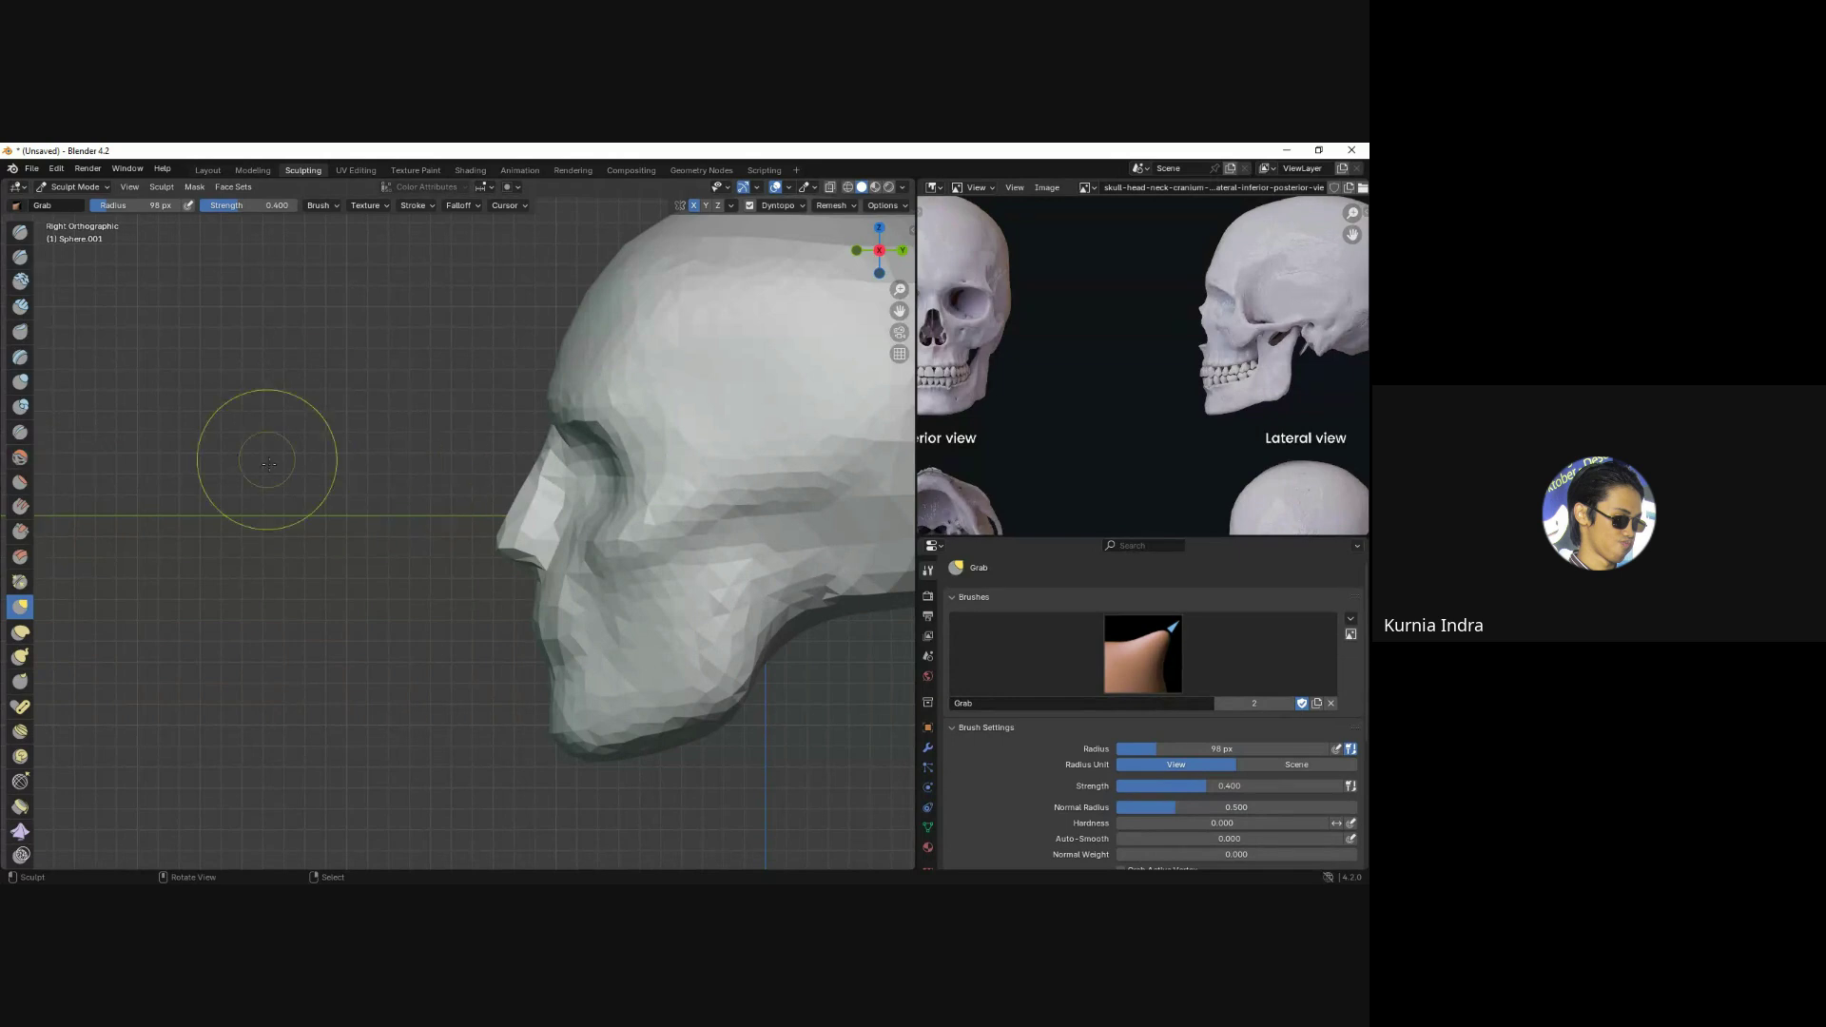
# Pull the cheek area downward with the Grab brush and recentre the front view.
pyautogui.moveTo(701, 496); pyautogui.dragTo(677, 588)
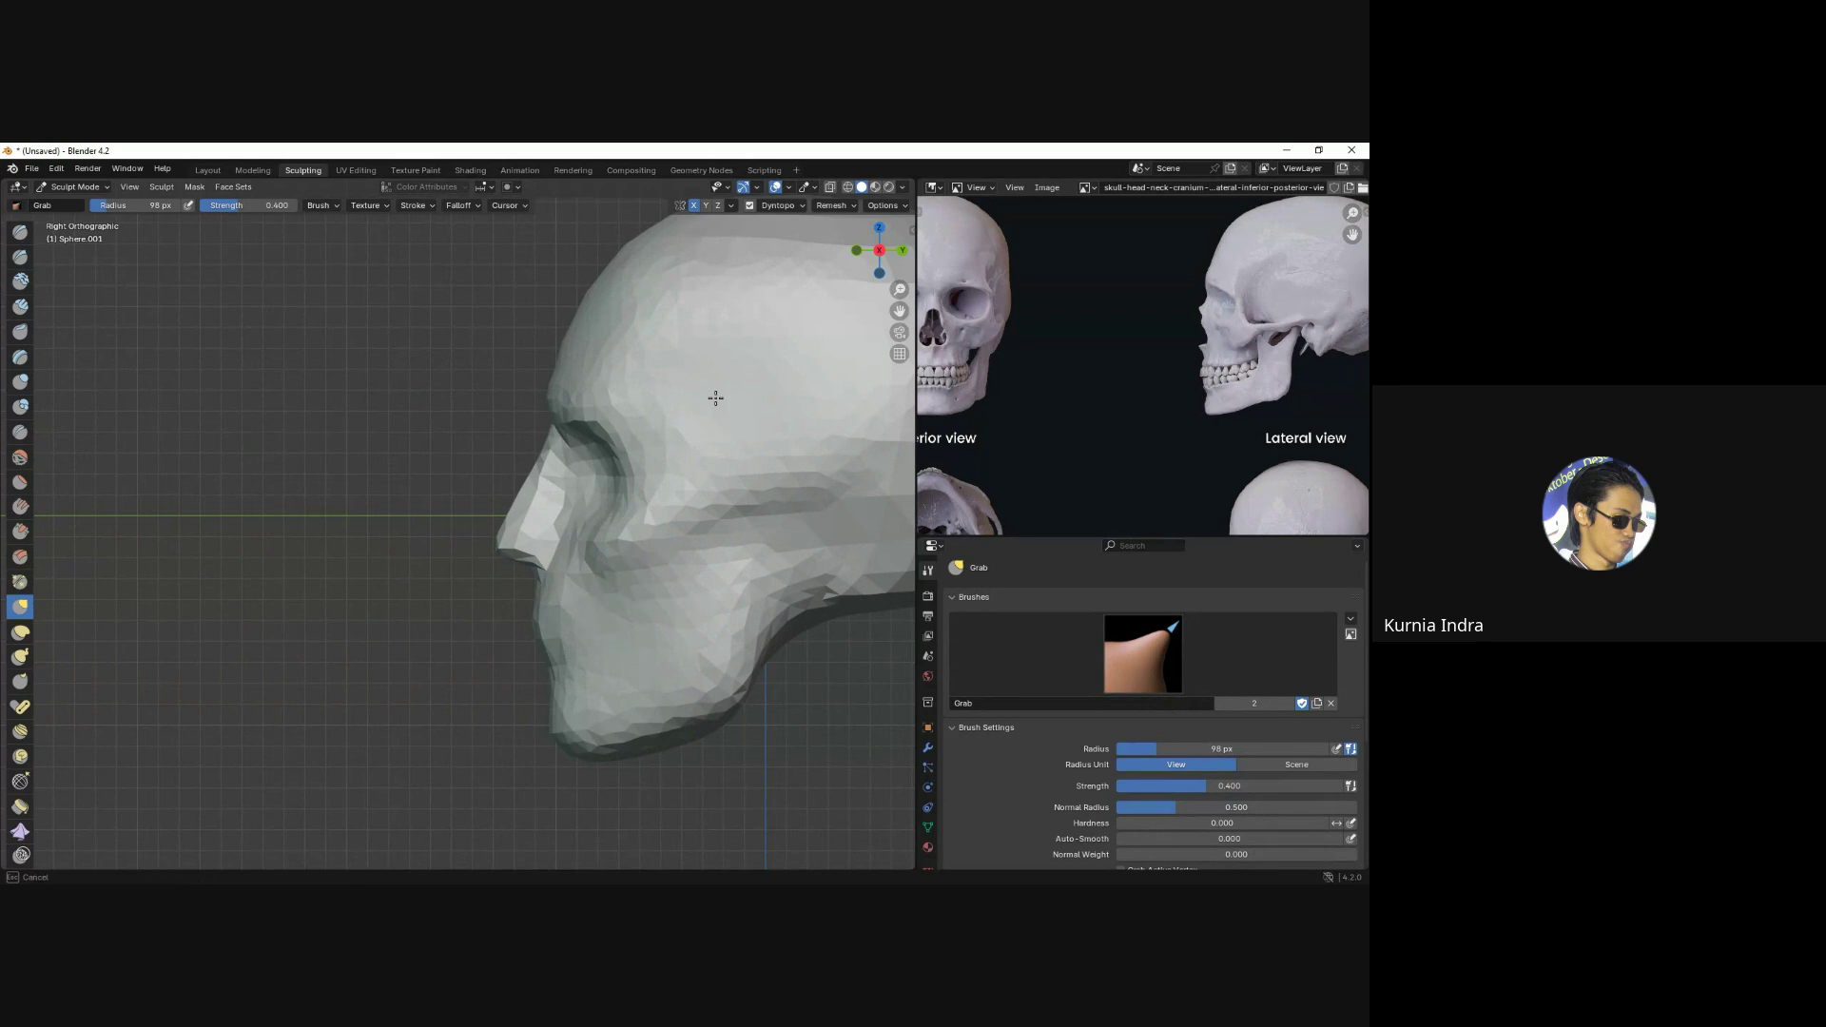
pyautogui.press('KP_1')
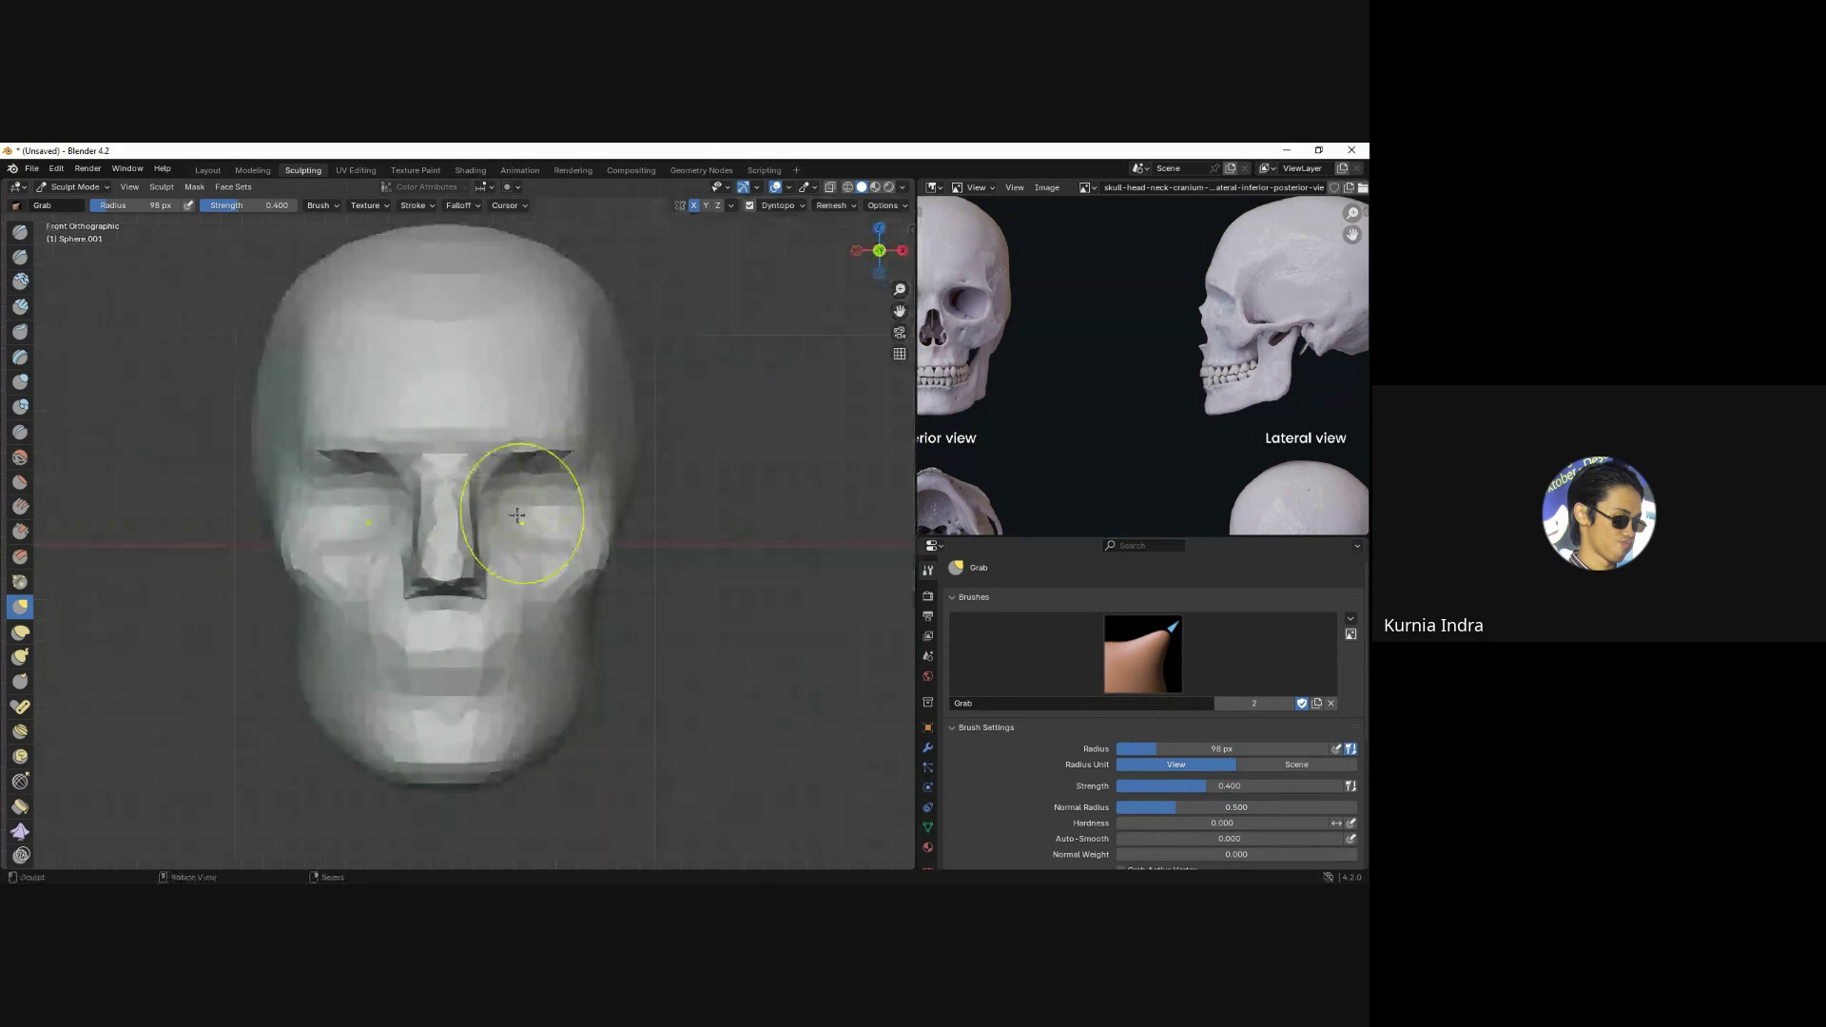
pyautogui.keyDown('shift'); pyautogui.moveTo(485, 530); pyautogui.dragTo(550, 519, button='middle'); pyautogui.keyUp('shift')
pyautogui.press('c')
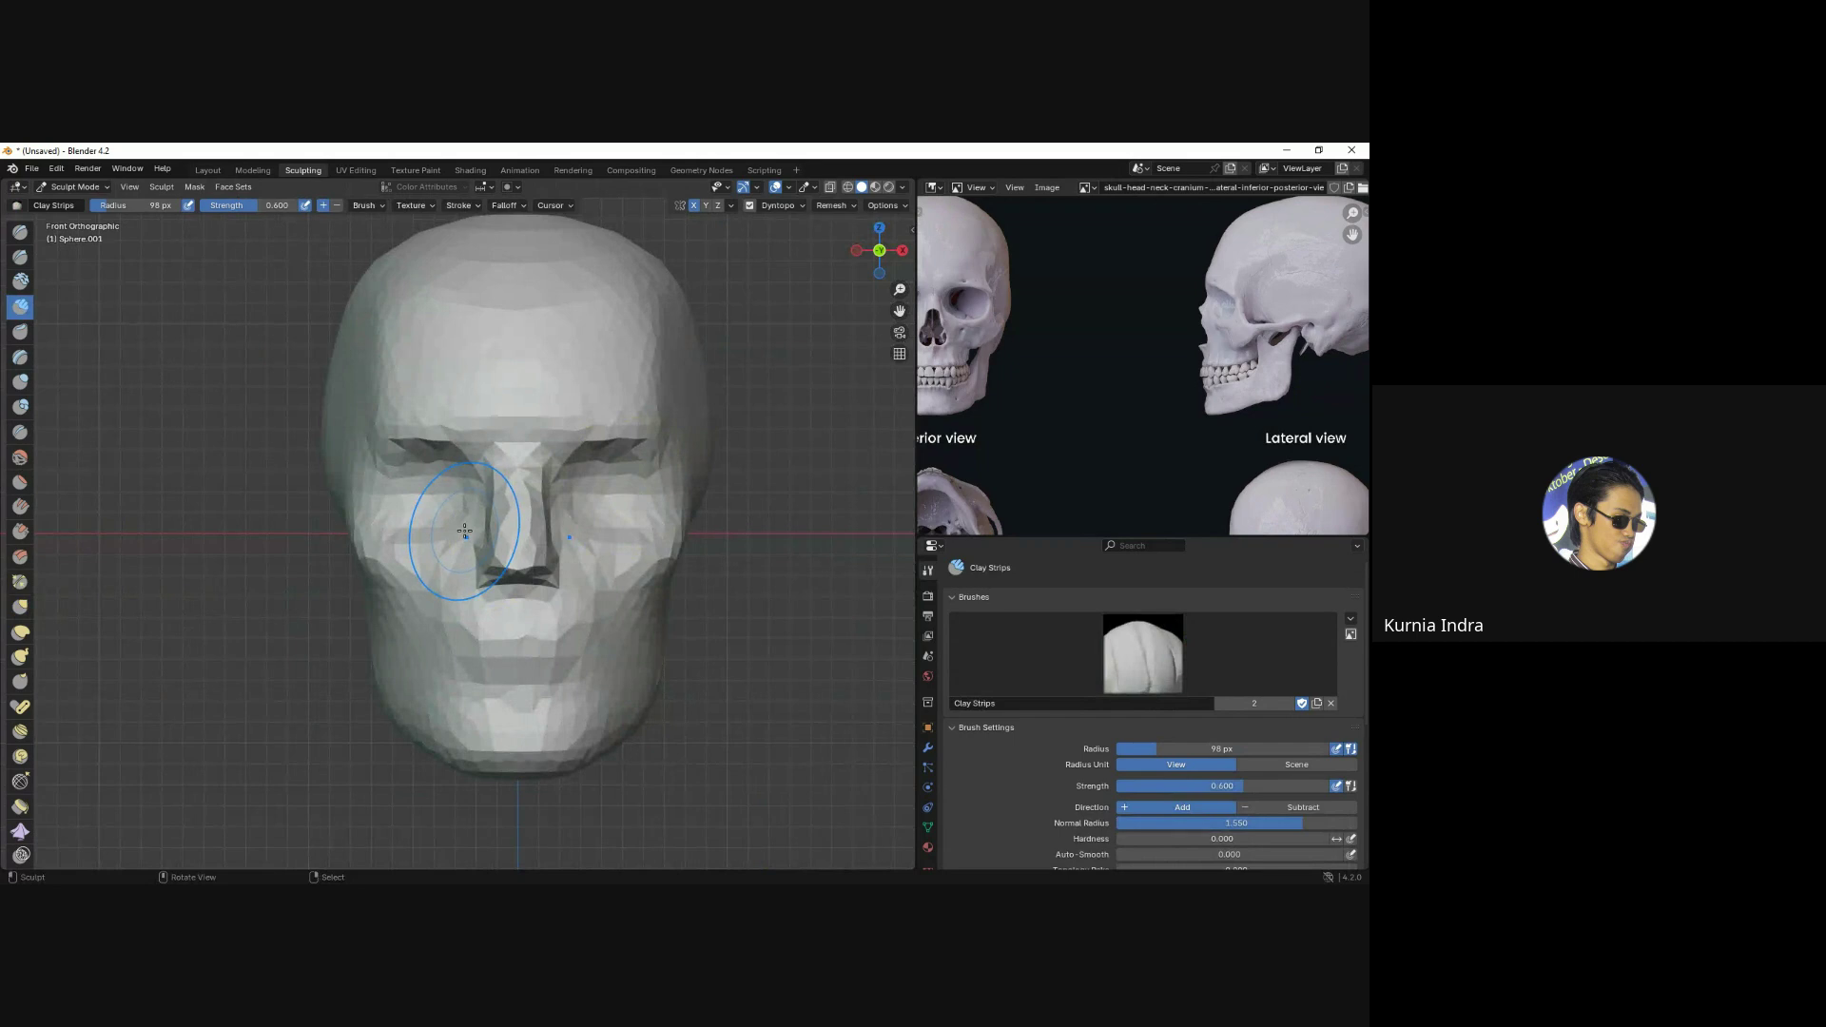
pyautogui.press('g')
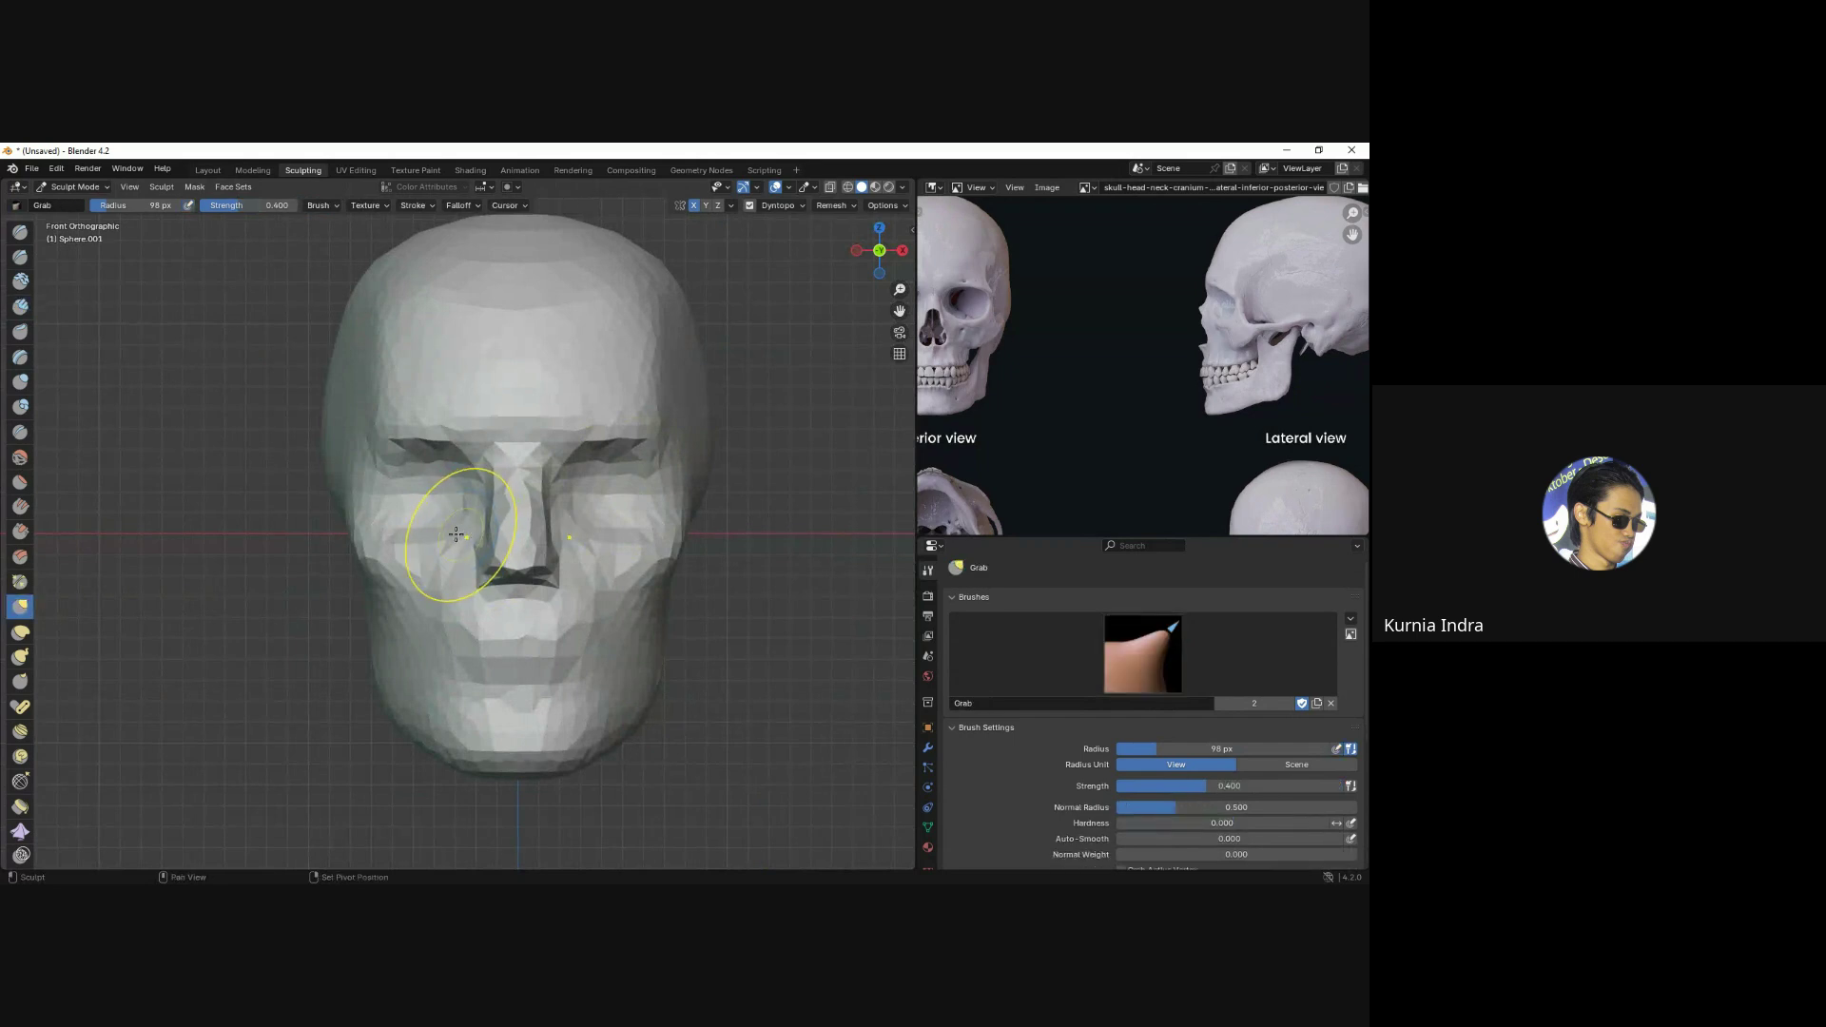
# Try the Smooth and Clay Strips brushes, then return to Grab with a larger radius.
pyautogui.hotkey('shift', 's')
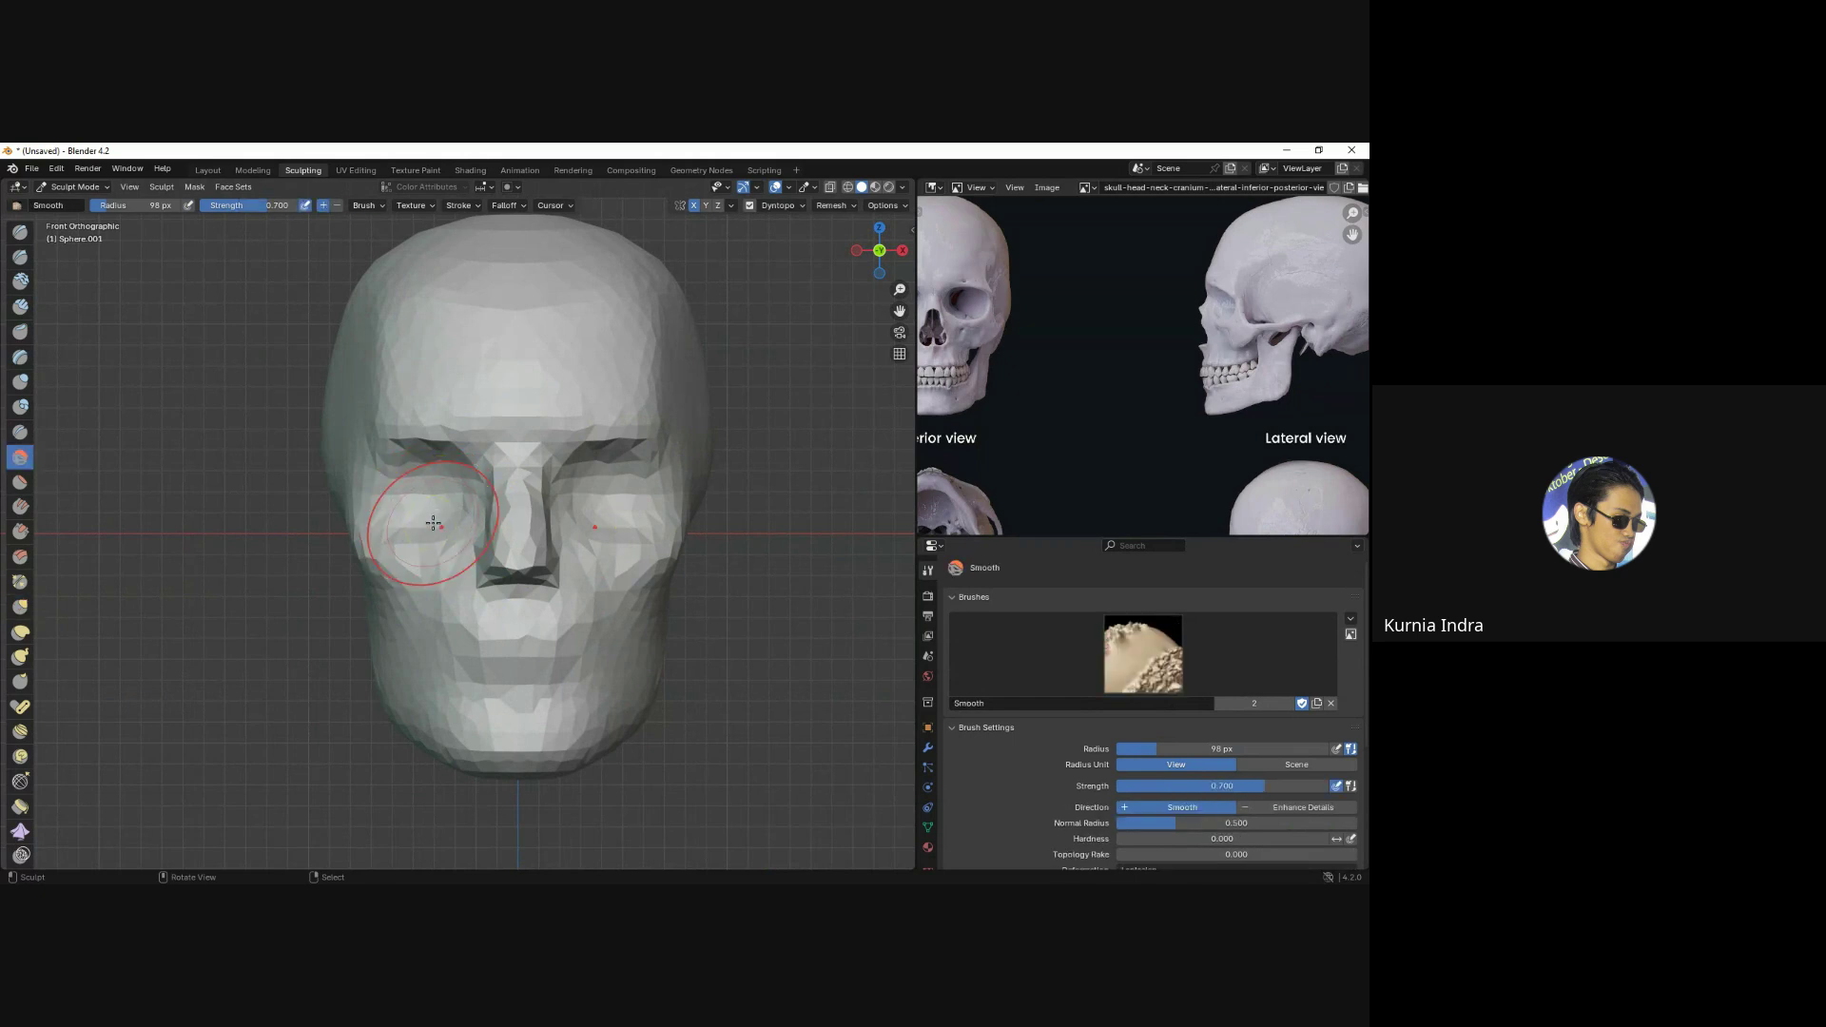
pyautogui.press('c')
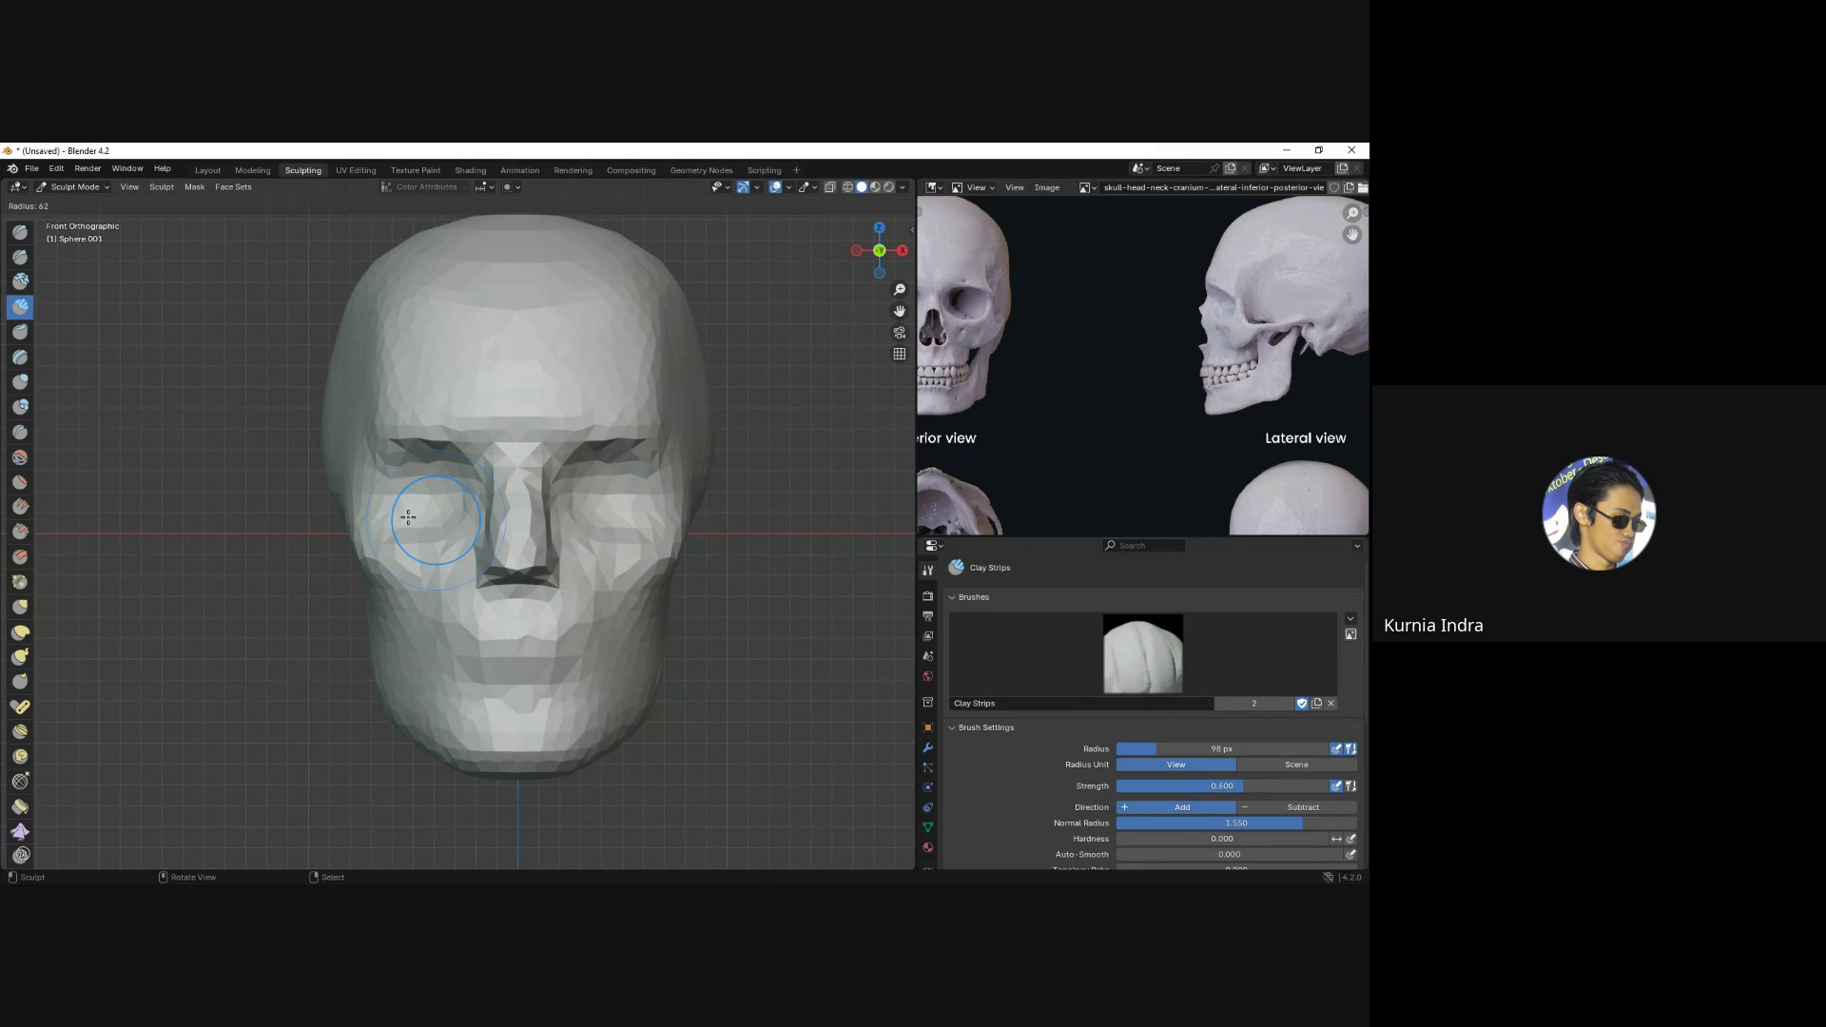
pyautogui.moveTo(564, 483)
pyautogui.keyDown('shift'); pyautogui.mouseDown(button='middle')
pyautogui.moveTo(493, 514)
pyautogui.moveTo(568, 503)
pyautogui.moveTo(571, 456)
pyautogui.moveTo(483, 524)
pyautogui.moveTo(367, 550)
pyautogui.mouseUp(button='middle'); pyautogui.keyUp('shift')
pyautogui.press('g')
pyautogui.press('f')
pyautogui.click(569, 503)
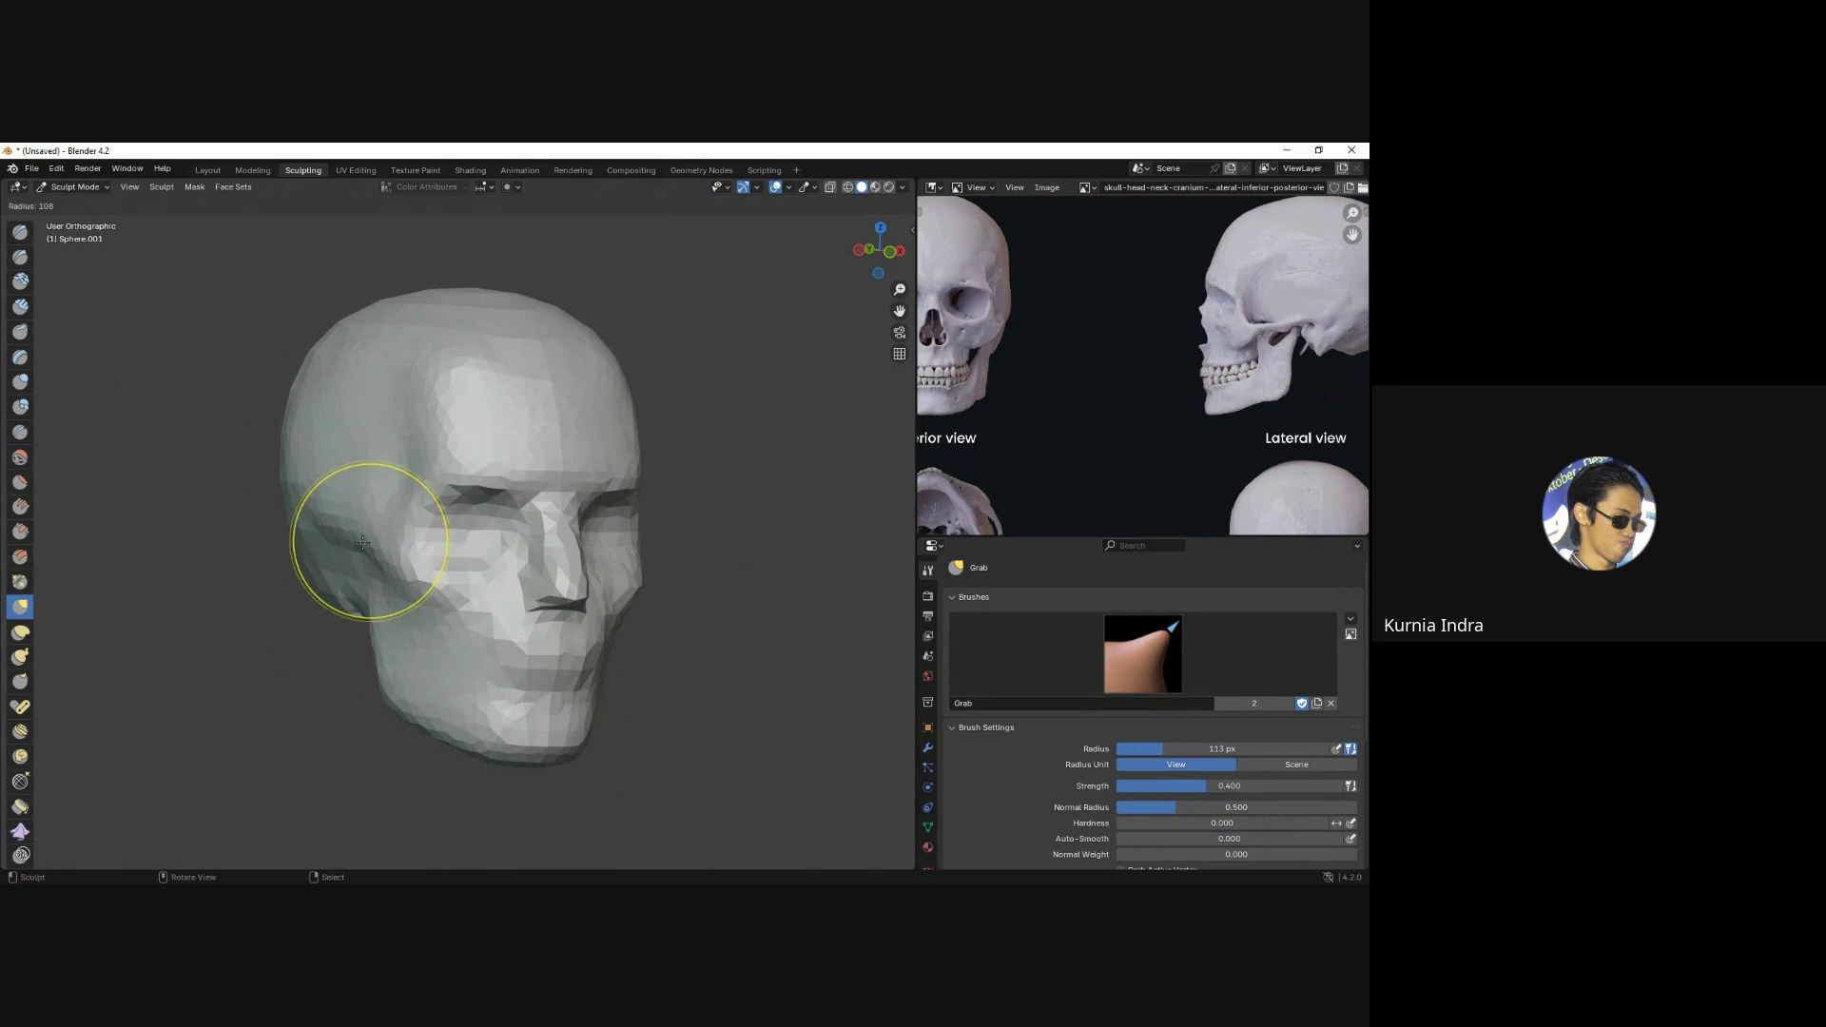
# Inspect the head from several angles, then pull the right jaw and cheek inward.
pyautogui.press('KP_1')
pyautogui.moveTo(424, 468)
pyautogui.mouseDown(button='middle')
pyautogui.moveTo(570, 448)
pyautogui.moveTo(550, 521)
pyautogui.moveTo(591, 603)
pyautogui.moveTo(481, 571)
pyautogui.moveTo(510, 550)
pyautogui.mouseUp(button='middle')
pyautogui.scroll(2, 510, 551)
pyautogui.moveTo(481, 632); pyautogui.dragTo(428, 626, button='middle')
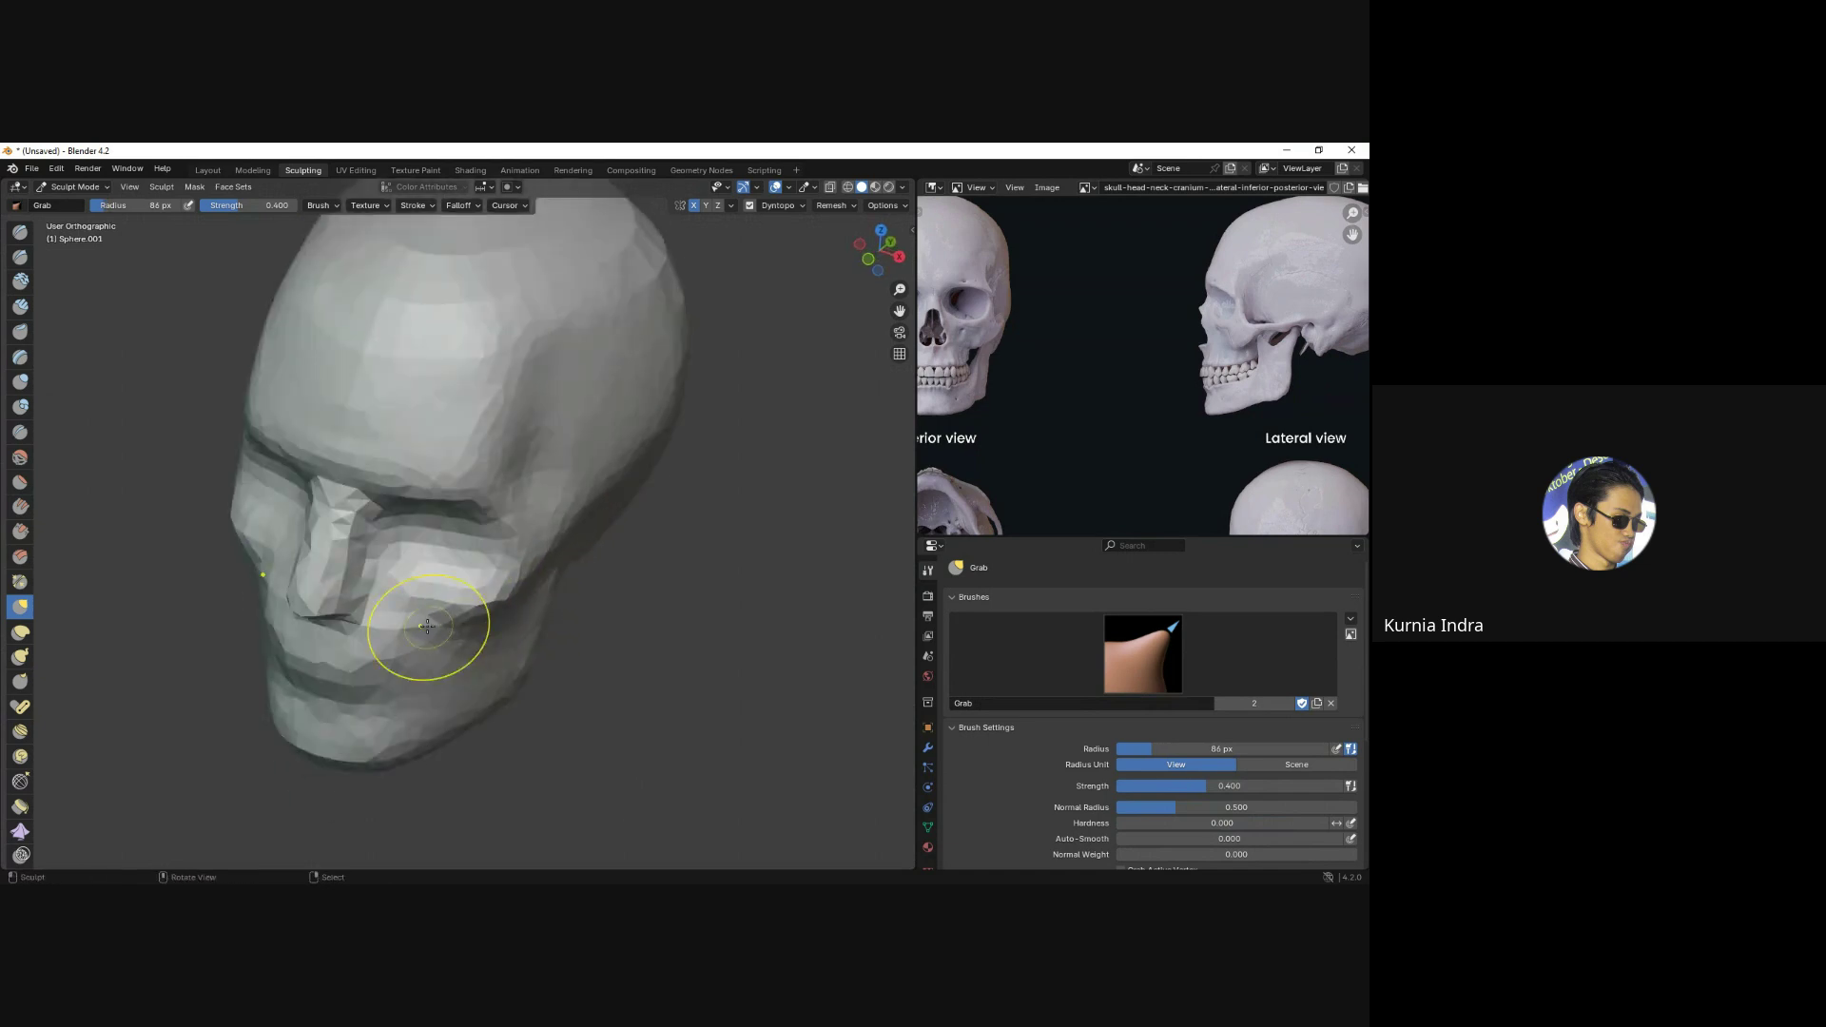
pyautogui.press('KP_1')
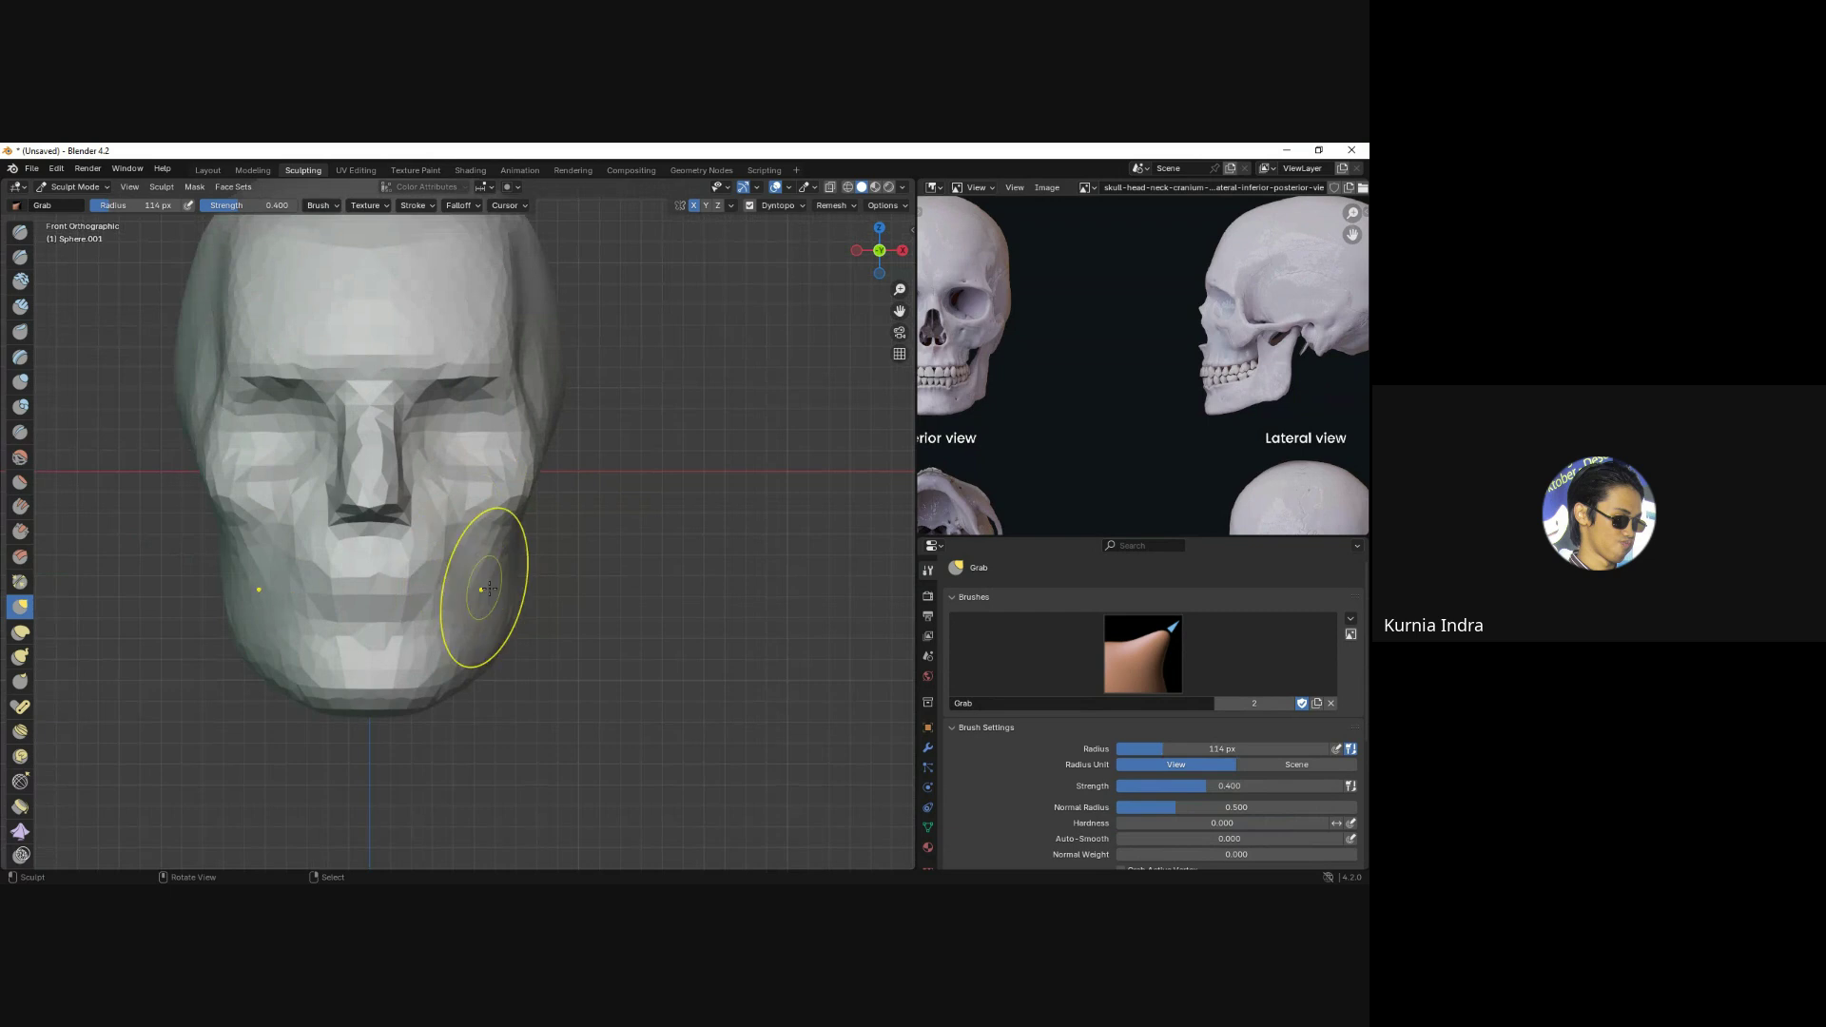
pyautogui.moveTo(523, 631); pyautogui.dragTo(398, 705)
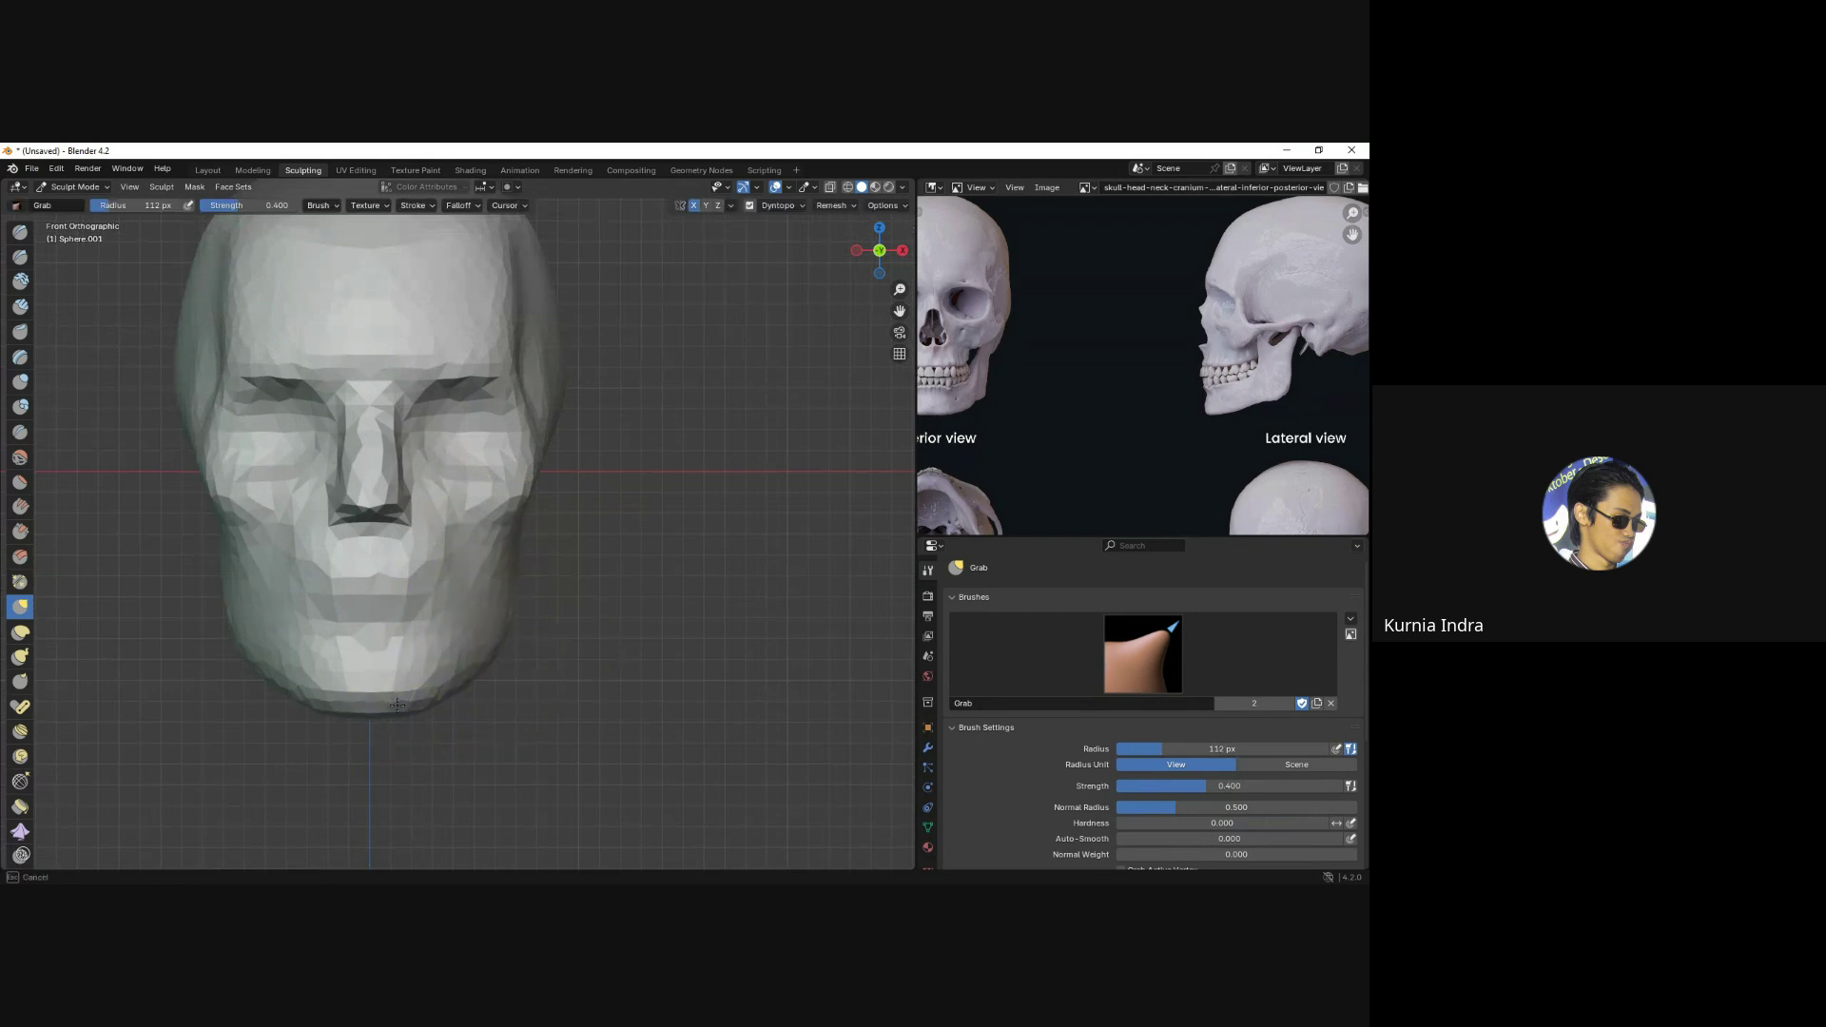
# In the right side view, resize the Grab brush to about 125 px, then smaller.
pyautogui.press('KP_3')
pyautogui.hotkey('ctrl', 'z')
pyautogui.press('f')
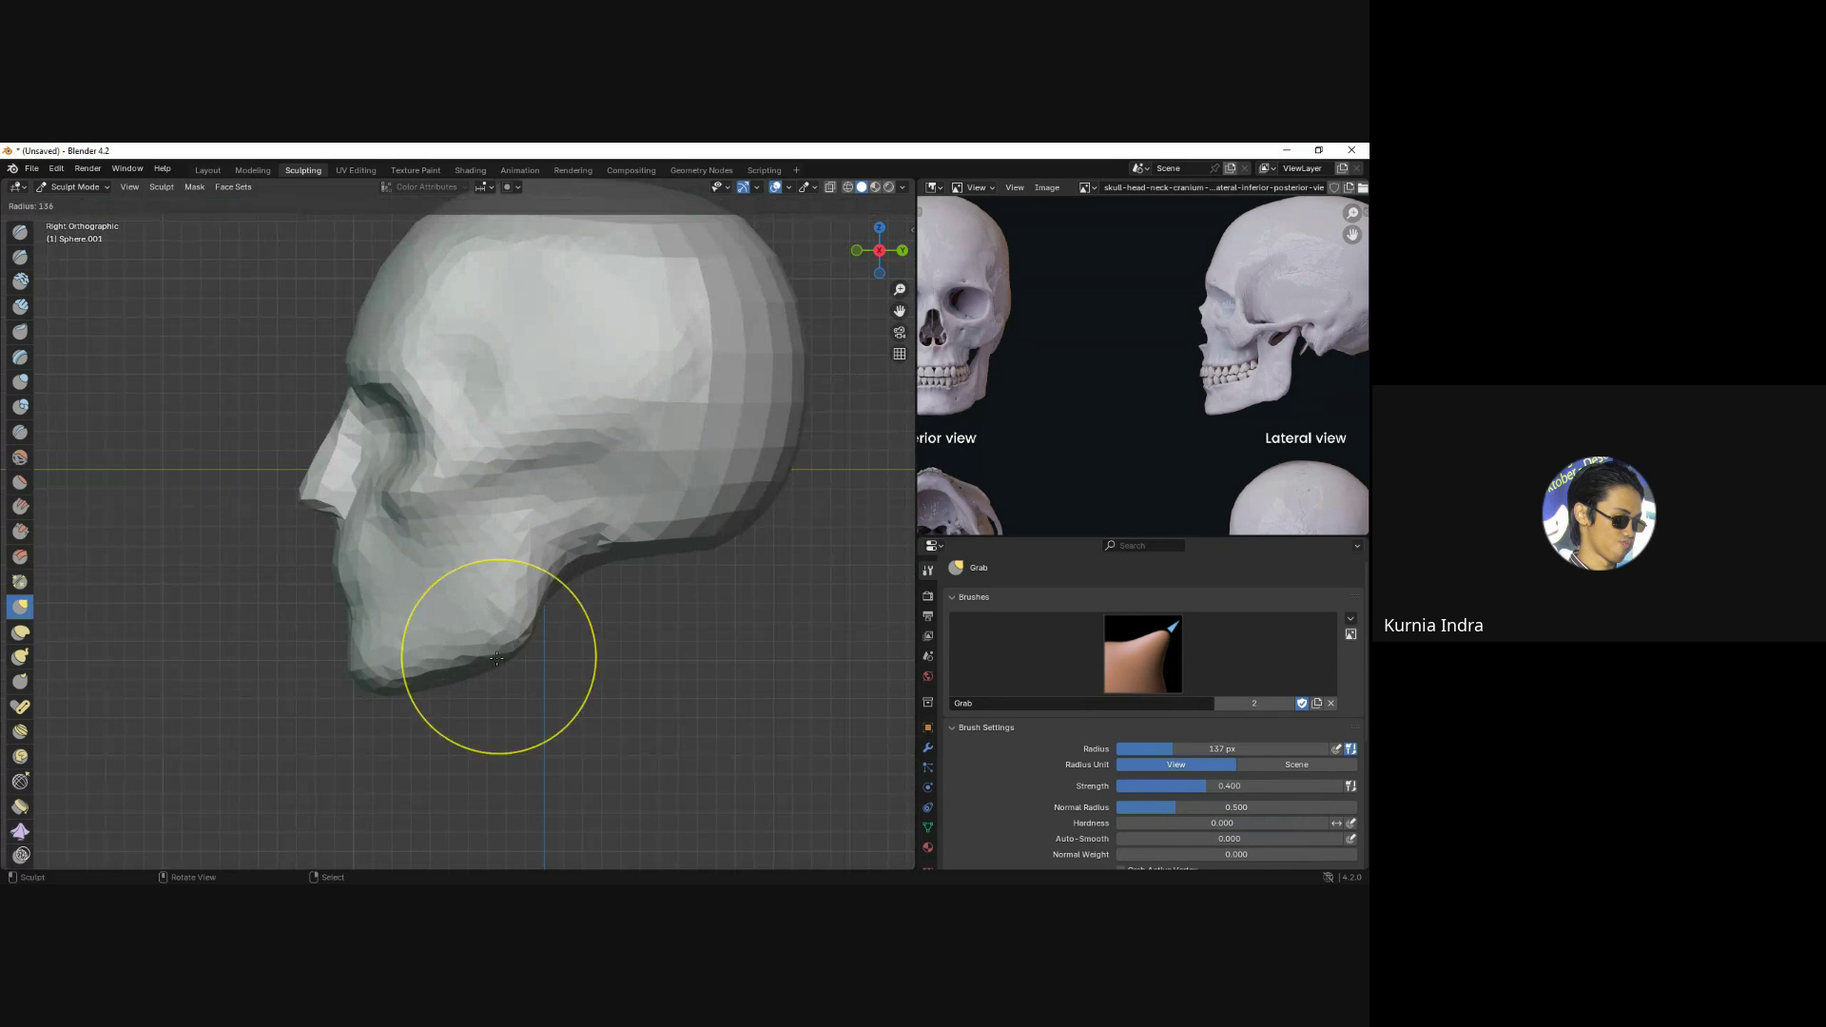
pyautogui.click(496, 657)
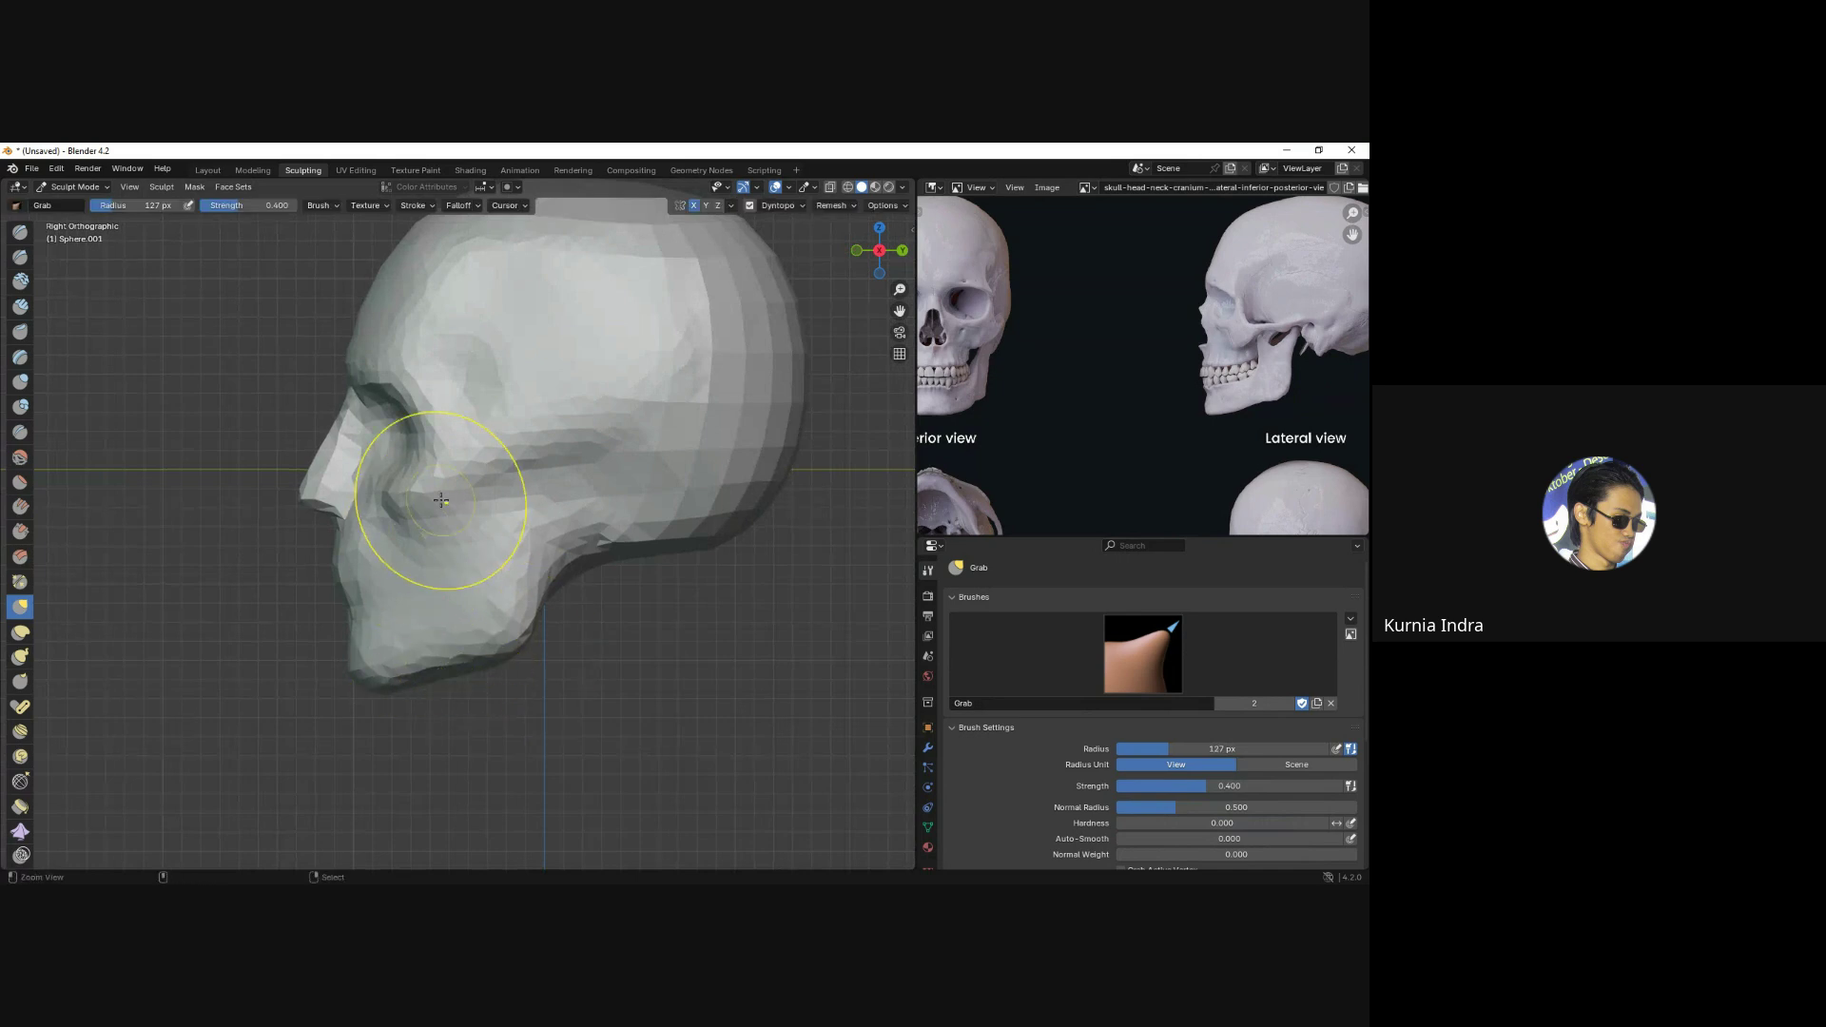
pyautogui.keyDown('shift'); pyautogui.moveTo(441, 501); pyautogui.dragTo(388, 562, button='middle'); pyautogui.keyUp('shift')
pyautogui.press('f')
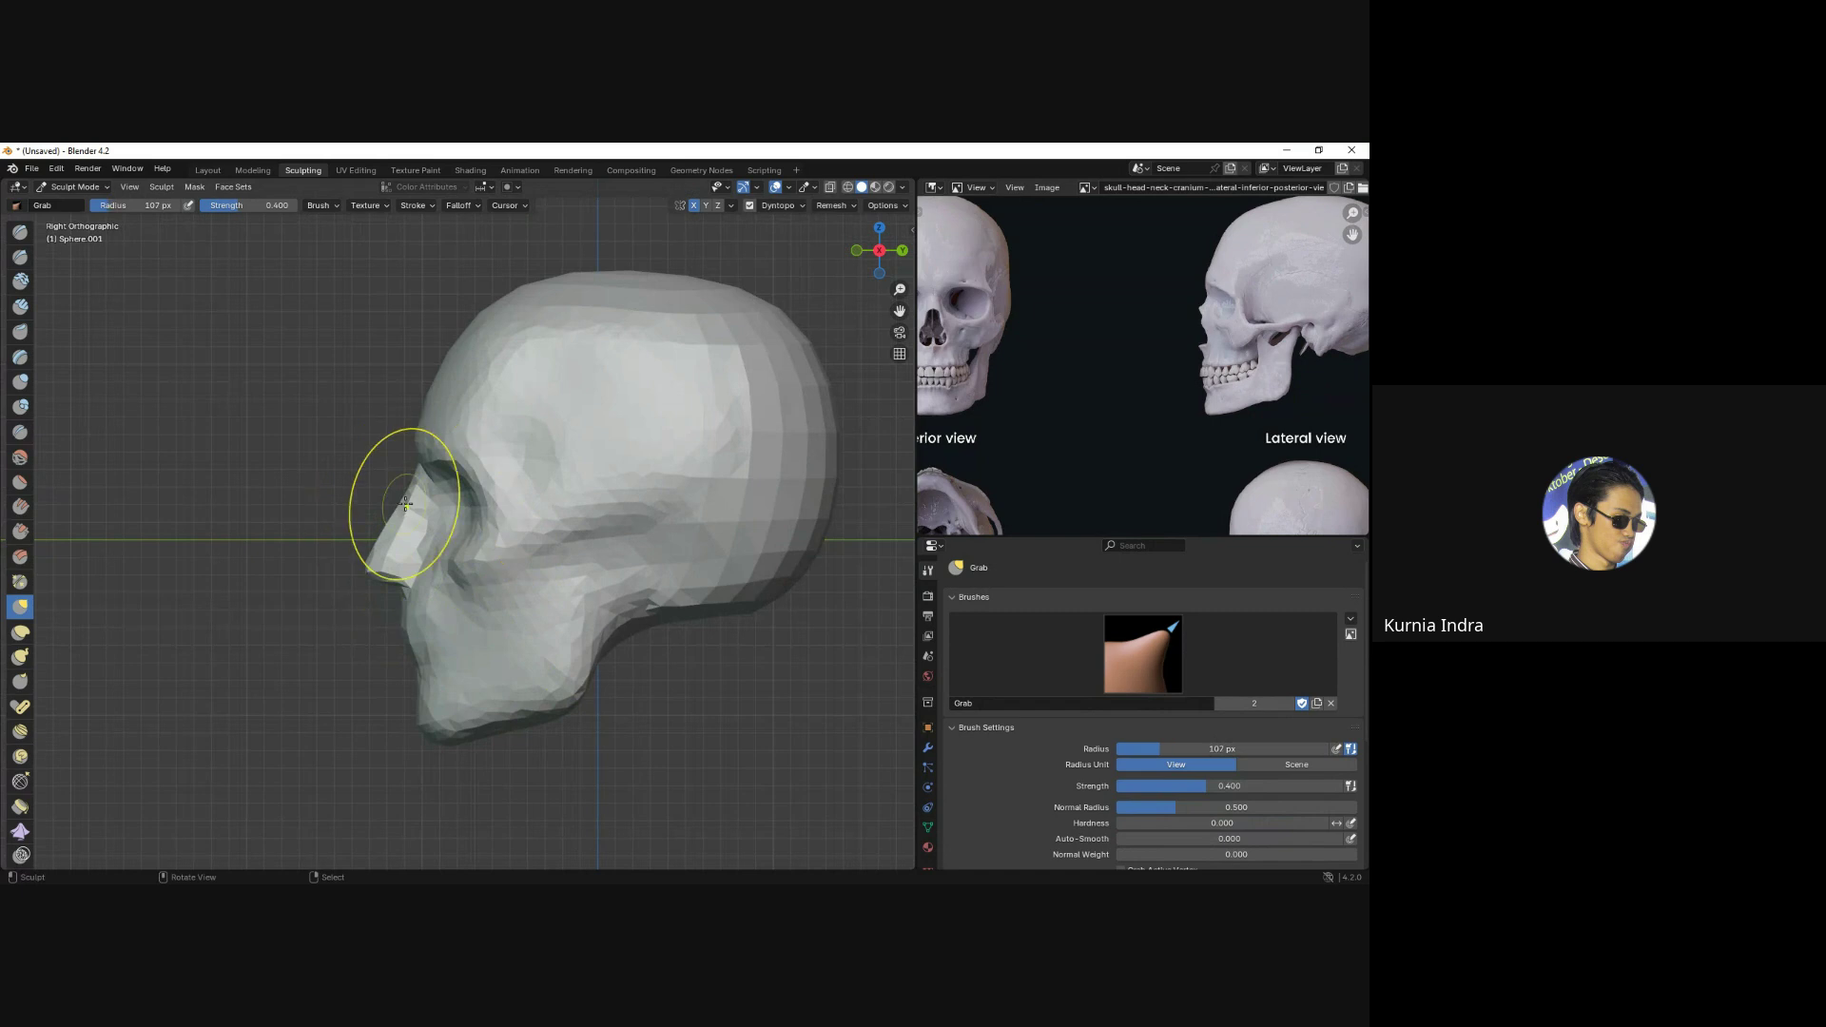
pyautogui.click(416, 499)
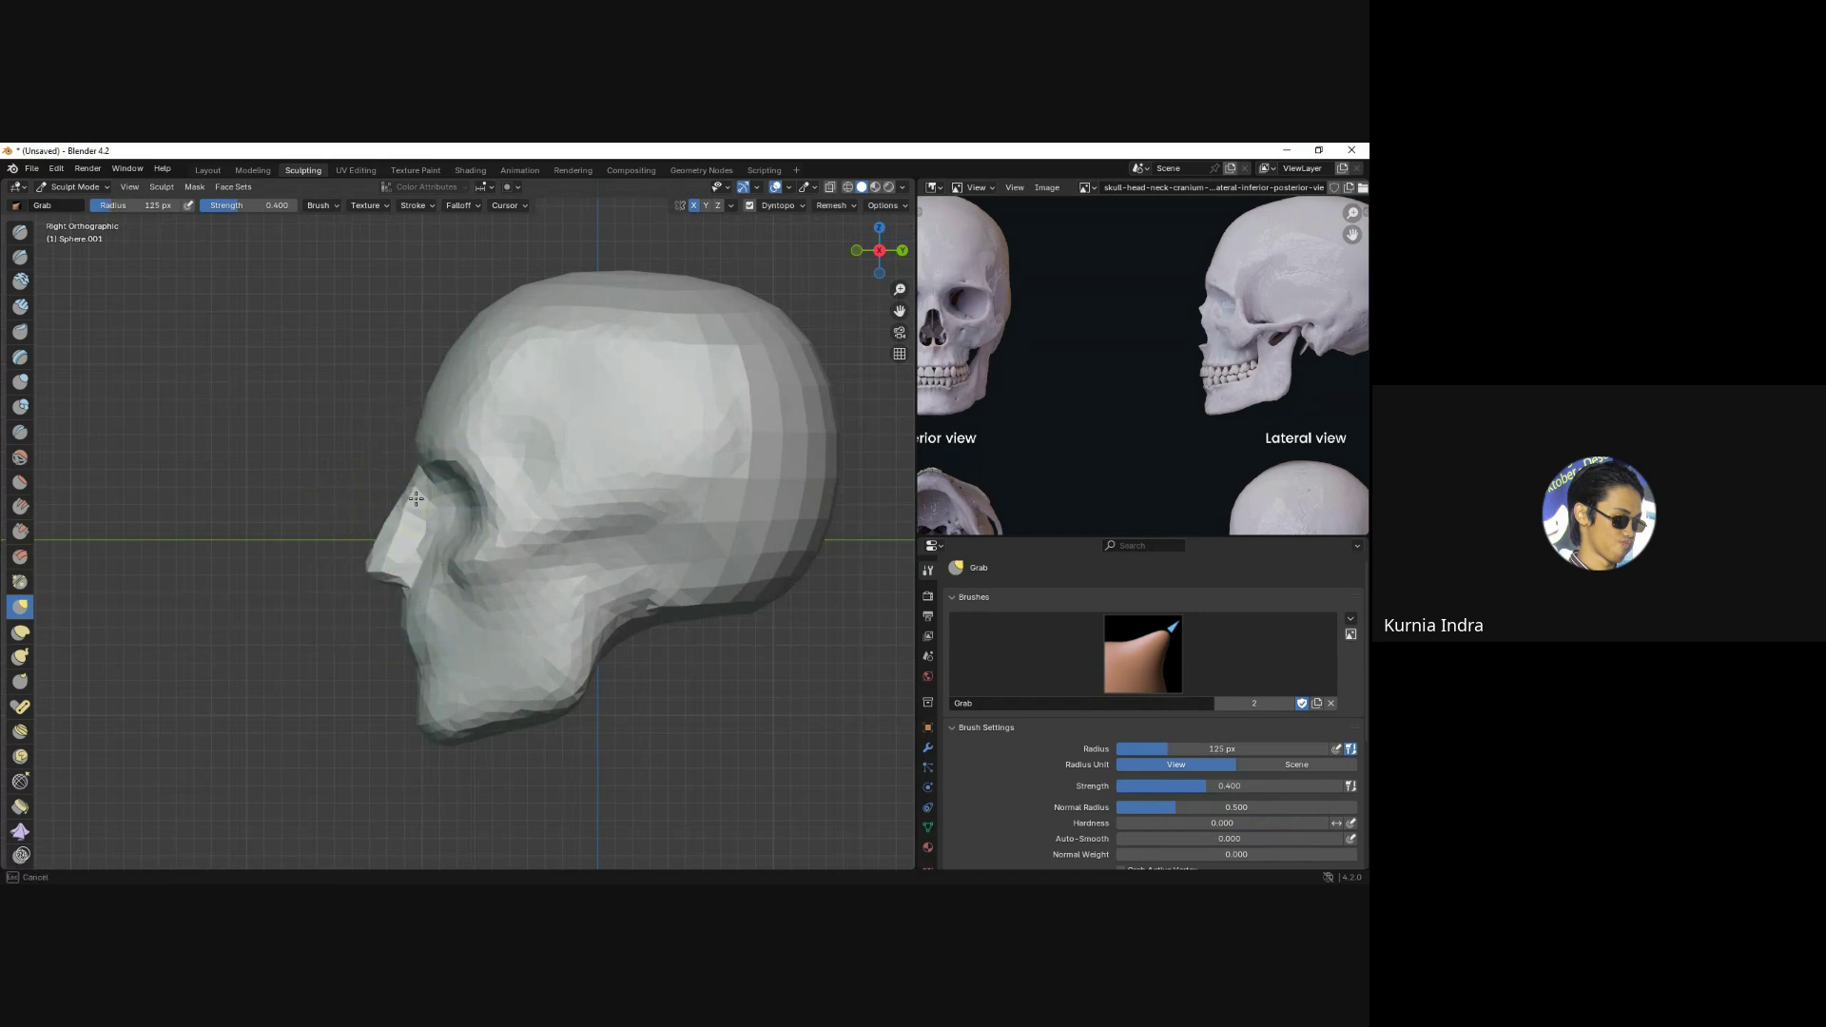
pyautogui.click(376, 557)
# Shape the nose base from the front view with the Grab brush at 76 px.
pyautogui.press('KP_1')
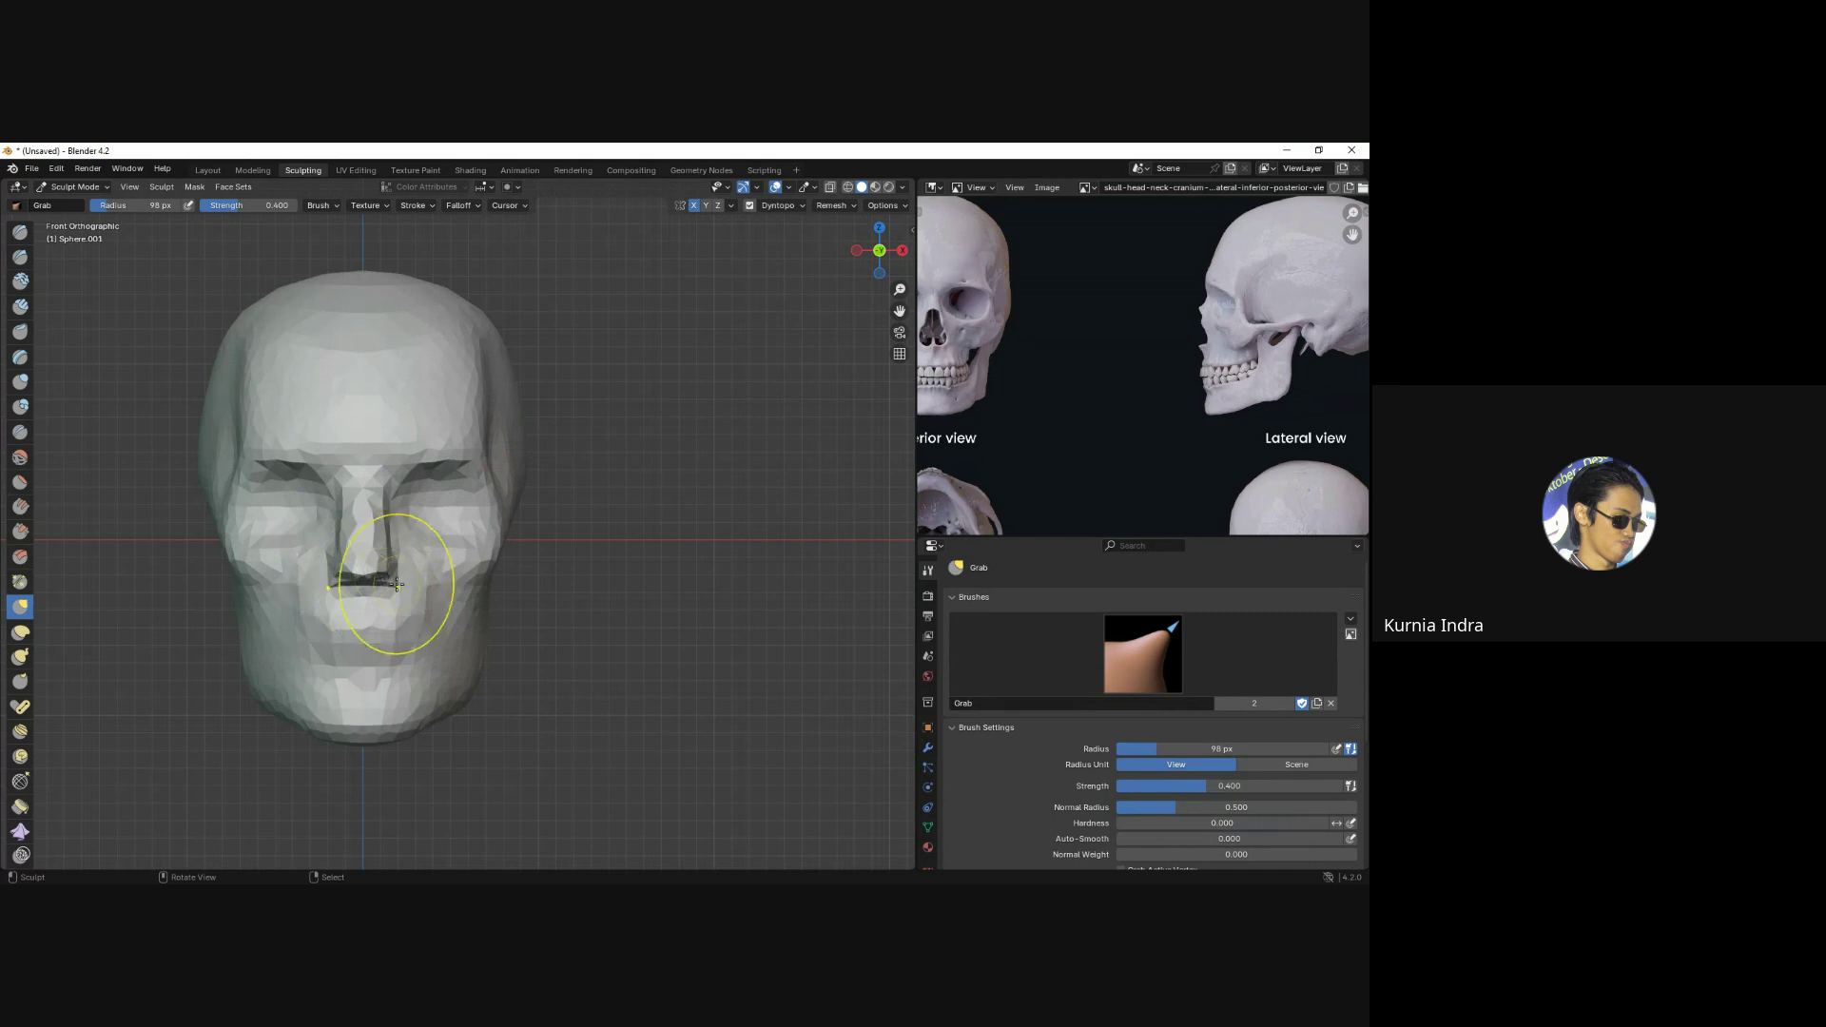
pyautogui.scroll(2, 398, 584)
pyautogui.press('f')
pyautogui.click(351, 578)
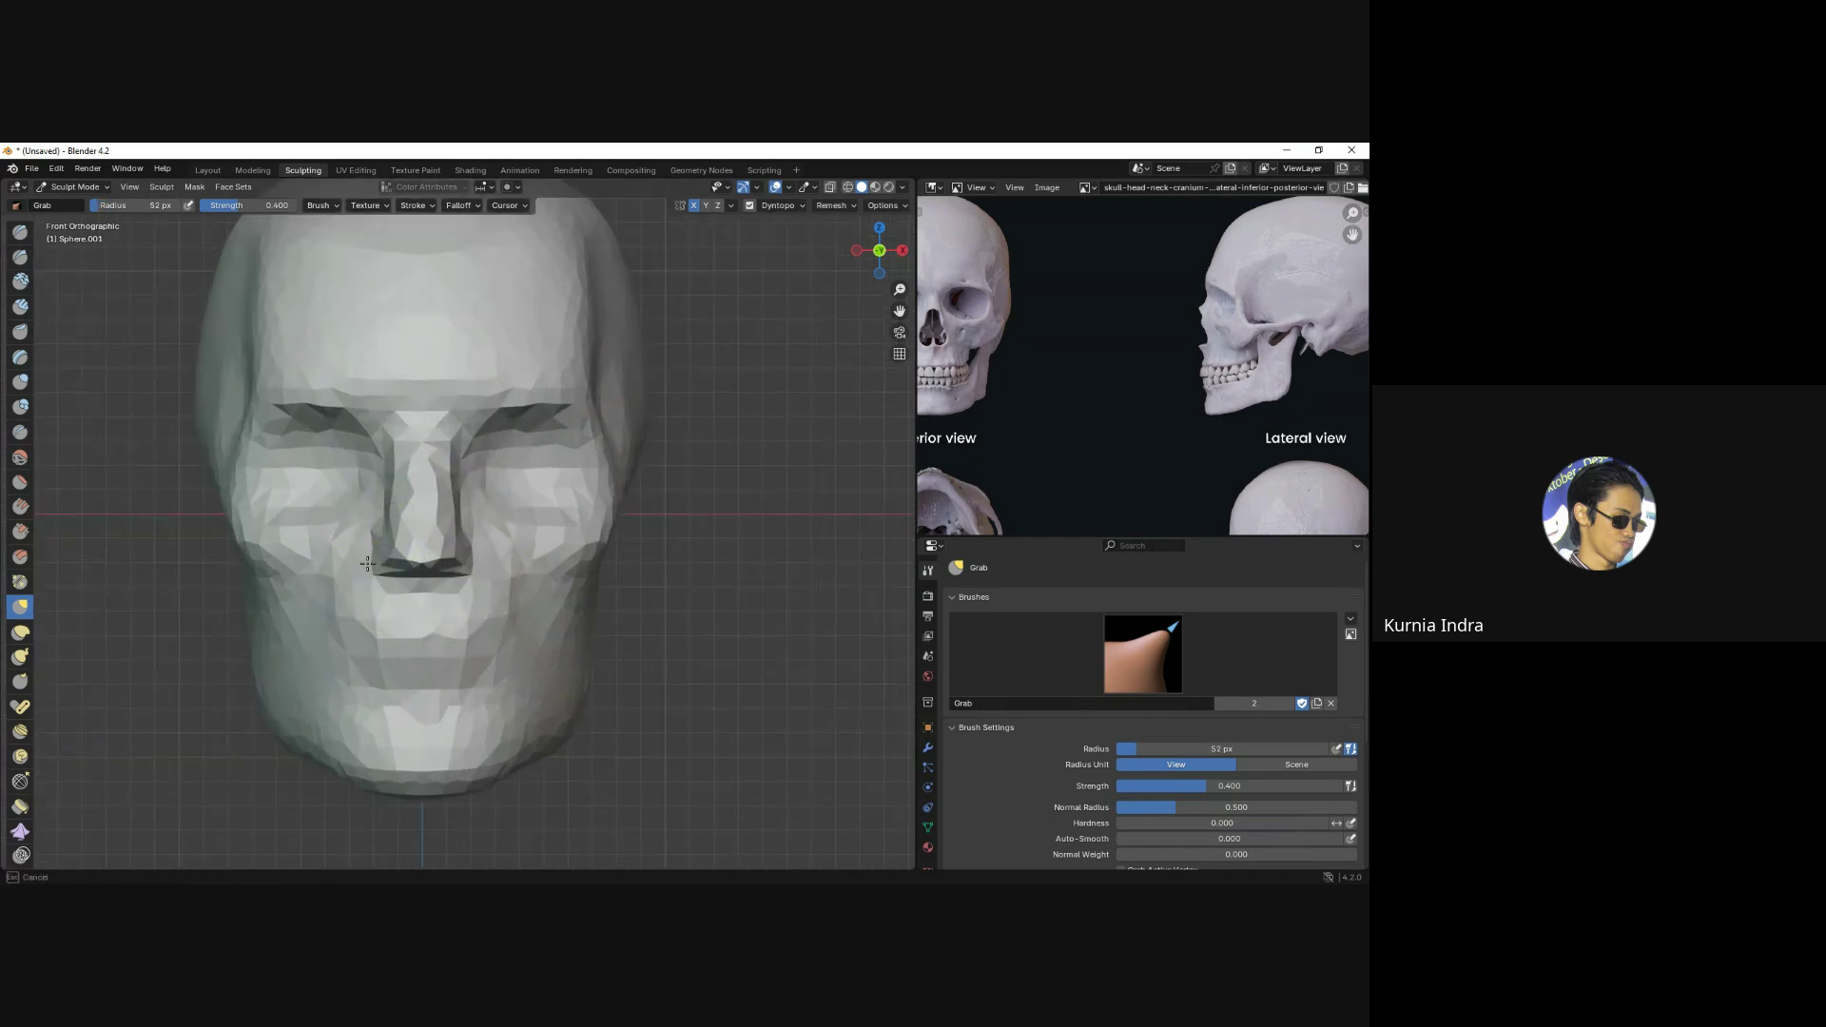
pyautogui.press('f')
pyautogui.click(398, 558)
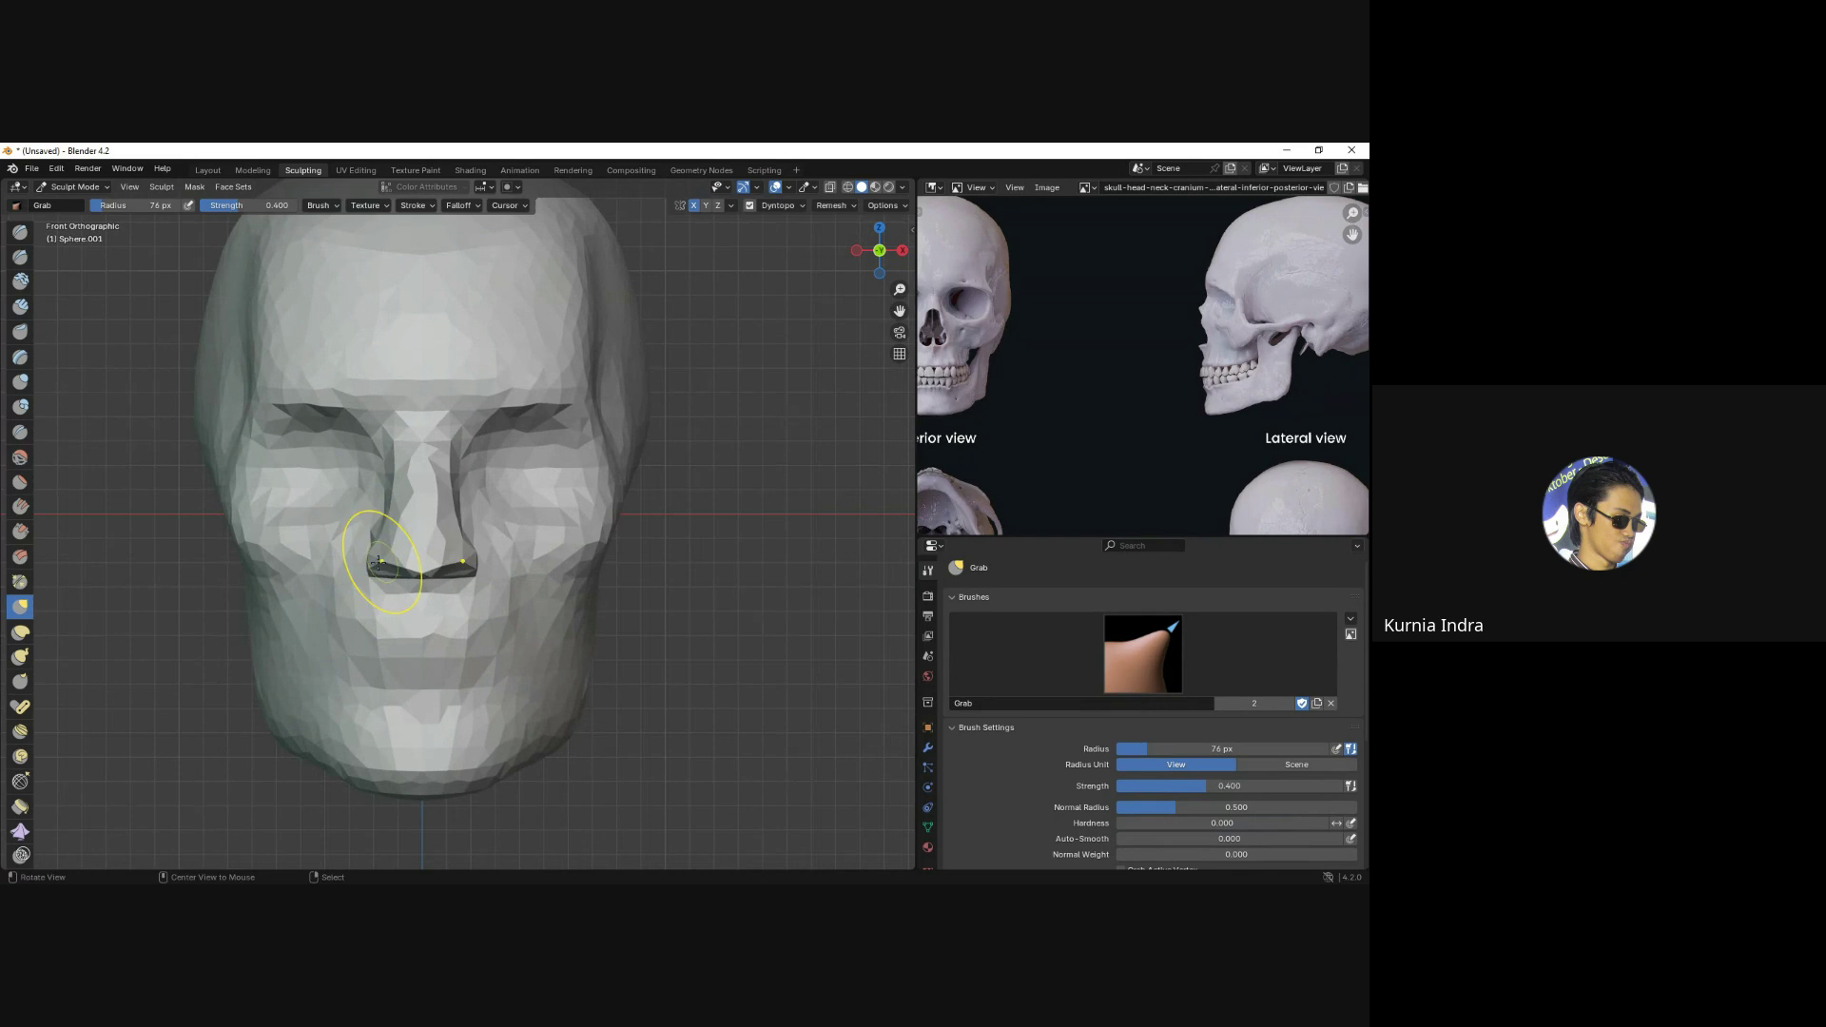
pyautogui.keyDown('alt'); pyautogui.moveTo(379, 562); pyautogui.dragTo(367, 574); pyautogui.keyUp('alt')
pyautogui.moveTo(353, 568)
pyautogui.keyDown('alt'); pyautogui.mouseDown(button='middle')
pyautogui.moveTo(384, 559)
pyautogui.moveTo(460, 599)
pyautogui.moveTo(456, 532)
pyautogui.mouseUp(button='middle'); pyautogui.keyUp('alt')
# Shrink the brush, refine the nostrils from side and front, and select Clay Strips.
pyautogui.press('f')
pyautogui.click(489, 508)
pyautogui.scroll(-1, 451, 623)
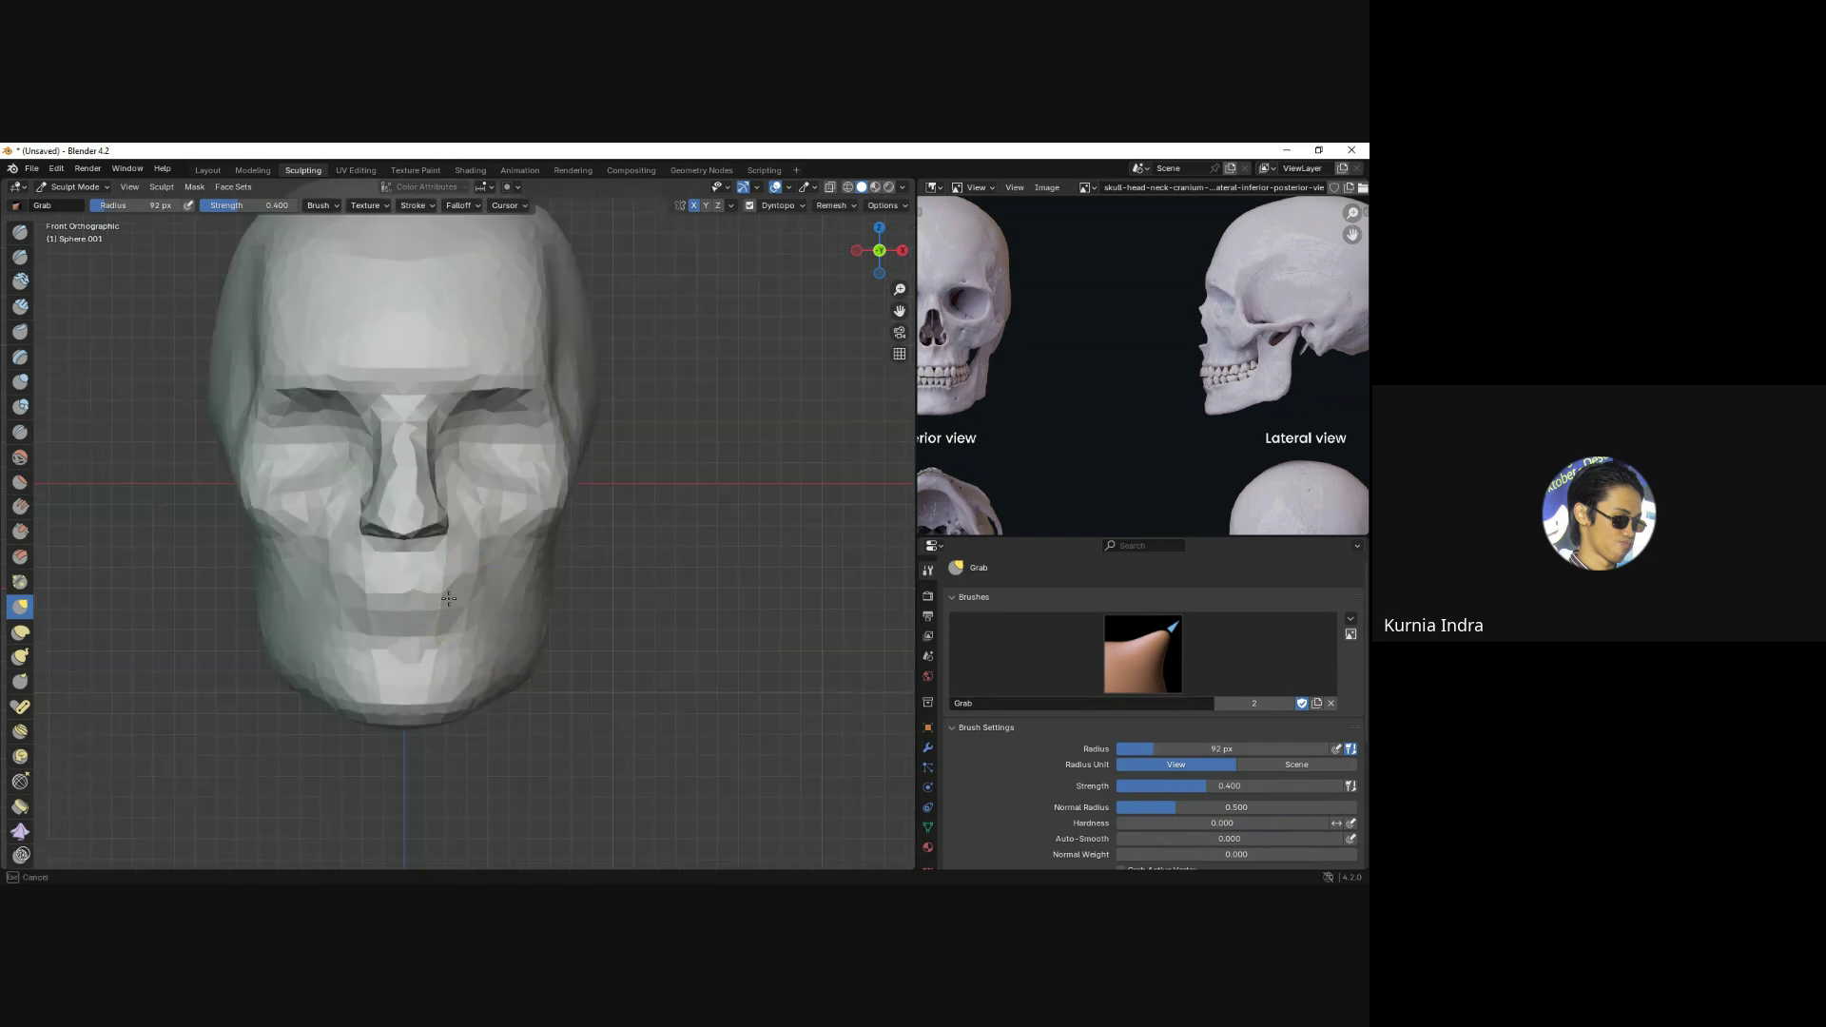
pyautogui.moveTo(505, 597)
pyautogui.mouseDown(button='middle')
pyautogui.moveTo(562, 612)
pyautogui.moveTo(423, 552)
pyautogui.moveTo(456, 566)
pyautogui.mouseUp(button='middle')
pyautogui.scroll(1, 464, 584)
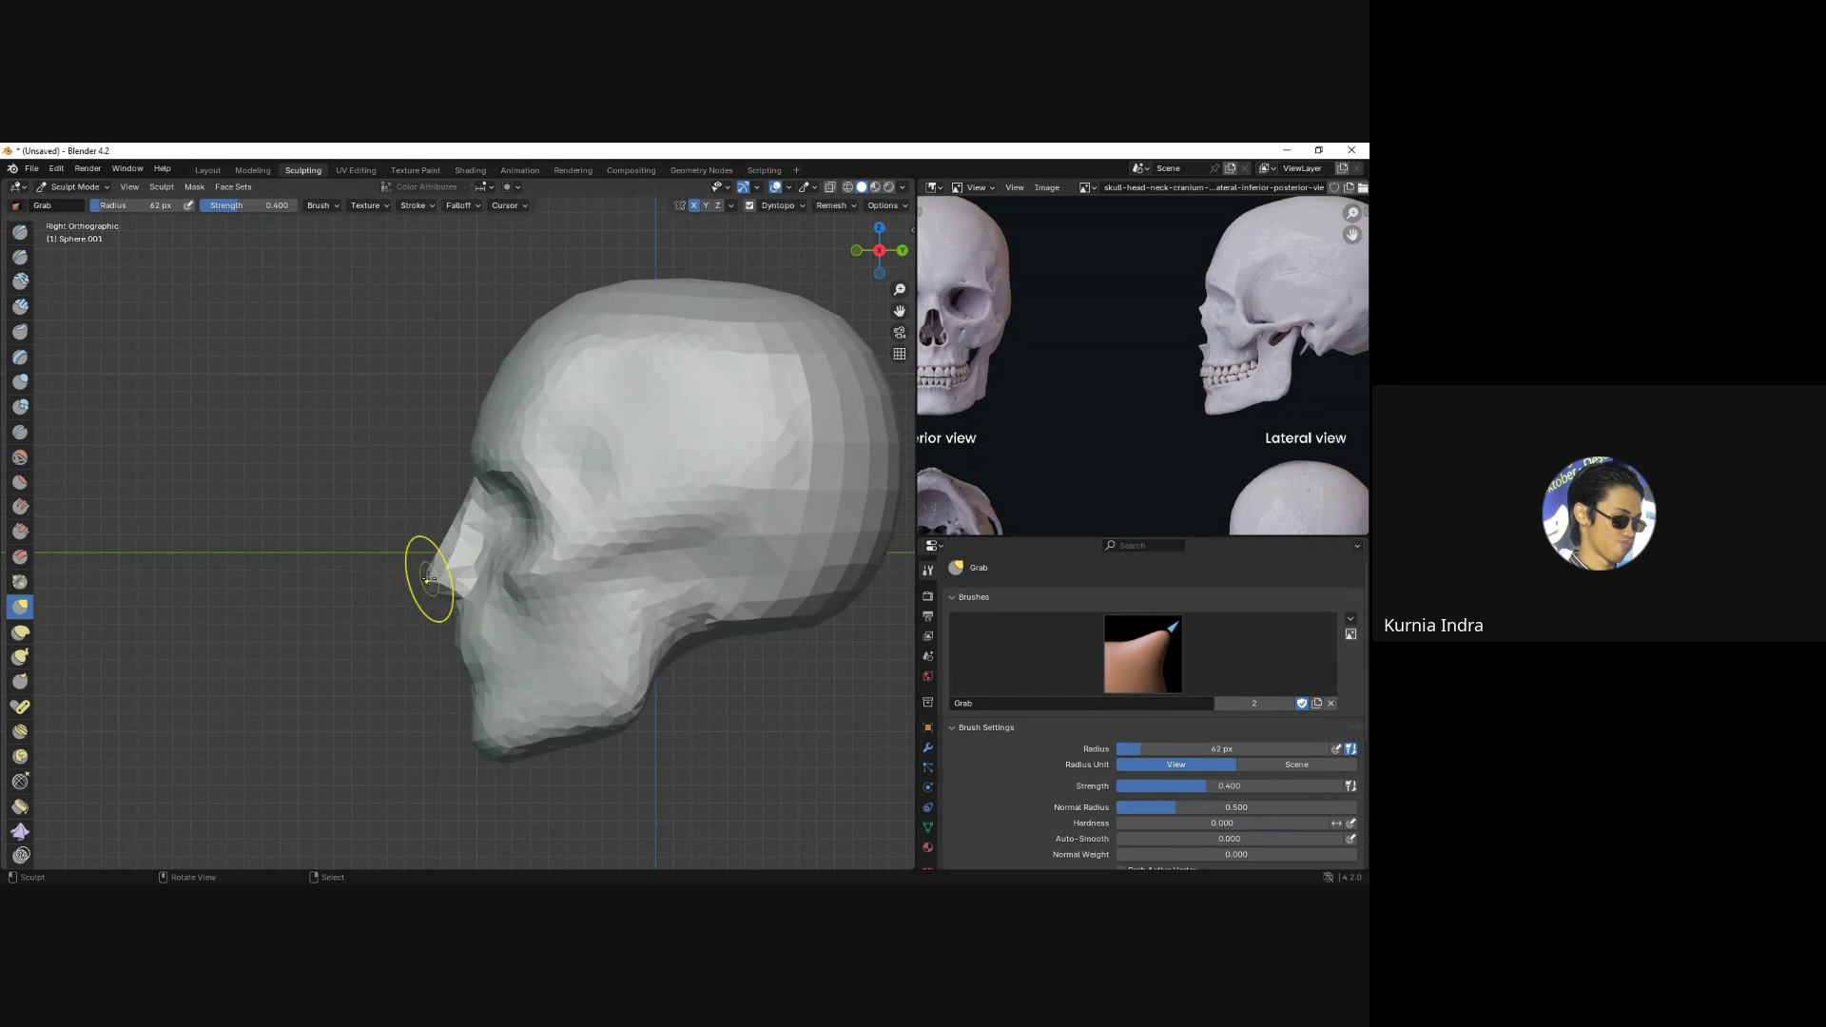
pyautogui.moveTo(455, 576)
pyautogui.mouseDown(button='middle')
pyautogui.moveTo(619, 529)
pyautogui.moveTo(110, 394)
pyautogui.mouseUp(button='middle')
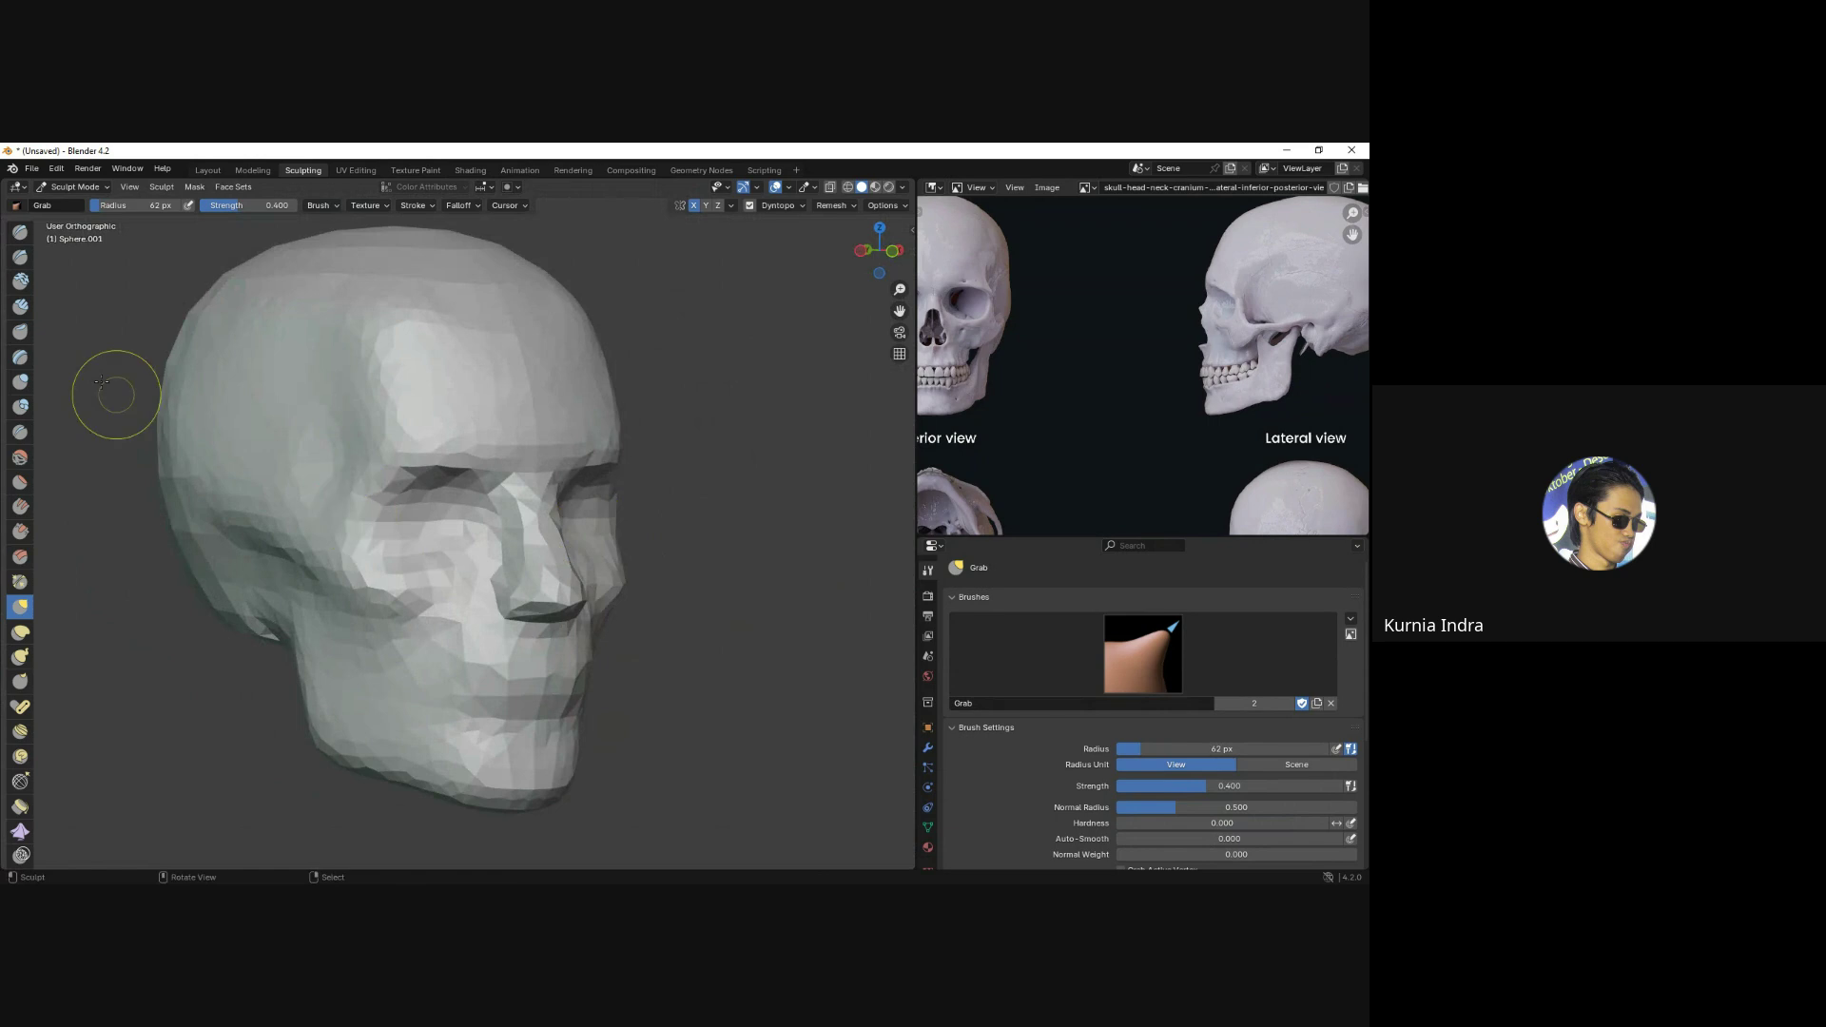
pyautogui.click(20, 306)
pyautogui.moveTo(393, 476)
pyautogui.mouseDown(button='middle')
pyautogui.moveTo(373, 464)
pyautogui.moveTo(370, 572)
pyautogui.moveTo(508, 559)
pyautogui.moveTo(470, 639)
pyautogui.moveTo(277, 560)
pyautogui.moveTo(553, 528)
pyautogui.moveTo(457, 390)
pyautogui.mouseUp(button='middle')
# Change the Dyntopo Detail Size from 15 px to 9 in front view.
pyautogui.press('f')
pyautogui.press('KP_1')
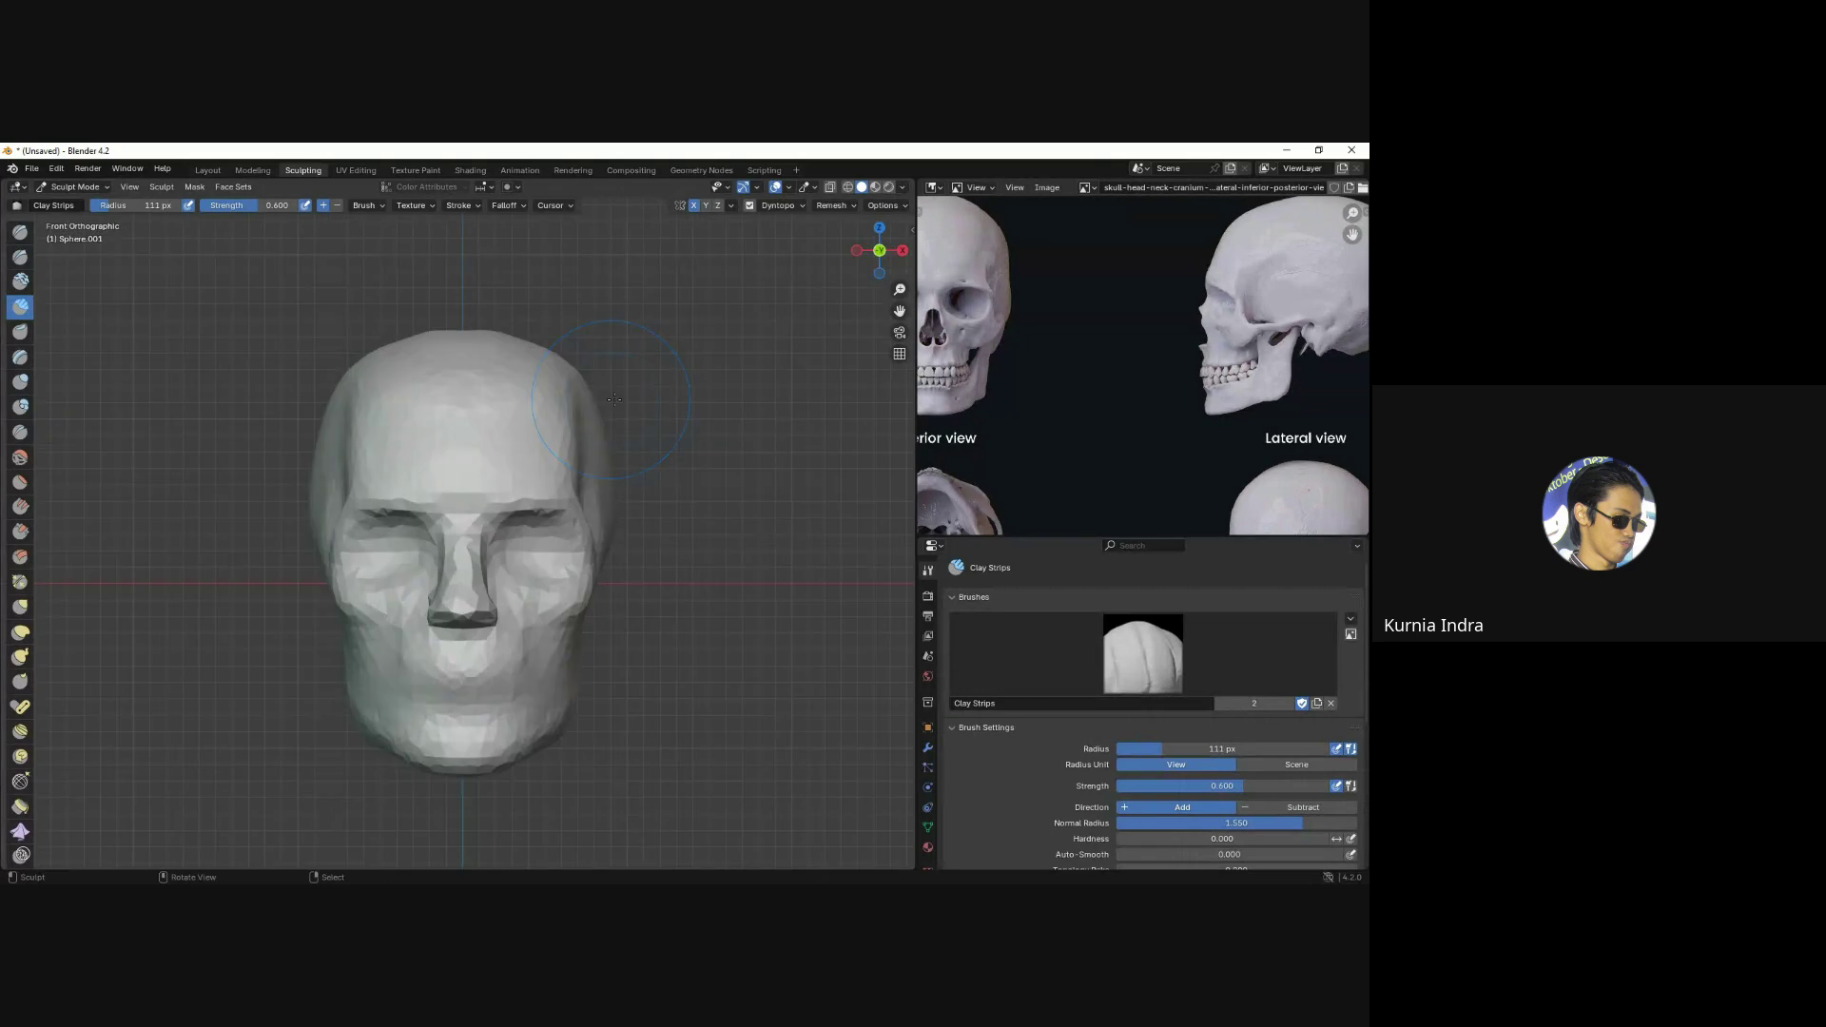
pyautogui.click(789, 209)
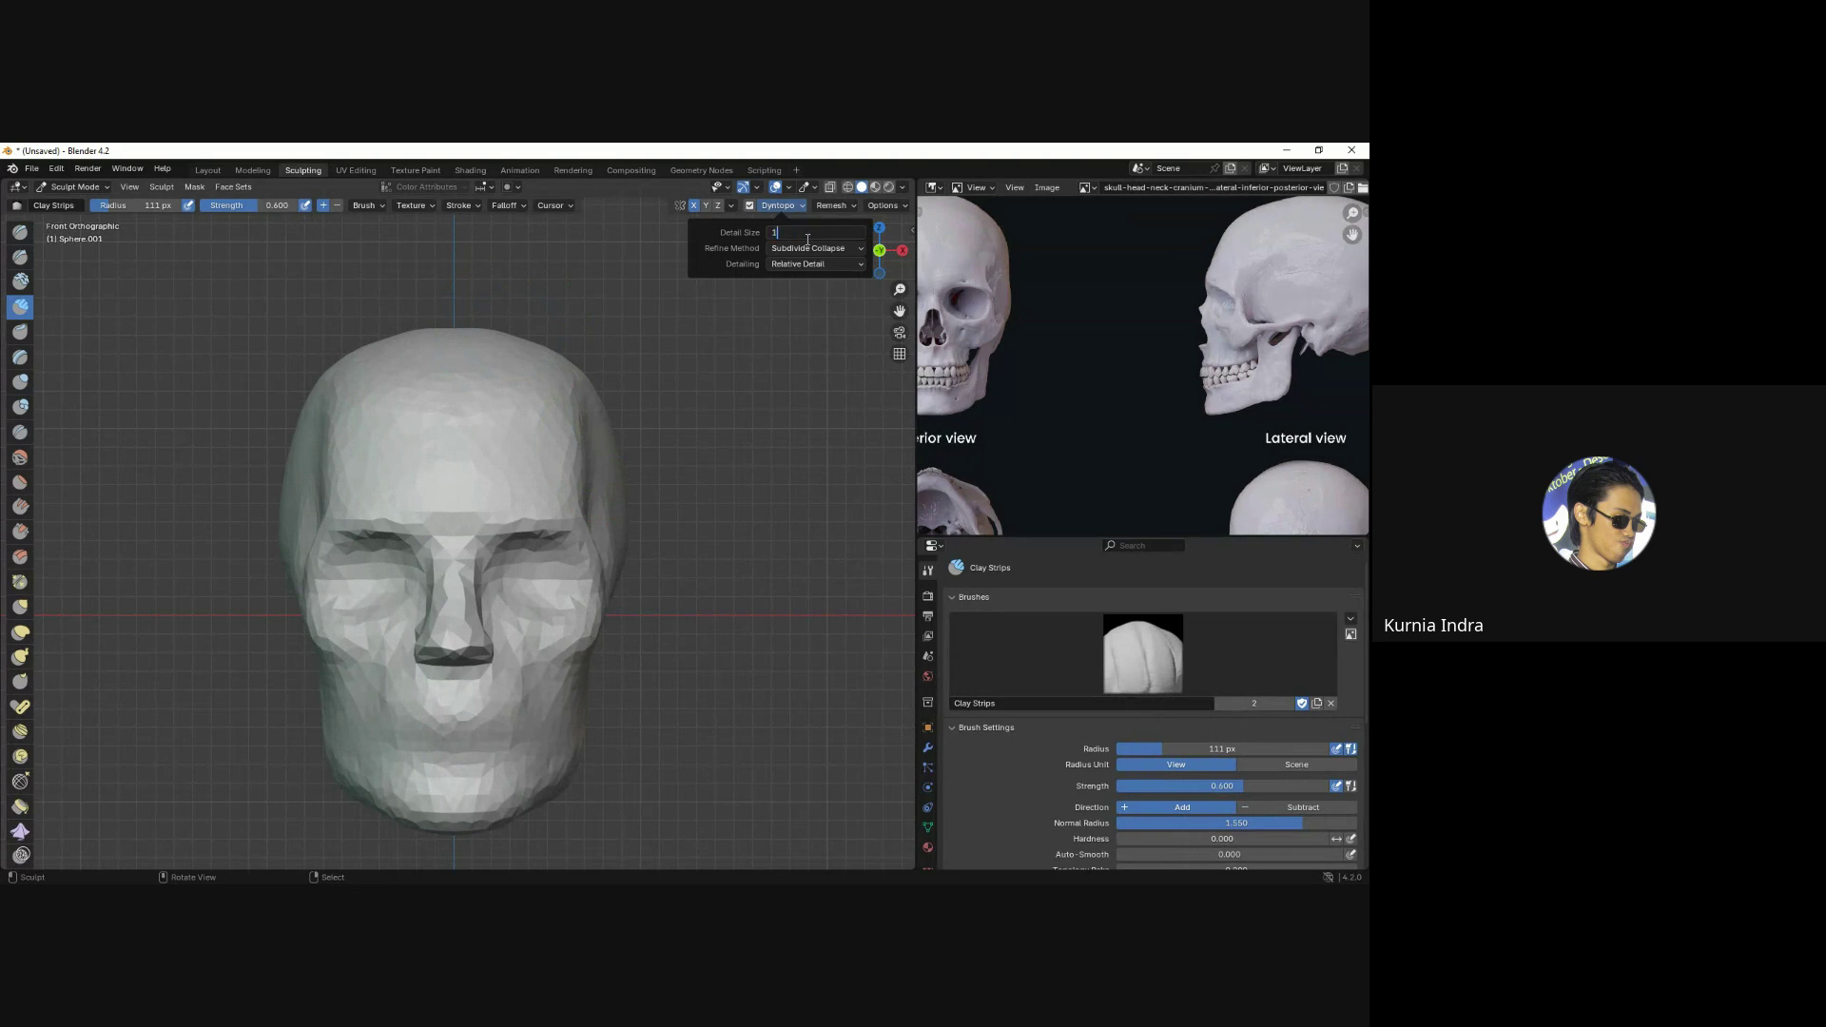
pyautogui.write('0')
pyautogui.press('Return')
pyautogui.click(811, 232)
pyautogui.press('Return')
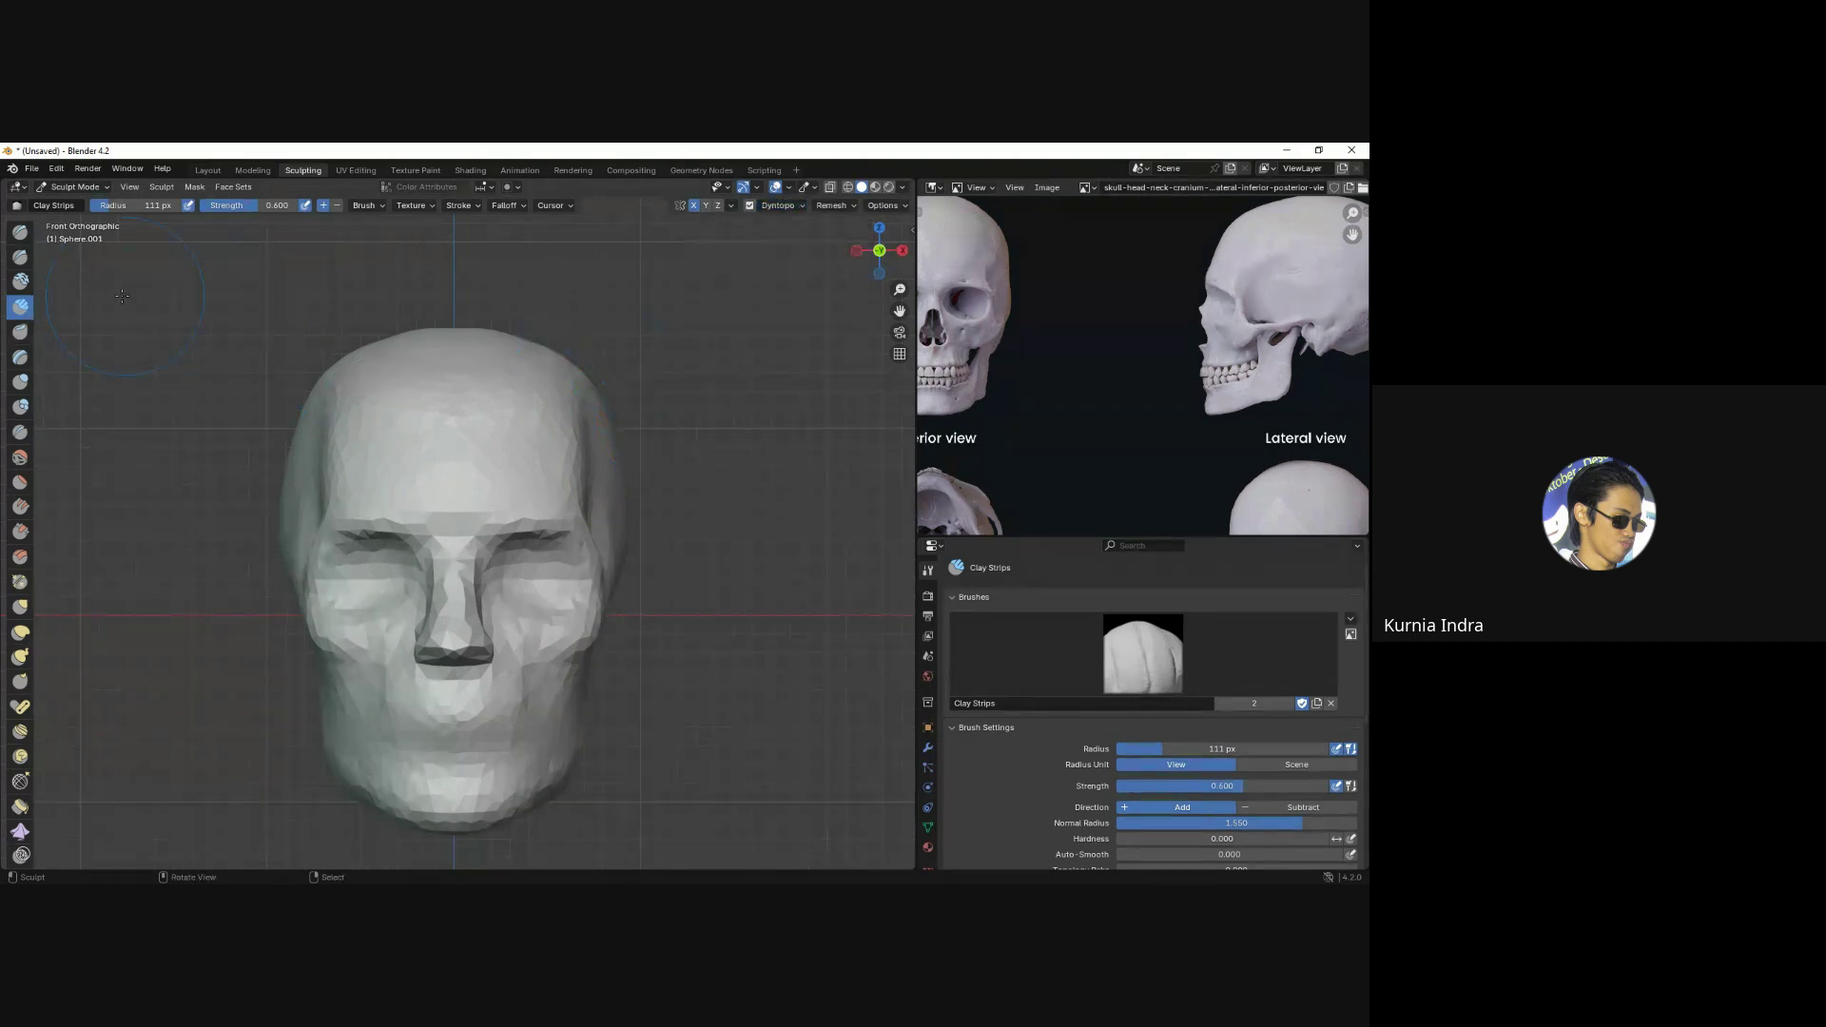
# Build up the left temple and eye socket with mirrored Clay Strips strokes.
pyautogui.scroll(2, 489, 428)
pyautogui.scroll(1, 375, 466)
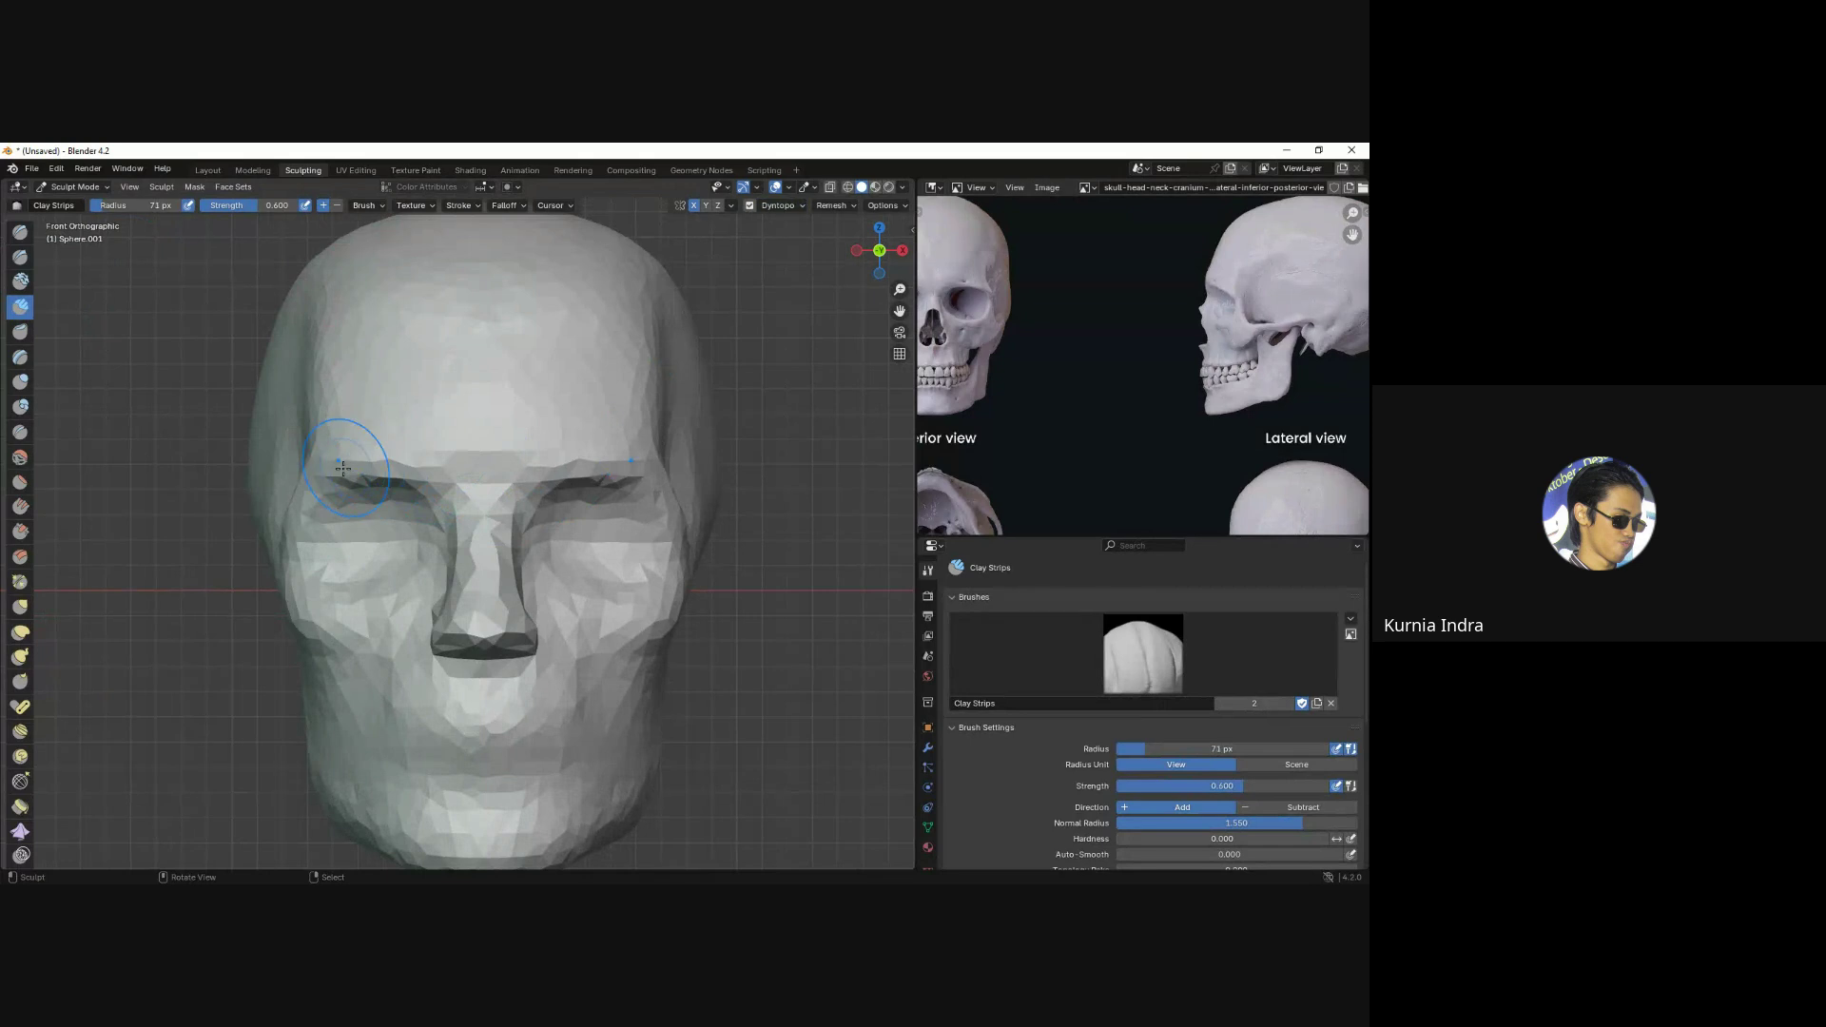
pyautogui.moveTo(424, 461)
pyautogui.mouseDown(button='middle')
pyautogui.moveTo(347, 428)
pyautogui.moveTo(380, 457)
pyautogui.mouseUp(button='middle')
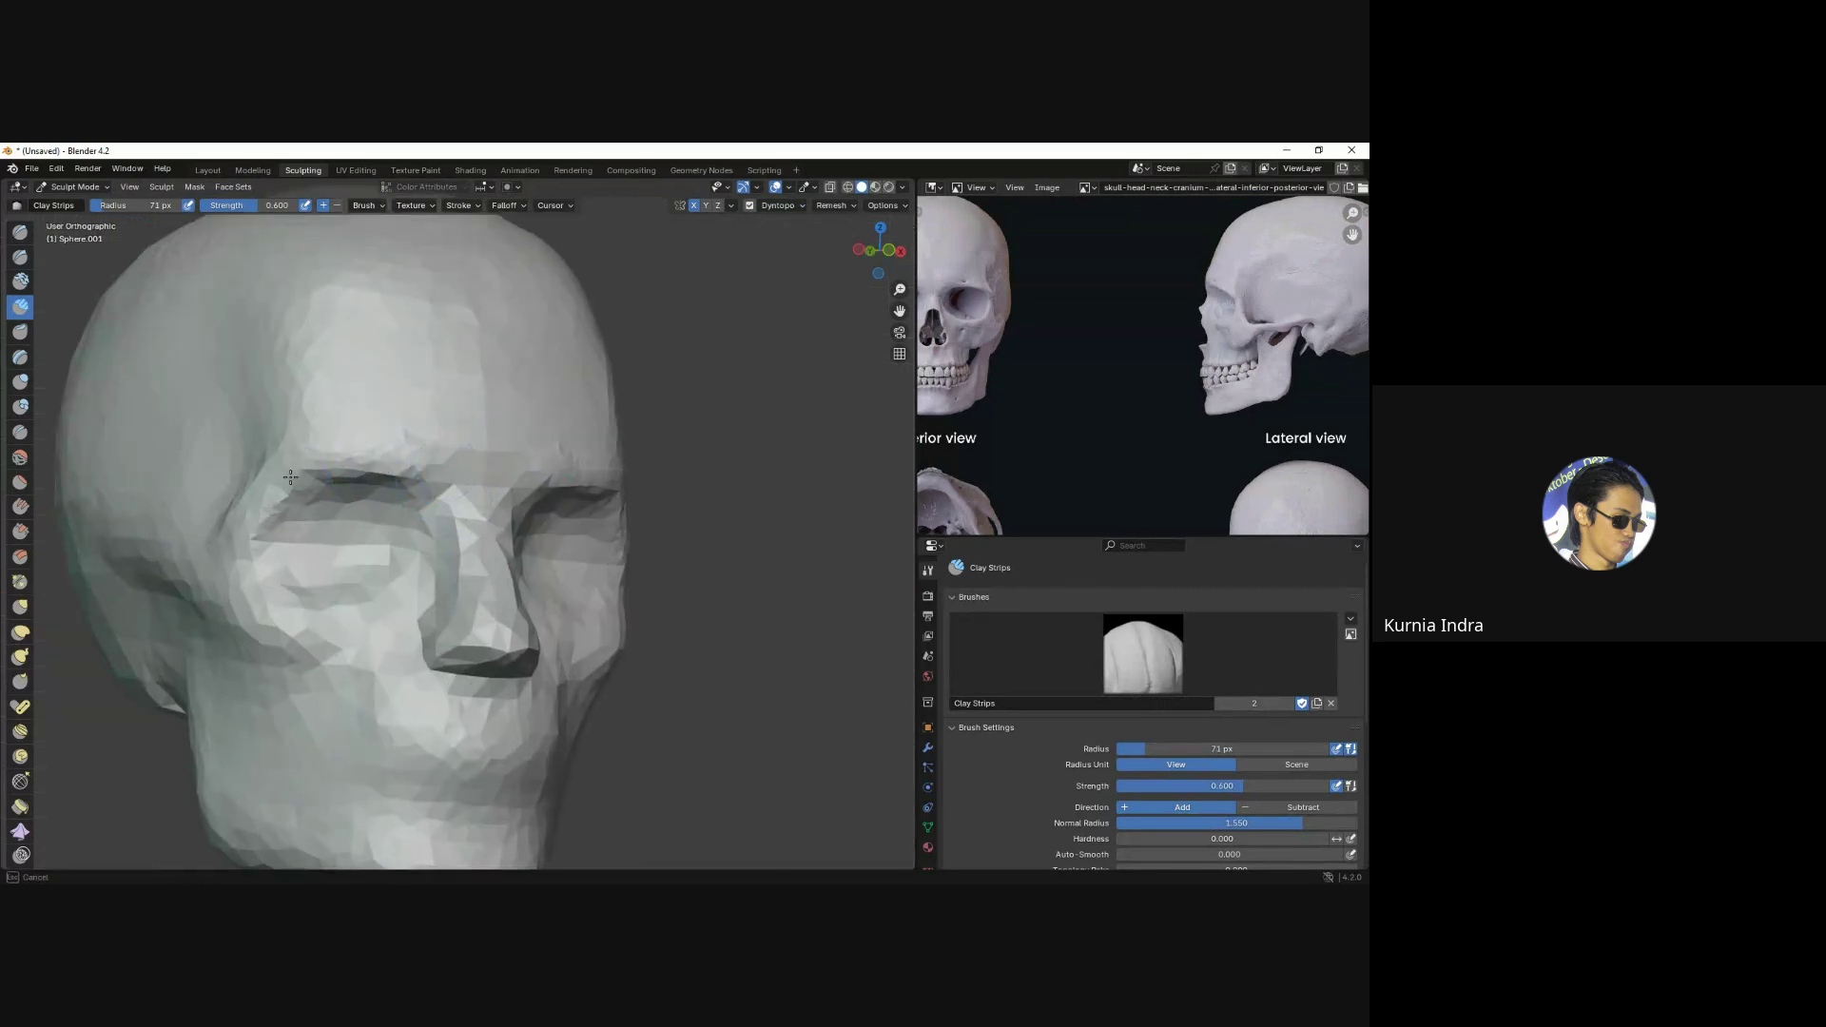
pyautogui.moveTo(259, 526)
pyautogui.mouseDown()
pyautogui.moveTo(260, 581)
pyautogui.moveTo(343, 653)
pyautogui.mouseUp()
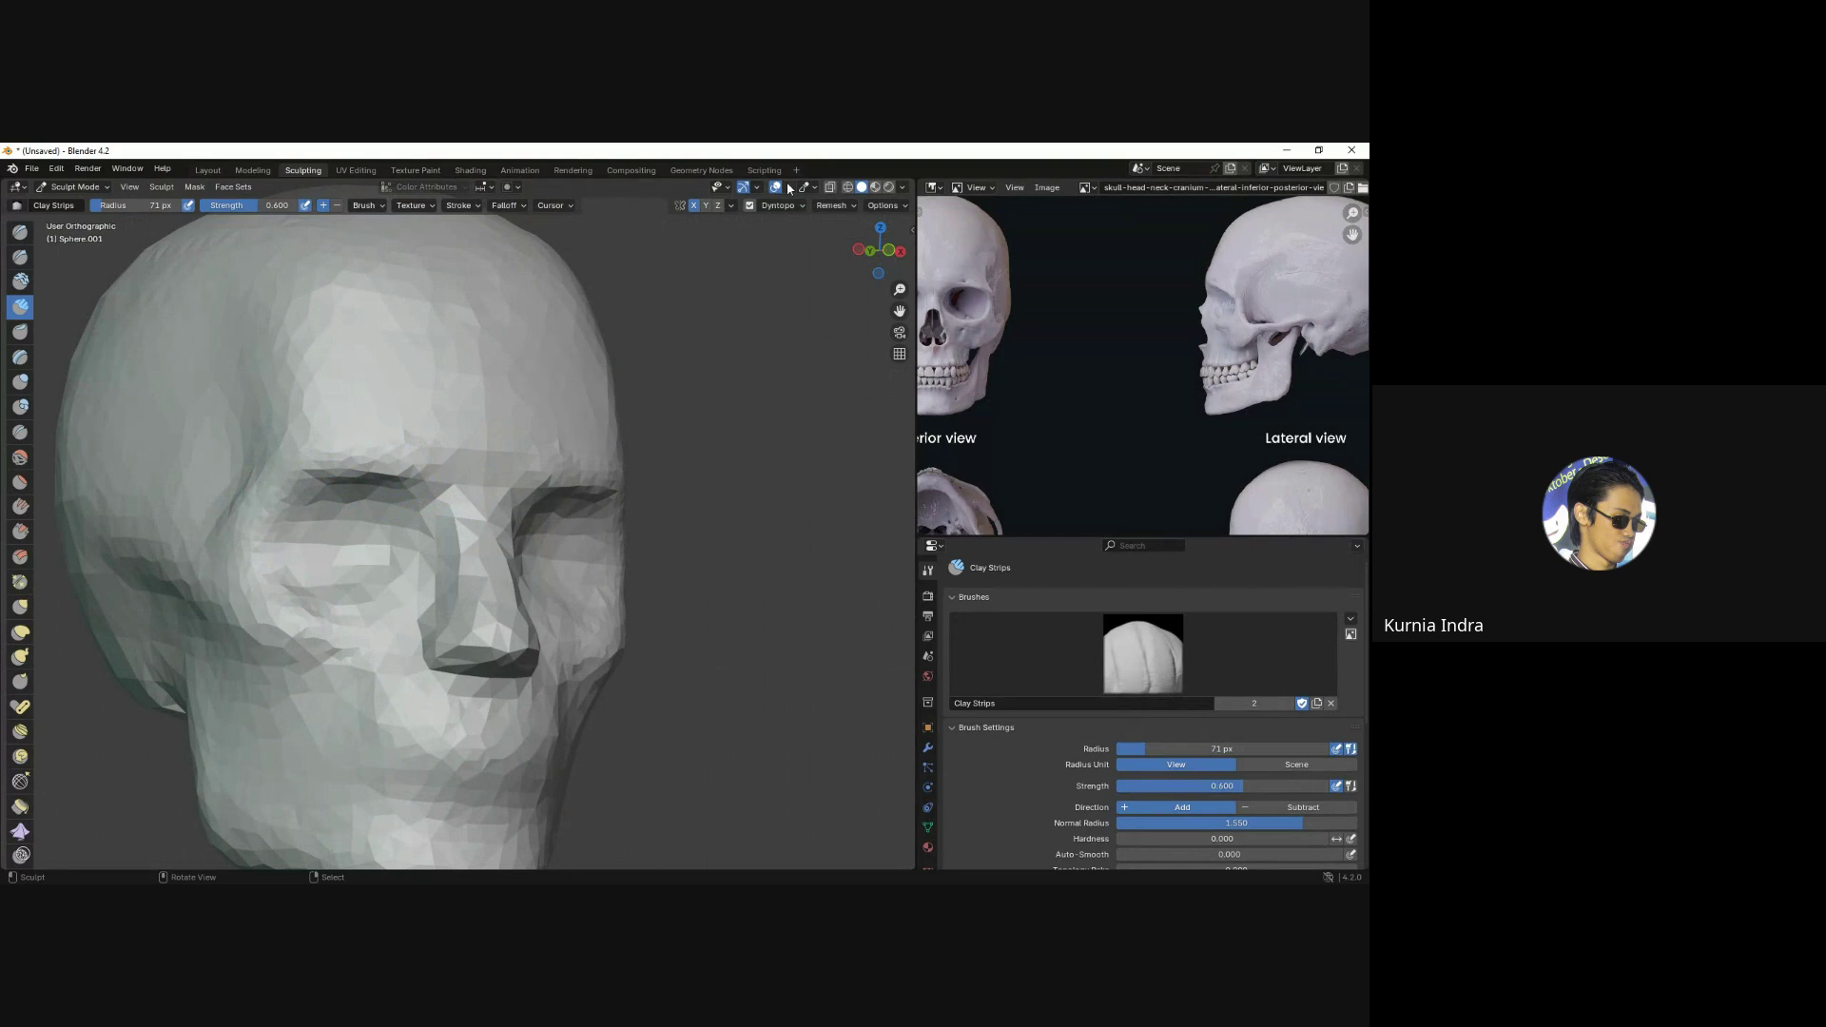
pyautogui.click(788, 187)
pyautogui.click(790, 205)
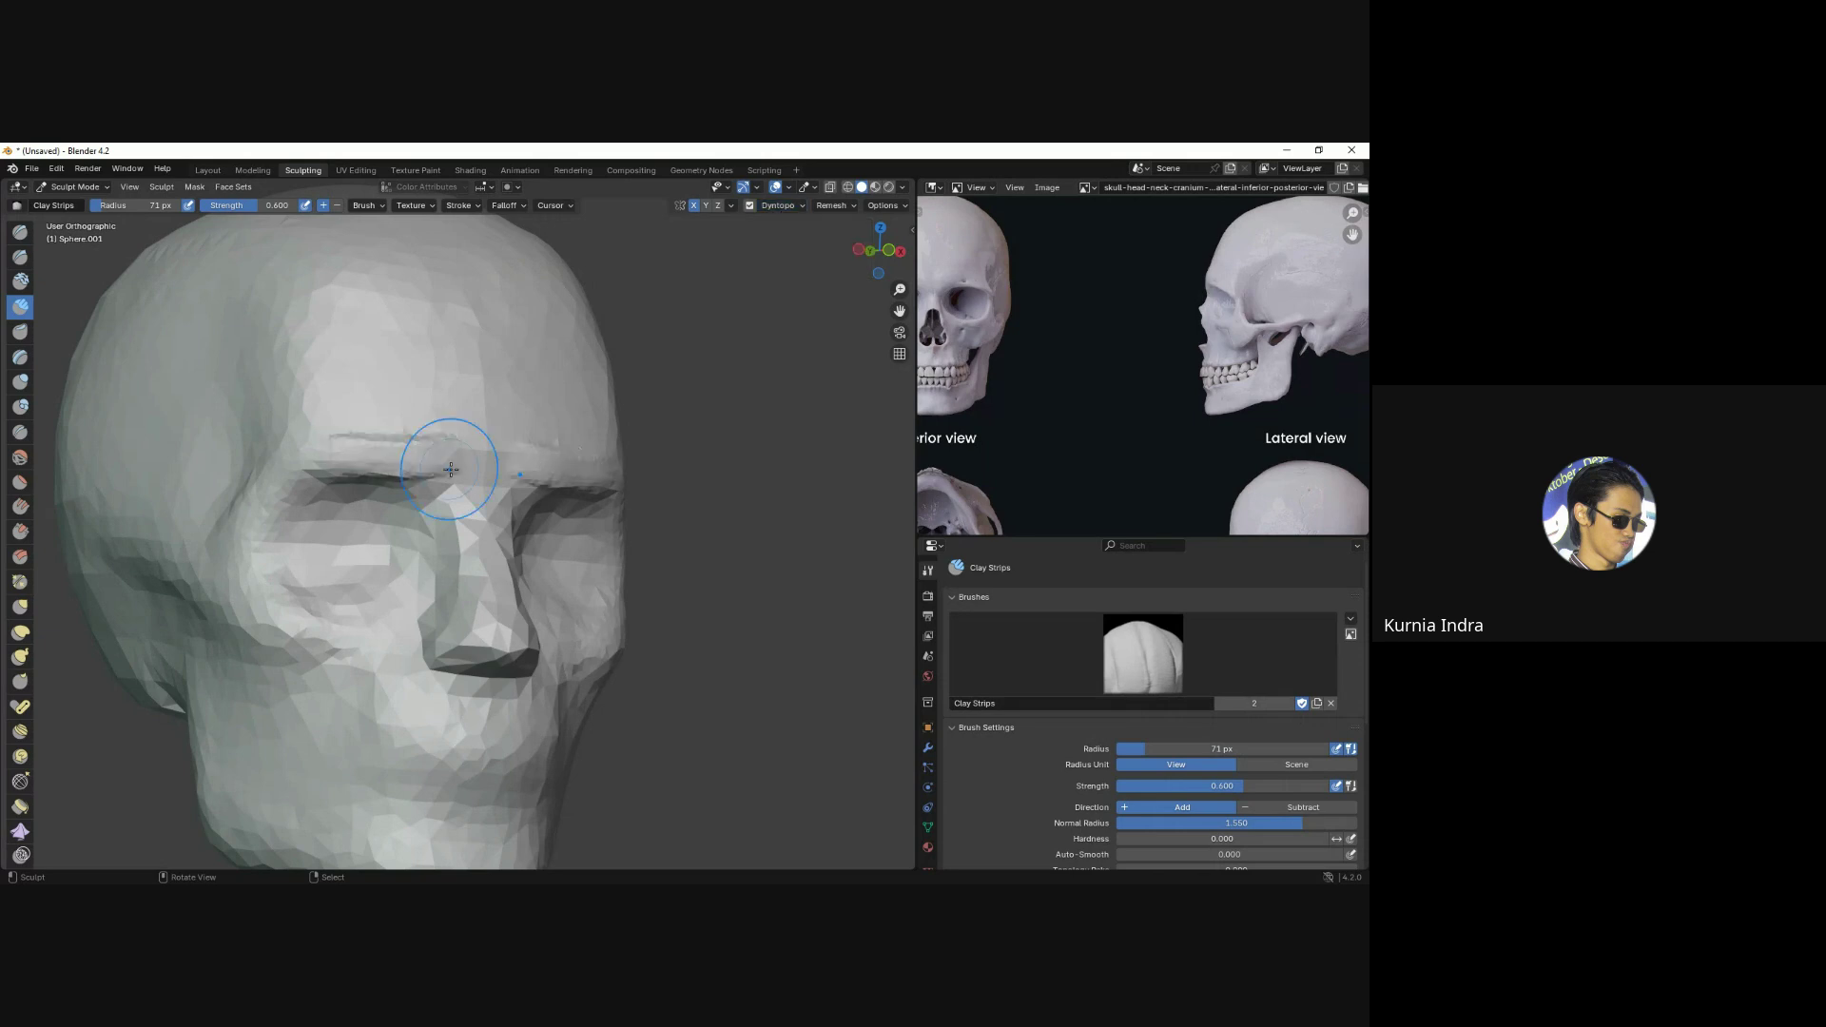
# Build up the brow ridge above the left eye, checking it from a three-quarter view.
pyautogui.scroll(4, 456, 452)
pyautogui.moveTo(257, 374)
pyautogui.mouseDown()
pyautogui.moveTo(274, 409)
pyautogui.moveTo(480, 408)
pyautogui.mouseUp()
pyautogui.scroll(-3, 428, 474)
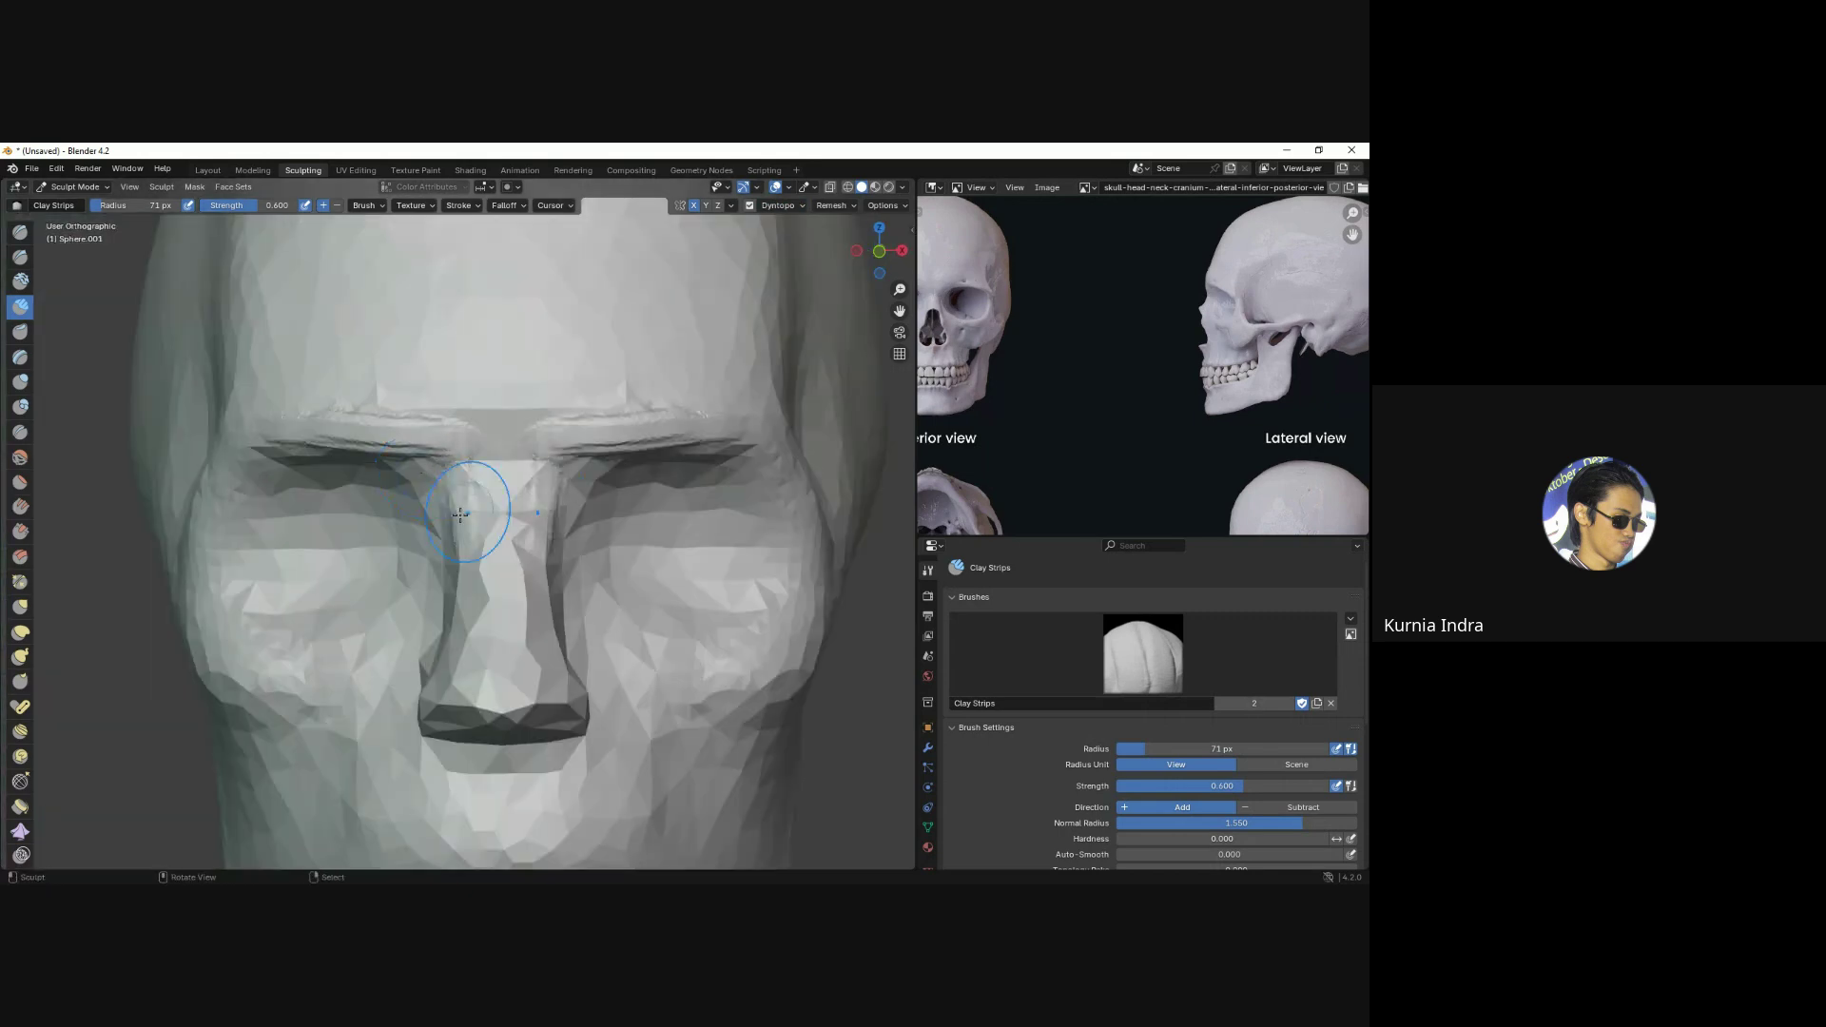
pyautogui.moveTo(428, 474); pyautogui.dragTo(469, 482, button='middle')
pyautogui.moveTo(339, 443); pyautogui.dragTo(263, 503, button='middle')
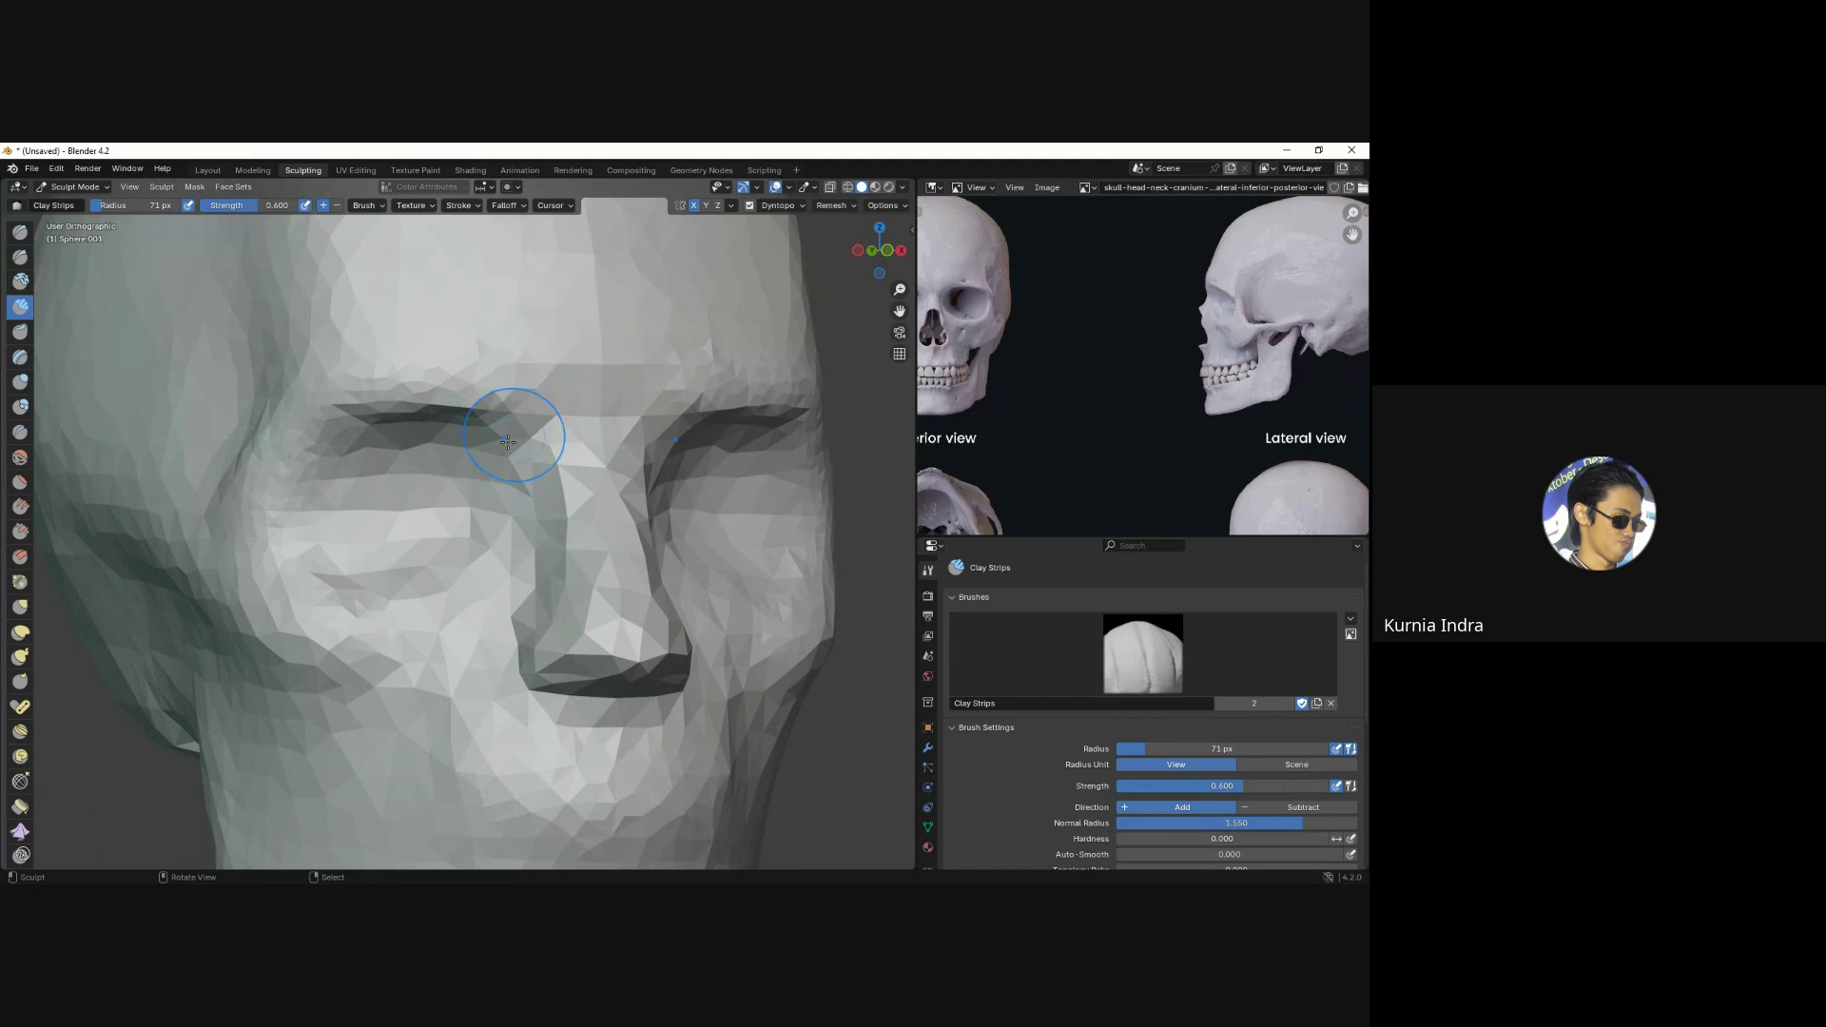
pyautogui.click(781, 208)
pyautogui.write('4')
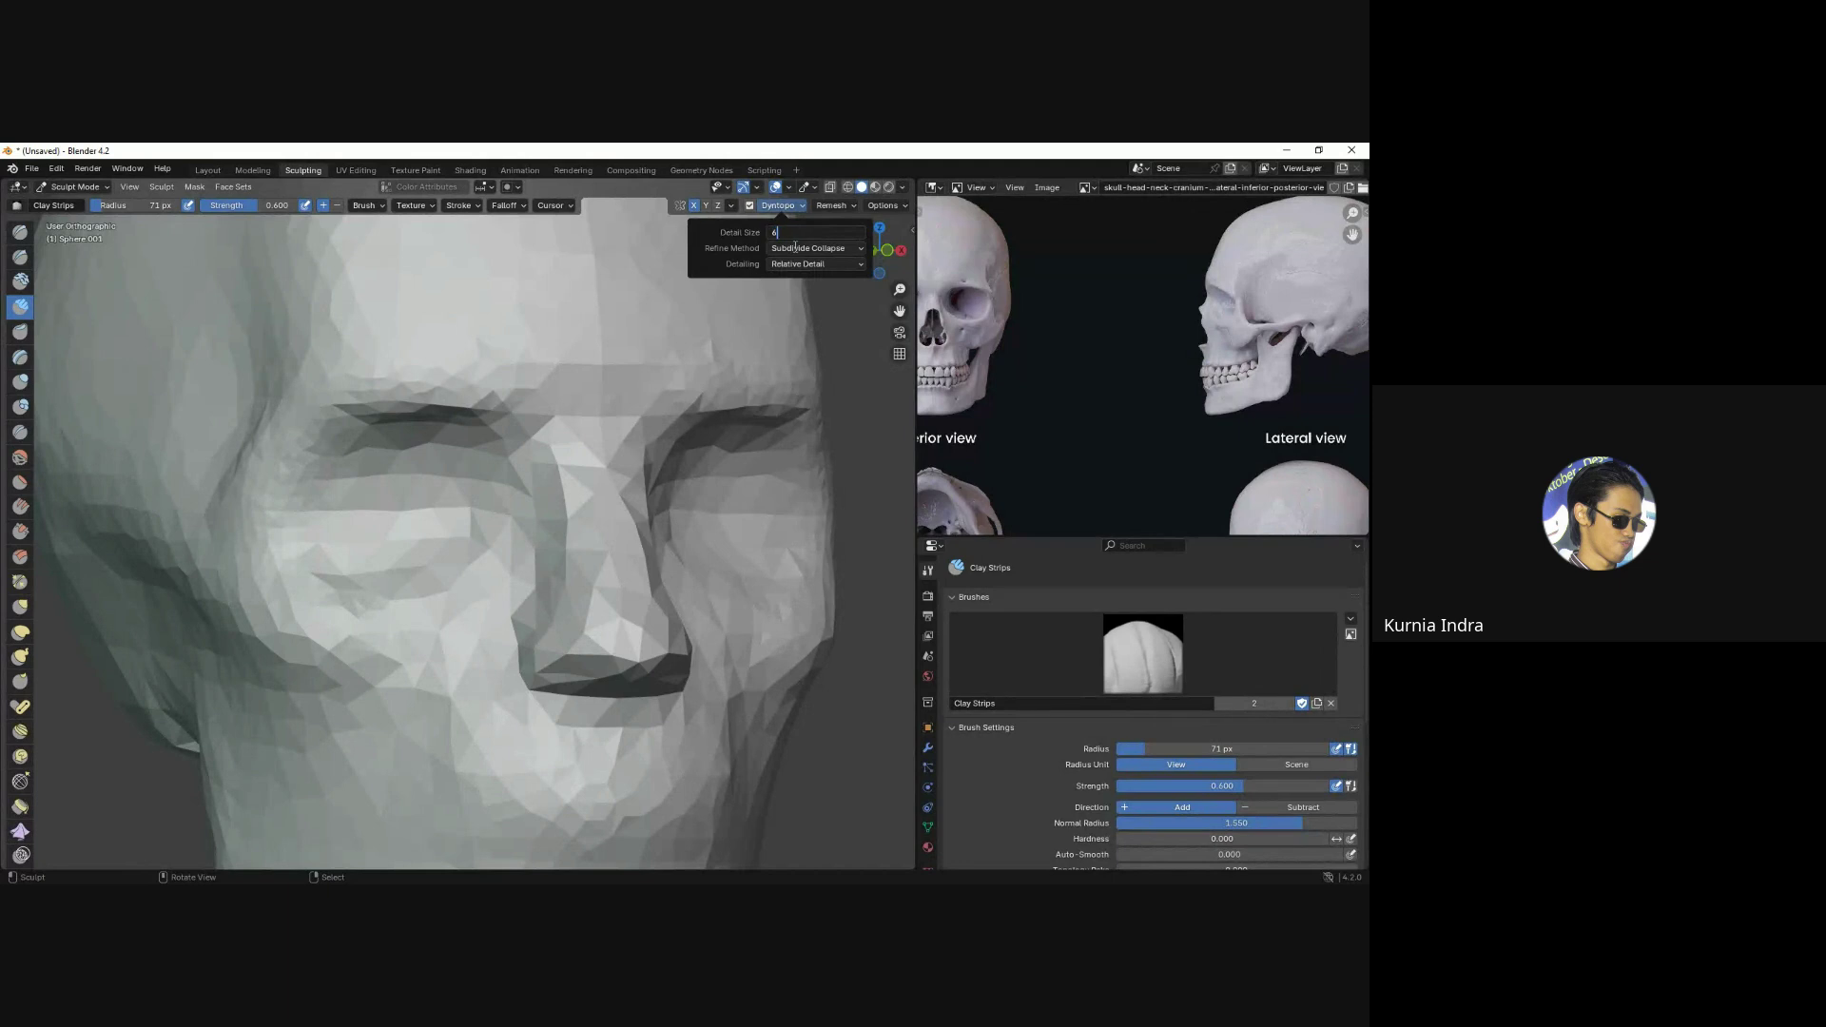
# Add Clay Strips over the left brow, chin and mouth, finishing in front view.
pyautogui.press('Return')
pyautogui.scroll(-2, 382, 400)
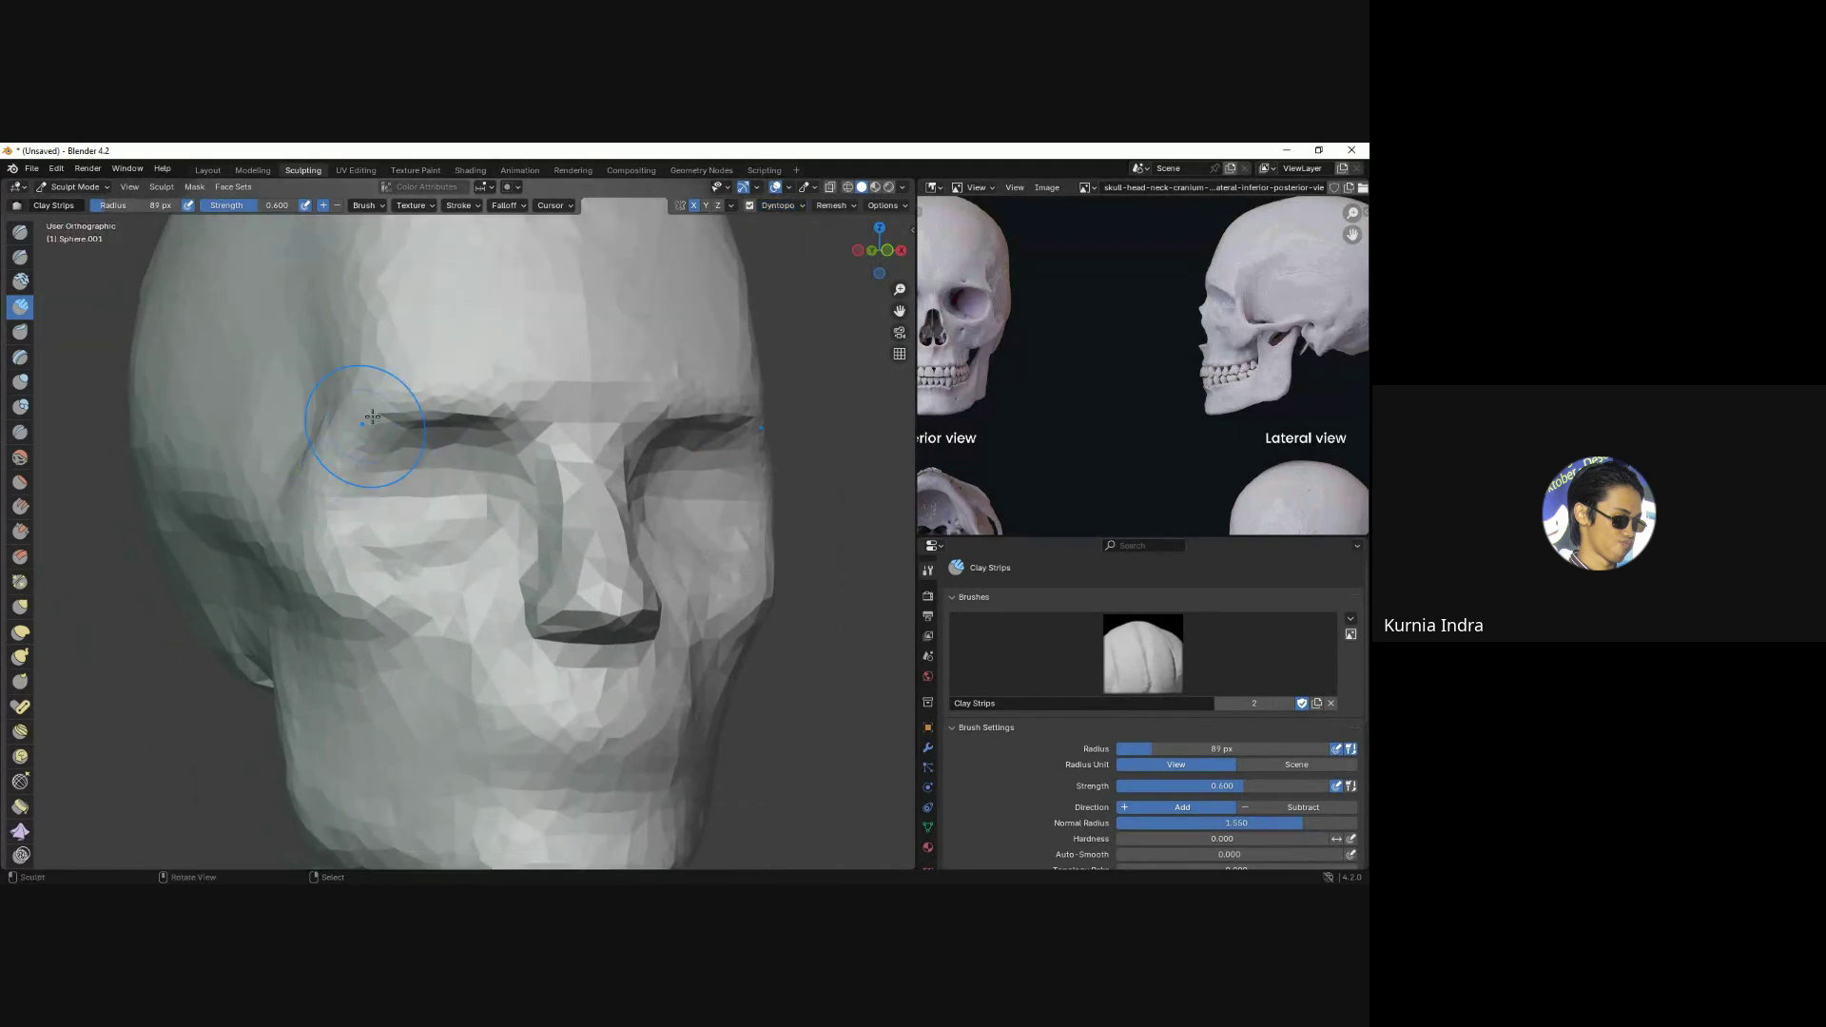
pyautogui.moveTo(371, 409); pyautogui.dragTo(382, 401)
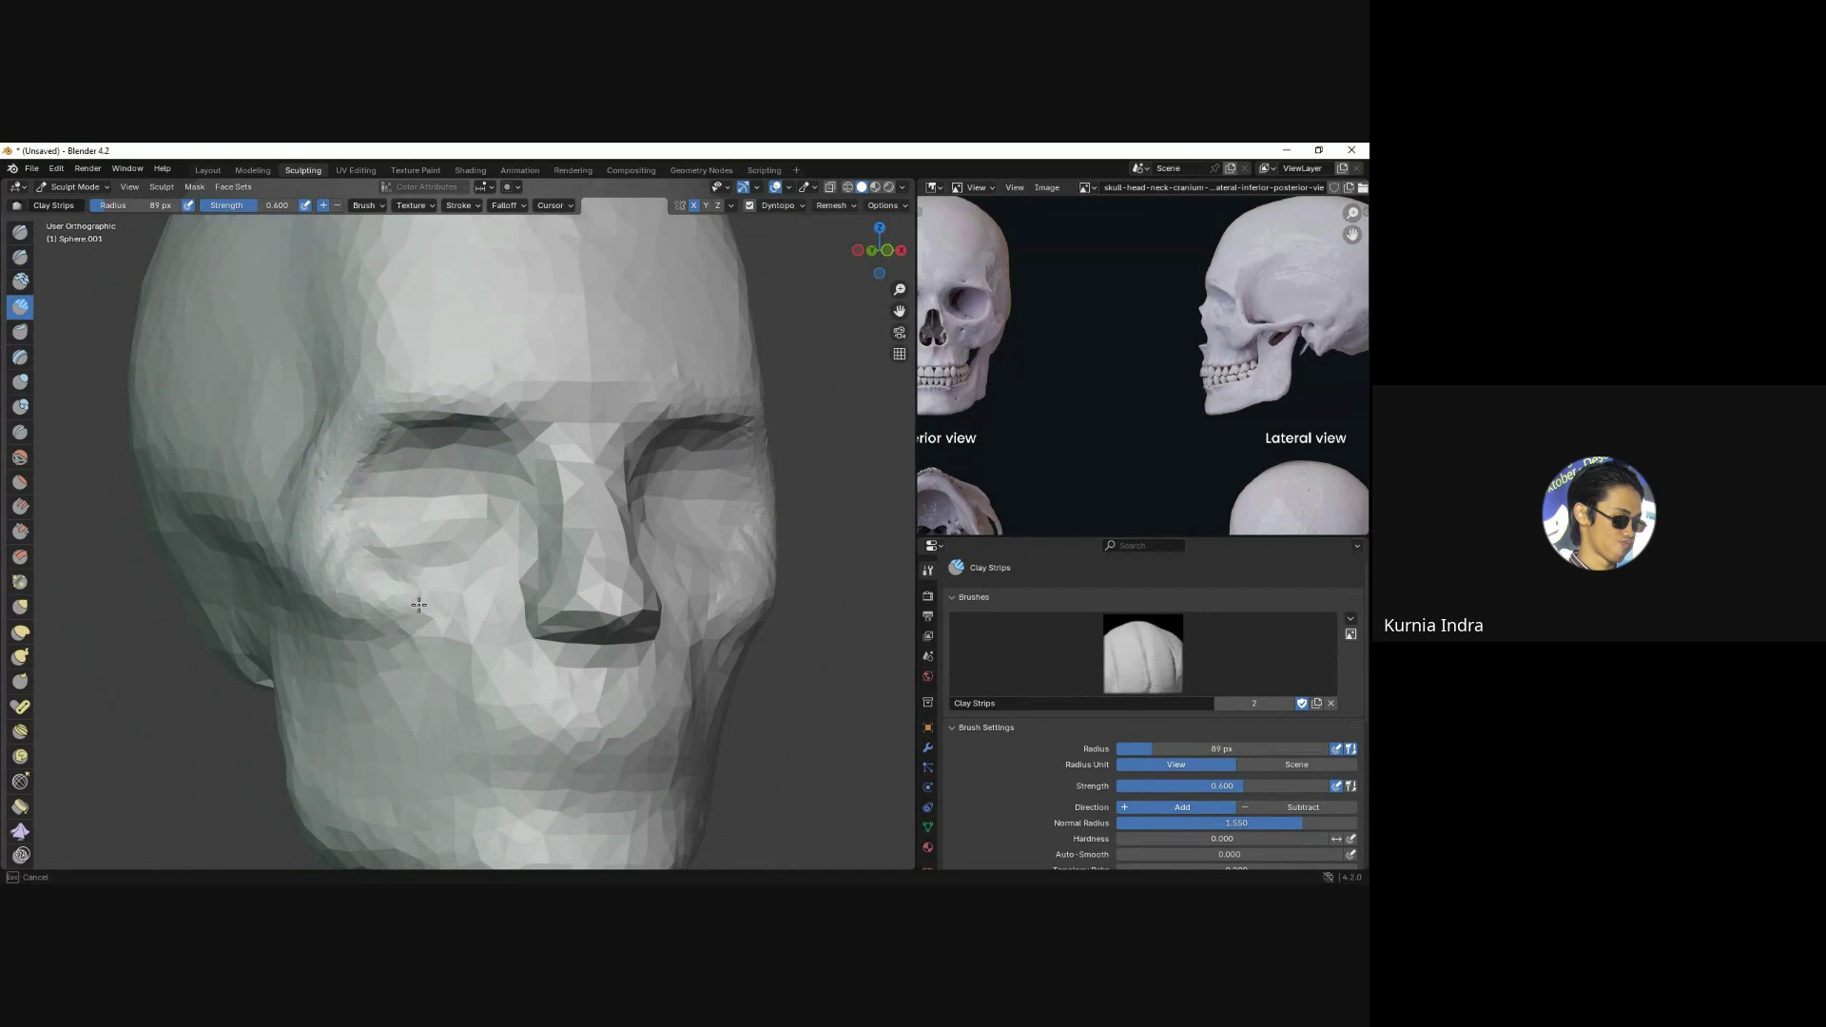
pyautogui.moveTo(419, 605)
pyautogui.mouseDown(button='middle')
pyautogui.moveTo(463, 630)
pyautogui.moveTo(481, 599)
pyautogui.moveTo(401, 596)
pyautogui.mouseUp(button='middle')
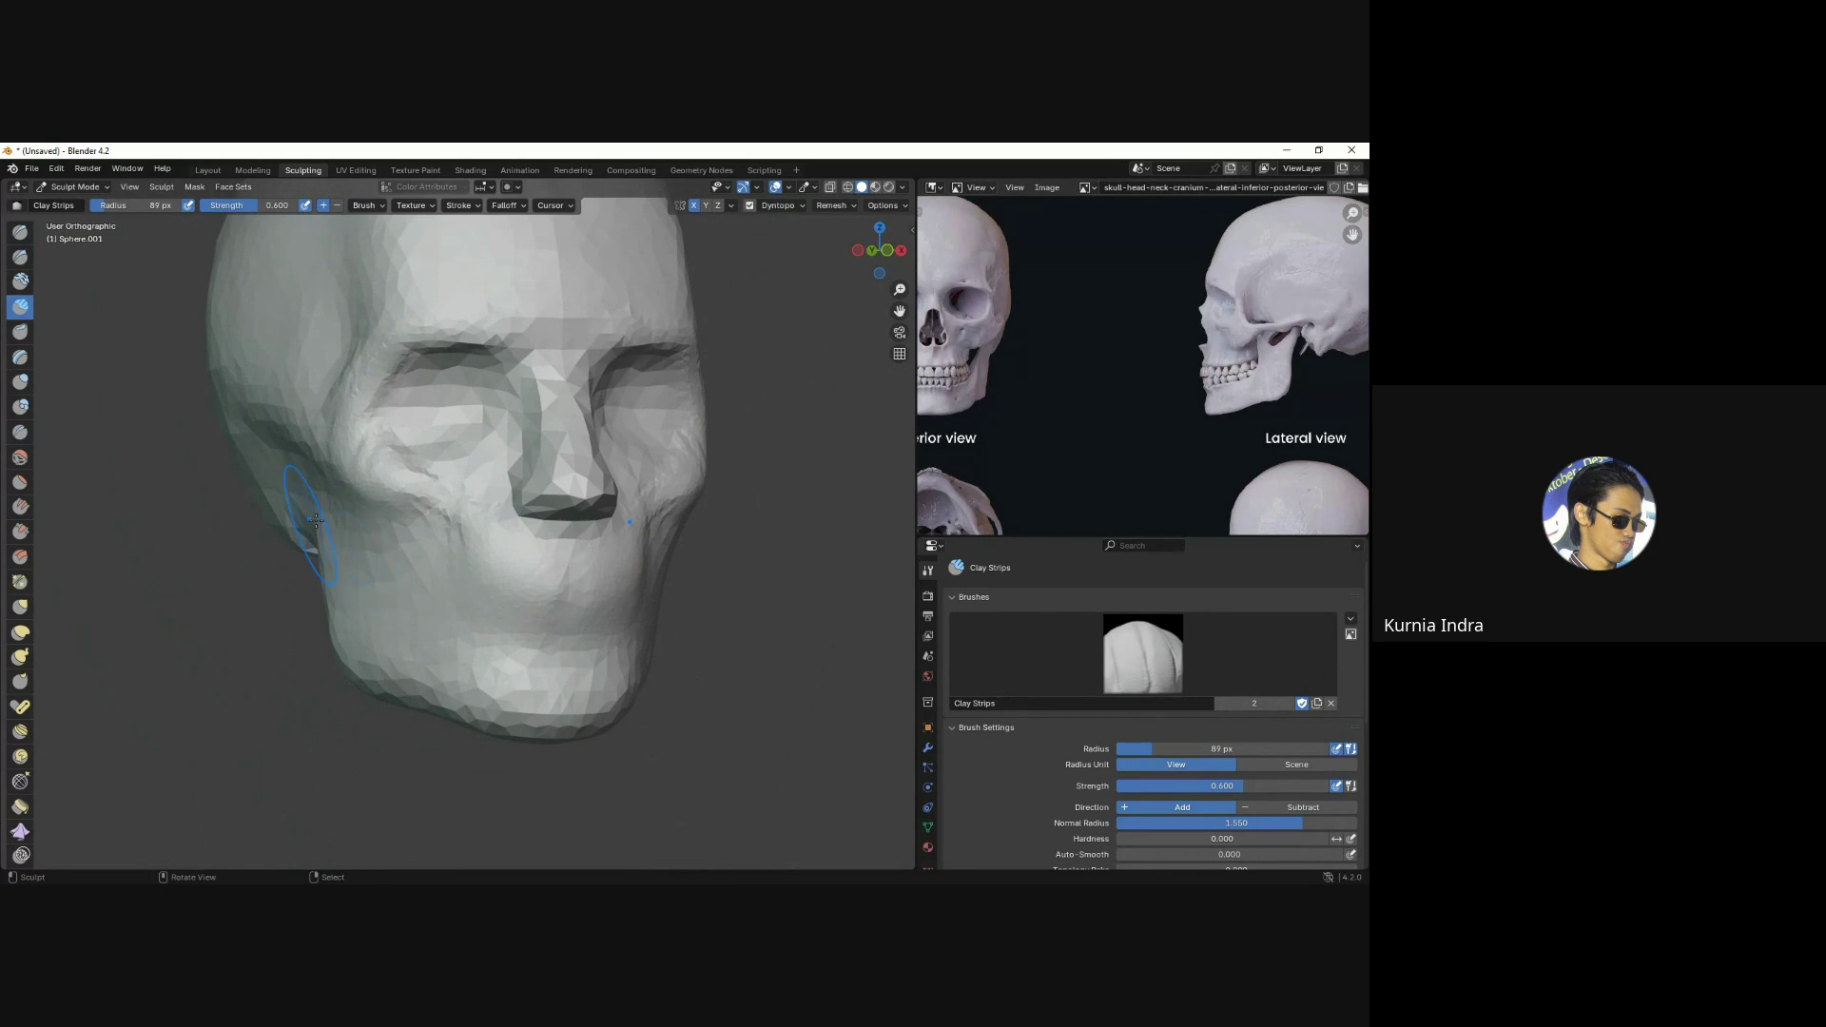
pyautogui.moveTo(337, 610); pyautogui.dragTo(489, 612, button='middle')
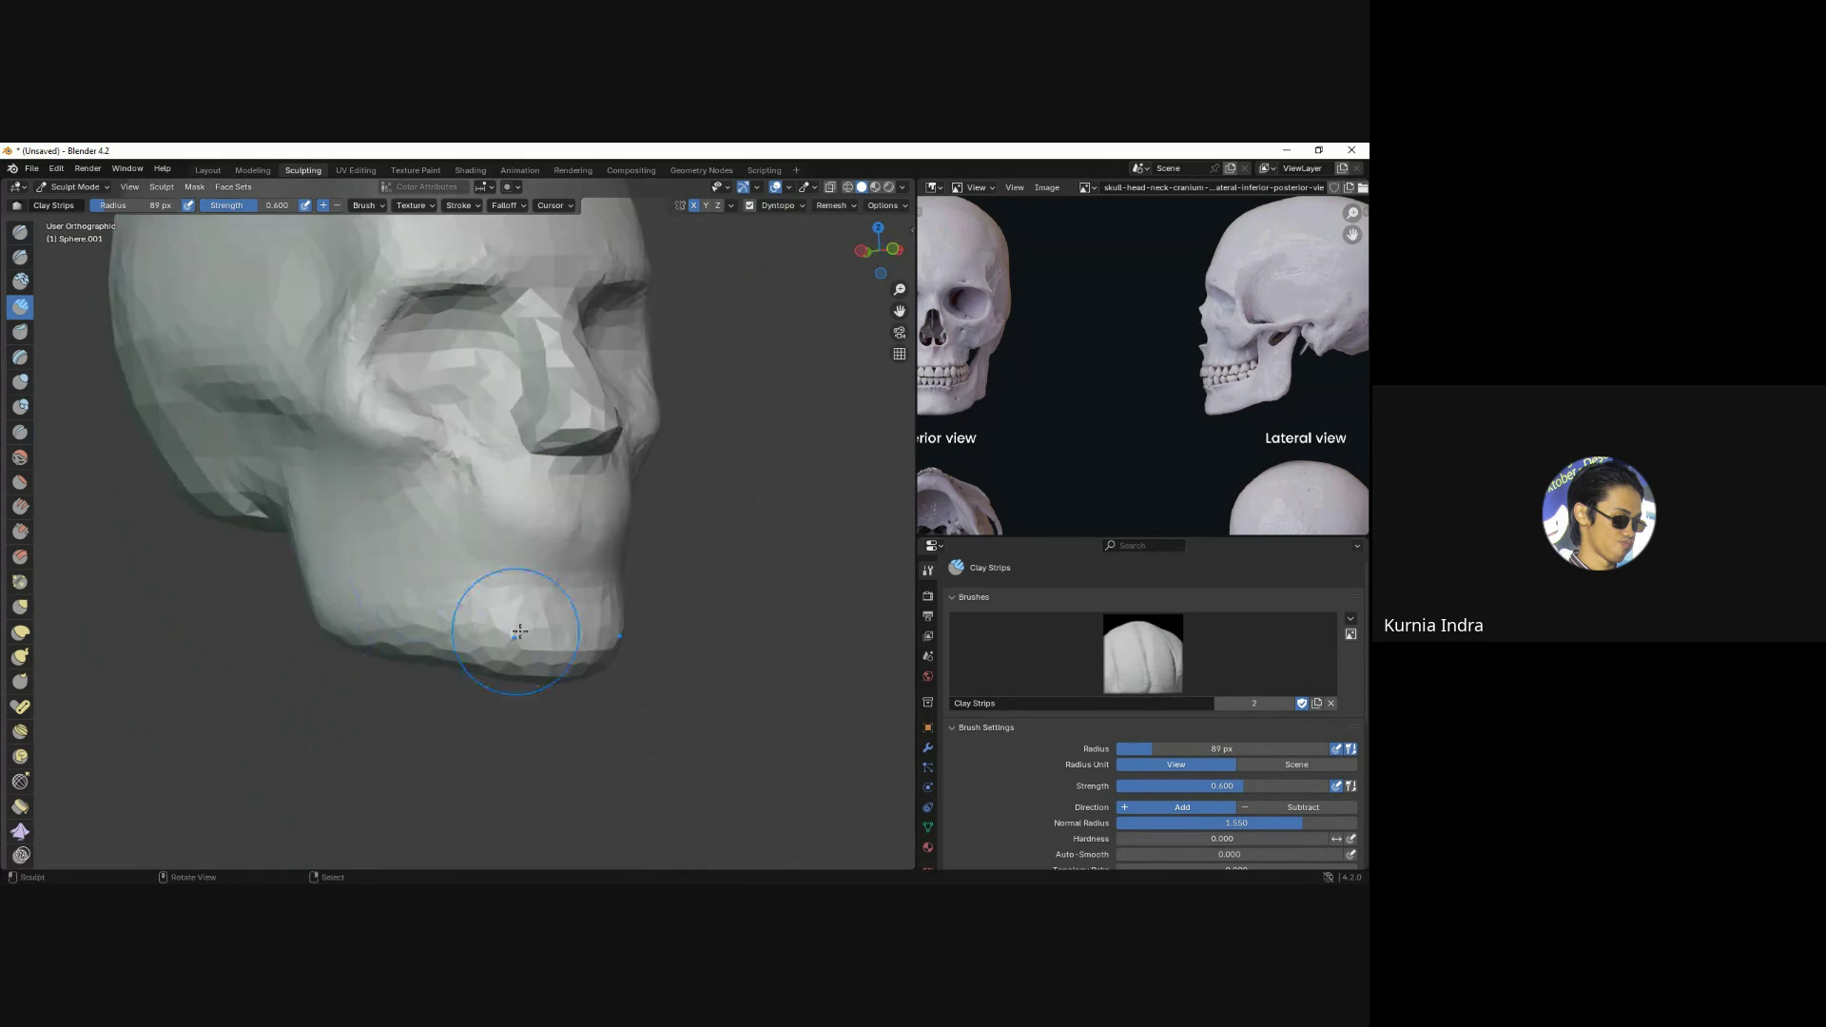
pyautogui.moveTo(489, 612); pyautogui.dragTo(395, 638)
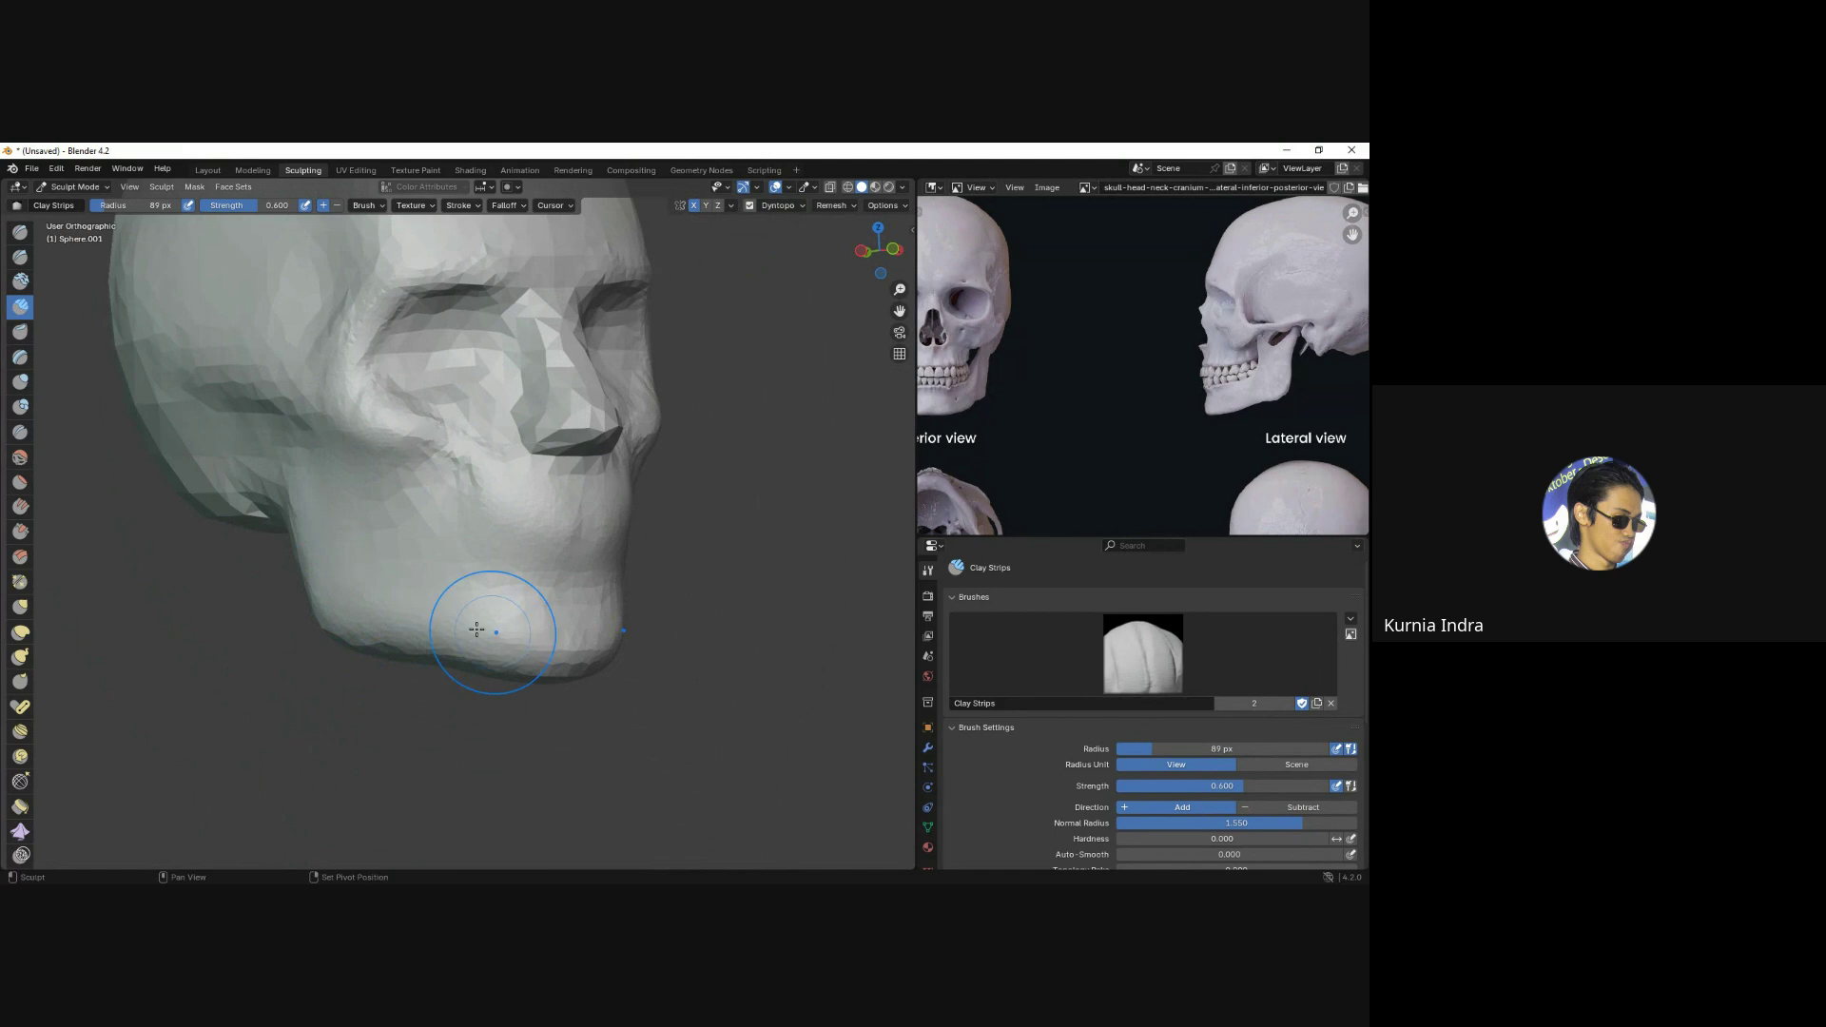
pyautogui.moveTo(570, 611)
pyautogui.mouseDown(button='middle')
pyautogui.moveTo(444, 628)
pyautogui.moveTo(538, 582)
pyautogui.mouseUp(button='middle')
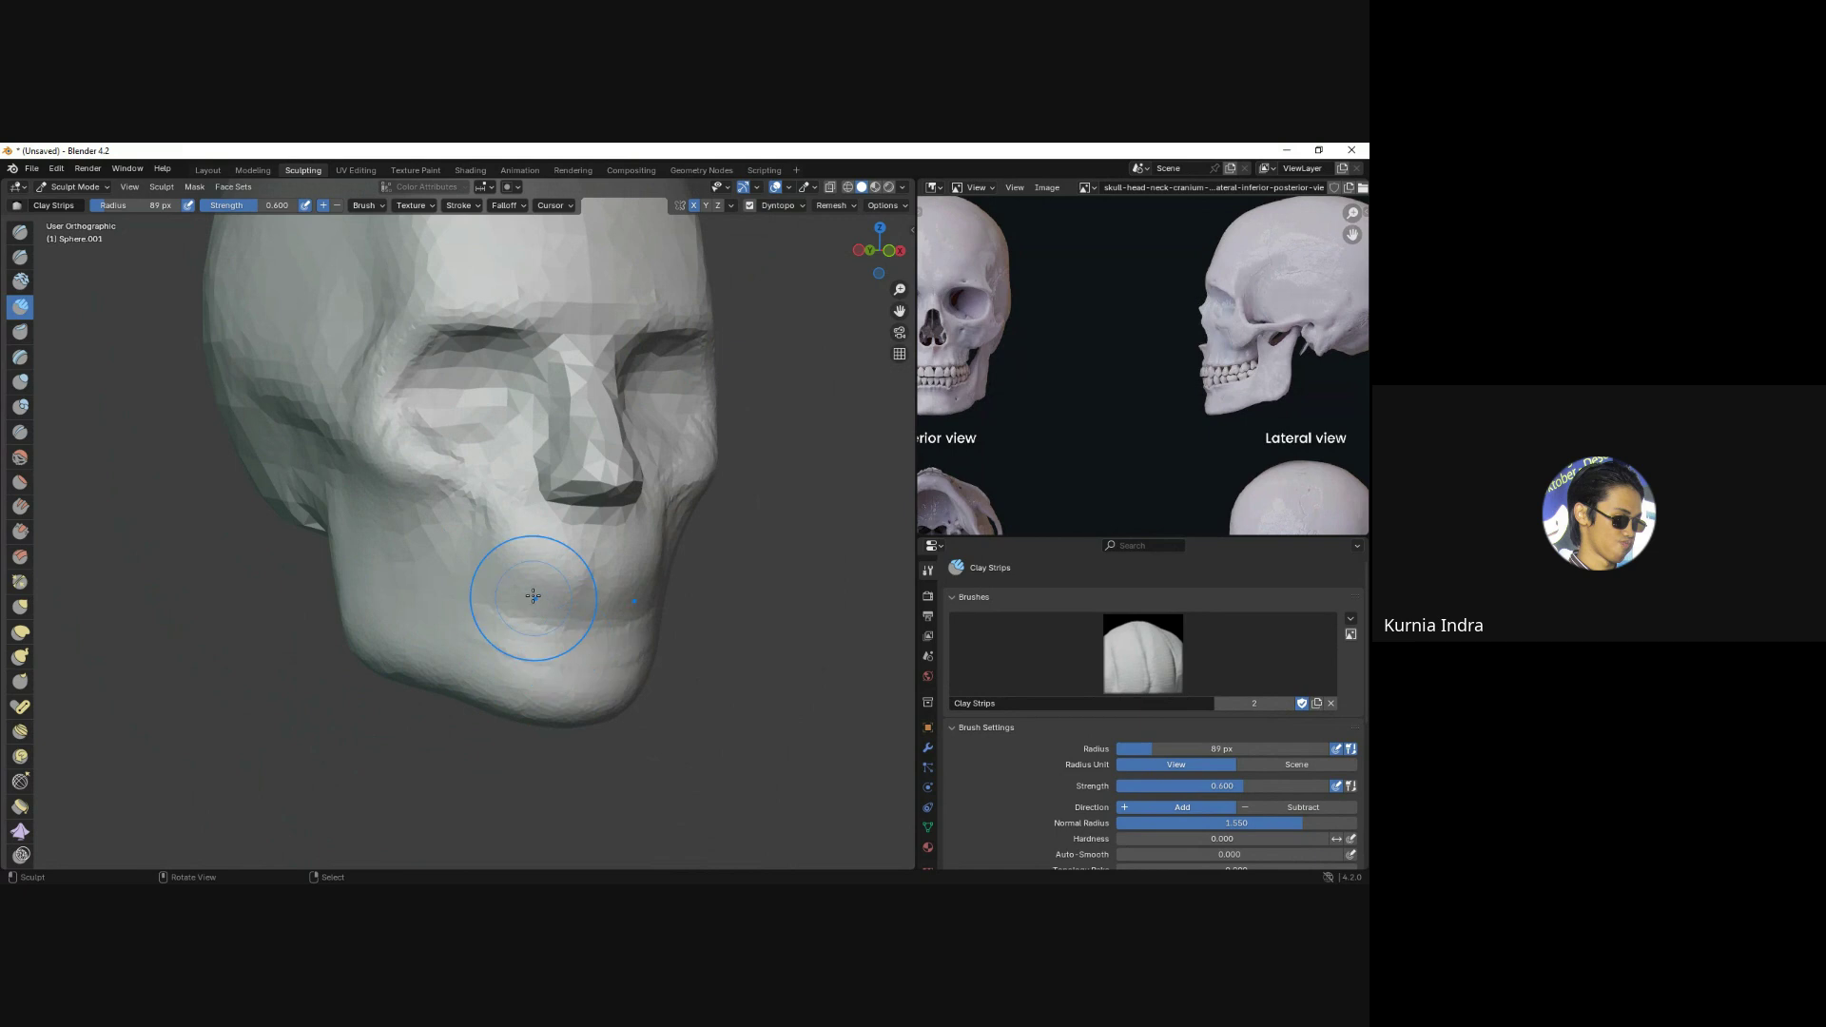
pyautogui.moveTo(530, 601)
pyautogui.mouseDown()
pyautogui.moveTo(558, 615)
pyautogui.moveTo(571, 590)
pyautogui.mouseUp()
pyautogui.moveTo(421, 570)
pyautogui.mouseDown(button='middle')
pyautogui.moveTo(447, 532)
pyautogui.moveTo(471, 569)
pyautogui.moveTo(471, 418)
pyautogui.mouseUp(button='middle')
pyautogui.keyDown('alt'); pyautogui.moveTo(496, 555); pyautogui.dragTo(496, 502, button='middle'); pyautogui.keyUp('alt')
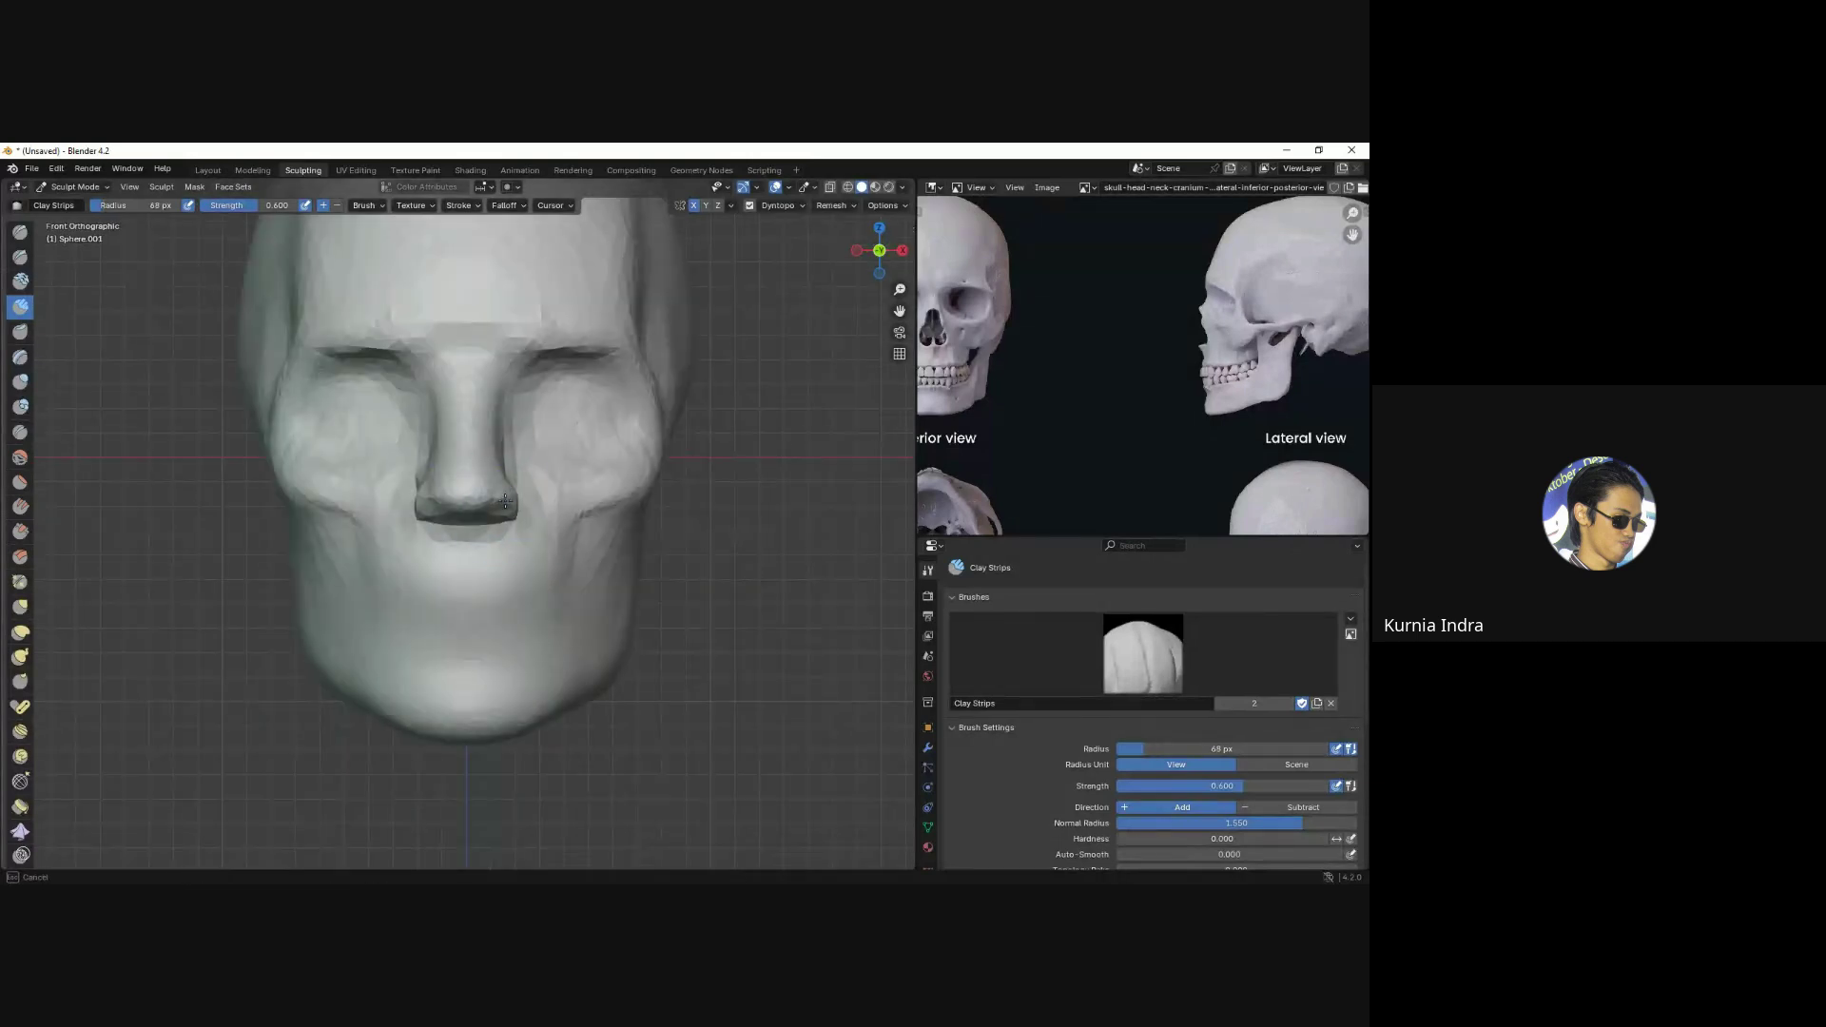
# Stroke a Clay Strips crease from the upper cranium down the temple beside the eye.
pyautogui.moveTo(447, 481)
pyautogui.mouseDown(button='middle')
pyautogui.moveTo(528, 425)
pyautogui.moveTo(550, 481)
pyautogui.moveTo(530, 409)
pyautogui.moveTo(422, 460)
pyautogui.mouseUp(button='middle')
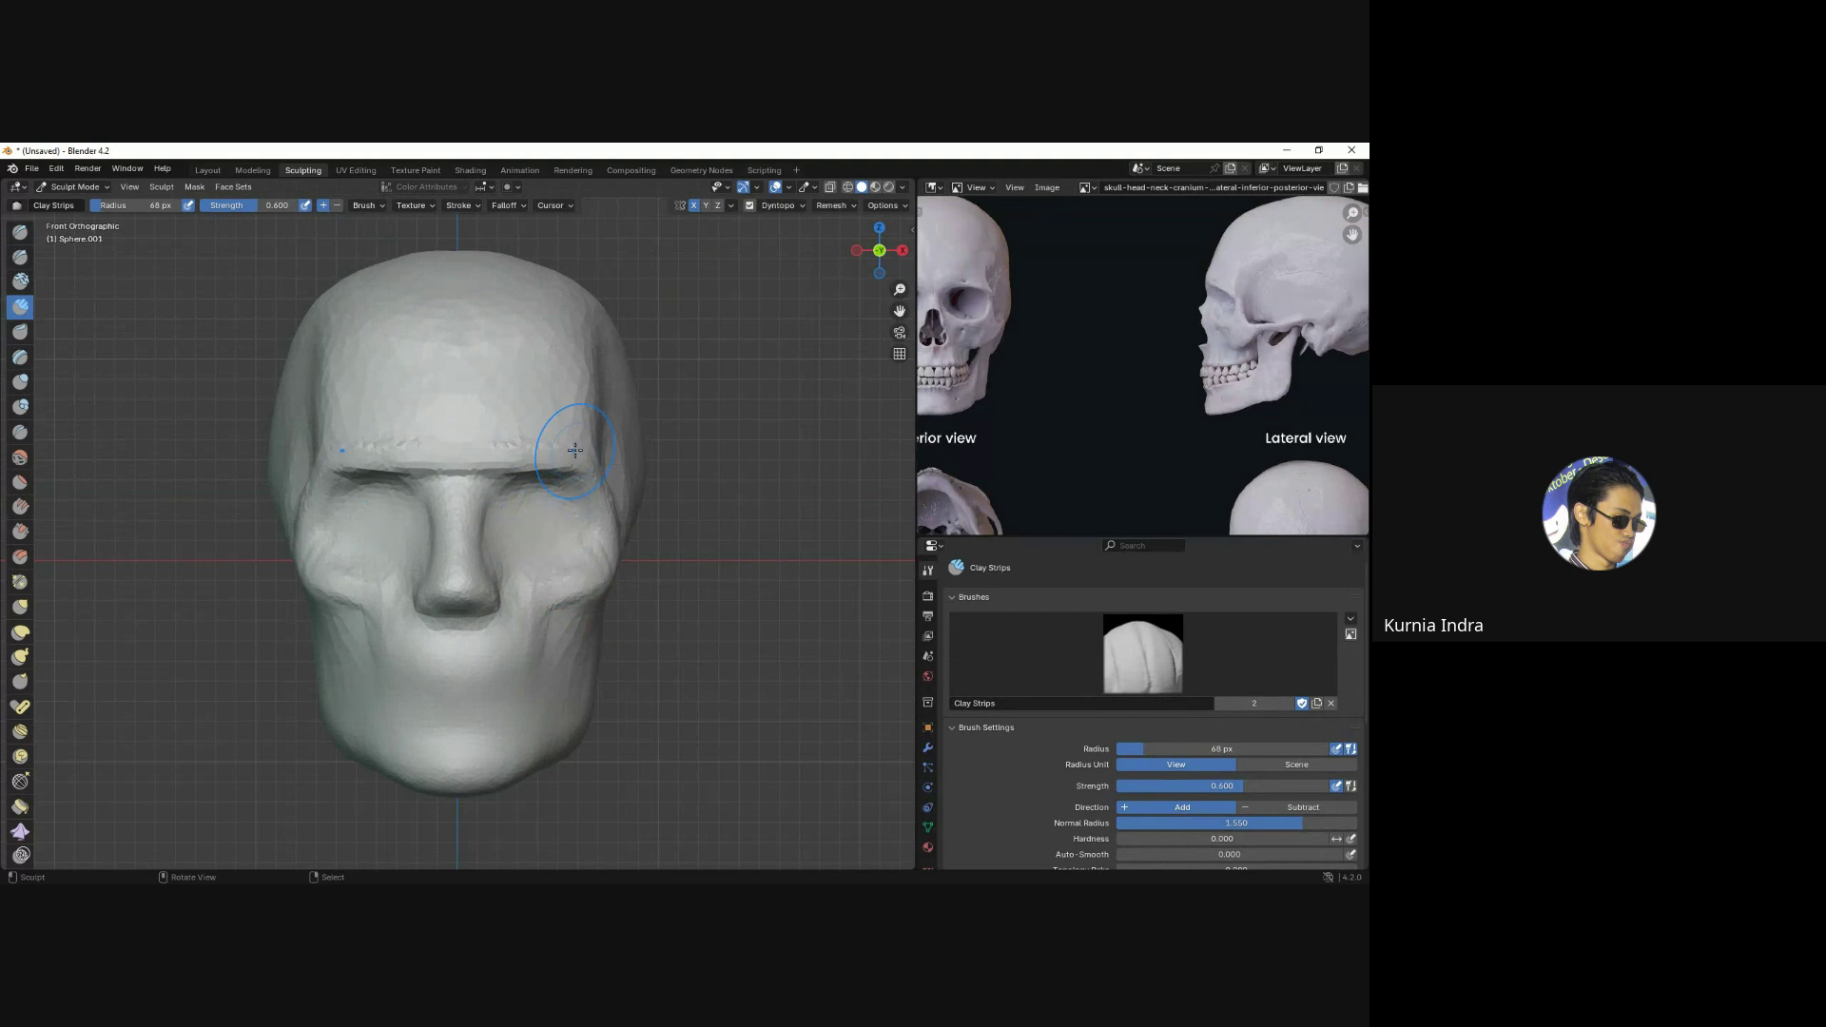
pyautogui.moveTo(571, 430); pyautogui.dragTo(574, 433, button='middle')
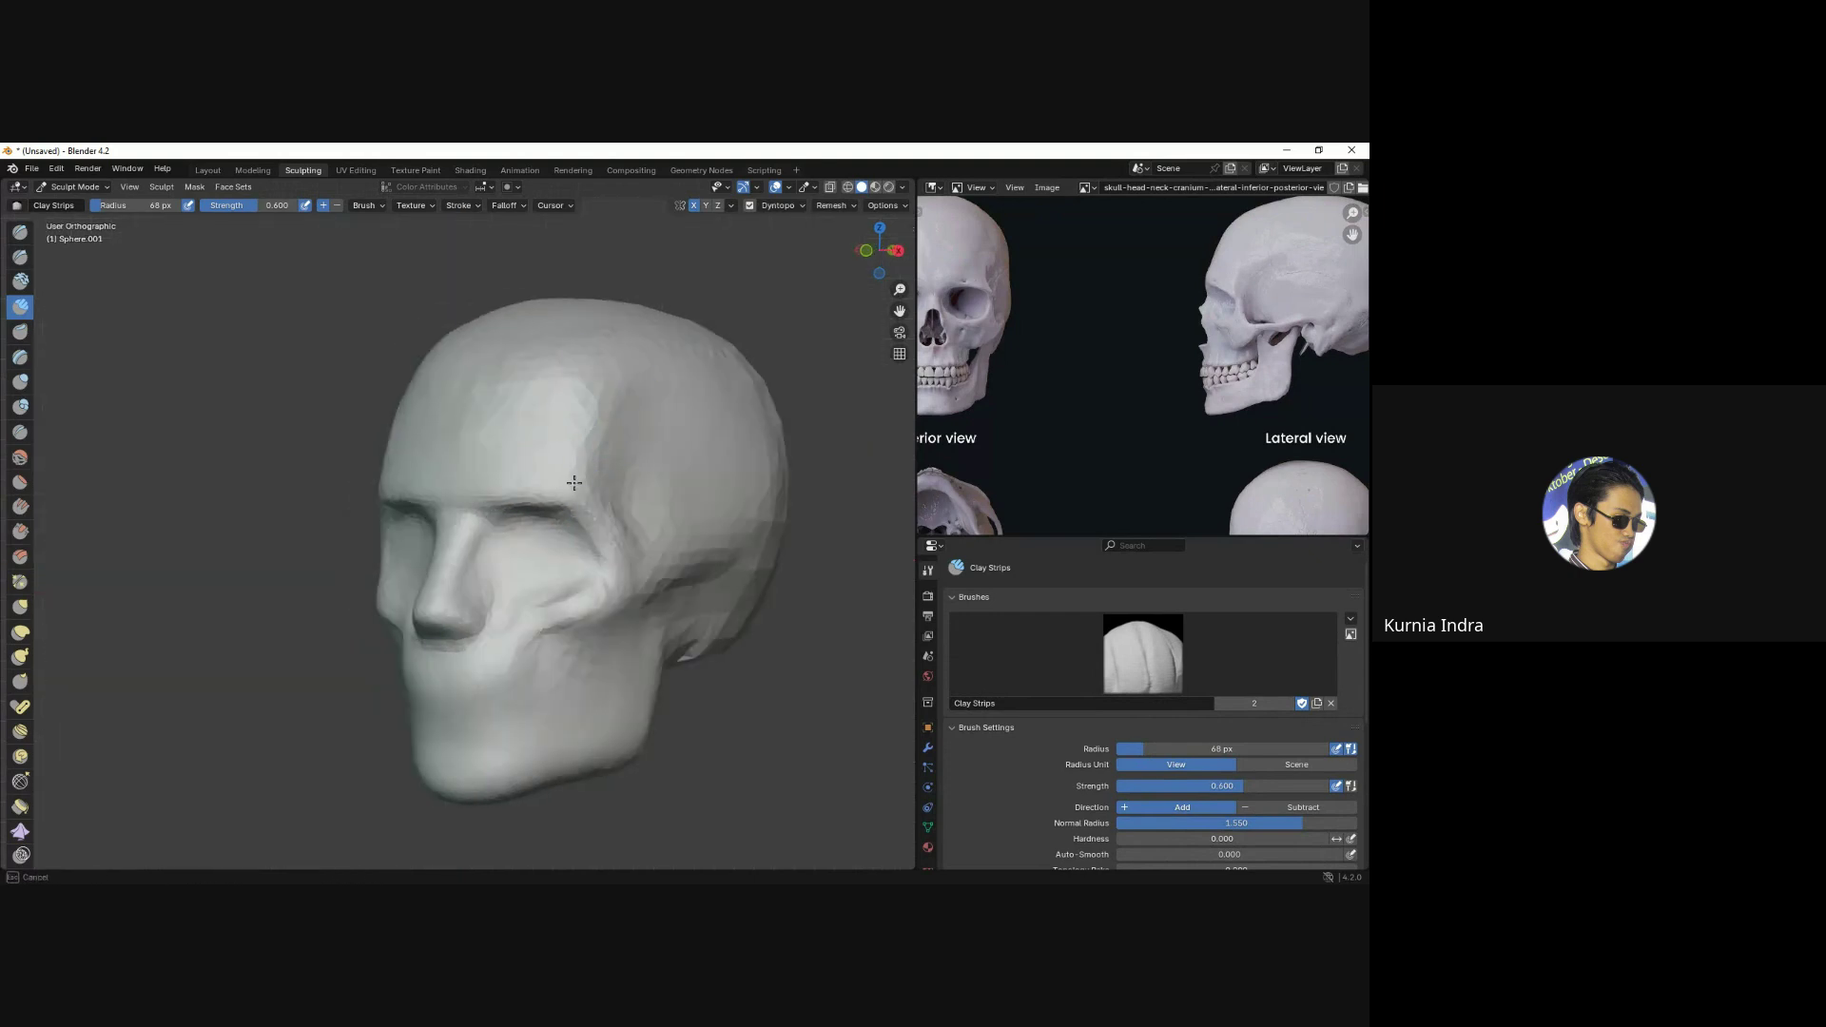
pyautogui.moveTo(640, 367); pyautogui.dragTo(591, 396, button='middle')
pyautogui.moveTo(565, 334); pyautogui.dragTo(502, 459)
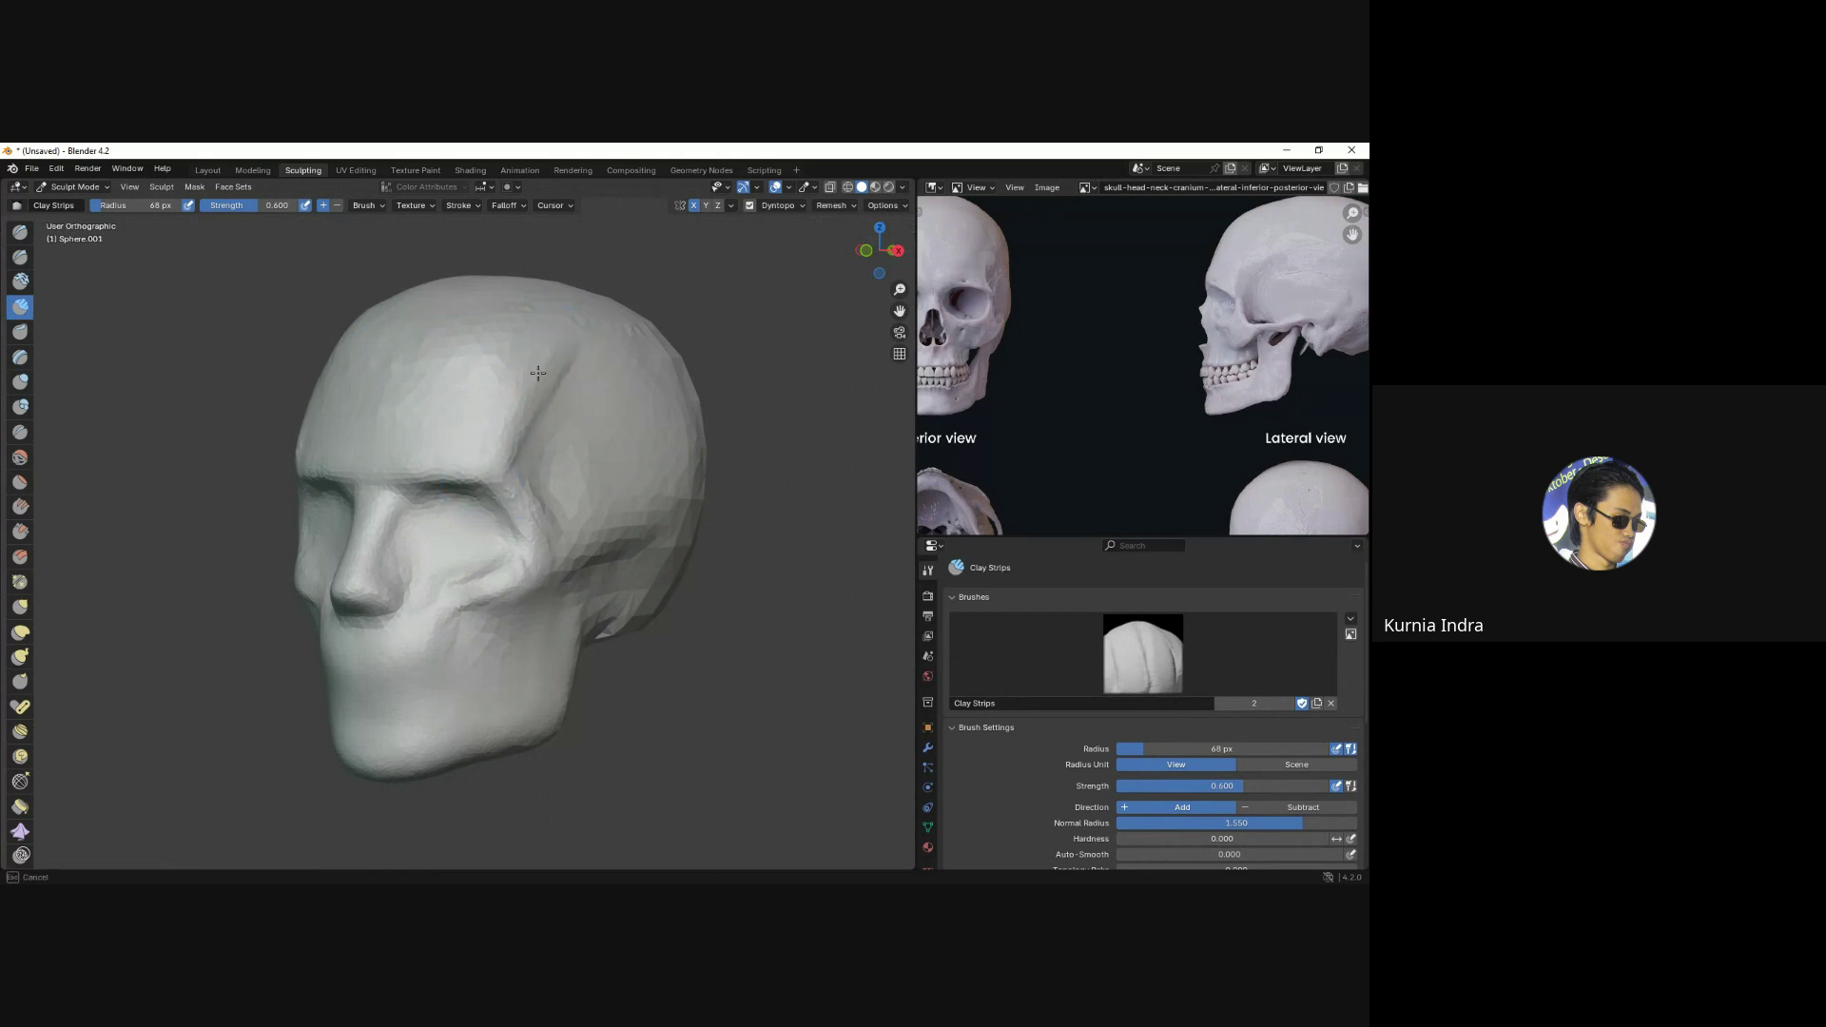
pyautogui.keyDown('shift'); pyautogui.moveTo(535, 517); pyautogui.dragTo(529, 472, button='middle'); pyautogui.keyUp('shift')
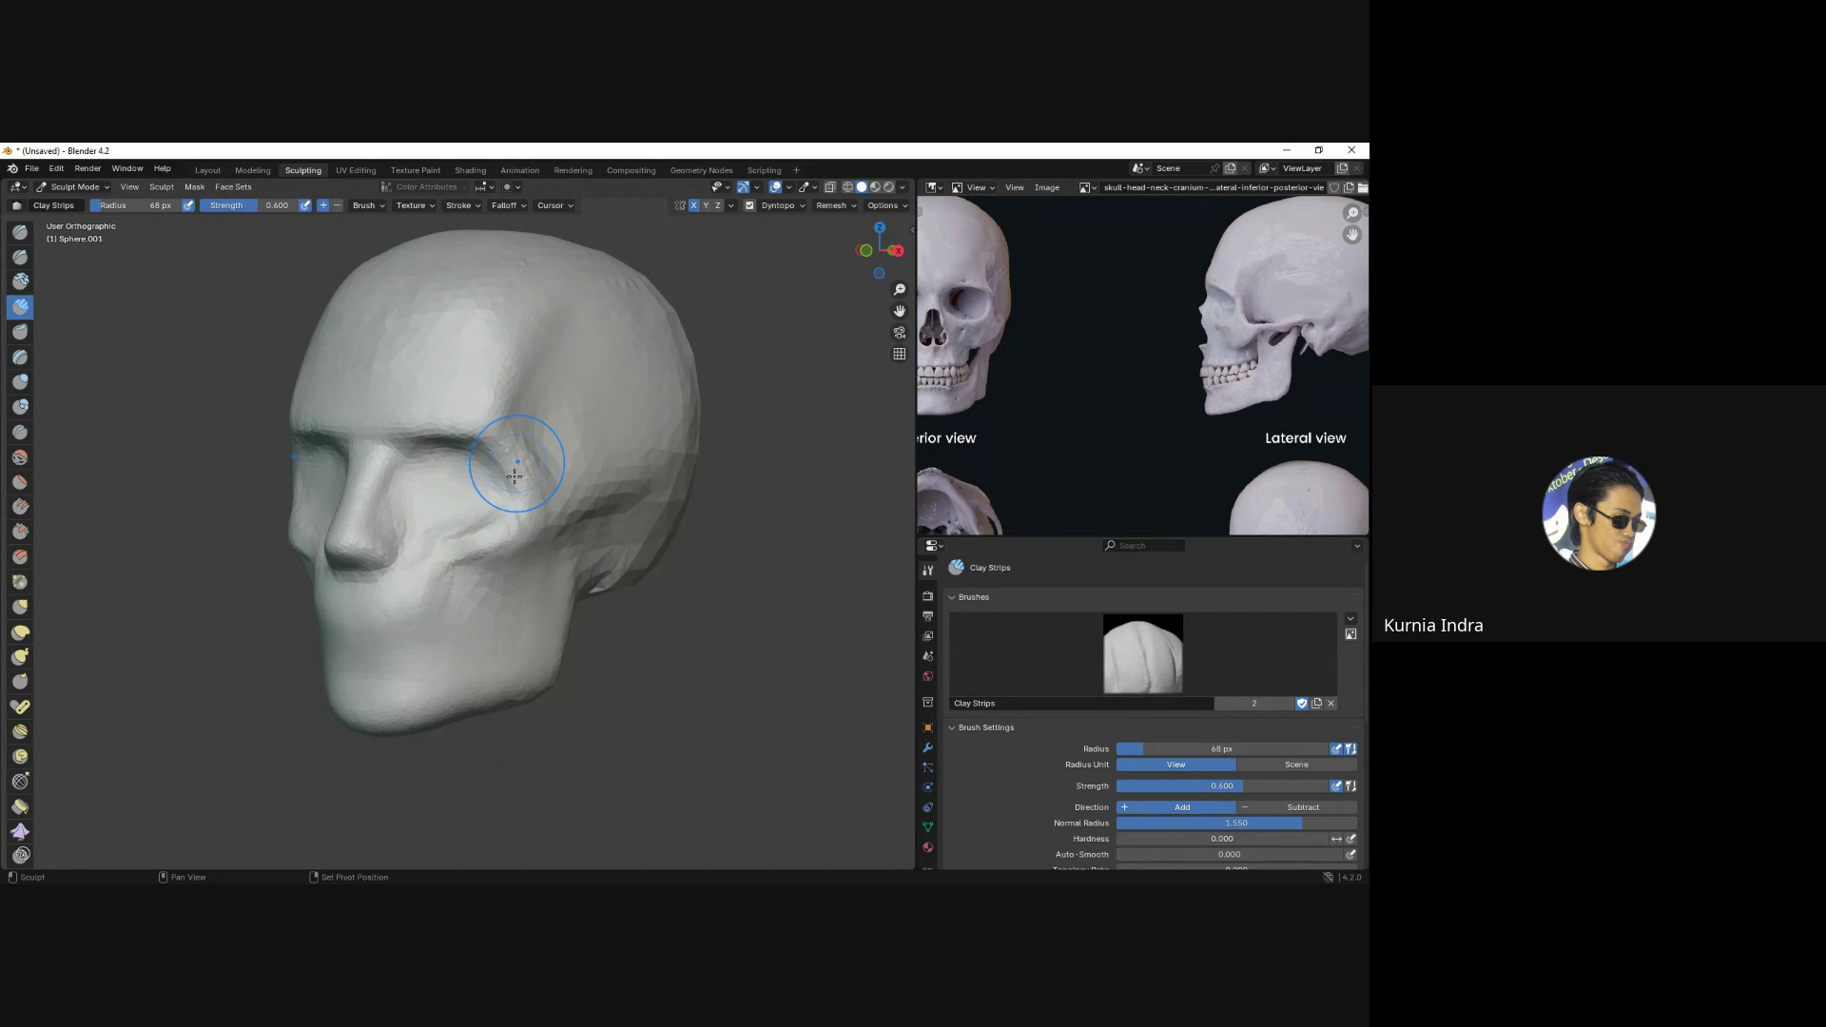
pyautogui.moveTo(522, 400)
pyautogui.mouseDown()
pyautogui.moveTo(547, 518)
pyautogui.moveTo(628, 501)
pyautogui.mouseUp()
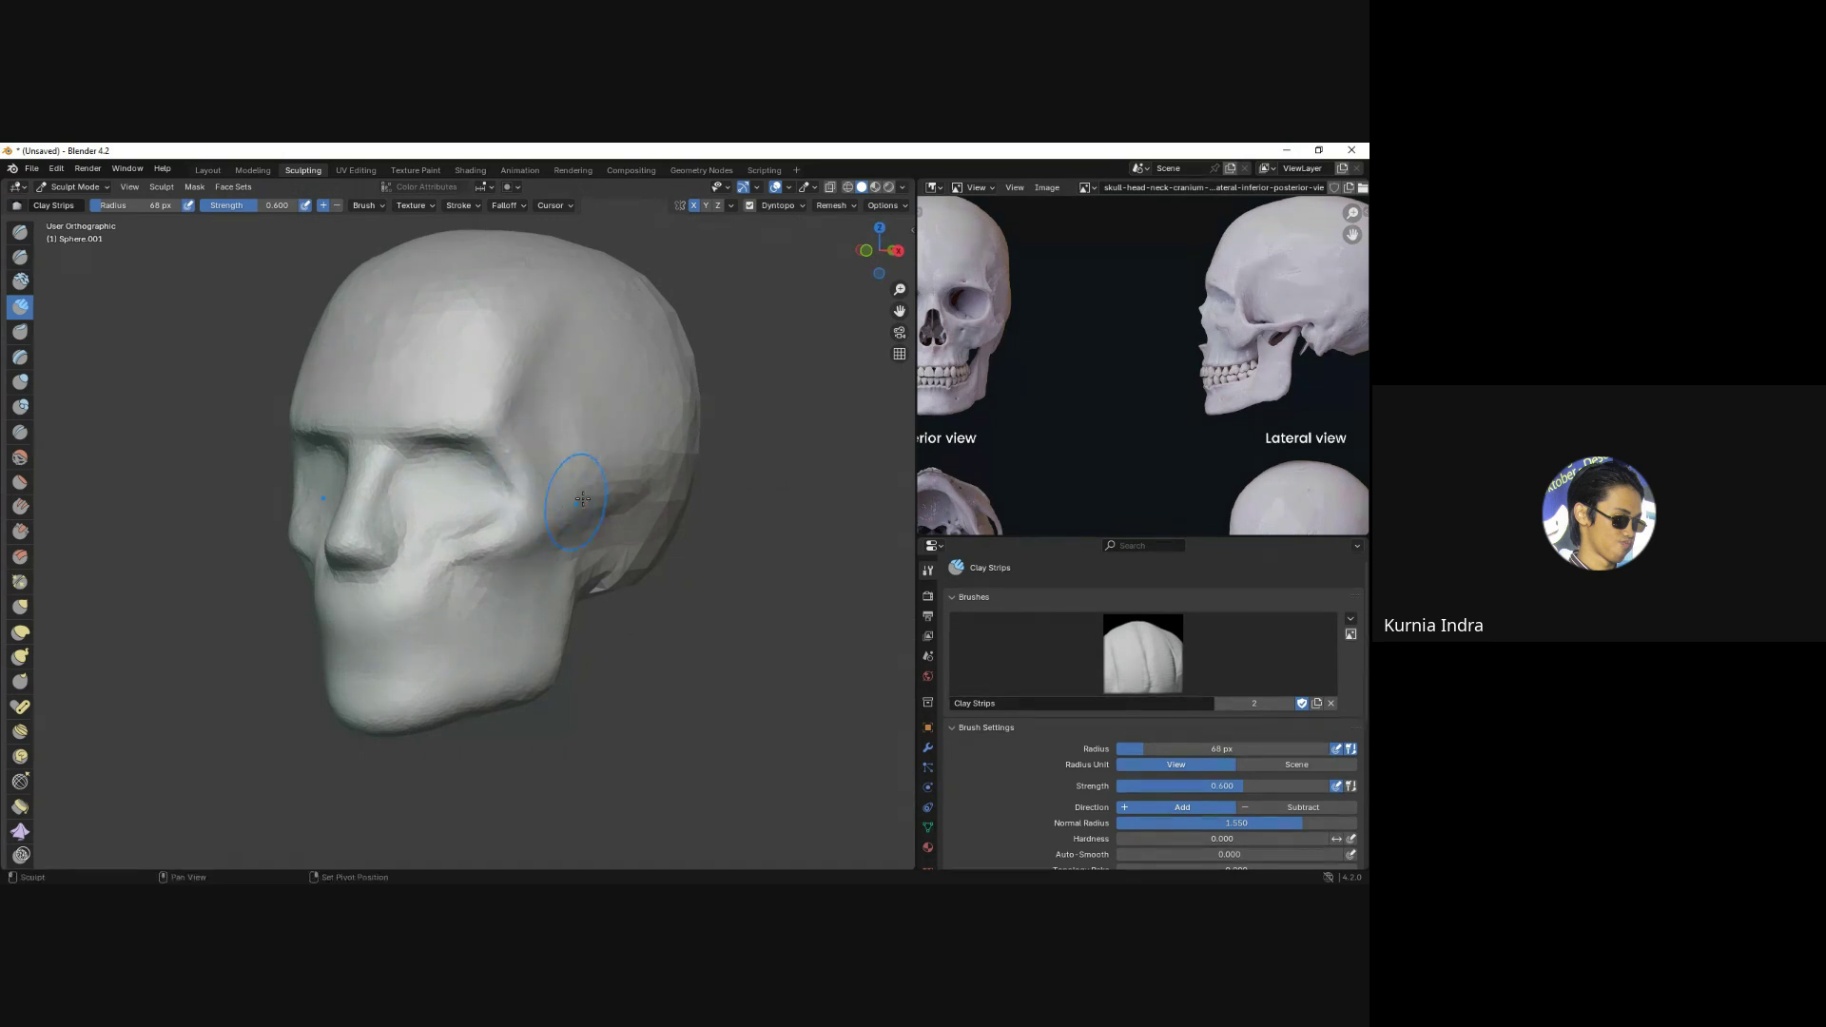
pyautogui.moveTo(628, 501)
pyautogui.mouseDown(button='middle')
pyautogui.moveTo(571, 514)
pyautogui.moveTo(595, 525)
pyautogui.moveTo(522, 571)
pyautogui.moveTo(514, 532)
pyautogui.moveTo(490, 551)
pyautogui.moveTo(510, 560)
pyautogui.moveTo(456, 478)
pyautogui.mouseUp(button='middle')
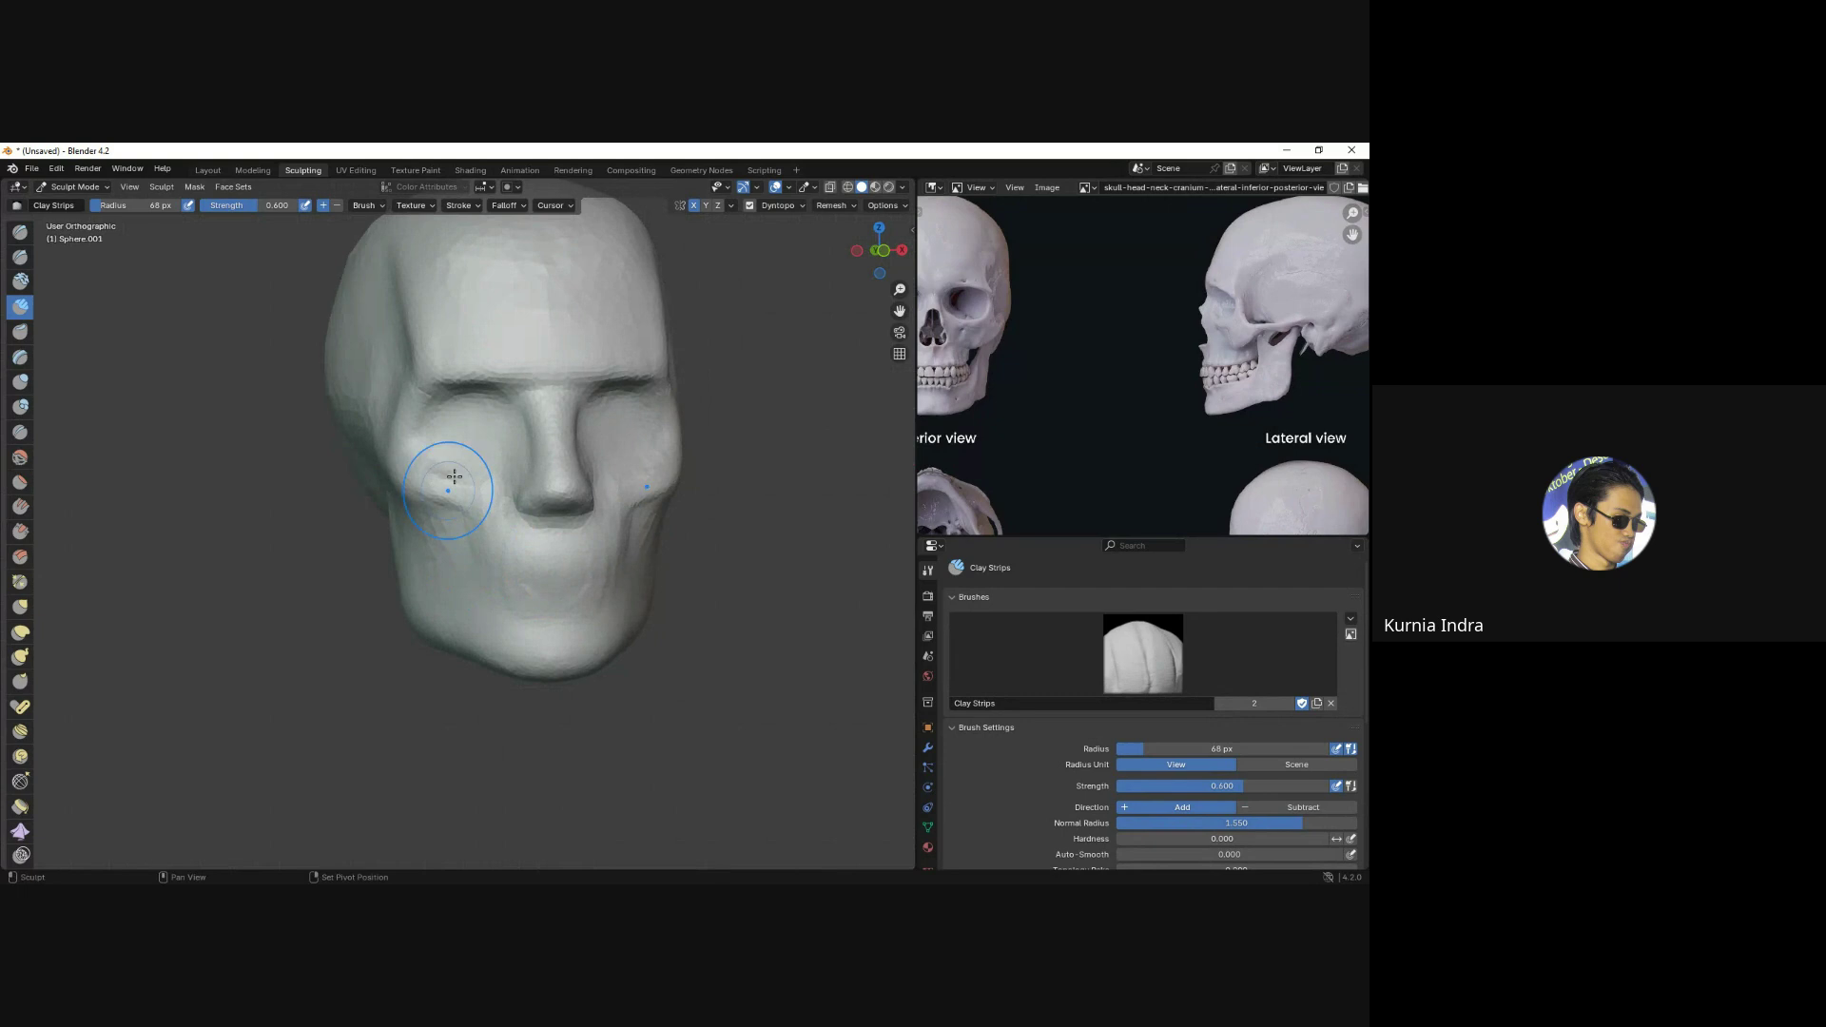
pyautogui.moveTo(530, 420); pyautogui.dragTo(490, 489, button='middle')
pyautogui.press('KP_1')
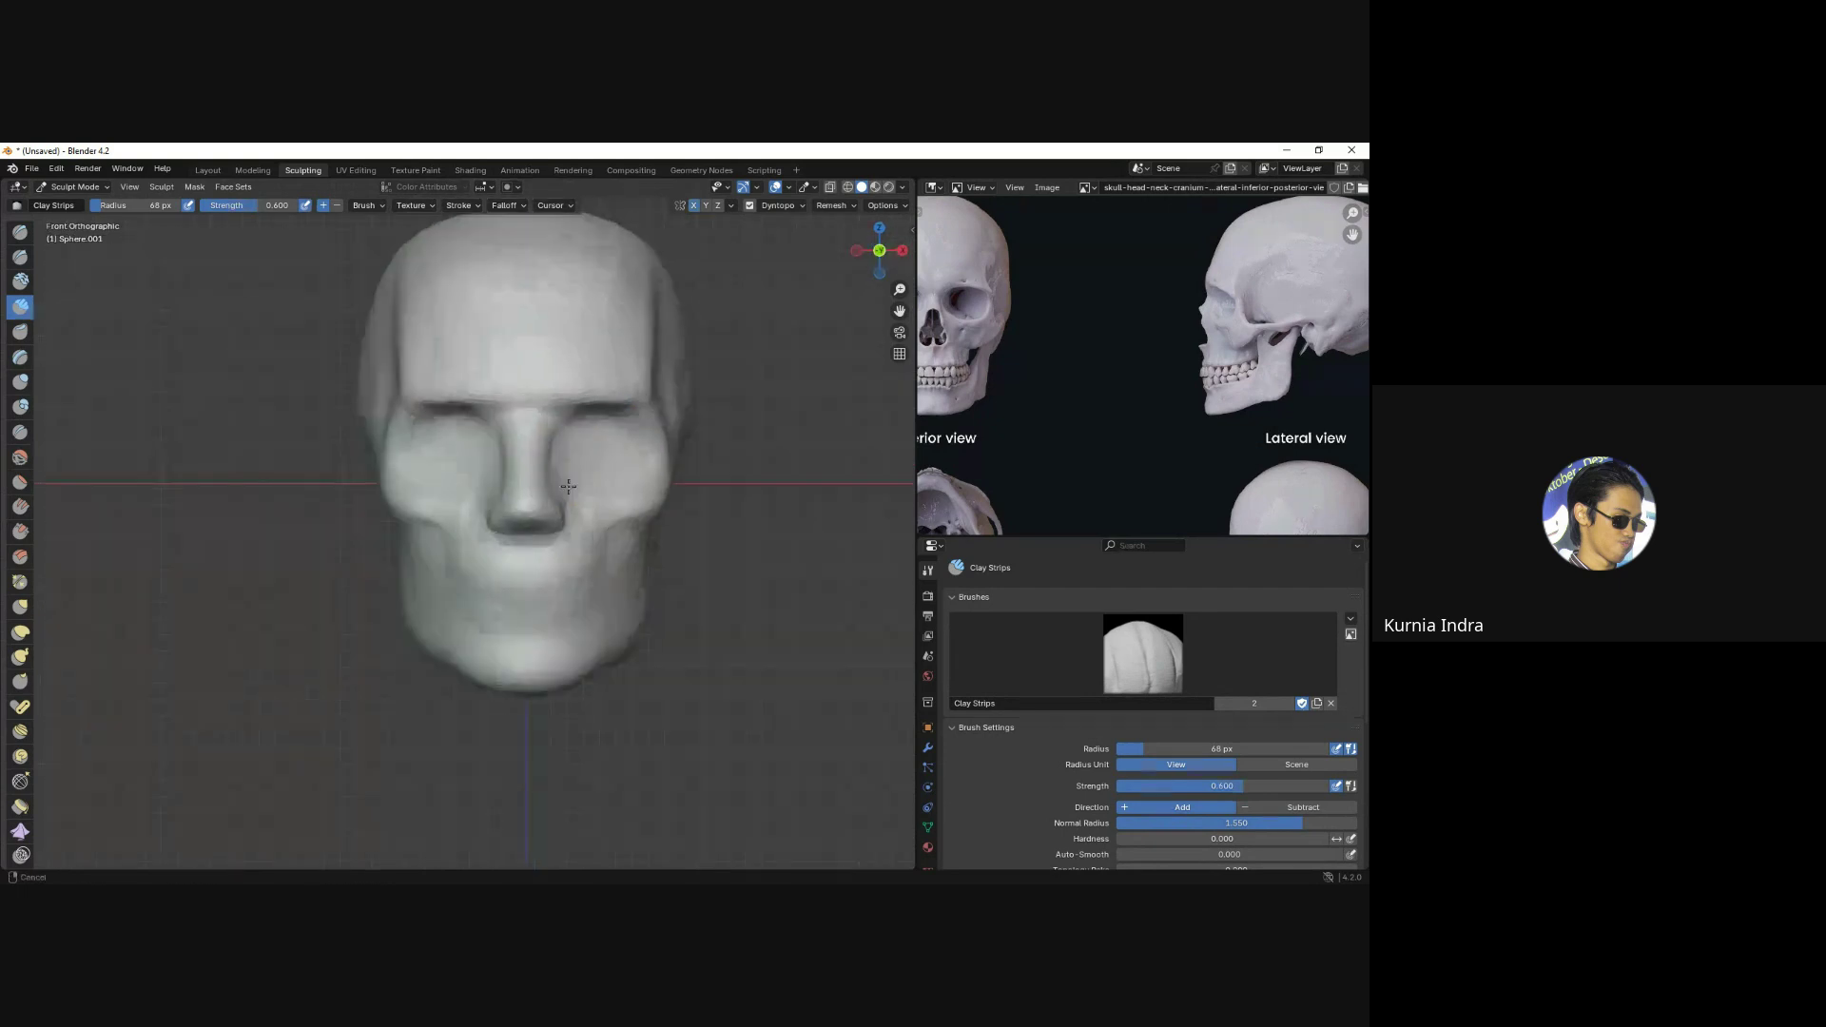
pyautogui.press('g')
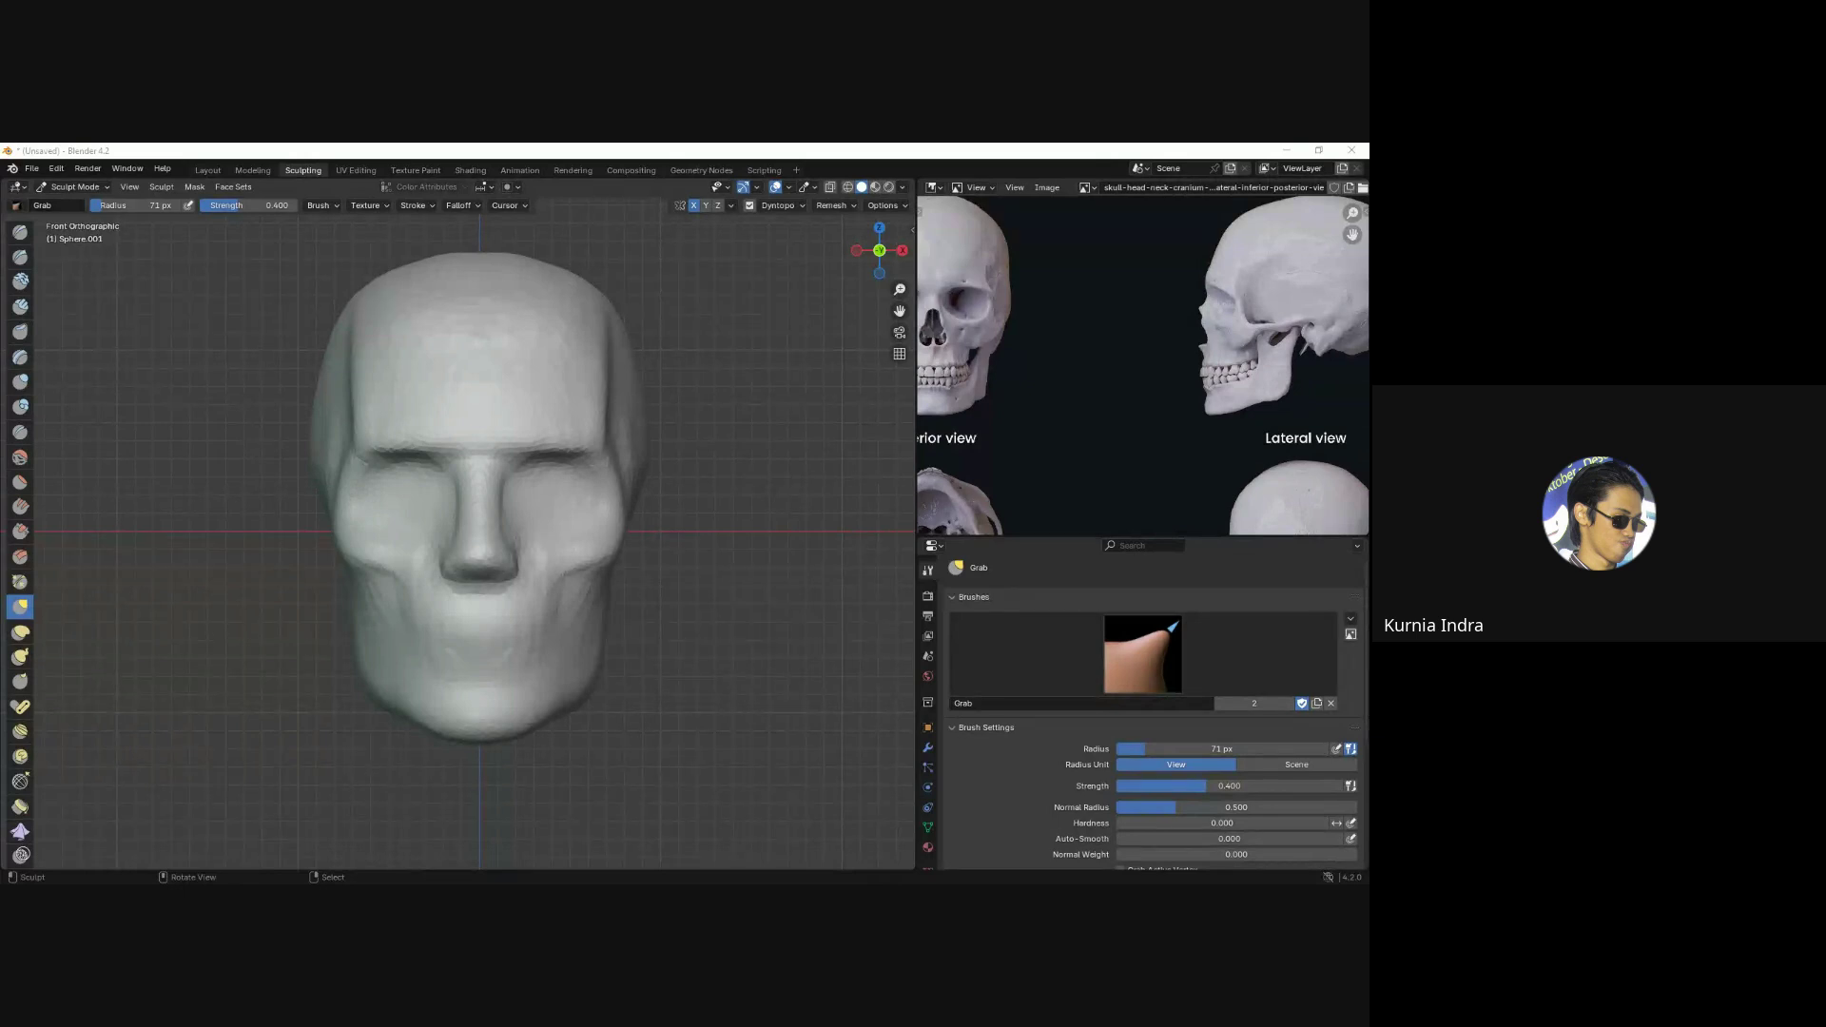
# Widen the Grab brush and pull the top of the cranium into a rounder shape.
pyautogui.scroll(-1, 685, 542)
pyautogui.keyDown('shift'); pyautogui.moveTo(684, 542); pyautogui.dragTo(460, 612, button='middle'); pyautogui.keyUp('shift')
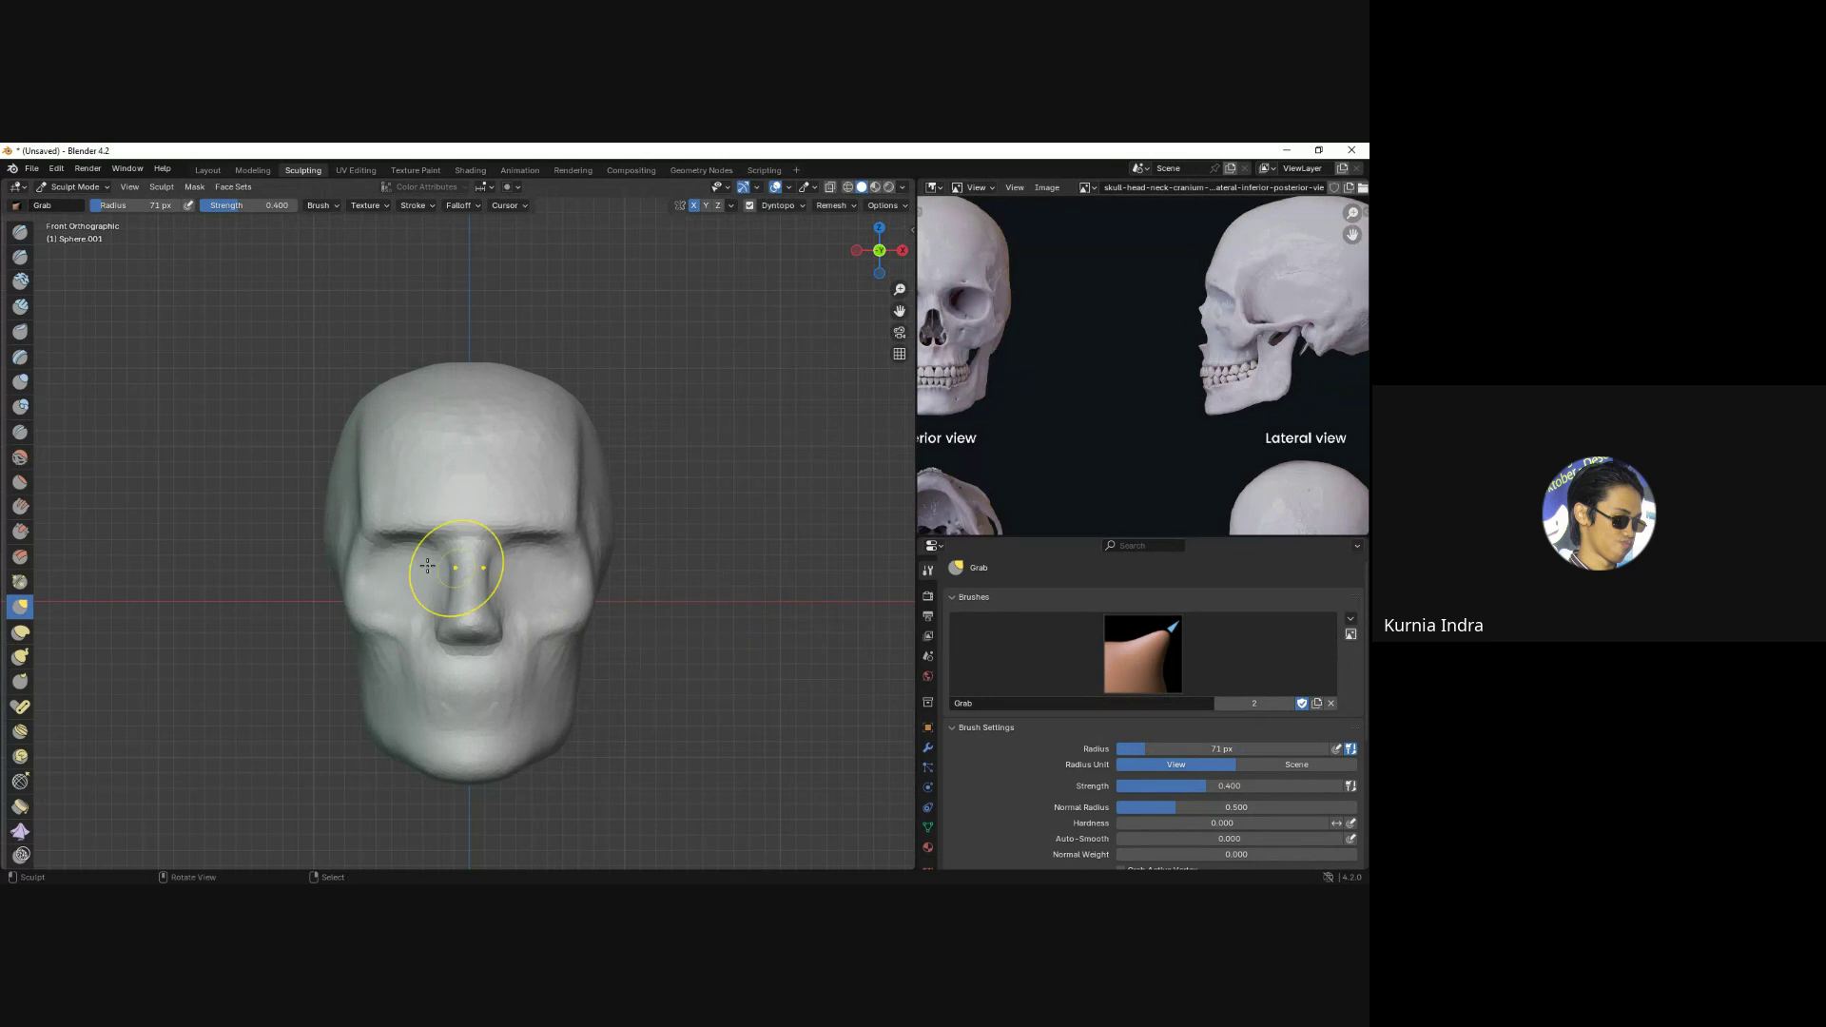
pyautogui.moveTo(421, 522)
pyautogui.mouseDown(button='middle')
pyautogui.moveTo(329, 446)
pyautogui.moveTo(358, 447)
pyautogui.mouseUp(button='middle')
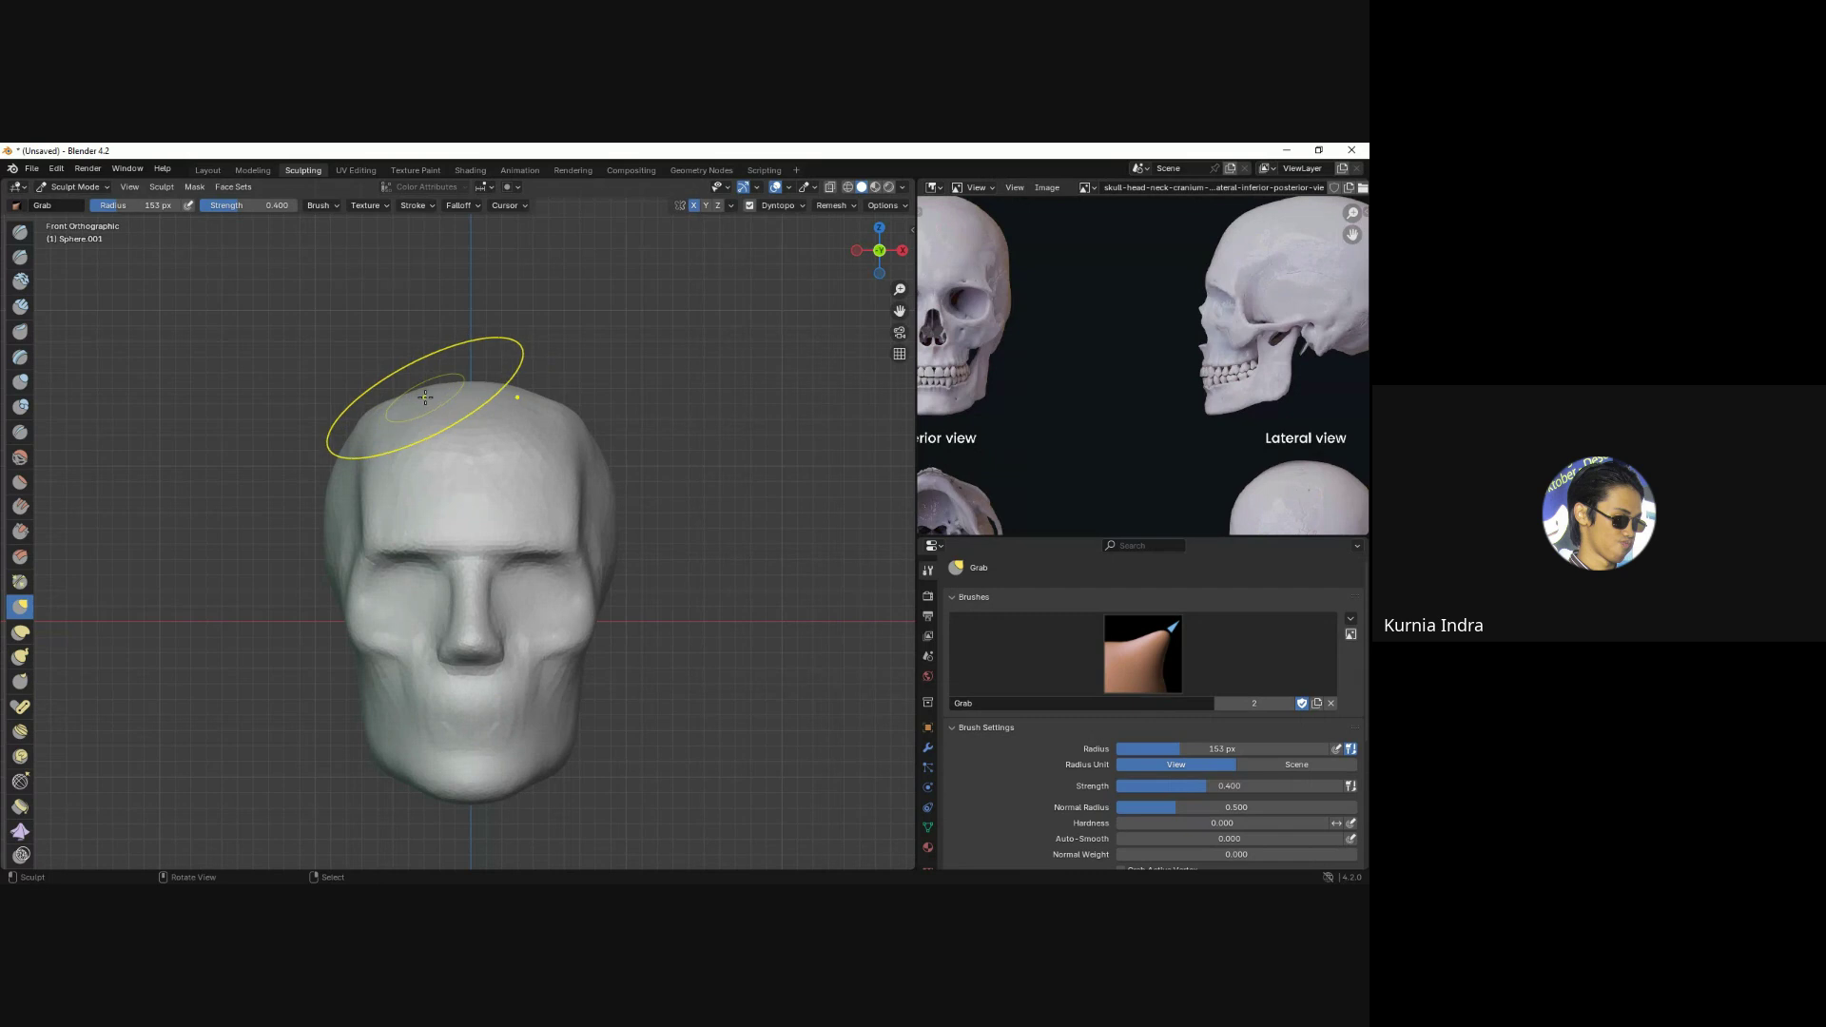
pyautogui.moveTo(438, 390)
pyautogui.mouseDown(button='middle')
pyautogui.moveTo(425, 474)
pyautogui.moveTo(366, 418)
pyautogui.moveTo(609, 428)
pyautogui.mouseUp(button='middle')
pyautogui.press('KP_1')
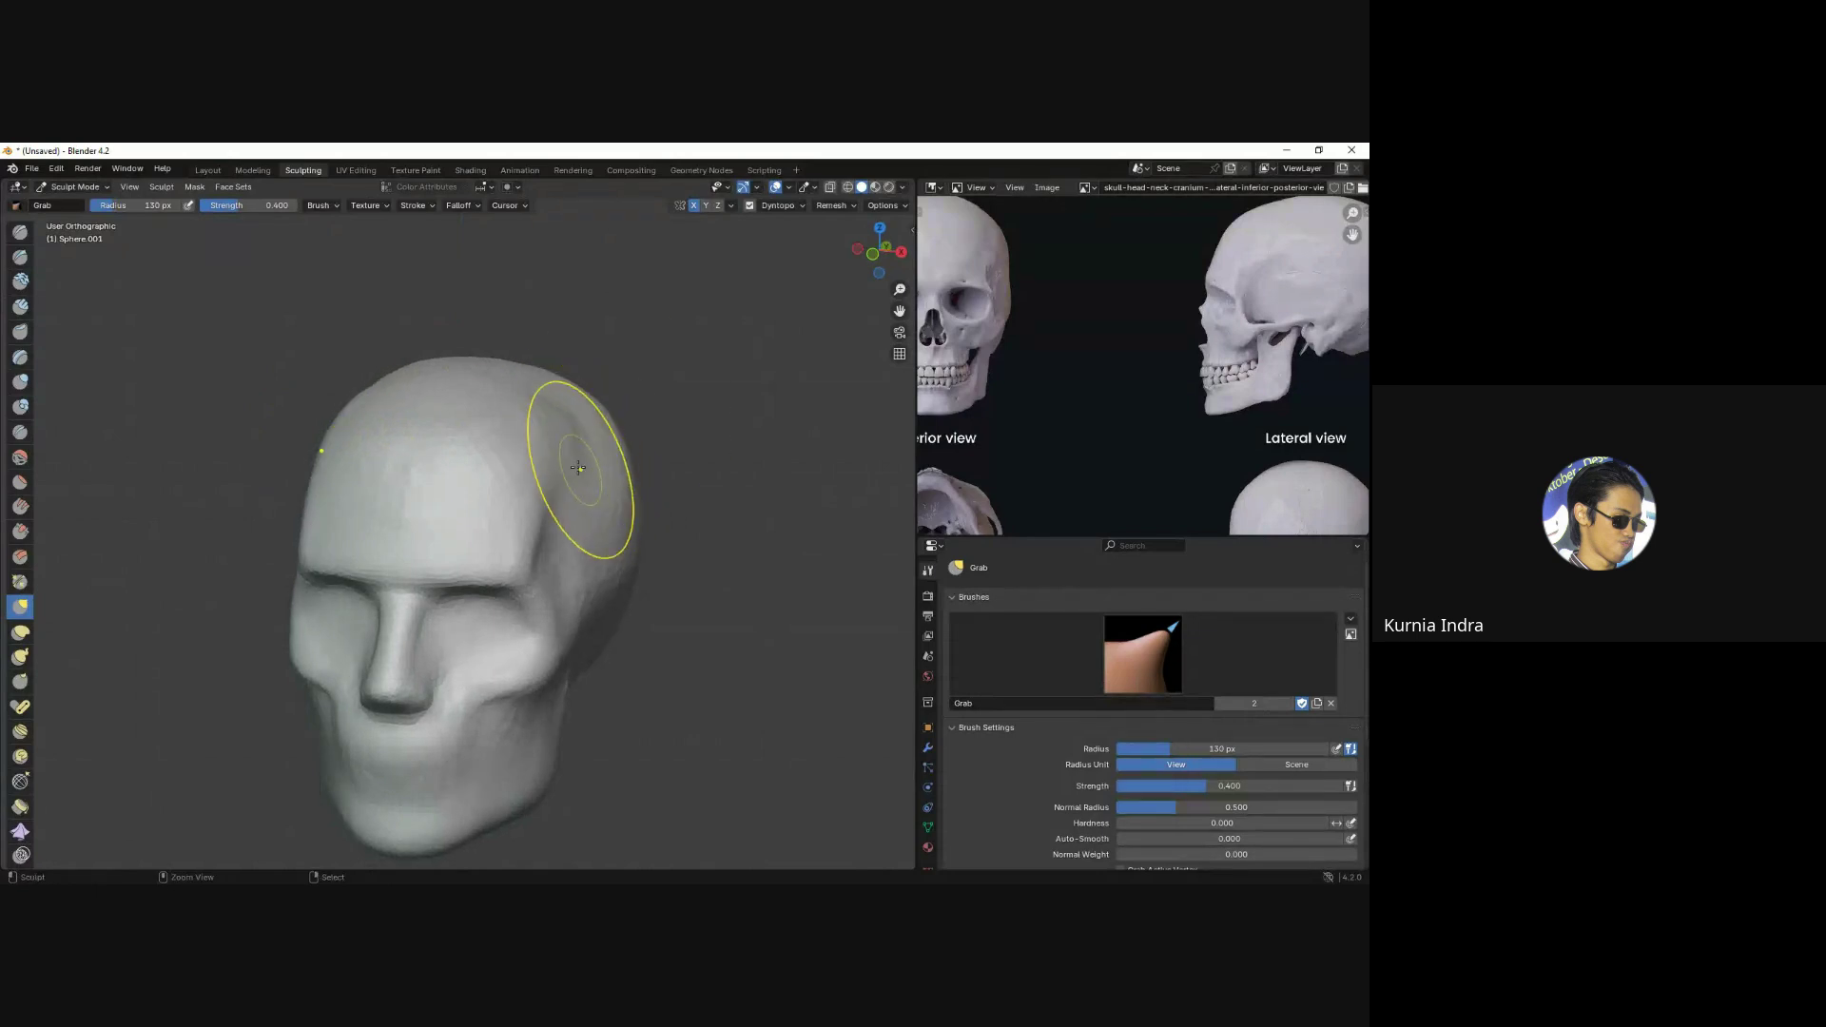
# Add 130 px Clay Strips across the upper cranium, then re-centre the front view.
pyautogui.click(20, 307)
pyautogui.moveTo(121, 325); pyautogui.dragTo(377, 366, button='middle')
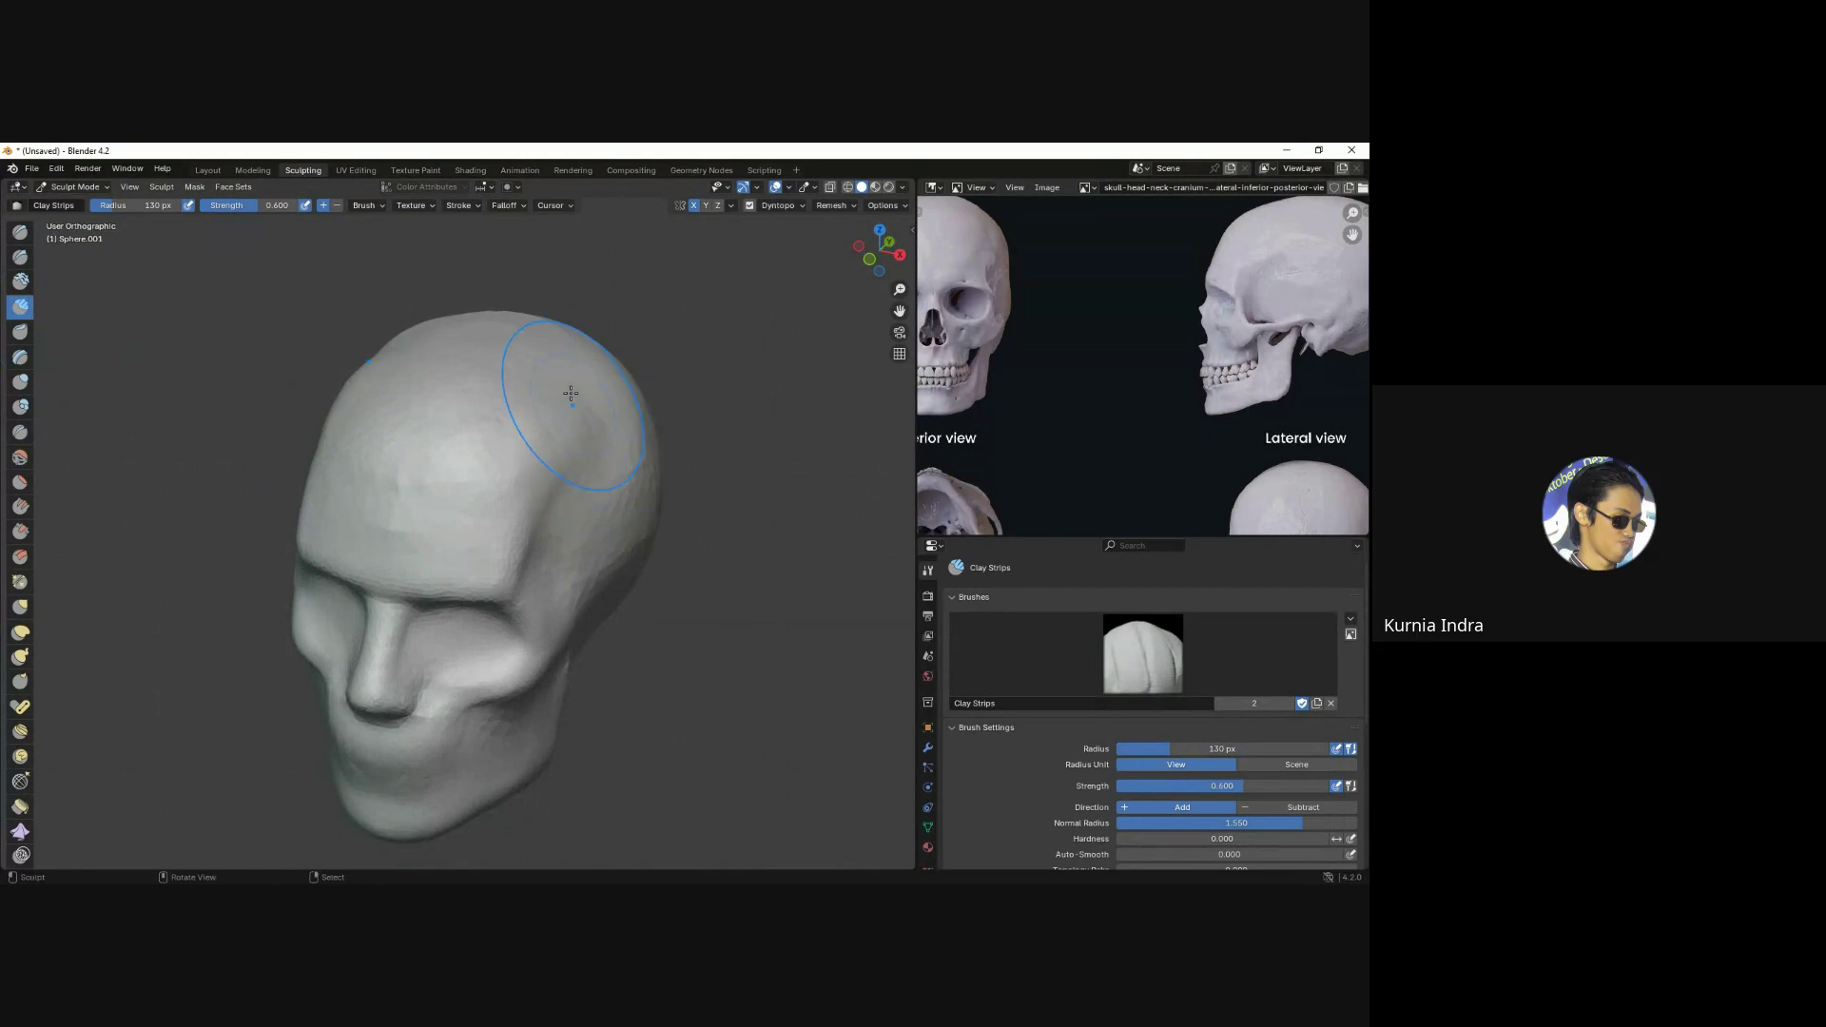
pyautogui.moveTo(598, 418); pyautogui.dragTo(597, 393)
pyautogui.moveTo(597, 394); pyautogui.dragTo(570, 399, button='middle')
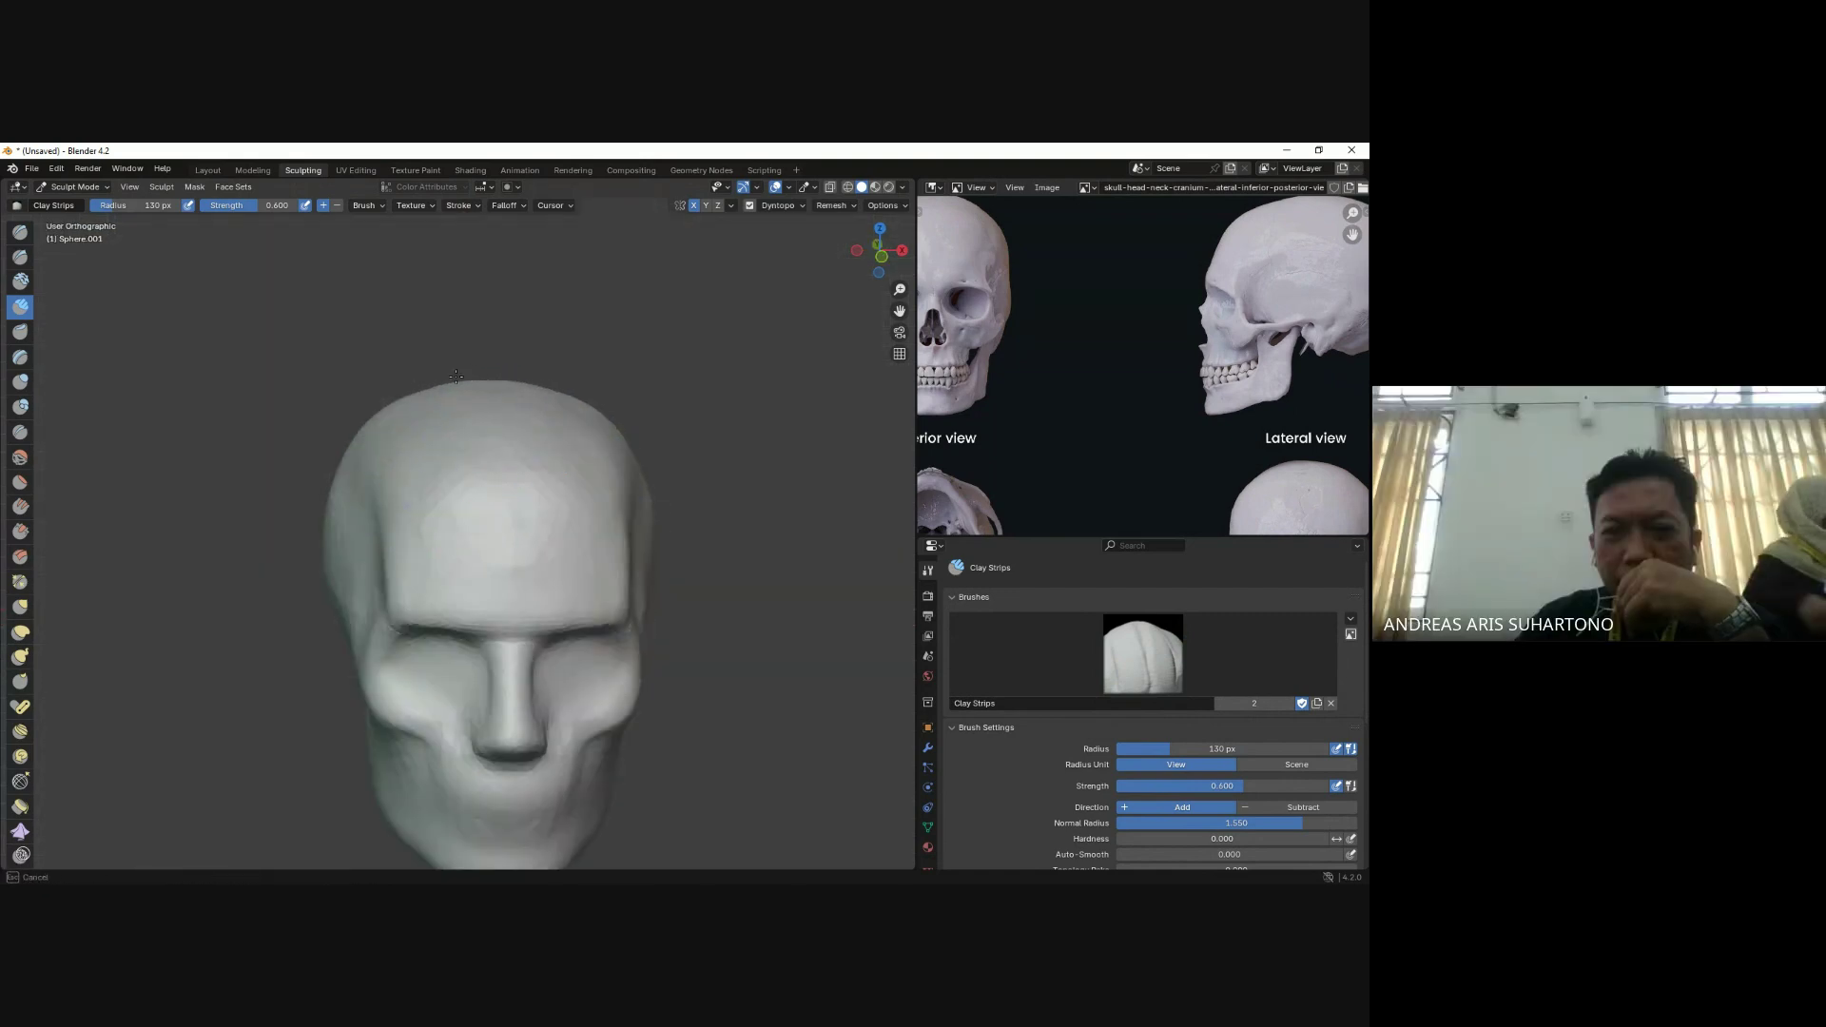
pyautogui.press('KP_1')
pyautogui.keyDown('shift'); pyautogui.moveTo(513, 488); pyautogui.dragTo(495, 399, button='middle'); pyautogui.keyUp('shift')
pyautogui.scroll(-2, 495, 399)
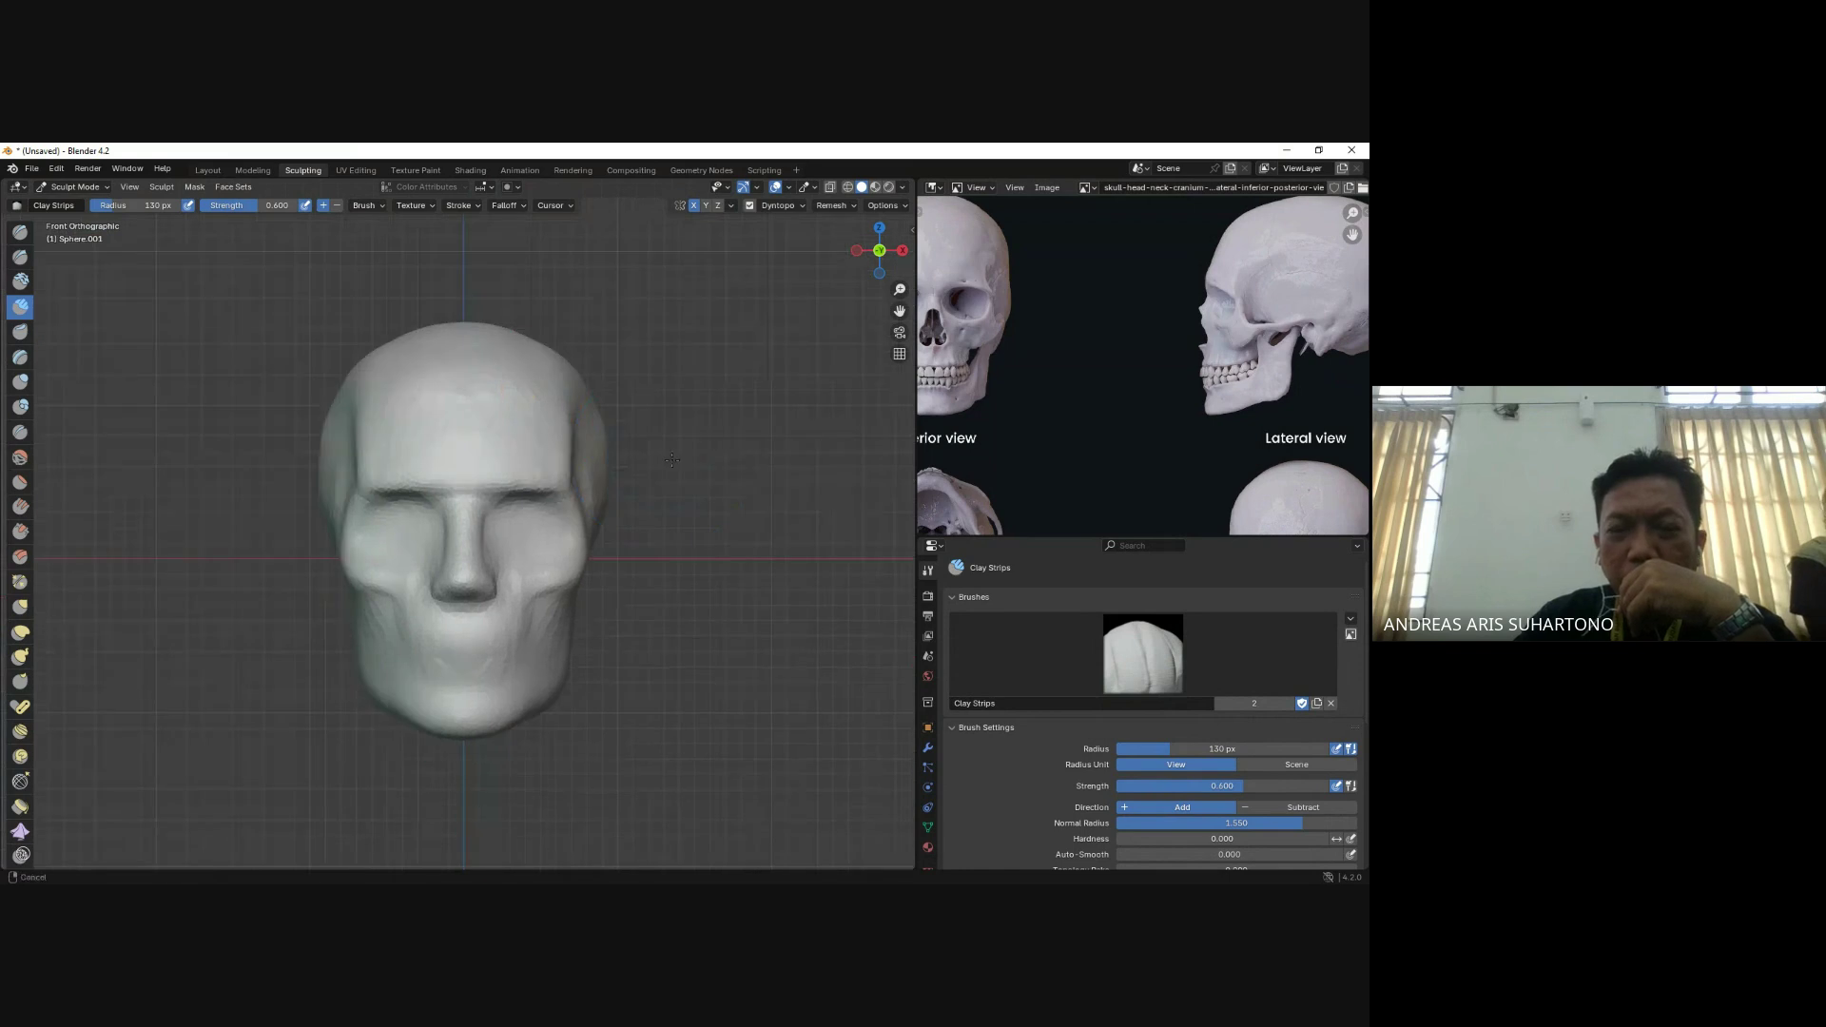
# Choose the beige matcap in the Viewport Shading settings.
pyautogui.click(902, 188)
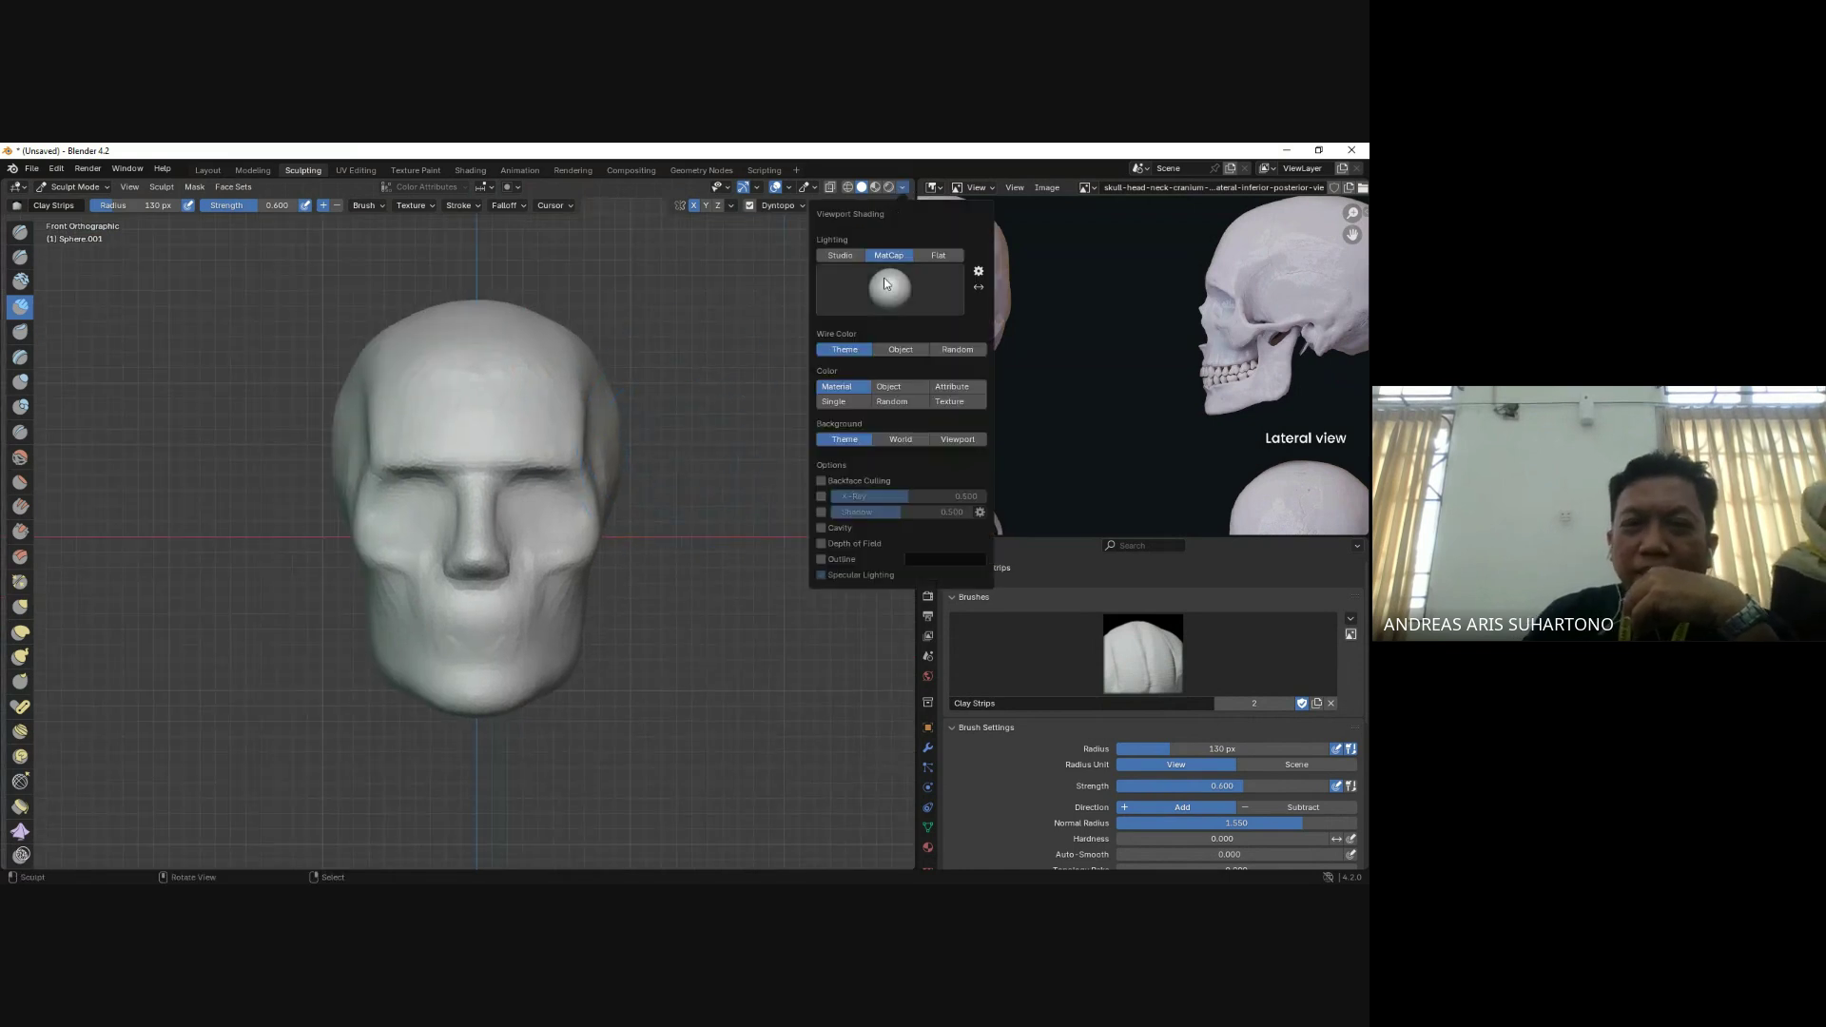
pyautogui.click(889, 287)
pyautogui.click(873, 348)
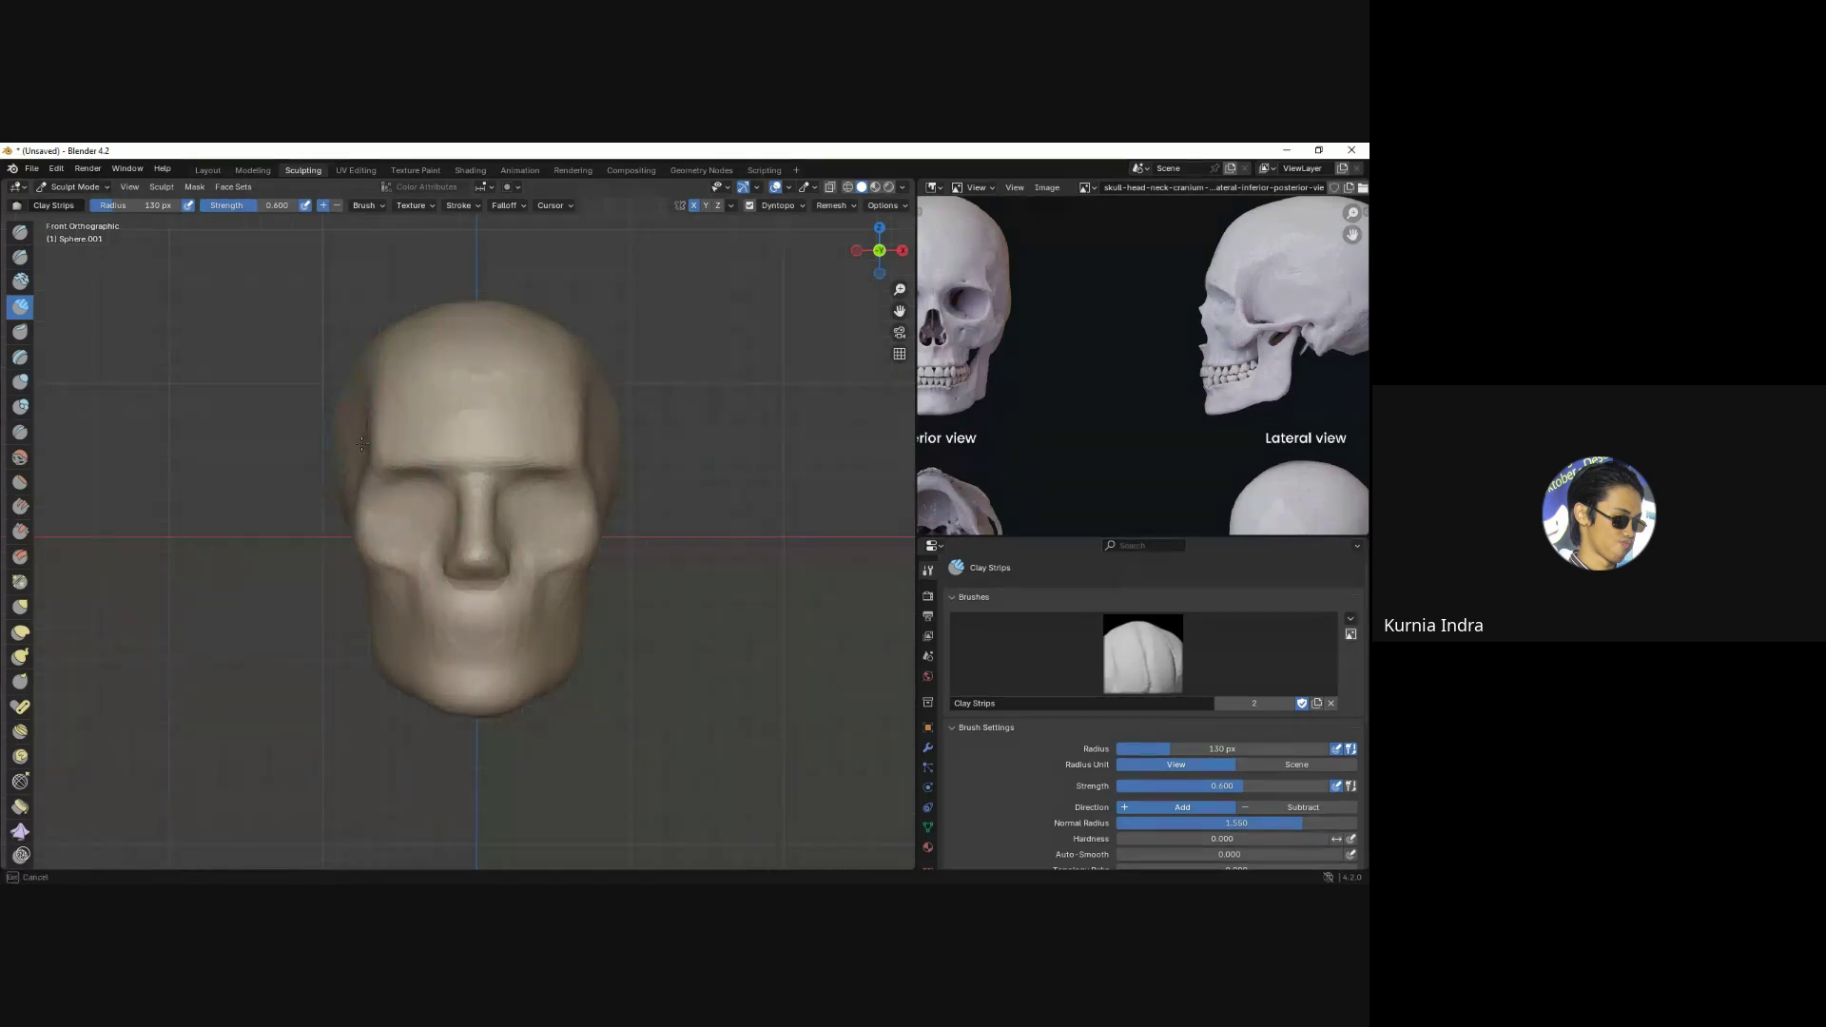
# Smooth the notch beside the nose and mouth with the Grab brush in front view.
pyautogui.moveTo(348, 409); pyautogui.dragTo(382, 423, button='middle')
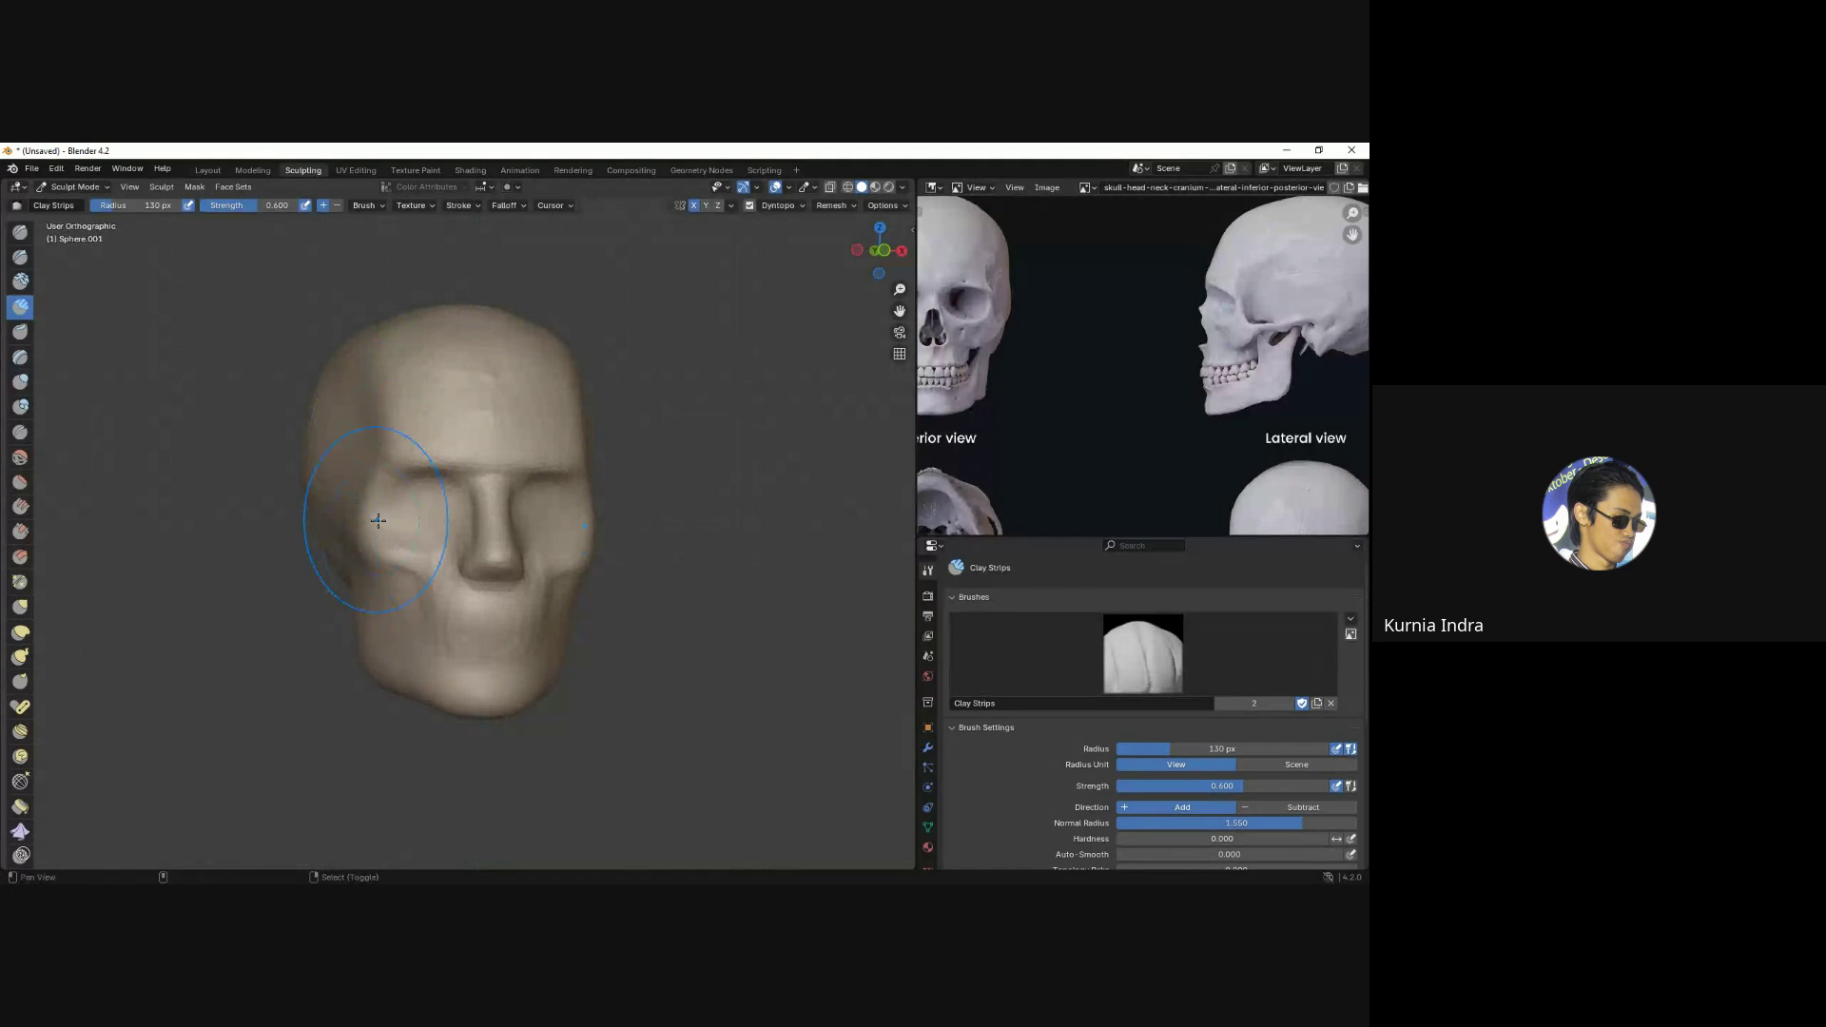
pyautogui.moveTo(343, 514)
pyautogui.mouseDown(button='middle')
pyautogui.moveTo(249, 556)
pyautogui.moveTo(349, 553)
pyautogui.mouseUp(button='middle')
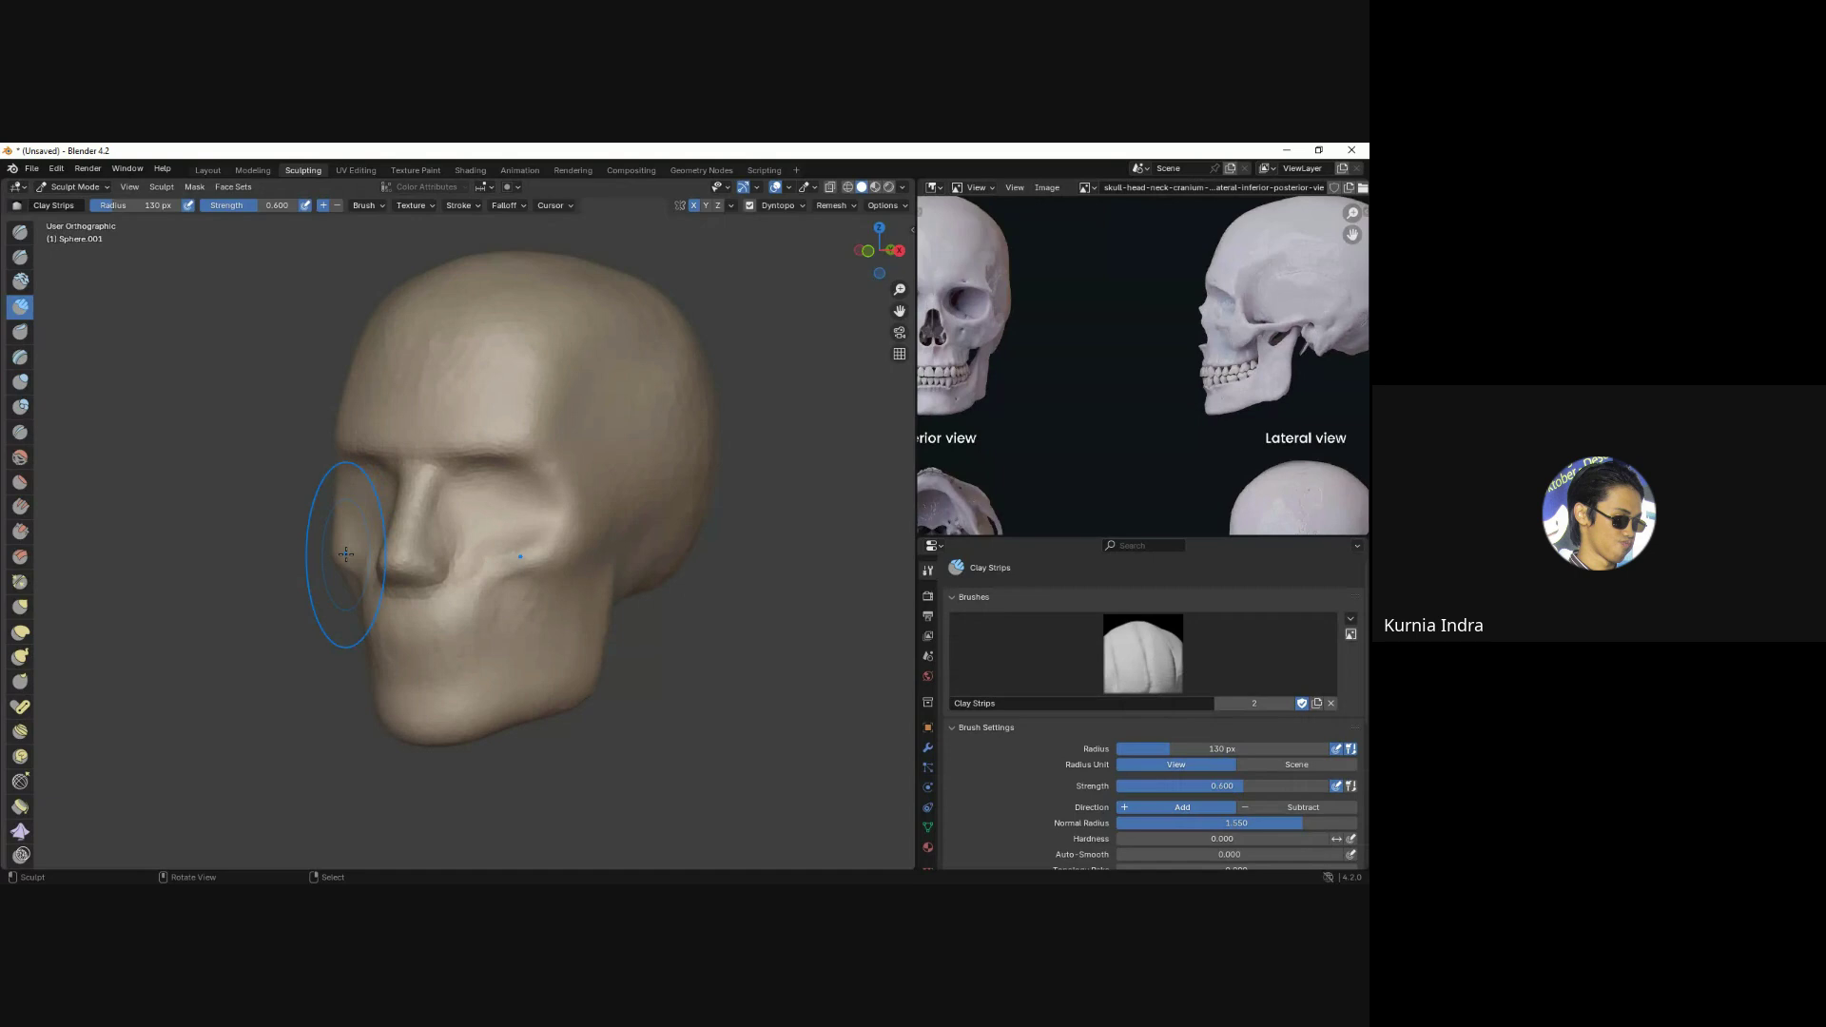
pyautogui.press('g')
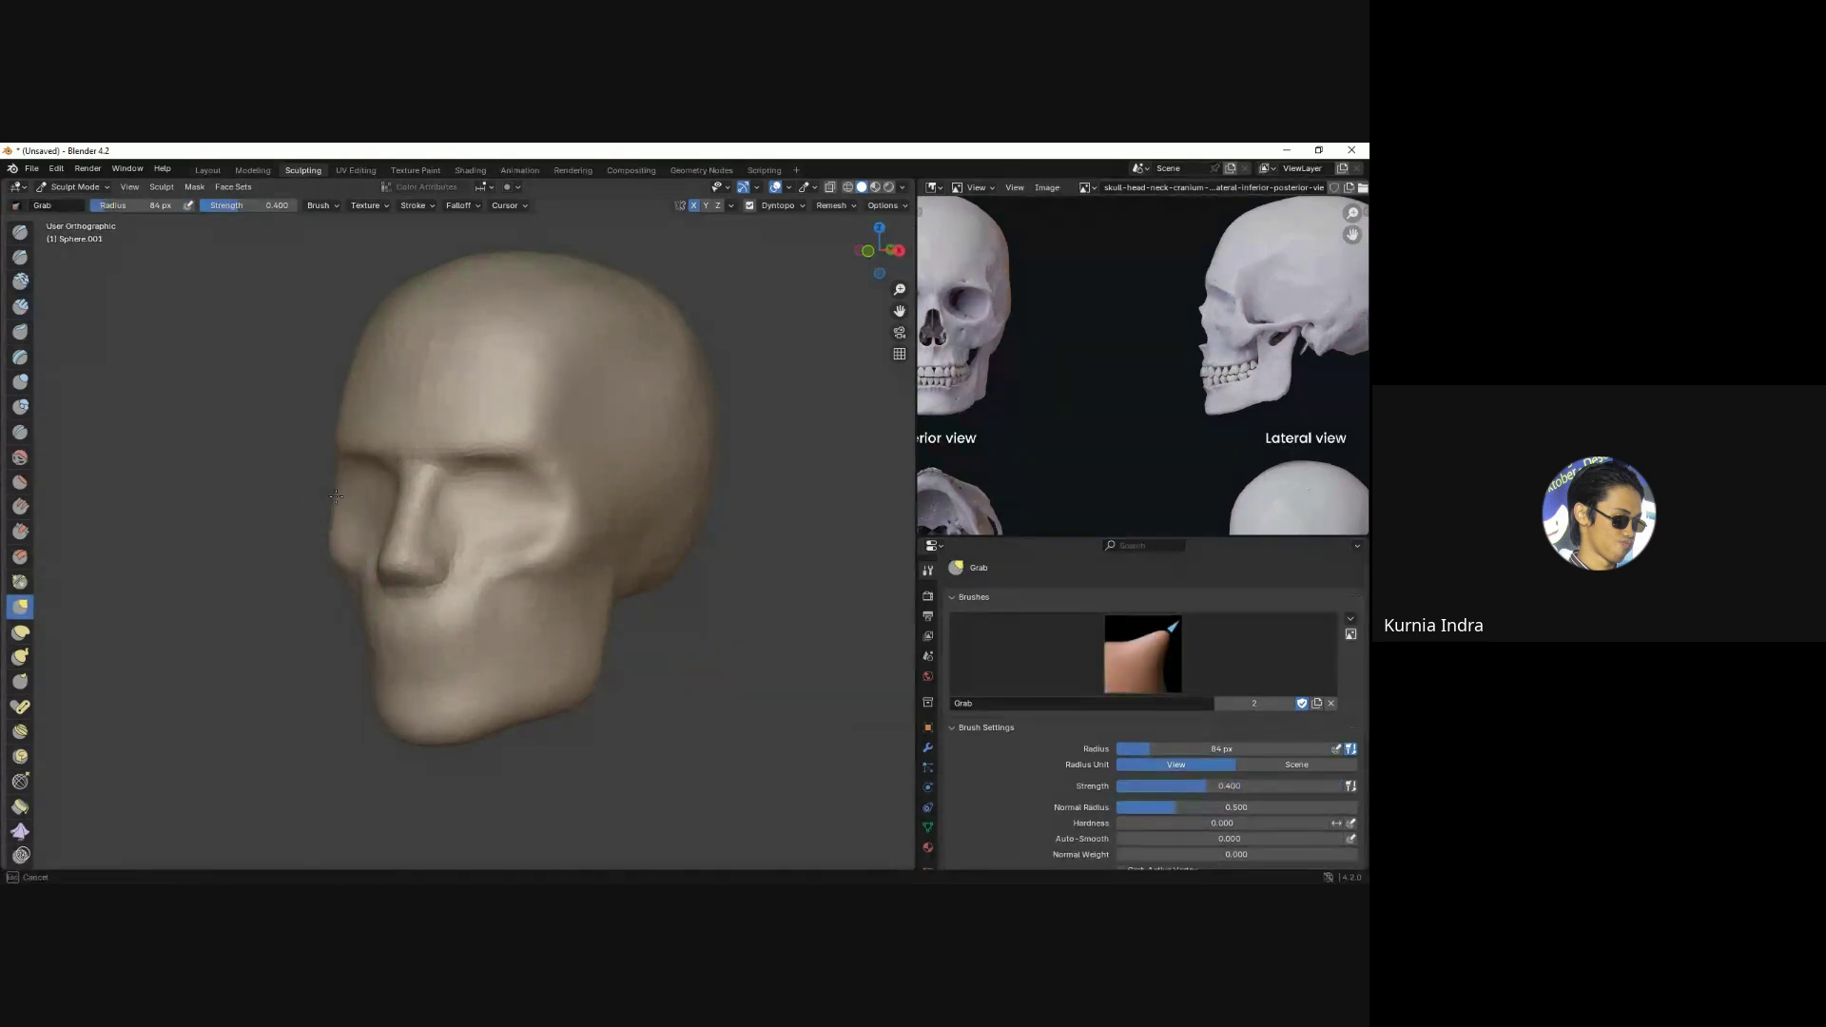
pyautogui.press('KP_1')
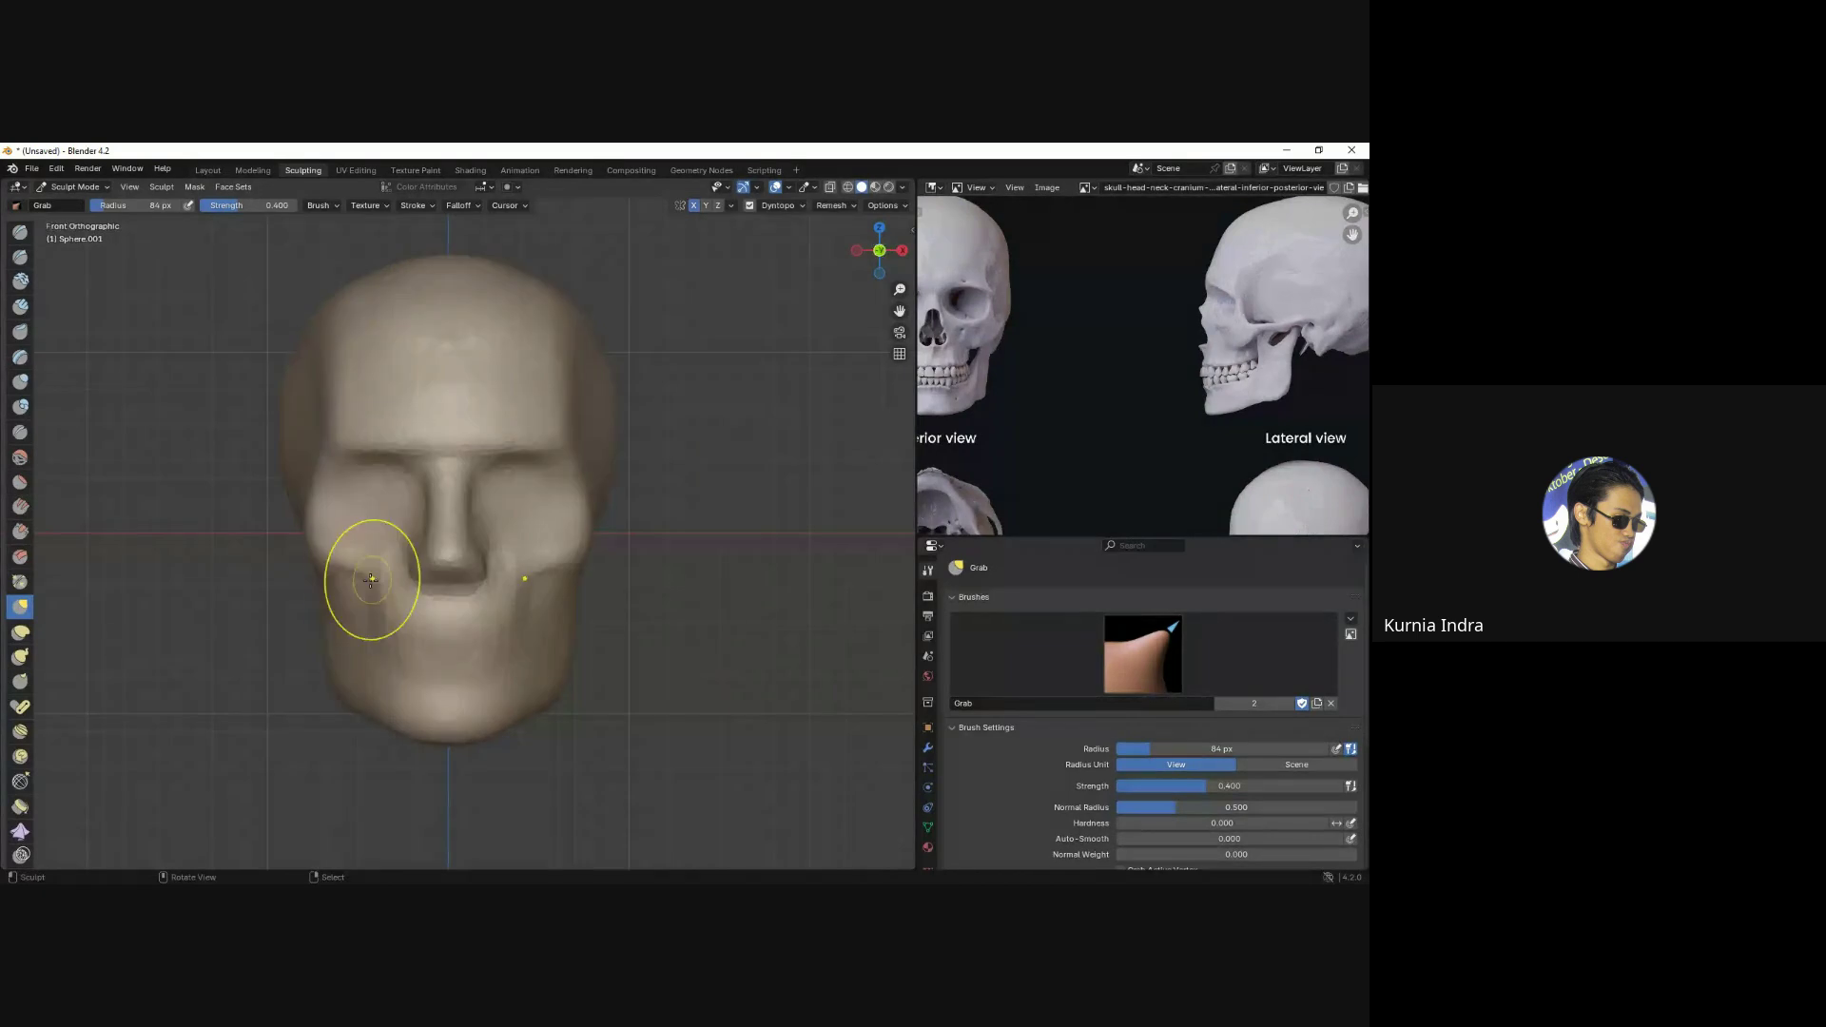
pyautogui.moveTo(371, 579)
pyautogui.mouseDown()
pyautogui.moveTo(365, 676)
pyautogui.moveTo(407, 495)
pyautogui.moveTo(324, 488)
pyautogui.moveTo(326, 508)
pyautogui.mouseUp()
pyautogui.moveTo(339, 539); pyautogui.dragTo(367, 509, button='middle')
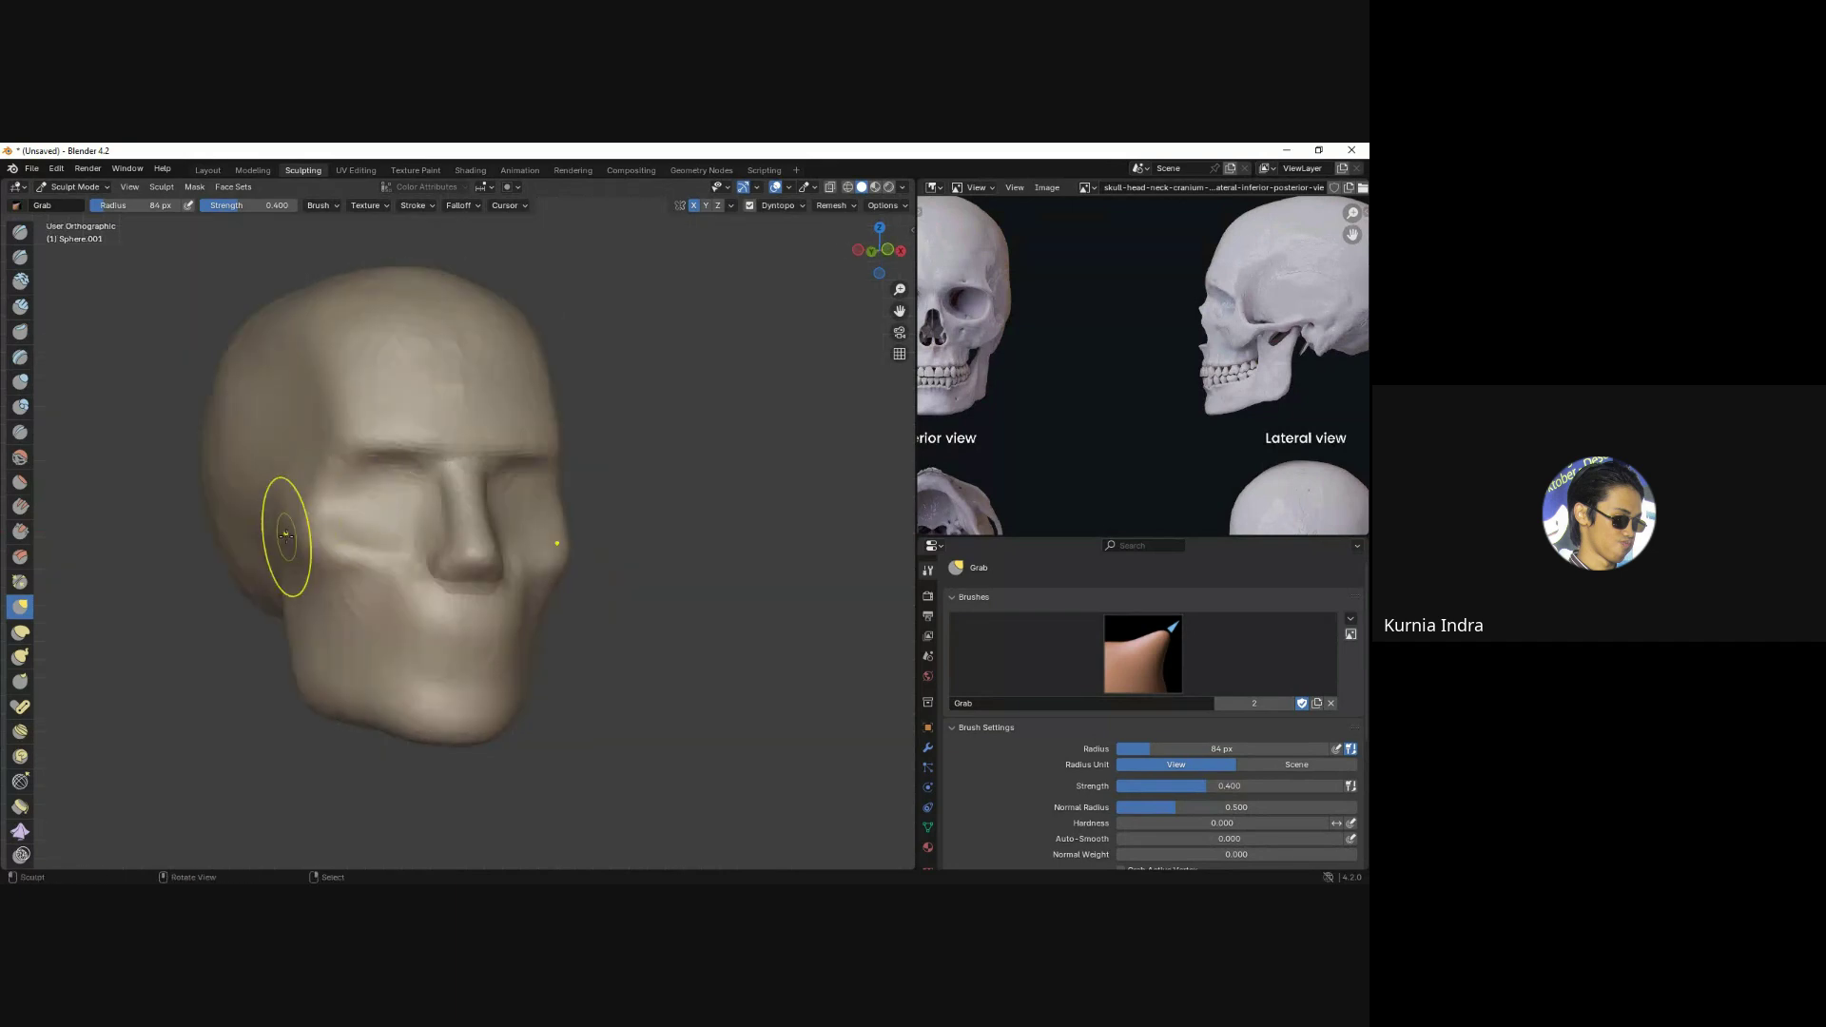
pyautogui.press('KP_1')
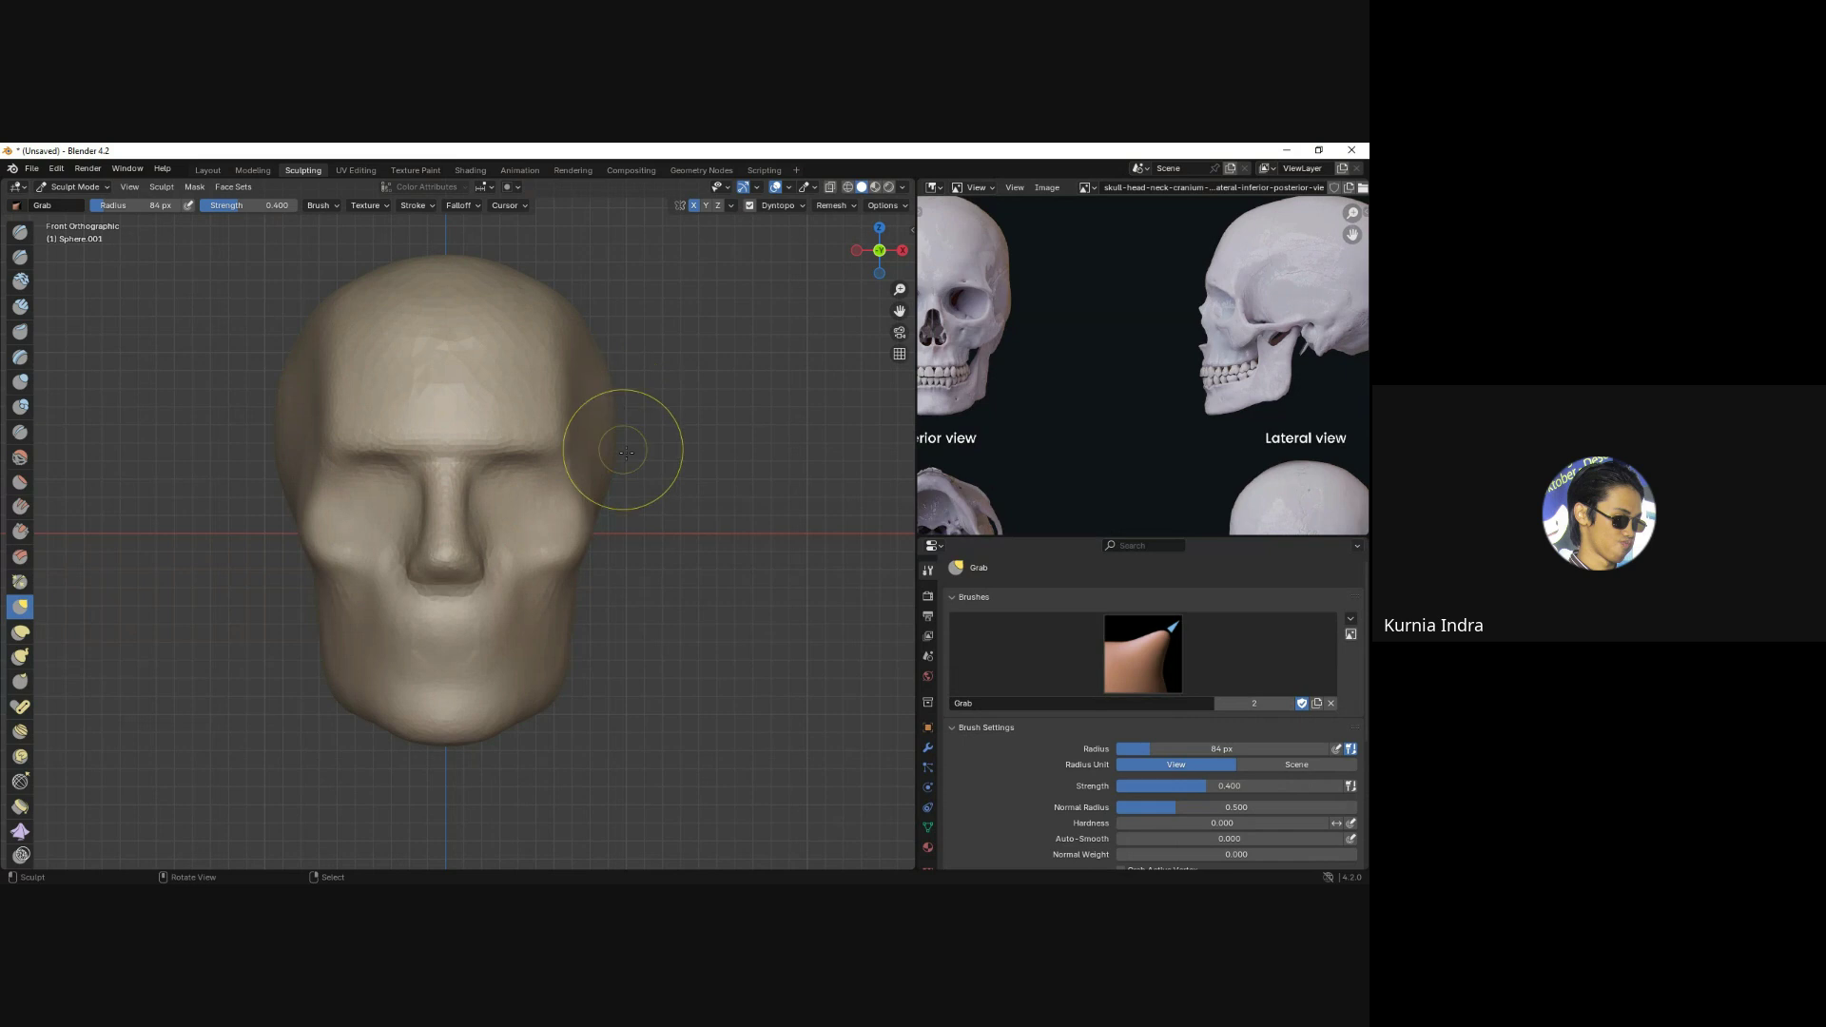
# Widen the Grab brush to about 215 px and frame the head in front view.
pyautogui.keyDown('shift'); pyautogui.moveTo(595, 428); pyautogui.dragTo(590, 539, button='middle'); pyautogui.keyUp('shift')
pyautogui.press('f')
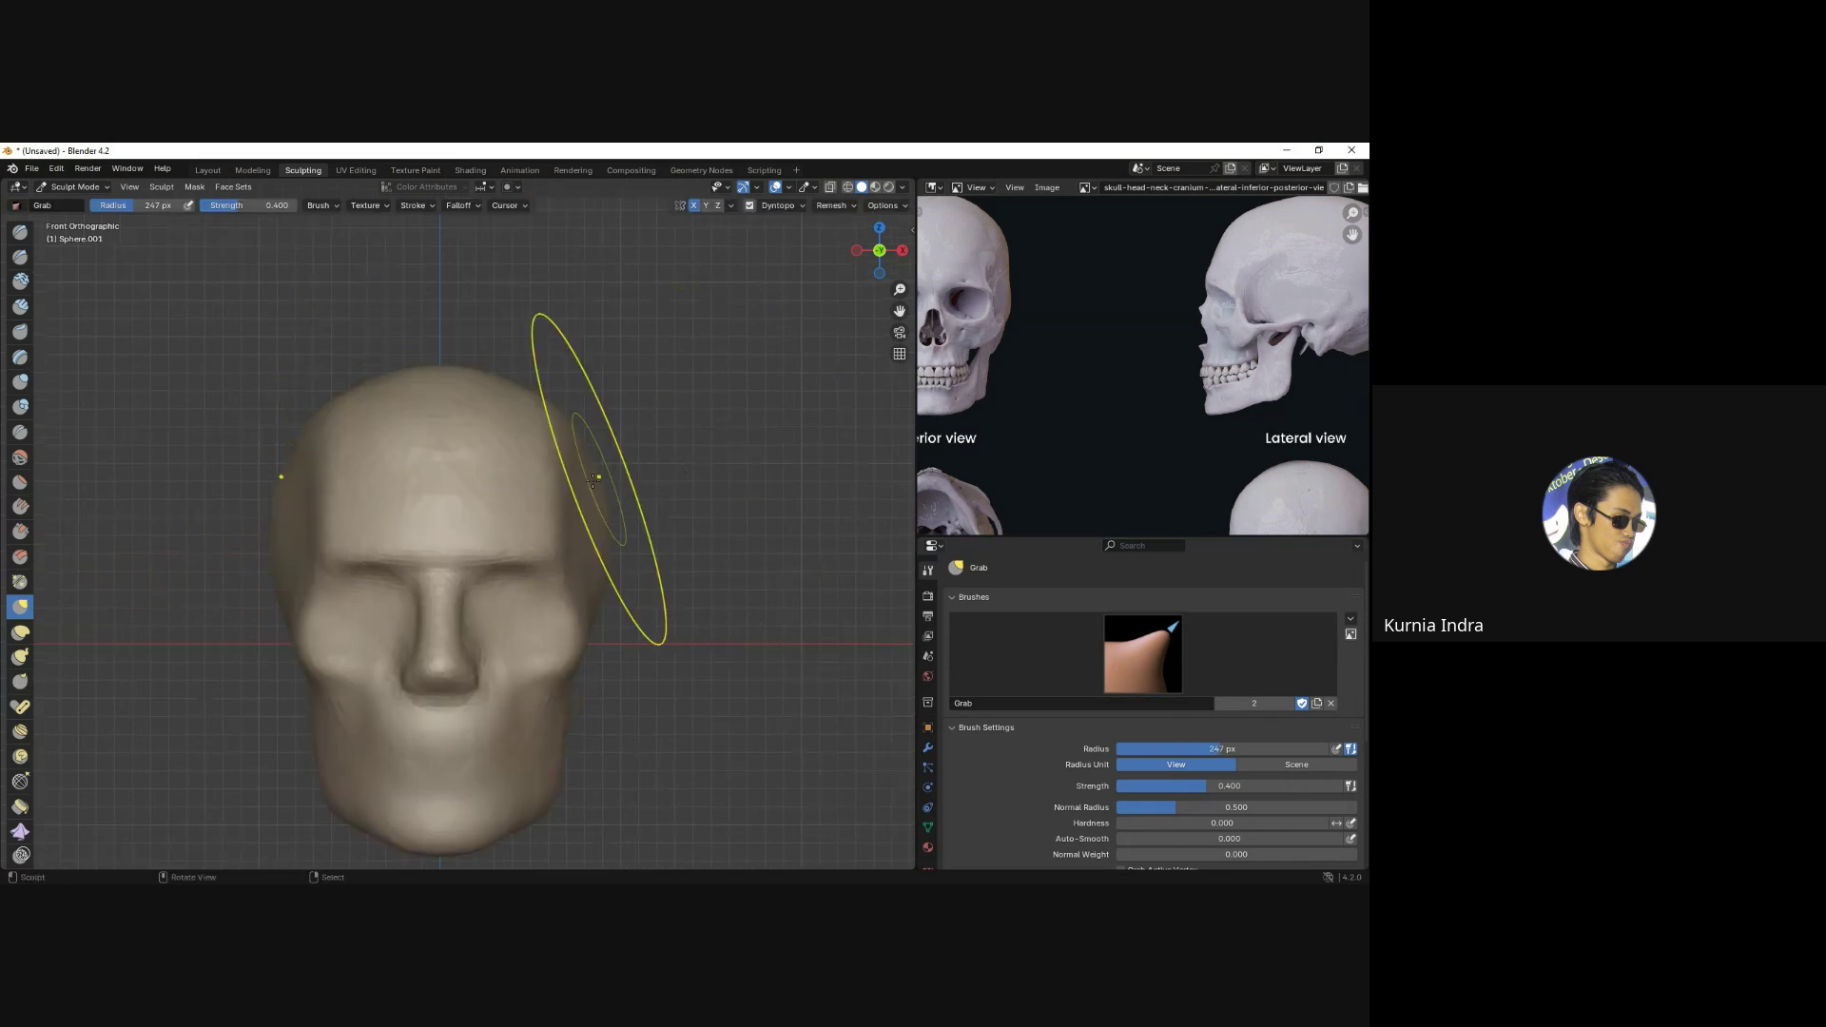
pyautogui.moveTo(609, 428)
pyautogui.mouseDown(button='middle')
pyautogui.moveTo(565, 381)
pyautogui.moveTo(602, 390)
pyautogui.mouseUp(button='middle')
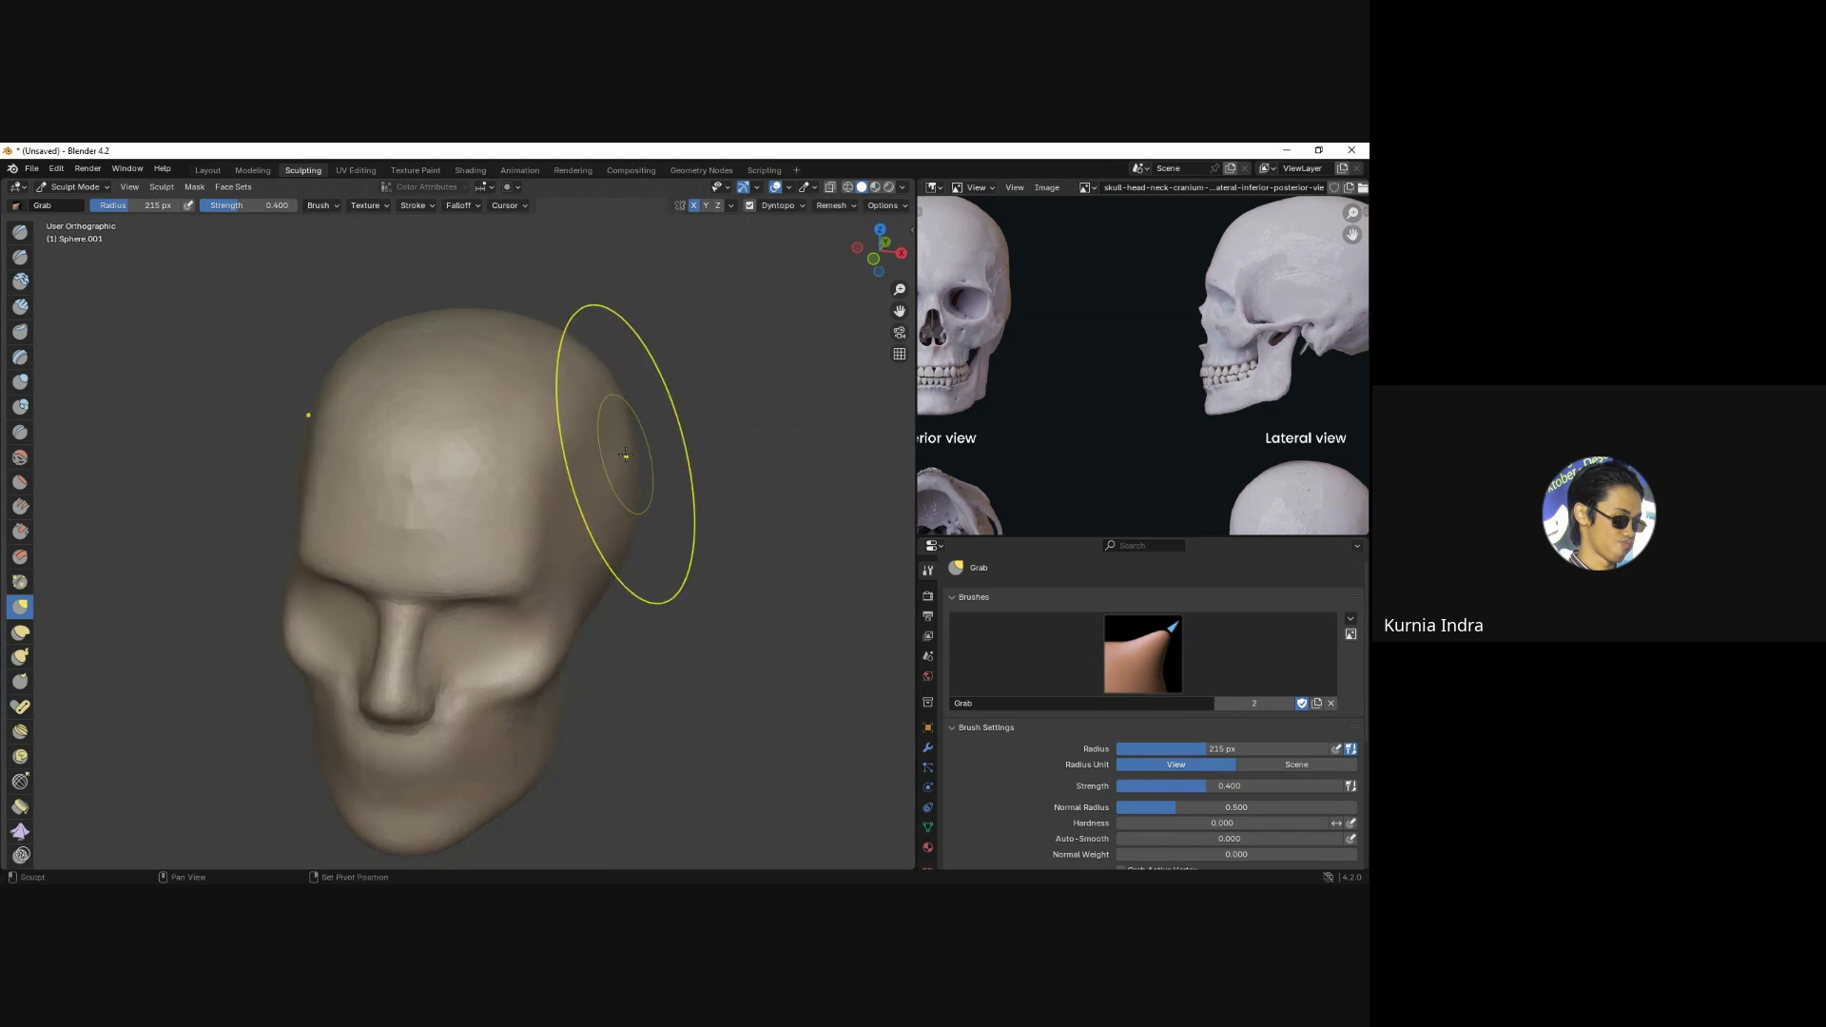
pyautogui.press('KP_1')
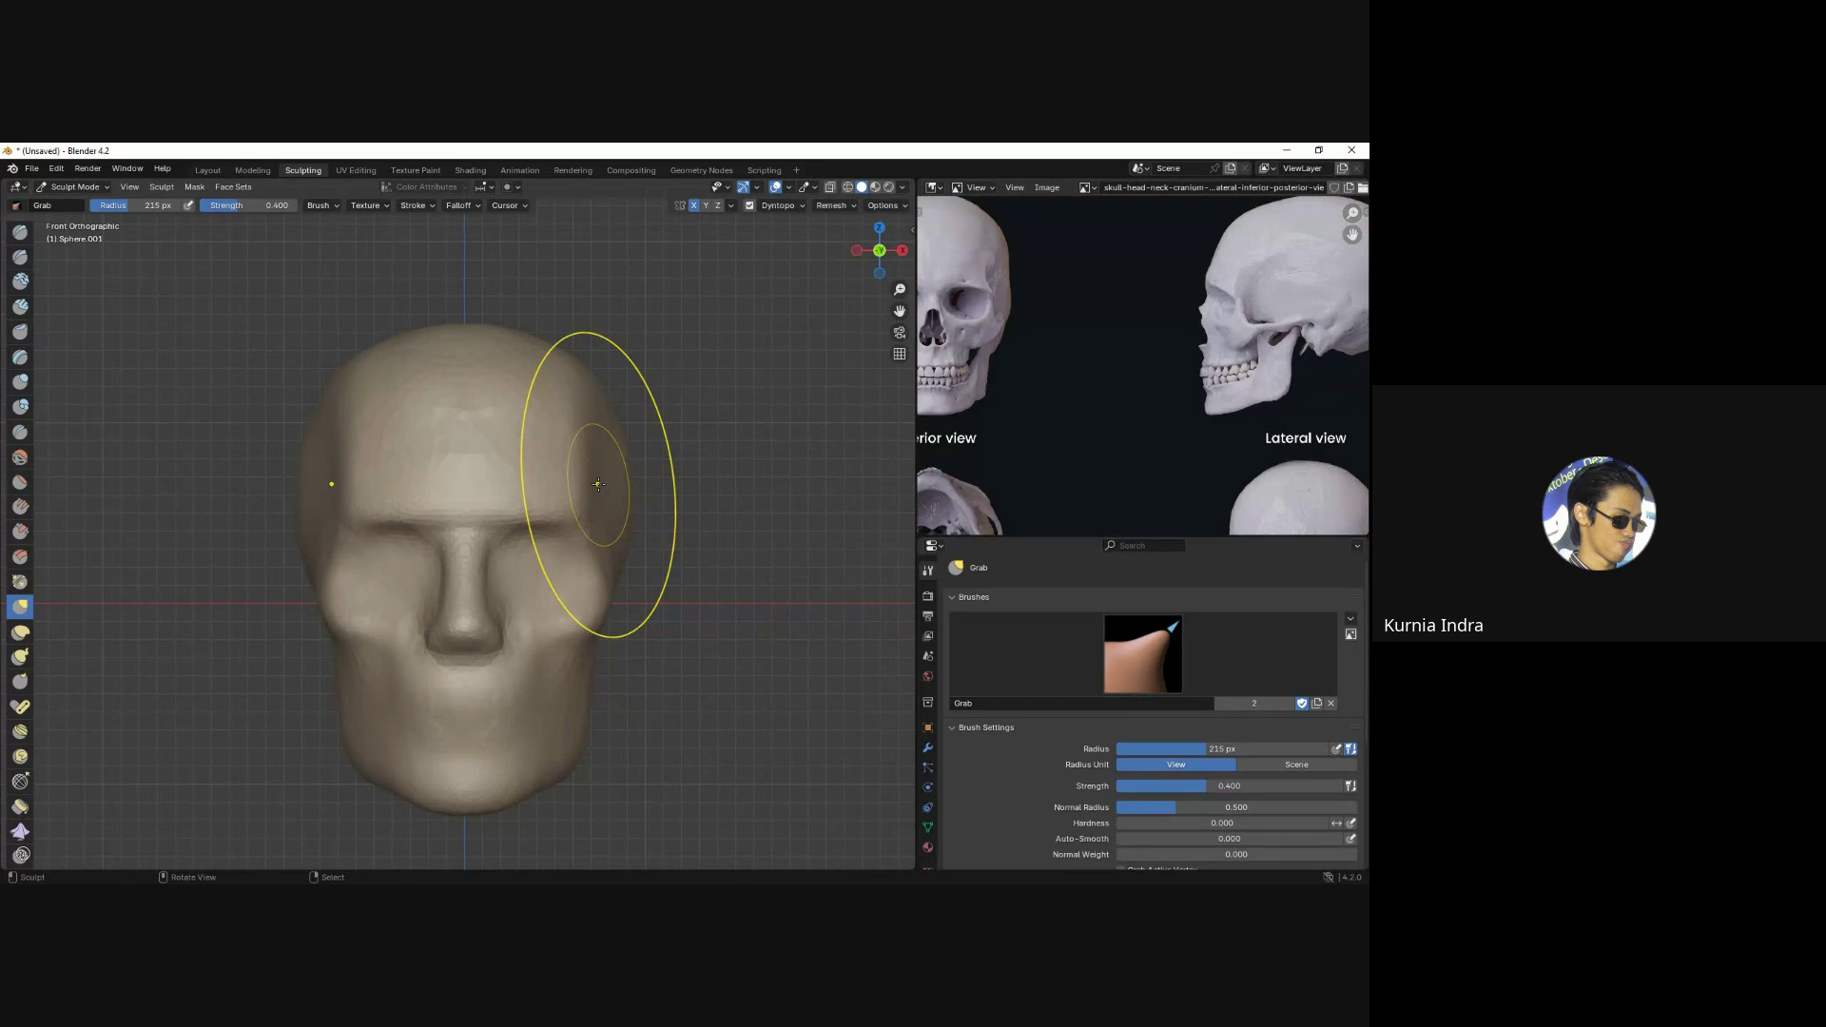
pyautogui.press('KP_Decimal')
# At a 120 px brush, pull the nose base down and reshape the left eye socket.
pyautogui.press('f')
pyautogui.click(362, 582)
pyautogui.moveTo(362, 582); pyautogui.dragTo(362, 558, button='middle')
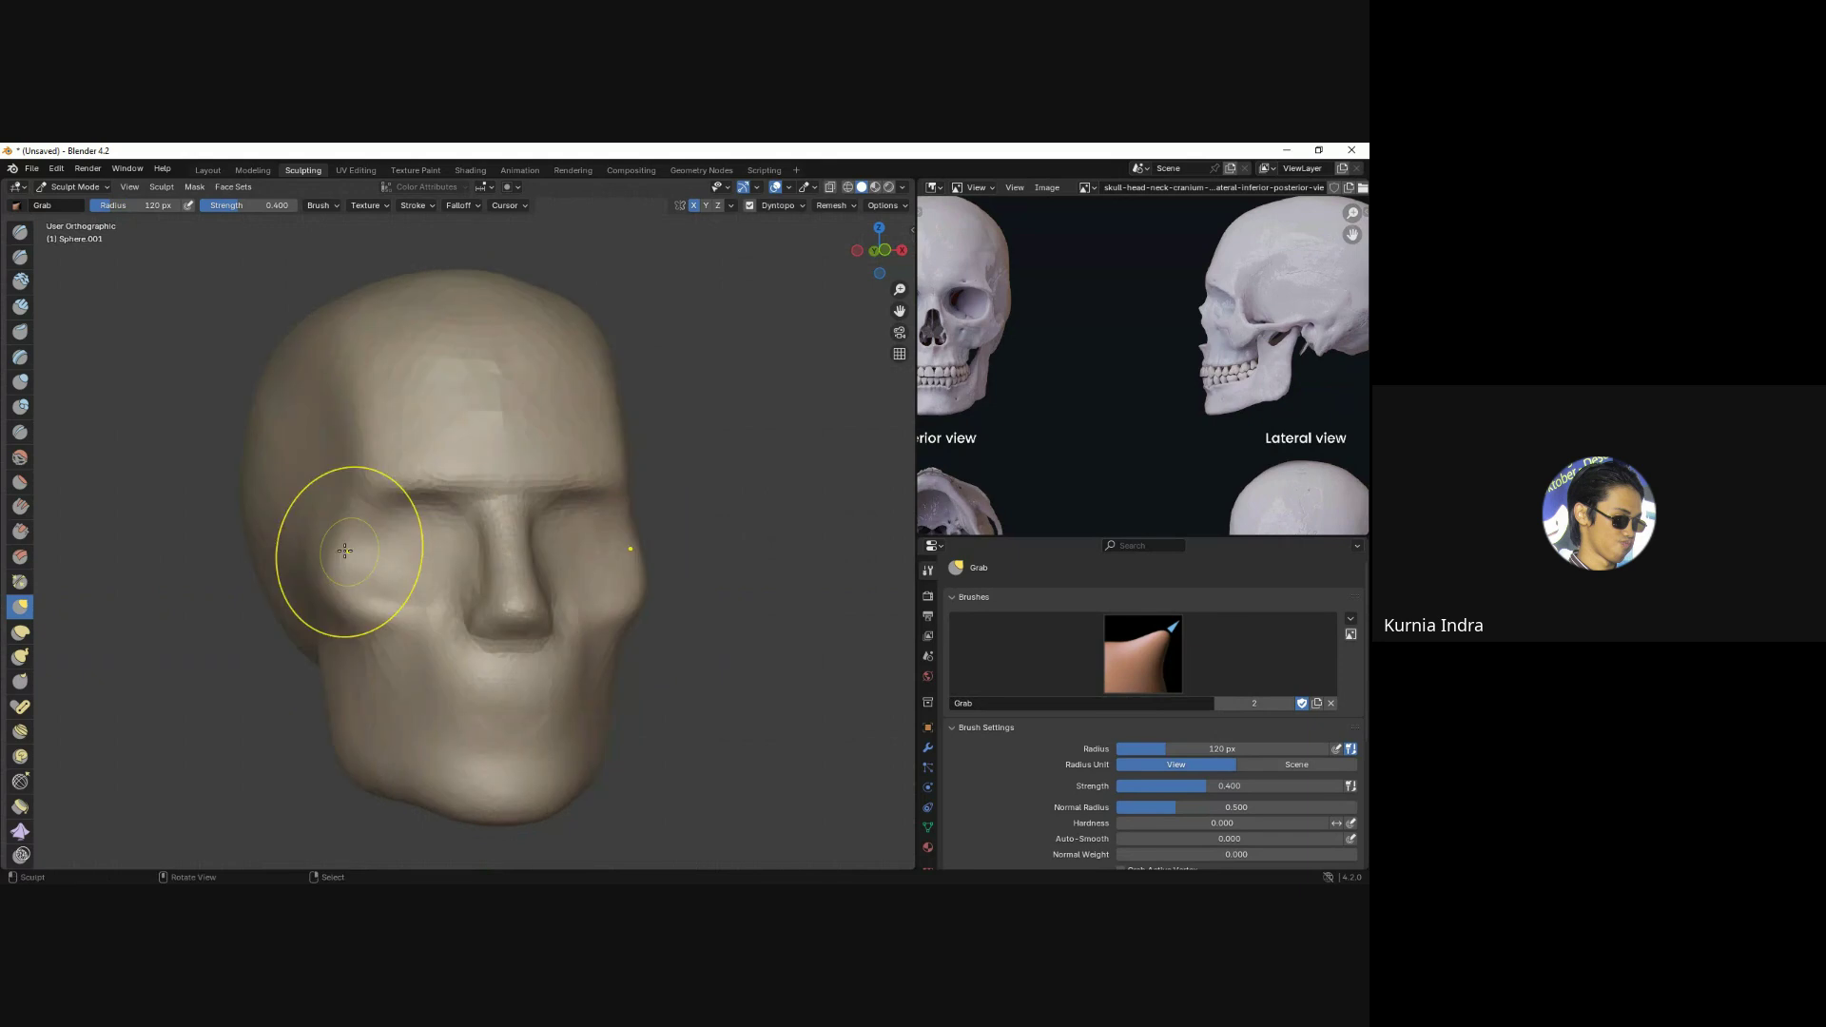
pyautogui.press('KP_1')
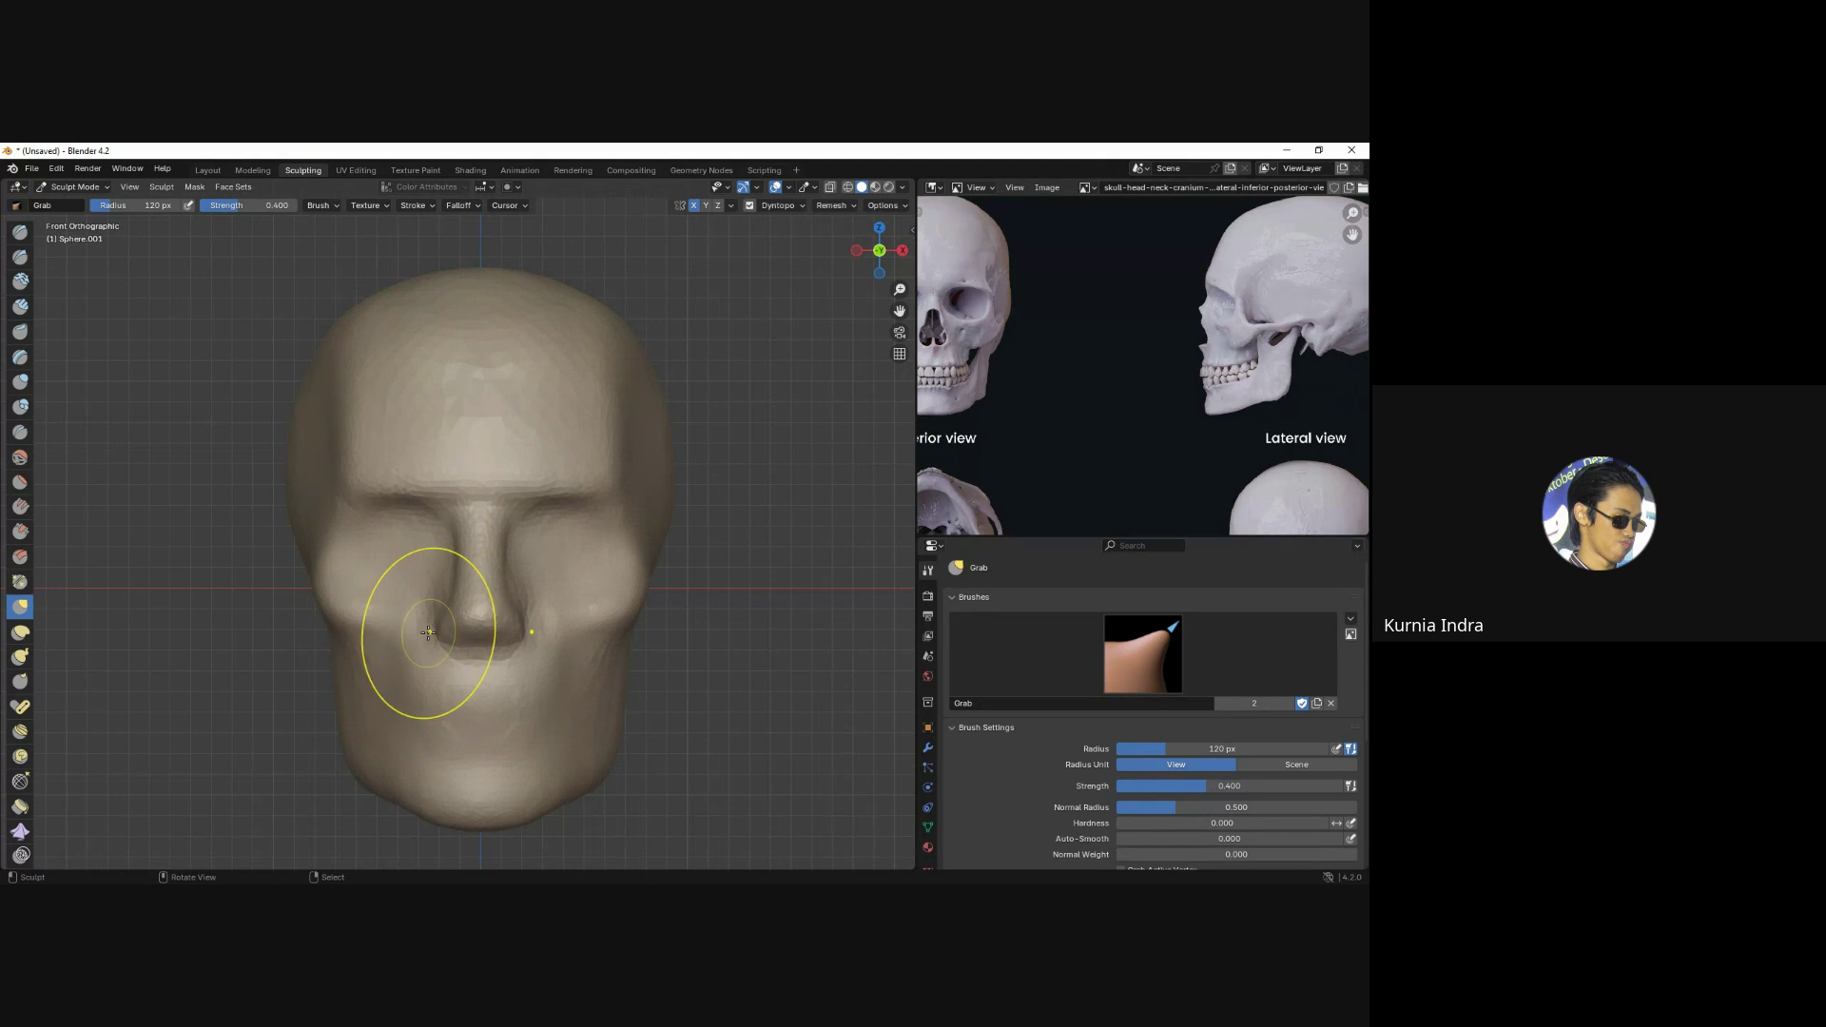
pyautogui.moveTo(463, 606); pyautogui.dragTo(443, 638)
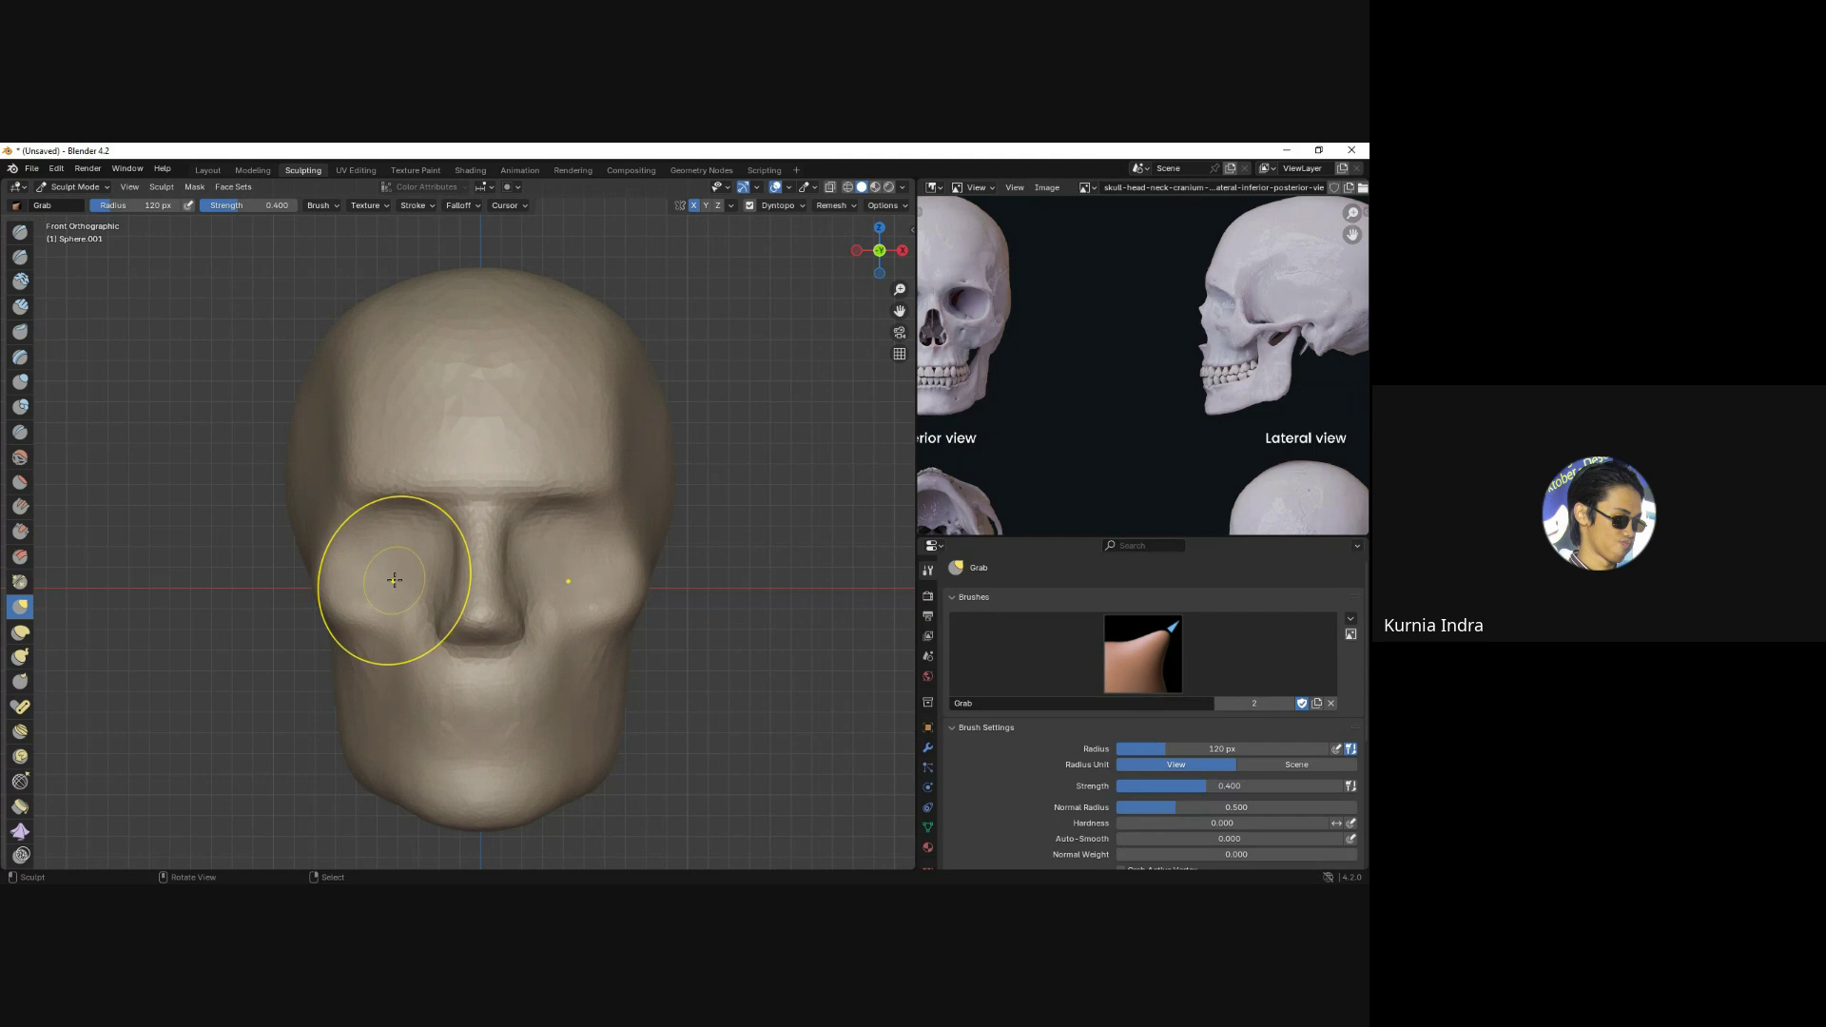
pyautogui.moveTo(375, 530); pyautogui.dragTo(375, 583)
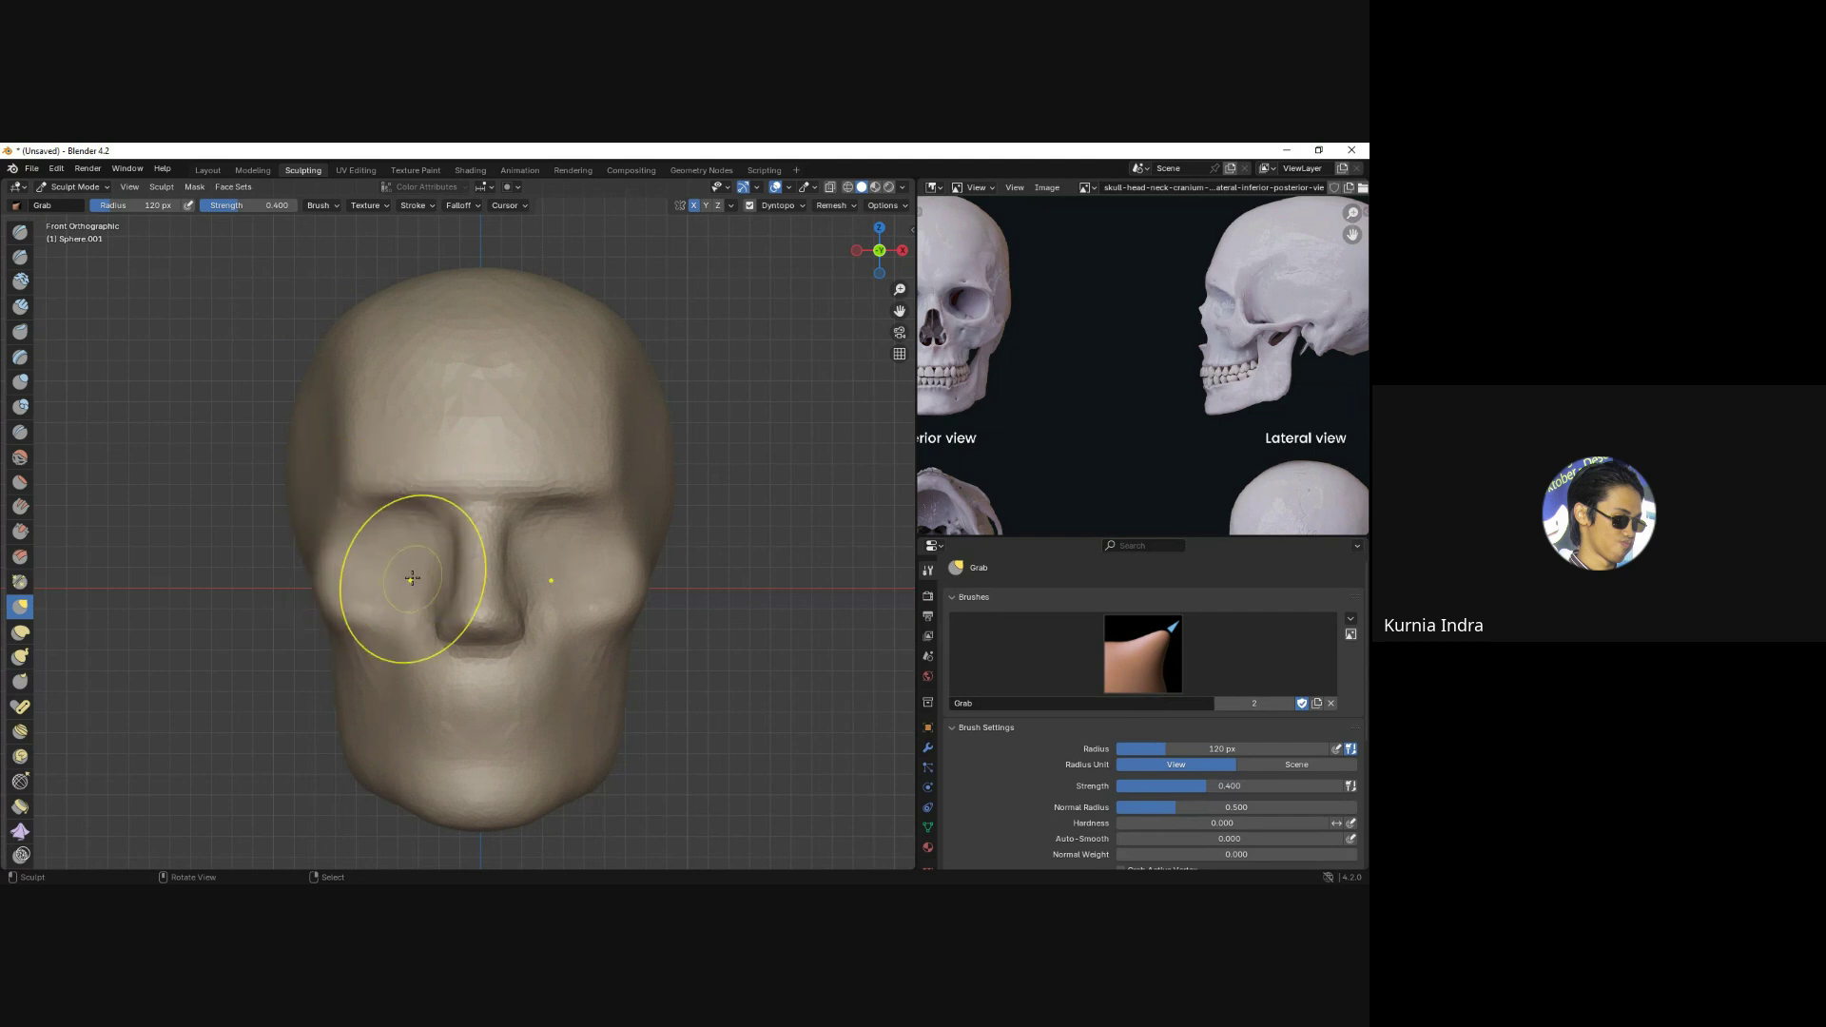
pyautogui.click(20, 306)
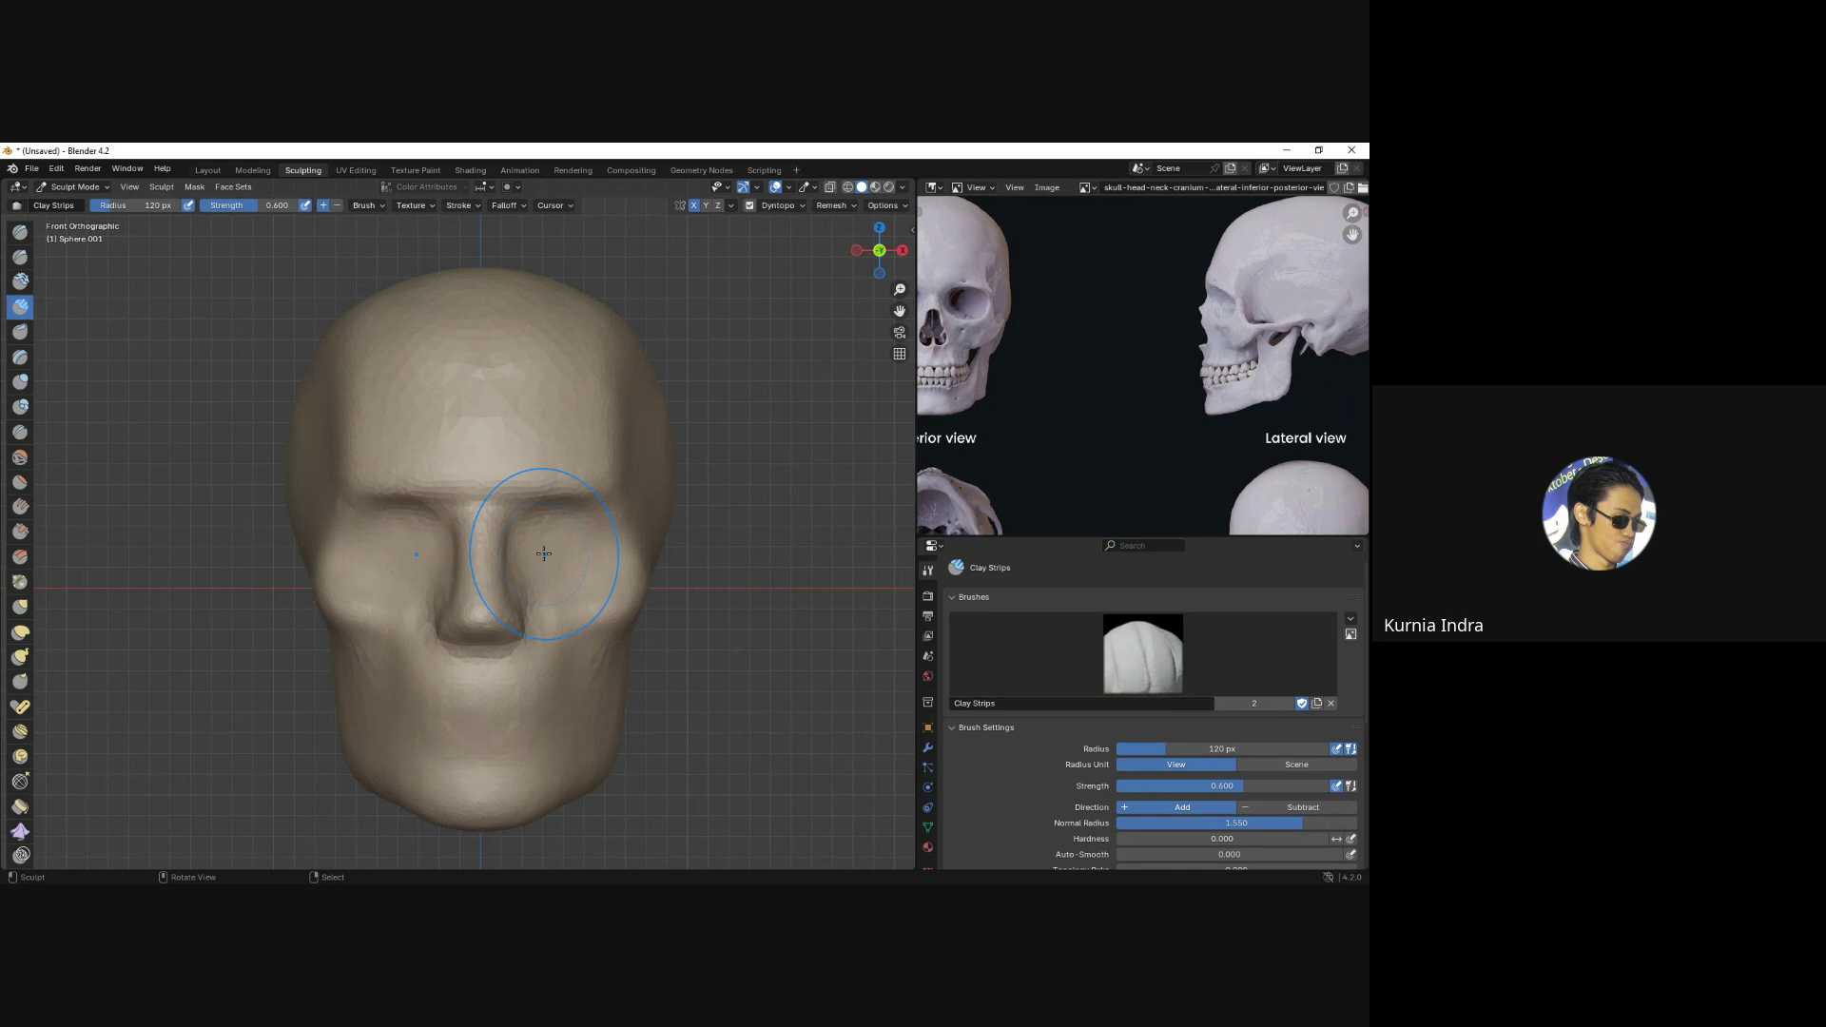
# Fill both eye sockets with 38 px Clay Strips, then return to the Grab brush.
pyautogui.press('f')
pyautogui.click(507, 552)
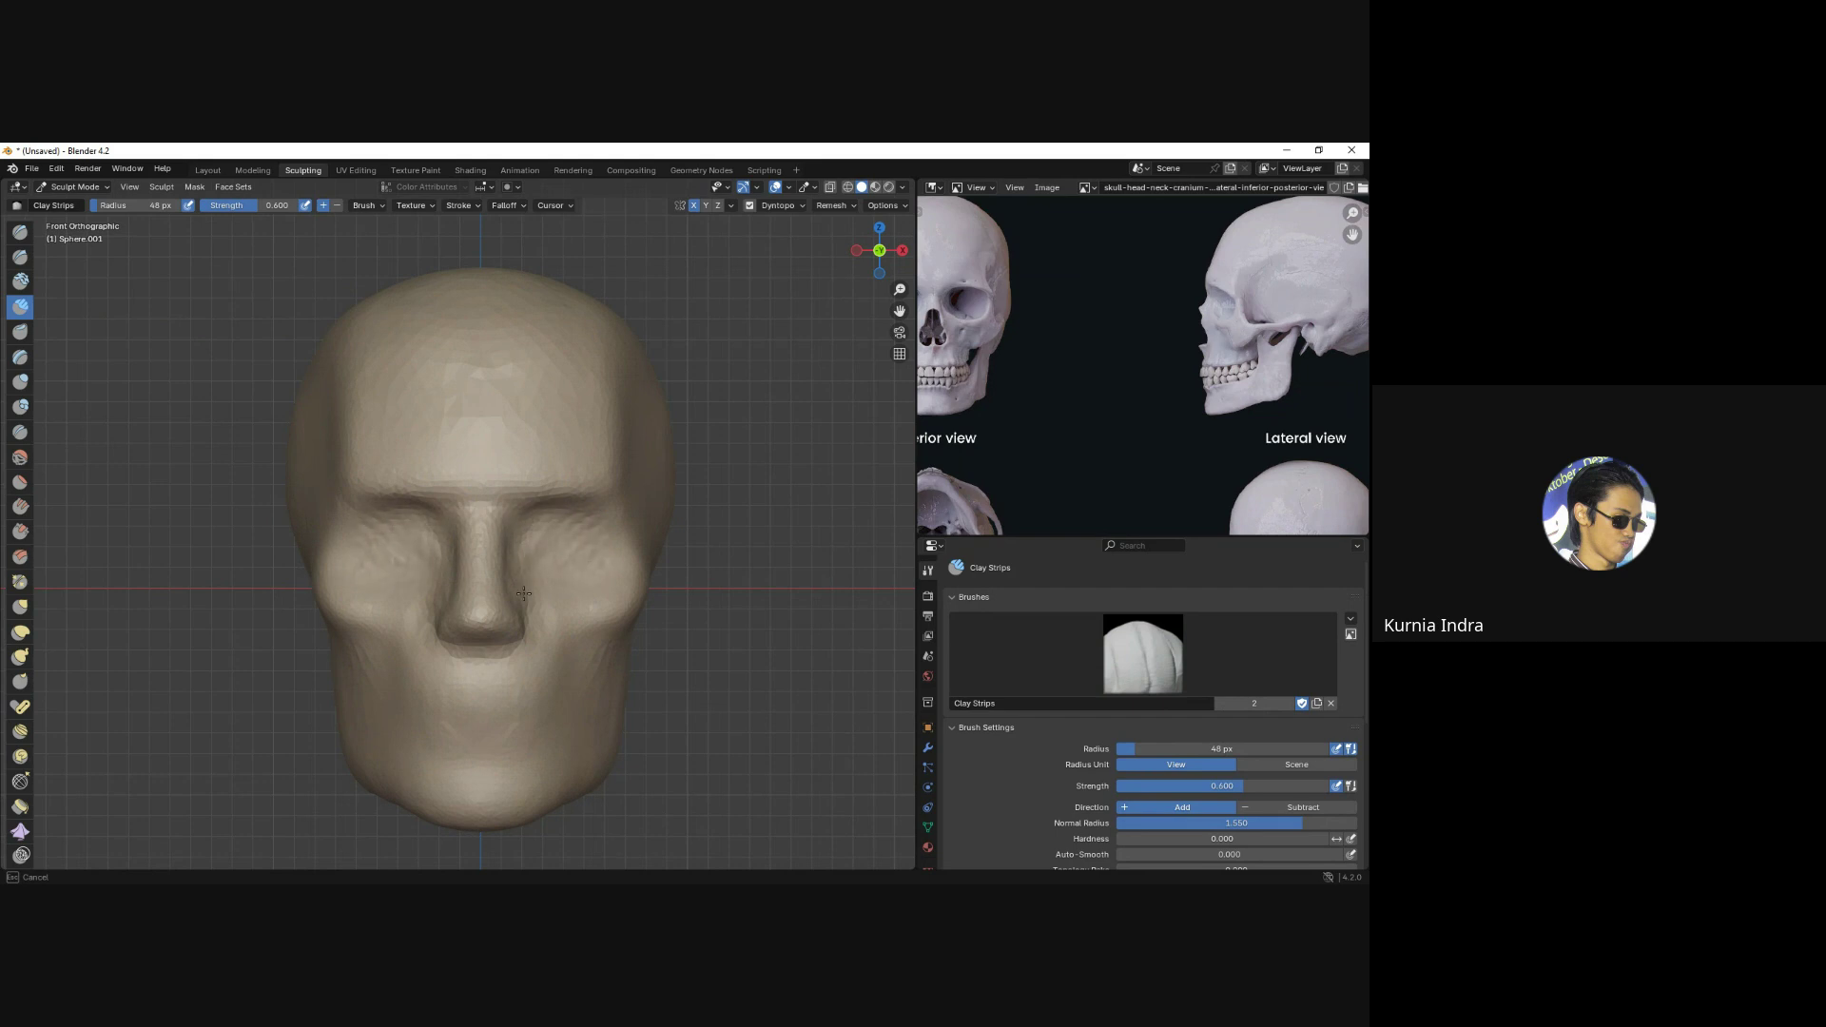
pyautogui.moveTo(537, 526); pyautogui.dragTo(635, 529)
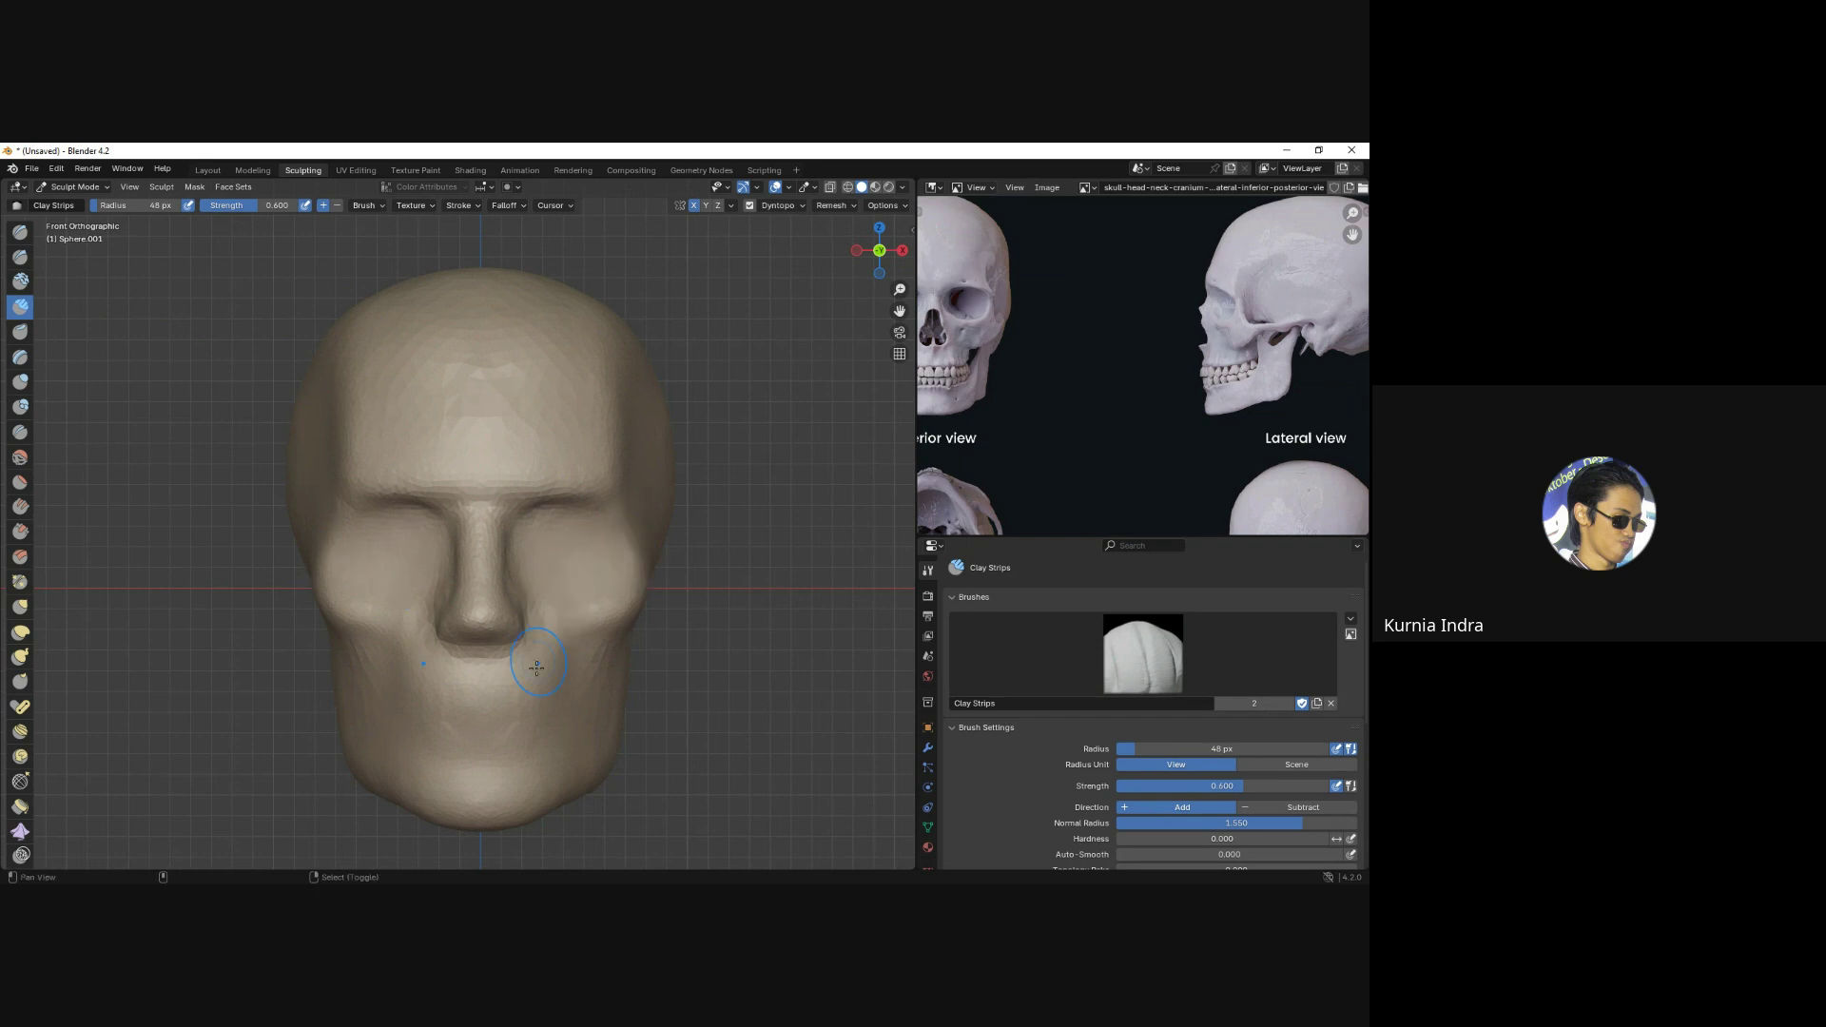
pyautogui.keyDown('shift'); pyautogui.moveTo(536, 668); pyautogui.dragTo(411, 616, button='middle'); pyautogui.keyUp('shift')
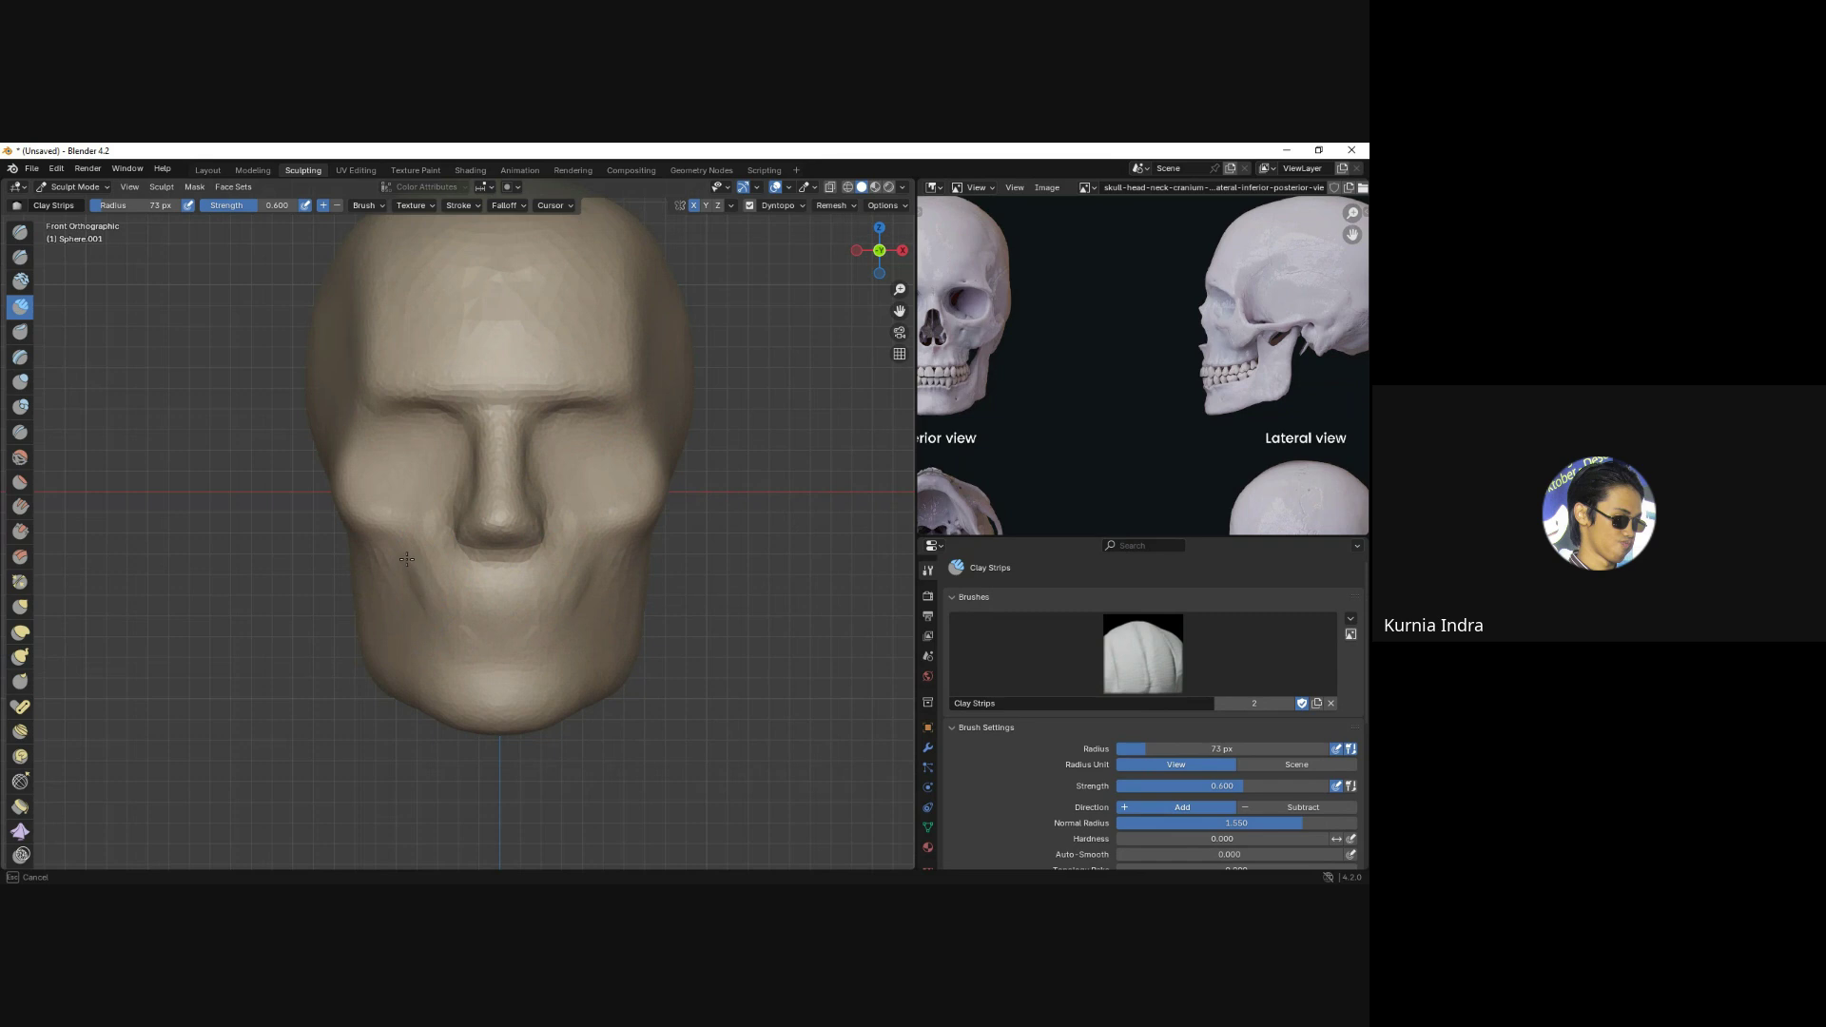
pyautogui.moveTo(468, 599); pyautogui.dragTo(500, 611, button='middle')
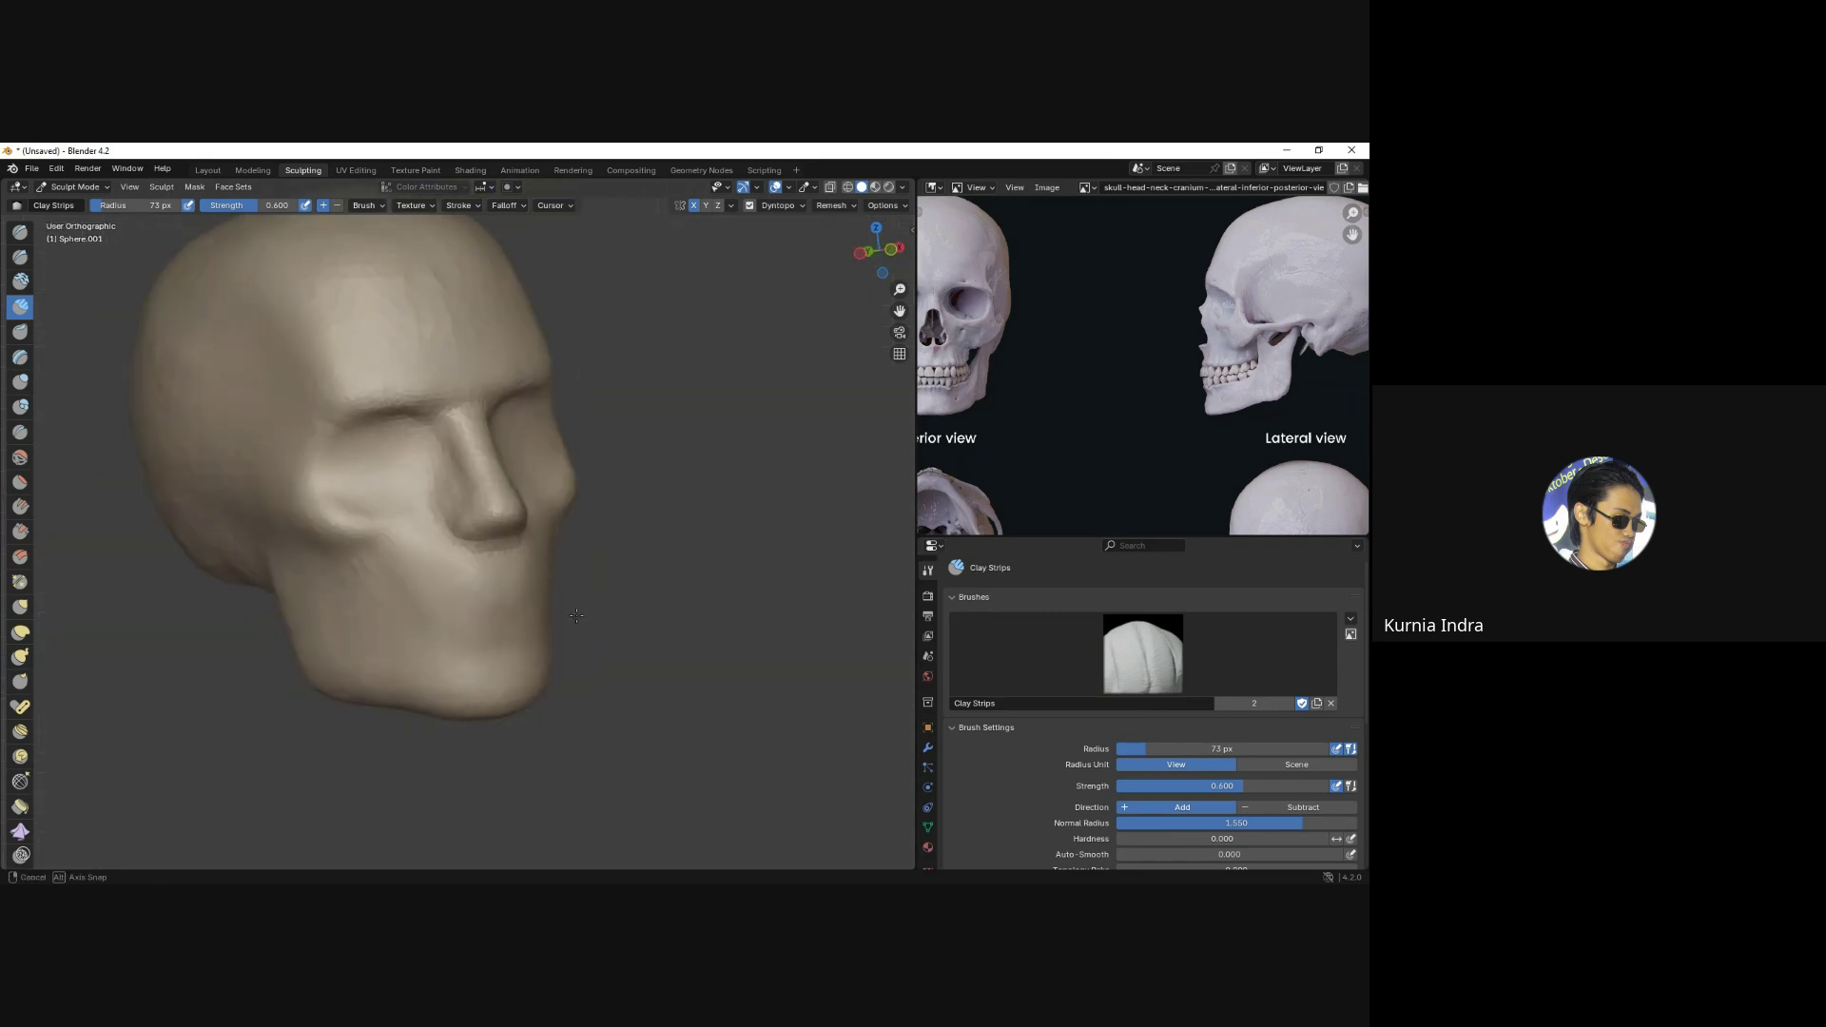
pyautogui.press('KP_1')
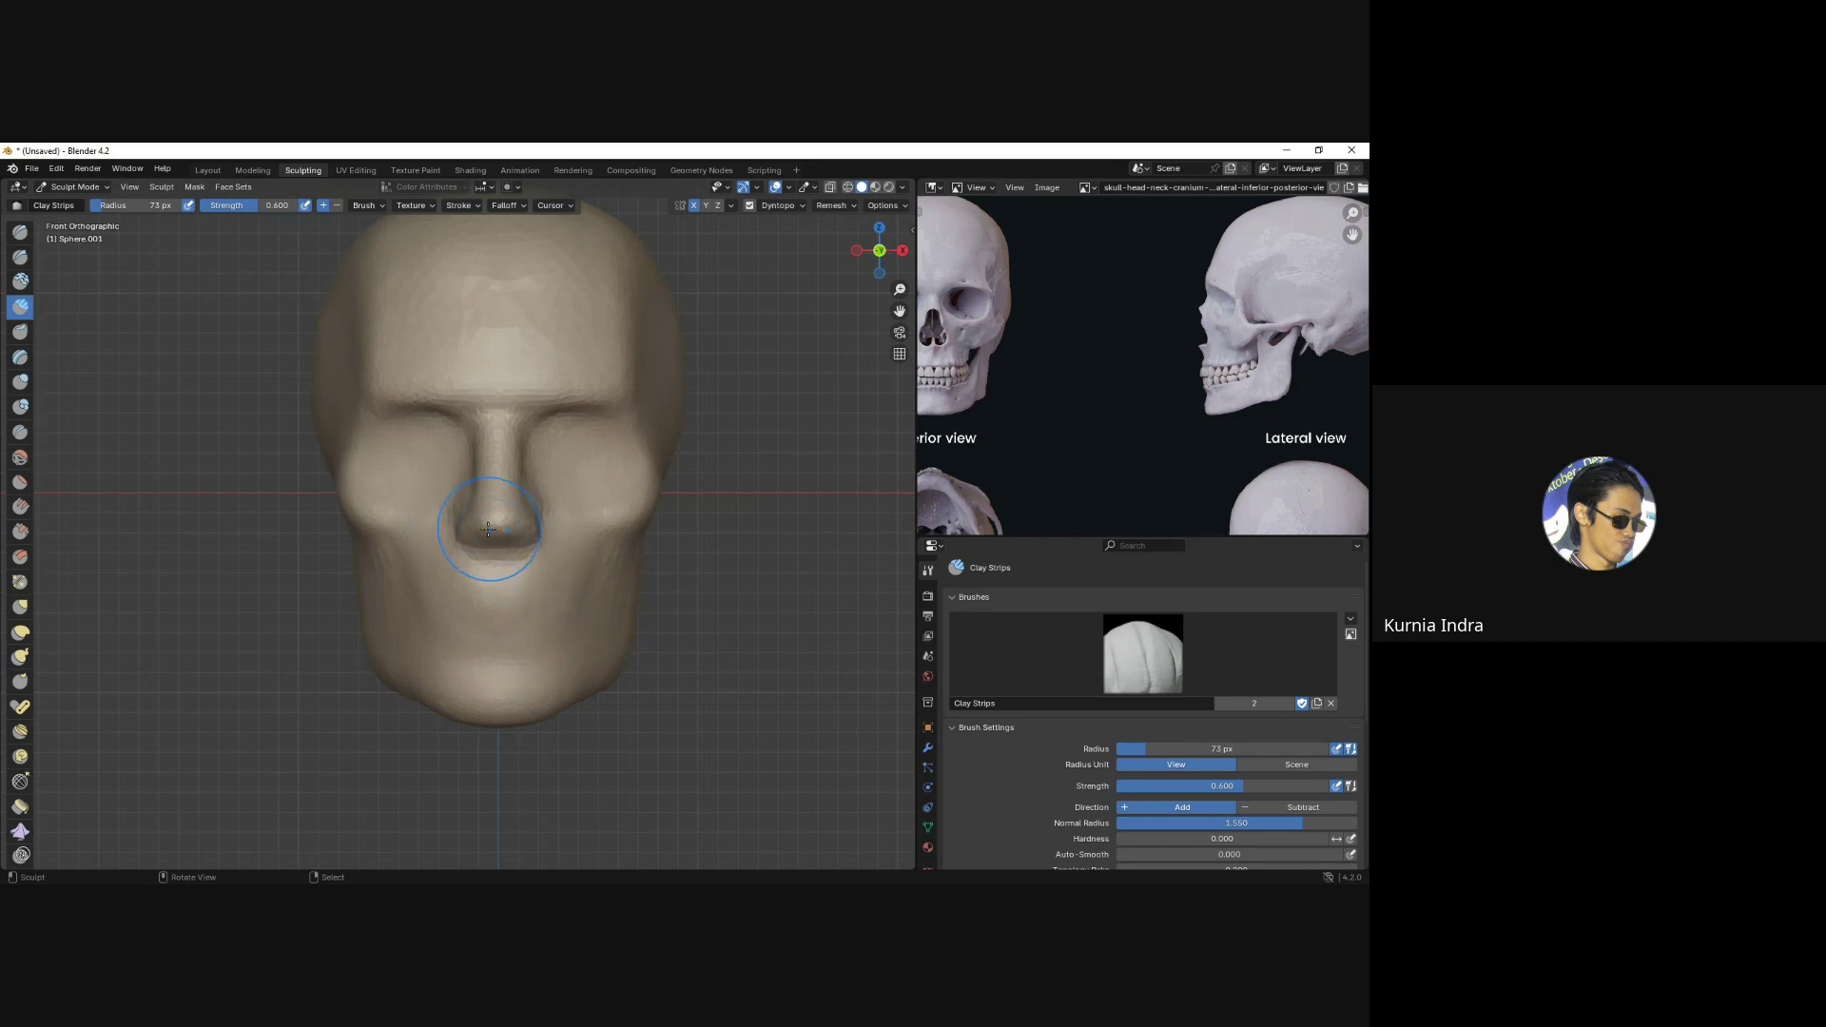
pyautogui.press('g')
pyautogui.moveTo(583, 488)
pyautogui.mouseDown(button='middle')
pyautogui.moveTo(473, 536)
pyautogui.moveTo(530, 522)
pyautogui.moveTo(381, 470)
pyautogui.moveTo(334, 510)
pyautogui.mouseUp(button='middle')
# Resize the Grab brush, enlarging it past 134 px then shrinking it, while orbiting slightly.
pyautogui.press('f')
pyautogui.click(352, 490)
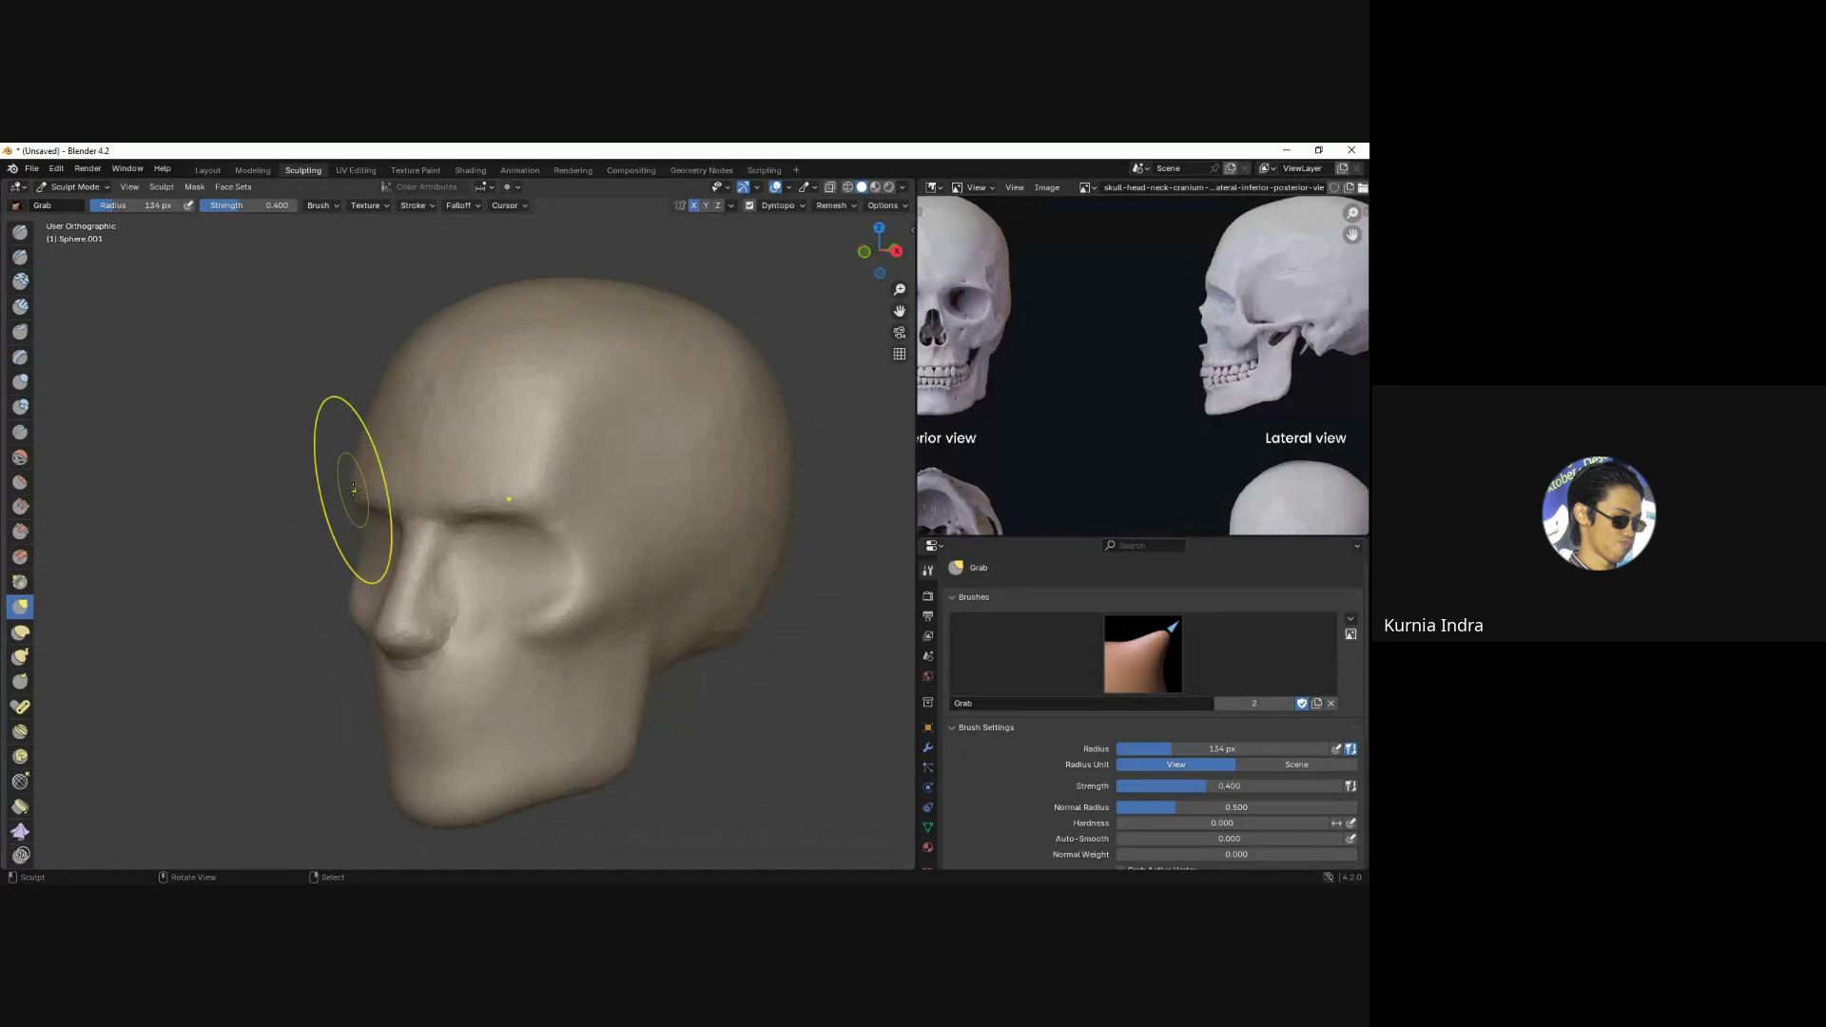
pyautogui.press('f')
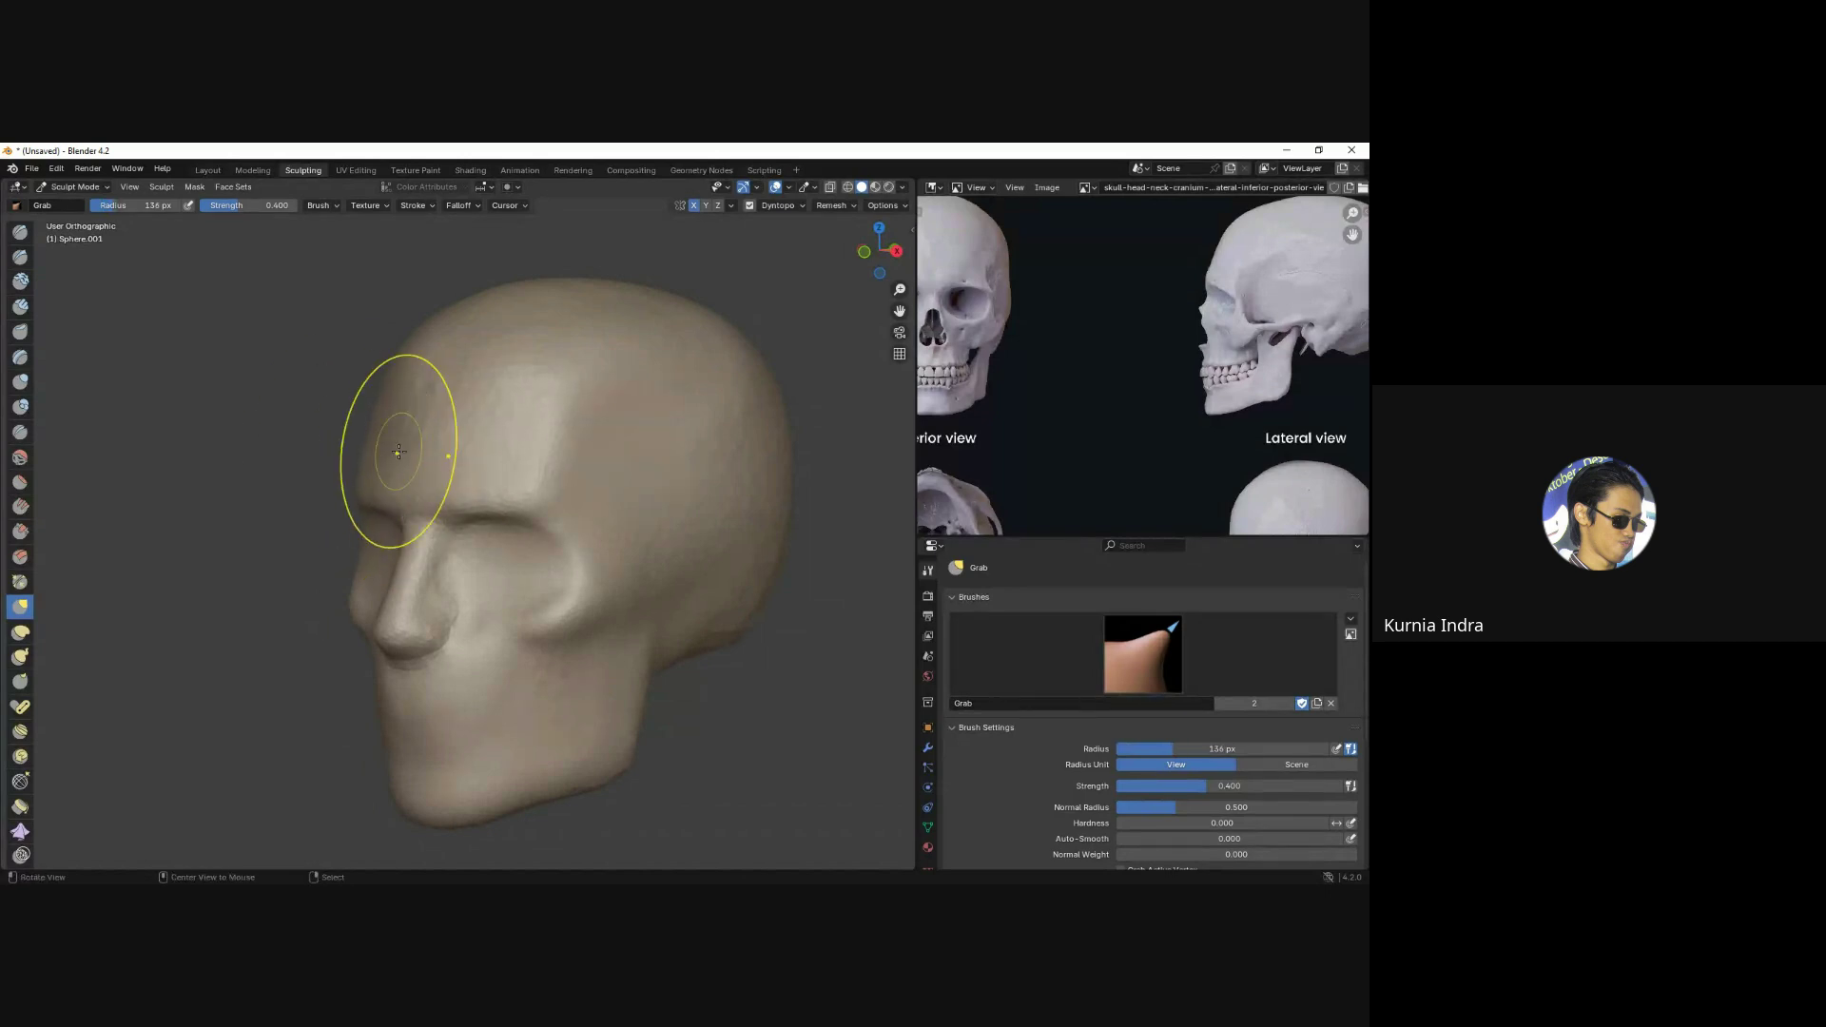
pyautogui.moveTo(377, 450)
pyautogui.mouseDown(button='middle')
pyautogui.moveTo(343, 454)
pyautogui.moveTo(453, 532)
pyautogui.moveTo(368, 433)
pyautogui.moveTo(408, 513)
pyautogui.moveTo(583, 538)
pyautogui.moveTo(511, 722)
pyautogui.moveTo(404, 486)
pyautogui.mouseUp(button='middle')
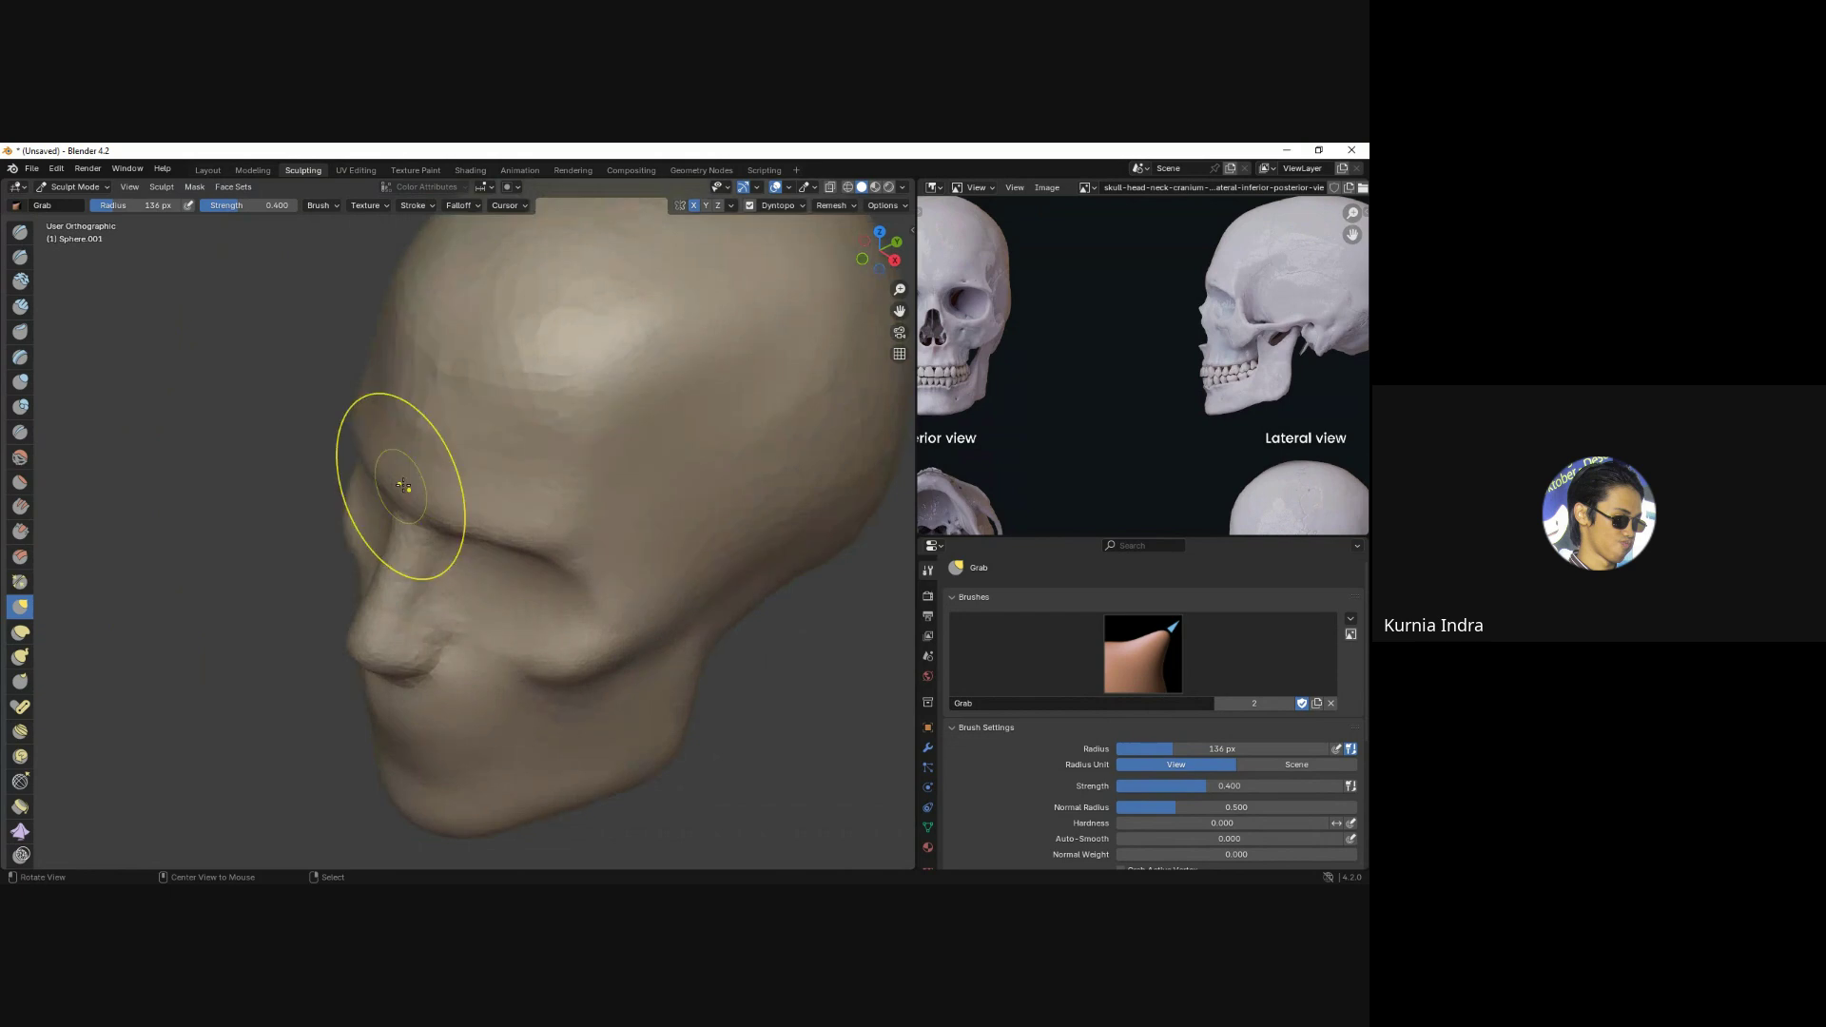
pyautogui.press('f')
pyautogui.click(353, 468)
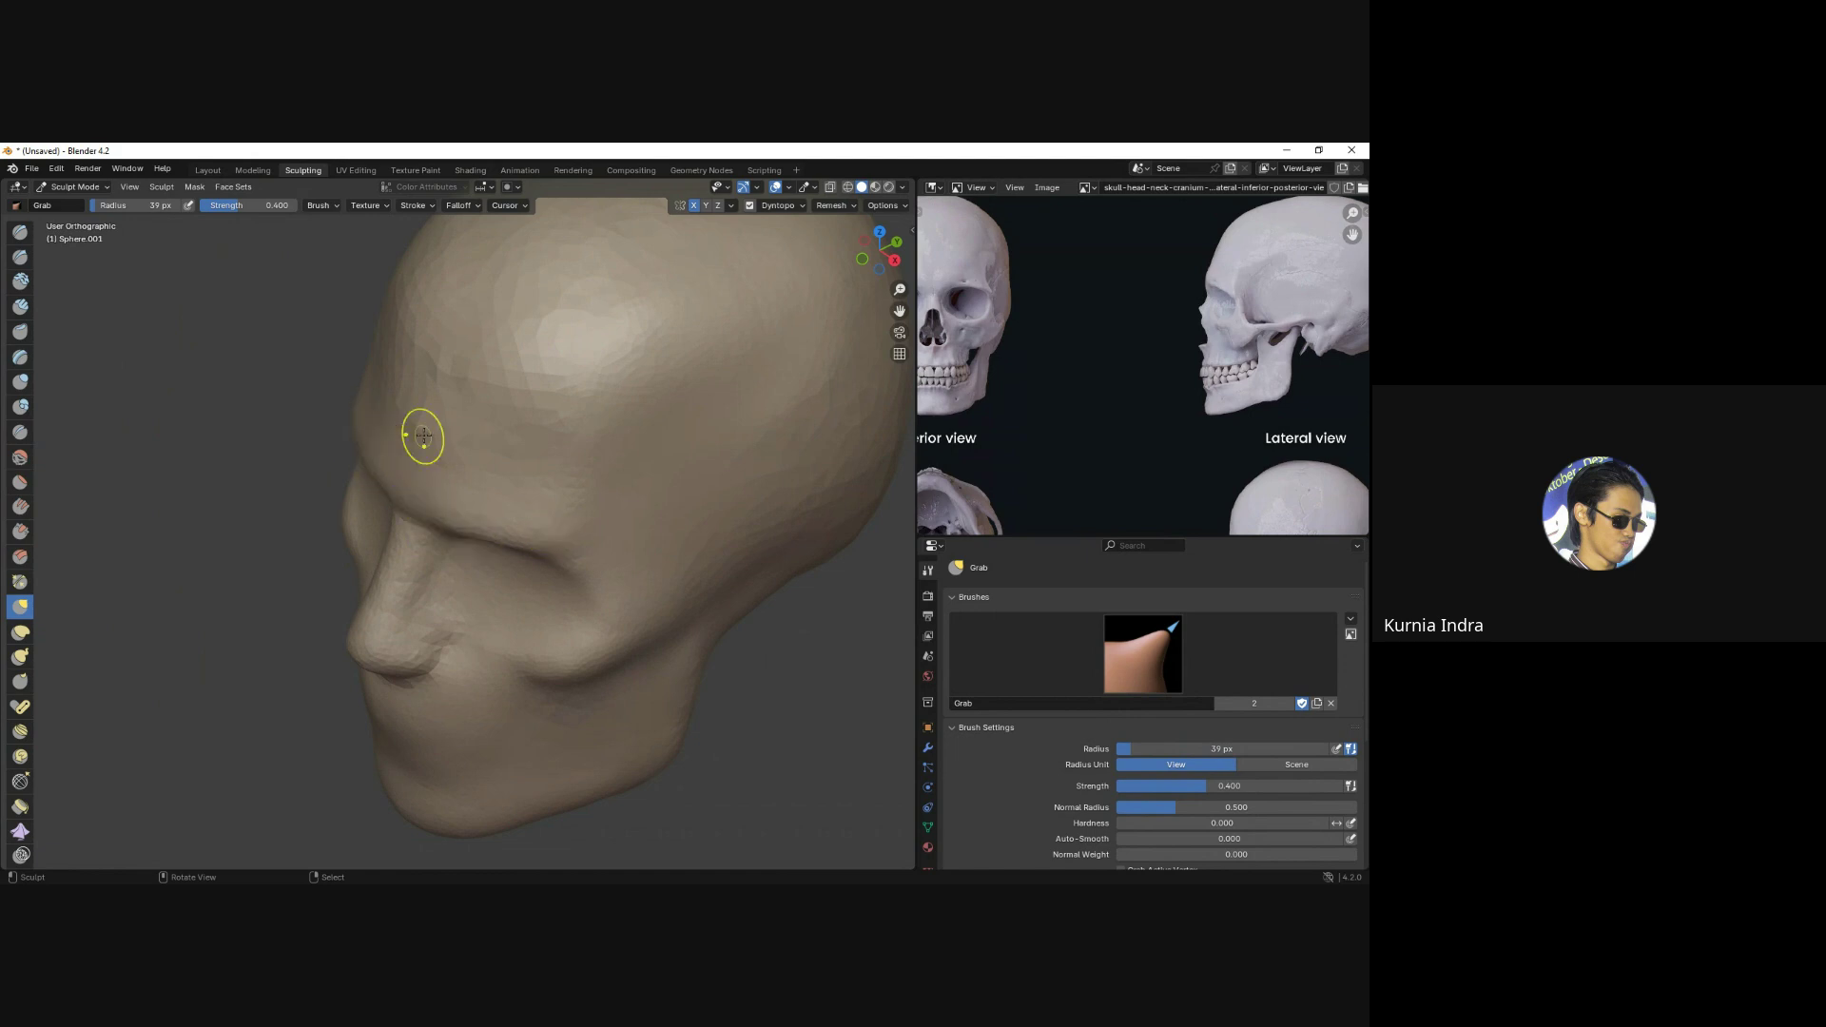
# Pull the brow ridge and forehead back with a 129 px Grab brush, then select Clay Strips.
pyautogui.moveTo(423, 435); pyautogui.dragTo(447, 463, button='middle')
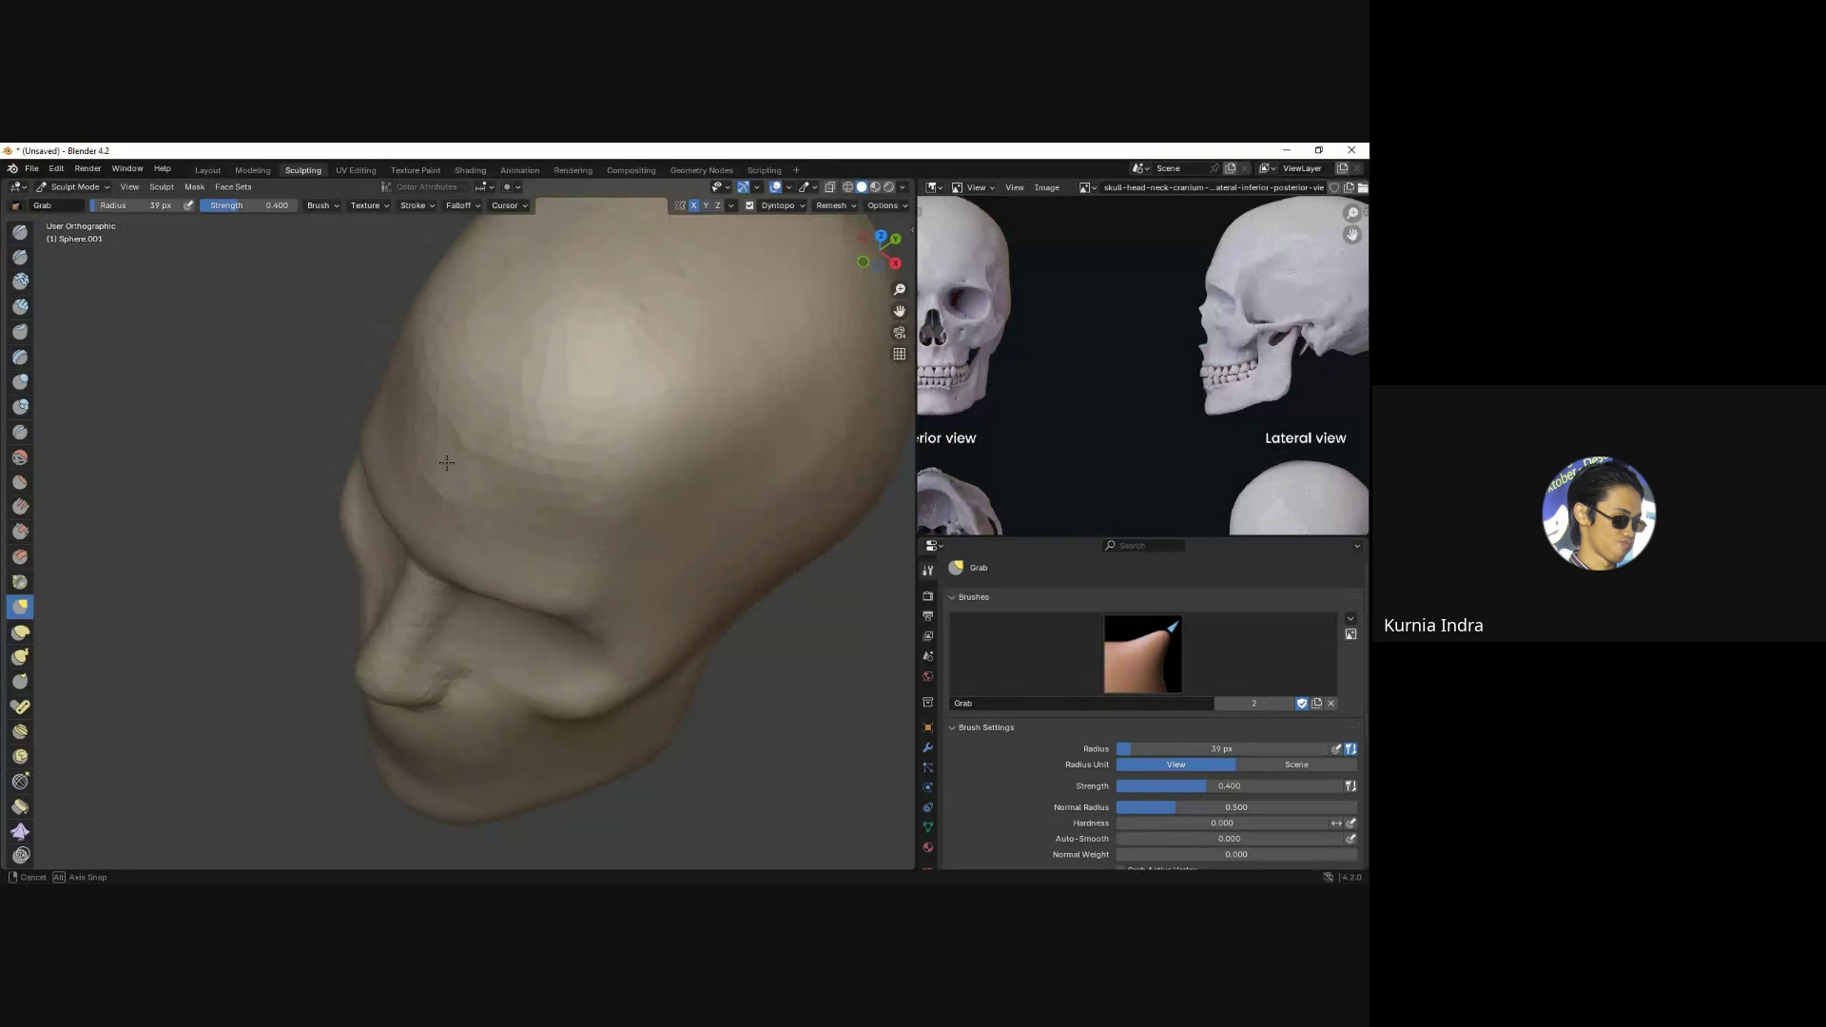
pyautogui.press('f')
pyautogui.click(414, 411)
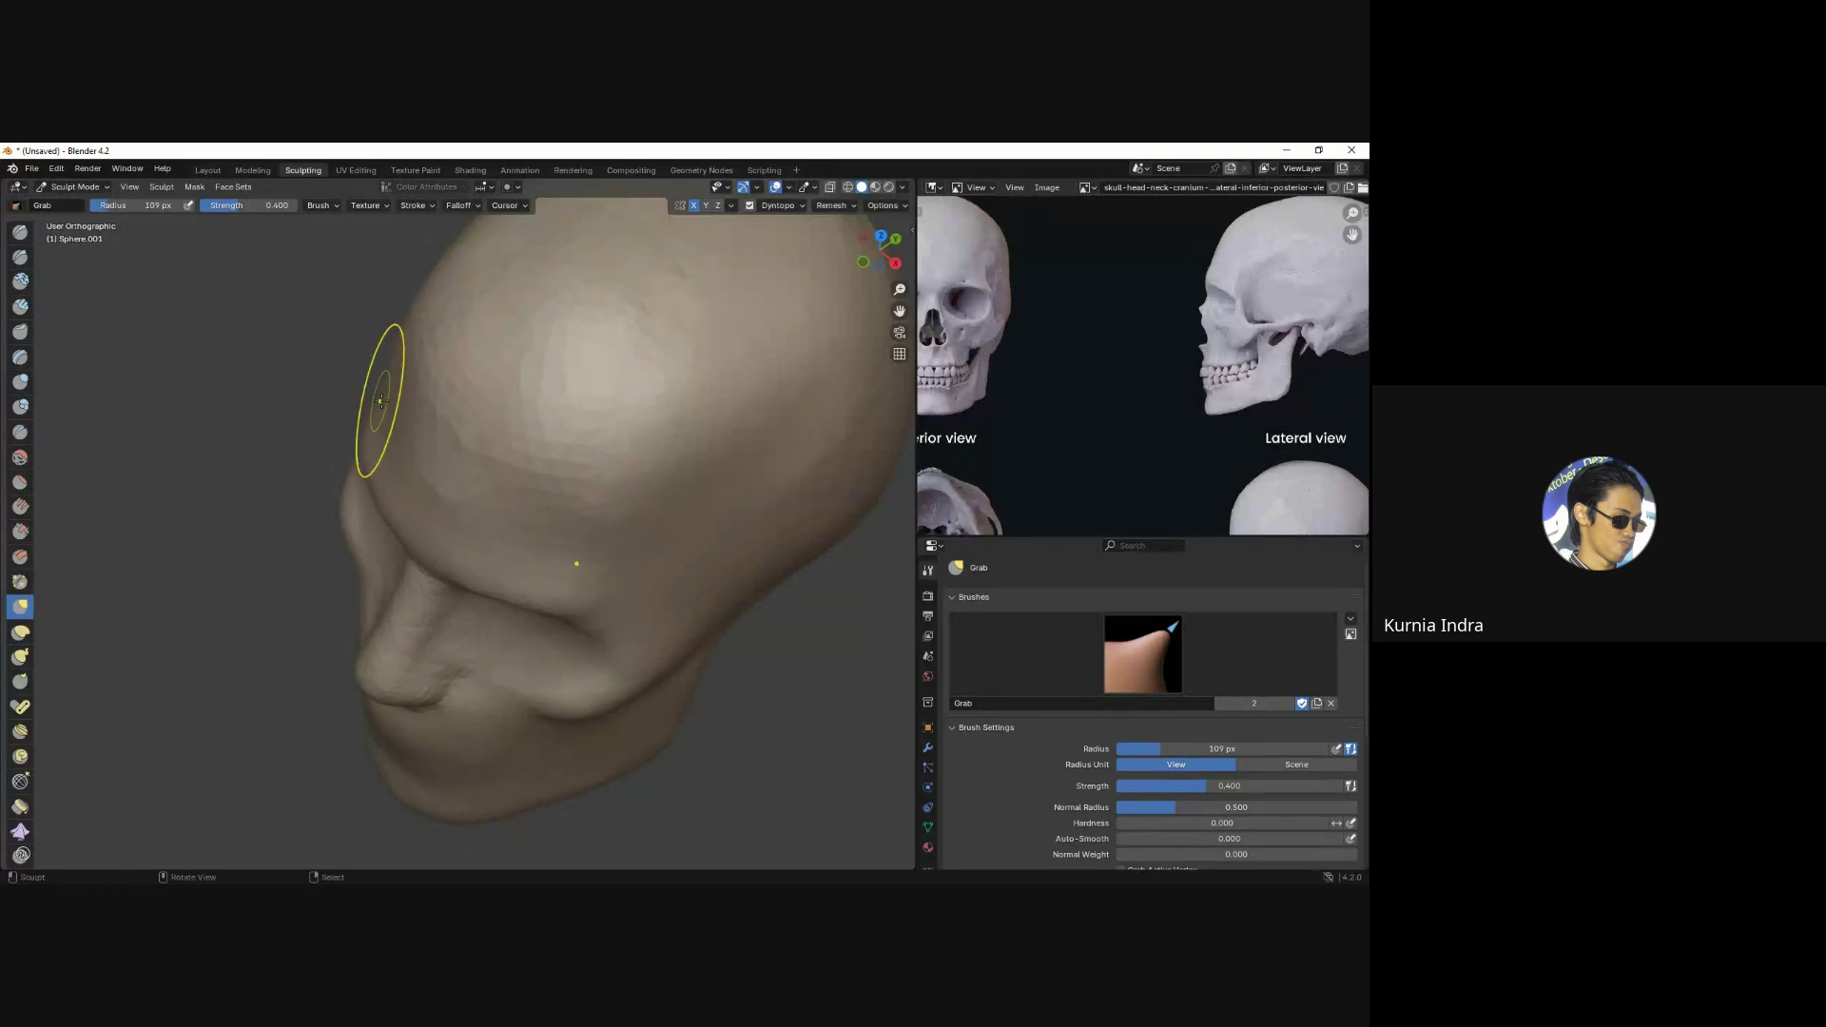
pyautogui.moveTo(413, 411); pyautogui.dragTo(417, 442)
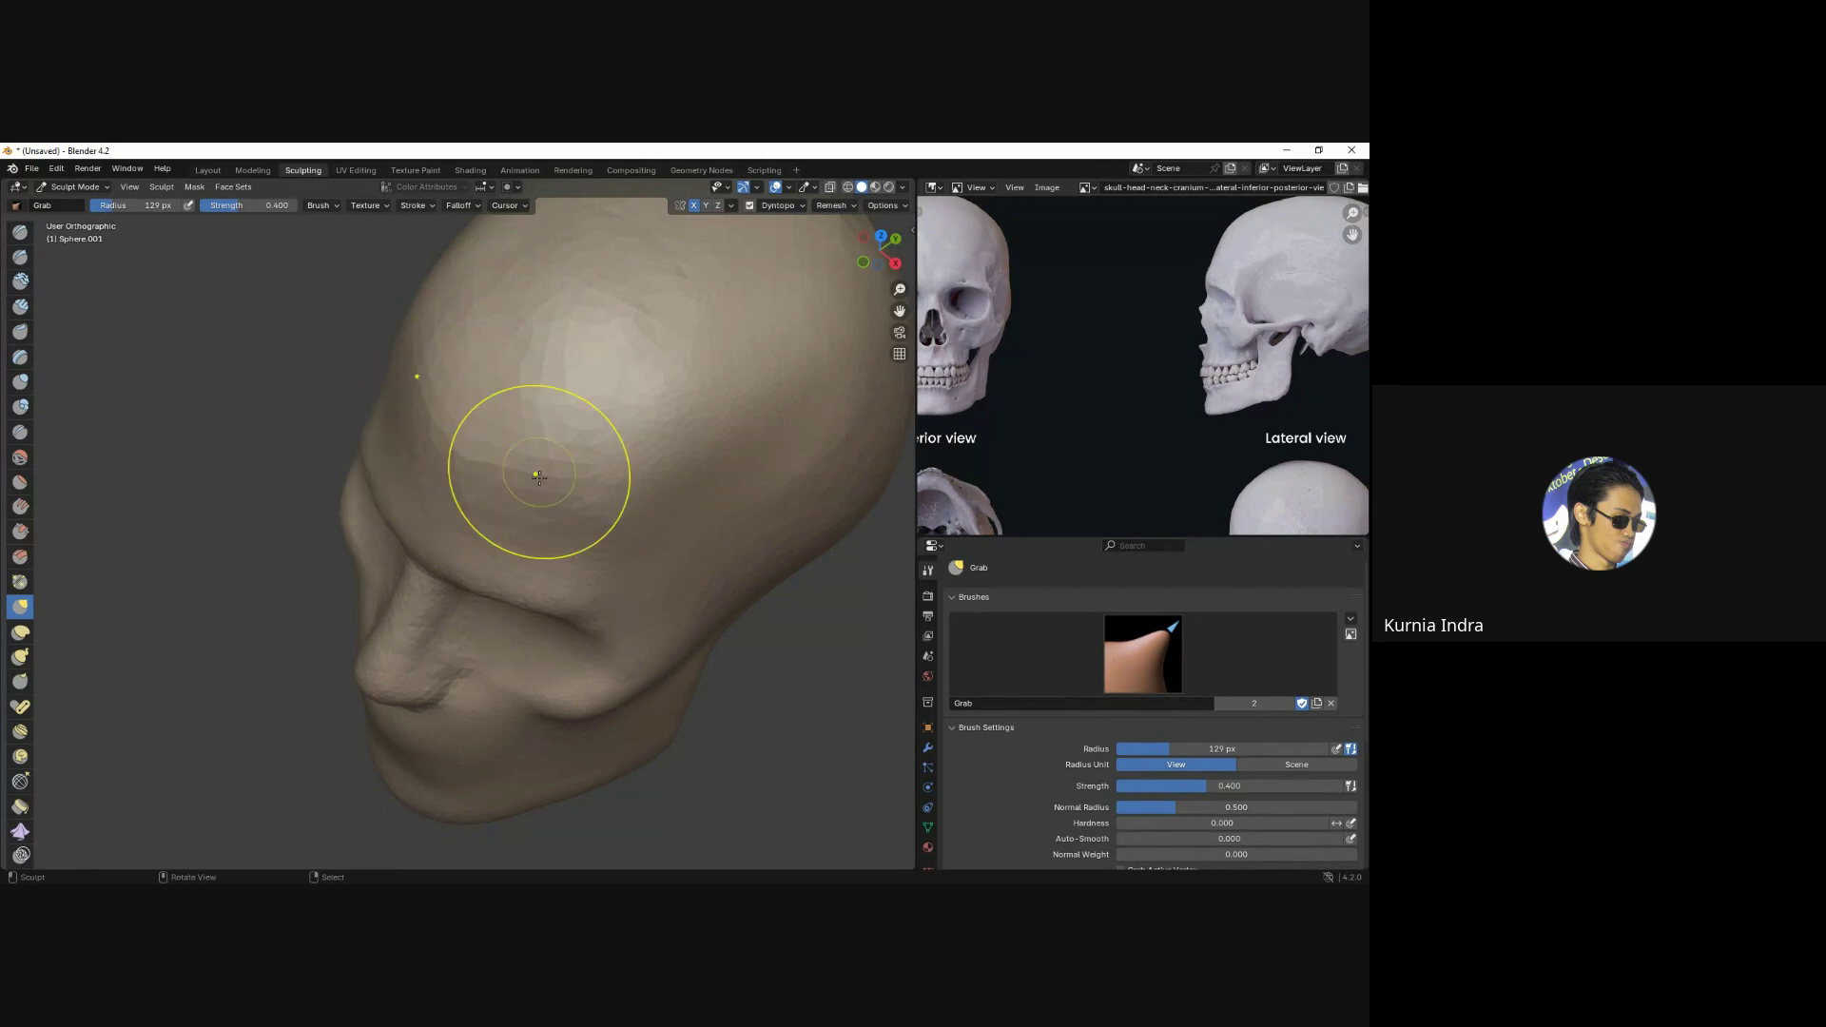
pyautogui.scroll(1, 583, 533)
pyautogui.moveTo(603, 522)
pyautogui.mouseDown(button='middle')
pyautogui.moveTo(497, 514)
pyautogui.moveTo(387, 474)
pyautogui.mouseUp(button='middle')
pyautogui.moveTo(395, 448); pyautogui.dragTo(428, 455)
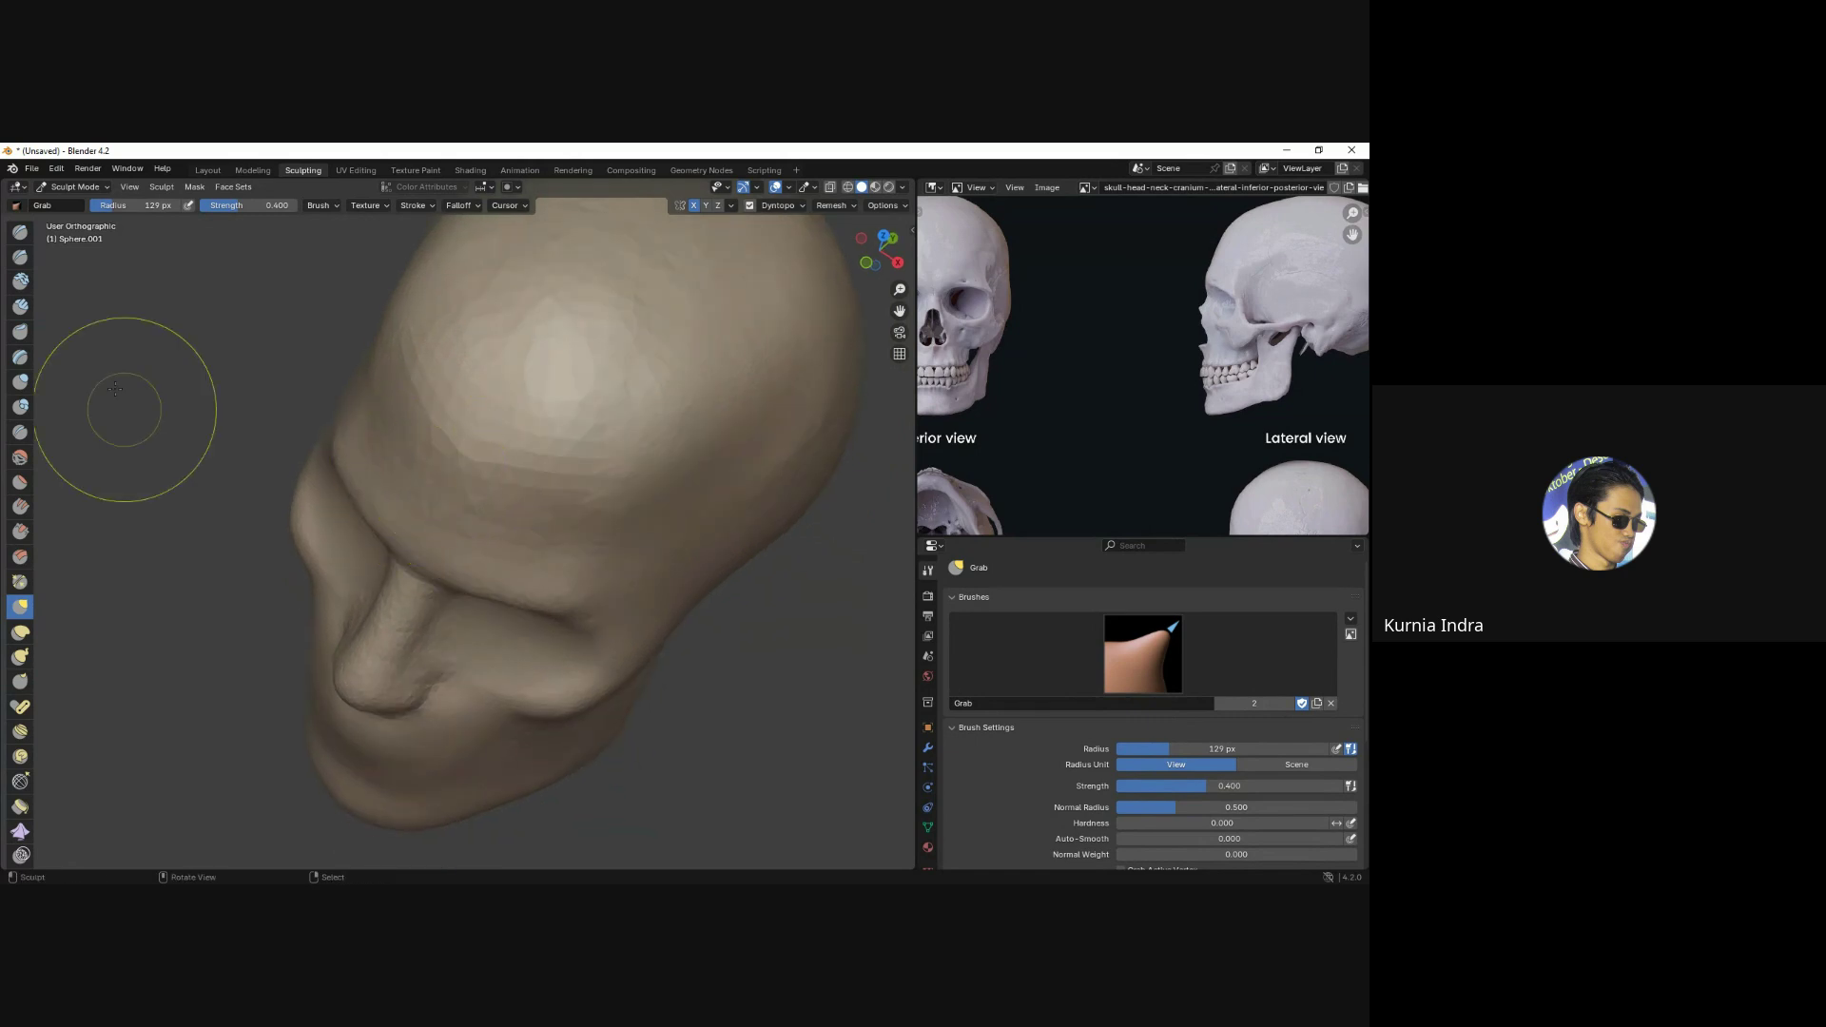
pyautogui.click(21, 308)
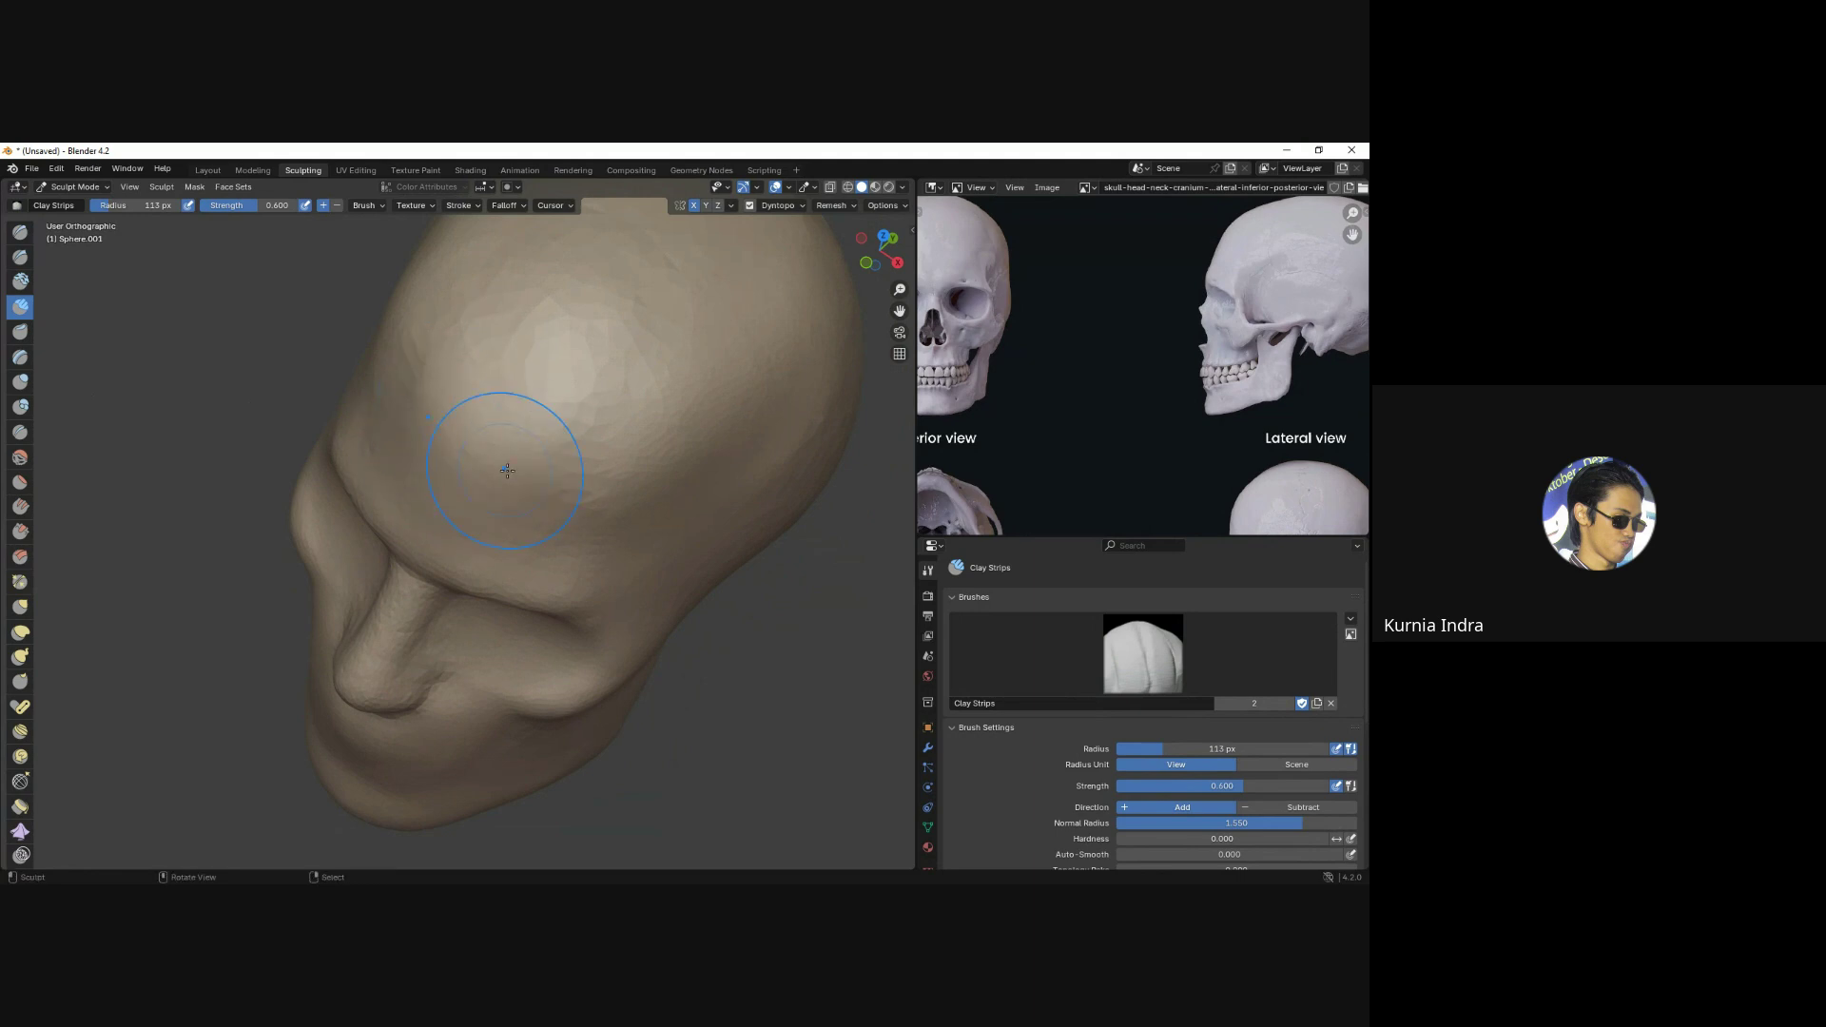
# Lay Clay Strips along the temple of the head, viewed from slightly above.
pyautogui.moveTo(509, 460)
pyautogui.mouseDown(button='middle')
pyautogui.moveTo(410, 547)
pyautogui.moveTo(423, 527)
pyautogui.mouseUp(button='middle')
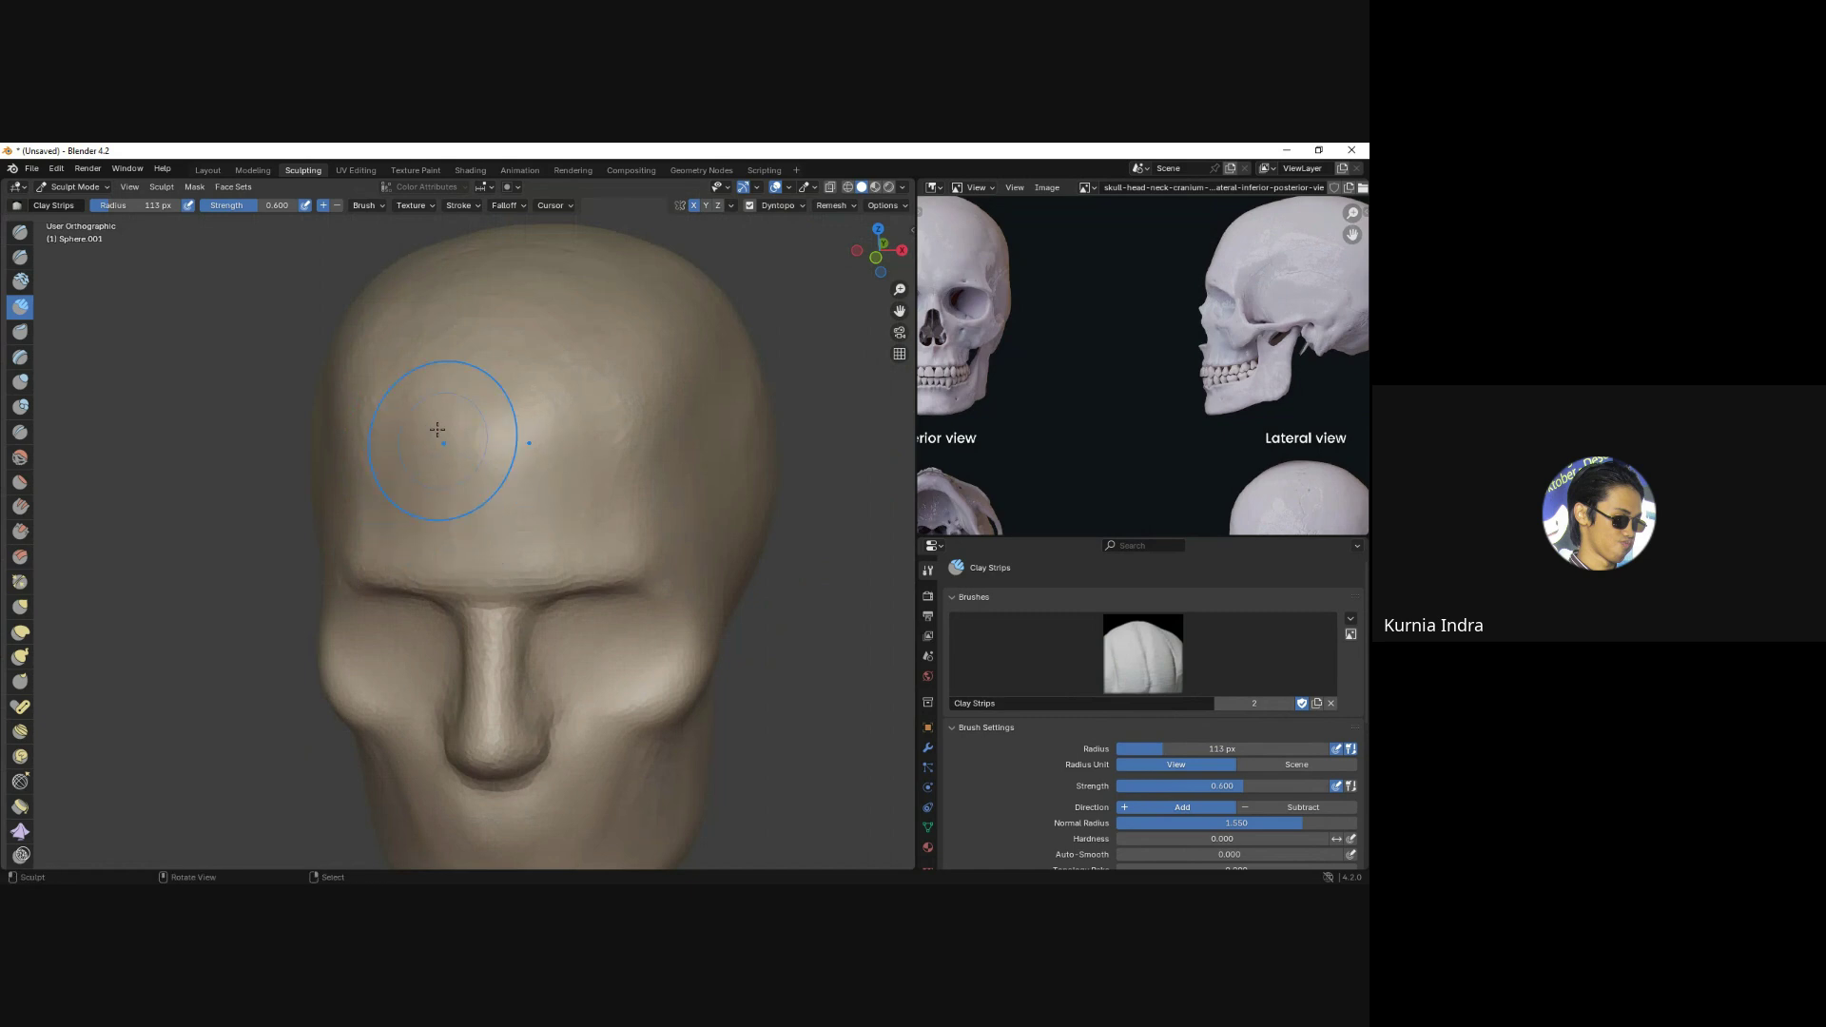
pyautogui.moveTo(422, 522); pyautogui.dragTo(507, 543, button='middle')
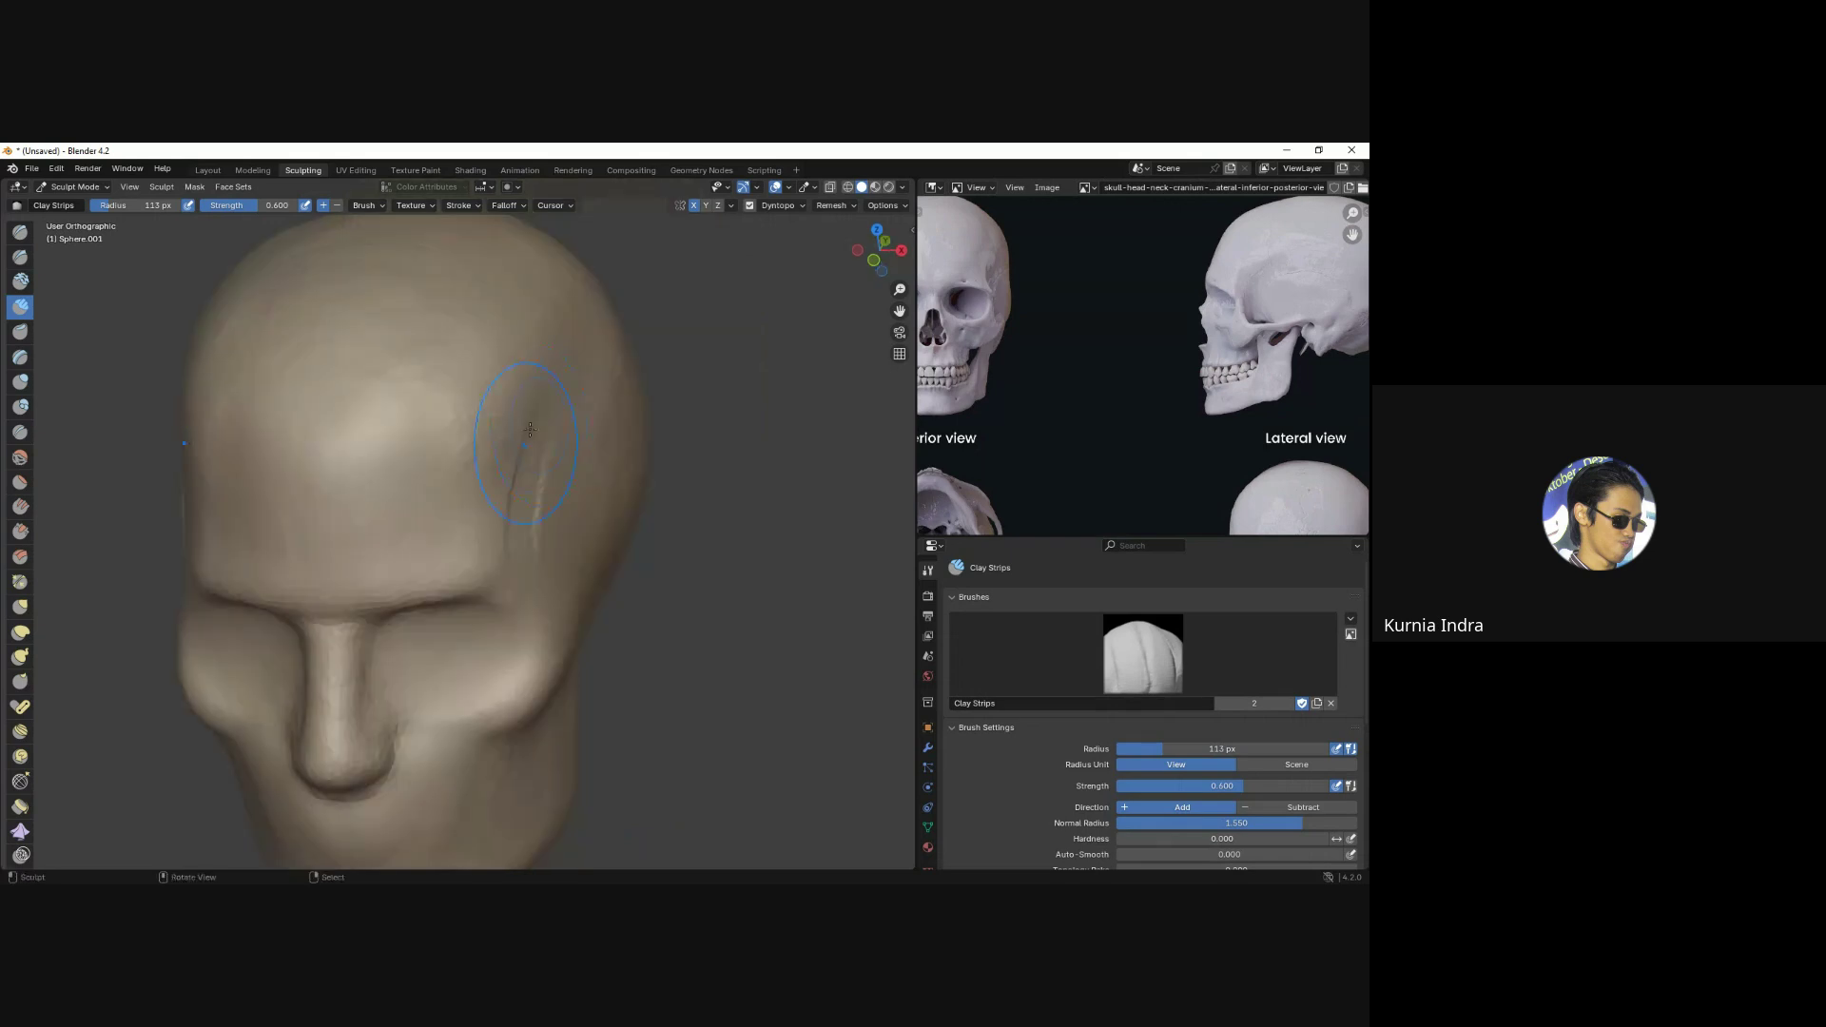
pyautogui.scroll(-2, 1120, 374)
pyautogui.scroll(3, 1121, 374)
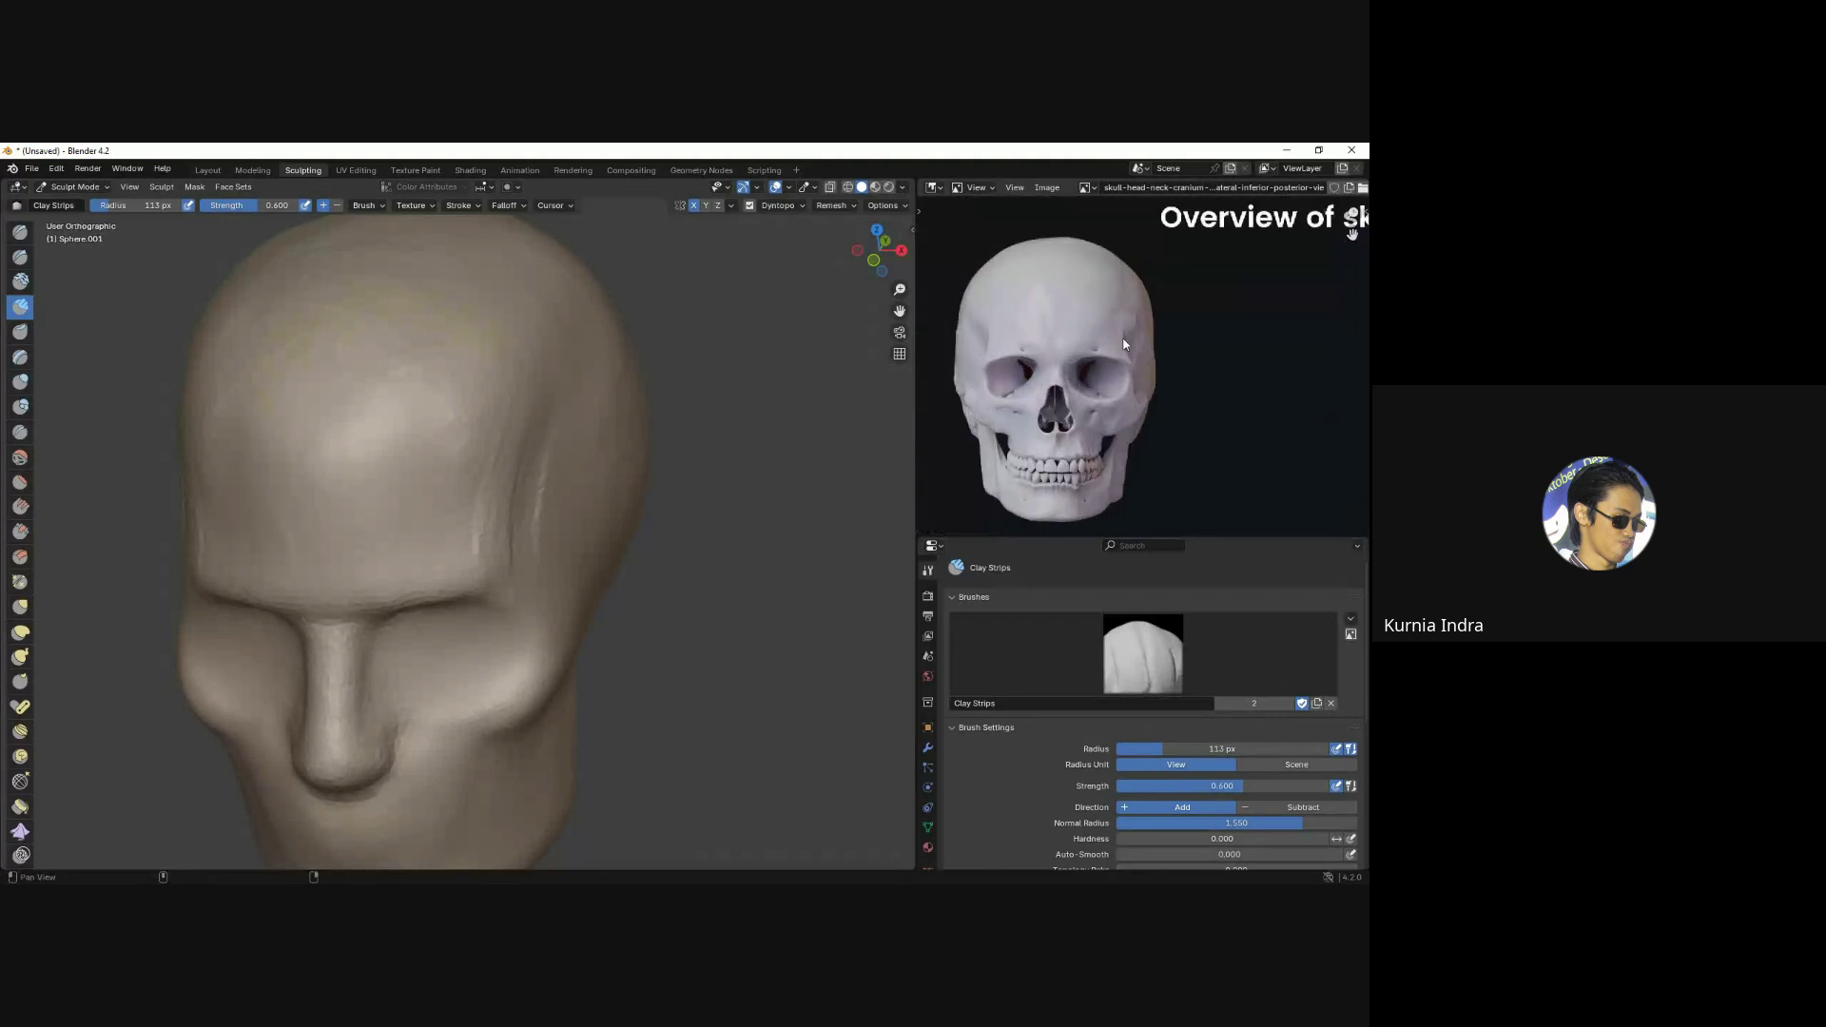
pyautogui.scroll(2, 1121, 374)
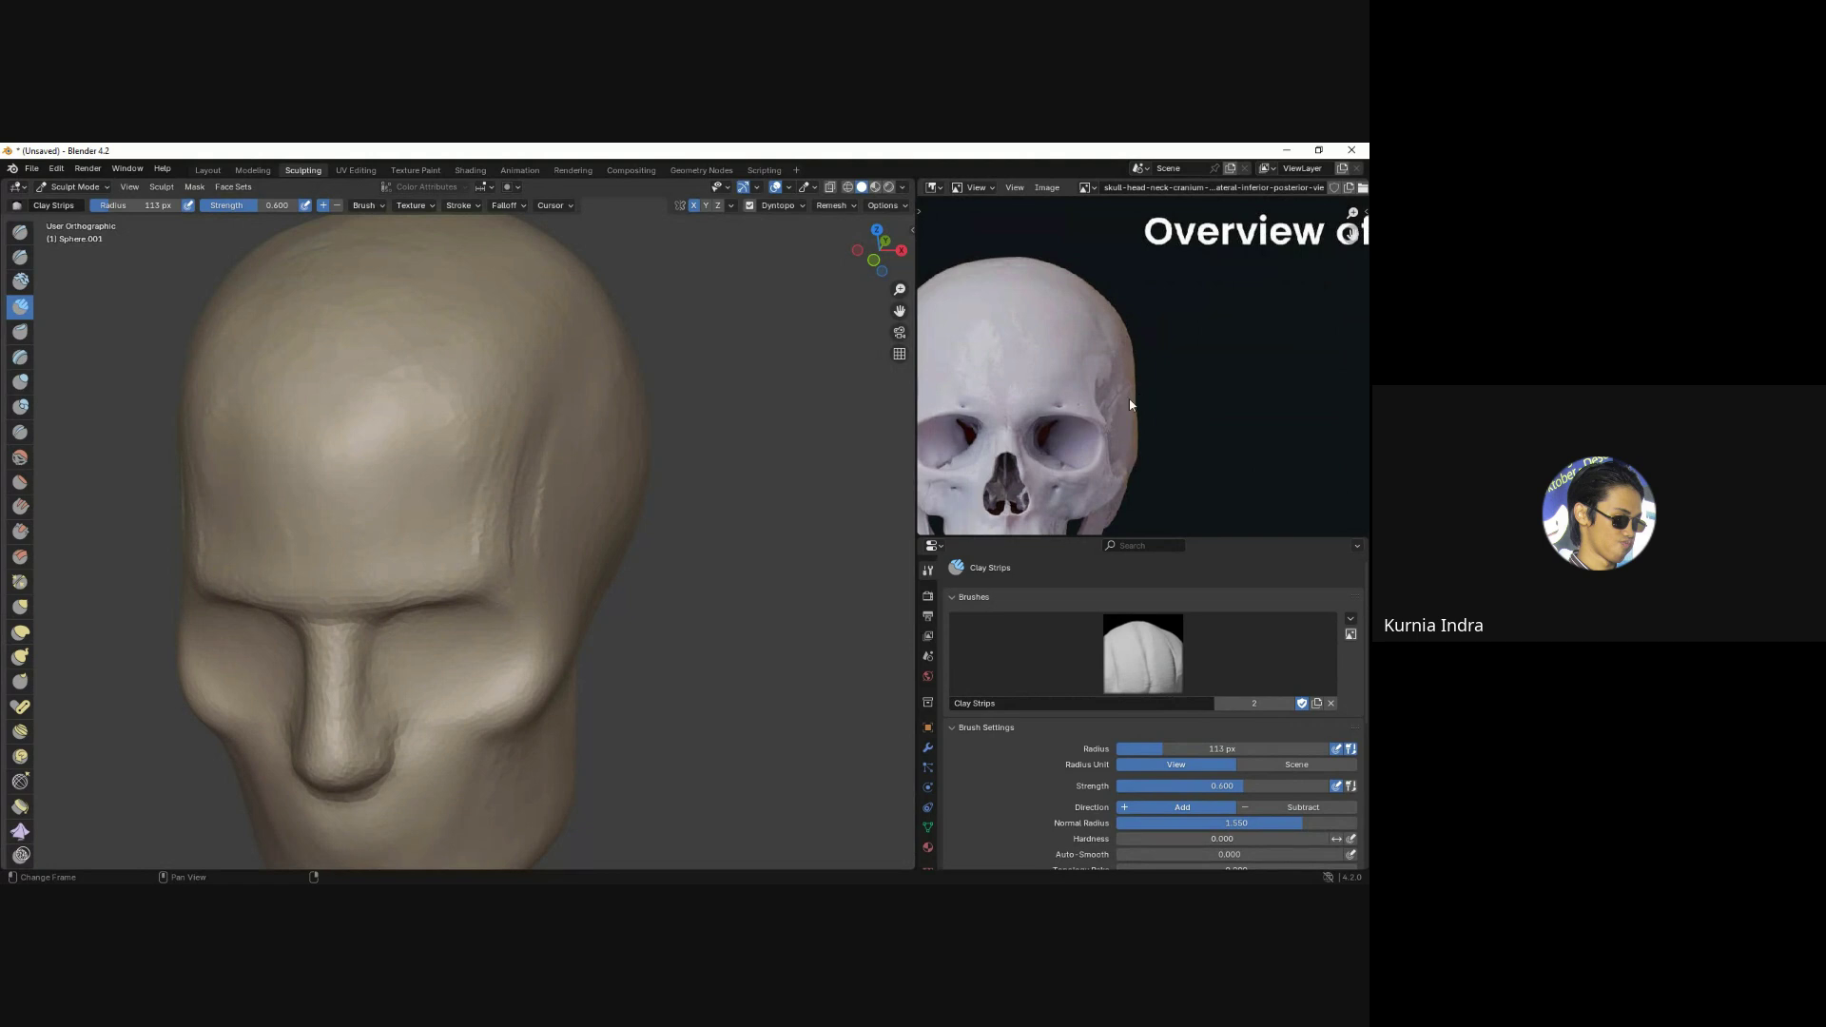
pyautogui.moveTo(609, 514); pyautogui.dragTo(551, 485, button='middle')
pyautogui.moveTo(576, 466)
pyautogui.mouseDown()
pyautogui.moveTo(565, 531)
pyautogui.moveTo(577, 485)
pyautogui.mouseUp()
# Orbit around the head and check the cranium from the front view.
pyautogui.moveTo(588, 464)
pyautogui.mouseDown(button='middle')
pyautogui.moveTo(582, 504)
pyautogui.moveTo(490, 518)
pyautogui.moveTo(566, 416)
pyautogui.mouseUp(button='middle')
pyautogui.press('KP_1')
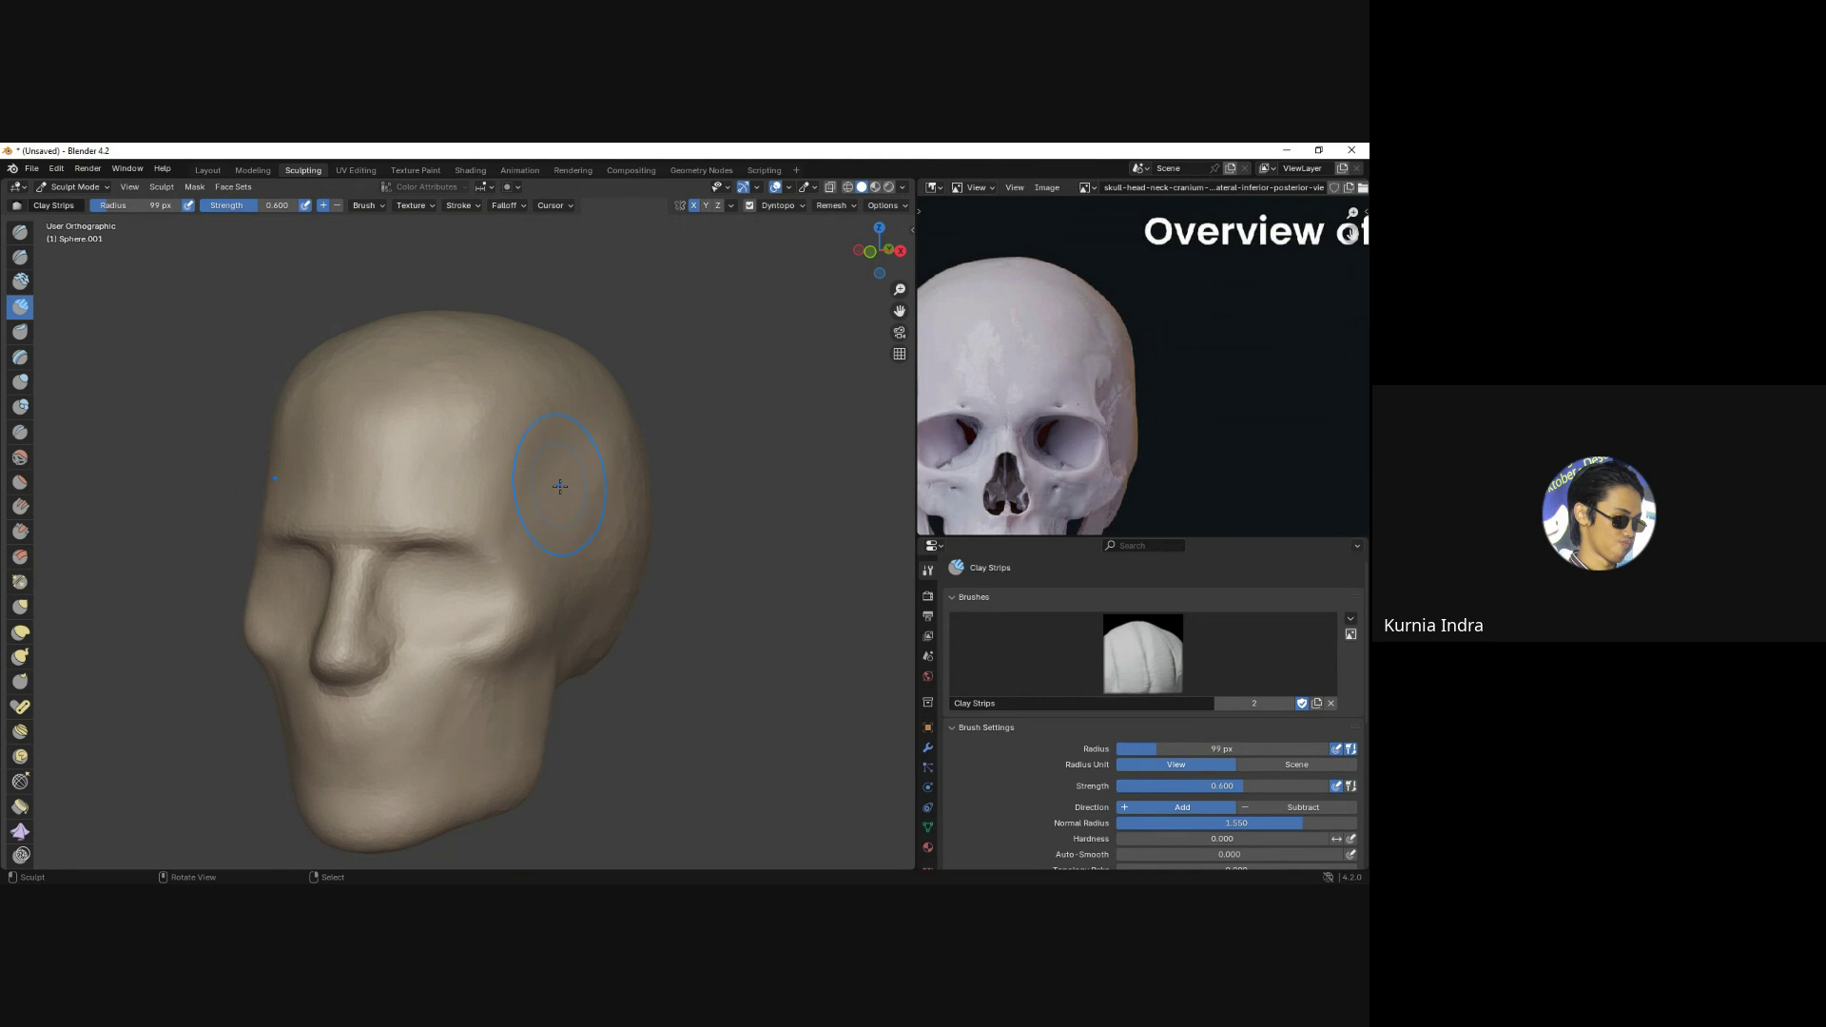
pyautogui.moveTo(560, 486); pyautogui.dragTo(326, 392, button='middle')
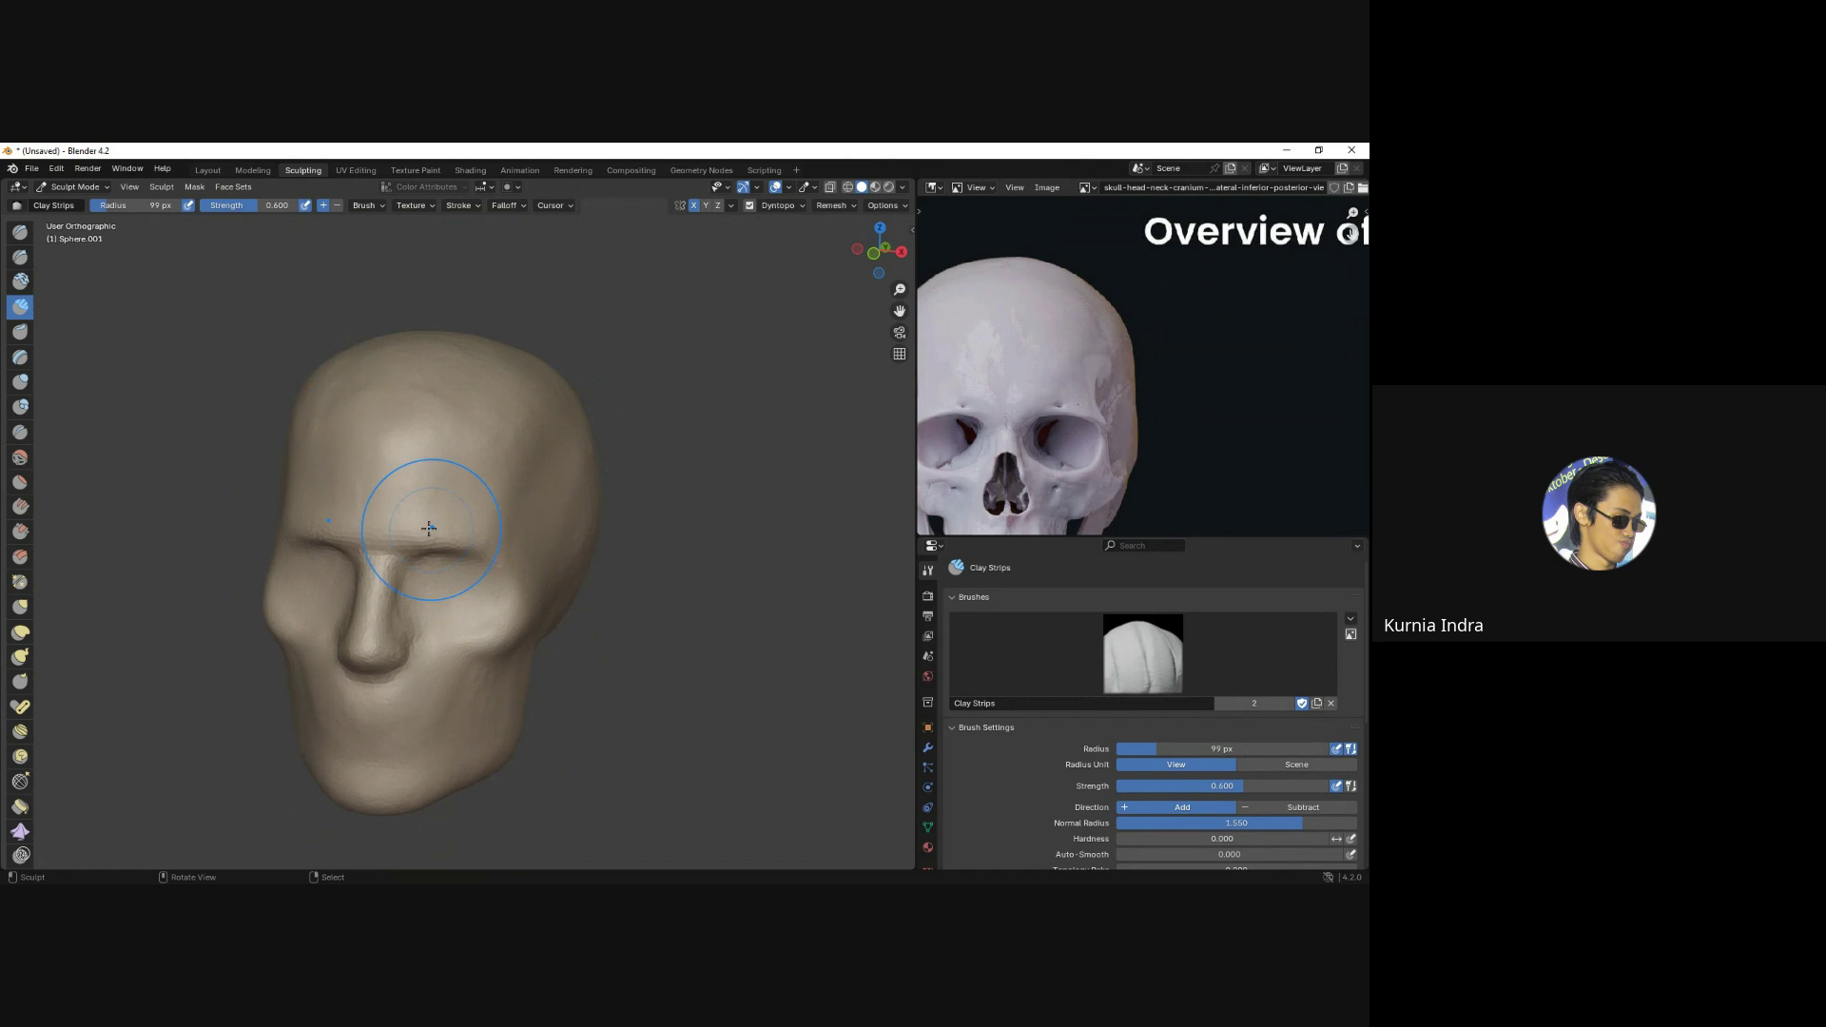
pyautogui.moveTo(417, 499); pyautogui.dragTo(375, 439, button='middle')
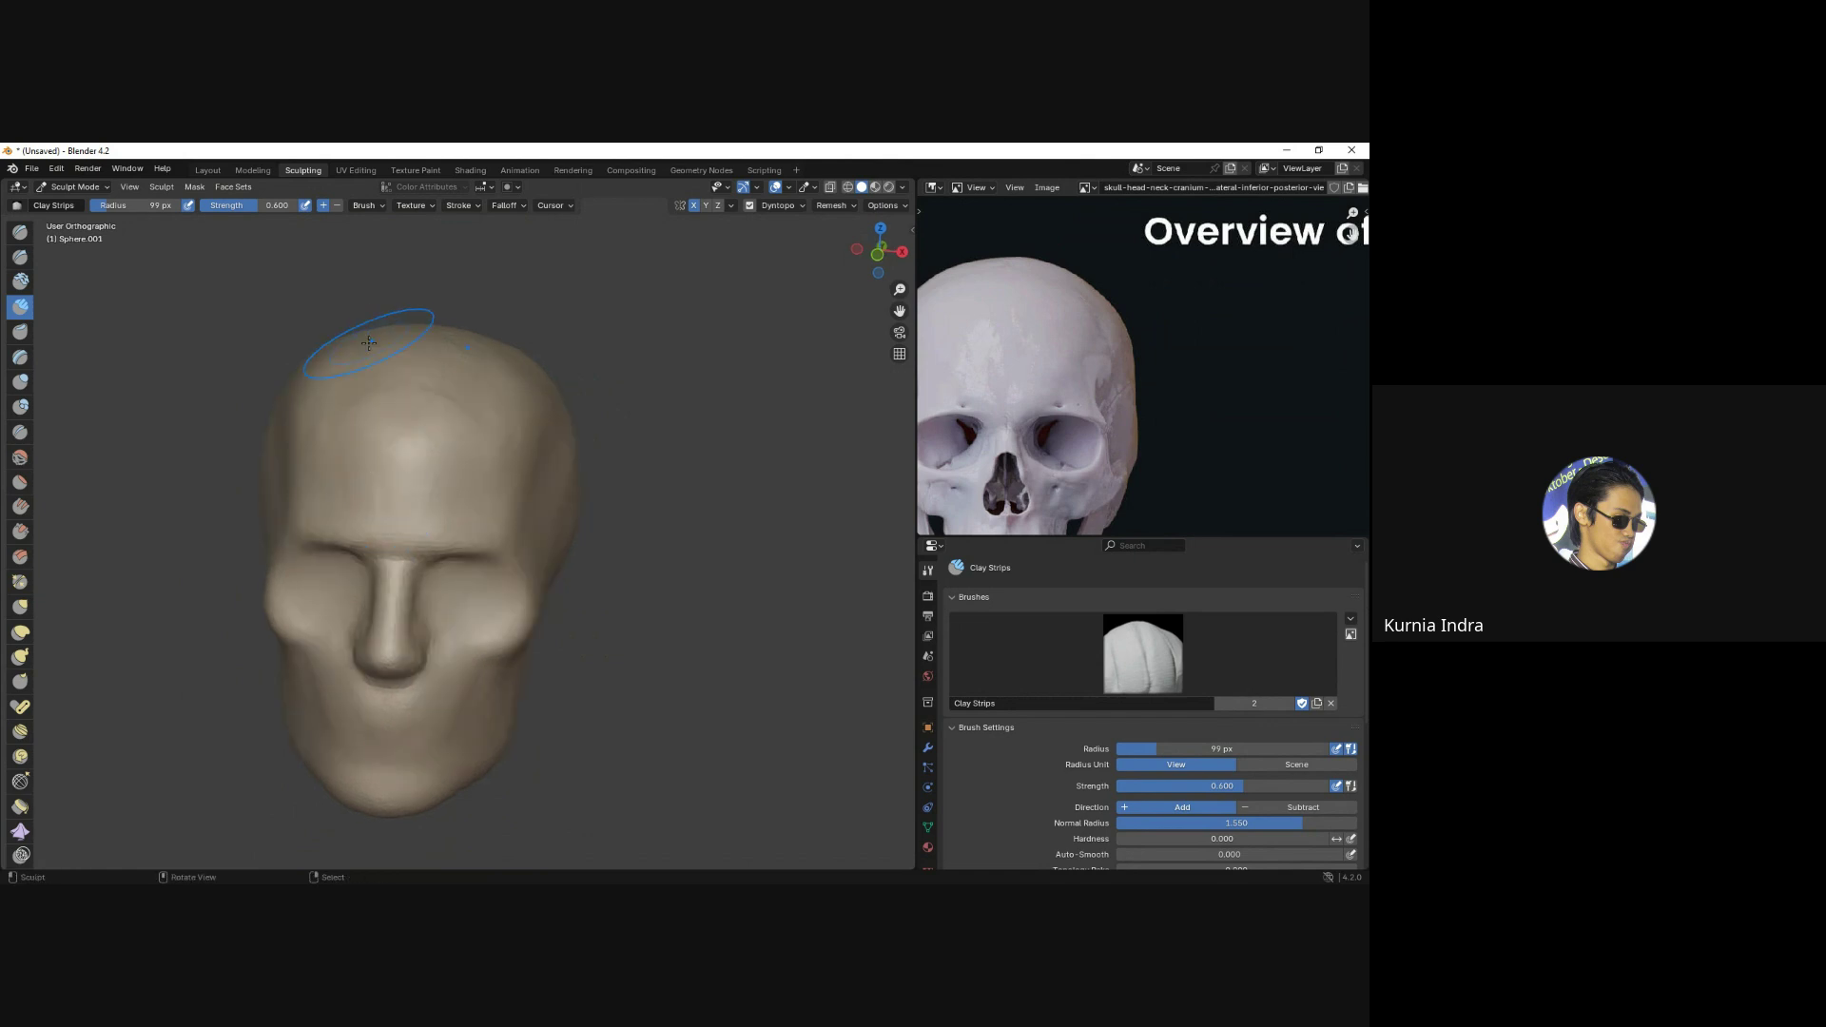
pyautogui.moveTo(363, 406); pyautogui.dragTo(373, 390, button='middle')
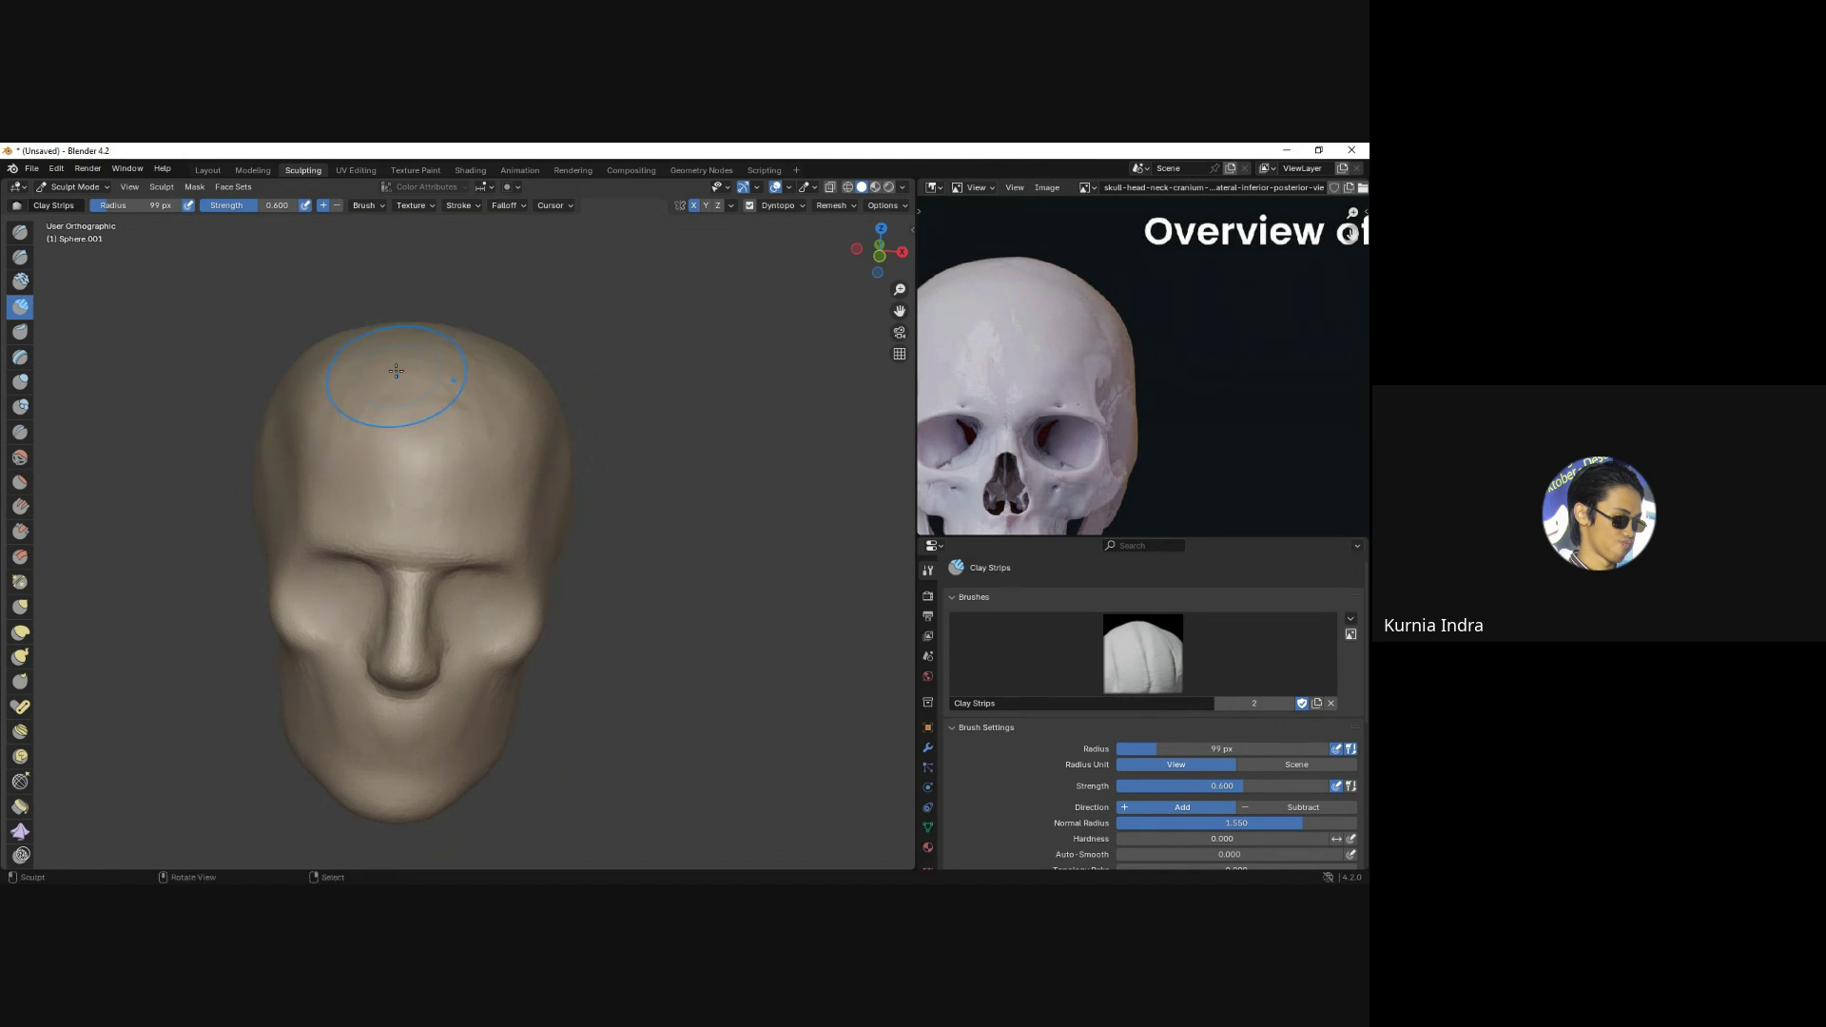
pyautogui.press('KP_1')
pyautogui.scroll(2, 428, 428)
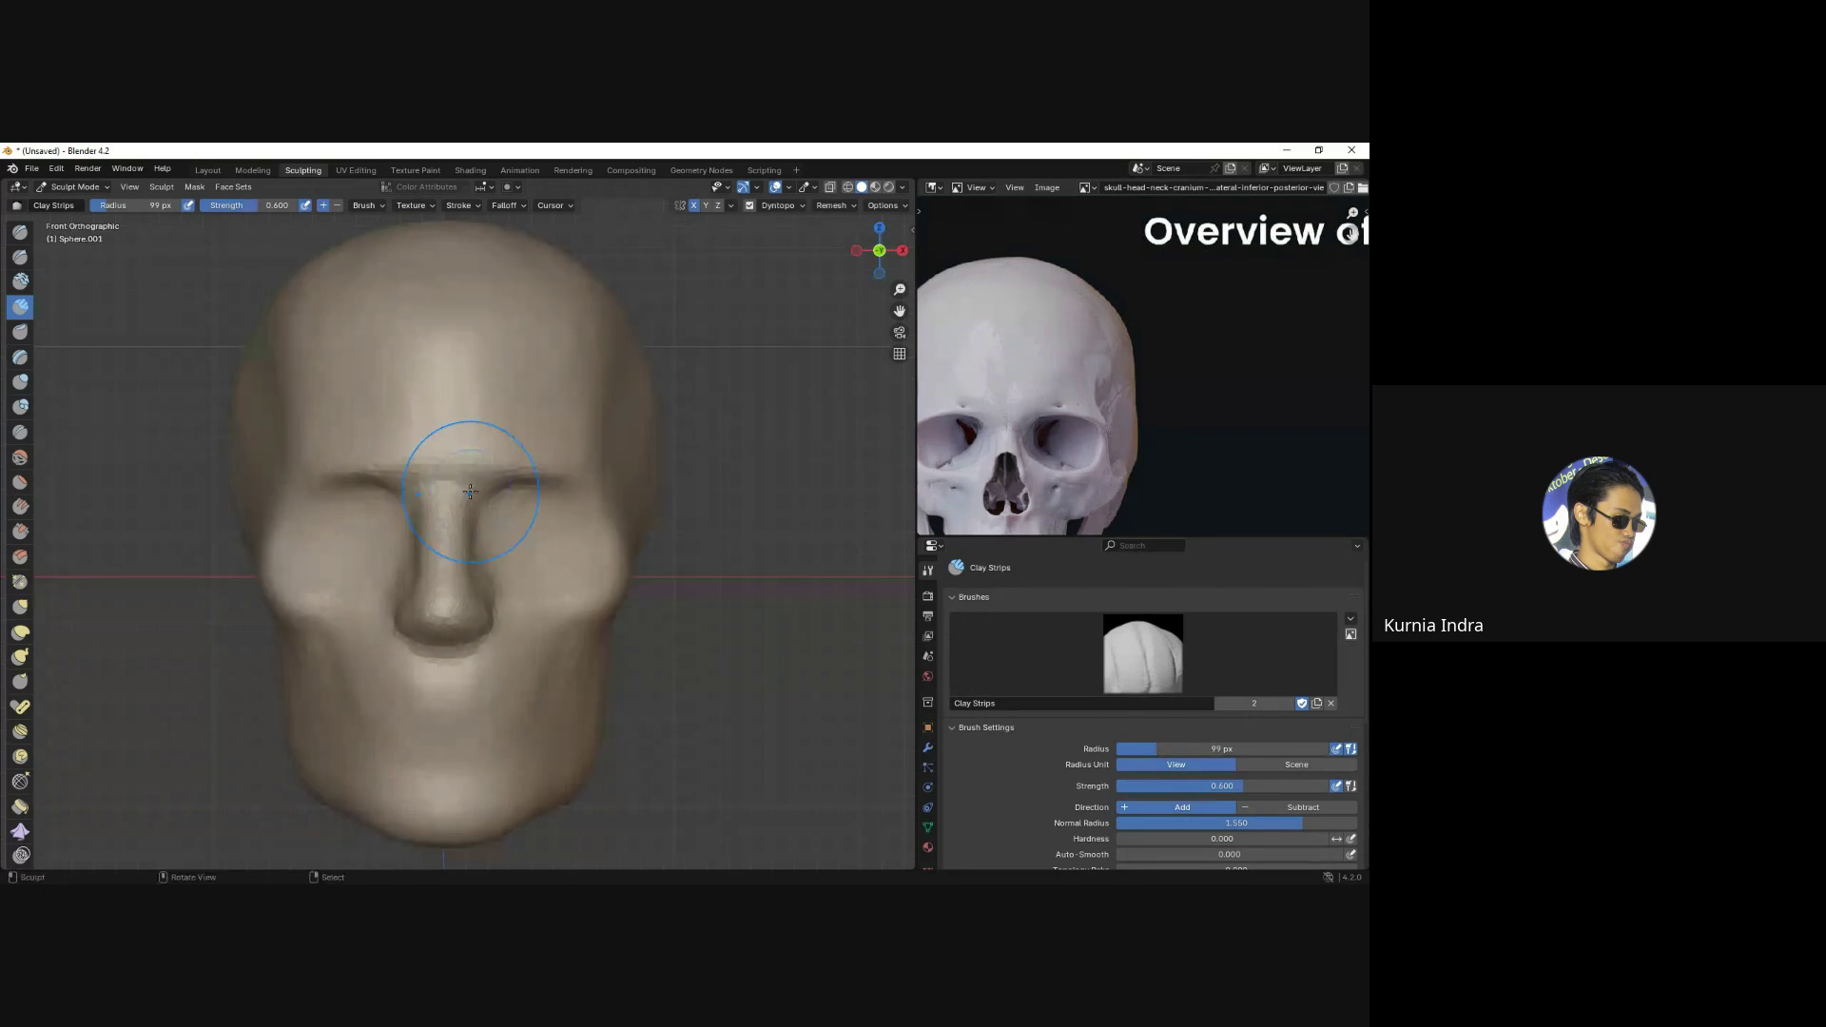
pyautogui.keyDown('ctrl'); pyautogui.scroll(-1, 384, 477); pyautogui.keyUp('ctrl')
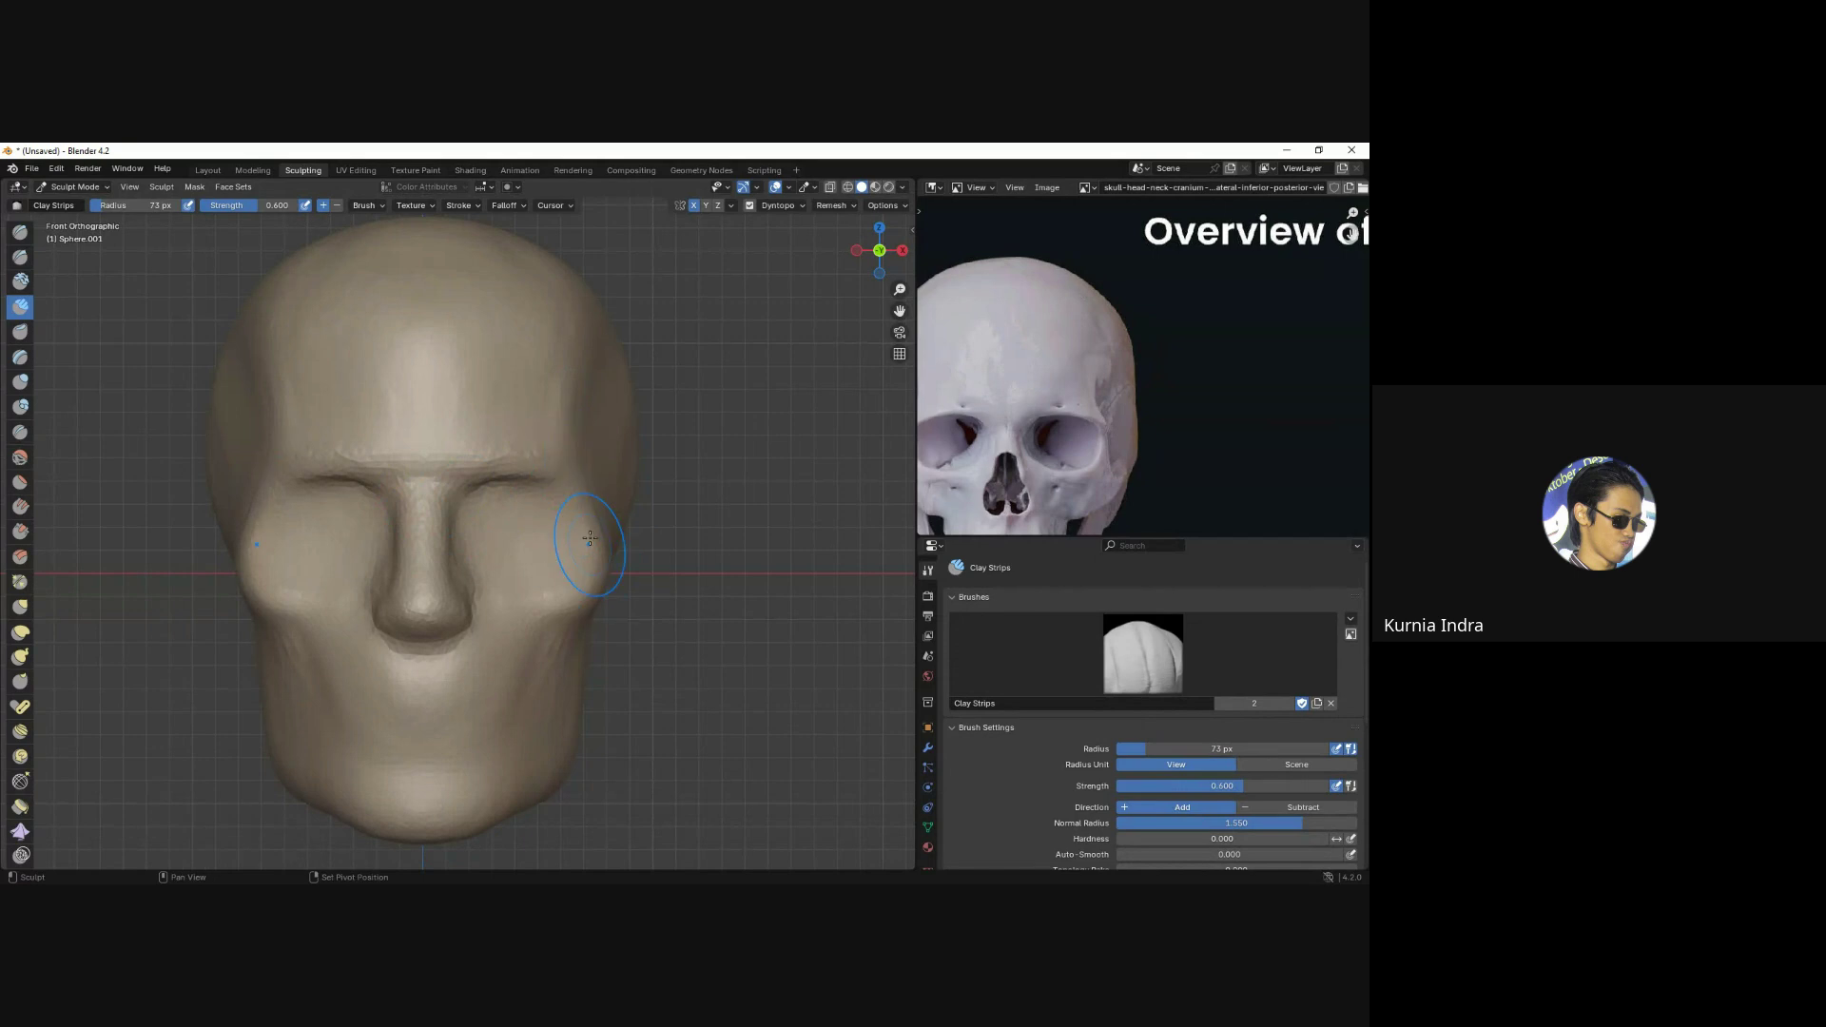
pyautogui.moveTo(590, 539)
pyautogui.mouseDown(button='middle')
pyautogui.moveTo(518, 540)
pyautogui.moveTo(529, 530)
pyautogui.mouseUp(button='middle')
# Pull the nose base and upper lip with a 112–114 px Grab brush.
pyautogui.press('g')
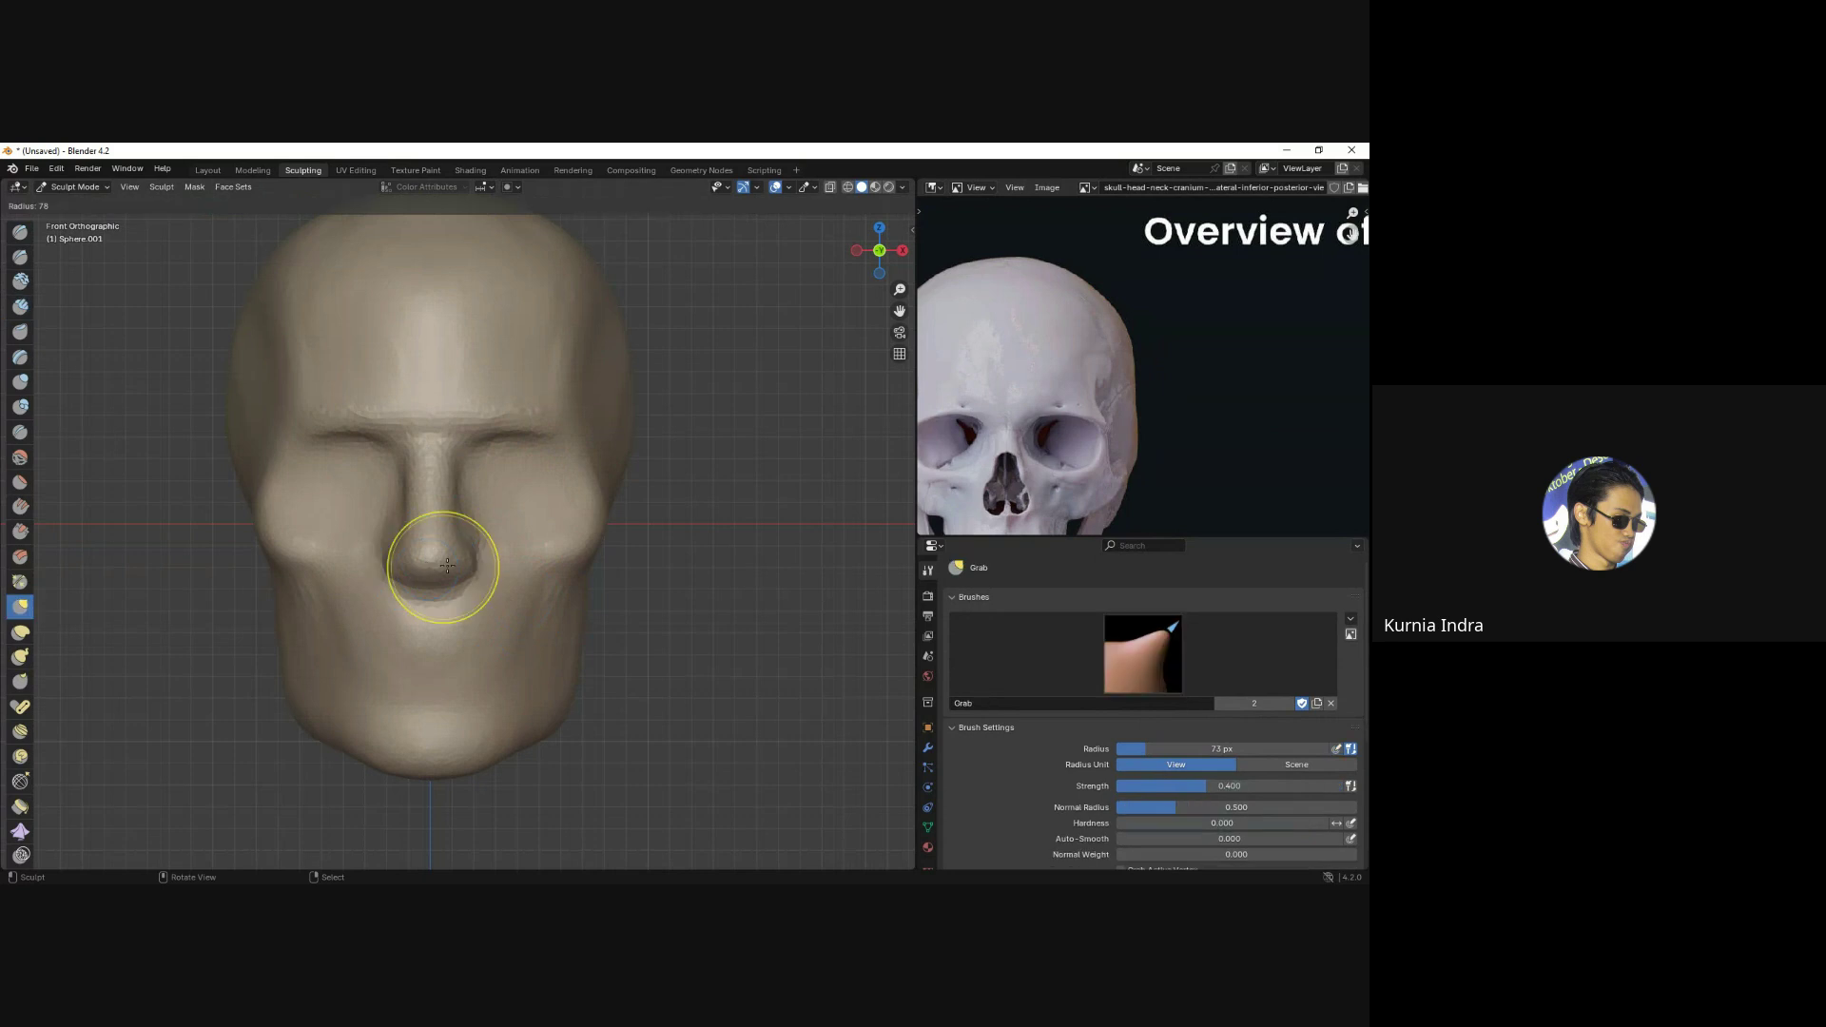
pyautogui.click(447, 565)
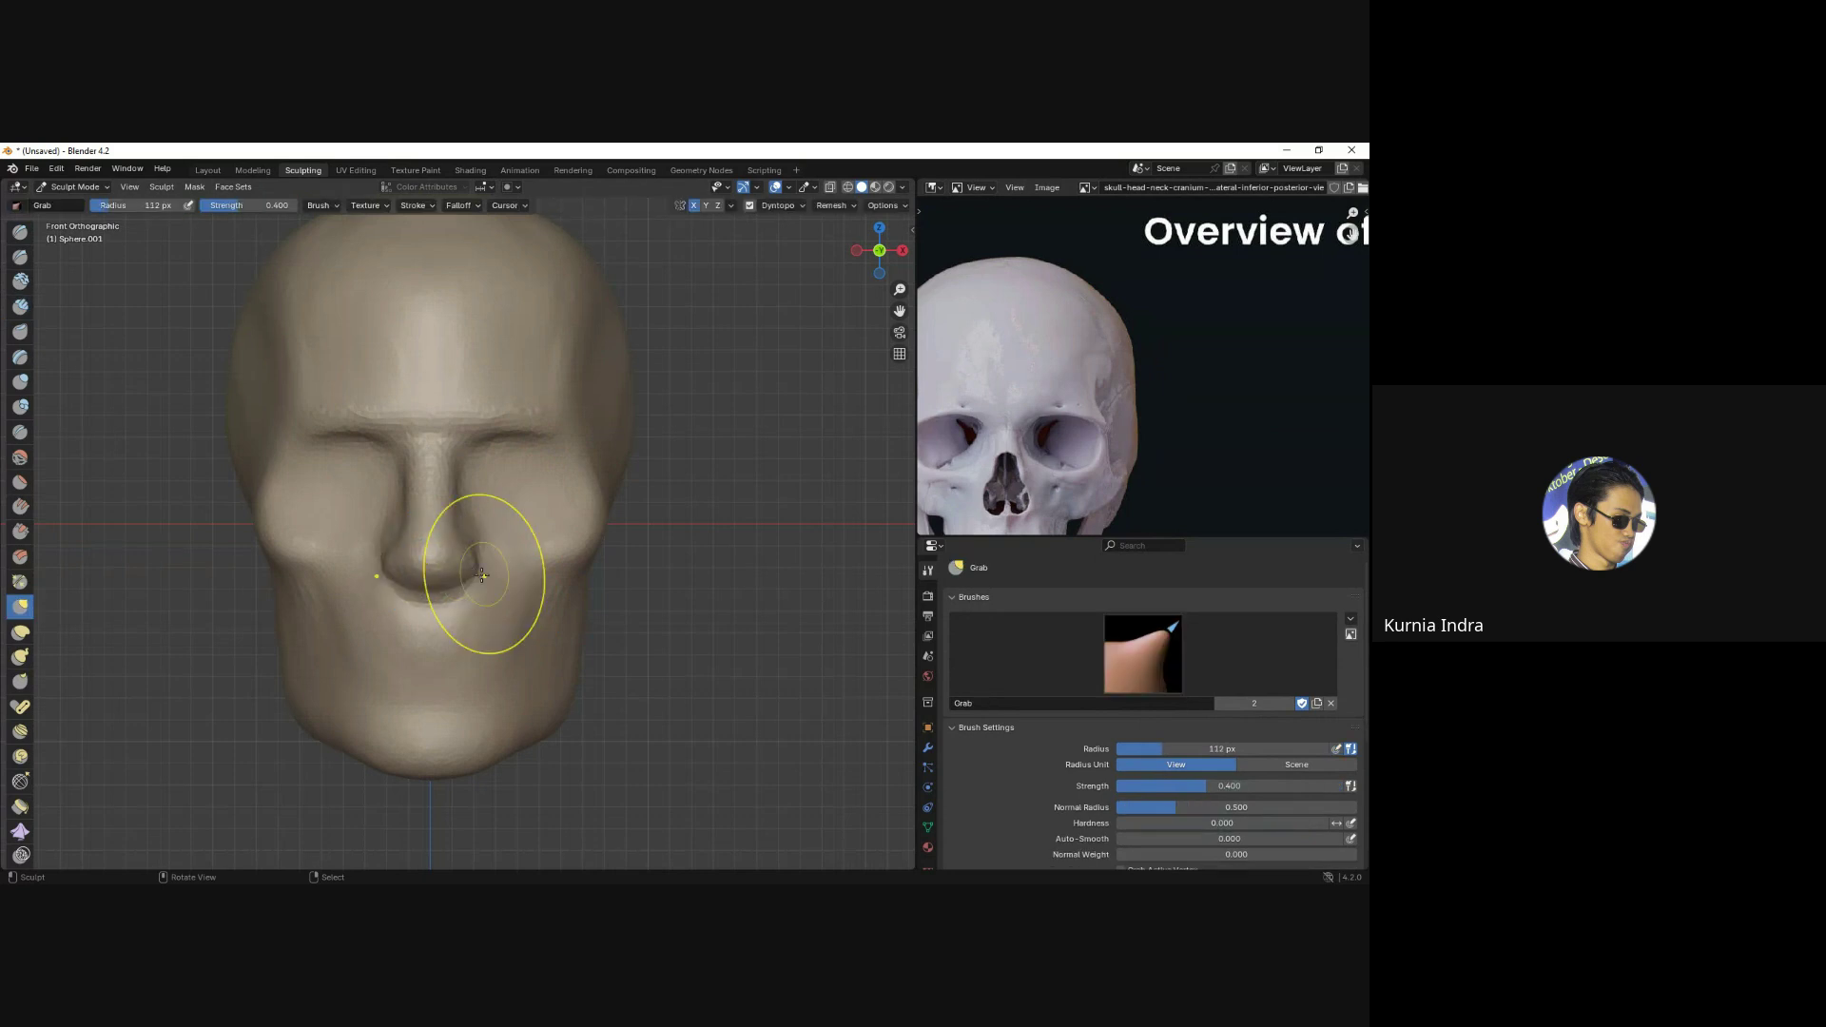
pyautogui.moveTo(482, 575); pyautogui.dragTo(442, 613)
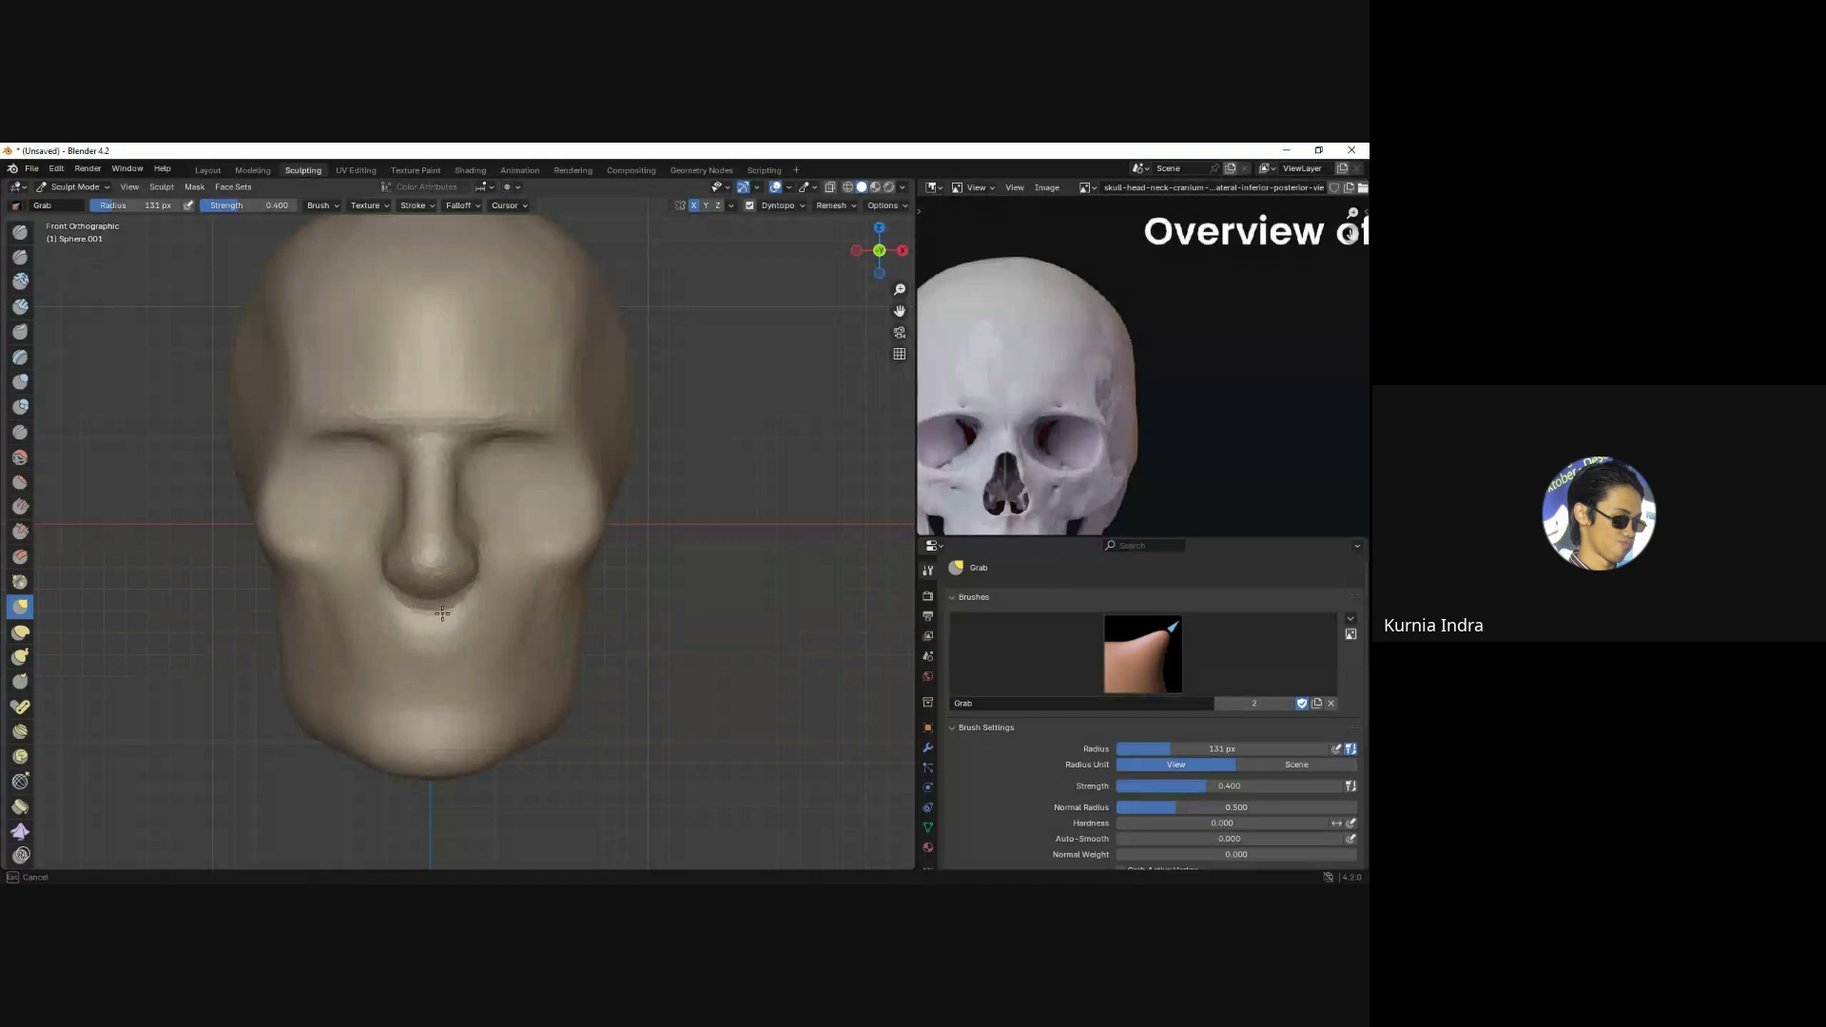
pyautogui.click(456, 578)
pyautogui.press('KP_3')
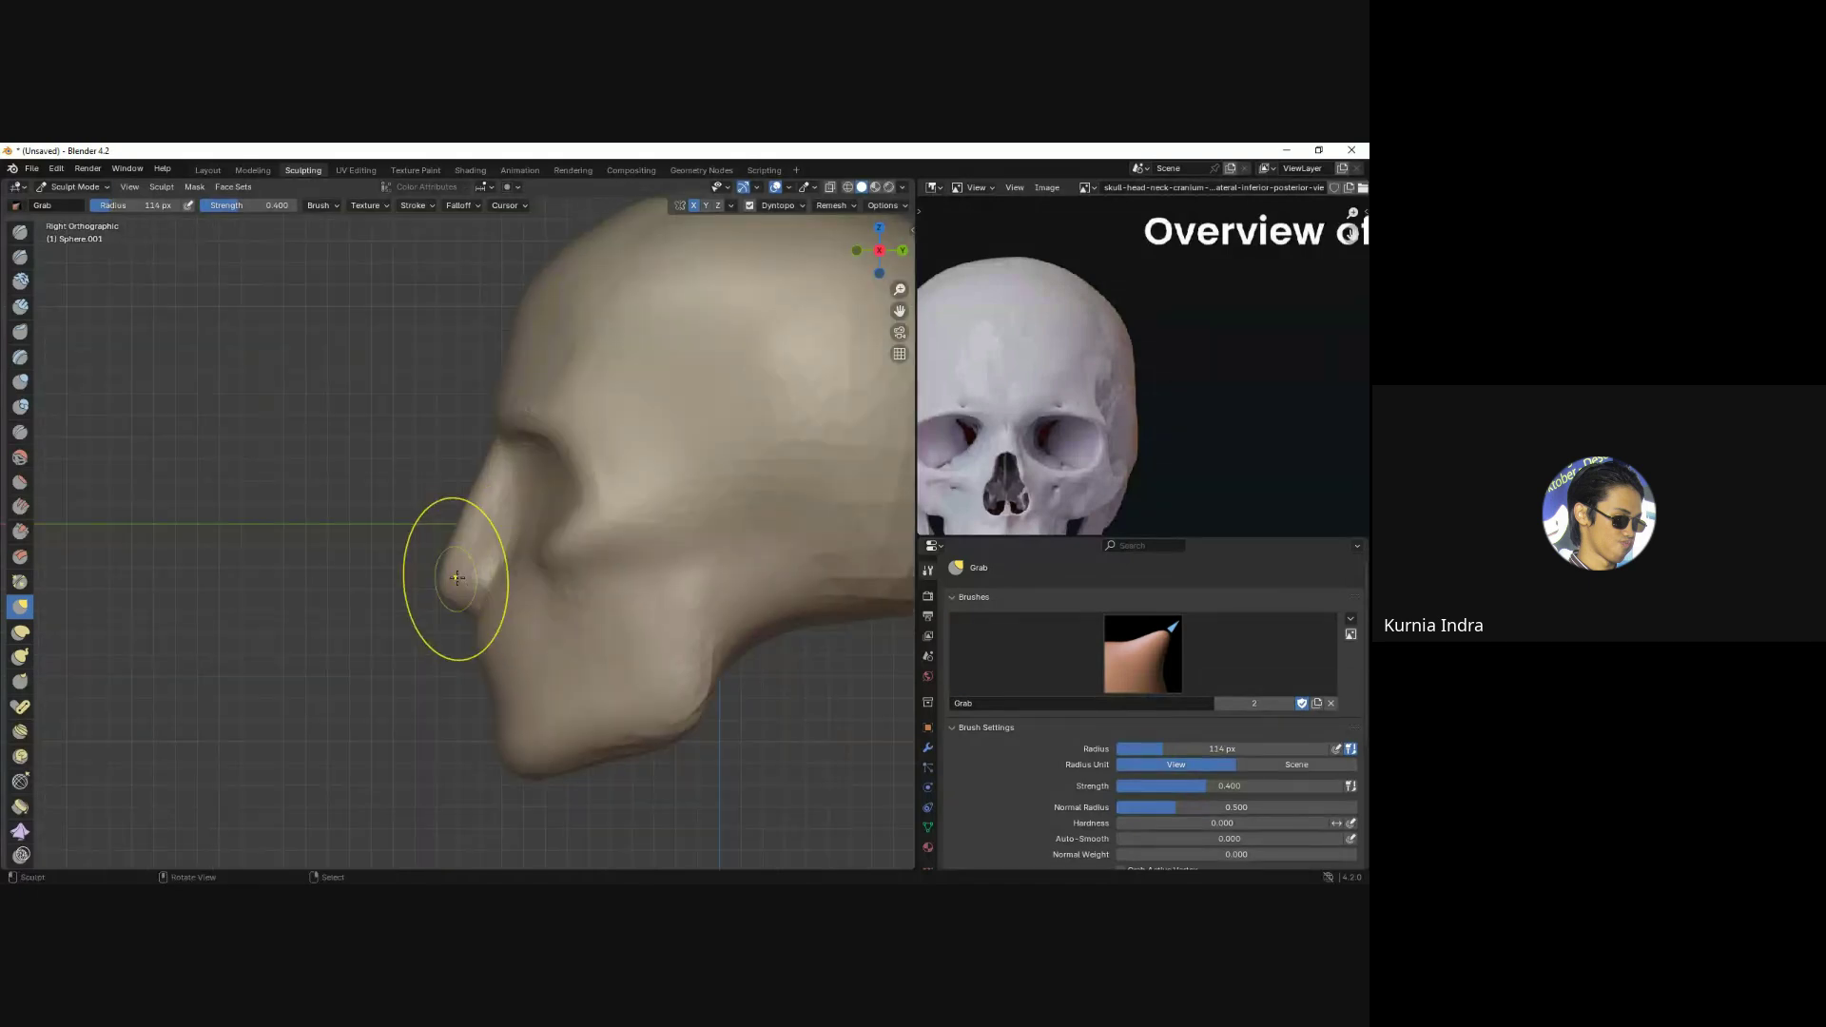
pyautogui.press('KP_1')
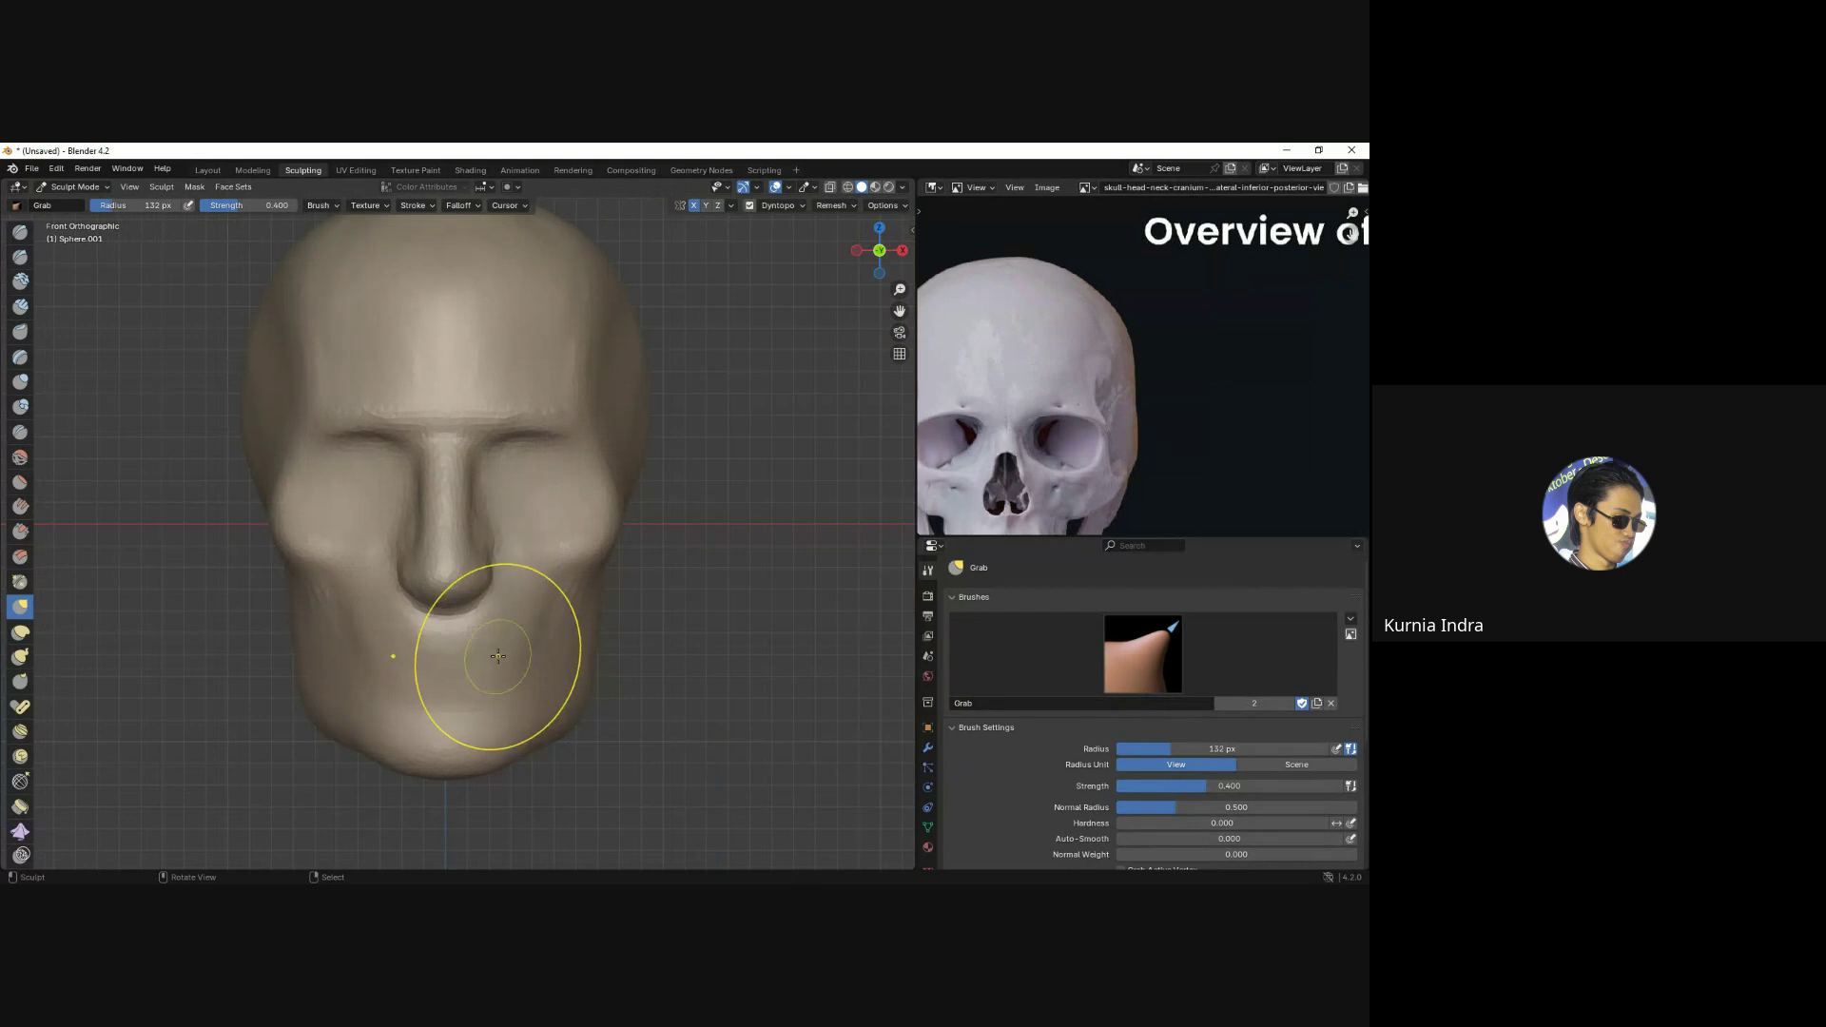
# Shrink the Grab brush to 98 px and check the head's shape from the front.
pyautogui.press('f')
pyautogui.click(476, 632)
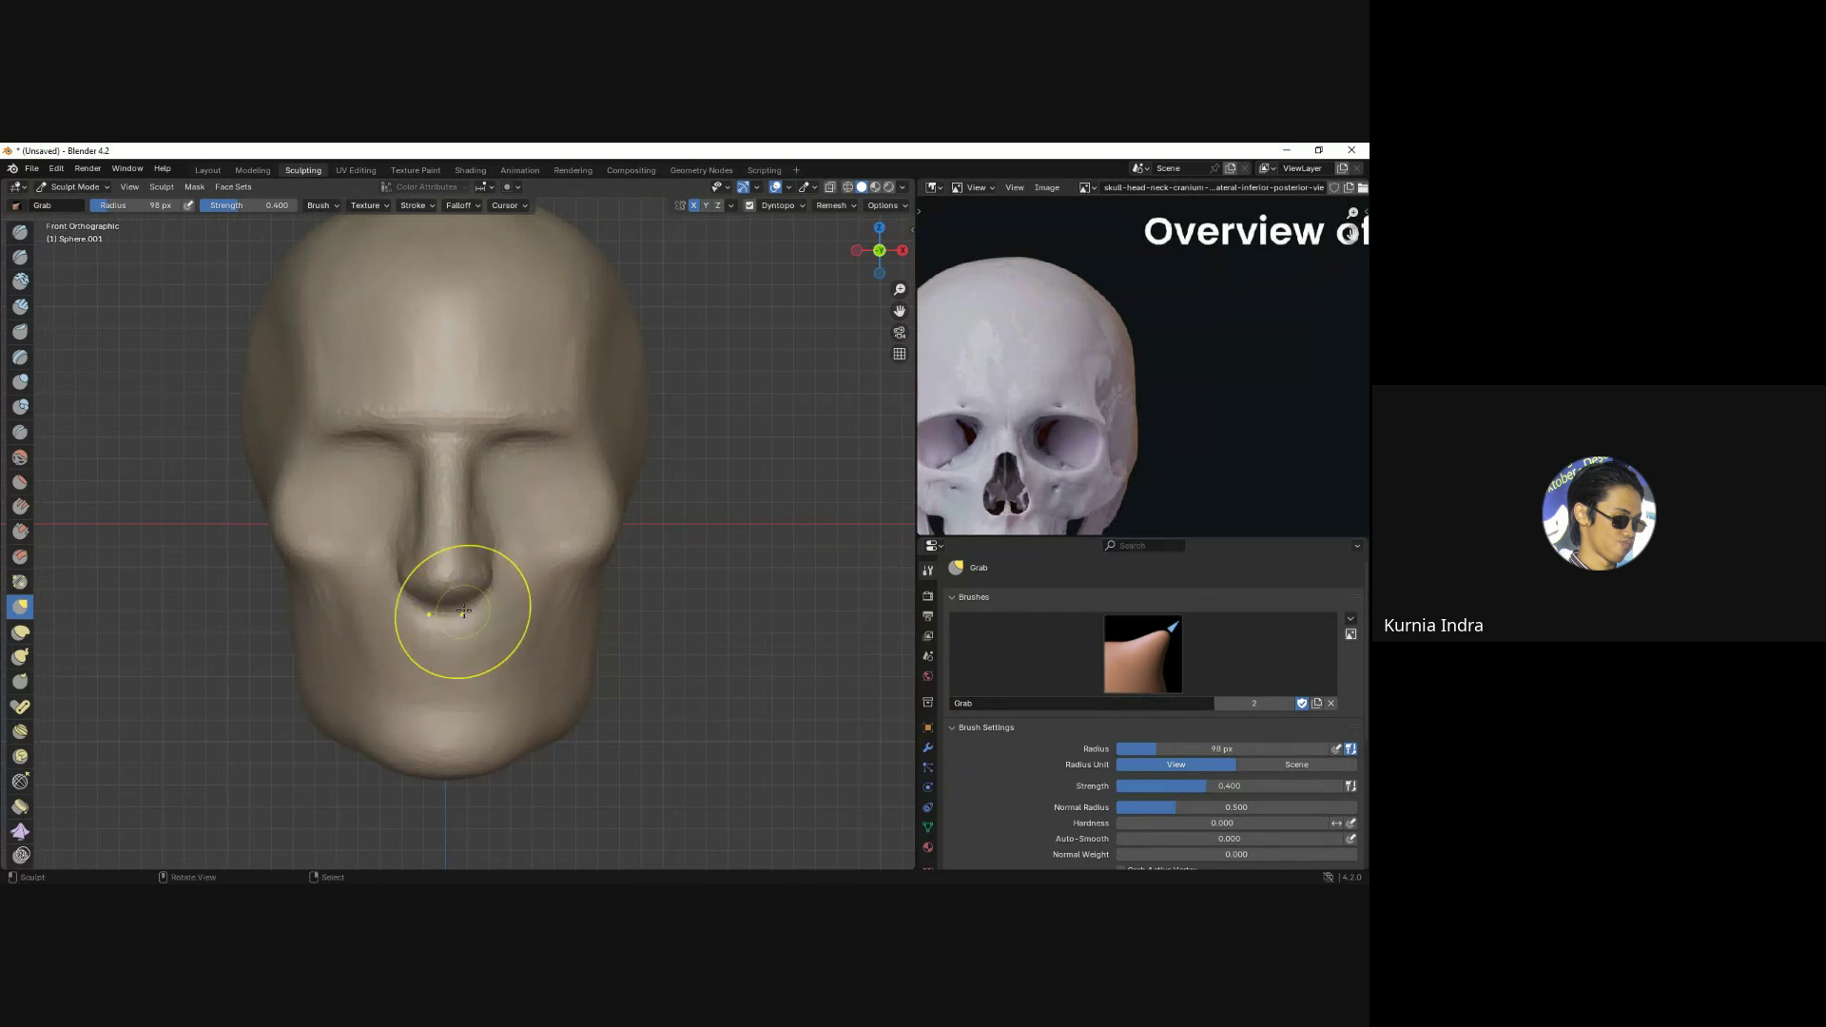
pyautogui.scroll(-2, 463, 611)
pyautogui.moveTo(509, 592); pyautogui.dragTo(428, 604, button='middle')
pyautogui.press('KP_1')
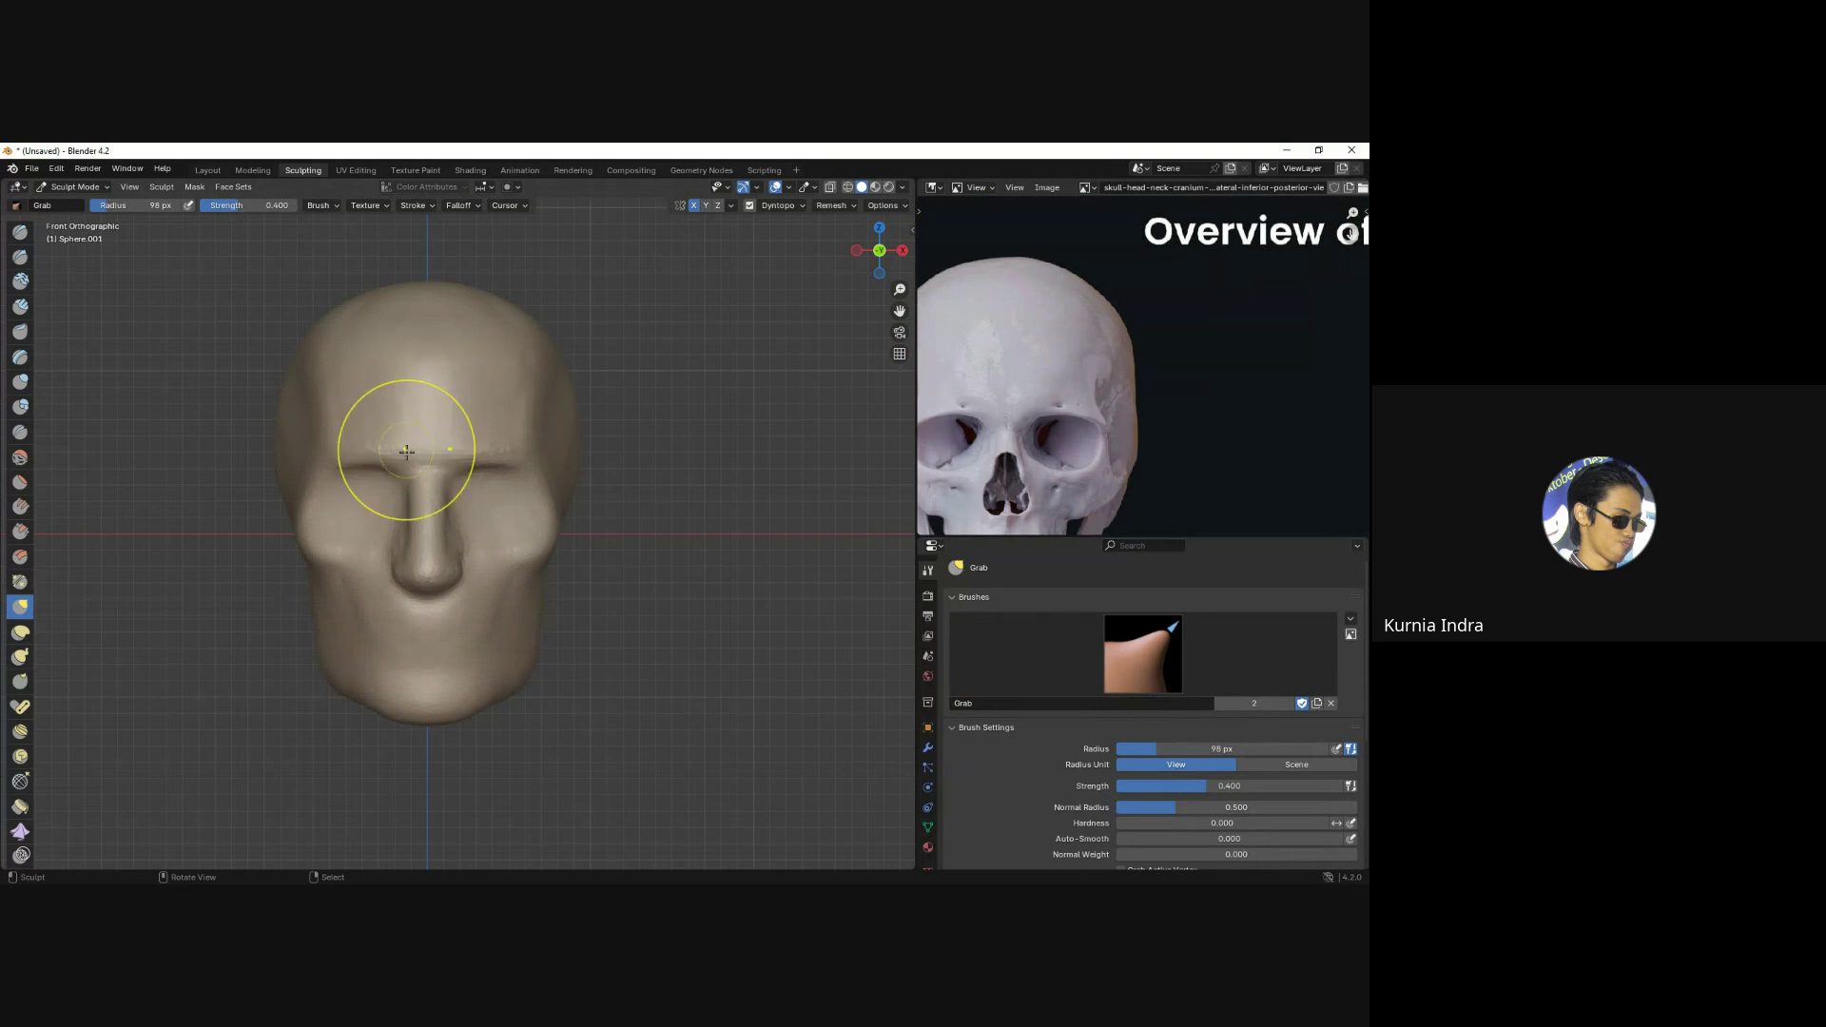
# Select Clay Strips at 73 px, then change to the Draw brush.
pyautogui.click(20, 307)
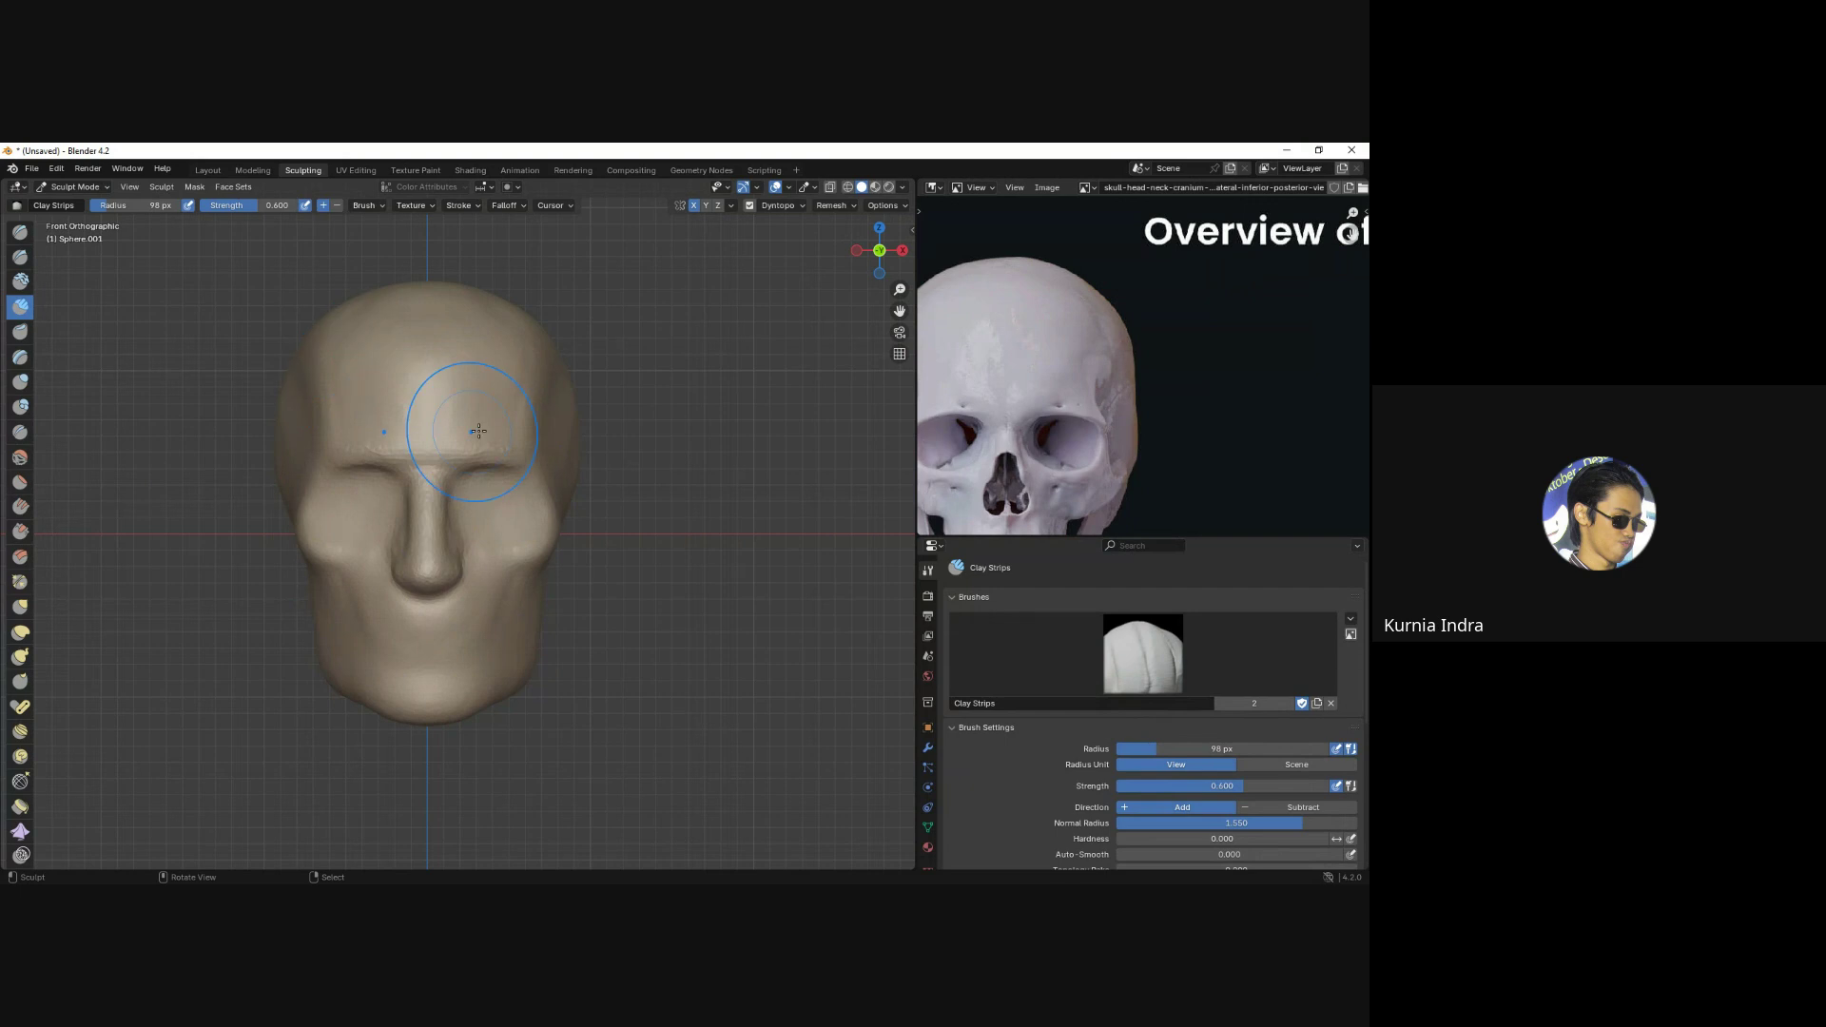
pyautogui.scroll(2, 442, 614)
pyautogui.press('f')
pyautogui.click(446, 579)
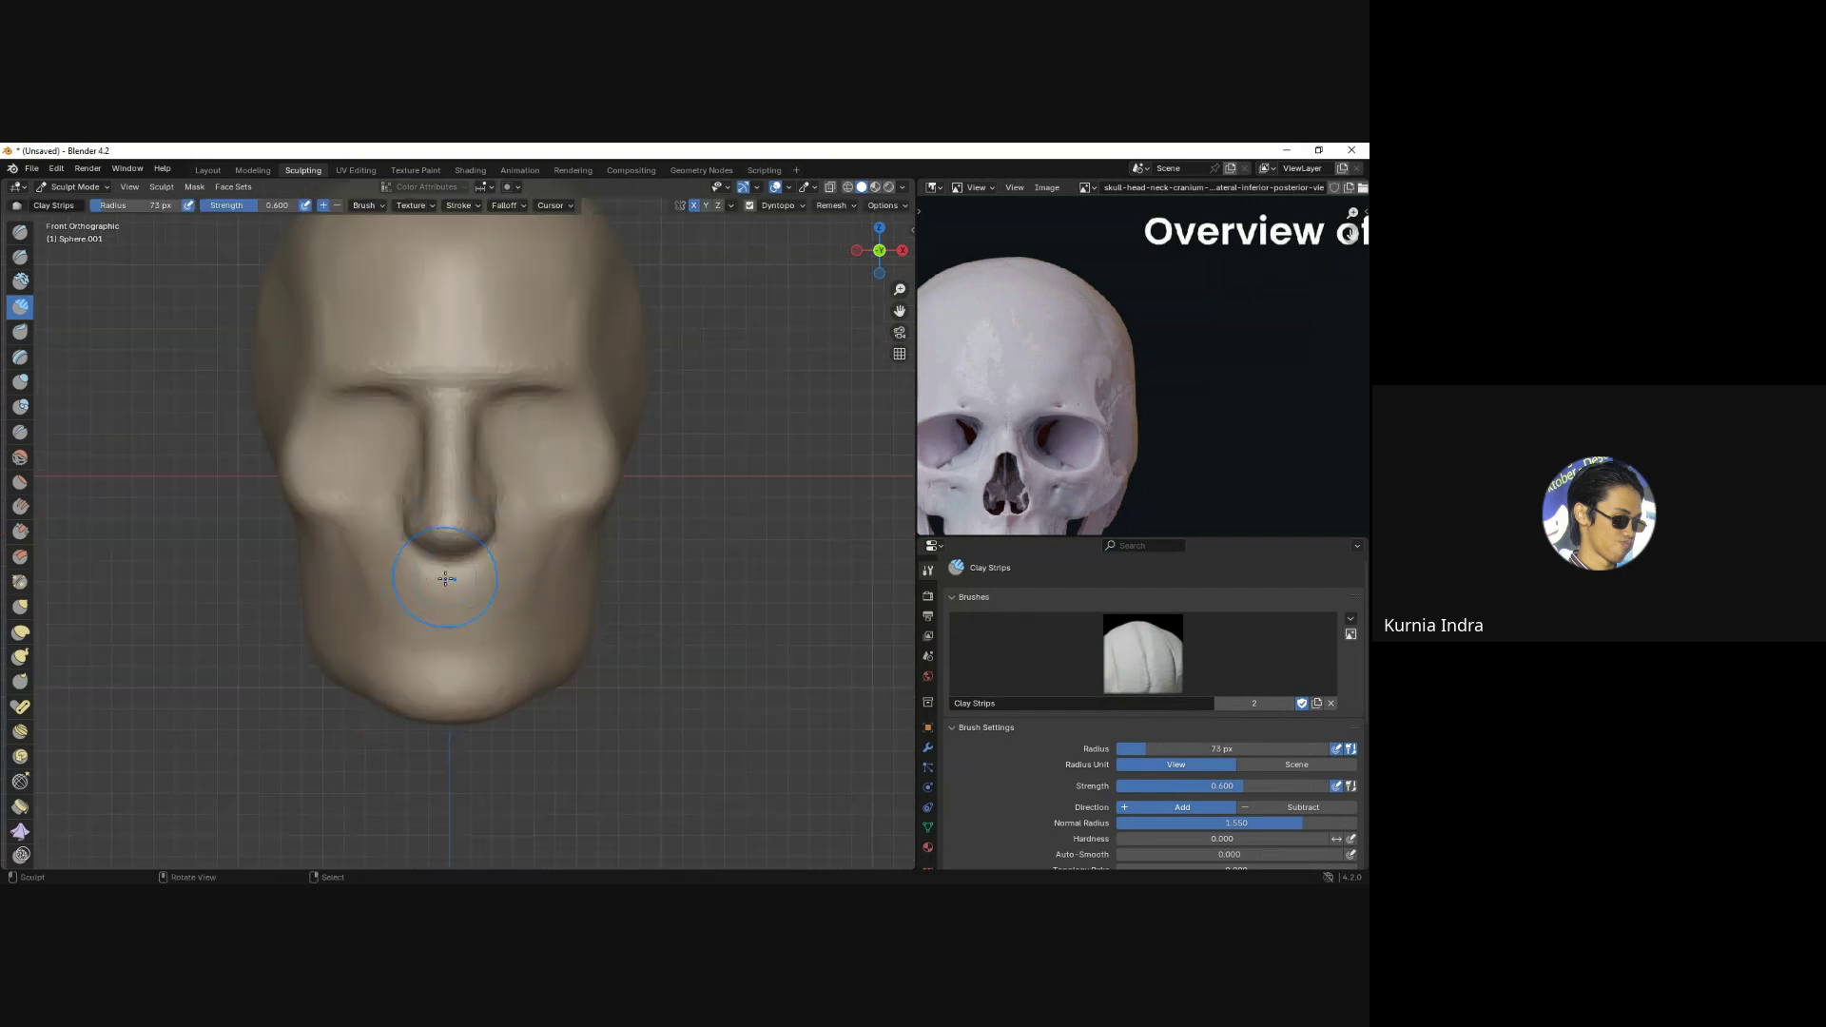
pyautogui.click(20, 232)
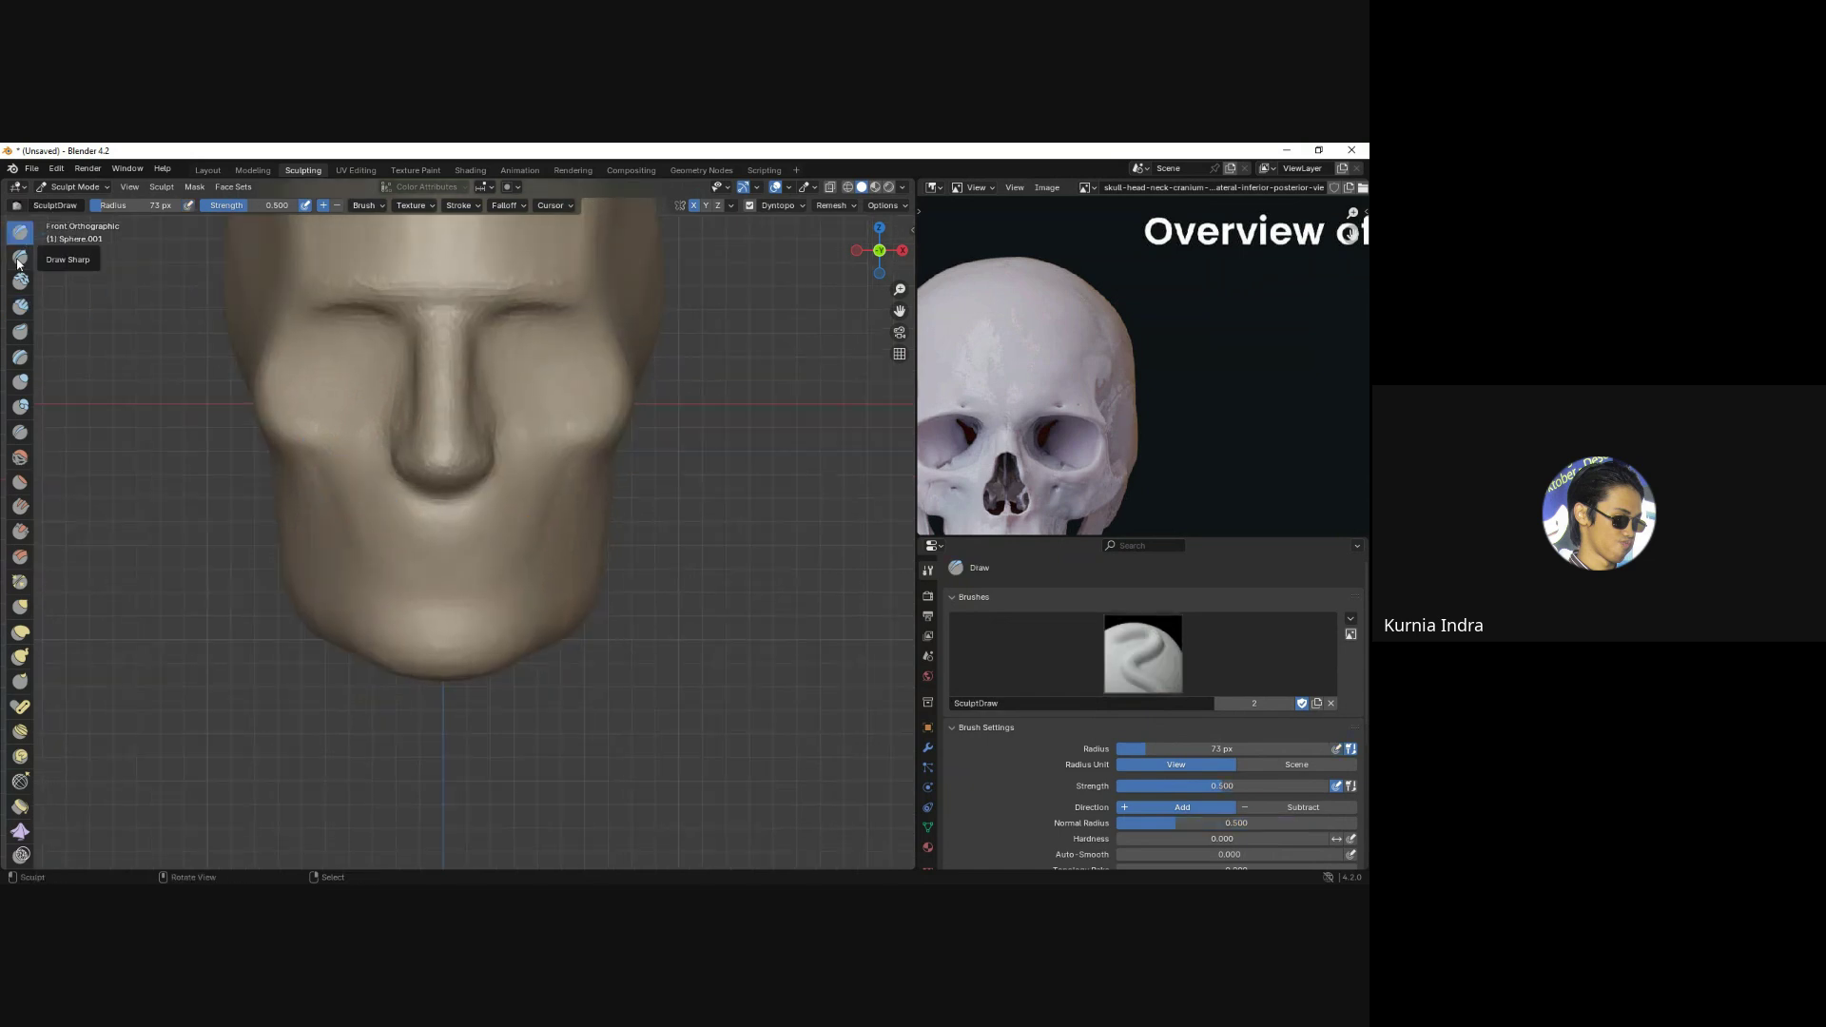
# Reduce the Draw brush radius and raise both cheeks with a mirrored stroke.
pyautogui.press('f')
pyautogui.click(426, 523)
pyautogui.moveTo(426, 523); pyautogui.dragTo(350, 490, button='middle')
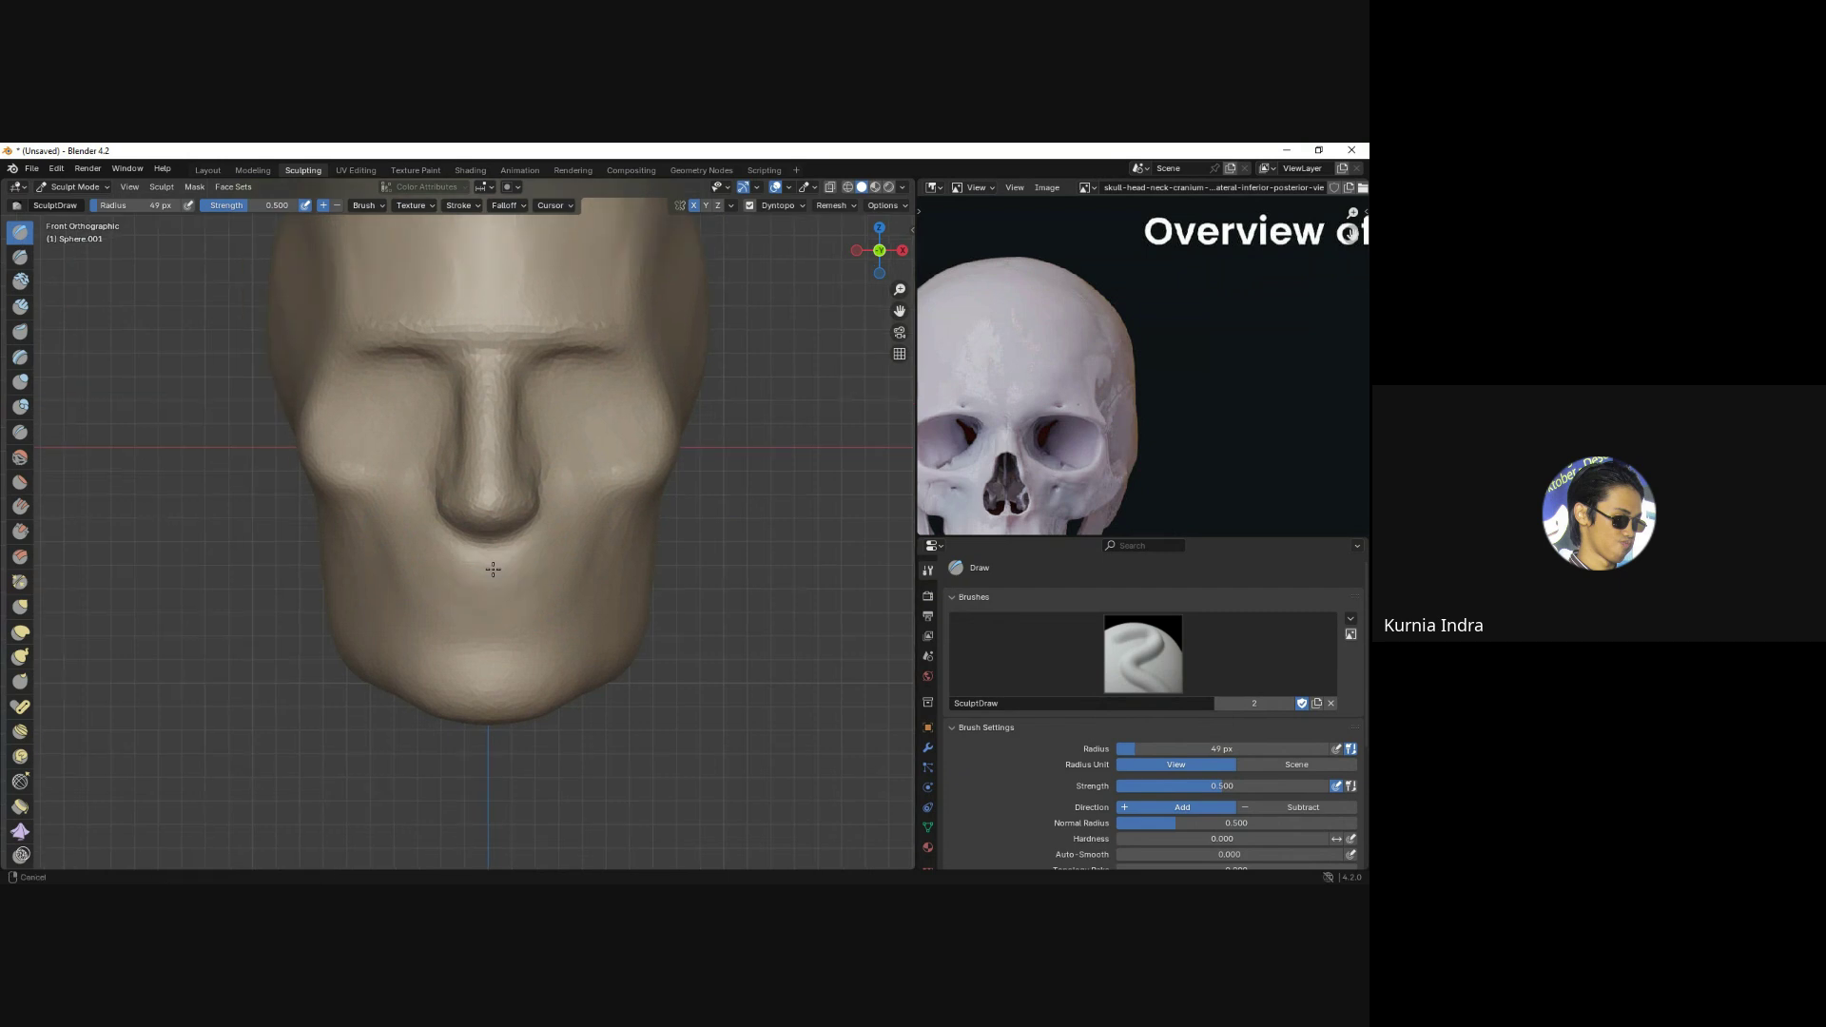
pyautogui.press('f')
pyautogui.moveTo(311, 430)
pyautogui.mouseDown()
pyautogui.moveTo(357, 479)
pyautogui.moveTo(346, 448)
pyautogui.mouseUp()
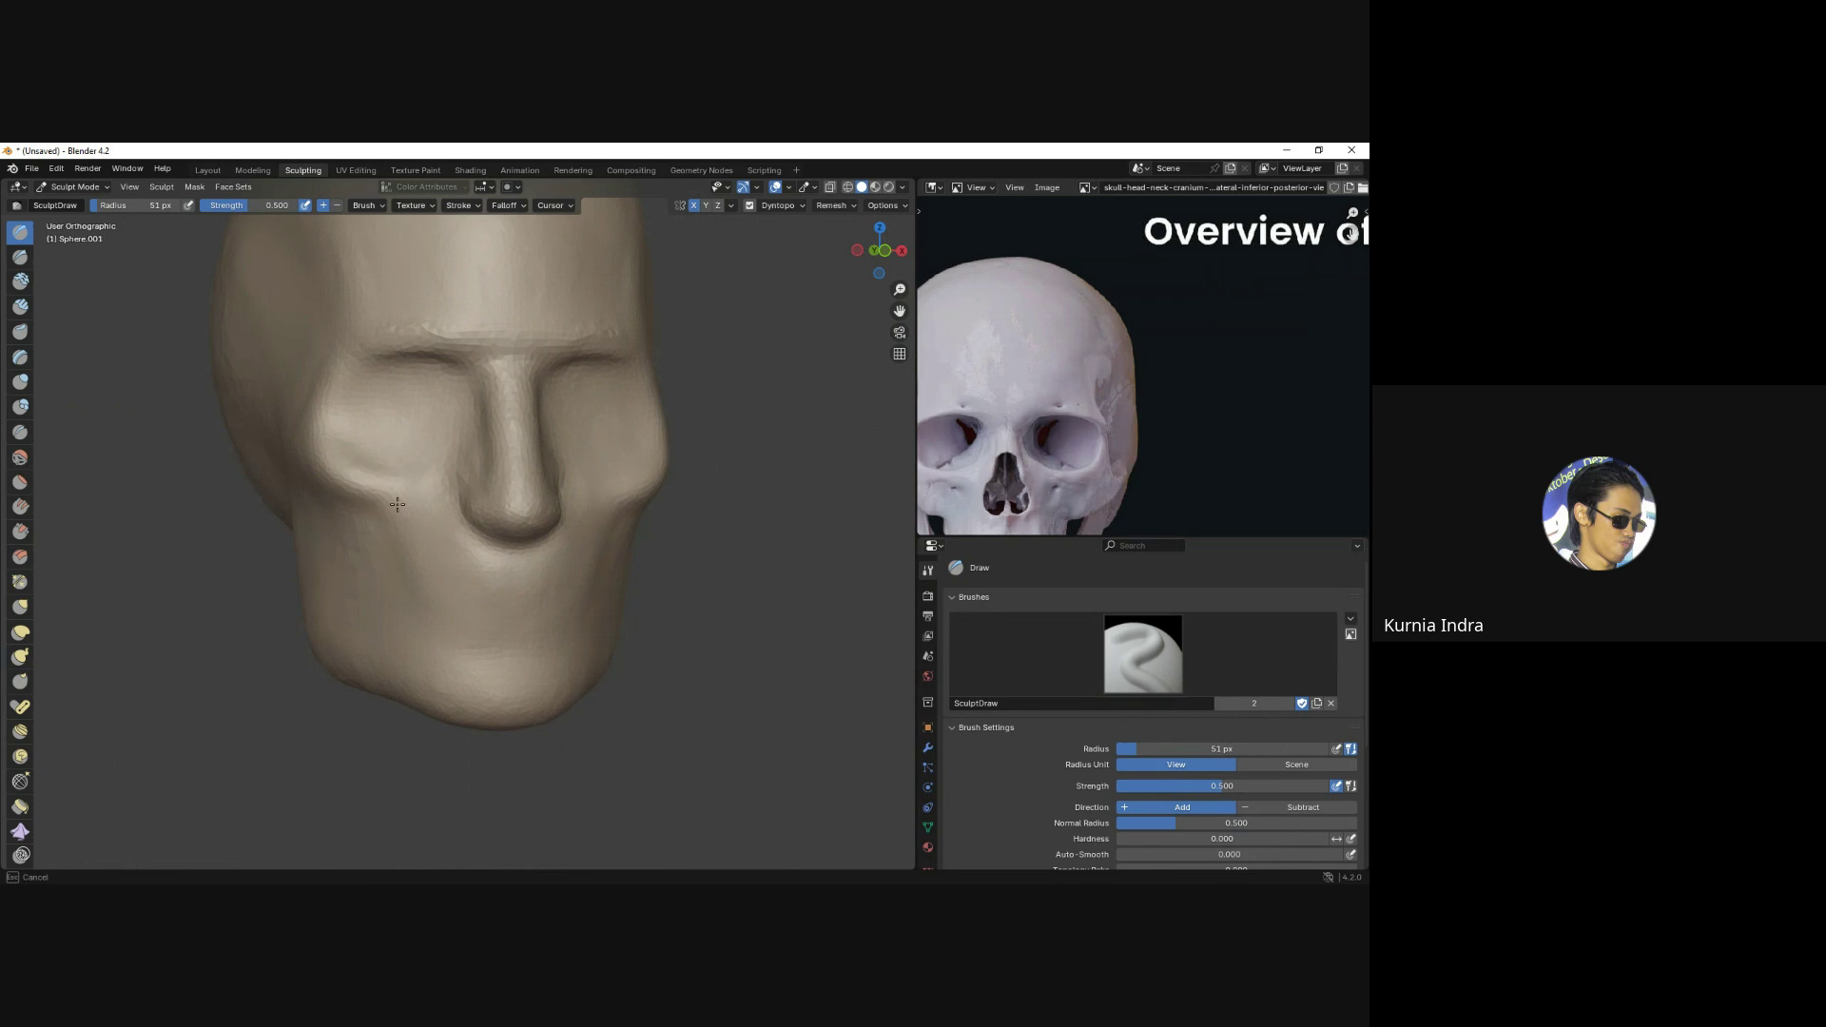
# Carve deep grooves from the nose wings to the chin, then undo them.
pyautogui.moveTo(419, 528); pyautogui.dragTo(447, 595)
pyautogui.moveTo(456, 666)
pyautogui.mouseDown()
pyautogui.moveTo(409, 494)
pyautogui.moveTo(443, 570)
pyautogui.moveTo(447, 666)
pyautogui.mouseUp()
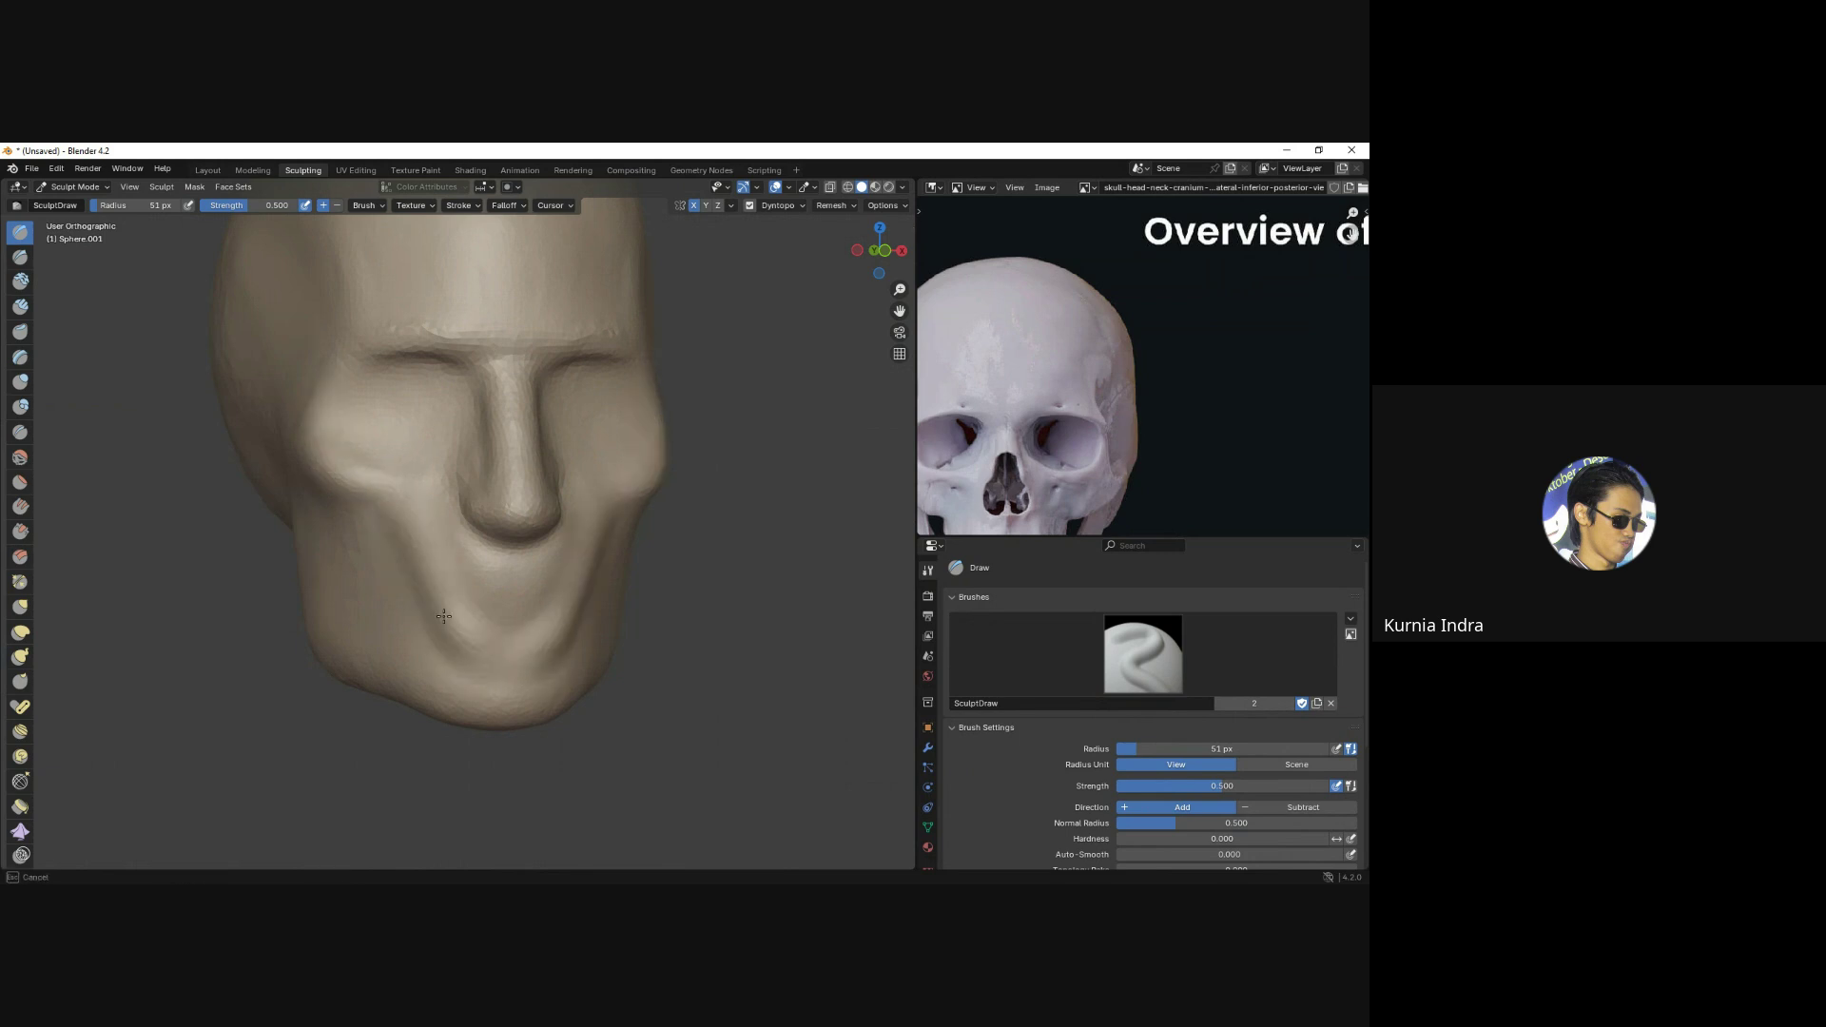
pyautogui.moveTo(433, 589)
pyautogui.mouseDown()
pyautogui.moveTo(407, 533)
pyautogui.moveTo(433, 637)
pyautogui.mouseUp()
pyautogui.moveTo(409, 504)
pyautogui.mouseDown()
pyautogui.moveTo(407, 611)
pyautogui.moveTo(437, 595)
pyautogui.mouseUp()
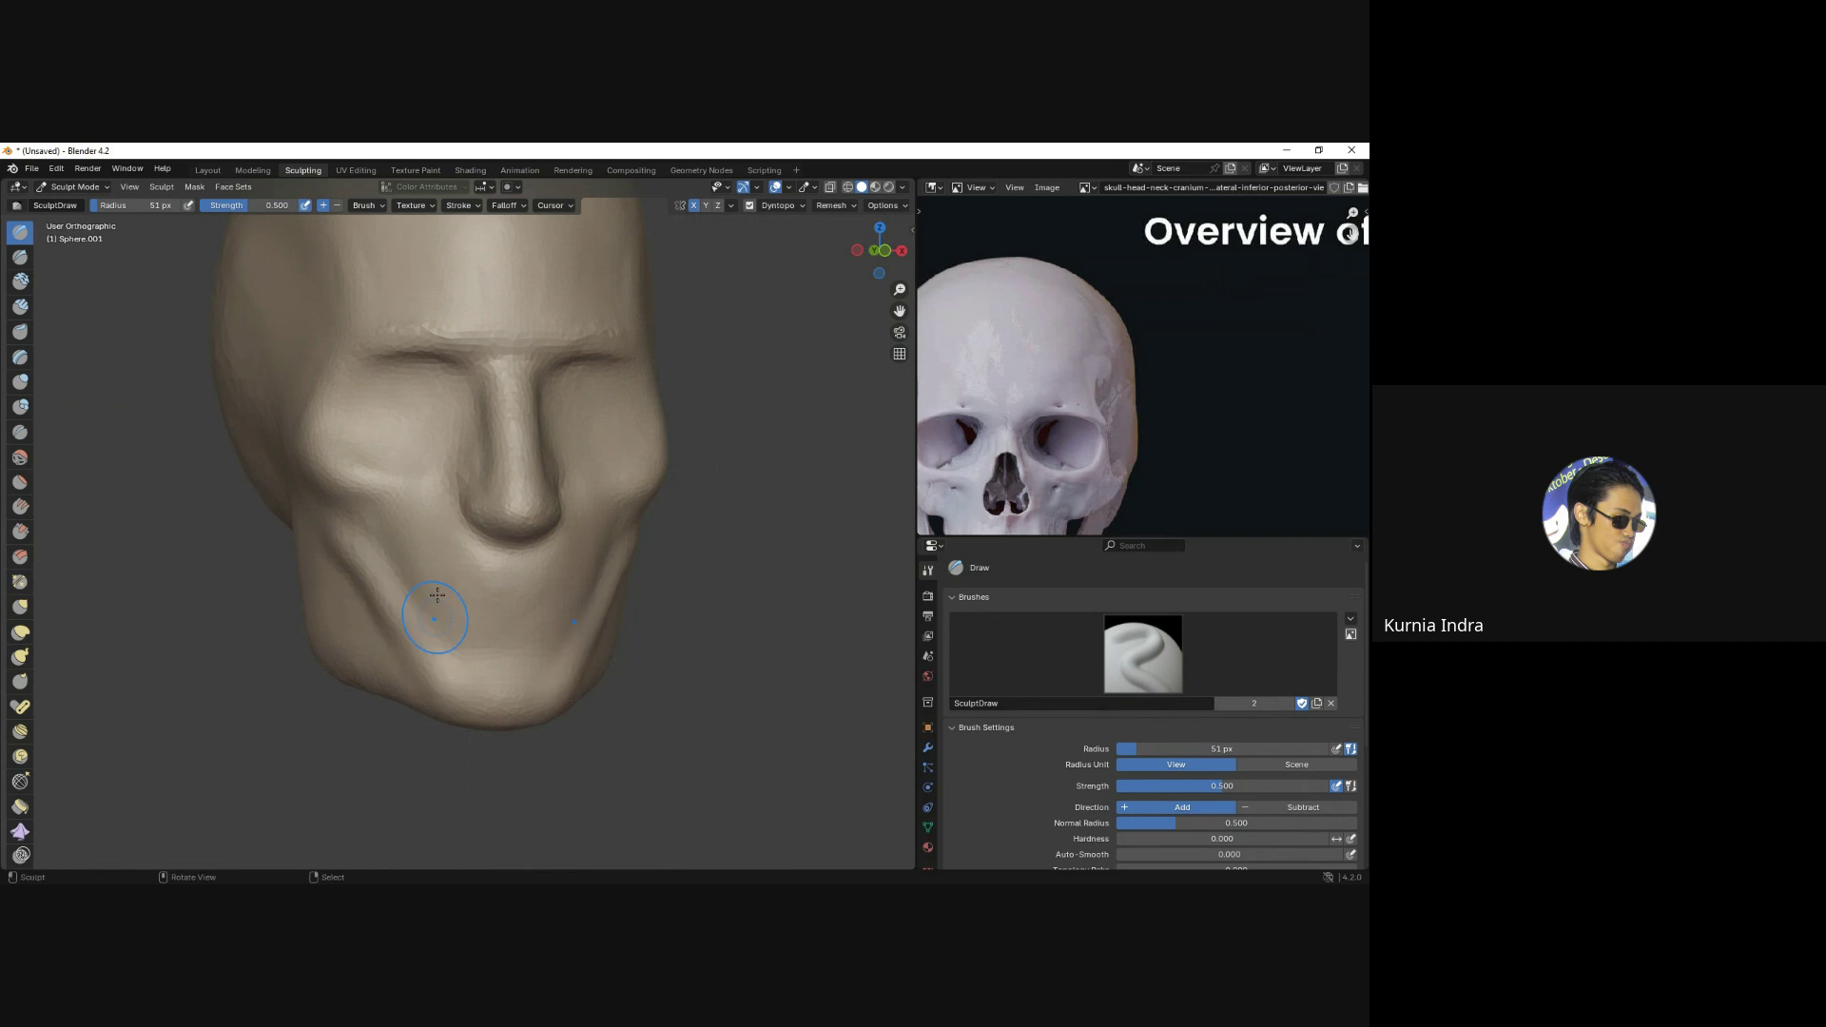
pyautogui.moveTo(384, 499)
pyautogui.mouseDown()
pyautogui.moveTo(469, 590)
pyautogui.moveTo(453, 739)
pyautogui.mouseUp()
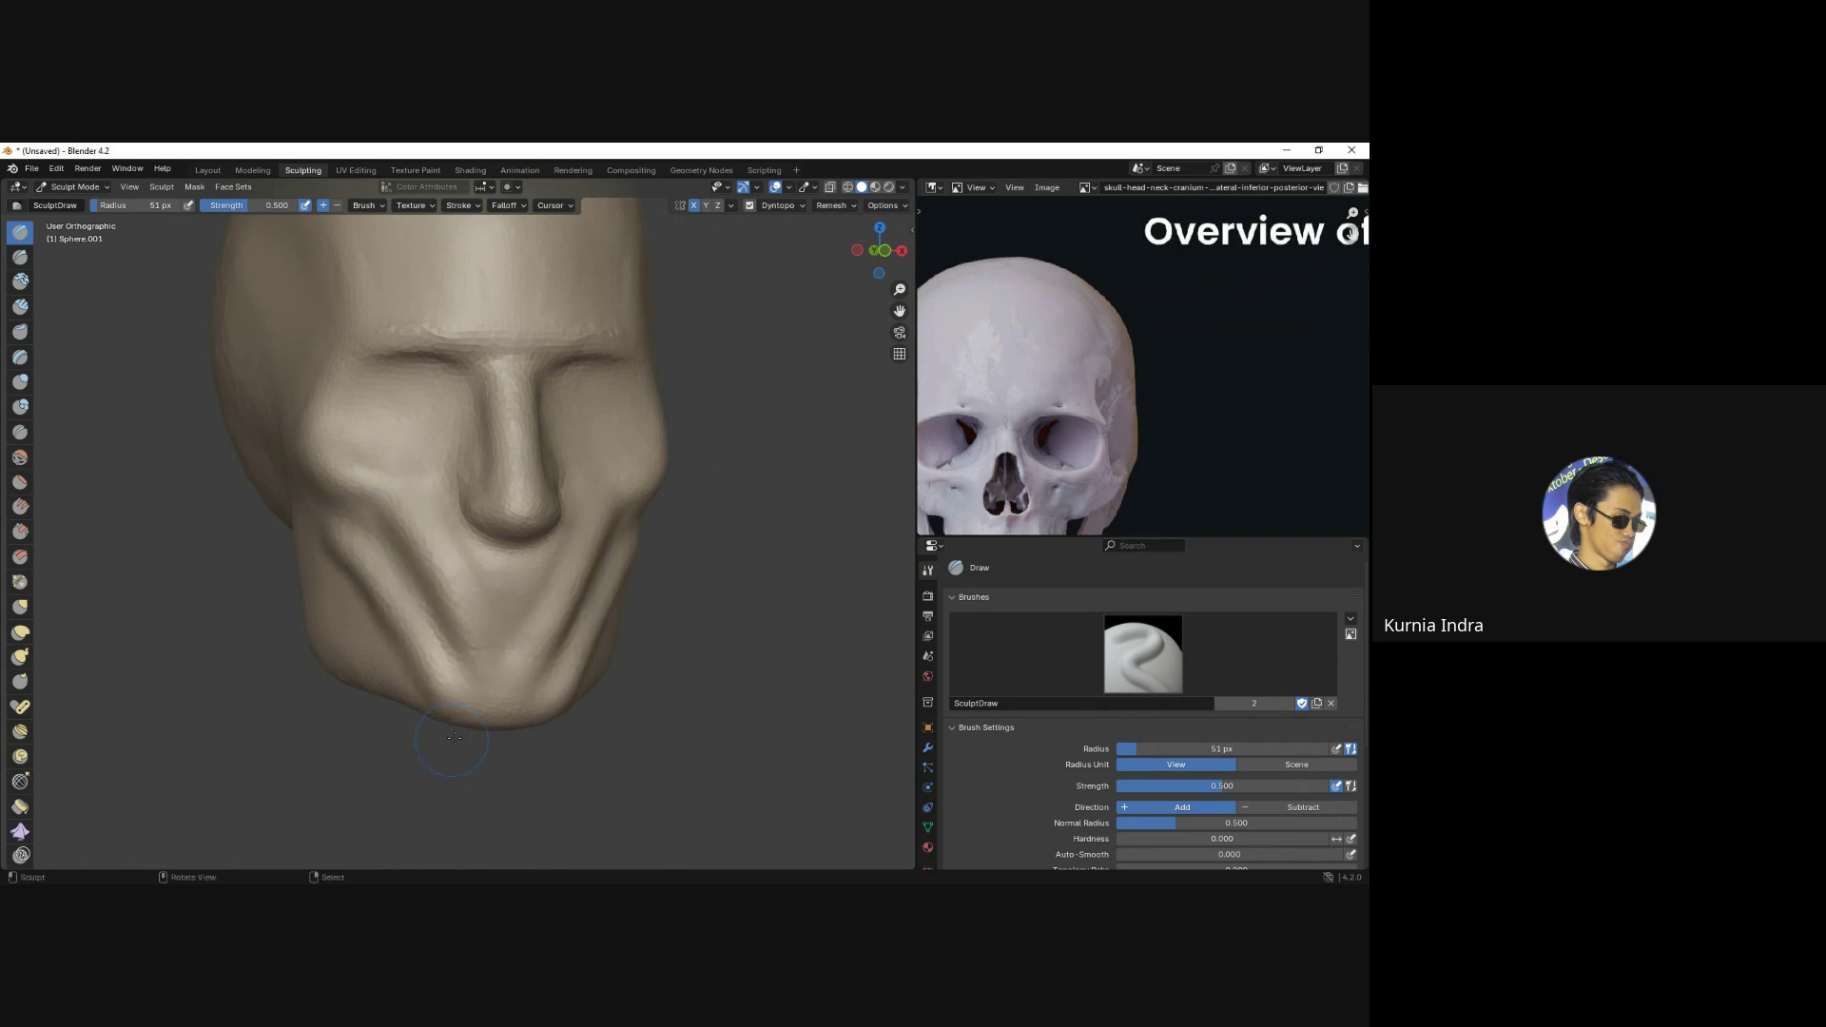
pyautogui.hotkey('ctrl', 'z')
pyautogui.hotkey('ctrl', 'z')
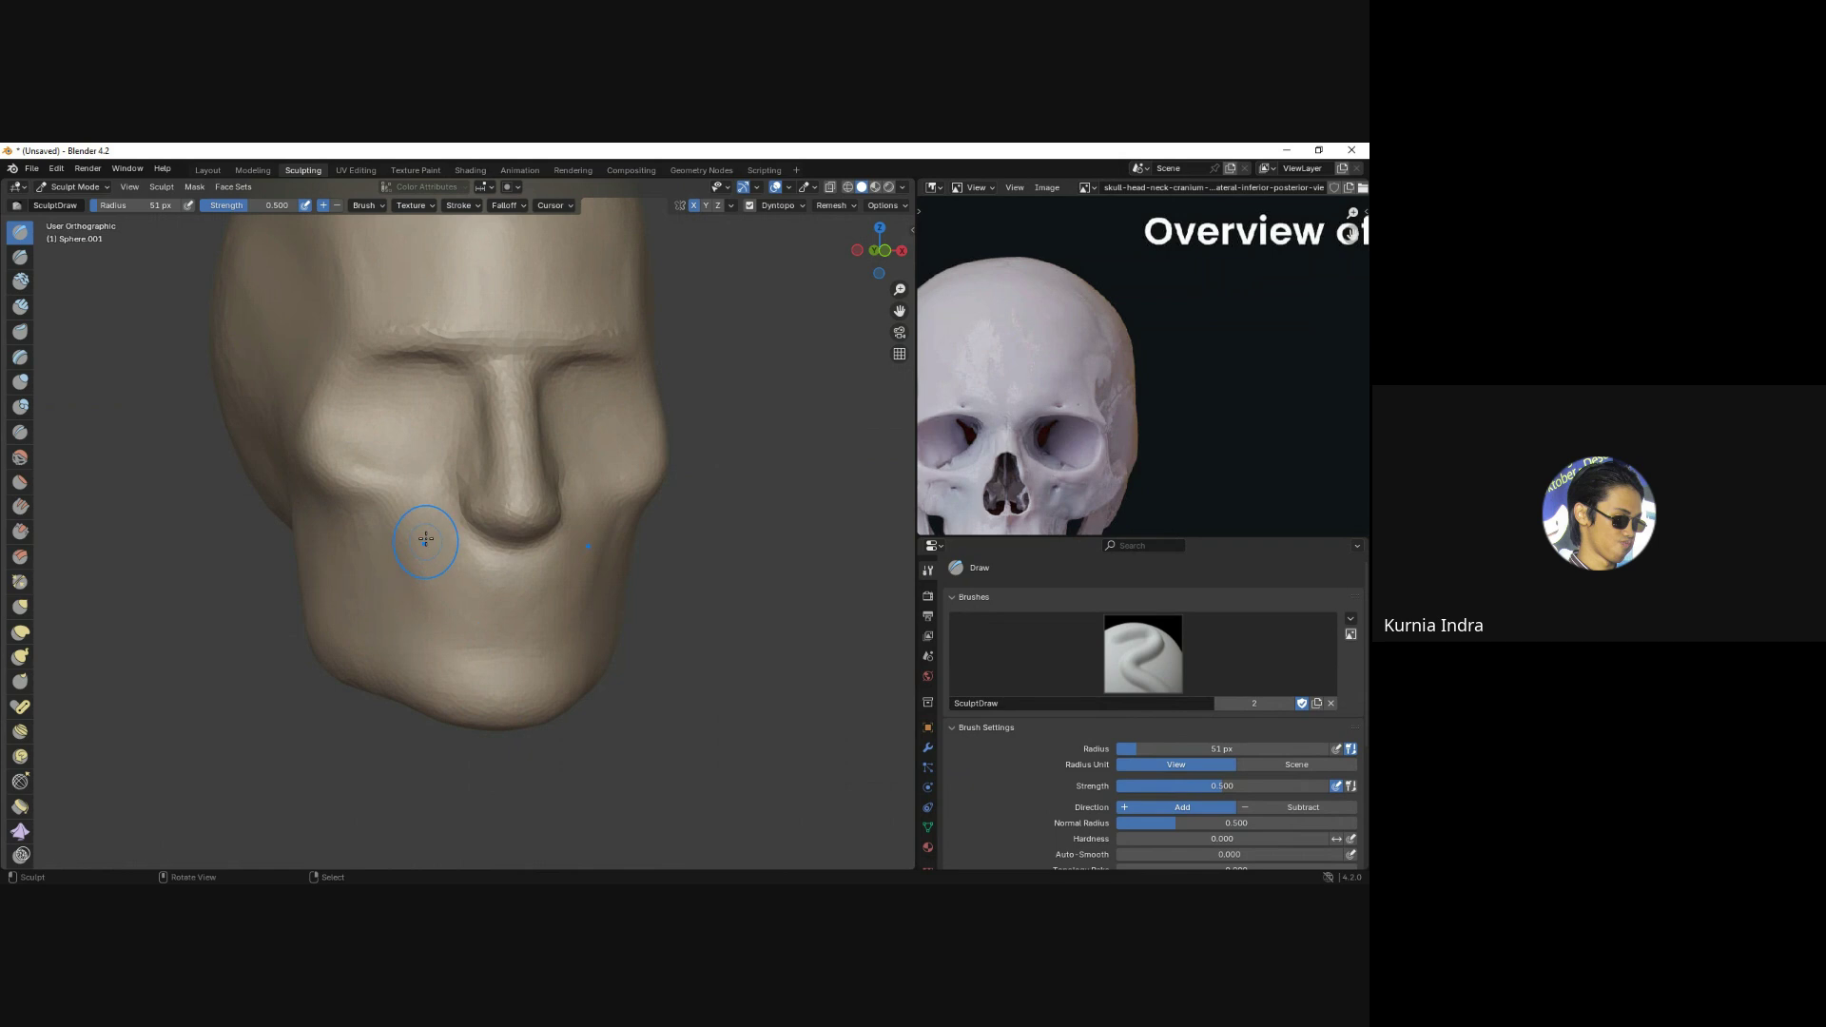
# Retry the nose-to-chin grooves several times, undoing each, then select Draw Sharp.
pyautogui.moveTo(396, 507); pyautogui.dragTo(445, 623)
pyautogui.moveTo(392, 502); pyautogui.dragTo(466, 655)
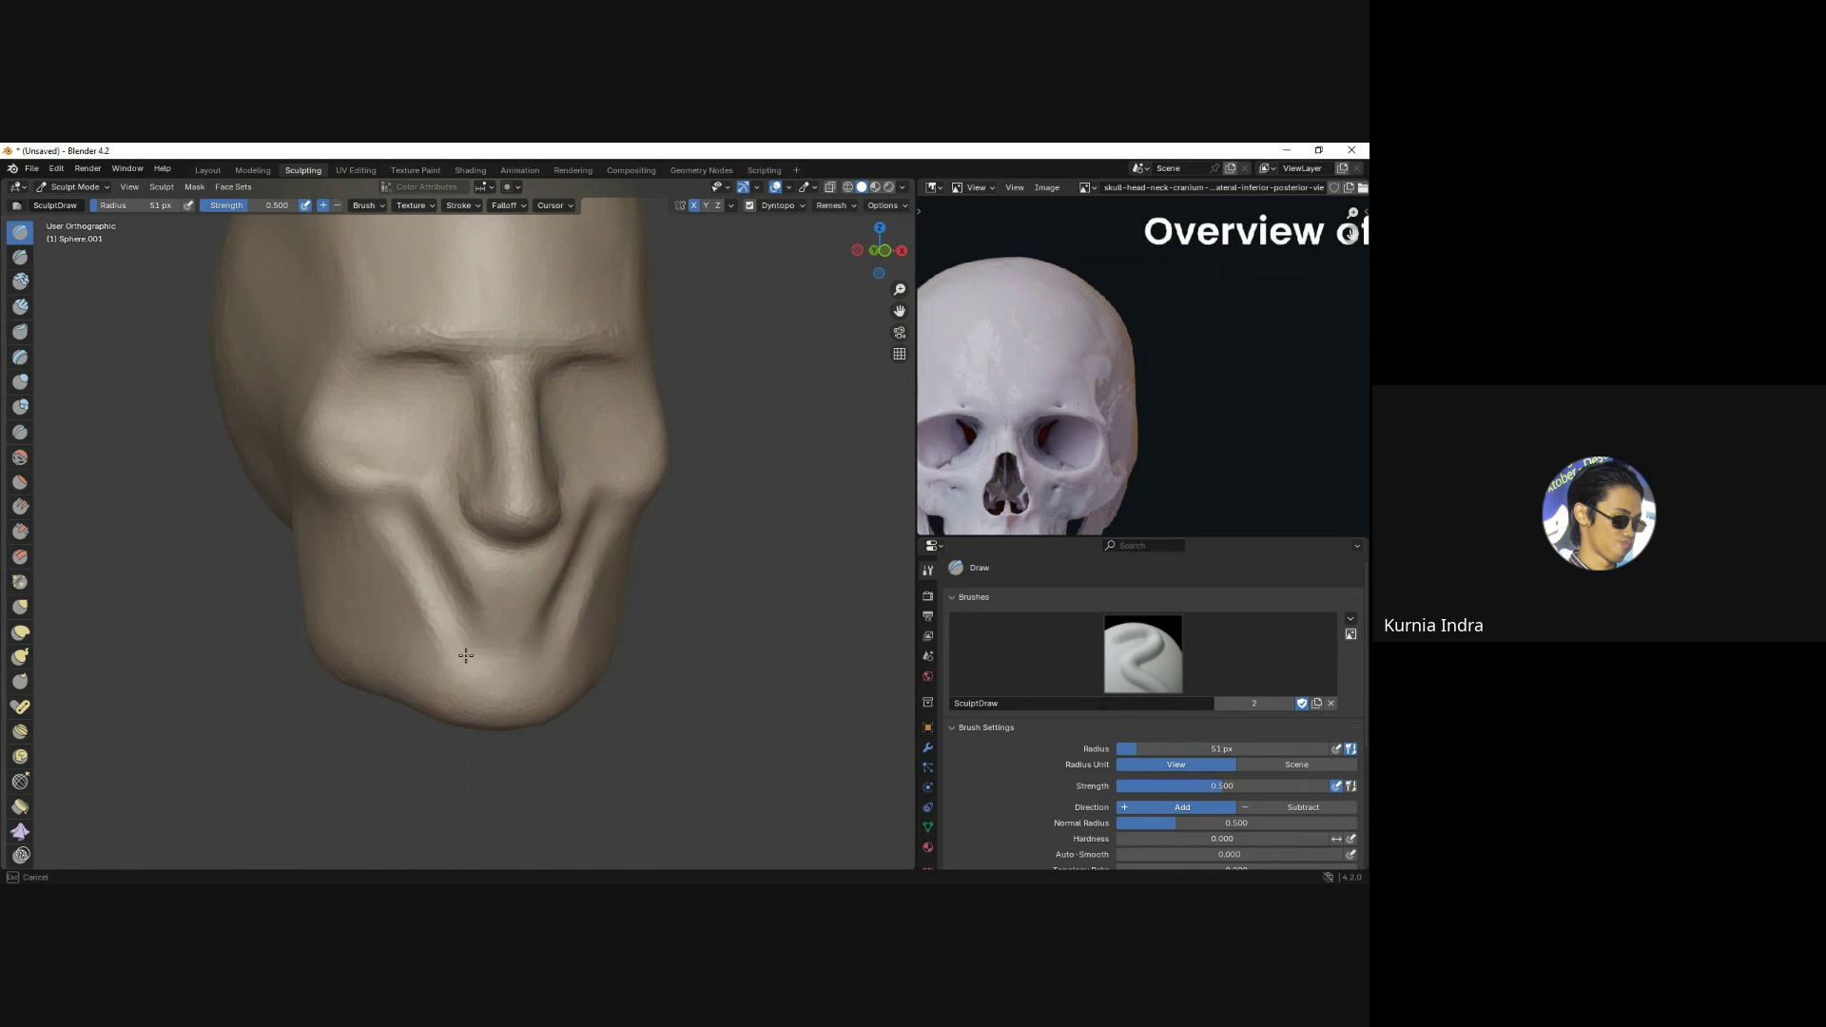
pyautogui.hotkey('ctrl', 'z')
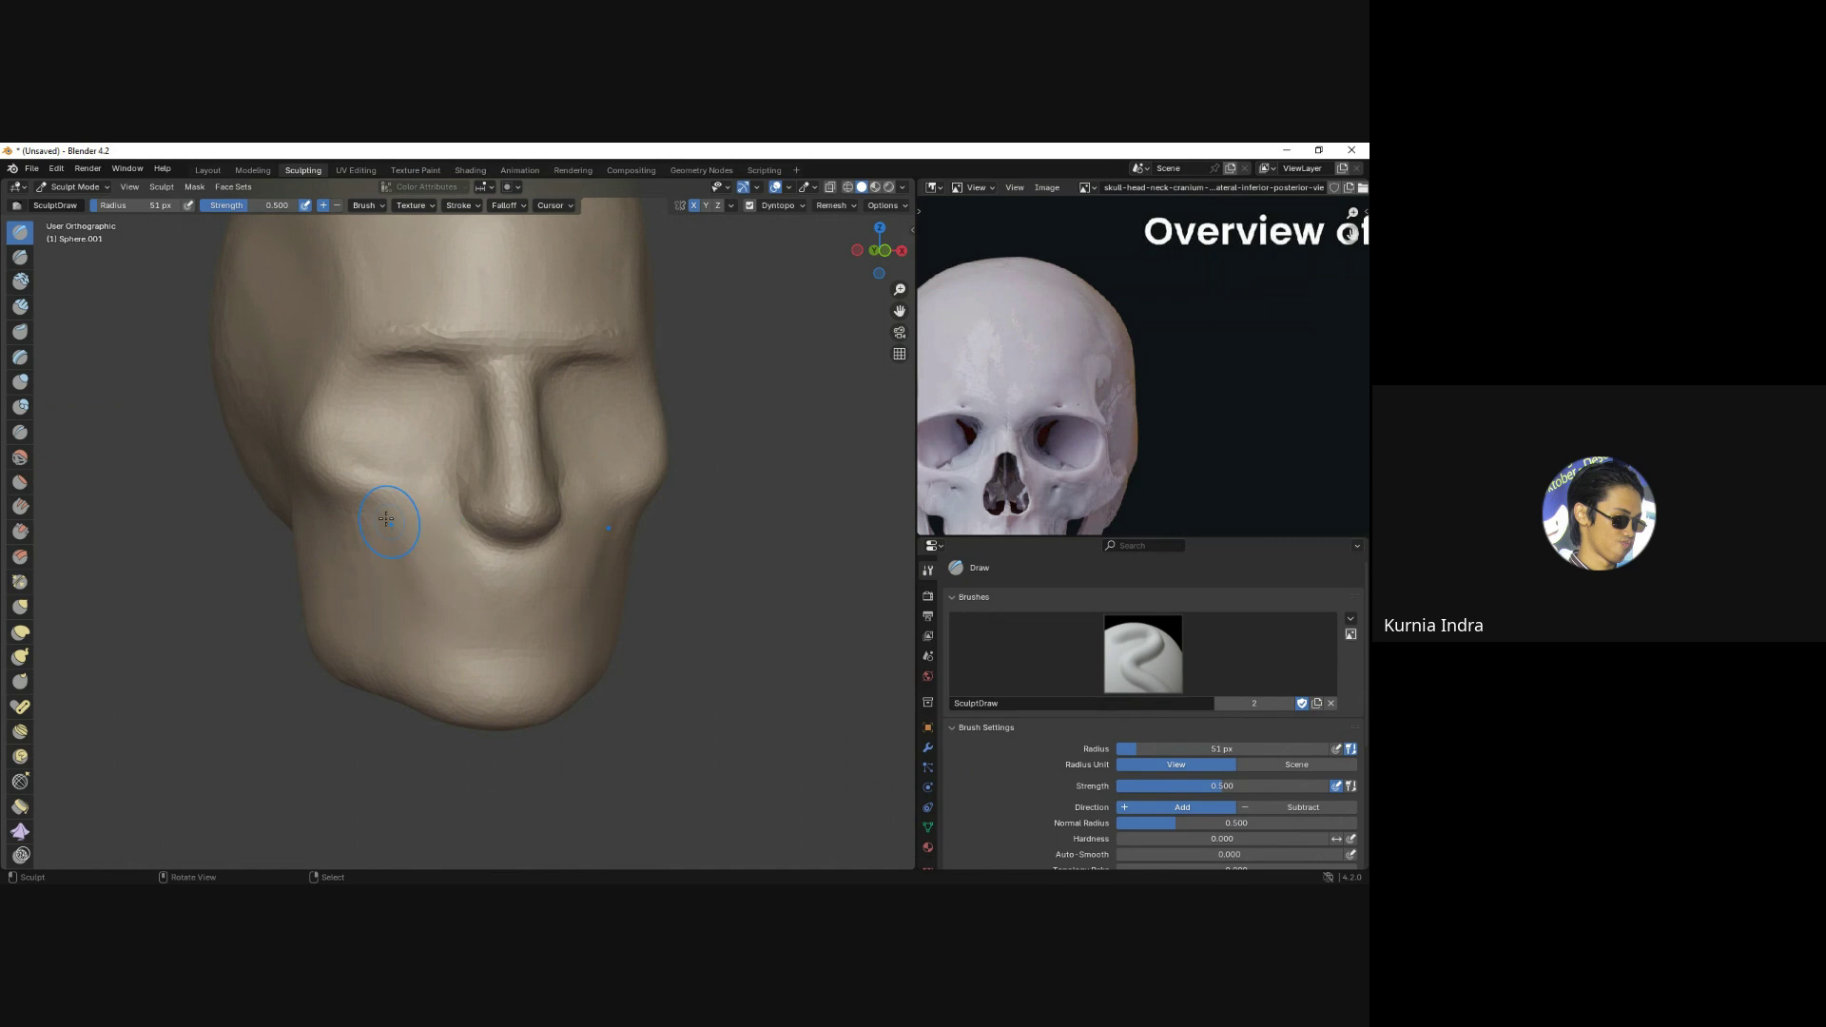
pyautogui.moveTo(361, 479); pyautogui.dragTo(466, 656)
pyautogui.hotkey('ctrl', 'z')
pyautogui.moveTo(391, 521); pyautogui.dragTo(480, 663)
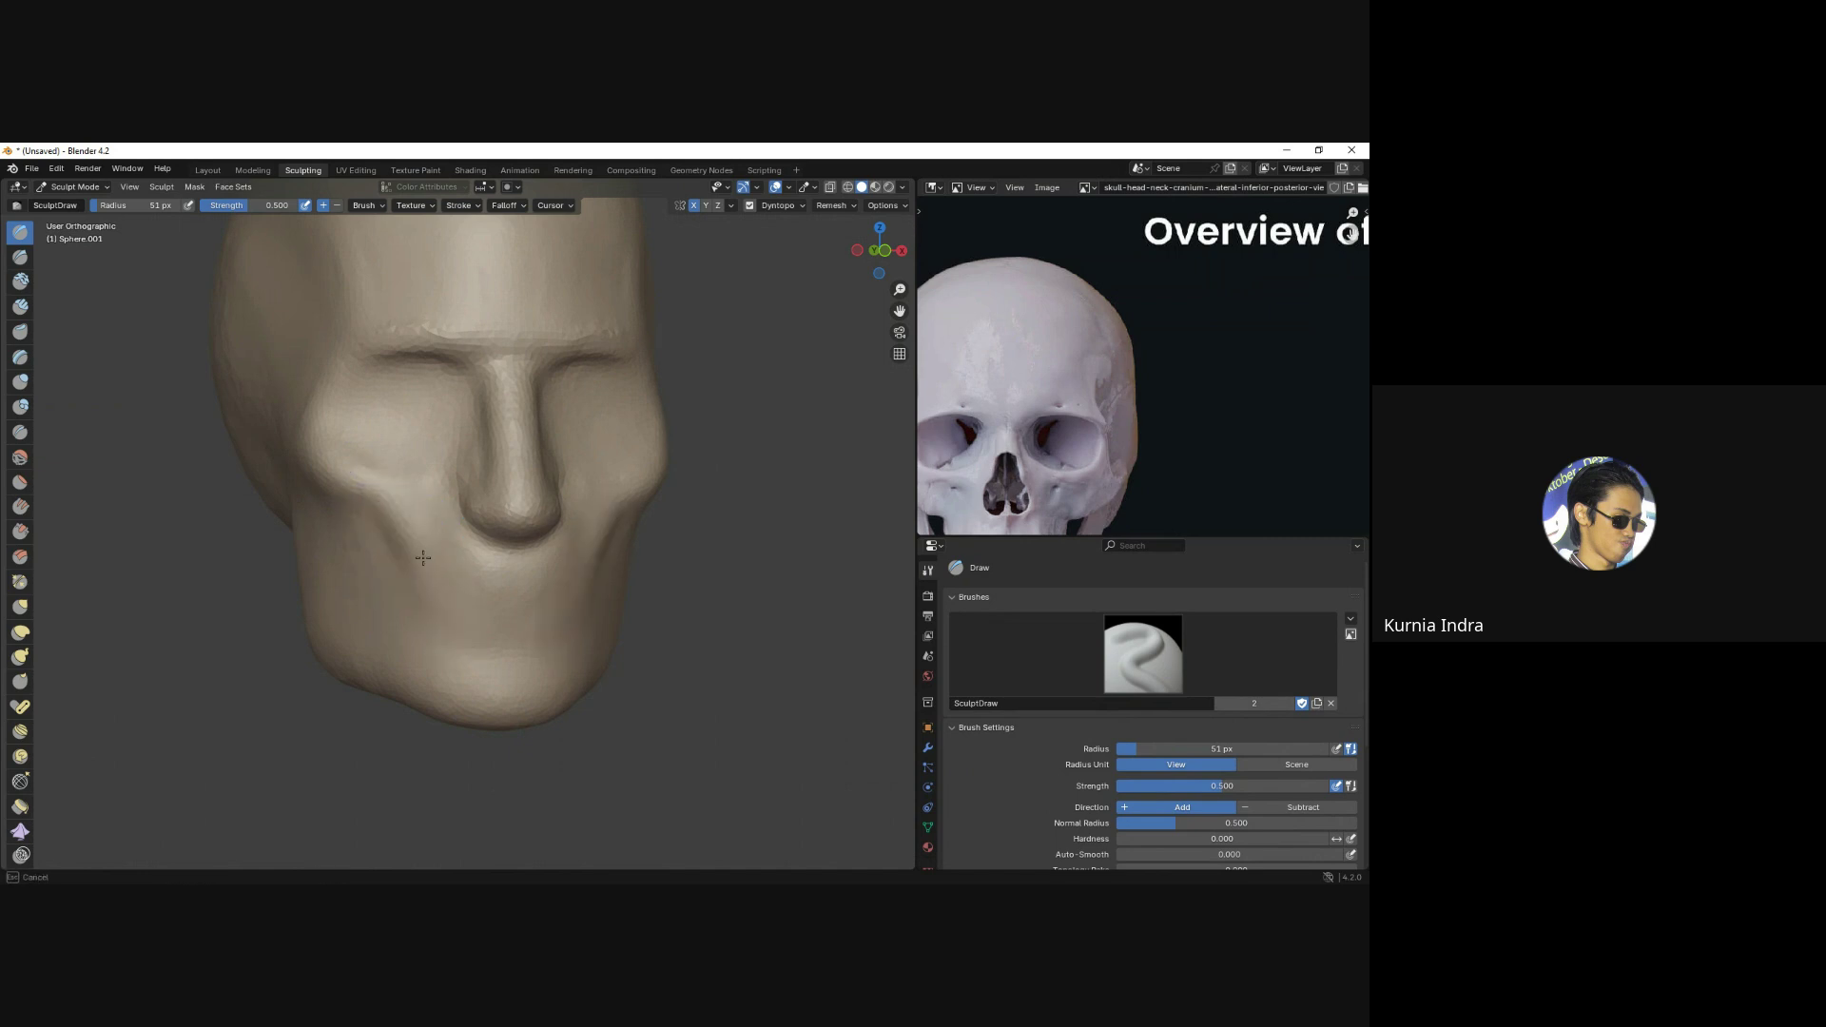
pyautogui.hotkey('ctrl', 'z')
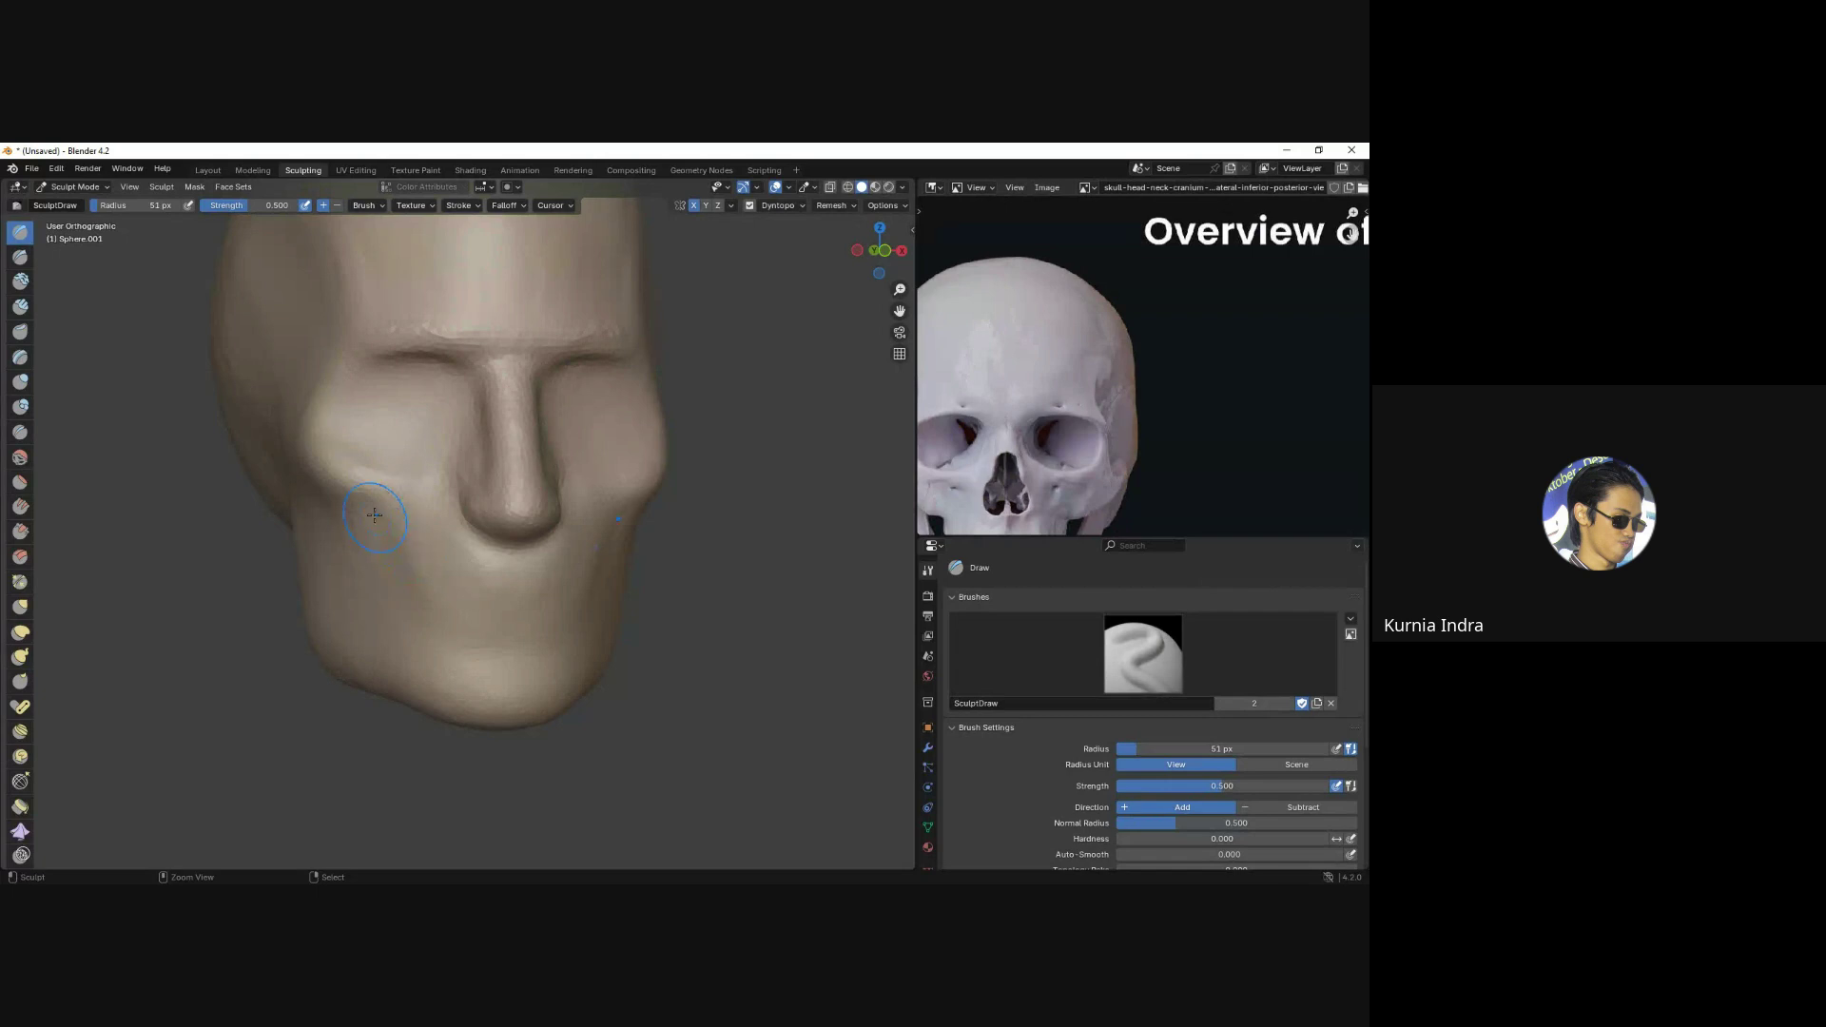
pyautogui.moveTo(375, 514); pyautogui.dragTo(442, 610)
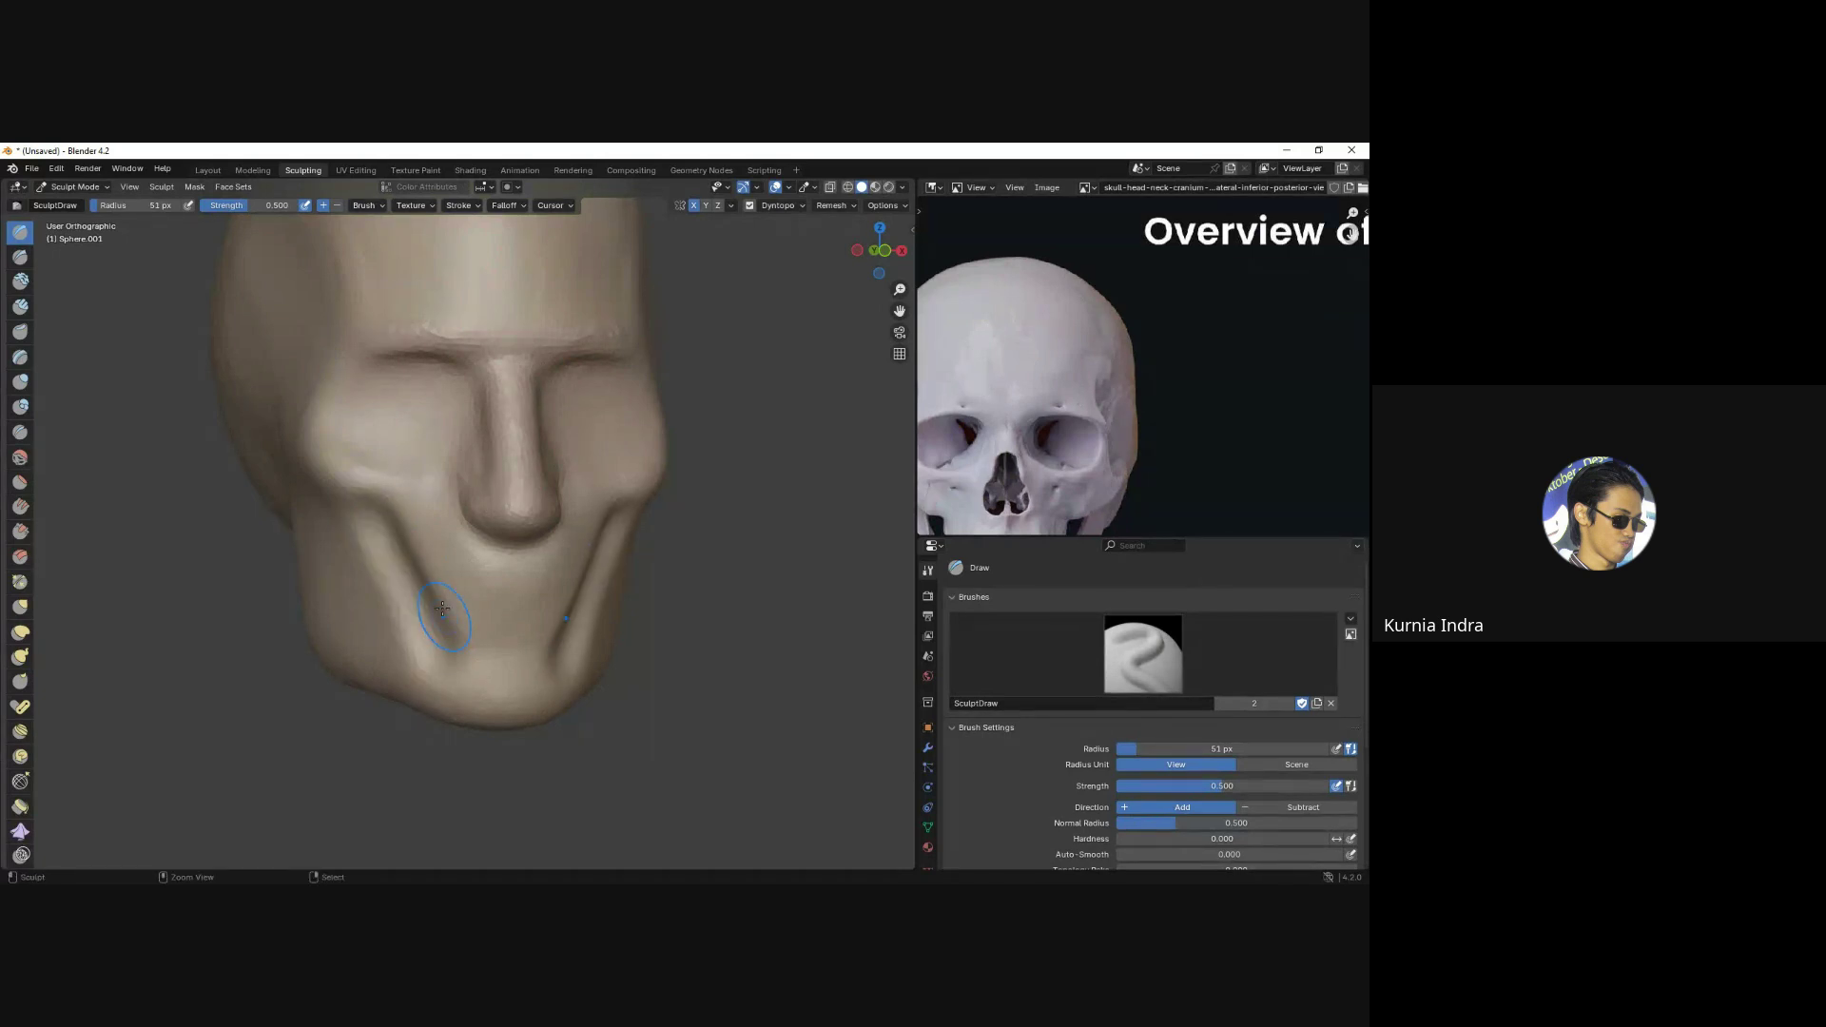
pyautogui.hotkey('ctrl', 'z')
pyautogui.click(21, 258)
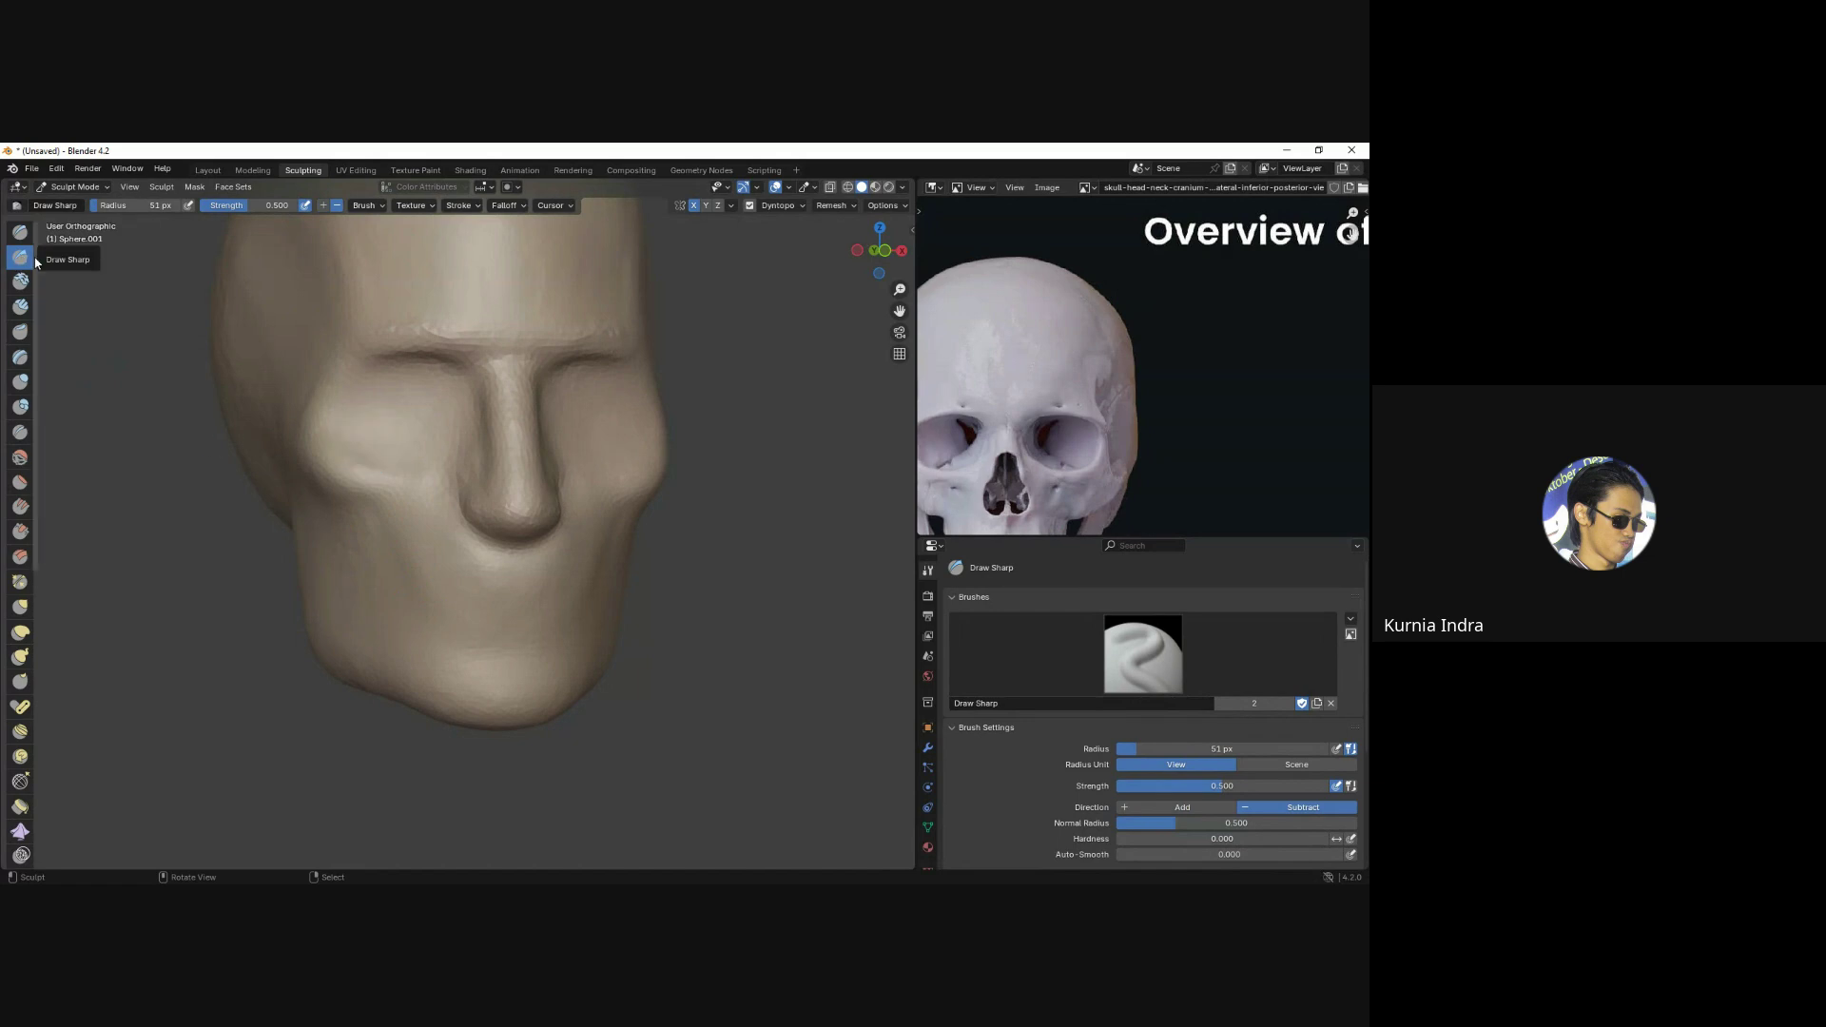
pyautogui.scroll(1, 343, 505)
pyautogui.scroll(1, 322, 511)
pyautogui.moveTo(322, 511)
pyautogui.keyDown('alt'); pyautogui.mouseDown()
pyautogui.moveTo(362, 380)
pyautogui.moveTo(324, 475)
pyautogui.mouseUp(); pyautogui.keyUp('alt')
pyautogui.moveTo(399, 561)
pyautogui.keyDown('alt'); pyautogui.mouseDown()
pyautogui.moveTo(360, 519)
pyautogui.moveTo(397, 598)
pyautogui.mouseUp(); pyautogui.keyUp('alt')
pyautogui.press('[')
pyautogui.press('[')
pyautogui.press('[')
pyautogui.press(']')
pyautogui.press(']')
pyautogui.press(']')
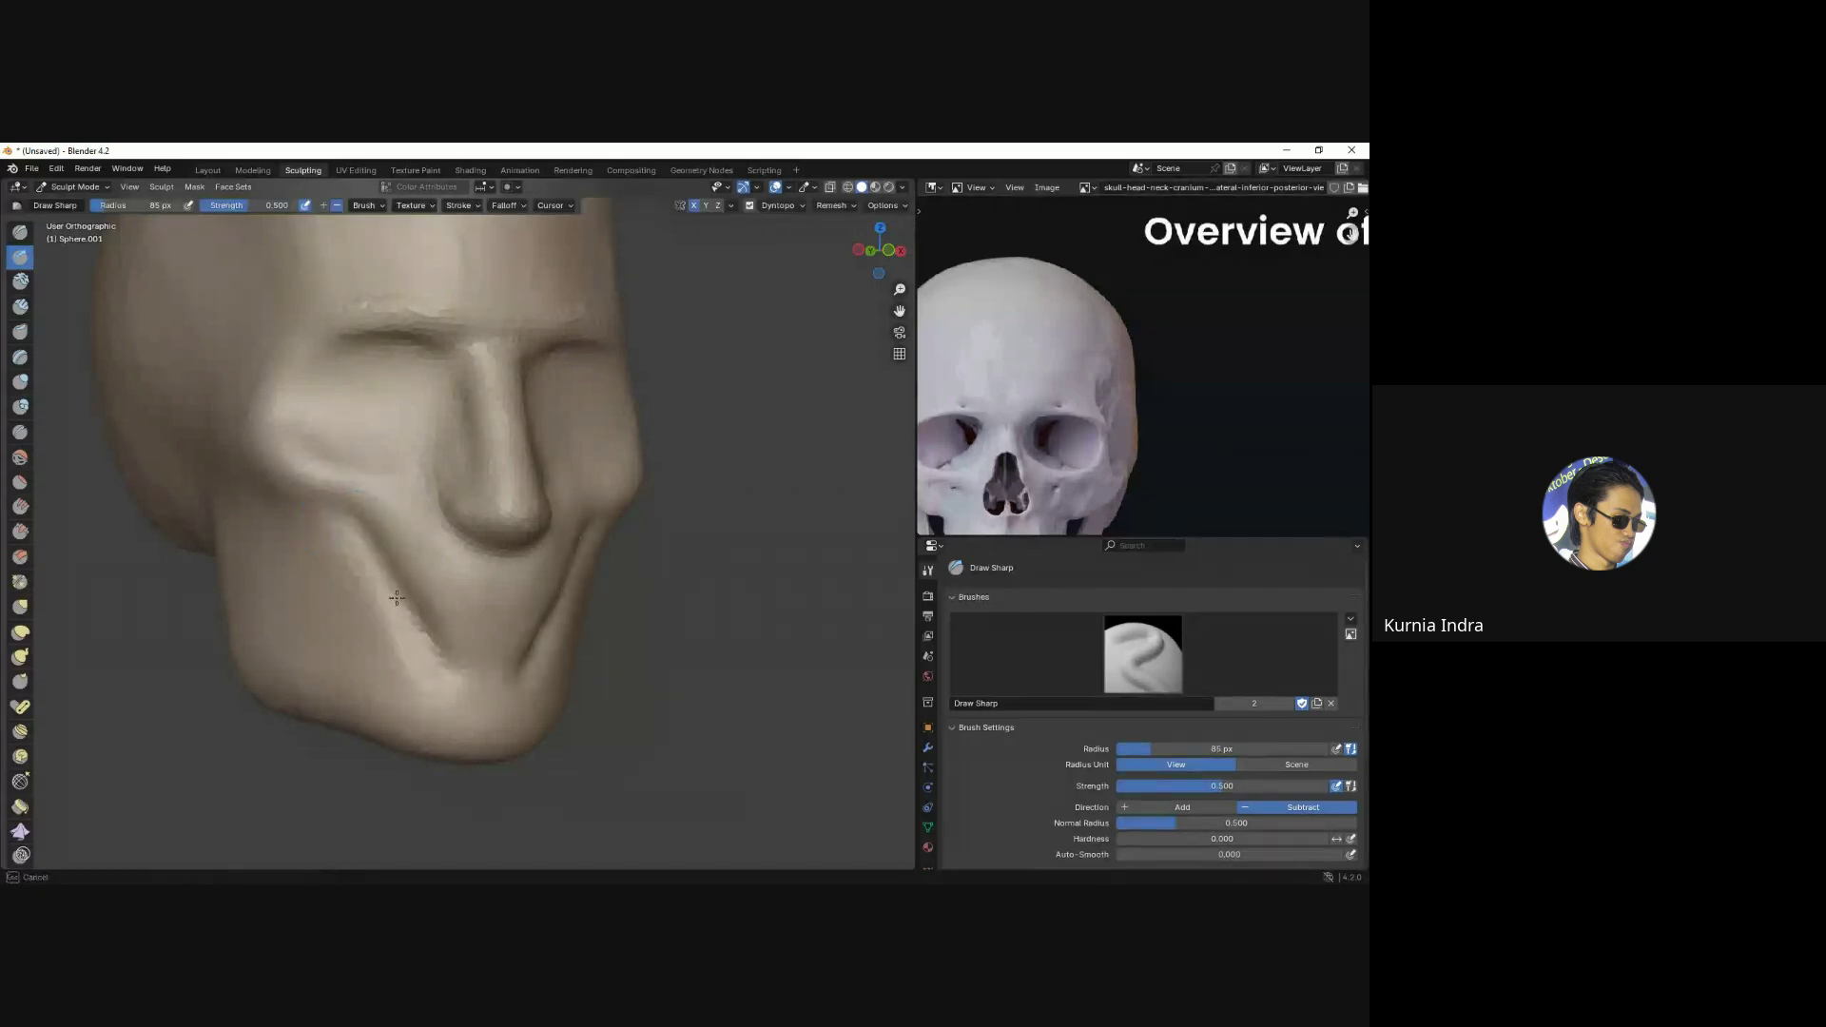
pyautogui.click(20, 231)
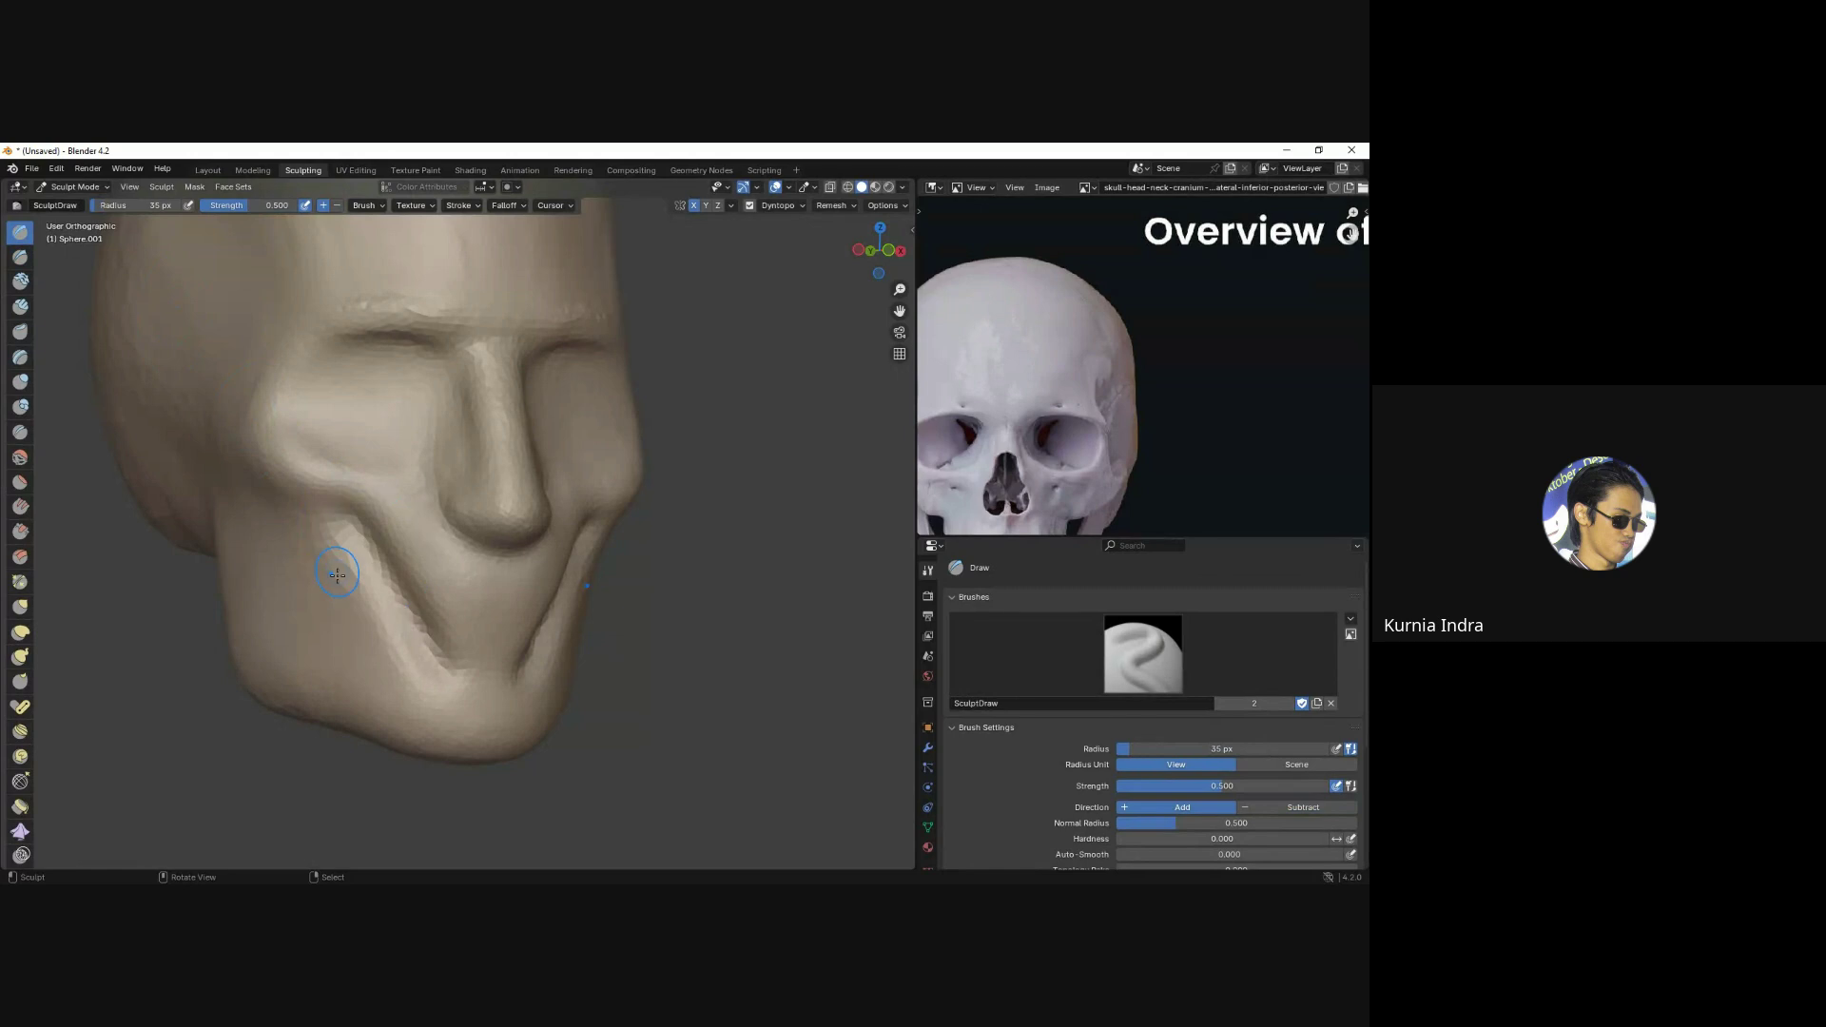
pyautogui.moveTo(311, 545); pyautogui.dragTo(367, 657)
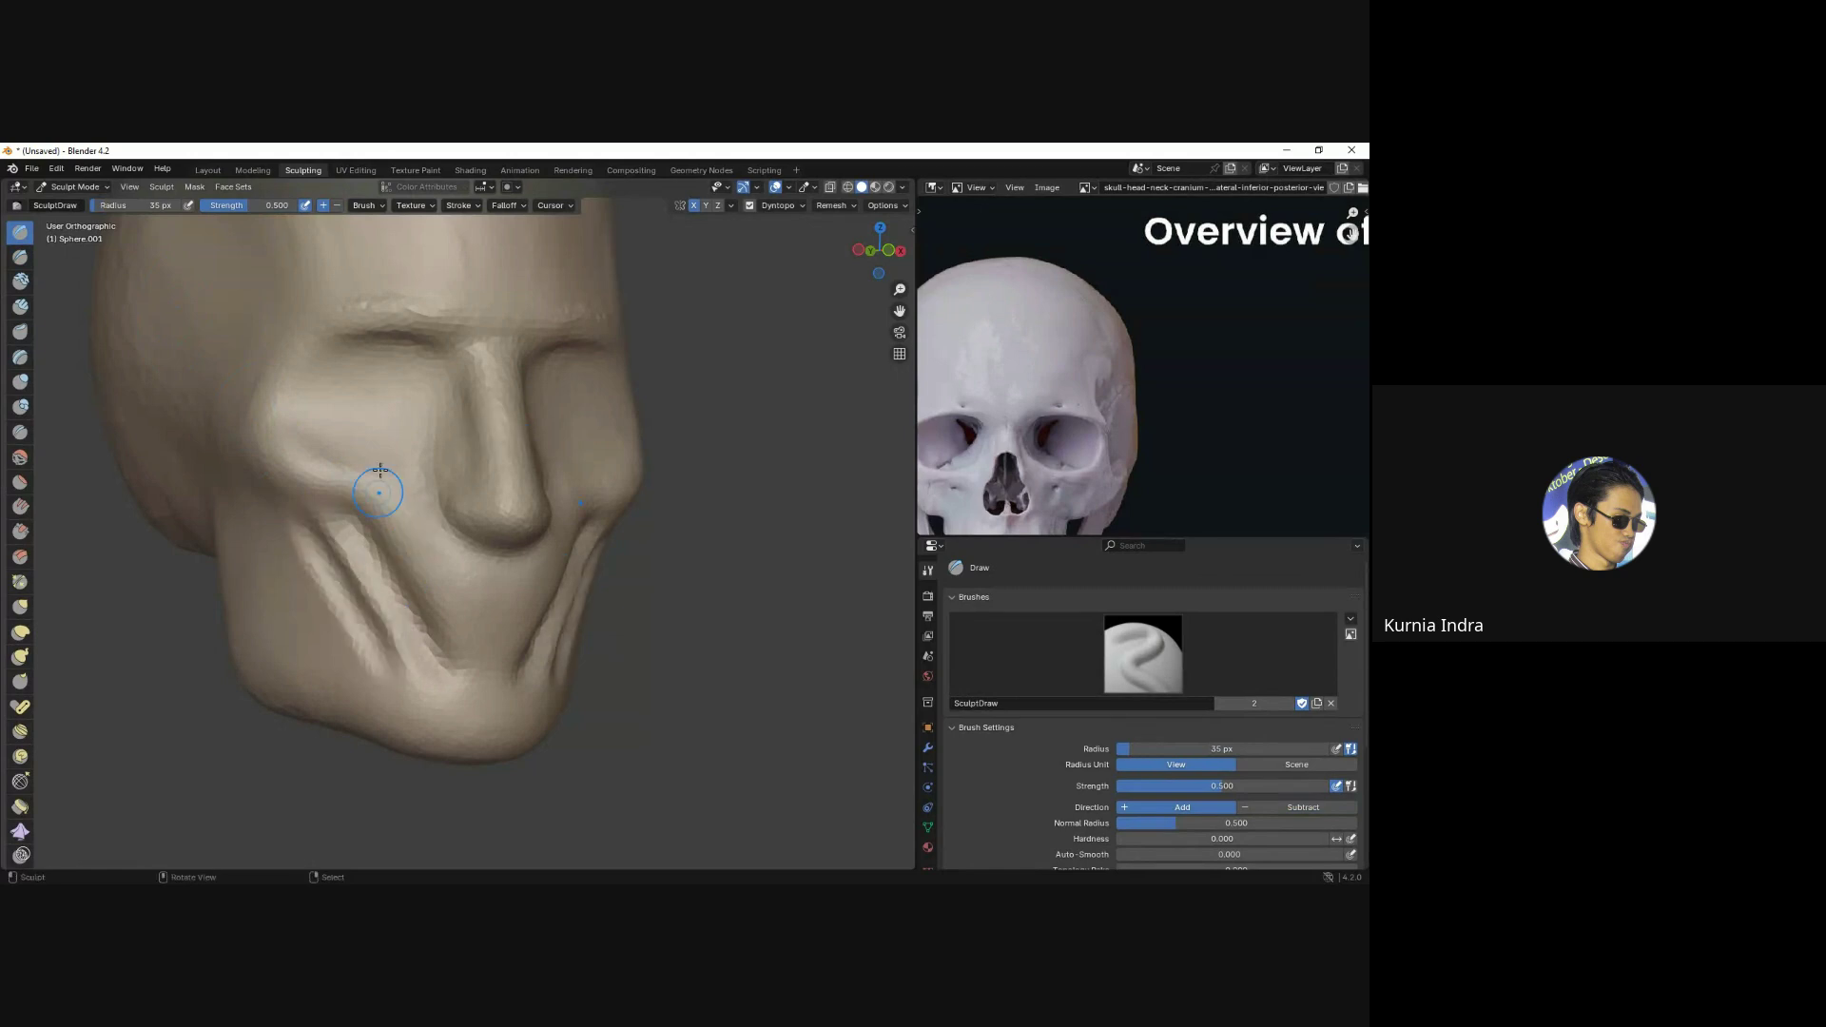
pyautogui.hotkey('ctrl', 'z')
pyautogui.hotkey('ctrl', 'z')
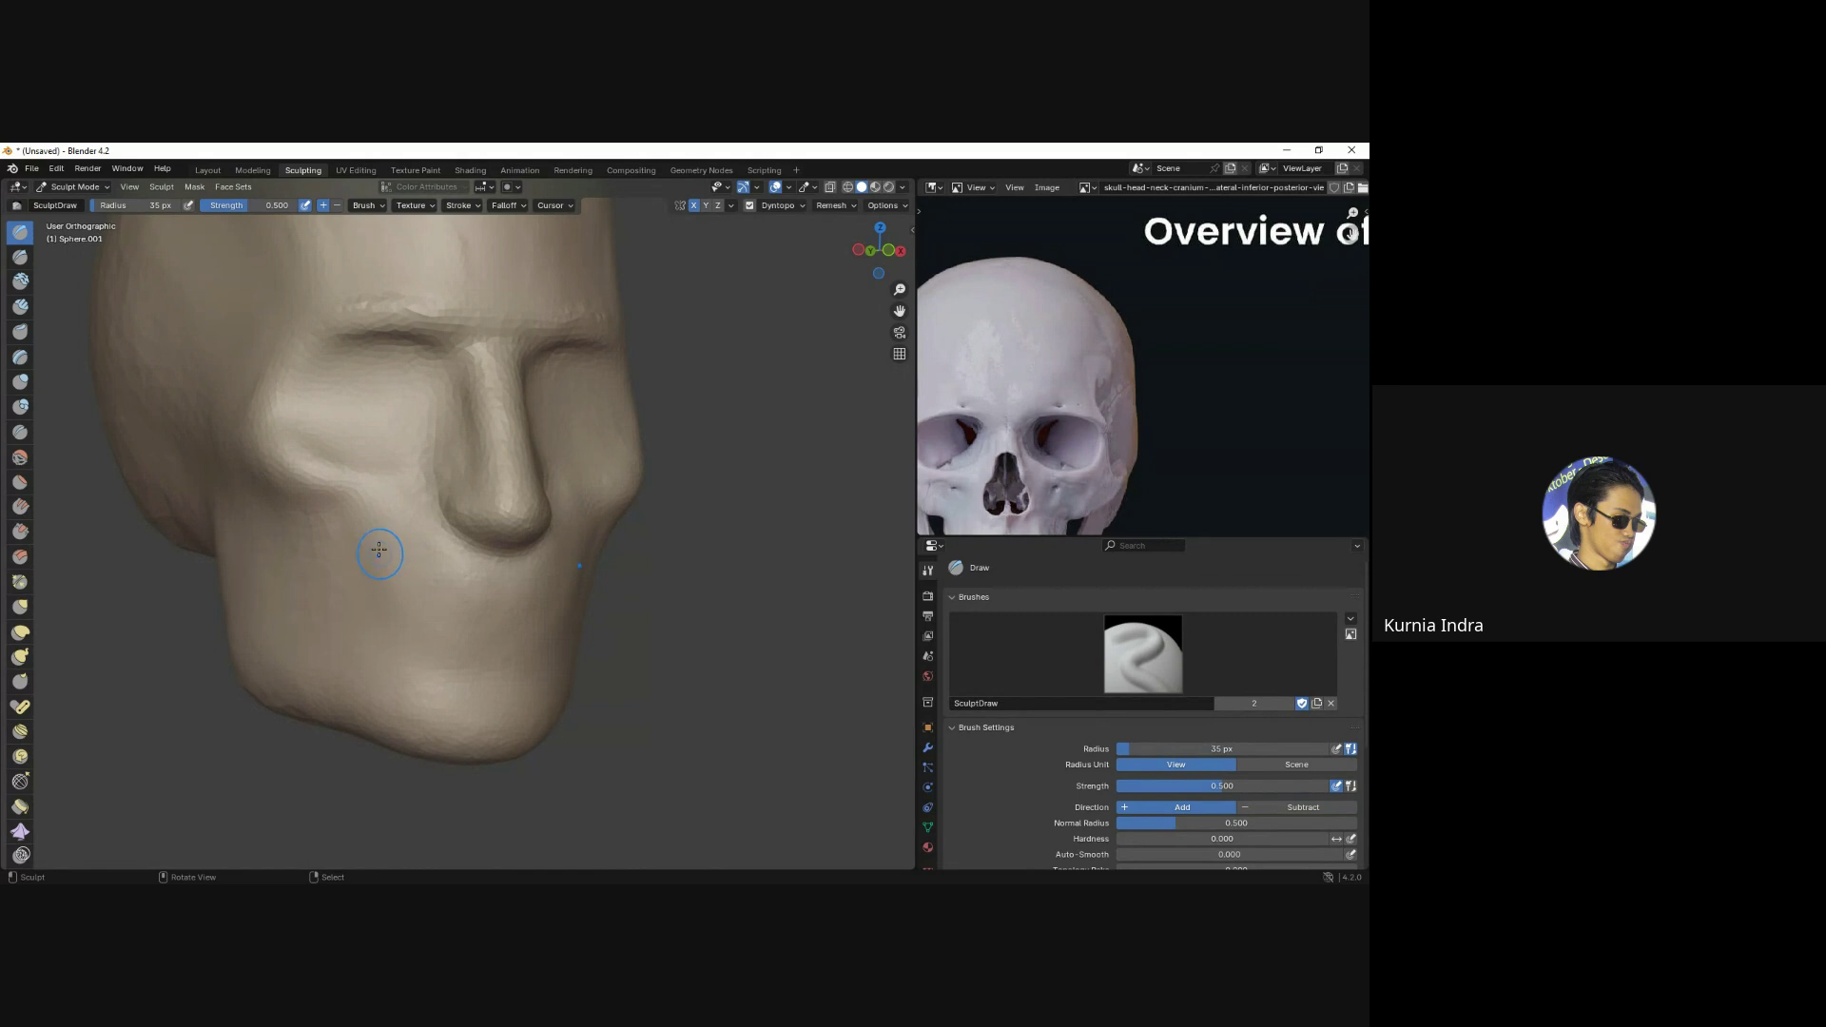
pyautogui.click(20, 257)
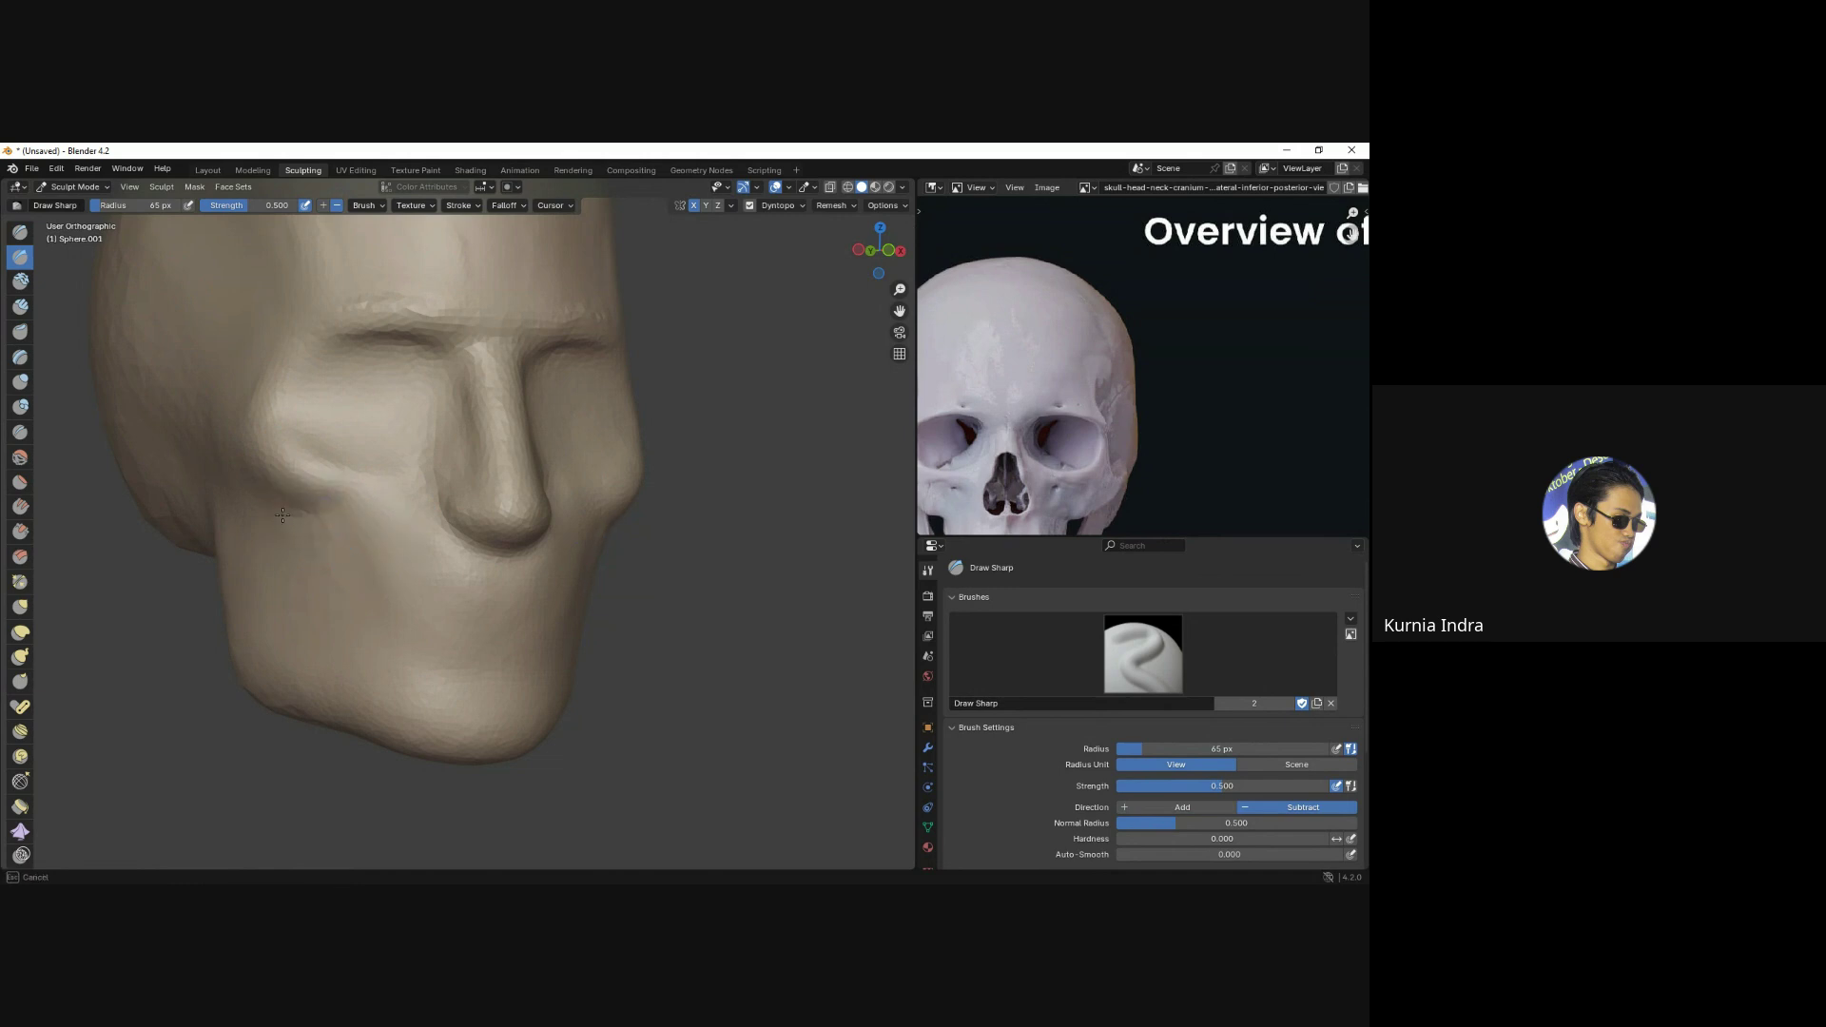
pyautogui.moveTo(283, 514); pyautogui.dragTo(279, 504)
pyautogui.moveTo(428, 490); pyautogui.dragTo(374, 564, button='middle')
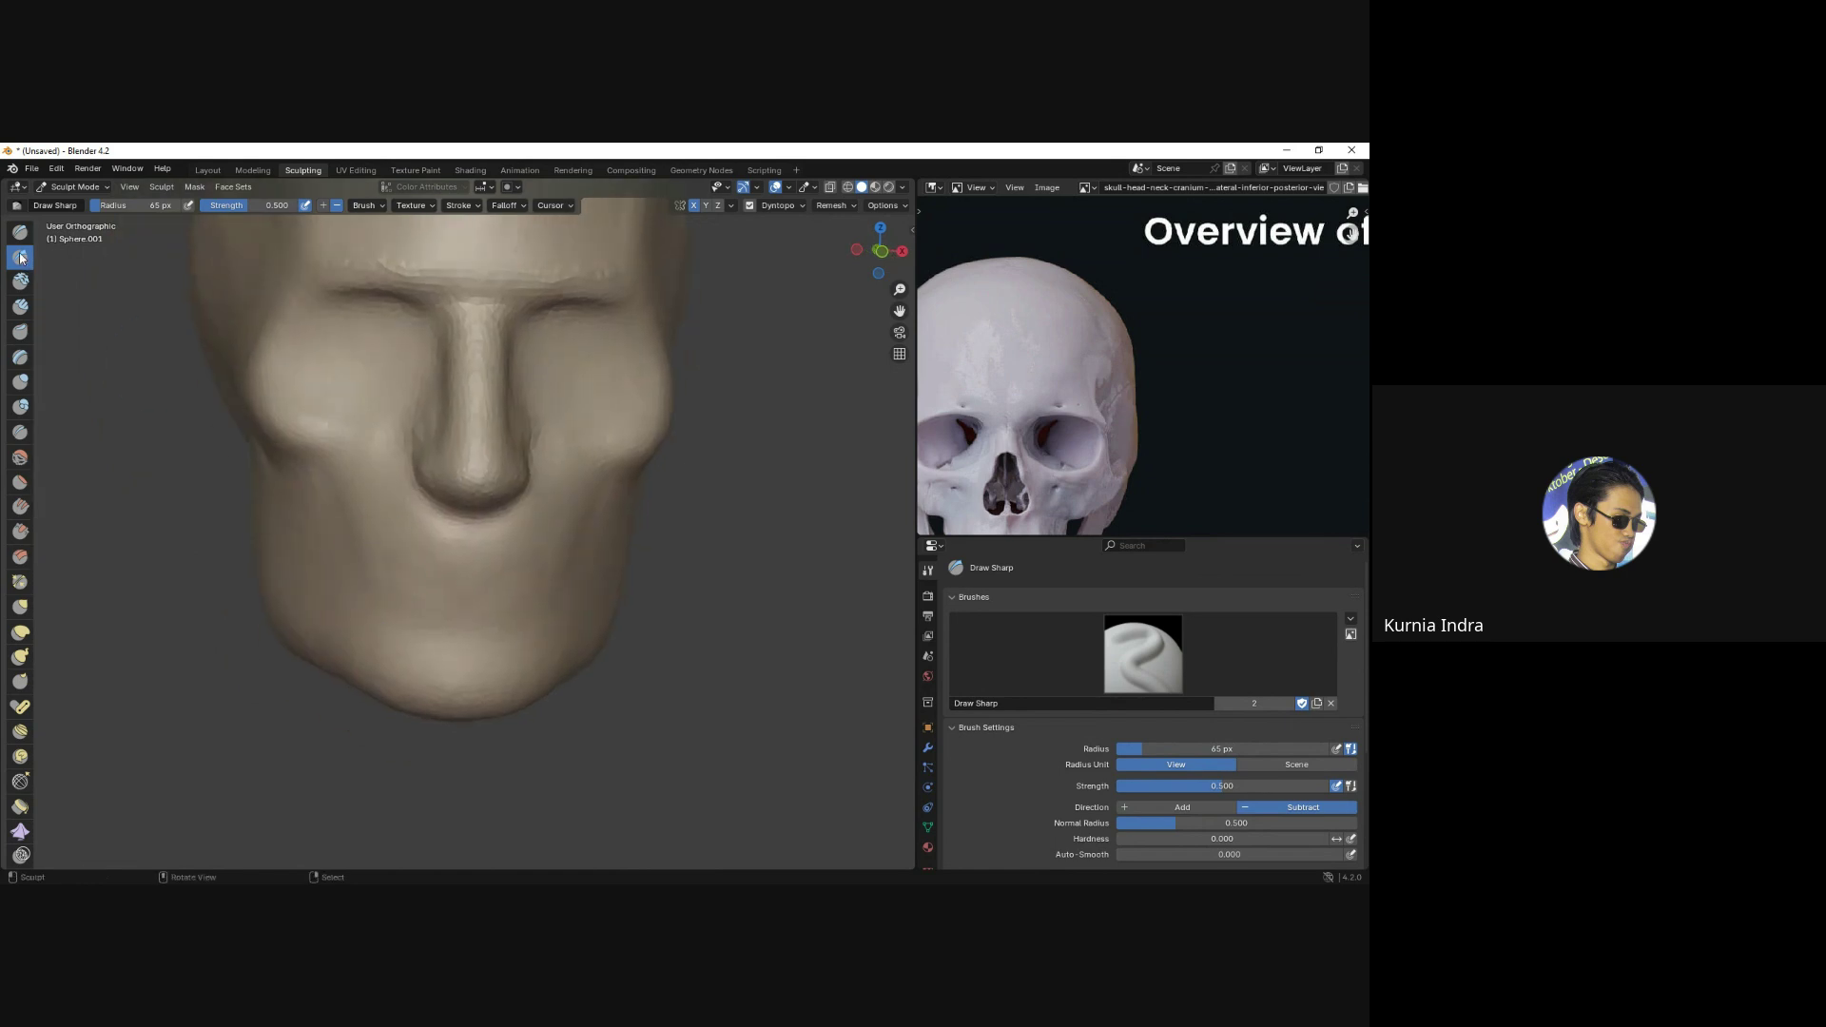
# Carve a trial mouth slit across the lower face, then undo it.
pyautogui.moveTo(388, 572); pyautogui.dragTo(527, 582)
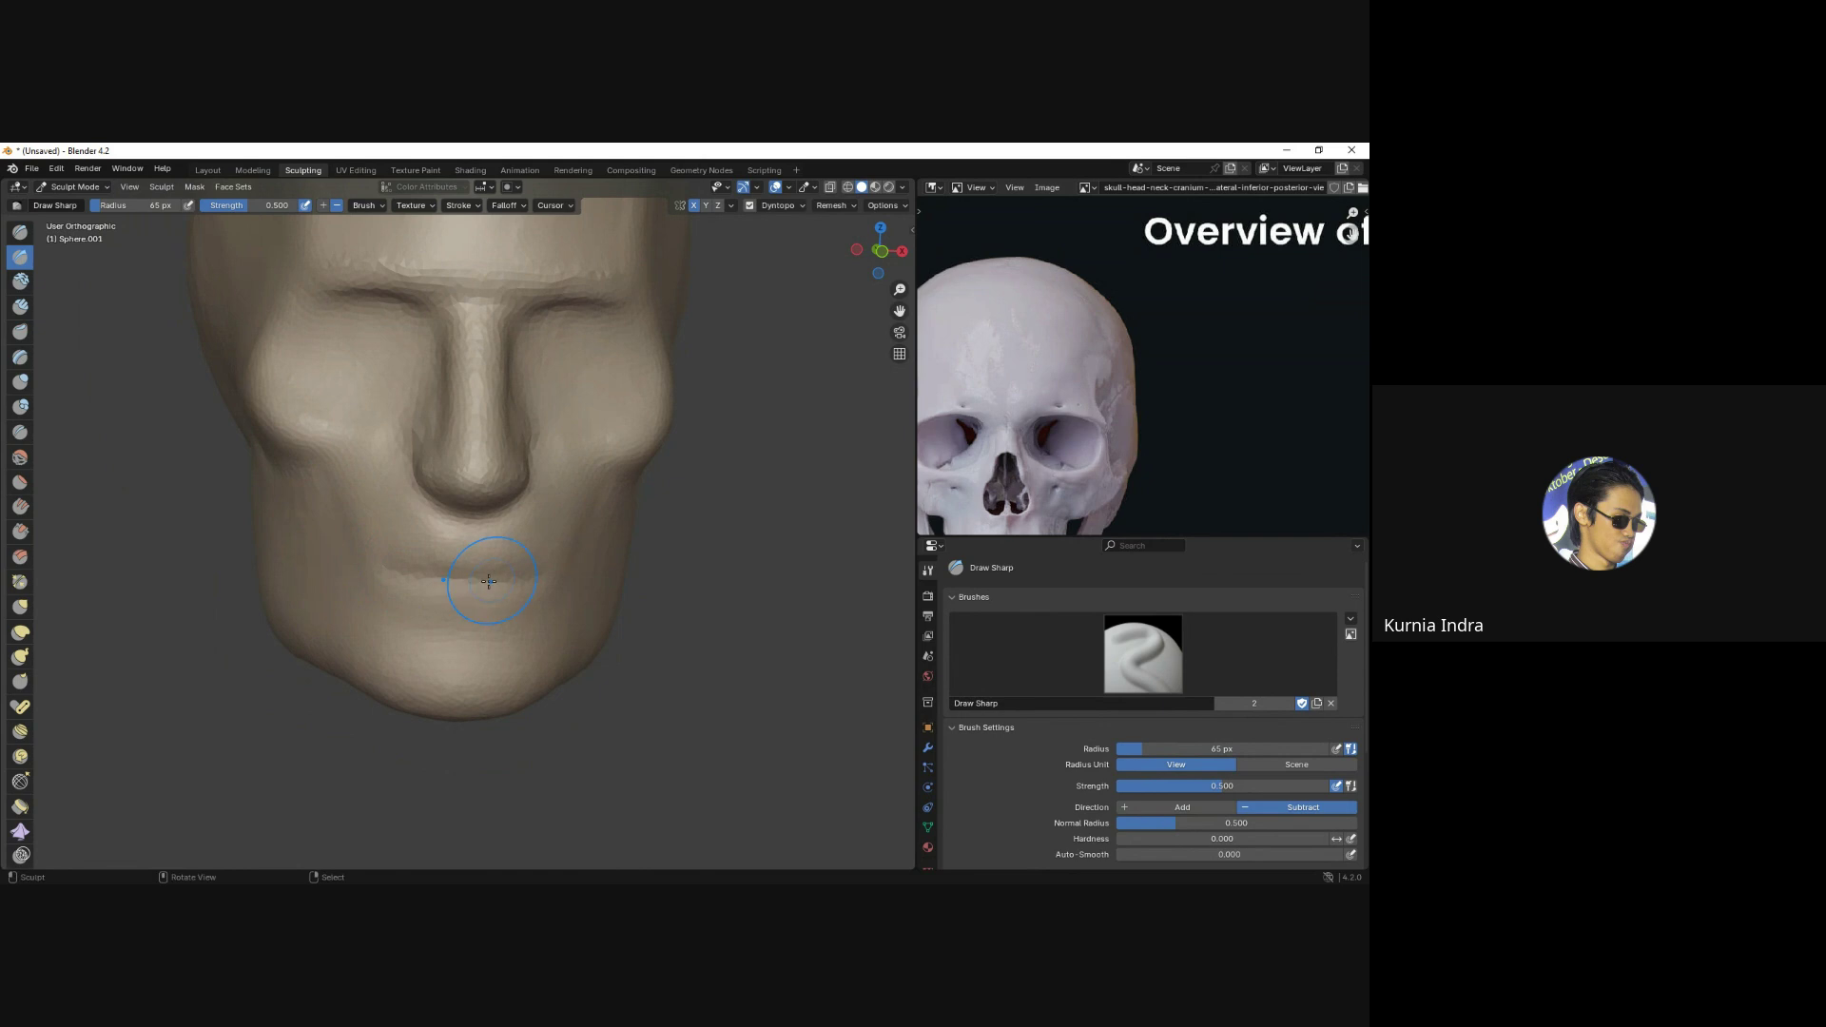
pyautogui.press('[')
pyautogui.press('[')
pyautogui.press('[')
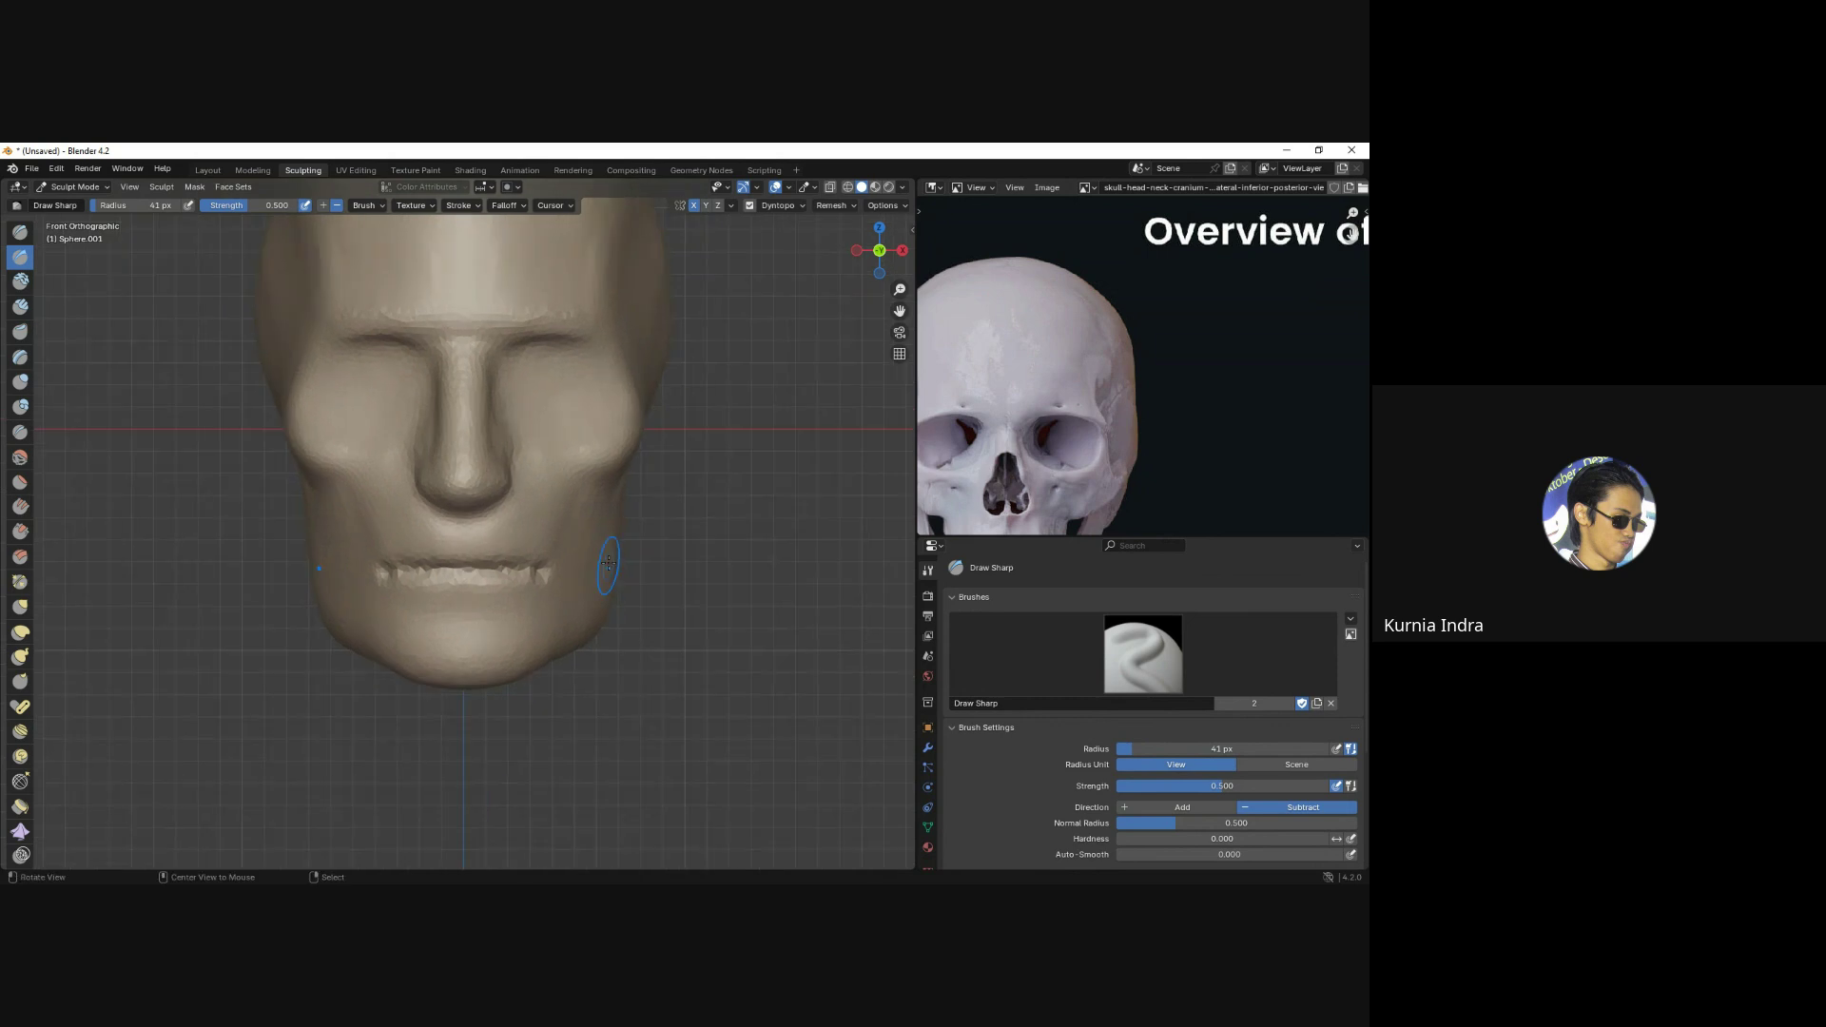
pyautogui.moveTo(554, 579)
pyautogui.mouseDown(button='middle')
pyautogui.moveTo(550, 509)
pyautogui.moveTo(466, 447)
pyautogui.mouseUp(button='middle')
pyautogui.hotkey('ctrl', 'z')
# Switch to the Draw brush at 89 px and orbit the head back to the front.
pyautogui.press('x')
pyautogui.press('KP_1')
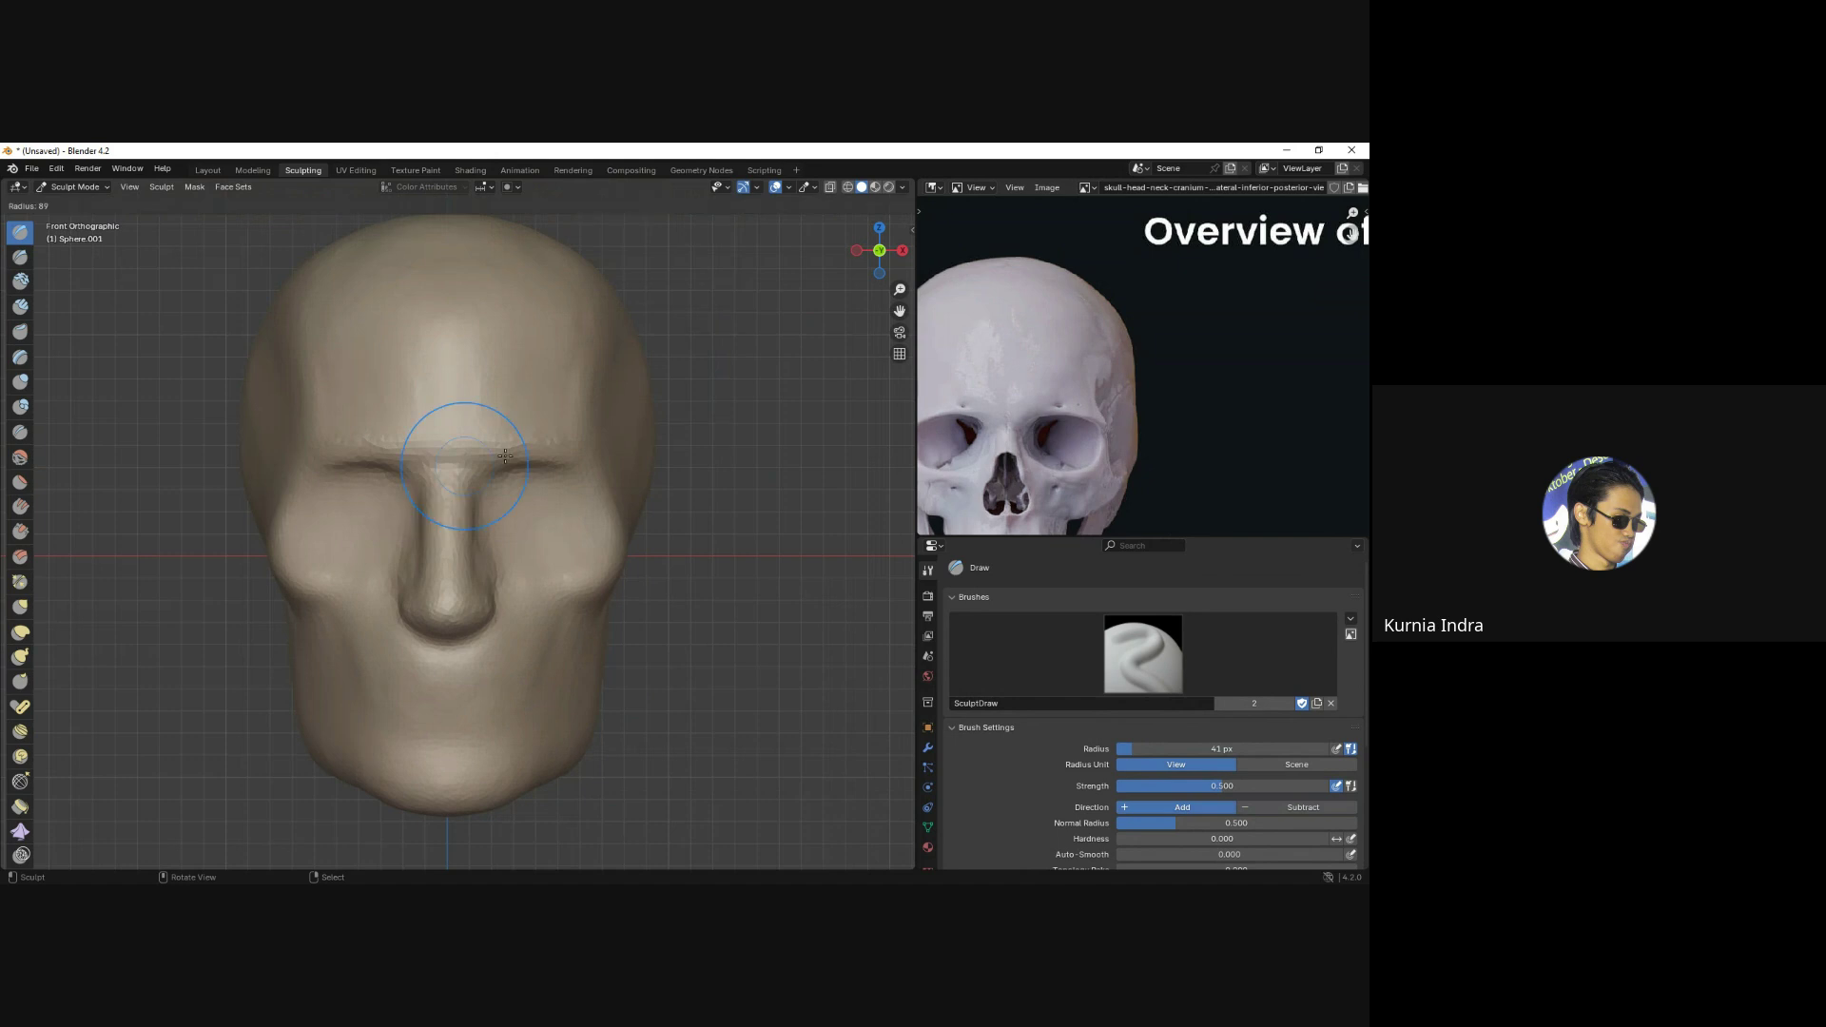
pyautogui.press('f')
pyautogui.click(551, 443)
pyautogui.moveTo(588, 440); pyautogui.dragTo(509, 441, button='middle')
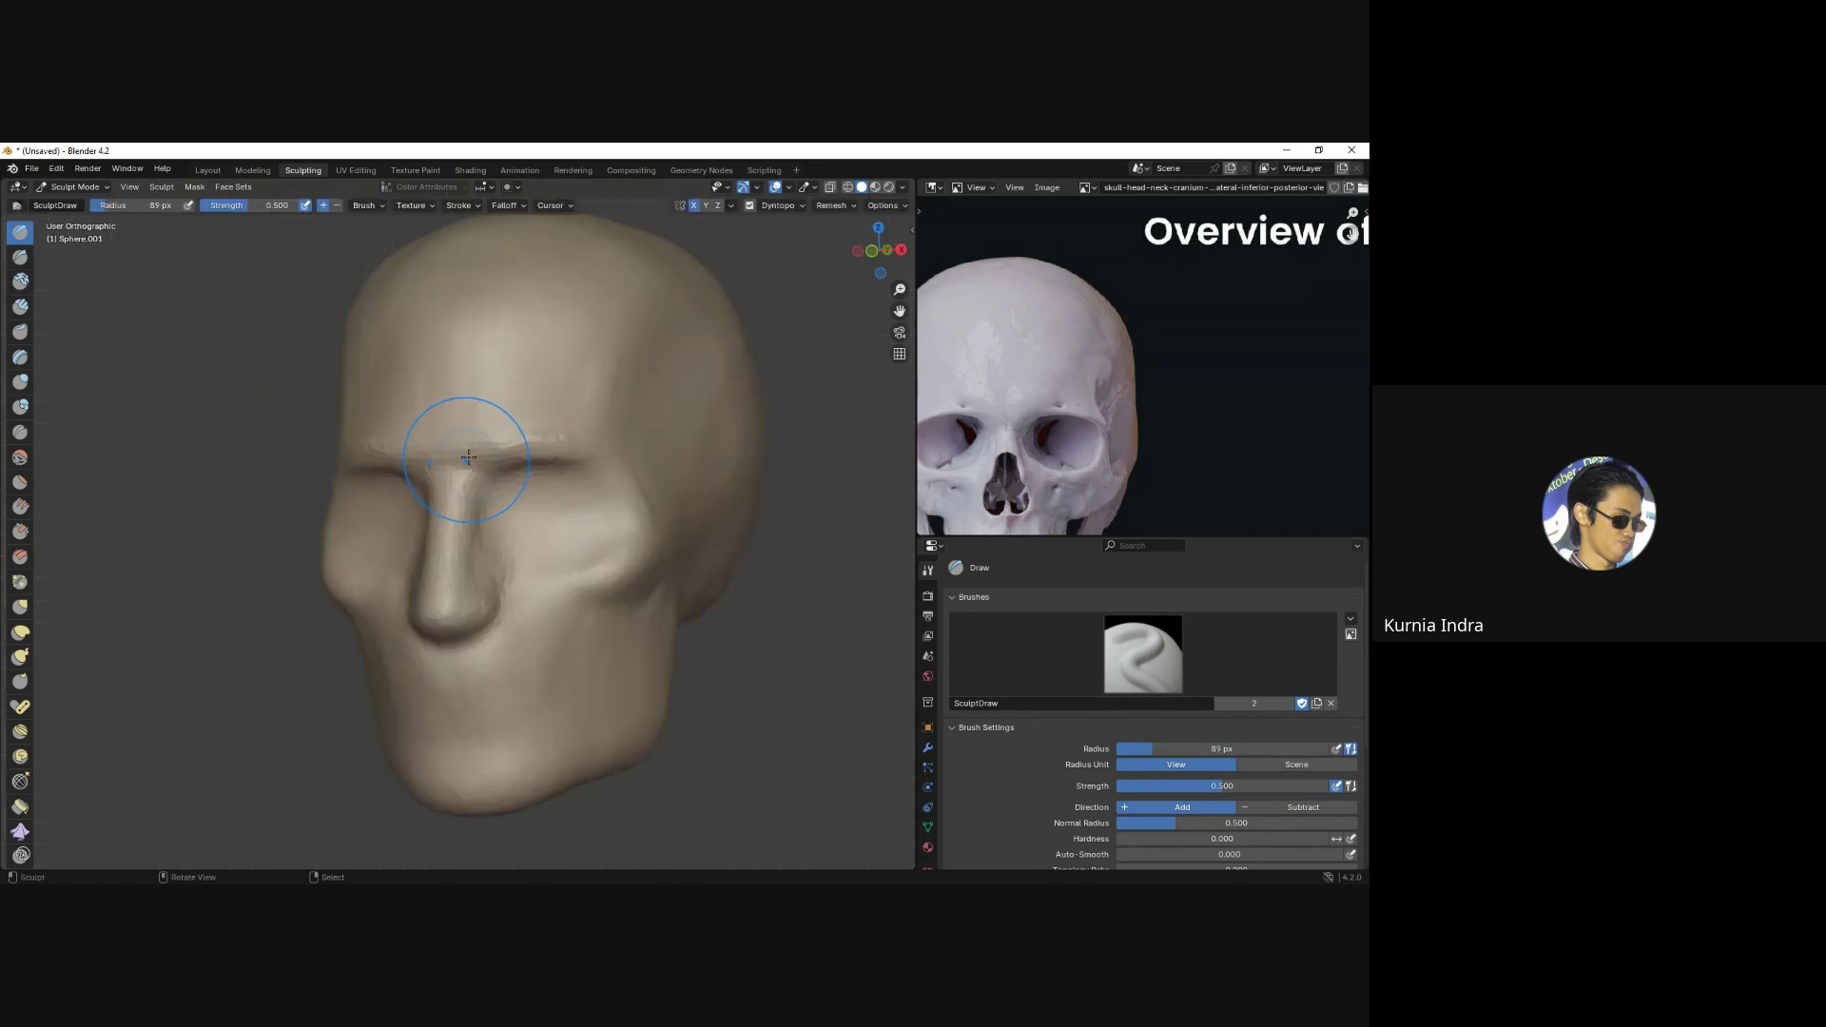
pyautogui.moveTo(647, 282)
pyautogui.mouseDown(button='middle')
pyautogui.moveTo(592, 434)
pyautogui.moveTo(338, 492)
pyautogui.mouseUp(button='middle')
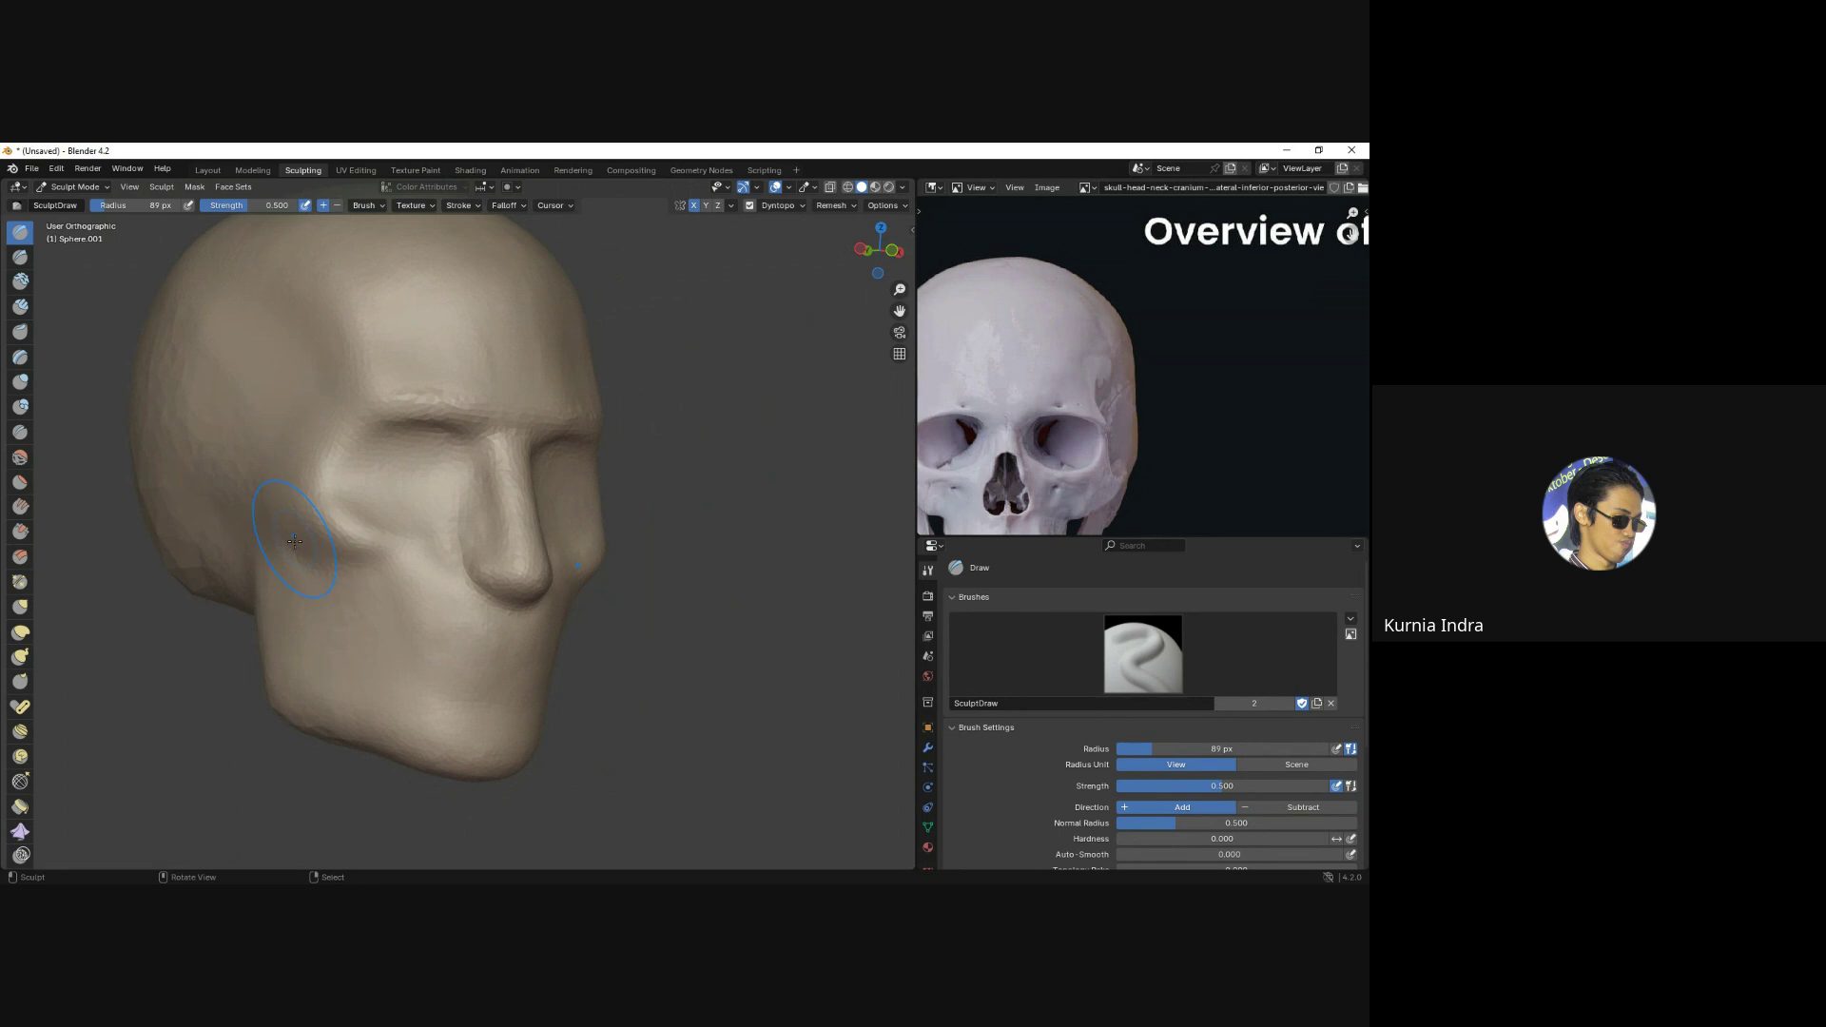
pyautogui.moveTo(304, 514); pyautogui.dragTo(656, 466, button='middle')
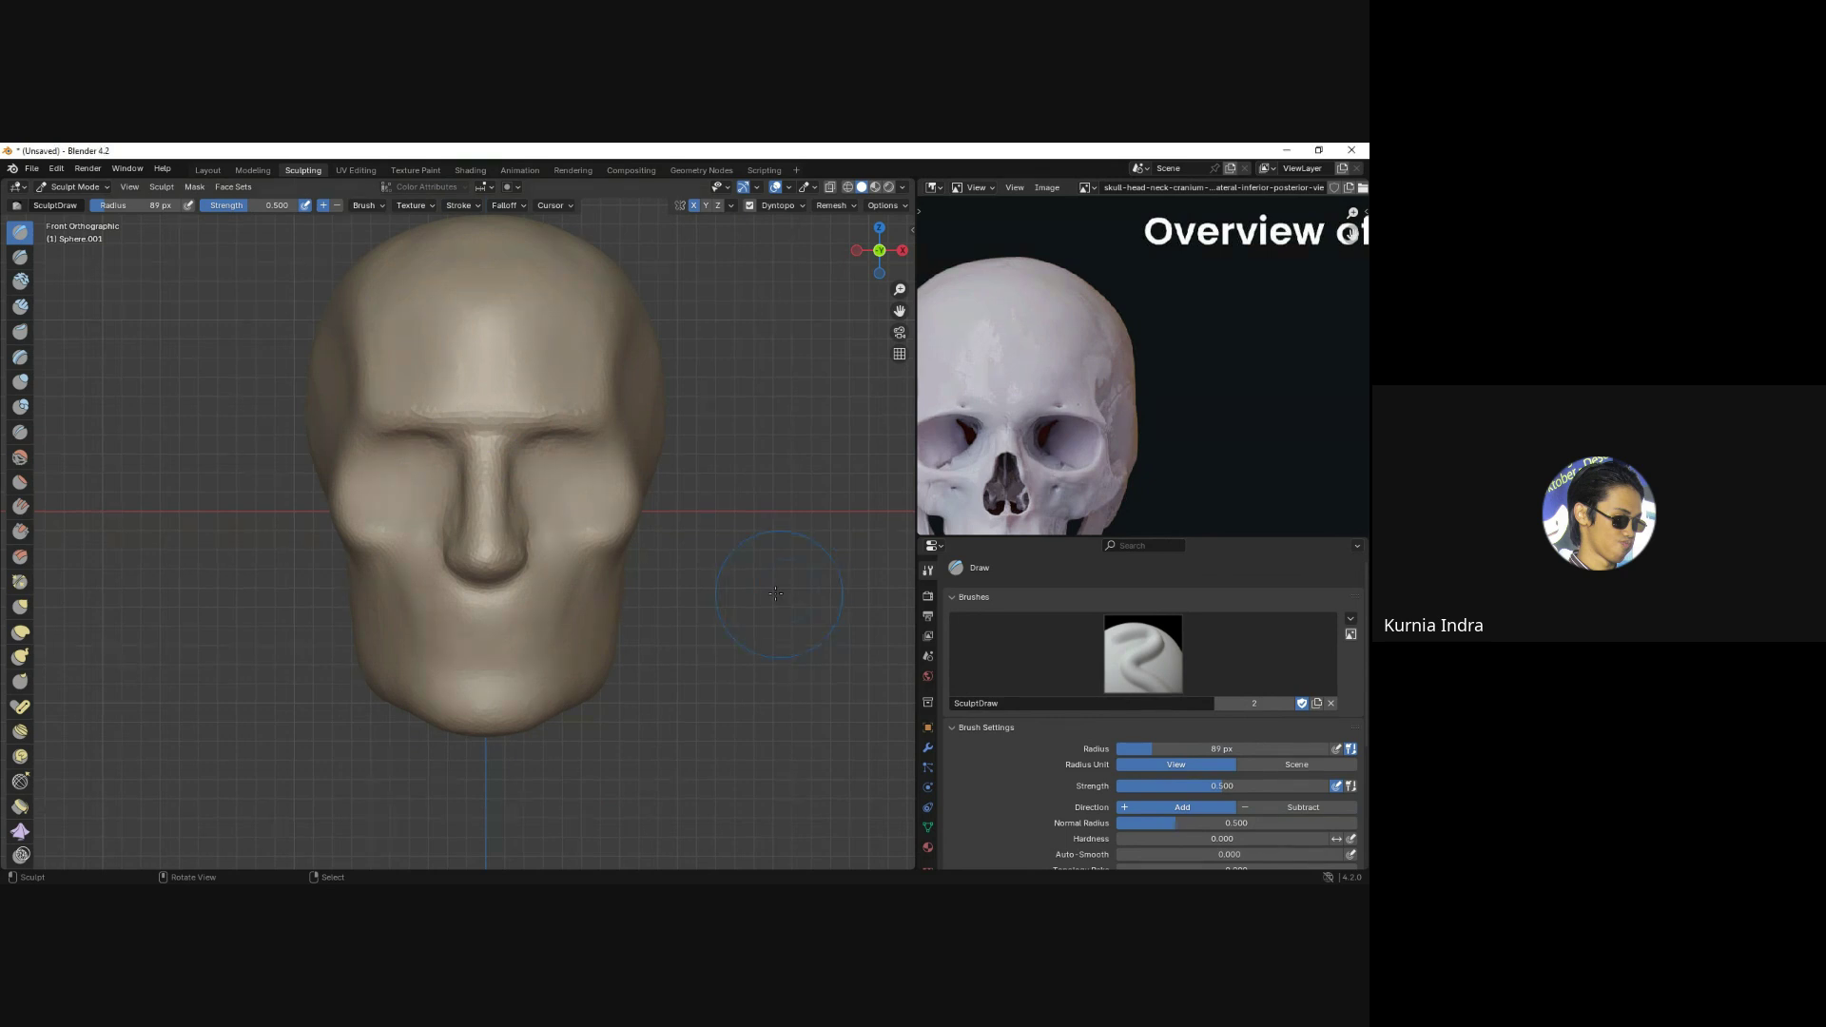
# Grab-pull the jaw outline near the chin from side and three-quarter views.
pyautogui.press('g')
pyautogui.moveTo(334, 553)
pyautogui.mouseDown(button='middle')
pyautogui.moveTo(358, 571)
pyautogui.moveTo(370, 550)
pyautogui.mouseUp(button='middle')
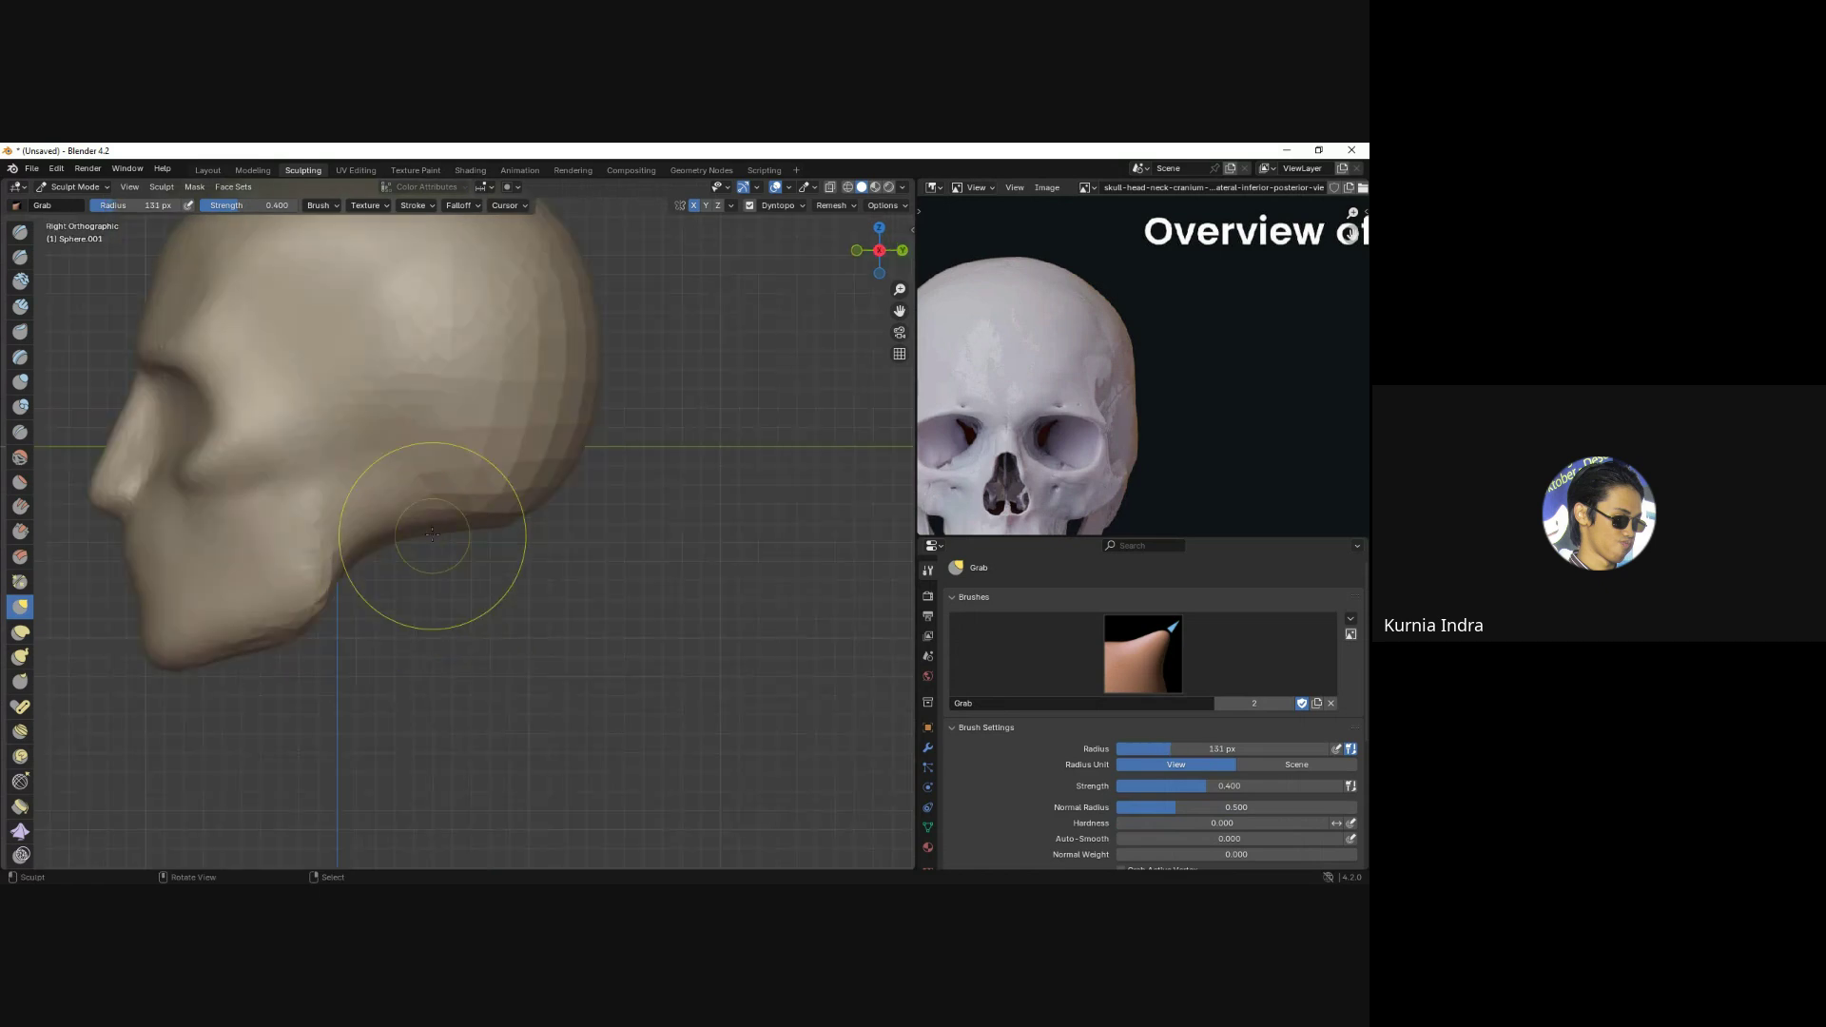
pyautogui.scroll(2, 370, 549)
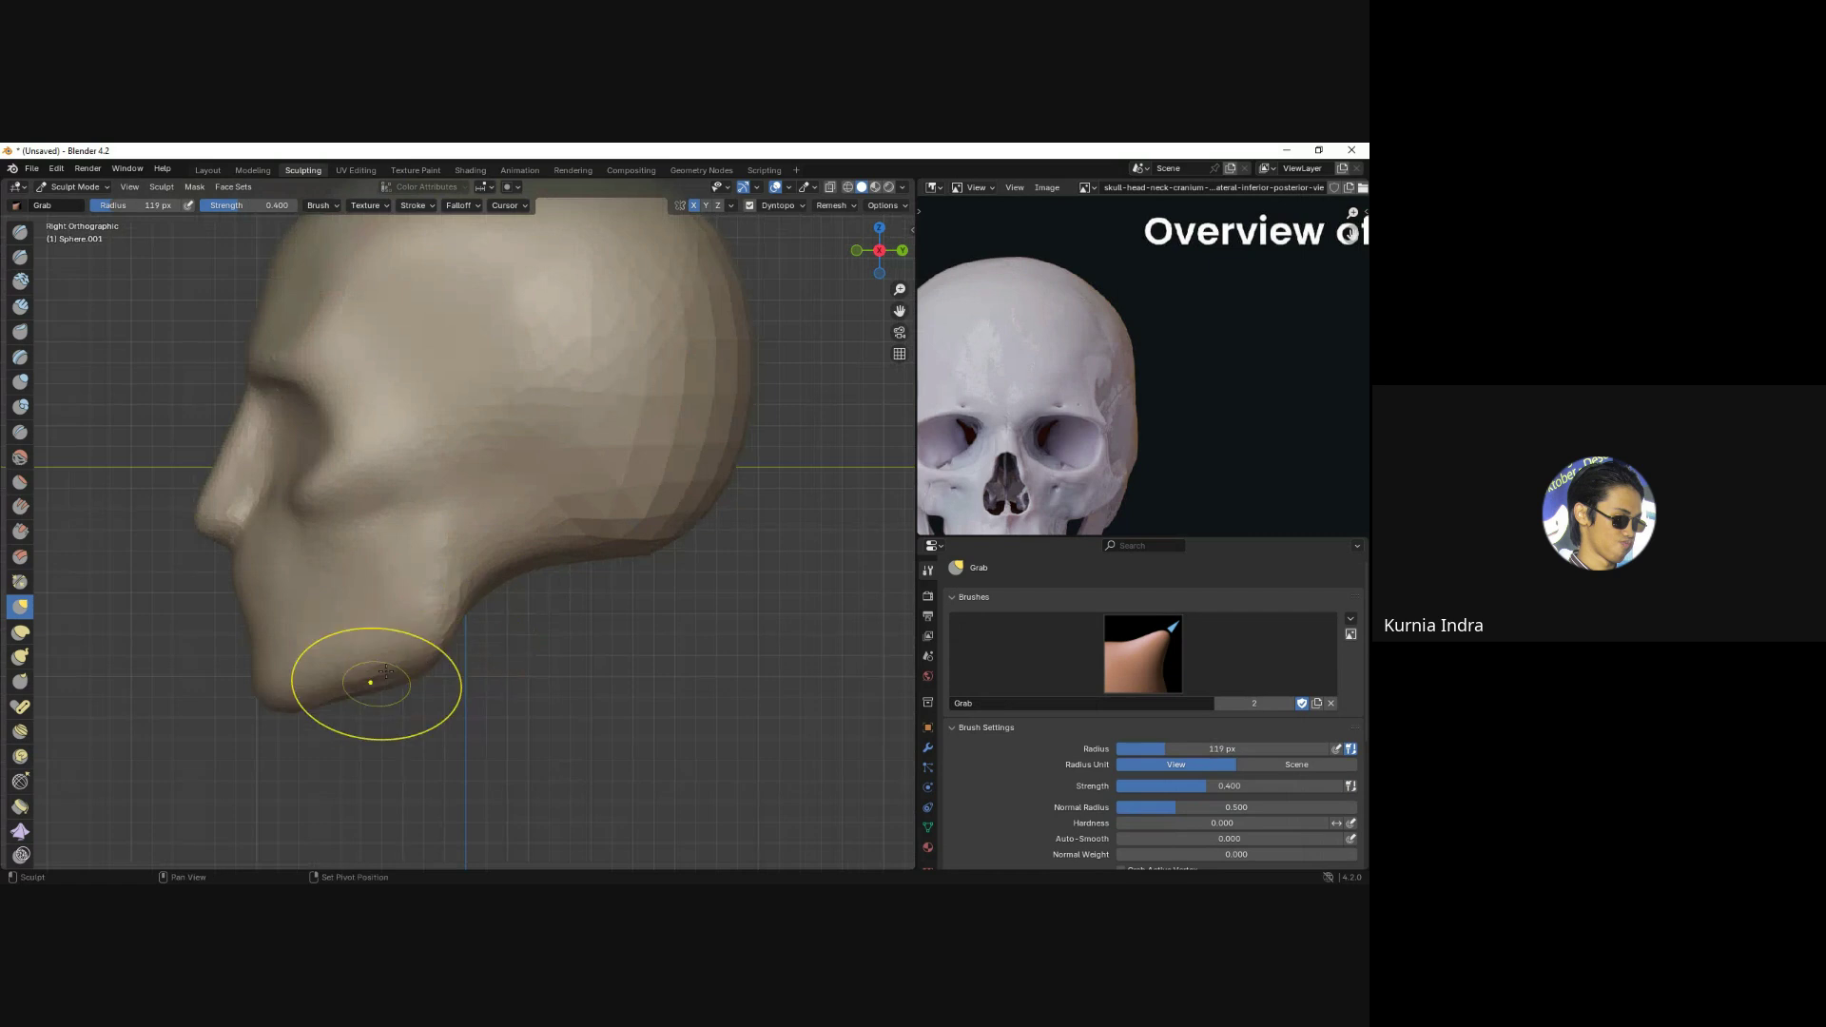
pyautogui.moveTo(458, 585)
pyautogui.mouseDown()
pyautogui.moveTo(408, 658)
pyautogui.moveTo(436, 651)
pyautogui.mouseUp()
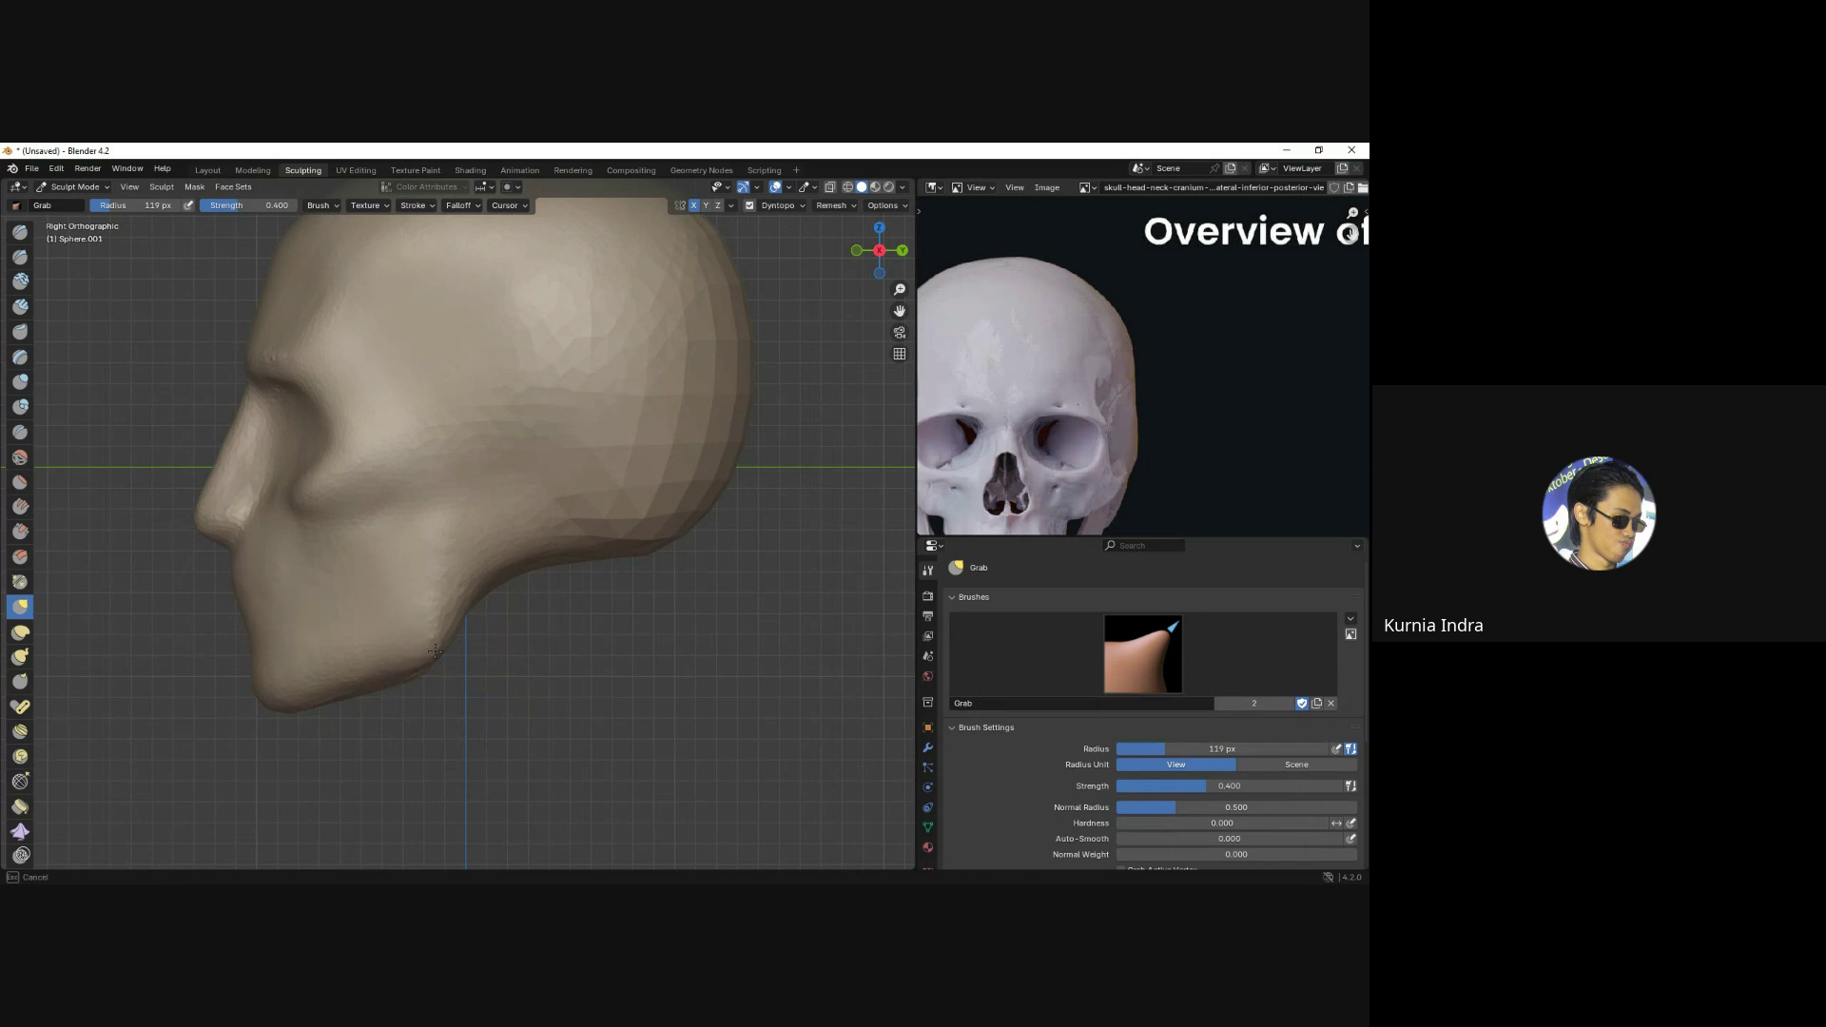
pyautogui.press('KP_1')
pyautogui.moveTo(449, 633); pyautogui.dragTo(367, 645, button='middle')
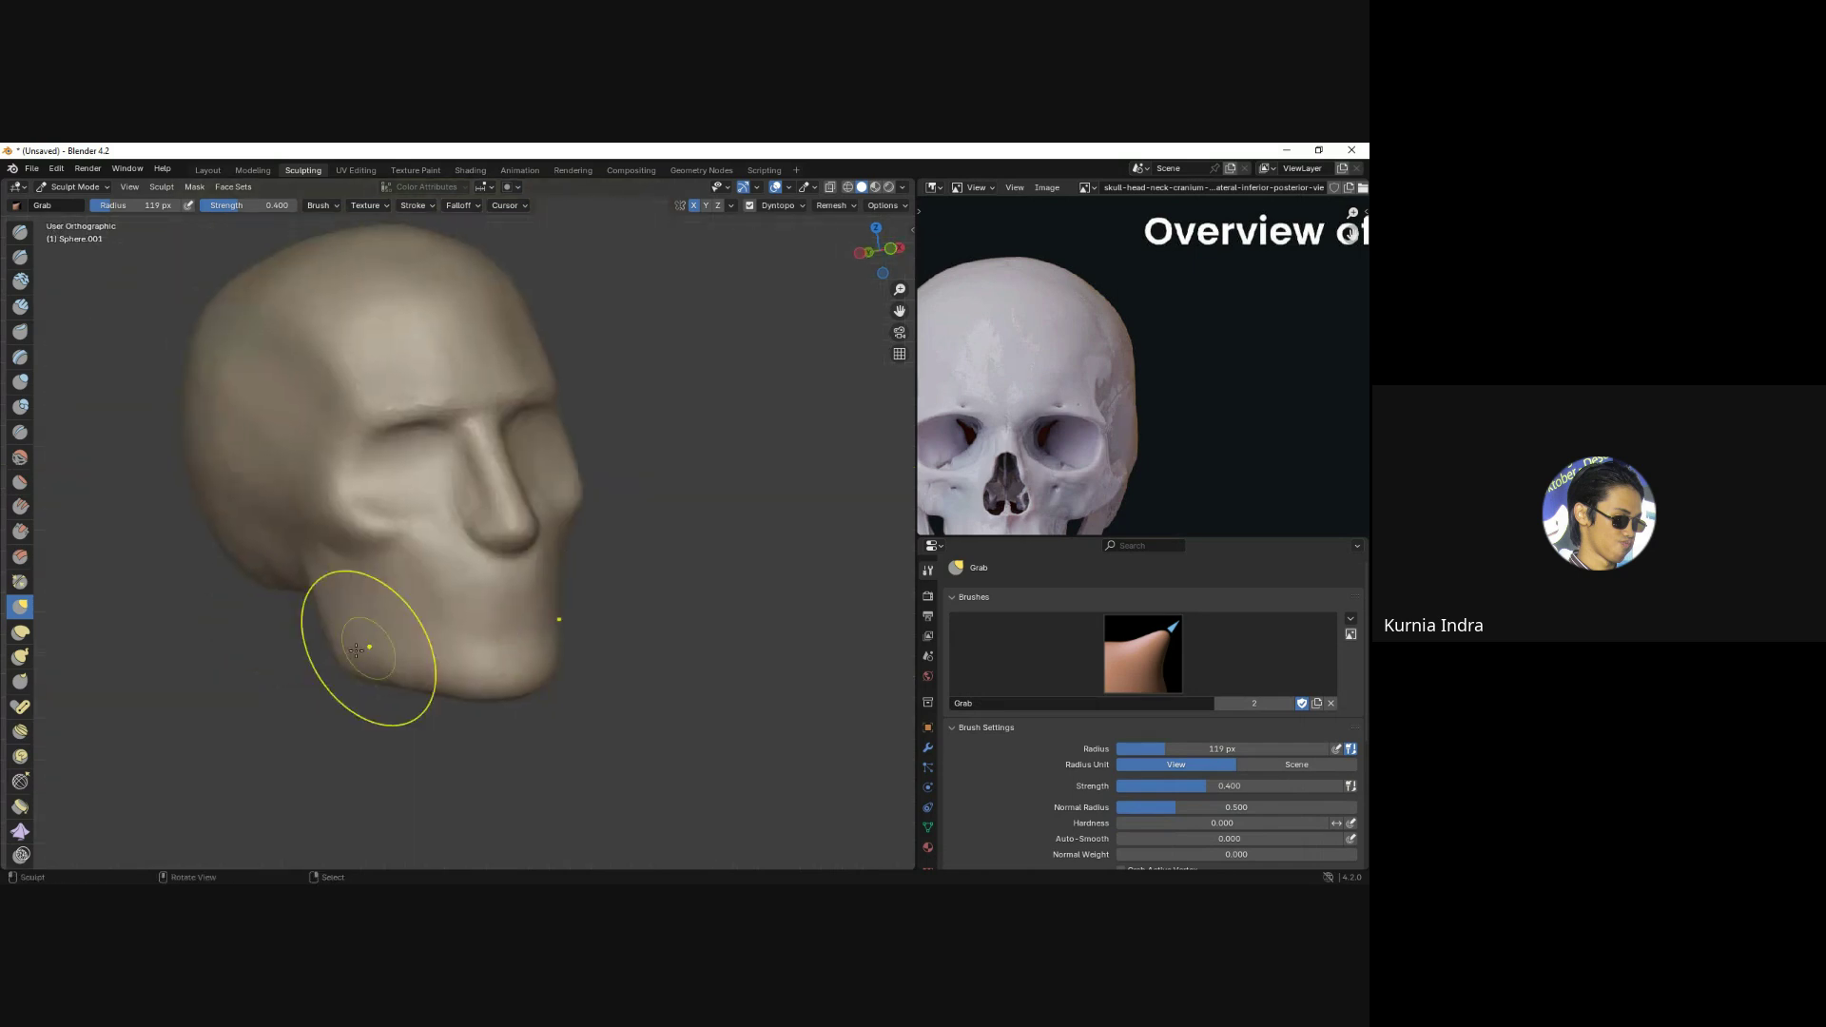
pyautogui.moveTo(335, 657); pyautogui.dragTo(375, 676)
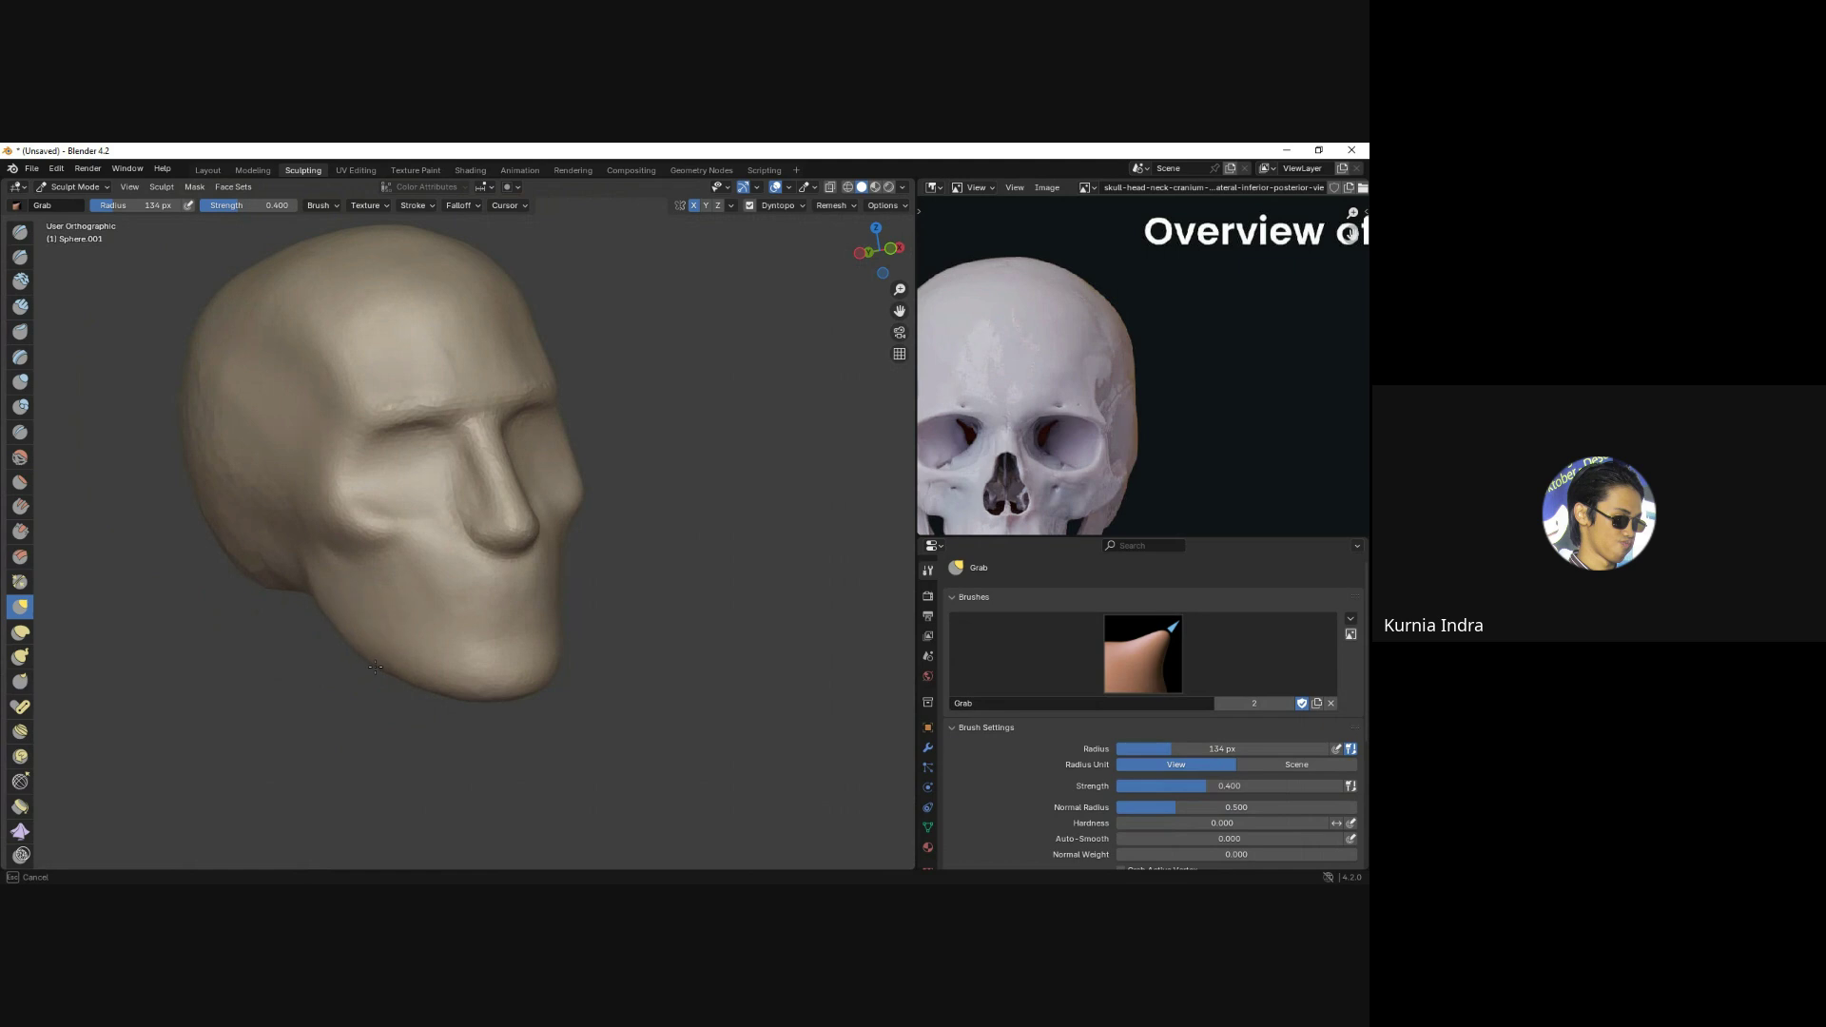
pyautogui.moveTo(780, 567)
pyautogui.mouseDown(button='middle')
pyautogui.moveTo(682, 536)
pyautogui.moveTo(709, 552)
pyautogui.mouseUp(button='middle')
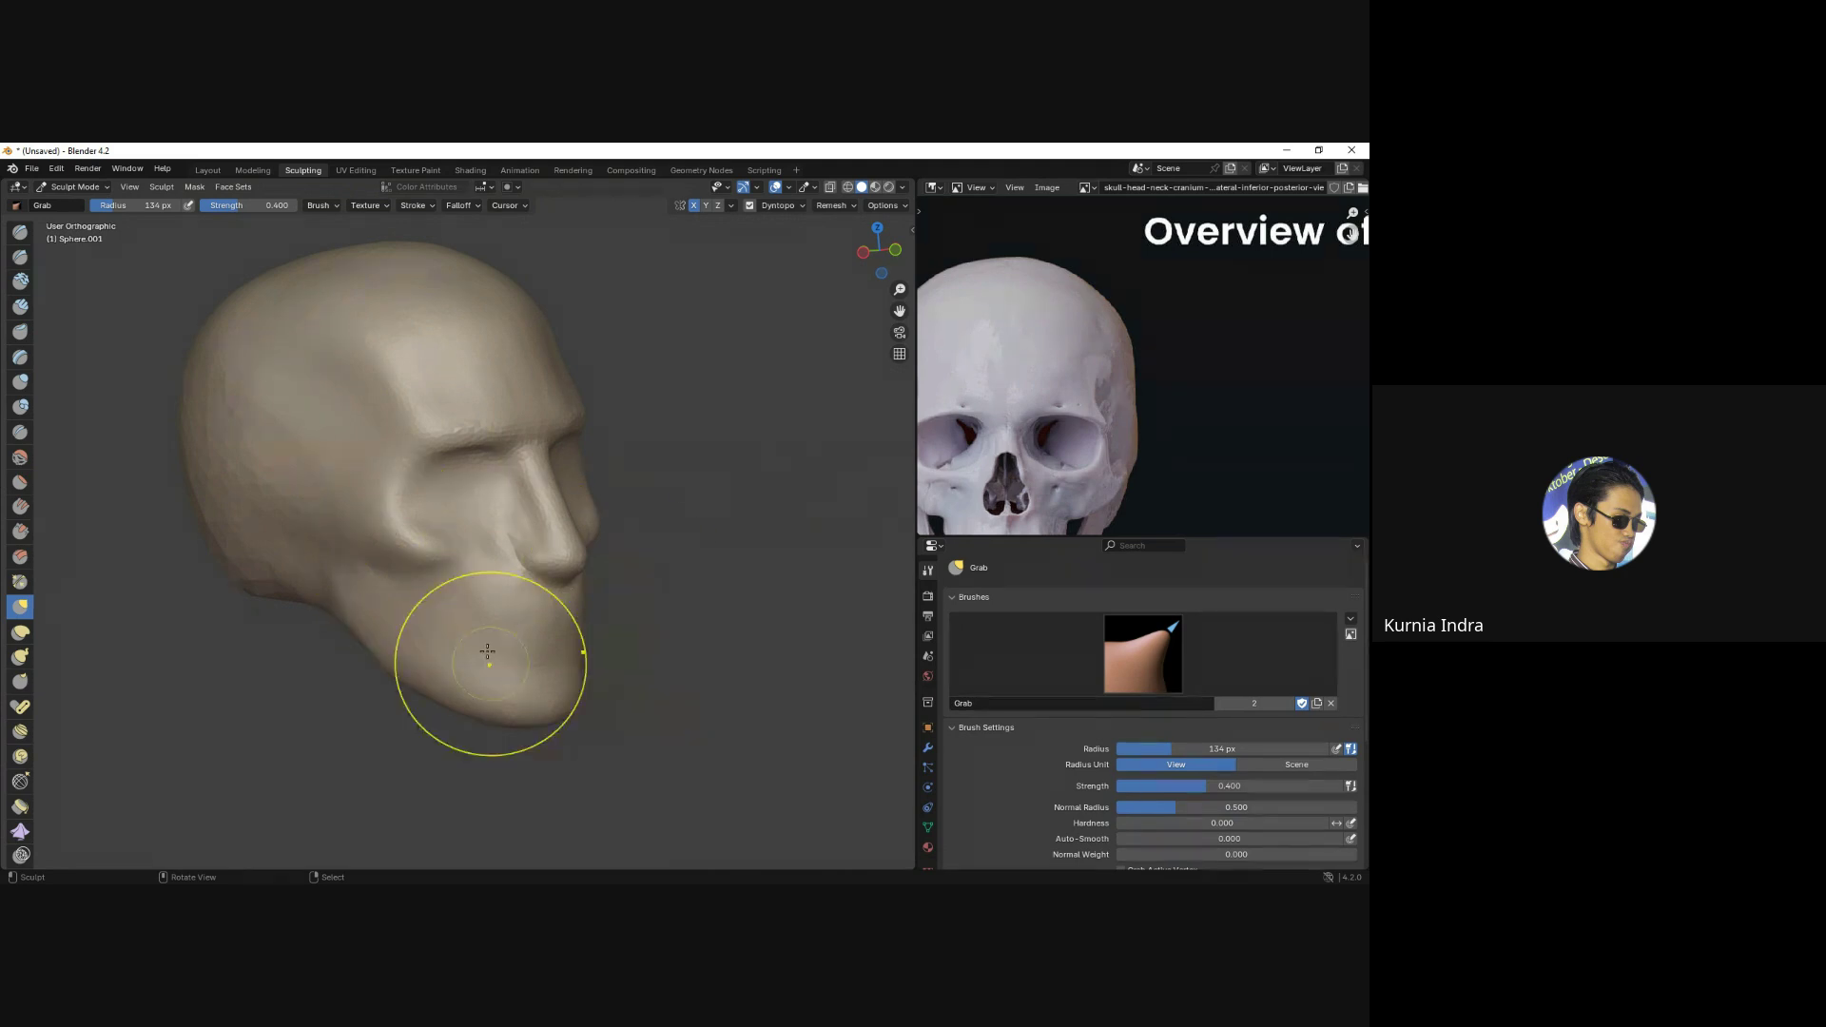
# Set the Grab brush to 130 px and pull the lower jaw contour upward.
pyautogui.press('f')
pyautogui.click(458, 699)
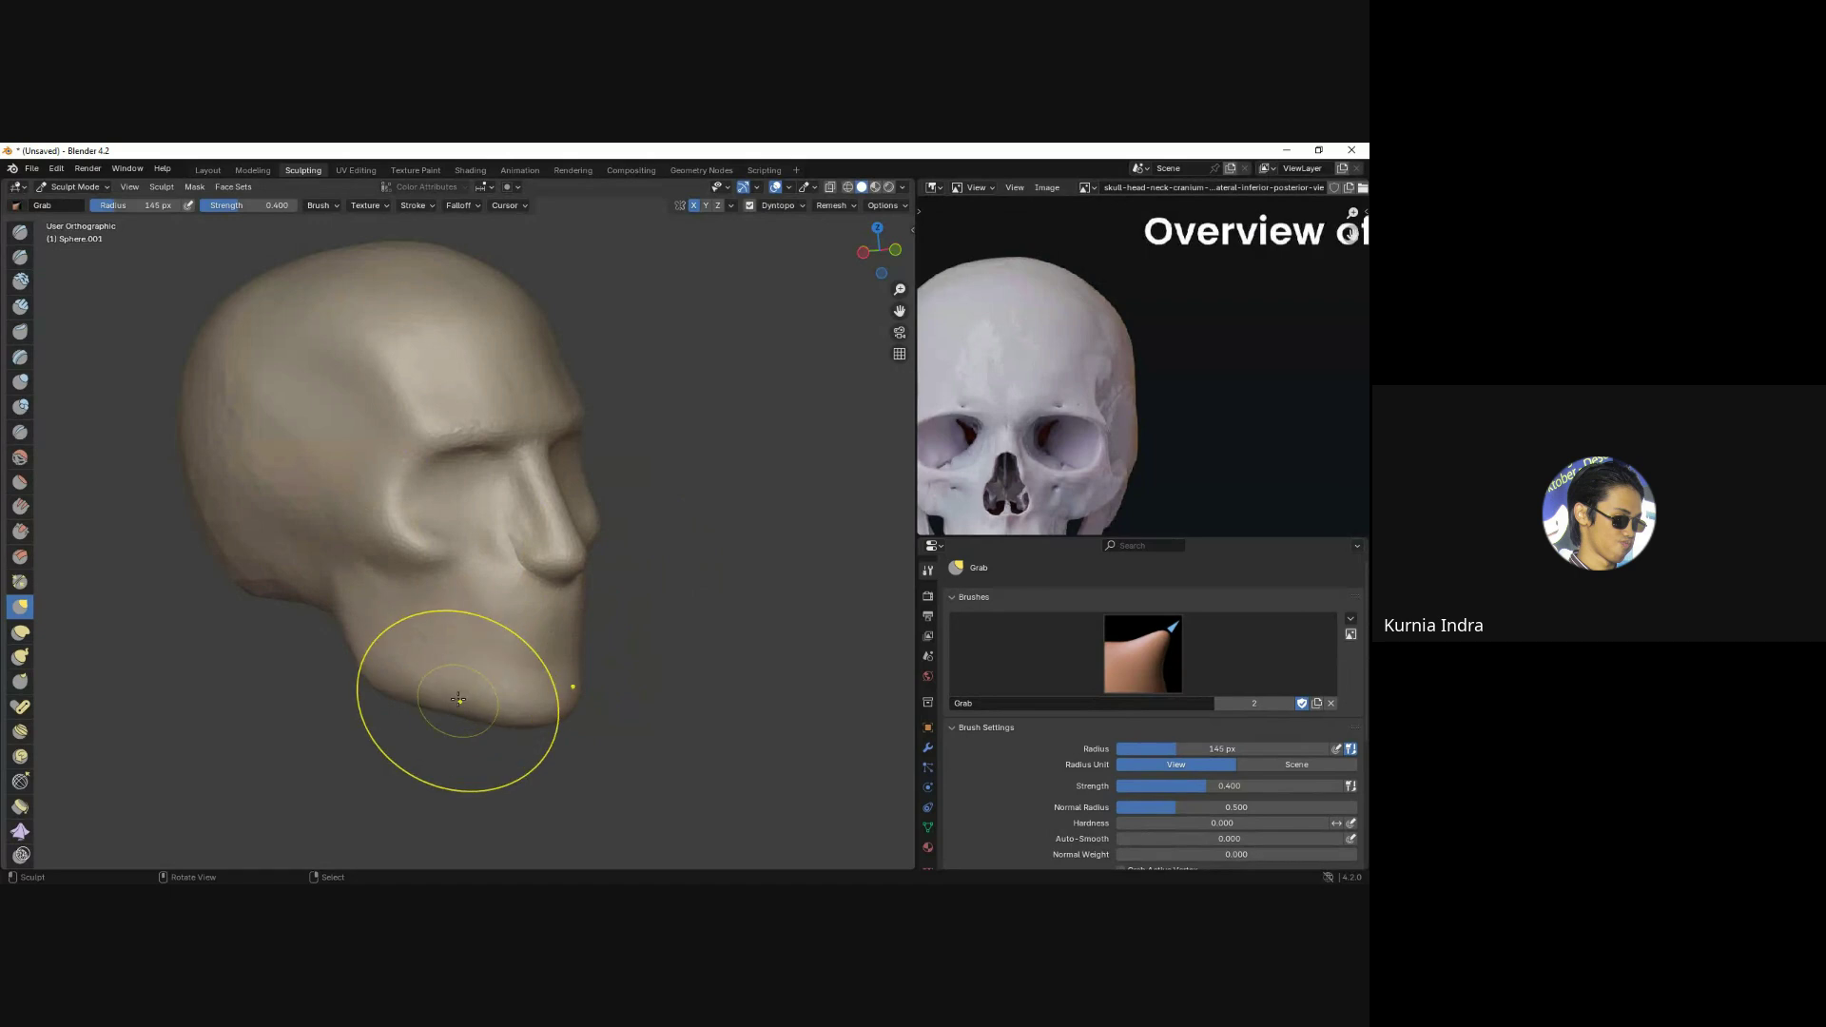
pyautogui.click(533, 694)
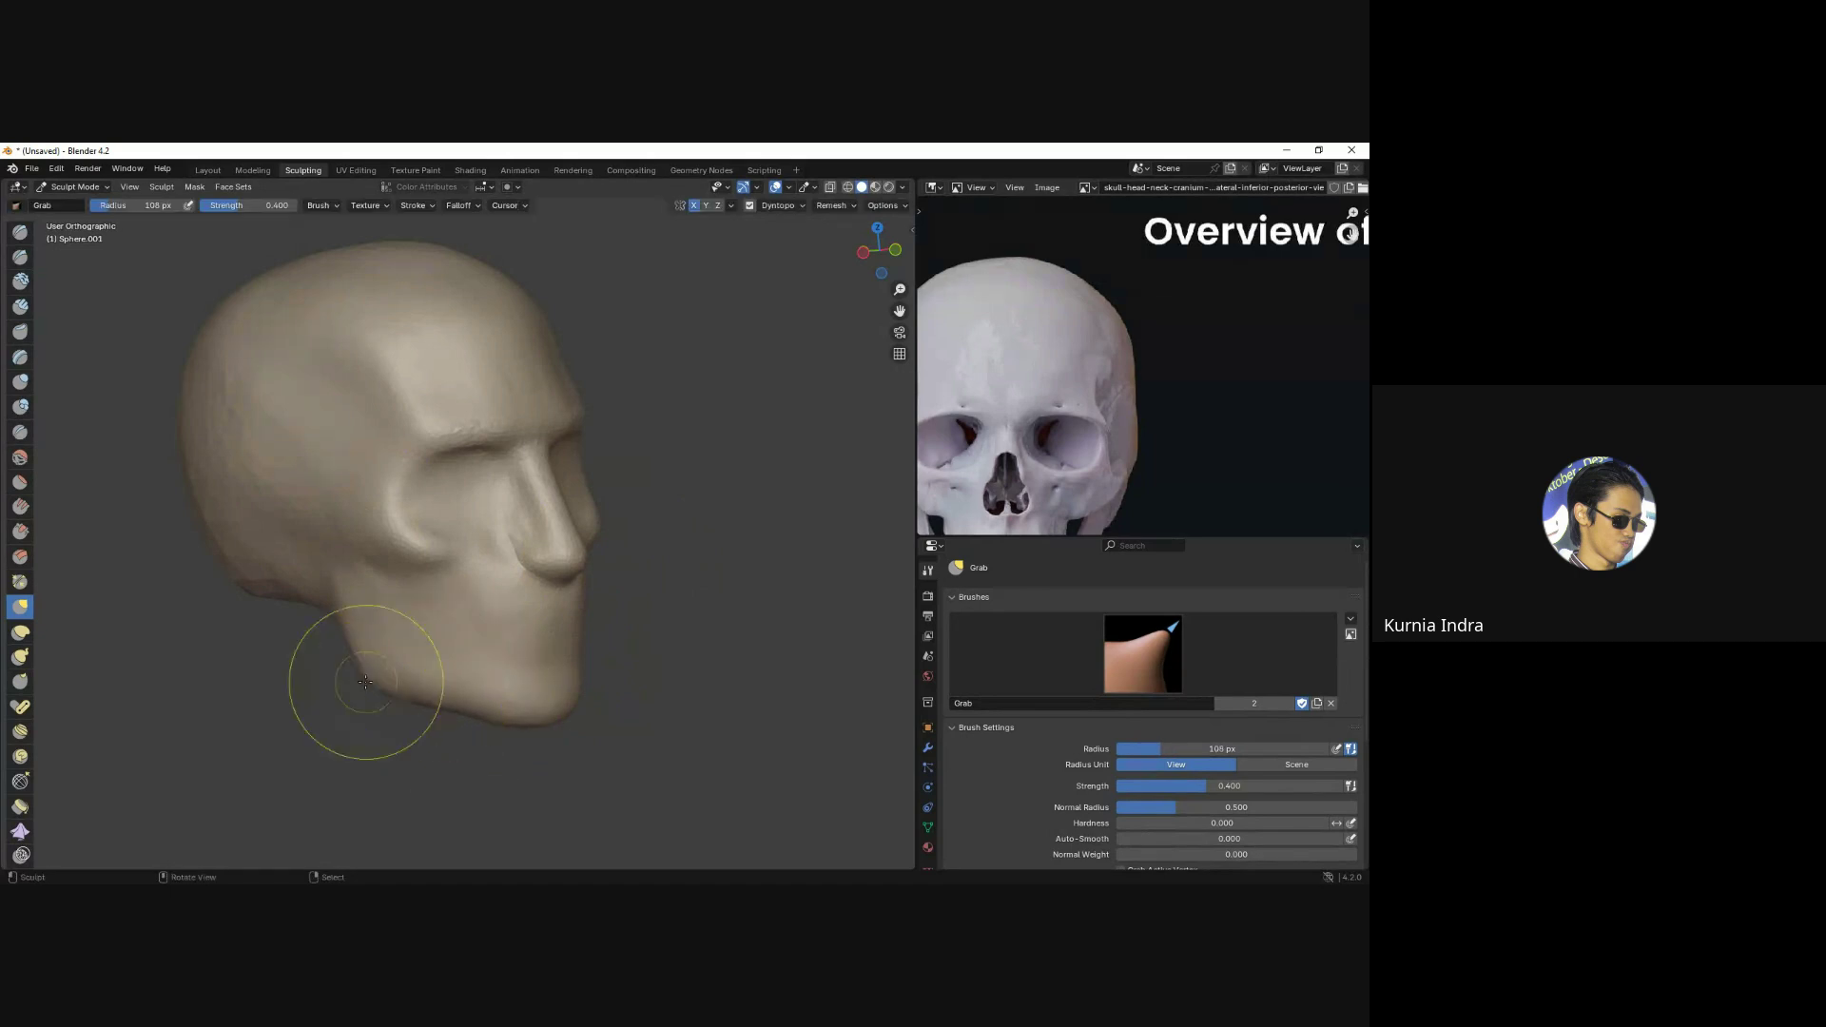
pyautogui.press('f')
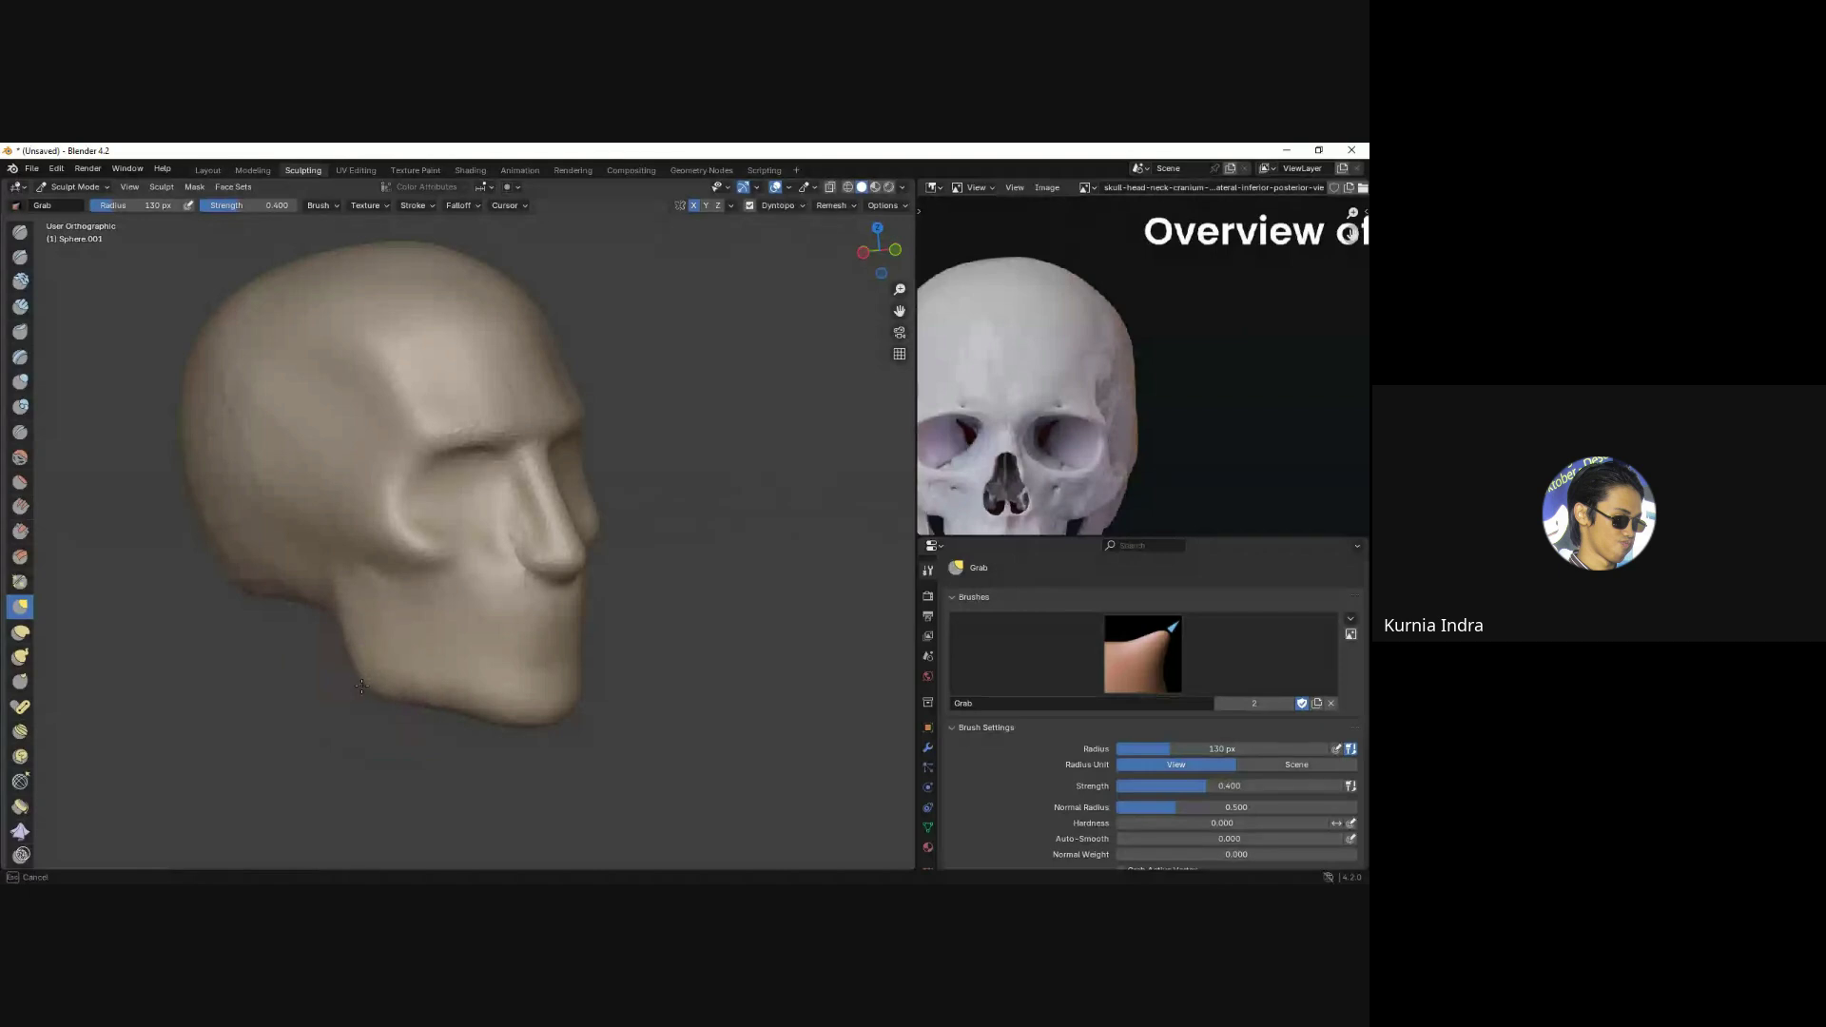
pyautogui.moveTo(359, 681); pyautogui.dragTo(363, 652)
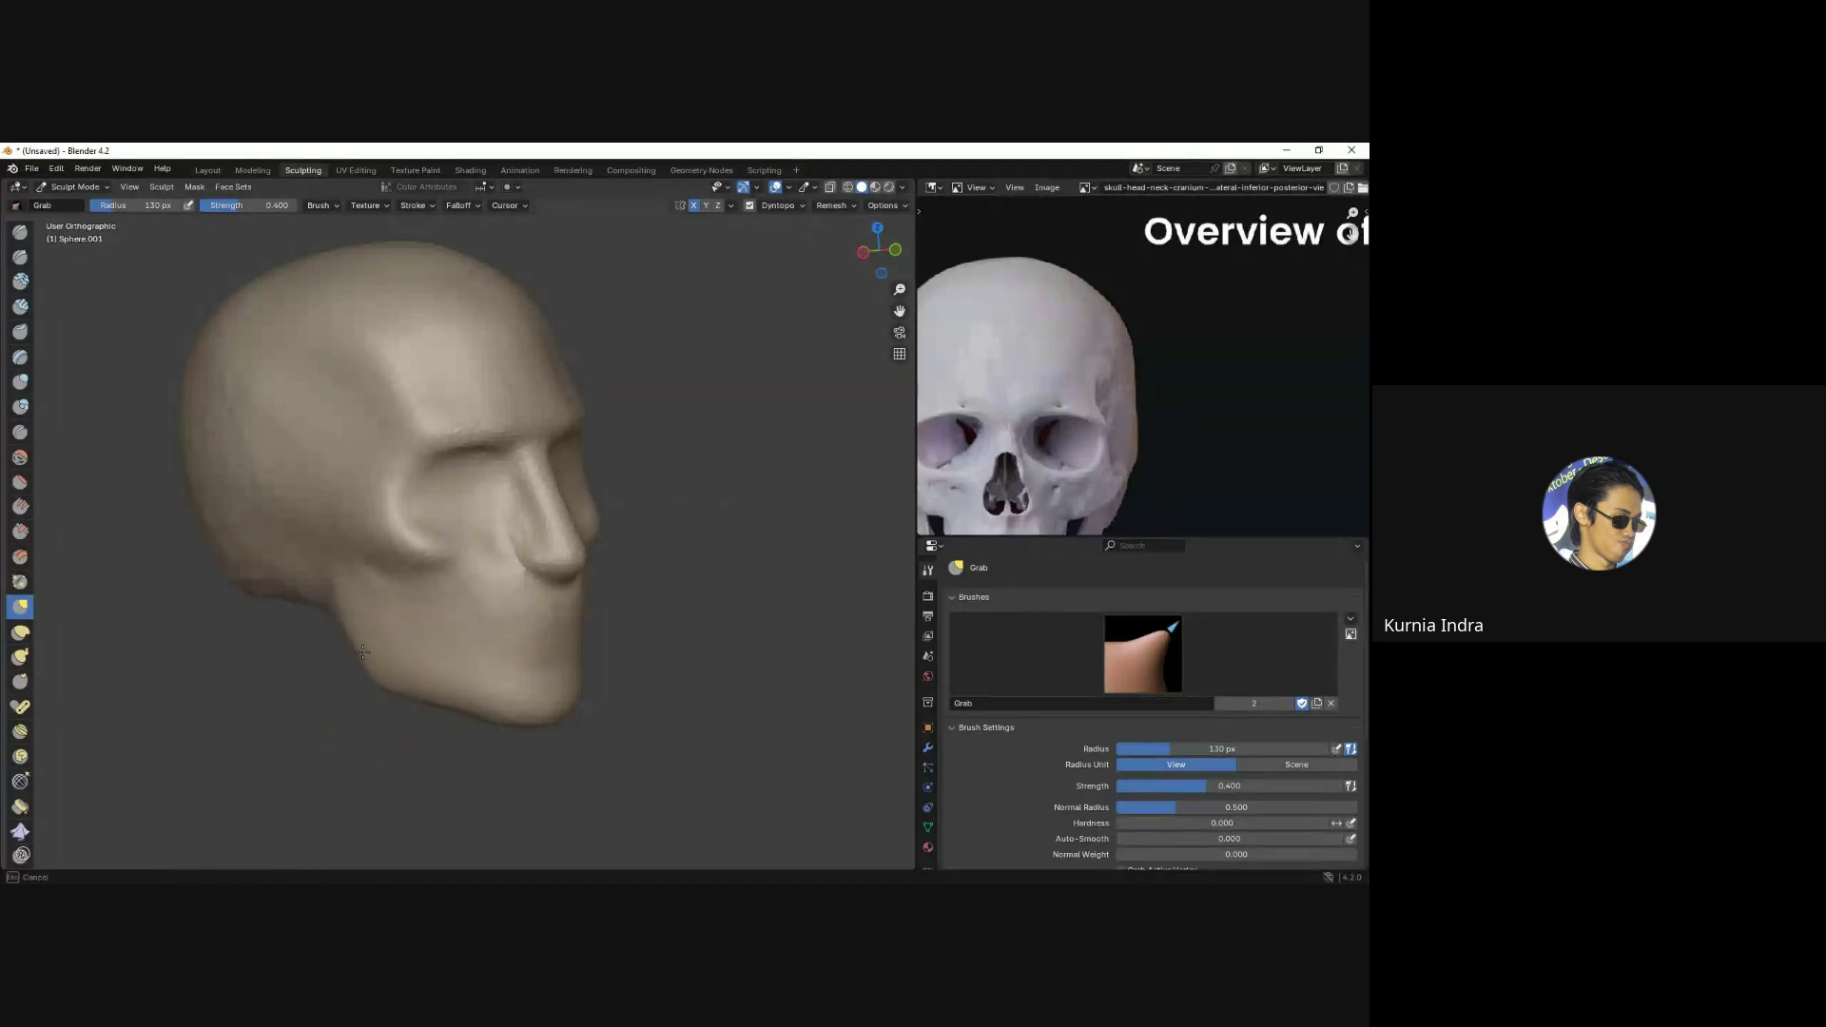
# Reshape the jaw and cheek area, then reduce the brush to 98 px for front view.
pyautogui.moveTo(492, 716)
pyautogui.mouseDown(button='middle')
pyautogui.moveTo(494, 609)
pyautogui.moveTo(648, 534)
pyautogui.moveTo(497, 580)
pyautogui.moveTo(482, 611)
pyautogui.mouseUp(button='middle')
pyautogui.moveTo(367, 601); pyautogui.dragTo(467, 652)
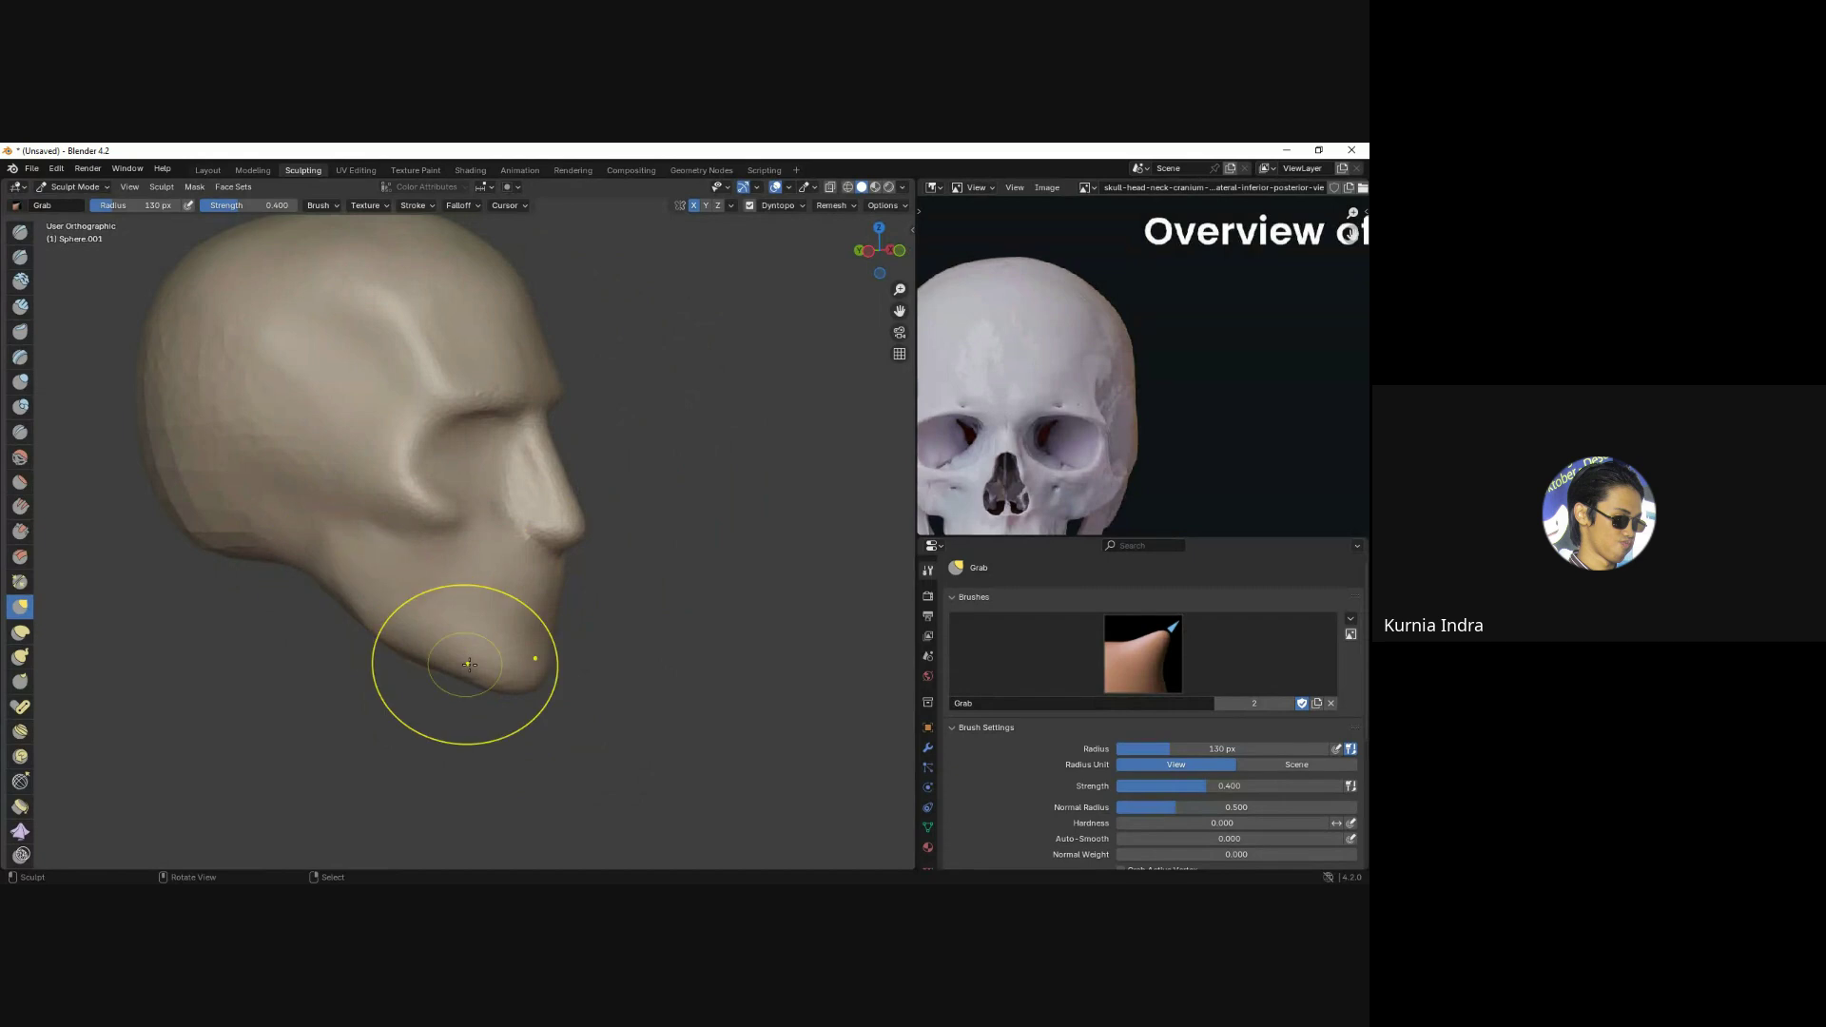
pyautogui.moveTo(359, 571); pyautogui.dragTo(344, 534)
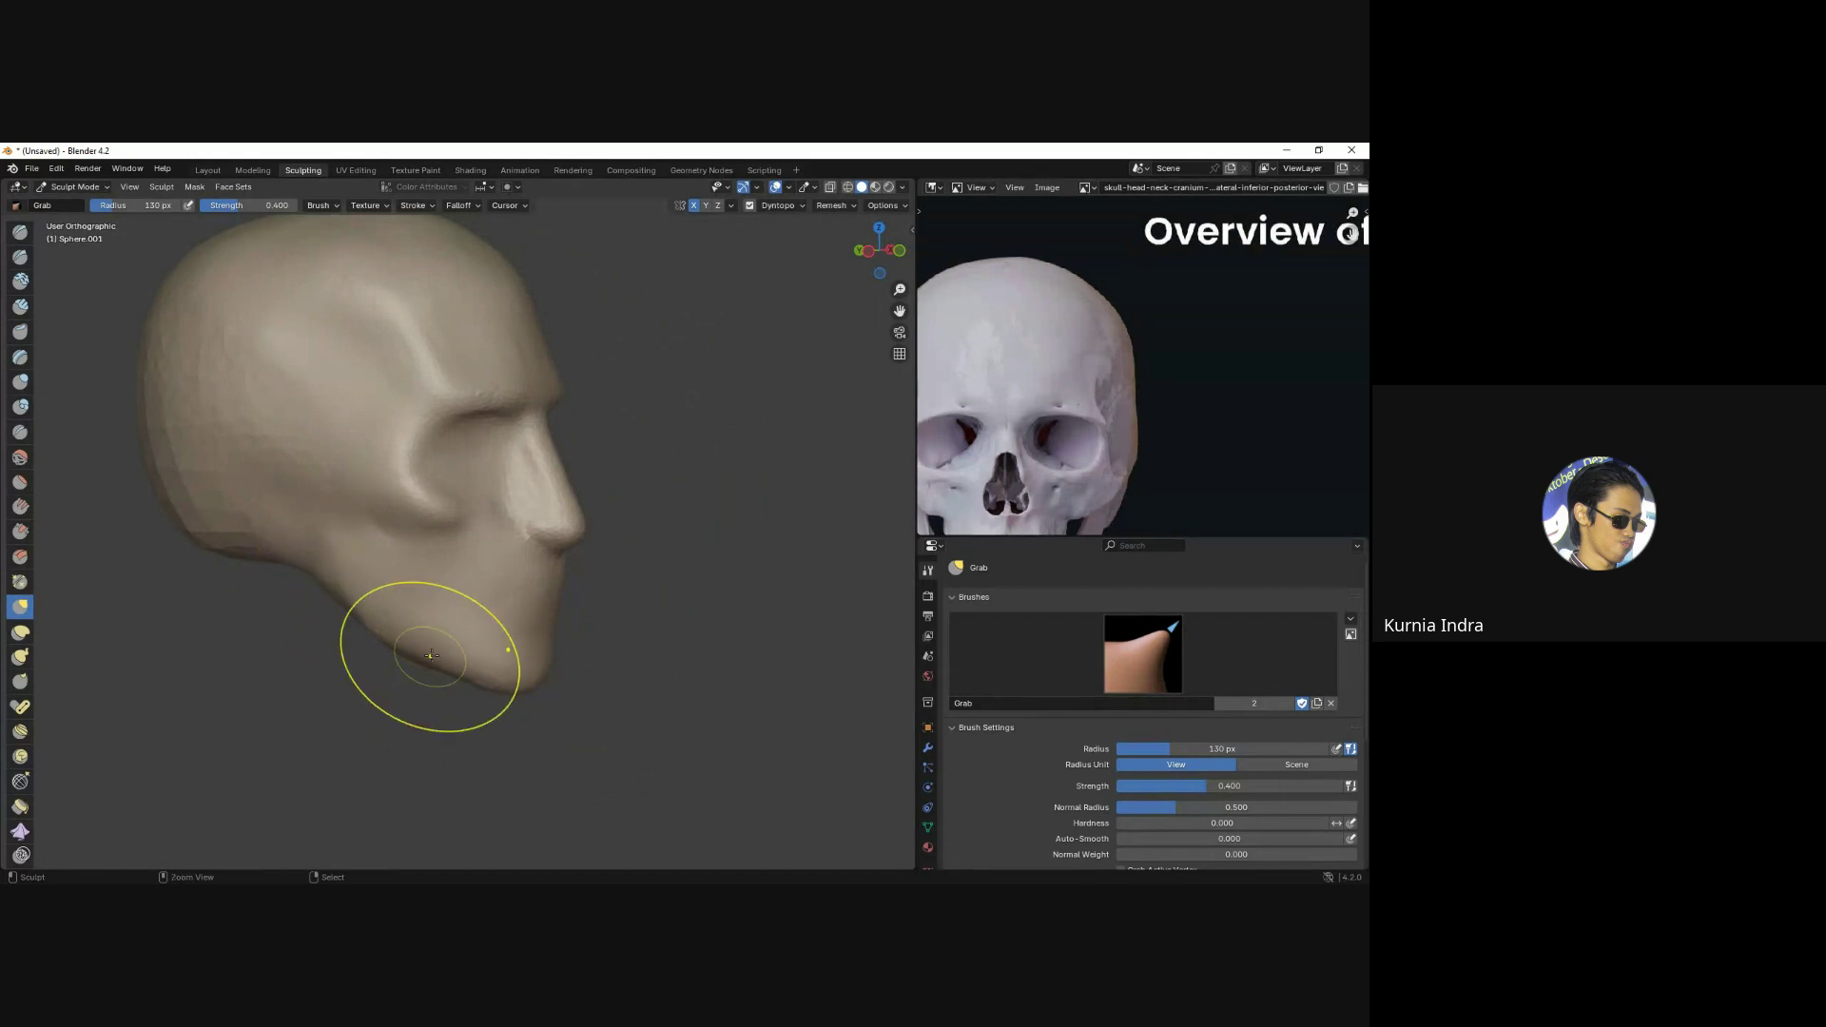
pyautogui.moveTo(428, 652); pyautogui.dragTo(440, 652)
pyautogui.press('KP_1')
pyautogui.press('f')
pyautogui.click(576, 585)
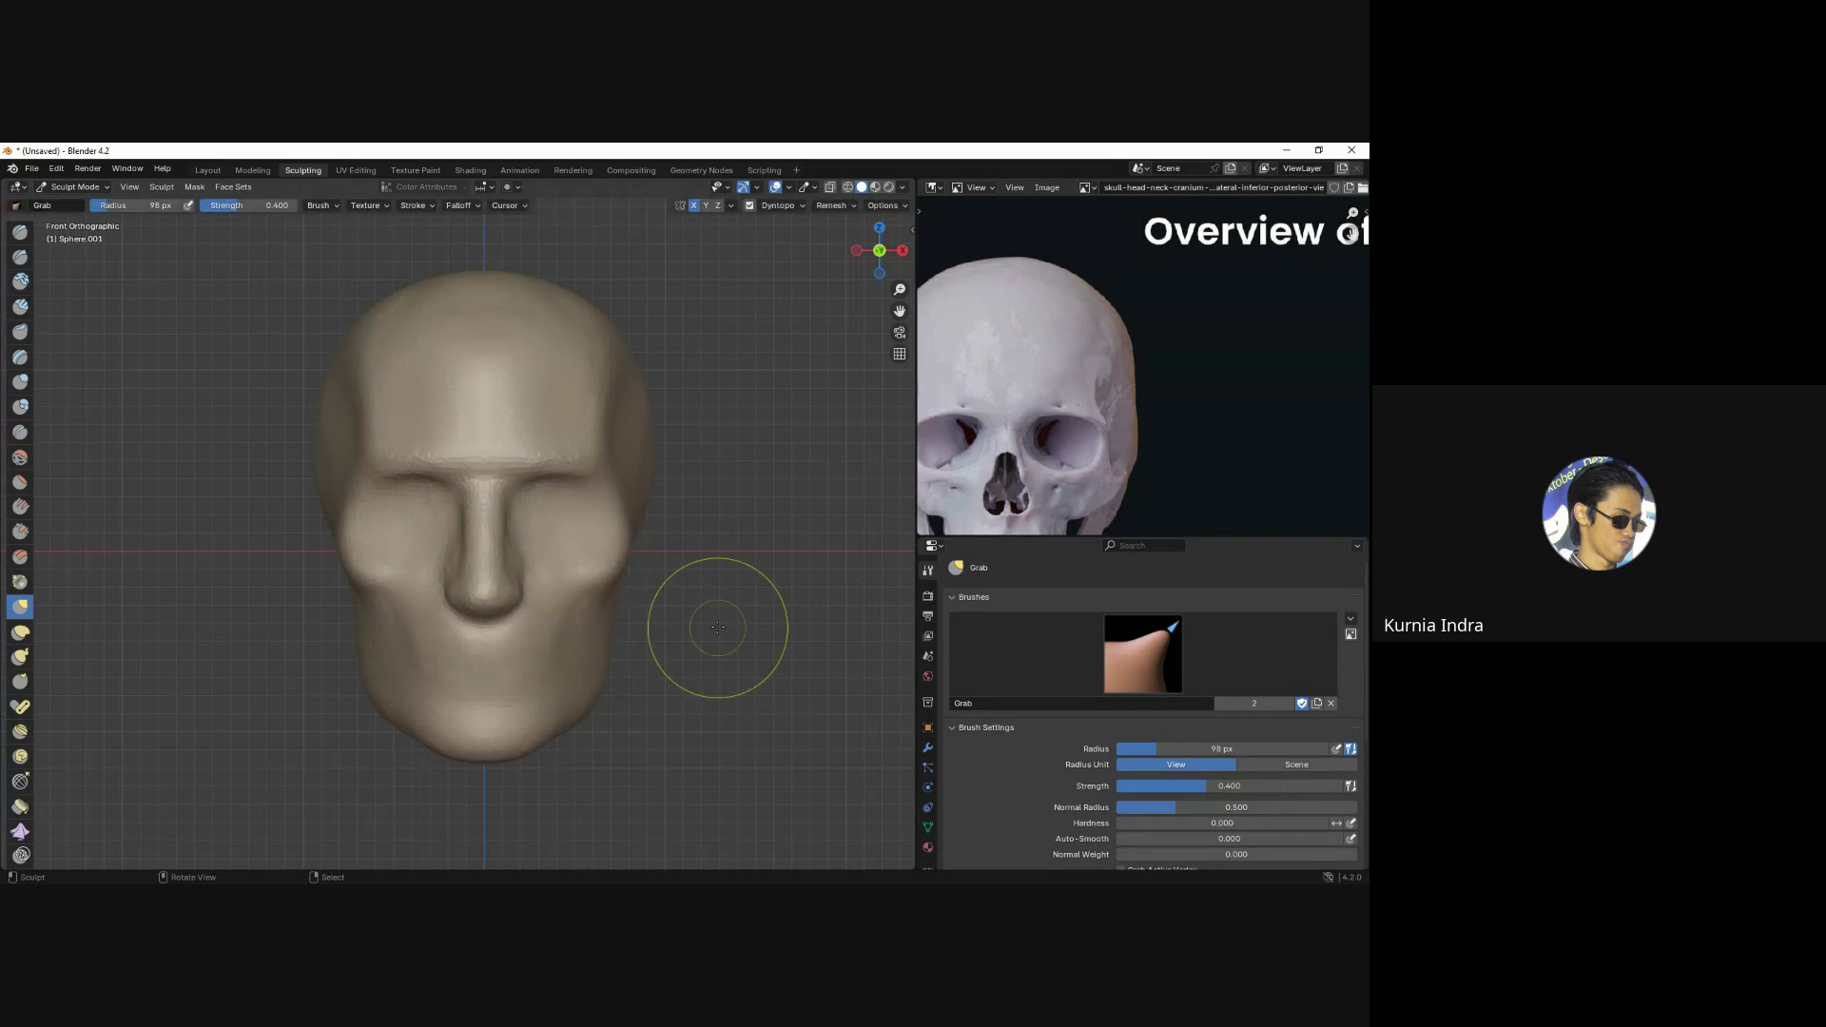
# Pull the nose tip down and round it in side profile, then check it from the front.
pyautogui.keyDown('alt'); pyautogui.moveTo(694, 631); pyautogui.dragTo(676, 611, button='middle'); pyautogui.keyUp('alt')
pyautogui.scroll(2, 559, 596)
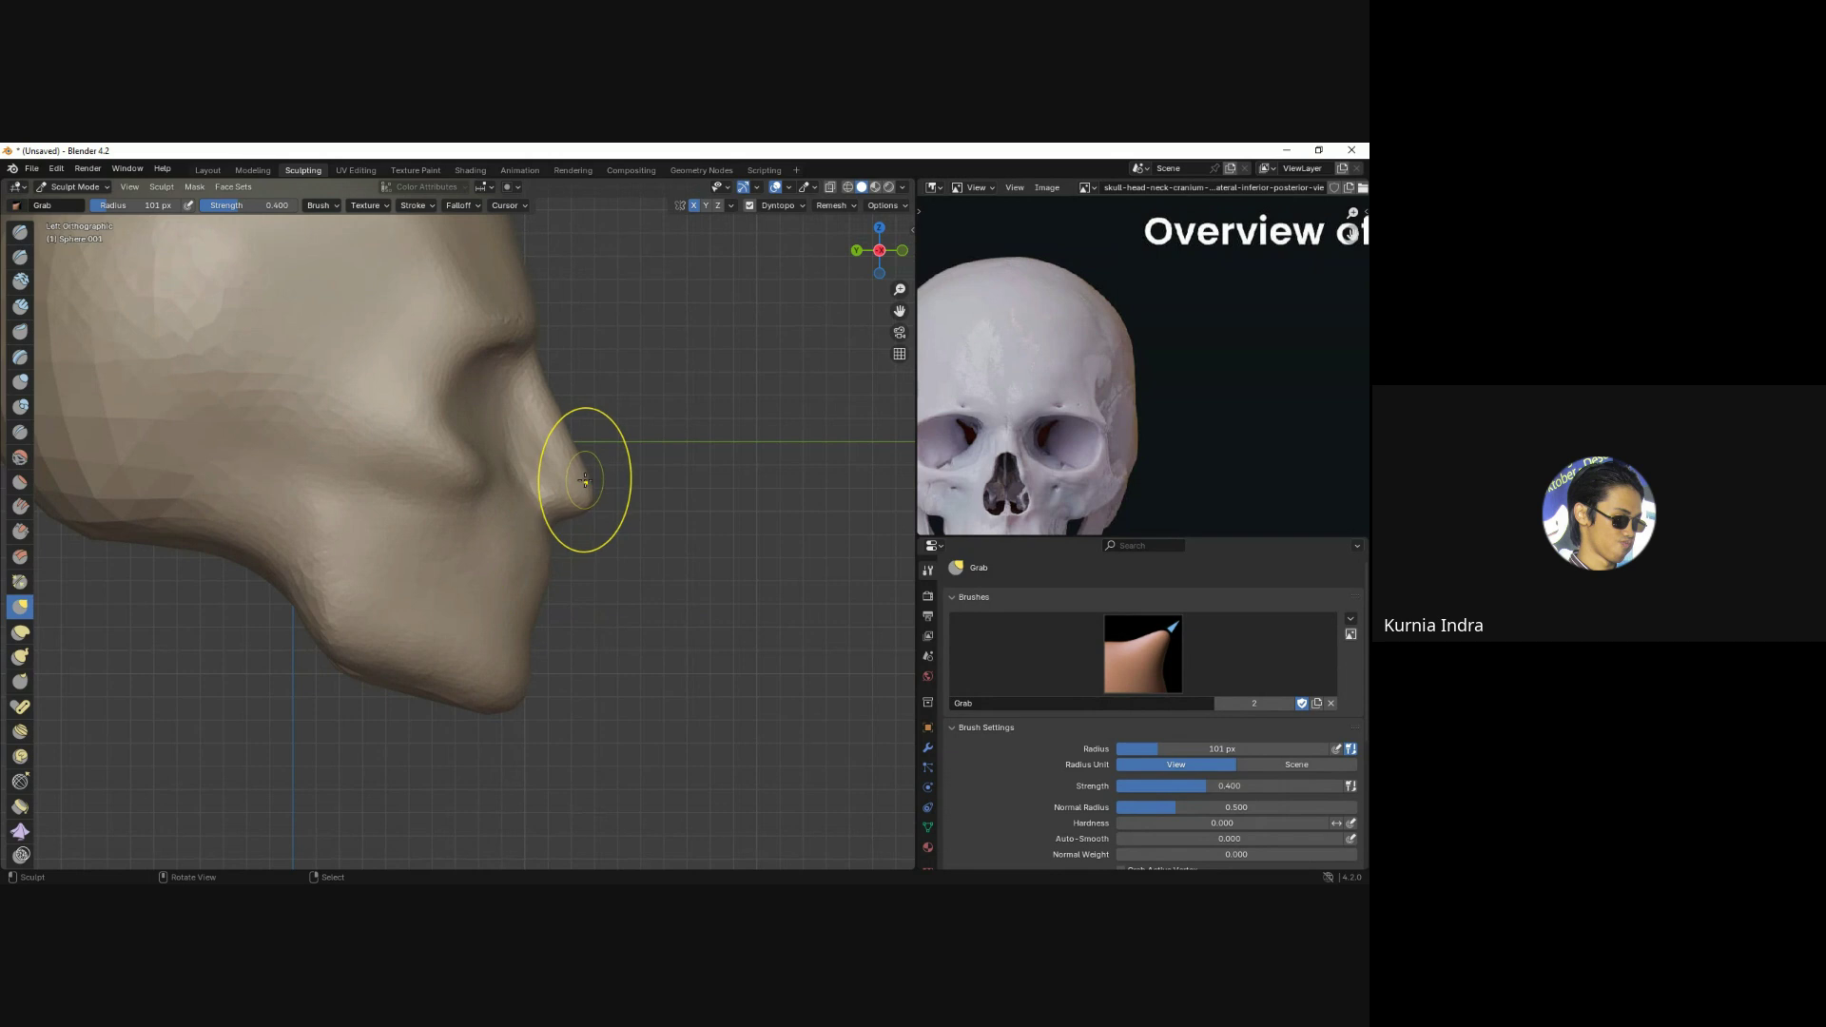
pyautogui.moveTo(584, 480); pyautogui.dragTo(582, 486)
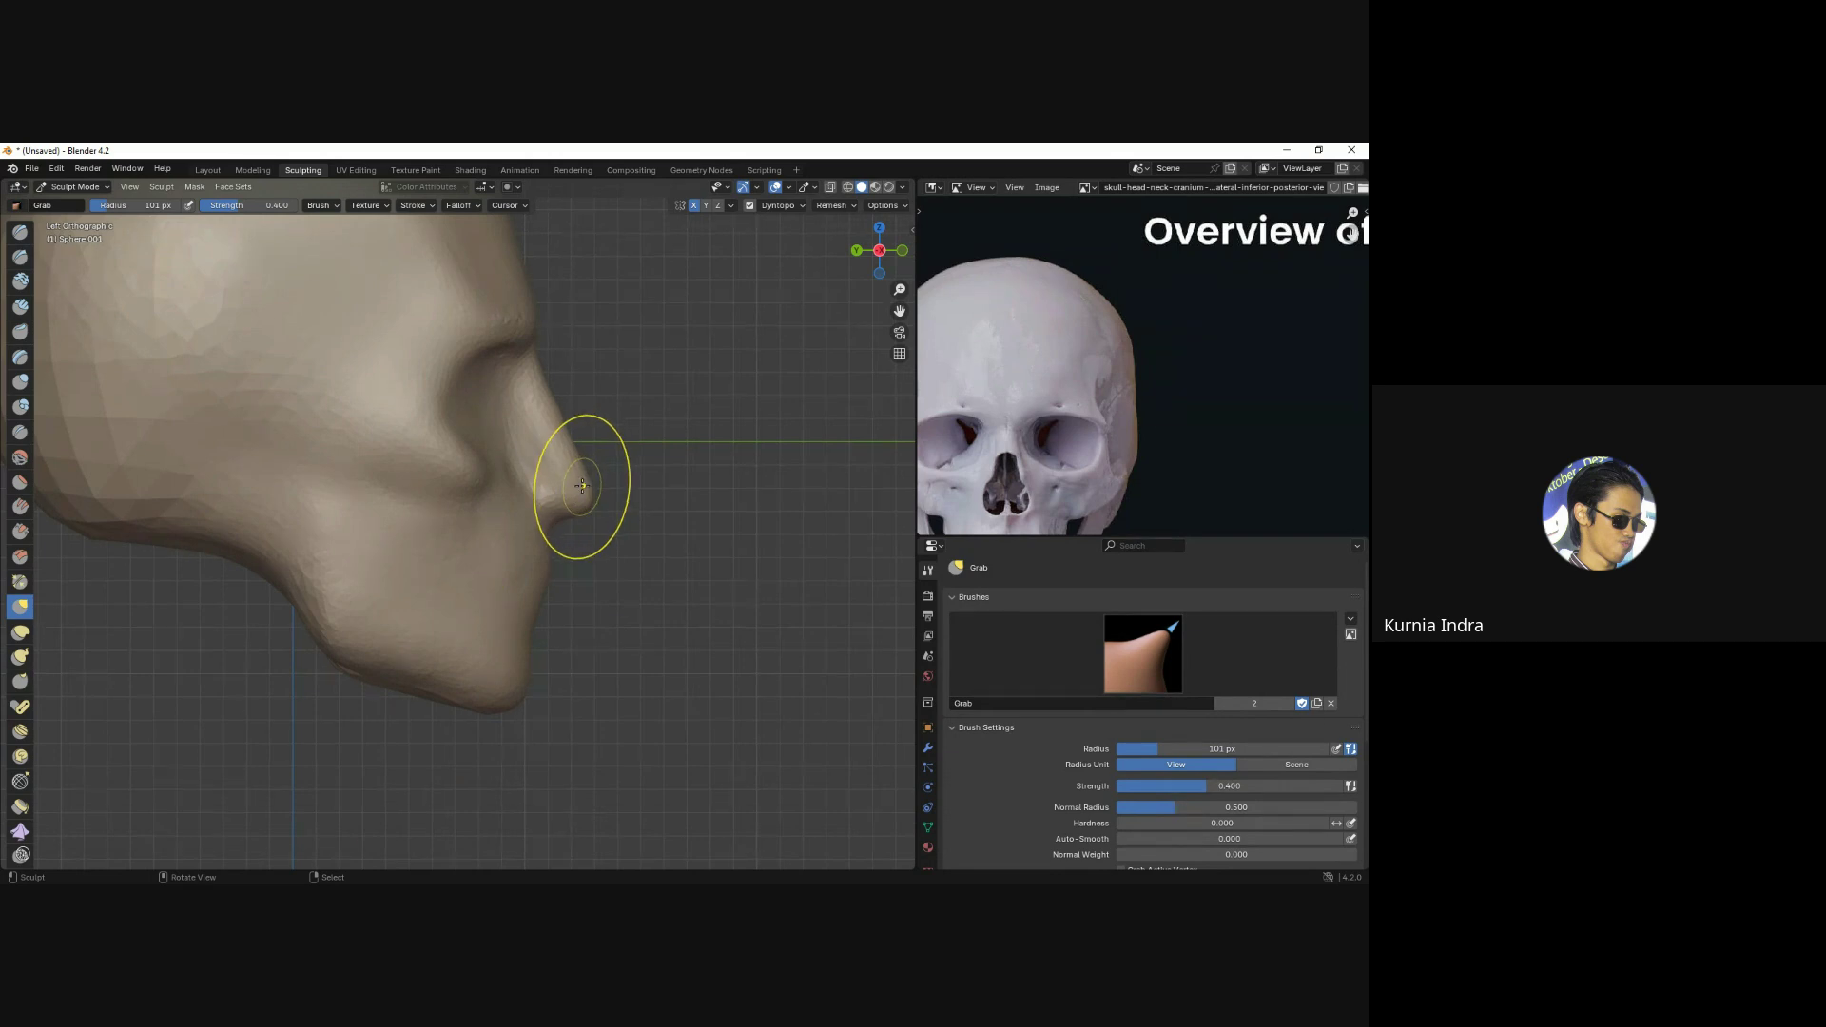
pyautogui.moveTo(631, 469)
pyautogui.keyDown('alt'); pyautogui.mouseDown(button='middle')
pyautogui.moveTo(636, 501)
pyautogui.moveTo(560, 581)
pyautogui.moveTo(387, 590)
pyautogui.moveTo(518, 326)
pyautogui.mouseUp(button='middle'); pyautogui.keyUp('alt')
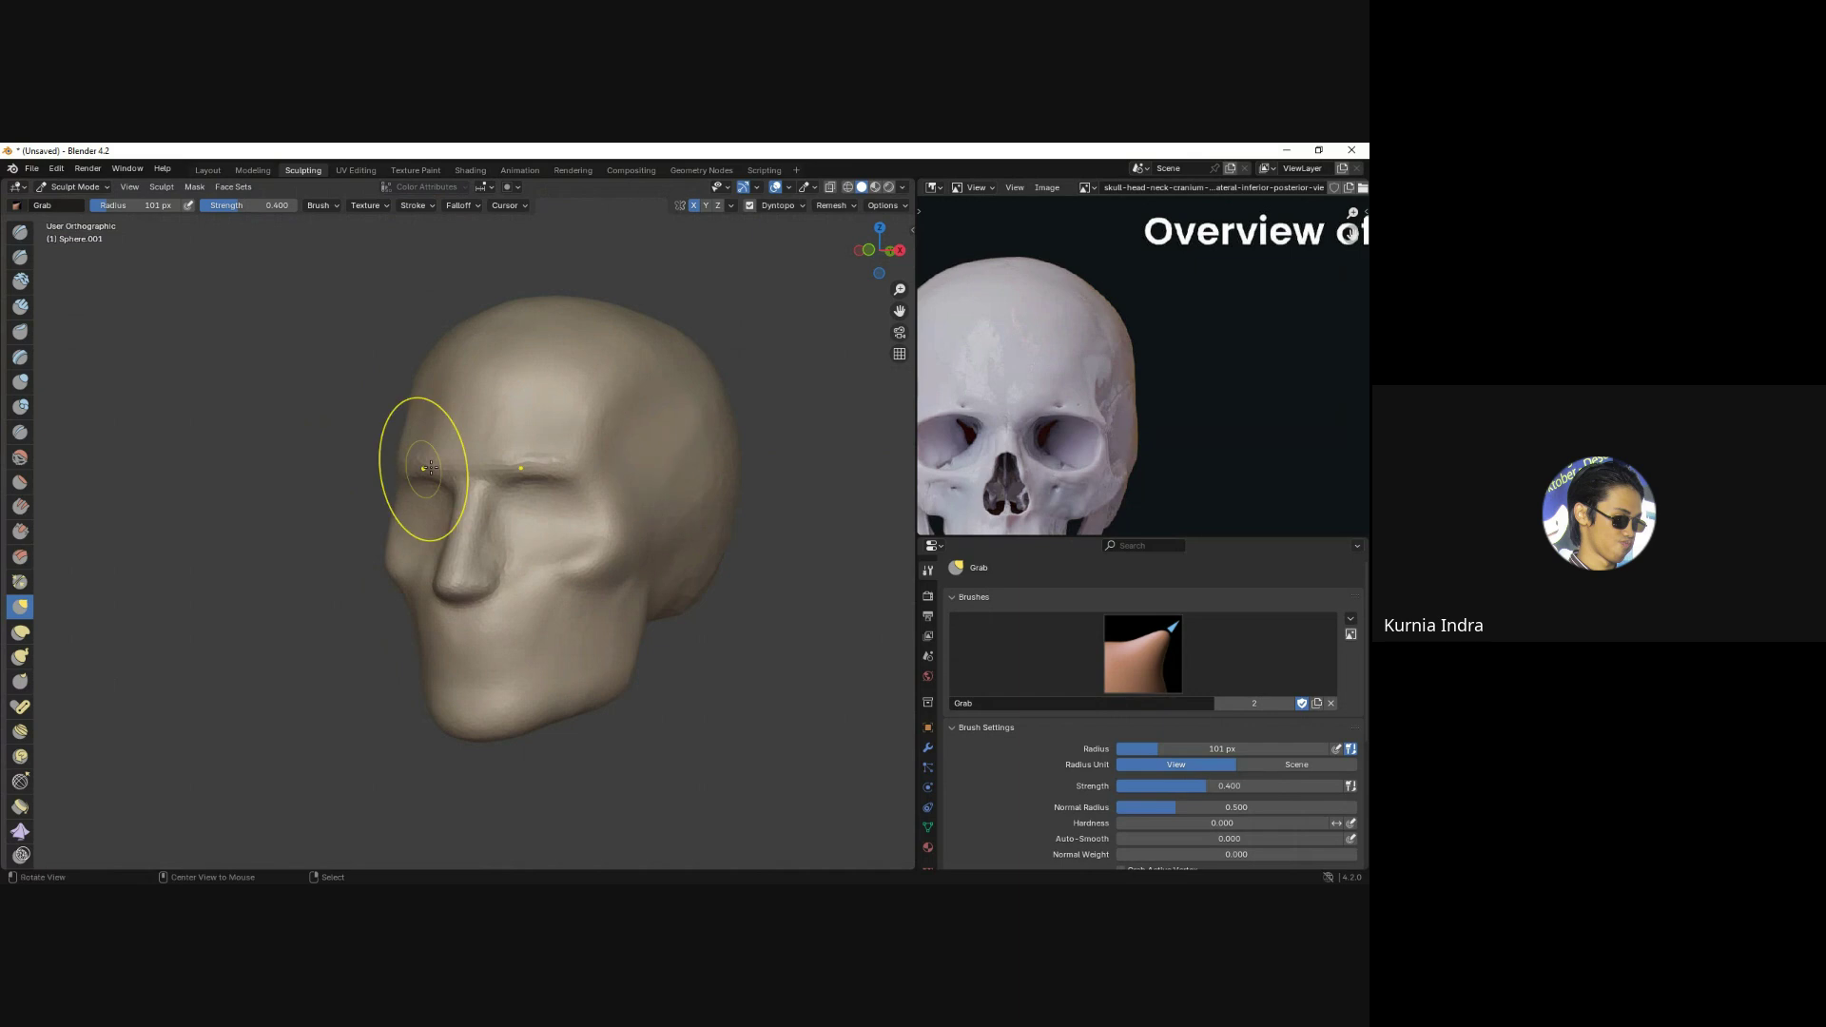
pyautogui.moveTo(429, 467)
pyautogui.mouseDown(button='middle')
pyautogui.moveTo(415, 387)
pyautogui.moveTo(379, 410)
pyautogui.mouseUp(button='middle')
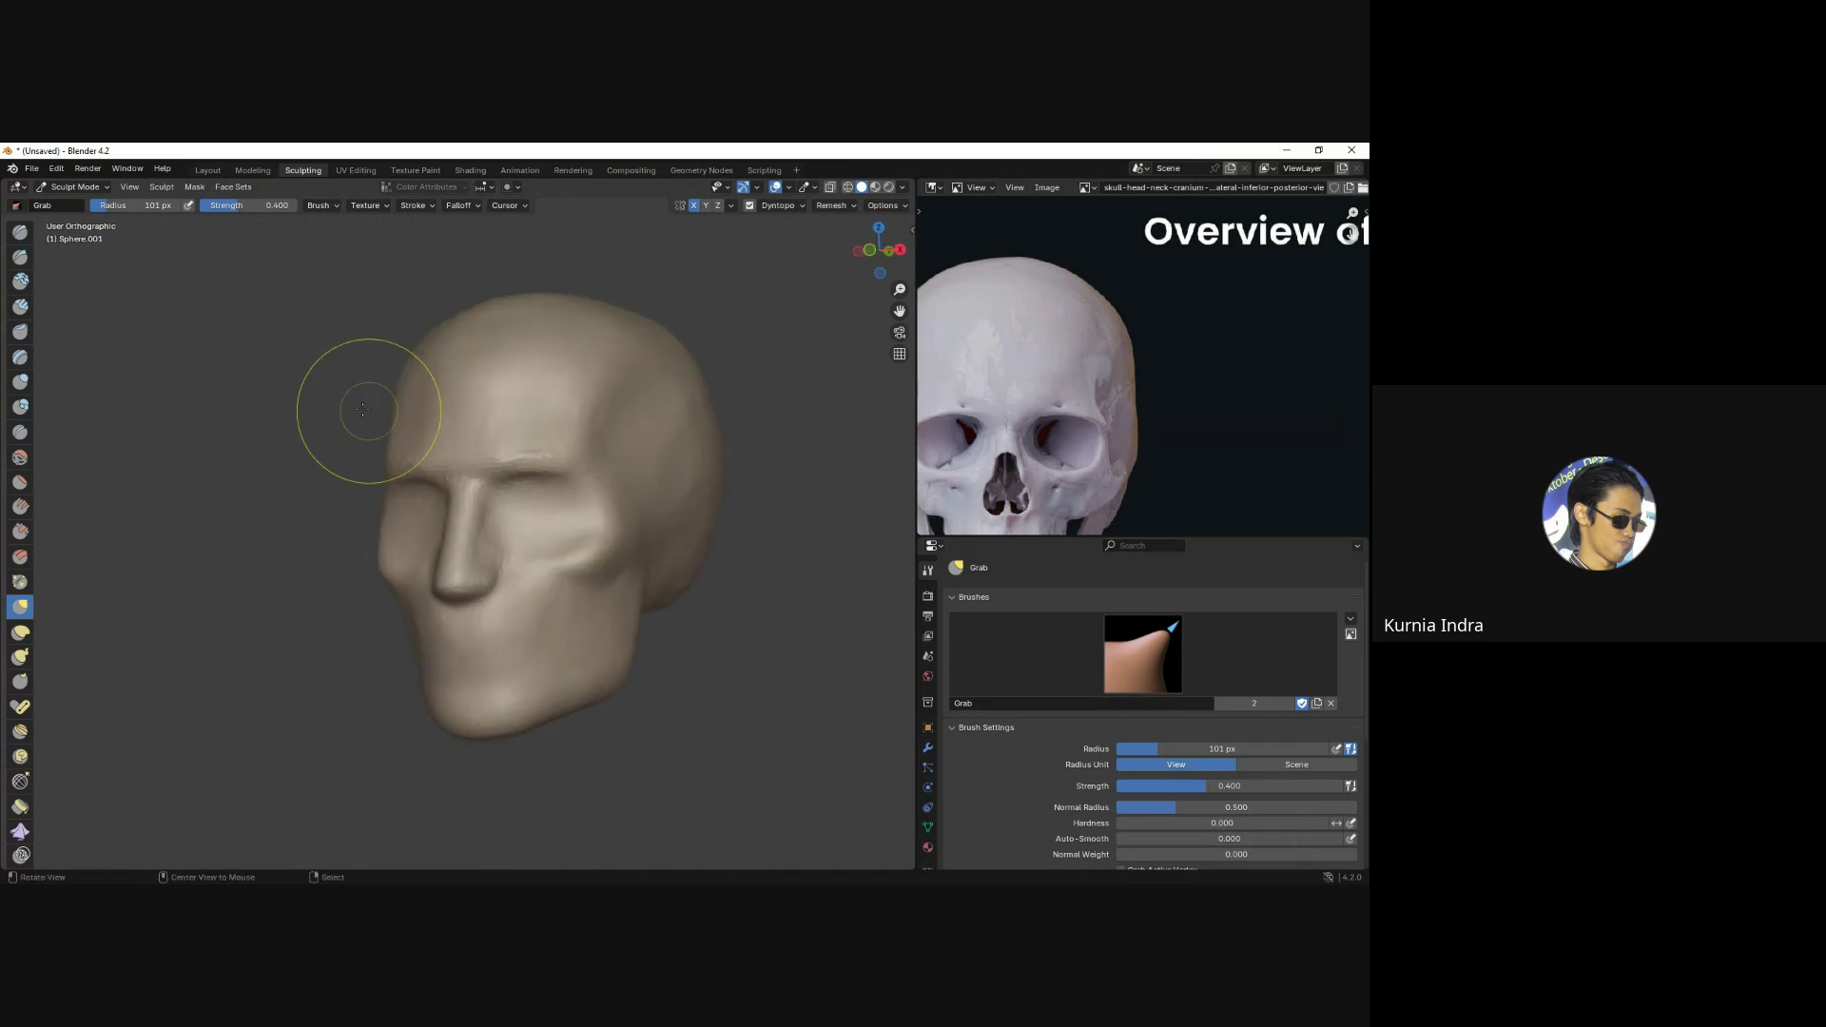
pyautogui.press('KP_1')
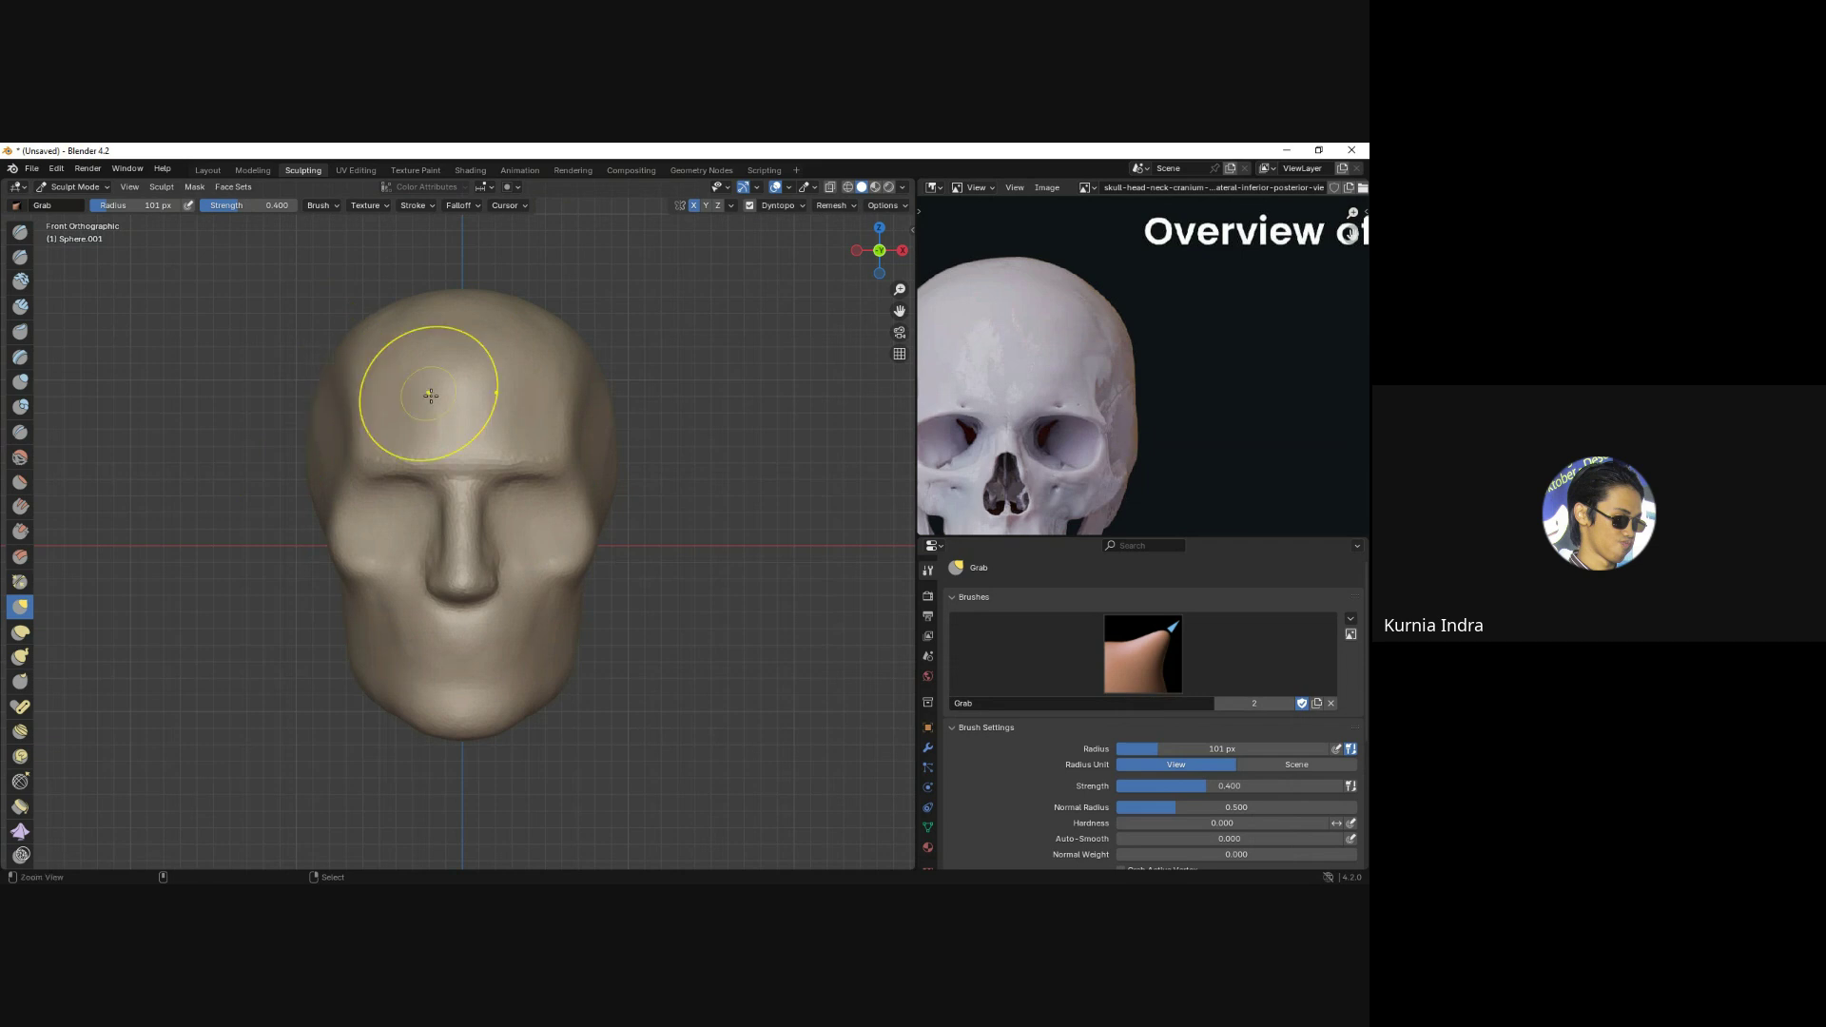
pyautogui.scroll(-4, 394, 419)
pyautogui.scroll(5, 423, 432)
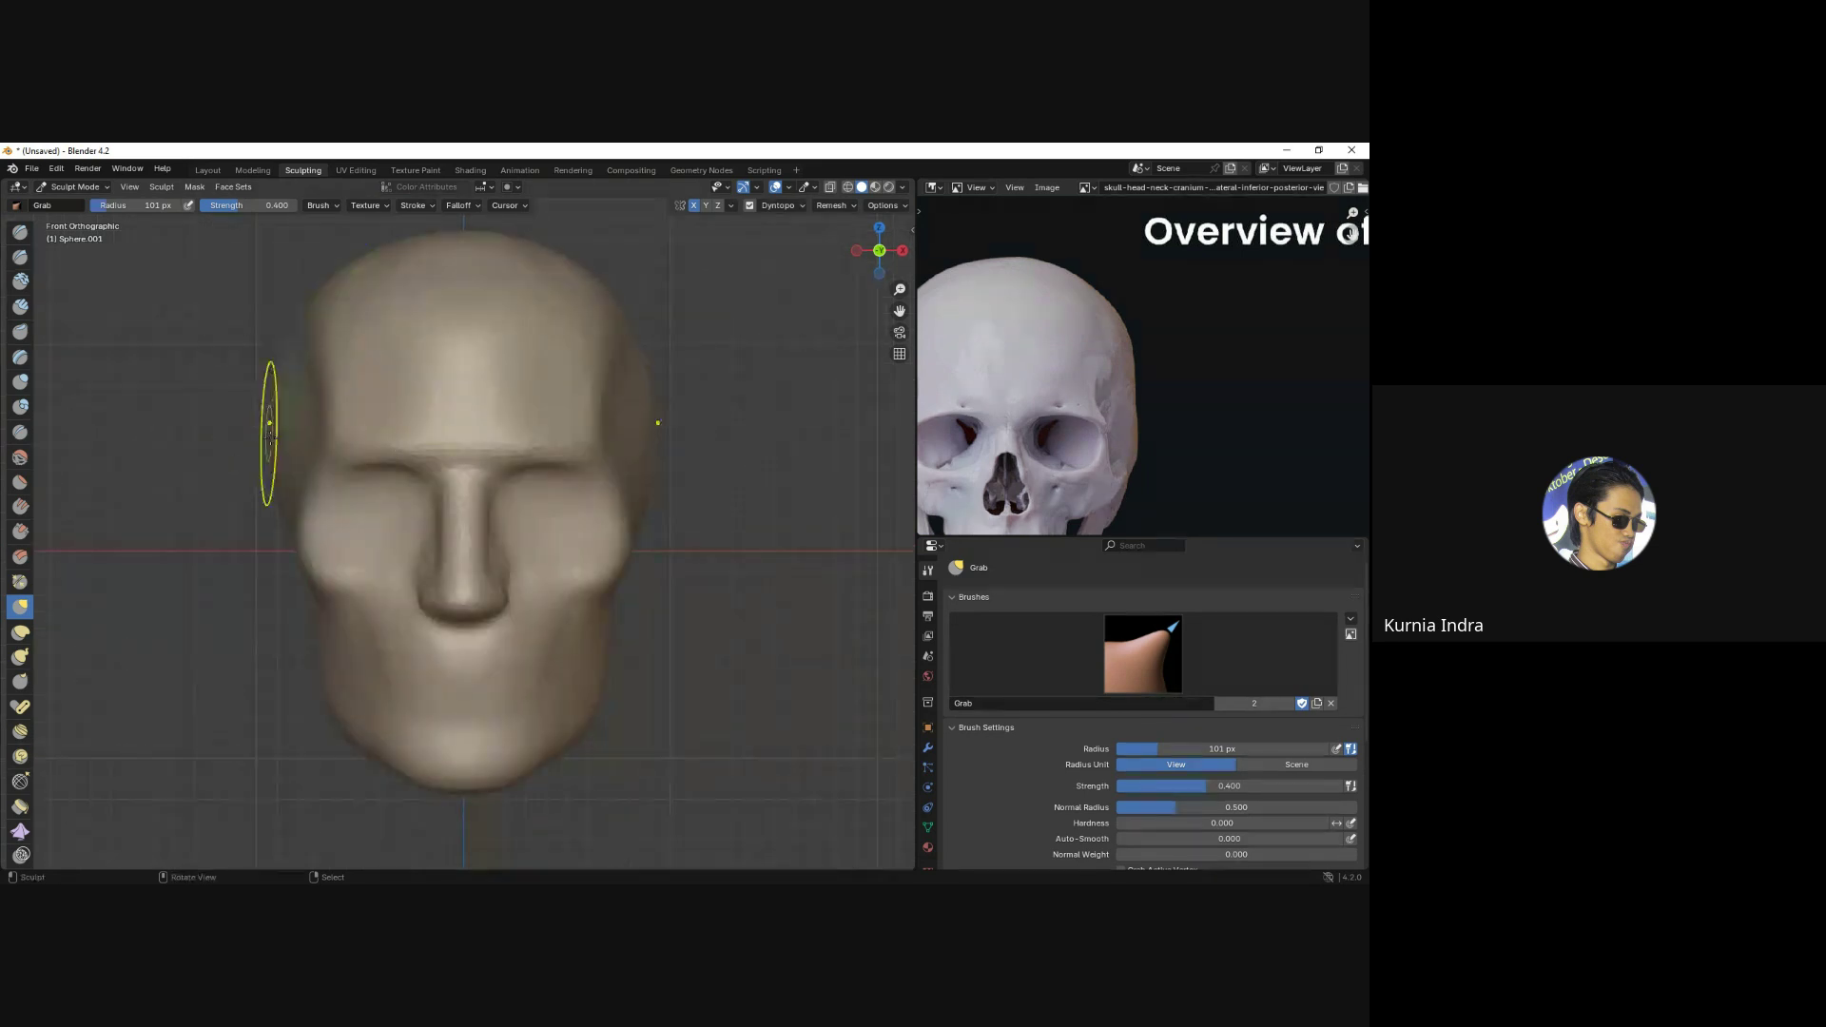
pyautogui.scroll(-1, 285, 399)
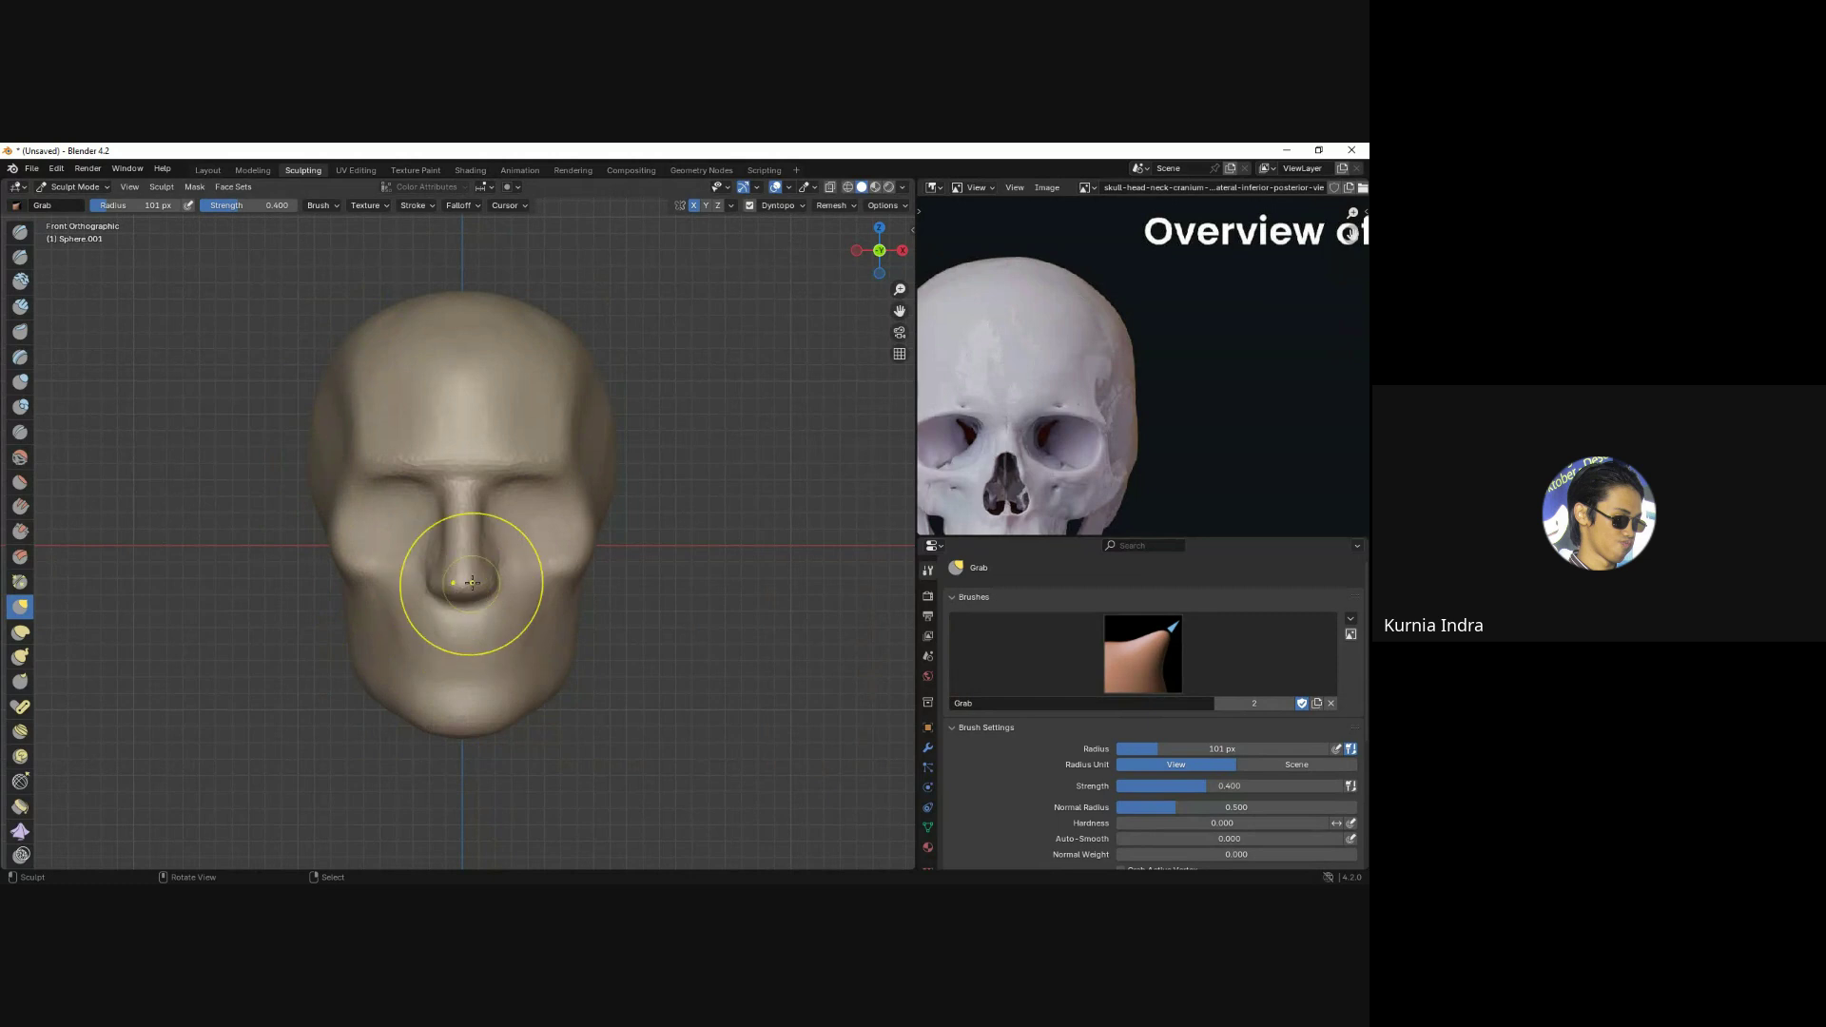
# Pull the nose tip downward in left side profile and check it from the front.
pyautogui.press('ctrl+KP_3')
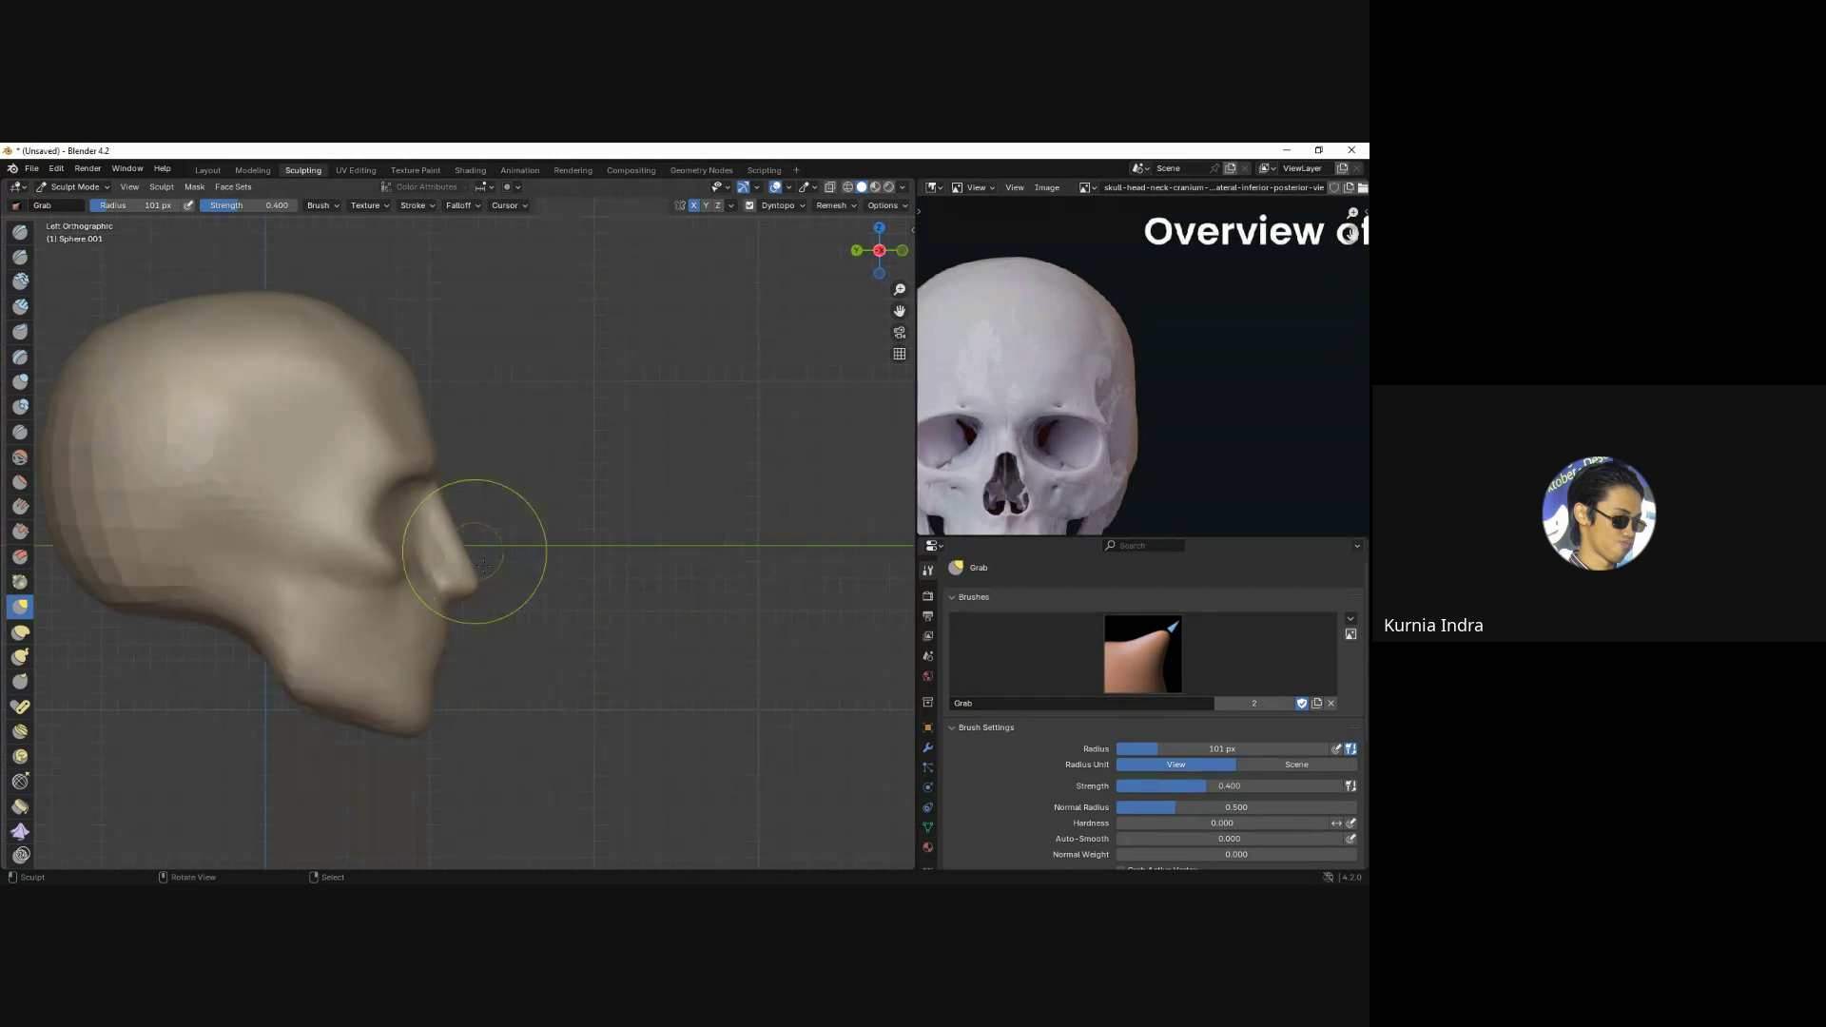
pyautogui.moveTo(467, 611)
pyautogui.keyDown('ctrl'); pyautogui.mouseDown(button='middle')
pyautogui.moveTo(505, 516)
pyautogui.moveTo(485, 538)
pyautogui.mouseUp(button='middle'); pyautogui.keyUp('ctrl')
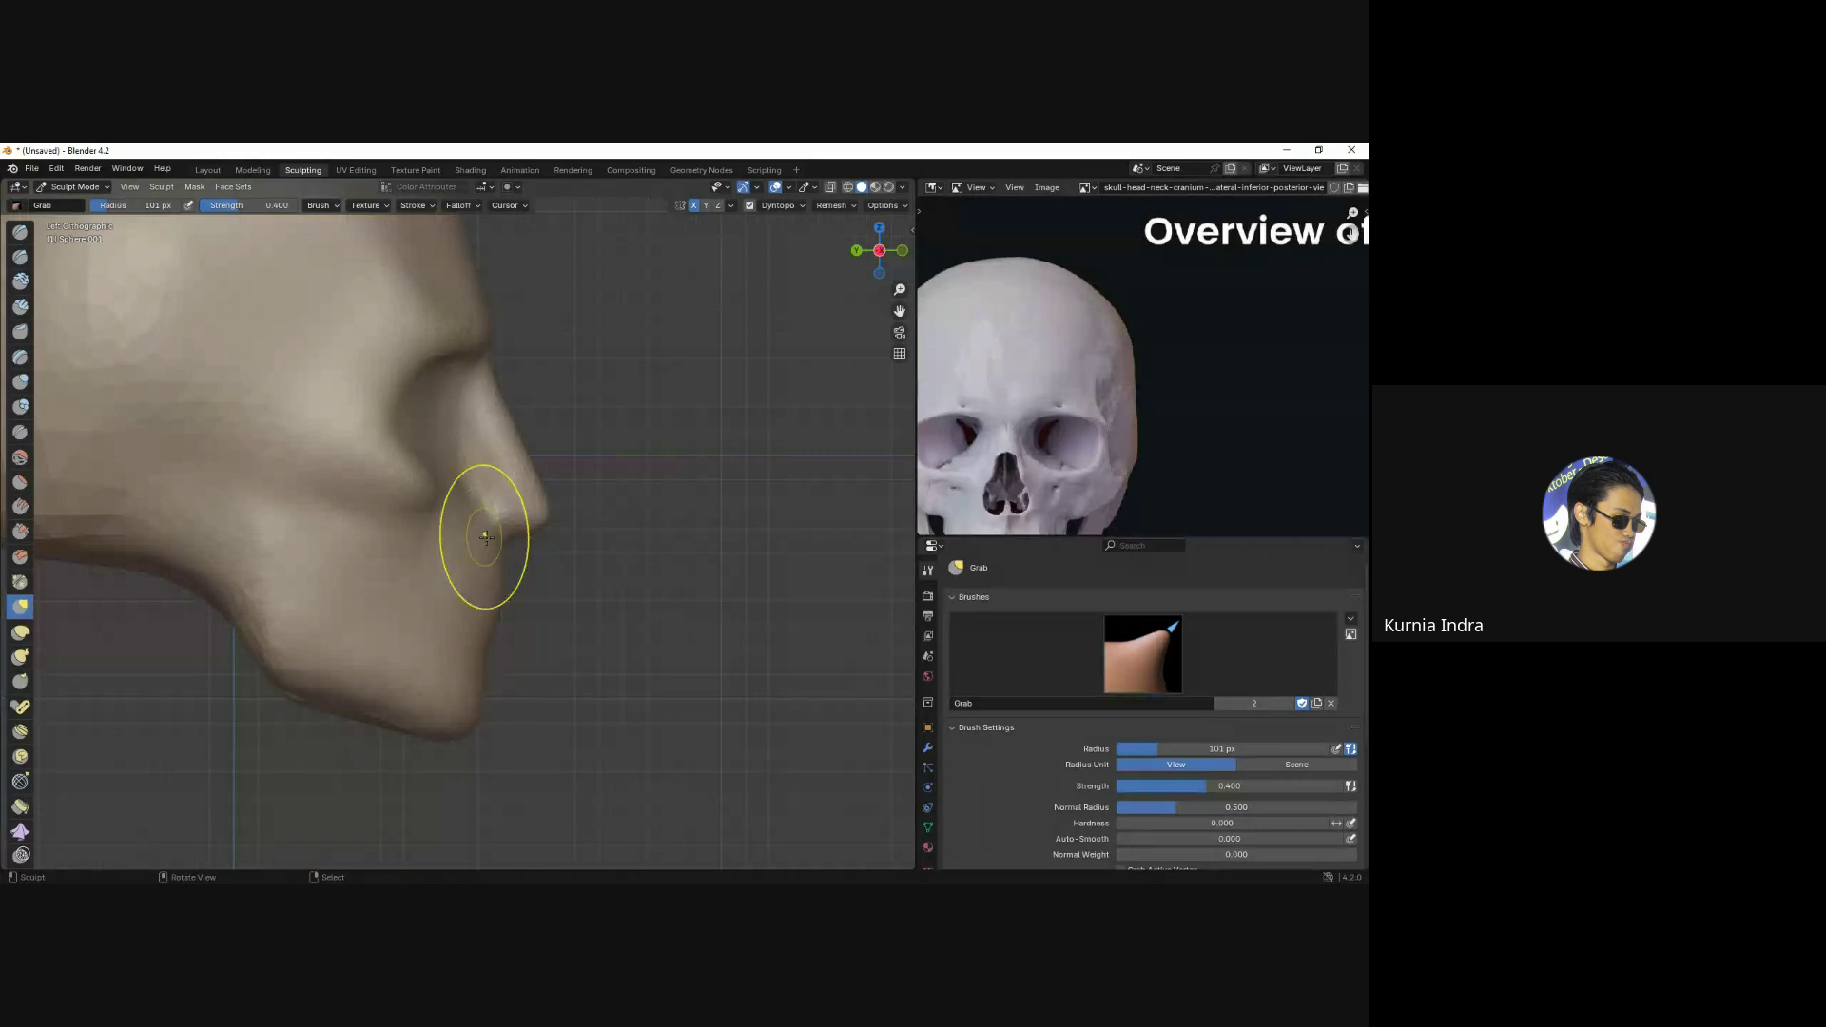
pyautogui.moveTo(498, 489); pyautogui.dragTo(497, 510)
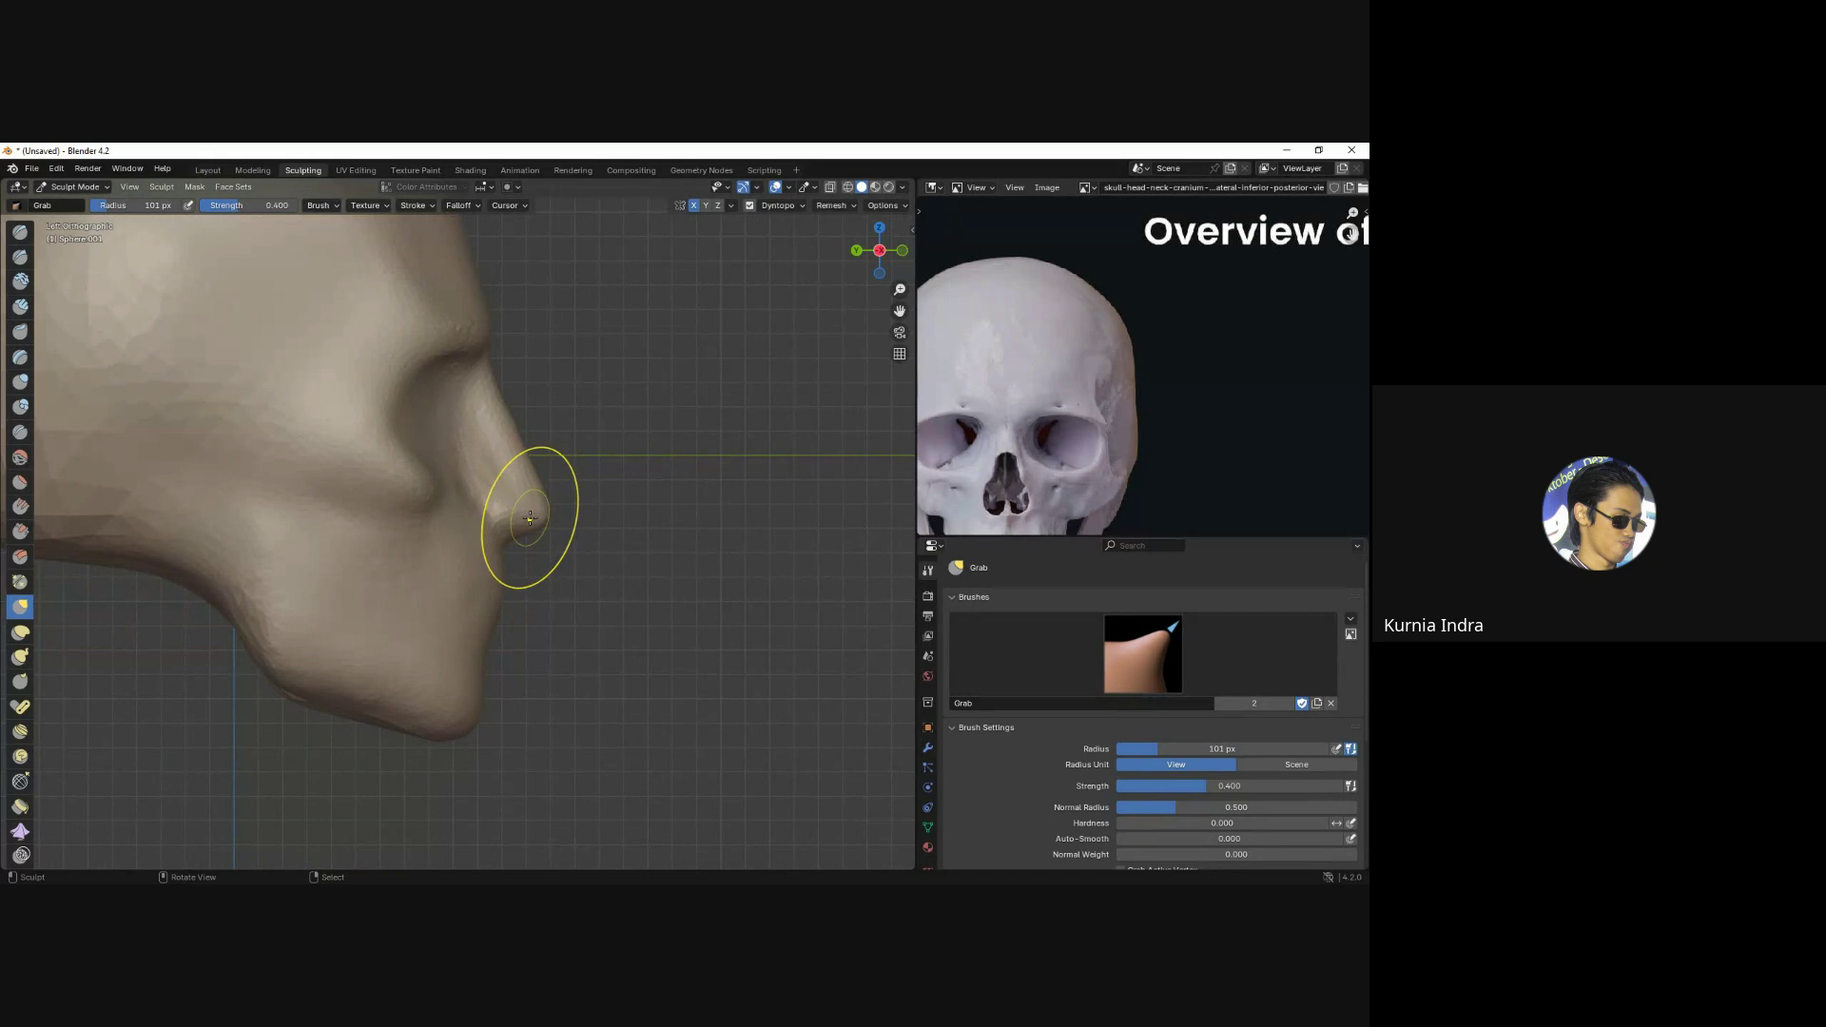
pyautogui.press('KP_1')
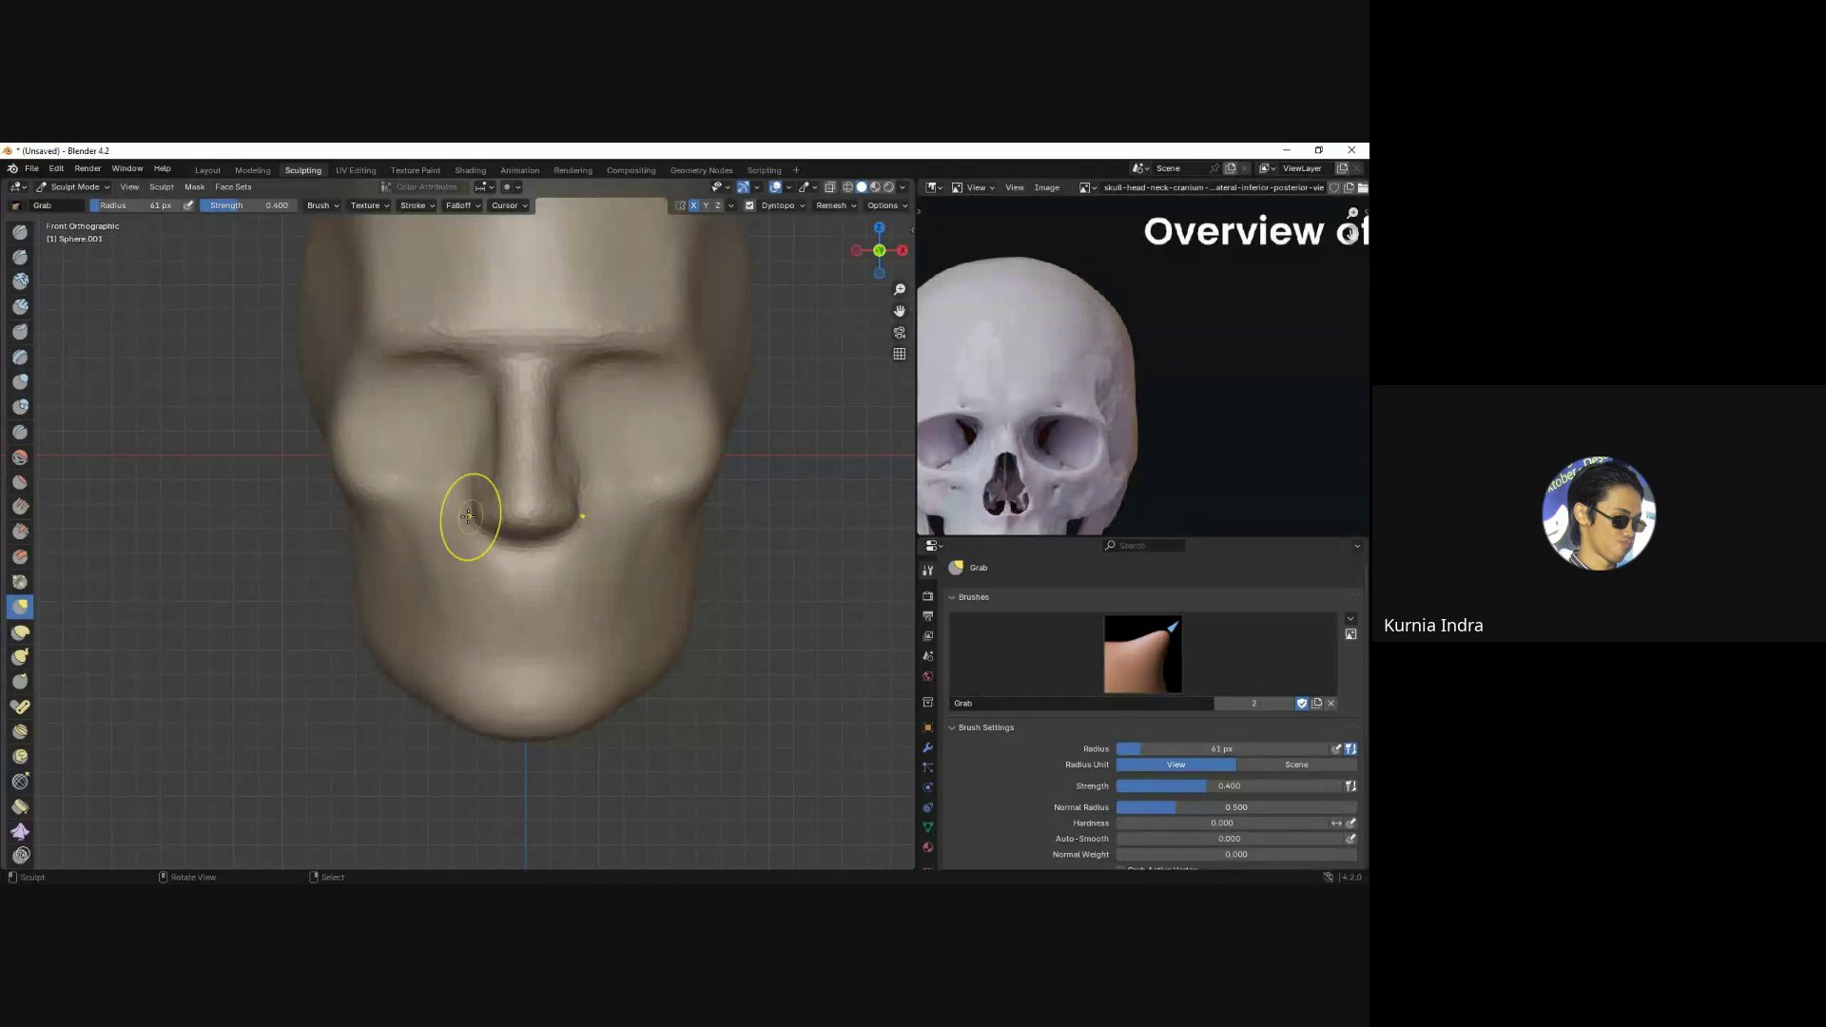
# Shrink the Grab brush to about 41–50 px and shape the nose wings from the front.
pyautogui.press('ctrl+KP_3')
pyautogui.scroll(4, 504, 523)
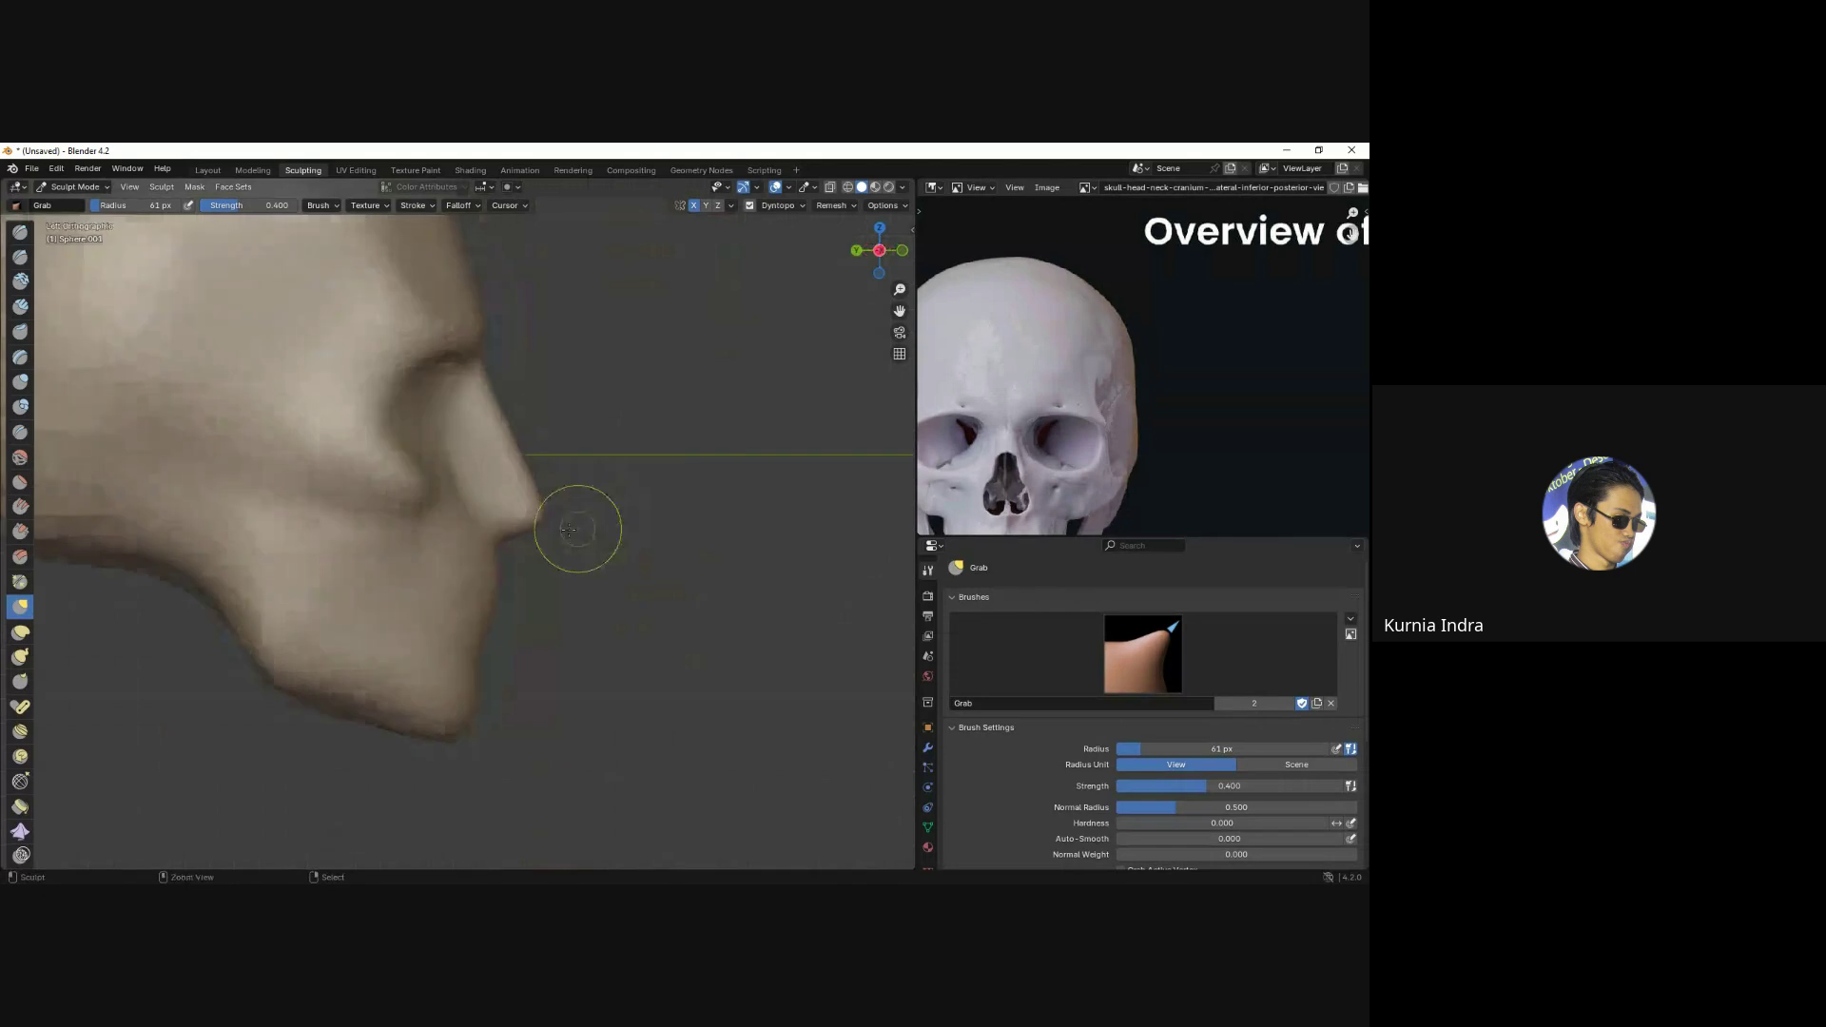
pyautogui.press('KP_1')
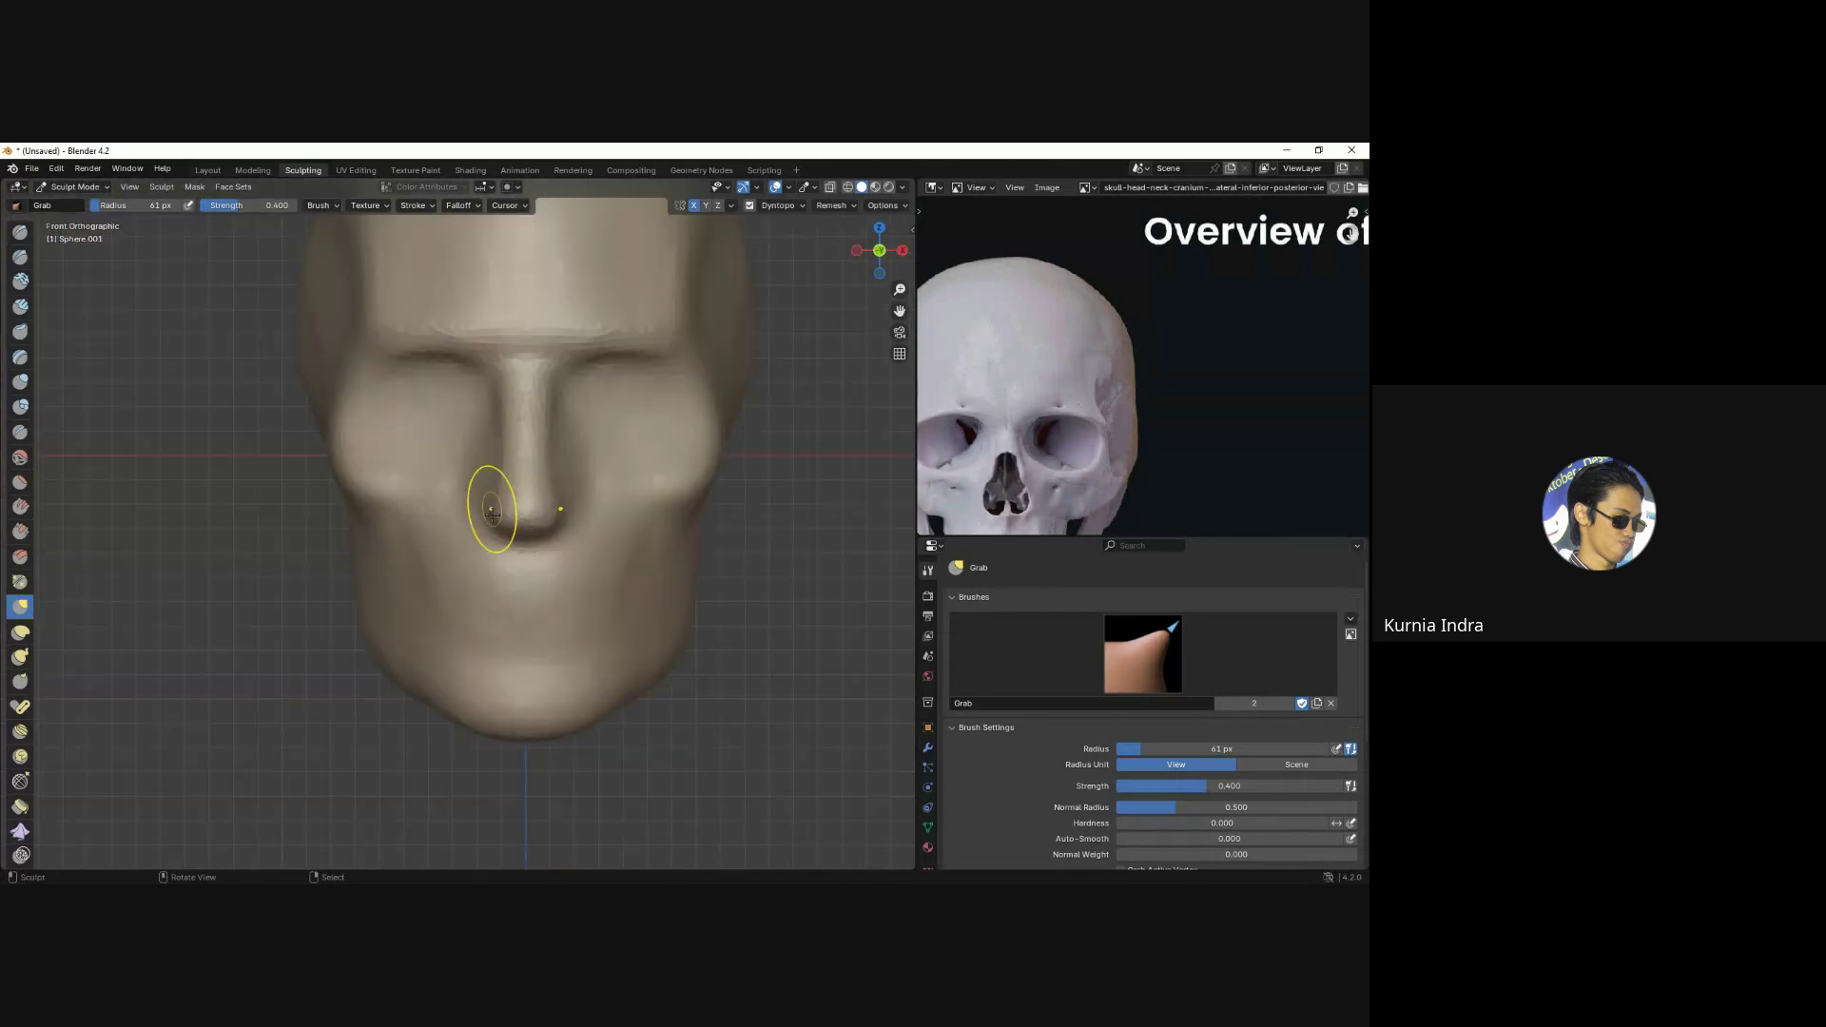
pyautogui.click(439, 497)
pyautogui.moveTo(440, 497); pyautogui.dragTo(476, 518, button='middle')
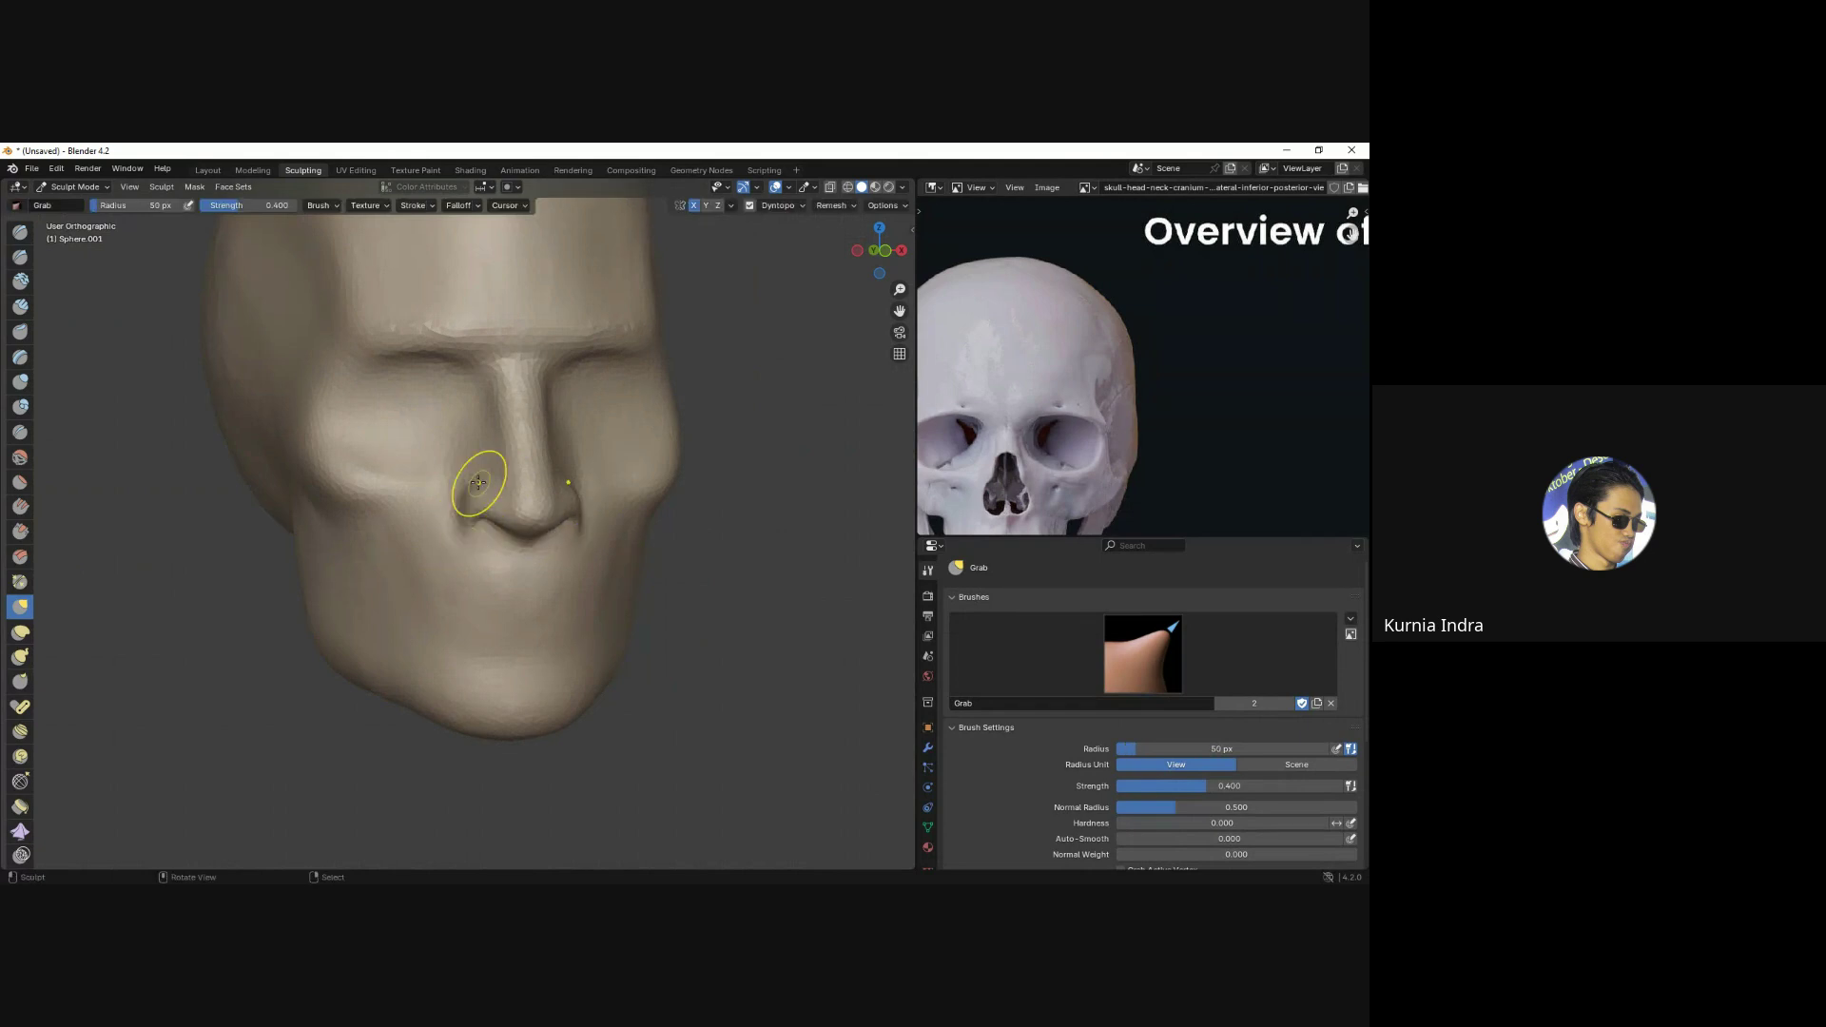
pyautogui.press('KP_1')
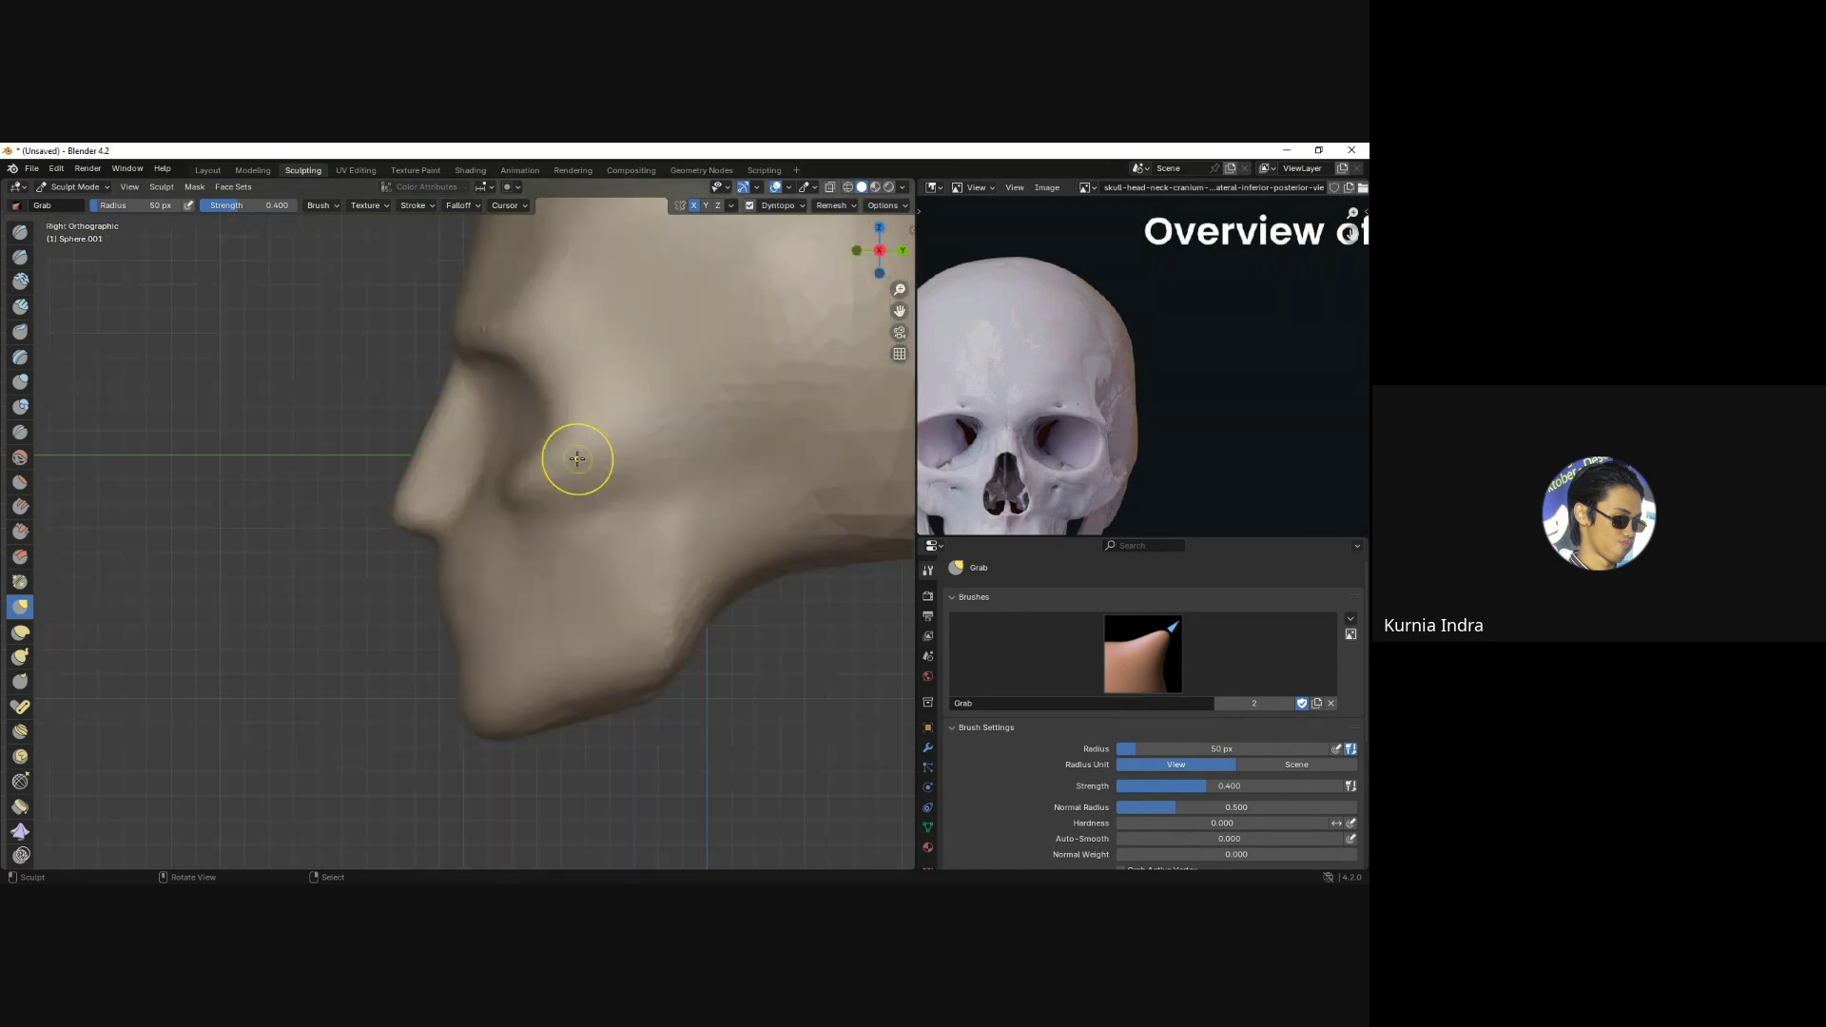
# Pull the nose tip up and back, then reshape the brow with a 215 px brush.
pyautogui.moveTo(577, 451); pyautogui.dragTo(517, 498, button='middle')
pyautogui.scroll(3, 516, 497)
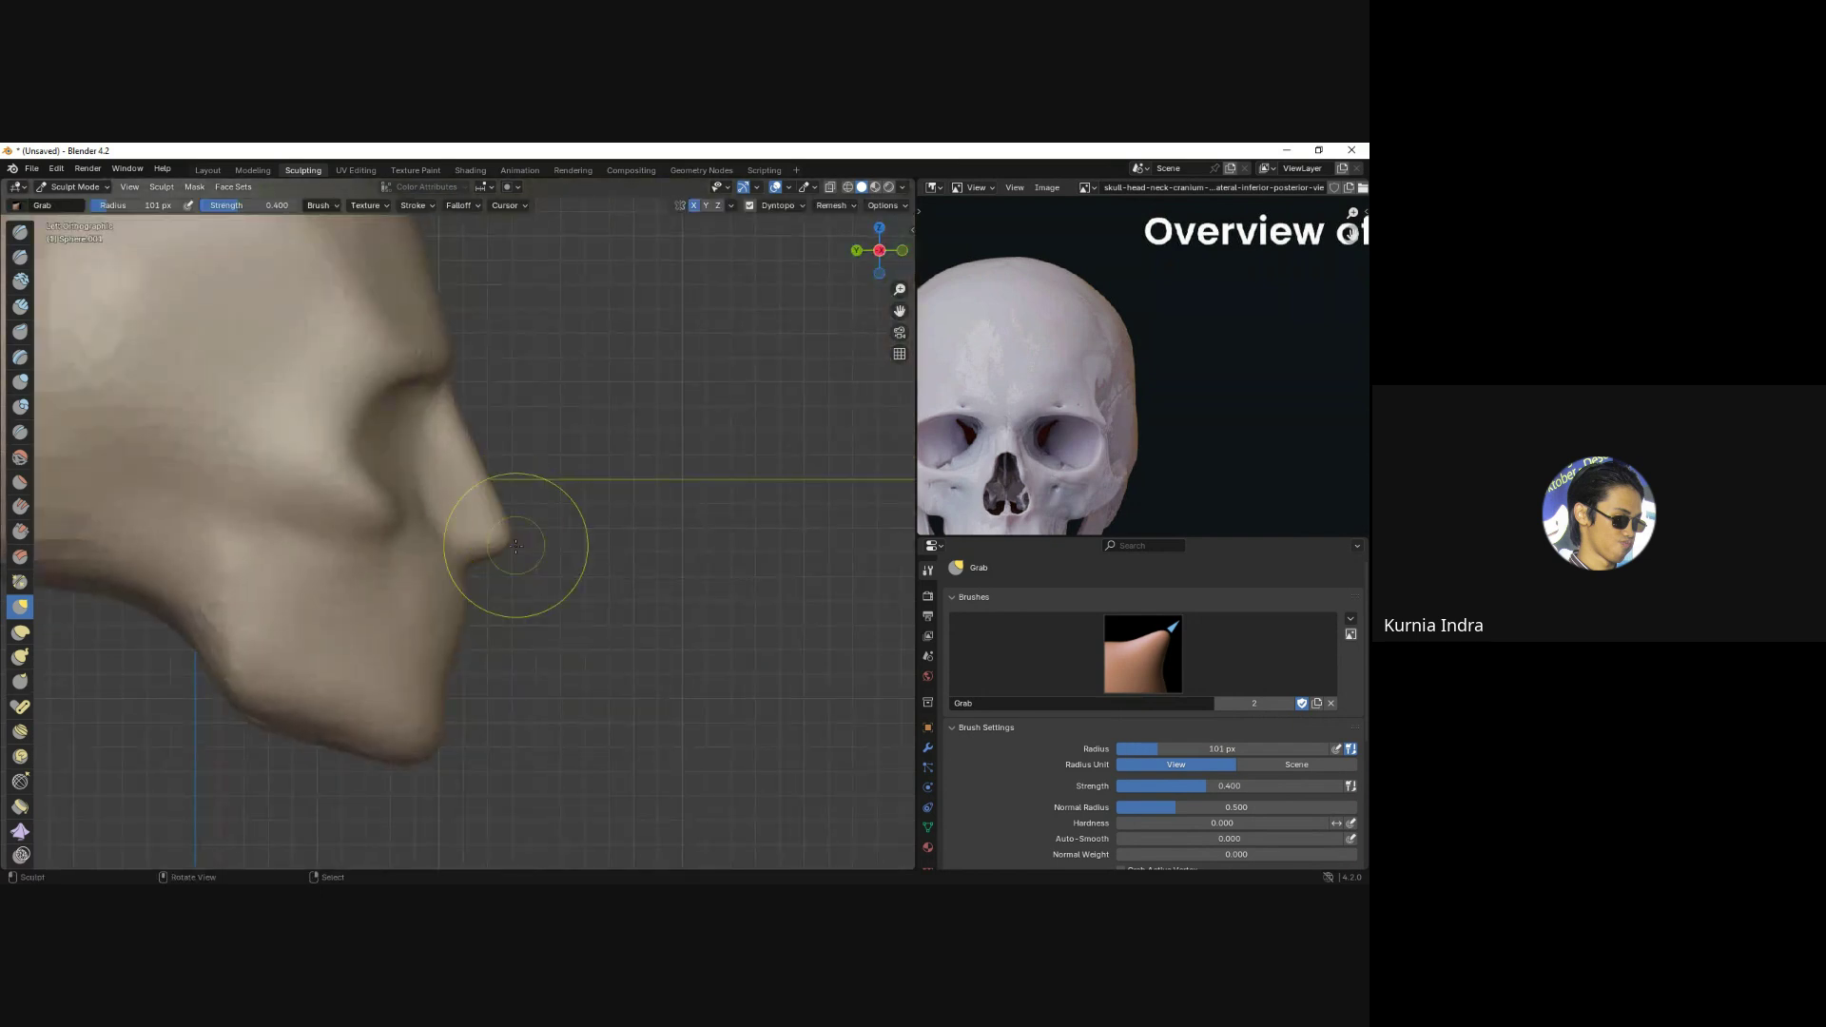
pyautogui.moveTo(516, 545)
pyautogui.mouseDown()
pyautogui.moveTo(511, 526)
pyautogui.moveTo(488, 562)
pyautogui.mouseUp()
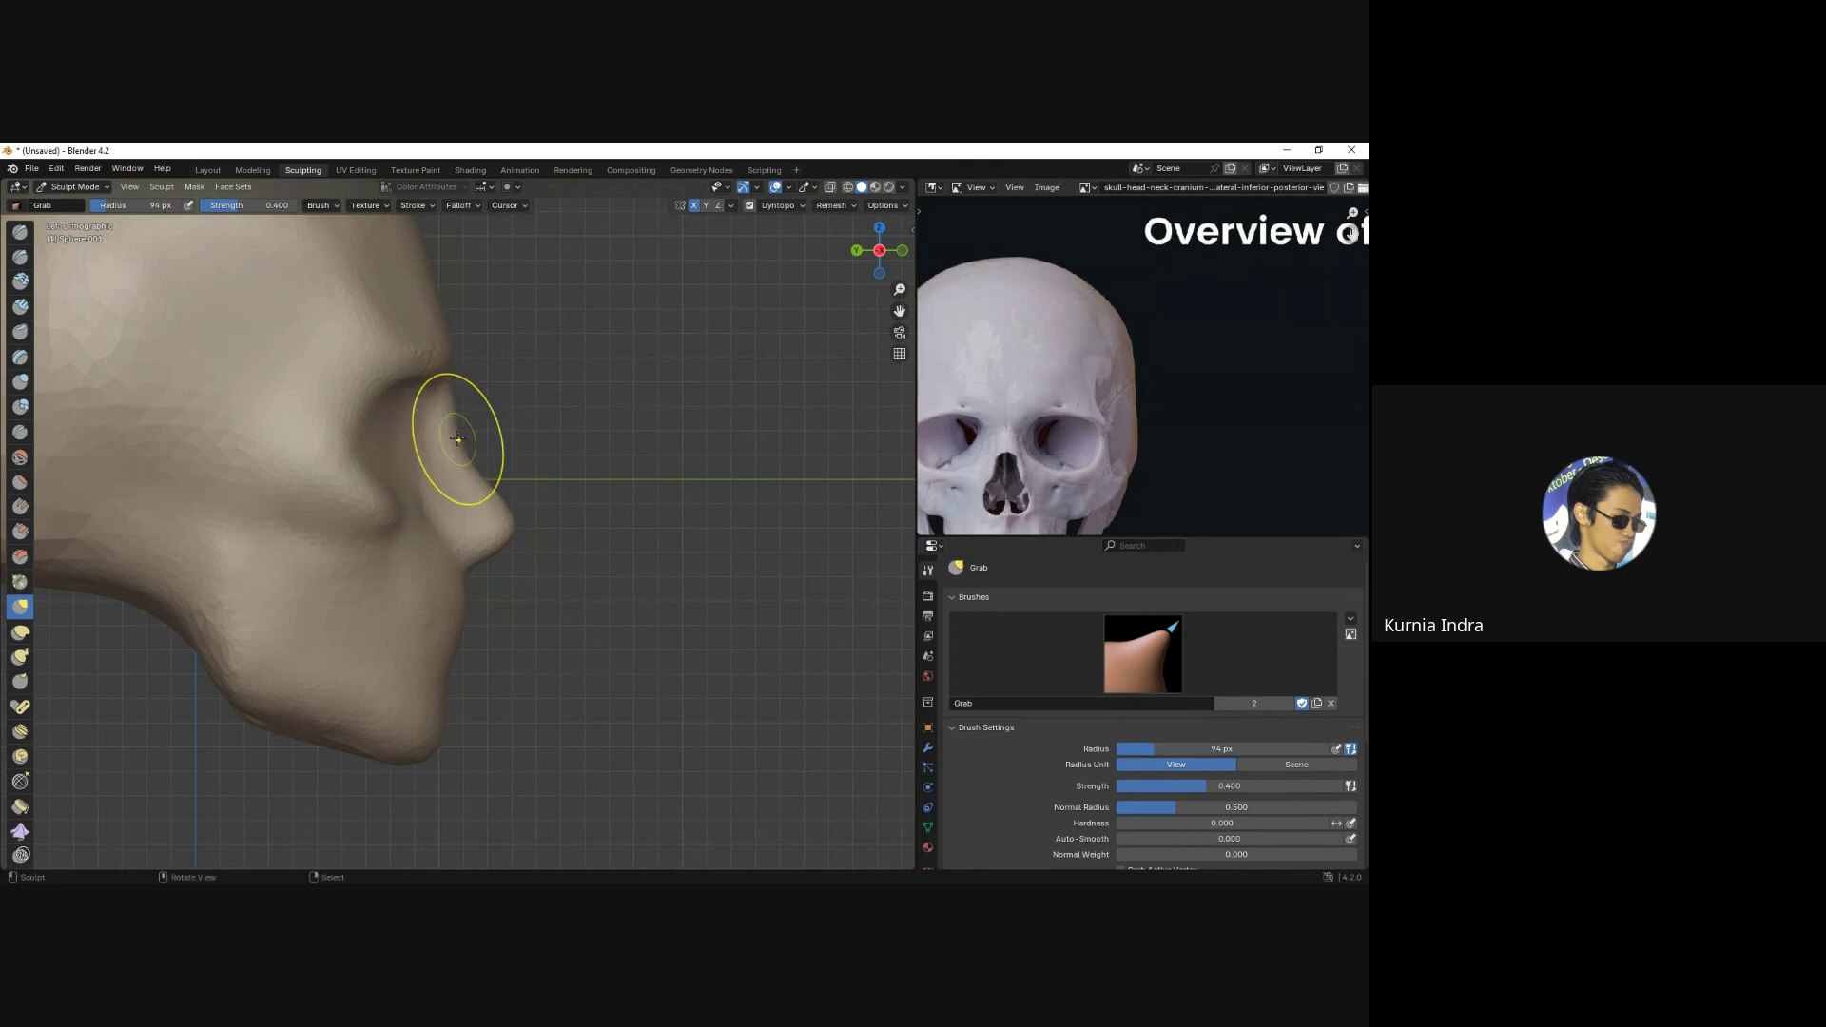
pyautogui.press('f')
pyautogui.click(589, 390)
pyautogui.moveTo(433, 399); pyautogui.dragTo(421, 373)
pyautogui.moveTo(420, 373)
pyautogui.mouseDown(button='middle')
pyautogui.moveTo(482, 550)
pyautogui.moveTo(498, 498)
pyautogui.mouseUp(button='middle')
# In left side profile, set the brush to 101 px and push down the brow and nose bridge.
pyautogui.press('ctrl+KP_3')
pyautogui.press('f')
pyautogui.click(434, 462)
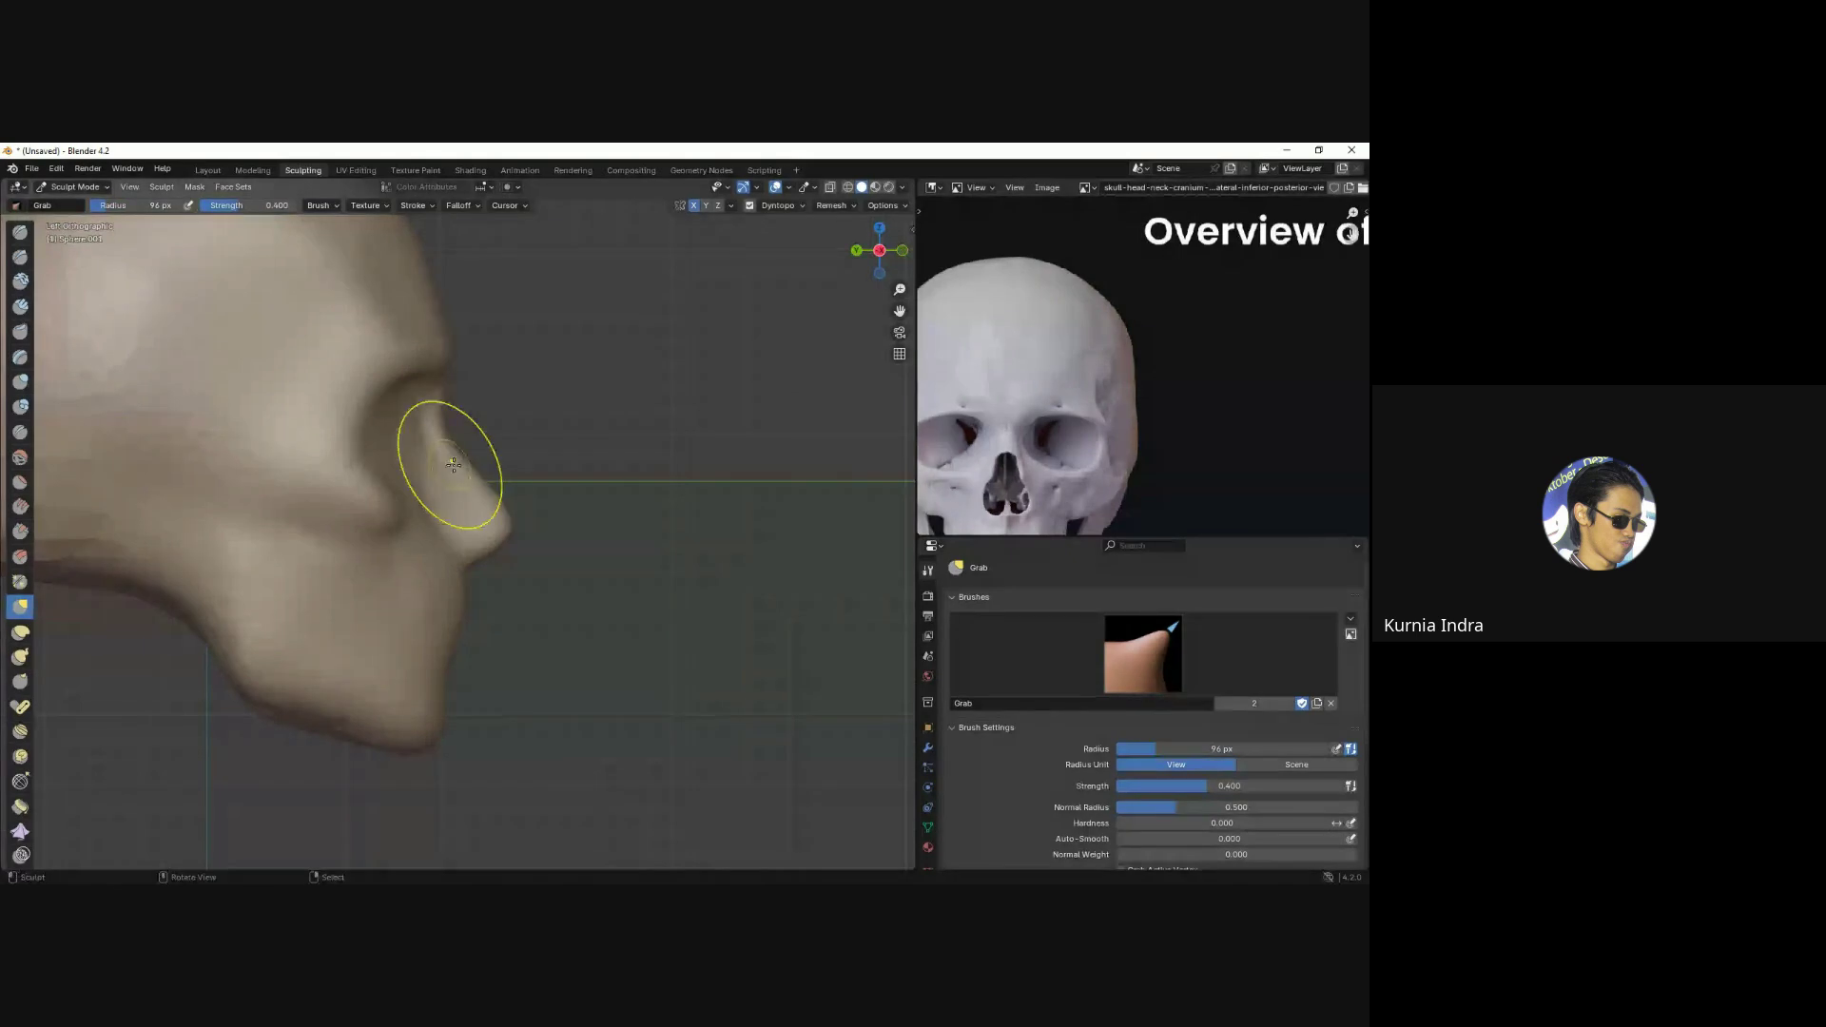
pyautogui.press('f')
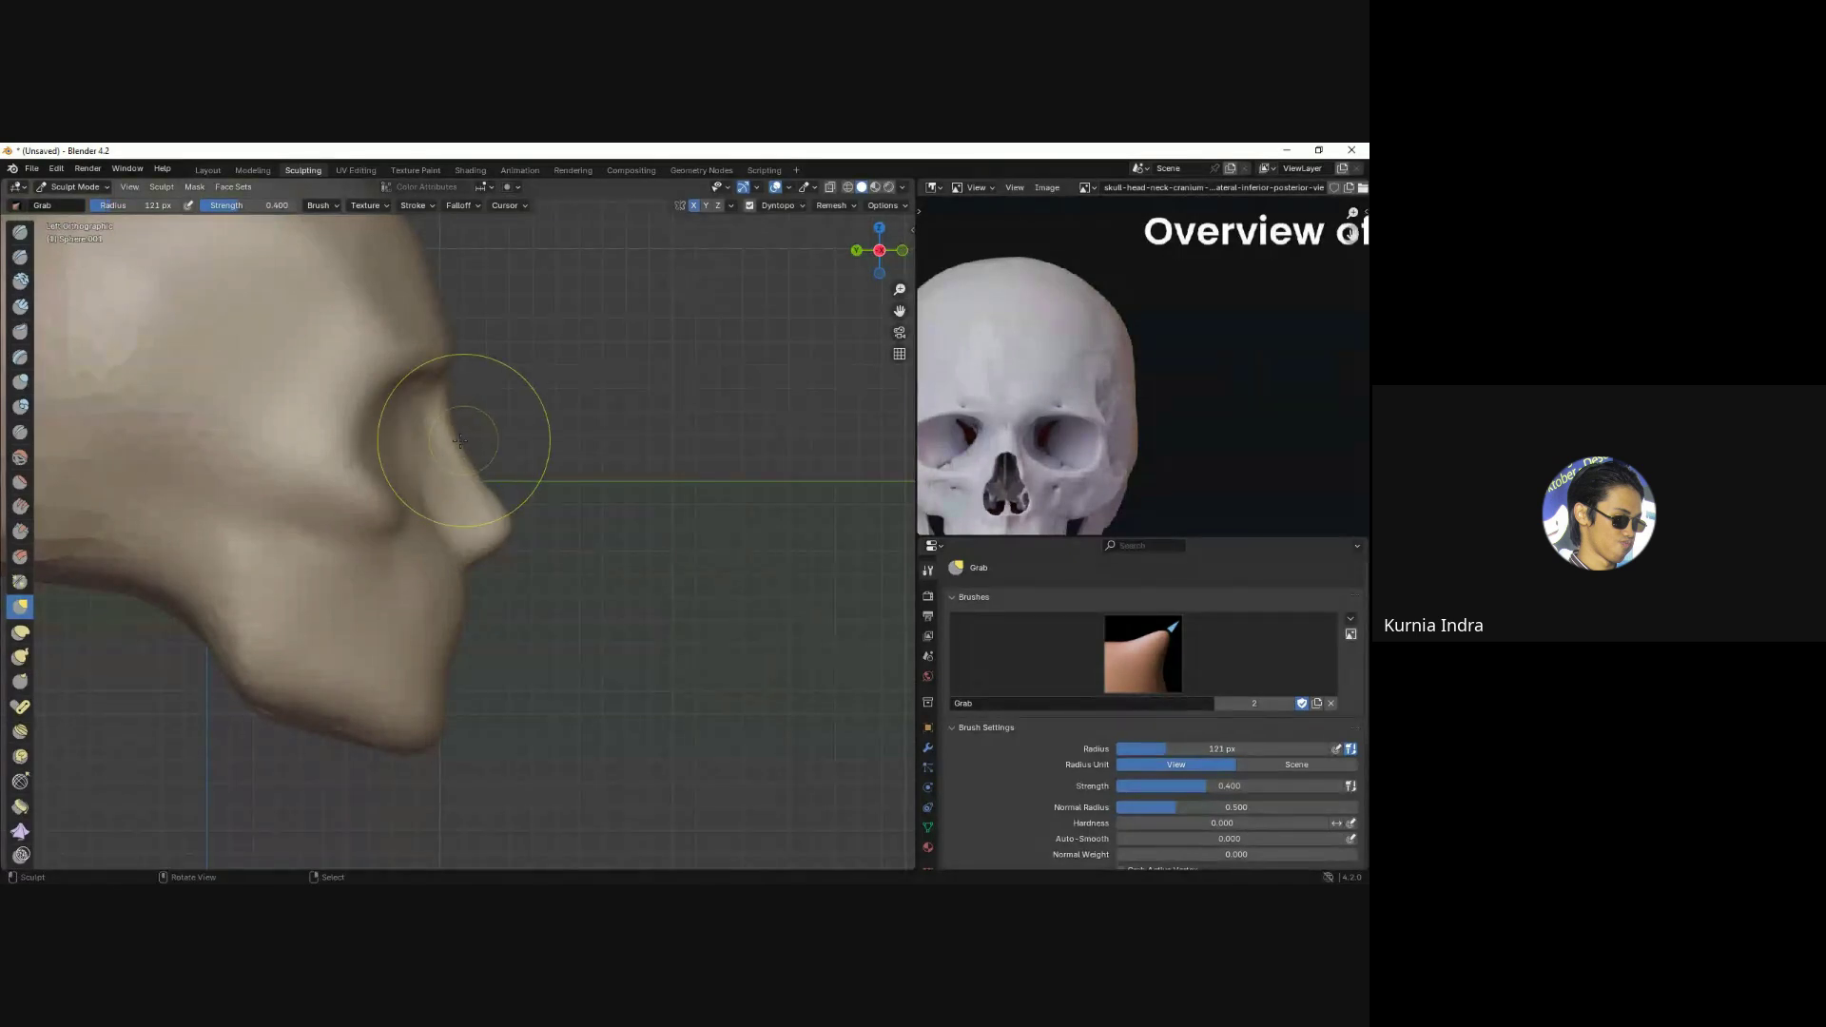
pyautogui.click(457, 417)
pyautogui.moveTo(454, 404); pyautogui.dragTo(439, 471)
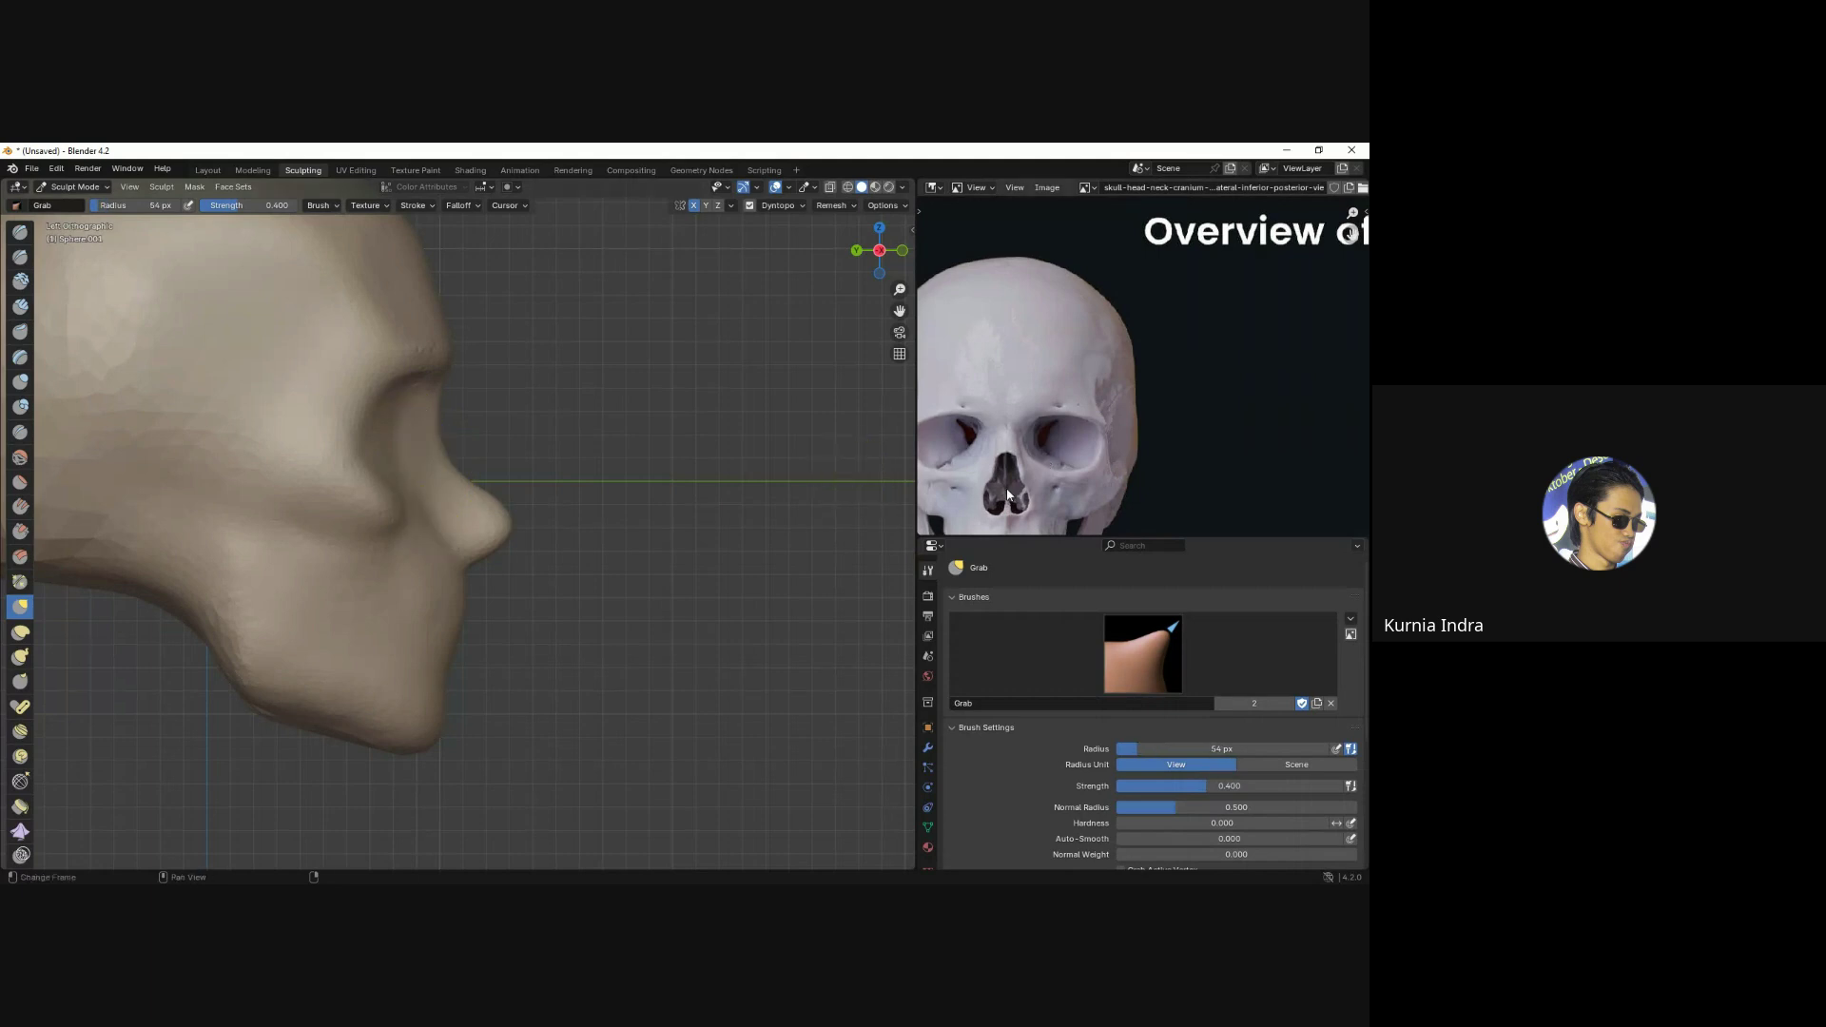
# Pull the nose surface outward from the front view with a 96 px brush.
pyautogui.press('f')
pyautogui.click(447, 465)
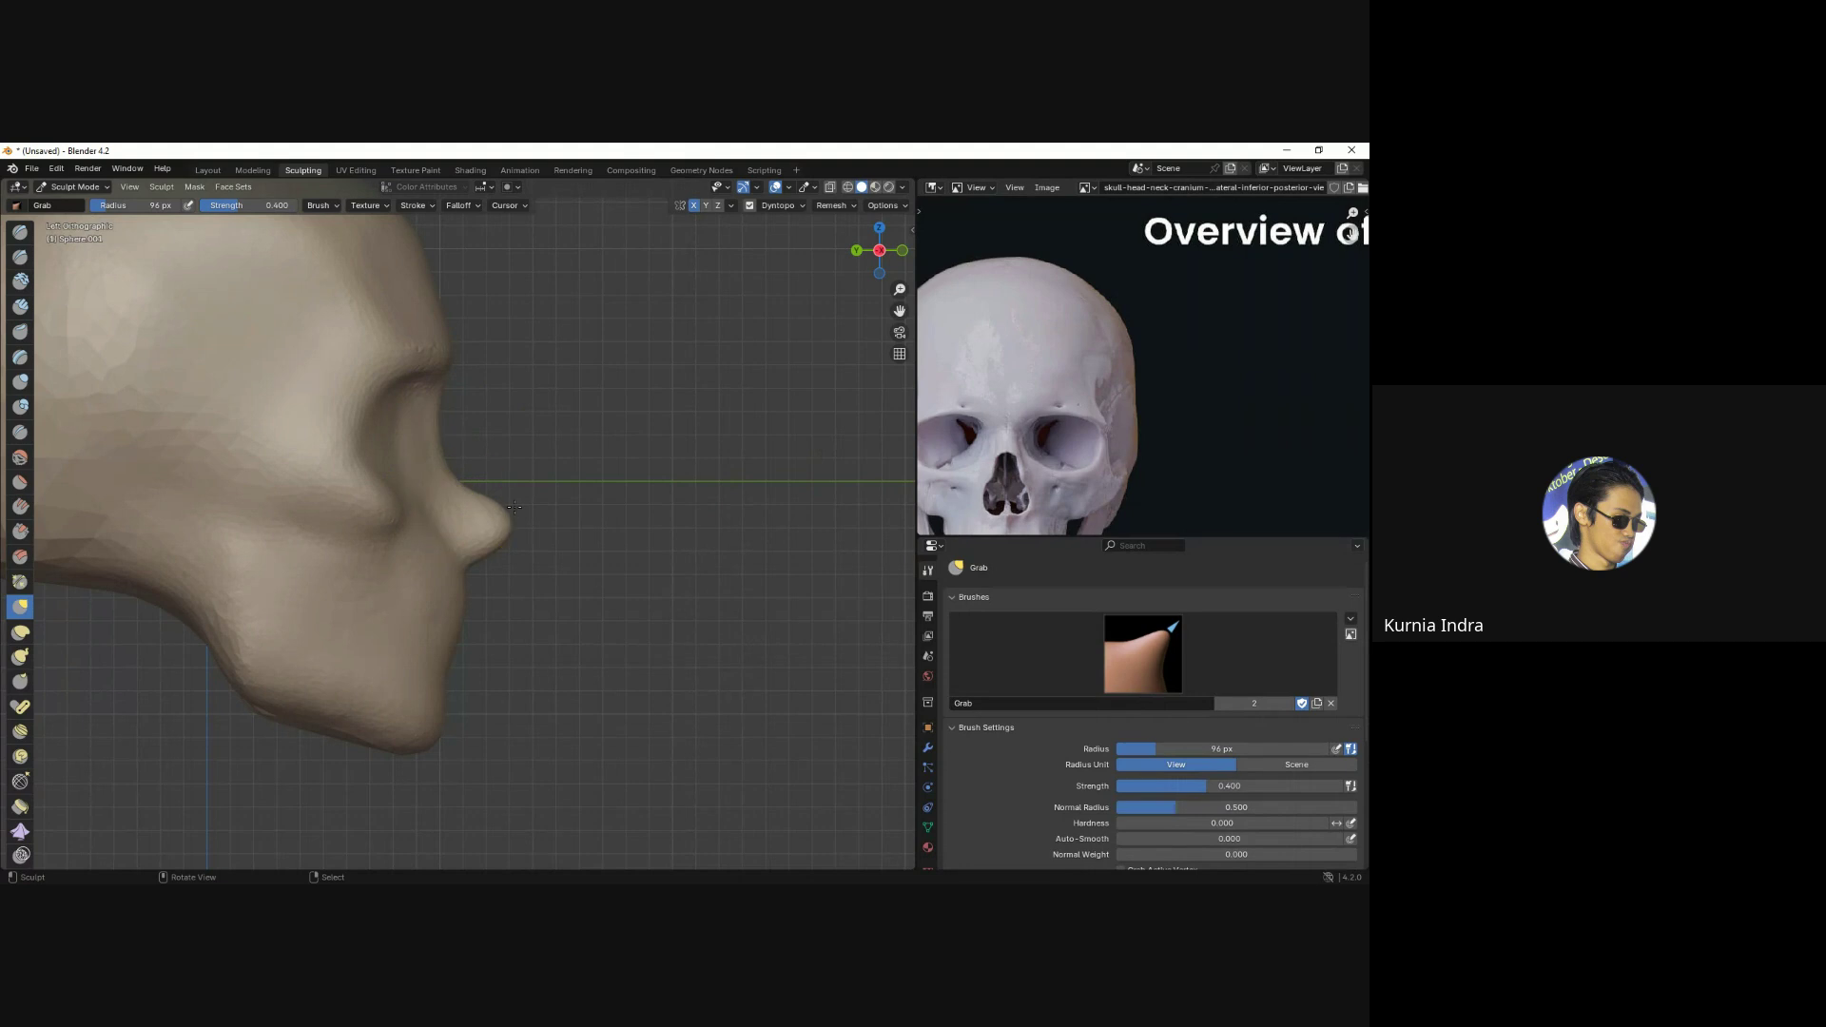
pyautogui.press('KP_1')
pyautogui.moveTo(522, 522); pyautogui.dragTo(530, 549)
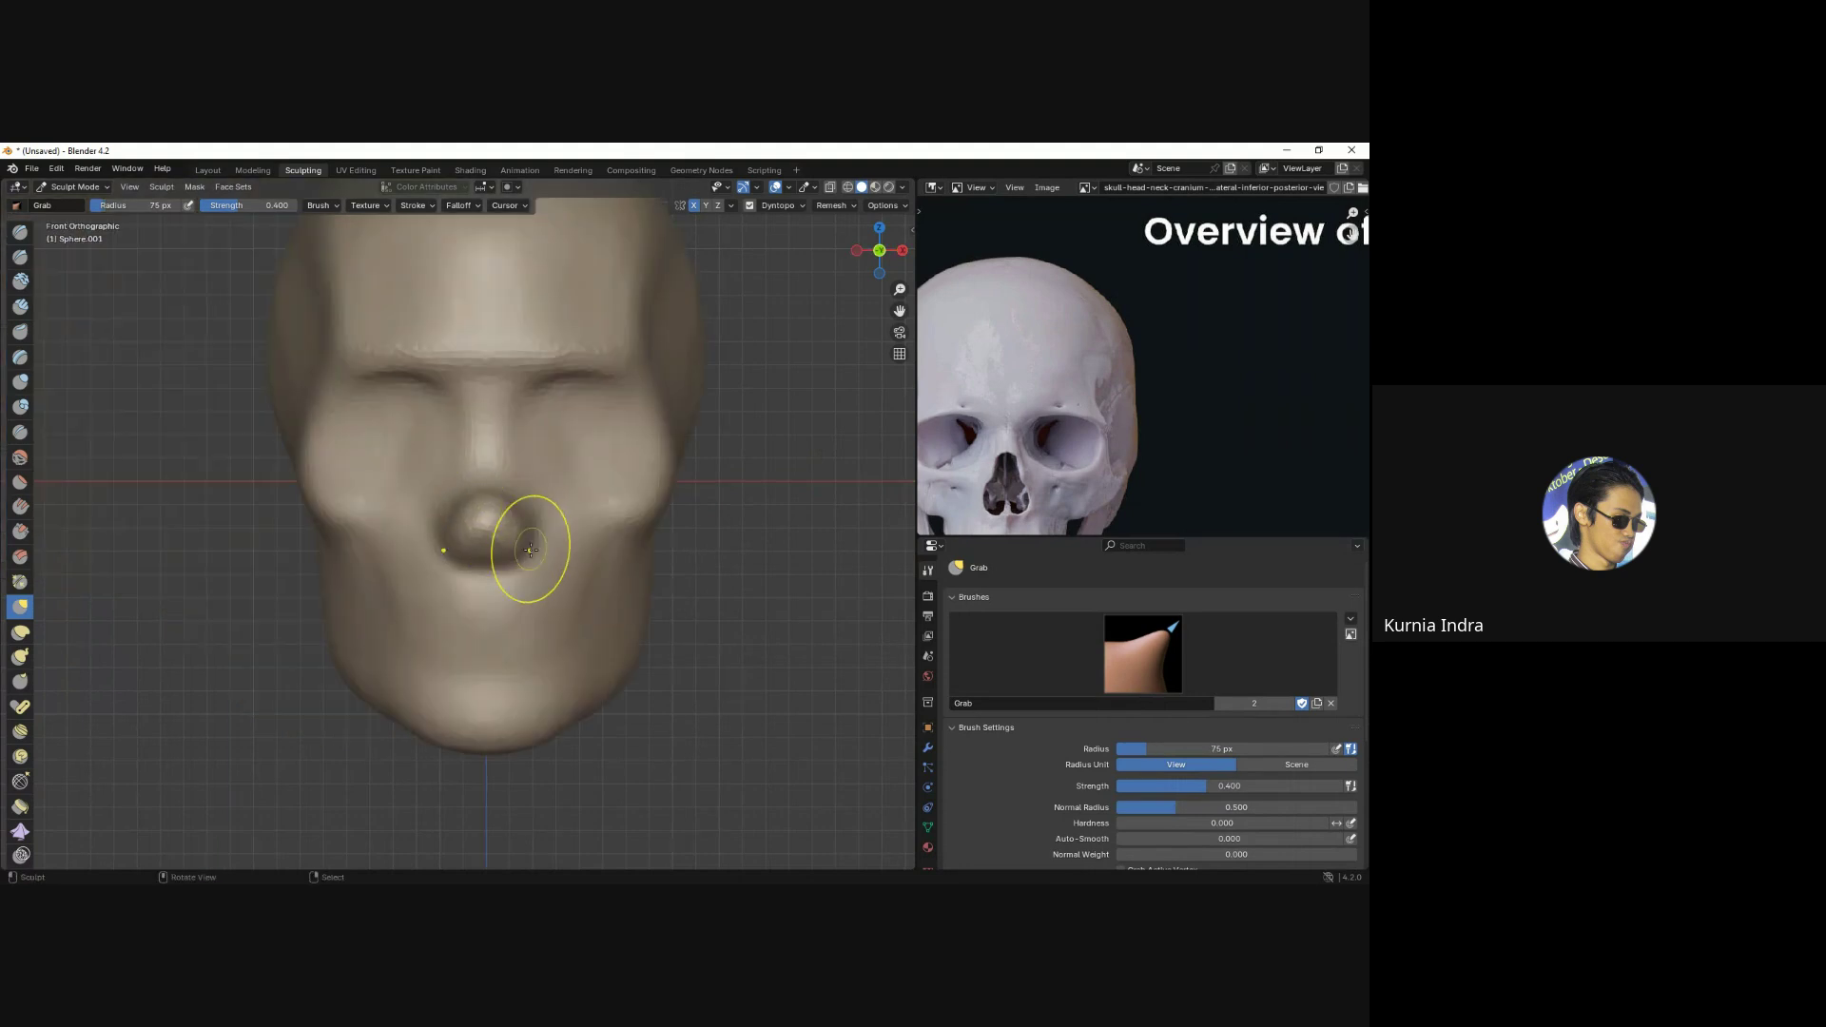
pyautogui.press('ctrl+KP_3')
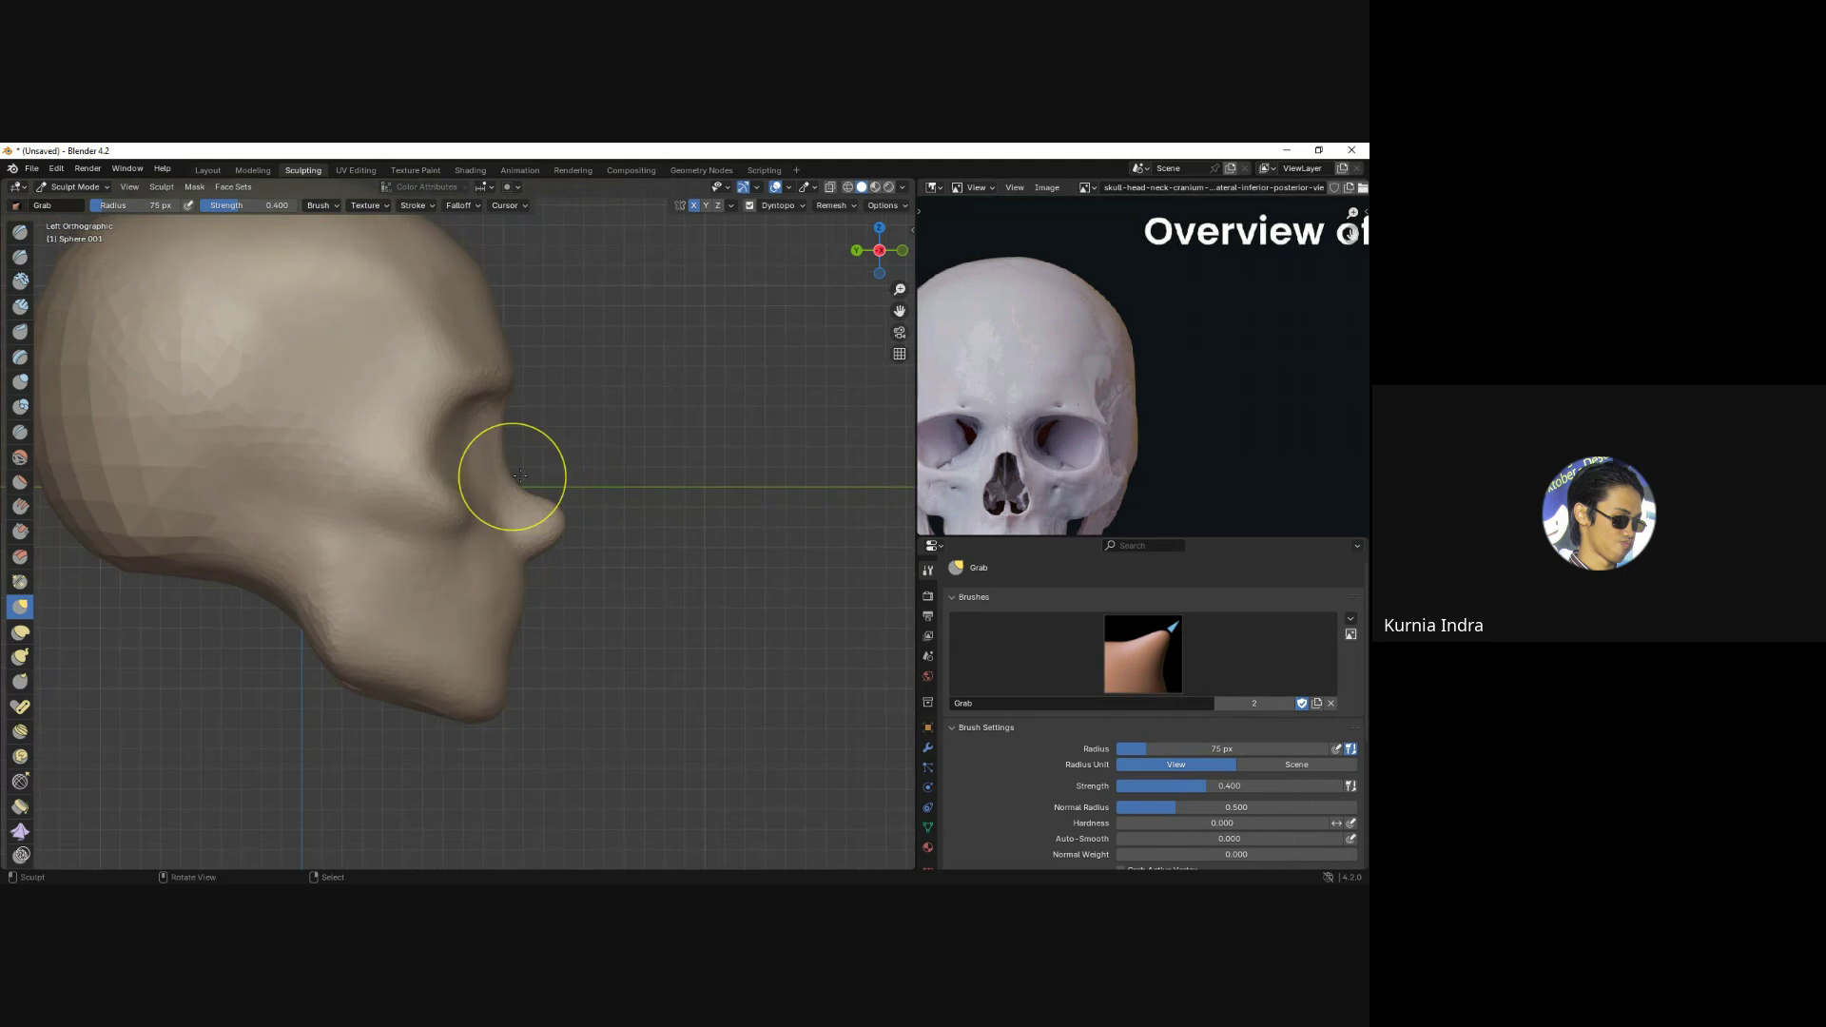
pyautogui.press('f')
pyautogui.click(519, 465)
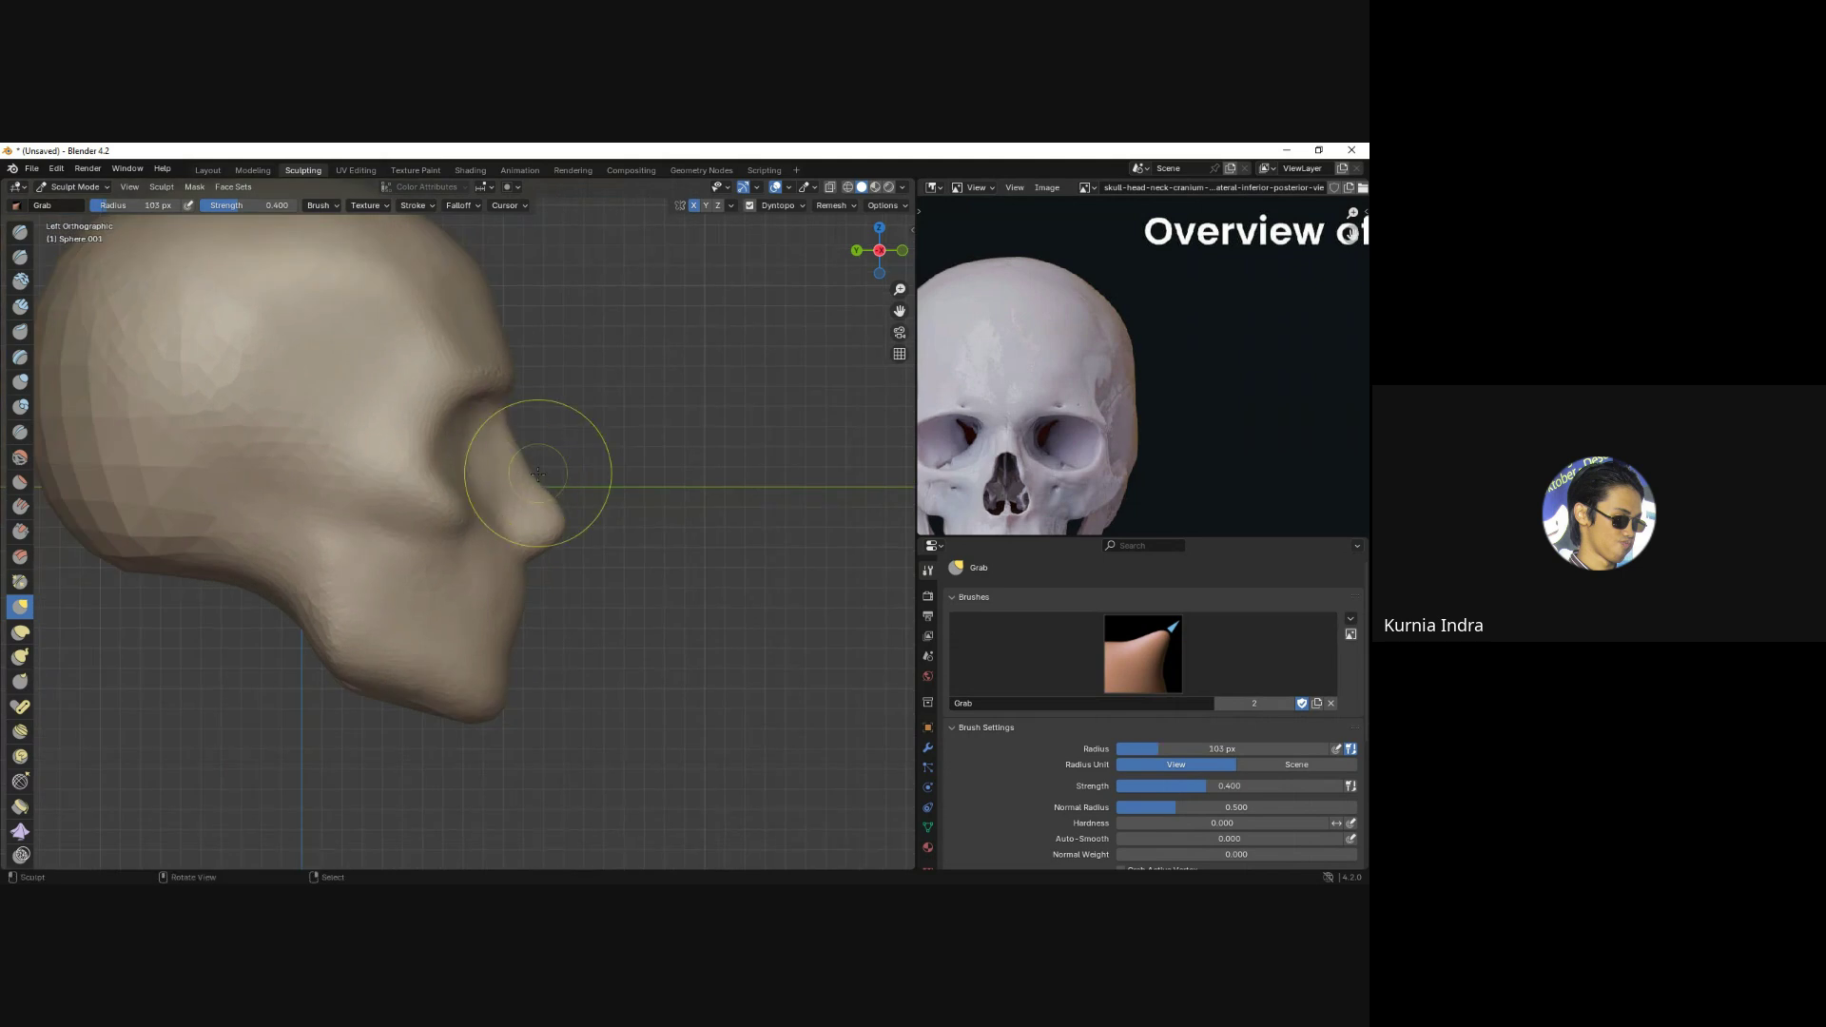
# Zoom in on the nose tip, resize the brush to fit it, and orbit to check.
pyautogui.press('[')
pyautogui.press('[')
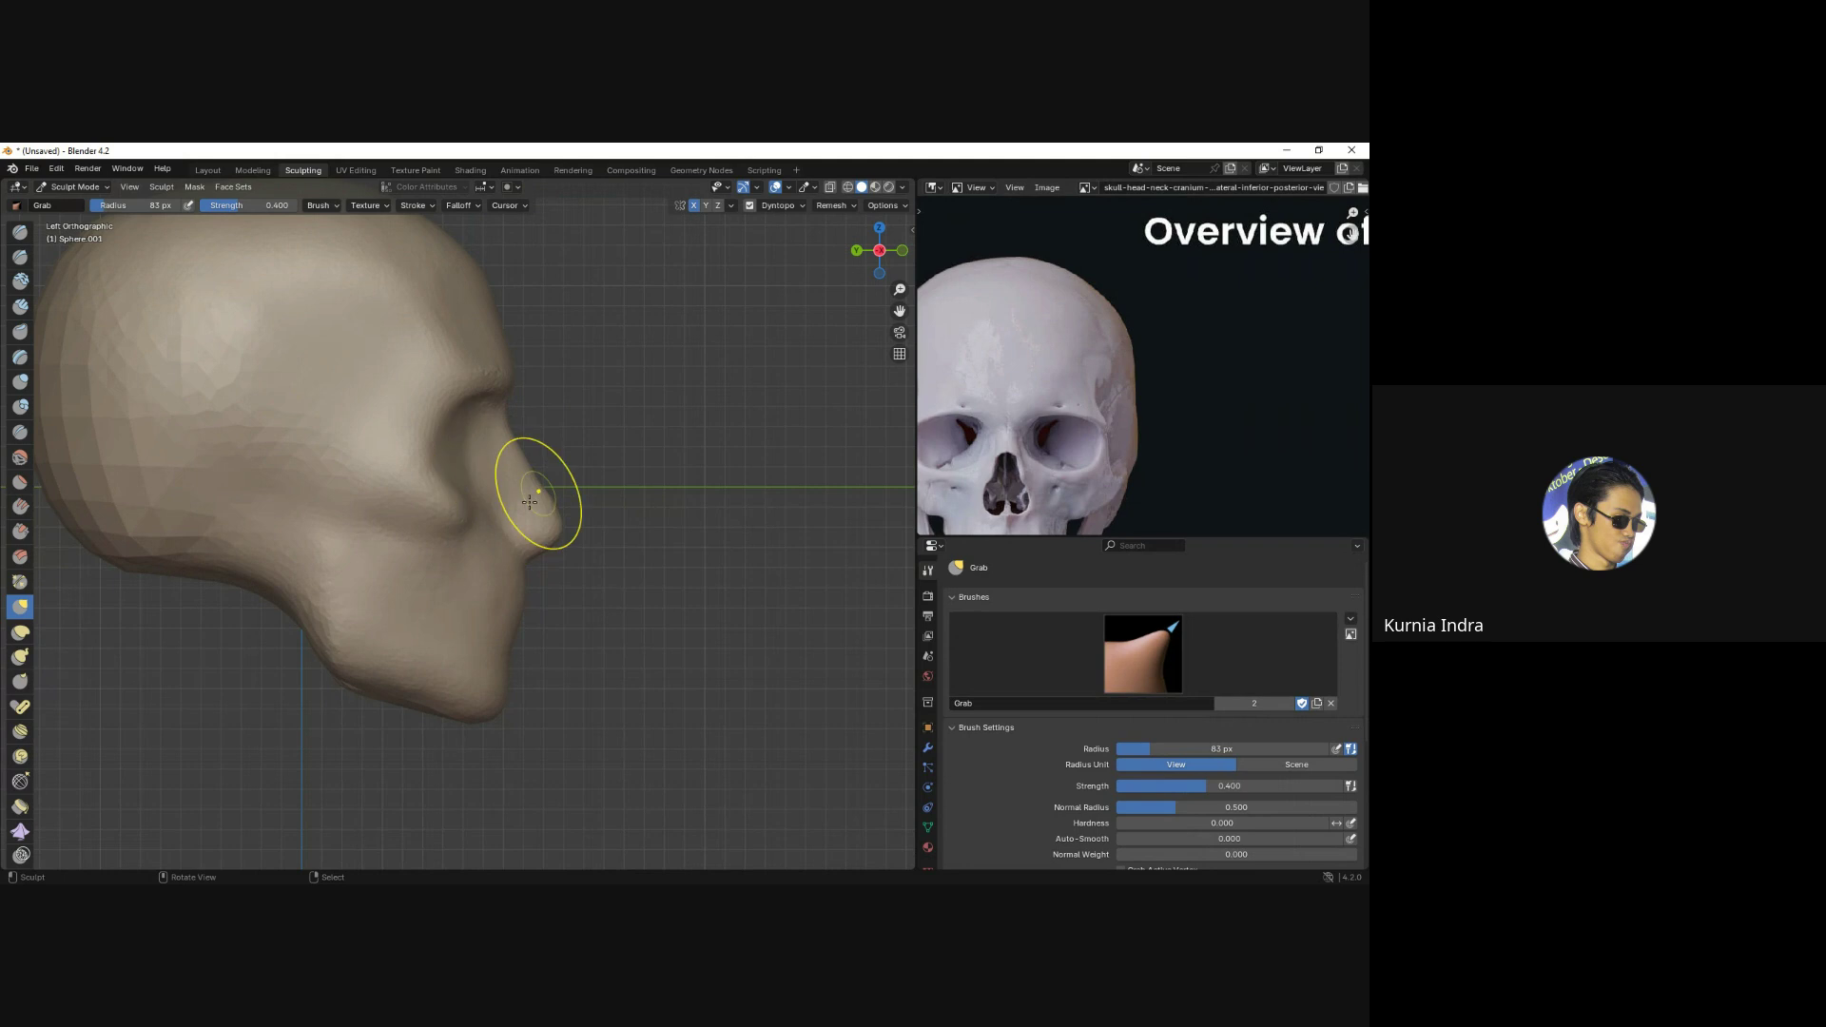
pyautogui.scroll(2, 522, 505)
pyautogui.scroll(1, 547, 546)
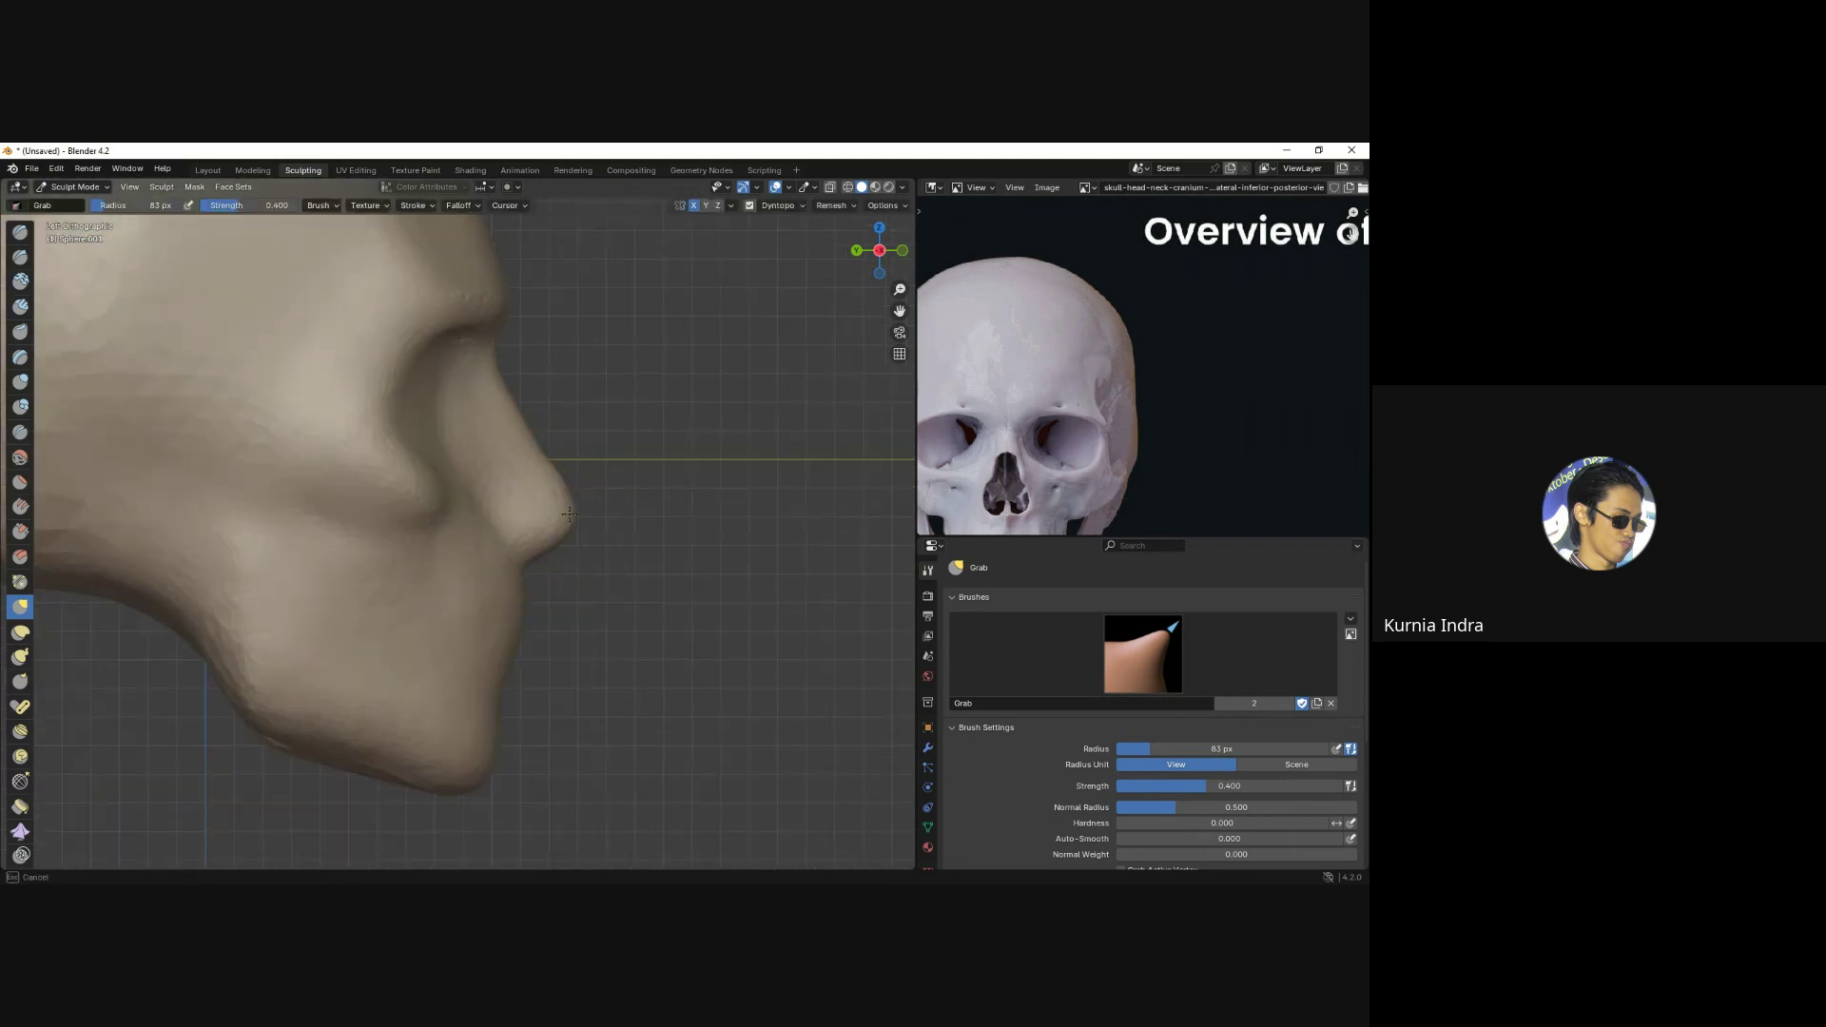
pyautogui.press('f')
pyautogui.click(523, 591)
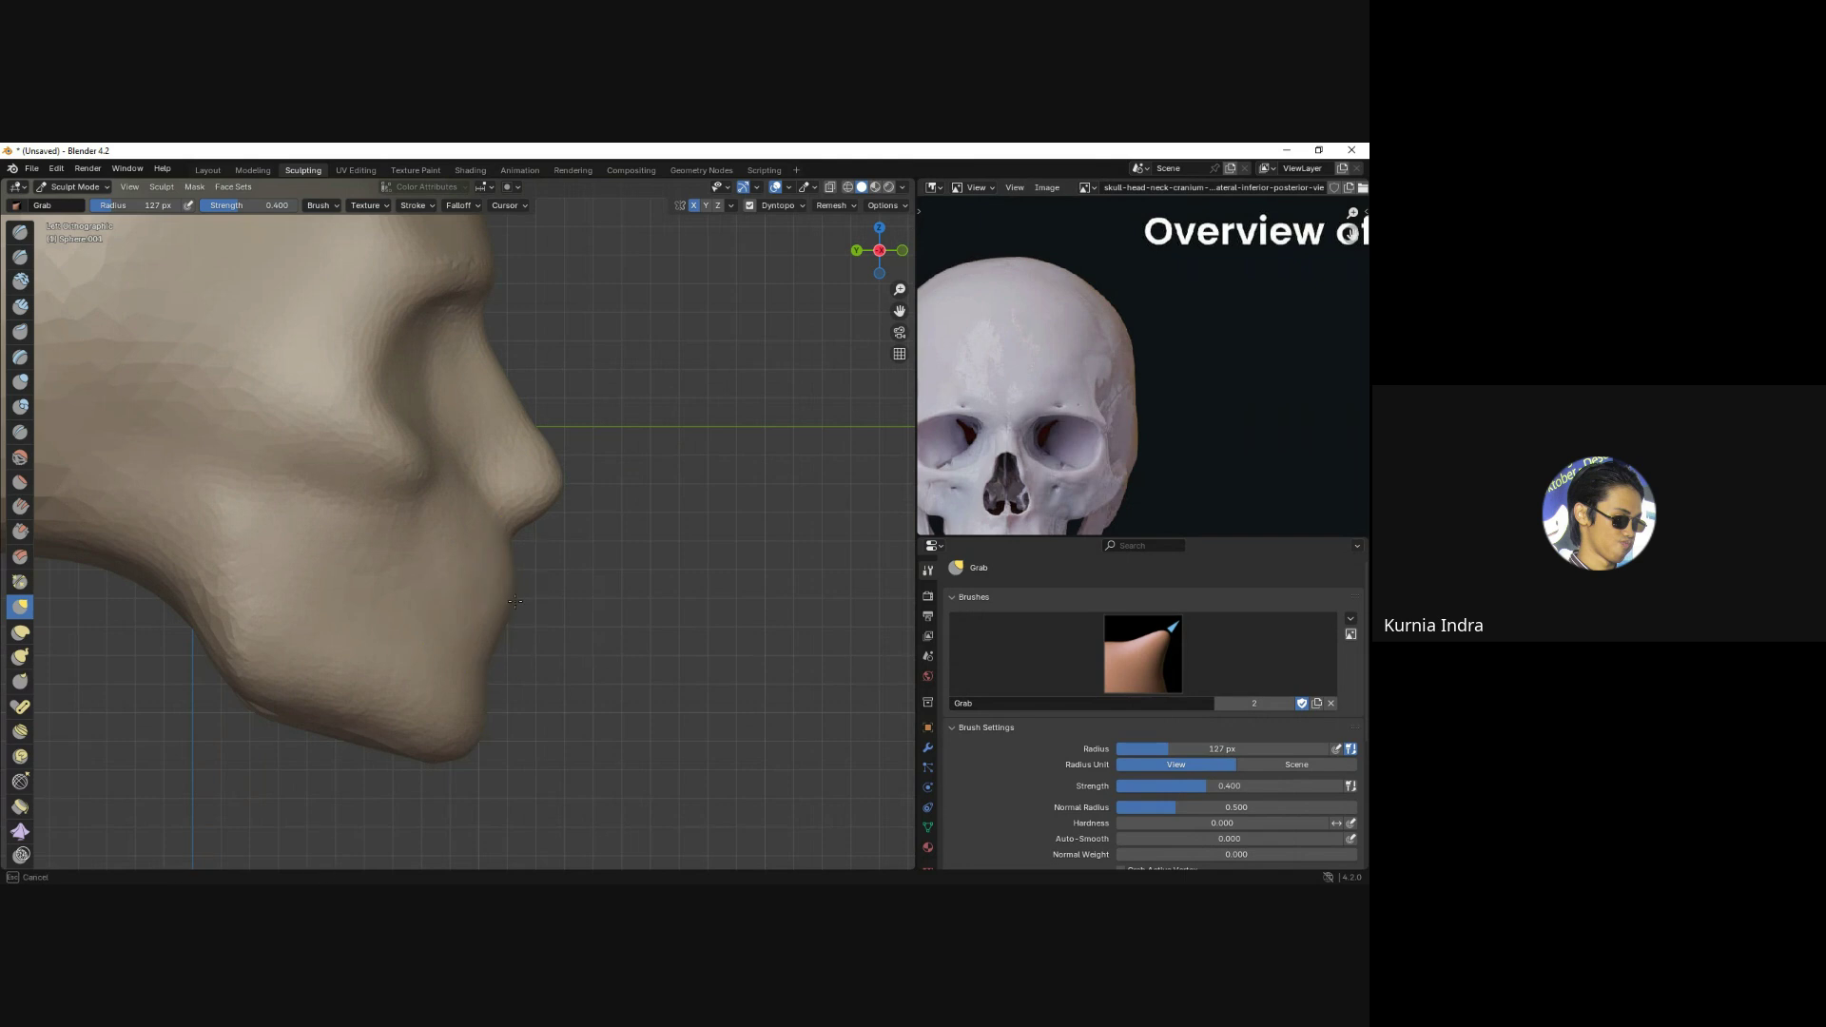
pyautogui.click(507, 546)
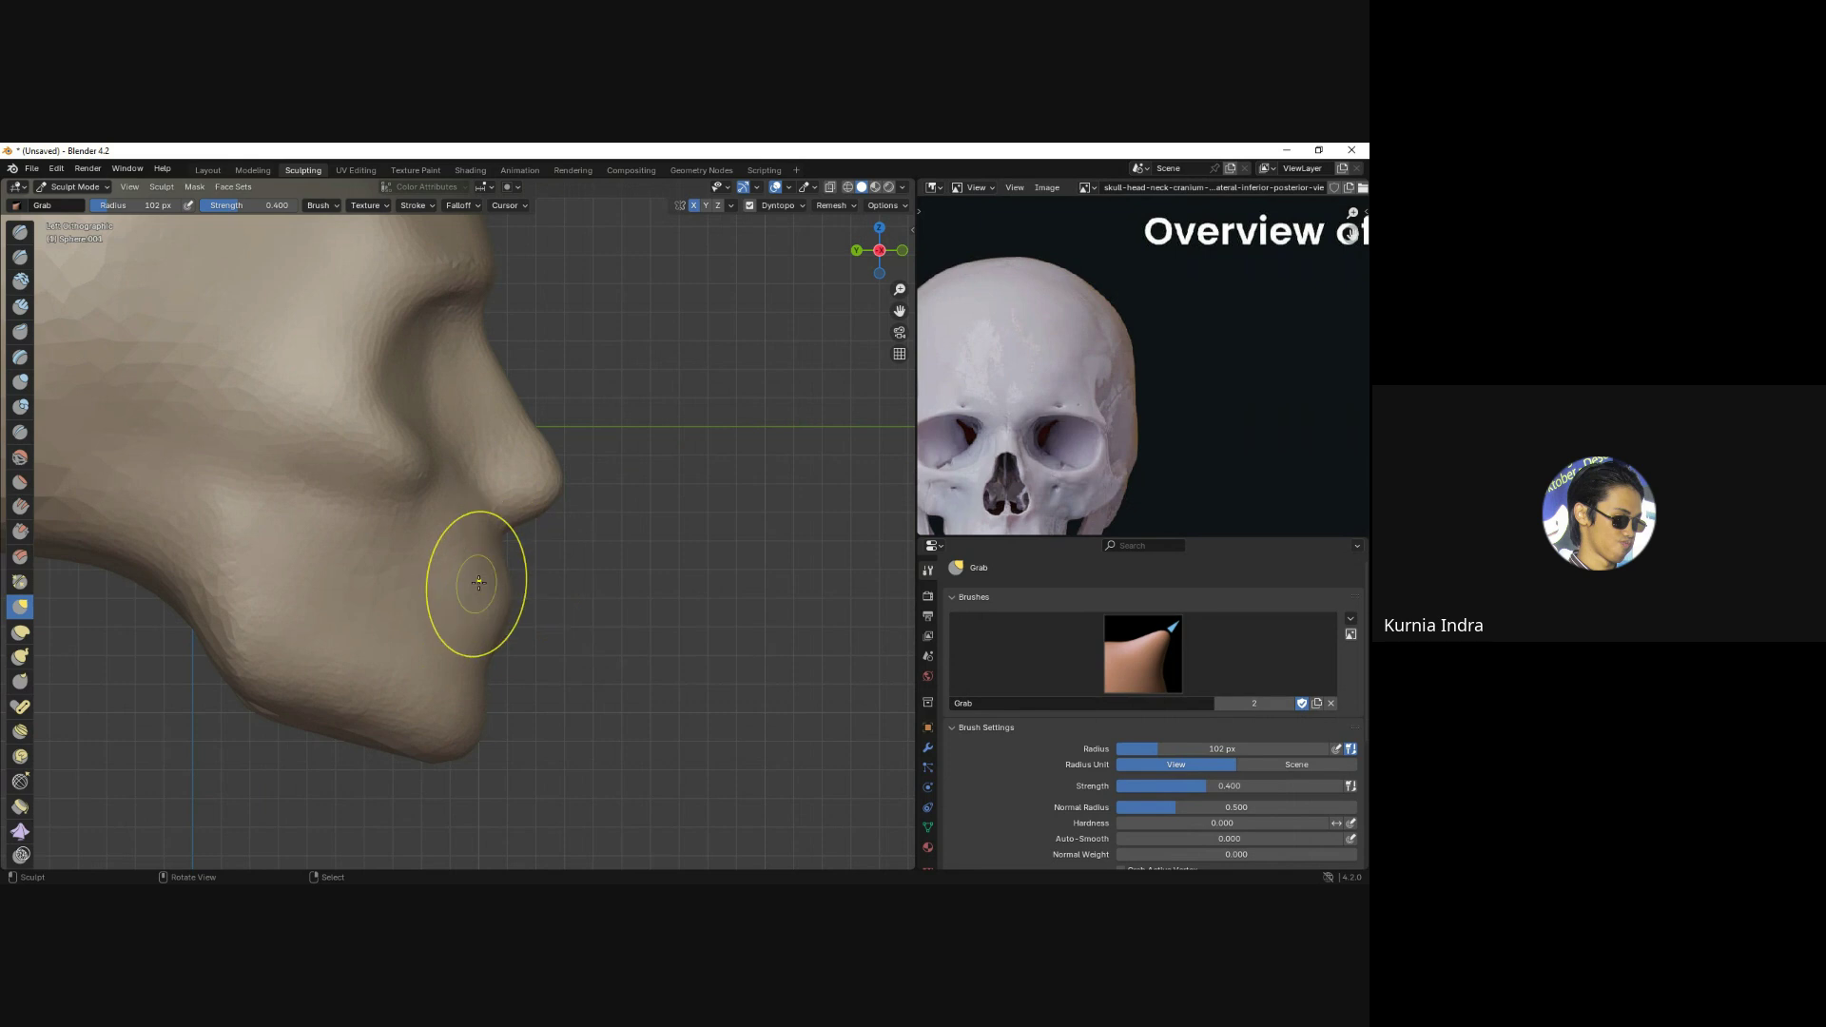
pyautogui.moveTo(512, 582); pyautogui.dragTo(427, 596, button='middle')
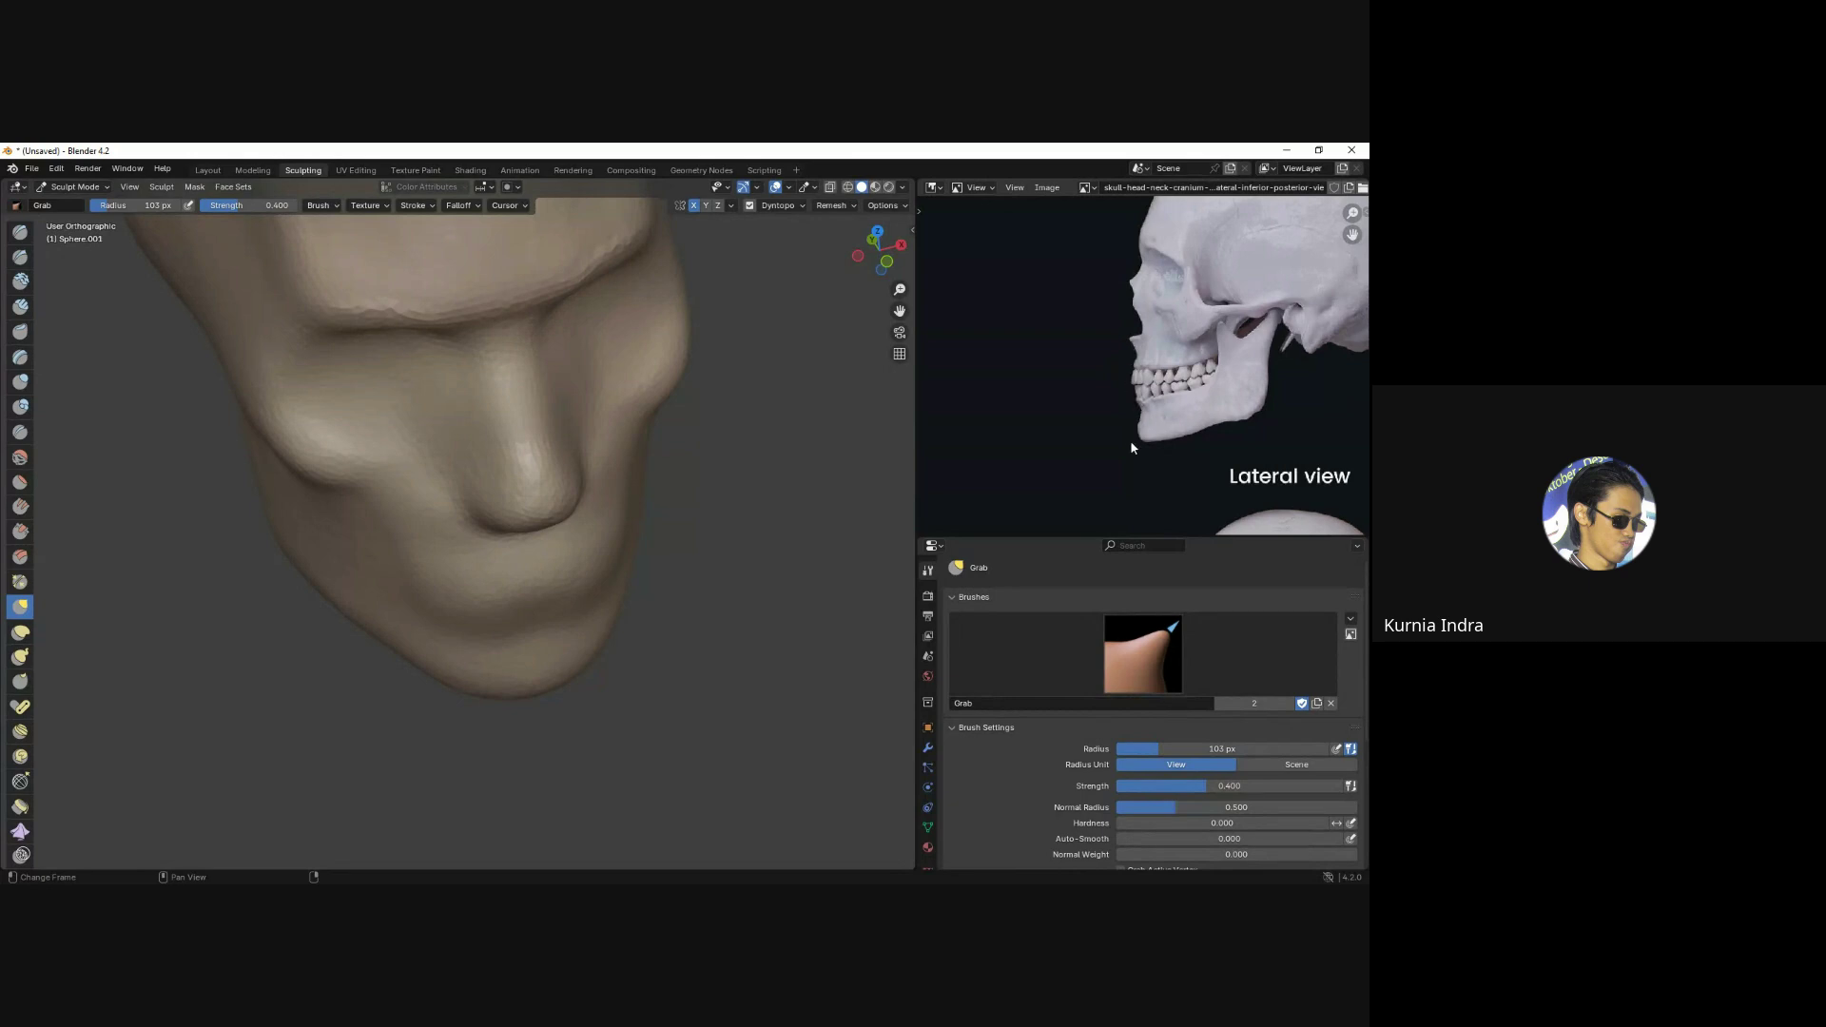
# Bring the anterior skull reference into view and centre the front view on the nose and mouth.
pyautogui.press('KP_3')
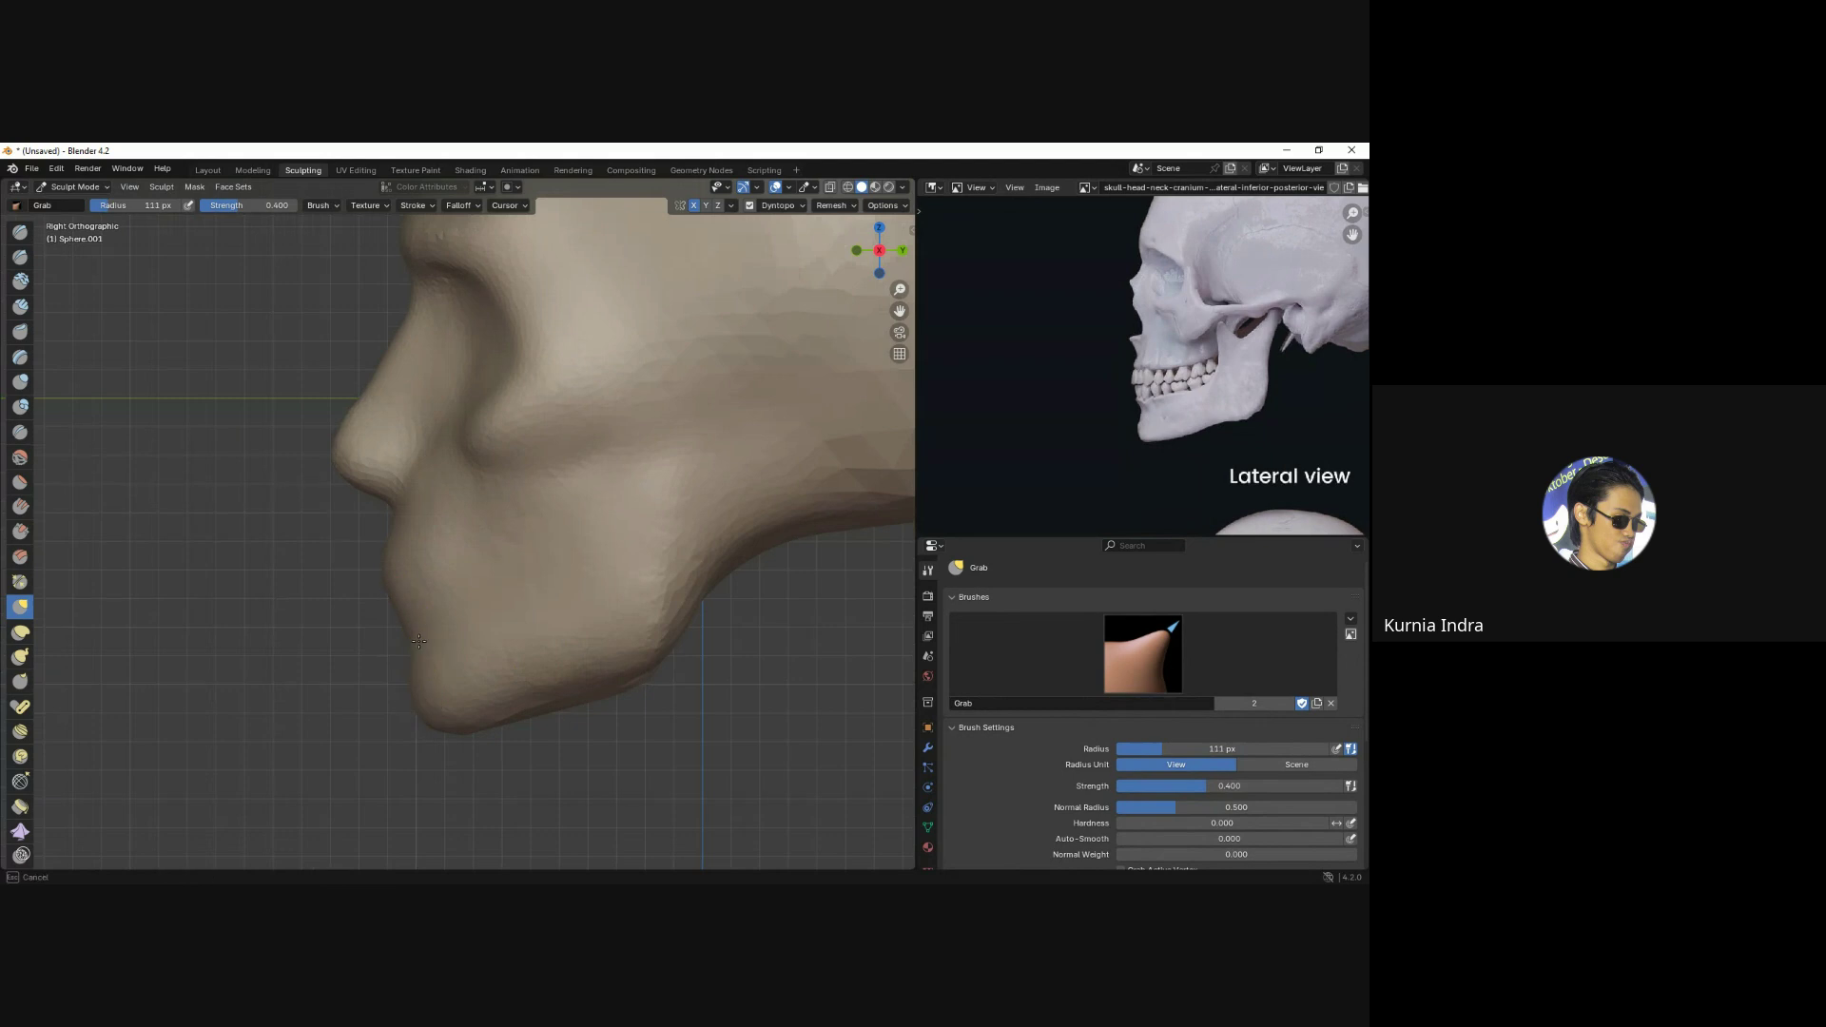
pyautogui.press('f')
pyautogui.click(428, 685)
pyautogui.press('KP_1')
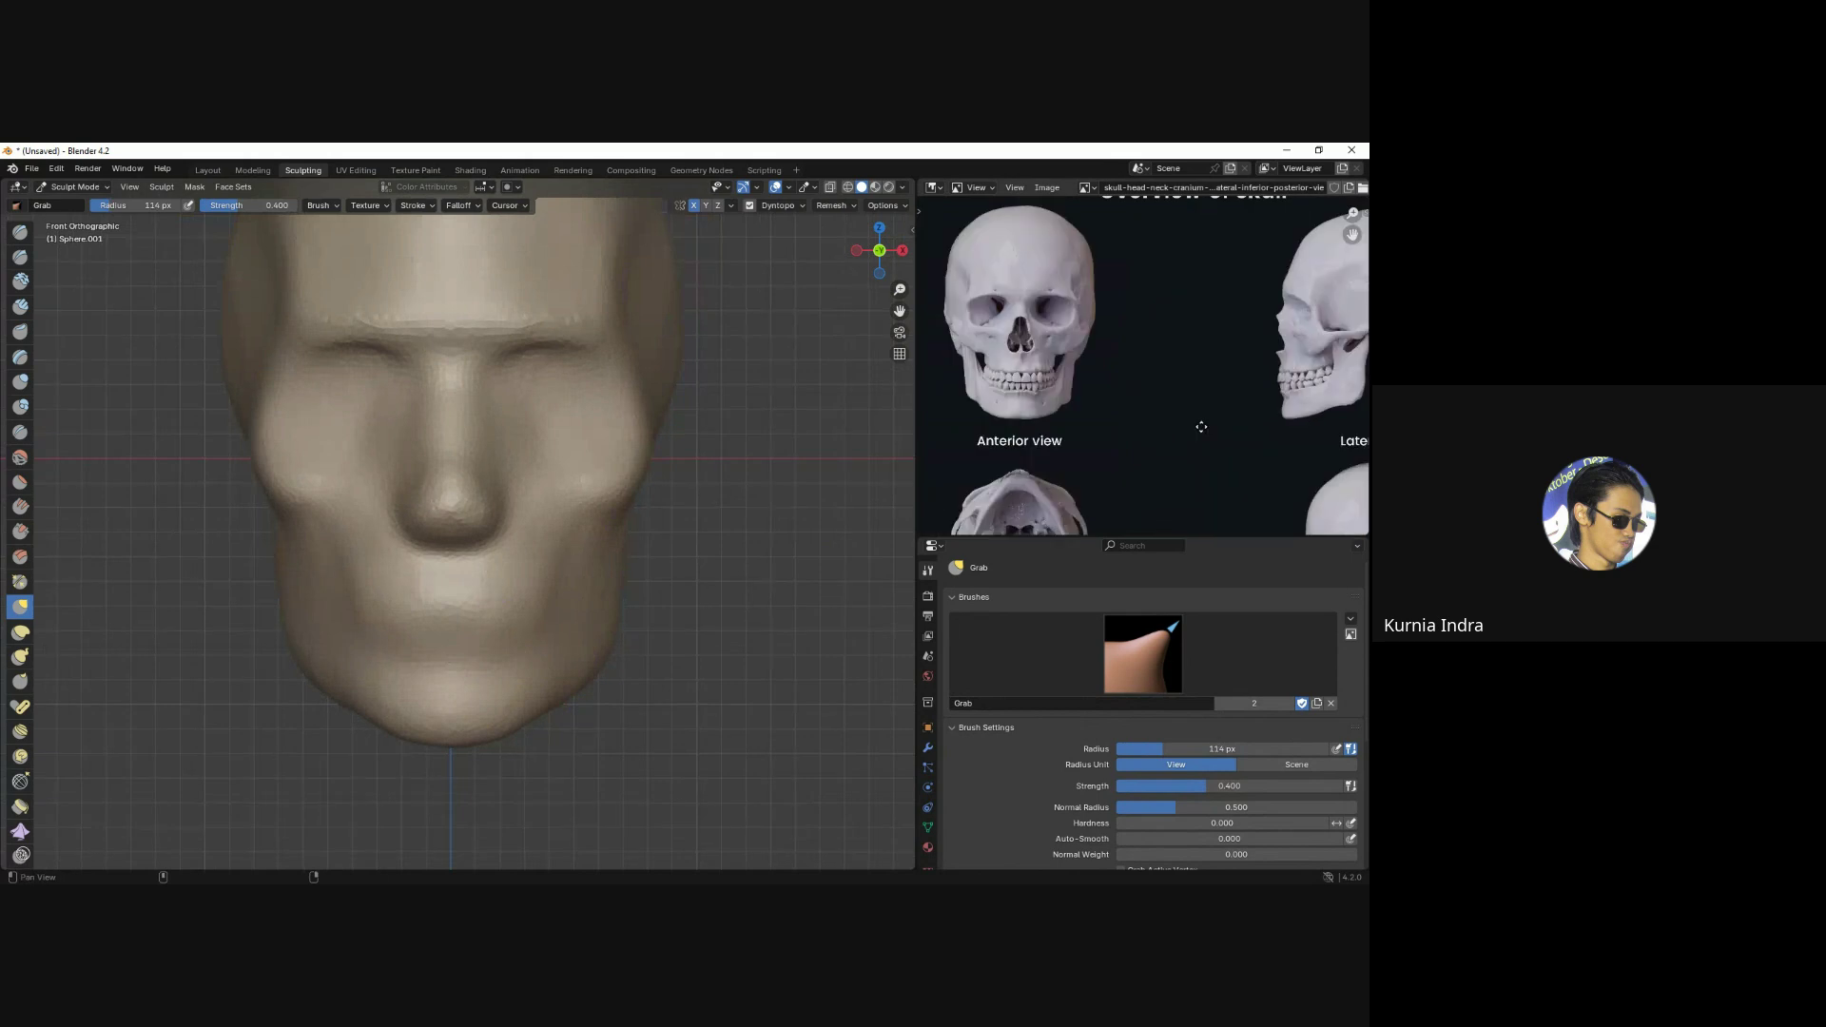
pyautogui.moveTo(997, 401); pyautogui.dragTo(1058, 407, button='middle')
pyautogui.scroll(1, 1058, 407)
pyautogui.scroll(1, 447, 566)
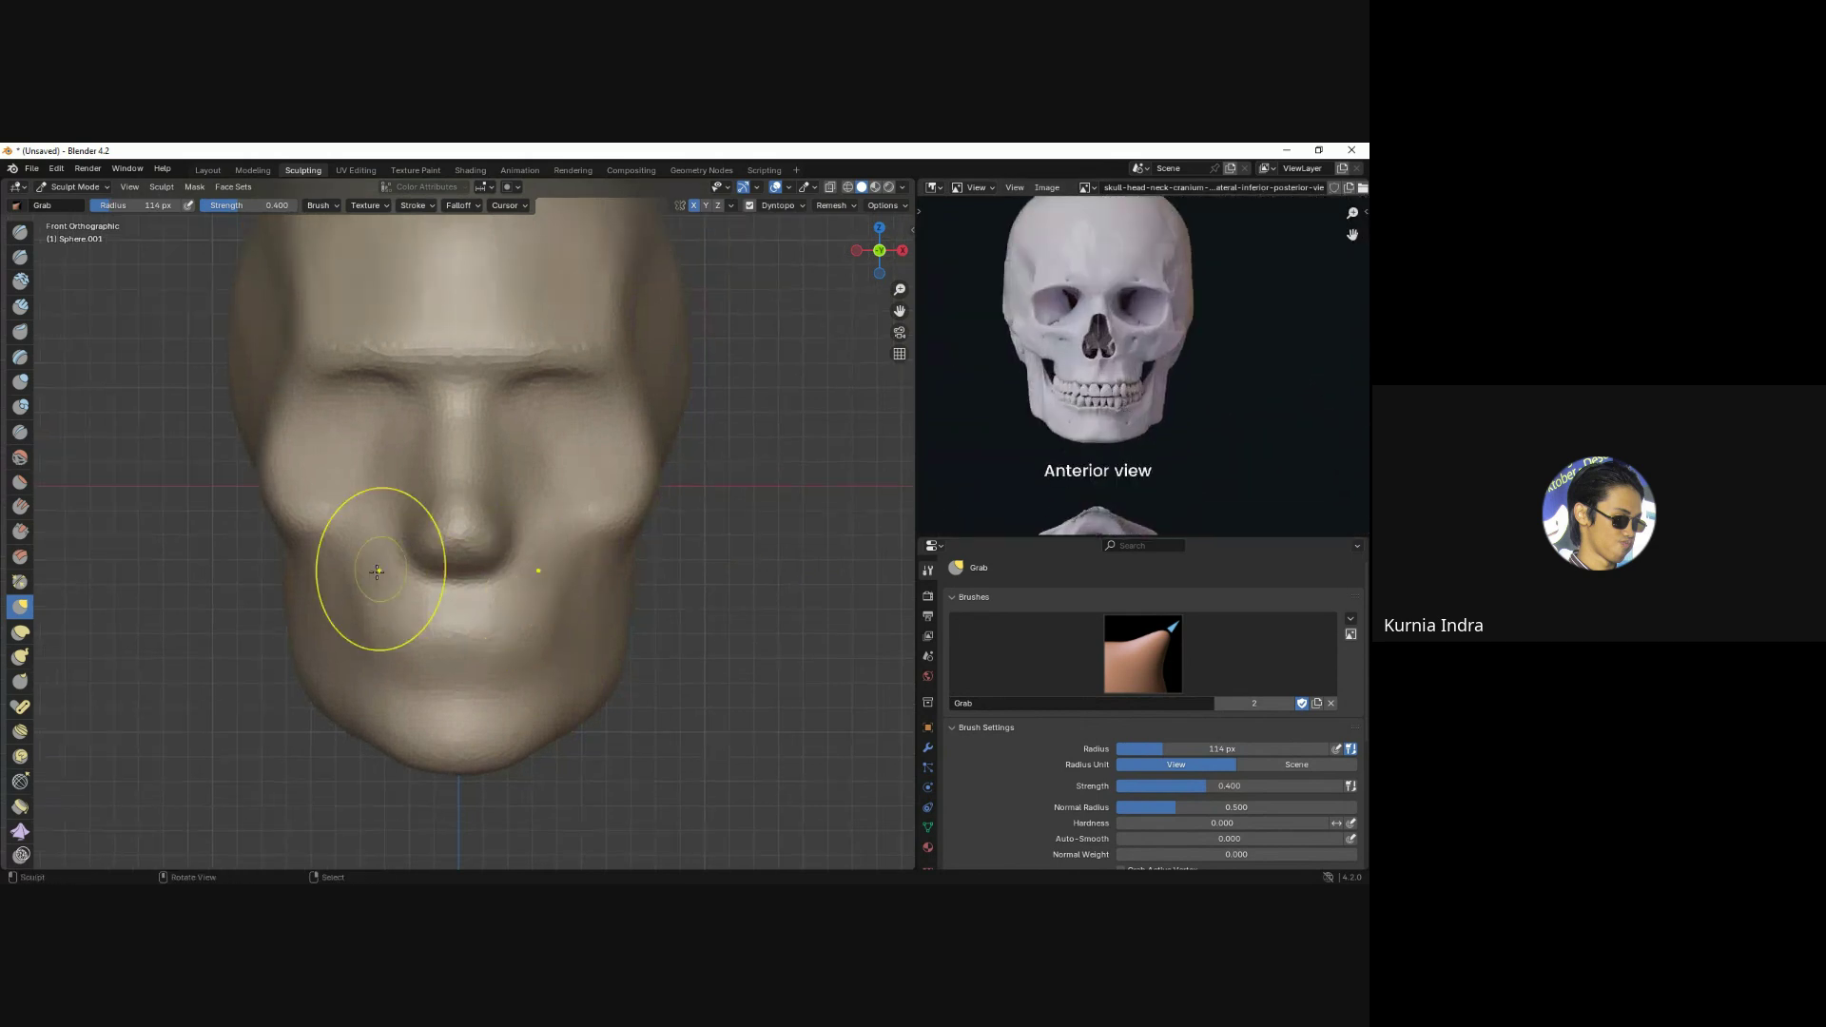
pyautogui.scroll(1, 375, 556)
pyautogui.keyDown('shift'); pyautogui.moveTo(375, 556); pyautogui.dragTo(418, 553, button='middle'); pyautogui.keyUp('shift')
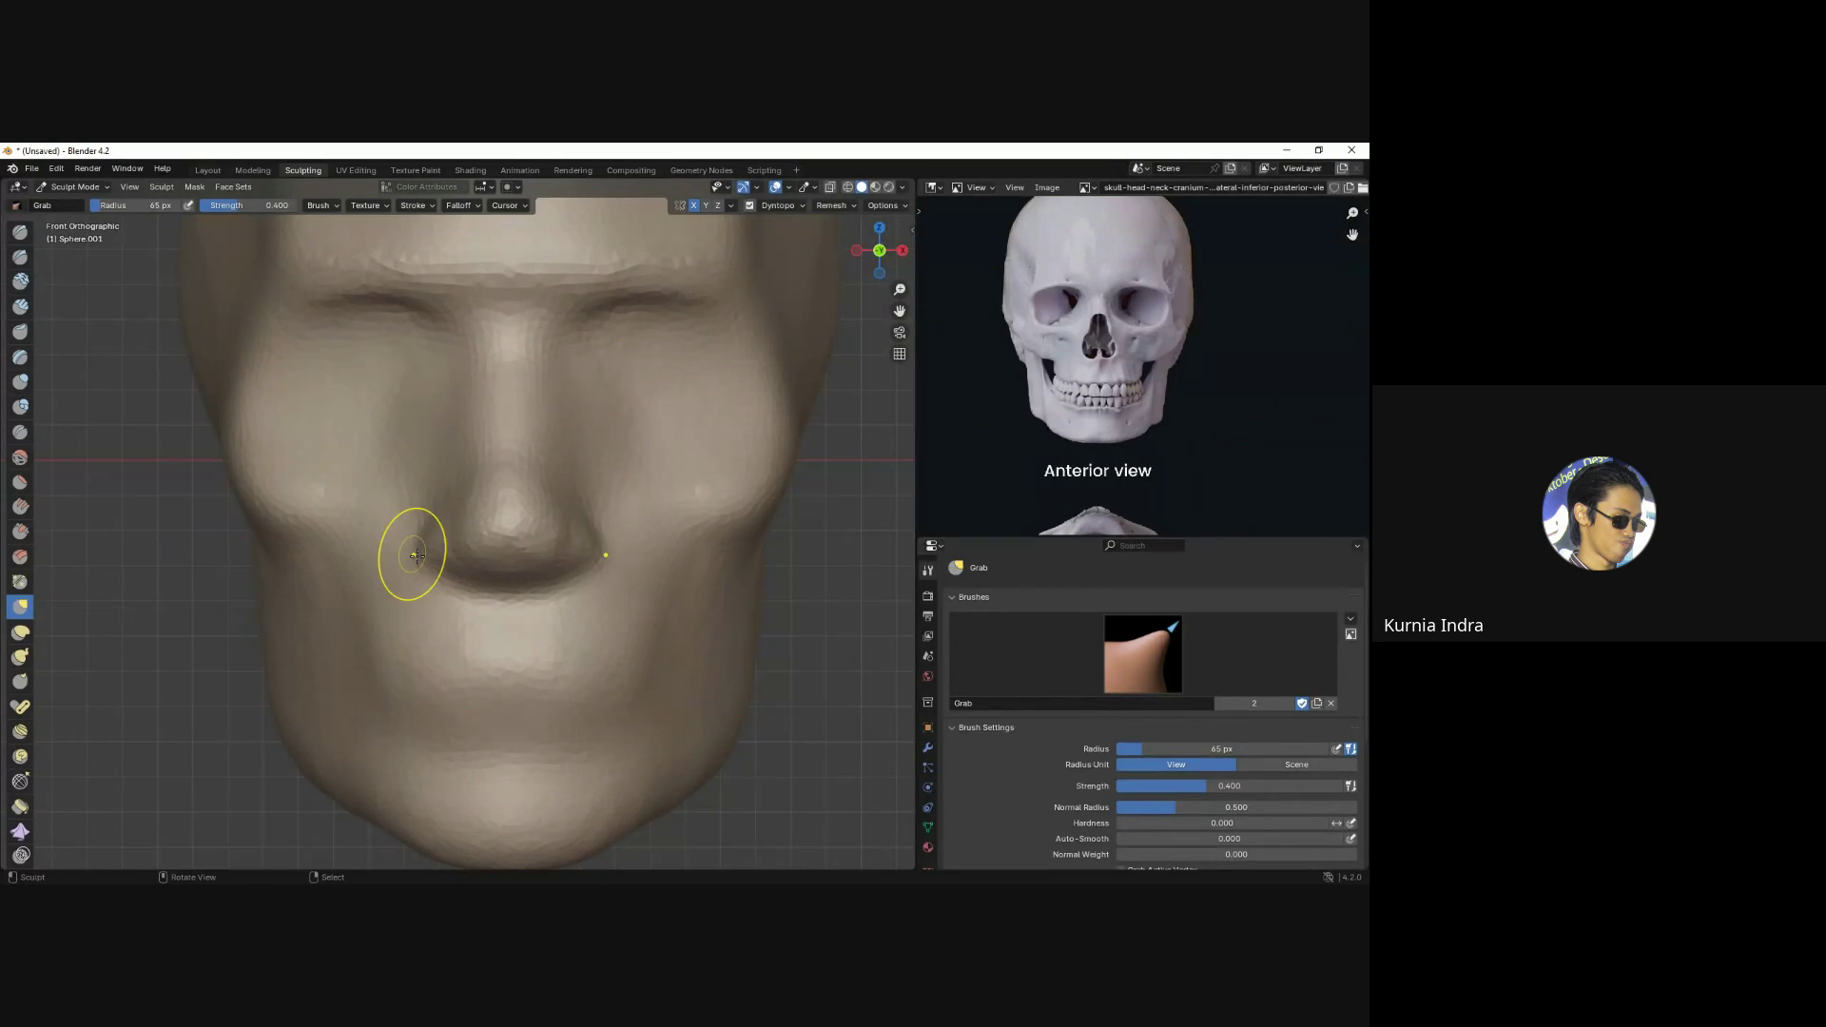
# Pull out and reshape the left nostril wing with a smaller brush.
pyautogui.moveTo(415, 555); pyautogui.dragTo(443, 561)
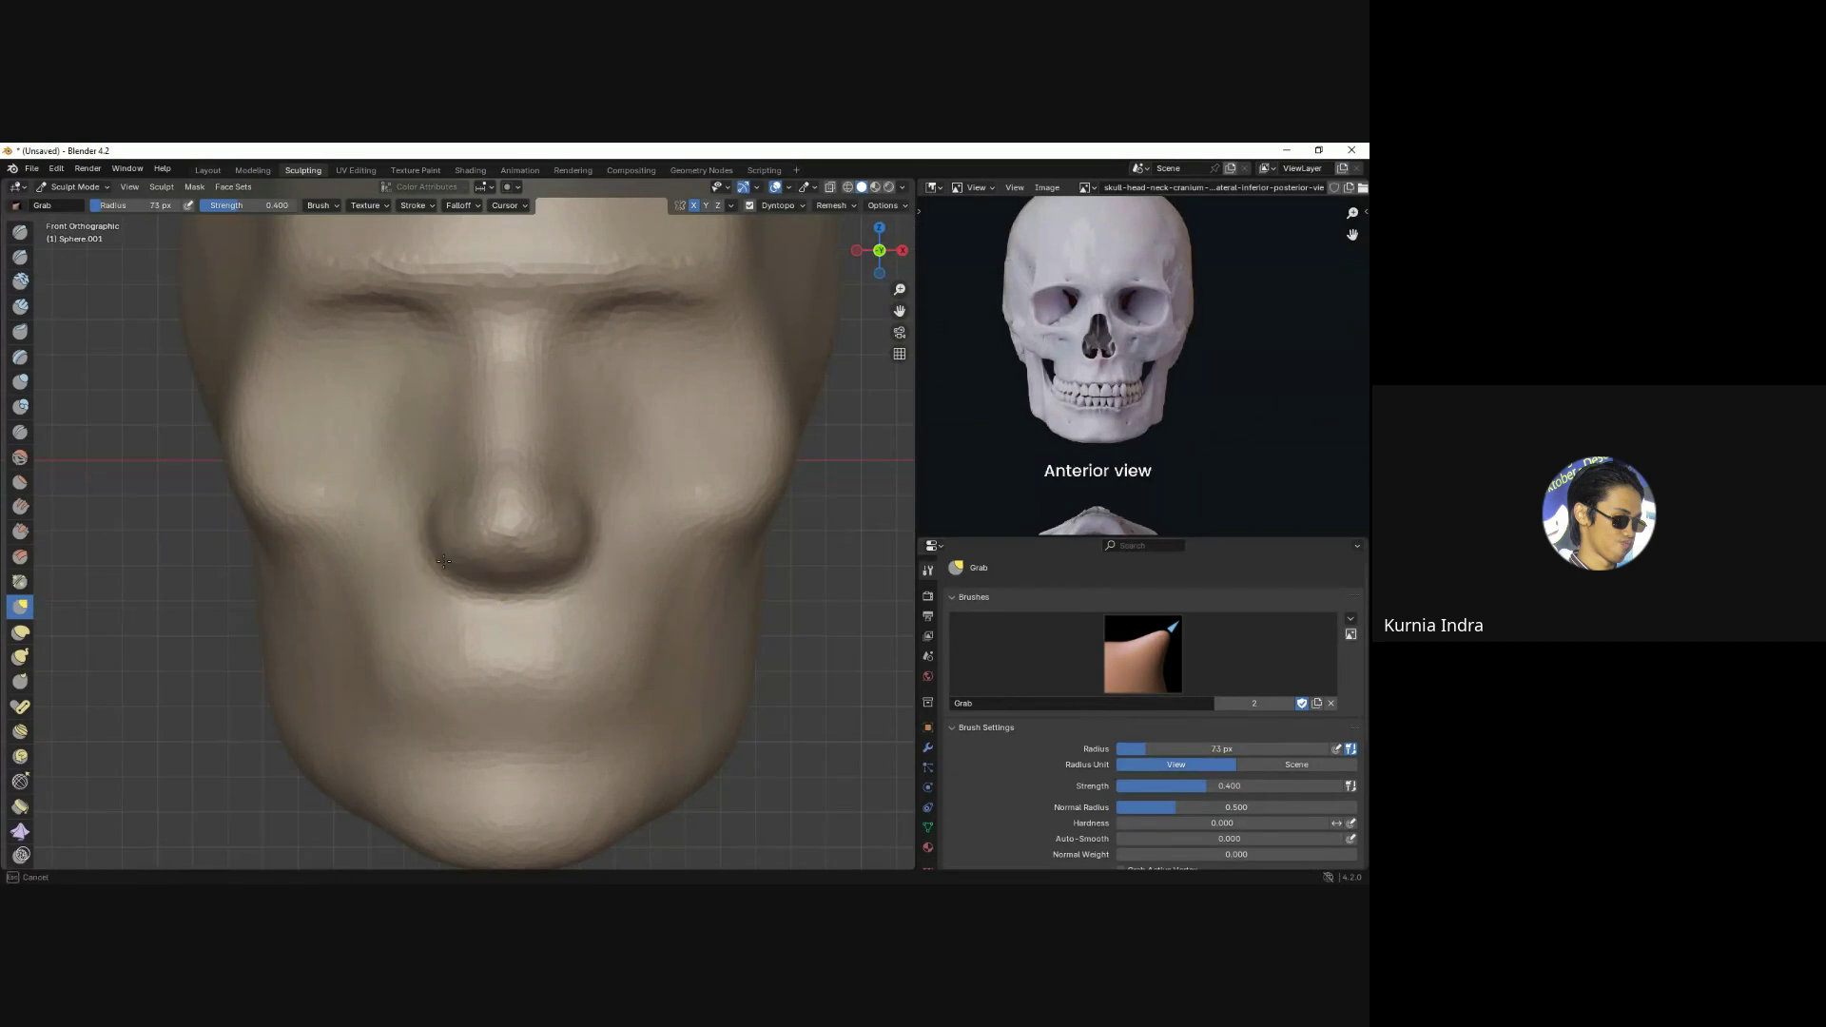
pyautogui.moveTo(467, 572); pyautogui.dragTo(434, 562, button='middle')
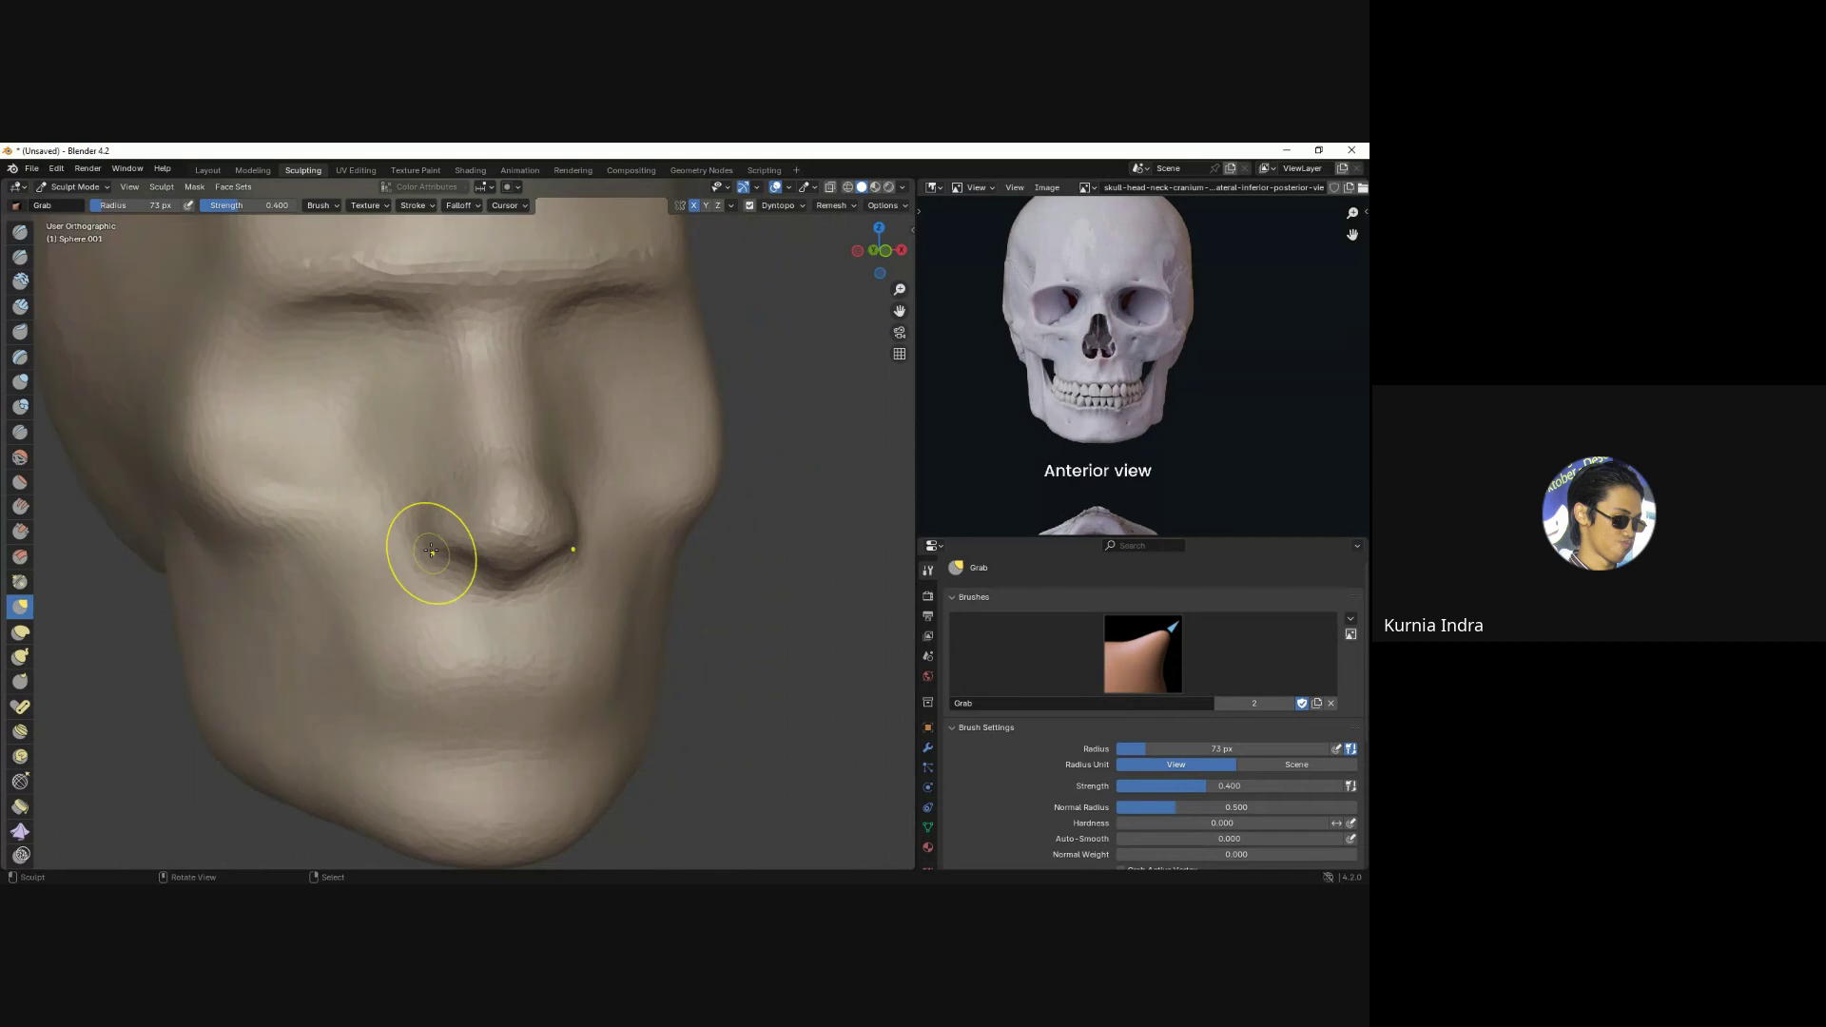
pyautogui.moveTo(434, 562)
pyautogui.mouseDown()
pyautogui.moveTo(420, 505)
pyautogui.moveTo(428, 558)
pyautogui.mouseUp()
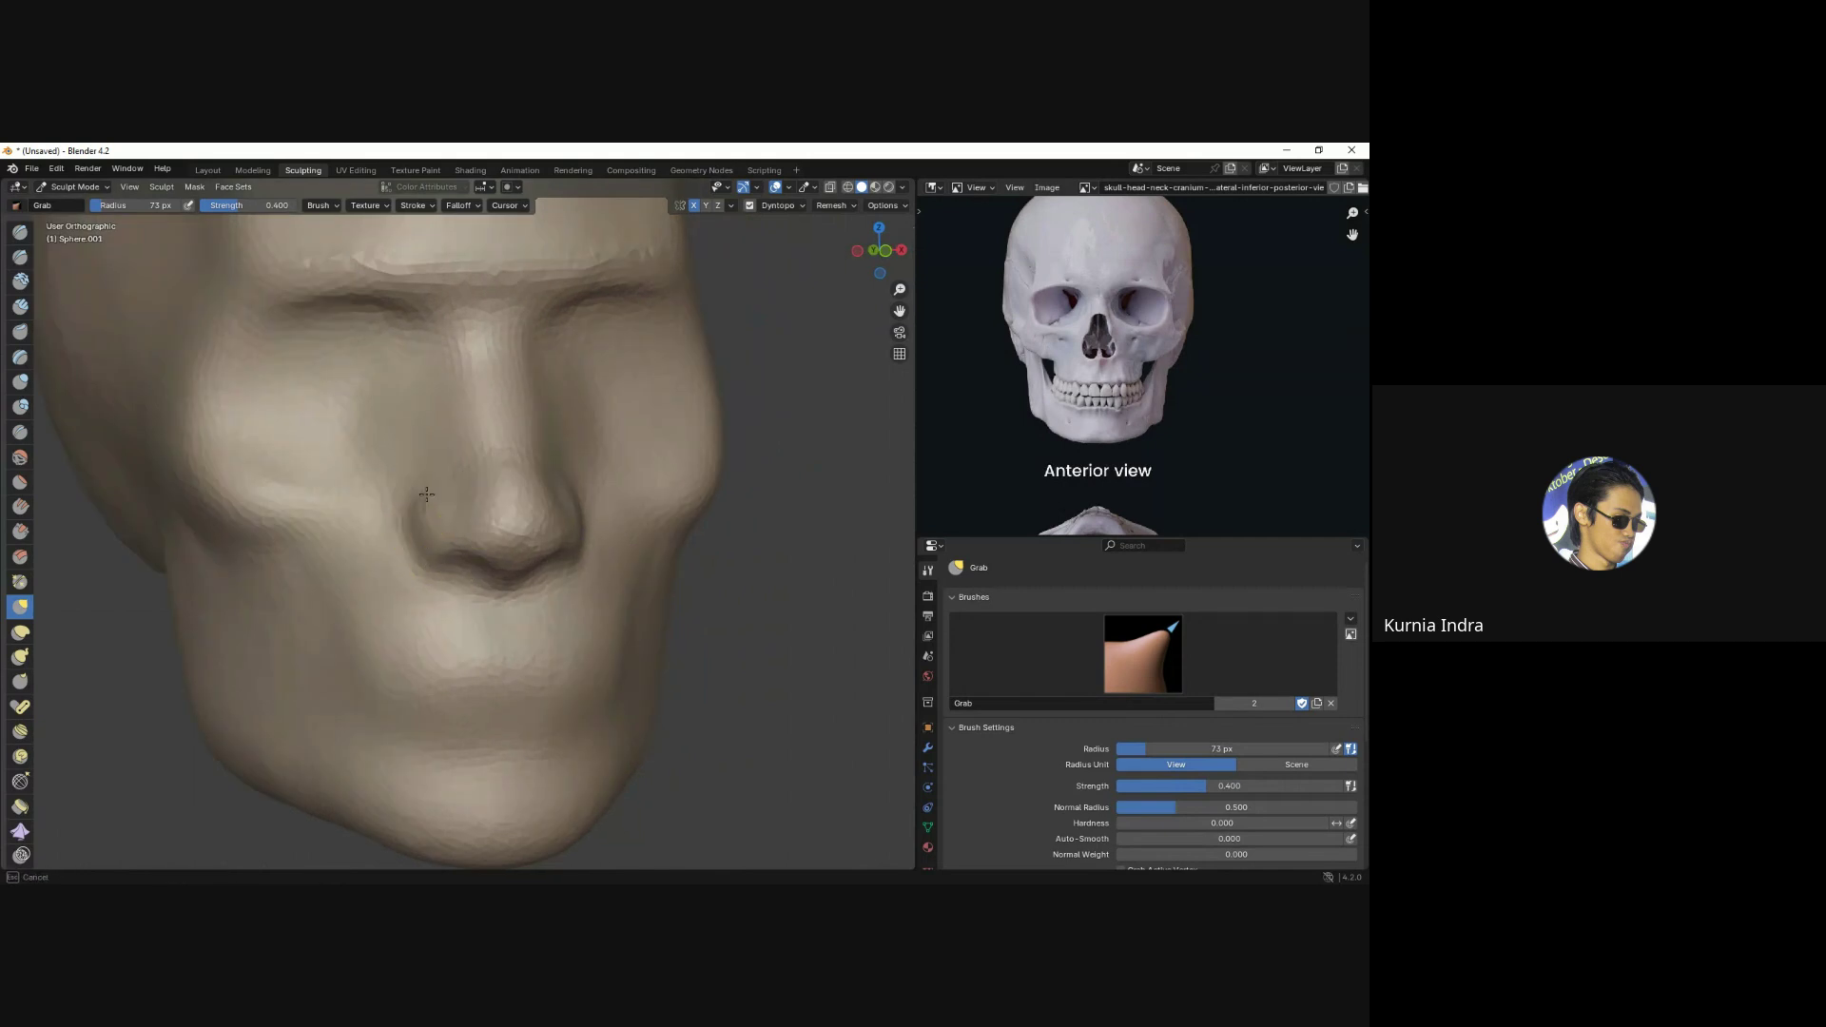
pyautogui.press('f')
pyautogui.click(437, 571)
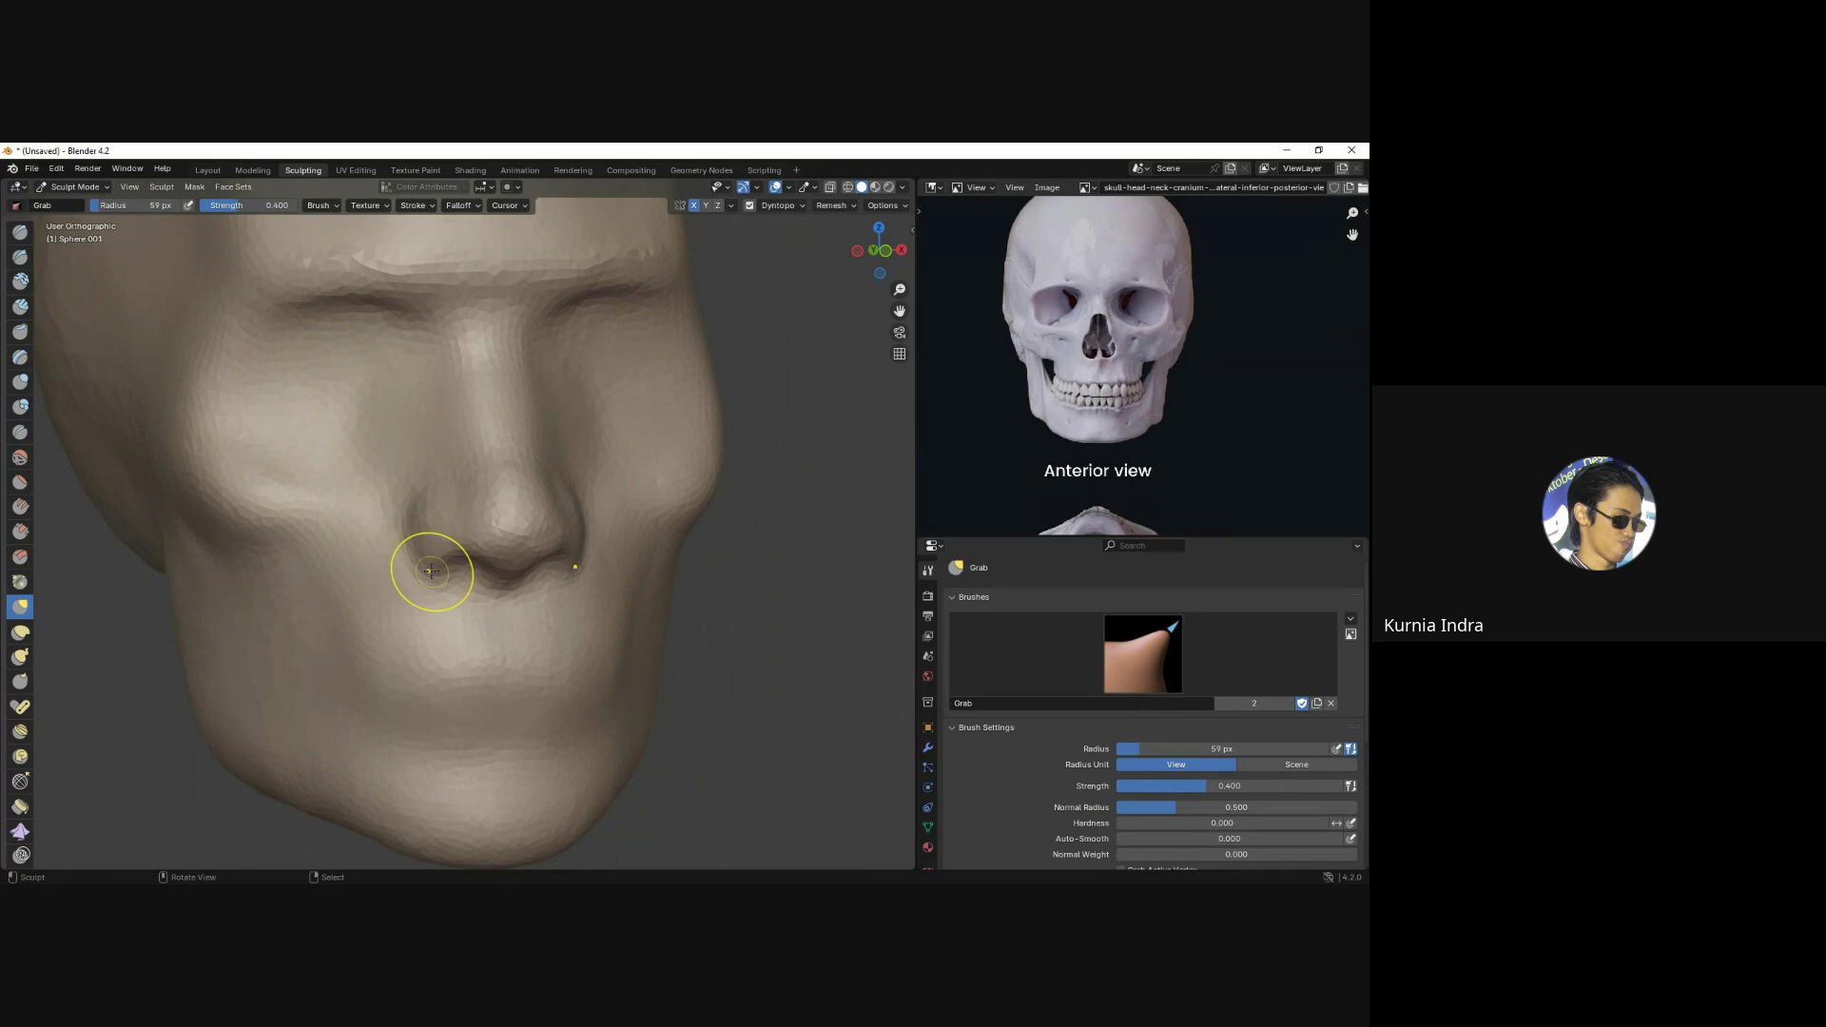
pyautogui.moveTo(432, 563); pyautogui.dragTo(427, 569, button='middle')
# Pull the nostril and cheek surface up and out, then set the brush to 66 px.
pyautogui.press('KP_1')
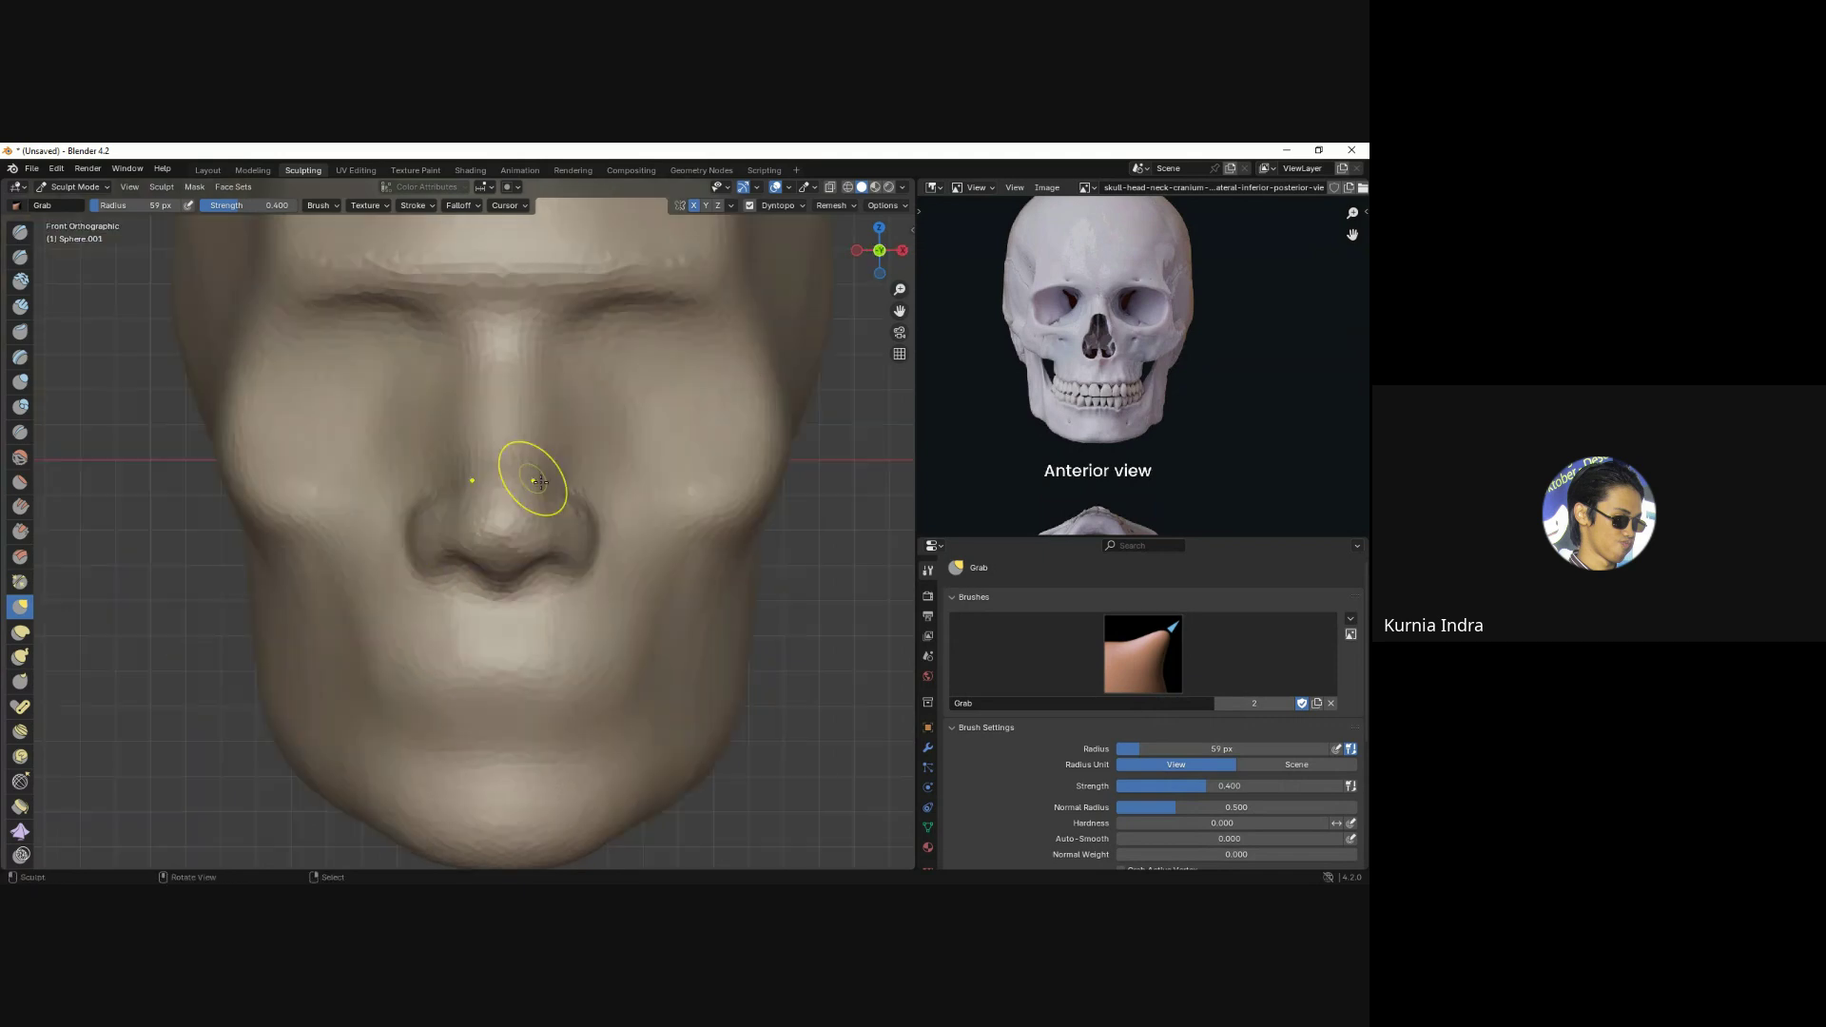
pyautogui.press('f')
pyautogui.click(544, 570)
pyautogui.moveTo(531, 574); pyautogui.dragTo(563, 551)
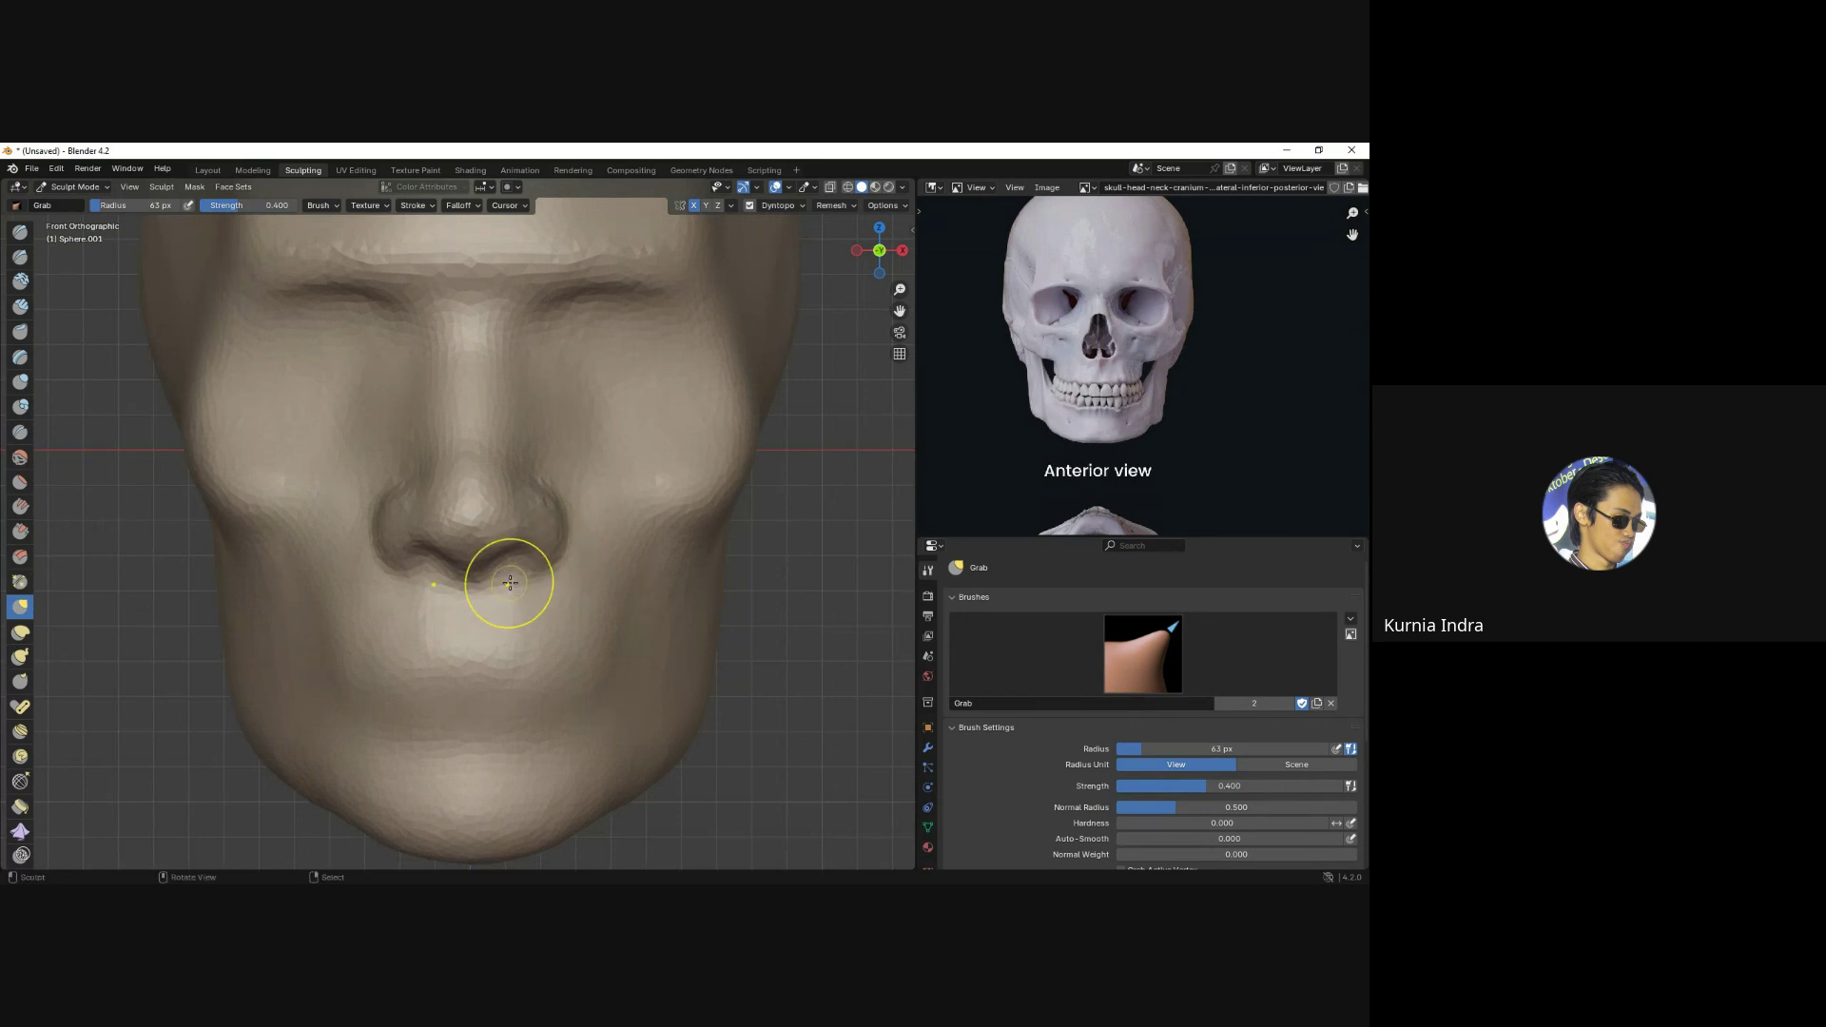
pyautogui.press('f')
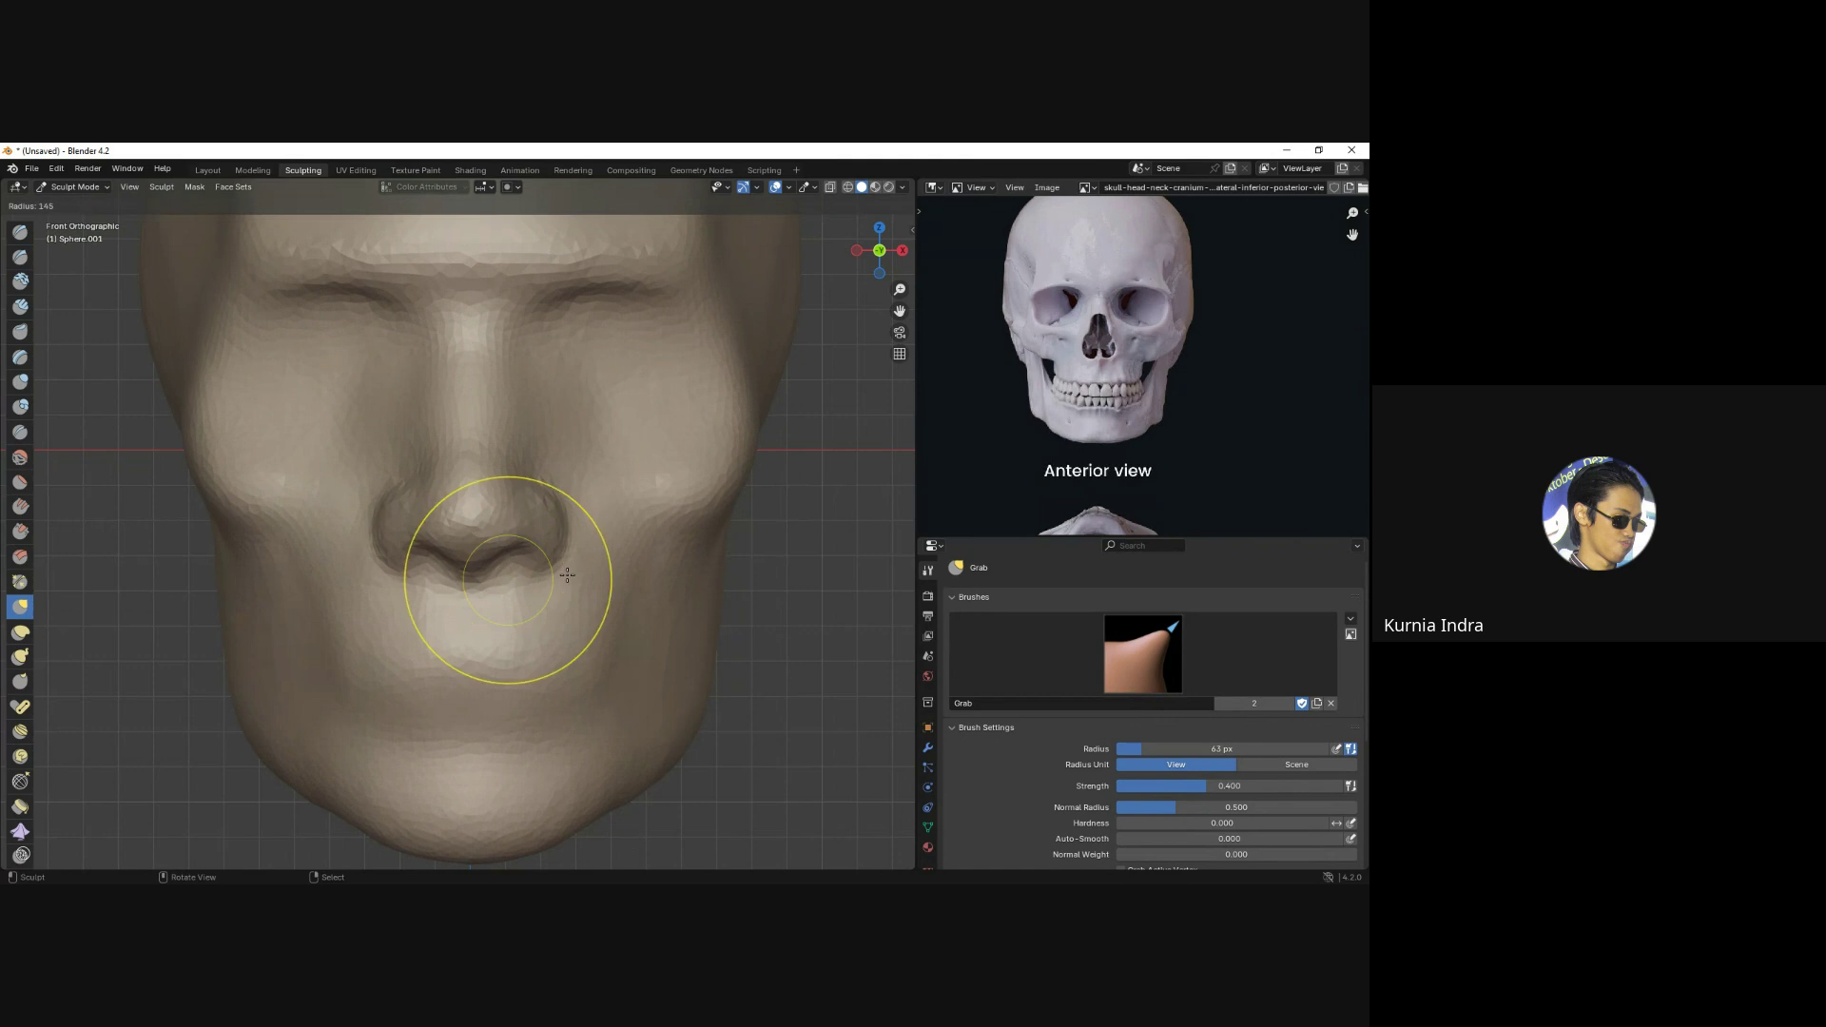
pyautogui.click(505, 578)
pyautogui.press('f')
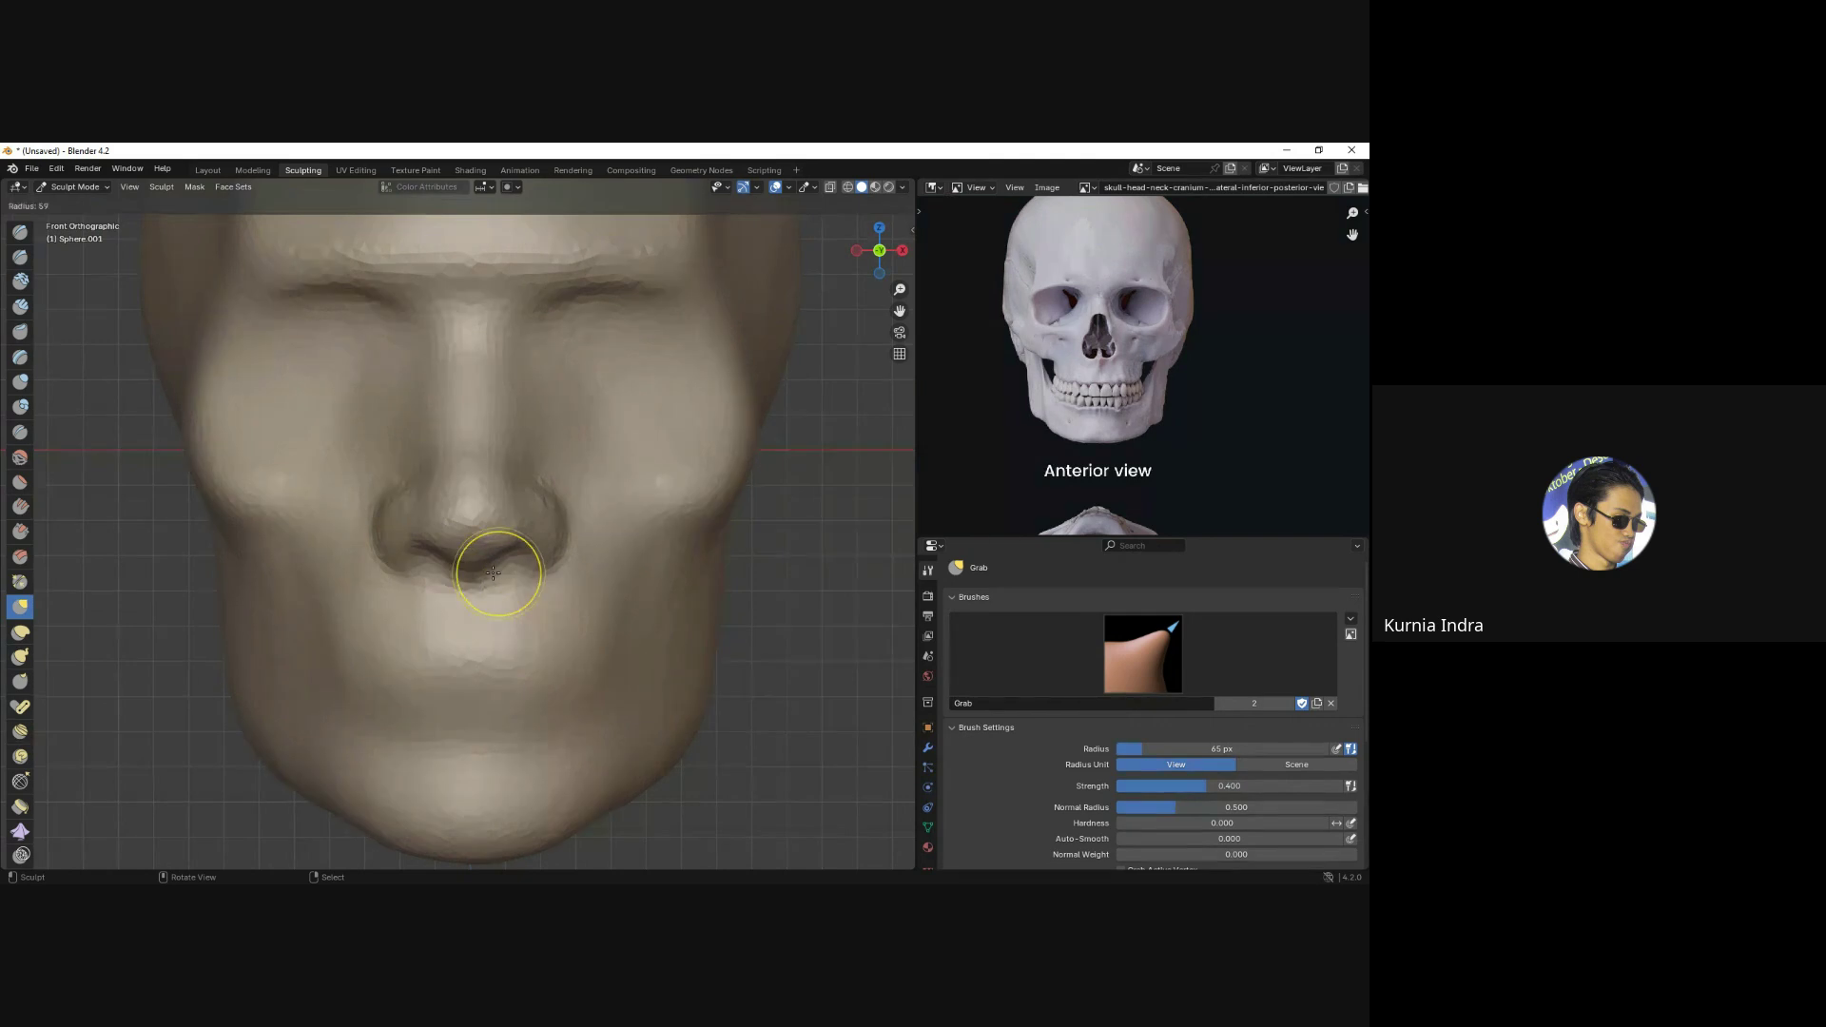
pyautogui.click(518, 574)
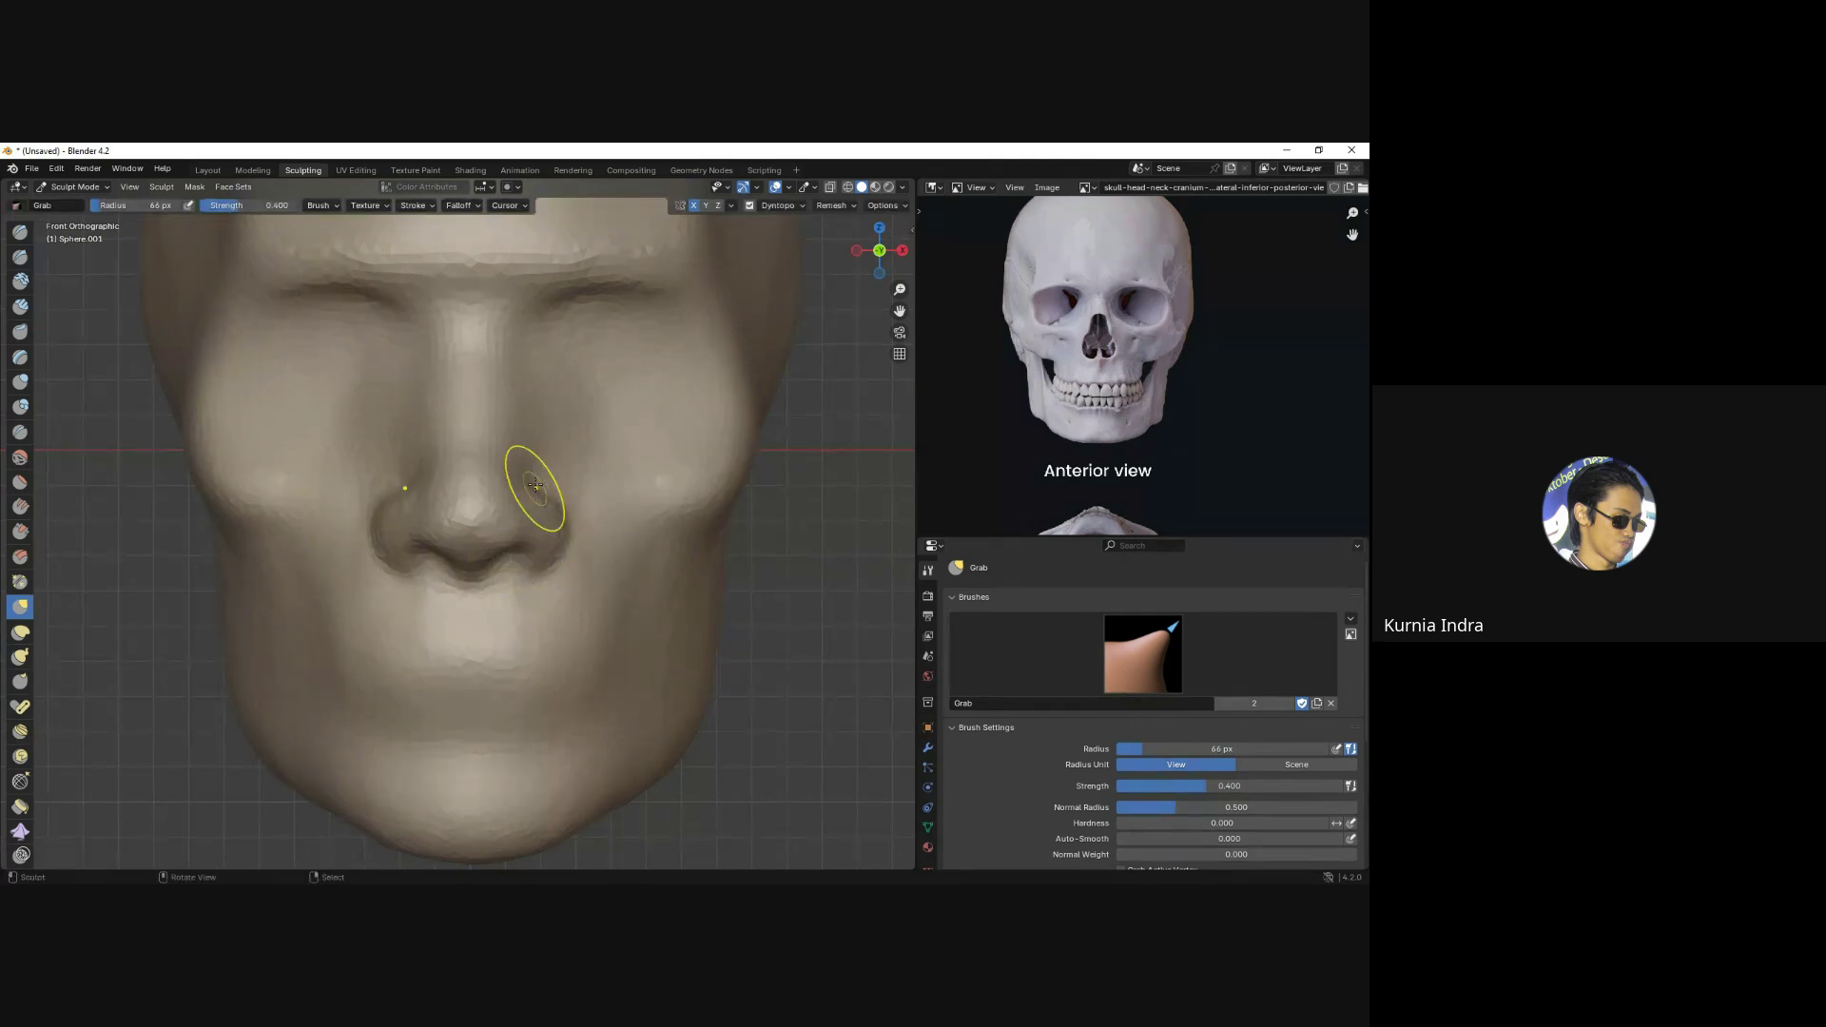
# Check the left profile, then pan the head left and reshape the nostril area.
pyautogui.press('ctrl+KP_3')
pyautogui.moveTo(525, 534); pyautogui.dragTo(530, 551, button='middle')
pyautogui.press('KP_1')
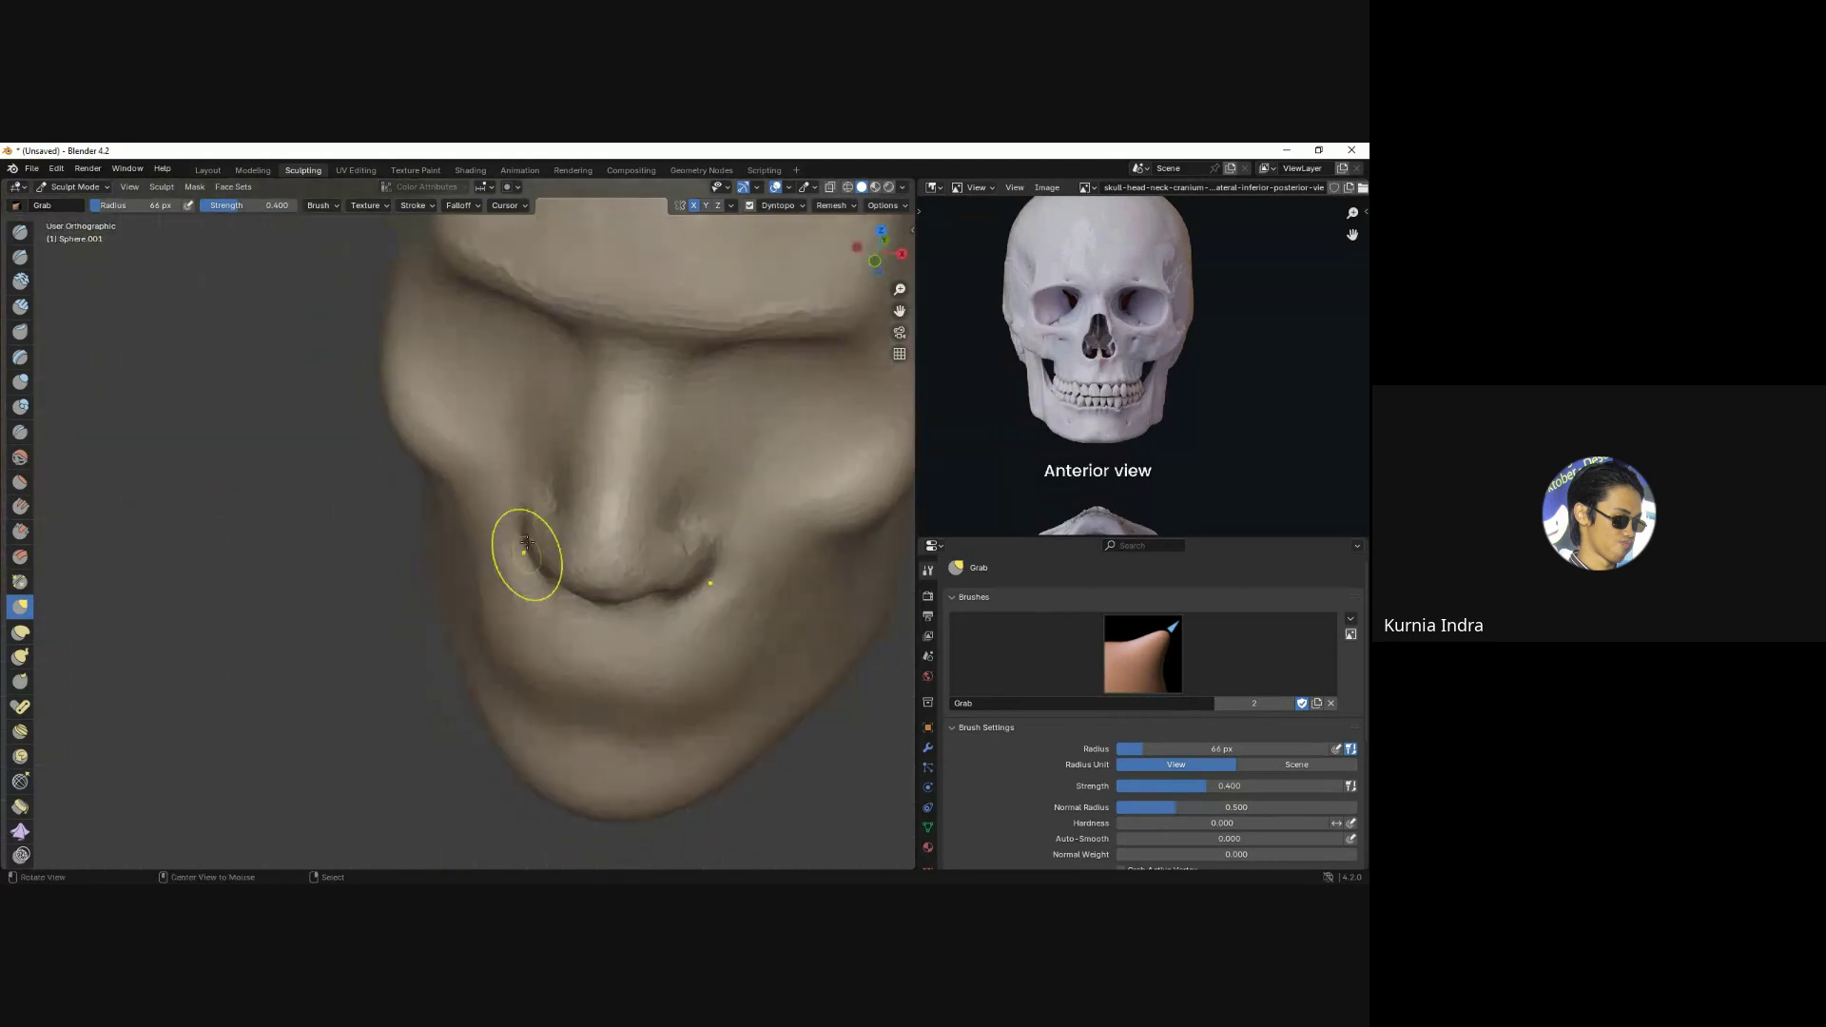
pyautogui.press('KP_1')
pyautogui.moveTo(637, 513)
pyautogui.keyDown('shift'); pyautogui.mouseDown(button='middle')
pyautogui.moveTo(533, 539)
pyautogui.moveTo(514, 619)
pyautogui.mouseUp(button='middle'); pyautogui.keyUp('shift')
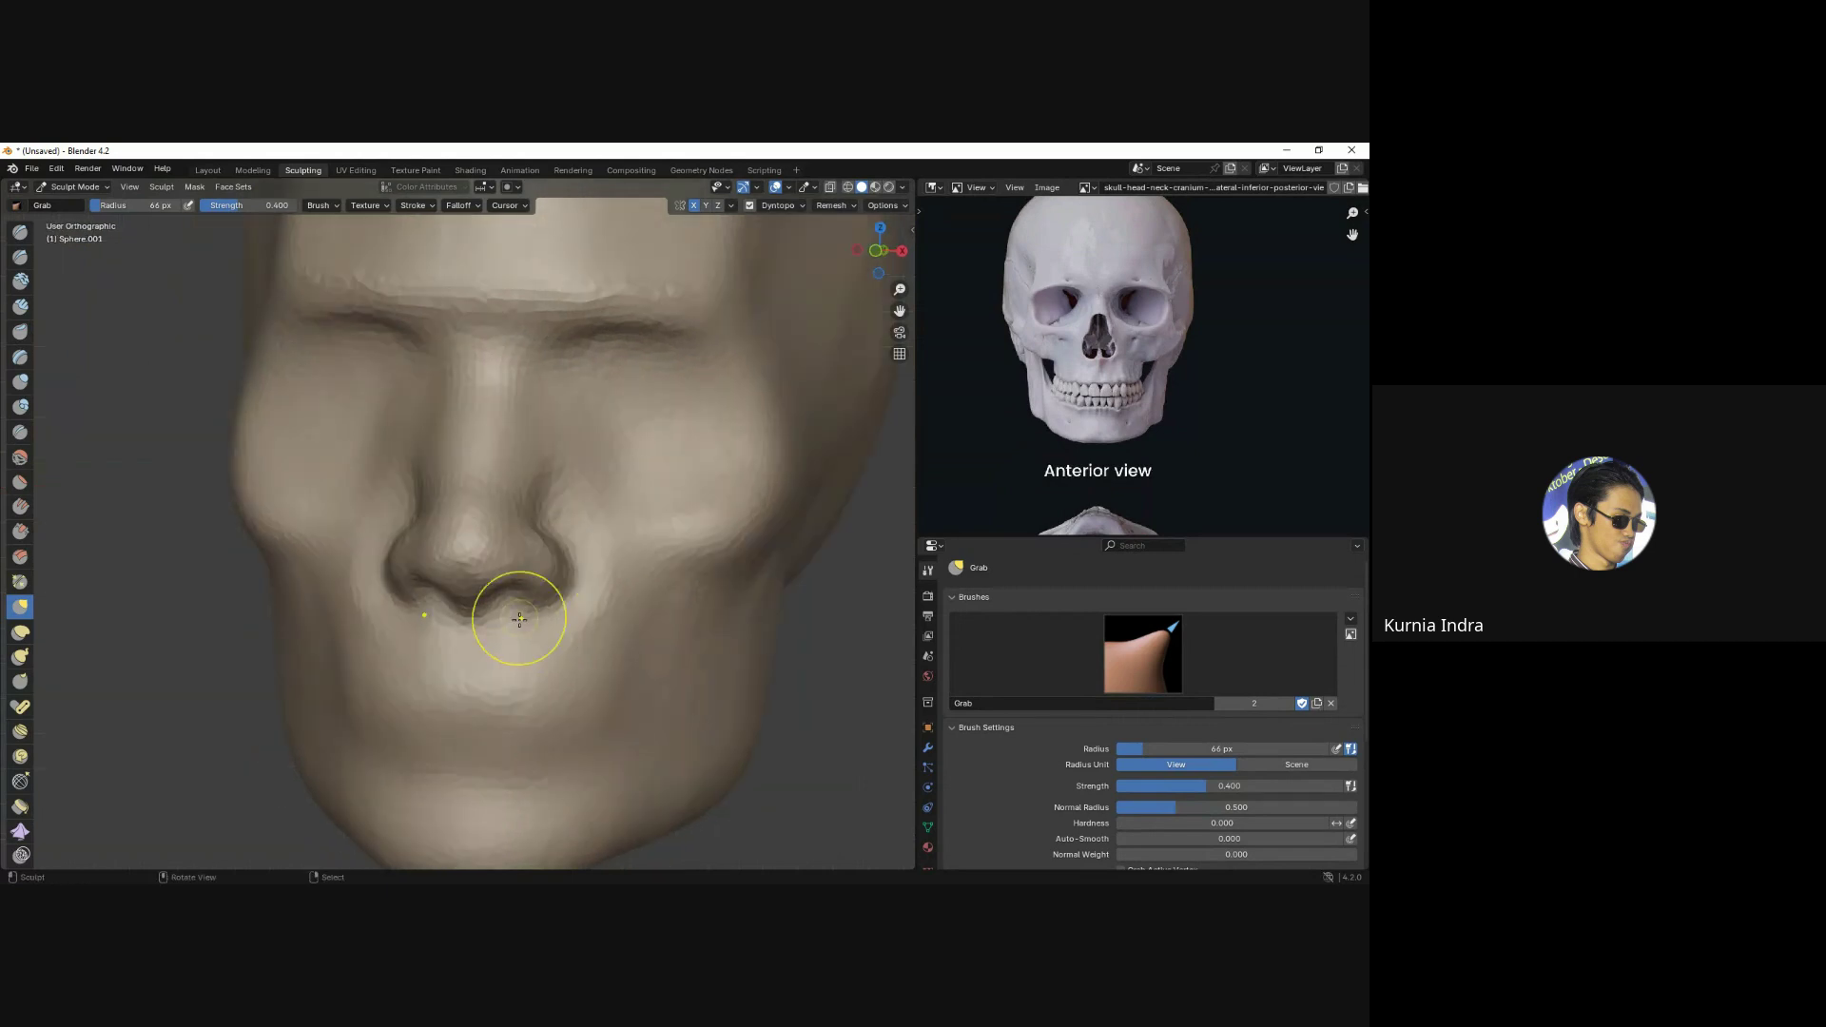
pyautogui.moveTo(514, 619); pyautogui.dragTo(510, 603)
pyautogui.press('KP_1')
# Enlarge the brush and check the nose from front and three-quarter angles.
pyautogui.press('f')
pyautogui.click(548, 516)
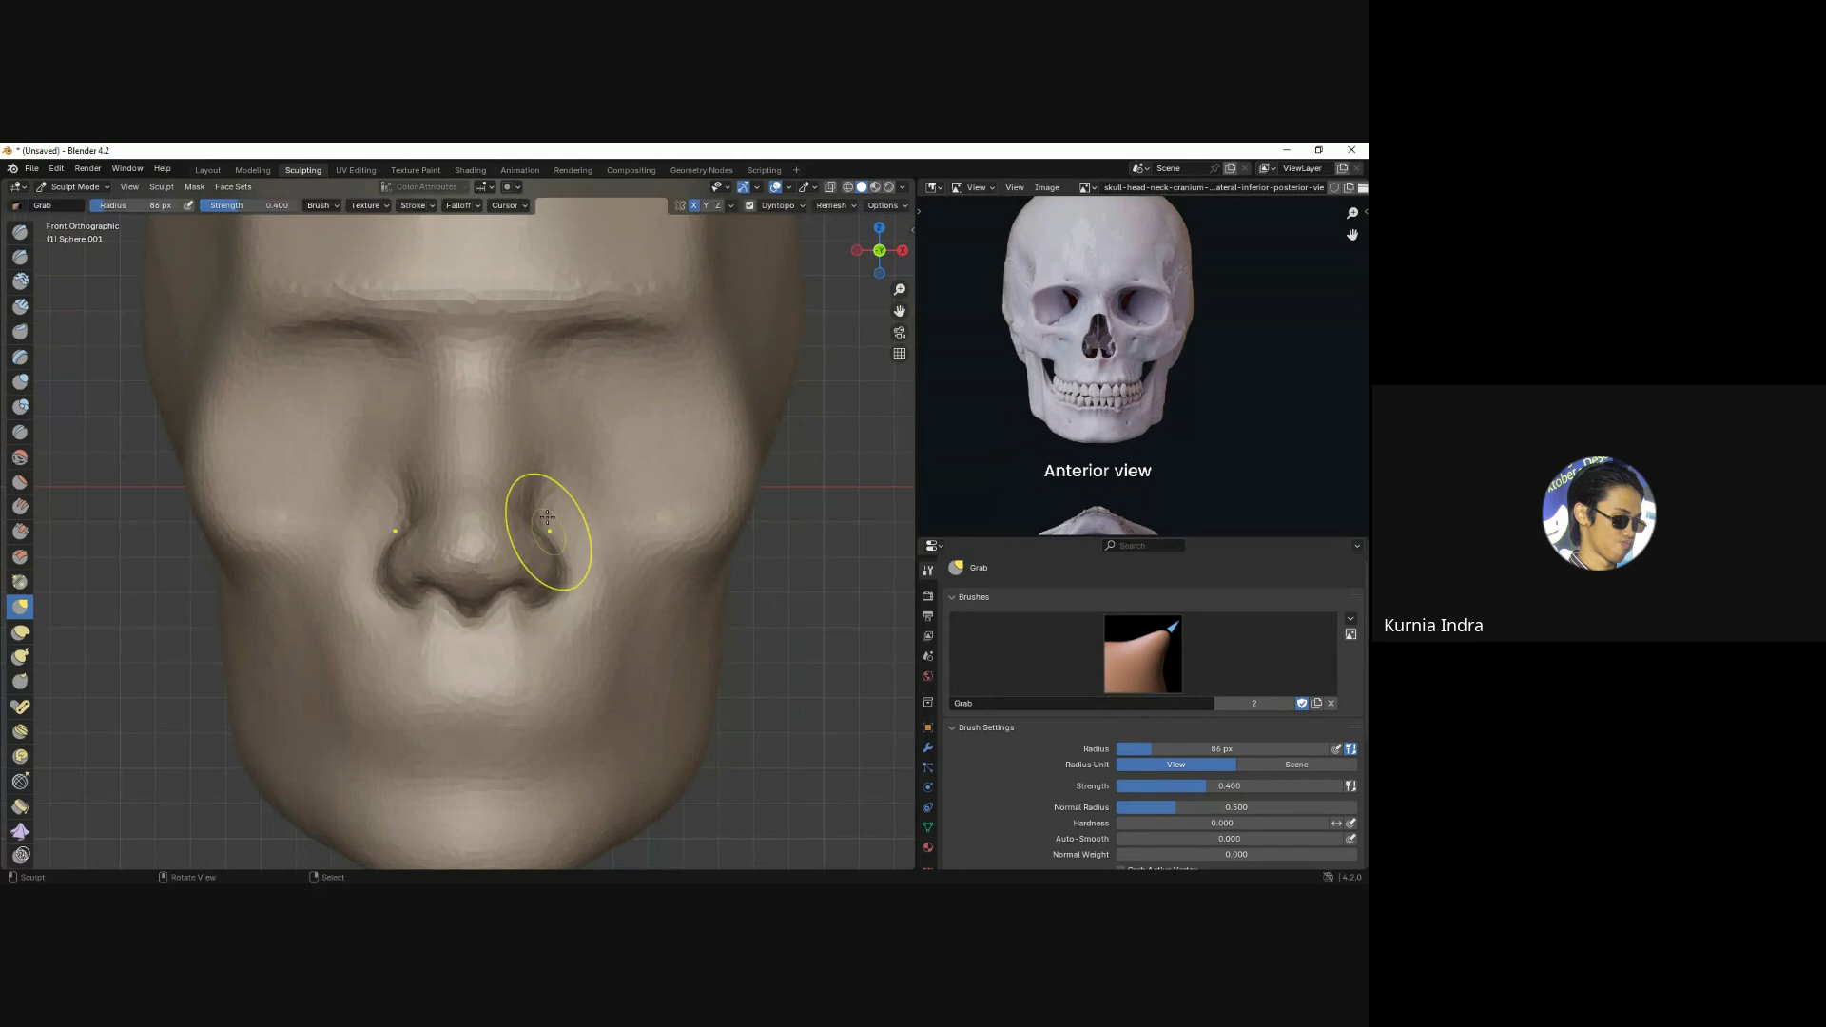
pyautogui.moveTo(510, 496)
pyautogui.keyDown('alt'); pyautogui.mouseDown()
pyautogui.moveTo(534, 416)
pyautogui.moveTo(474, 500)
pyautogui.moveTo(533, 448)
pyautogui.moveTo(575, 498)
pyautogui.moveTo(368, 545)
pyautogui.moveTo(358, 582)
pyautogui.mouseUp(); pyautogui.keyUp('alt')
pyautogui.press('f')
pyautogui.click(361, 533)
pyautogui.press('KP_1')
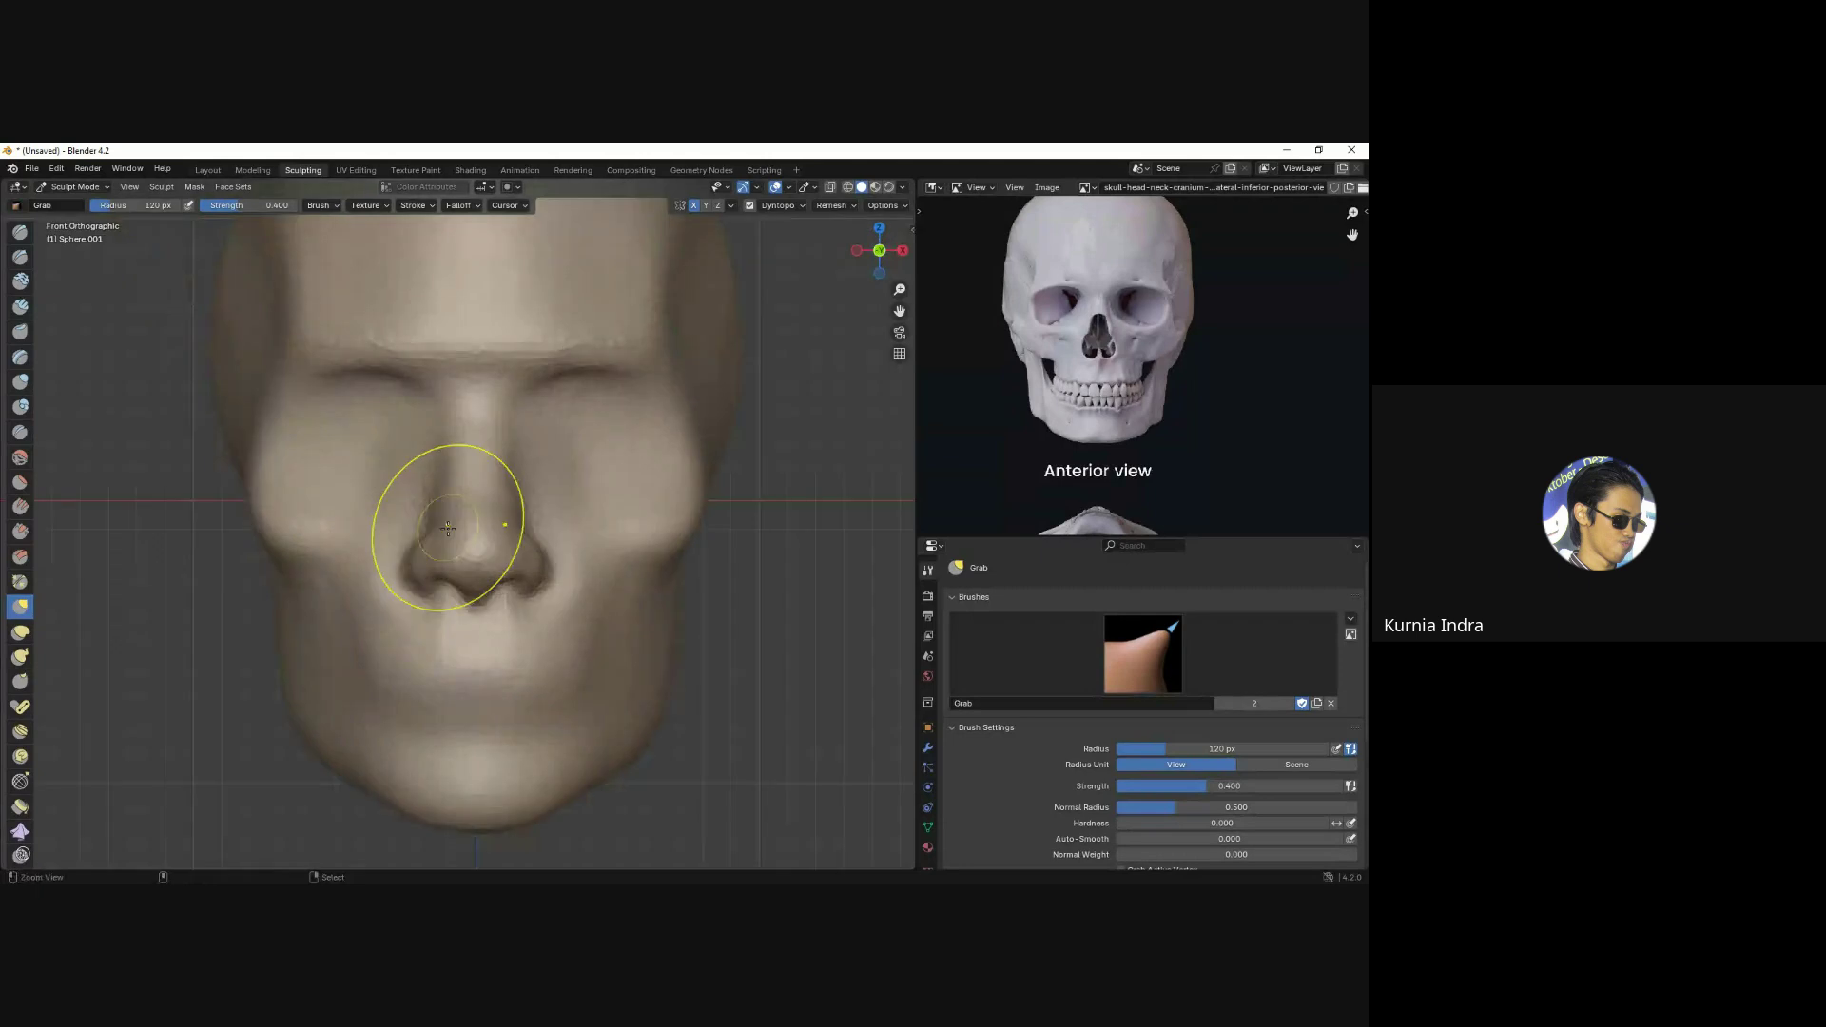
pyautogui.moveTo(448, 527)
pyautogui.keyDown('ctrl'); pyautogui.keyDown('alt'); pyautogui.mouseDown()
pyautogui.moveTo(418, 587)
pyautogui.moveTo(440, 583)
pyautogui.moveTo(436, 608)
pyautogui.mouseUp(); pyautogui.keyUp('alt'); pyautogui.keyUp('ctrl')
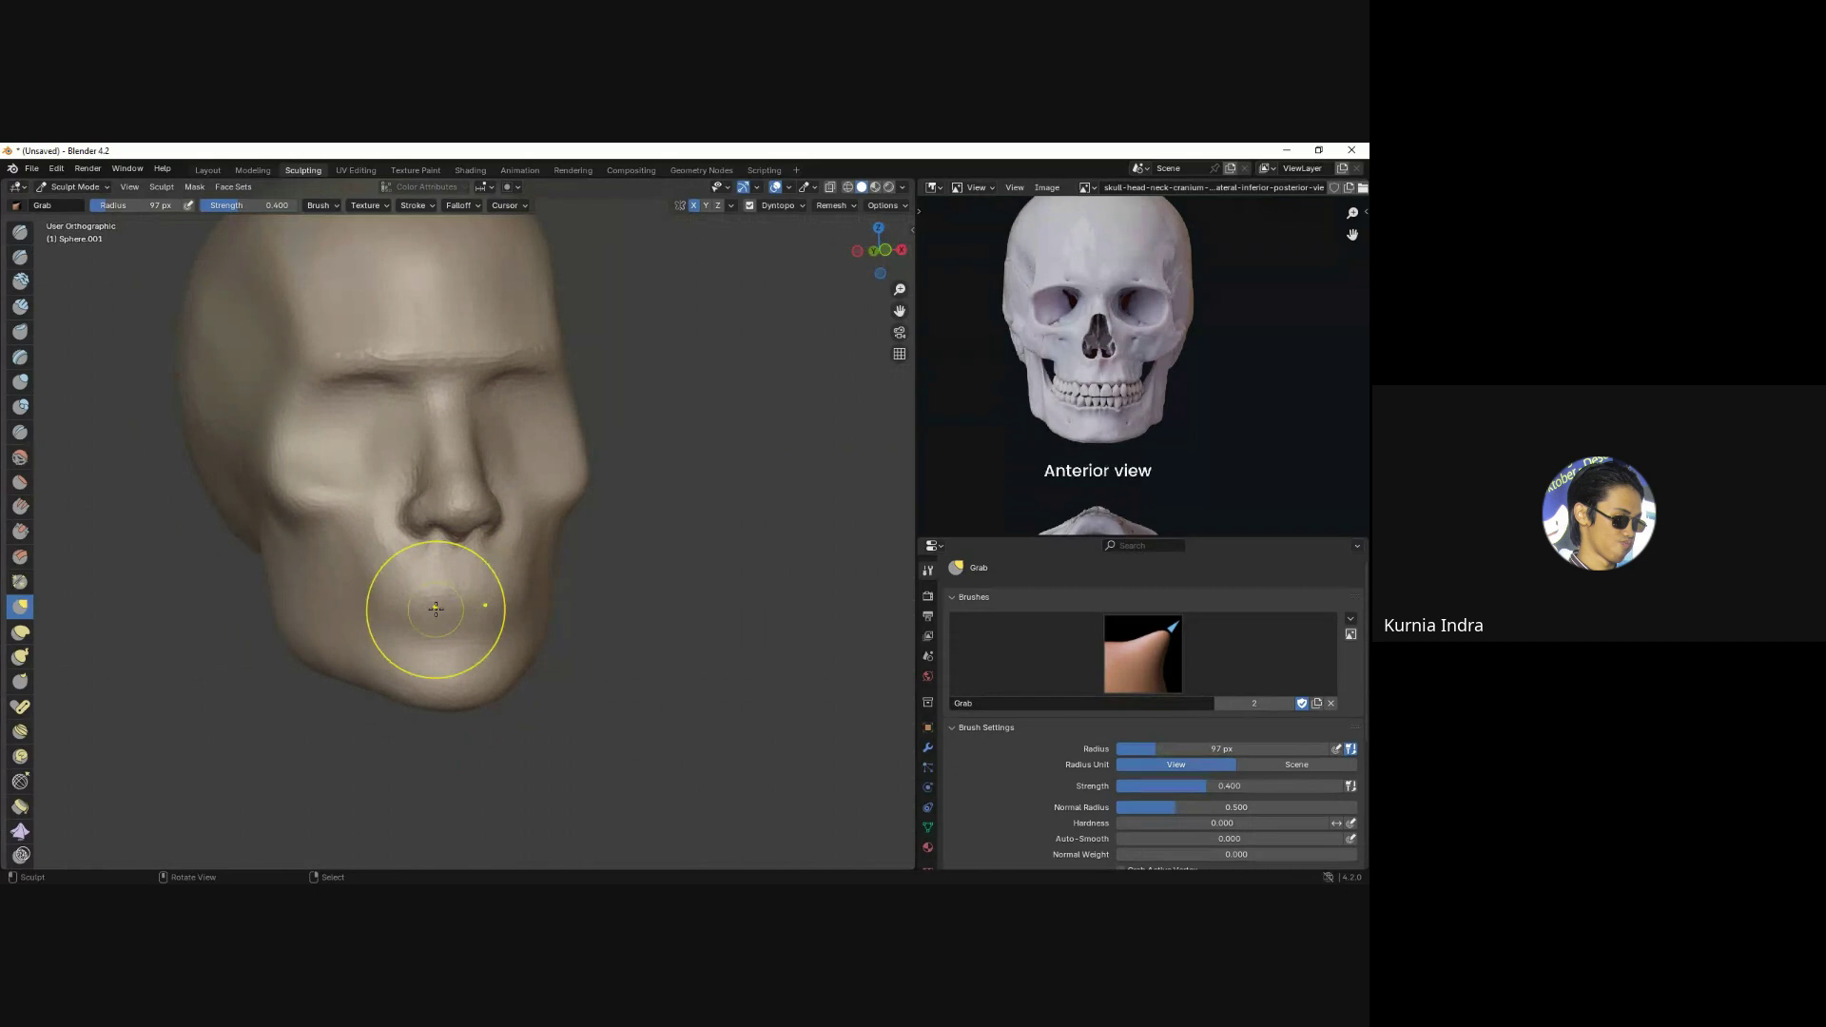
pyautogui.moveTo(436, 608)
pyautogui.mouseDown(button='middle')
pyautogui.moveTo(433, 571)
pyautogui.moveTo(379, 530)
pyautogui.moveTo(456, 533)
pyautogui.mouseUp(button='middle')
pyautogui.scroll(2, 428, 551)
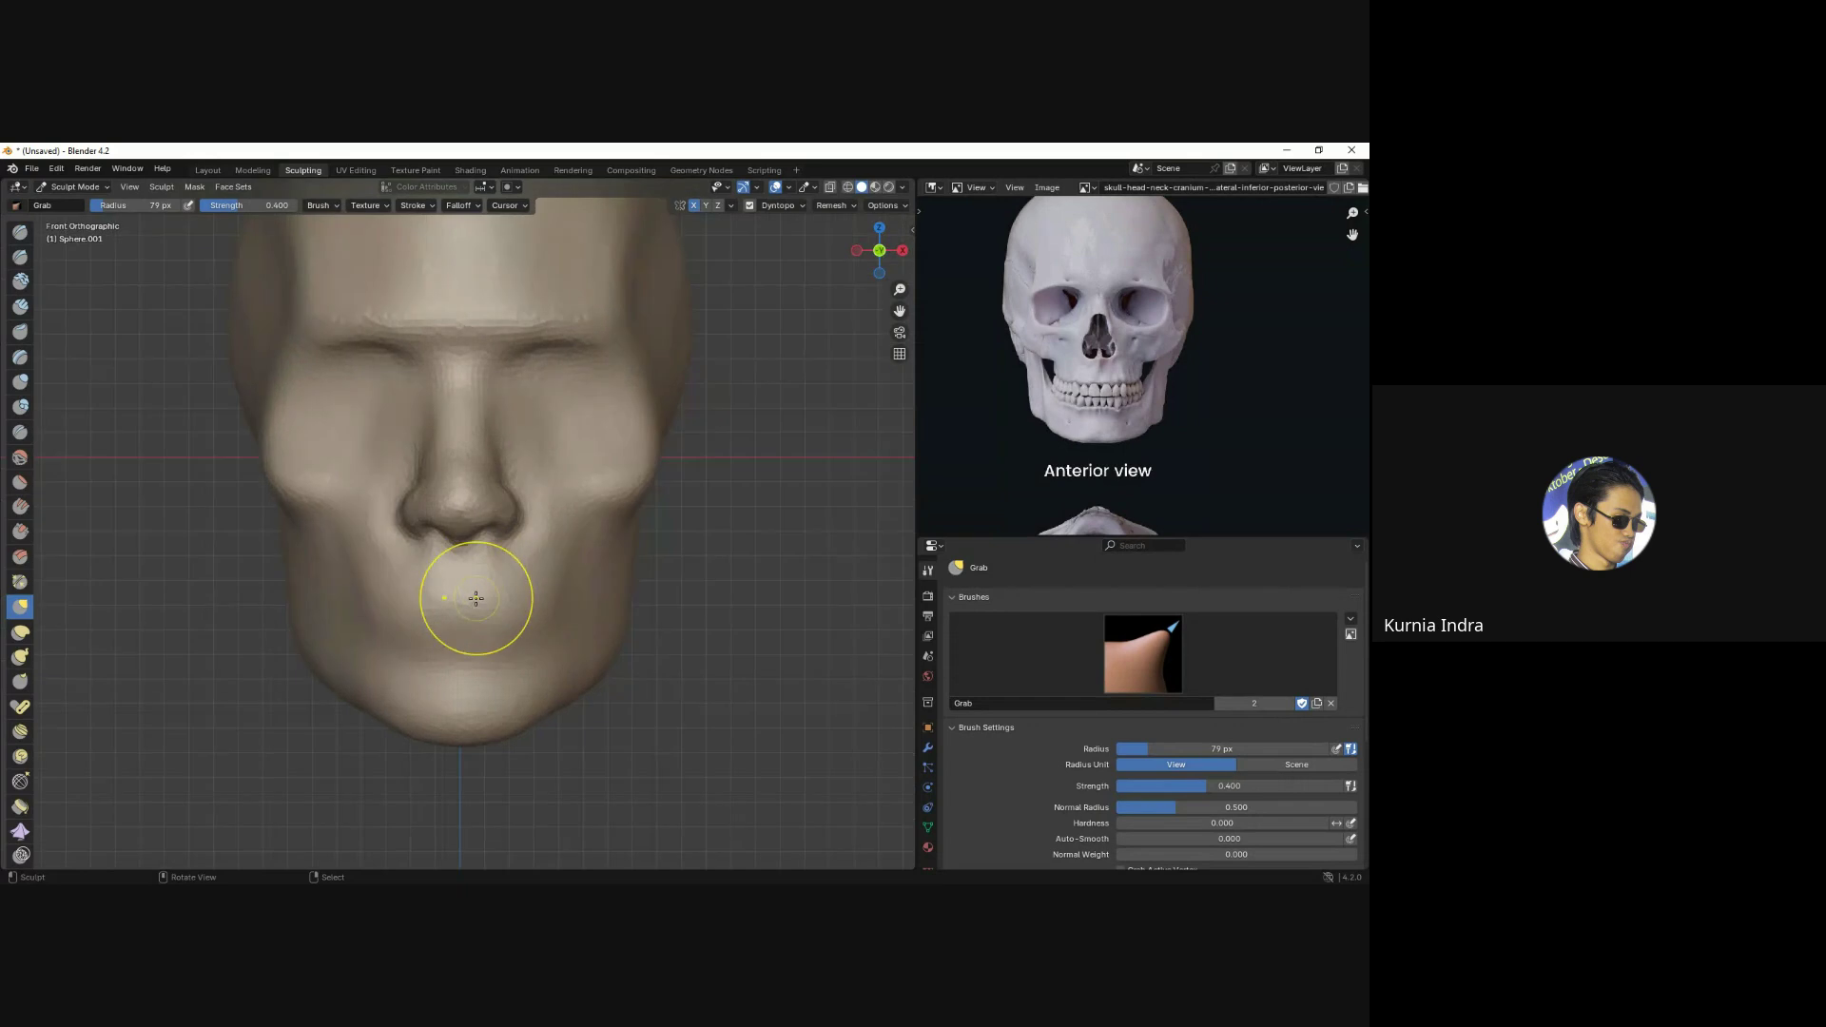
# Reshape the lower lip with a progressively larger brush.
pyautogui.press('f')
pyautogui.click(400, 618)
pyautogui.moveTo(399, 618); pyautogui.dragTo(463, 637)
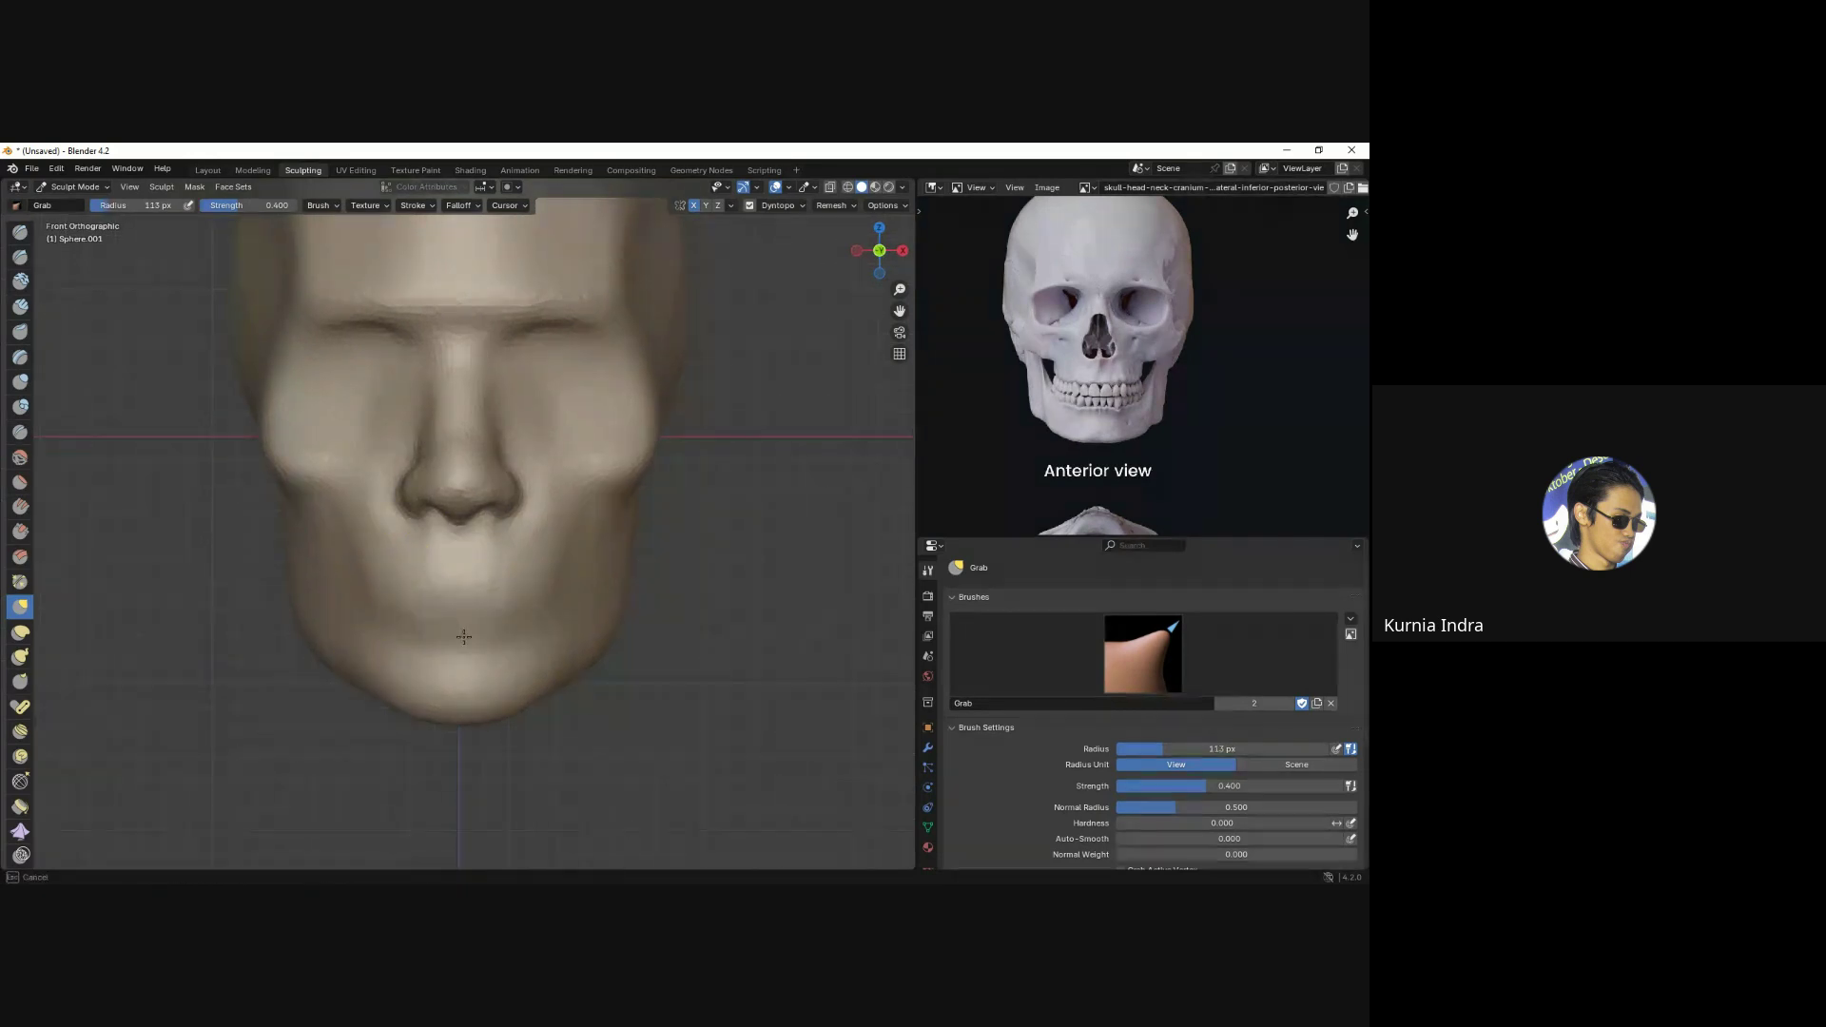
pyautogui.click(375, 612)
pyautogui.scroll(-1, 425, 637)
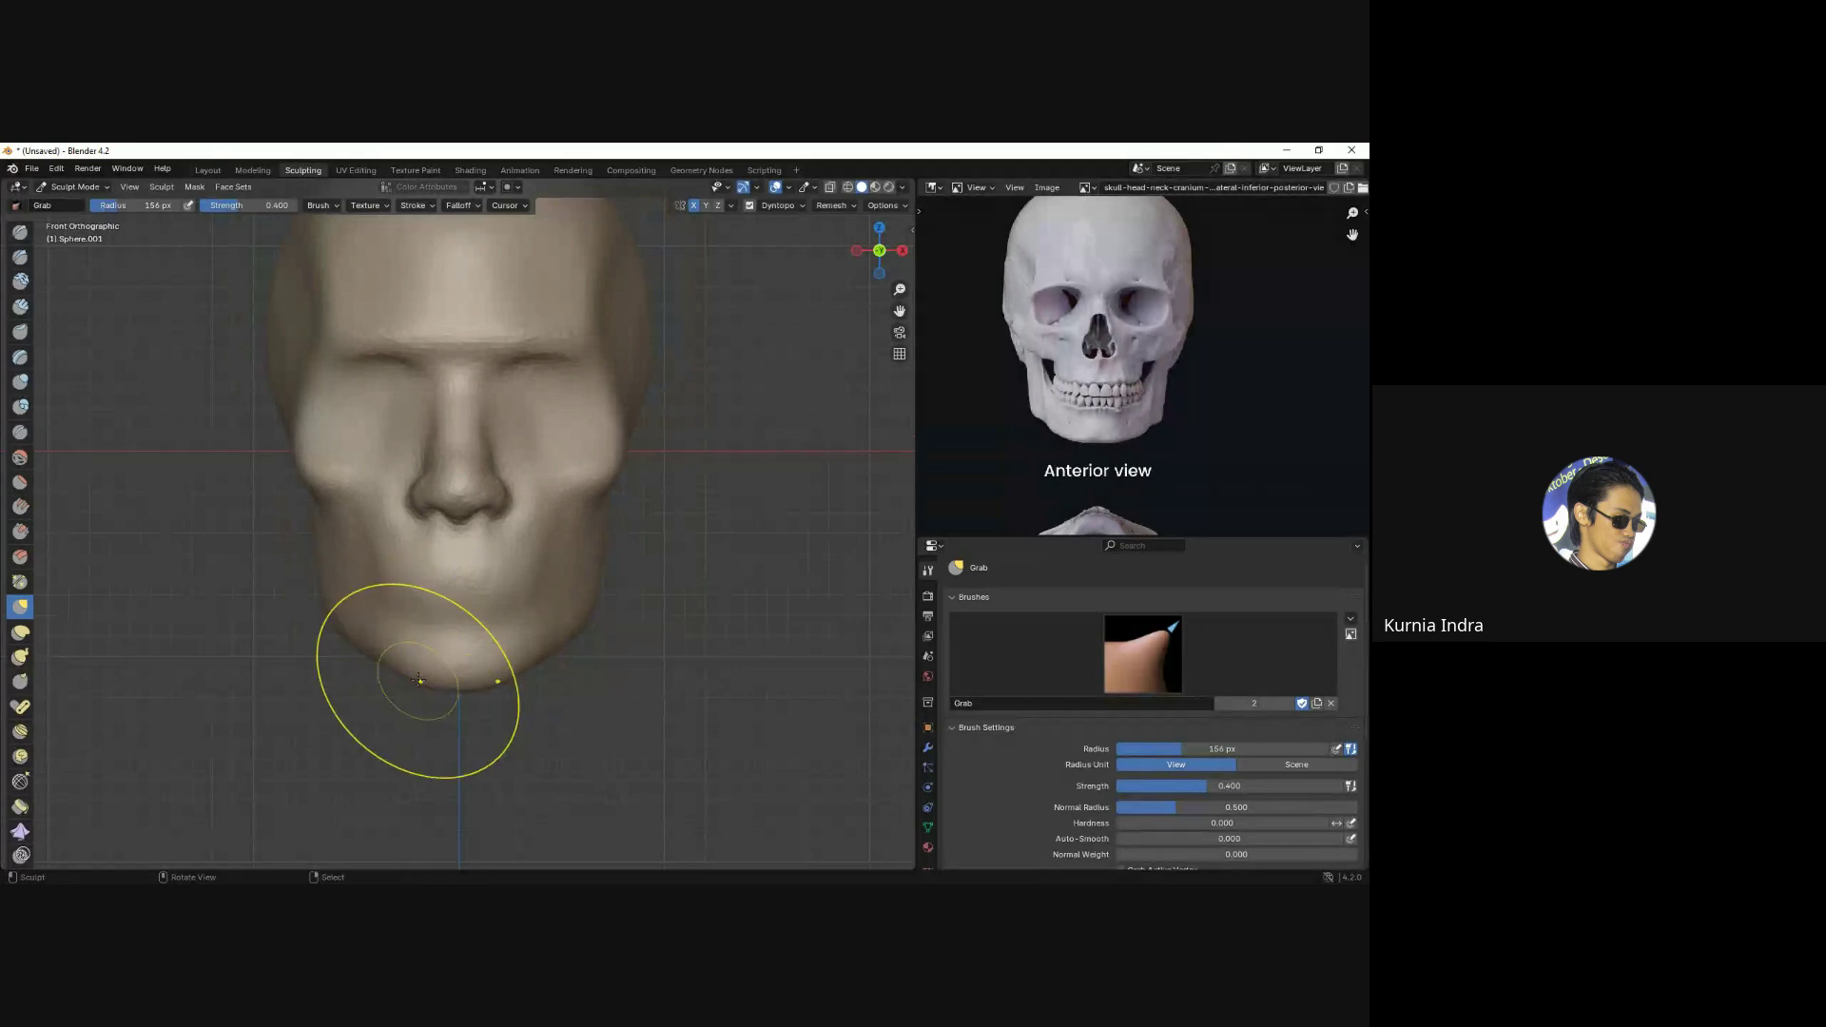
pyautogui.moveTo(415, 686); pyautogui.dragTo(400, 574, button='middle')
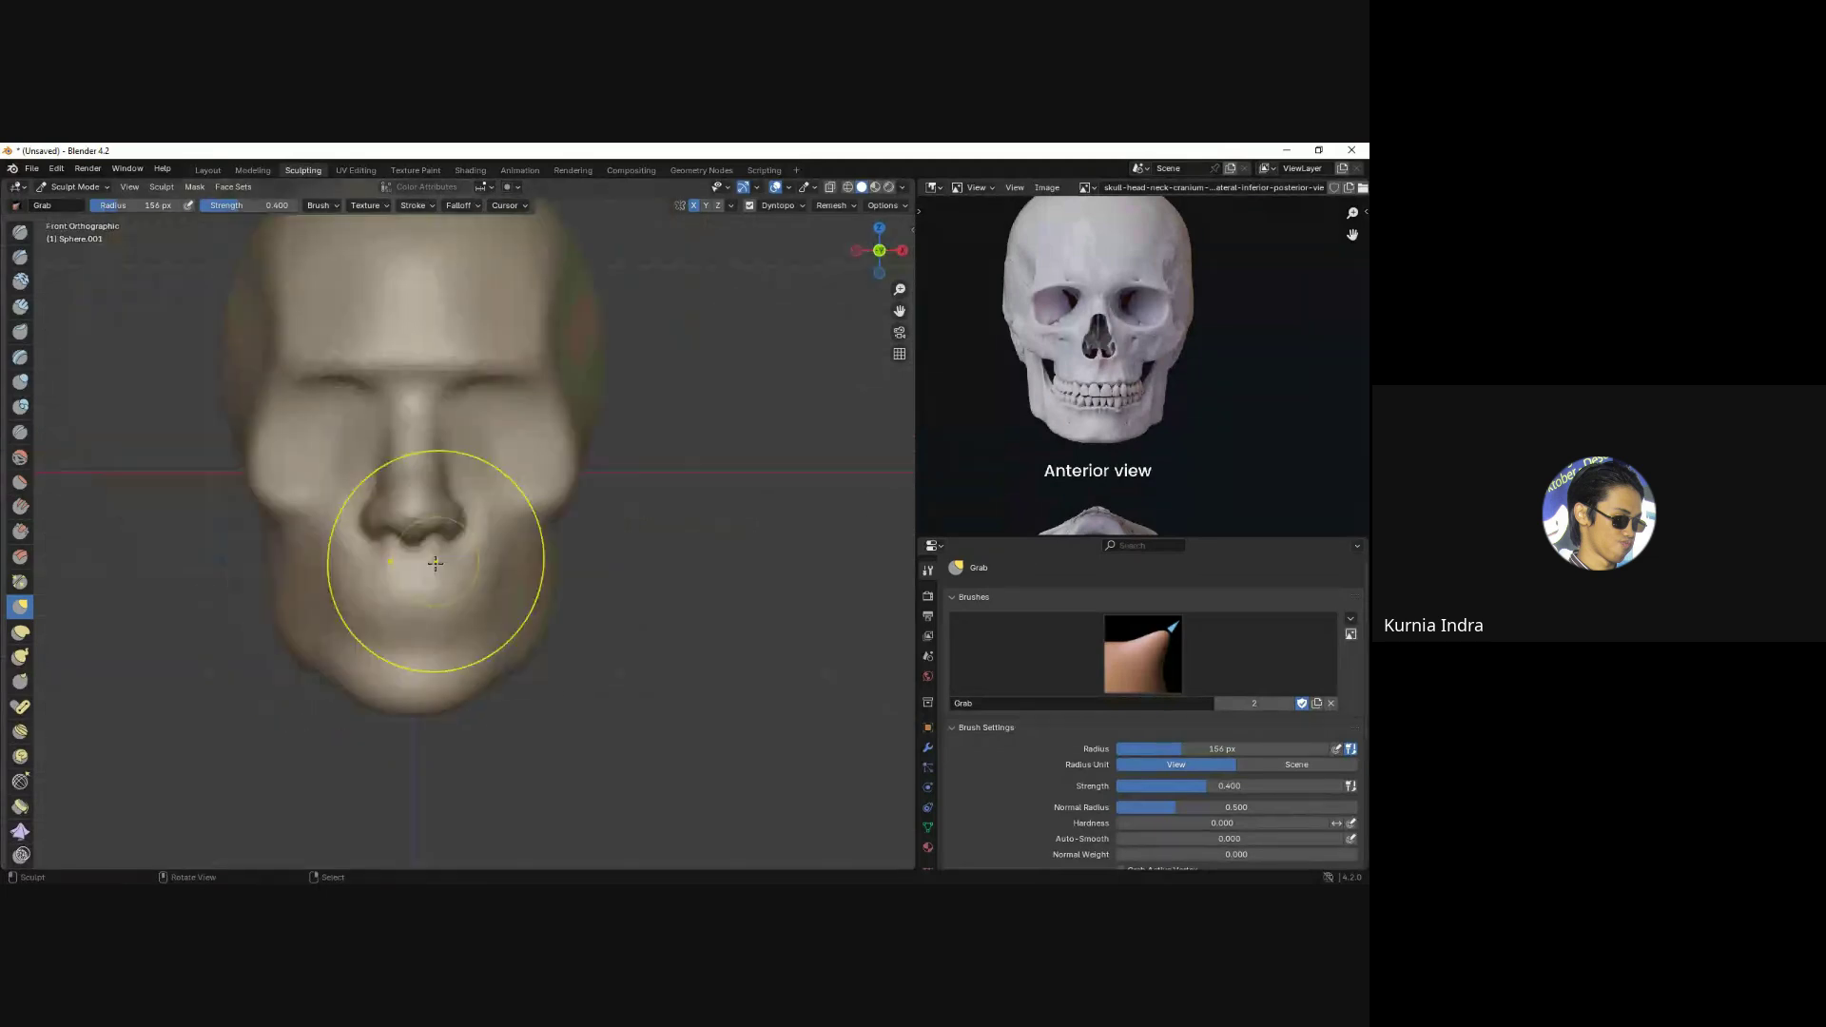
pyautogui.scroll(1, 401, 574)
# Shrink the brush to about 48 px for detail and orbit between front and three-quarter views.
pyautogui.press('f')
pyautogui.click(497, 518)
pyautogui.moveTo(497, 517)
pyautogui.mouseDown(button='middle')
pyautogui.moveTo(273, 569)
pyautogui.moveTo(542, 462)
pyautogui.mouseUp(button='middle')
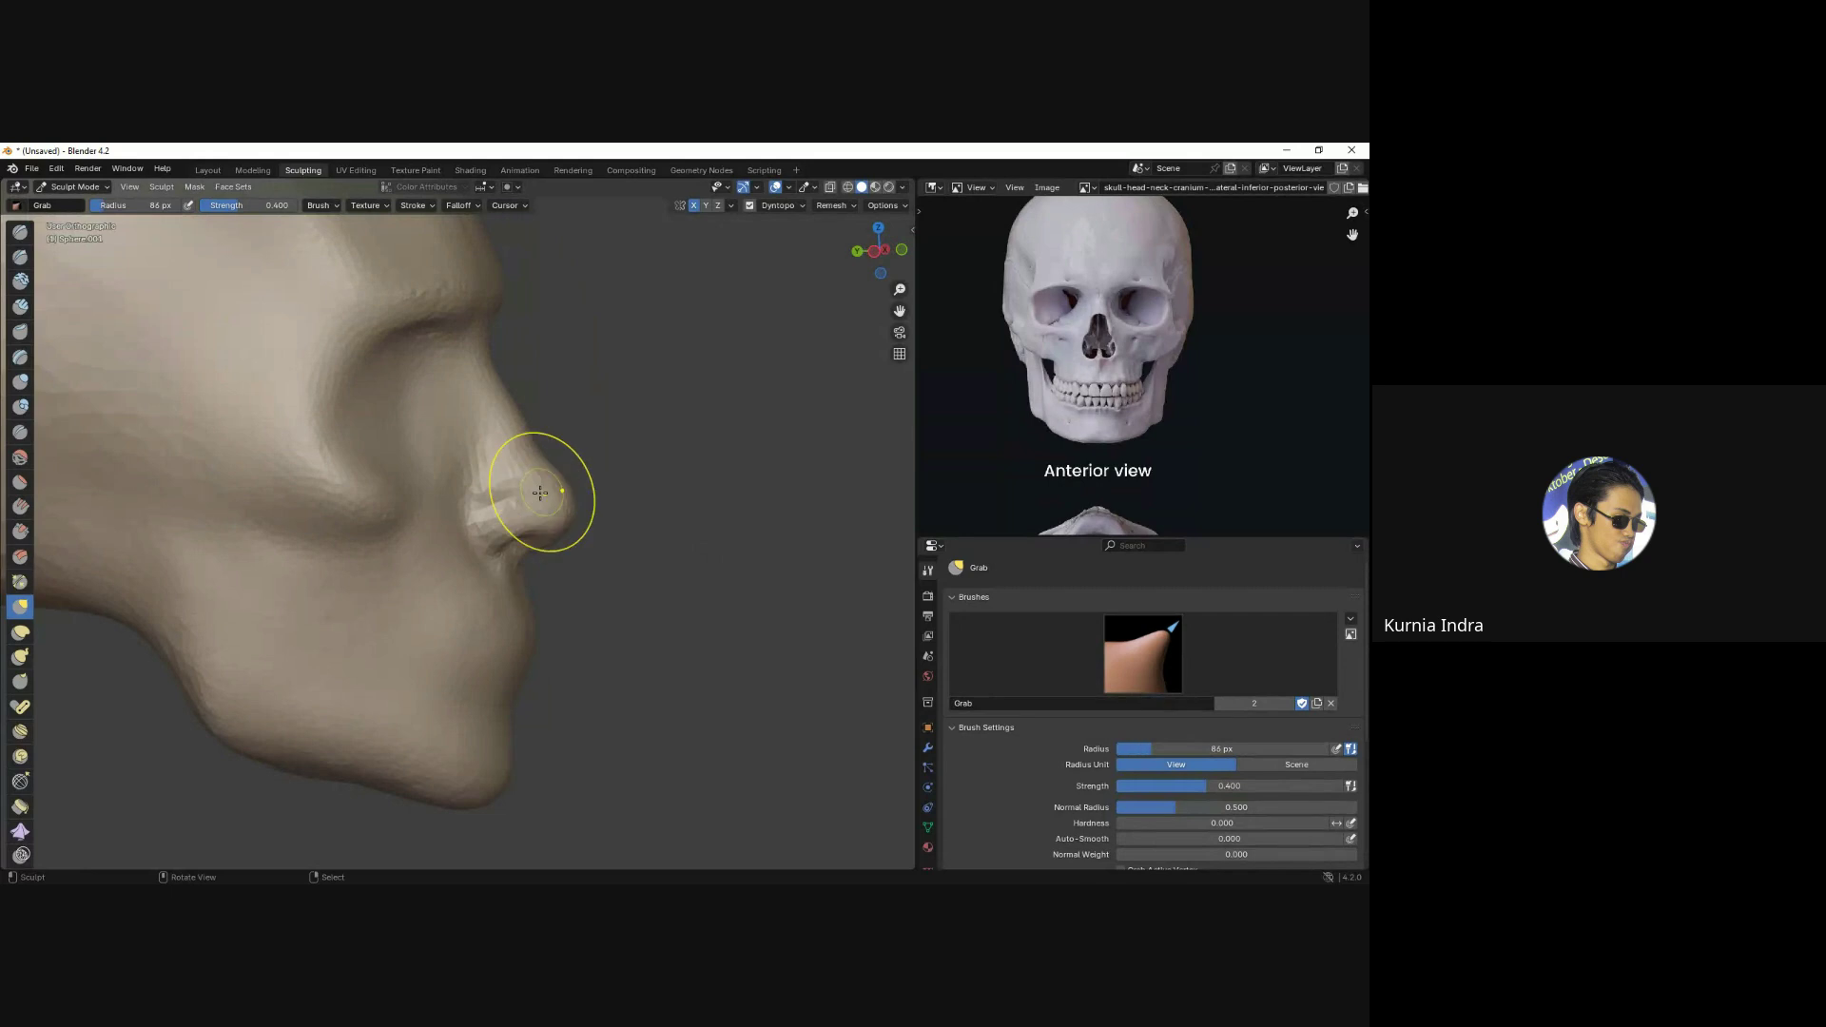
pyautogui.moveTo(540, 492)
pyautogui.mouseDown(button='middle')
pyautogui.moveTo(493, 499)
pyautogui.moveTo(525, 551)
pyautogui.mouseUp(button='middle')
pyautogui.press('f')
pyautogui.press('KP_1')
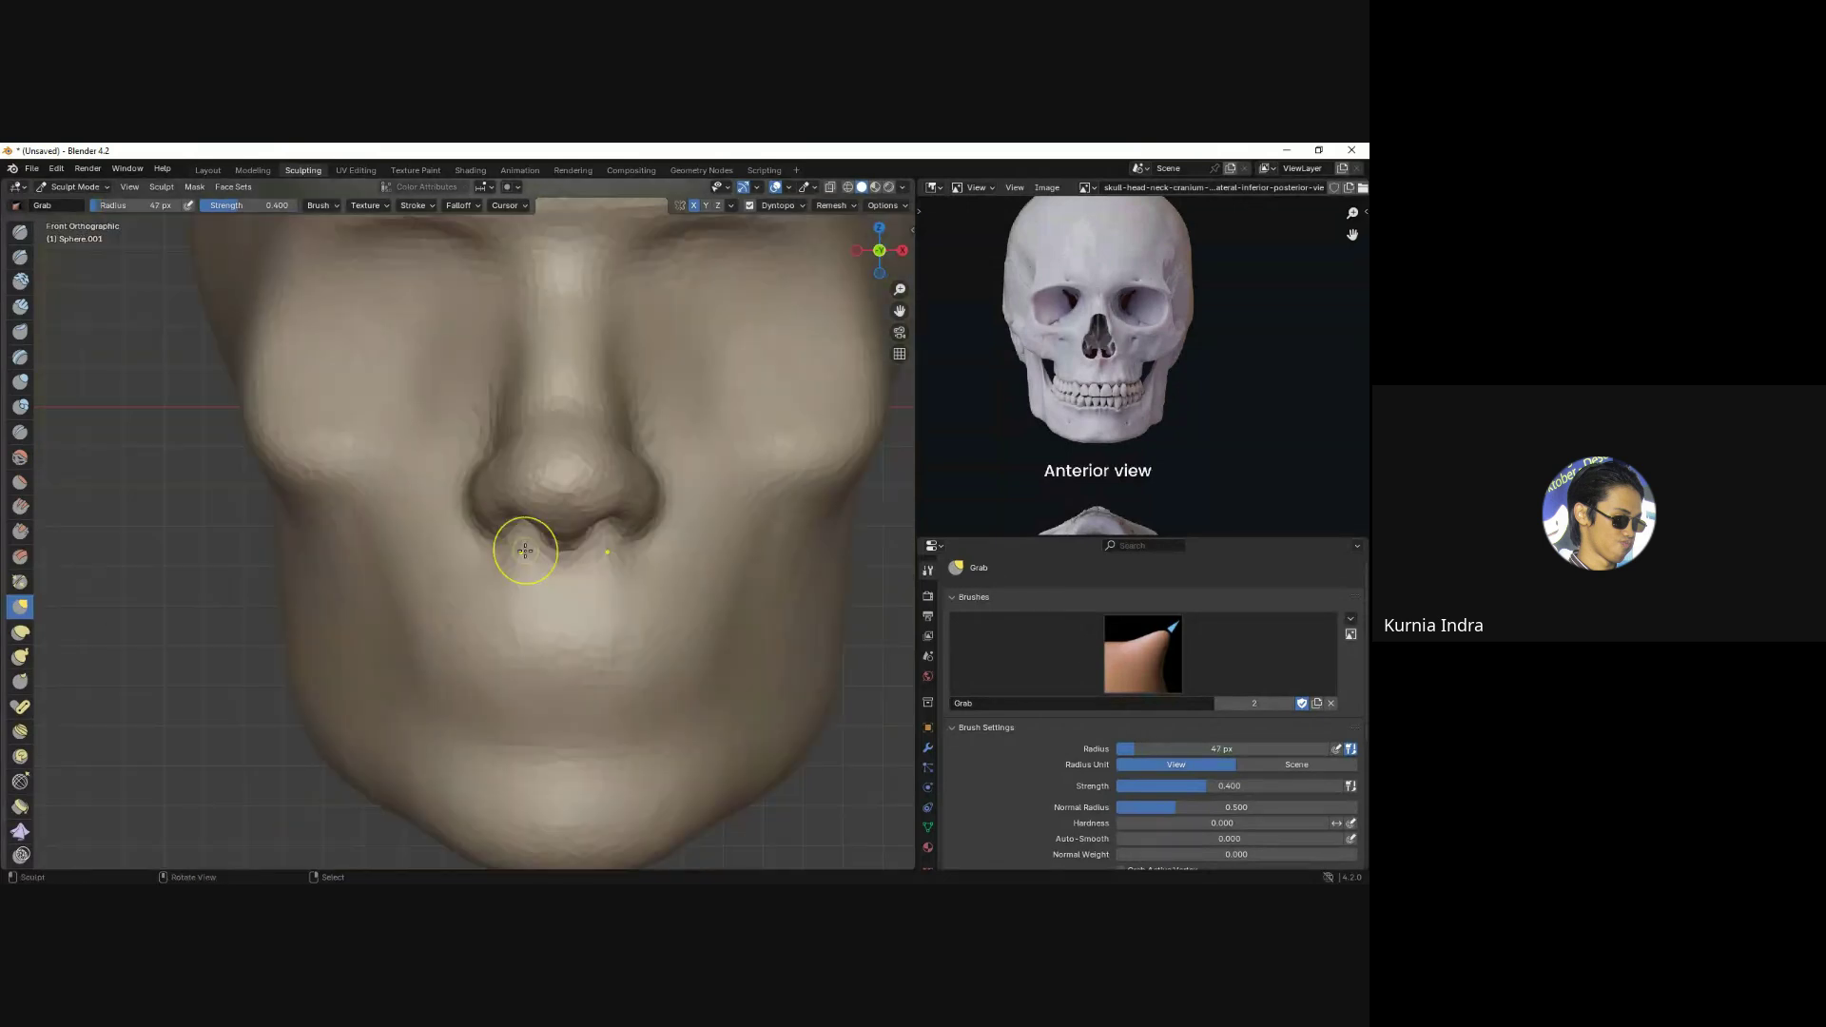
pyautogui.moveTo(530, 489)
pyautogui.mouseDown(button='middle')
pyautogui.moveTo(576, 549)
pyautogui.moveTo(492, 489)
pyautogui.mouseUp(button='middle')
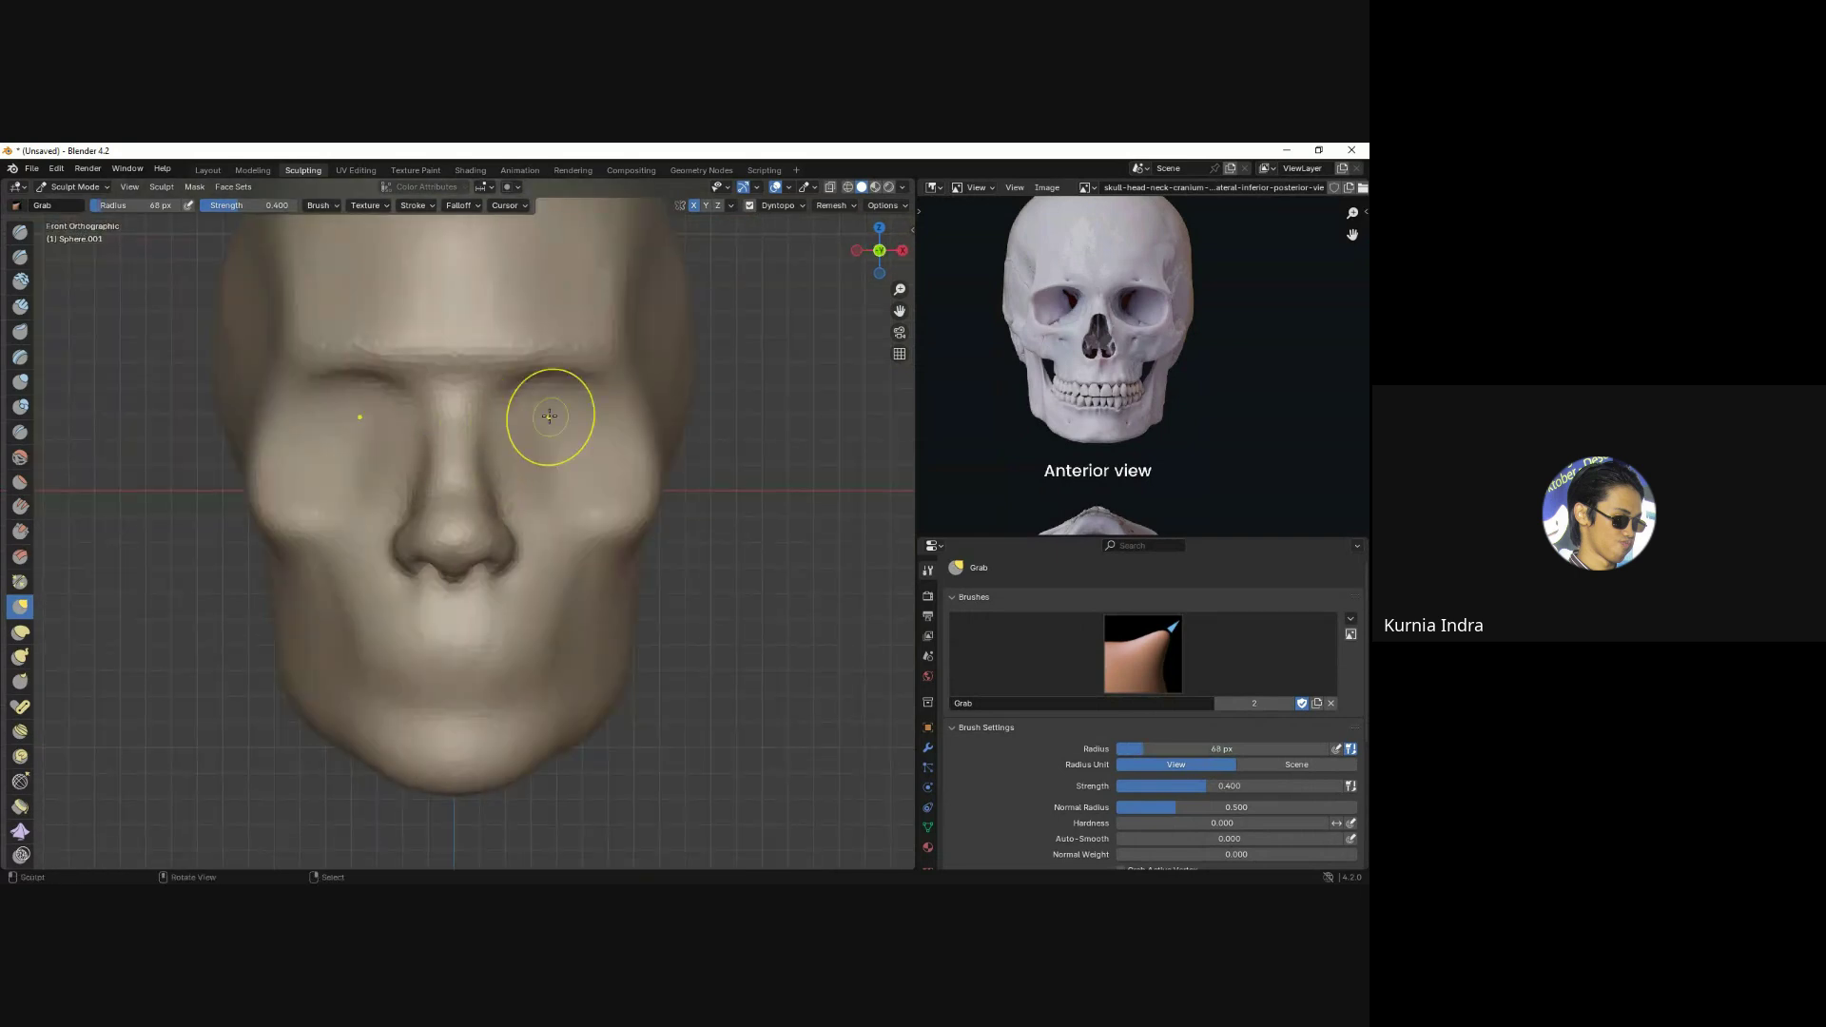
pyautogui.keyDown('shift'); pyautogui.moveTo(551, 408); pyautogui.dragTo(527, 482, button='middle'); pyautogui.keyUp('shift')
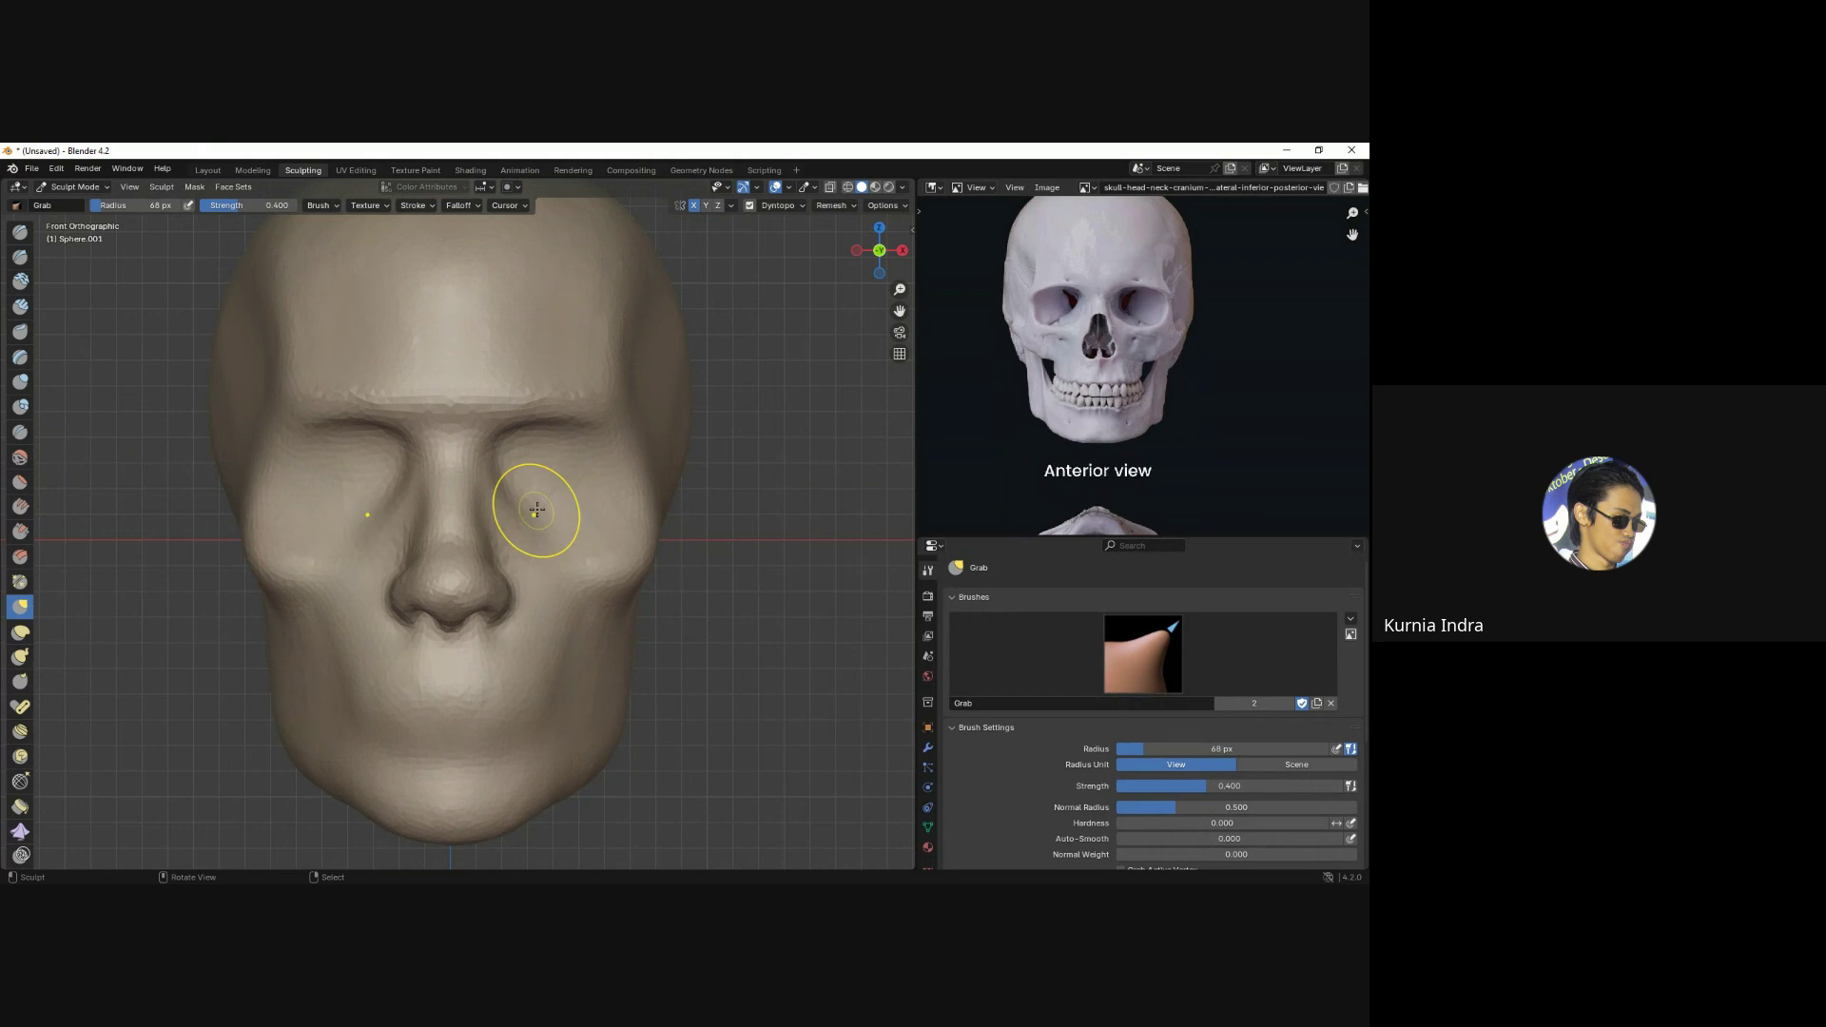
# Zoom the reference image and snap the head back to the straight front view.
pyautogui.scroll(2, 1138, 310)
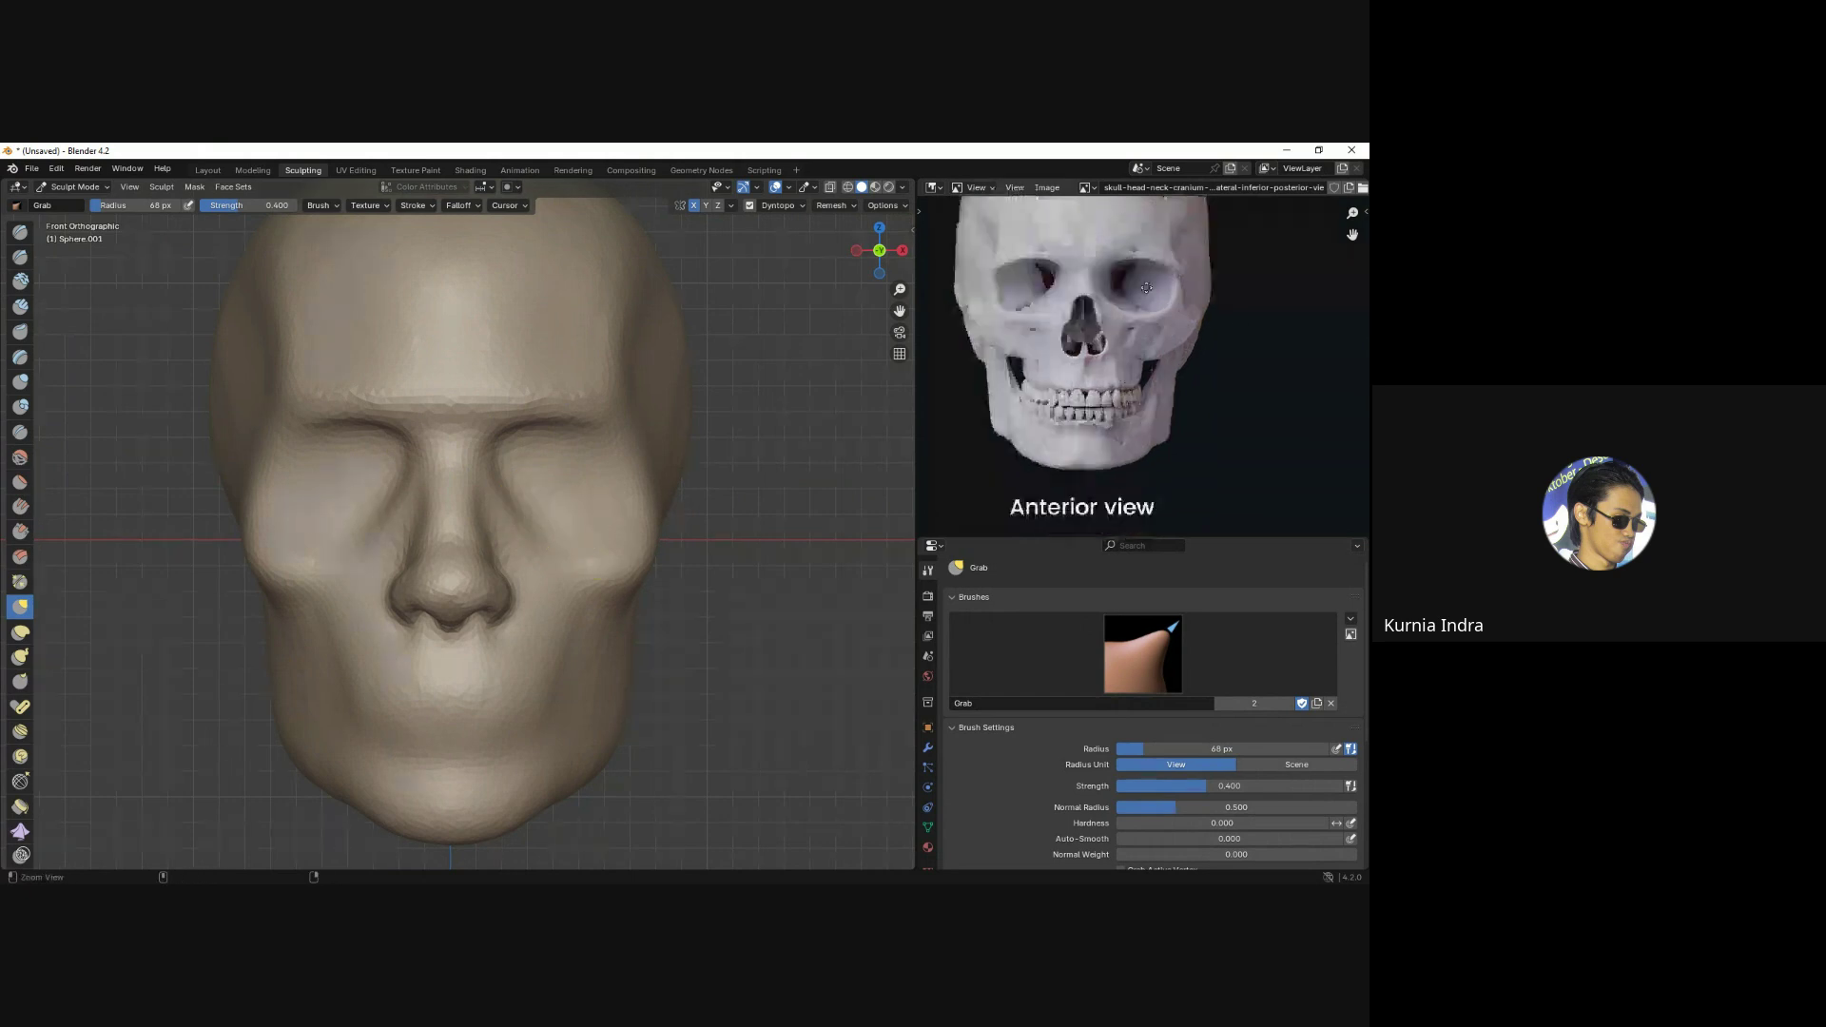
pyautogui.scroll(1, 1132, 318)
pyautogui.scroll(1, 1123, 328)
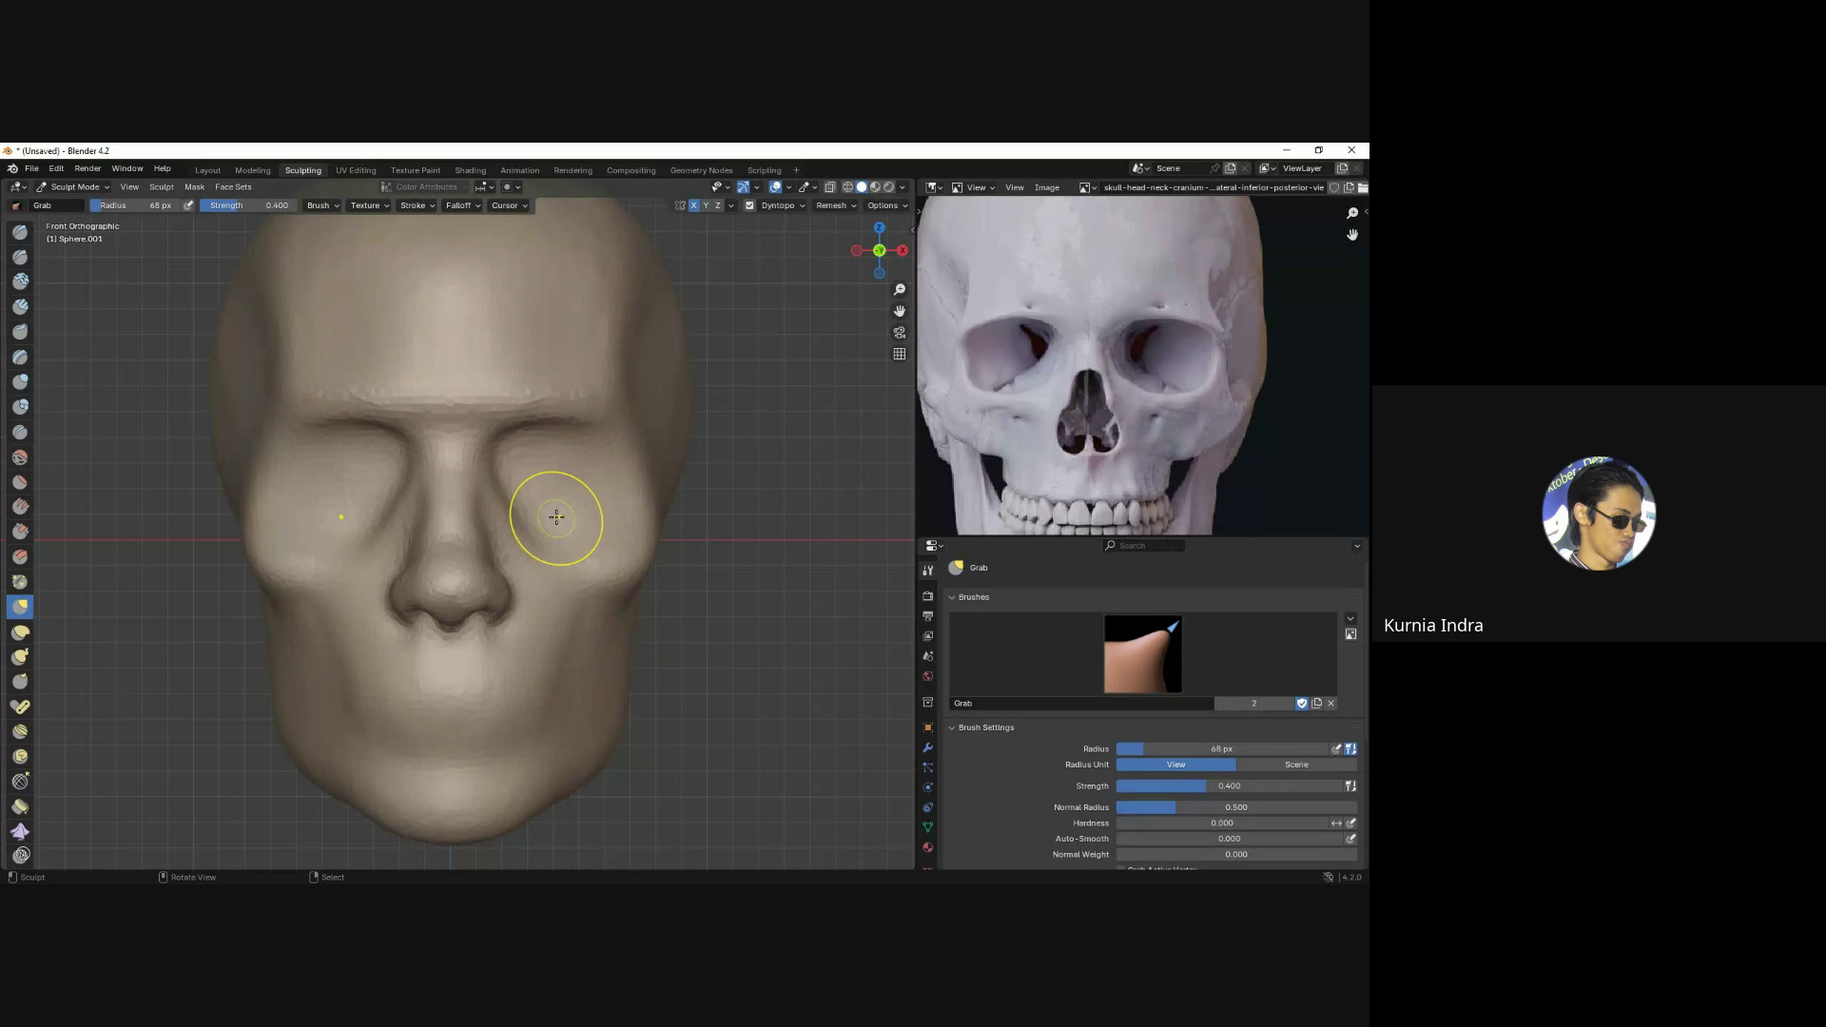
pyautogui.moveTo(556, 516)
pyautogui.mouseDown(button='middle')
pyautogui.moveTo(595, 521)
pyautogui.moveTo(571, 514)
pyautogui.mouseUp(button='middle')
pyautogui.press('KP_1')
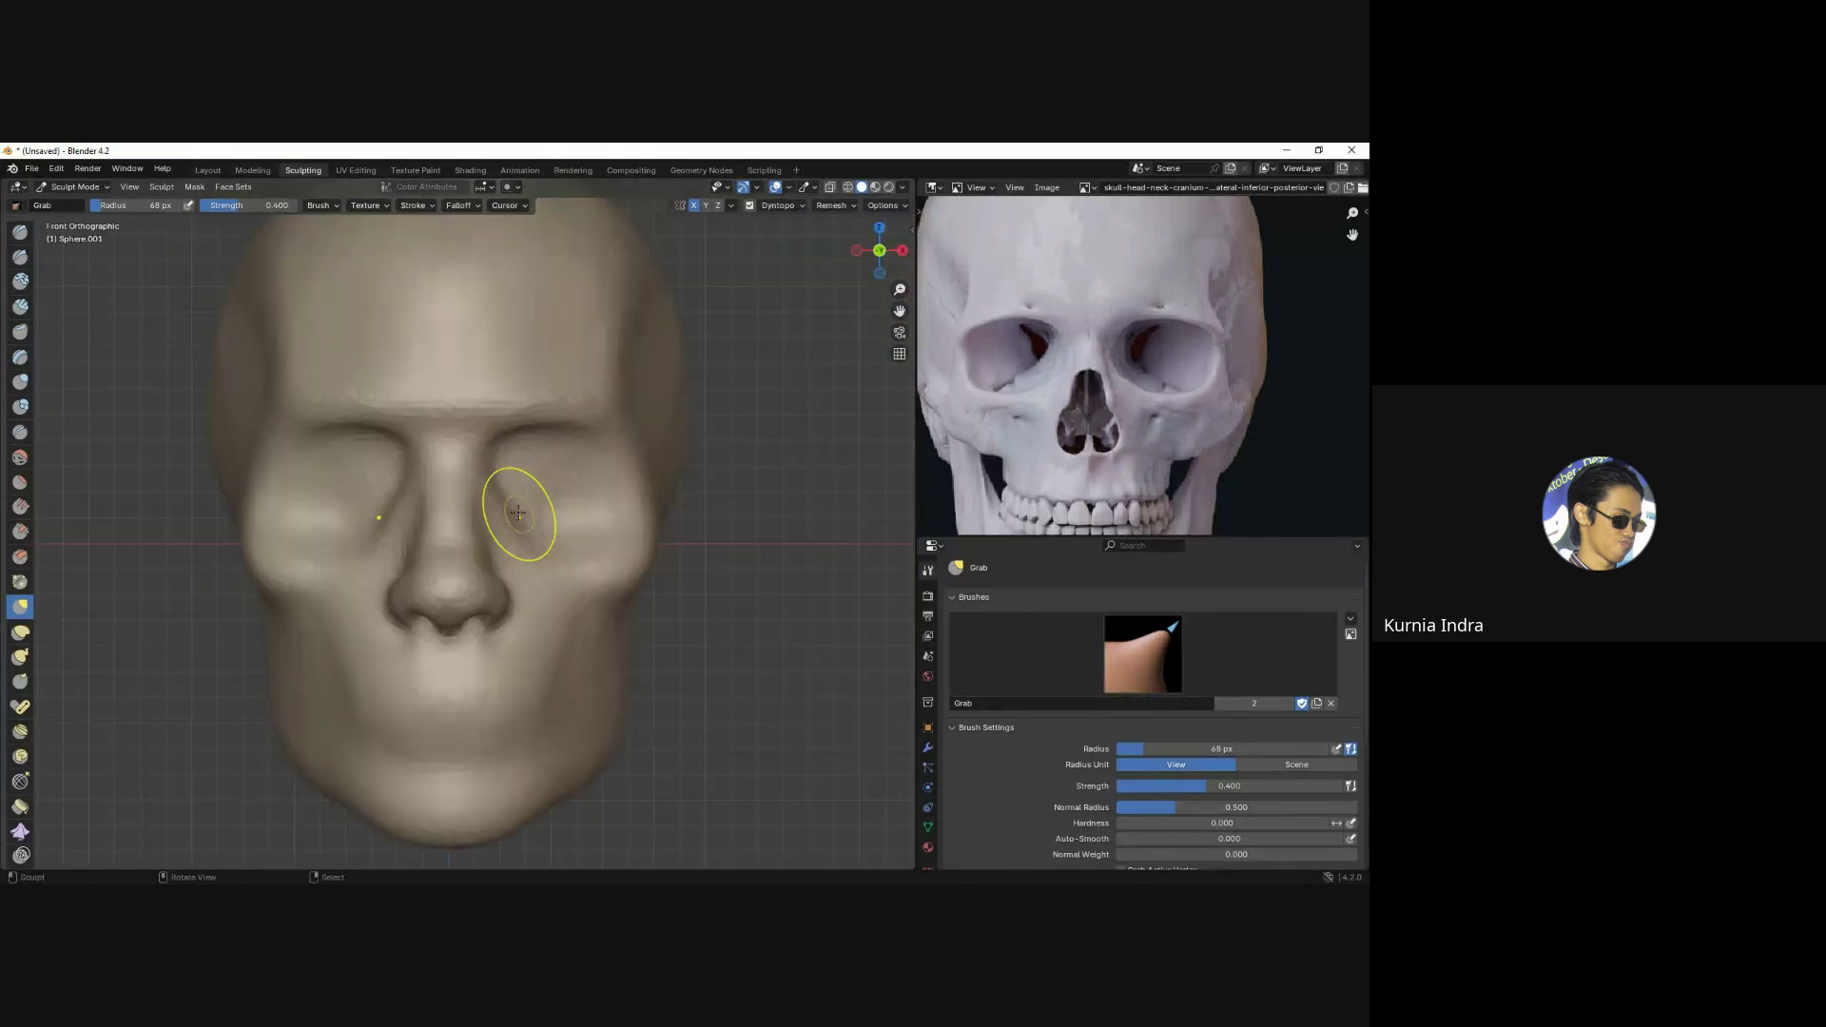
# Build up Clay Strips under both eye sockets and smooth the area.
pyautogui.click(20, 306)
pyautogui.moveTo(510, 489)
pyautogui.mouseDown()
pyautogui.moveTo(525, 498)
pyautogui.moveTo(563, 457)
pyautogui.mouseUp()
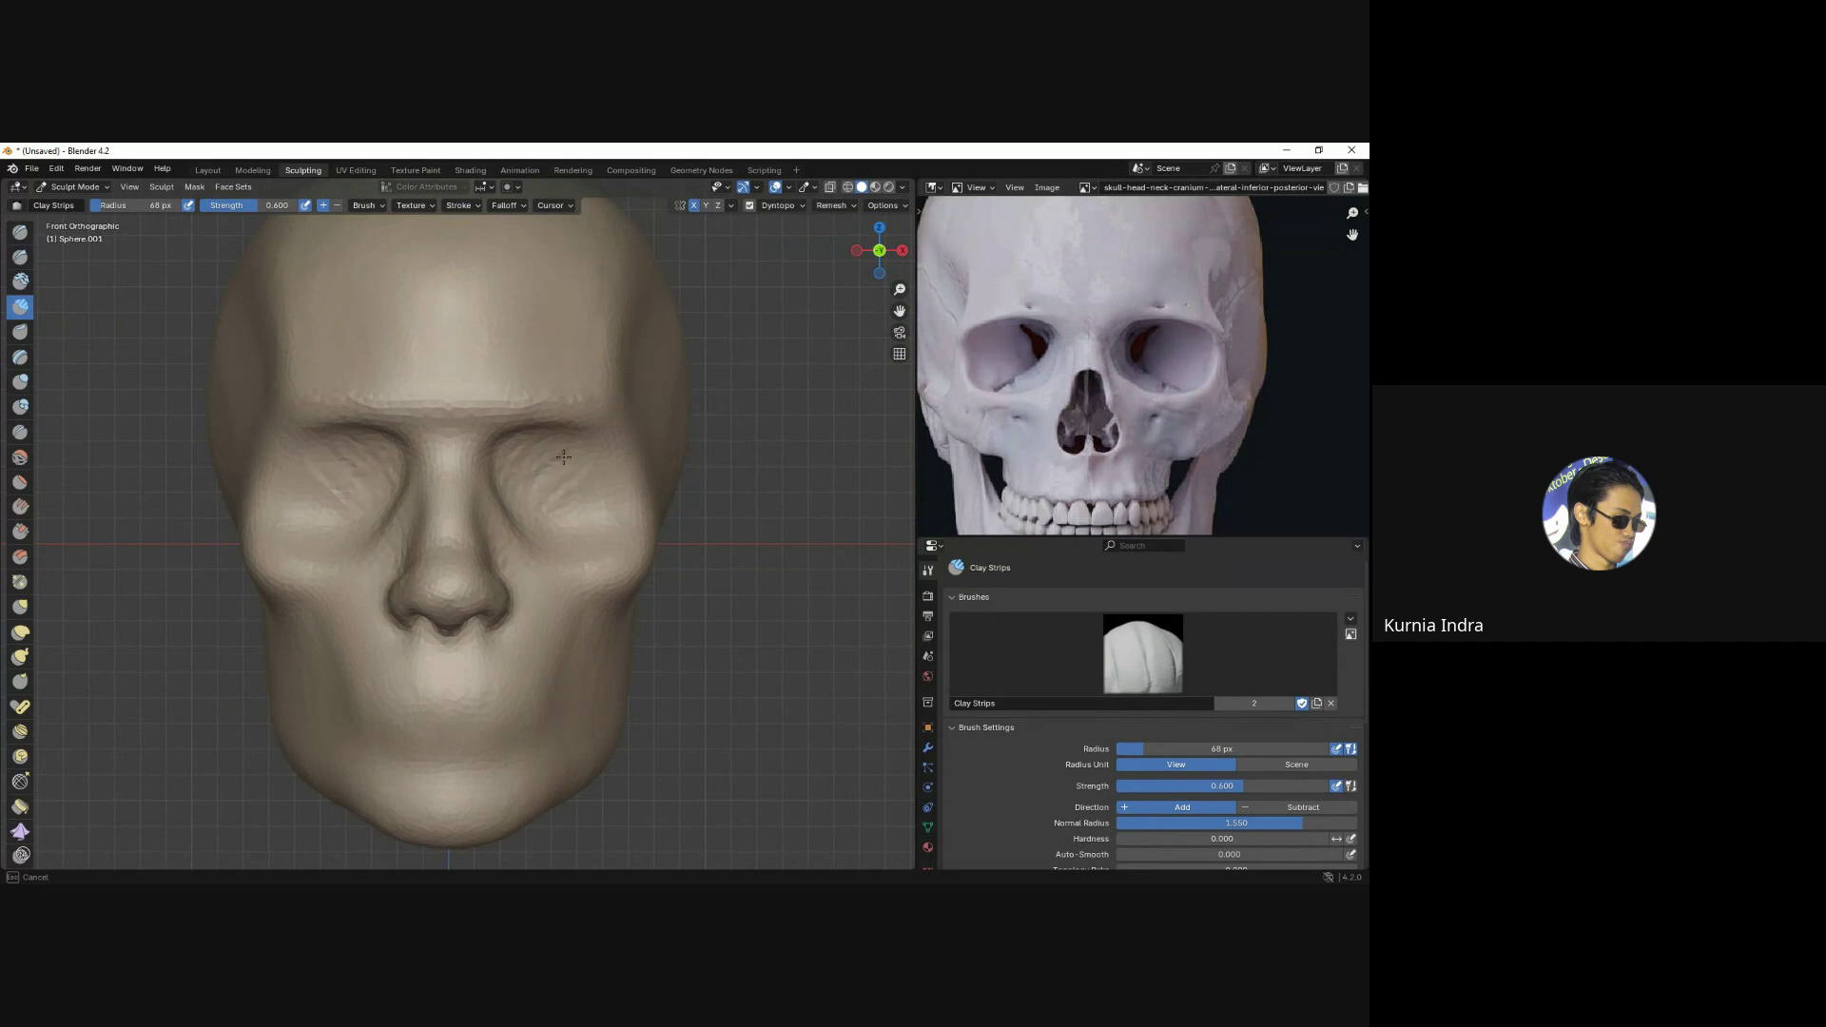
pyautogui.keyDown('shift'); pyautogui.moveTo(564, 457); pyautogui.dragTo(589, 504); pyautogui.keyUp('shift')
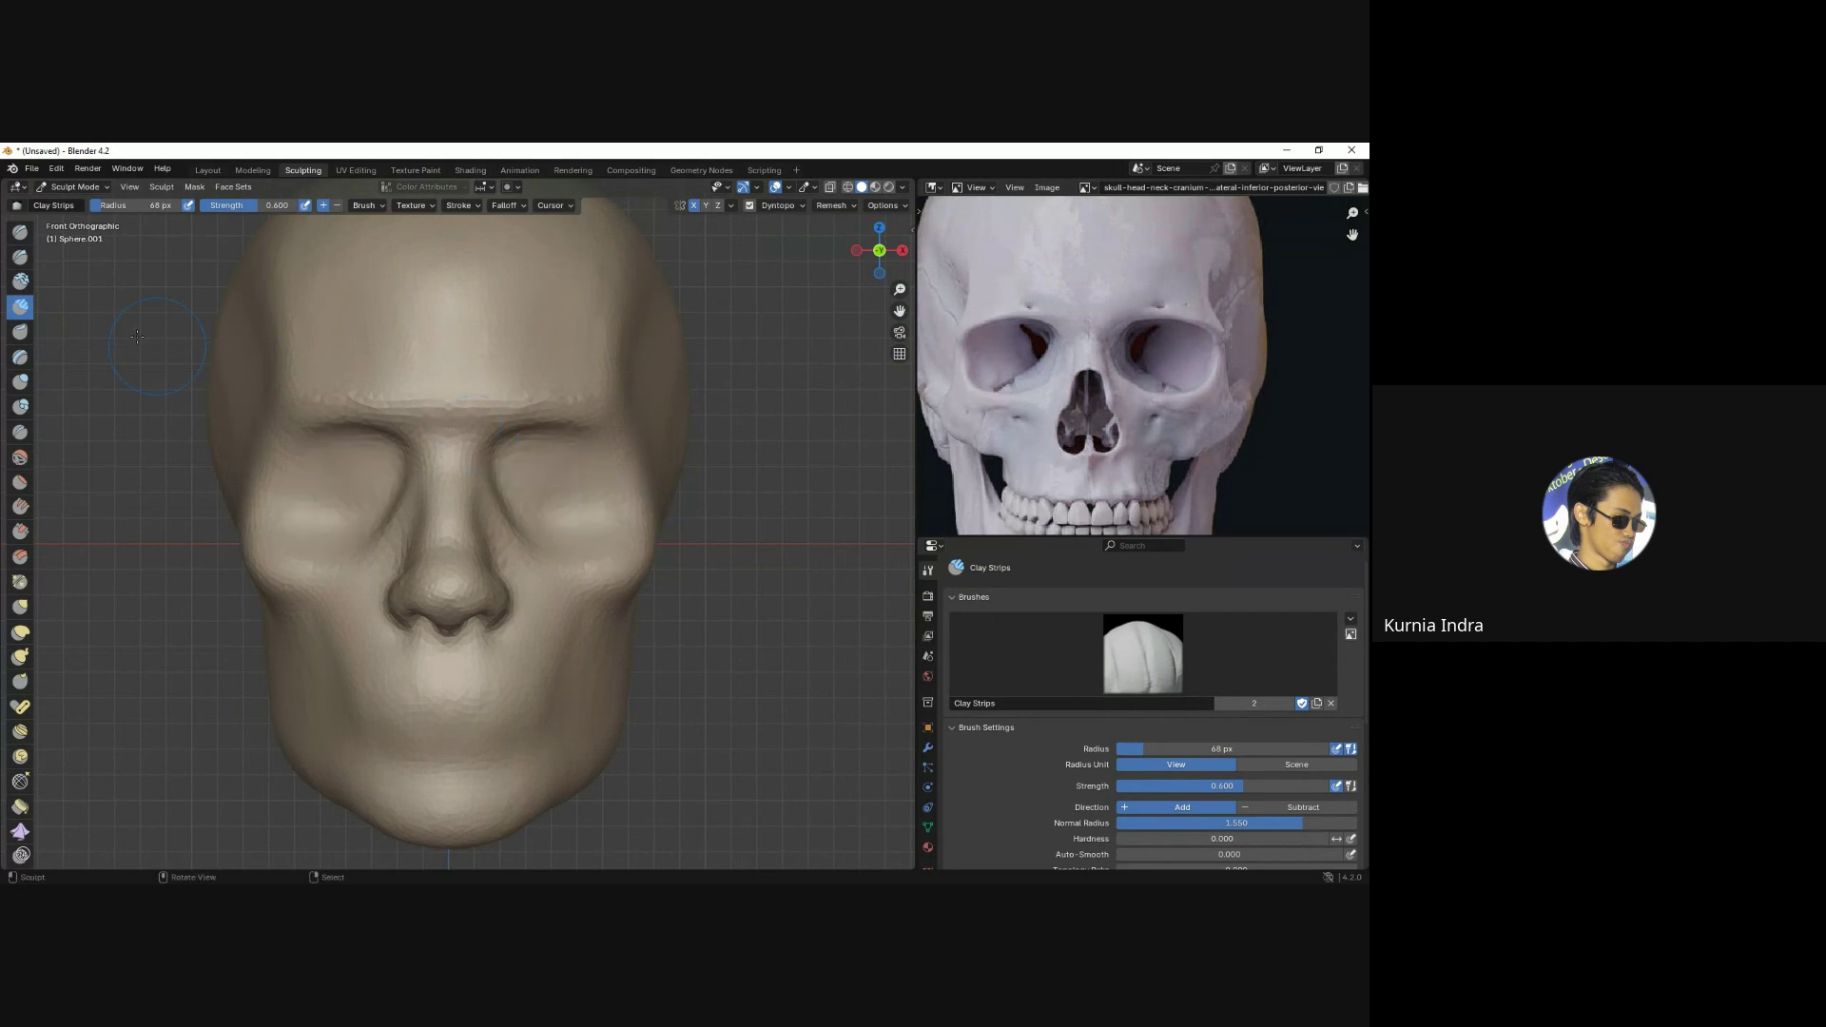
# Switch back to Grab with a 99 px radius in front view.
pyautogui.press('g')
pyautogui.moveTo(547, 506)
pyautogui.mouseDown(button='middle')
pyautogui.moveTo(509, 517)
pyautogui.moveTo(570, 495)
pyautogui.moveTo(561, 475)
pyautogui.mouseUp(button='middle')
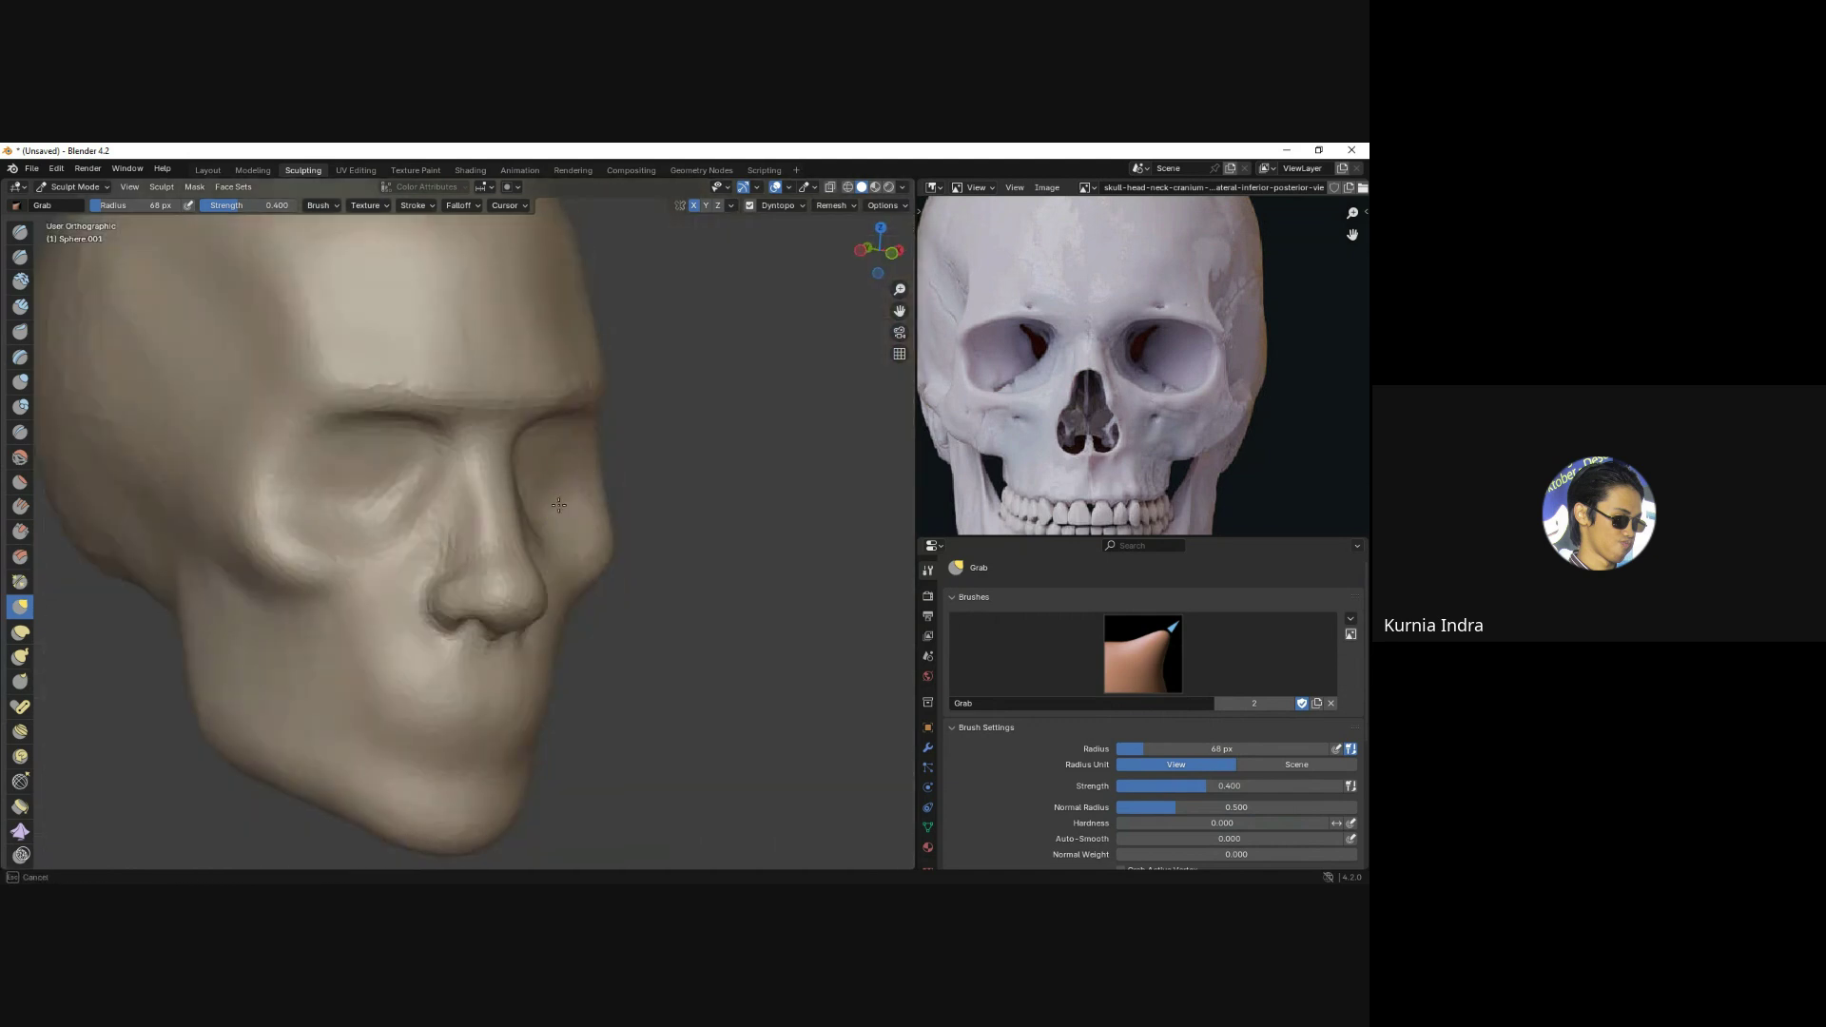
pyautogui.press('f')
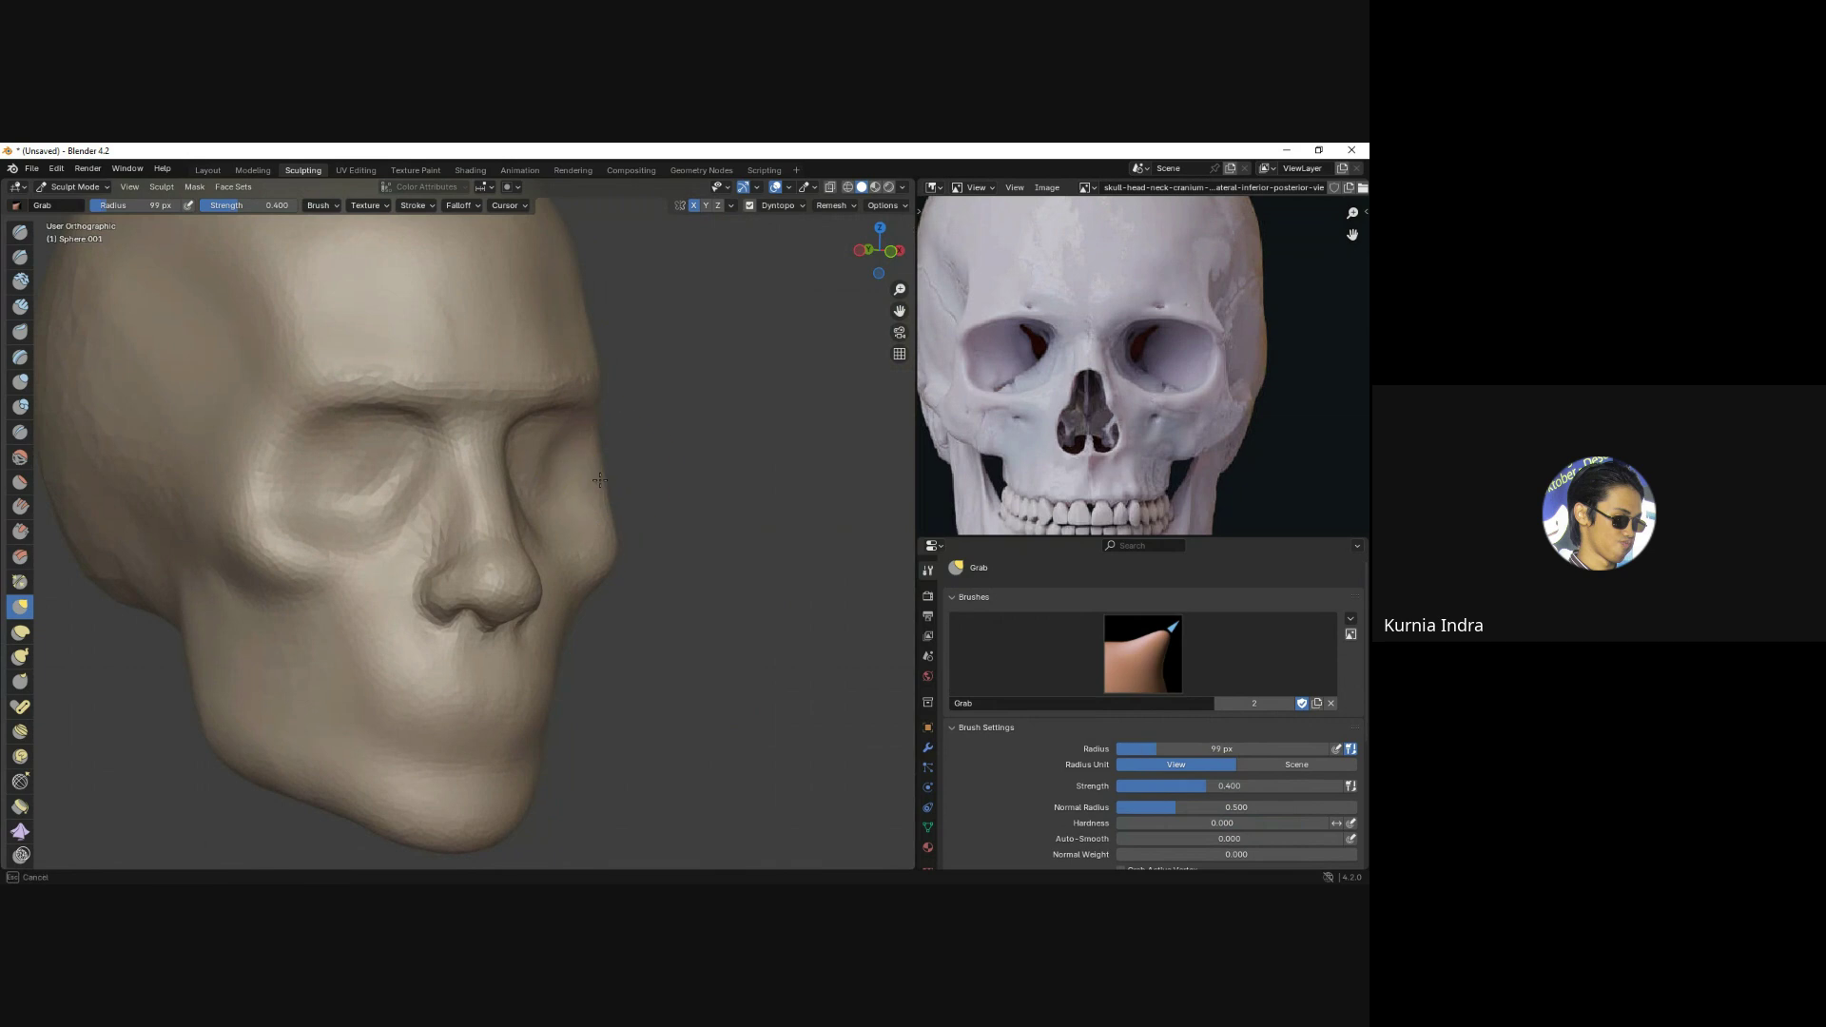
pyautogui.click(622, 522)
pyautogui.press('KP_1')
# Shrink the Grab brush to 64 px and reposition and enlarge the head in view.
pyautogui.scroll(2, 622, 522)
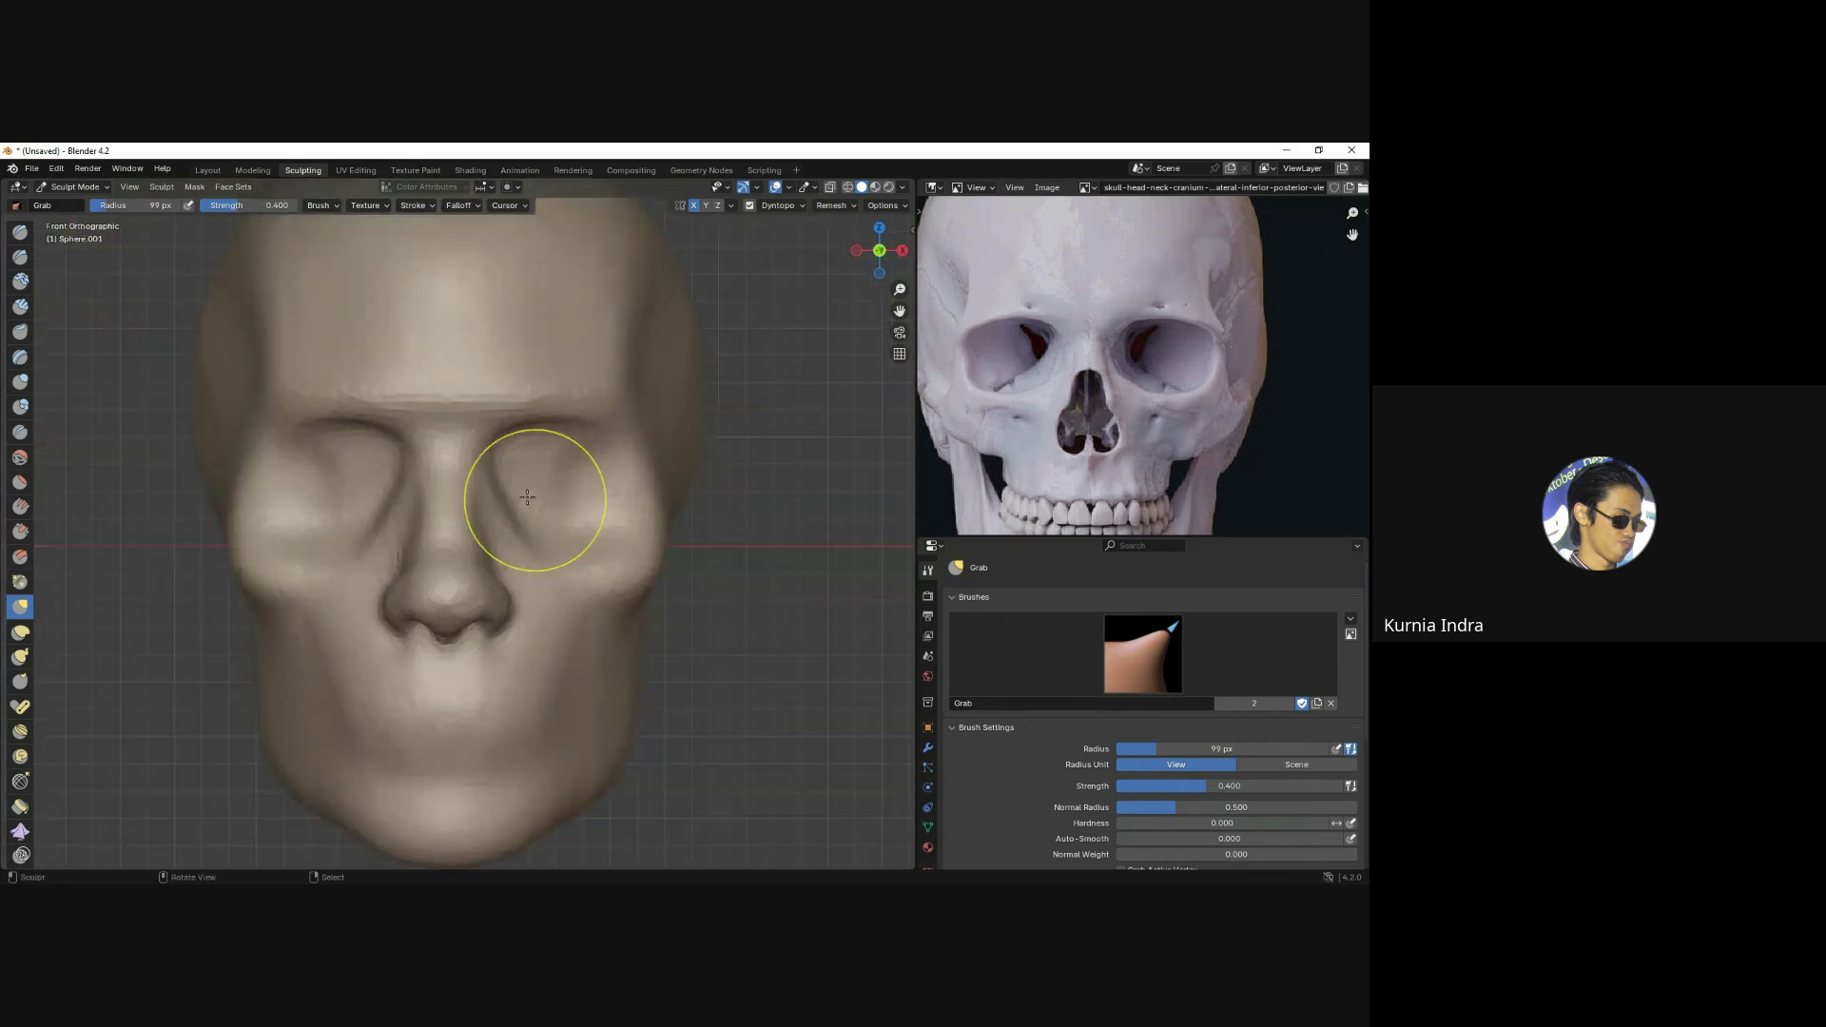
pyautogui.press('f')
pyautogui.click(589, 551)
pyautogui.moveTo(583, 518)
pyautogui.mouseDown(button='middle')
pyautogui.moveTo(661, 502)
pyautogui.moveTo(600, 530)
pyautogui.mouseUp(button='middle')
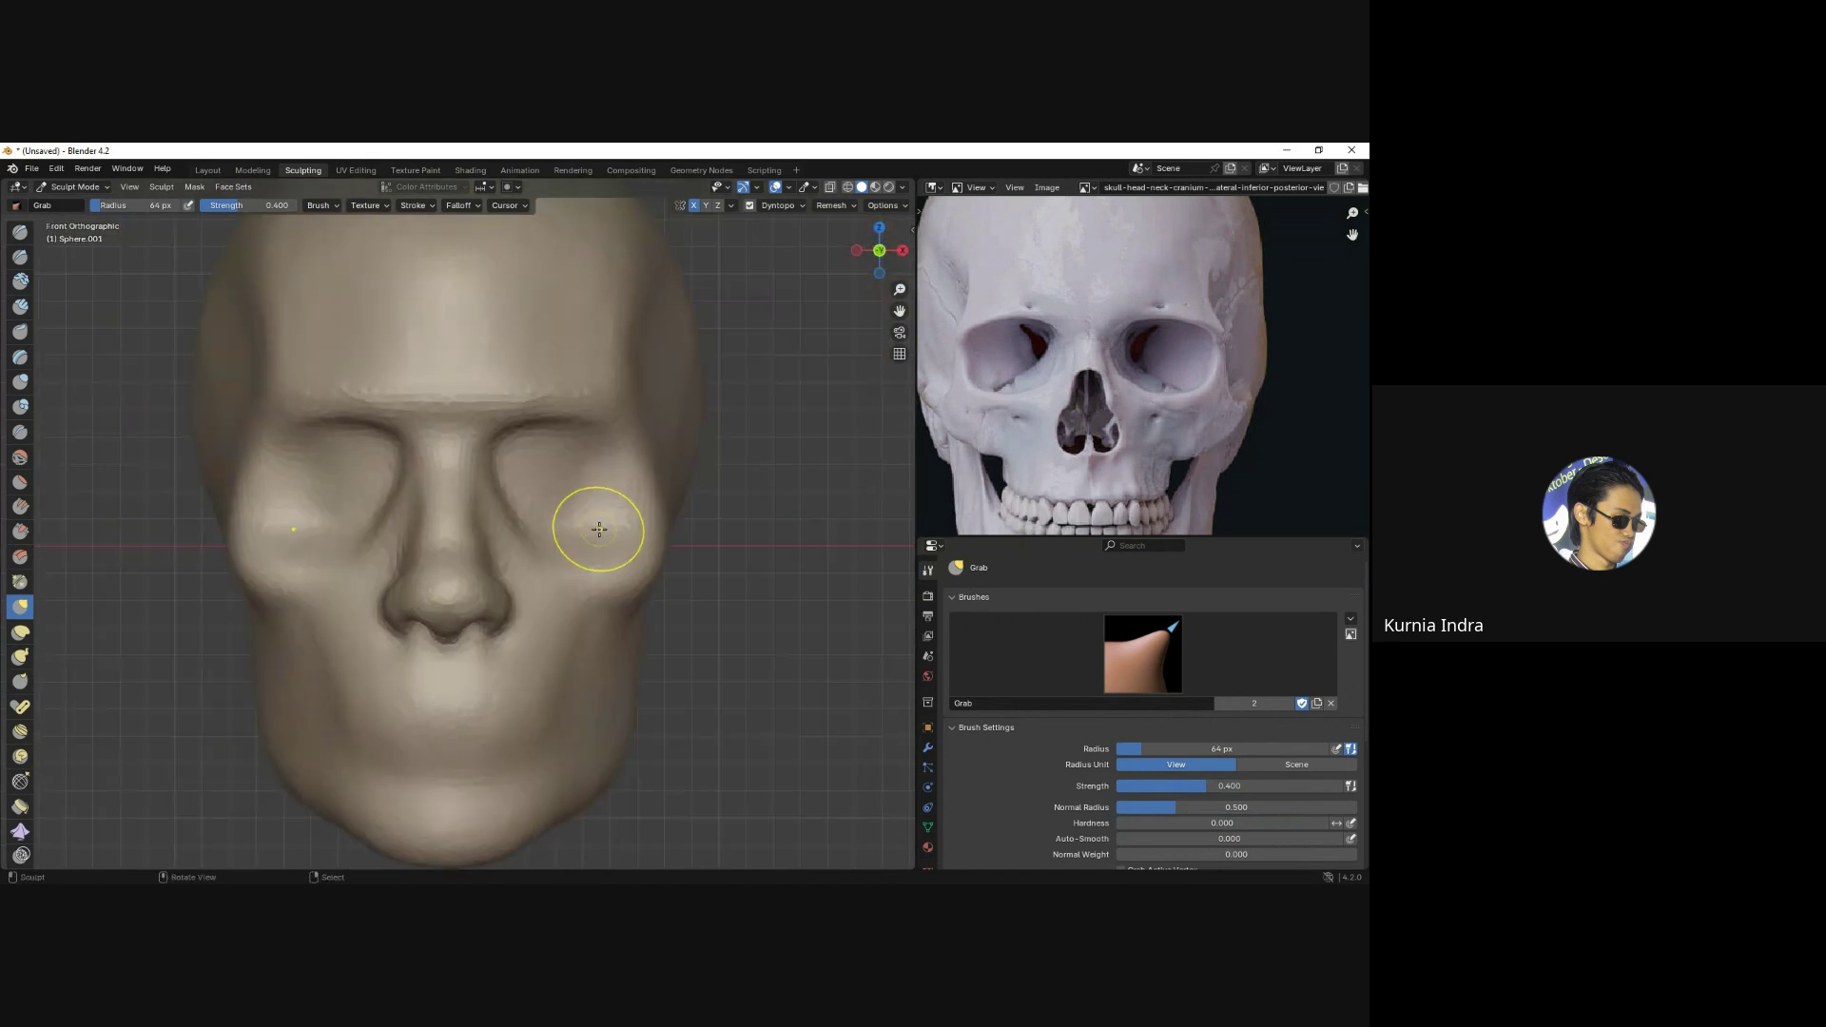
pyautogui.scroll(-2, 624, 600)
pyautogui.moveTo(544, 584); pyautogui.dragTo(355, 672, button='middle')
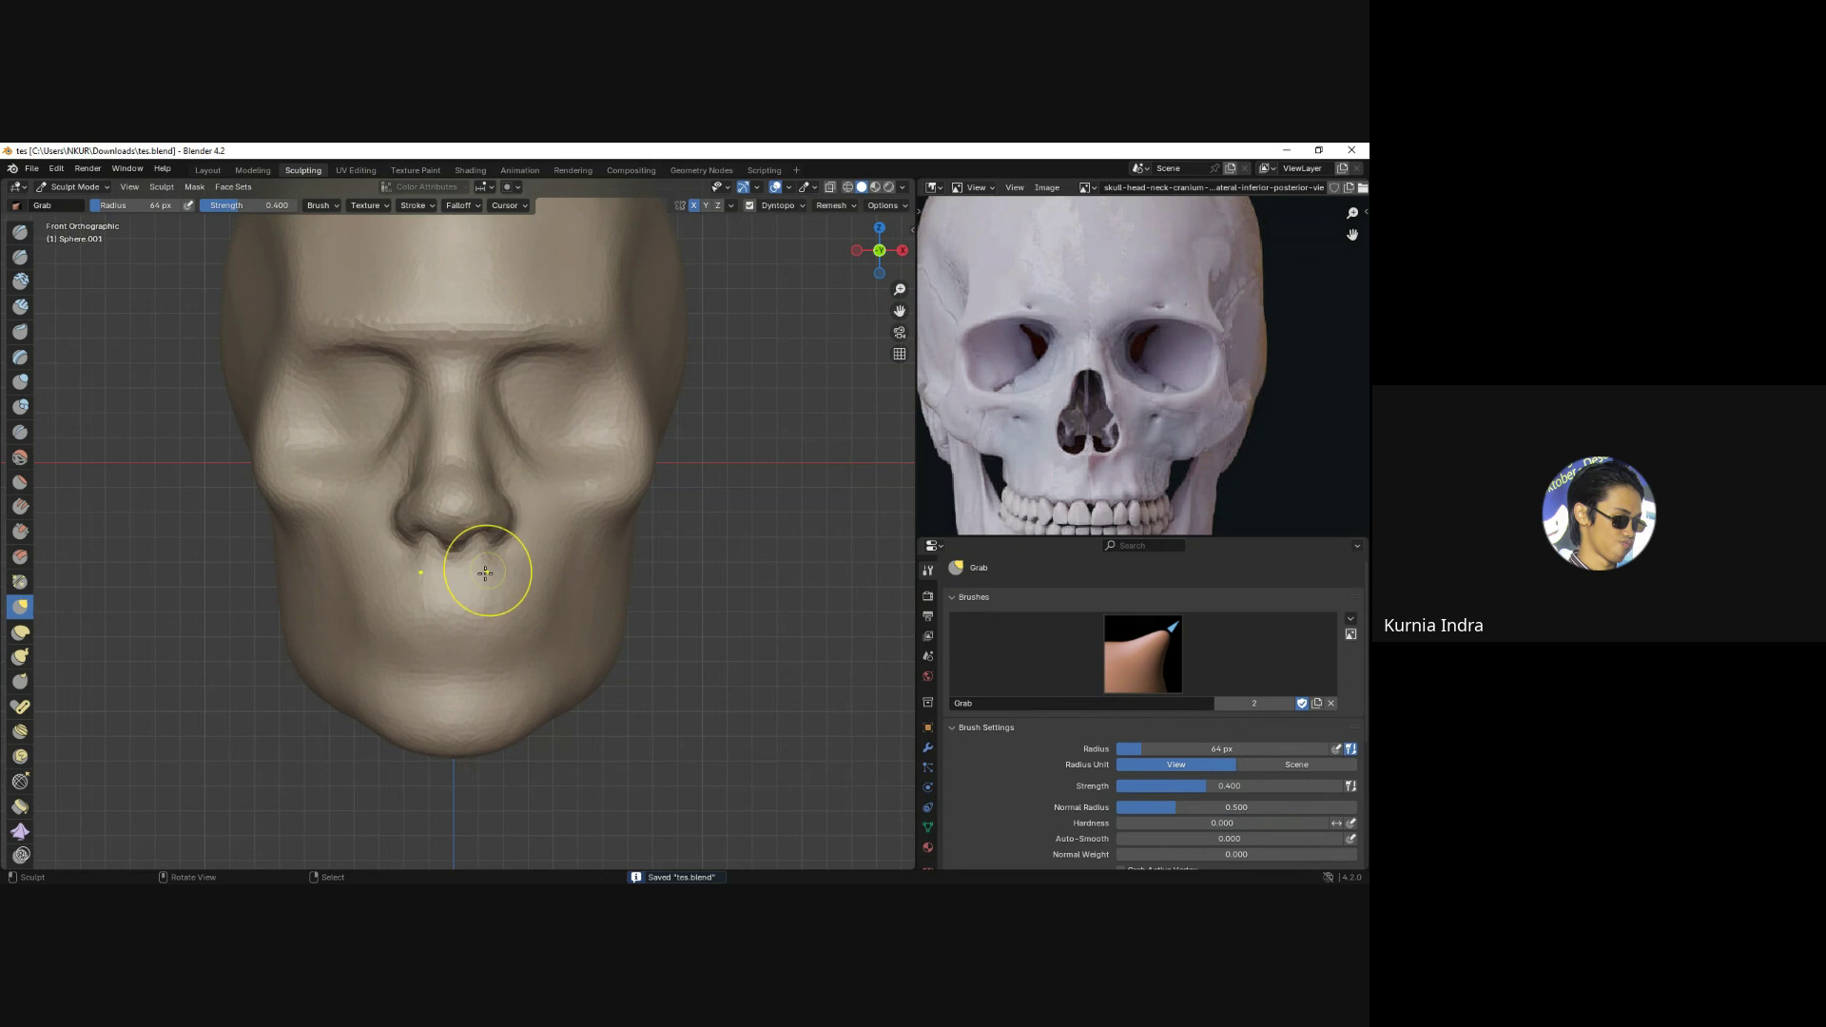
# Set the Grab brush to 81 px, undo the last stroke, and pull the nose and nostrils into shape.
pyautogui.moveTo(498, 595)
pyautogui.keyDown('ctrl'); pyautogui.mouseDown(button='middle')
pyautogui.moveTo(507, 583)
pyautogui.moveTo(511, 663)
pyautogui.mouseUp(button='middle'); pyautogui.keyUp('ctrl')
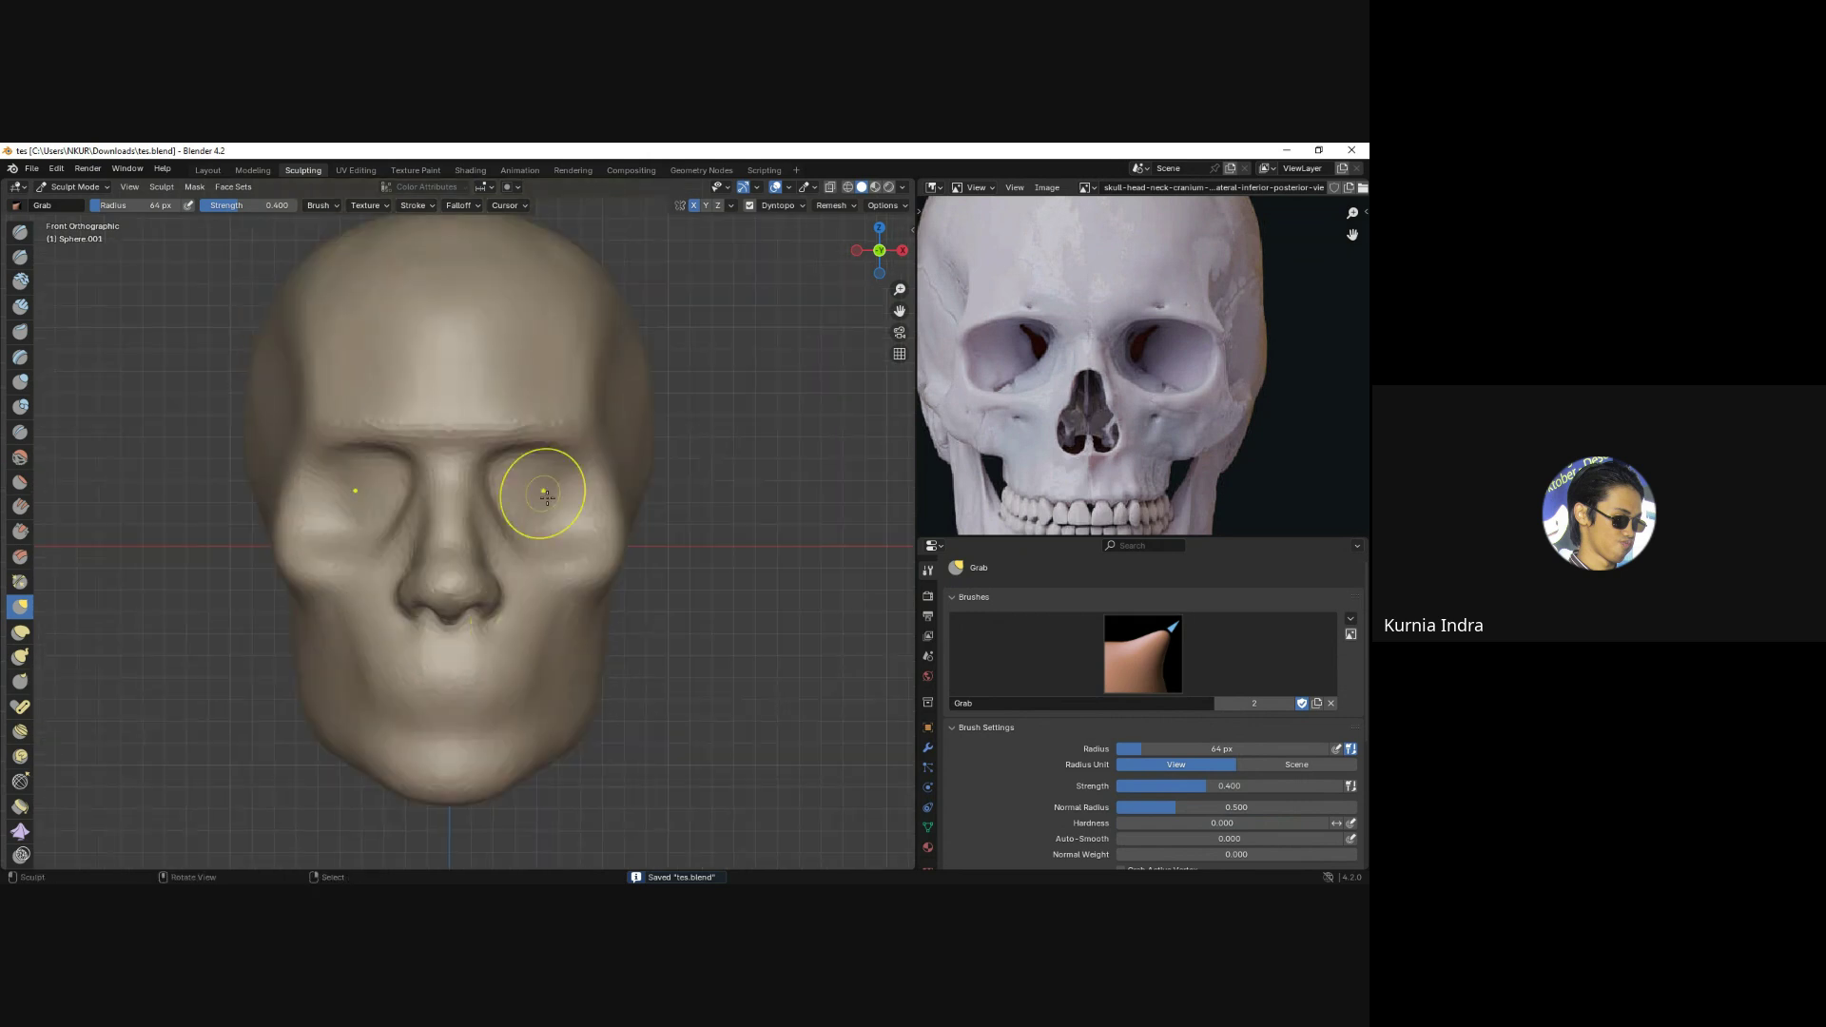
pyautogui.press('f')
pyautogui.click(528, 547)
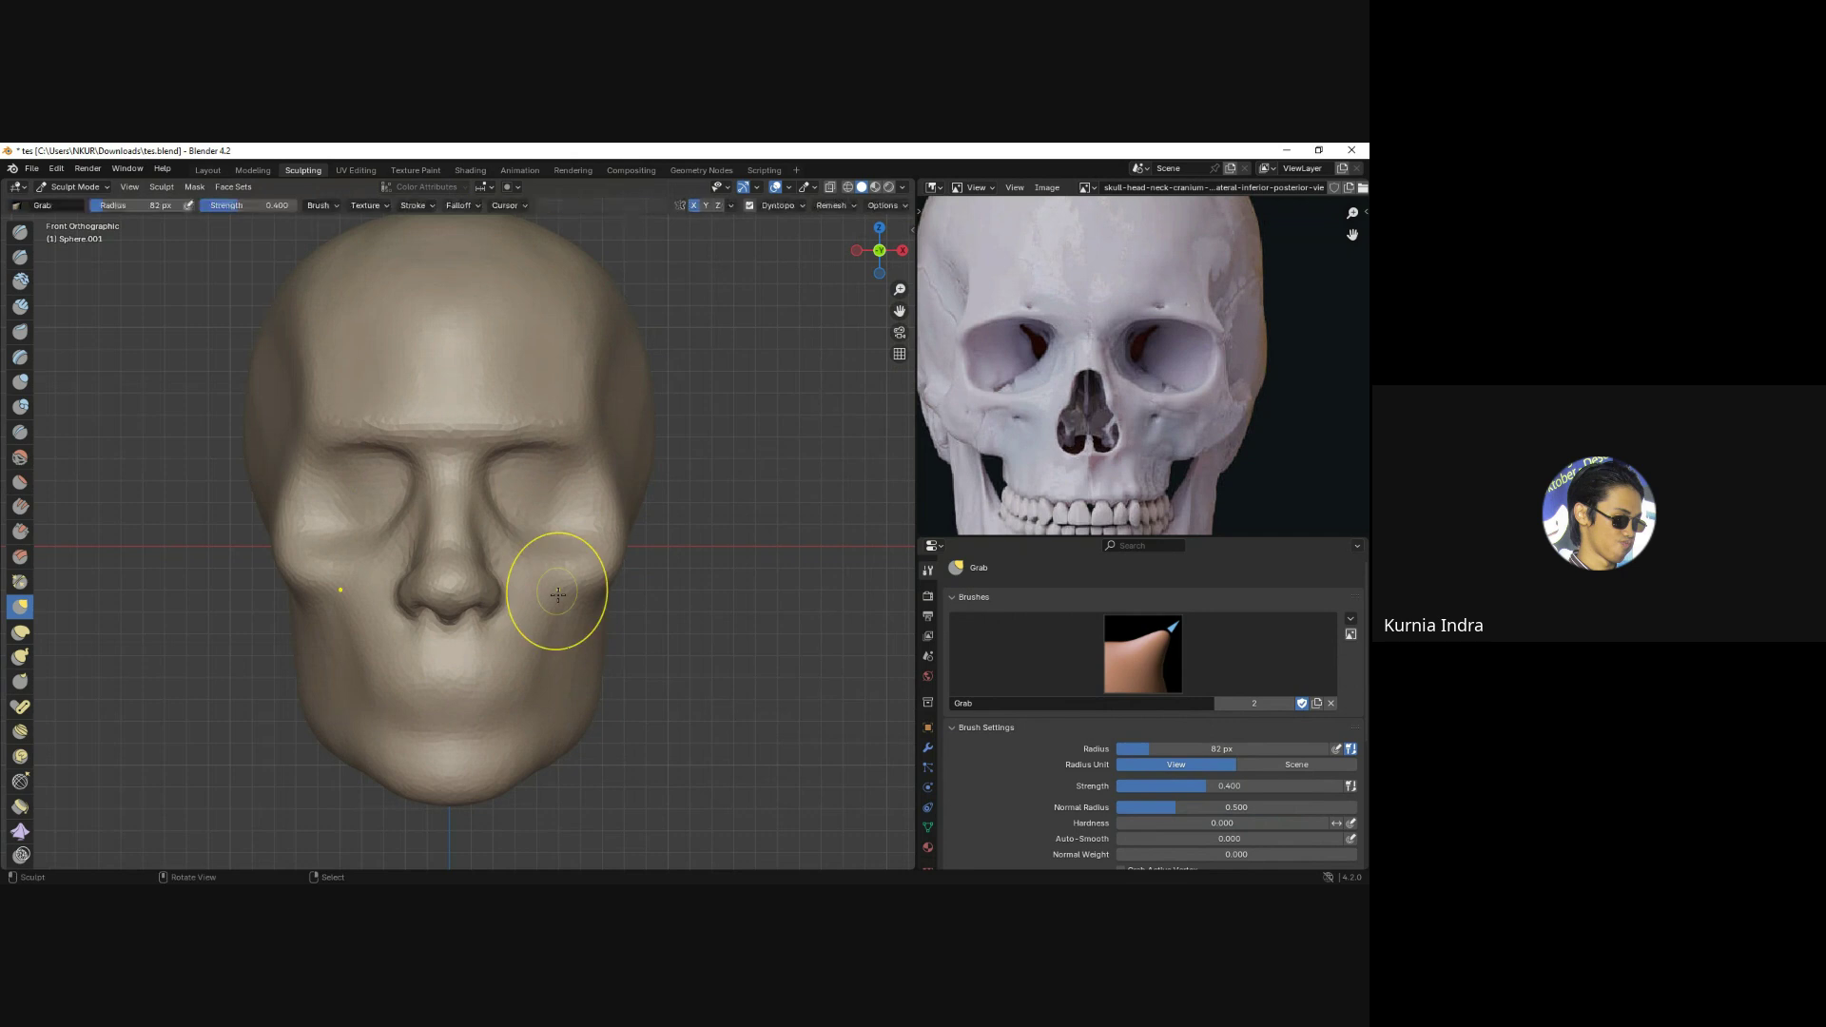
pyautogui.hotkey('ctrl', 'z')
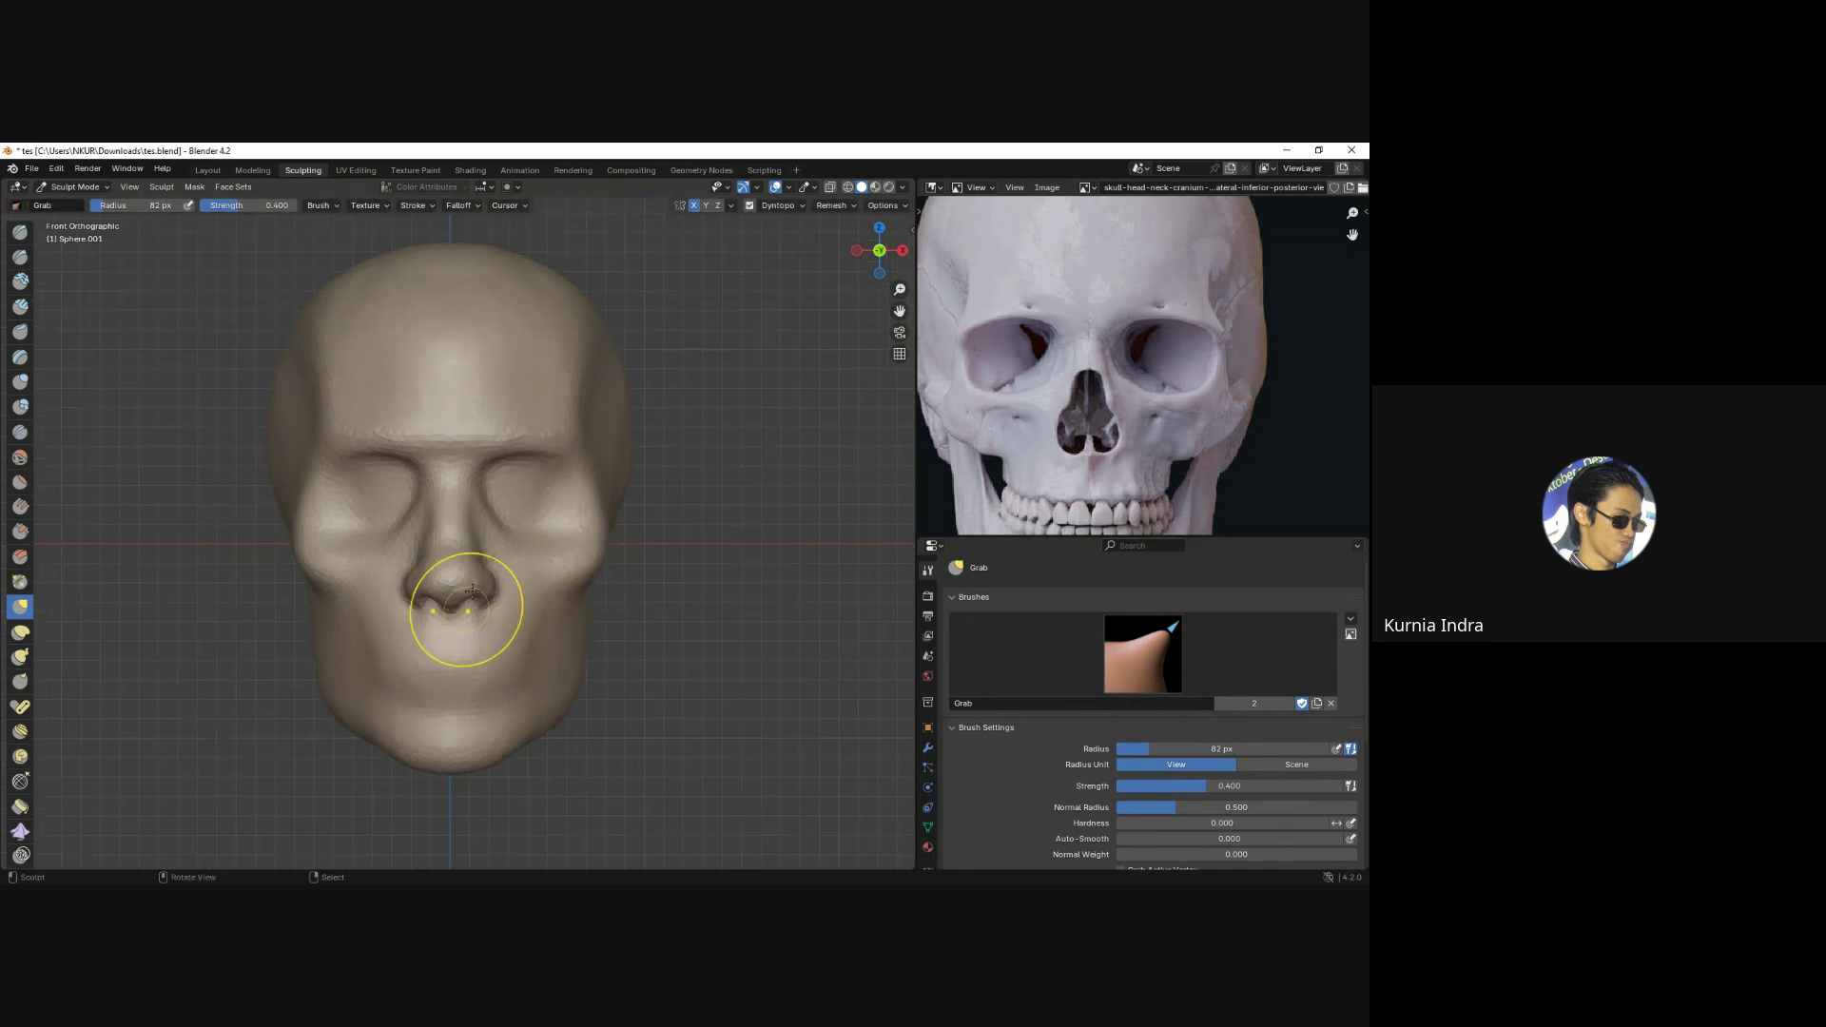
pyautogui.moveTo(449, 604)
pyautogui.mouseDown()
pyautogui.moveTo(476, 567)
pyautogui.moveTo(469, 612)
pyautogui.mouseUp()
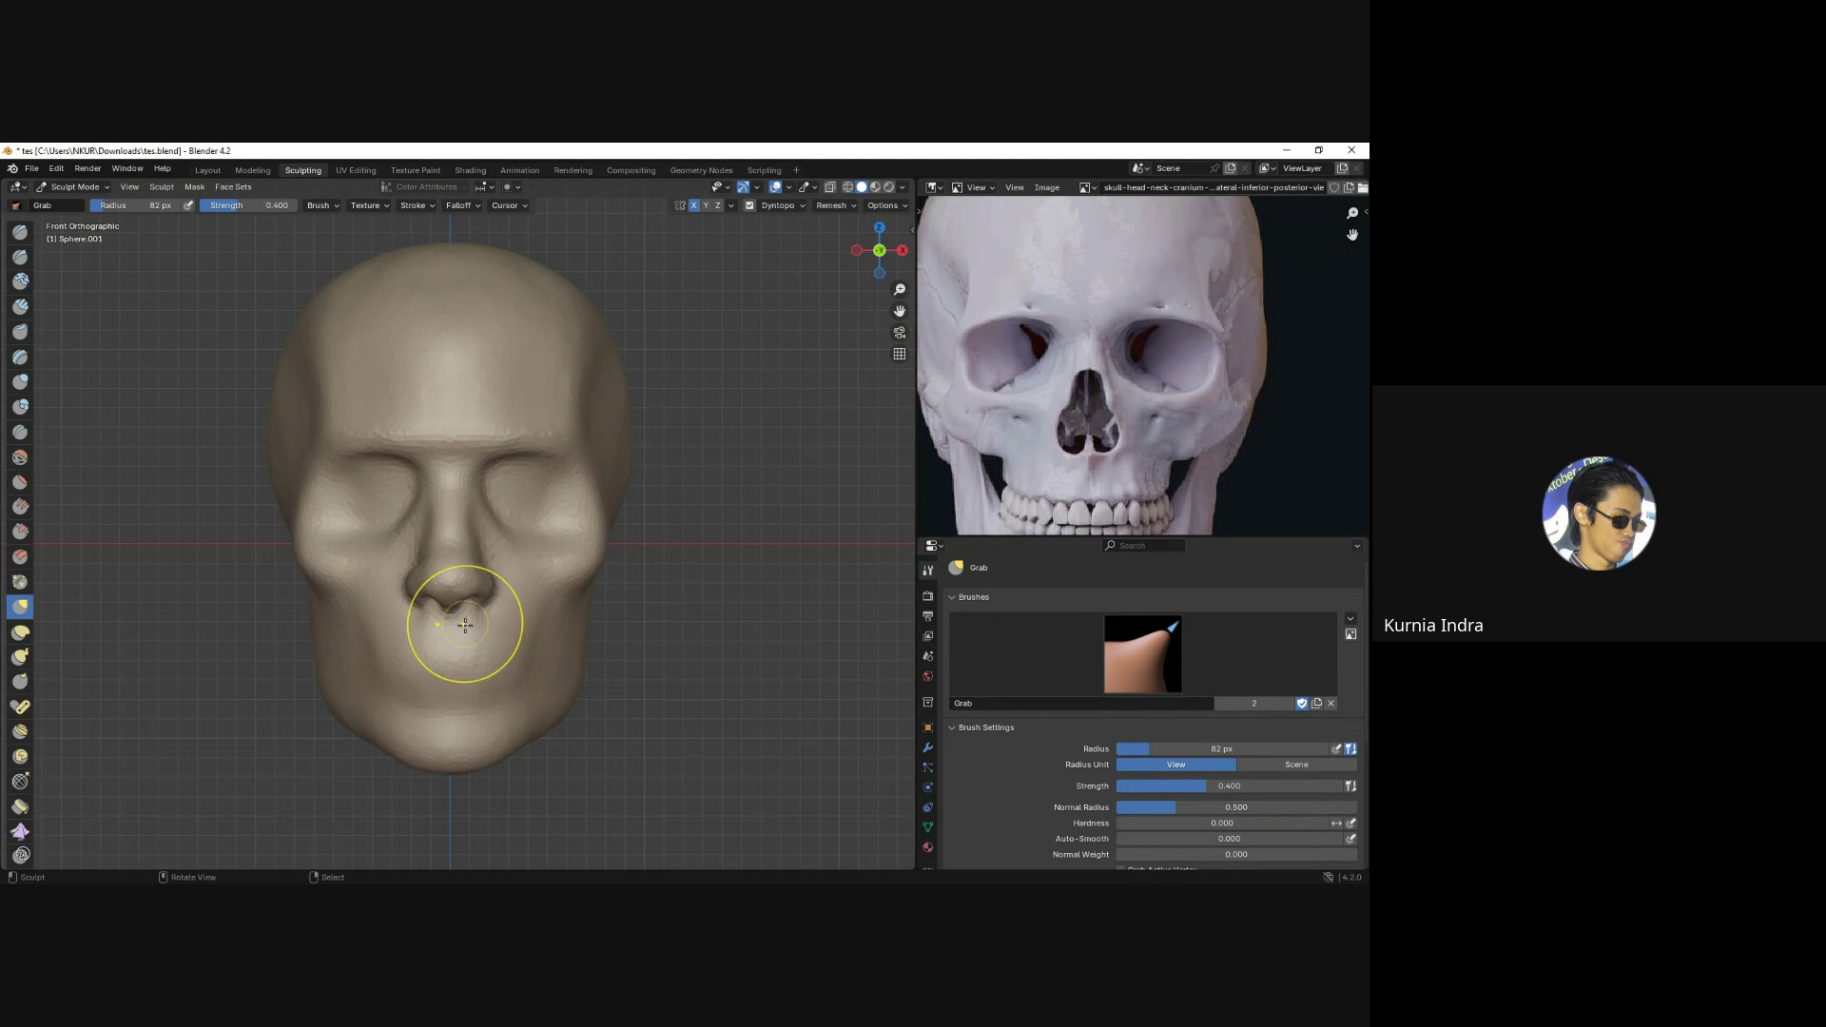
# Reframe the head and pan the skull reference to show its caption.
pyautogui.scroll(2, 436, 600)
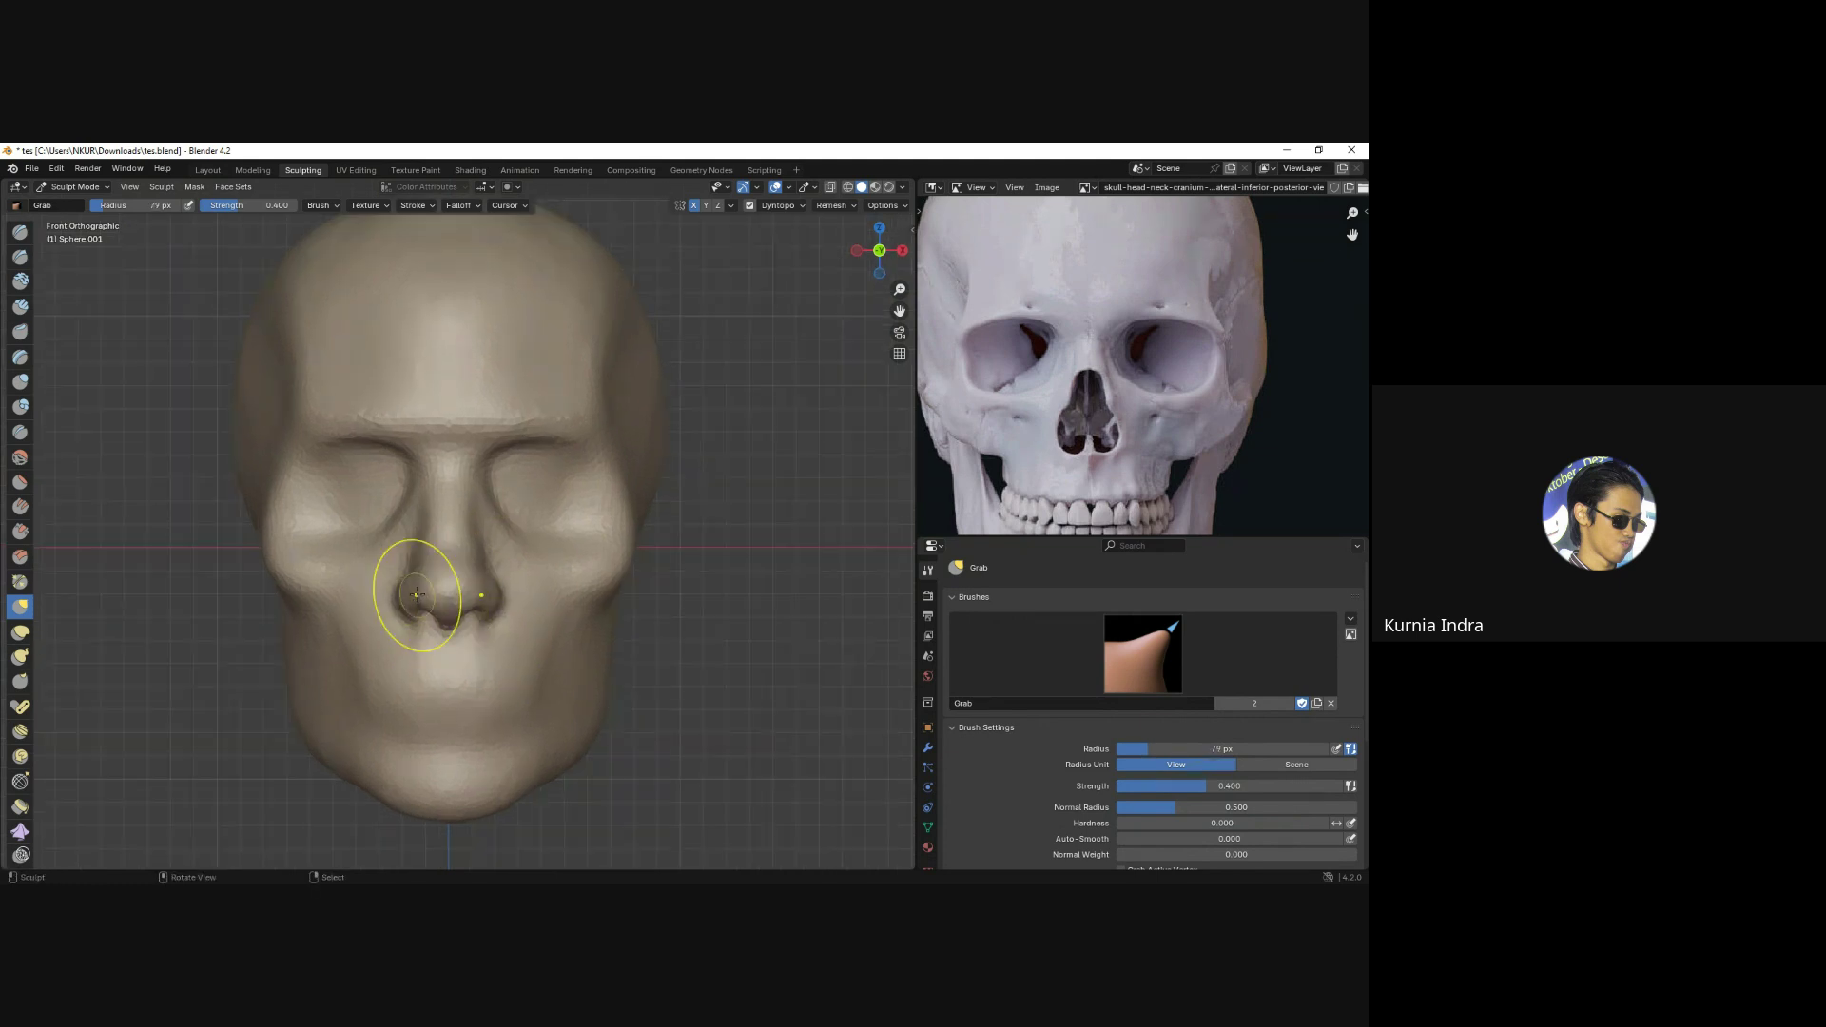
pyautogui.moveTo(416, 594); pyautogui.dragTo(494, 609, button='middle')
pyautogui.keyDown('shift'); pyautogui.moveTo(502, 707); pyautogui.dragTo(501, 619, button='middle'); pyautogui.keyUp('shift')
pyautogui.scroll(-2, 1107, 514)
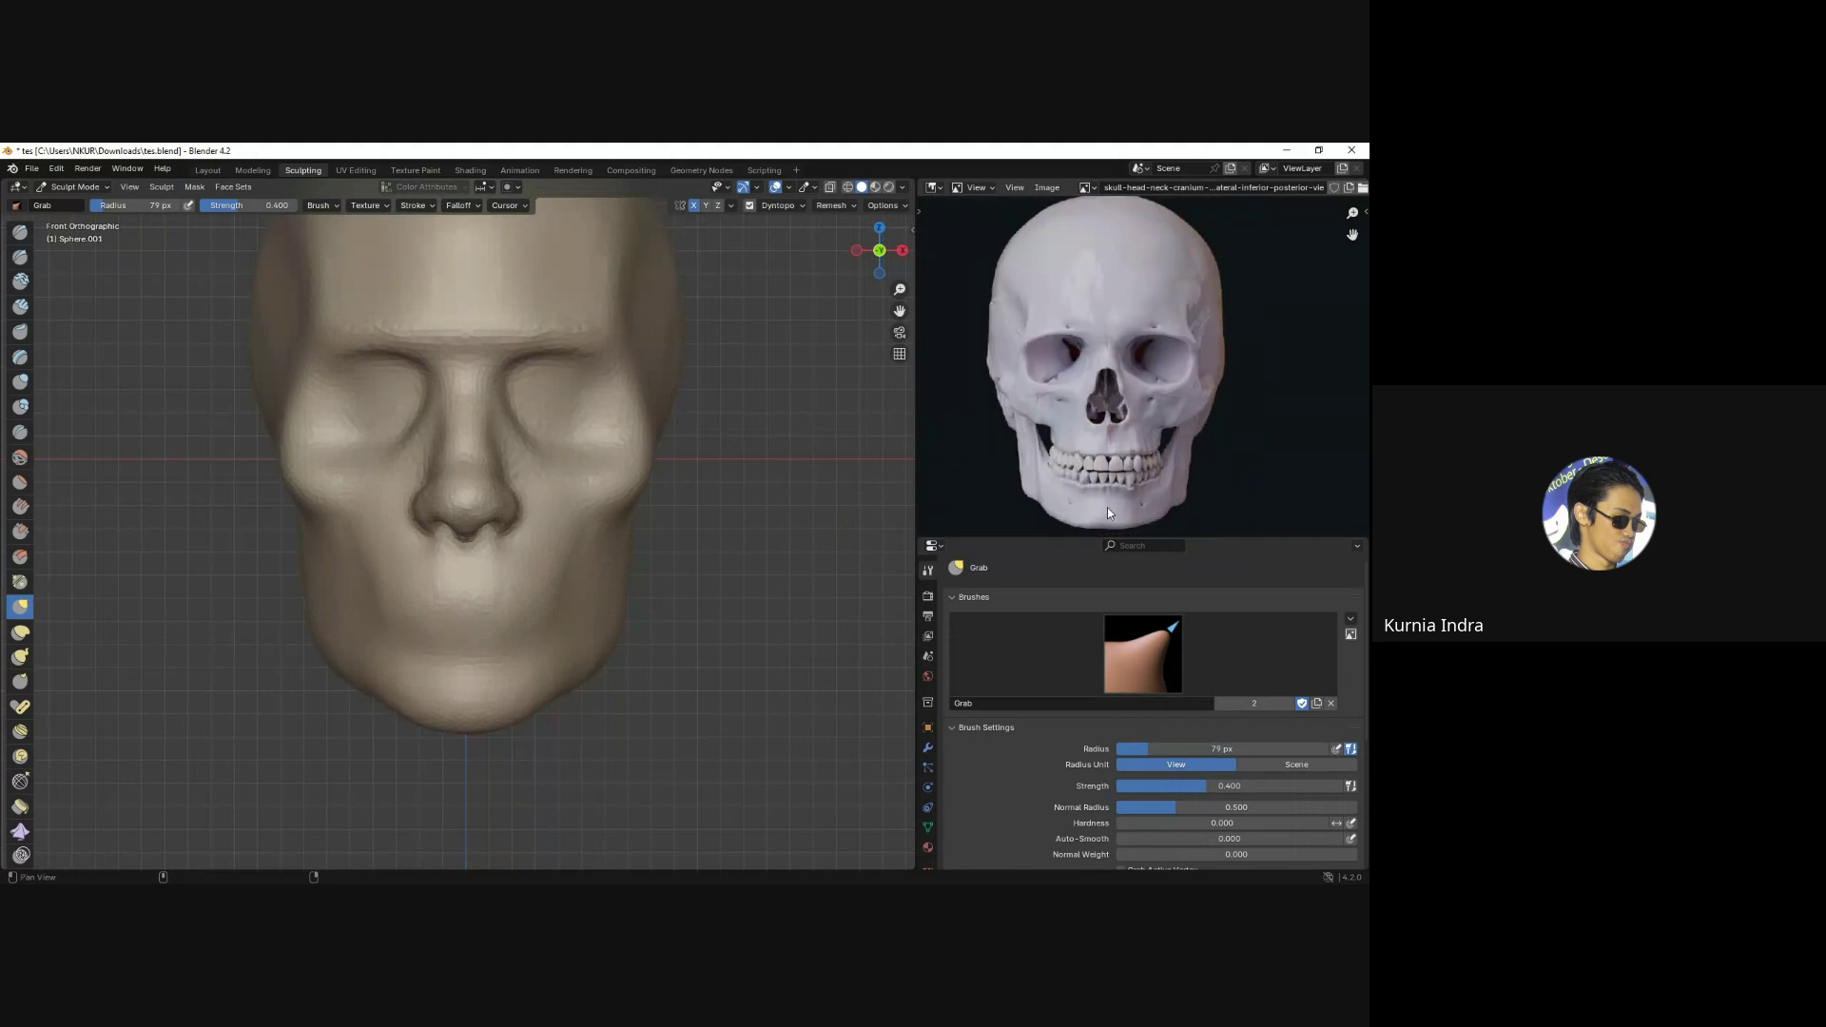
pyautogui.moveTo(1107, 509); pyautogui.dragTo(1073, 436, button='middle')
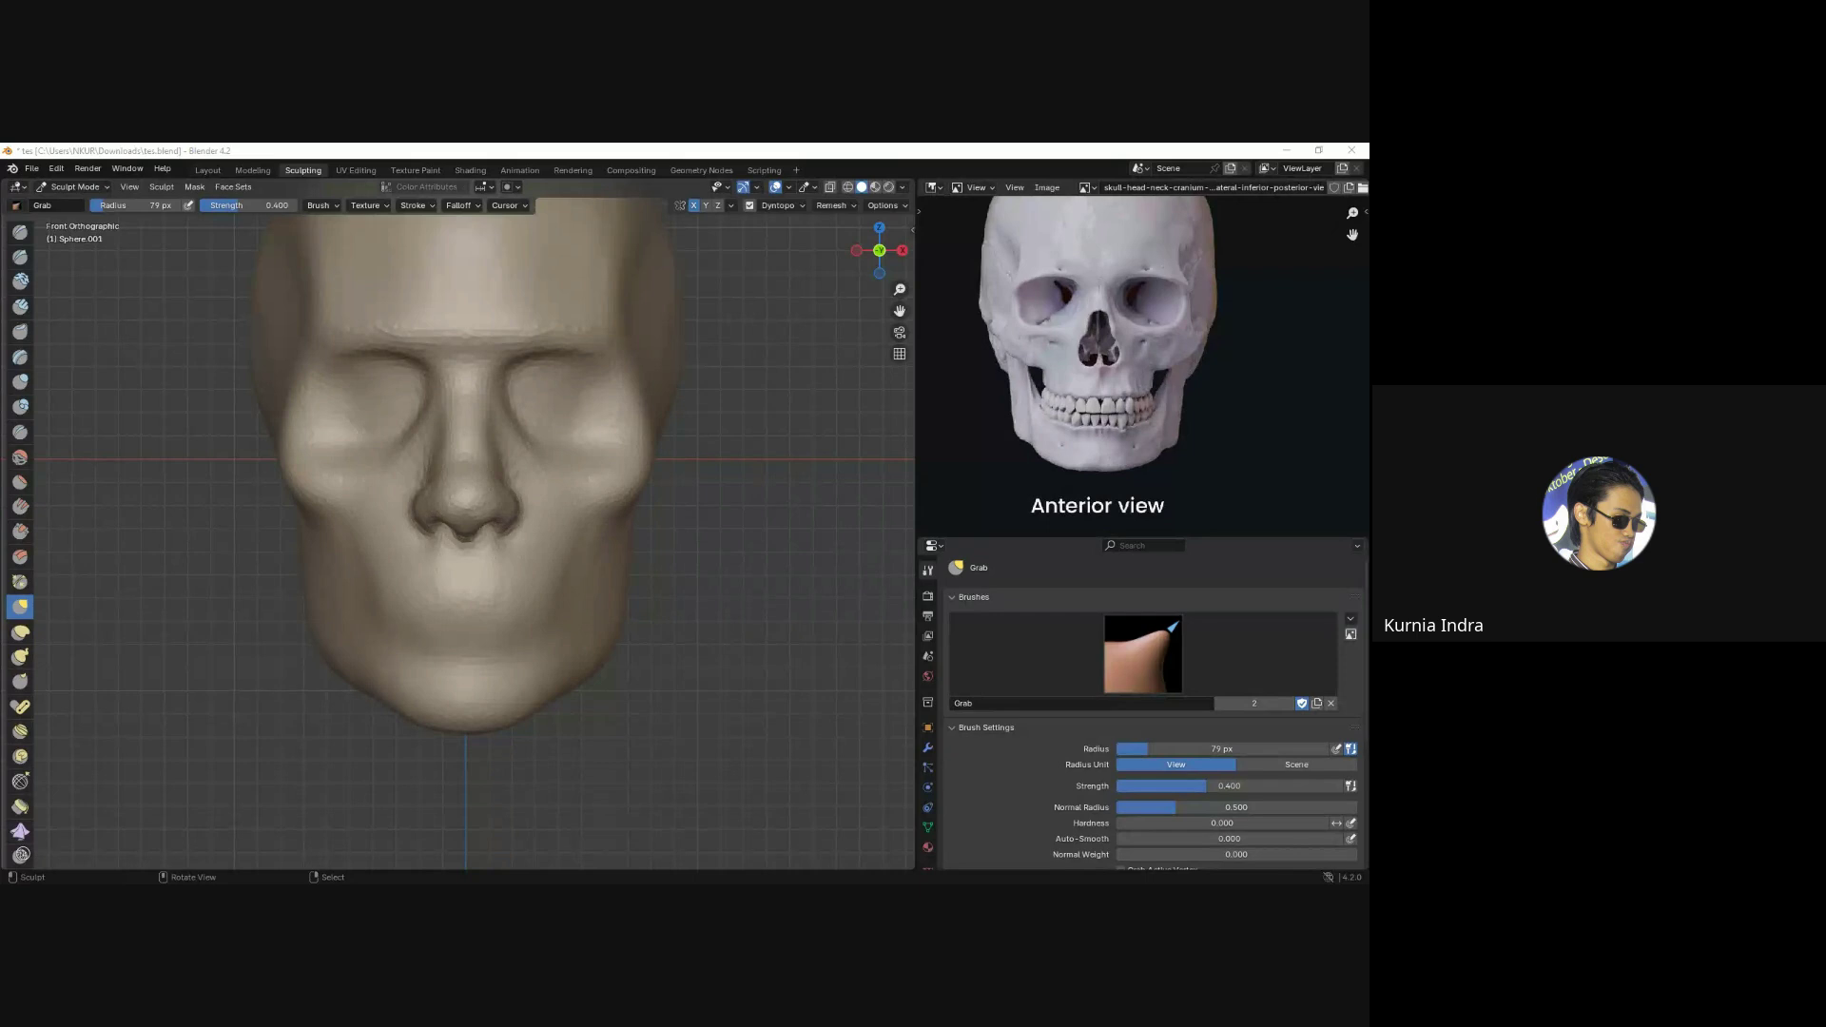
# Load the lips reference, zoom it, widen the reference panel and pan the image left.
pyautogui.moveTo(1135, 409); pyautogui.dragTo(1132, 399)
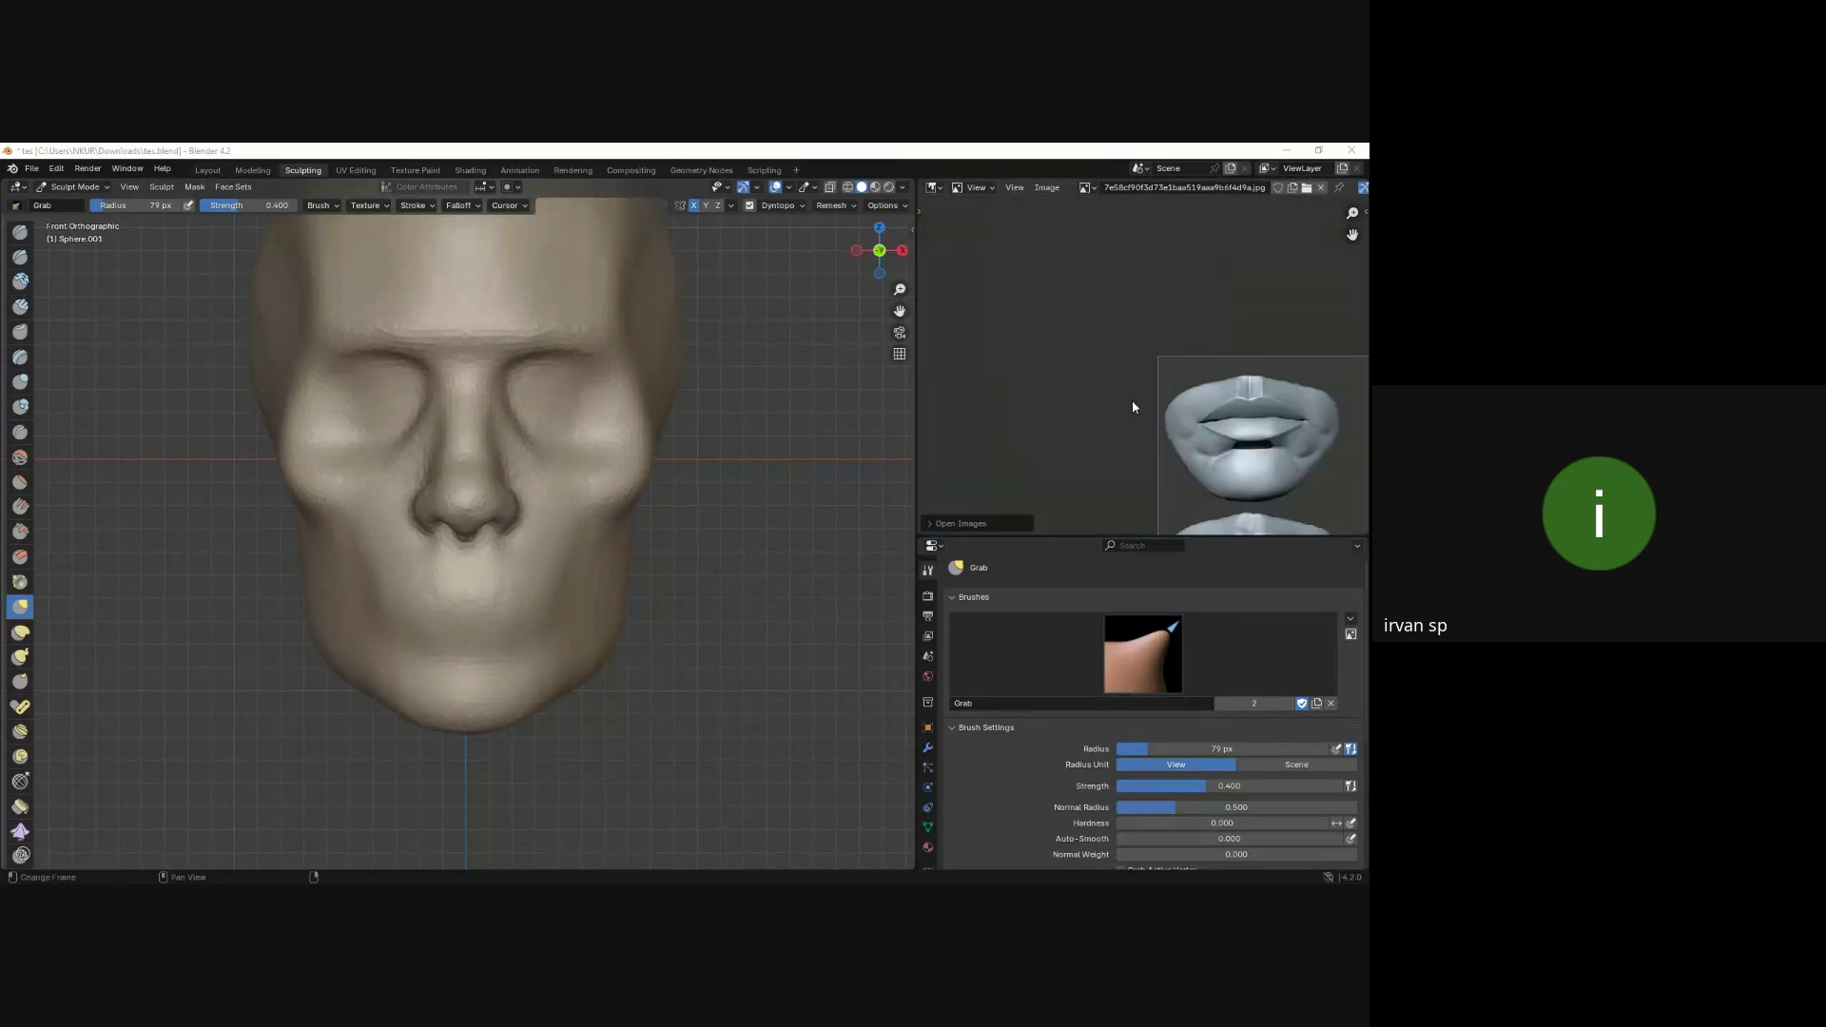
pyautogui.scroll(3, 1005, 310)
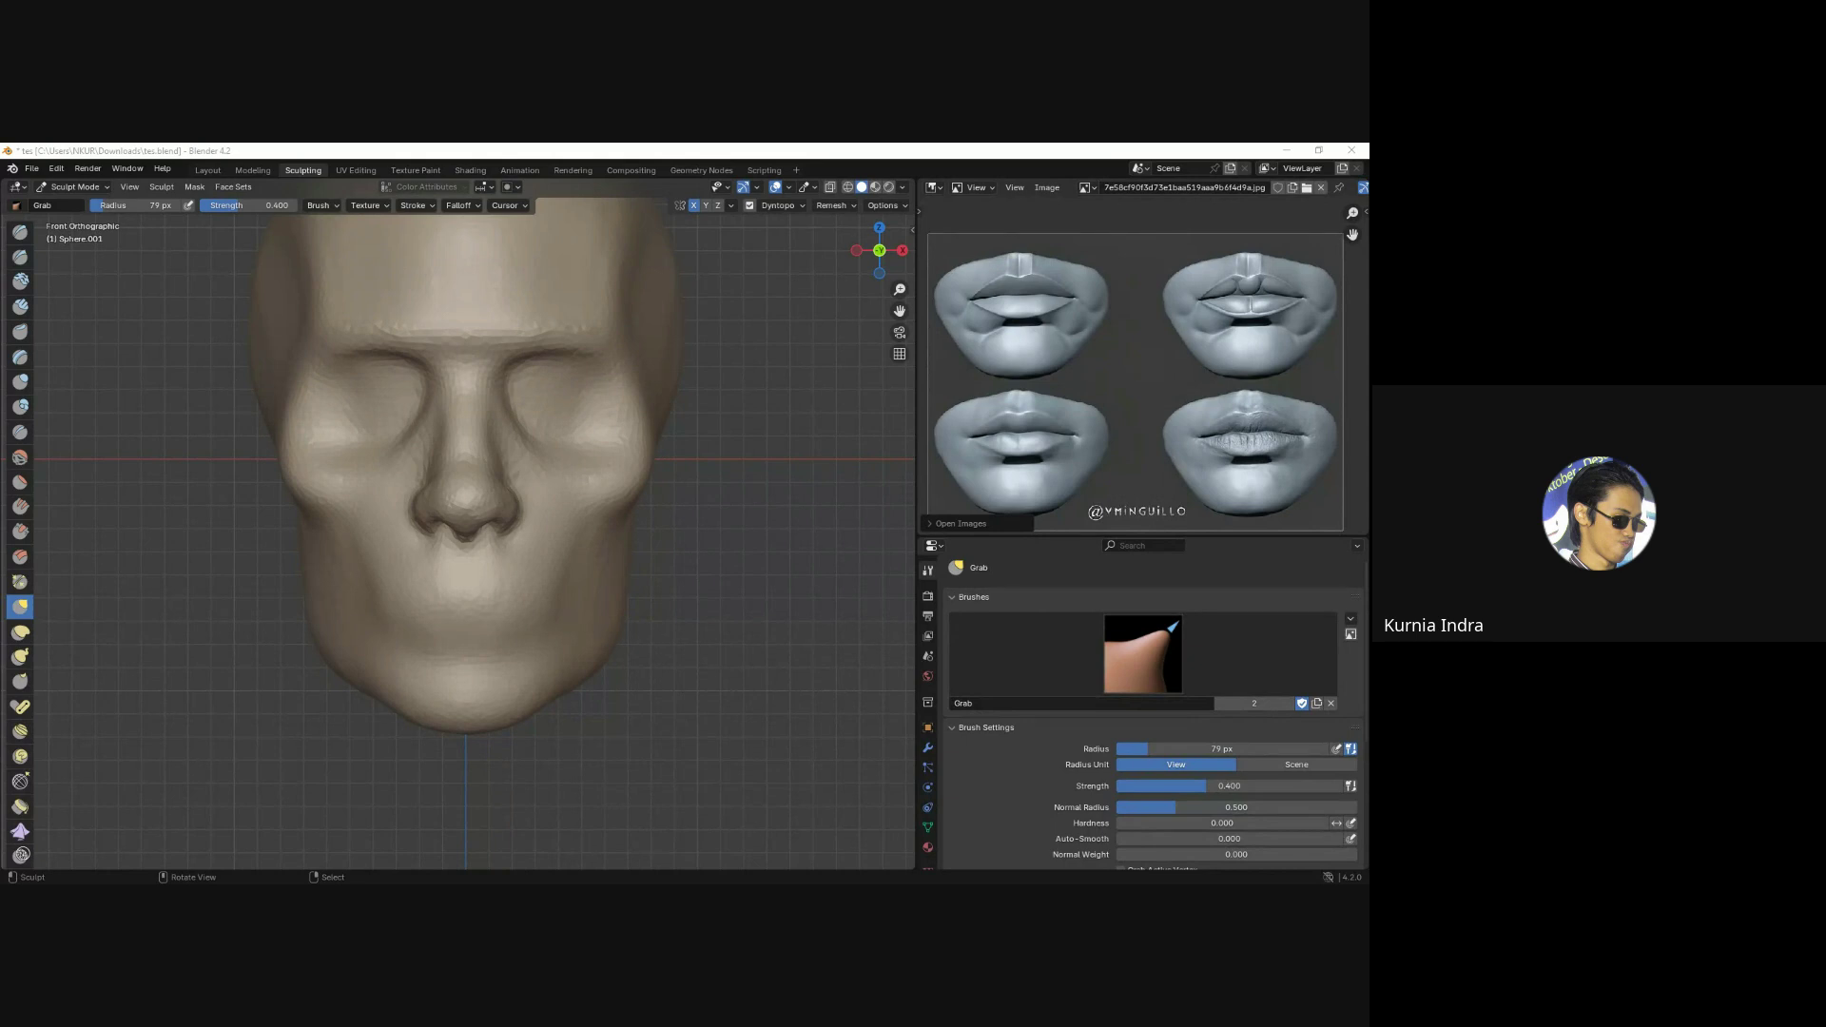
pyautogui.scroll(1, 1097, 442)
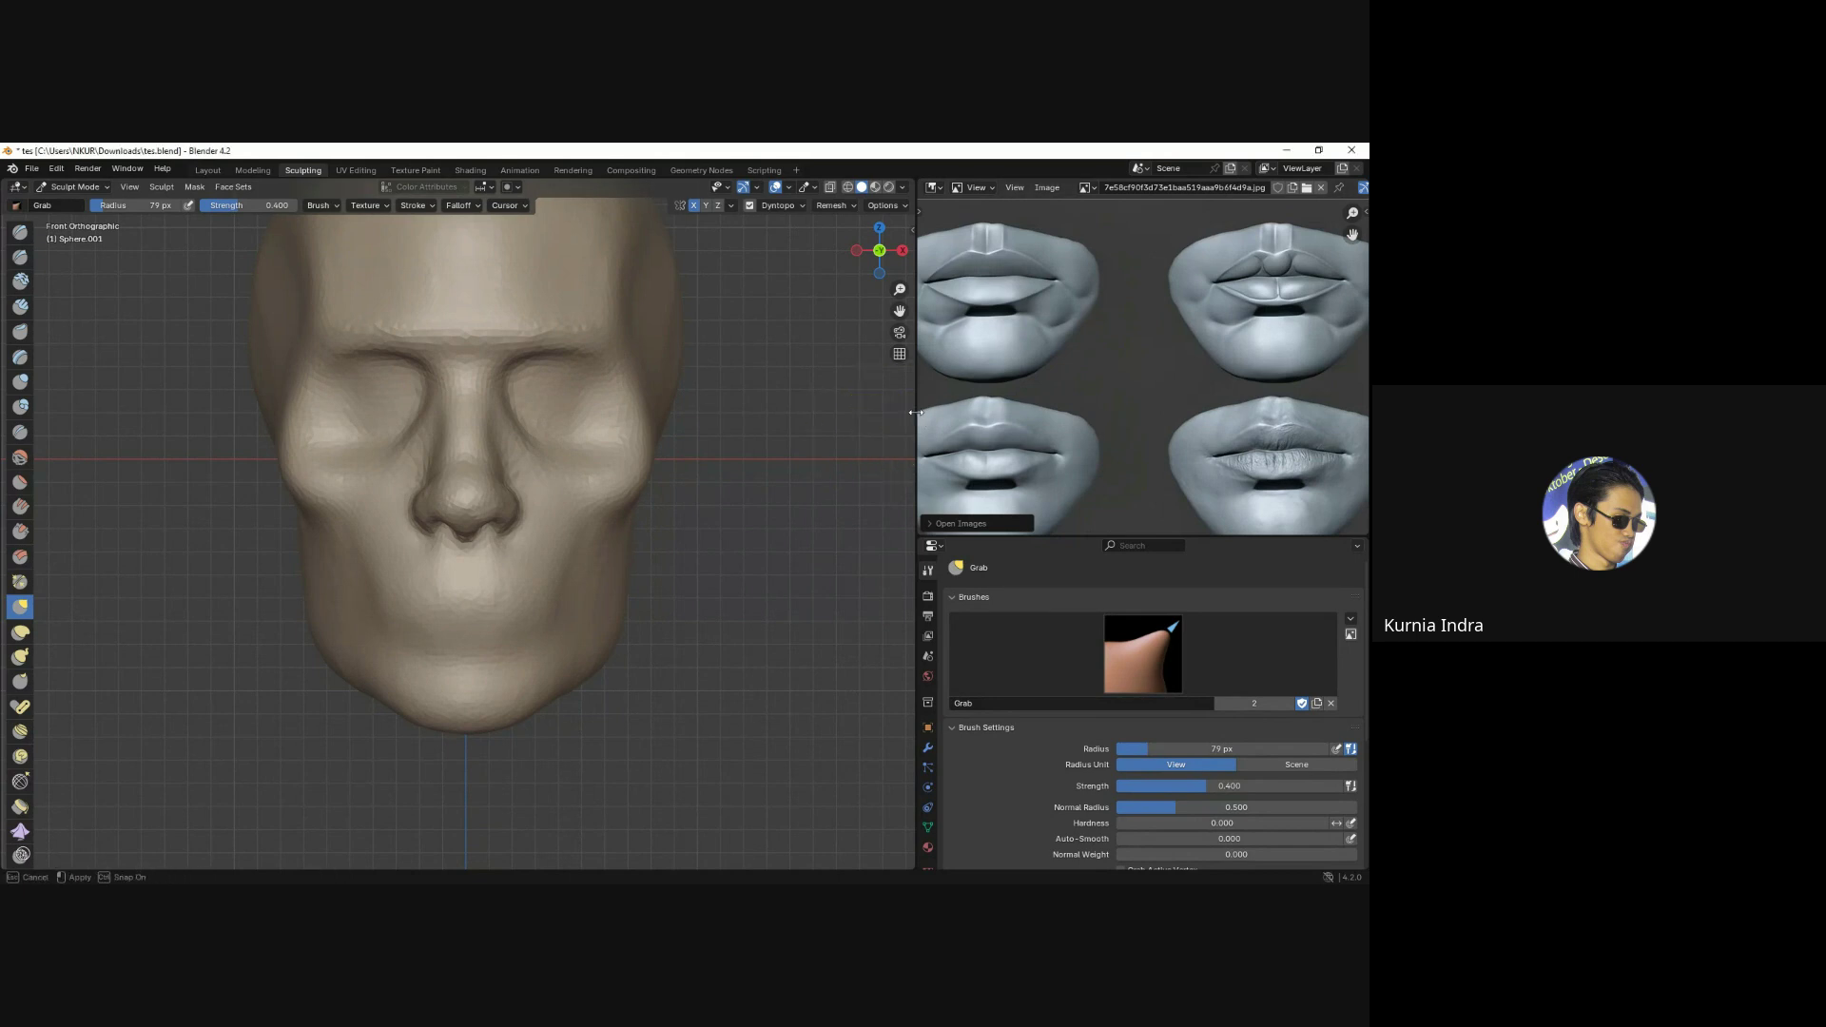
pyautogui.moveTo(916, 412); pyautogui.dragTo(830, 411)
pyautogui.moveTo(1123, 408); pyautogui.dragTo(1048, 392, button='middle')
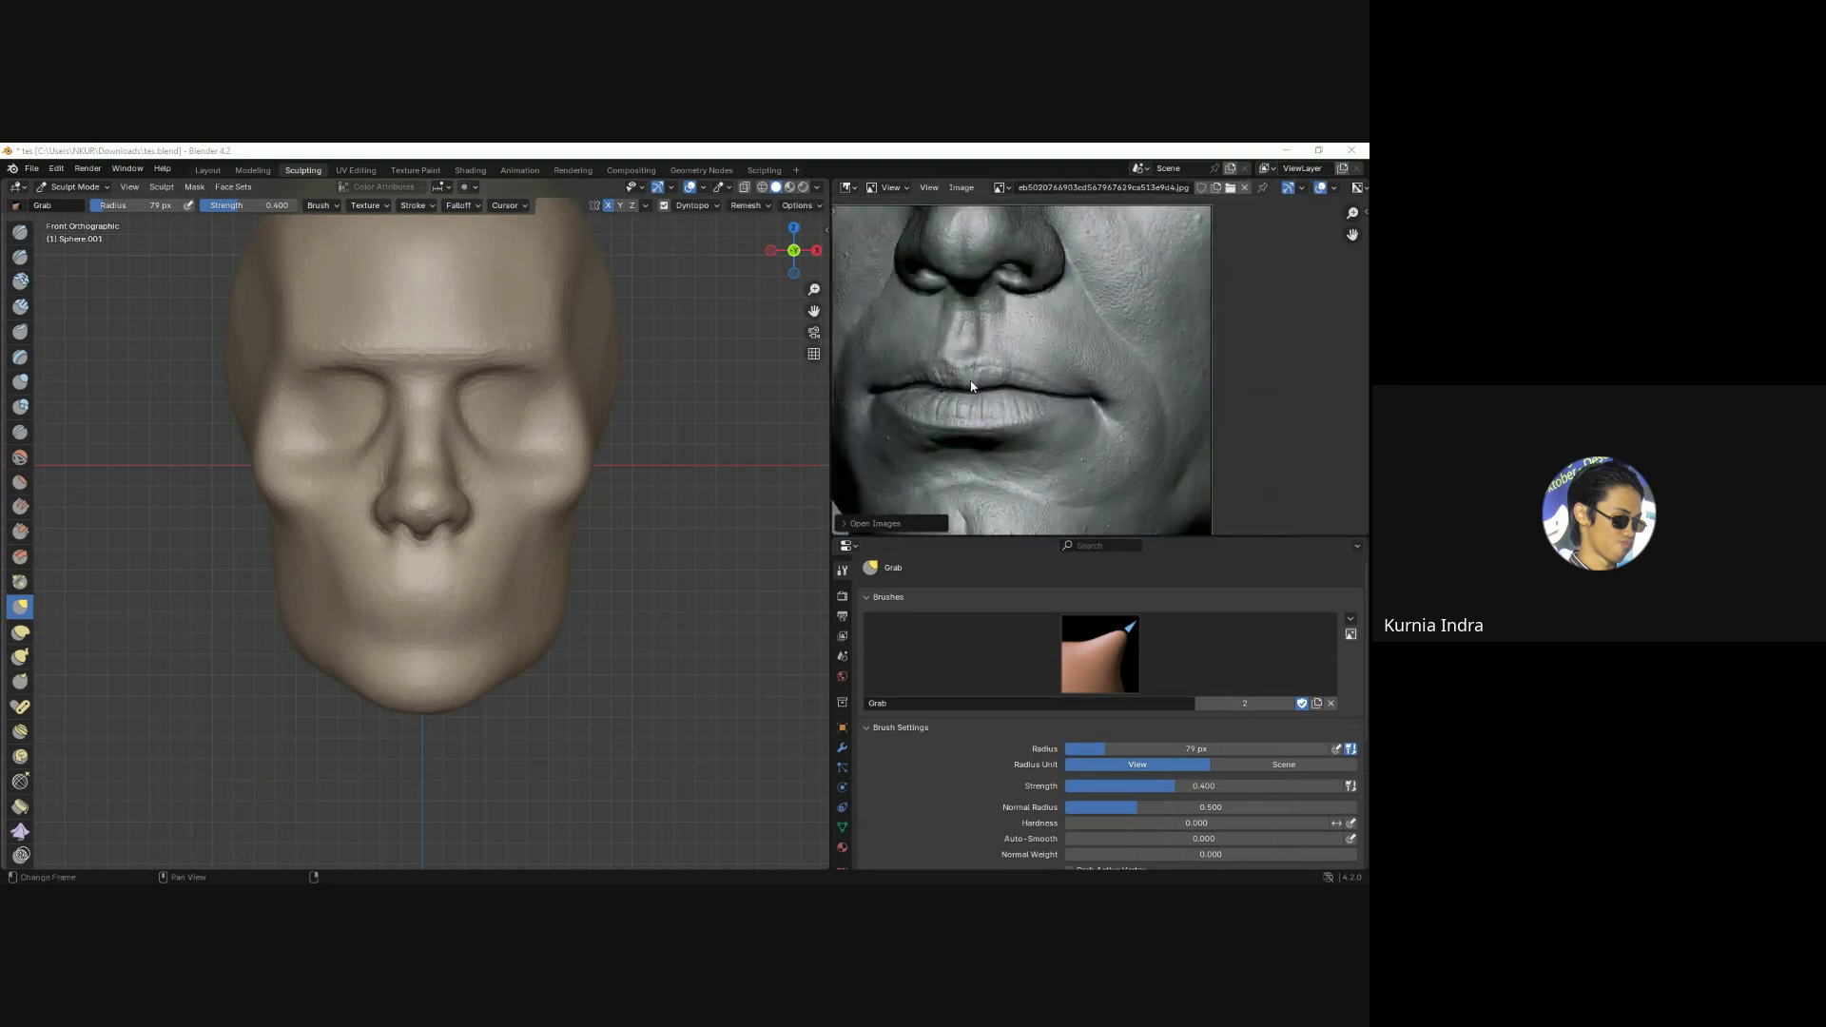
# Zoom in on the nose-and-mouth reference and pull the mouth area with a 178 px Grab brush.
pyautogui.scroll(-3, 940, 397)
pyautogui.scroll(-2, 940, 396)
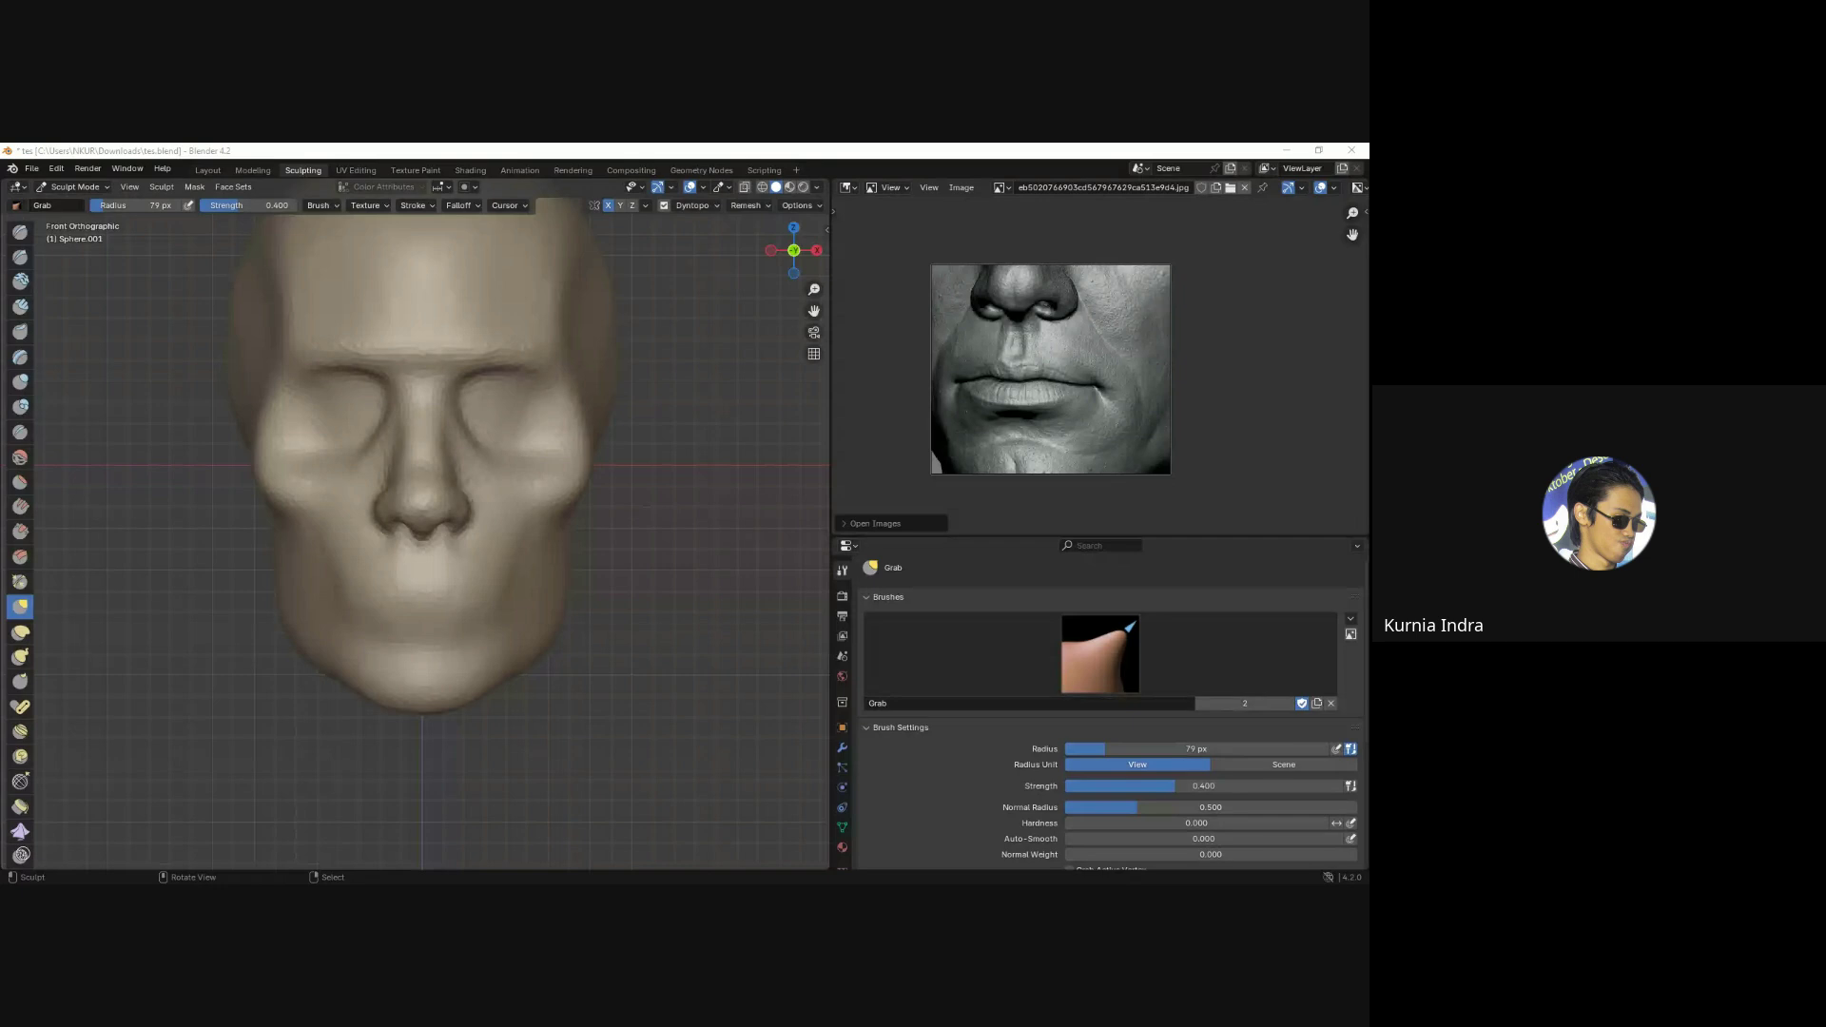
pyautogui.moveTo(999, 445)
pyautogui.keyDown('ctrl'); pyautogui.mouseDown(button='middle')
pyautogui.moveTo(1008, 421)
pyautogui.moveTo(588, 649)
pyautogui.mouseUp(button='middle'); pyautogui.keyUp('ctrl')
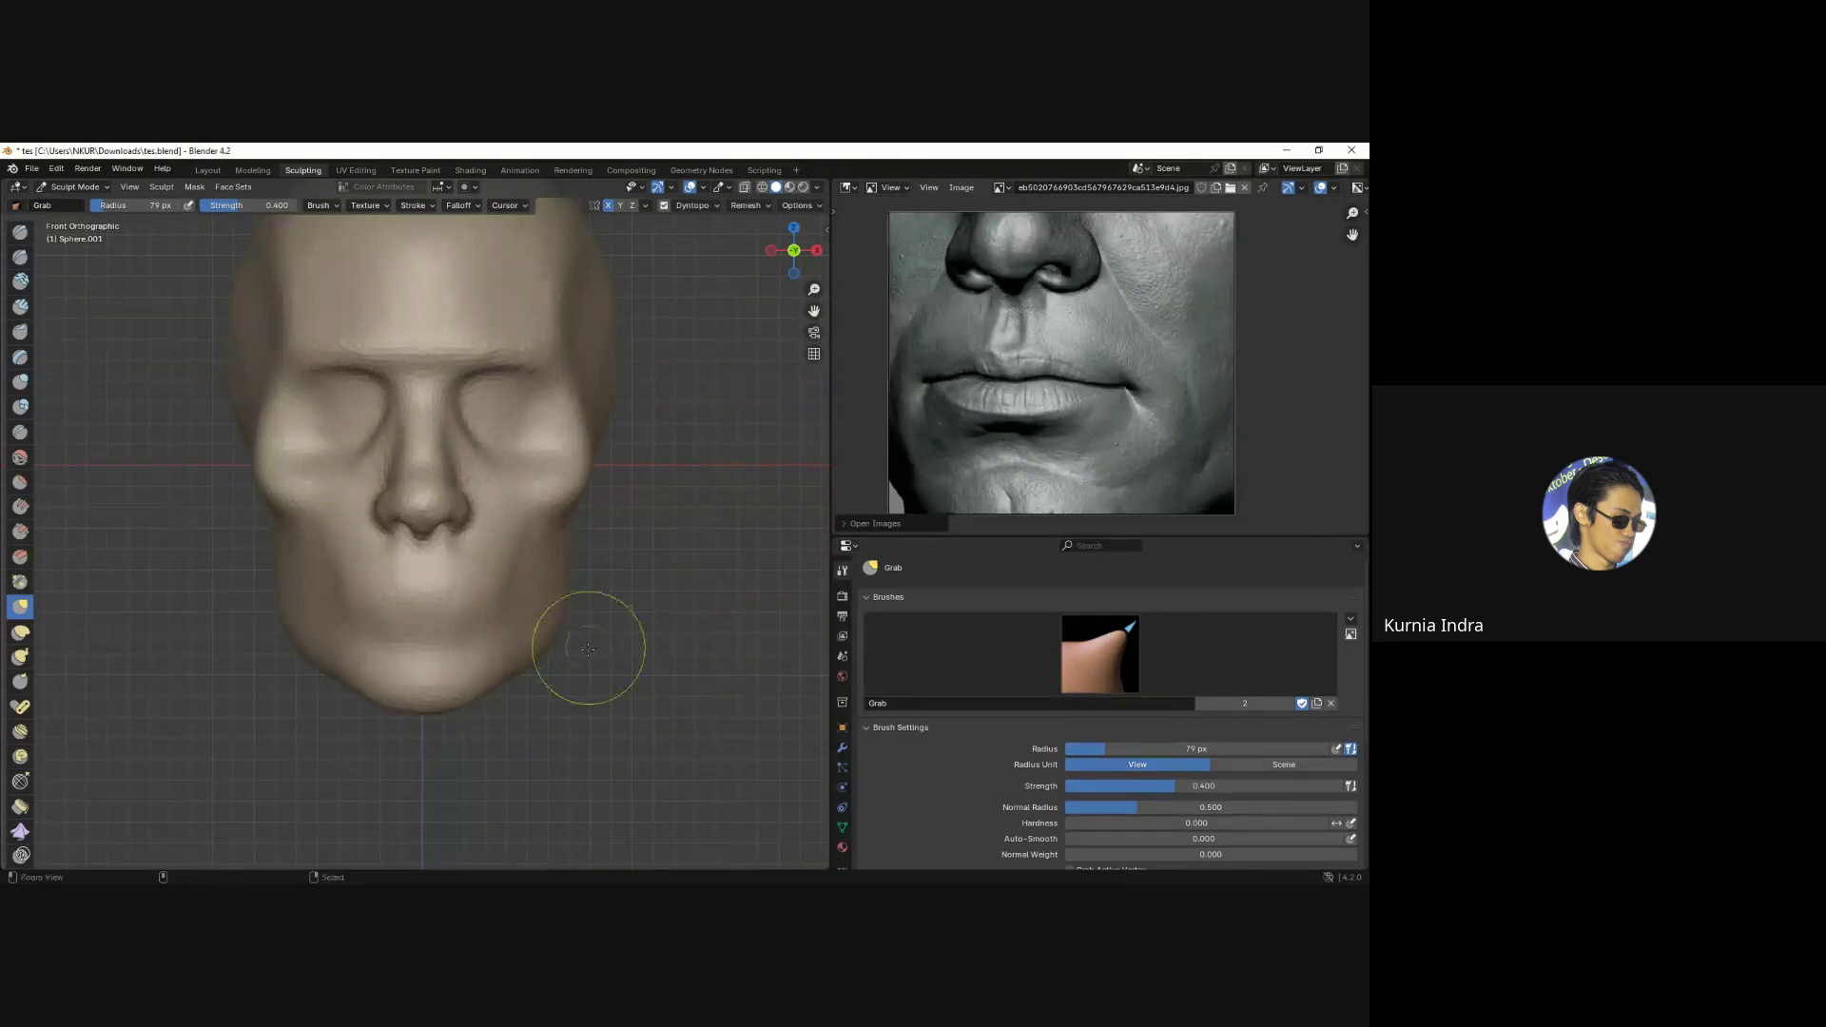
pyautogui.scroll(1, 588, 649)
pyautogui.press('f')
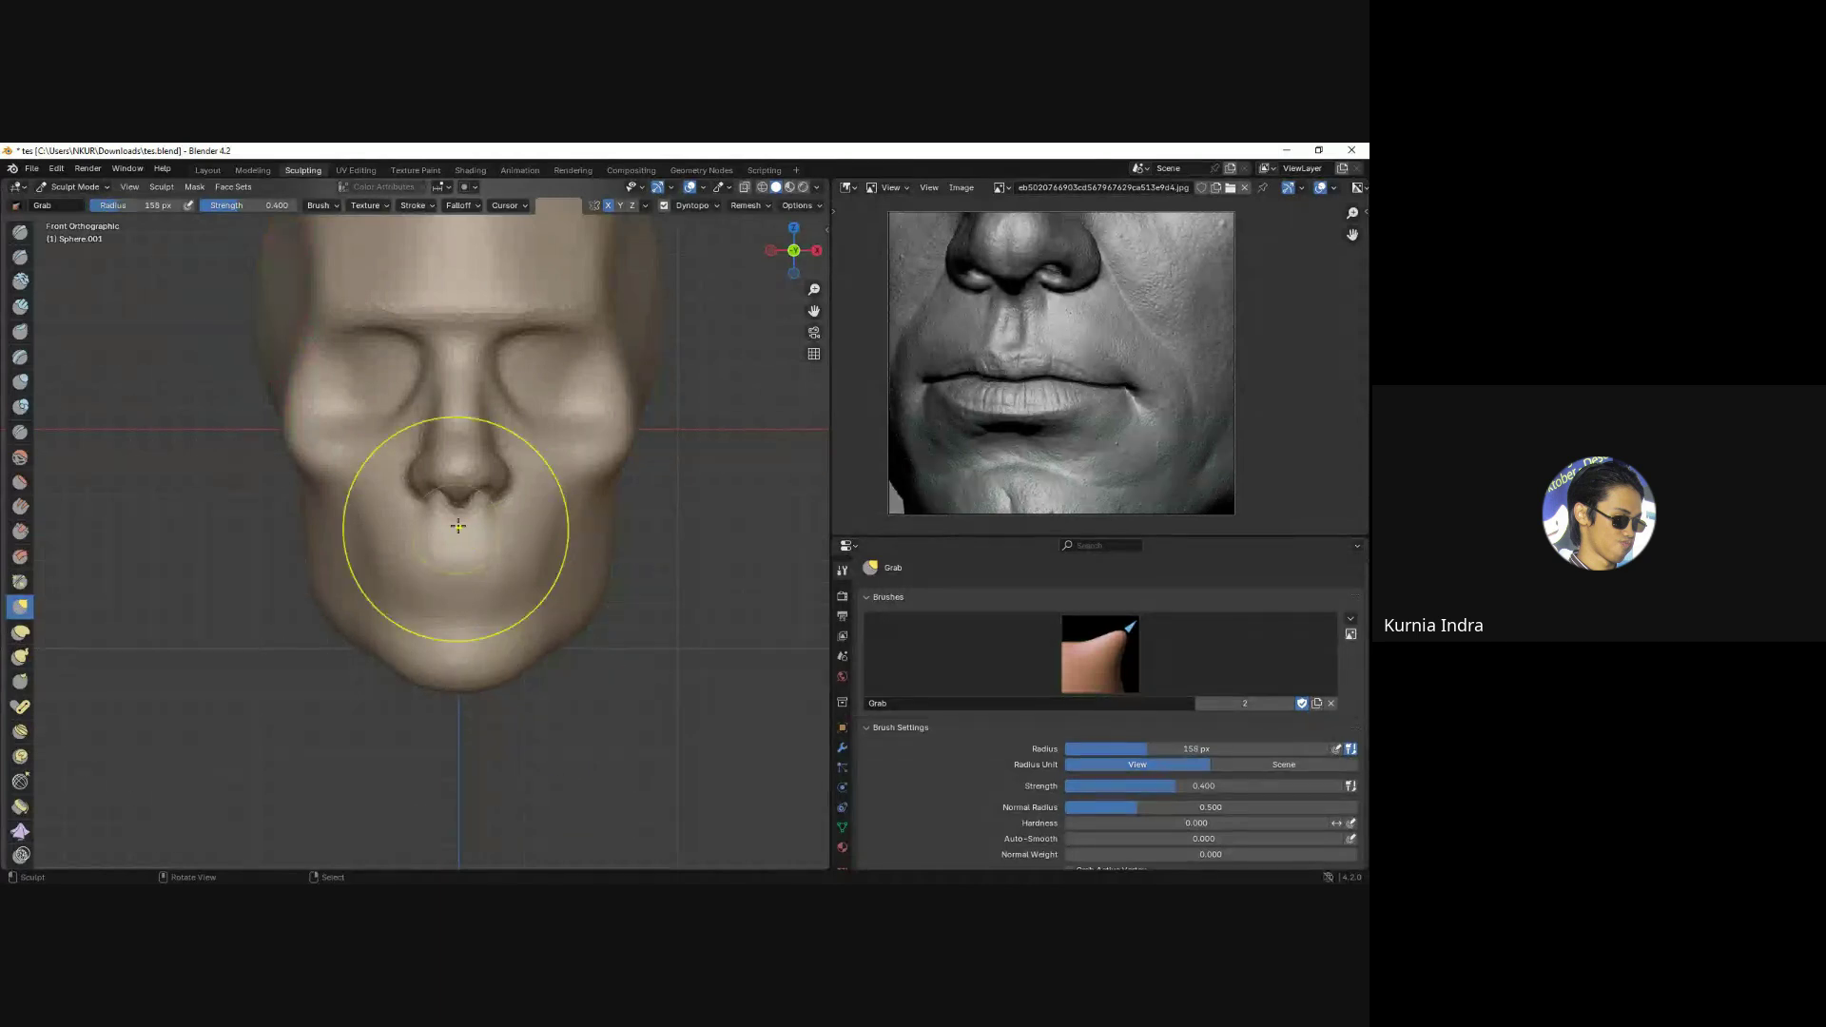
pyautogui.click(513, 480)
pyautogui.moveTo(514, 480); pyautogui.dragTo(530, 563)
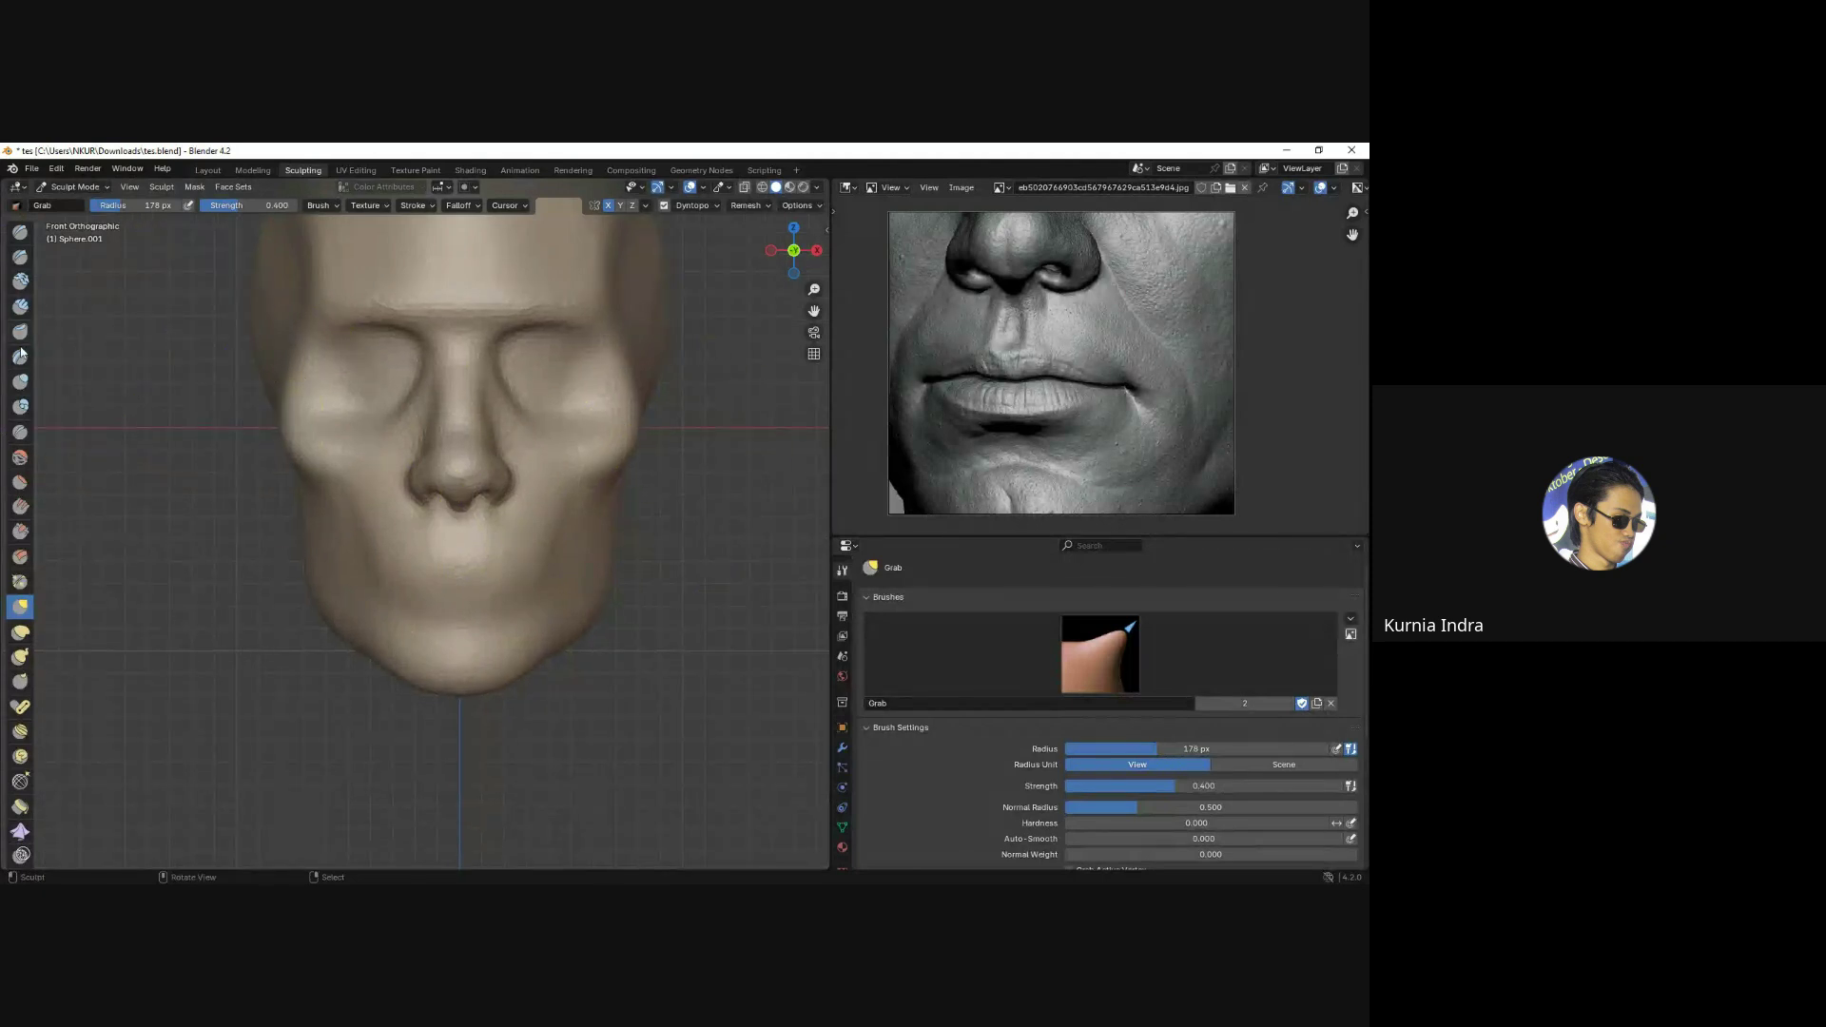
# Set Draw Sharp to 47 px, try Clay Strips, then return to Draw Sharp.
pyautogui.click(20, 258)
pyautogui.scroll(2, 314, 495)
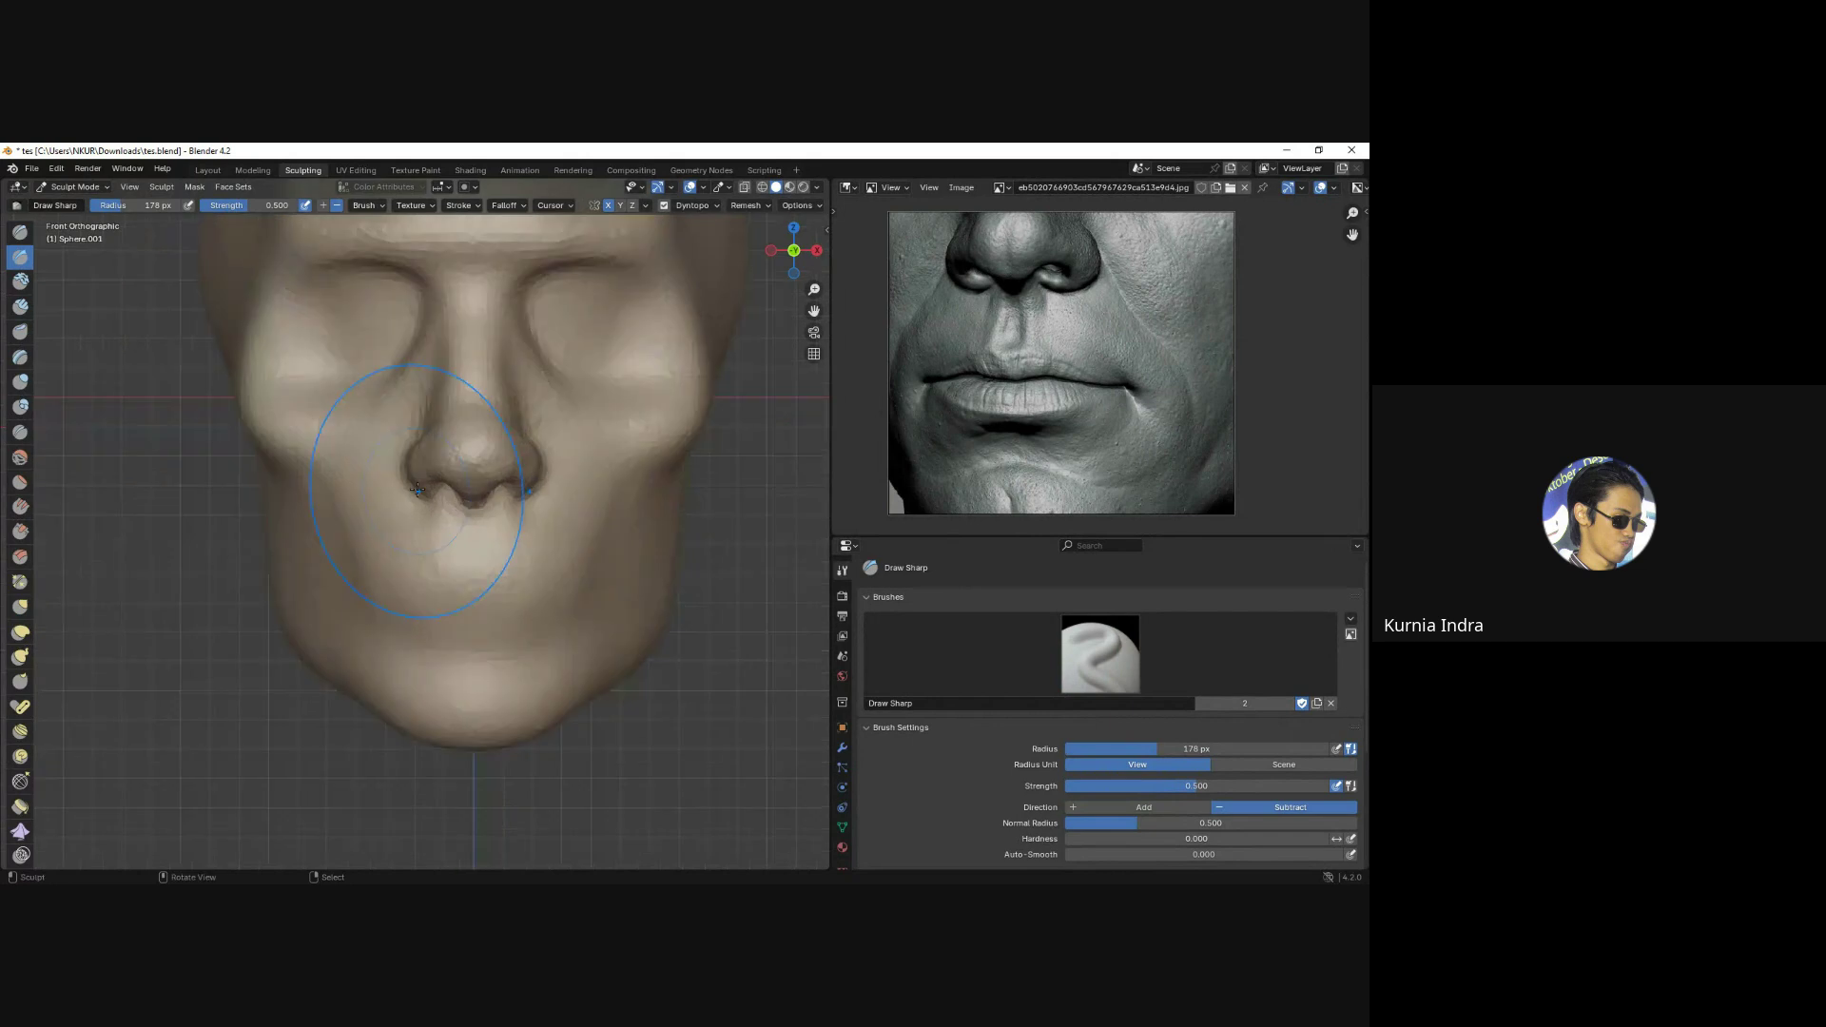
pyautogui.press('f')
pyautogui.click(463, 556)
pyautogui.click(20, 307)
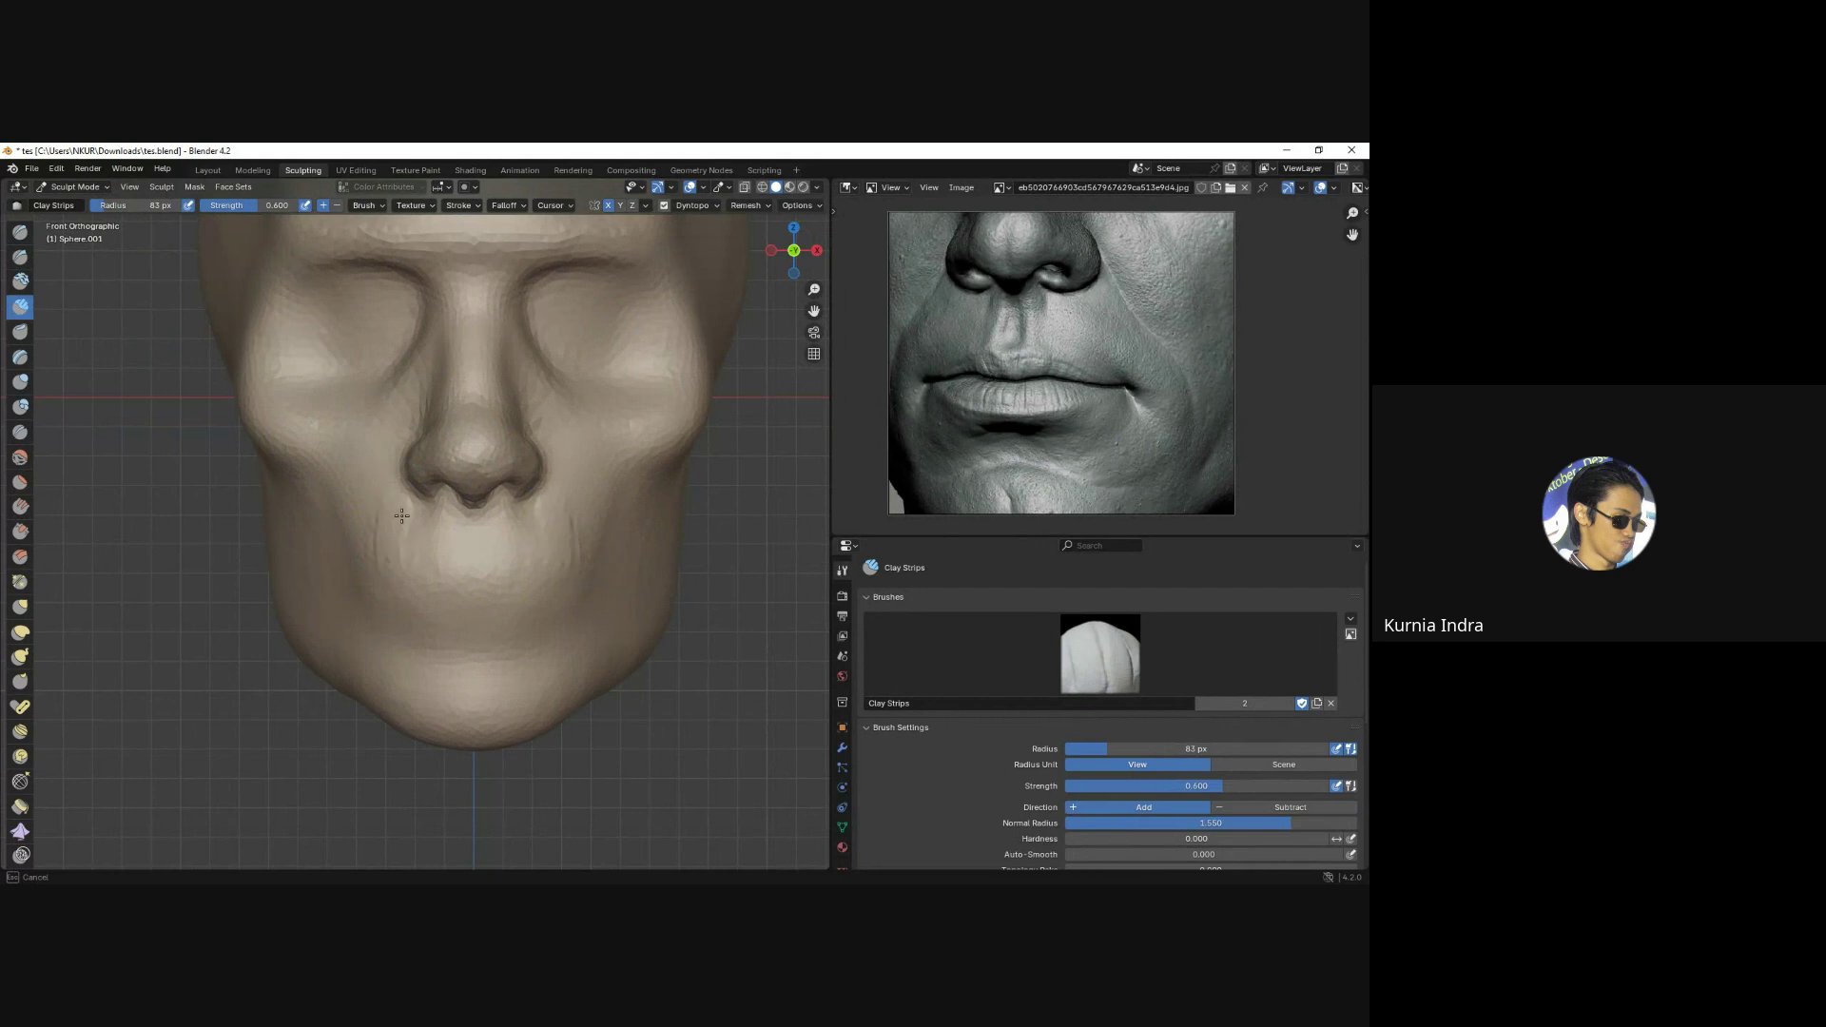
pyautogui.click(20, 257)
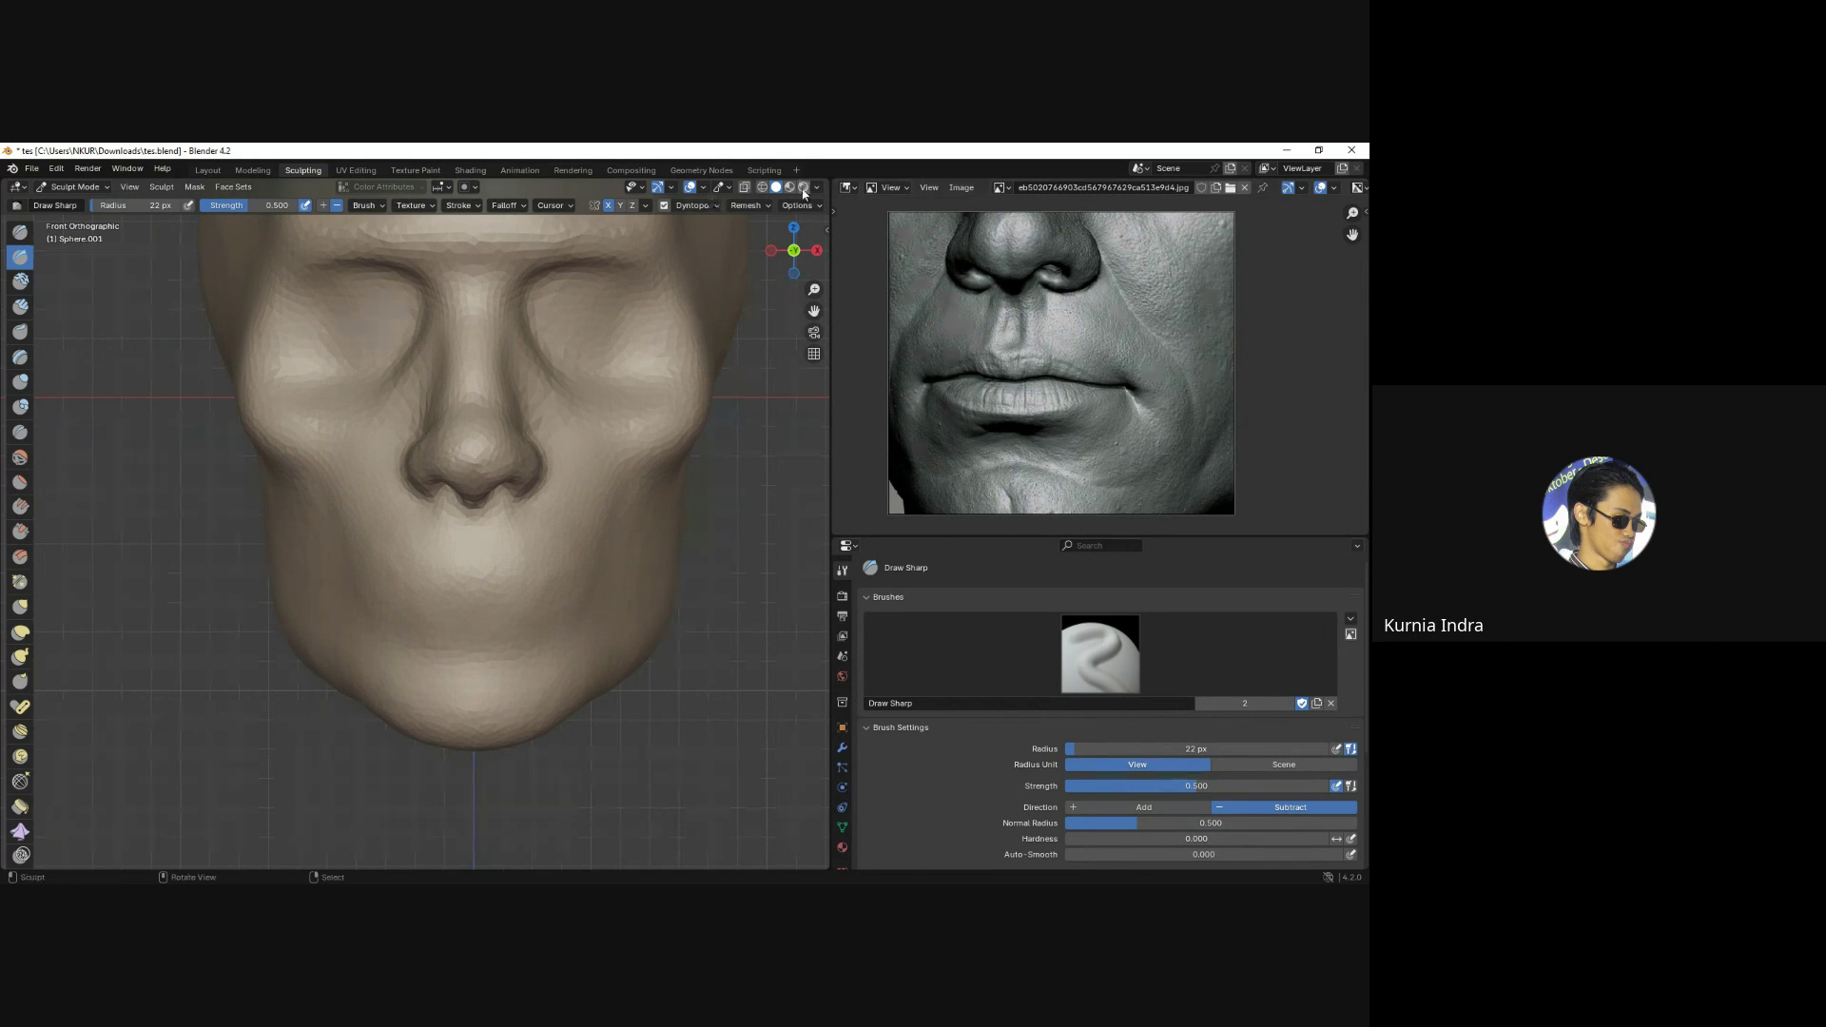
# Set the Dyntopo detail size to 3 and slightly enlarge the brush.
pyautogui.click(710, 207)
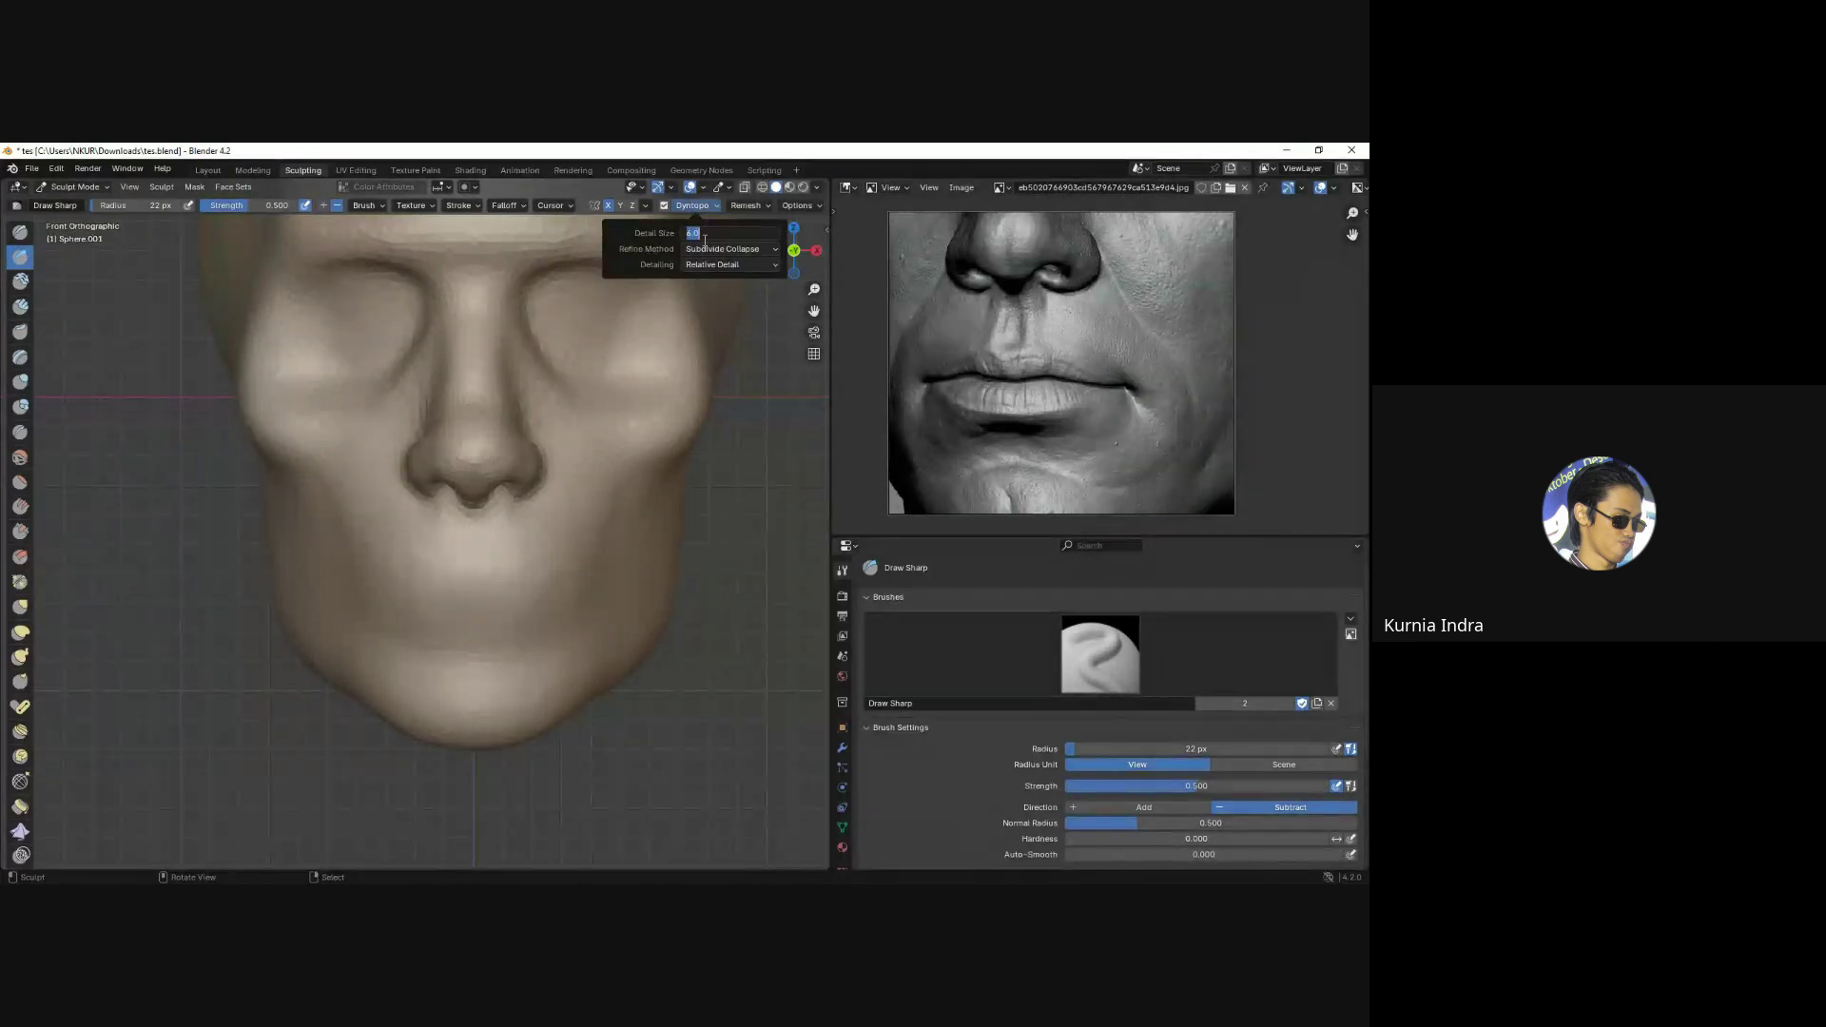
pyautogui.press('Return')
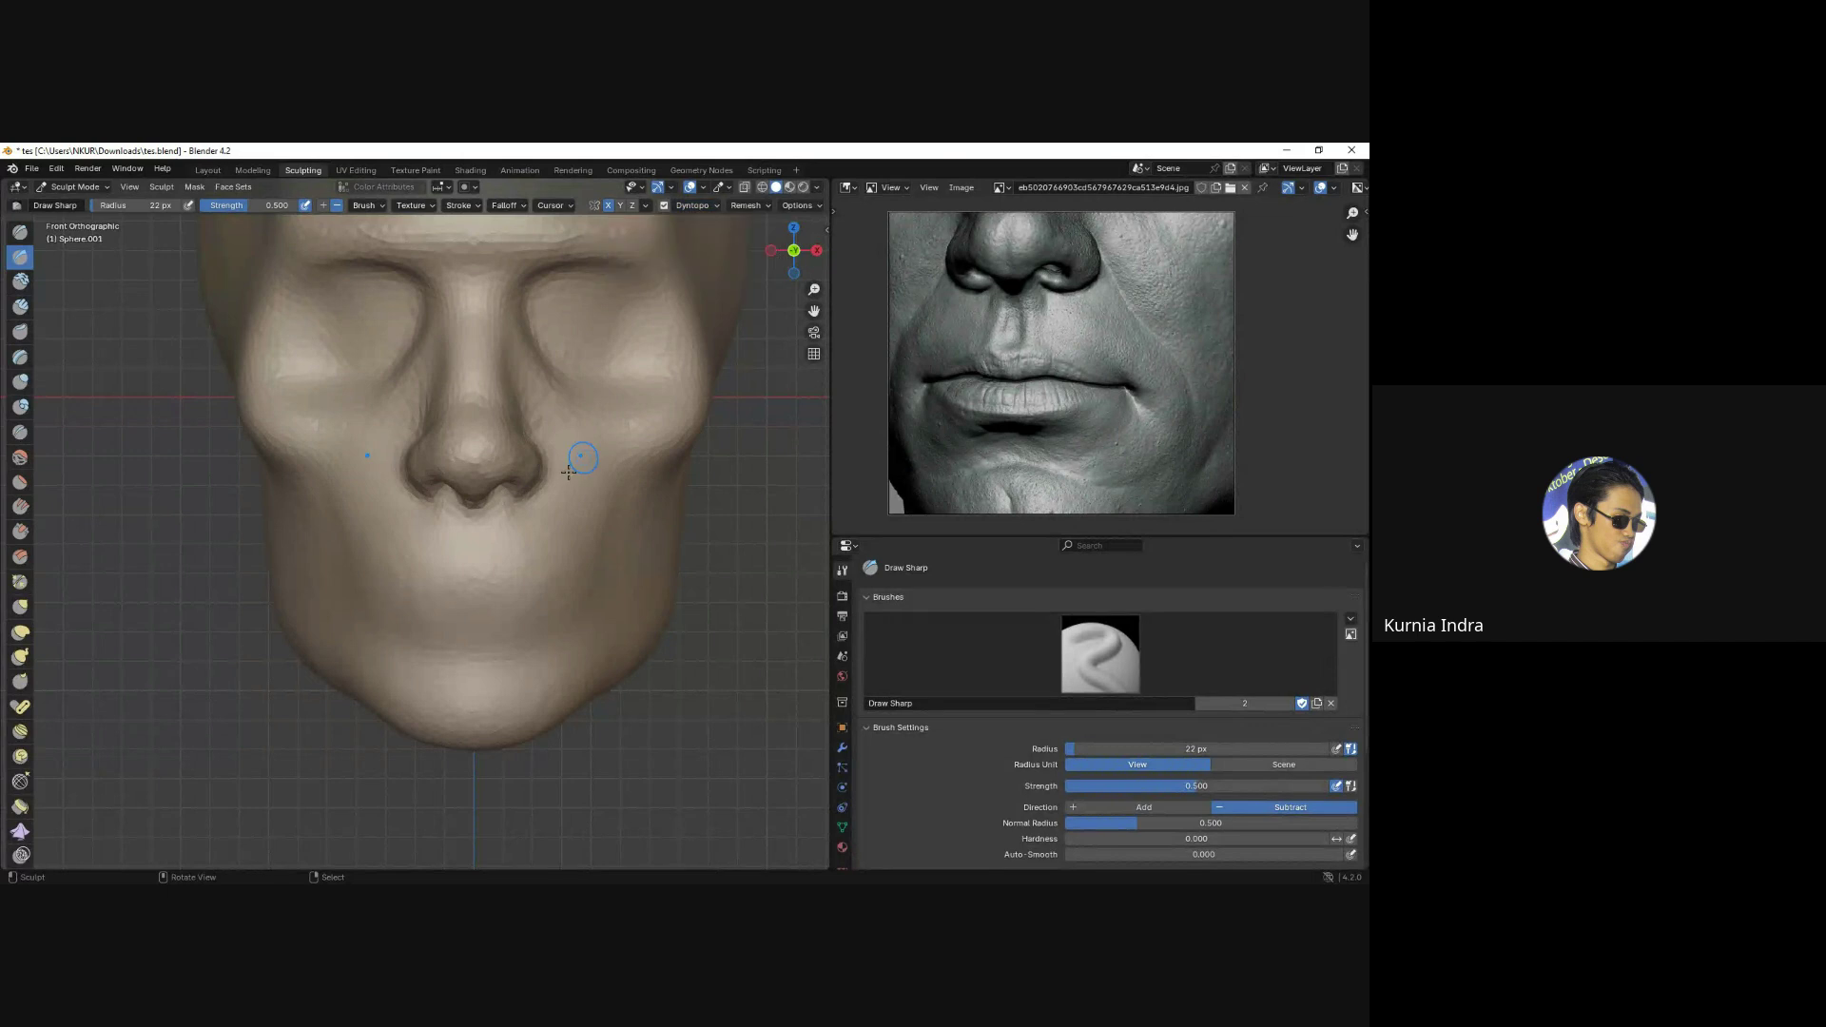
pyautogui.scroll(2, 570, 456)
pyautogui.press(']')
# Carve and deepen a sharp mouth line across the lower face, sharpening the upper lip edge.
pyautogui.moveTo(395, 553); pyautogui.dragTo(373, 559)
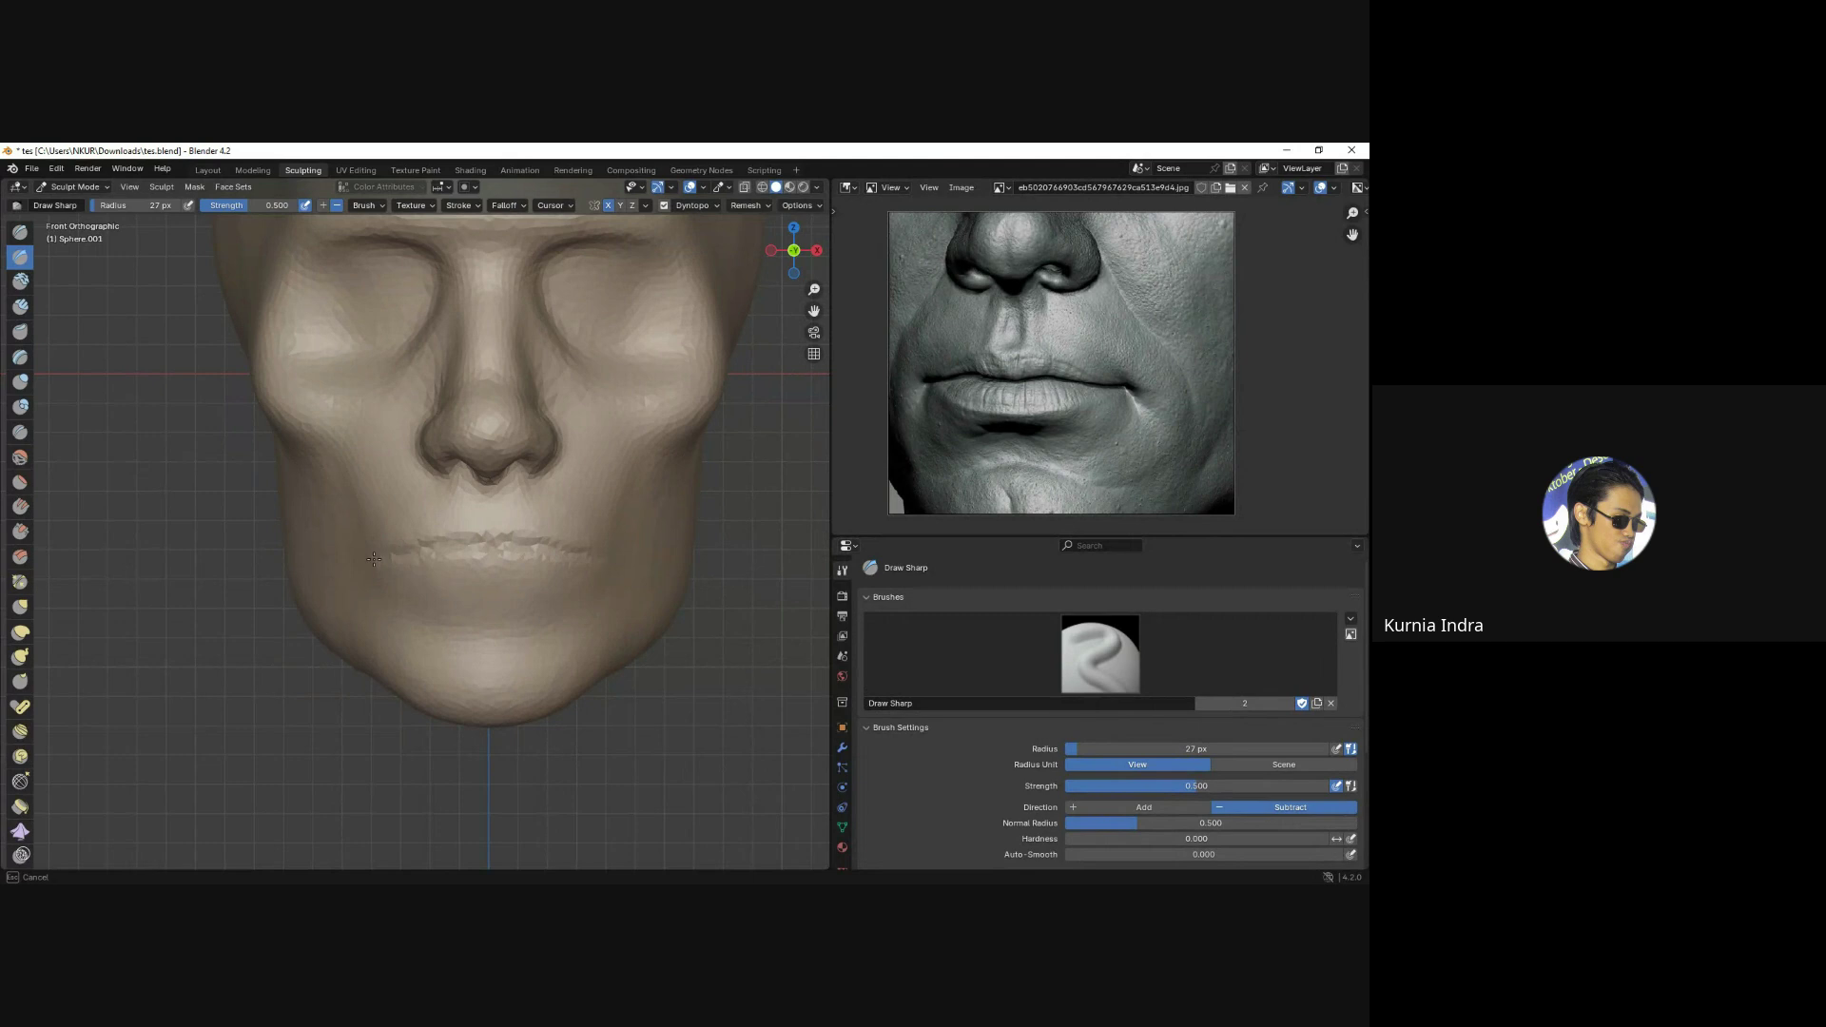
pyautogui.moveTo(453, 544)
pyautogui.mouseDown(button='middle')
pyautogui.moveTo(409, 569)
pyautogui.moveTo(421, 554)
pyautogui.mouseUp(button='middle')
pyautogui.press(']')
pyautogui.press(']')
pyautogui.press(']')
pyautogui.moveTo(422, 553); pyautogui.dragTo(447, 559)
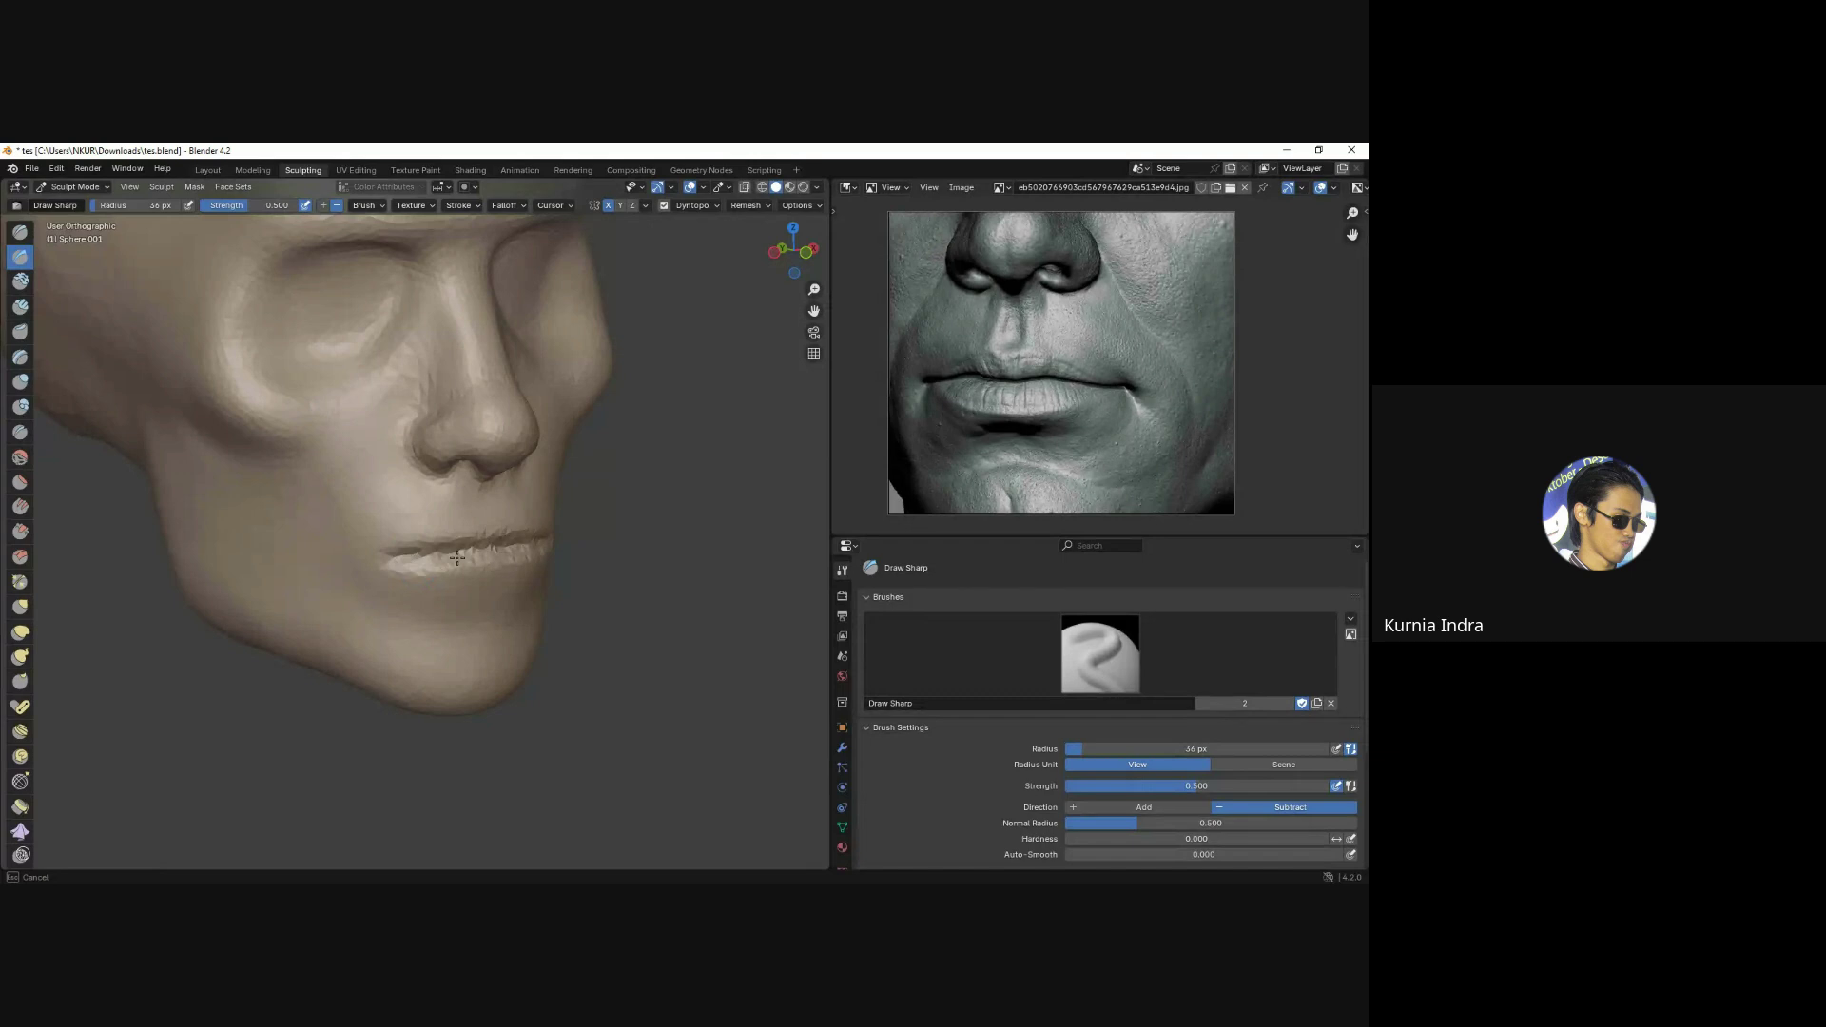
pyautogui.moveTo(447, 560); pyautogui.dragTo(502, 540, button='middle')
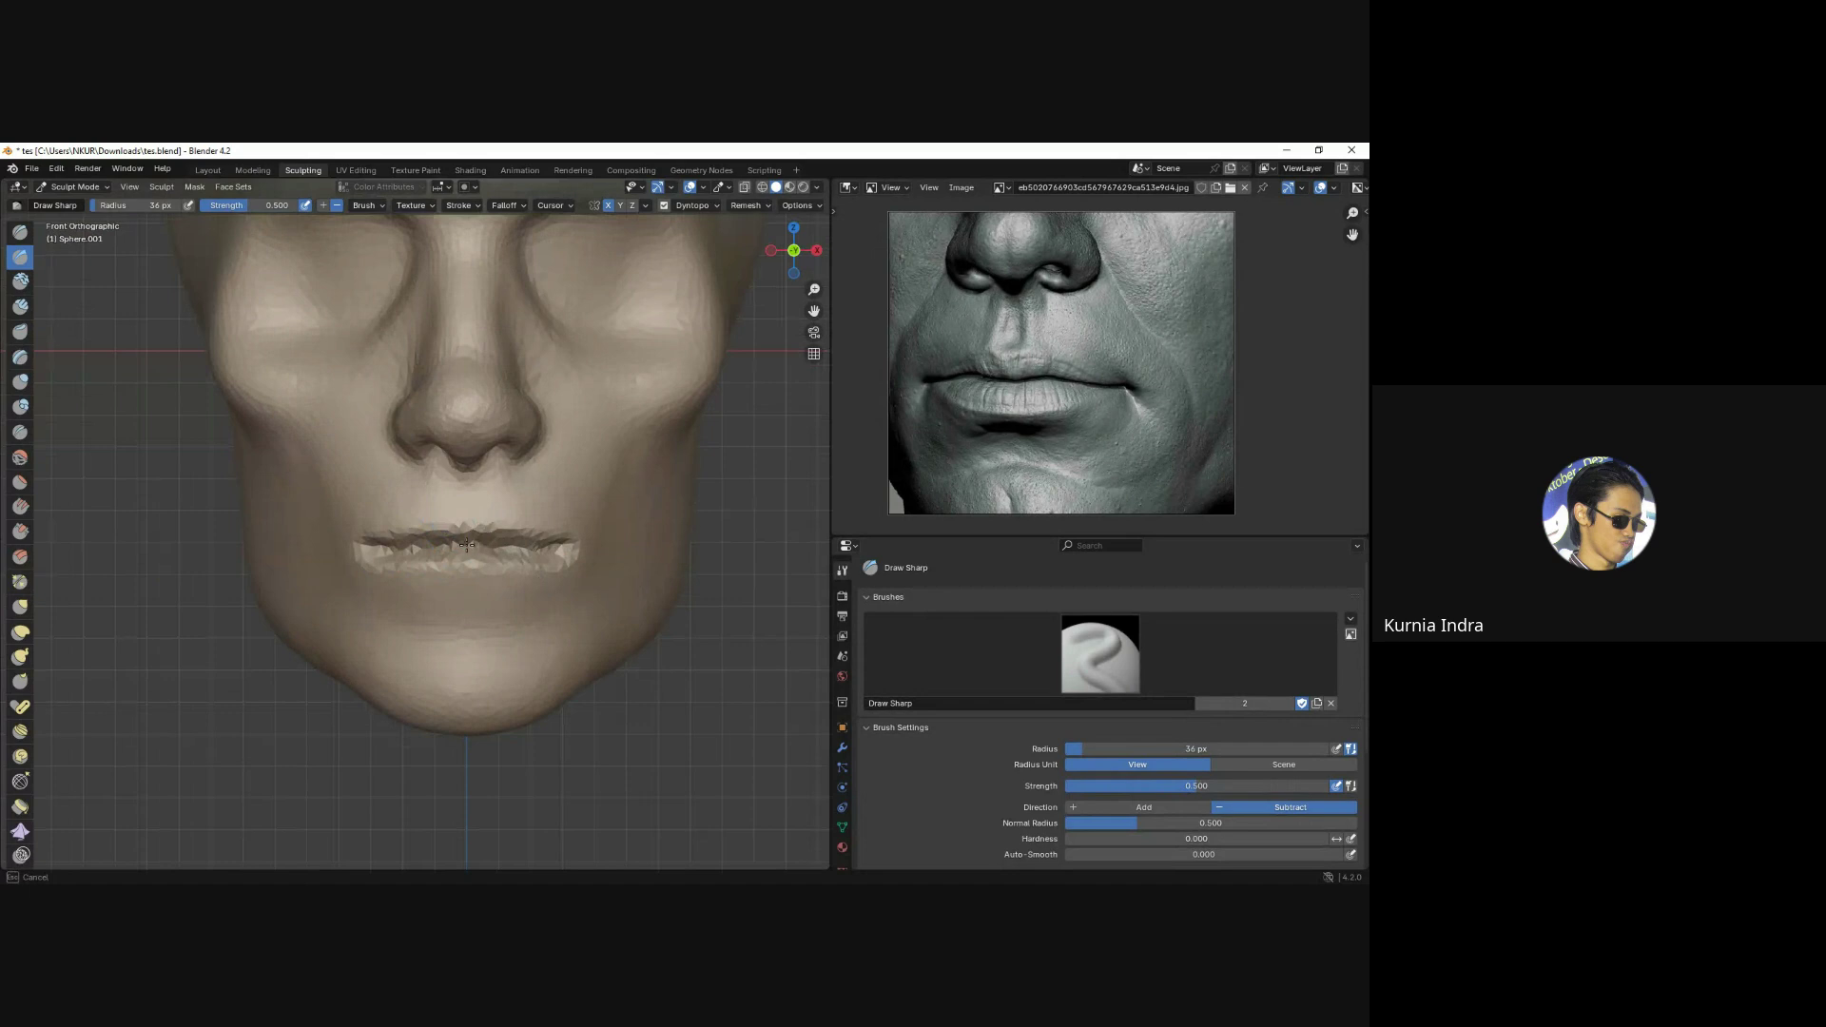
pyautogui.moveTo(502, 540); pyautogui.dragTo(530, 538)
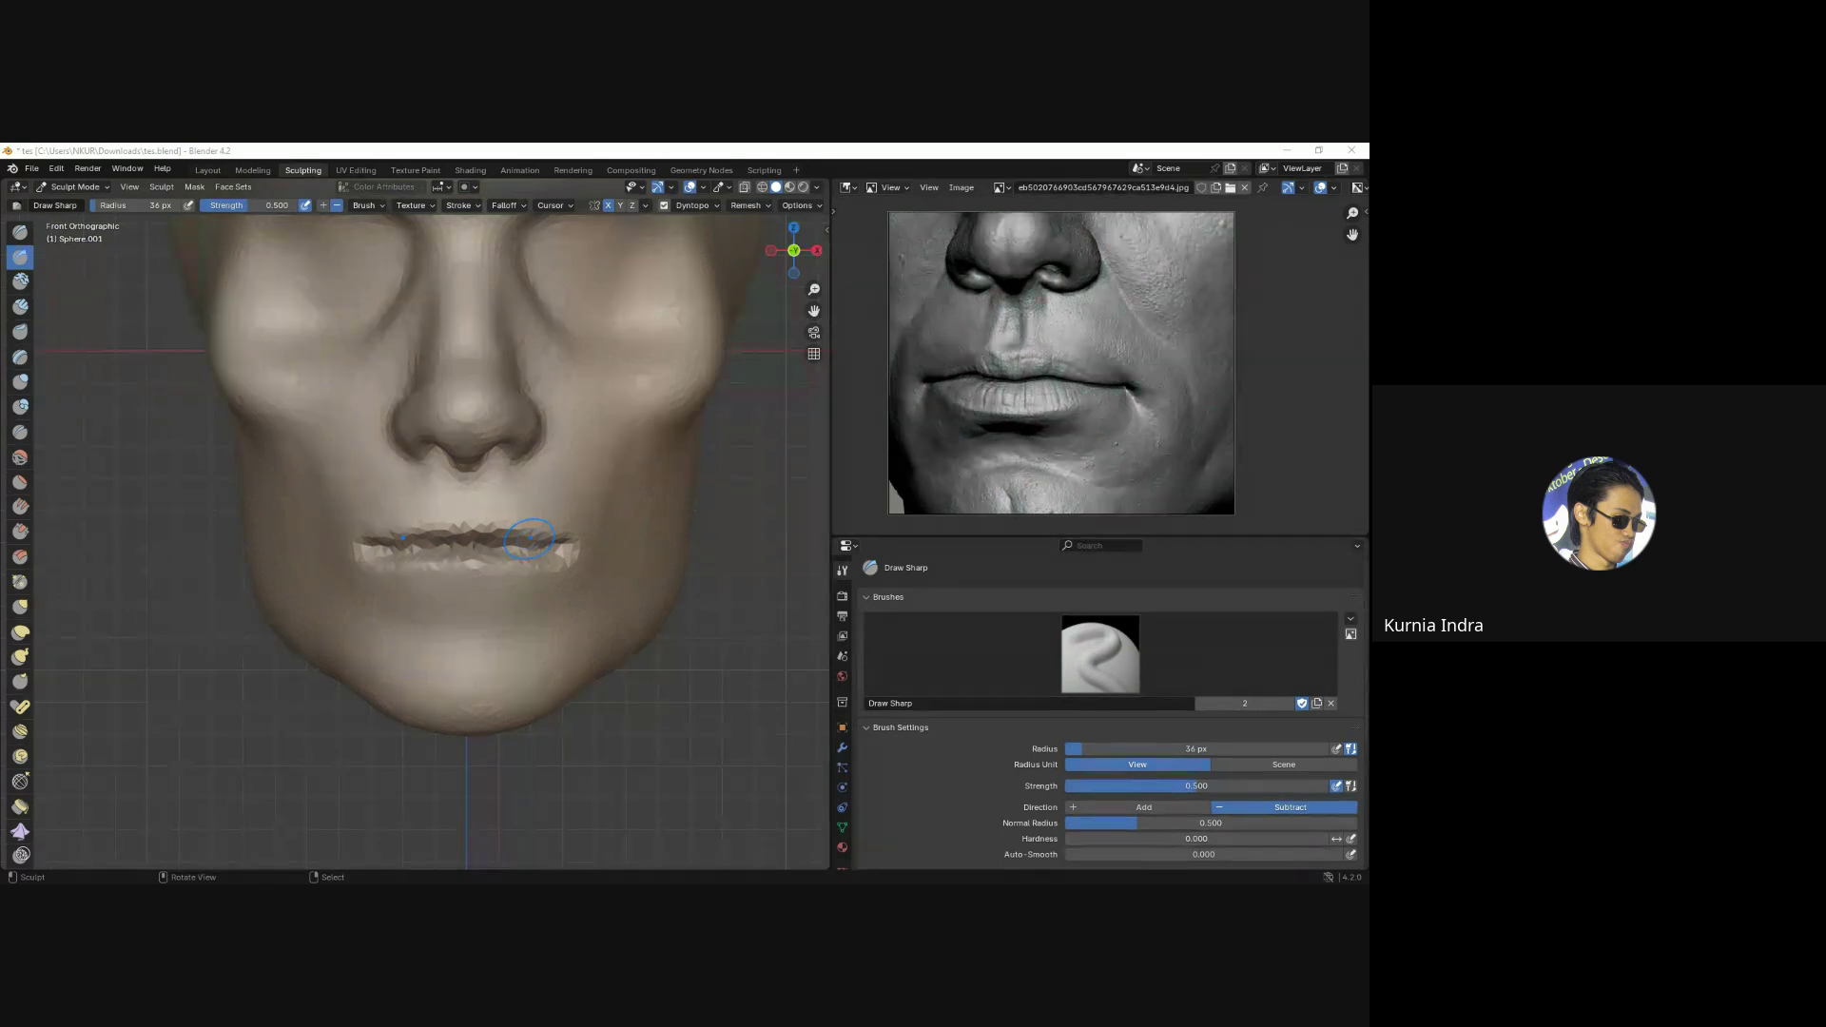
# Inspect the carved lip line from several angles and the front view, then select Clay Strips.
pyautogui.moveTo(548, 562); pyautogui.dragTo(583, 557, button='middle')
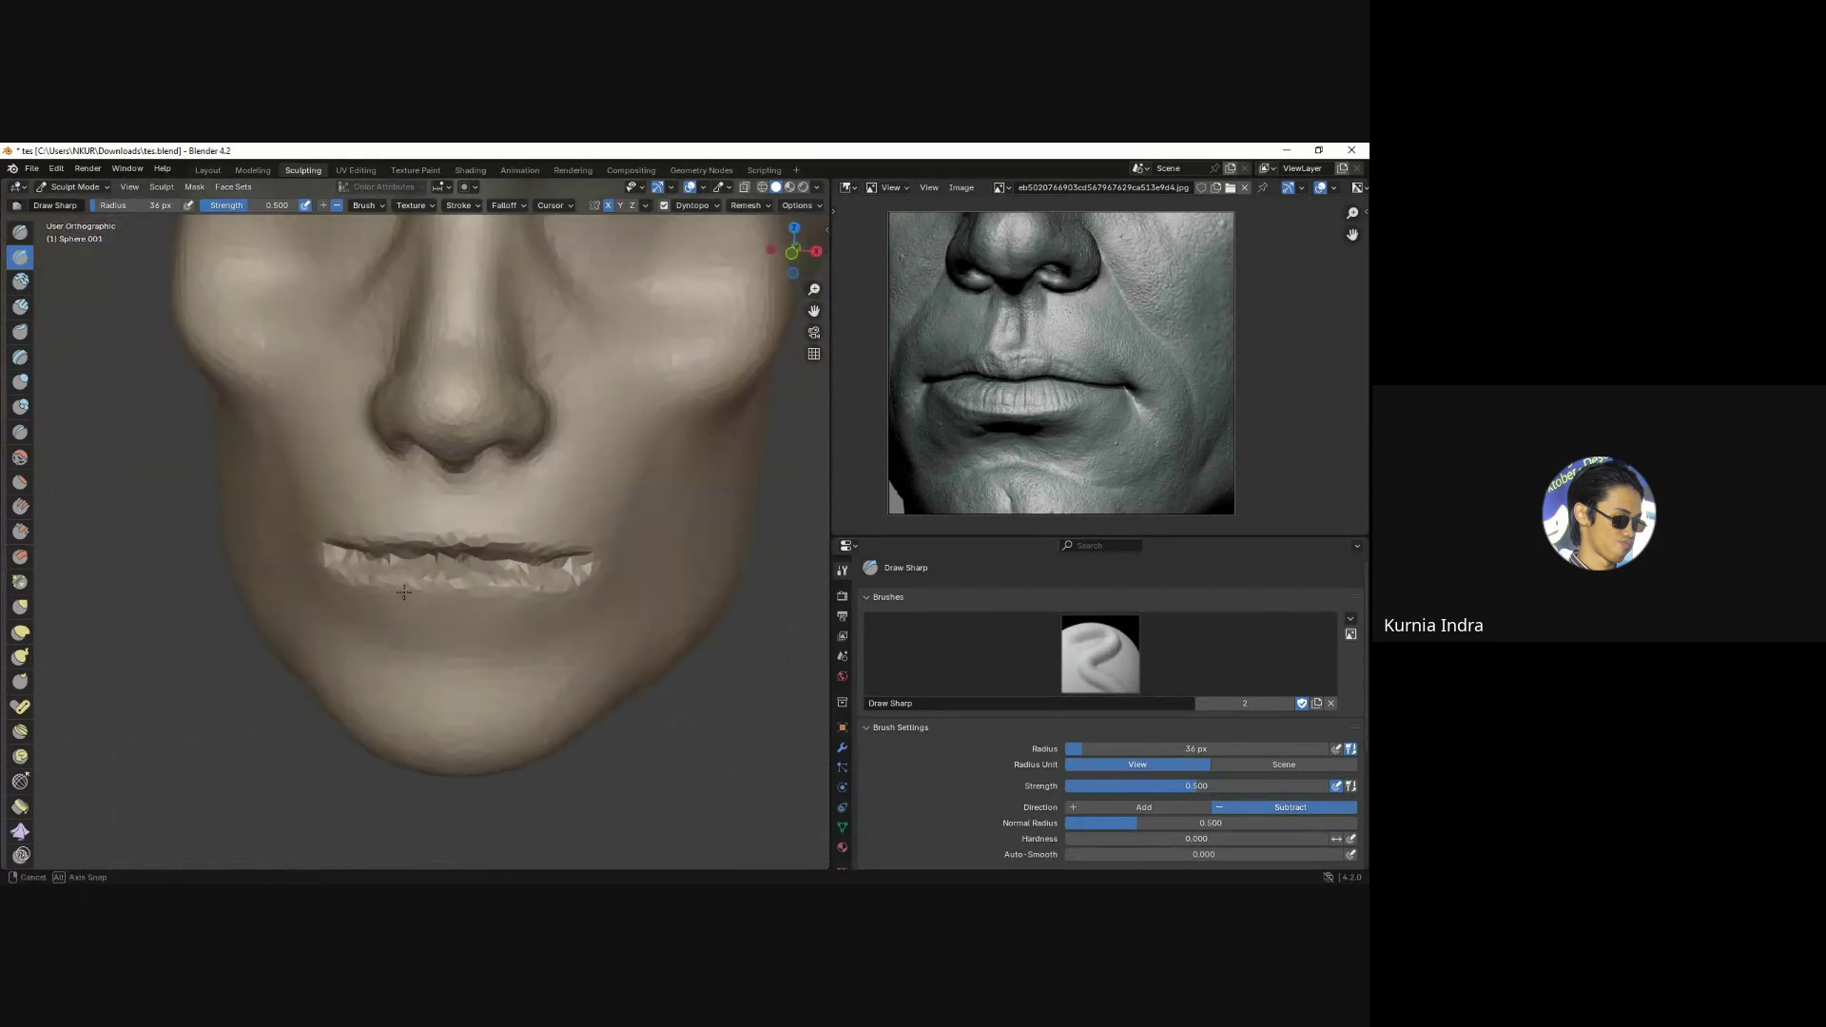
pyautogui.moveTo(583, 556); pyautogui.dragTo(578, 575, button='middle')
pyautogui.press('KP_1')
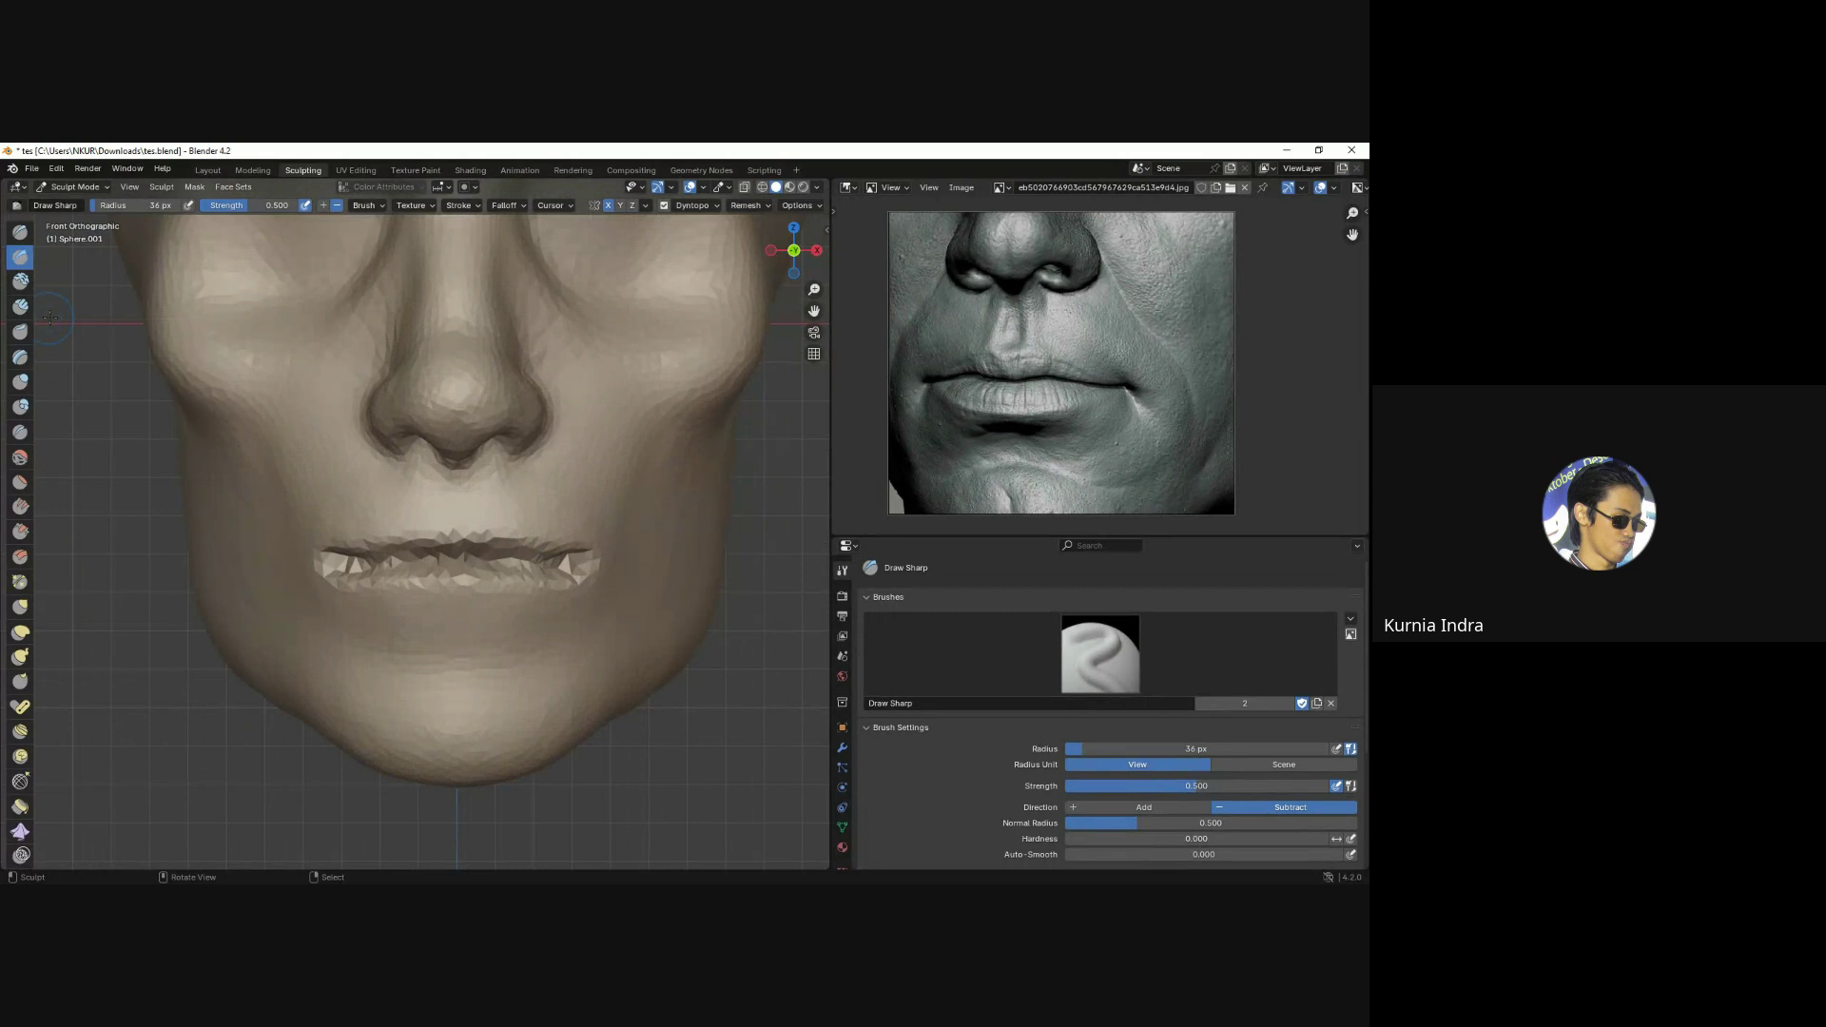
pyautogui.click(29, 311)
pyautogui.moveTo(352, 547); pyautogui.dragTo(379, 544, button='middle')
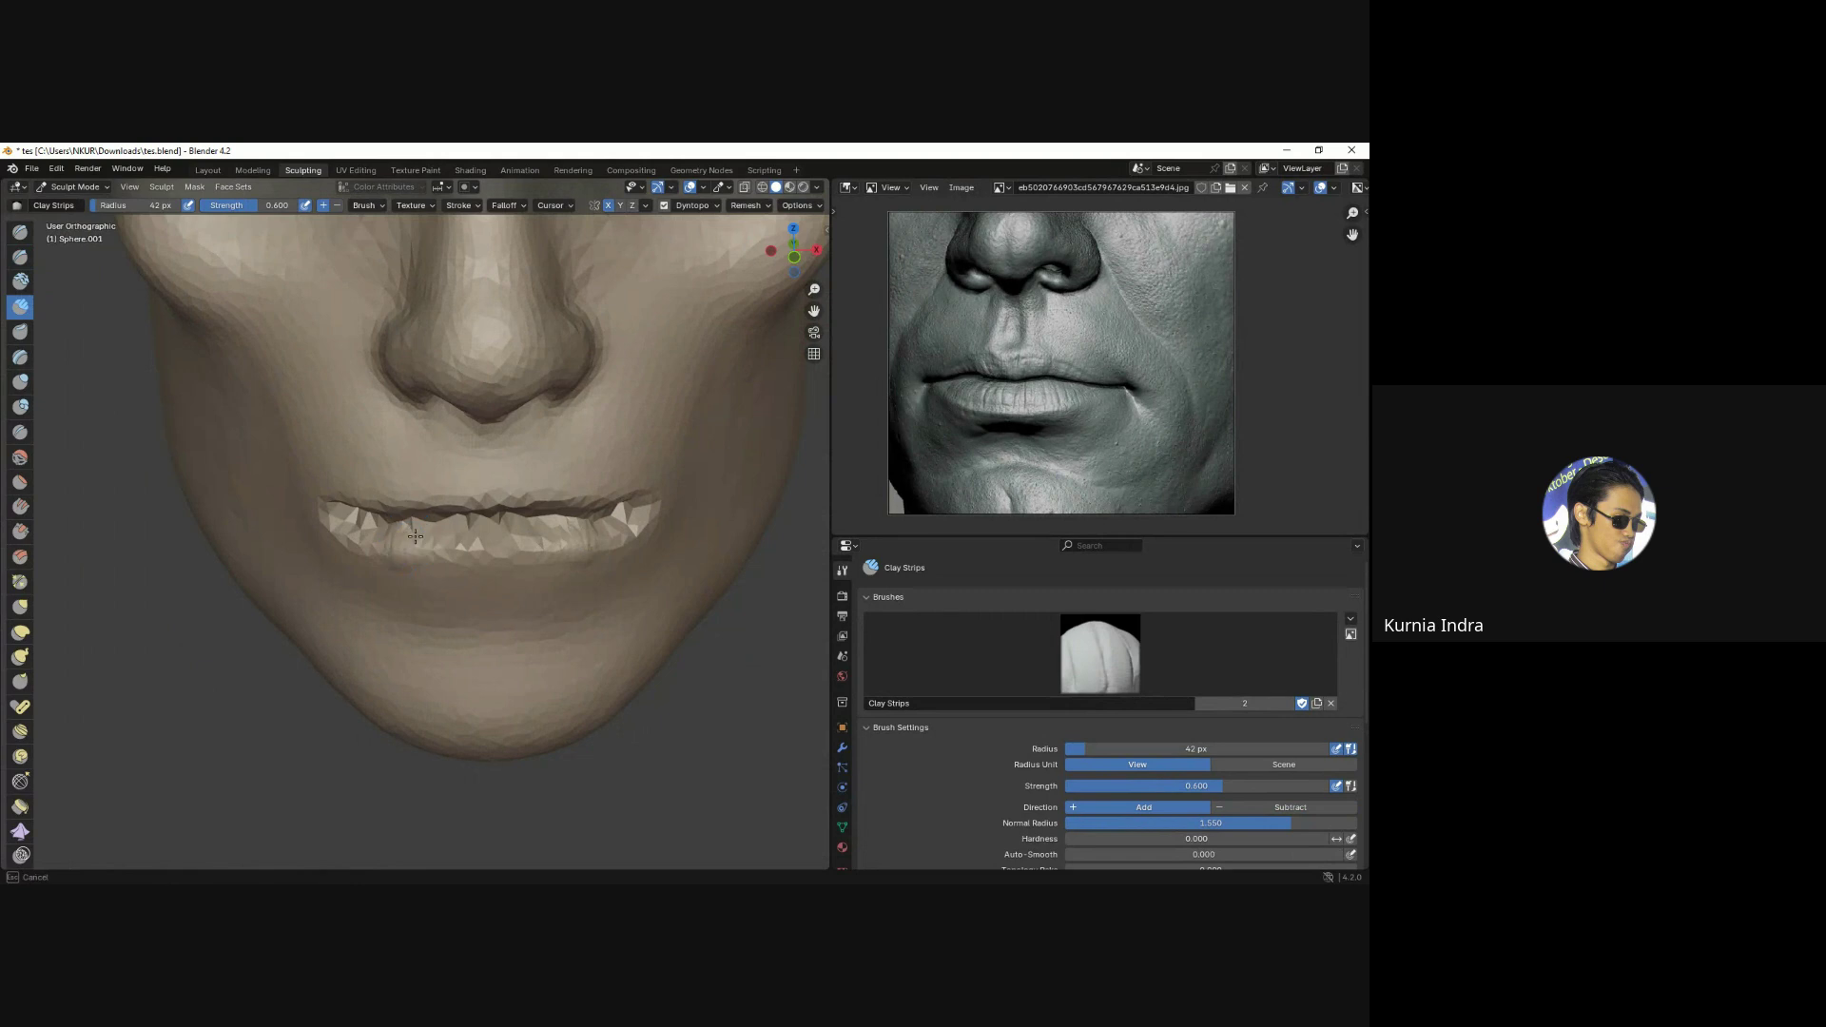
# Build clay on the lower lip and adjust the Dyntopo detail size.
pyautogui.moveTo(379, 544)
pyautogui.mouseDown()
pyautogui.moveTo(497, 526)
pyautogui.moveTo(395, 529)
pyautogui.mouseUp()
pyautogui.click(709, 205)
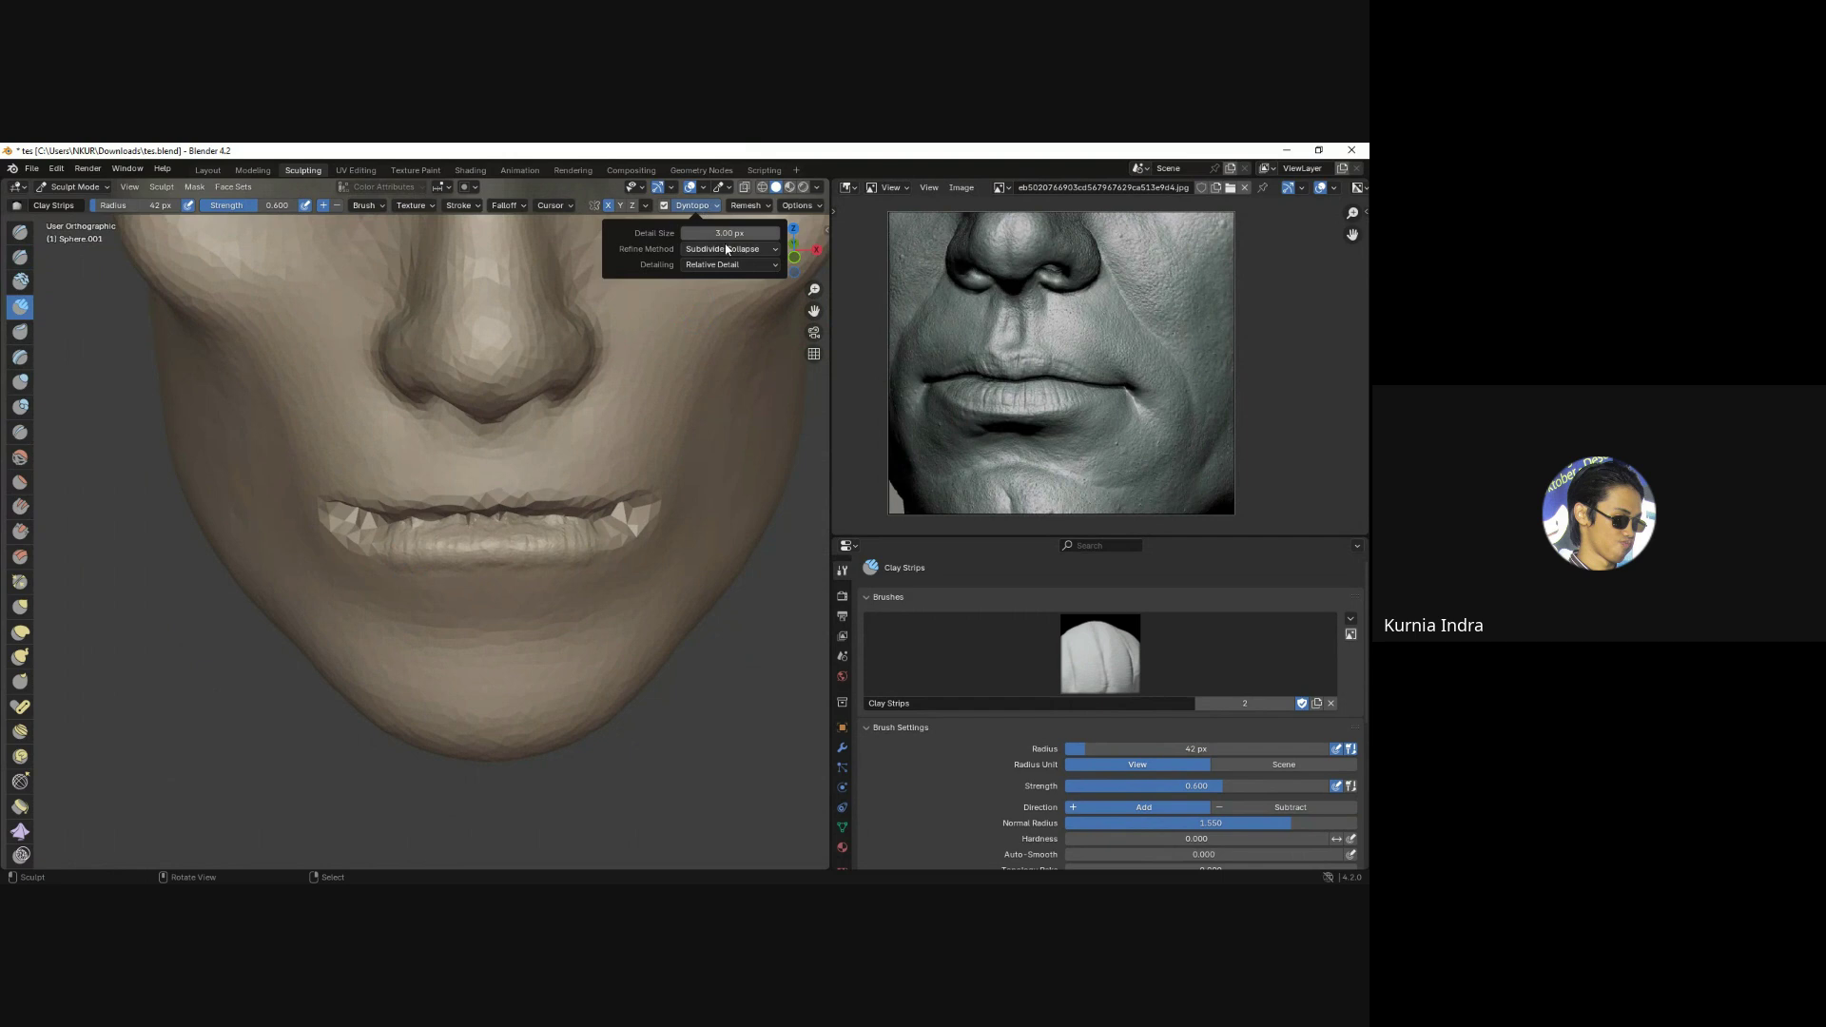
pyautogui.click(700, 236)
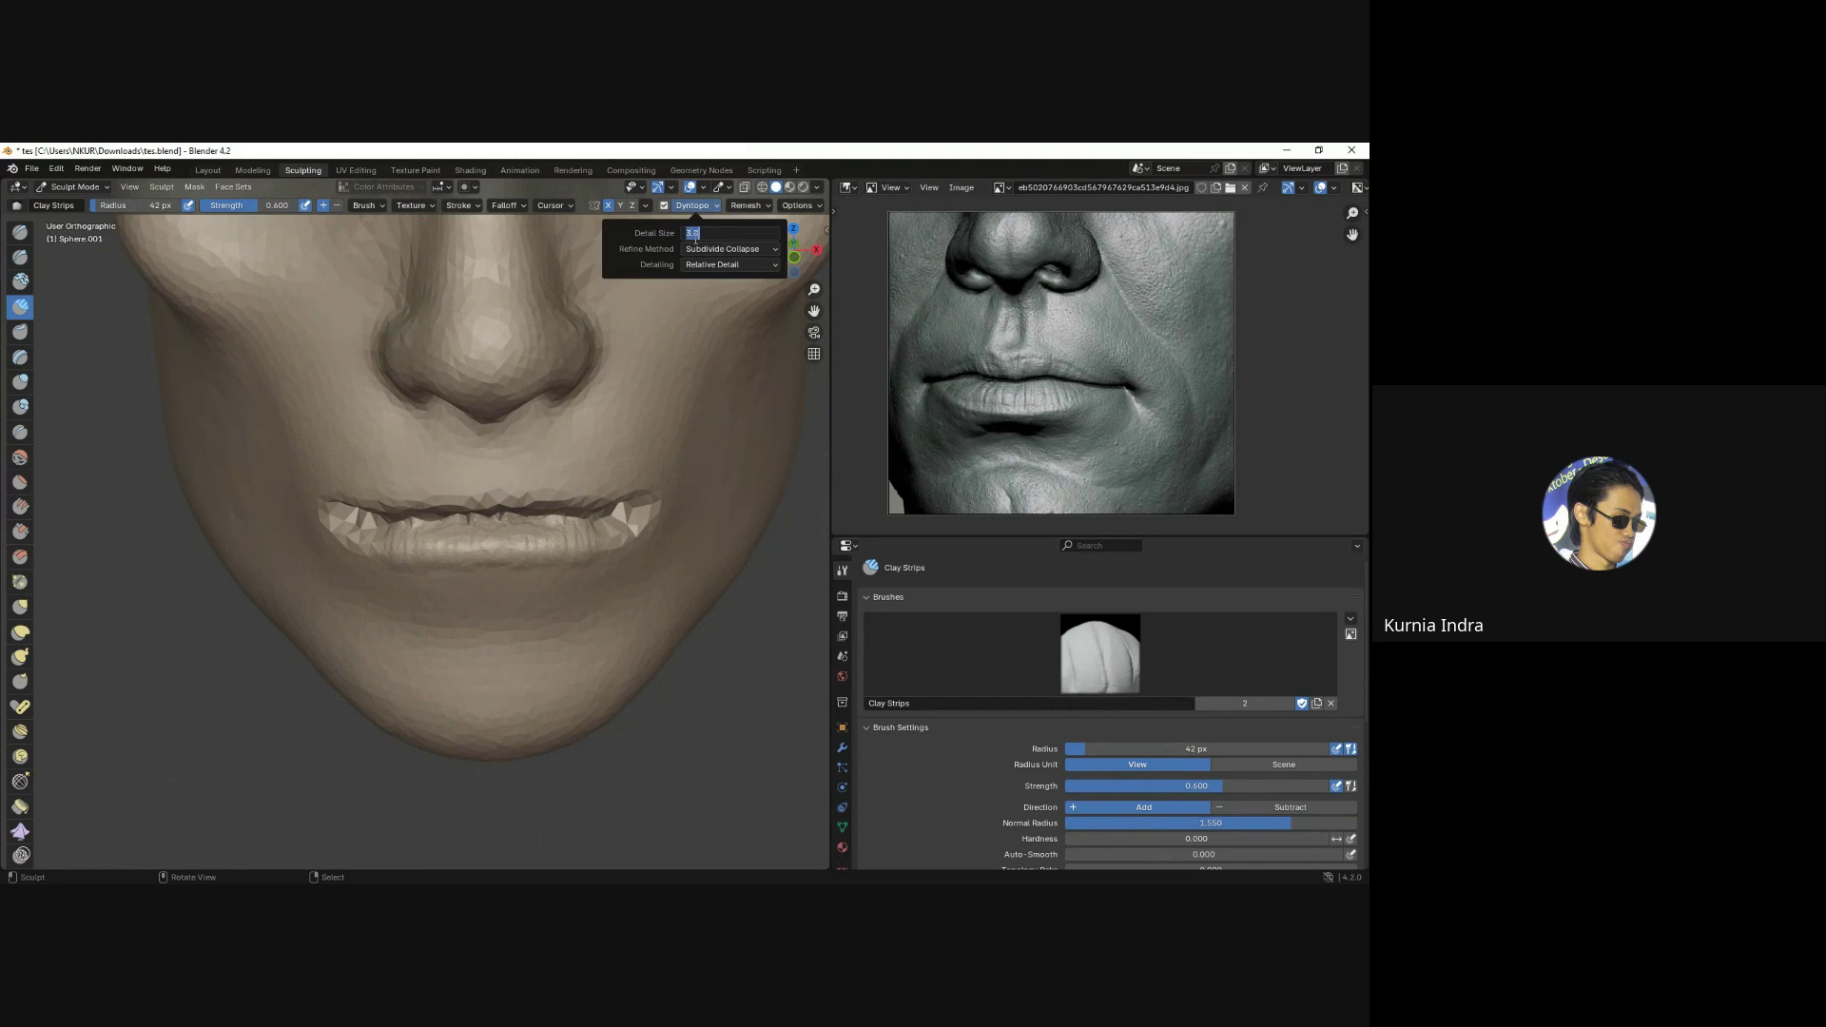
pyautogui.write('5')
pyautogui.press('Return')
pyautogui.scroll(1, 419, 528)
# Add Clay Strips volume along the lower and upper lips, checking from below, side and front.
pyautogui.moveTo(361, 519)
pyautogui.mouseDown()
pyautogui.moveTo(490, 560)
pyautogui.moveTo(395, 565)
pyautogui.mouseUp()
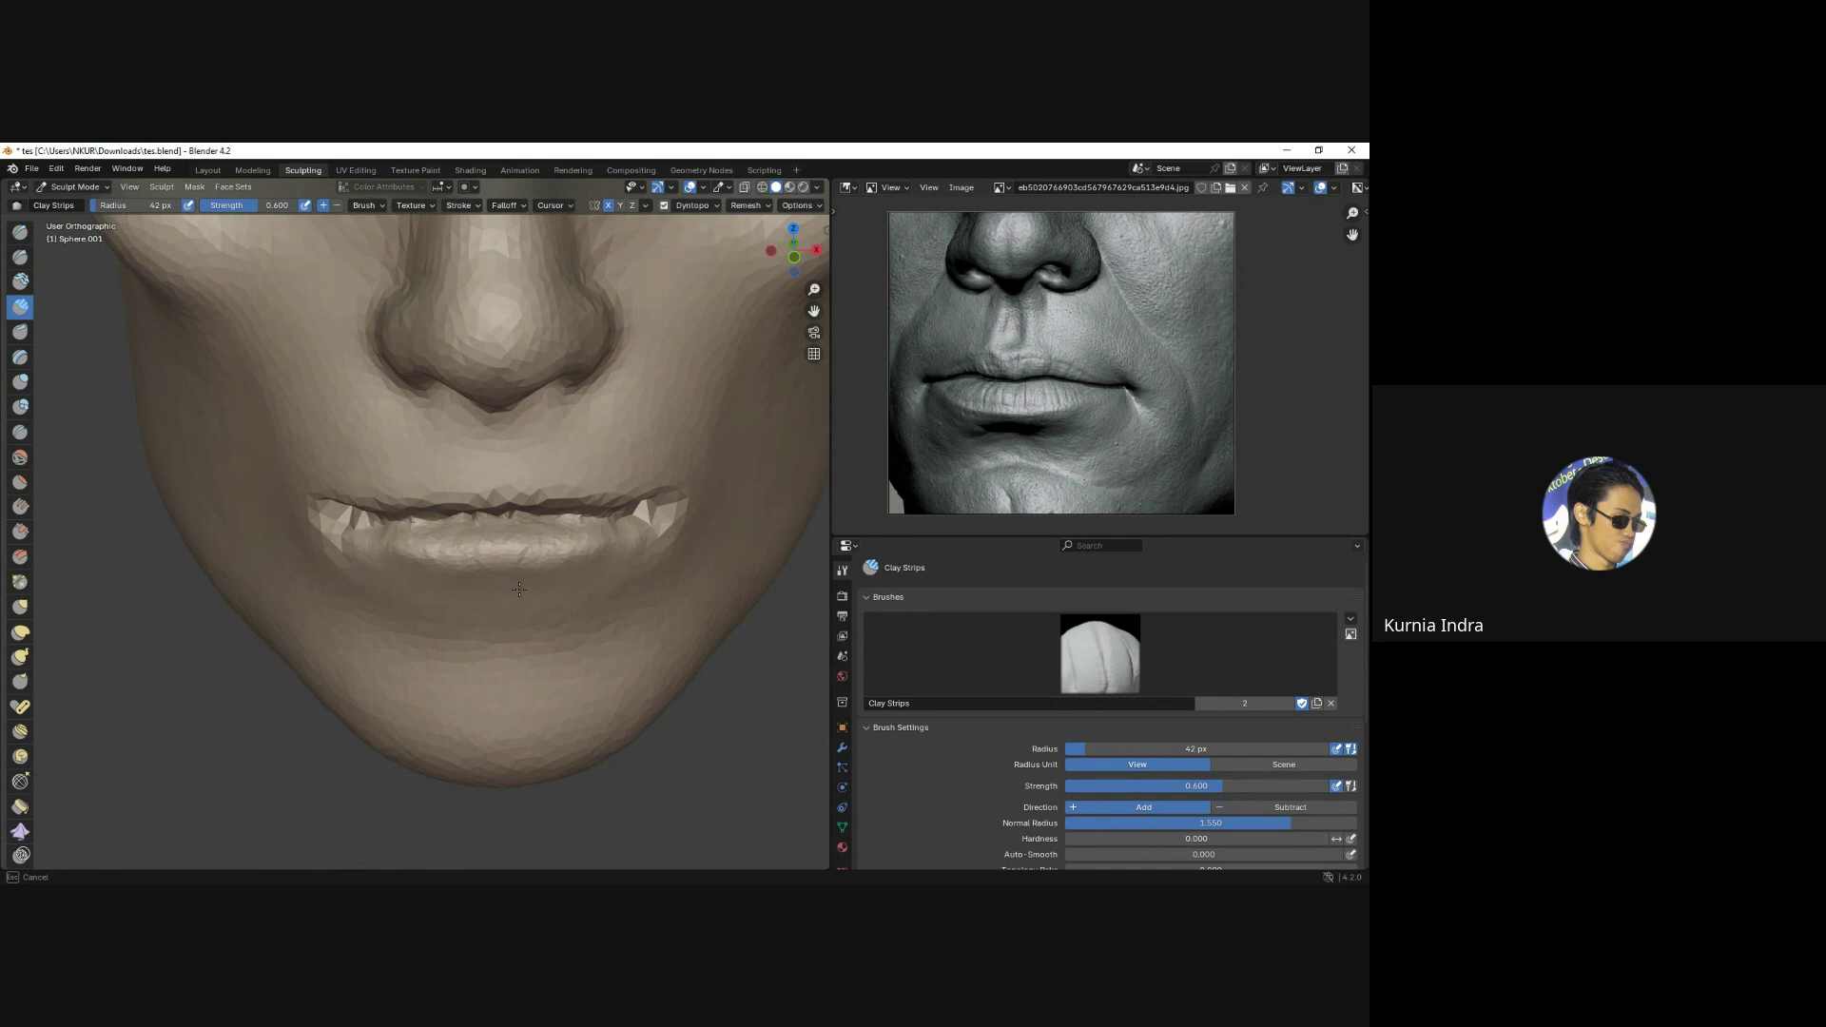
pyautogui.moveTo(382, 571); pyautogui.dragTo(369, 540, button='middle')
pyautogui.moveTo(369, 540)
pyautogui.mouseDown()
pyautogui.moveTo(550, 546)
pyautogui.moveTo(564, 530)
pyautogui.mouseUp()
pyautogui.moveTo(564, 530)
pyautogui.mouseDown(button='middle')
pyautogui.moveTo(428, 490)
pyautogui.moveTo(409, 504)
pyautogui.mouseUp(button='middle')
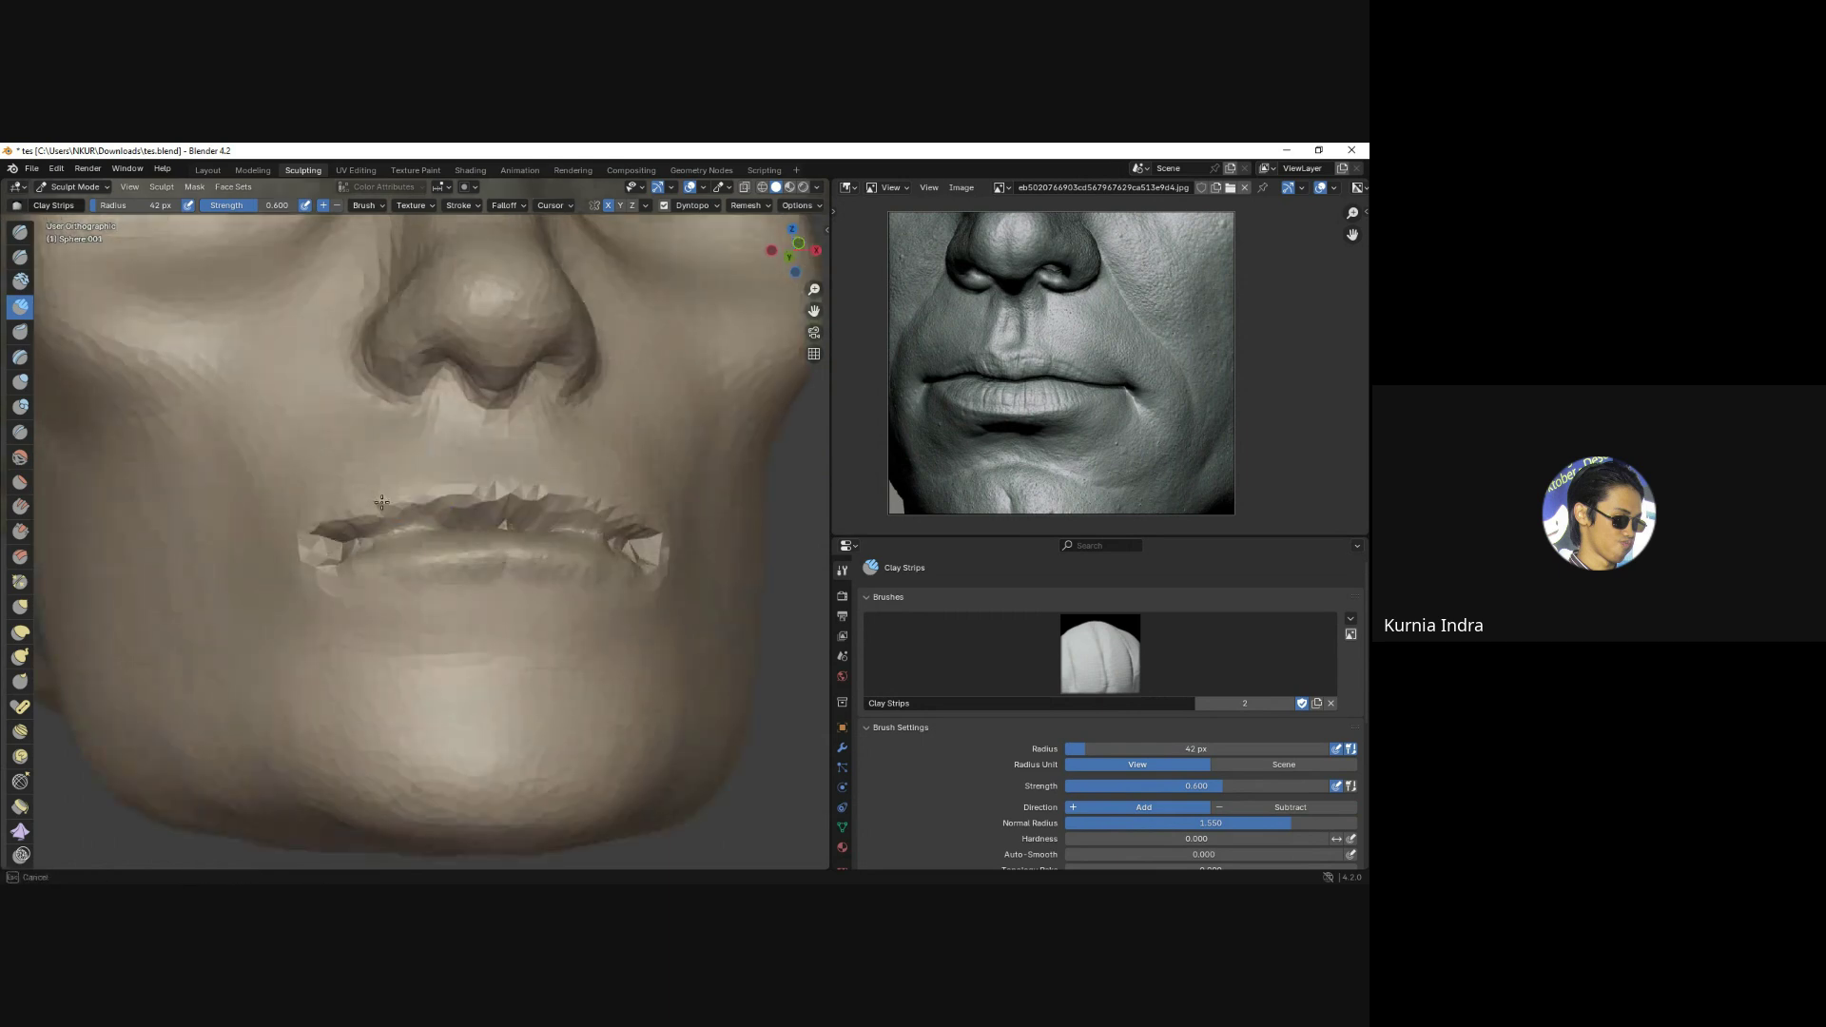
pyautogui.moveTo(437, 501); pyautogui.dragTo(494, 518)
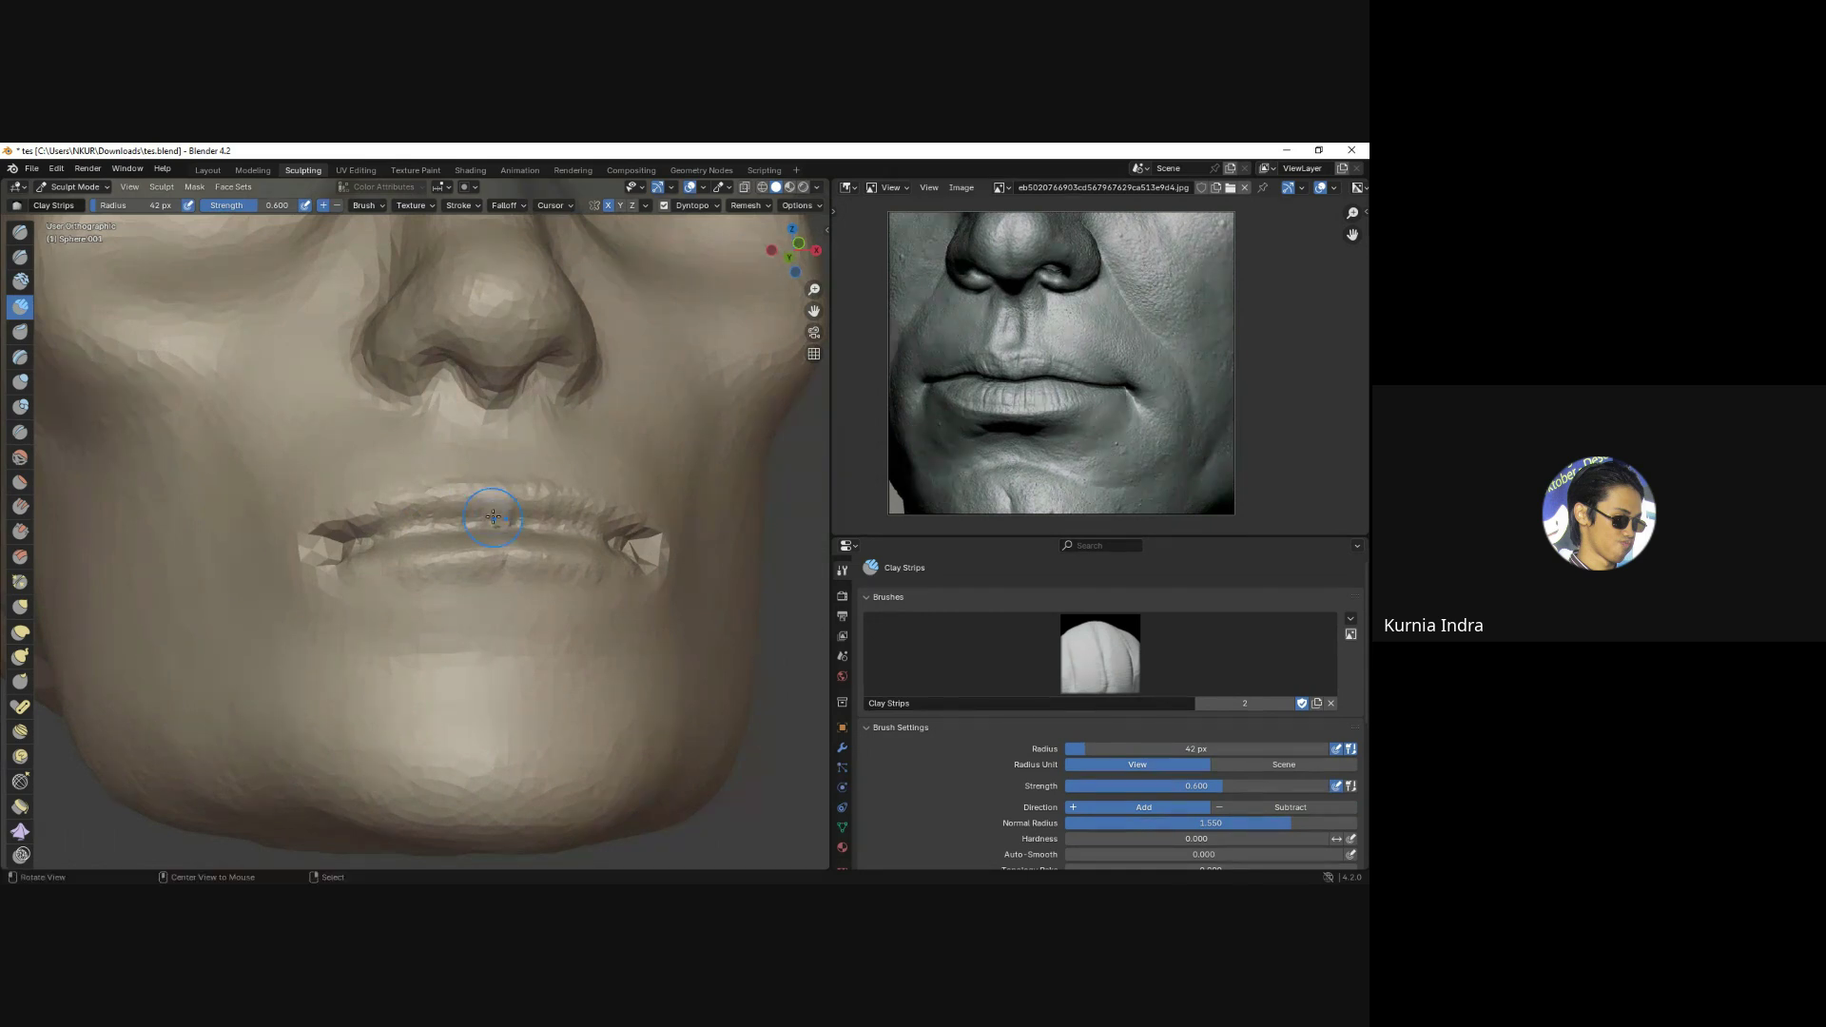
pyautogui.moveTo(494, 518)
pyautogui.mouseDown(button='middle')
pyautogui.moveTo(412, 518)
pyautogui.moveTo(450, 507)
pyautogui.mouseUp(button='middle')
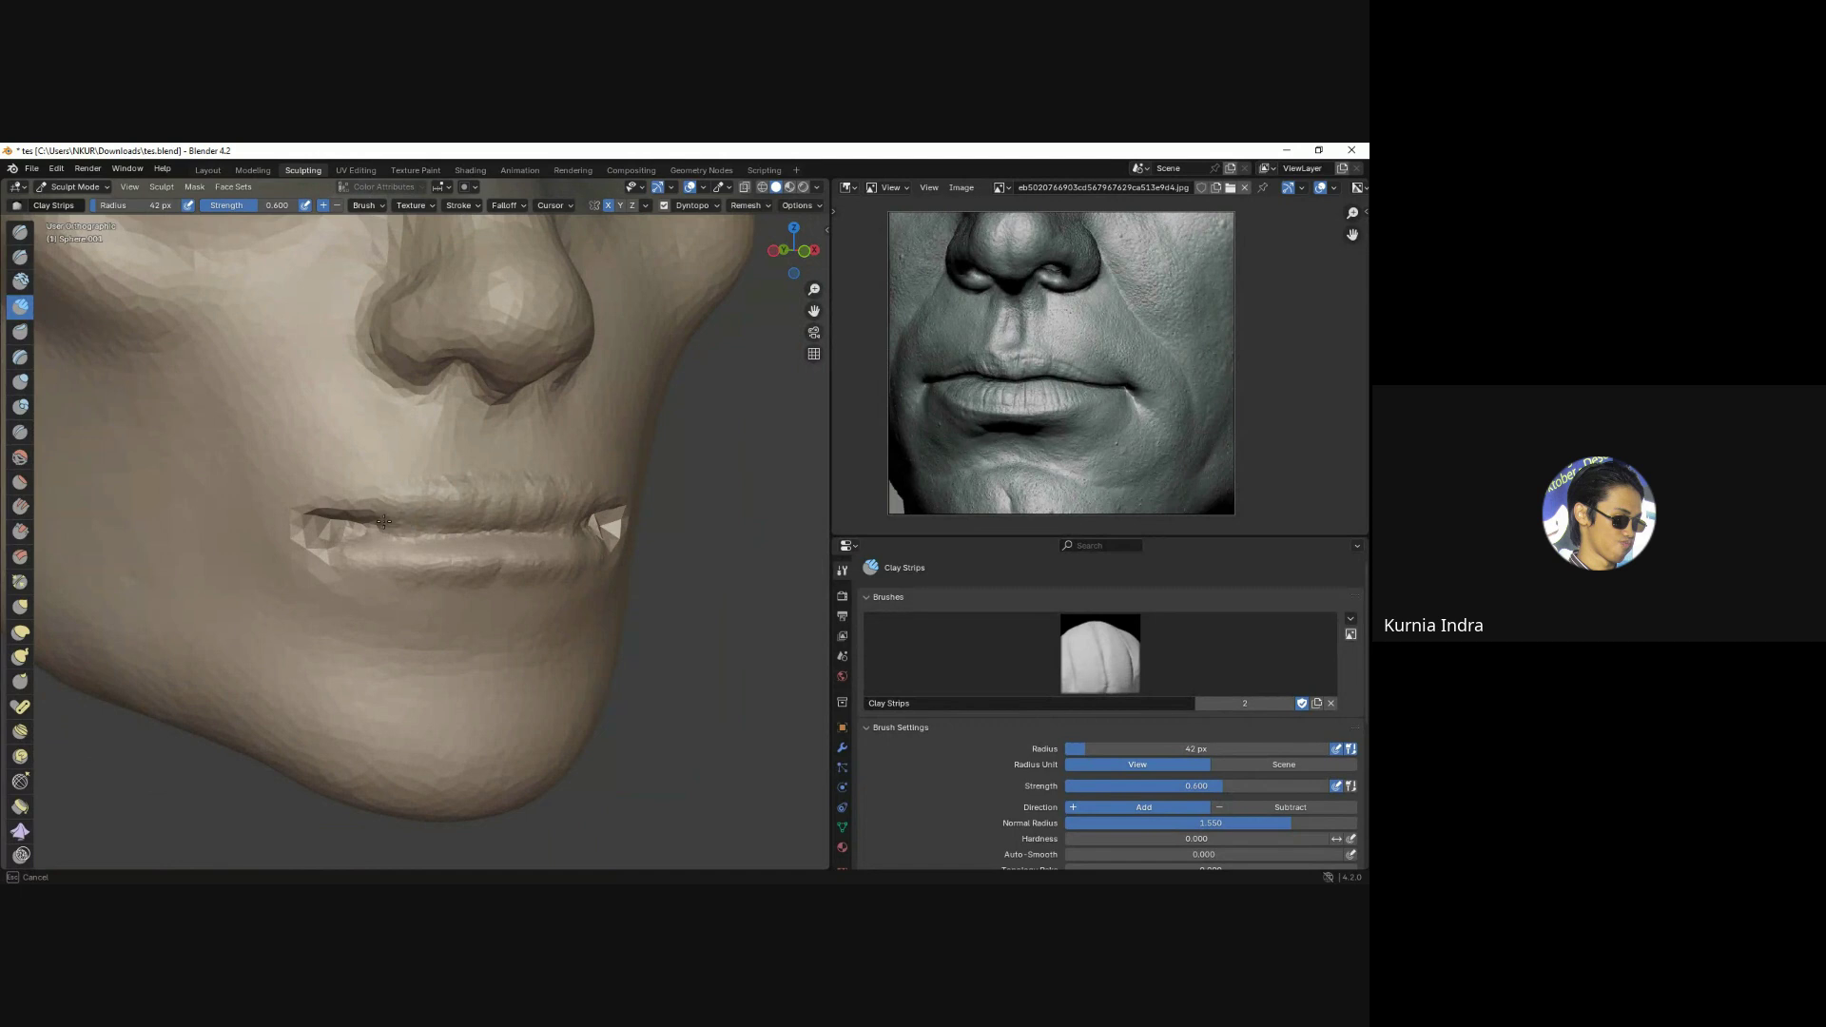
pyautogui.moveTo(383, 521)
pyautogui.mouseDown(button='middle')
pyautogui.moveTo(522, 501)
pyautogui.moveTo(325, 529)
pyautogui.mouseUp(button='middle')
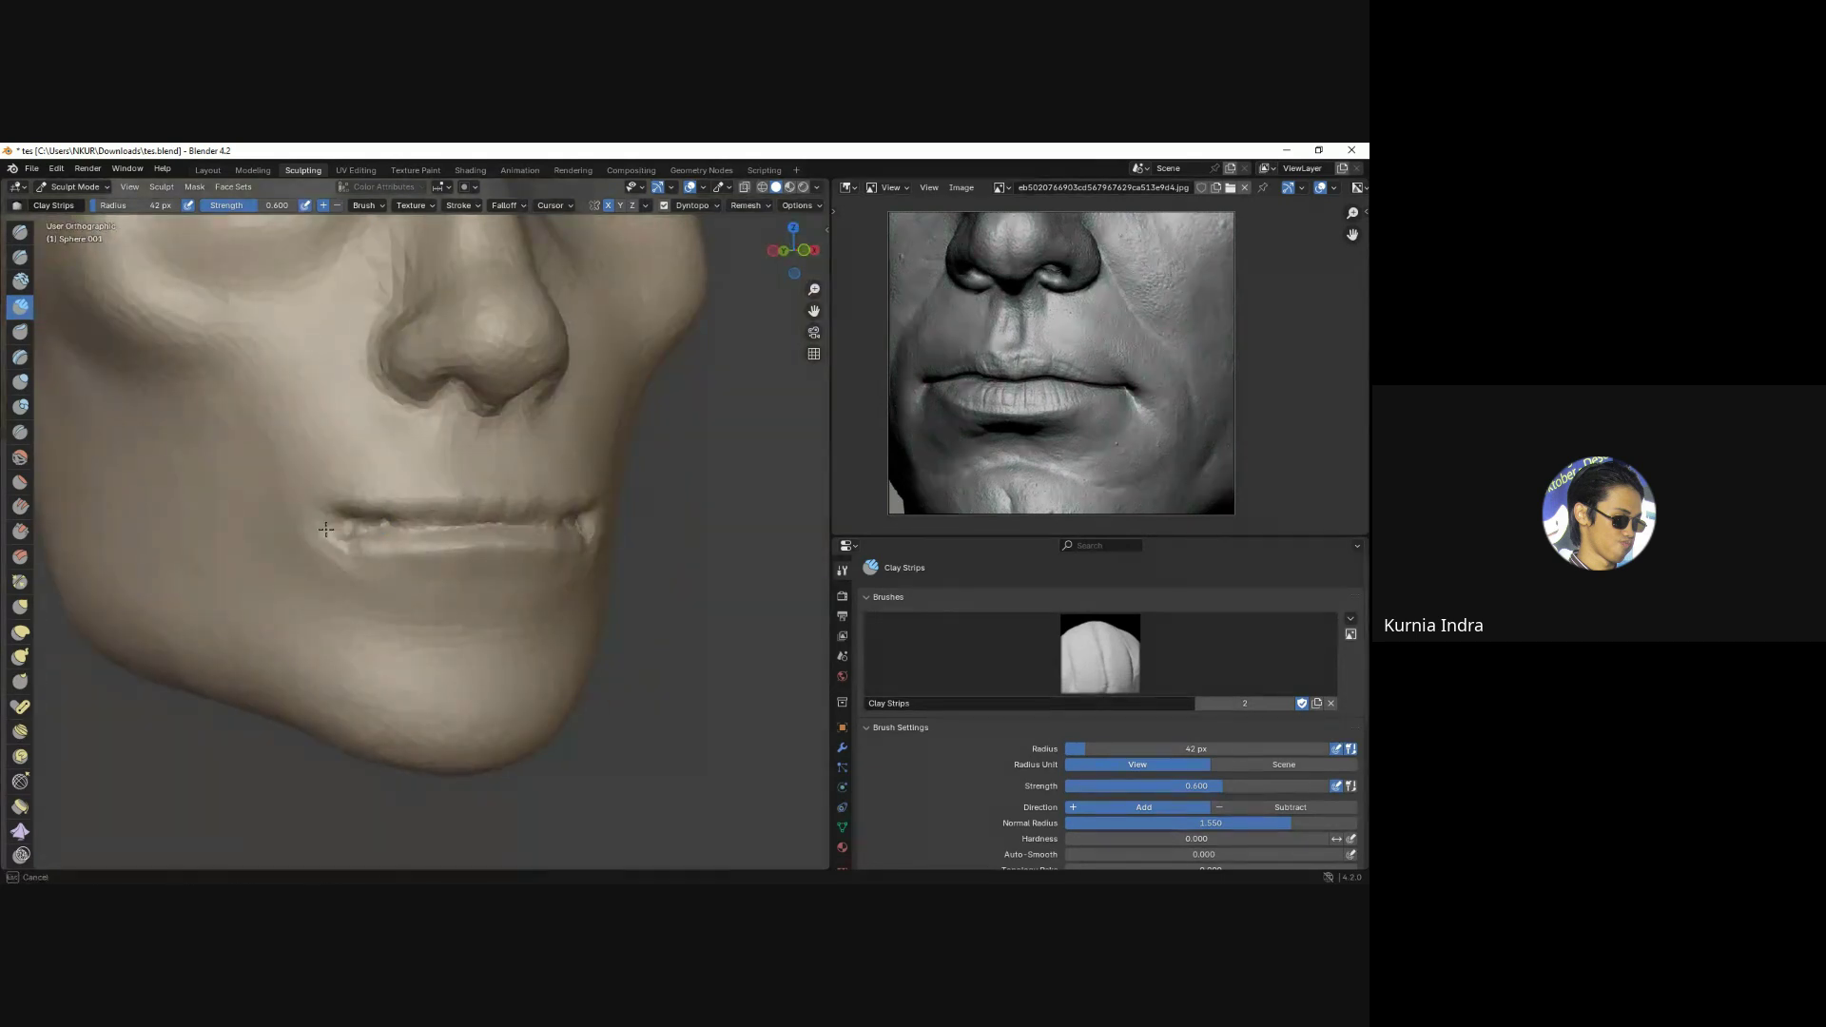
pyautogui.press('KP_1')
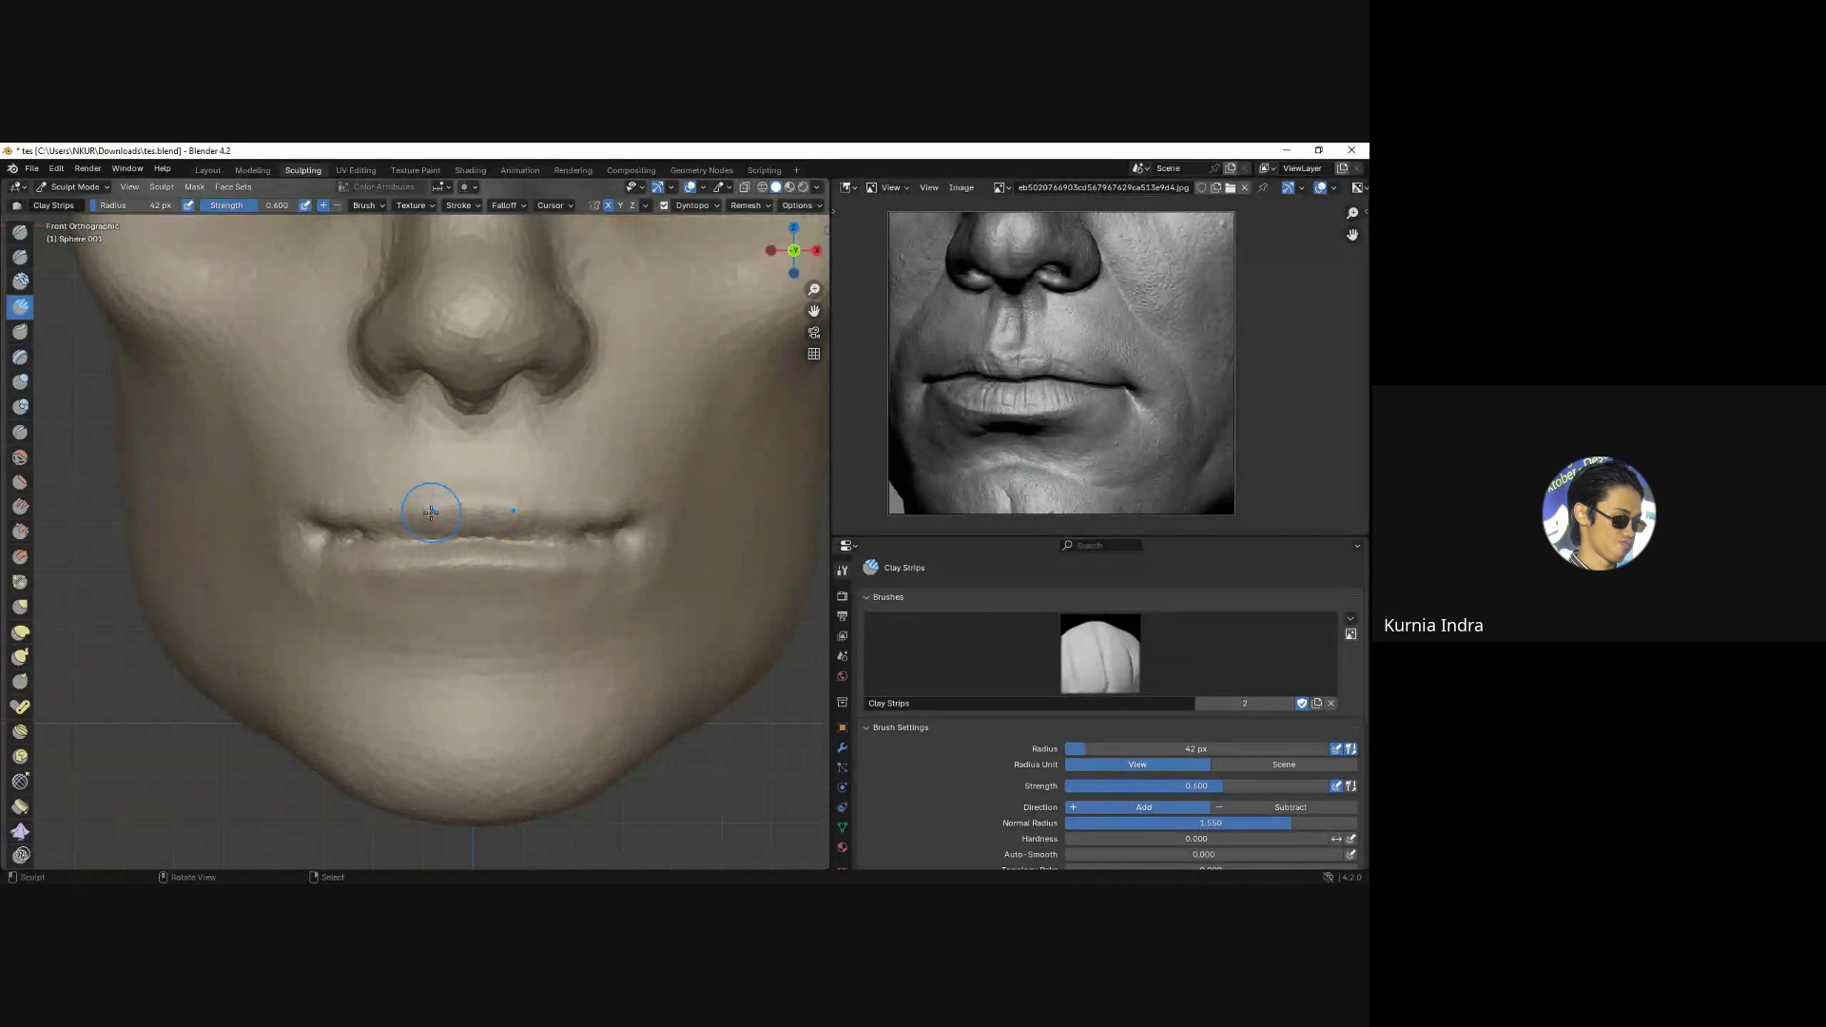
# Pull the upper lip fuller with a 71 px Grab brush.
pyautogui.press('g')
pyautogui.press('f')
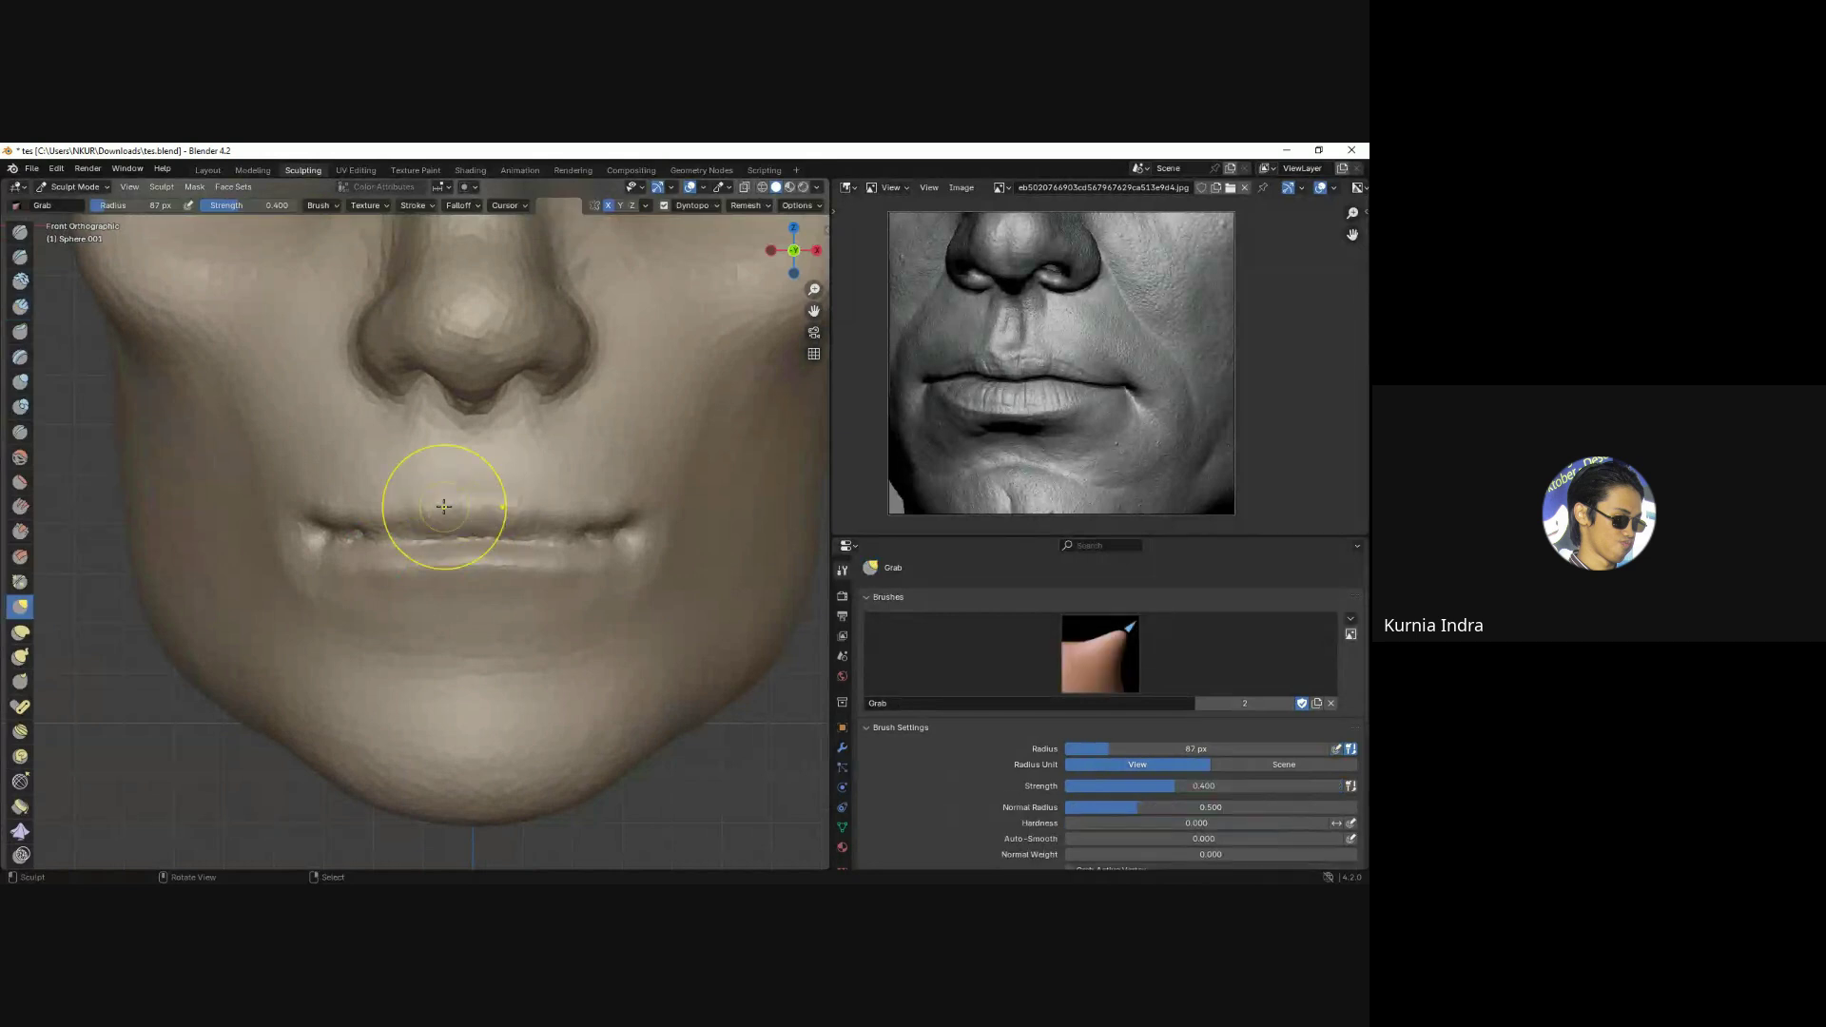
pyautogui.click(422, 492)
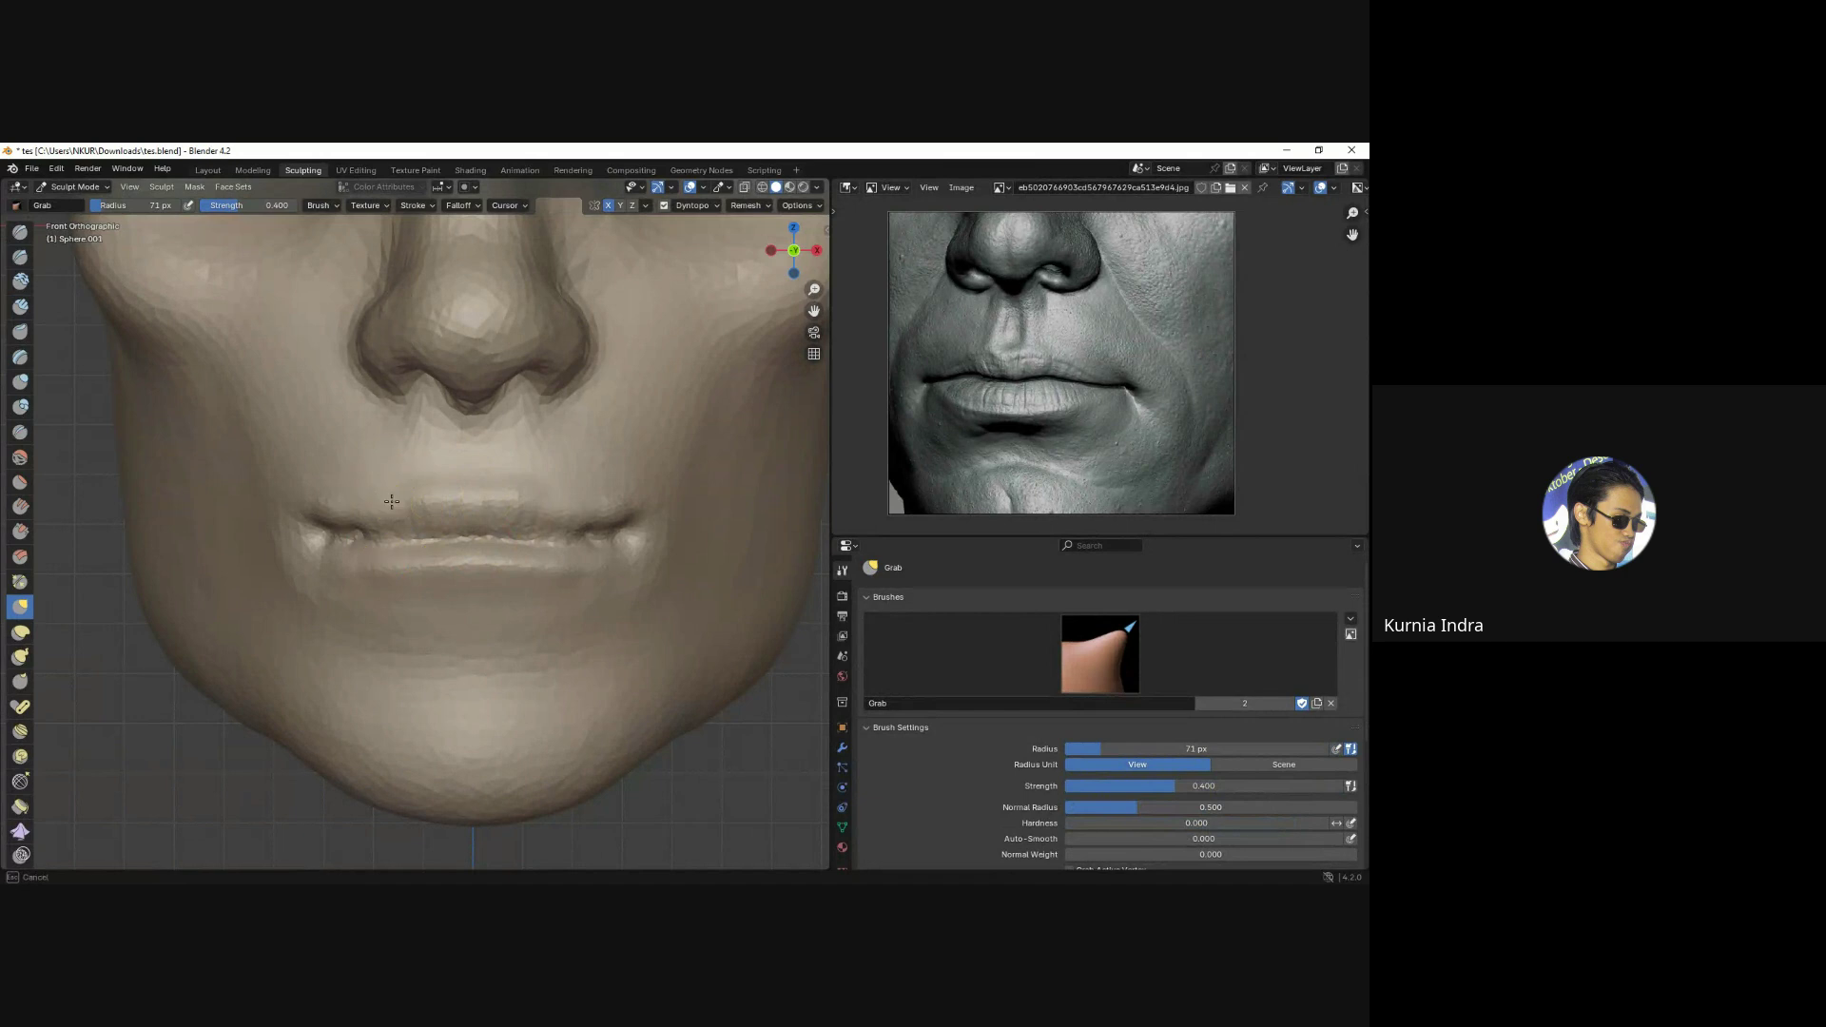
pyautogui.moveTo(437, 502); pyautogui.dragTo(469, 489)
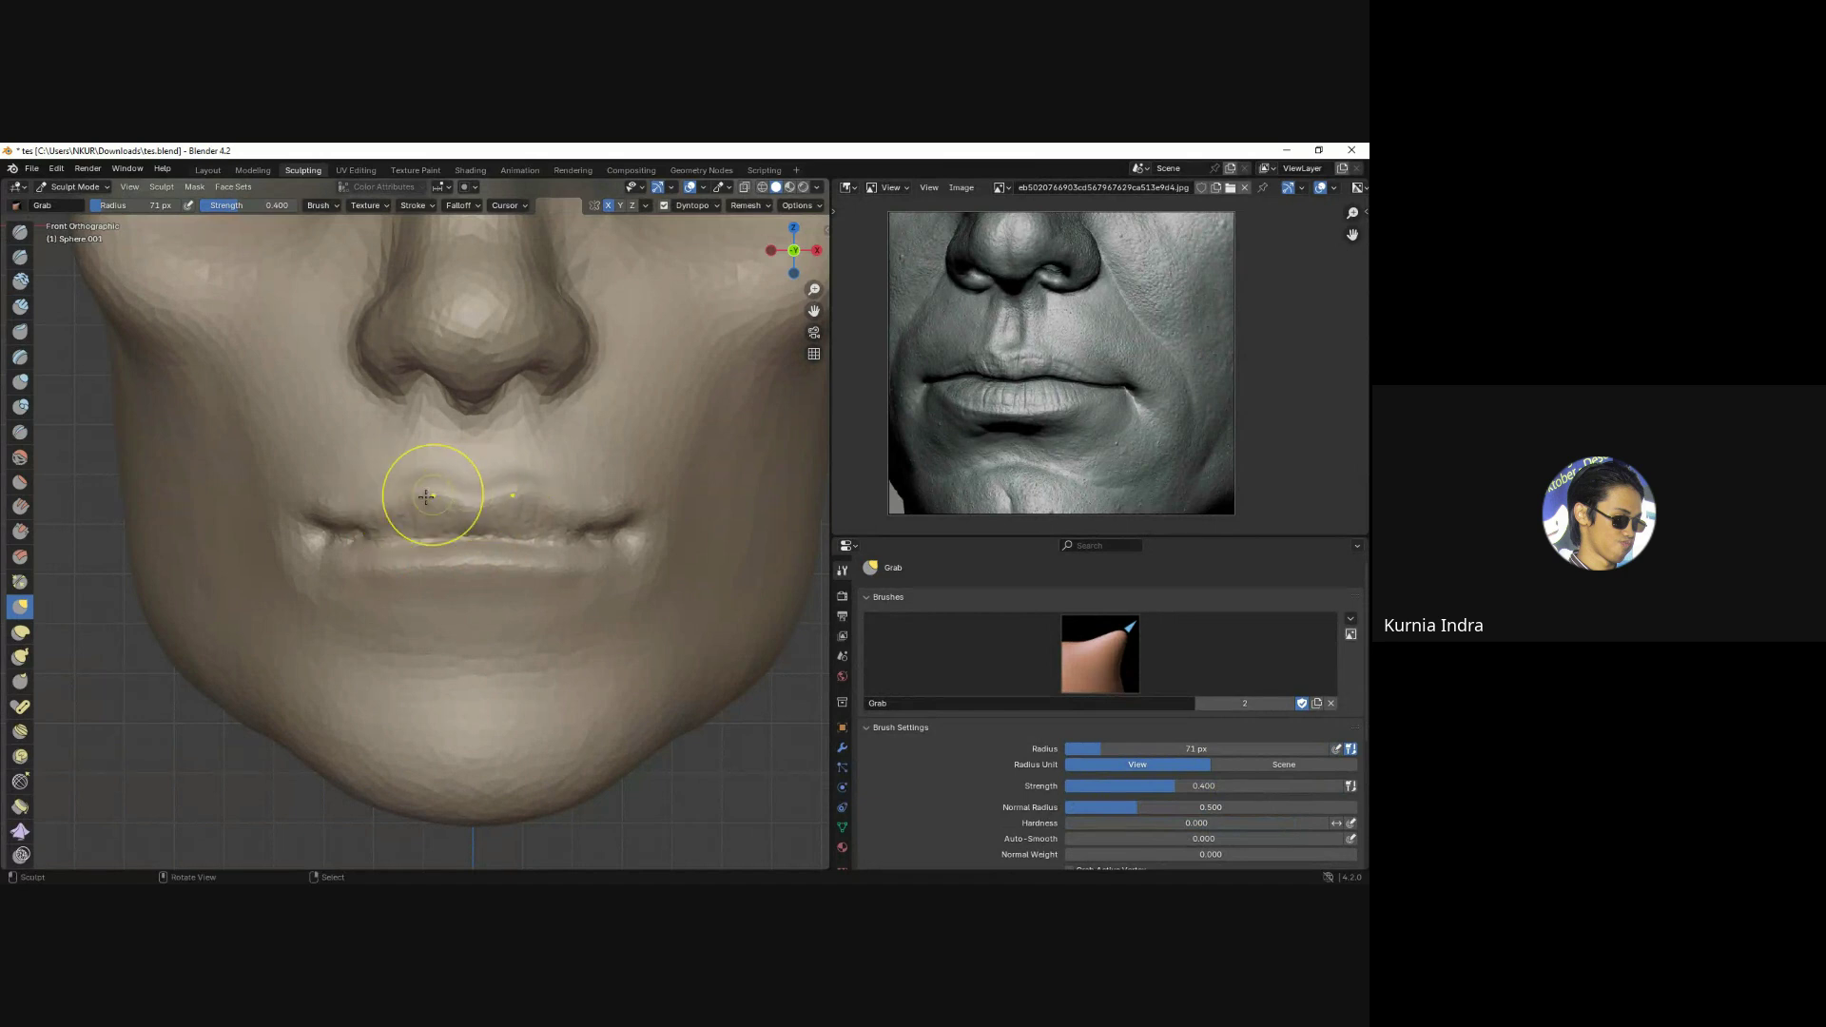
pyautogui.moveTo(328, 526); pyautogui.dragTo(298, 529, button='middle')
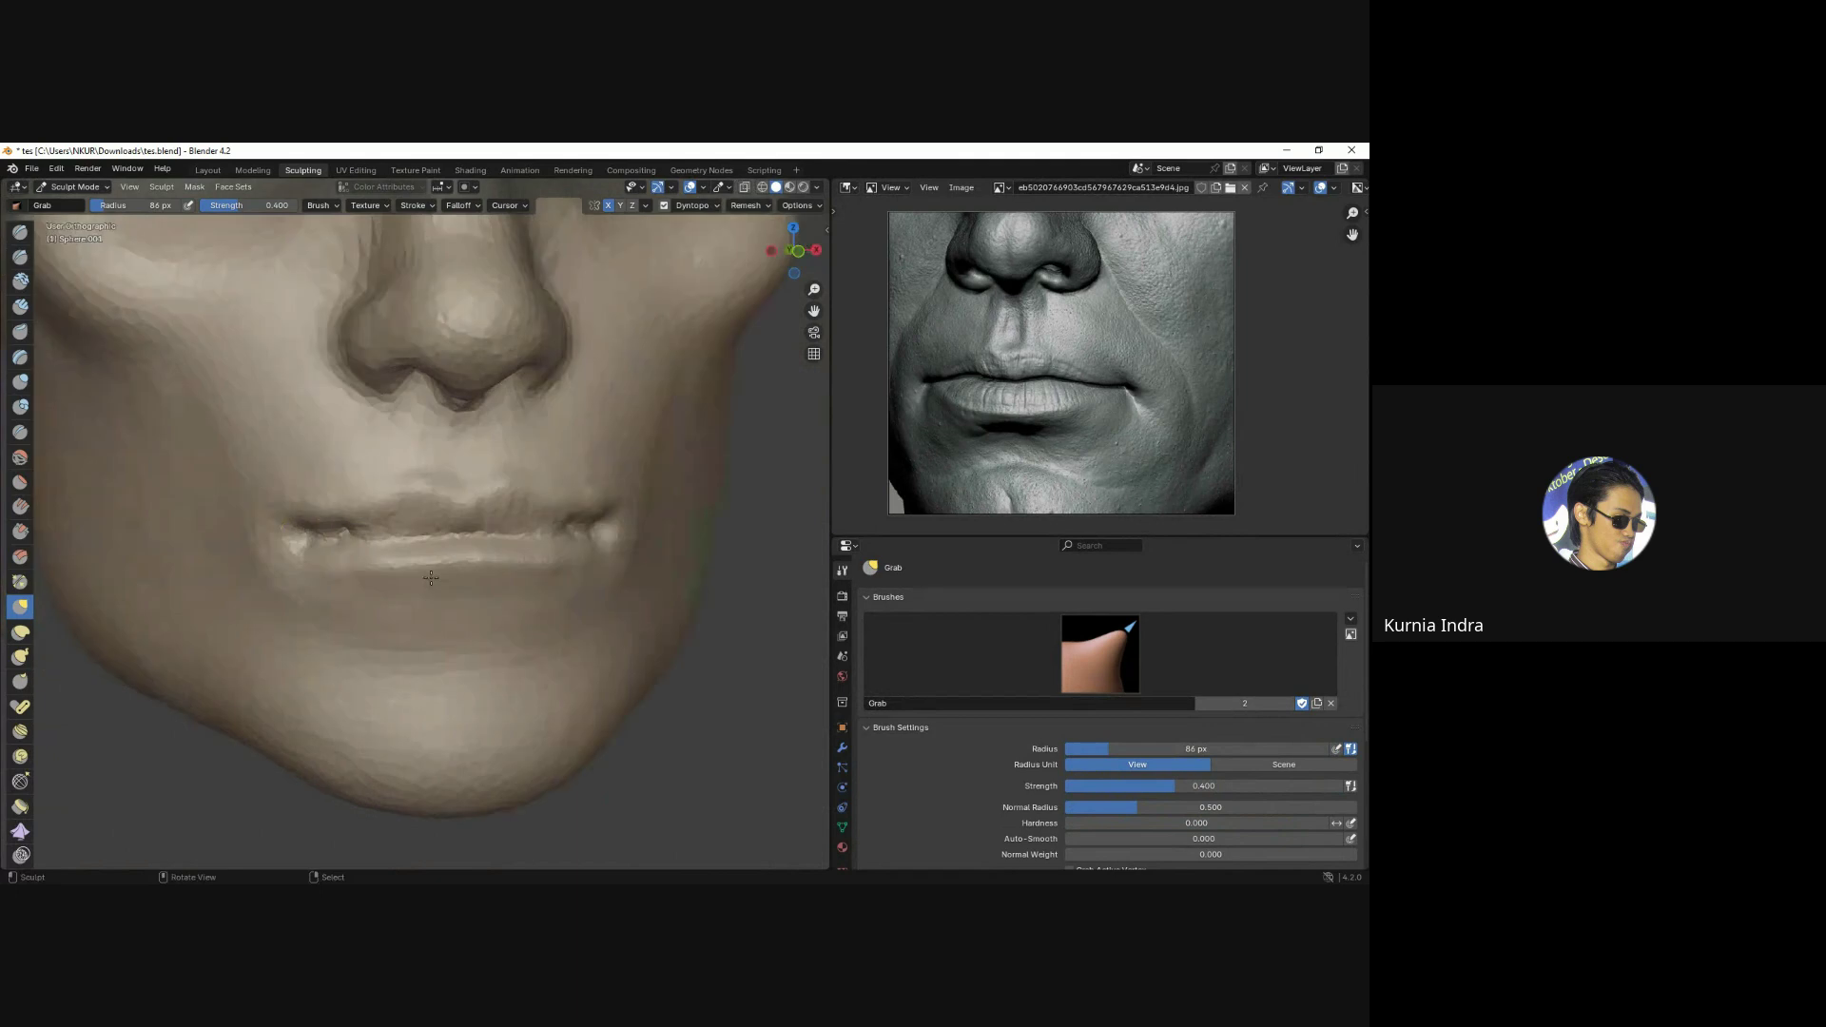
pyautogui.moveTo(435, 570)
pyautogui.mouseDown(button='middle')
pyautogui.moveTo(420, 591)
pyautogui.moveTo(440, 590)
pyautogui.mouseUp(button='middle')
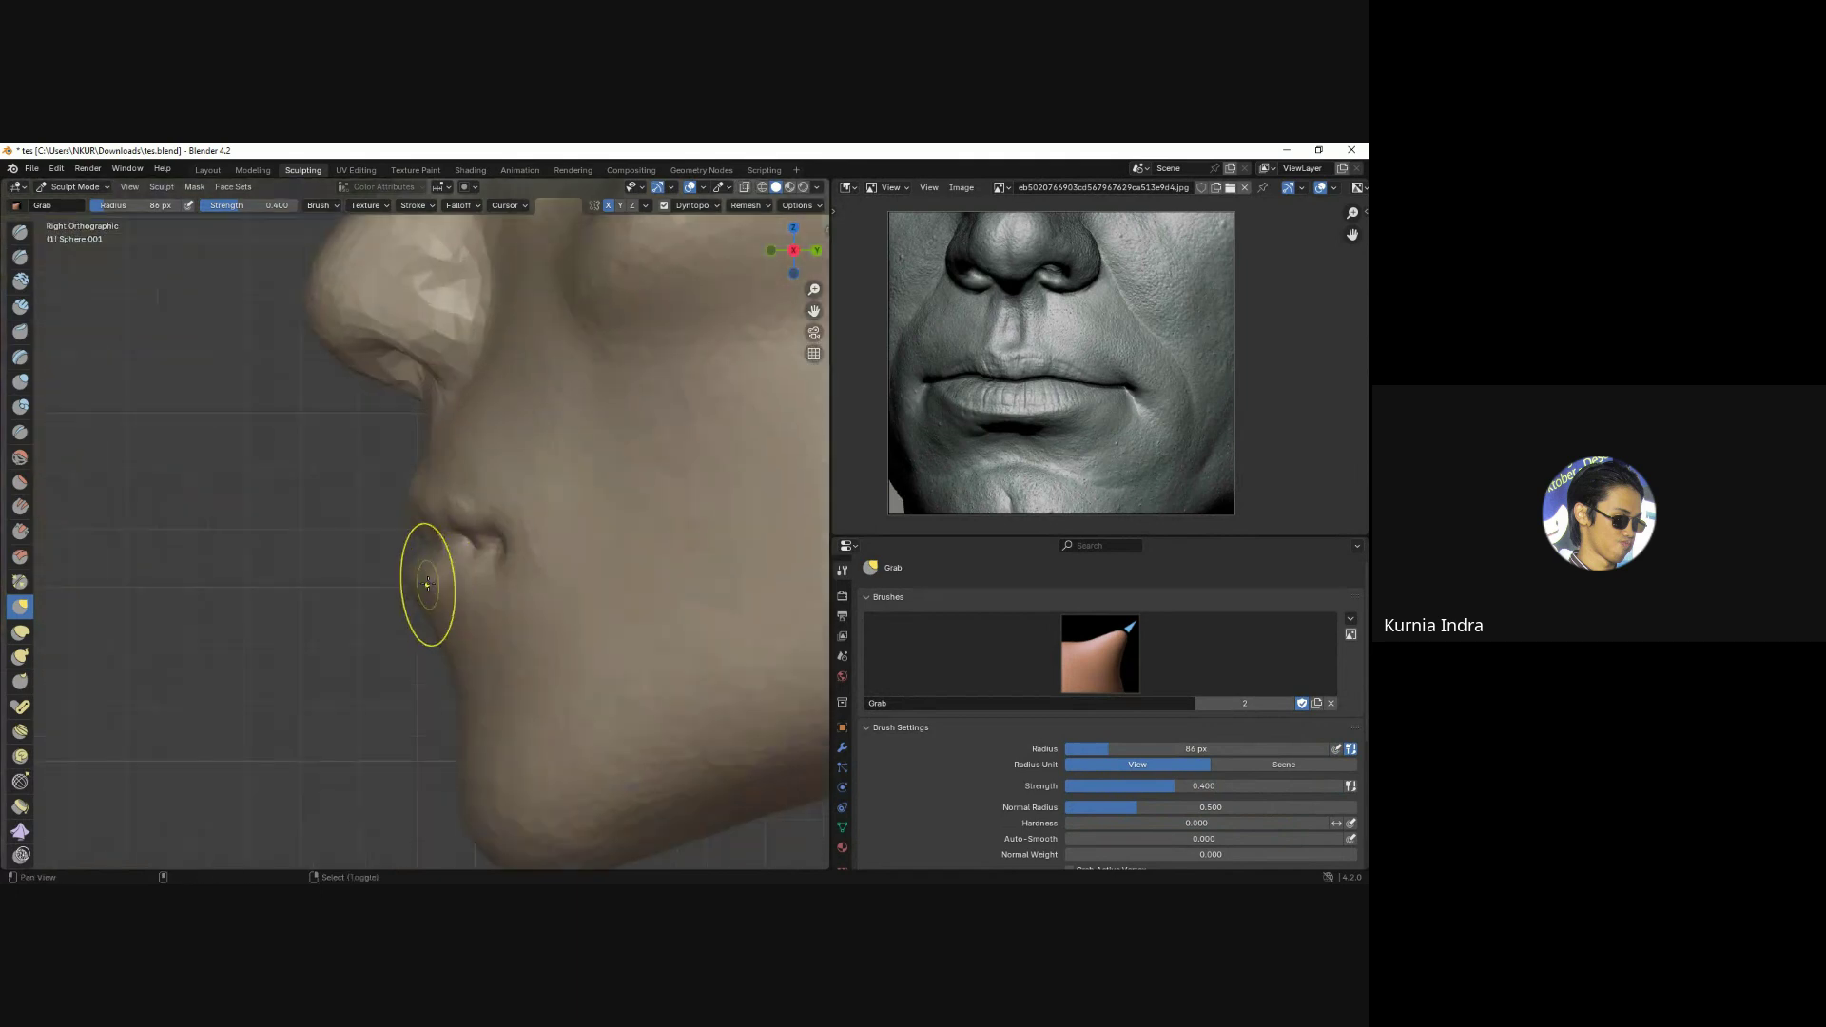
# Push the lips forward in profile with a 256 px Grab brush.
pyautogui.press('f')
pyautogui.click(425, 520)
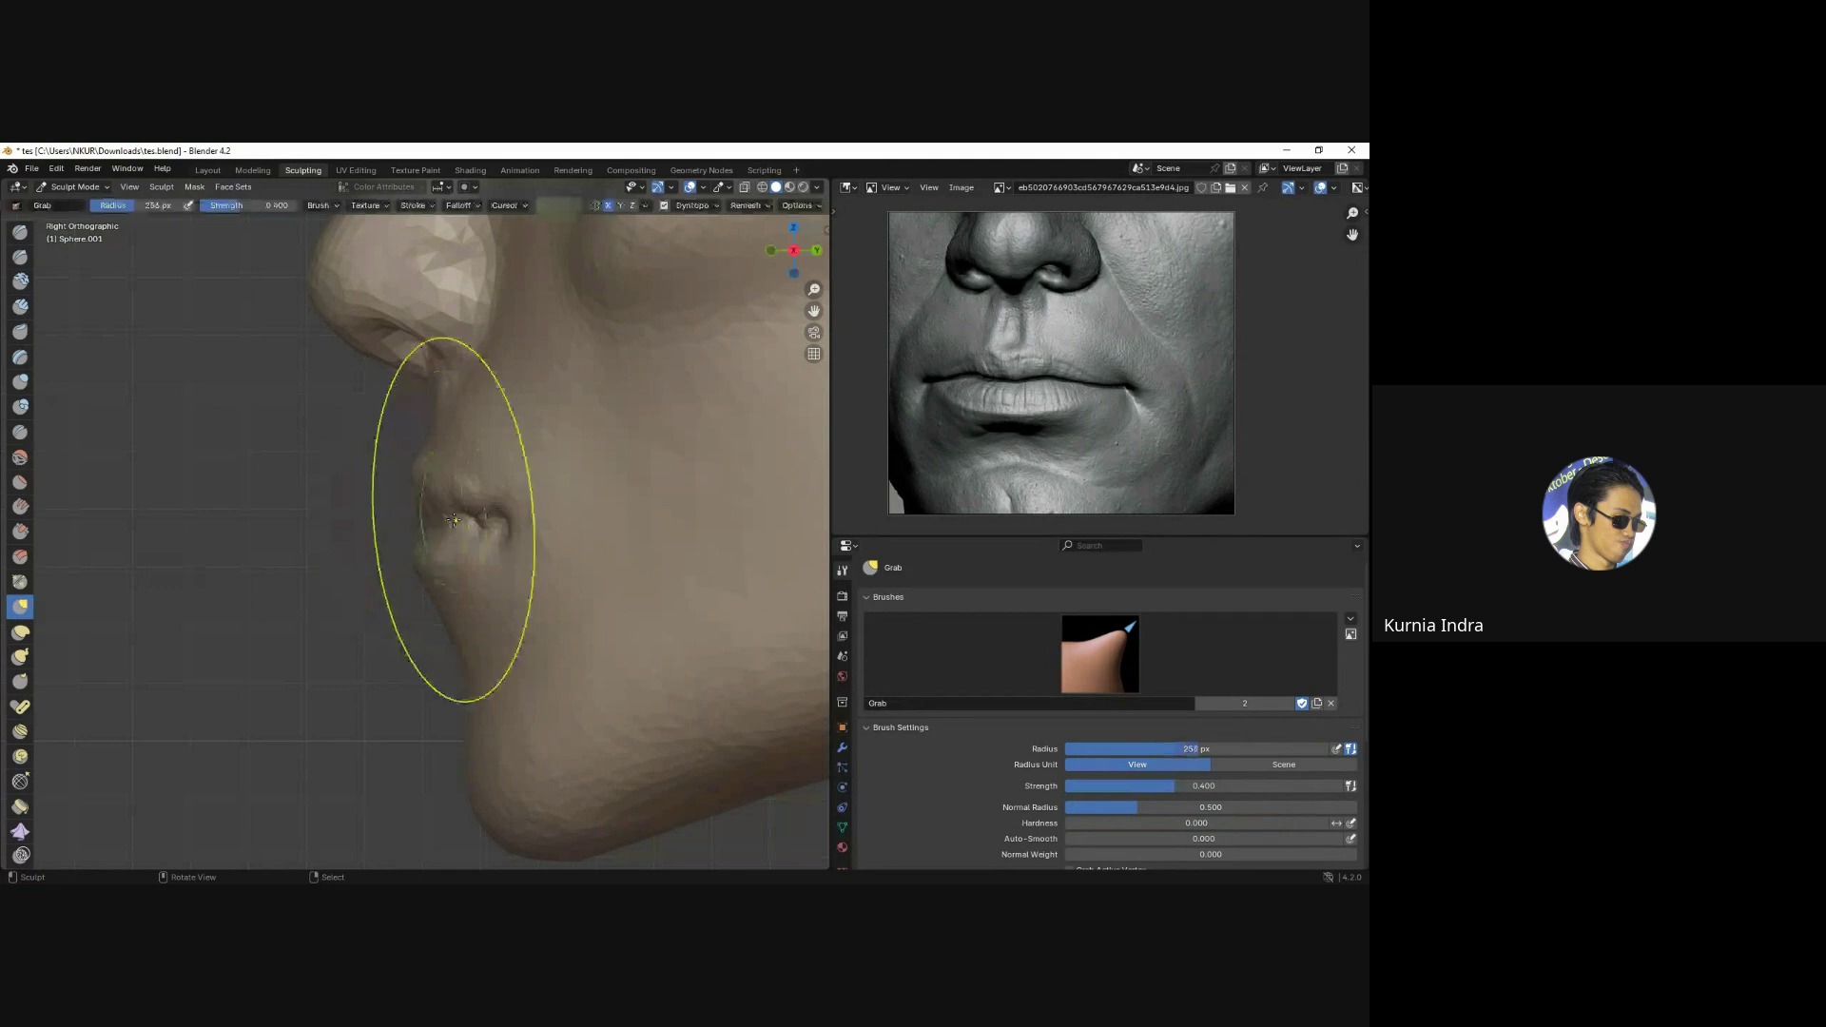
pyautogui.moveTo(426, 520); pyautogui.dragTo(397, 522)
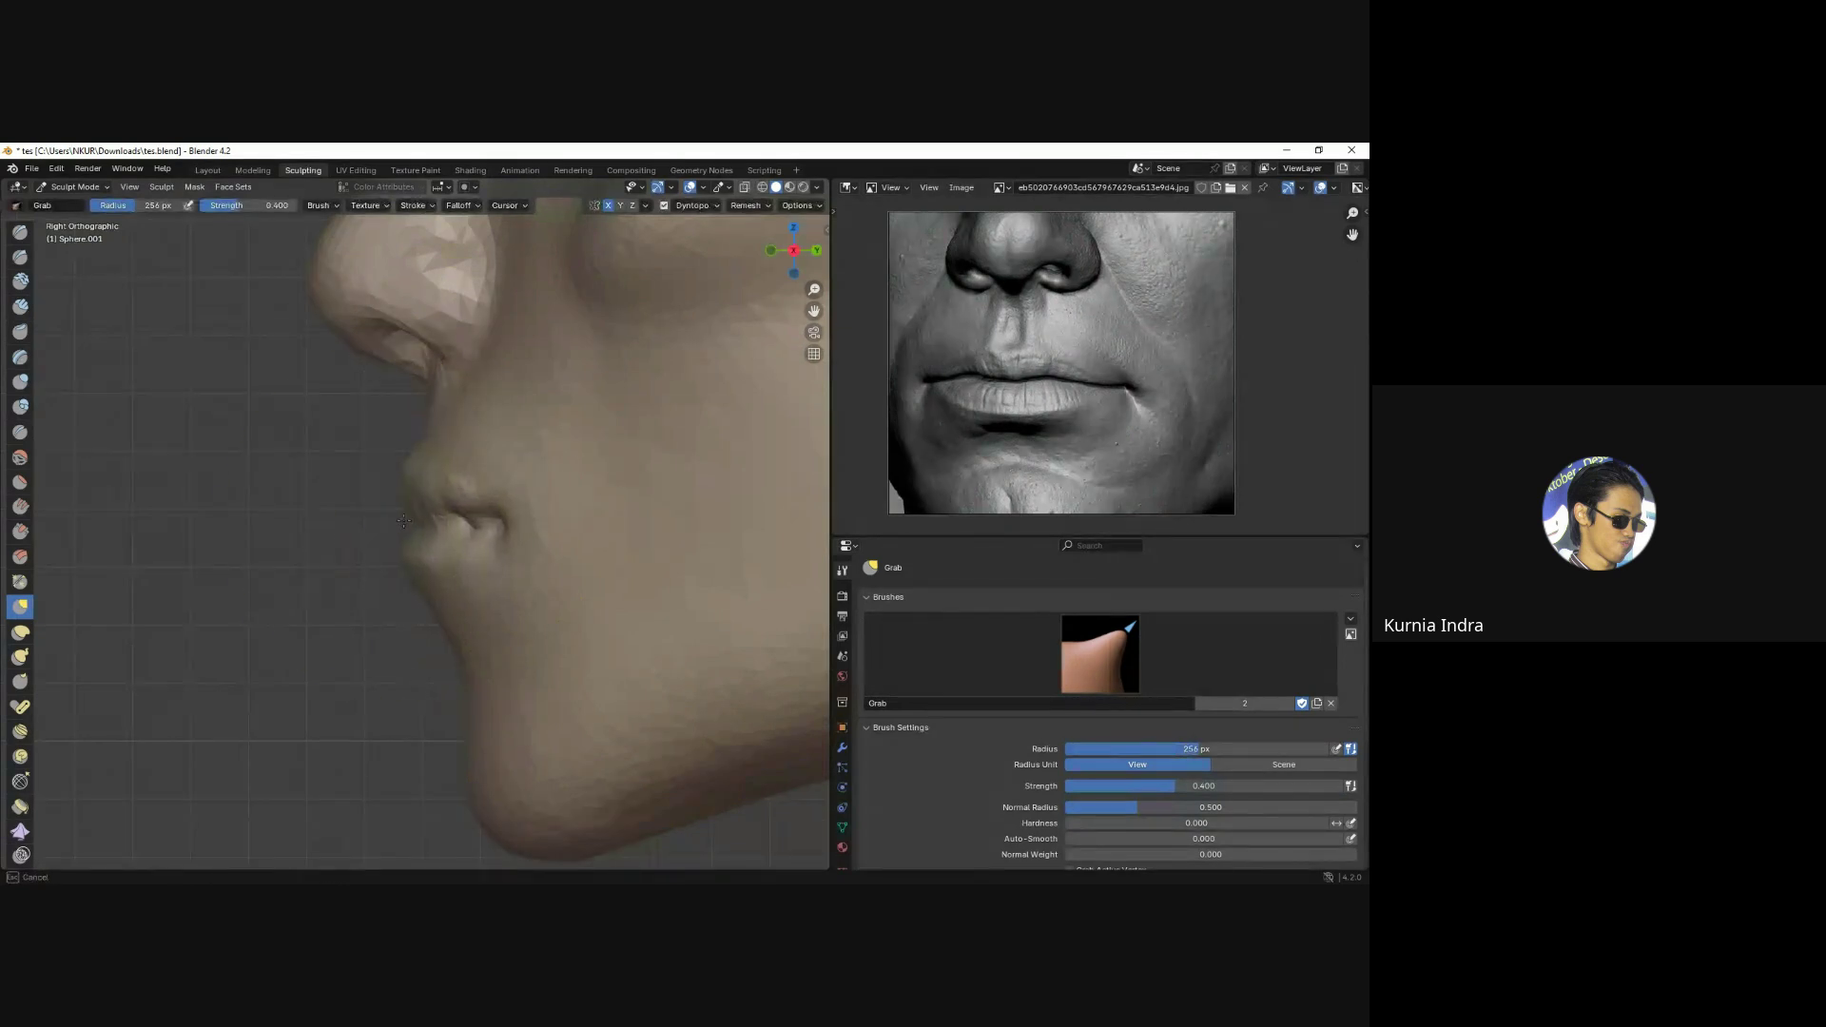
pyautogui.press('KP_1')
# Reshape the lower lip at 67 px, then pull up its corner at 116 px.
pyautogui.press('f')
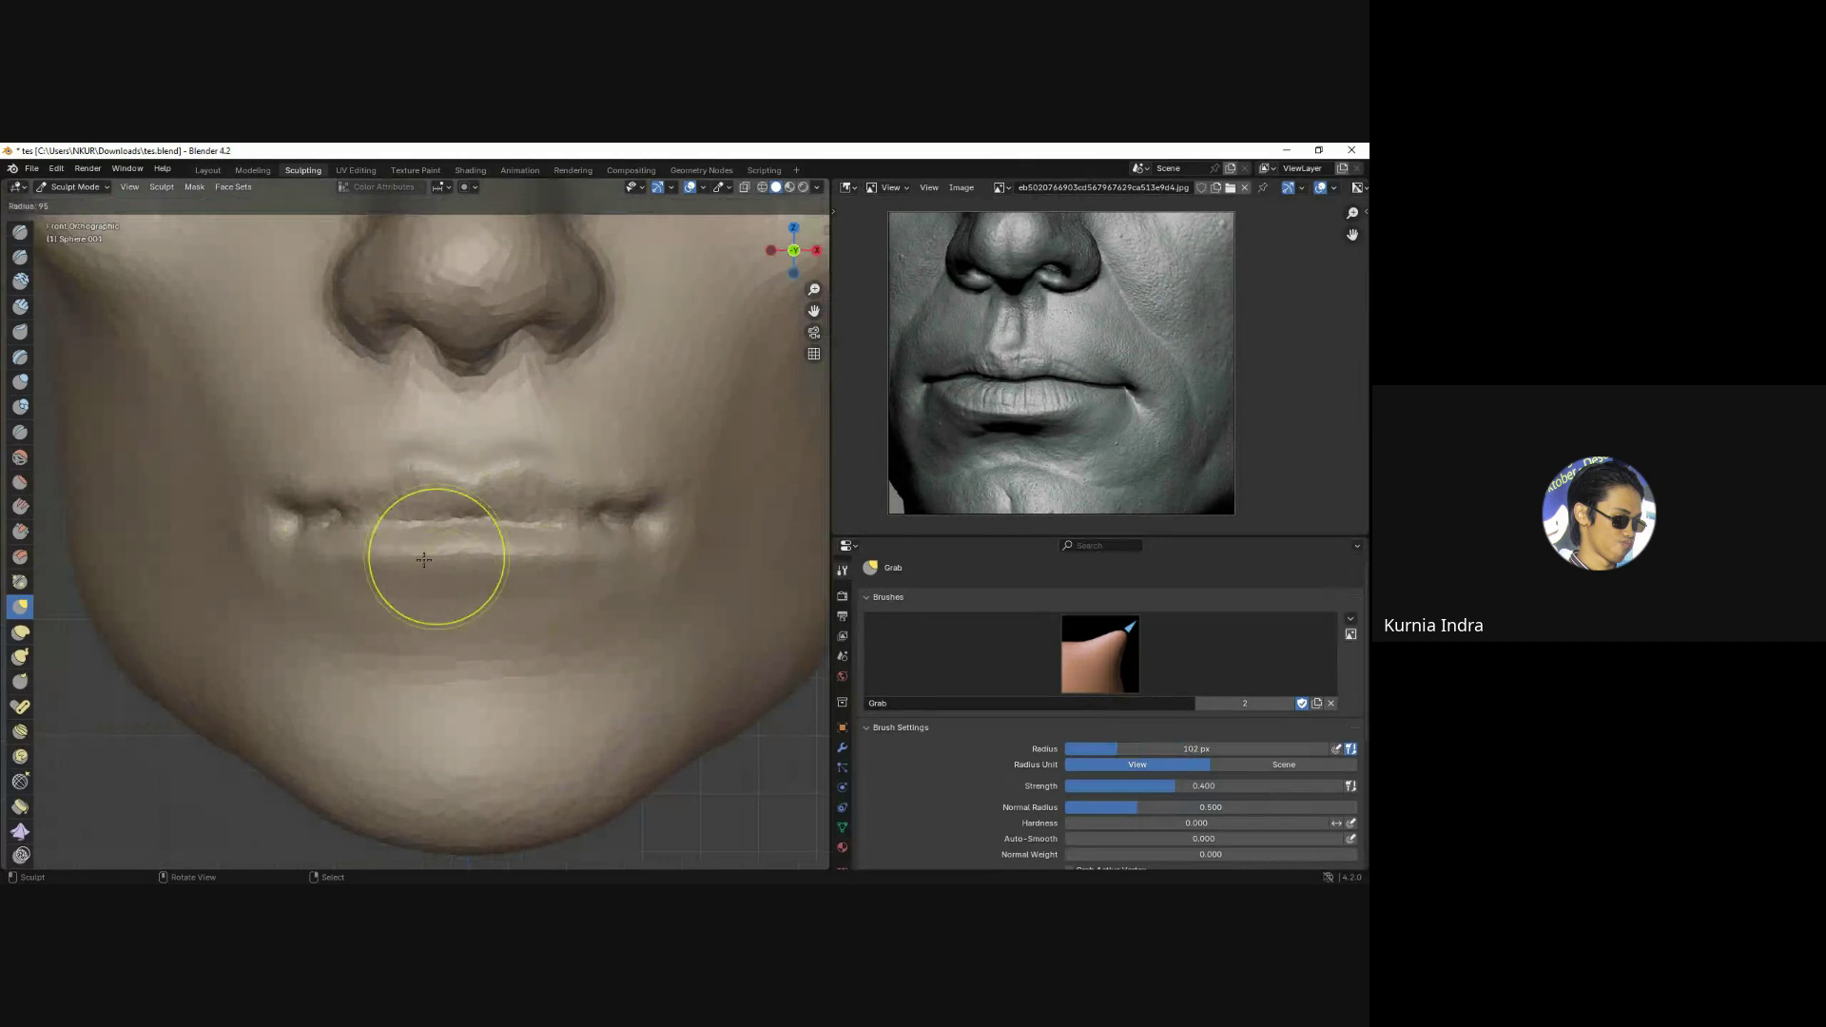
pyautogui.click(428, 561)
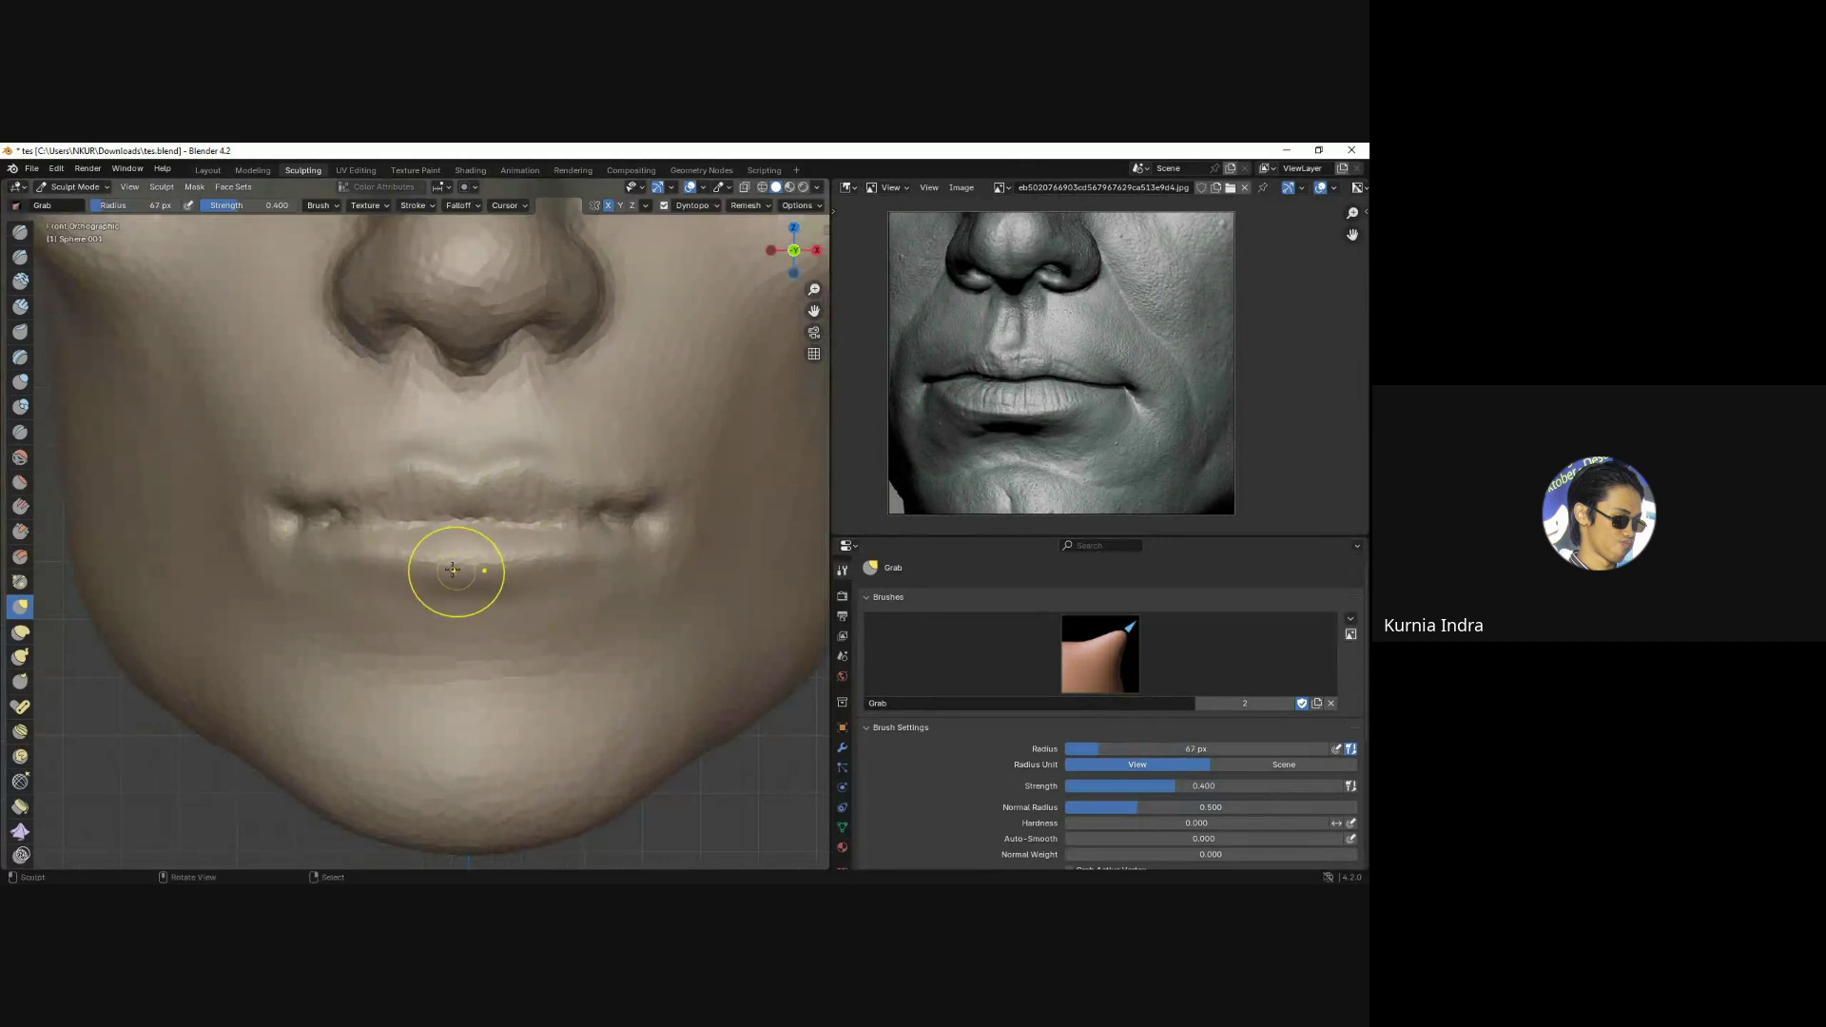
pyautogui.moveTo(452, 569)
pyautogui.mouseDown()
pyautogui.moveTo(362, 559)
pyautogui.moveTo(403, 575)
pyautogui.mouseUp()
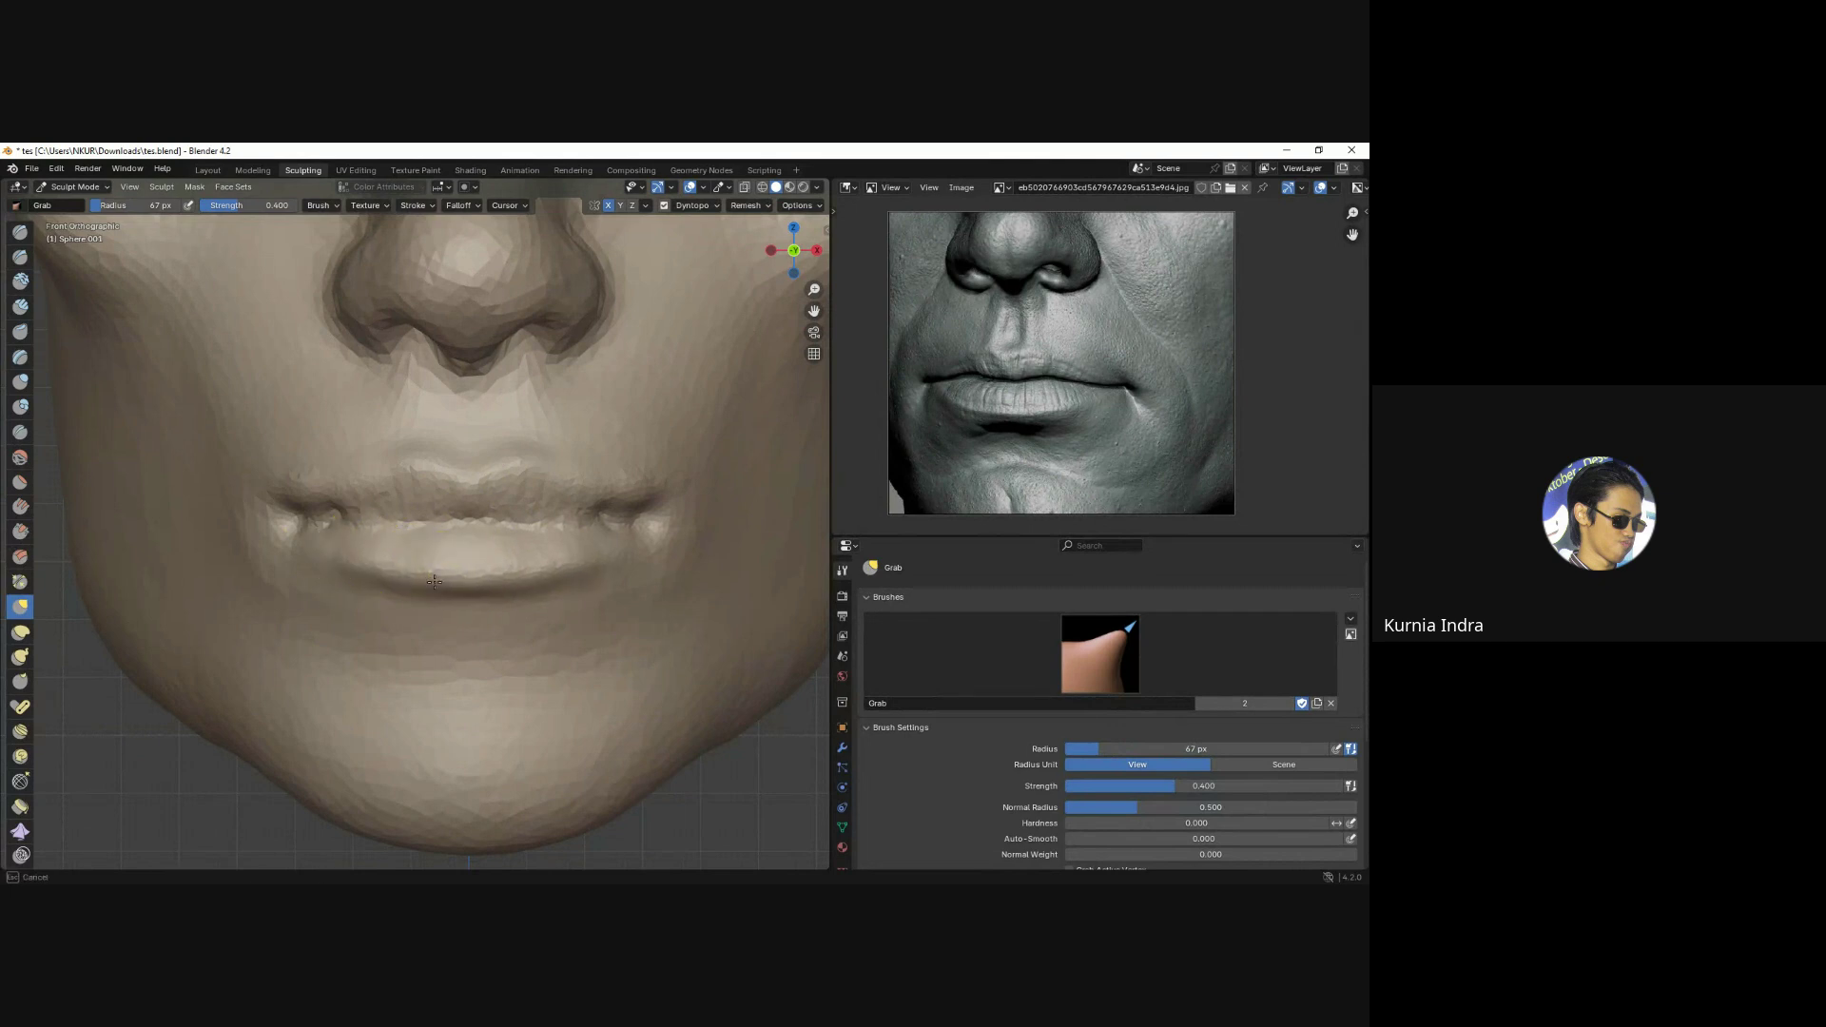
pyautogui.moveTo(448, 576); pyautogui.dragTo(425, 584, button='middle')
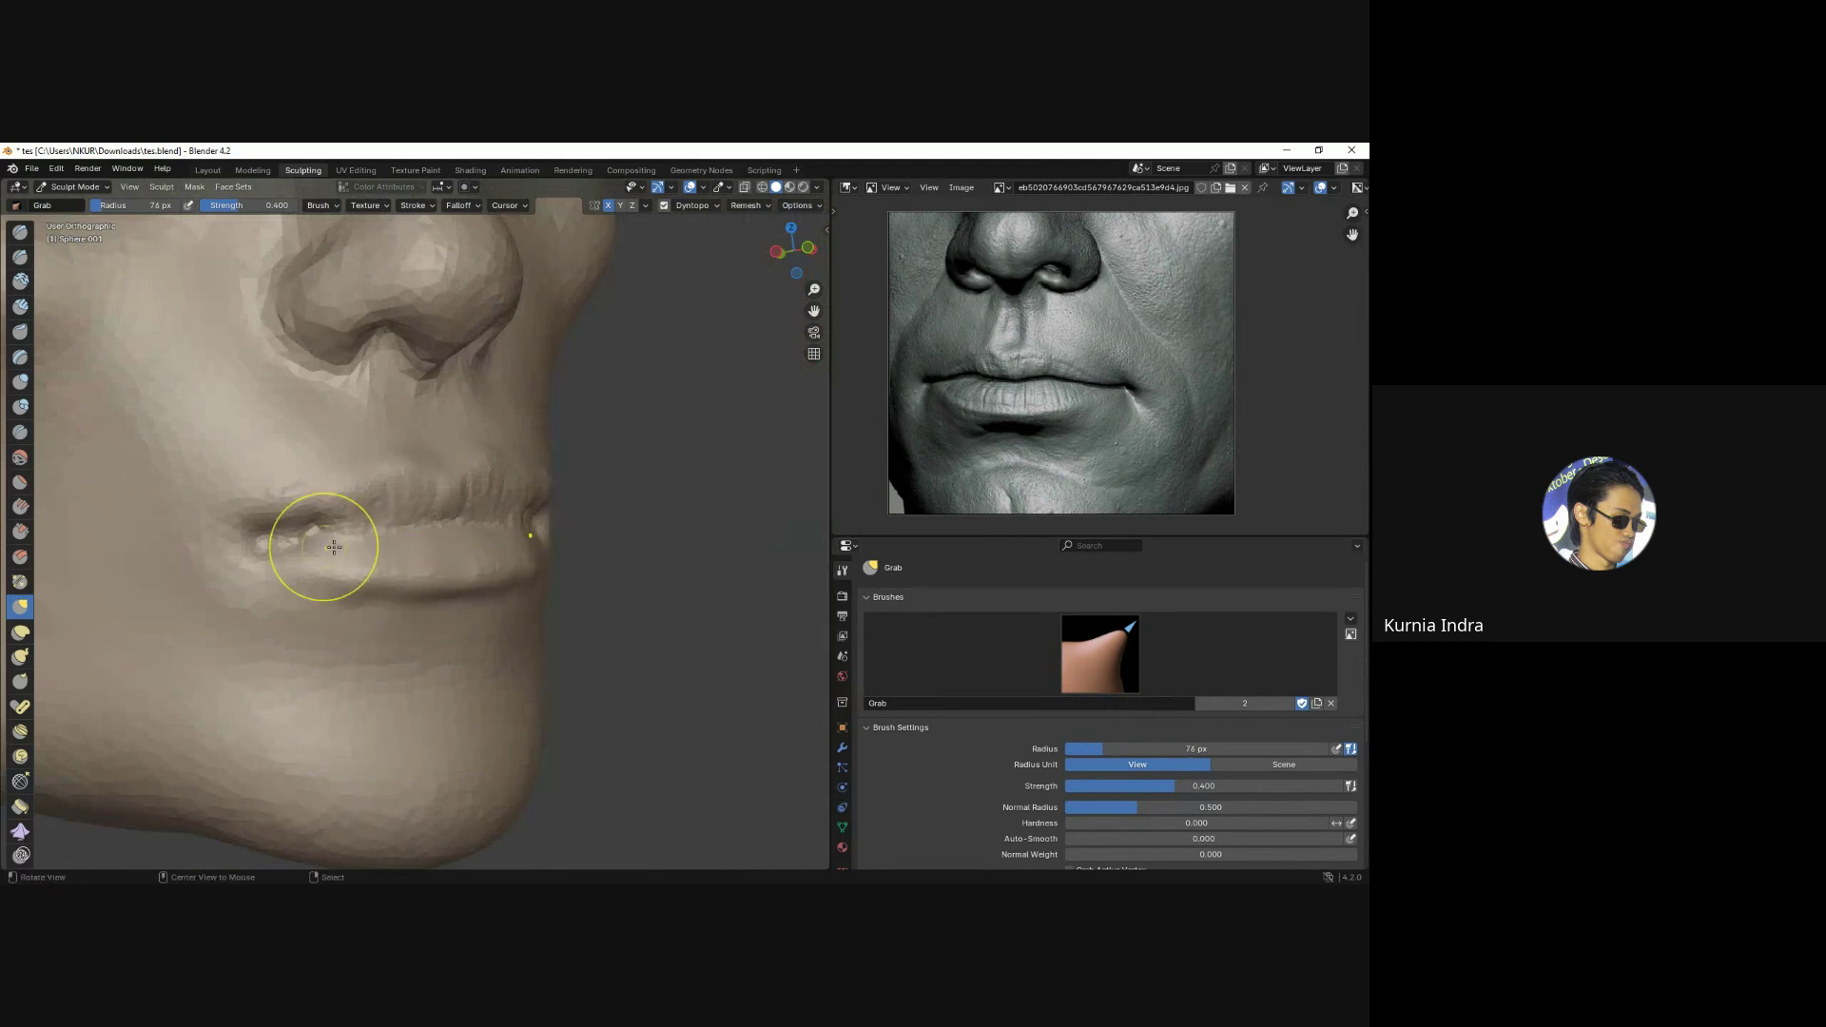
pyautogui.moveTo(318, 542)
pyautogui.mouseDown(button='middle')
pyautogui.moveTo(340, 606)
pyautogui.moveTo(441, 558)
pyautogui.moveTo(428, 603)
pyautogui.moveTo(514, 612)
pyautogui.mouseUp(button='middle')
pyautogui.press('f')
pyautogui.click(337, 577)
pyautogui.moveTo(514, 612); pyautogui.dragTo(518, 570)
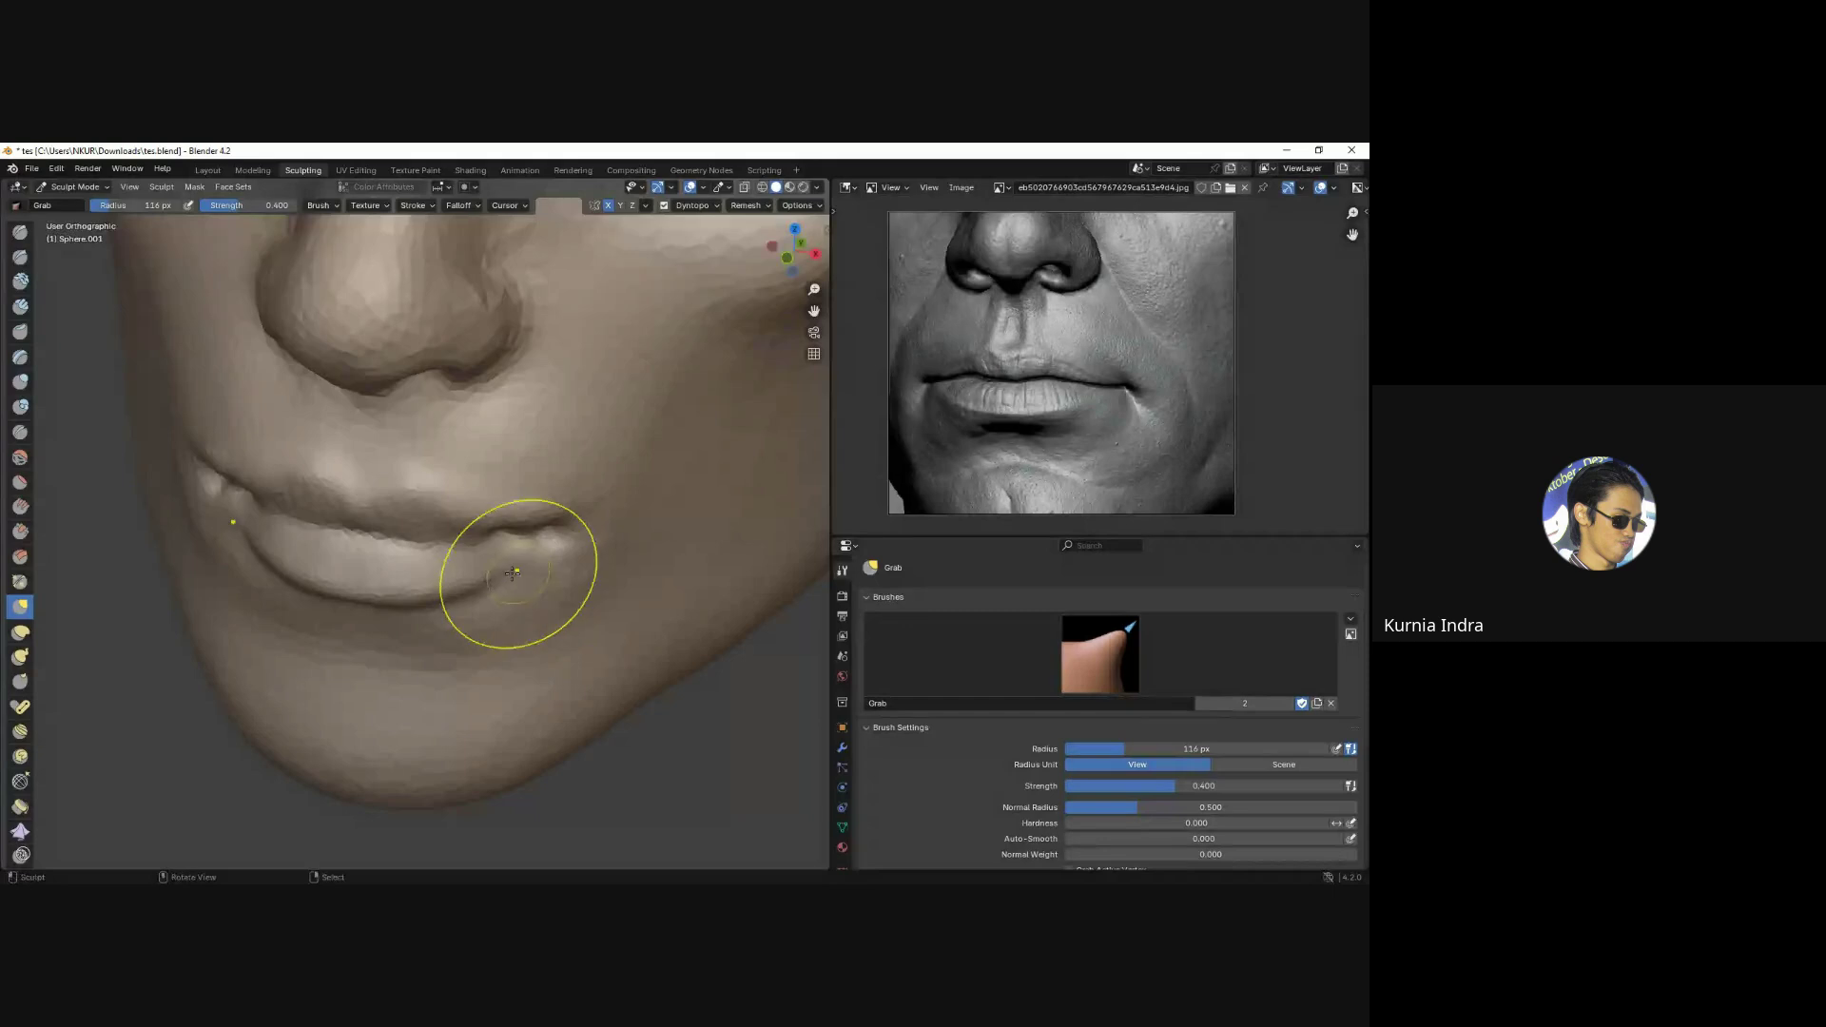
pyautogui.moveTo(517, 570)
pyautogui.mouseDown(button='middle')
pyautogui.moveTo(540, 501)
pyautogui.moveTo(469, 470)
pyautogui.moveTo(532, 533)
pyautogui.mouseUp(button='middle')
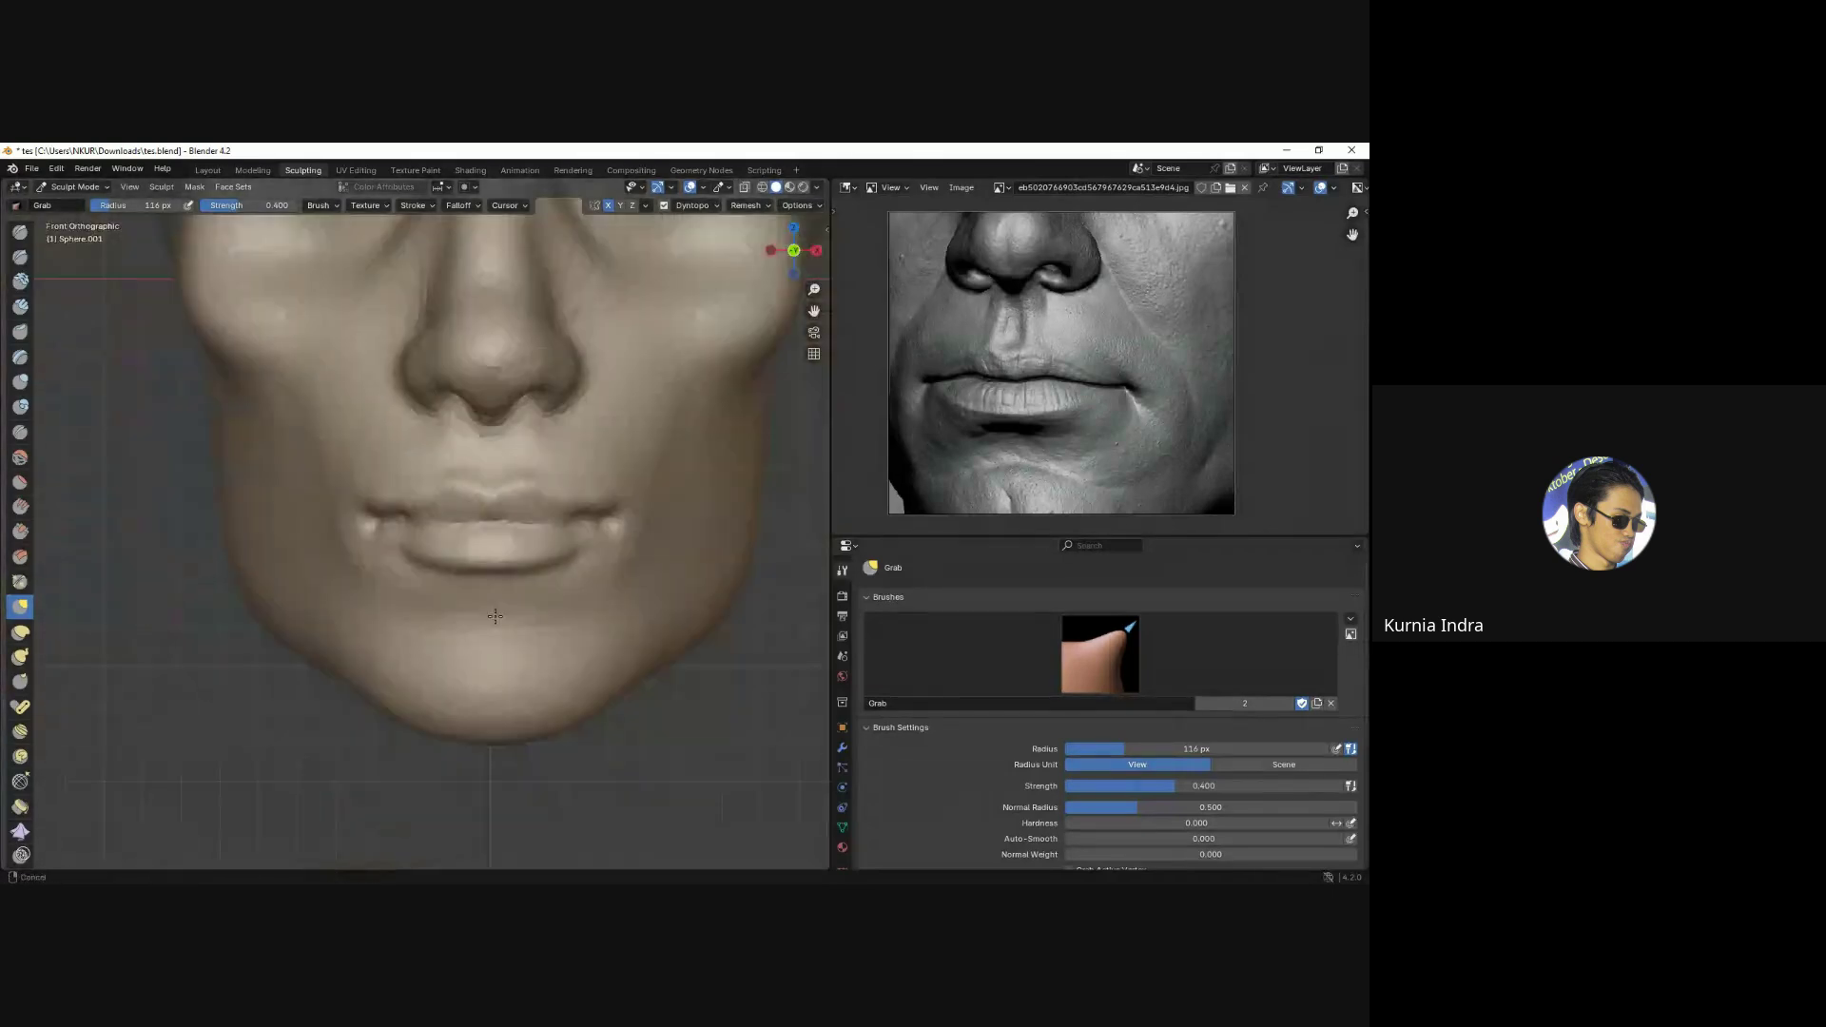
# Resize the Grab brush repeatedly, settling at 136 px while viewing the lips at an angle.
pyautogui.press('f')
pyautogui.click(633, 558)
pyautogui.scroll(4, 571, 561)
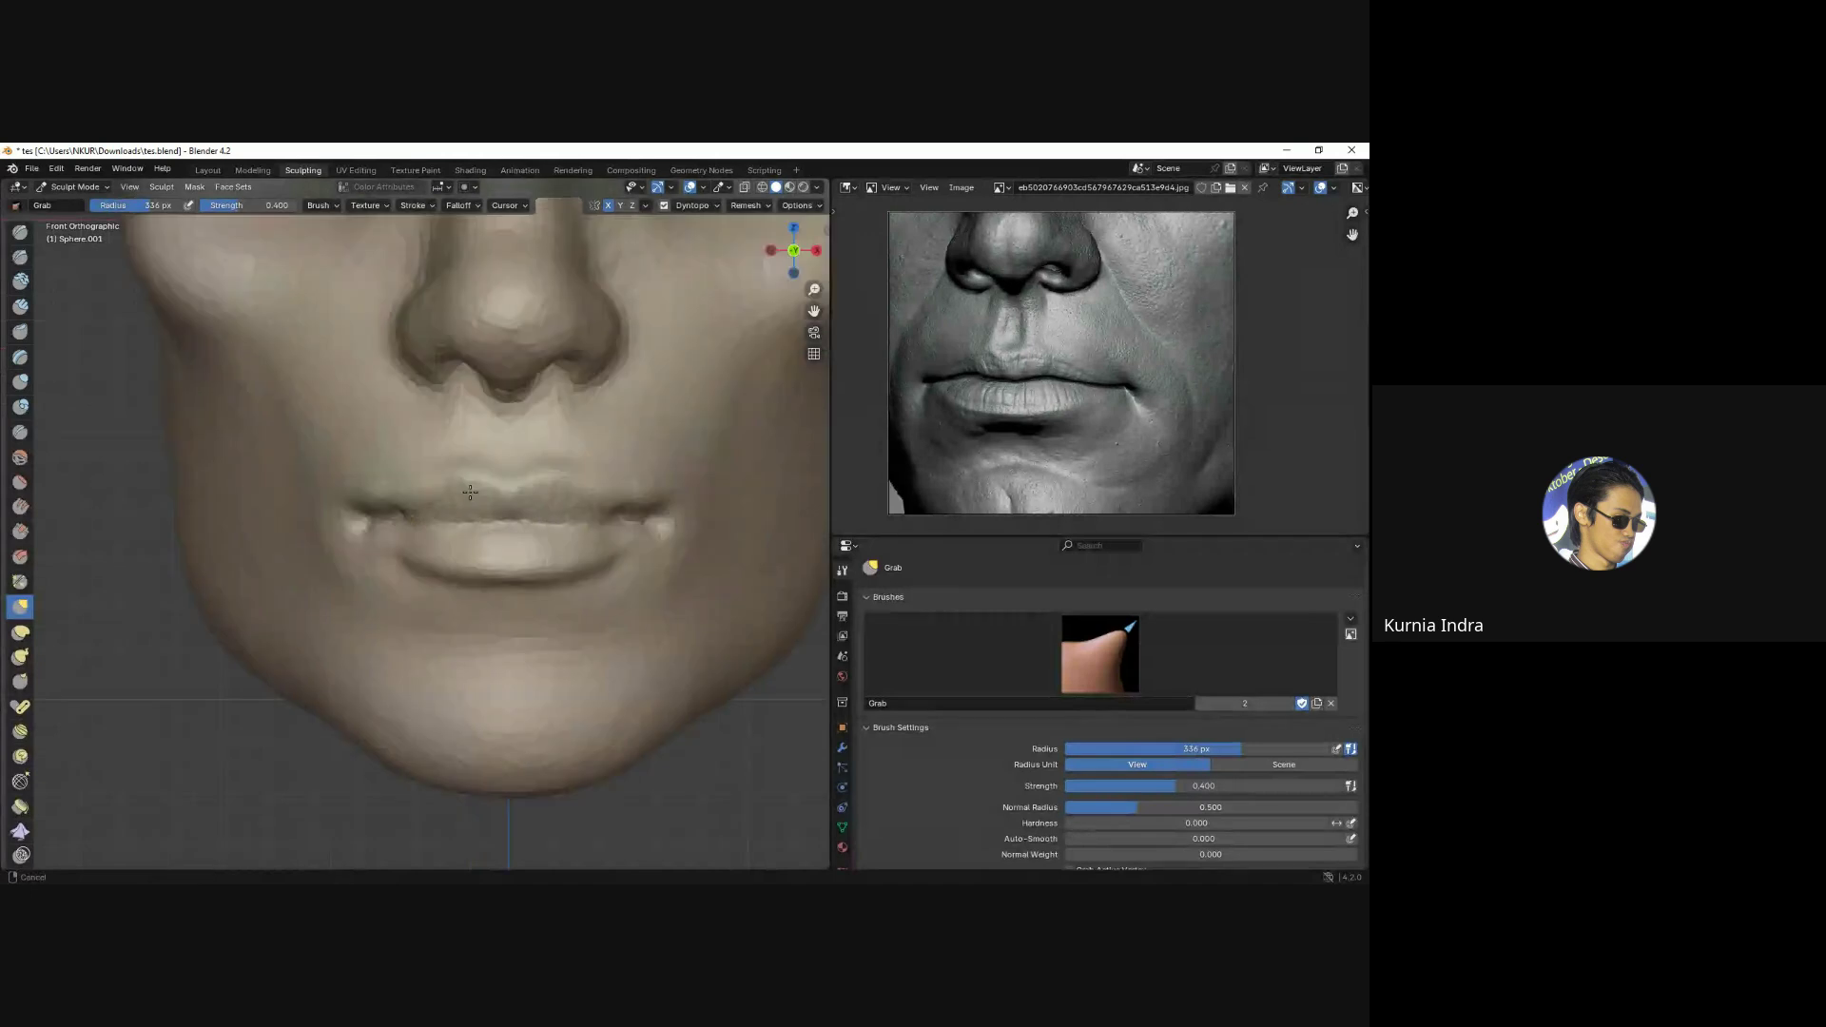
pyautogui.scroll(4, 382, 538)
pyautogui.moveTo(382, 539)
pyautogui.mouseDown(button='middle')
pyautogui.moveTo(331, 543)
pyautogui.moveTo(205, 704)
pyautogui.moveTo(334, 530)
pyautogui.moveTo(362, 637)
pyautogui.mouseUp(button='middle')
pyautogui.press('f')
pyautogui.click(314, 571)
pyautogui.press('f')
pyautogui.click(348, 591)
pyautogui.press('f')
pyautogui.click(309, 561)
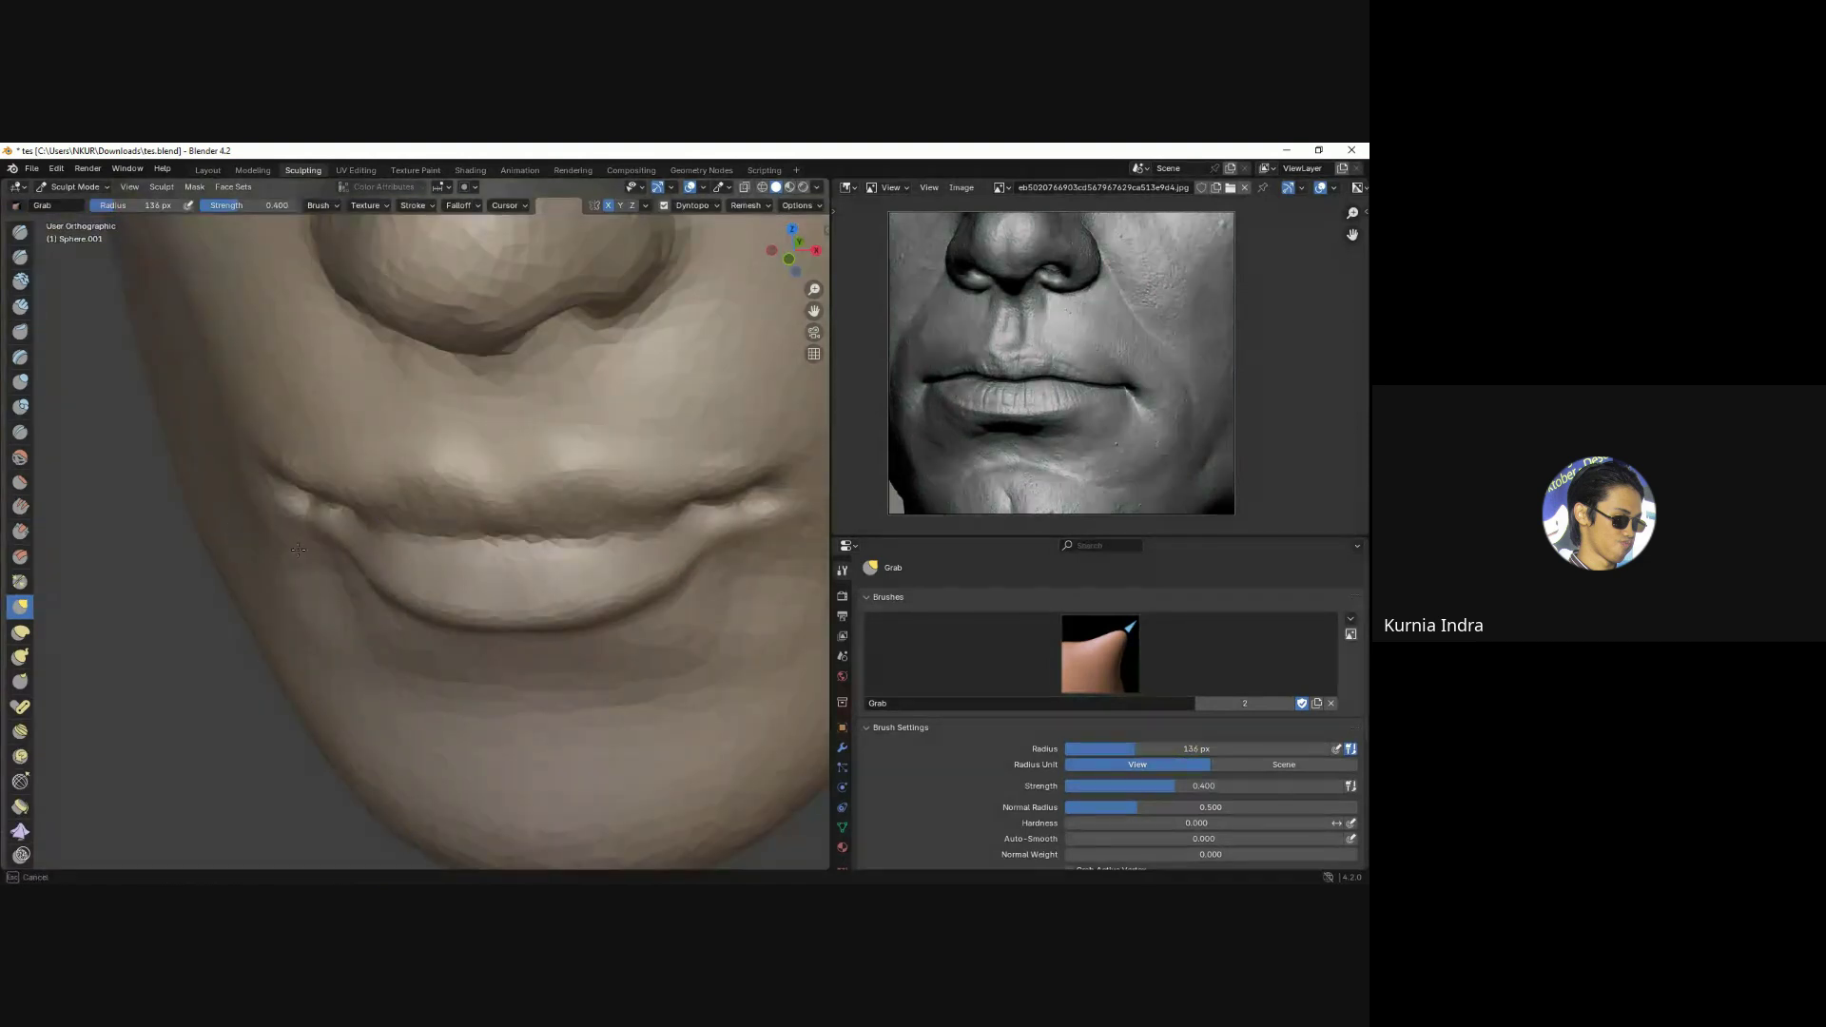
# Adjust the Grab brush to 94 then 101 px and reframe the lower face straight-on.
pyautogui.moveTo(298, 549)
pyautogui.mouseDown(button='middle')
pyautogui.moveTo(448, 530)
pyautogui.moveTo(346, 571)
pyautogui.moveTo(439, 606)
pyautogui.moveTo(359, 575)
pyautogui.moveTo(326, 530)
pyautogui.mouseUp(button='middle')
pyautogui.press('f')
pyautogui.click(350, 551)
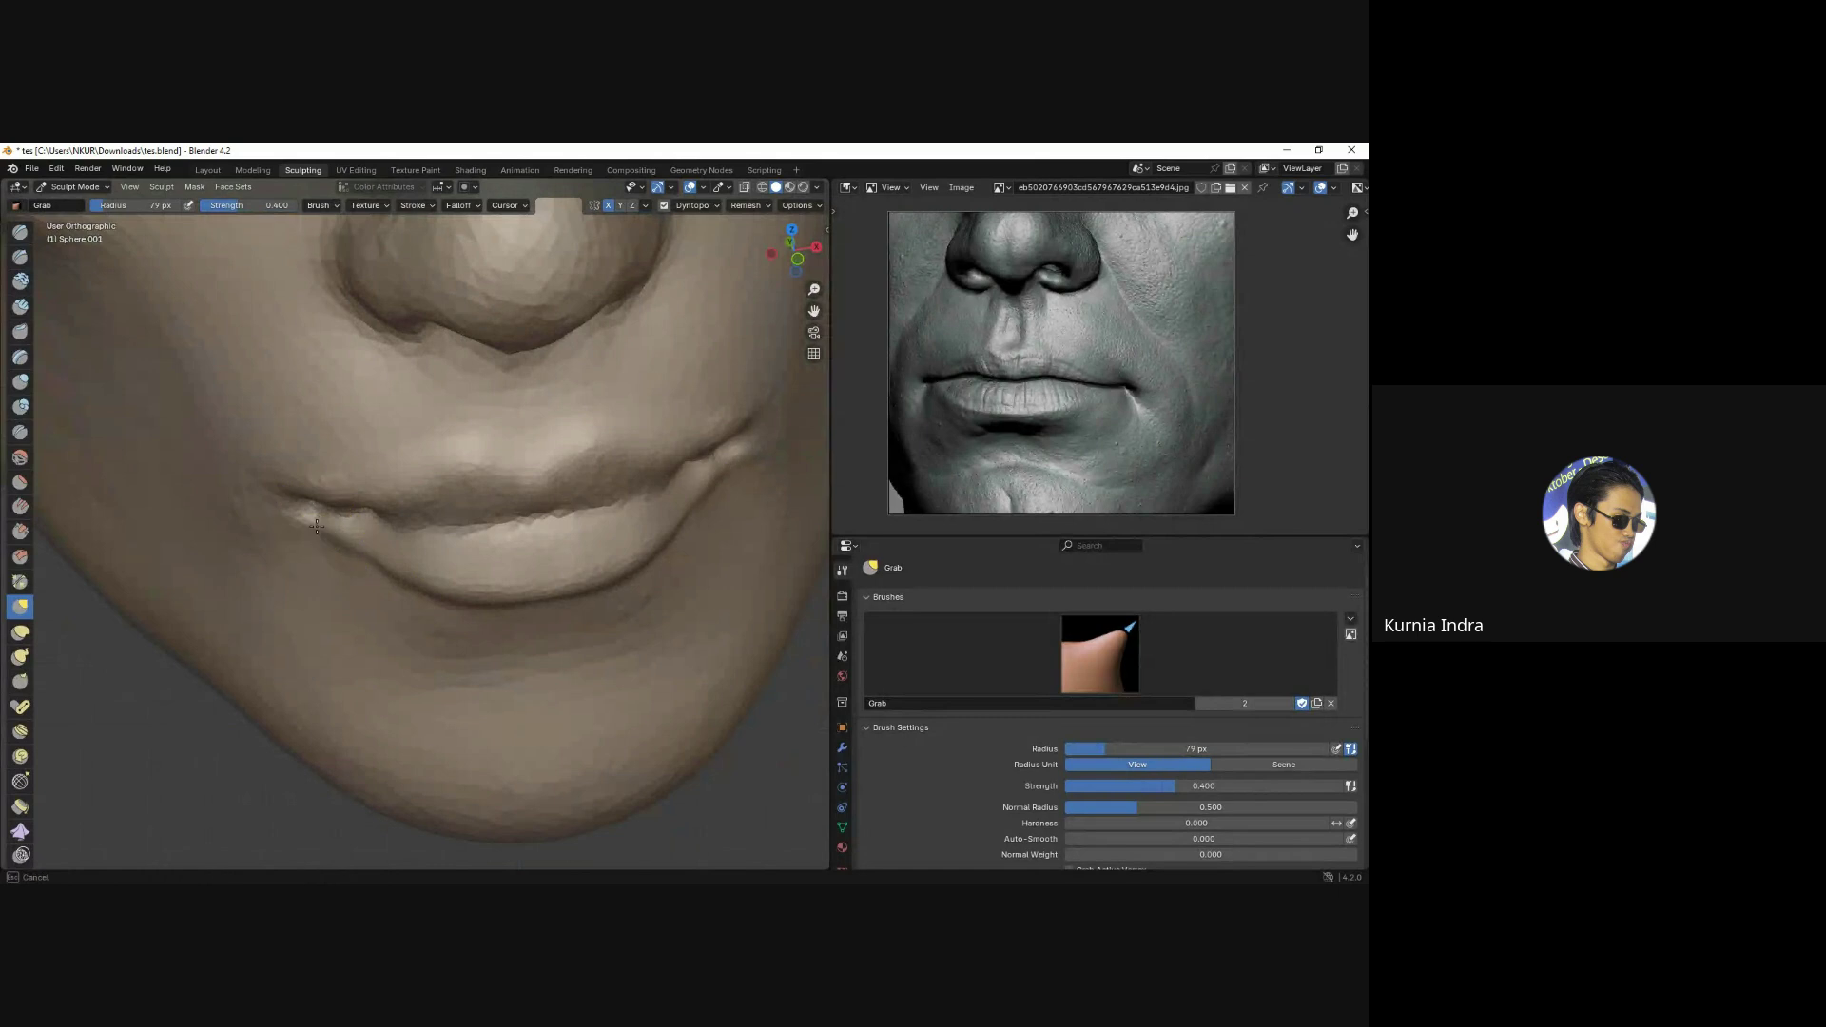
pyautogui.press('f')
pyautogui.click(444, 549)
pyautogui.scroll(-3, 444, 549)
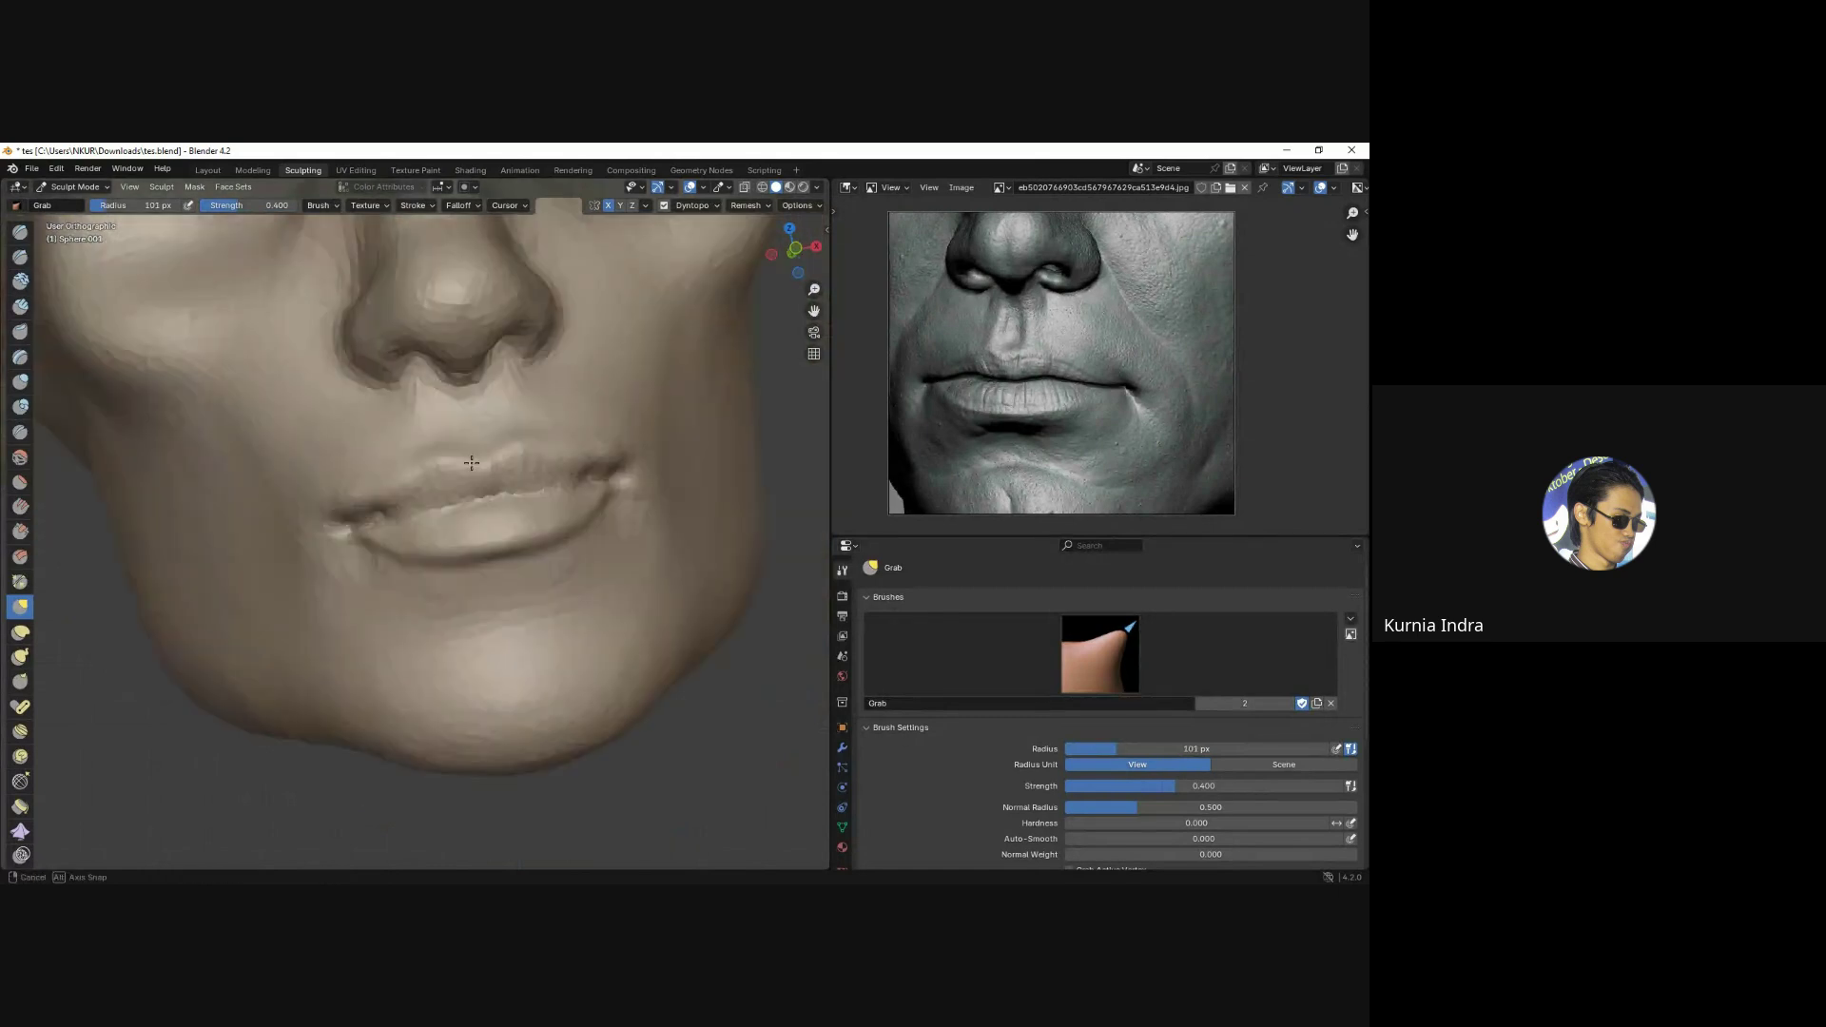
pyautogui.moveTo(445, 548); pyautogui.dragTo(470, 525, button='middle')
pyautogui.scroll(-2, 470, 525)
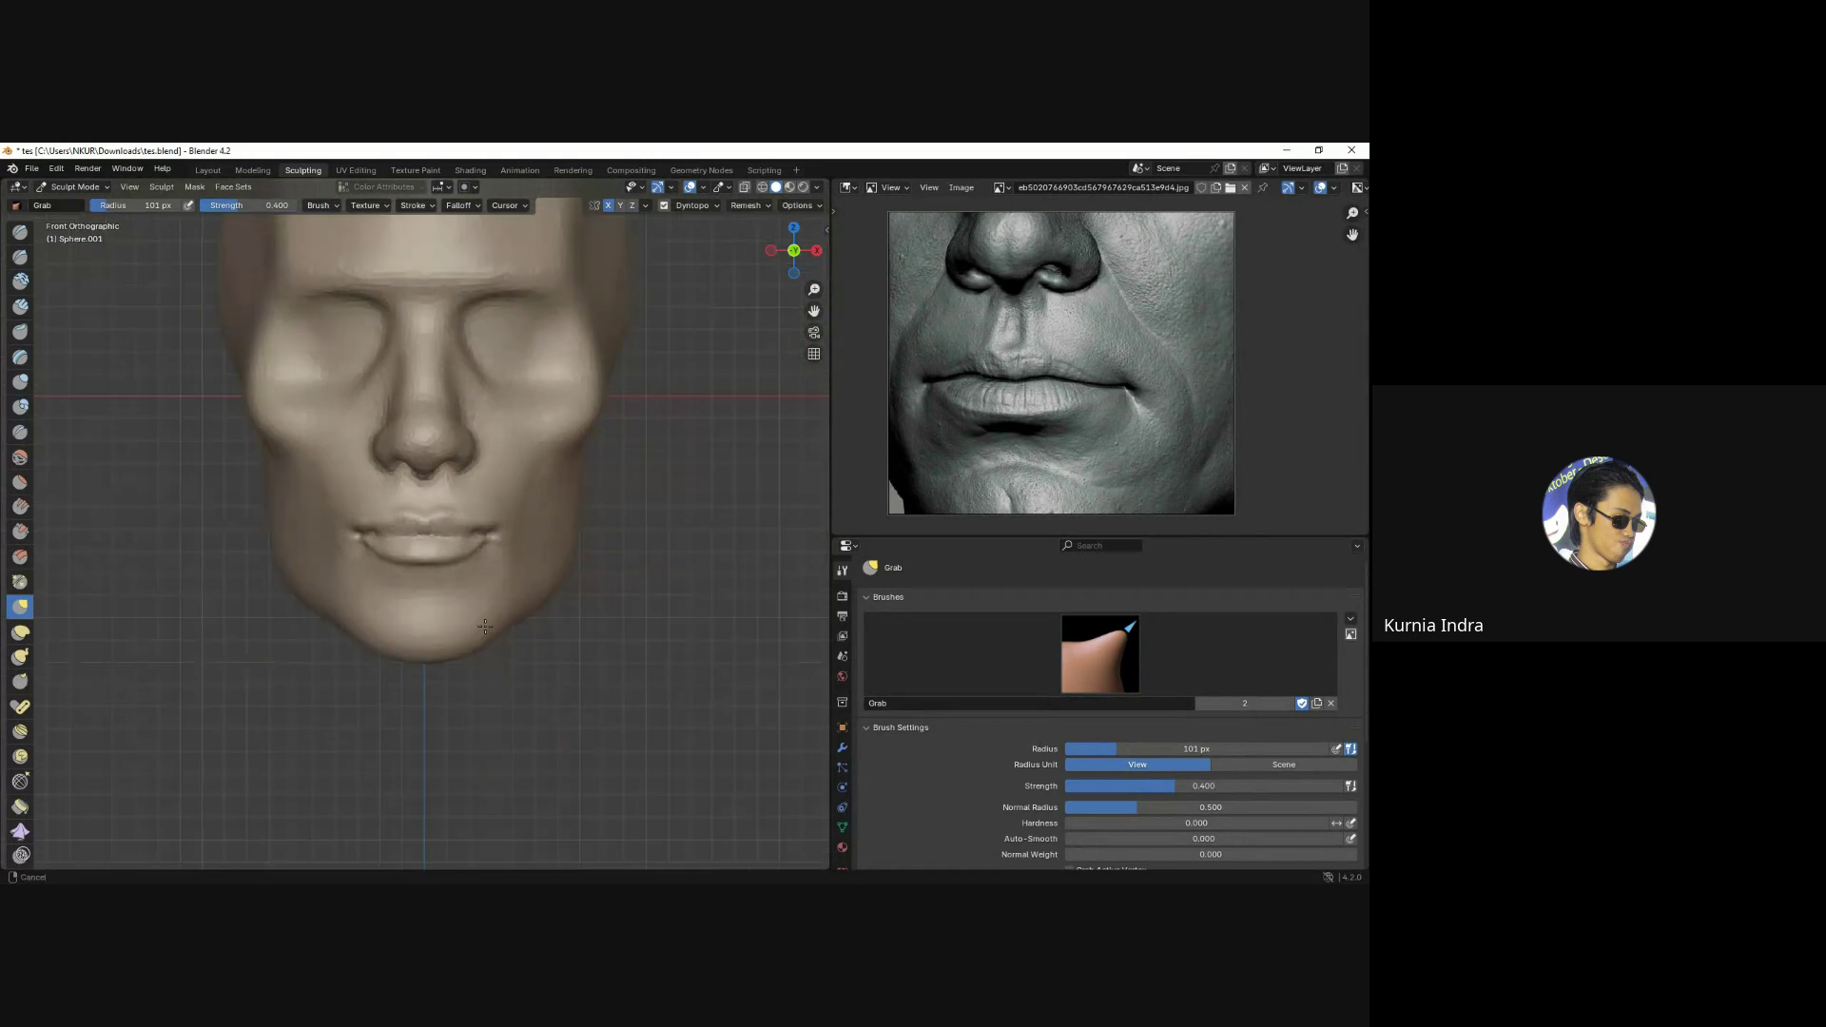
pyautogui.scroll(4, 481, 460)
pyautogui.scroll(2, 489, 522)
pyautogui.scroll(2, 489, 522)
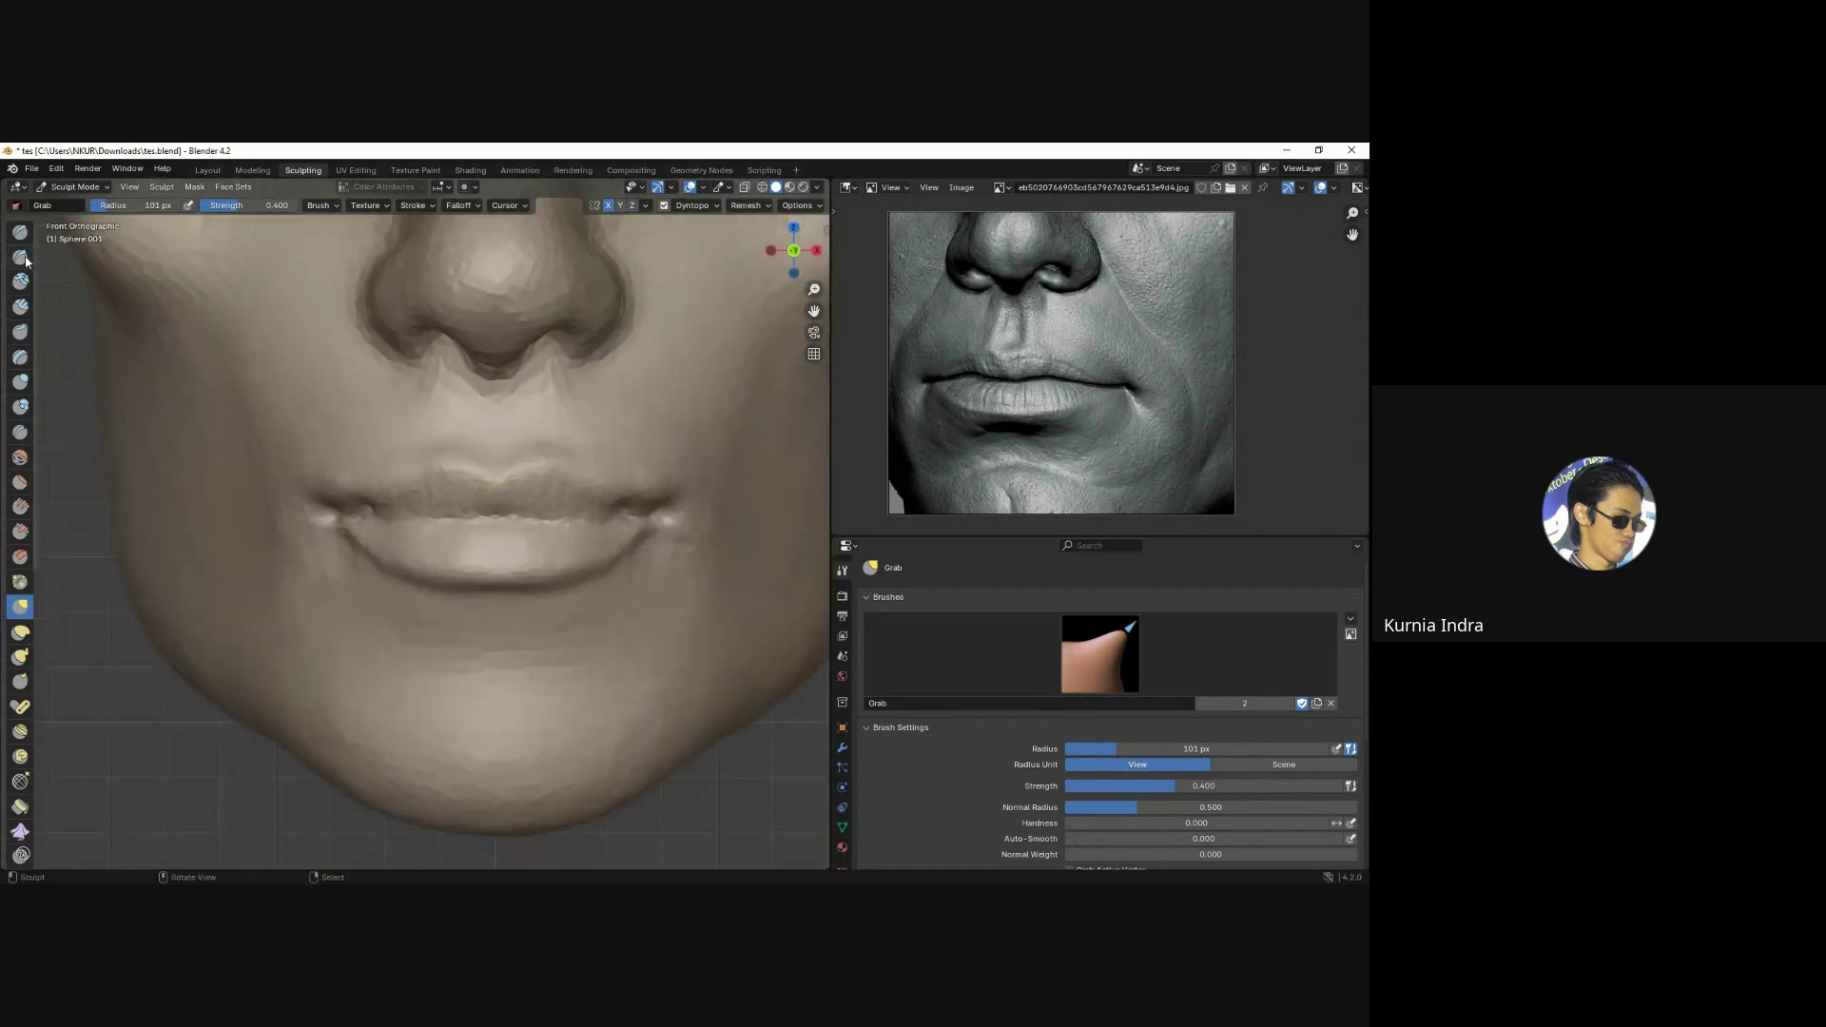
# Carve the lip parting line with Draw Sharp from several angles around the mouth.
pyautogui.click(20, 257)
pyautogui.scroll(2, 346, 509)
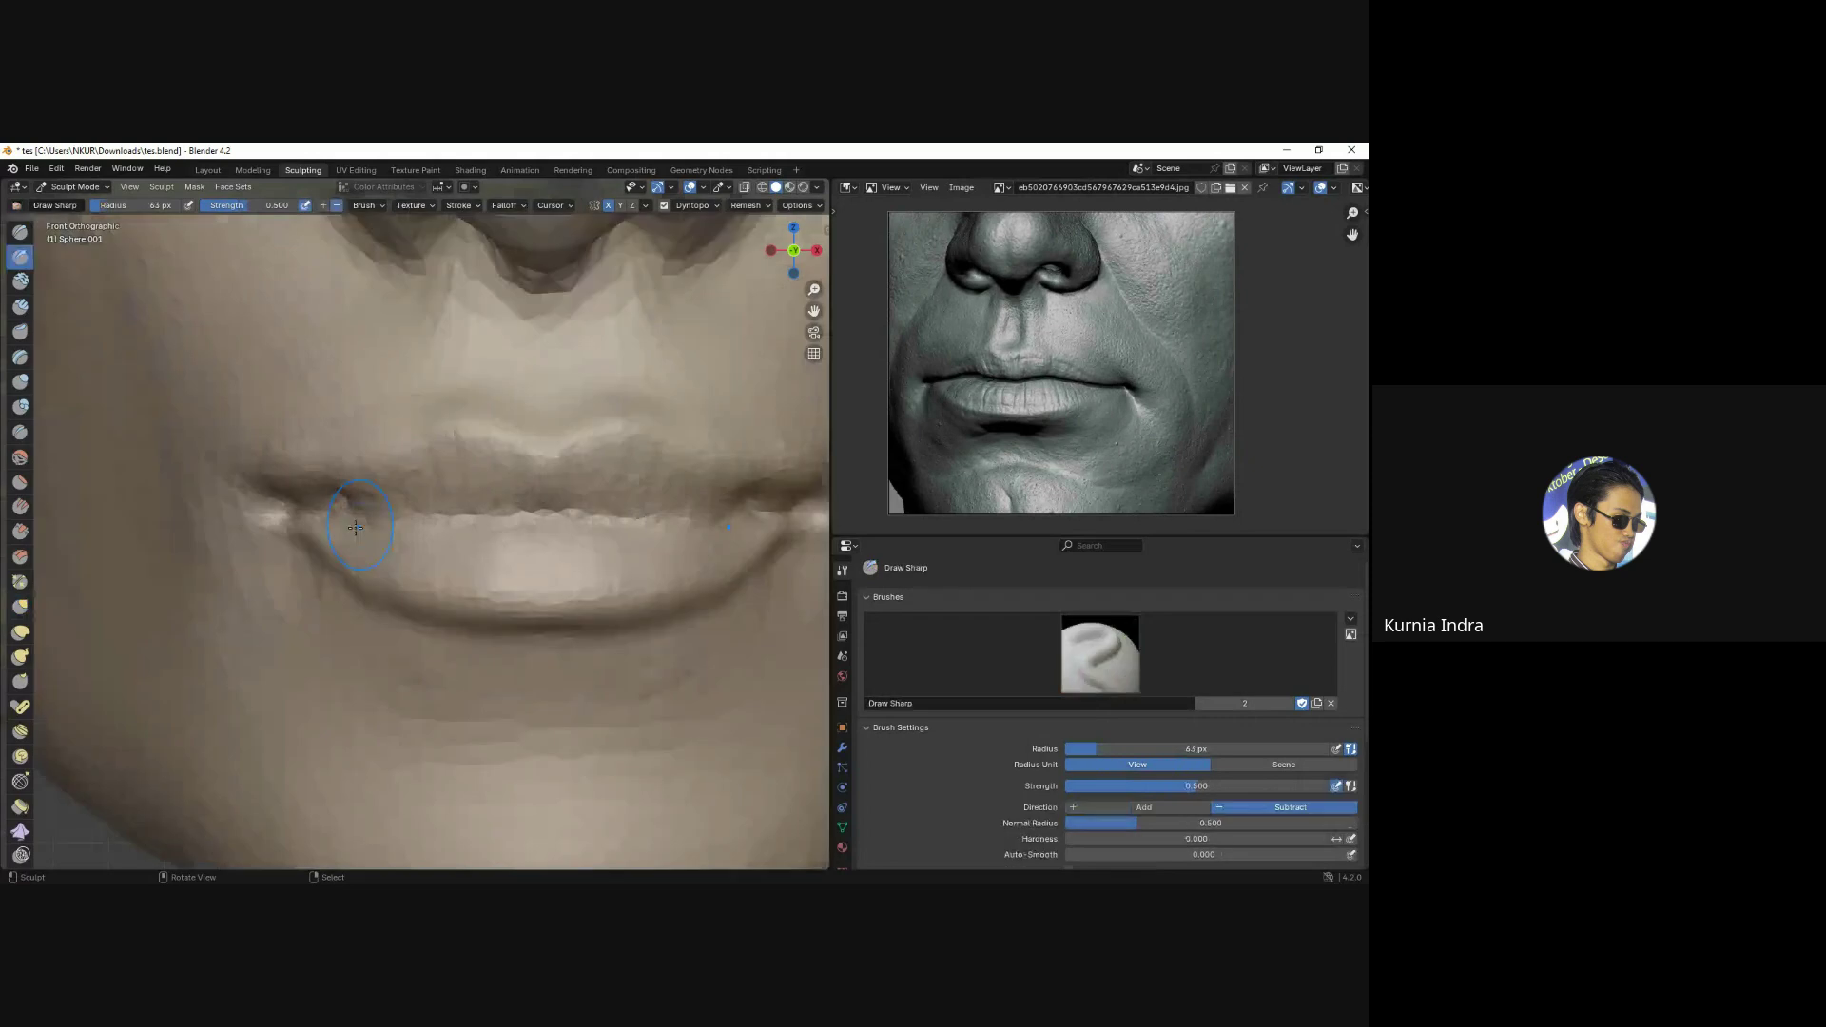
pyautogui.moveTo(346, 509); pyautogui.dragTo(511, 534, button='middle')
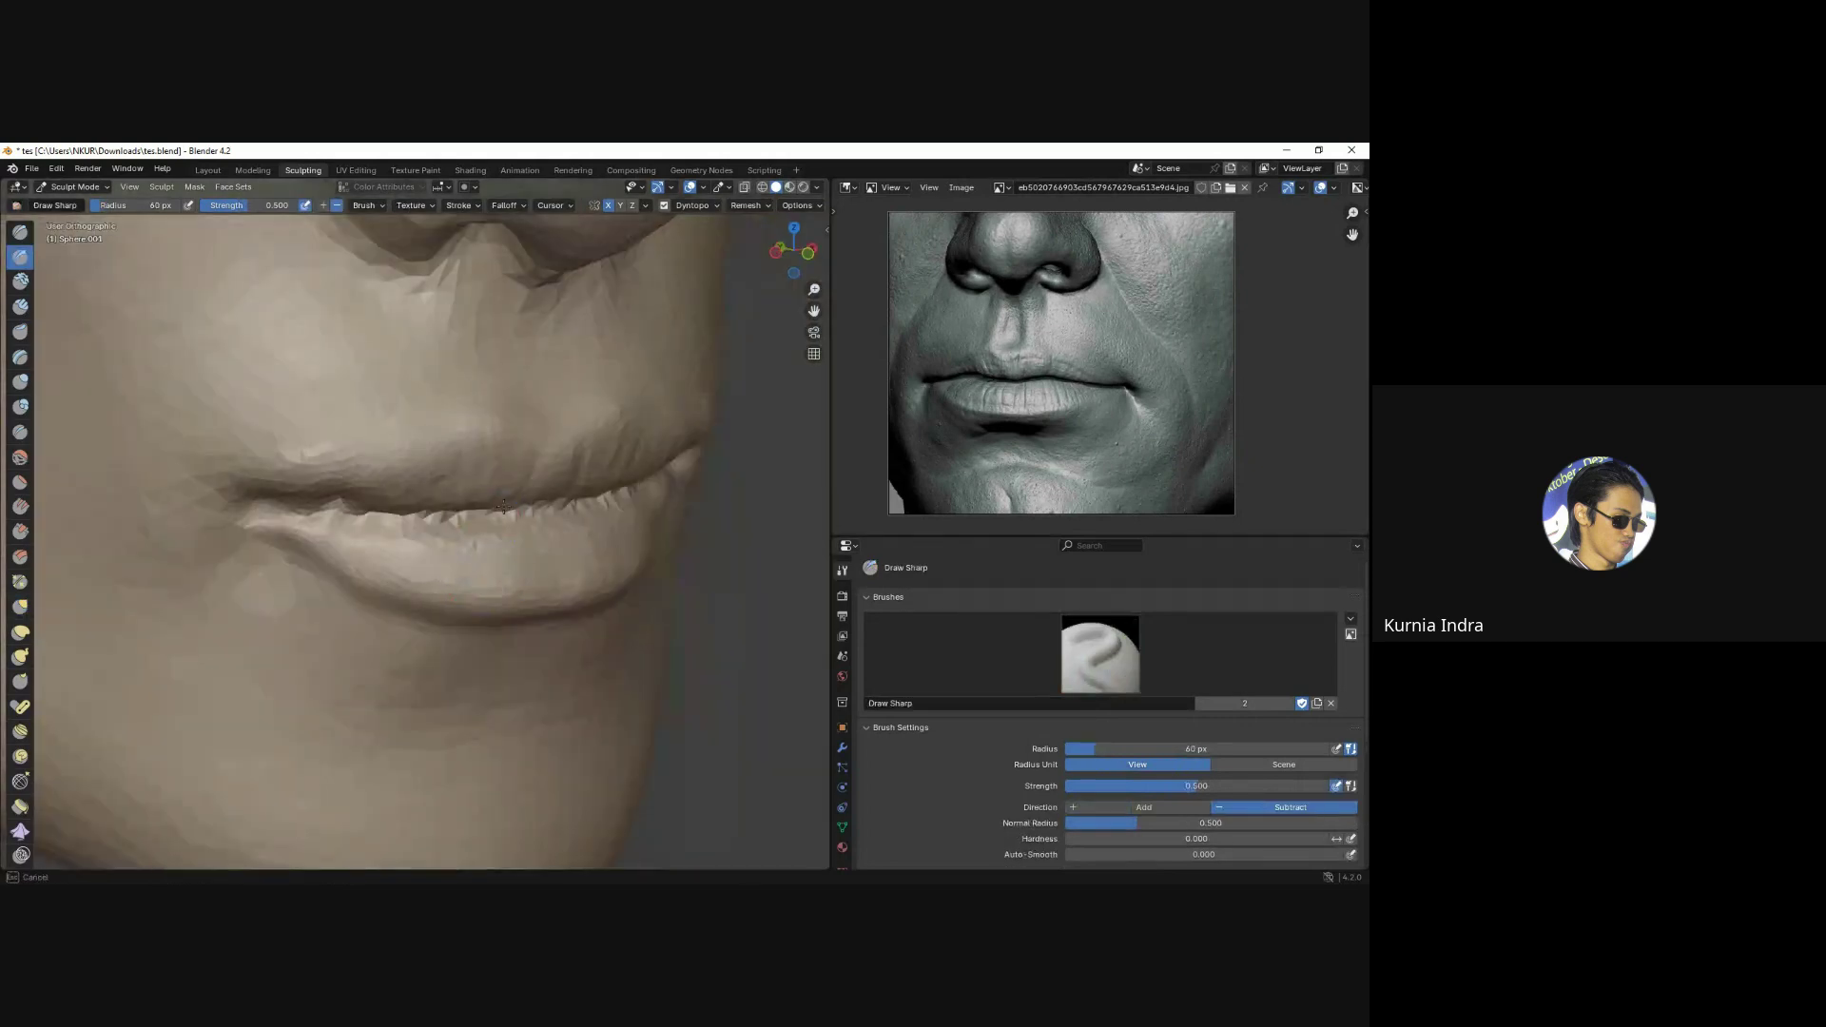
pyautogui.keyDown('alt'); pyautogui.moveTo(496, 529); pyautogui.dragTo(578, 522); pyautogui.keyUp('alt')
pyautogui.moveTo(589, 502); pyautogui.dragTo(514, 477, button='middle')
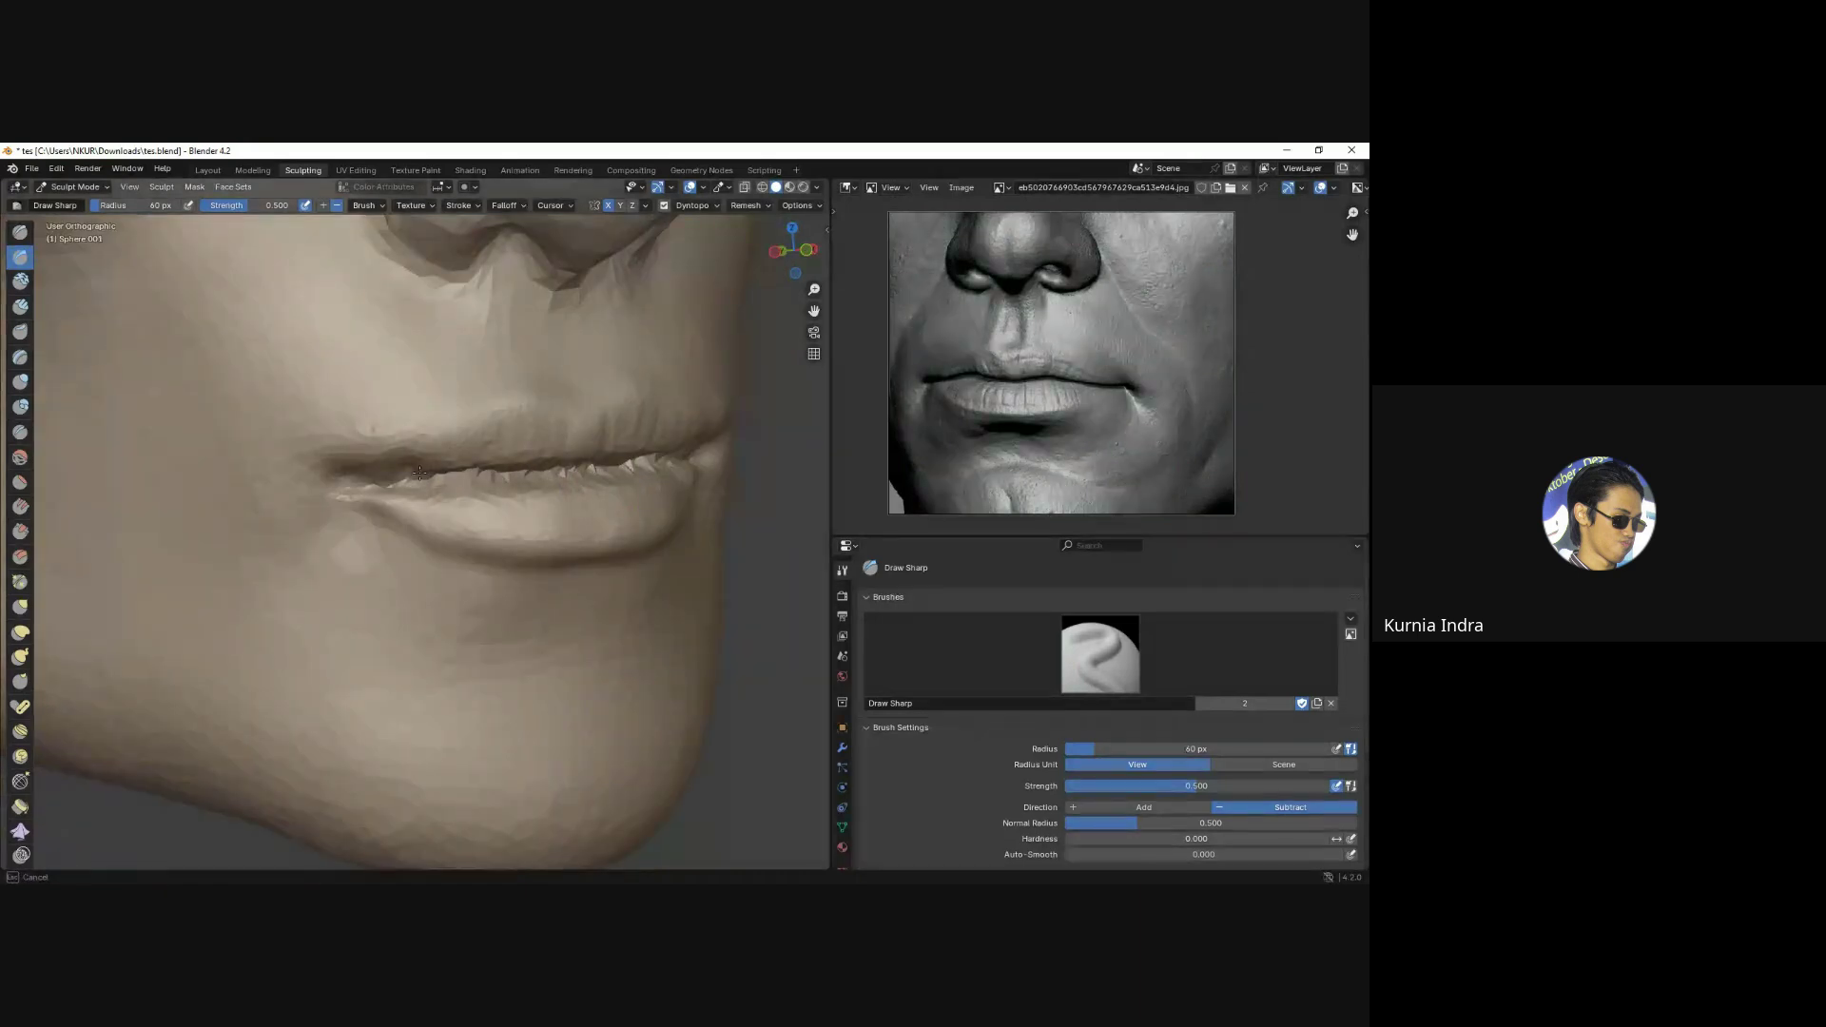
pyautogui.moveTo(420, 472); pyautogui.dragTo(447, 504, button='middle')
pyautogui.scroll(-3, 447, 504)
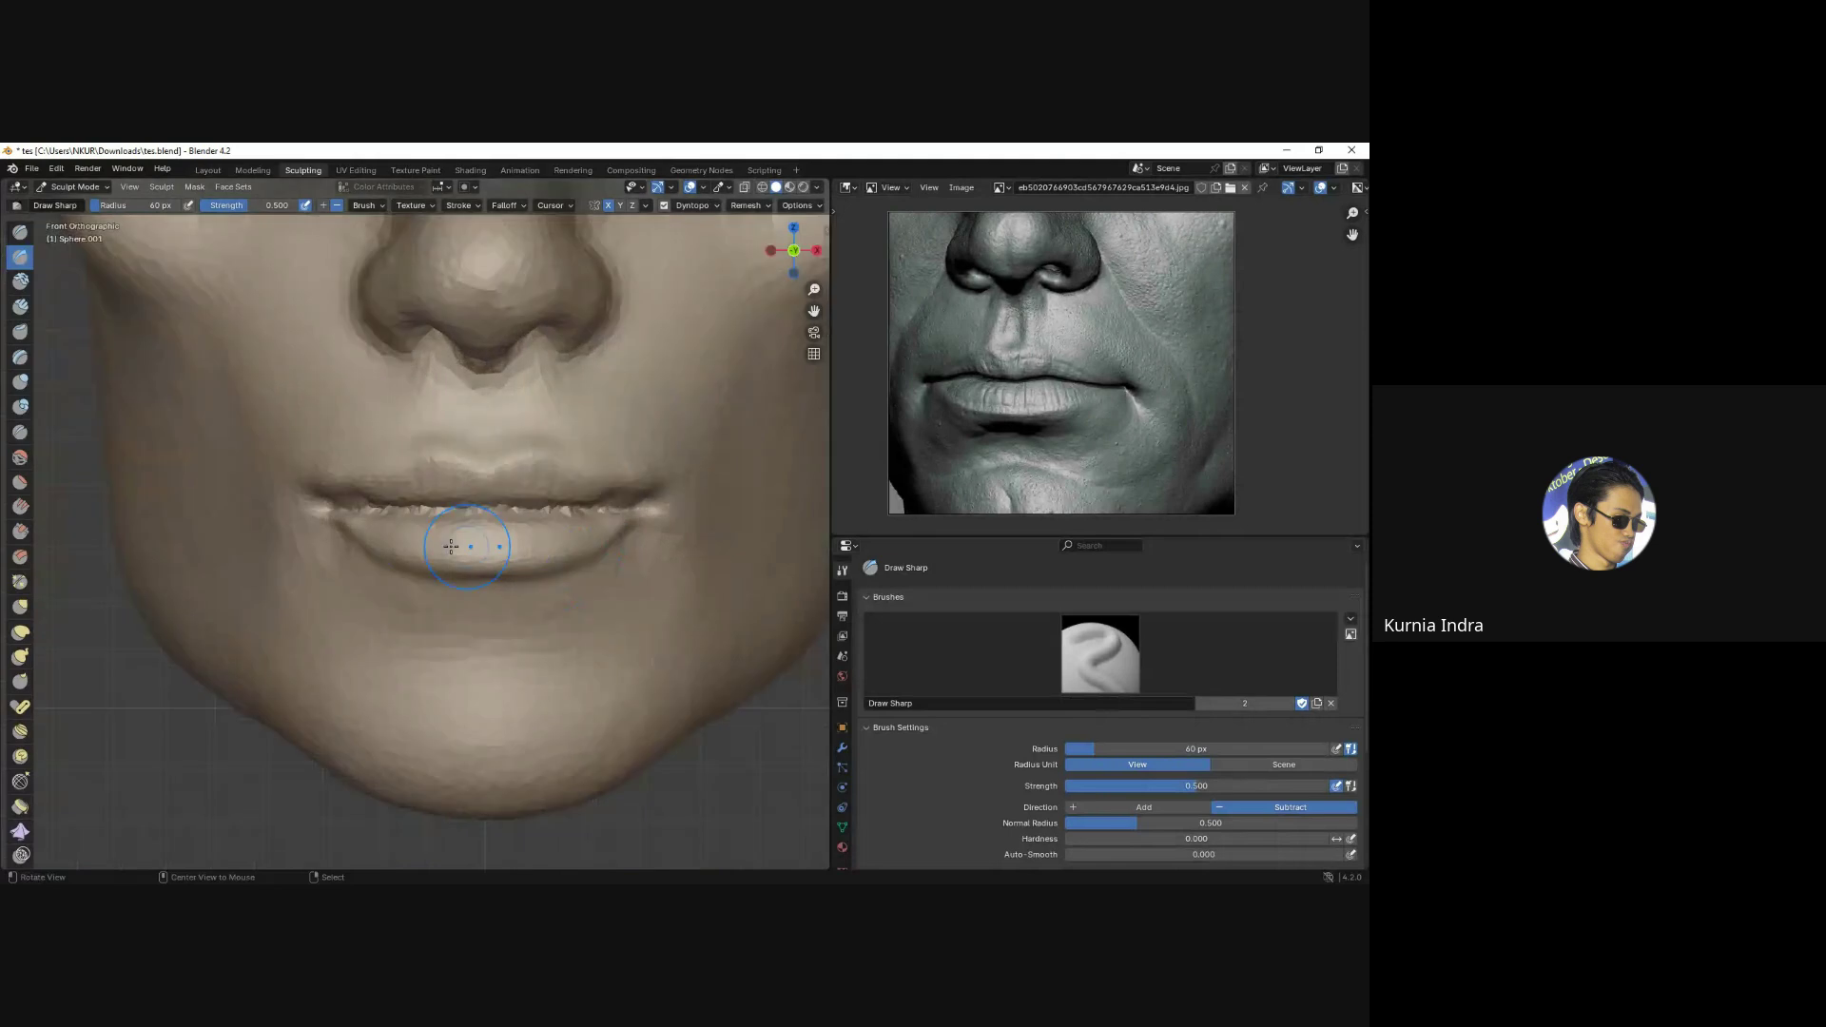
pyautogui.scroll(1, 473, 549)
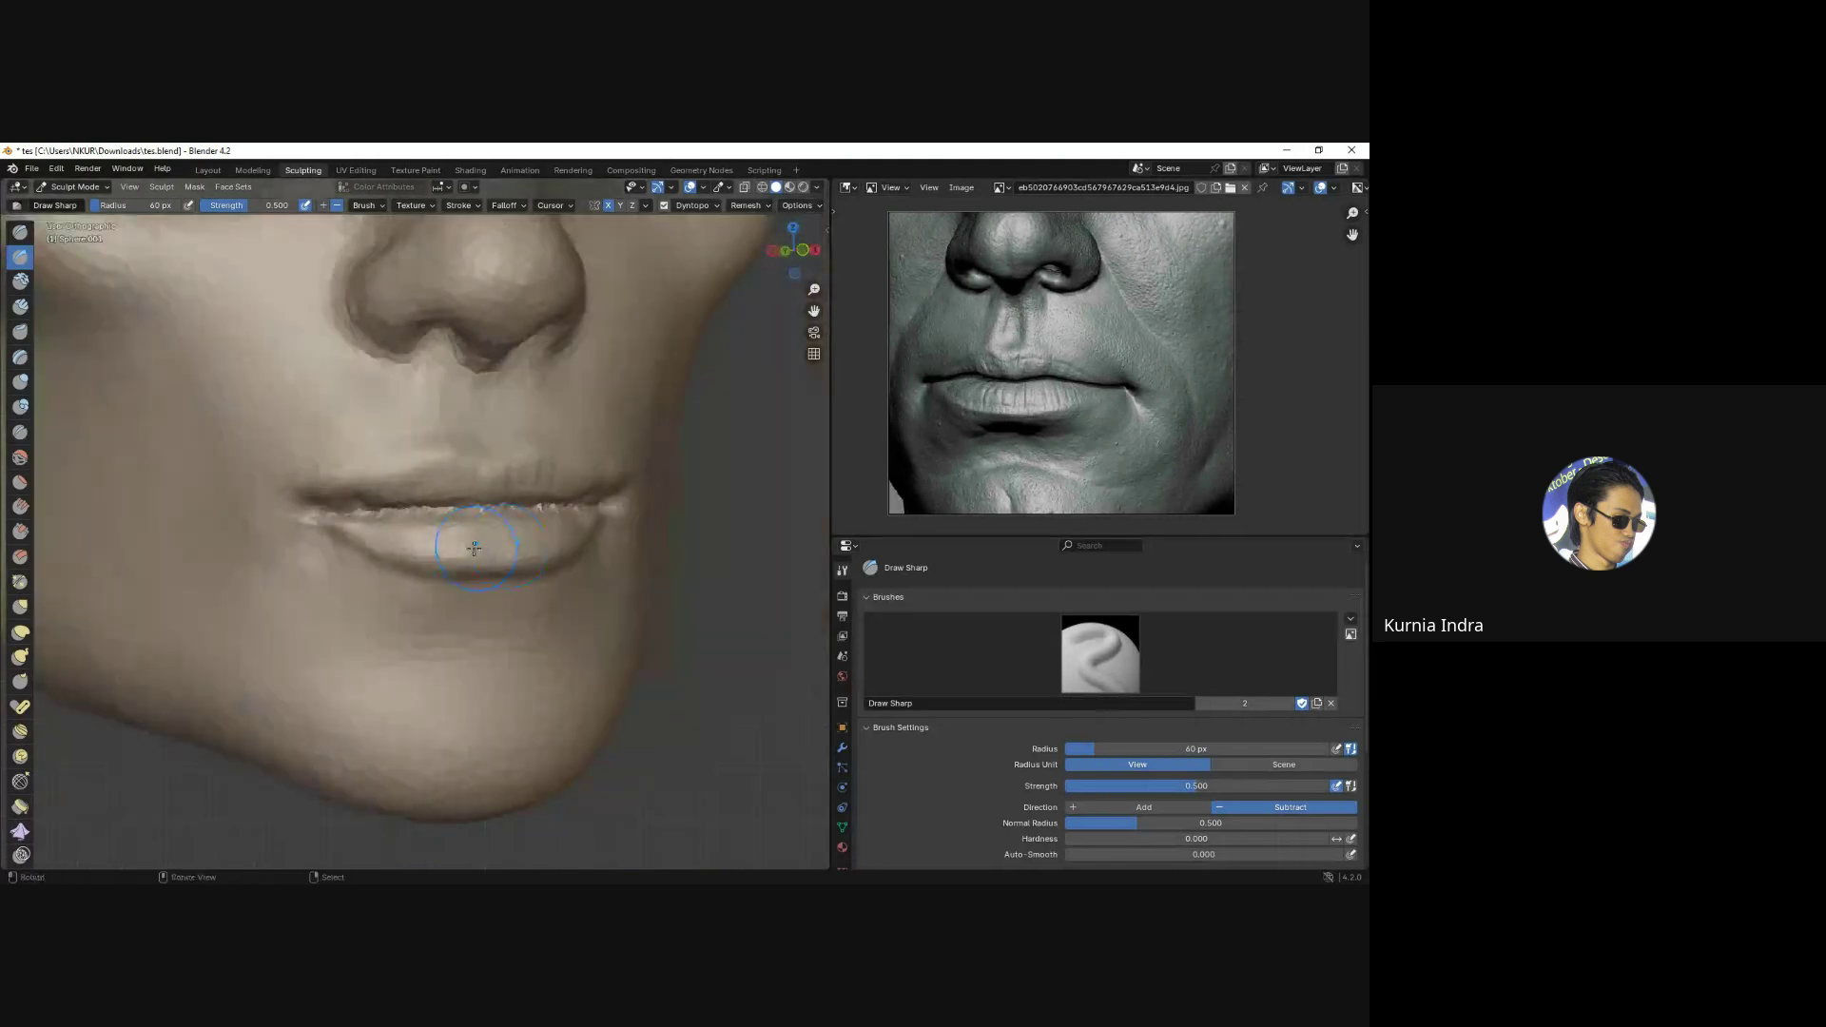
# Build up the upper lip surface with Clay Strips.
pyautogui.click(20, 307)
pyautogui.scroll(3, 397, 542)
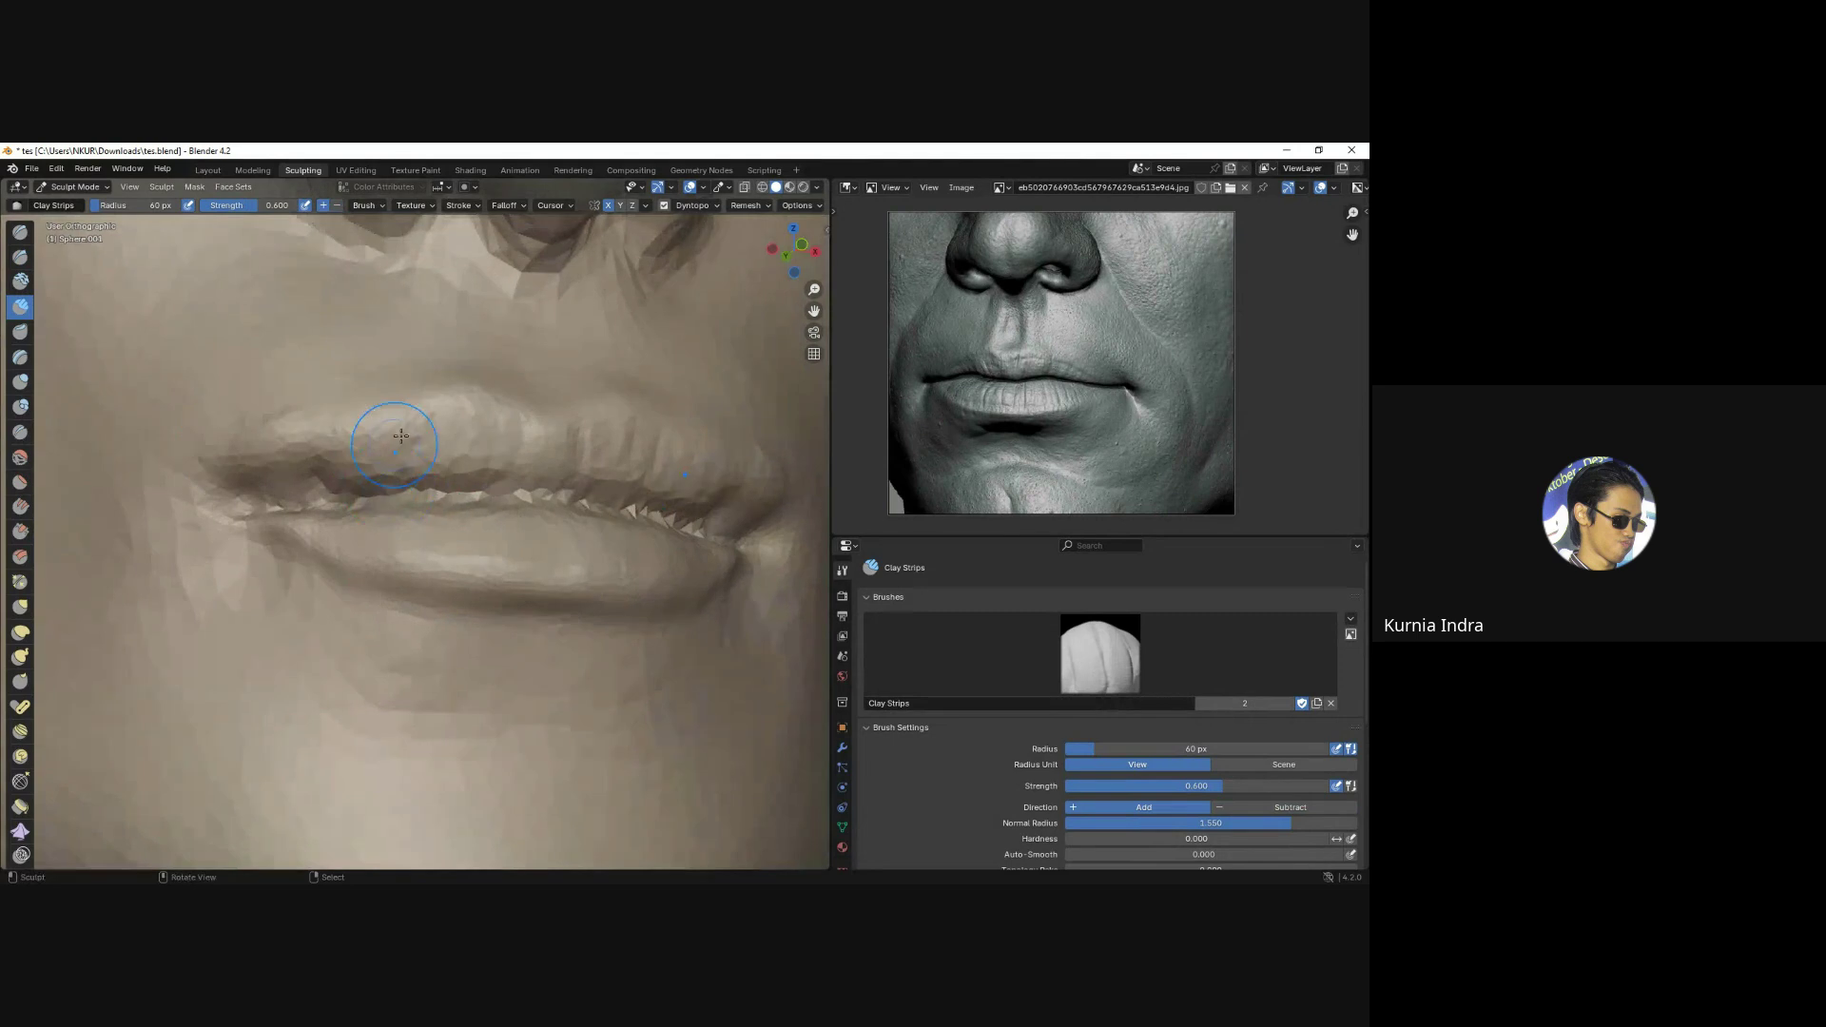
pyautogui.moveTo(400, 428); pyautogui.dragTo(439, 494, button='middle')
pyautogui.moveTo(477, 468); pyautogui.dragTo(511, 441)
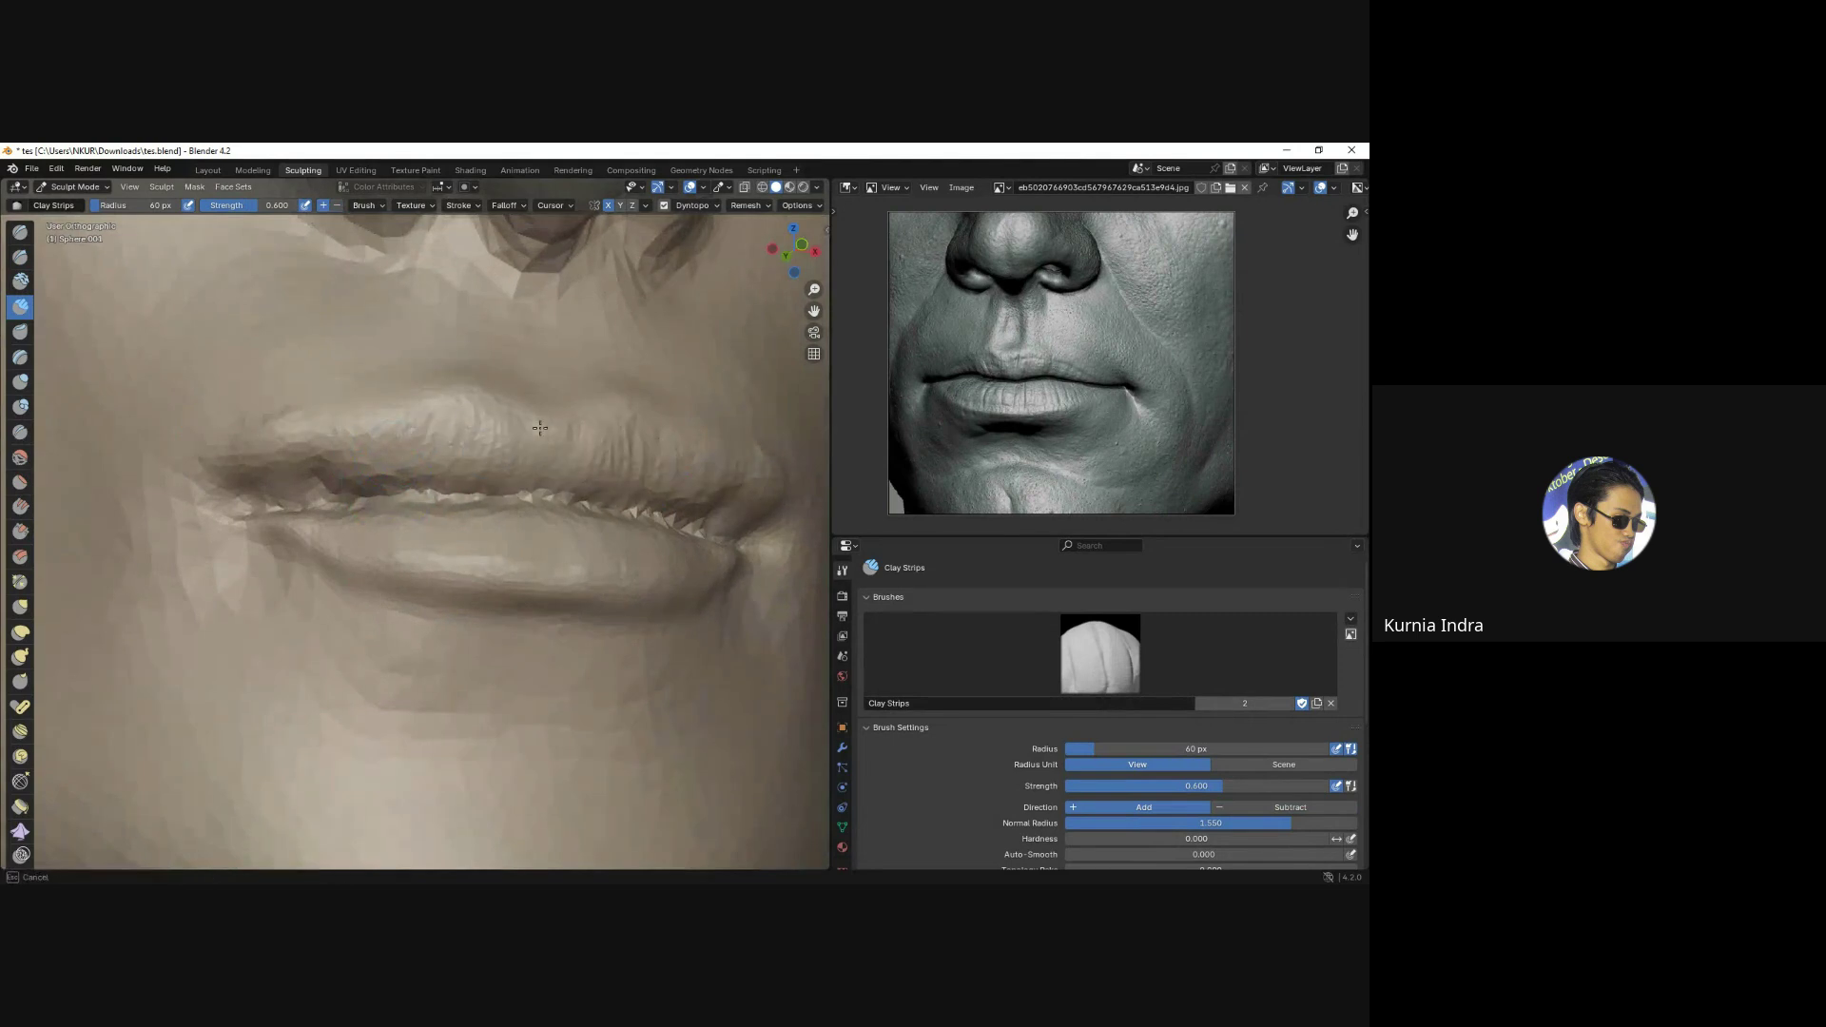
pyautogui.moveTo(539, 428); pyautogui.dragTo(309, 486, button='middle')
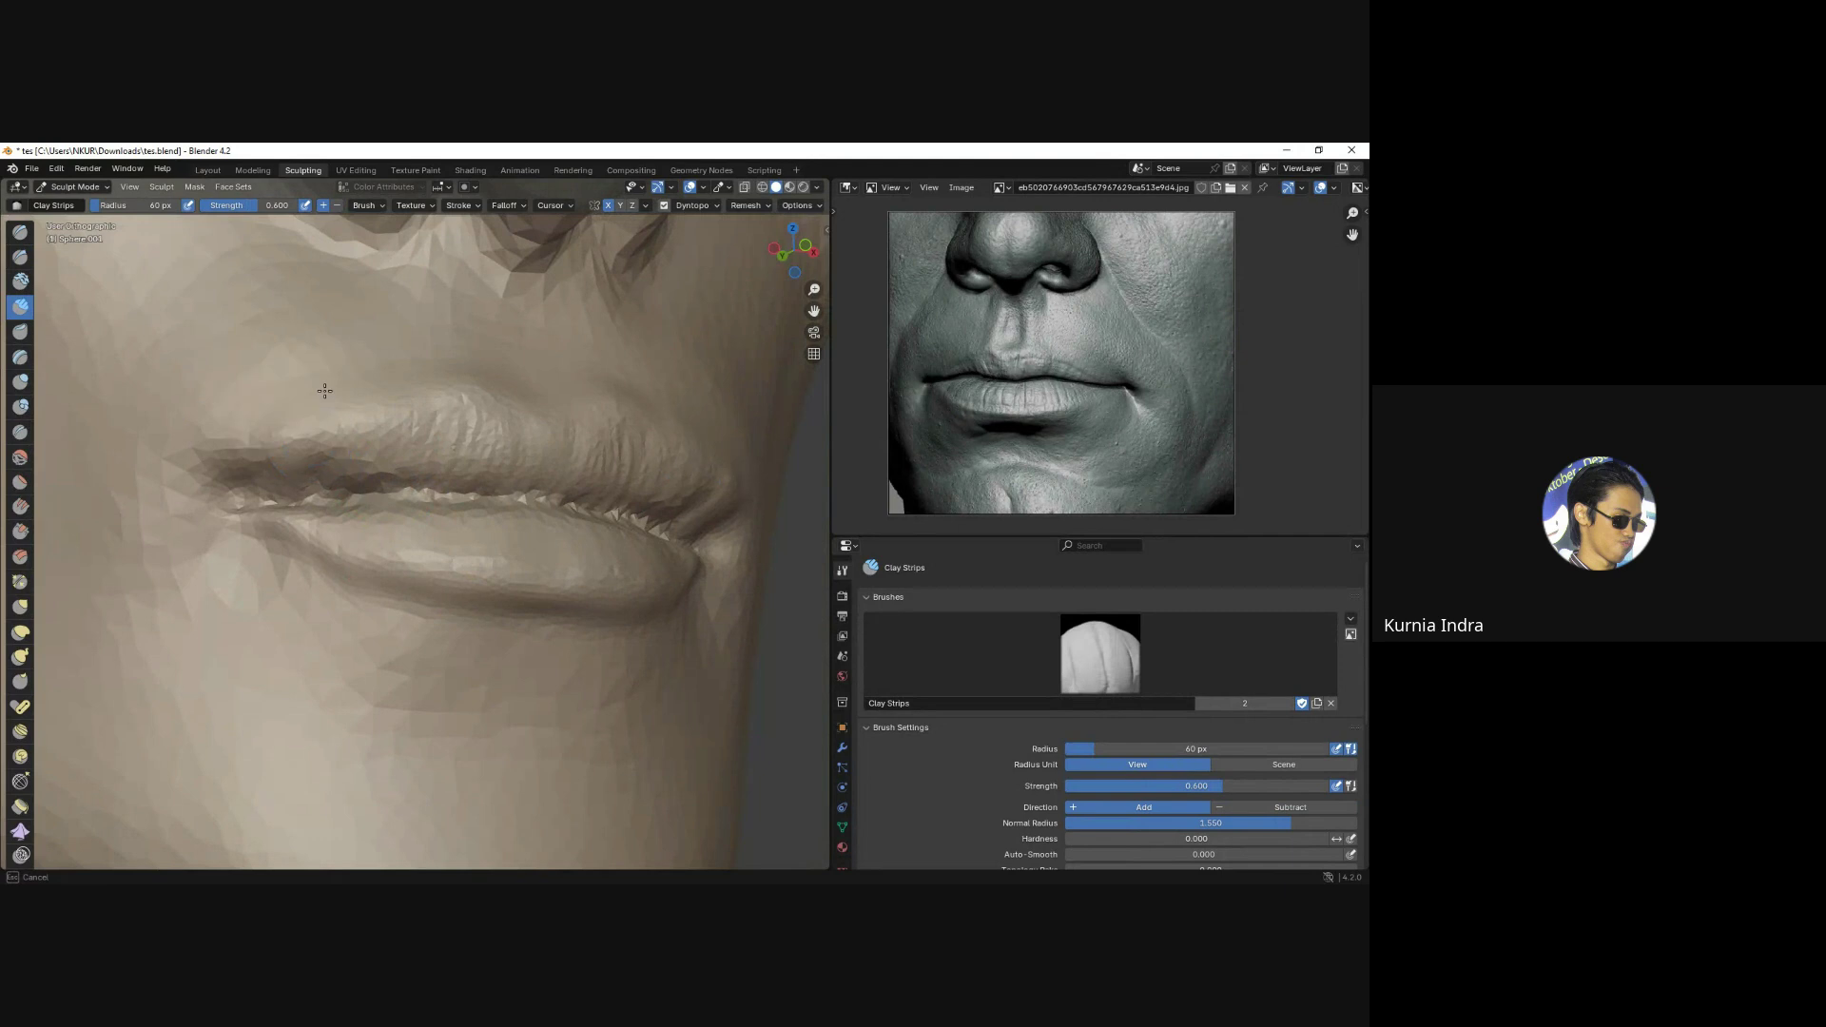
pyautogui.moveTo(367, 408)
pyautogui.mouseDown(button='middle')
pyautogui.moveTo(489, 498)
pyautogui.moveTo(564, 466)
pyautogui.moveTo(381, 504)
pyautogui.mouseUp(button='middle')
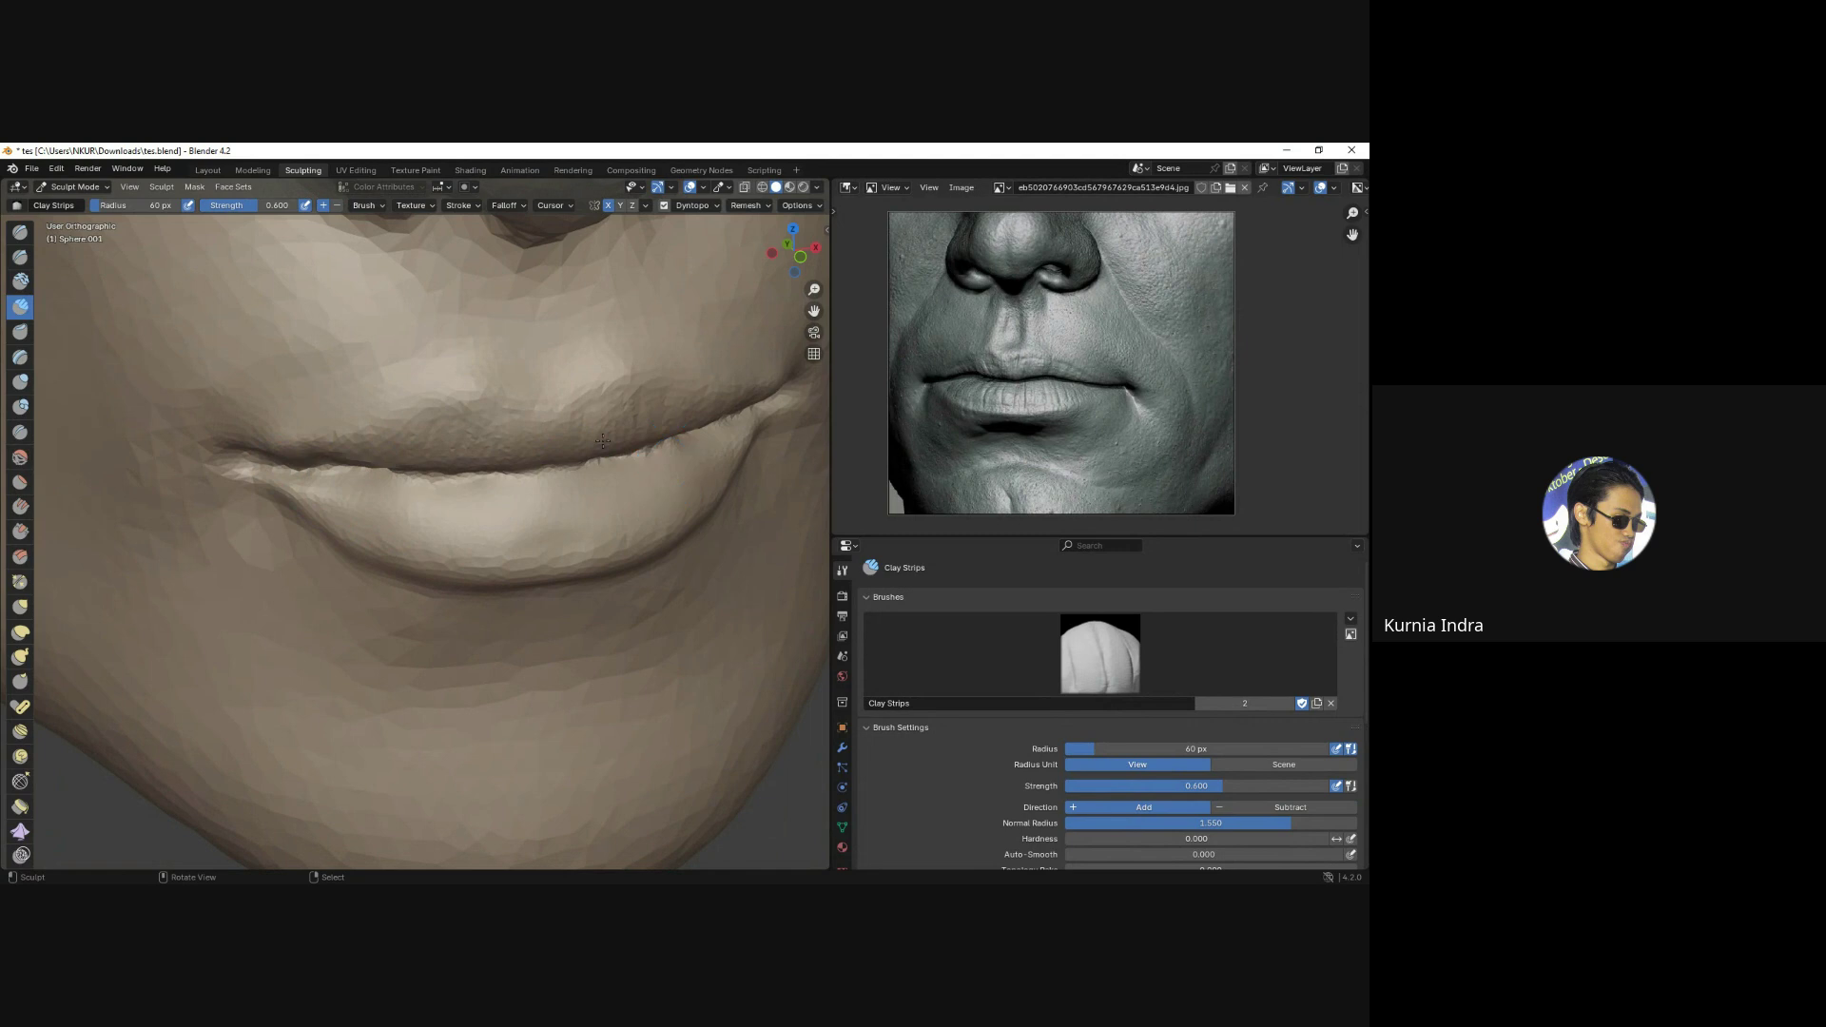
pyautogui.moveTo(485, 504)
pyautogui.mouseDown(button='middle')
pyautogui.moveTo(477, 463)
pyautogui.moveTo(404, 505)
pyautogui.mouseUp(button='middle')
# Switch to Crease and frame the mouth in the straight-on front view.
pyautogui.hotkey('shift', 'c')
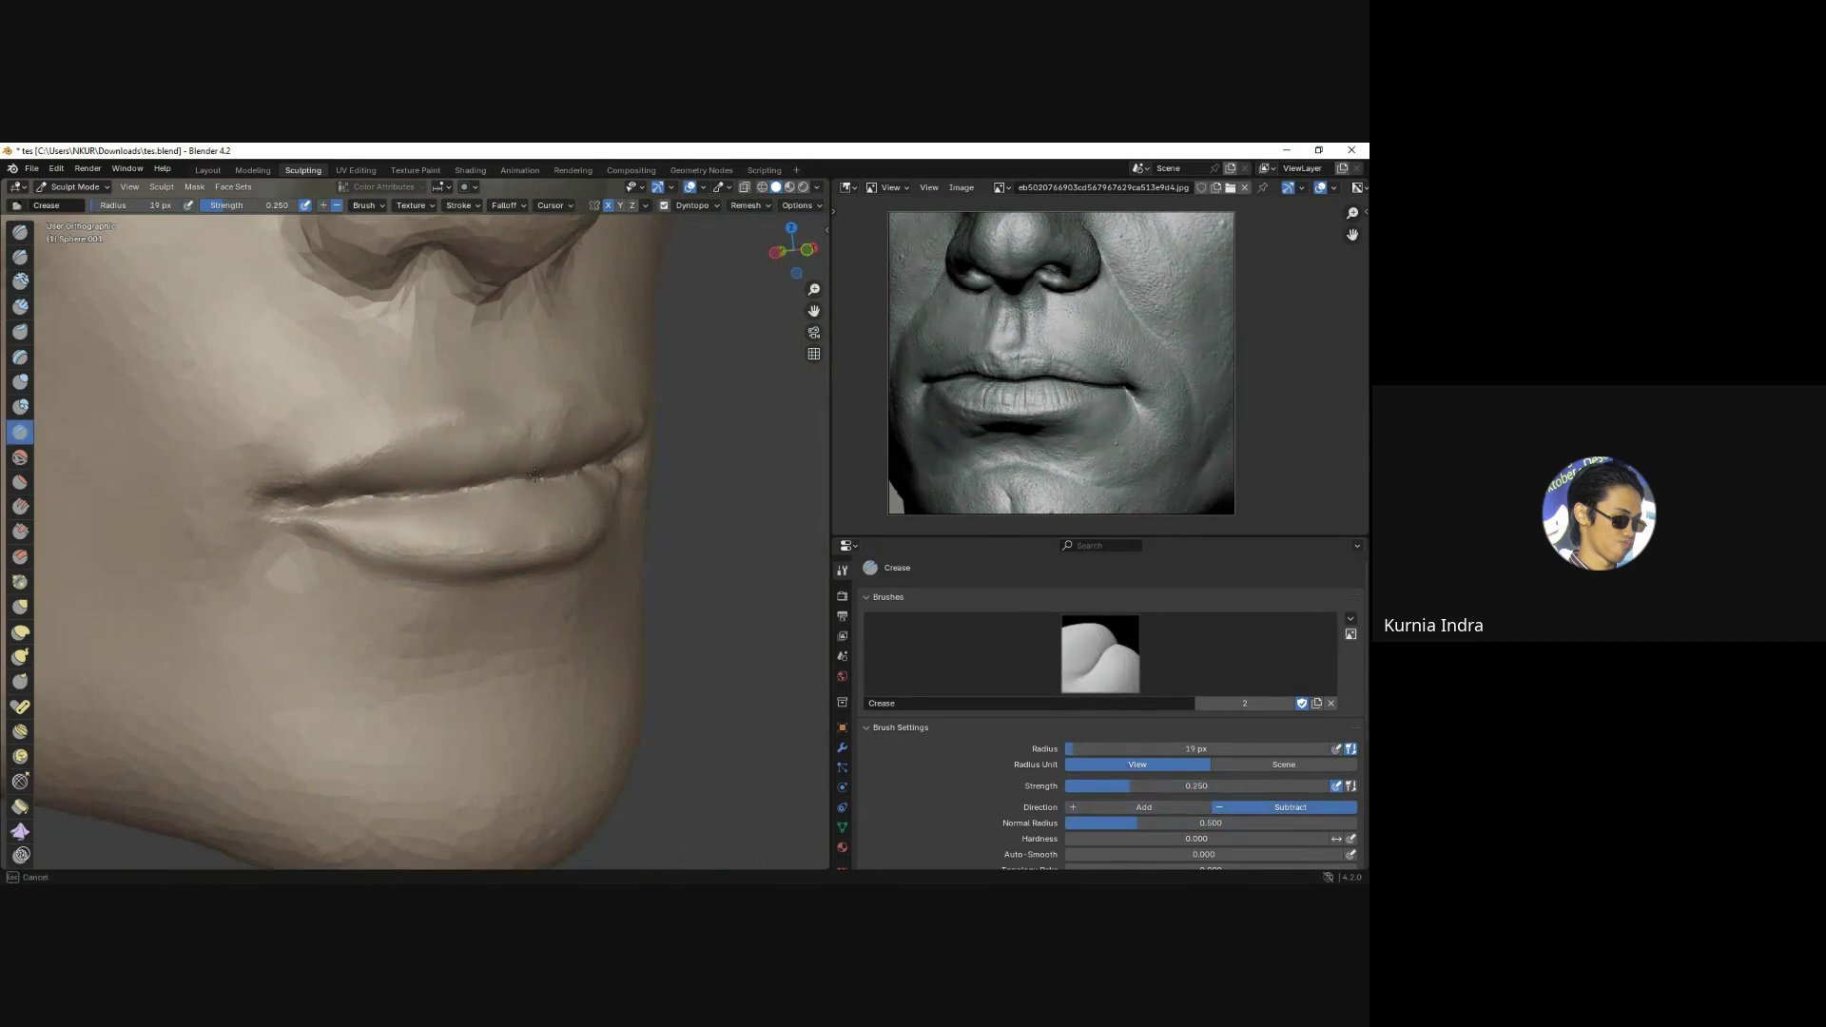
pyautogui.press('KP_1')
pyautogui.scroll(-2, 435, 490)
pyautogui.scroll(3, 381, 532)
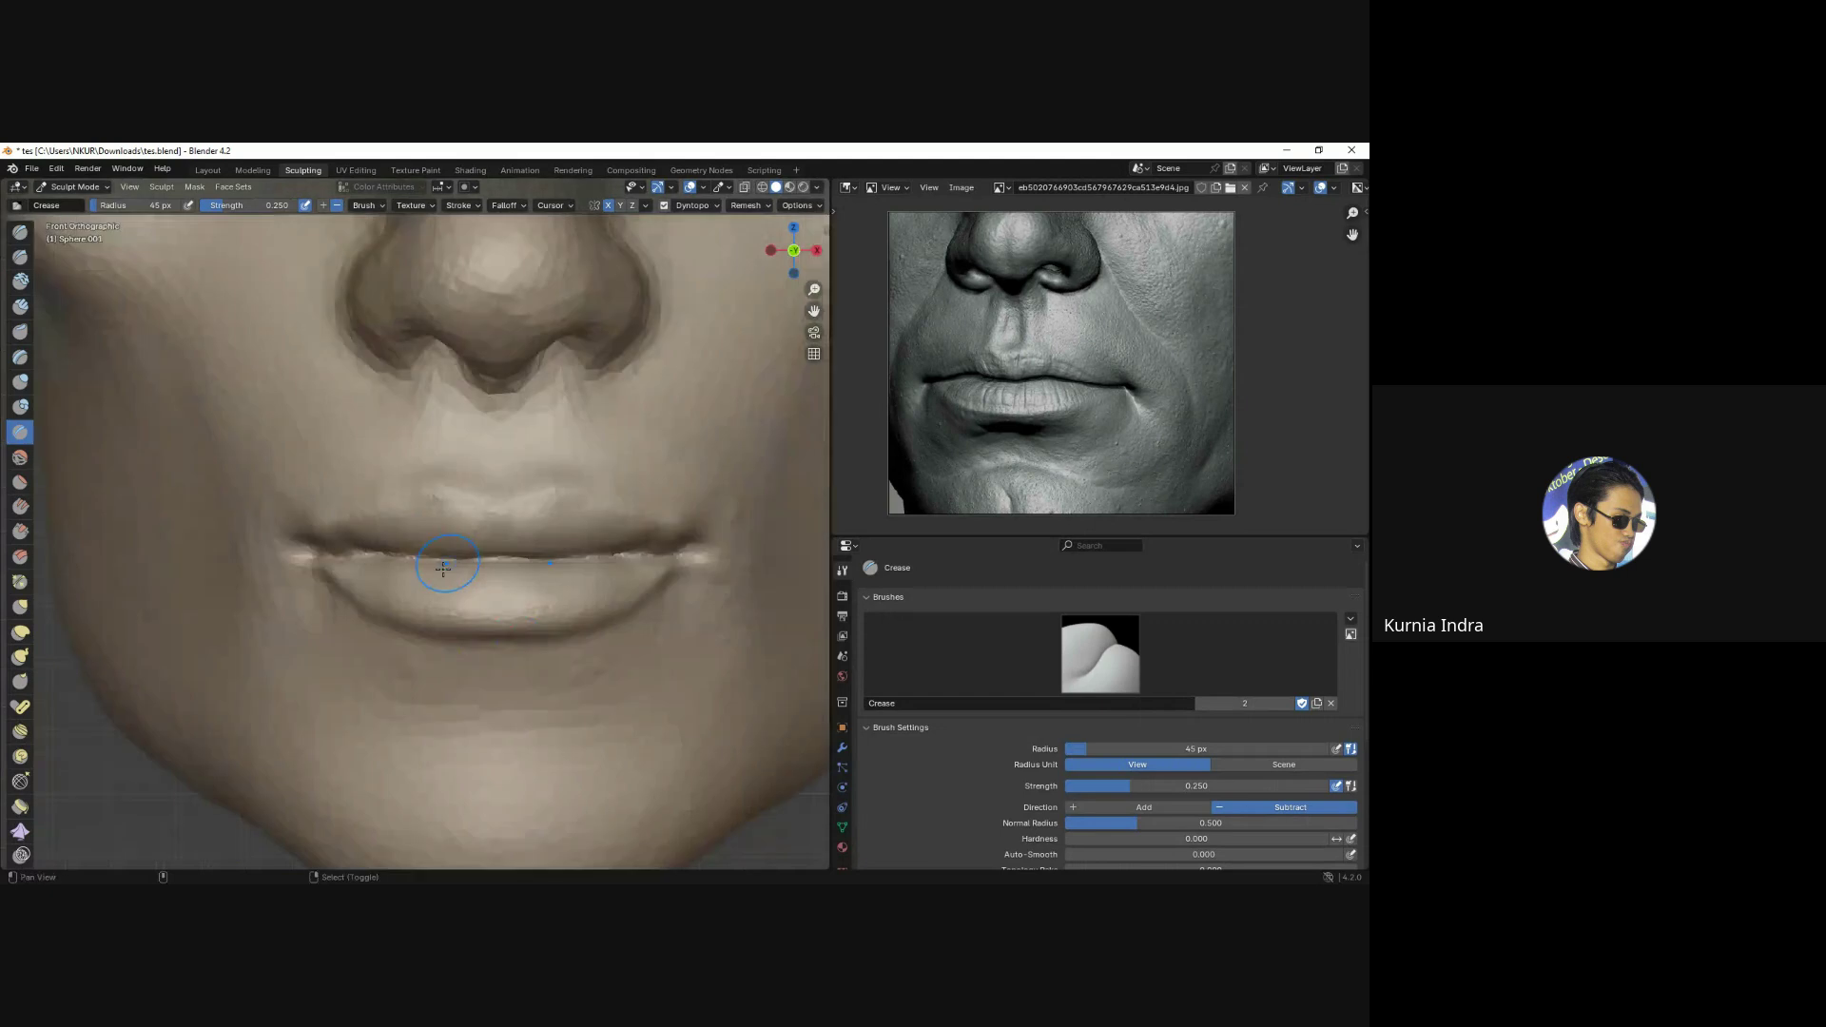
pyautogui.scroll(2, 348, 563)
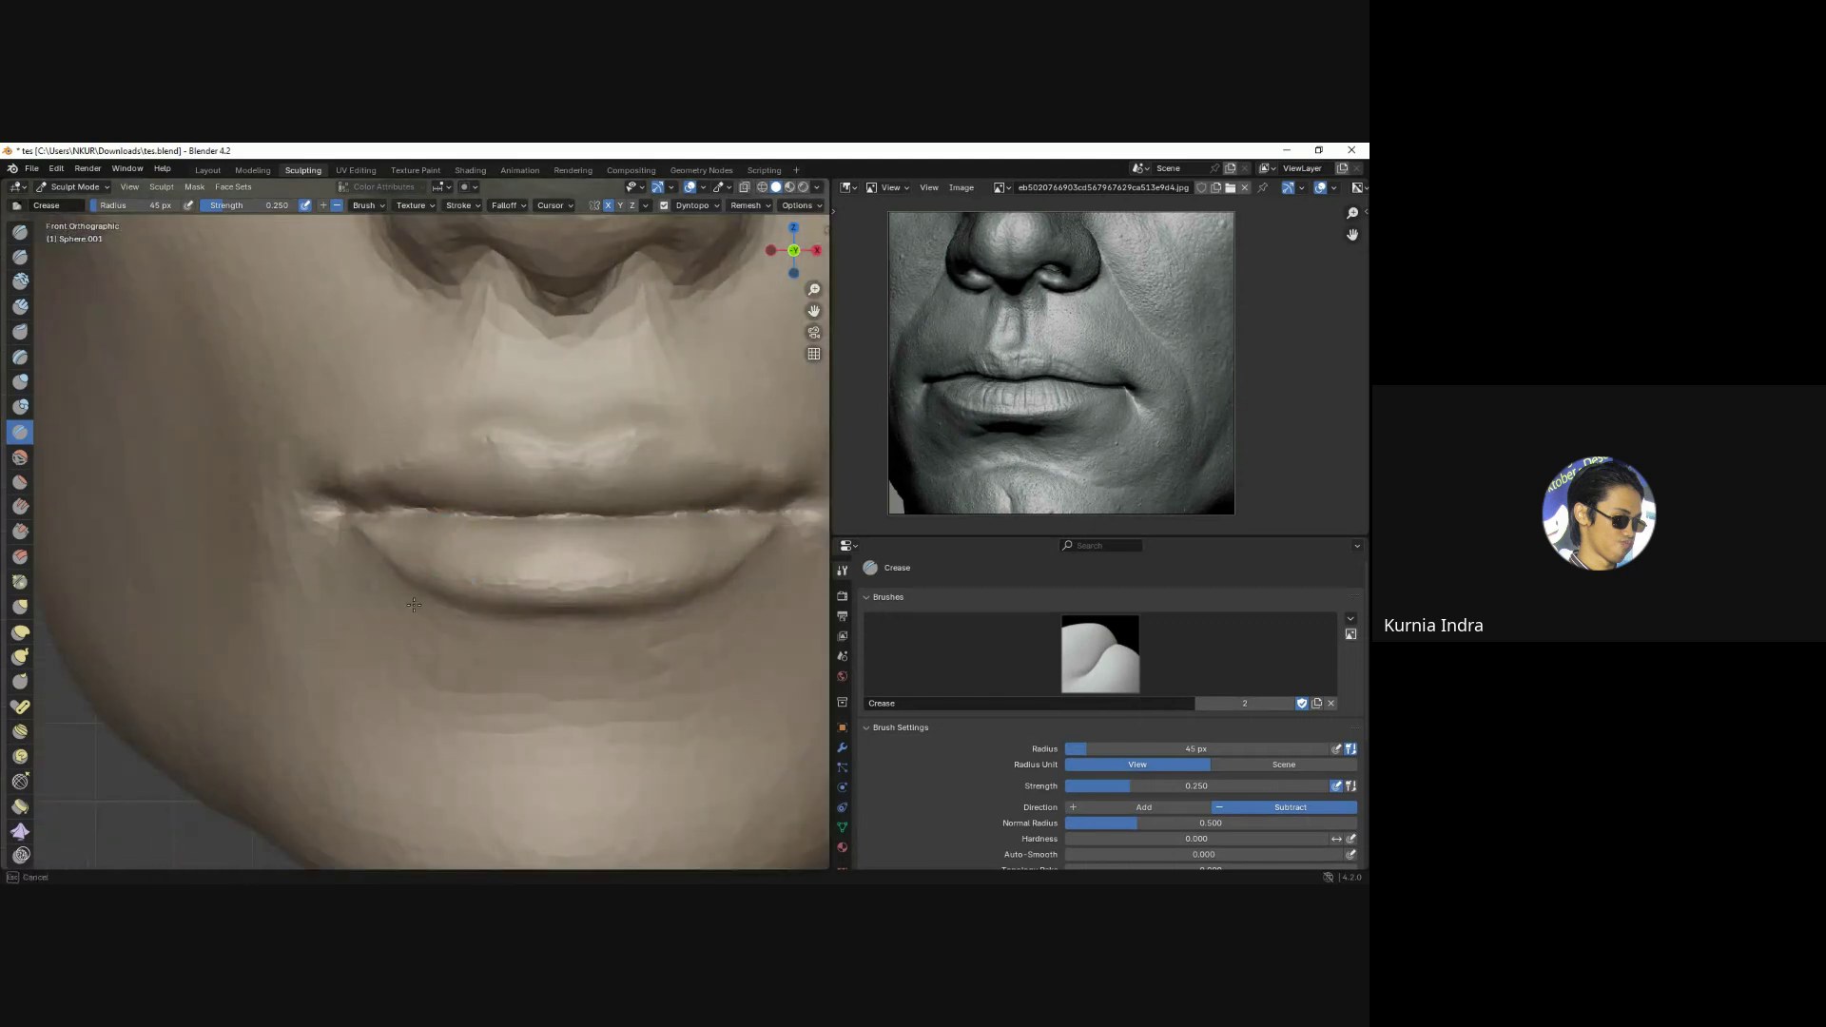
pyautogui.scroll(-2, 413, 605)
# Reshape the lip corners symmetrically with a 116 px Grab brush.
pyautogui.press('g')
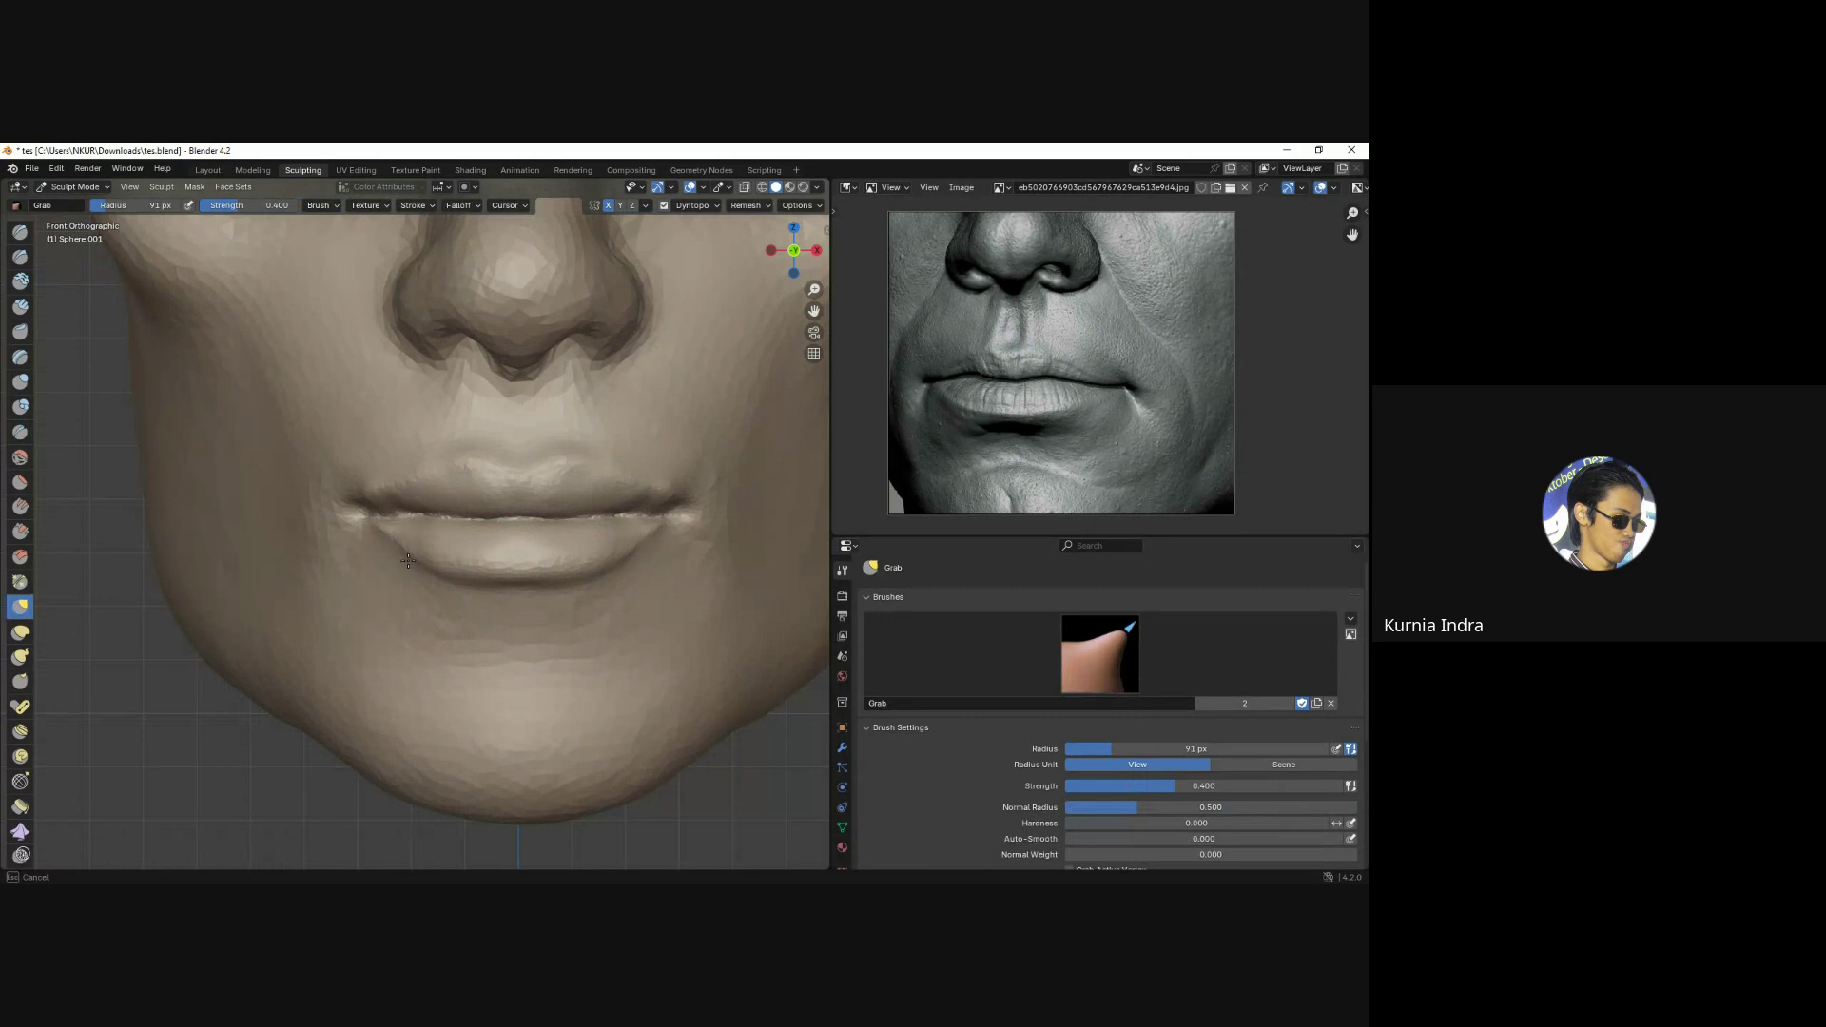
pyautogui.moveTo(417, 551)
pyautogui.mouseDown(button='middle')
pyautogui.moveTo(377, 570)
pyautogui.moveTo(448, 558)
pyautogui.mouseUp(button='middle')
pyautogui.scroll(2, 377, 571)
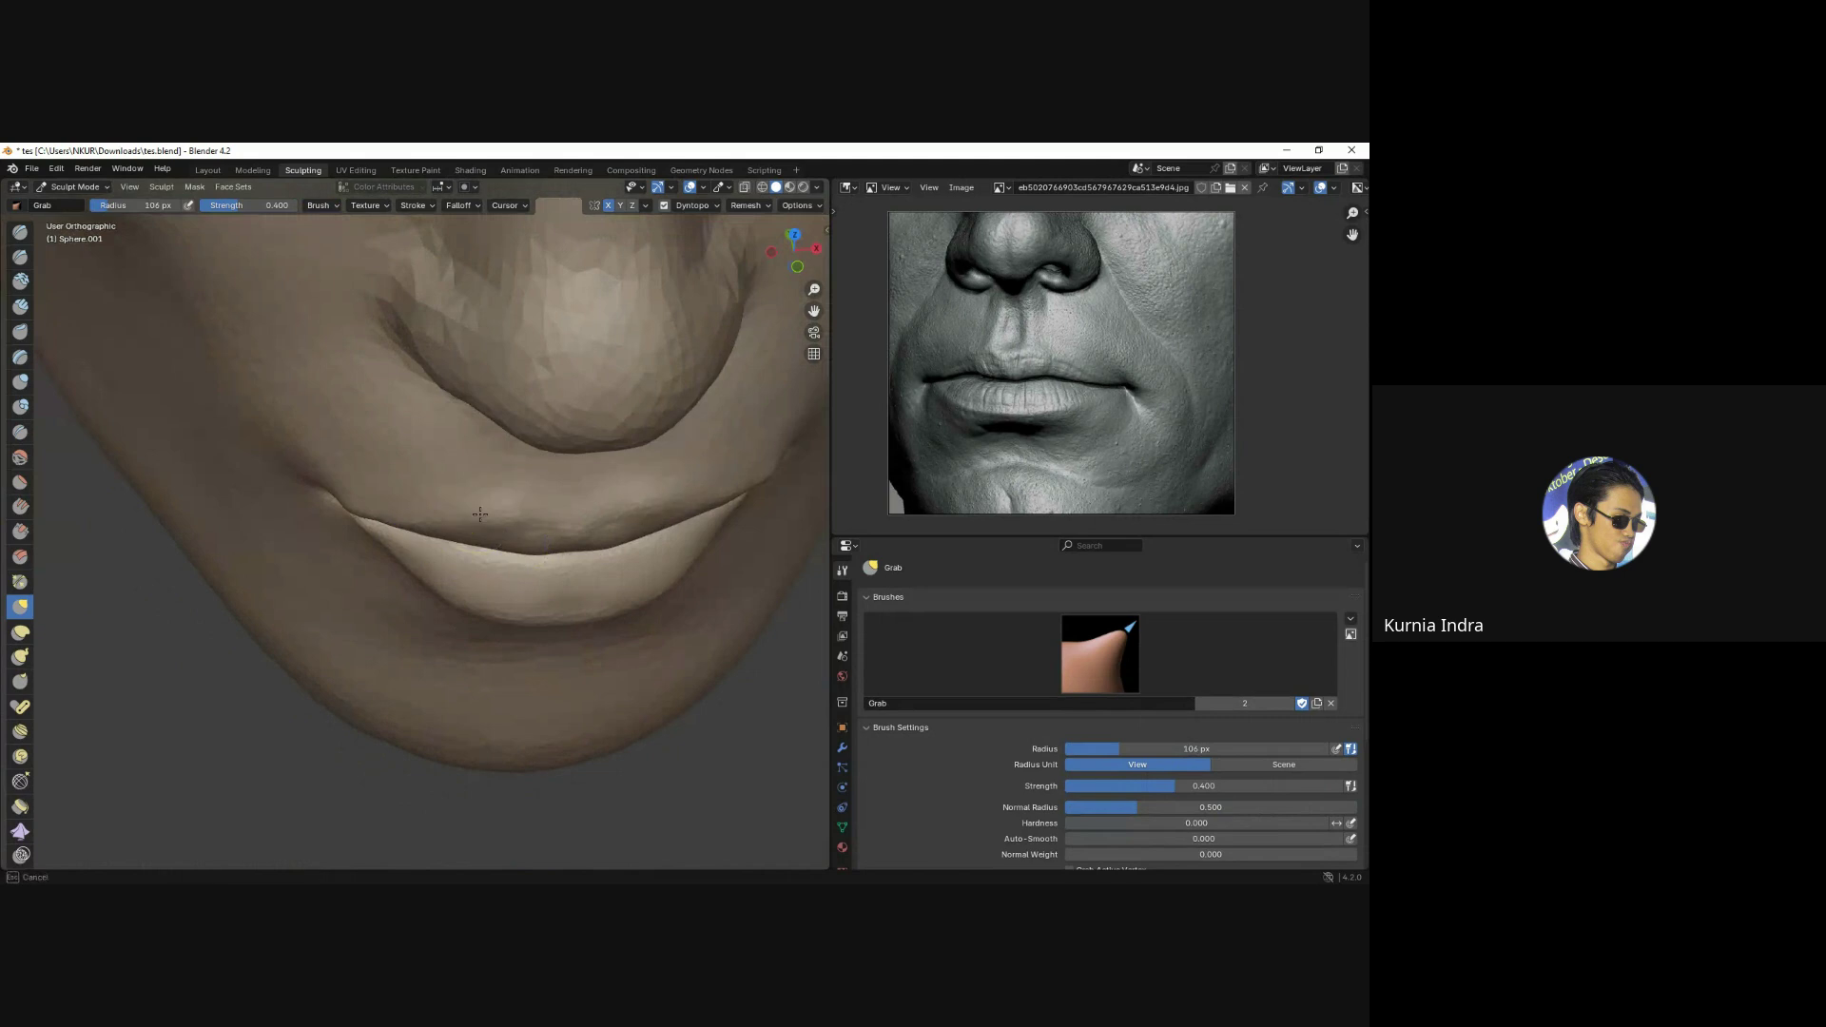
pyautogui.press('f')
pyautogui.click(351, 507)
pyautogui.click(353, 502)
pyautogui.moveTo(353, 502); pyautogui.dragTo(361, 494)
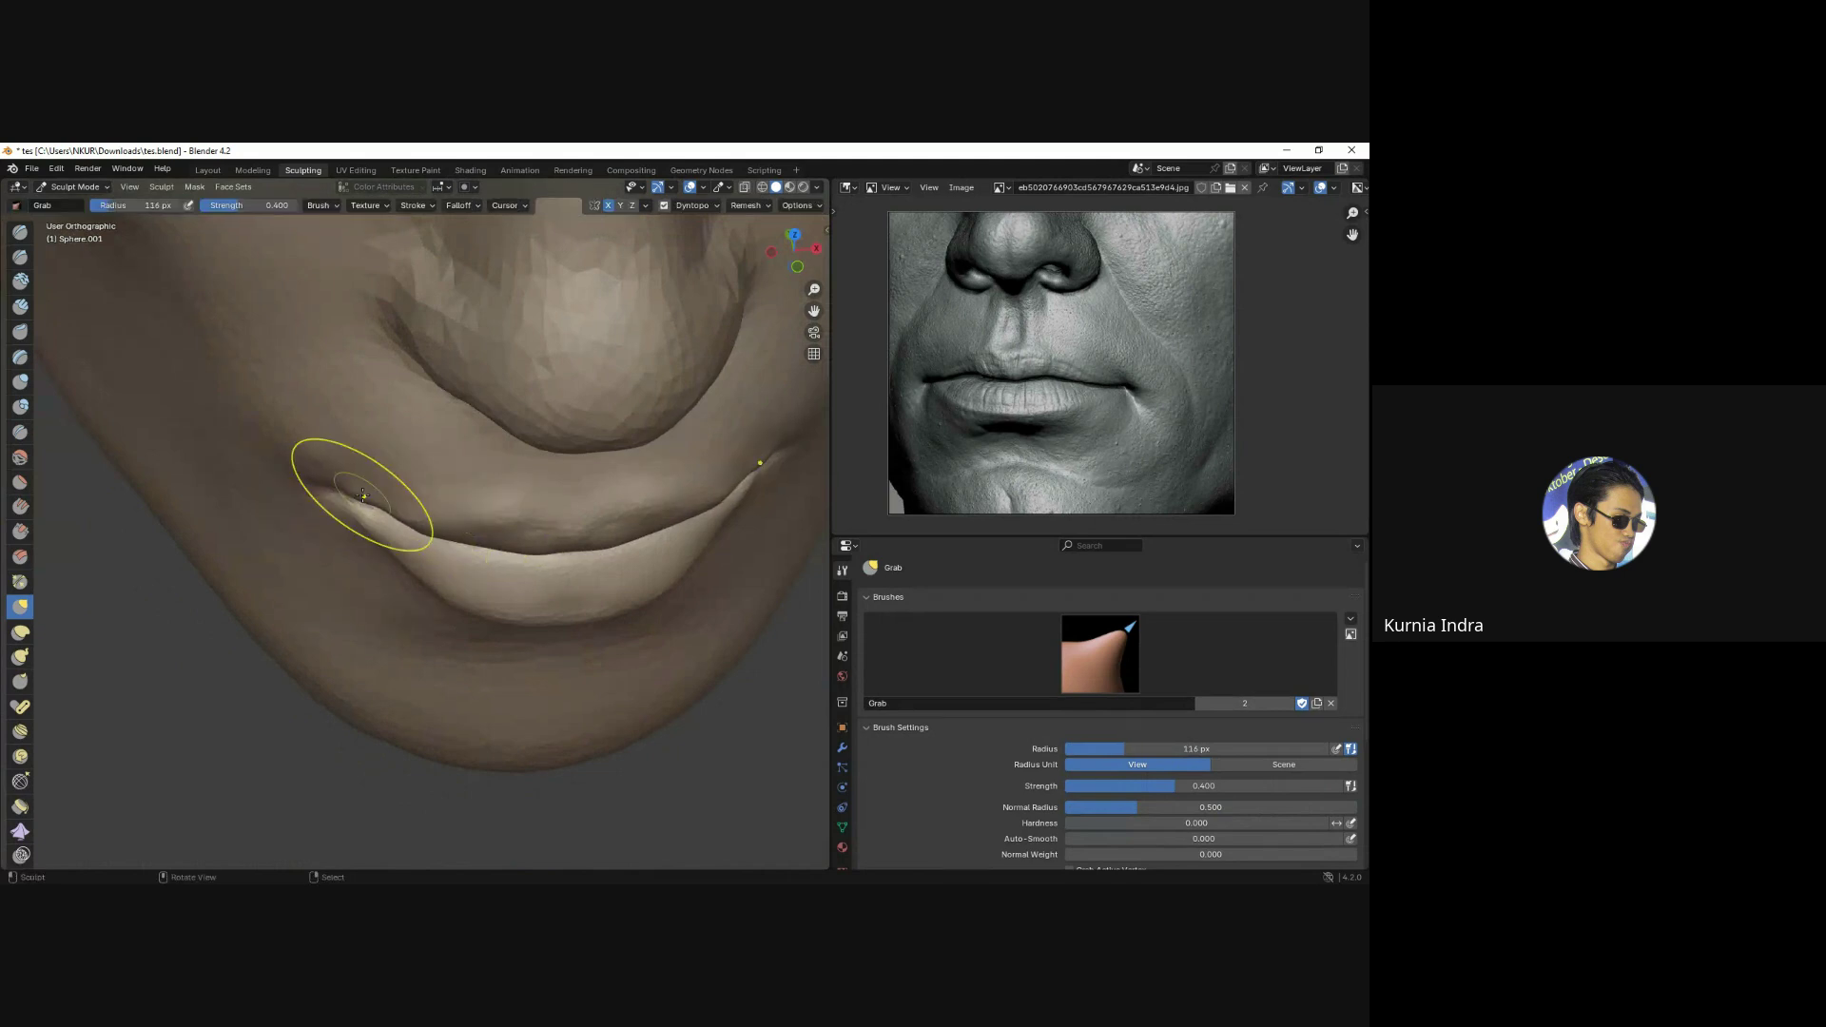
# Lift the chin and jaw in side view, undoing once, with the brush at 237 px.
pyautogui.press('KP_3')
pyautogui.scroll(-2, 409, 490)
pyautogui.press('f')
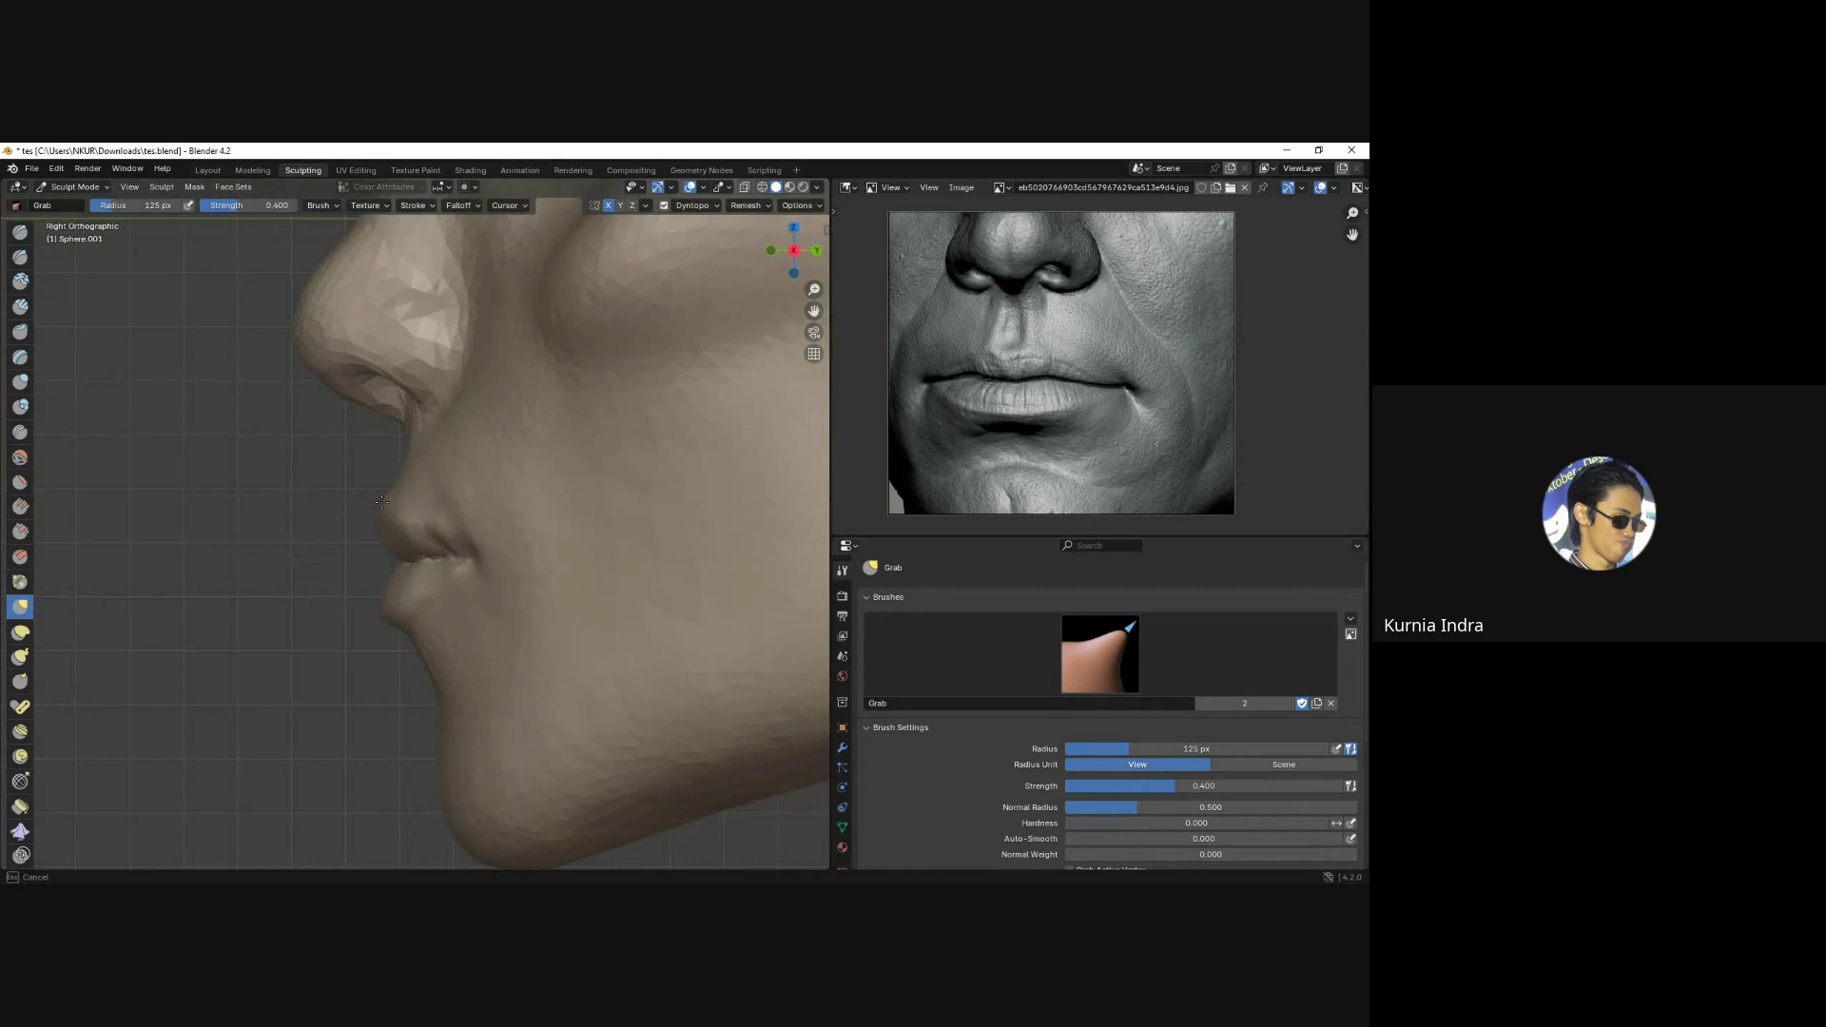
pyautogui.moveTo(357, 505); pyautogui.dragTo(360, 496, button='middle')
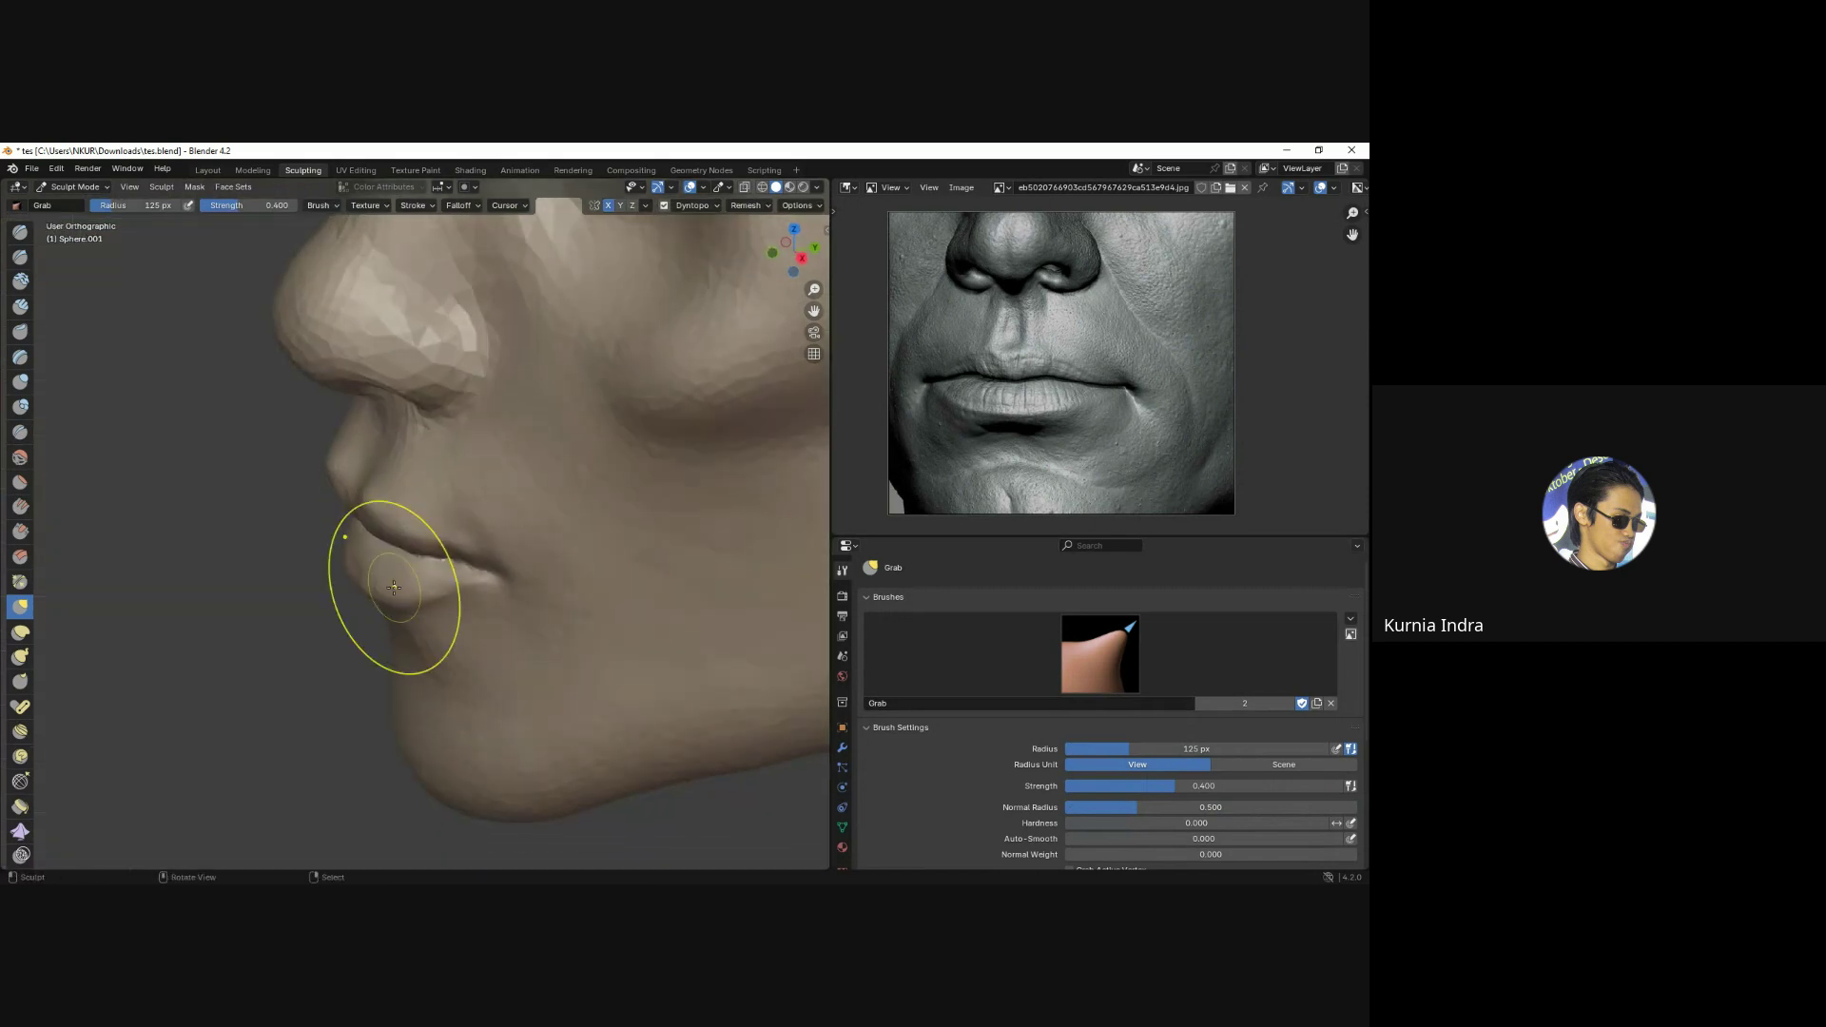
pyautogui.press('KP_3')
pyautogui.click(407, 611)
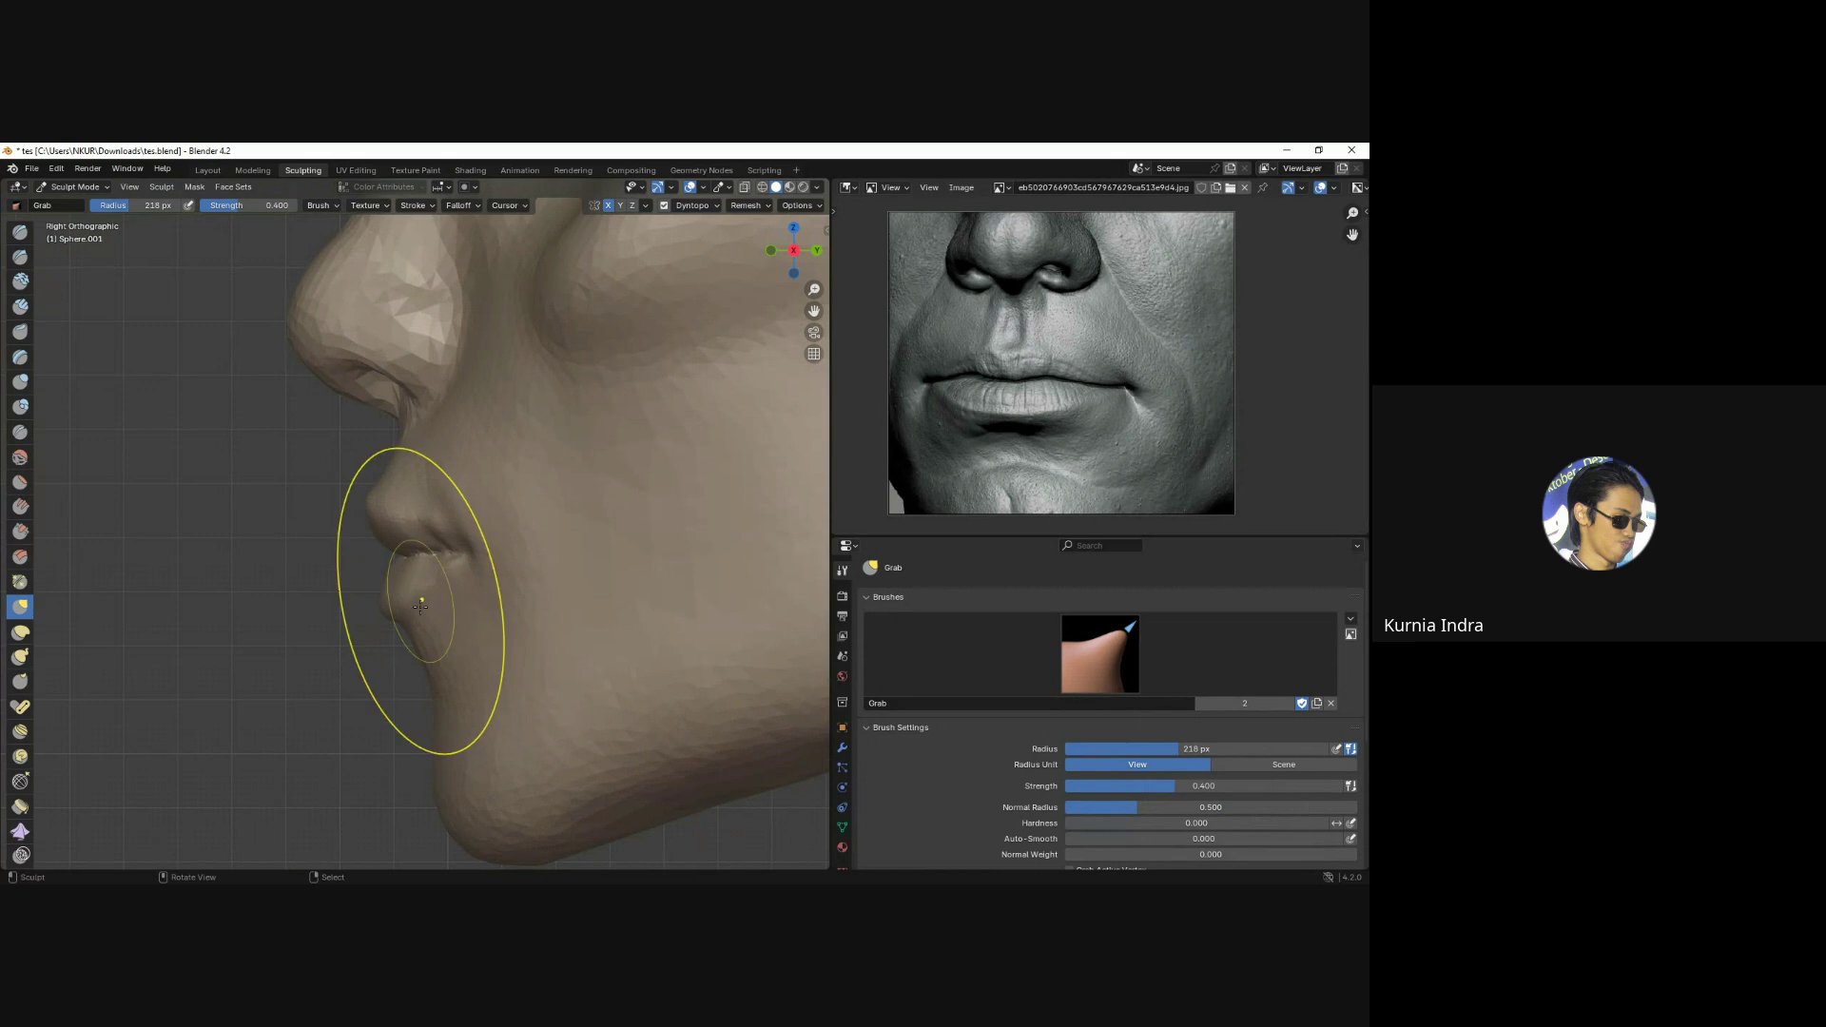
pyautogui.hotkey('ctrl', 'z')
pyautogui.press('f')
pyautogui.click(379, 701)
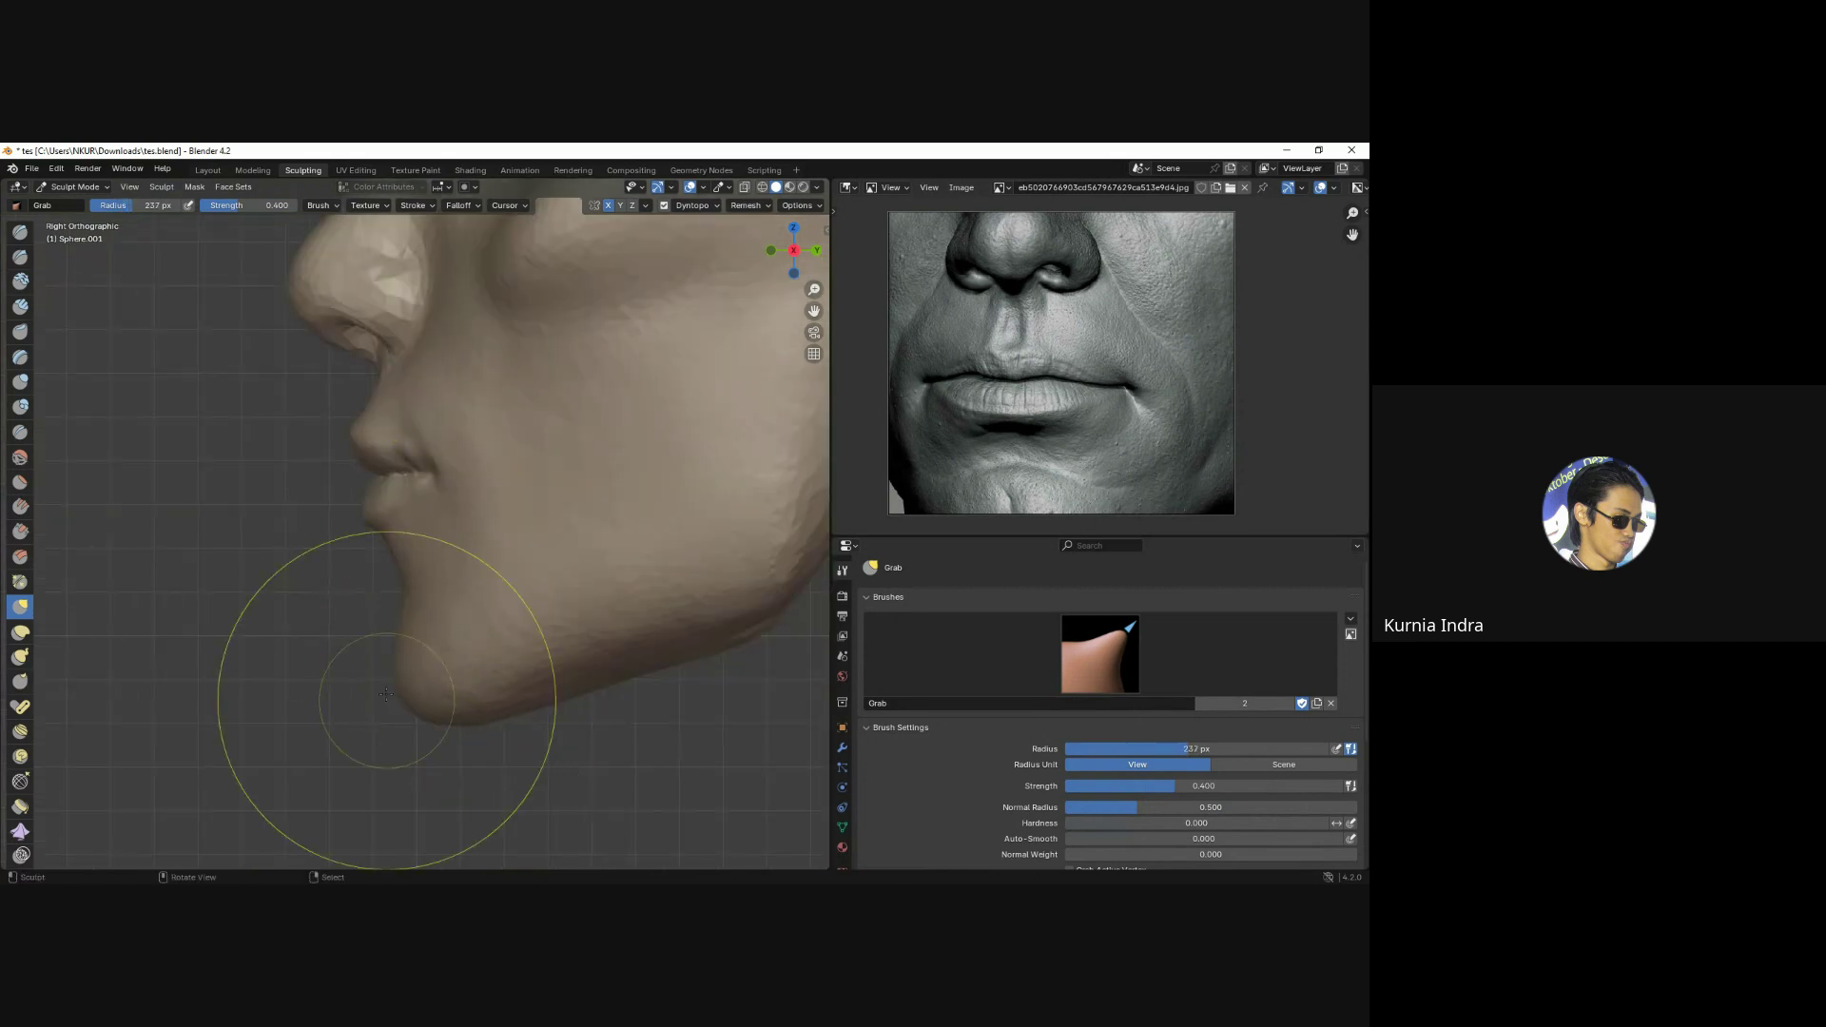
# Check the face from the front, shrinking Grab to 150 then 80 px, then select Crease.
pyautogui.press('KP_1')
pyautogui.press('f')
pyautogui.click(382, 551)
pyautogui.moveTo(382, 551); pyautogui.dragTo(370, 568, button='middle')
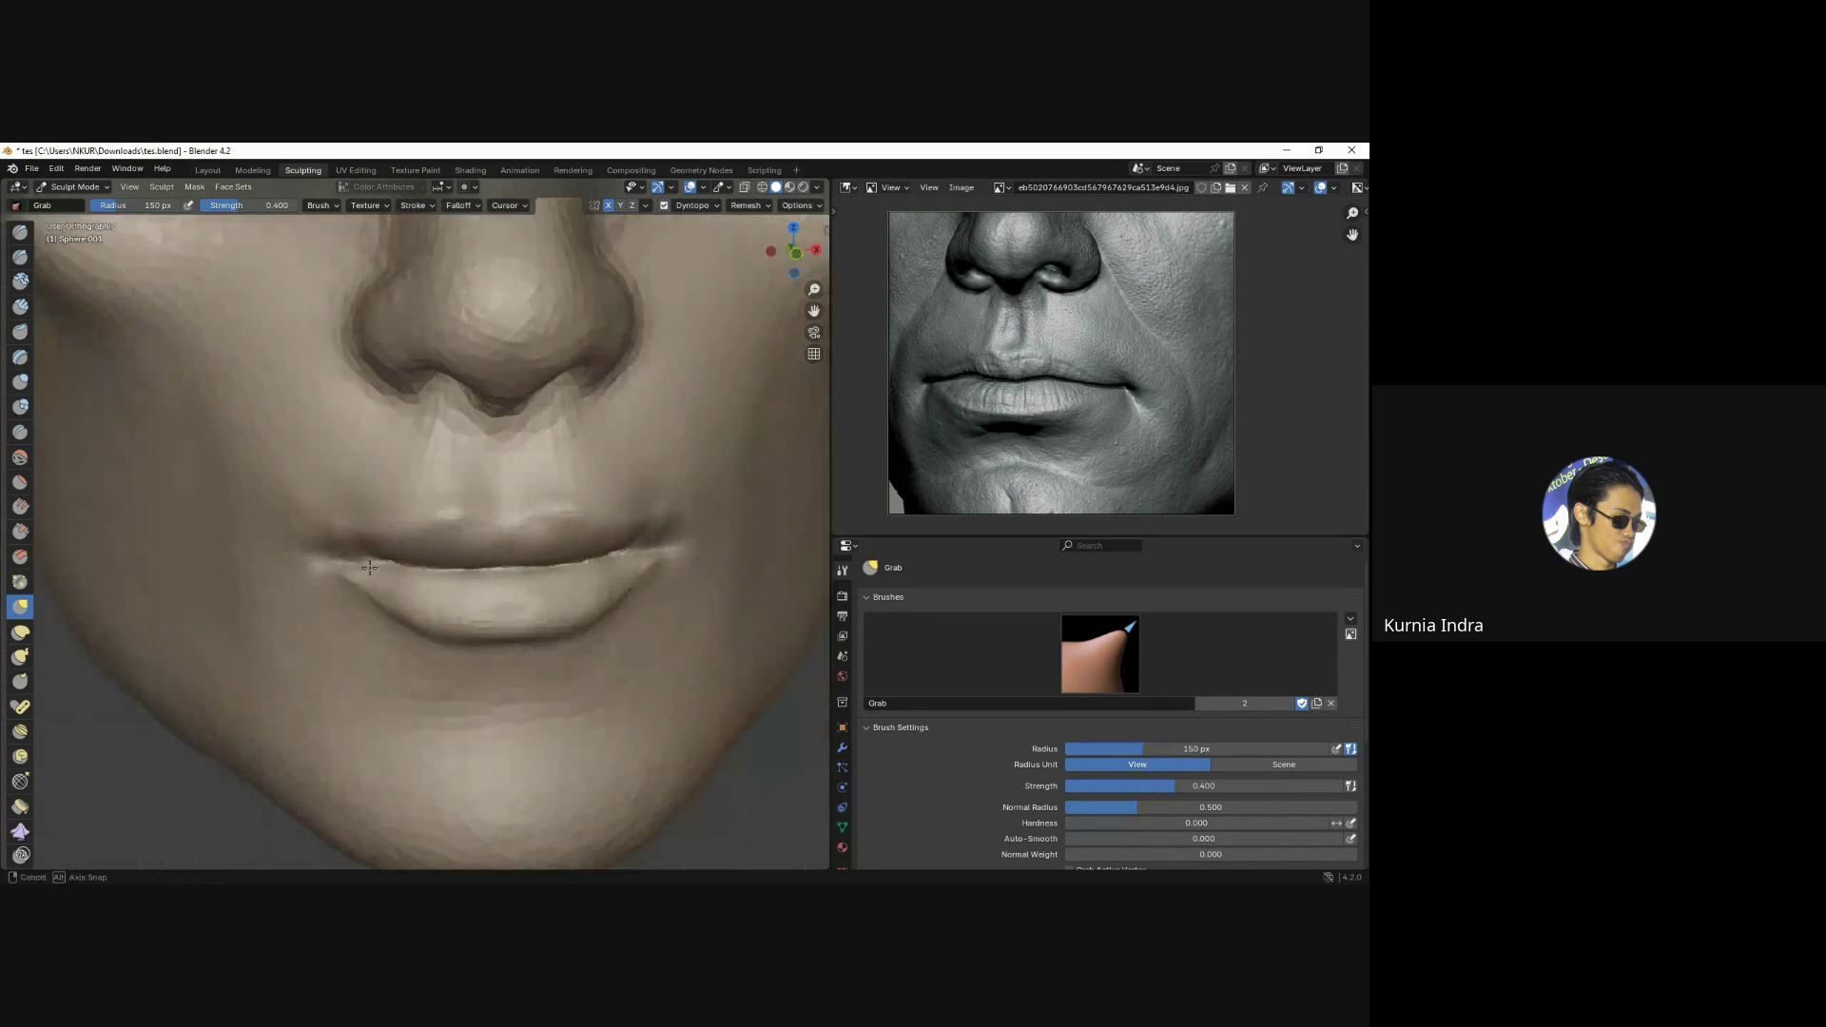
pyautogui.click(354, 529)
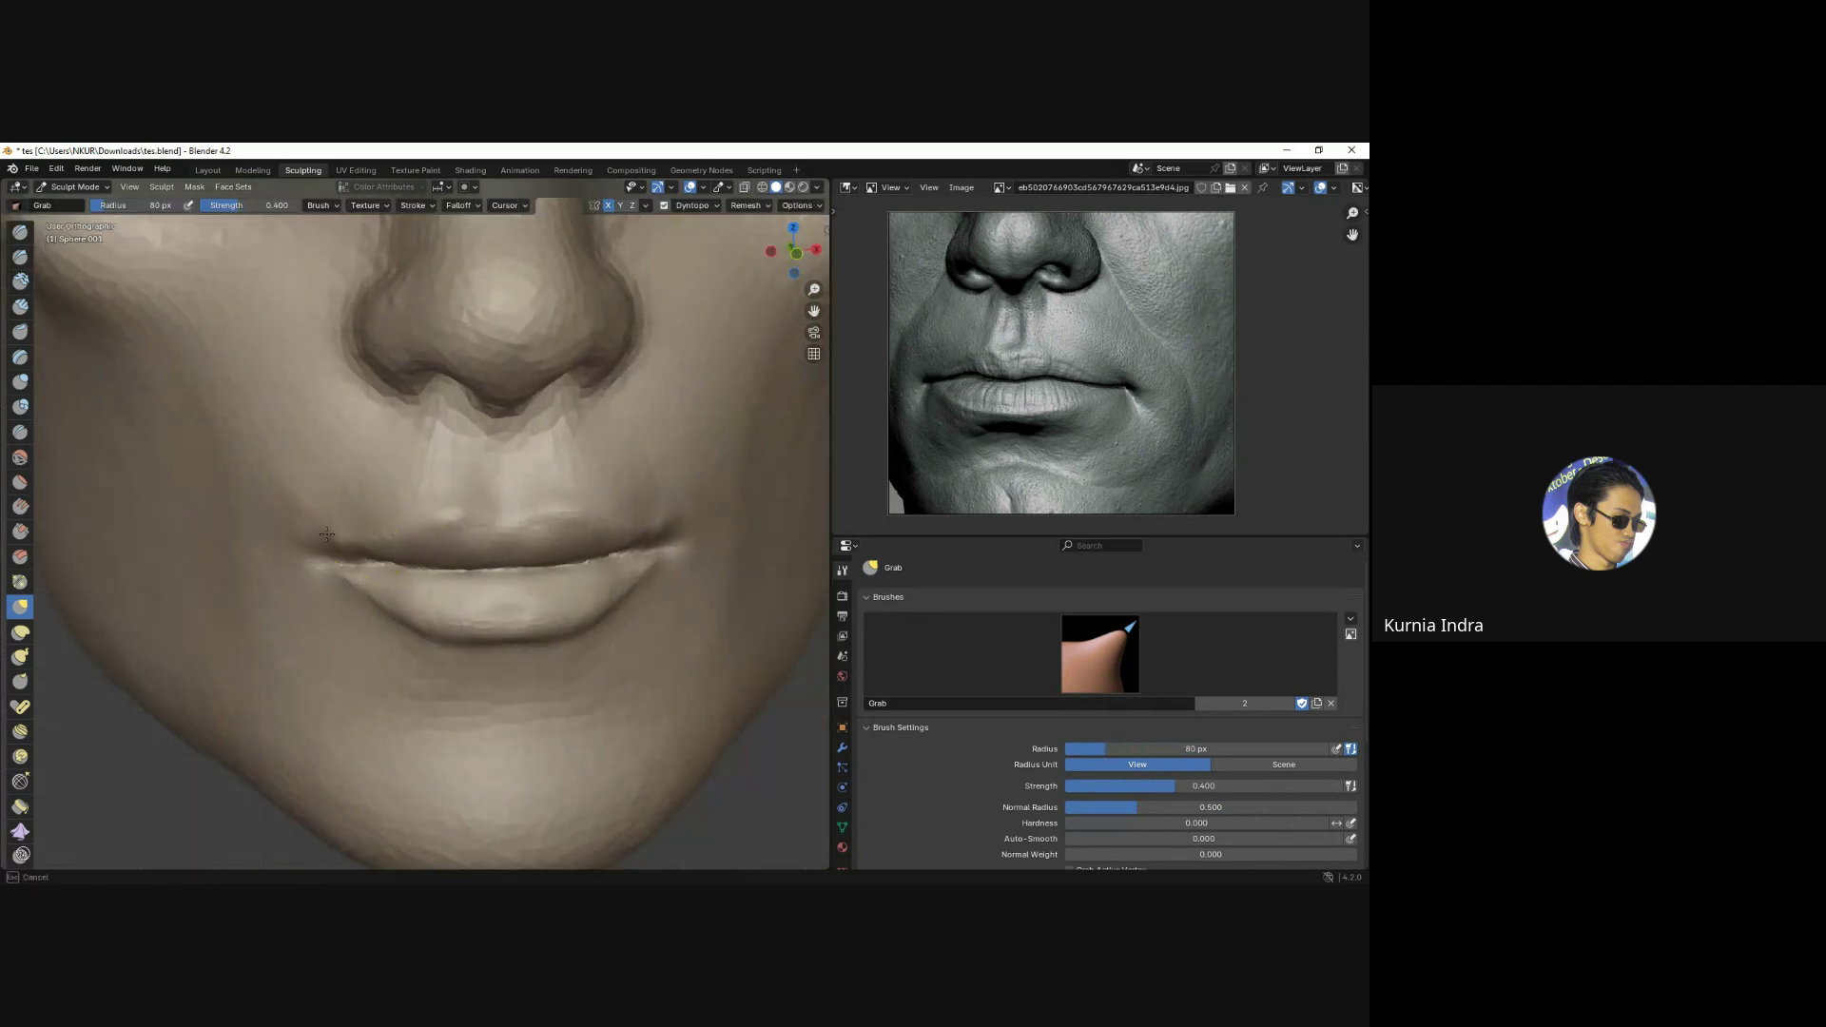
pyautogui.moveTo(326, 535)
pyautogui.mouseDown(button='middle')
pyautogui.moveTo(423, 538)
pyautogui.moveTo(419, 515)
pyautogui.moveTo(413, 573)
pyautogui.moveTo(437, 521)
pyautogui.moveTo(471, 510)
pyautogui.moveTo(347, 542)
pyautogui.moveTo(273, 524)
pyautogui.mouseUp(button='middle')
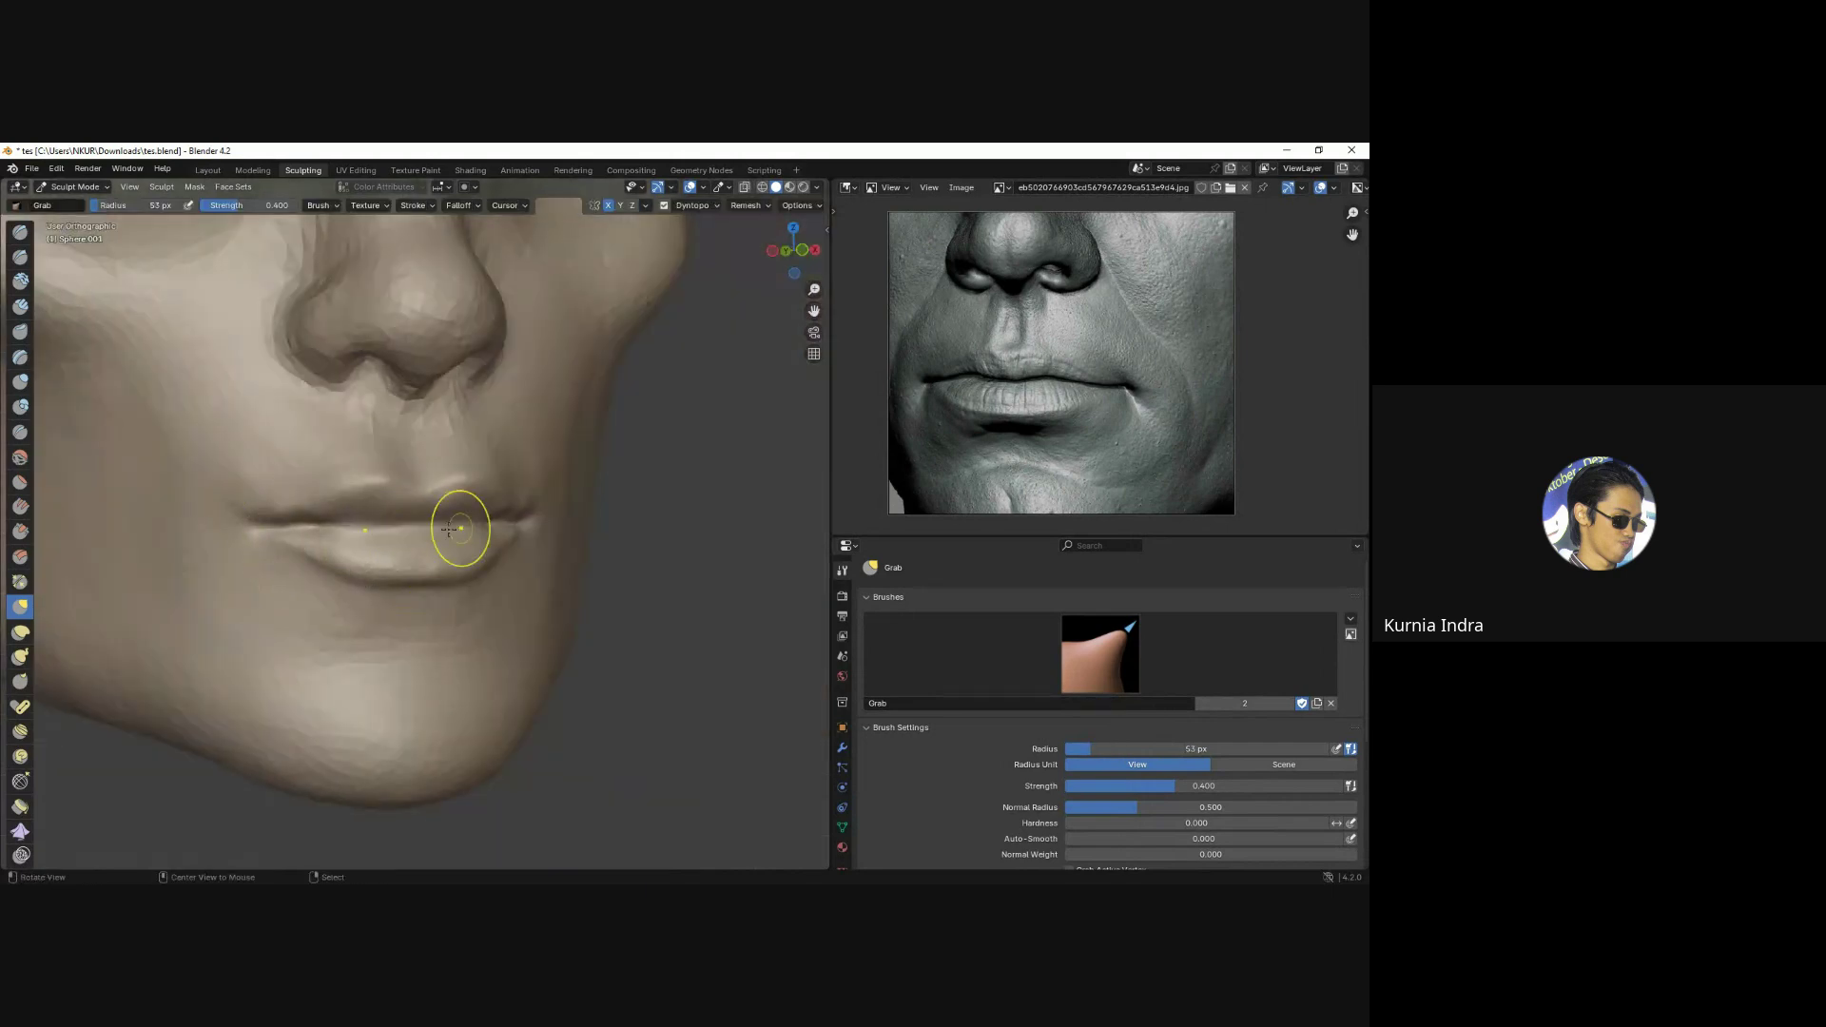
pyautogui.moveTo(448, 529); pyautogui.dragTo(368, 475, button='middle')
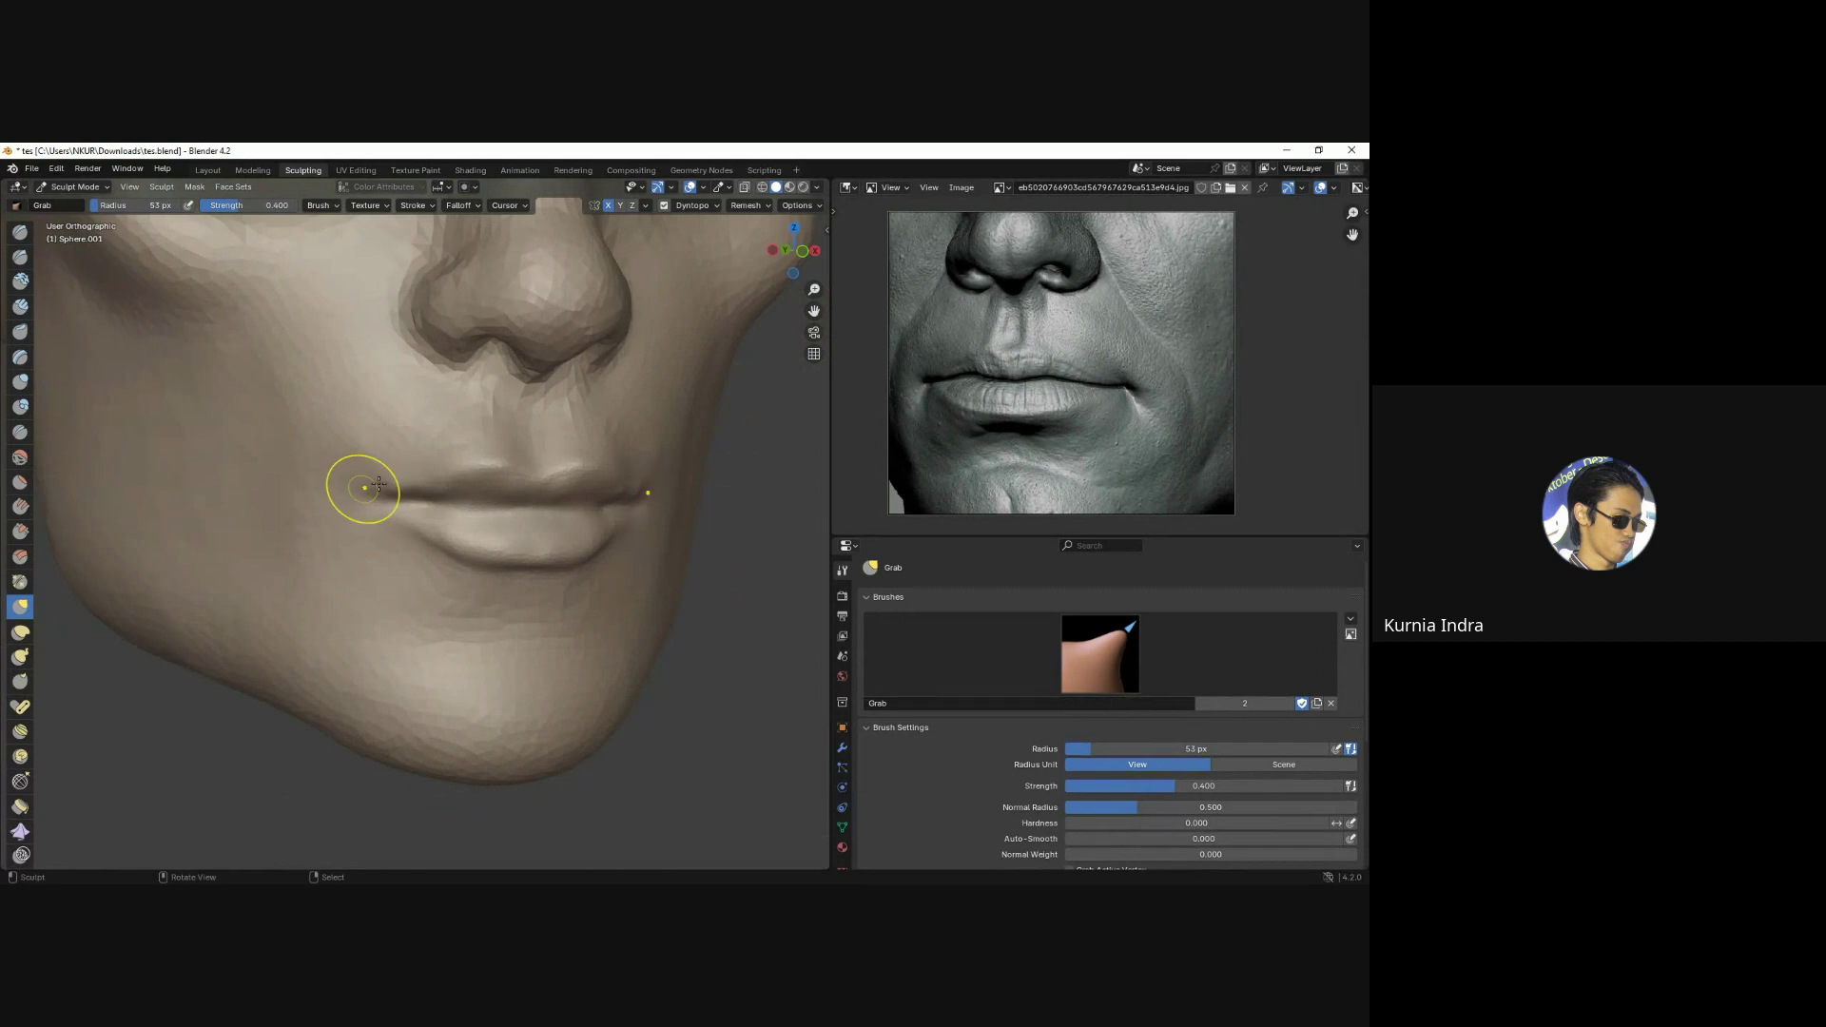
pyautogui.scroll(2, 379, 485)
pyautogui.hotkey('shift', 'c')
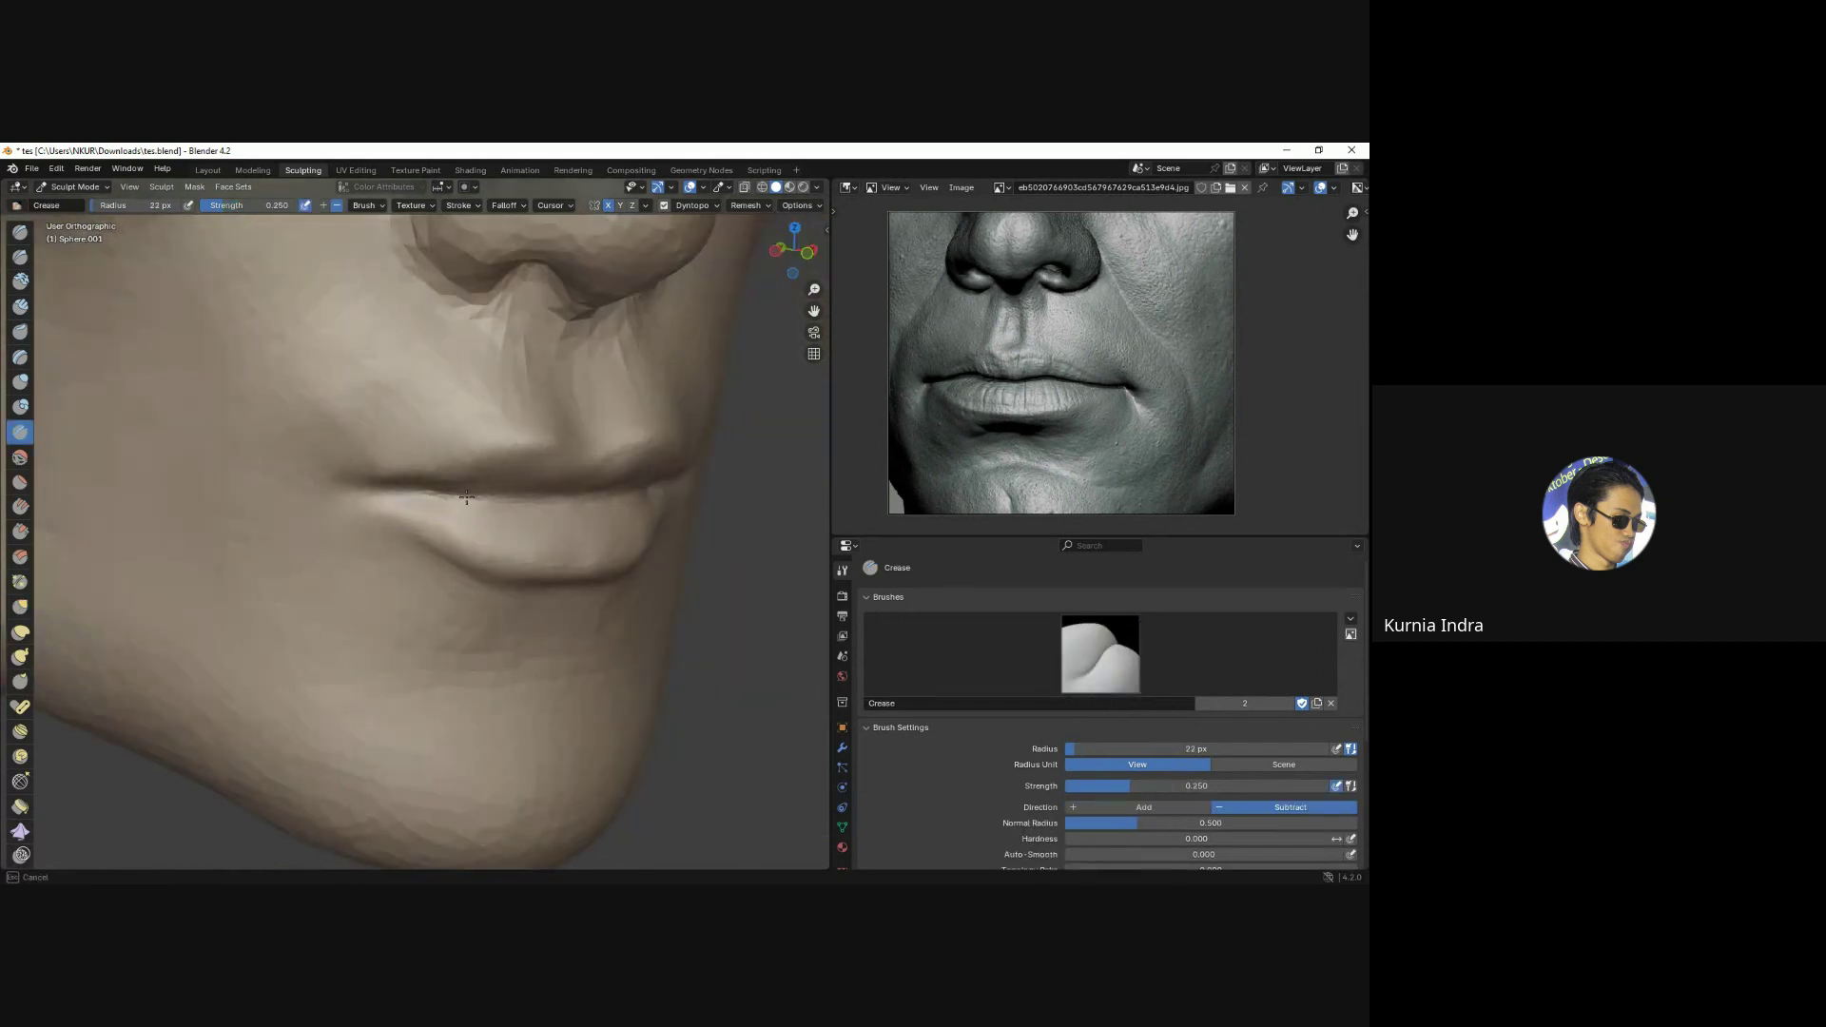
# Inspect the lips from the side, then switch to Grab with an enlarged radius.
pyautogui.moveTo(467, 497); pyautogui.dragTo(623, 492, button='middle')
pyautogui.moveTo(417, 503)
pyautogui.mouseDown(button='middle')
pyautogui.moveTo(482, 495)
pyautogui.moveTo(367, 518)
pyautogui.mouseUp(button='middle')
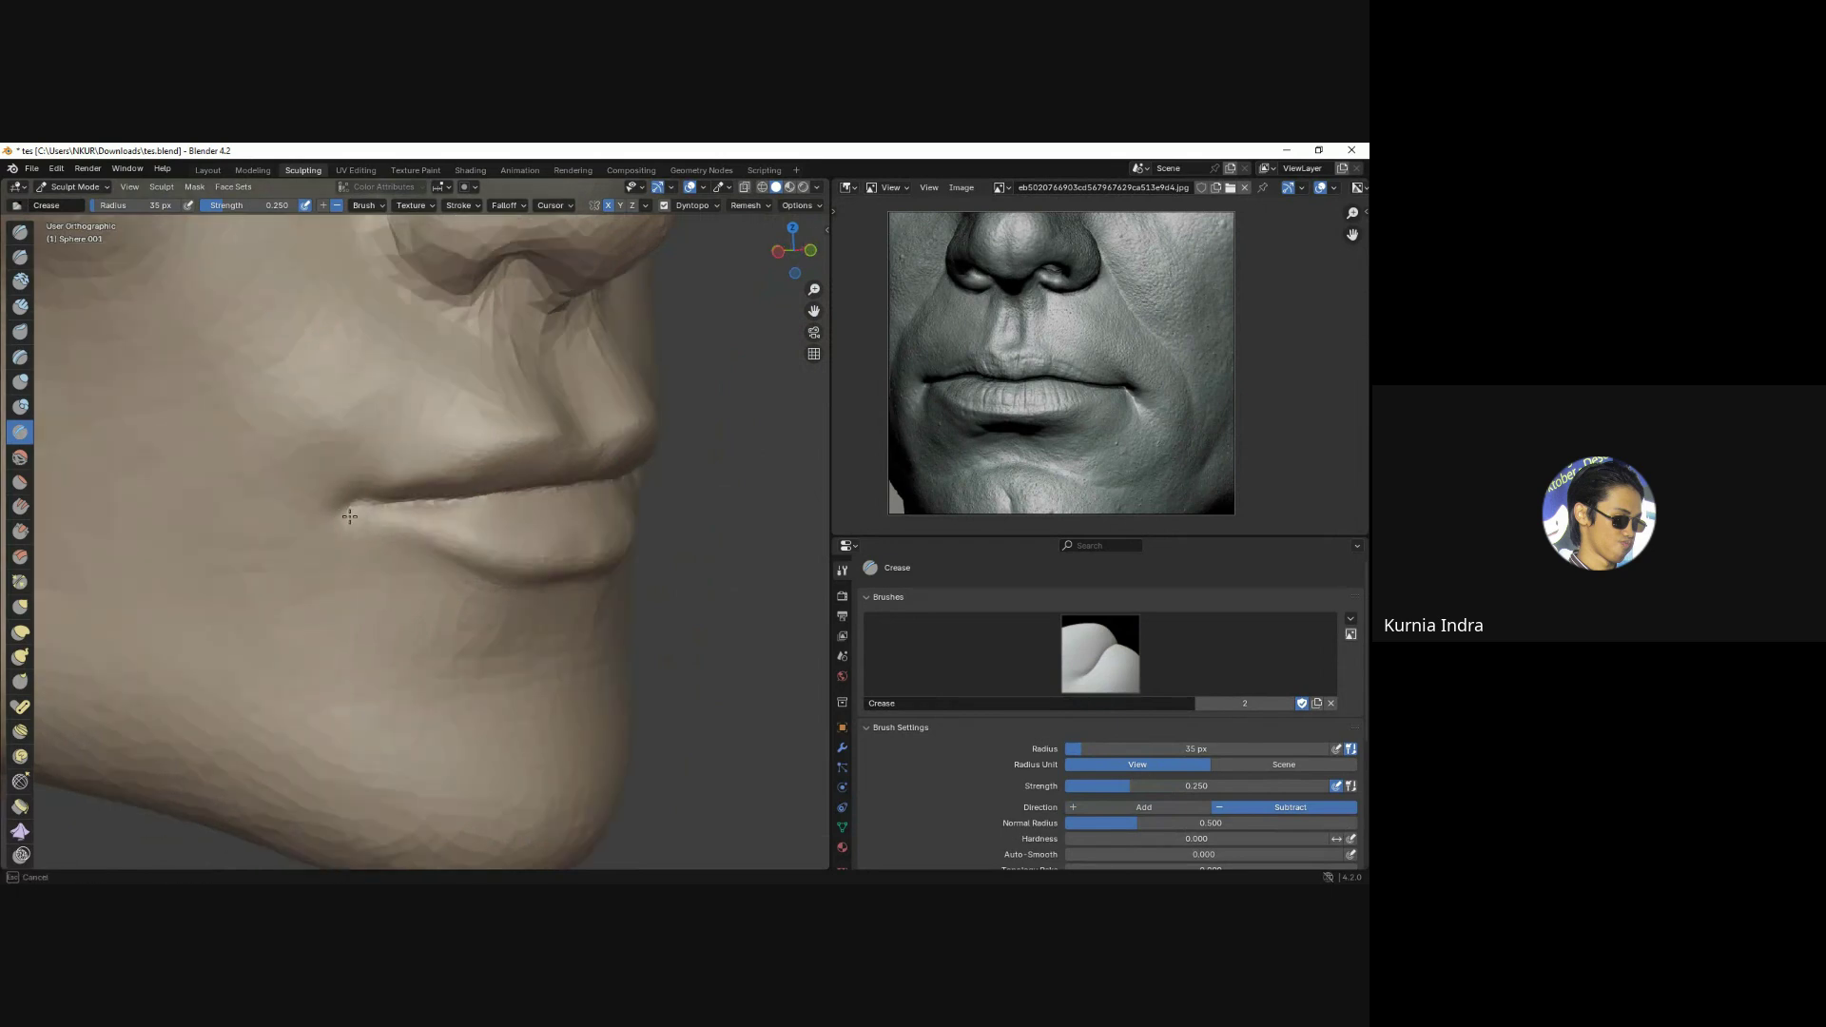
pyautogui.moveTo(329, 508)
pyautogui.mouseDown(button='middle')
pyautogui.moveTo(498, 493)
pyautogui.moveTo(510, 510)
pyautogui.mouseUp(button='middle')
pyautogui.press('g')
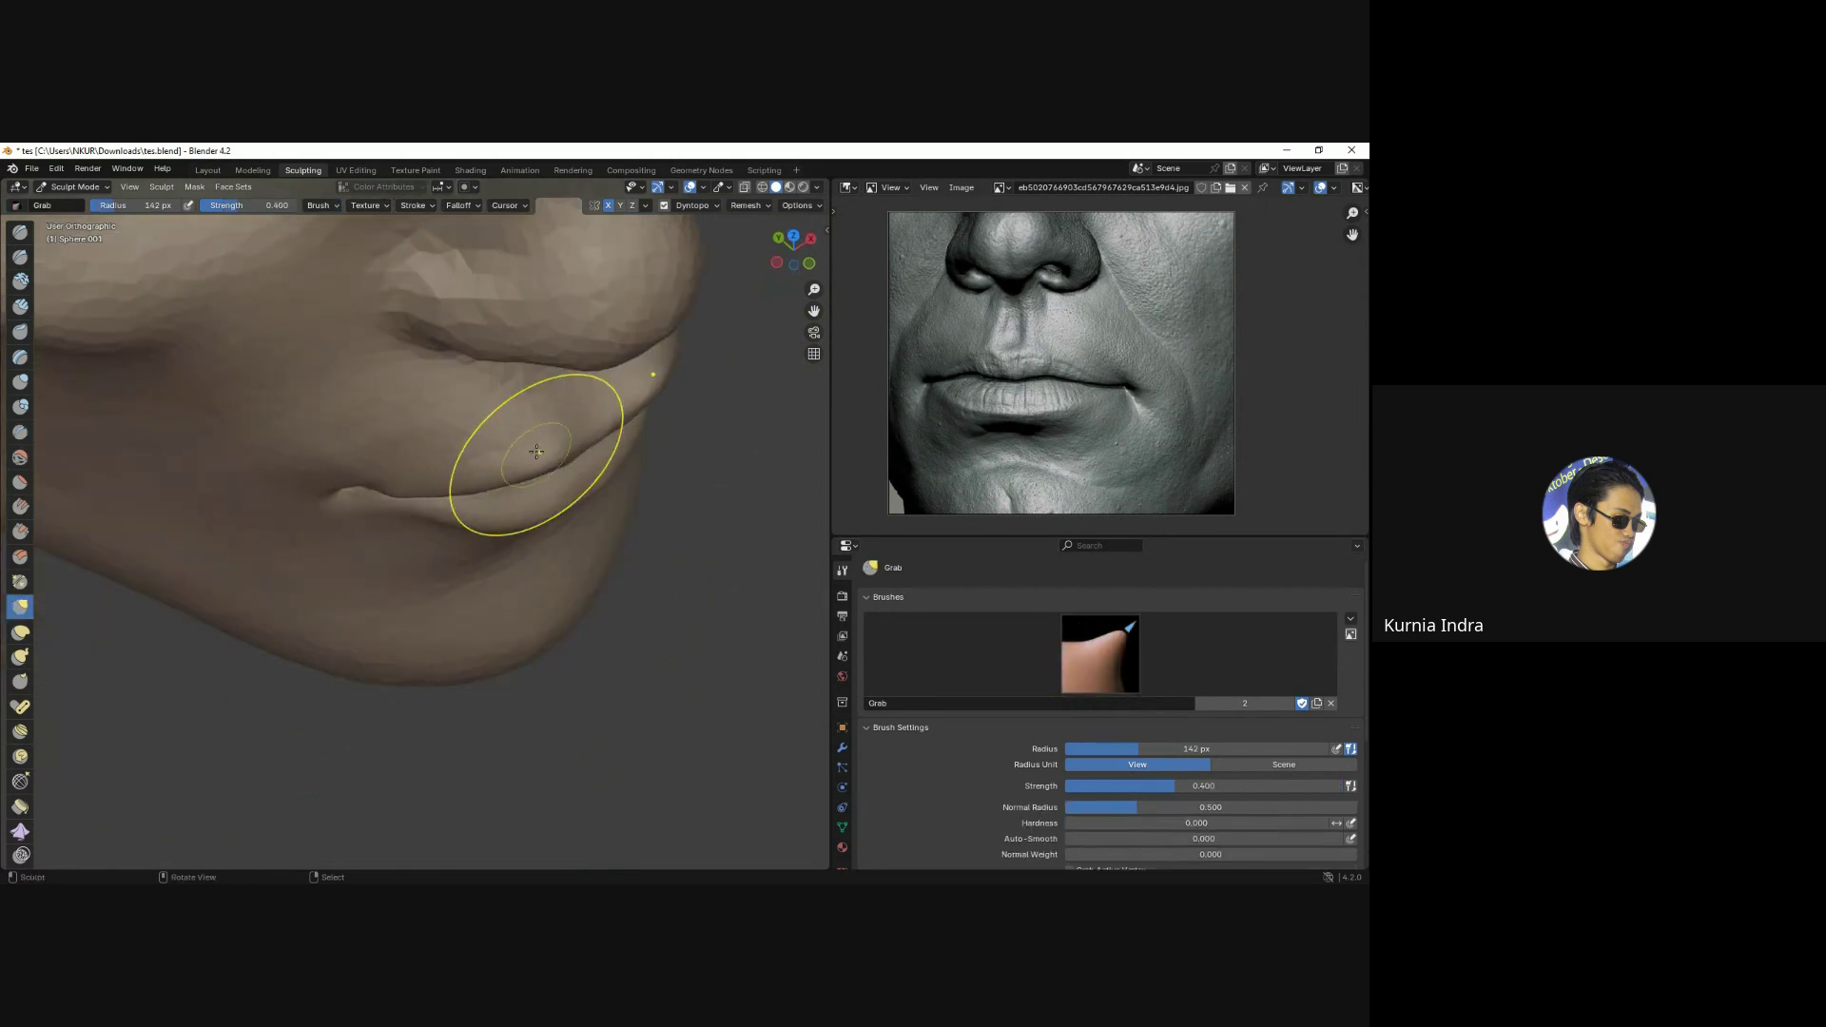
pyautogui.moveTo(530, 448)
pyautogui.mouseDown(button='middle')
pyautogui.moveTo(559, 501)
pyautogui.moveTo(571, 387)
pyautogui.mouseUp(button='middle')
pyautogui.scroll(-2, 604, 490)
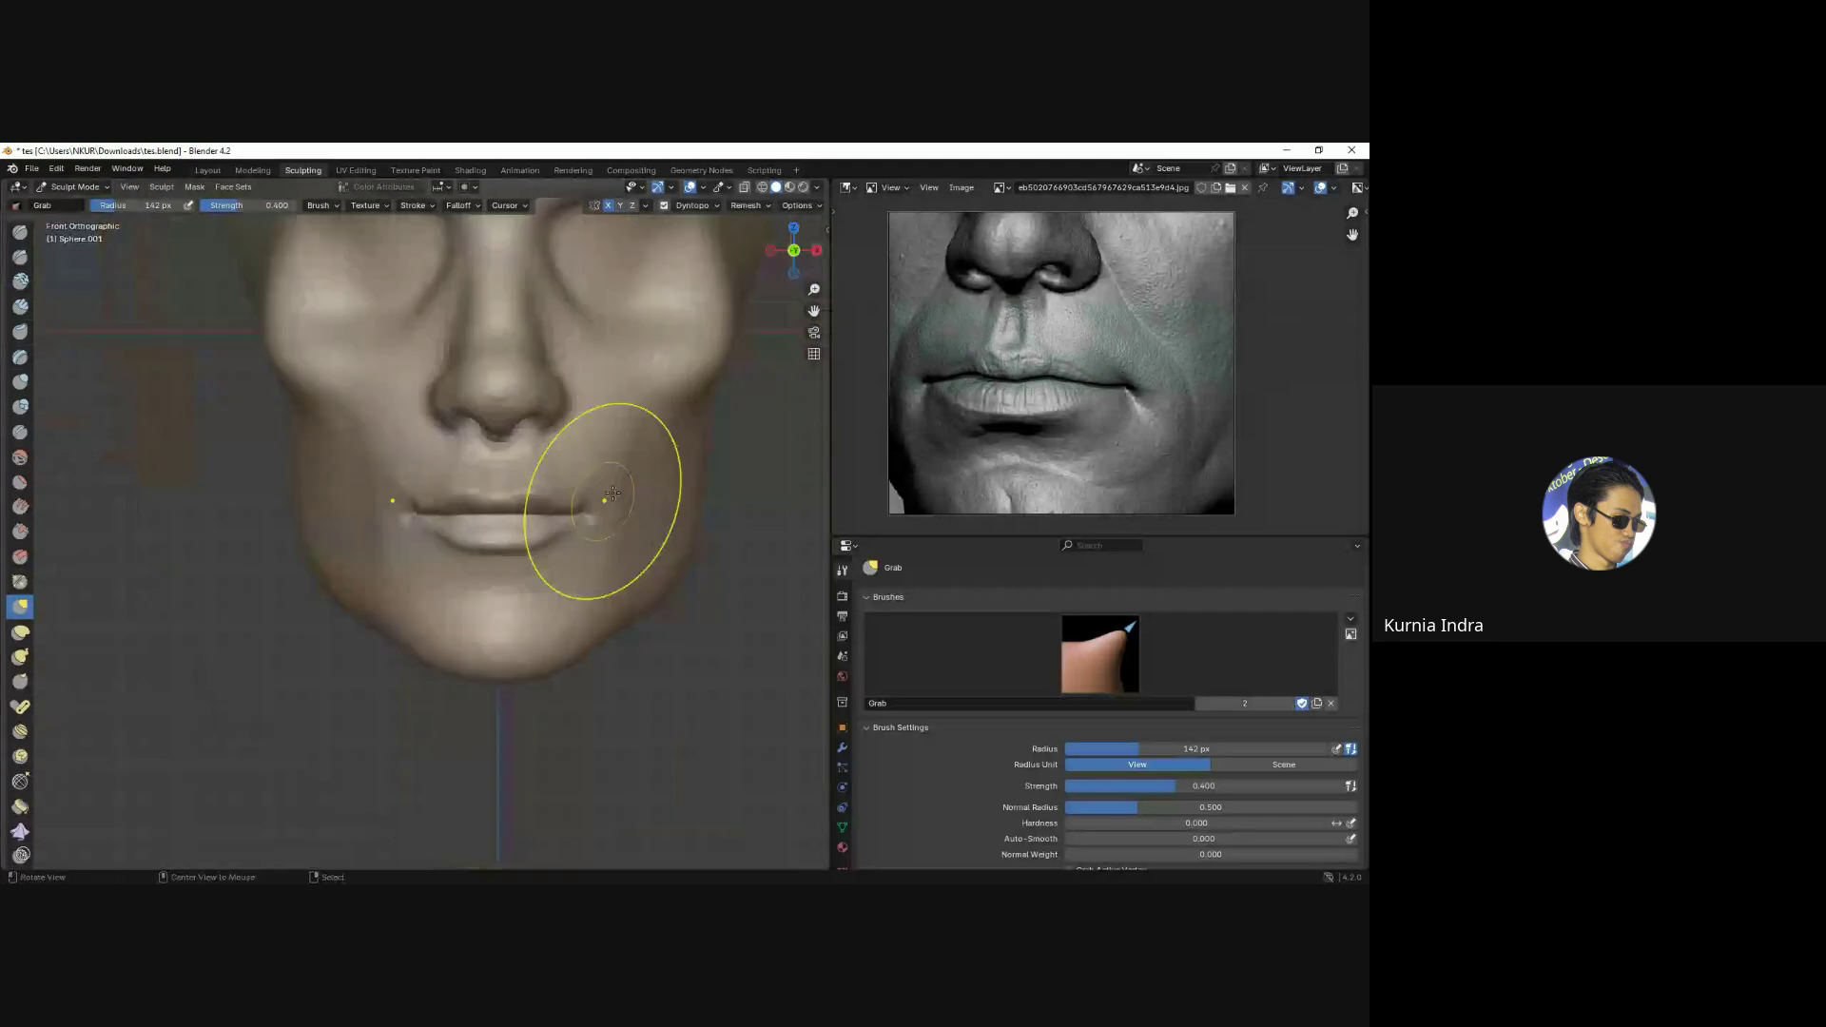
pyautogui.keyDown('shift'); pyautogui.moveTo(604, 490); pyautogui.dragTo(499, 447, button='middle'); pyautogui.keyUp('shift')
pyautogui.scroll(2, 499, 447)
# Shrink the Grab brush and reshape the lips from a three-quarter view.
pyautogui.press('f')
pyautogui.click(482, 459)
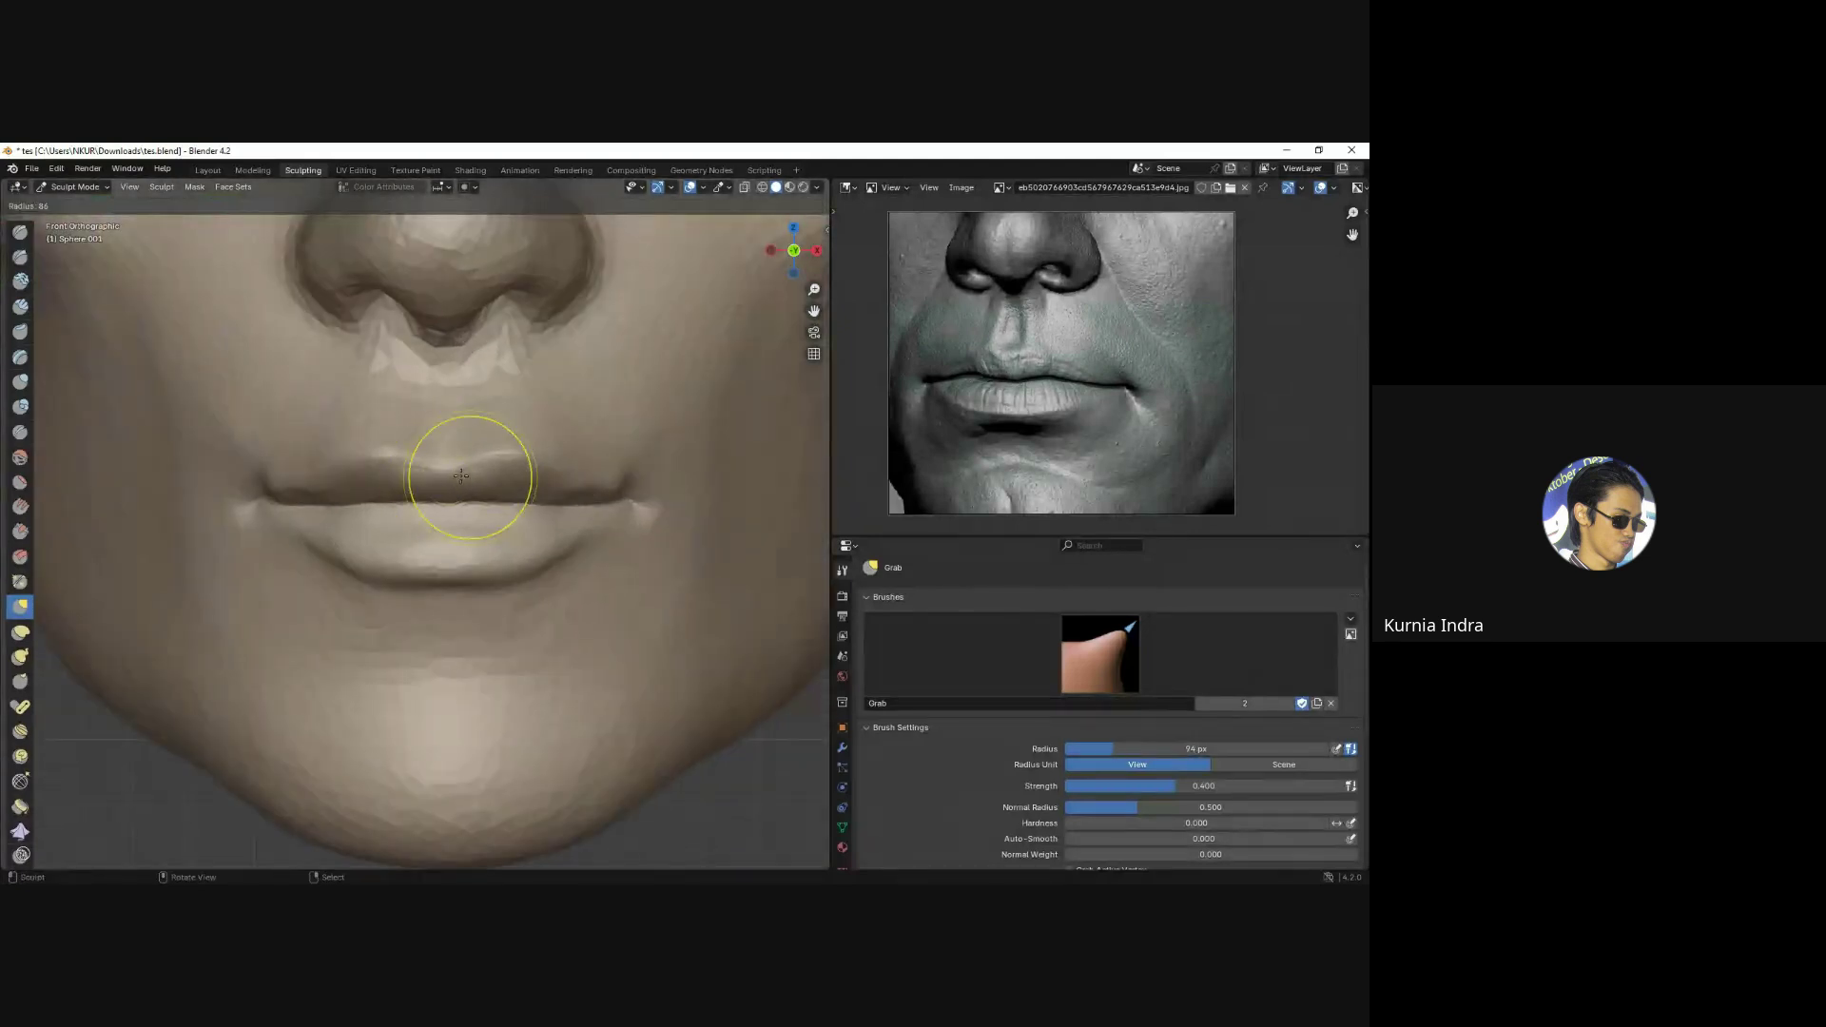
pyautogui.scroll(-3, 495, 450)
pyautogui.scroll(1, 542, 542)
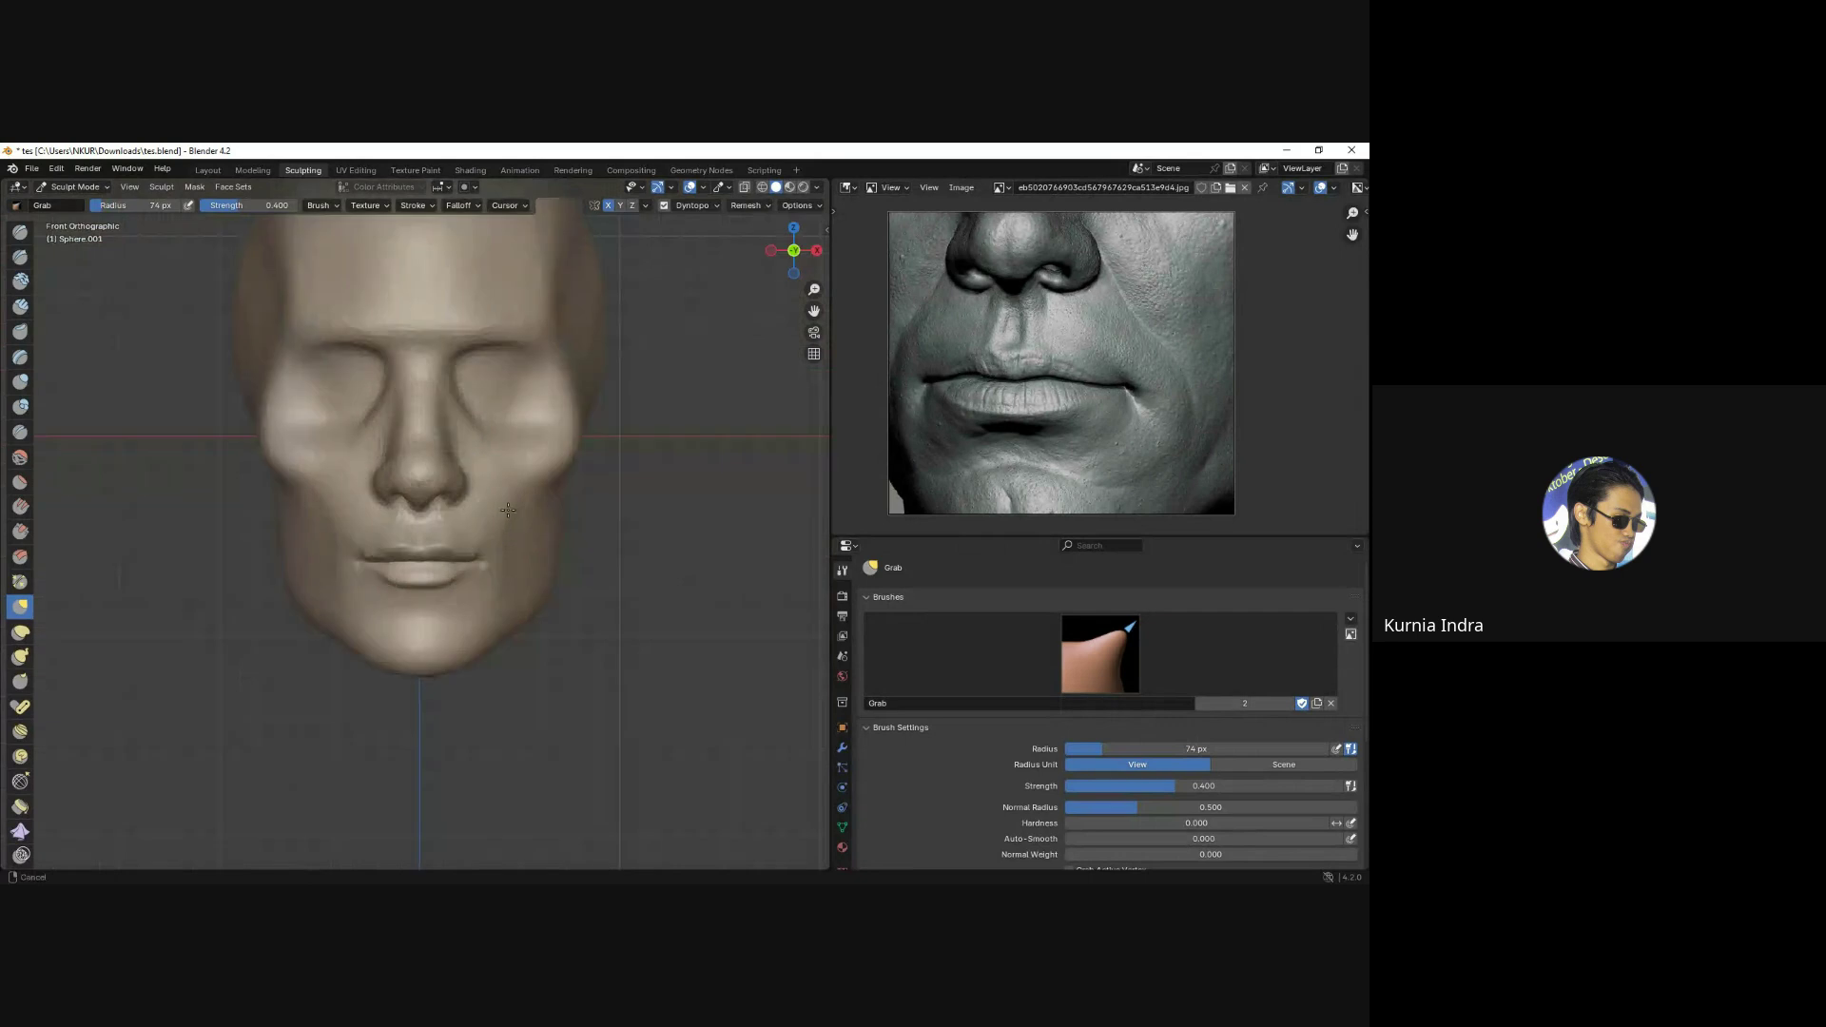
pyautogui.moveTo(542, 542)
pyautogui.mouseDown(button='middle')
pyautogui.moveTo(401, 530)
pyautogui.moveTo(481, 612)
pyautogui.moveTo(366, 511)
pyautogui.mouseUp(button='middle')
pyautogui.scroll(-3, 367, 511)
pyautogui.scroll(1, 381, 499)
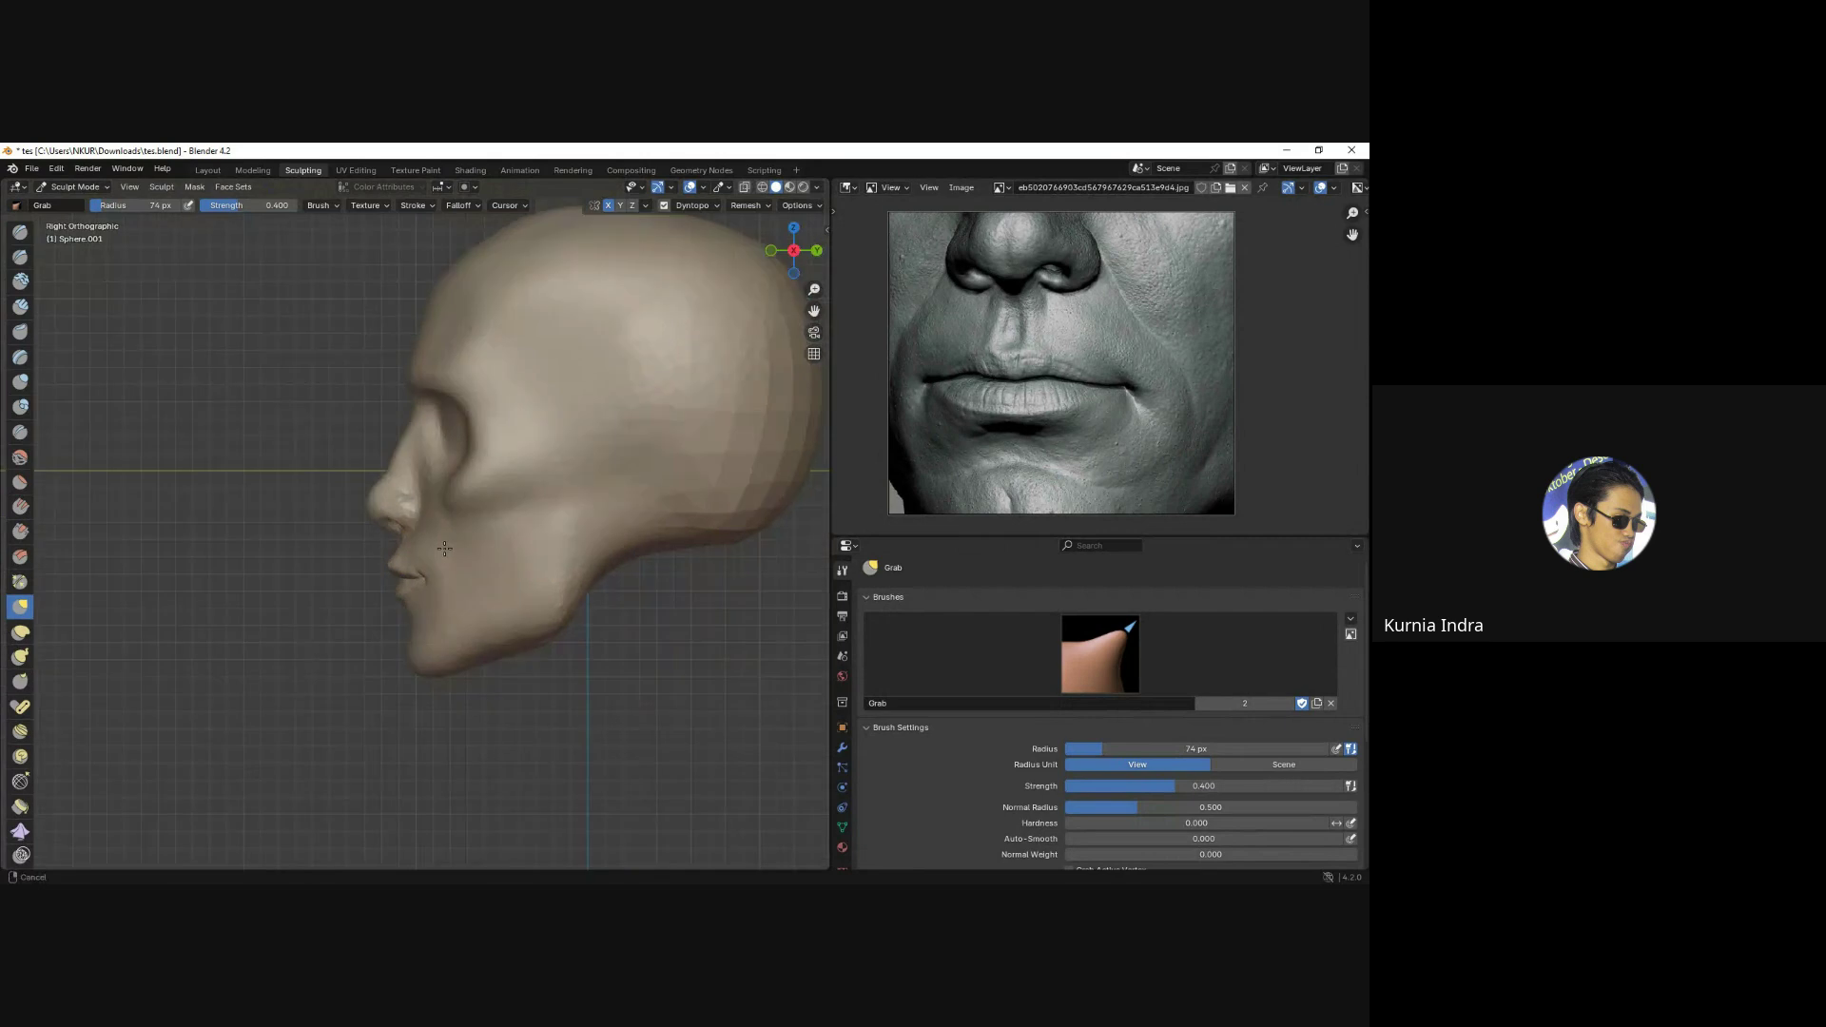
pyautogui.scroll(2, 387, 490)
pyautogui.scroll(2, 456, 500)
pyautogui.keyDown('shift'); pyautogui.moveTo(456, 501); pyautogui.dragTo(413, 491, button='middle'); pyautogui.keyUp('shift')
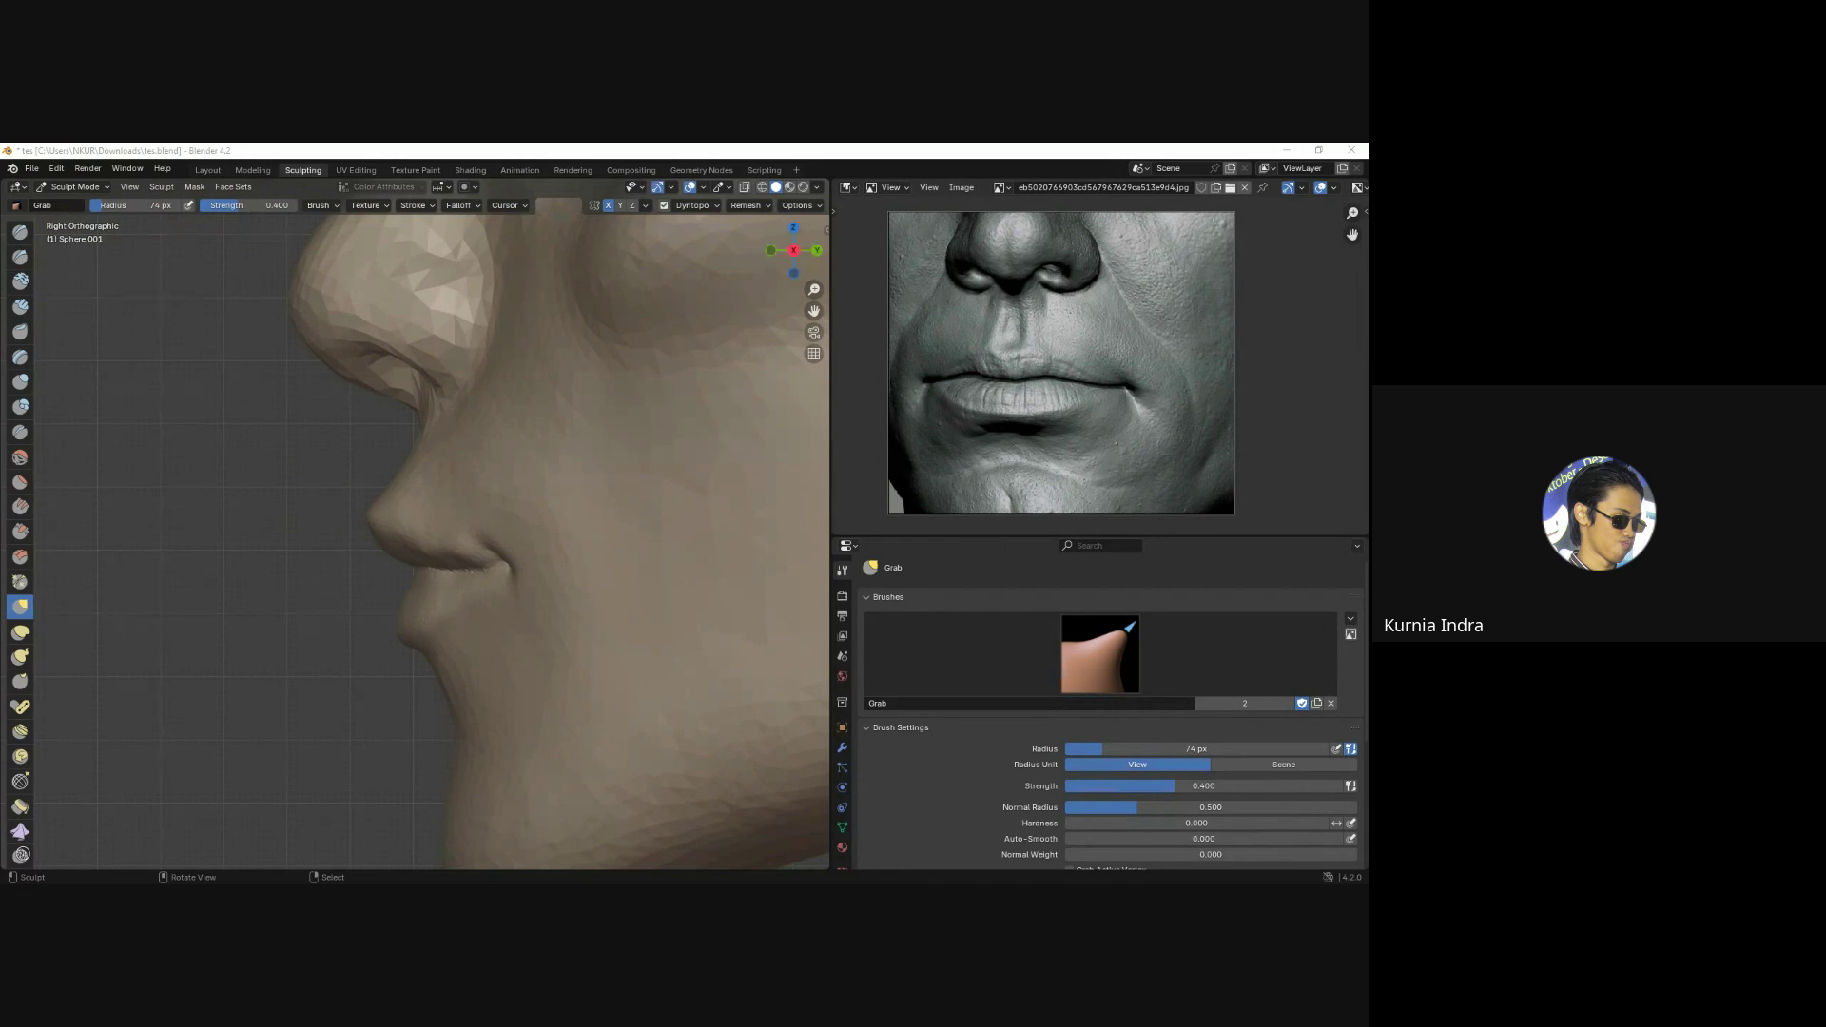
# Resize the brush and refine the lips in numpad front and angled views.
pyautogui.press('KP_1')
pyautogui.scroll(2, 424, 571)
pyautogui.press('f')
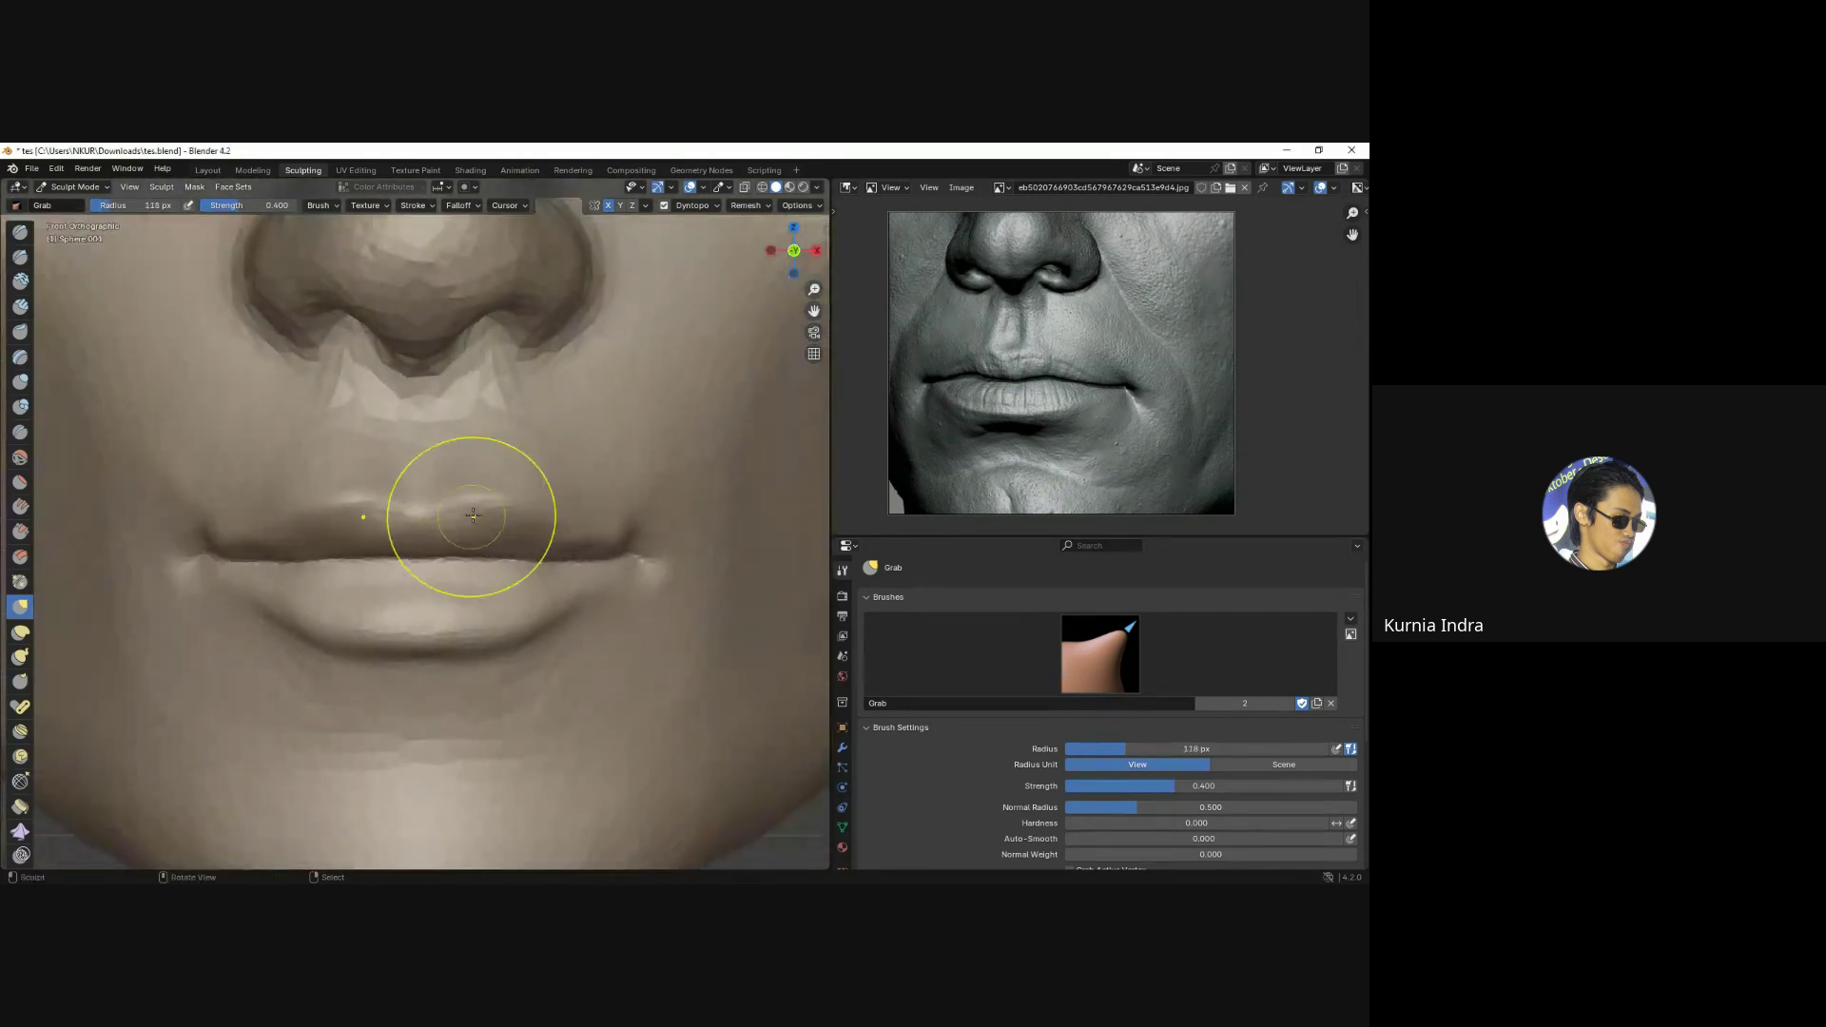
pyautogui.moveTo(298, 522); pyautogui.dragTo(305, 503)
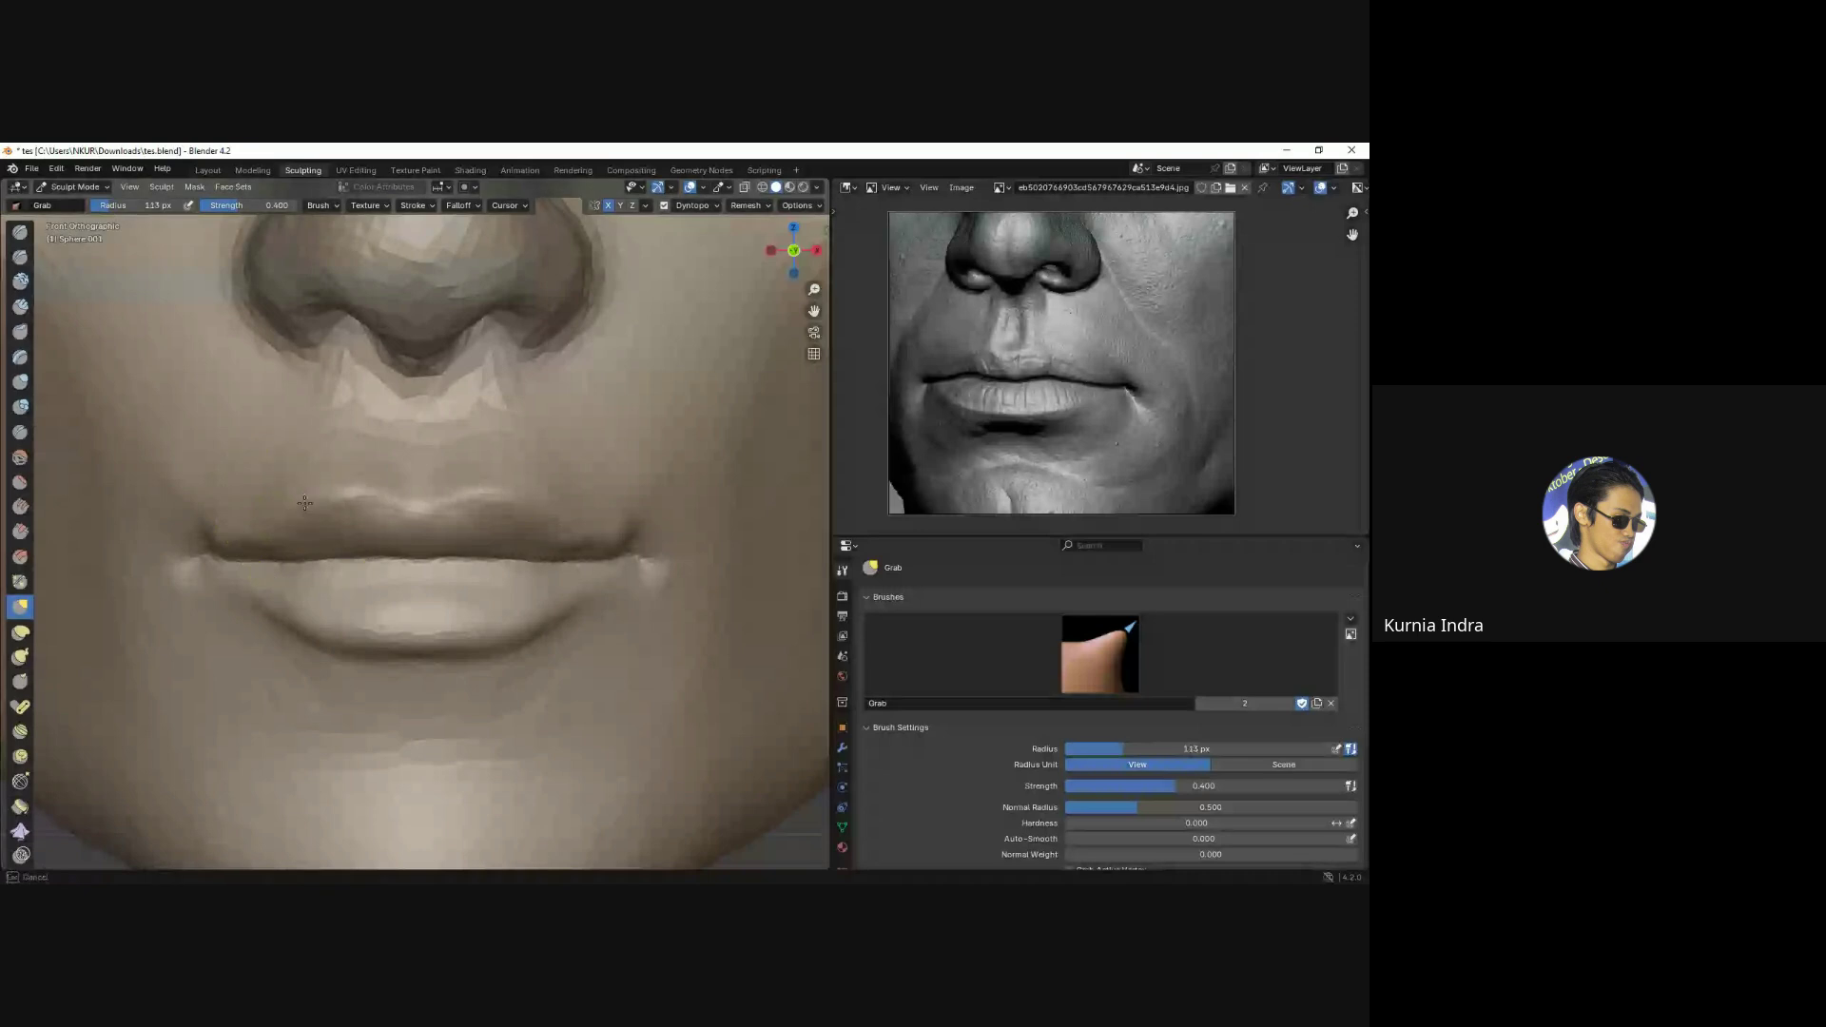
pyautogui.moveTo(304, 503)
pyautogui.mouseDown(button='middle')
pyautogui.moveTo(314, 538)
pyautogui.moveTo(200, 536)
pyautogui.moveTo(391, 583)
pyautogui.mouseUp(button='middle')
pyautogui.press('KP_1')
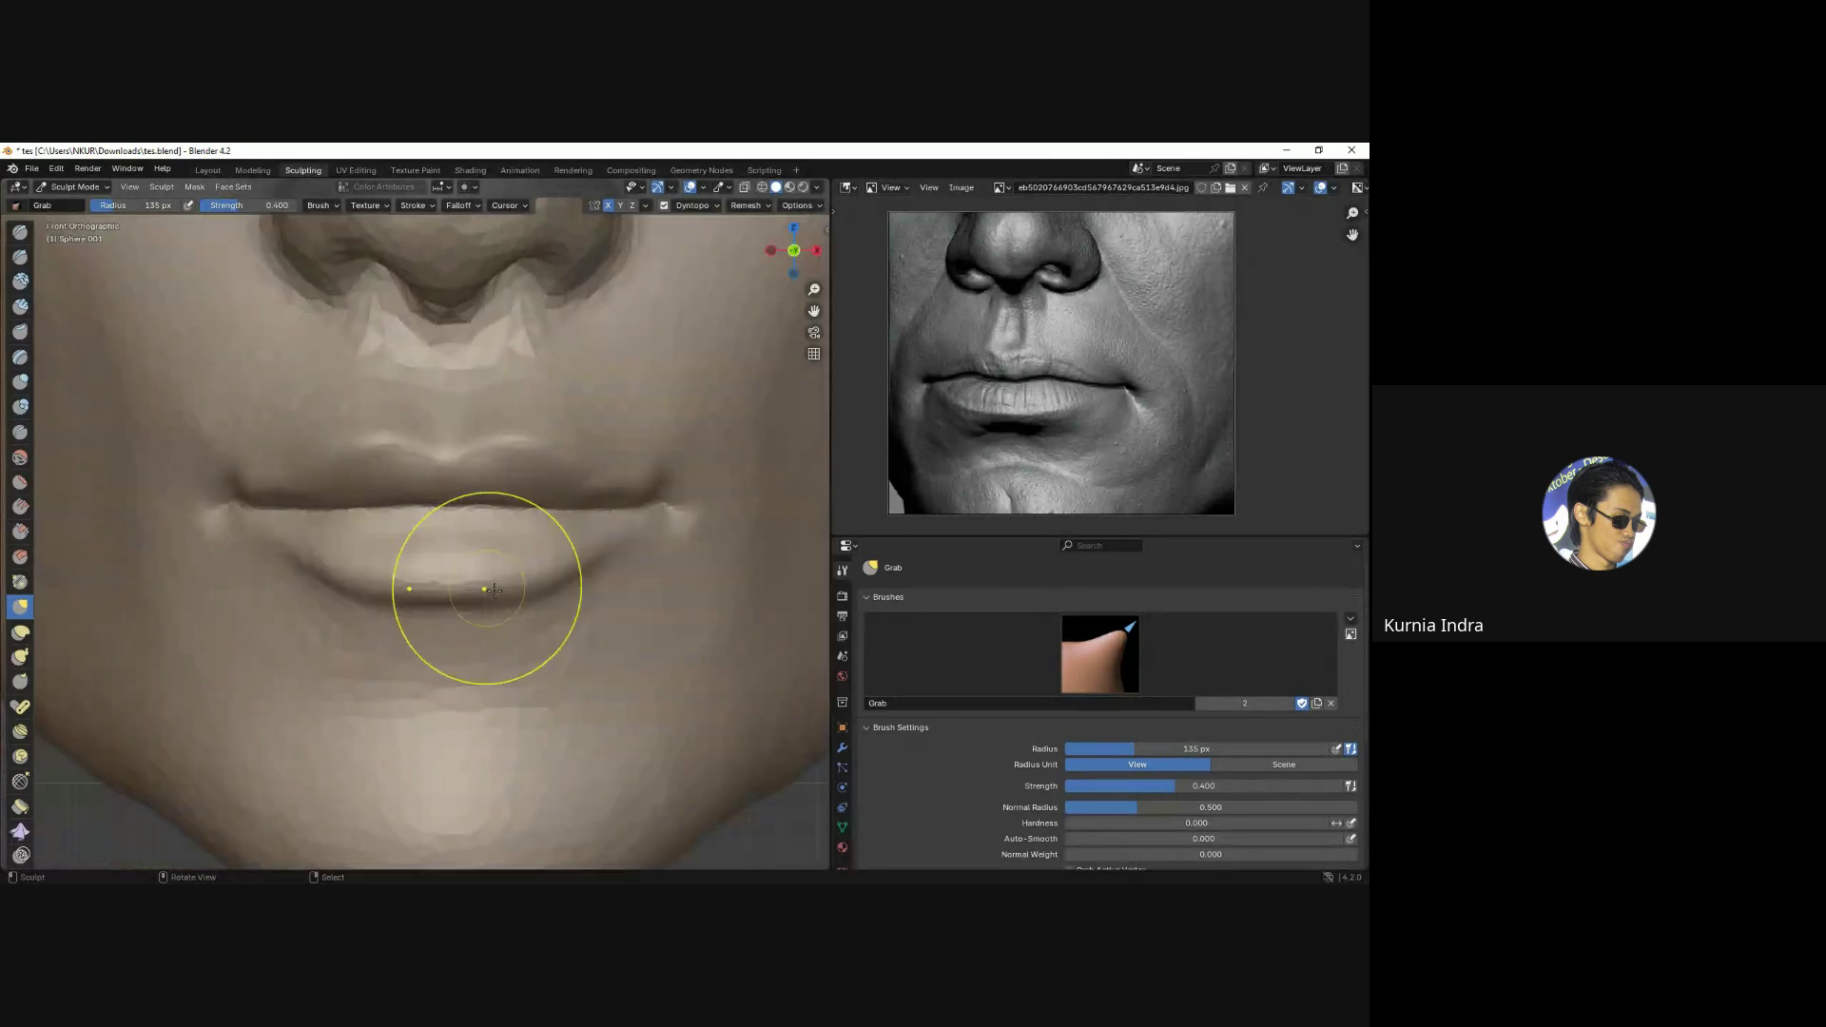
pyautogui.scroll(-1, 480, 582)
pyautogui.scroll(-1, 457, 561)
# Switch to Crease with a smaller radius and work the lips from the front view.
pyautogui.hotkey('shift', 'c')
pyautogui.press('f')
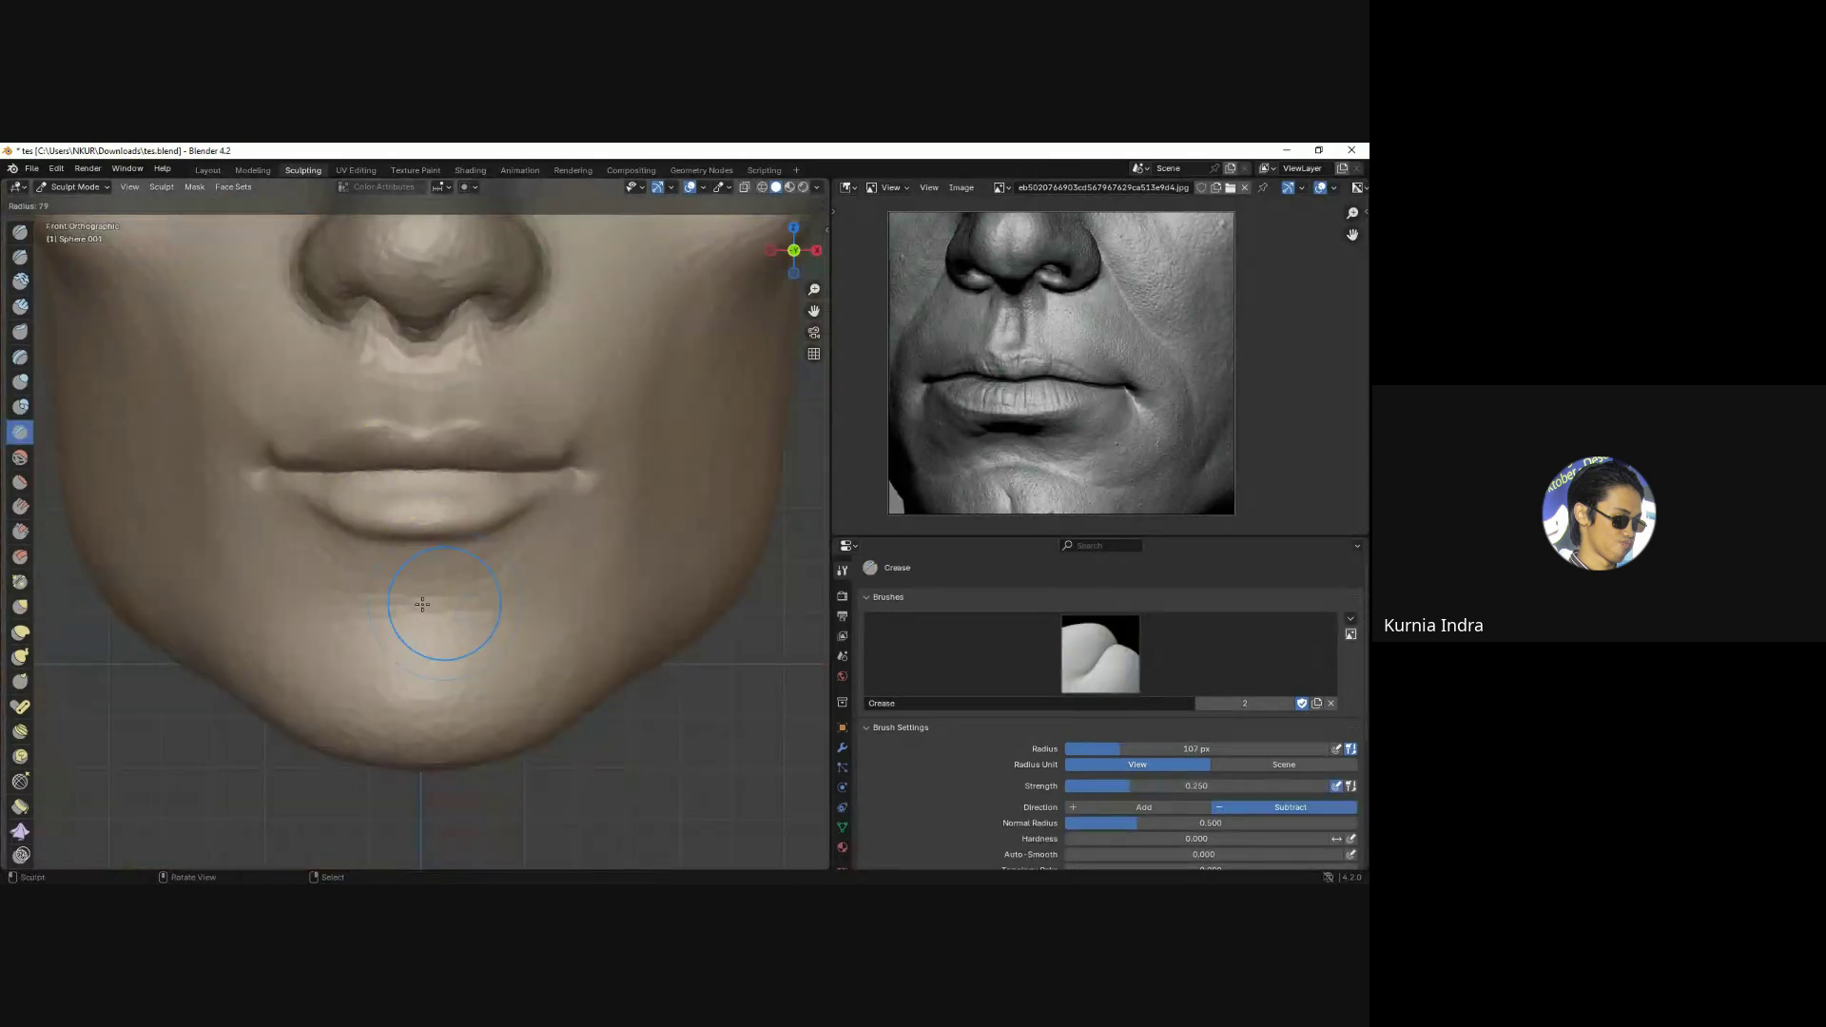
pyautogui.click(396, 597)
pyautogui.moveTo(469, 603); pyautogui.dragTo(396, 573, button='middle')
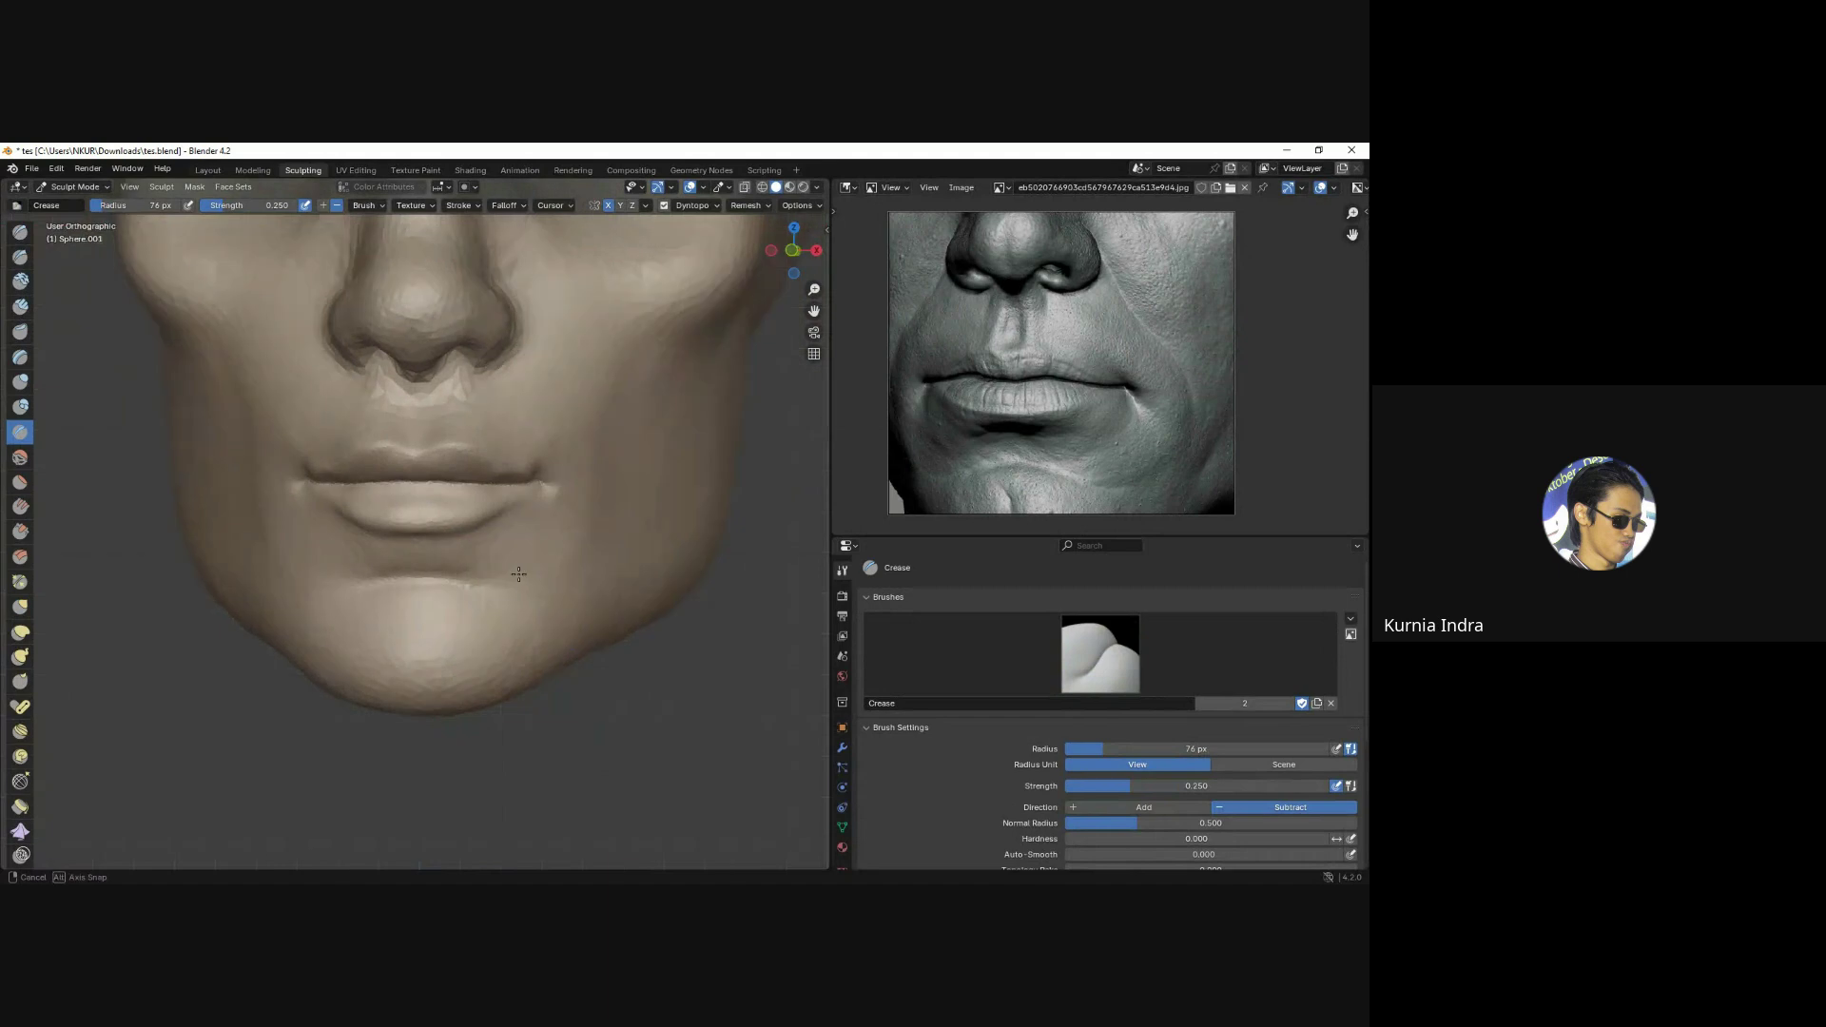
pyautogui.press('KP_1')
pyautogui.press('f')
pyautogui.click(417, 573)
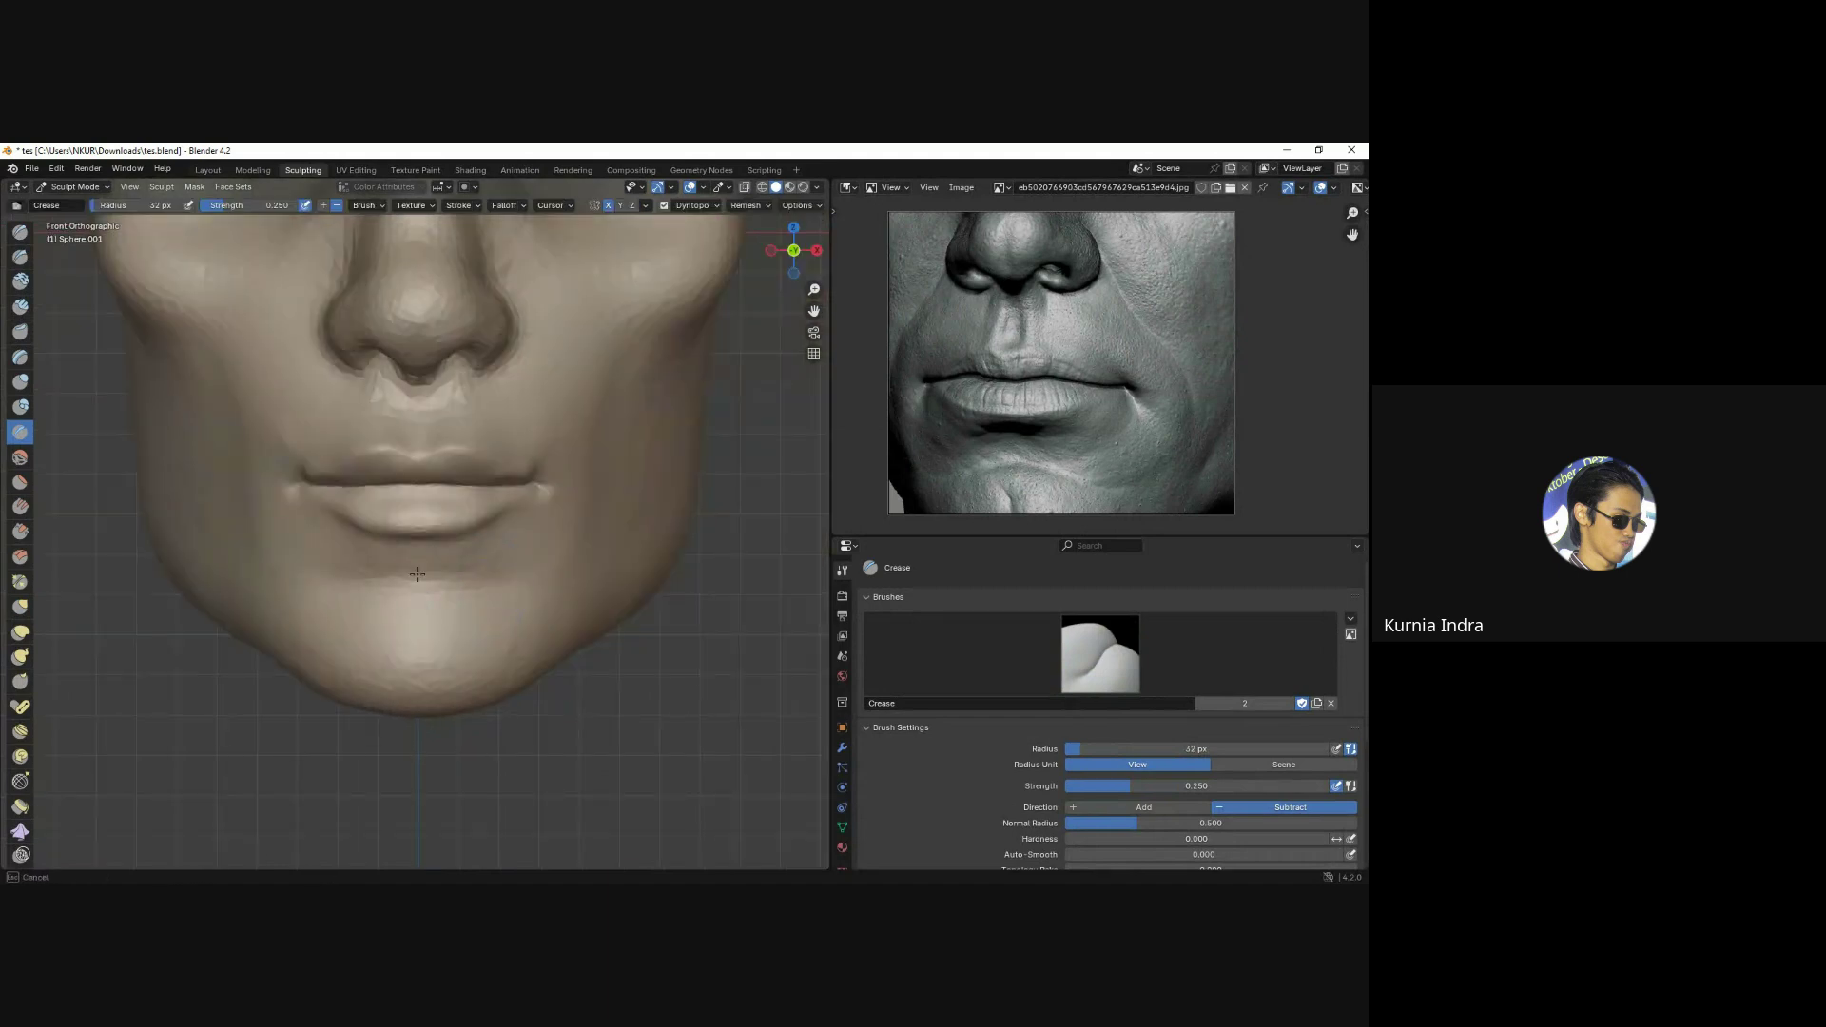
pyautogui.scroll(-2, 530, 538)
pyautogui.scroll(1, 533, 542)
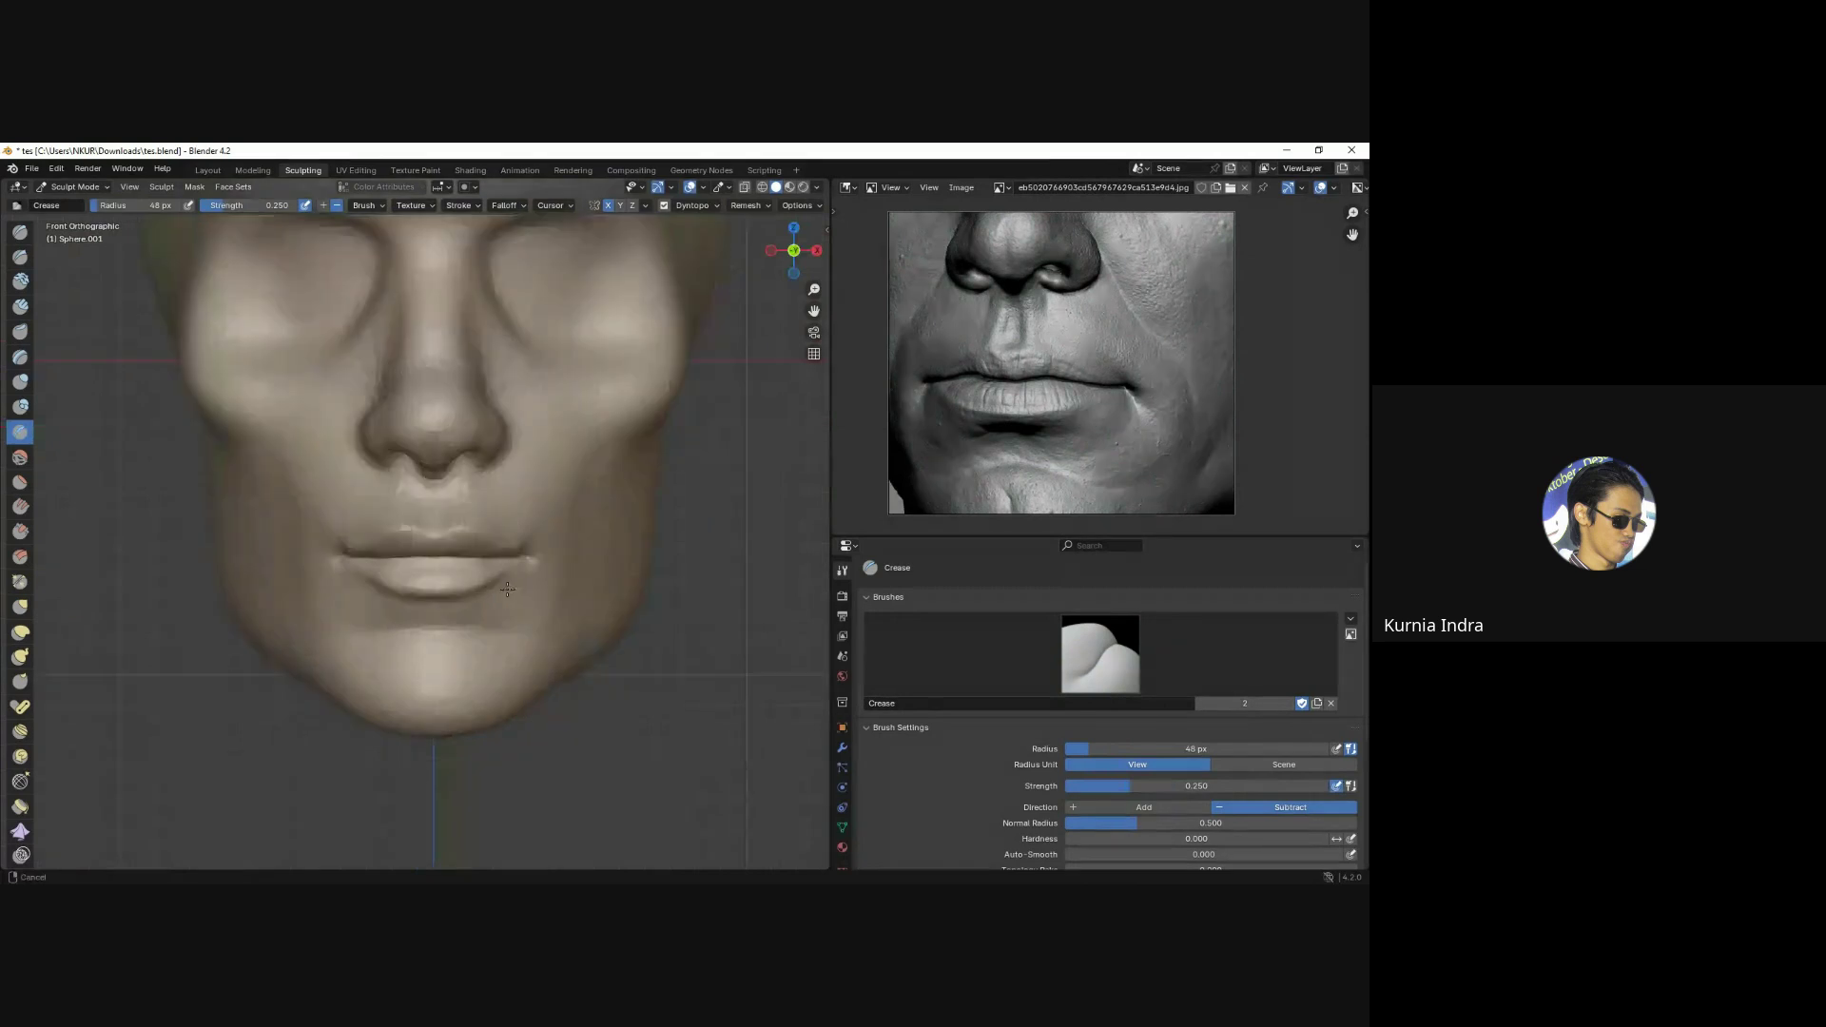
pyautogui.scroll(2, 542, 546)
pyautogui.scroll(2, 562, 552)
# Pull the lips with Grab, resizing it between front, angled and side views.
pyautogui.moveTo(561, 553); pyautogui.dragTo(542, 600, button='middle')
pyautogui.press('g')
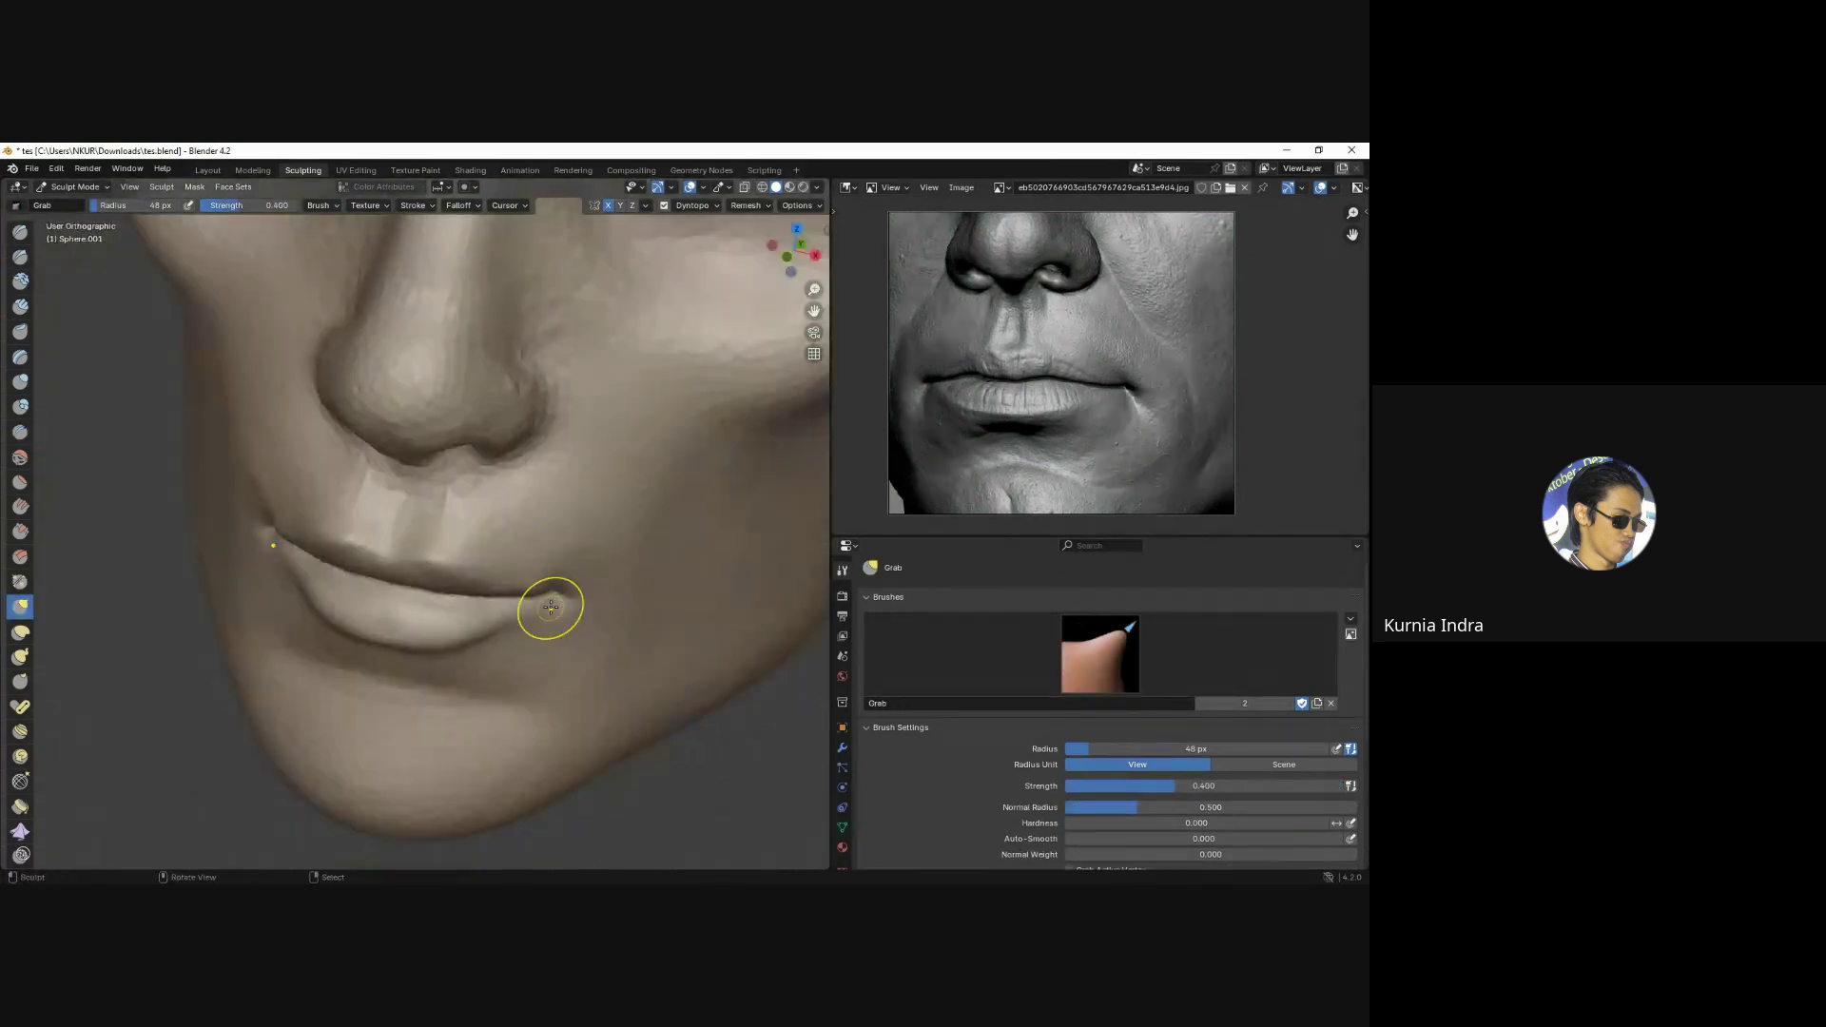
pyautogui.press('KP_1')
pyautogui.press('f')
pyautogui.click(516, 565)
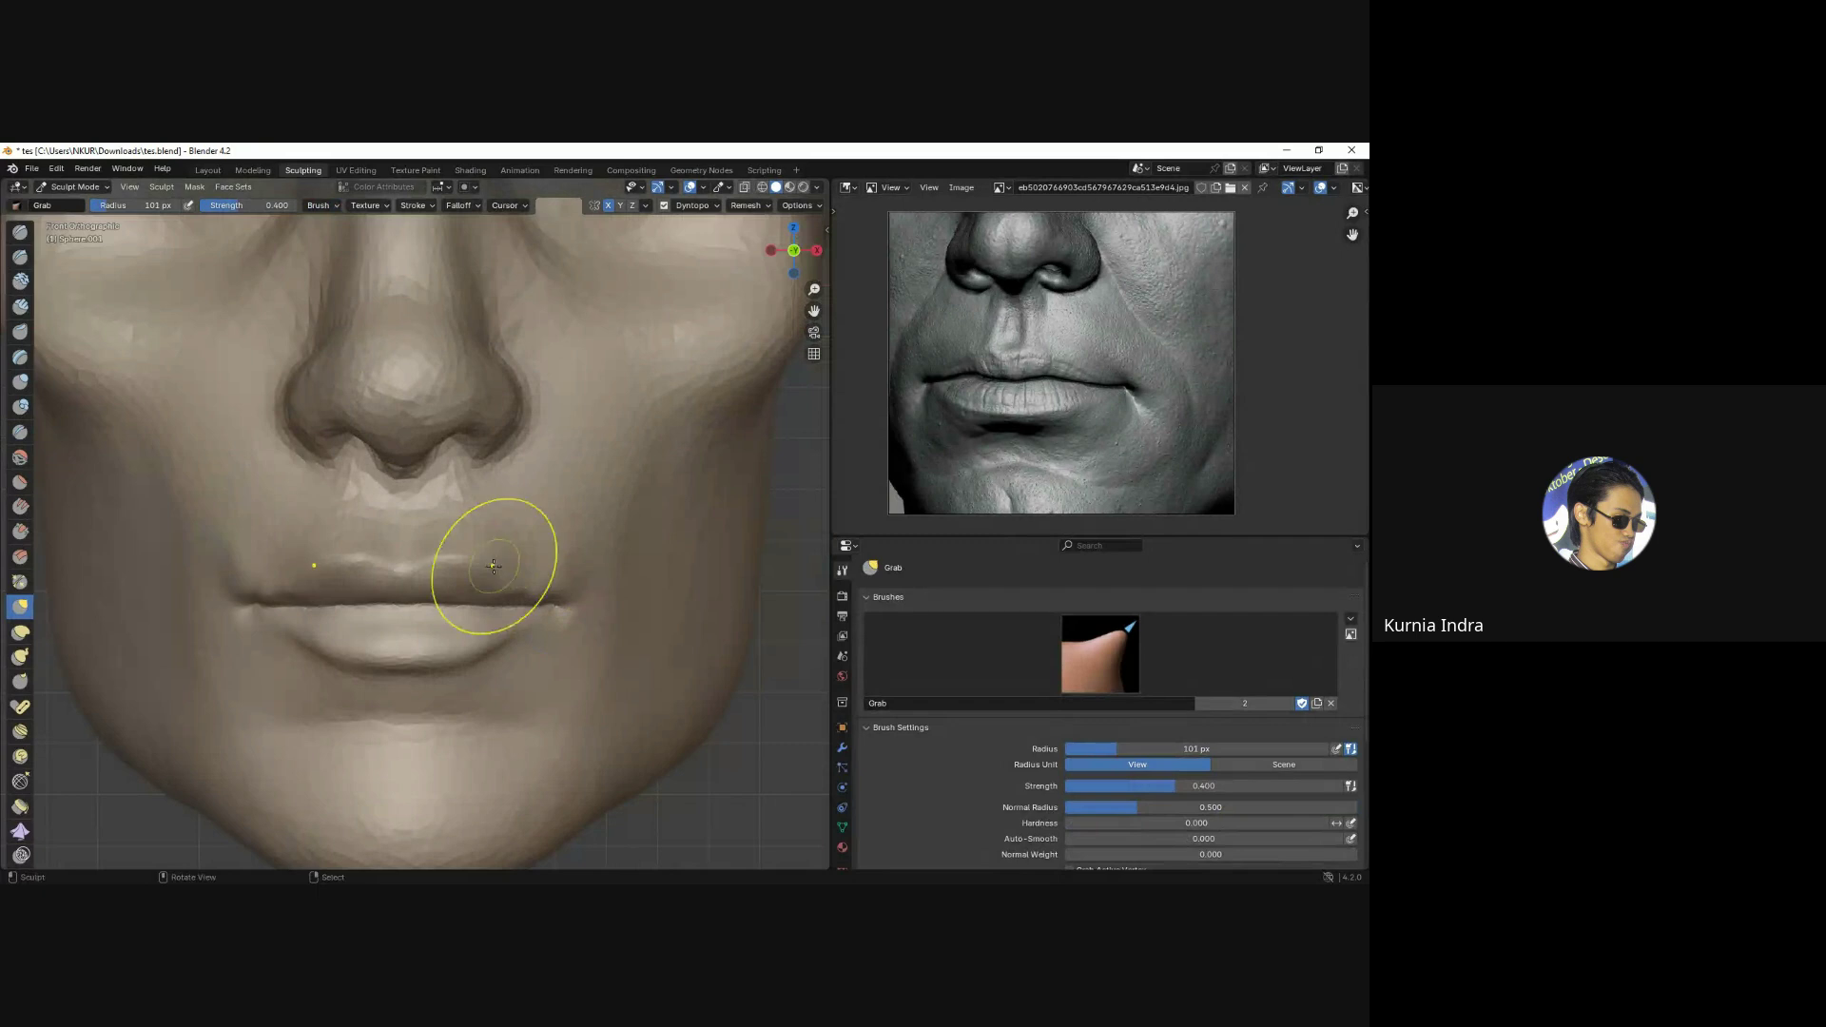
pyautogui.moveTo(494, 566); pyautogui.dragTo(355, 510, button='middle')
pyautogui.press('f')
pyautogui.click(373, 532)
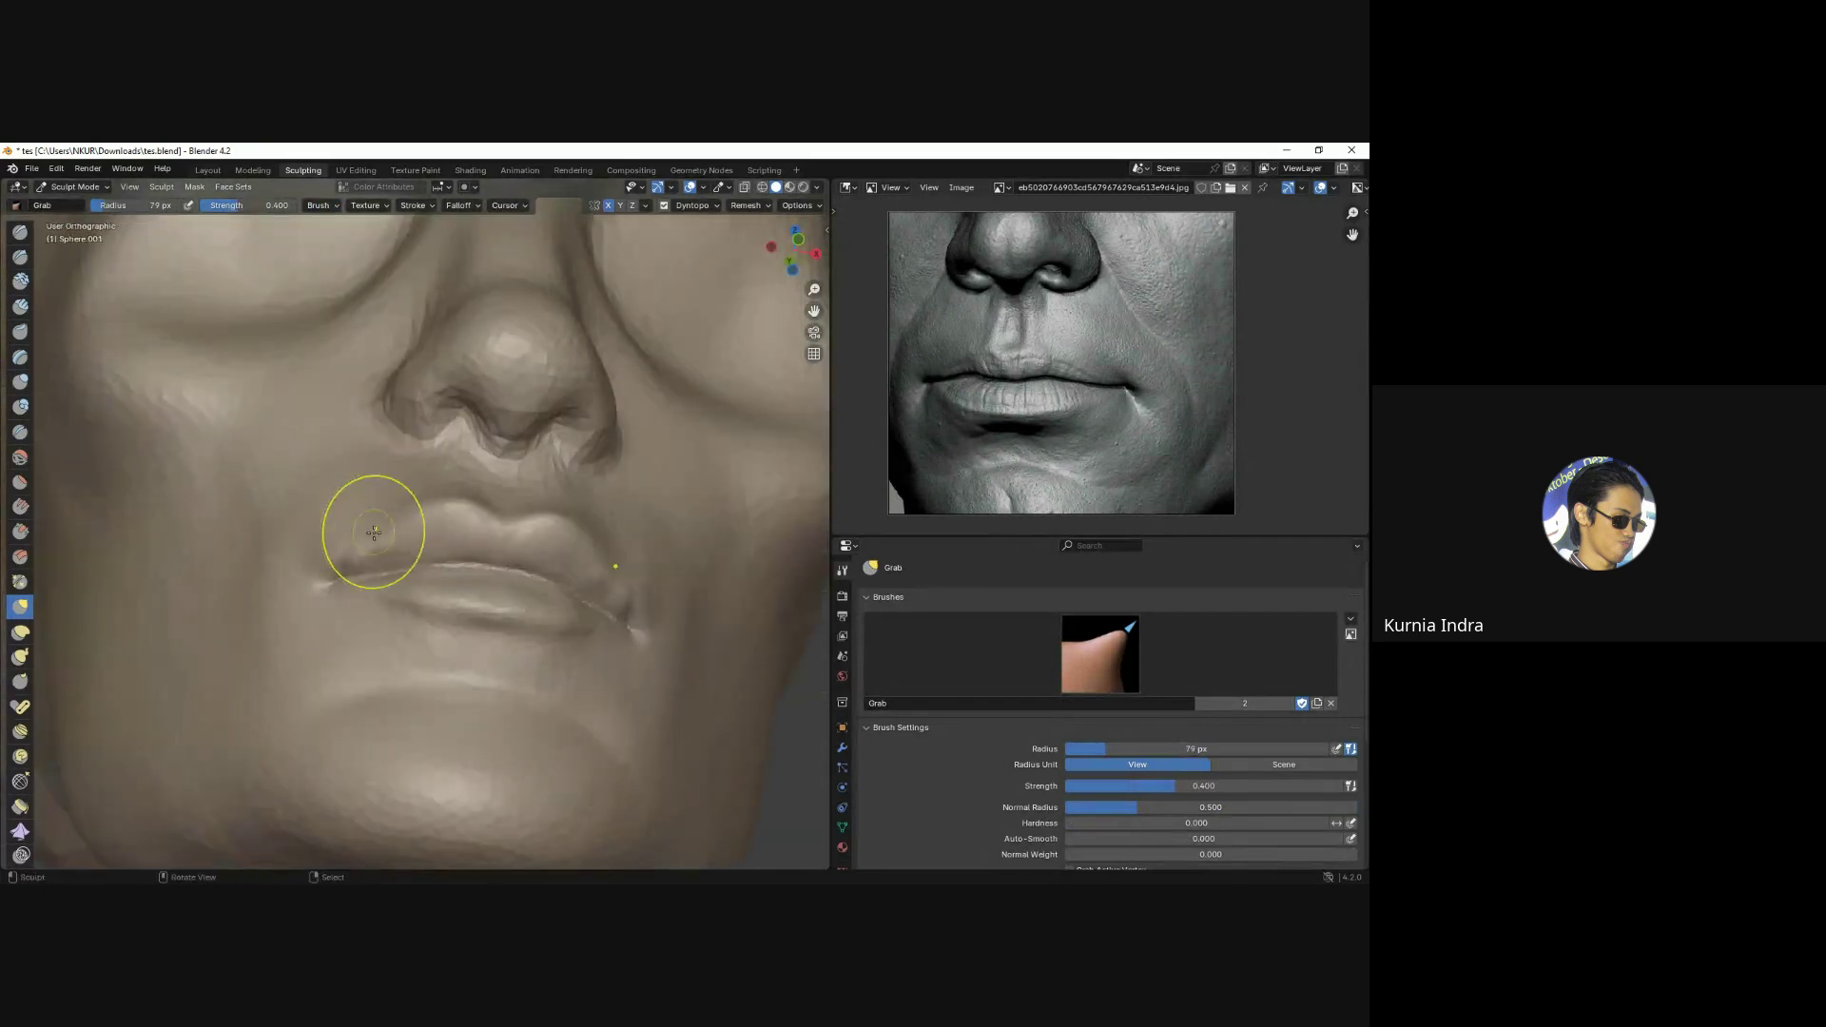
pyautogui.moveTo(347, 521)
pyautogui.mouseDown(button='middle')
pyautogui.moveTo(396, 571)
pyautogui.moveTo(61, 294)
pyautogui.moveTo(345, 533)
pyautogui.mouseUp(button='middle')
# Build up the lips with Clay Strips, then crease the lip outline from the front.
pyautogui.press('c')
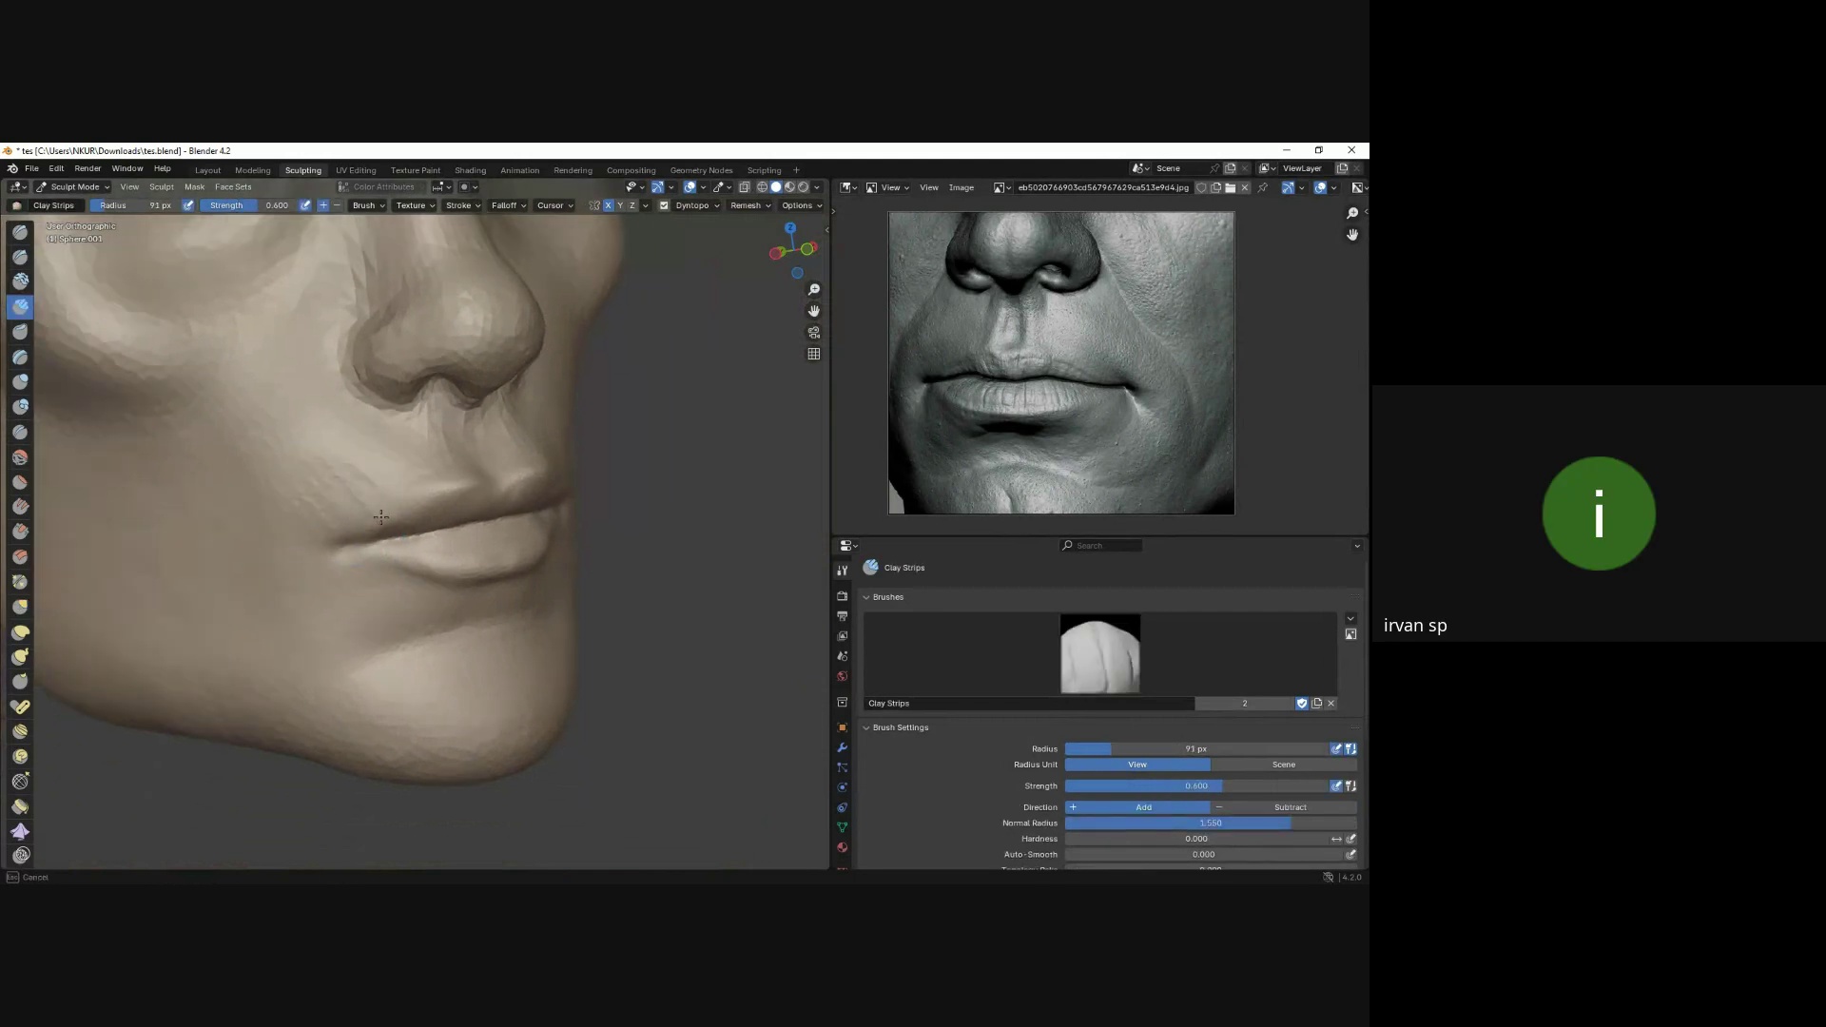
pyautogui.moveTo(487, 472)
pyautogui.mouseDown(button='middle')
pyautogui.moveTo(530, 510)
pyautogui.moveTo(385, 562)
pyautogui.mouseUp(button='middle')
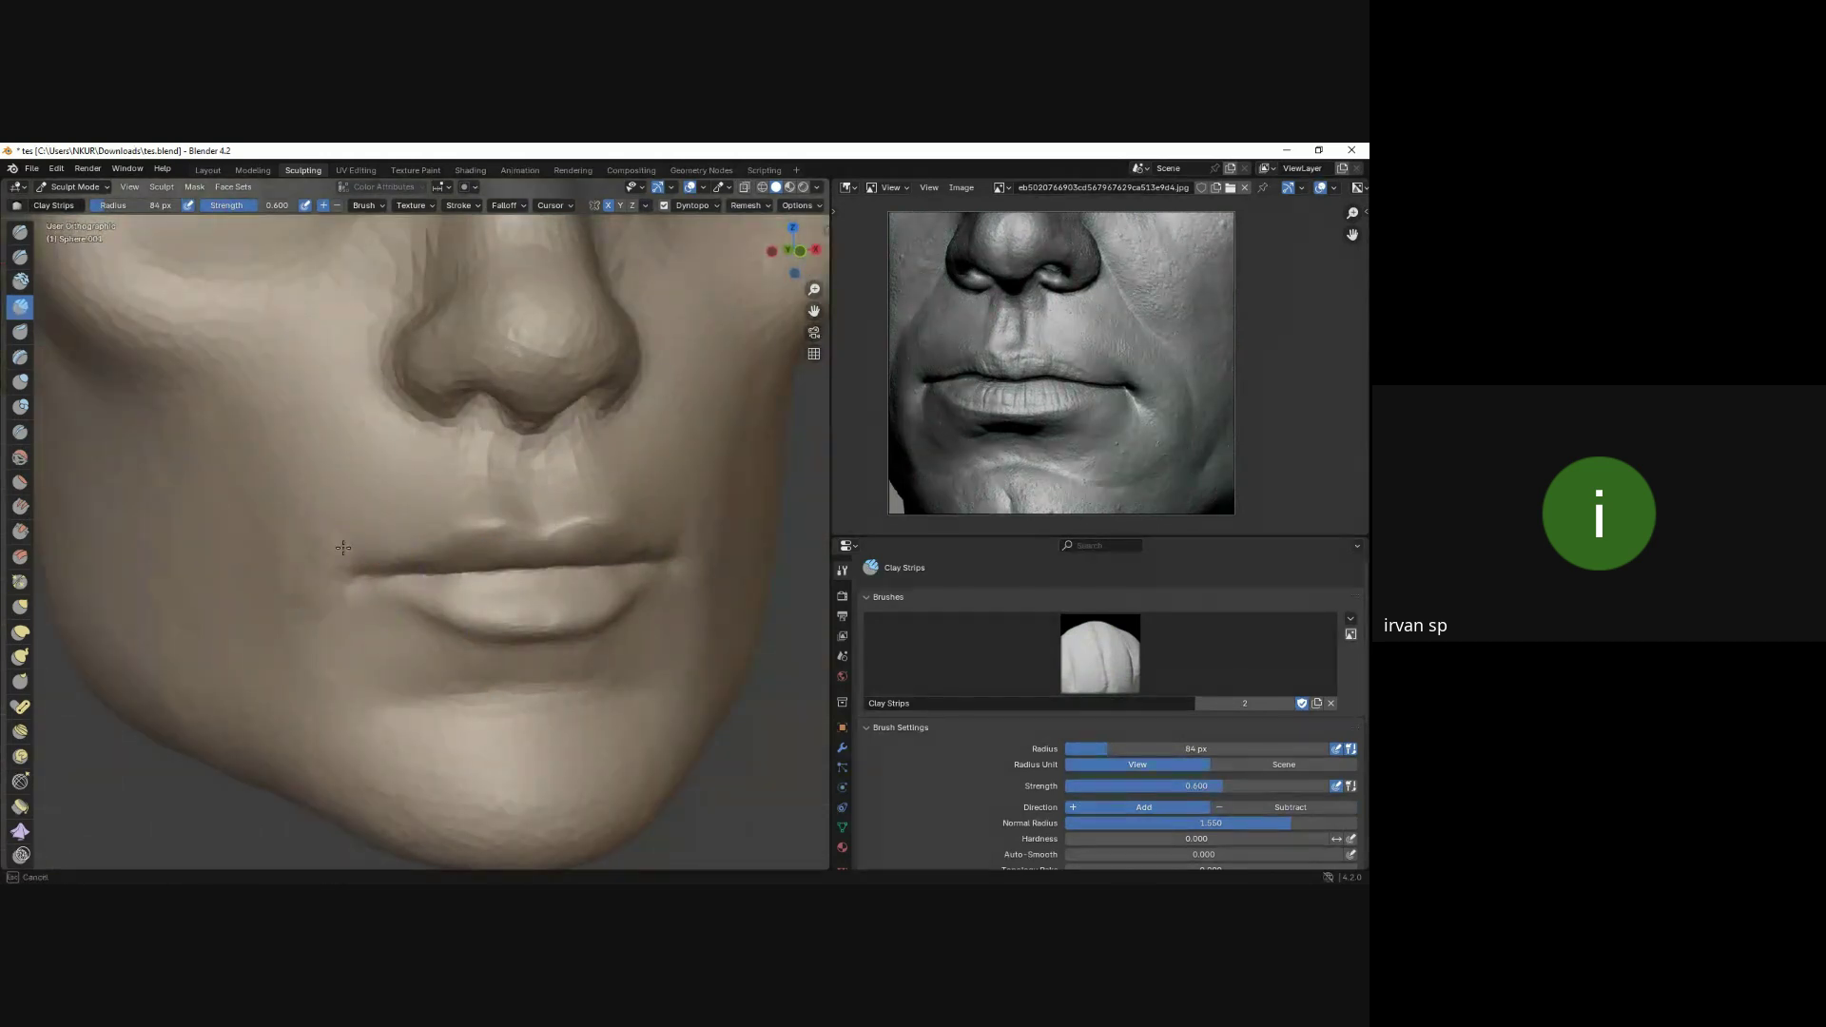
pyautogui.scroll(2, 343, 548)
pyautogui.scroll(2, 362, 540)
pyautogui.hotkey('shift', 'c')
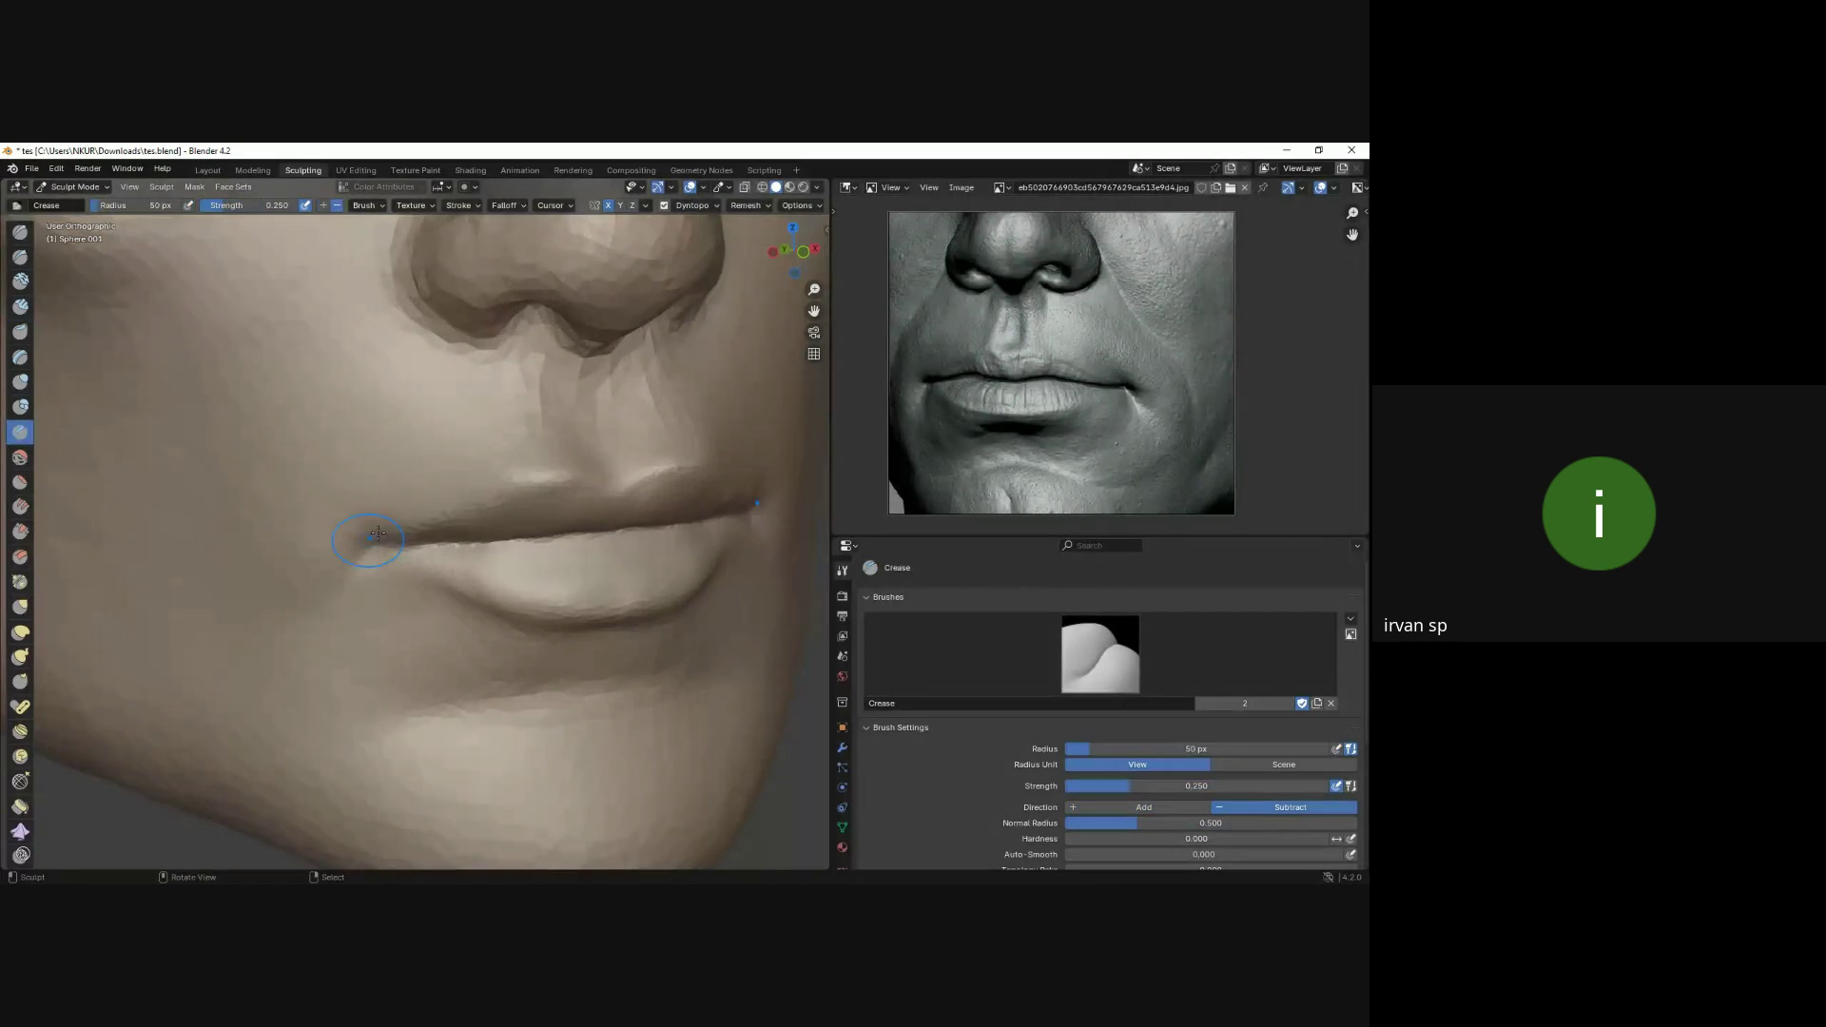
pyautogui.scroll(-5, 376, 544)
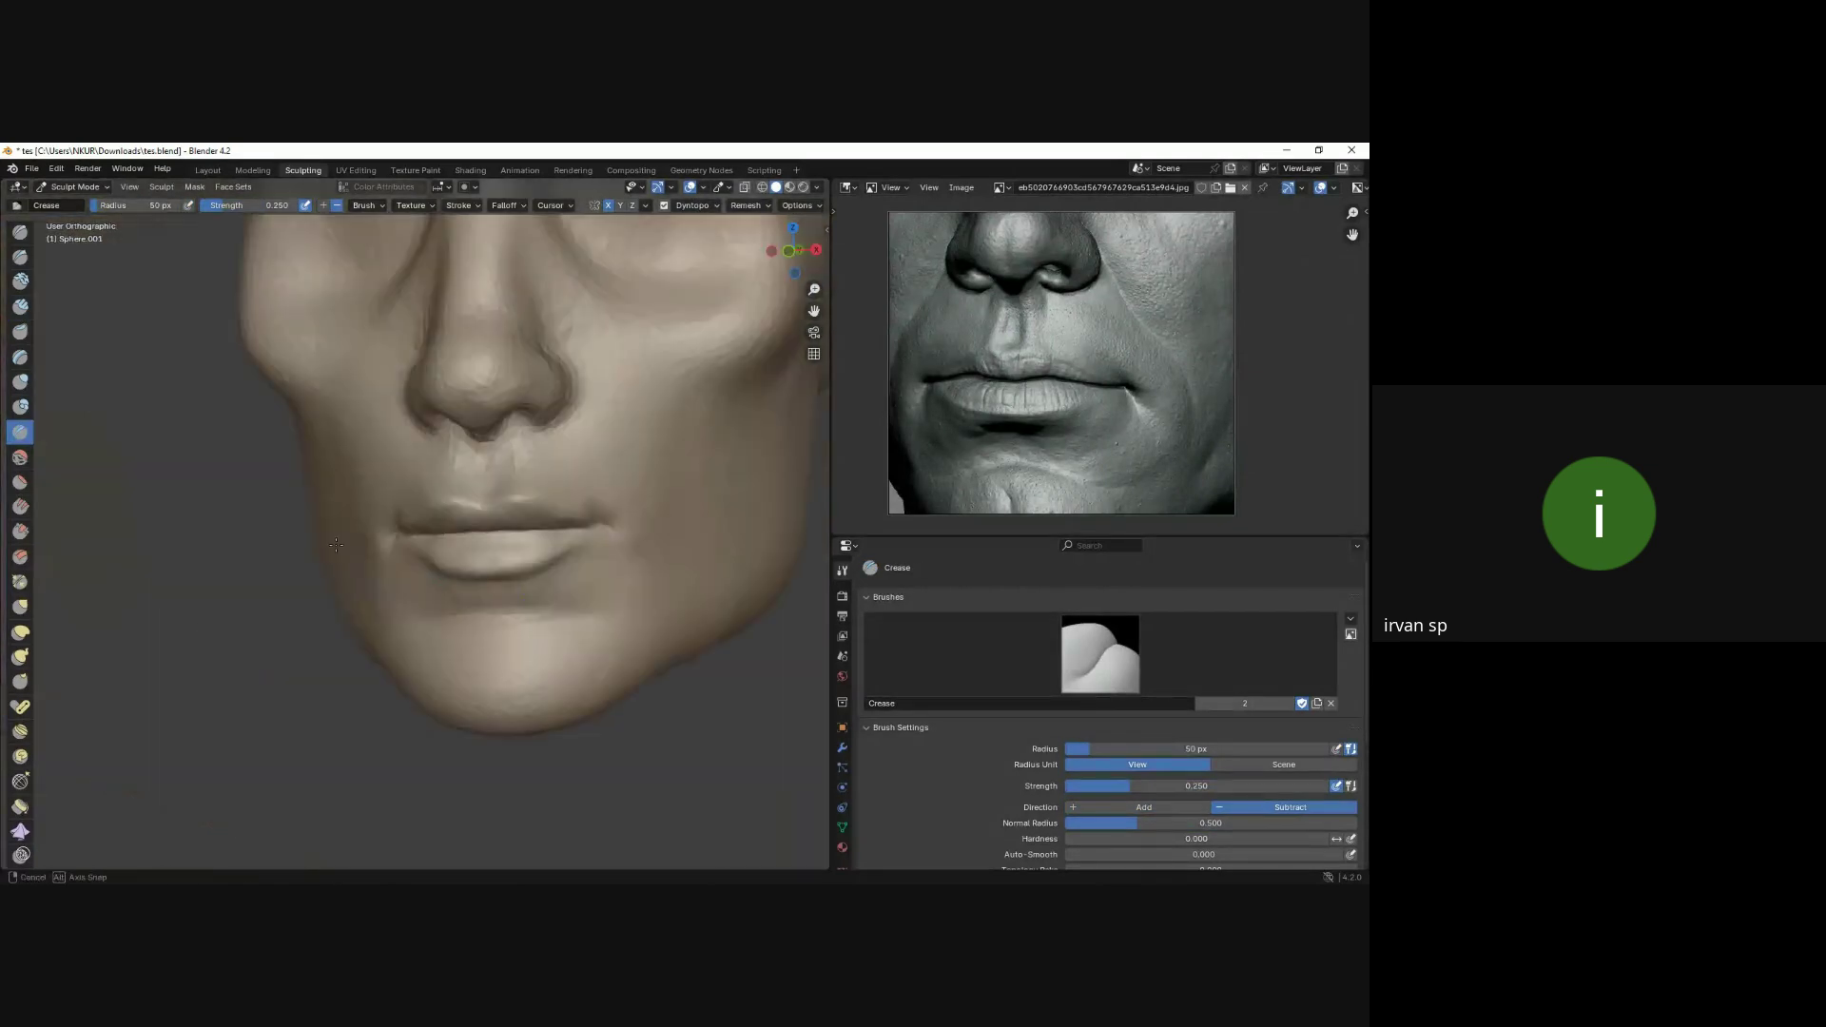
pyautogui.moveTo(380, 552)
pyautogui.mouseDown(button='middle')
pyautogui.moveTo(387, 570)
pyautogui.moveTo(358, 514)
pyautogui.moveTo(476, 591)
pyautogui.mouseUp(button='middle')
# Reshape the lips with a smaller Grab brush from three-quarter and front views.
pyautogui.press('g')
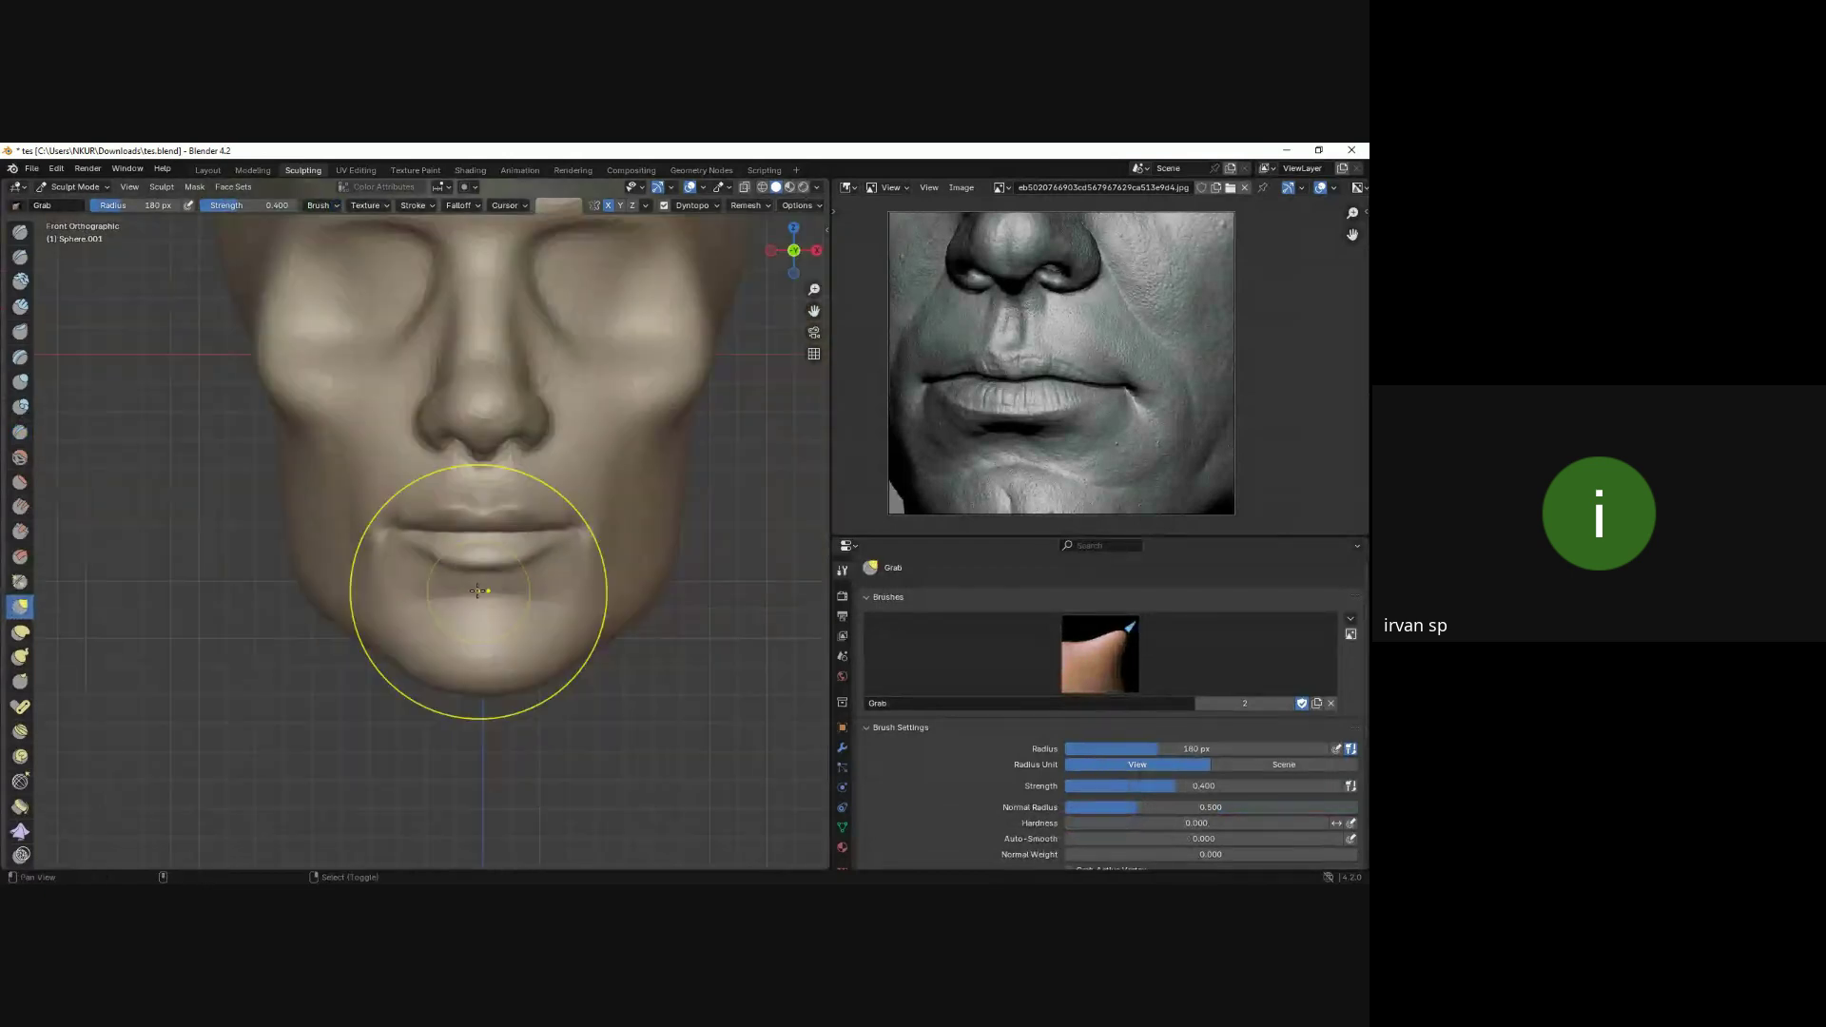
pyautogui.scroll(2, 428, 609)
pyautogui.scroll(-3, 548, 575)
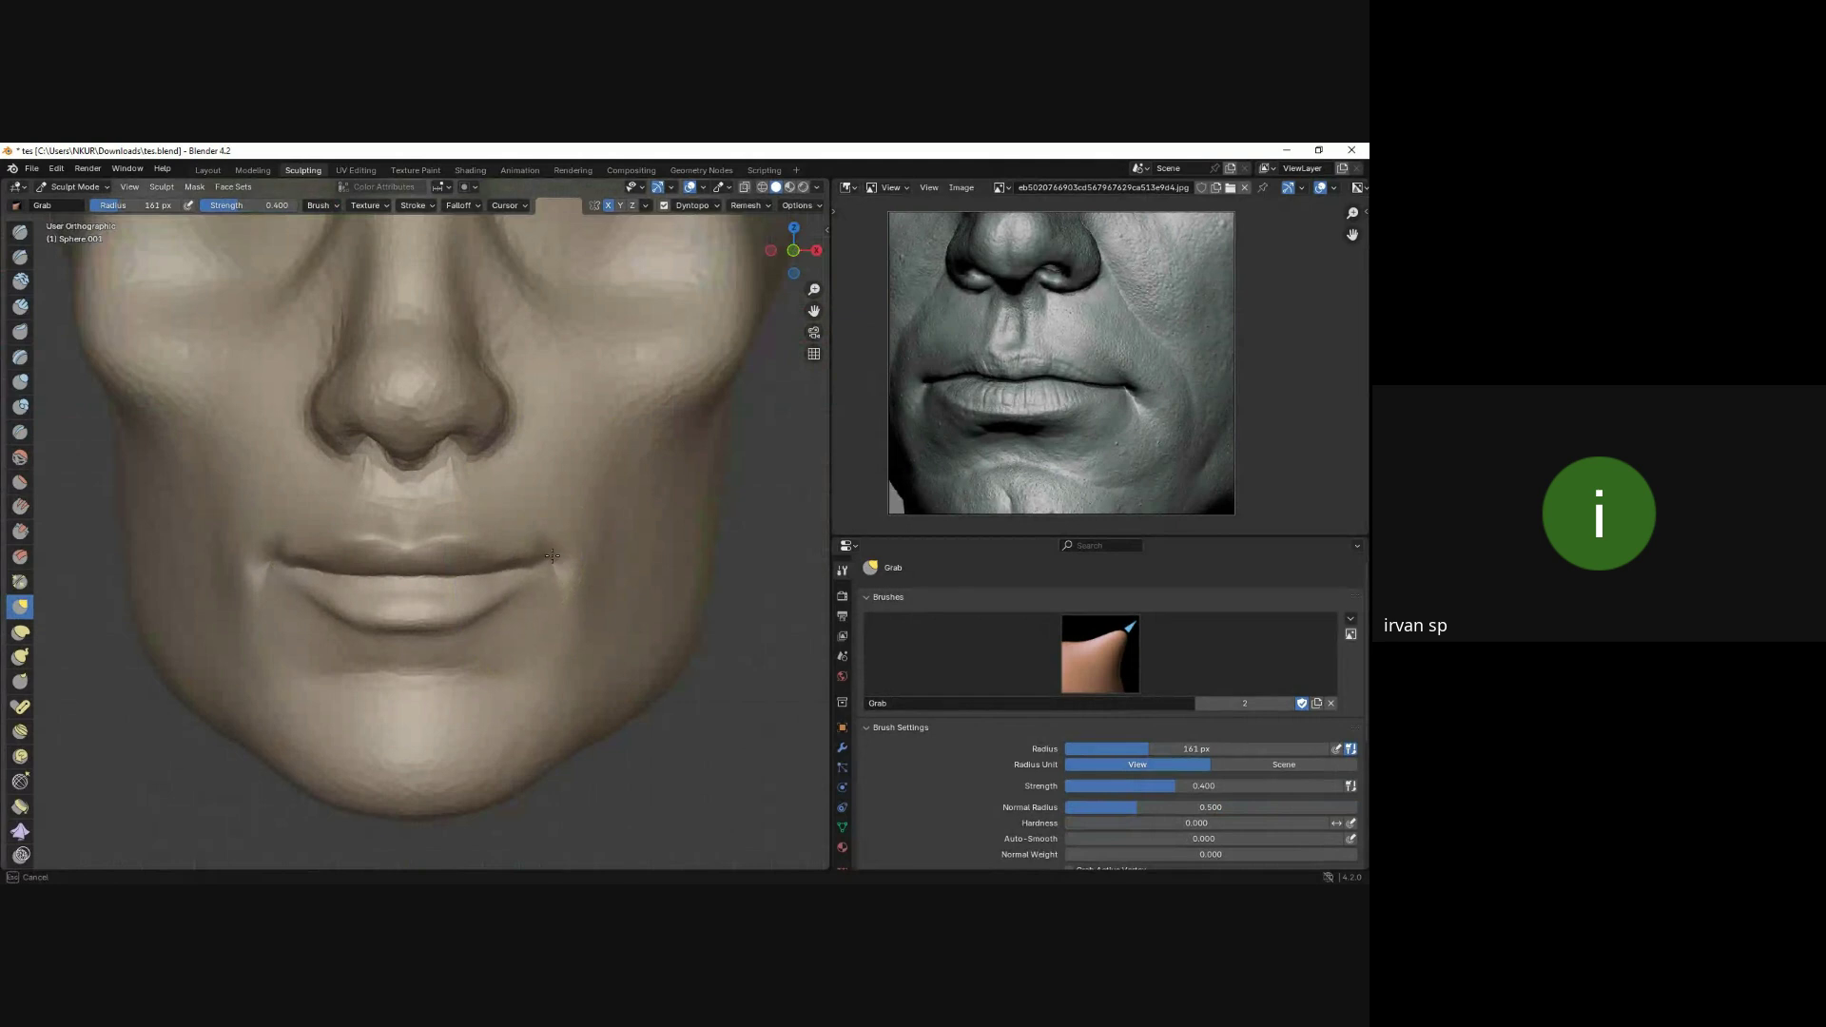
pyautogui.moveTo(533, 571)
pyautogui.mouseDown(button='middle')
pyautogui.moveTo(419, 557)
pyautogui.moveTo(407, 591)
pyautogui.moveTo(290, 584)
pyautogui.moveTo(477, 553)
pyautogui.mouseUp(button='middle')
pyautogui.scroll(2, 416, 571)
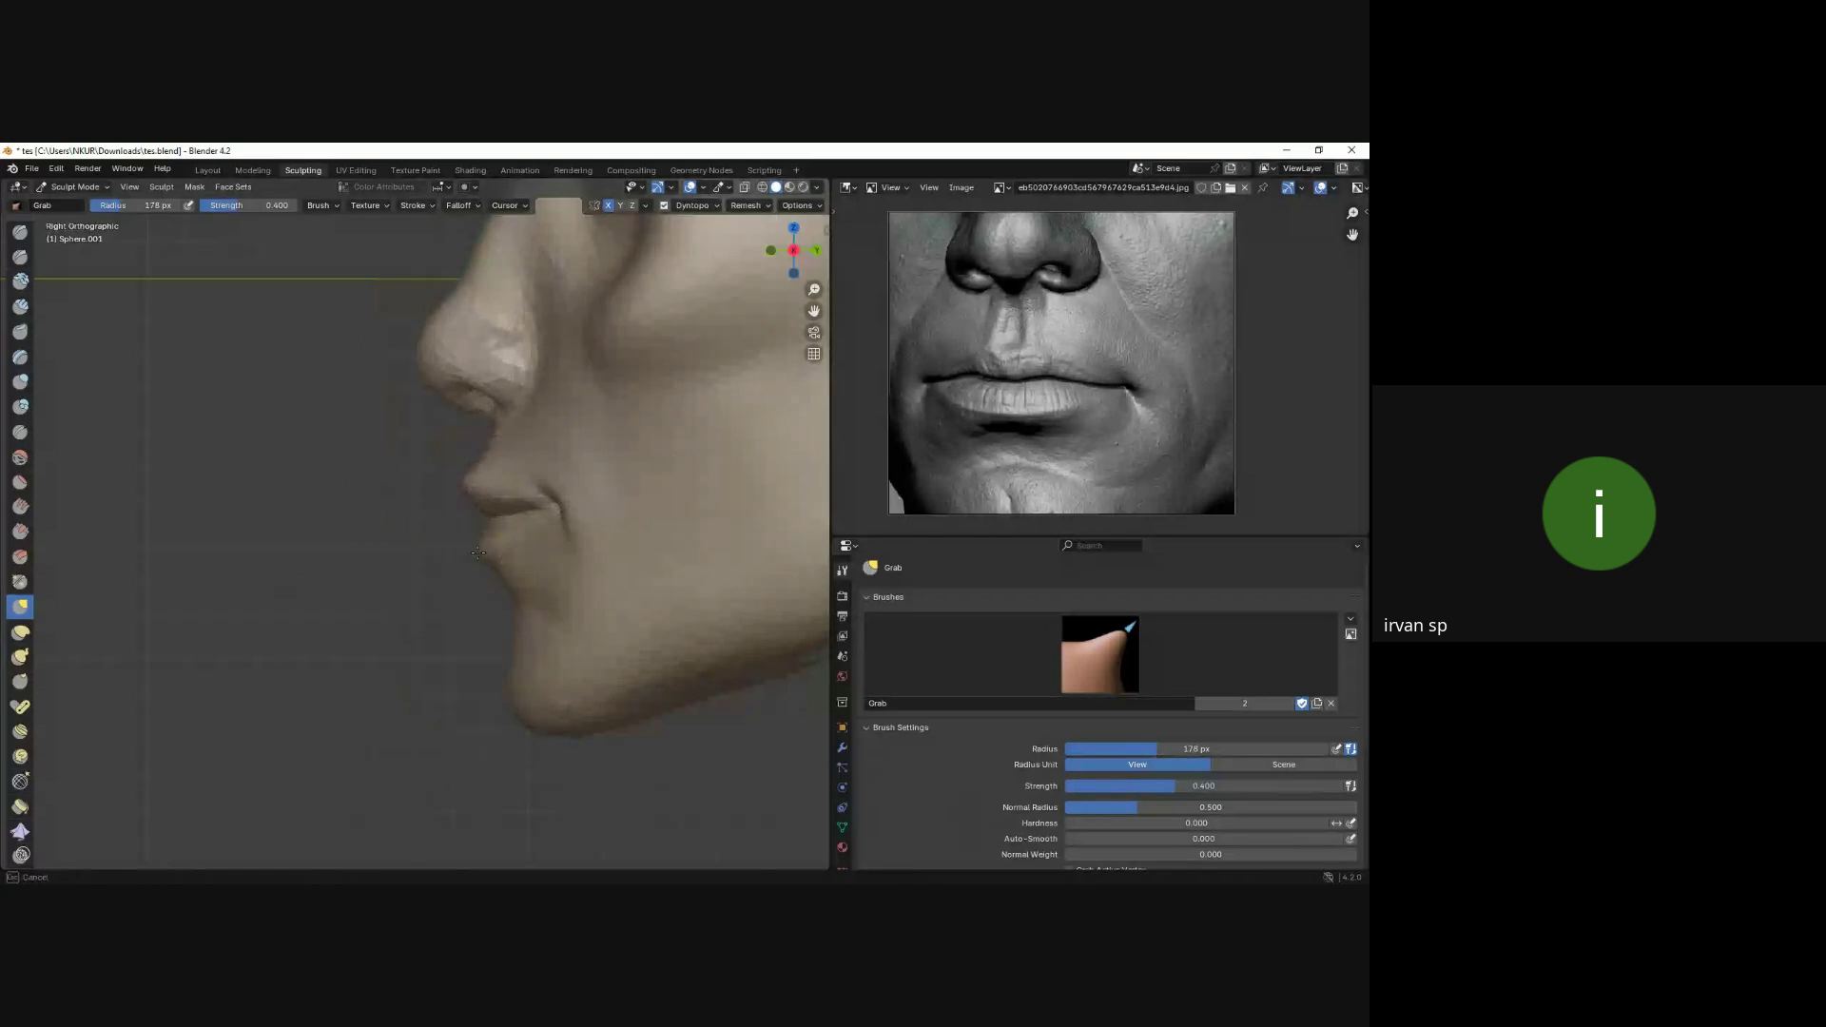
pyautogui.scroll(-2, 508, 518)
pyautogui.press('f')
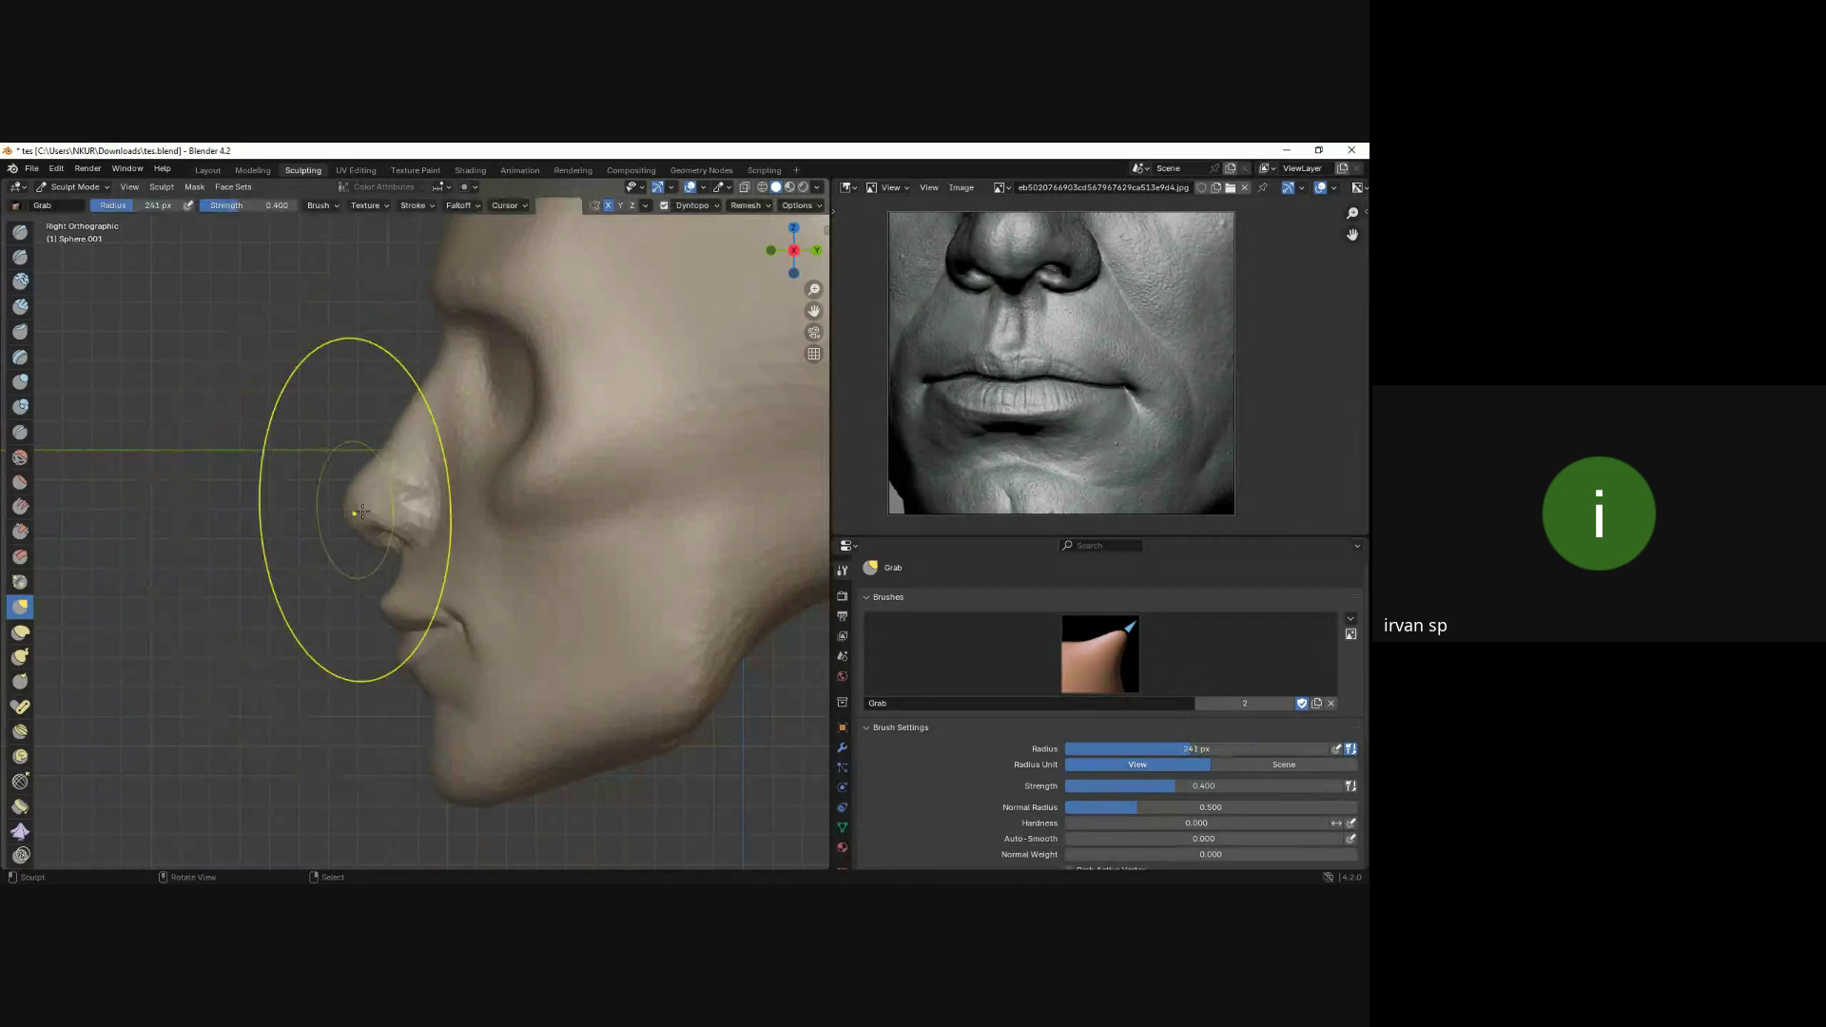
pyautogui.click(375, 511)
pyautogui.keyDown('alt'); pyautogui.moveTo(374, 510); pyautogui.dragTo(484, 409, button='middle'); pyautogui.keyUp('alt')
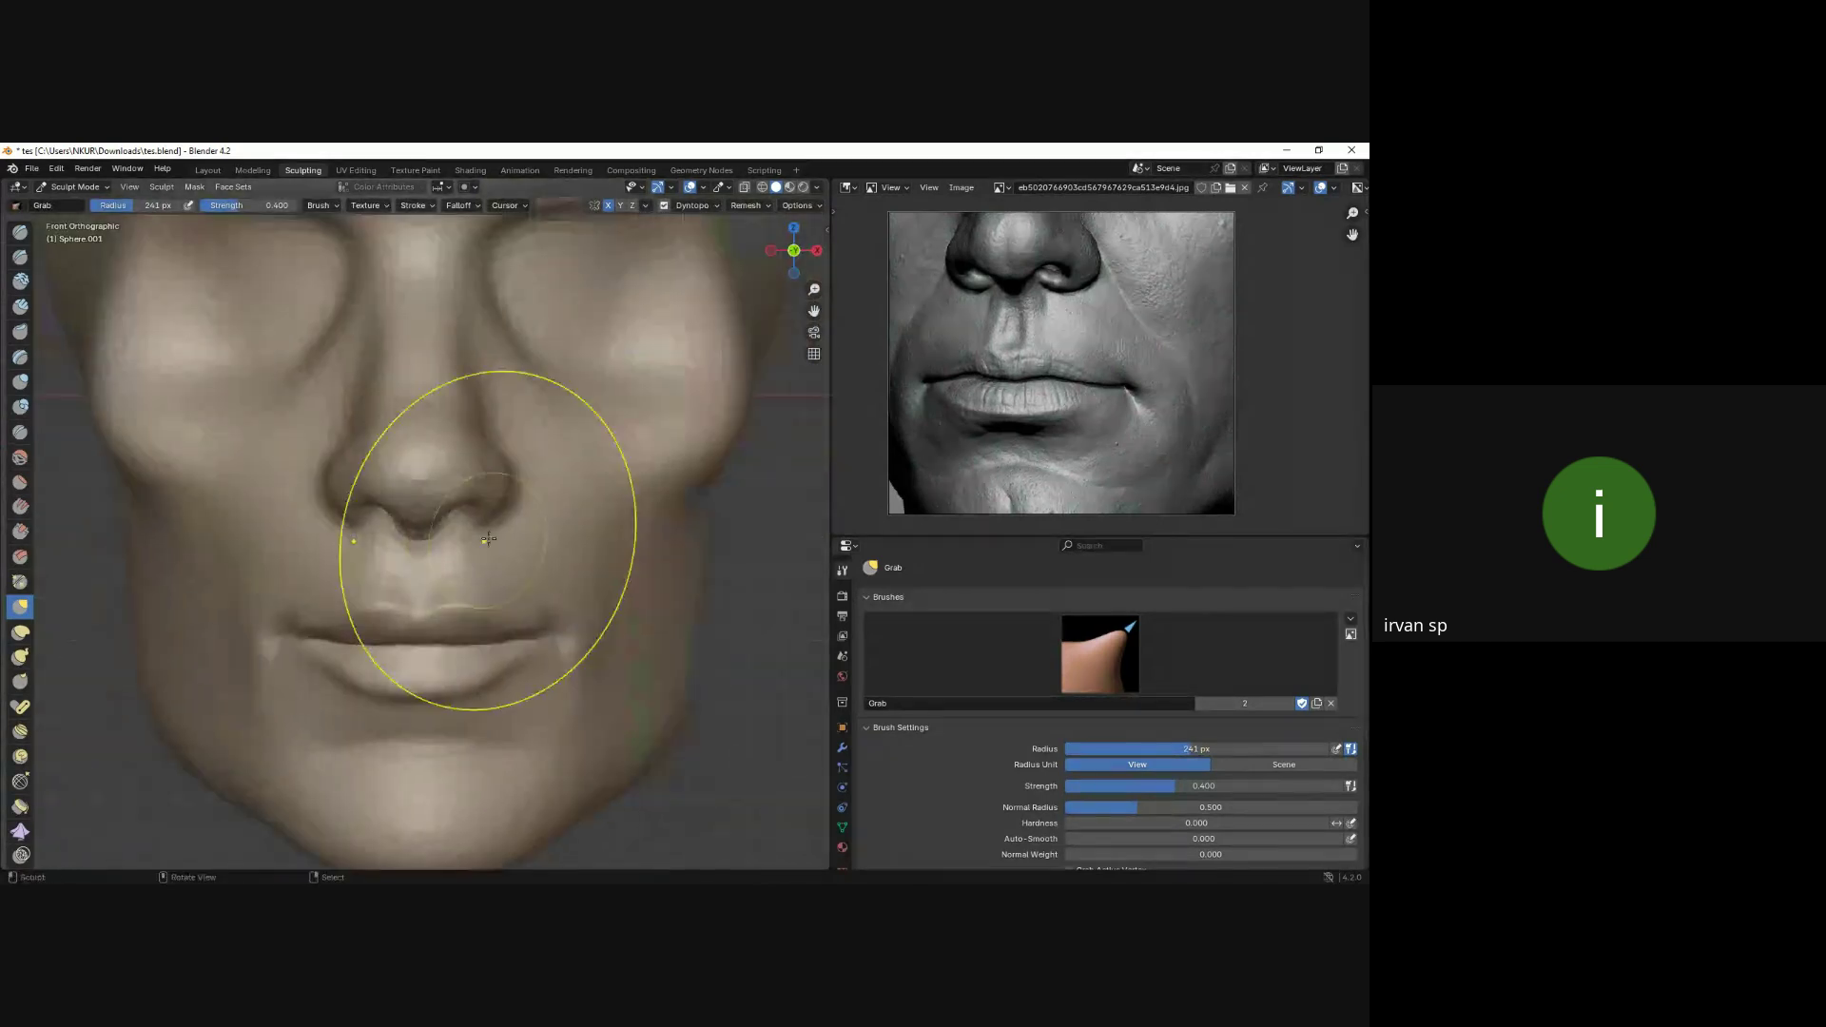
pyautogui.scroll(-2, 489, 509)
# Save the sculpt file and keep grabbing the lips with the smaller brush.
pyautogui.hotkey('ctrl', 's')
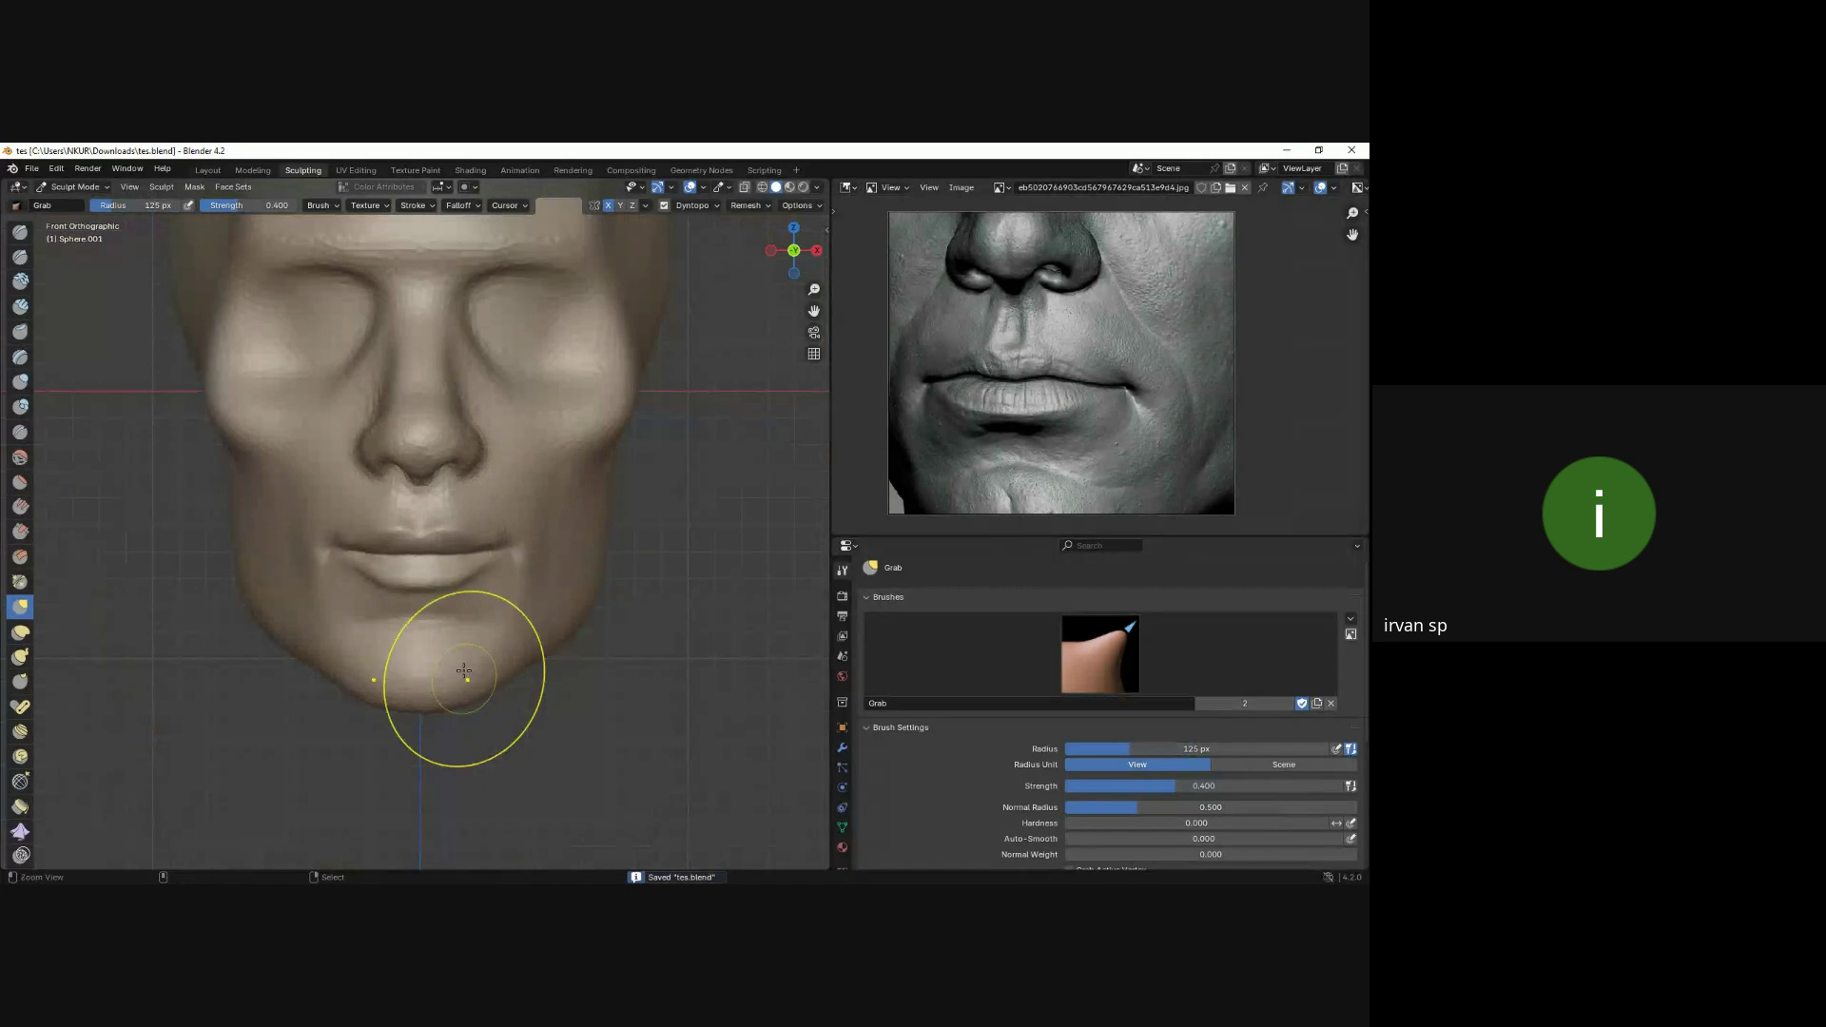
pyautogui.scroll(2, 447, 591)
pyautogui.scroll(2, 447, 591)
pyautogui.click(427, 607)
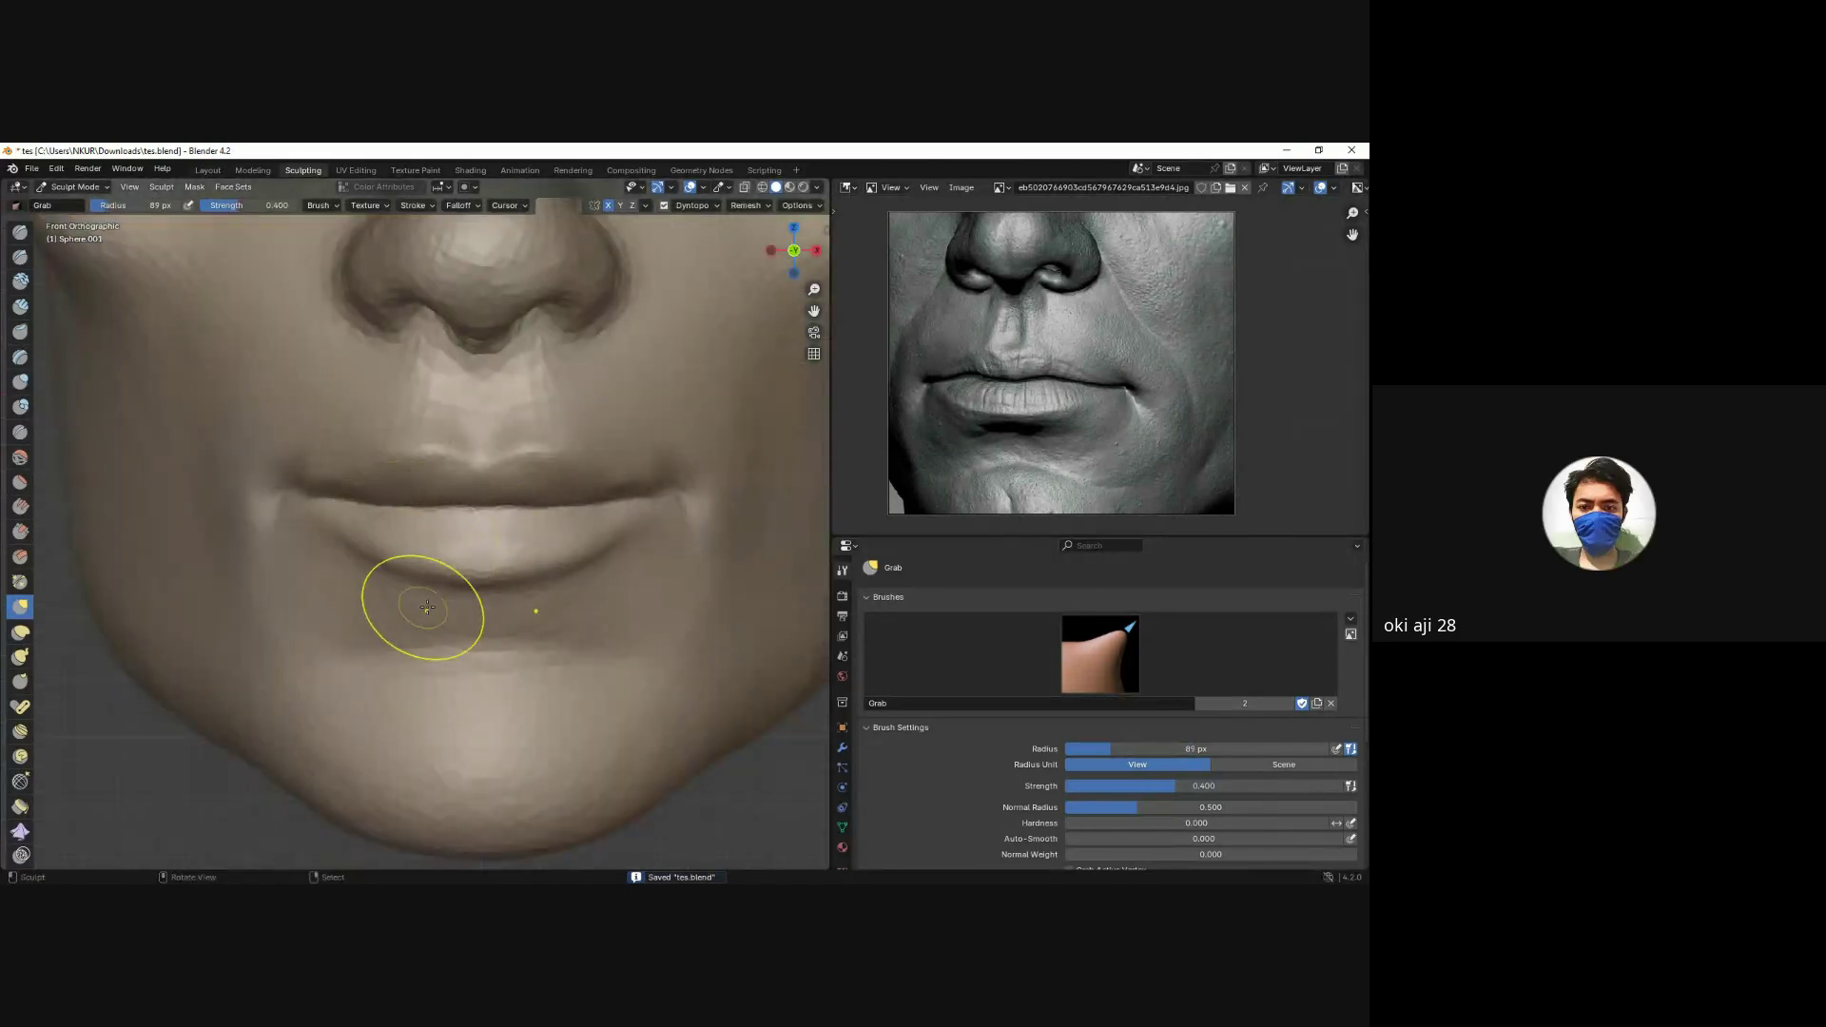
pyautogui.moveTo(387, 607)
pyautogui.mouseDown(button='middle')
pyautogui.moveTo(489, 510)
pyautogui.moveTo(447, 474)
pyautogui.moveTo(283, 481)
pyautogui.mouseUp(button='middle')
# Crease the lip lines from profile and frontal angles.
pyautogui.hotkey('shift', 'c')
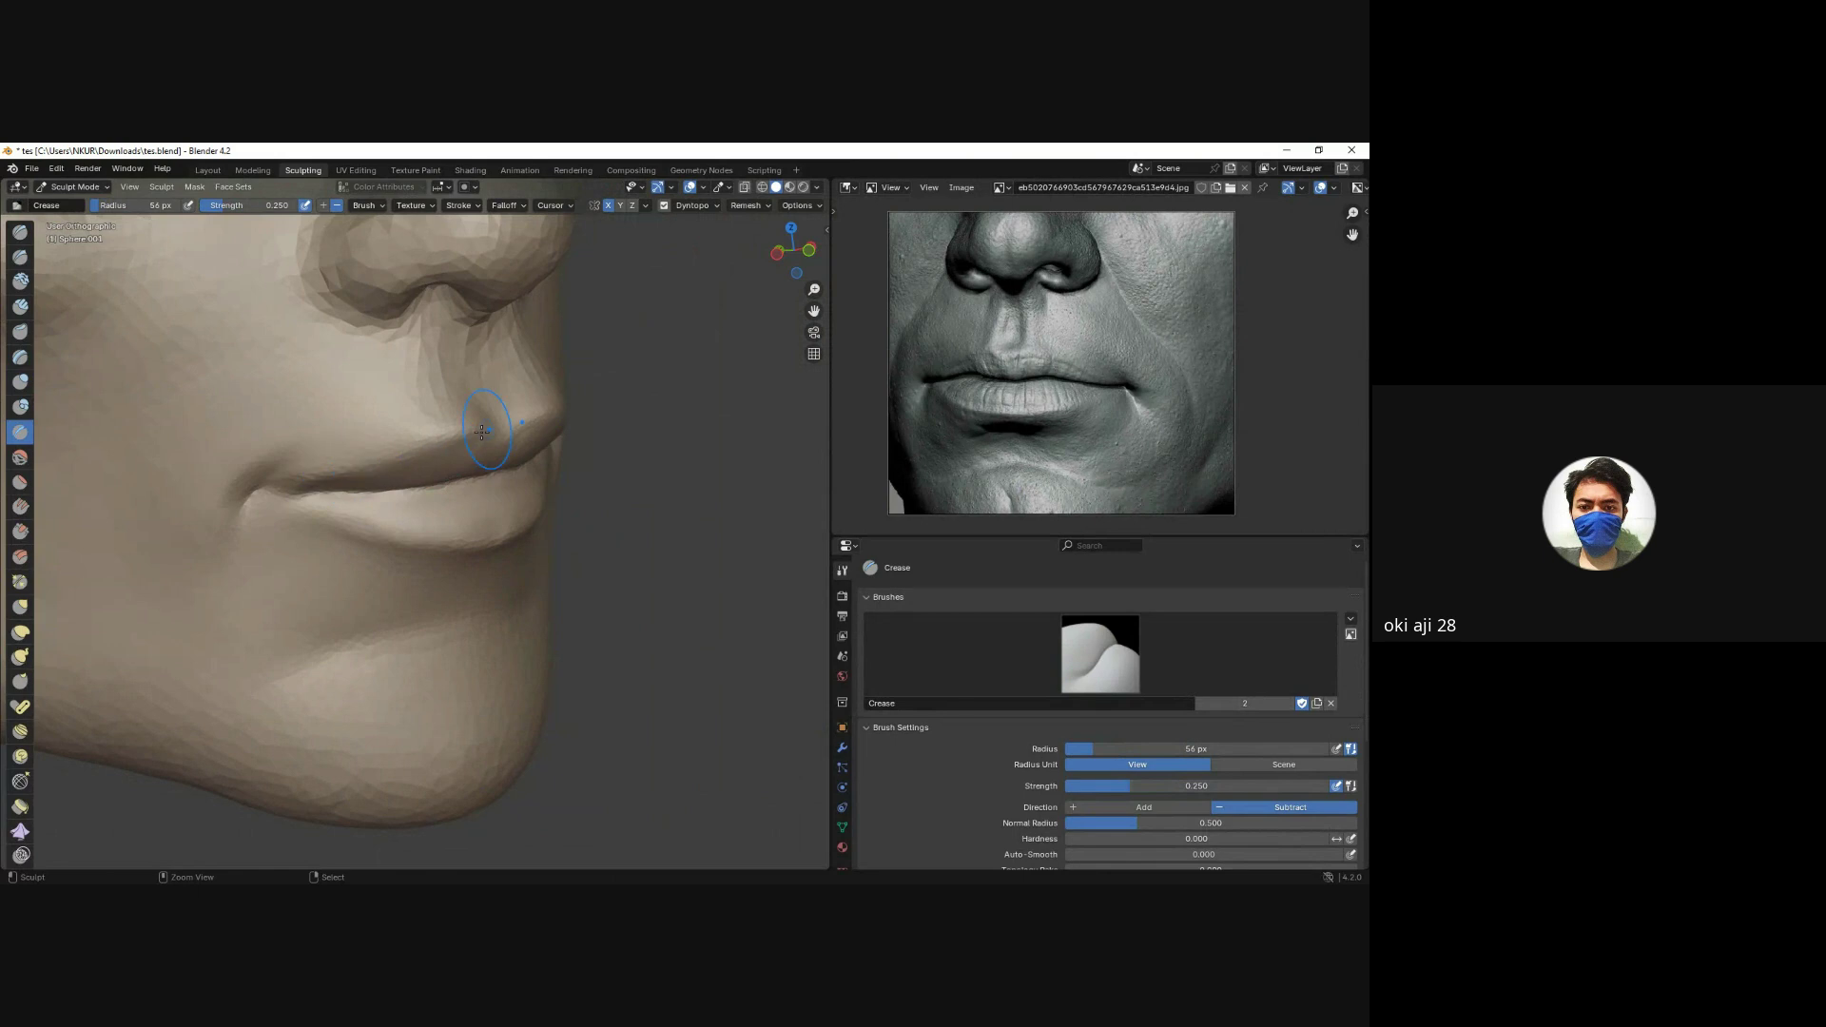
pyautogui.moveTo(482, 431); pyautogui.dragTo(300, 494, button='middle')
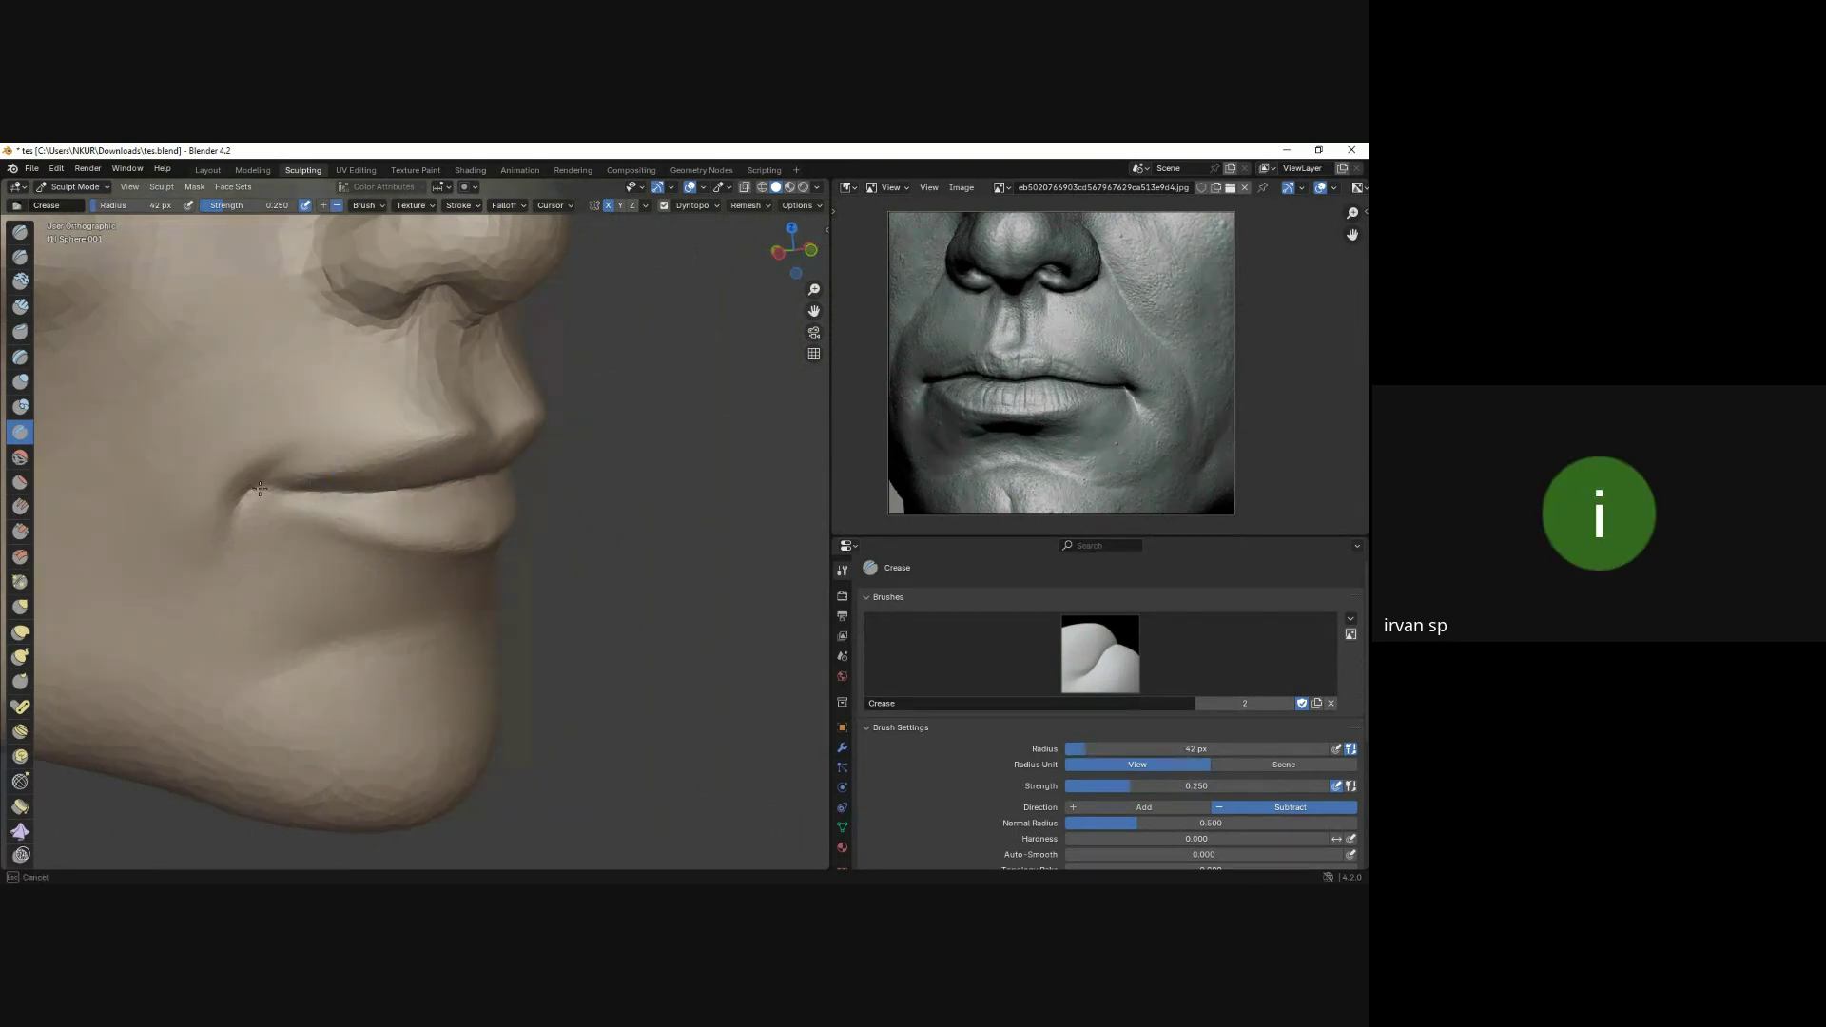
pyautogui.moveTo(260, 488); pyautogui.dragTo(476, 532, button='middle')
pyautogui.scroll(-3, 476, 532)
pyautogui.scroll(3, 533, 542)
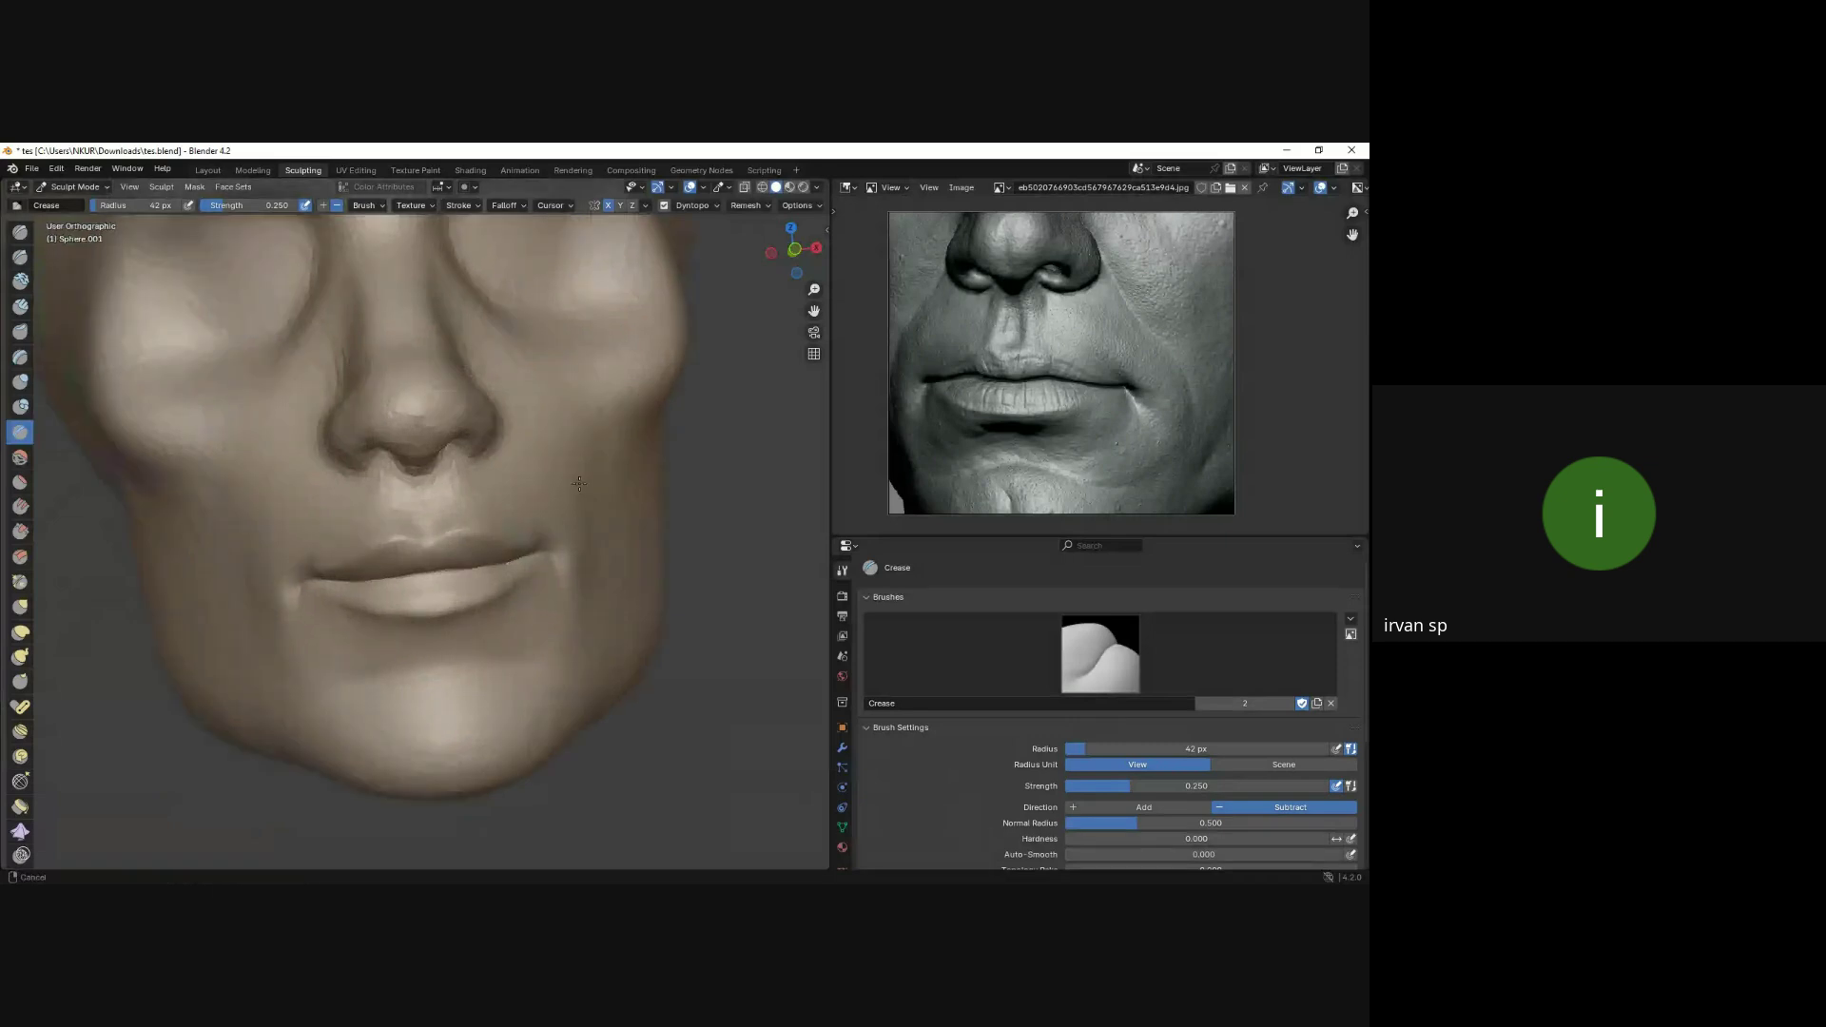
pyautogui.scroll(2, 562, 552)
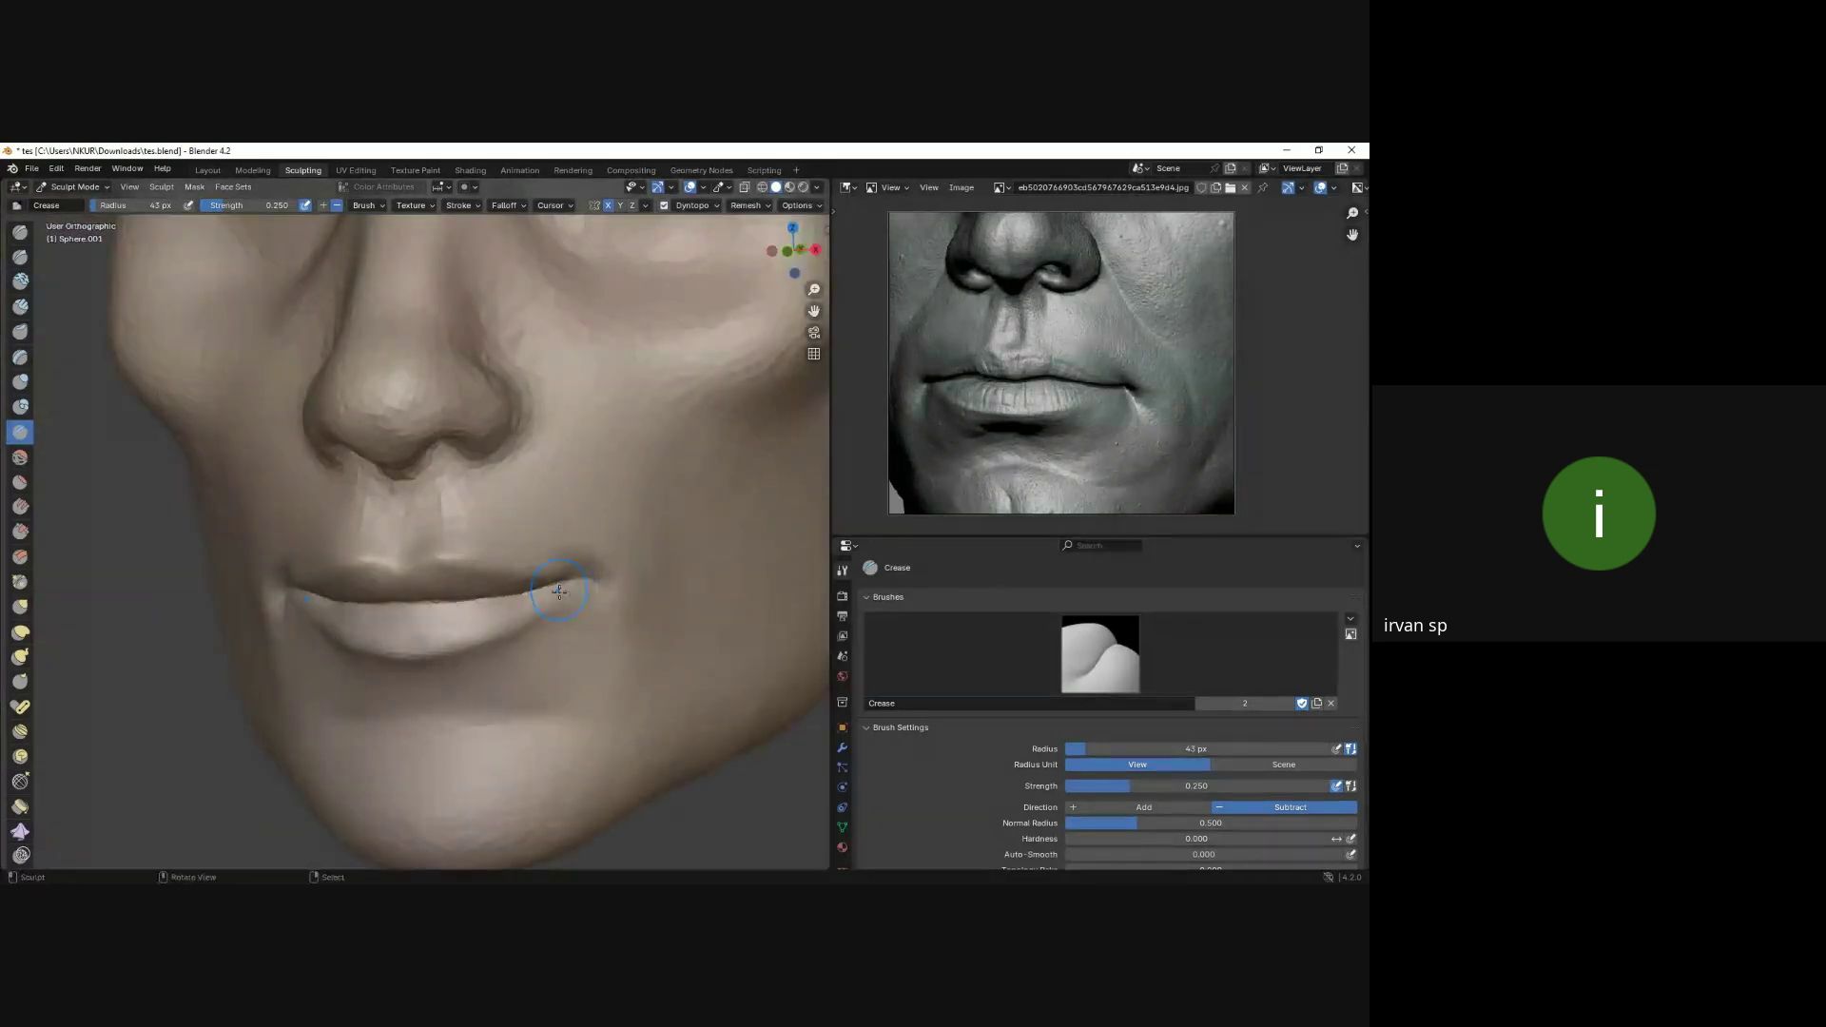
pyautogui.moveTo(559, 591)
pyautogui.mouseDown(button='middle')
pyautogui.moveTo(604, 554)
pyautogui.moveTo(570, 600)
pyautogui.moveTo(596, 539)
pyautogui.moveTo(641, 549)
pyautogui.mouseUp(button='middle')
# Pull the mouth corner upward with the Grab brush.
pyautogui.press('g')
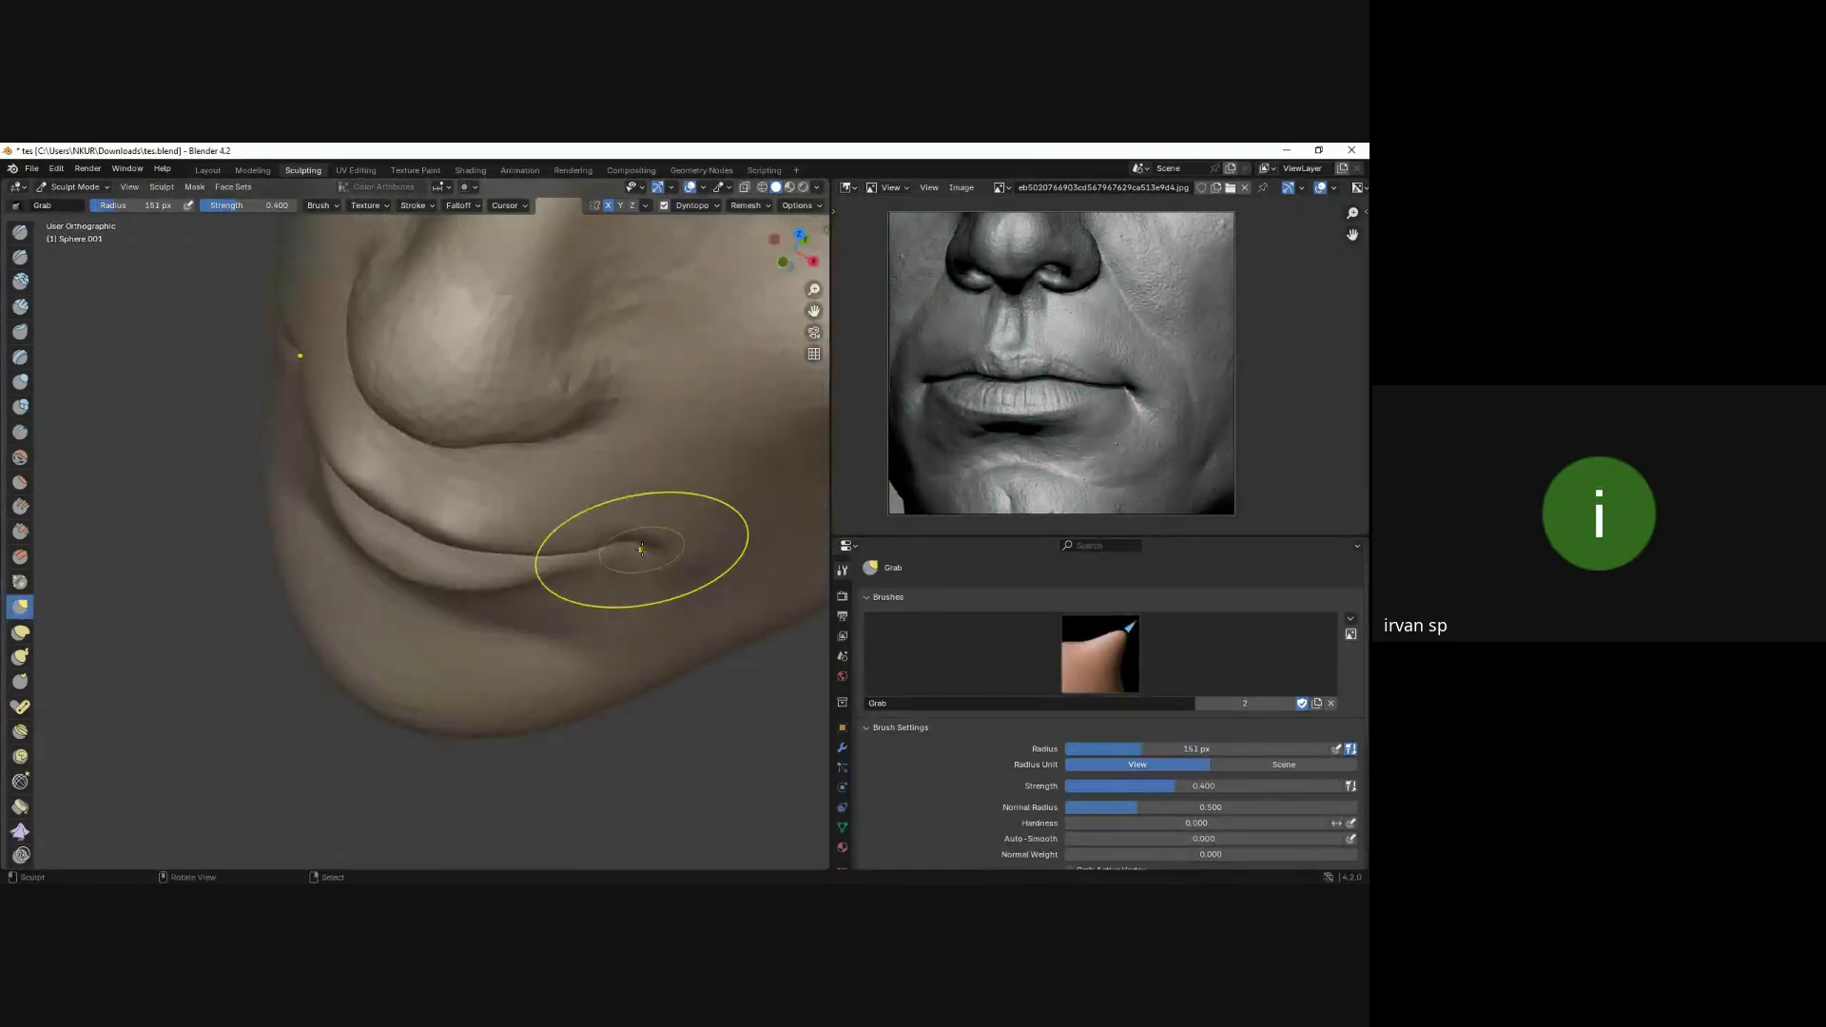
pyautogui.moveTo(641, 550); pyautogui.dragTo(637, 535)
pyautogui.keyDown('alt'); pyautogui.moveTo(645, 524); pyautogui.dragTo(637, 592, button='middle'); pyautogui.keyUp('alt')
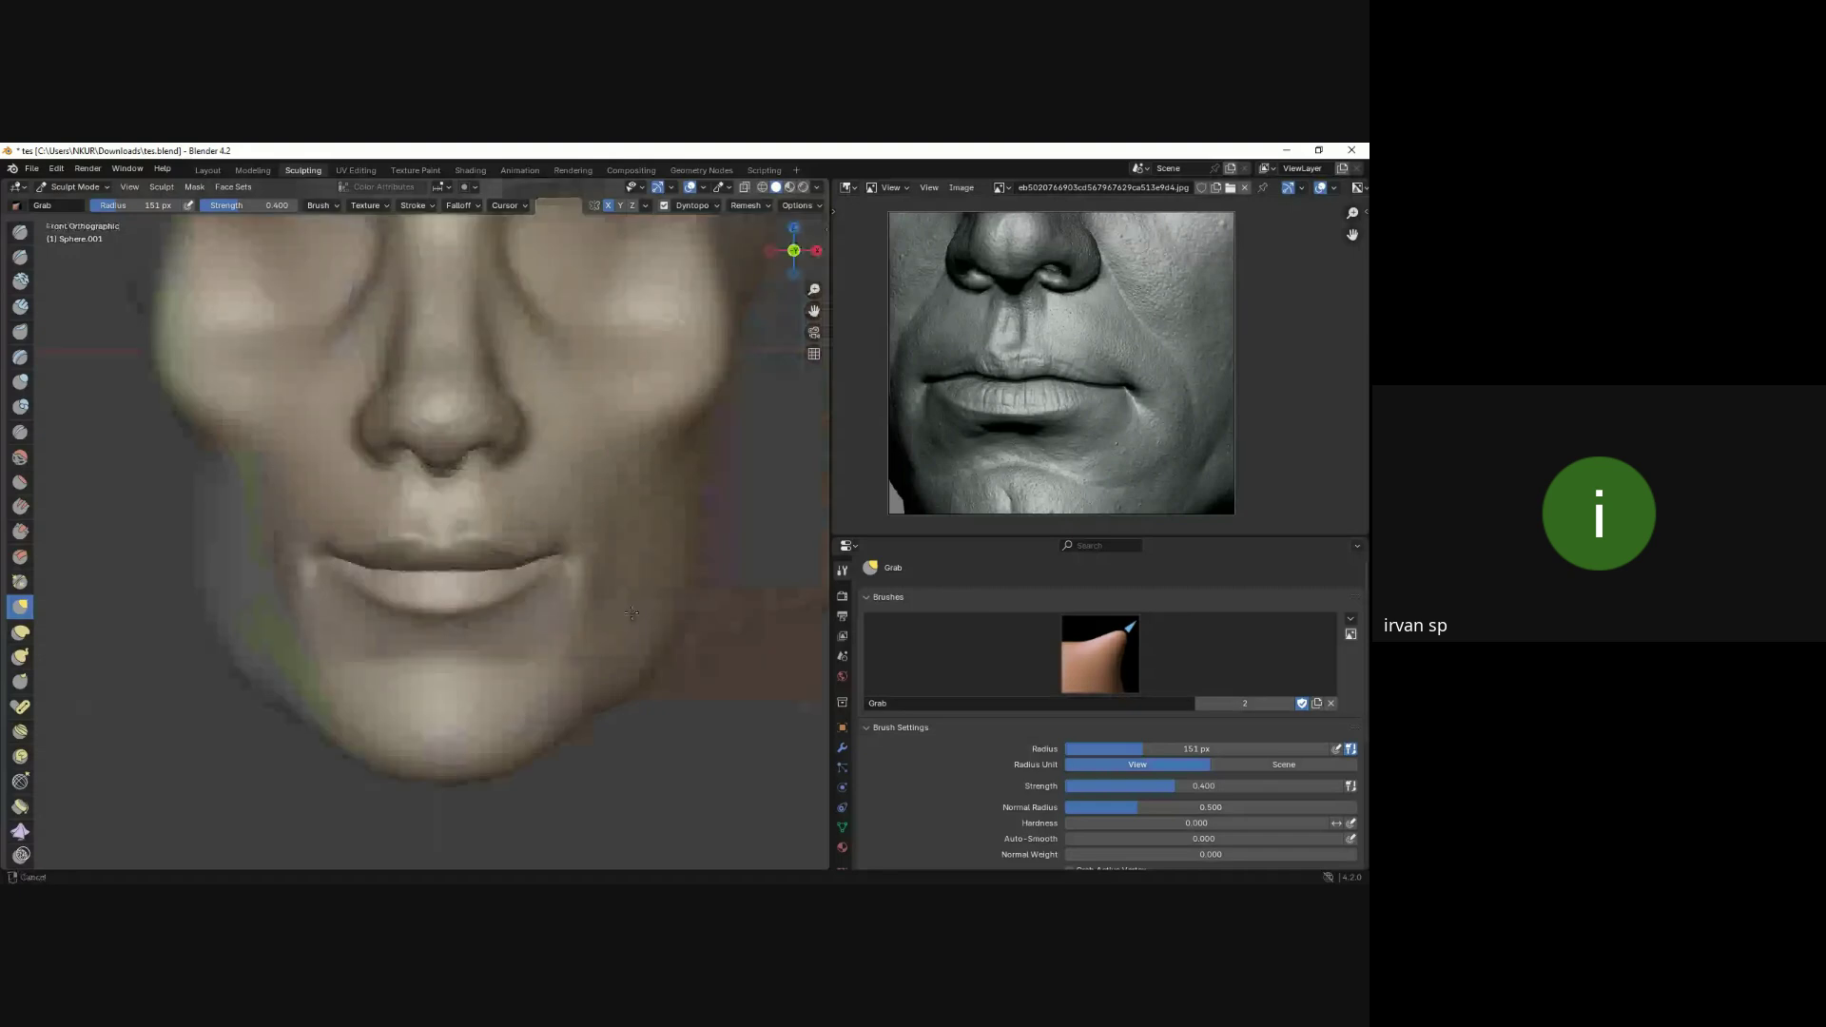
pyautogui.scroll(3, 590, 566)
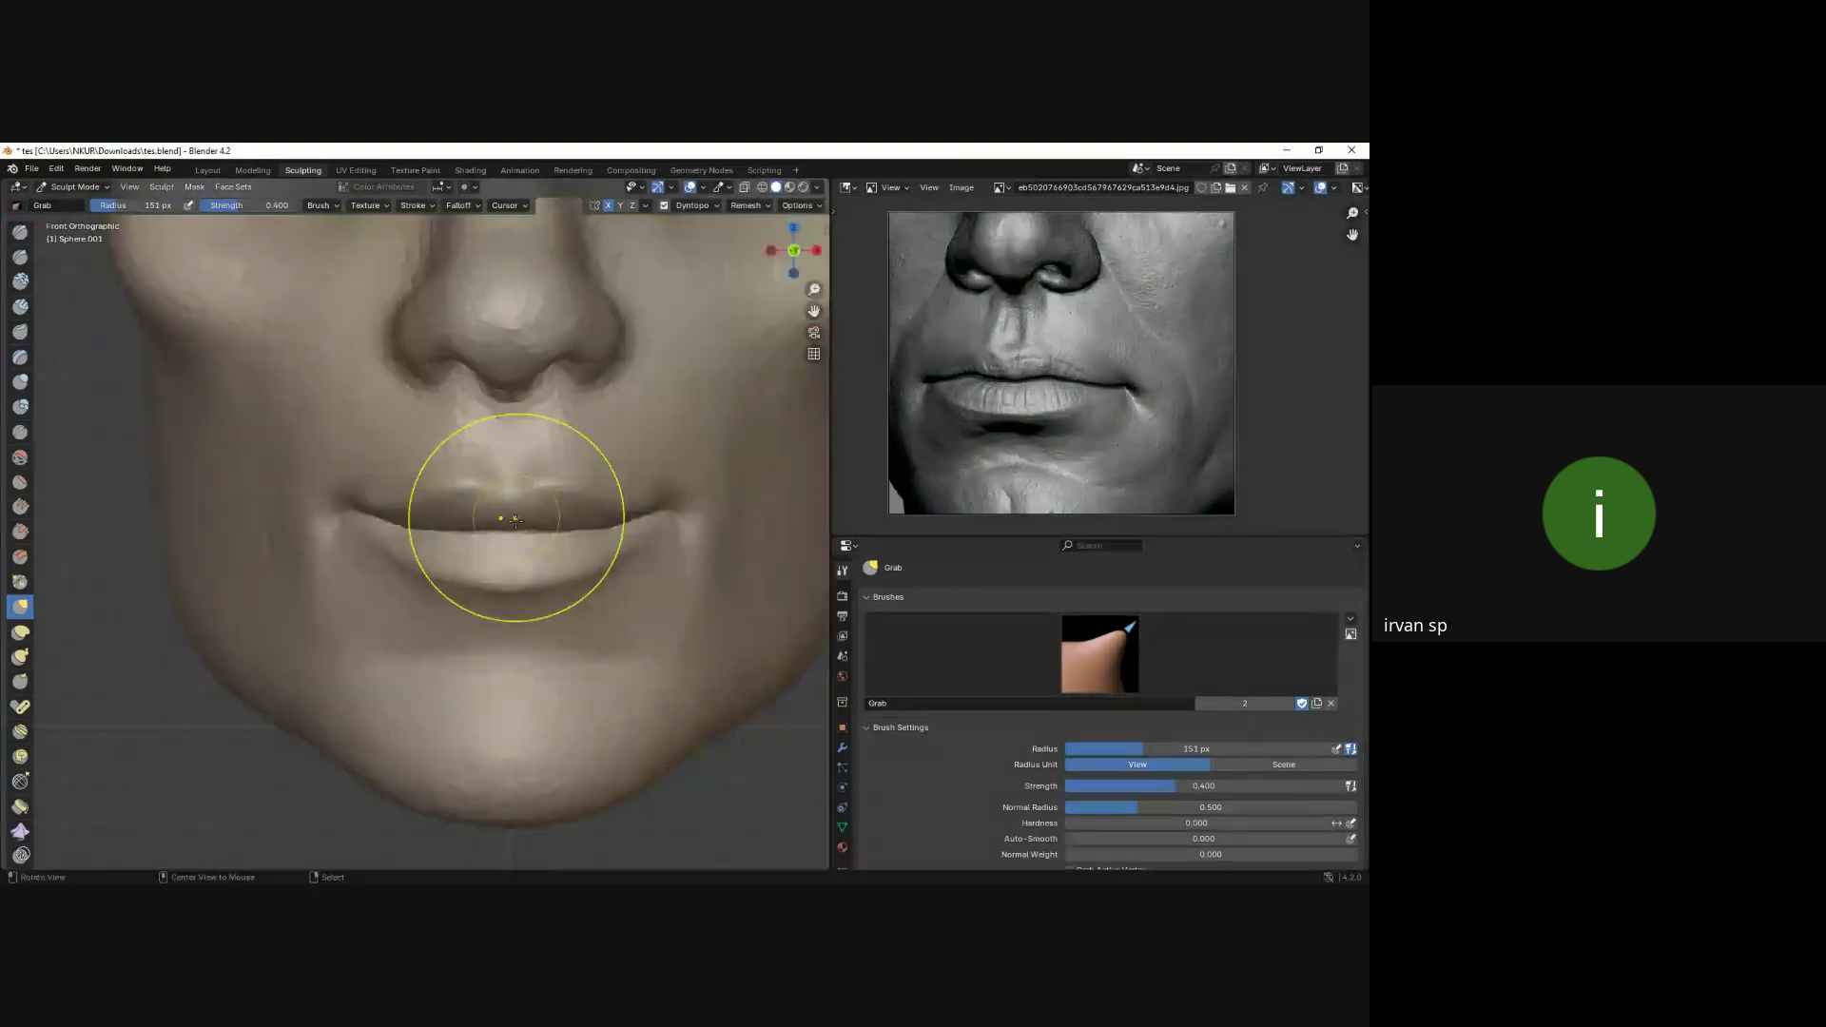
pyautogui.moveTo(514, 530); pyautogui.dragTo(477, 497, button='middle')
# Shrink Grab to about 83 px and shape the upper lip edge from front and below.
pyautogui.press('f')
pyautogui.click(489, 460)
pyautogui.moveTo(503, 452); pyautogui.dragTo(509, 446)
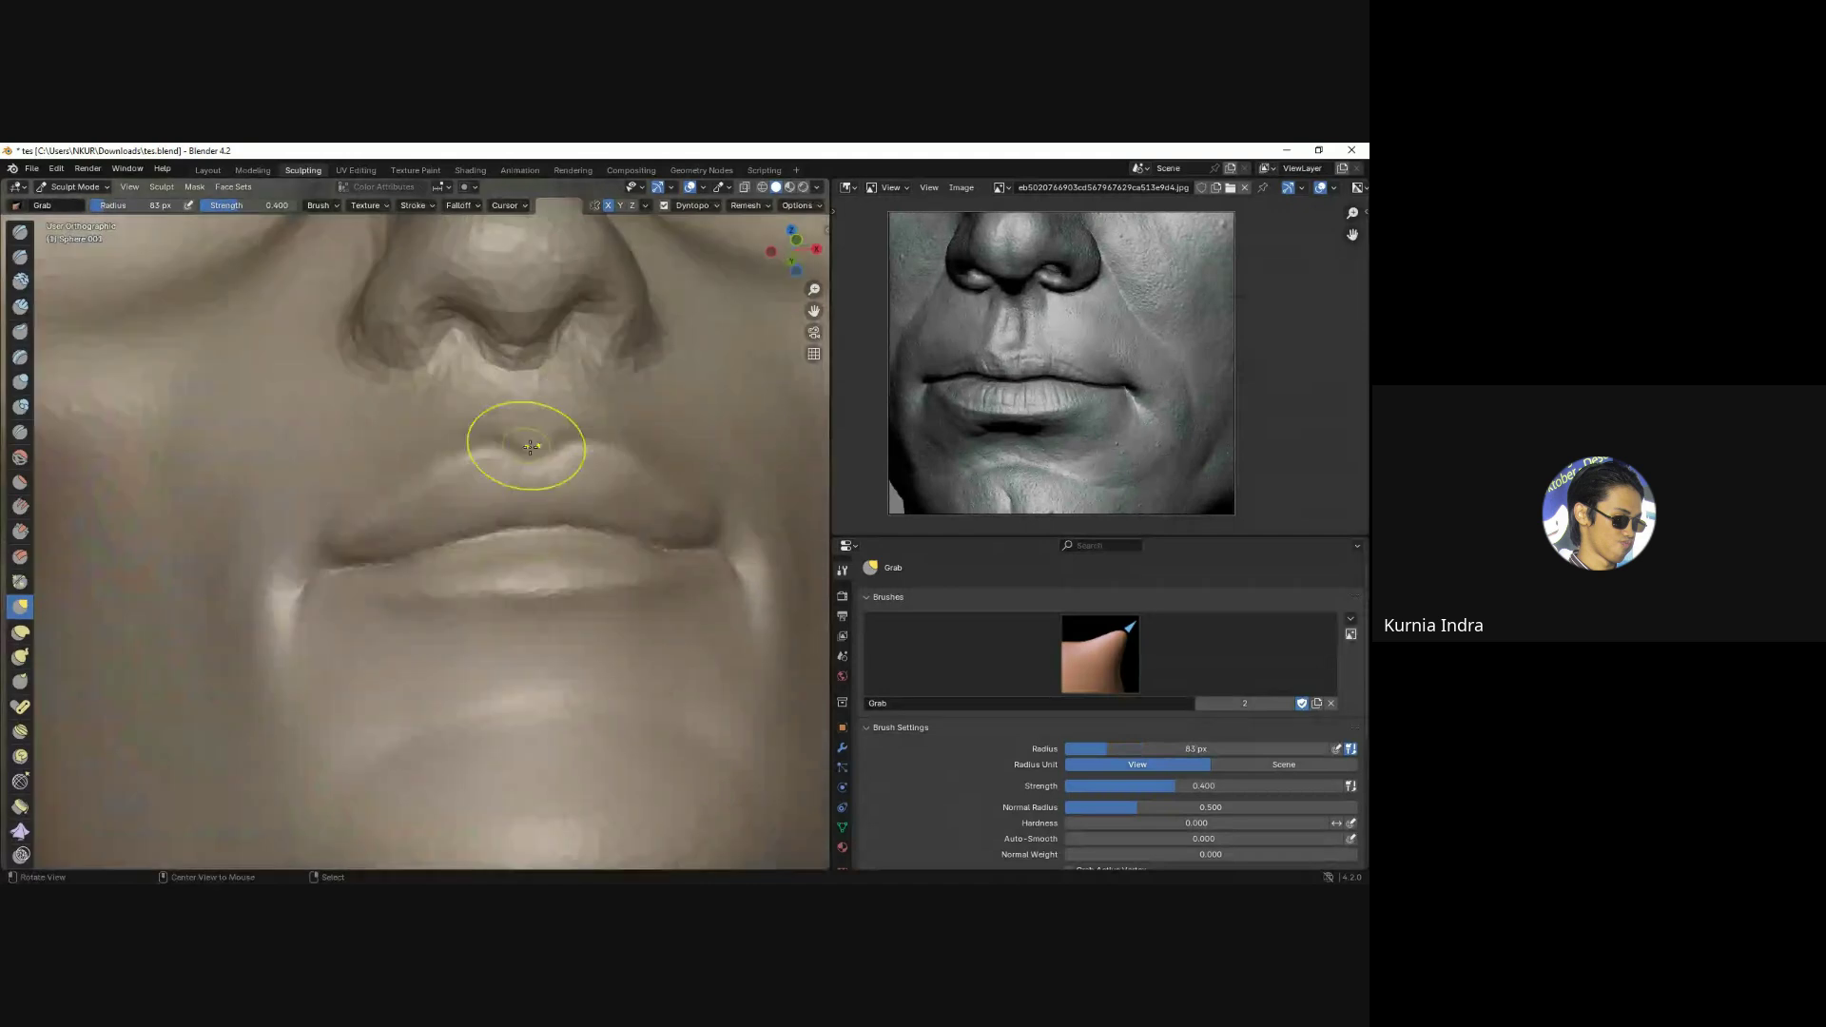
pyautogui.moveTo(509, 440)
pyautogui.keyDown('alt'); pyautogui.mouseDown(button='middle')
pyautogui.moveTo(530, 497)
pyautogui.moveTo(422, 455)
pyautogui.moveTo(476, 514)
pyautogui.mouseUp(button='middle'); pyautogui.keyUp('alt')
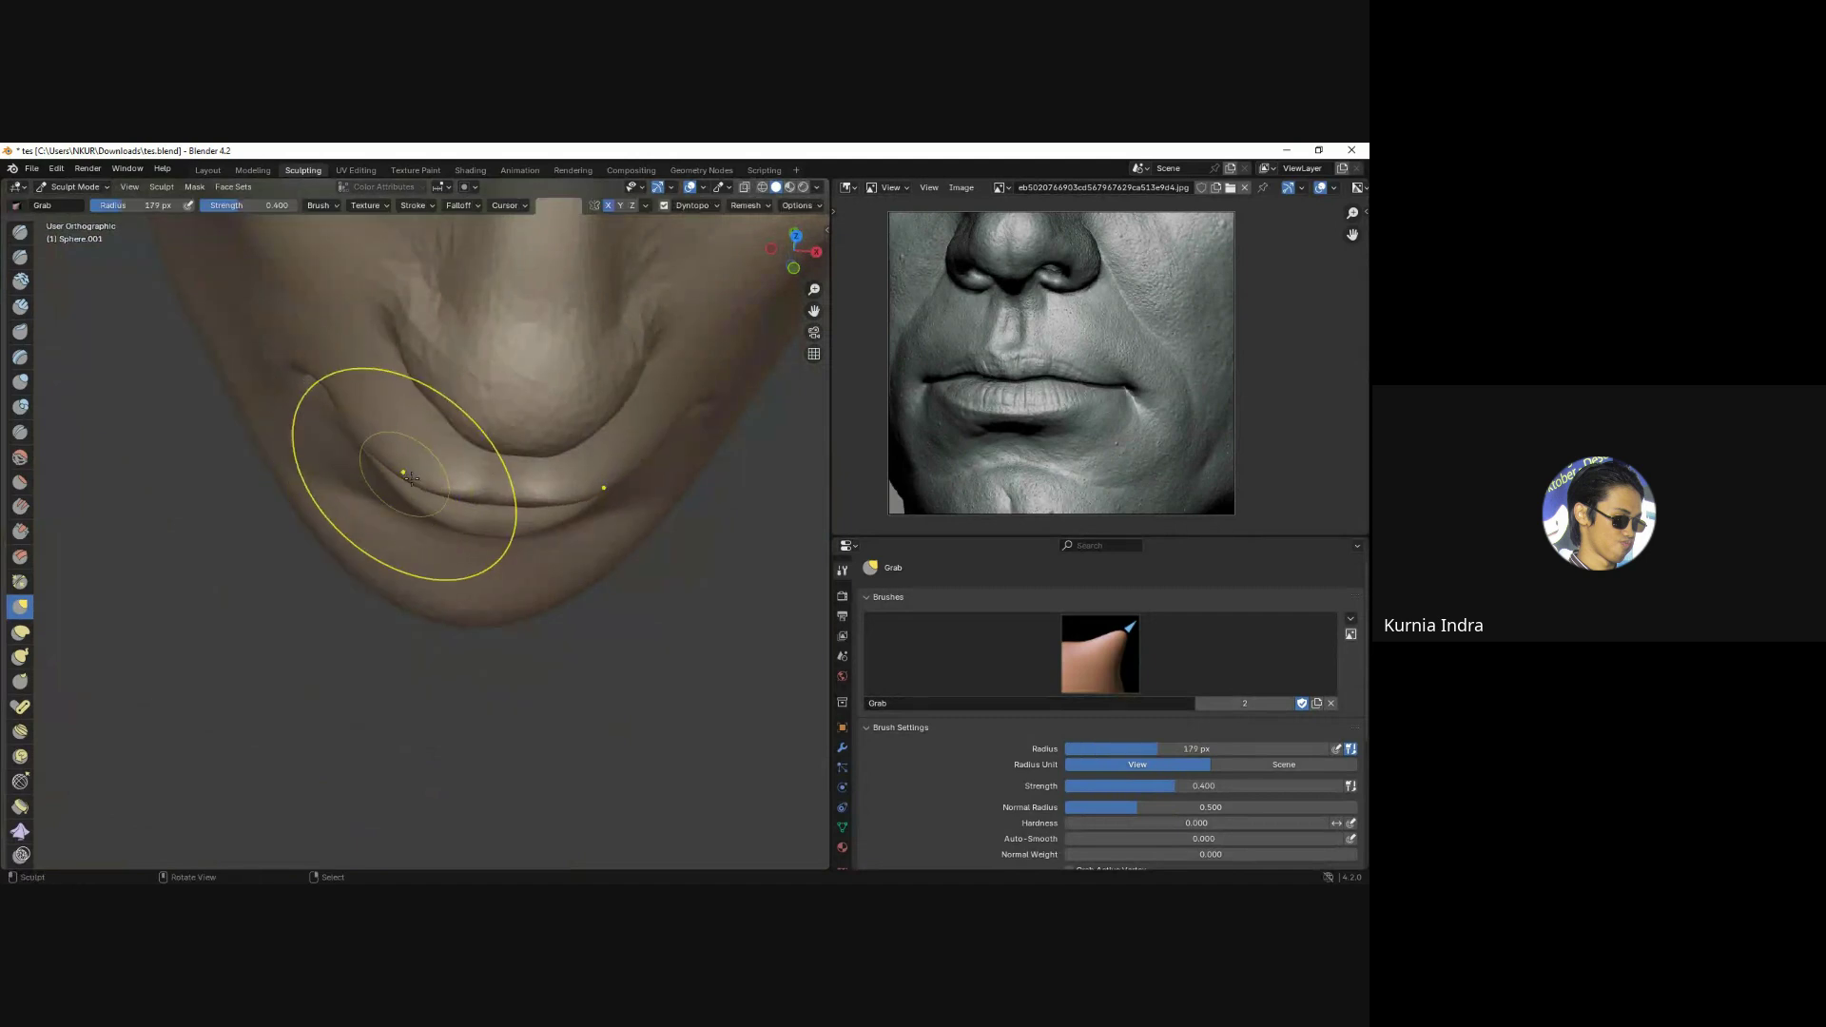
pyautogui.keyDown('alt'); pyautogui.moveTo(399, 480); pyautogui.dragTo(476, 536, button='middle'); pyautogui.keyUp('alt')
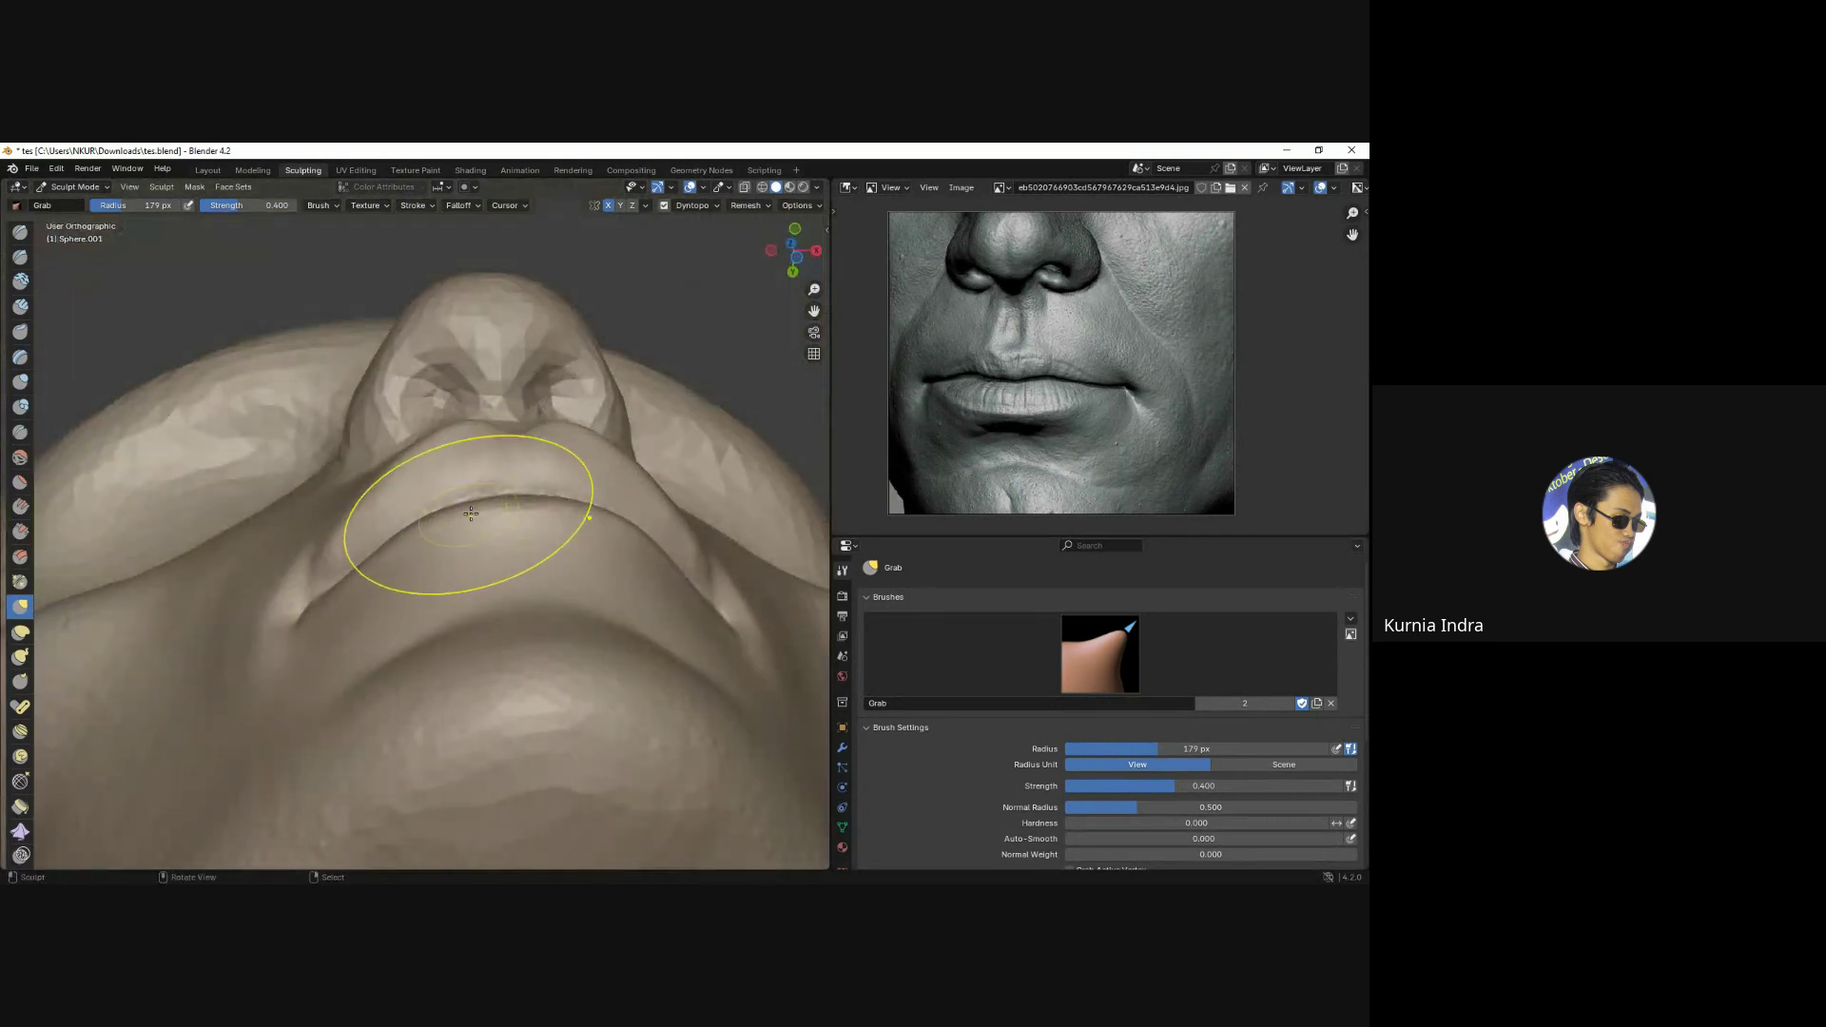
pyautogui.moveTo(481, 505)
pyautogui.keyDown('alt'); pyautogui.mouseDown(button='middle')
pyautogui.moveTo(505, 505)
pyautogui.moveTo(425, 535)
pyautogui.moveTo(482, 510)
pyautogui.mouseUp(button='middle'); pyautogui.keyUp('alt')
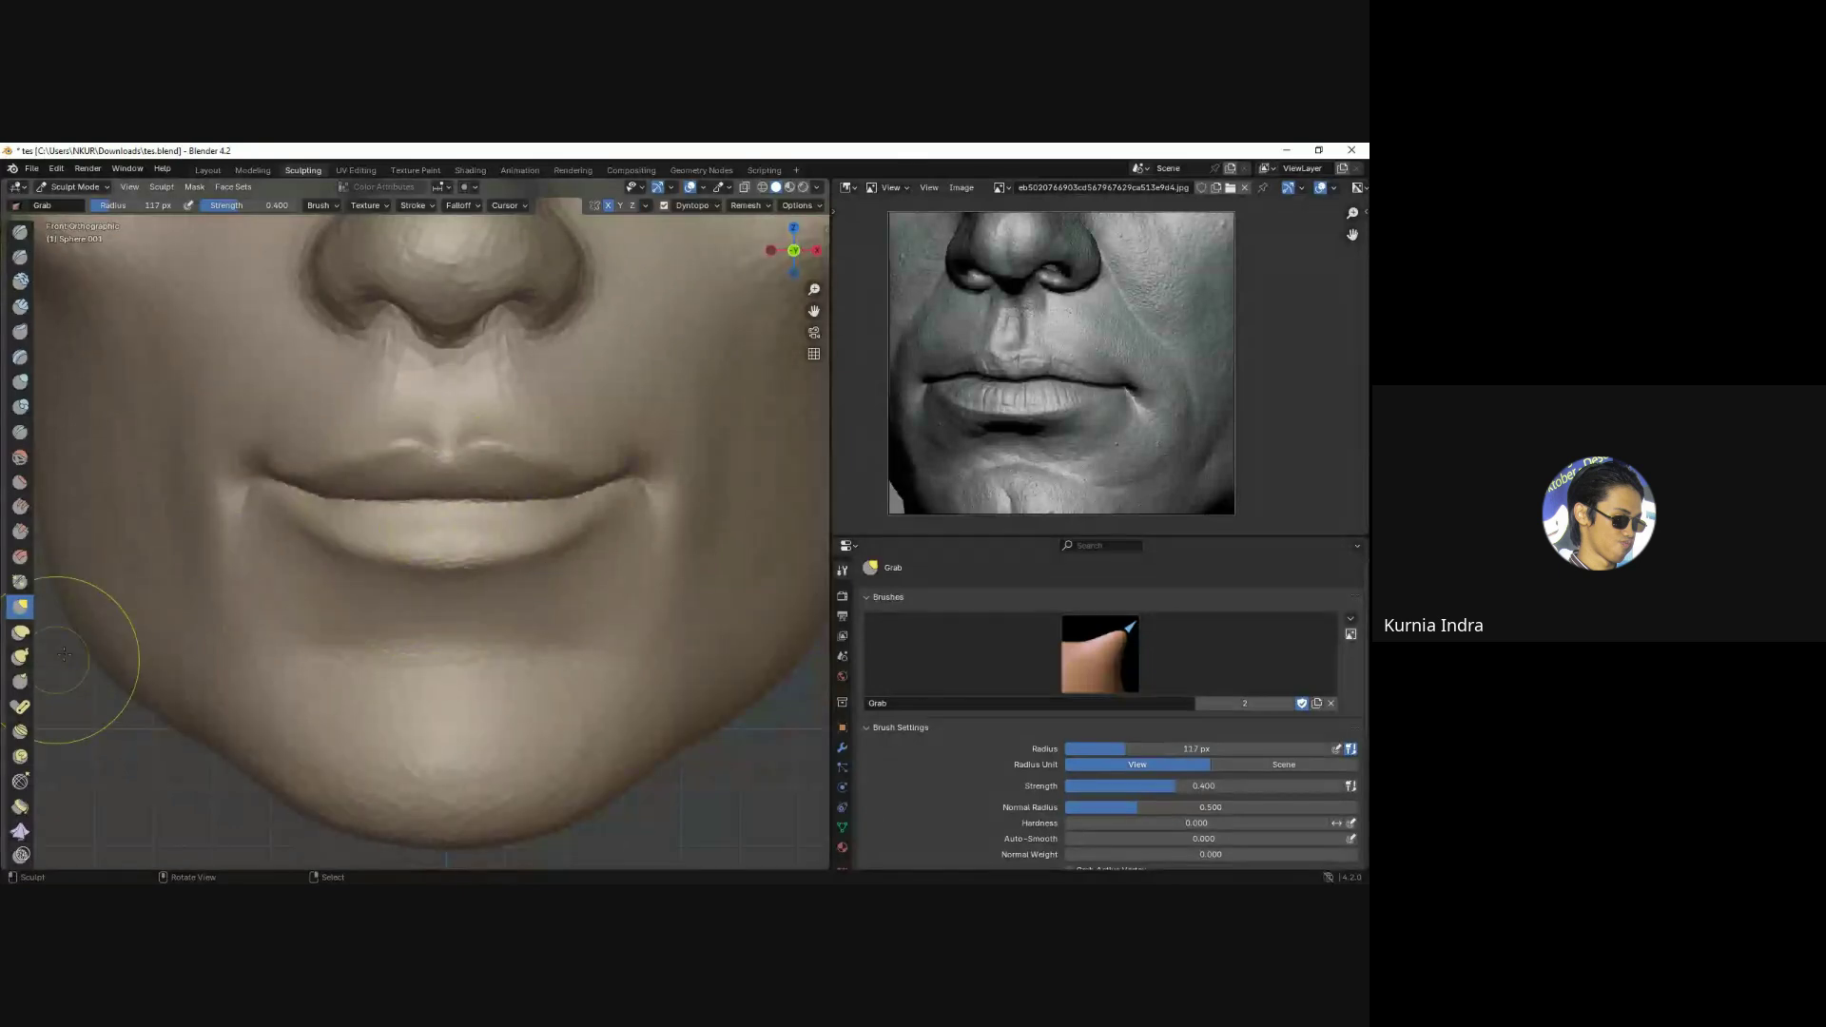
# Add lip volume with Inflate and Clay Strips, then deepen the mouth corners with Crease.
pyautogui.press('i')
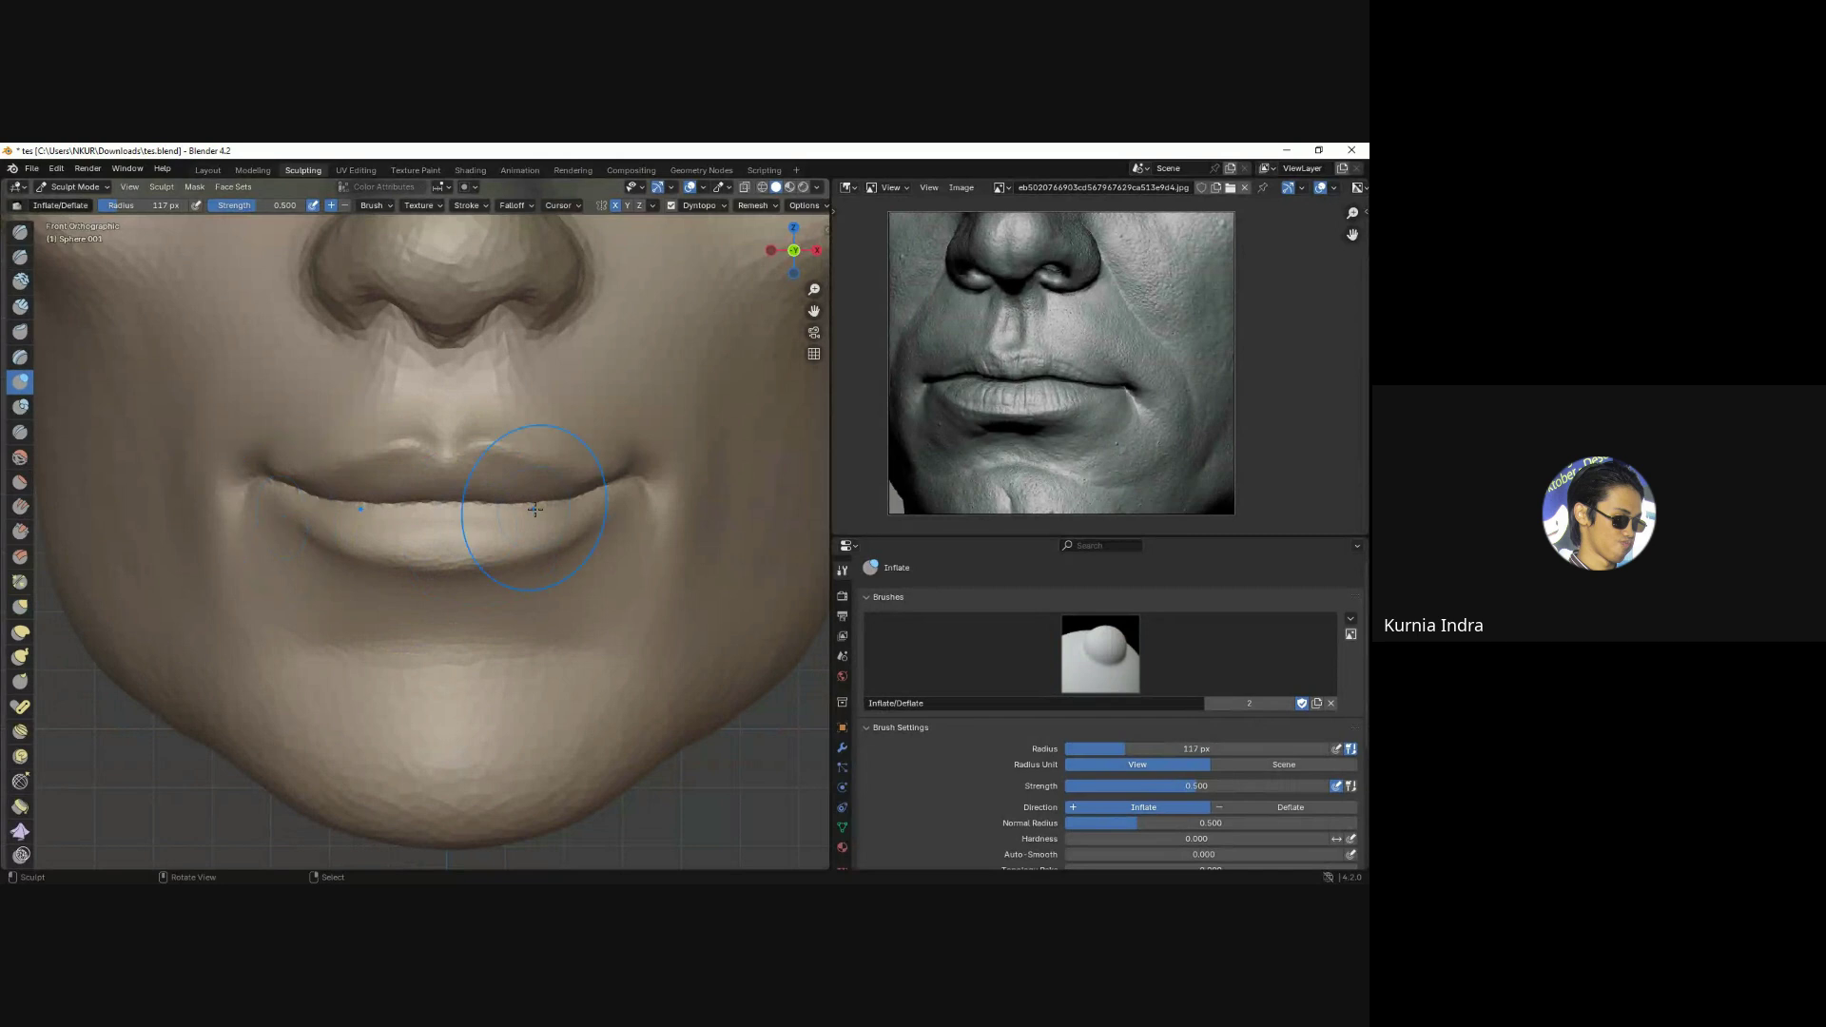
pyautogui.click(21, 305)
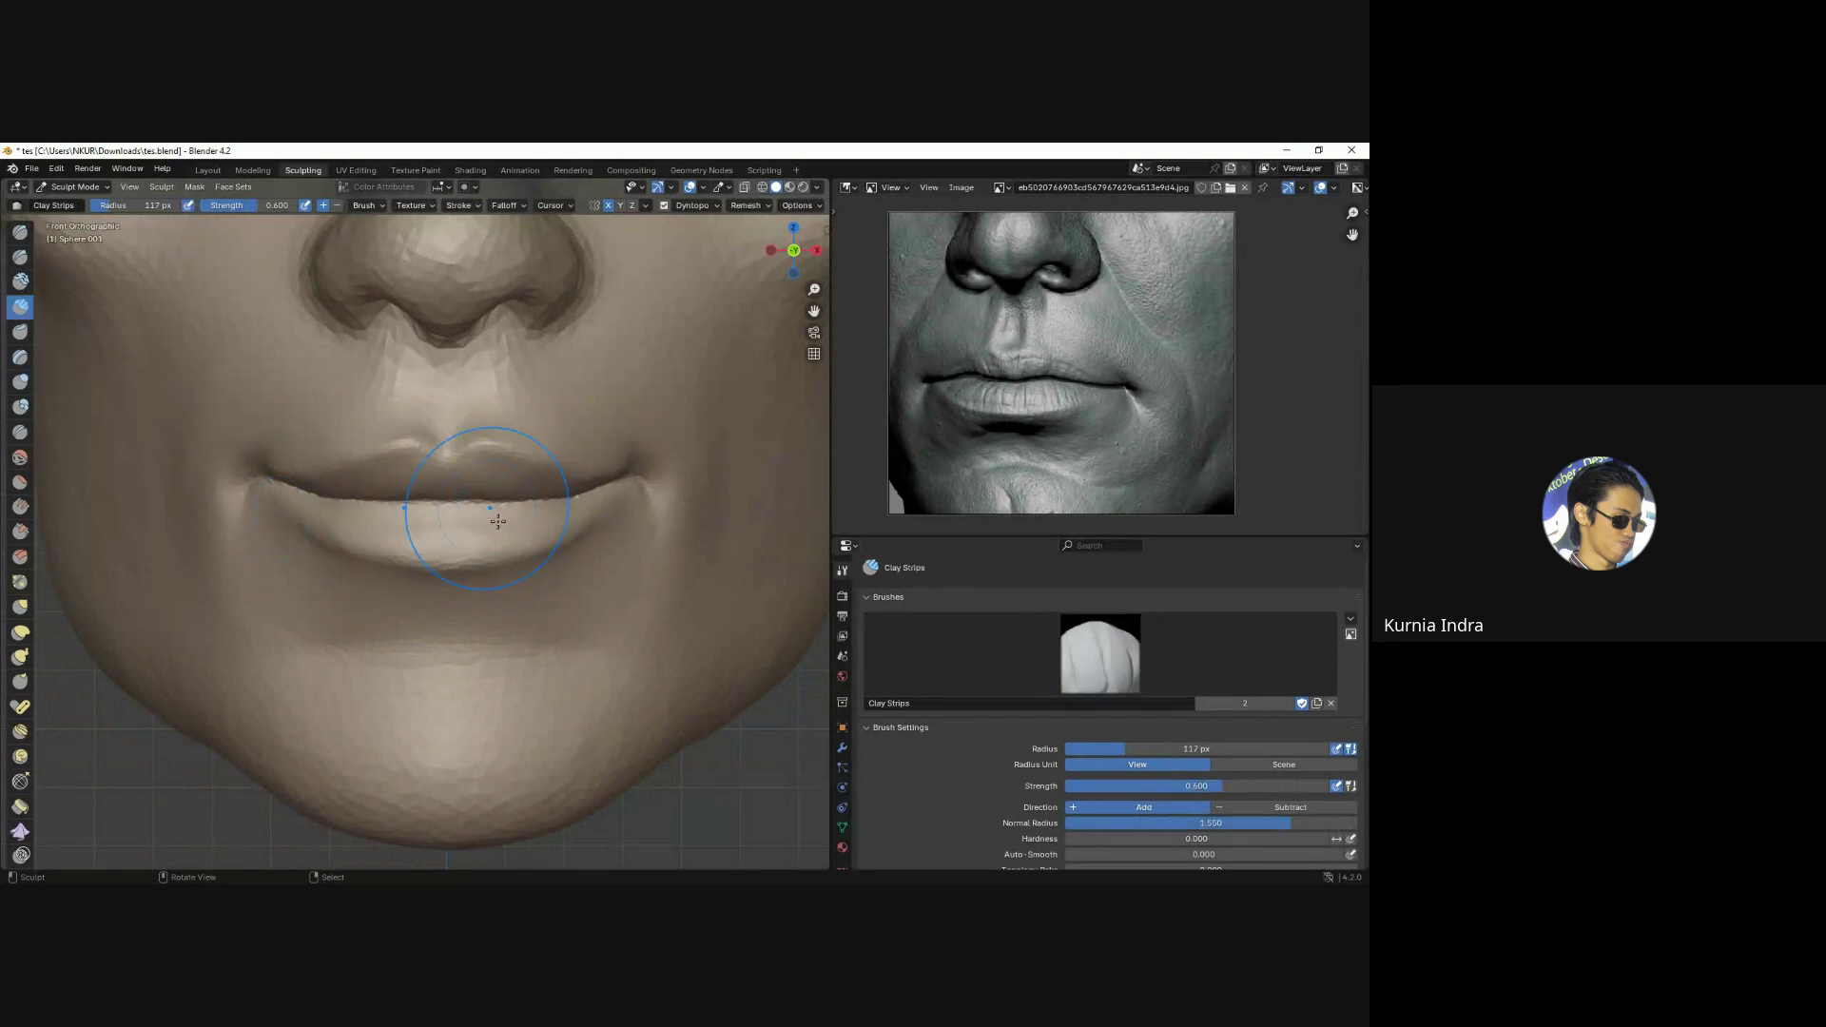
pyautogui.moveTo(497, 521); pyautogui.dragTo(367, 529, button='middle')
pyautogui.hotkey('shift', 'c')
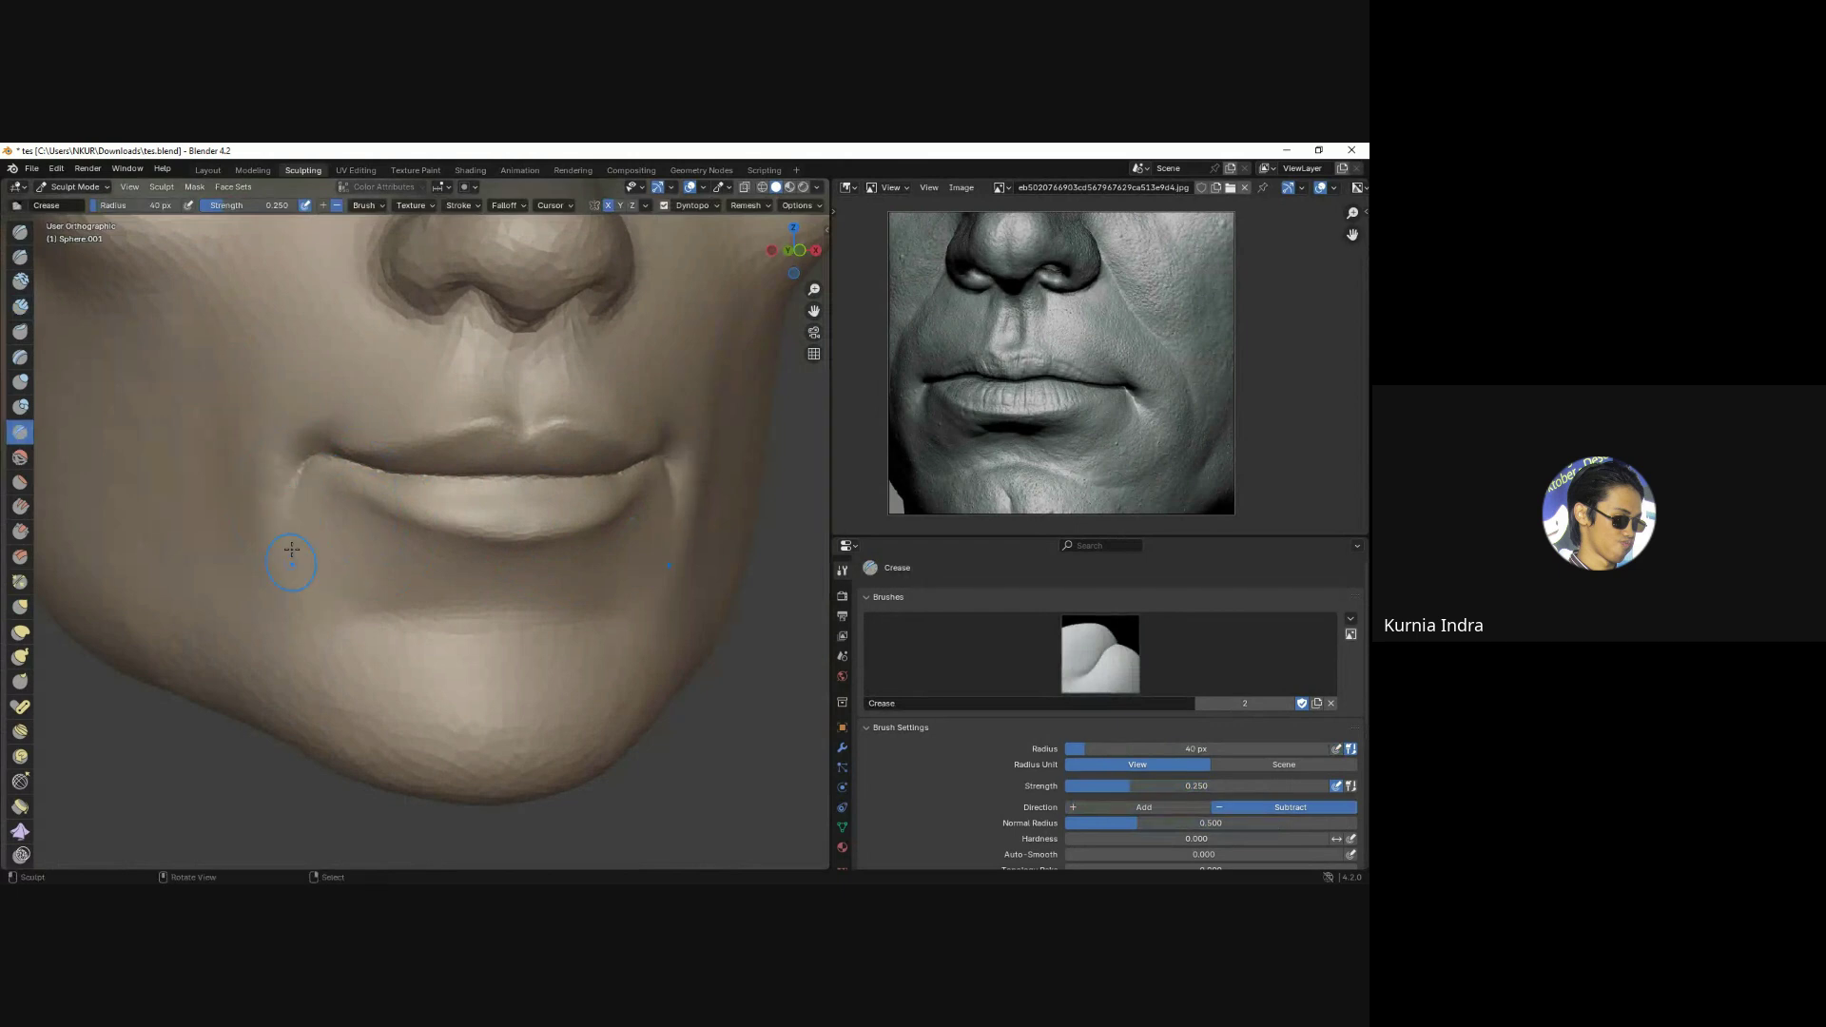
pyautogui.scroll(-3, 295, 497)
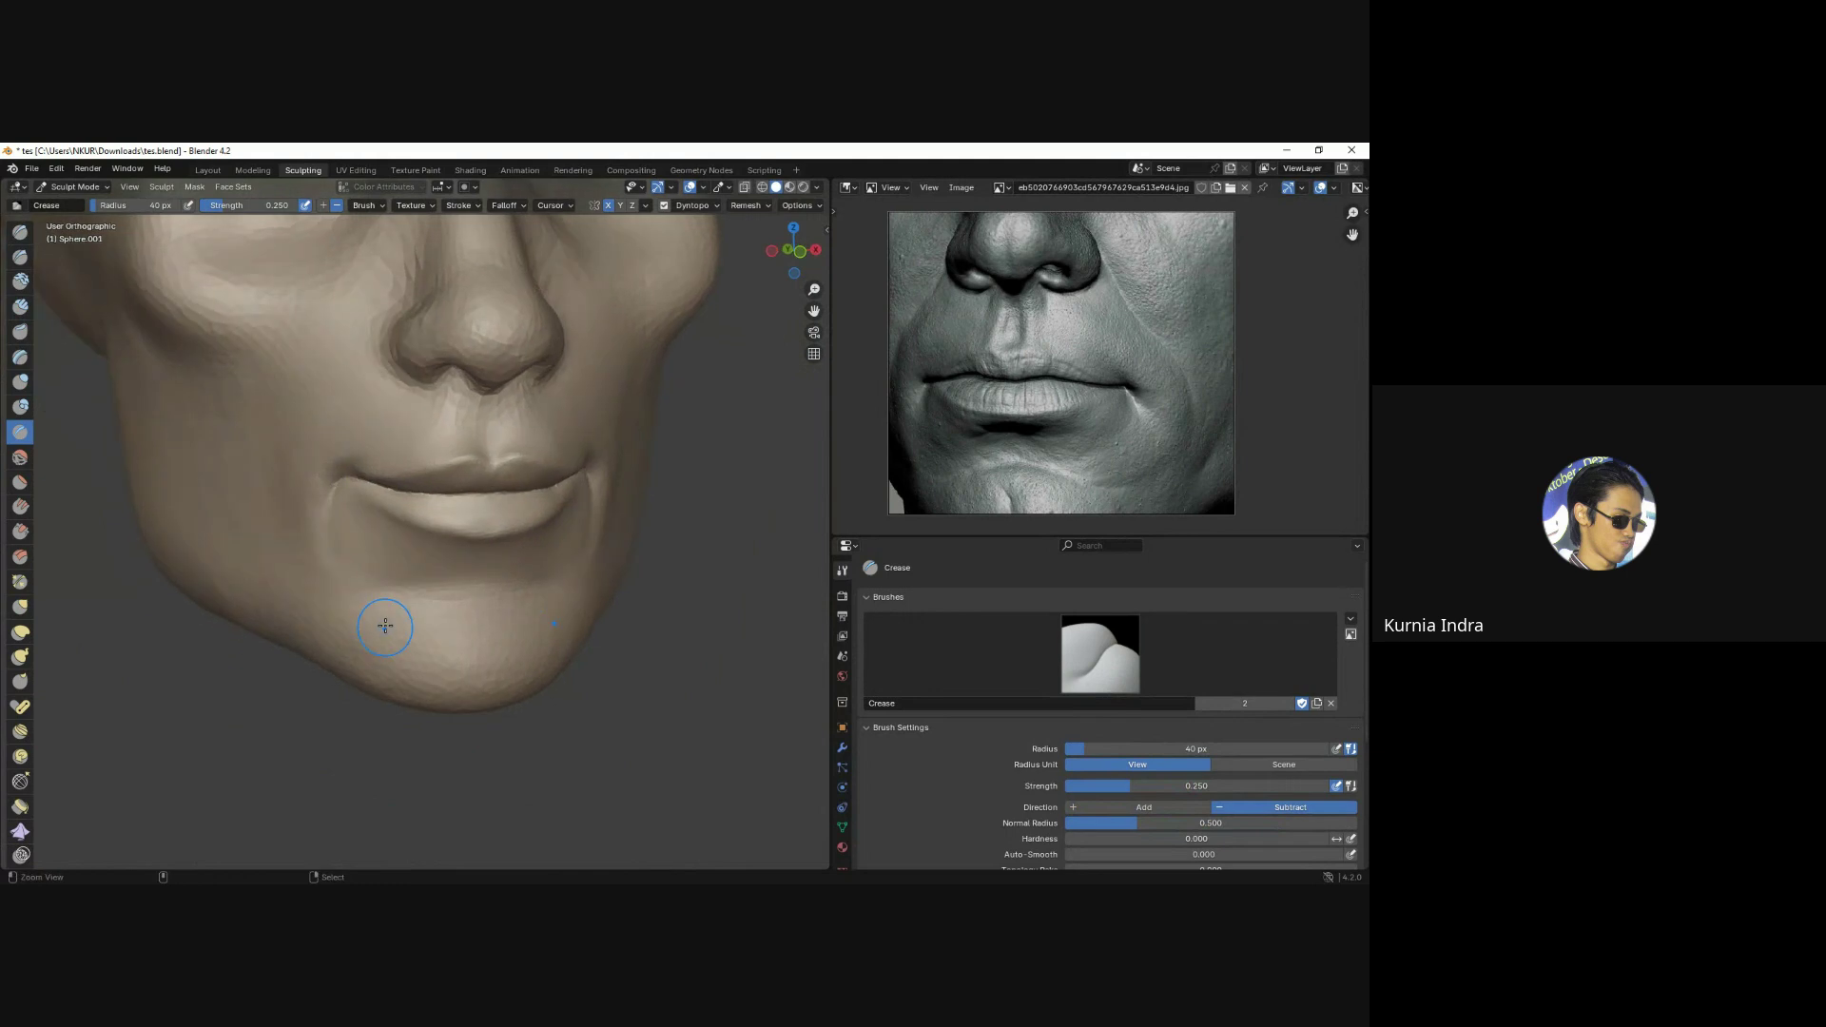
pyautogui.moveTo(387, 624)
pyautogui.mouseDown(button='middle')
pyautogui.moveTo(489, 523)
pyautogui.moveTo(438, 551)
pyautogui.mouseUp(button='middle')
pyautogui.scroll(2, 489, 522)
# Adjust the lower lip with Grab enlarged to 117 px, viewed from front and below.
pyautogui.press('g')
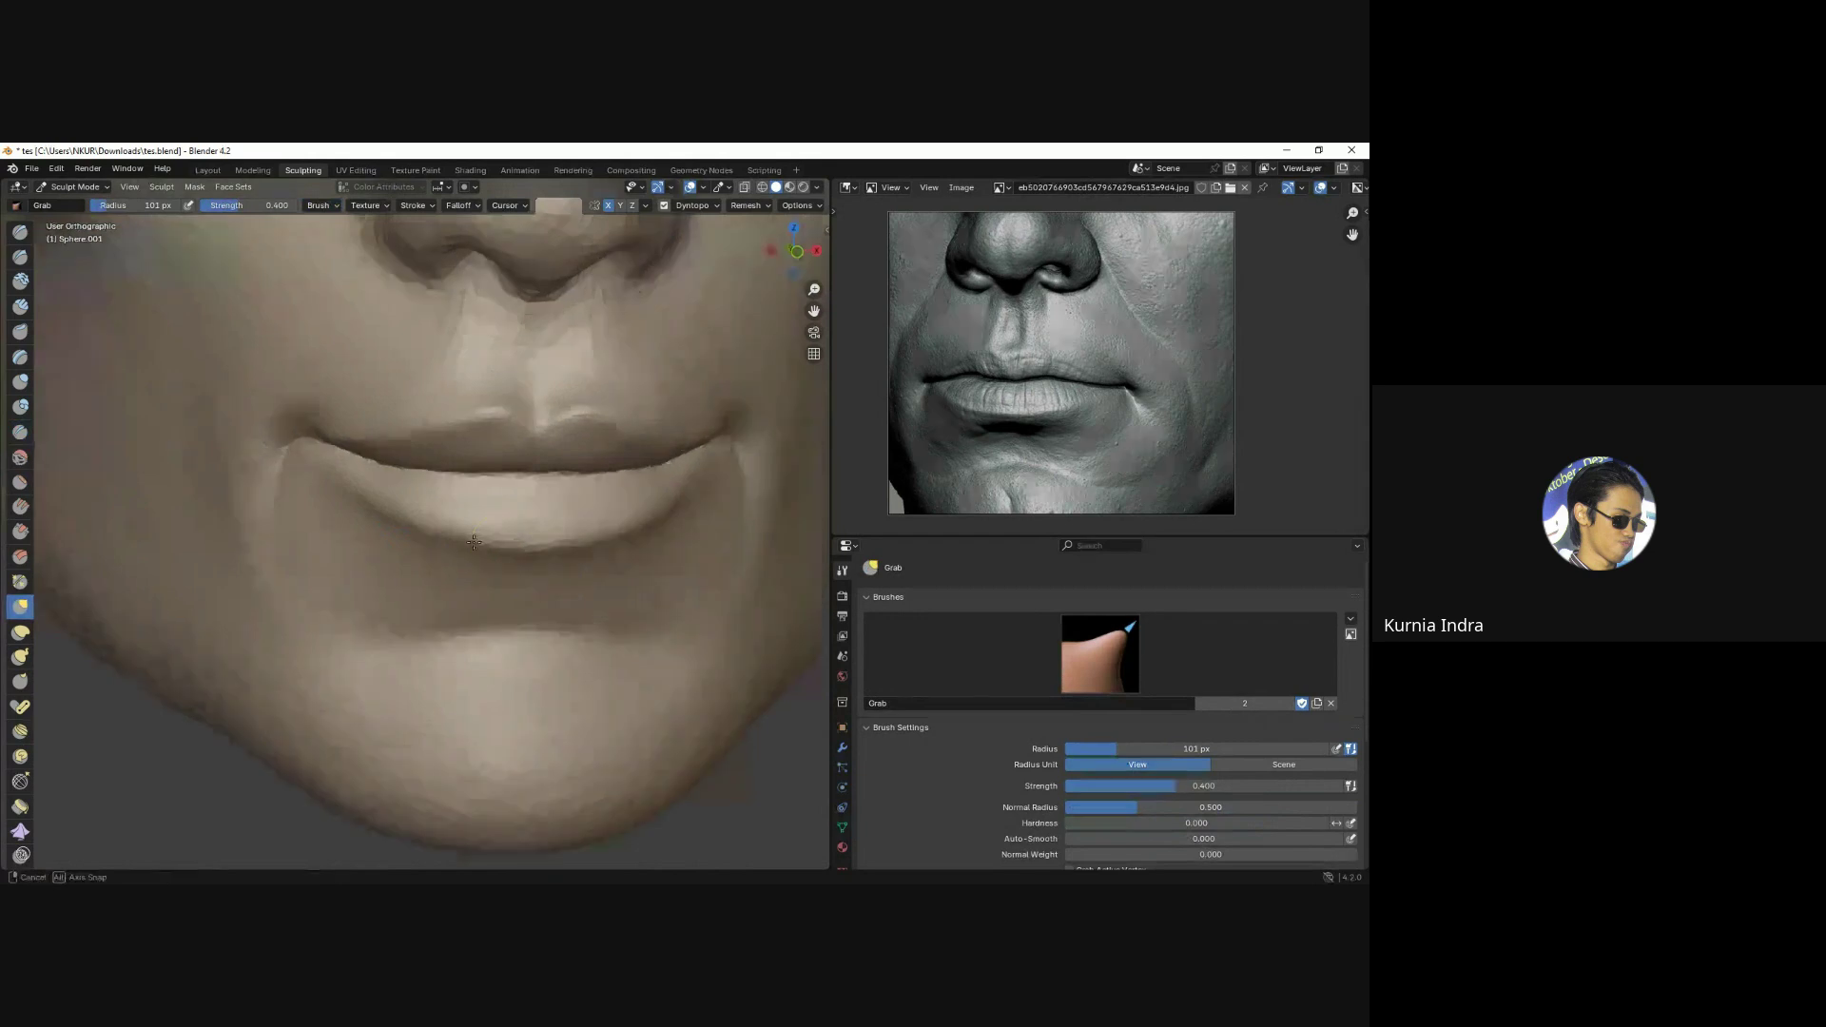
pyautogui.press('f')
pyautogui.click(425, 562)
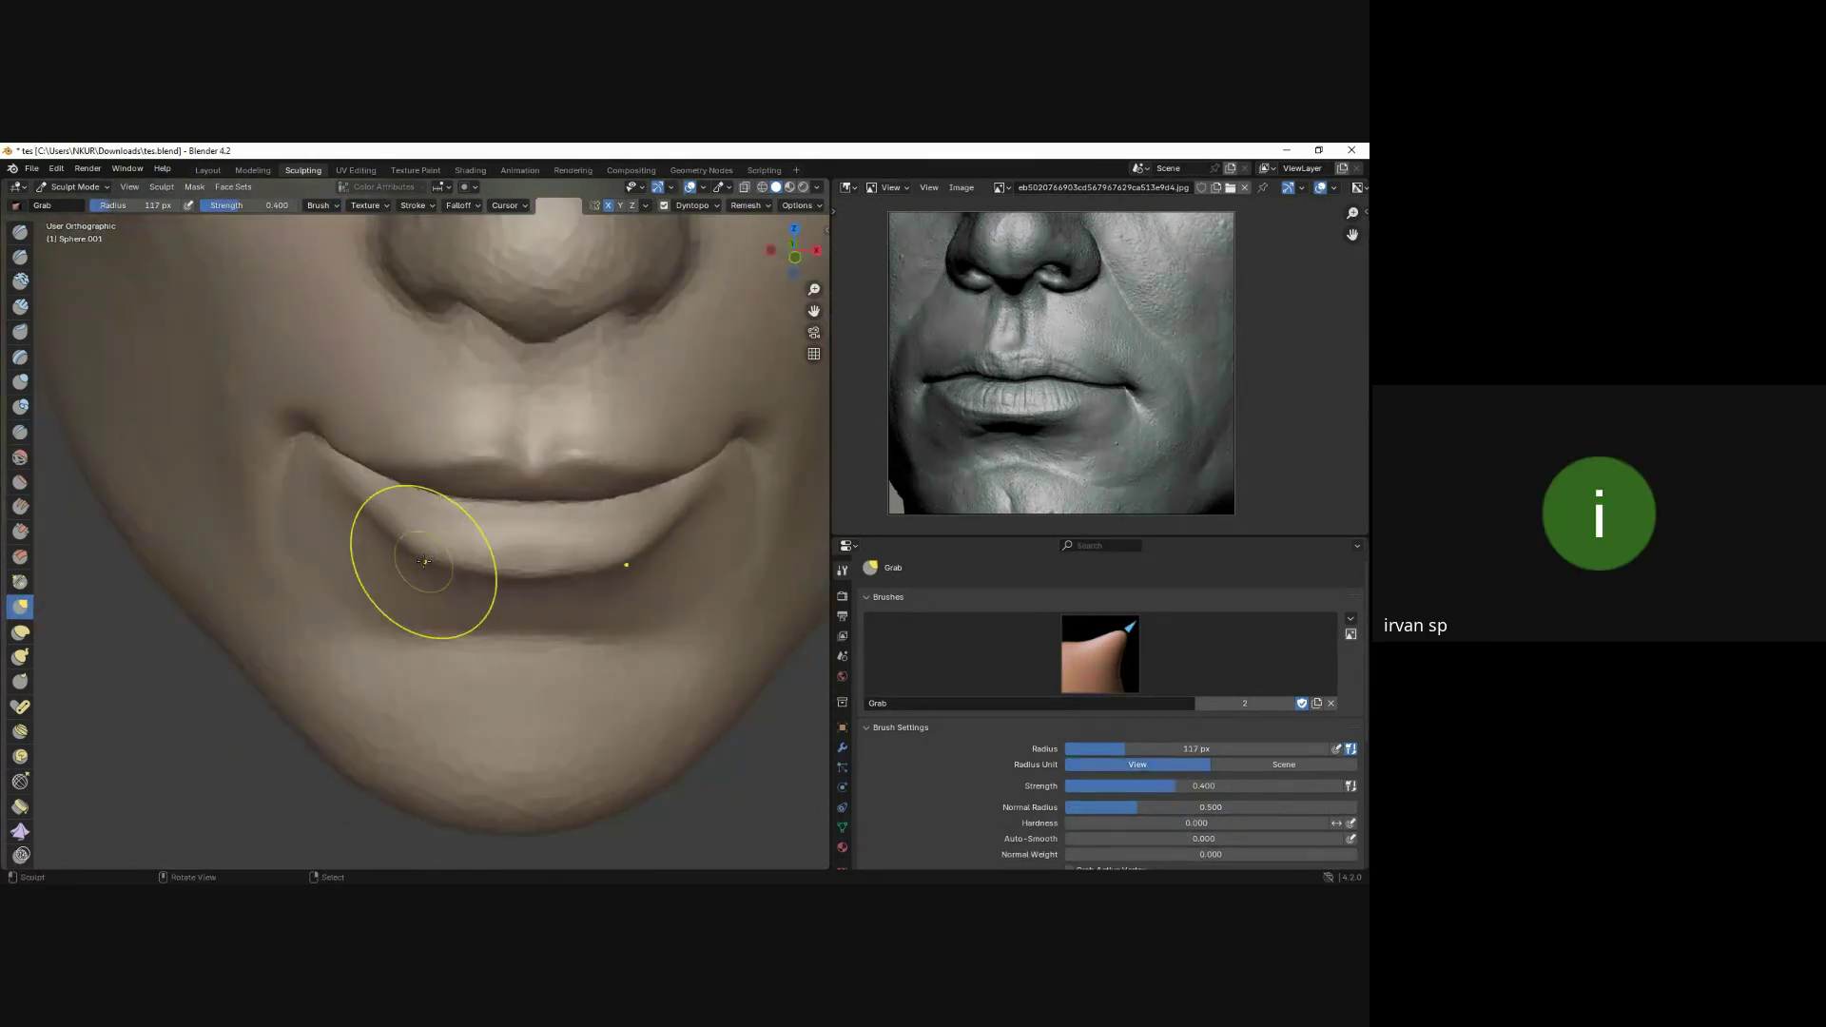
pyautogui.press('KP_1')
pyautogui.scroll(-4, 527, 390)
pyautogui.scroll(2, 527, 390)
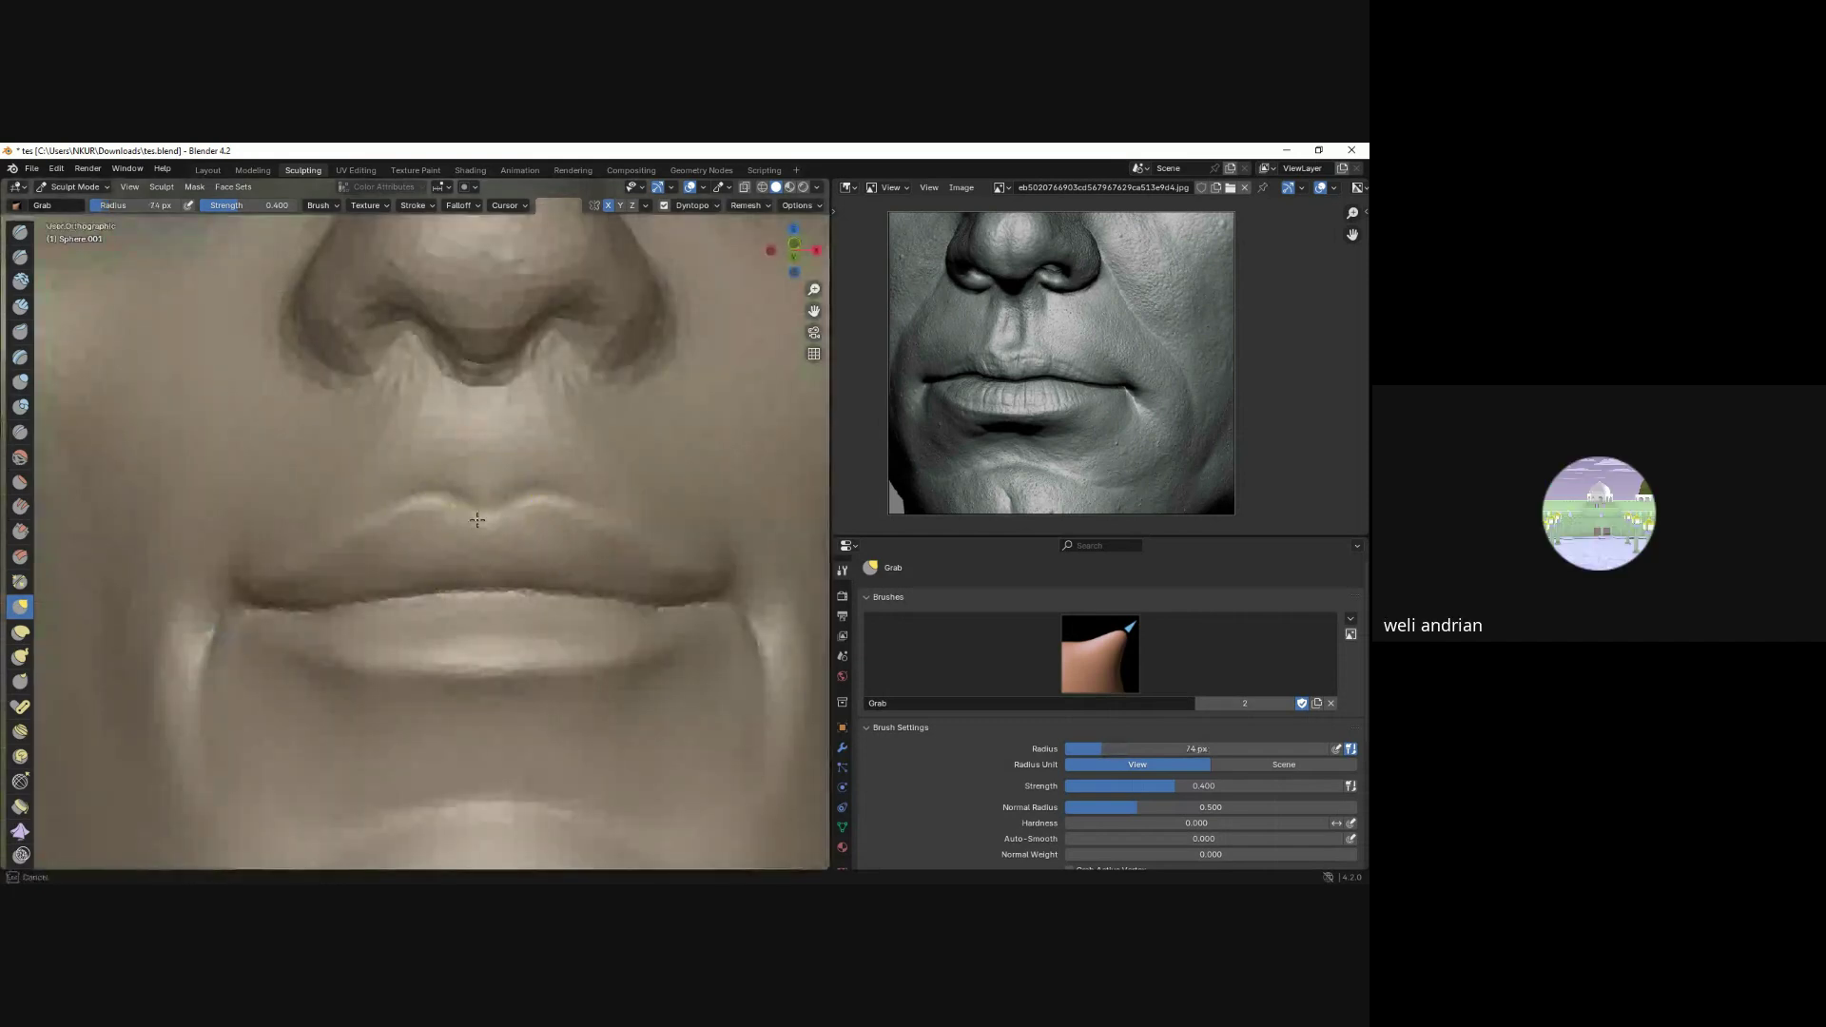
pyautogui.moveTo(449, 481)
pyautogui.mouseDown(button='middle')
pyautogui.moveTo(485, 510)
pyautogui.moveTo(542, 504)
pyautogui.mouseUp(button='middle')
pyautogui.scroll(-3, 542, 504)
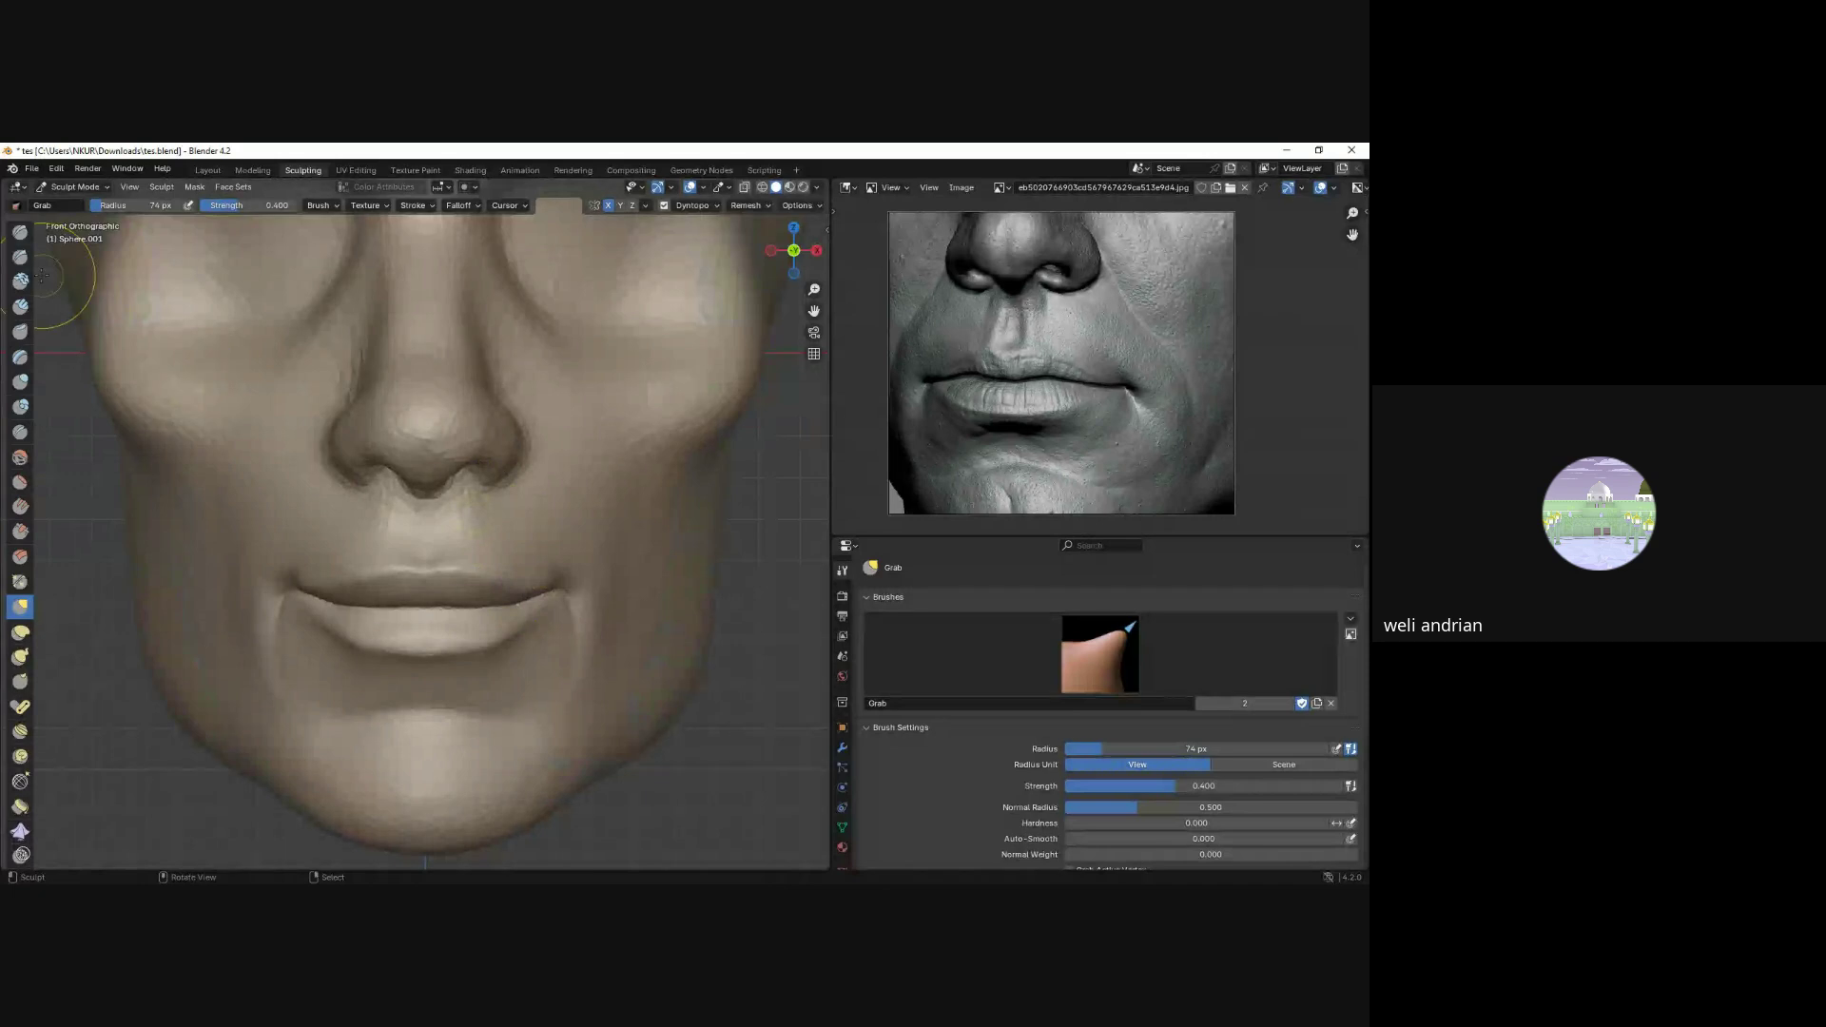
# Build up the nostrils and the area above the upper lip with the Draw brush.
pyautogui.click(19, 234)
pyautogui.scroll(2, 371, 504)
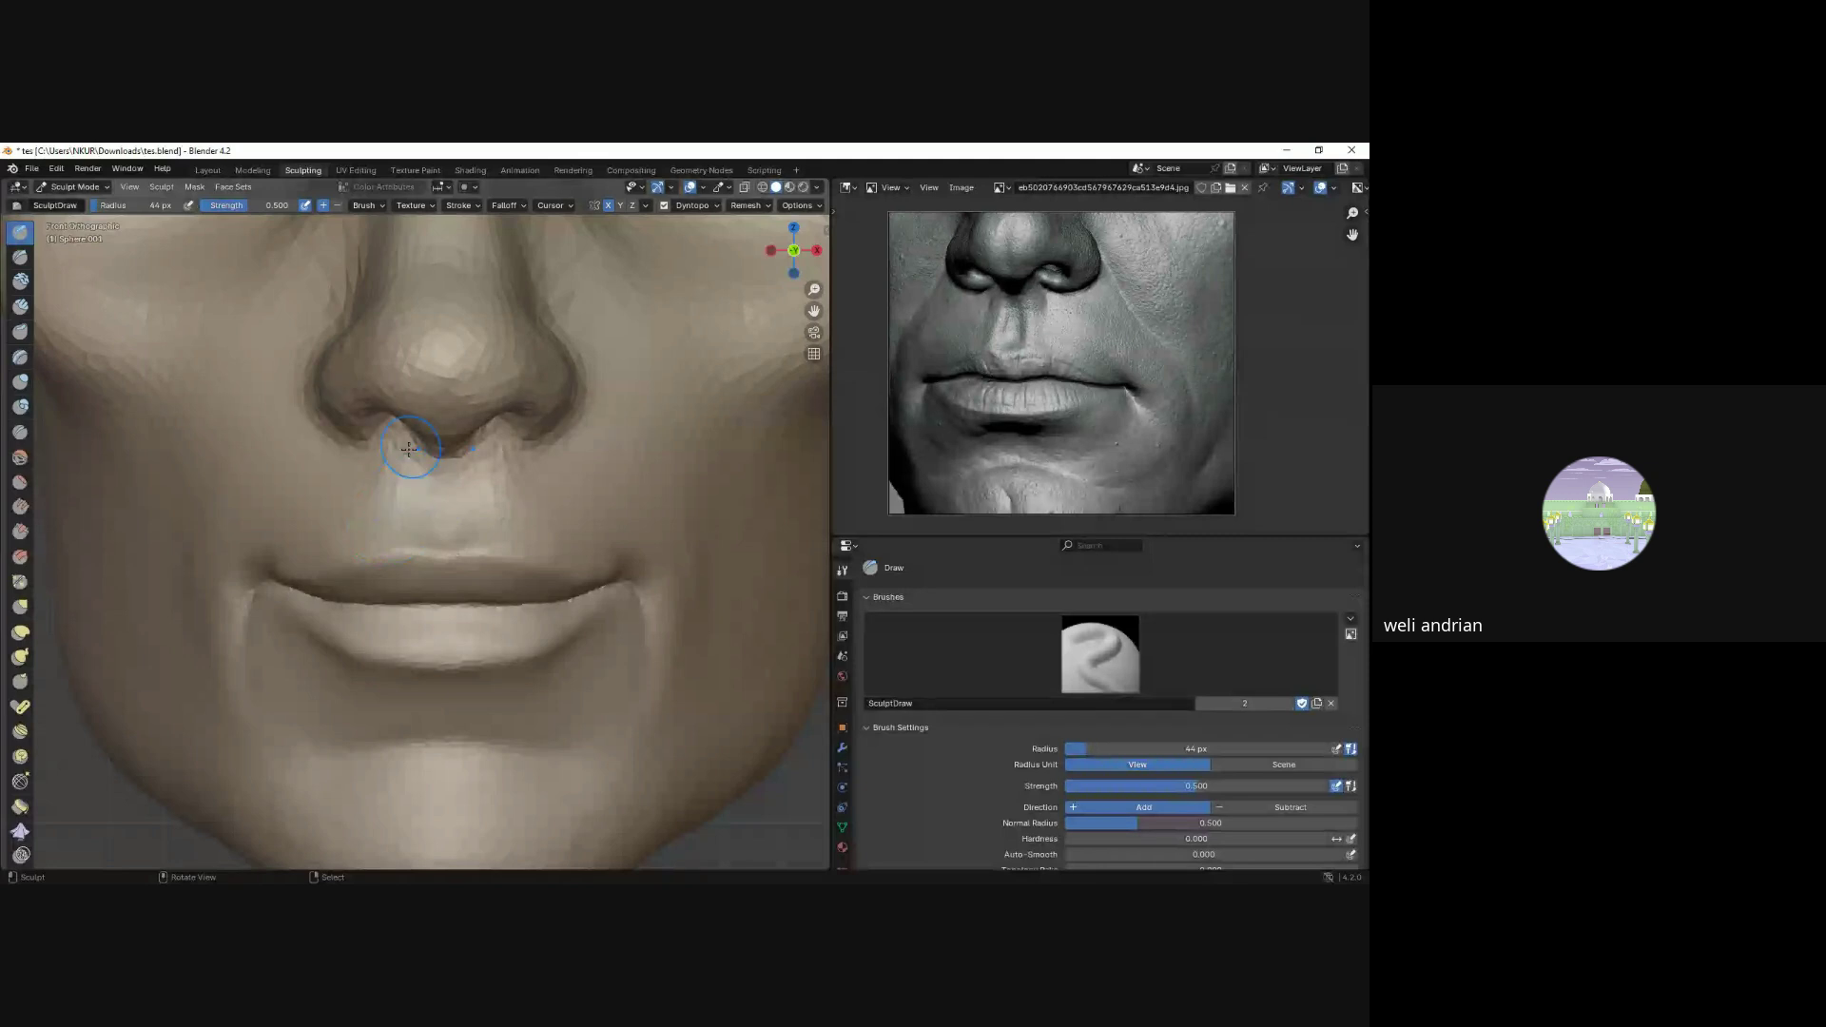
pyautogui.moveTo(421, 475)
pyautogui.mouseDown(button='middle')
pyautogui.moveTo(392, 470)
pyautogui.moveTo(506, 493)
pyautogui.moveTo(394, 495)
pyautogui.moveTo(472, 482)
pyautogui.mouseUp(button='middle')
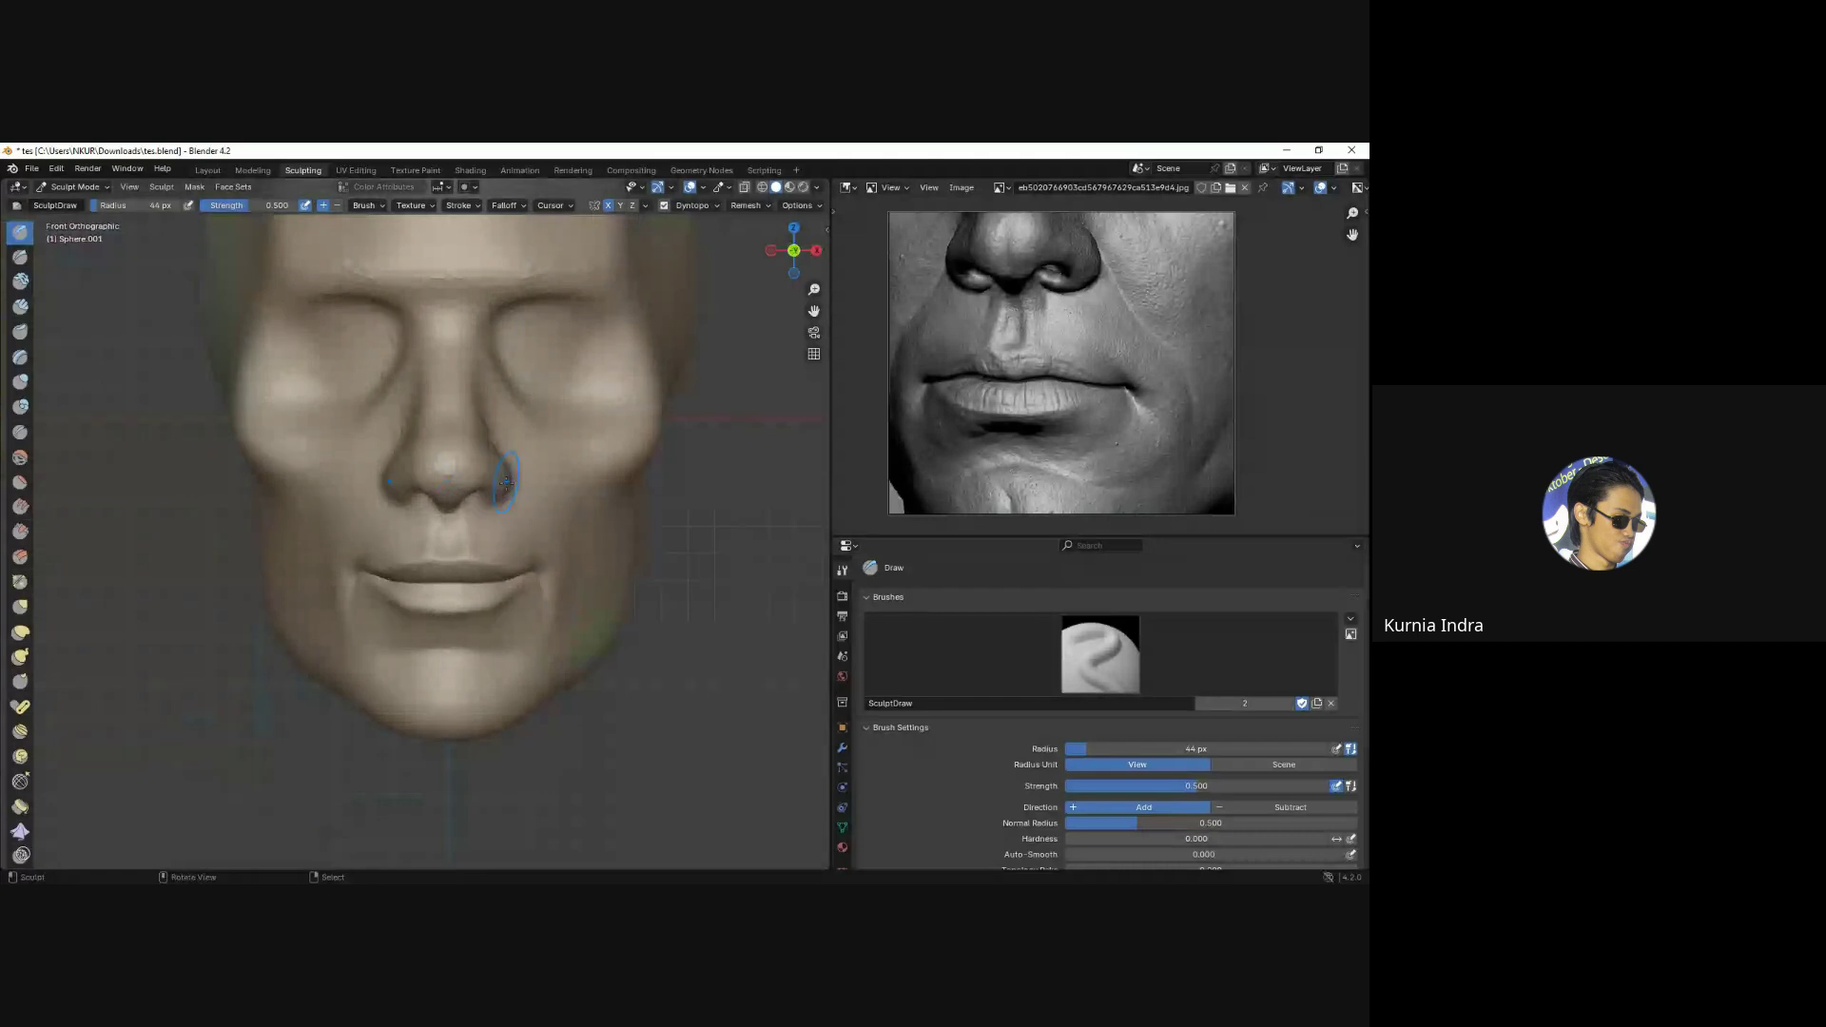
pyautogui.scroll(2, 525, 397)
pyautogui.scroll(-2, 552, 442)
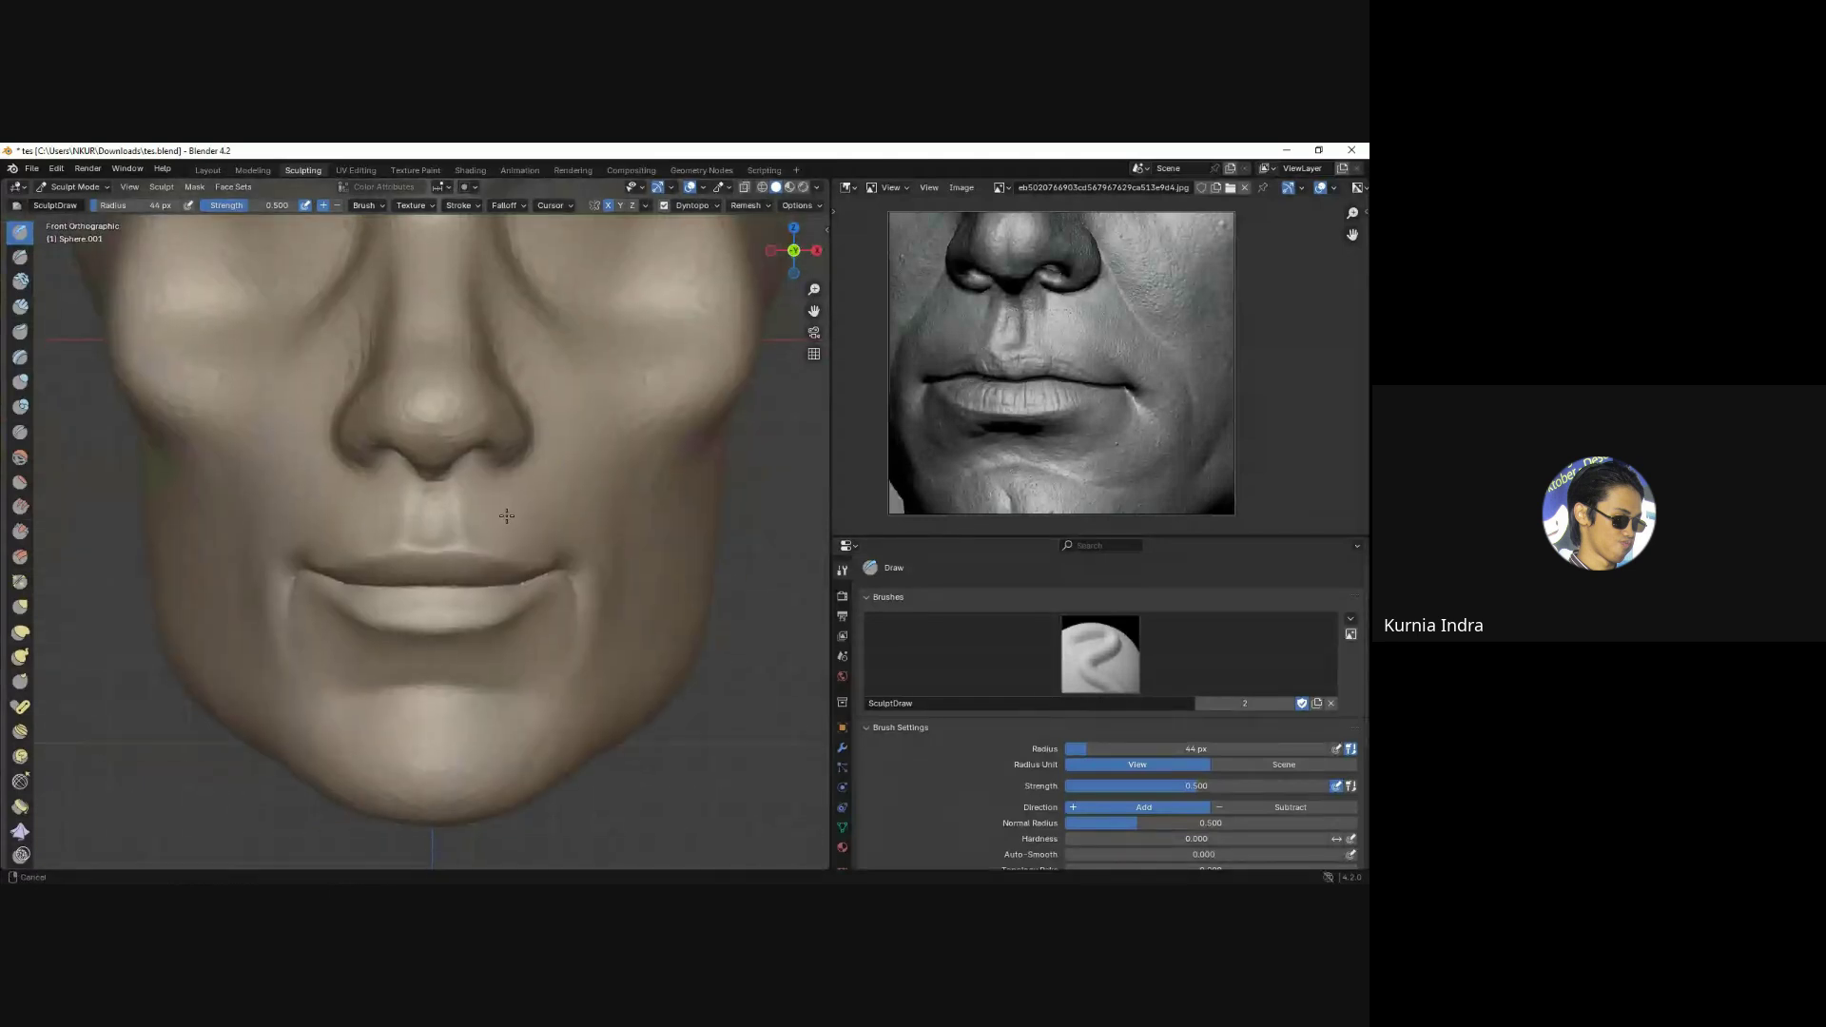
pyautogui.moveTo(552, 442); pyautogui.dragTo(301, 490, button='middle')
pyautogui.scroll(3, 300, 489)
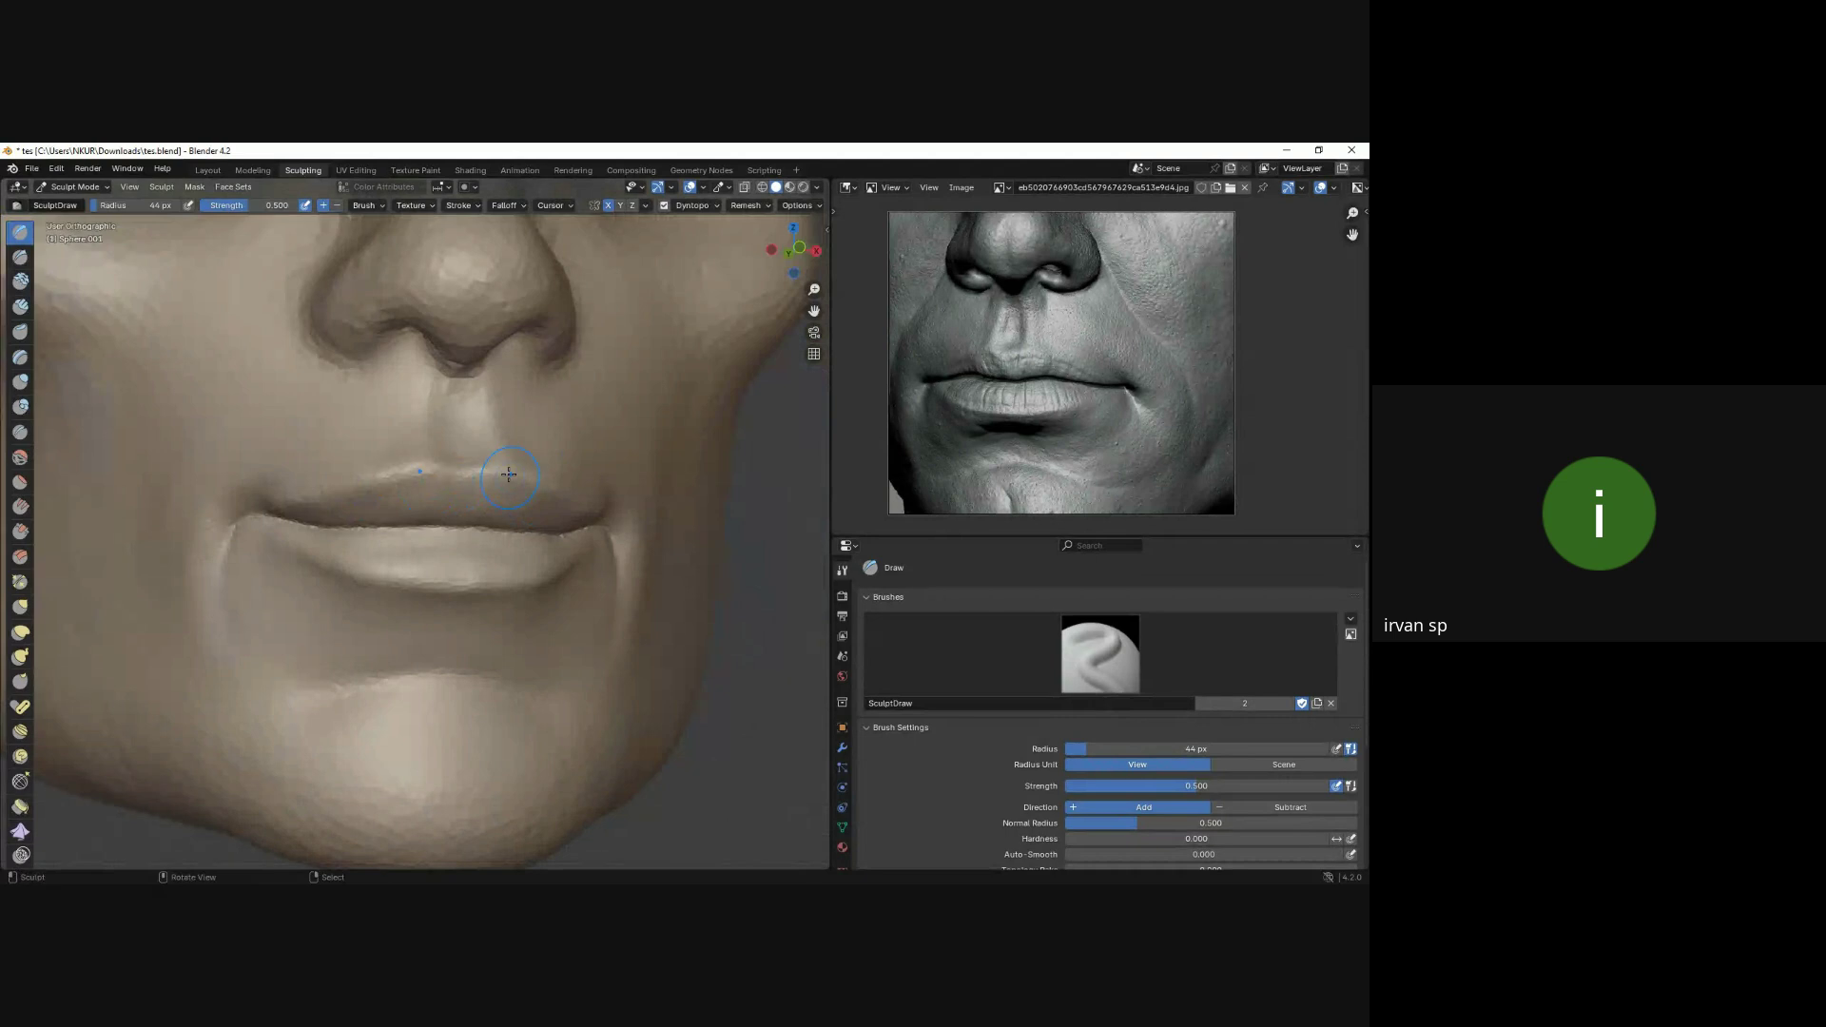
pyautogui.scroll(-3, 300, 490)
pyautogui.moveTo(531, 367); pyautogui.dragTo(533, 480, button='middle')
# Nudge the lips reference image down and switch to Clay Strips with a head-sized brush.
pyautogui.moveTo(1047, 401); pyautogui.dragTo(1053, 435, button='middle')
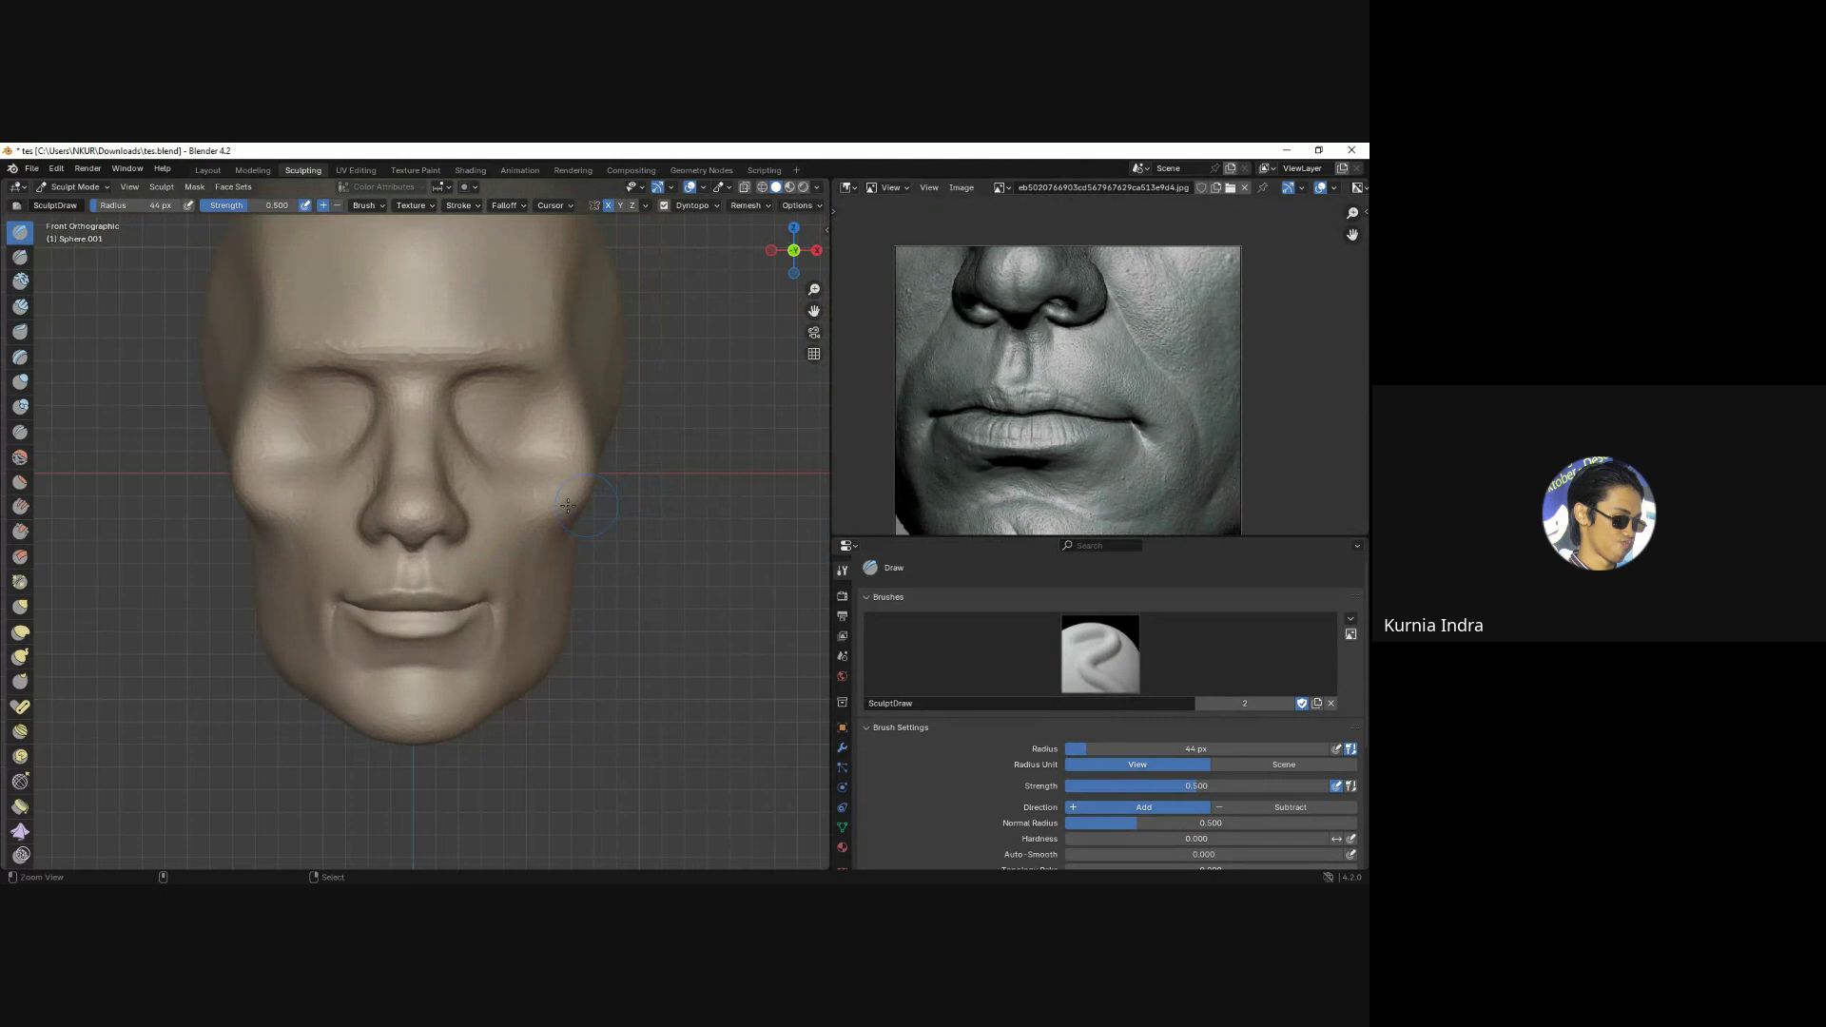
pyautogui.scroll(2, 238, 571)
pyautogui.click(20, 306)
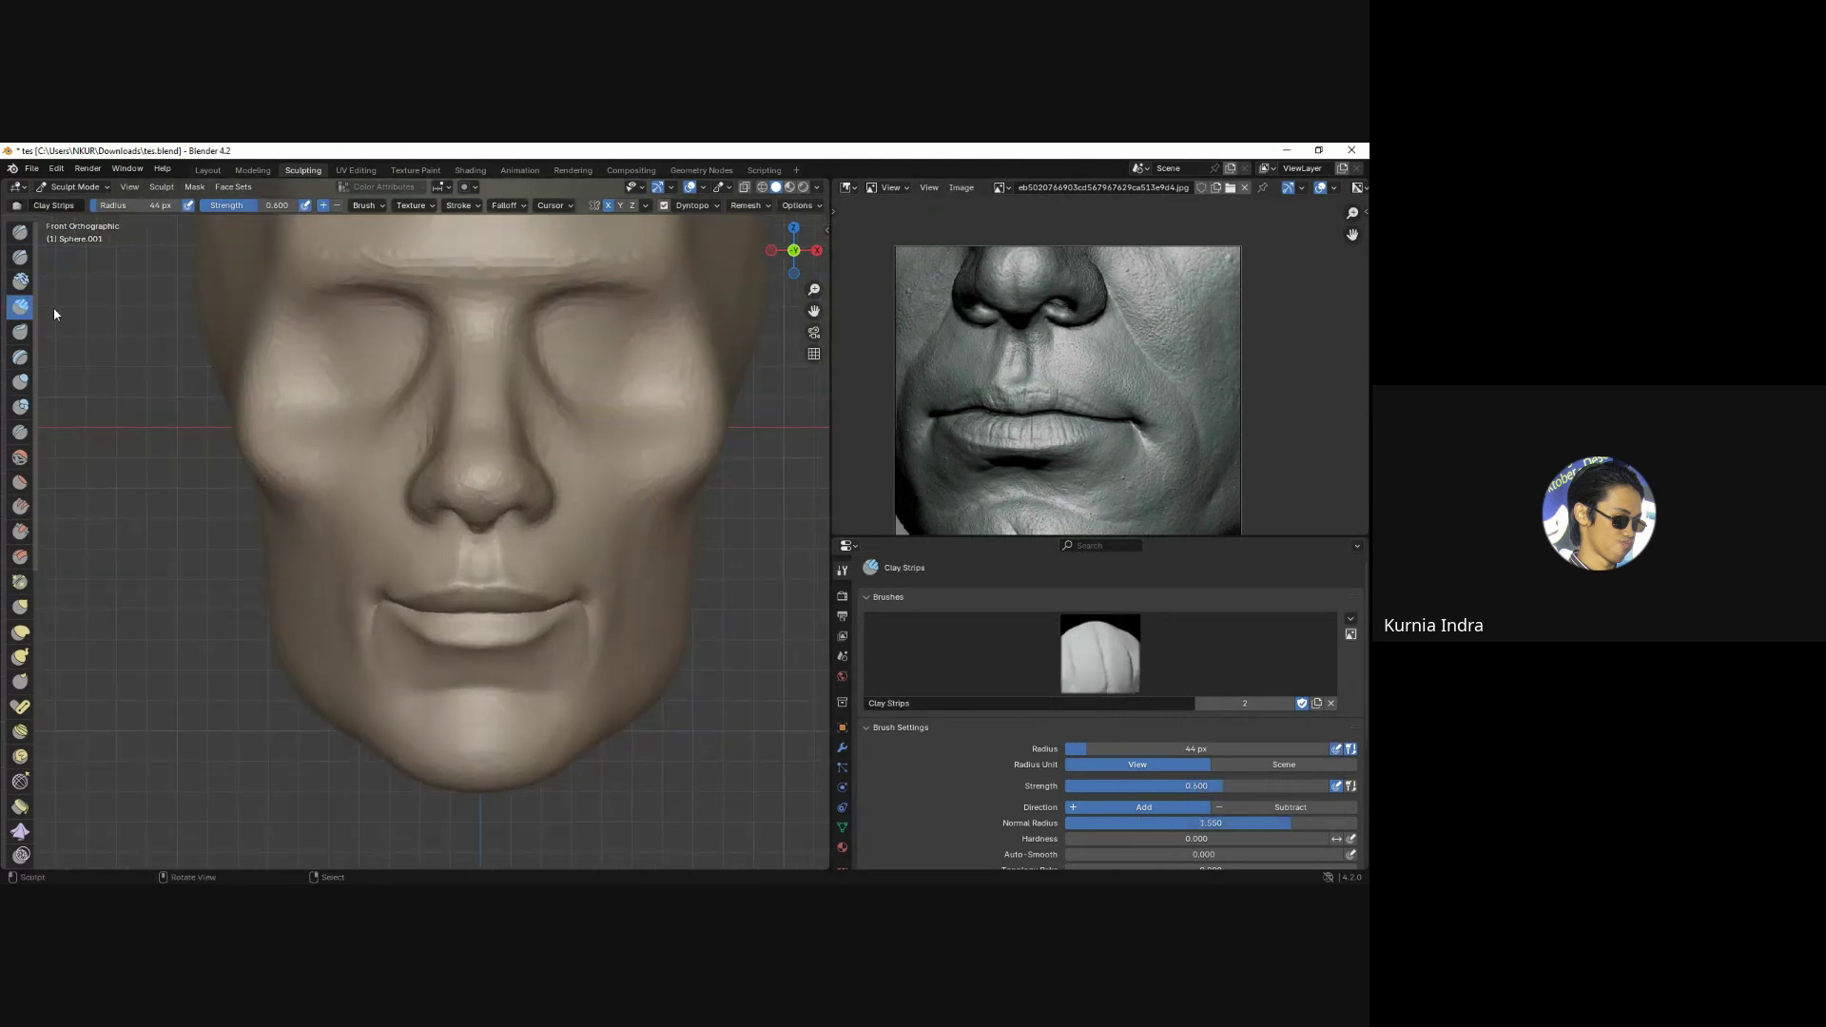
pyautogui.moveTo(570, 533)
pyautogui.mouseDown(button='middle')
pyautogui.moveTo(449, 599)
pyautogui.moveTo(463, 466)
pyautogui.moveTo(466, 570)
pyautogui.mouseUp(button='middle')
pyautogui.scroll(-2, 466, 571)
pyautogui.press('f')
pyautogui.click(576, 434)
pyautogui.scroll(-1, 495, 518)
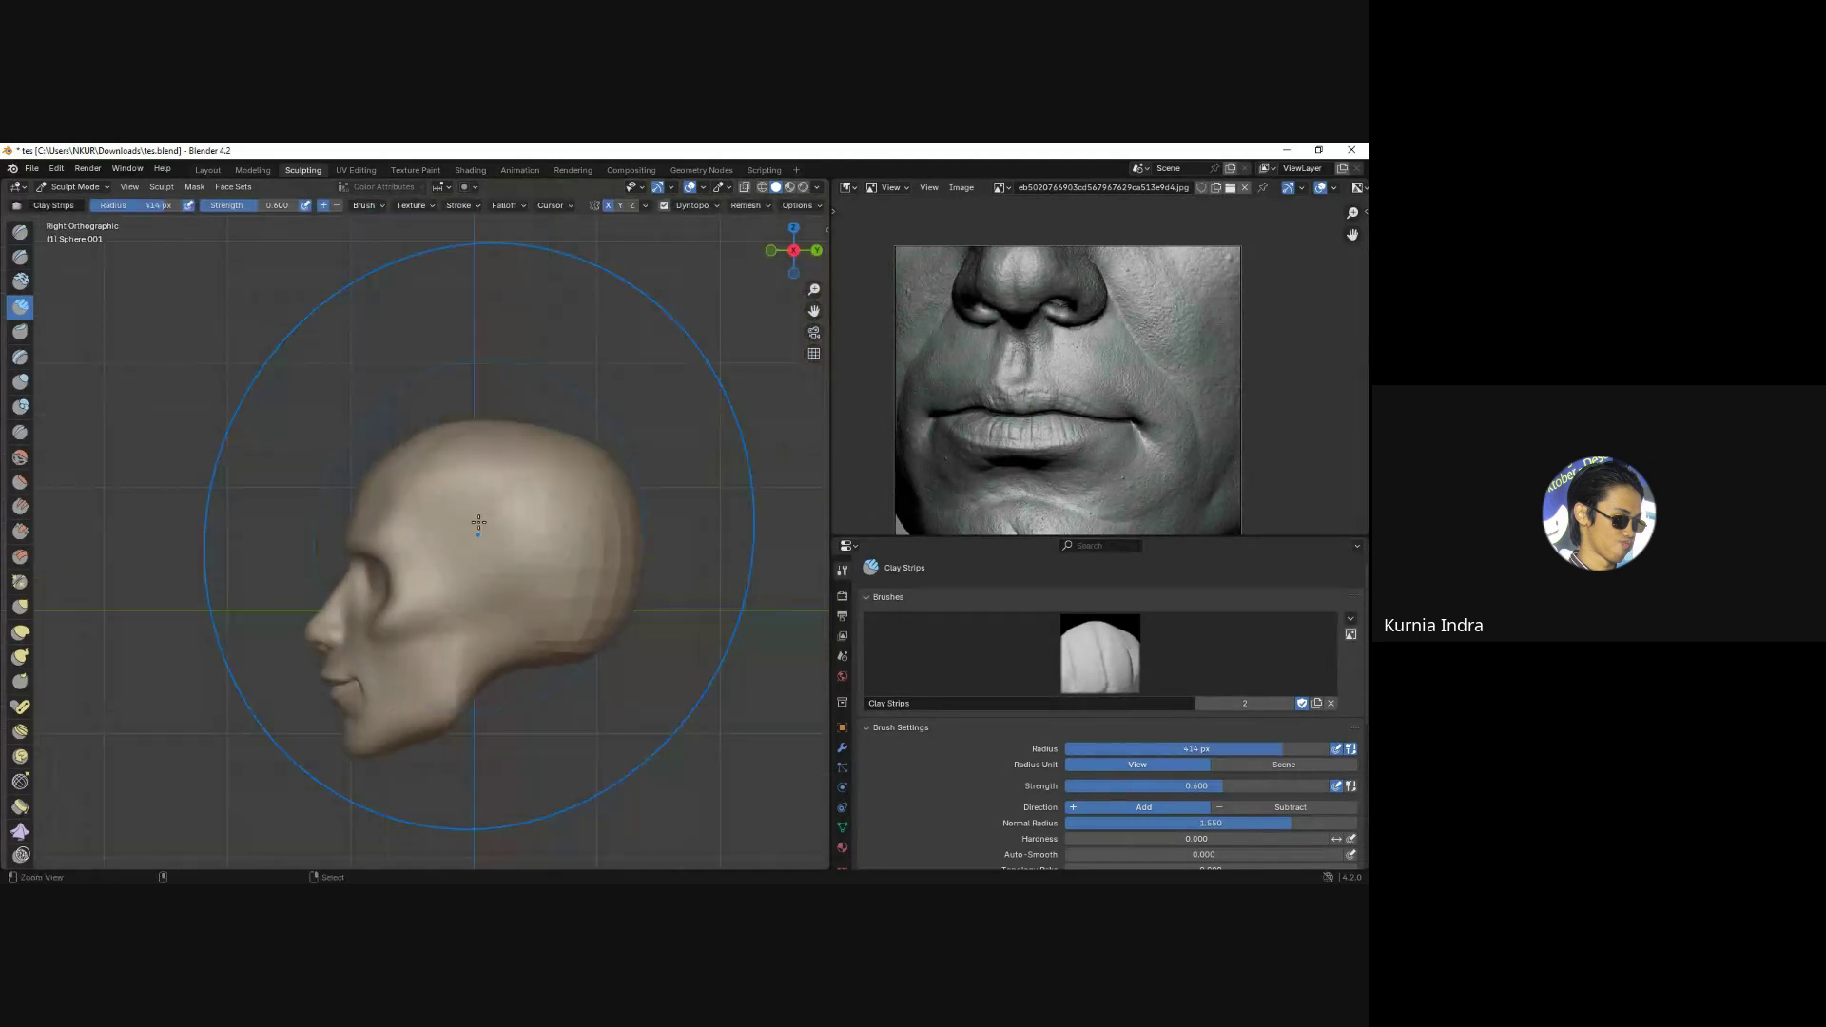
pyautogui.scroll(2, 476, 516)
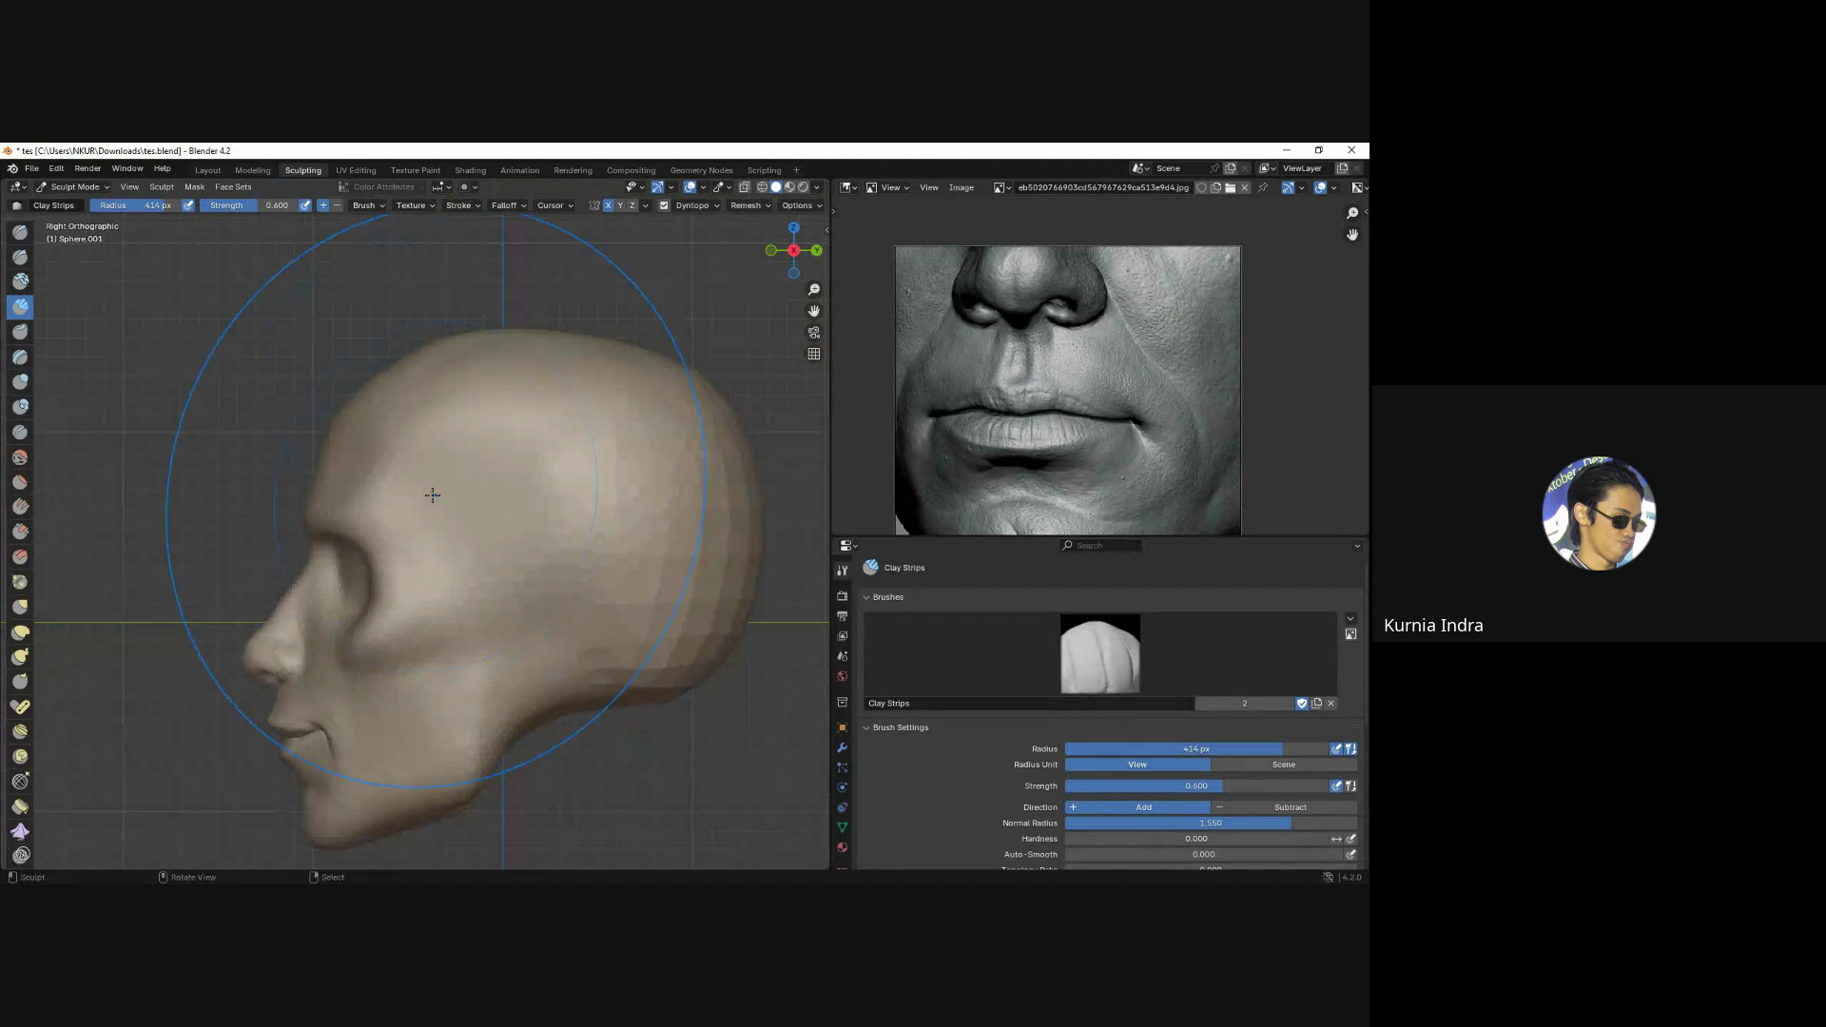
# With a large Grab brush (about 220 px), nudge the forehead outline and check from the front.
pyautogui.press('g')
pyautogui.keyDown('shift'); pyautogui.moveTo(427, 435); pyautogui.dragTo(427, 501, button='middle'); pyautogui.keyUp('shift')
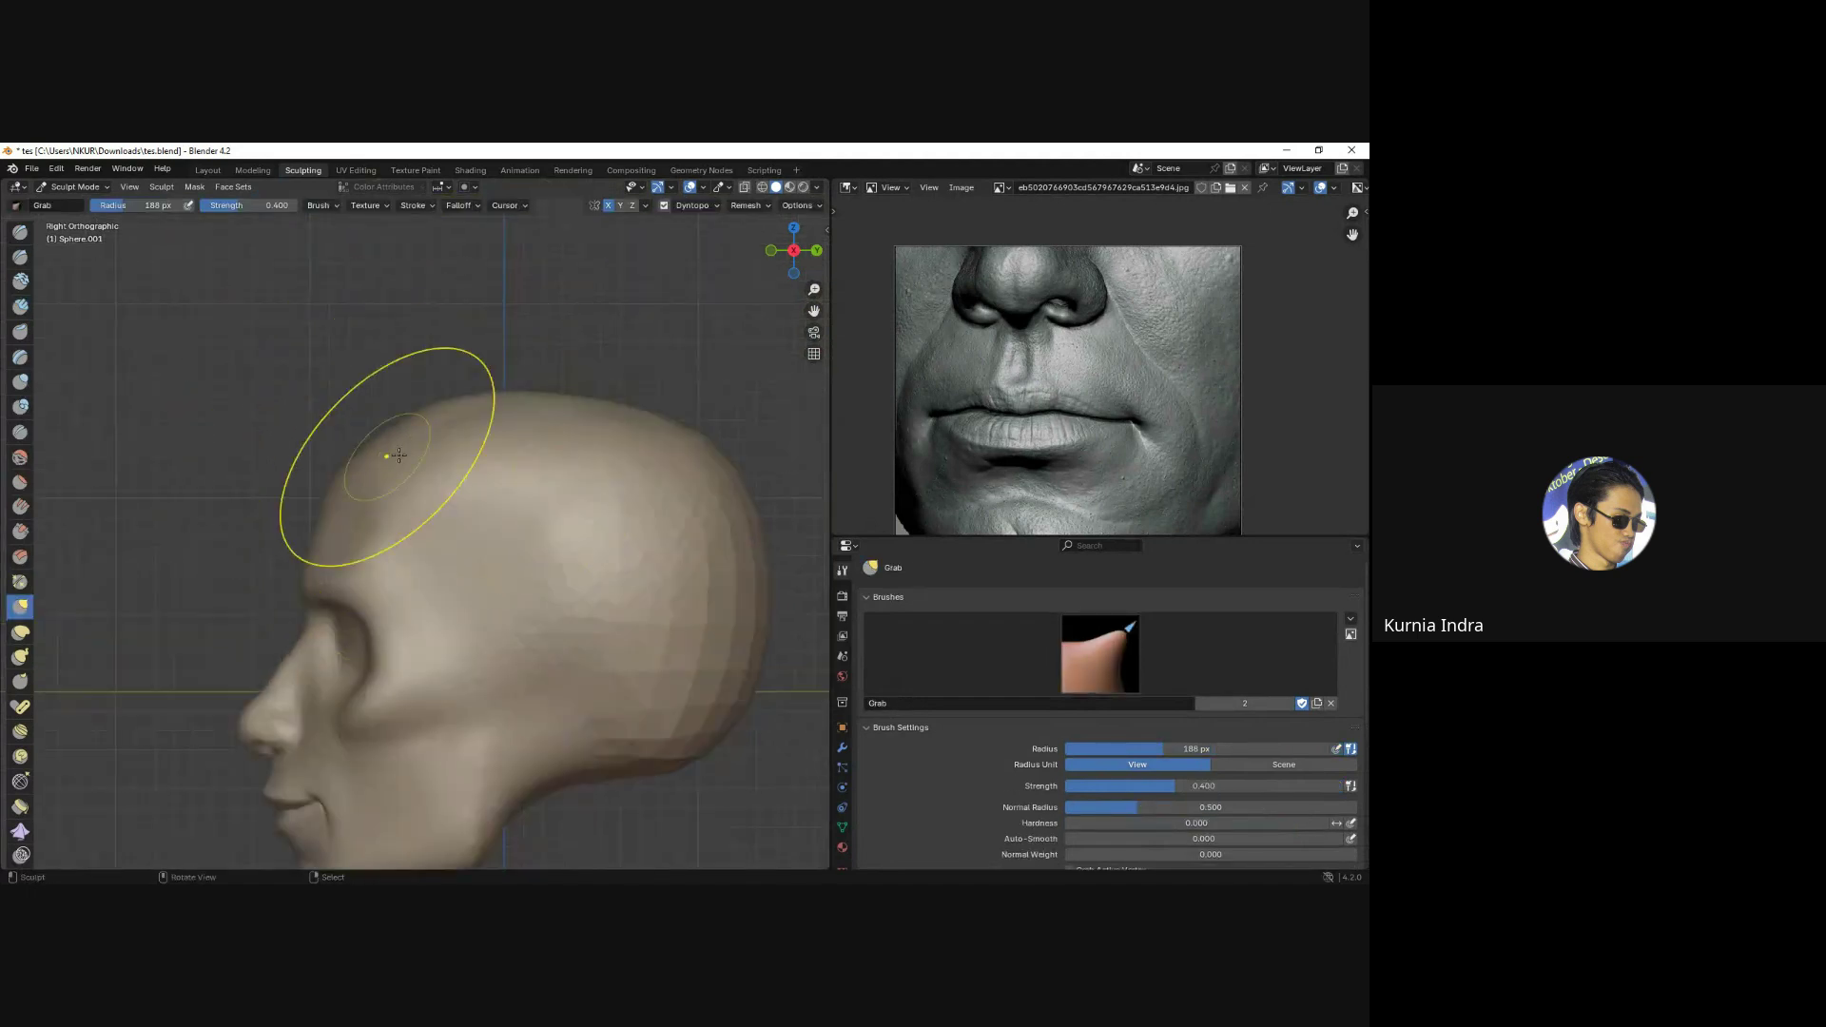
pyautogui.press('f')
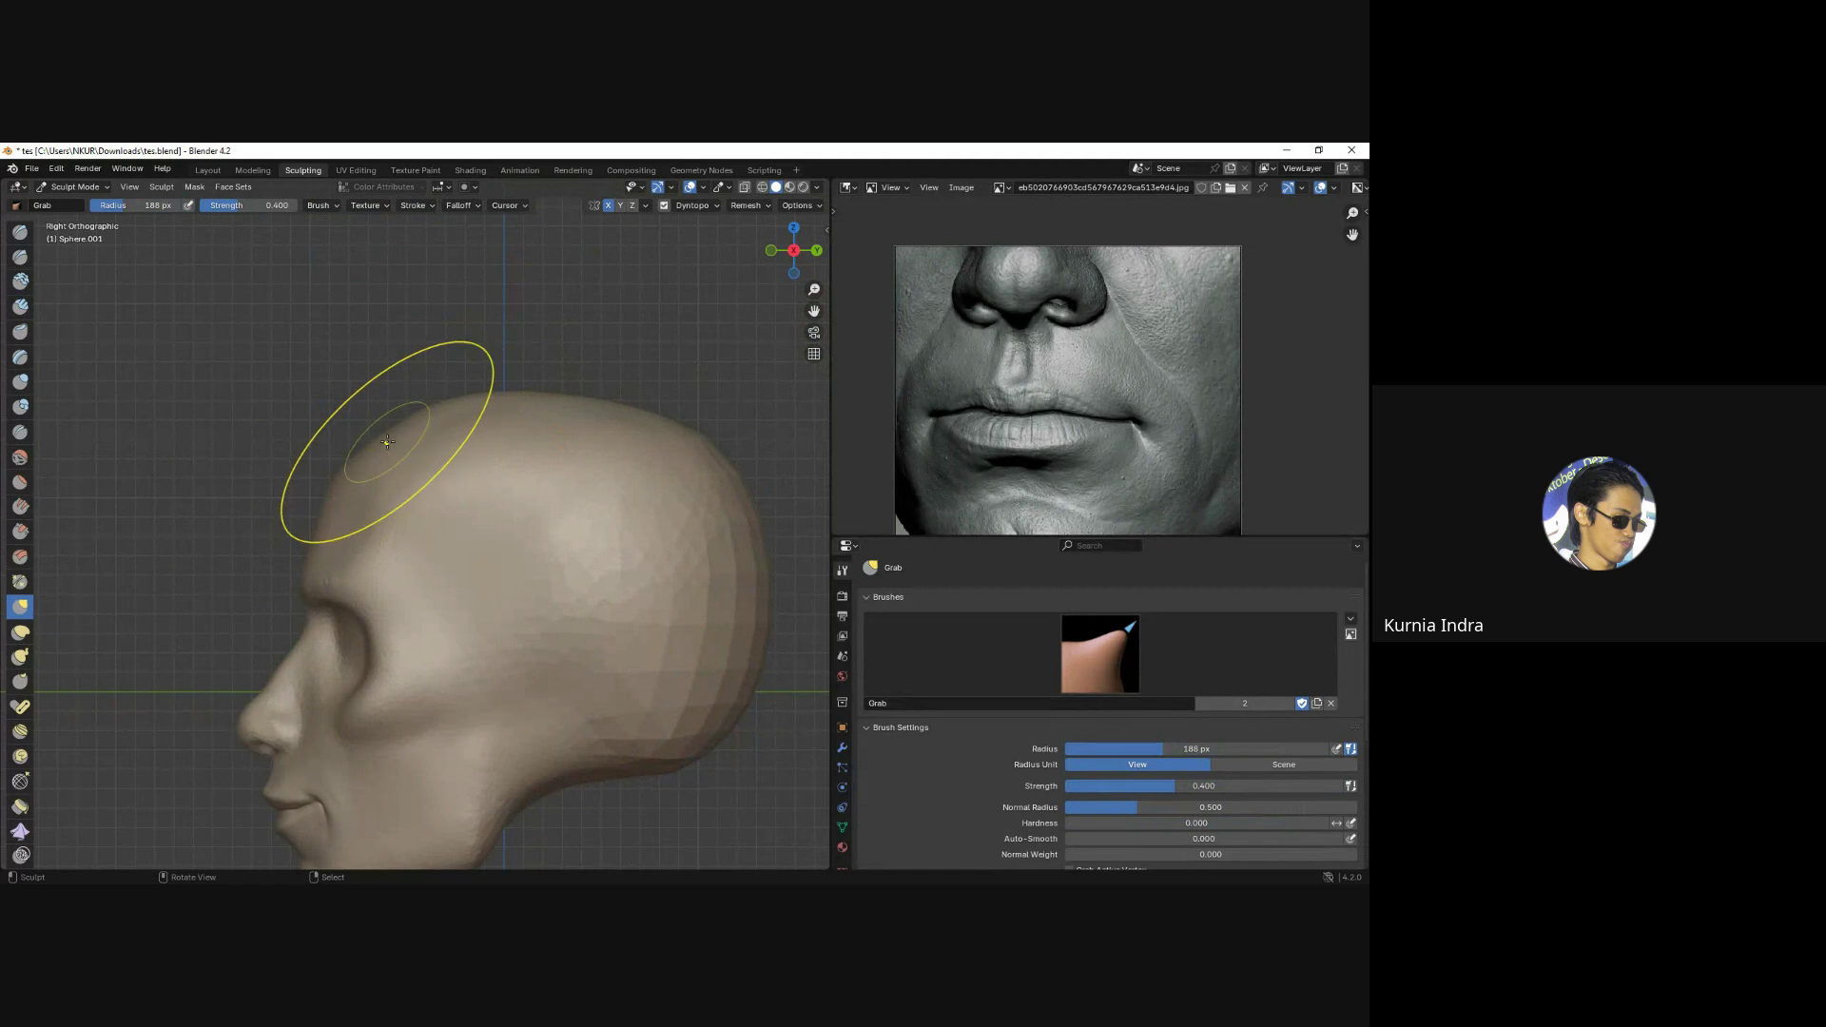
pyautogui.click(393, 424)
pyautogui.press('f')
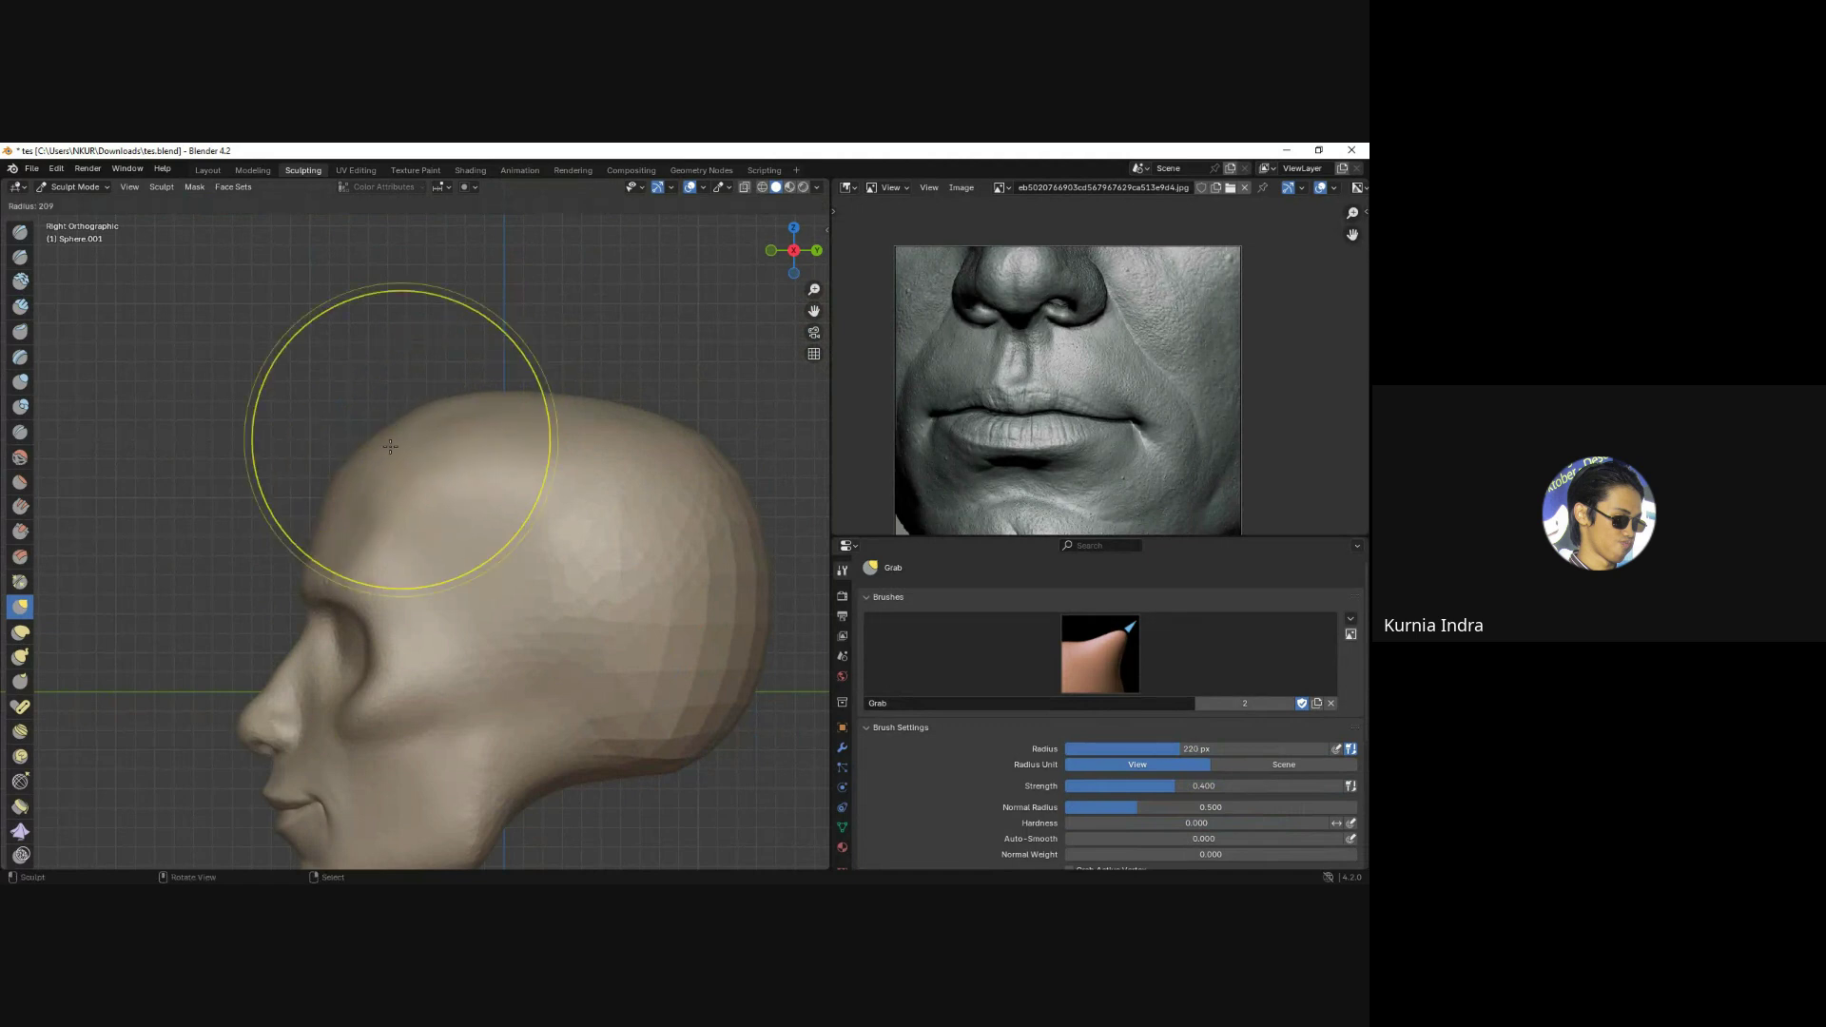
pyautogui.click(379, 437)
pyautogui.press('f')
pyautogui.click(409, 409)
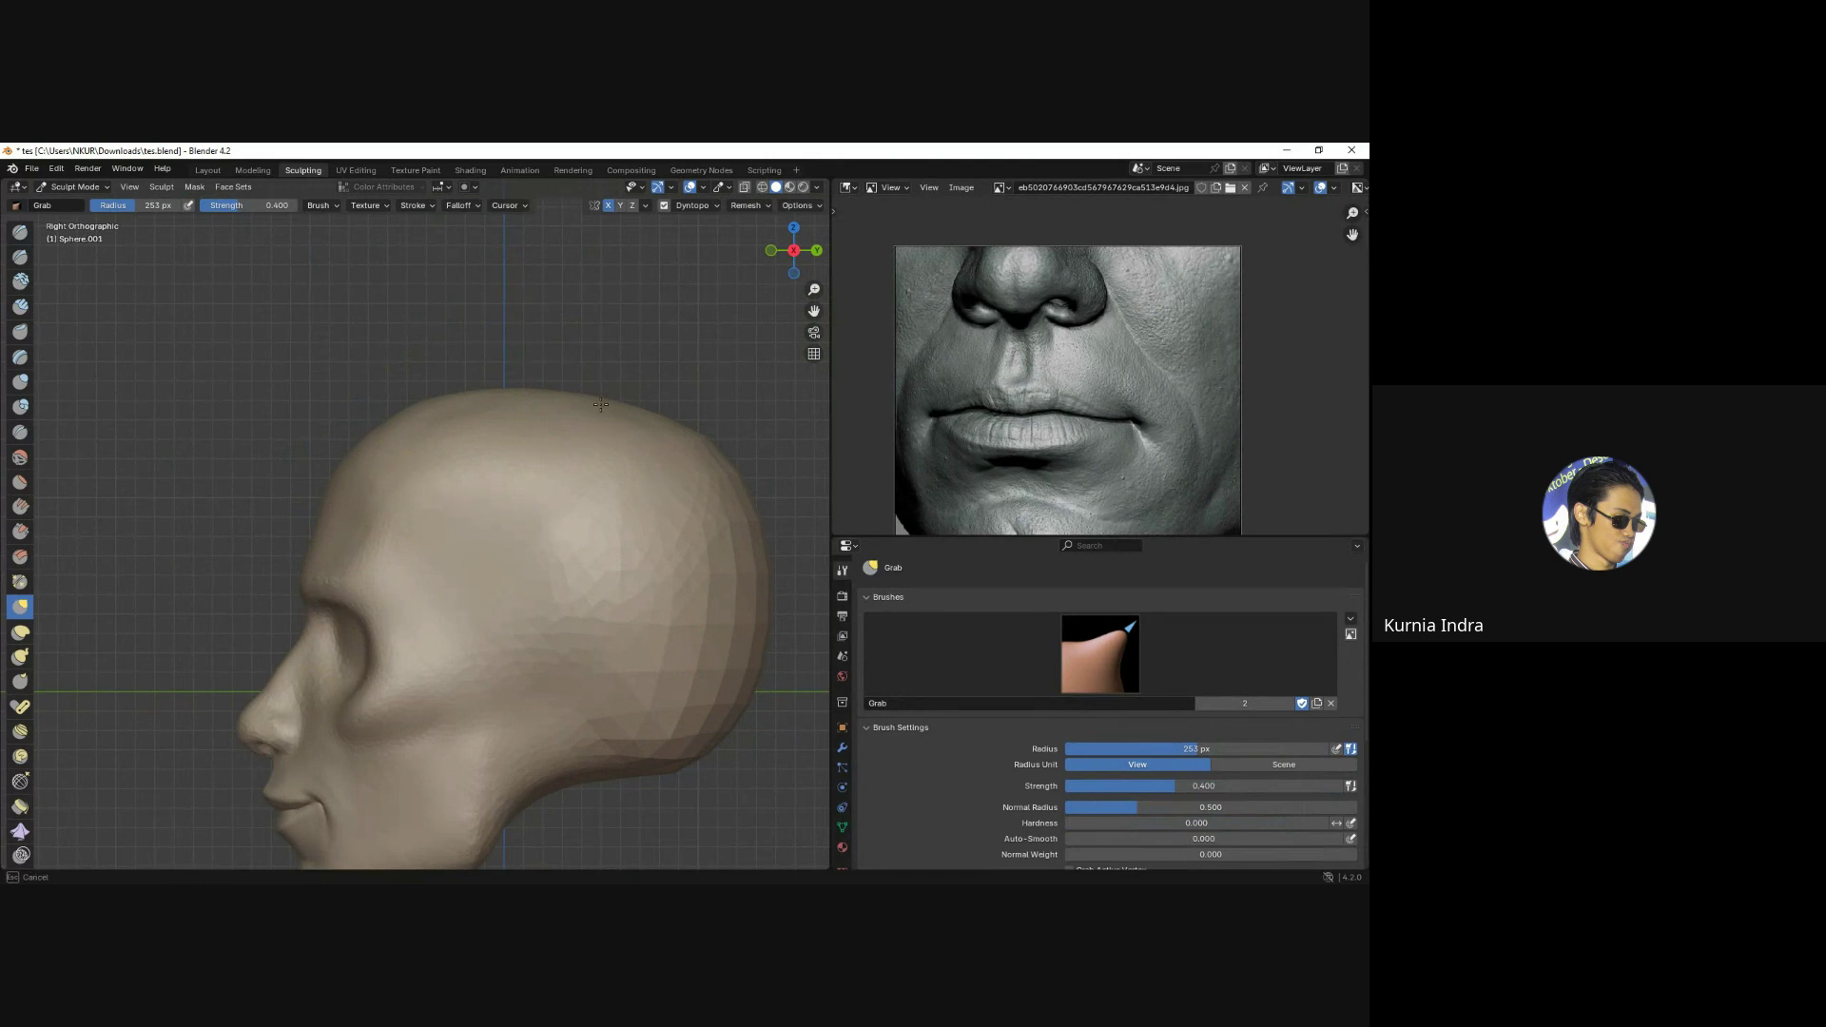
pyautogui.keyDown('shift'); pyautogui.moveTo(409, 409); pyautogui.dragTo(349, 374, button='middle'); pyautogui.keyUp('shift')
pyautogui.press('f')
pyautogui.click(565, 362)
pyautogui.press('KP_1')
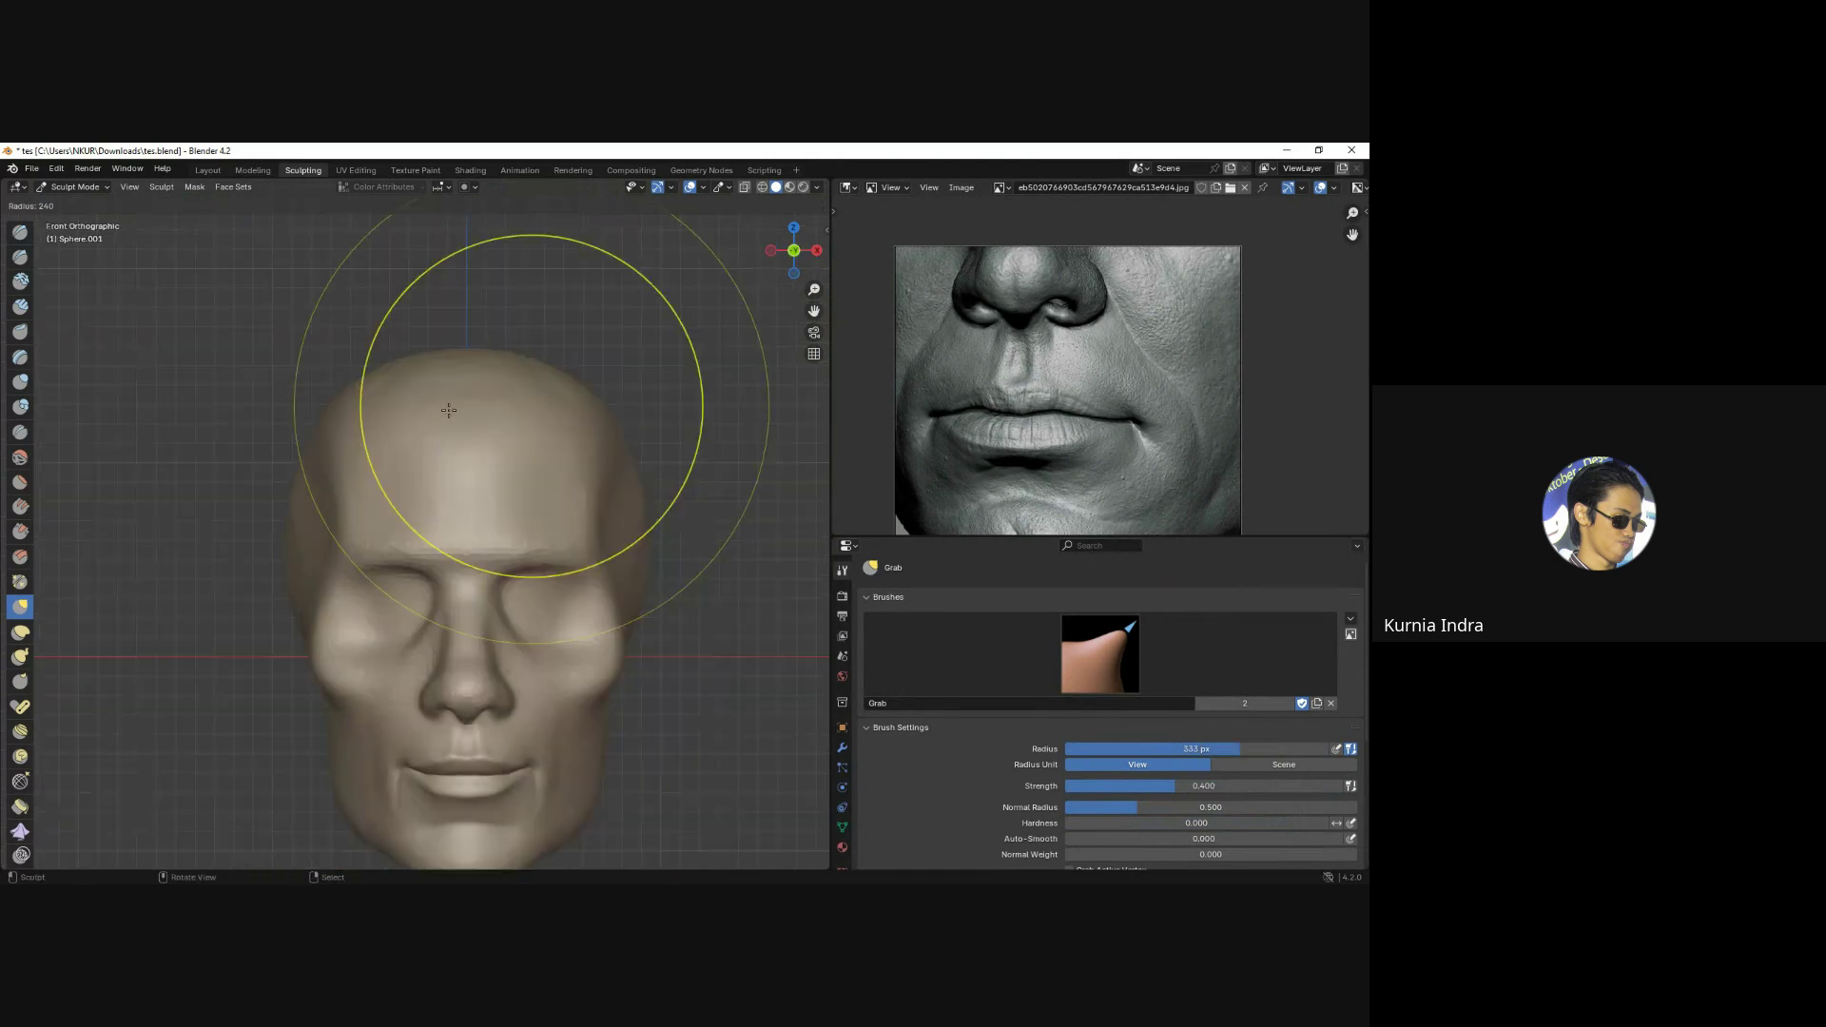
# Shrink Grab from 133 to 93 px and pull the side of the head near the cheek.
pyautogui.moveTo(578, 433); pyautogui.dragTo(325, 421, button='middle')
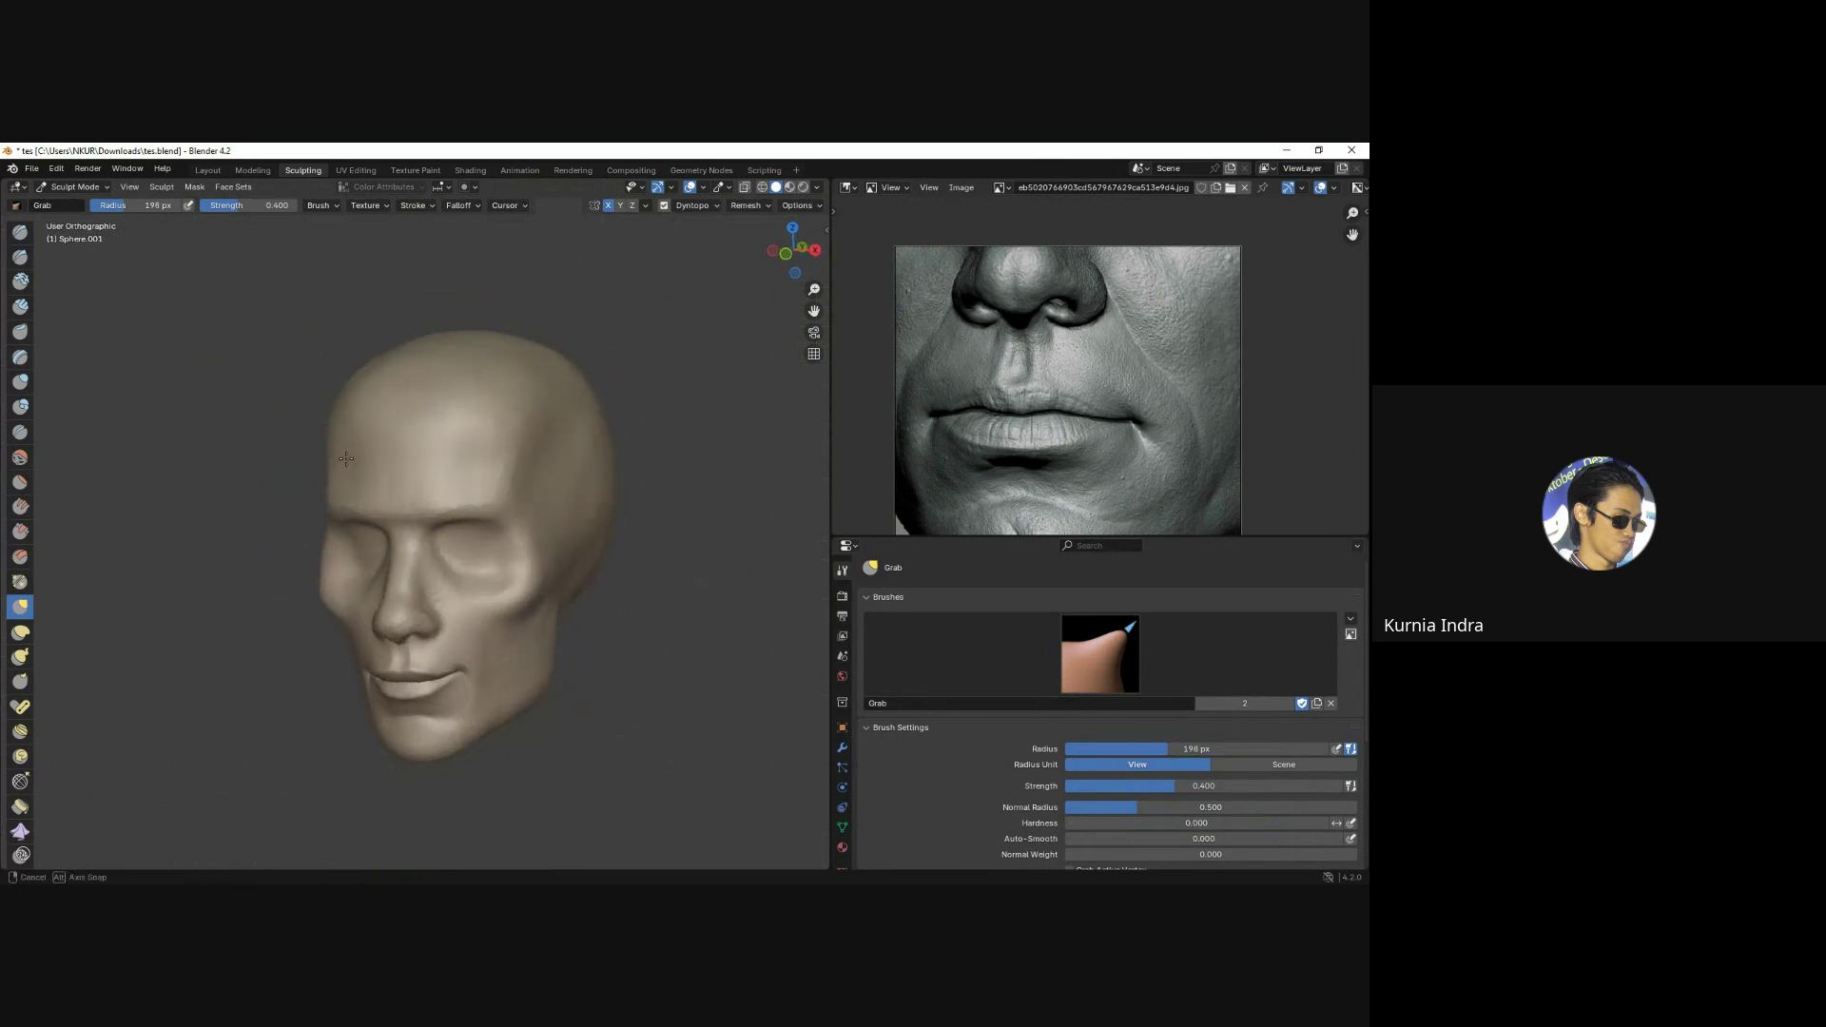
pyautogui.press('f')
pyautogui.click(323, 494)
pyautogui.scroll(2, 324, 495)
pyautogui.press('f')
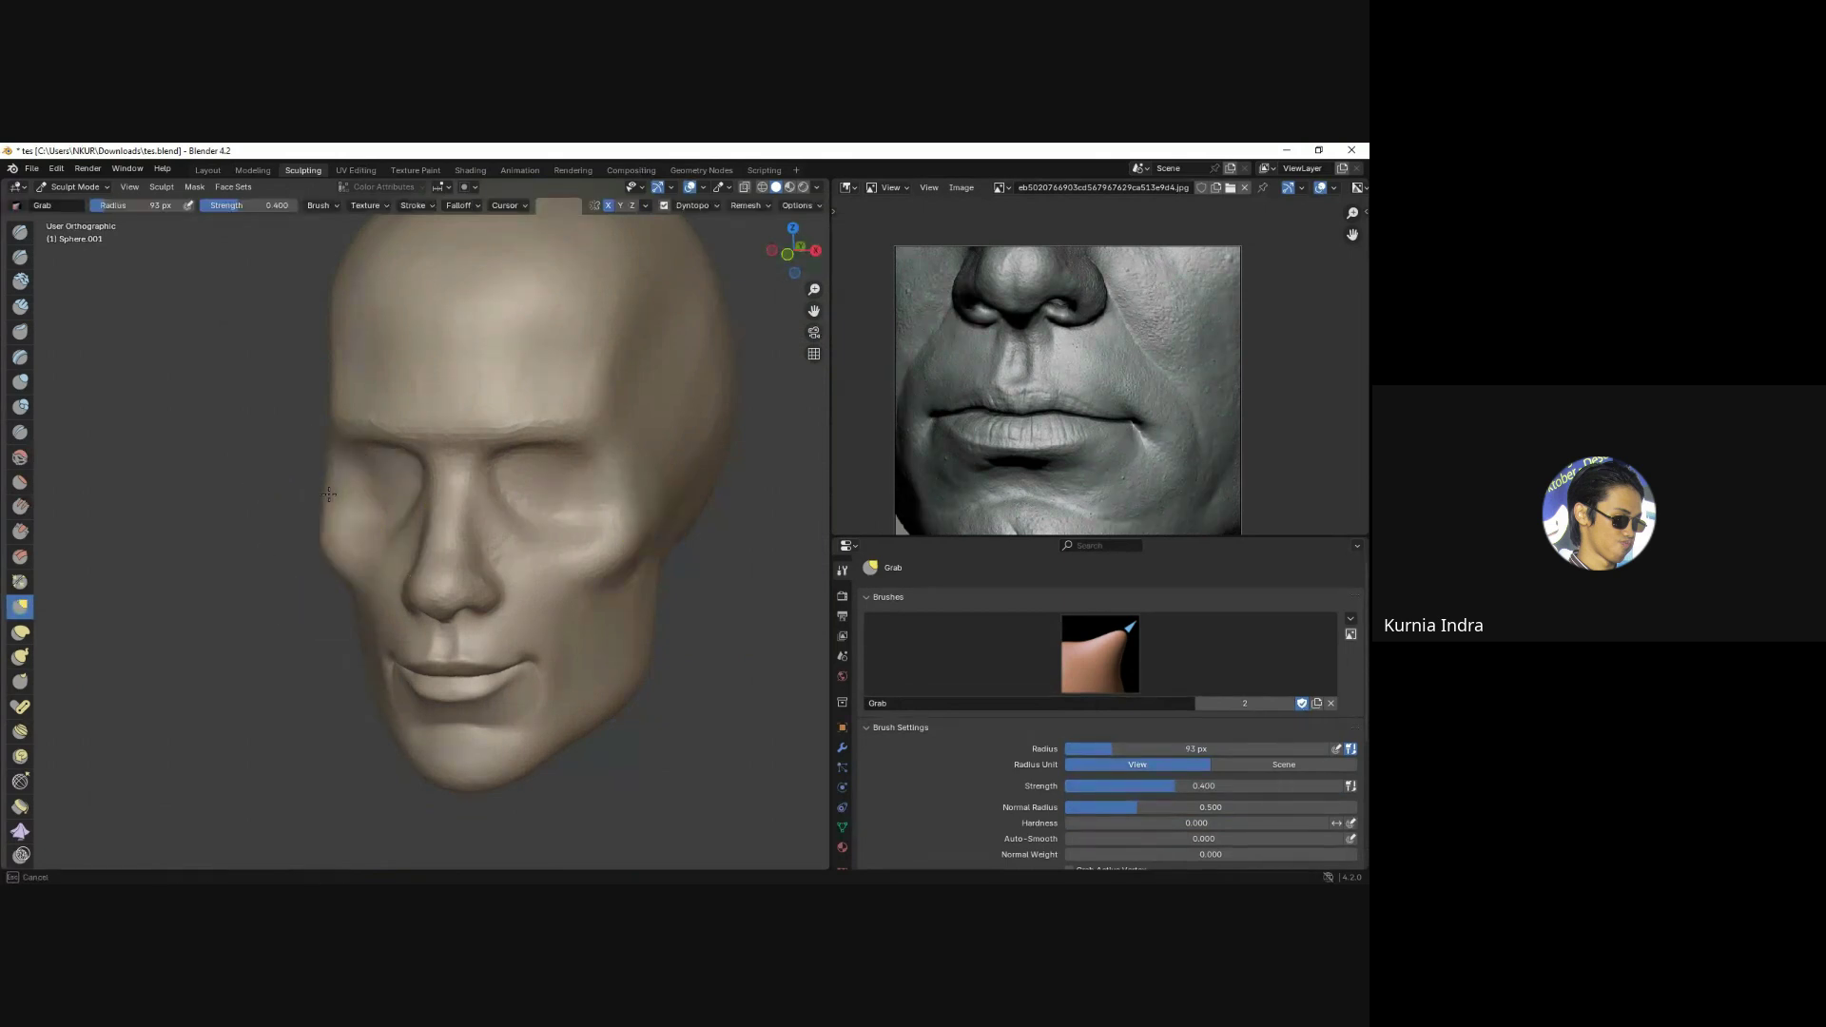
pyautogui.moveTo(328, 494)
pyautogui.mouseDown(button='middle')
pyautogui.moveTo(587, 399)
pyautogui.moveTo(463, 531)
pyautogui.moveTo(339, 580)
pyautogui.mouseUp(button='middle')
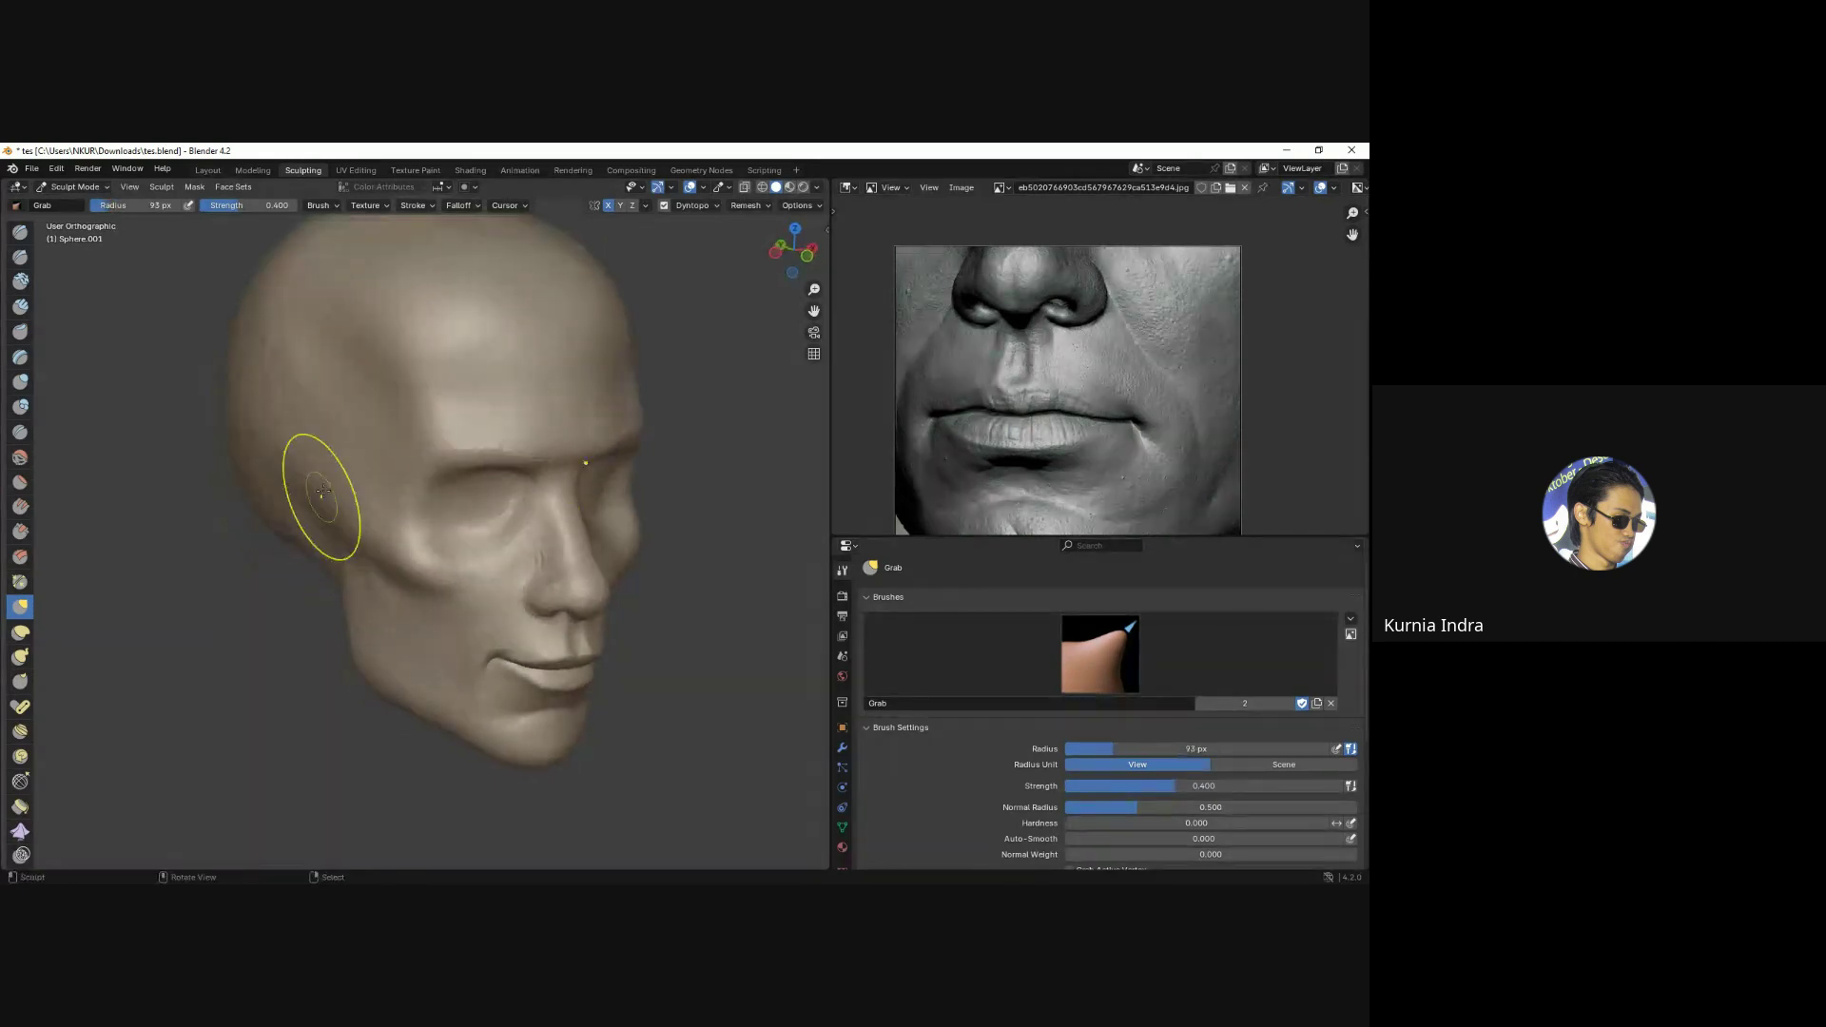
pyautogui.moveTo(367, 551); pyautogui.dragTo(369, 561)
# At 163 px, reshape the side of the head behind the cheek from a three-quarter view.
pyautogui.moveTo(369, 561)
pyautogui.mouseDown(button='middle')
pyautogui.moveTo(481, 428)
pyautogui.moveTo(571, 454)
pyautogui.mouseUp(button='middle')
pyautogui.press('f')
pyautogui.click(523, 571)
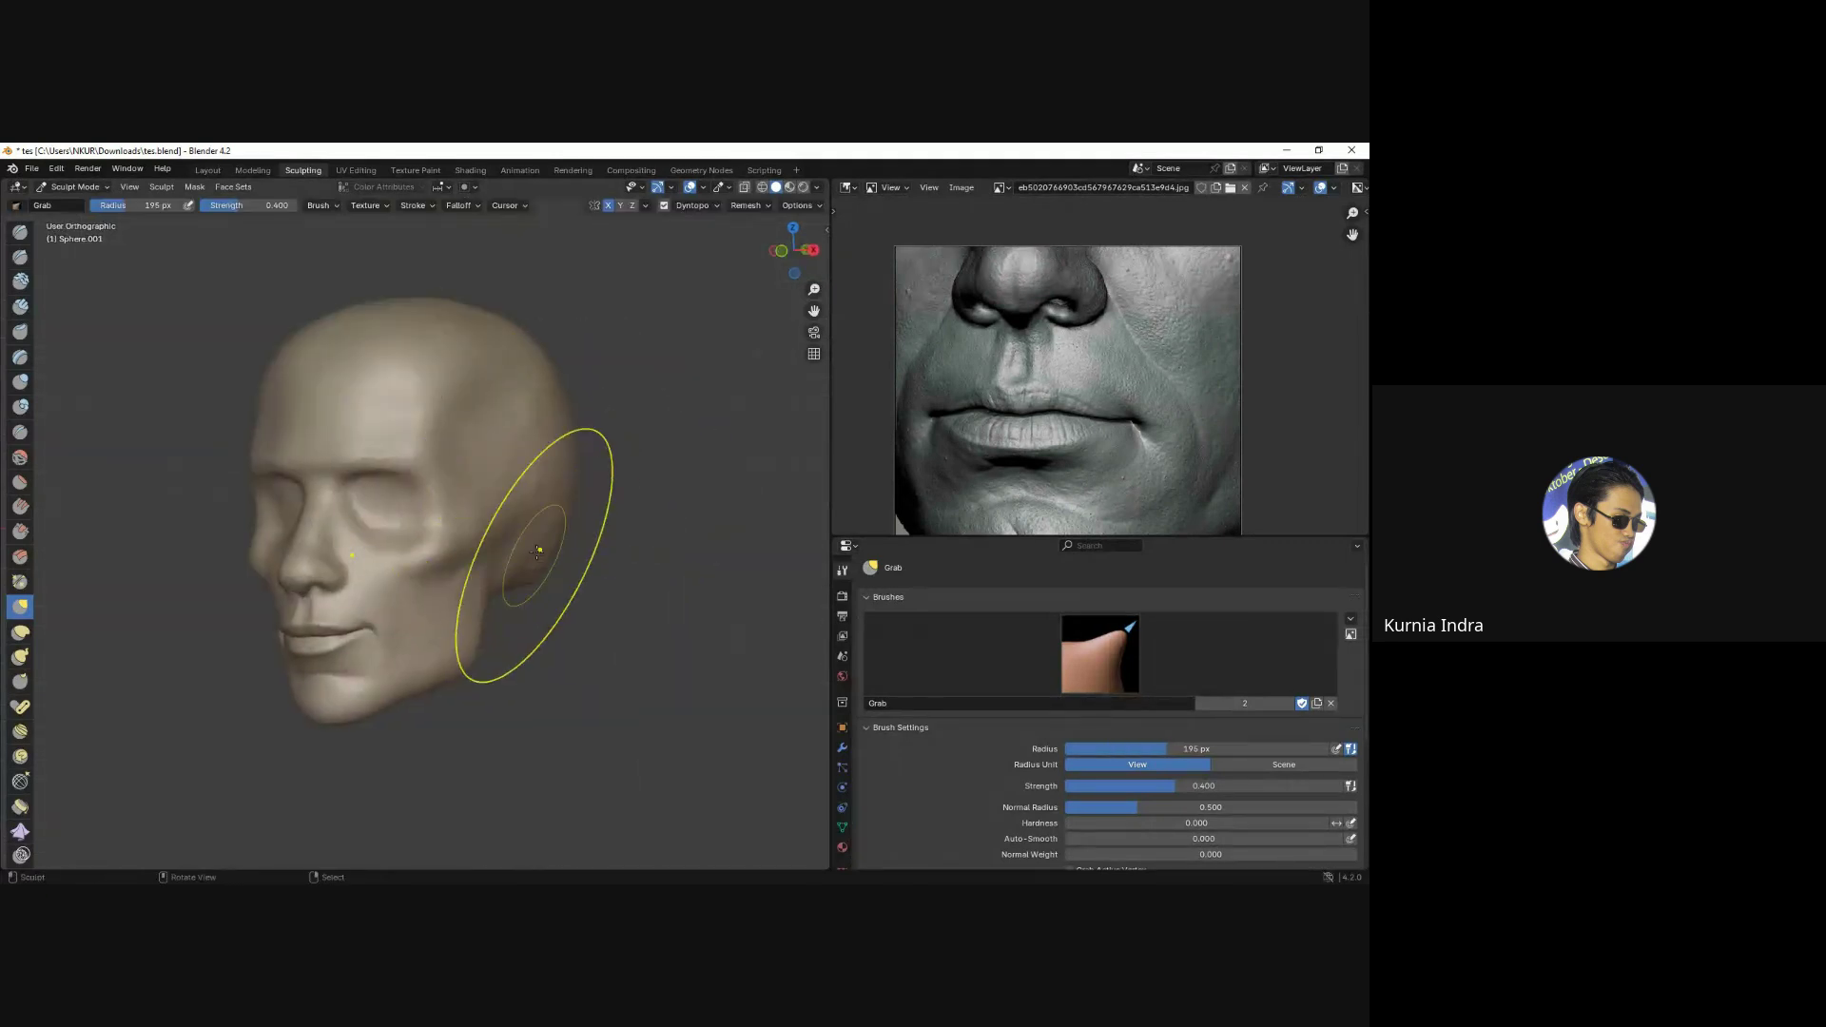
pyautogui.moveTo(523, 571); pyautogui.dragTo(520, 571)
pyautogui.moveTo(520, 571)
pyautogui.mouseDown(button='middle')
pyautogui.moveTo(399, 513)
pyautogui.moveTo(536, 479)
pyautogui.mouseUp(button='middle')
pyautogui.scroll(3, 399, 514)
pyautogui.scroll(3, 322, 480)
pyautogui.press('KP_1')
pyautogui.press('KP_1')
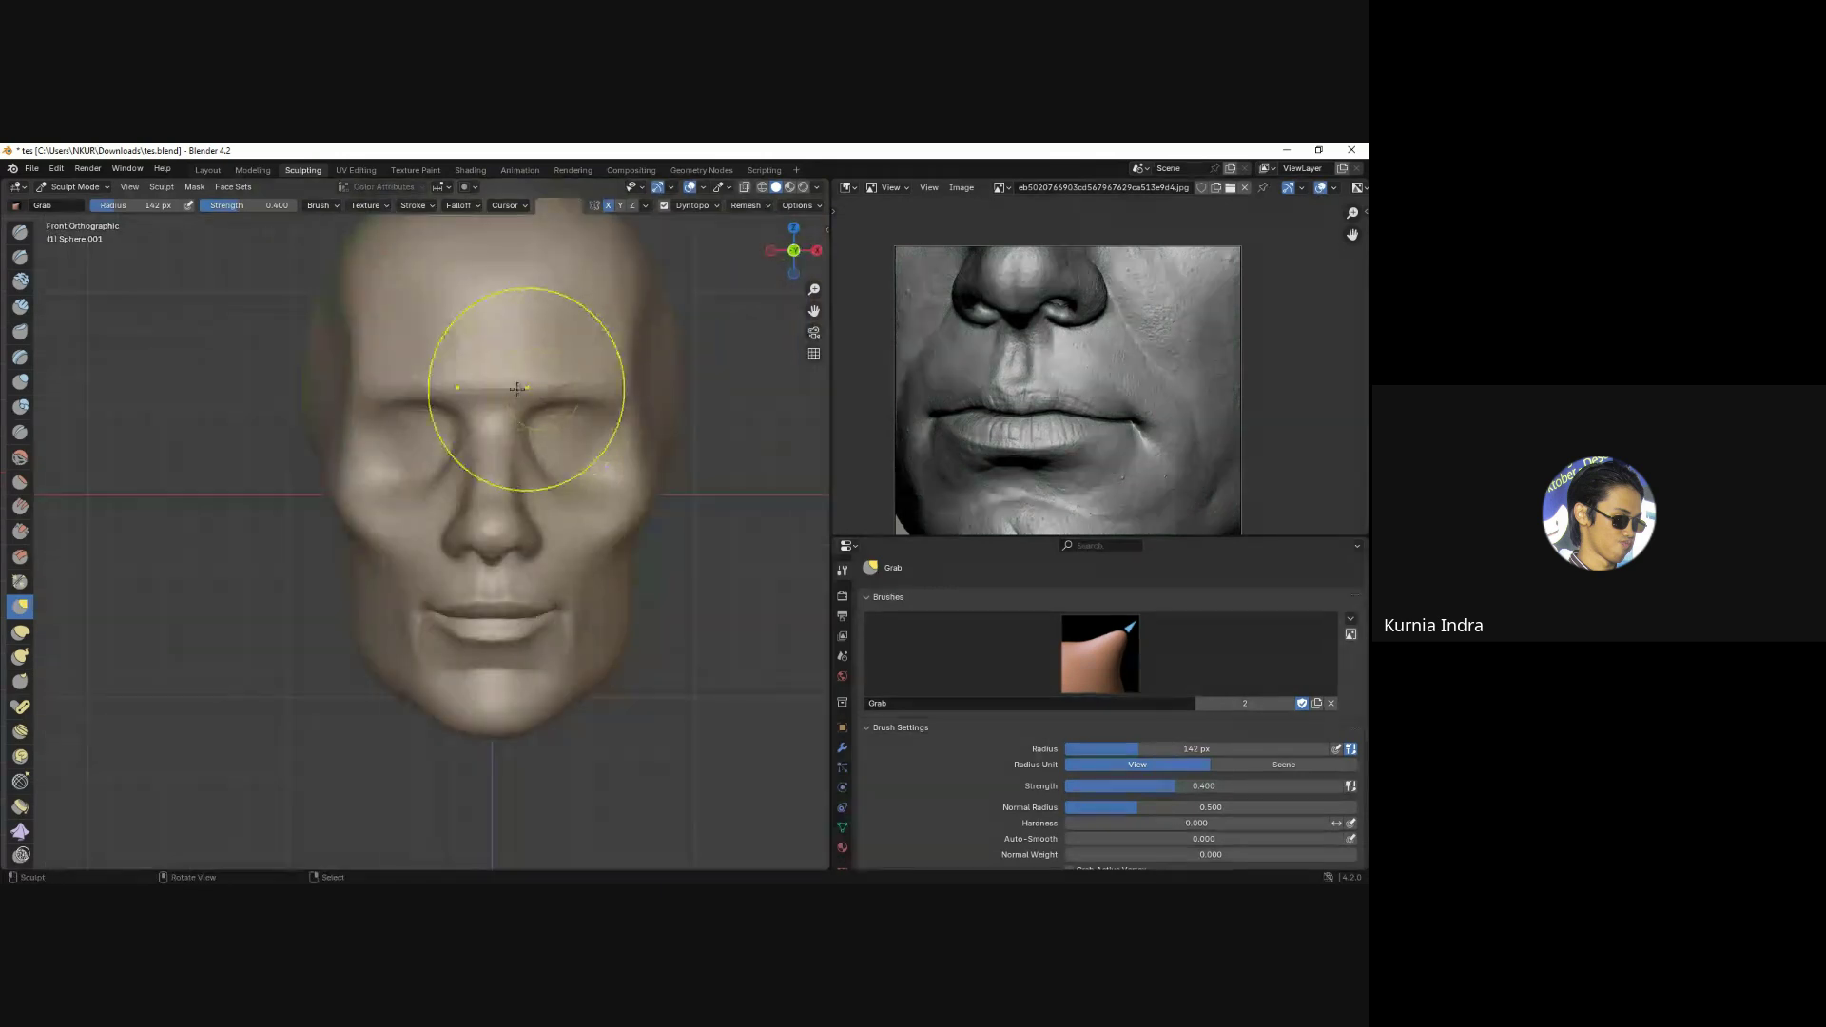
# Orbit around the head while resizing the brush to 134, 141 and then 111 px.
pyautogui.keyDown('ctrl'); pyautogui.moveTo(510, 387); pyautogui.dragTo(507, 576, button='middle'); pyautogui.keyUp('ctrl')
pyautogui.press('f')
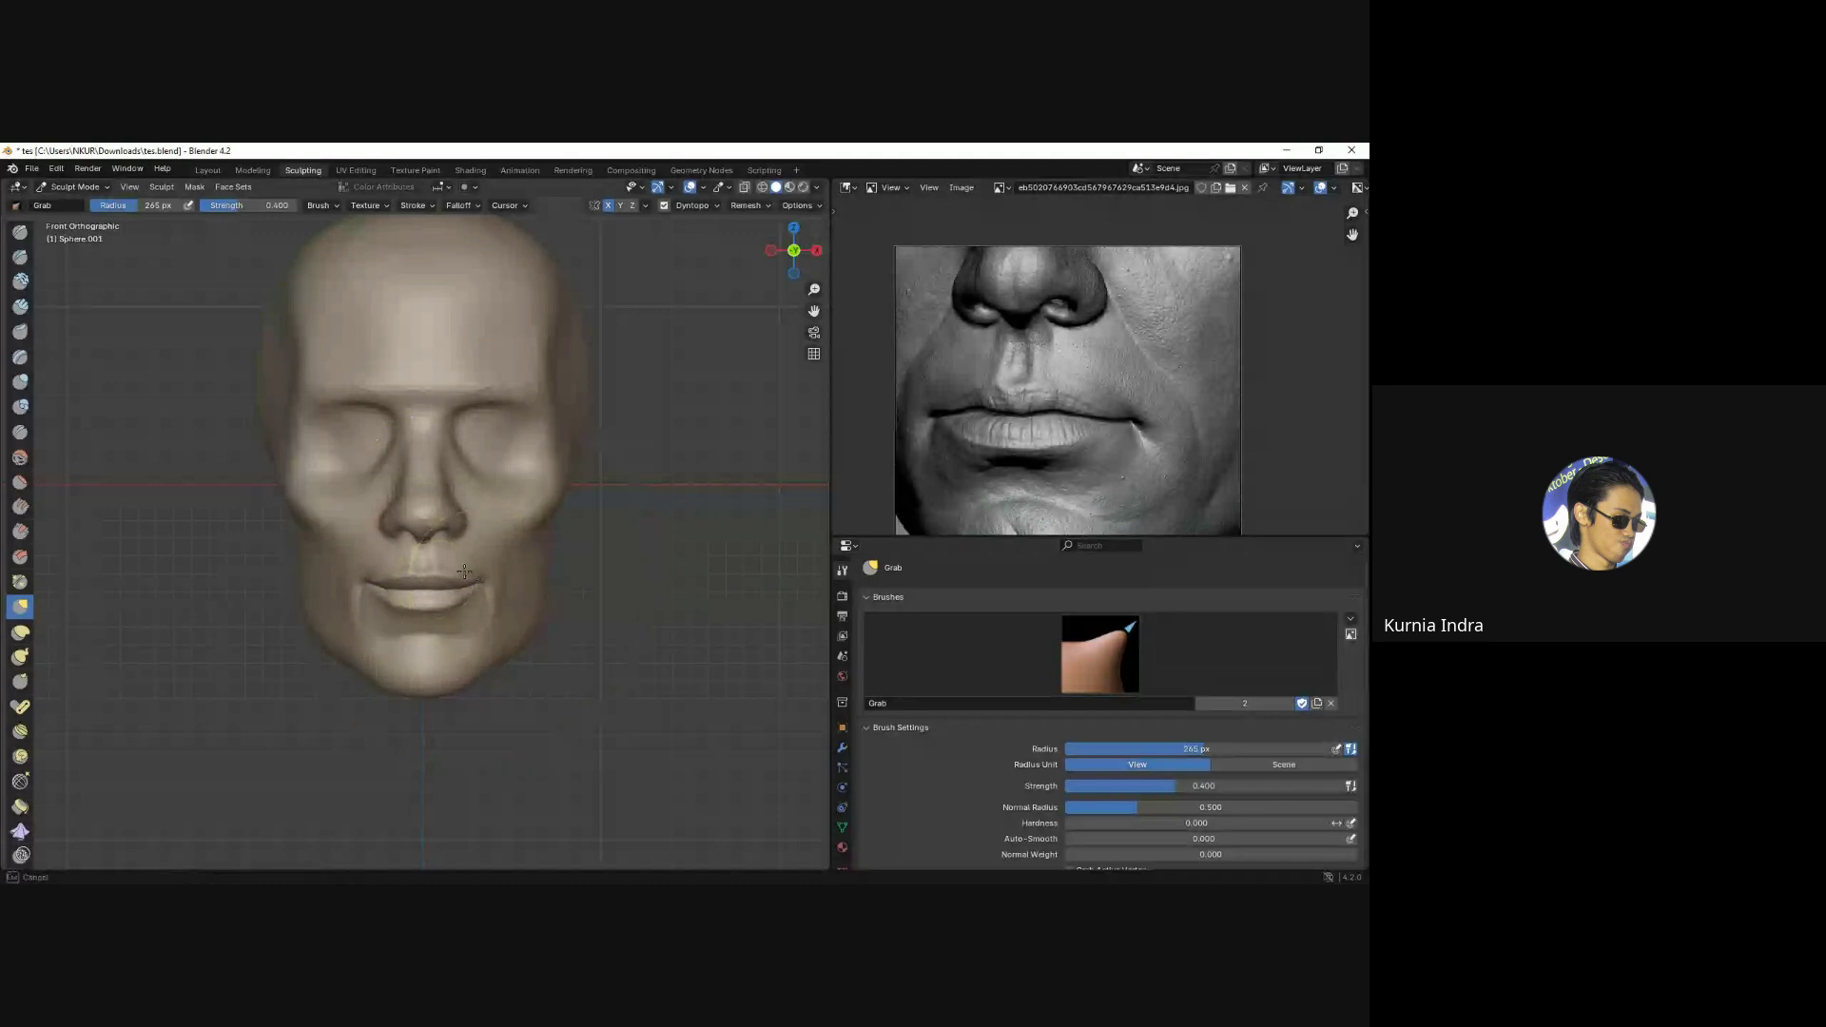
pyautogui.click(576, 590)
pyautogui.scroll(2, 482, 524)
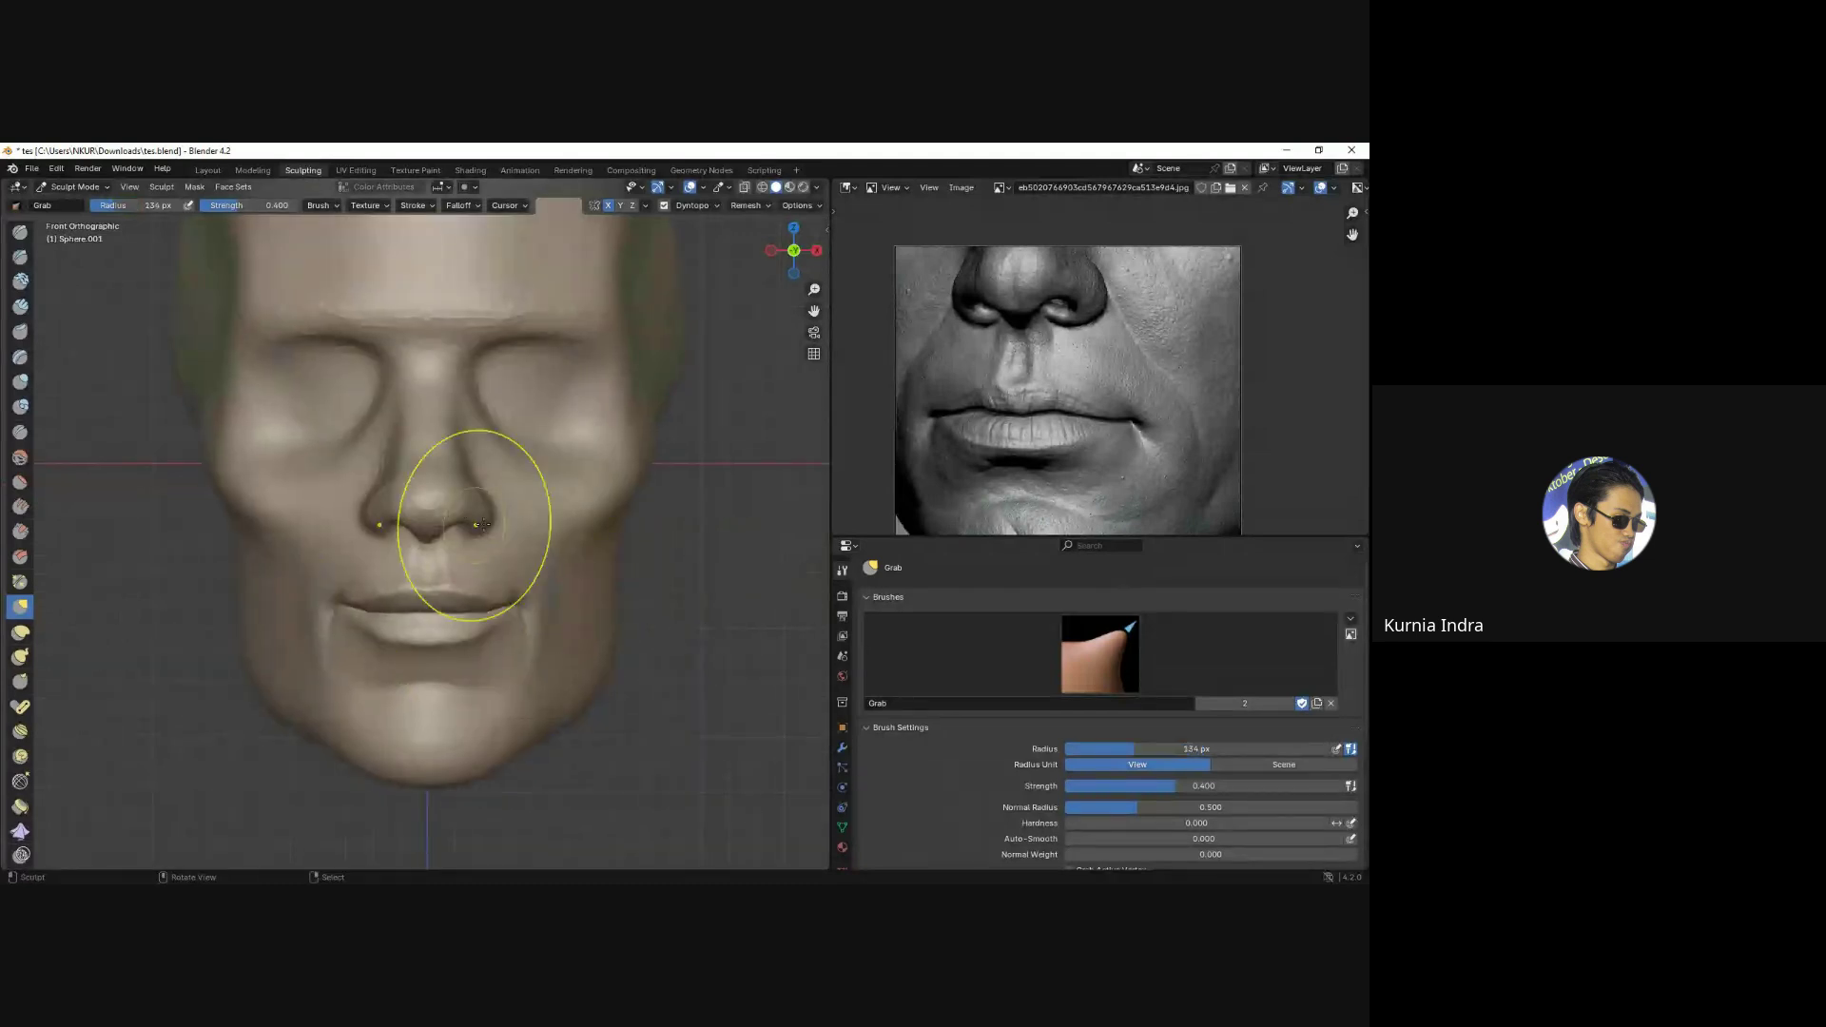
pyautogui.scroll(-2, 500, 542)
pyautogui.moveTo(508, 562)
pyautogui.mouseDown(button='middle')
pyautogui.moveTo(344, 582)
pyautogui.moveTo(530, 522)
pyautogui.mouseUp(button='middle')
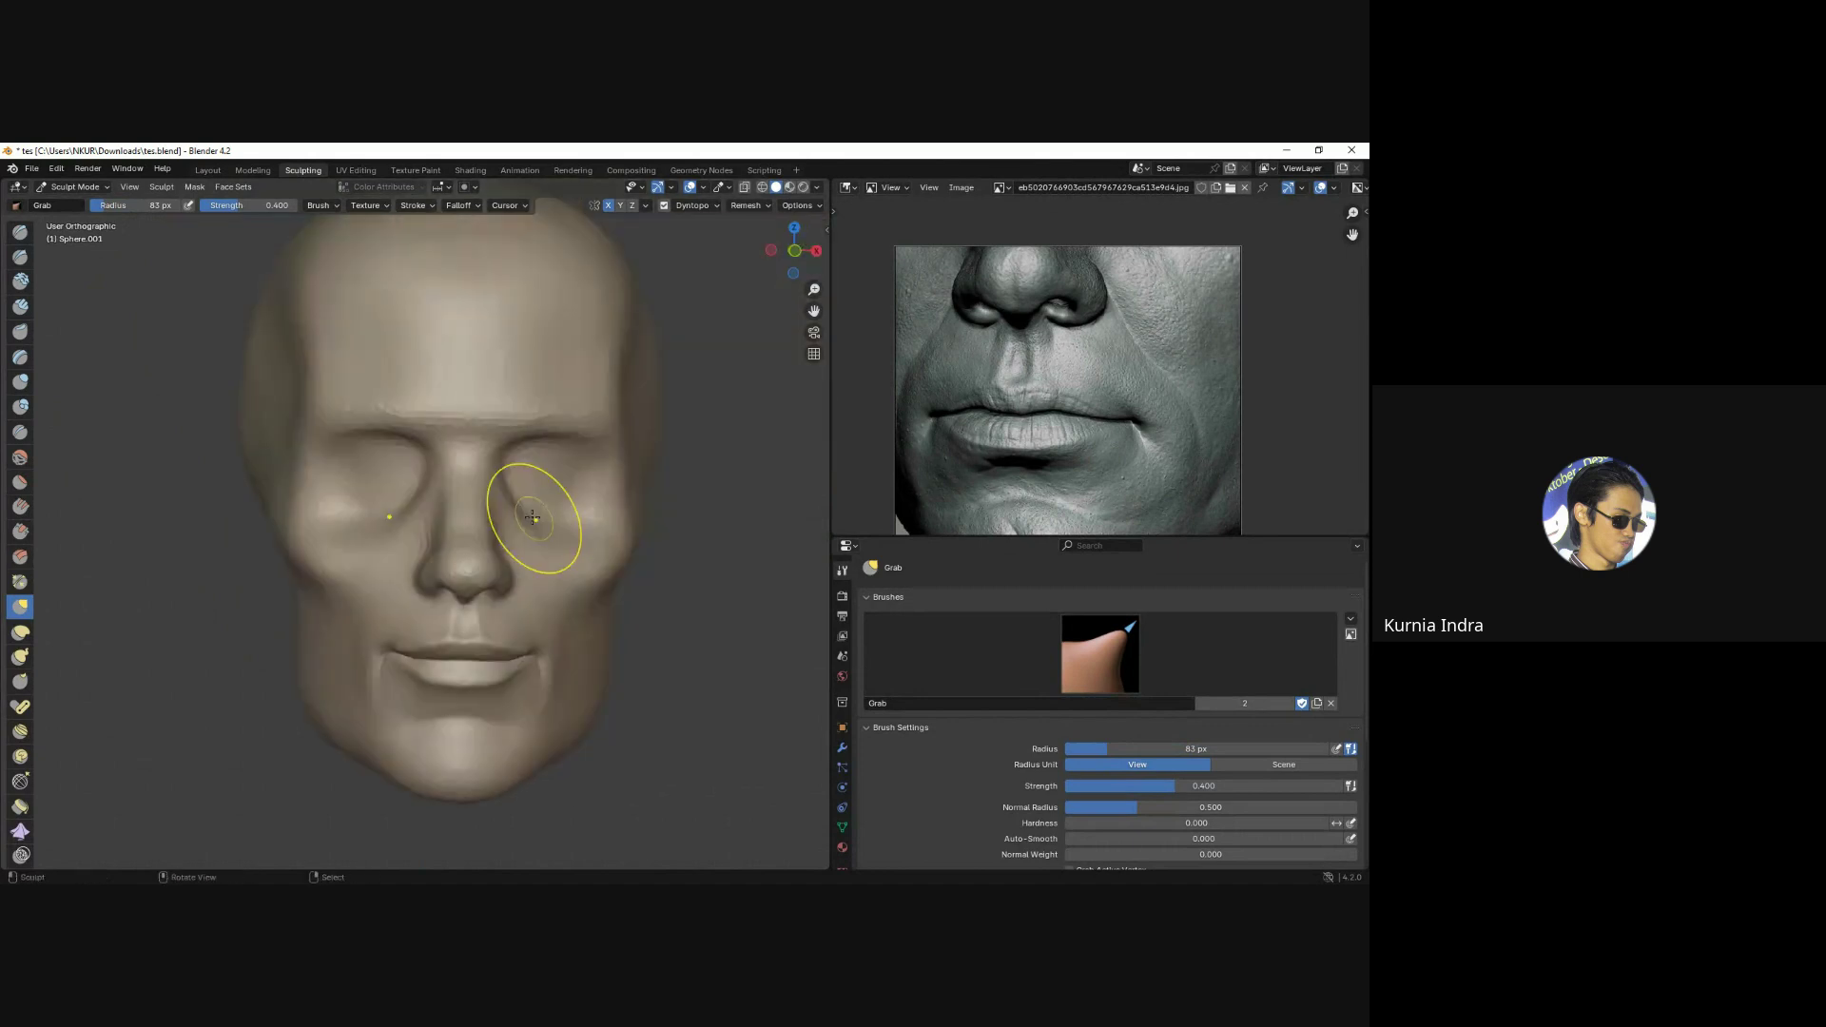
pyautogui.press('f')
pyautogui.click(466, 508)
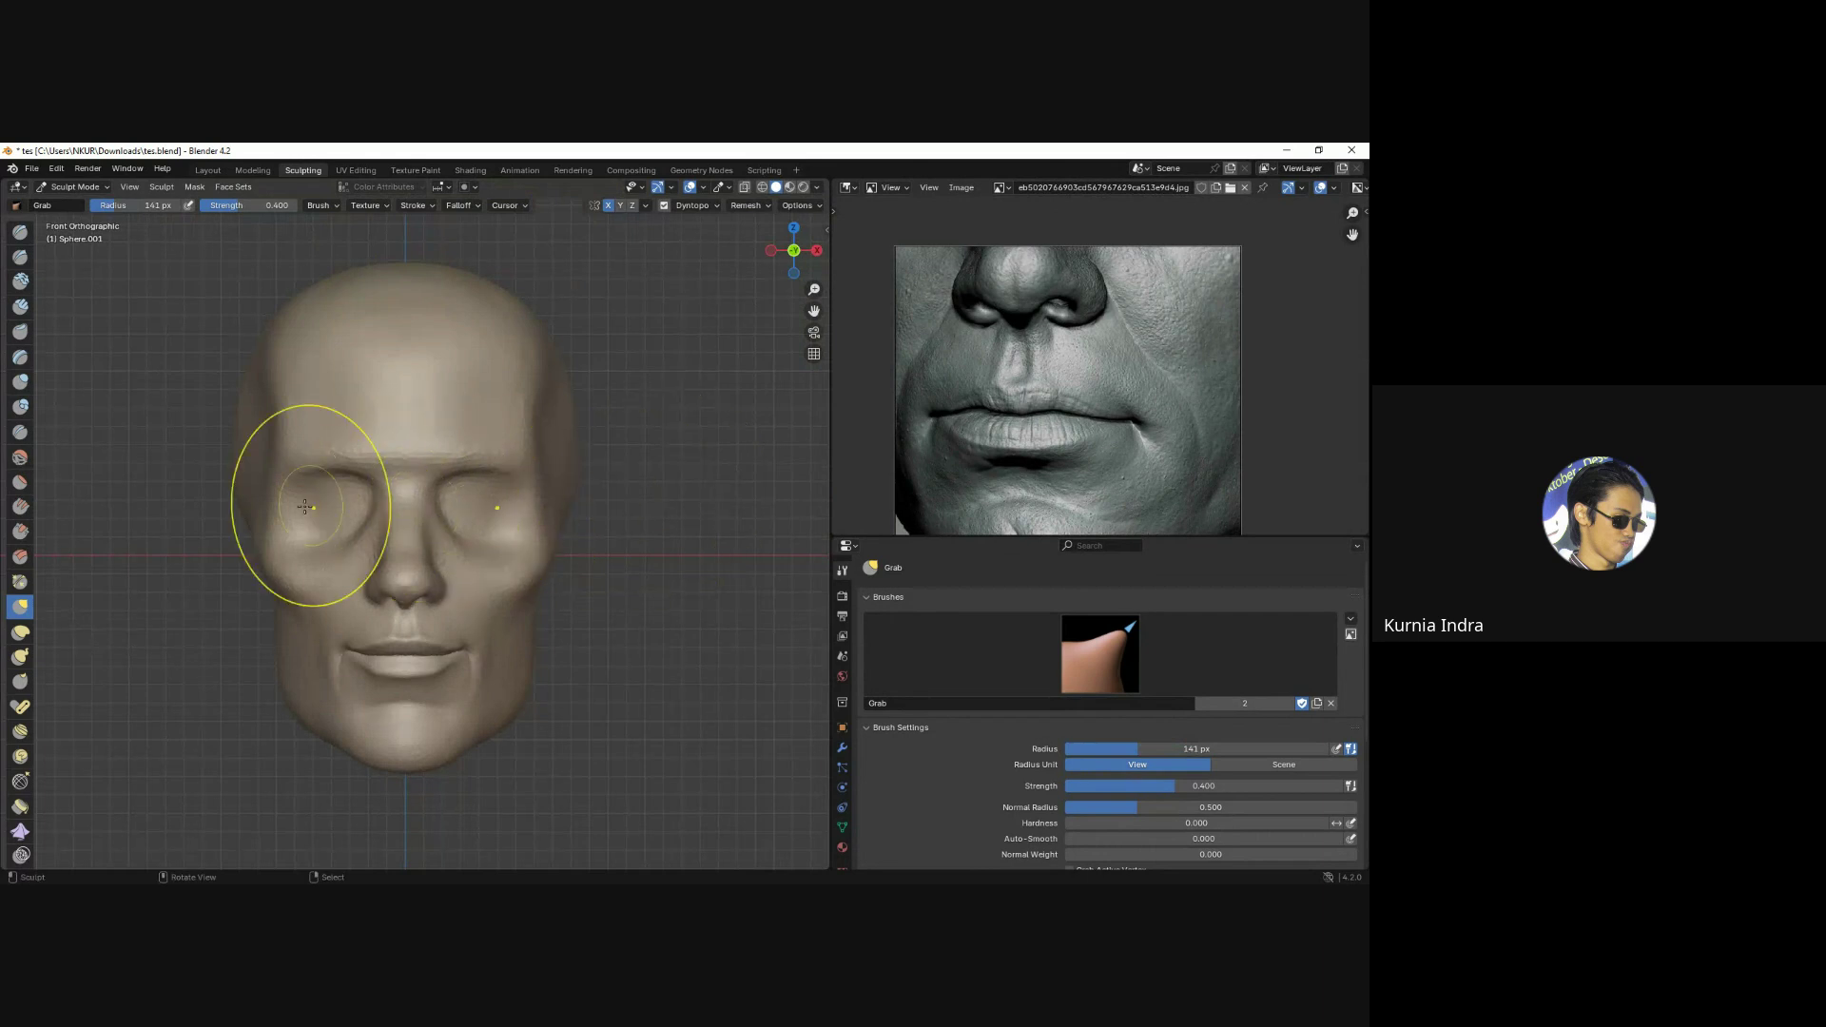
pyautogui.scroll(1, 448, 509)
pyautogui.press('f')
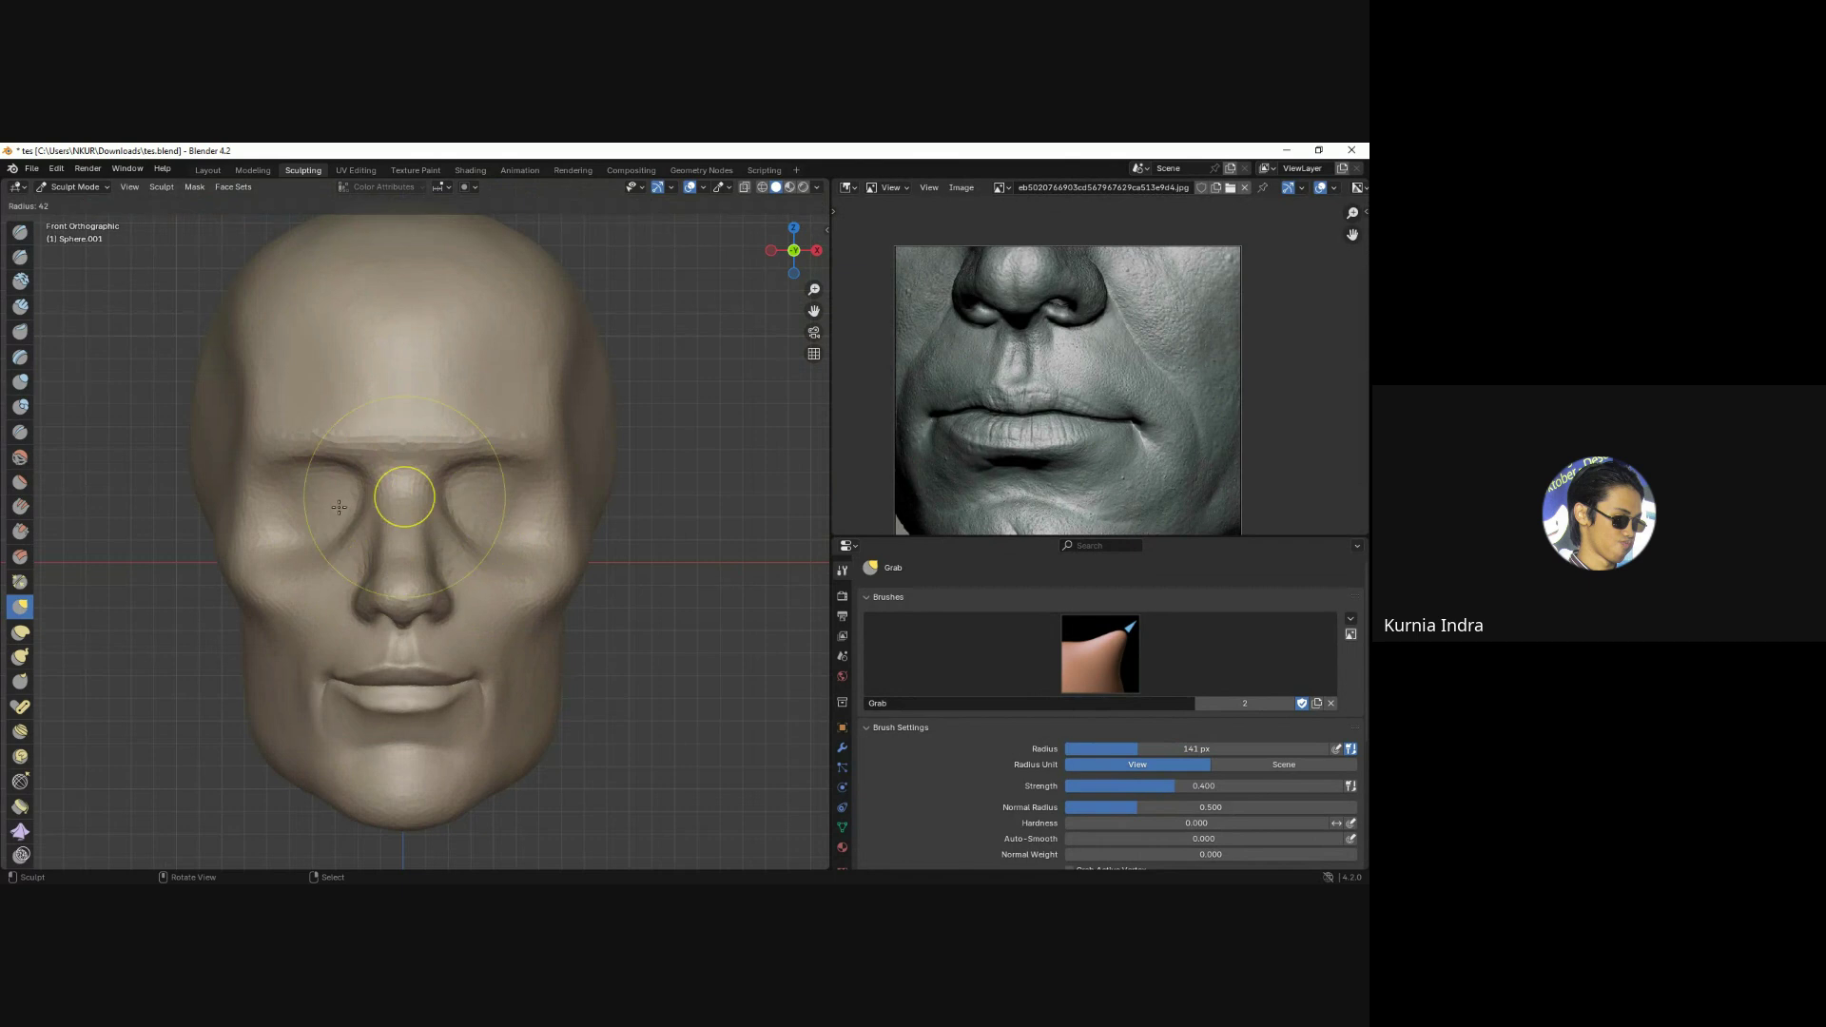
pyautogui.click(378, 493)
# Try a deeper Clay Strips carve on both eye sockets, discard it, and set 63 px.
pyautogui.click(20, 307)
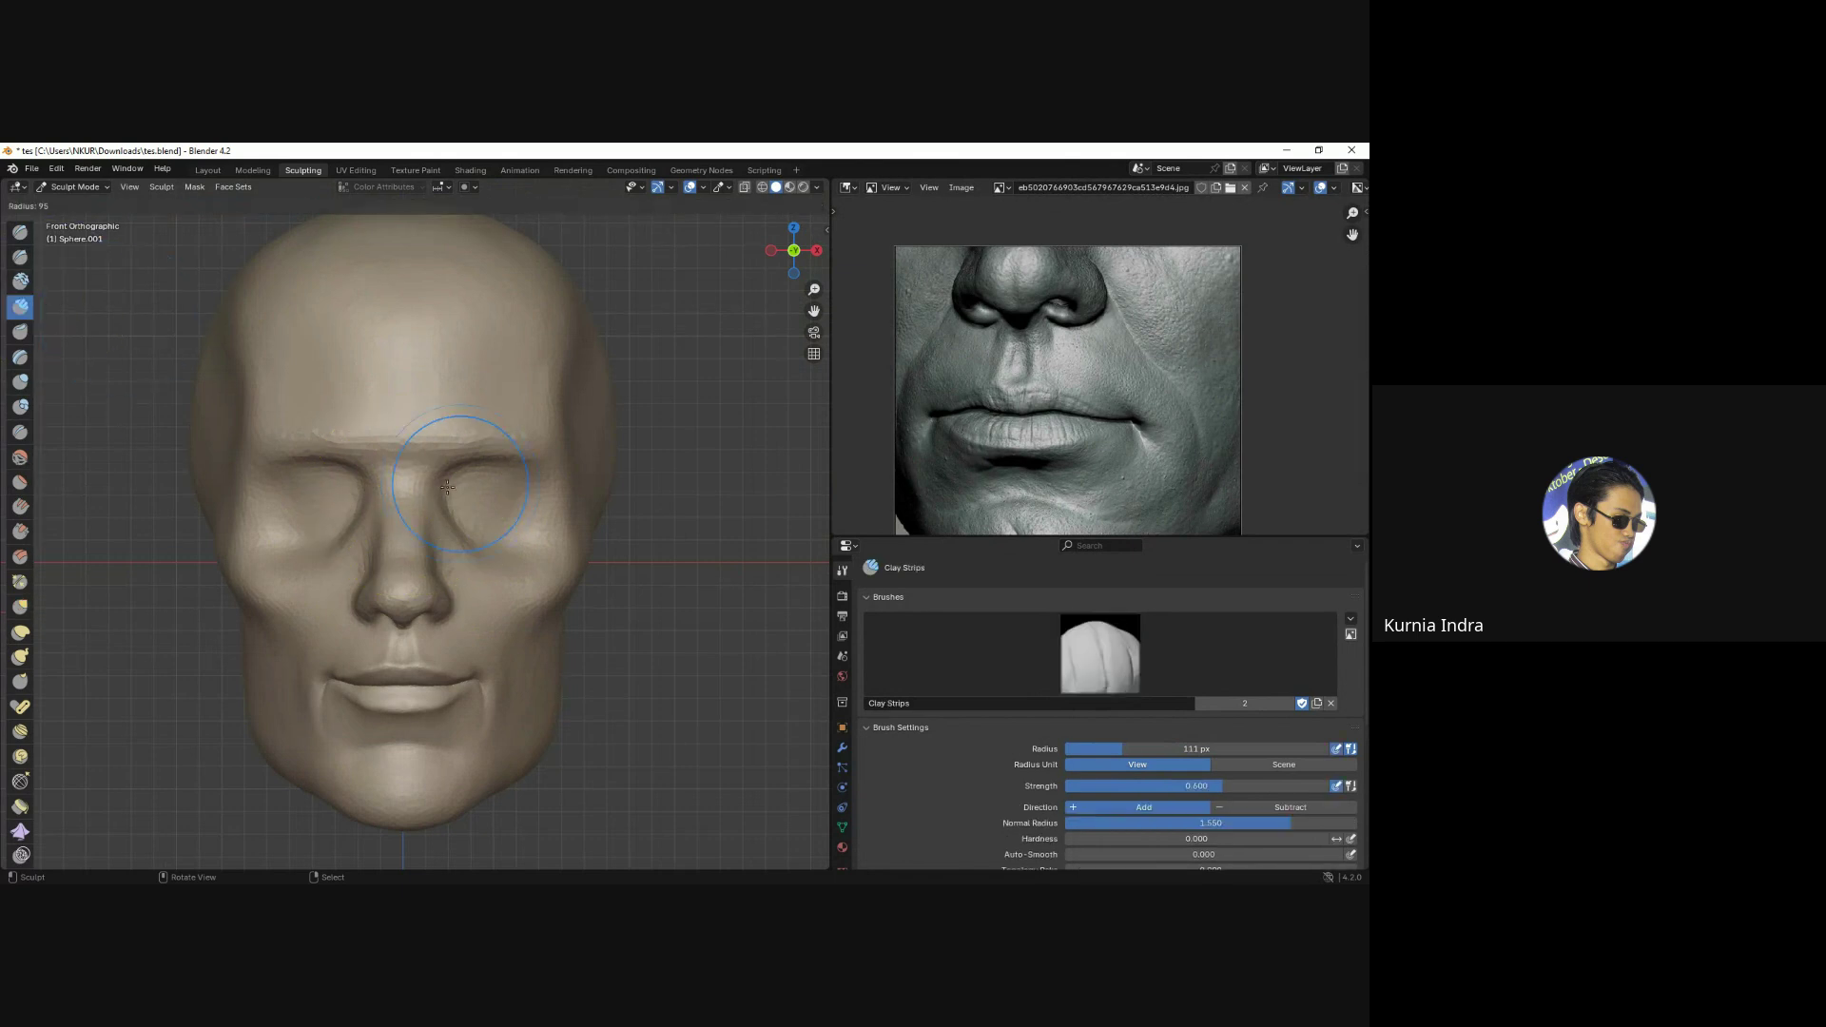
pyautogui.press('f')
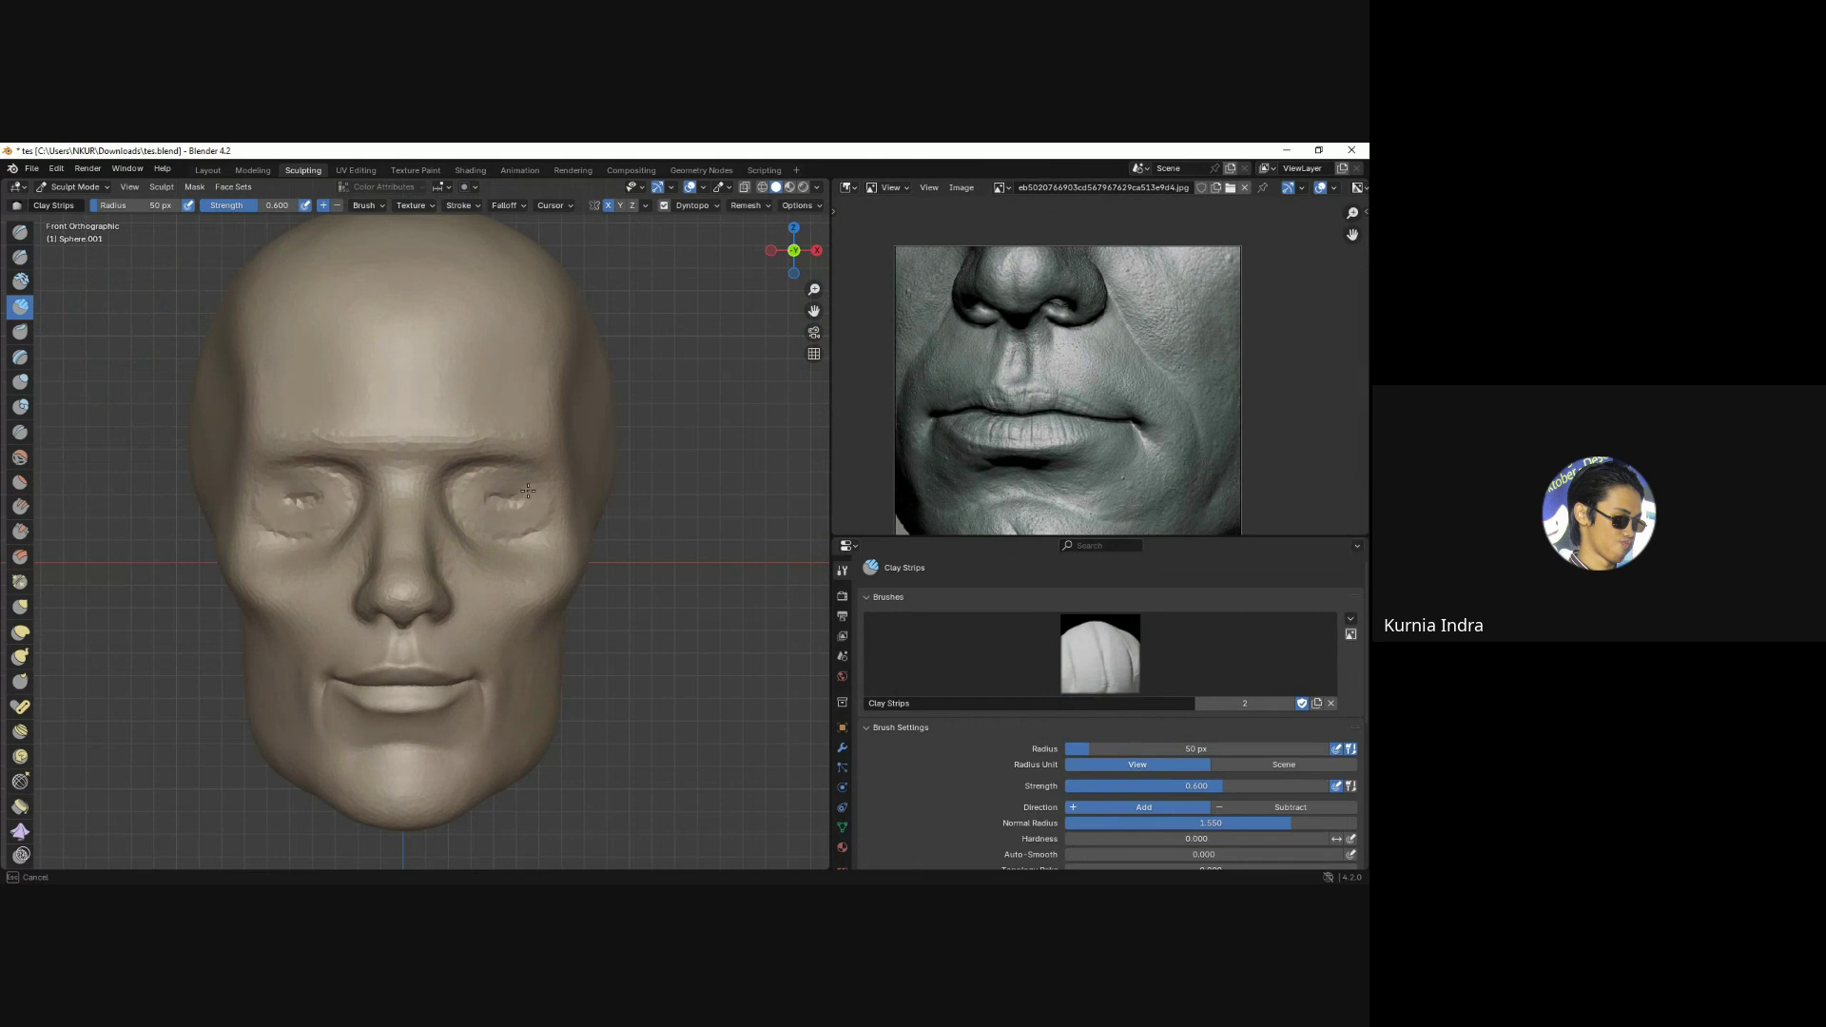
pyautogui.moveTo(510, 491); pyautogui.dragTo(494, 516)
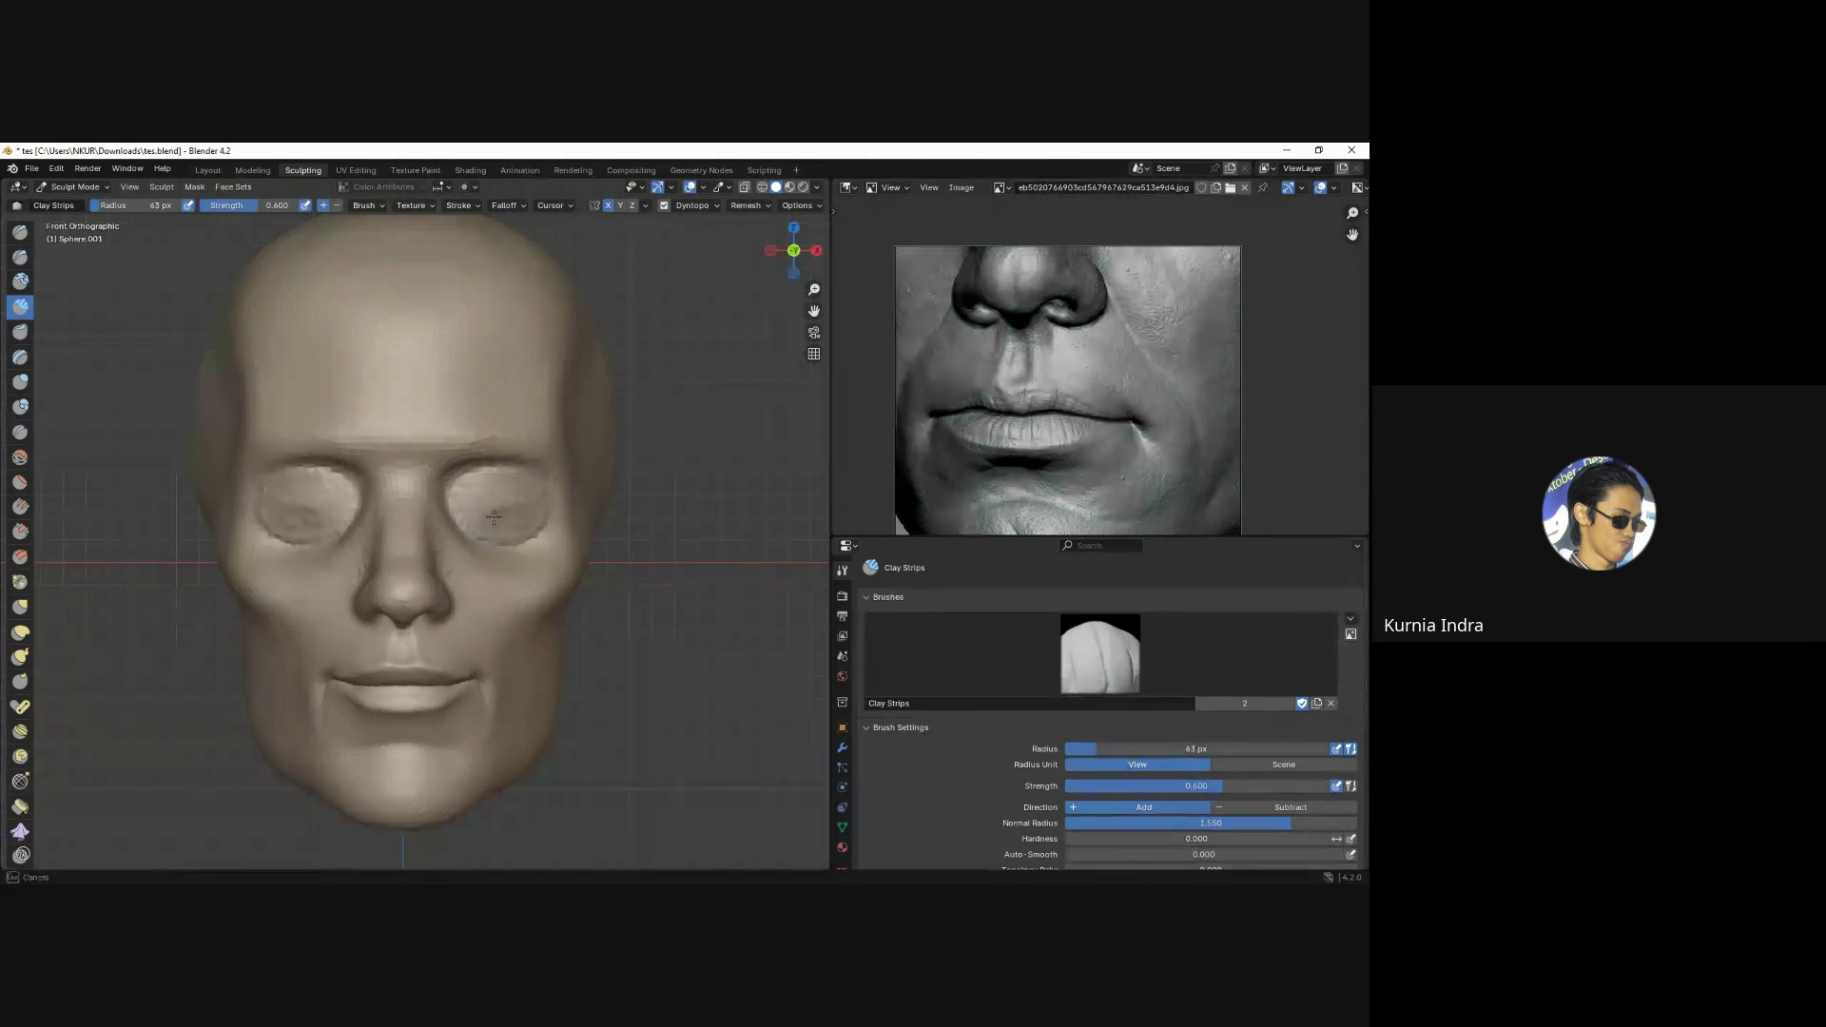
pyautogui.press('Escape')
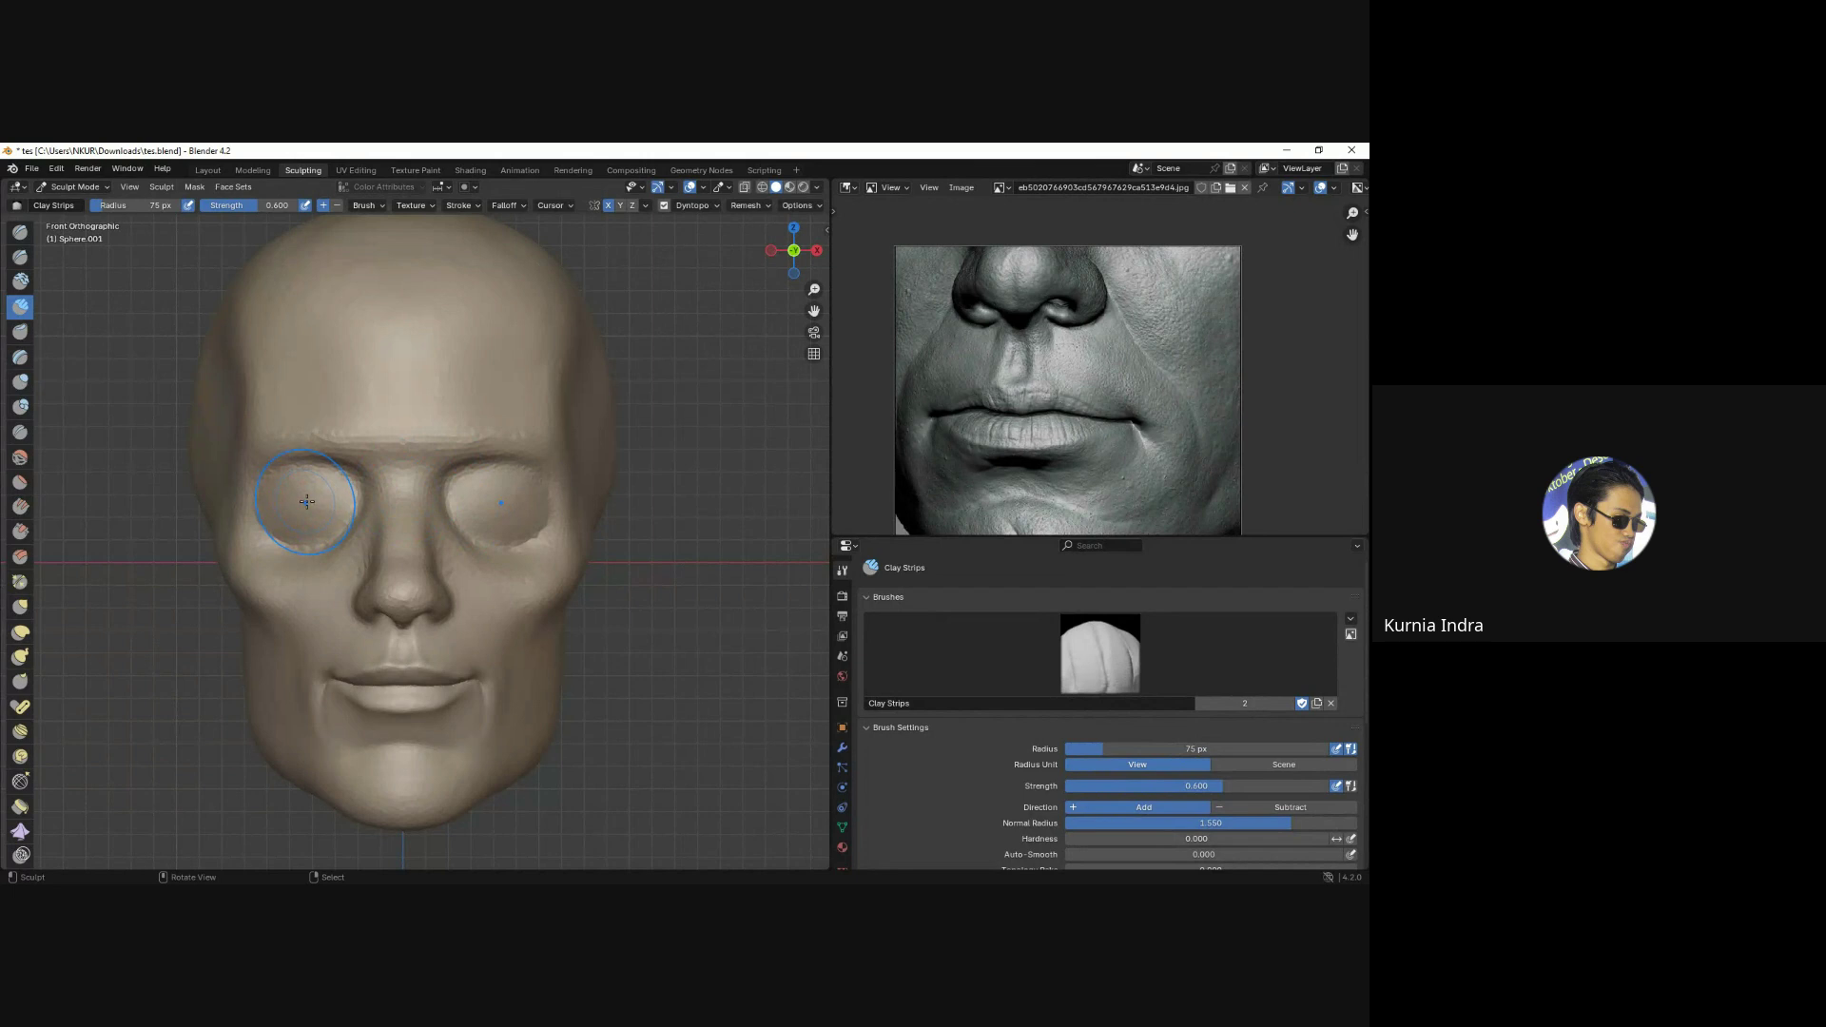
pyautogui.press('f')
pyautogui.click(307, 499)
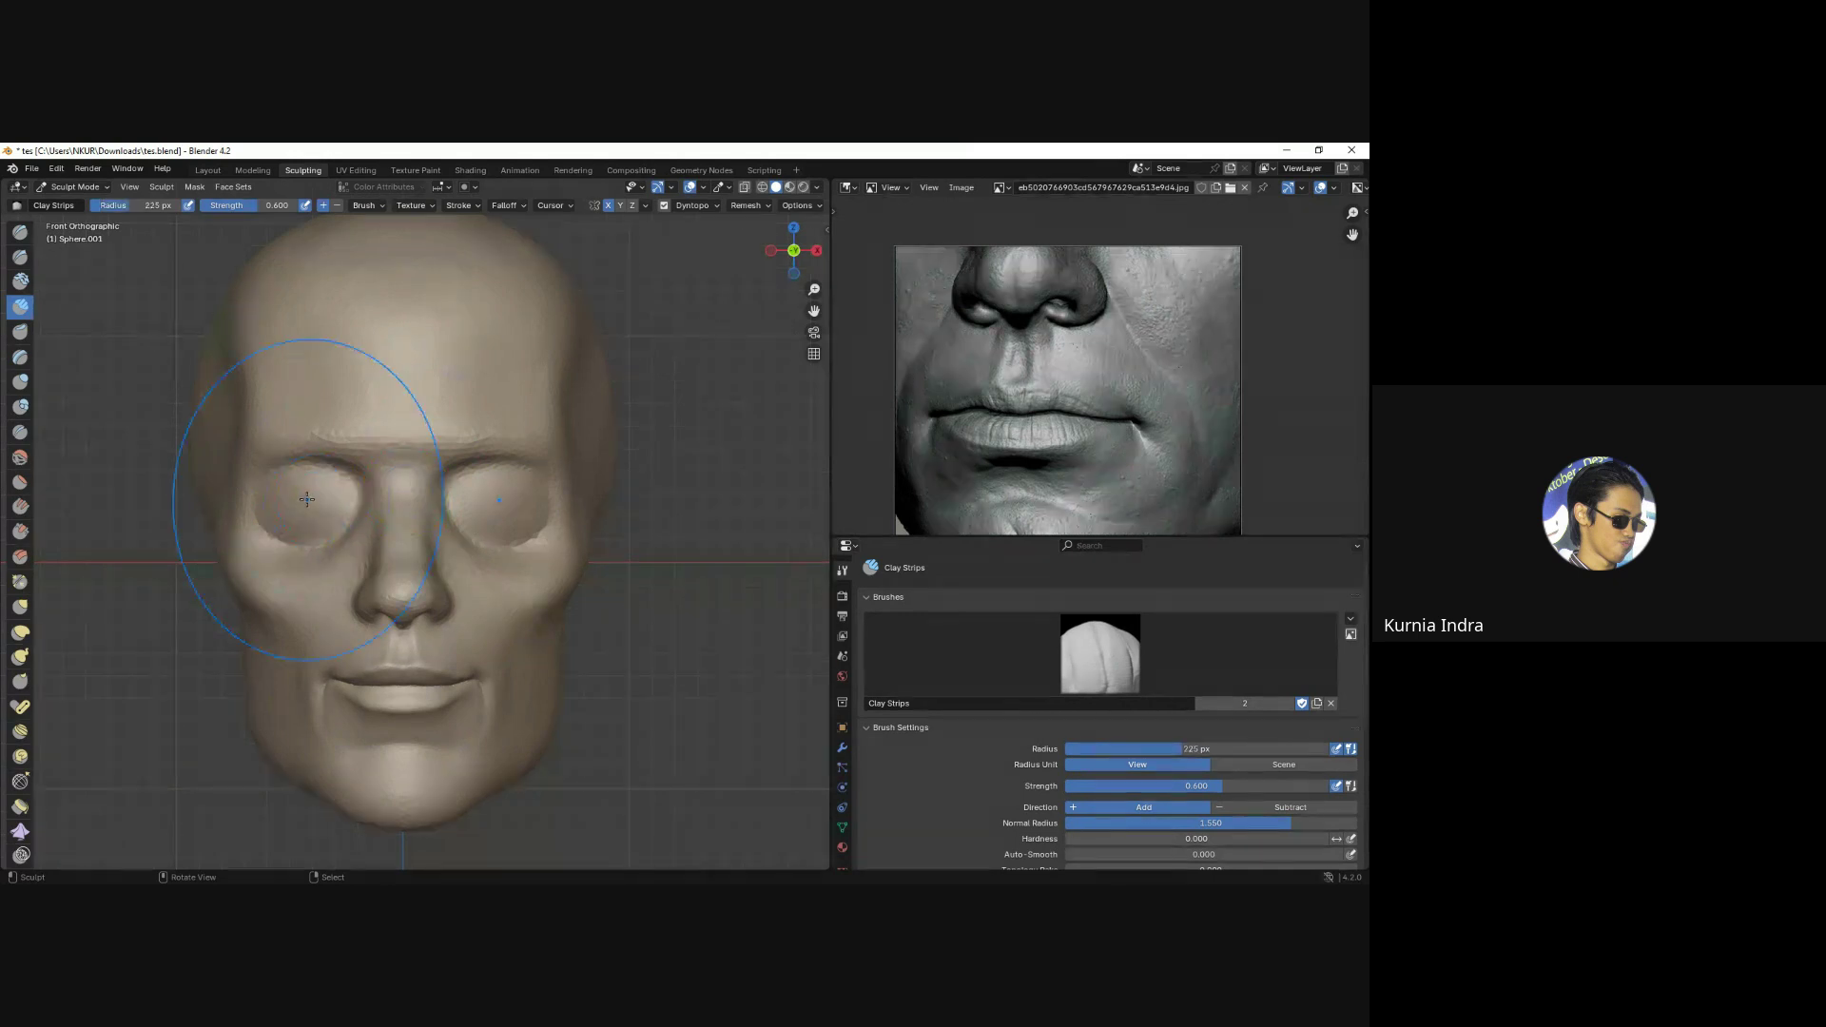
# With Grab, pull the eye sockets toward the nose, then check from the side and front.
pyautogui.press('g')
pyautogui.moveTo(270, 508); pyautogui.dragTo(359, 501)
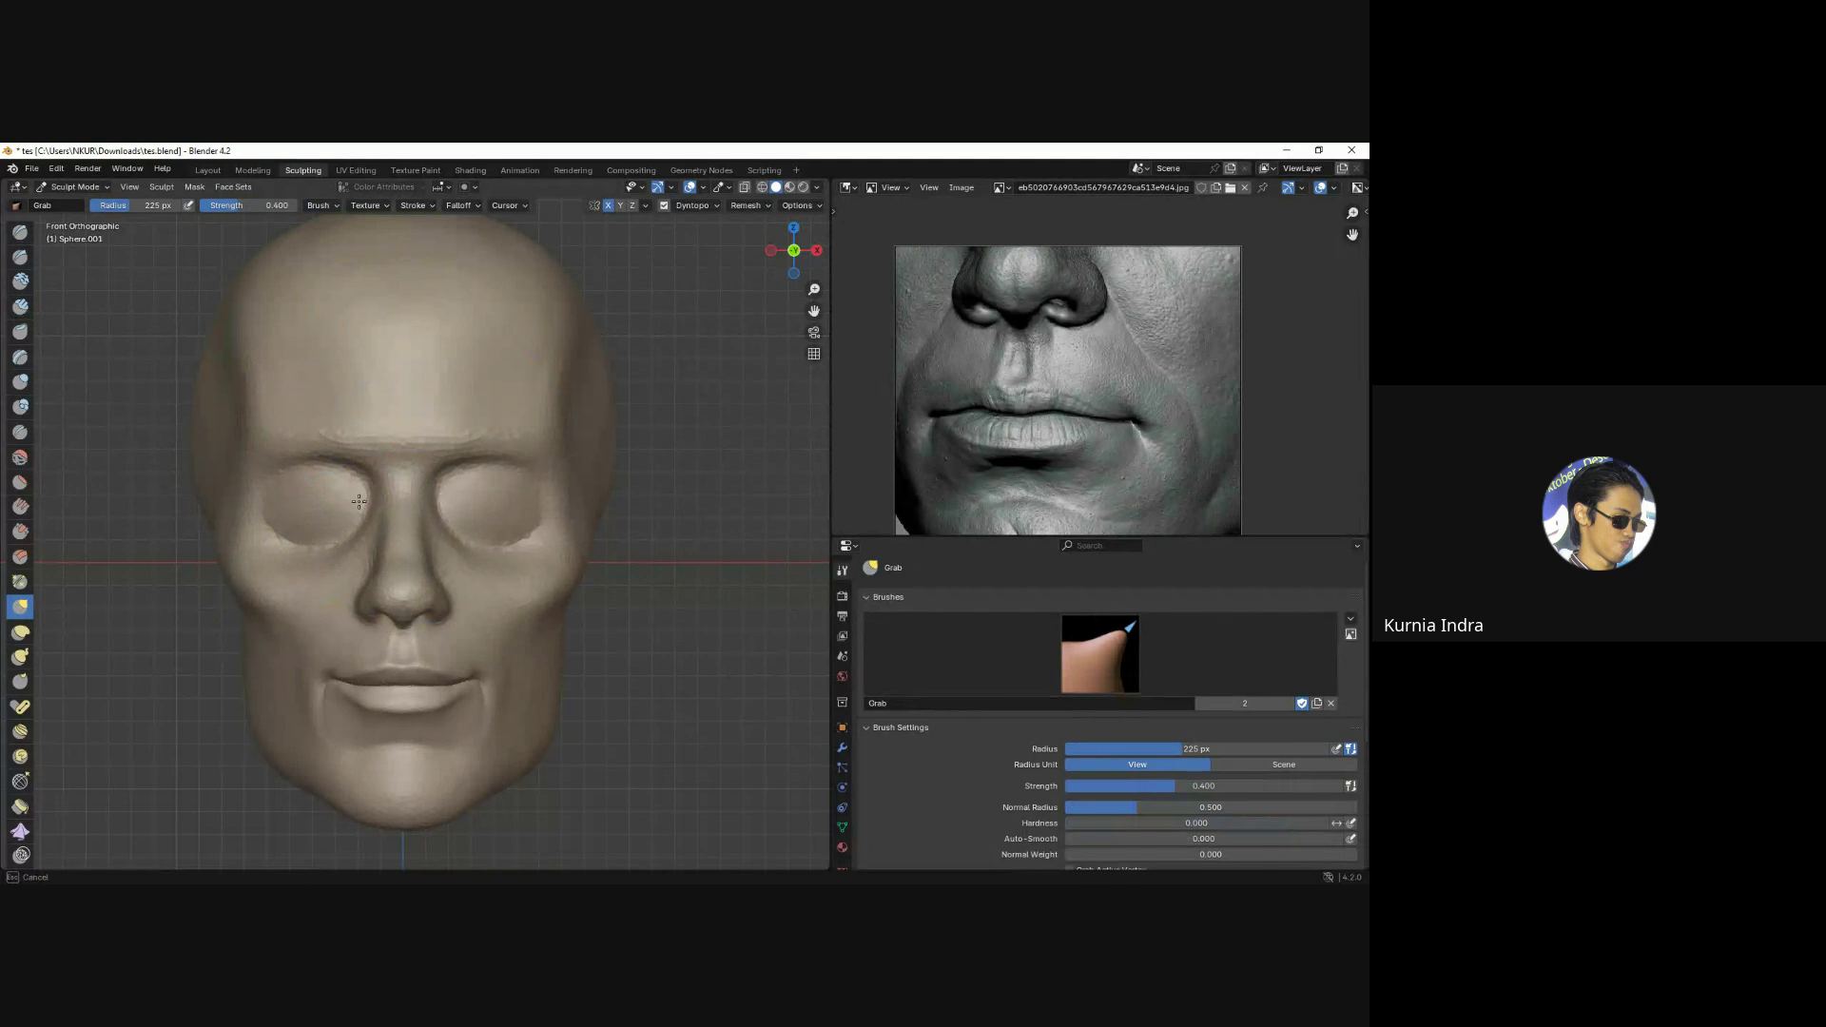
pyautogui.press('f')
pyautogui.click(323, 509)
pyautogui.scroll(2, 409, 505)
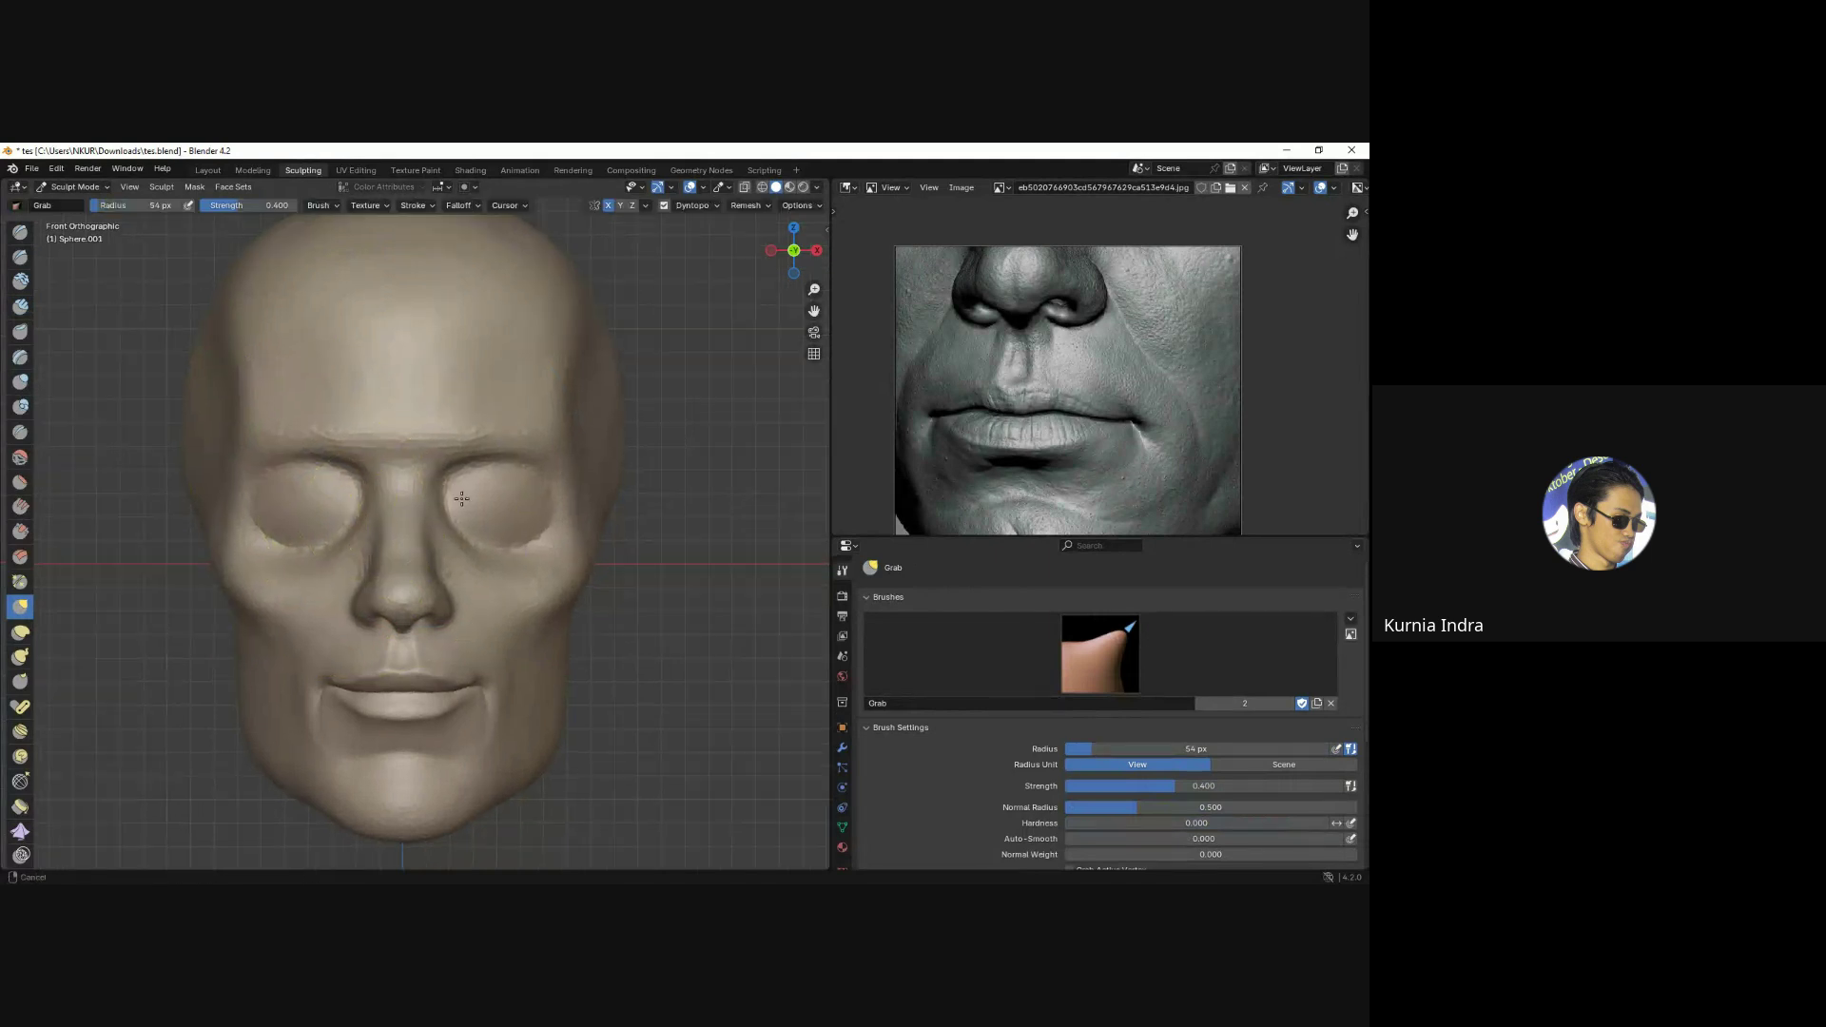
pyautogui.moveTo(554, 461); pyautogui.dragTo(510, 519, button='middle')
pyautogui.press('KP_1')
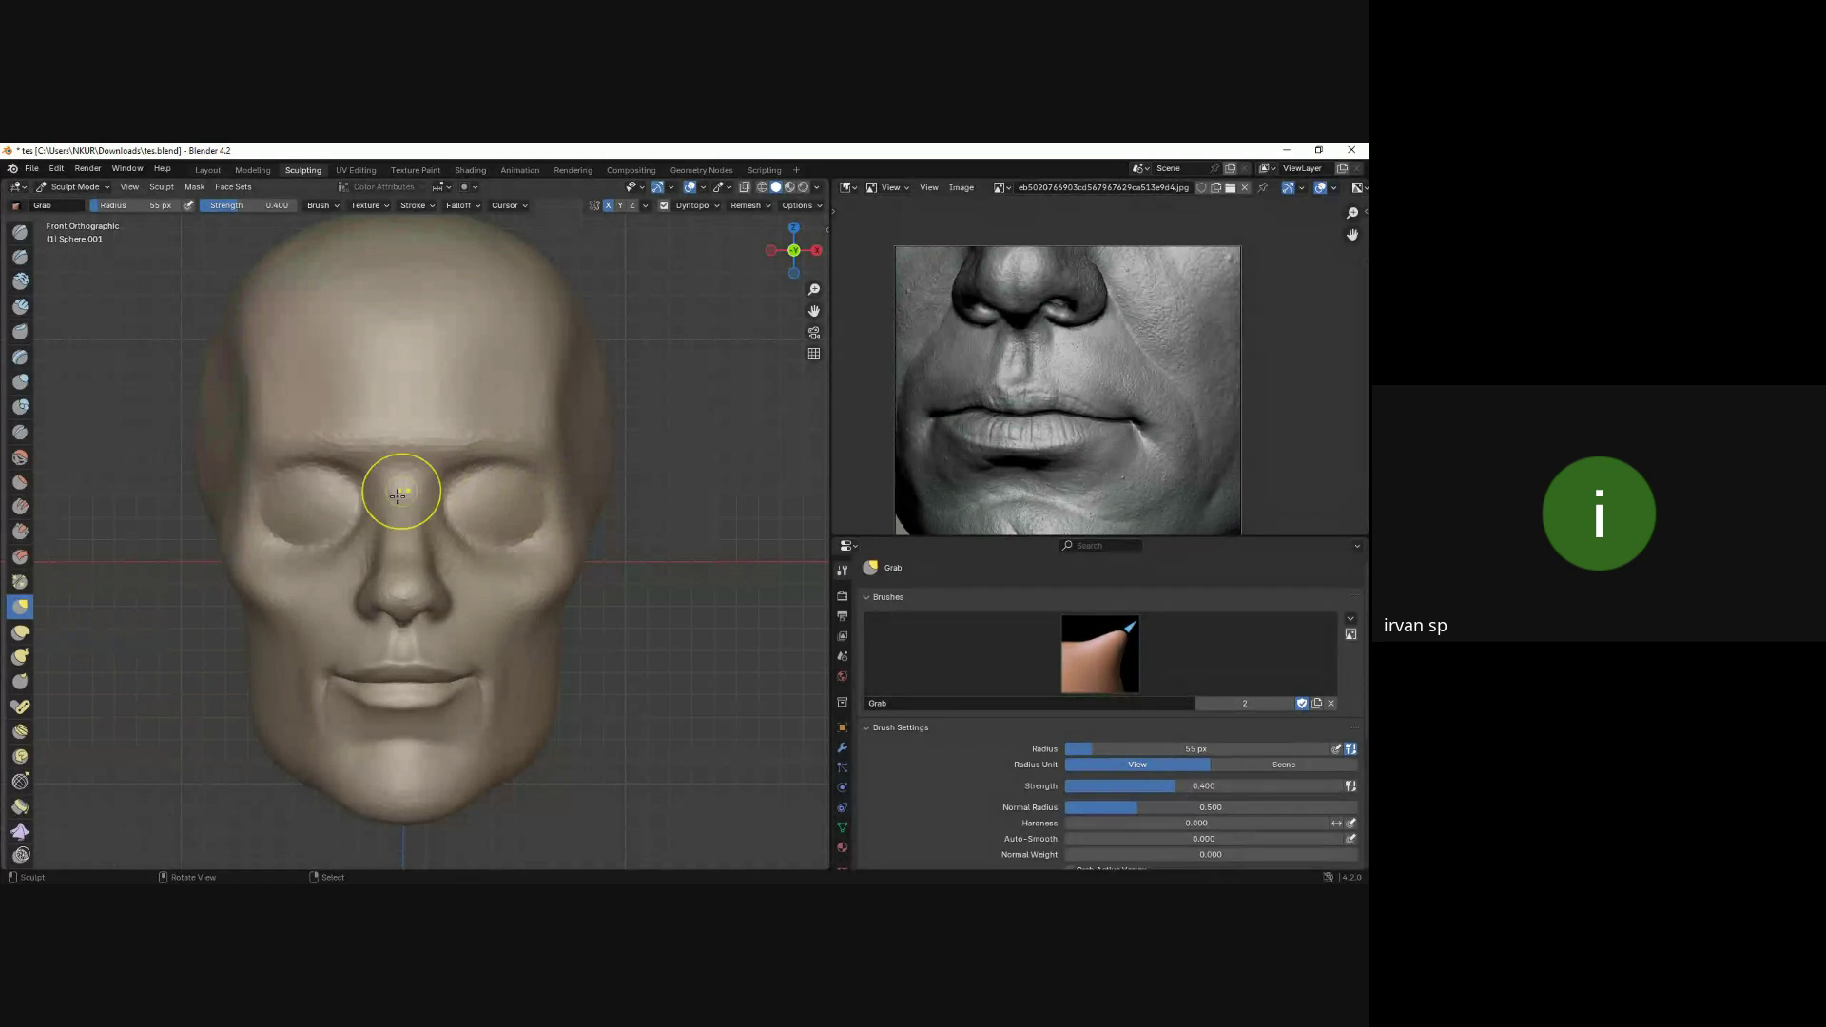
pyautogui.keyDown('alt'); pyautogui.middleClick(388, 616); pyautogui.keyUp('alt')
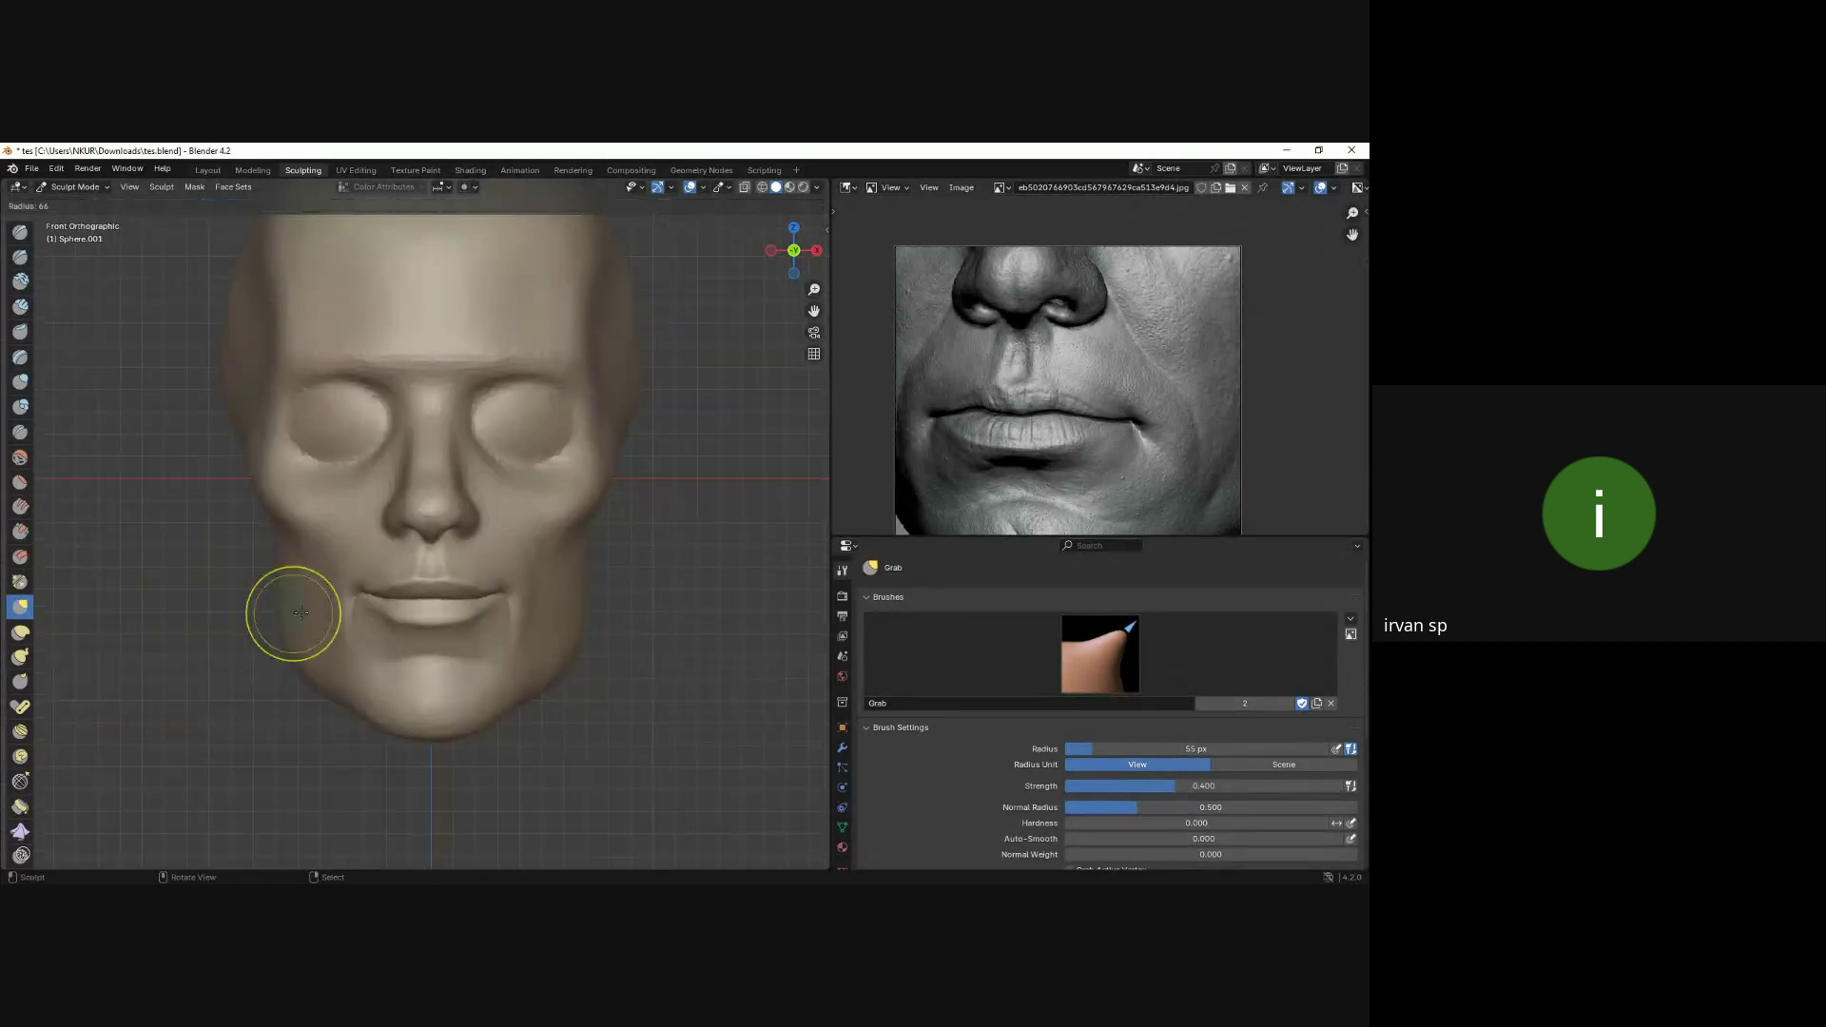
# Resize the Grab brush to 163 px and check the jaw from the side and front.
pyautogui.press('f')
pyautogui.click(299, 612)
pyautogui.press('f')
pyautogui.click(257, 596)
pyautogui.moveTo(257, 596); pyautogui.dragTo(314, 640, button='middle')
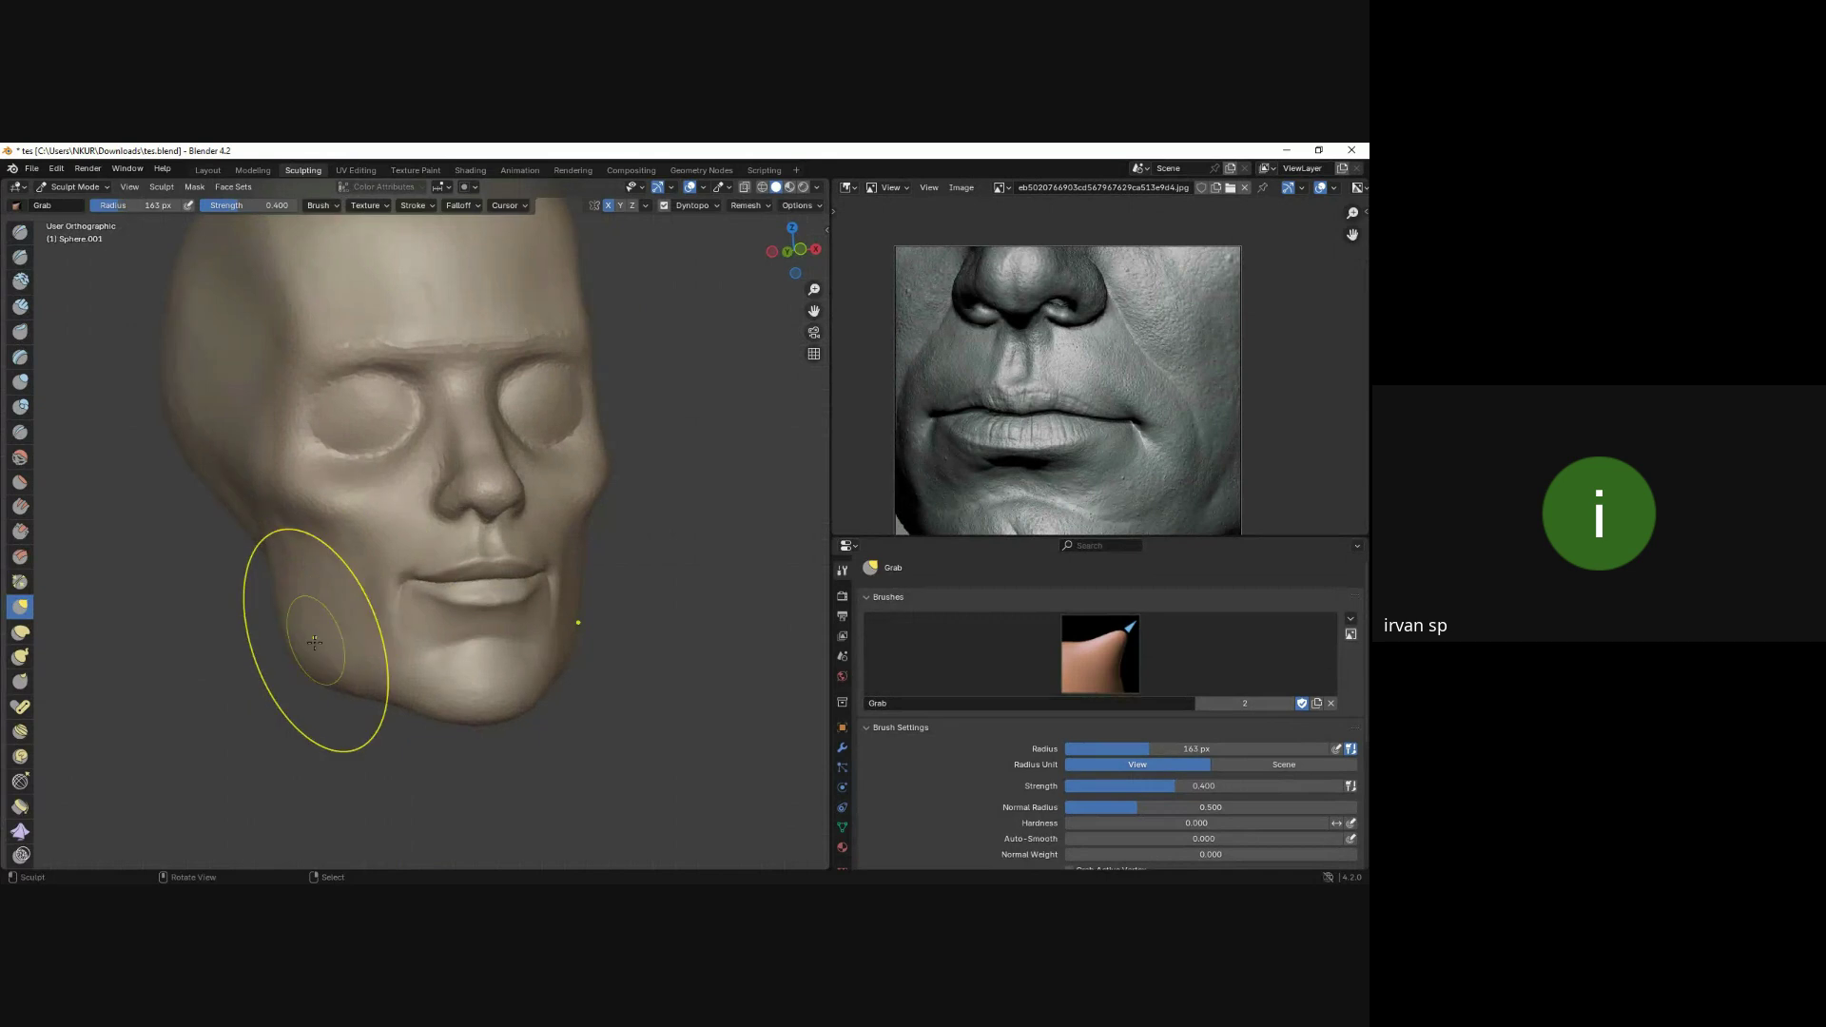
pyautogui.press('KP_1')
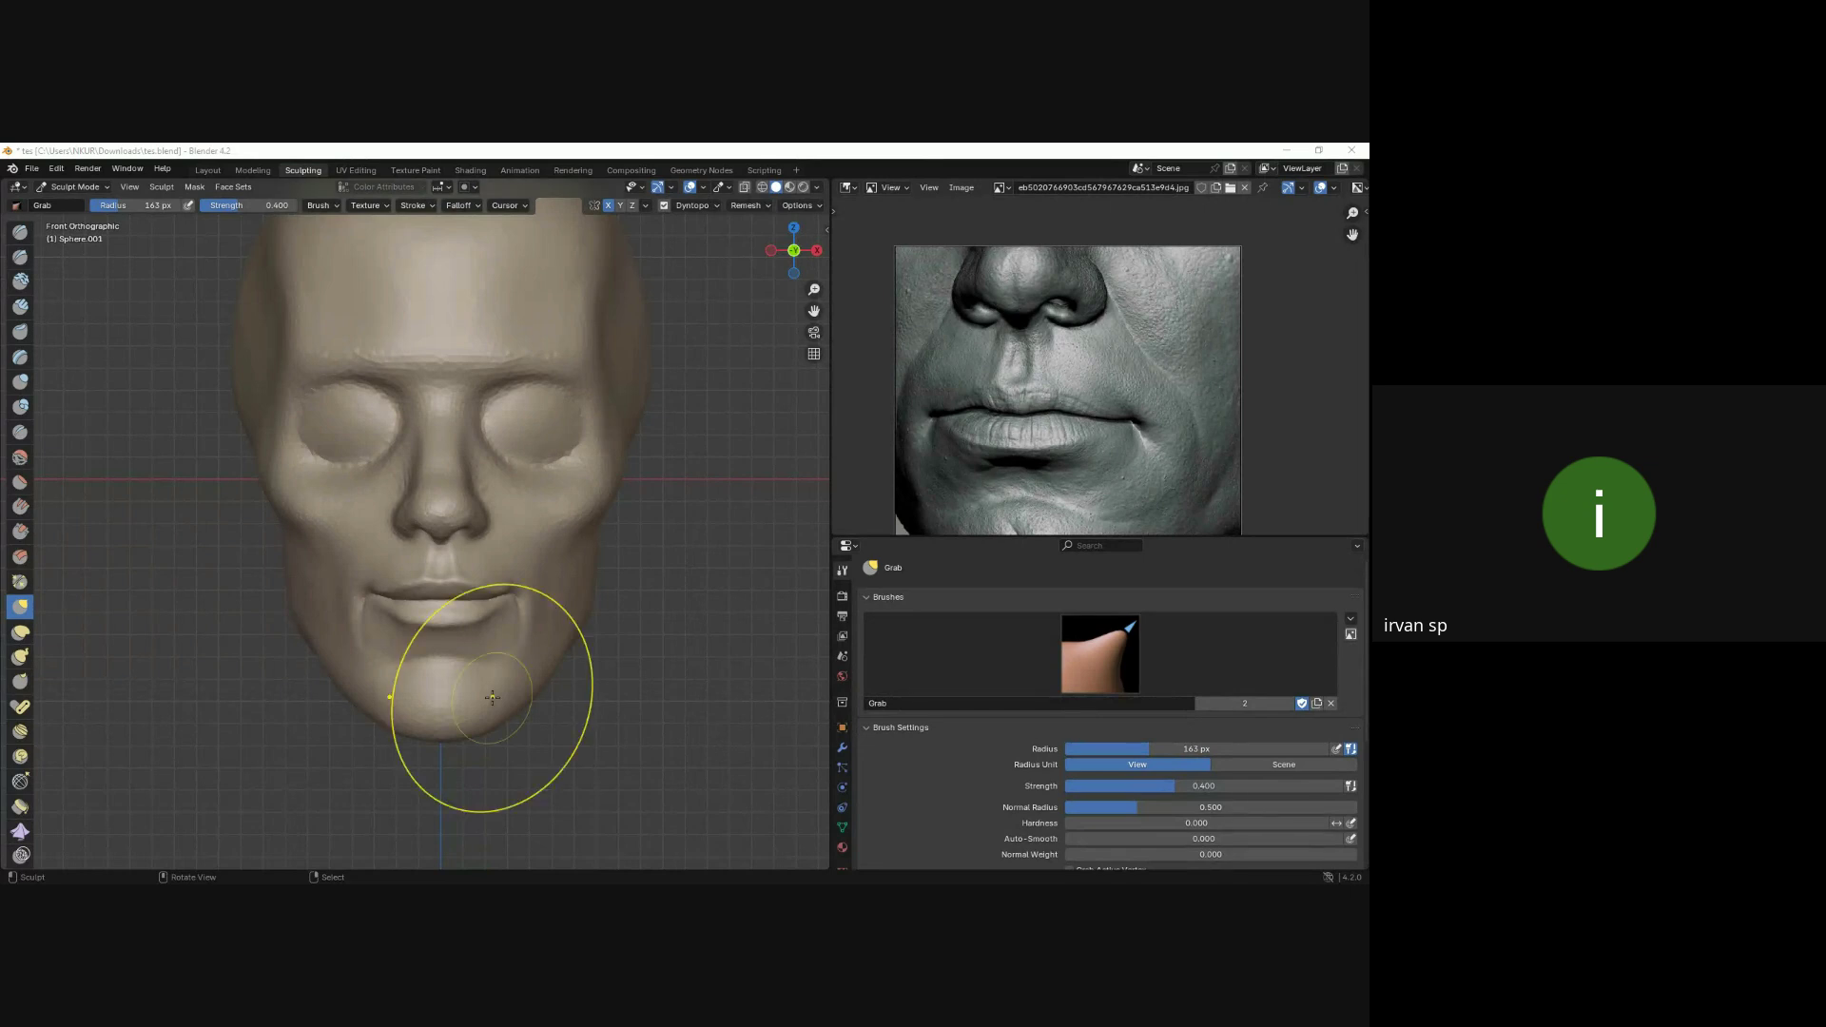
# At 92 px, pull the lower lip into shape to match the reference.
pyautogui.scroll(3, 475, 652)
pyautogui.press('f')
pyautogui.click(350, 612)
pyautogui.moveTo(350, 612); pyautogui.dragTo(409, 644)
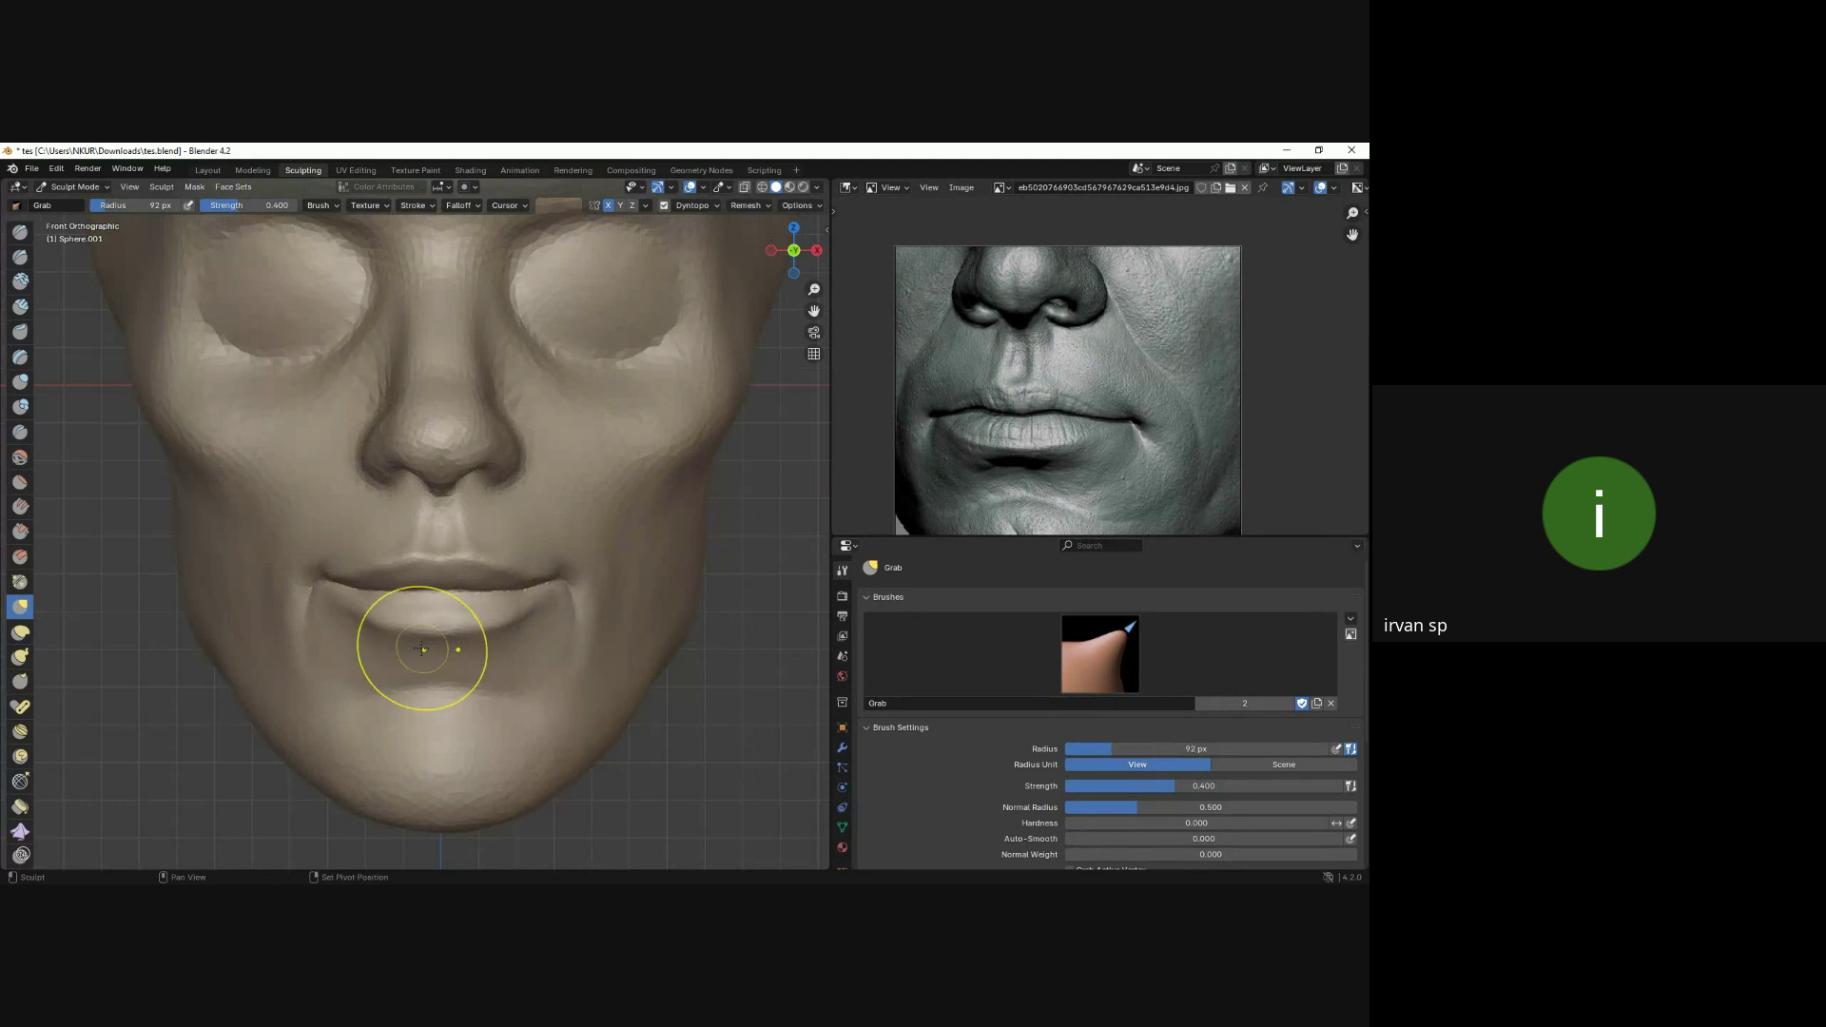
pyautogui.scroll(-1, 478, 637)
pyautogui.moveTo(477, 636); pyautogui.dragTo(416, 631, button='middle')
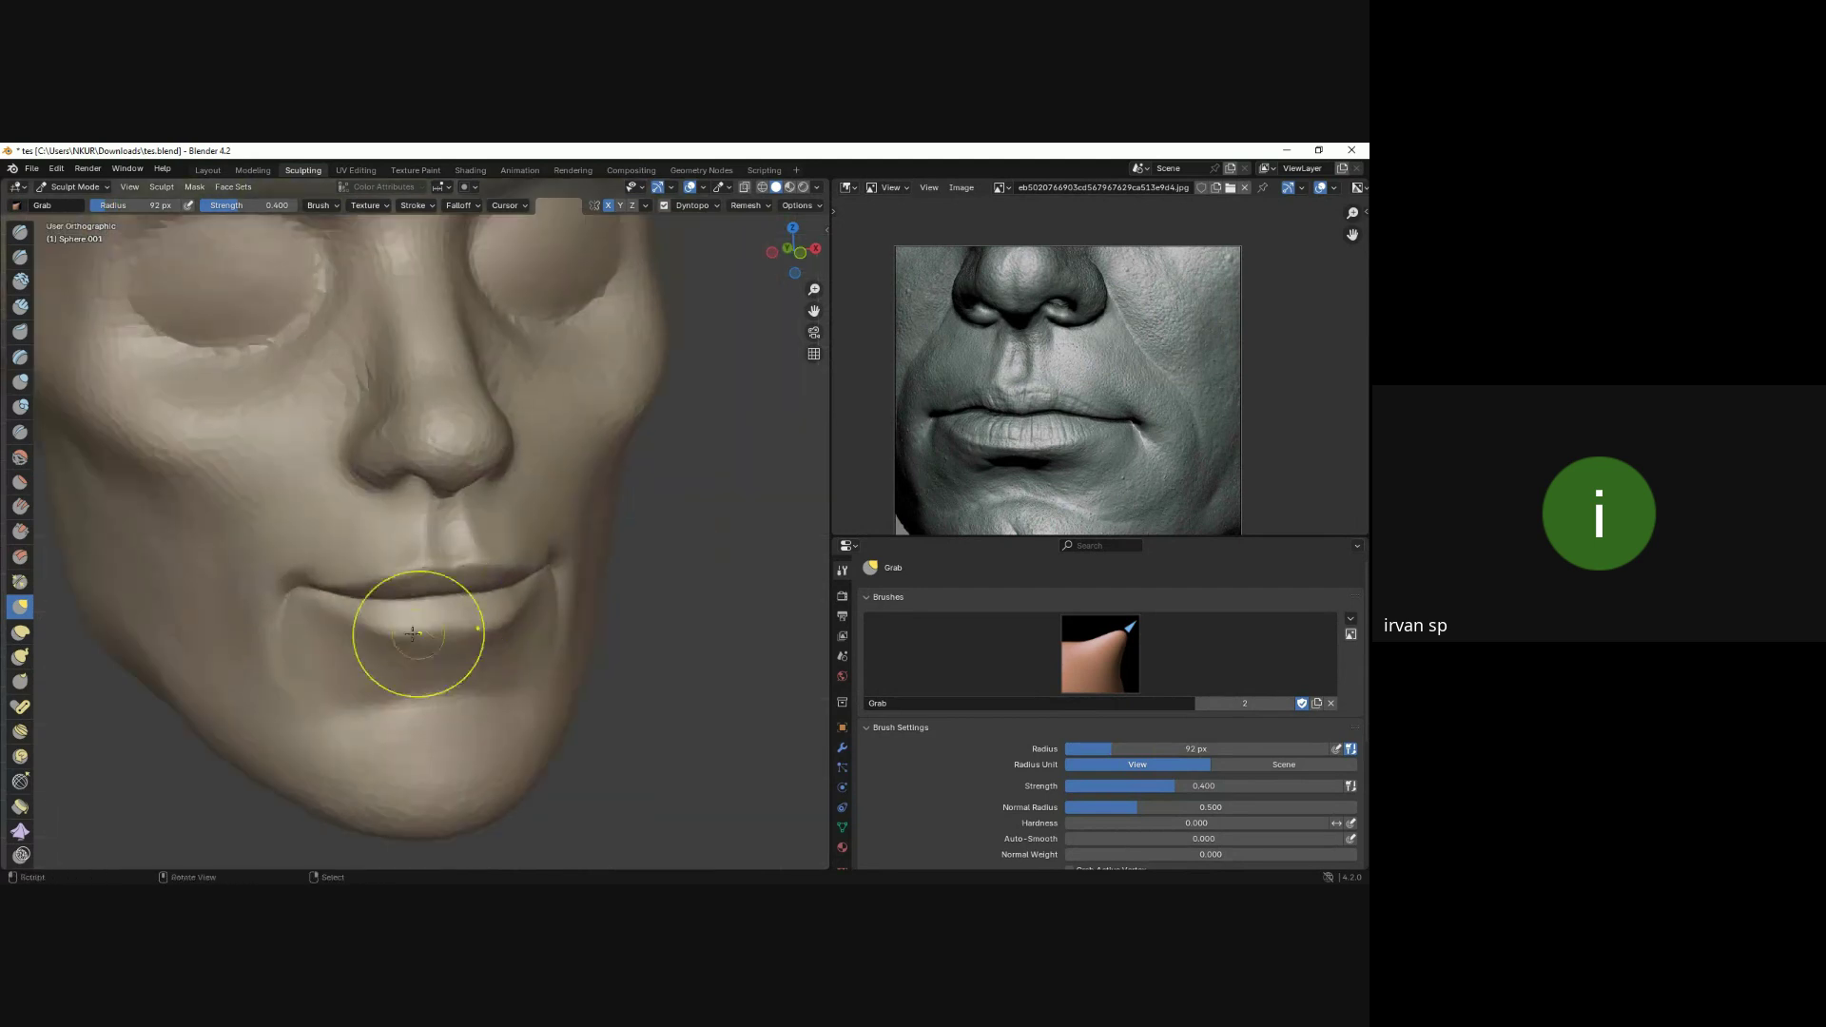
# Check the lips from an angle and front, settling the brush at 62 px.
pyautogui.press('f')
pyautogui.click(530, 619)
pyautogui.moveTo(530, 619)
pyautogui.mouseDown(button='middle')
pyautogui.moveTo(565, 597)
pyautogui.moveTo(480, 590)
pyautogui.mouseUp(button='middle')
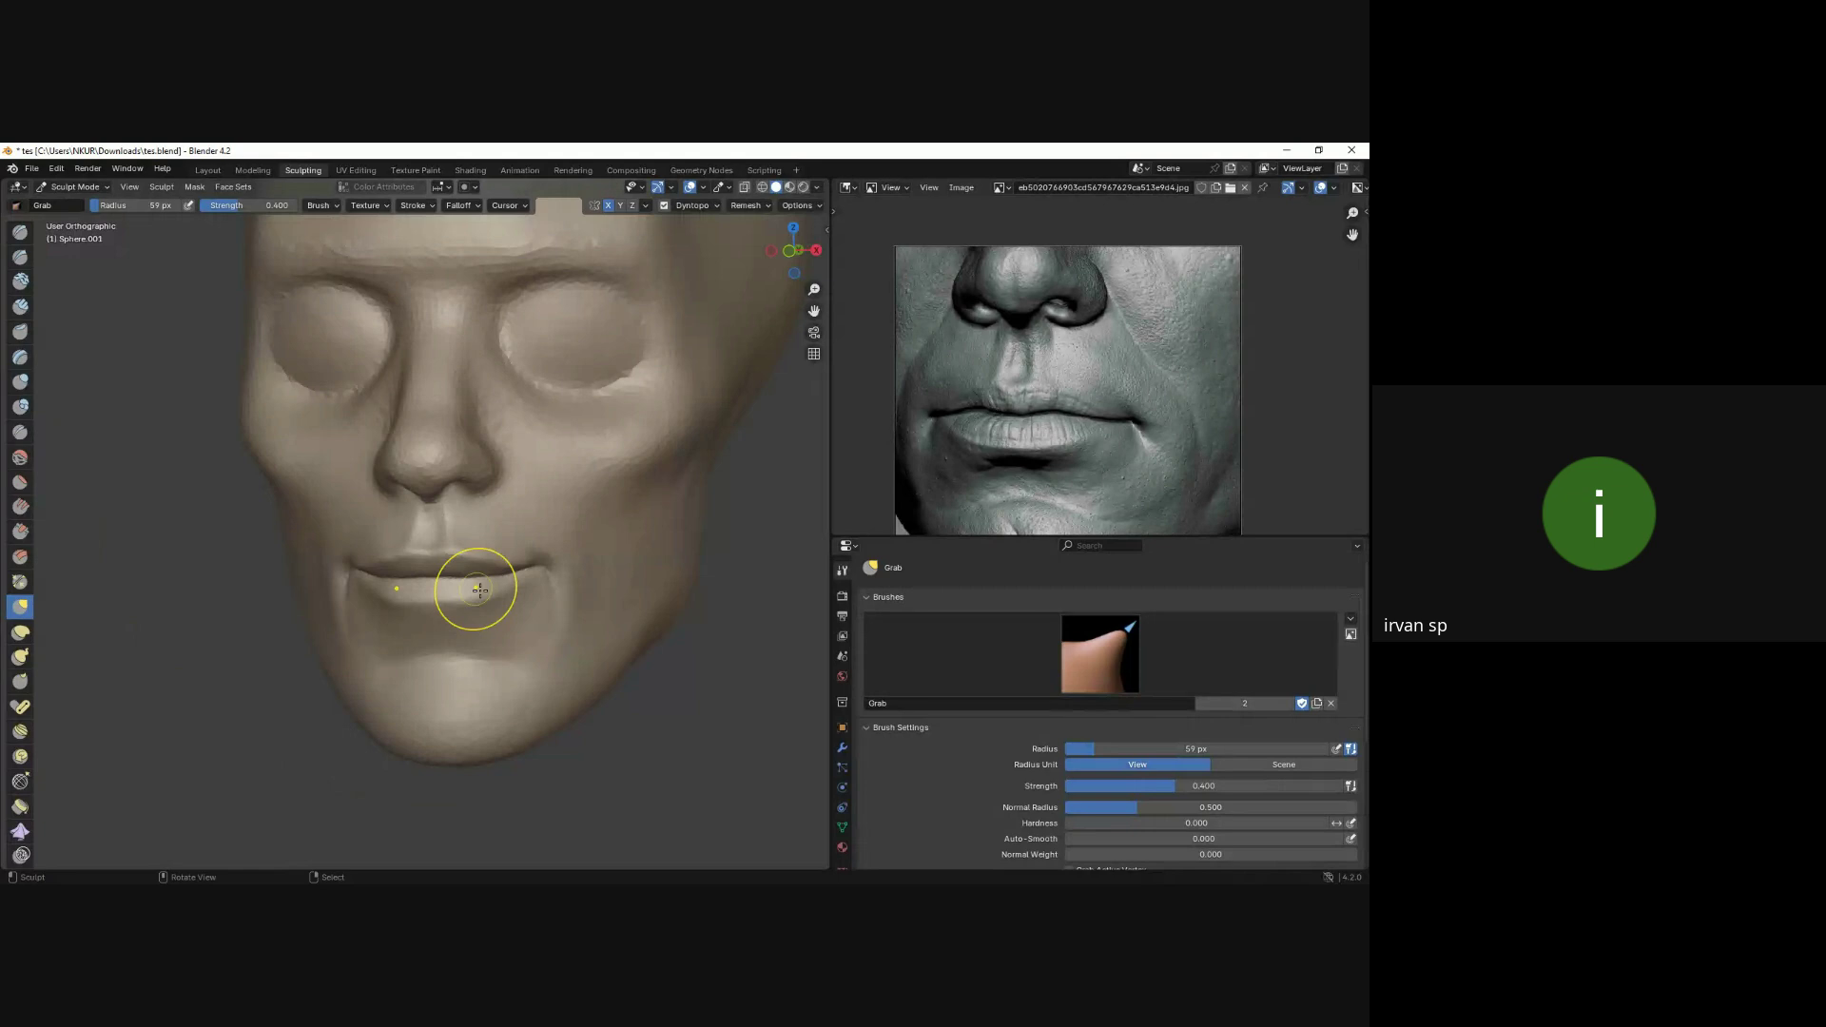
pyautogui.press('KP_1')
pyautogui.press('f')
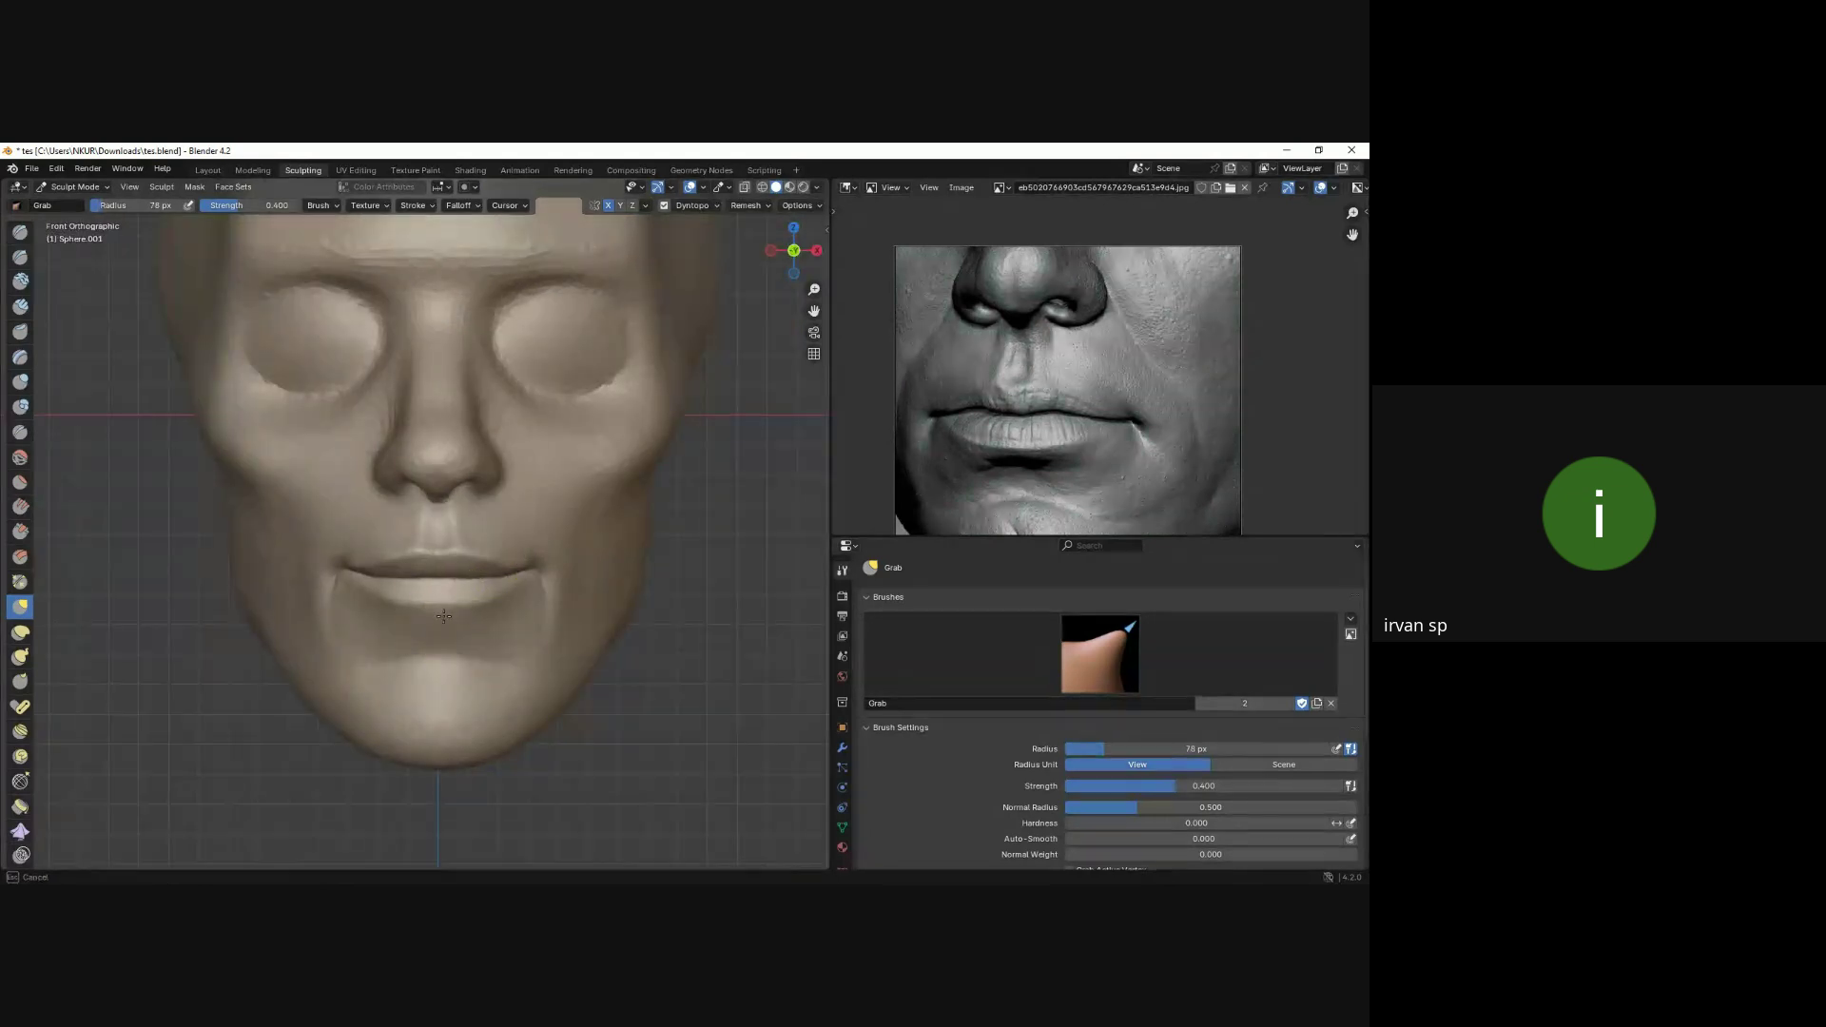
pyautogui.click(438, 618)
pyautogui.scroll(-1, 588, 571)
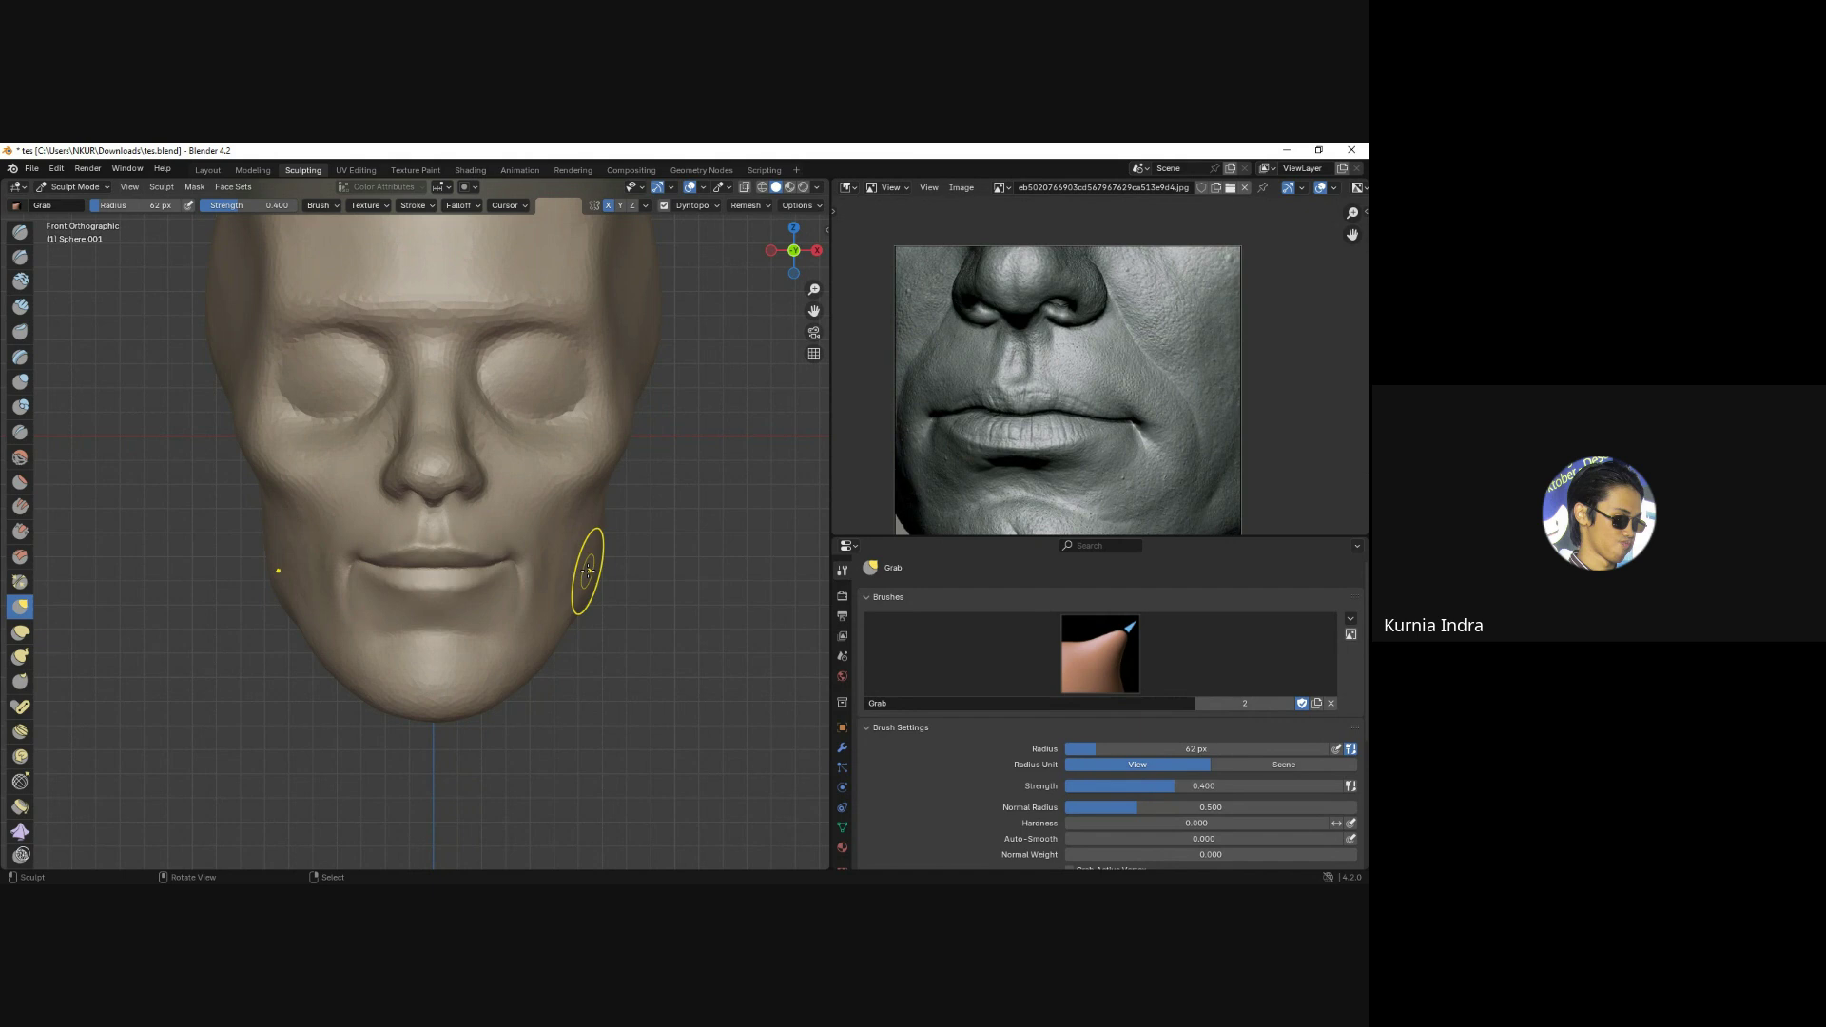
# Resize the brush to 155 then 201 px, check the jaw, and zoom in on the head.
pyautogui.press('f')
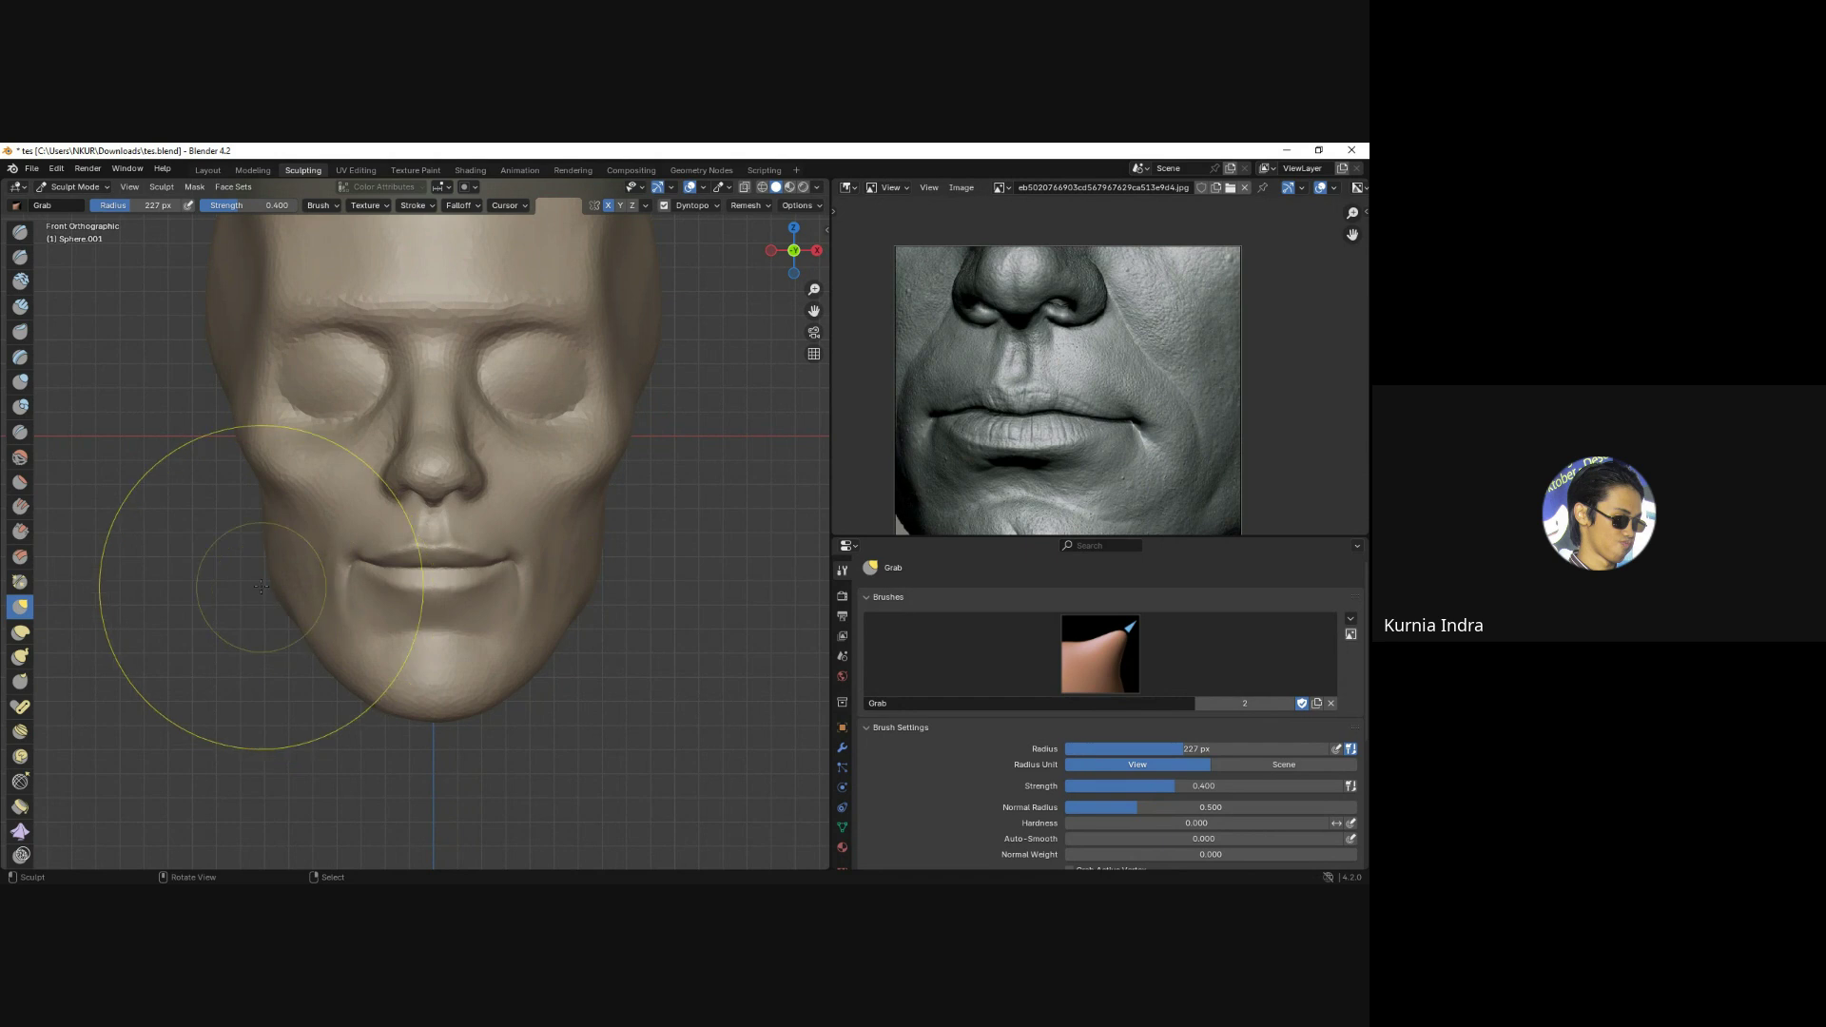
pyautogui.click(260, 586)
pyautogui.moveTo(276, 578)
pyautogui.mouseDown(button='middle')
pyautogui.moveTo(326, 591)
pyautogui.moveTo(380, 639)
pyautogui.mouseUp(button='middle')
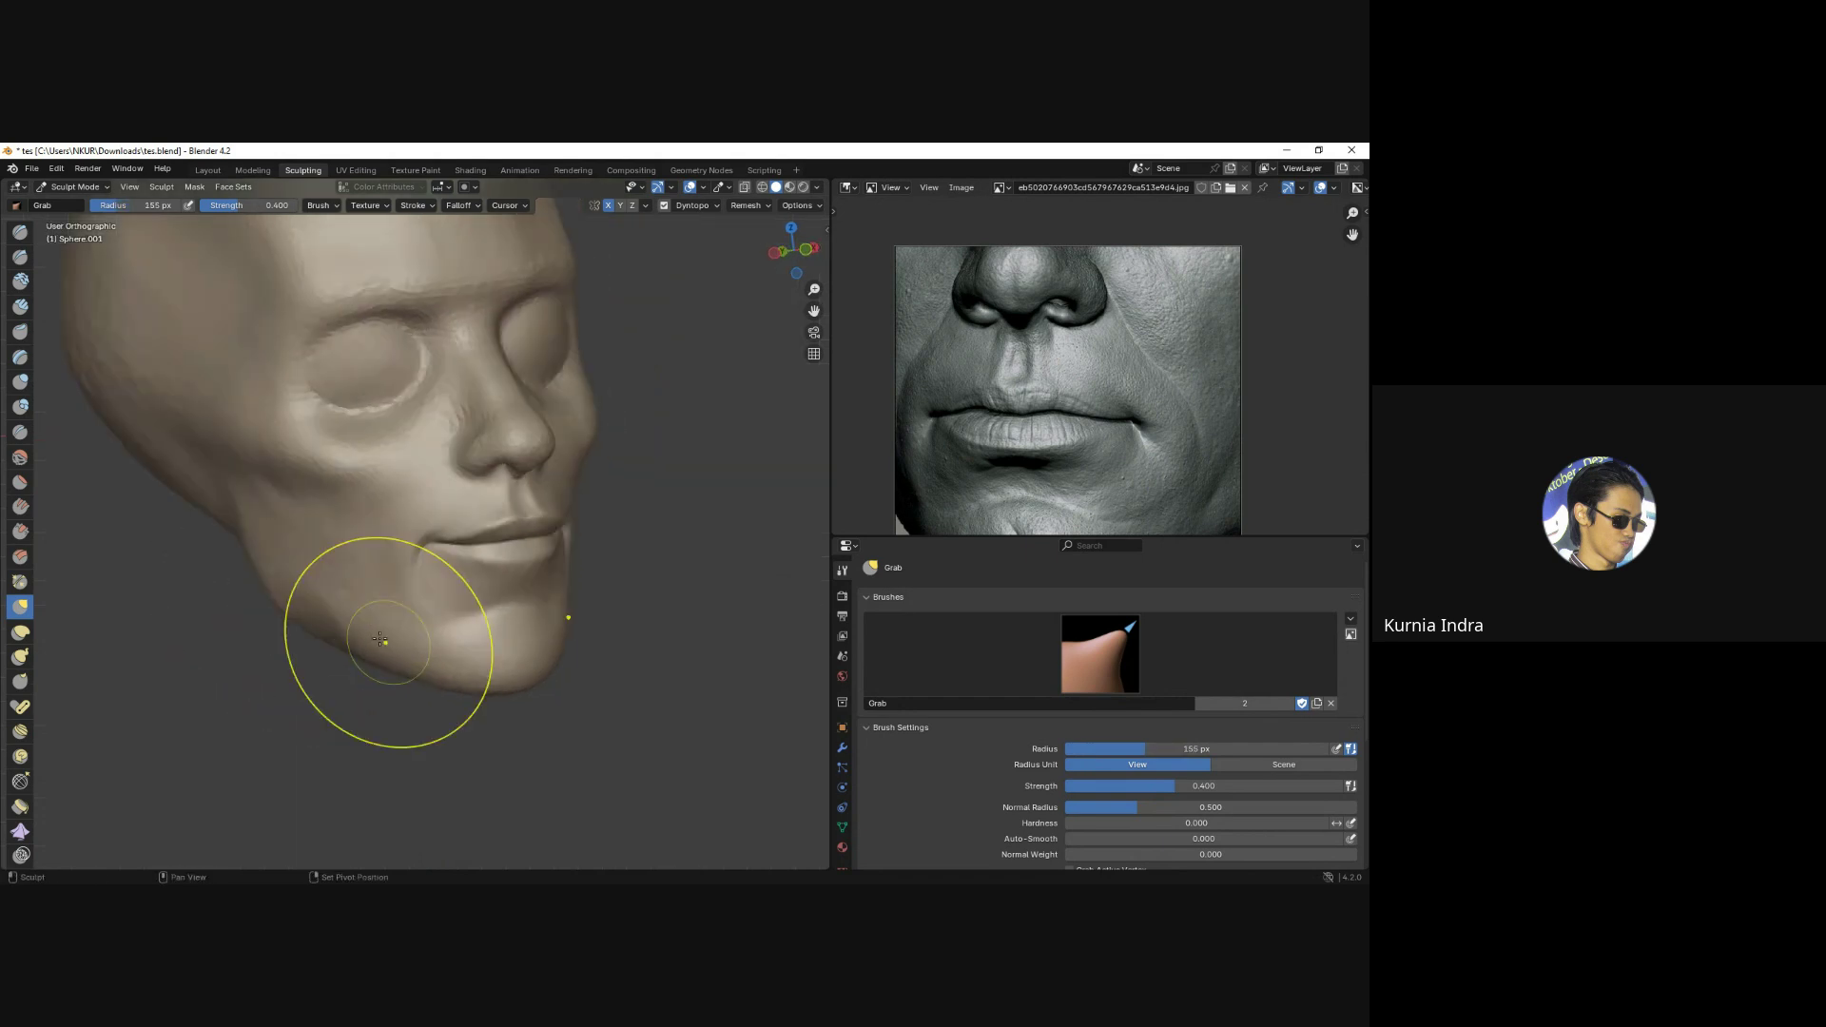
pyautogui.press('KP_1')
pyautogui.scroll(-3, 466, 514)
pyautogui.press('f')
pyautogui.click(417, 465)
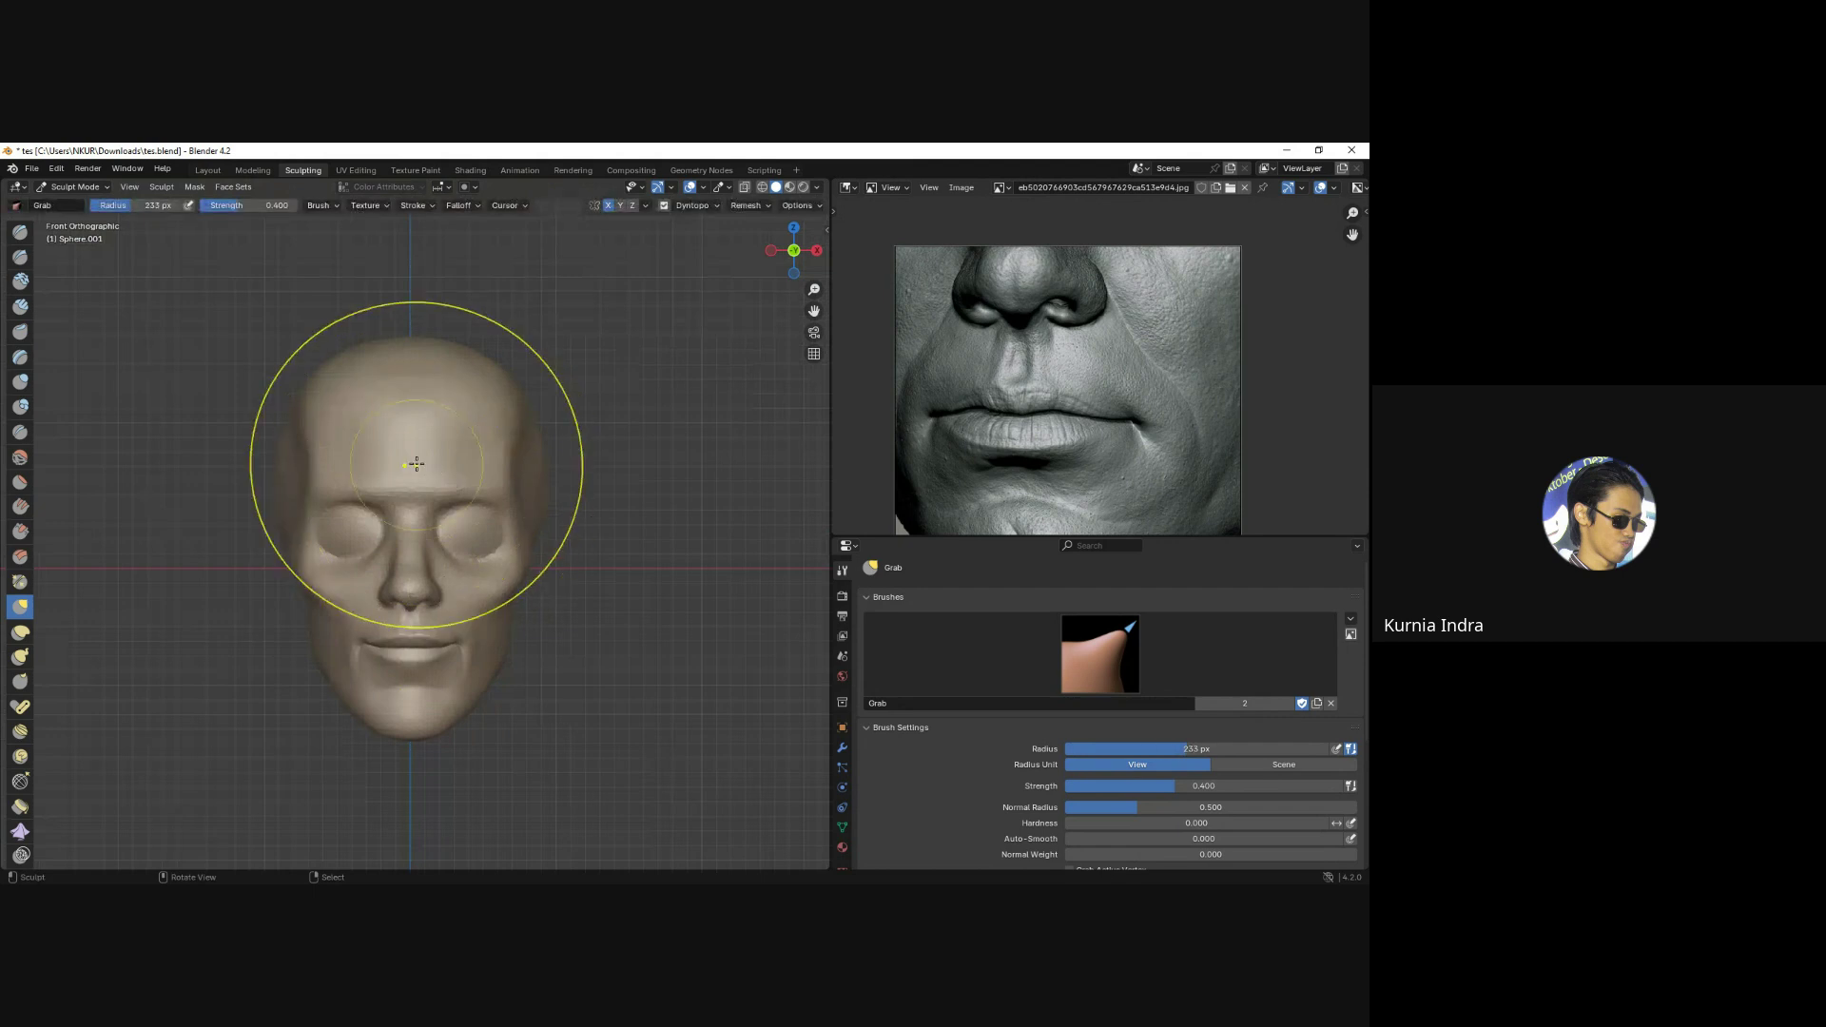
pyautogui.press('f')
pyautogui.click(410, 478)
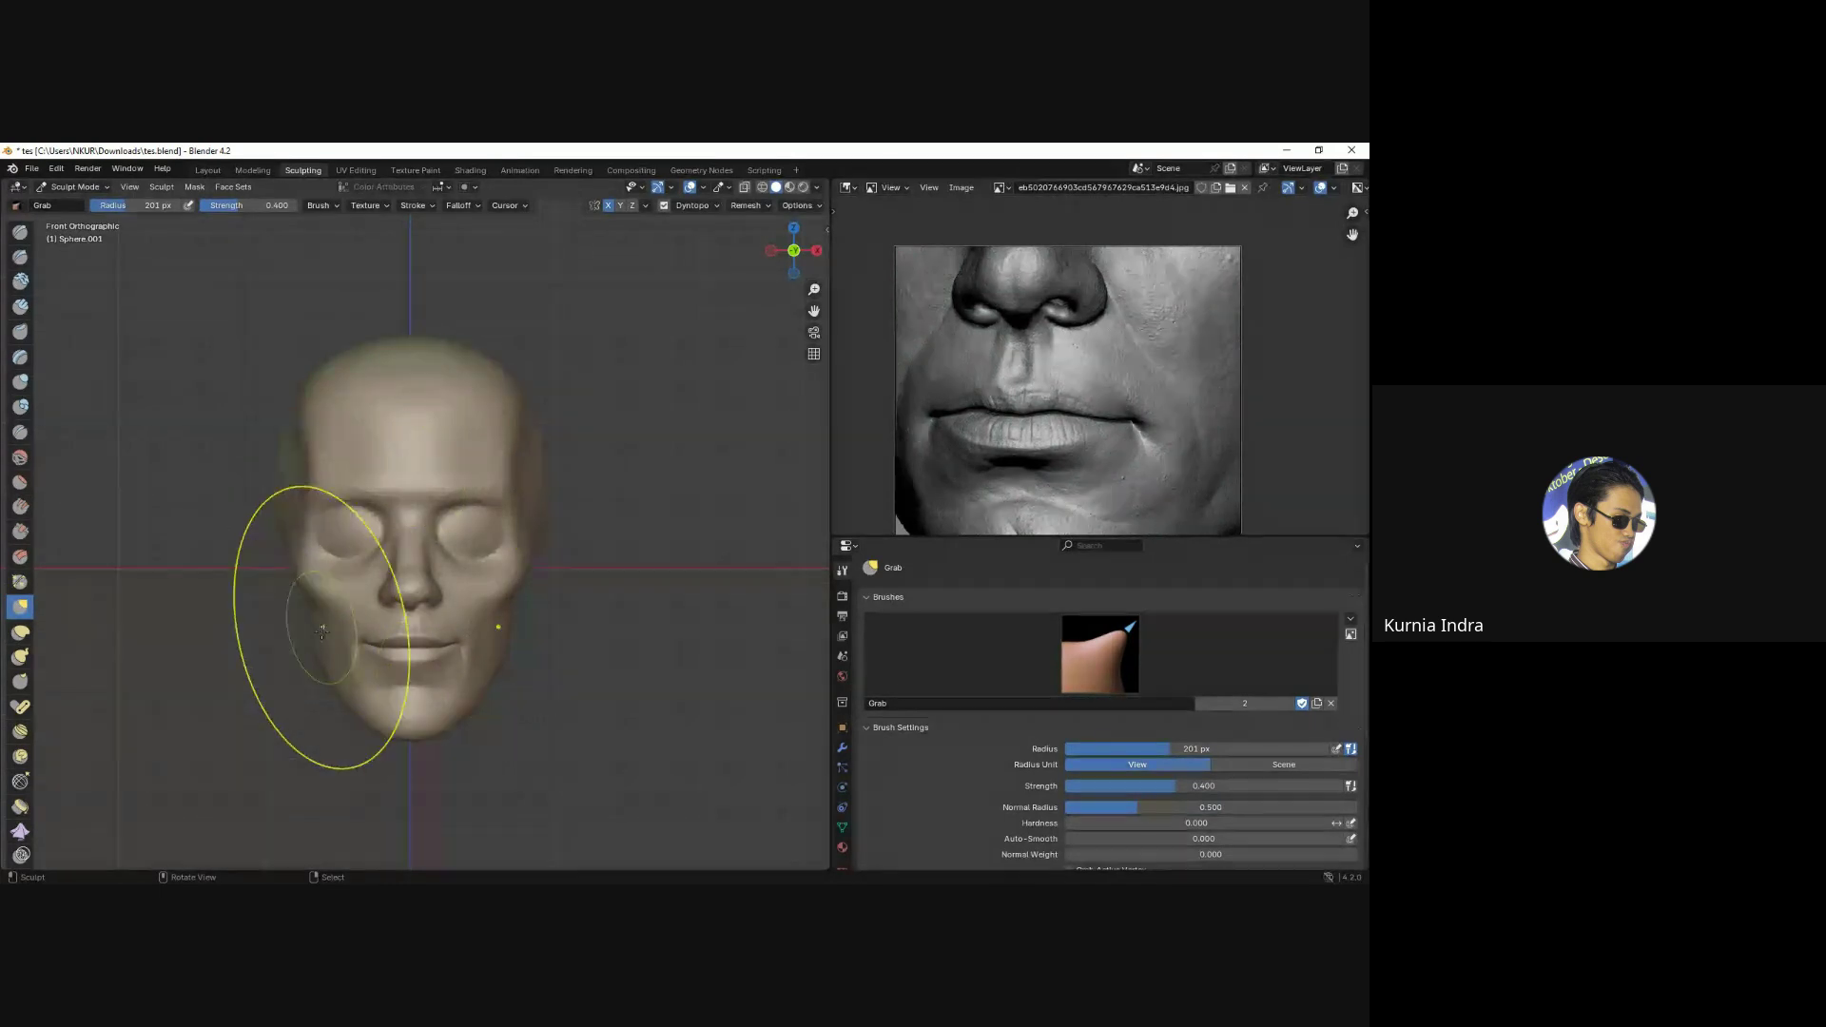
pyautogui.keyDown('ctrl'); pyautogui.moveTo(365, 689); pyautogui.dragTo(343, 675, button='middle'); pyautogui.keyUp('ctrl')
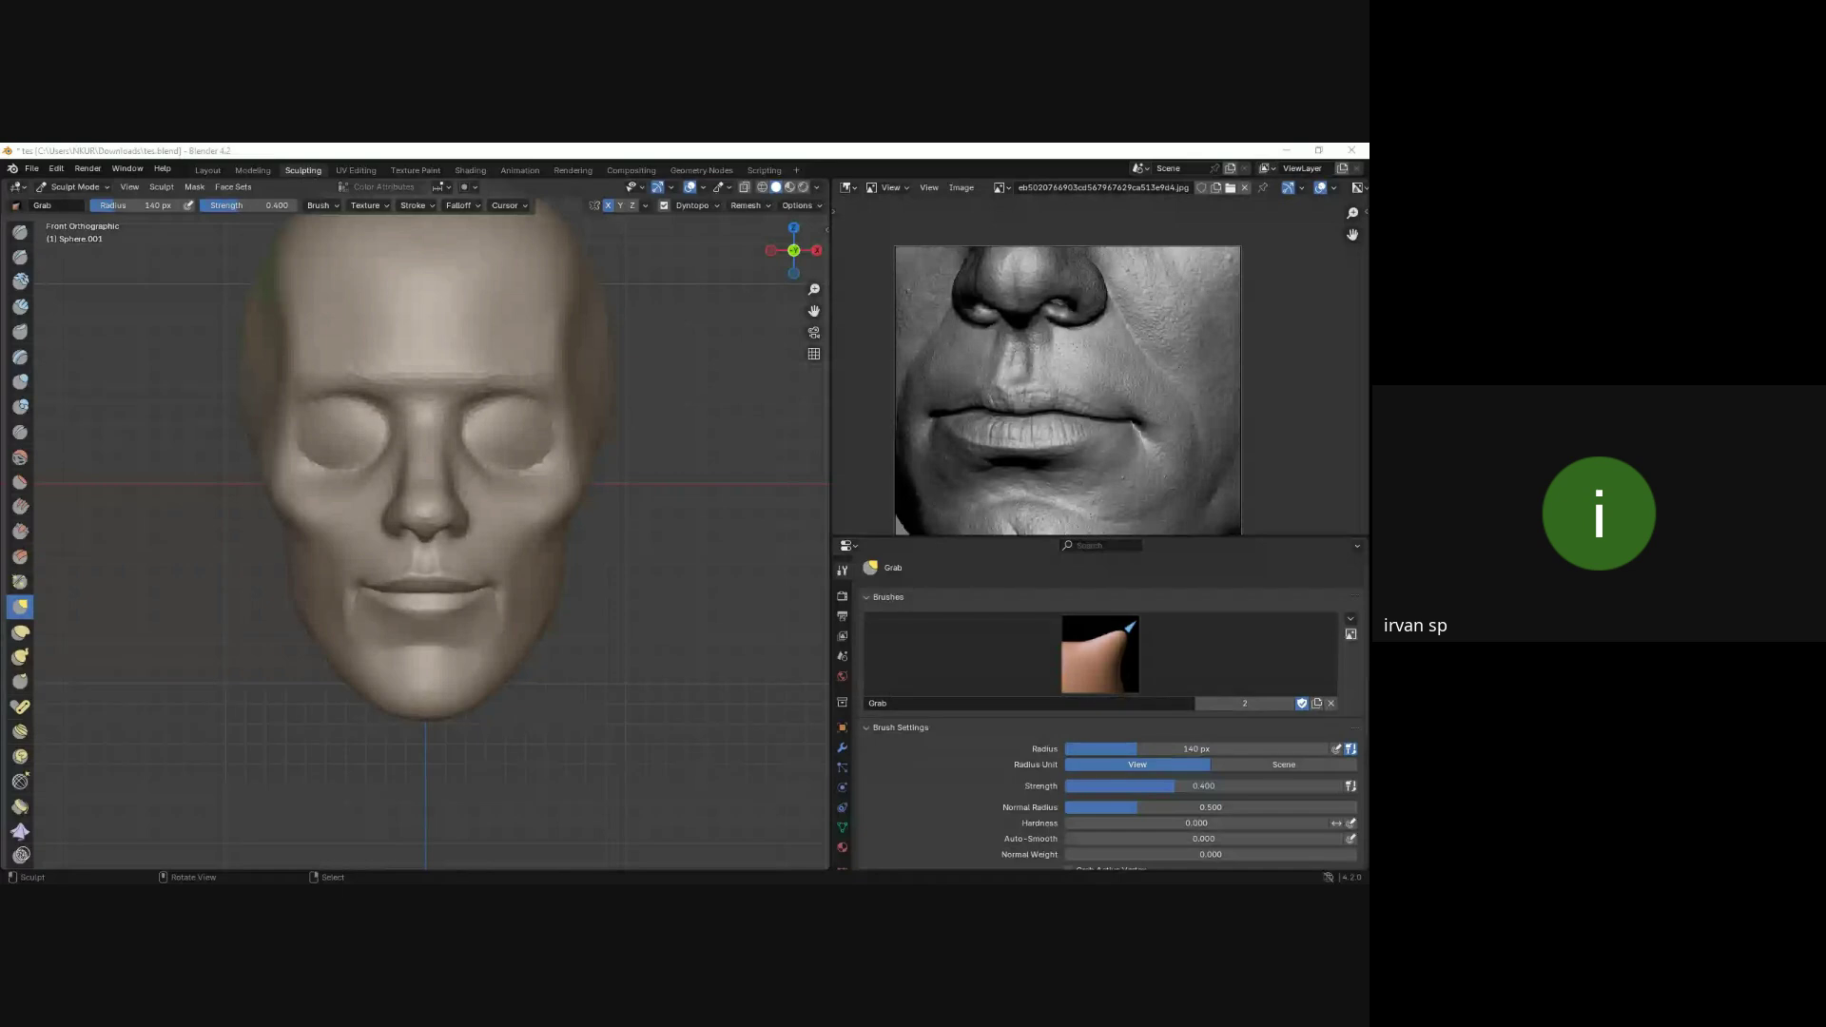
# Load the head-drawing reference into the image panel and give the panel more height.
pyautogui.moveTo(1184, 441); pyautogui.dragTo(1189, 447)
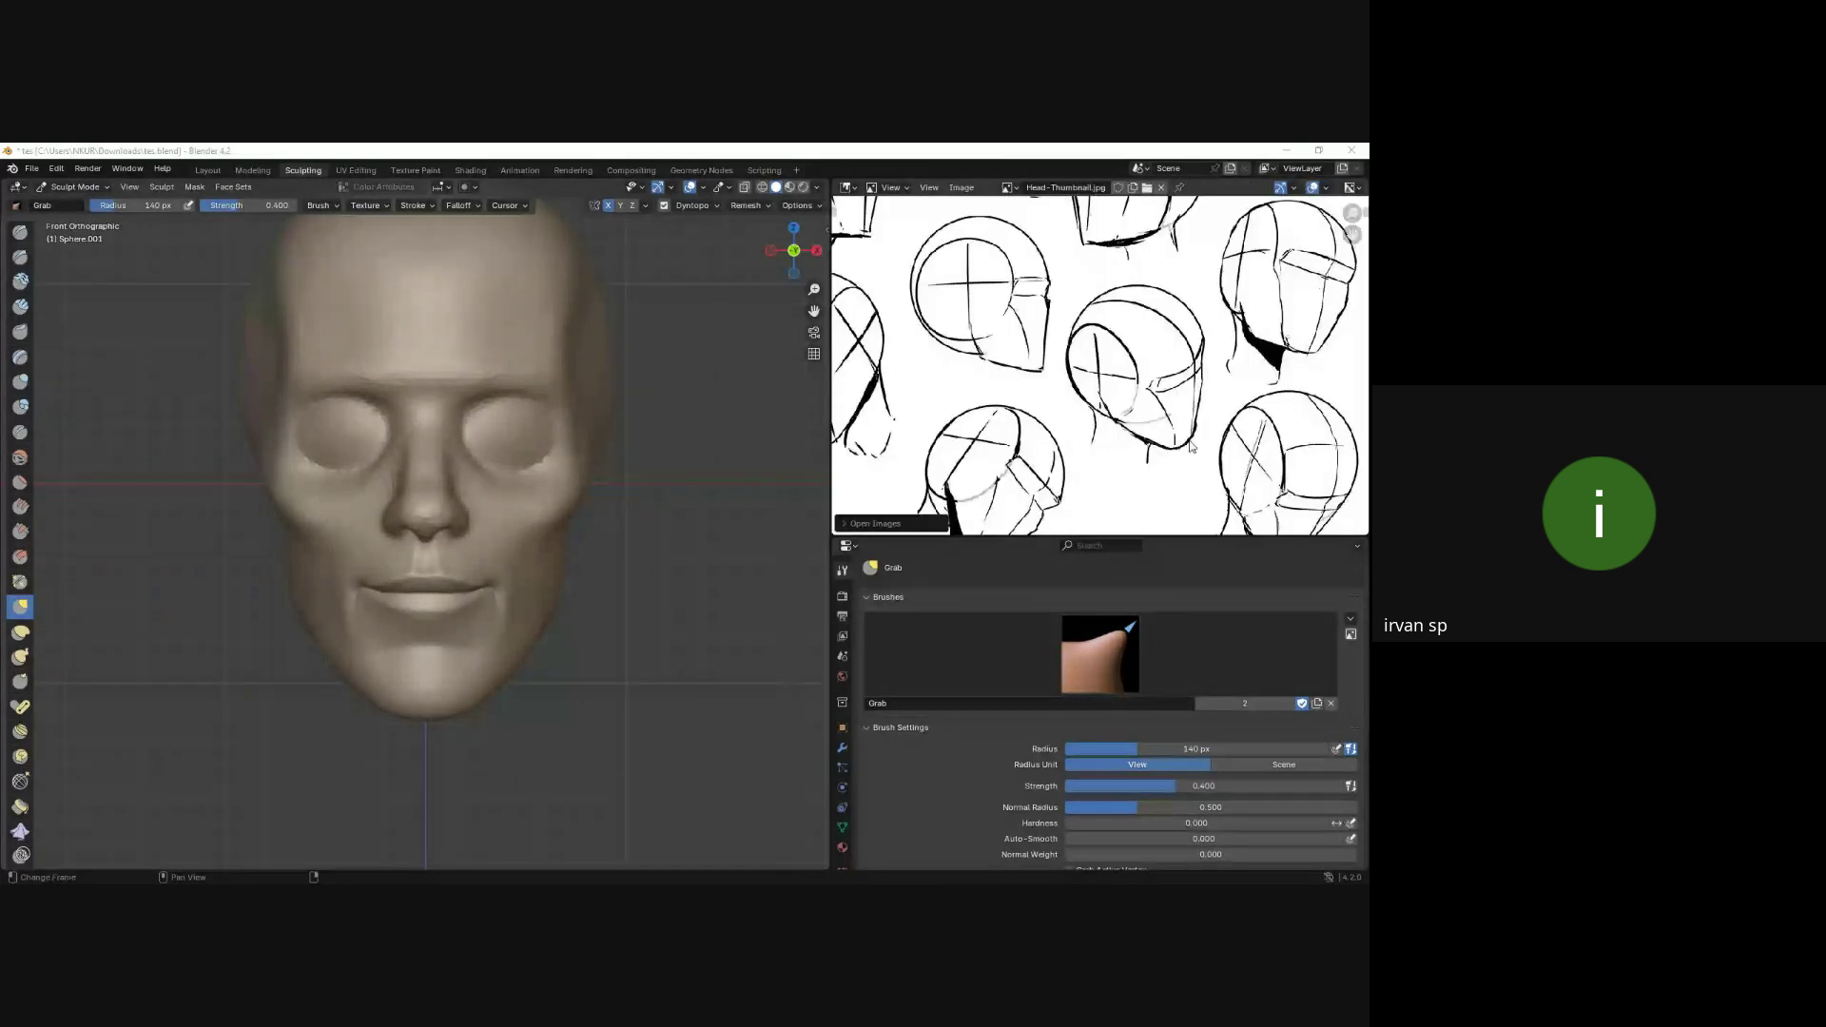
pyautogui.scroll(-2, 1079, 380)
pyautogui.scroll(2, 1079, 380)
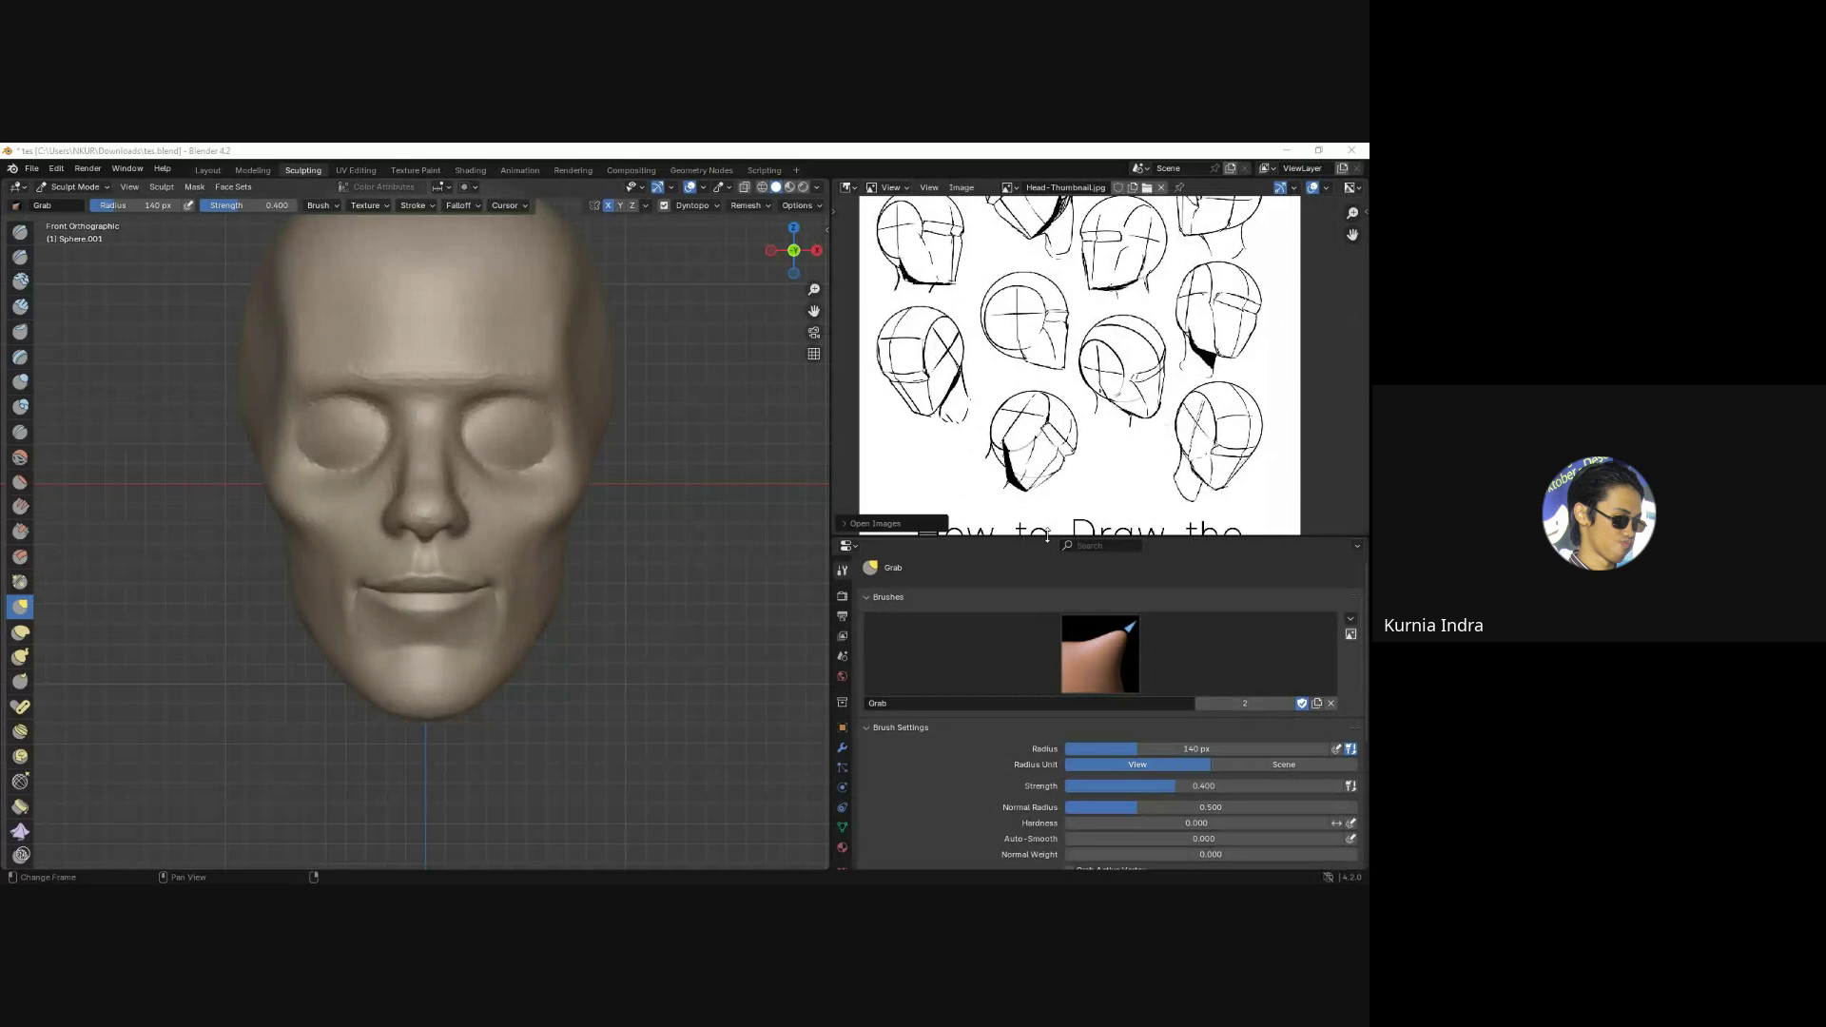
pyautogui.moveTo(1047, 535); pyautogui.dragTo(1054, 655)
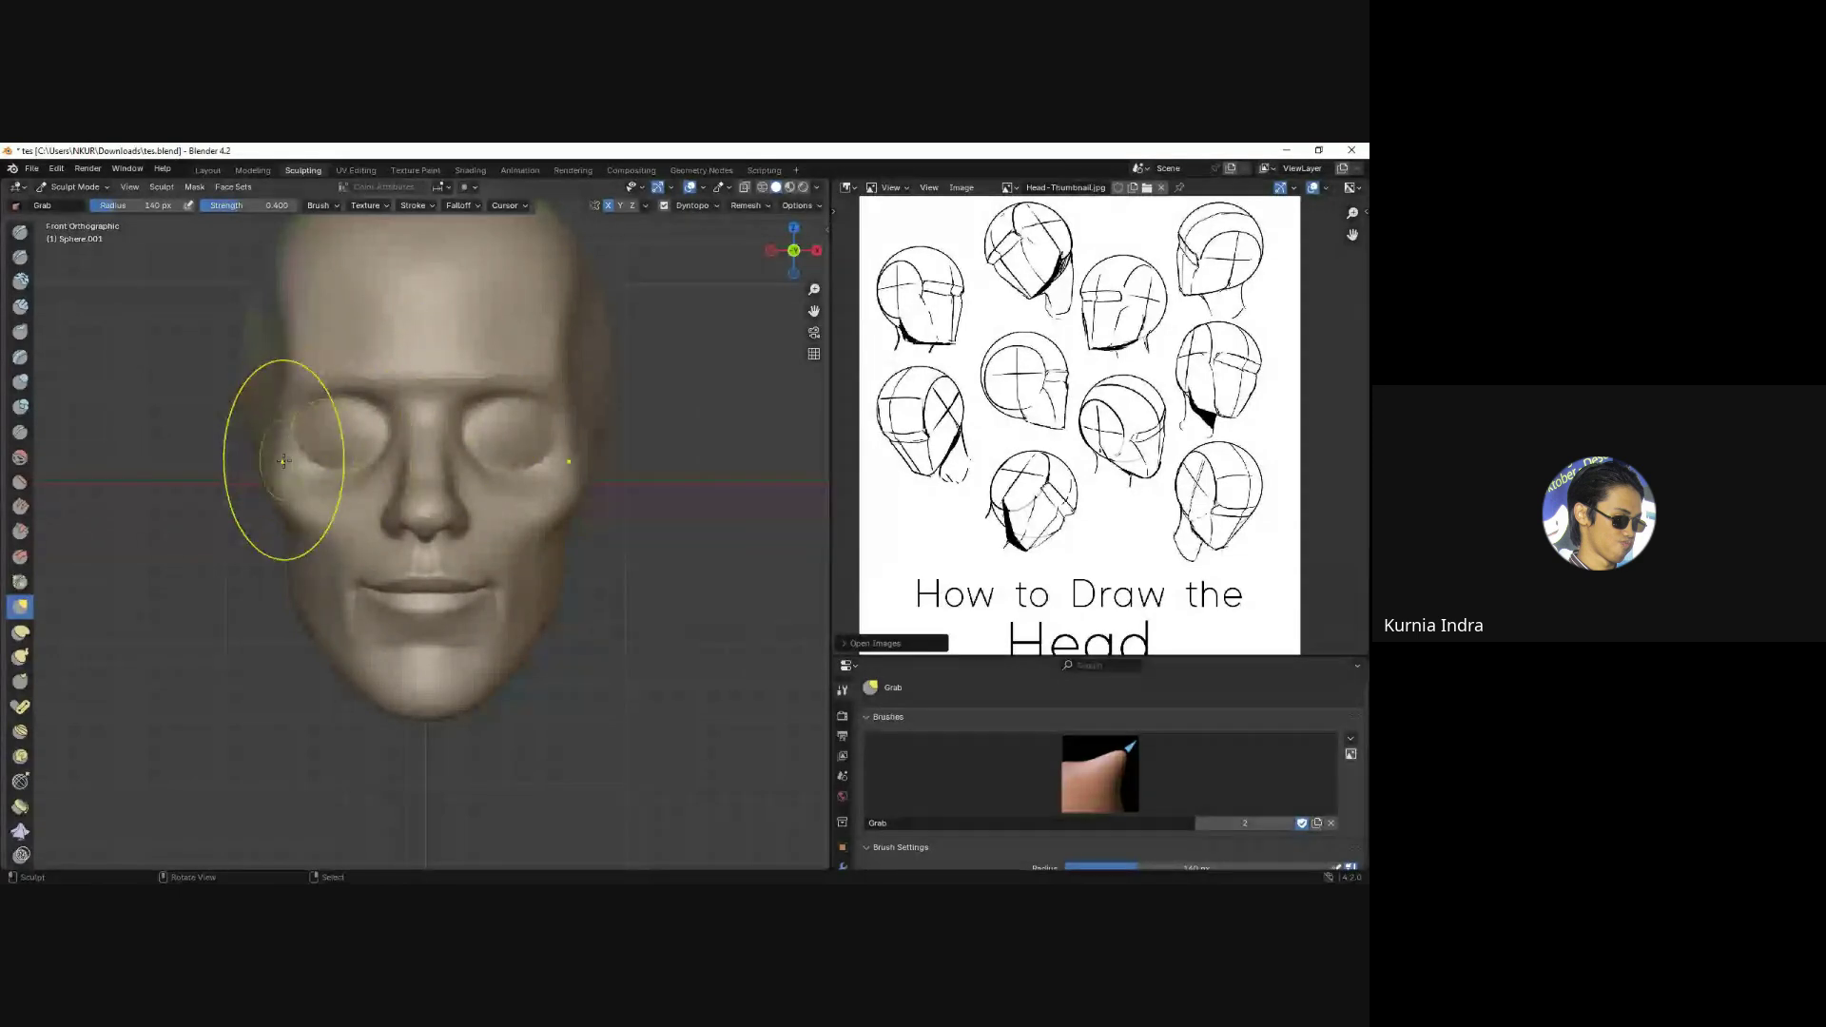
# Grab-pull the head's left temple and cheek outward.
pyautogui.moveTo(286, 456); pyautogui.dragTo(244, 387)
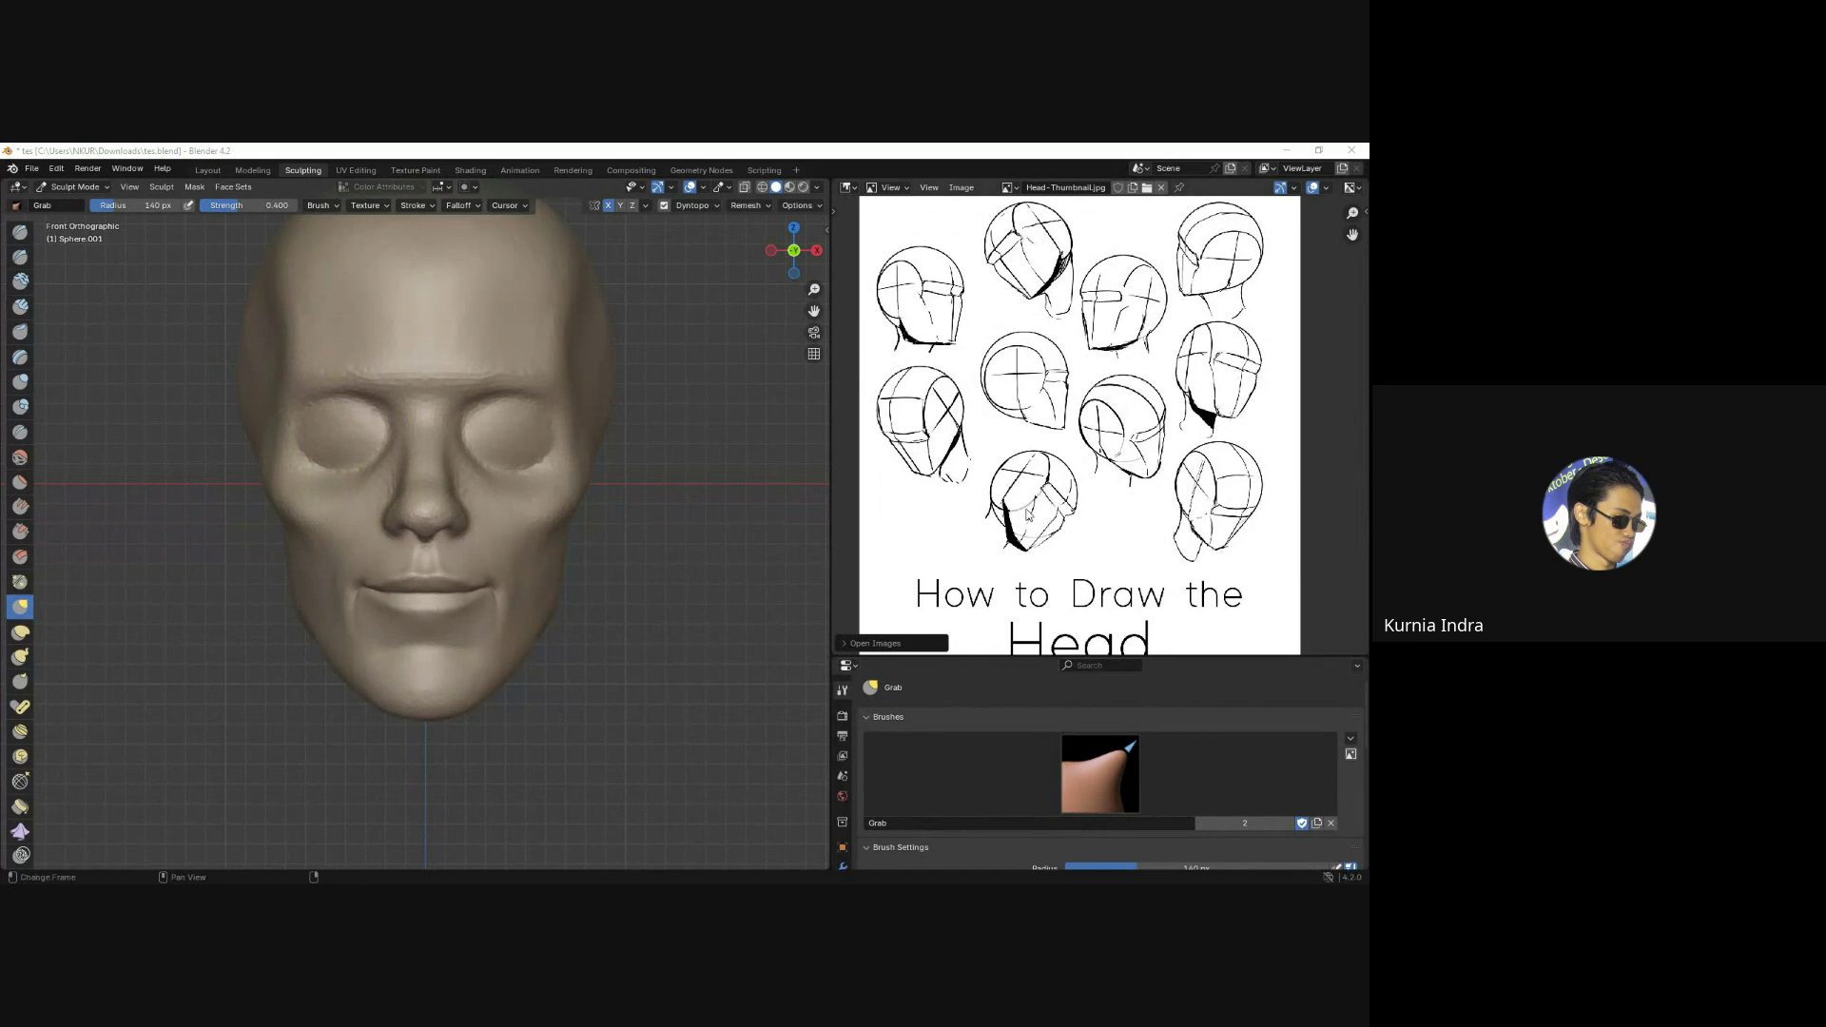
pyautogui.scroll(1, 1055, 480)
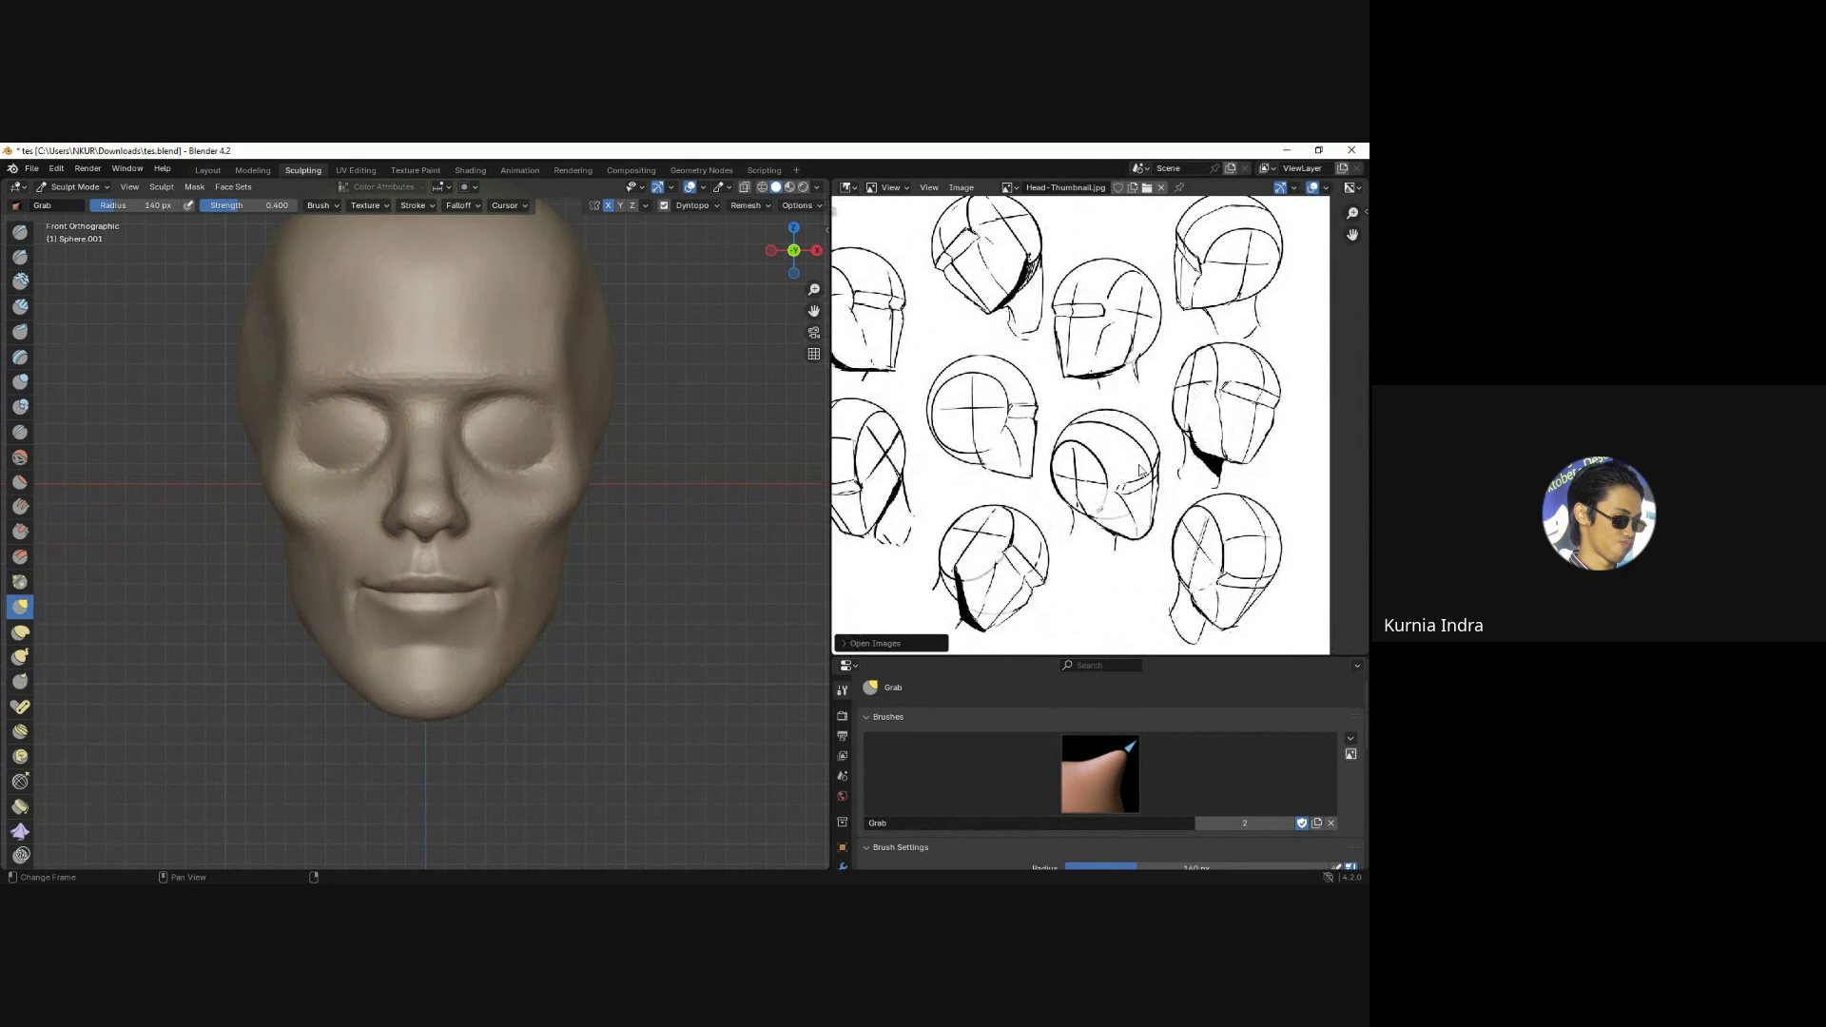
pyautogui.scroll(-1, 1045, 363)
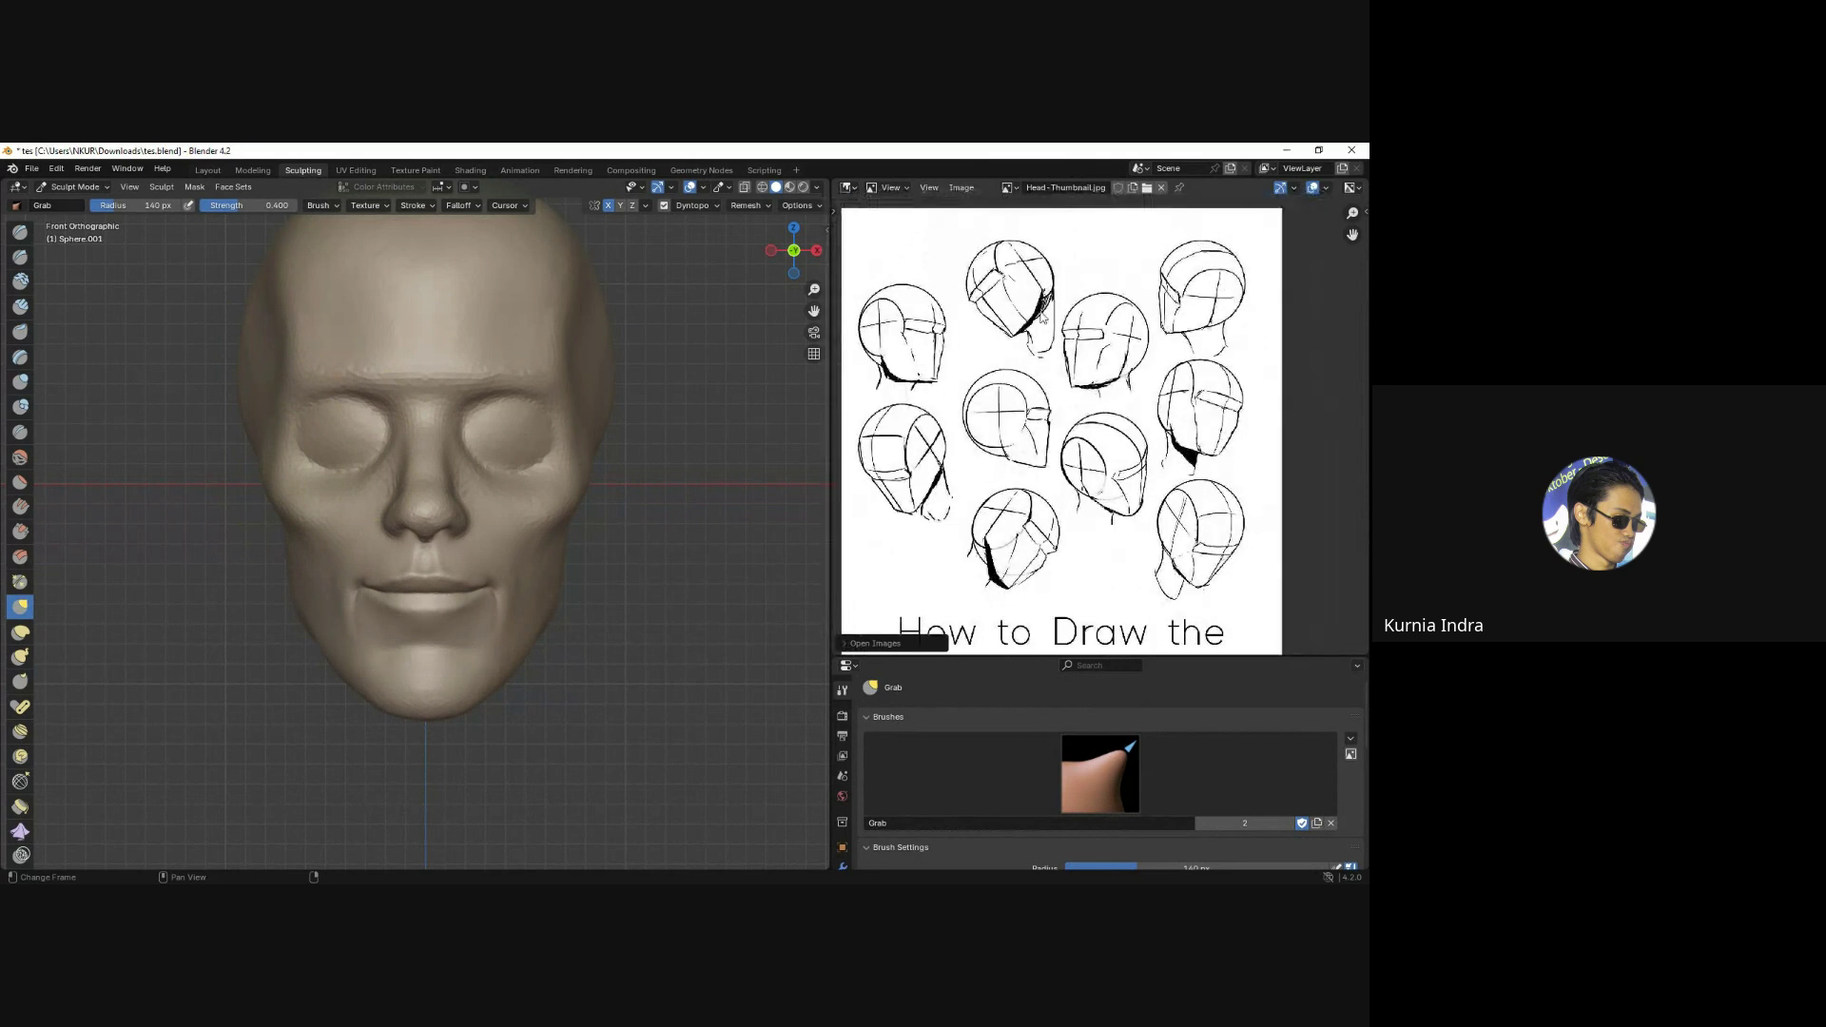
pyautogui.moveTo(684, 513); pyautogui.dragTo(649, 577)
# At about 93 px, grab-sculpt both temples symmetrically, checking from above and the side.
pyautogui.moveTo(695, 481)
pyautogui.mouseDown(button='middle')
pyautogui.moveTo(424, 562)
pyautogui.moveTo(448, 571)
pyautogui.mouseUp(button='middle')
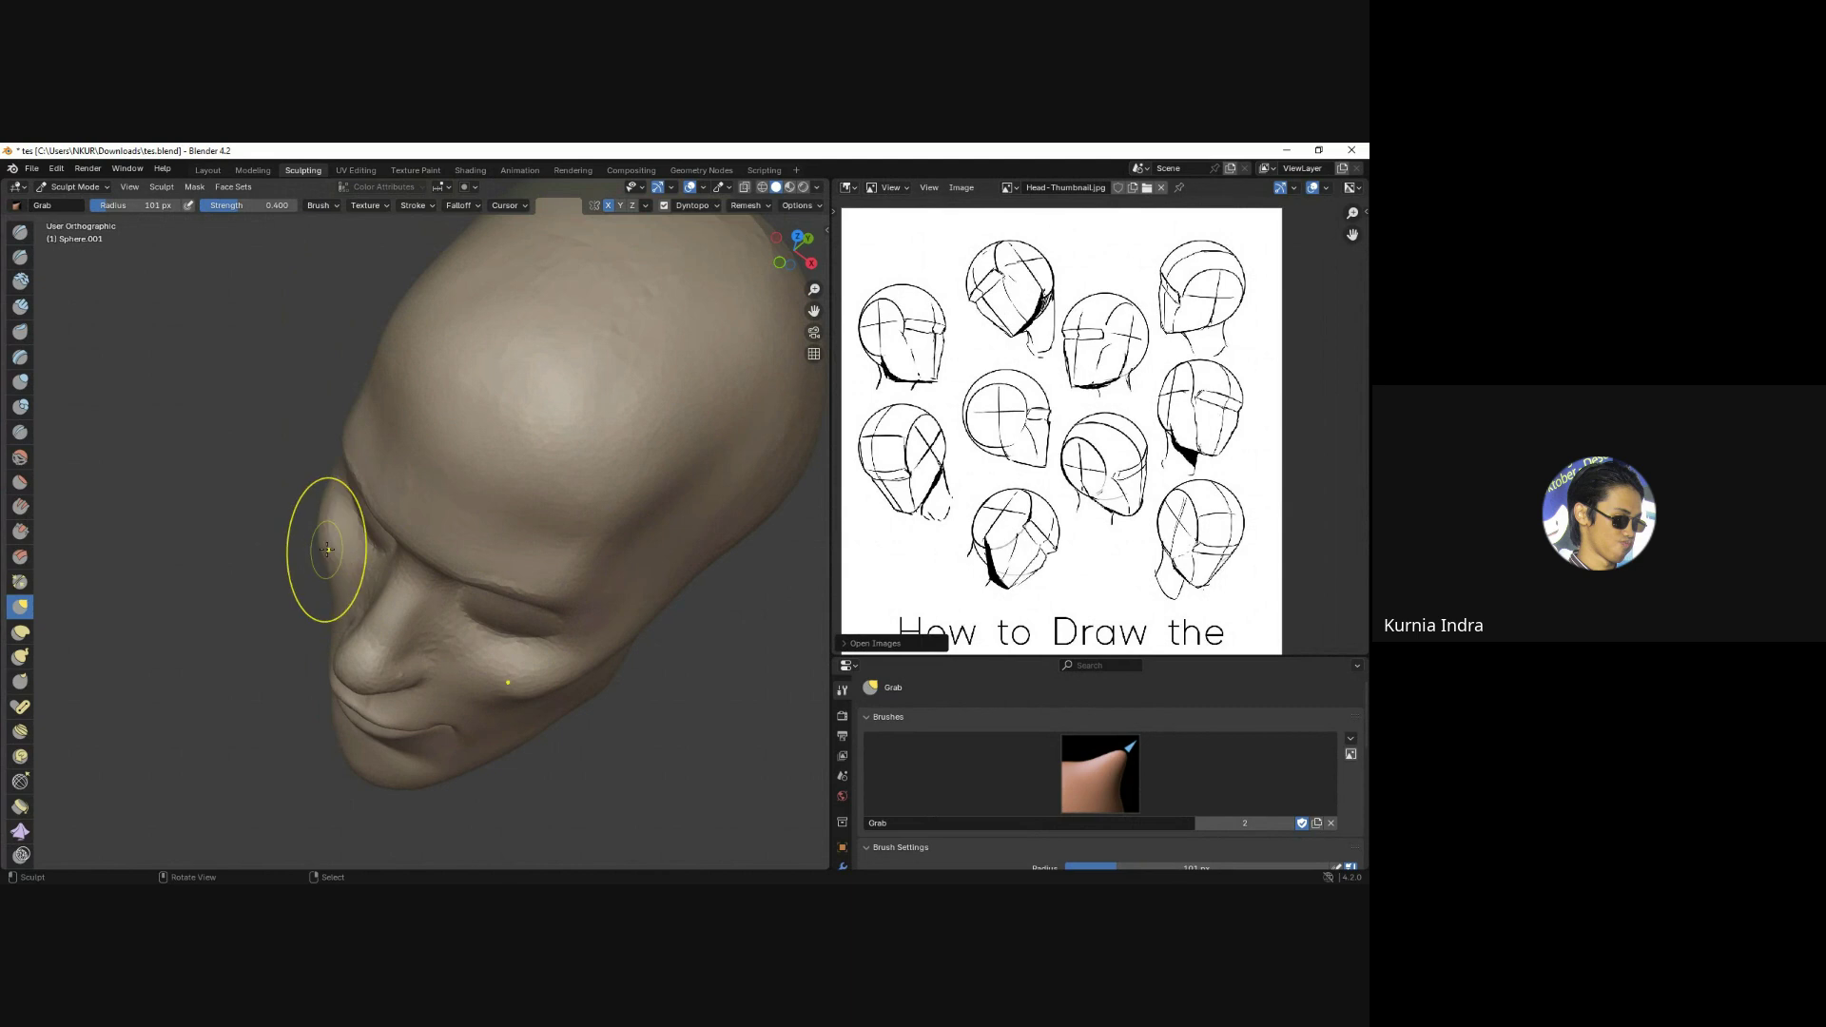
pyautogui.press('f')
pyautogui.click(316, 517)
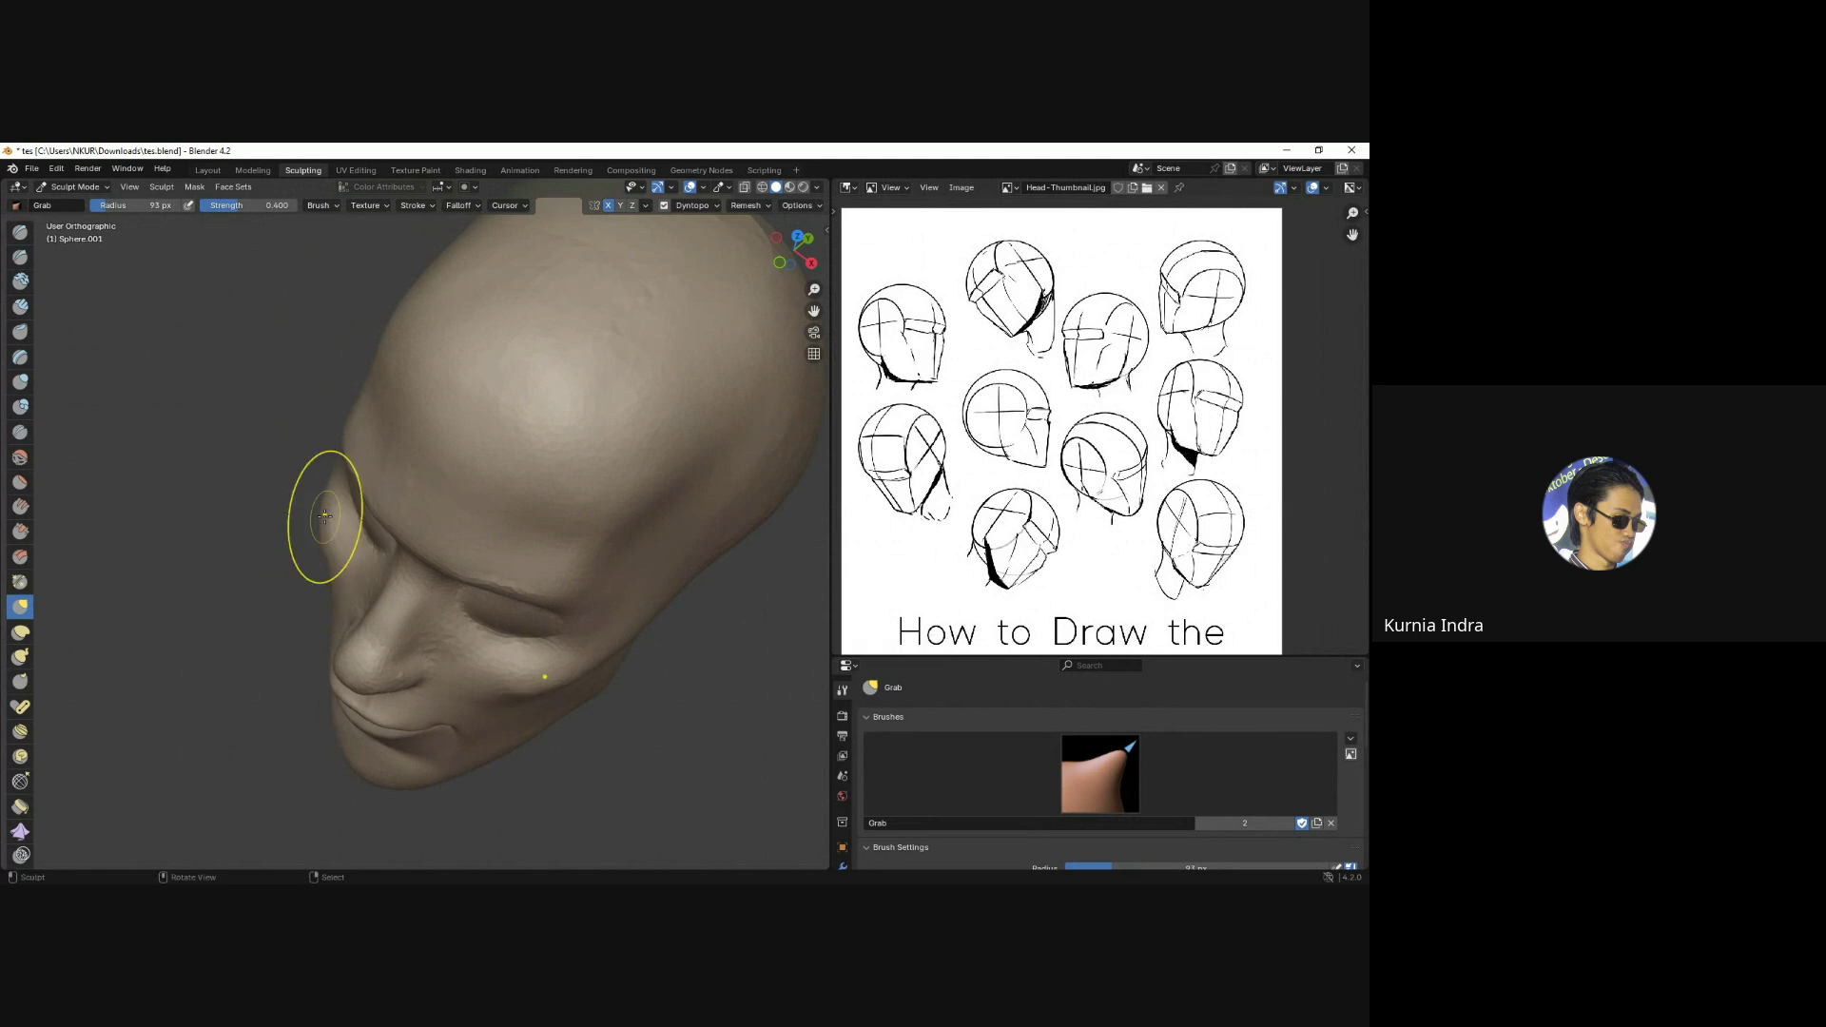
pyautogui.moveTo(317, 517); pyautogui.dragTo(315, 515)
pyautogui.moveTo(324, 539)
pyautogui.mouseDown(button='middle')
pyautogui.moveTo(436, 735)
pyautogui.moveTo(593, 593)
pyautogui.moveTo(551, 530)
pyautogui.moveTo(335, 596)
pyautogui.mouseUp(button='middle')
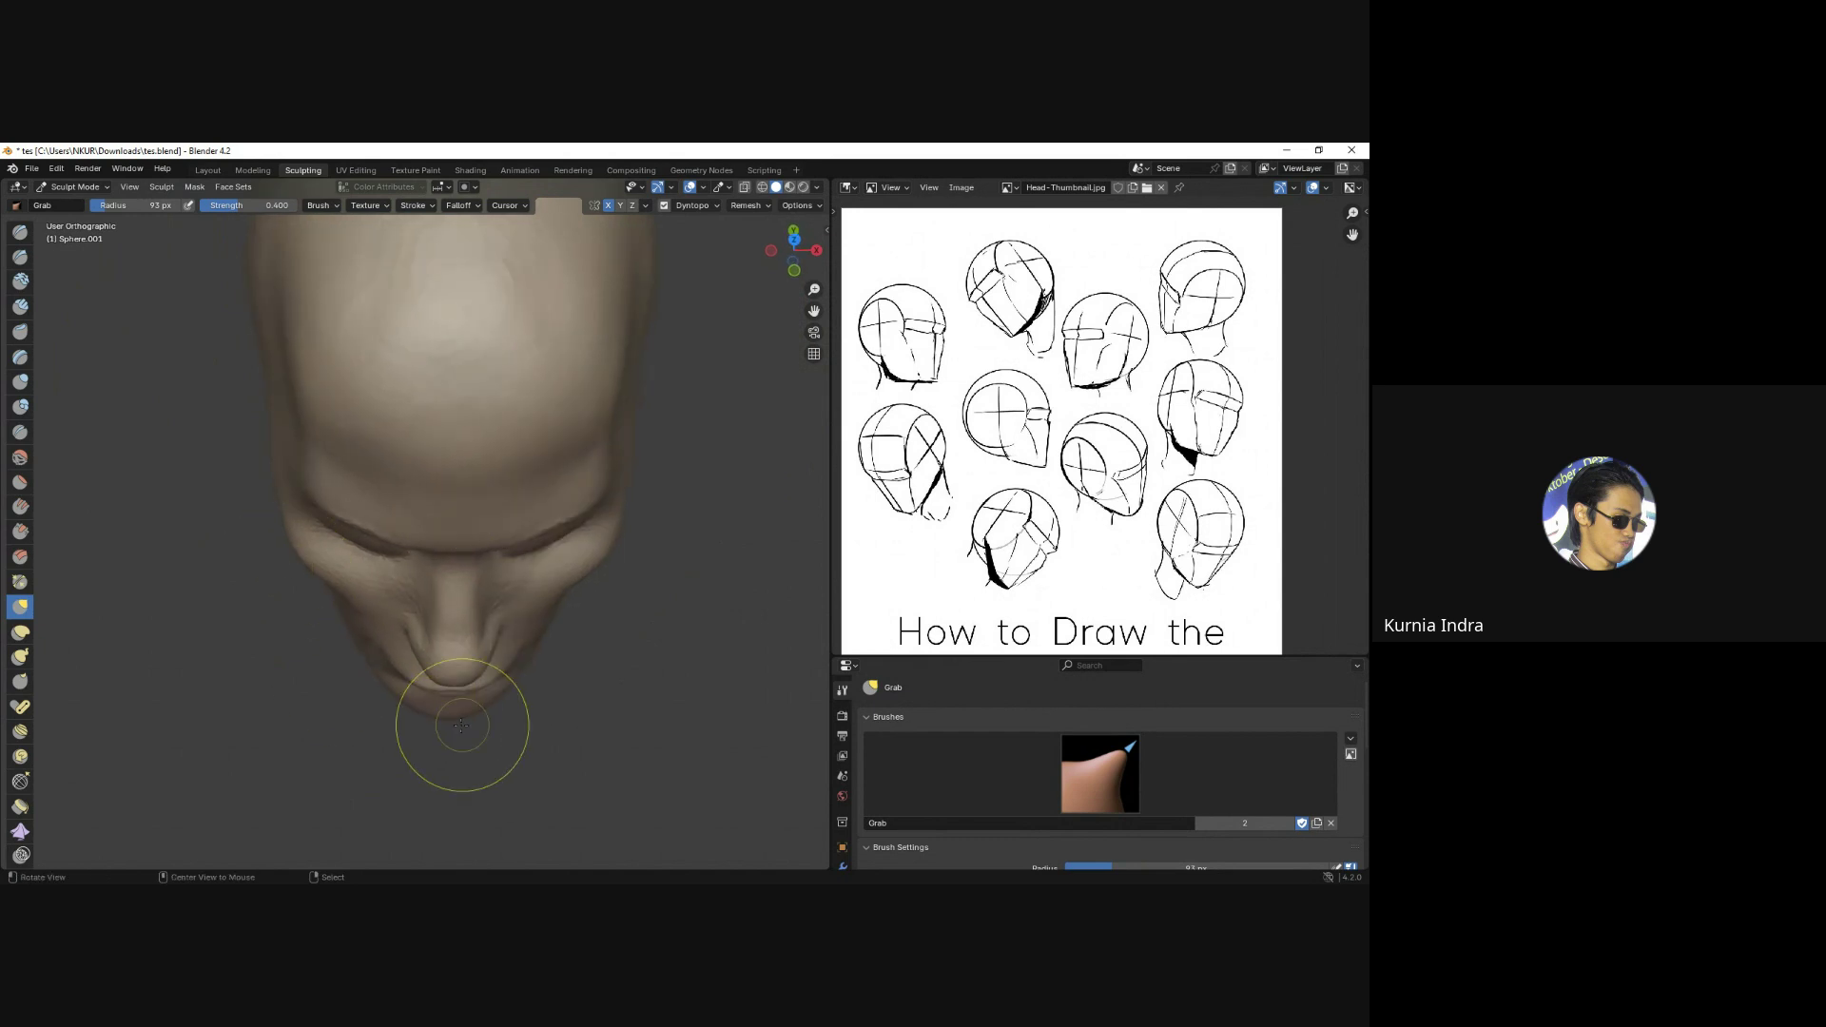
pyautogui.moveTo(469, 713)
pyautogui.mouseDown(button='middle')
pyautogui.moveTo(530, 584)
pyautogui.moveTo(556, 572)
pyautogui.mouseUp(button='middle')
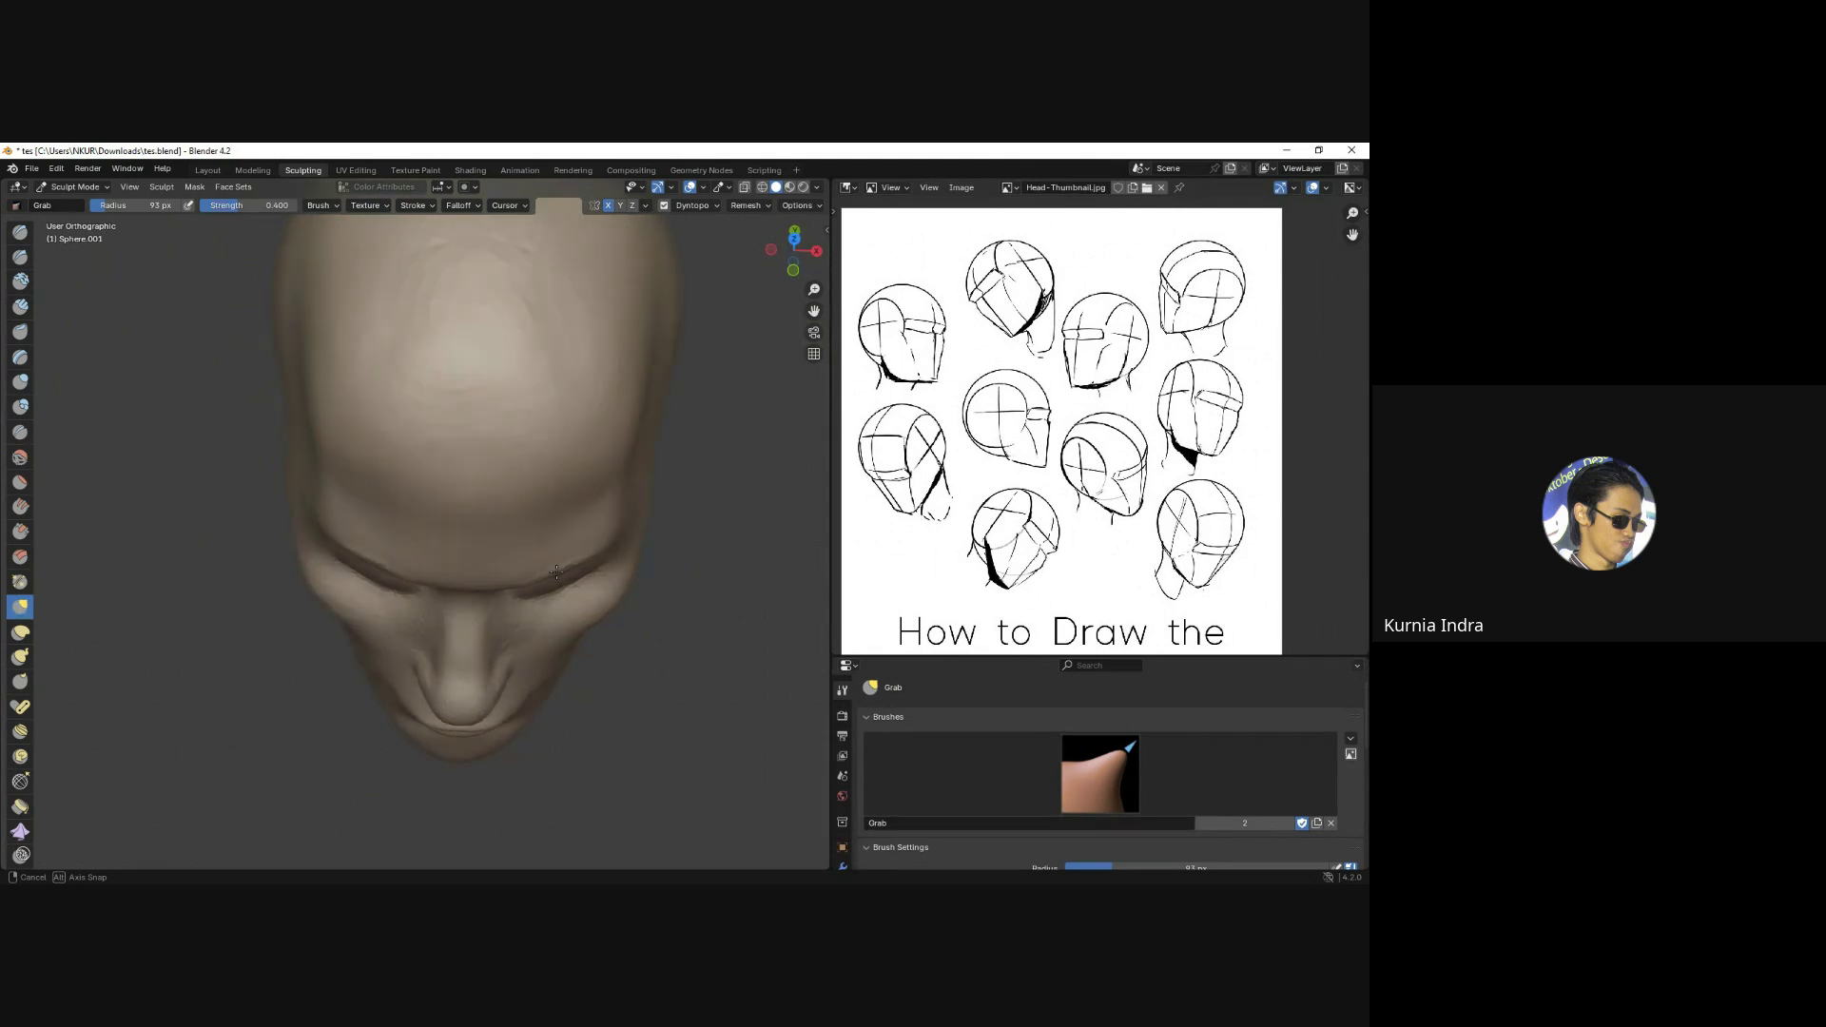
pyautogui.moveTo(557, 572); pyautogui.dragTo(521, 563, button='middle')
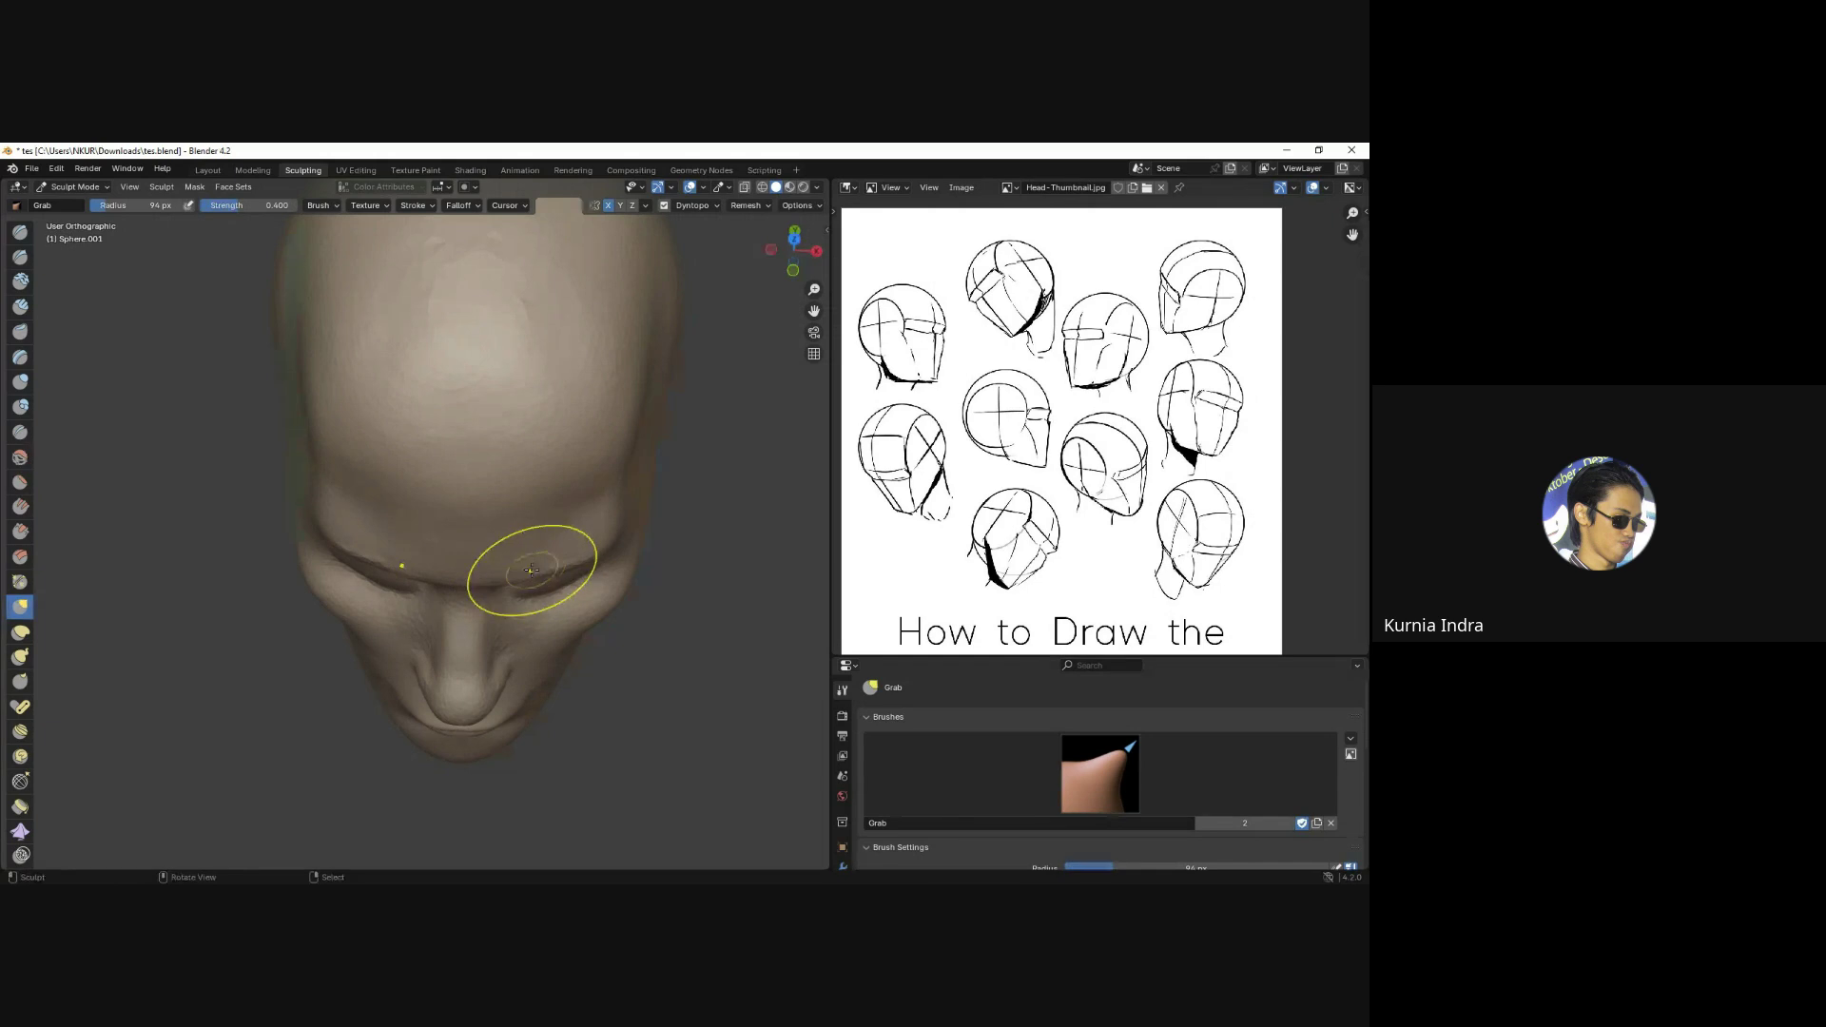
pyautogui.moveTo(300, 433); pyautogui.dragTo(315, 554)
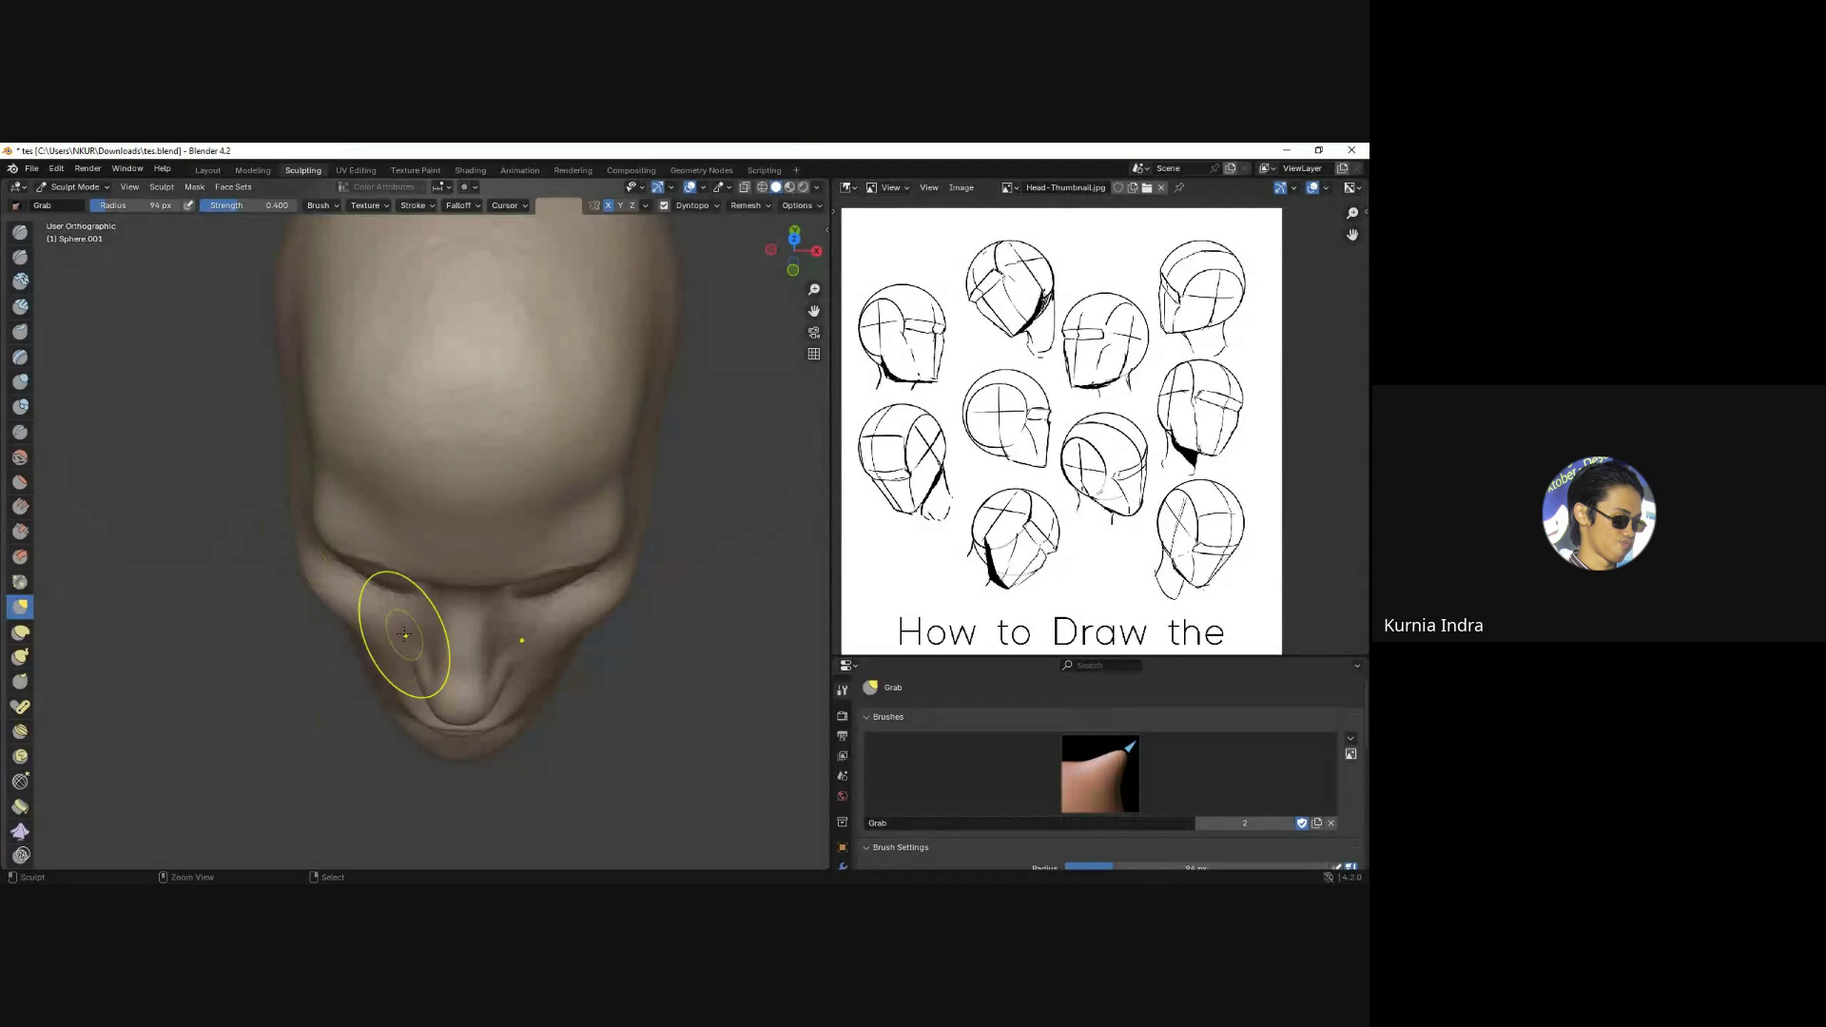
pyautogui.moveTo(415, 611)
pyautogui.mouseDown(button='middle')
pyautogui.moveTo(456, 467)
pyautogui.moveTo(553, 595)
pyautogui.mouseUp(button='middle')
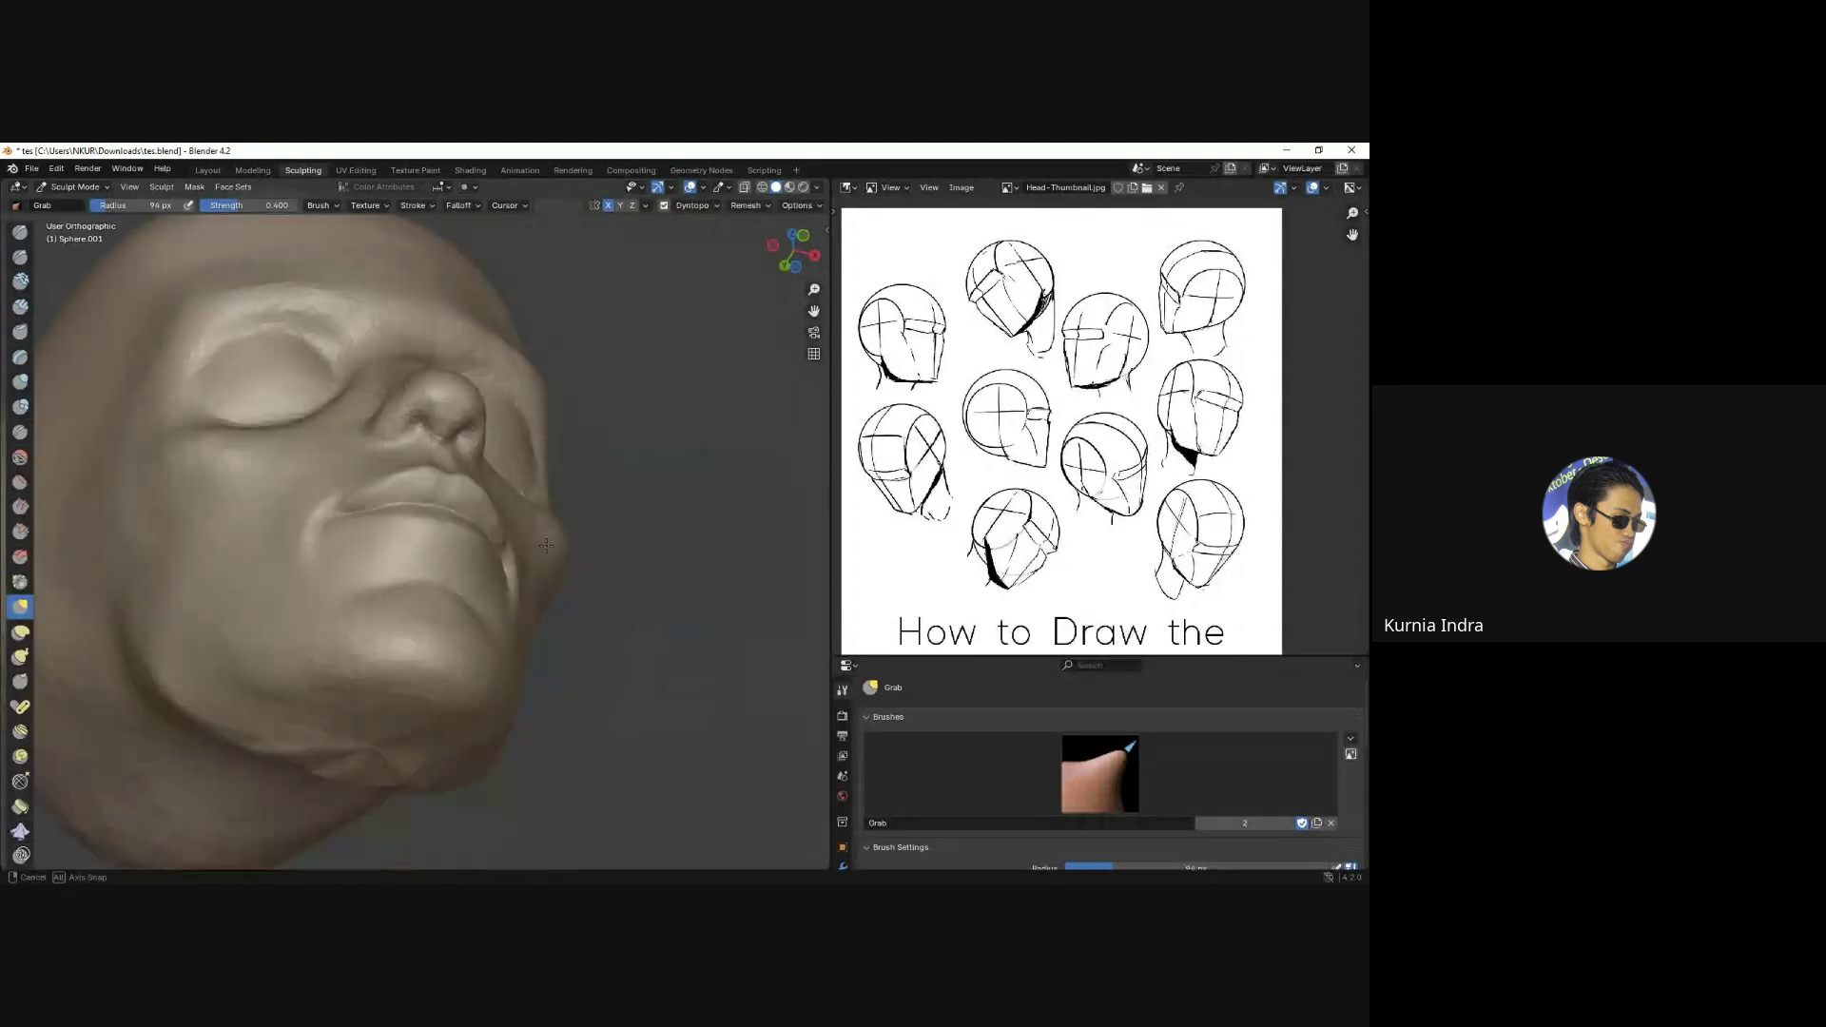
pyautogui.moveTo(553, 596)
pyautogui.mouseDown(button='middle')
pyautogui.moveTo(530, 561)
pyautogui.moveTo(525, 582)
pyautogui.mouseUp(button='middle')
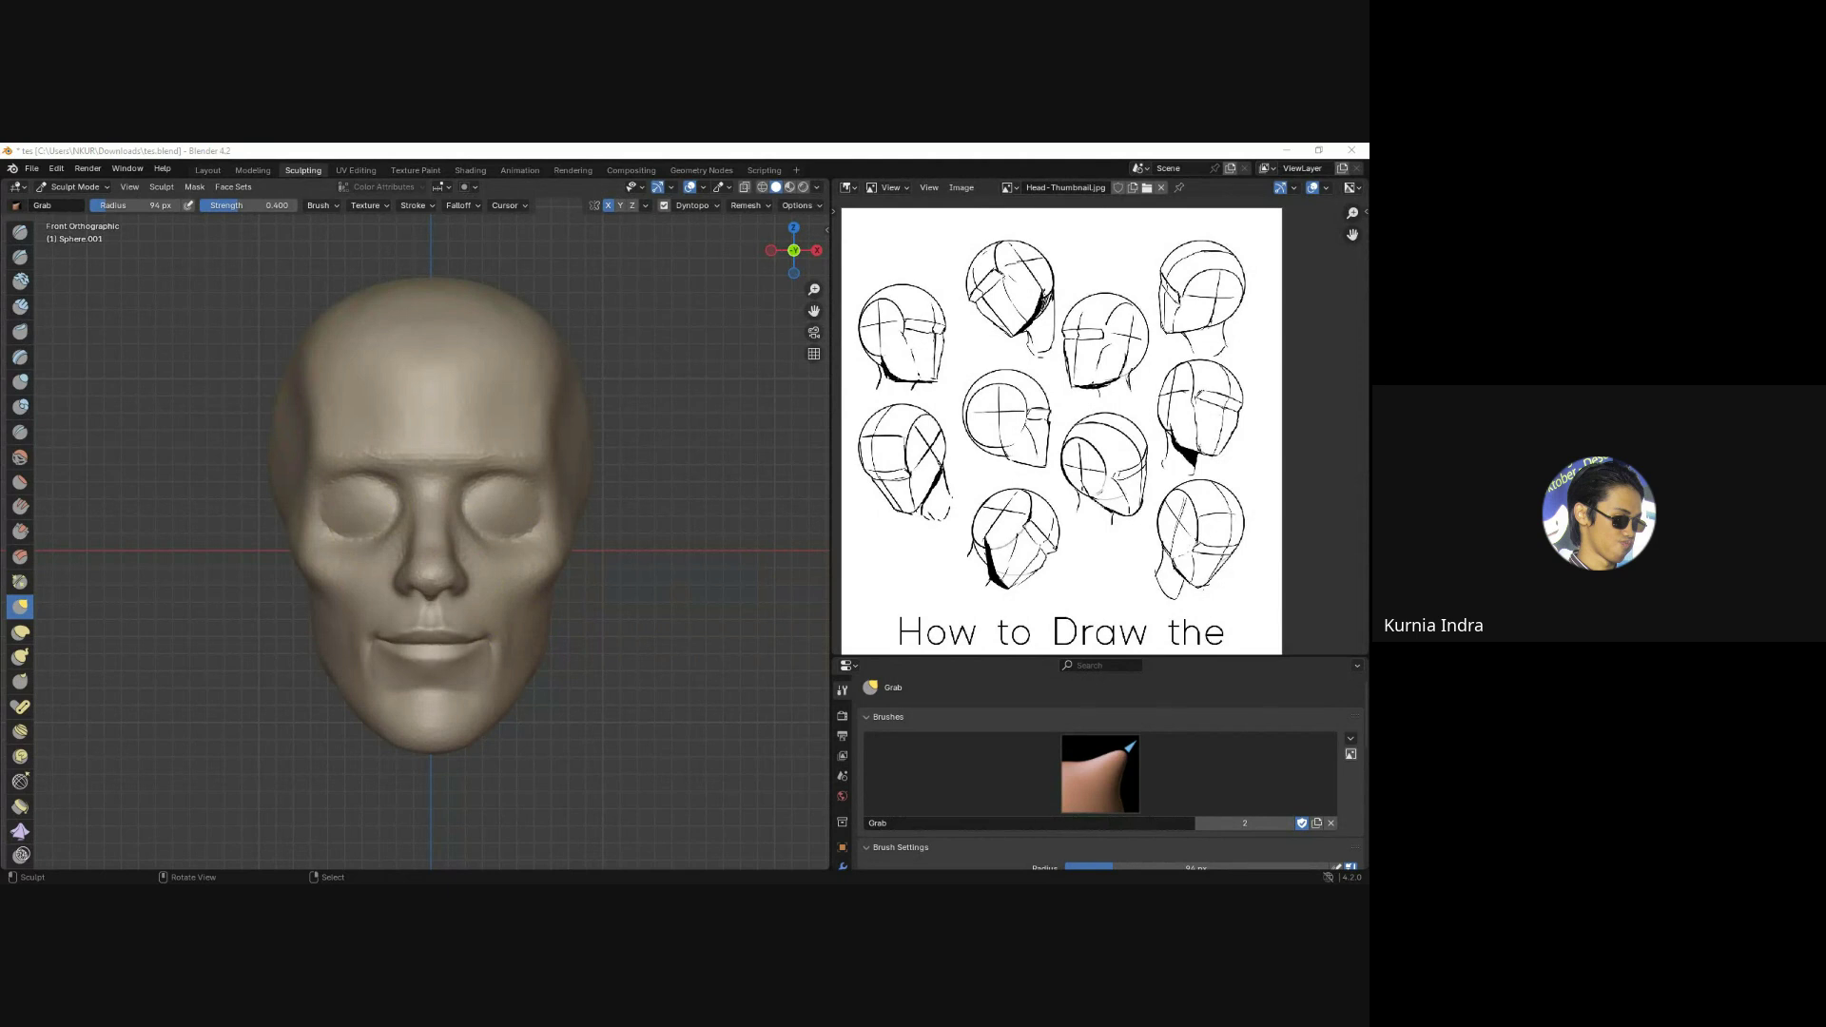
# Orbit between front, right-side and three-quarter views to check the head's form.
pyautogui.scroll(1, 609, 458)
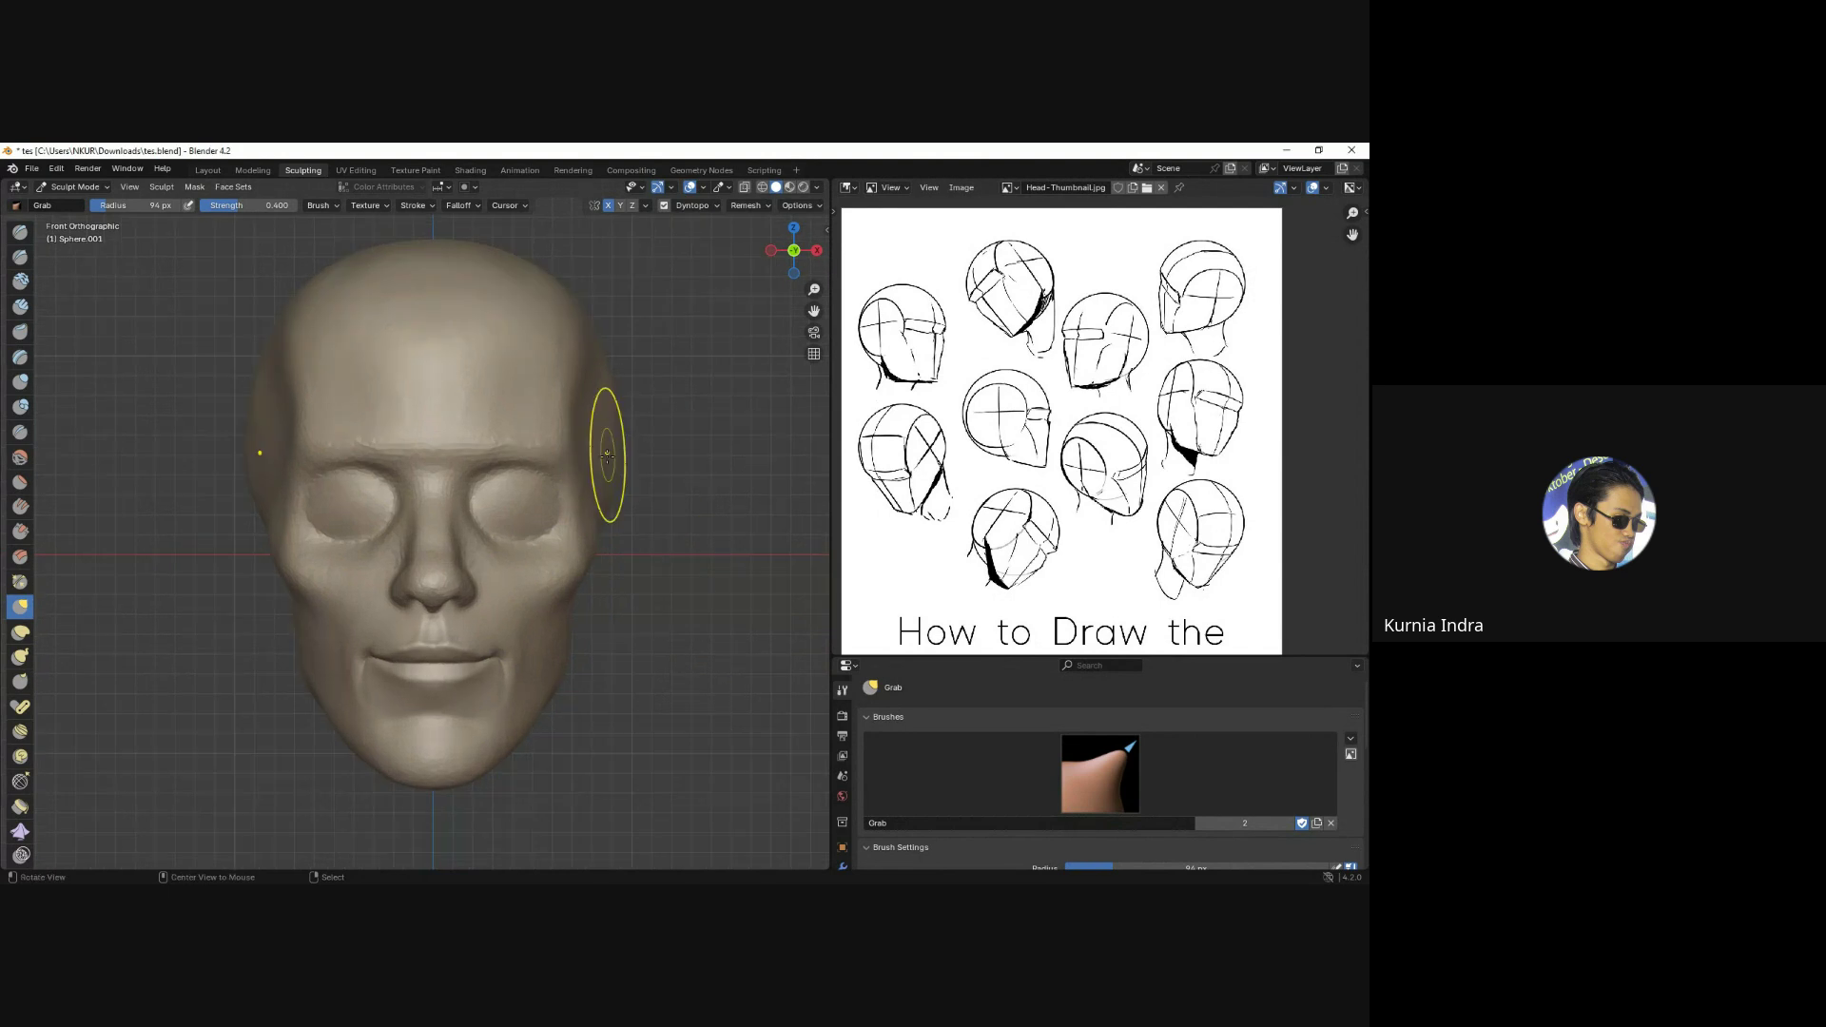
pyautogui.moveTo(249, 444); pyautogui.dragTo(305, 456, button='middle')
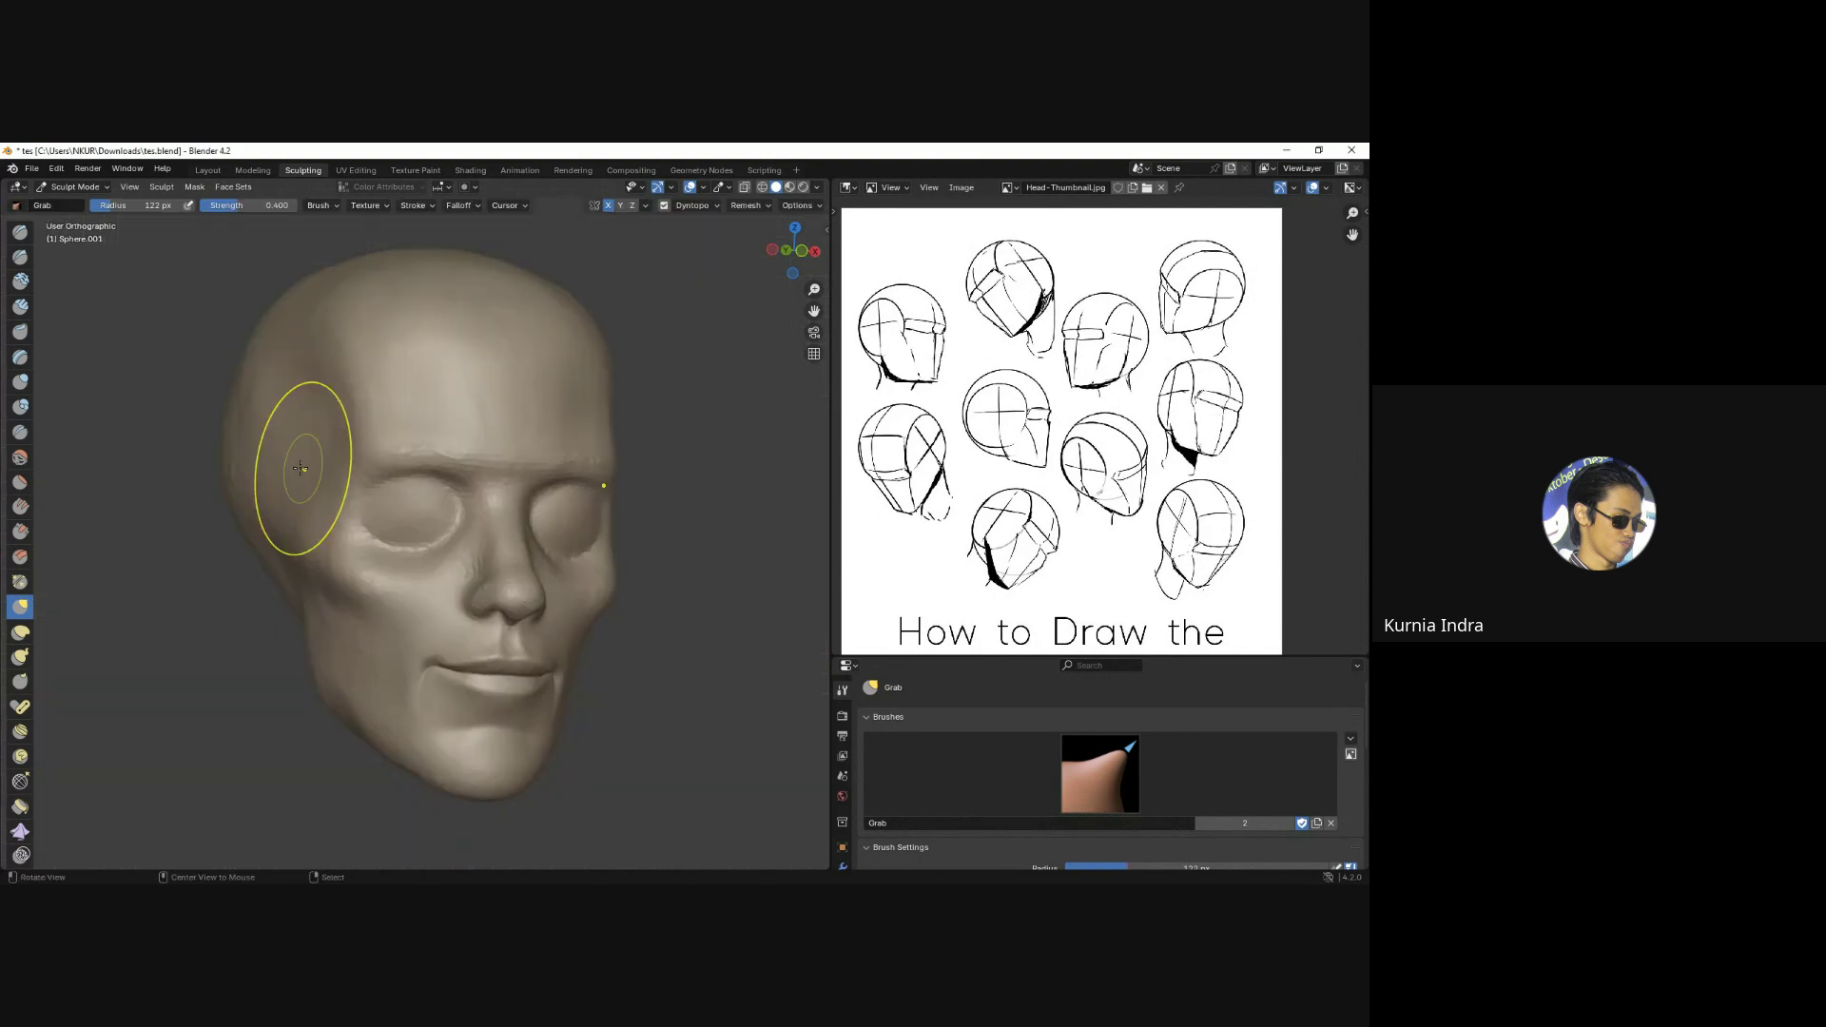
pyautogui.press('KP_1')
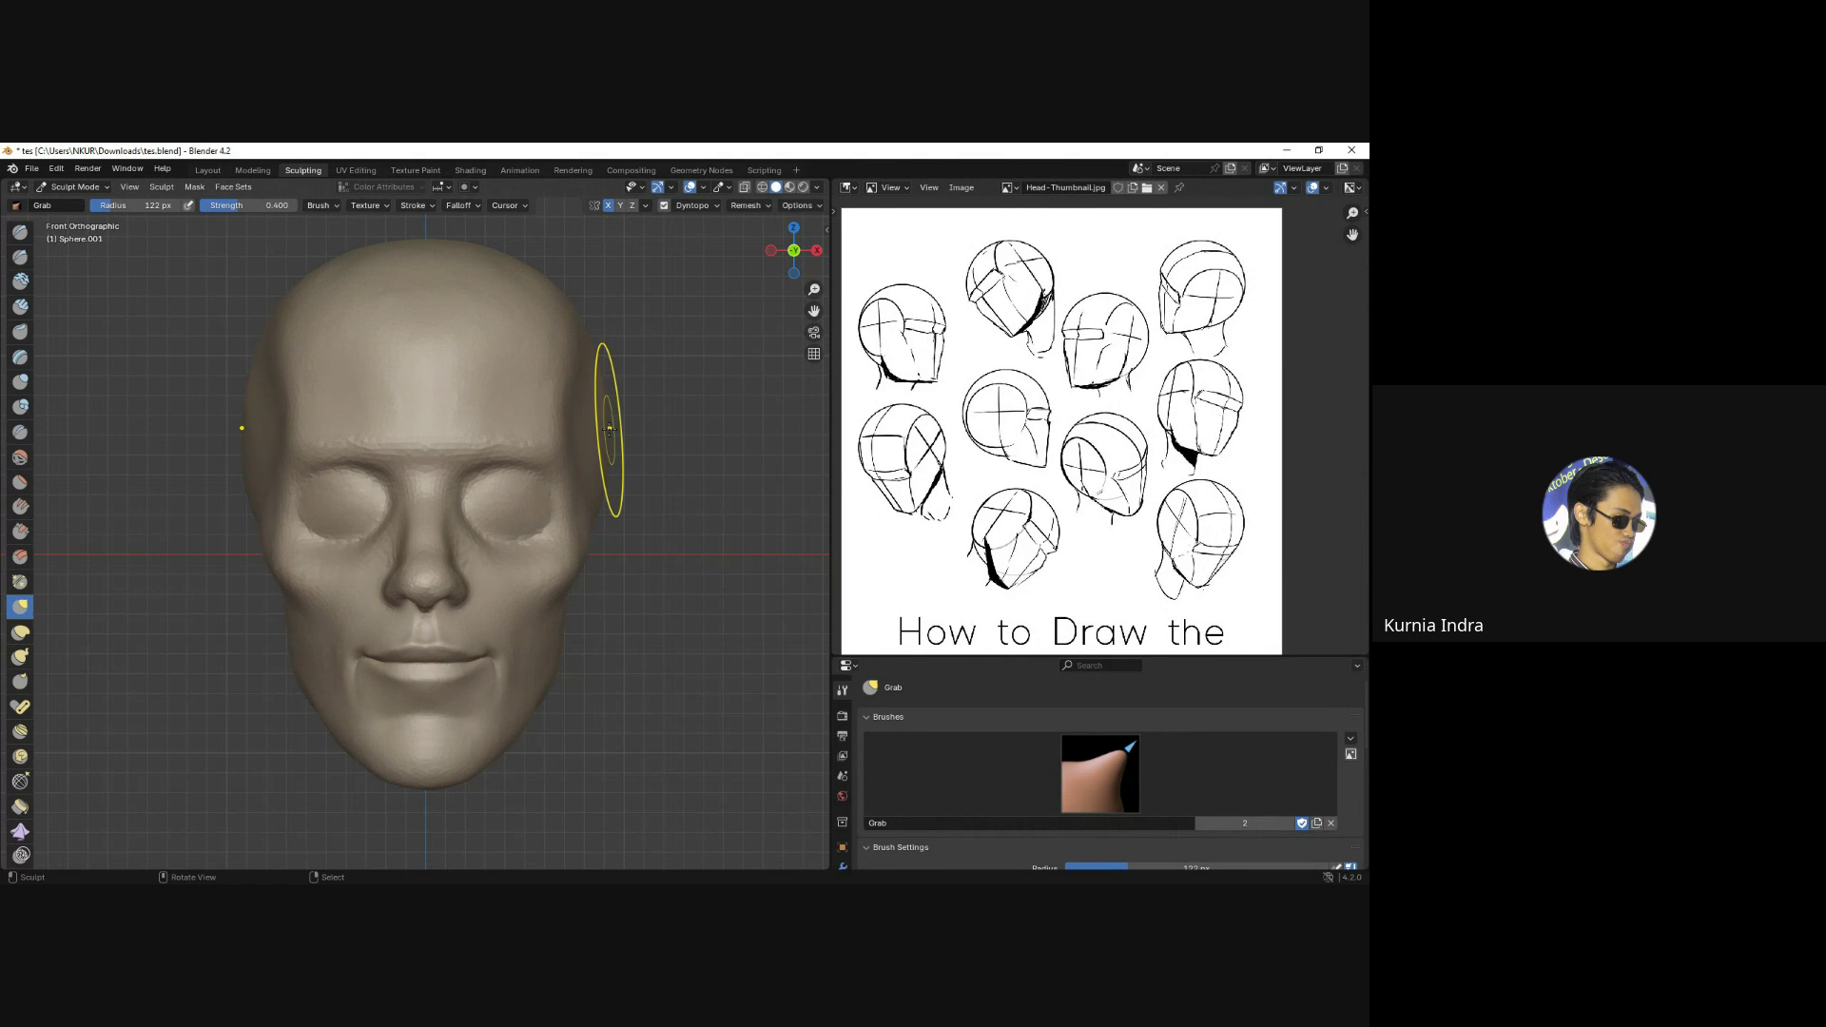
pyautogui.moveTo(542, 497); pyautogui.dragTo(298, 449, button='middle')
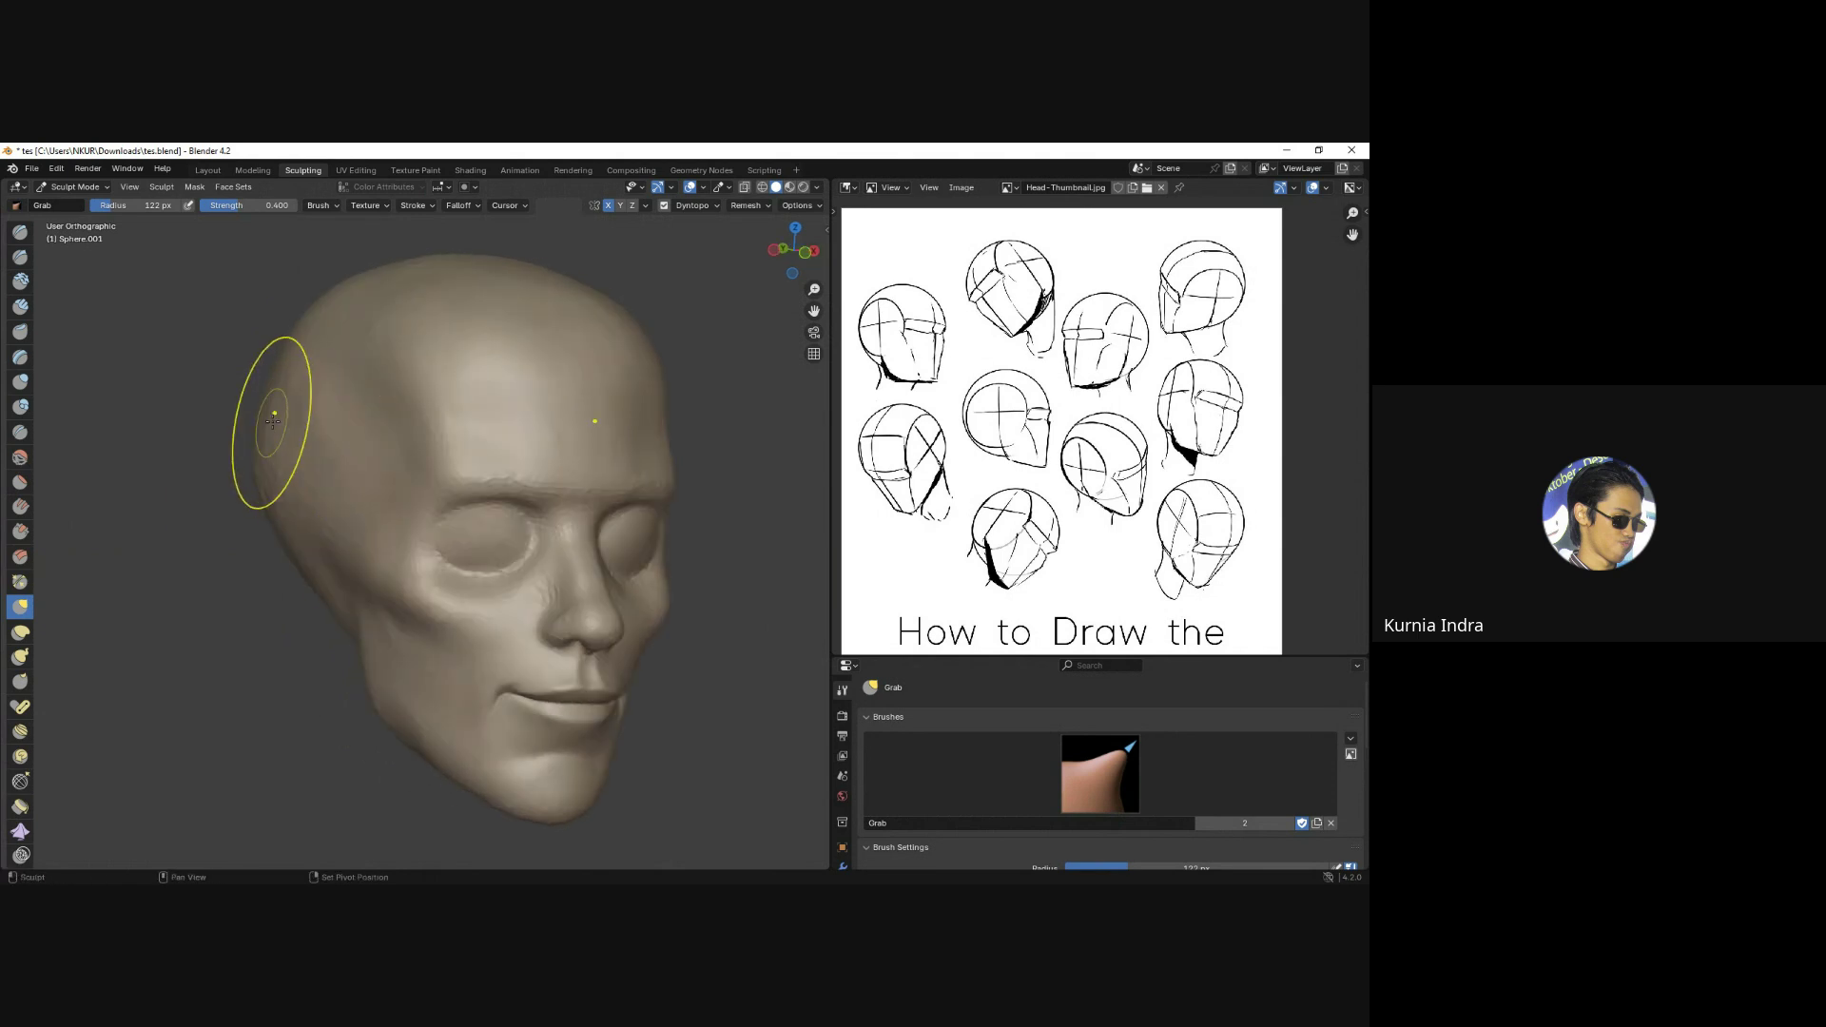
pyautogui.moveTo(253, 530); pyautogui.dragTo(266, 463, button='middle')
pyautogui.press('KP_1')
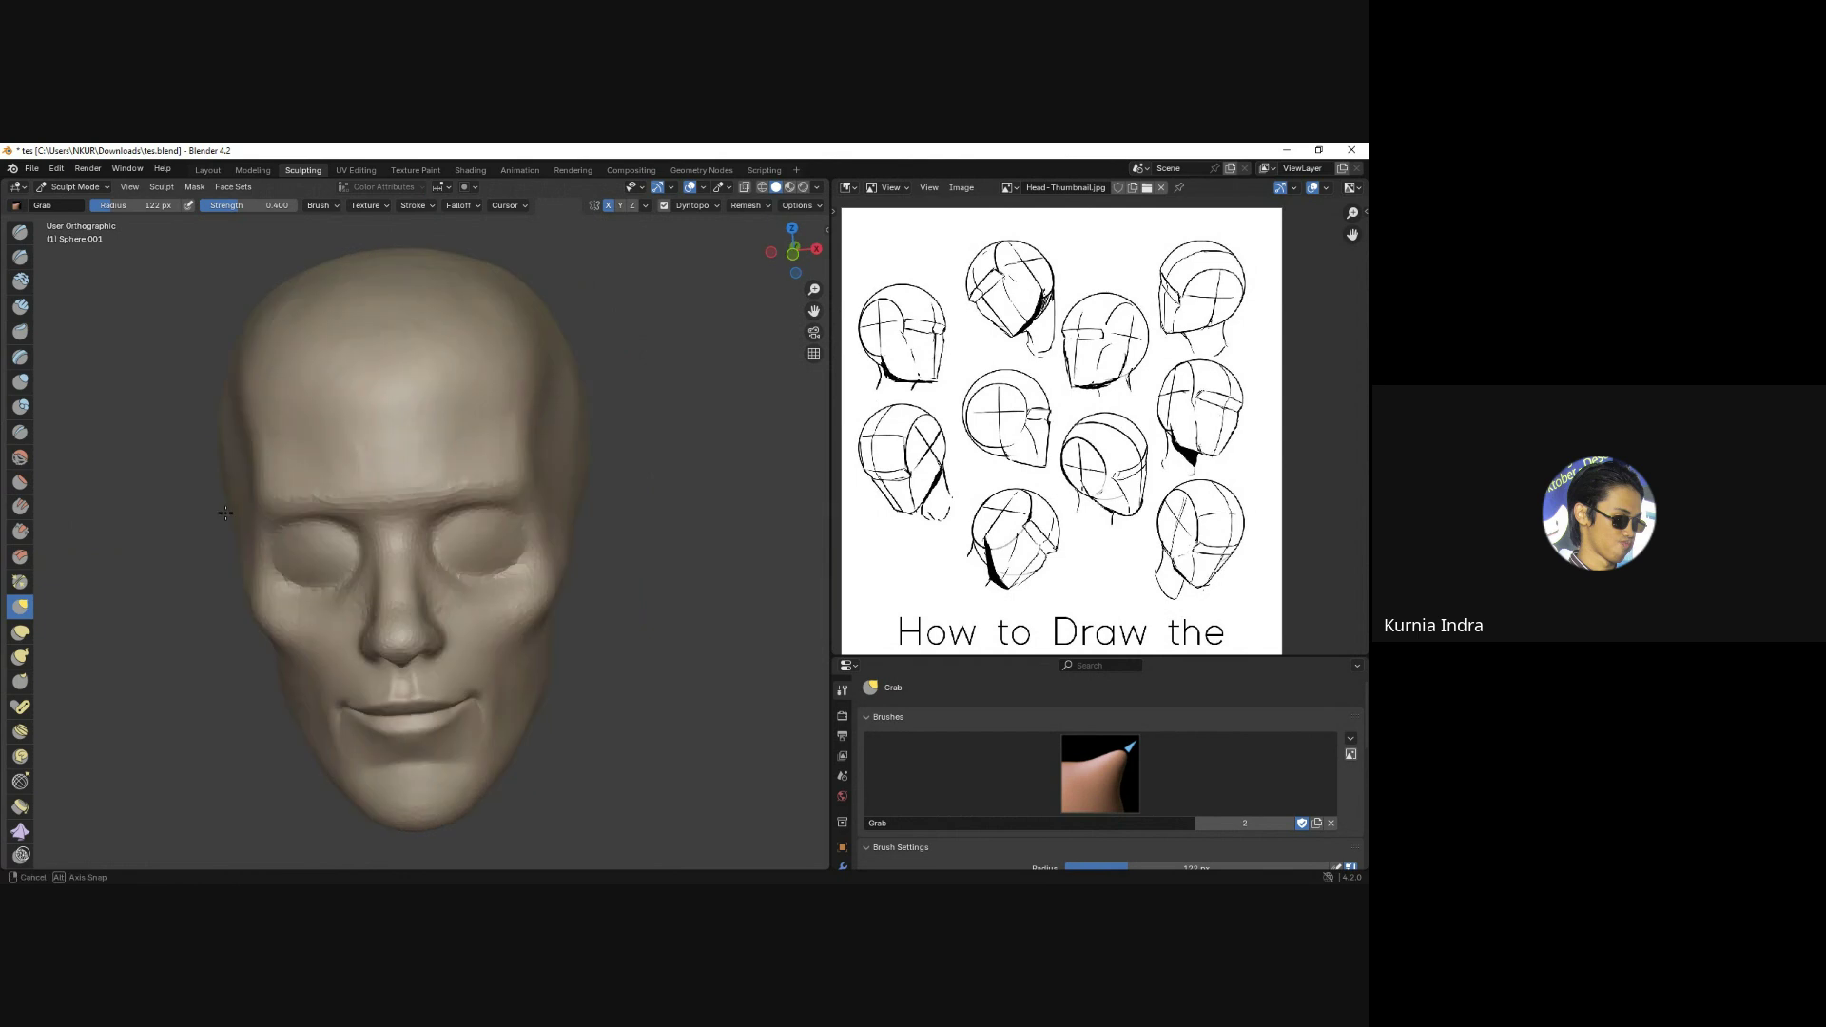
pyautogui.scroll(2, 340, 446)
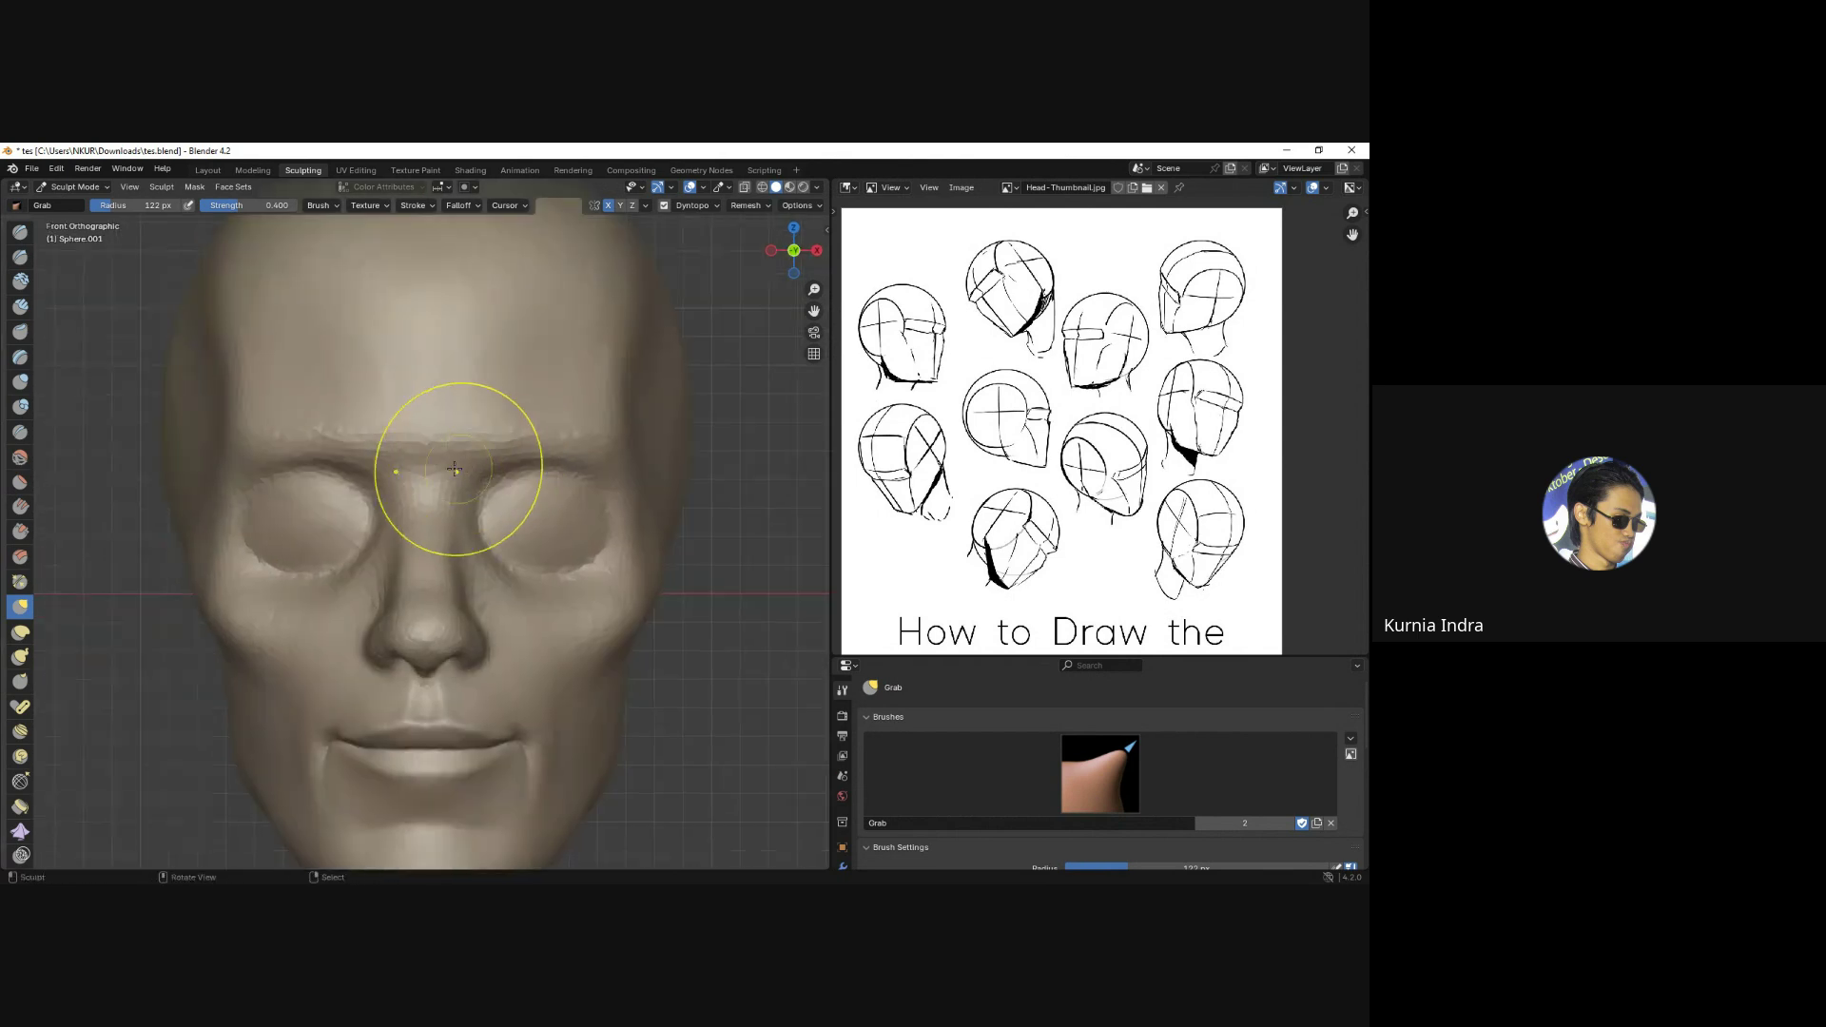
# Display the sculpted mouth reference image and position it within its panel.
pyautogui.click(1008, 187)
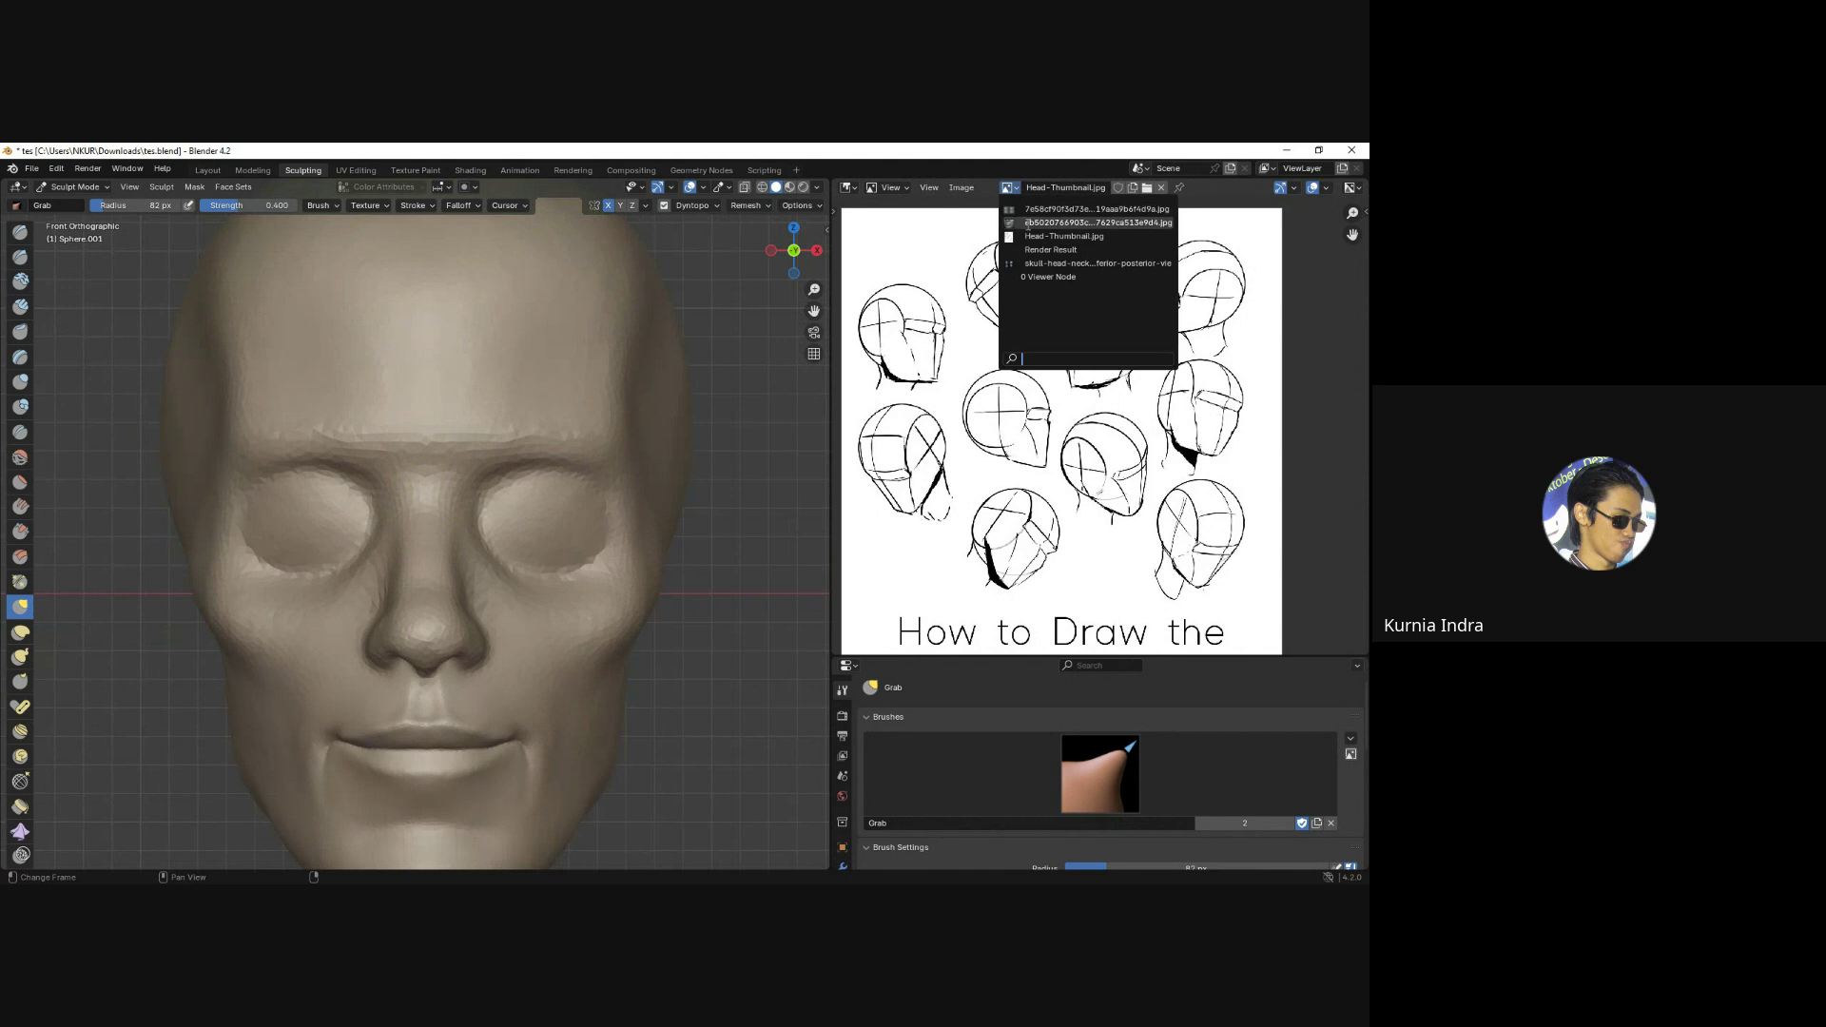
pyautogui.click(1030, 230)
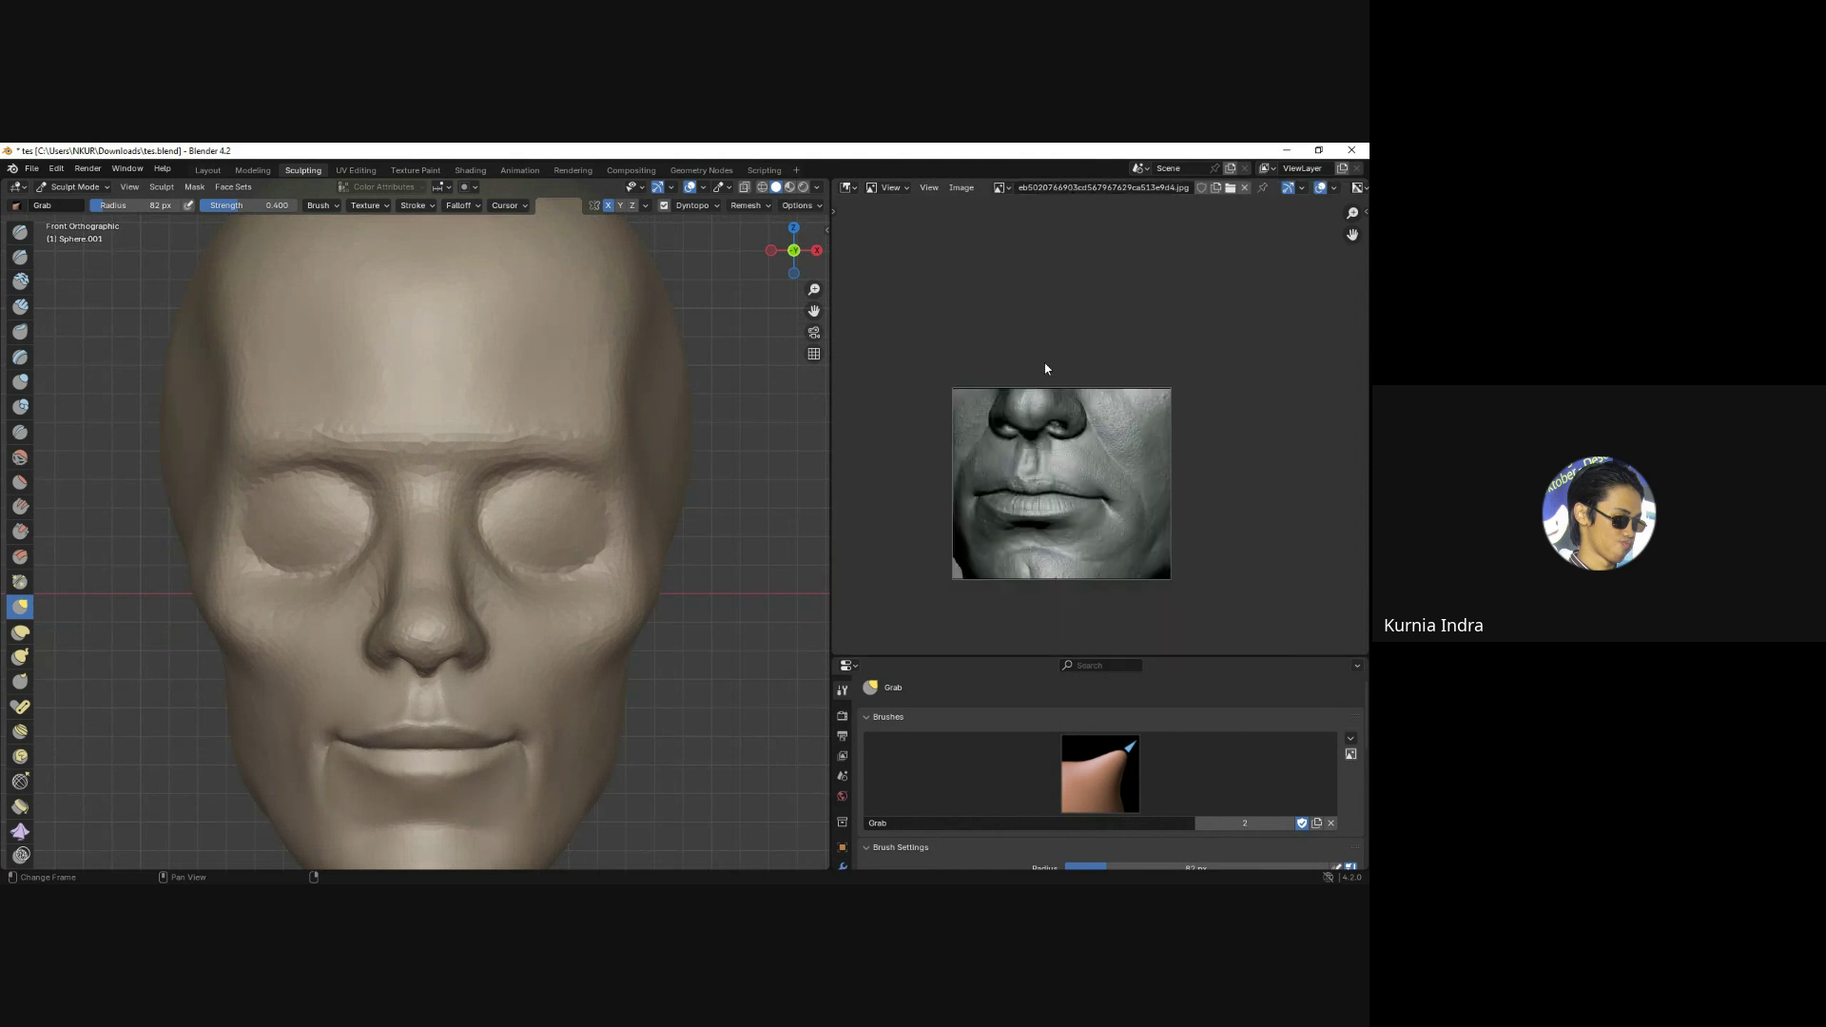
pyautogui.scroll(1, 1055, 435)
pyautogui.moveTo(1056, 435); pyautogui.dragTo(1075, 360, button='middle')
pyautogui.scroll(1, 1075, 360)
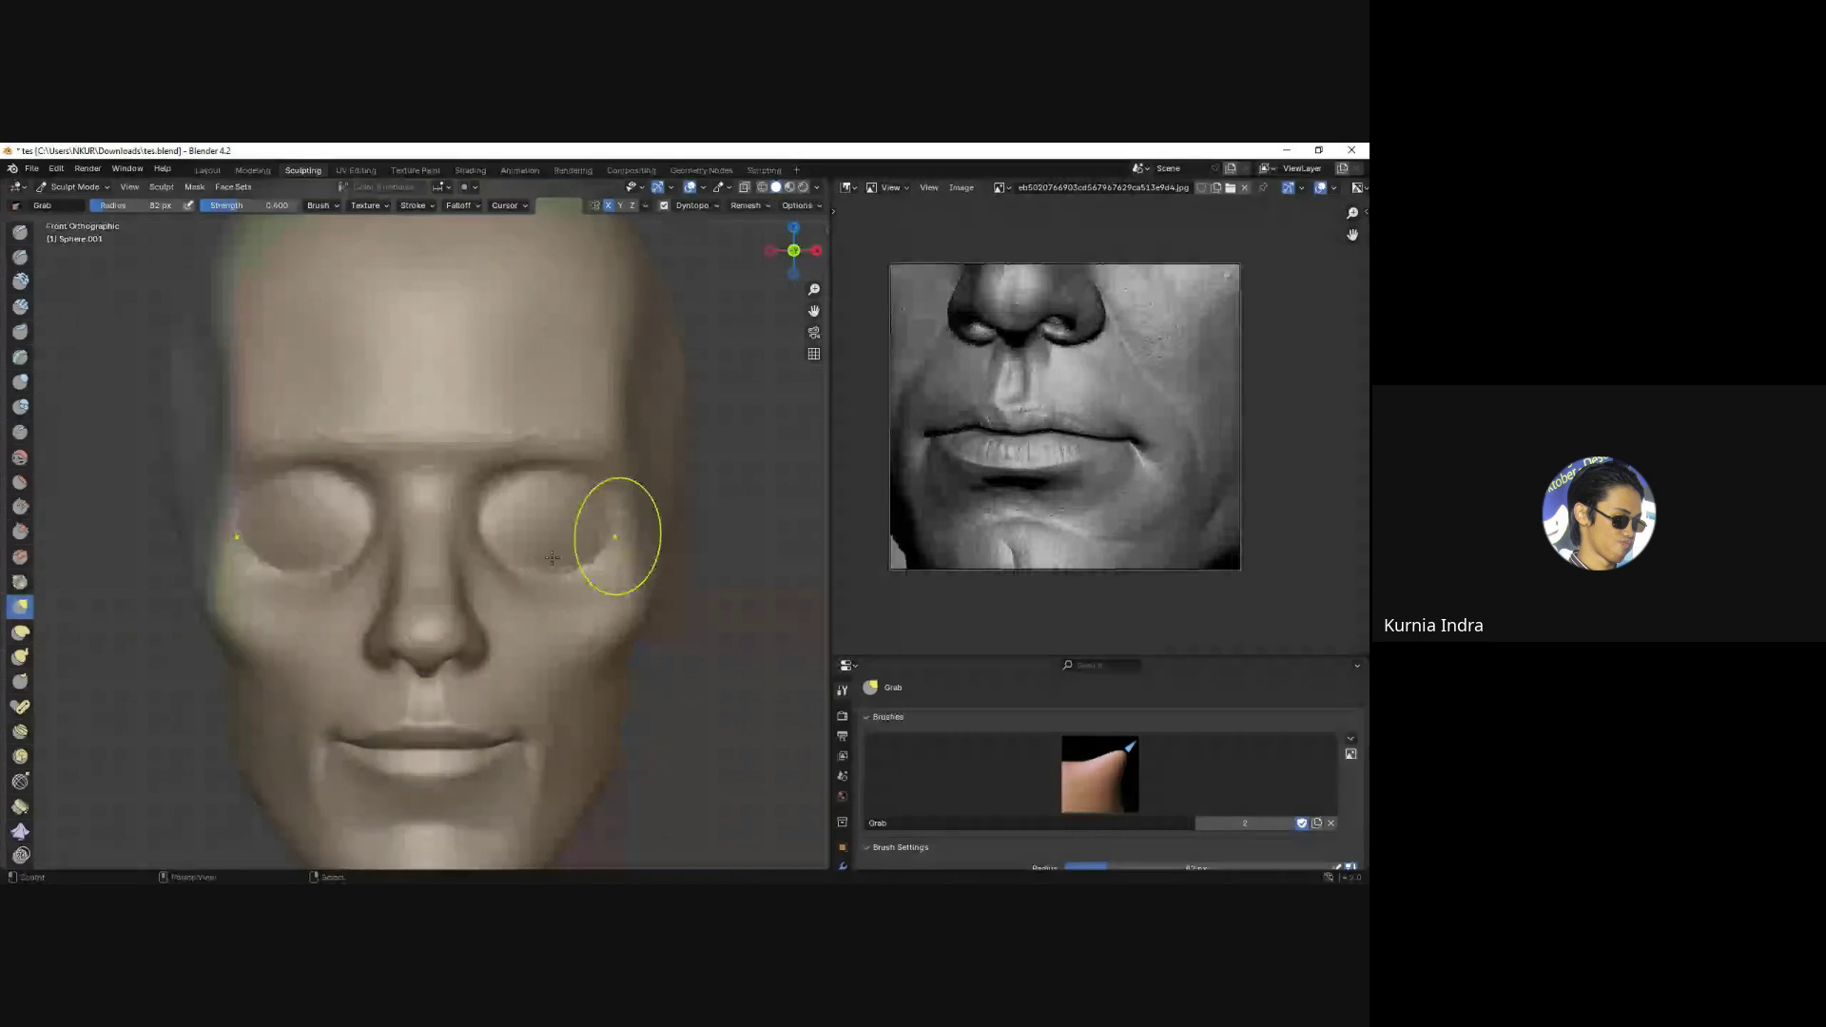
# Switch from the Crease brush to Clay Strips with the head at three-quarter view.
pyautogui.moveTo(427, 575)
pyautogui.mouseDown(button='middle')
pyautogui.moveTo(522, 570)
pyautogui.moveTo(99, 398)
pyautogui.mouseUp(button='middle')
pyautogui.hotkey('shift', 'c')
pyautogui.press('c')
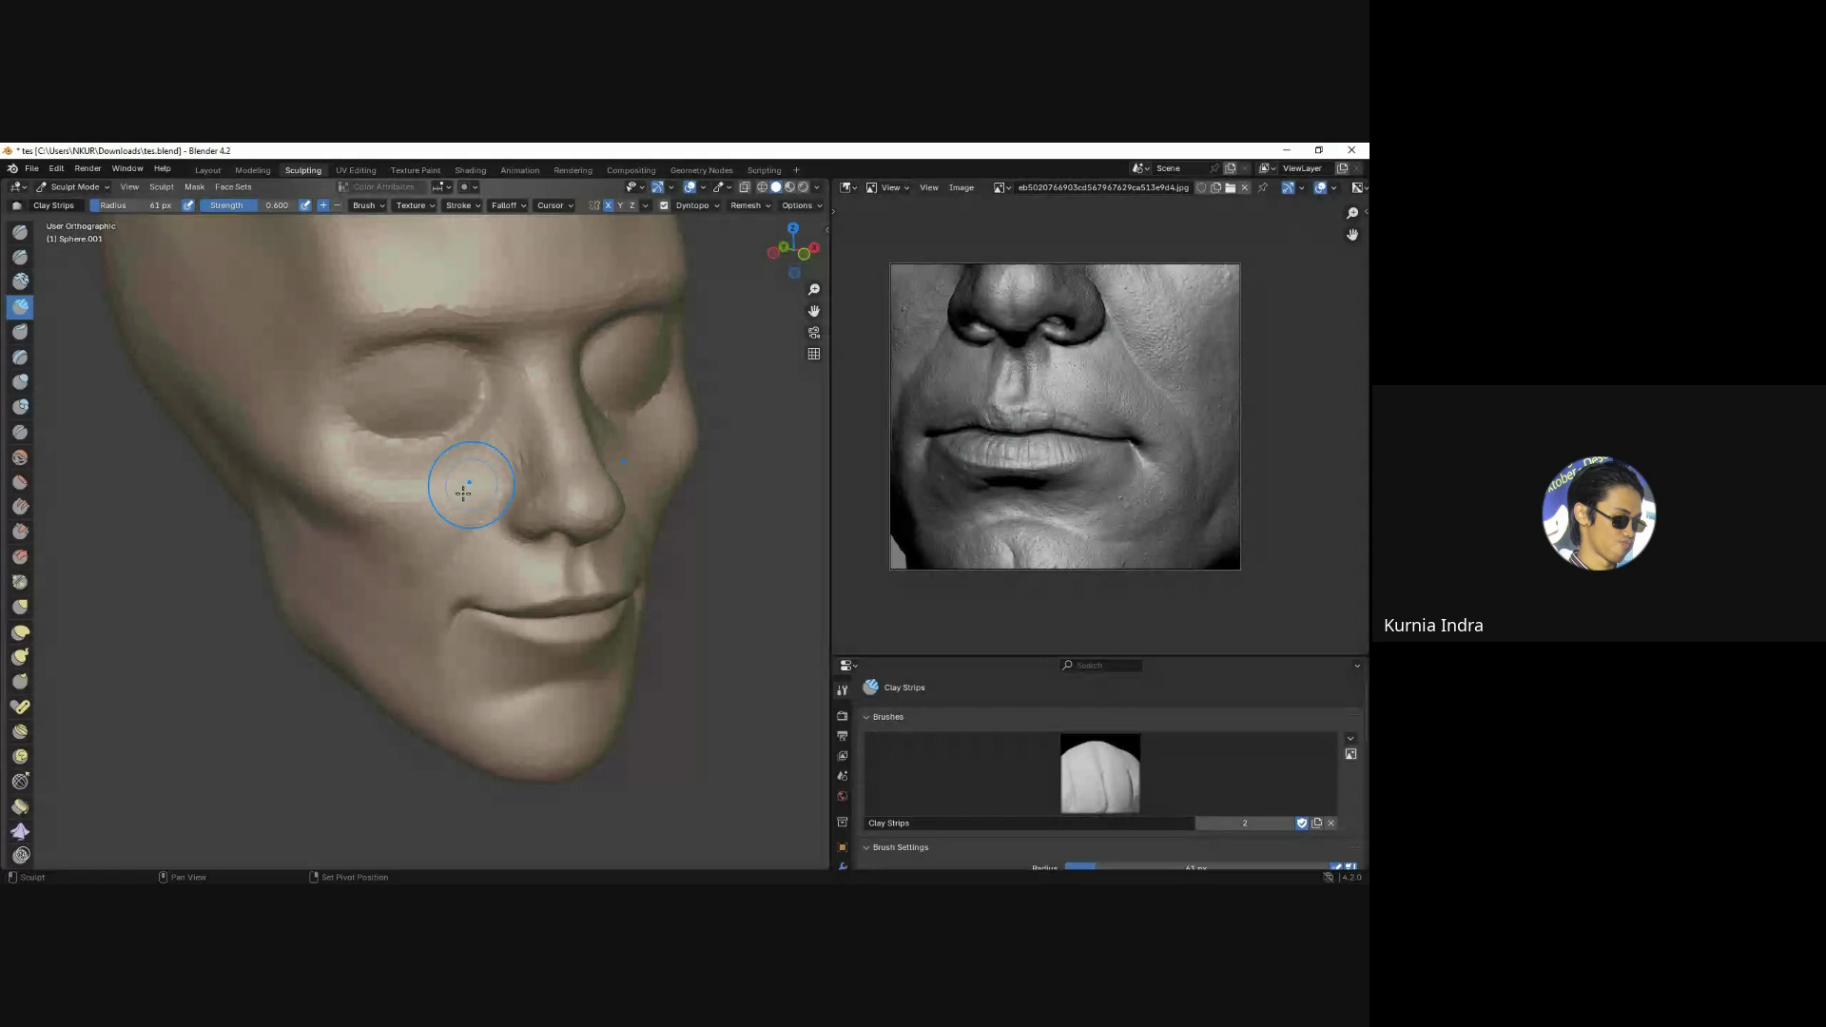
pyautogui.moveTo(469, 481)
pyautogui.mouseDown(button='middle')
pyautogui.moveTo(489, 455)
pyautogui.moveTo(378, 489)
pyautogui.moveTo(388, 591)
pyautogui.moveTo(386, 514)
pyautogui.mouseUp(button='middle')
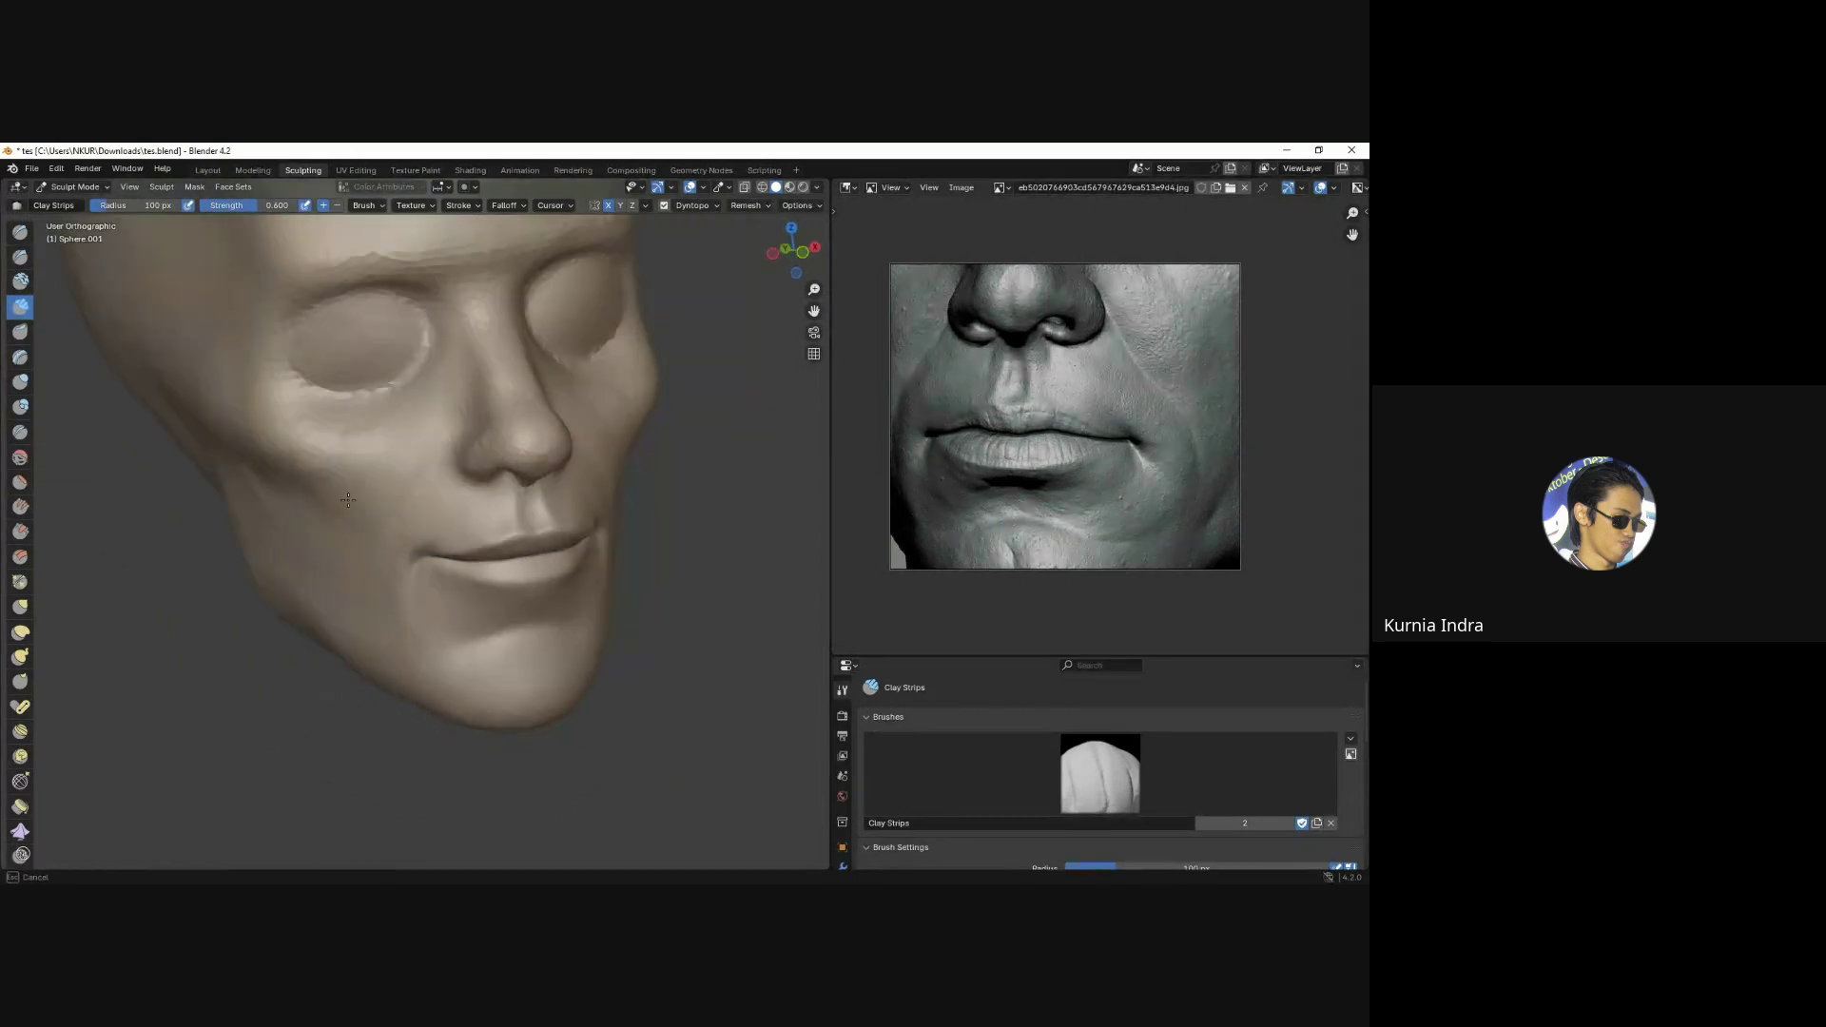
# Set the Clay Strips brush to 100 px and orbit to a near-frontal face view.
pyautogui.press('f')
pyautogui.click(386, 514)
pyautogui.moveTo(465, 598); pyautogui.dragTo(283, 432, button='middle')
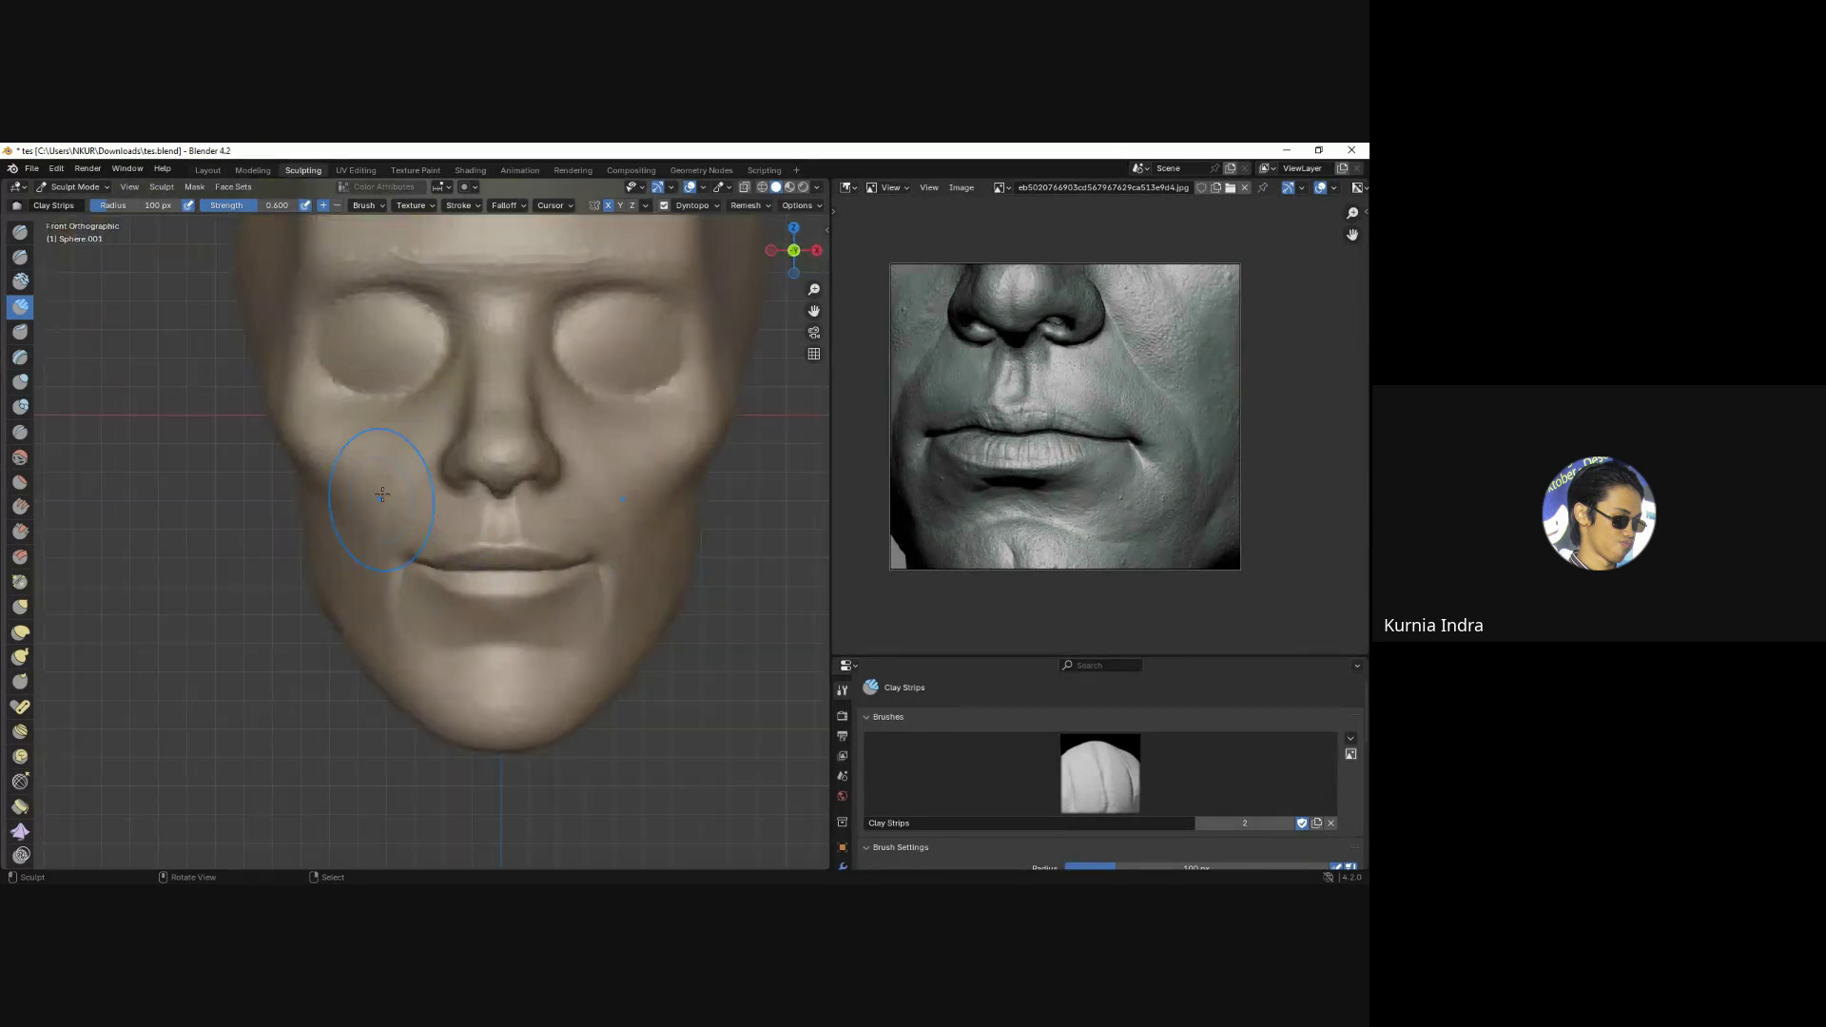
# Pull the left cheek outward with Grab and check the face shape from the front.
pyautogui.press('g')
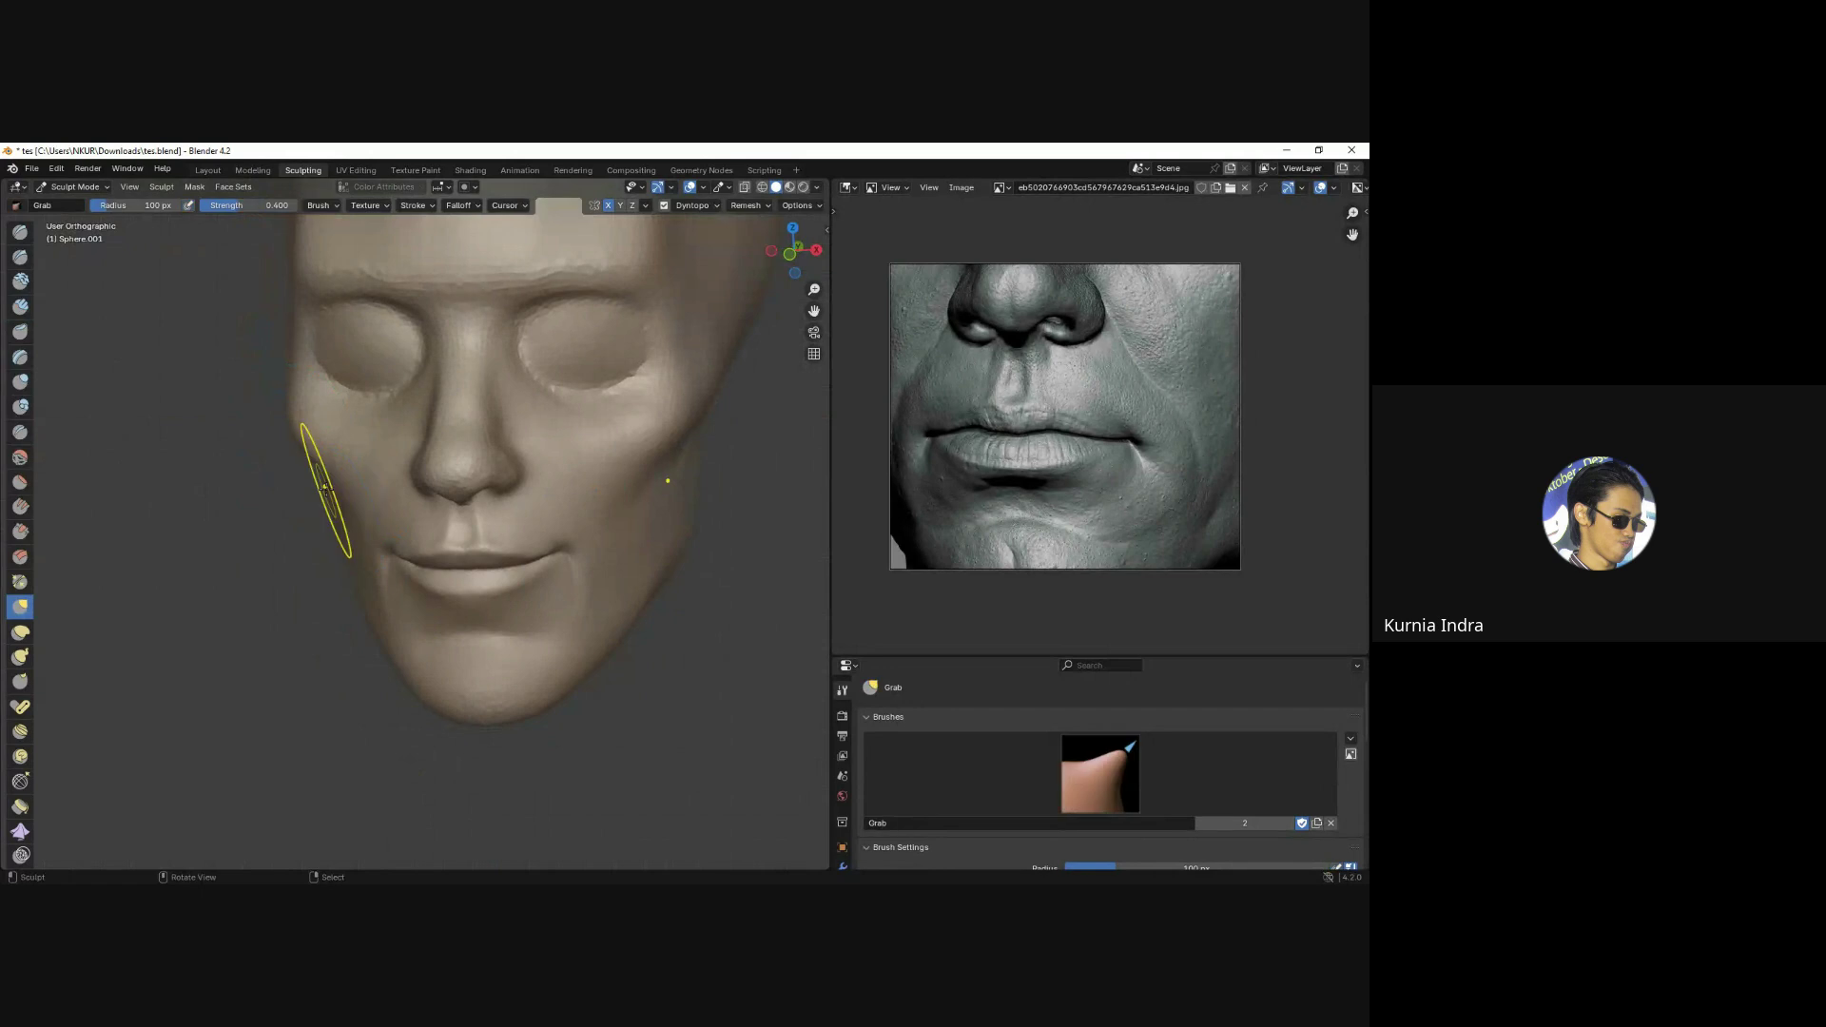
pyautogui.moveTo(275, 466)
pyautogui.mouseDown()
pyautogui.moveTo(327, 419)
pyautogui.moveTo(334, 448)
pyautogui.mouseUp()
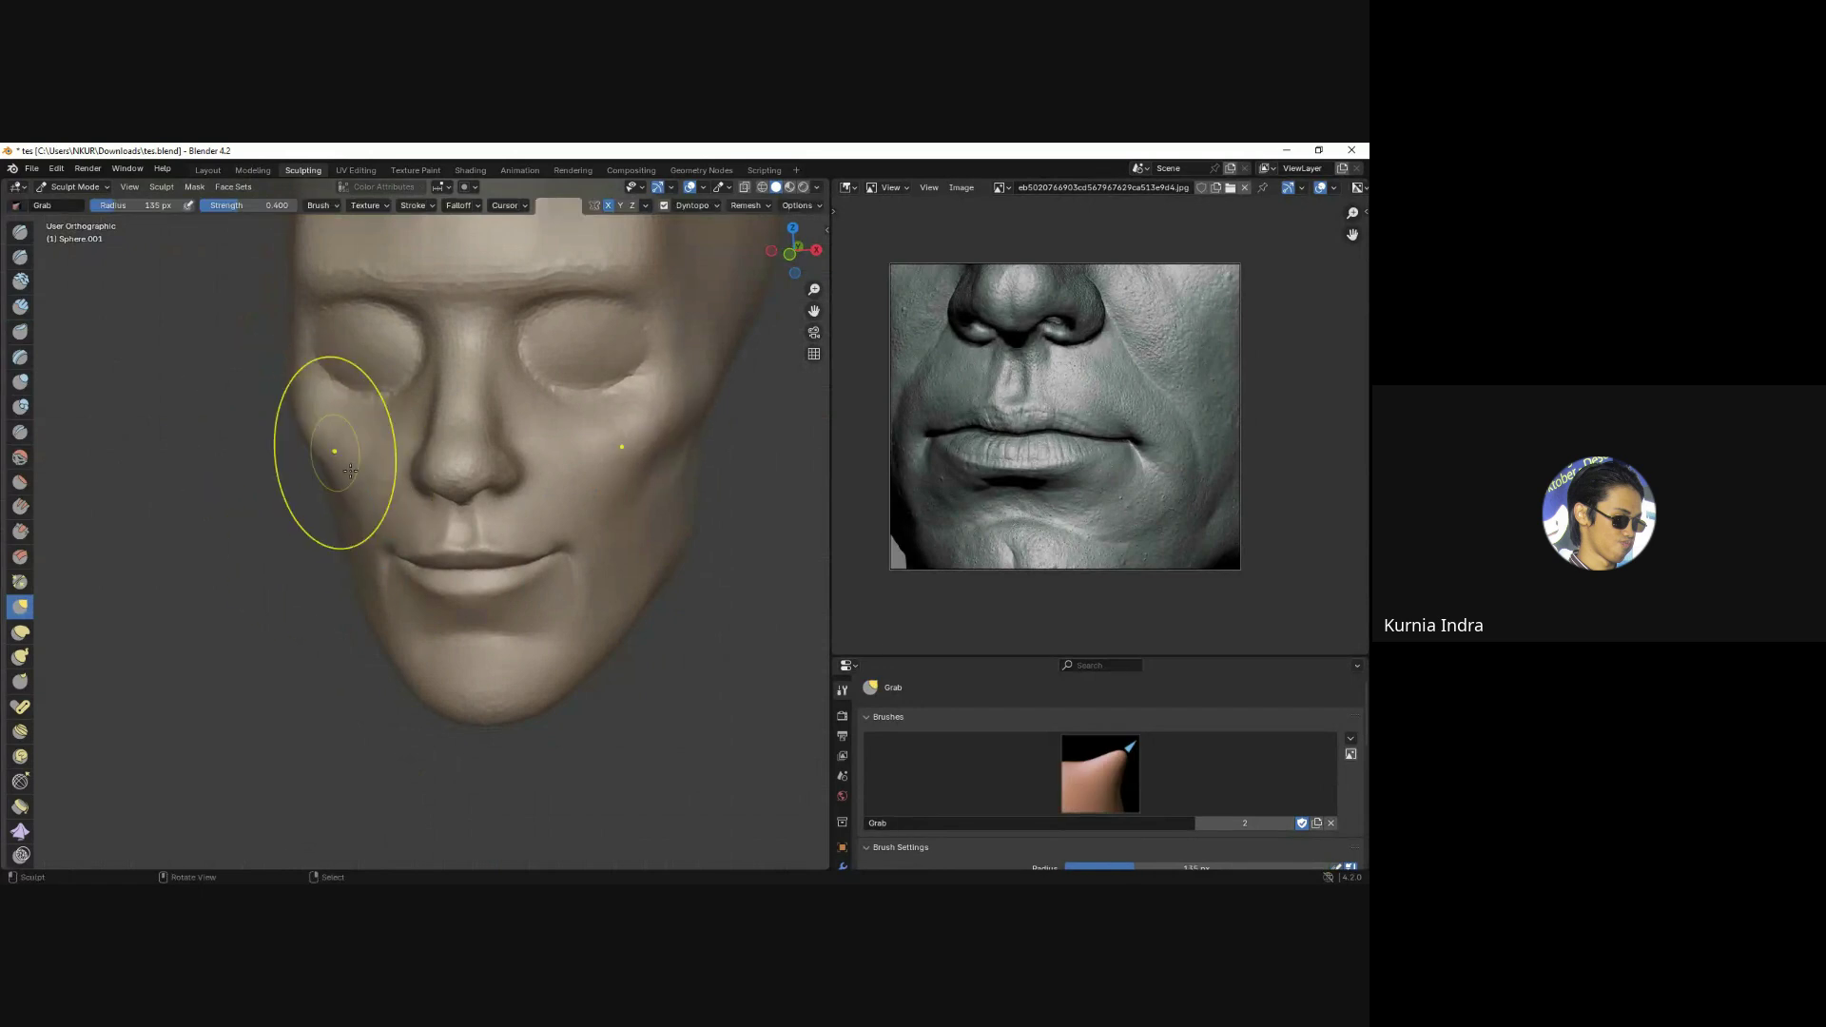
pyautogui.press('KP_1')
pyautogui.moveTo(399, 430)
pyautogui.mouseDown(button='middle')
pyautogui.moveTo(326, 571)
pyautogui.moveTo(344, 576)
pyautogui.moveTo(359, 652)
pyautogui.moveTo(408, 698)
pyautogui.moveTo(381, 685)
pyautogui.mouseUp(button='middle')
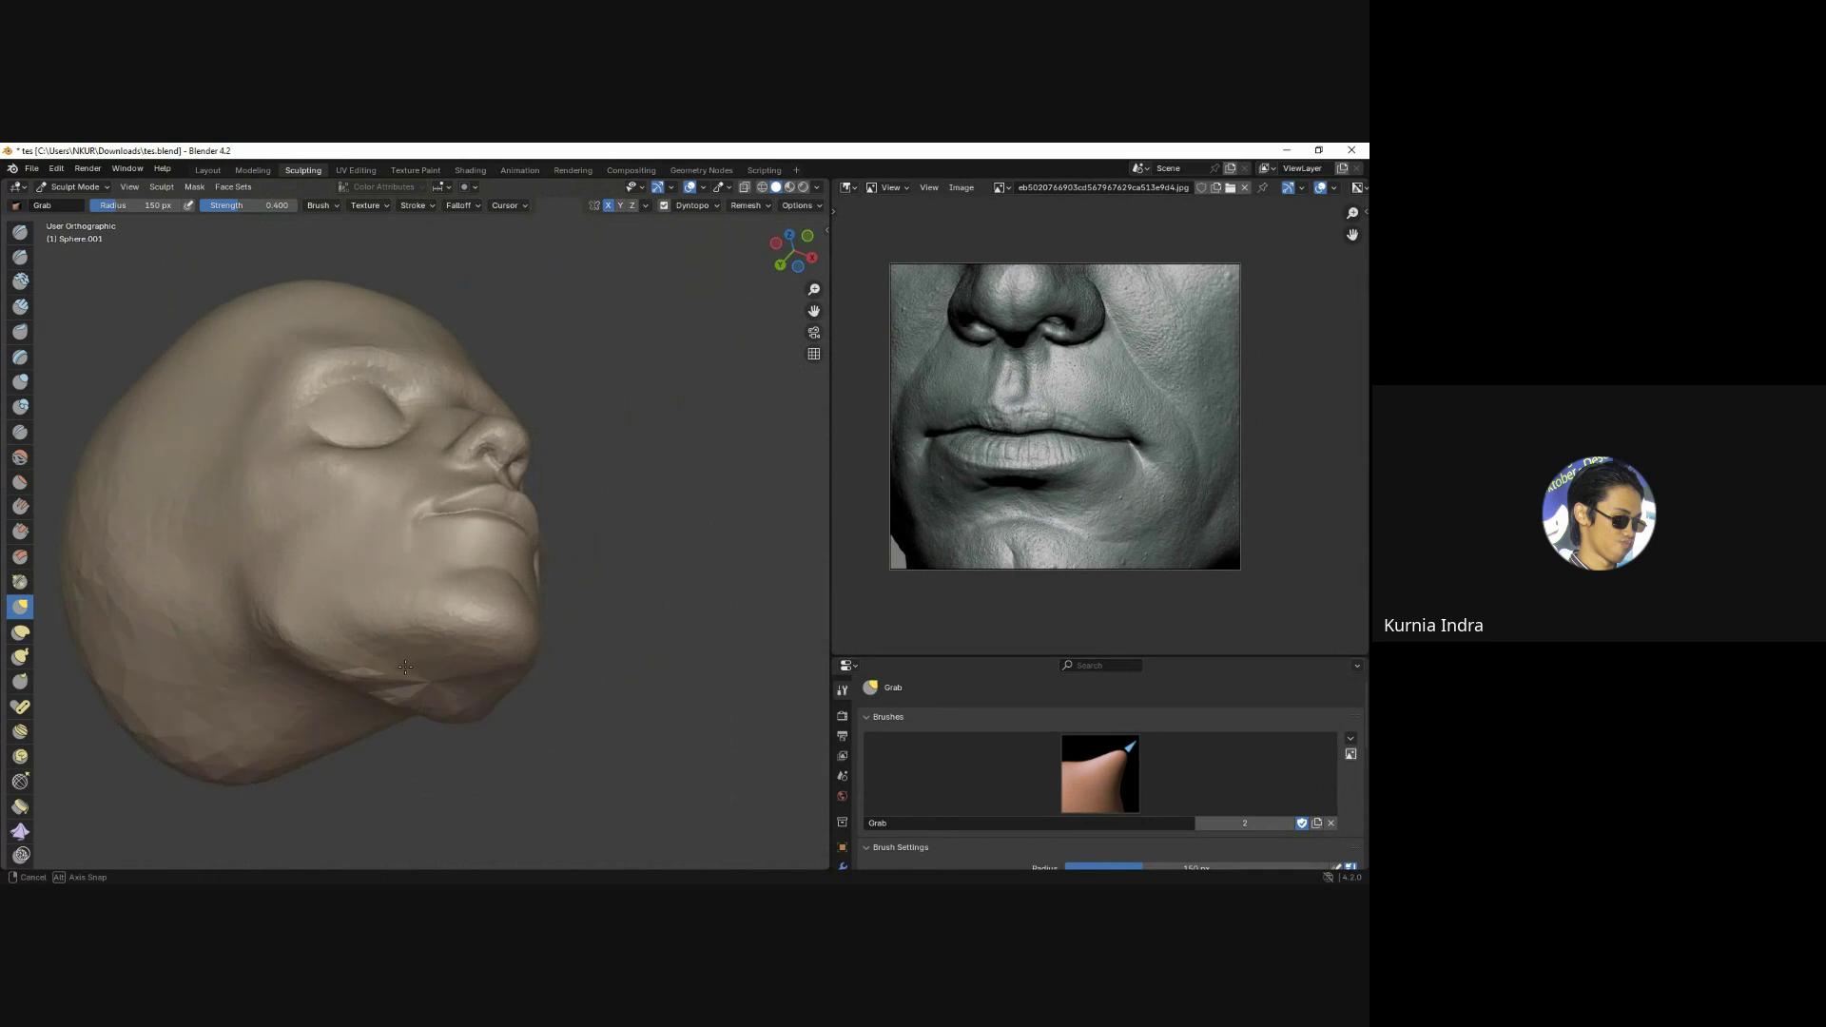
pyautogui.press('KP_1')
pyautogui.scroll(1, 358, 609)
pyautogui.scroll(1, 326, 558)
pyautogui.scroll(1, 324, 558)
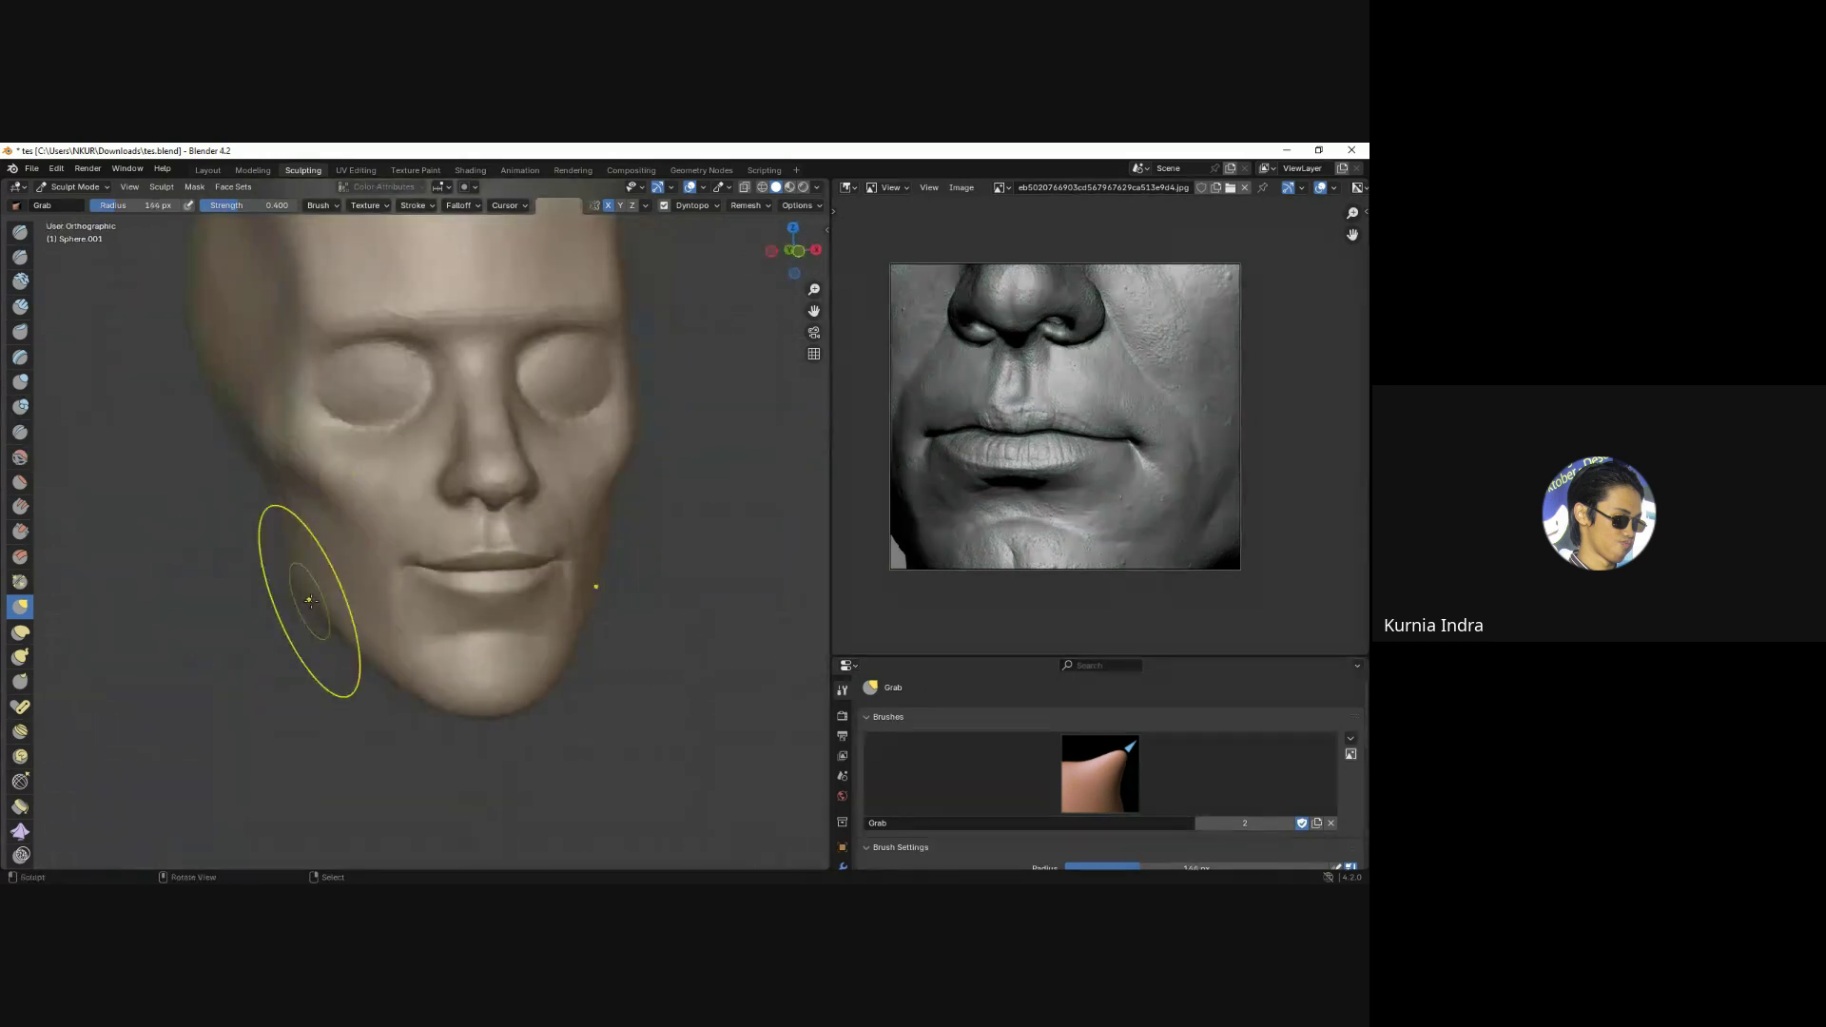
pyautogui.scroll(-1, 367, 611)
pyautogui.scroll(-2, 388, 583)
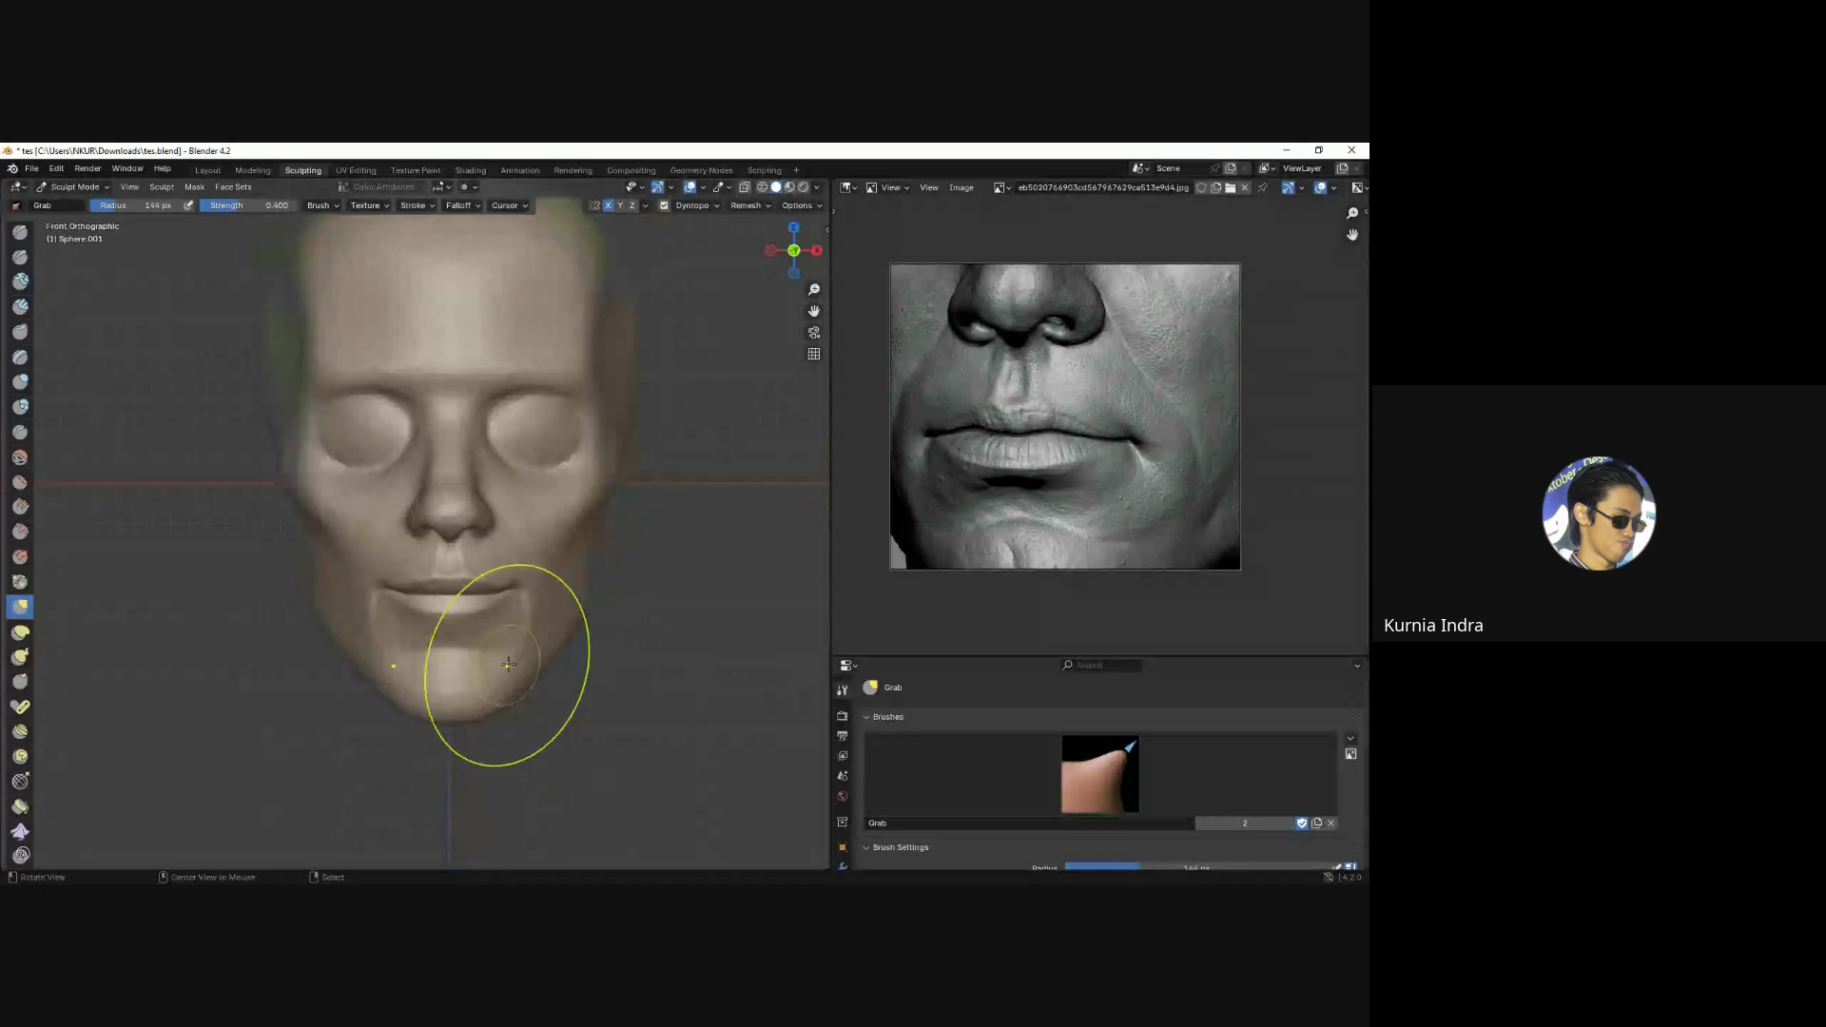
pyautogui.scroll(-2, 551, 672)
pyautogui.scroll(2, 522, 604)
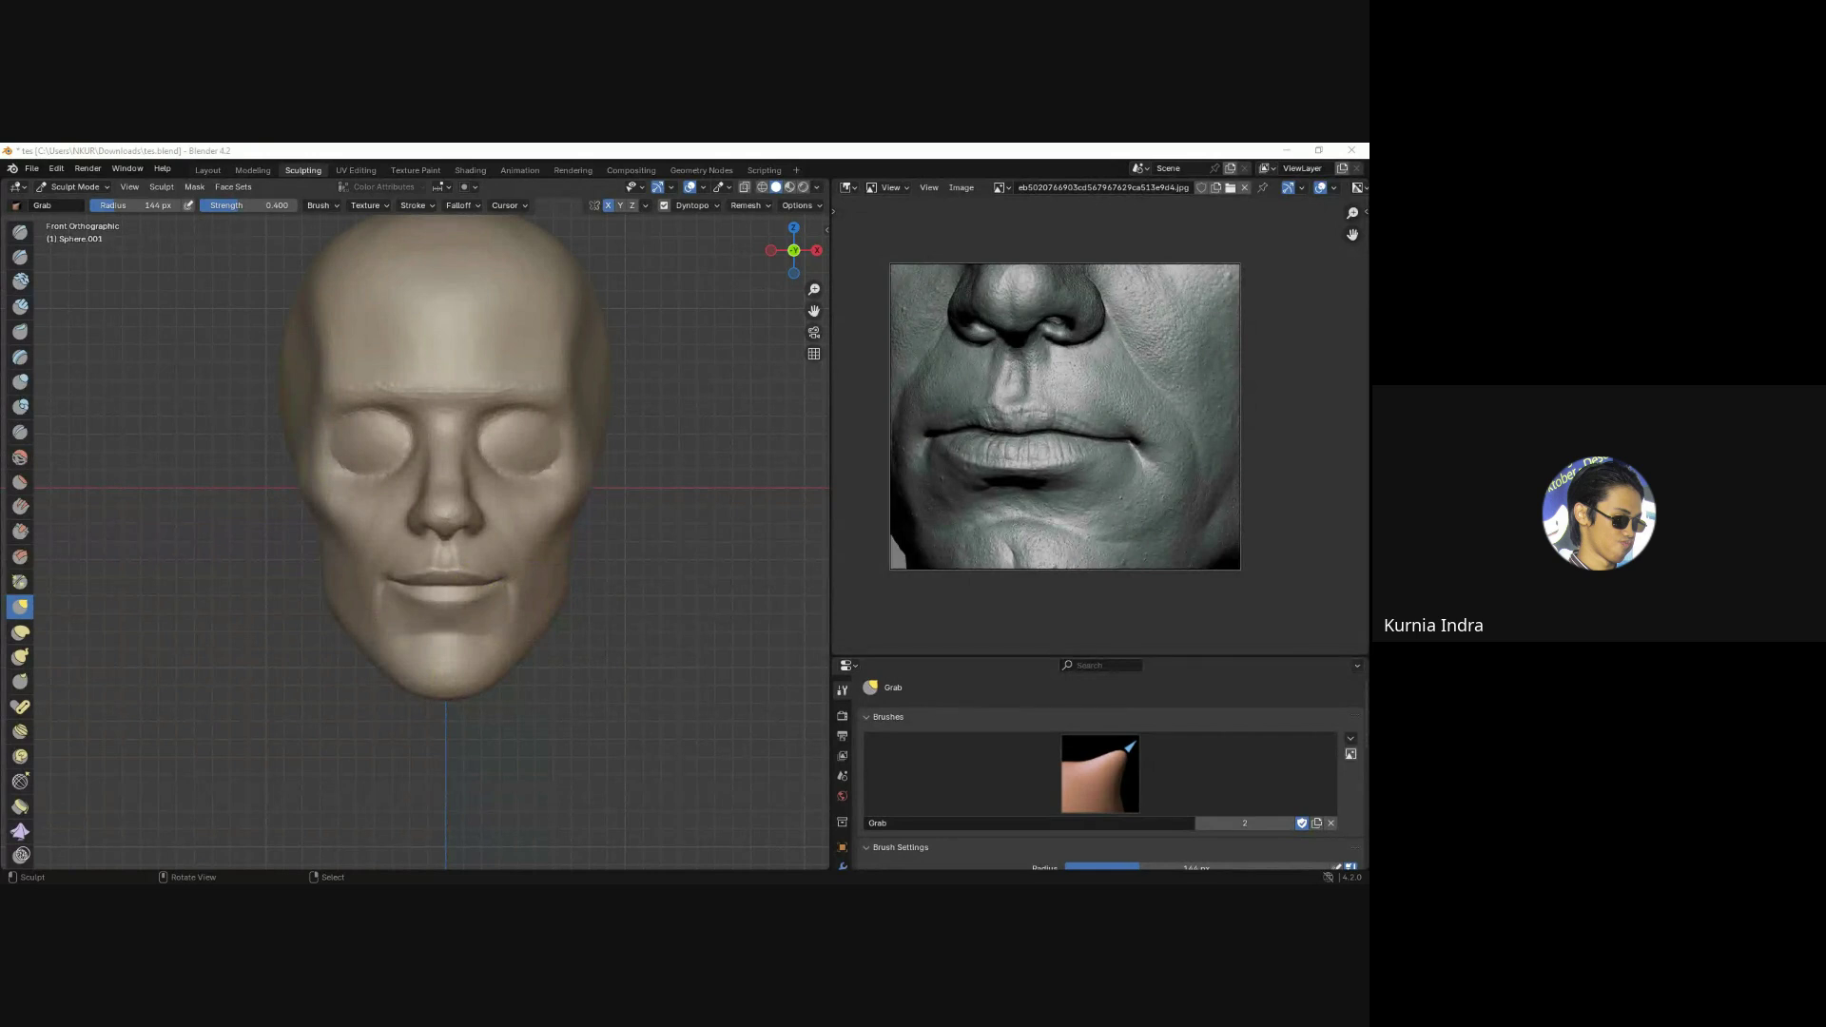
pyautogui.scroll(1, 580, 604)
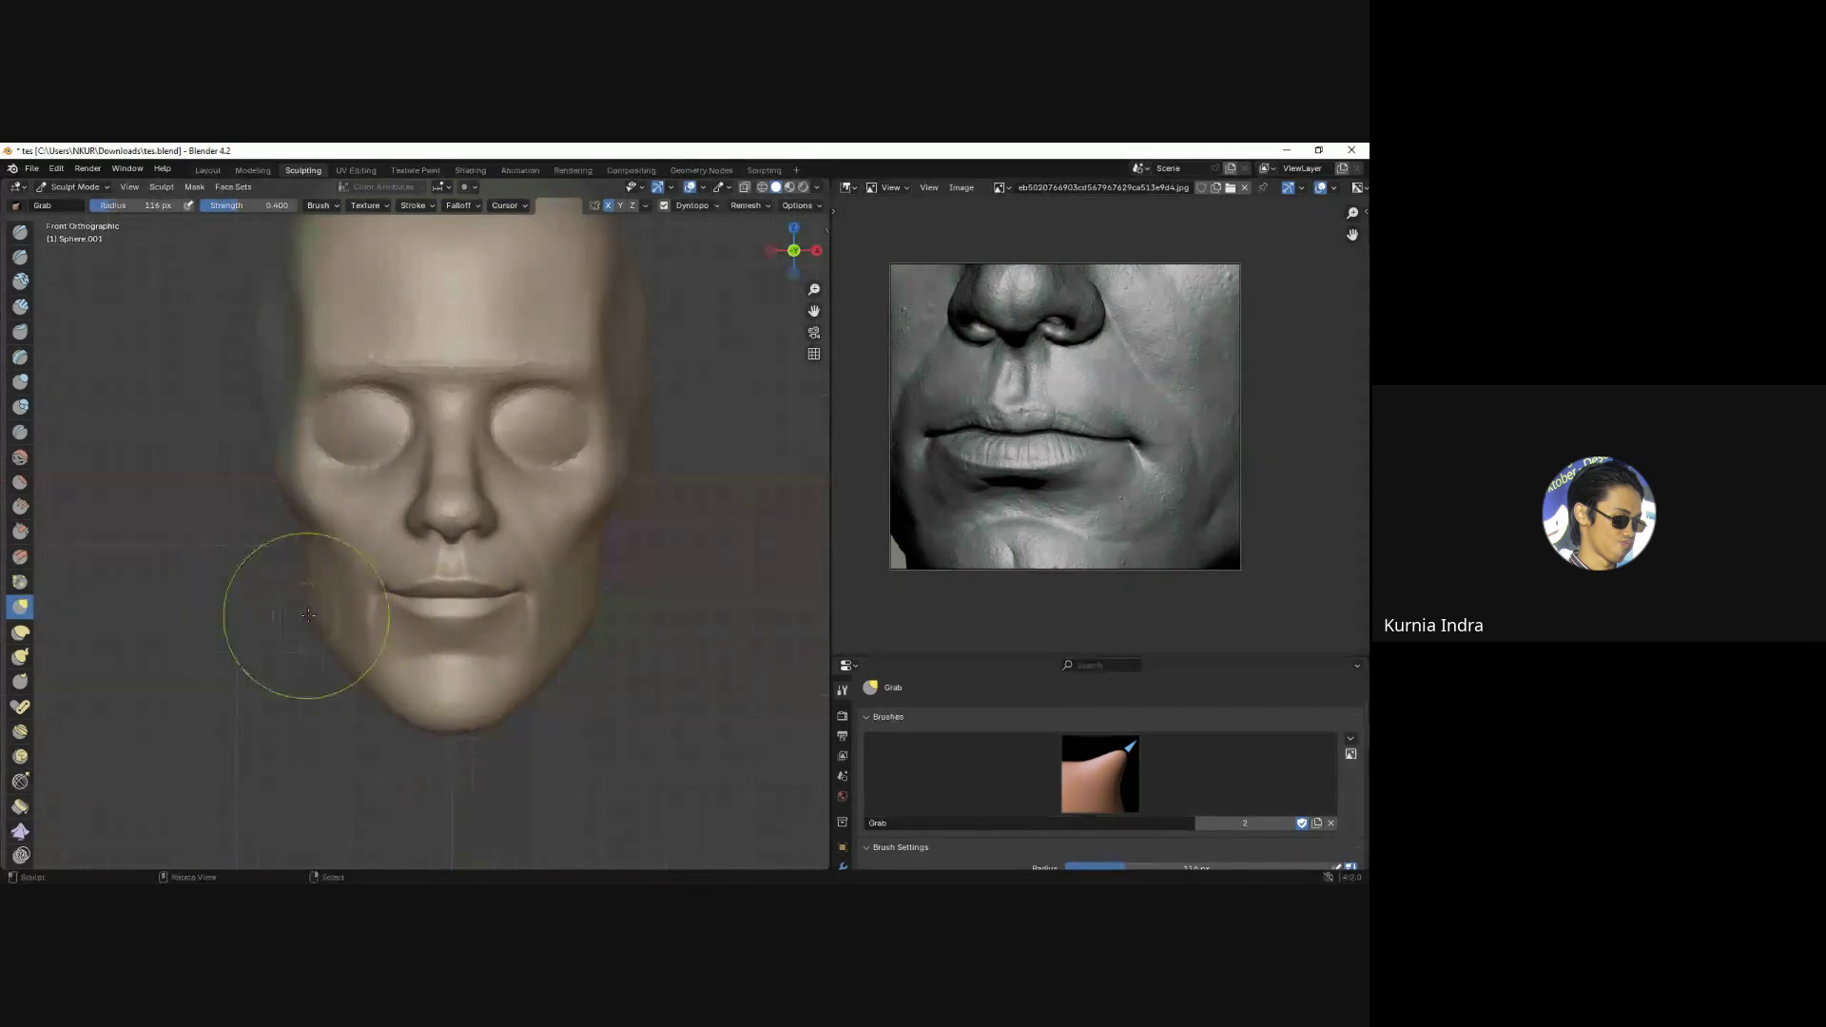
# Push the temple side of the head with a 121 px Grab brush, then enlarge it to 185 px.
pyautogui.moveTo(293, 578)
pyautogui.mouseDown(button='middle')
pyautogui.moveTo(307, 556)
pyautogui.moveTo(285, 551)
pyautogui.mouseUp(button='middle')
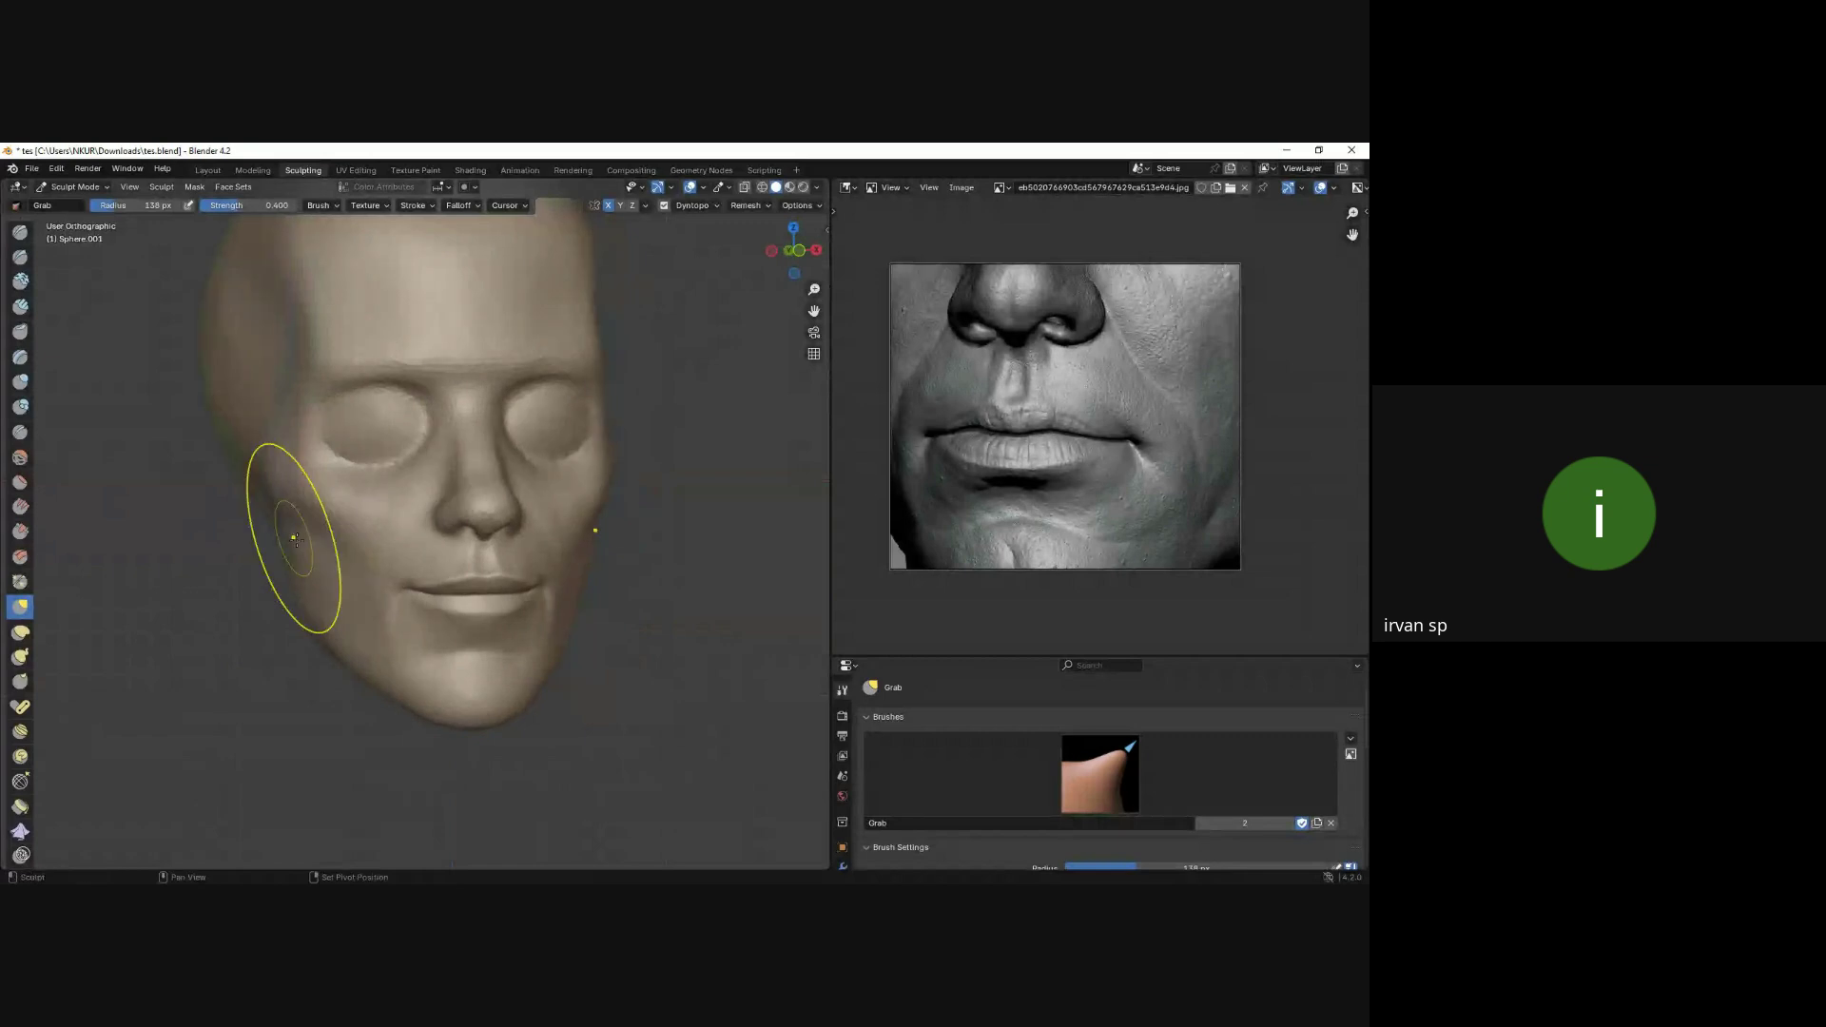
pyautogui.scroll(1, 328, 548)
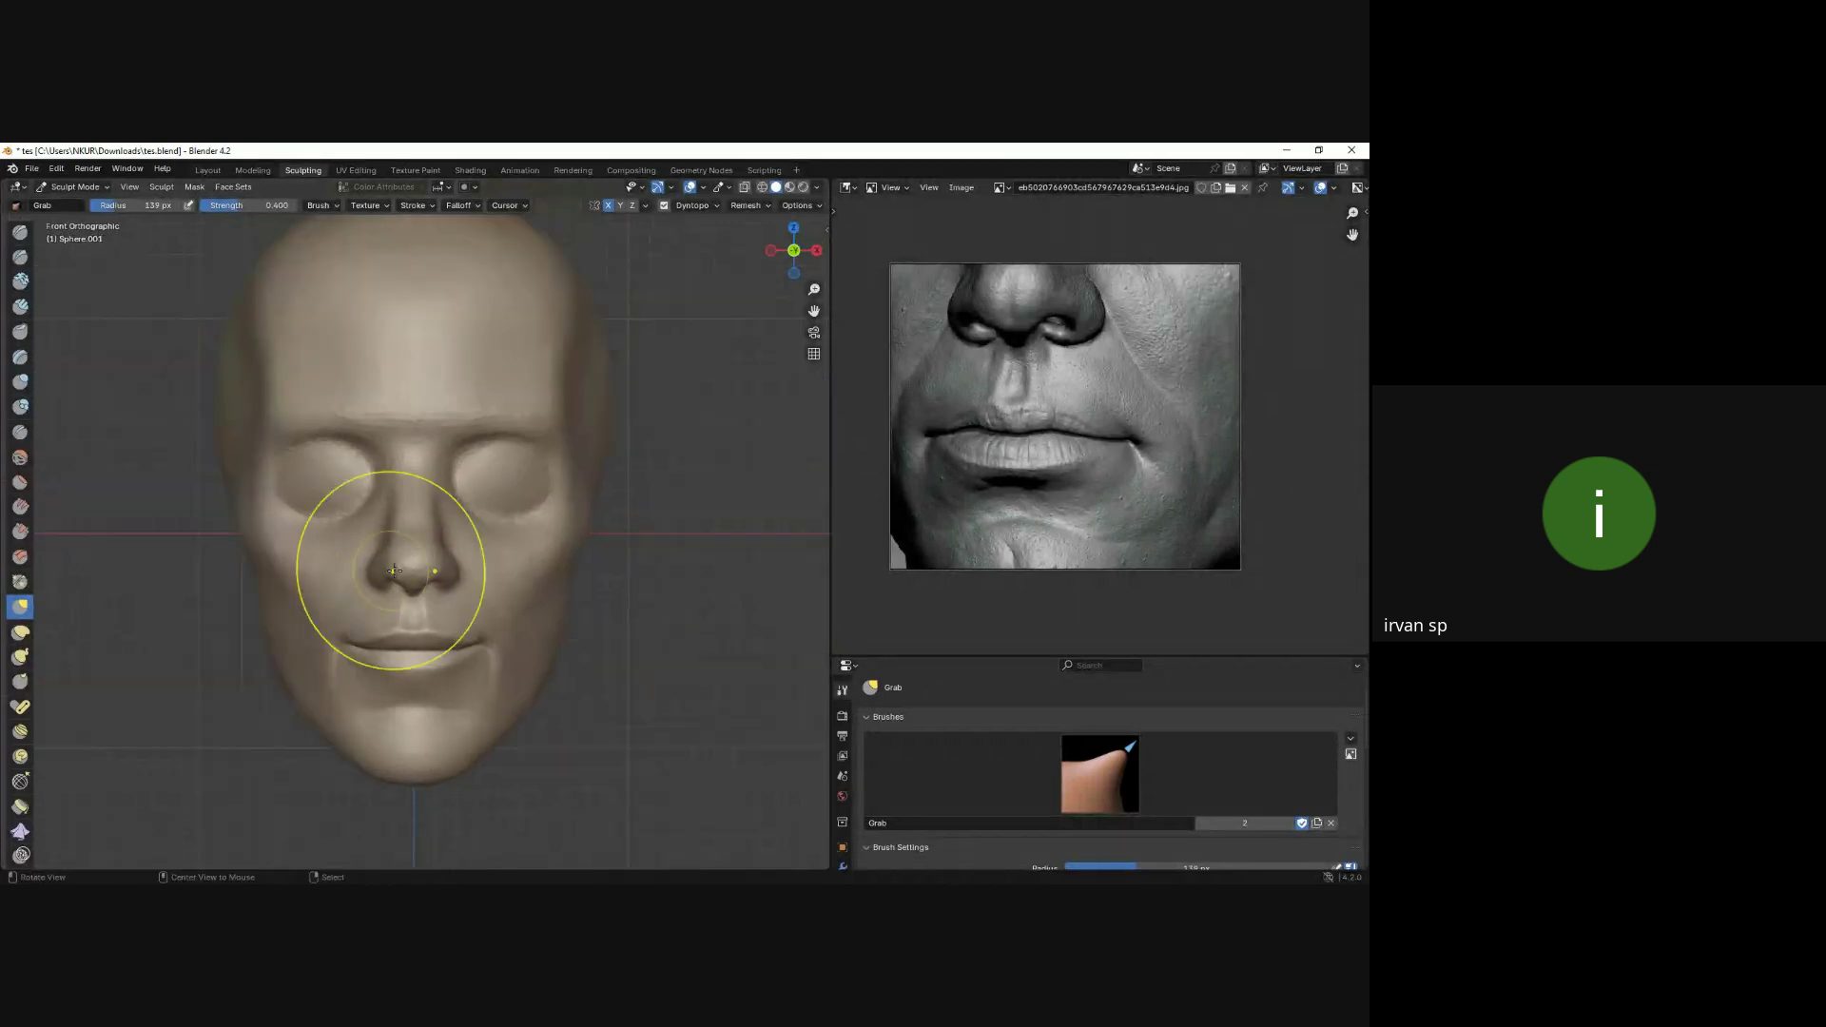
pyautogui.press('f')
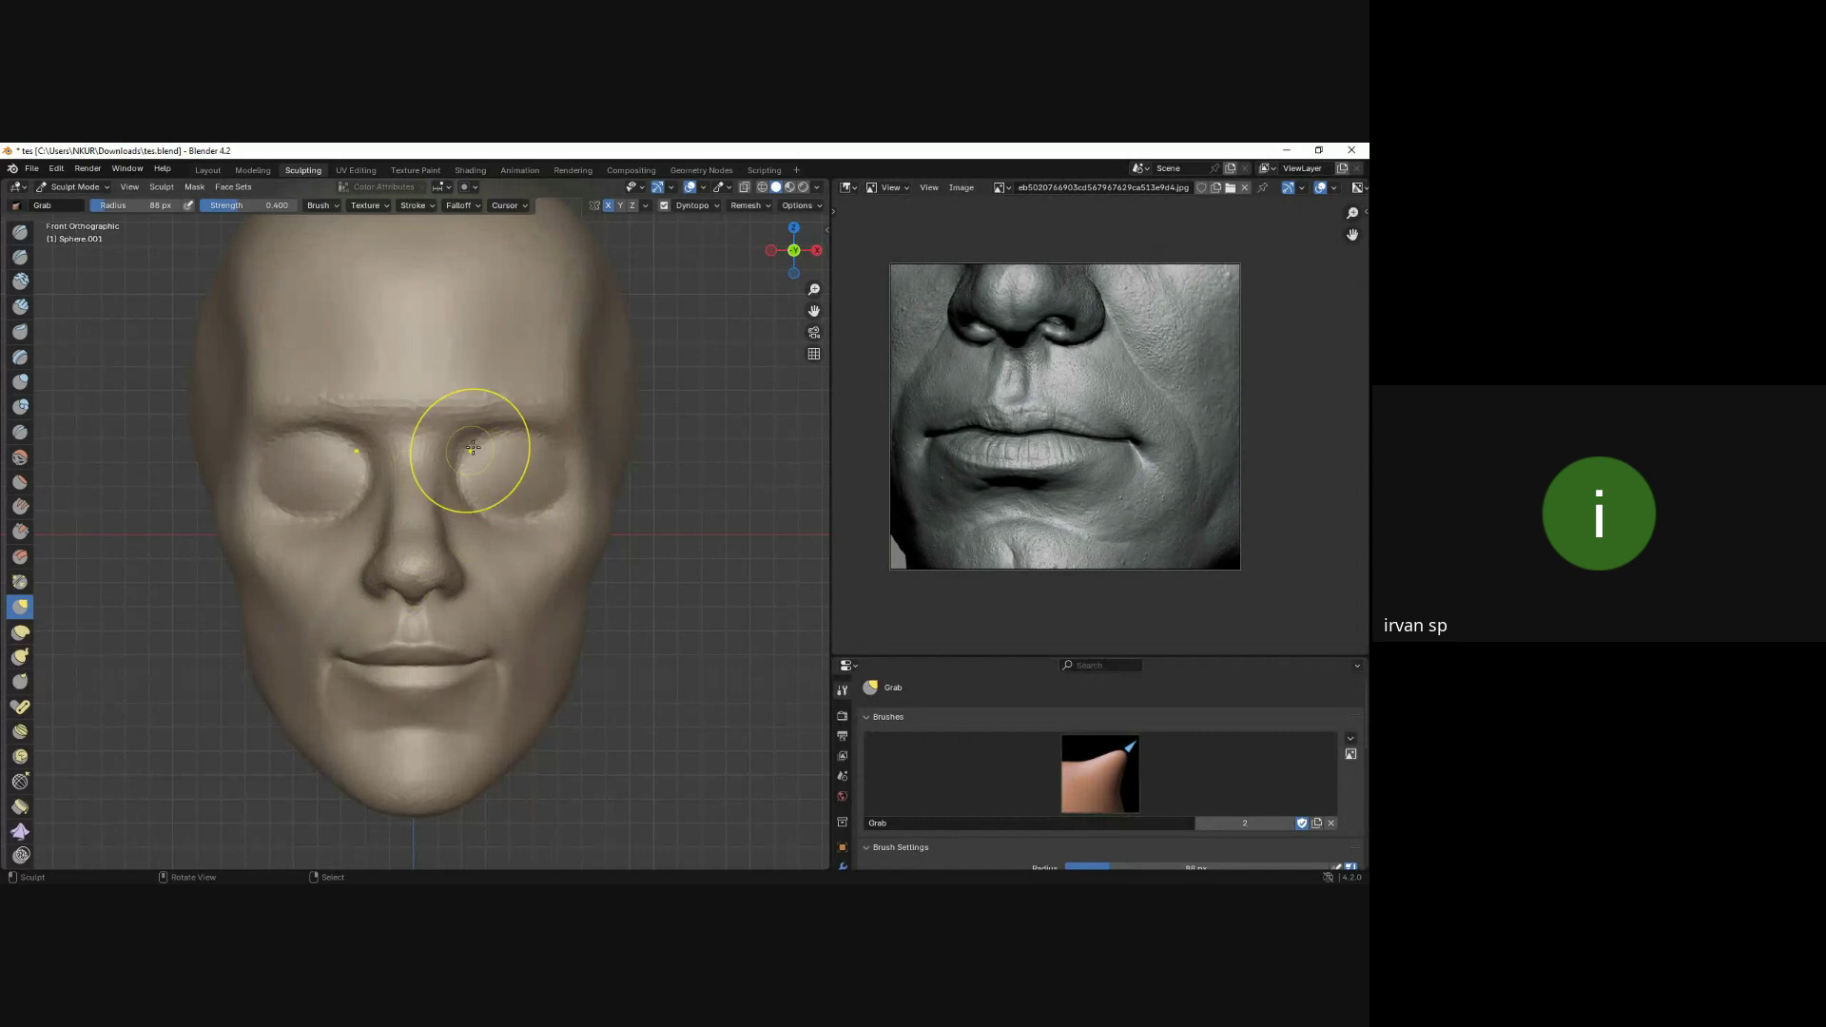
pyautogui.click(447, 504)
pyautogui.moveTo(530, 427); pyautogui.dragTo(578, 388)
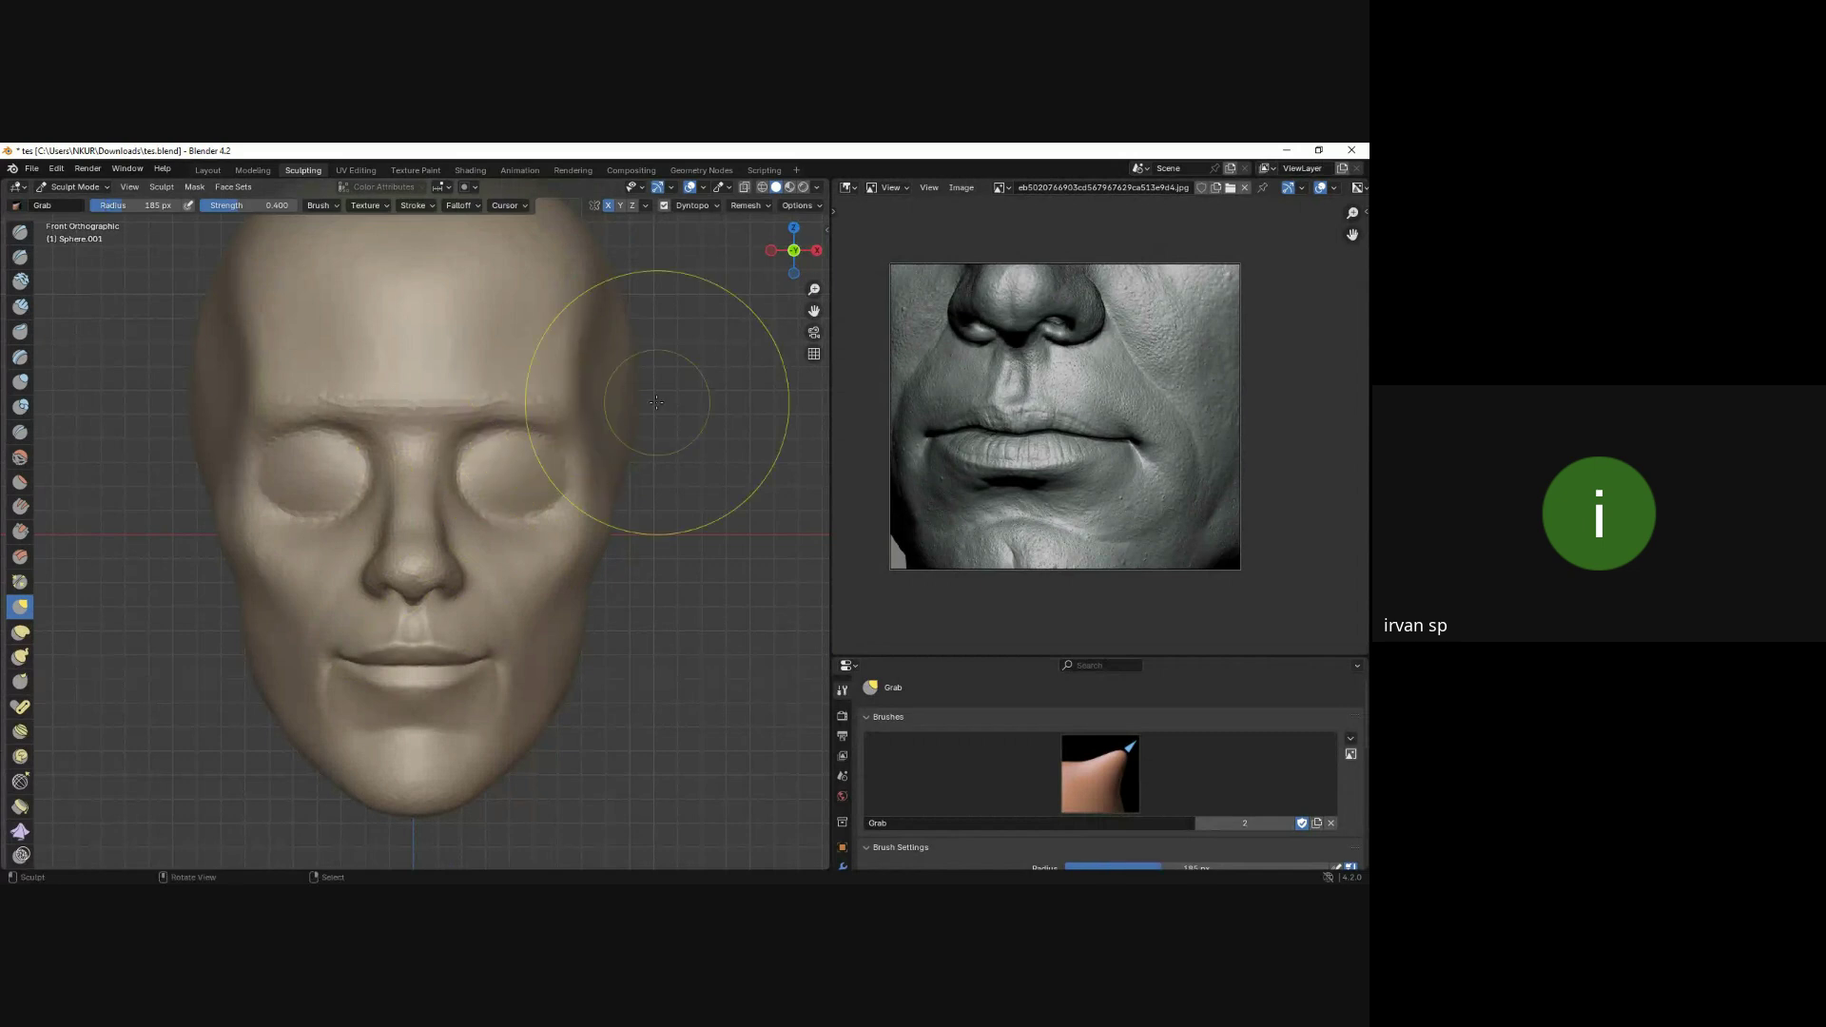
pyautogui.click(570, 504)
pyautogui.scroll(2, 479, 496)
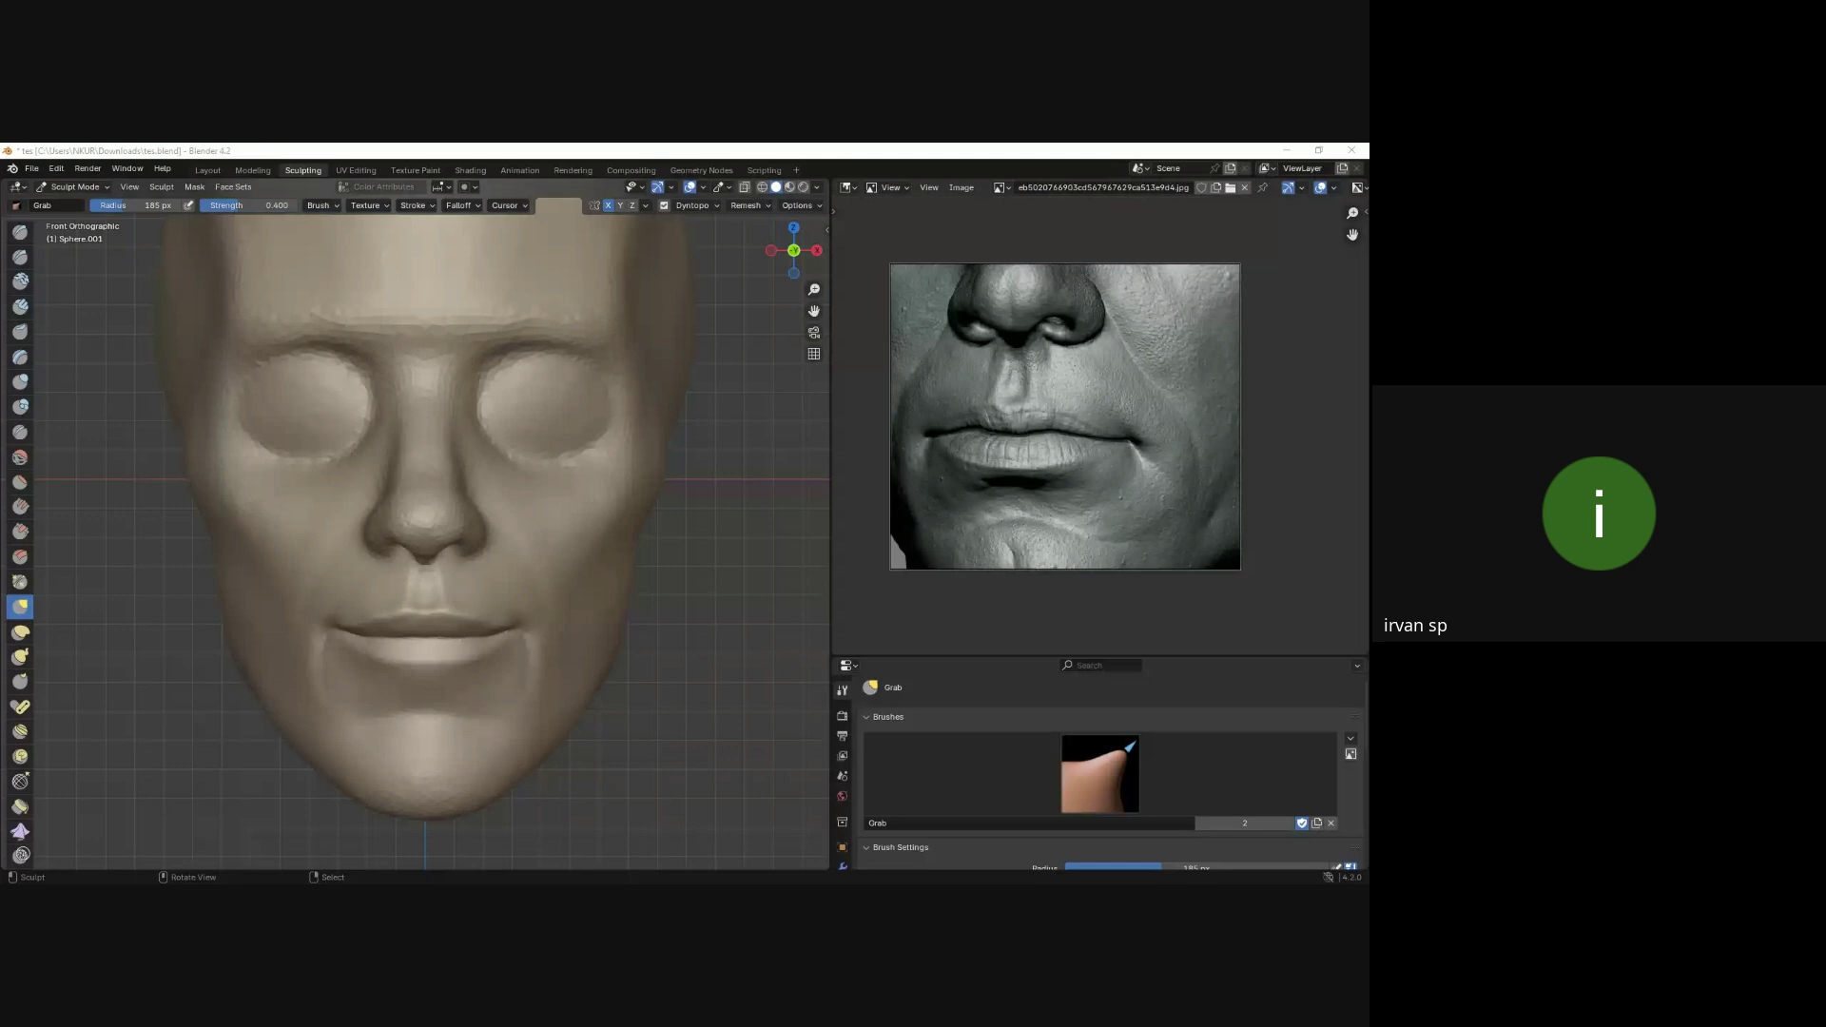
pyautogui.keyDown('alt'); pyautogui.moveTo(694, 652); pyautogui.dragTo(392, 545, button='middle'); pyautogui.keyUp('alt')
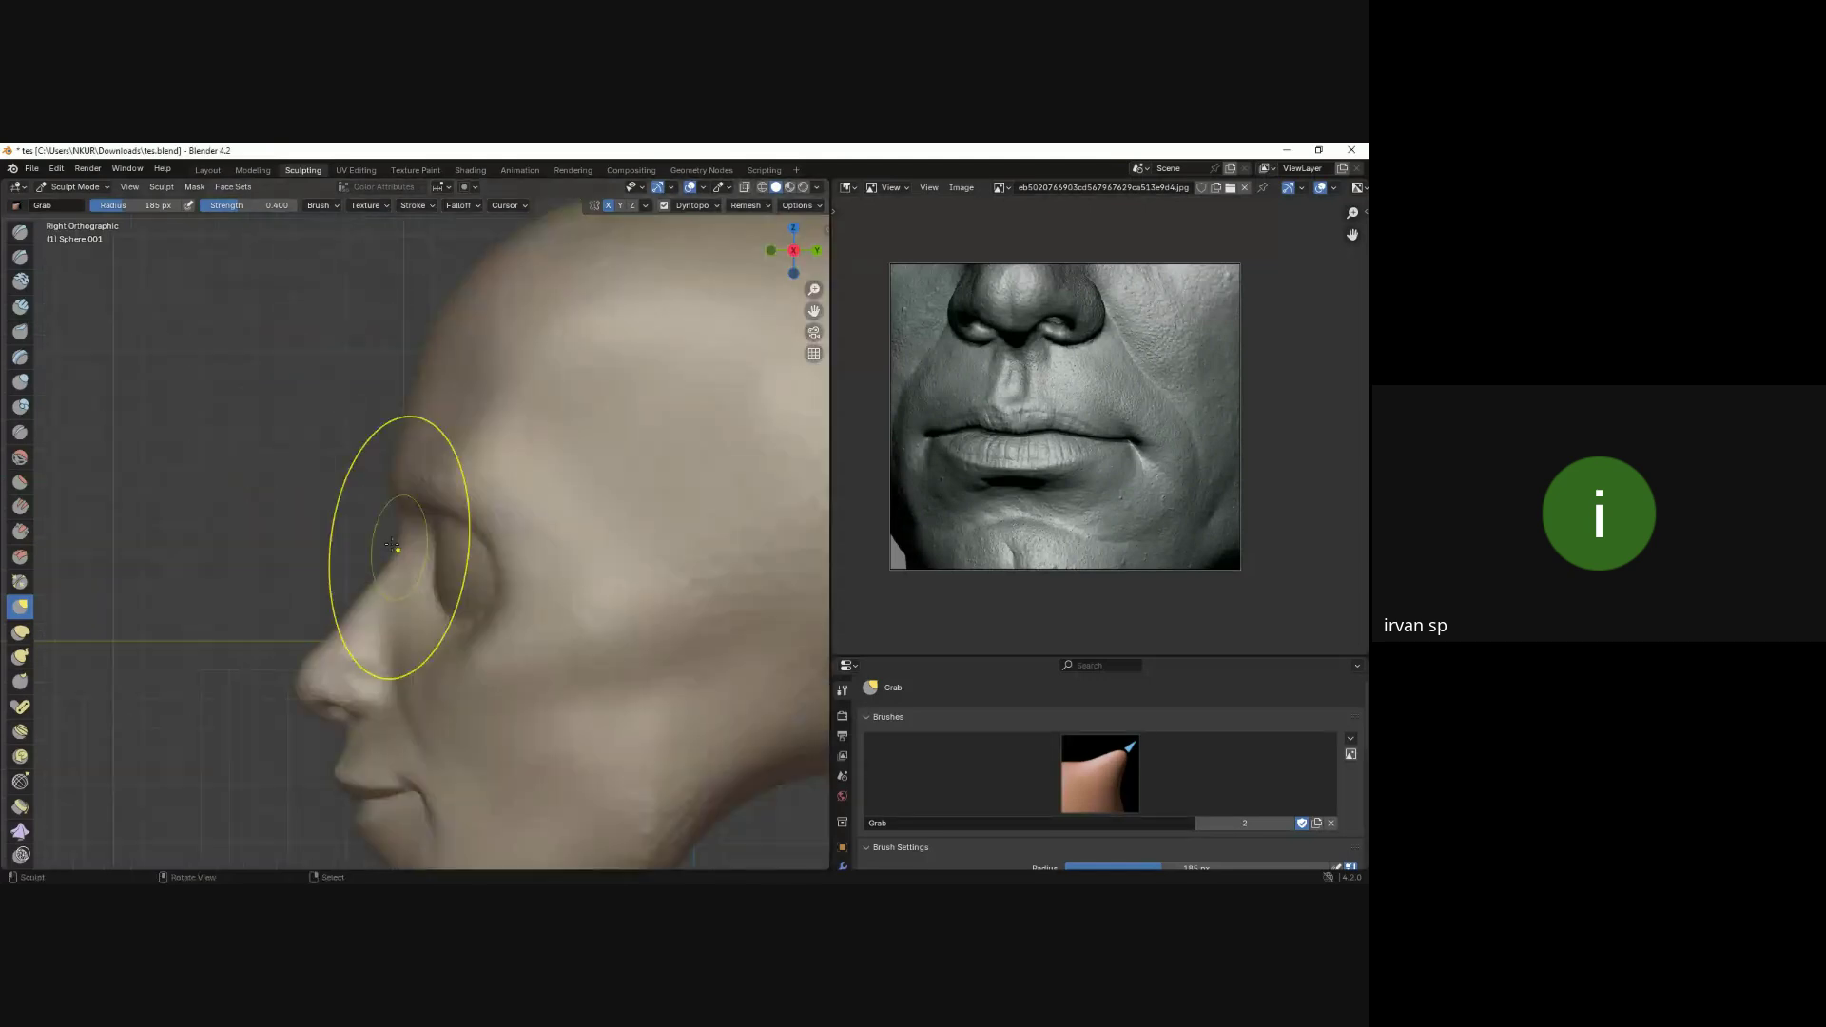
# Adjust the Grab brush through 329 and 144 px to about 149 px for the brow and lips in profile.
pyautogui.press('f')
pyautogui.click(399, 444)
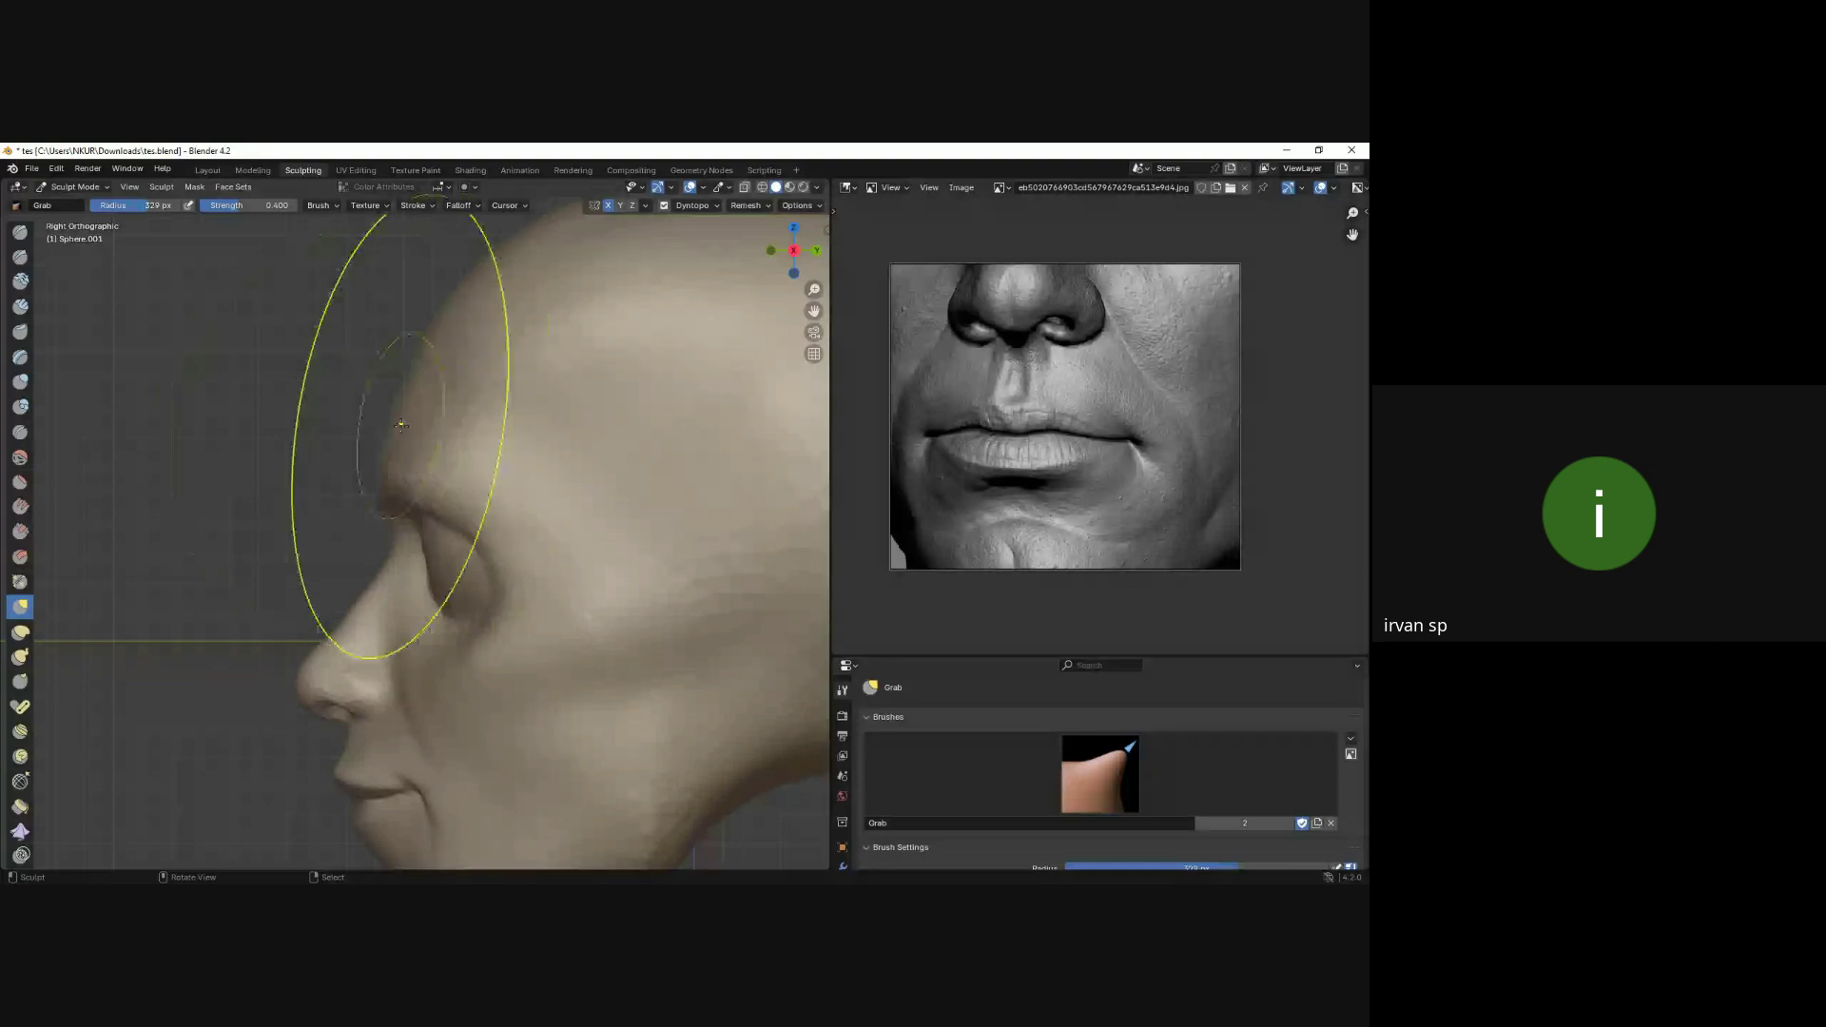
pyautogui.scroll(-2, 433, 552)
pyautogui.scroll(1, 437, 562)
pyautogui.scroll(2, 437, 562)
pyautogui.press('f')
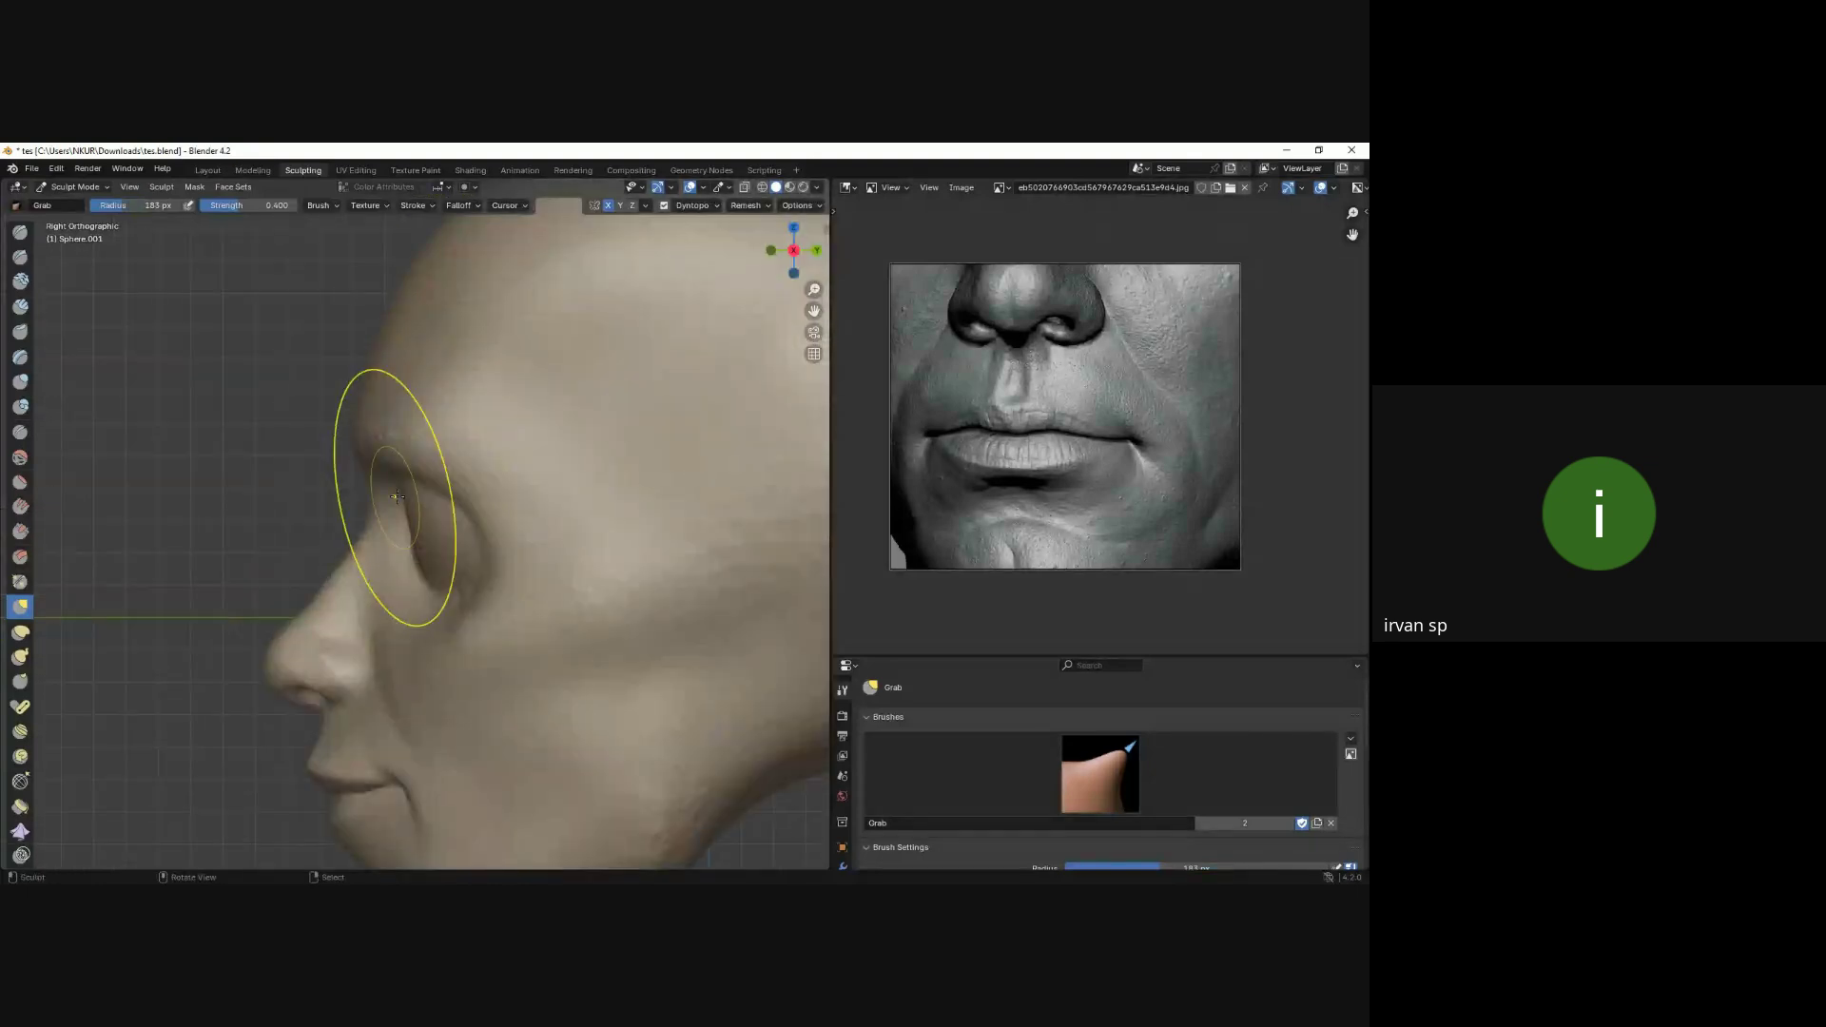
pyautogui.scroll(1, 487, 473)
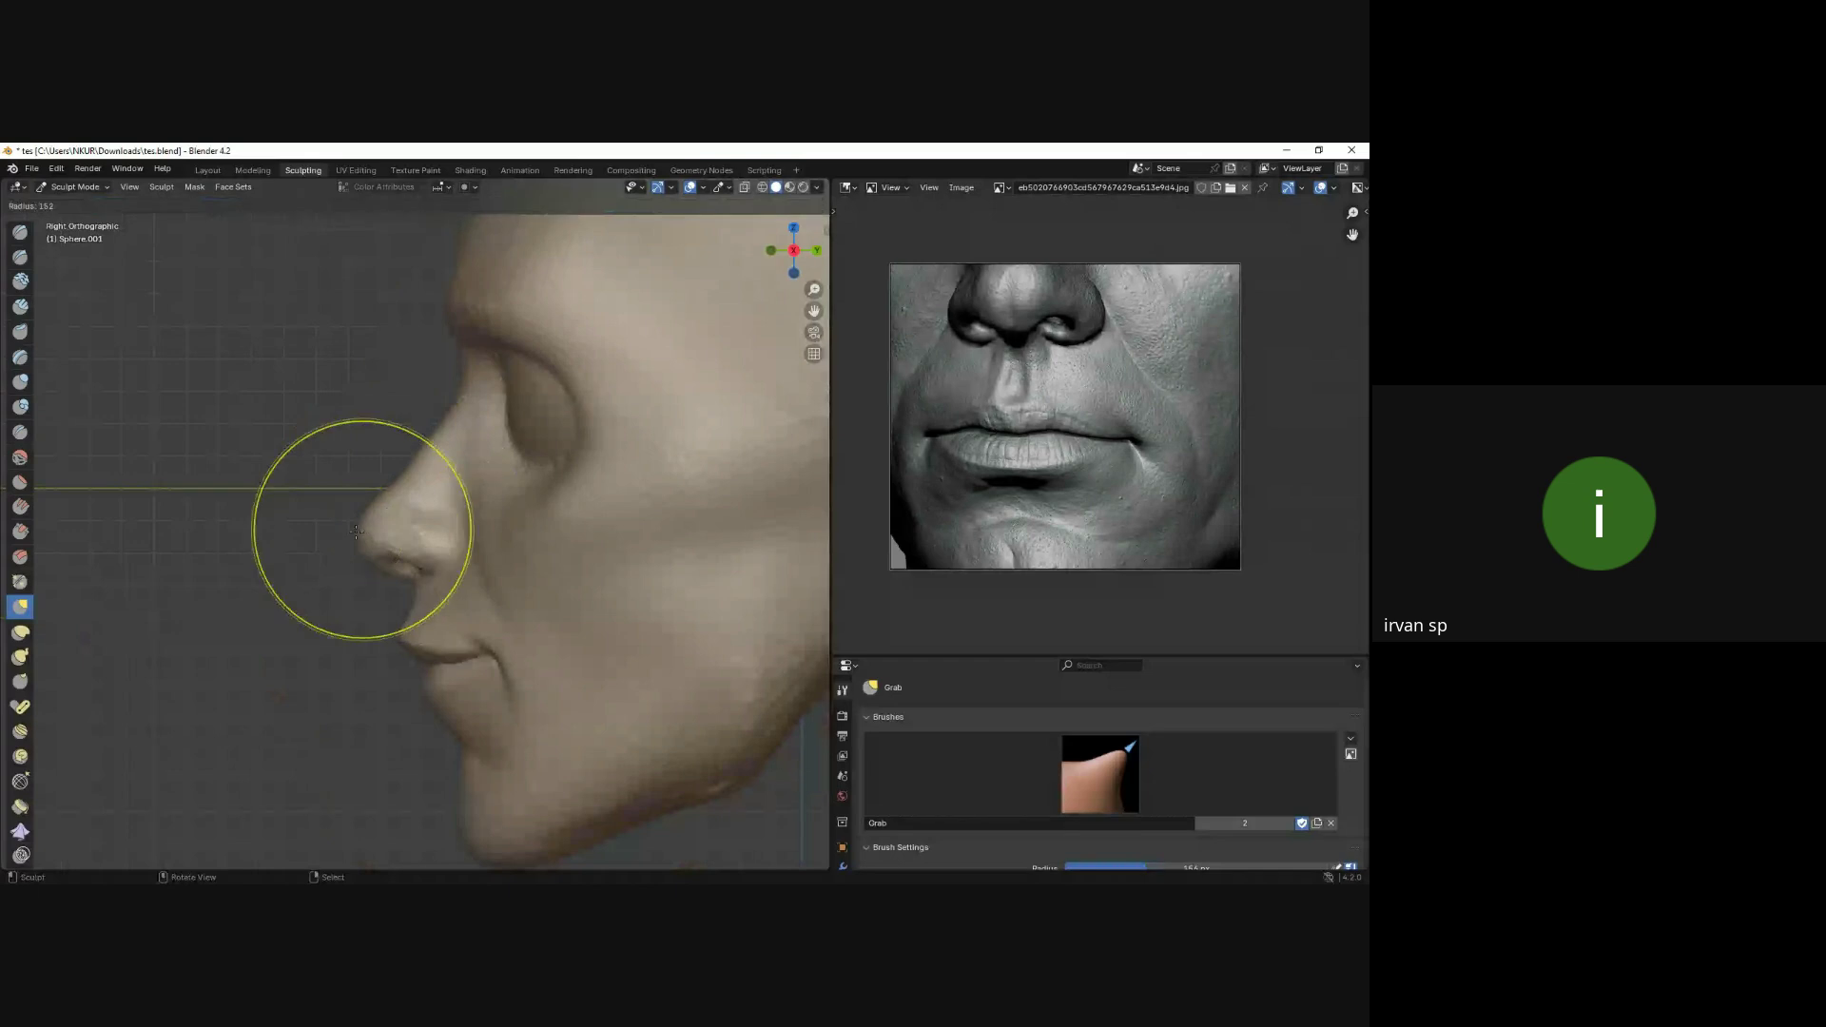
pyautogui.click(466, 532)
pyautogui.press('f')
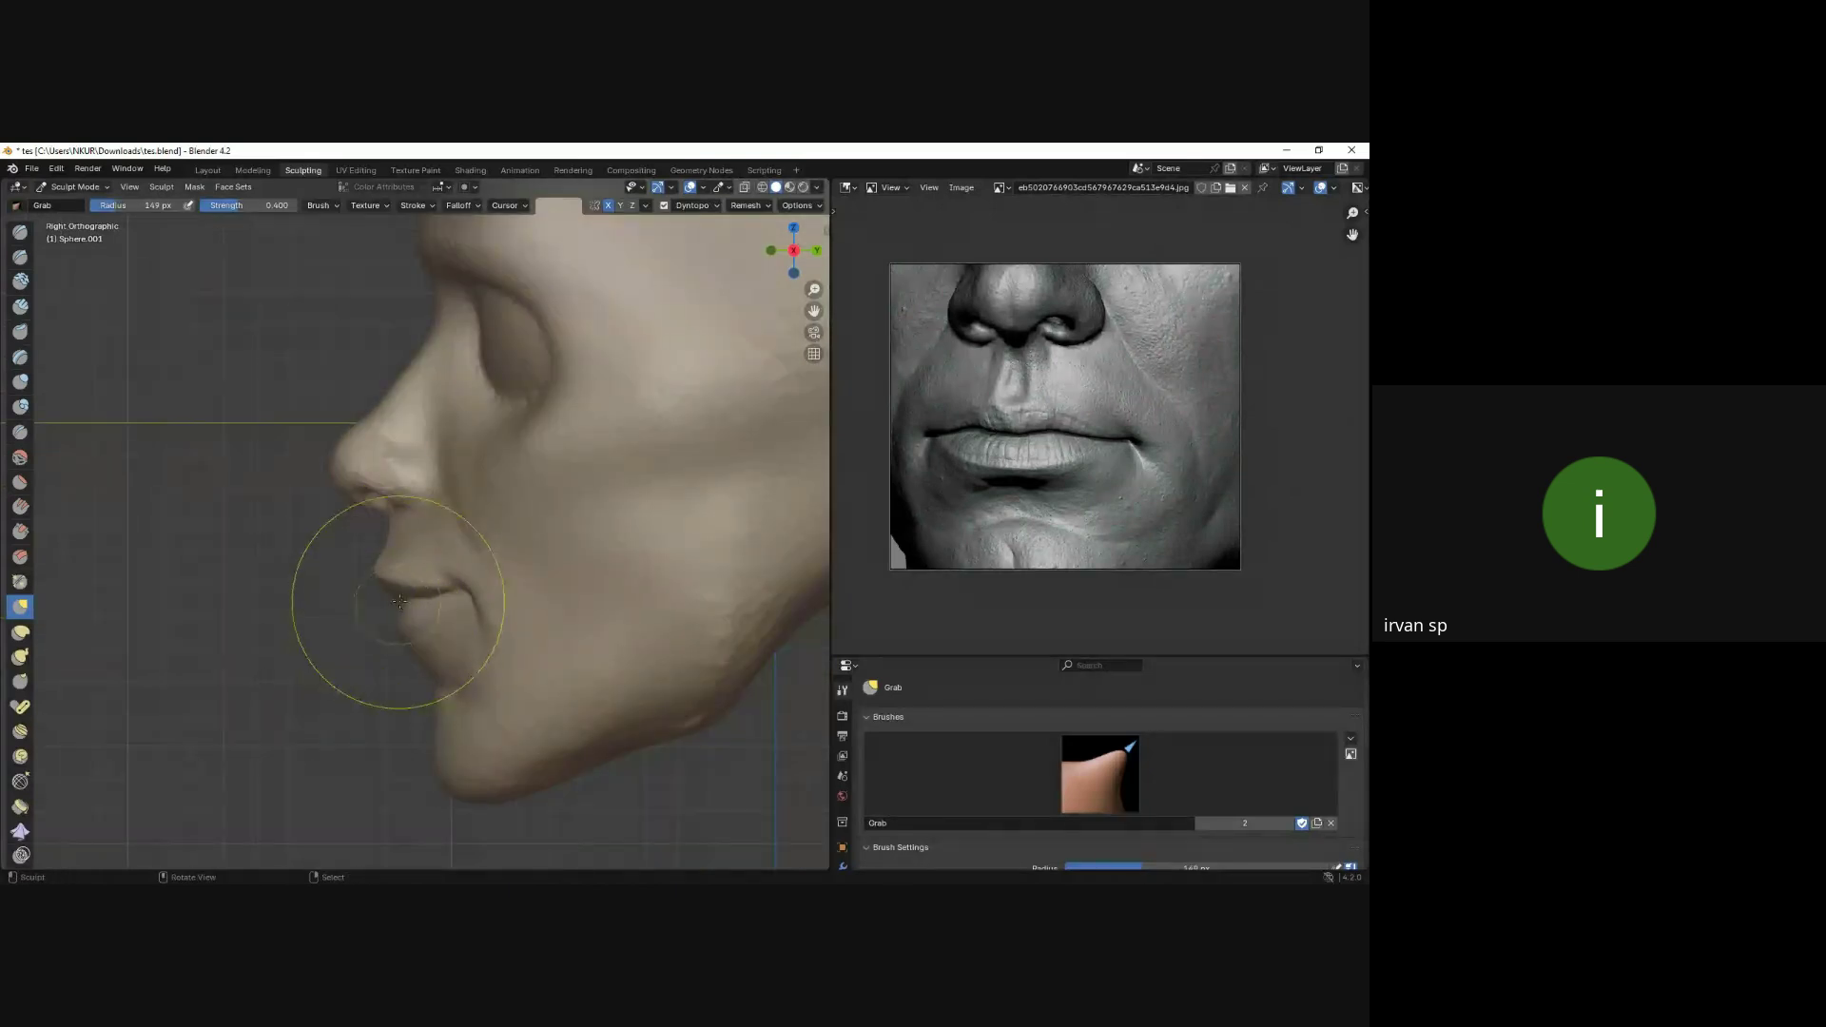
pyautogui.click(409, 600)
pyautogui.moveTo(409, 580)
pyautogui.mouseDown(button='middle')
pyautogui.moveTo(514, 610)
pyautogui.moveTo(512, 531)
pyautogui.moveTo(470, 649)
pyautogui.mouseUp(button='middle')
# Briefly try Crease, then pull the jaw underside outward with a 179 px Grab brush.
pyautogui.hotkey('shift', 'c')
pyautogui.press('g')
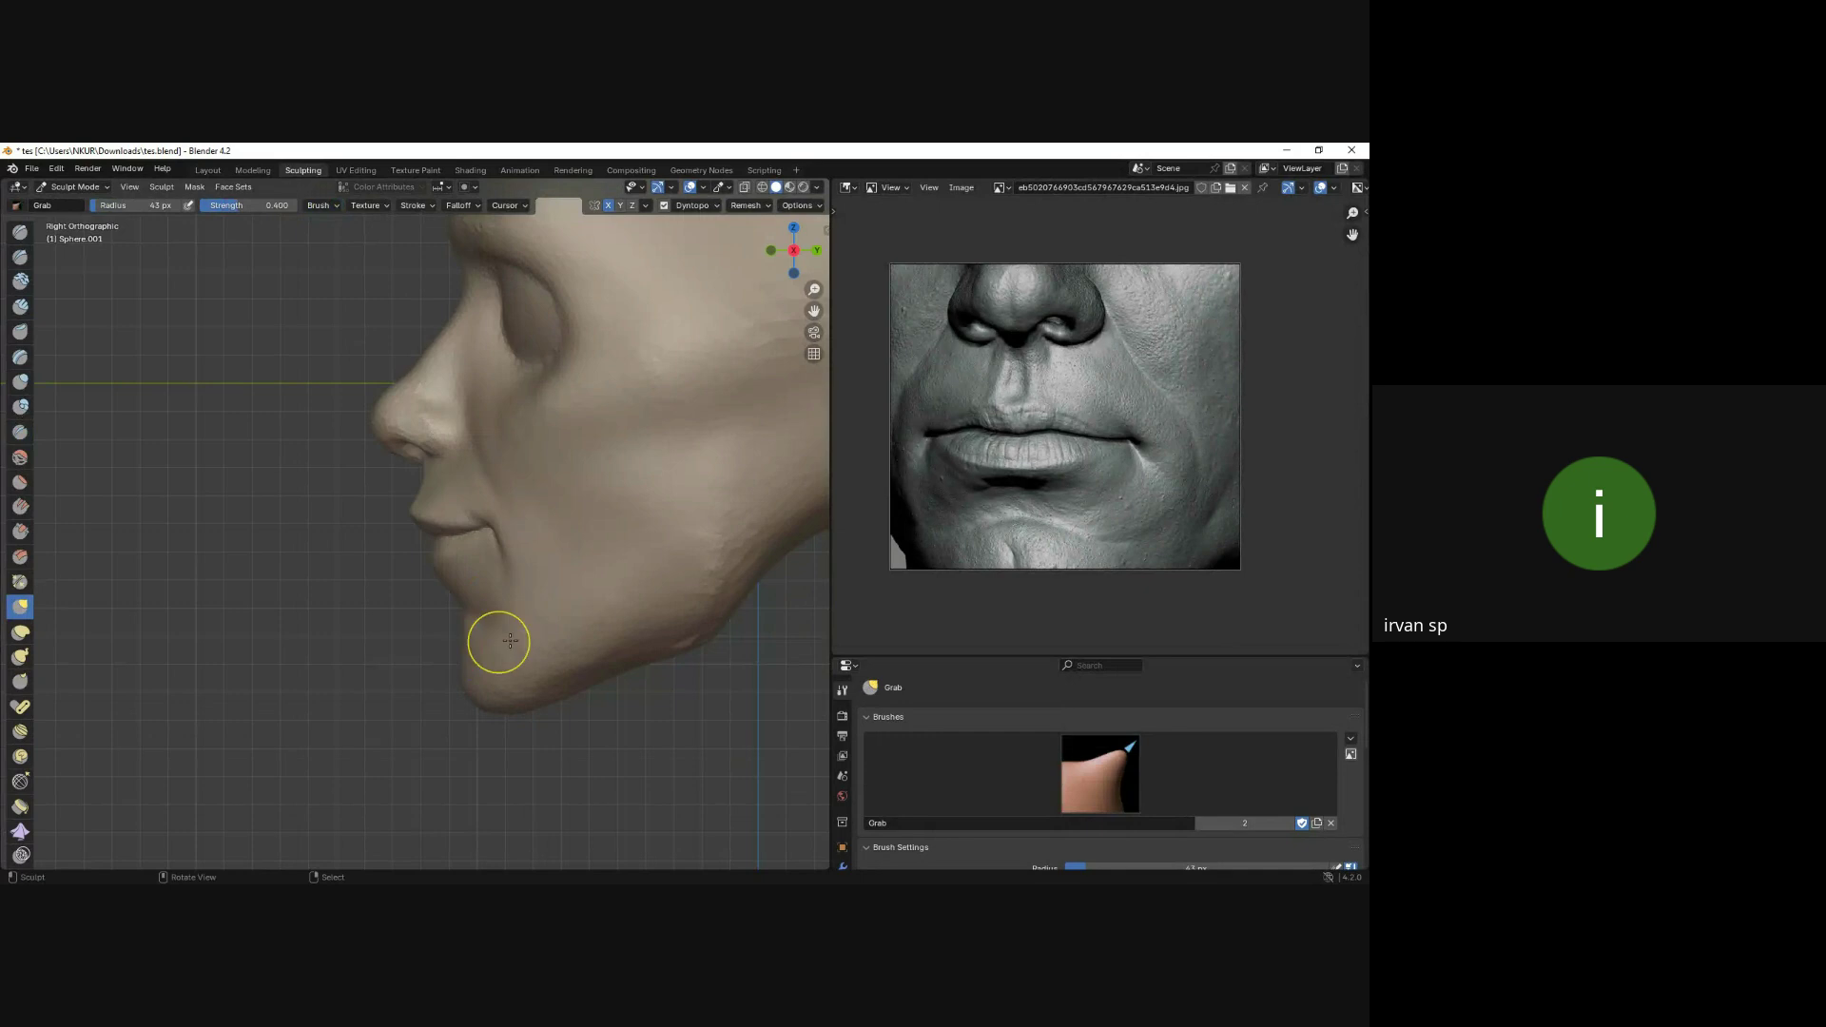
pyautogui.press('f')
pyautogui.click(559, 685)
pyautogui.moveTo(559, 685); pyautogui.dragTo(630, 658)
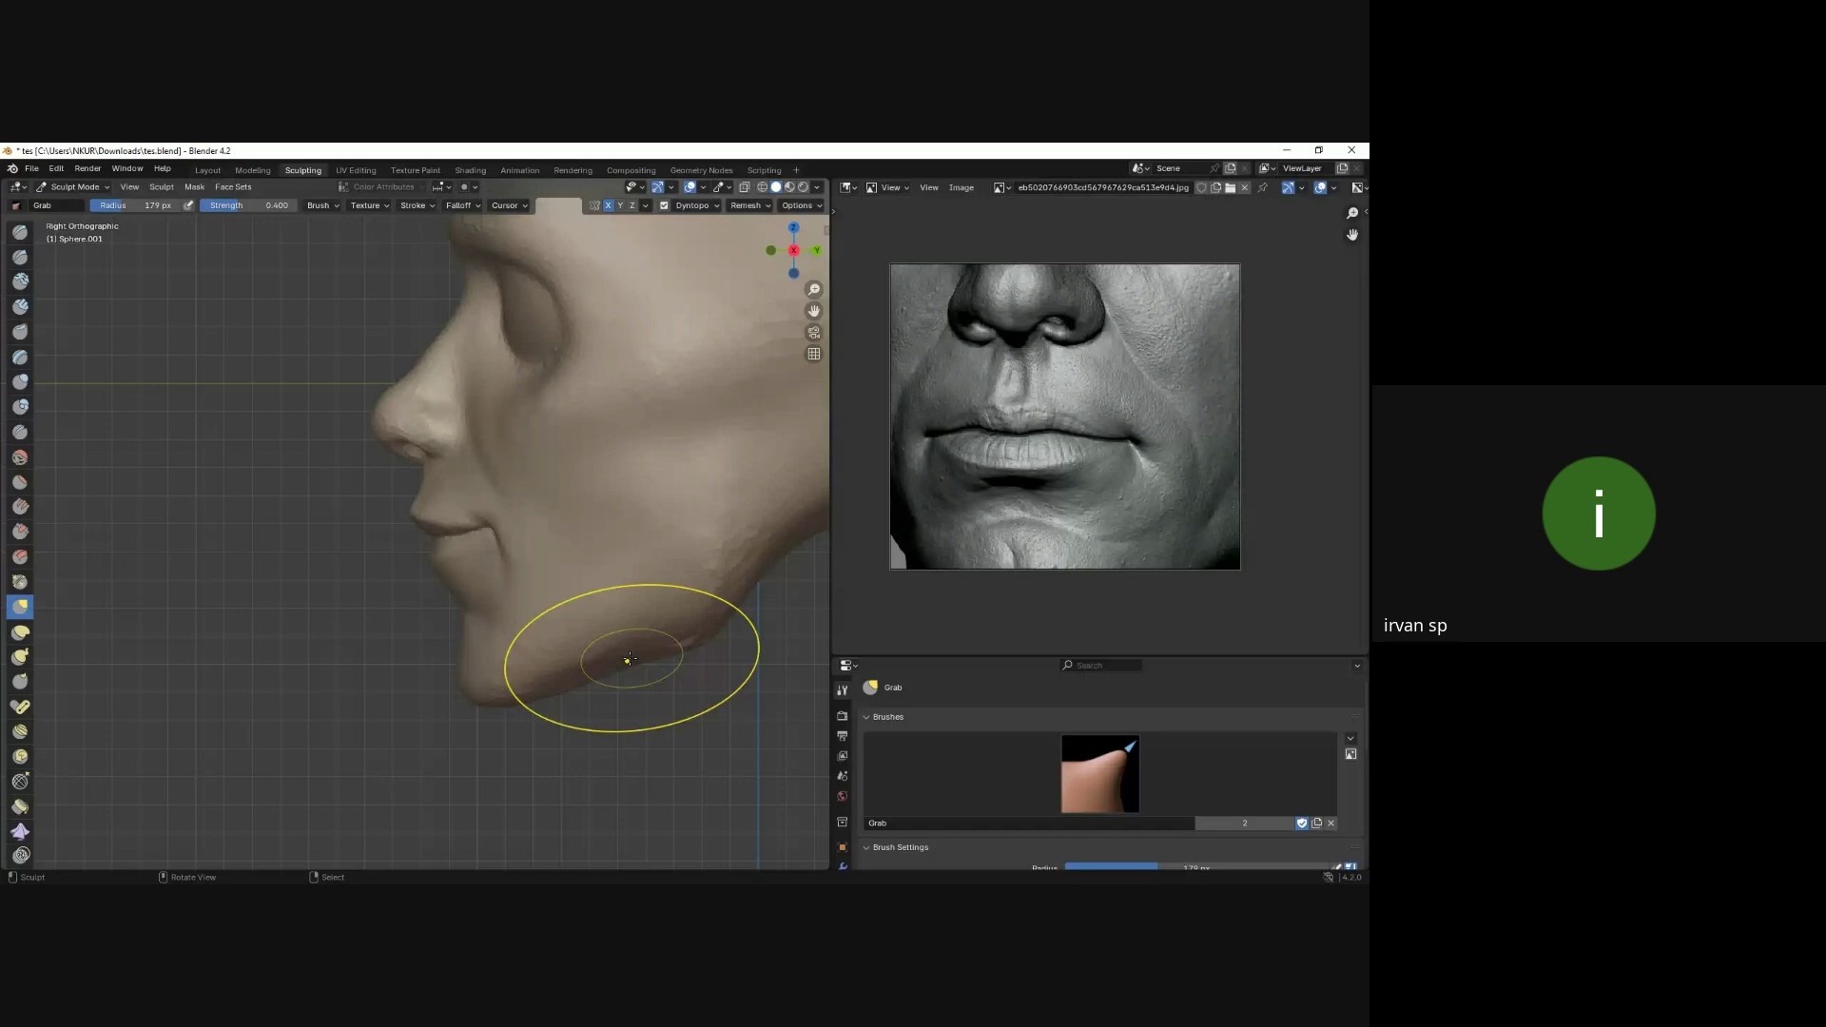
pyautogui.press('KP_1')
# Add a 95 px Clay Strips stroke across the lower lip.
pyautogui.press('c')
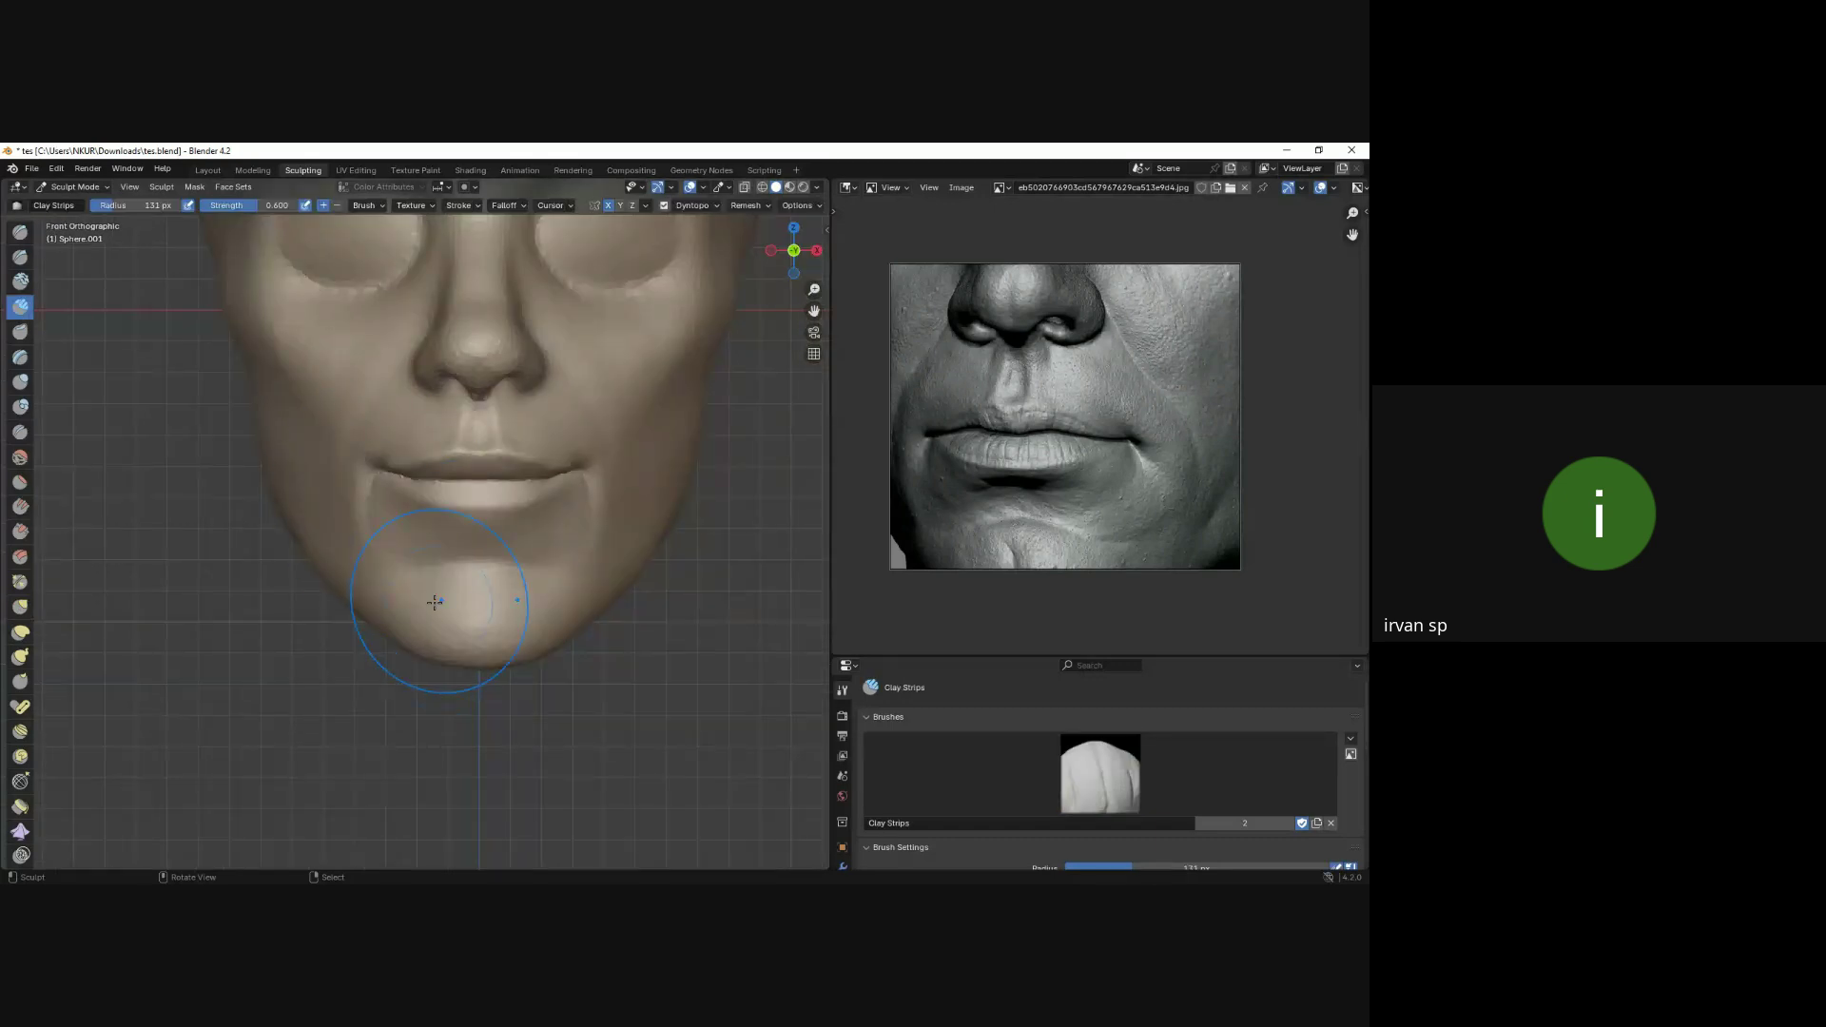
pyautogui.click(435, 601)
pyautogui.moveTo(504, 582); pyautogui.dragTo(431, 586)
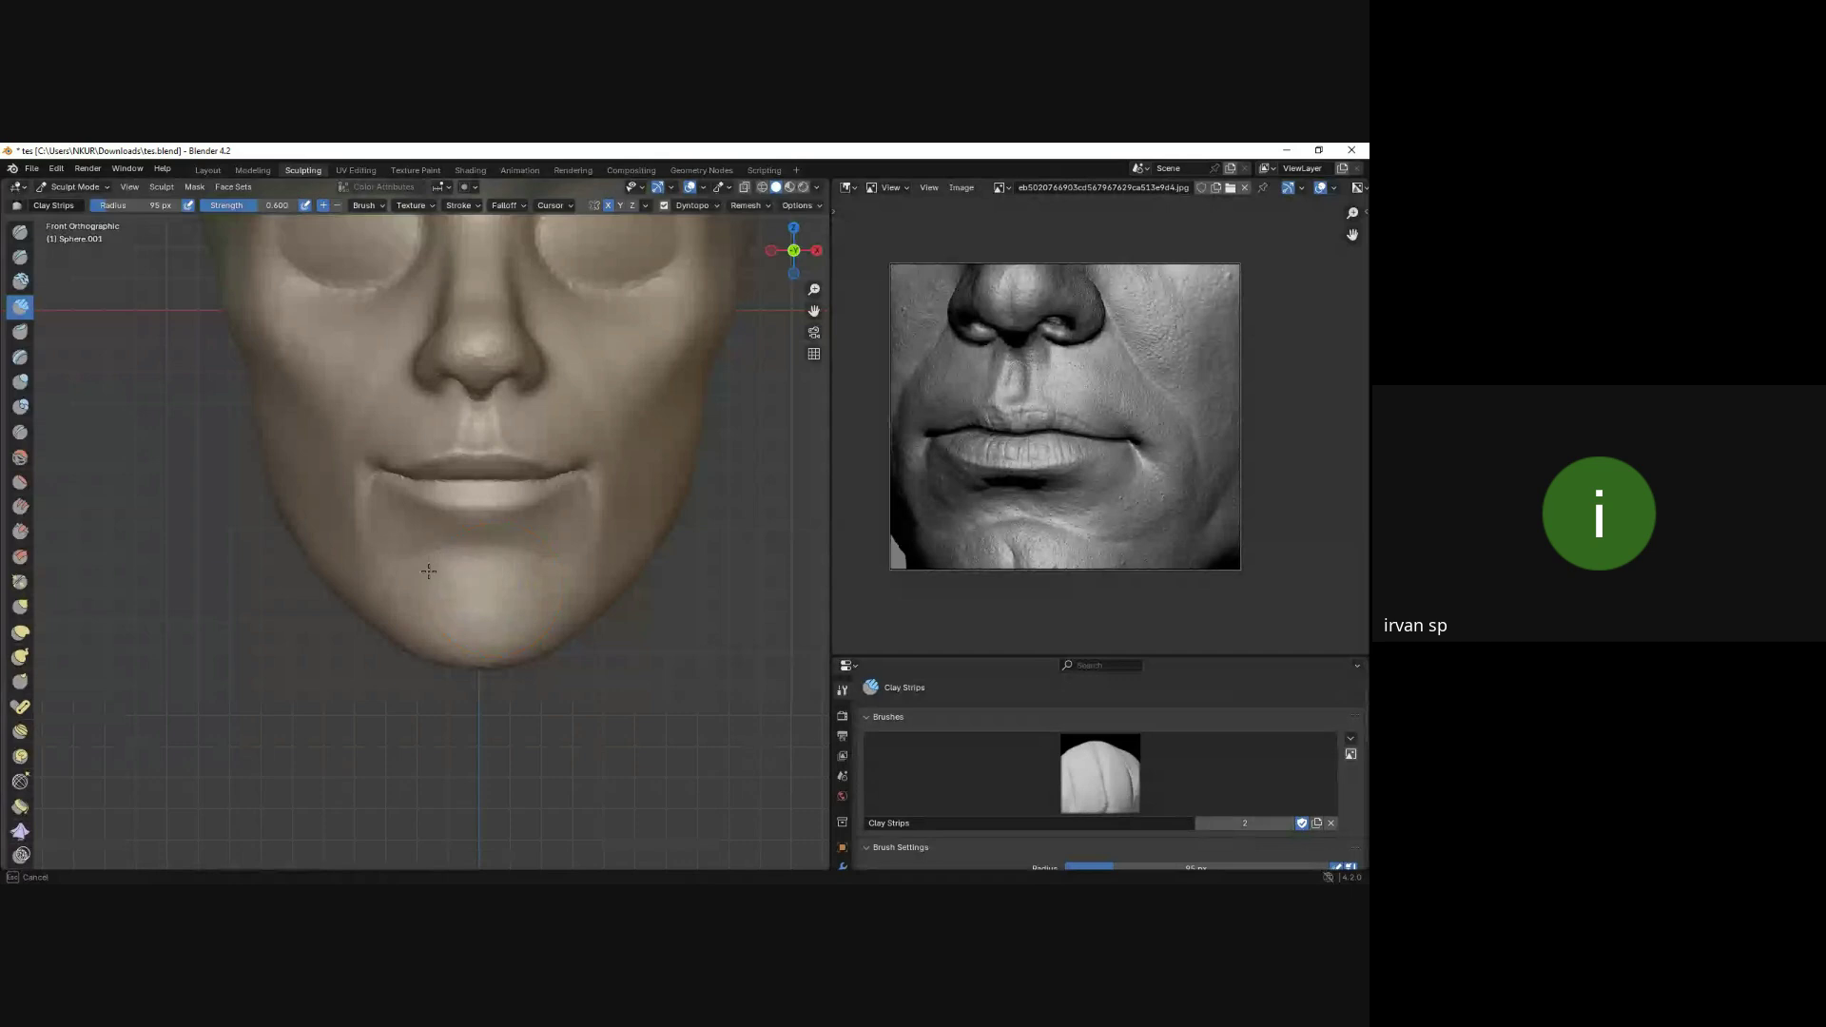
pyautogui.moveTo(428, 571); pyautogui.dragTo(451, 581, button='middle')
# Carve a Crease stroke beneath the lower lip, above the chin.
pyautogui.hotkey('shift', 'c')
pyautogui.moveTo(430, 580); pyautogui.dragTo(449, 564)
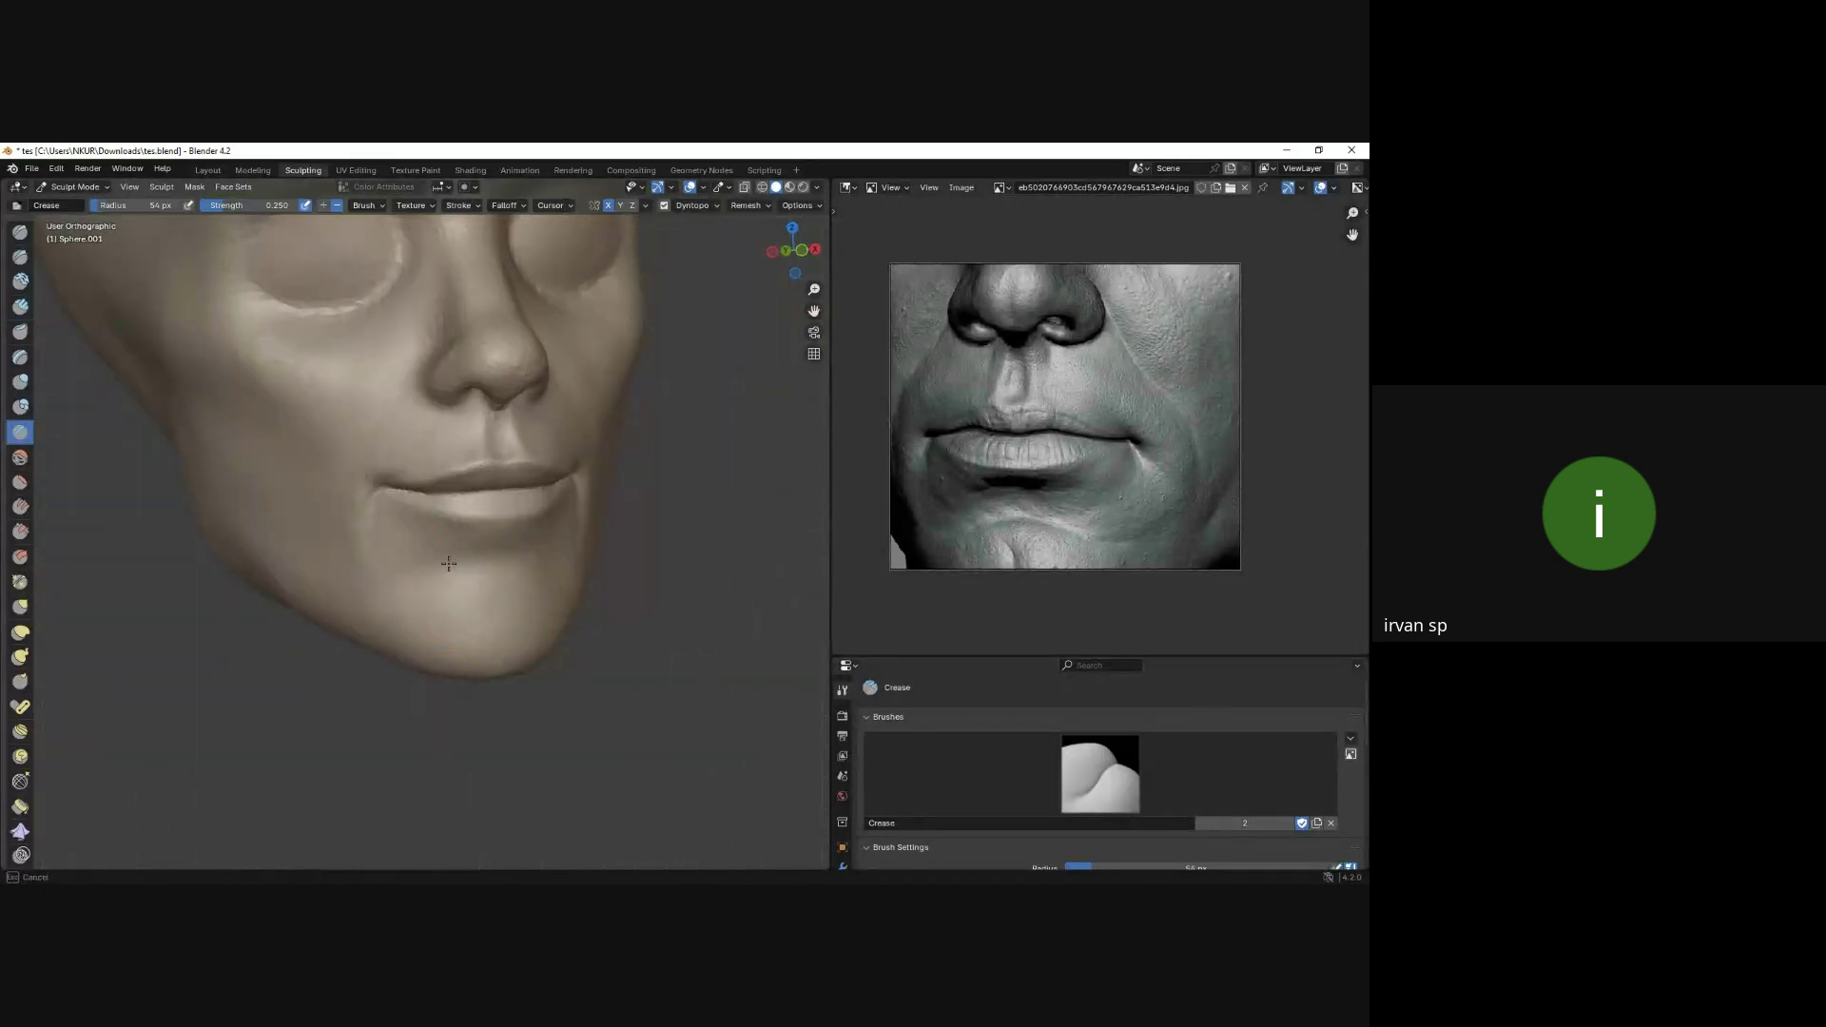
pyautogui.press('KP_1')
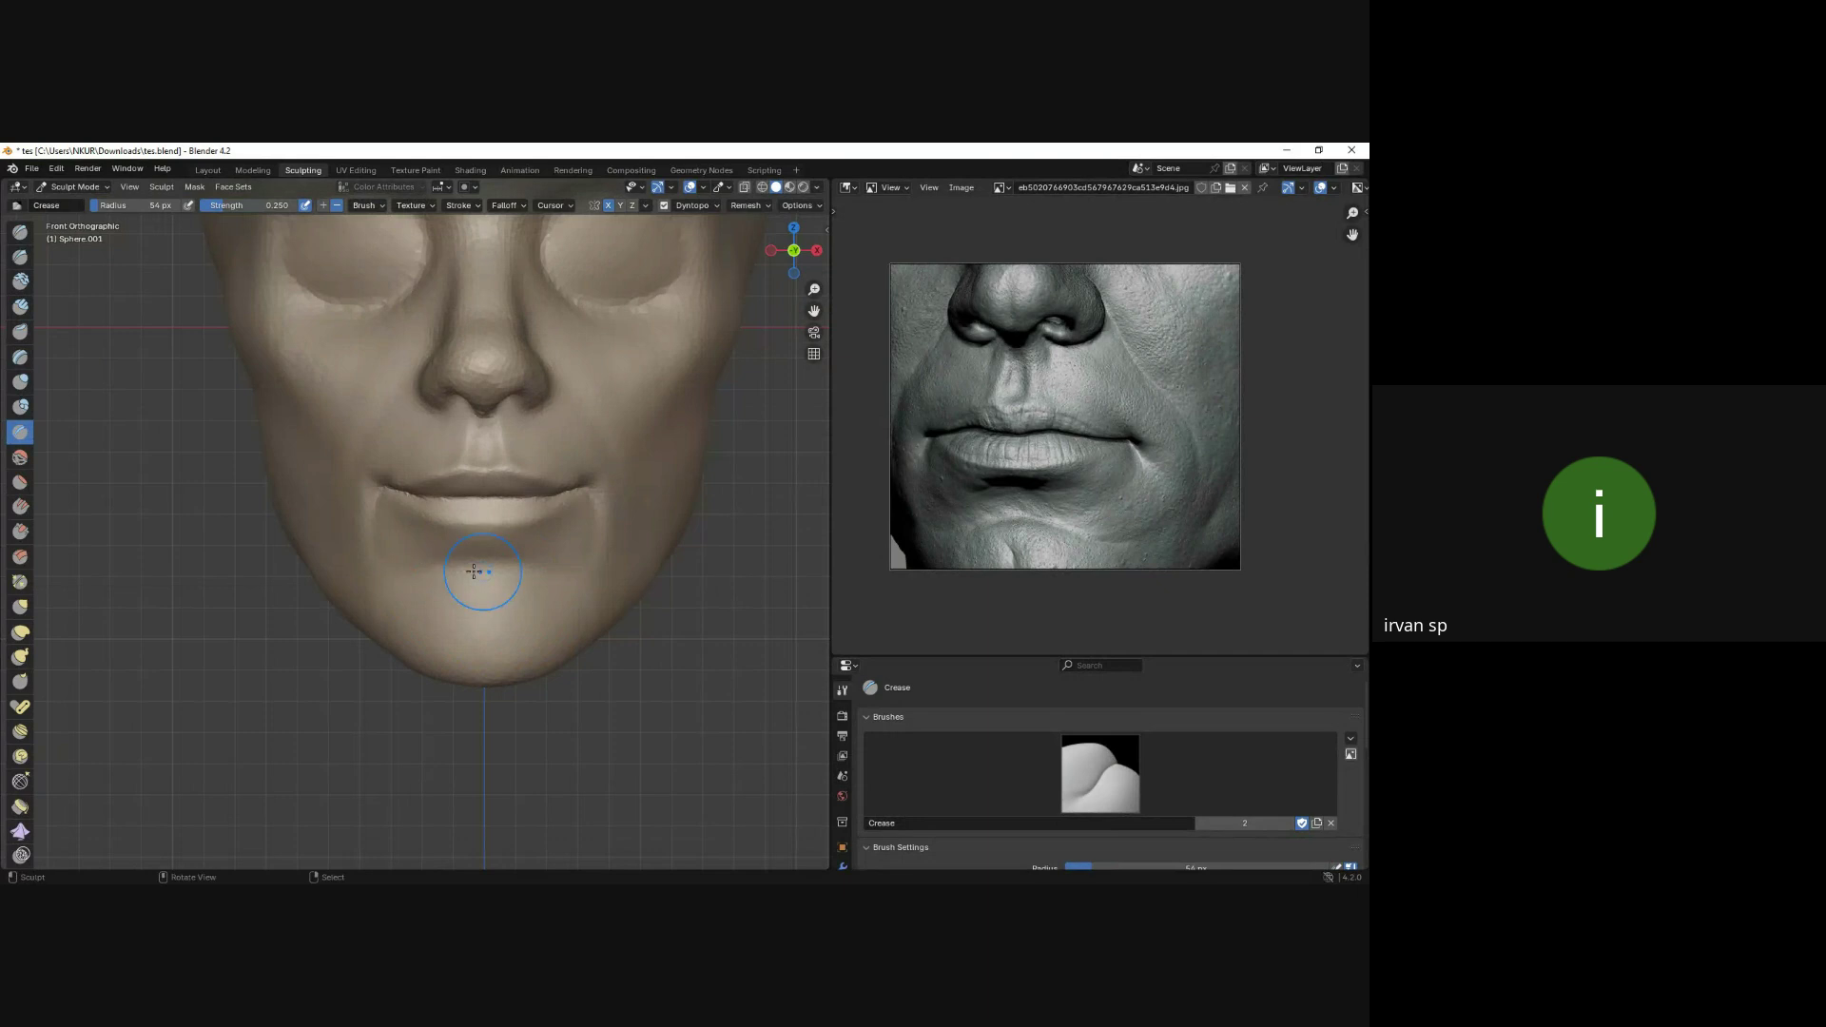
pyautogui.moveTo(576, 568)
pyautogui.mouseDown(button='middle')
pyautogui.moveTo(442, 577)
pyautogui.moveTo(485, 577)
pyautogui.mouseUp(button='middle')
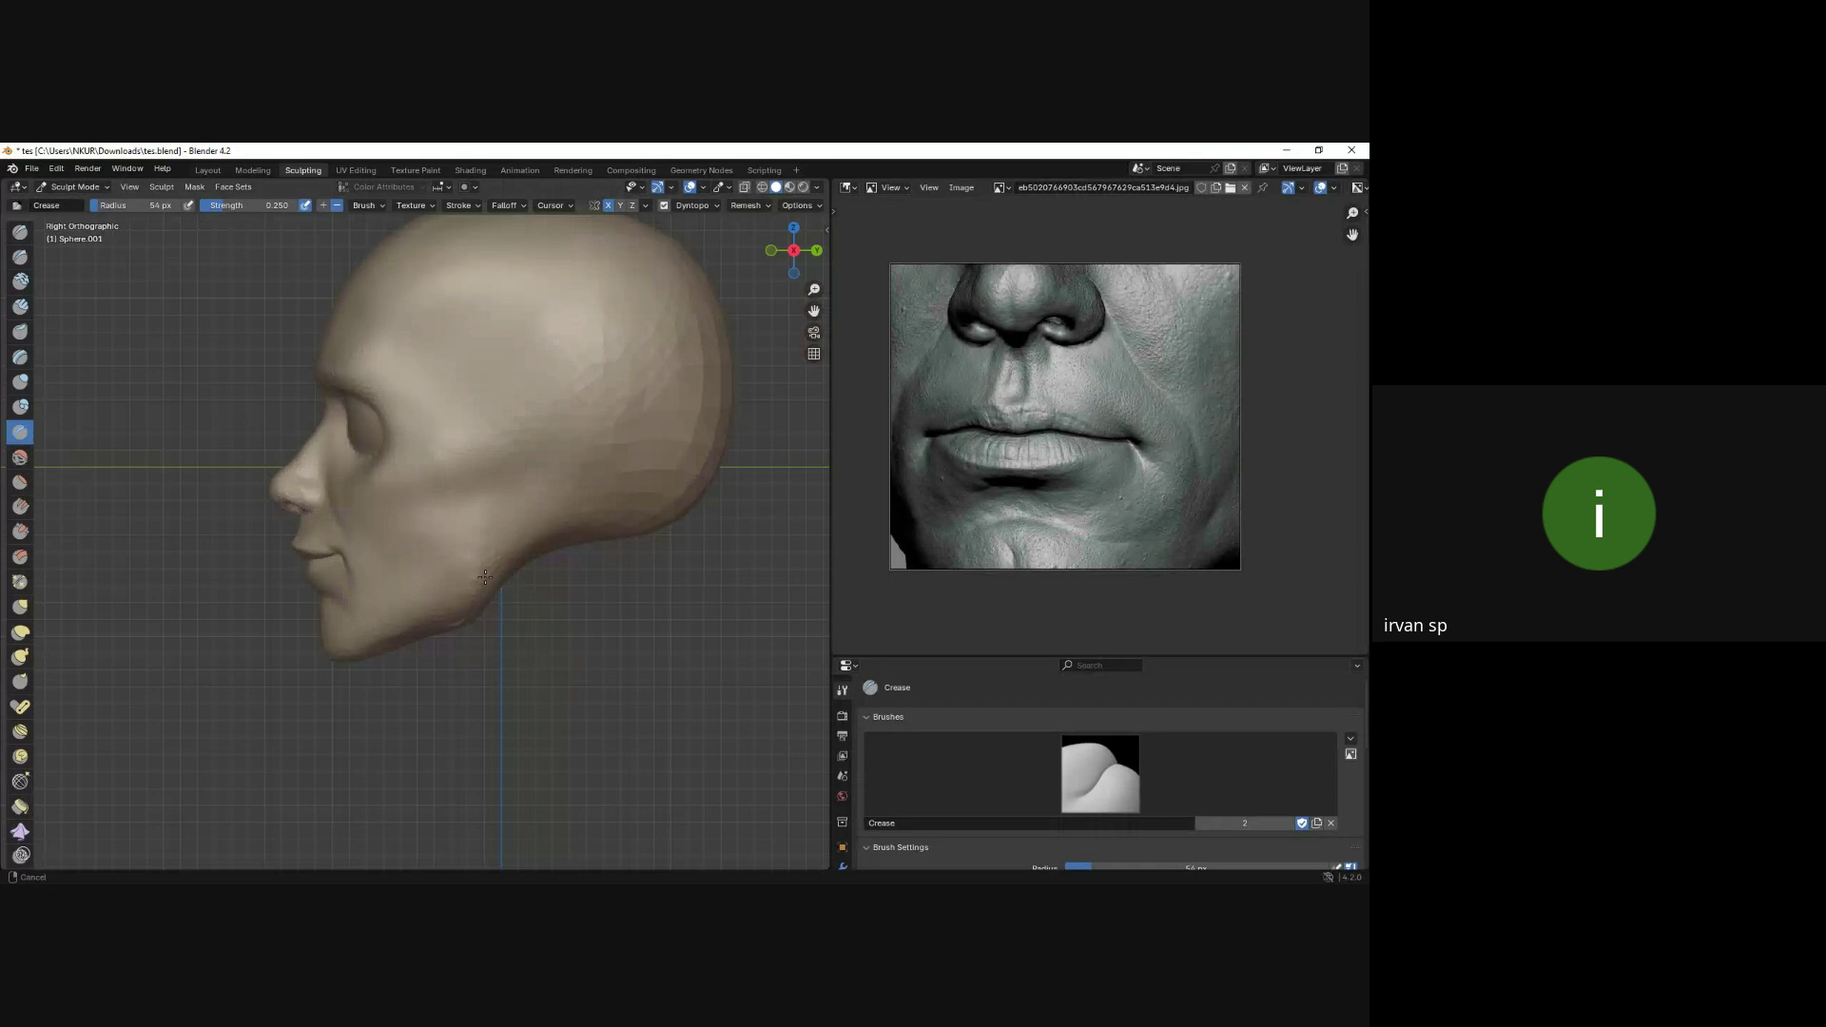
# Shape the cheek with an 89 px Grab brush from an angled side view.
pyautogui.press('g')
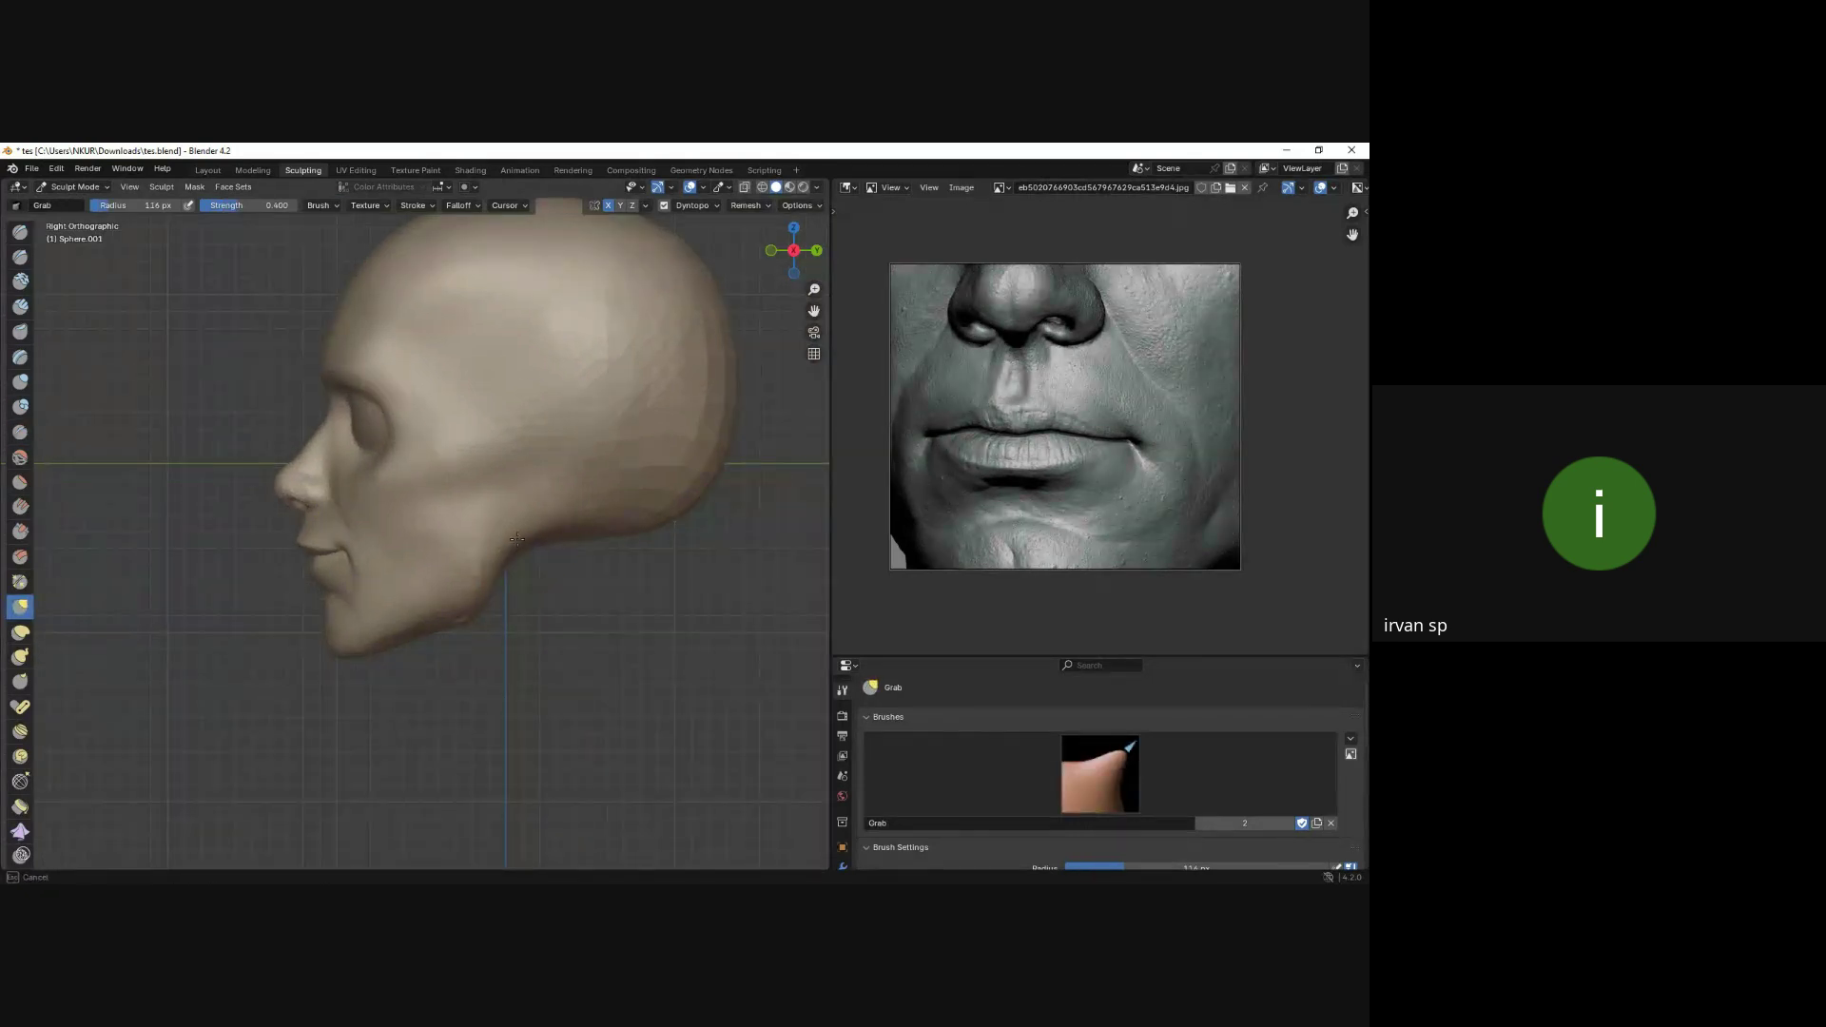
pyautogui.scroll(-2, 571, 499)
pyautogui.scroll(4, 471, 584)
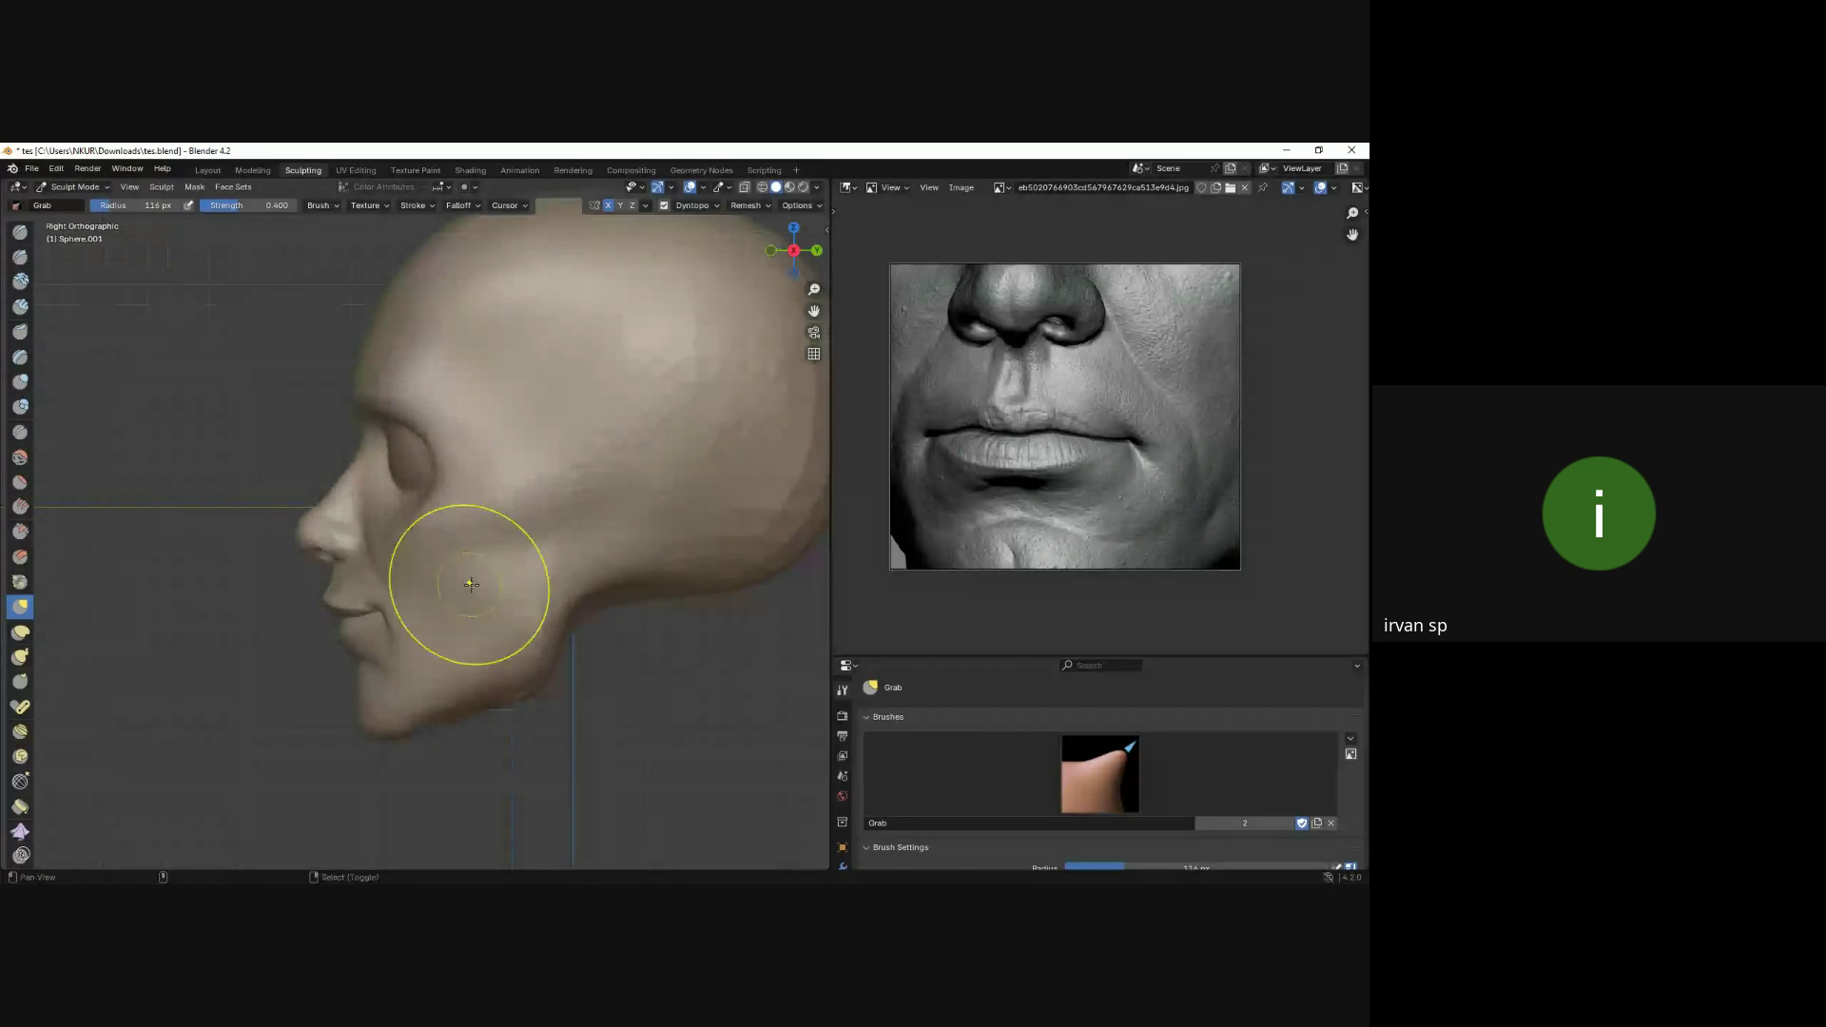
pyautogui.scroll(2, 471, 584)
pyautogui.press('f')
pyautogui.click(433, 531)
pyautogui.moveTo(409, 528); pyautogui.dragTo(508, 517, button='middle')
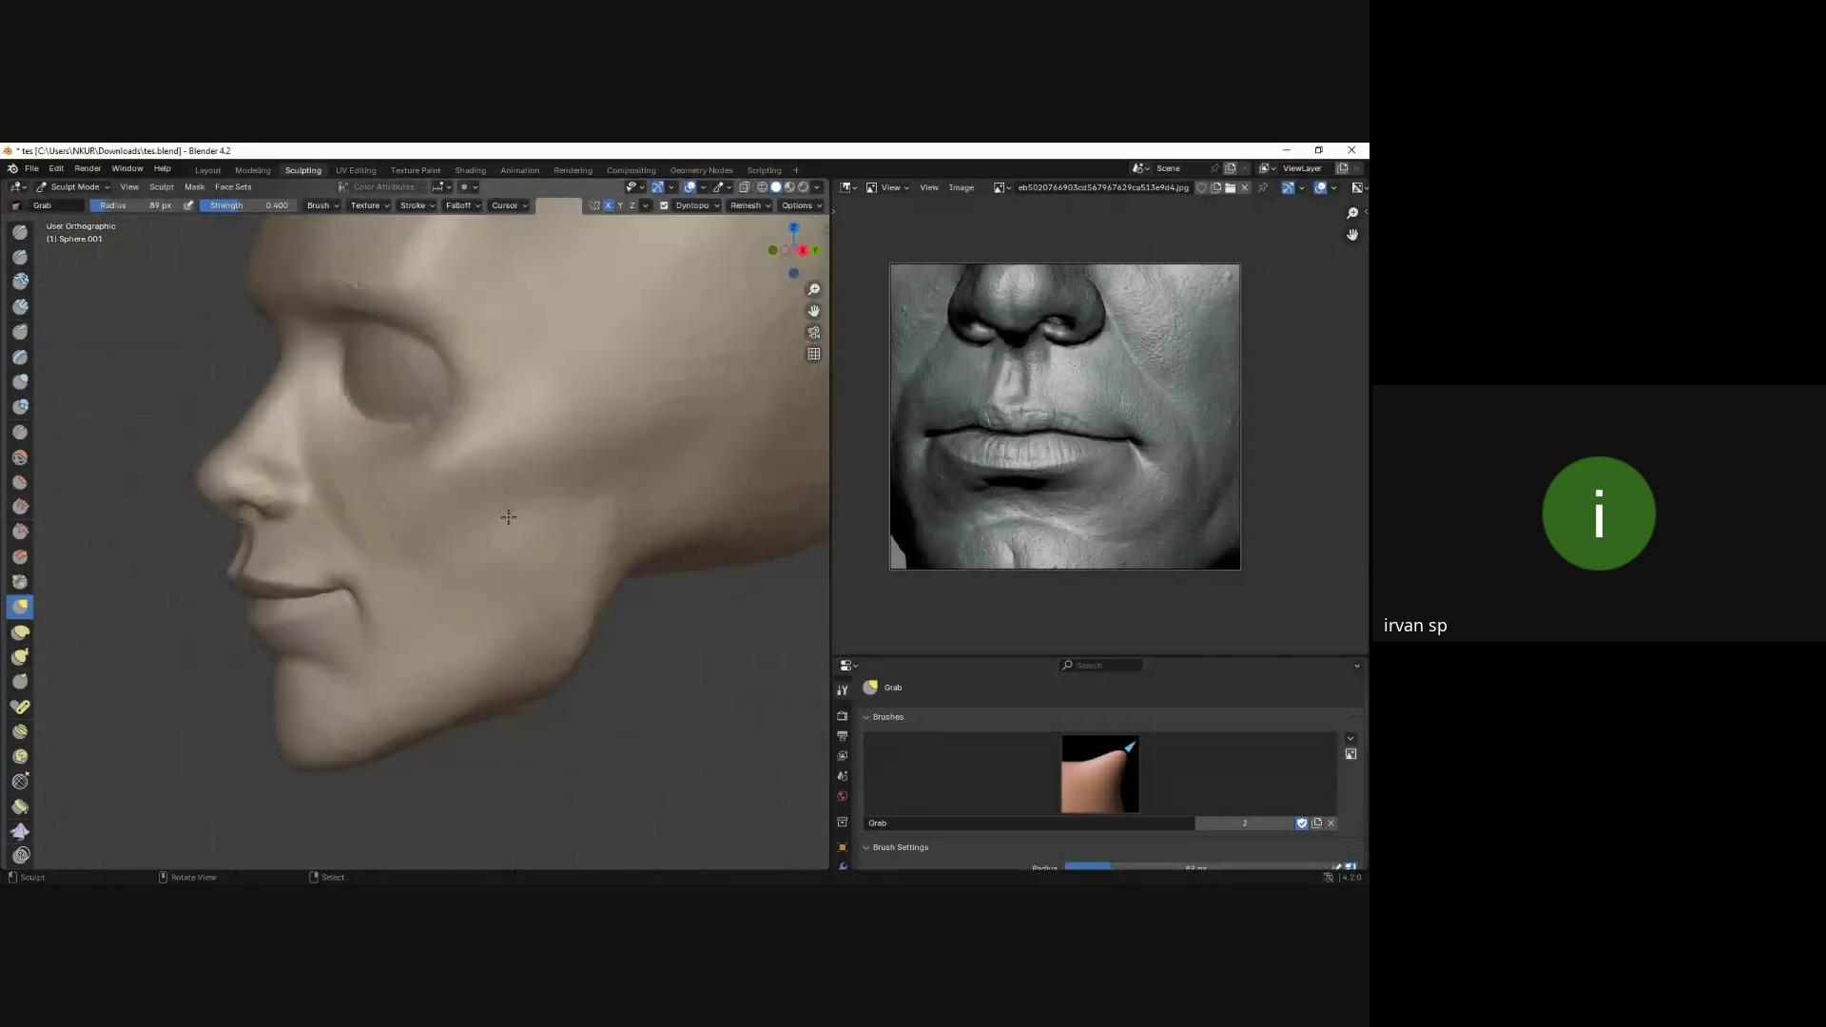
# Rework the cheeks with a 101 px Grab brush in a centred front view.
pyautogui.press('KP_1')
pyautogui.press('KP_Decimal')
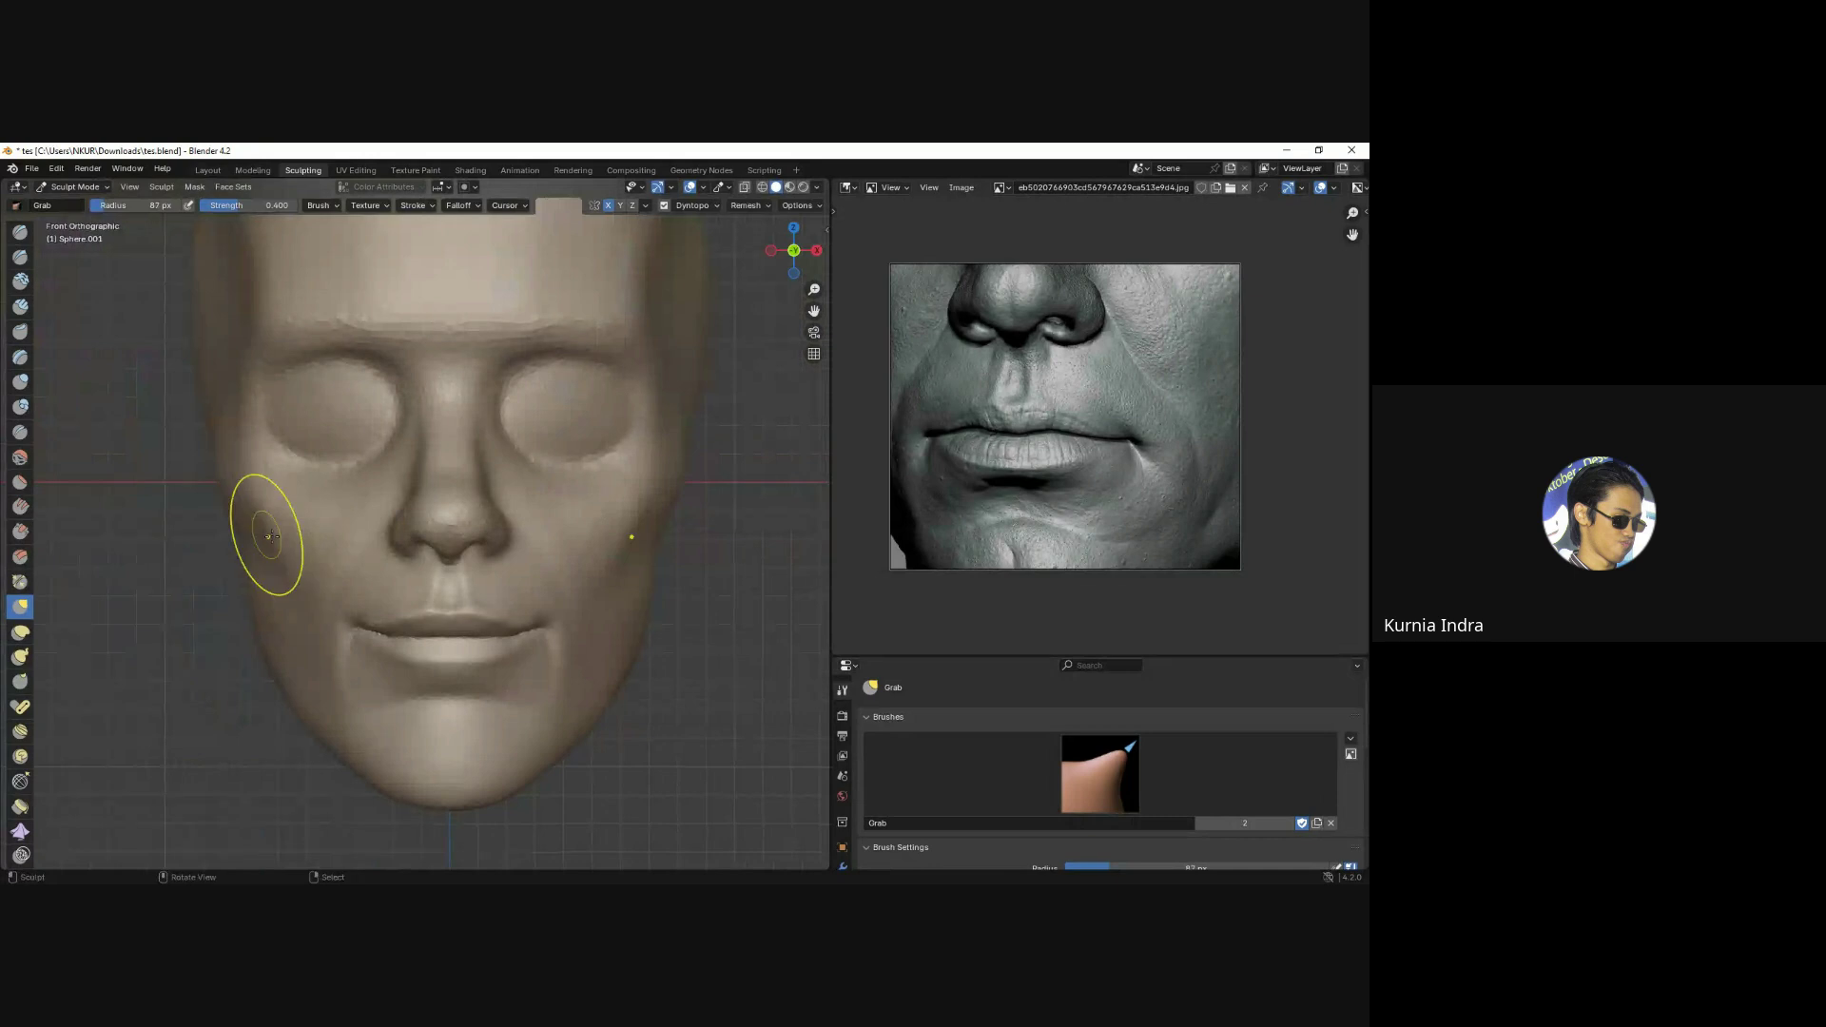
pyautogui.press('f')
pyautogui.click(253, 542)
pyautogui.moveTo(253, 542); pyautogui.dragTo(245, 540, button='middle')
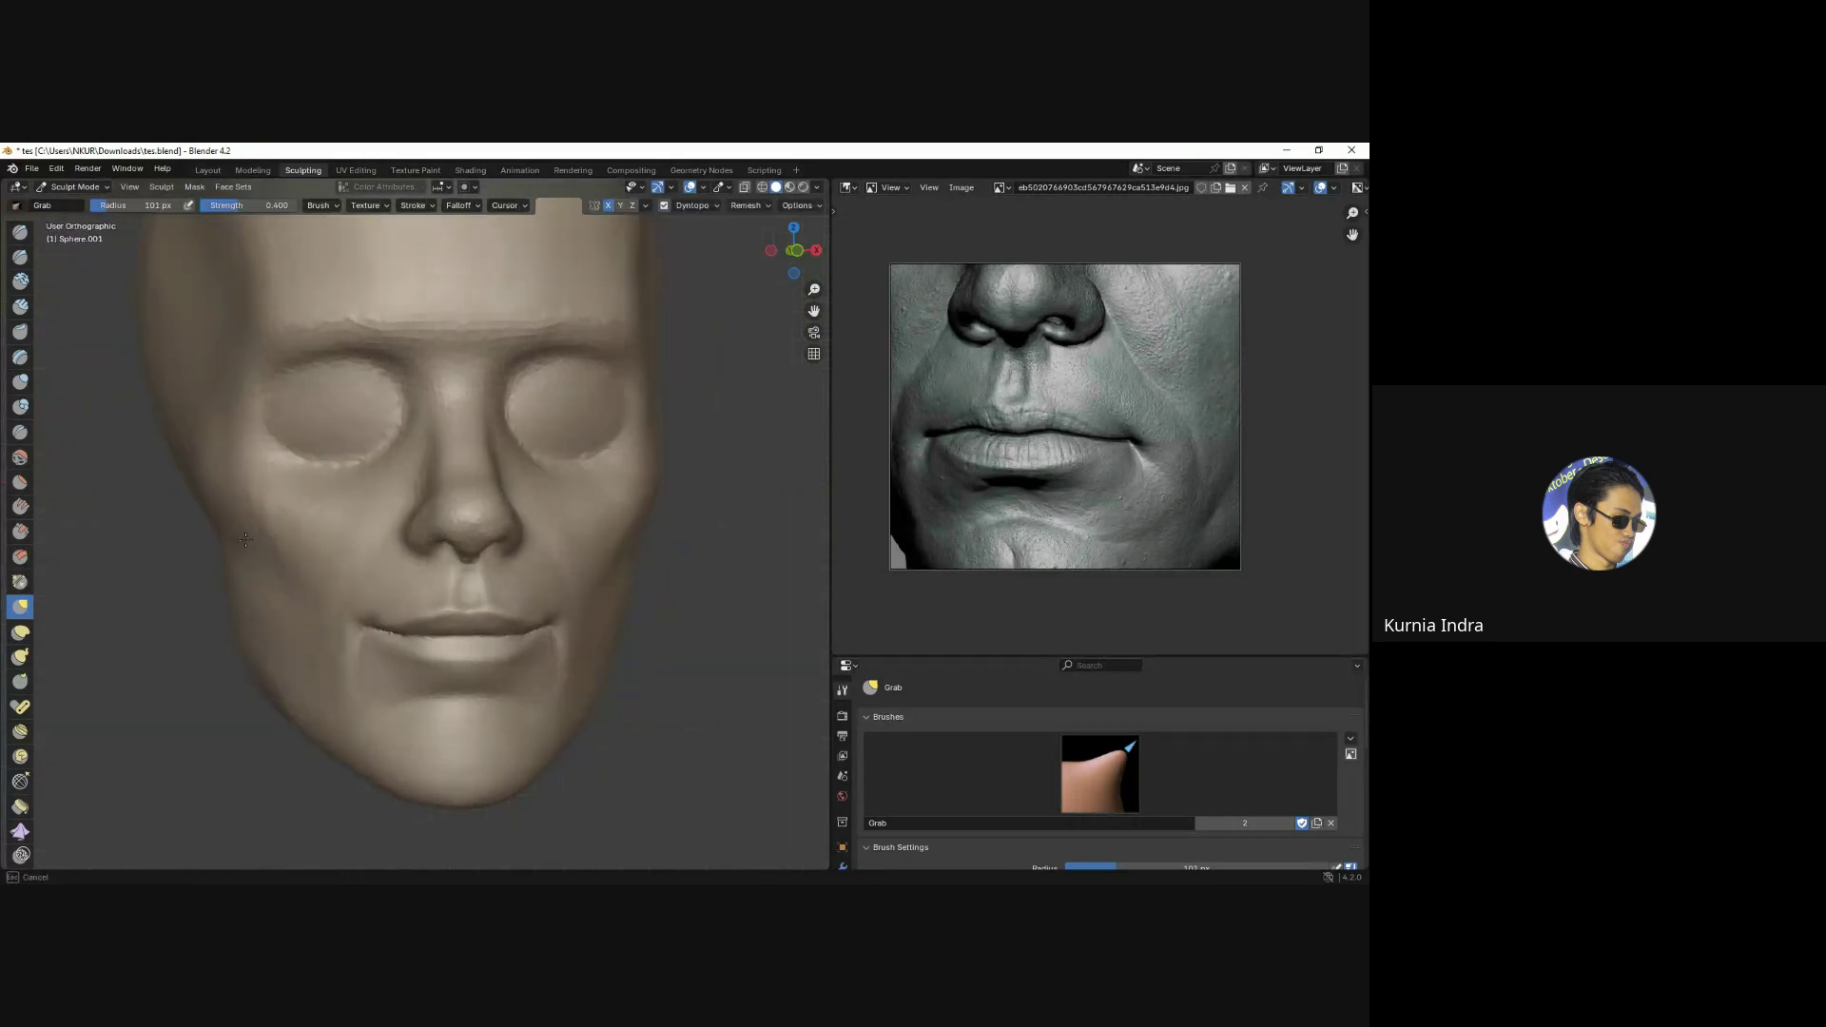
pyautogui.press('KP_1')
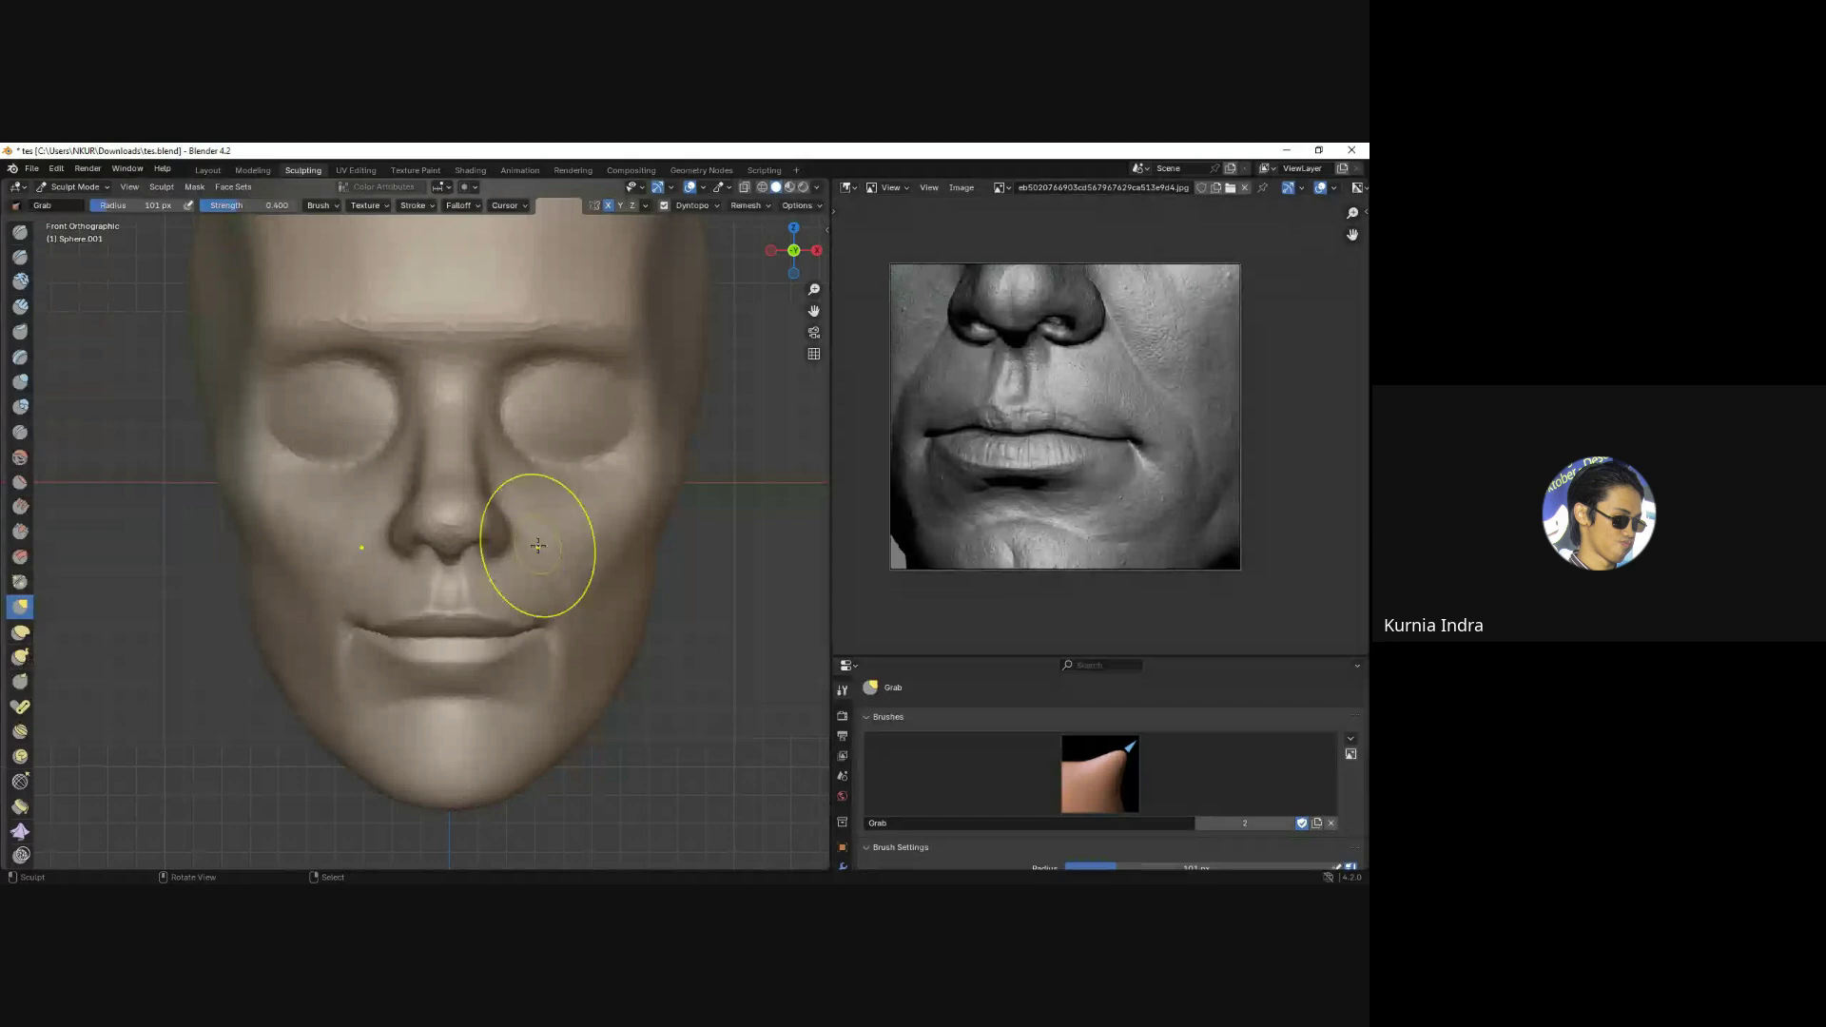
pyautogui.scroll(-1, 557, 528)
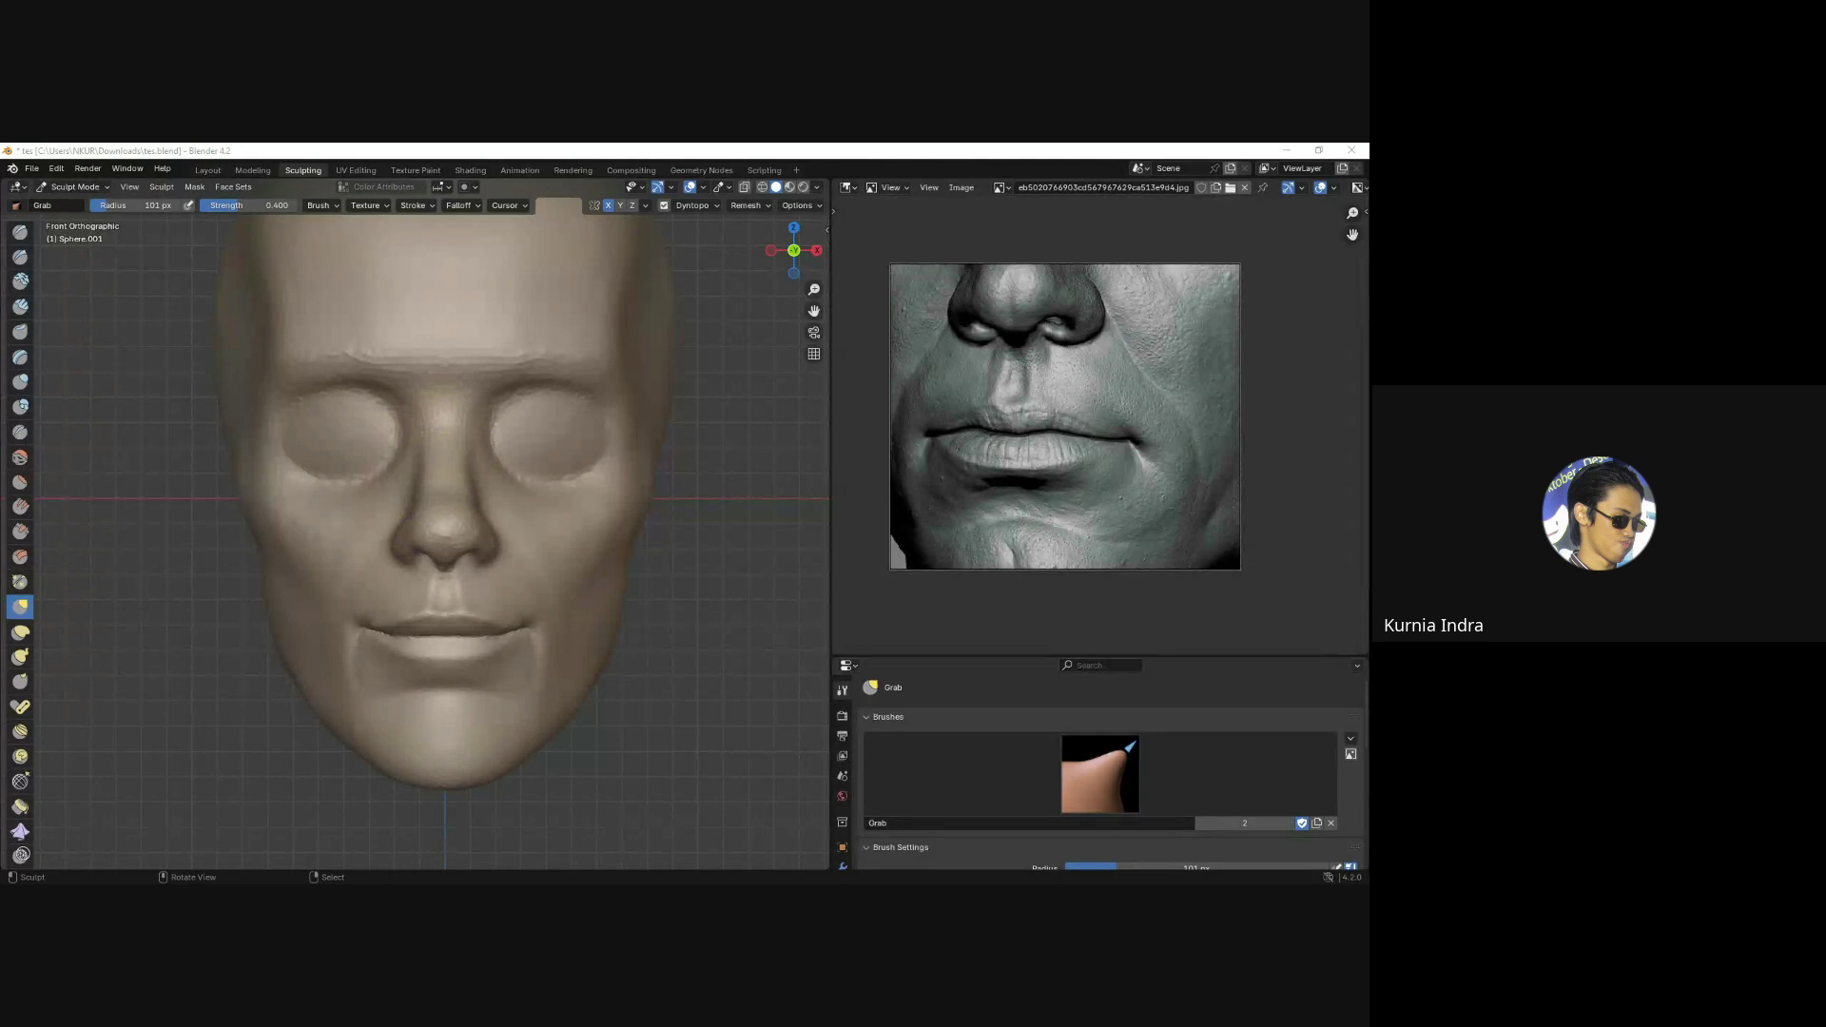
pyautogui.keyDown('shift'); pyautogui.moveTo(620, 581); pyautogui.dragTo(625, 620, button='middle'); pyautogui.keyUp('shift')
pyautogui.hotkey('shift', 'c')
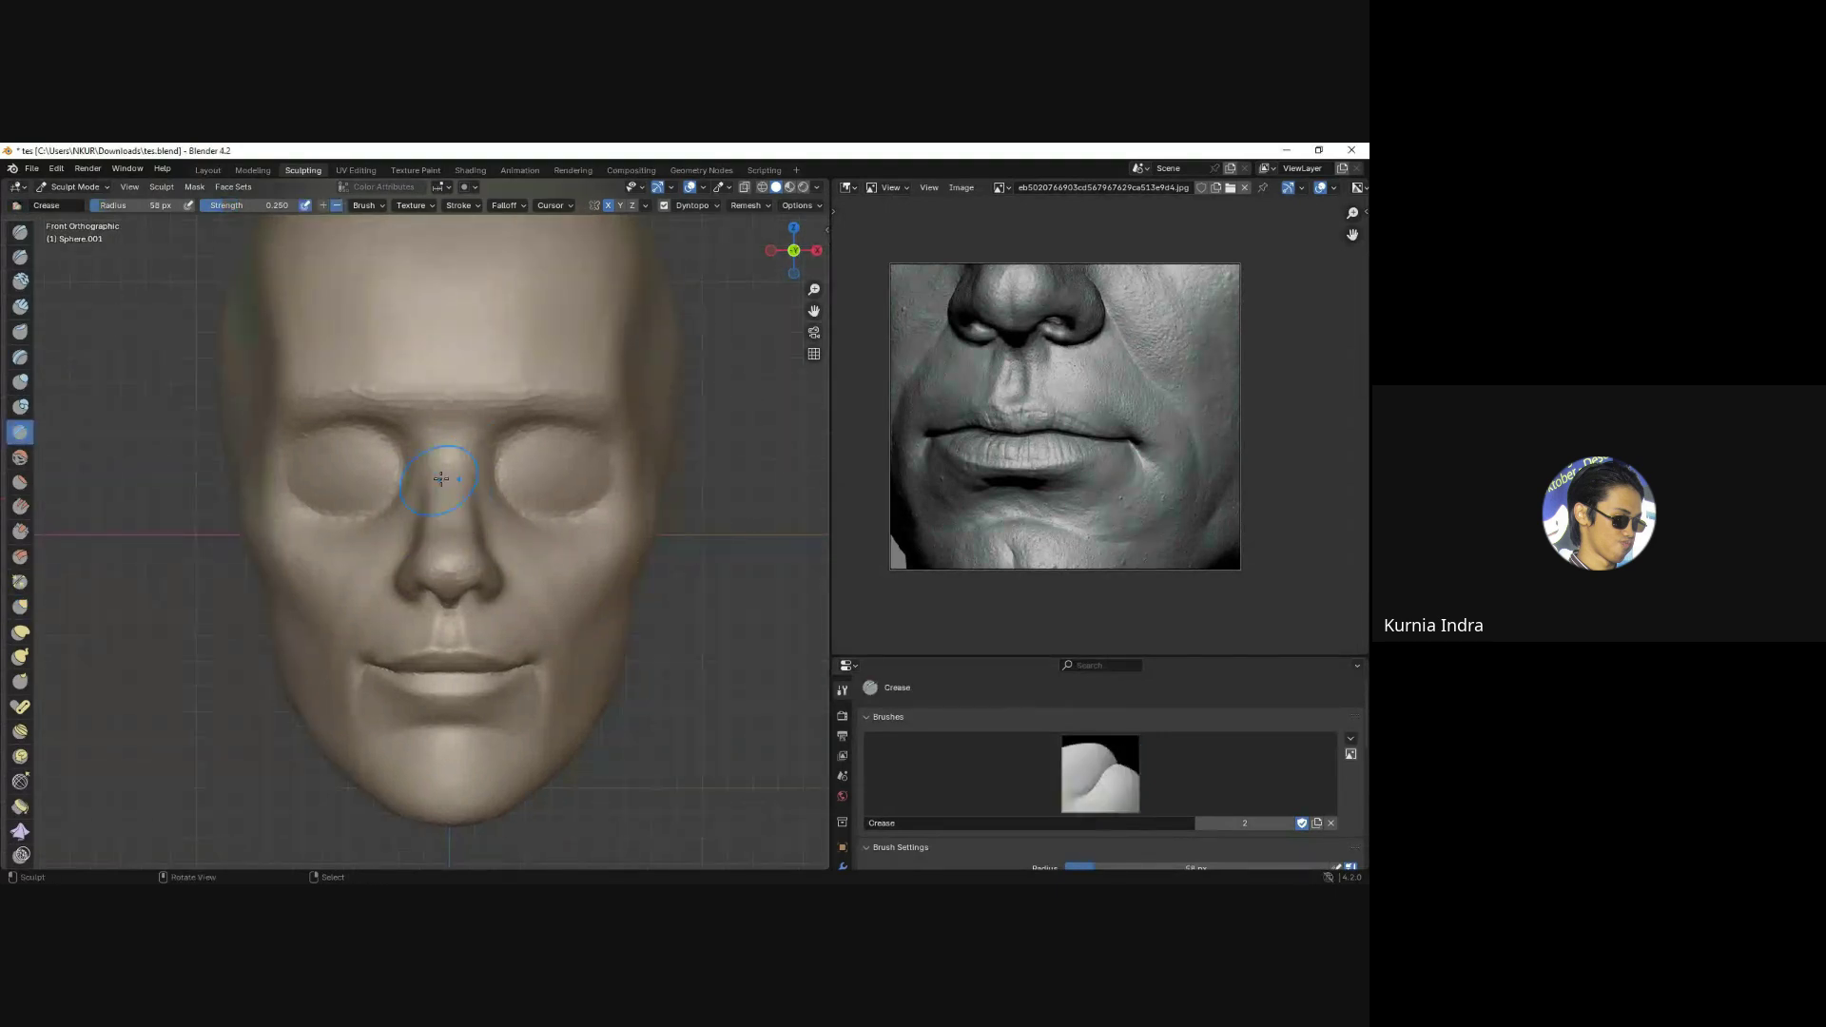
# Crease the inner edges of both eye sockets with a smaller brush, about 45 and 38 px.
pyautogui.press('f')
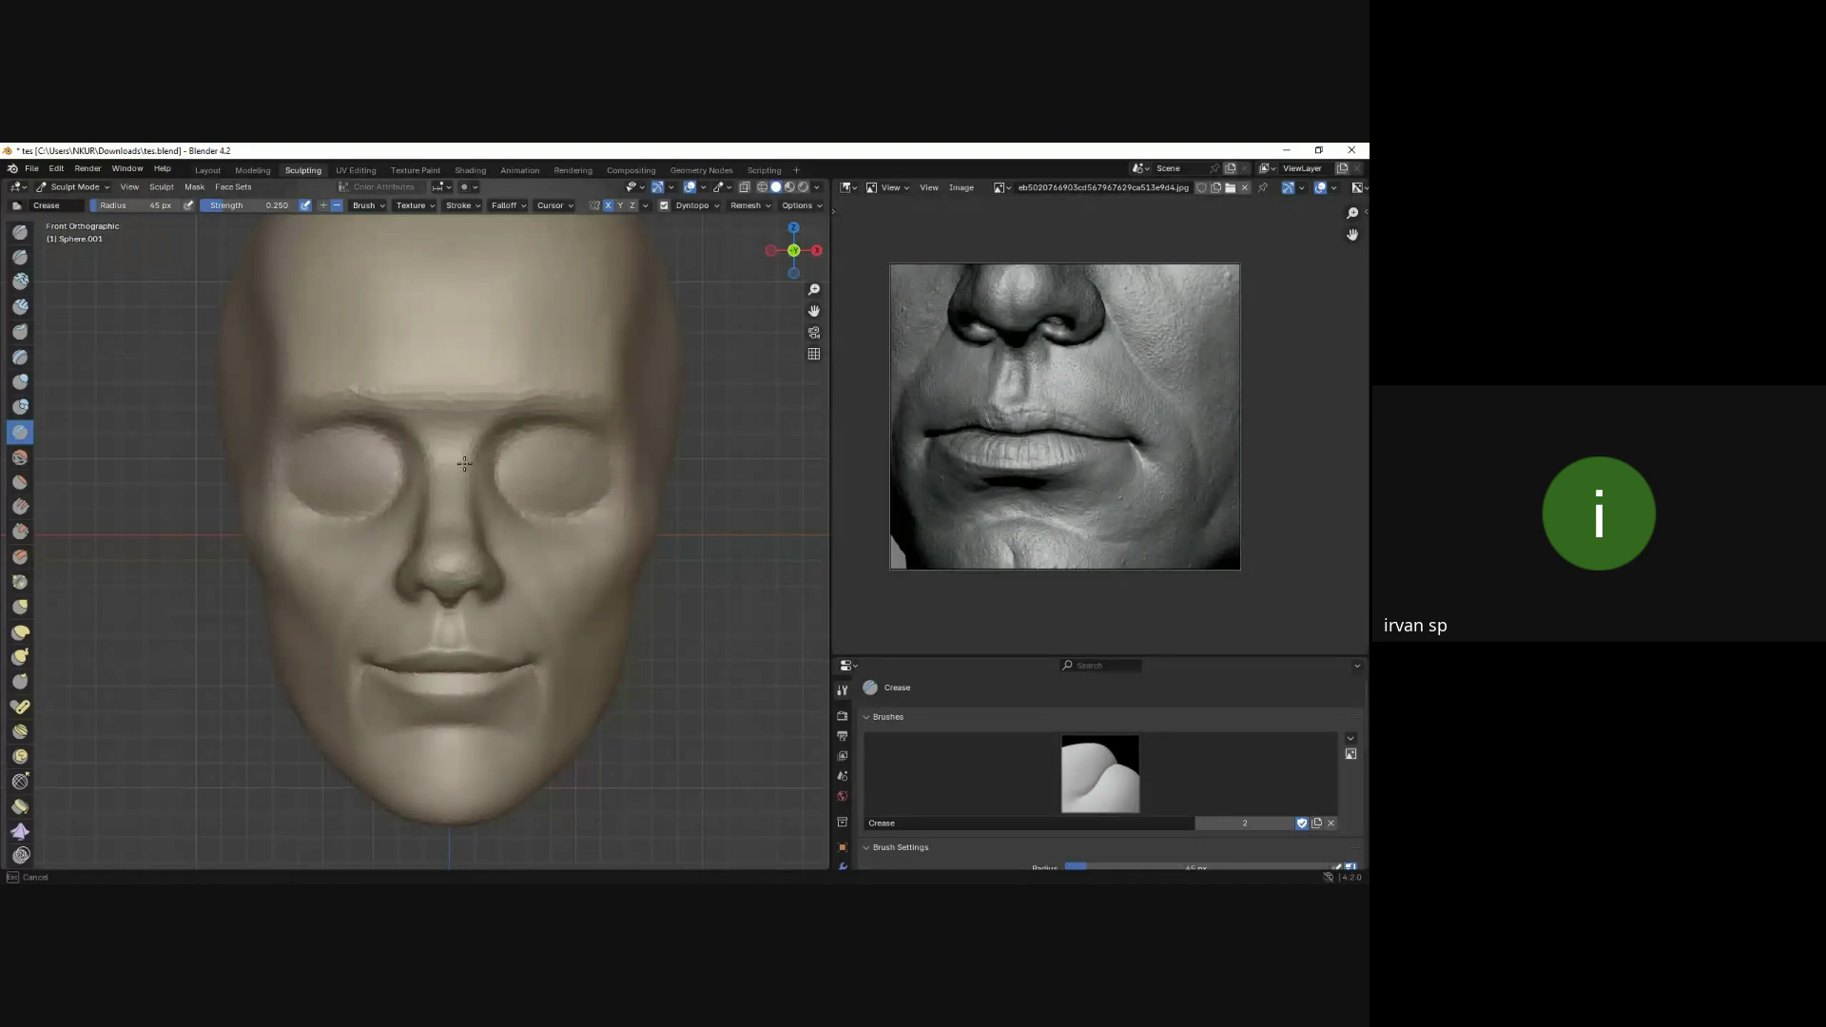
pyautogui.click(479, 433)
pyautogui.moveTo(505, 427); pyautogui.dragTo(536, 538)
pyautogui.keyDown('shift'); pyautogui.moveTo(537, 538); pyautogui.dragTo(531, 530, button='middle'); pyautogui.keyUp('shift')
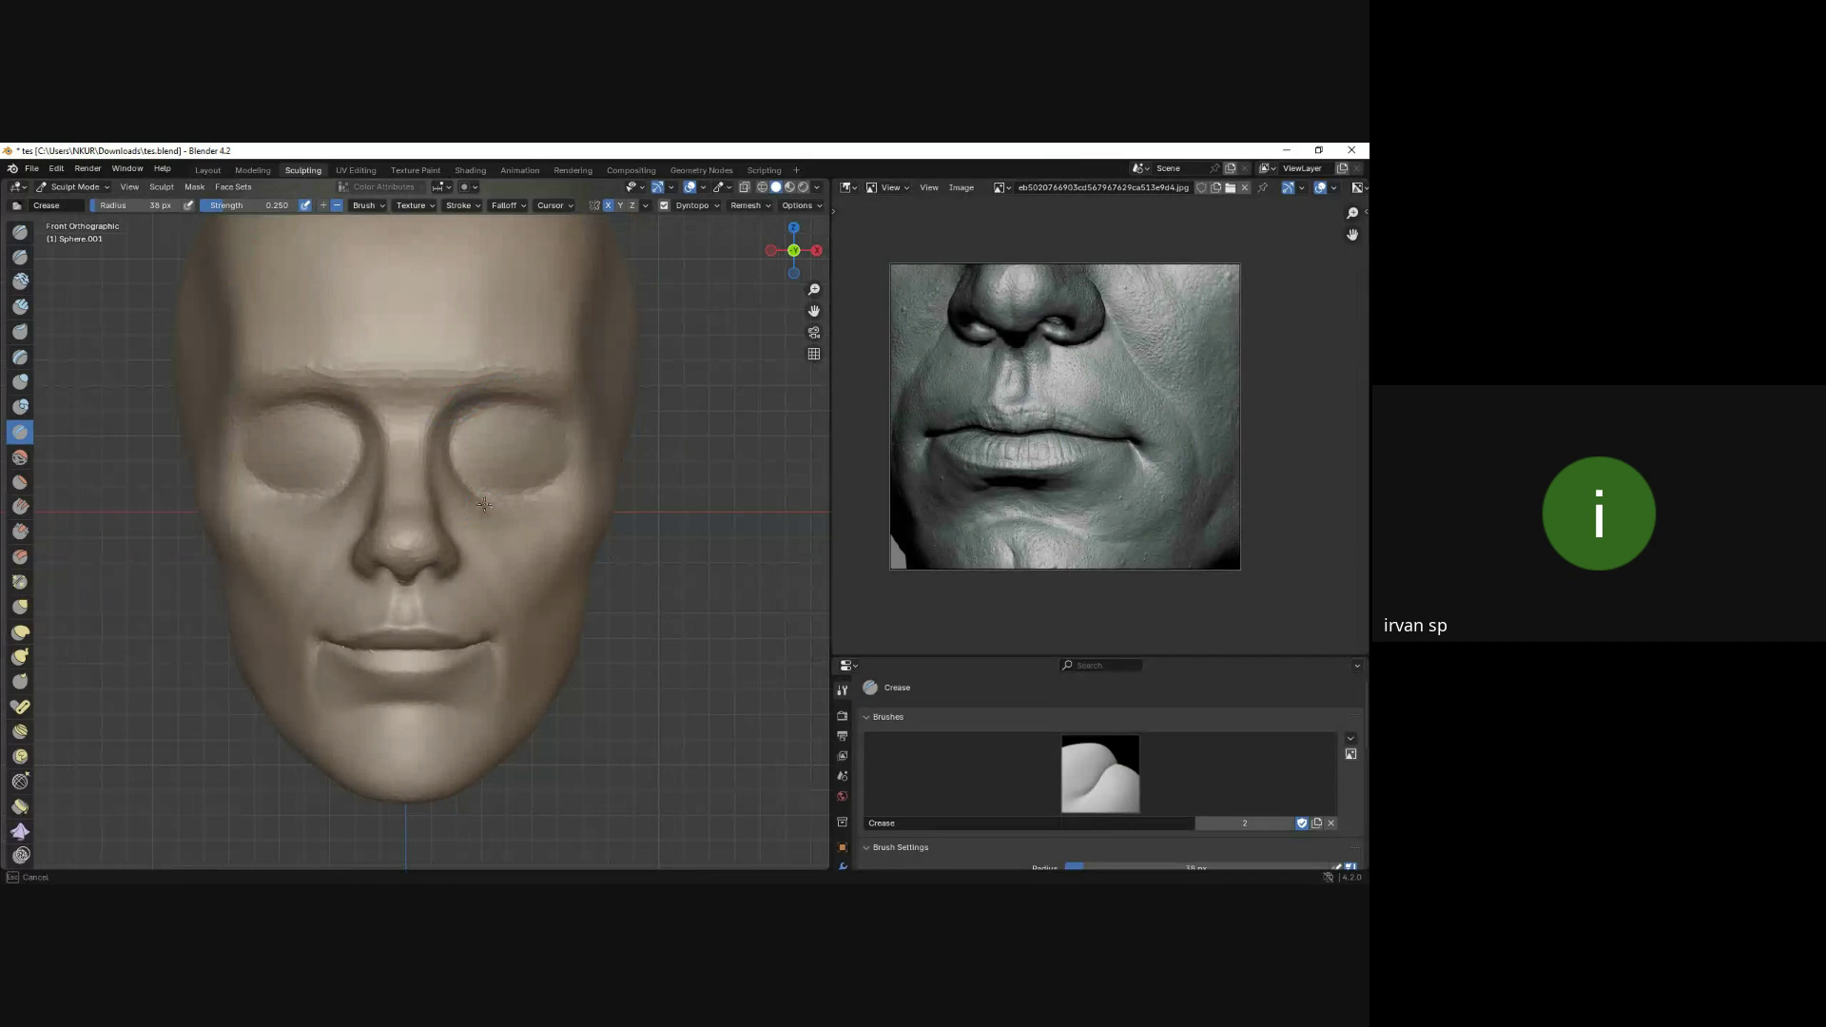
# Slim the cheeks, temples and eye areas with a larger Grab brush, comparing angled and front views.
pyautogui.press('g')
pyautogui.press('f')
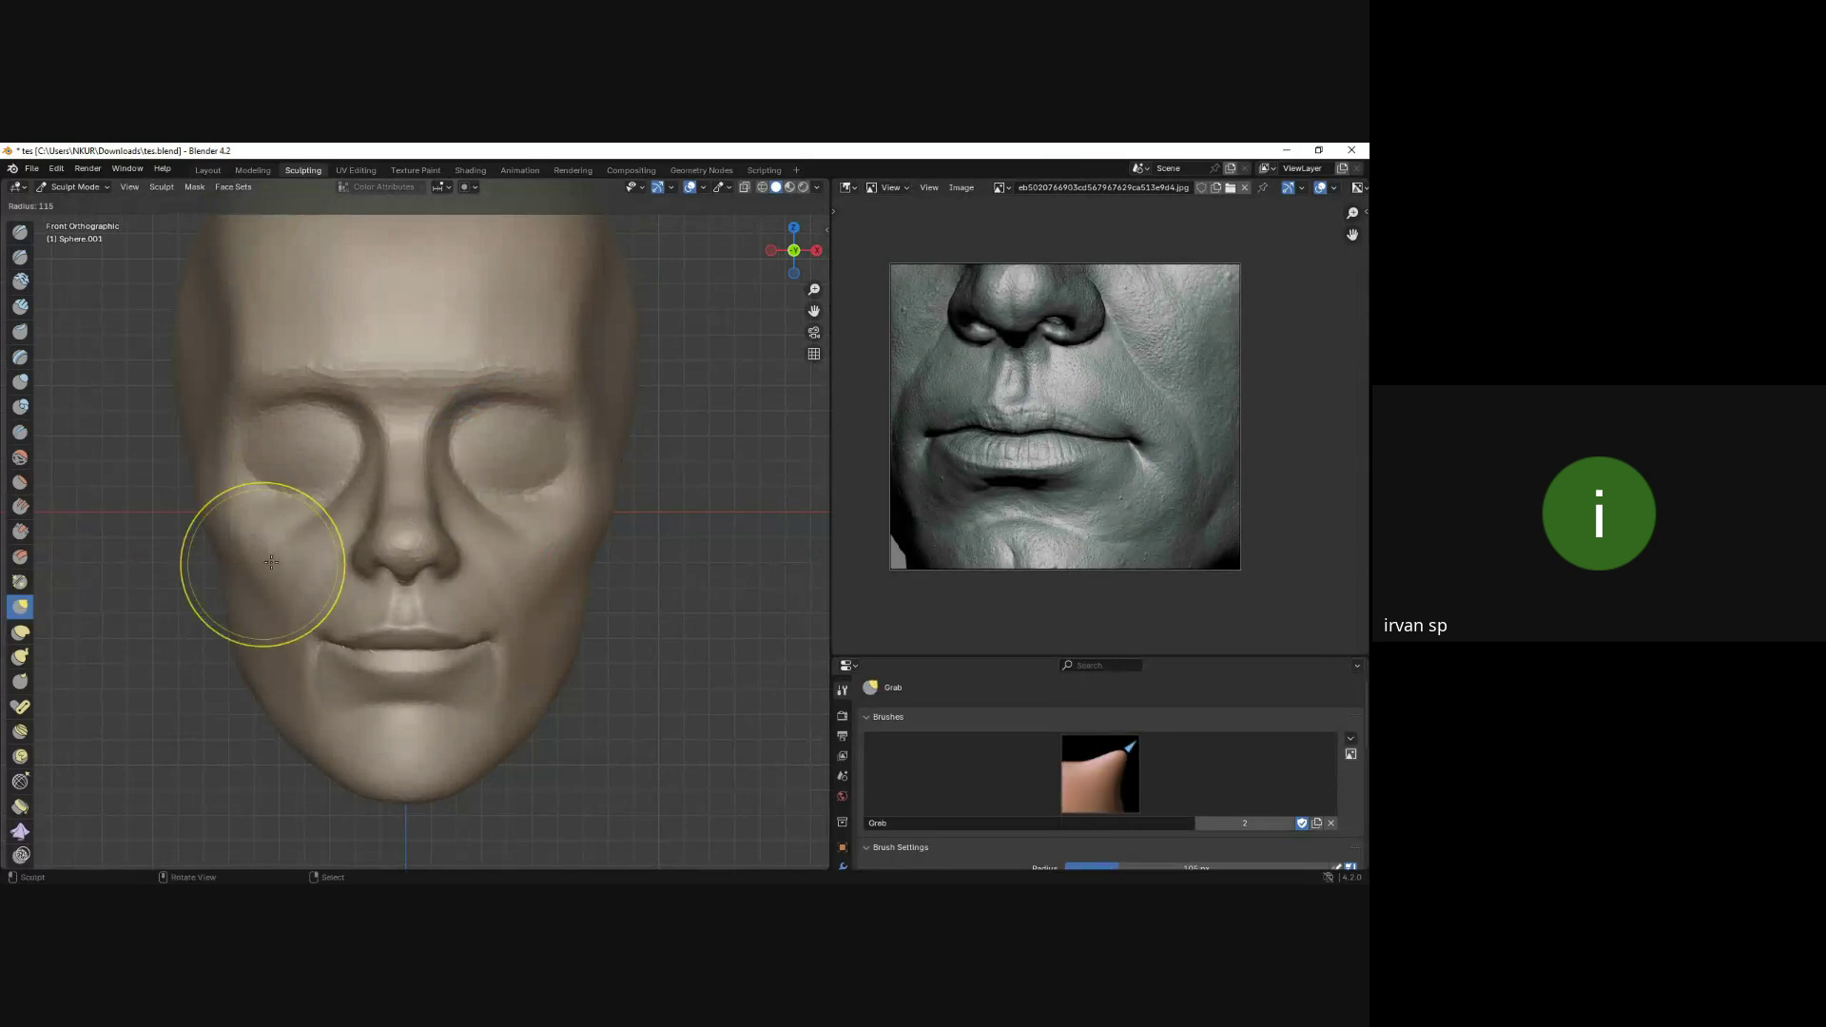
pyautogui.click(236, 579)
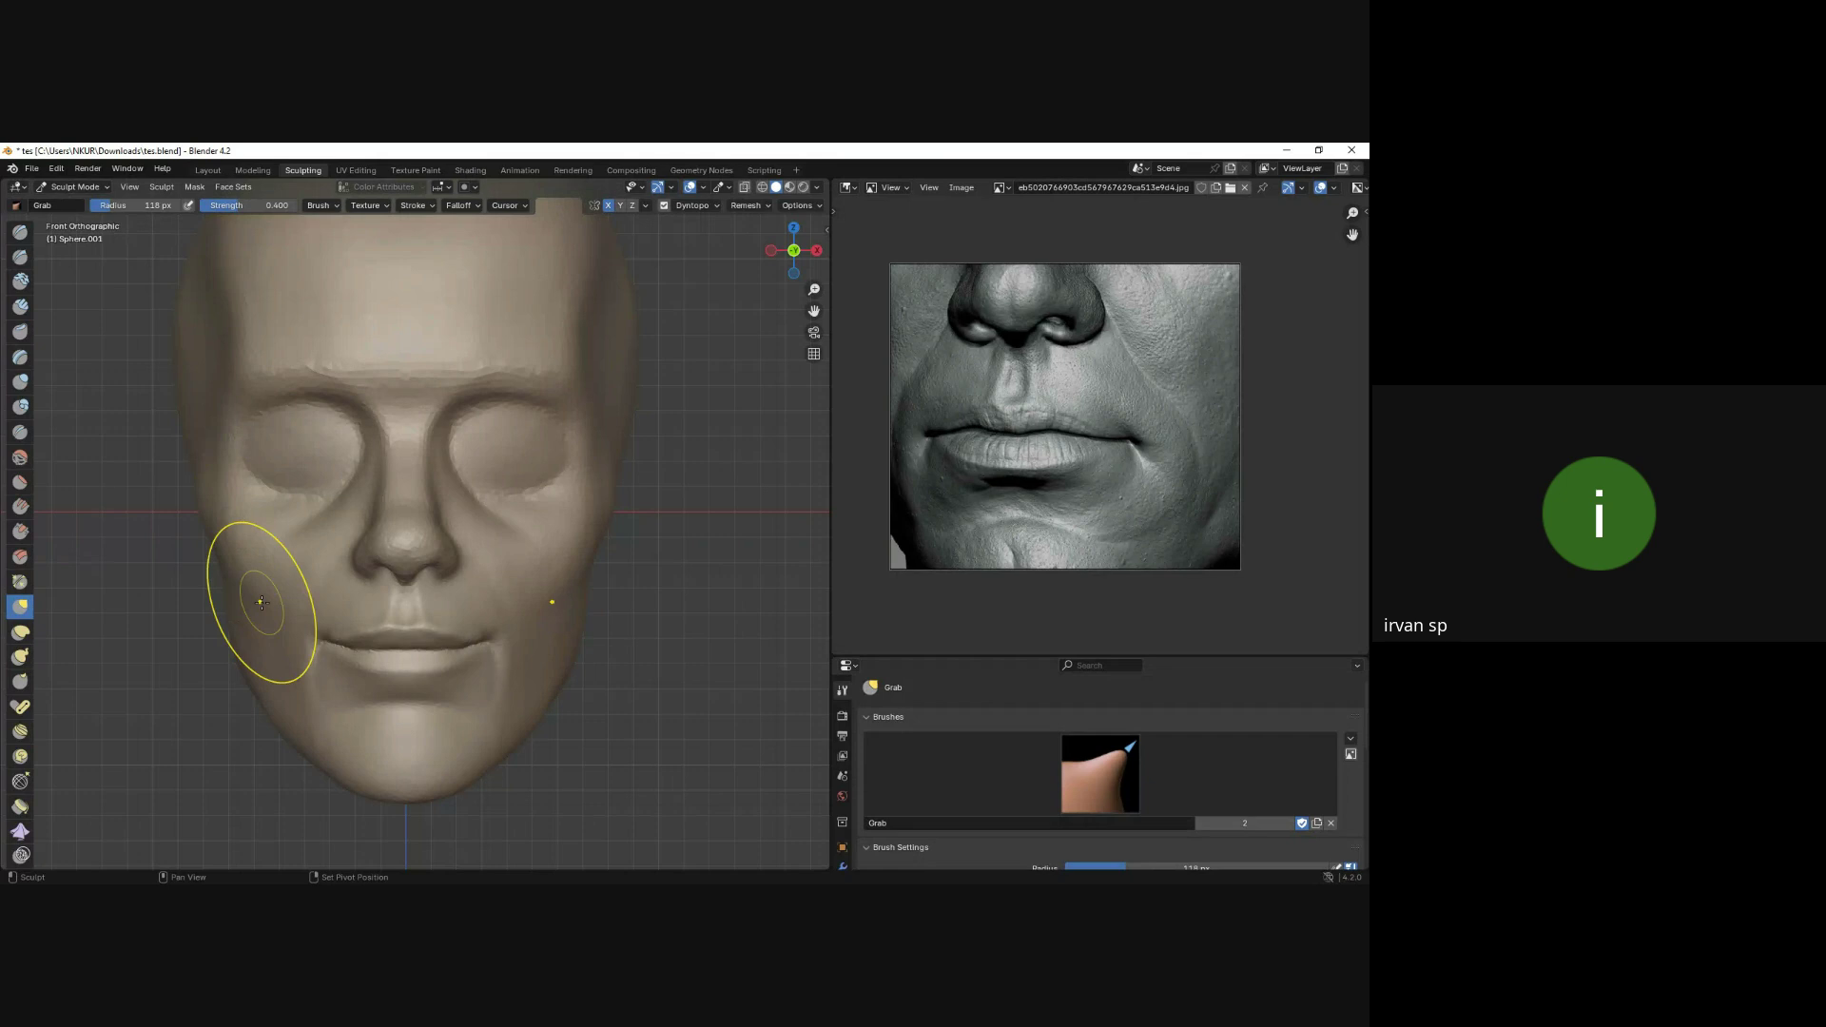
pyautogui.moveTo(261, 602); pyautogui.dragTo(253, 460, button='middle')
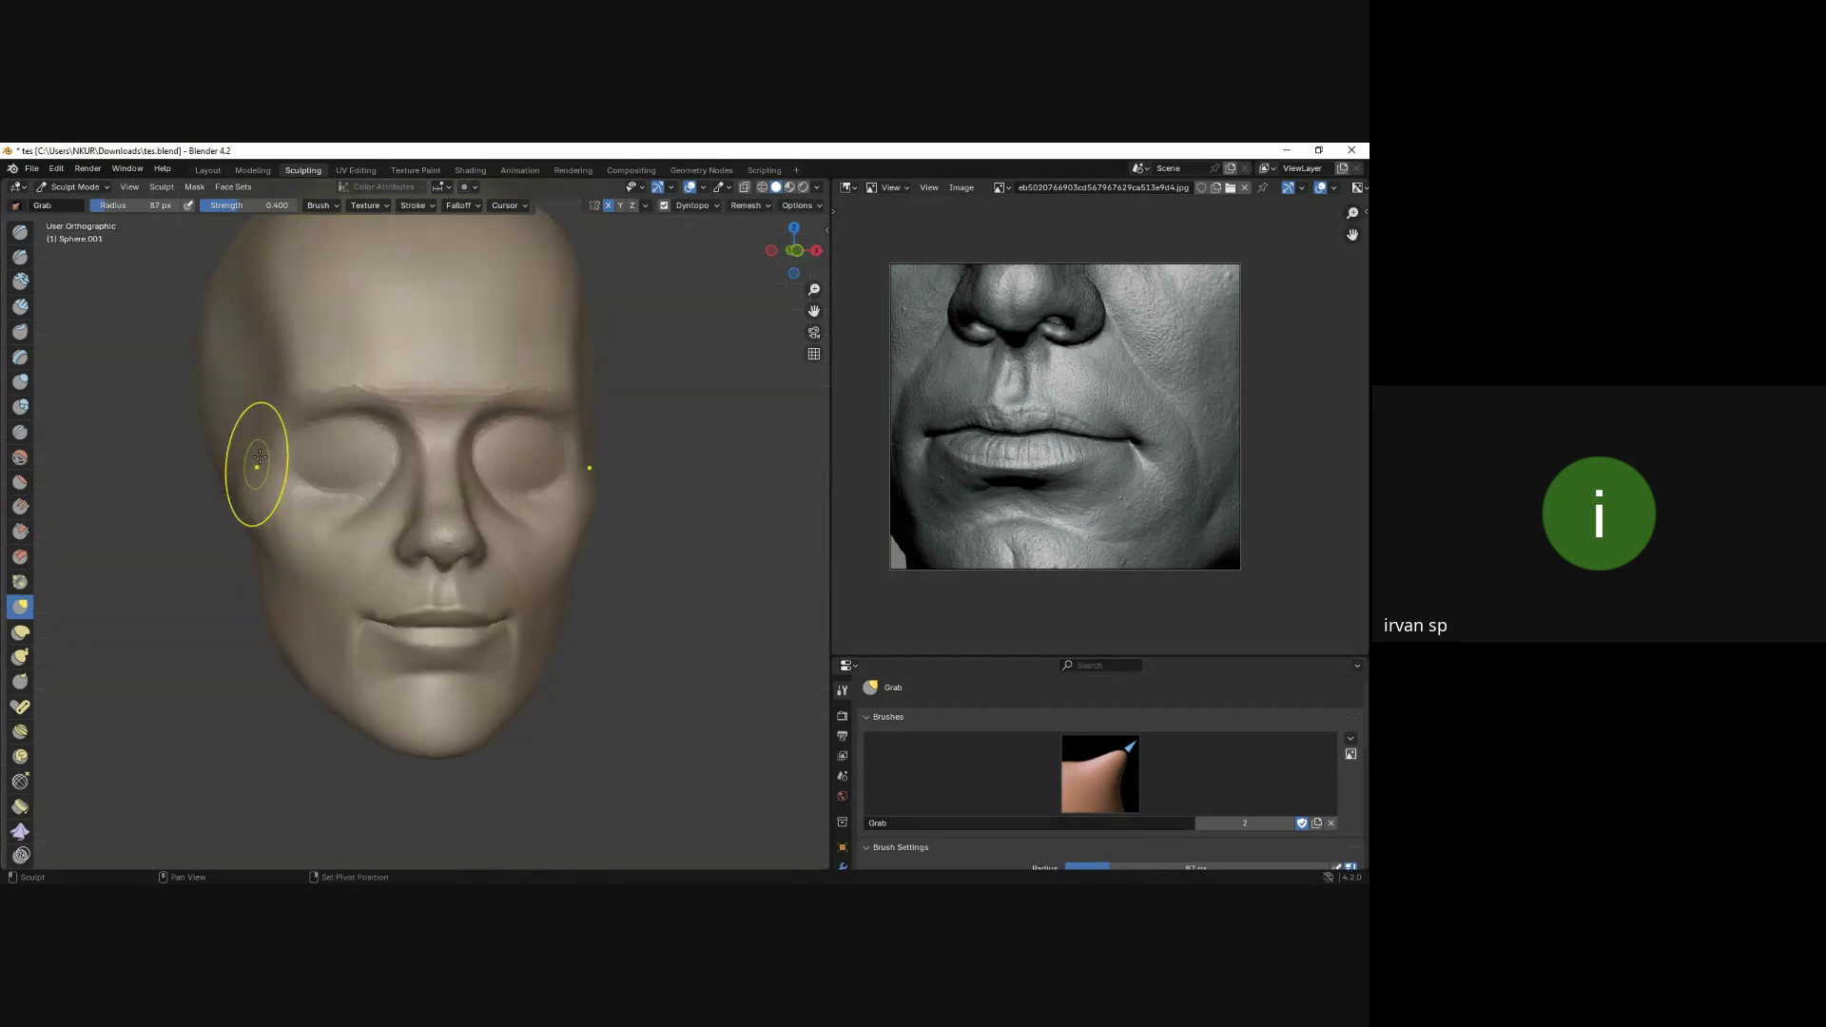
pyautogui.press('KP_1')
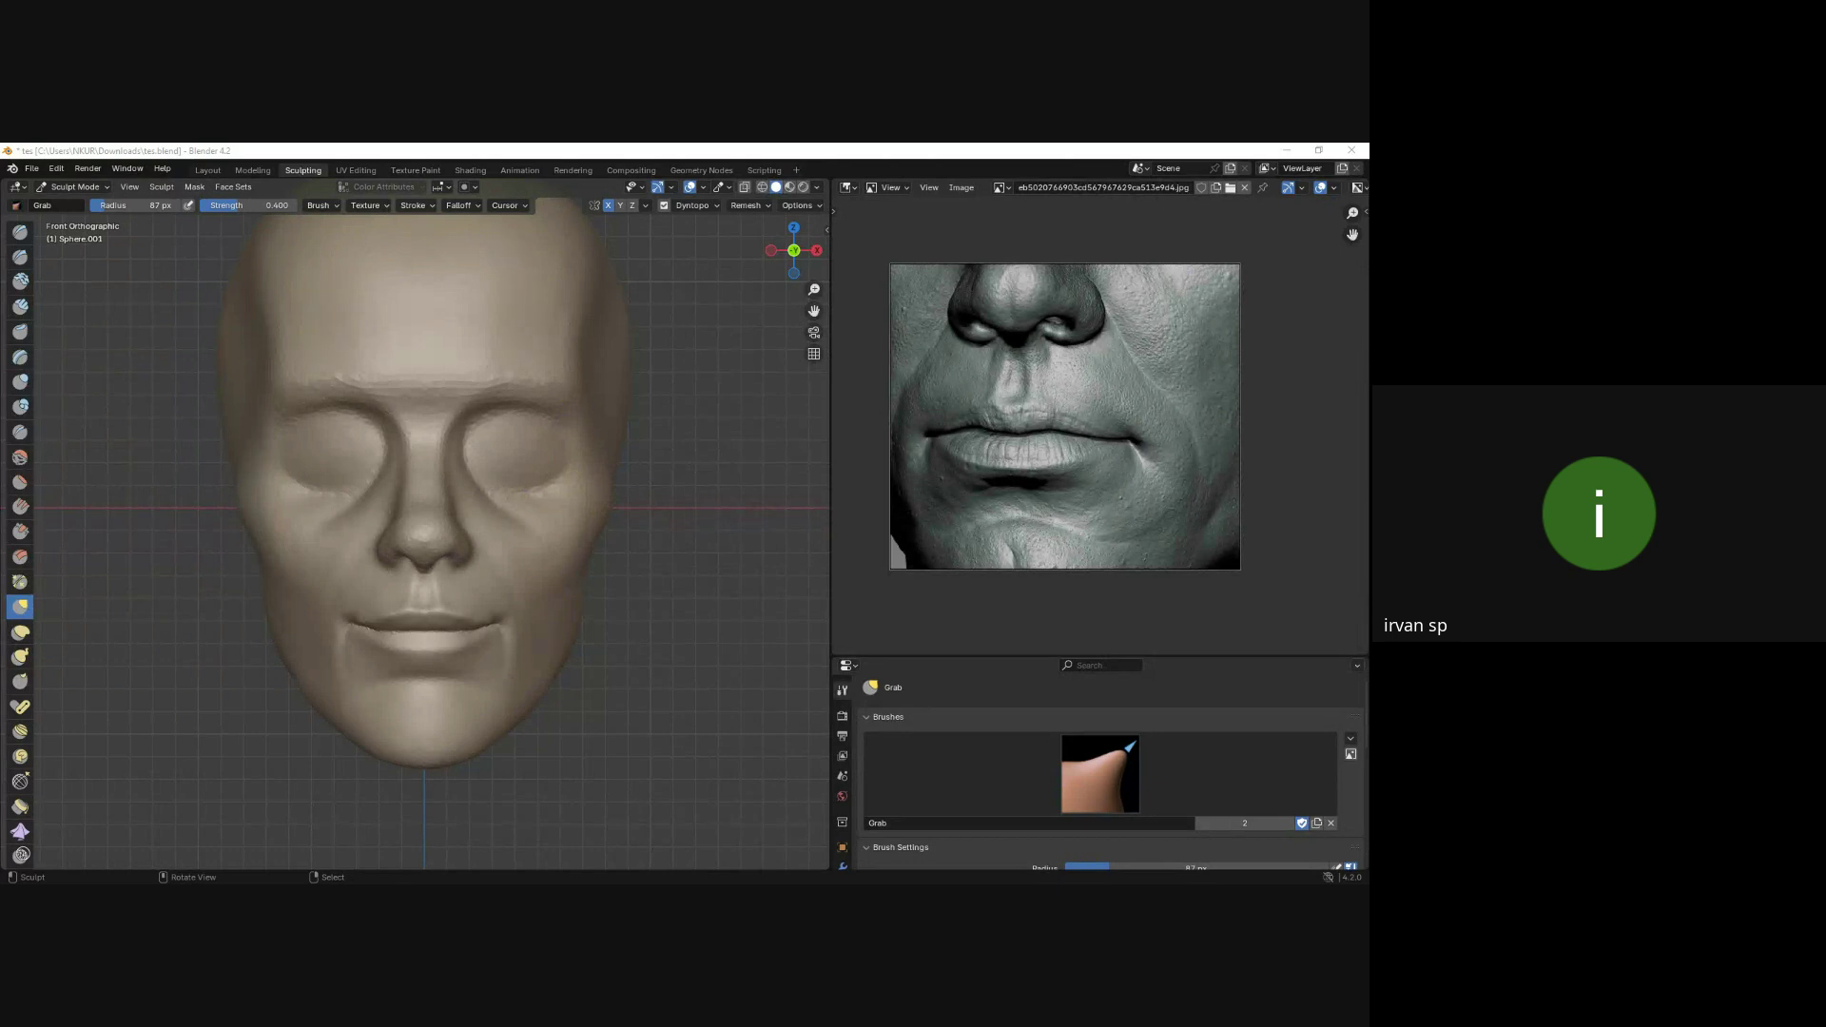
pyautogui.moveTo(551, 551); pyautogui.dragTo(408, 481, button='middle')
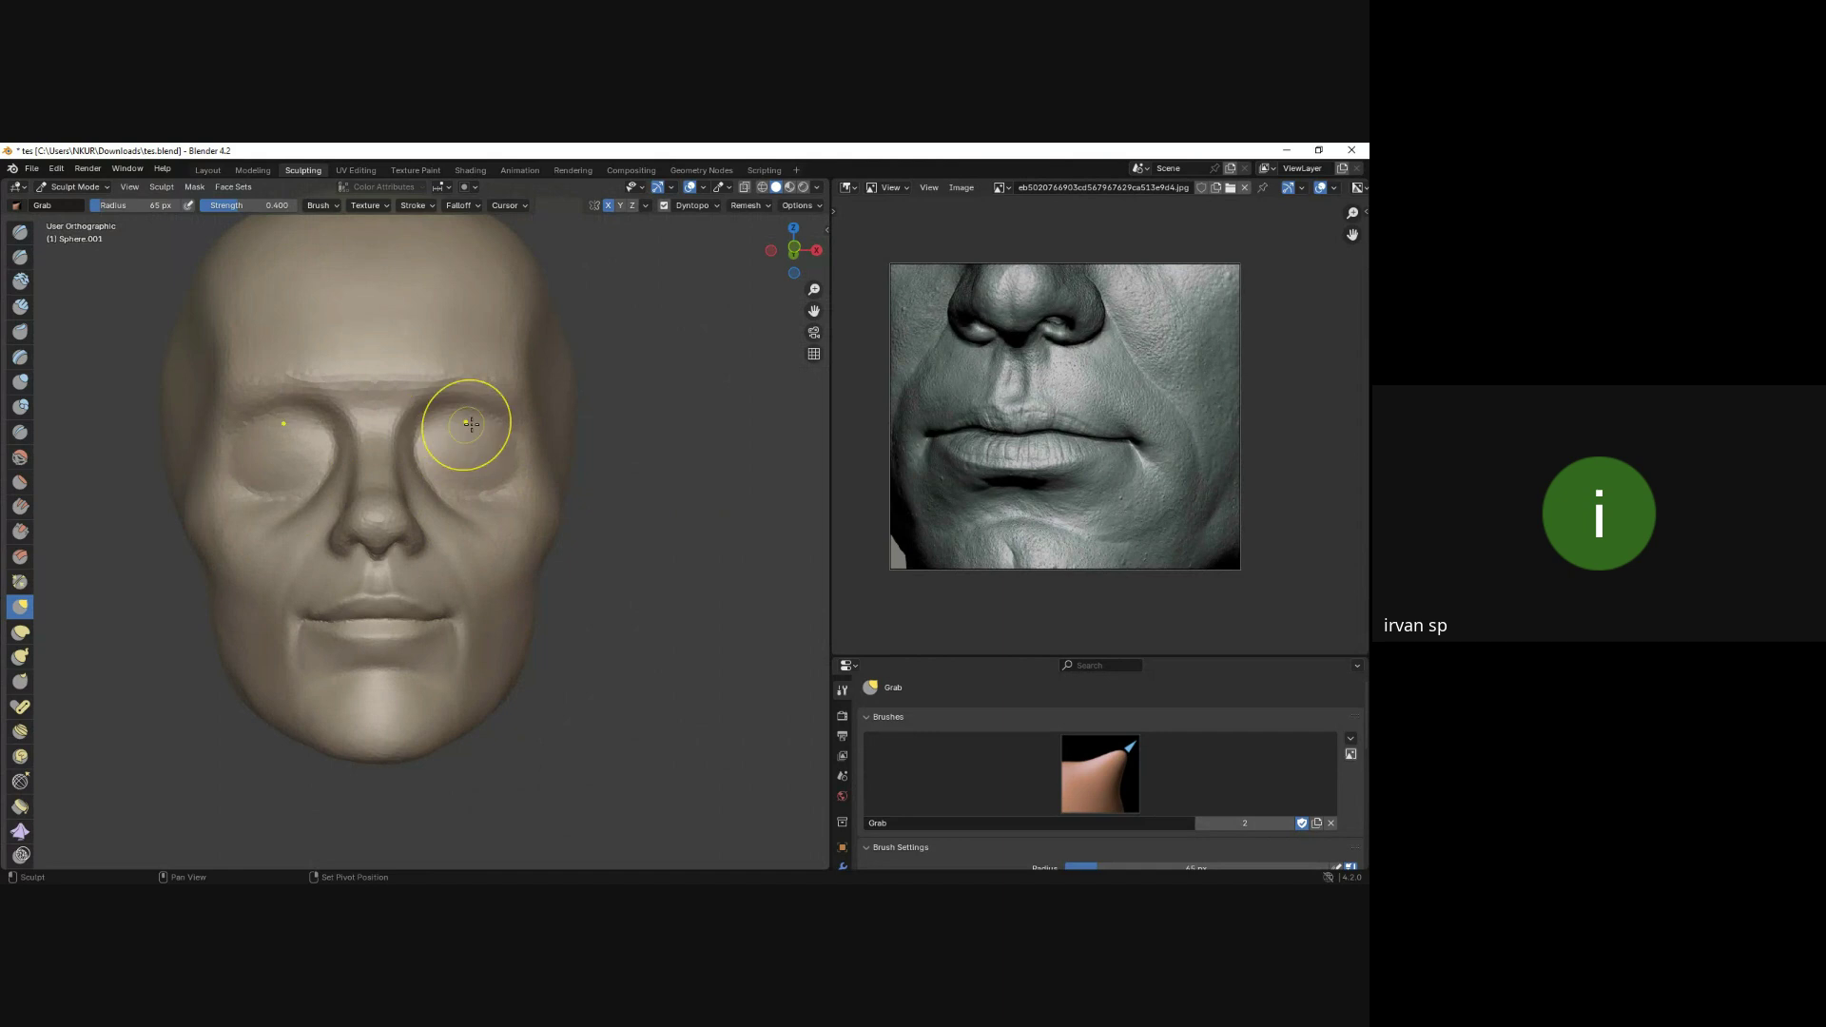
pyautogui.press('KP_1')
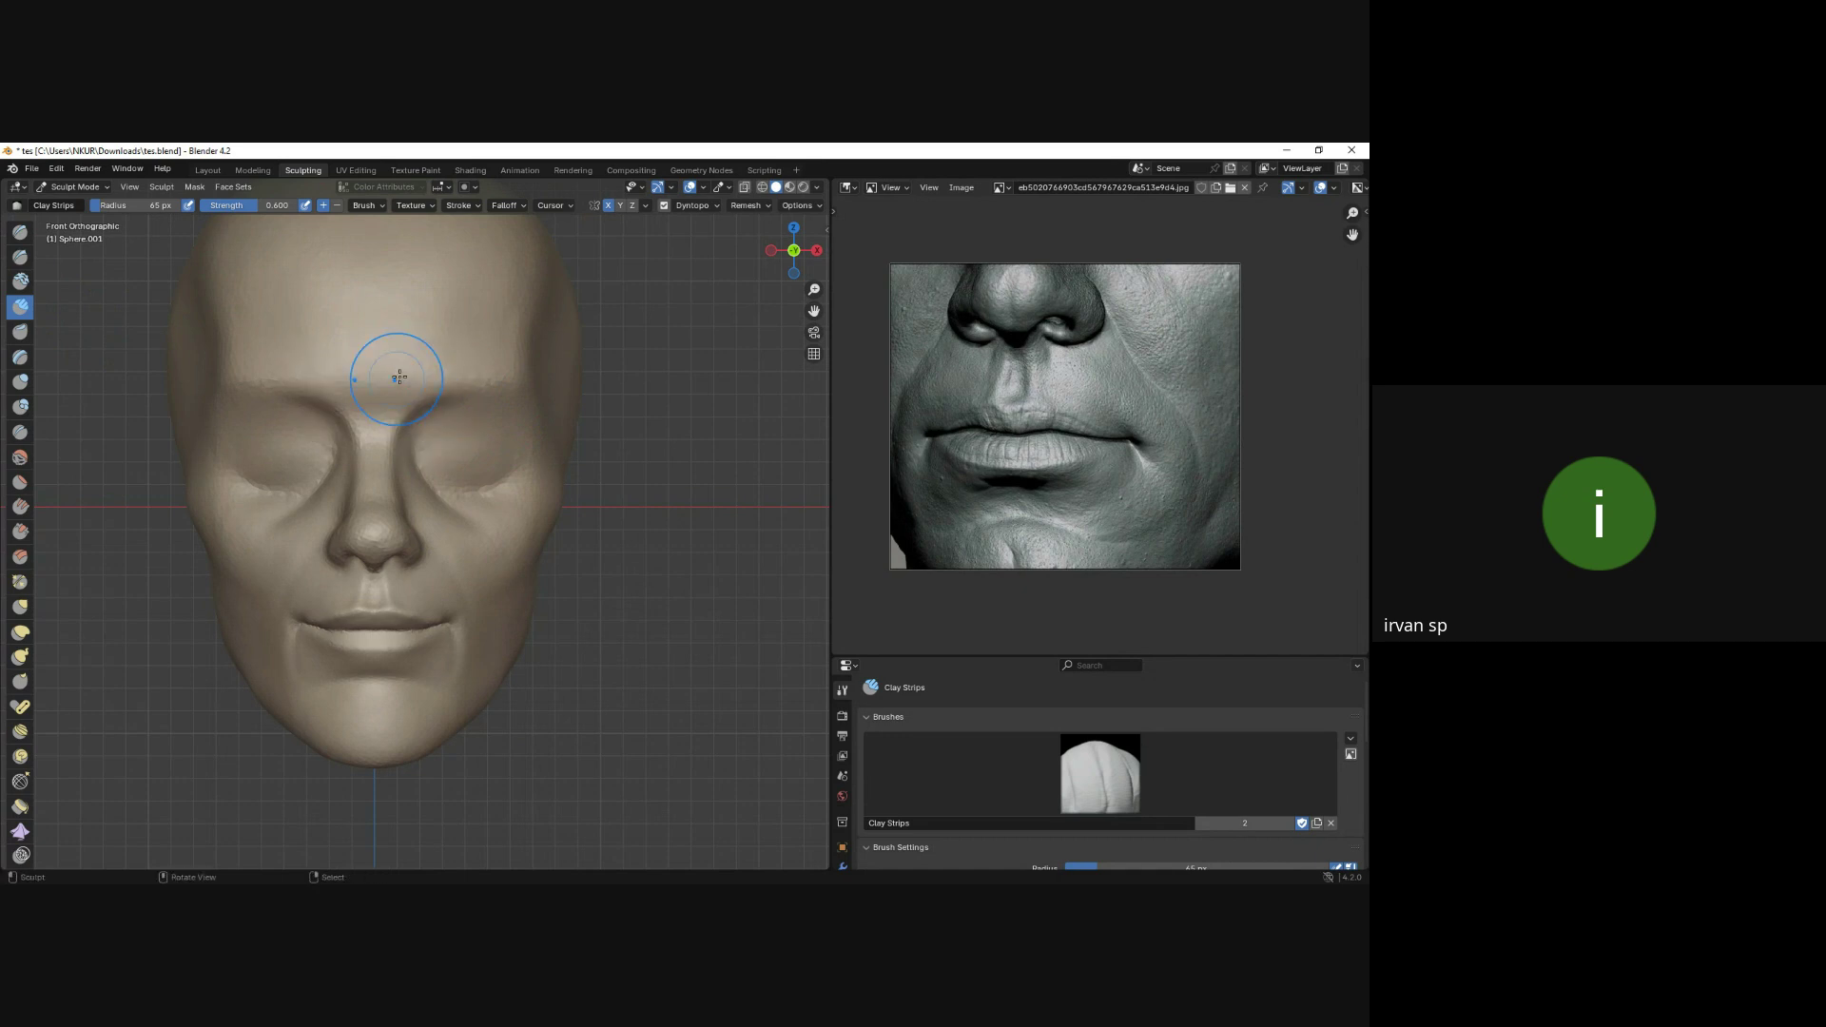
# Build up Clay Strips along the brow, under the eyes and beside the nose, checking from several angles.
pyautogui.moveTo(555, 339)
pyautogui.mouseDown(button='middle')
pyautogui.moveTo(537, 402)
pyautogui.moveTo(450, 444)
pyautogui.mouseUp(button='middle')
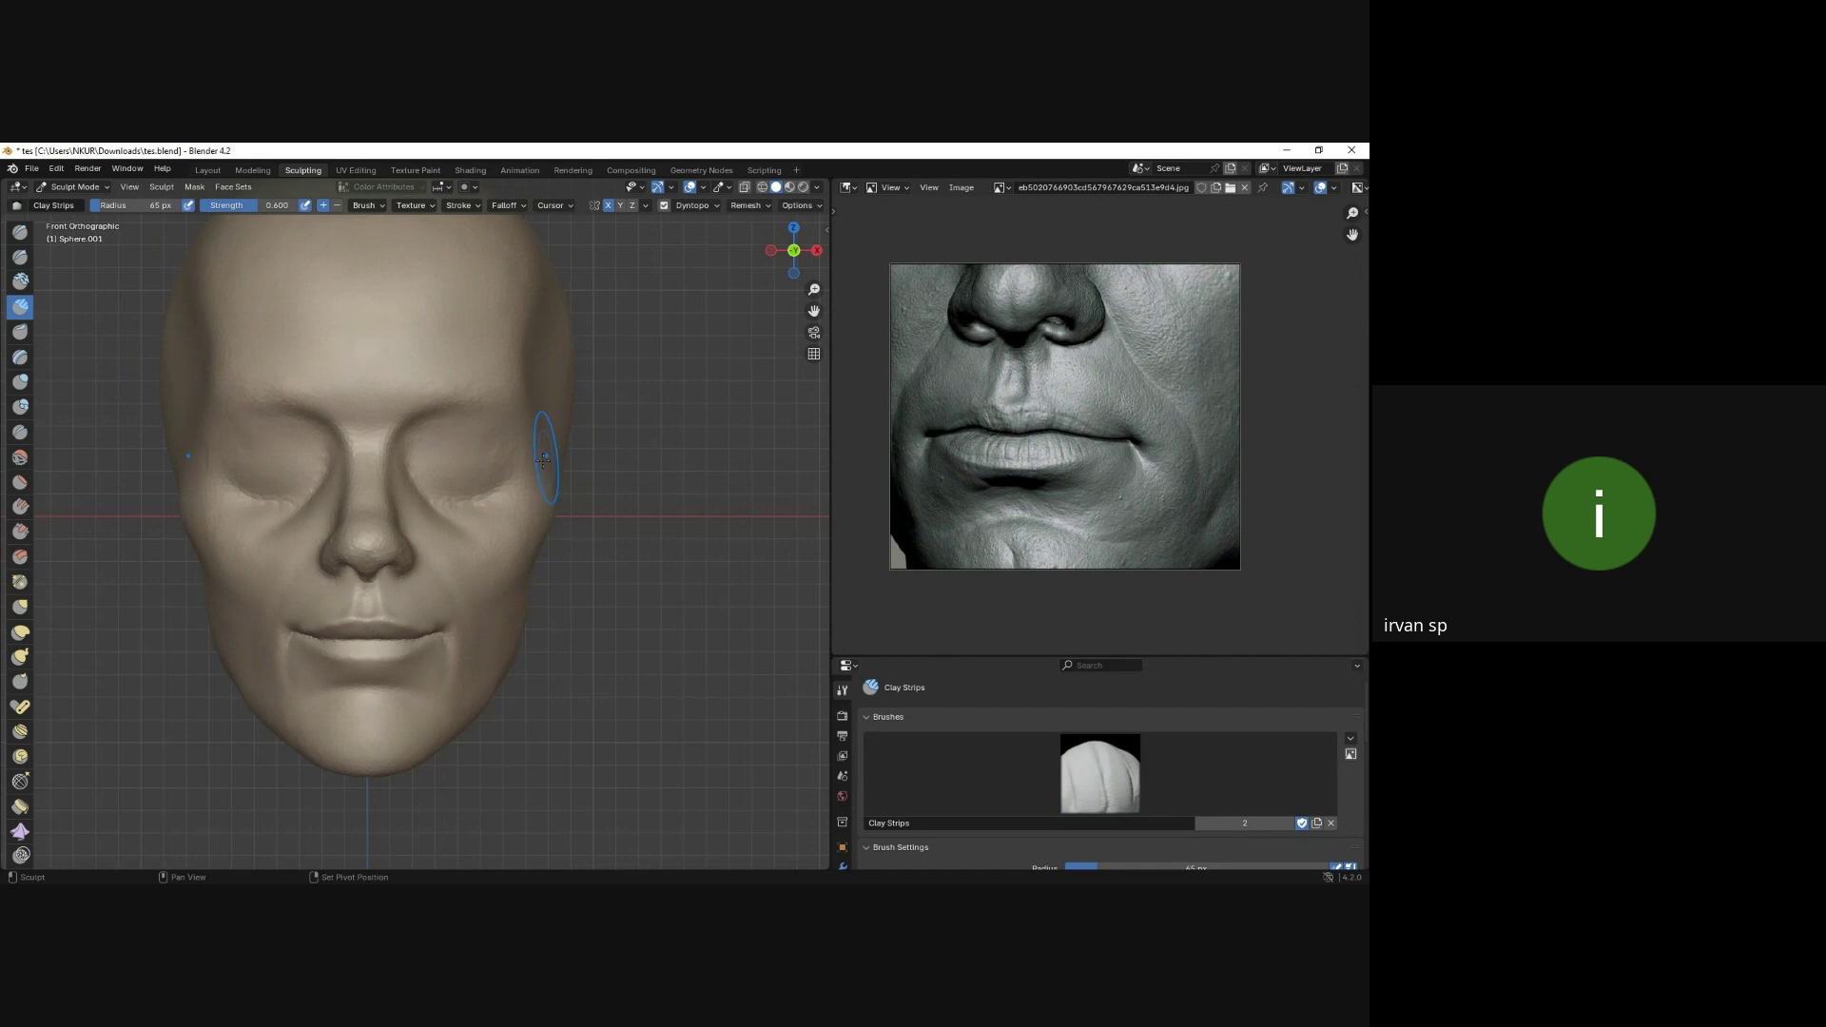
pyautogui.moveTo(477, 466)
pyautogui.mouseDown(button='middle')
pyautogui.moveTo(522, 479)
pyautogui.moveTo(446, 532)
pyautogui.mouseUp(button='middle')
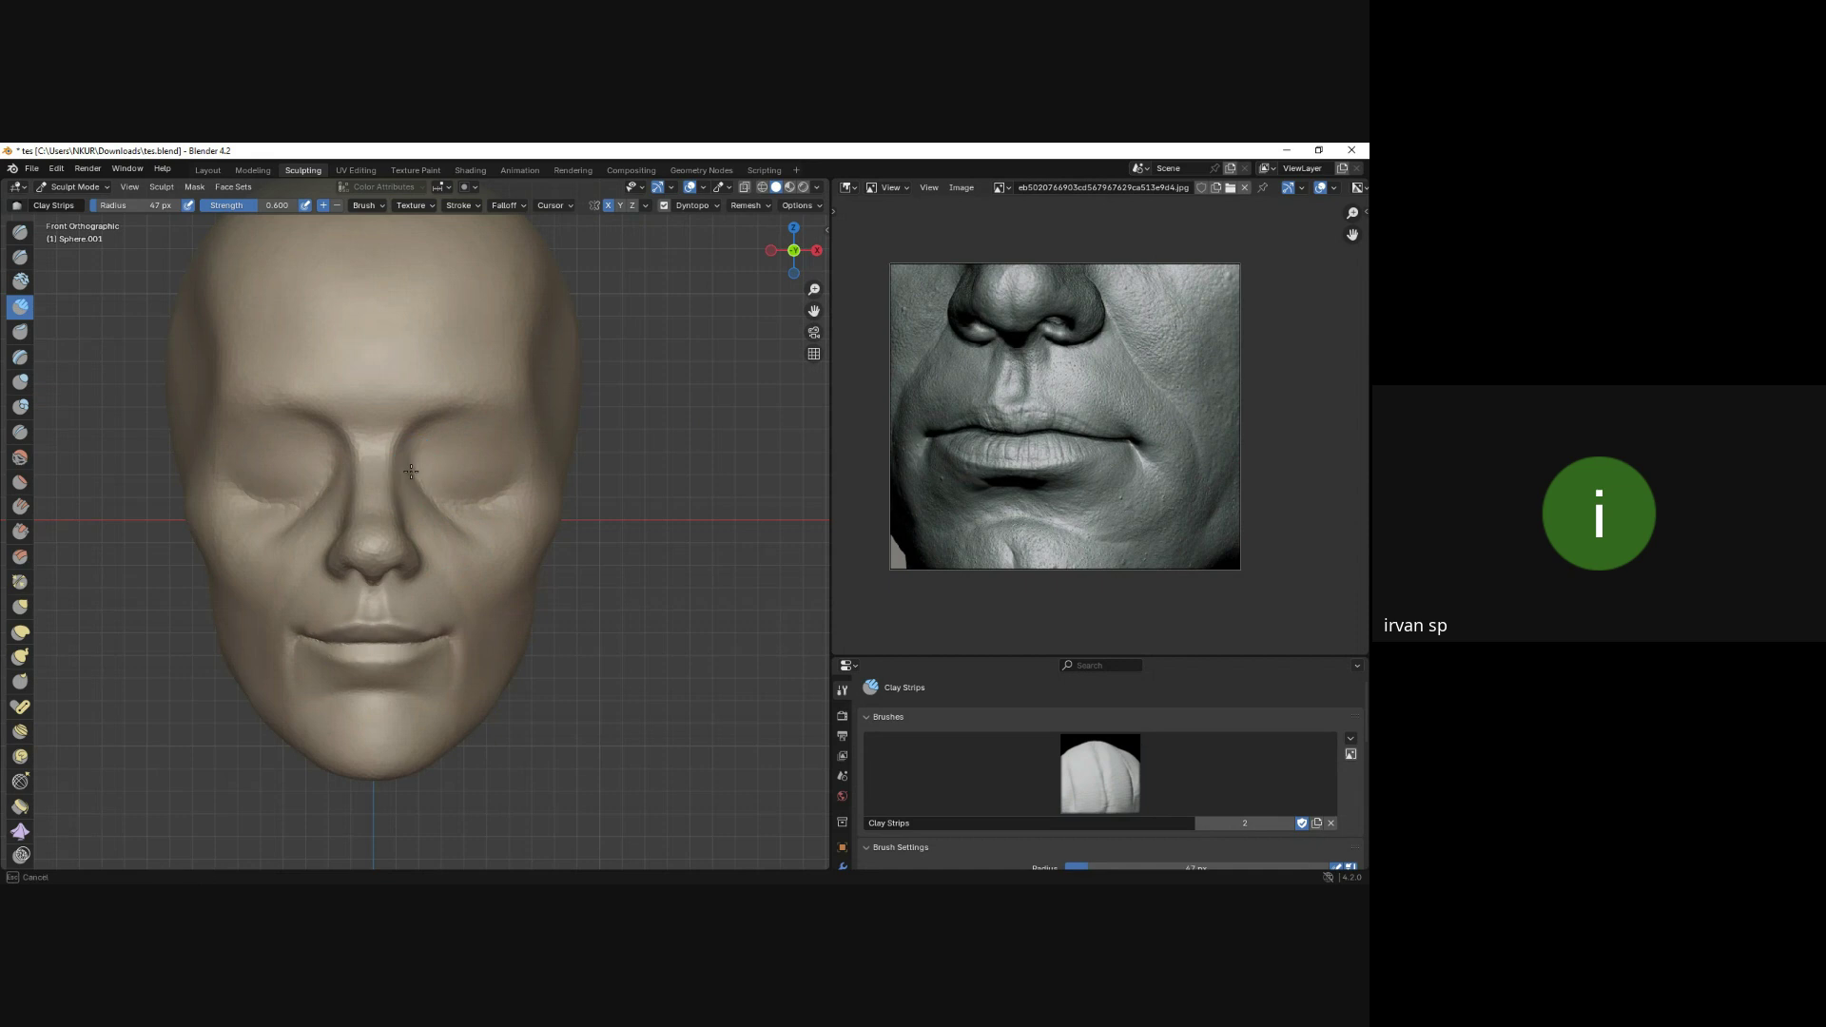
pyautogui.moveTo(528, 411); pyautogui.dragTo(451, 508, button='middle')
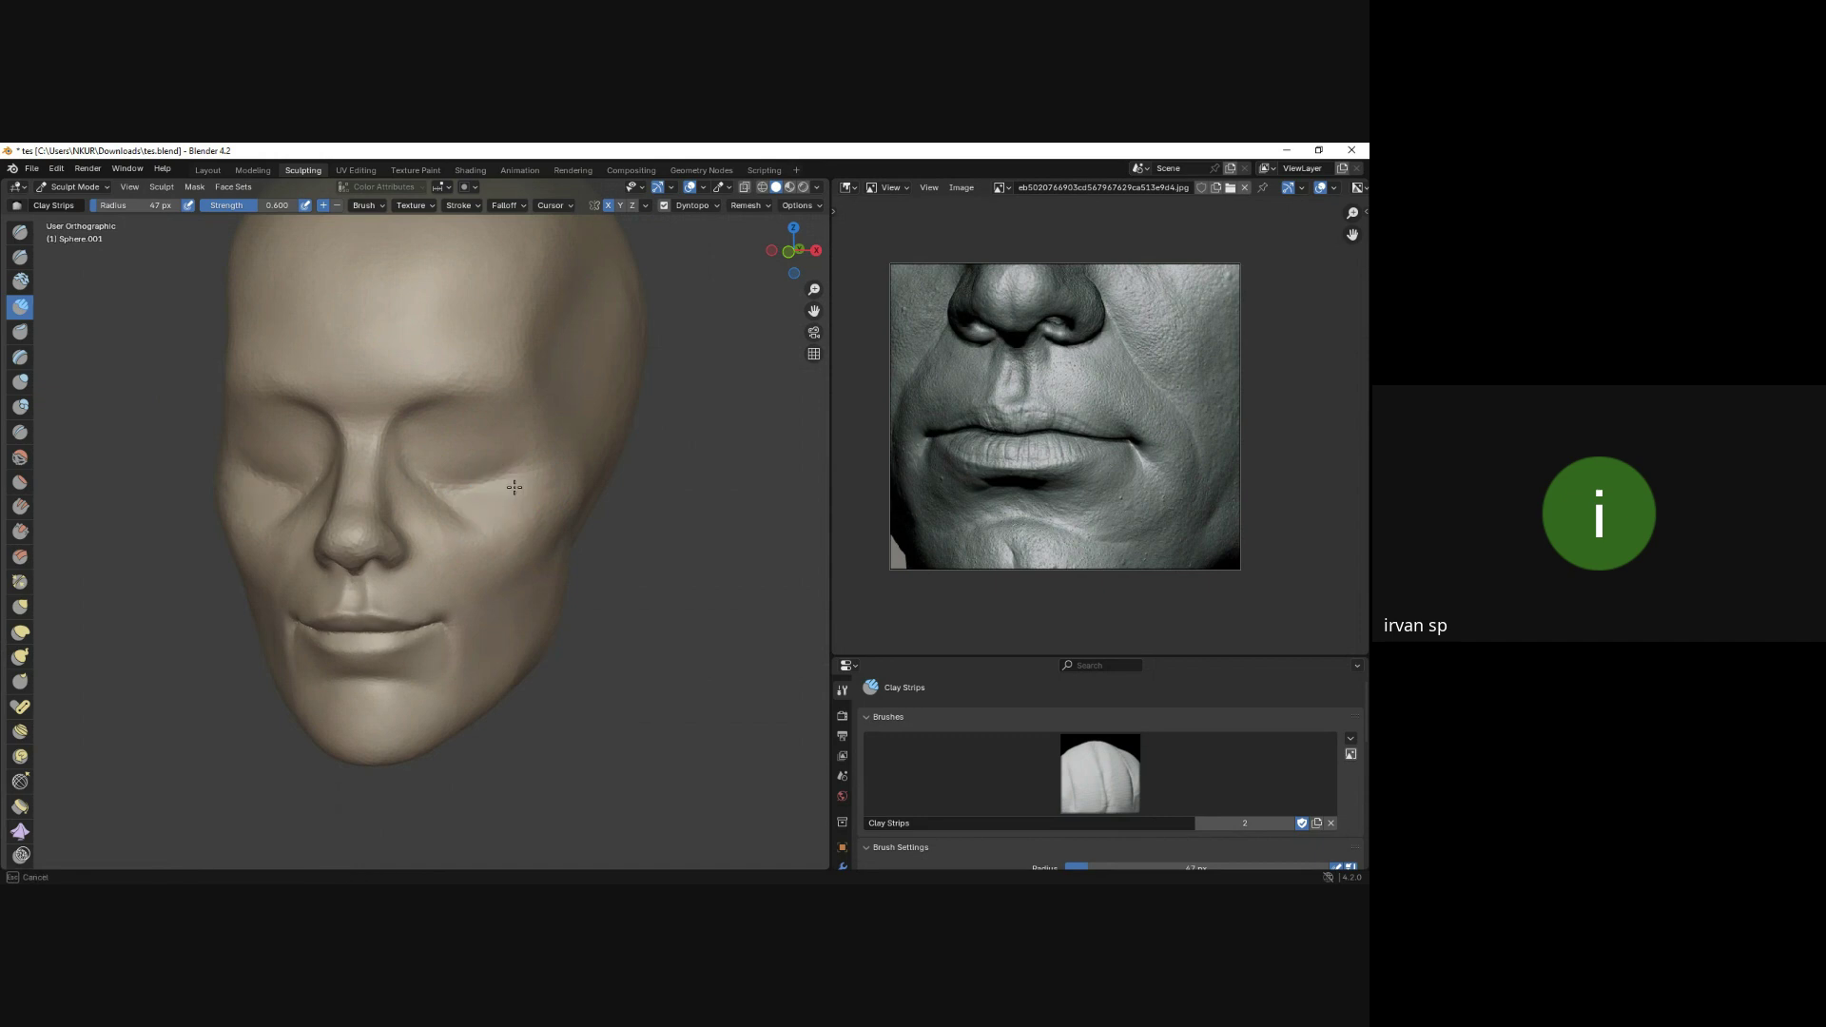
pyautogui.moveTo(525, 485); pyautogui.dragTo(547, 498, button='middle')
pyautogui.press('KP_1')
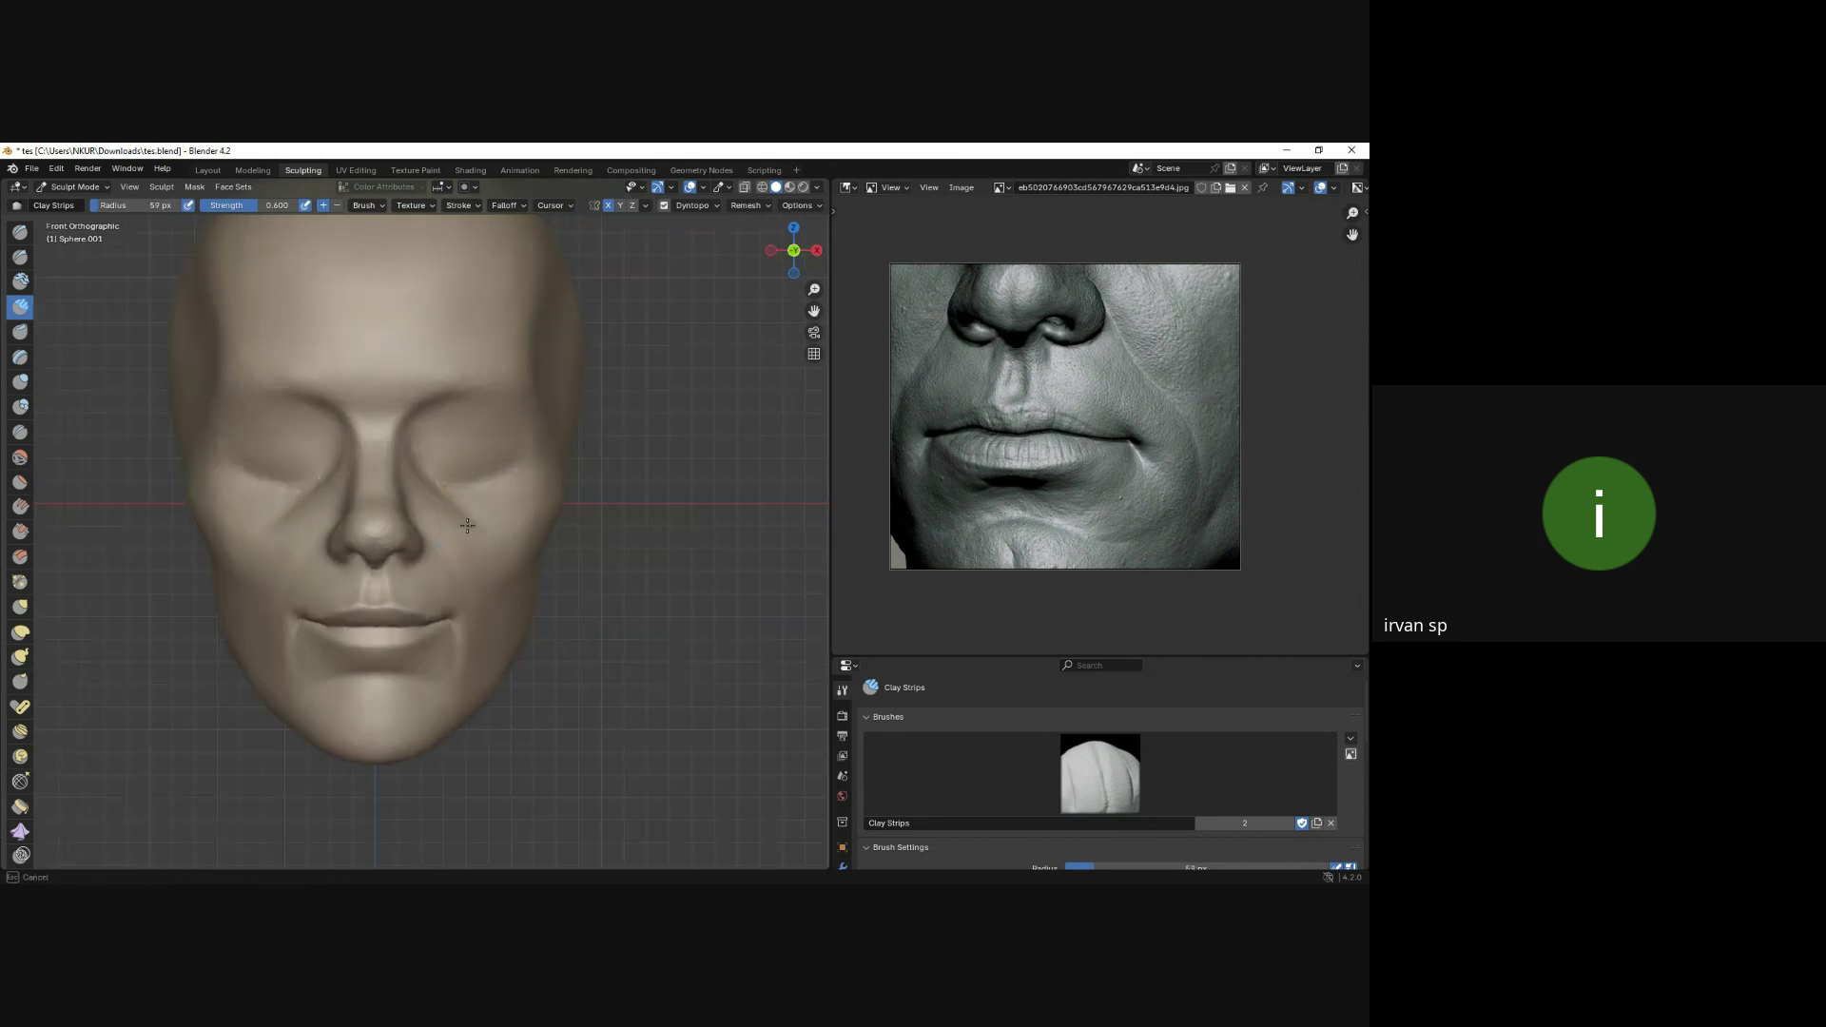
# Pull the nose into shape with an enlarged Grab brush.
pyautogui.press('g')
pyautogui.press('f')
pyautogui.click(504, 521)
pyautogui.moveTo(396, 535); pyautogui.dragTo(407, 562)
# Refine the nose profile with a smaller Grab brush, comparing side and front views.
pyautogui.press('f')
pyautogui.click(380, 639)
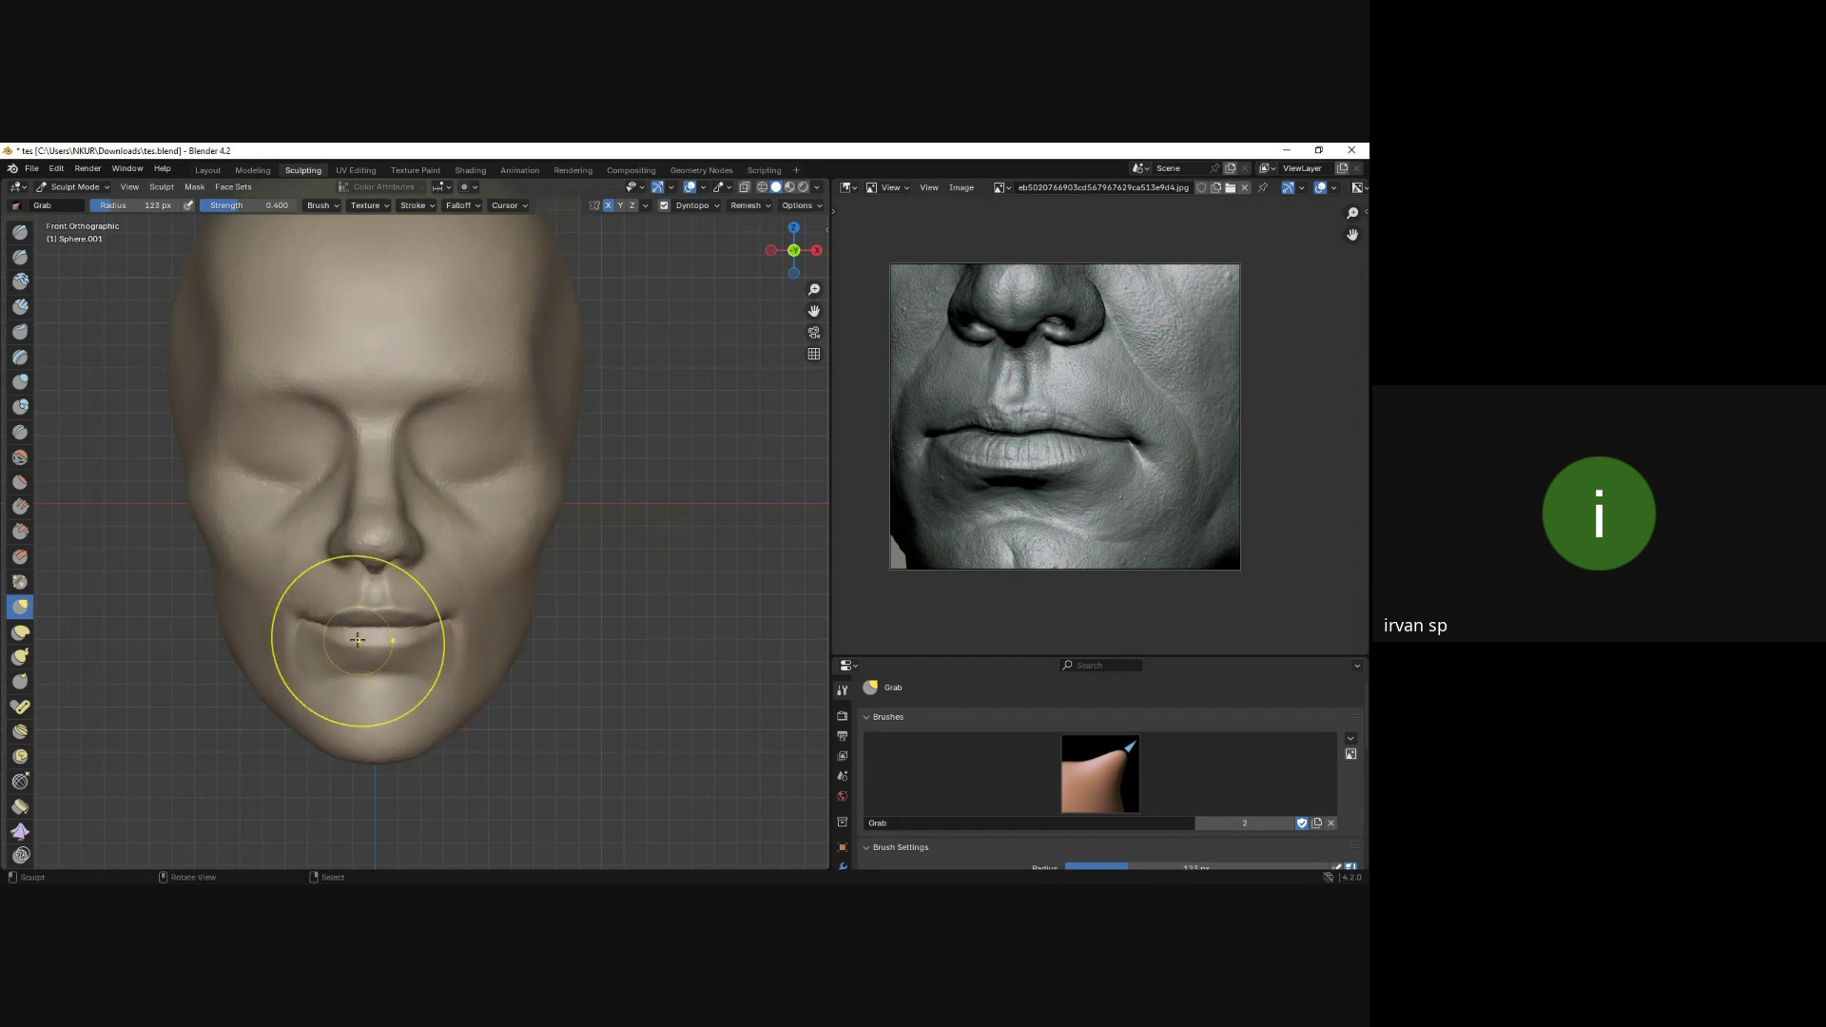
pyautogui.keyDown('shift'); pyautogui.moveTo(395, 664); pyautogui.dragTo(417, 602, button='middle'); pyautogui.keyUp('shift')
pyautogui.scroll(2, 417, 602)
pyautogui.press('f')
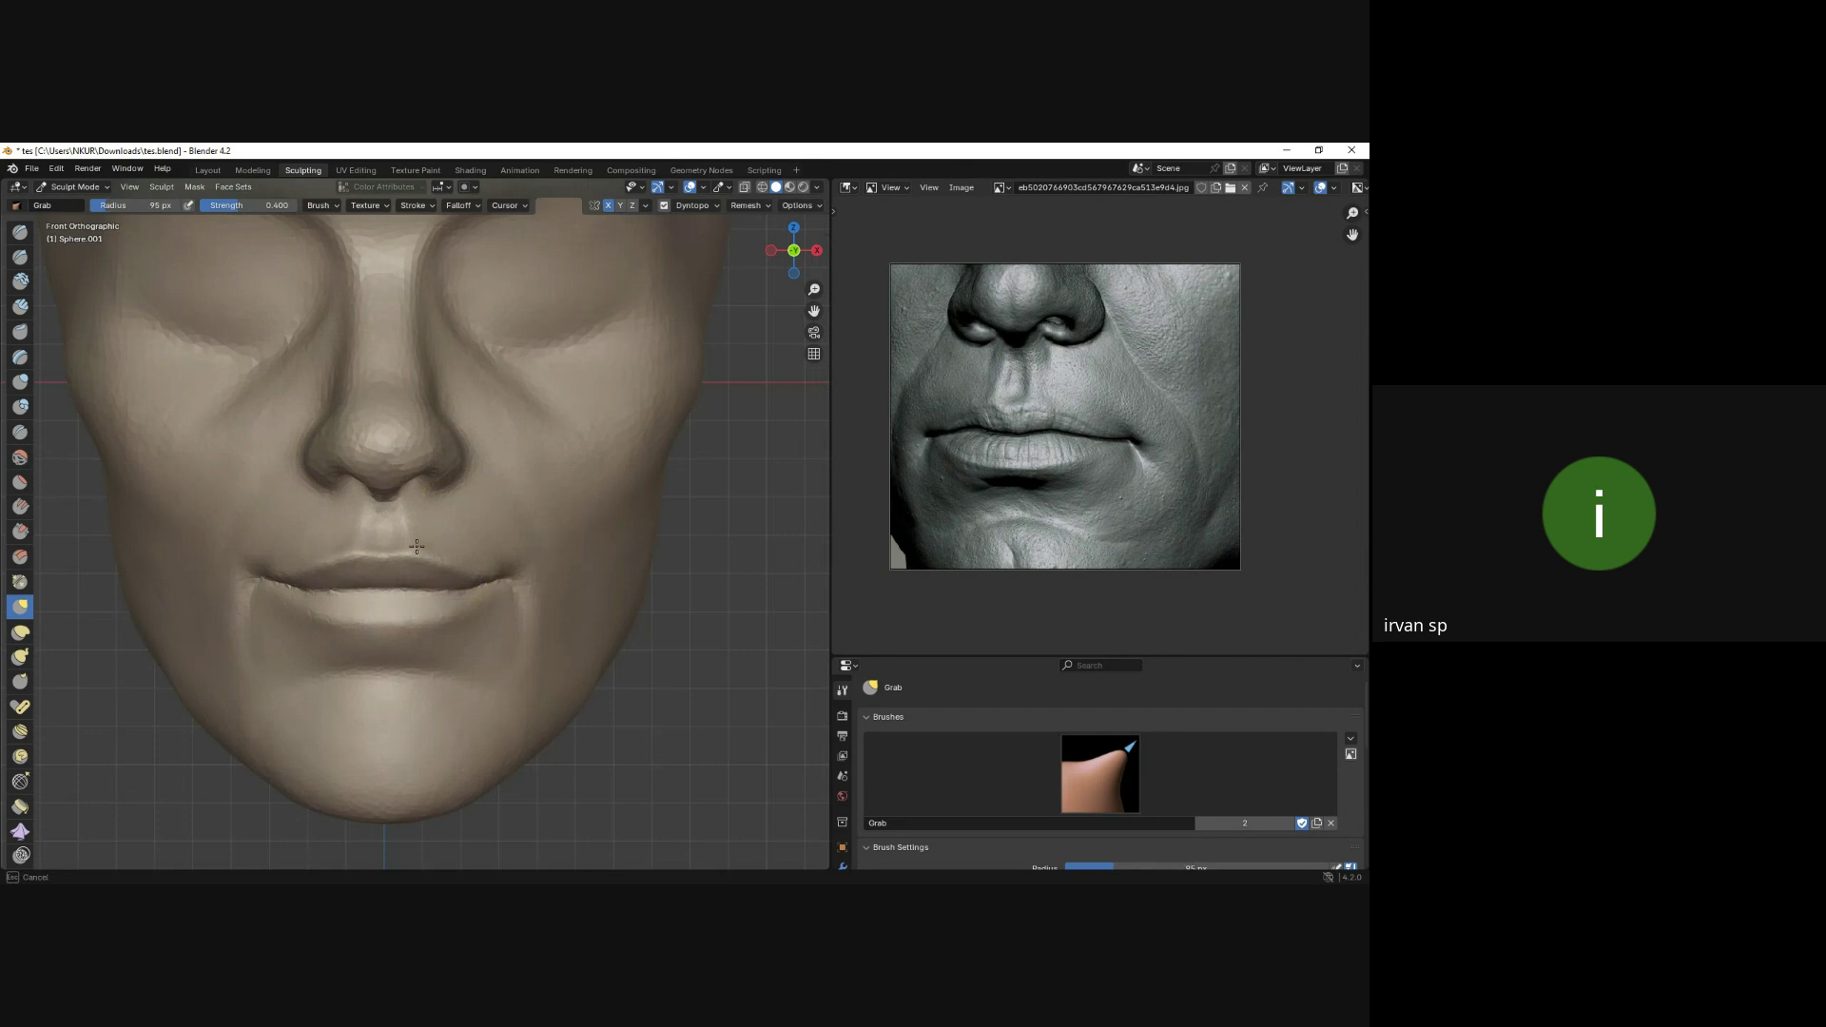
pyautogui.scroll(-2, 417, 552)
pyautogui.keyDown('alt'); pyautogui.moveTo(409, 601); pyautogui.dragTo(493, 580, button='middle'); pyautogui.keyUp('alt')
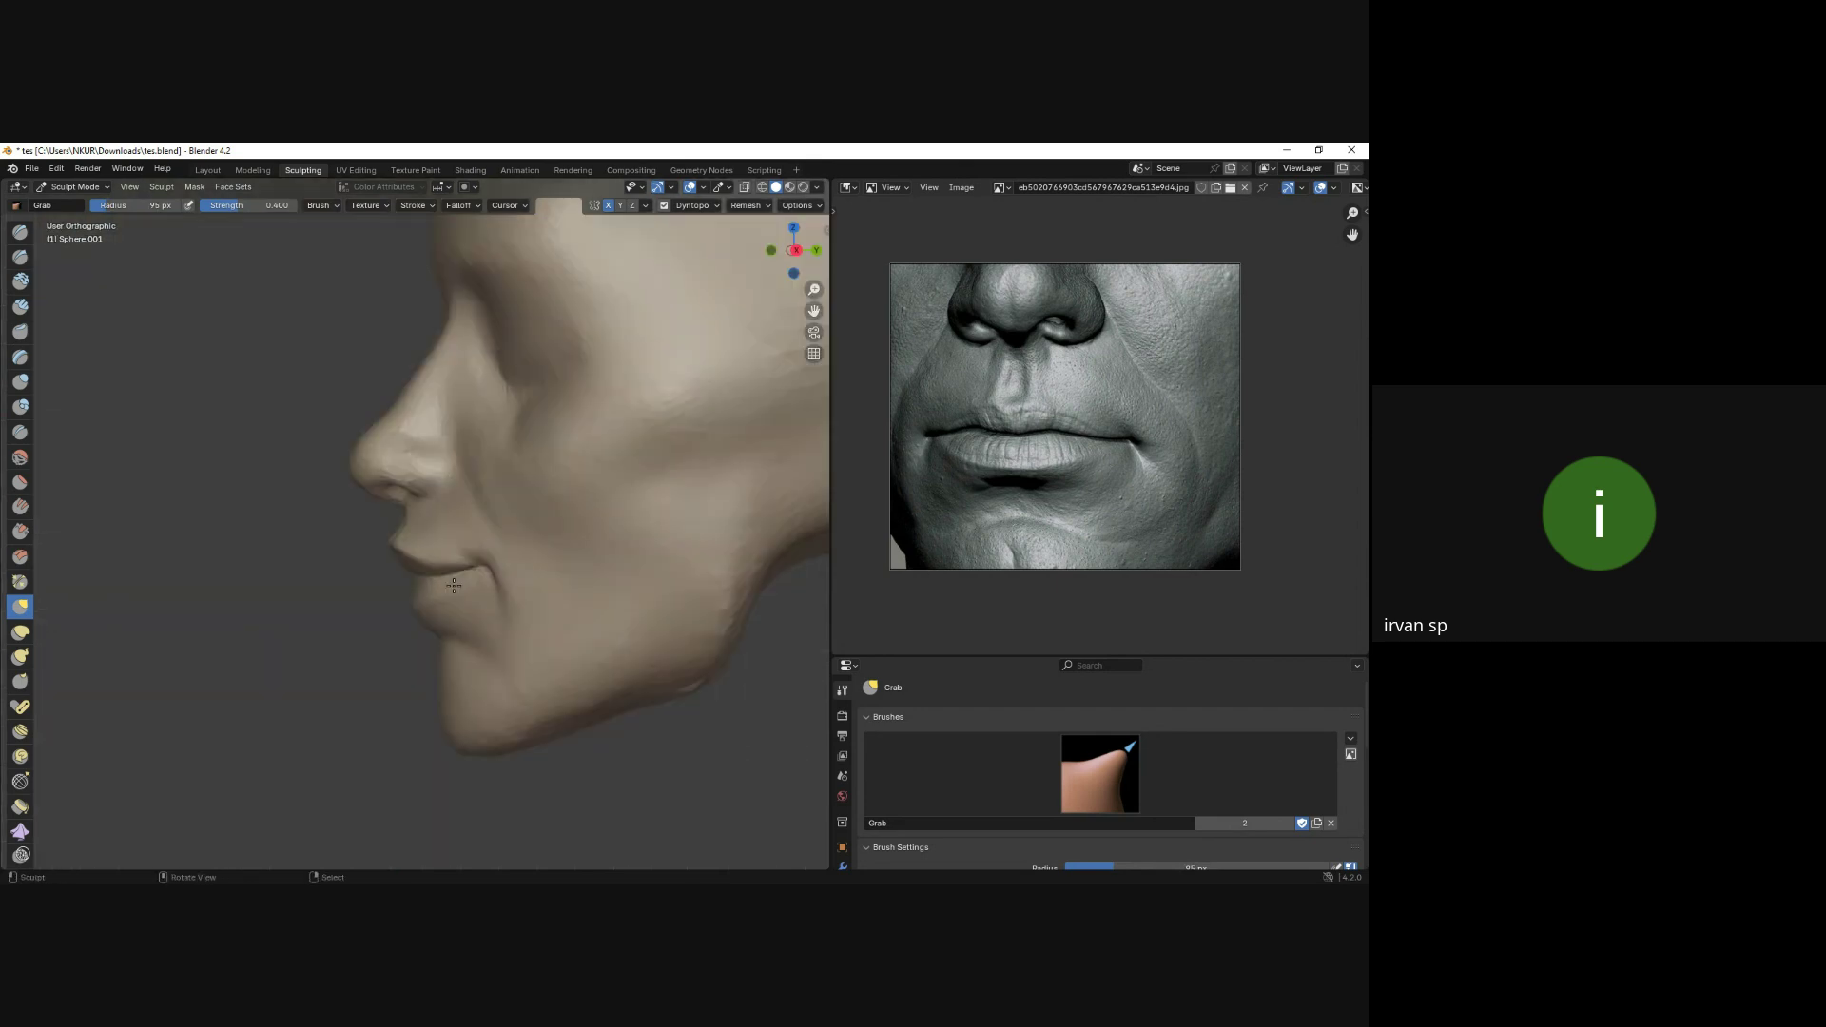
pyautogui.scroll(2, 461, 599)
pyautogui.press('f')
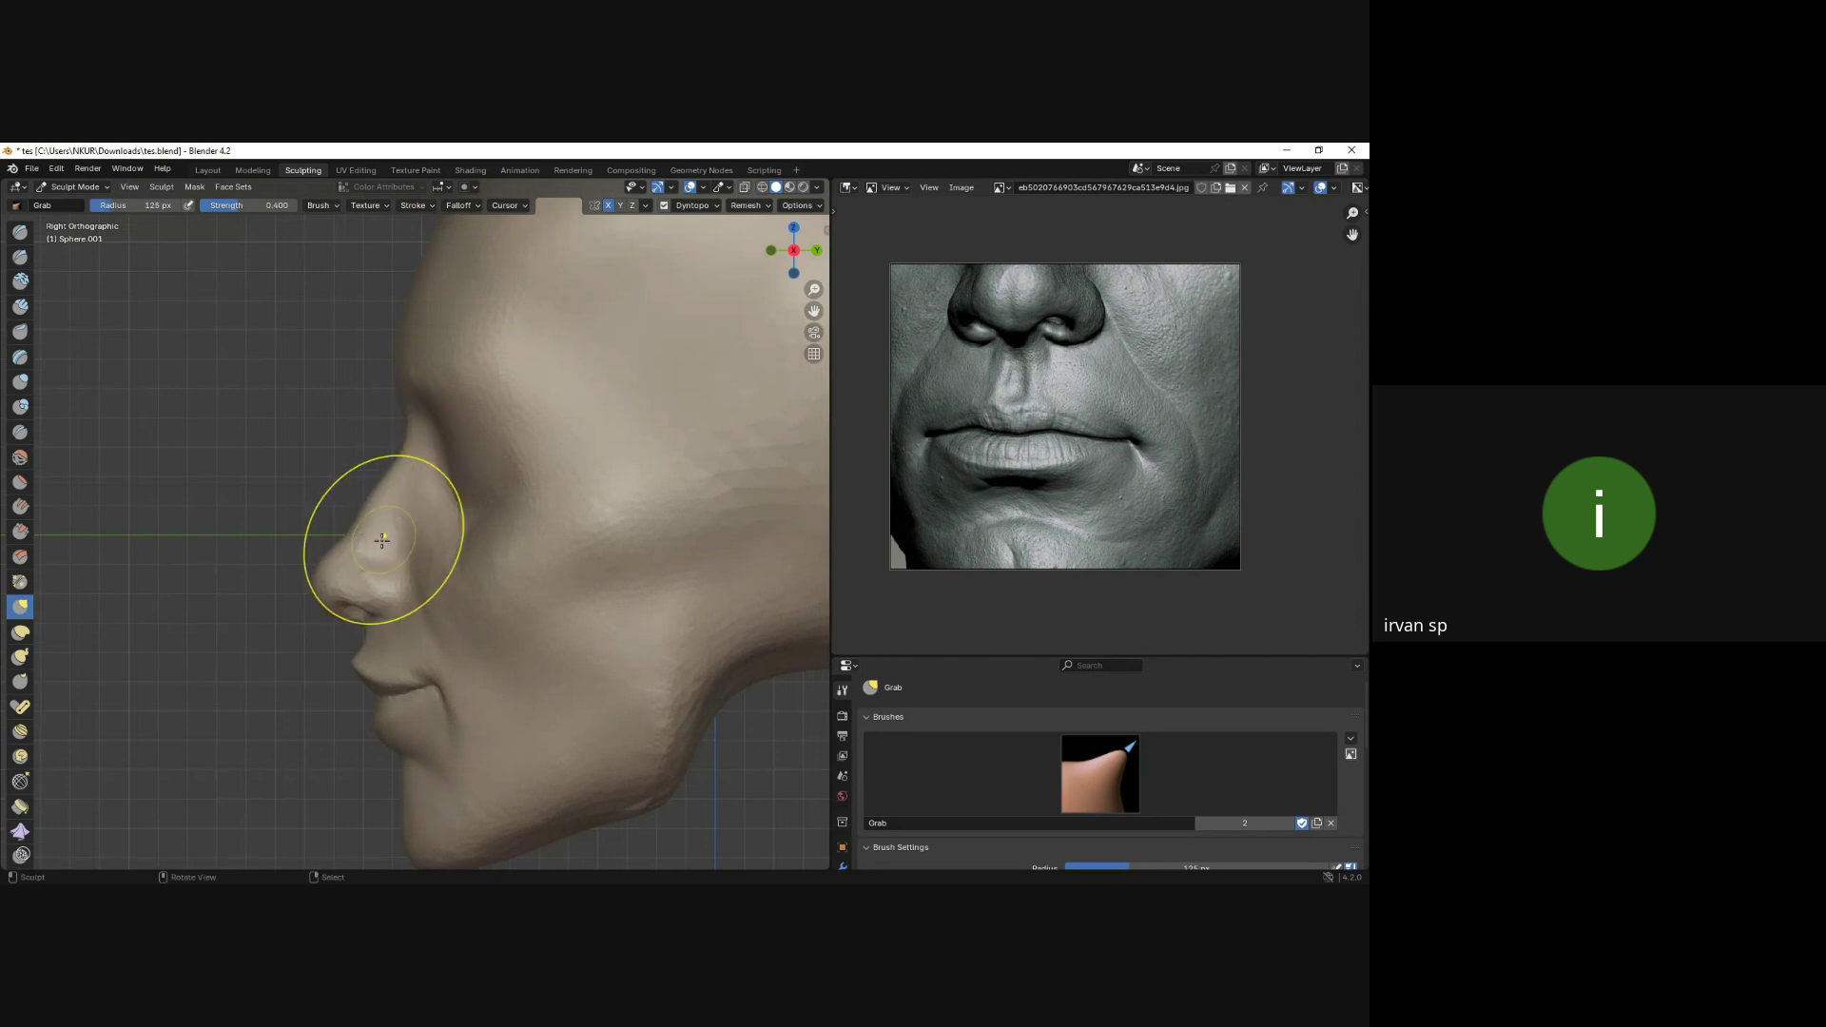
pyautogui.click(429, 536)
pyautogui.press('KP_1')
pyautogui.moveTo(429, 535); pyautogui.dragTo(448, 571, button='middle')
pyautogui.press('KP_1')
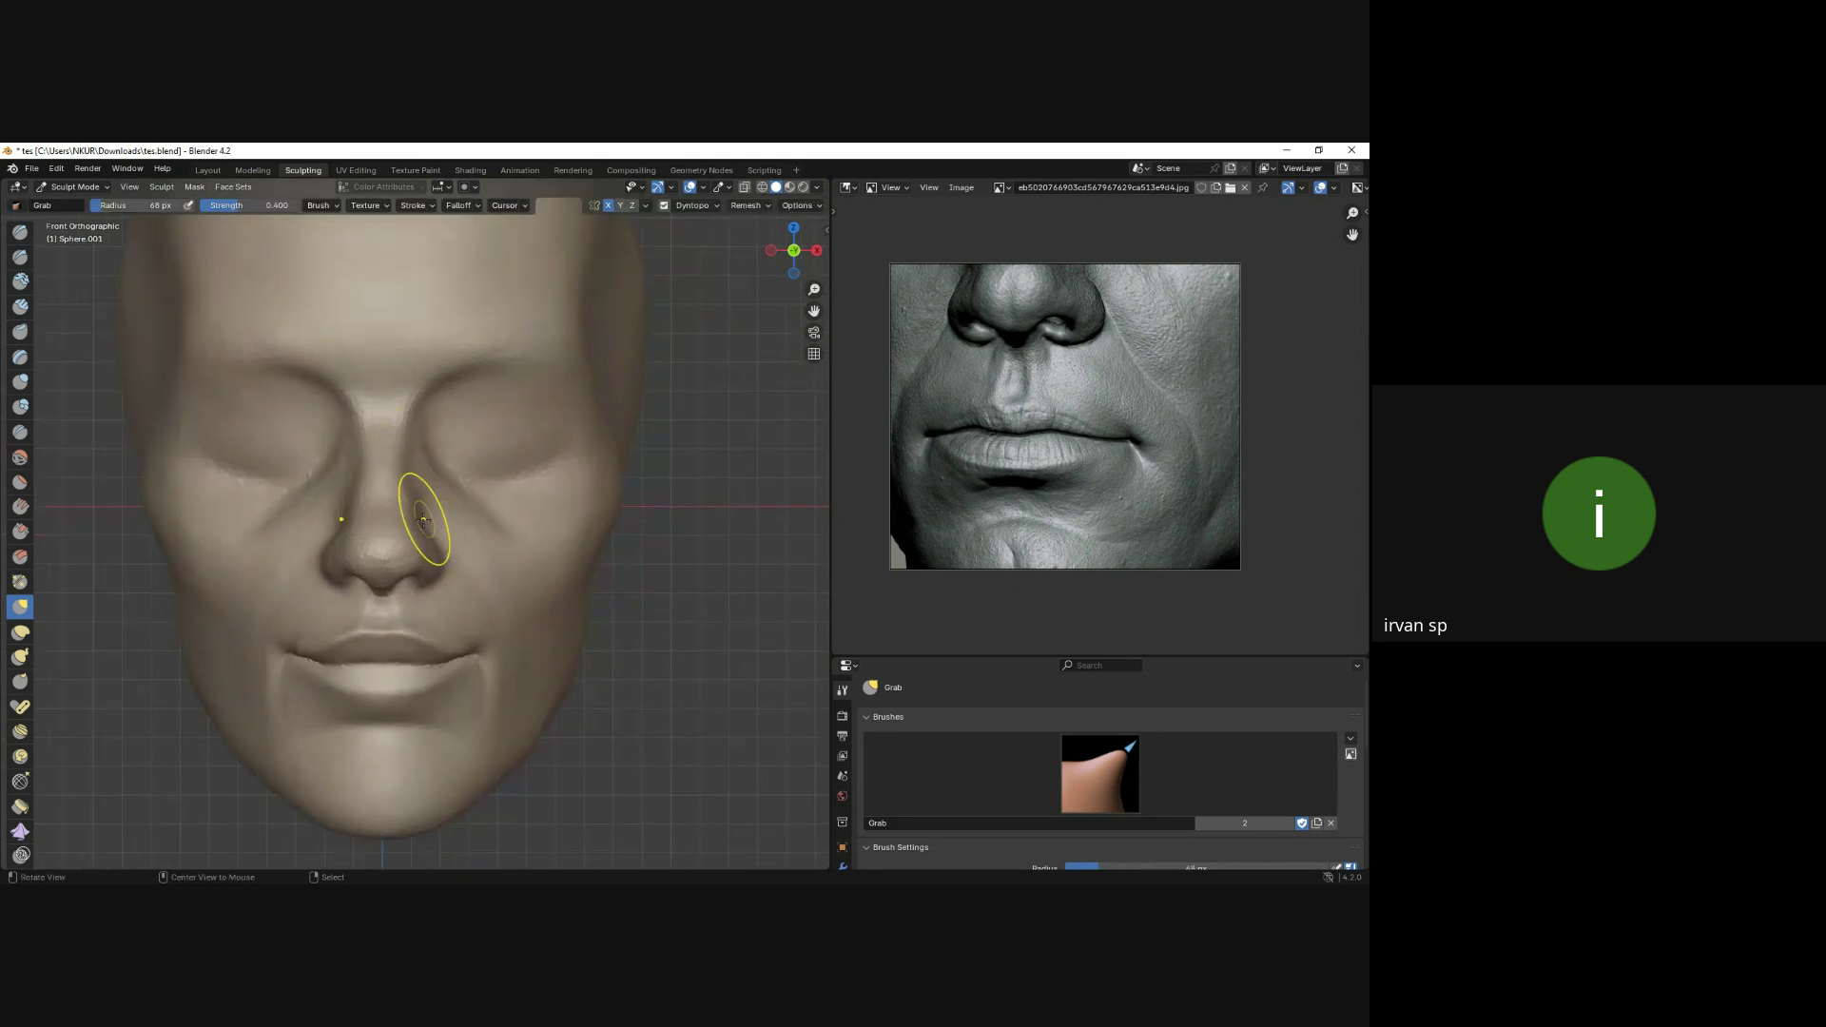
pyautogui.moveTo(393, 503)
pyautogui.keyDown('shift'); pyautogui.mouseDown(button='middle')
pyautogui.moveTo(414, 527)
pyautogui.moveTo(370, 575)
pyautogui.moveTo(396, 547)
pyautogui.moveTo(383, 598)
pyautogui.mouseUp(button='middle'); pyautogui.keyUp('shift')
# Crease around the nostrils, then return to an enlarged Grab brush.
pyautogui.hotkey('shift', 'c')
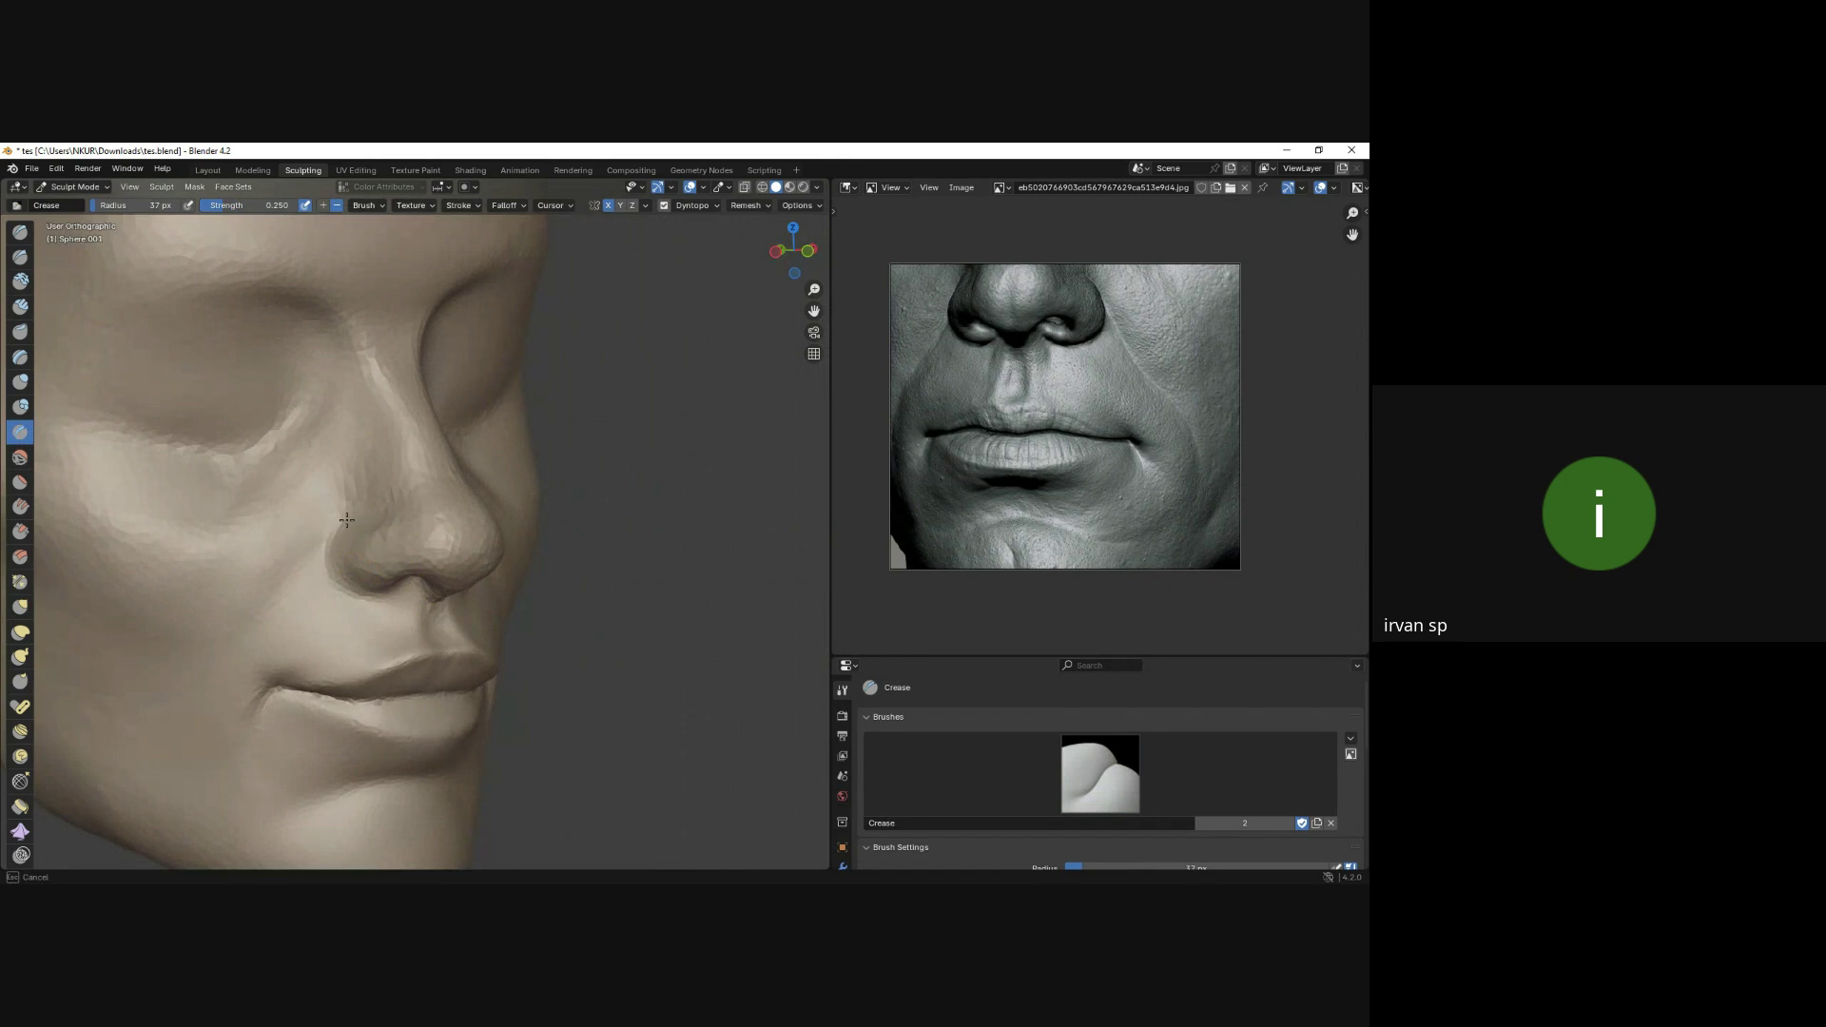
pyautogui.moveTo(367, 520); pyautogui.dragTo(429, 539, button='middle')
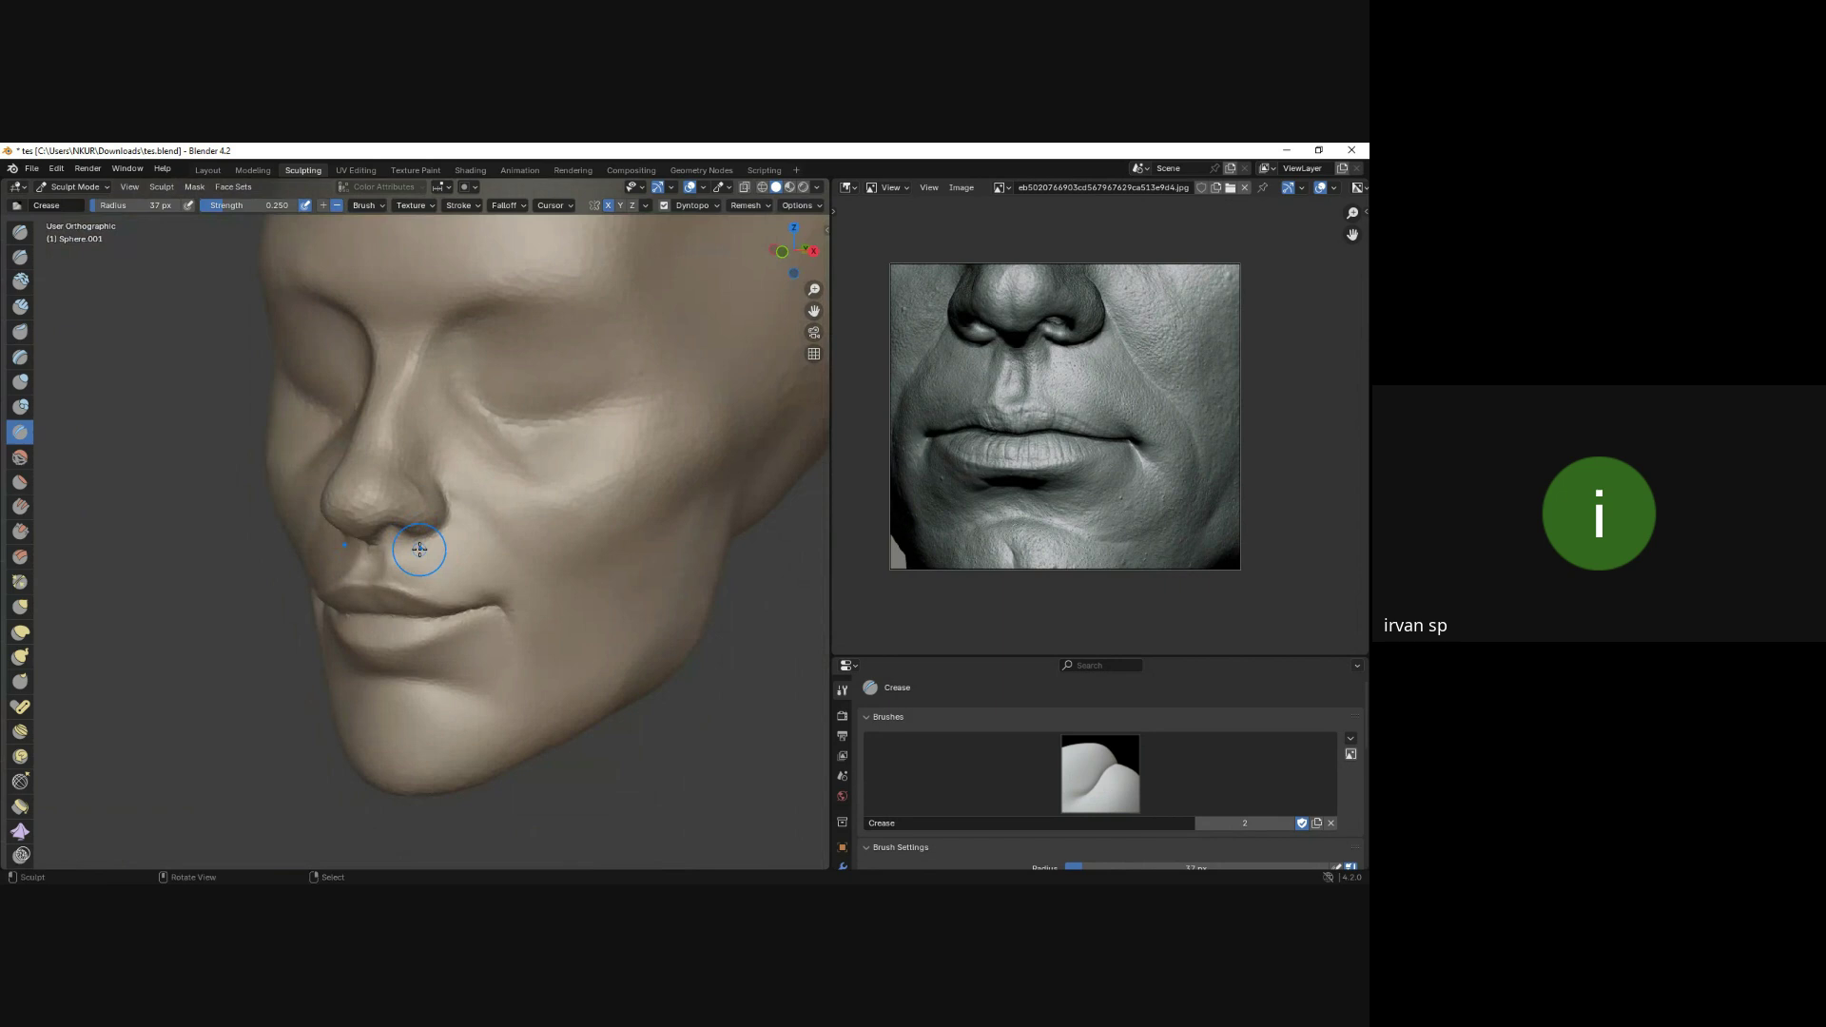
pyautogui.moveTo(512, 535)
pyautogui.mouseDown(button='middle')
pyautogui.moveTo(395, 510)
pyautogui.moveTo(367, 581)
pyautogui.moveTo(336, 569)
pyautogui.moveTo(354, 640)
pyautogui.mouseUp(button='middle')
pyautogui.press('g')
pyautogui.press('f')
pyautogui.click(345, 628)
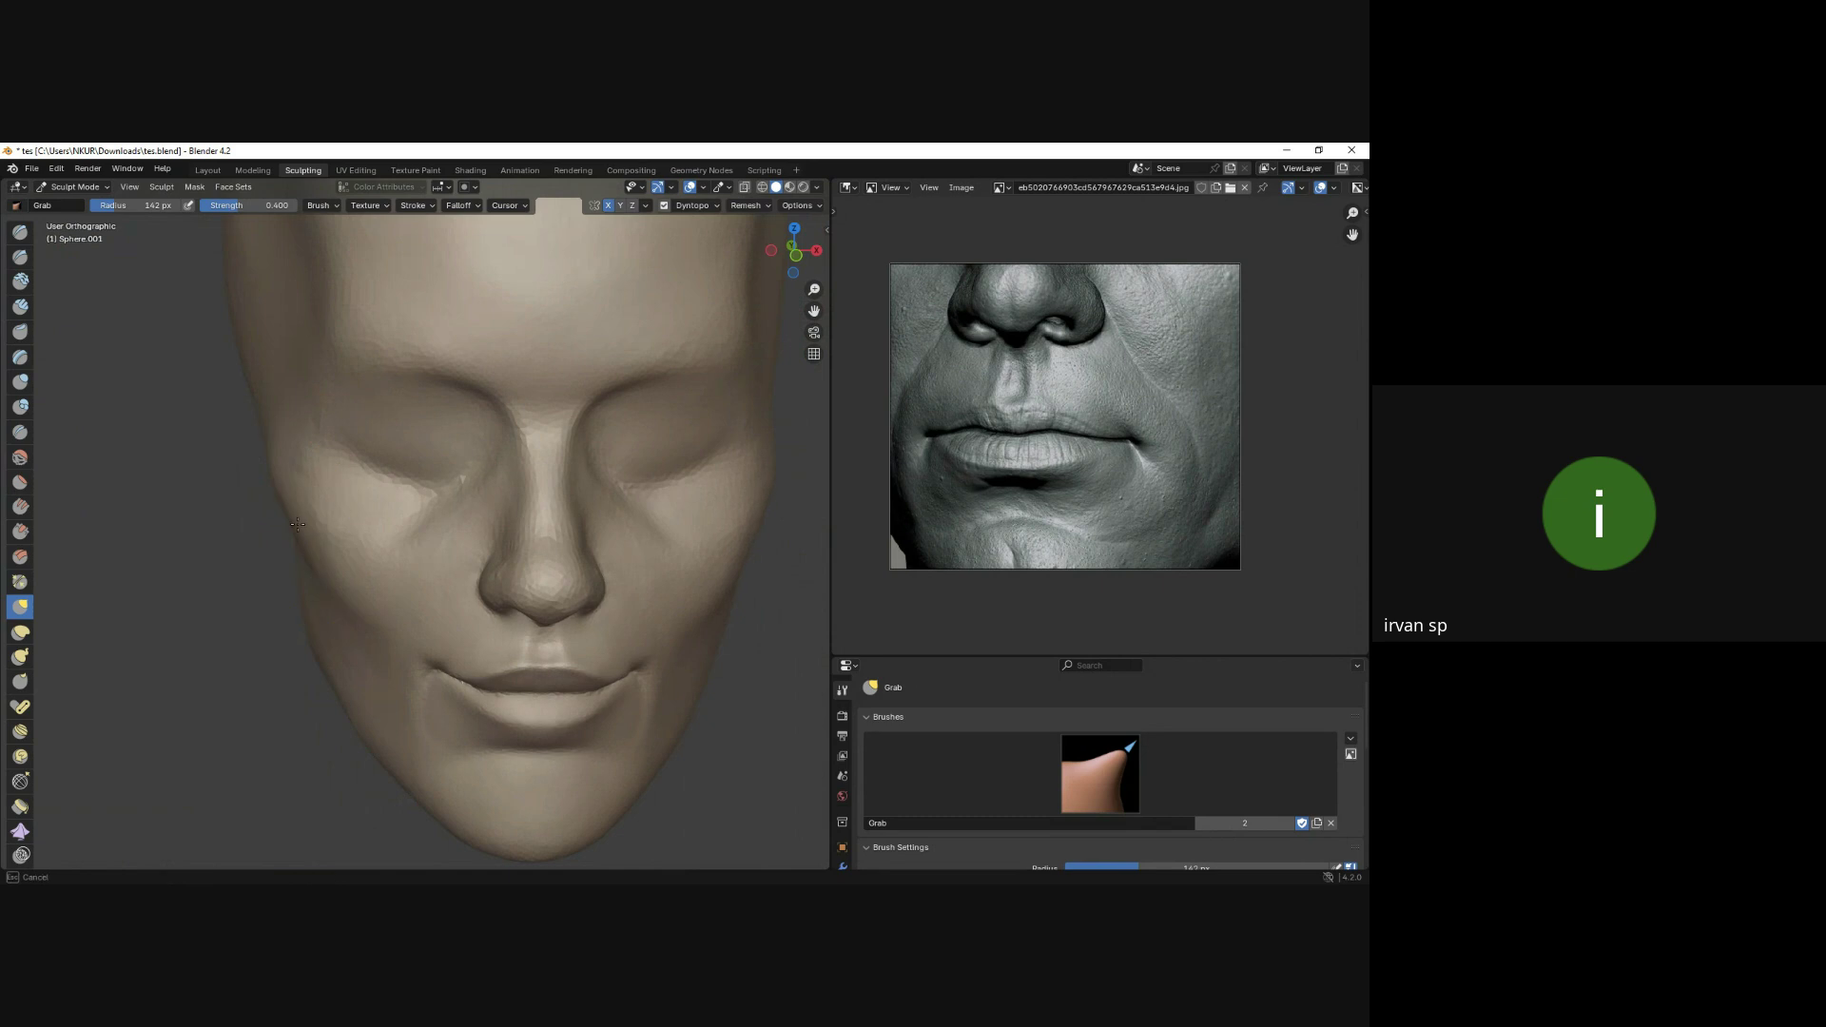
pyautogui.moveTo(347, 490)
pyautogui.mouseDown(button='middle')
pyautogui.moveTo(489, 530)
pyautogui.moveTo(519, 559)
pyautogui.moveTo(470, 571)
pyautogui.moveTo(459, 540)
pyautogui.moveTo(408, 672)
pyautogui.moveTo(414, 727)
pyautogui.moveTo(418, 571)
pyautogui.mouseUp(button='middle')
# Save tes.blend, then reshape the lower lip and its corner from below with Grab.
pyautogui.hotkey('ctrl', 's')
pyautogui.scroll(3, 371, 533)
pyautogui.moveTo(409, 561); pyautogui.dragTo(460, 566)
pyautogui.moveTo(399, 559)
pyautogui.mouseDown(button='middle')
pyautogui.moveTo(453, 563)
pyautogui.moveTo(367, 522)
pyautogui.mouseUp(button='middle')
pyautogui.moveTo(368, 522); pyautogui.dragTo(326, 497)
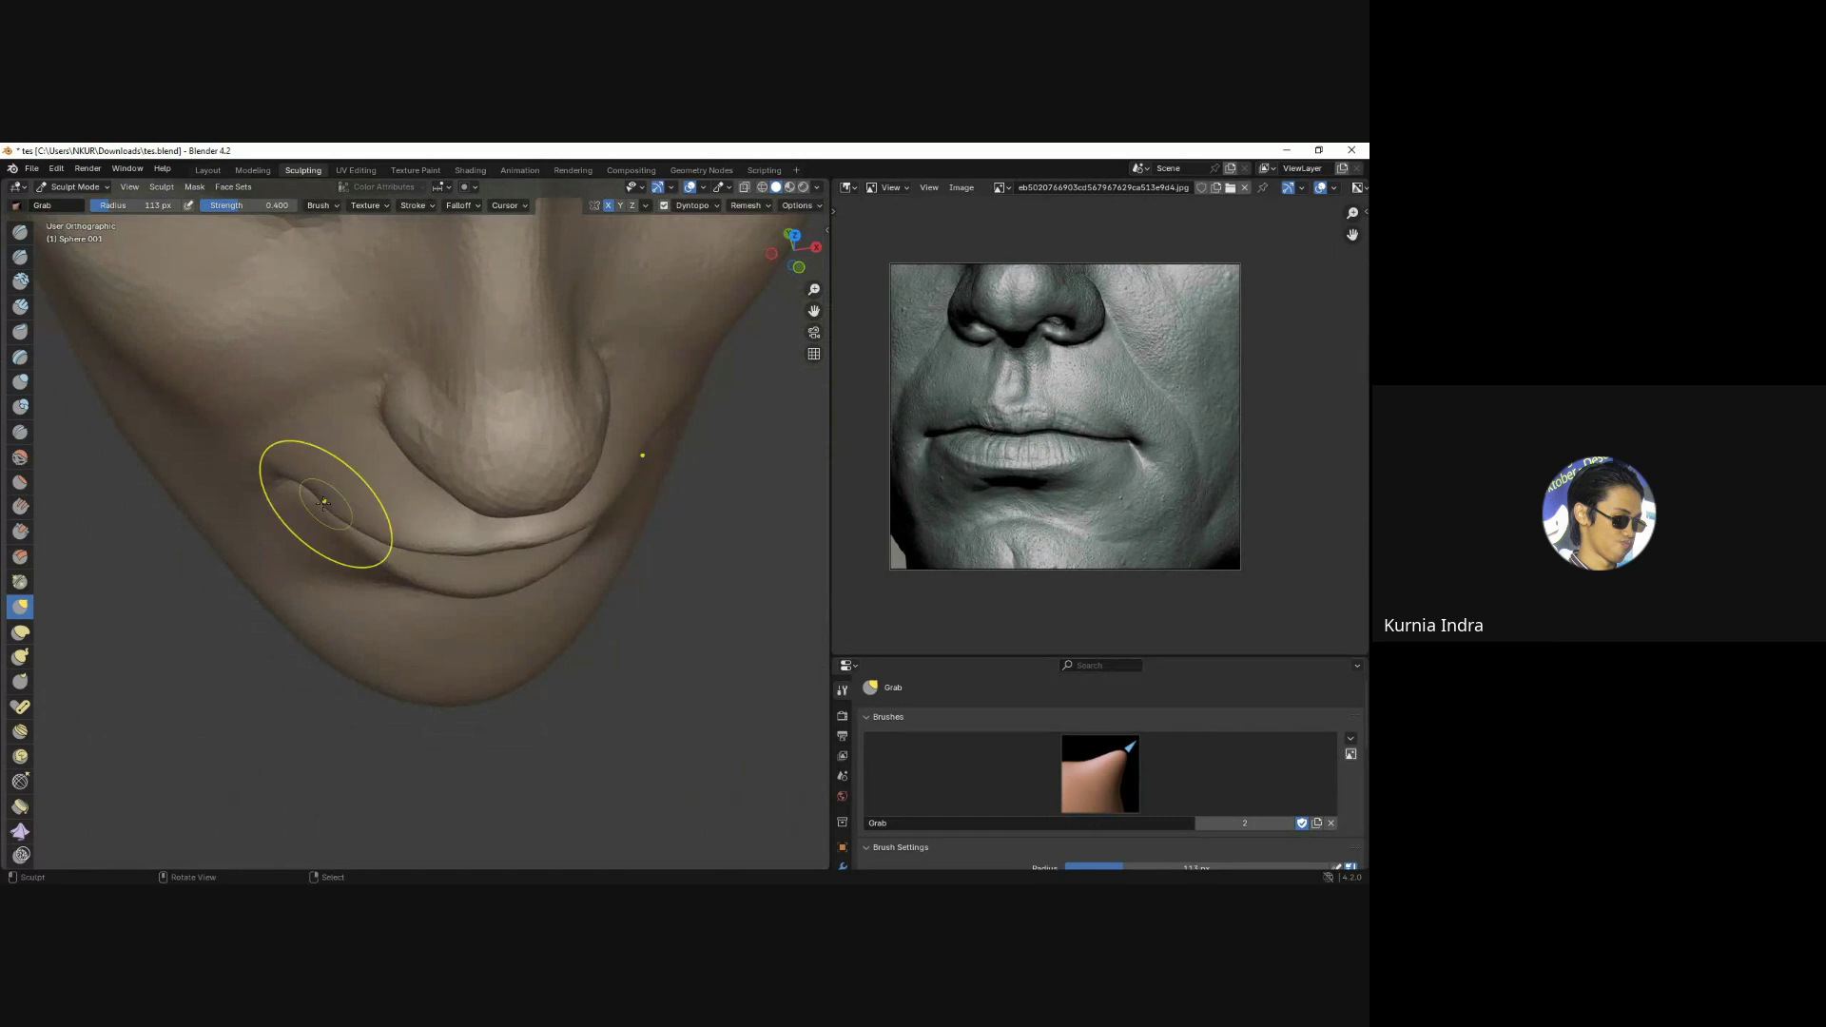
# Face the head from the front and shrink the brush for fine lip detail.
pyautogui.press('f')
pyautogui.click(266, 494)
pyautogui.press('KP_1')
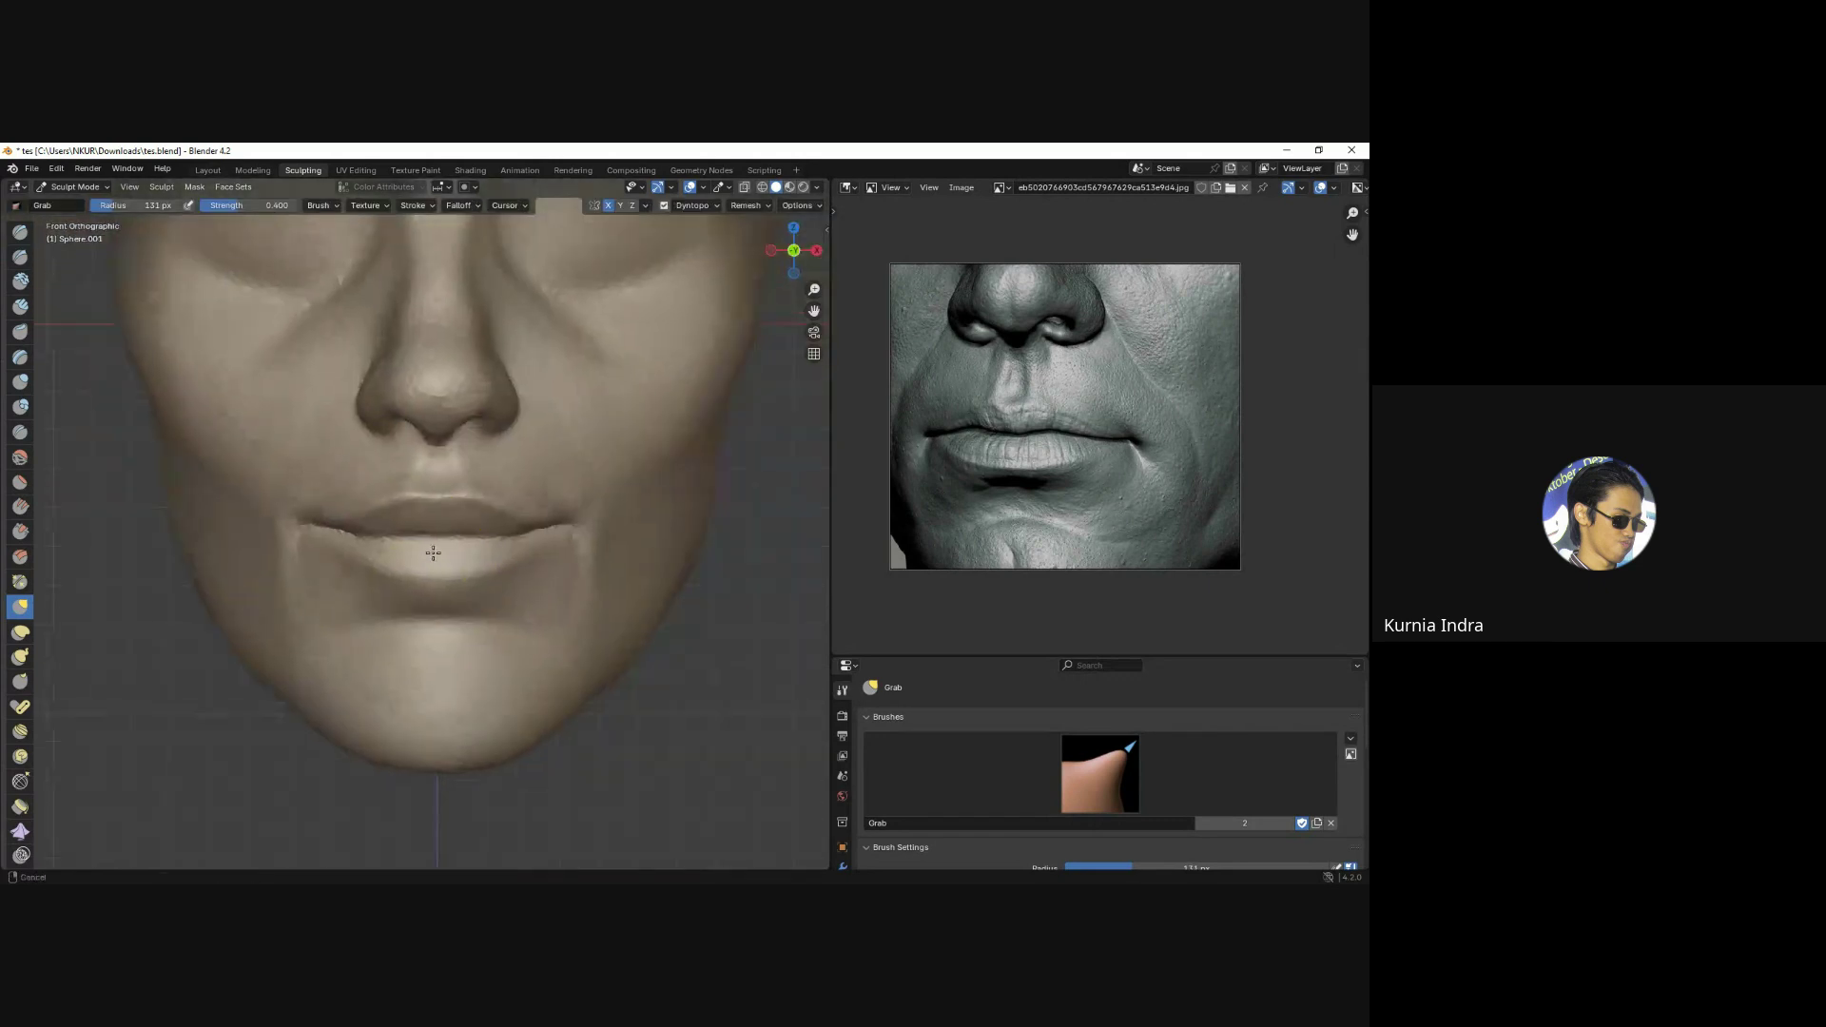
pyautogui.scroll(2, 429, 533)
pyautogui.hotkey('shift', 'c')
pyautogui.hotkey('shift', 'f')
pyautogui.press('Escape')
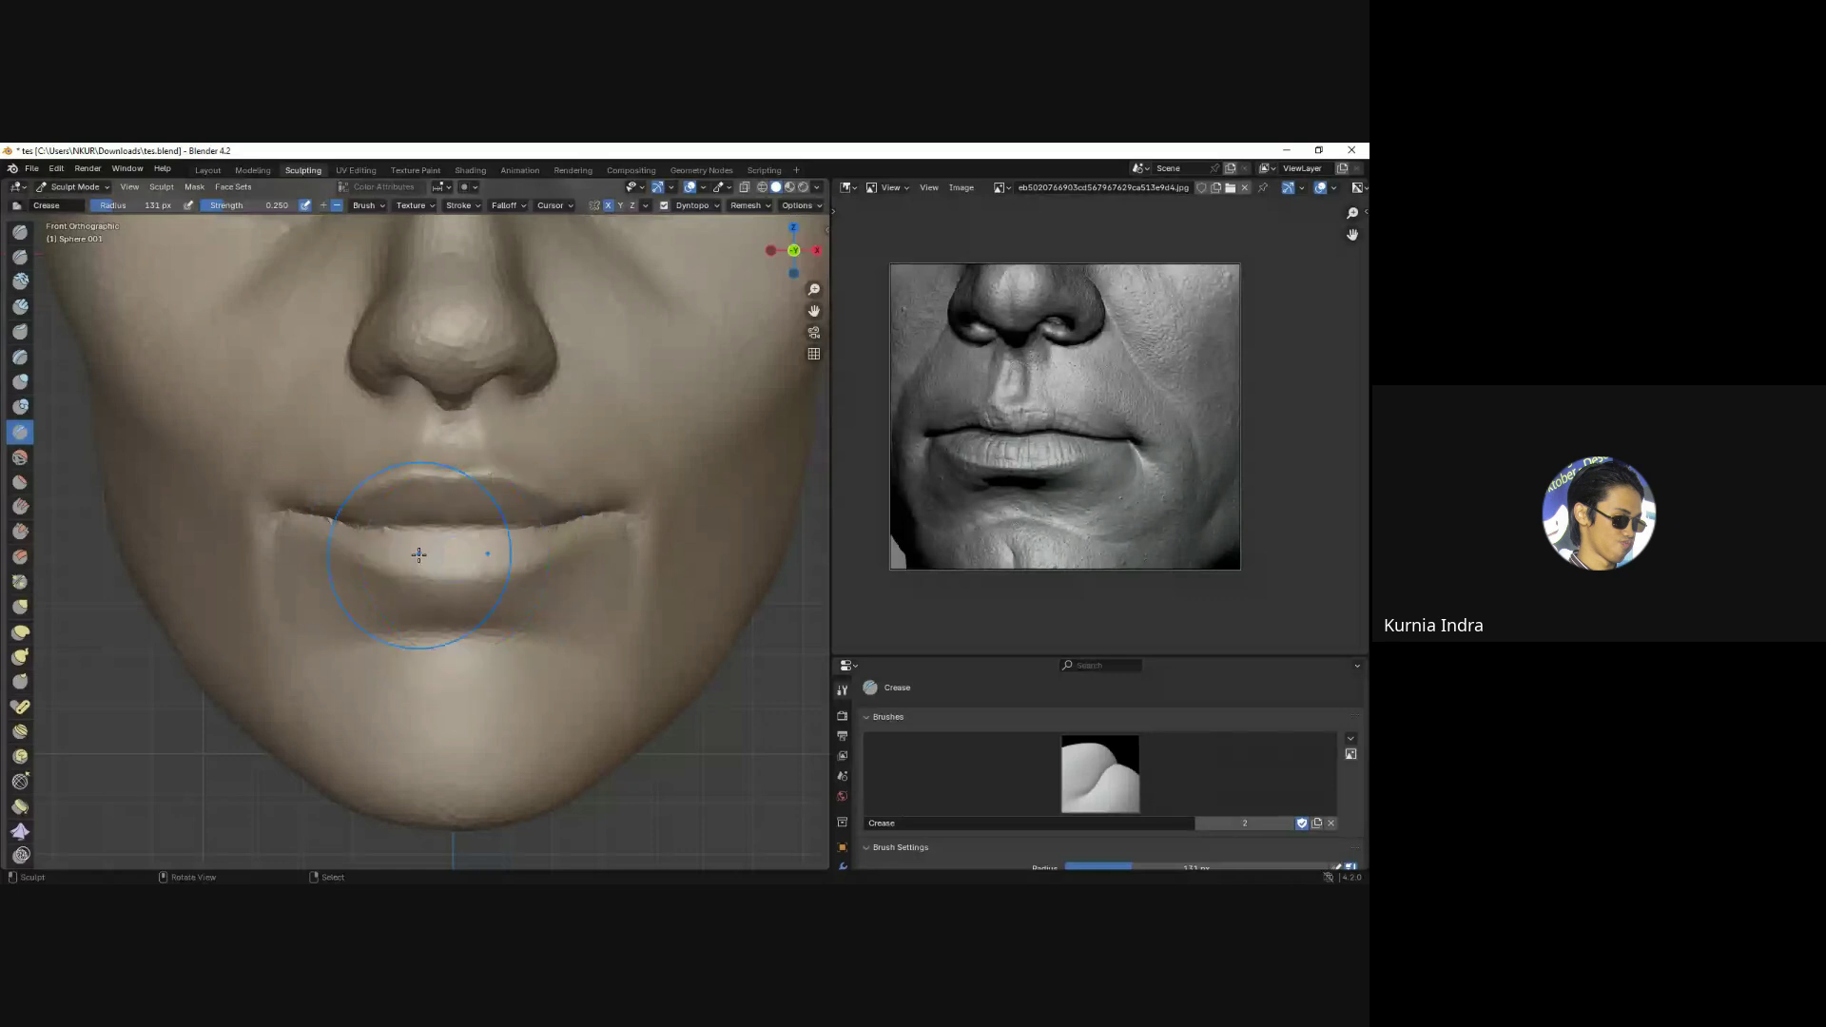
pyautogui.scroll(2, 425, 552)
pyautogui.press('f')
pyautogui.click(336, 525)
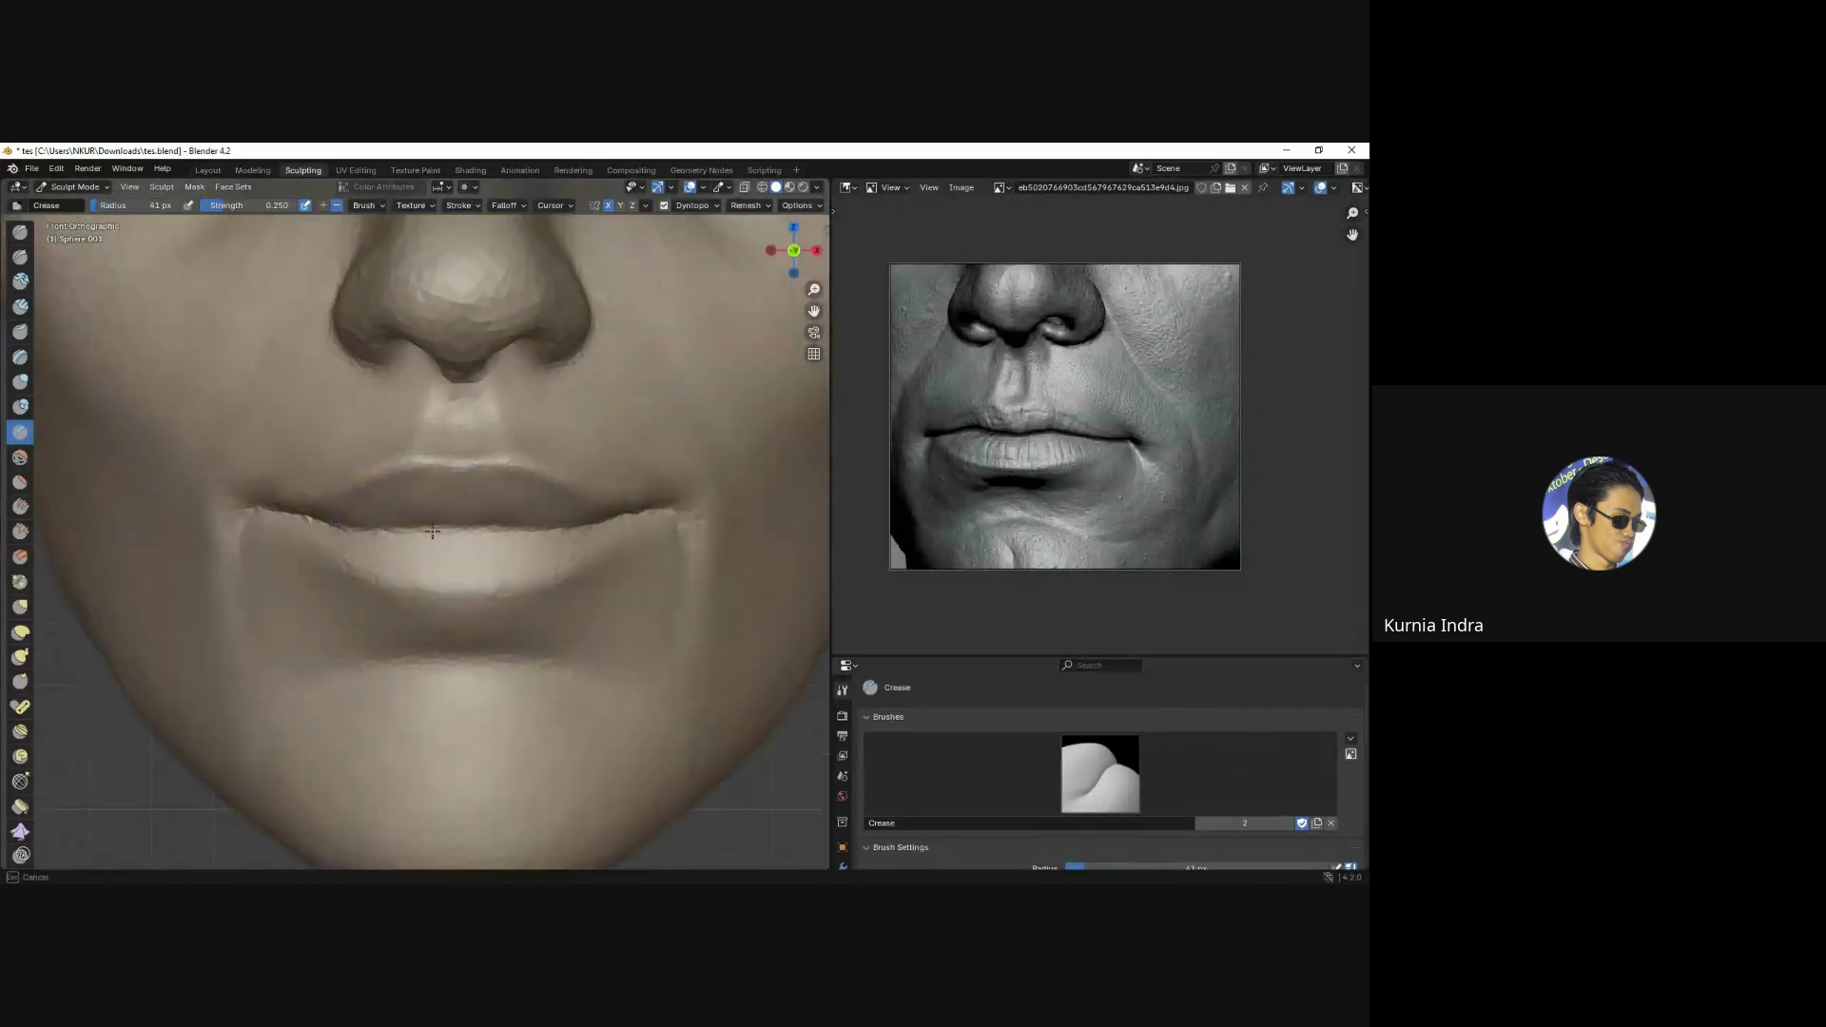
# Check the mouth from the side, then return to front view with a smaller Grab brush.
pyautogui.moveTo(432, 532); pyautogui.dragTo(404, 533, button='middle')
pyautogui.scroll(-3, 277, 522)
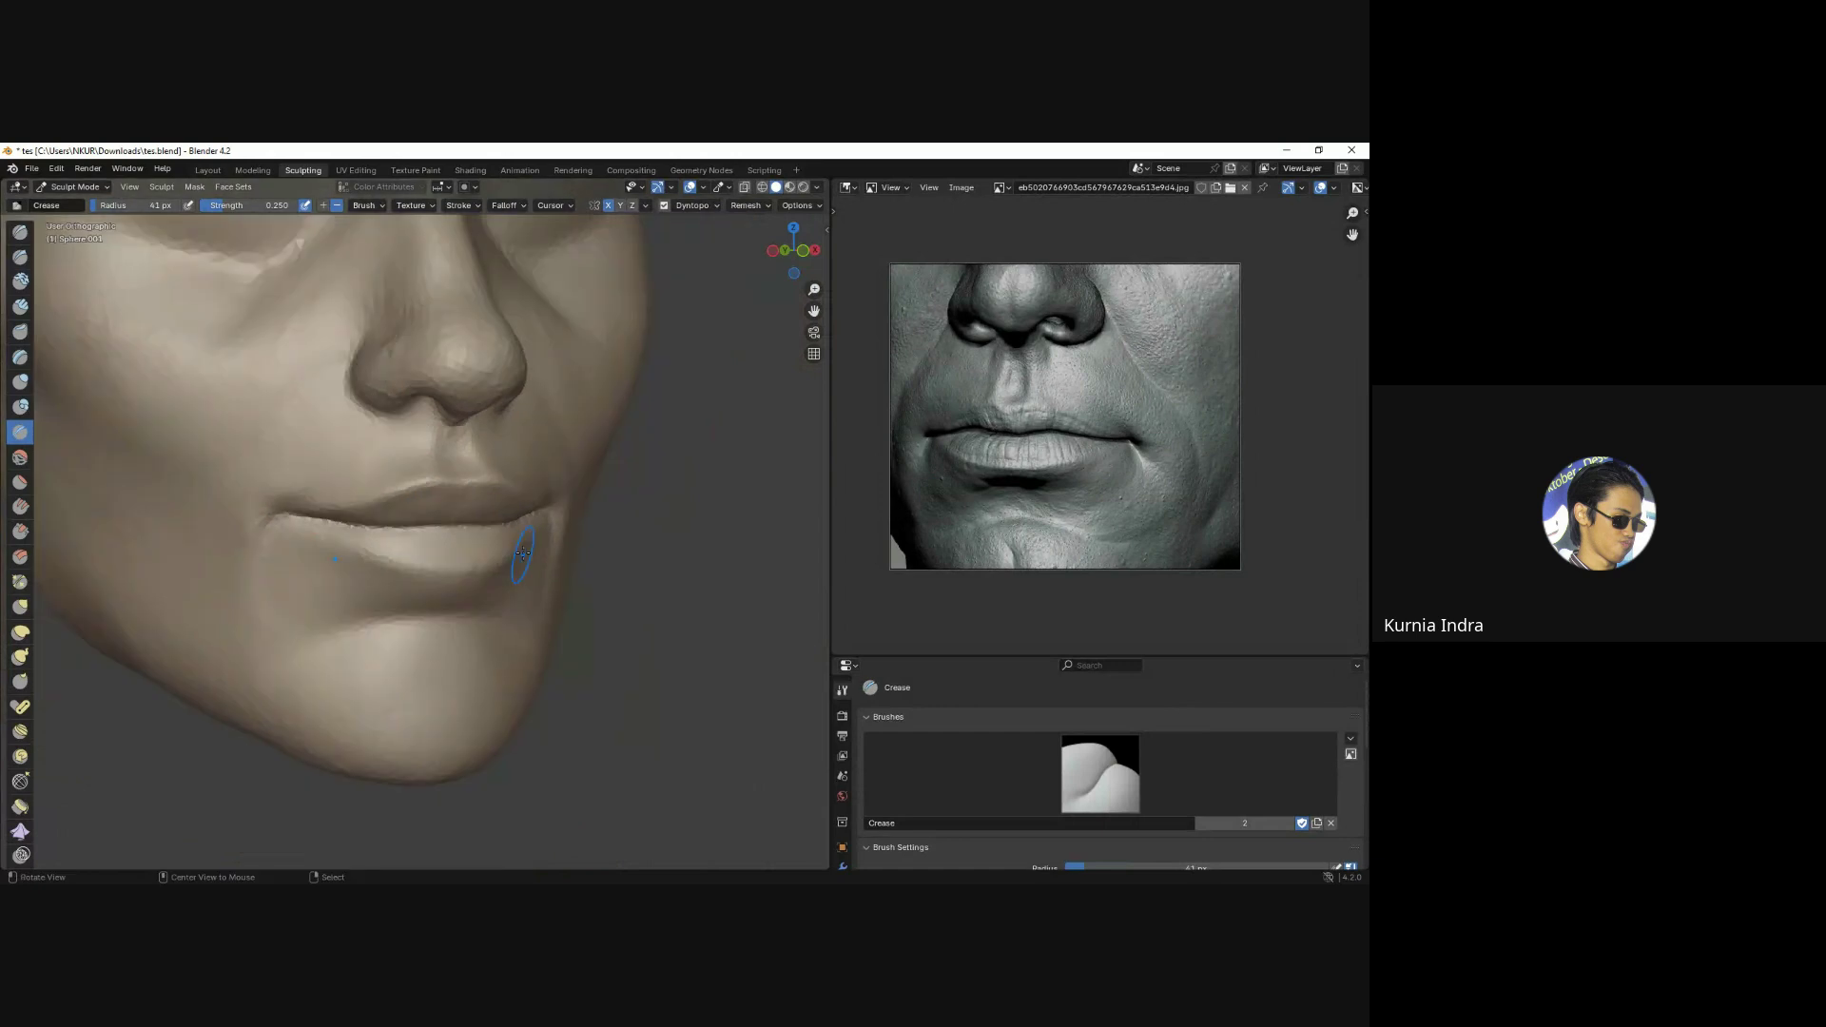
pyautogui.moveTo(277, 522)
pyautogui.mouseDown(button='middle')
pyautogui.moveTo(305, 602)
pyautogui.moveTo(354, 478)
pyautogui.moveTo(448, 469)
pyautogui.moveTo(469, 598)
pyautogui.mouseUp(button='middle')
pyautogui.press('g')
pyautogui.press('f')
pyautogui.click(428, 632)
pyautogui.scroll(2, 409, 632)
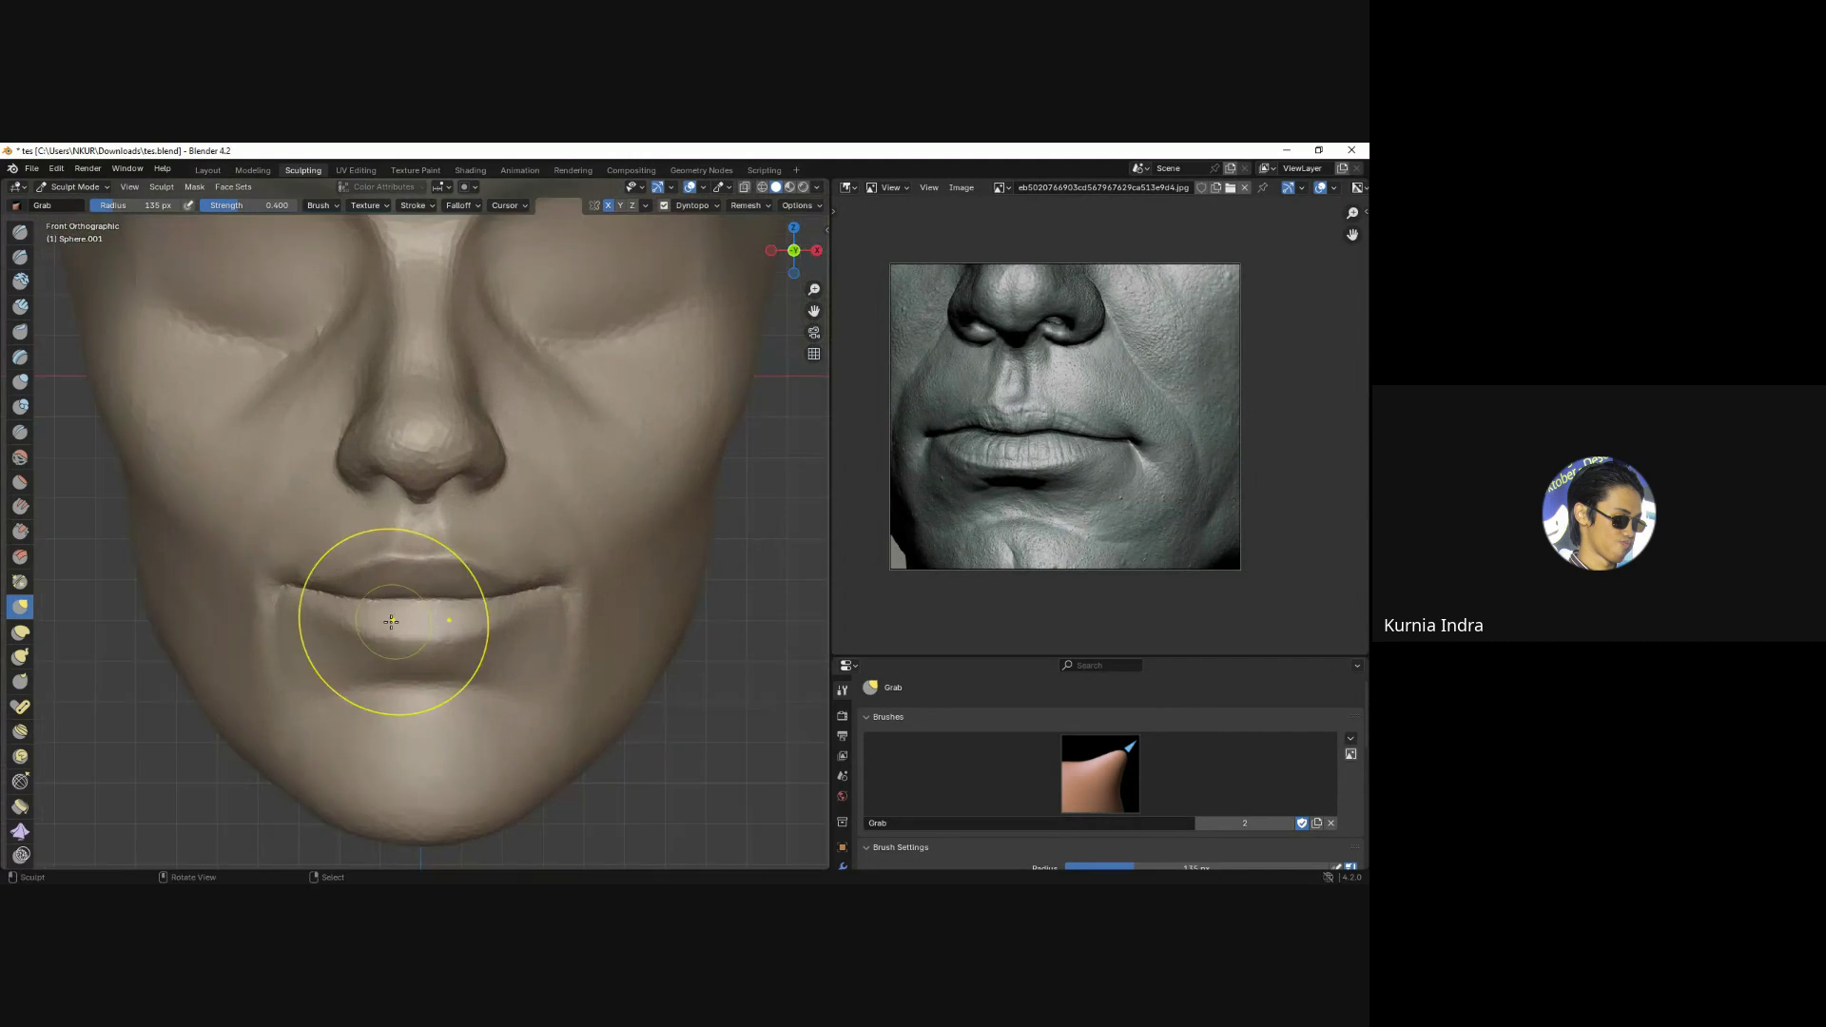
pyautogui.moveTo(358, 631)
pyautogui.keyDown('ctrl'); pyautogui.mouseDown(button='middle')
pyautogui.moveTo(434, 615)
pyautogui.moveTo(387, 550)
pyautogui.moveTo(317, 539)
pyautogui.moveTo(428, 482)
pyautogui.moveTo(294, 477)
pyautogui.moveTo(274, 432)
pyautogui.moveTo(291, 453)
pyautogui.moveTo(266, 489)
pyautogui.moveTo(334, 481)
pyautogui.mouseUp(button='middle'); pyautogui.keyUp('ctrl')
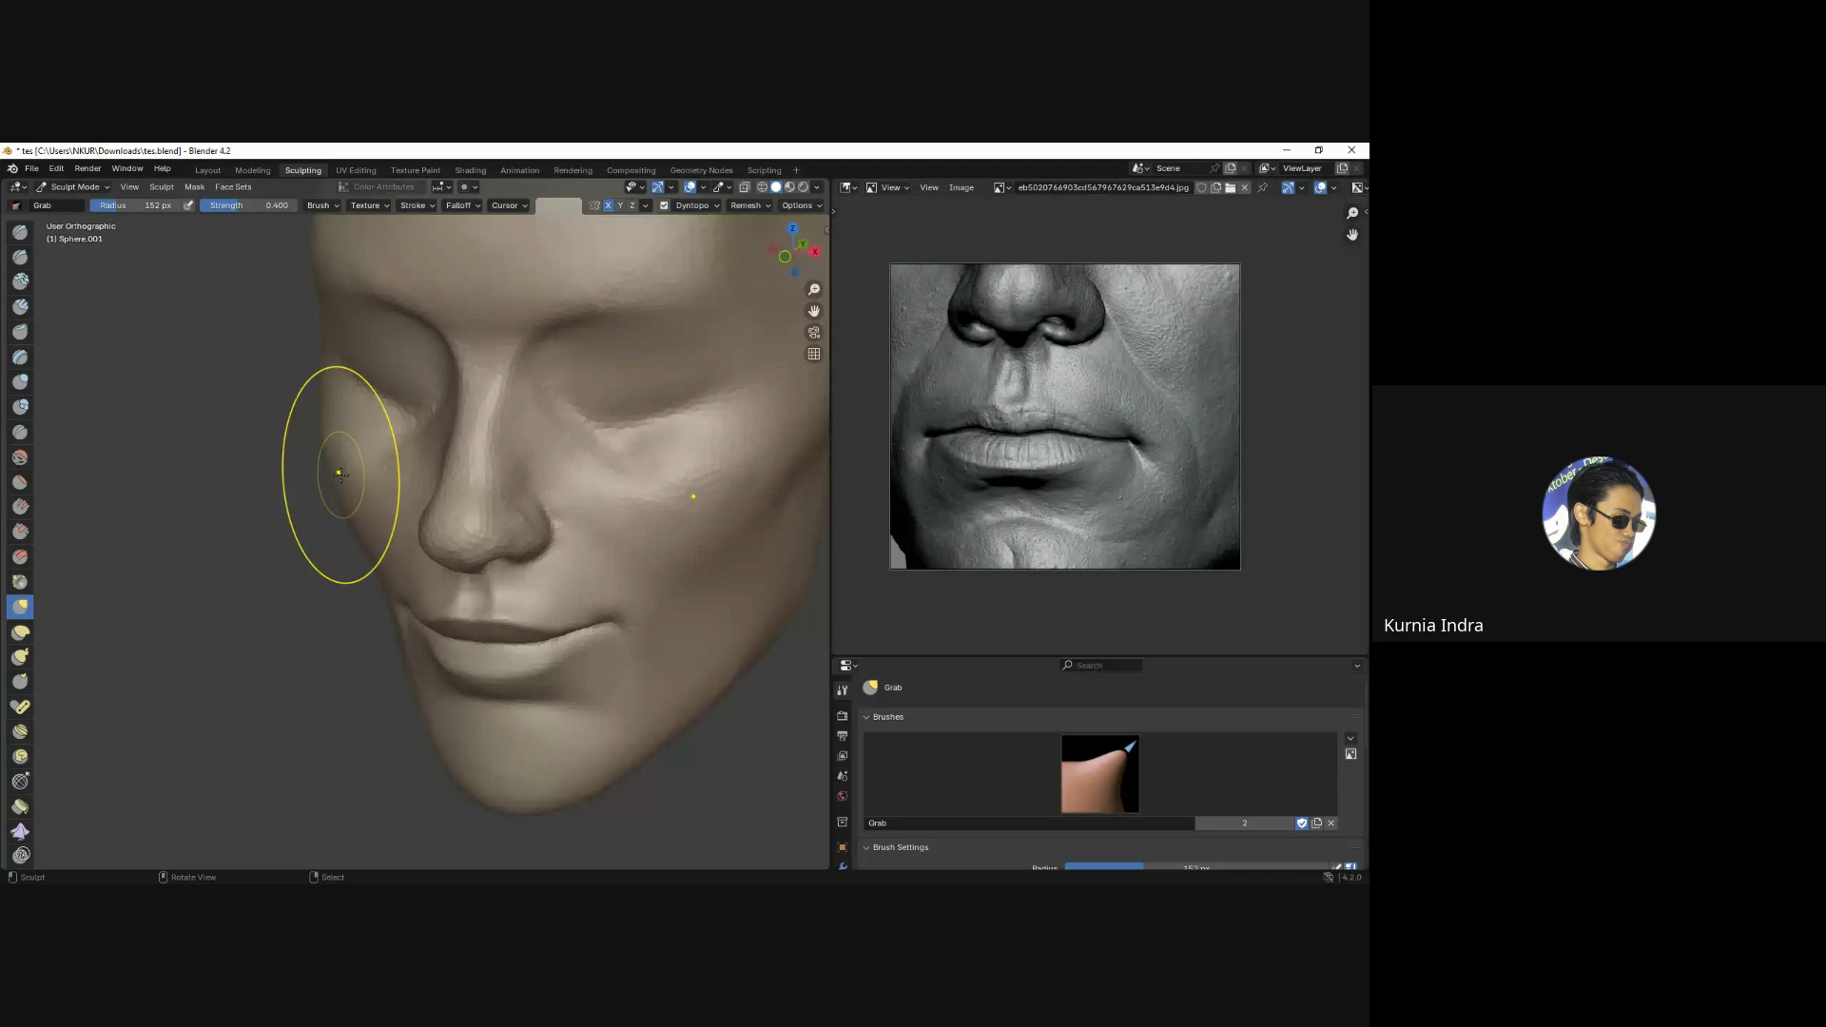
pyautogui.press('KP_1')
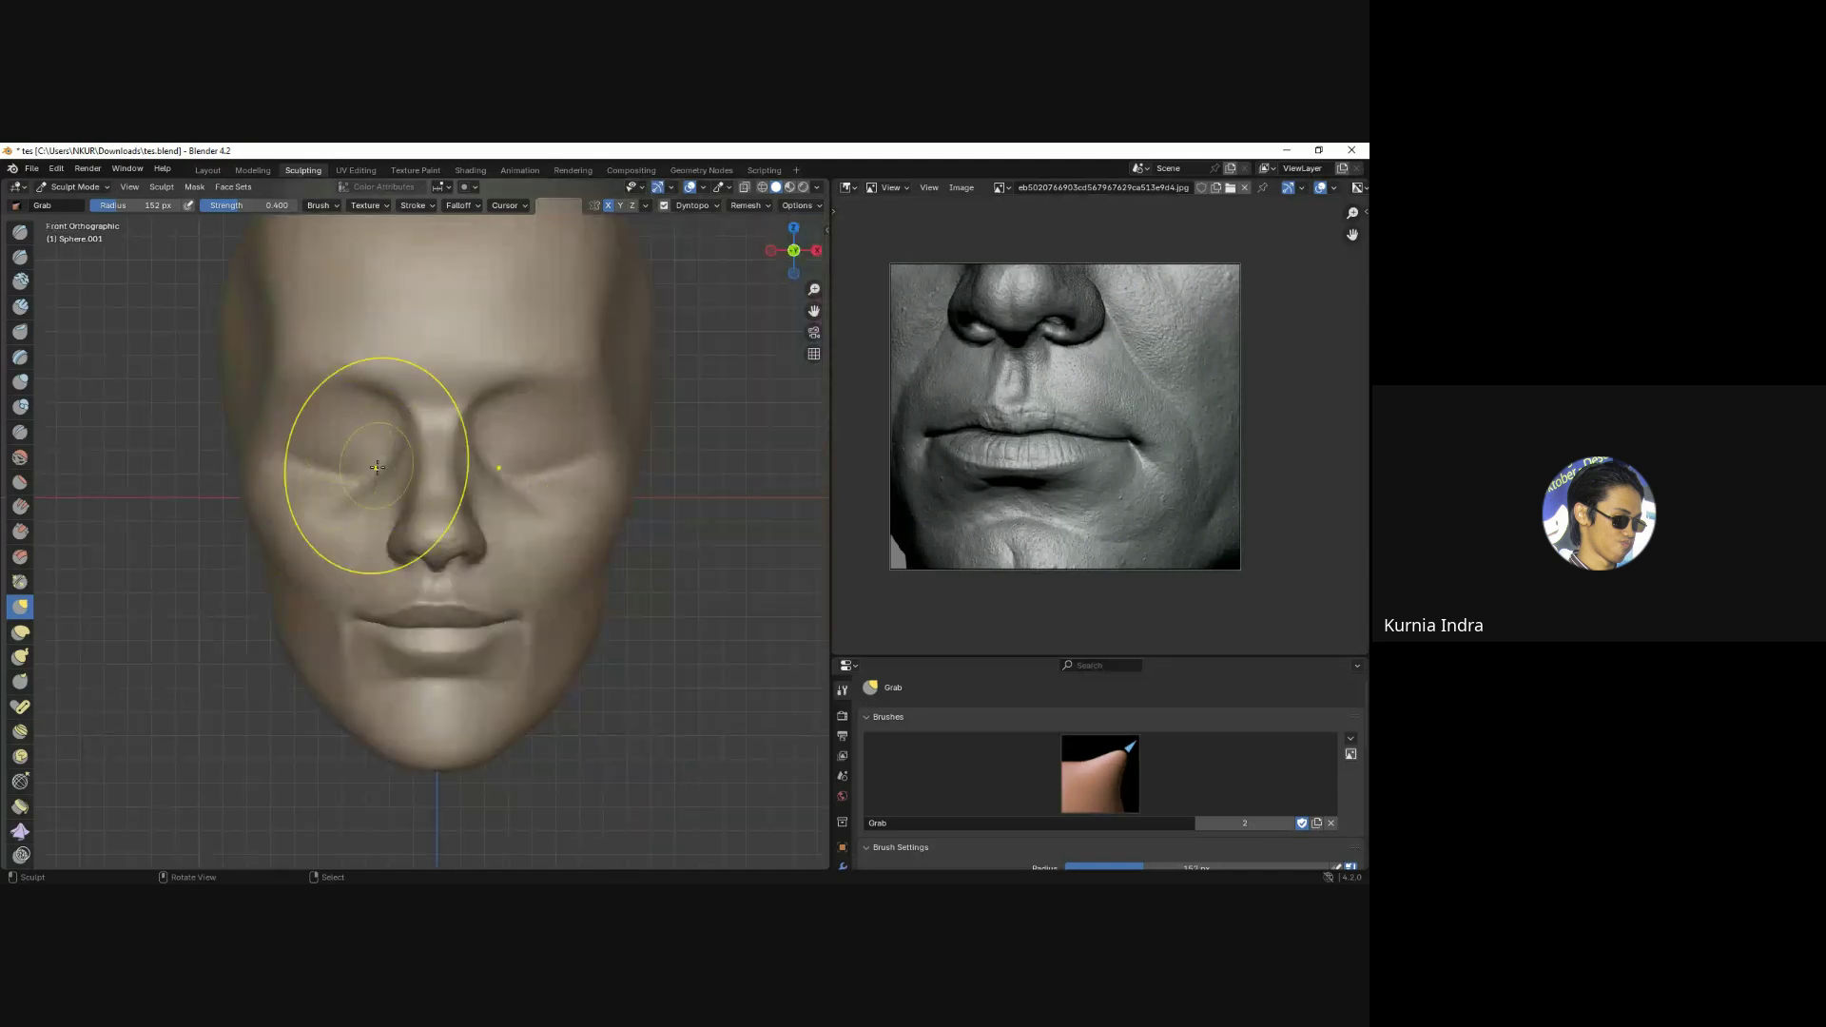
# Gradually enlarge the Grab brush while checking the head from angled and front views.
pyautogui.press('f')
pyautogui.click(454, 485)
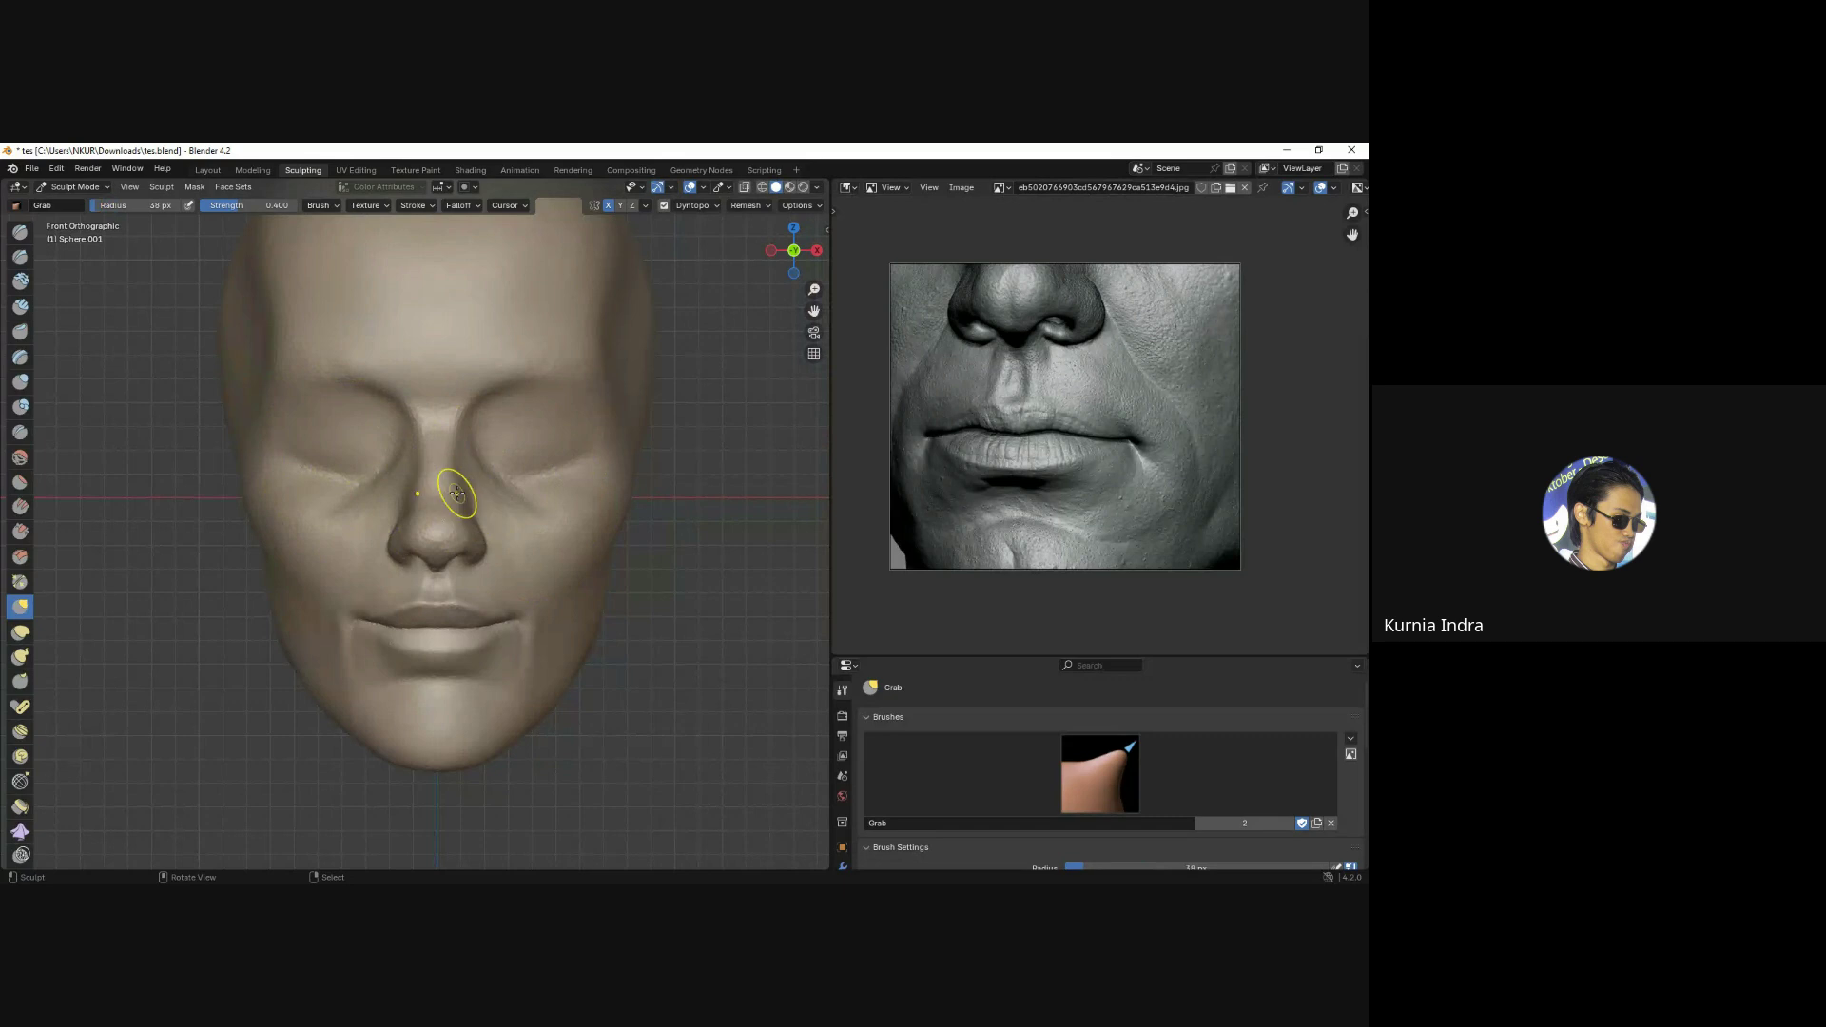
pyautogui.press('f')
pyautogui.click(497, 419)
pyautogui.keyDown('shift'); pyautogui.moveTo(505, 457); pyautogui.dragTo(558, 514, button='middle'); pyautogui.keyUp('shift')
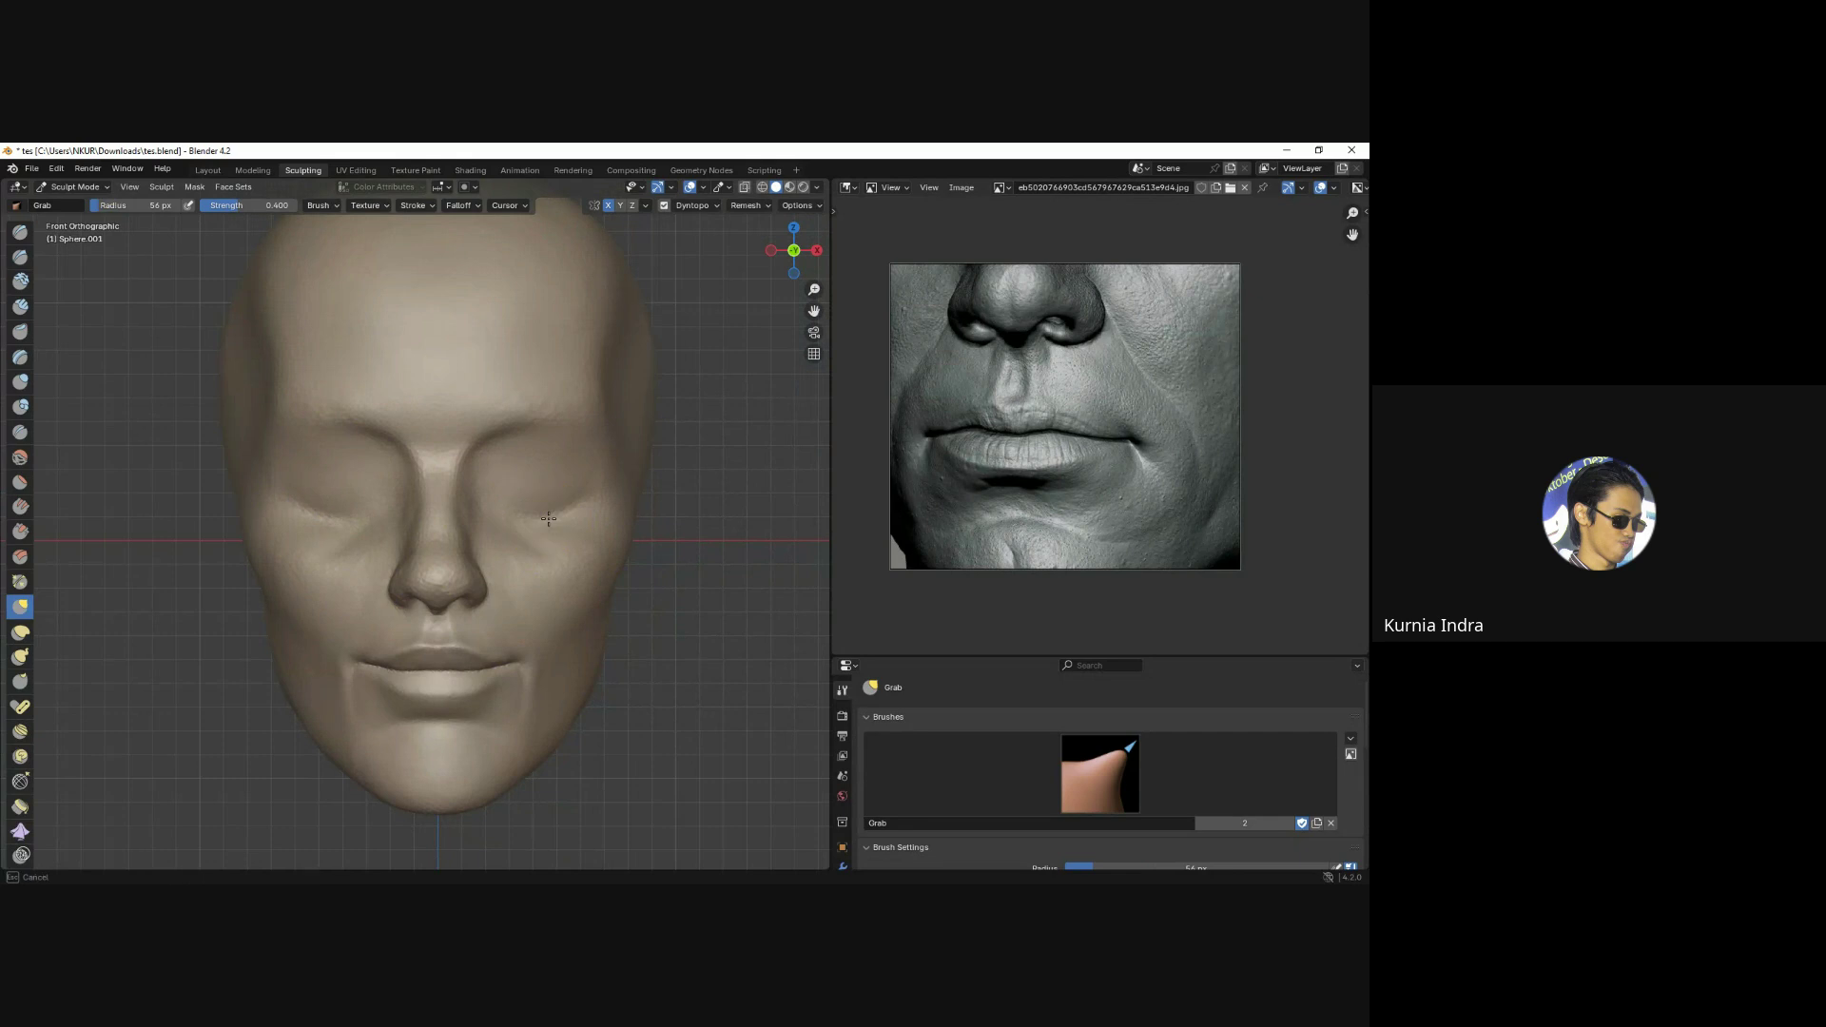
pyautogui.press('f')
pyautogui.click(609, 409)
pyautogui.moveTo(609, 409); pyautogui.dragTo(602, 435, button='middle')
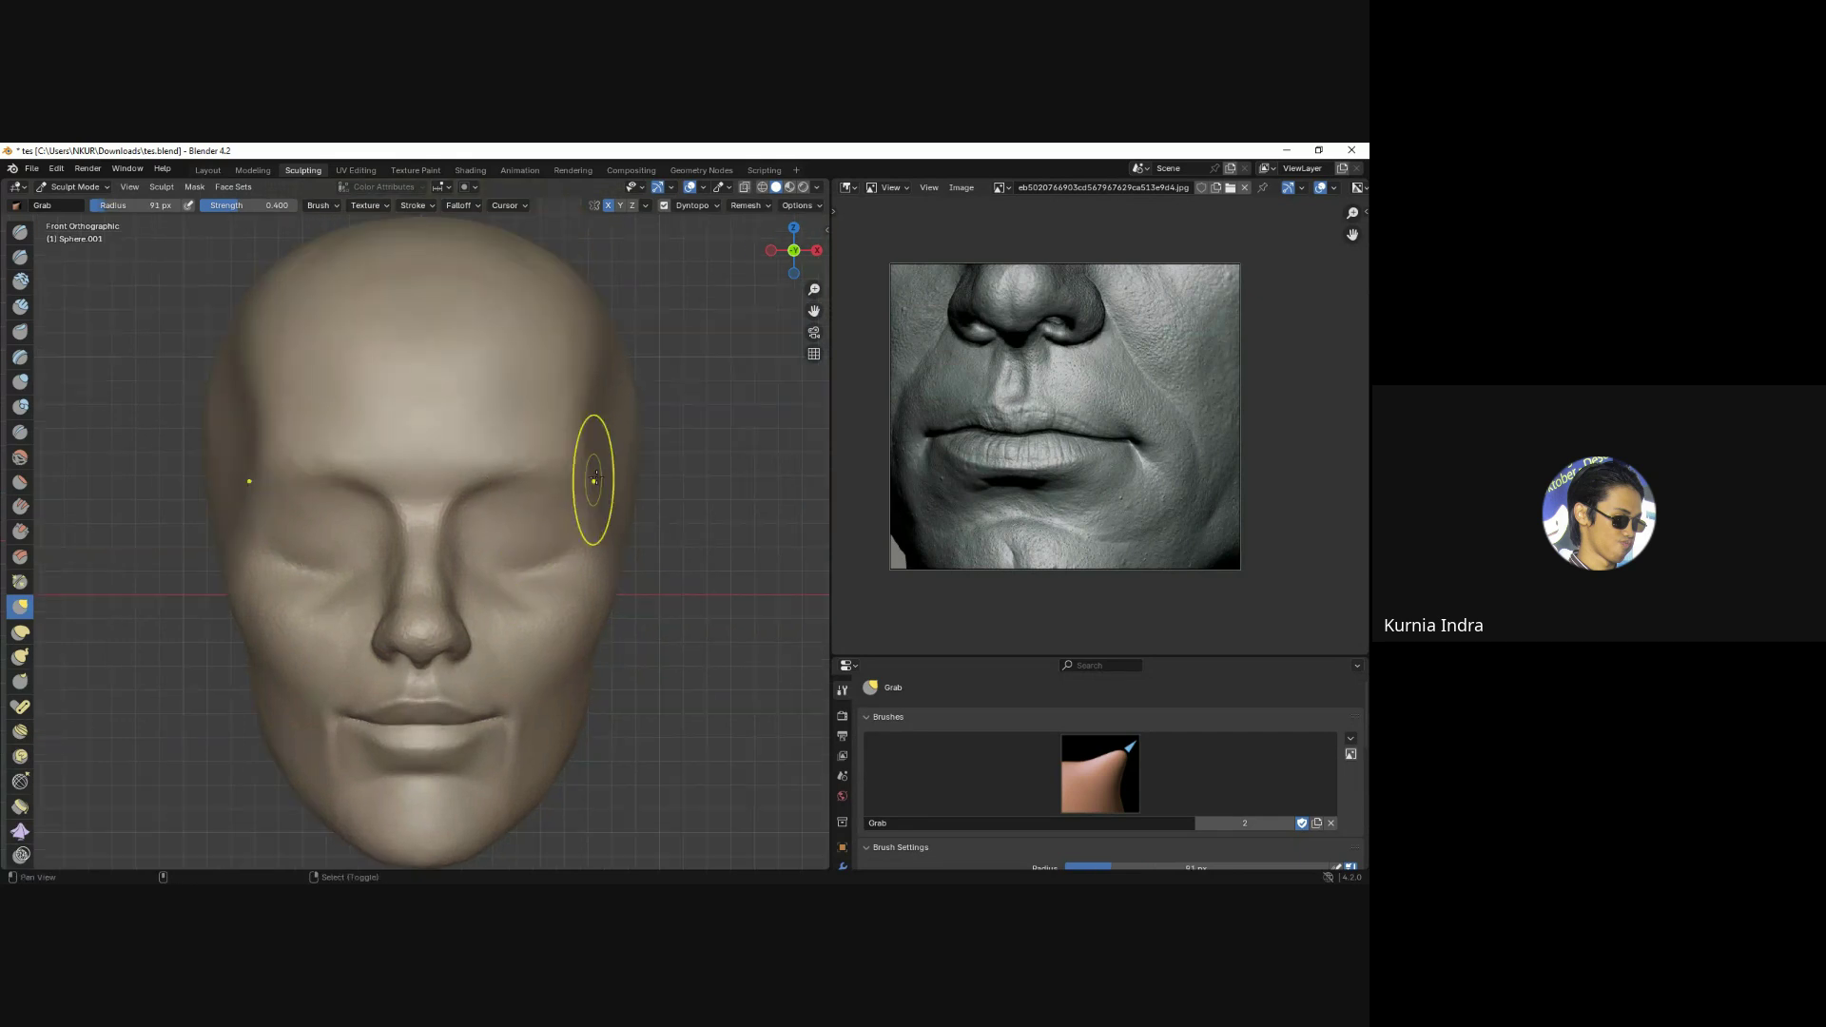
pyautogui.press('f')
pyautogui.click(609, 355)
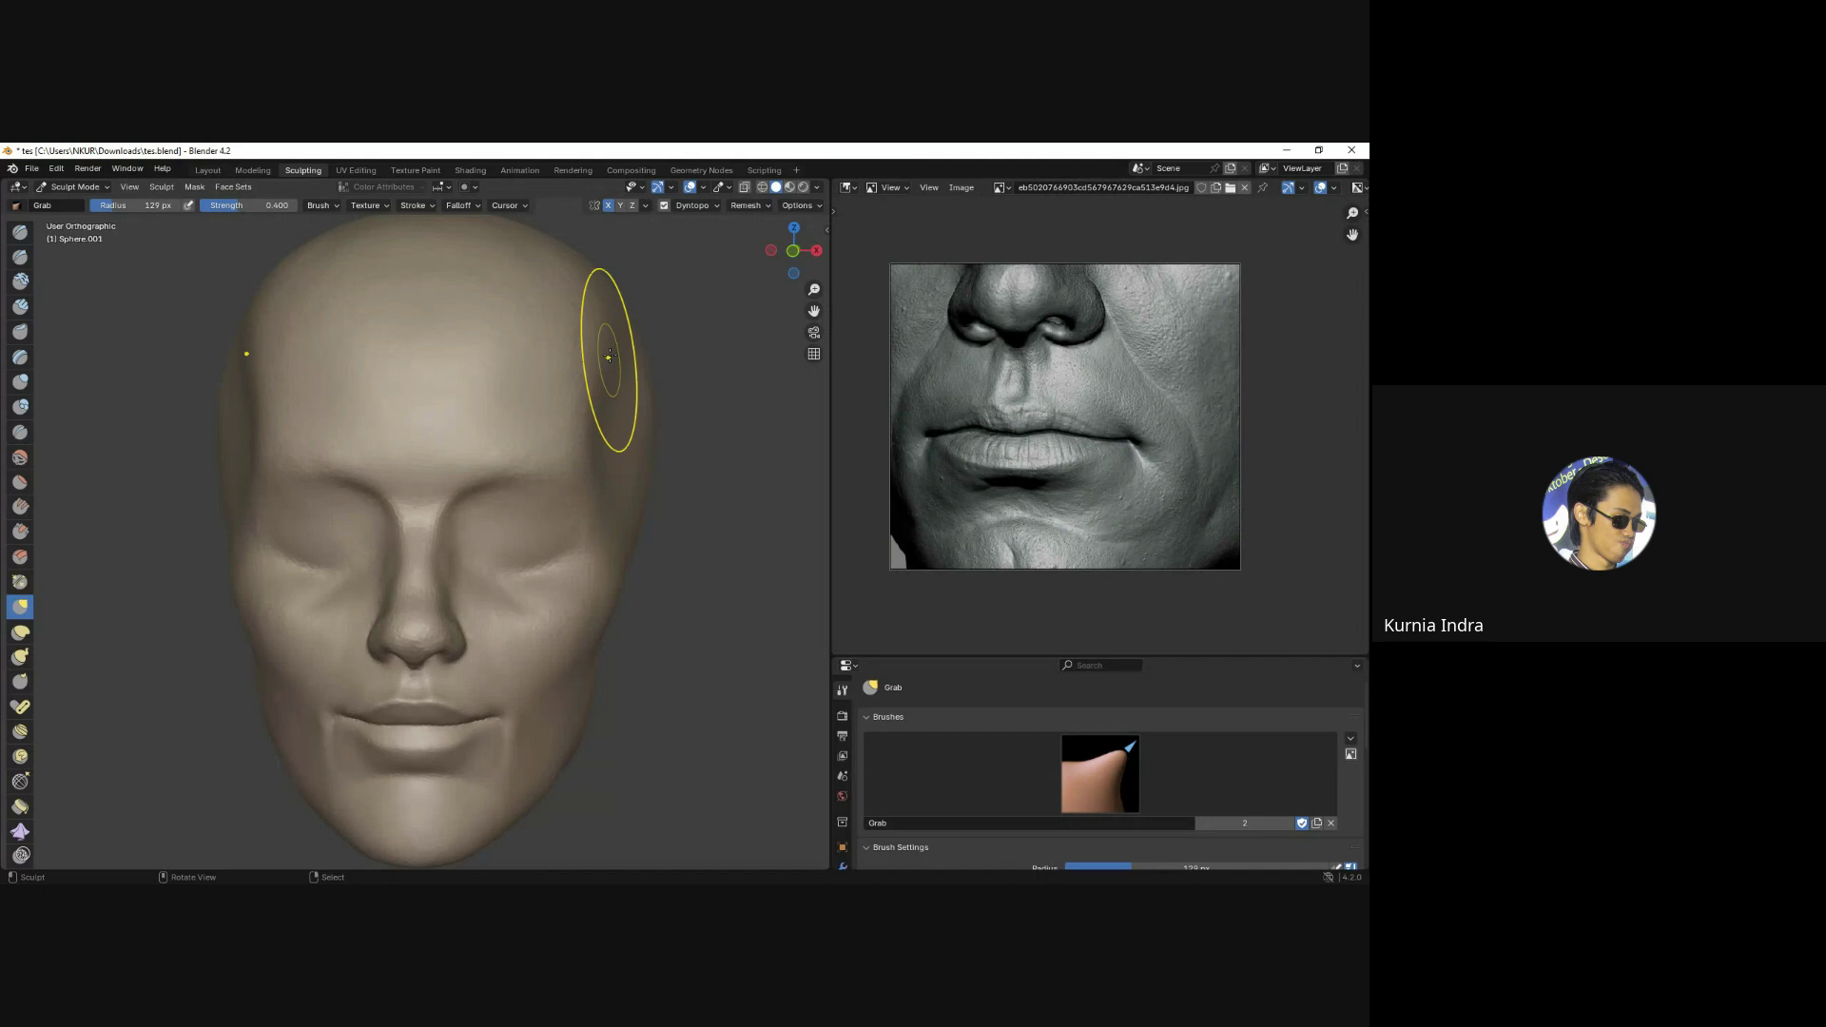
pyautogui.moveTo(610, 355); pyautogui.dragTo(552, 491, button='middle')
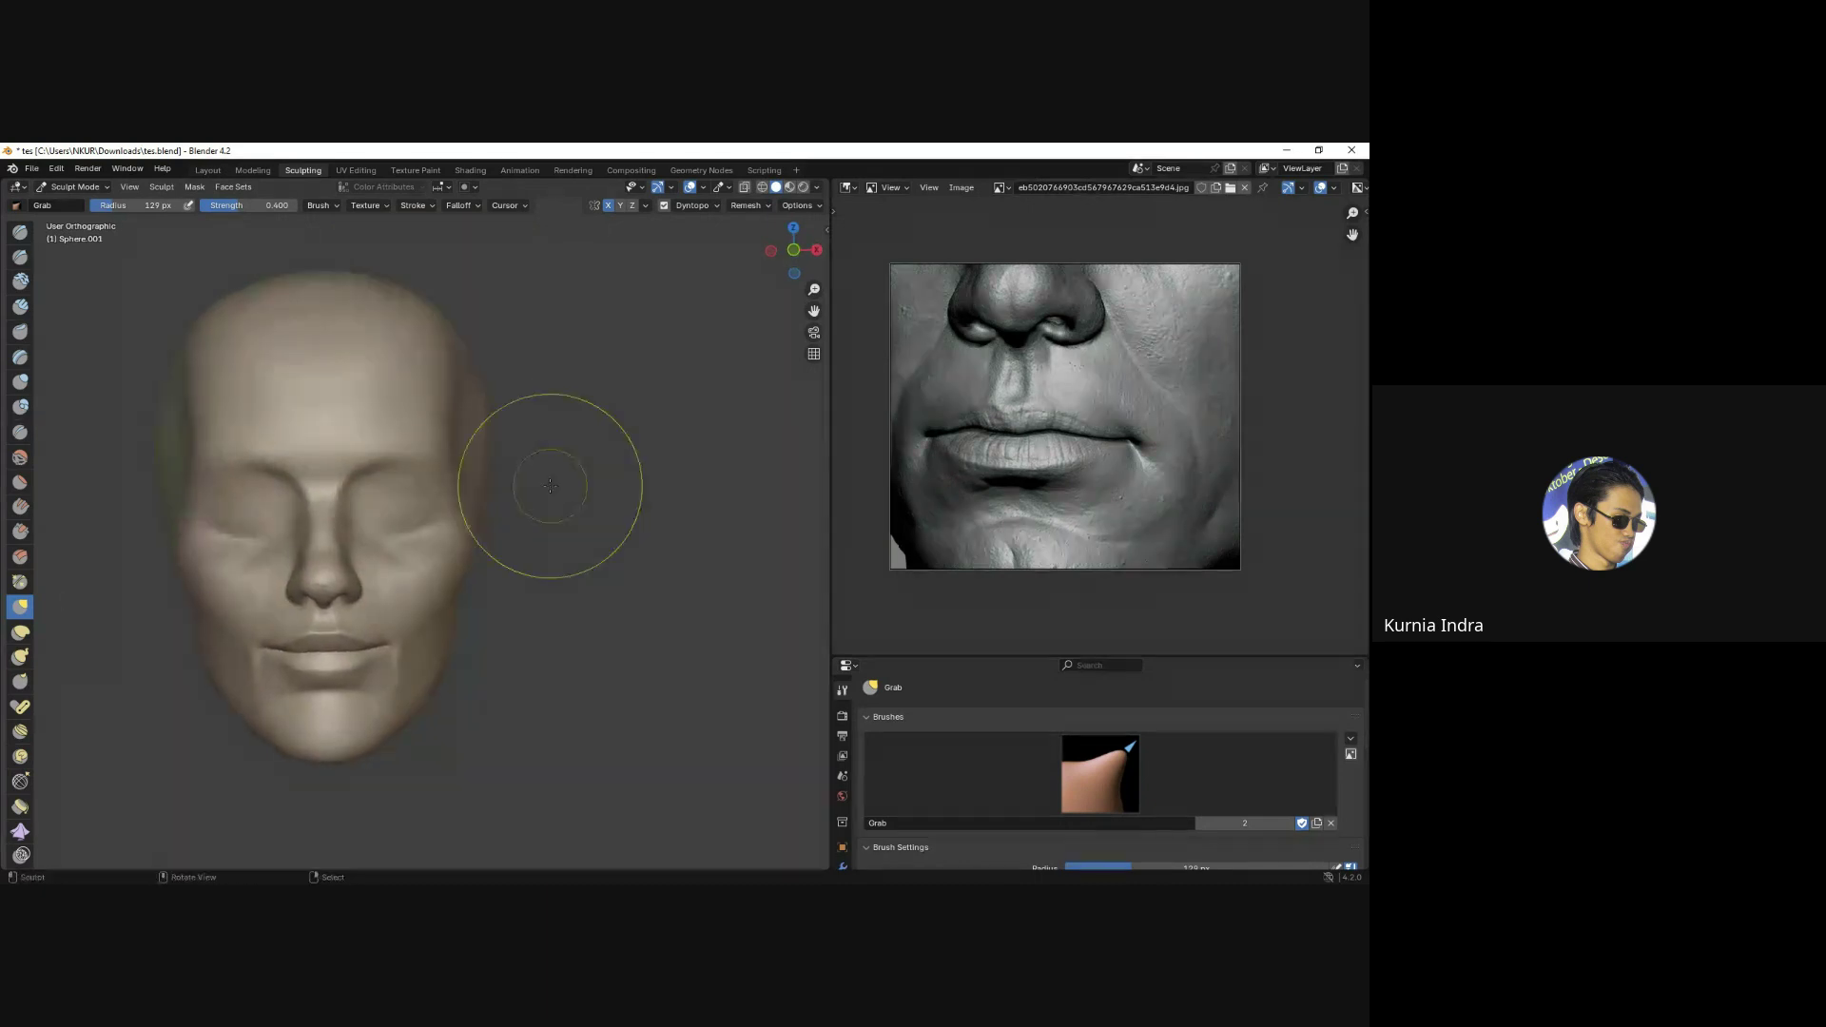
pyautogui.press('KP_1')
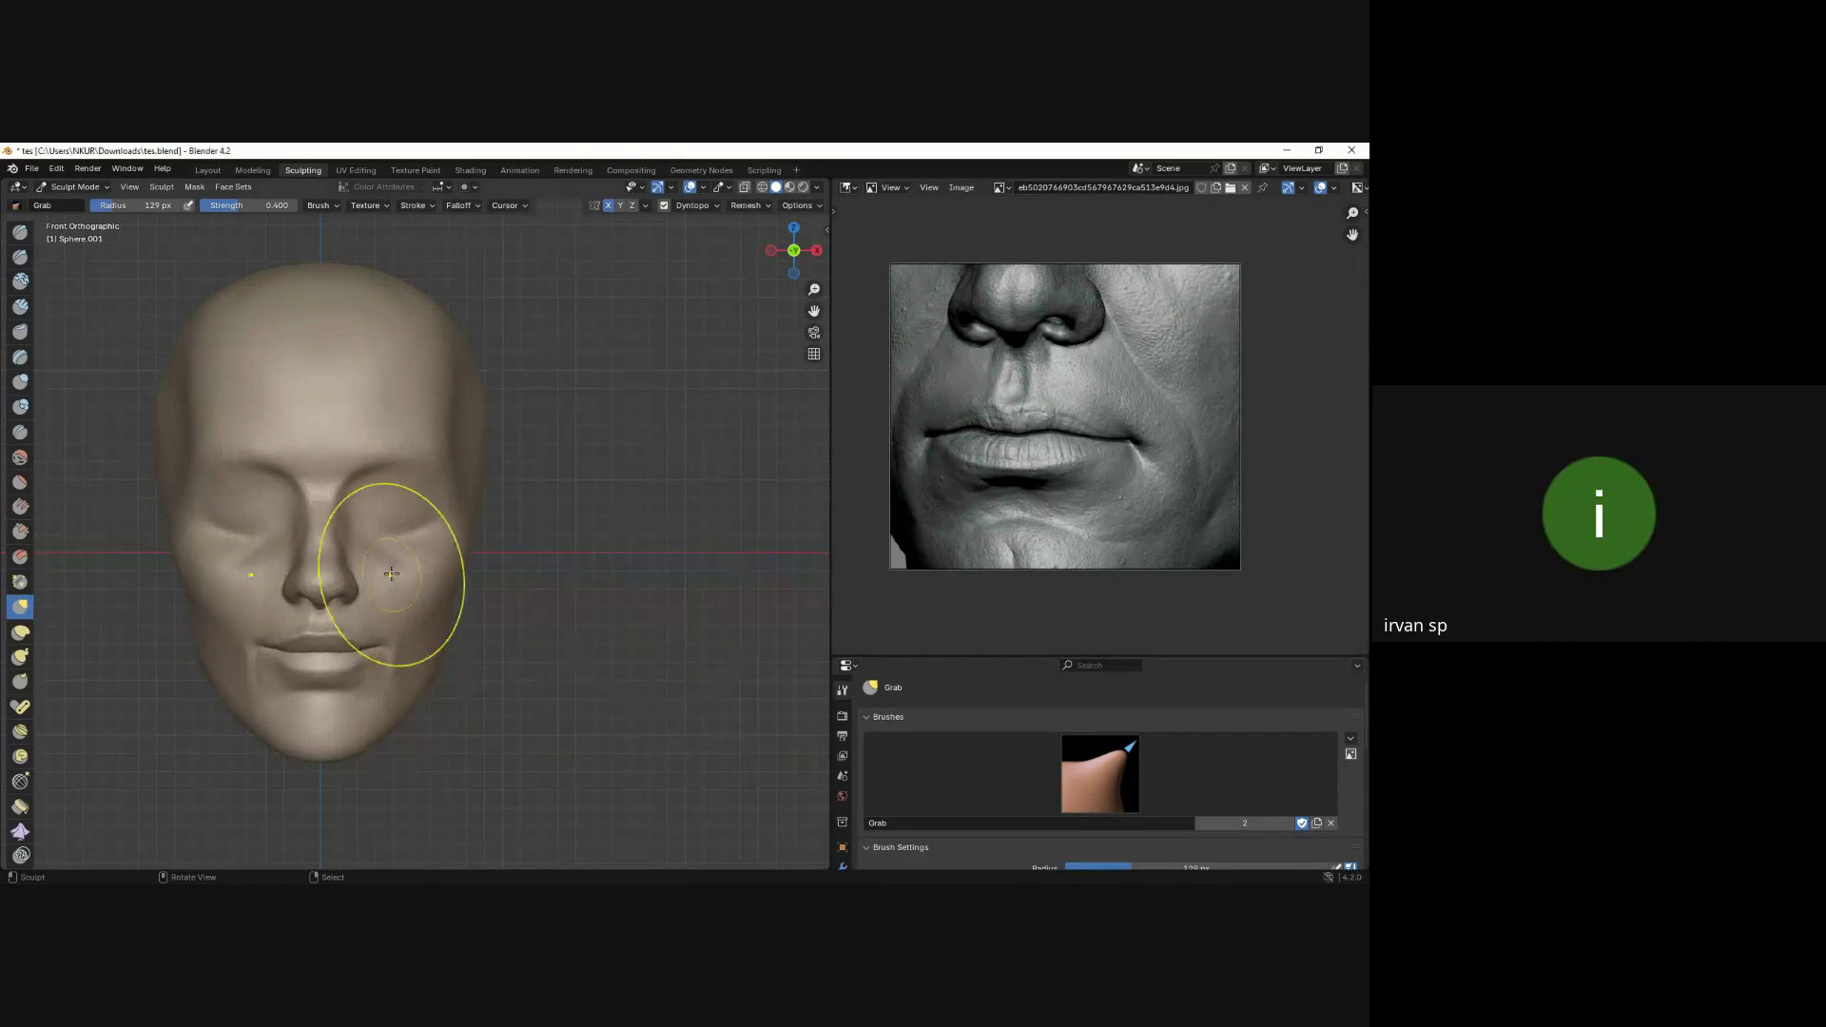
# With a broad 327 px Grab brush, pull the nose, lips and lower face upward.
pyautogui.press('f')
pyautogui.moveTo(357, 576)
pyautogui.mouseDown()
pyautogui.moveTo(364, 537)
pyautogui.moveTo(278, 690)
pyautogui.mouseUp()
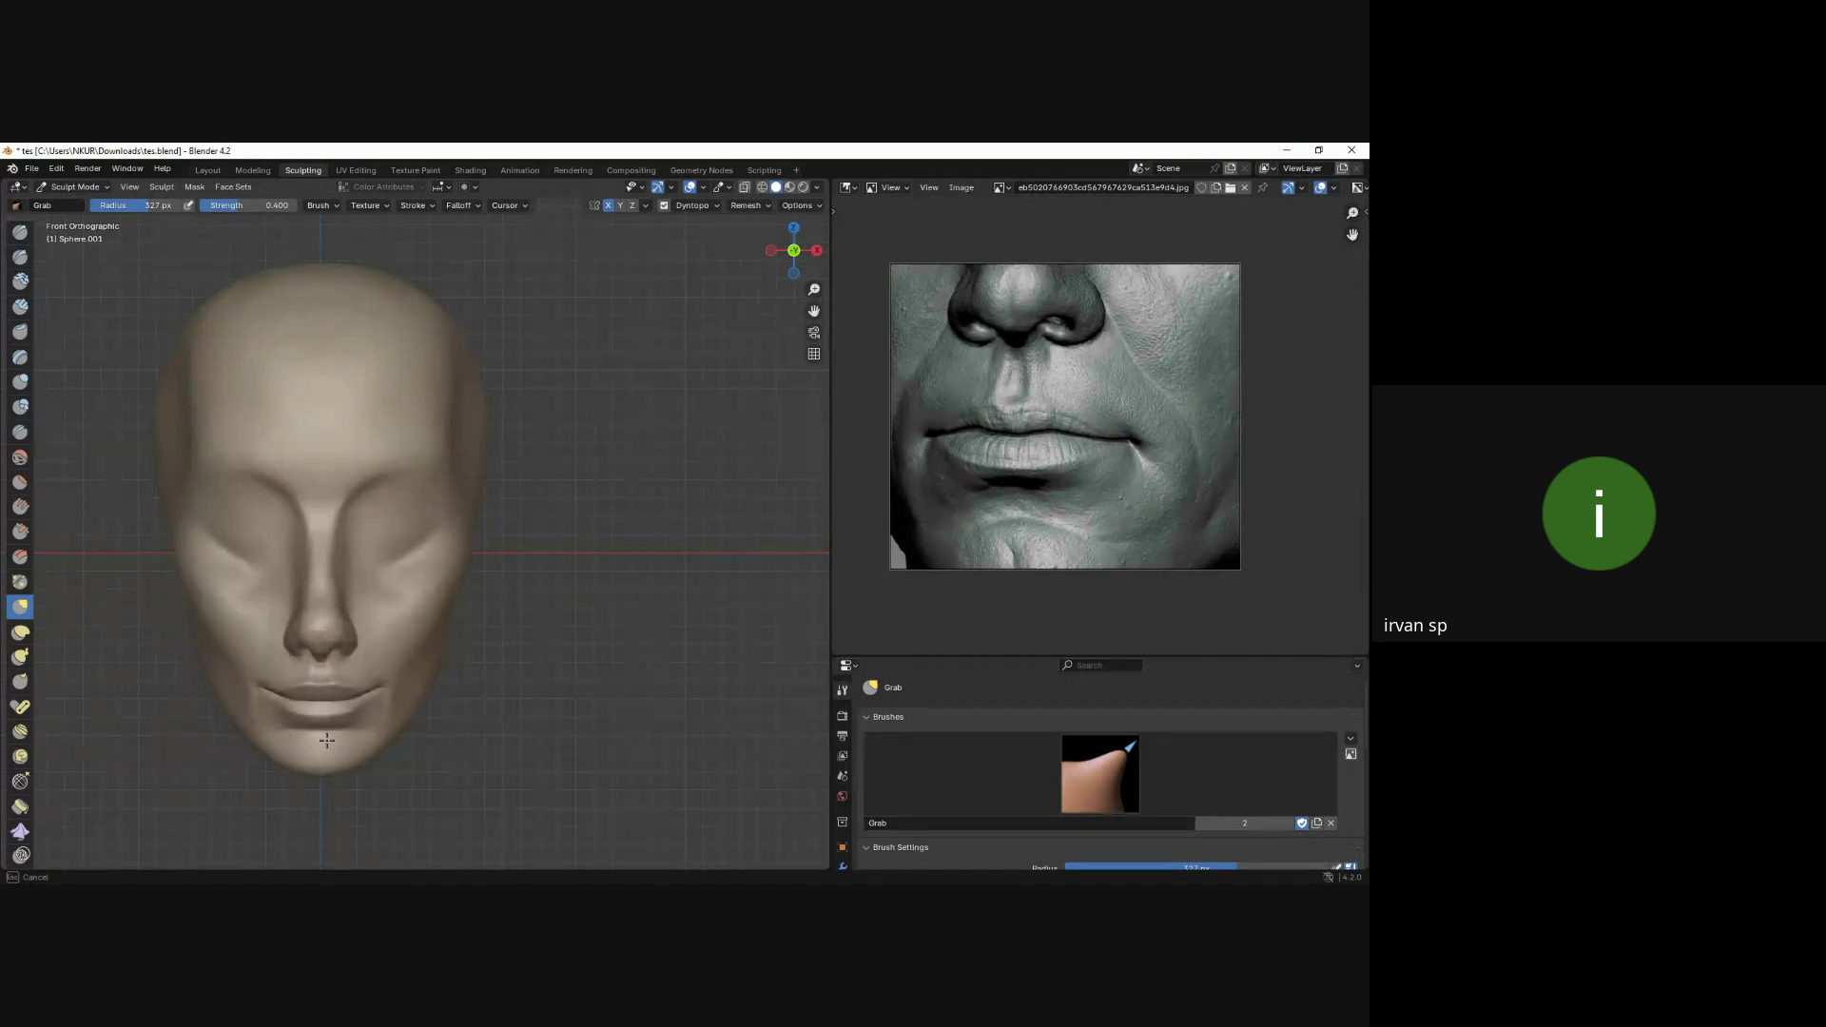
pyautogui.moveTo(456, 623)
pyautogui.mouseDown(button='middle')
pyautogui.moveTo(494, 561)
pyautogui.moveTo(475, 566)
pyautogui.mouseUp(button='middle')
pyautogui.scroll(3, 477, 530)
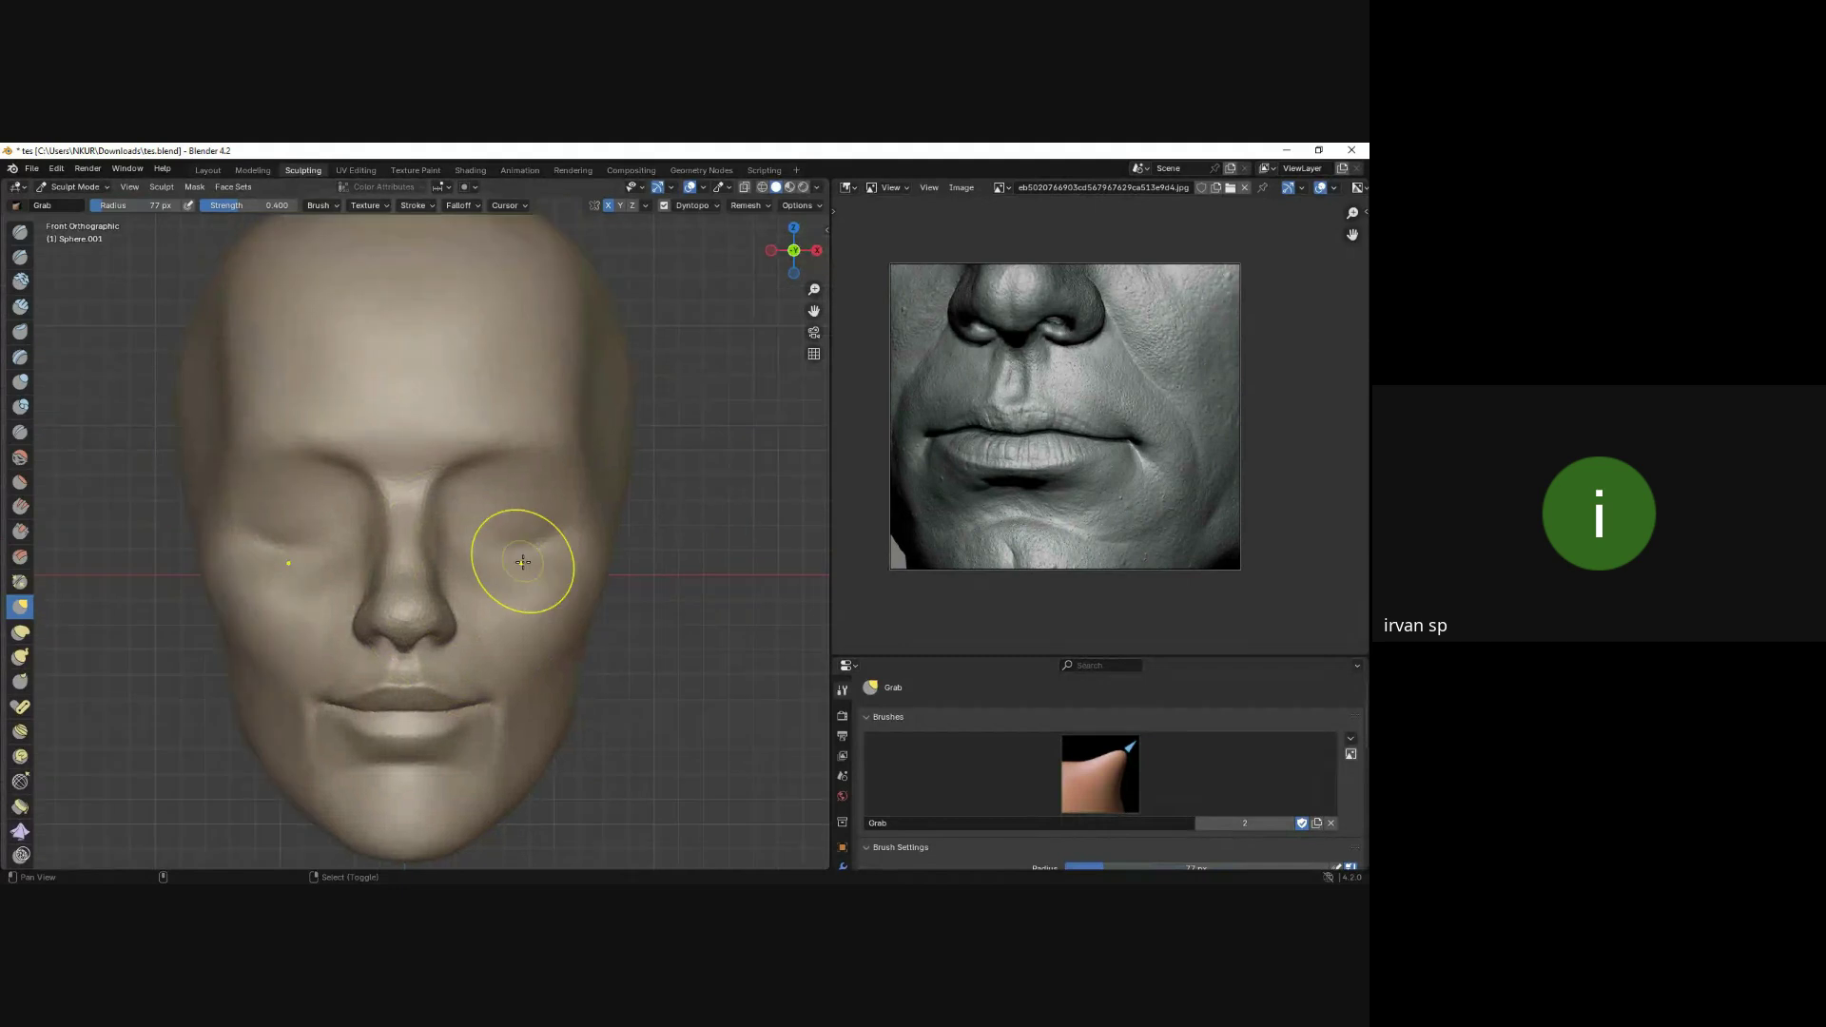
# Resize the Crease brush and inspect the head from three-quarter, frontal and top views.
pyautogui.hotkey('shift', 'c')
pyautogui.press('f')
pyautogui.click(429, 514)
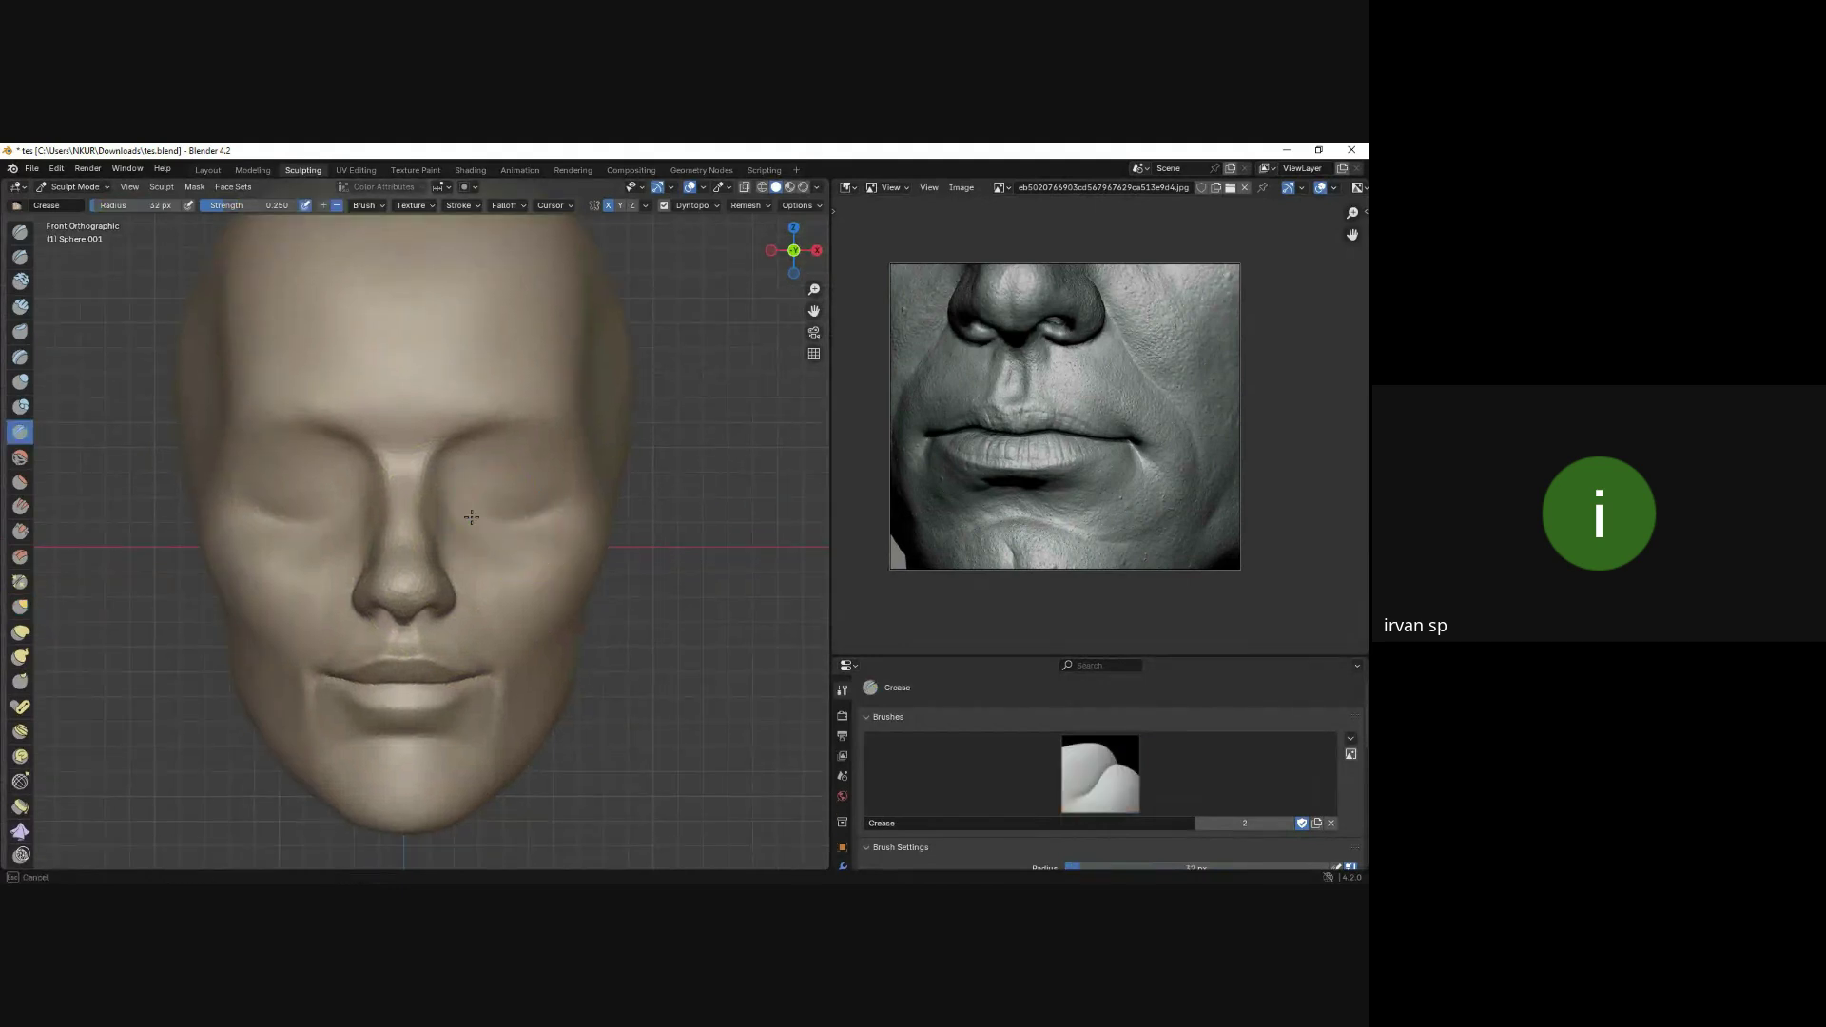
pyautogui.moveTo(467, 528)
pyautogui.keyDown('shift'); pyautogui.mouseDown(button='middle')
pyautogui.moveTo(503, 533)
pyautogui.moveTo(398, 602)
pyautogui.moveTo(447, 665)
pyautogui.mouseUp(button='middle'); pyautogui.keyUp('shift')
pyautogui.press('f')
pyautogui.click(447, 689)
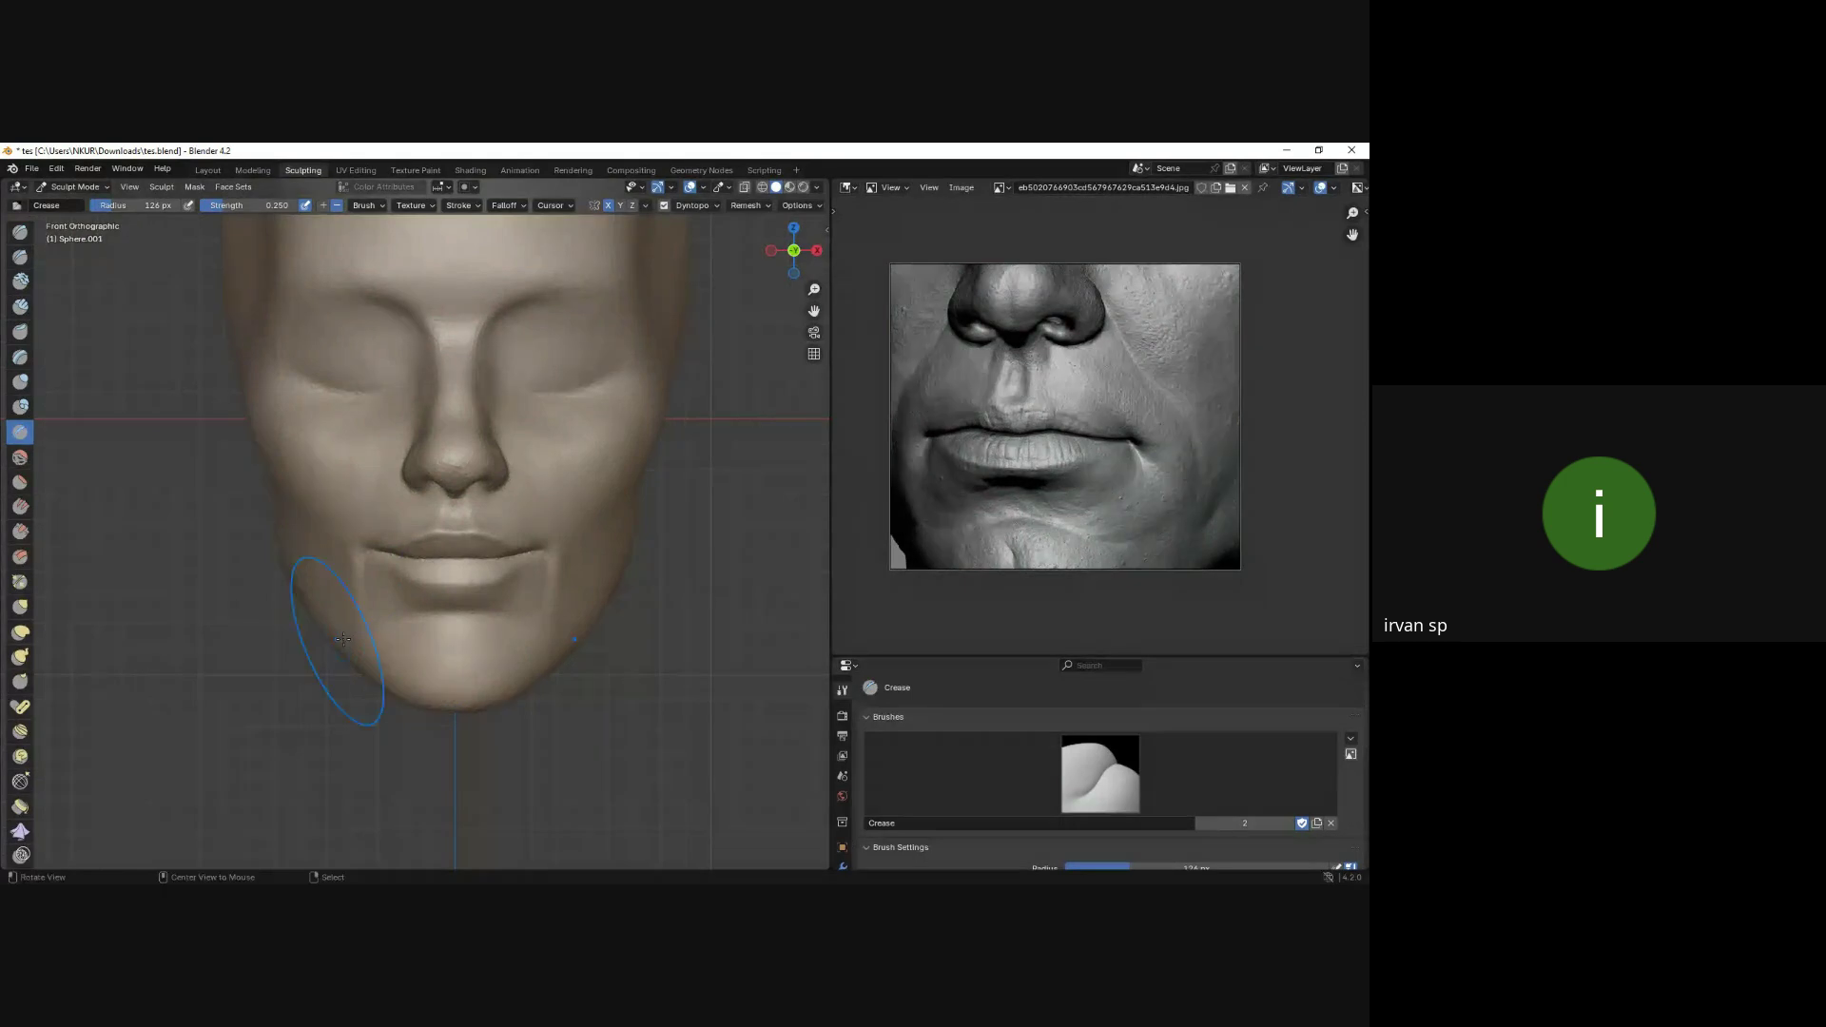
pyautogui.moveTo(343, 639)
pyautogui.mouseDown(button='middle')
pyautogui.moveTo(317, 544)
pyautogui.moveTo(311, 584)
pyautogui.mouseUp(button='middle')
pyautogui.press('g')
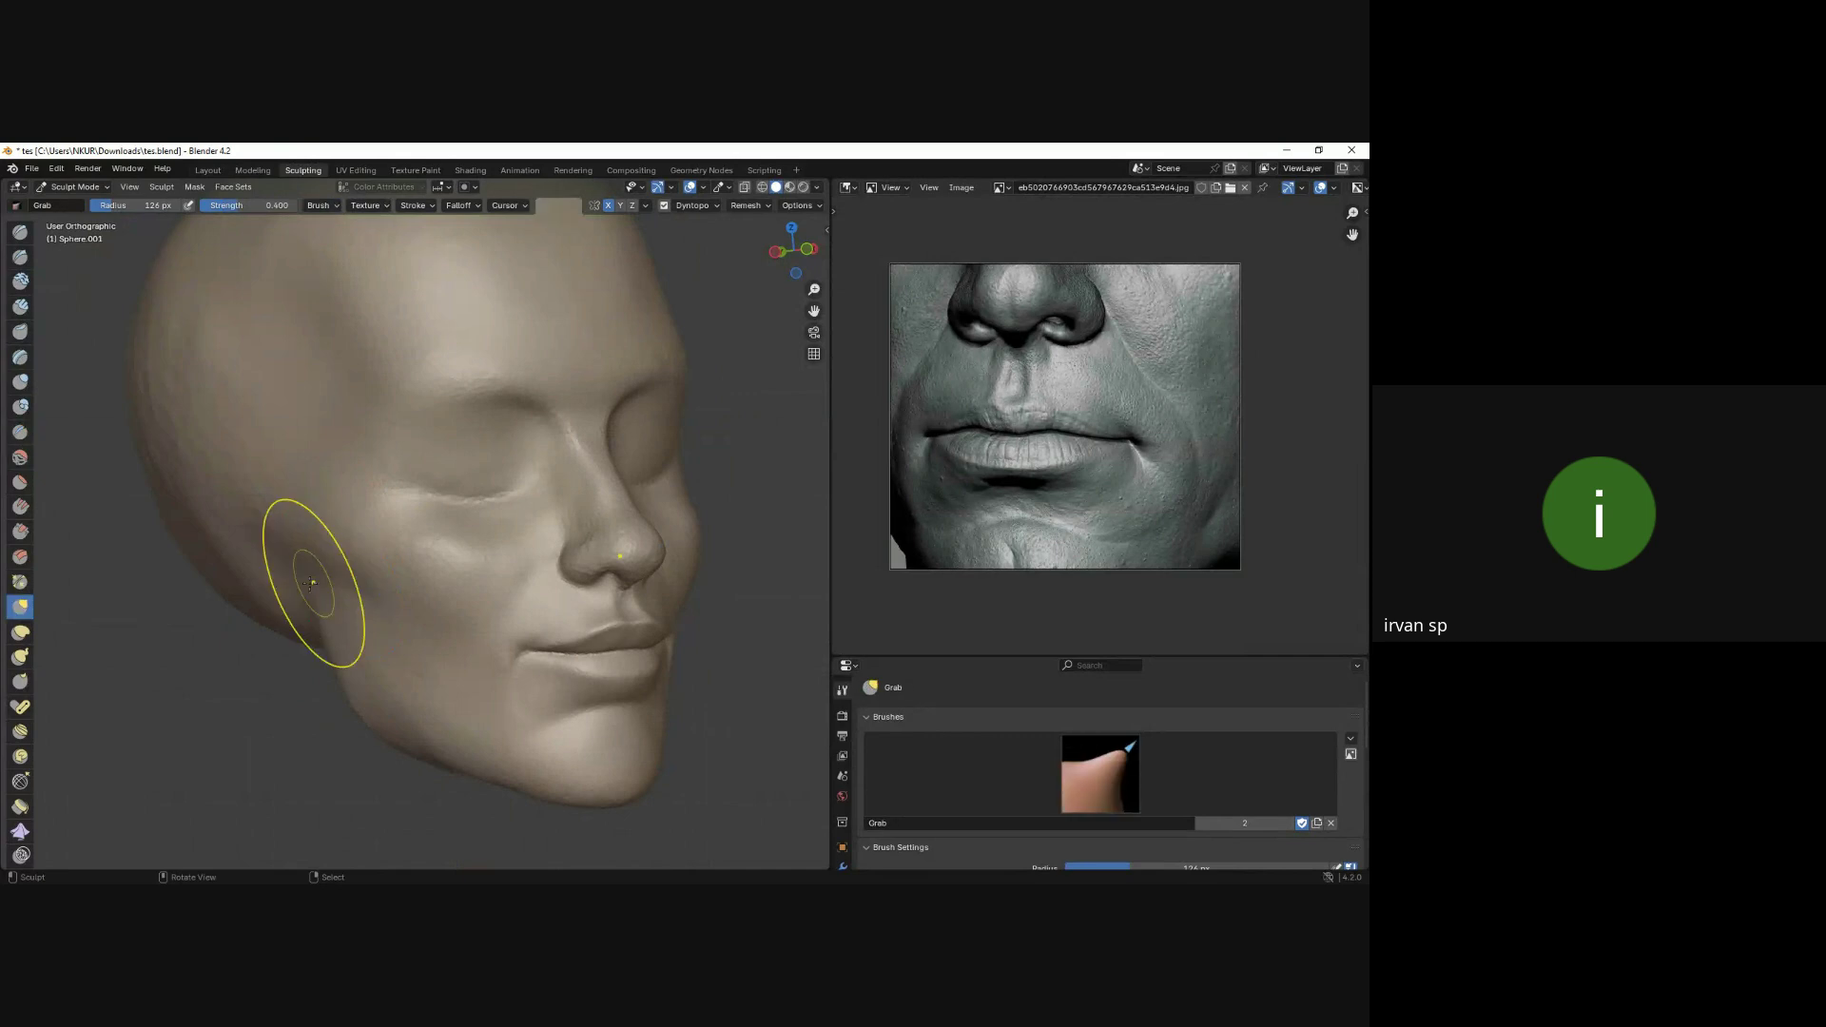
pyautogui.moveTo(311, 584)
pyautogui.keyDown('alt'); pyautogui.mouseDown(button='middle')
pyautogui.moveTo(492, 539)
pyautogui.moveTo(559, 551)
pyautogui.moveTo(543, 570)
pyautogui.mouseUp(button='middle'); pyautogui.keyUp('alt')
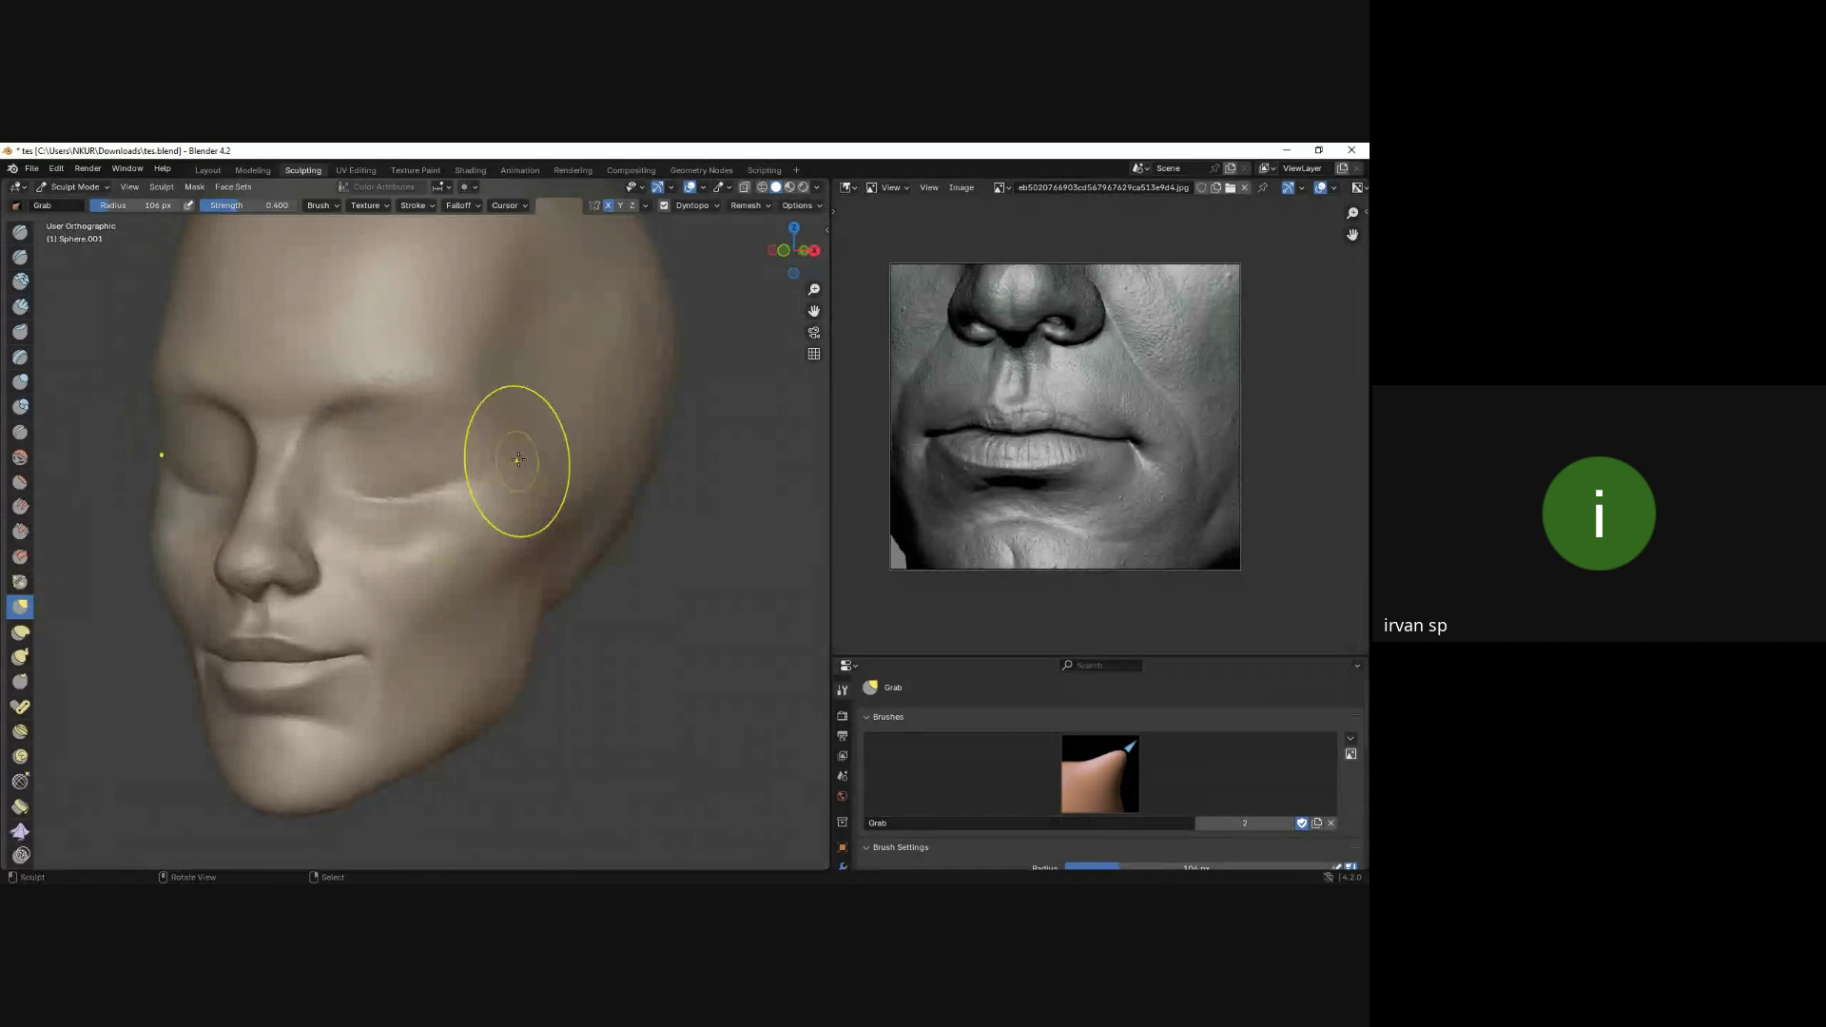
pyautogui.moveTo(510, 451)
pyautogui.mouseDown(button='middle')
pyautogui.moveTo(485, 494)
pyautogui.moveTo(508, 393)
pyautogui.moveTo(505, 560)
pyautogui.moveTo(475, 513)
pyautogui.mouseUp(button='middle')
# Crease the eyelid line on both eyes at 33 px, checking from a three-quarter view.
pyautogui.hotkey('shift', 'c')
pyautogui.scroll(2, 450, 486)
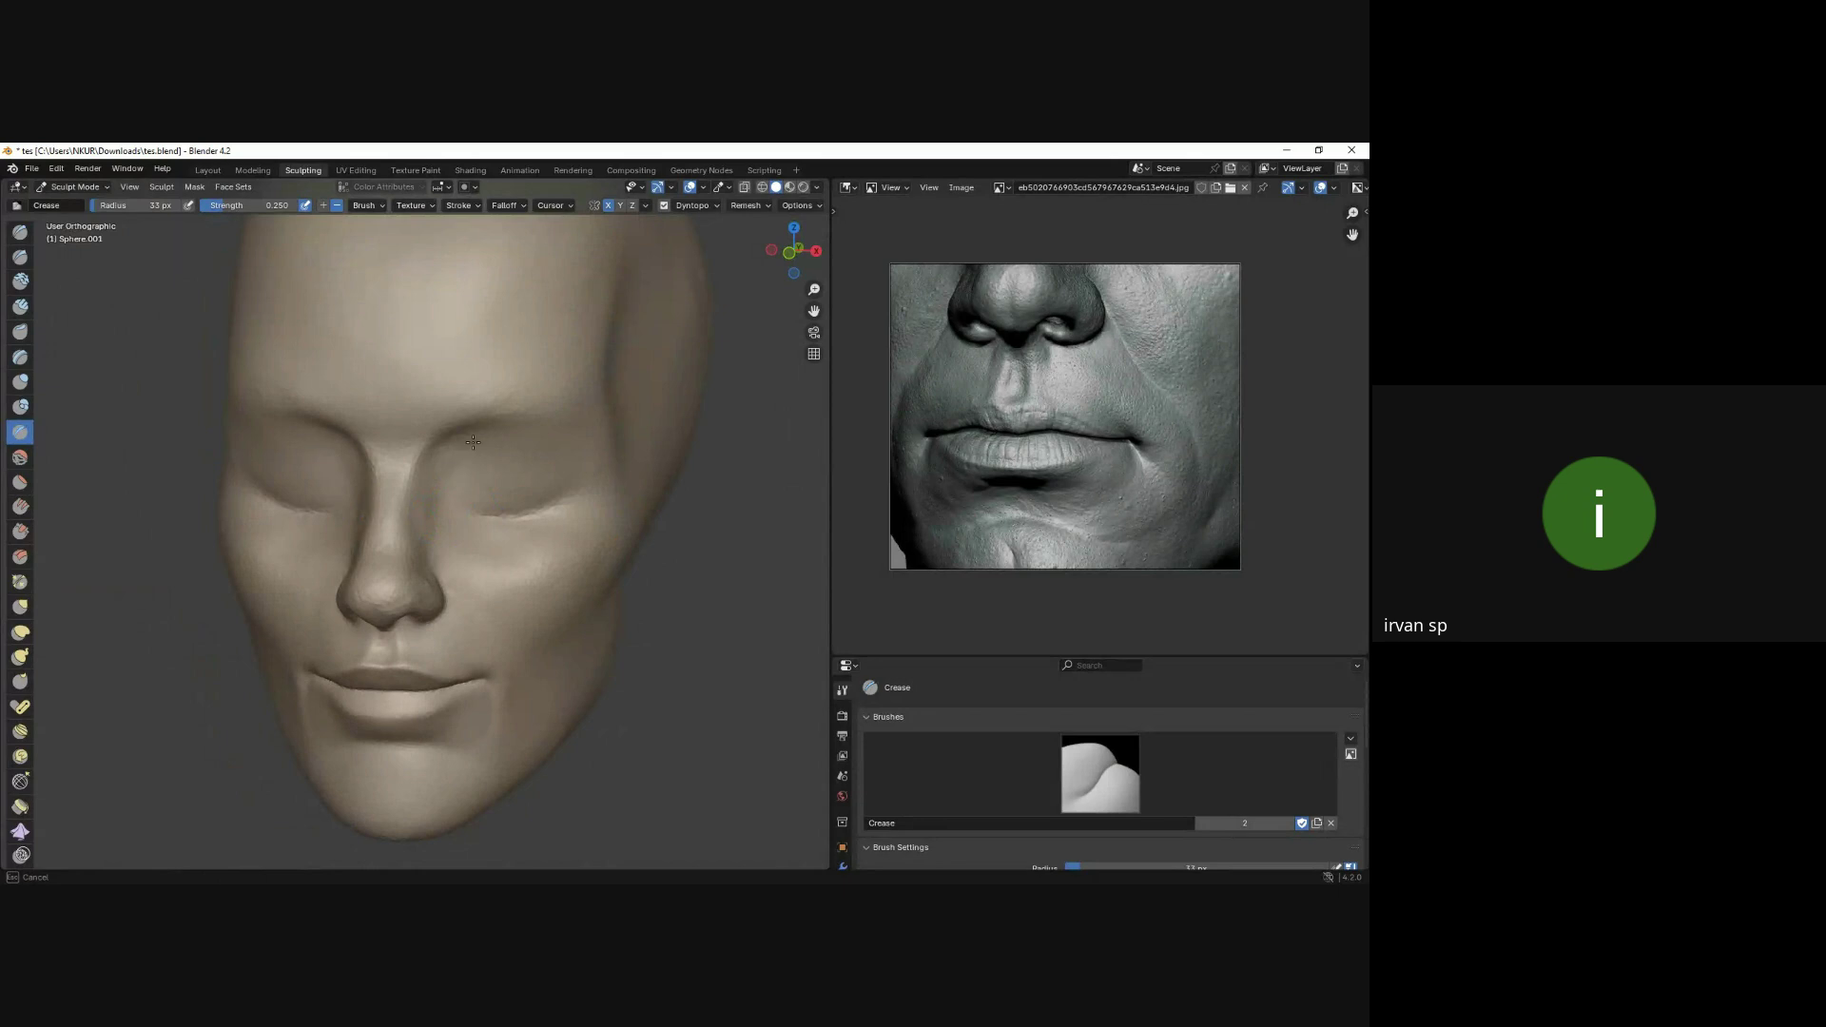
pyautogui.keyDown('alt'); pyautogui.moveTo(485, 548); pyautogui.dragTo(456, 470, button='middle'); pyautogui.keyUp('alt')
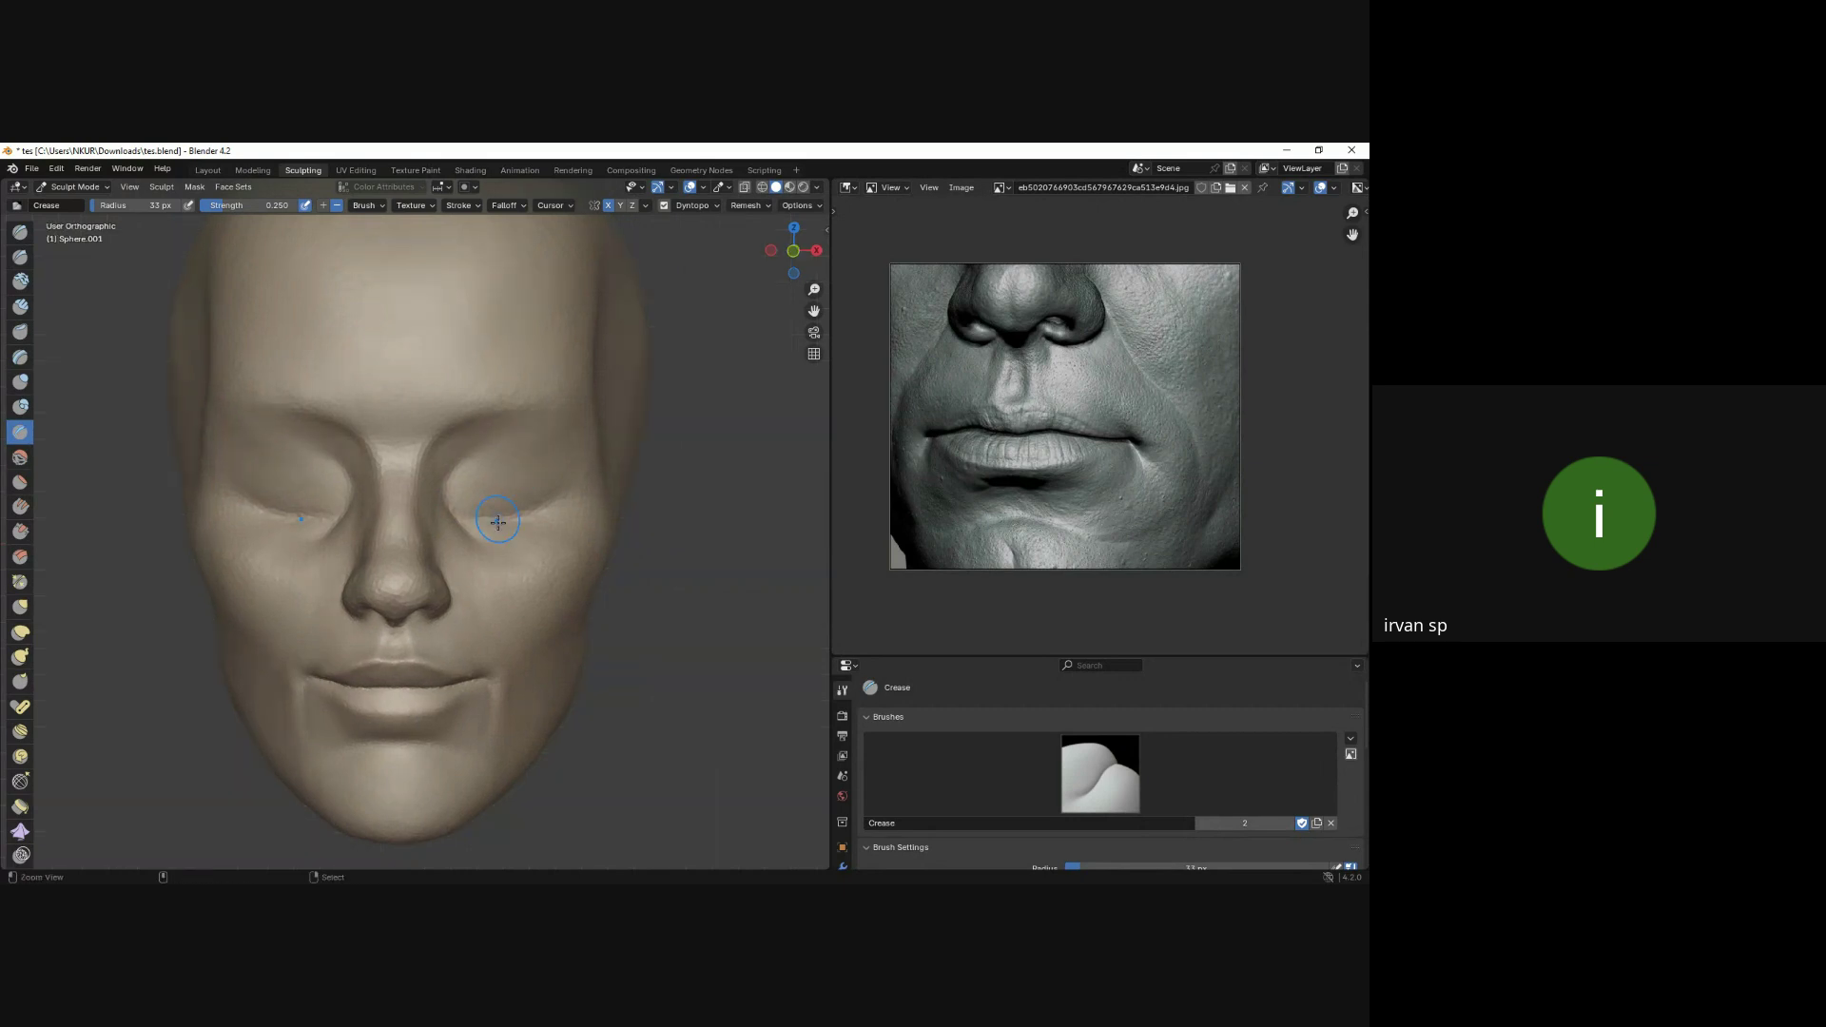
pyautogui.scroll(1, 489, 519)
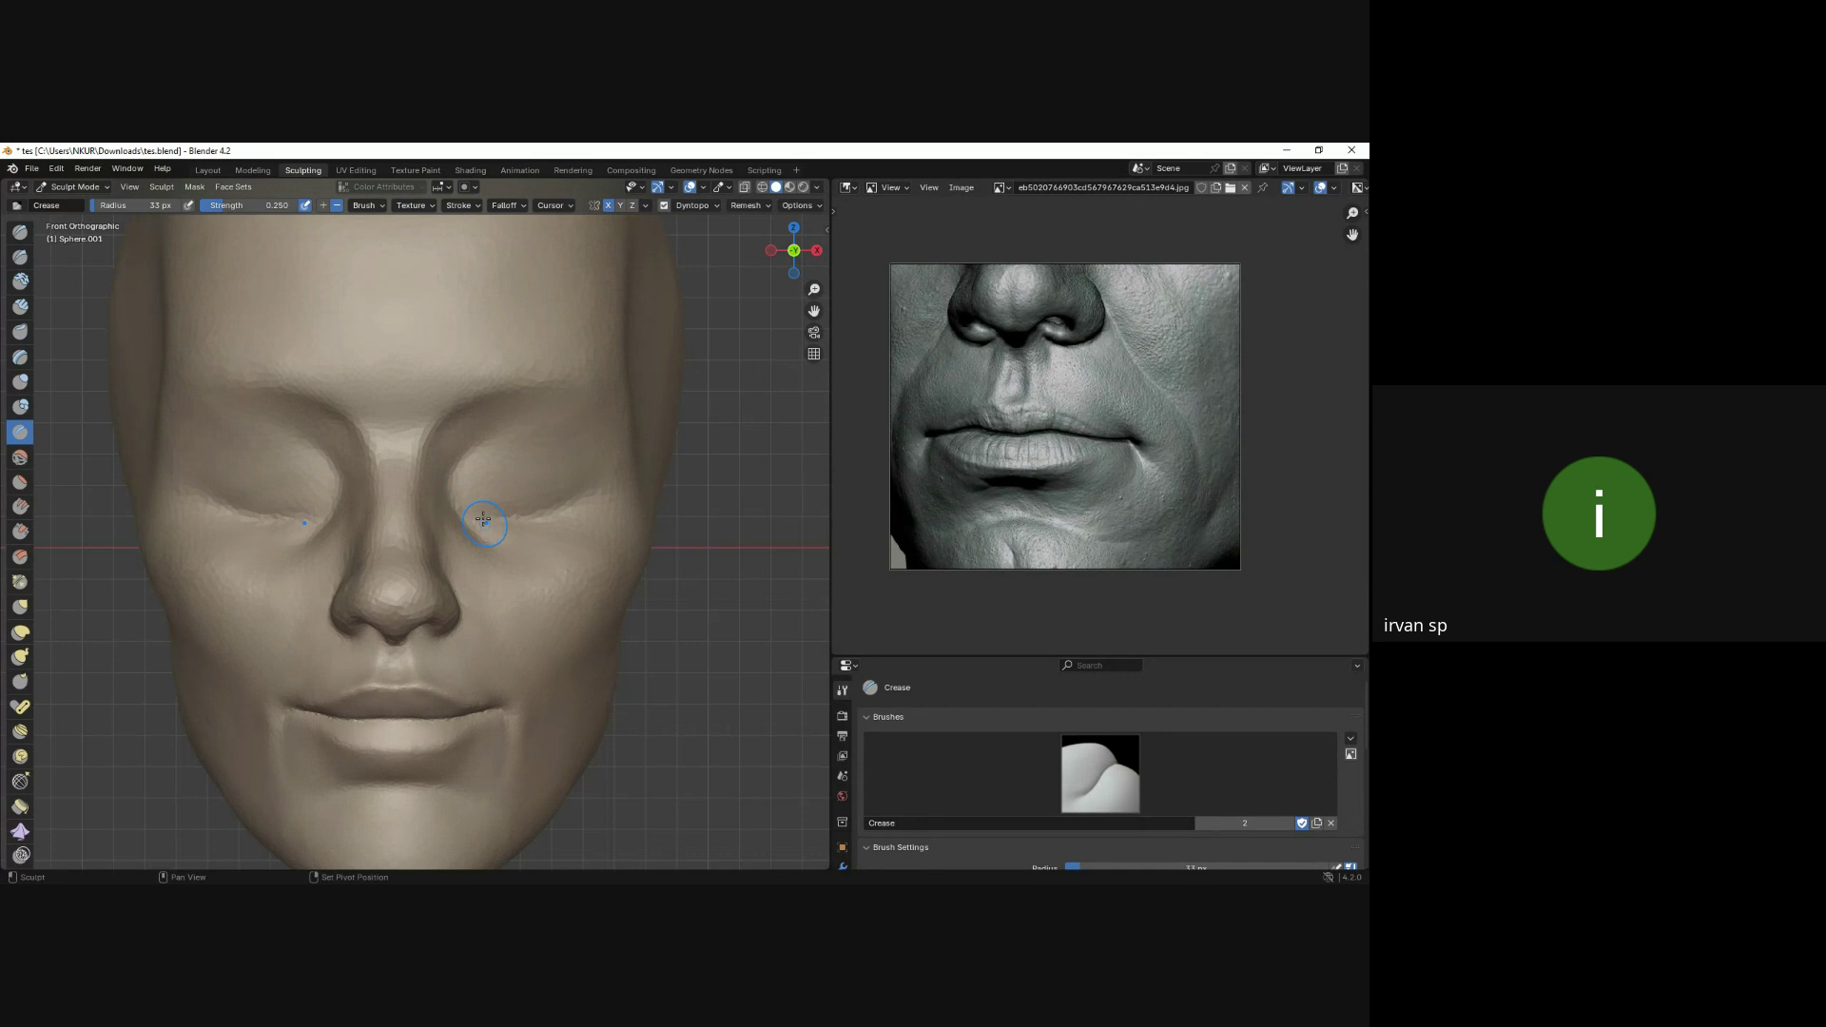
pyautogui.moveTo(483, 520); pyautogui.dragTo(598, 498)
pyautogui.moveTo(593, 487); pyautogui.dragTo(495, 530, button='middle')
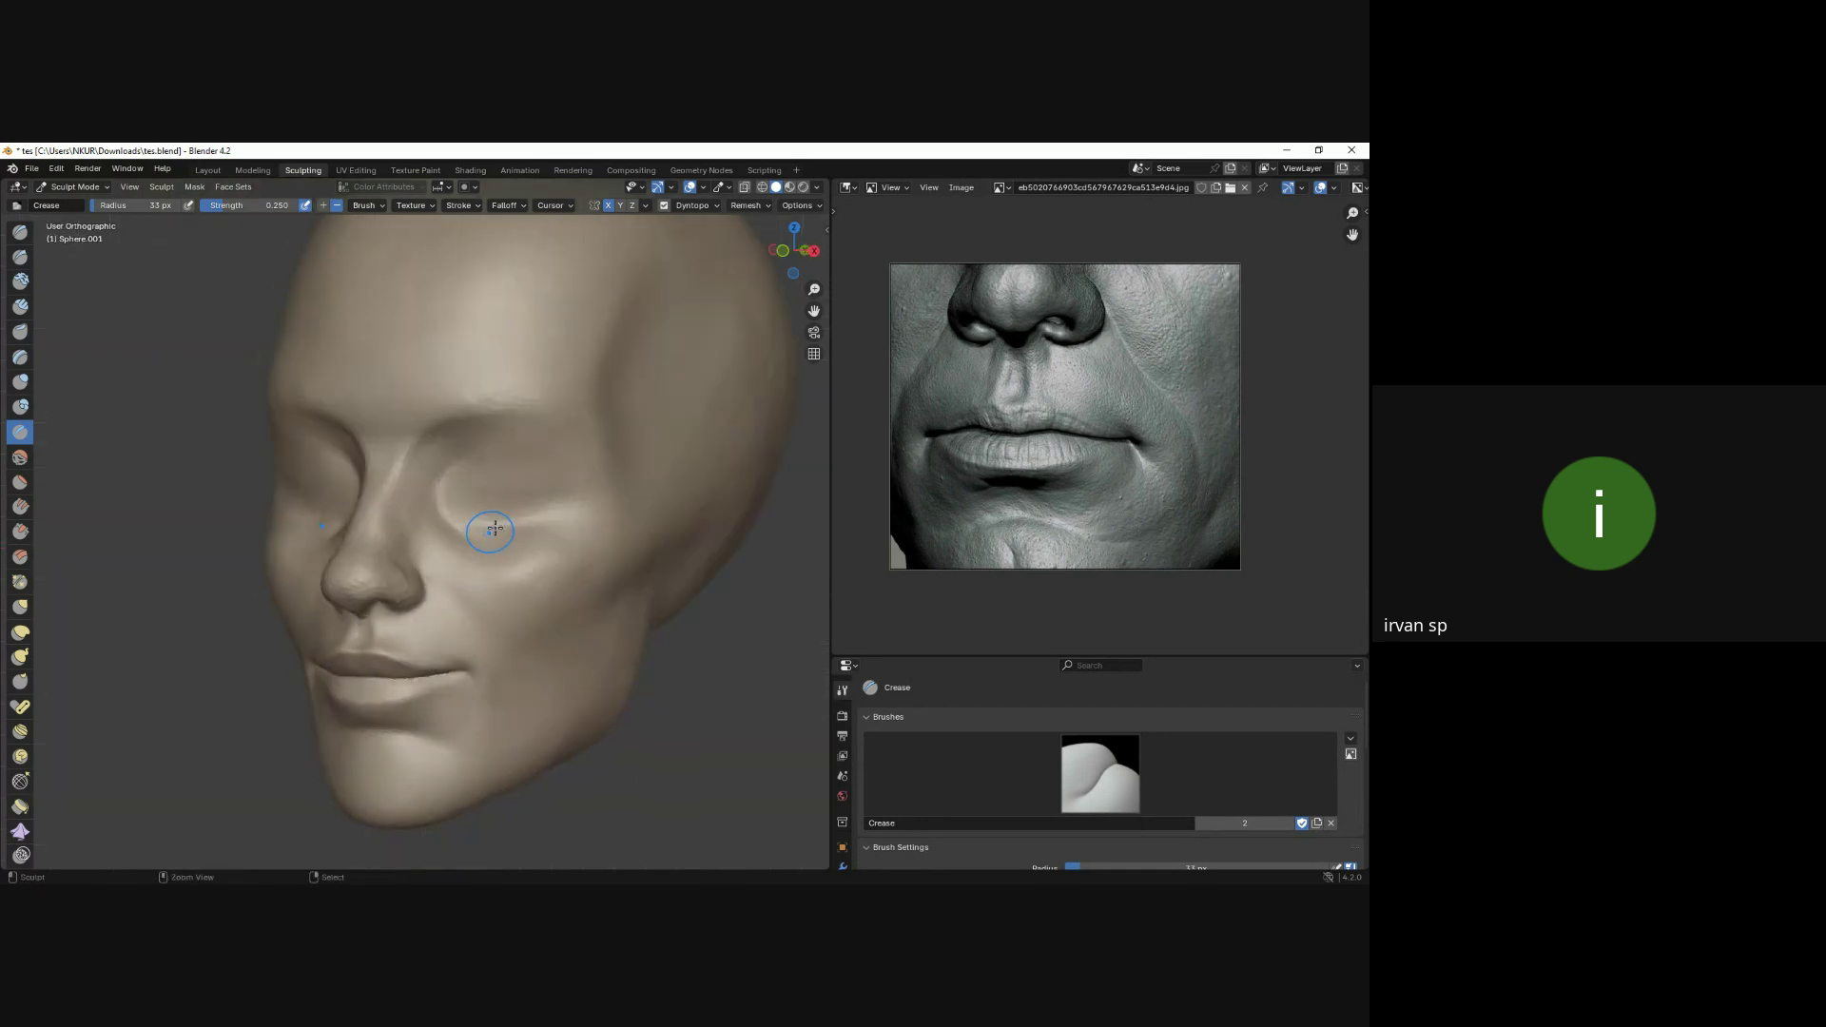
pyautogui.press('KP_1')
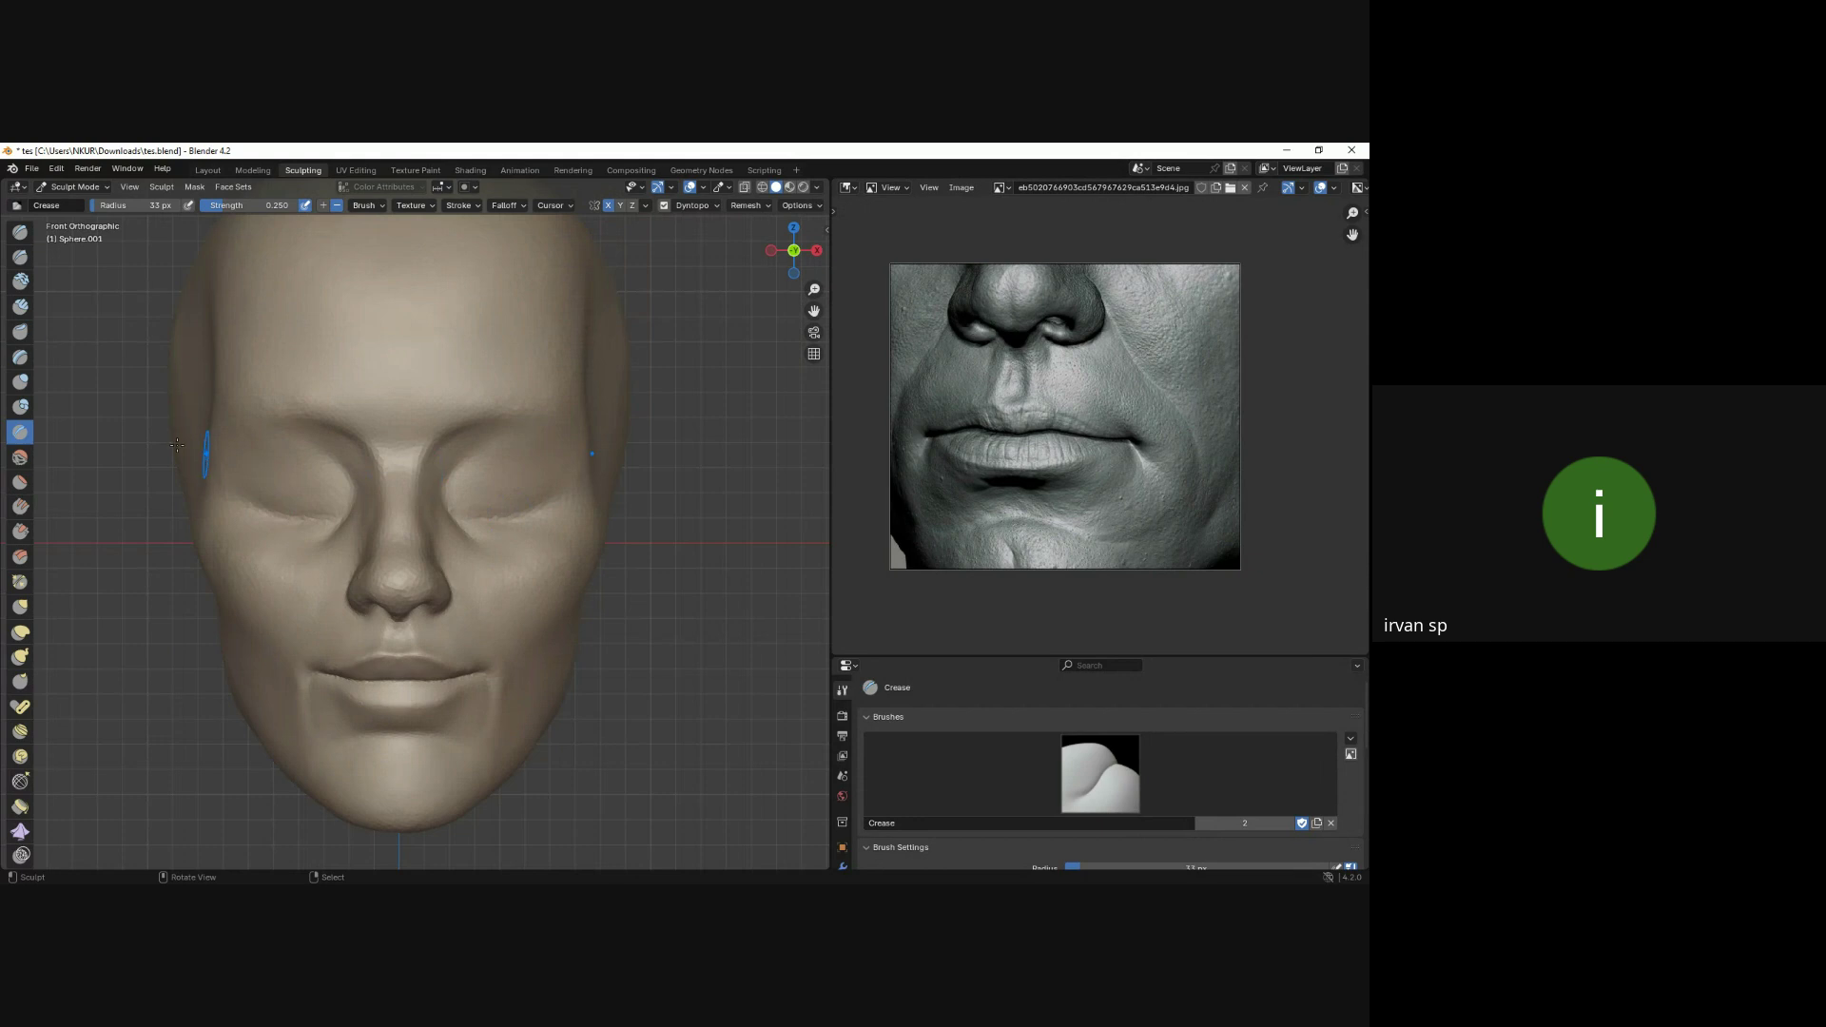
pyautogui.press('c')
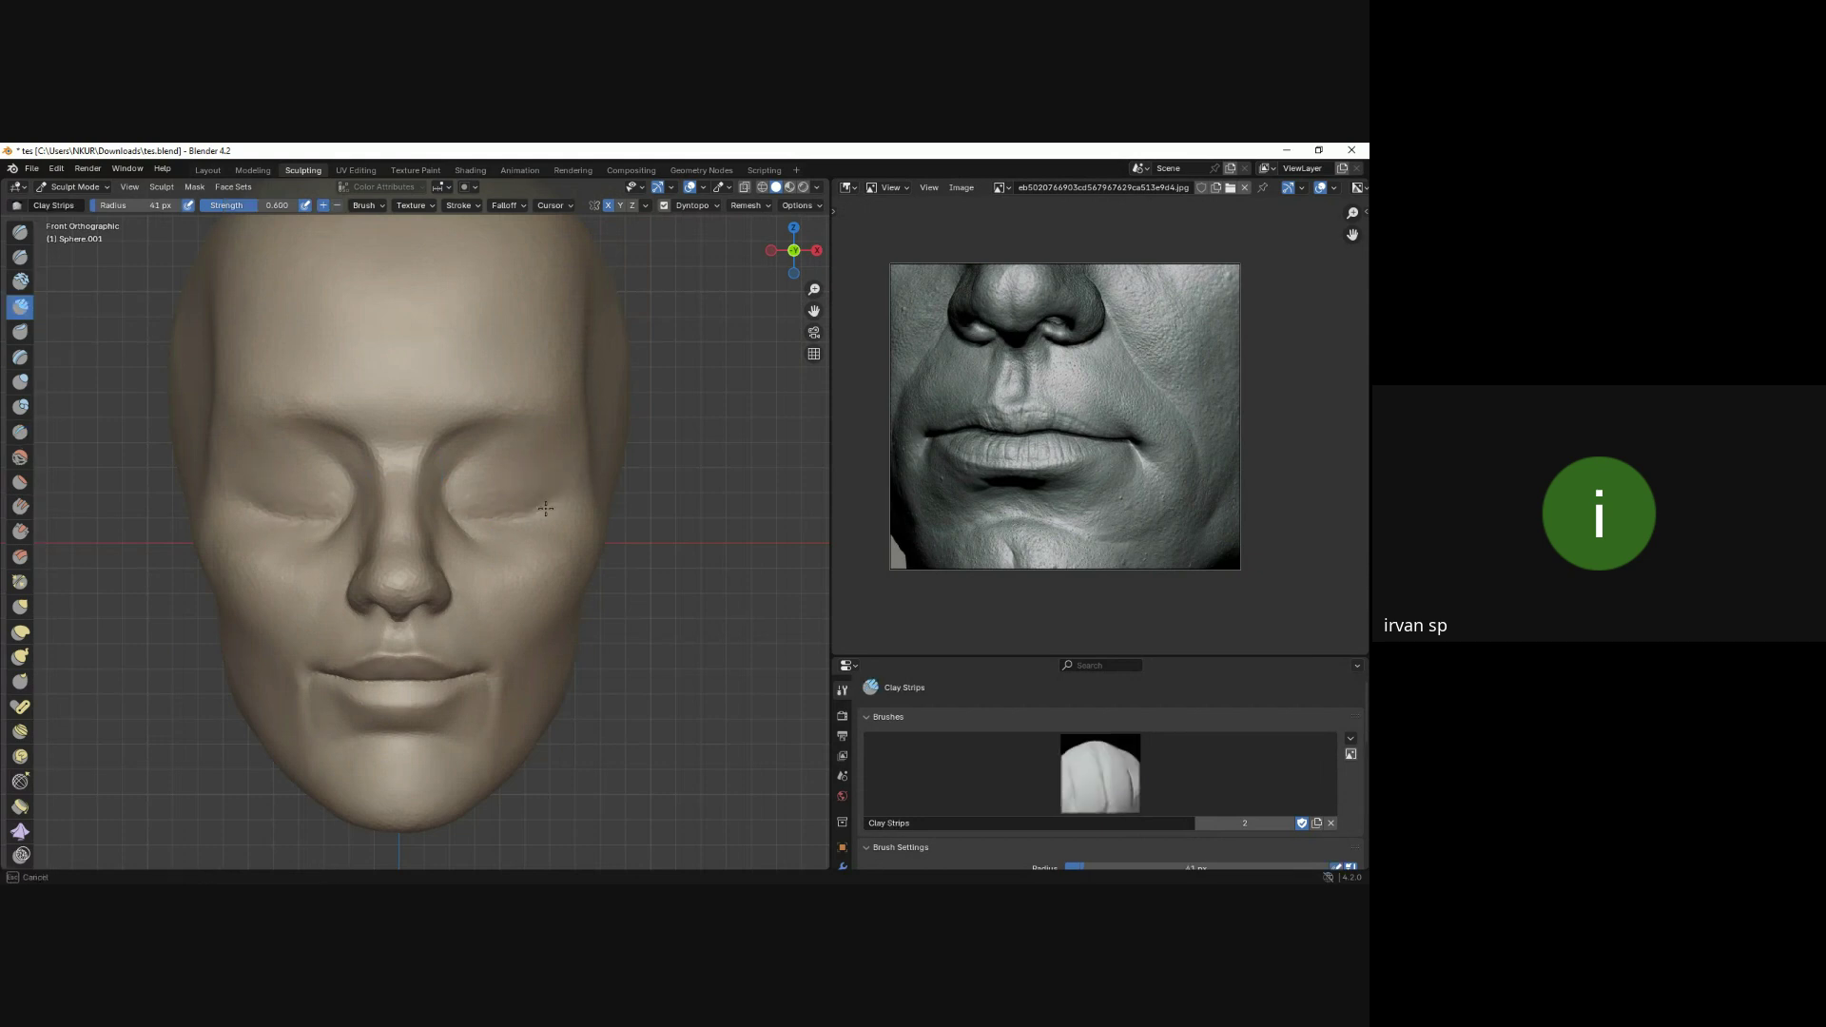
# Use a 47 px Clay Strips brush to fill out both eye sockets and the inner corners by the nose.
pyautogui.keyDown('ctrl'); pyautogui.moveTo(562, 484); pyautogui.dragTo(537, 504, button='middle'); pyautogui.keyUp('ctrl')
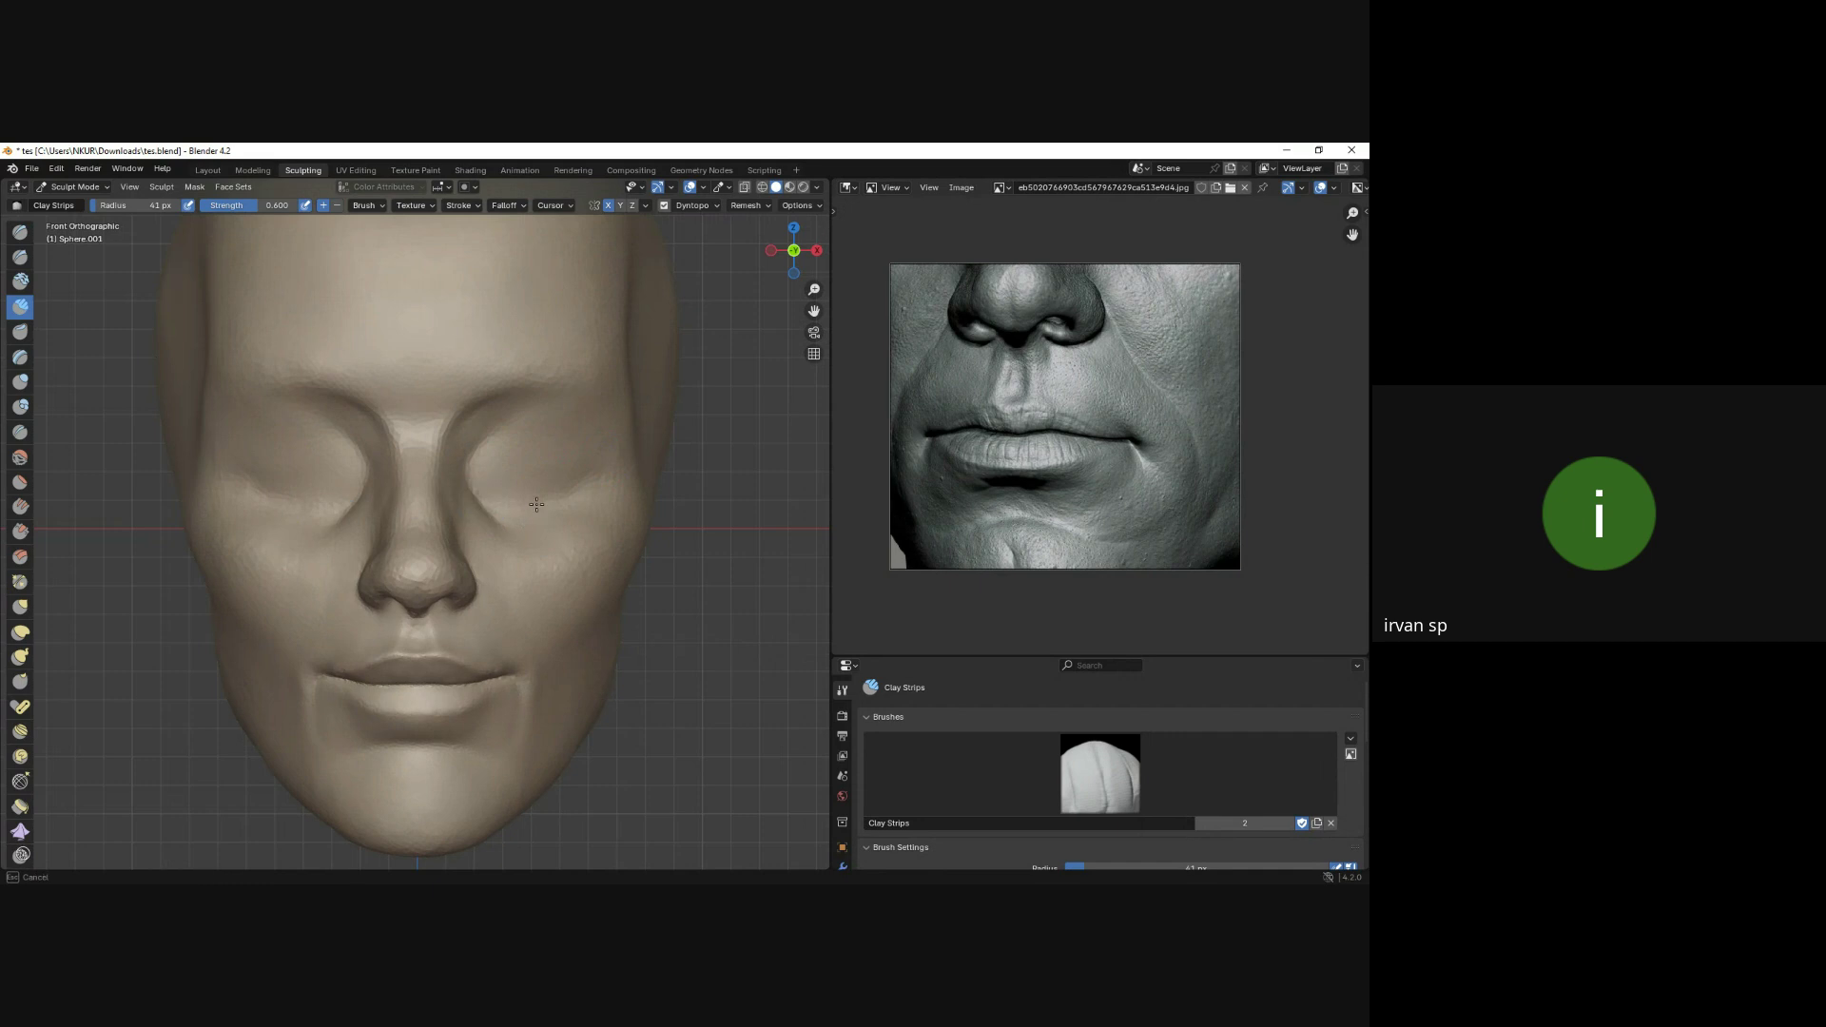
pyautogui.click(507, 489)
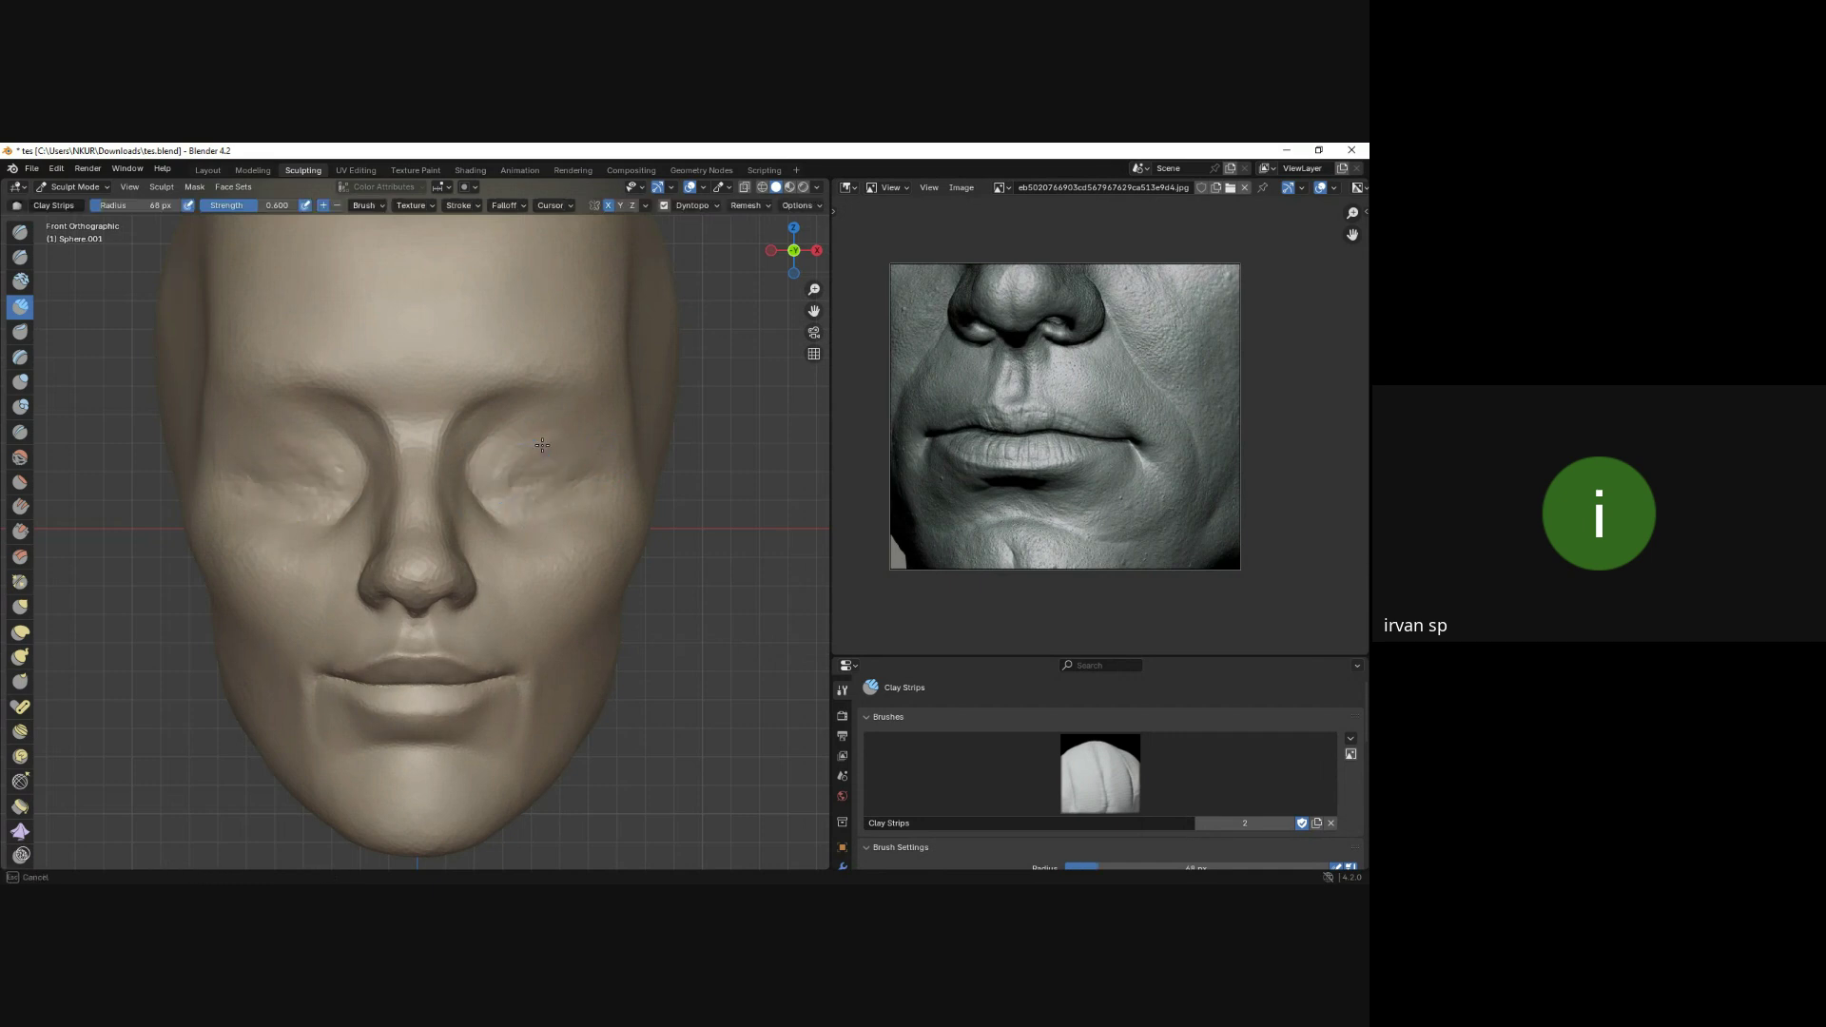
pyautogui.moveTo(513, 447)
pyautogui.mouseDown()
pyautogui.moveTo(548, 484)
pyautogui.moveTo(481, 472)
pyautogui.moveTo(574, 493)
pyautogui.mouseUp()
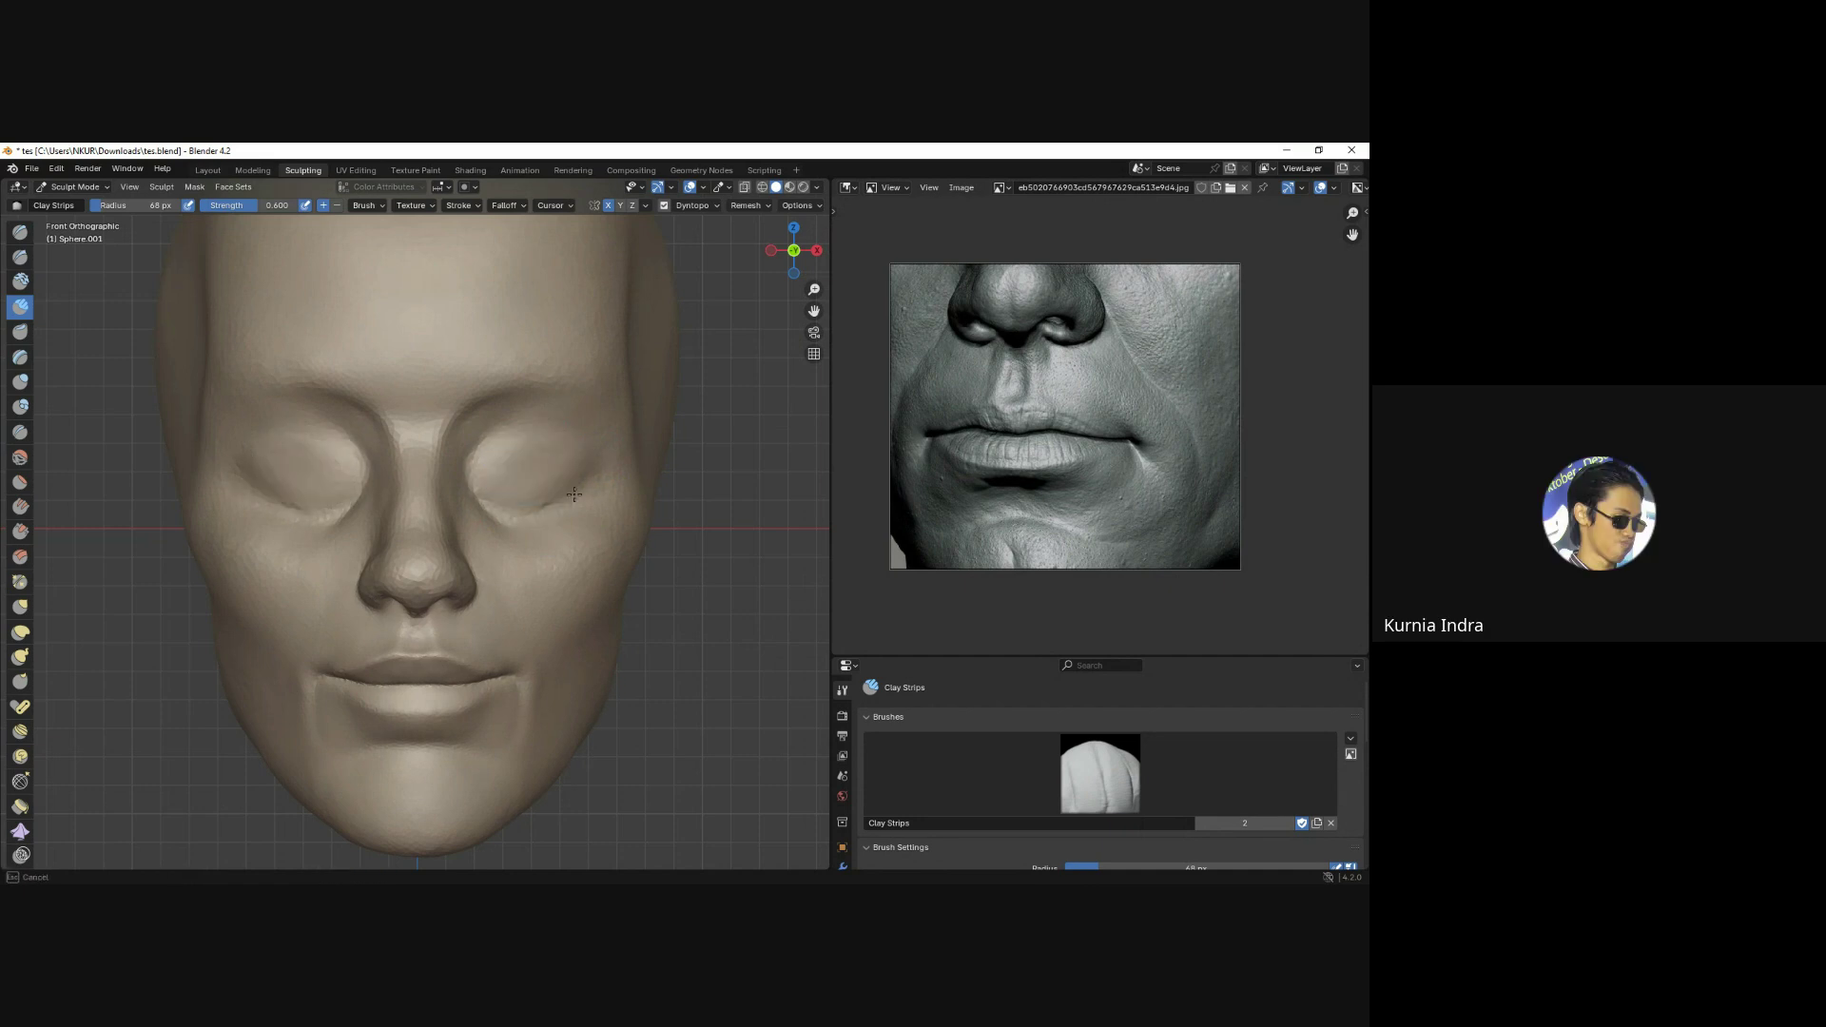
pyautogui.moveTo(590, 484); pyautogui.dragTo(549, 474, button='middle')
pyautogui.press('KP_1')
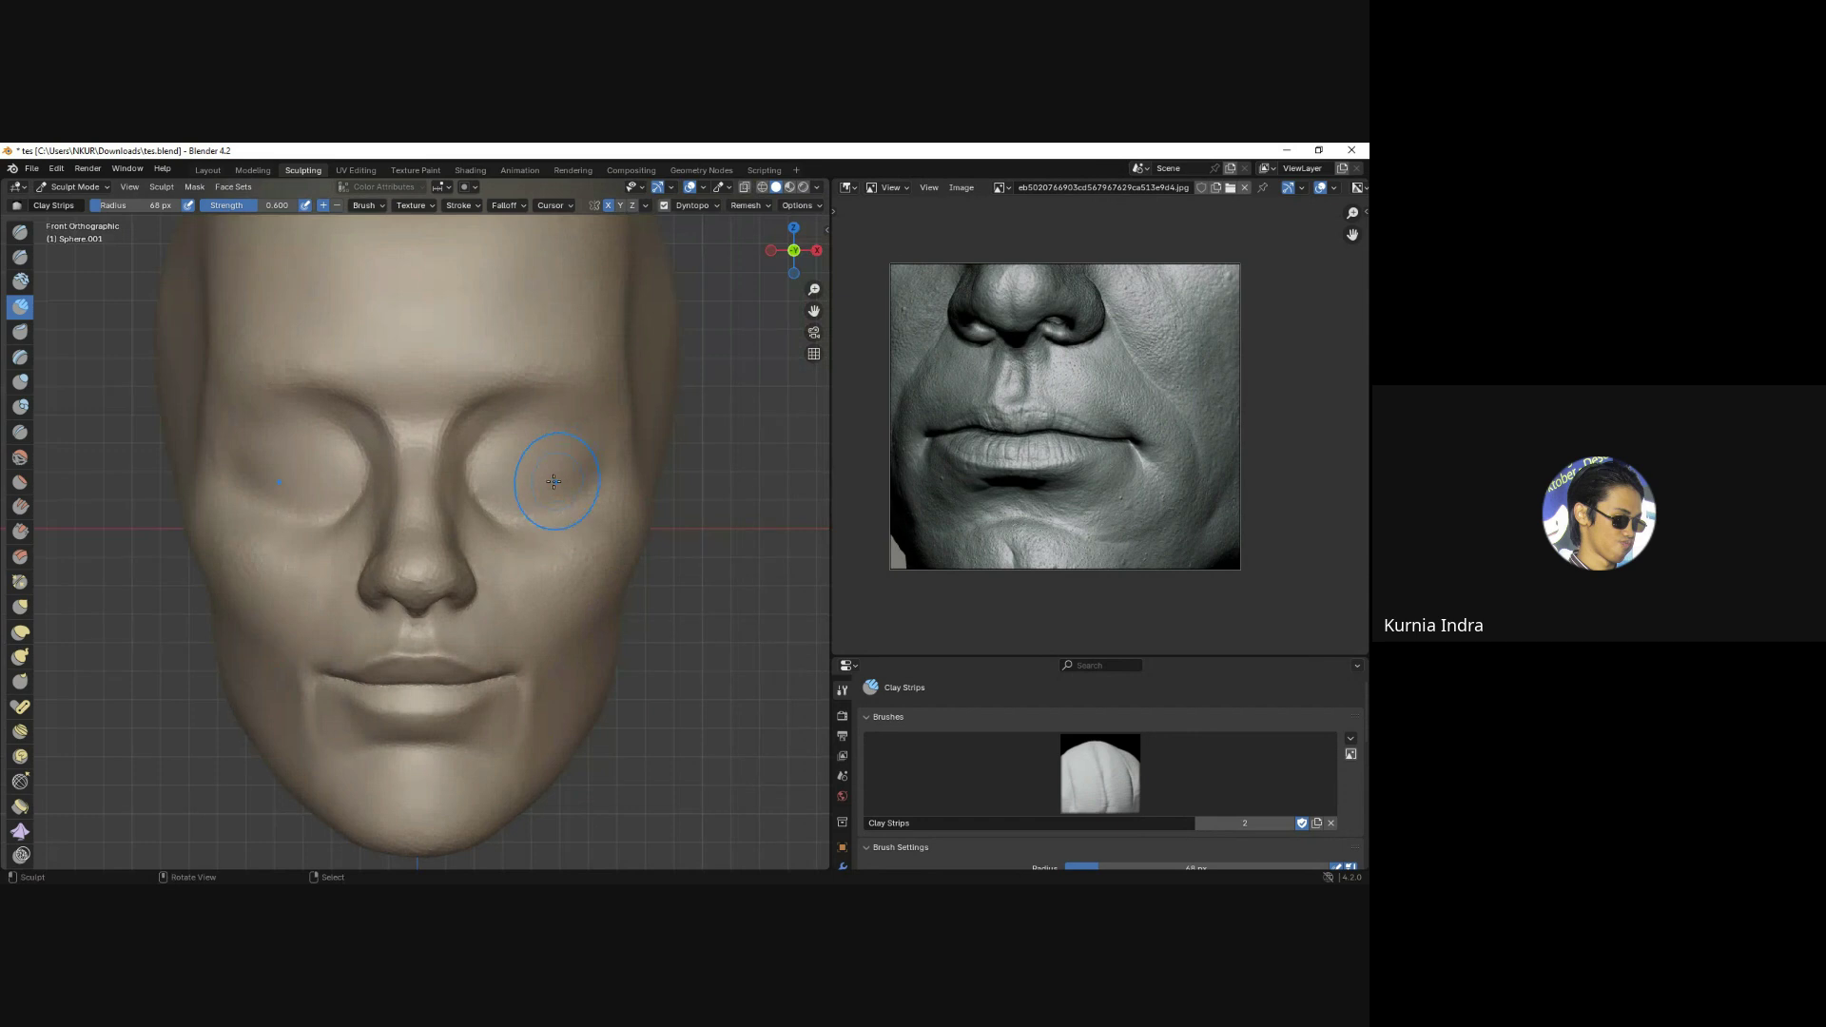
pyautogui.keyDown('shift'); pyautogui.moveTo(571, 473); pyautogui.dragTo(506, 461); pyautogui.keyUp('shift')
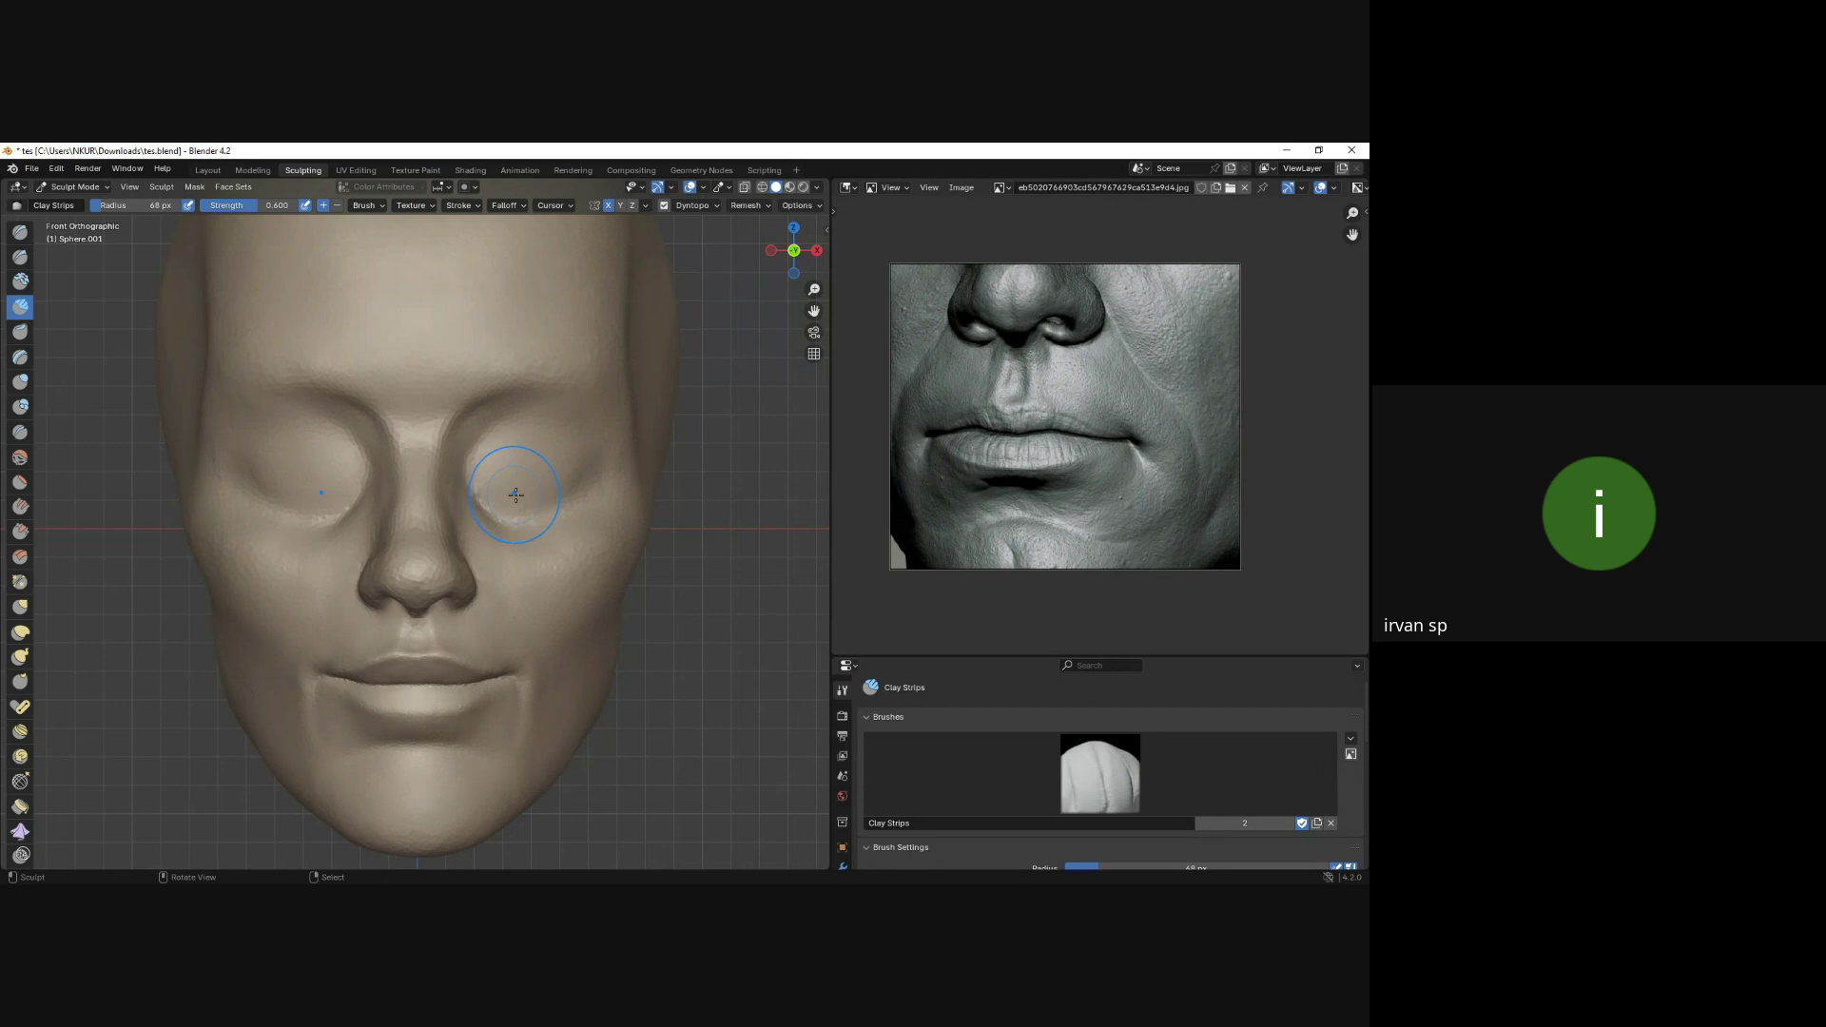
pyautogui.scroll(3, 510, 480)
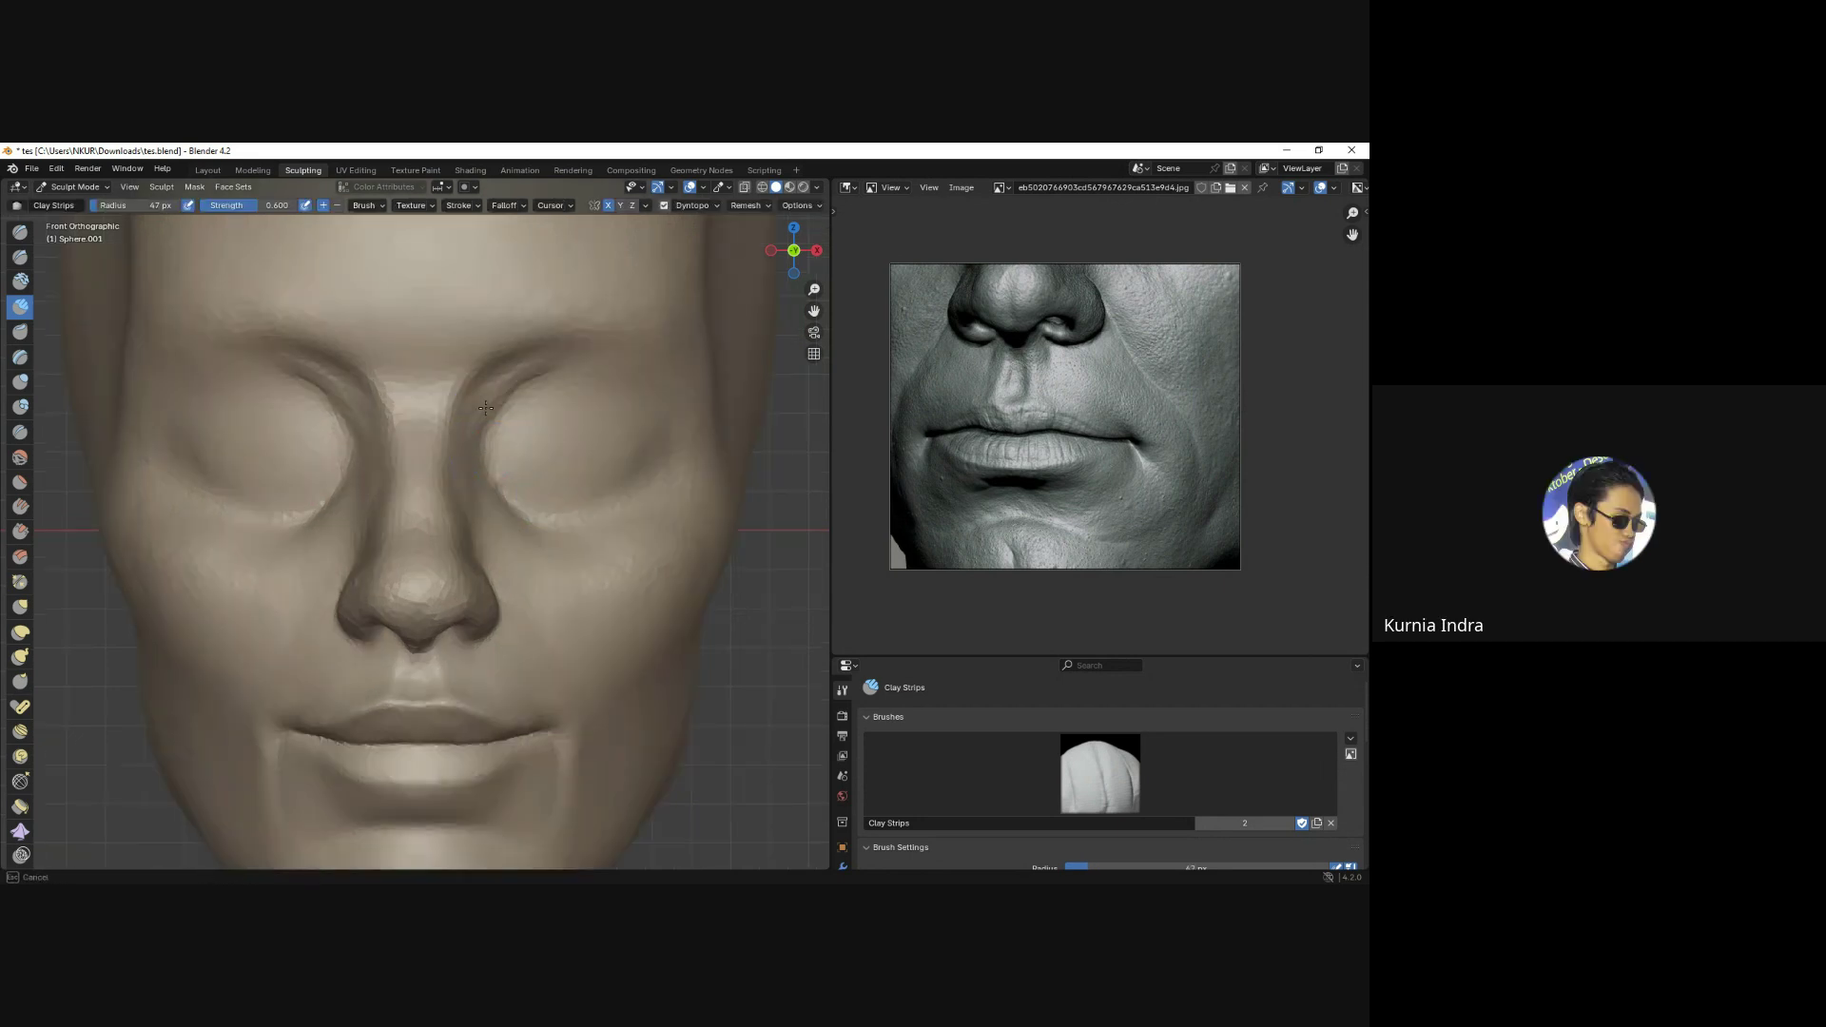
pyautogui.moveTo(485, 408); pyautogui.dragTo(463, 454)
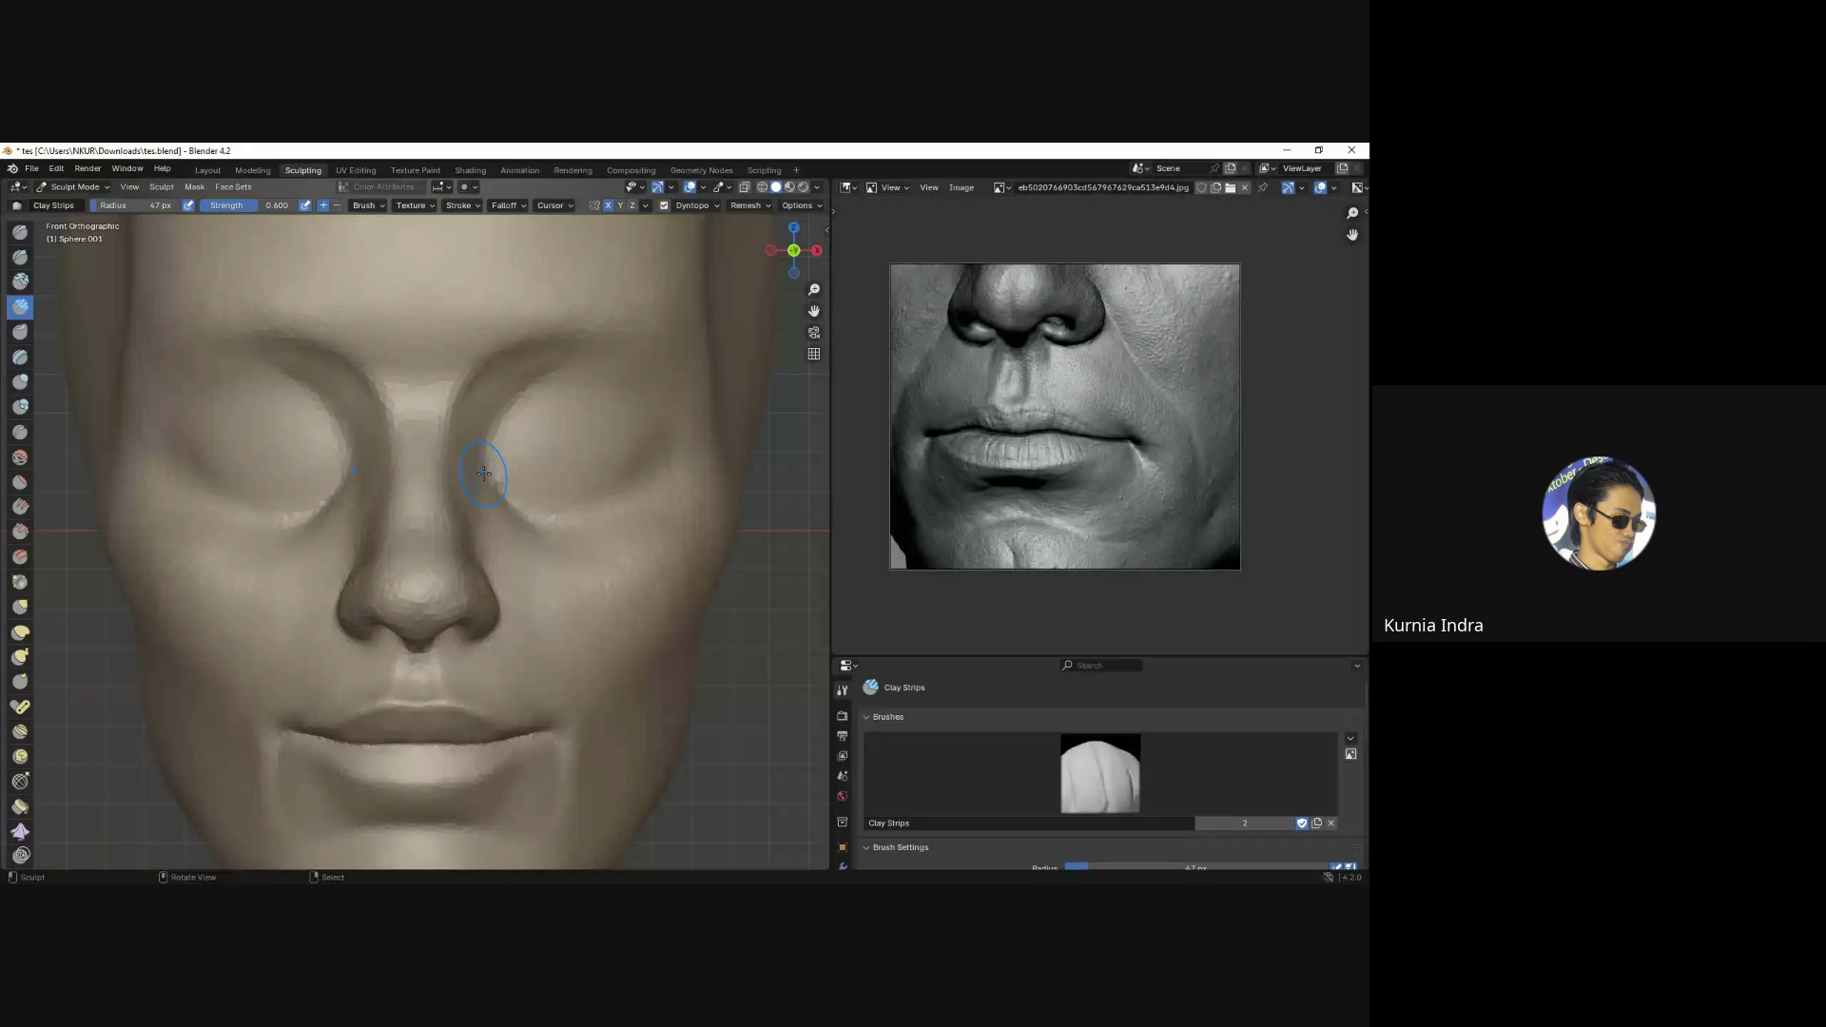
# Switch to the Grab brush and orbit the head, then return to front view.
pyautogui.press('g')
pyautogui.scroll(-2, 510, 438)
pyautogui.scroll(-1, 508, 418)
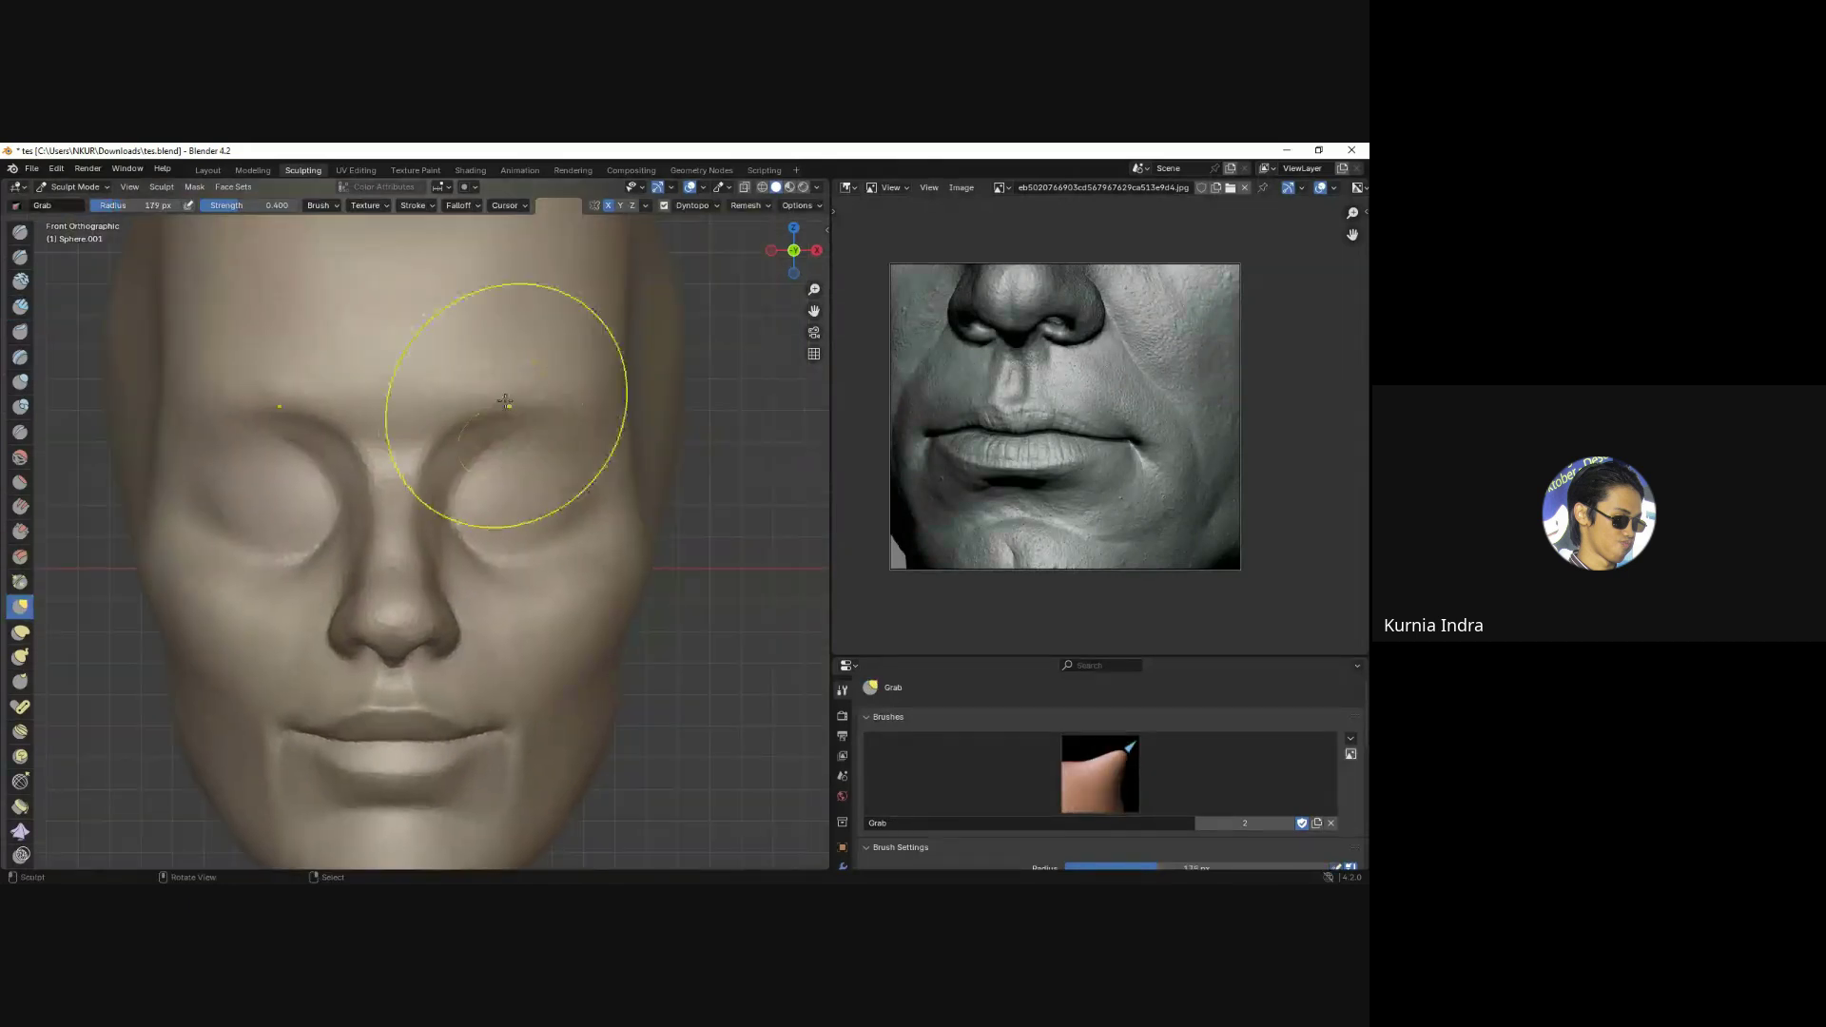
pyautogui.moveTo(551, 367)
pyautogui.mouseDown(button='middle')
pyautogui.moveTo(533, 354)
pyautogui.moveTo(482, 417)
pyautogui.moveTo(469, 469)
pyautogui.mouseUp(button='middle')
pyautogui.press('f')
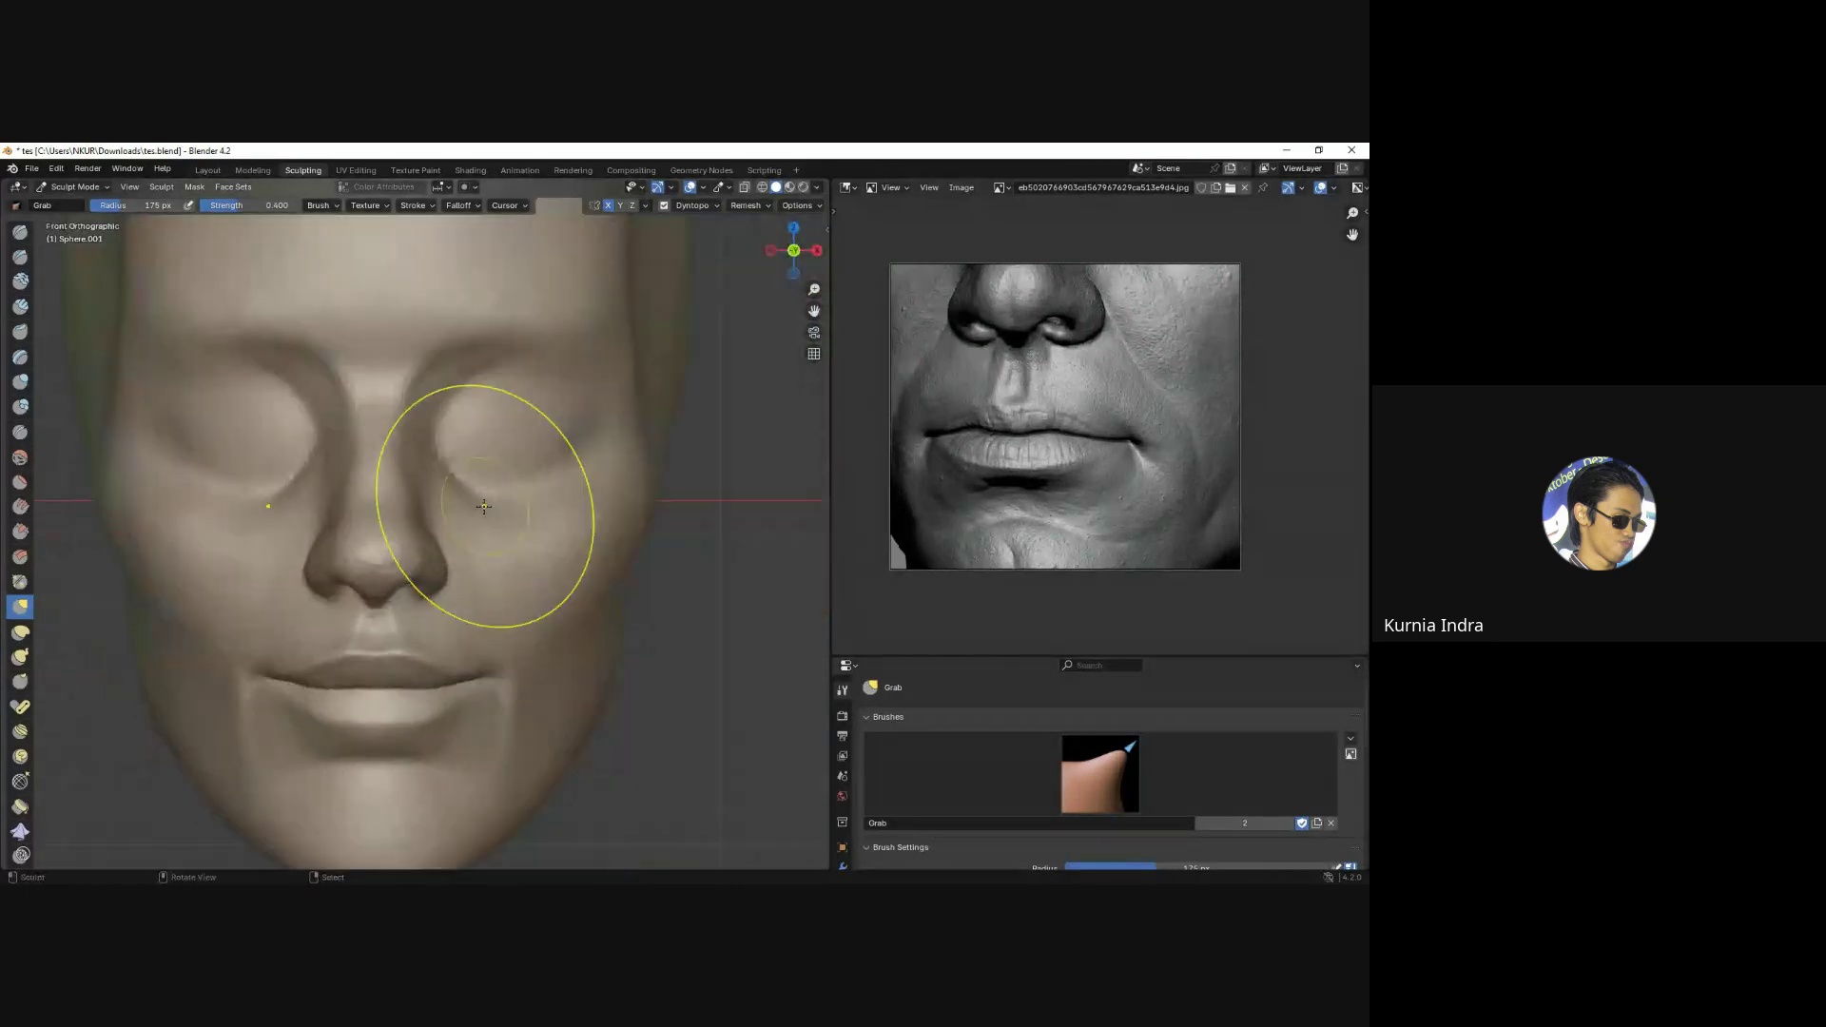
# Shrink the brush to 38 px and build up the upper eye sockets with Clay Strips.
pyautogui.click(390, 433)
pyautogui.press('f')
pyautogui.click(428, 348)
pyautogui.keyDown('shift'); pyautogui.moveTo(428, 448); pyautogui.dragTo(487, 457, button='middle'); pyautogui.keyUp('shift')
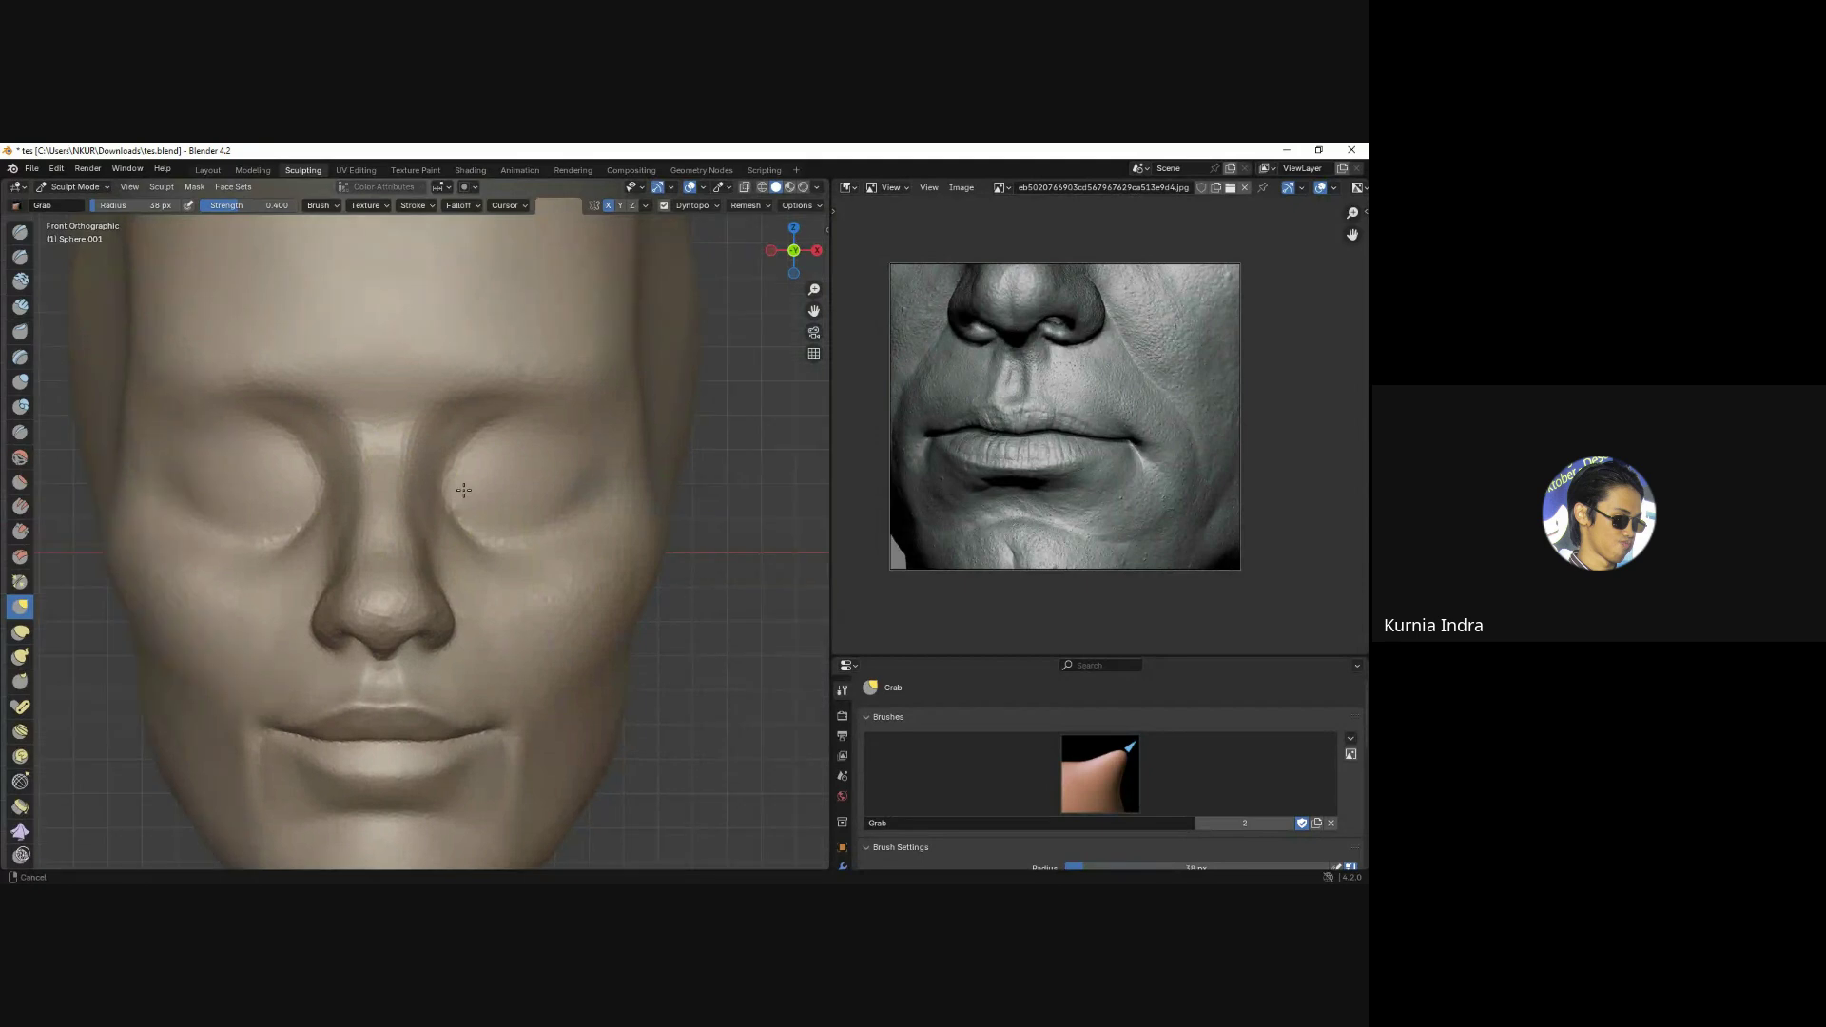
pyautogui.click(23, 308)
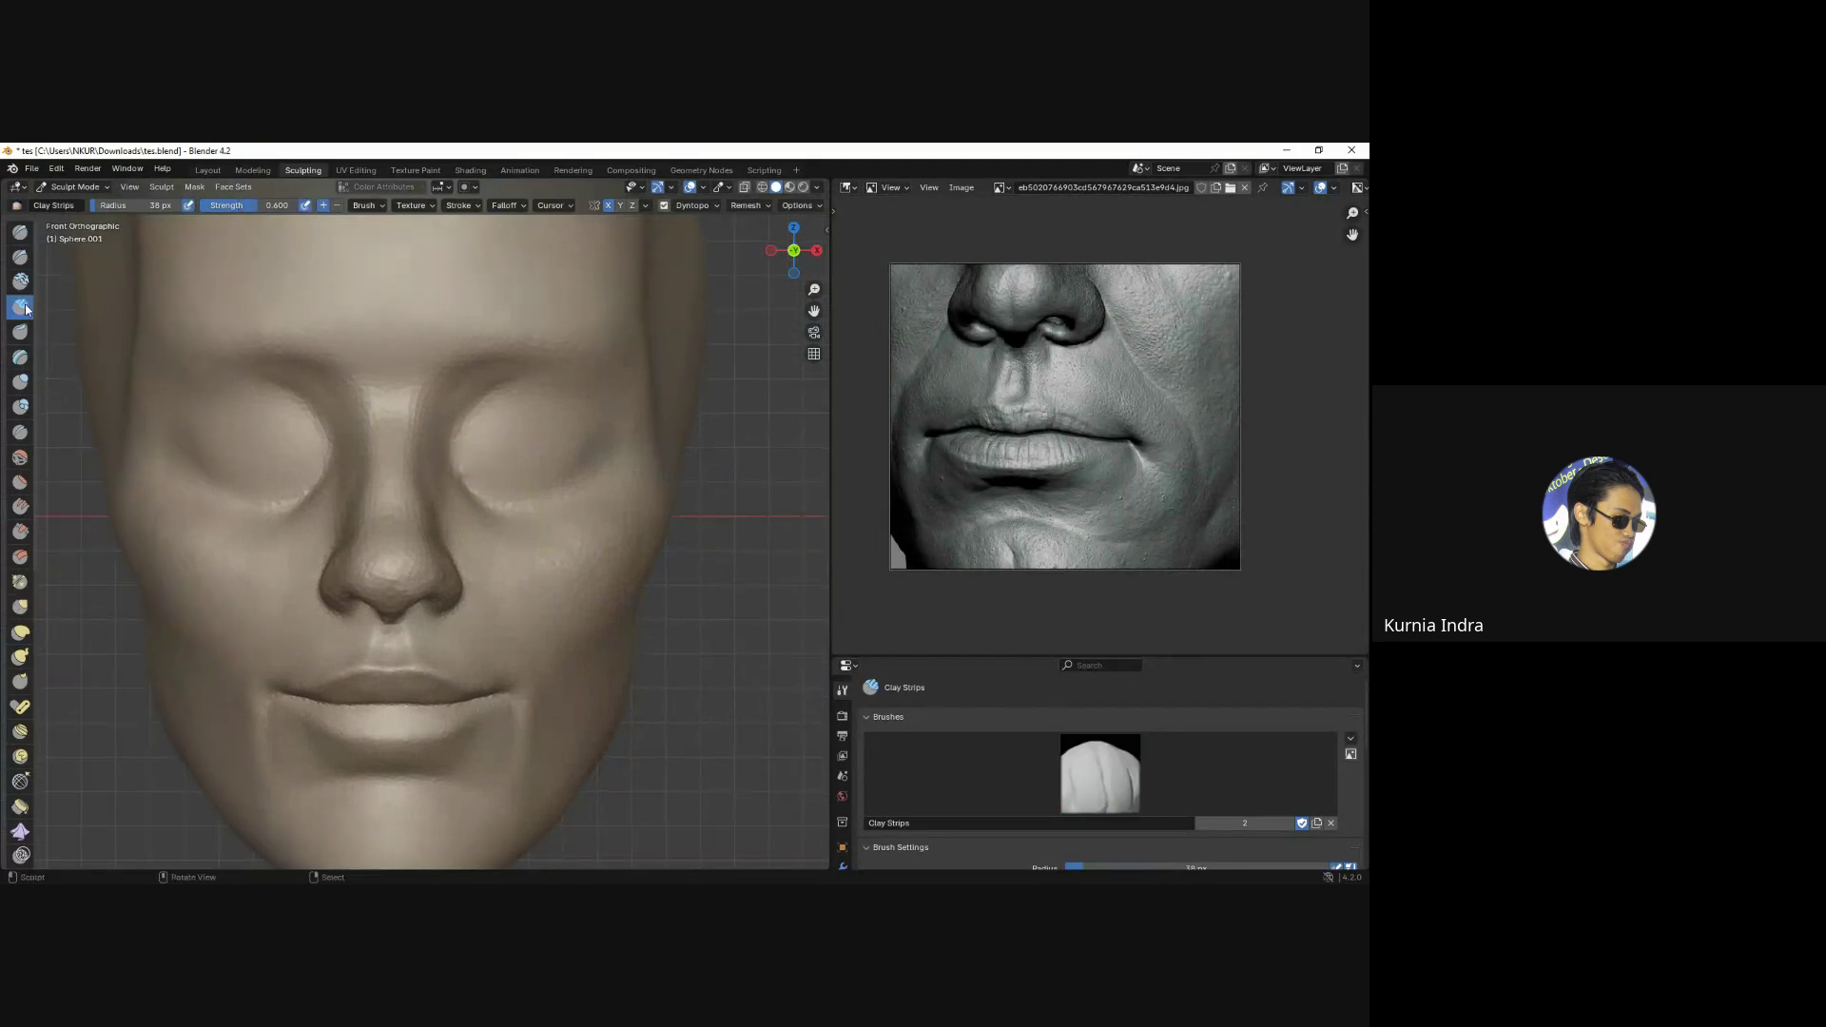
pyautogui.moveTo(482, 457)
pyautogui.mouseDown()
pyautogui.moveTo(523, 457)
pyautogui.moveTo(495, 472)
pyautogui.mouseUp()
# Set the Dyntopo detail size to 4 px and resize the brush.
pyautogui.click(708, 208)
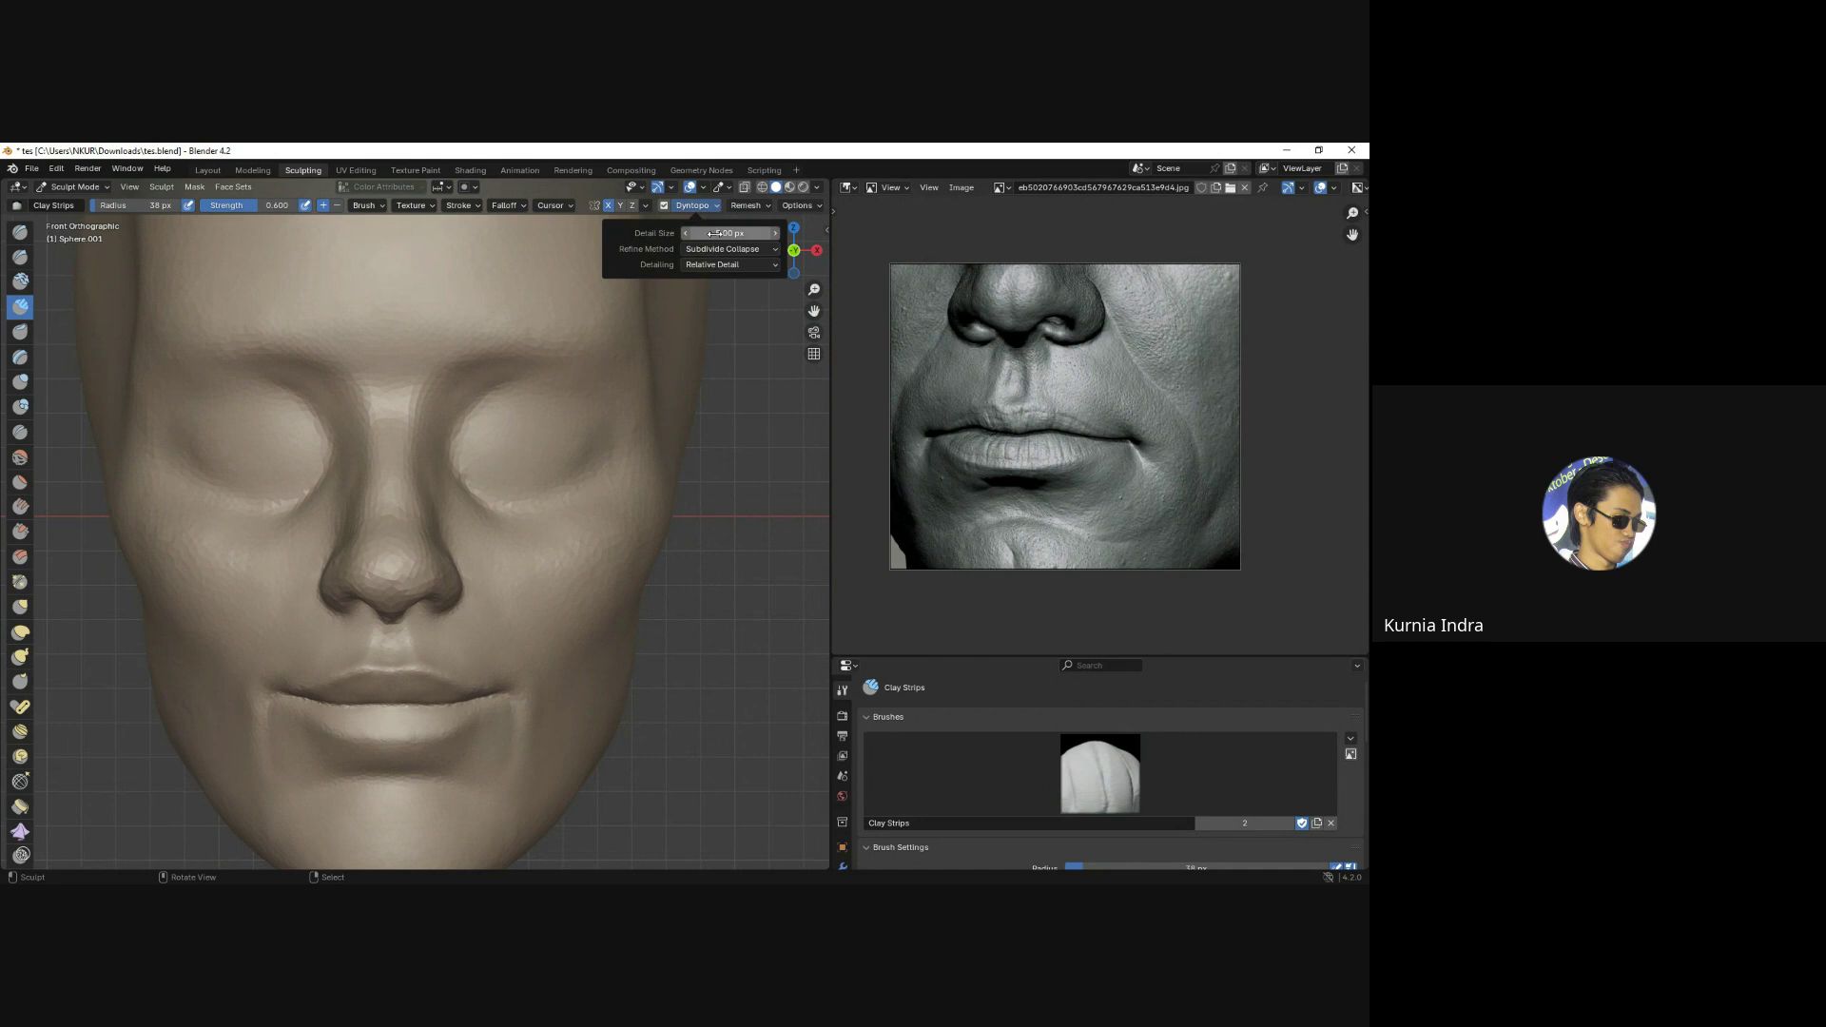
pyautogui.click(717, 234)
pyautogui.press('Return')
pyautogui.press('f')
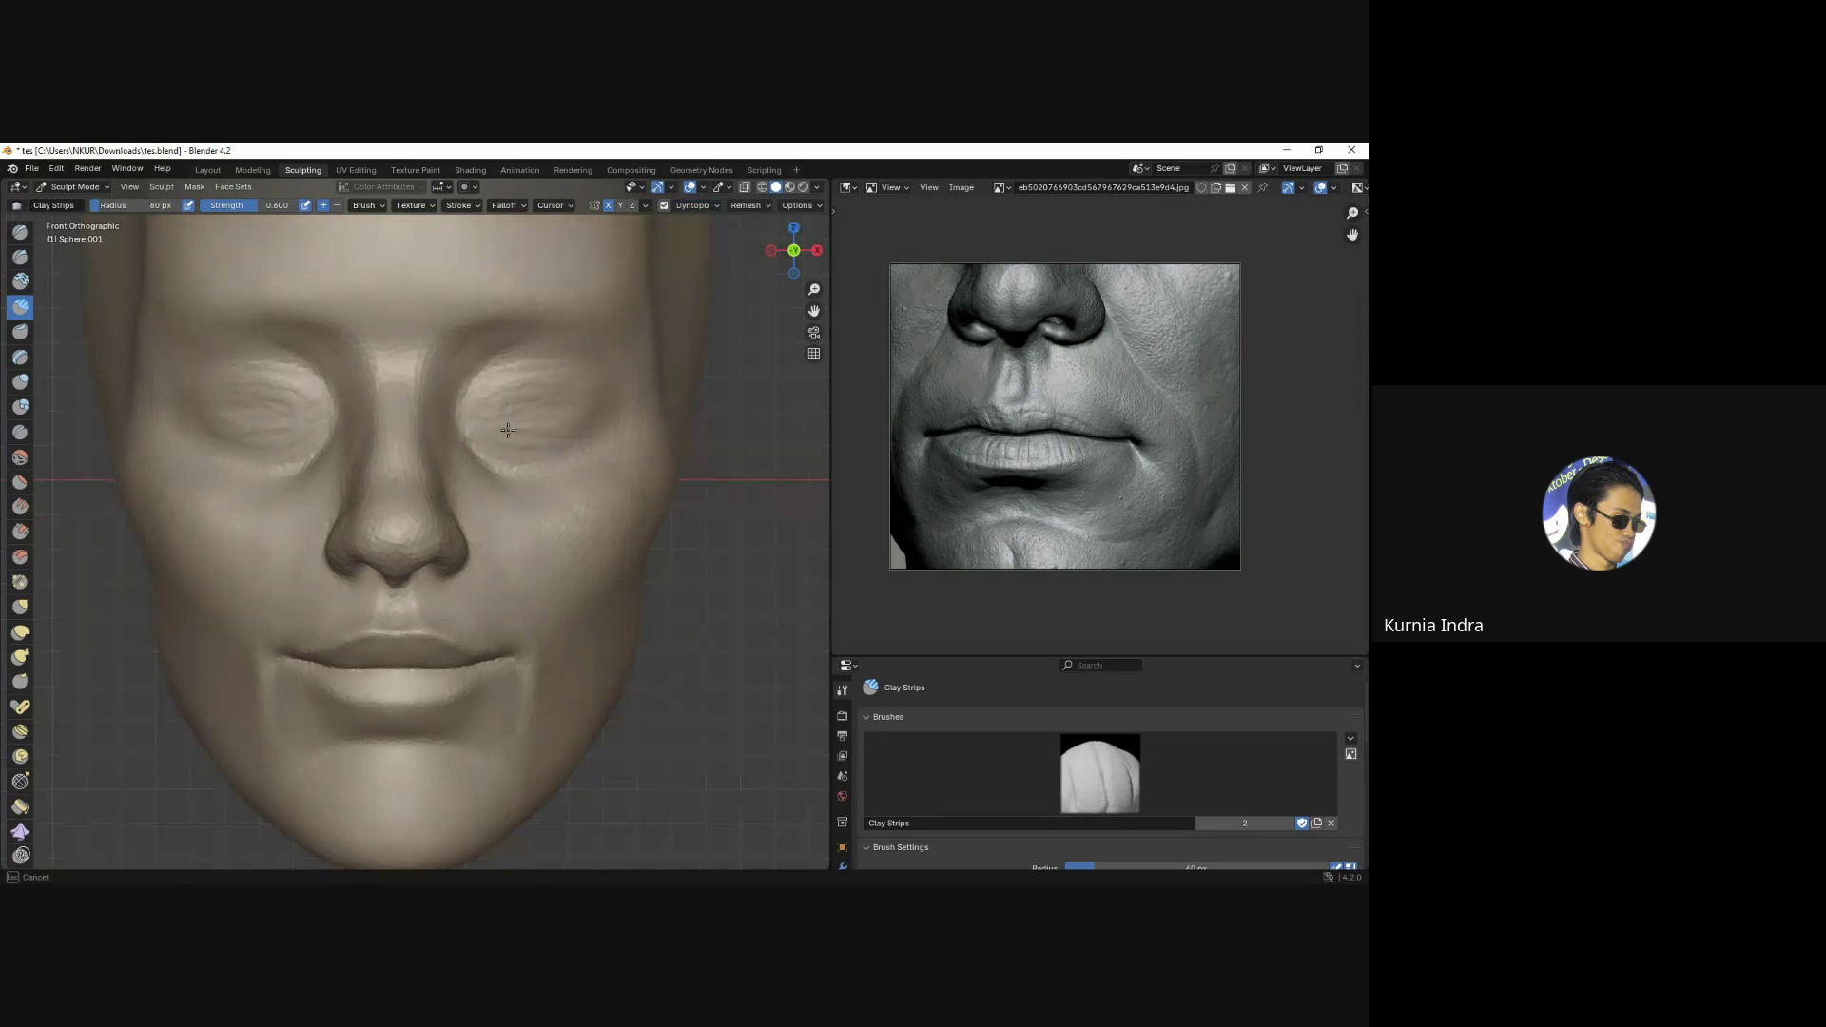
pyautogui.click(559, 448)
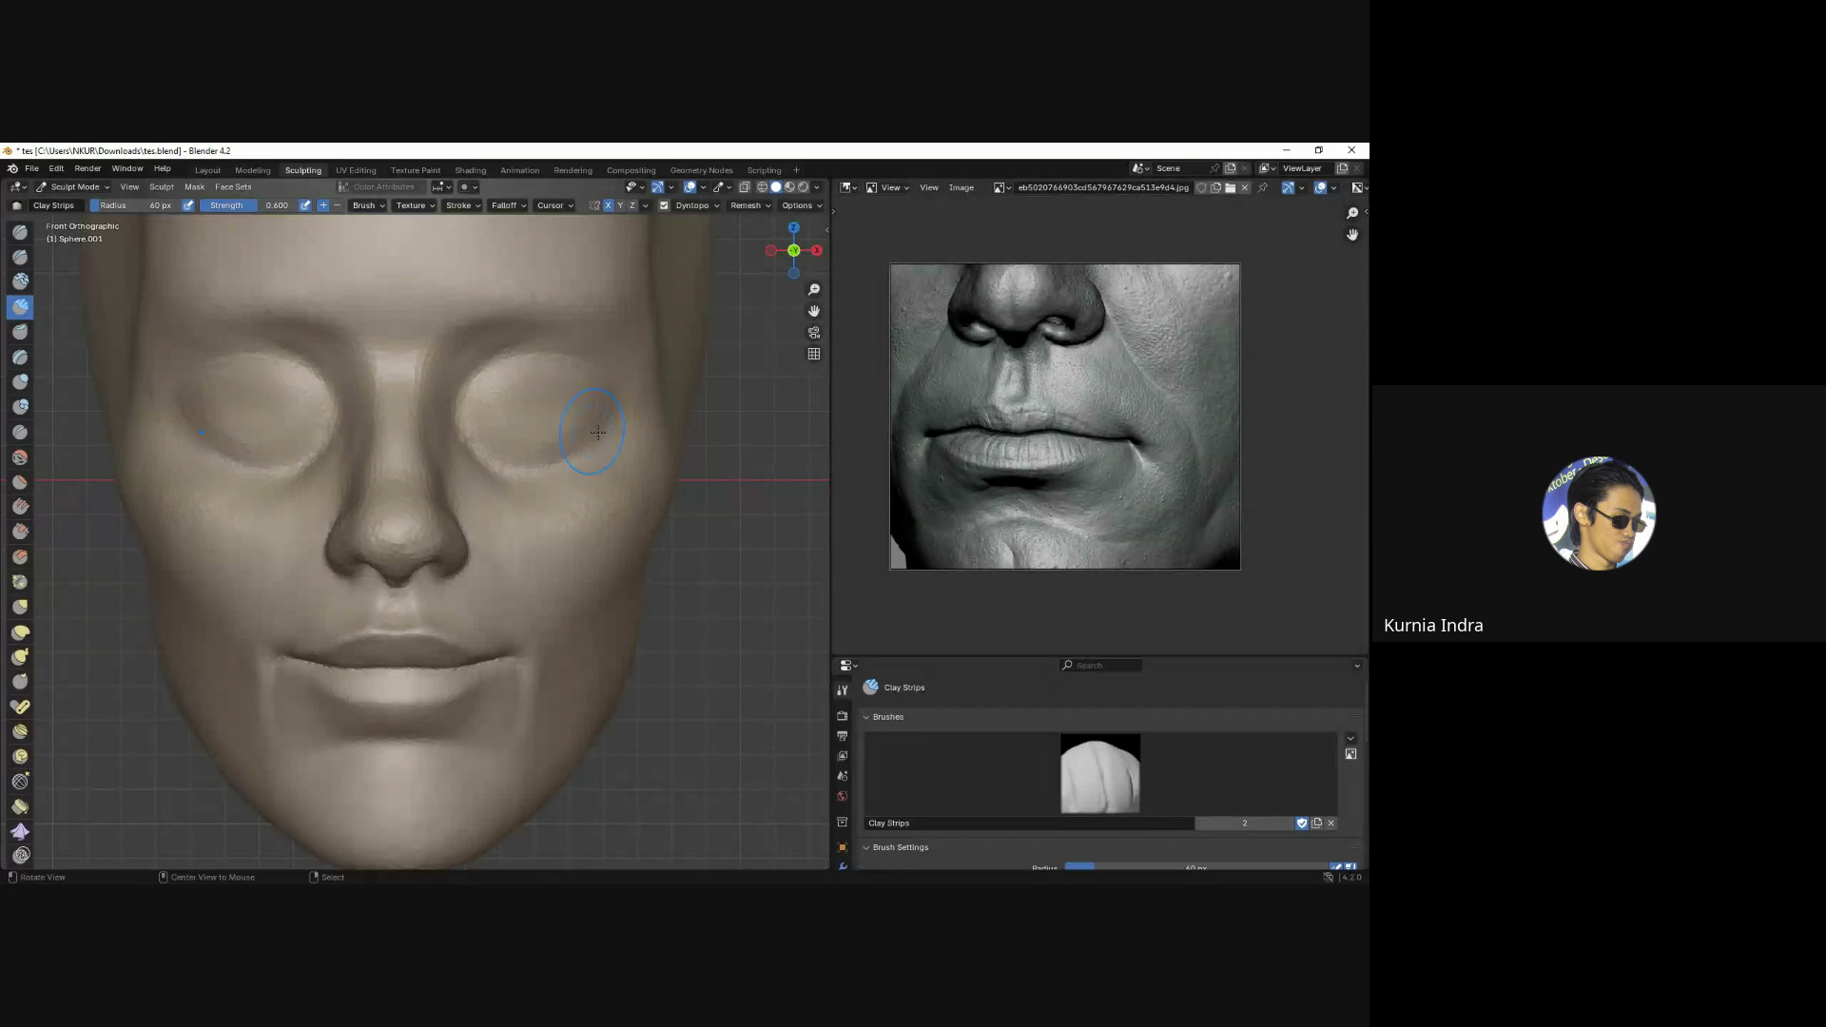
# Reshape the eye areas with Grab, checking from three-quarter, front and side views.
pyautogui.moveTo(523, 399)
pyautogui.mouseDown(button='middle')
pyautogui.moveTo(517, 441)
pyautogui.moveTo(485, 445)
pyautogui.mouseUp(button='middle')
pyautogui.press('g')
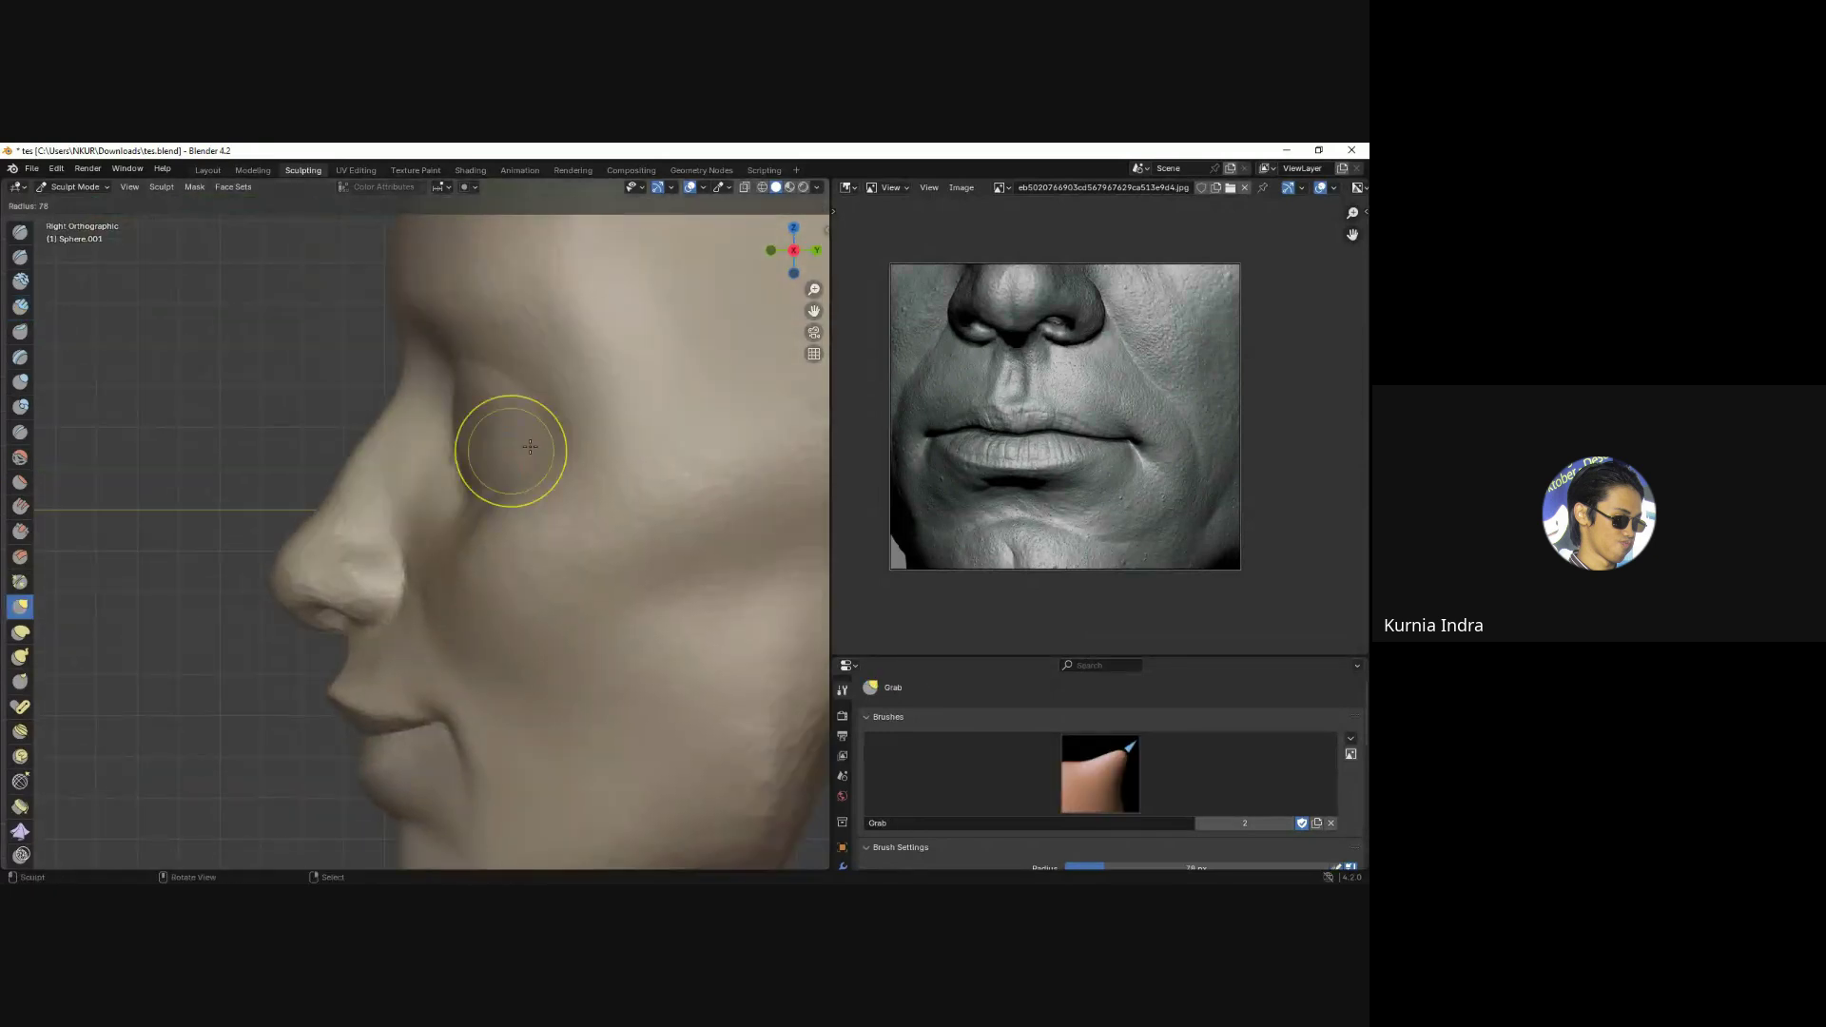
pyautogui.moveTo(483, 447); pyautogui.dragTo(461, 459, button='middle')
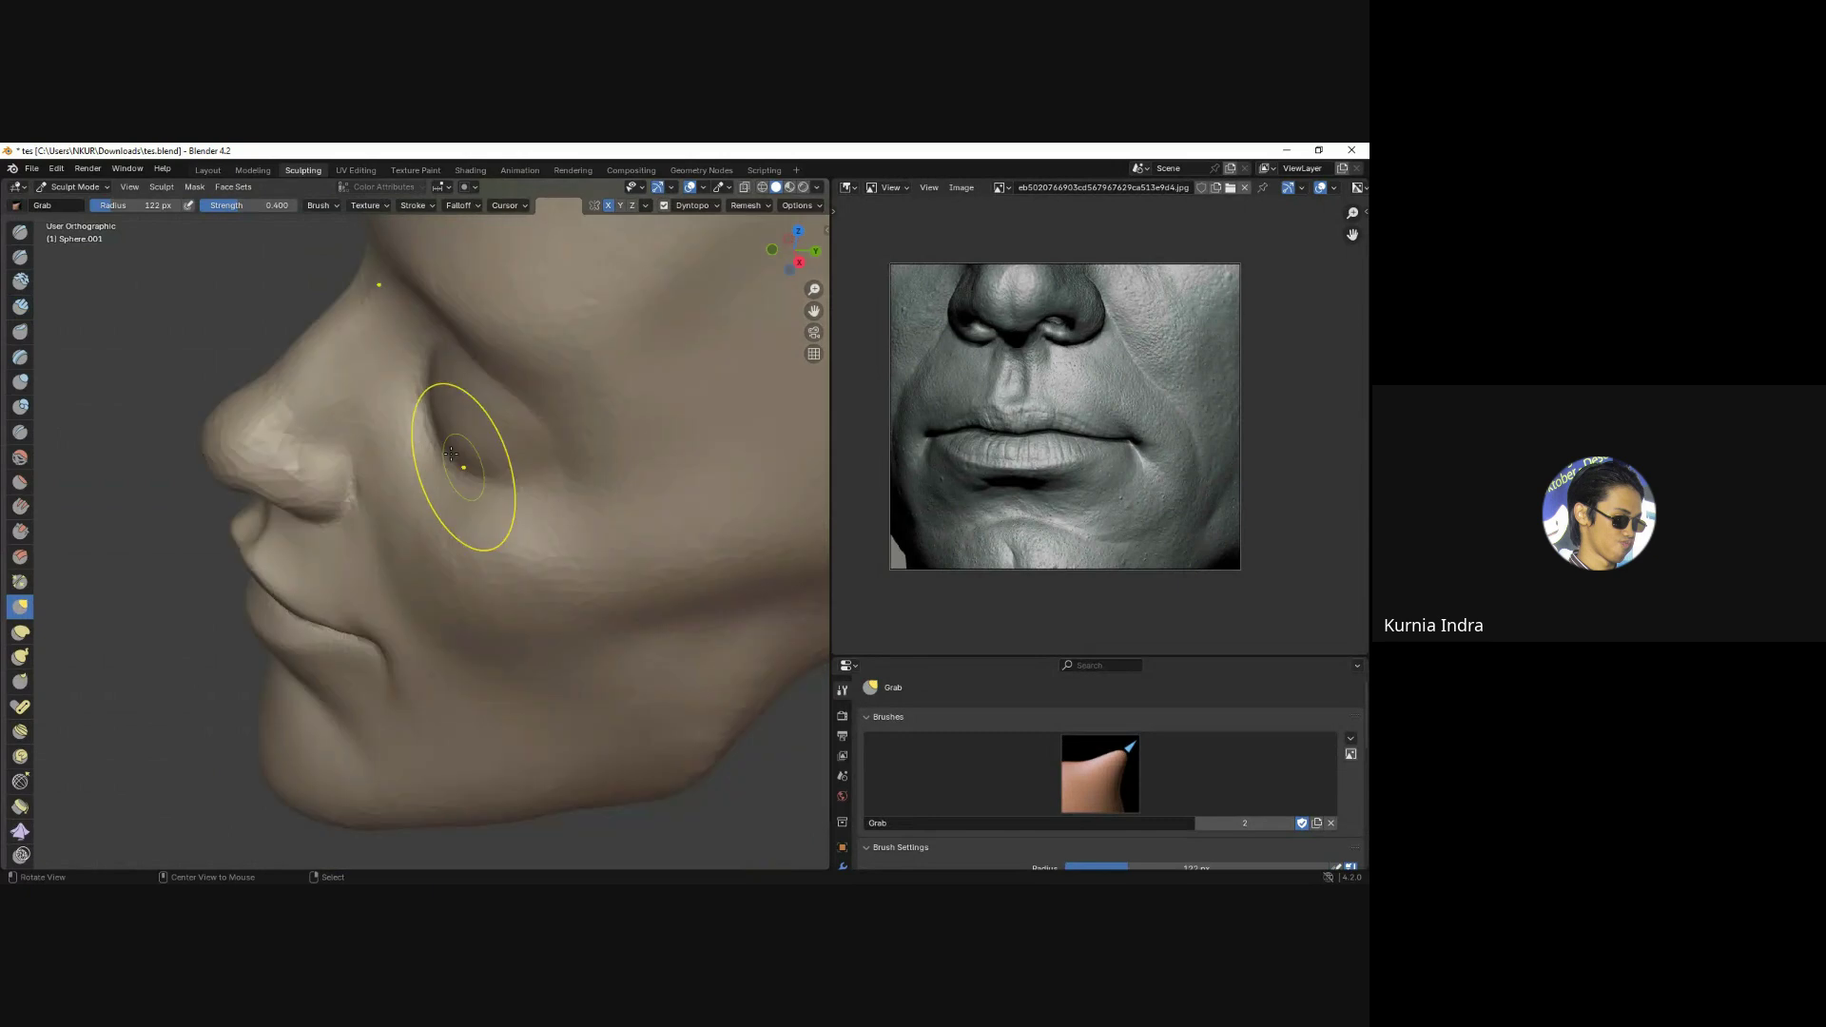
pyautogui.moveTo(431, 385)
pyautogui.mouseDown(button='middle')
pyautogui.moveTo(501, 435)
pyautogui.moveTo(493, 396)
pyautogui.mouseUp(button='middle')
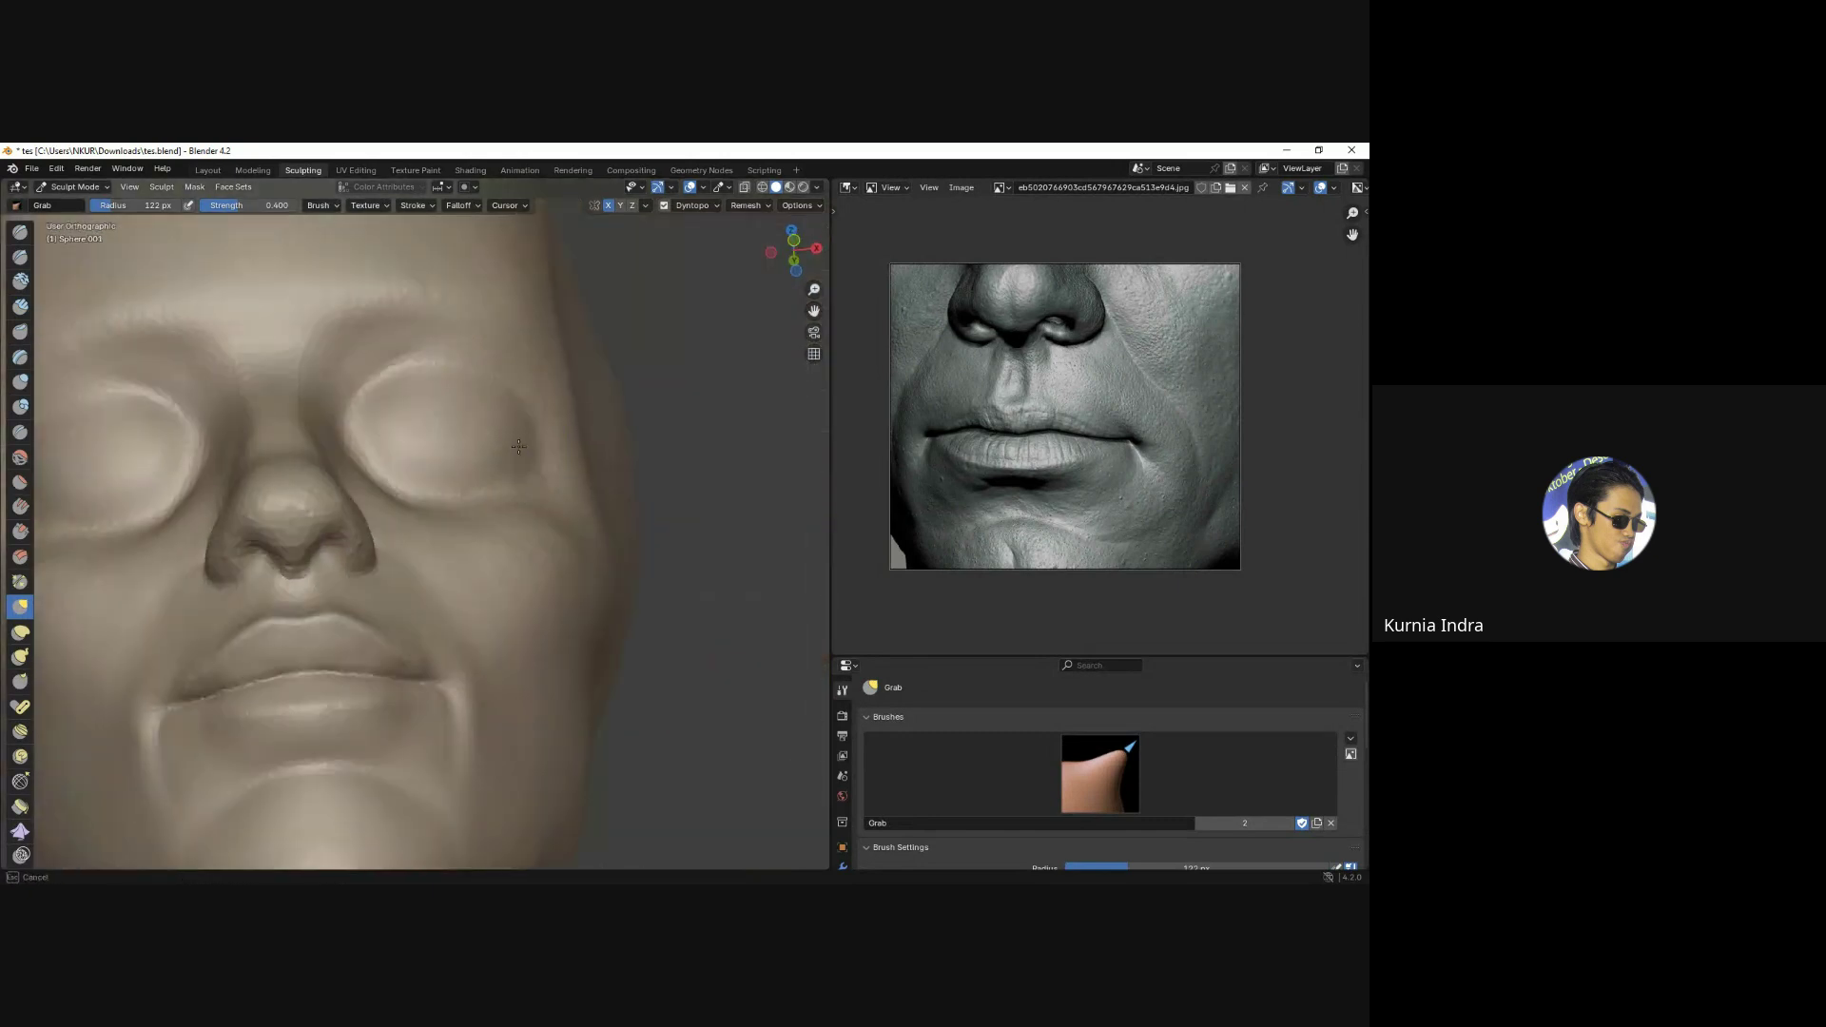
pyautogui.press('KP_1')
pyautogui.press('KP_3')
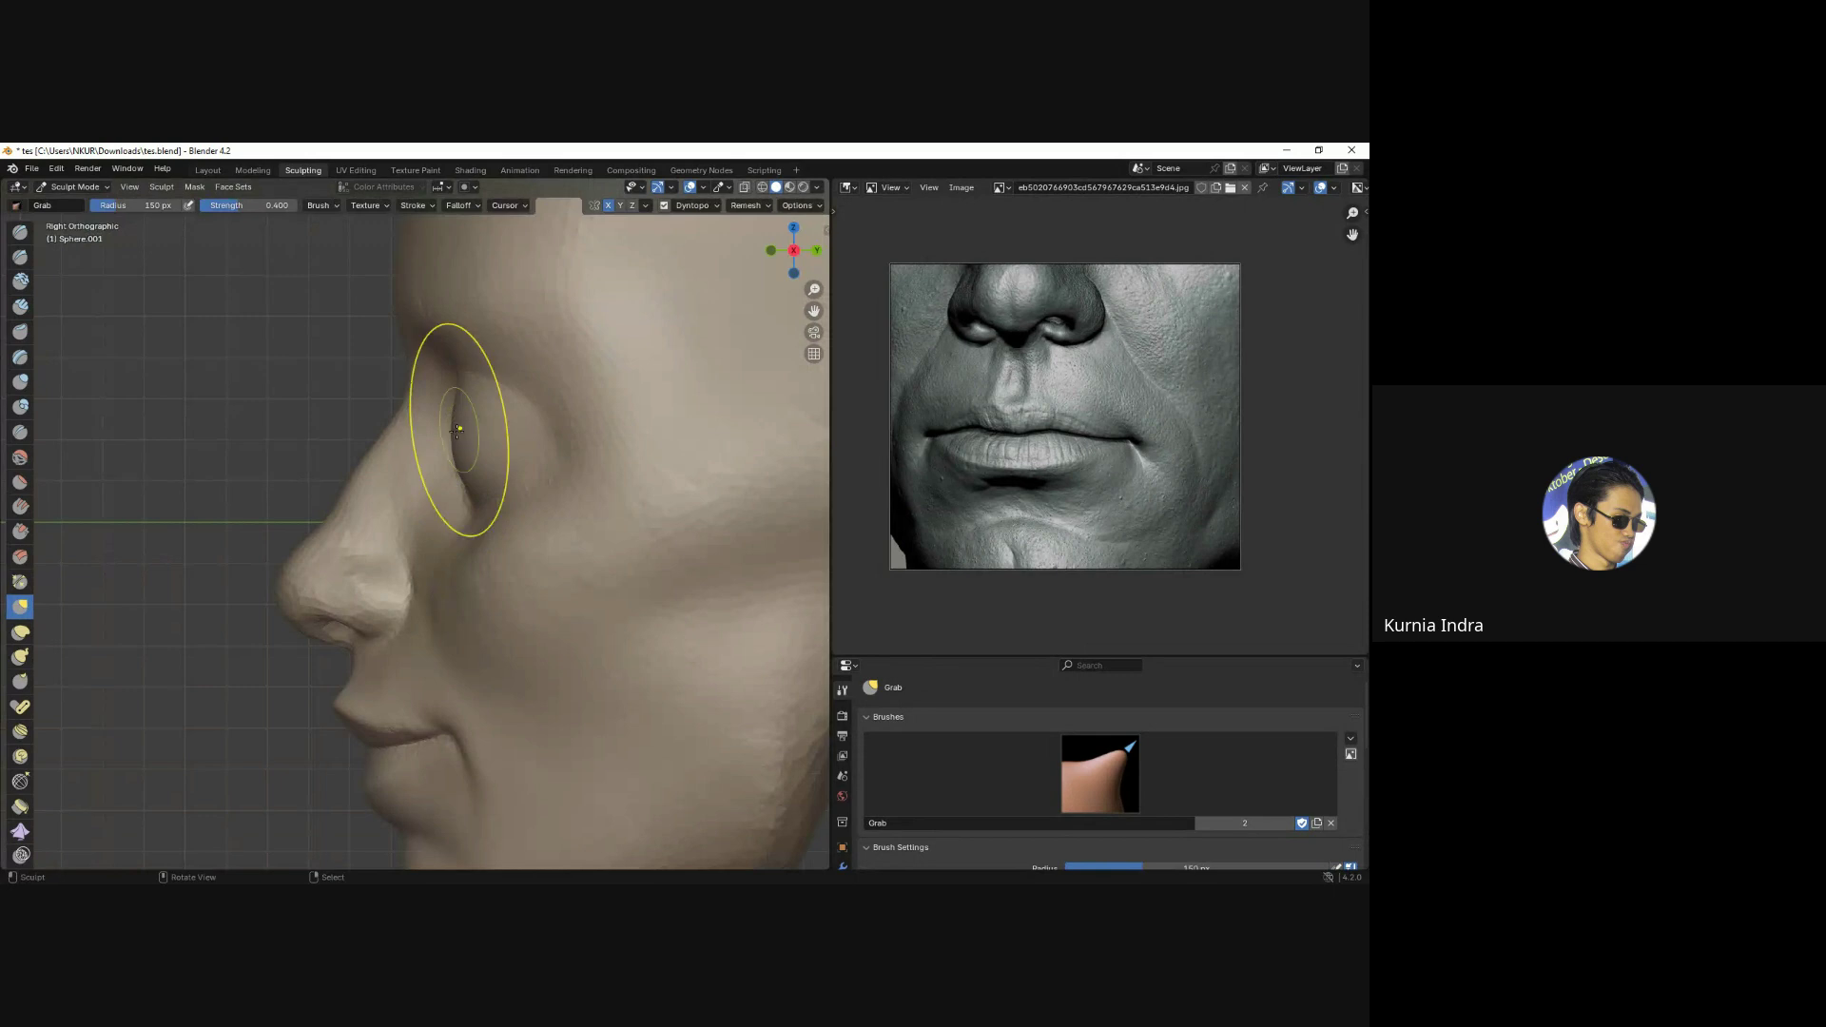
pyautogui.moveTo(482, 431); pyautogui.dragTo(517, 433, button='middle')
pyautogui.press('f')
# Shrink the Grab brush to 88 then 77 px and refine the eye regions.
pyautogui.press('KP_1')
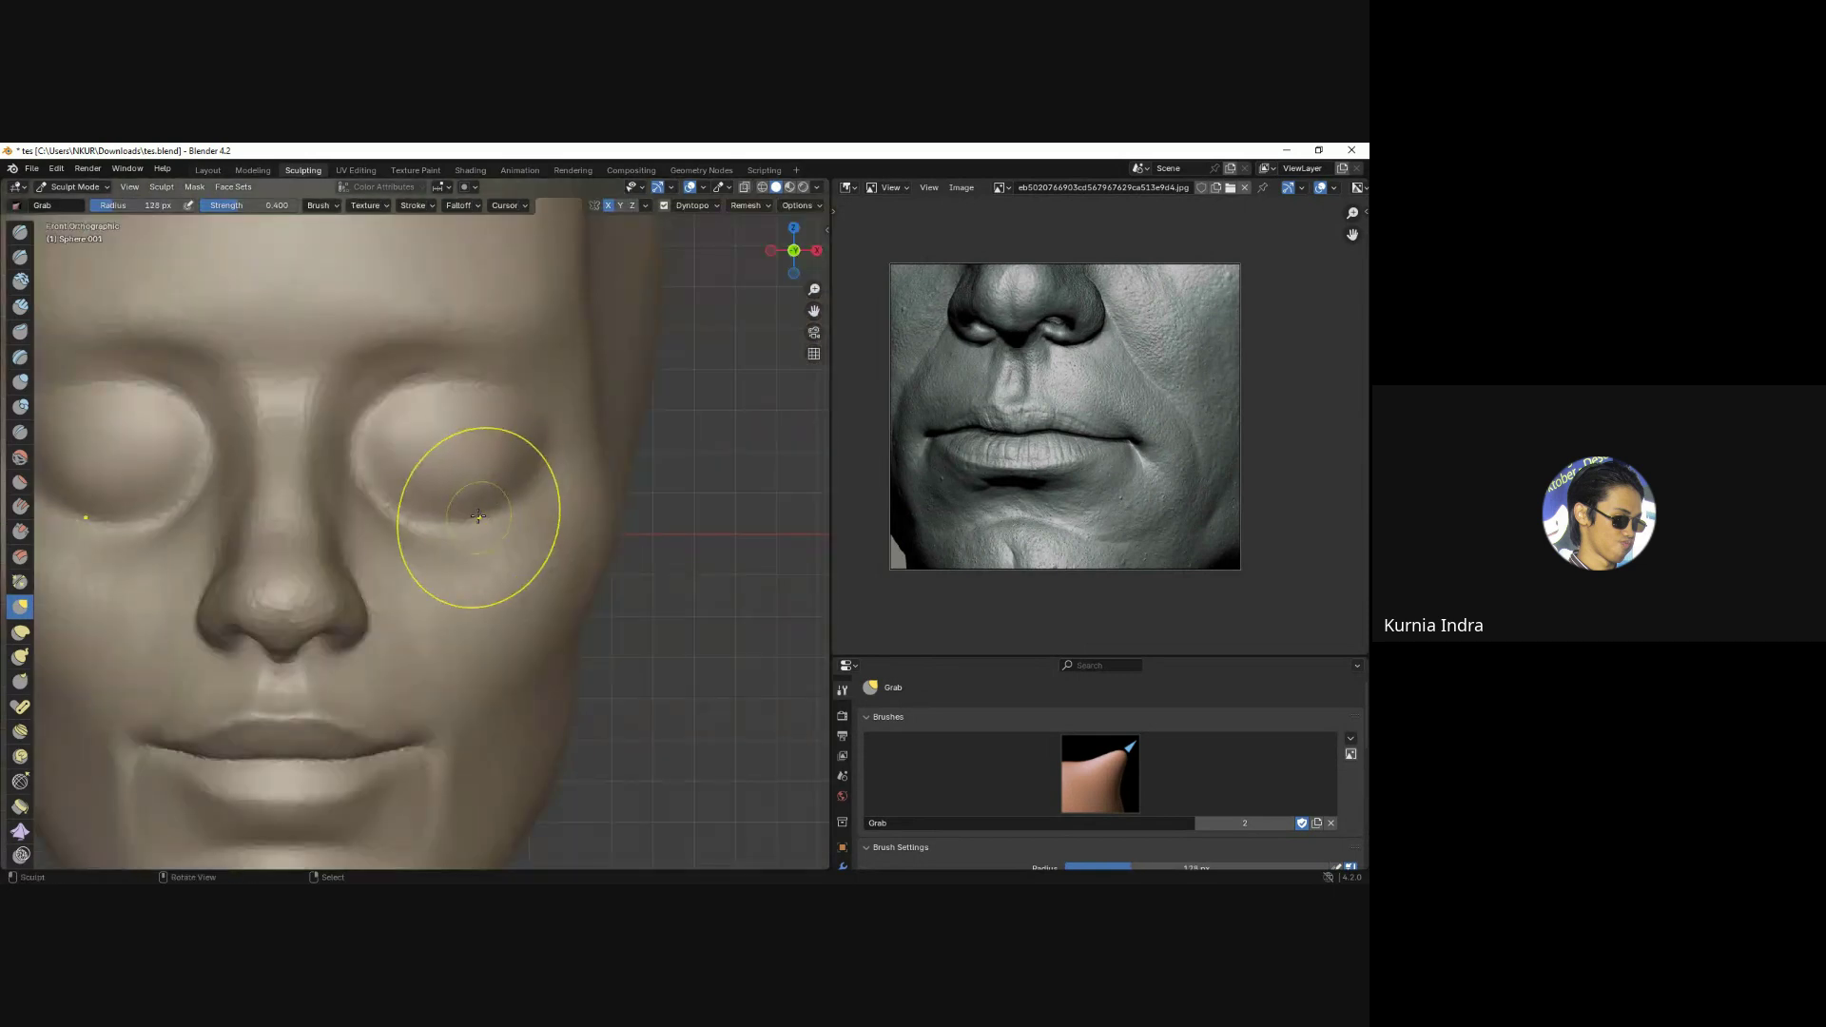
pyautogui.scroll(-1, 474, 492)
pyautogui.press('f')
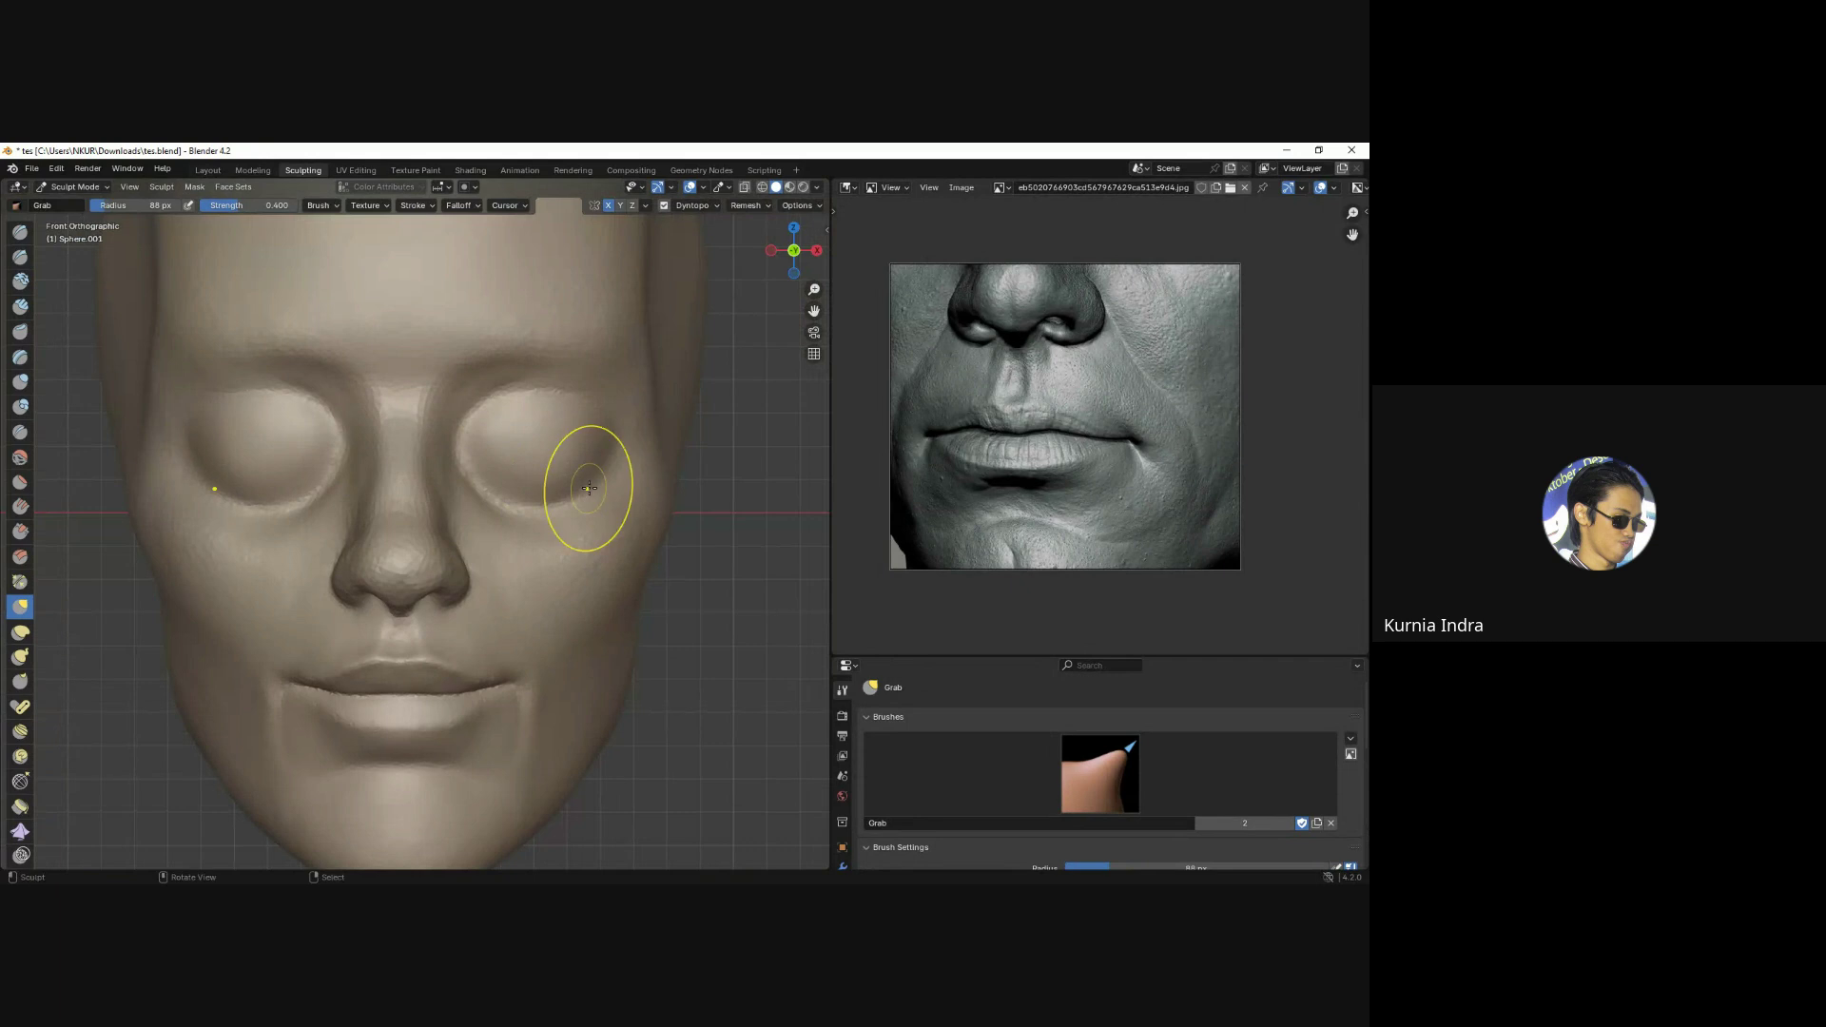
pyautogui.moveTo(602, 490); pyautogui.dragTo(565, 477, button='middle')
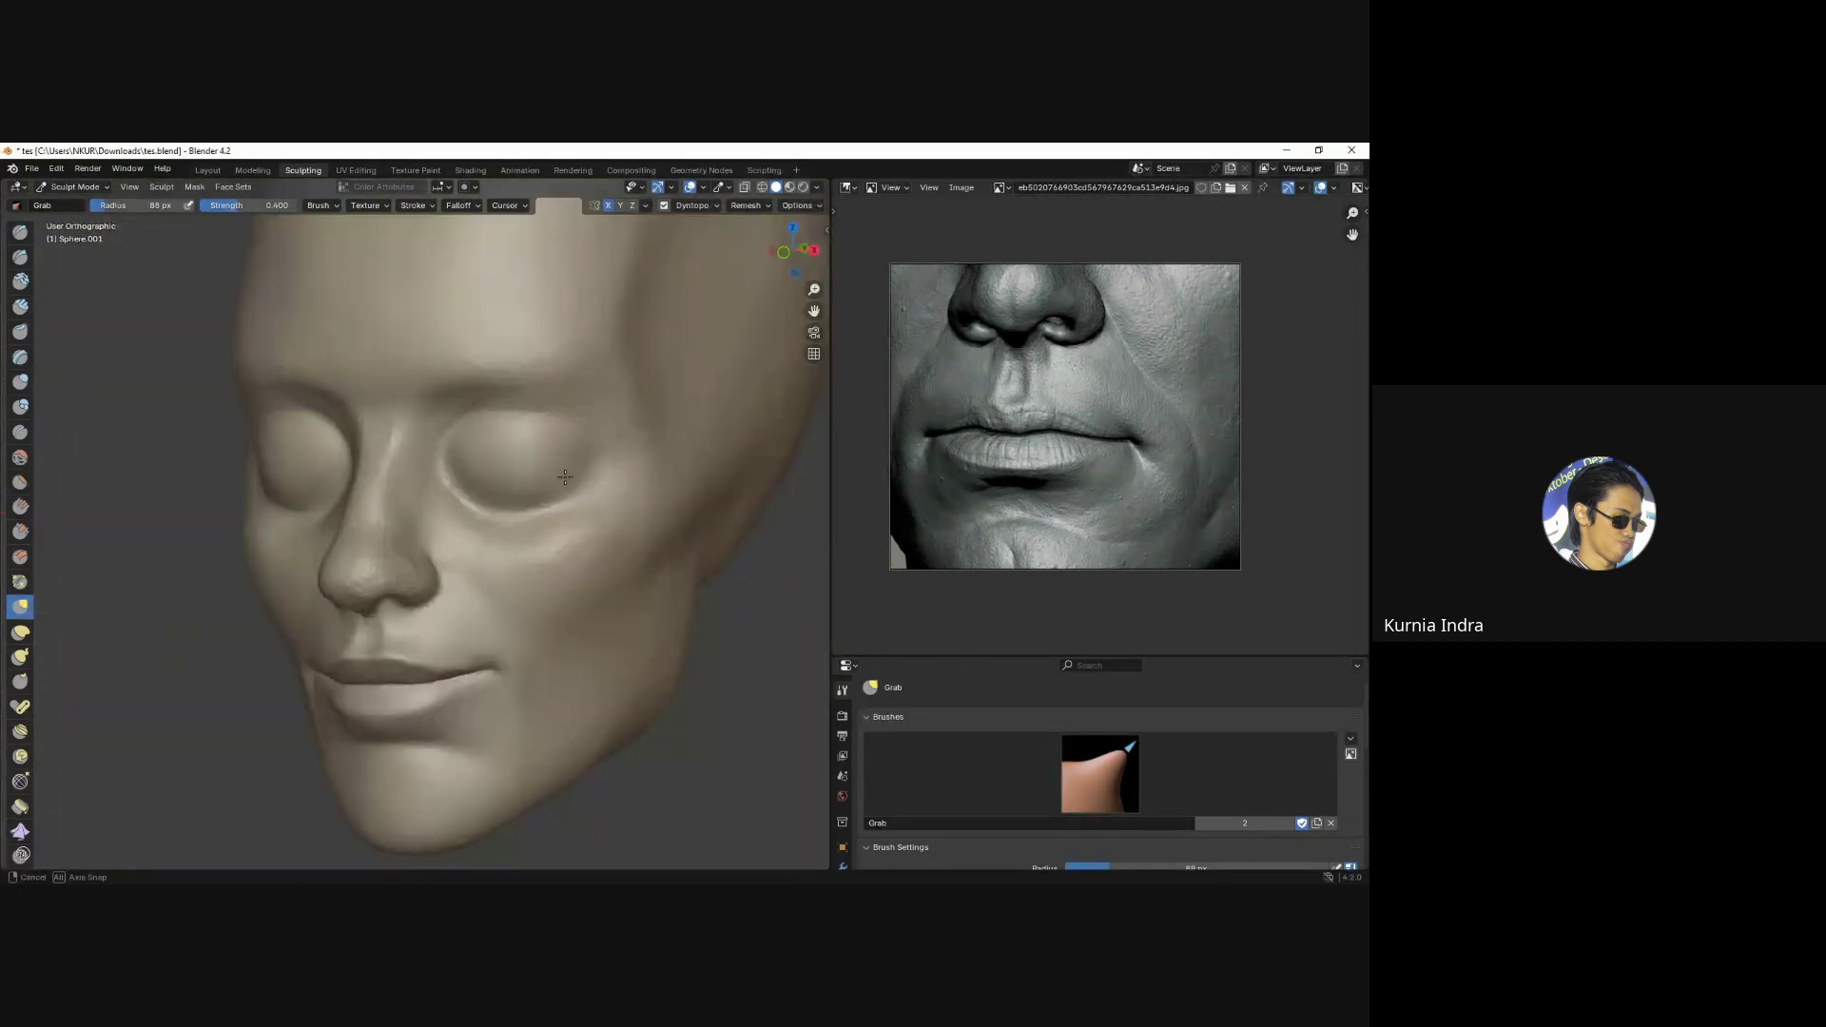
pyautogui.press('KP_1')
pyautogui.press('f')
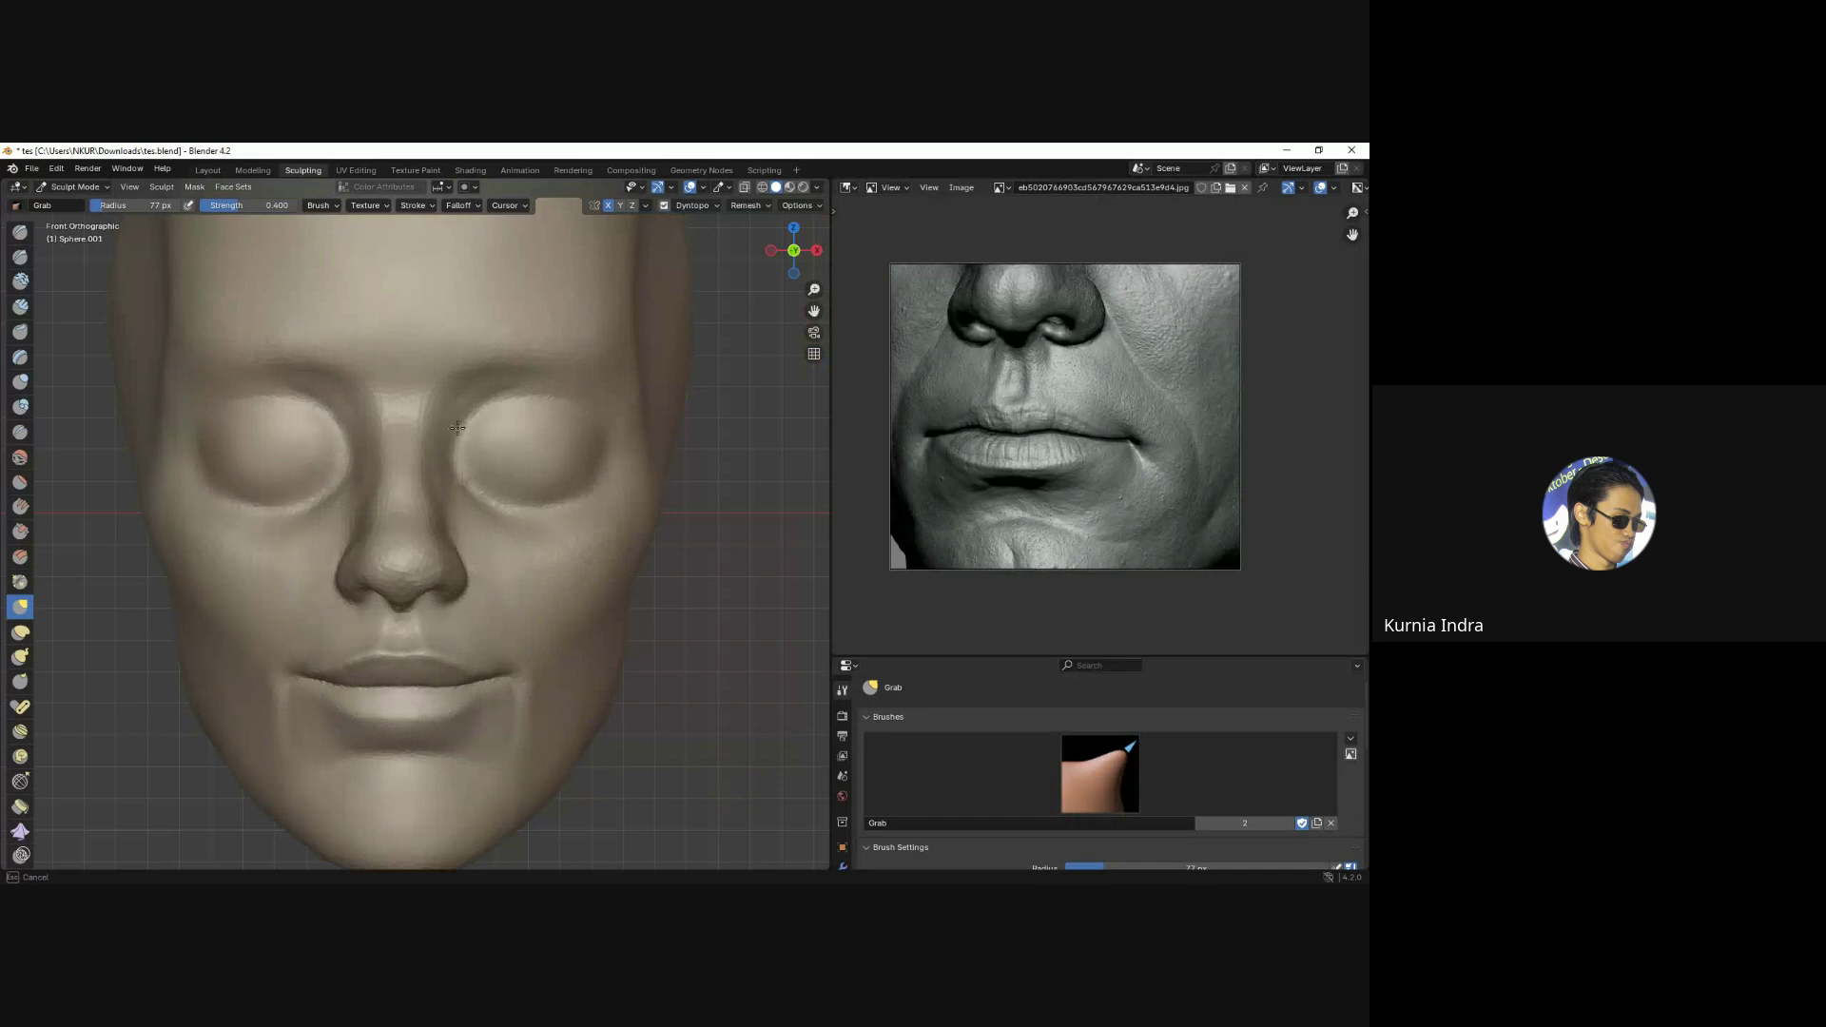
pyautogui.moveTo(469, 428); pyautogui.dragTo(612, 461, button='middle')
pyautogui.press('KP_1')
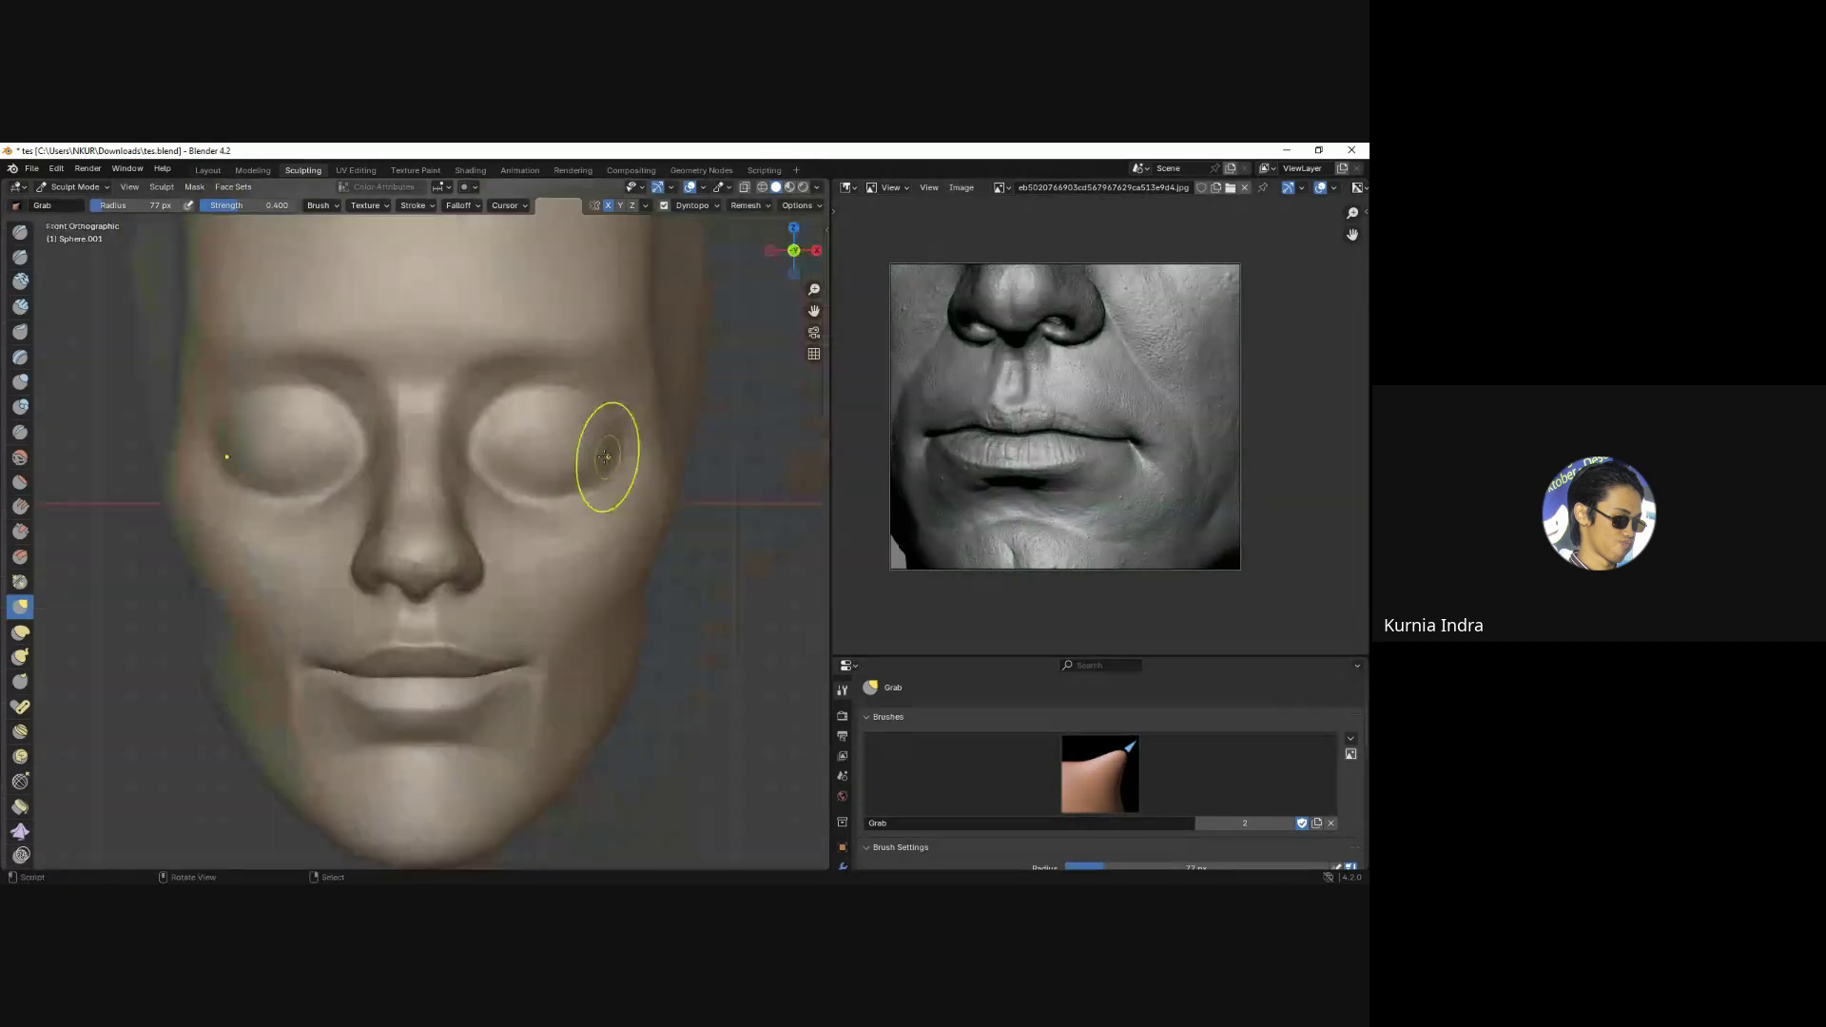
pyautogui.scroll(1, 605, 457)
pyautogui.scroll(1, 504, 419)
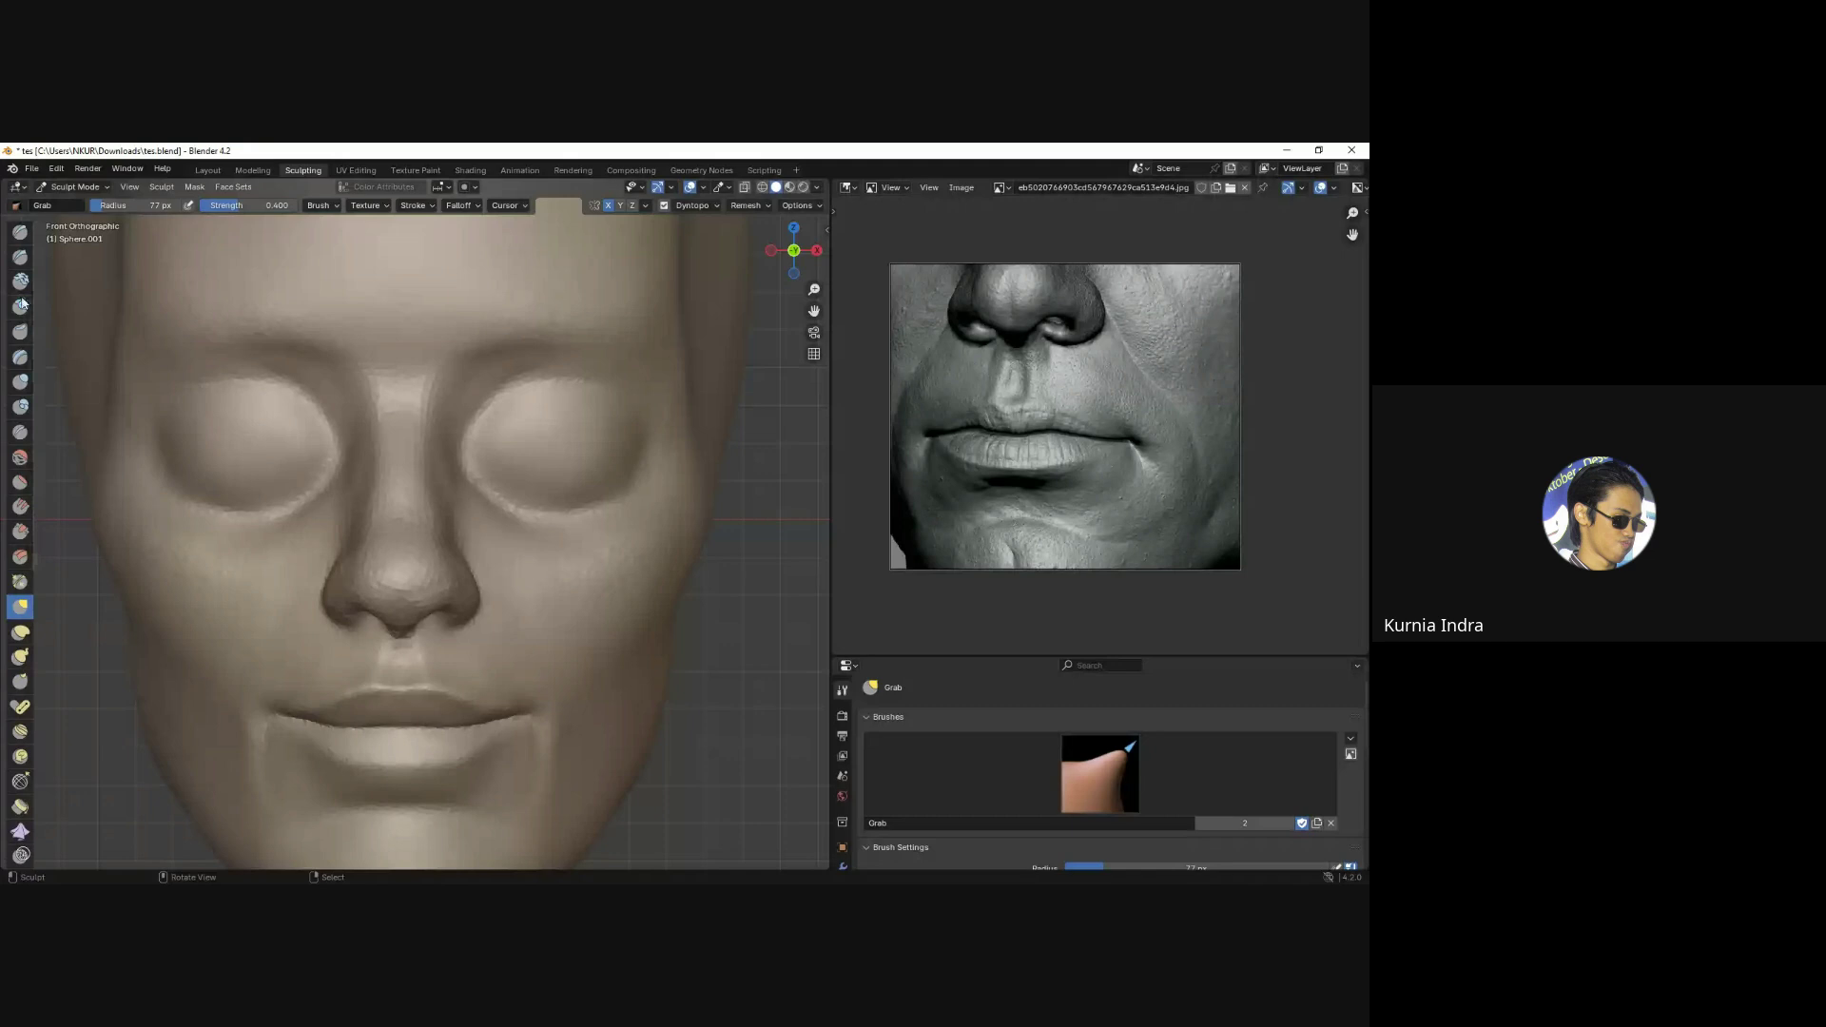
pyautogui.click(20, 238)
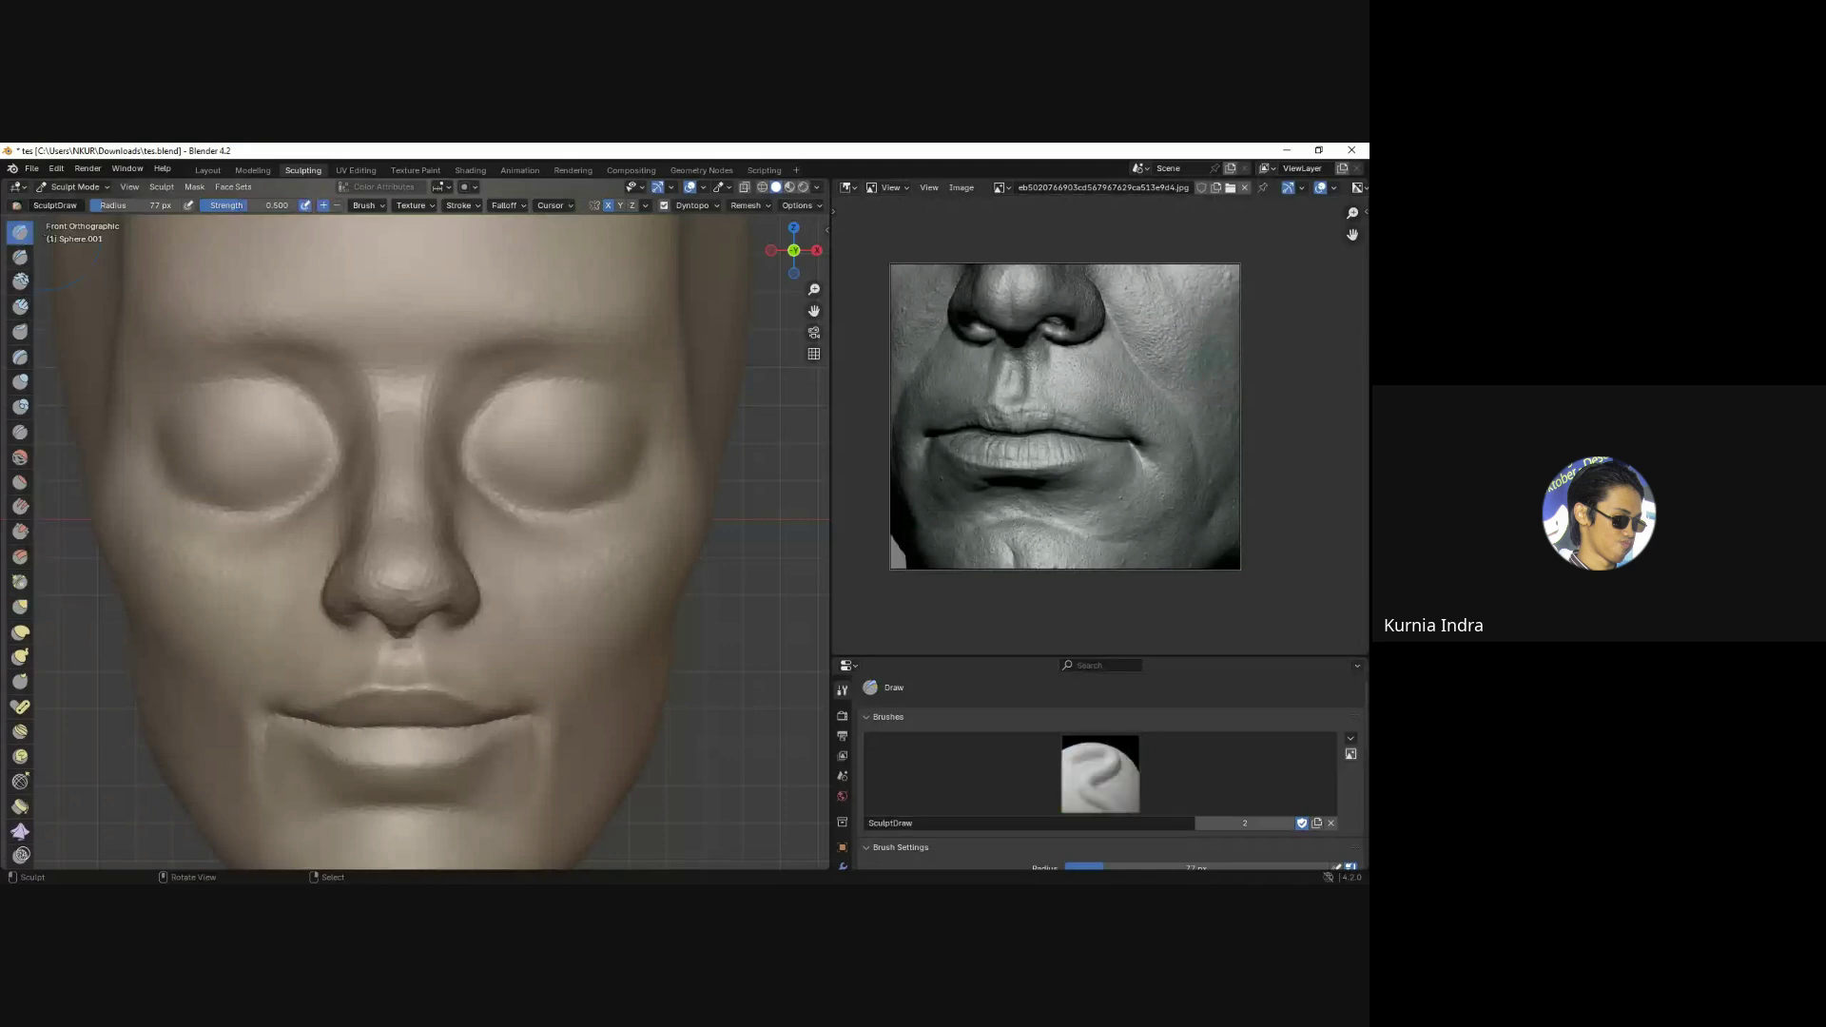
# Carve crease lines along both eyelids with a 31 px Draw Sharp brush.
pyautogui.click(21, 259)
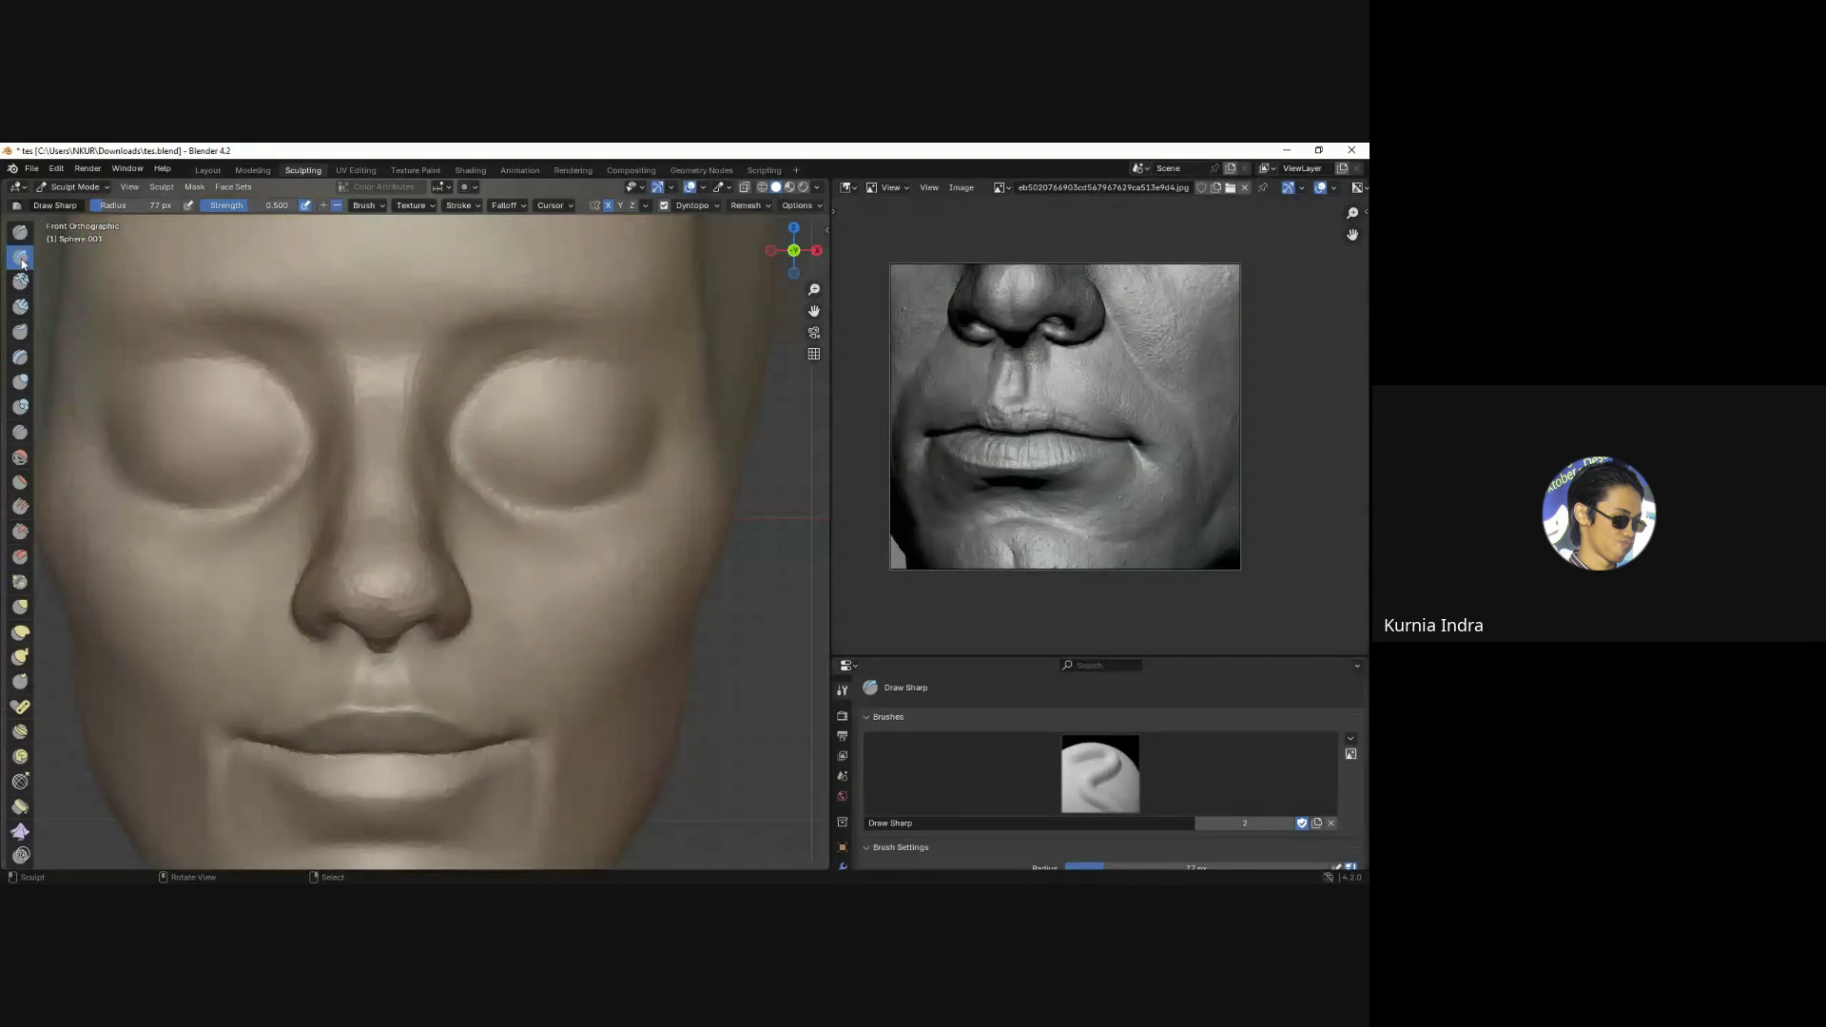
pyautogui.press('f')
pyautogui.click(520, 439)
pyautogui.press('f')
pyautogui.click(497, 419)
pyautogui.moveTo(471, 430)
pyautogui.mouseDown()
pyautogui.moveTo(619, 426)
pyautogui.moveTo(480, 440)
pyautogui.moveTo(464, 454)
pyautogui.moveTo(489, 478)
pyautogui.moveTo(618, 458)
pyautogui.mouseUp()
pyautogui.press('f')
pyautogui.click(482, 437)
# Extend and rework the lower-lid creases with a 43–46 px brush.
pyautogui.click(647, 438)
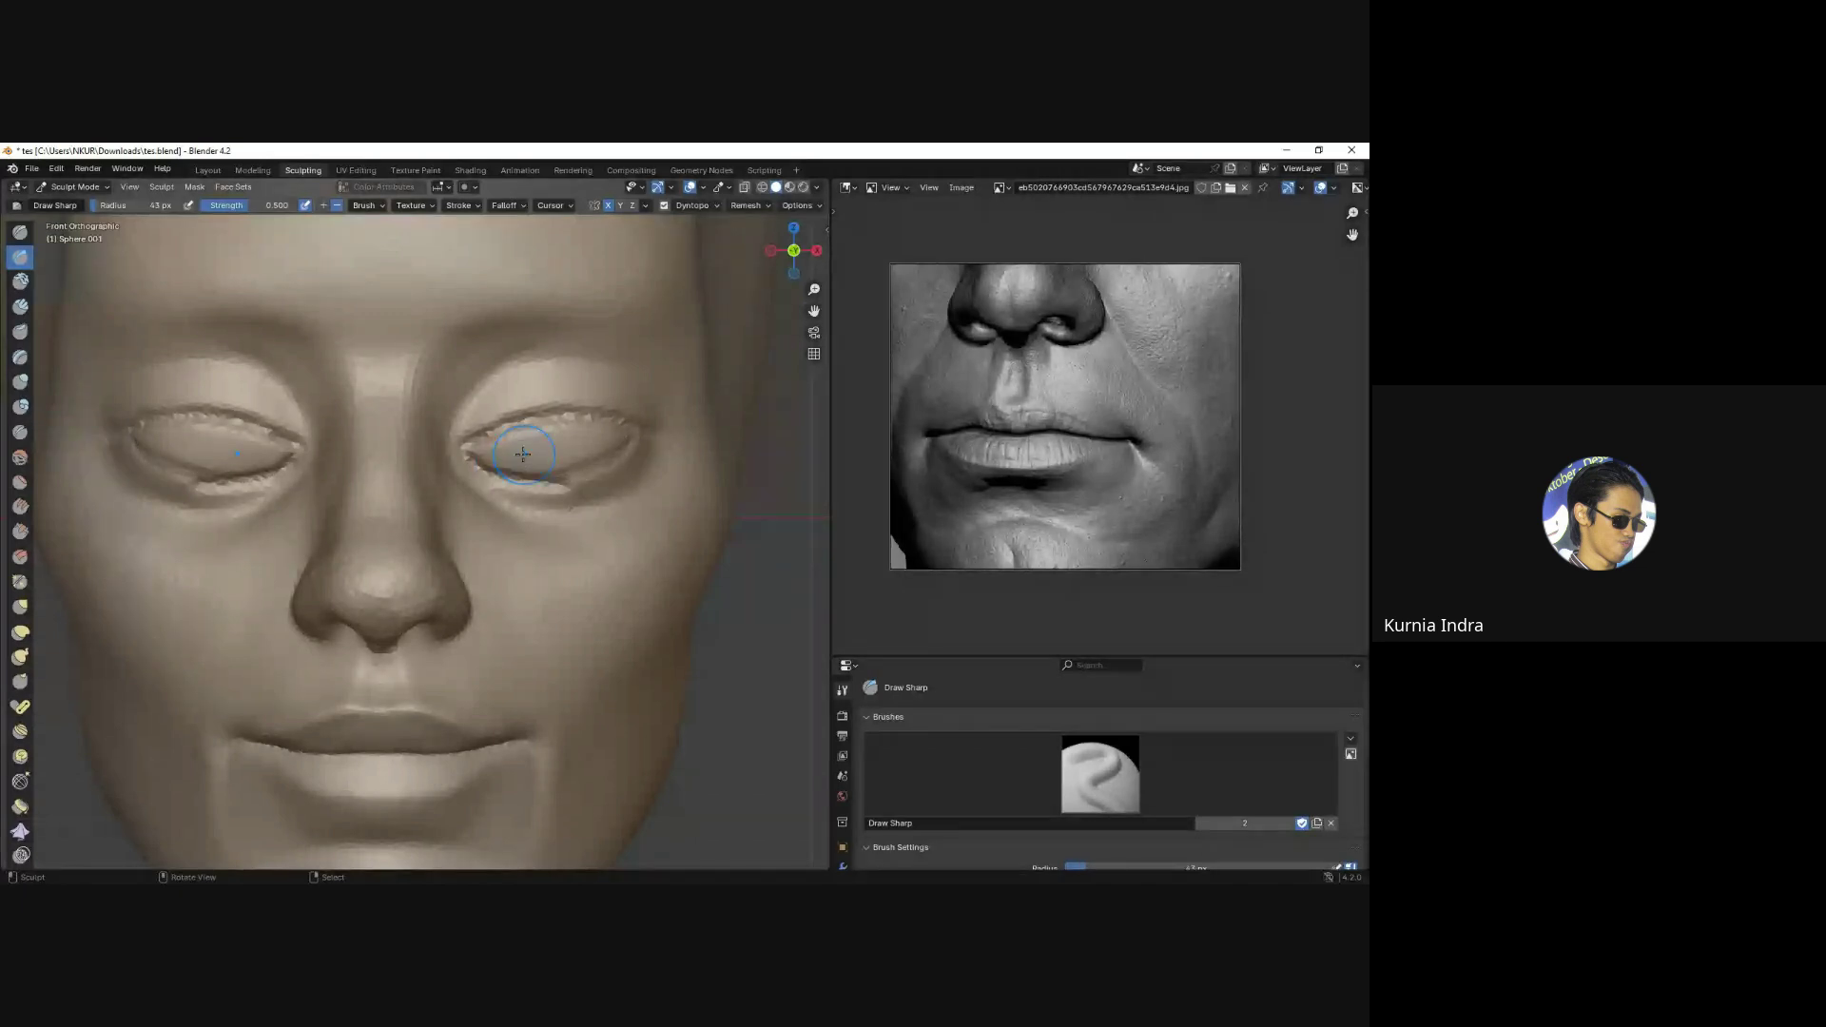
pyautogui.moveTo(480, 468); pyautogui.dragTo(616, 456)
pyautogui.press('f')
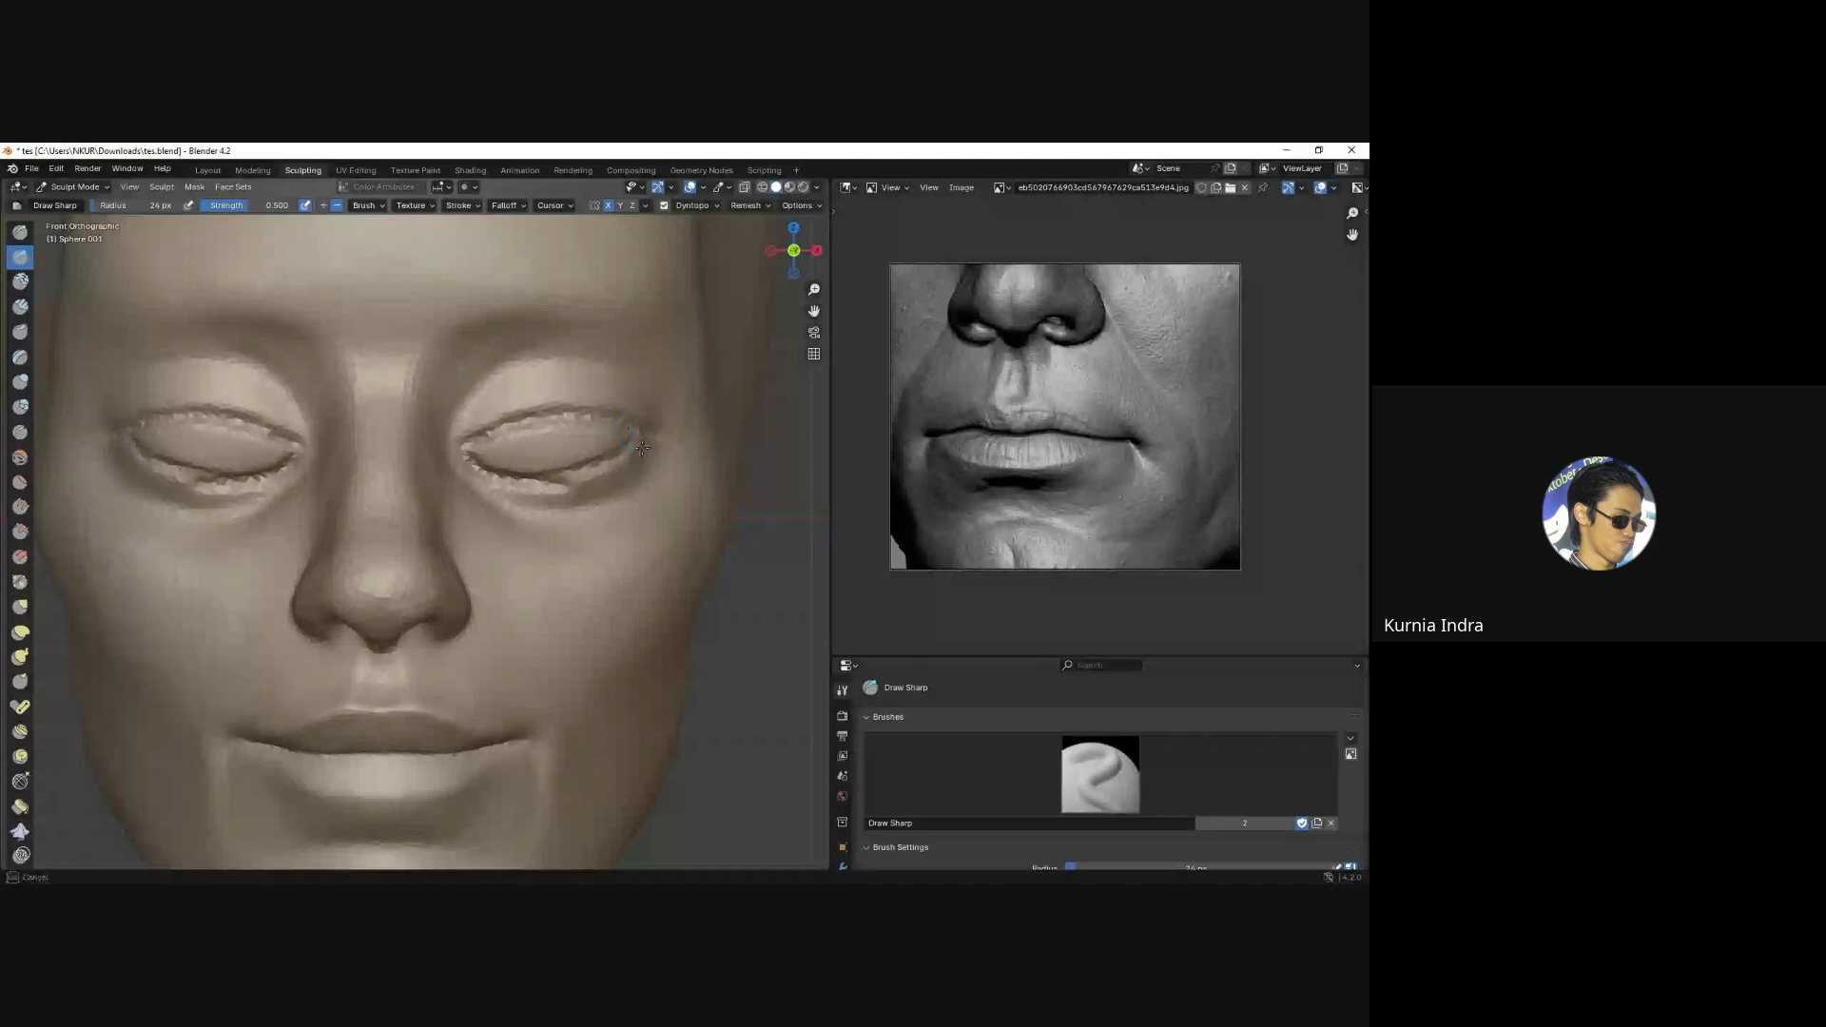
pyautogui.click(581, 470)
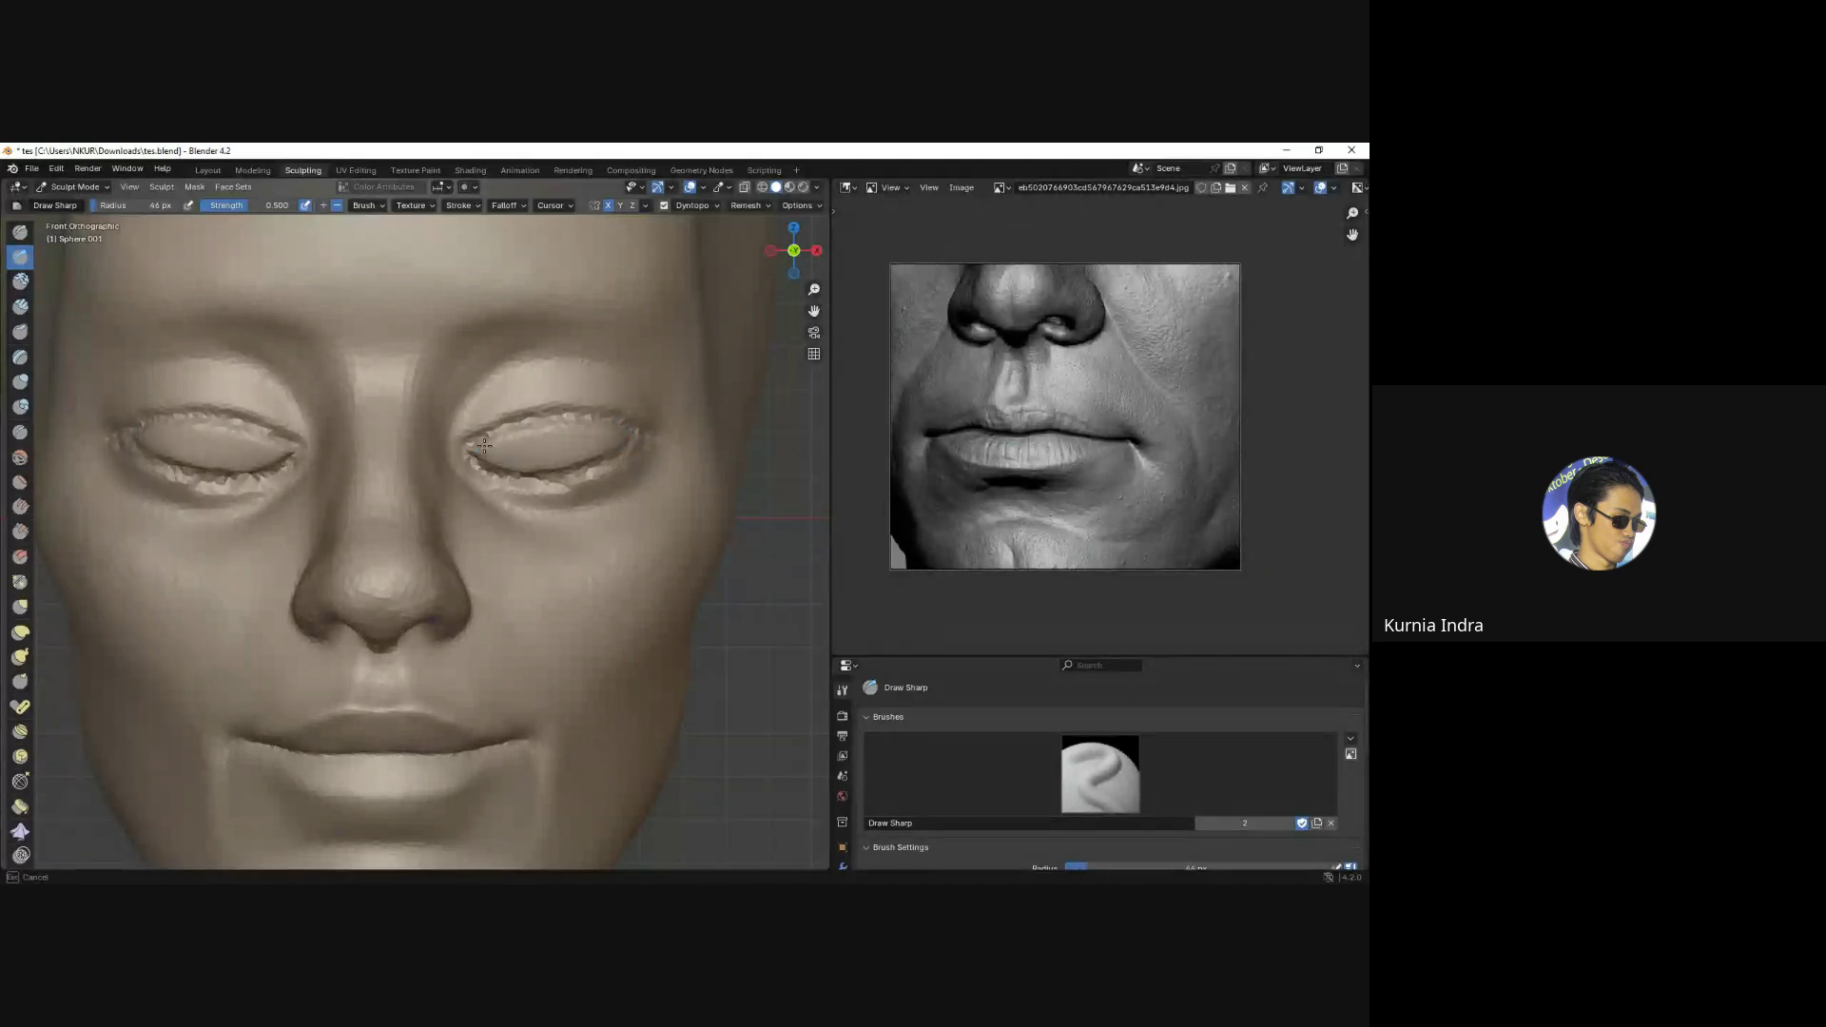
pyautogui.moveTo(461, 447)
pyautogui.keyDown('shift'); pyautogui.mouseDown()
pyautogui.moveTo(616, 446)
pyautogui.moveTo(551, 457)
pyautogui.mouseUp(); pyautogui.keyUp('shift')
pyautogui.scroll(-3, 551, 447)
pyautogui.scroll(2, 518, 453)
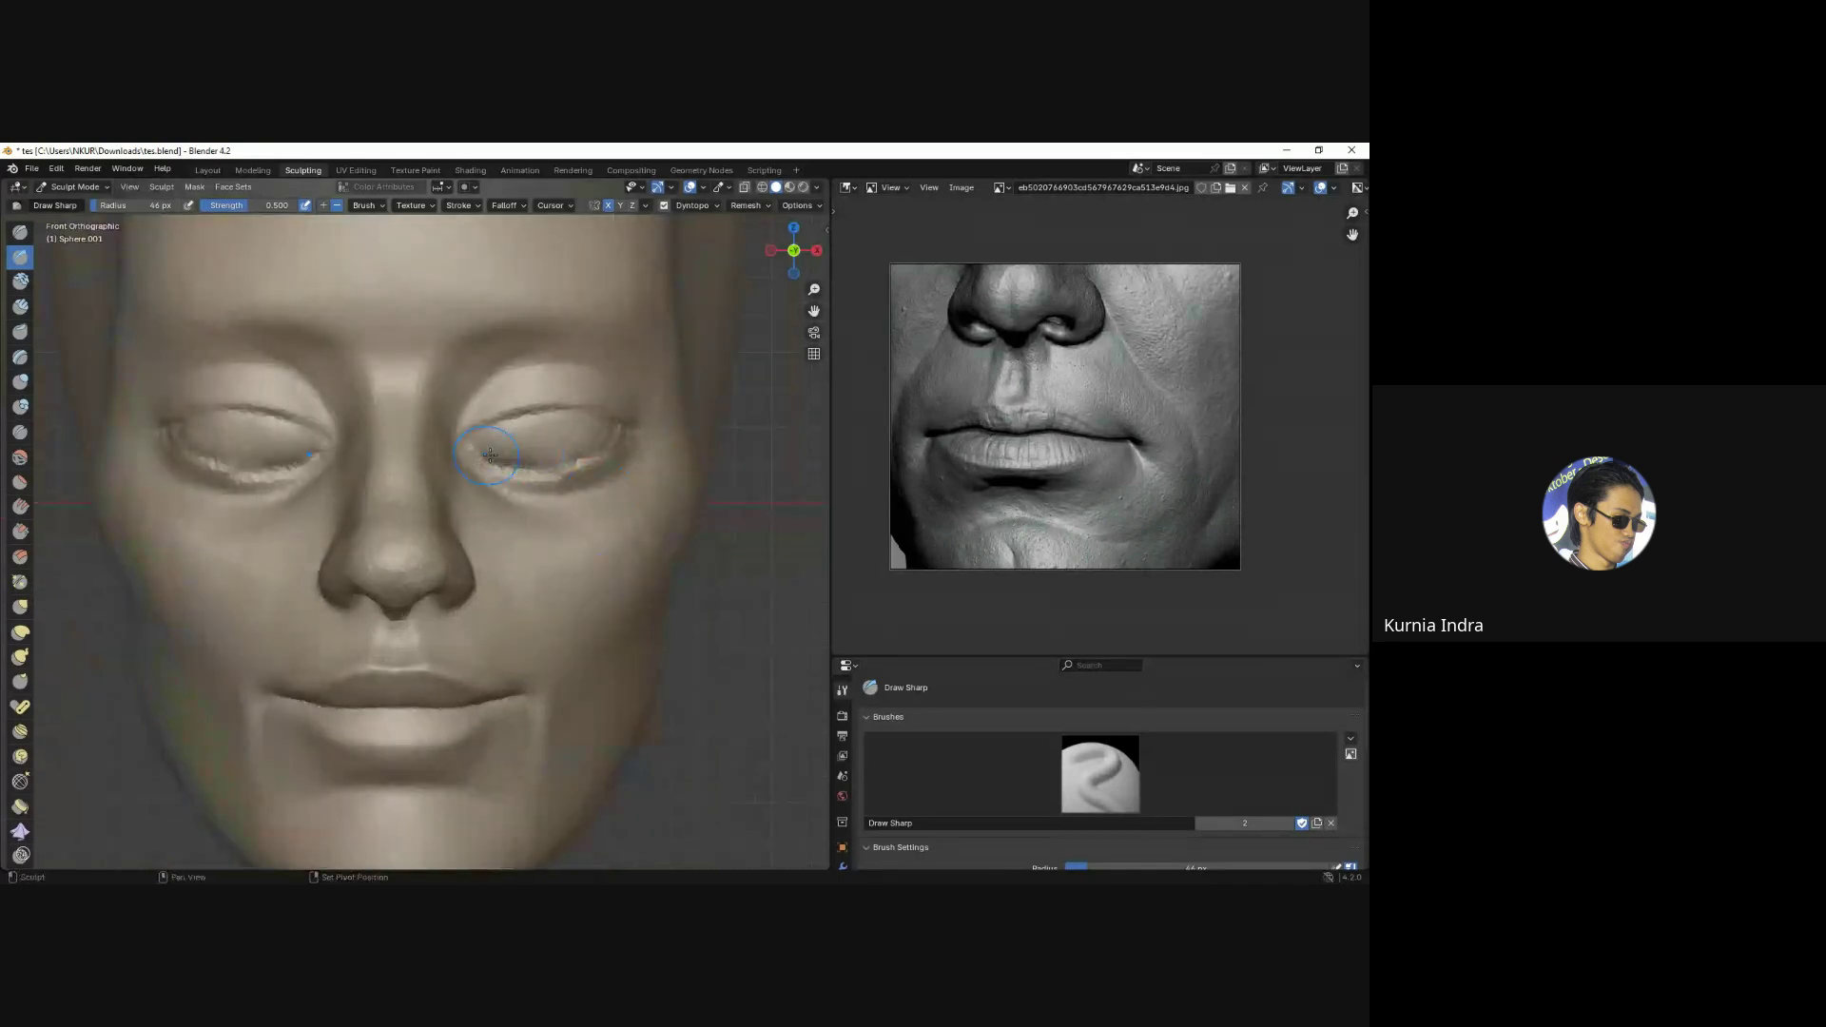
pyautogui.moveTo(551, 456)
pyautogui.mouseDown(button='middle')
pyautogui.moveTo(612, 432)
pyautogui.moveTo(512, 443)
pyautogui.mouseUp(button='middle')
# Sharpen the lower and upper eyelid creases with a 29 px brush.
pyautogui.press('f')
pyautogui.click(599, 438)
pyautogui.moveTo(511, 443); pyautogui.dragTo(580, 462)
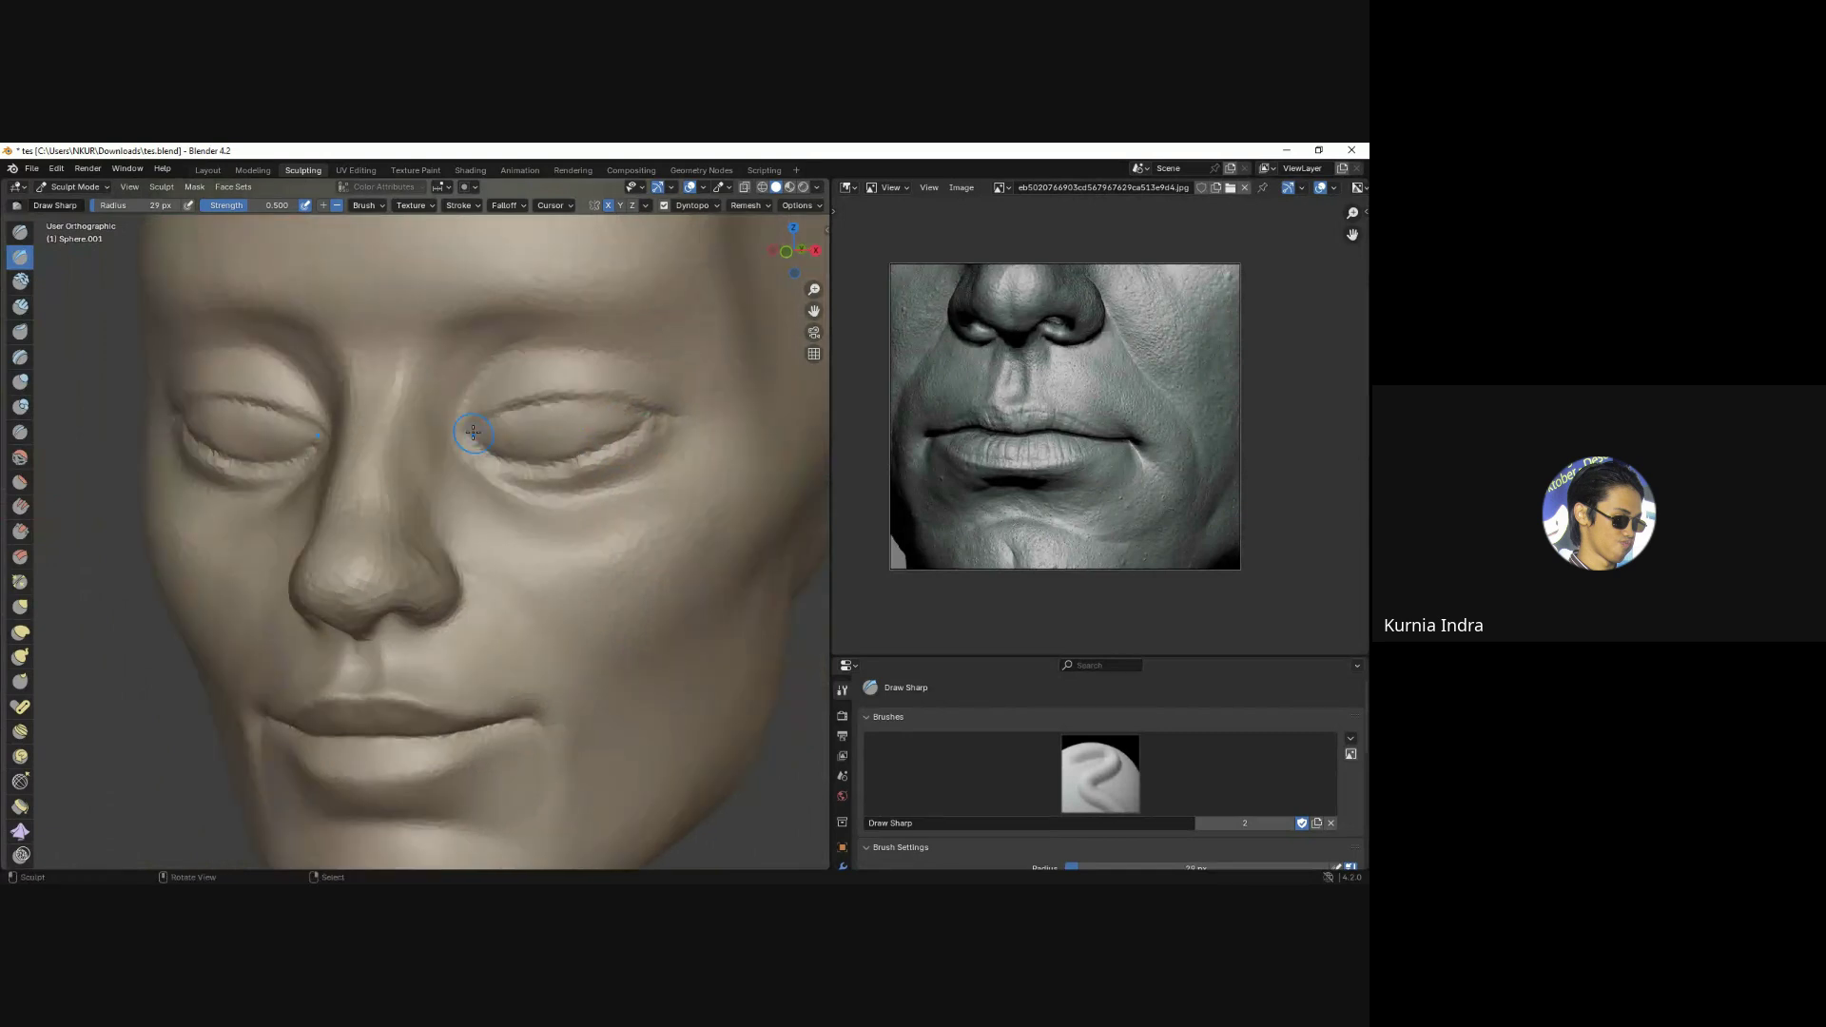
pyautogui.moveTo(475, 436); pyautogui.dragTo(618, 405)
pyautogui.moveTo(619, 405)
pyautogui.keyDown('alt'); pyautogui.mouseDown(button='middle')
pyautogui.moveTo(634, 464)
pyautogui.moveTo(591, 498)
pyautogui.mouseUp(button='middle'); pyautogui.keyUp('alt')
pyautogui.scroll(2, 592, 497)
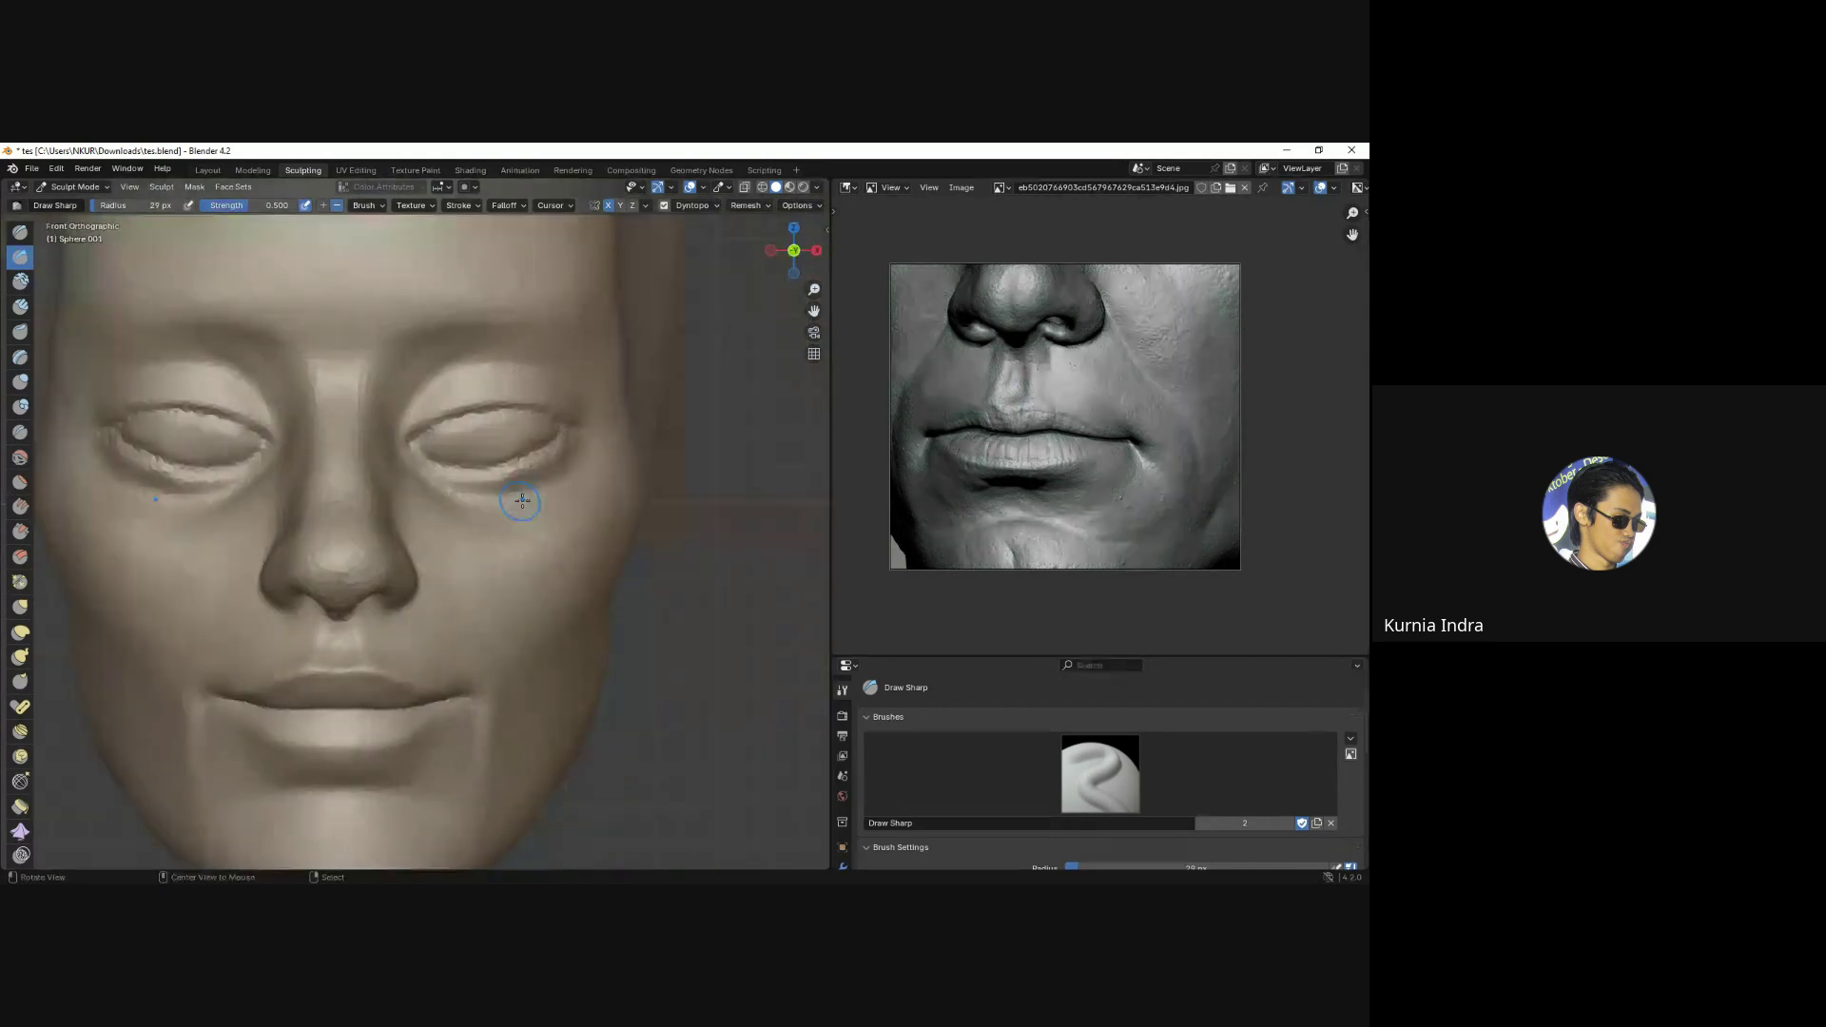
pyautogui.press('c')
pyautogui.keyDown('shift'); pyautogui.moveTo(414, 453); pyautogui.dragTo(425, 435, button='middle'); pyautogui.keyUp('shift')
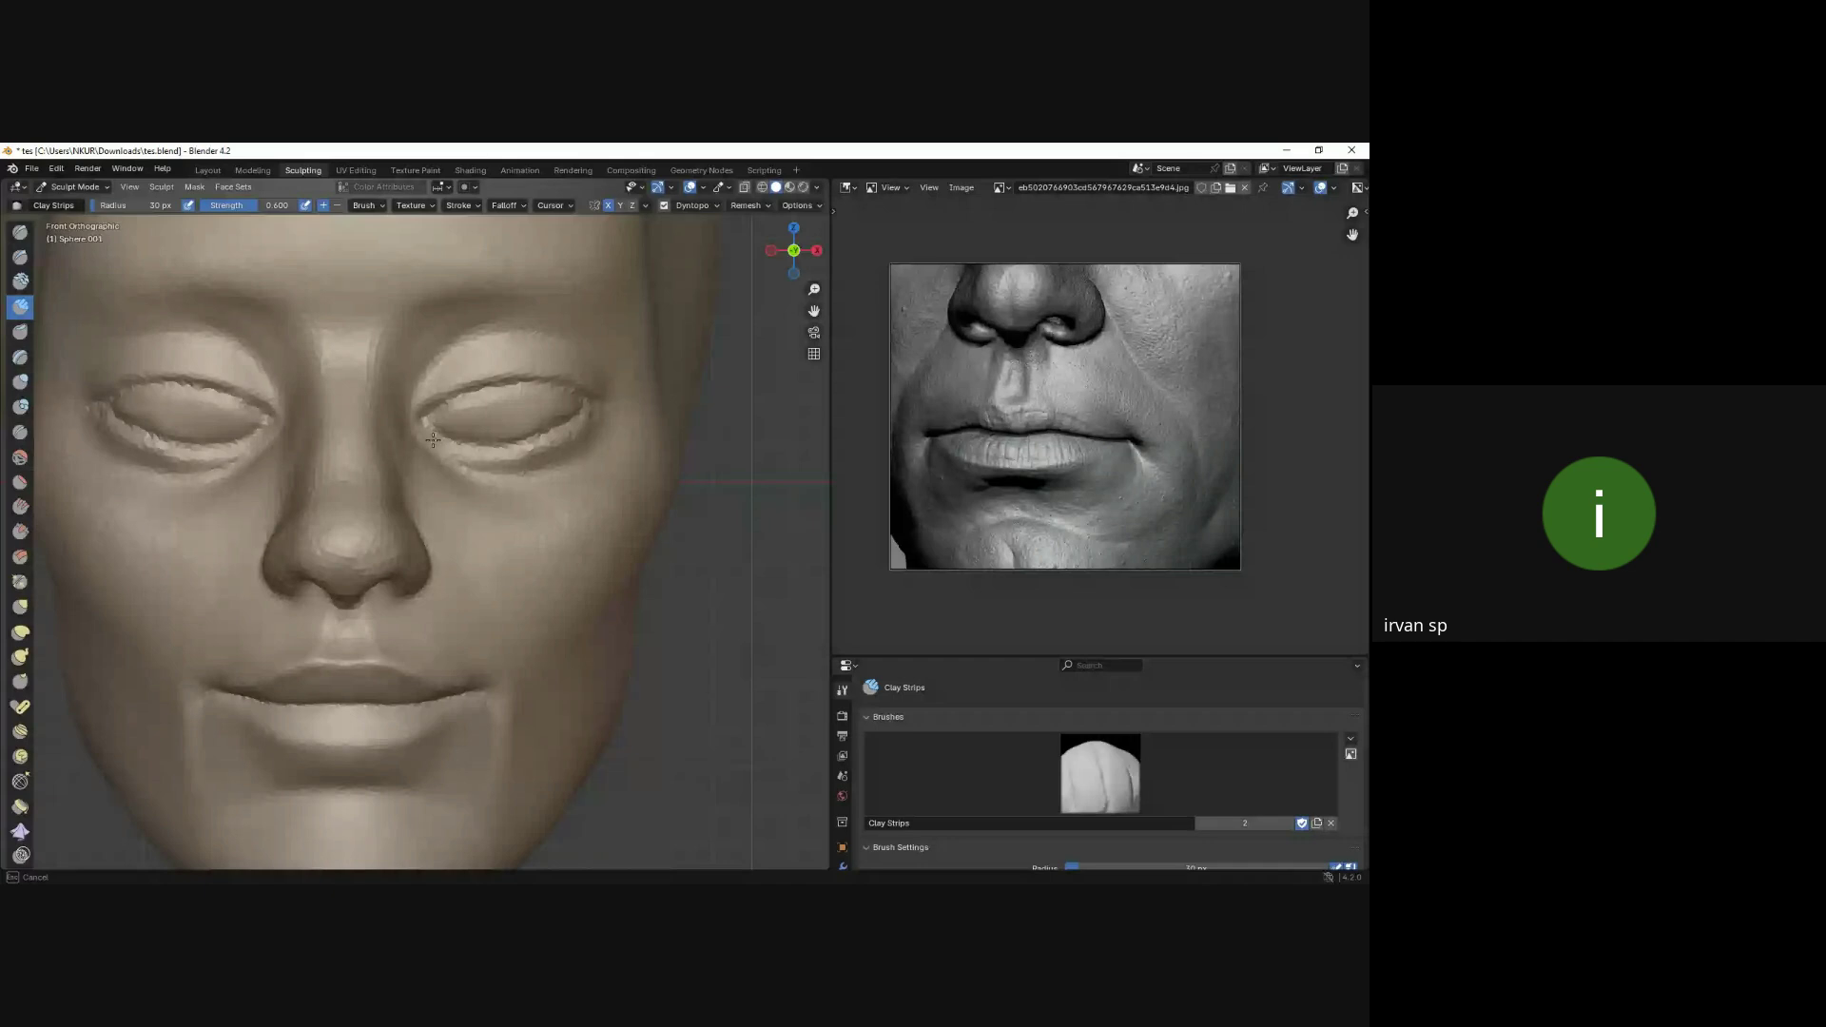
# Subtly reshape both lower eyelids from a closer view.
pyautogui.moveTo(465, 461); pyautogui.dragTo(468, 456)
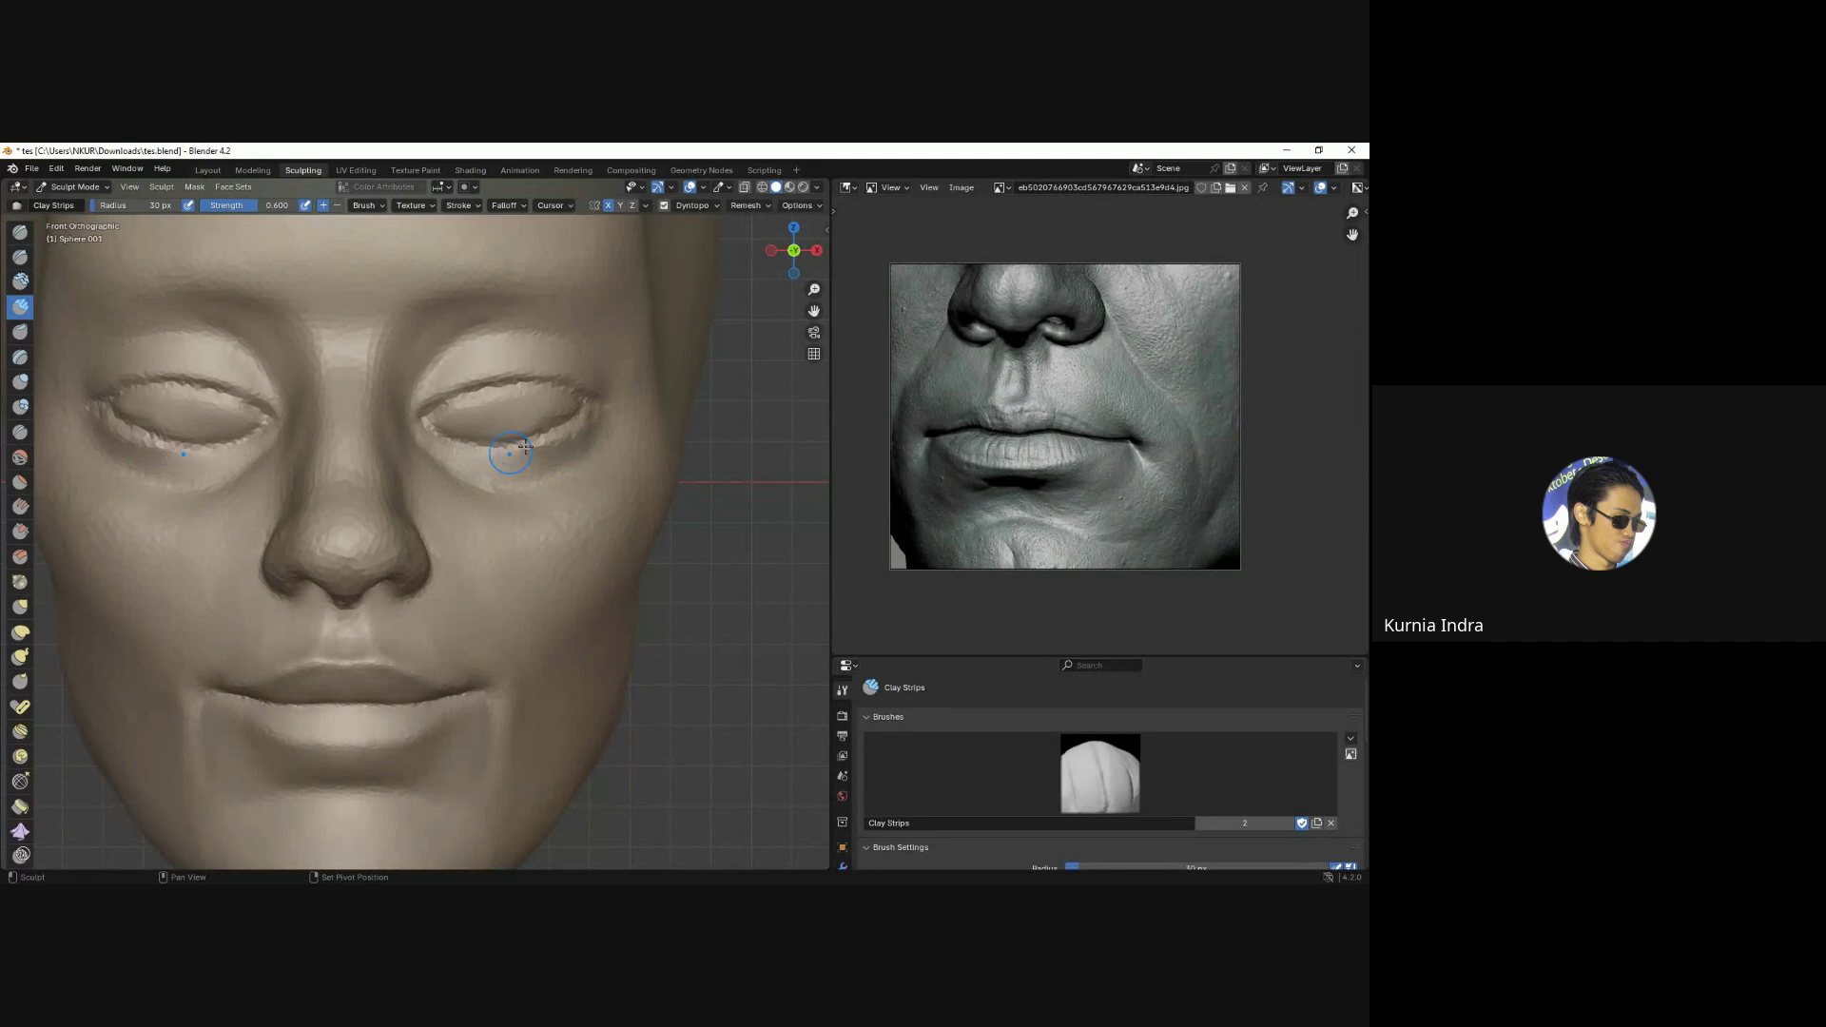
pyautogui.keyDown('shift'); pyautogui.moveTo(485, 447); pyautogui.dragTo(499, 472, button='middle'); pyautogui.keyUp('shift')
pyautogui.moveTo(534, 496); pyautogui.dragTo(570, 502)
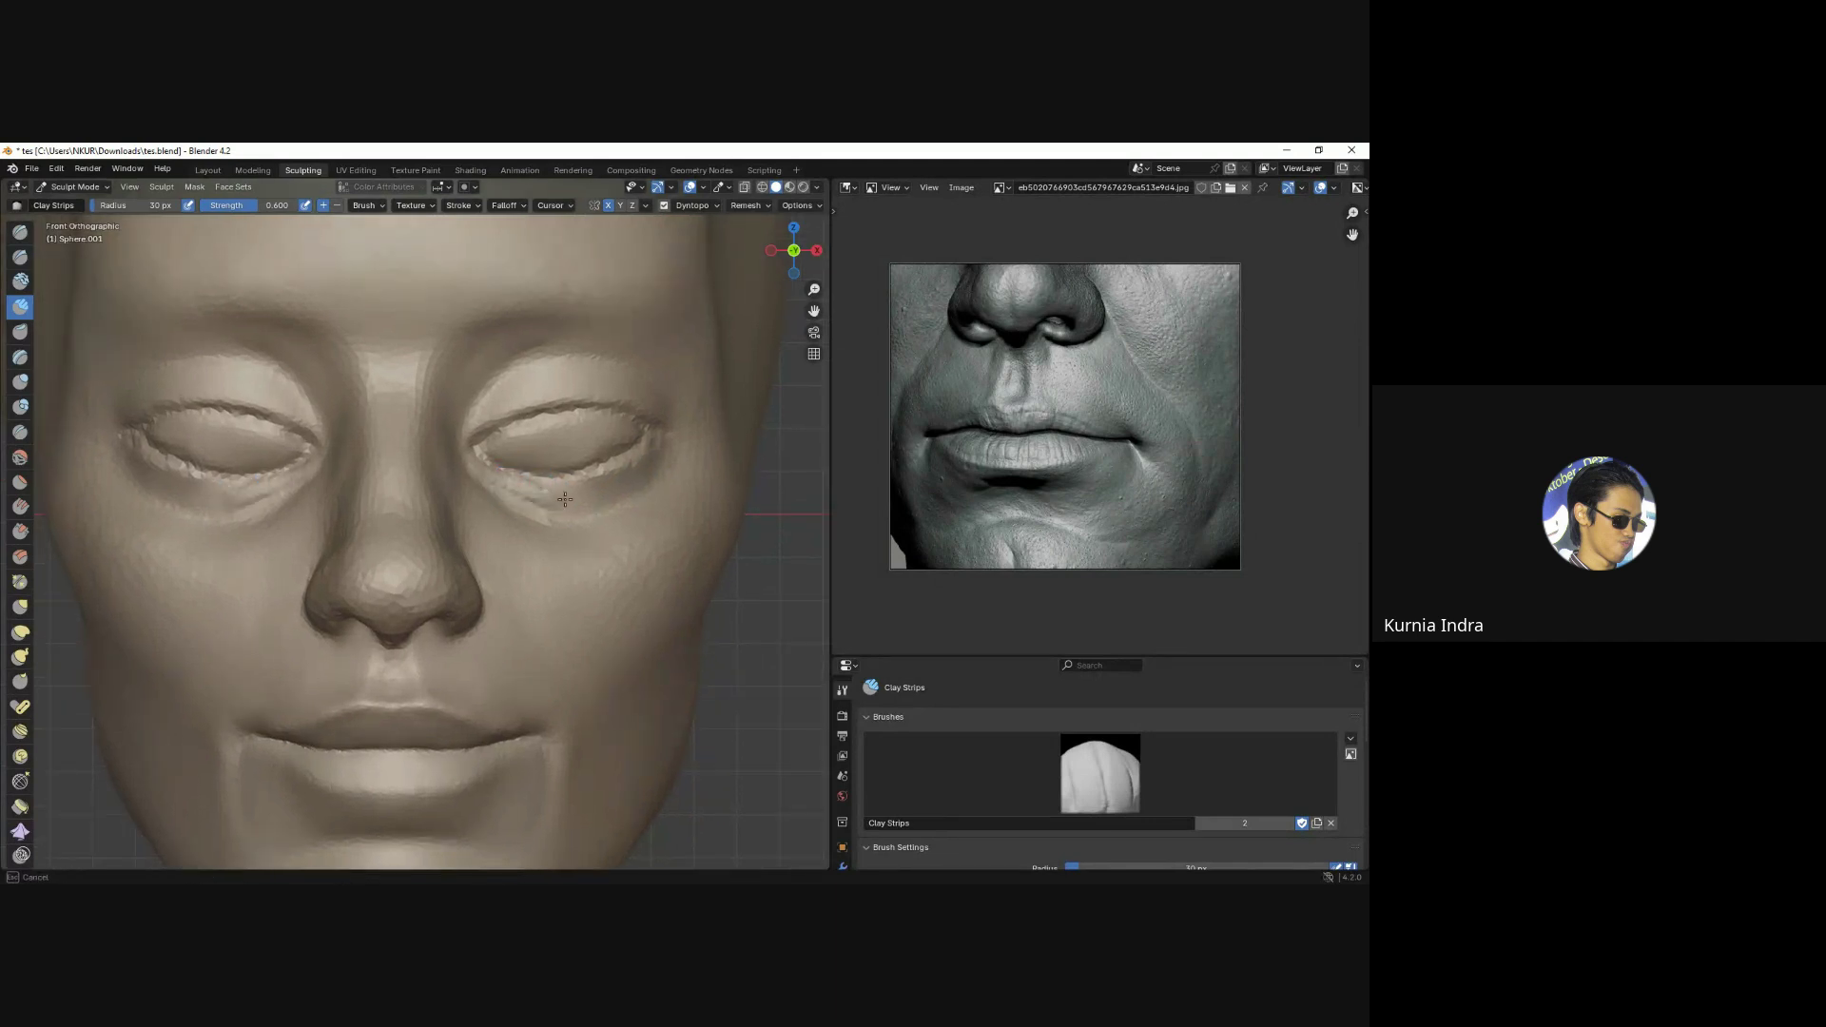
pyautogui.scroll(-3, 636, 485)
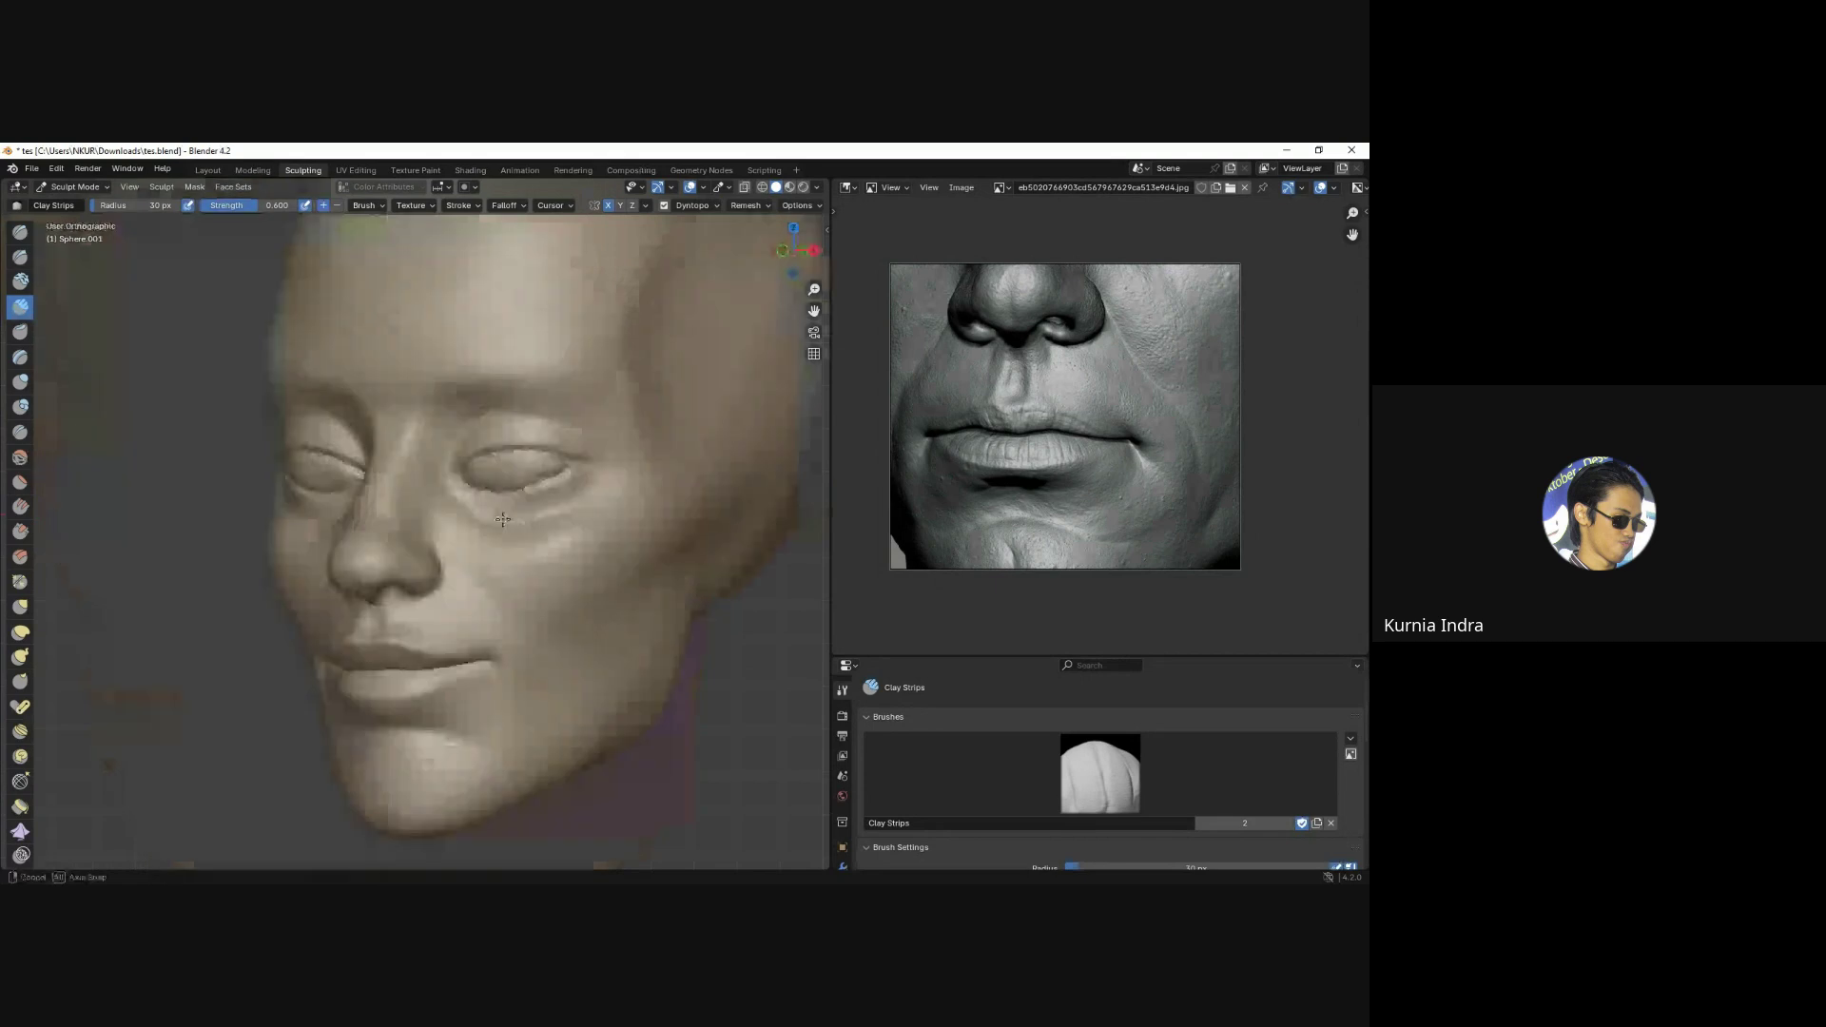
pyautogui.moveTo(635, 485); pyautogui.dragTo(514, 467, button='middle')
pyautogui.scroll(2, 513, 467)
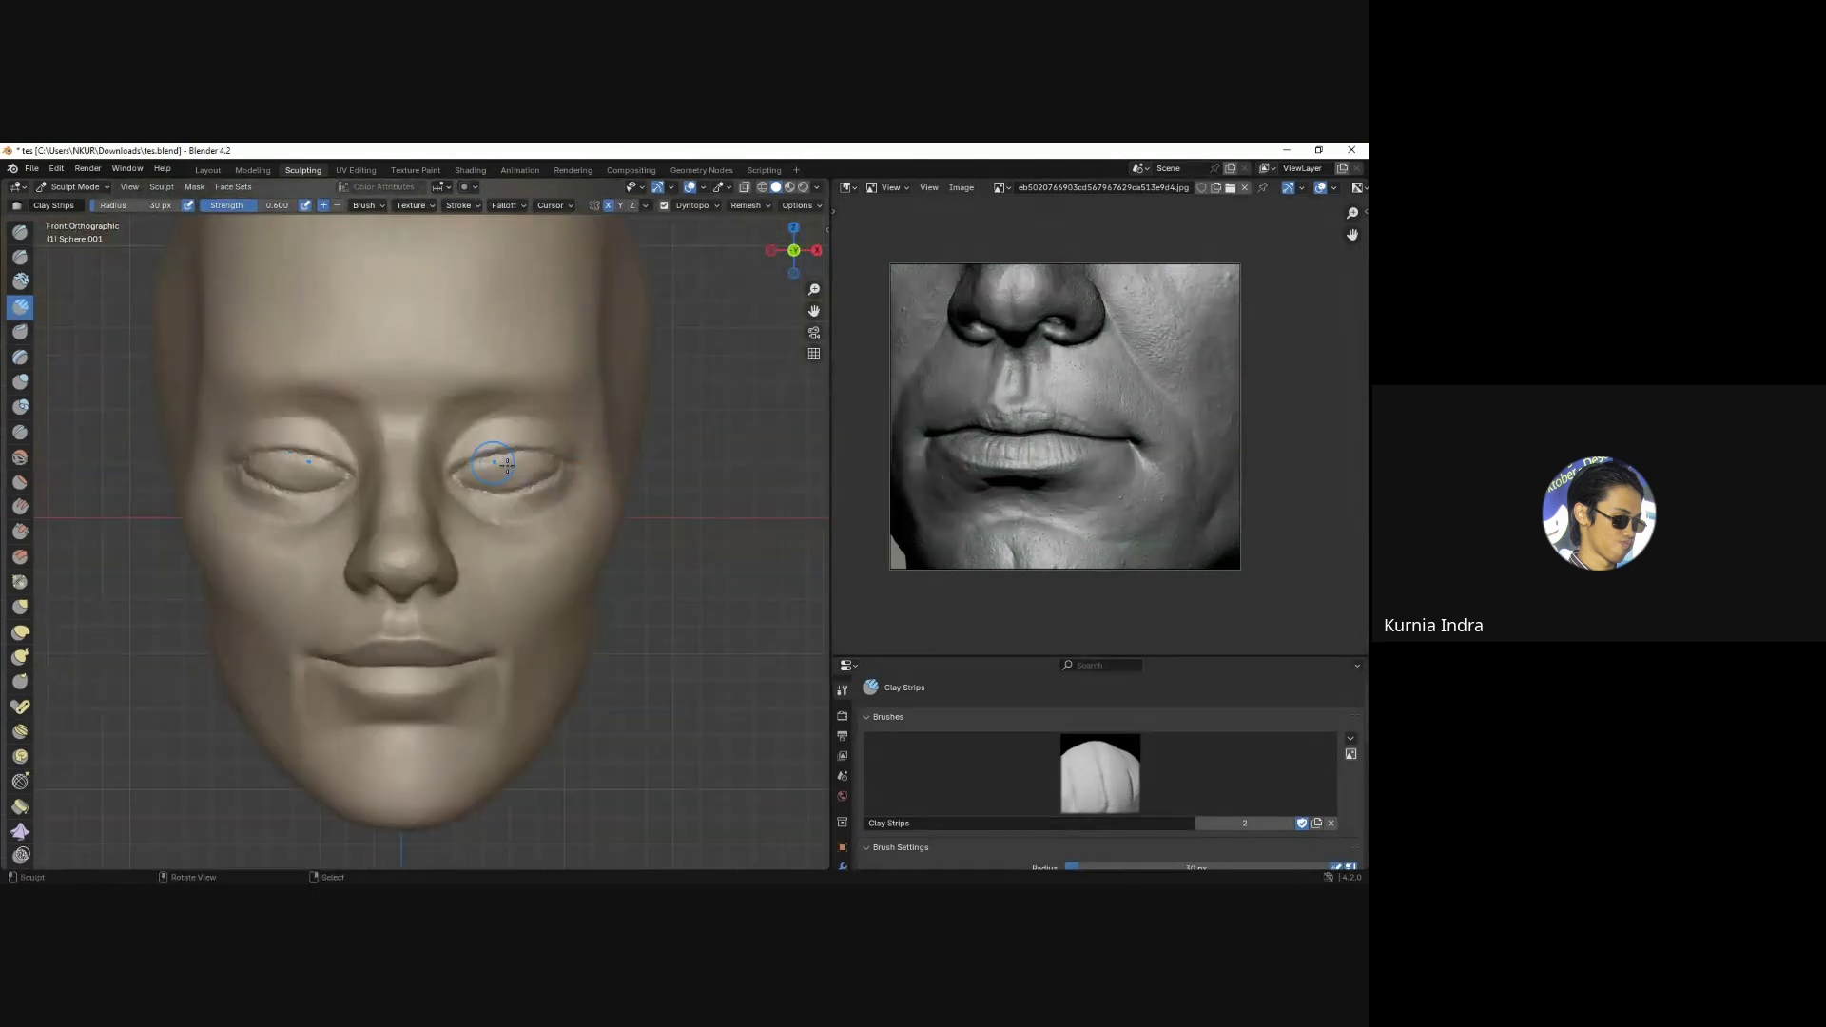
pyautogui.scroll(2, 505, 476)
# Build up clay across both eyelid rims, undoing one rough stroke, and return to front view.
pyautogui.press('f')
pyautogui.moveTo(532, 455); pyautogui.dragTo(564, 443)
pyautogui.hotkey('ctrl', 'z')
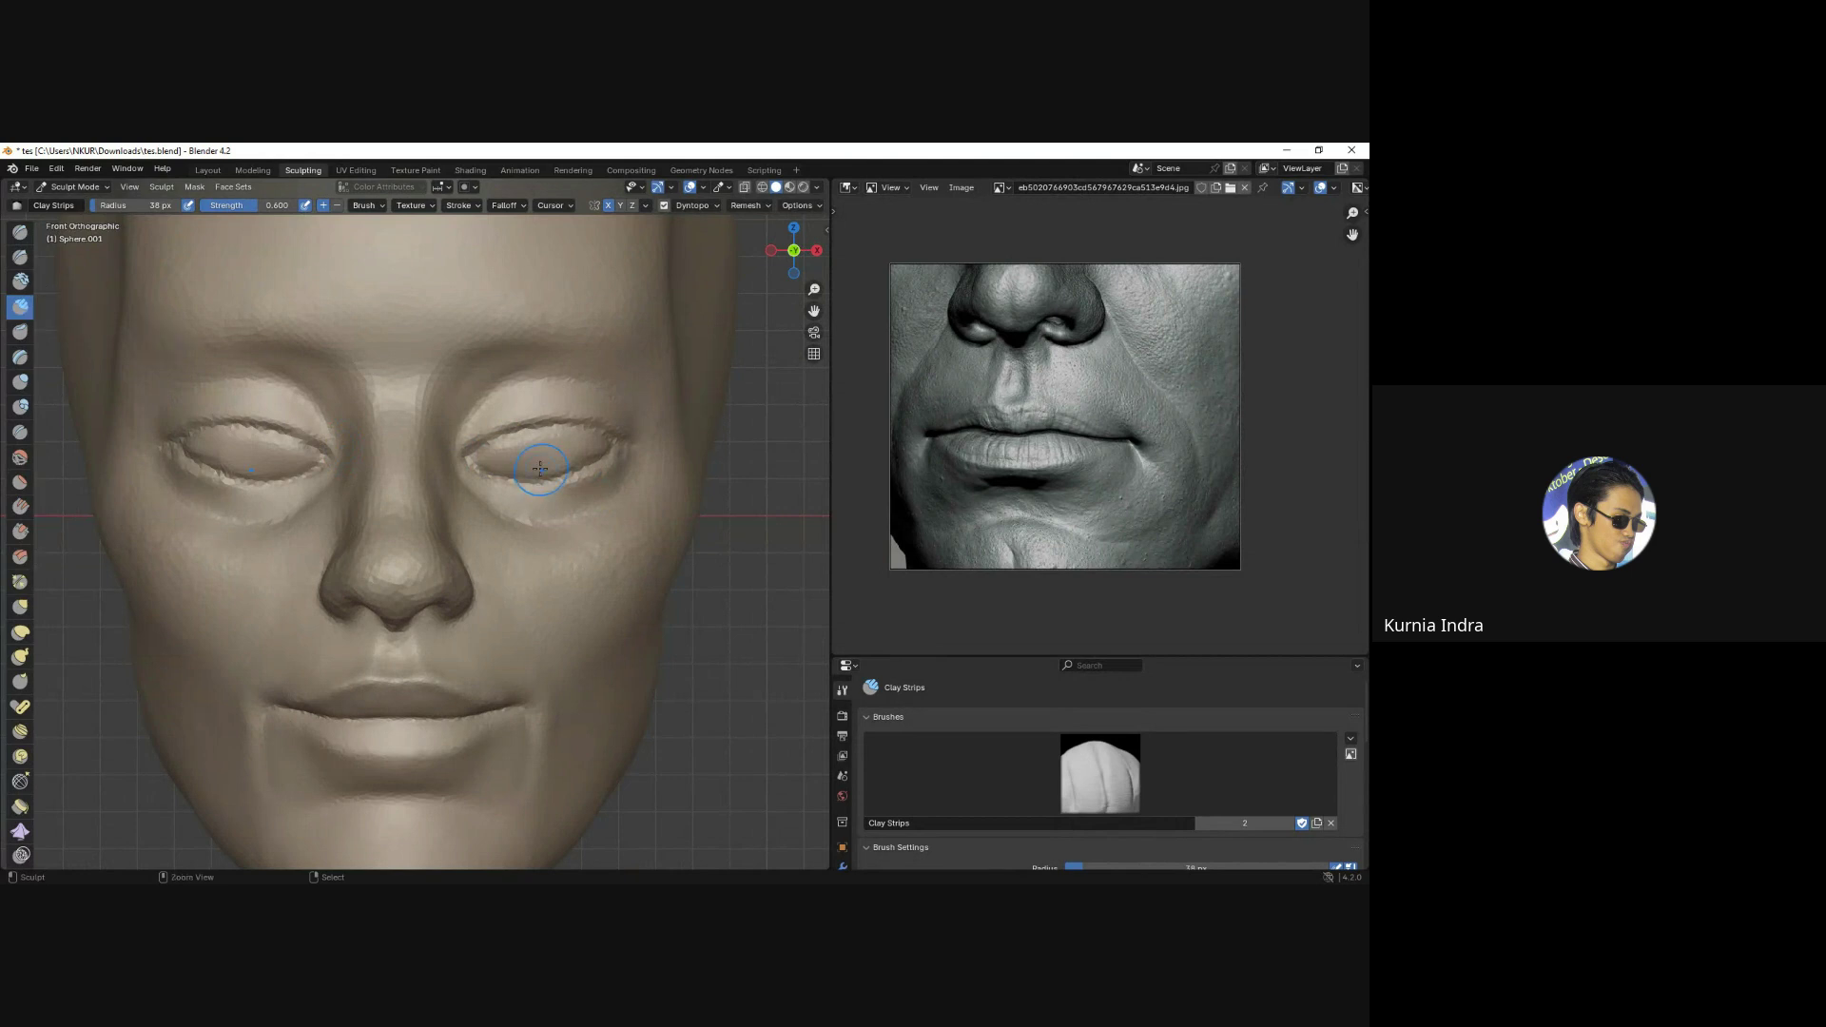
pyautogui.moveTo(539, 469)
pyautogui.mouseDown()
pyautogui.moveTo(521, 458)
pyautogui.moveTo(571, 448)
pyautogui.mouseUp()
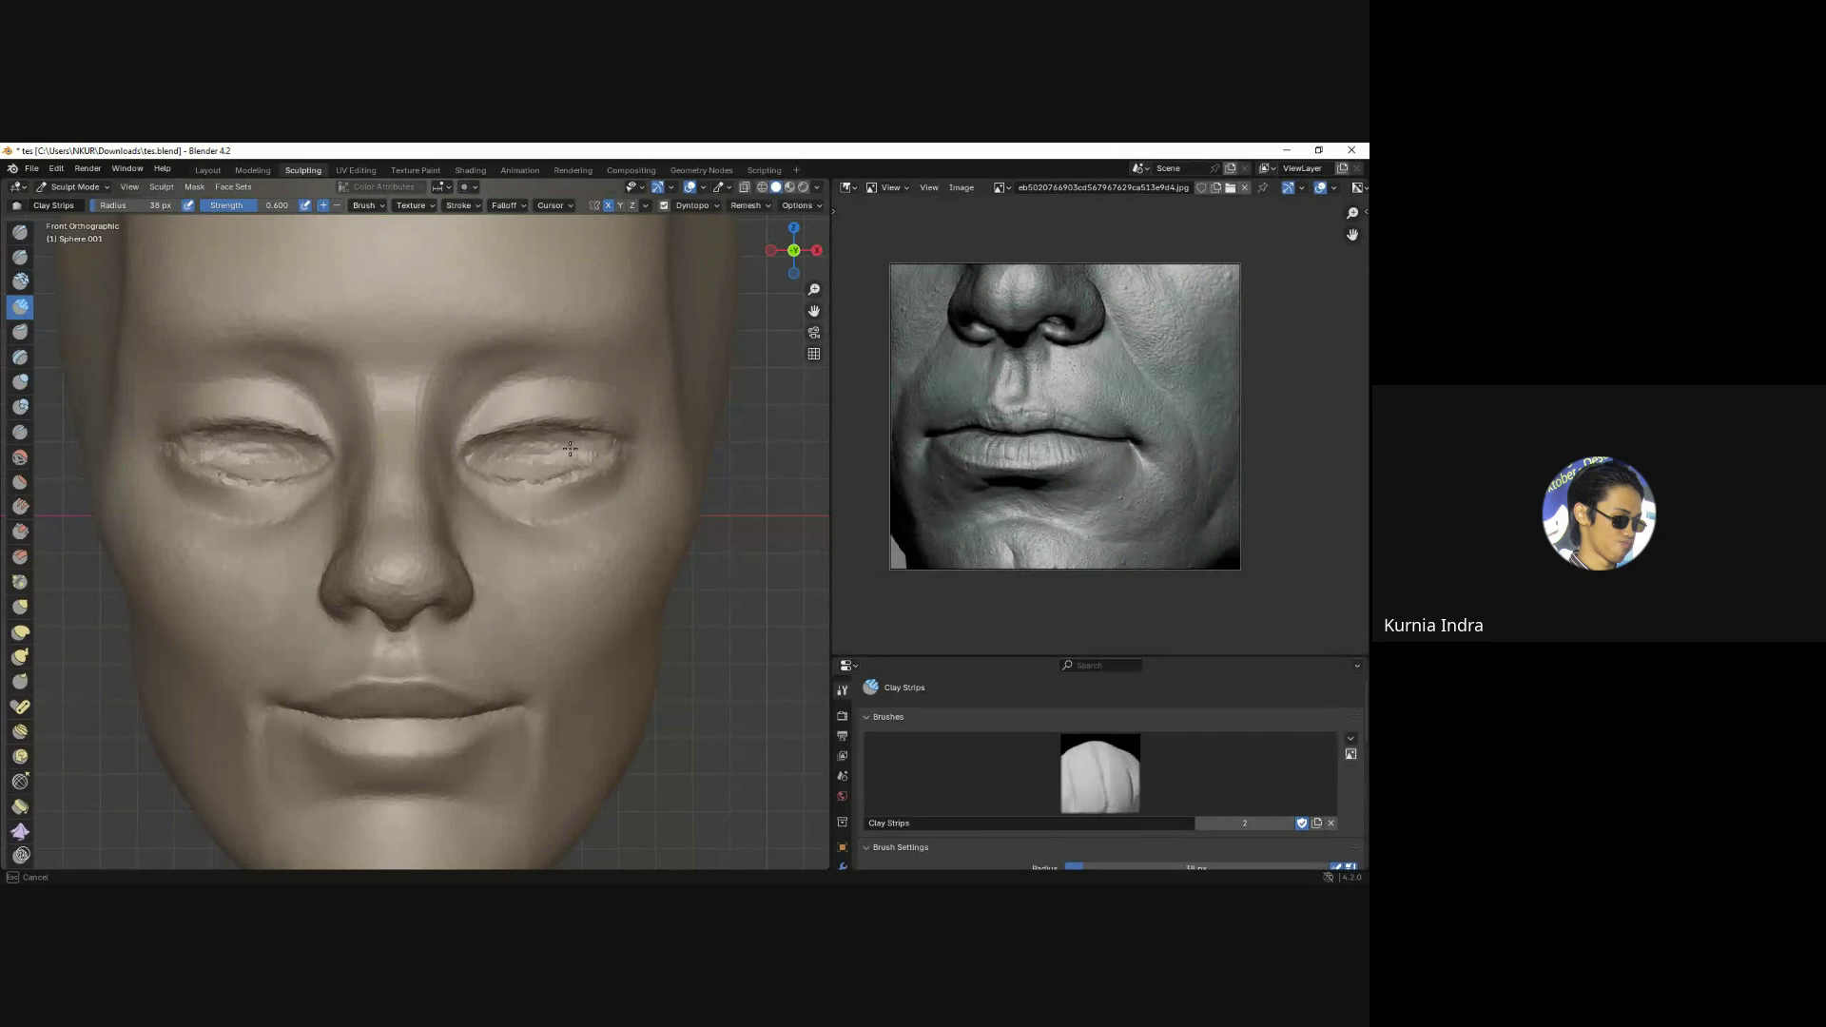
pyautogui.moveTo(571, 448); pyautogui.dragTo(533, 457)
pyautogui.moveTo(532, 456); pyautogui.dragTo(549, 442, button='middle')
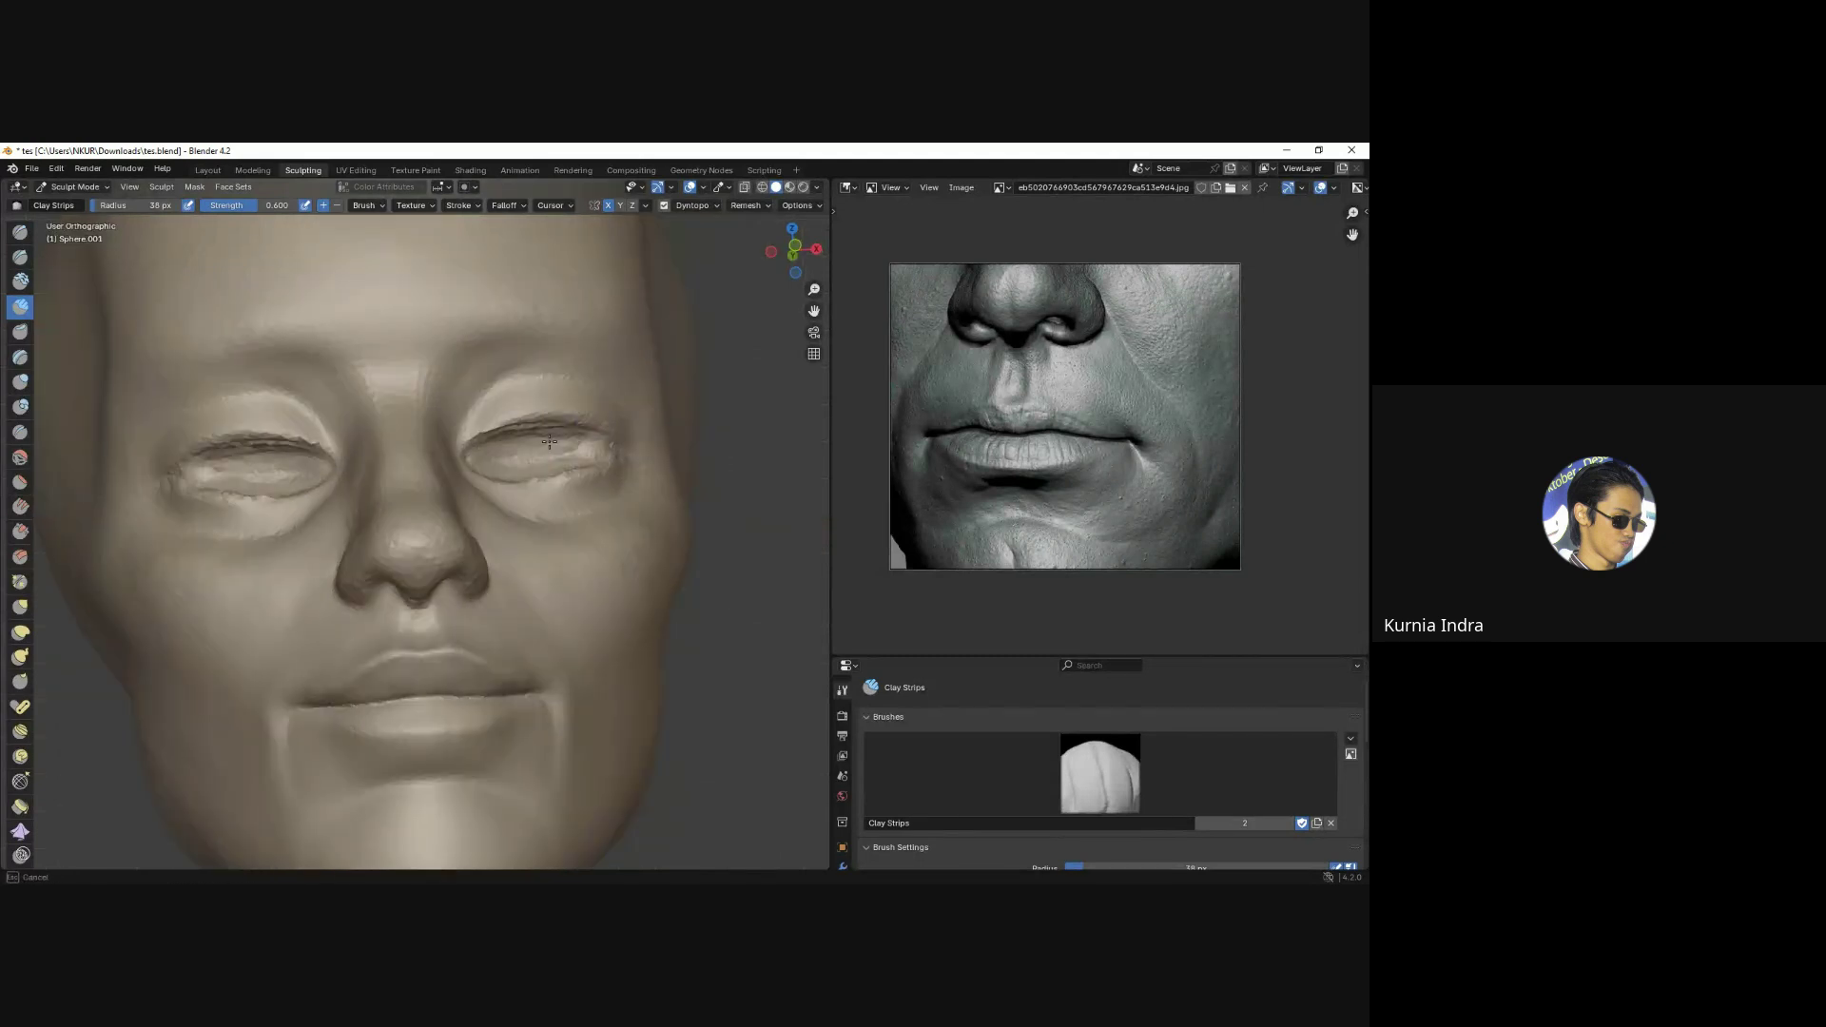
pyautogui.moveTo(519, 440); pyautogui.dragTo(593, 451)
pyautogui.press('KP_1')
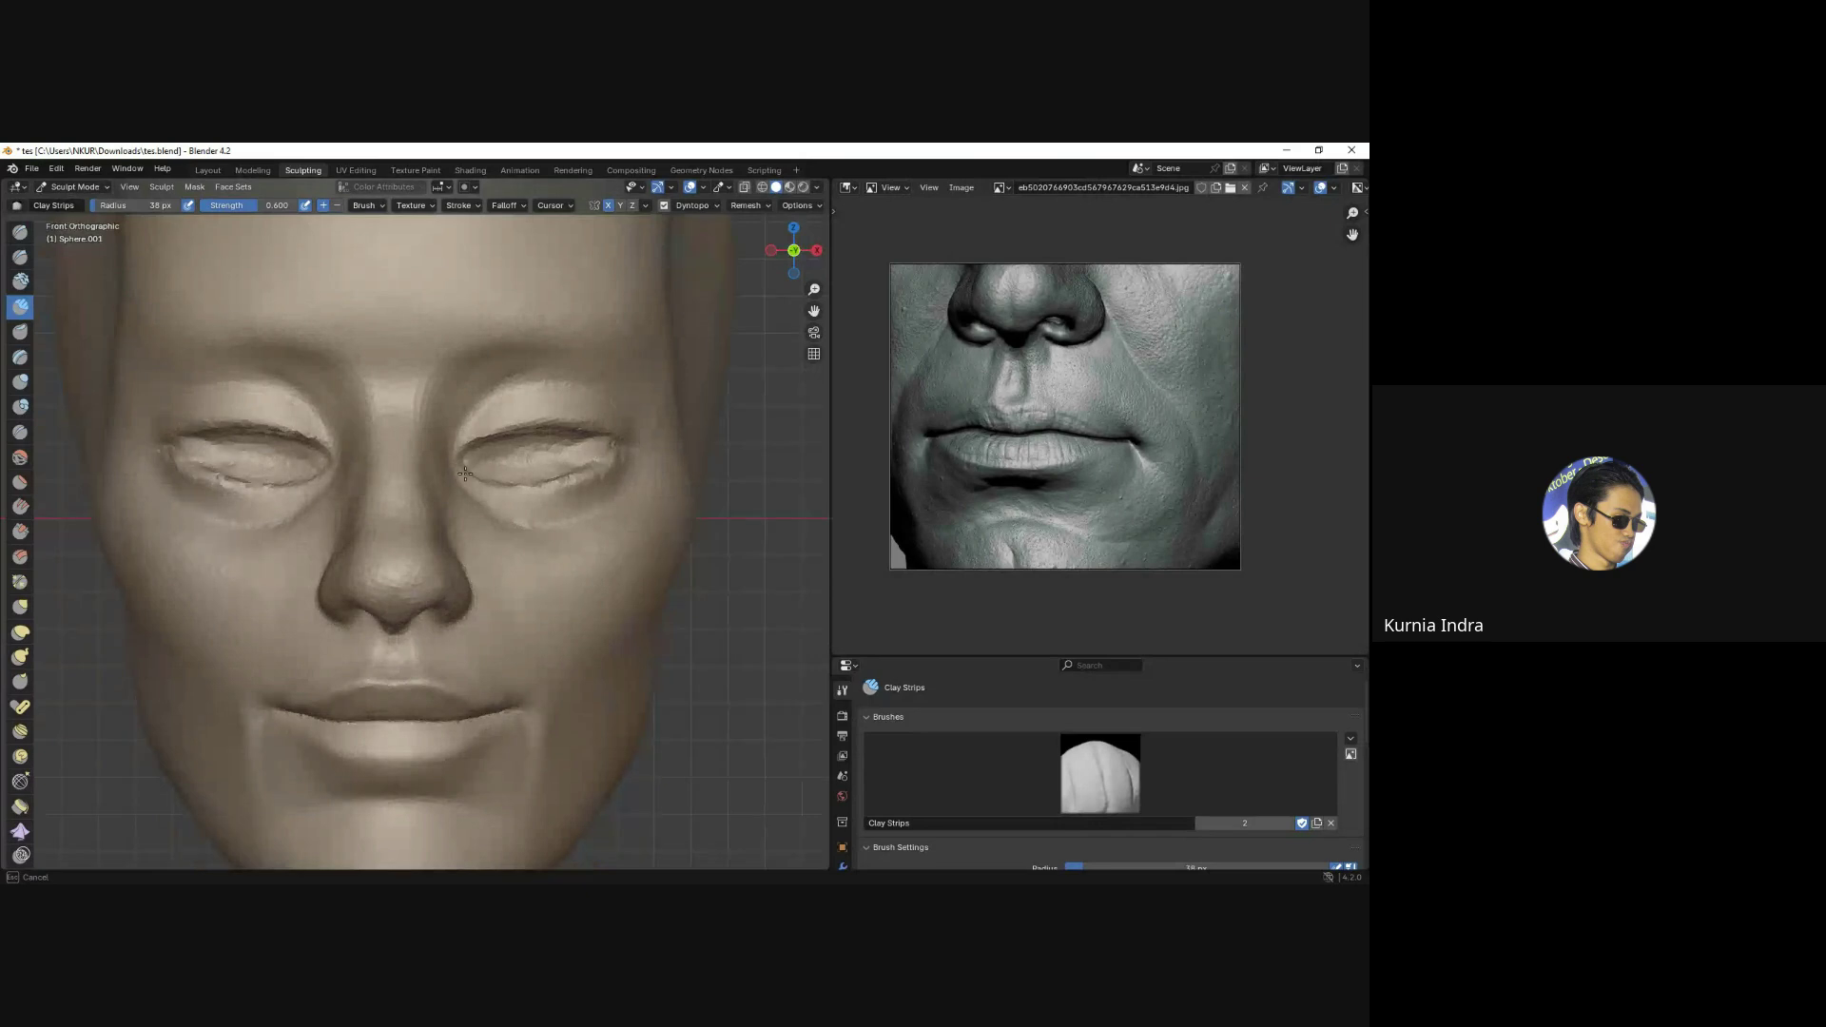
pyautogui.scroll(-3, 617, 453)
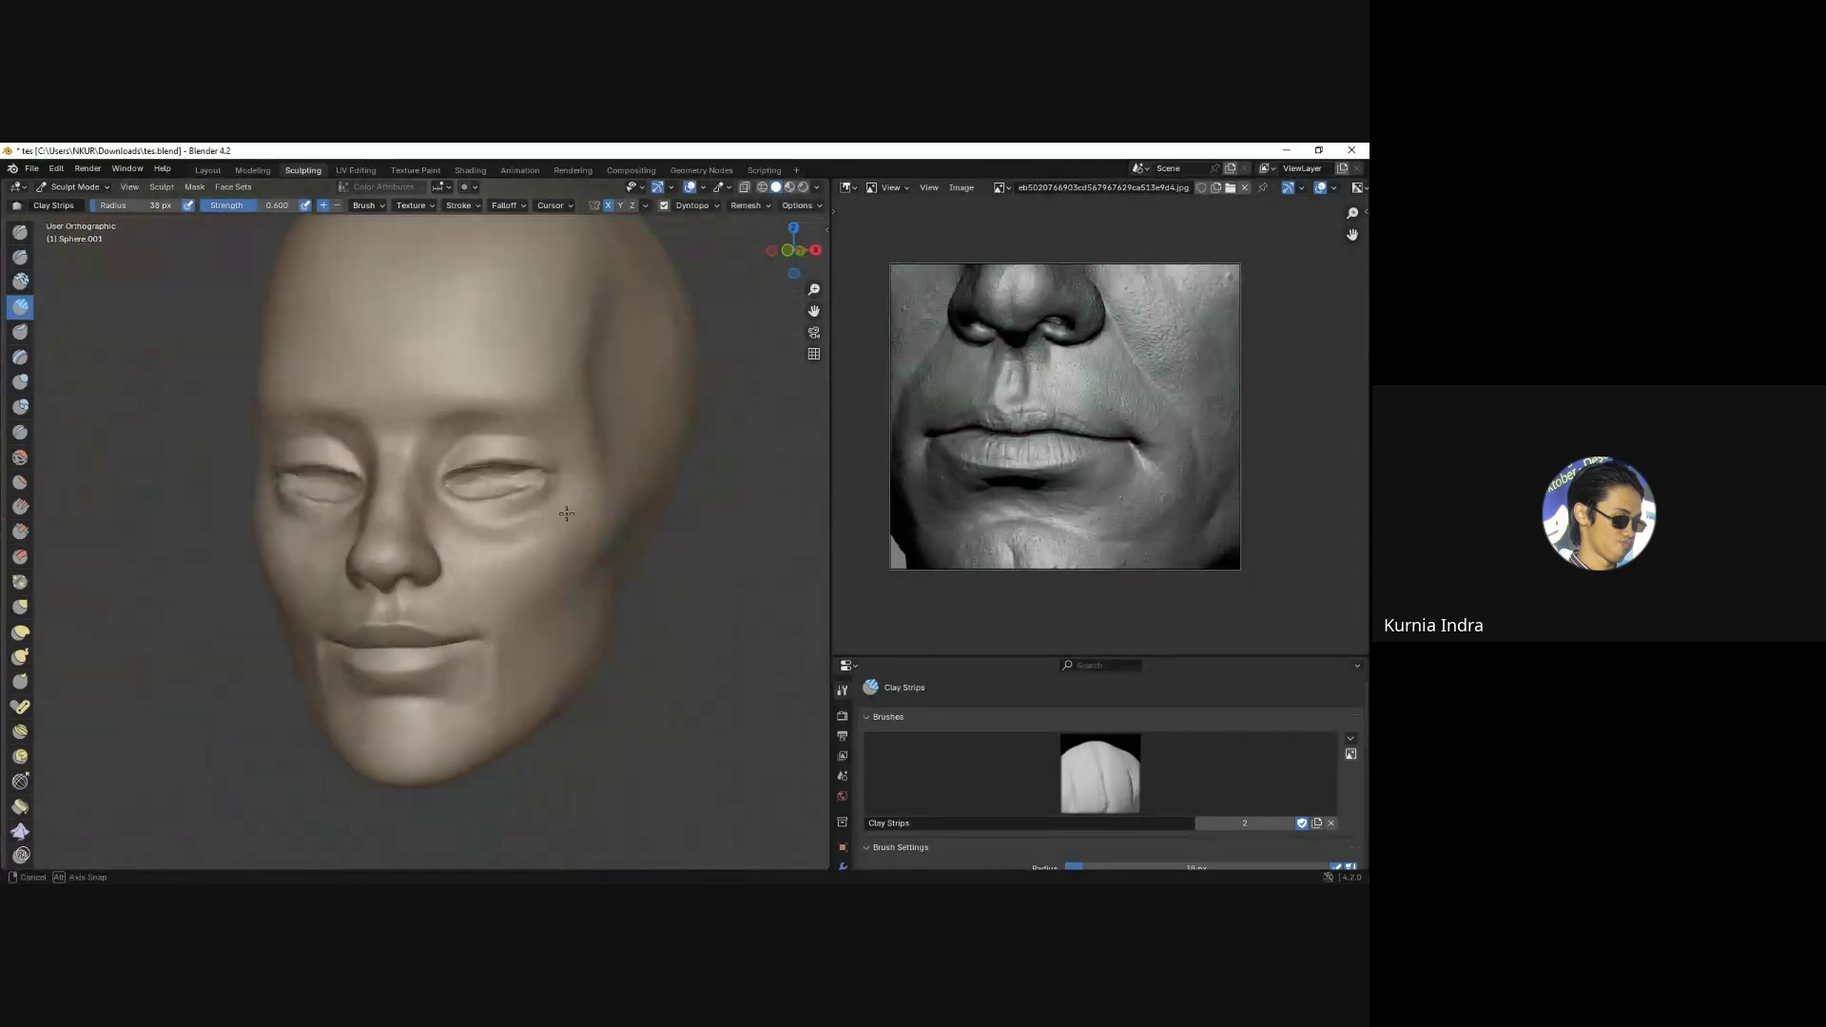
# Switch to Object Mode and add a UV sphere to the scene.
pyautogui.click(74, 187)
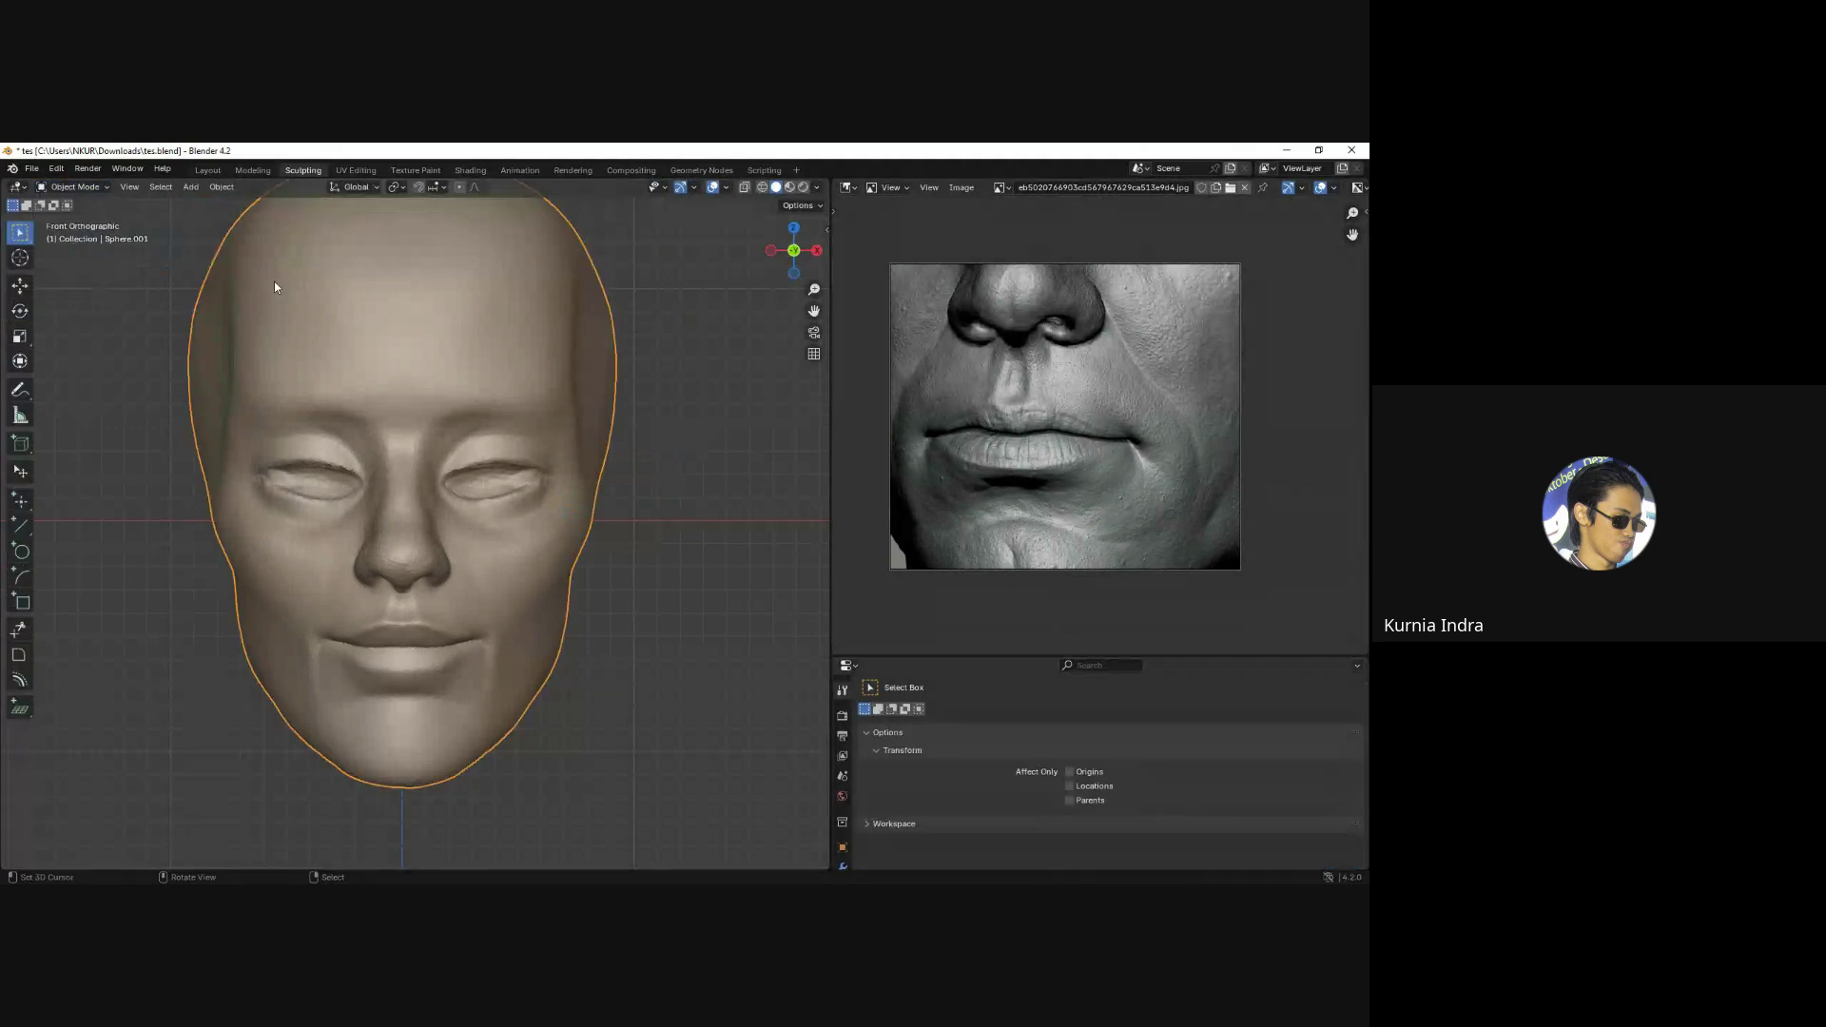
pyautogui.scroll(-2, 565, 505)
pyautogui.hotkey('shift', 'a')
pyautogui.moveTo(531, 498)
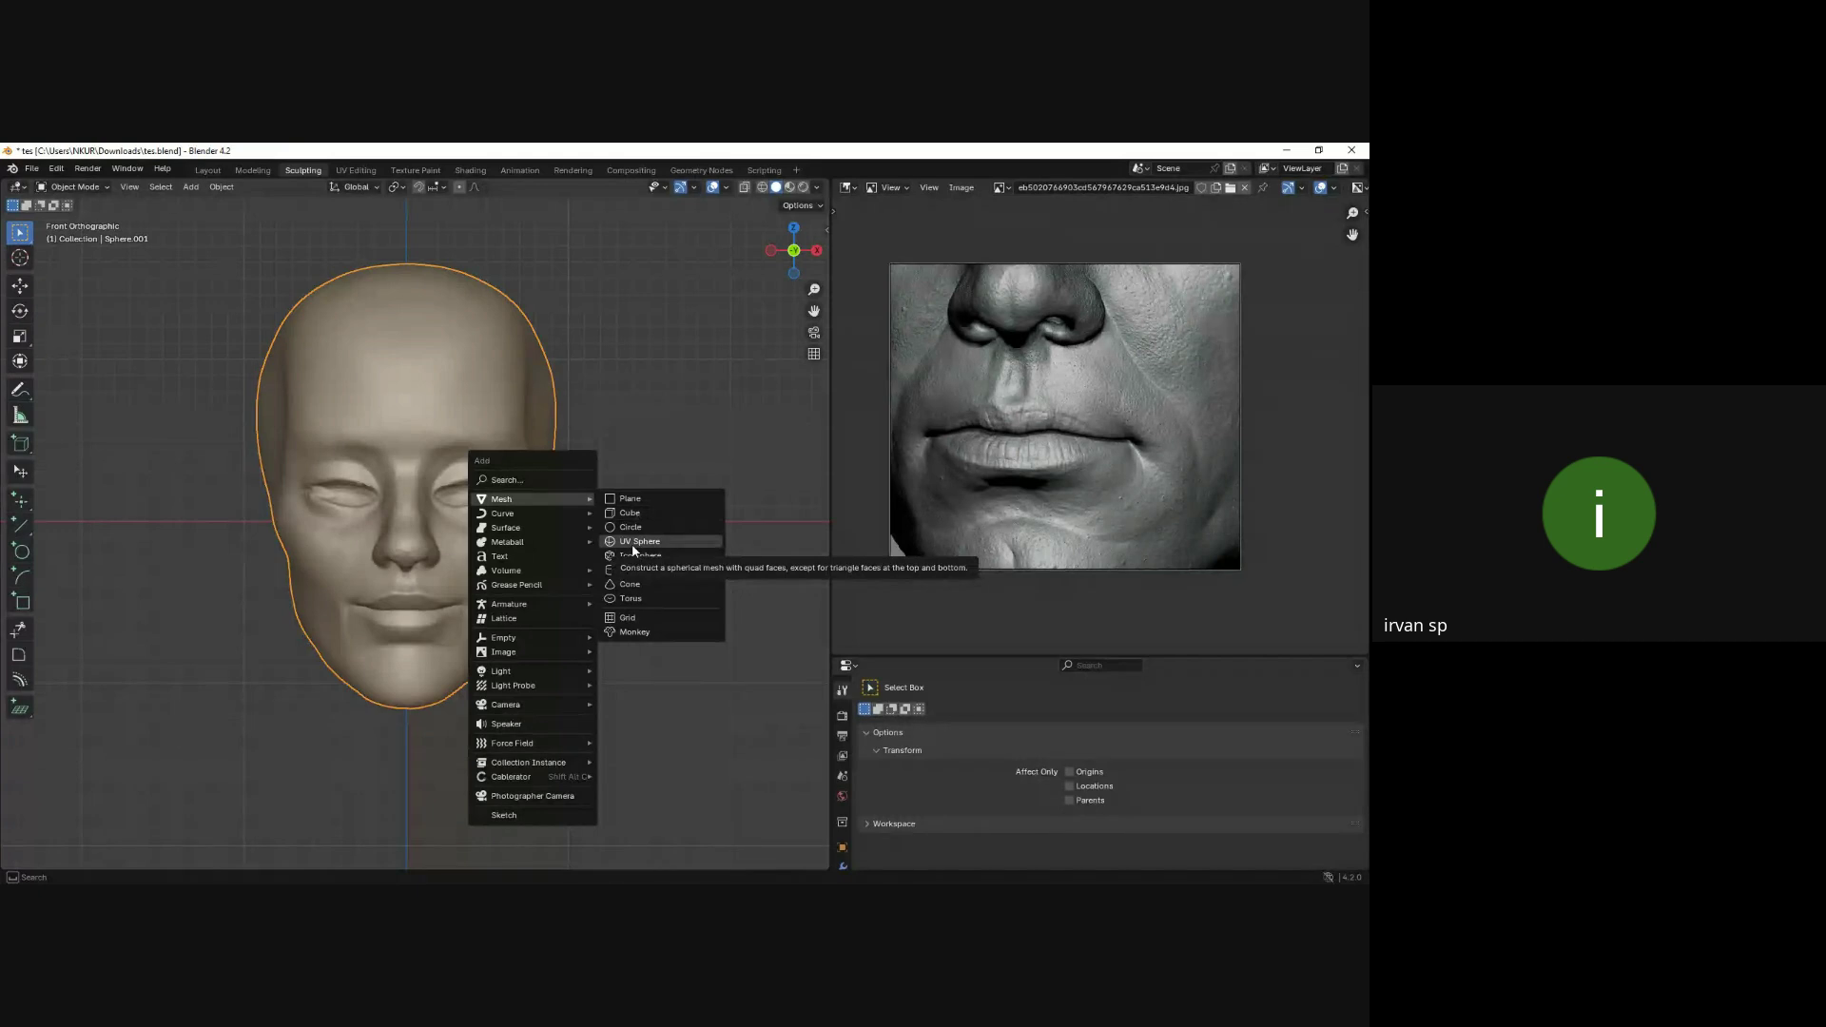
pyautogui.hotkey('shift', 'a')
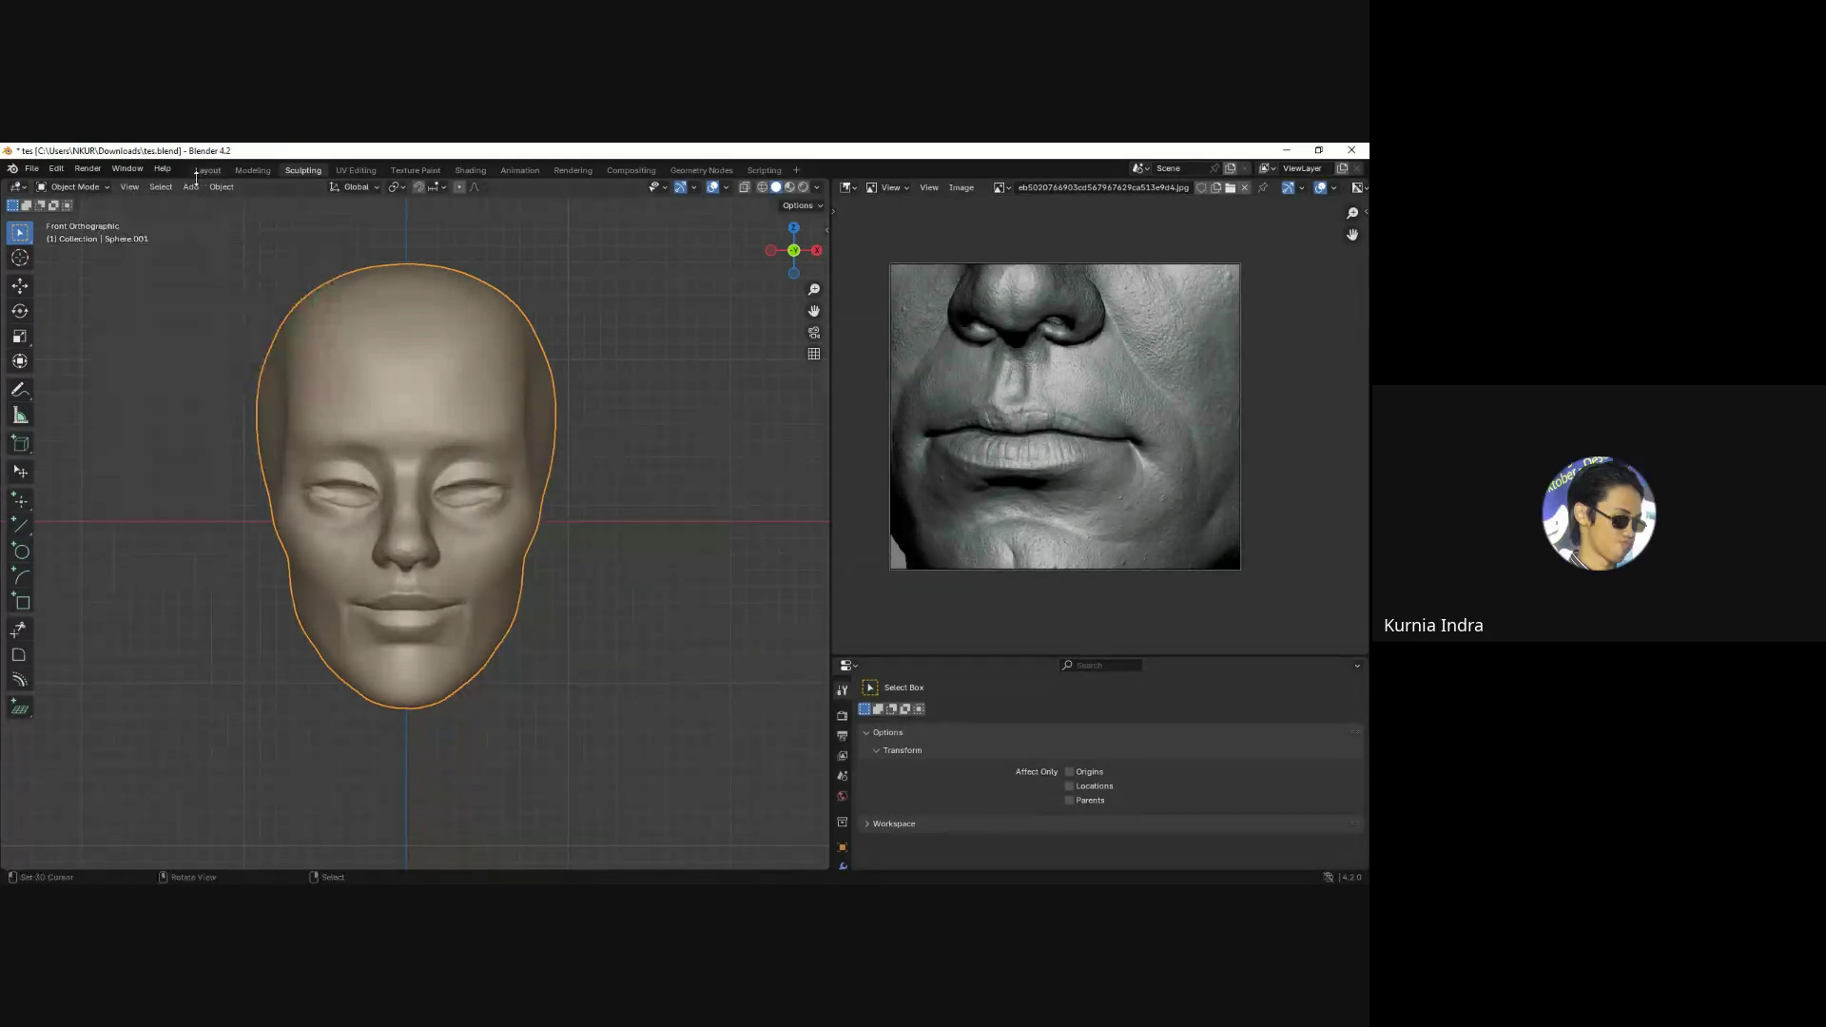
pyautogui.click(191, 187)
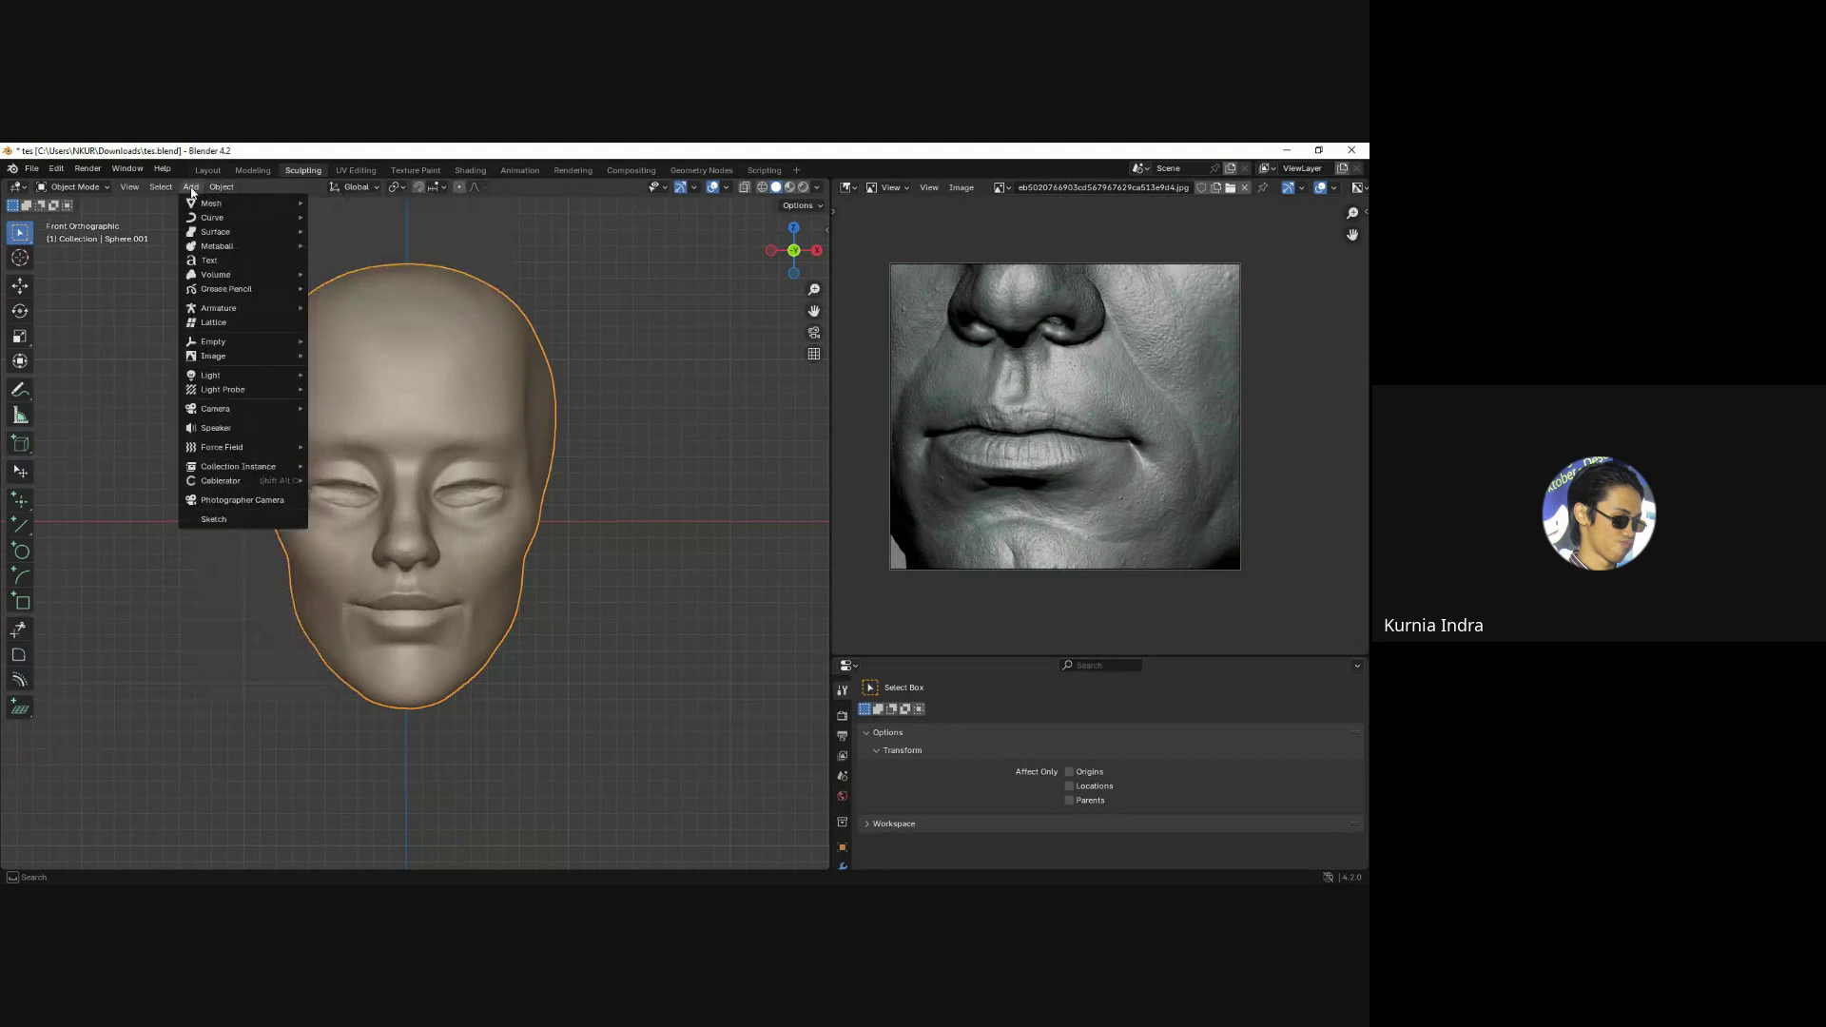
pyautogui.moveTo(211, 203)
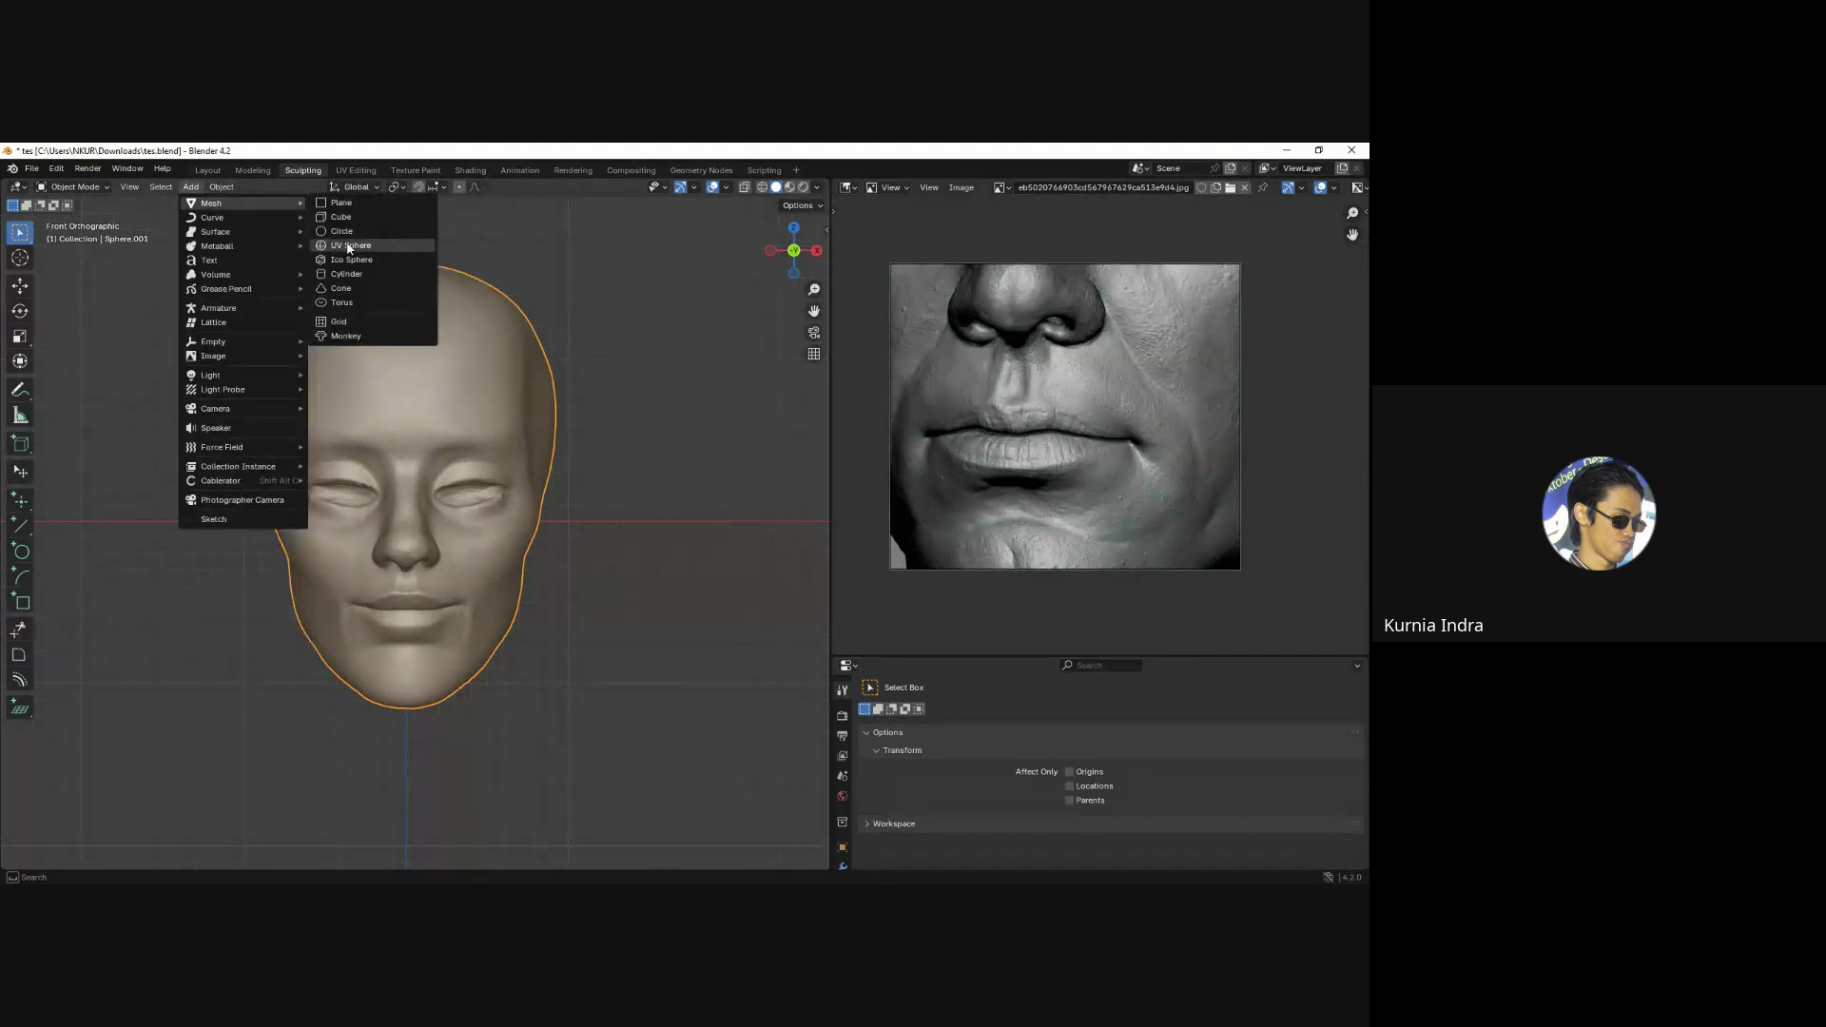
pyautogui.click(349, 247)
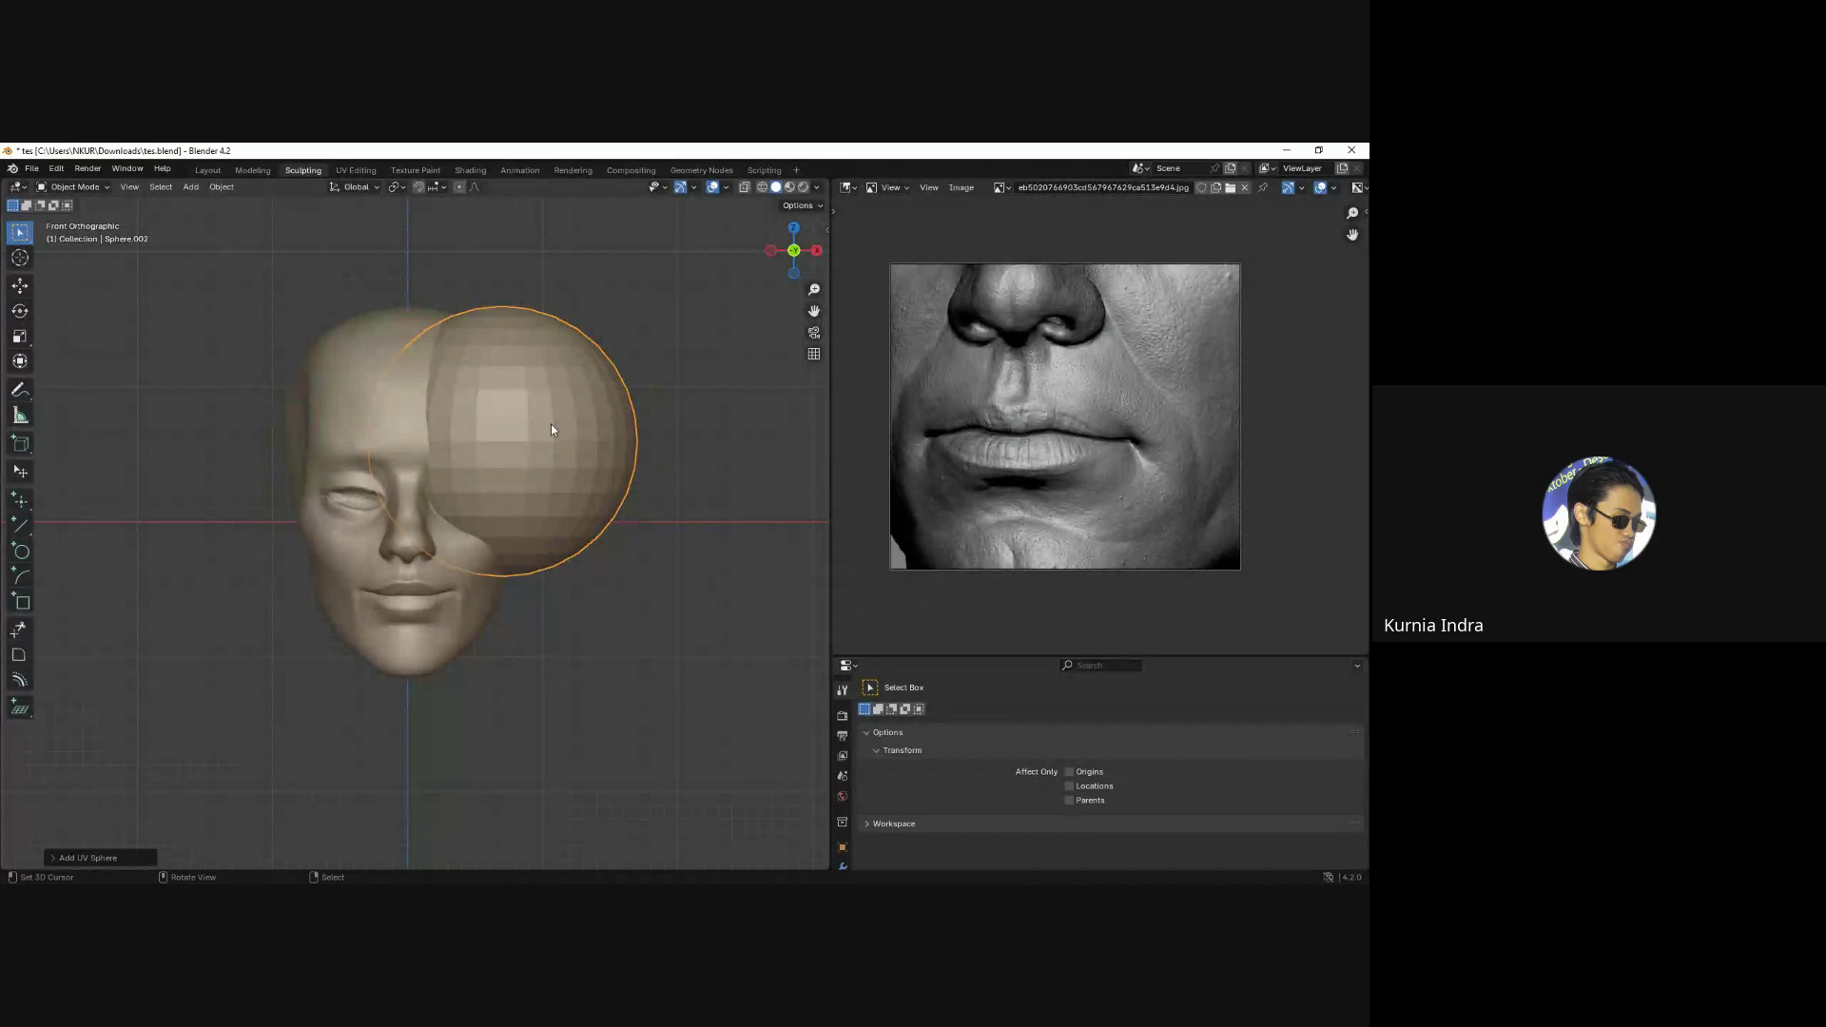
# Align the UV sphere to View and scale it down to eyeball size.
pyautogui.click(84, 862)
pyautogui.click(168, 765)
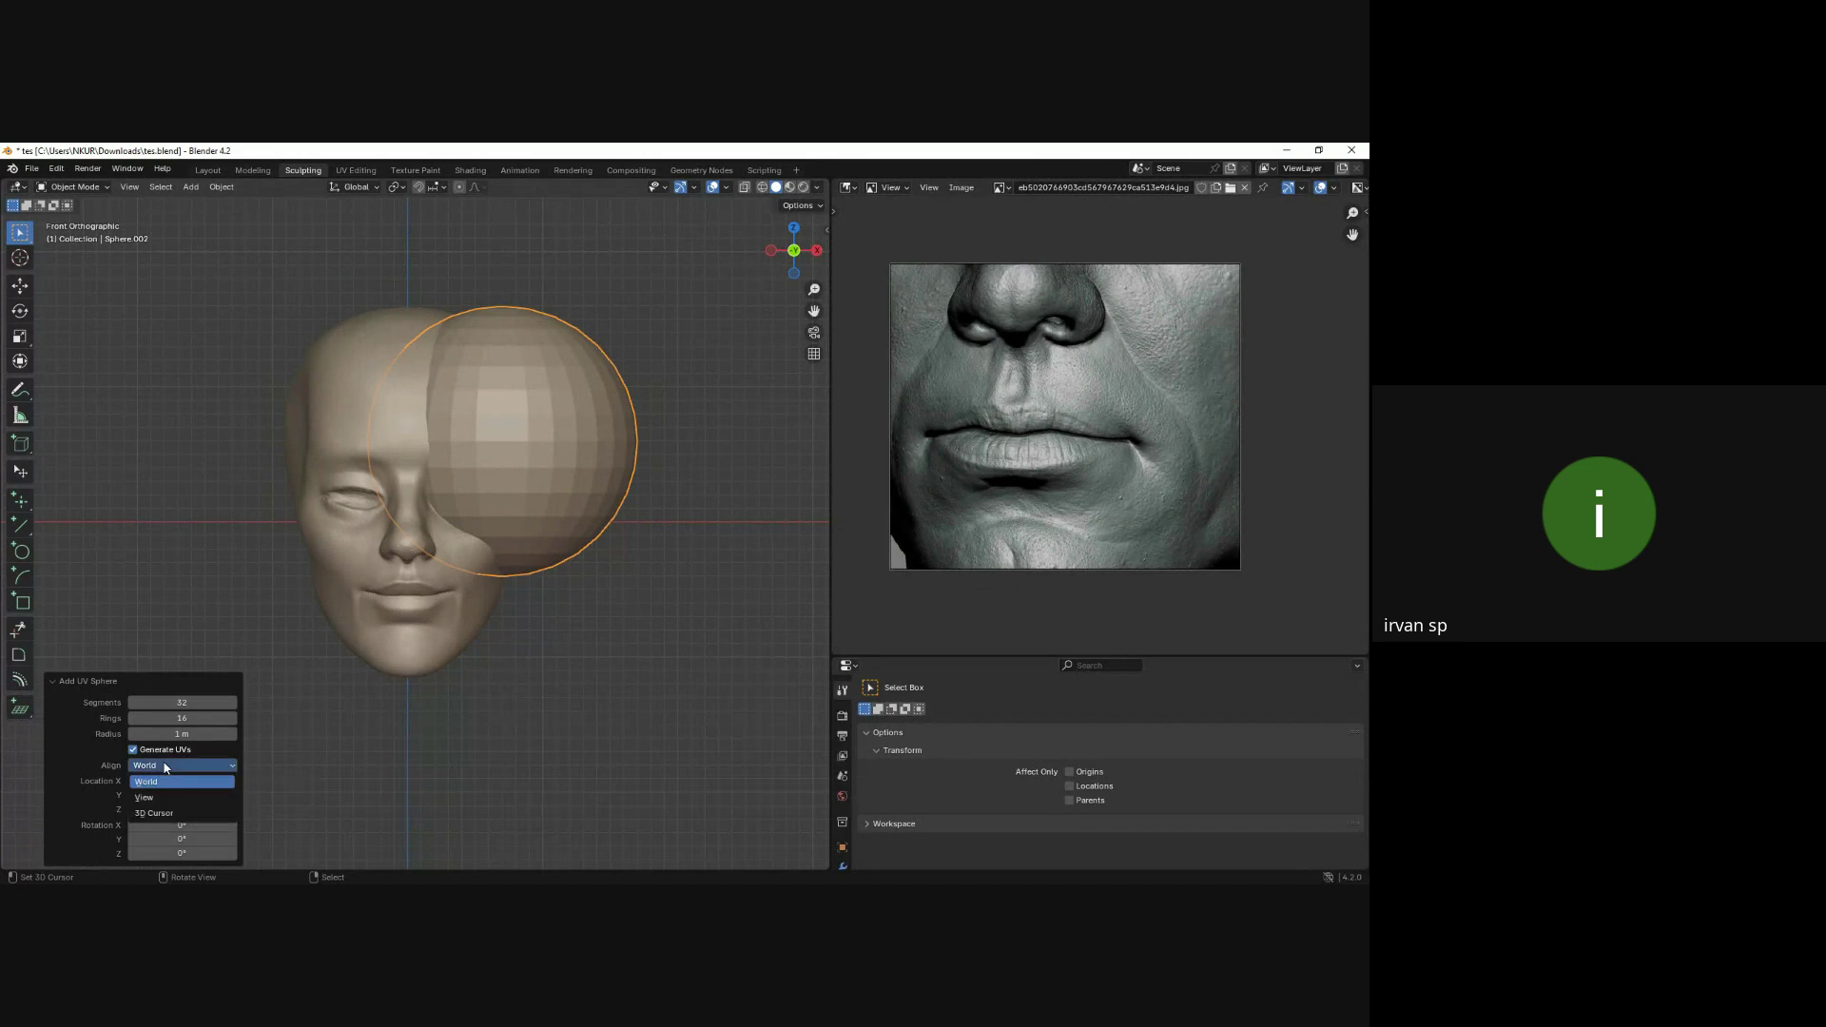
pyautogui.click(157, 798)
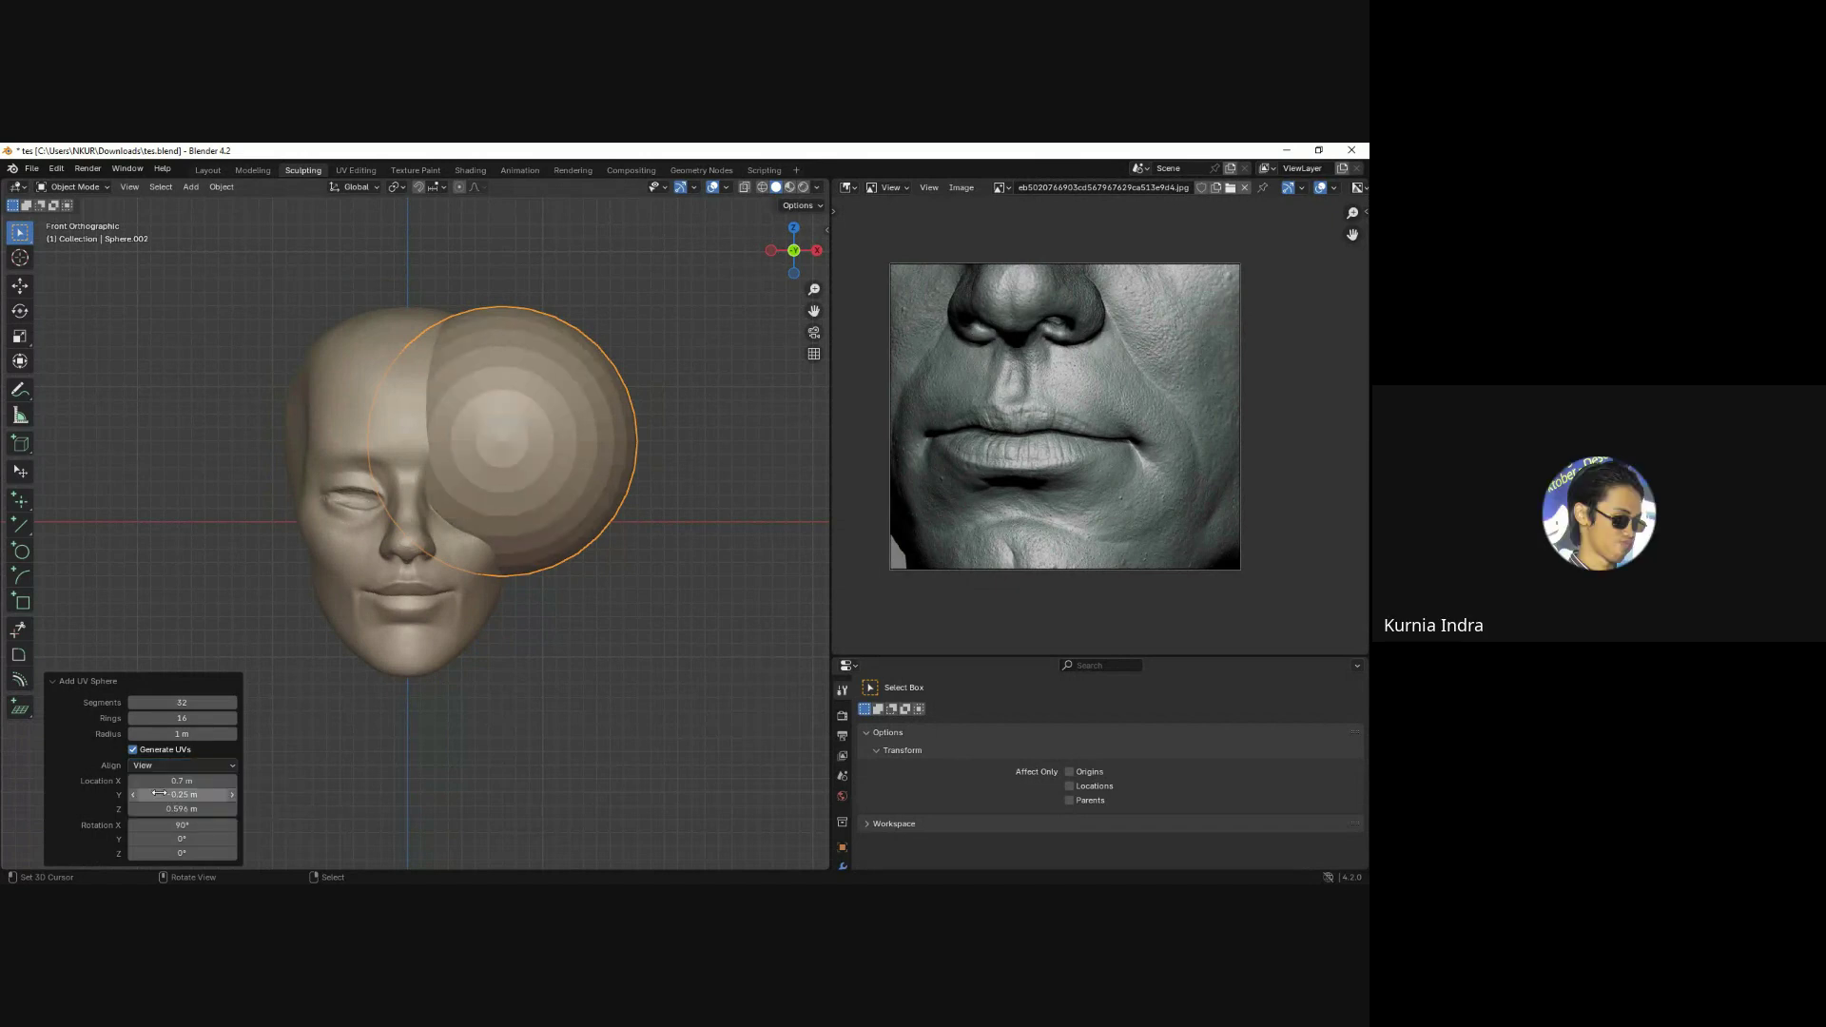
pyautogui.press('s')
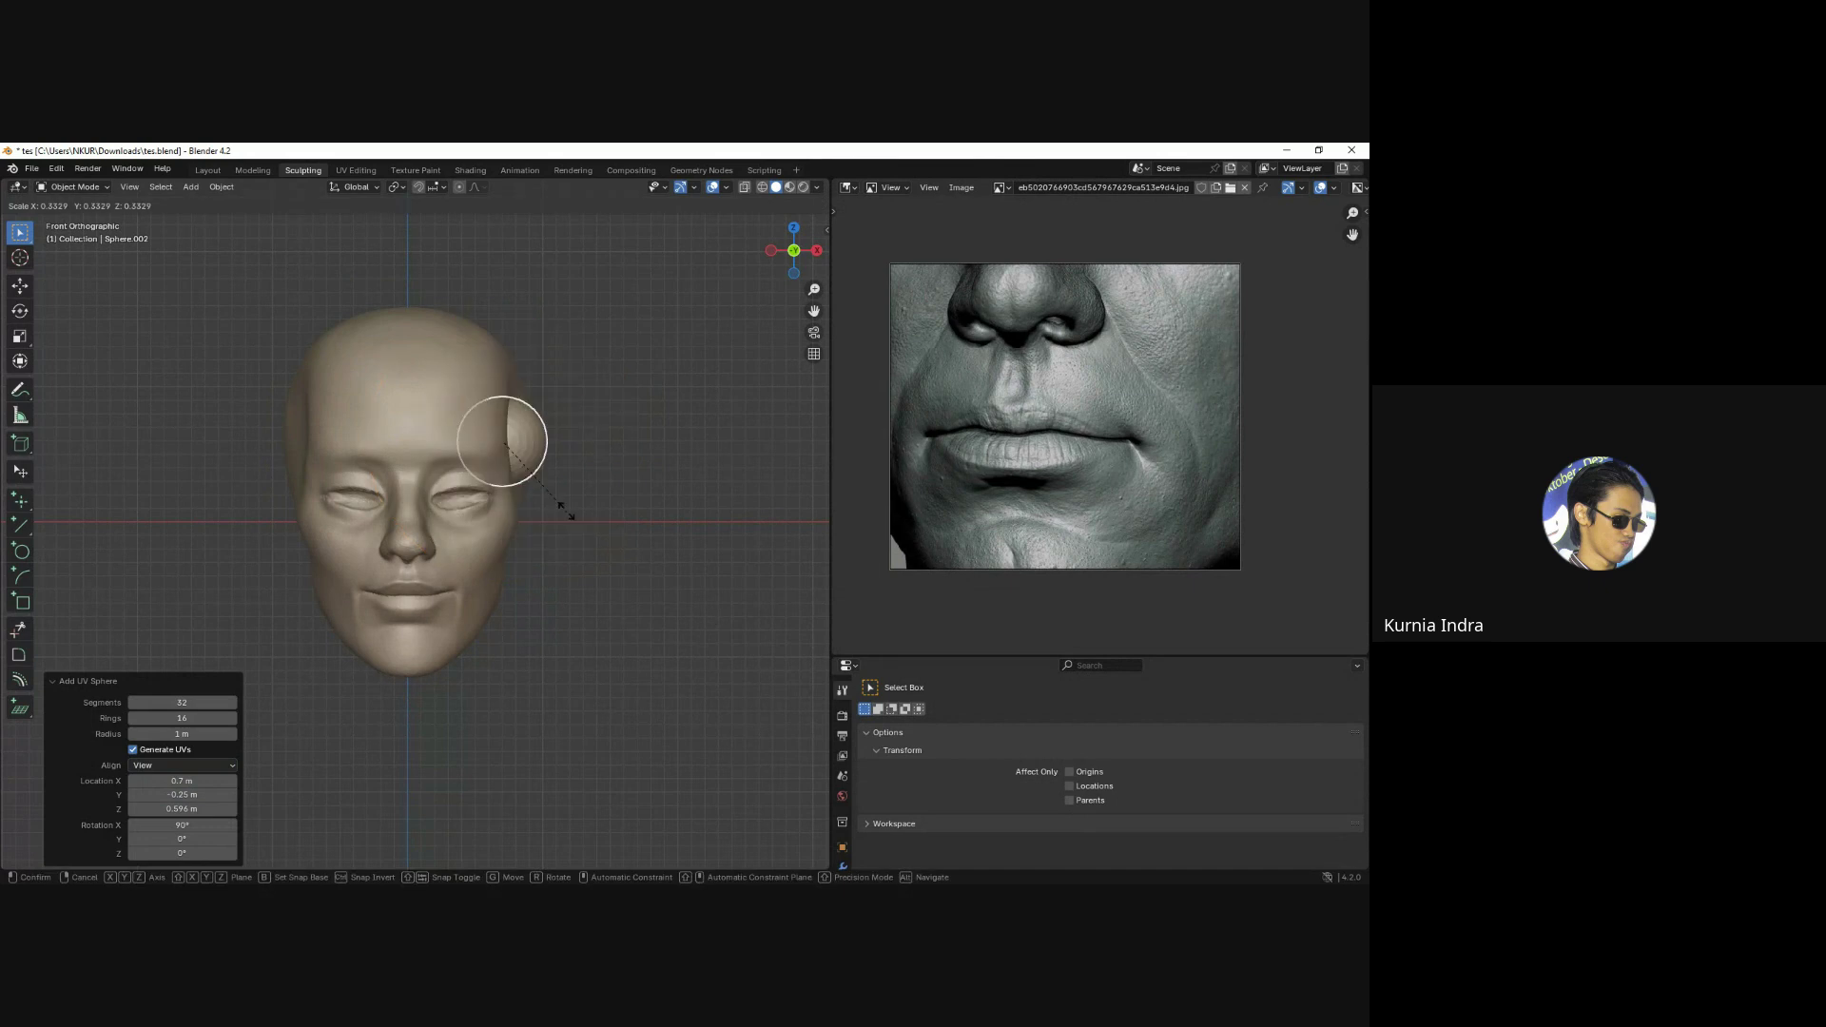
pyautogui.click(525, 475)
pyautogui.scroll(3, 558, 474)
pyautogui.press('s')
pyautogui.click(640, 504)
# Move the sphere into the eye socket, setting its depth from front and side views.
pyautogui.press('g')
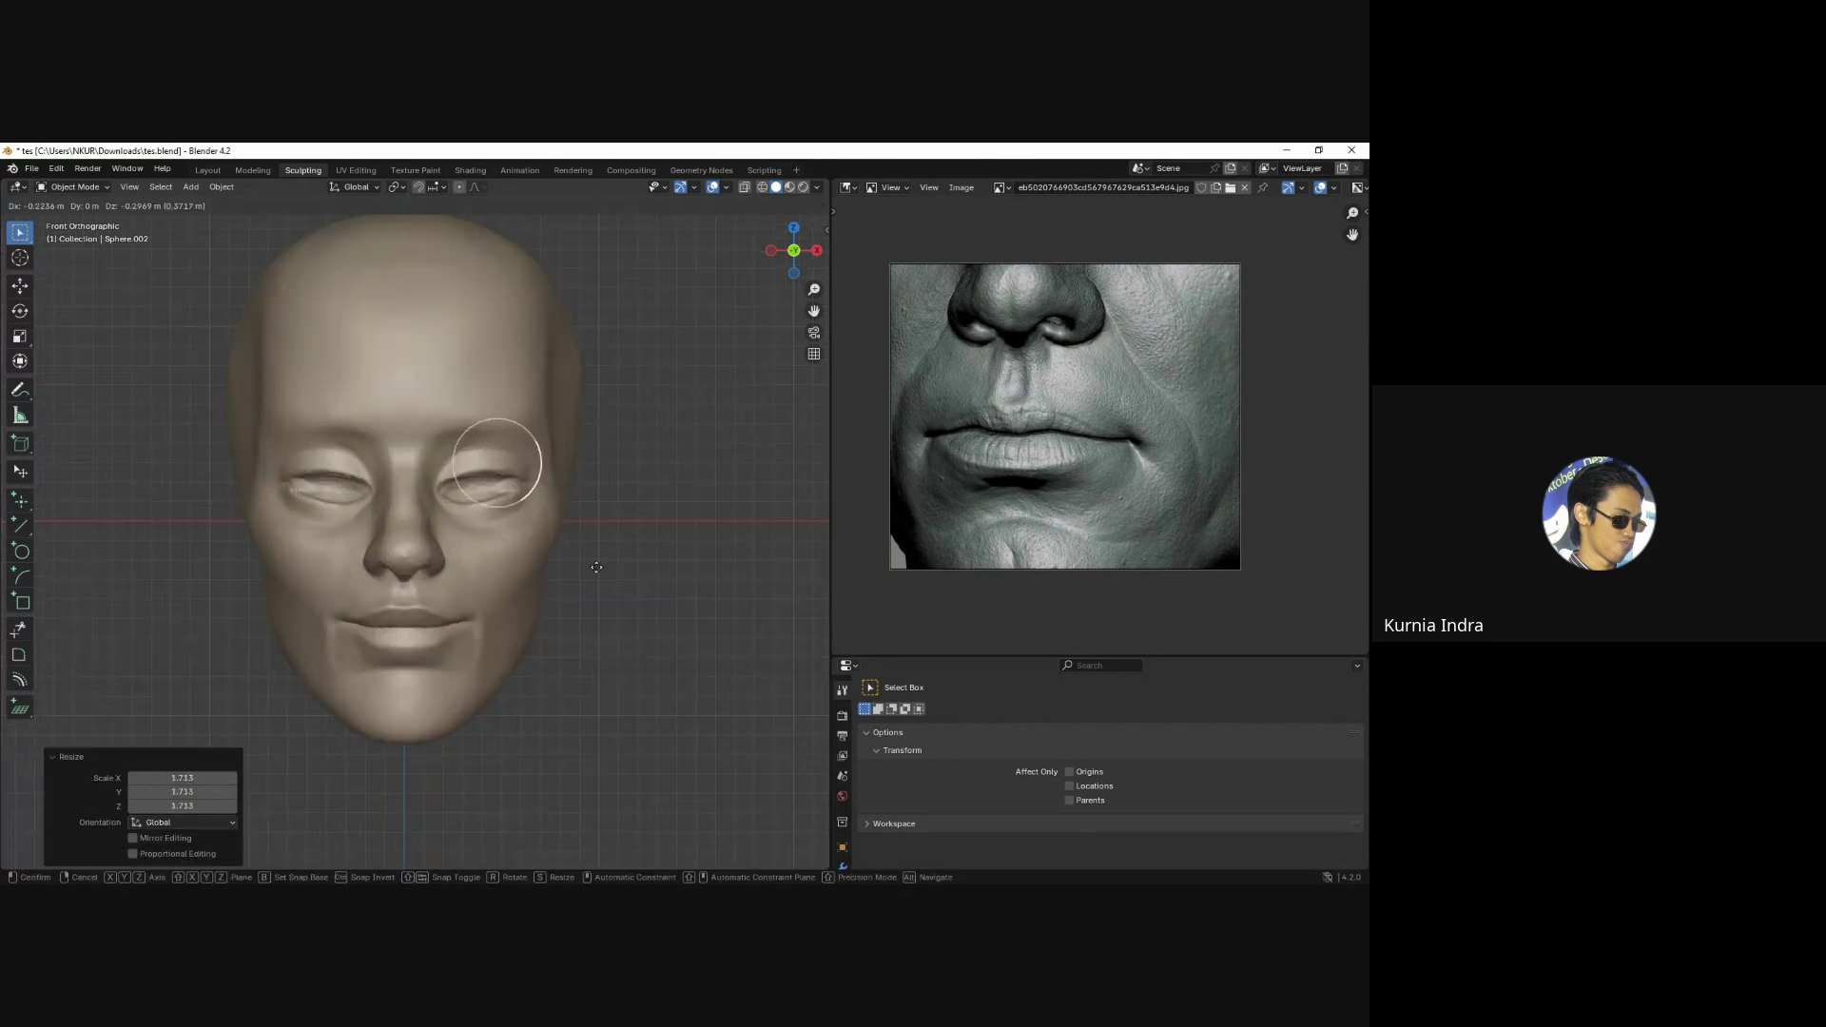
pyautogui.click(580, 584)
pyautogui.press('KP_3')
pyautogui.press('g')
pyautogui.click(496, 583)
pyautogui.press('s')
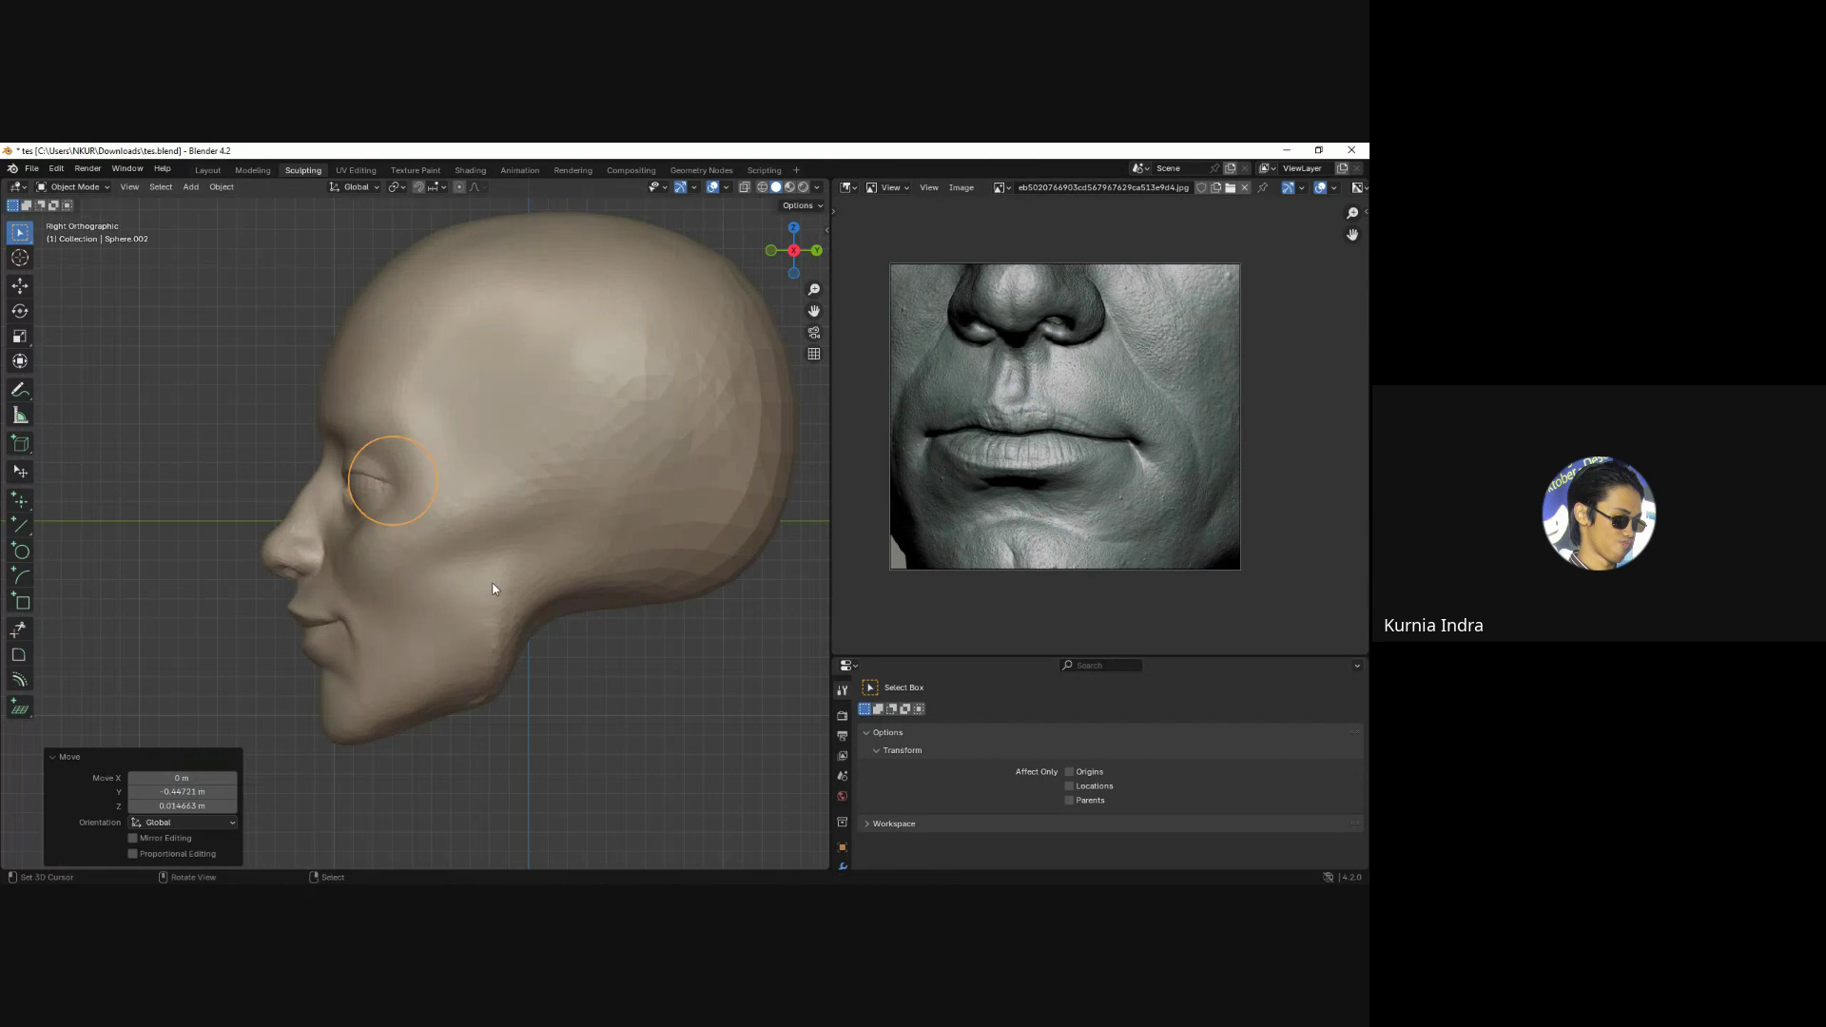
pyautogui.press('KP_1')
pyautogui.press('g')
pyautogui.click(515, 583)
pyautogui.press('KP_3')
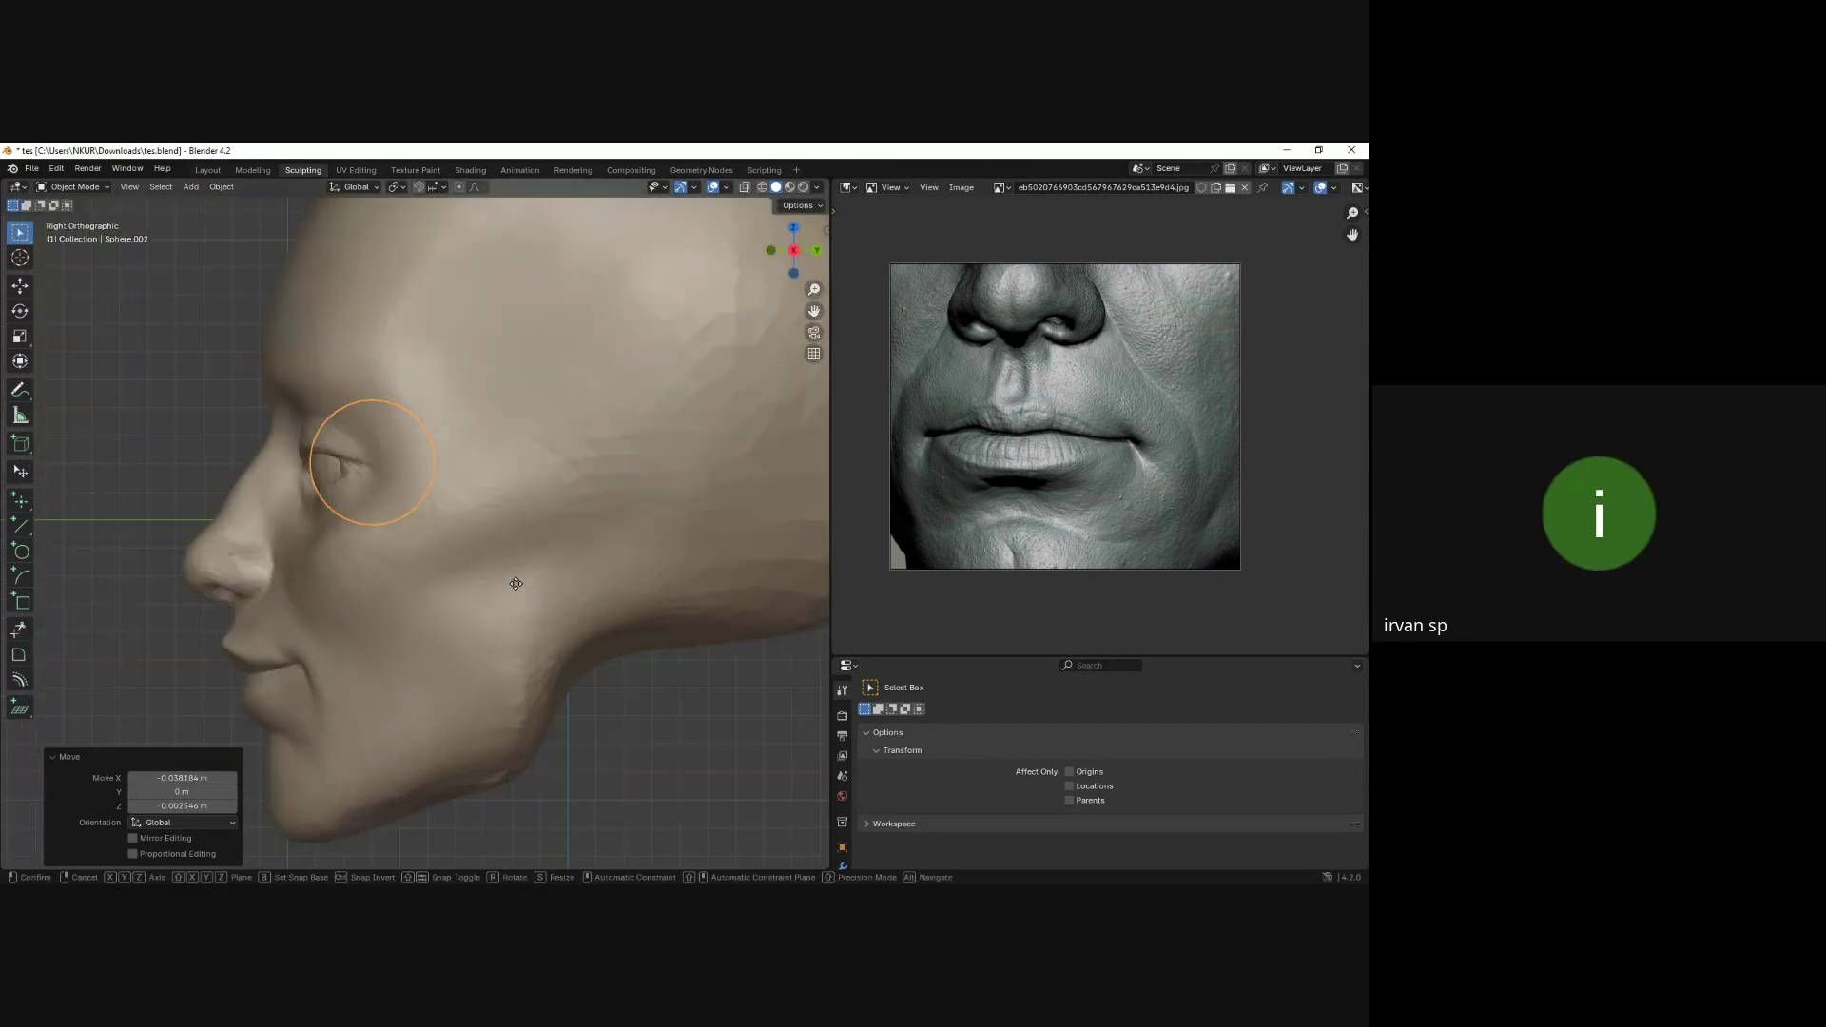
pyautogui.press('g')
pyautogui.click(510, 584)
pyautogui.press('KP_1')
pyautogui.click(508, 583)
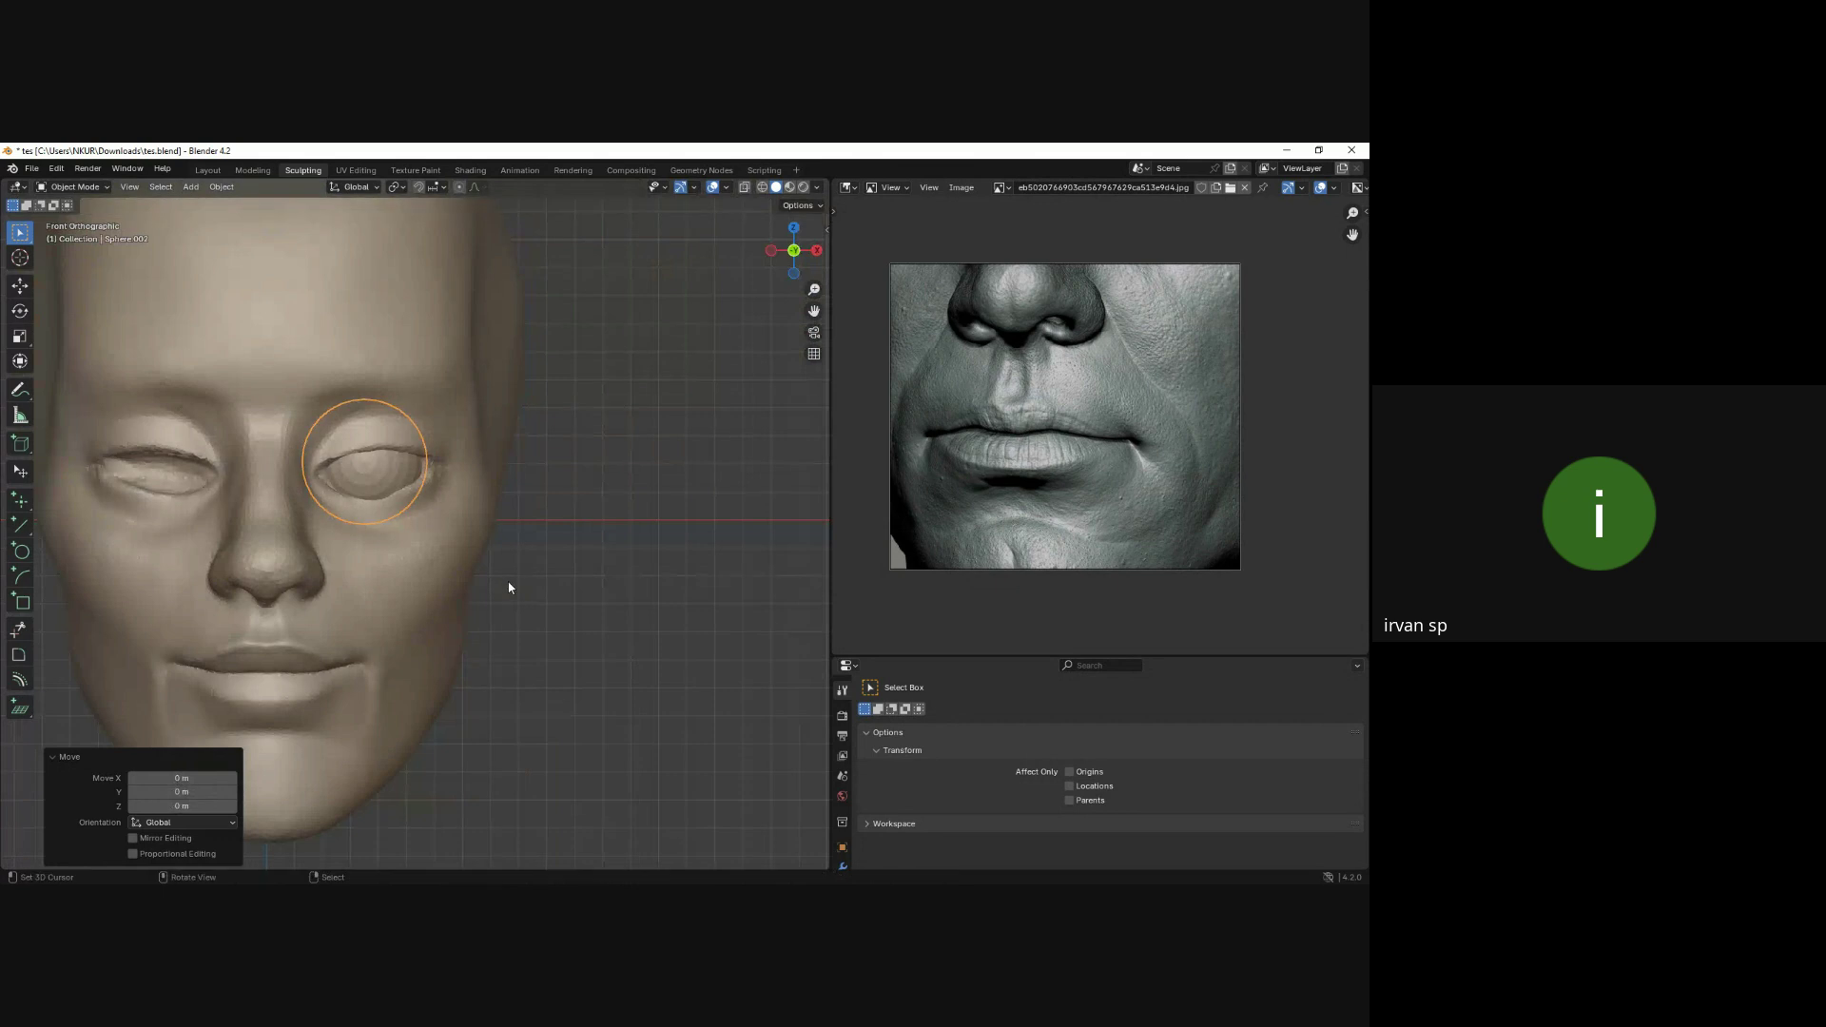
# Enlarge the eyeball slightly and centre it in the socket along X.
pyautogui.press('s')
pyautogui.click(511, 563)
pyautogui.press('g')
pyautogui.press('x')
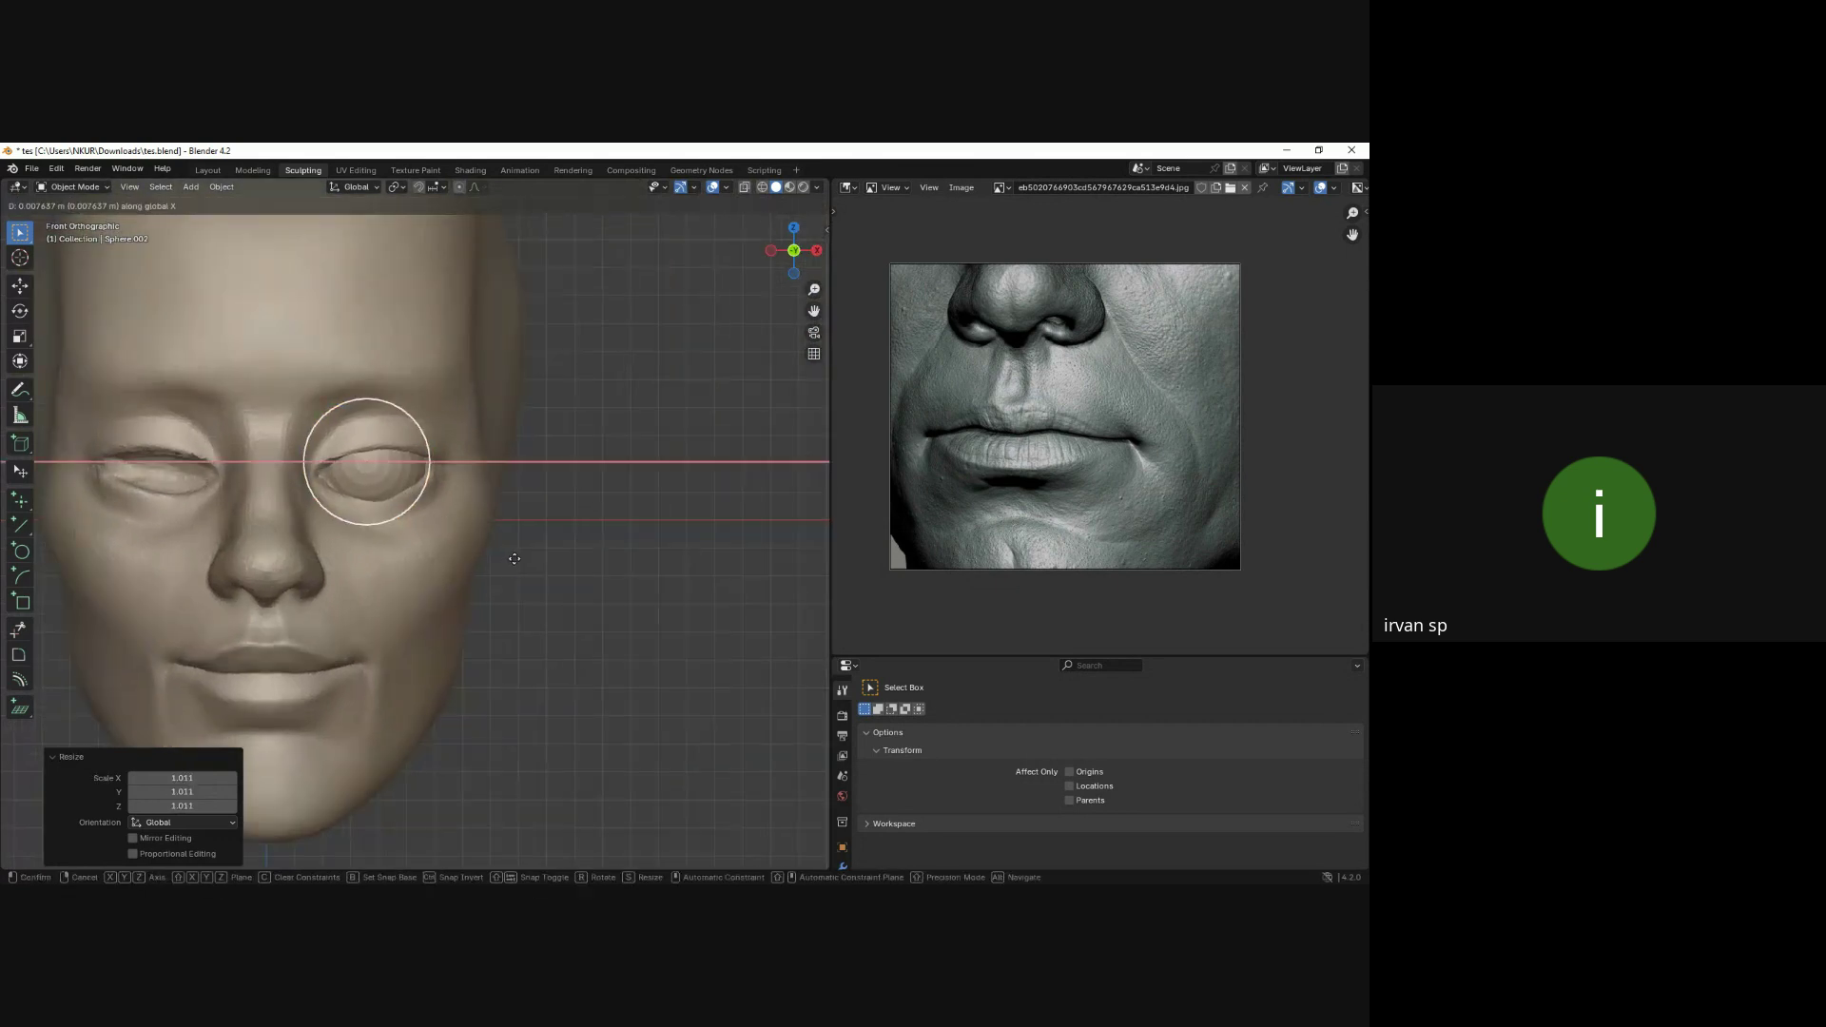
pyautogui.click(528, 564)
pyautogui.keyDown('shift'); pyautogui.moveTo(428, 393); pyautogui.dragTo(487, 399, button='middle'); pyautogui.keyUp('shift')
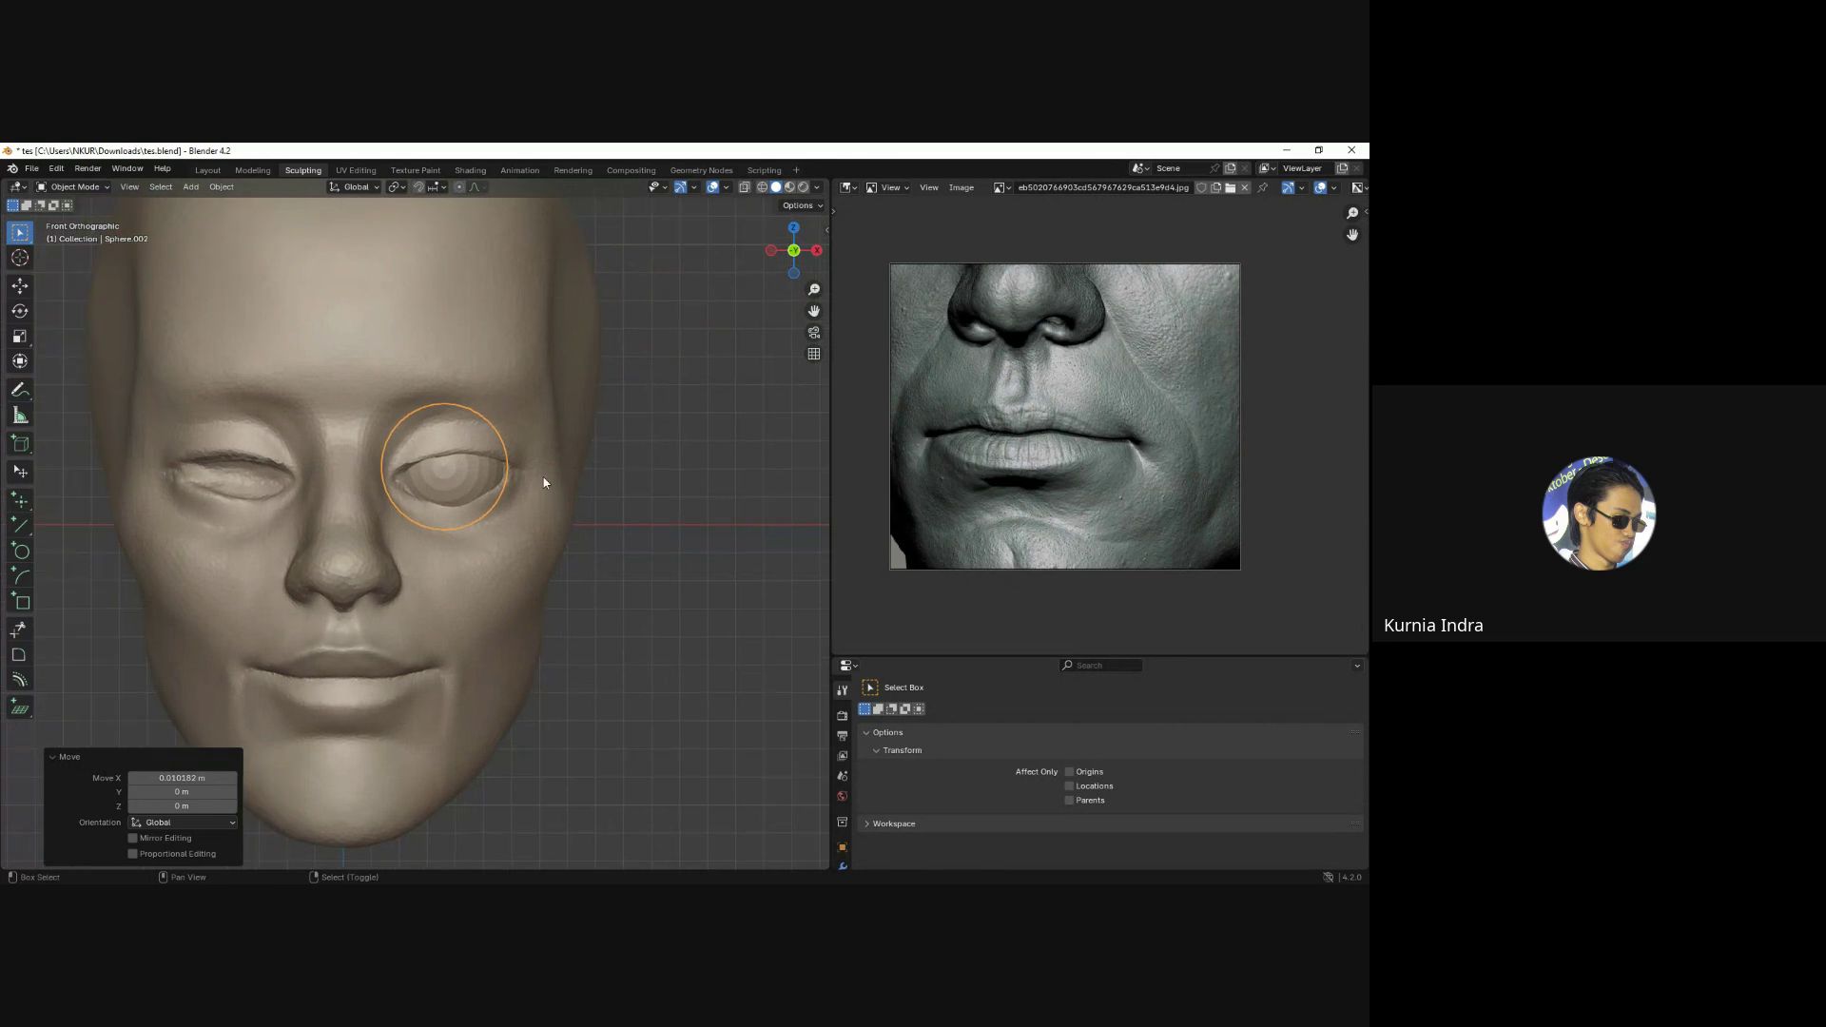
# Shade the eyeball sphere smooth, inspect it from side view, and enlarge Properties.
pyautogui.rightClick(385, 449)
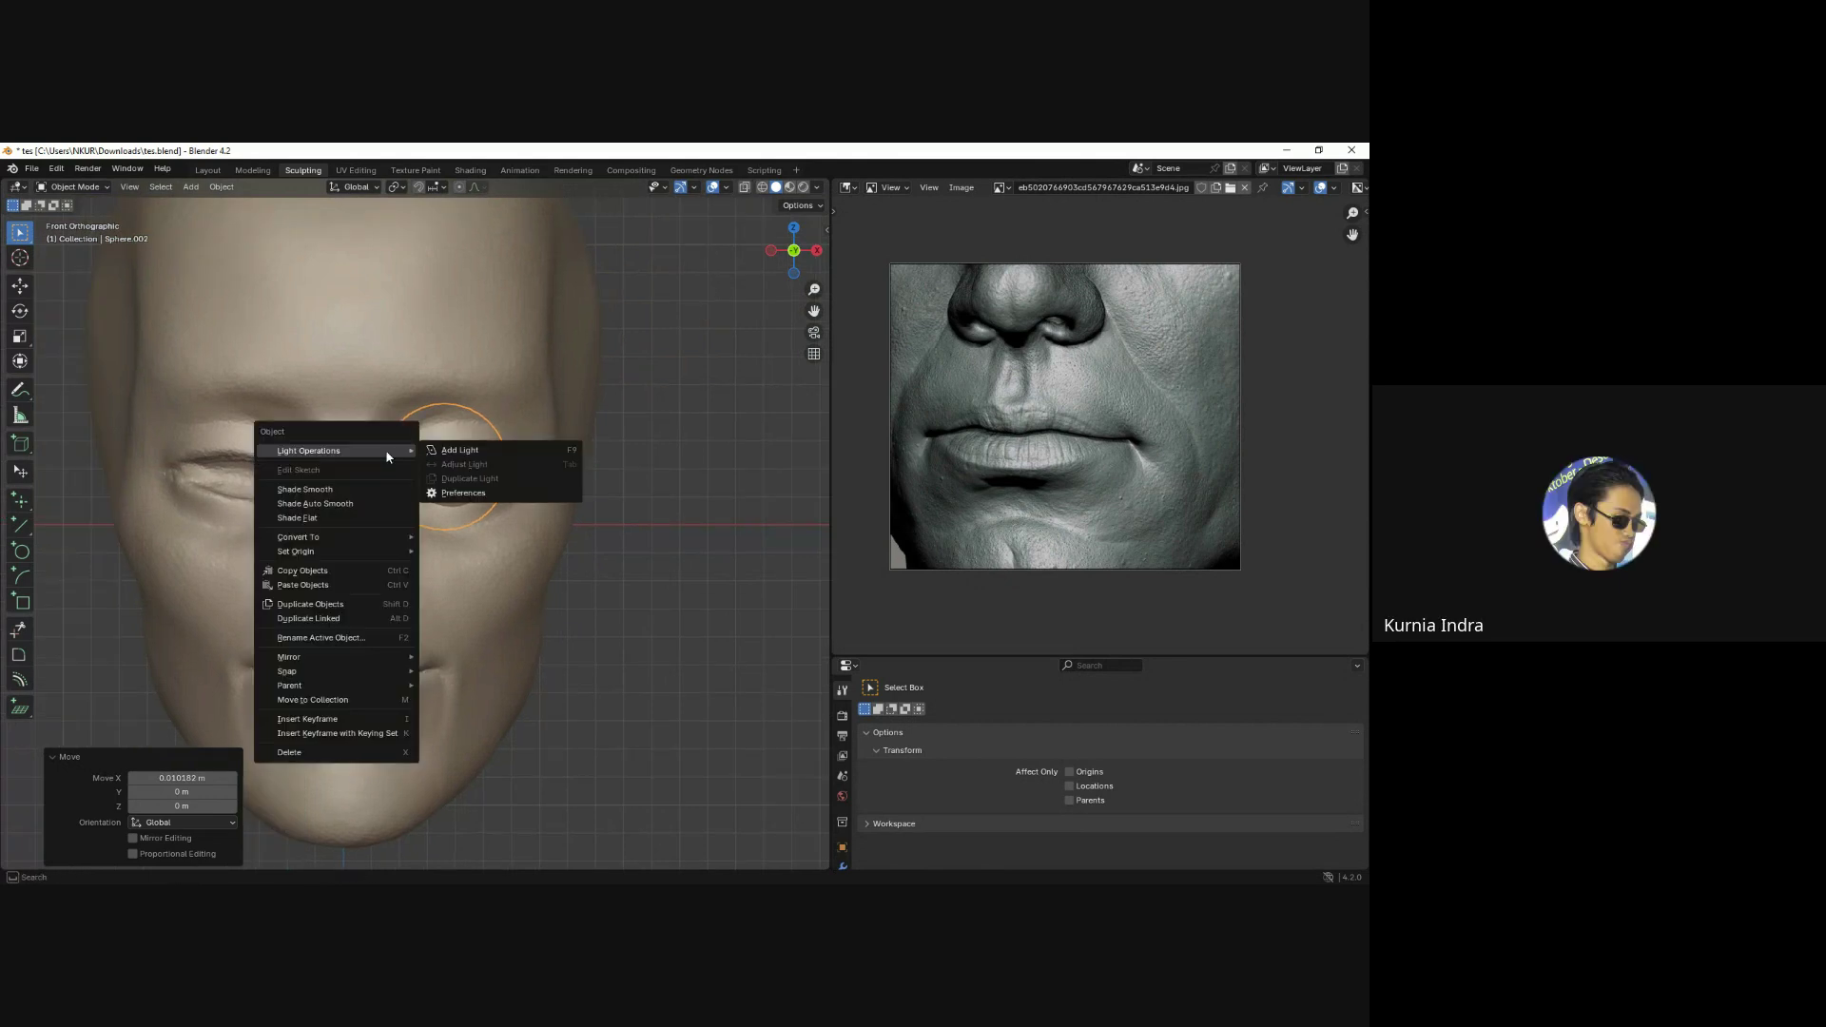
pyautogui.click(211, 189)
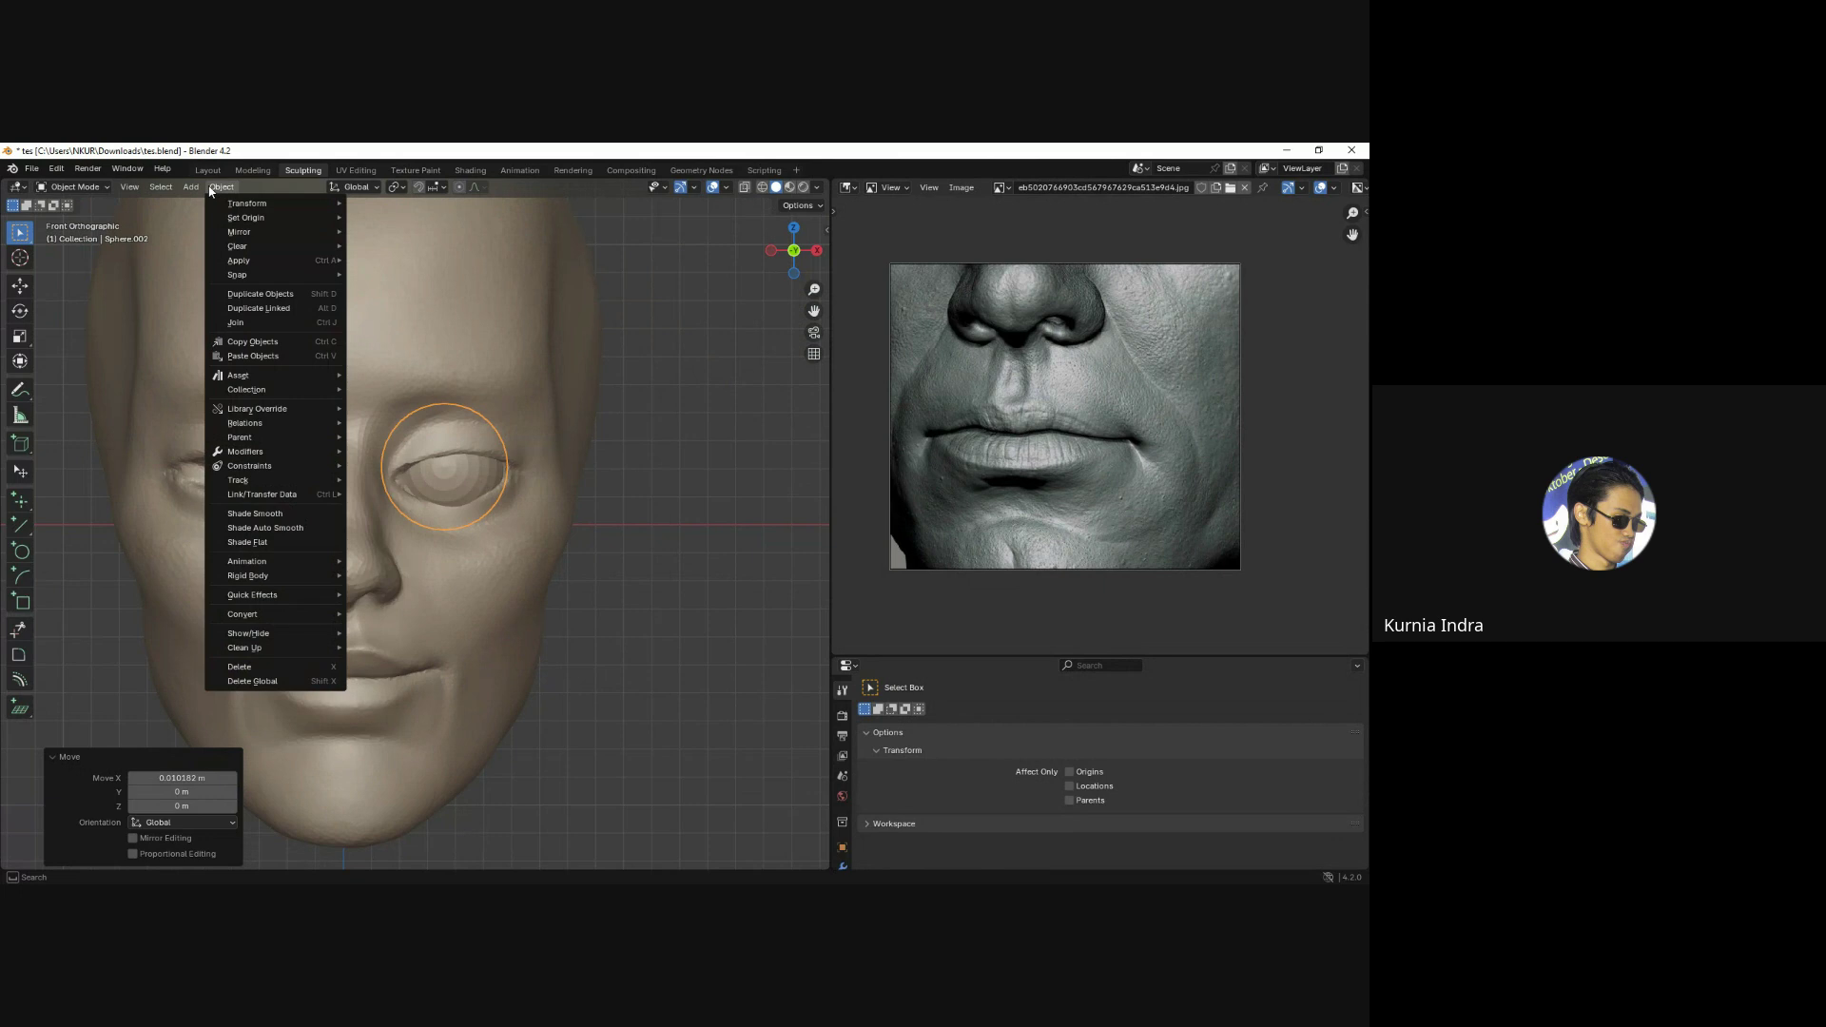
pyautogui.click(229, 189)
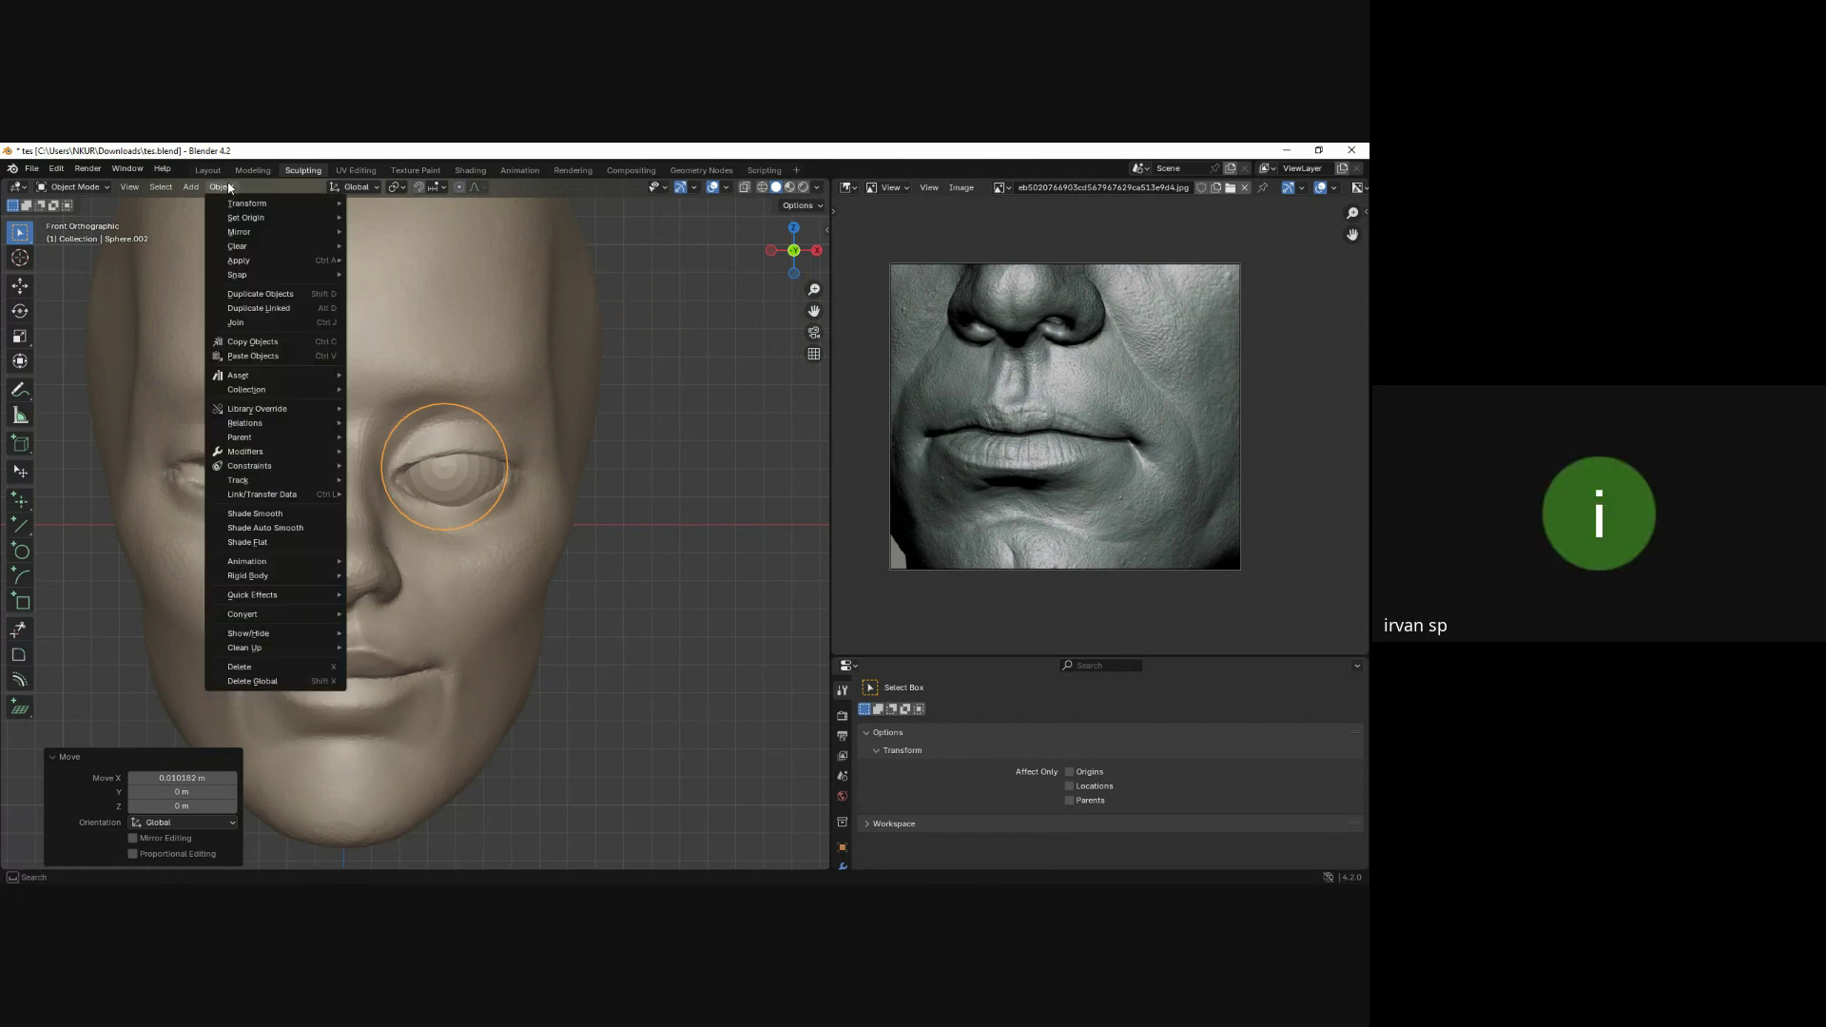
pyautogui.click(255, 513)
pyautogui.press('KP_3')
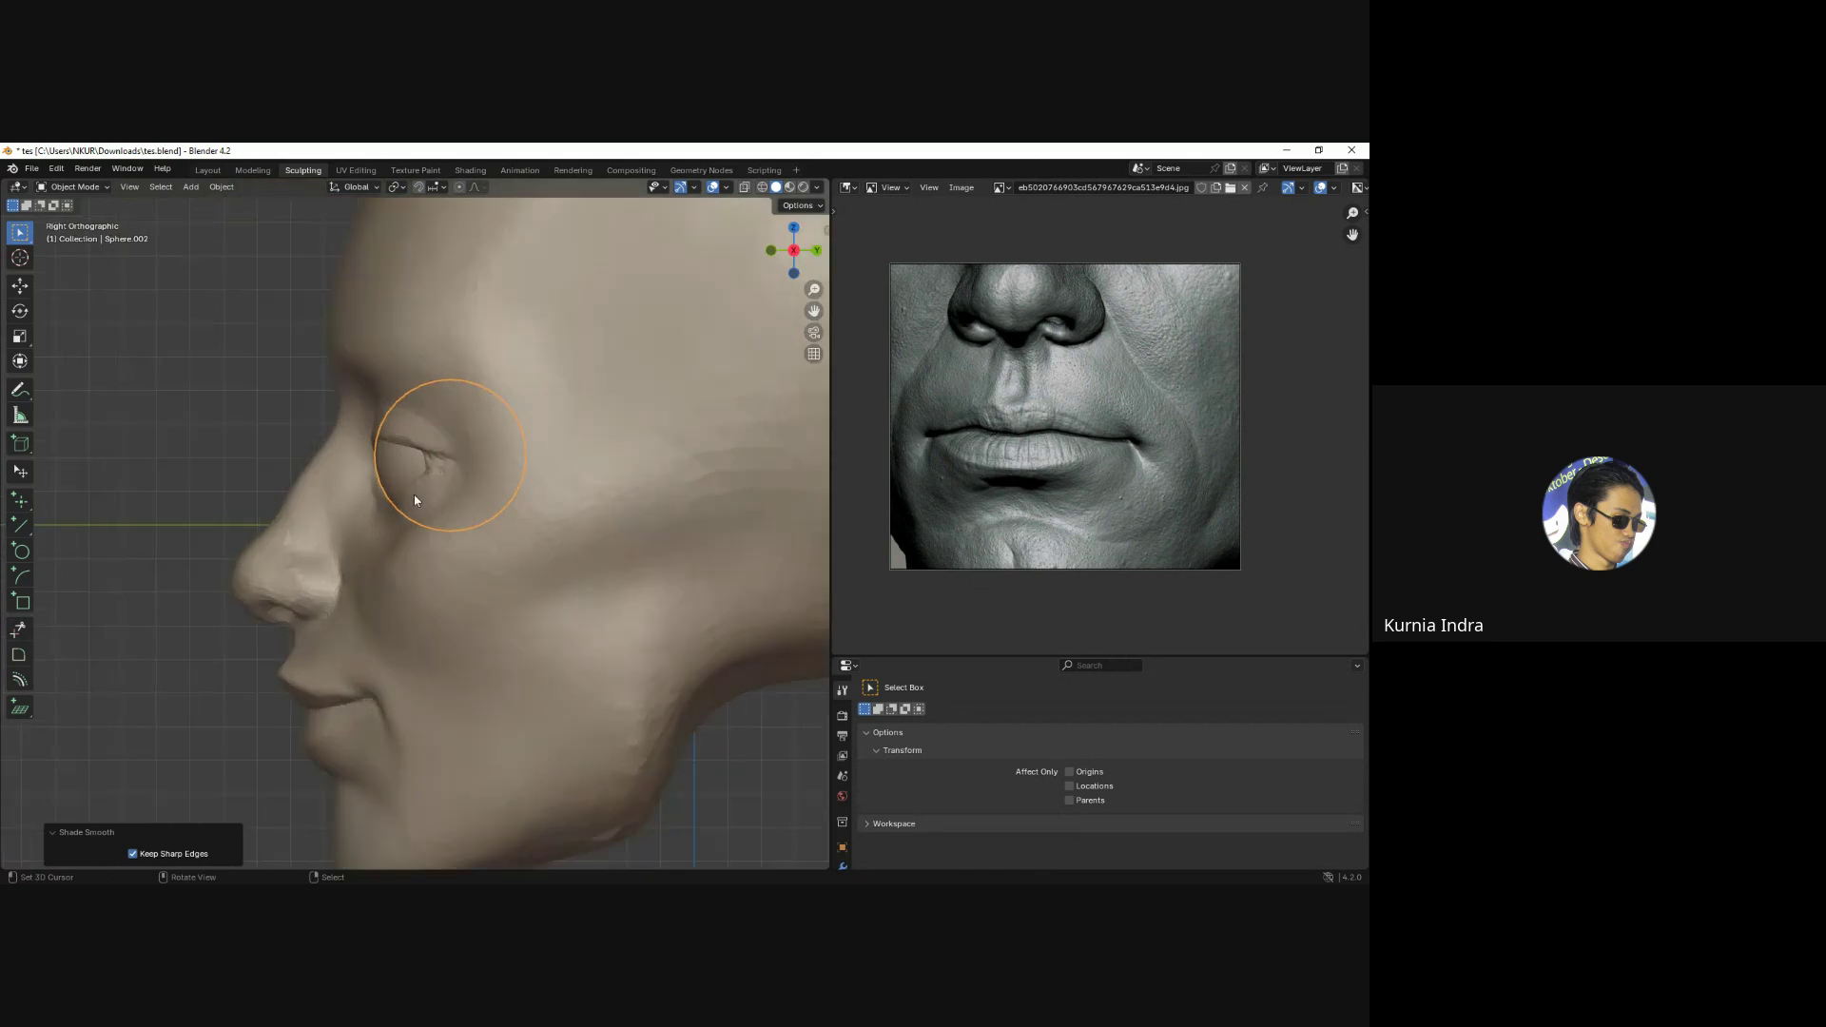
pyautogui.scroll(2, 414, 495)
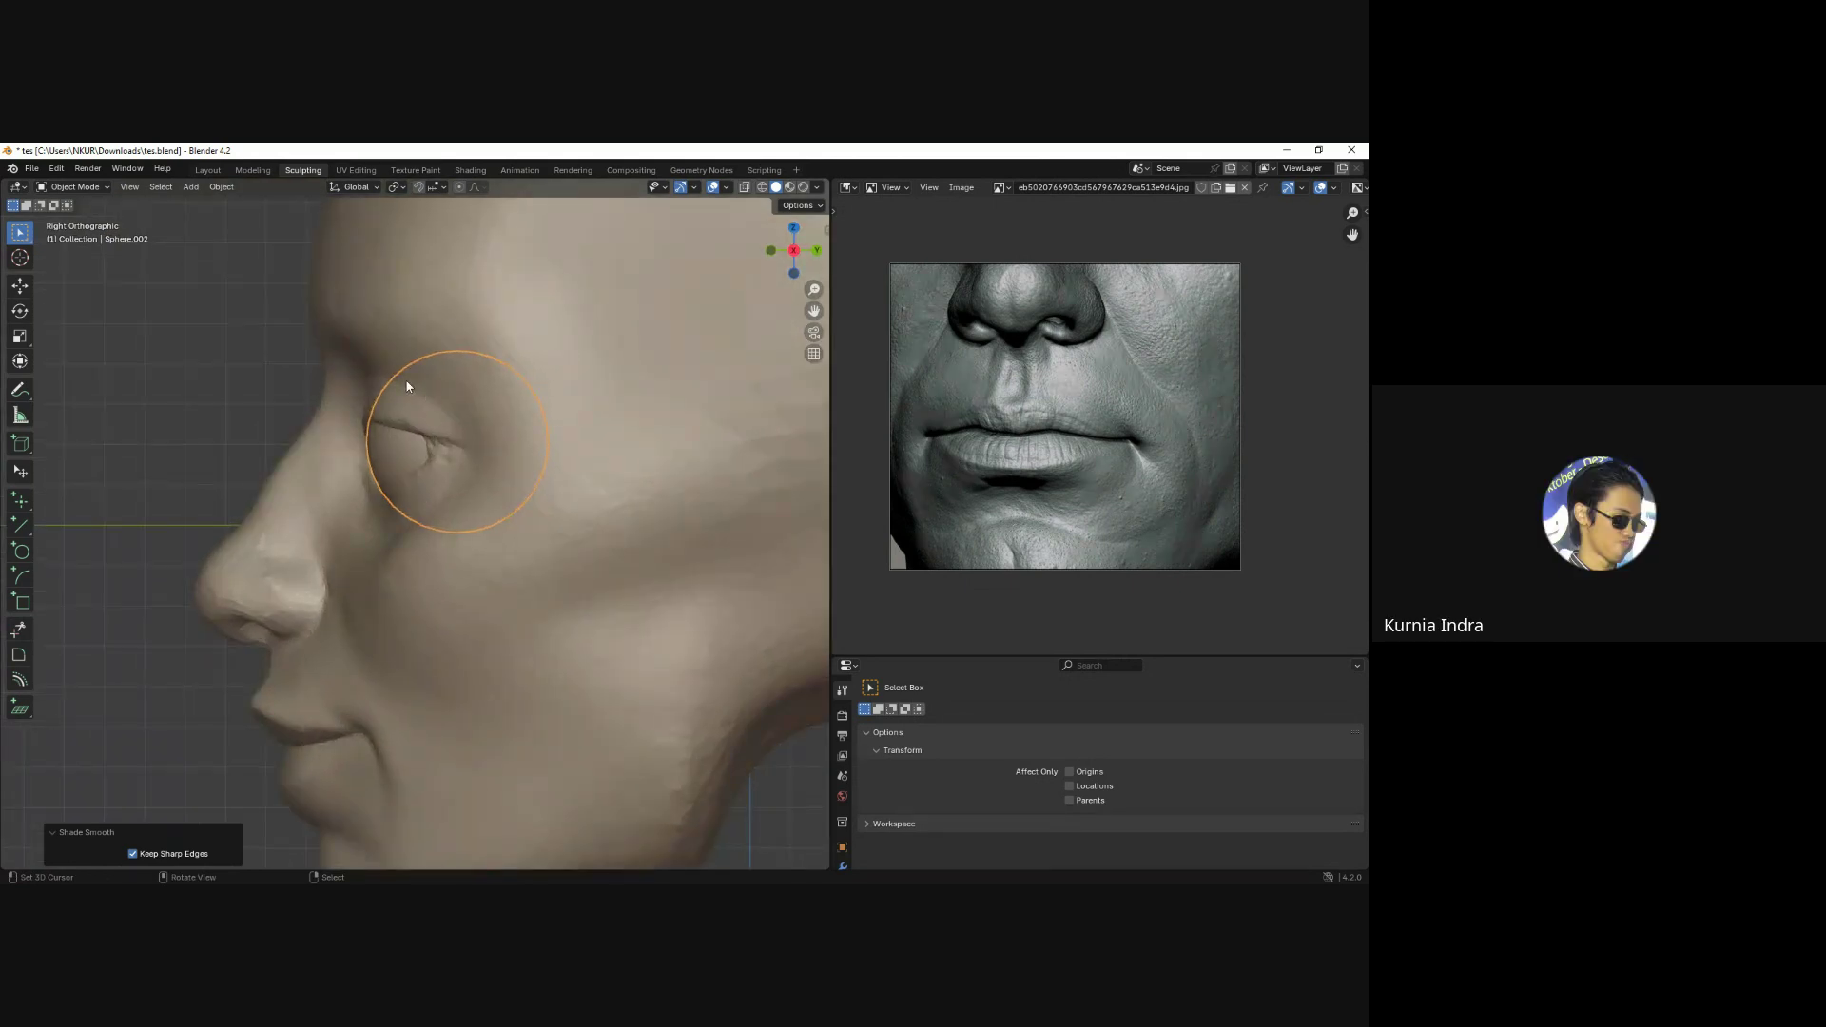
pyautogui.press('KP_1')
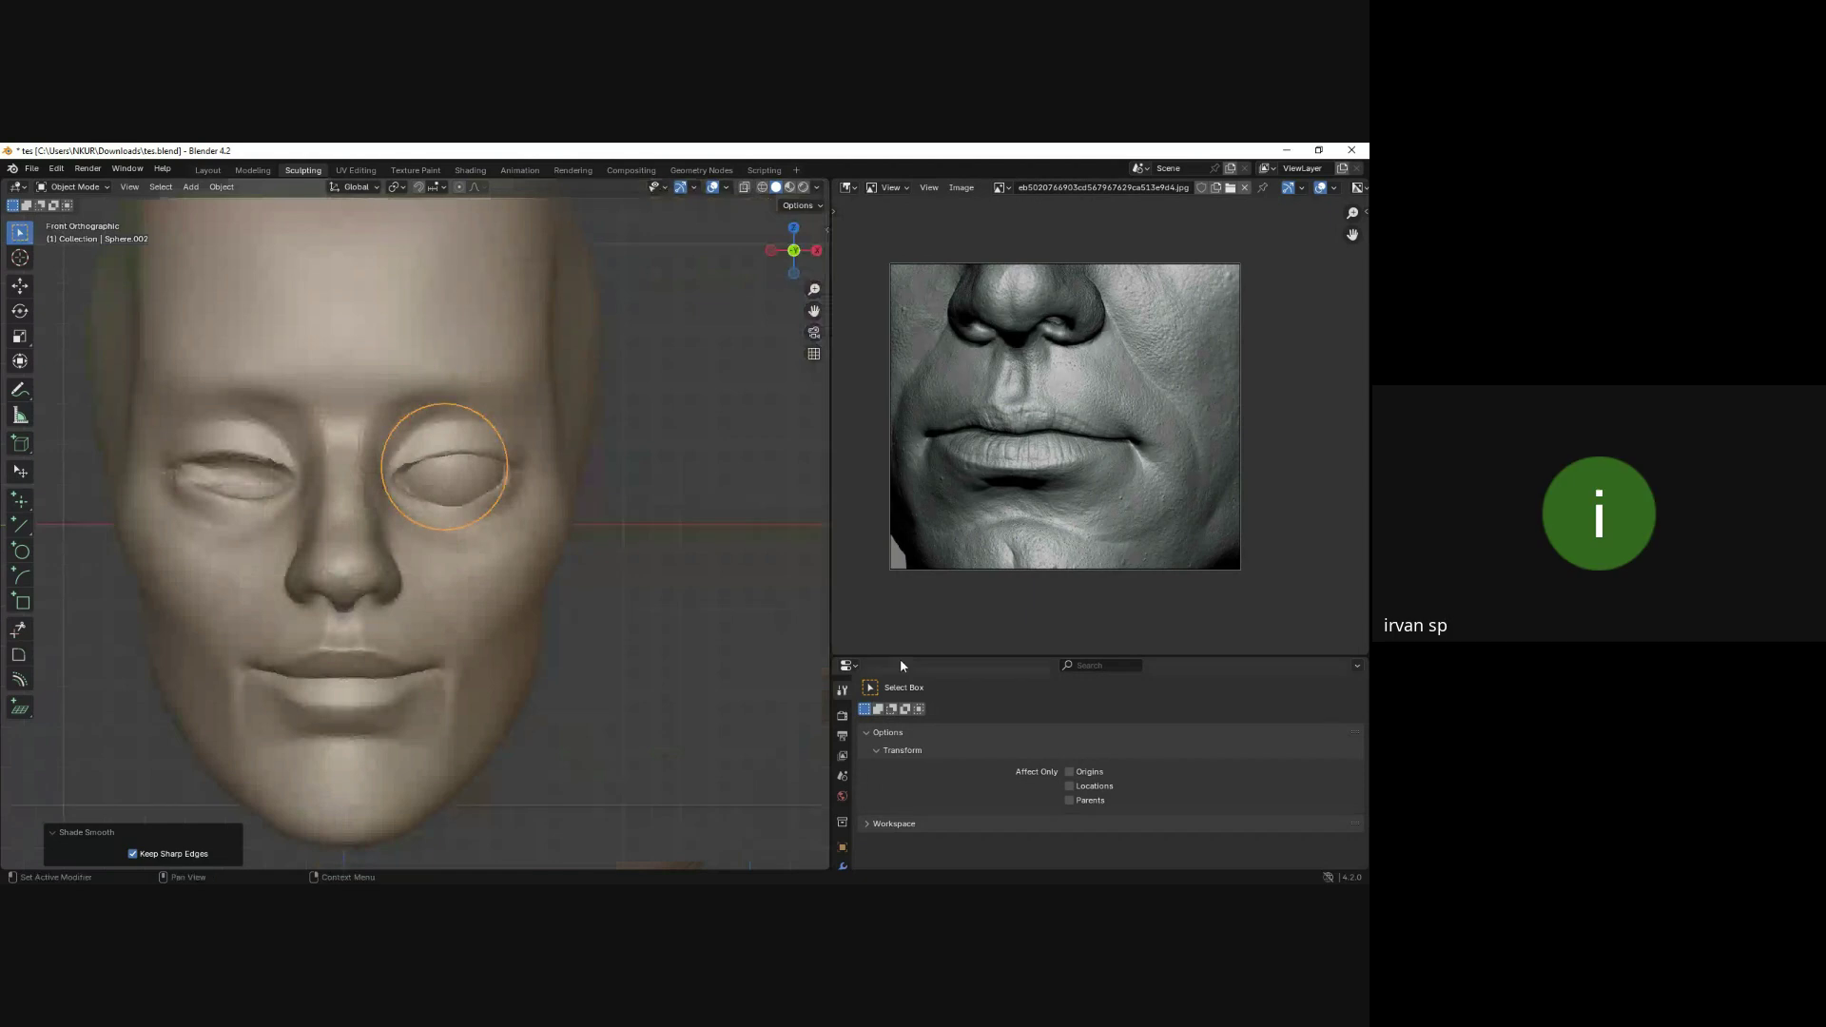
pyautogui.moveTo(899, 658); pyautogui.dragTo(902, 352)
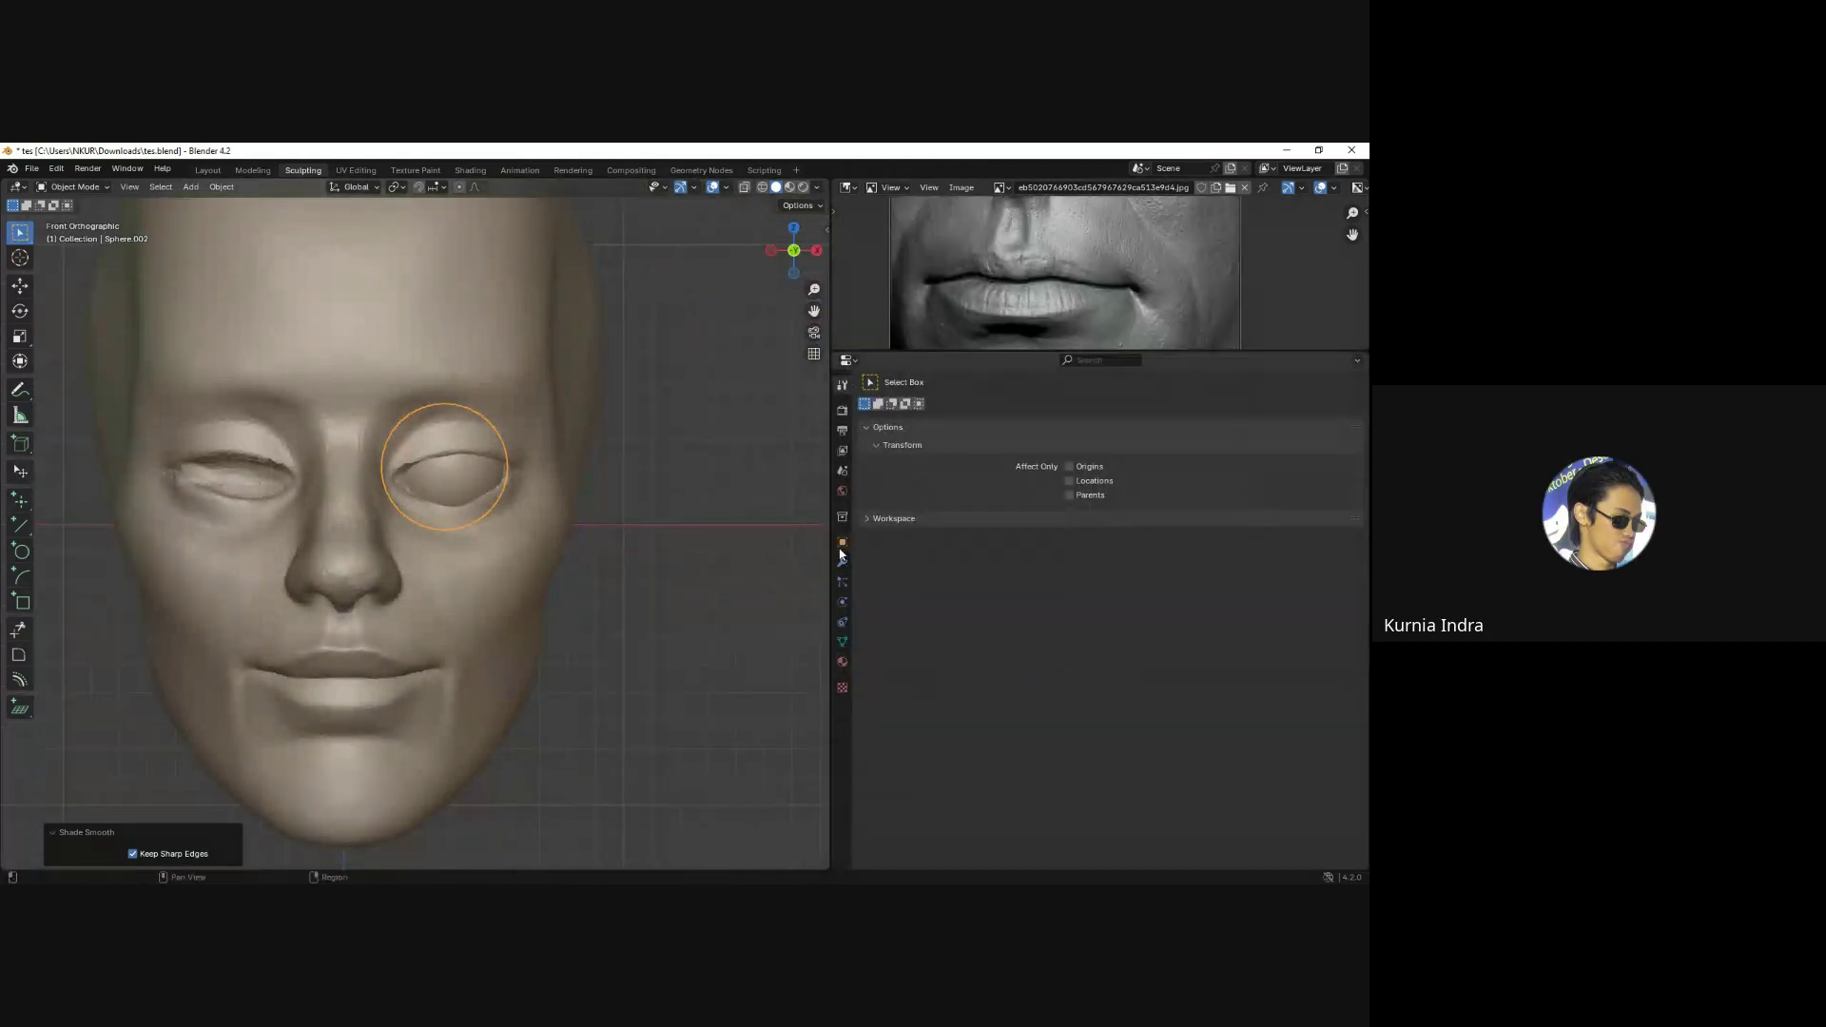
# Add a Mirror modifier to the eyeball with Sphere.001 as the mirror object.
pyautogui.click(842, 562)
pyautogui.click(986, 408)
pyautogui.moveTo(922, 402)
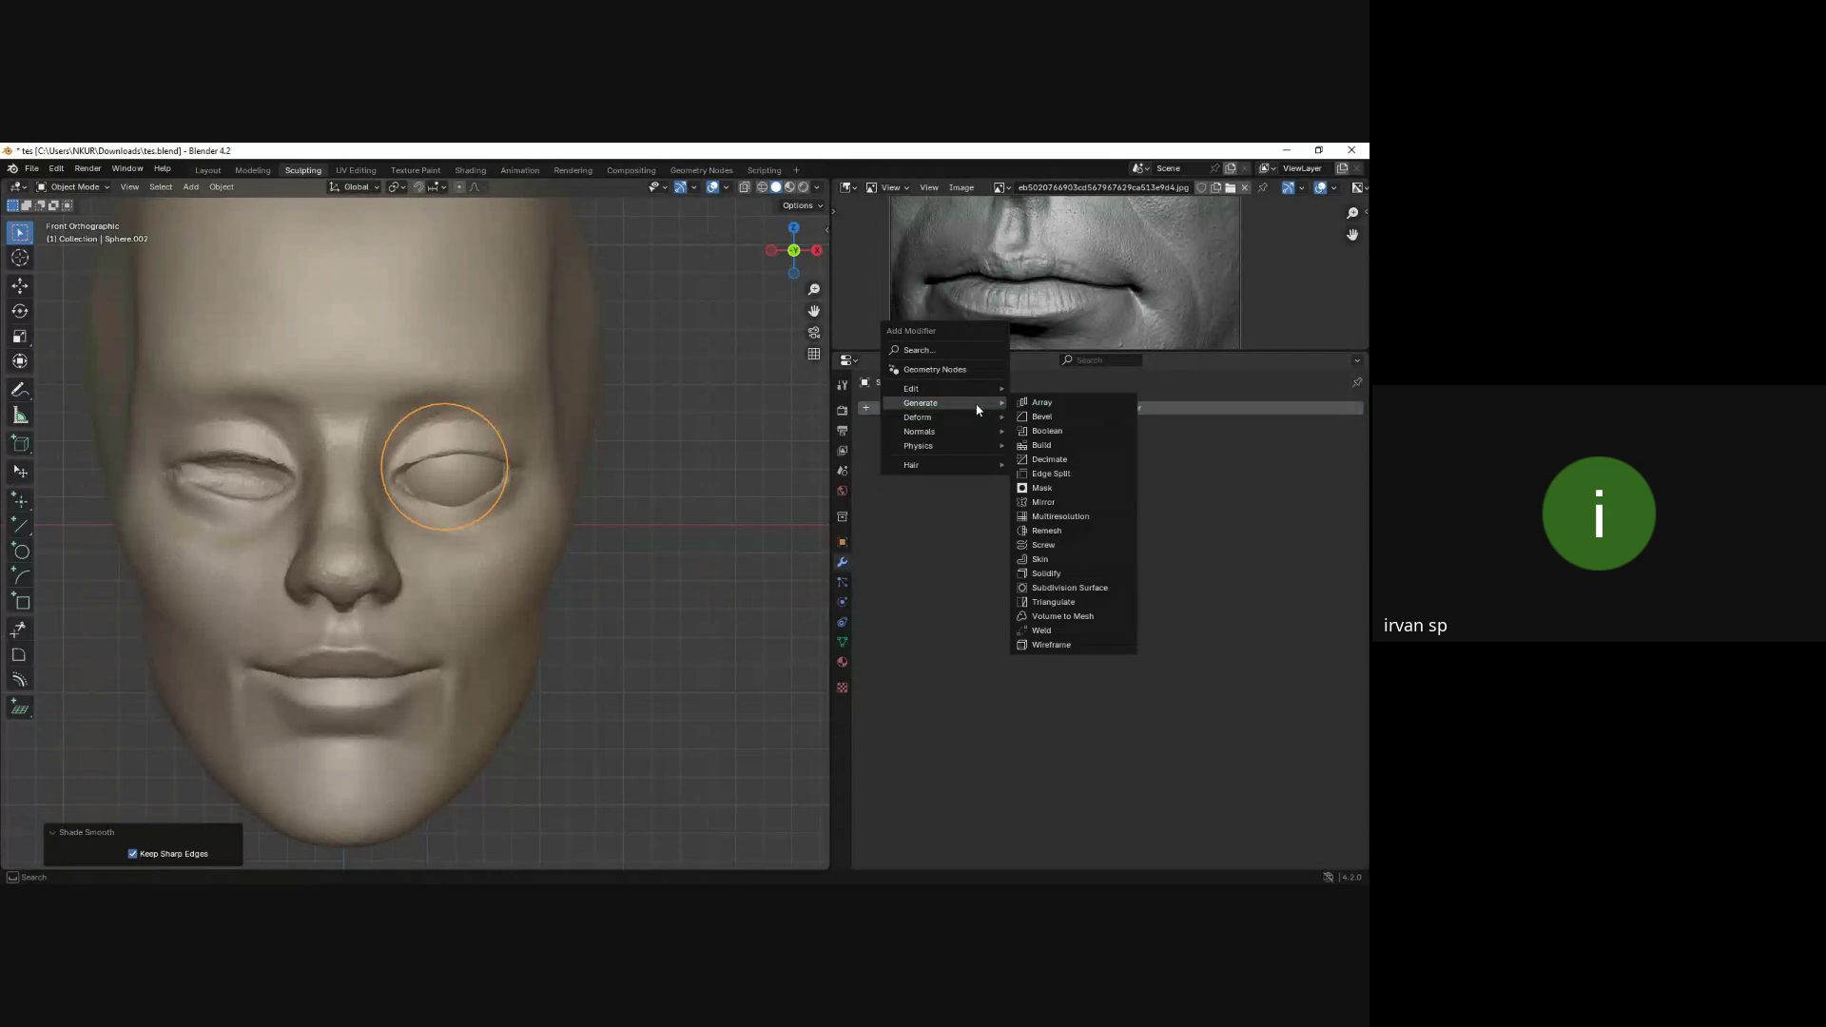
pyautogui.click(1041, 502)
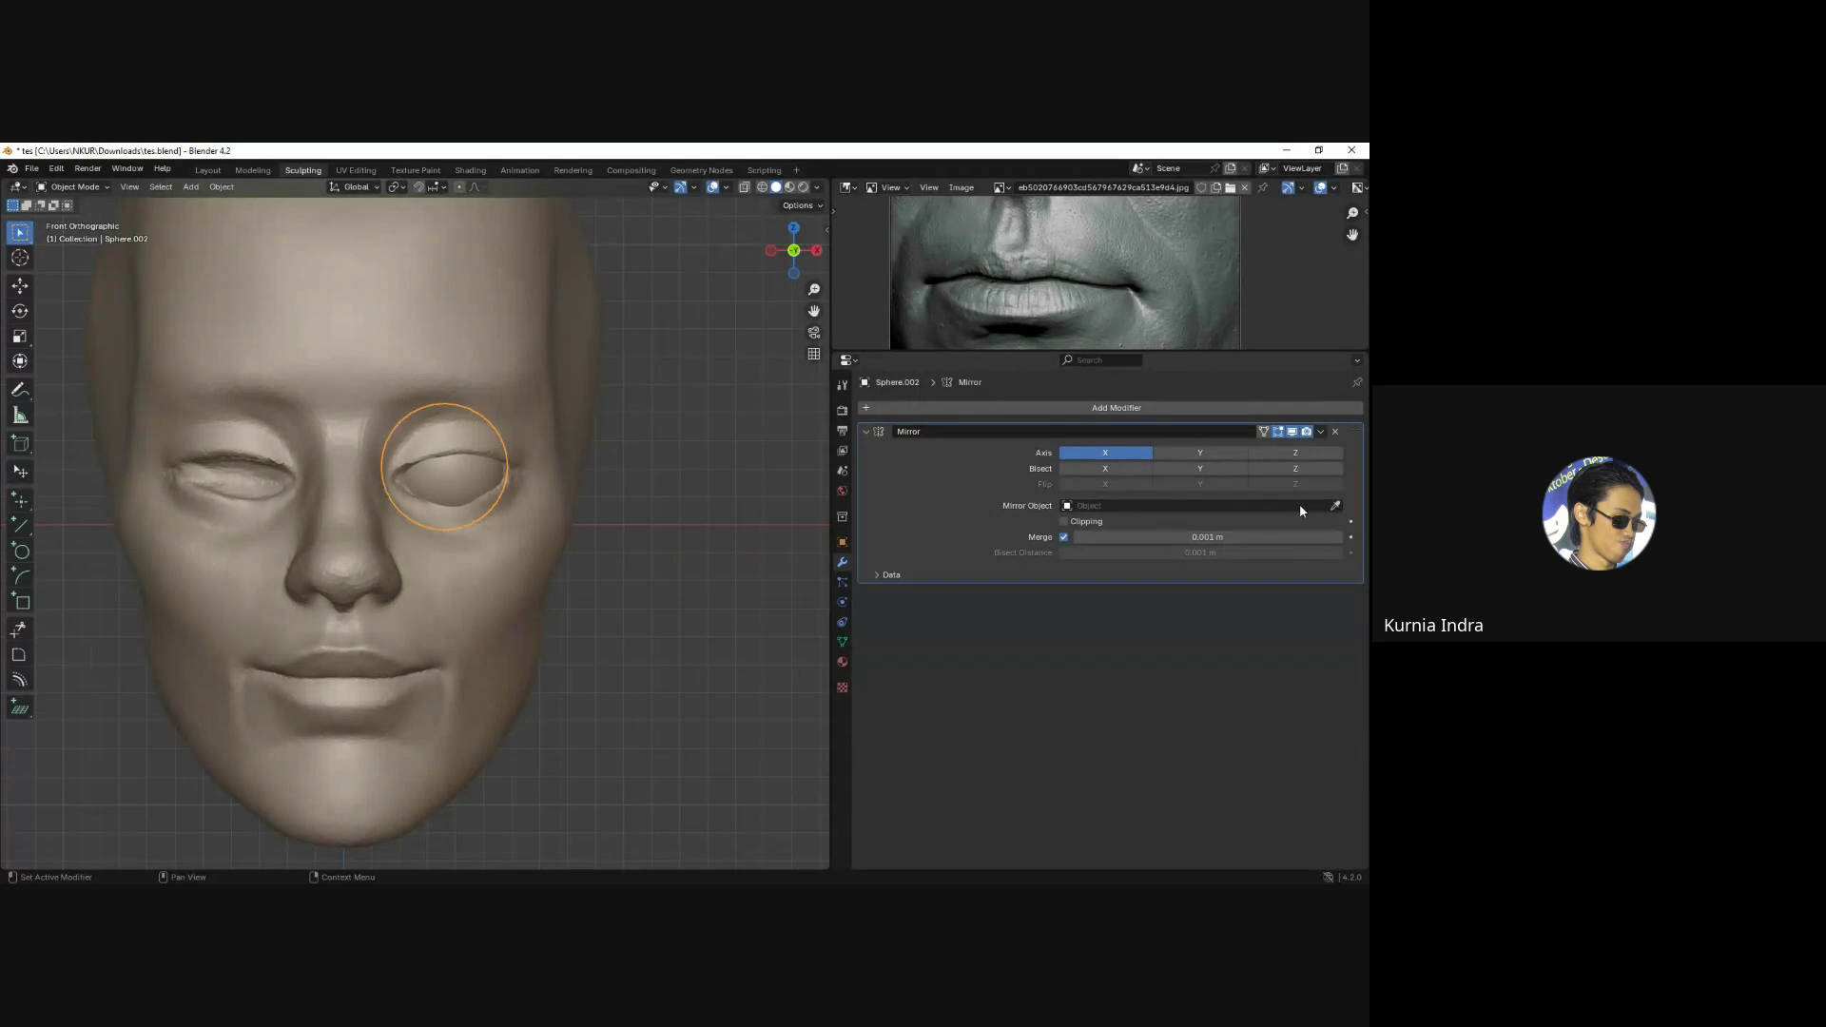
pyautogui.click(1336, 506)
pyautogui.click(460, 350)
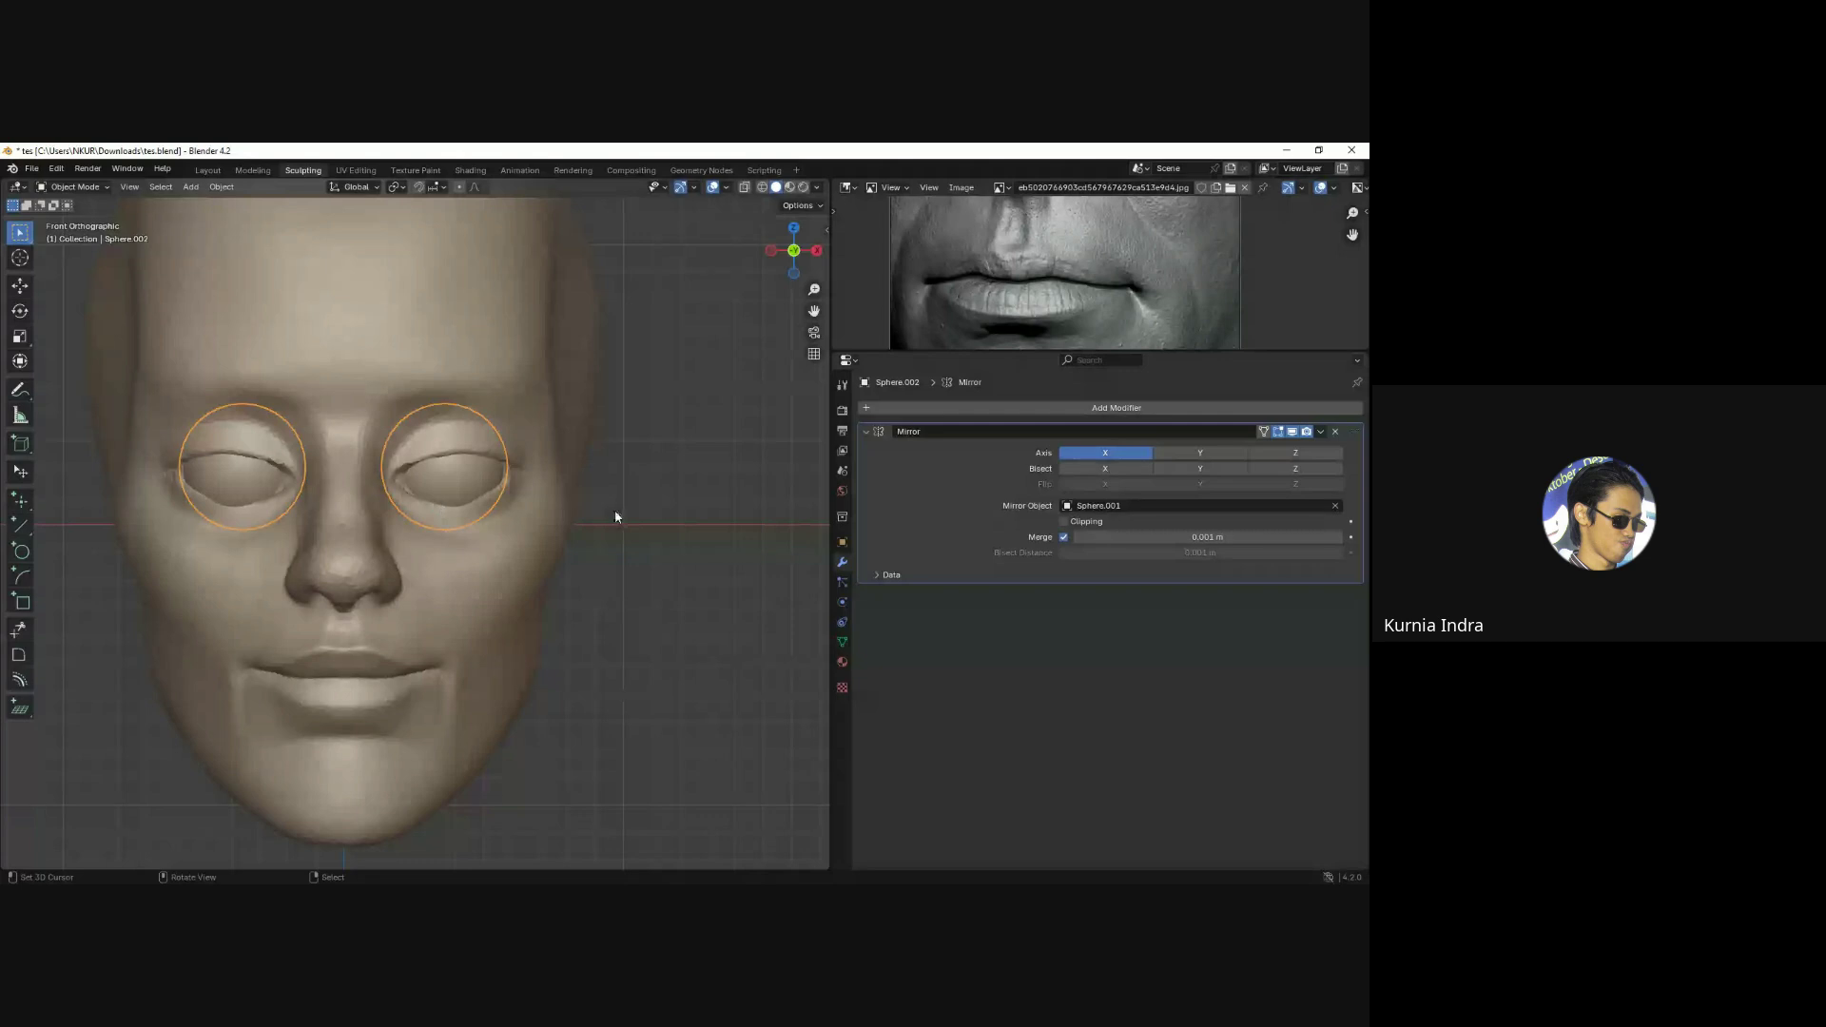
# Select the head object, orbiting to check both eyeballs.
pyautogui.click(505, 561)
pyautogui.click(461, 486)
pyautogui.click(524, 515)
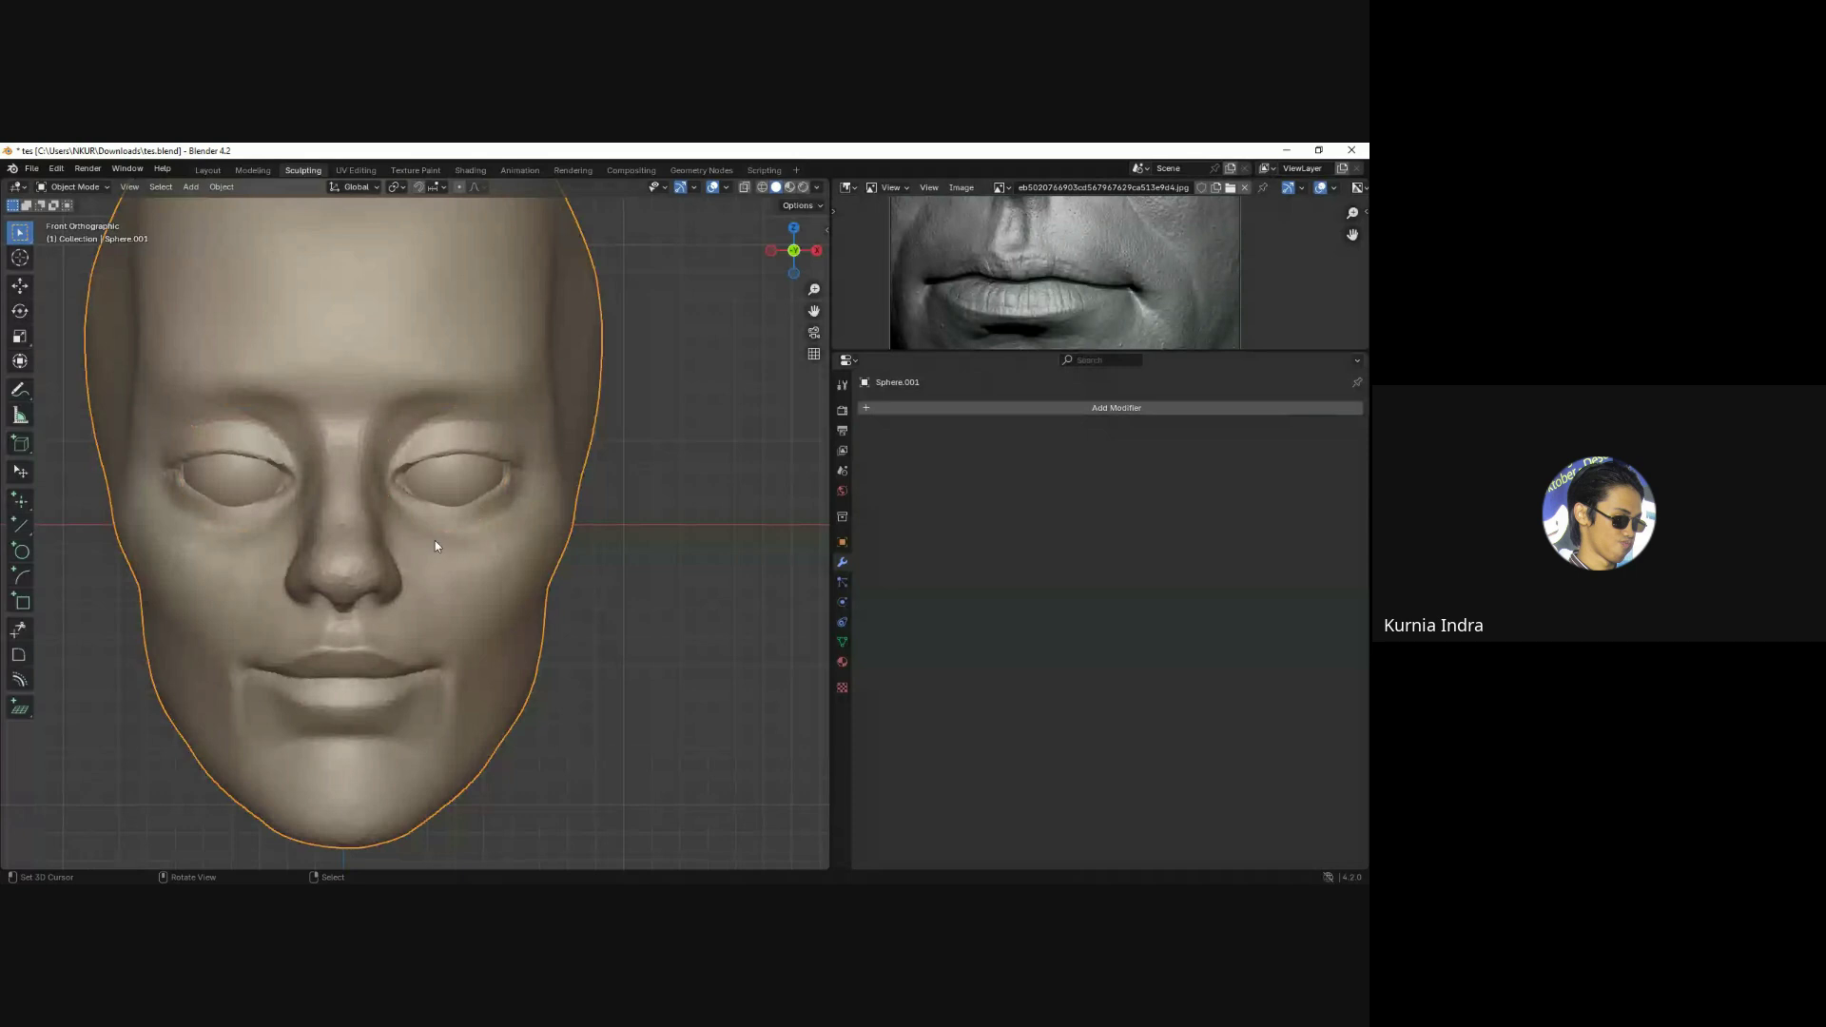
pyautogui.click(449, 486)
pyautogui.scroll(2, 447, 495)
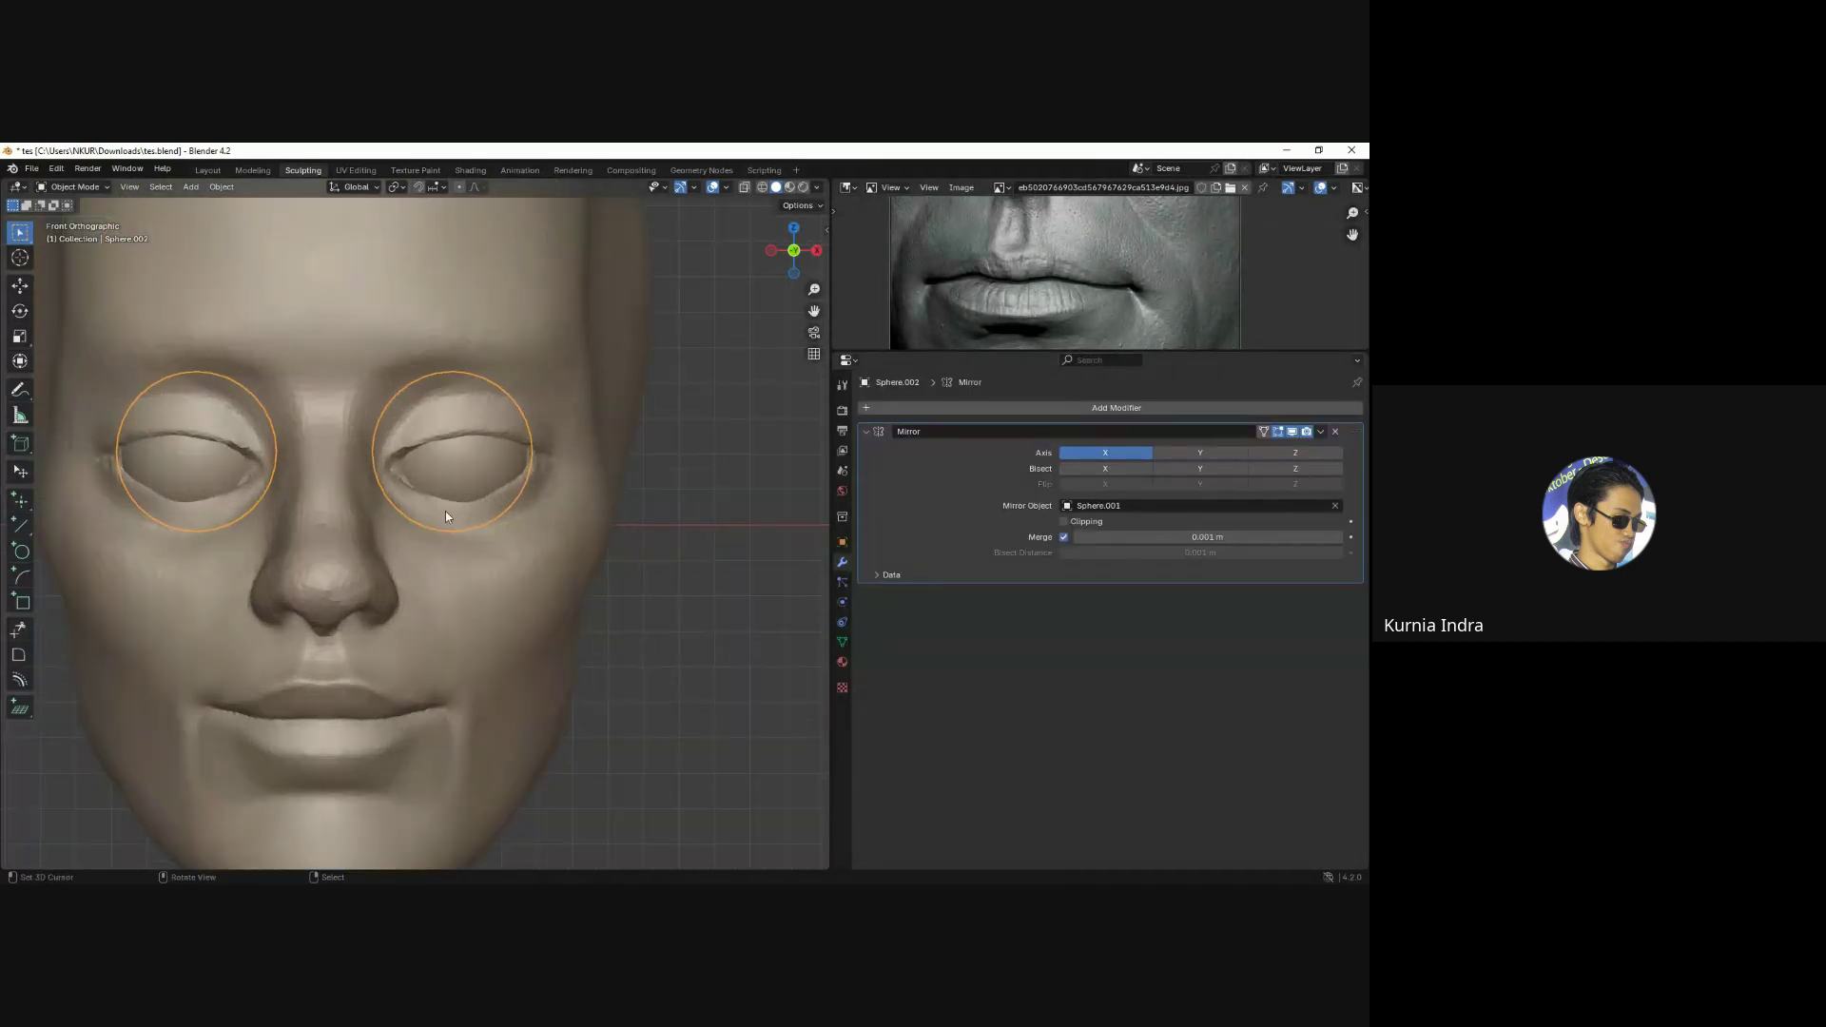
pyautogui.moveTo(550, 563)
pyautogui.mouseDown(button='middle')
pyautogui.moveTo(368, 536)
pyautogui.moveTo(522, 550)
pyautogui.mouseUp(button='middle')
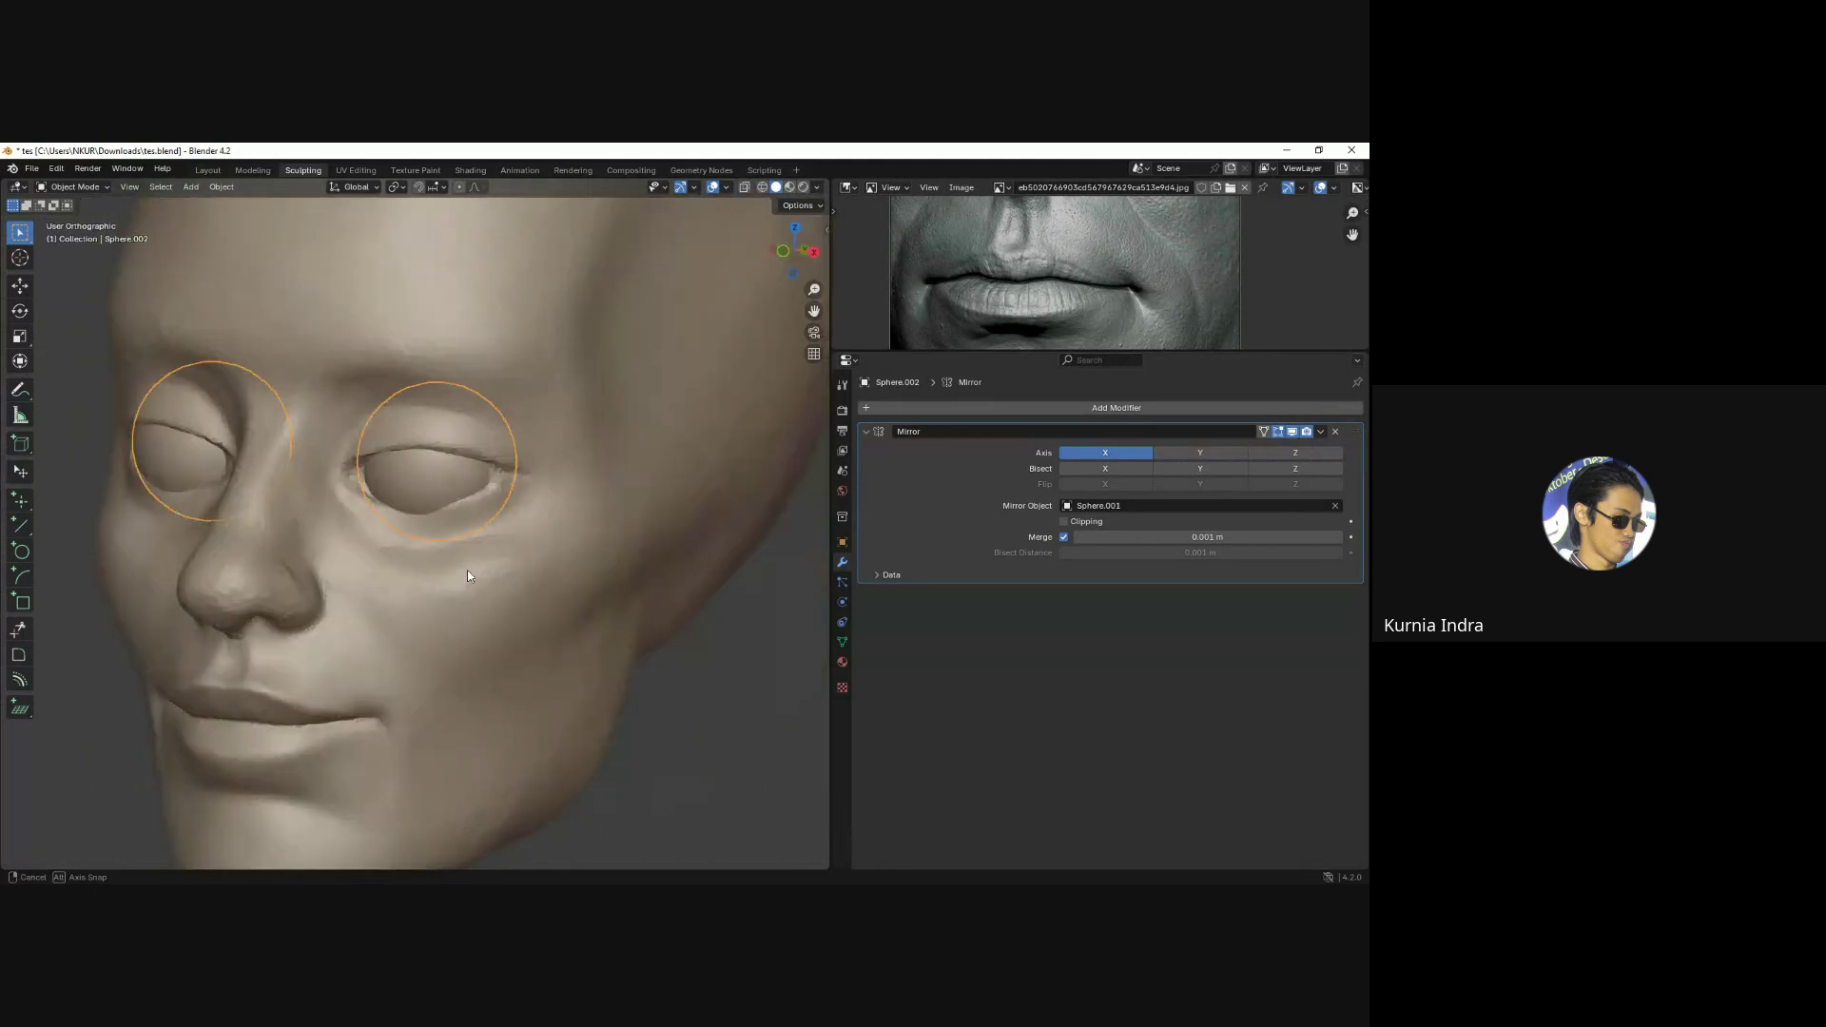
pyautogui.click(498, 506)
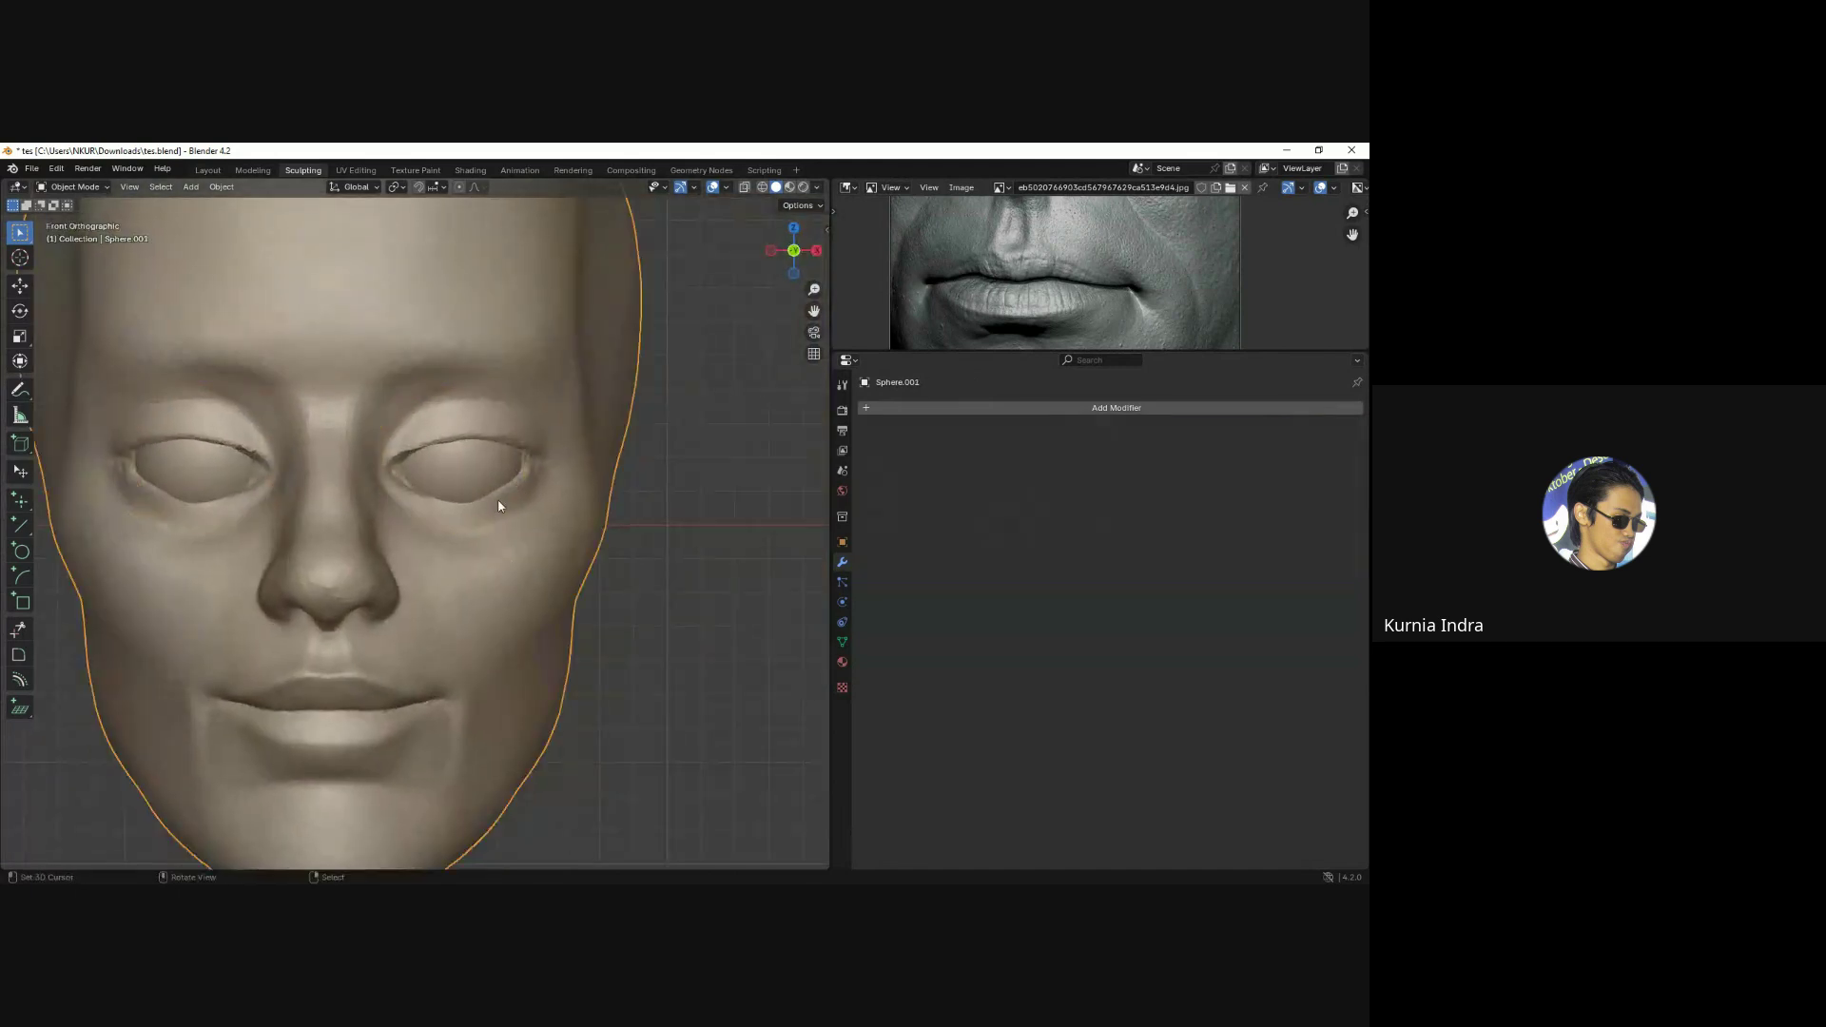
# Enter Sculpt Mode on the head with the Grab brush, in front view.
pyautogui.hotkey('ctrl', 'Tab')
pyautogui.click(516, 594)
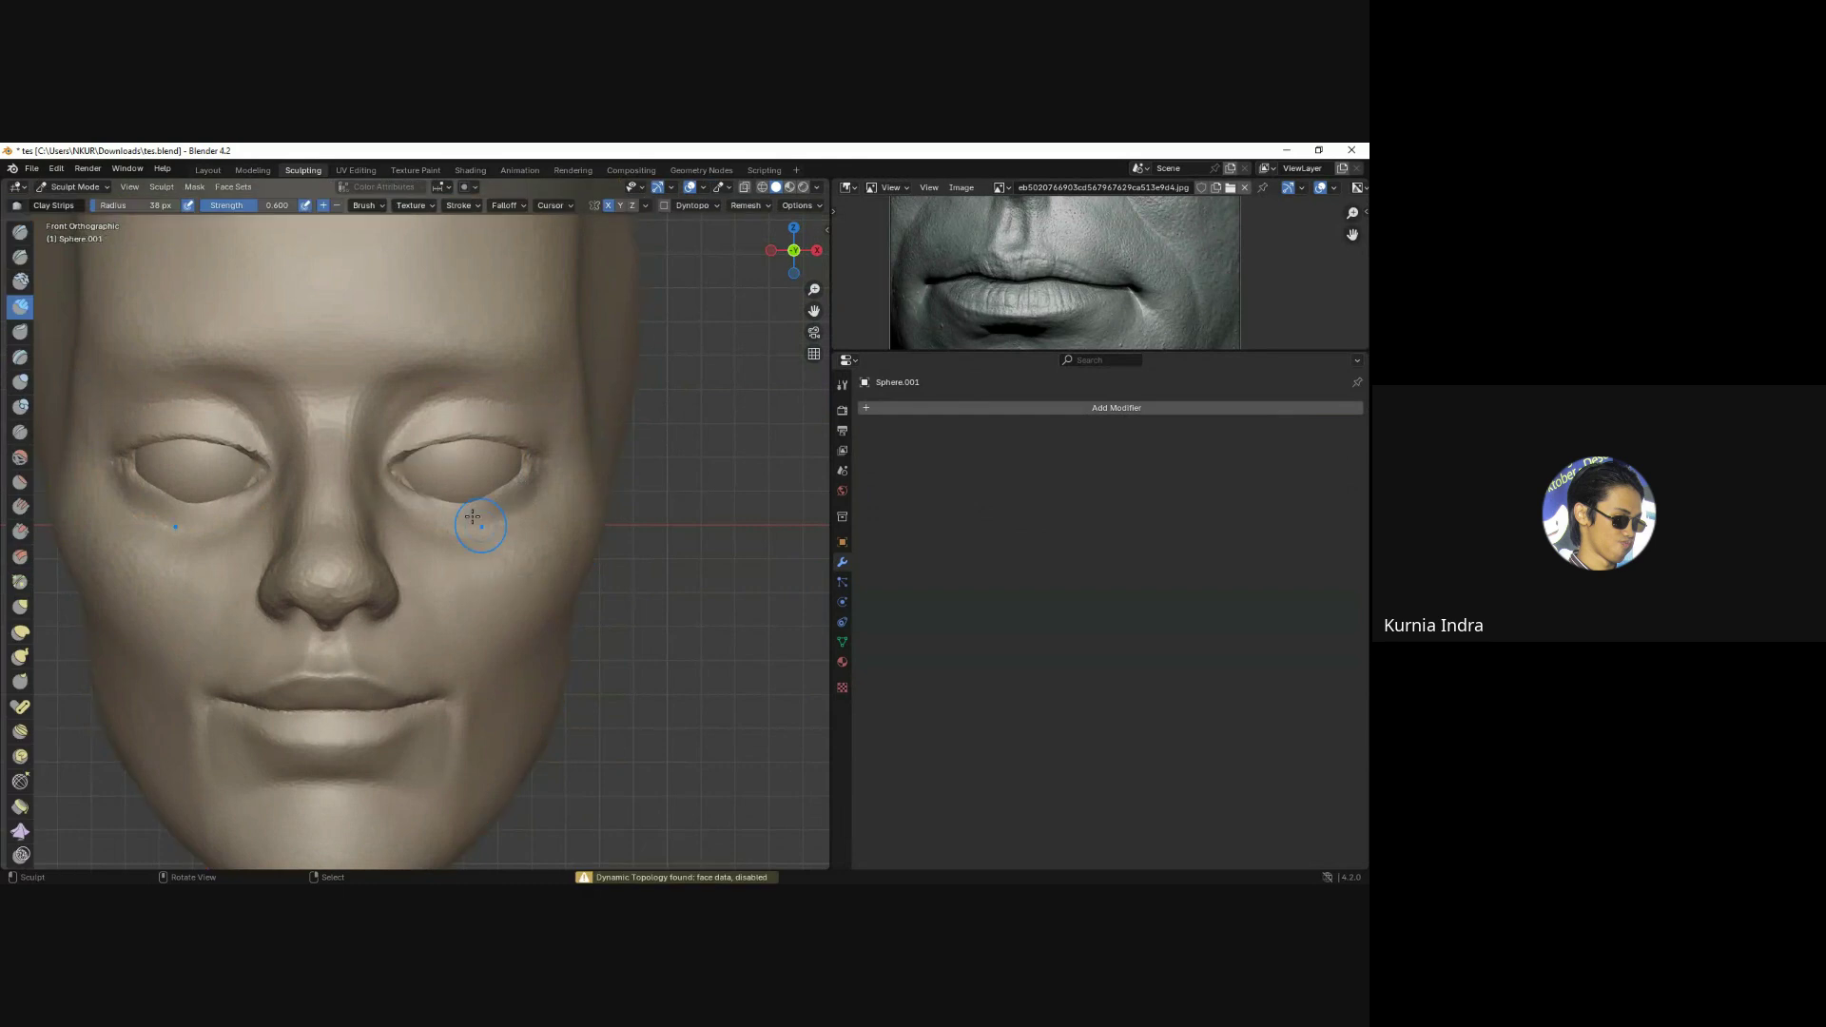
pyautogui.scroll(2, 460, 530)
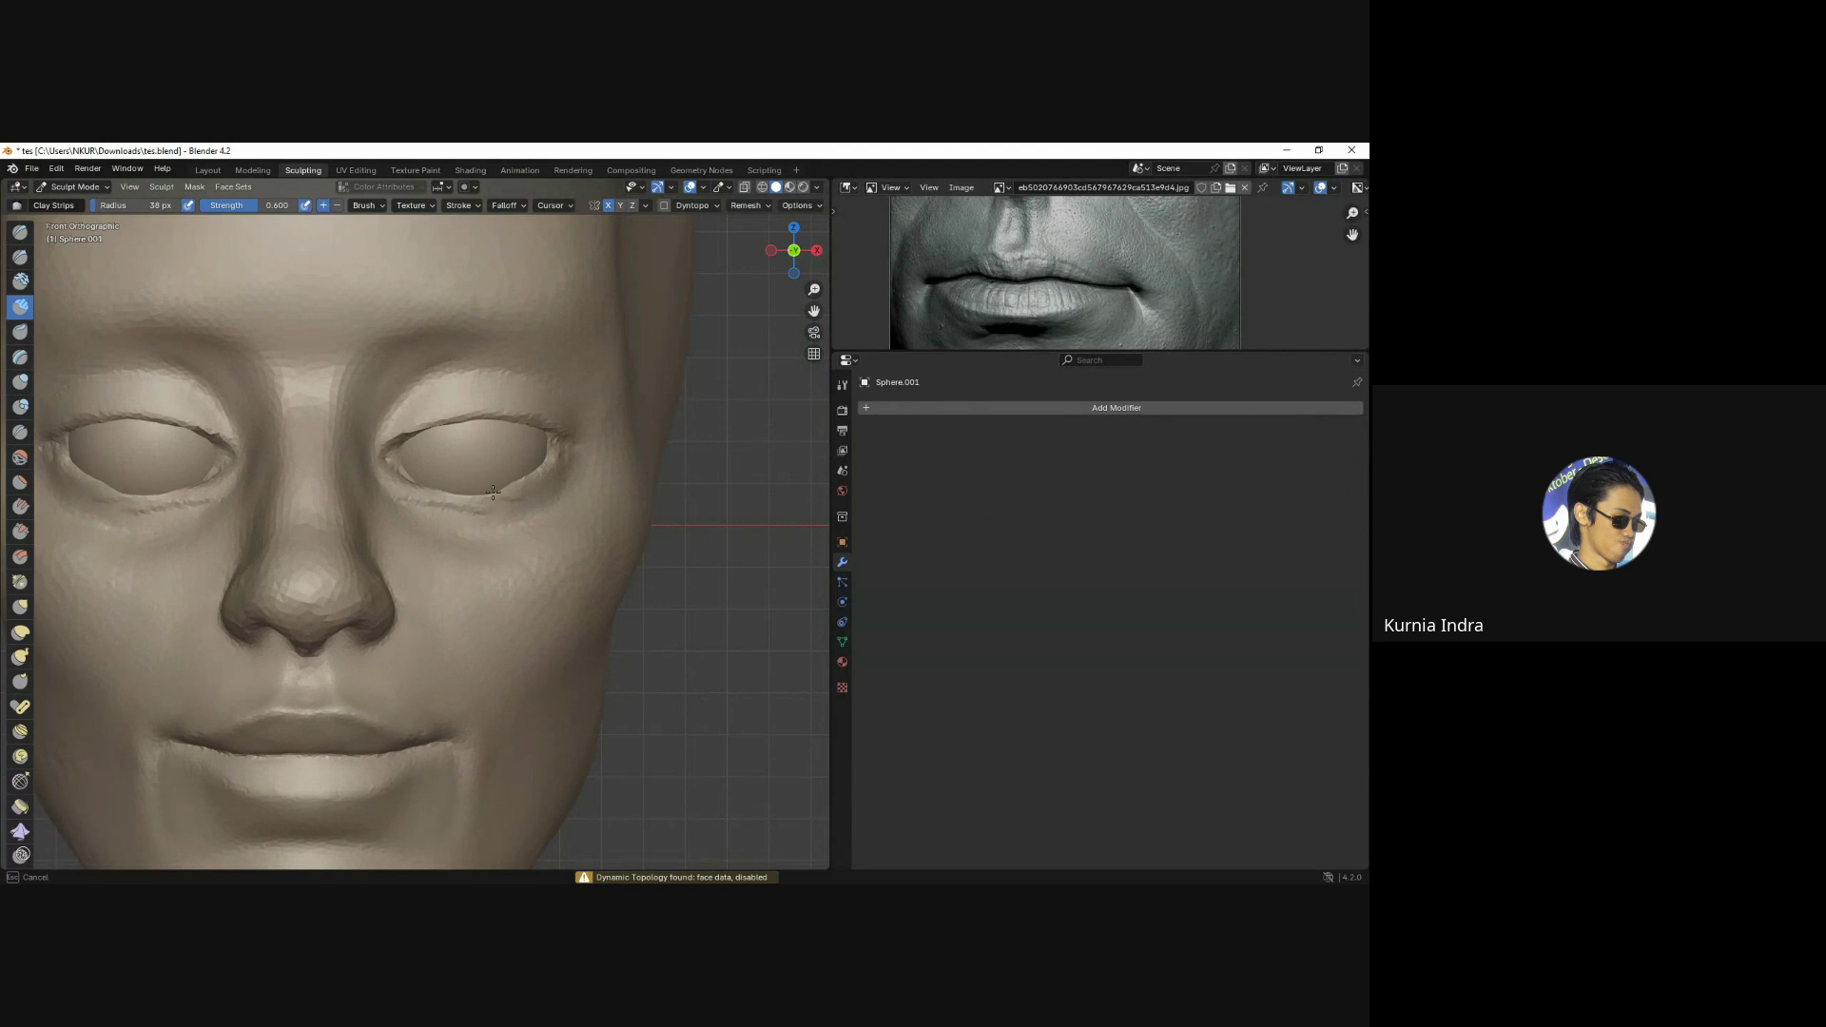
pyautogui.moveTo(473, 472)
pyautogui.mouseDown(button='middle')
pyautogui.moveTo(482, 579)
pyautogui.moveTo(460, 550)
pyautogui.mouseUp(button='middle')
pyautogui.press('g')
pyautogui.press('KP_1')
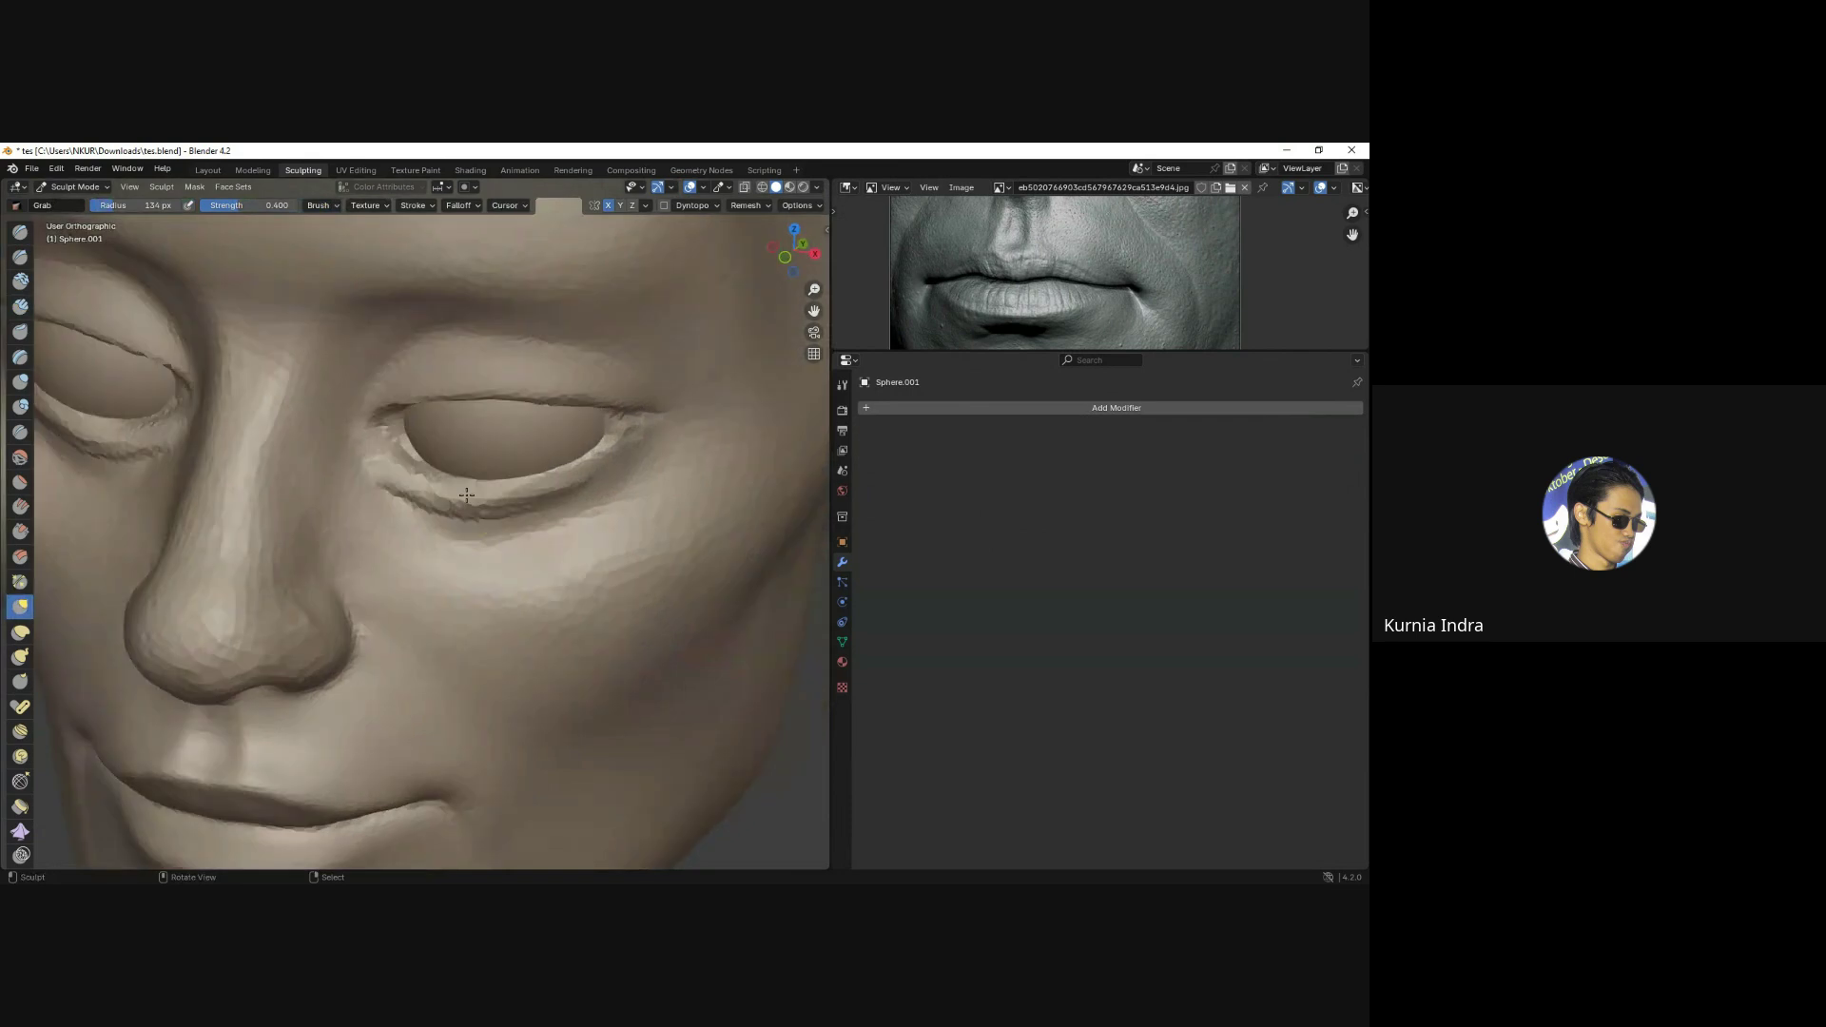
pyautogui.press('f')
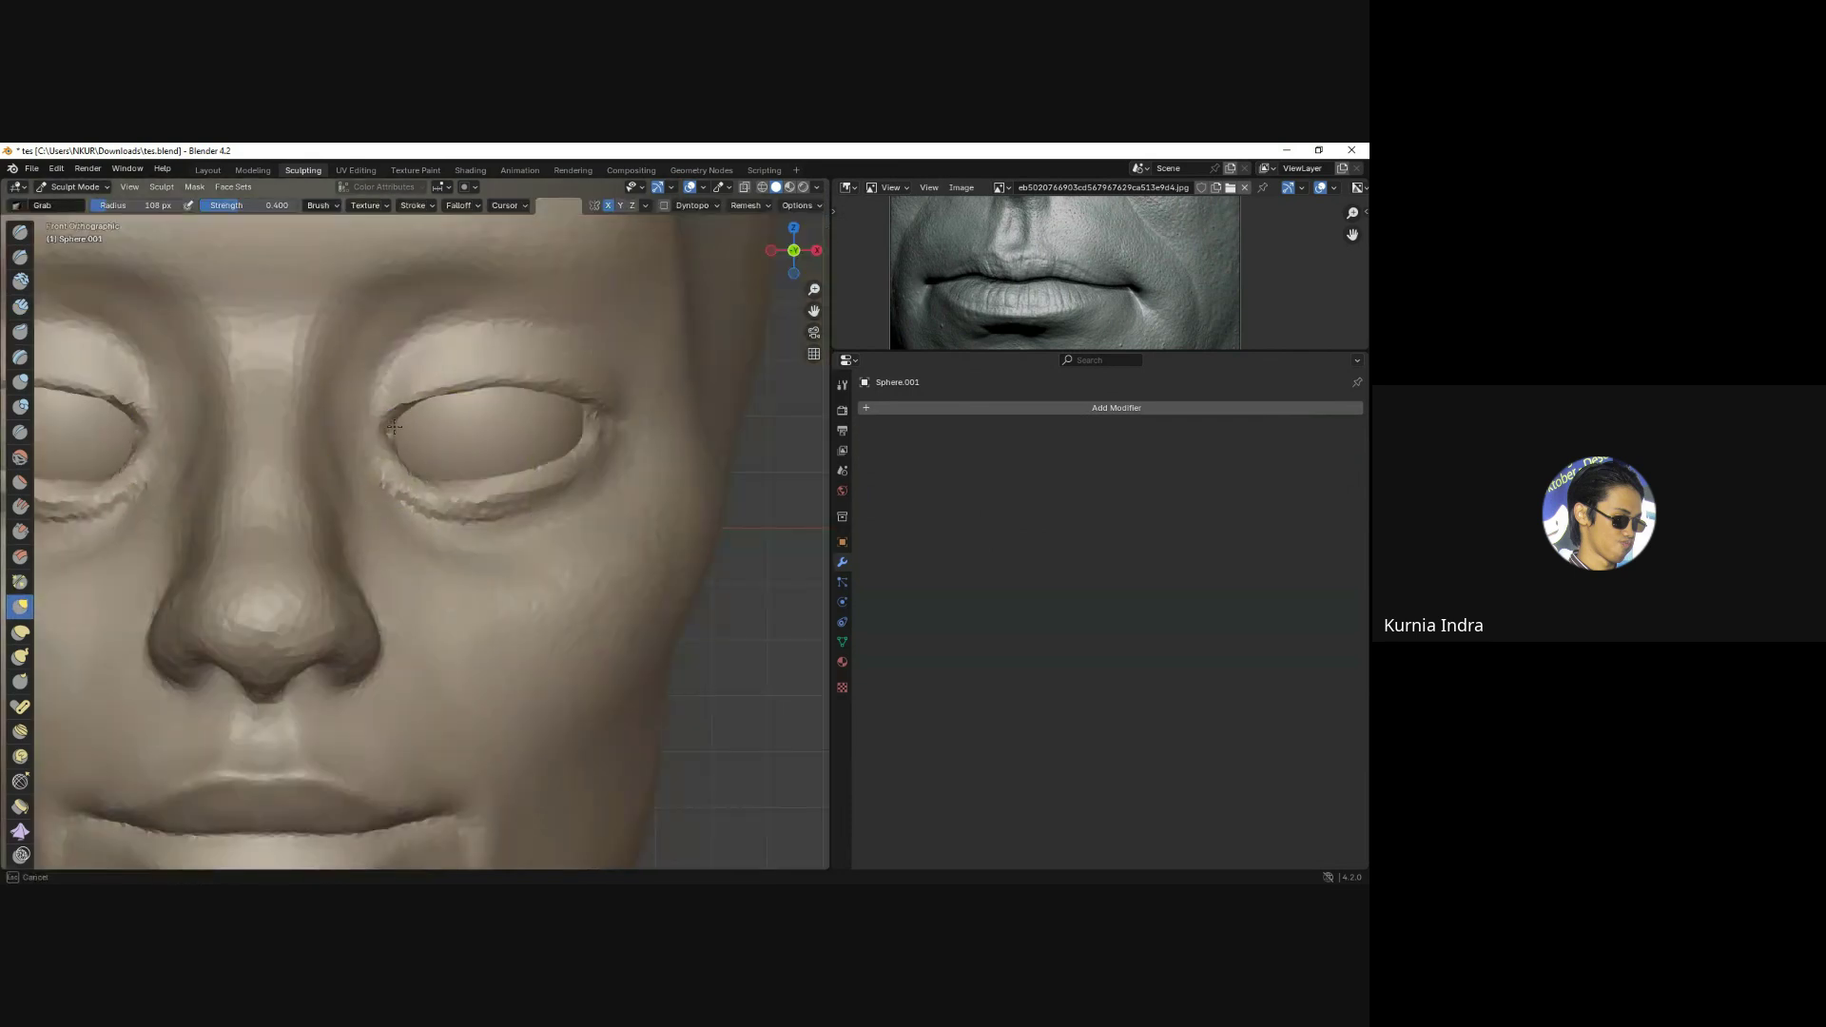
pyautogui.press('f')
# Grab the eyelid so it wraps around the eyeball.
pyautogui.click(451, 398)
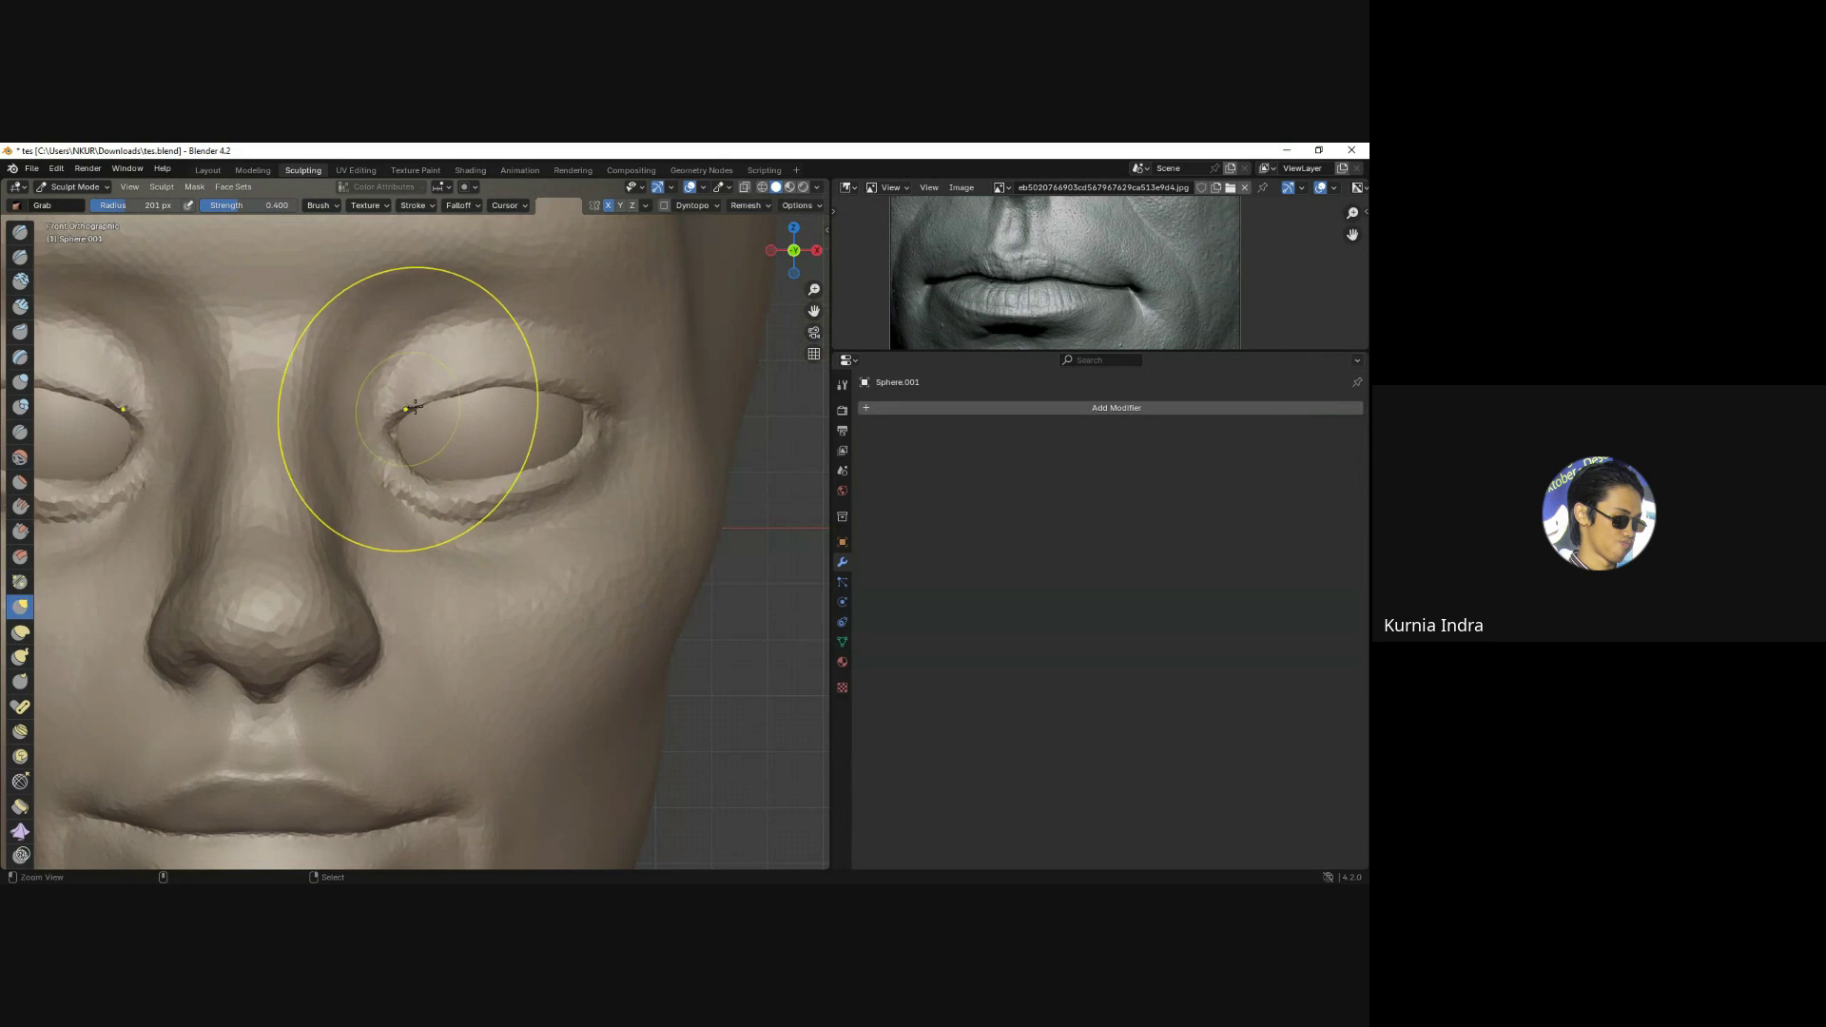
pyautogui.scroll(-3, 409, 409)
pyautogui.press('f')
pyautogui.click(422, 513)
pyautogui.press('f')
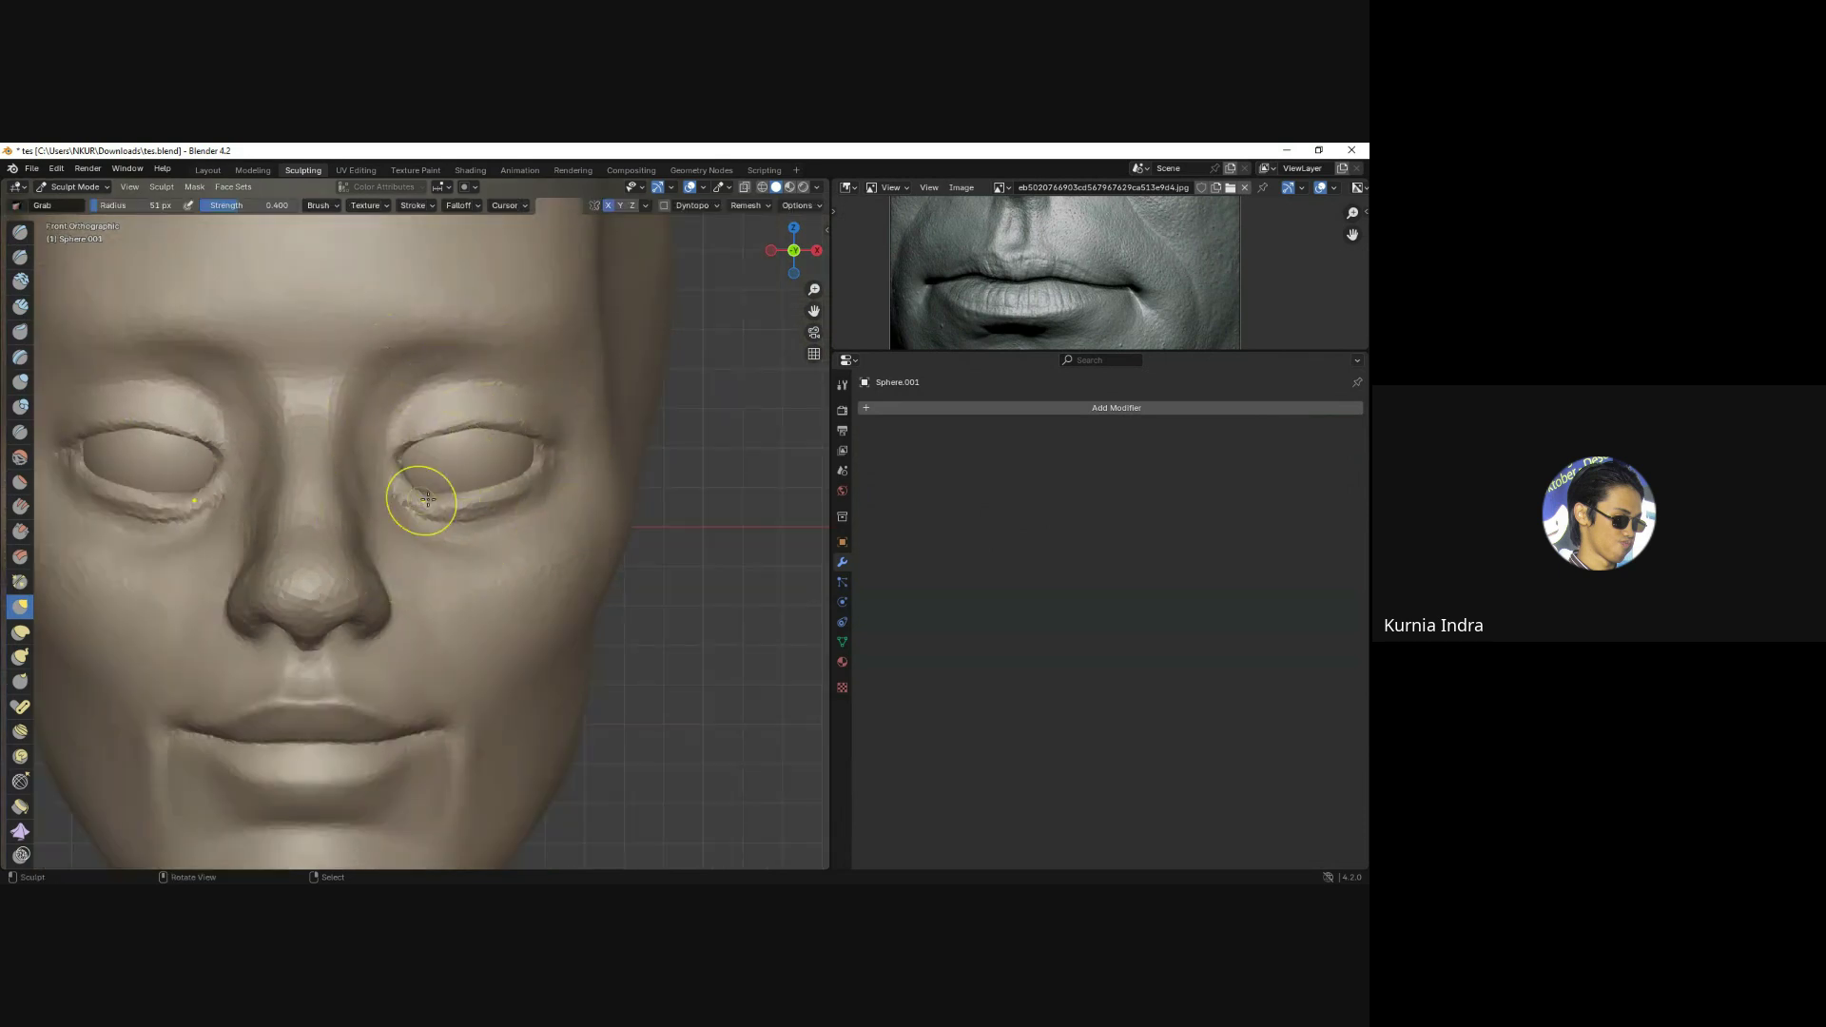
pyautogui.keyDown('alt'); pyautogui.moveTo(442, 495); pyautogui.dragTo(511, 498); pyautogui.keyUp('alt')
pyautogui.press('f')
# Pull the inner eye corner into a crease and reshape the upper eyelid.
pyautogui.click(387, 448)
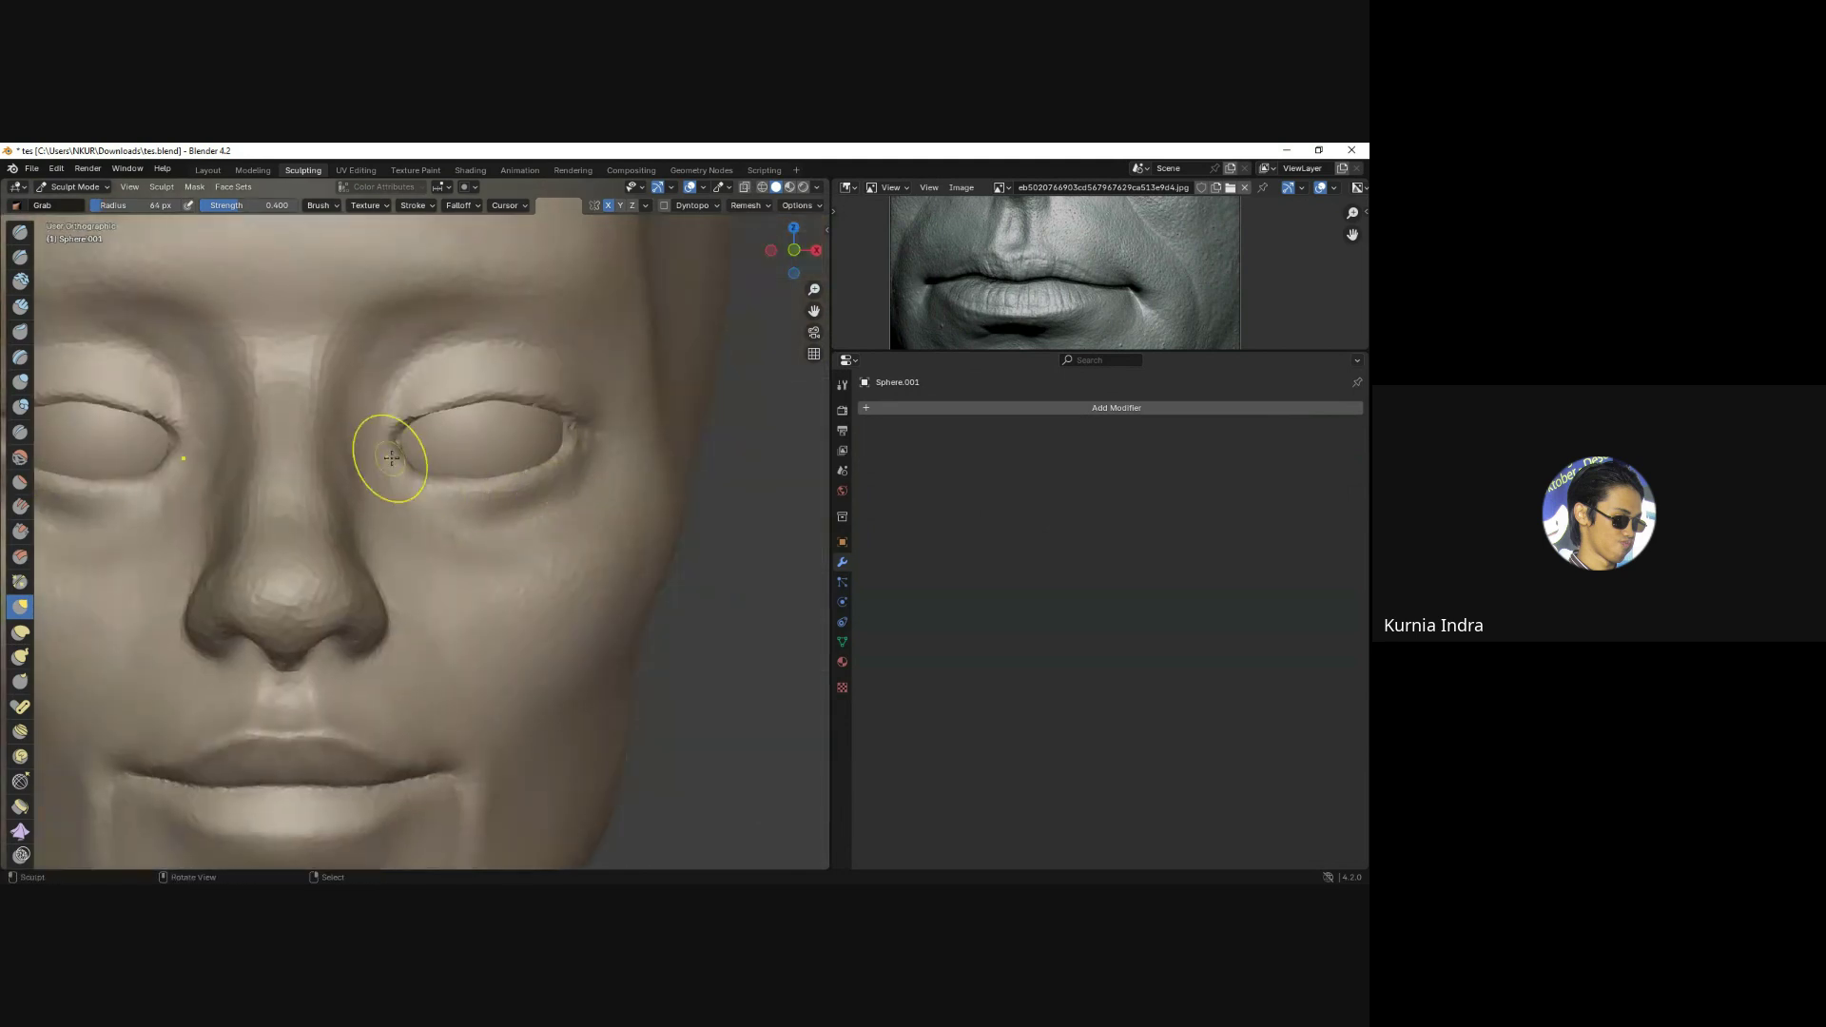
pyautogui.moveTo(392, 433); pyautogui.dragTo(396, 457)
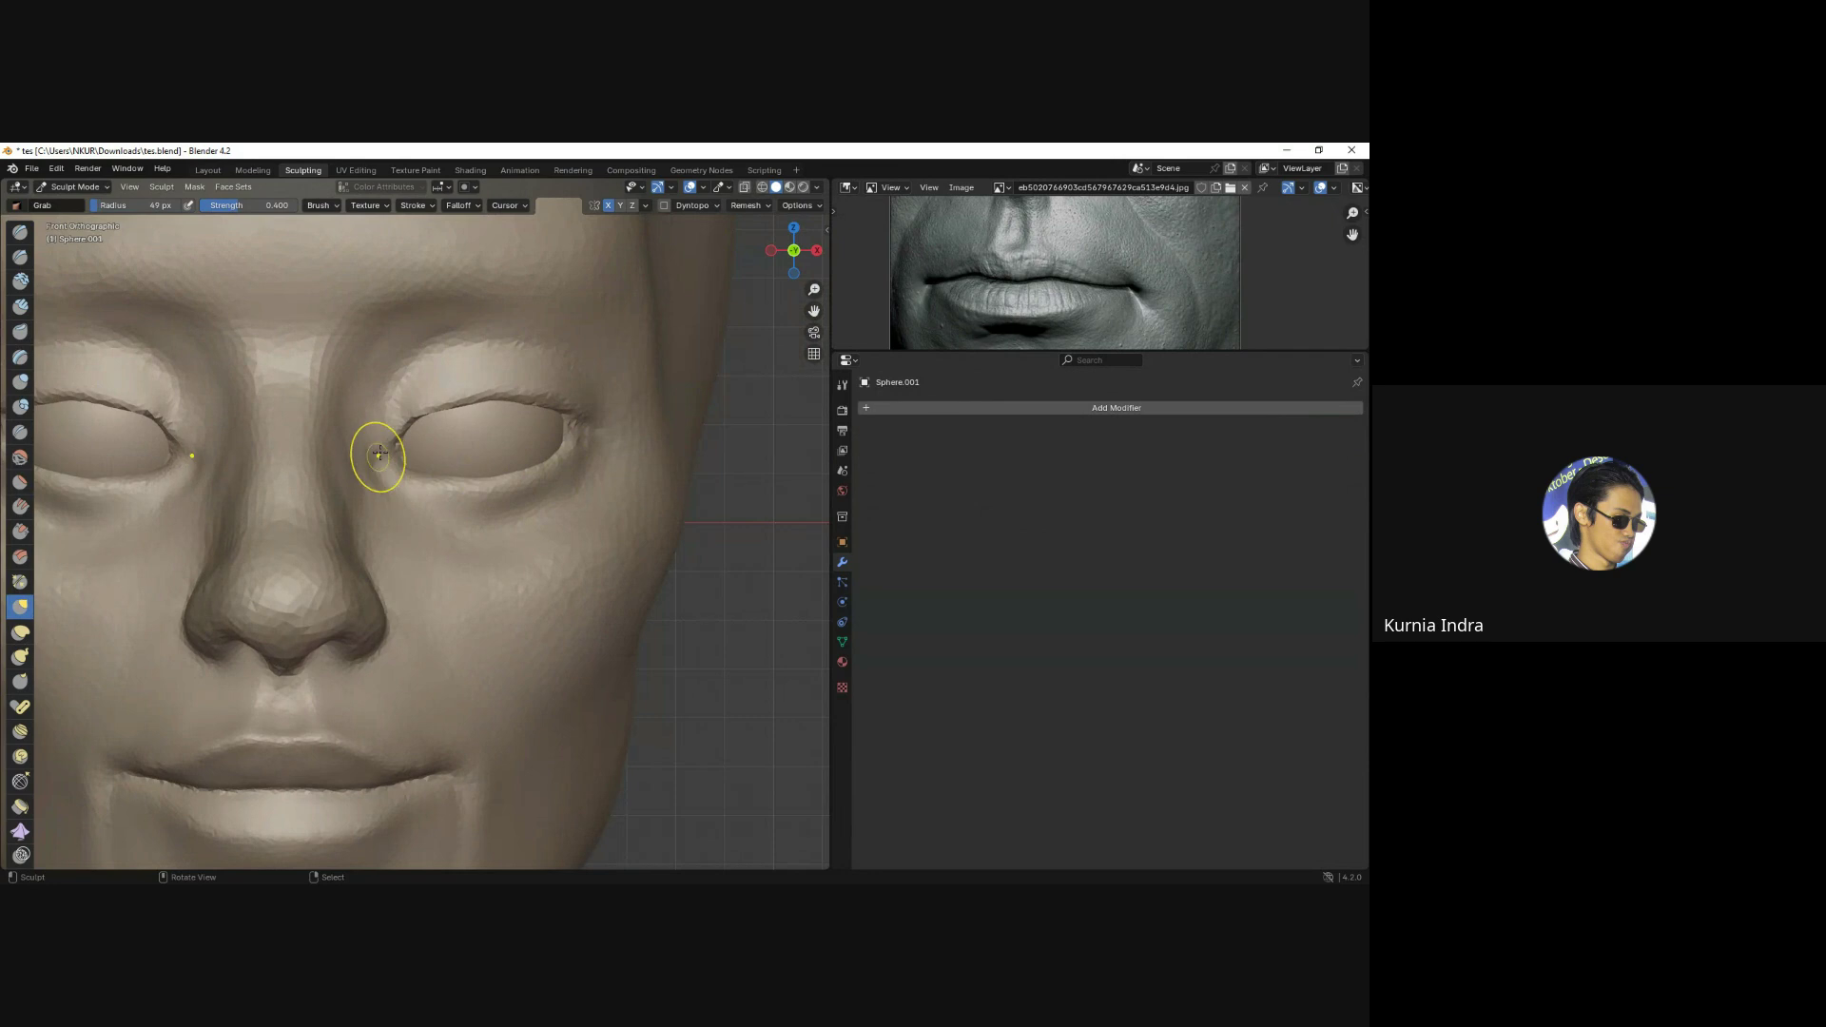
pyautogui.press('f')
pyautogui.click(392, 441)
pyautogui.press('f')
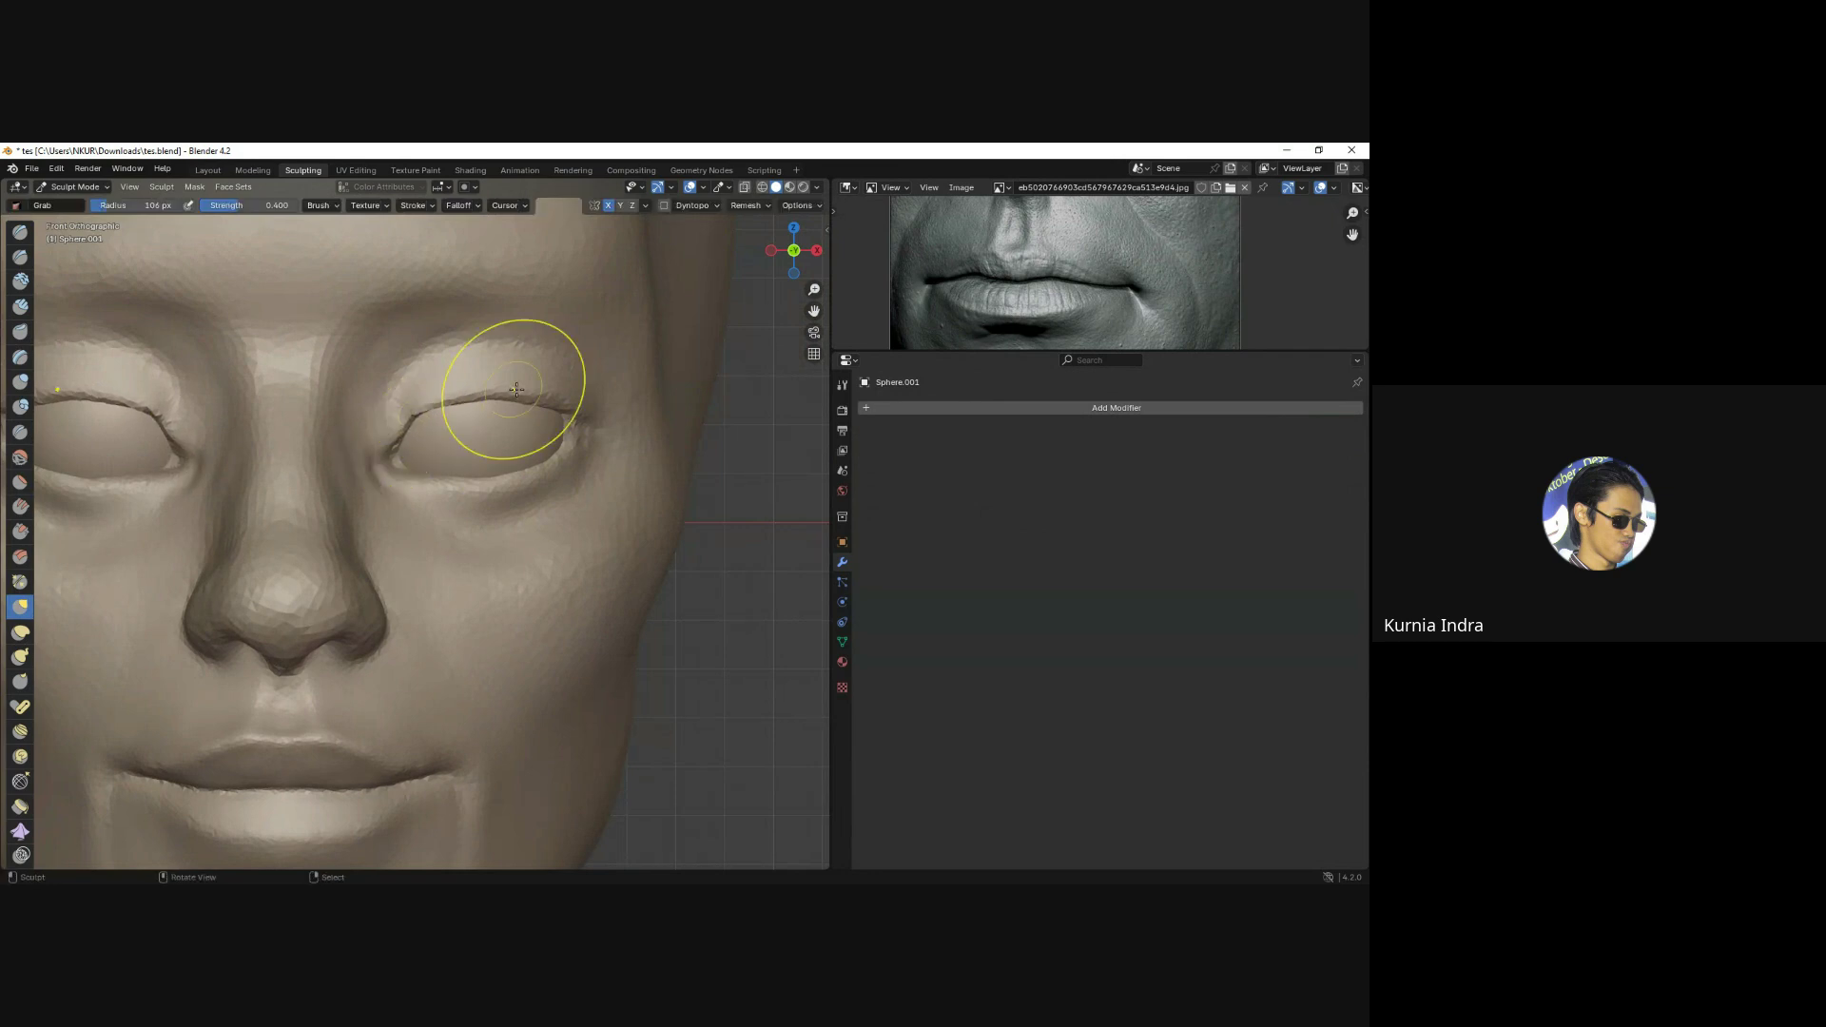
pyautogui.click(559, 415)
# Tweak the eyelid and pull the lower eyelid into shape around the eyeball.
pyautogui.moveTo(559, 416)
pyautogui.mouseDown(button='middle')
pyautogui.moveTo(601, 440)
pyautogui.moveTo(408, 387)
pyautogui.mouseUp(button='middle')
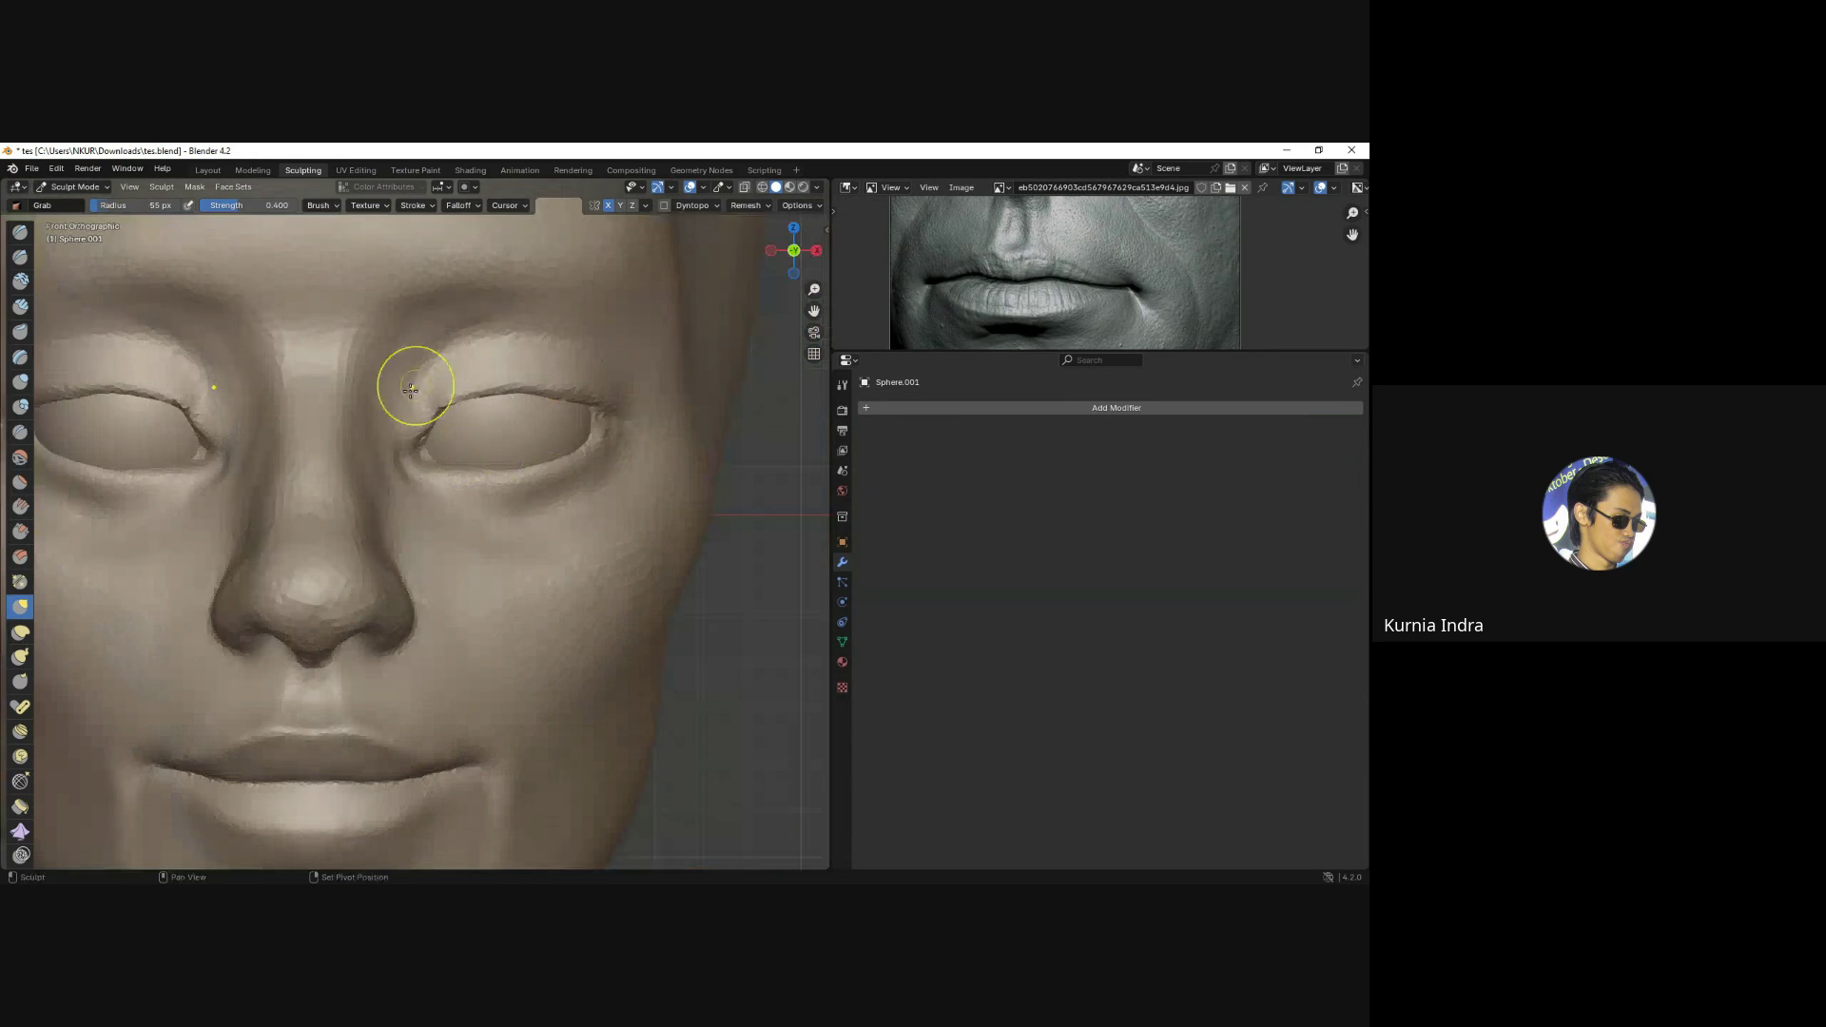
pyautogui.scroll(-2, 428, 510)
pyautogui.scroll(2, 433, 492)
pyautogui.scroll(-2, 434, 491)
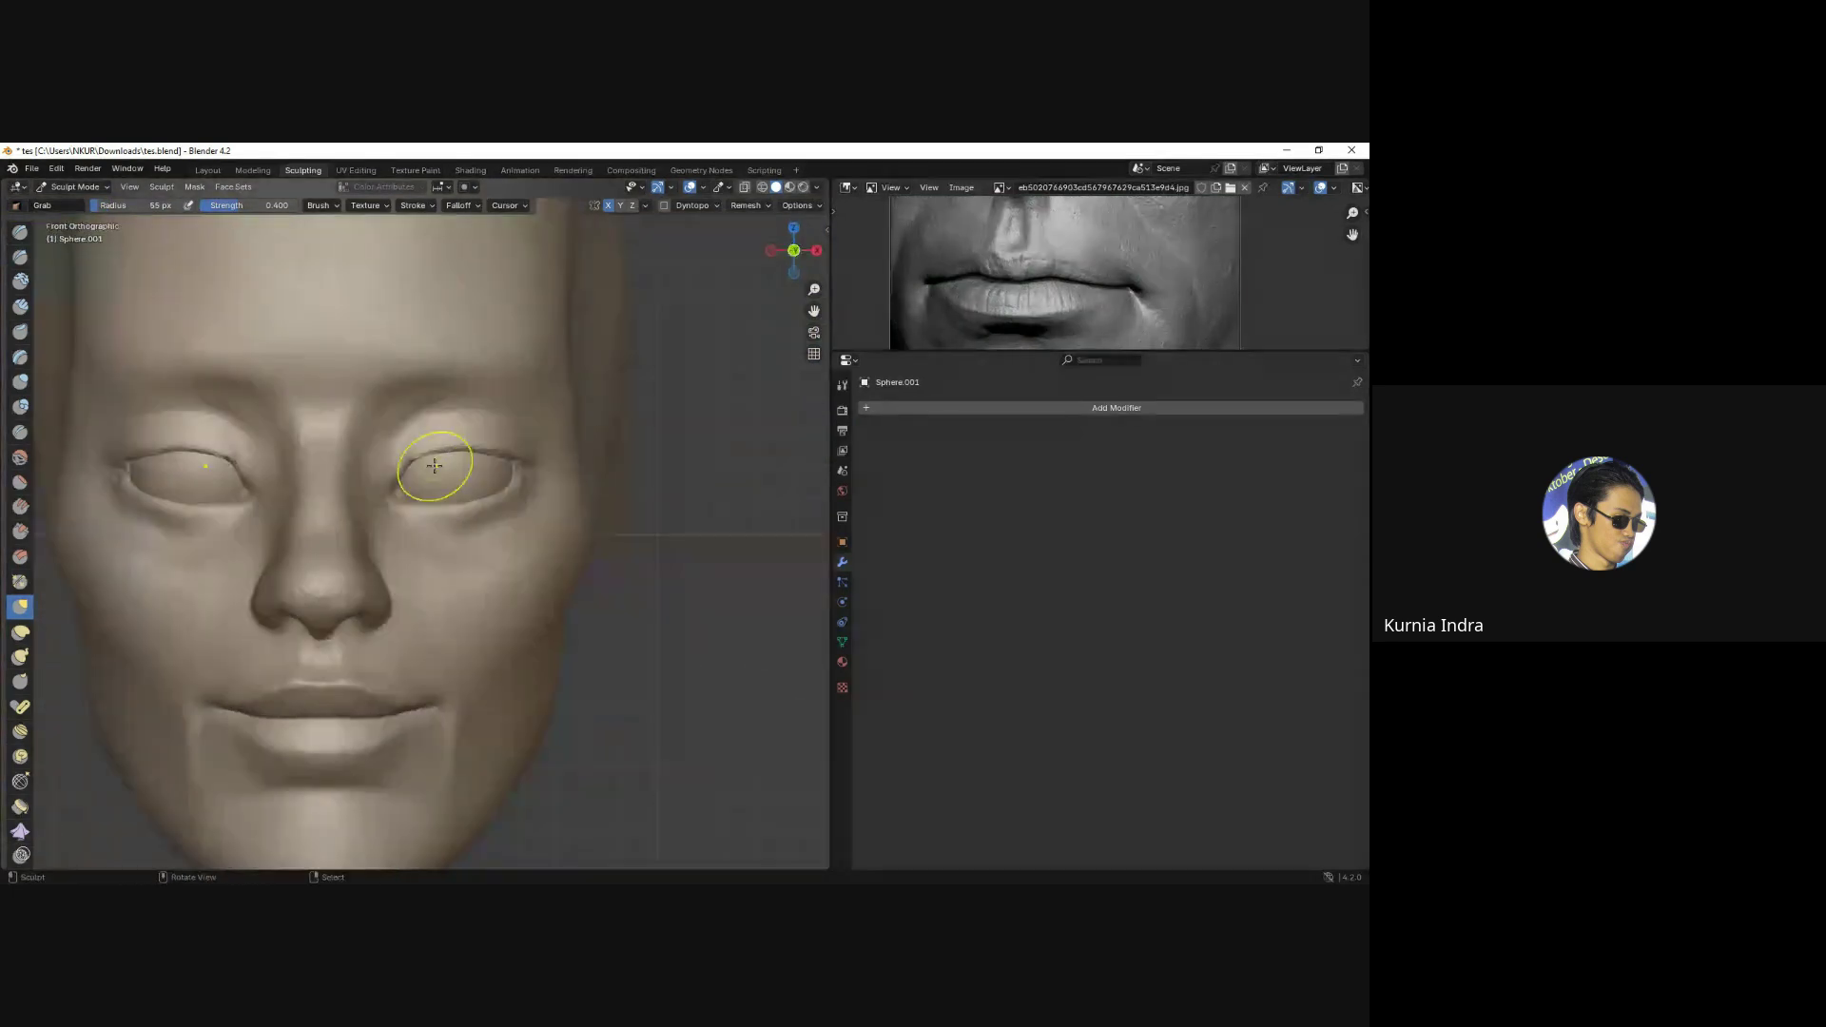
pyautogui.press('f')
pyautogui.click(433, 491)
pyautogui.moveTo(434, 492)
pyautogui.mouseDown(button='middle')
pyautogui.moveTo(412, 461)
pyautogui.moveTo(426, 446)
pyautogui.mouseUp(button='middle')
pyautogui.press('f')
pyautogui.click(419, 453)
pyautogui.press('f')
pyautogui.click(489, 539)
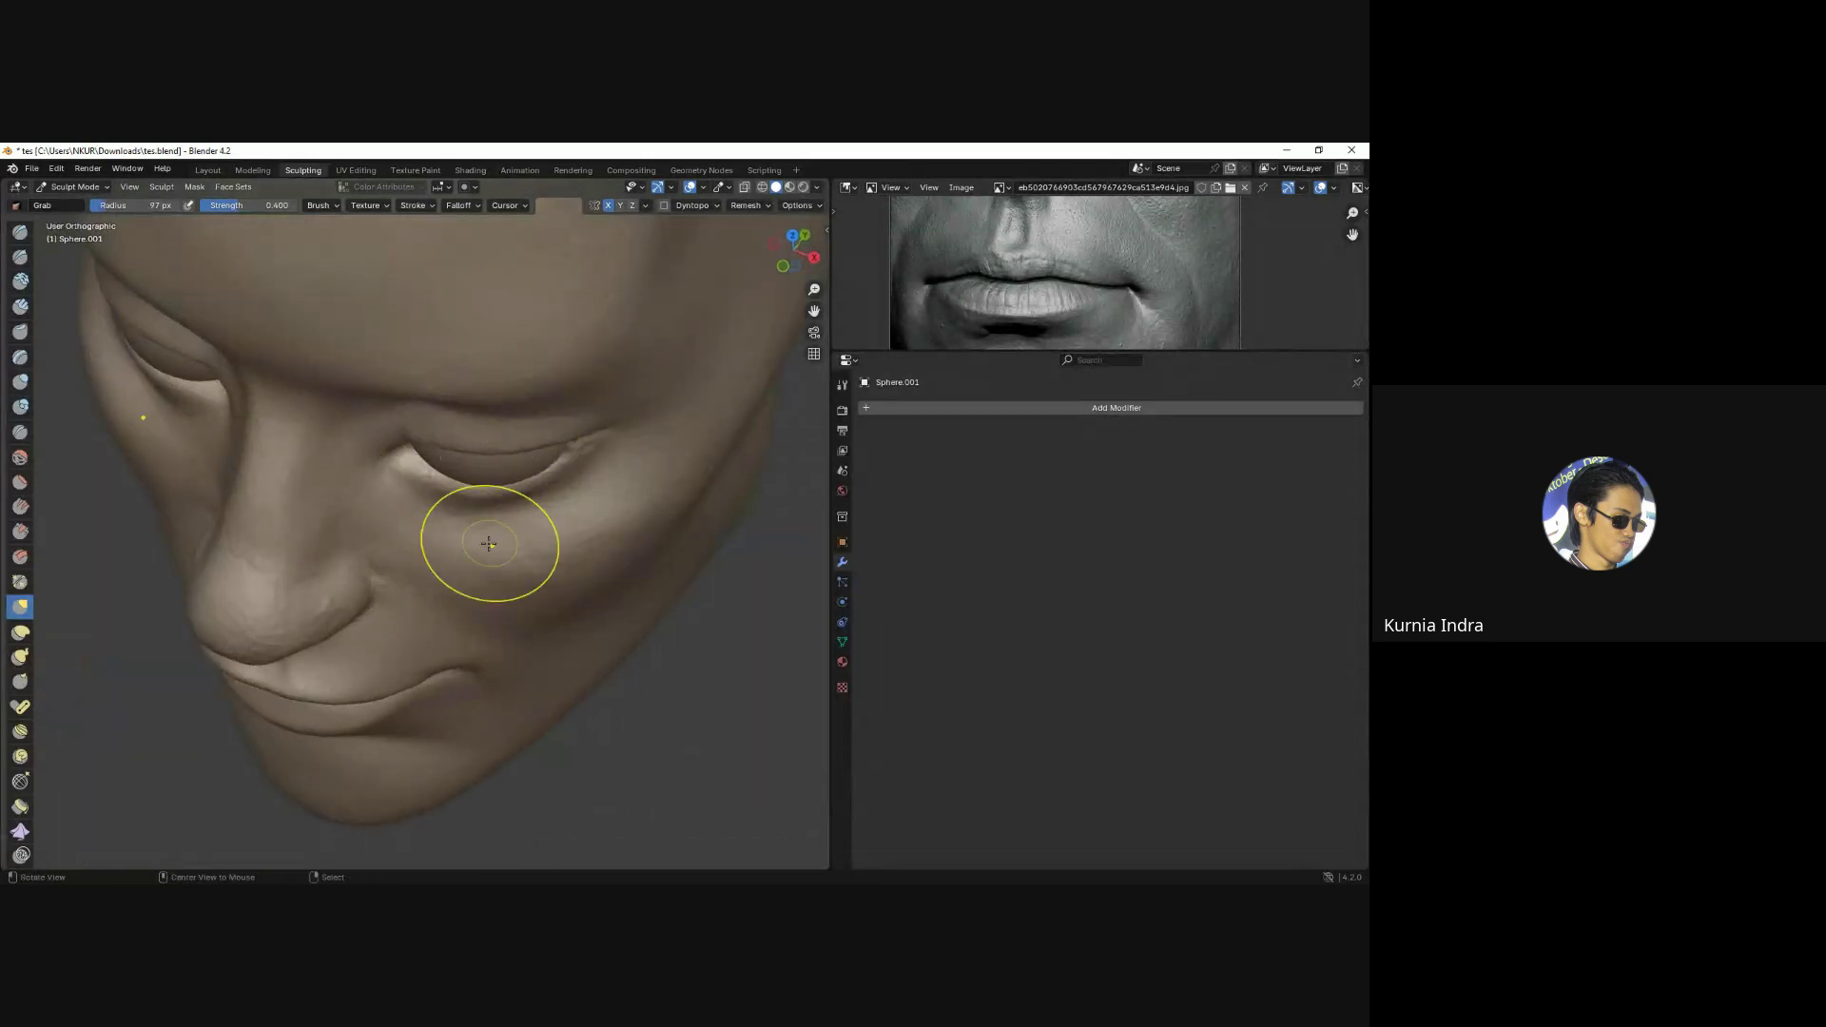
# Make final Grab tweaks to the eyelid shape from front and angled views.
pyautogui.moveTo(489, 539)
pyautogui.mouseDown(button='middle')
pyautogui.moveTo(476, 514)
pyautogui.moveTo(530, 522)
pyautogui.mouseUp(button='middle')
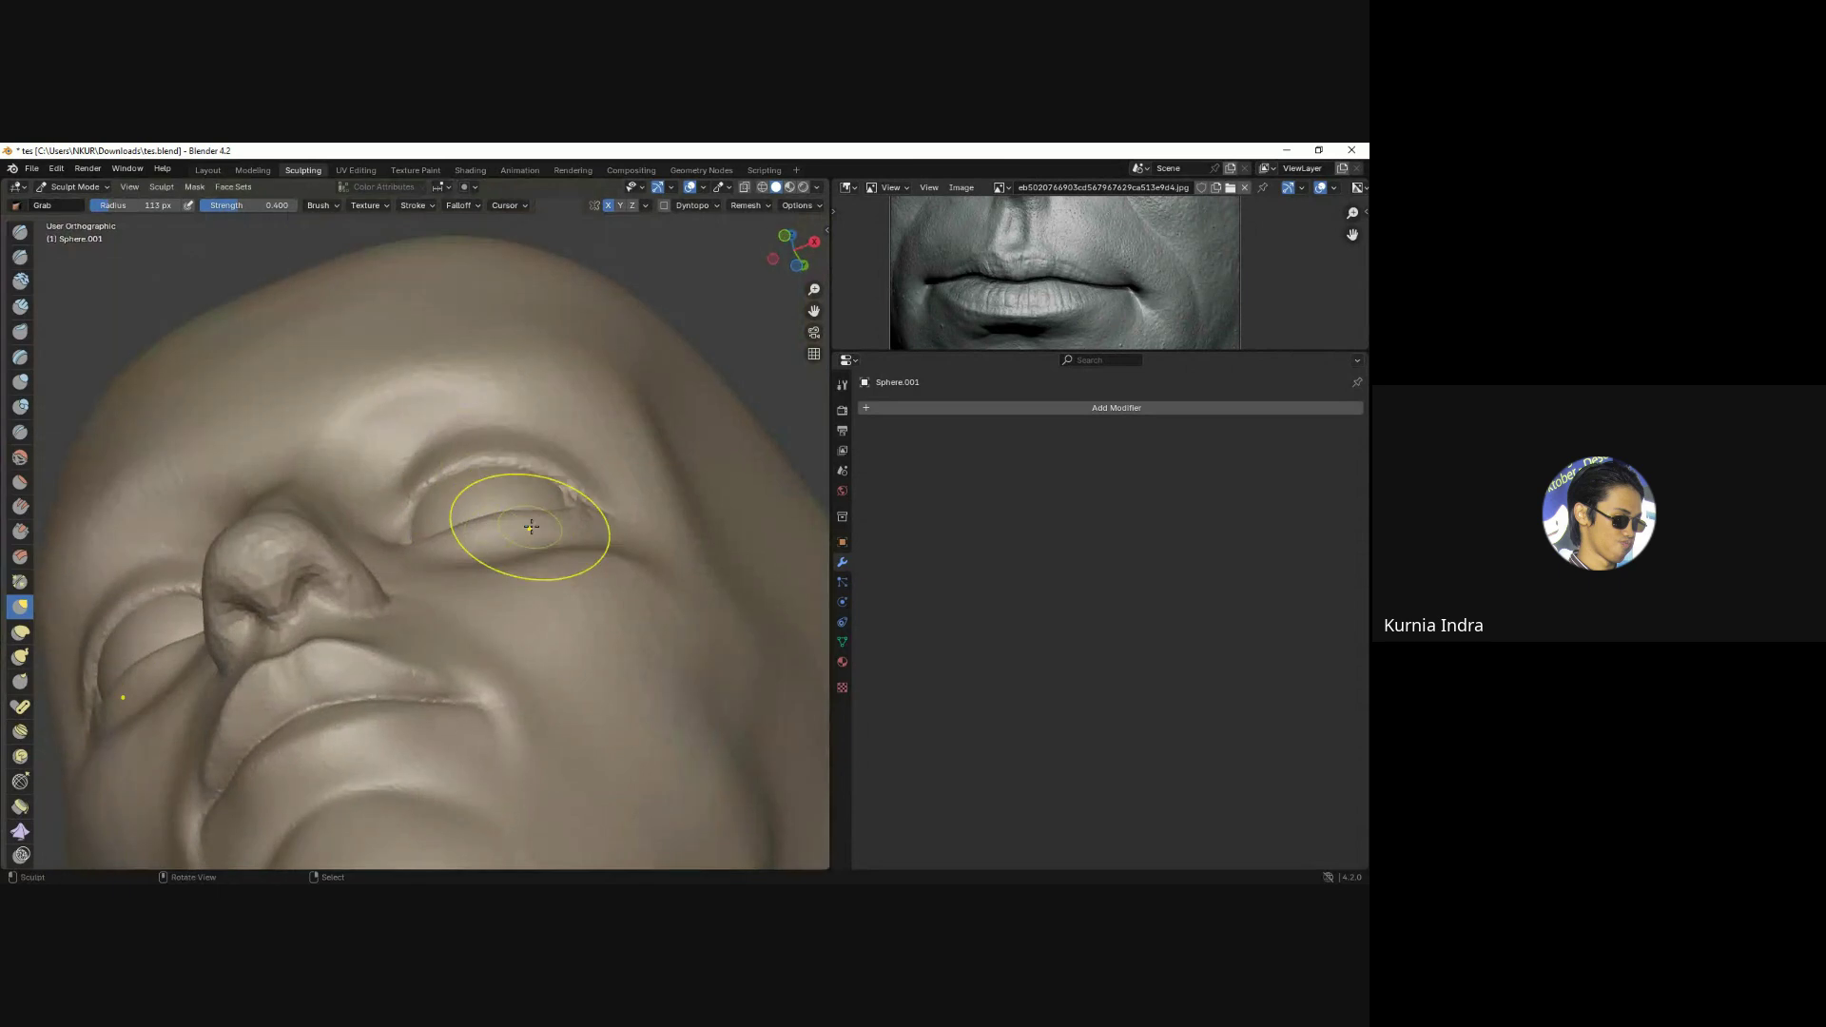
pyautogui.press('f')
pyautogui.click(393, 513)
pyautogui.press('f')
pyautogui.click(400, 494)
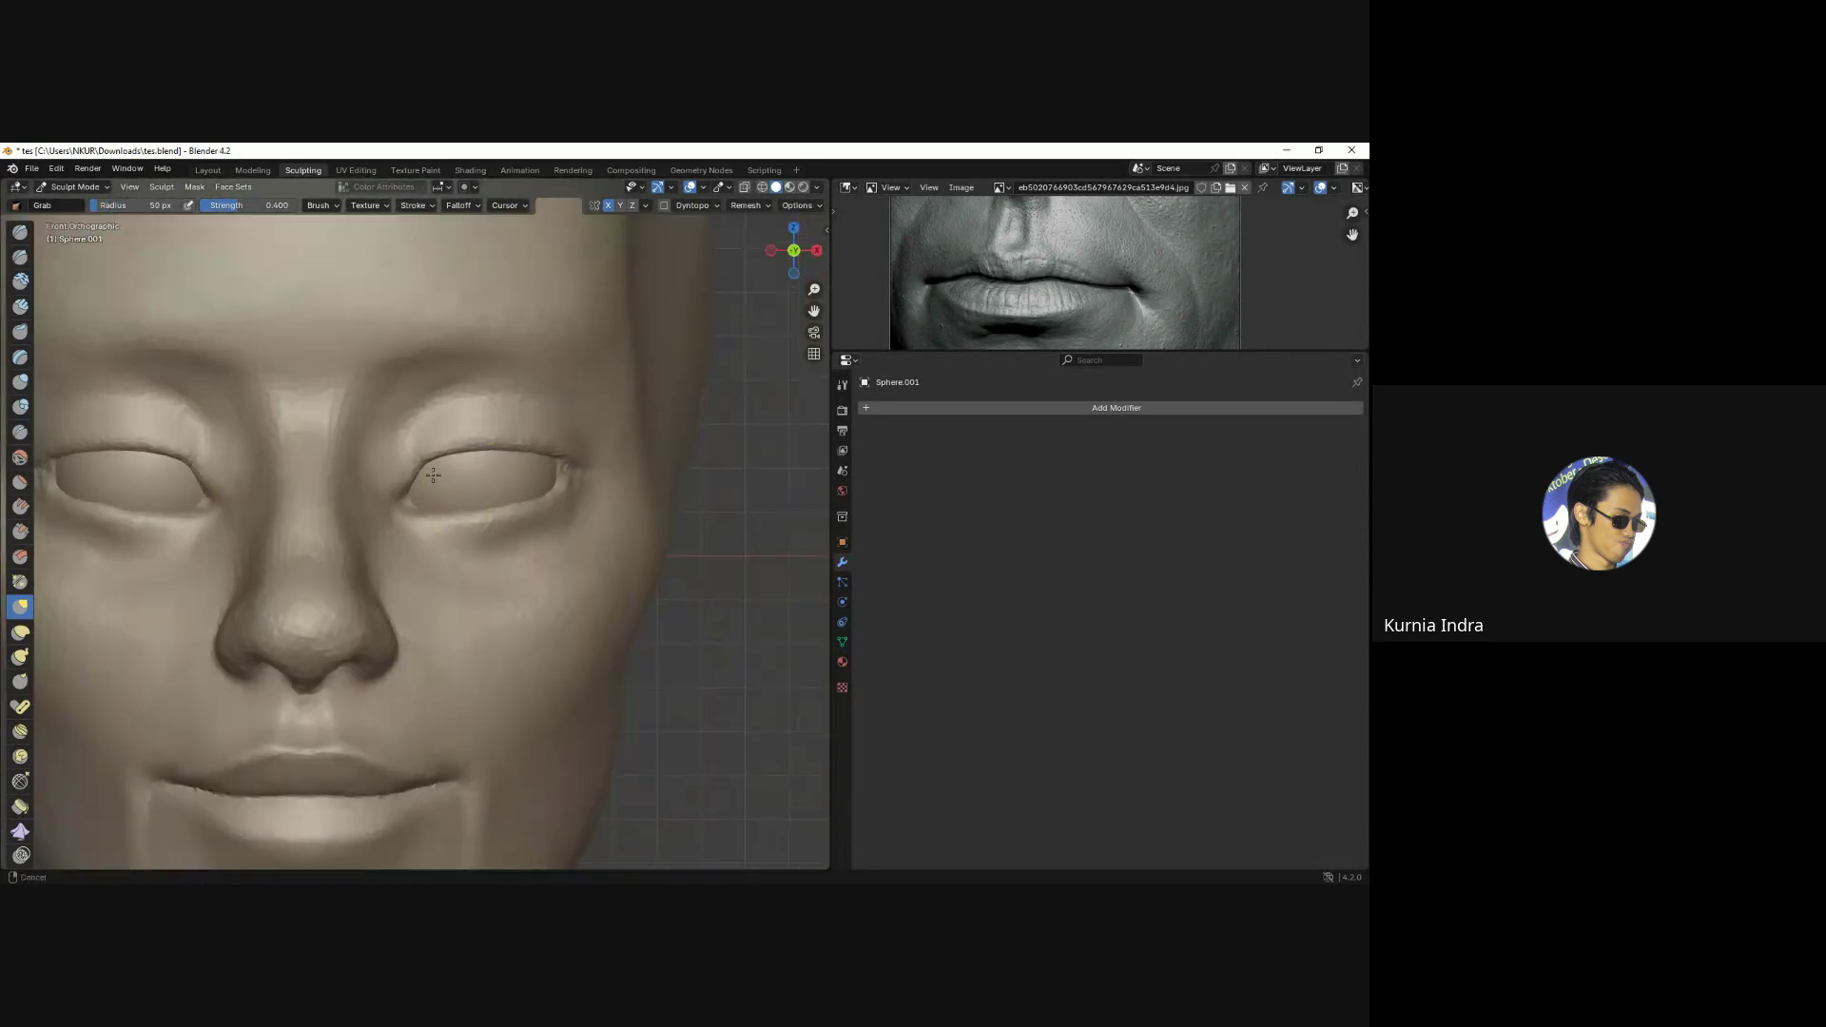
pyautogui.scroll(-3, 418, 513)
pyautogui.moveTo(419, 514)
pyautogui.mouseDown(button='middle')
pyautogui.moveTo(465, 544)
pyautogui.moveTo(484, 506)
pyautogui.moveTo(457, 513)
pyautogui.moveTo(471, 533)
pyautogui.mouseUp(button='middle')
pyautogui.scroll(-2, 457, 514)
# Pull the area around the right eye with a much larger Grab brush.
pyautogui.press('f')
pyautogui.click(567, 491)
pyautogui.scroll(1, 514, 466)
pyautogui.scroll(1, 510, 428)
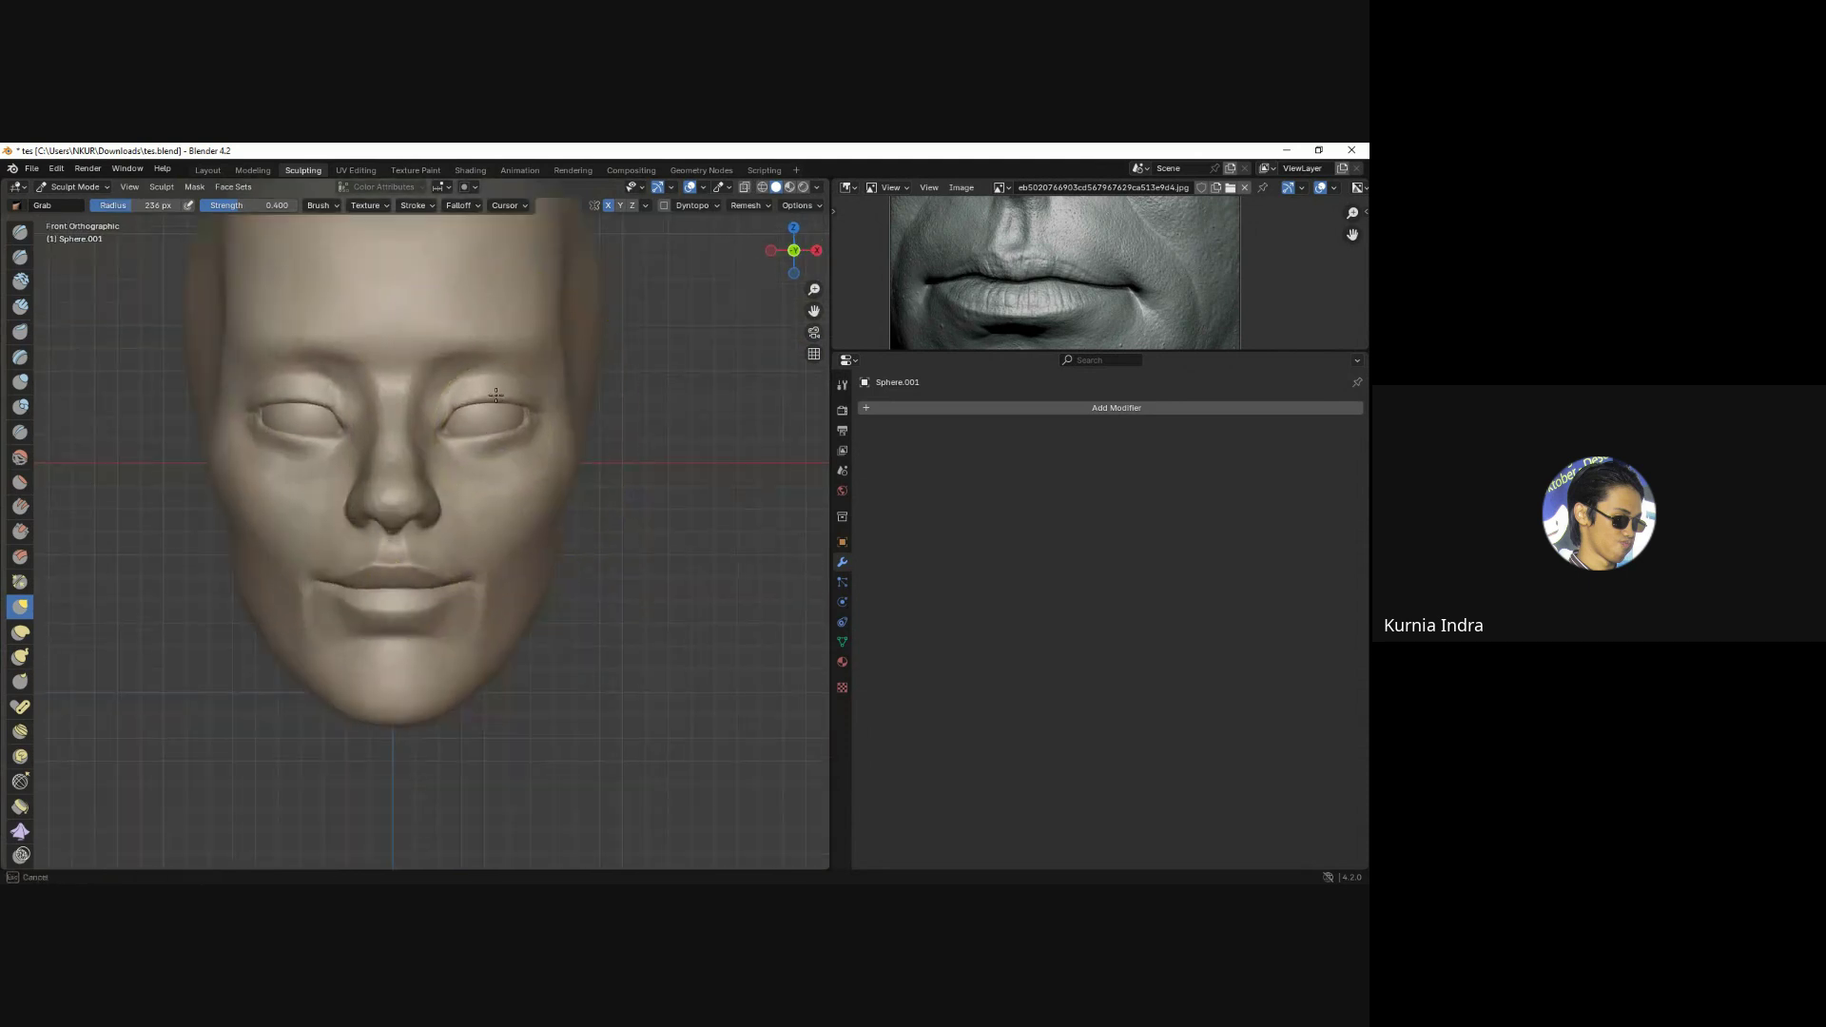
pyautogui.moveTo(478, 415); pyautogui.dragTo(469, 369)
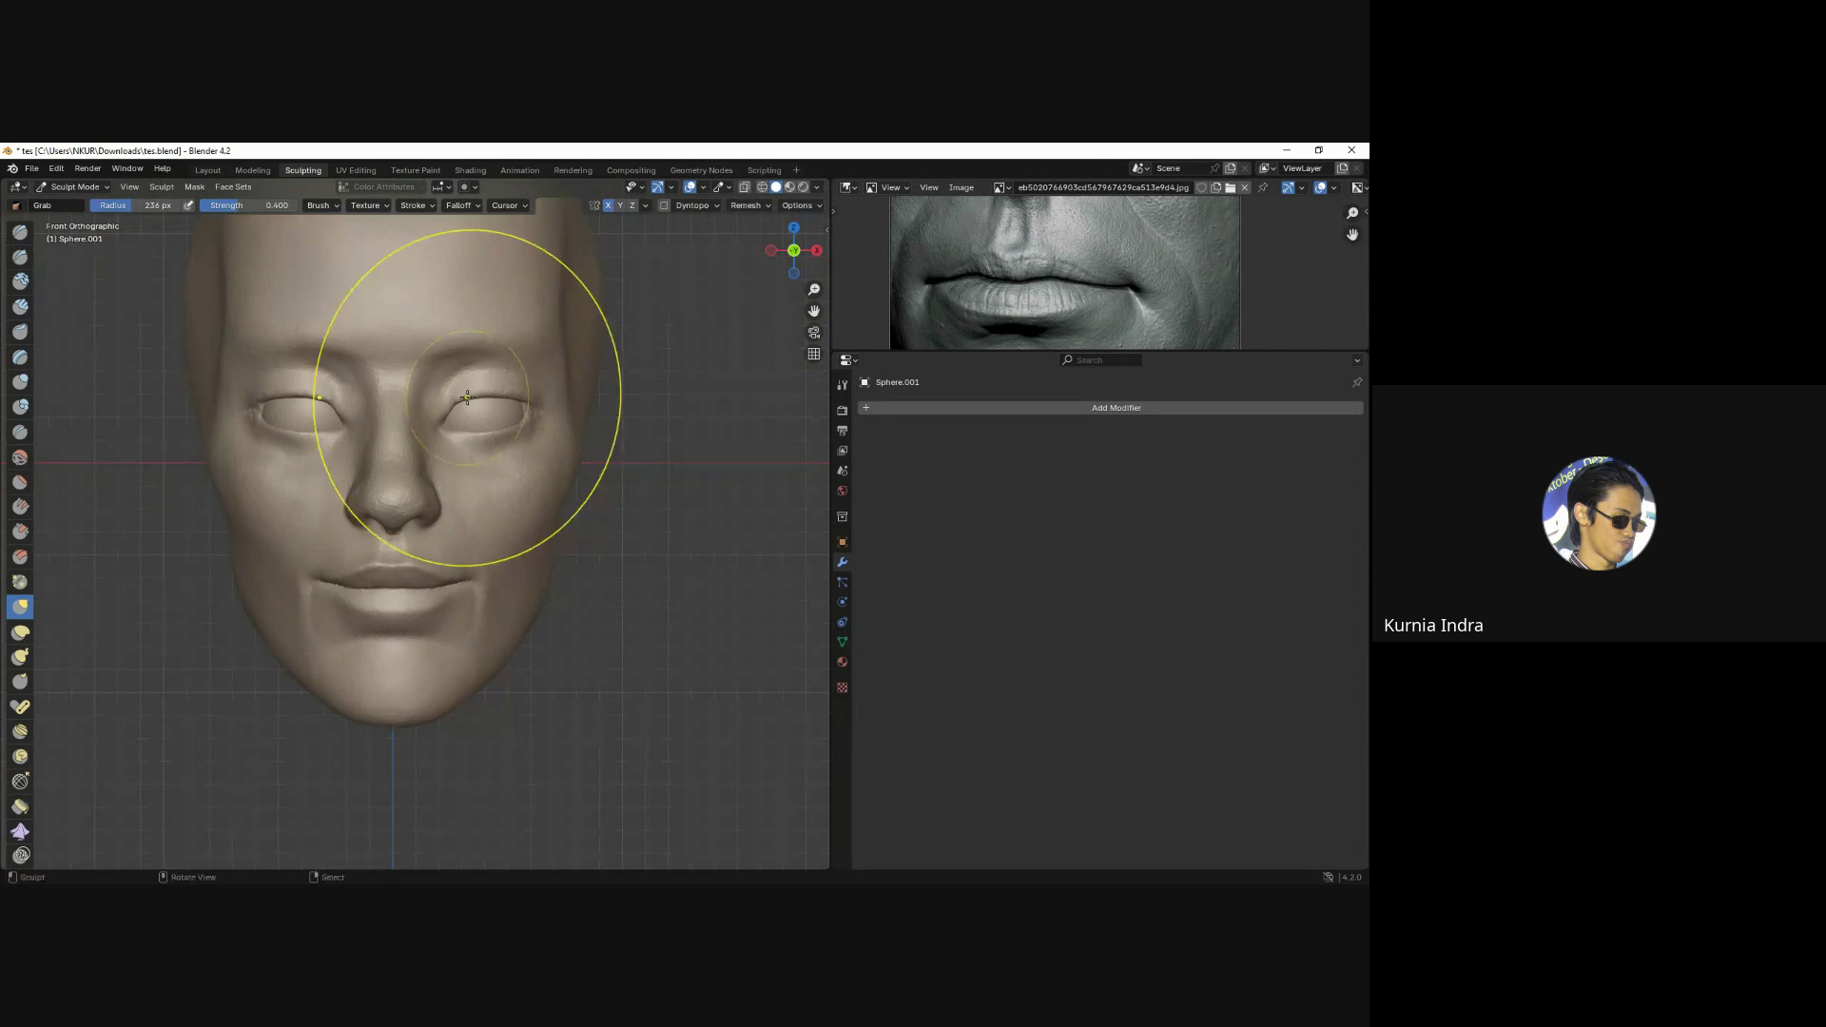
pyautogui.moveTo(497, 424); pyautogui.dragTo(468, 501, button='middle')
pyautogui.press('KP_1')
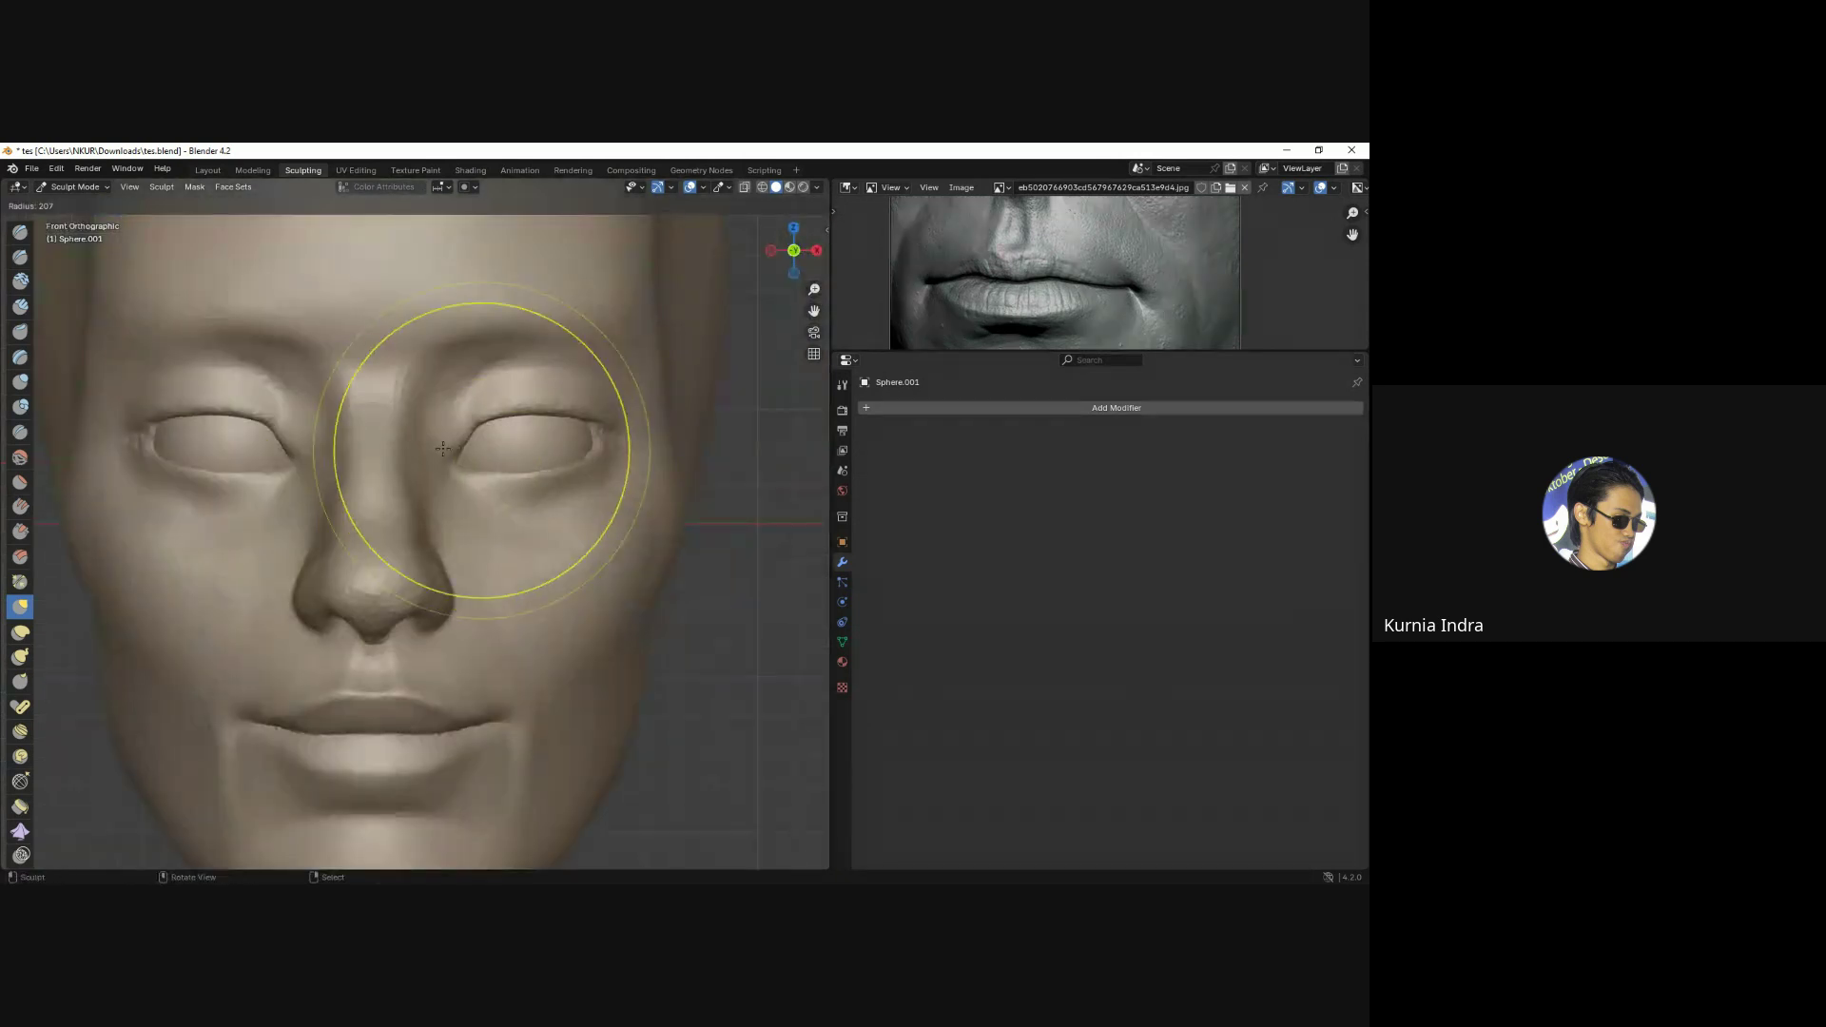
# Reshape the eyelid around the eye with a smaller brush in front view.
pyautogui.press('f')
pyautogui.click(448, 460)
pyautogui.moveTo(477, 469); pyautogui.dragTo(489, 485)
pyautogui.moveTo(489, 485); pyautogui.dragTo(546, 522, button='middle')
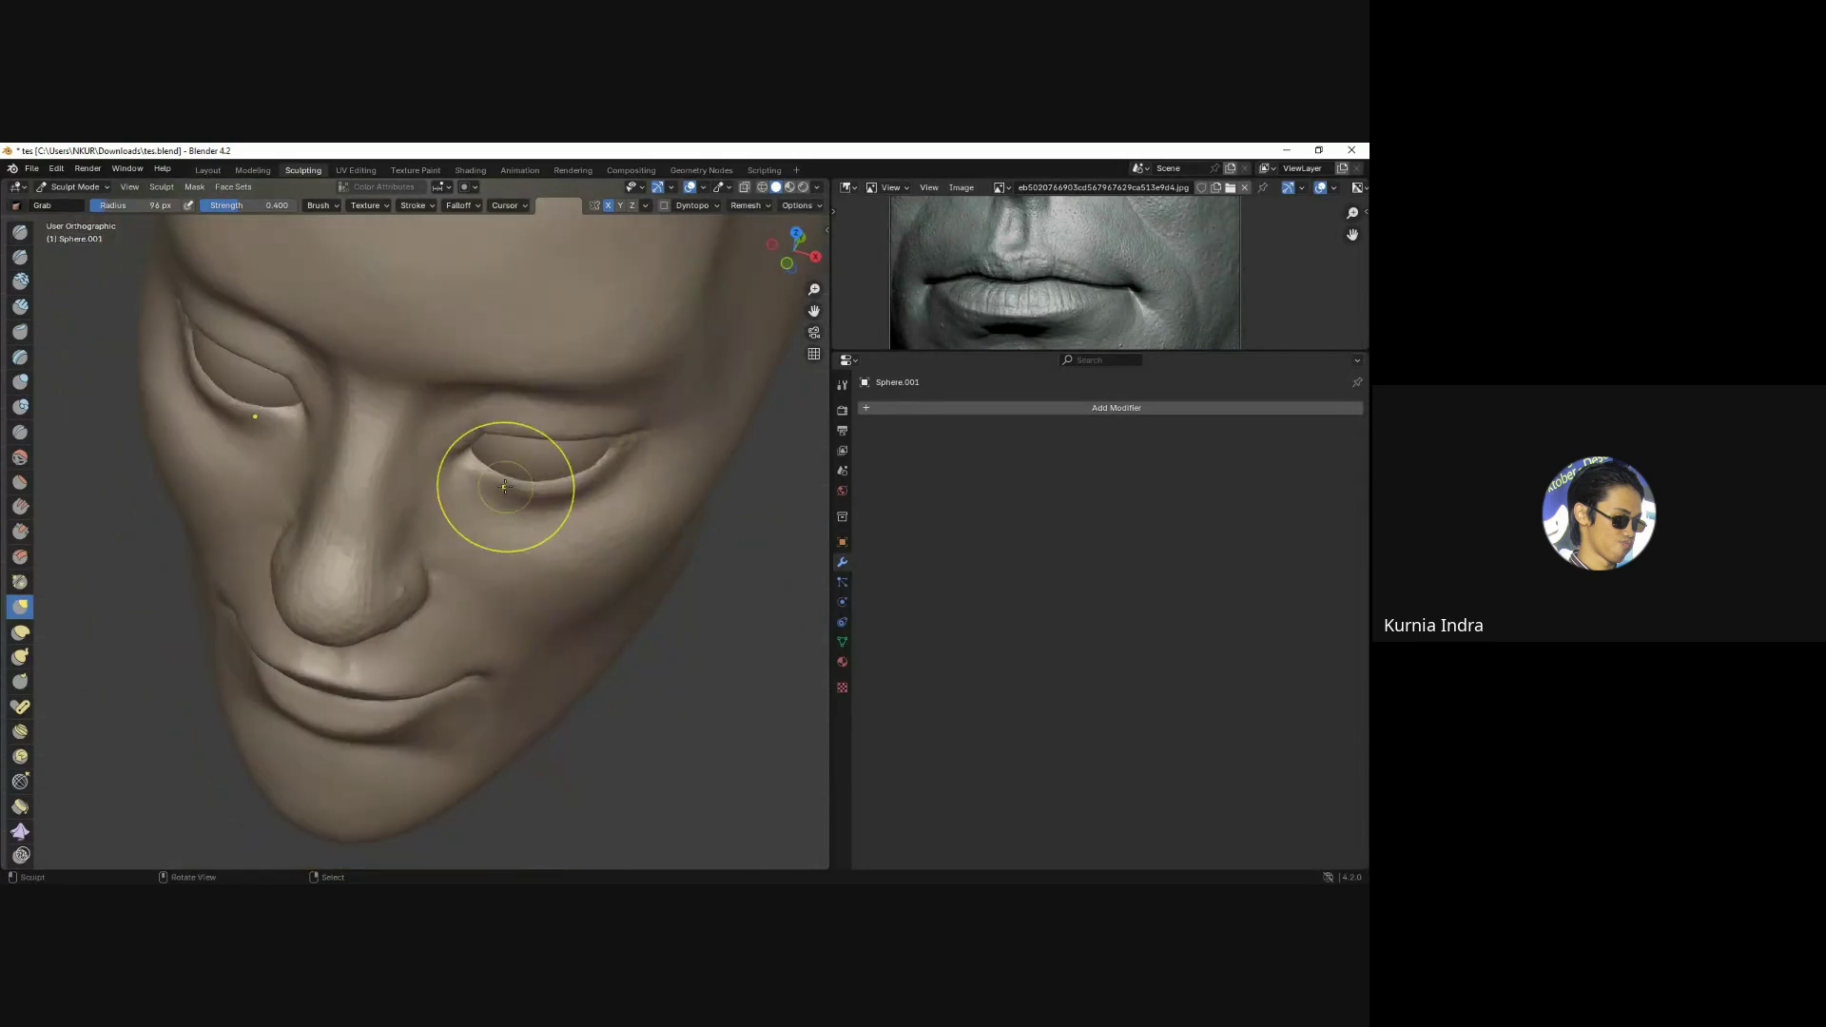
pyautogui.press('f')
pyautogui.click(533, 485)
pyautogui.press('KP_1')
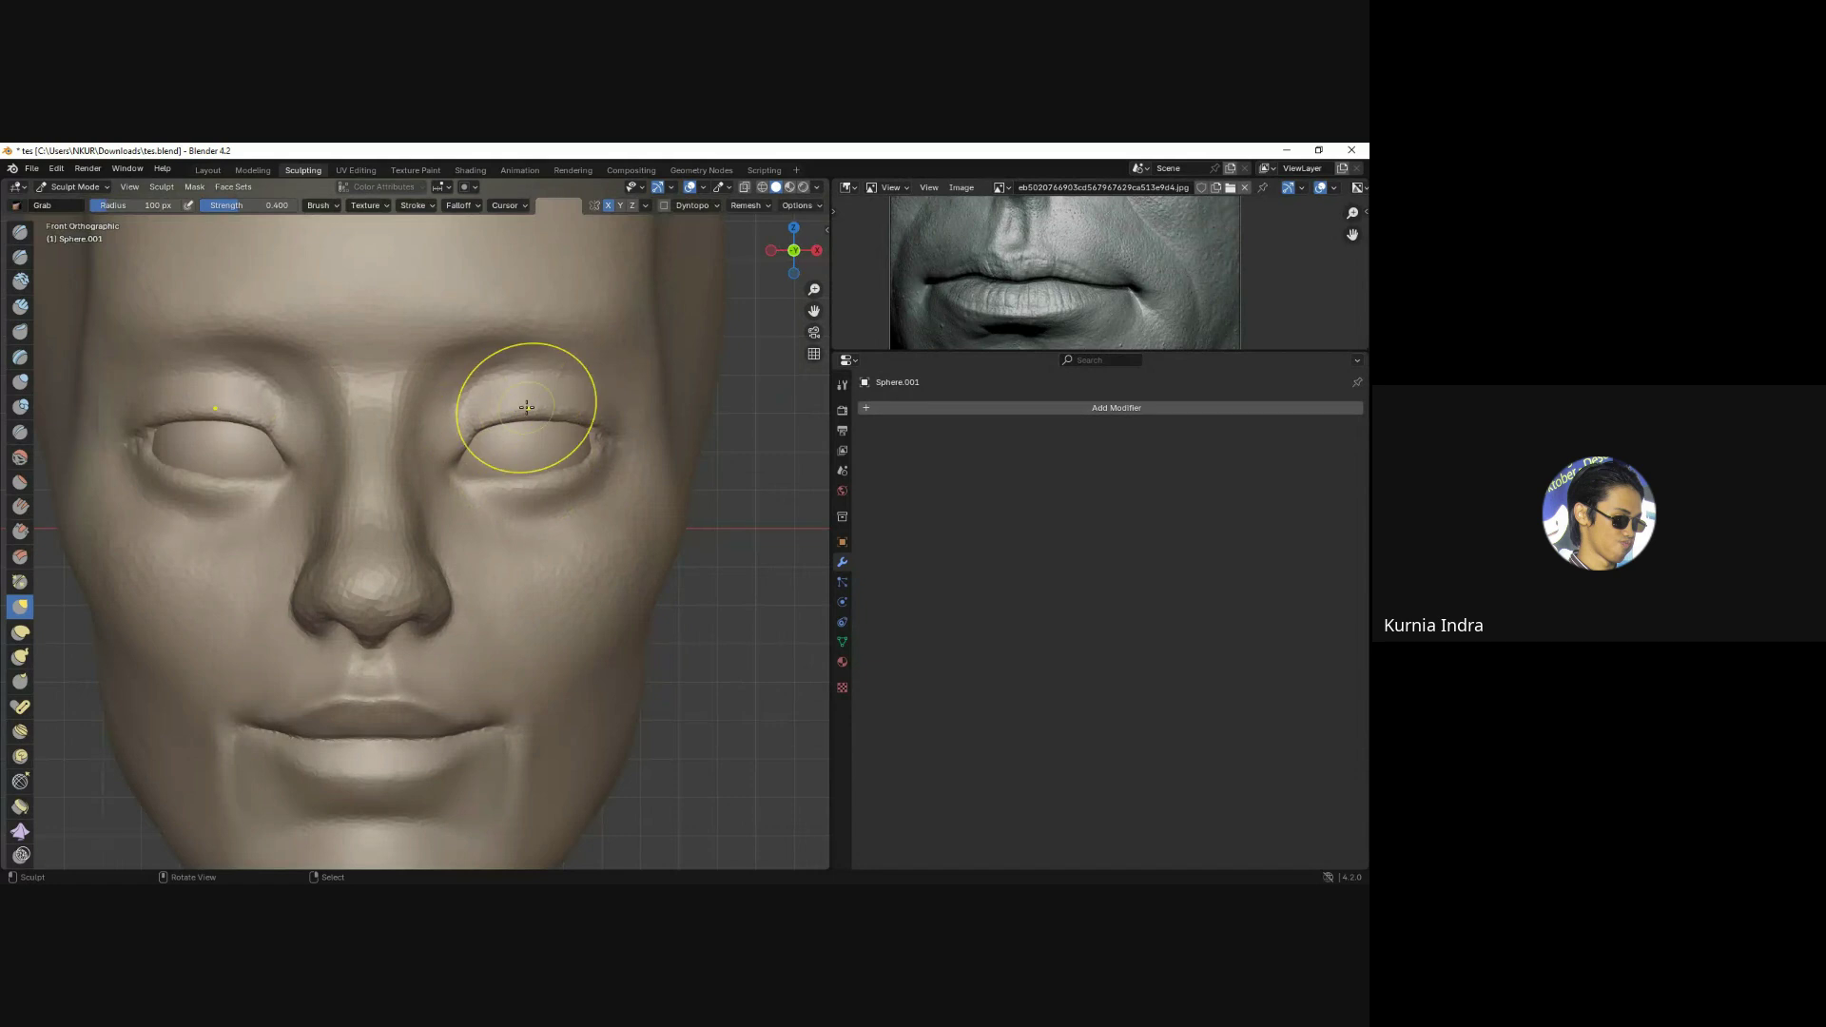
# Reshape the upper eyelid, adjusting brush size between strokes.
pyautogui.press('f')
pyautogui.click(639, 419)
pyautogui.moveTo(647, 433)
pyautogui.mouseDown(button='middle')
pyautogui.moveTo(605, 467)
pyautogui.moveTo(594, 438)
pyautogui.moveTo(599, 469)
pyautogui.mouseUp(button='middle')
pyautogui.press('f')
pyautogui.click(599, 447)
pyautogui.press('KP_1')
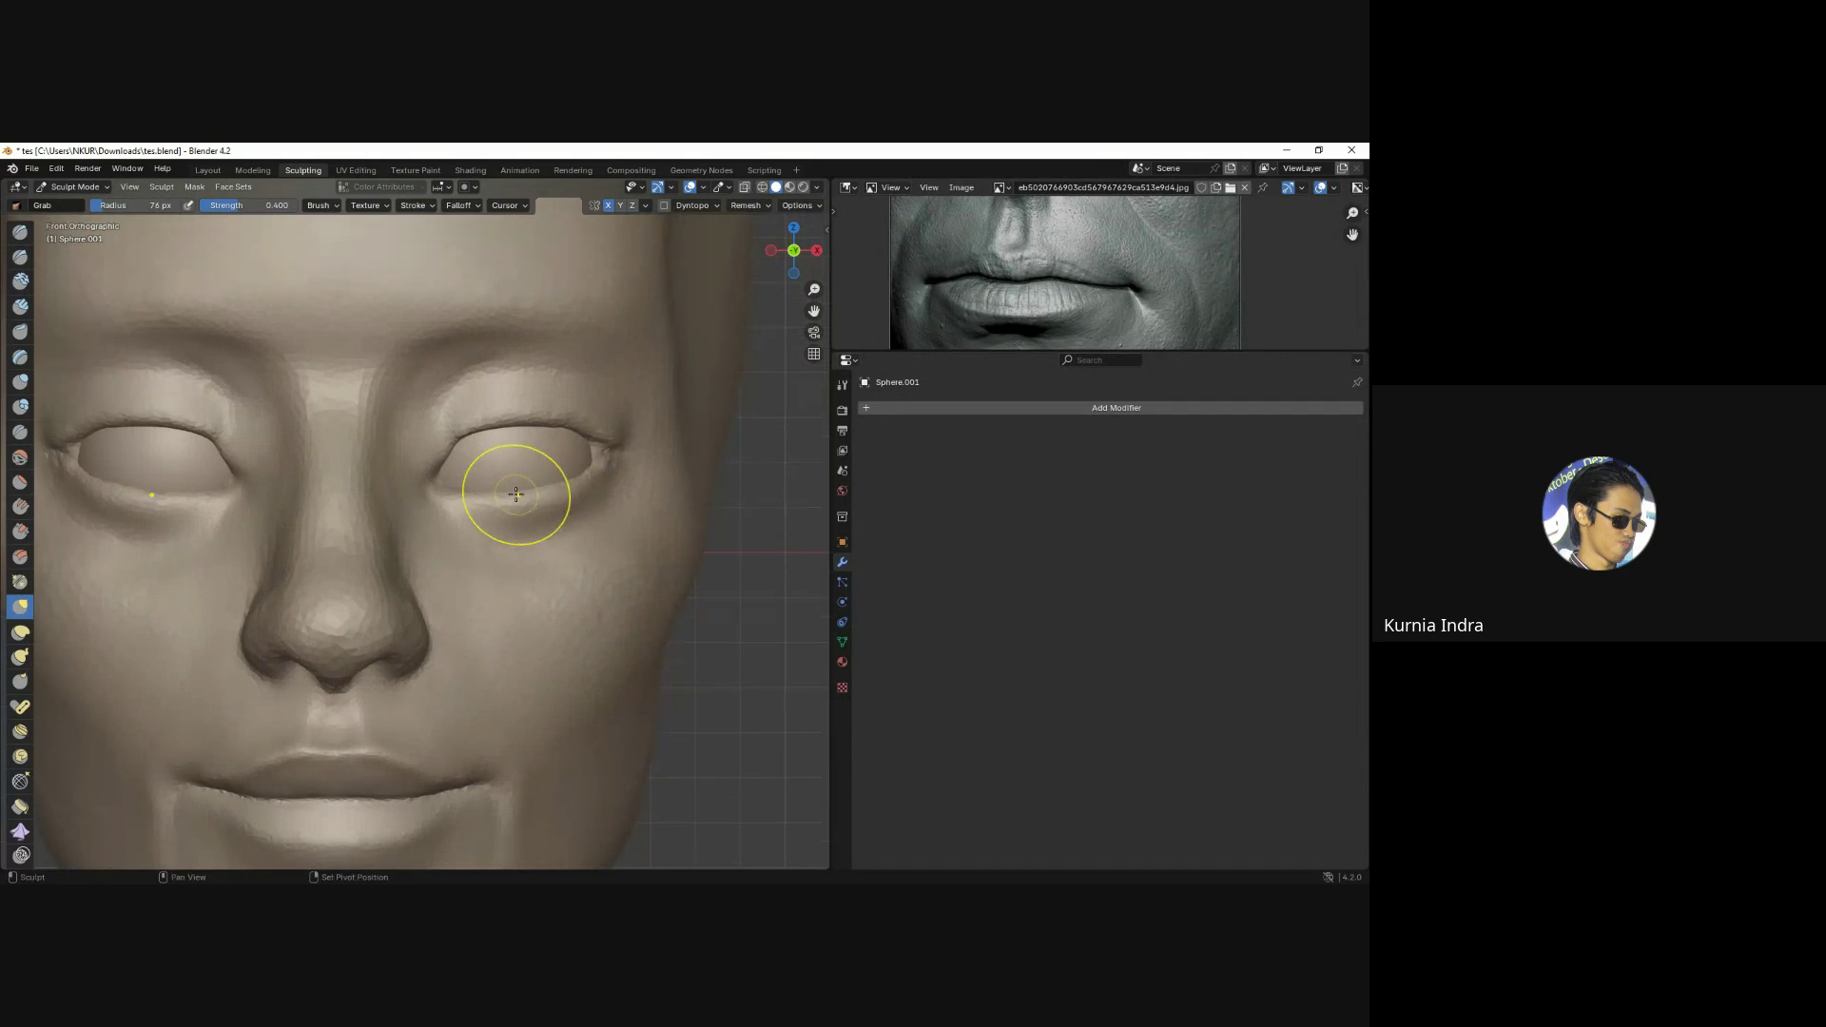
# Briefly try Crease, then Grab the outer eye corner in profile and return to Object Mode.
pyautogui.hotkey('shift', 'c')
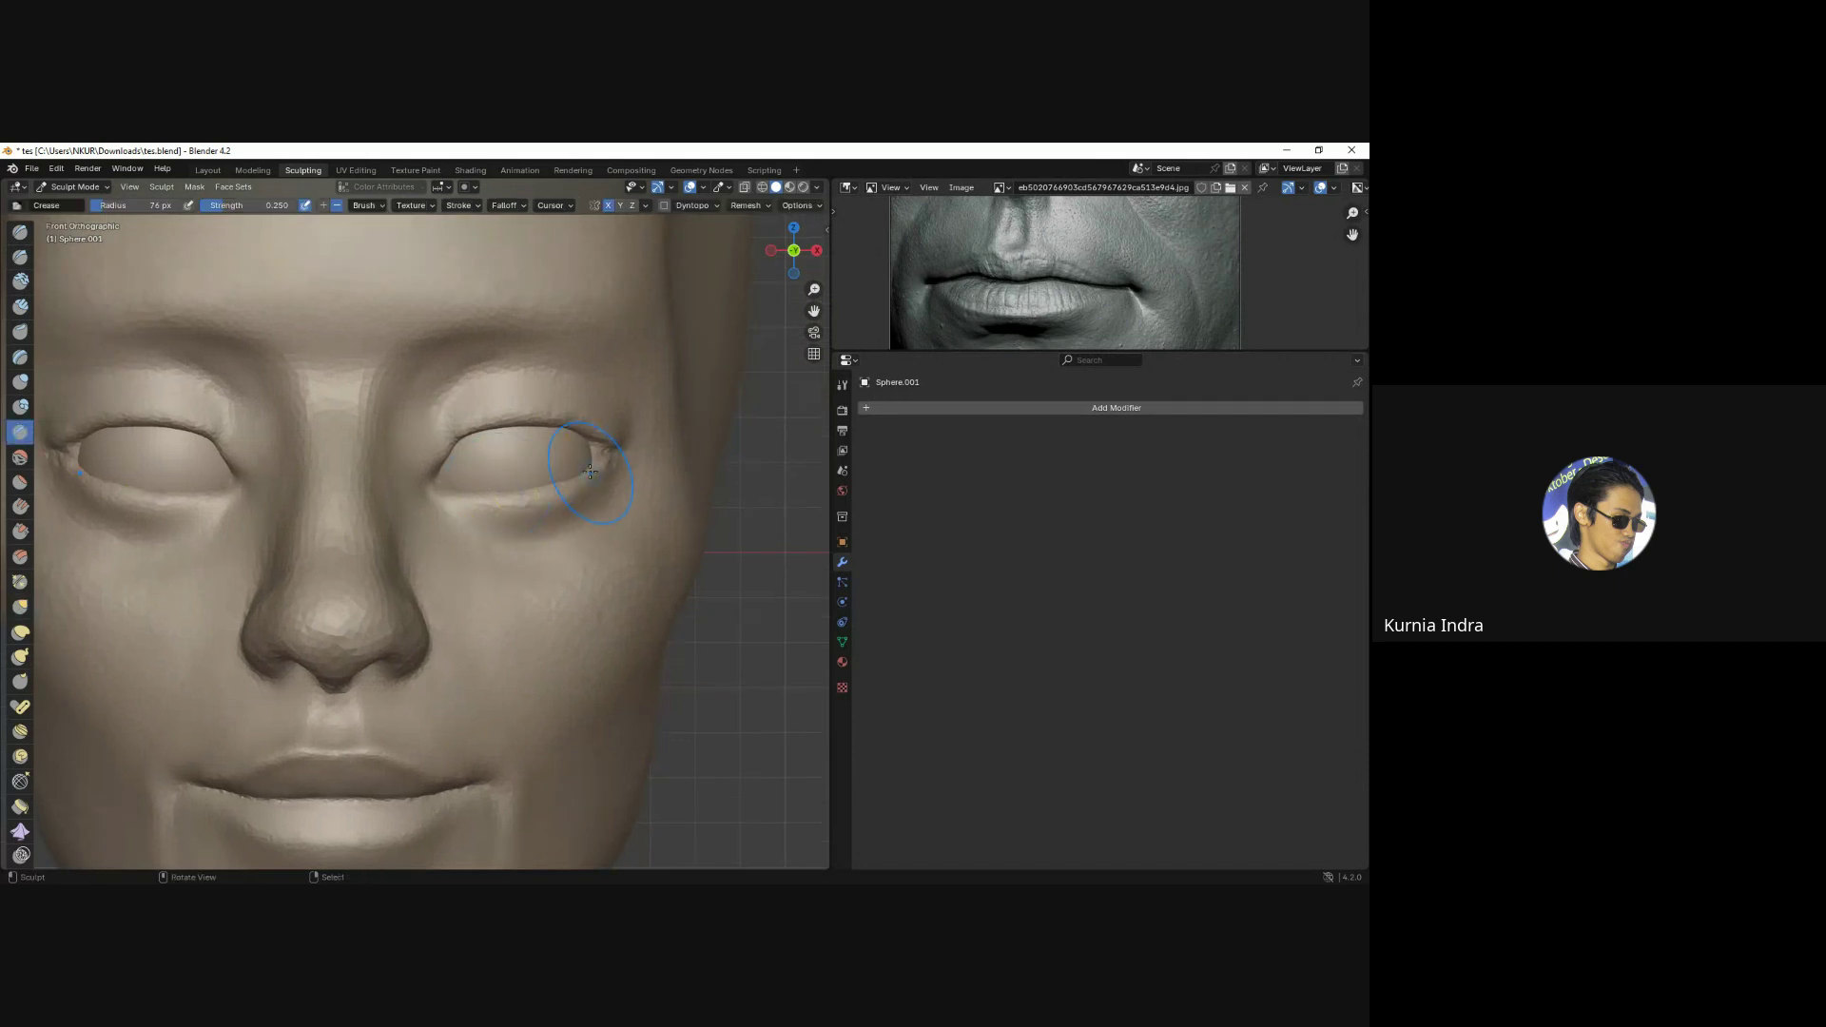
pyautogui.press('g')
pyautogui.moveTo(600, 469)
pyautogui.mouseDown(button='middle')
pyautogui.moveTo(605, 429)
pyautogui.moveTo(632, 469)
pyautogui.moveTo(582, 514)
pyautogui.moveTo(611, 420)
pyautogui.mouseUp(button='middle')
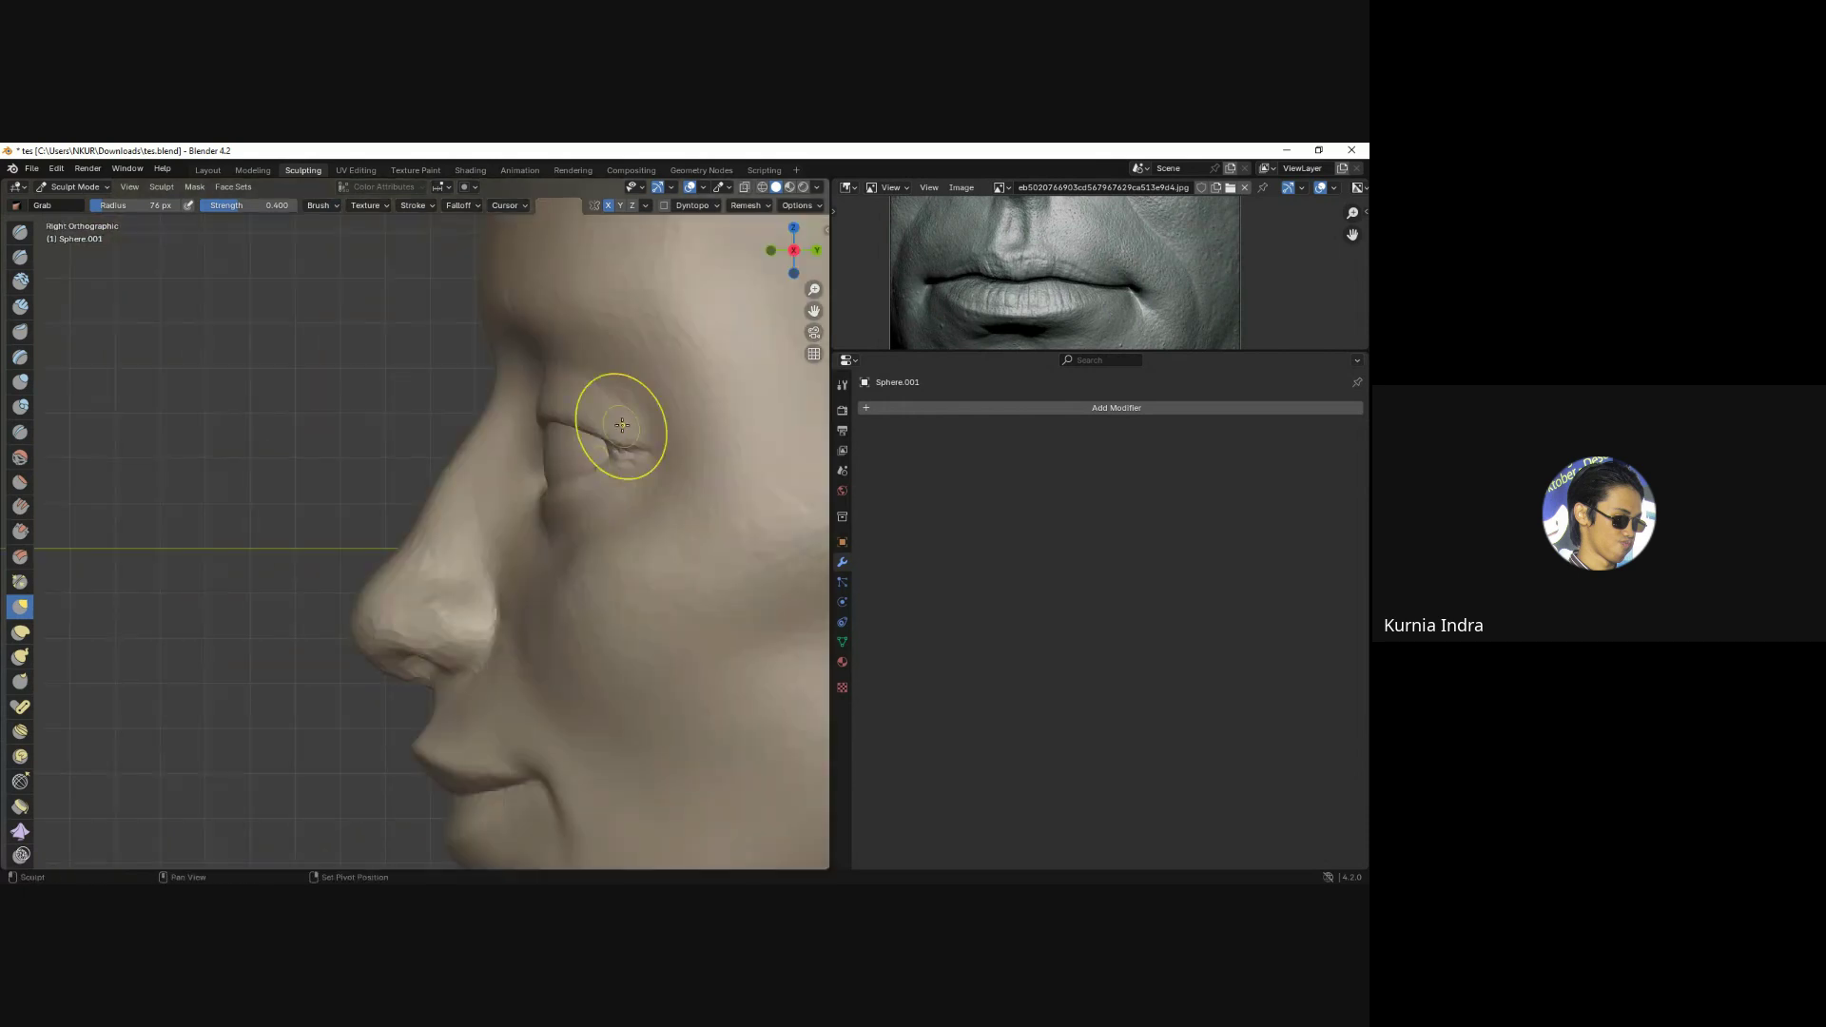
pyautogui.press('f')
pyautogui.click(607, 453)
pyautogui.moveTo(607, 453); pyautogui.dragTo(631, 448)
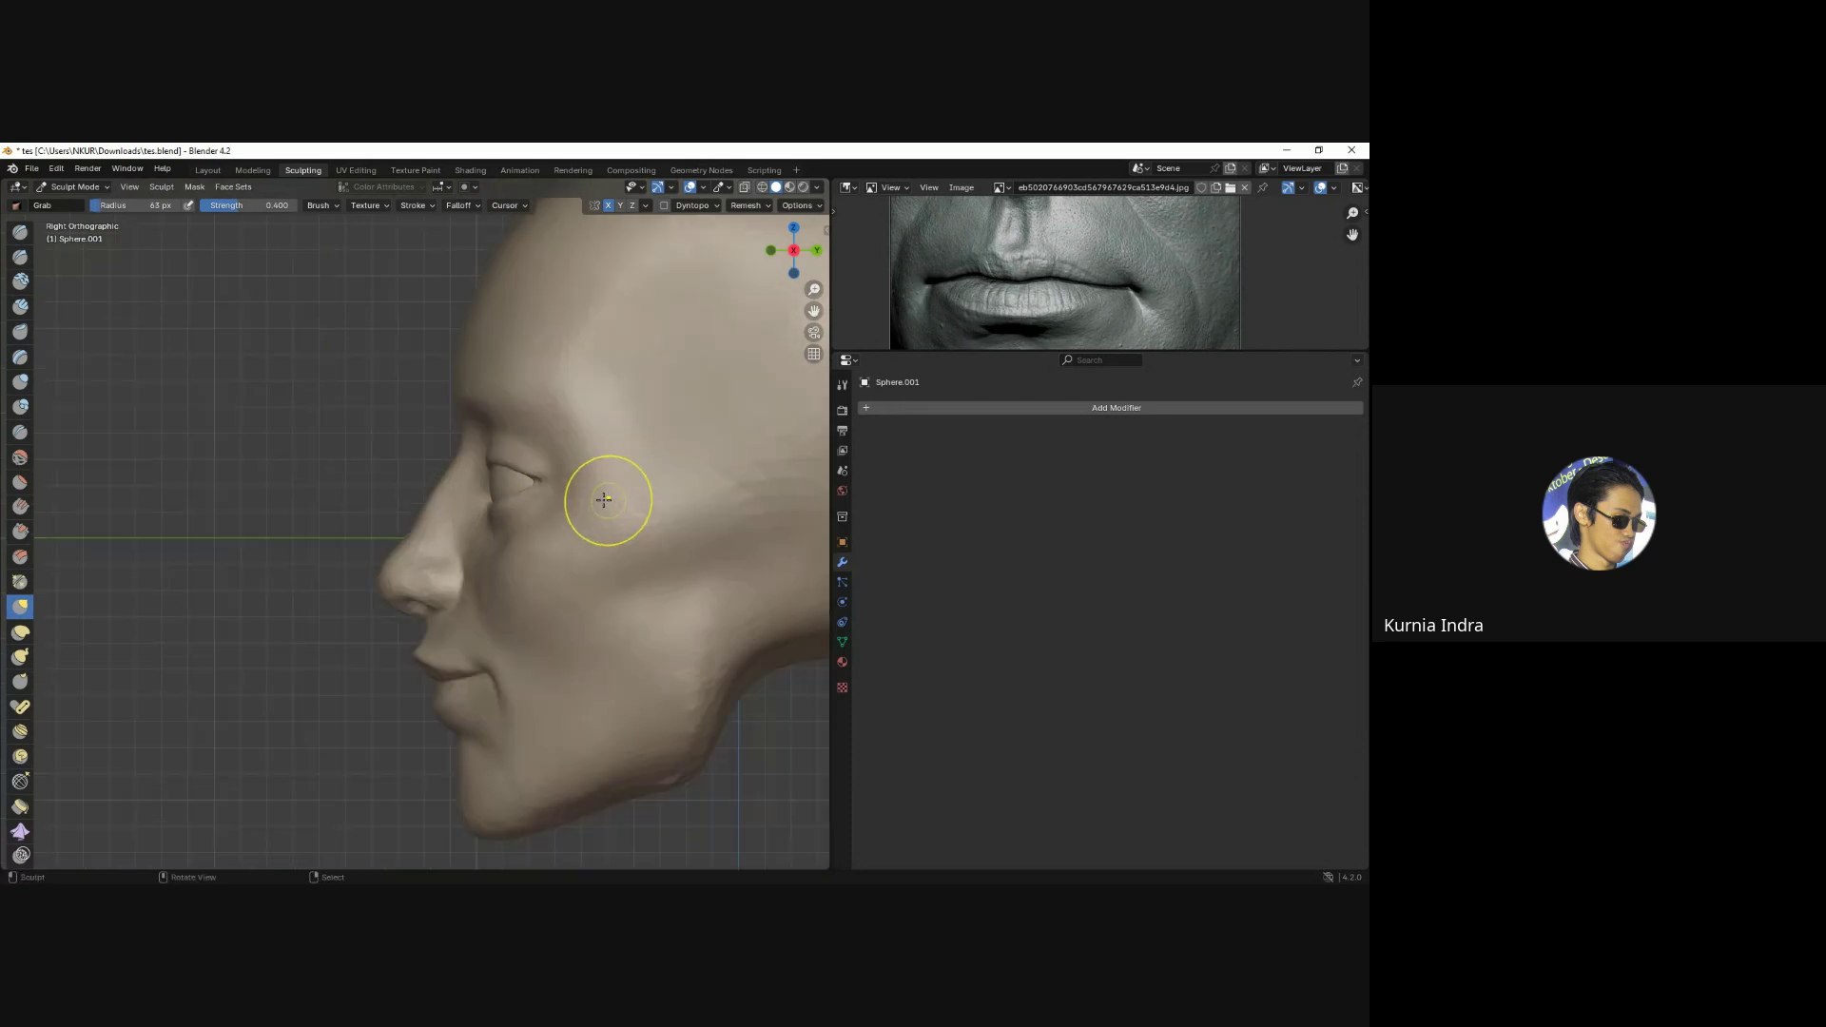
pyautogui.scroll(-3, 603, 494)
pyautogui.hotkey('ctrl', 'Tab')
# Draw annotation notes along the brow and eye in side view, erasing the scribbles.
pyautogui.keyDown('shift'); pyautogui.moveTo(527, 523); pyautogui.dragTo(430, 447, button='middle'); pyautogui.keyUp('shift')
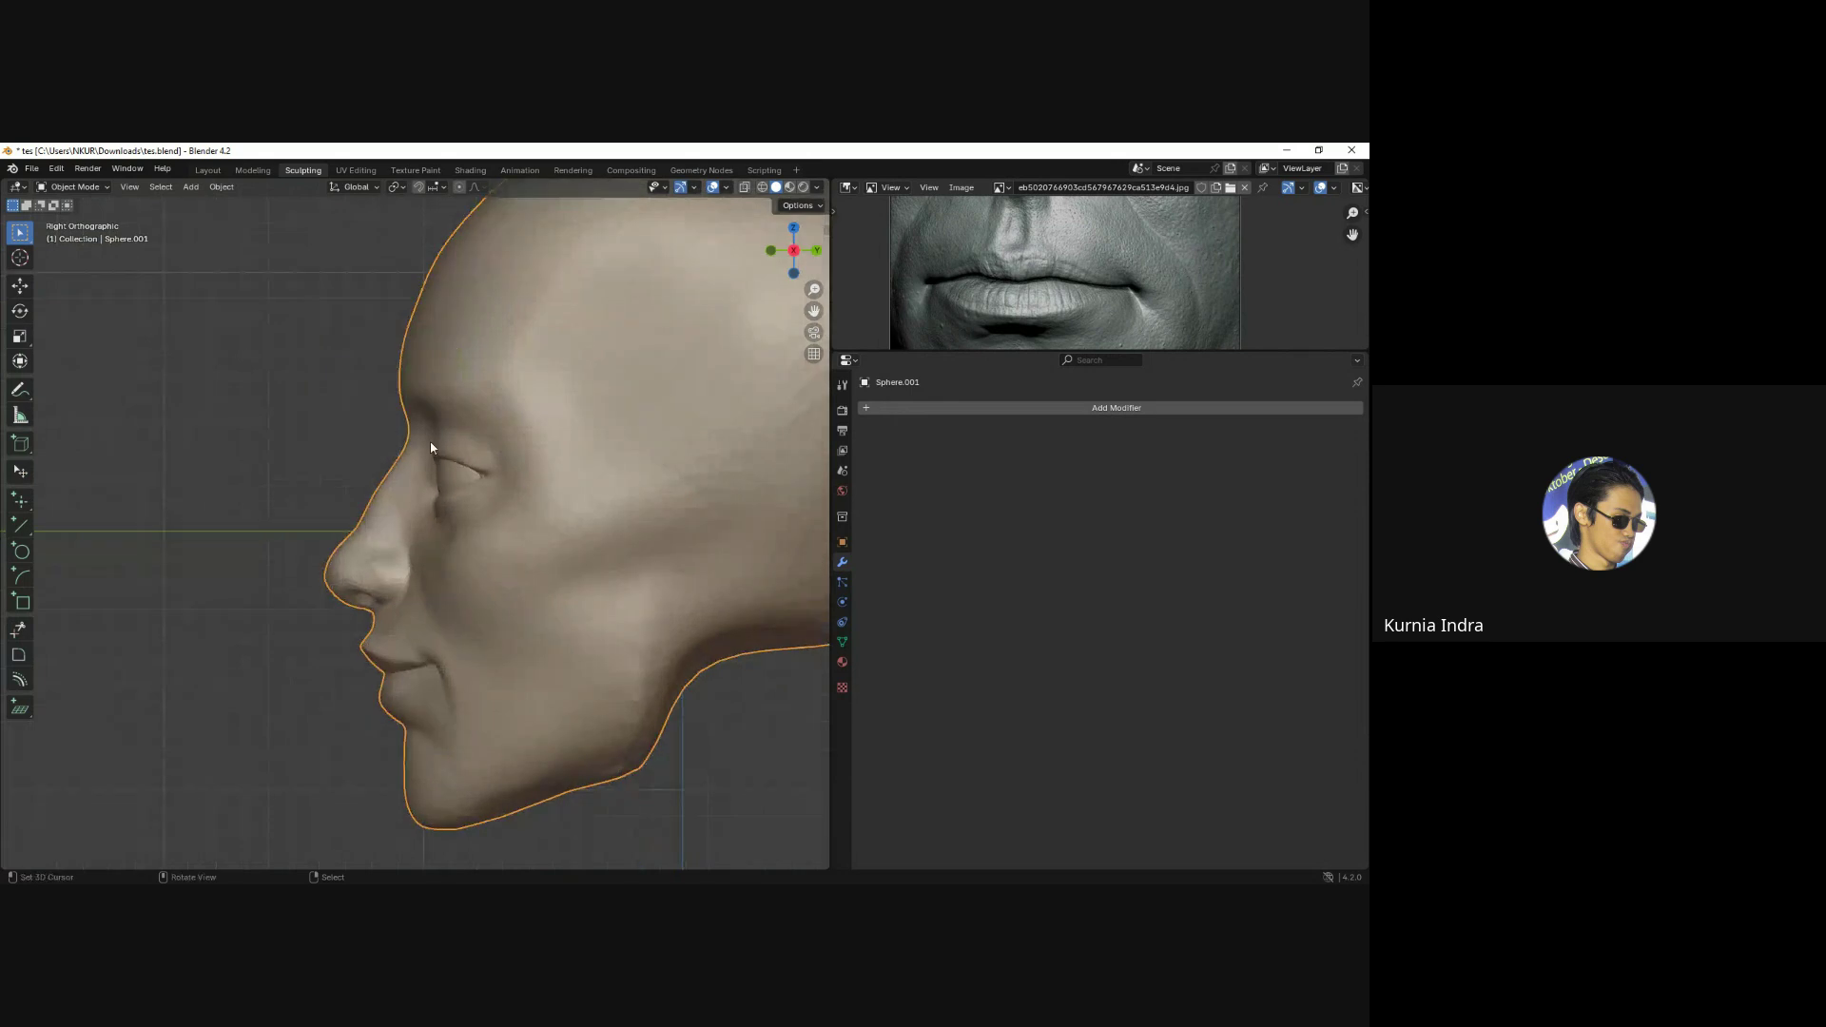
pyautogui.moveTo(440, 415); pyautogui.dragTo(453, 505)
pyautogui.moveTo(433, 444)
pyautogui.mouseDown()
pyautogui.moveTo(477, 473)
pyautogui.moveTo(426, 450)
pyautogui.mouseUp()
pyautogui.moveTo(446, 455); pyautogui.dragTo(473, 498, button='right')
pyautogui.moveTo(433, 419)
pyautogui.mouseDown()
pyautogui.moveTo(447, 507)
pyautogui.moveTo(444, 485)
pyautogui.mouseUp()
pyautogui.moveTo(451, 478); pyautogui.dragTo(458, 476, button='right')
# Trace the upper eyelid and inner corner, then select Sphere.001 in front view.
pyautogui.moveTo(452, 455); pyautogui.dragTo(439, 530)
pyautogui.moveTo(431, 455); pyautogui.dragTo(433, 430)
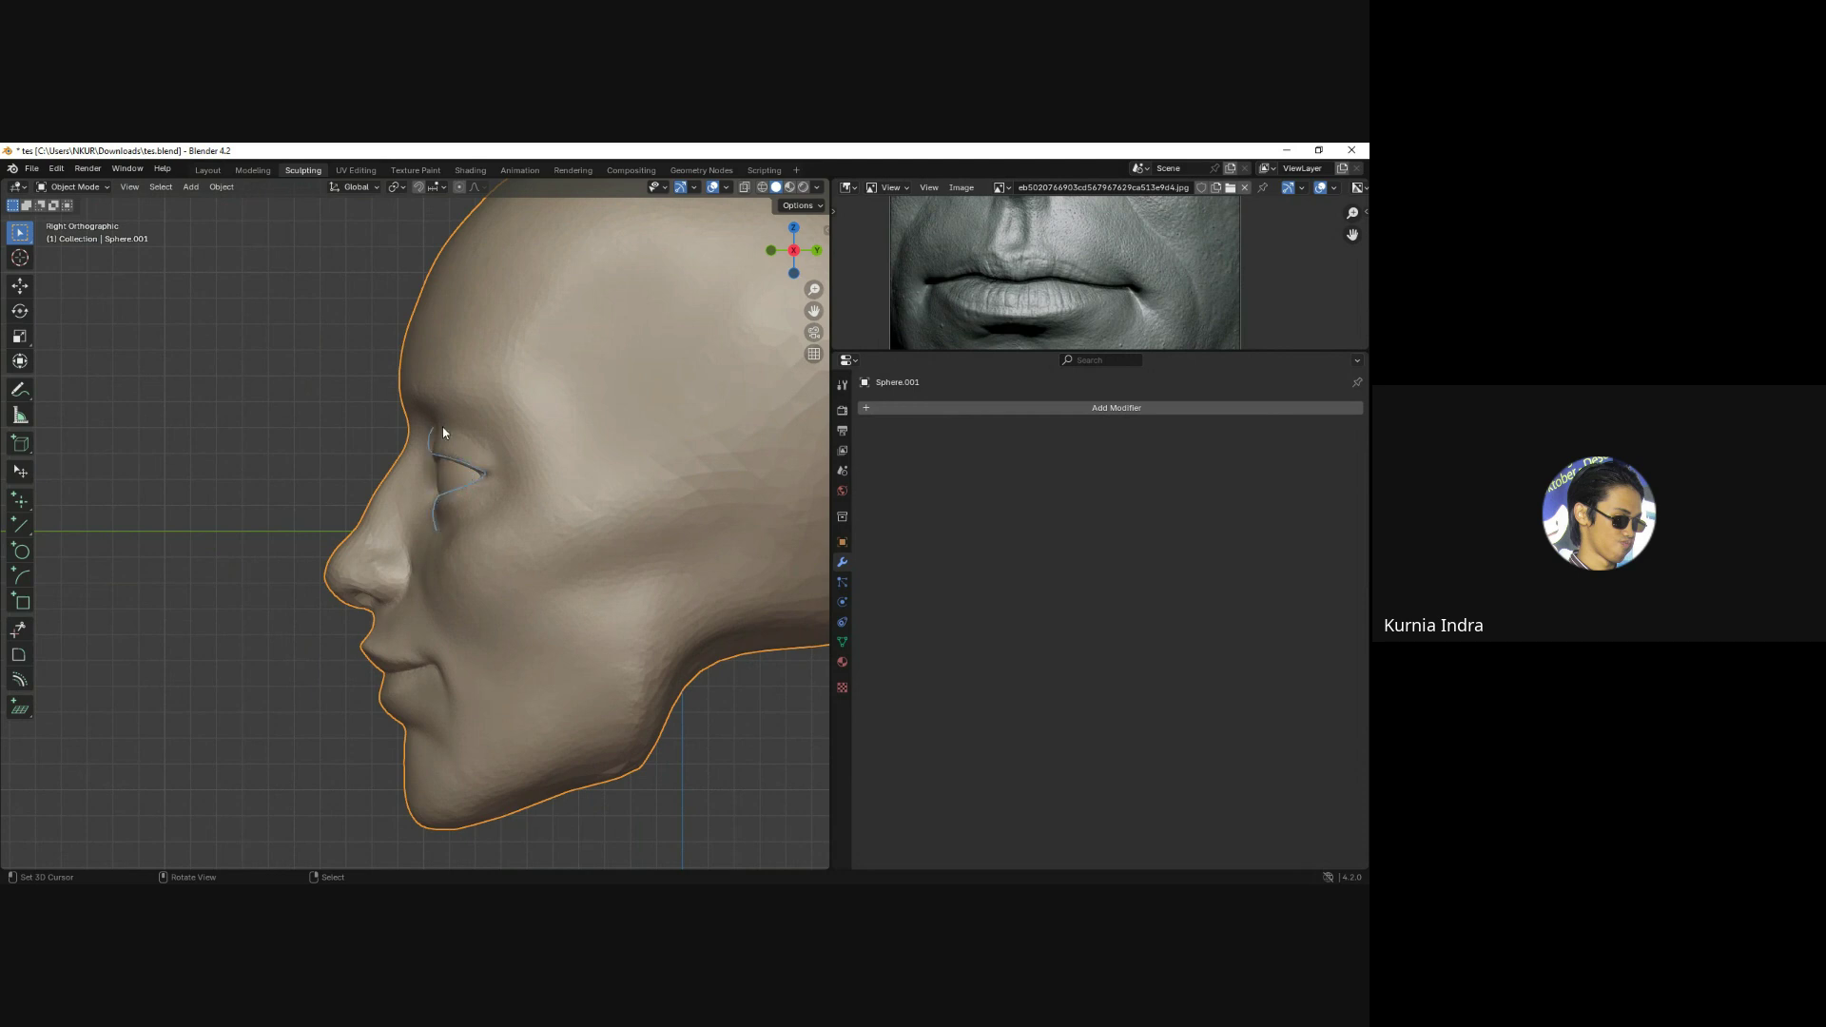
pyautogui.press('KP_1')
pyautogui.scroll(2, 495, 522)
pyautogui.click(495, 522)
# Sculpt with the Crease brush and load images (1).jpeg into an enlarged Image Editor.
pyautogui.hotkey('ctrl', 'Tab')
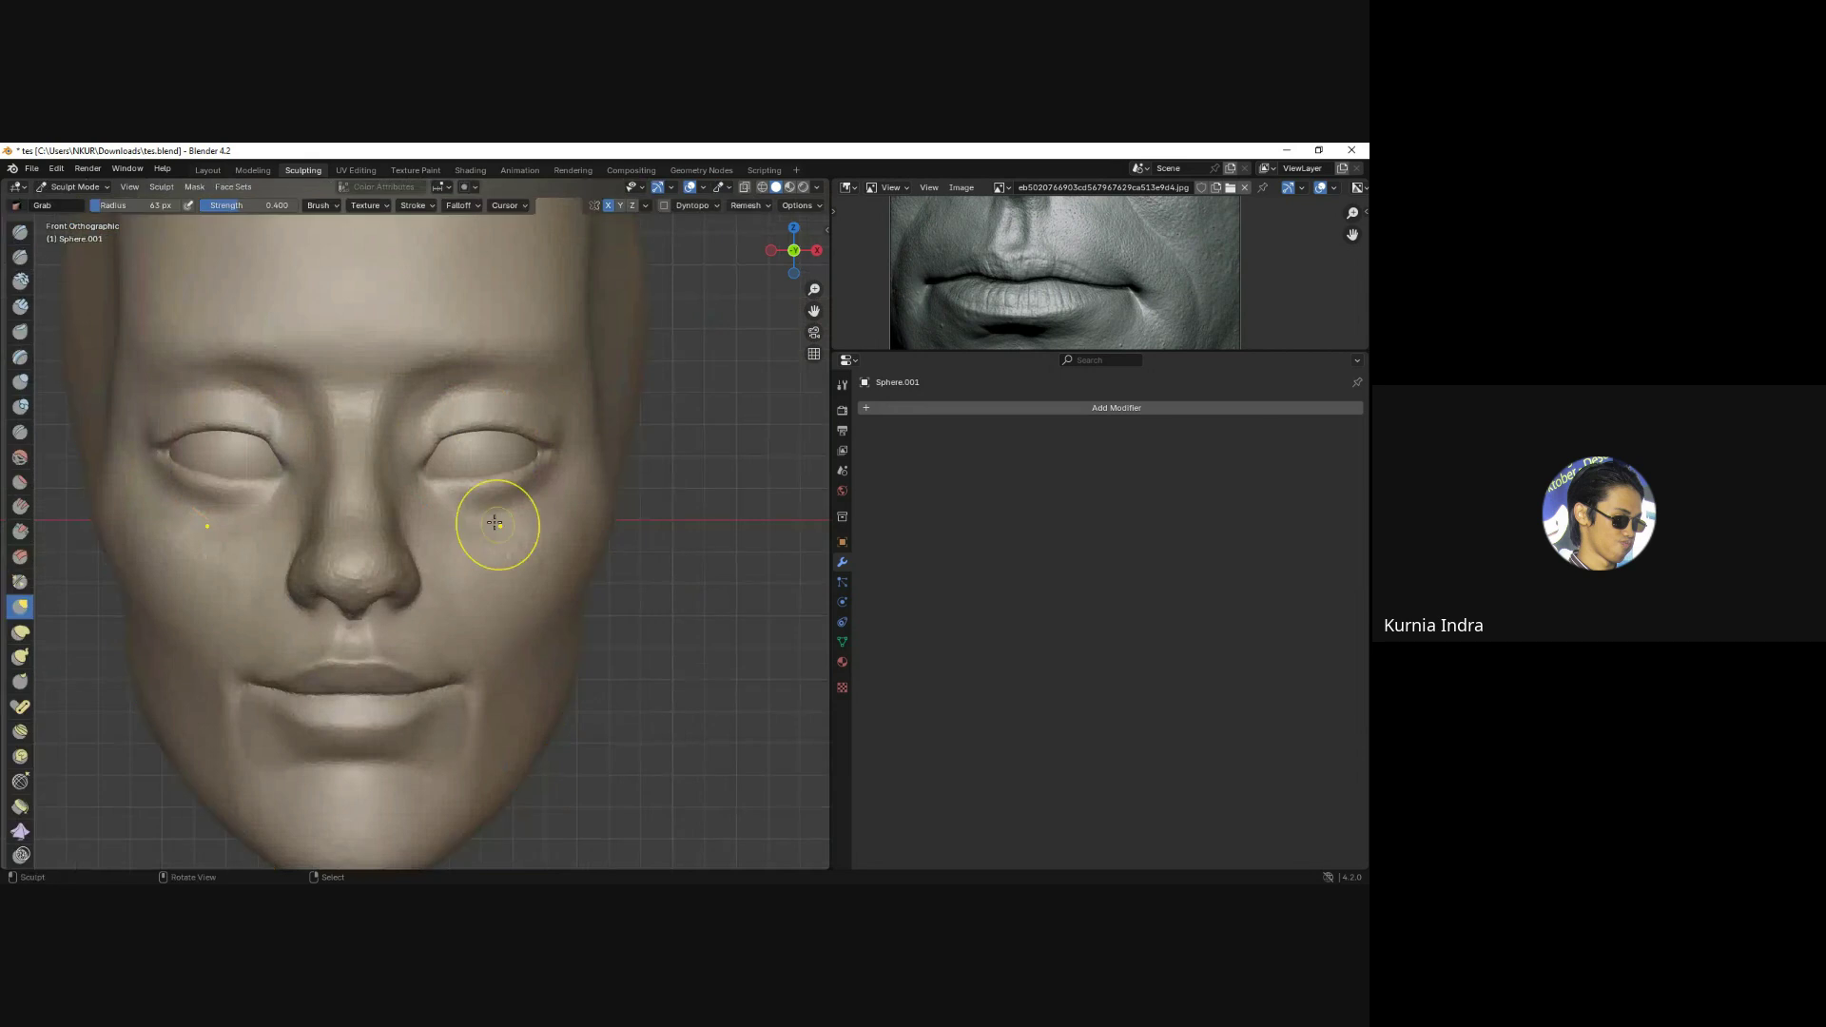
pyautogui.hotkey('shift', 'c')
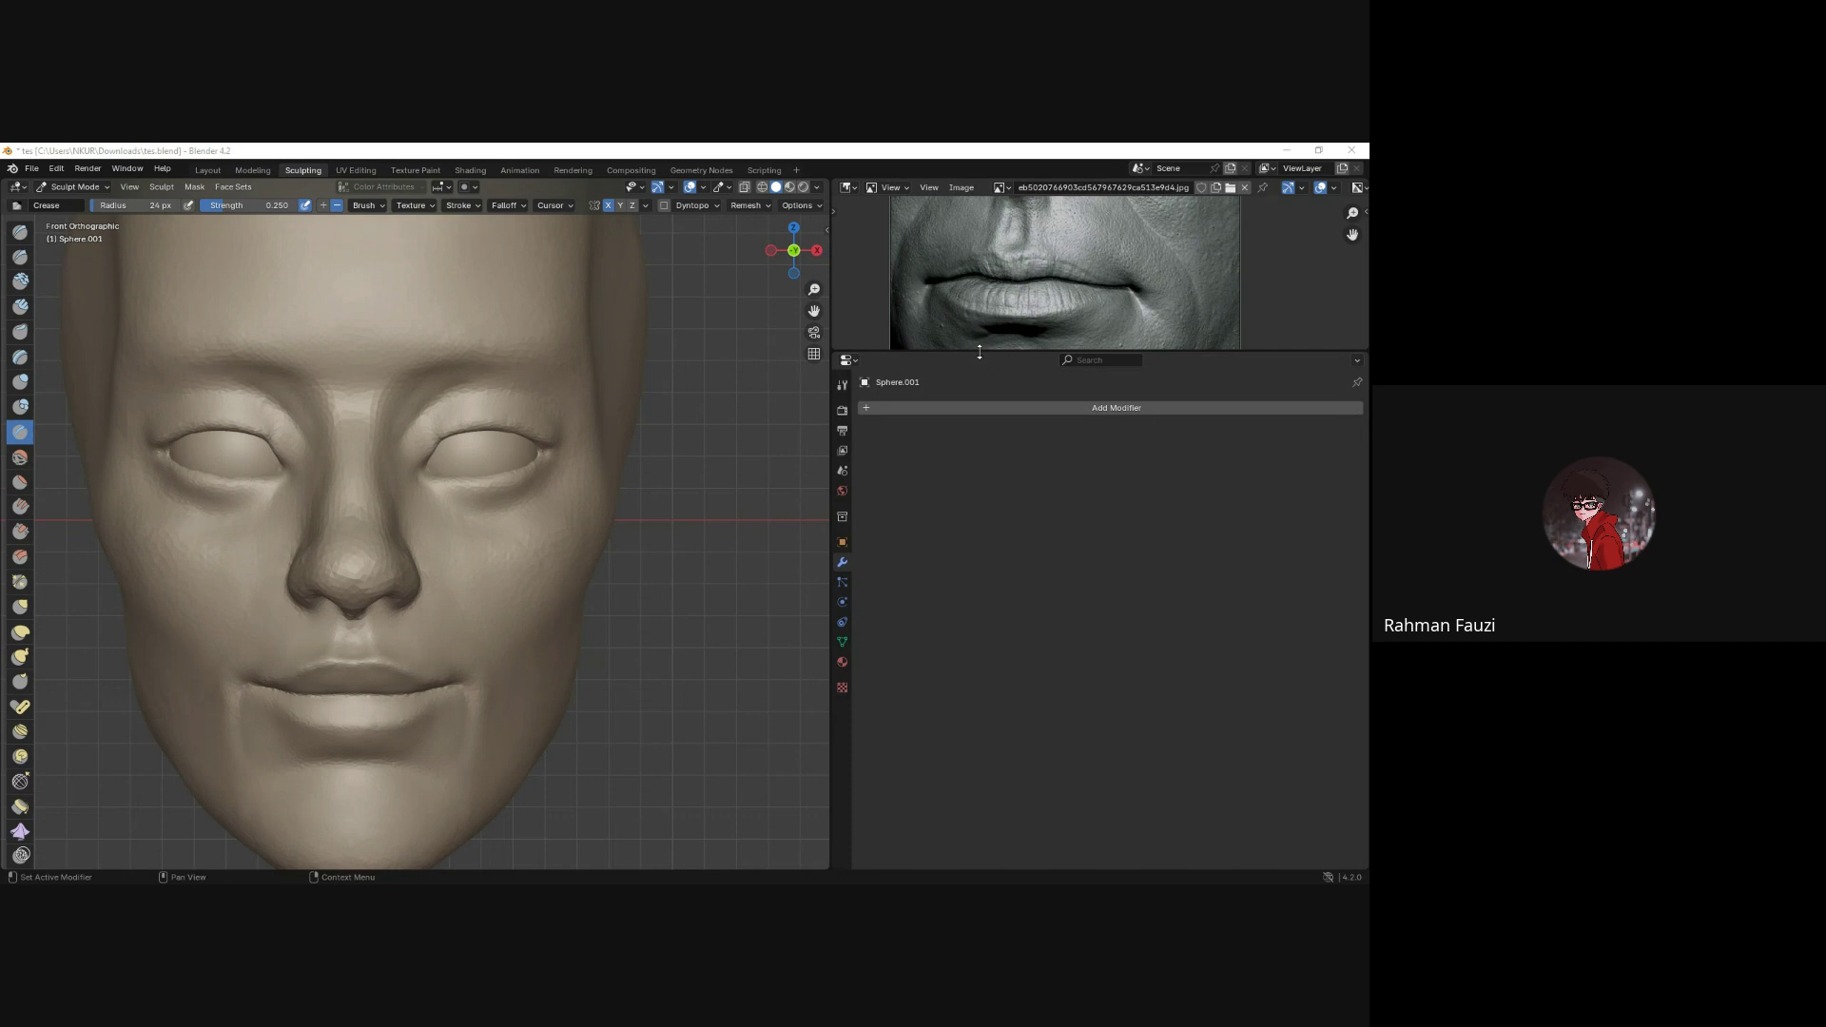
pyautogui.moveTo(979, 352); pyautogui.dragTo(979, 513)
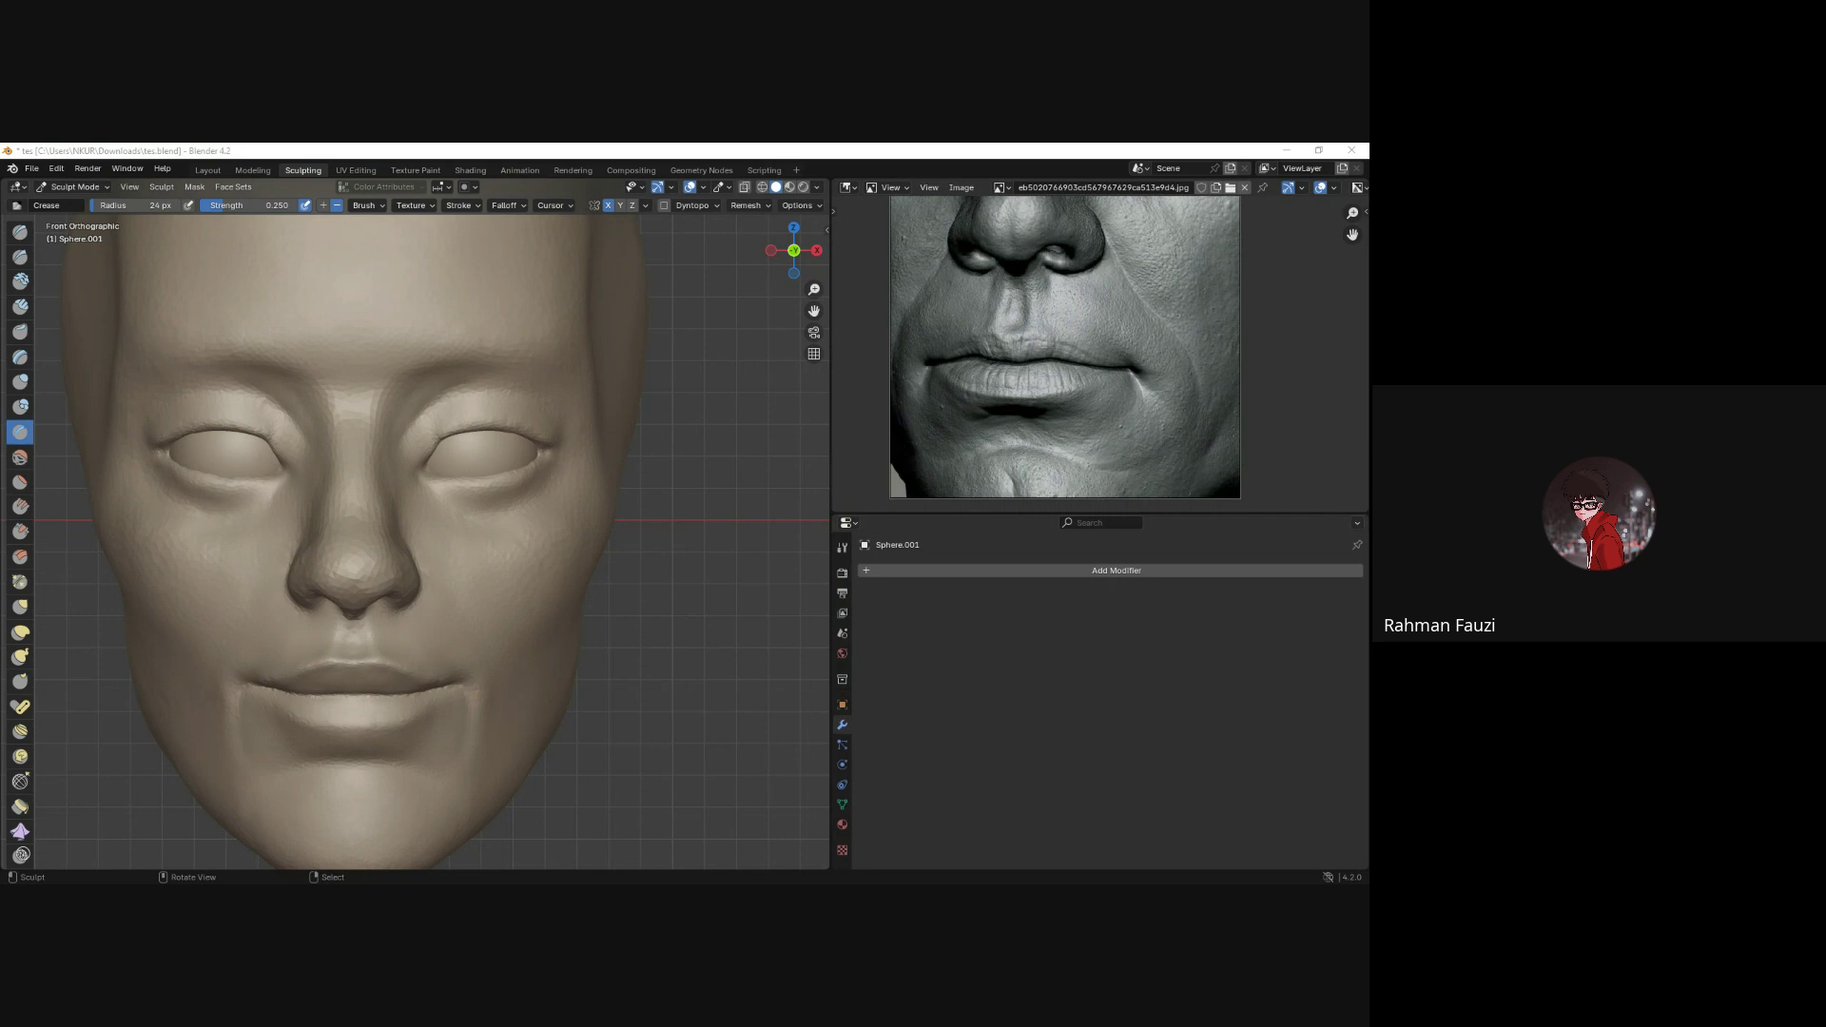
pyautogui.moveTo(1186, 329); pyautogui.dragTo(1190, 319)
# Return to Object Mode and delete every object in the scene.
pyautogui.scroll(2, 1100, 384)
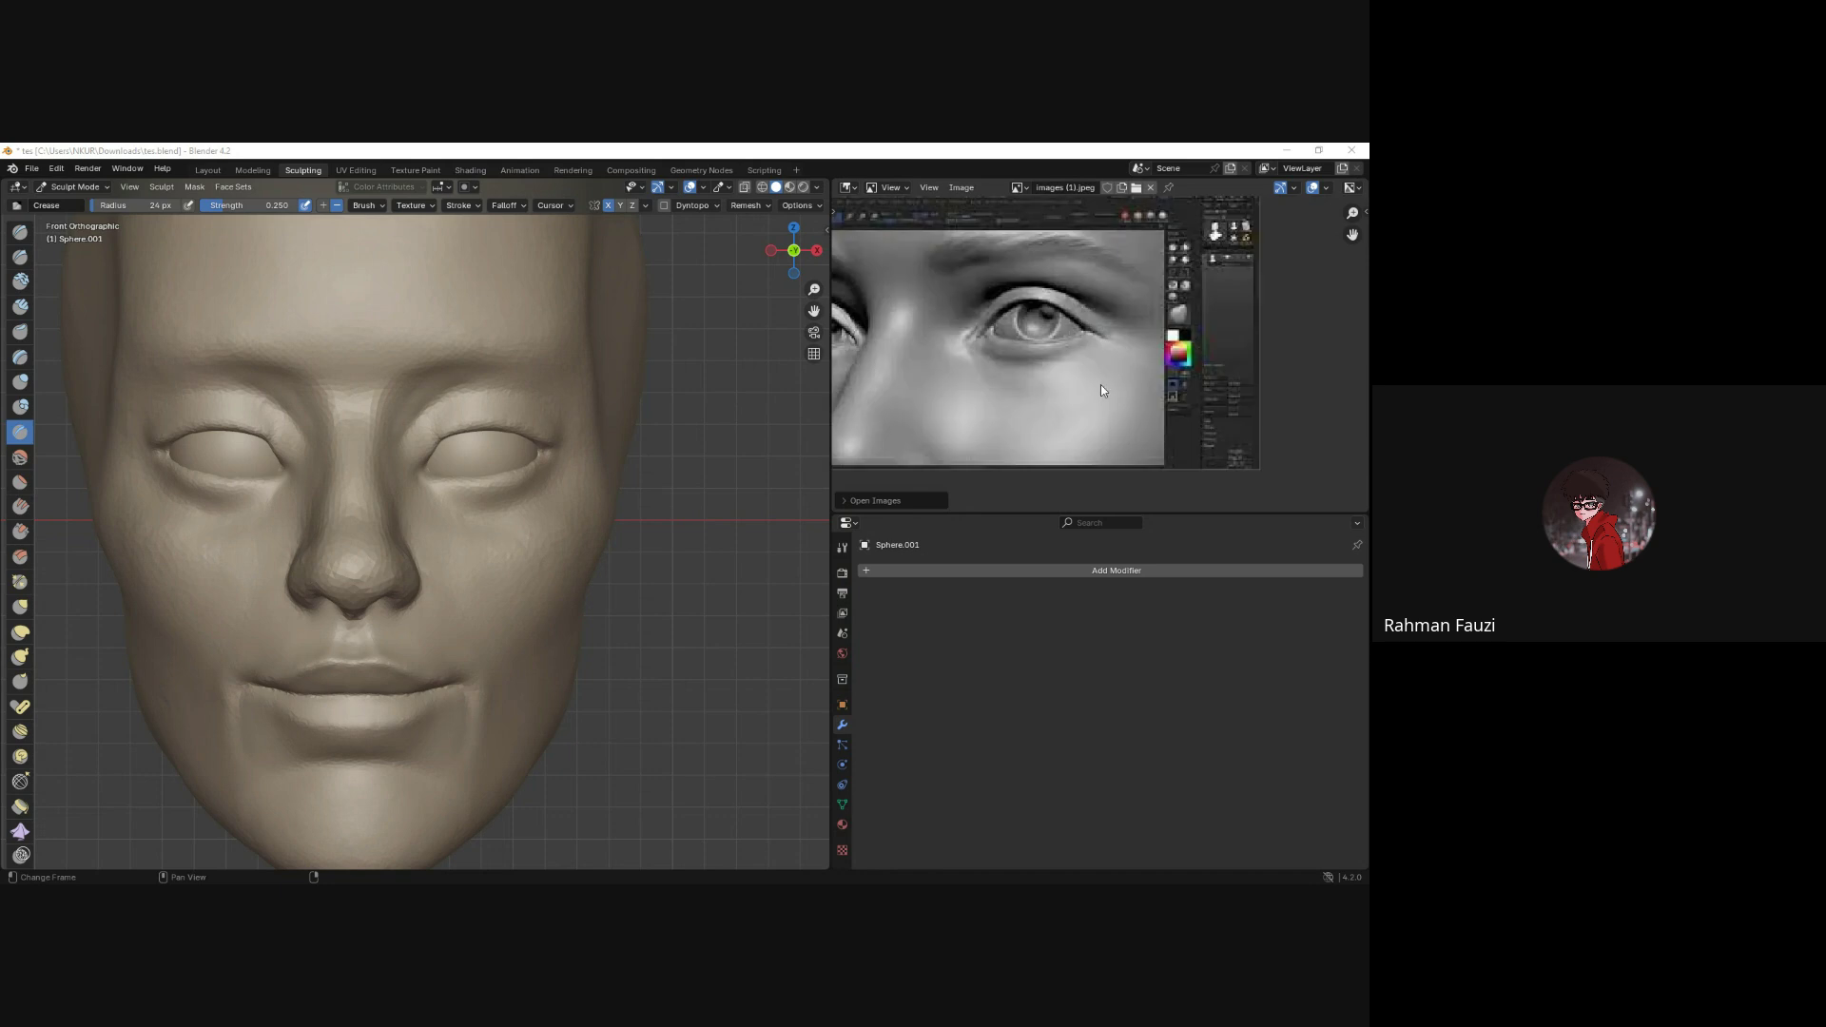
pyautogui.scroll(-2, 647, 452)
pyautogui.hotkey('ctrl', 'Tab')
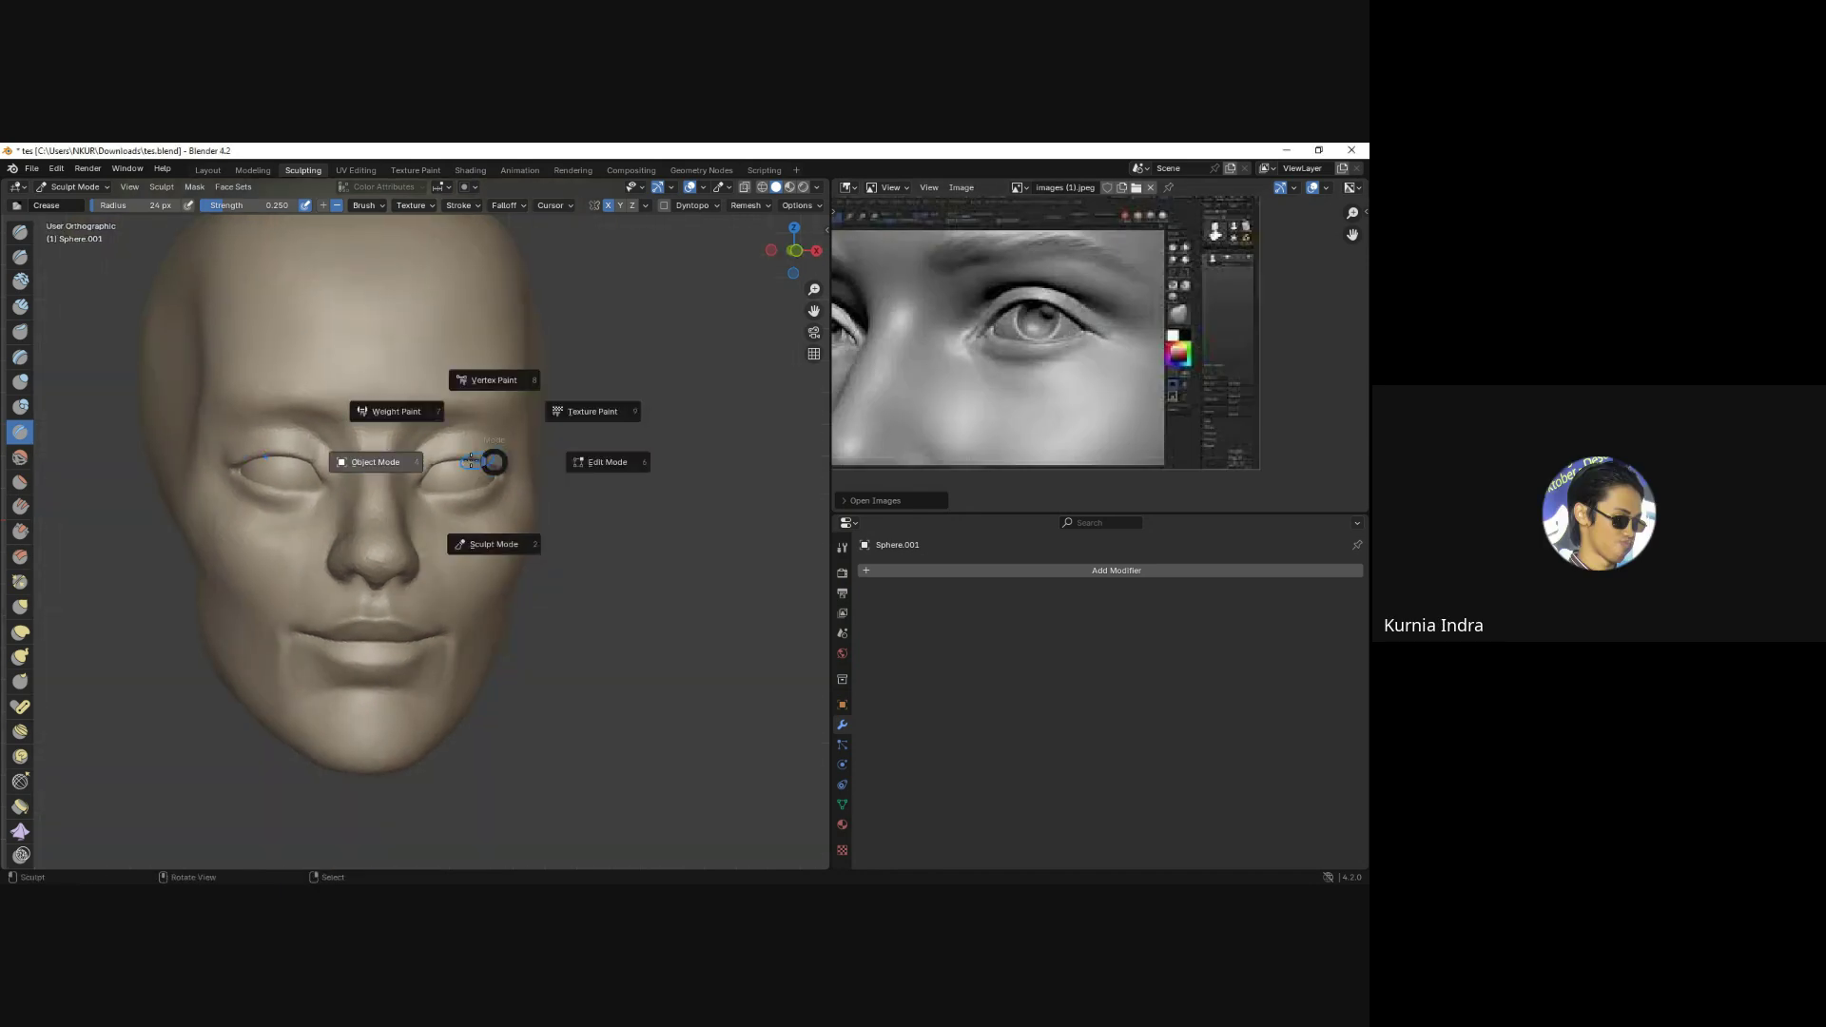
pyautogui.click(380, 460)
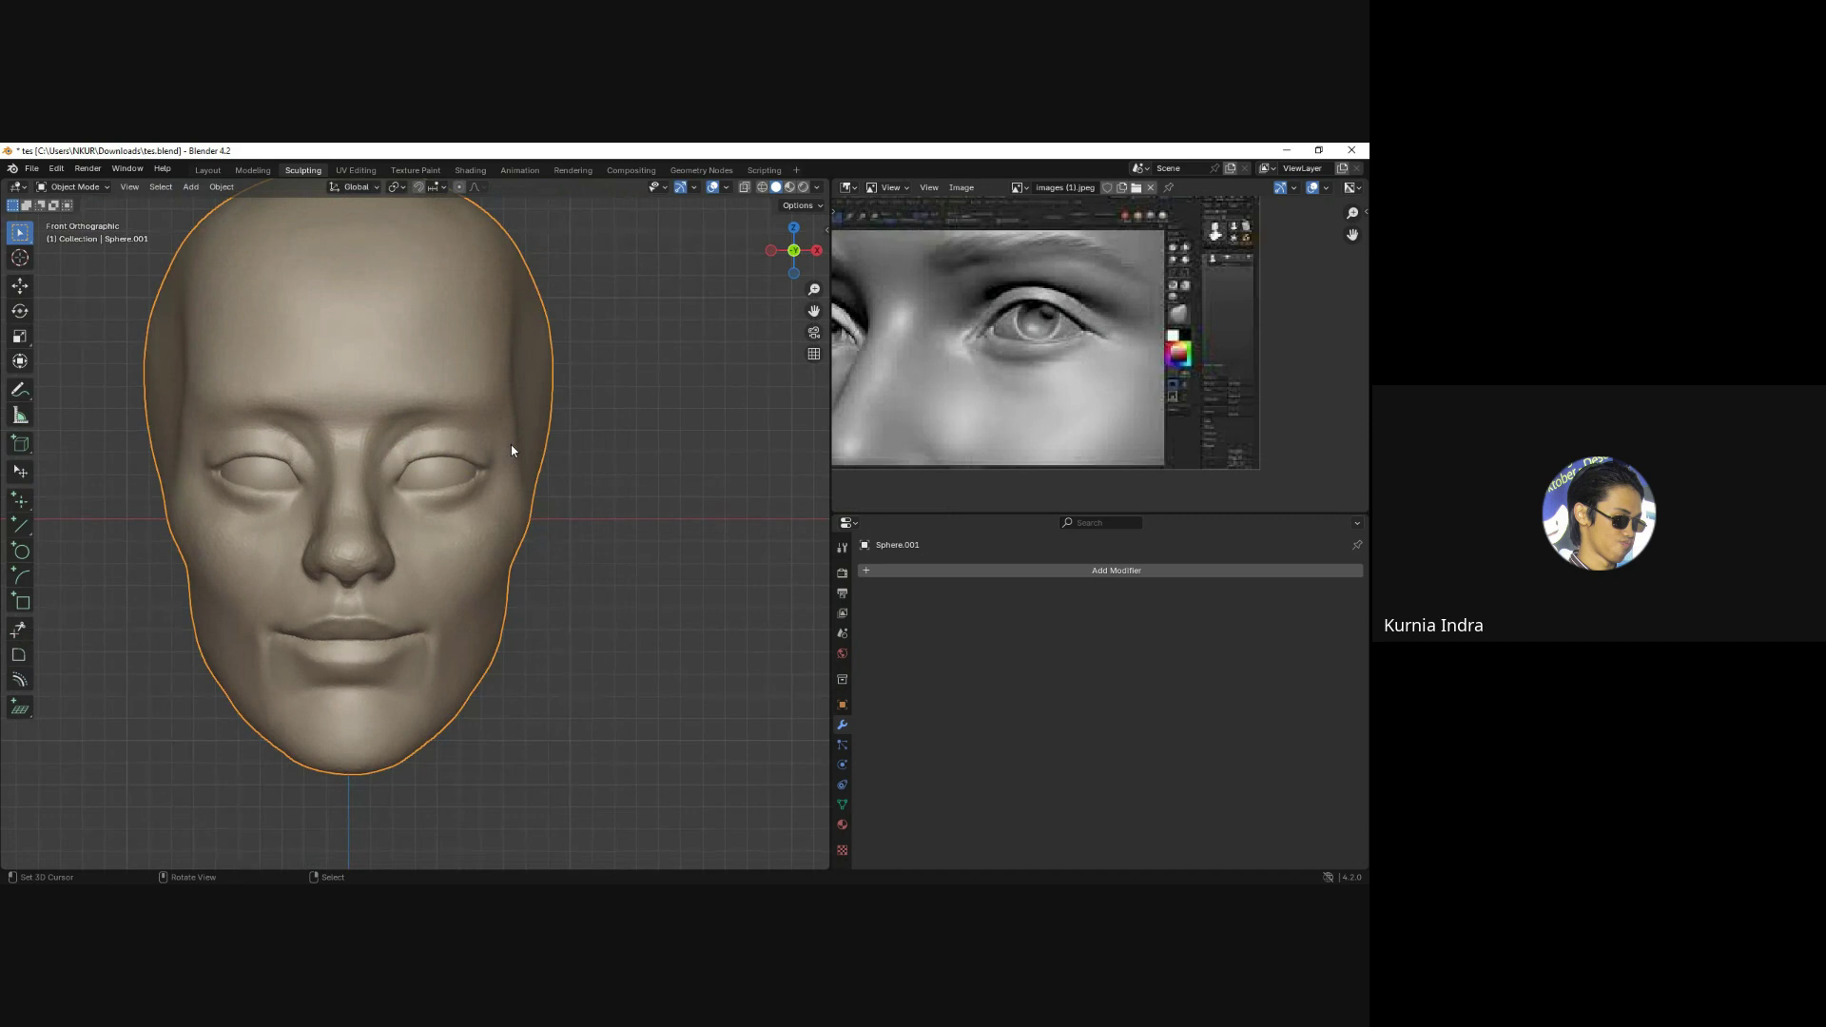
pyautogui.scroll(-2, 516, 426)
pyautogui.scroll(-1, 513, 428)
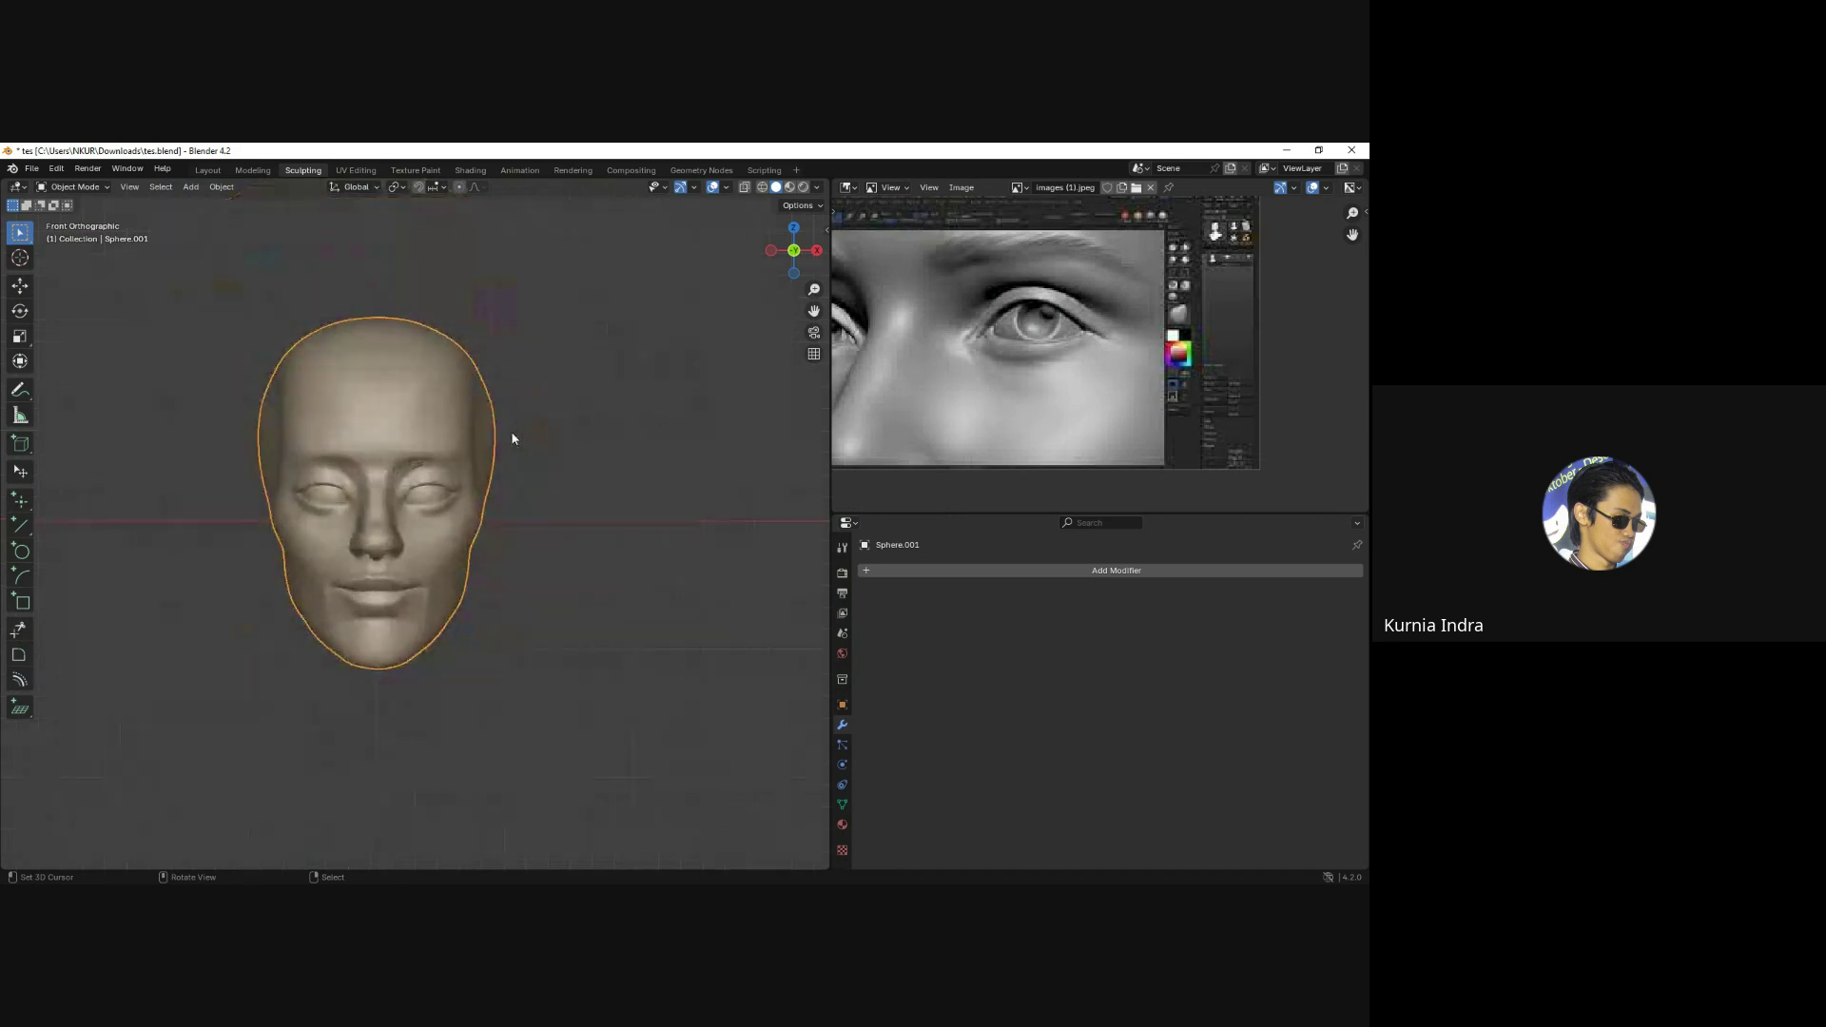
pyautogui.keyDown('shift'); pyautogui.click(441, 489); pyautogui.keyUp('shift')
pyautogui.press('x')
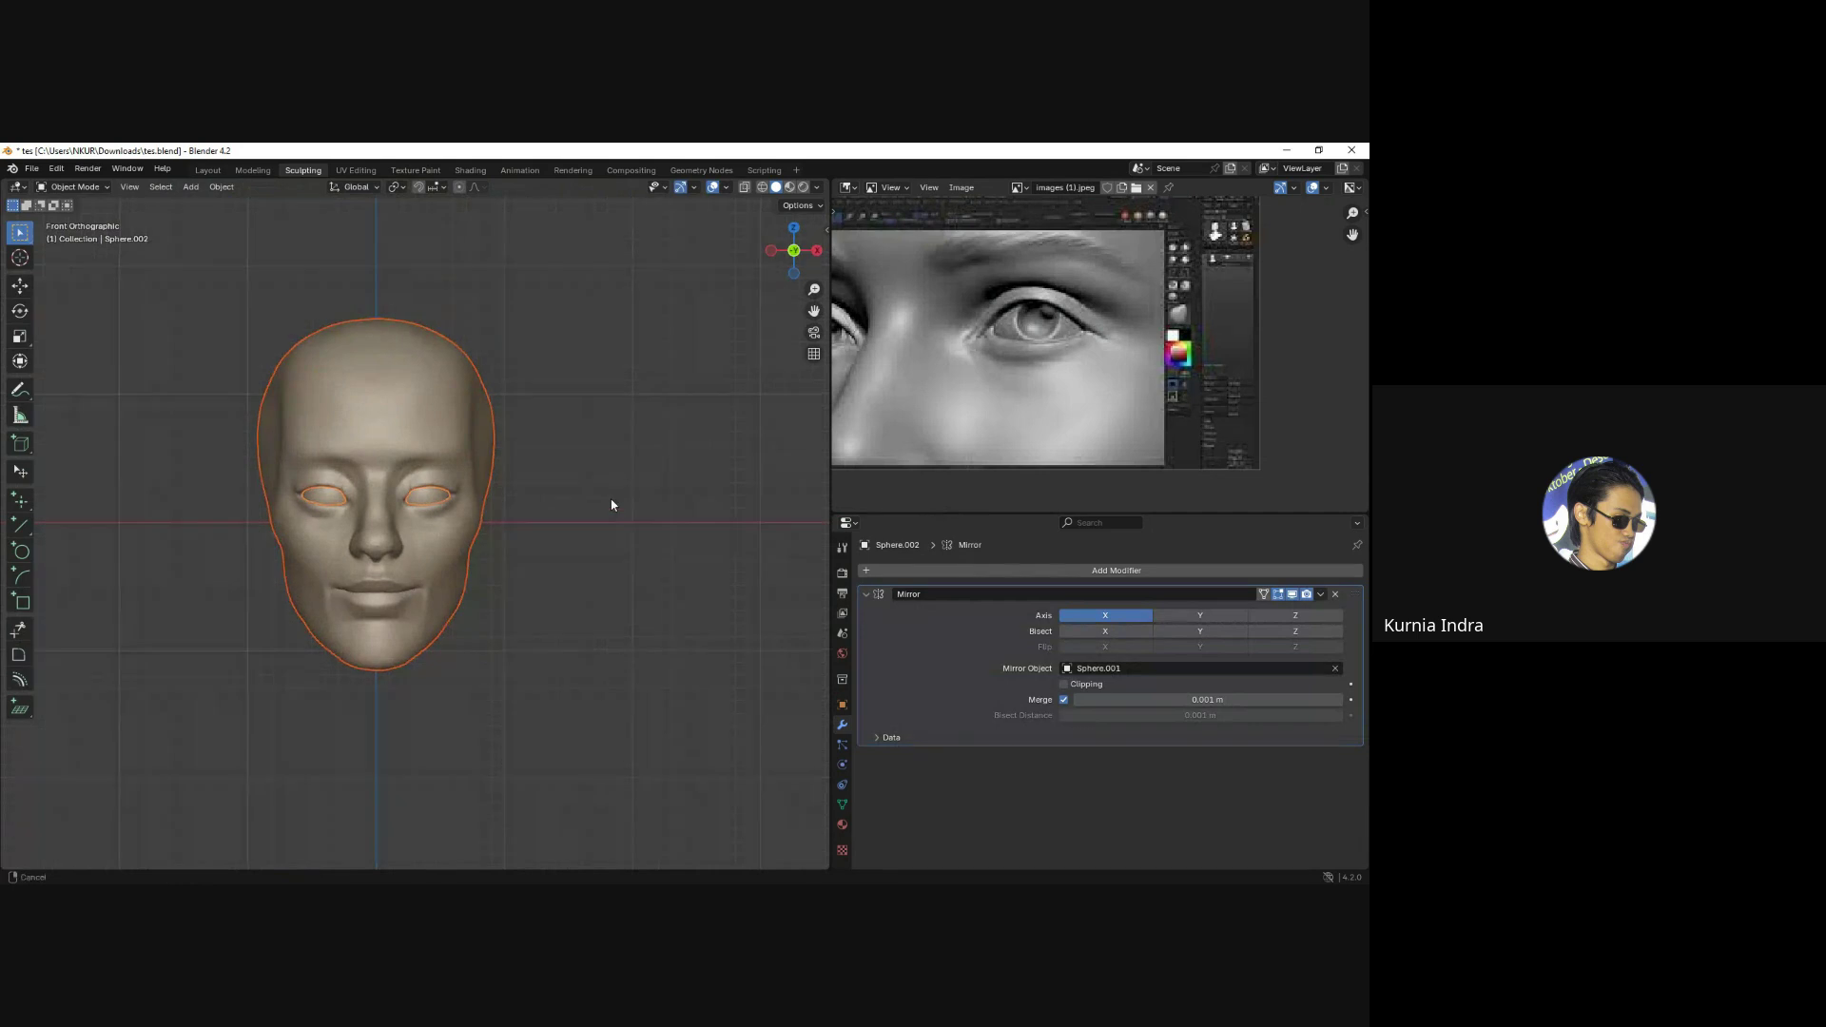
pyautogui.moveTo(504, 518); pyautogui.dragTo(478, 499, button='middle')
pyautogui.press('a')
pyautogui.press('Delete')
# Add a new cube and move it to the world origin.
pyautogui.hotkey('shift', 'a')
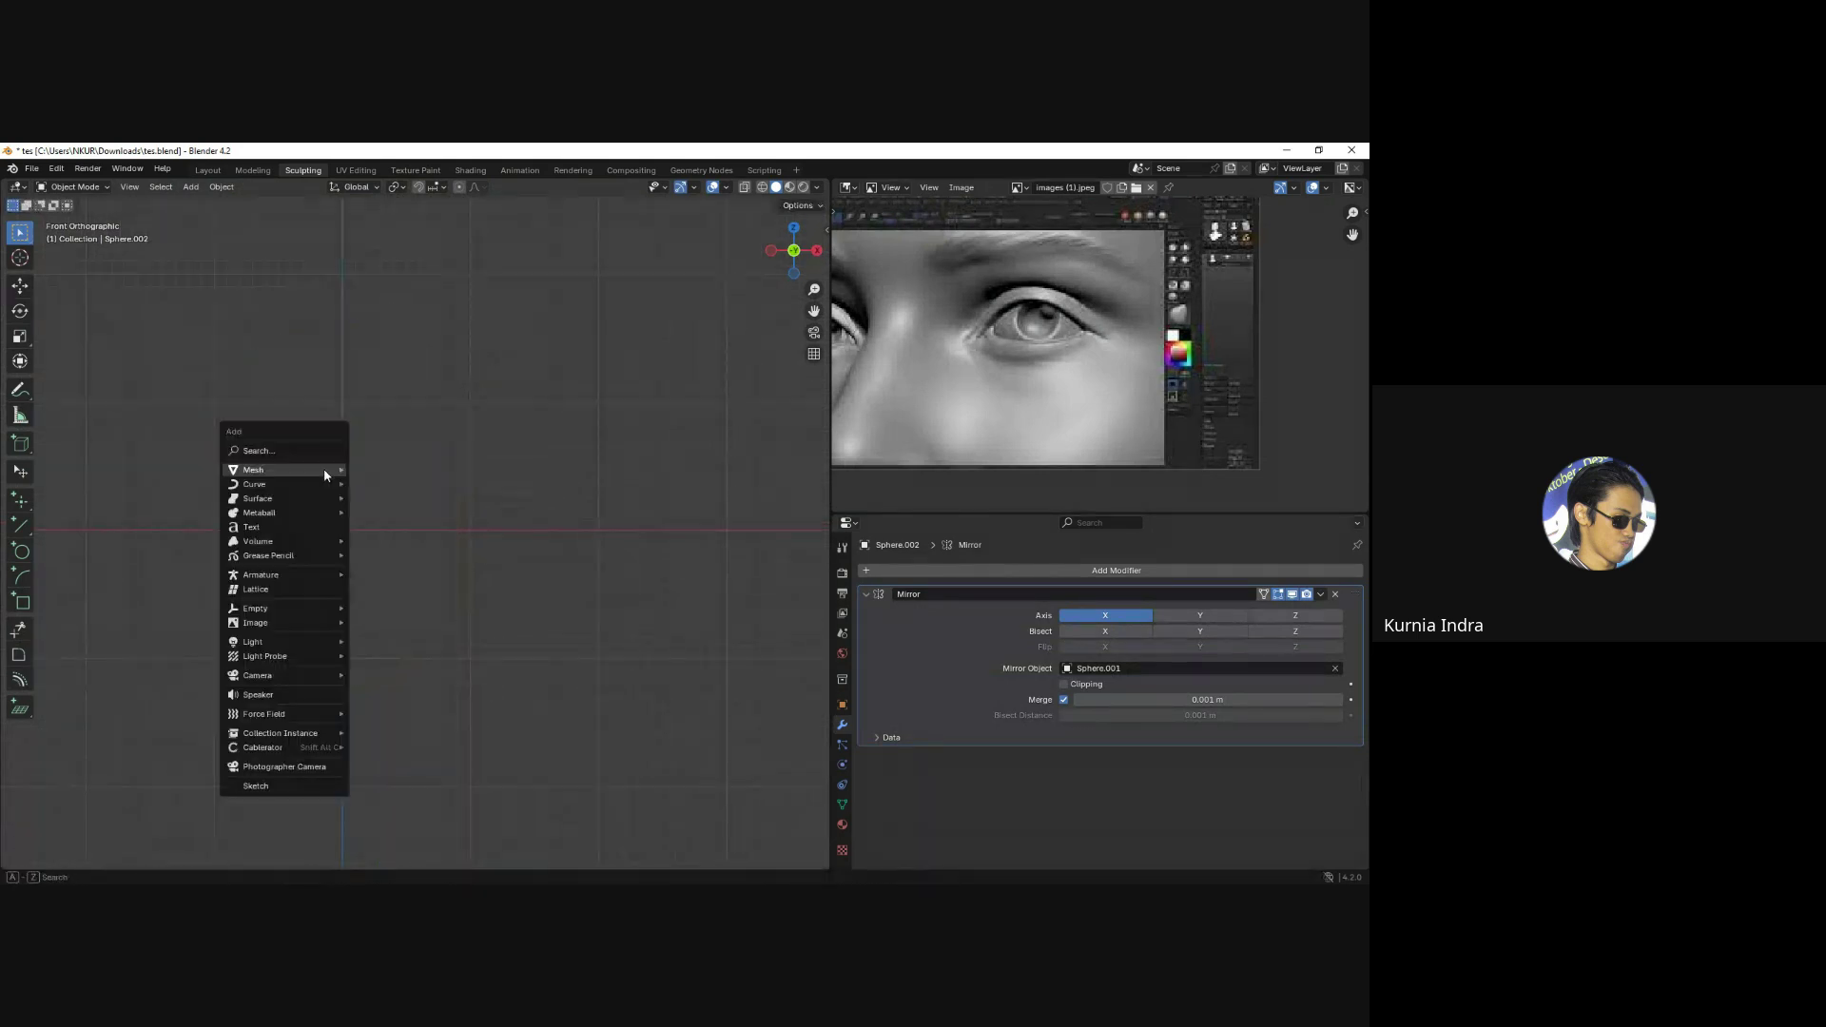
pyautogui.click(376, 483)
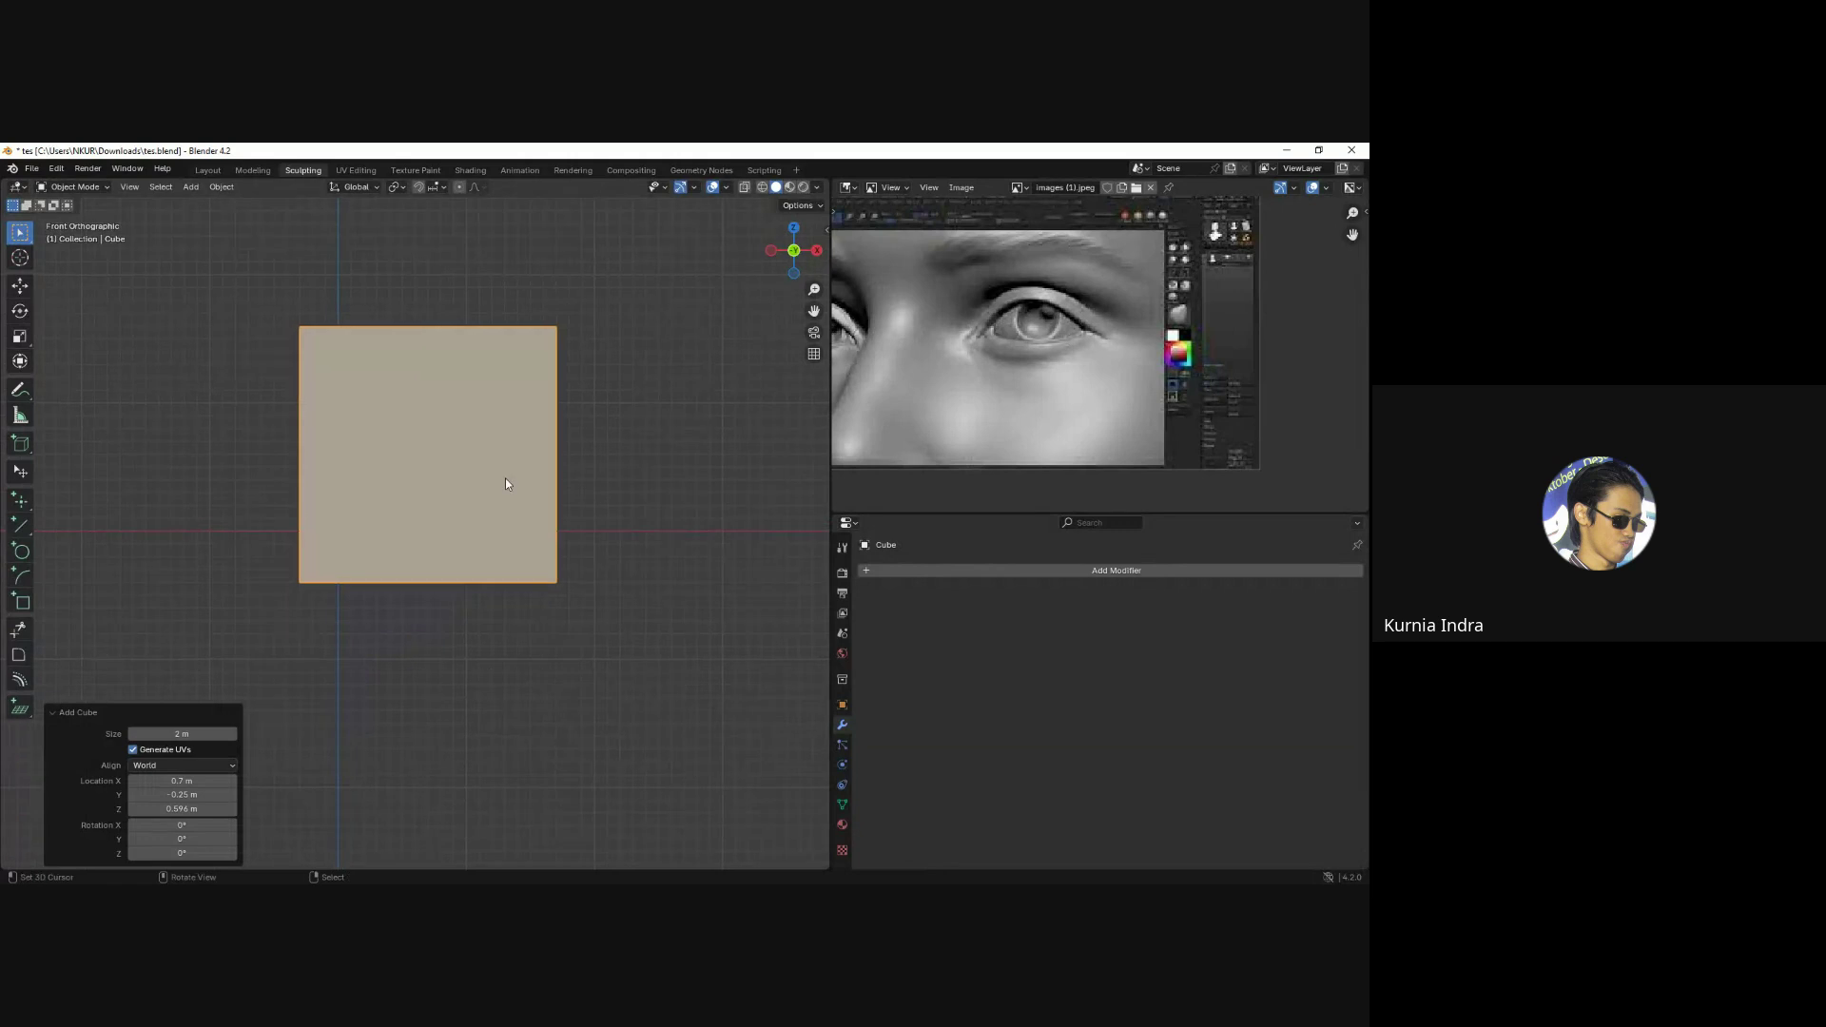
pyautogui.hotkey('alt', 'g')
pyautogui.keyDown('shift'); pyautogui.moveTo(532, 517); pyautogui.dragTo(602, 510, button='middle'); pyautogui.keyUp('shift')
# Add a Subdivision Surface modifier at level 2 and apply it to the cube.
pyautogui.click(1069, 571)
pyautogui.moveTo(1012, 573)
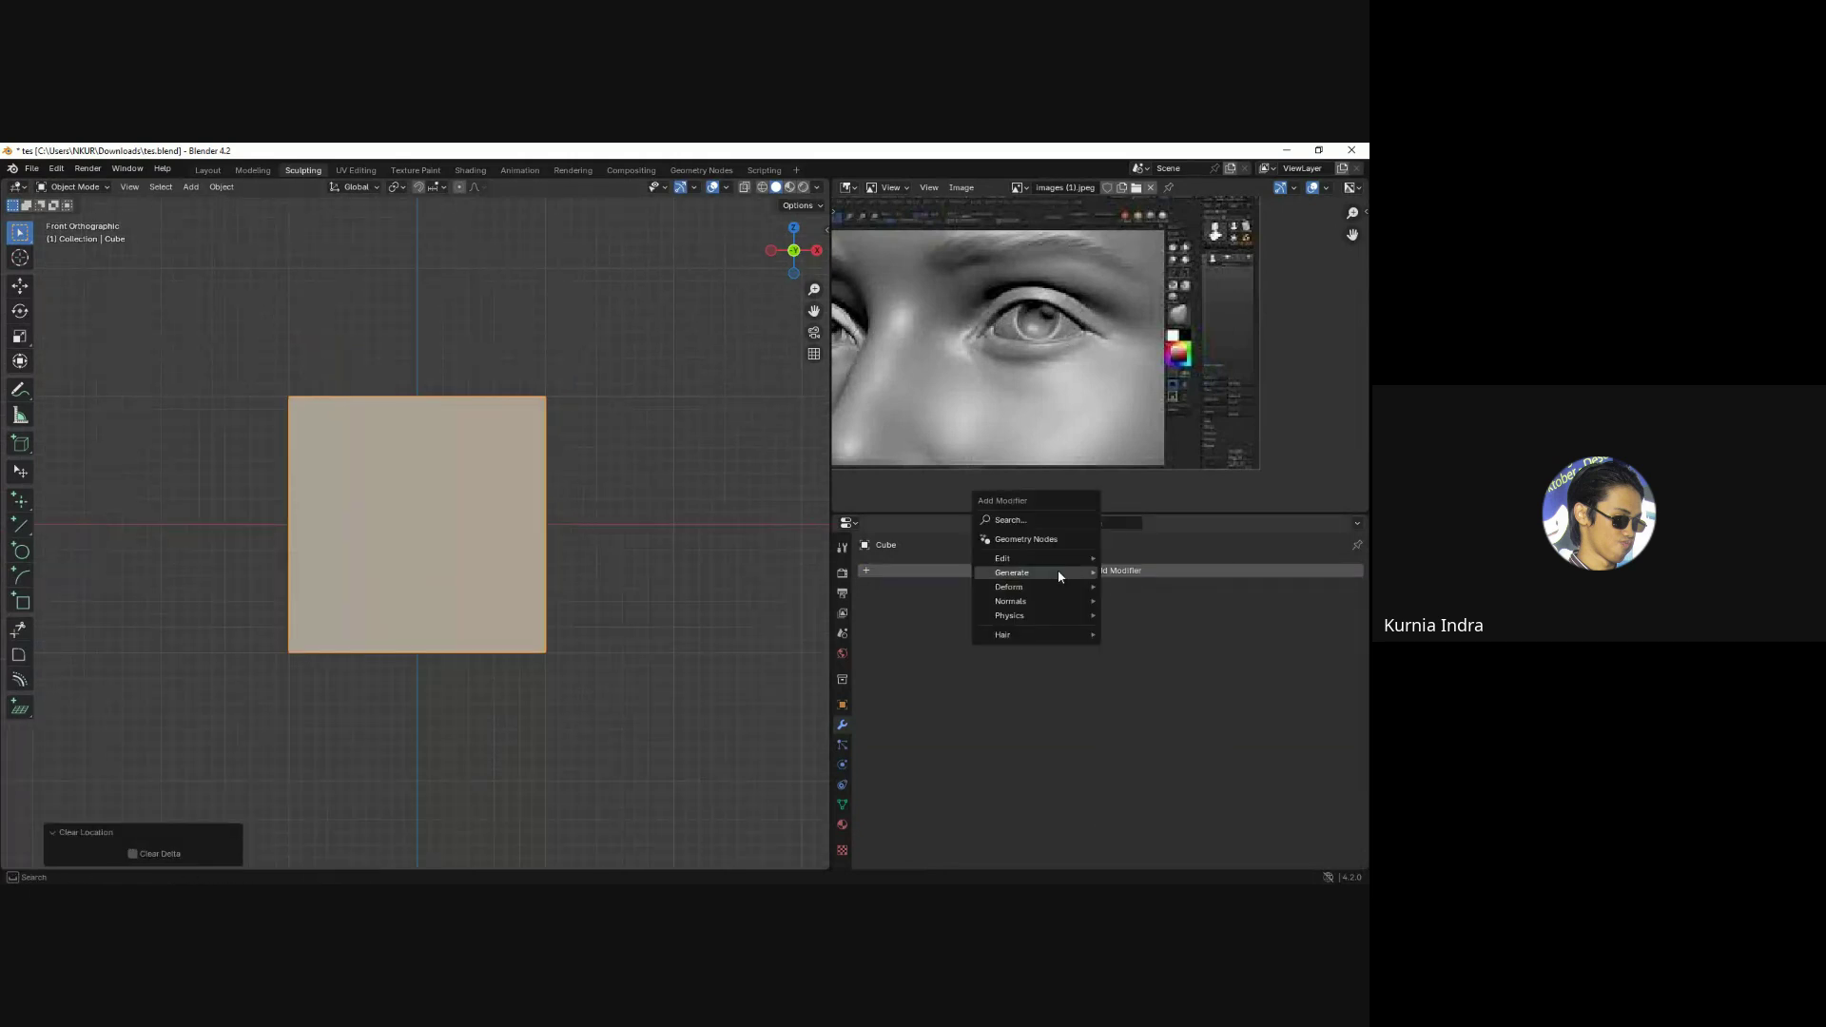
pyautogui.click(1151, 686)
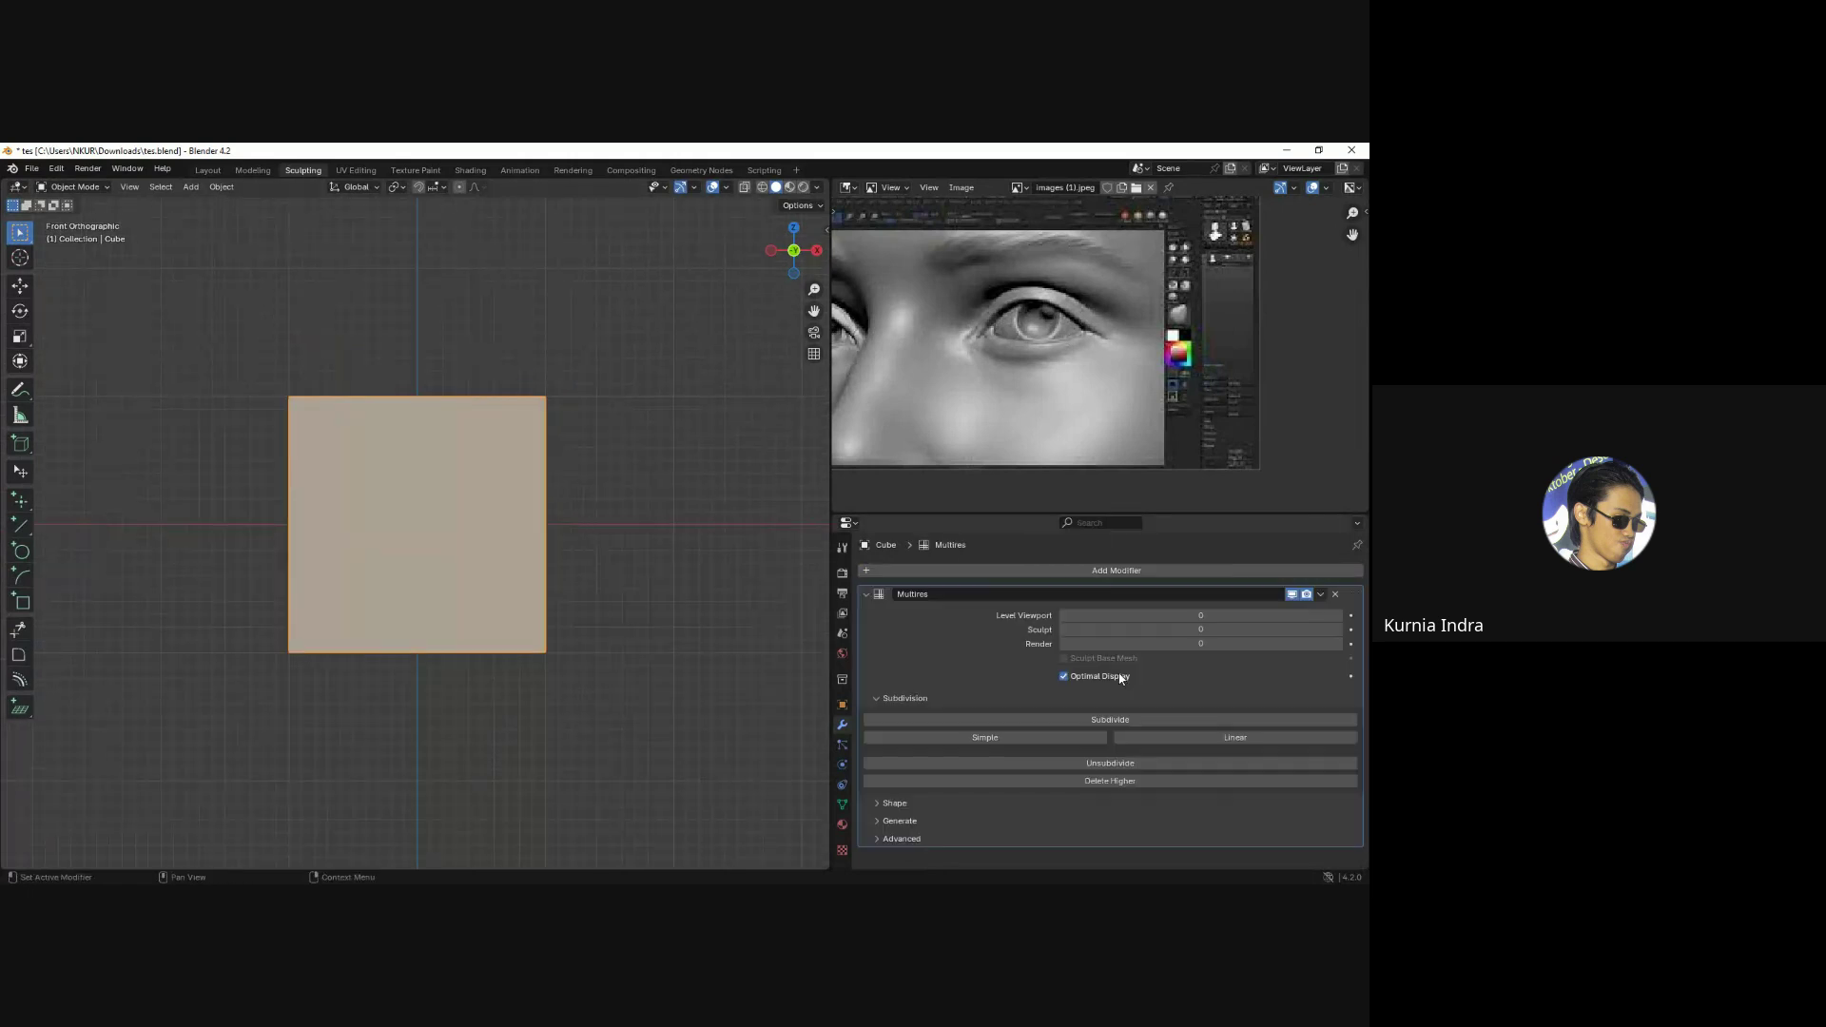
pyautogui.click(1335, 595)
pyautogui.click(1093, 571)
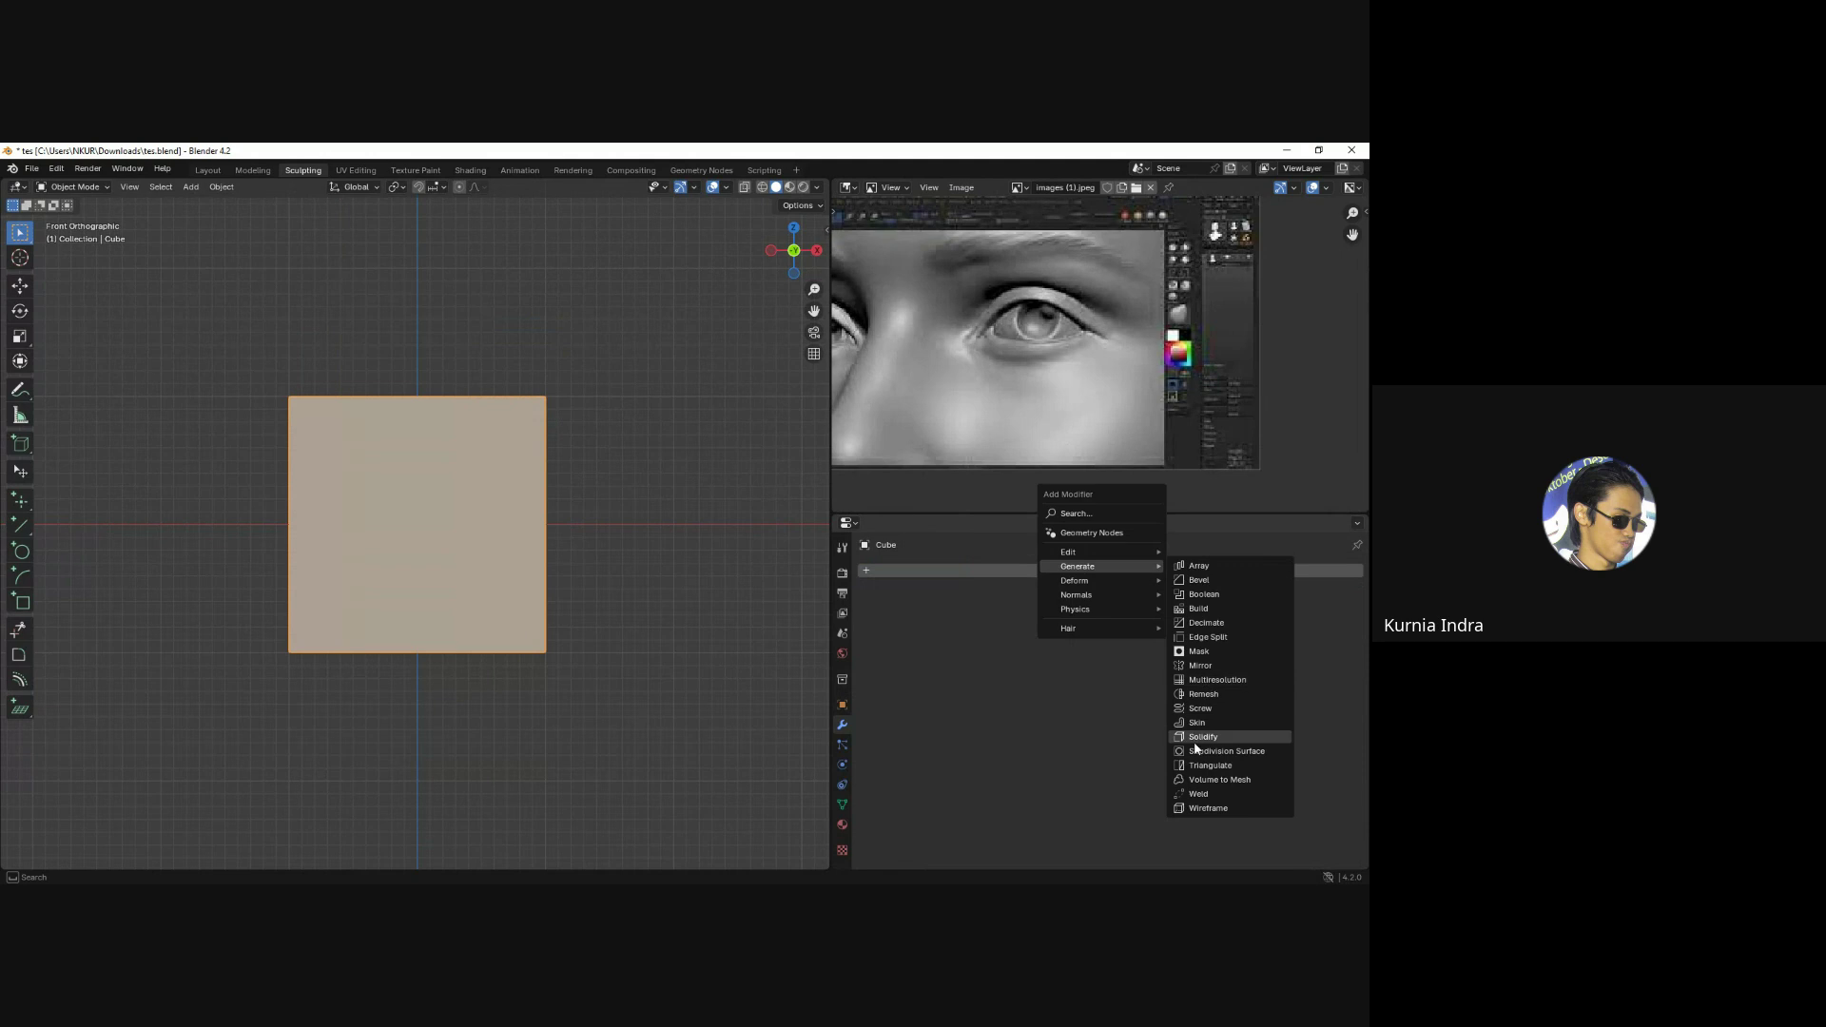
pyautogui.click(1222, 751)
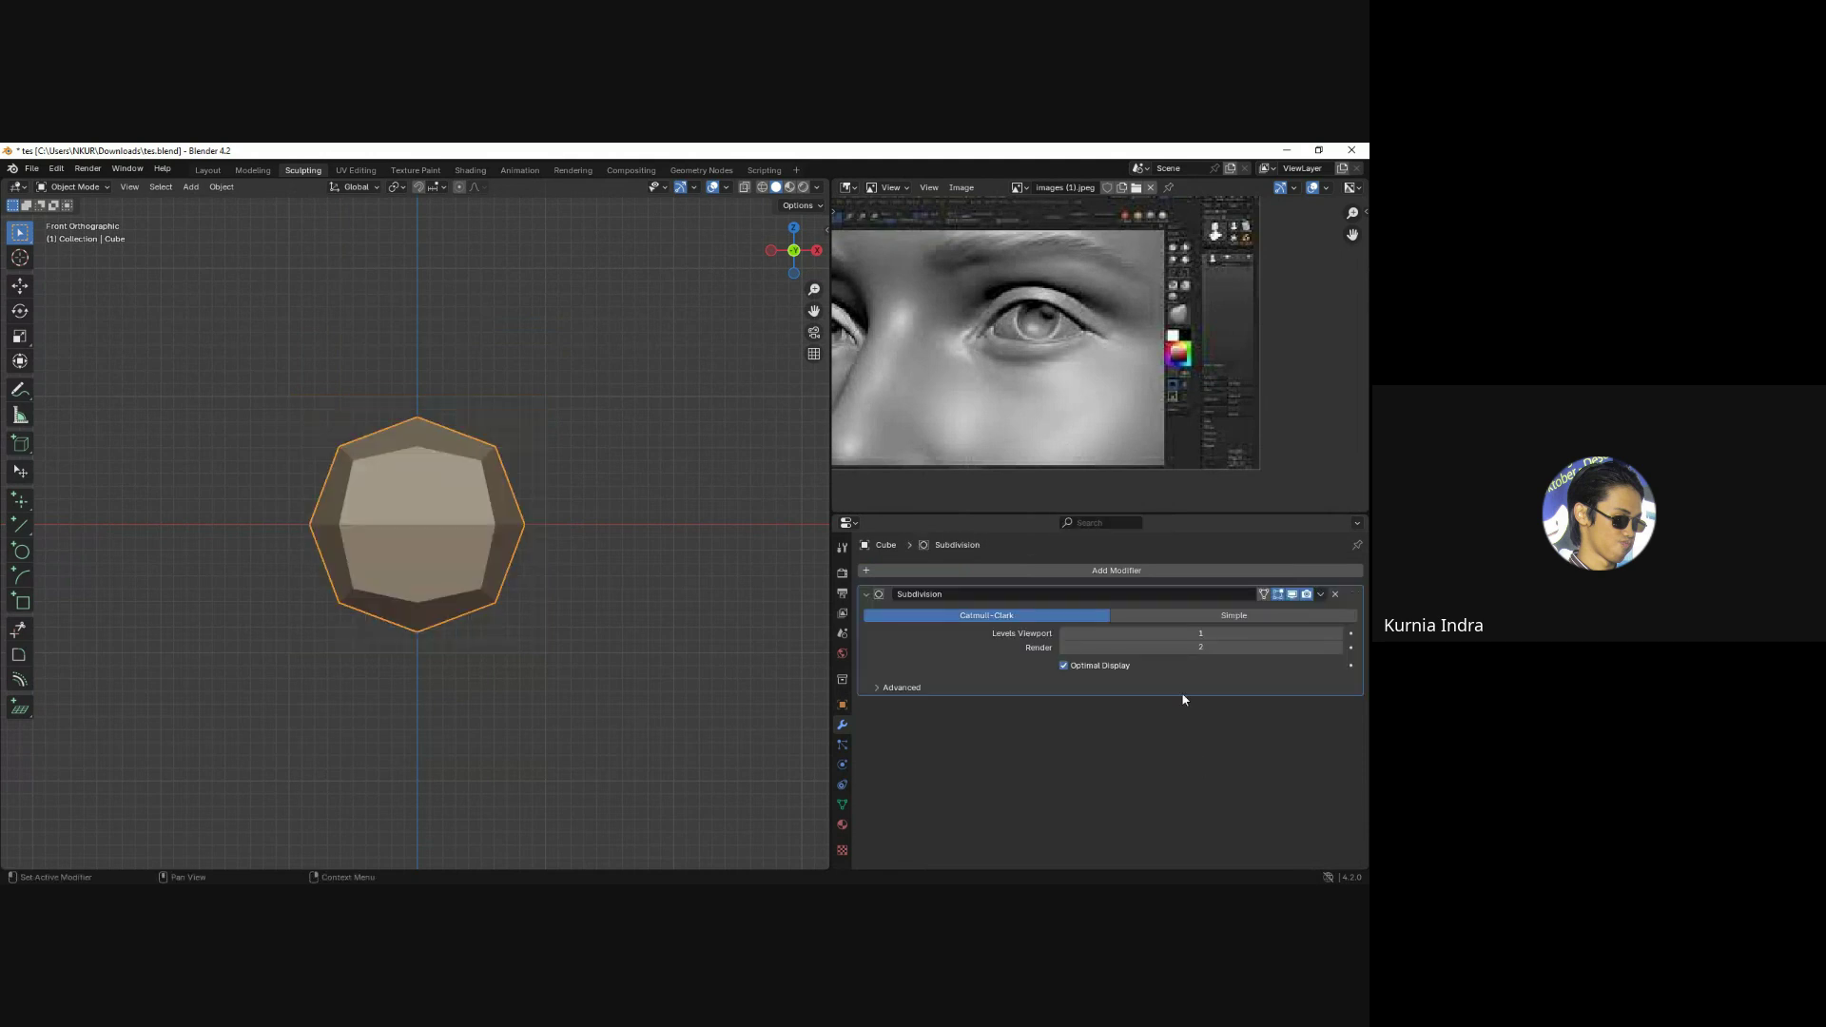
pyautogui.click(1337, 633)
pyautogui.click(1321, 595)
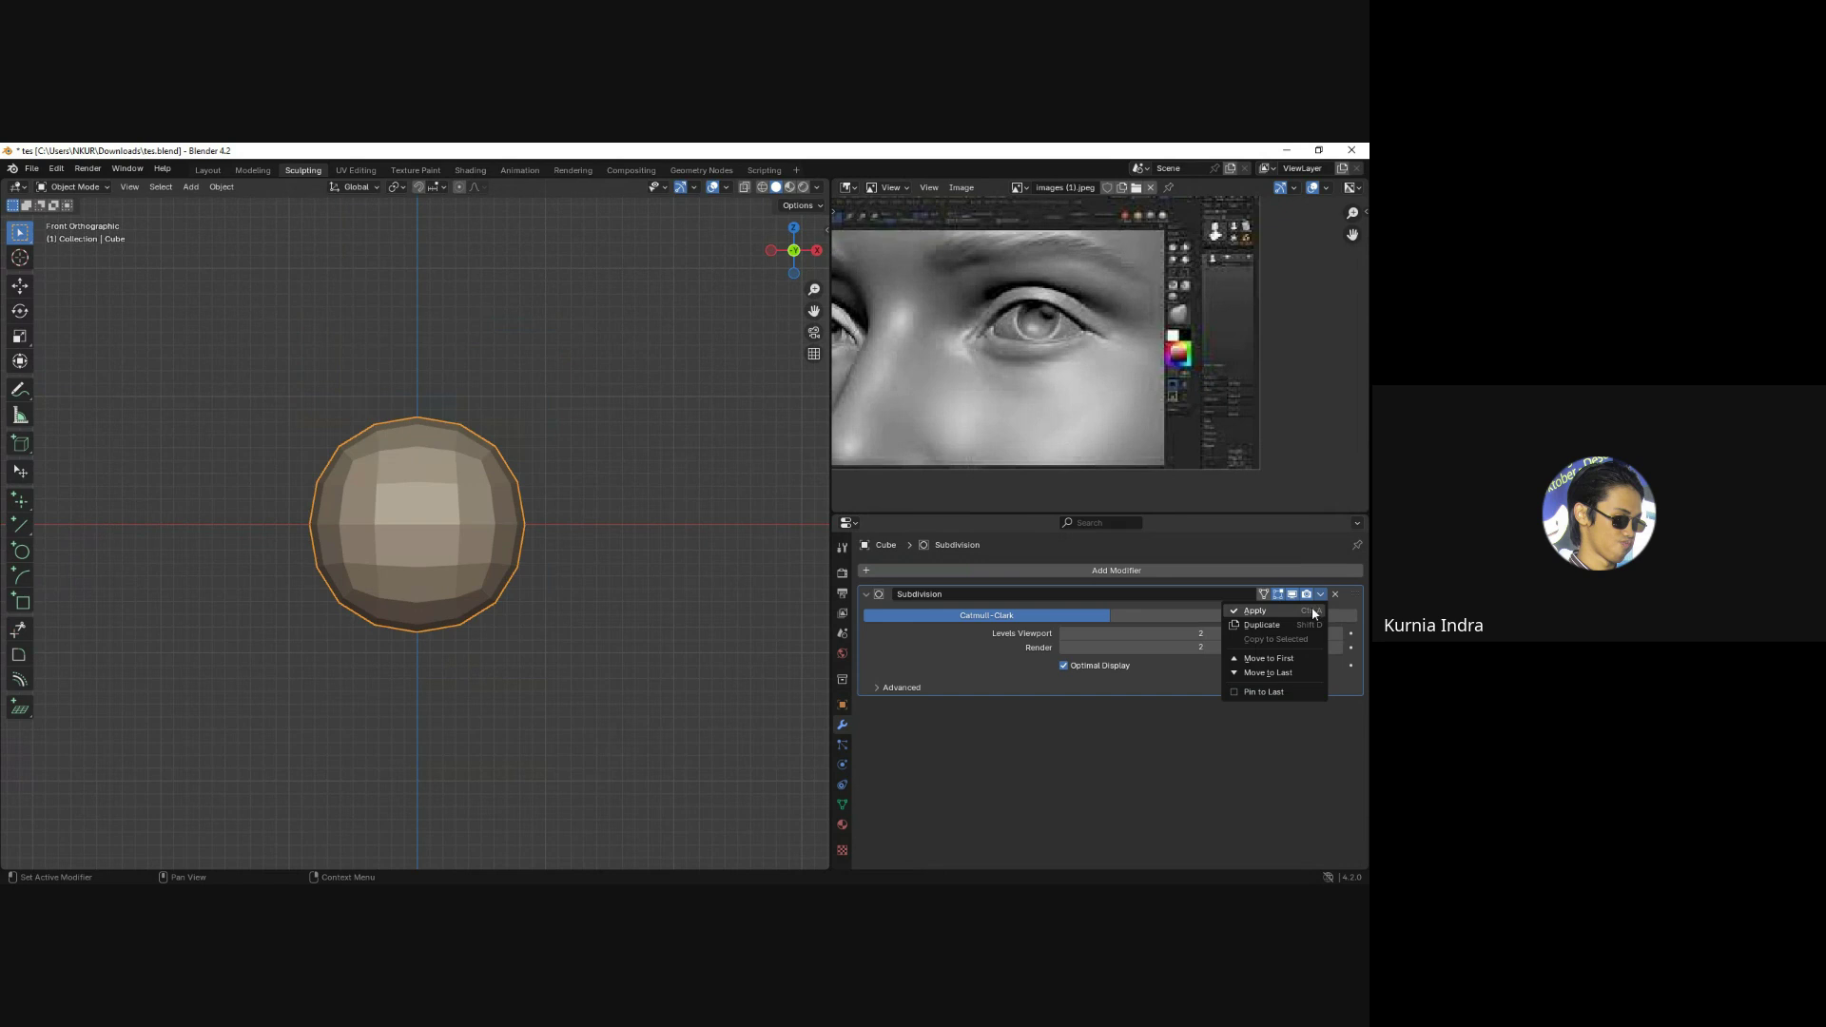
pyautogui.click(1256, 611)
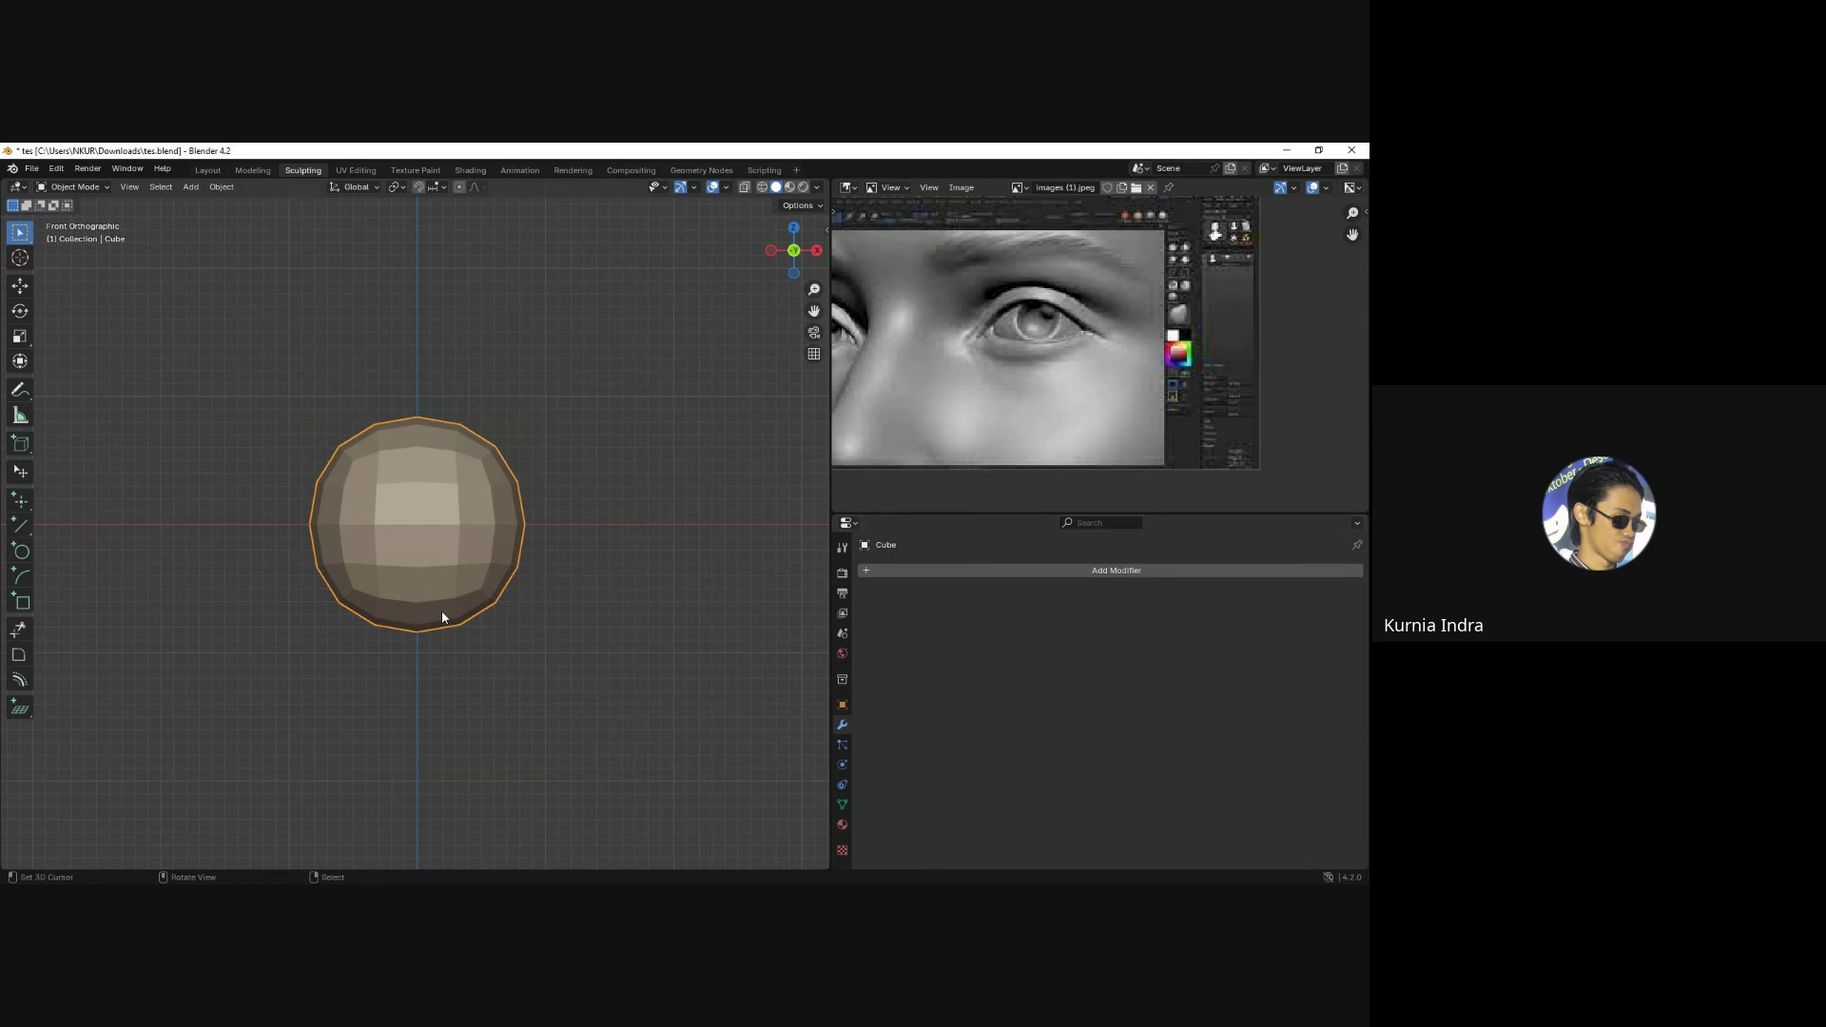
# Sculpt the rounded cube with an enlarged Grab brush, pulling the bottom down slightly.
pyautogui.hotkey('ctrl', 'Tab')
pyautogui.press('g')
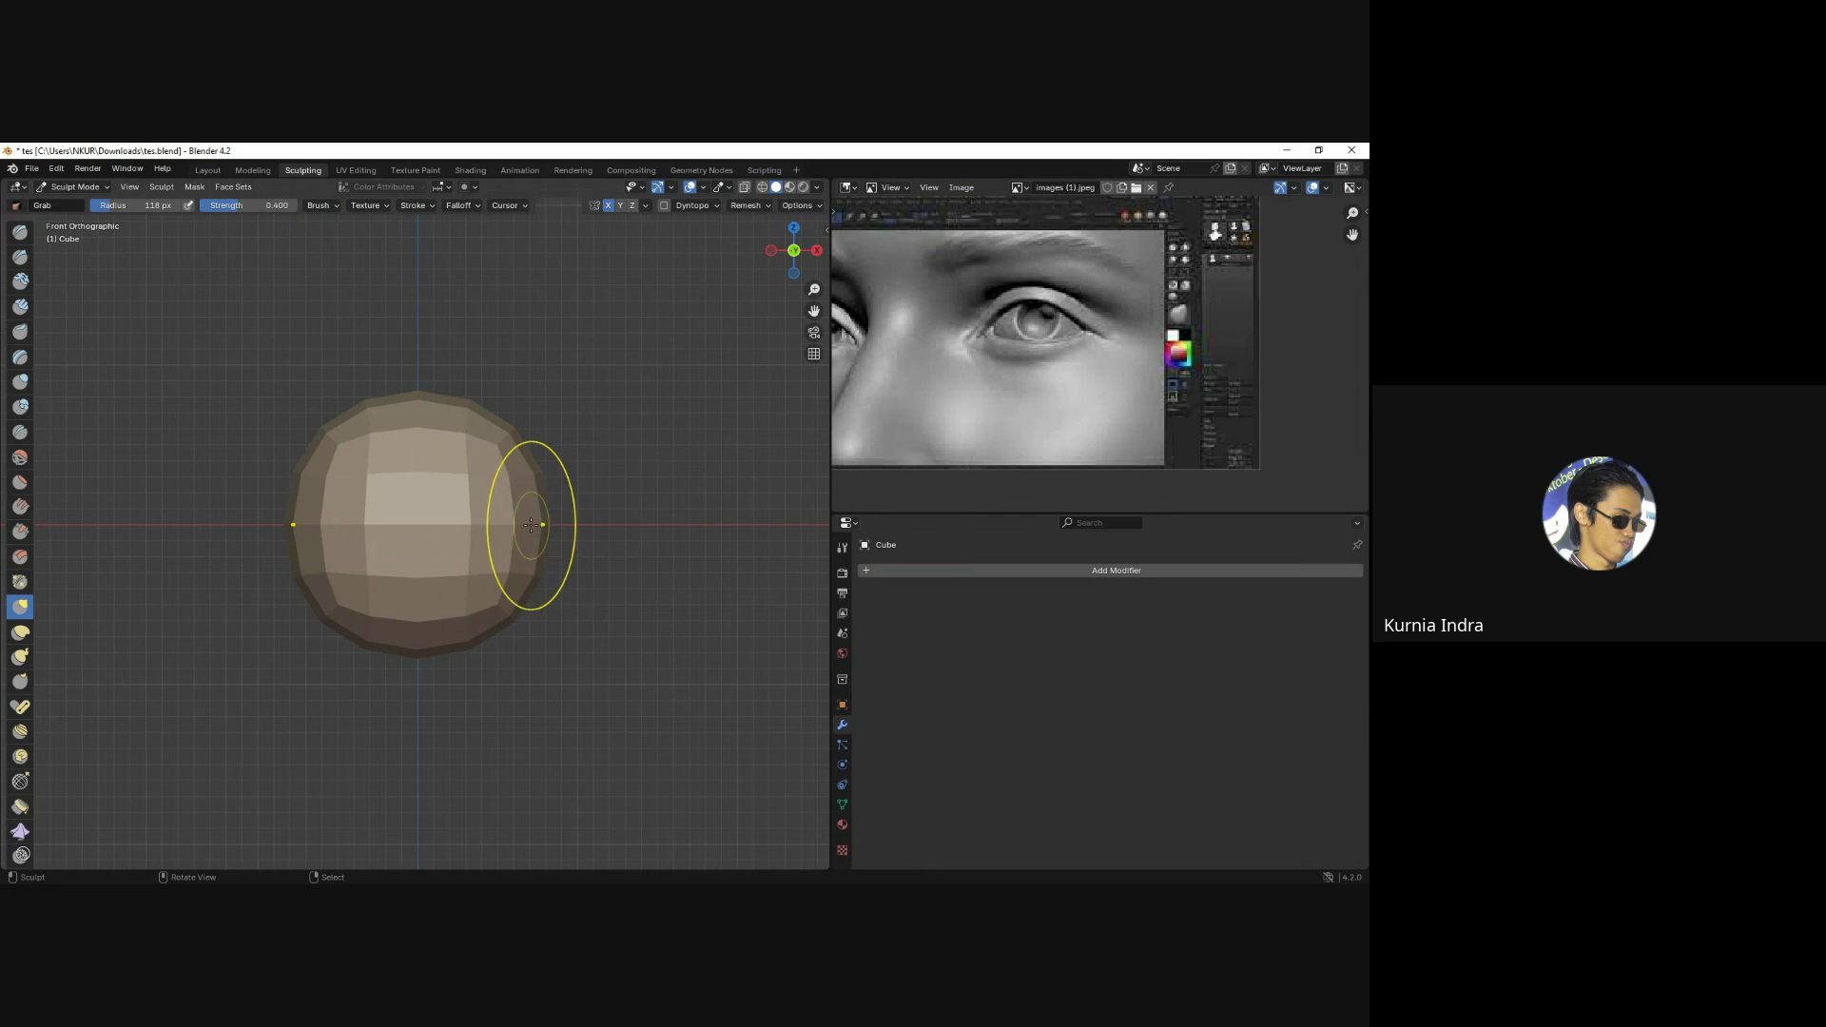
pyautogui.moveTo(142, 205); pyautogui.dragTo(167, 205)
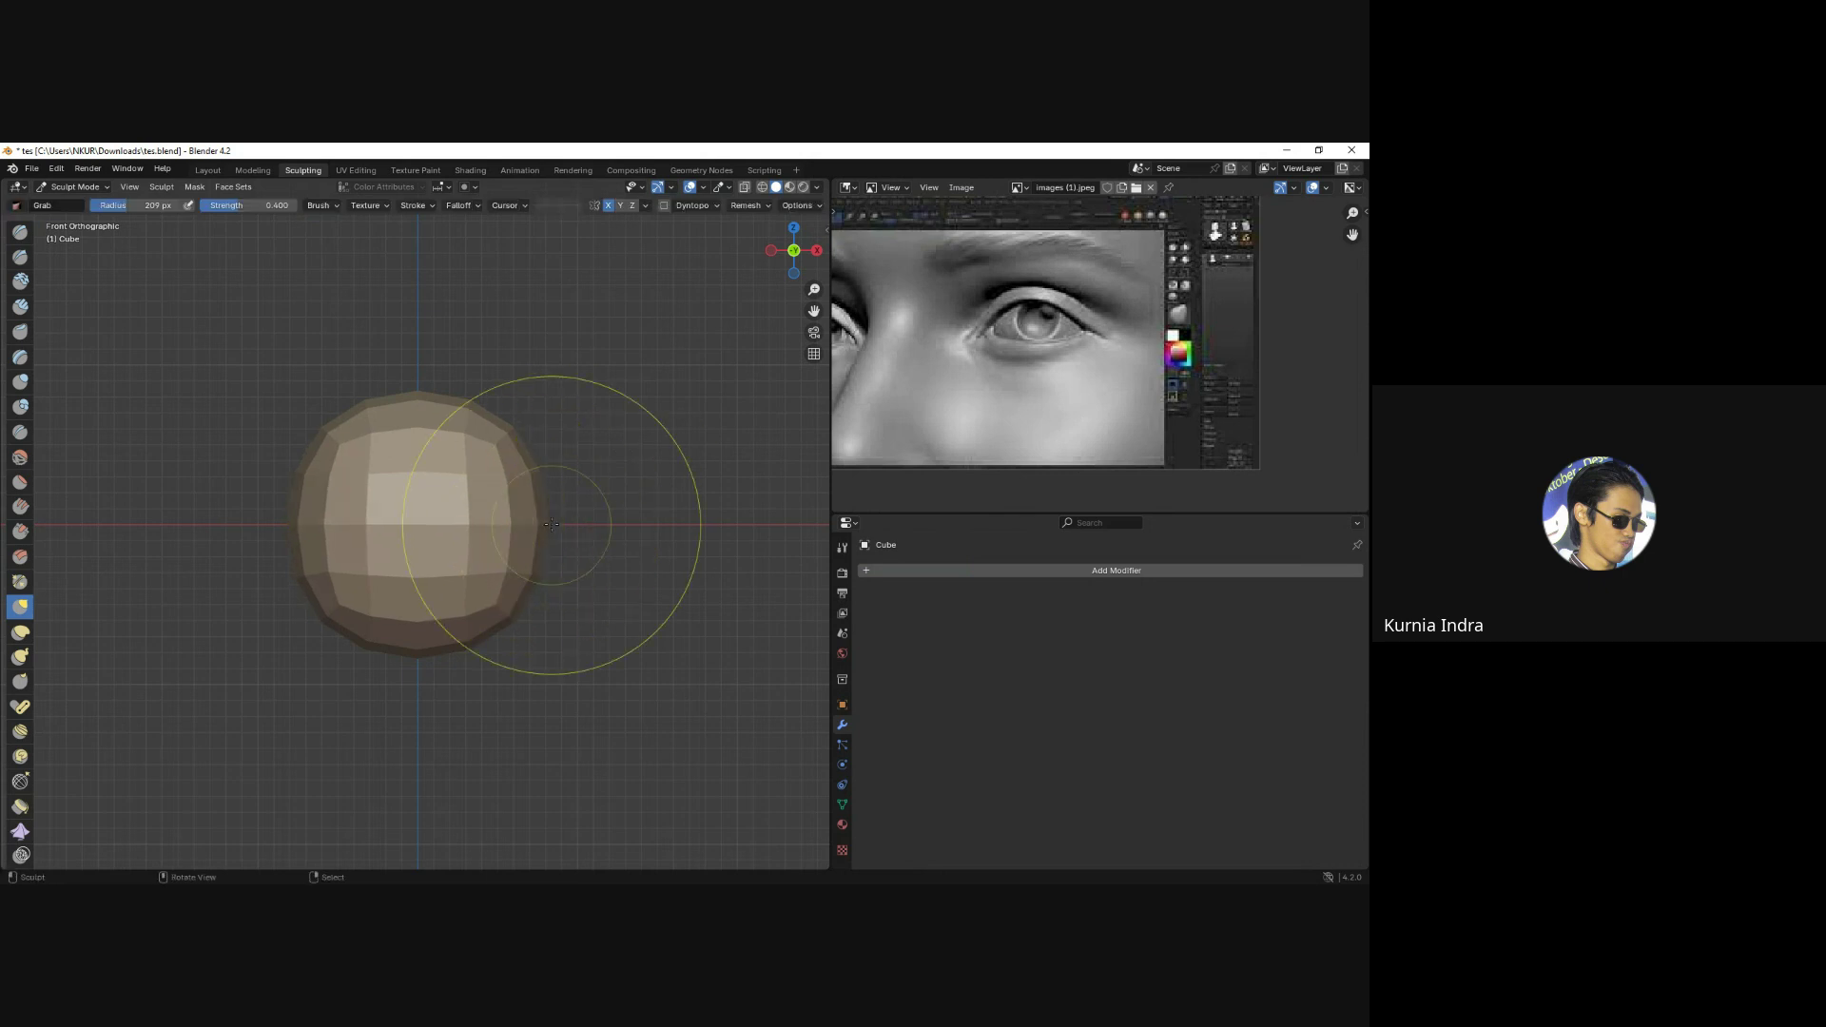
pyautogui.moveTo(415, 628)
pyautogui.mouseDown()
pyautogui.moveTo(422, 677)
pyautogui.moveTo(458, 642)
pyautogui.mouseUp()
pyautogui.press('KP_3')
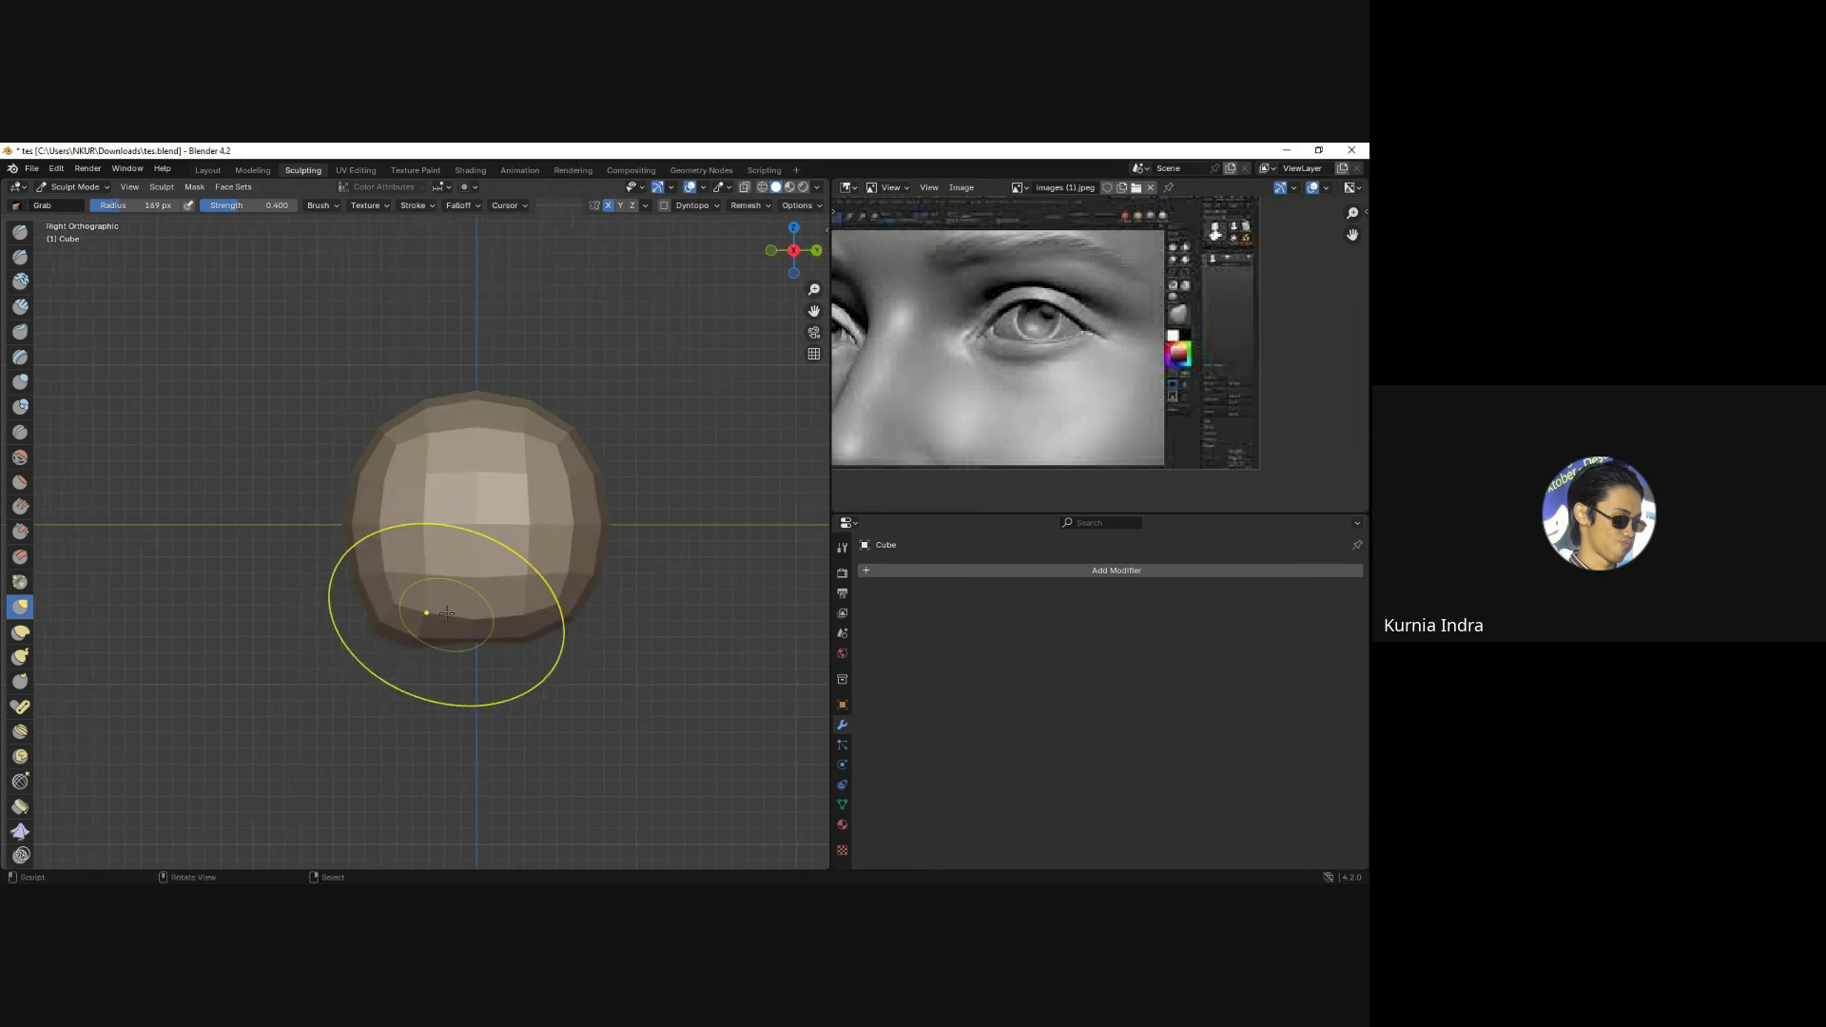
pyautogui.moveTo(447, 613); pyautogui.dragTo(455, 616, button='middle')
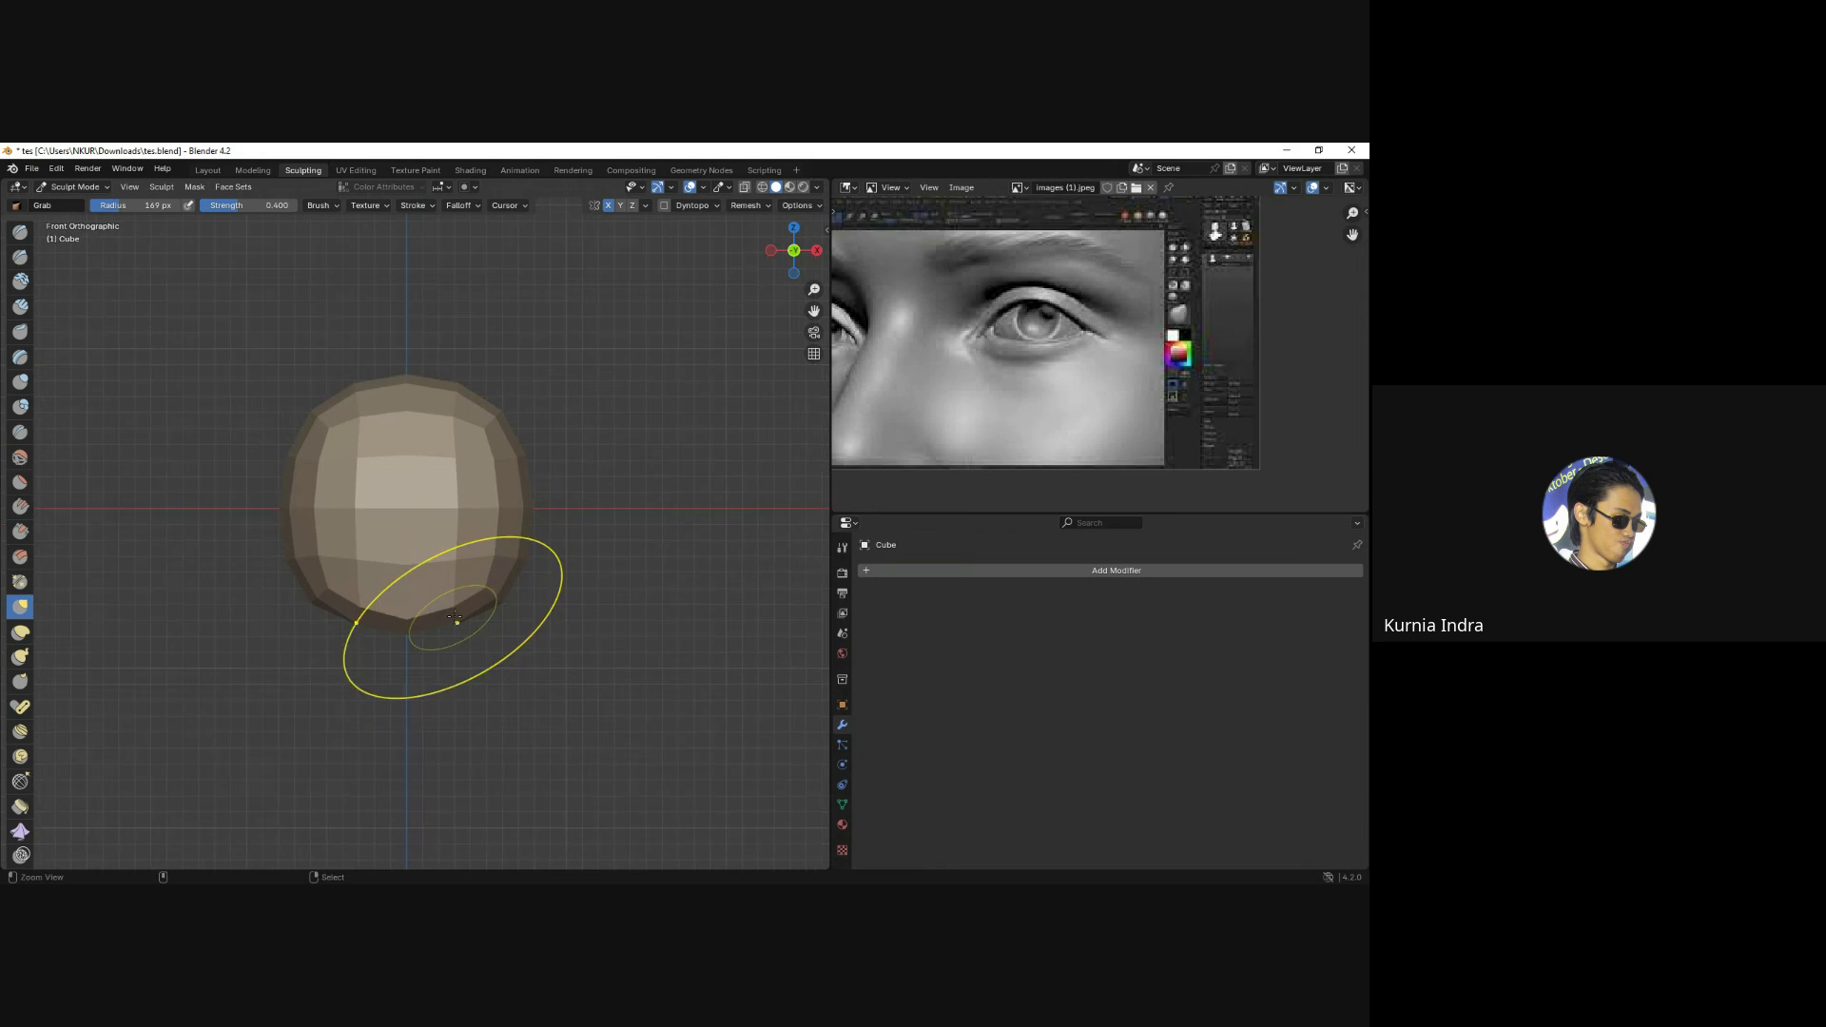
# Shade the sphere smooth in Object Mode, then try pulling its bottom into a point and cancel.
pyautogui.hotkey('ctrl', 'Tab')
pyautogui.rightClick(459, 550)
pyautogui.moveTo(413, 551)
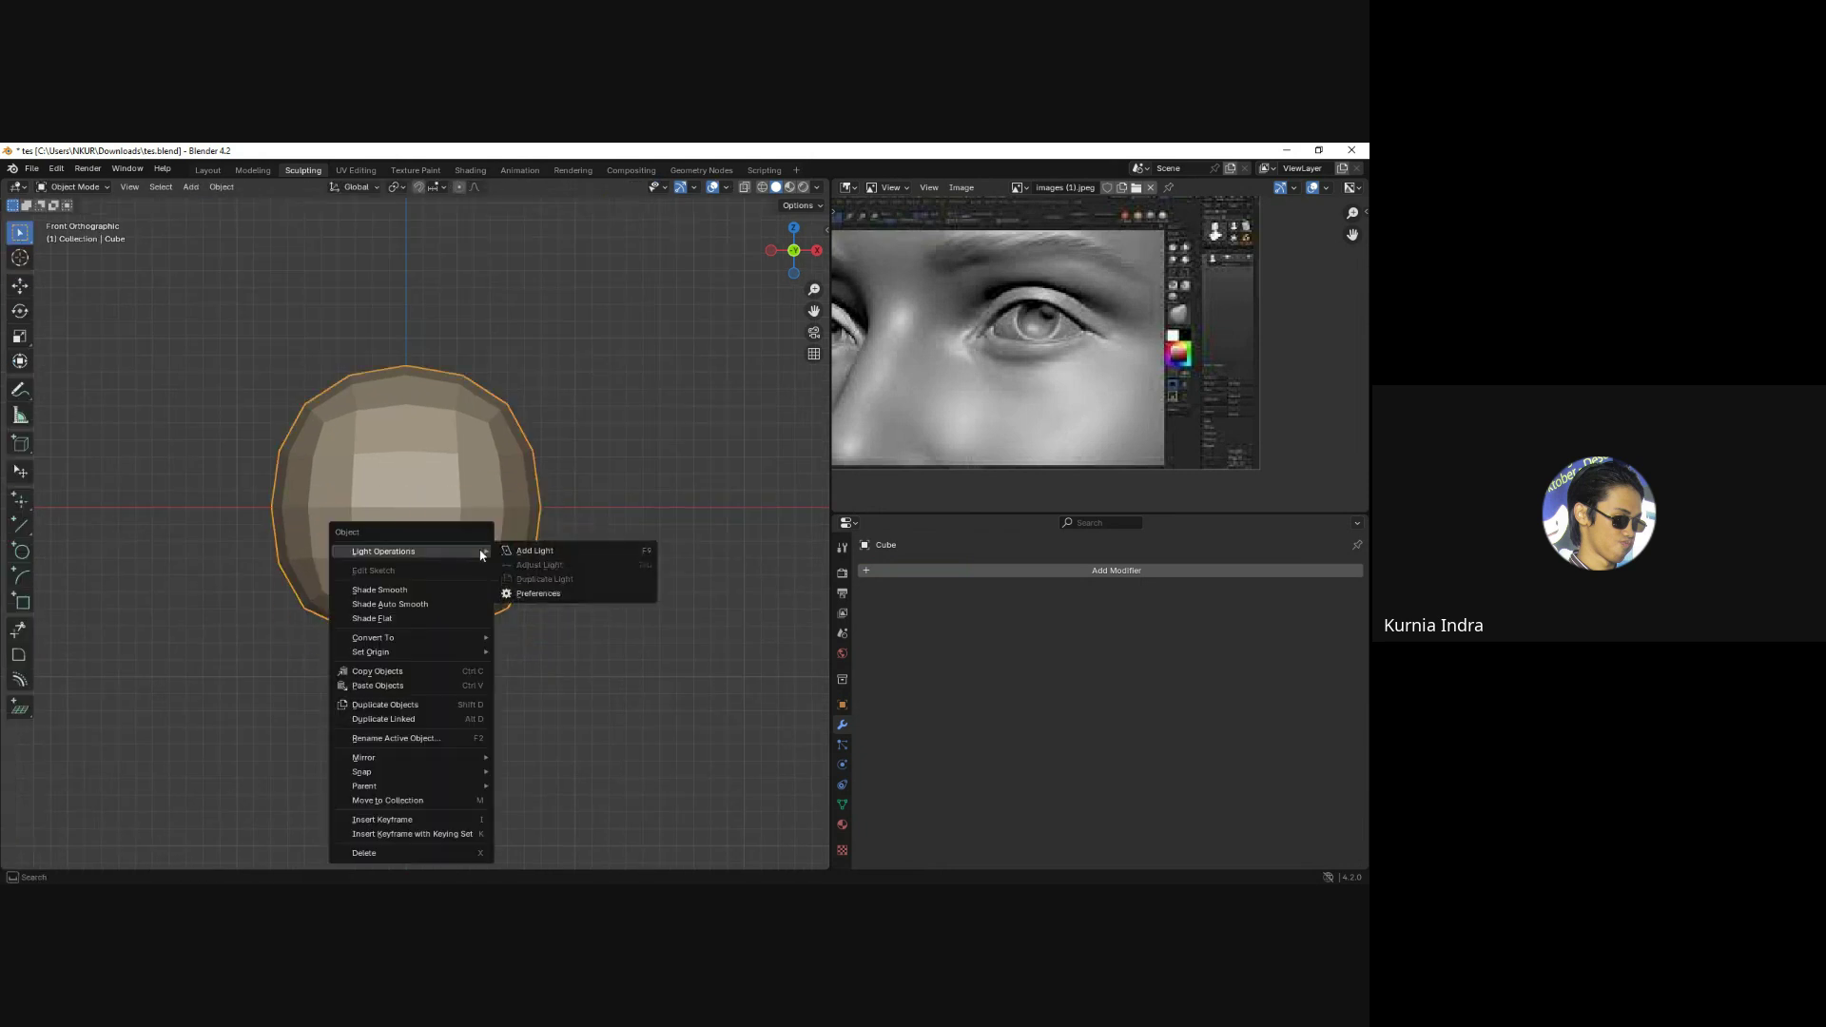
pyautogui.click(400, 591)
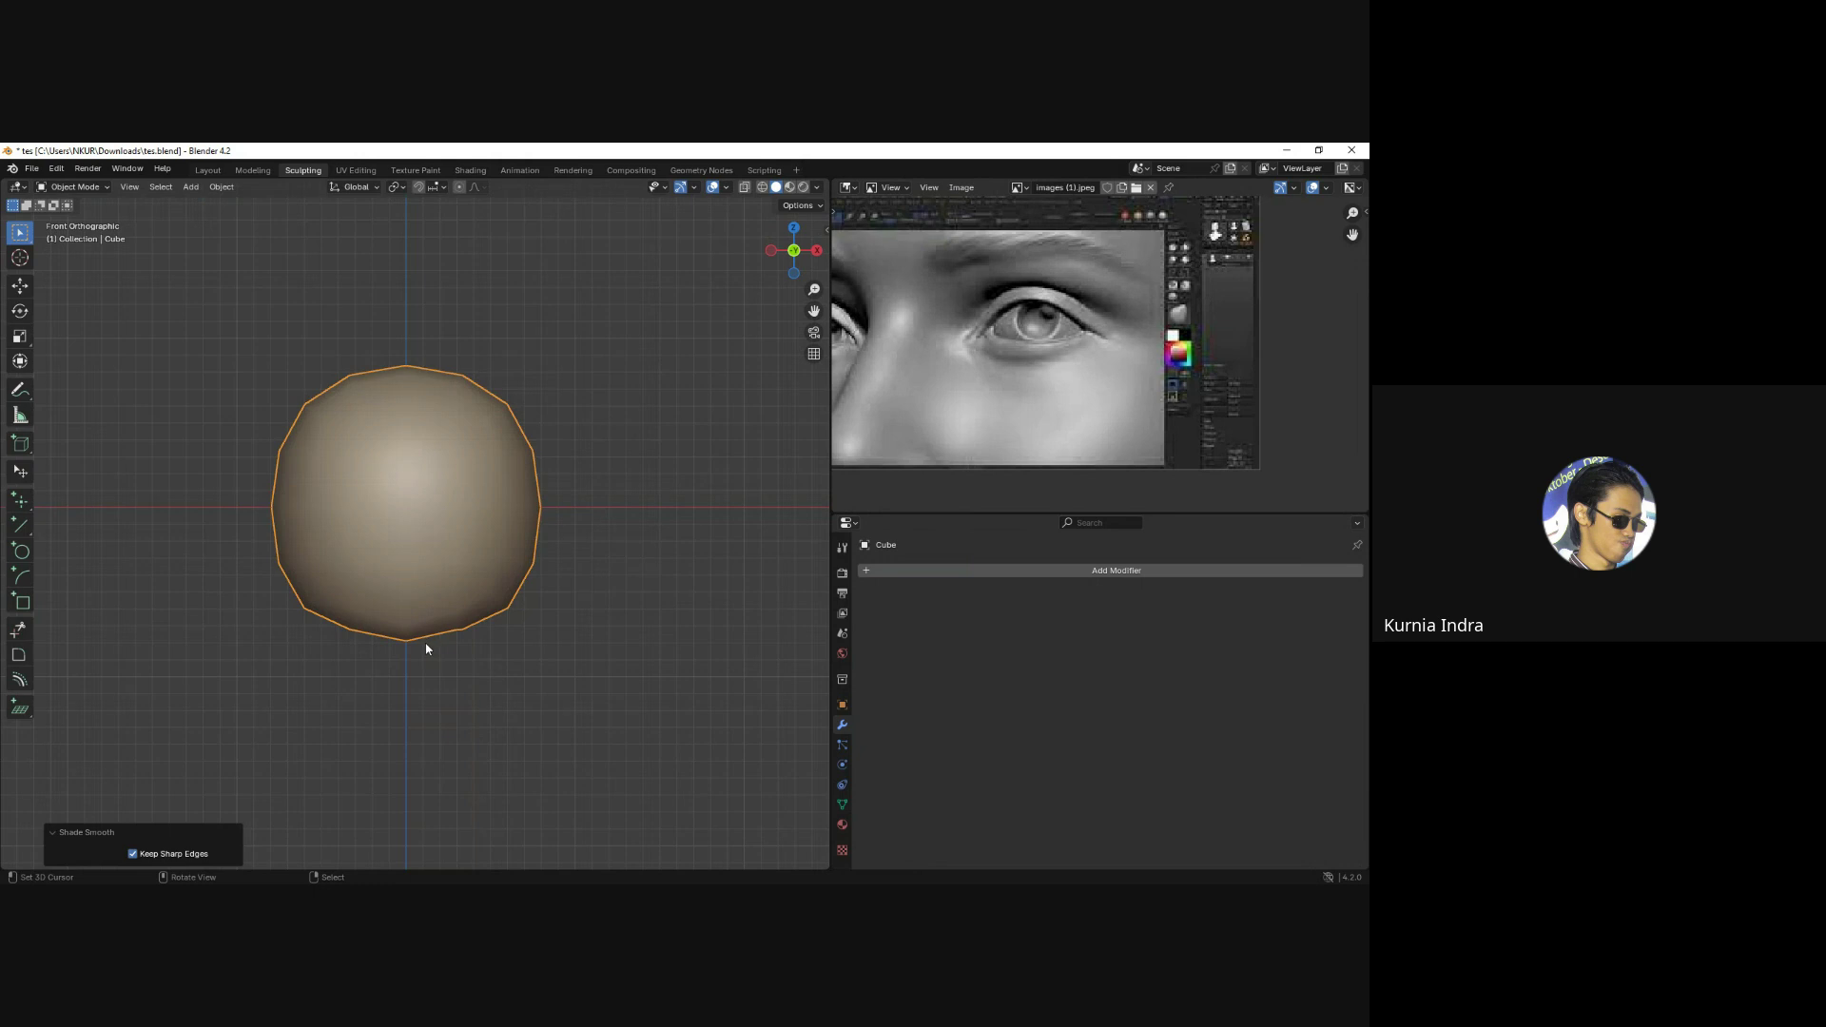
pyautogui.hotkey('ctrl', 'Tab')
pyautogui.moveTo(424, 666); pyautogui.dragTo(411, 647)
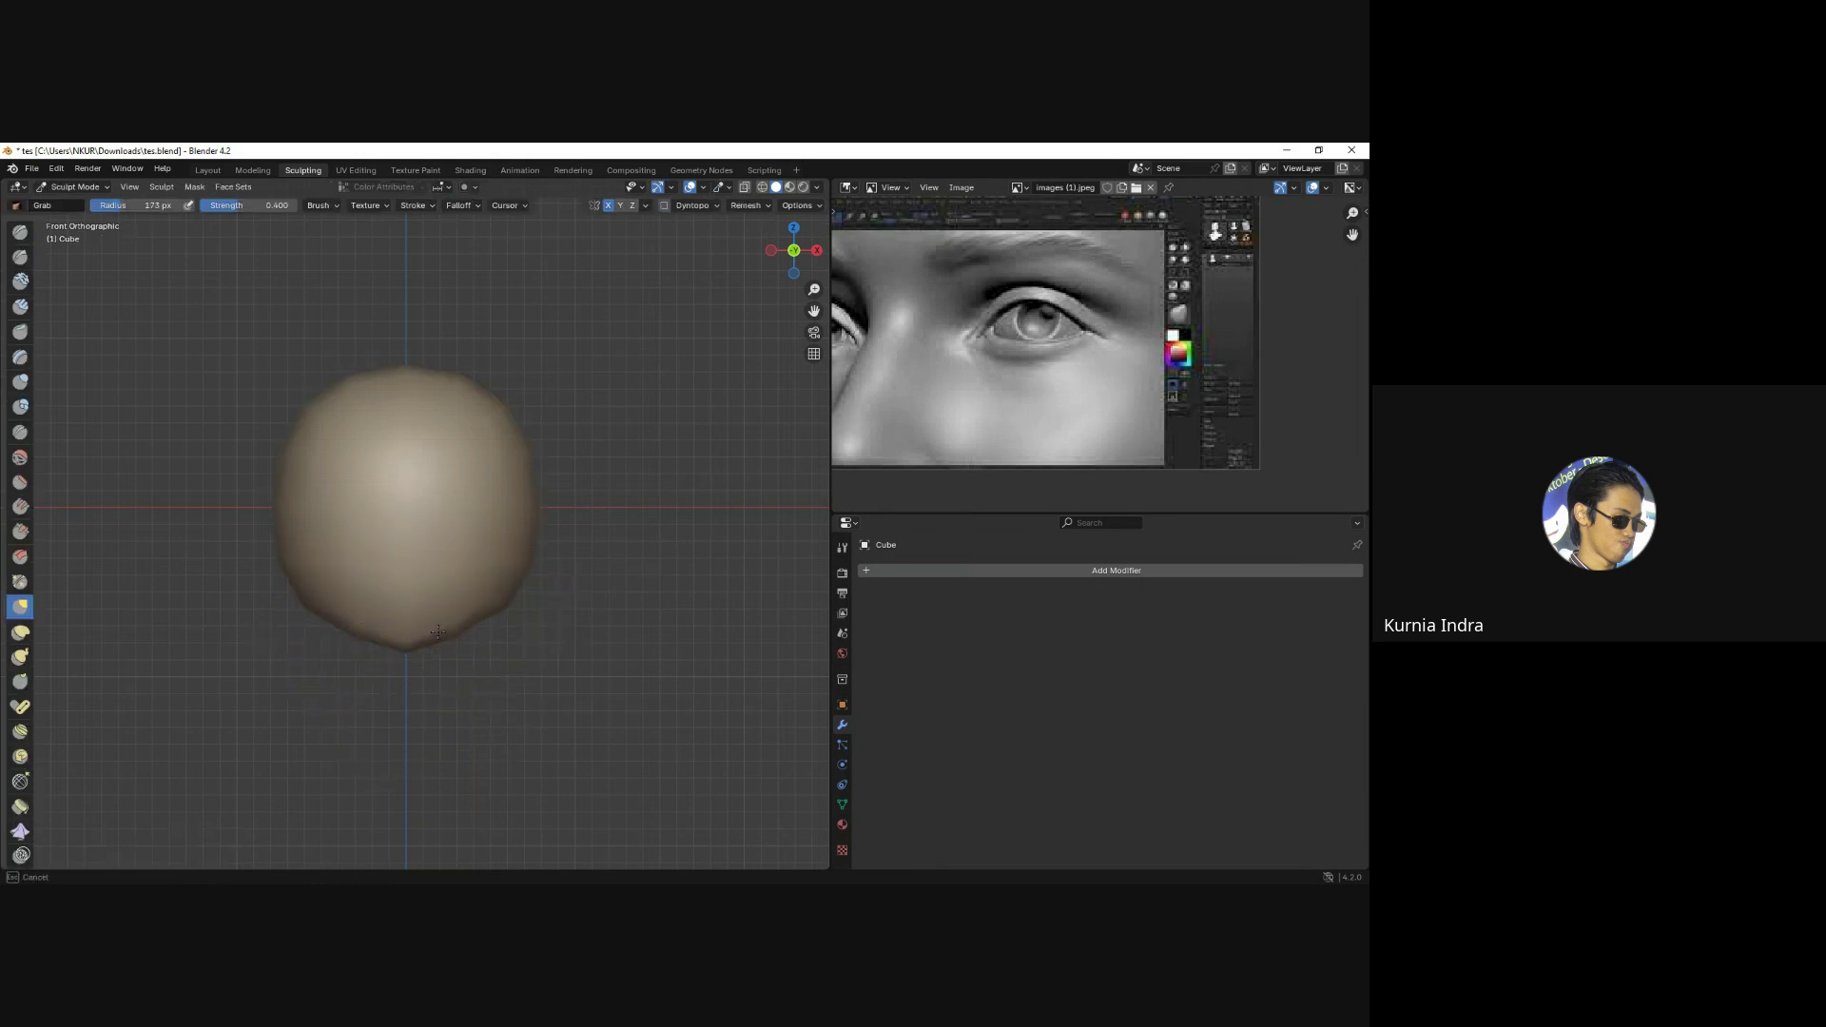
pyautogui.press('Escape')
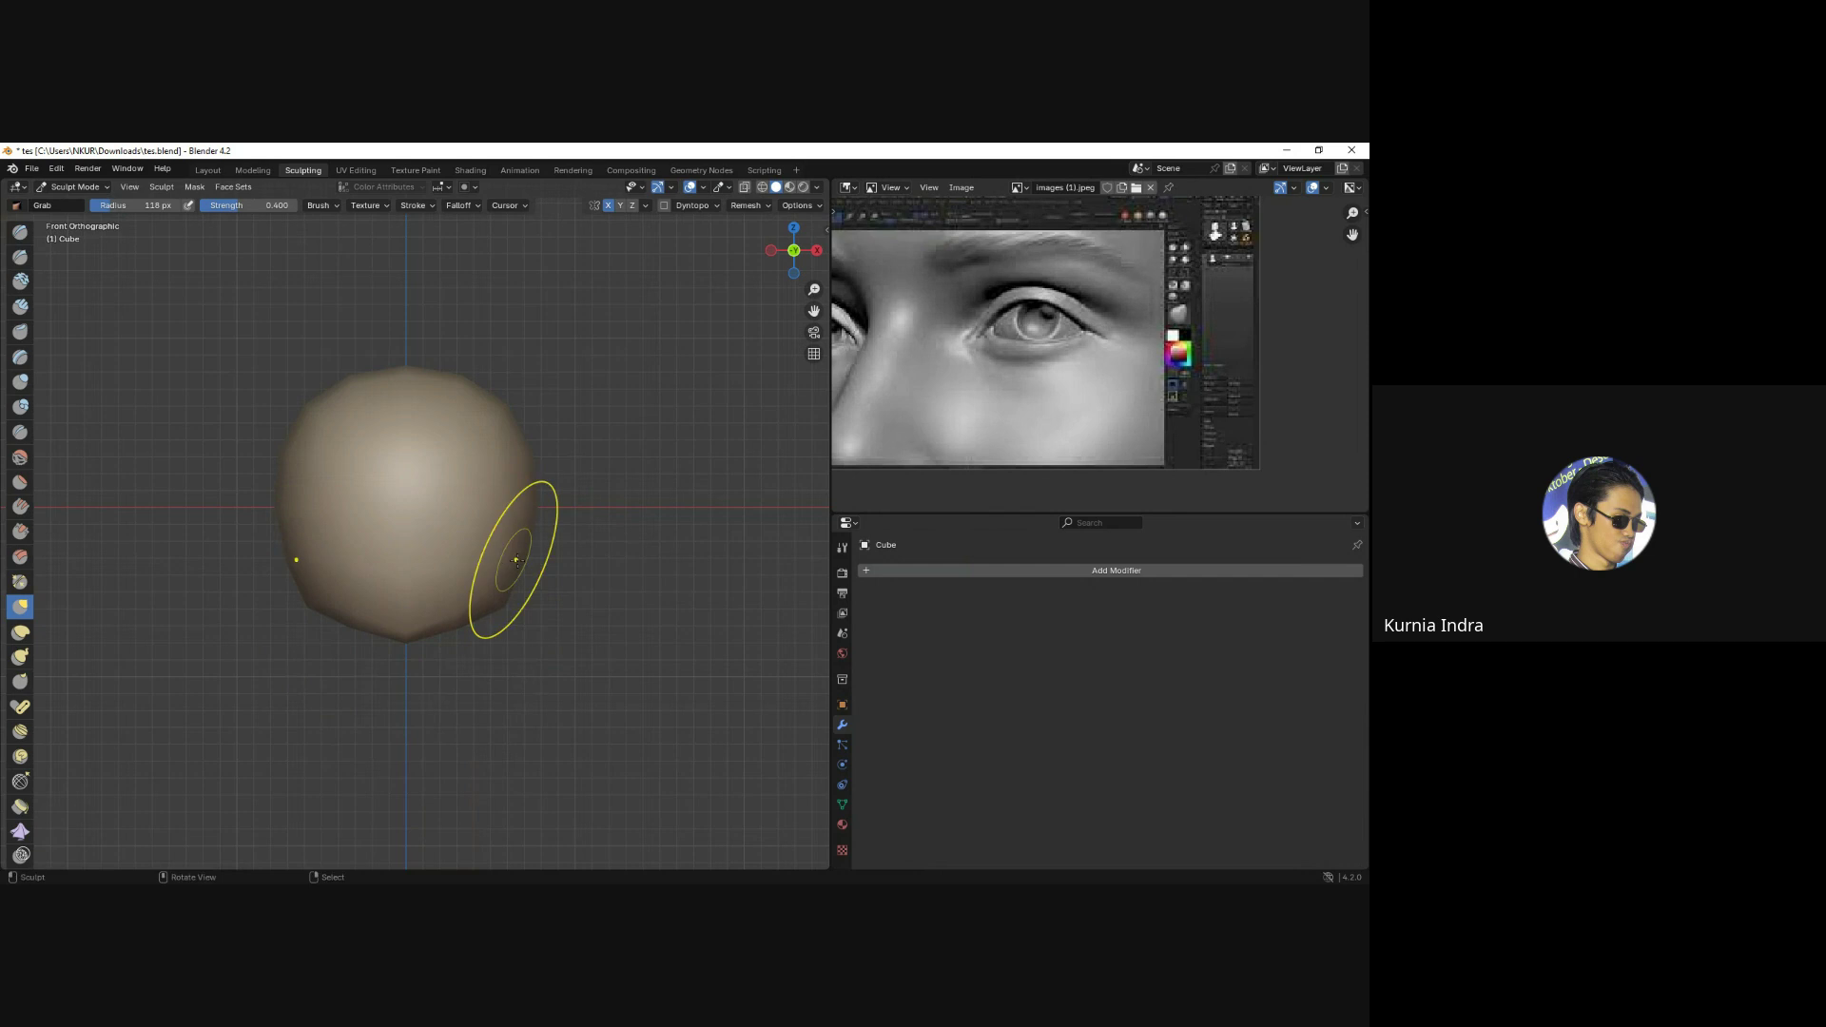
# From the side view, push the left bulge inward and reshape the top-left outline.
pyautogui.keyDown('shift'); pyautogui.moveTo(516, 559); pyautogui.dragTo(505, 563, button='middle'); pyautogui.keyUp('shift')
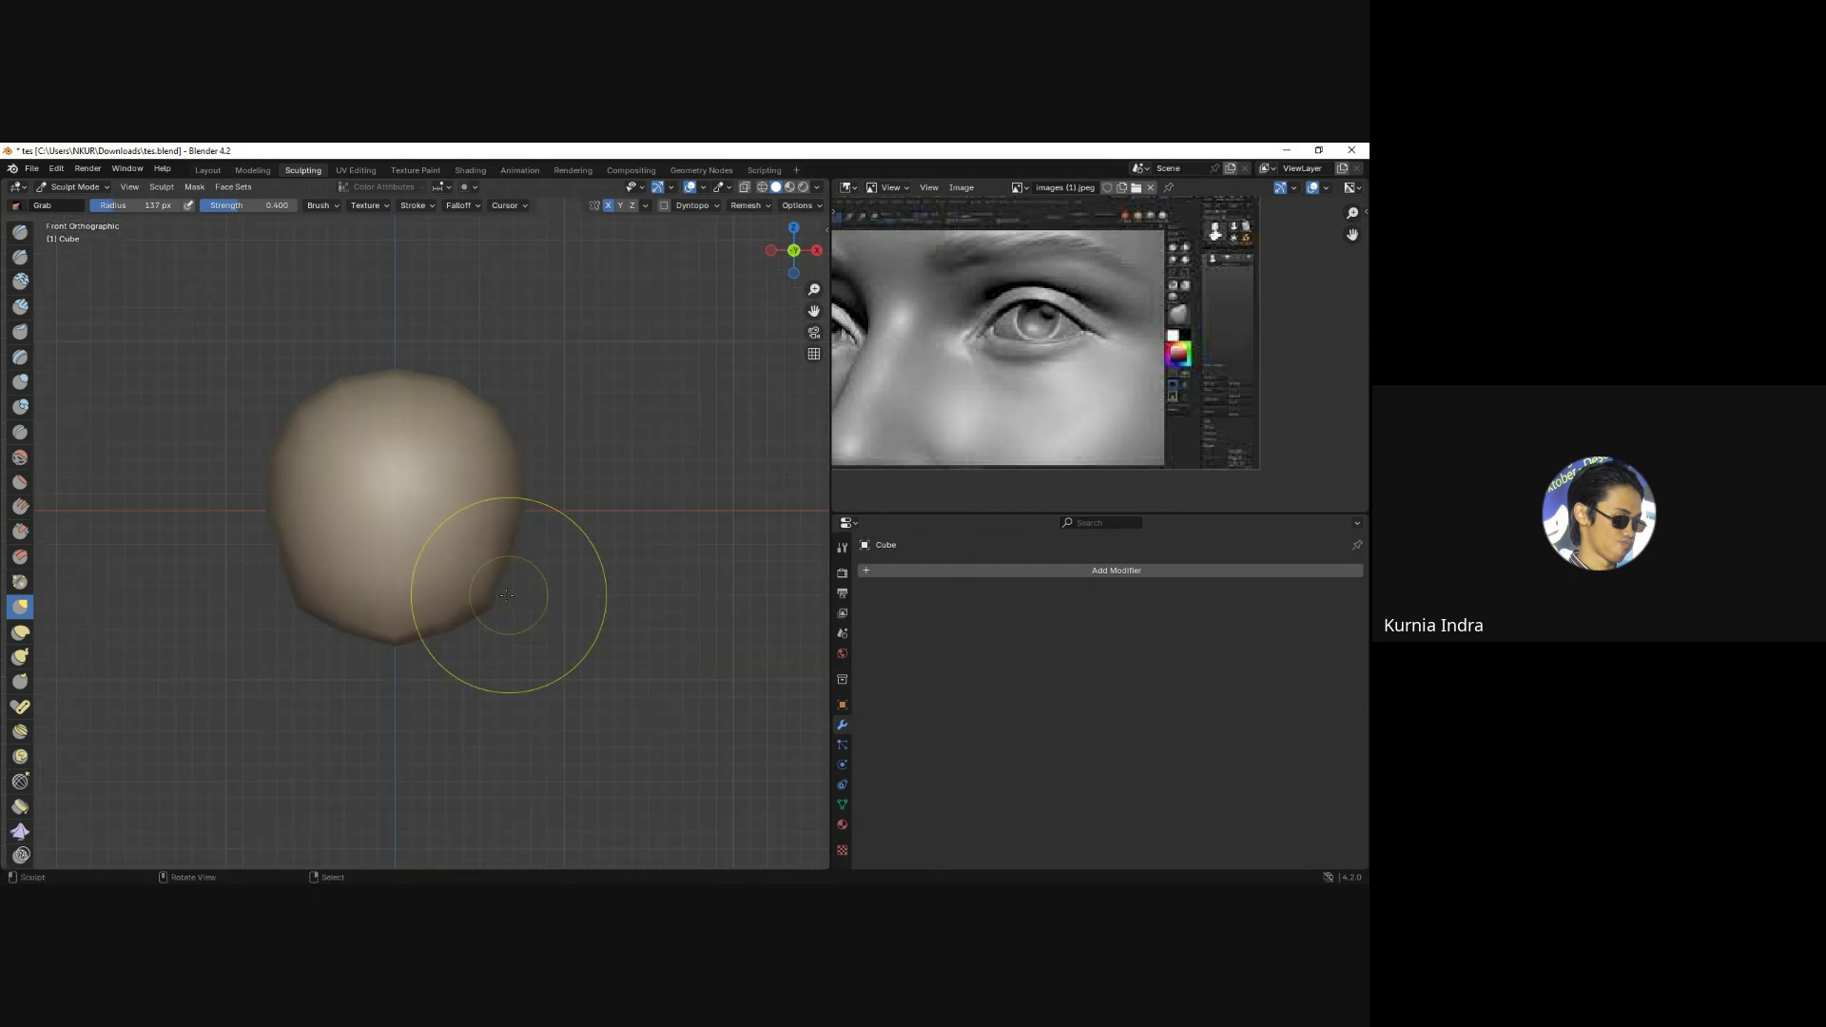
pyautogui.press('f')
pyautogui.click(511, 396)
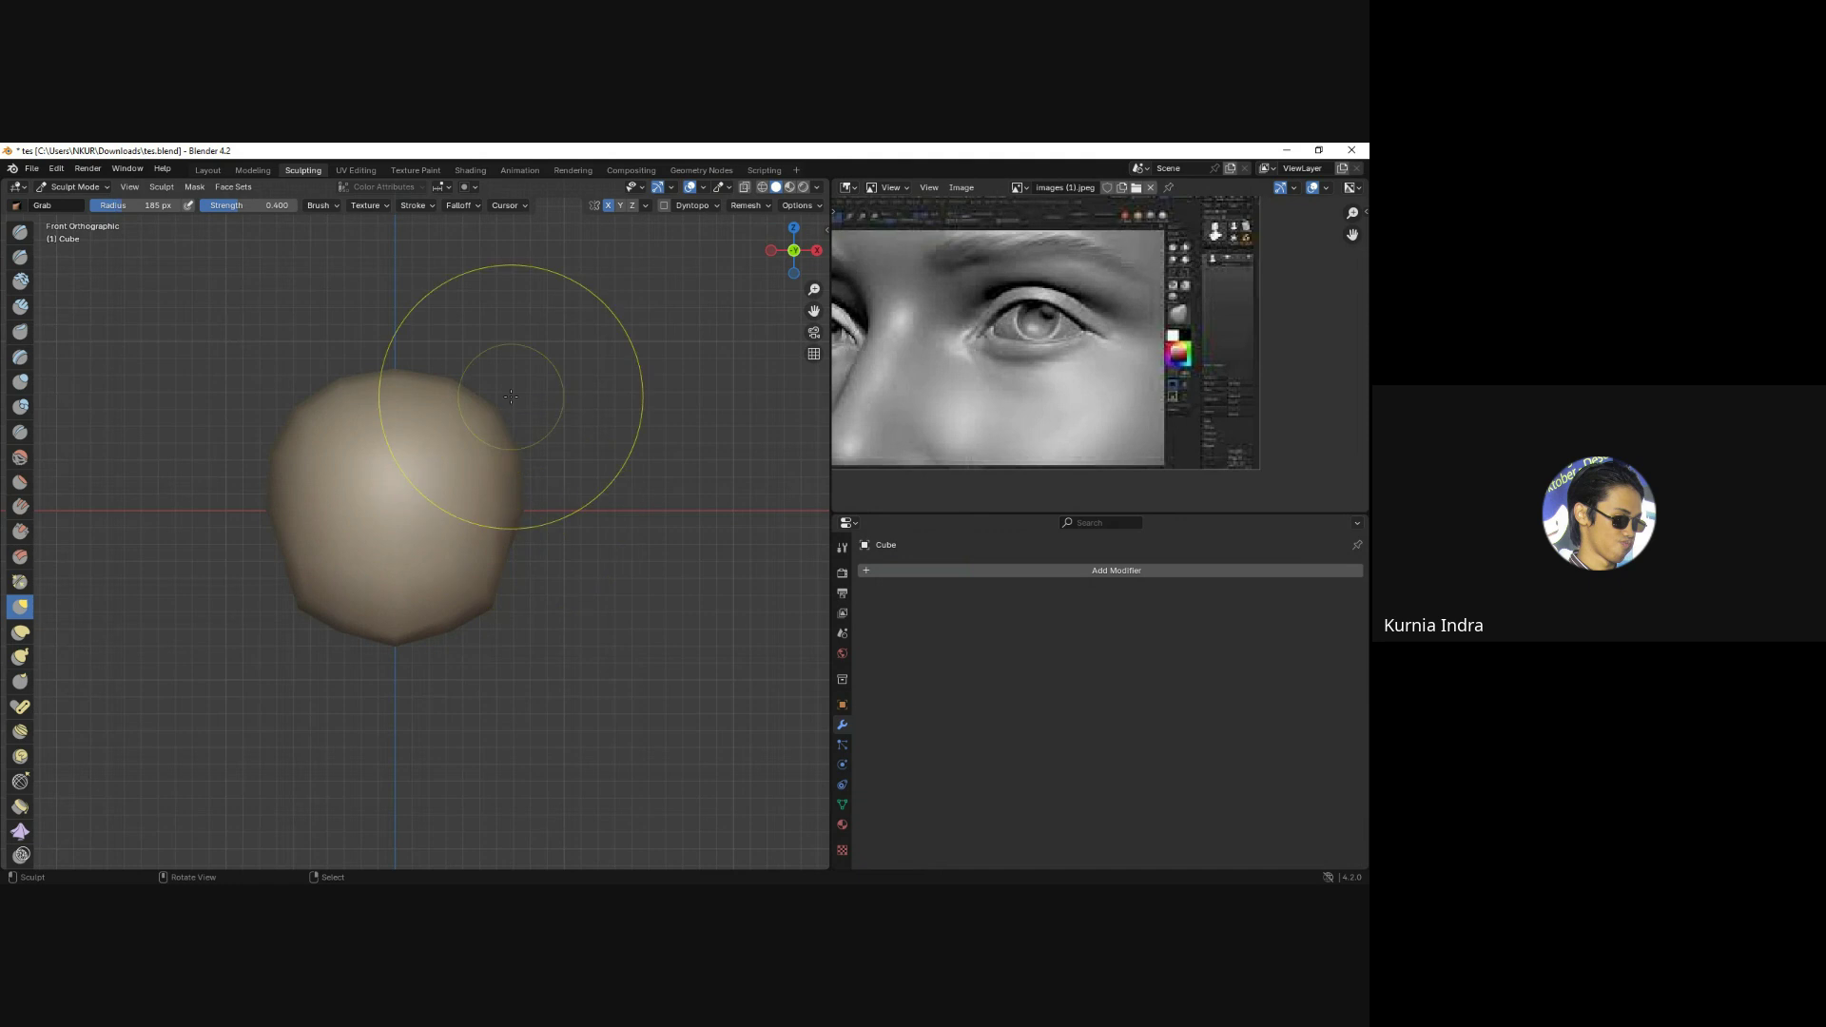
pyautogui.press('KP_3')
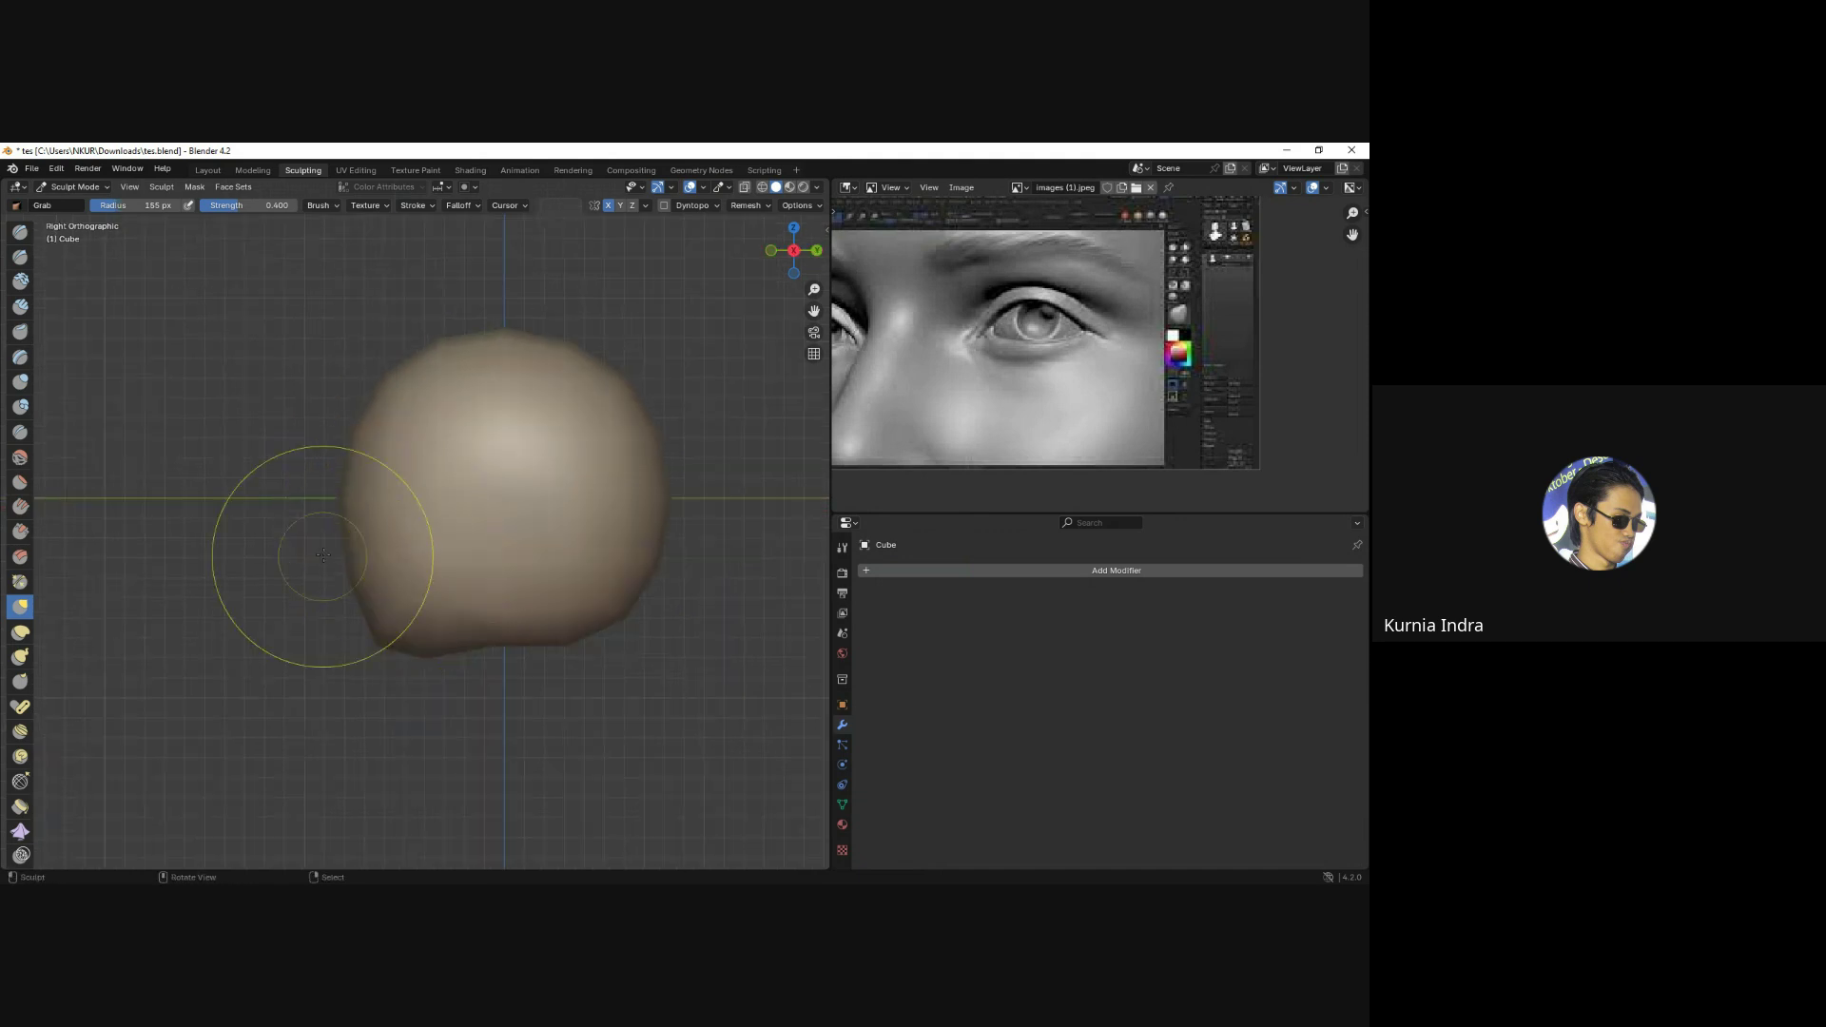
pyautogui.moveTo(323, 555)
pyautogui.mouseDown()
pyautogui.moveTo(375, 563)
pyautogui.moveTo(351, 610)
pyautogui.moveTo(367, 530)
pyautogui.mouseUp()
pyautogui.press('f')
pyautogui.moveTo(460, 408)
pyautogui.mouseDown()
pyautogui.moveTo(434, 337)
pyautogui.moveTo(457, 328)
pyautogui.mouseUp()
# Shape the lower outline, pushing the lower-right side outward in front view, then exit to Object Mode.
pyautogui.press('f')
pyautogui.click(563, 571)
pyautogui.moveTo(563, 570)
pyautogui.mouseDown()
pyautogui.moveTo(556, 595)
pyautogui.moveTo(530, 591)
pyautogui.mouseUp()
pyautogui.moveTo(529, 591); pyautogui.dragTo(533, 580, button='middle')
pyautogui.press('KP_1')
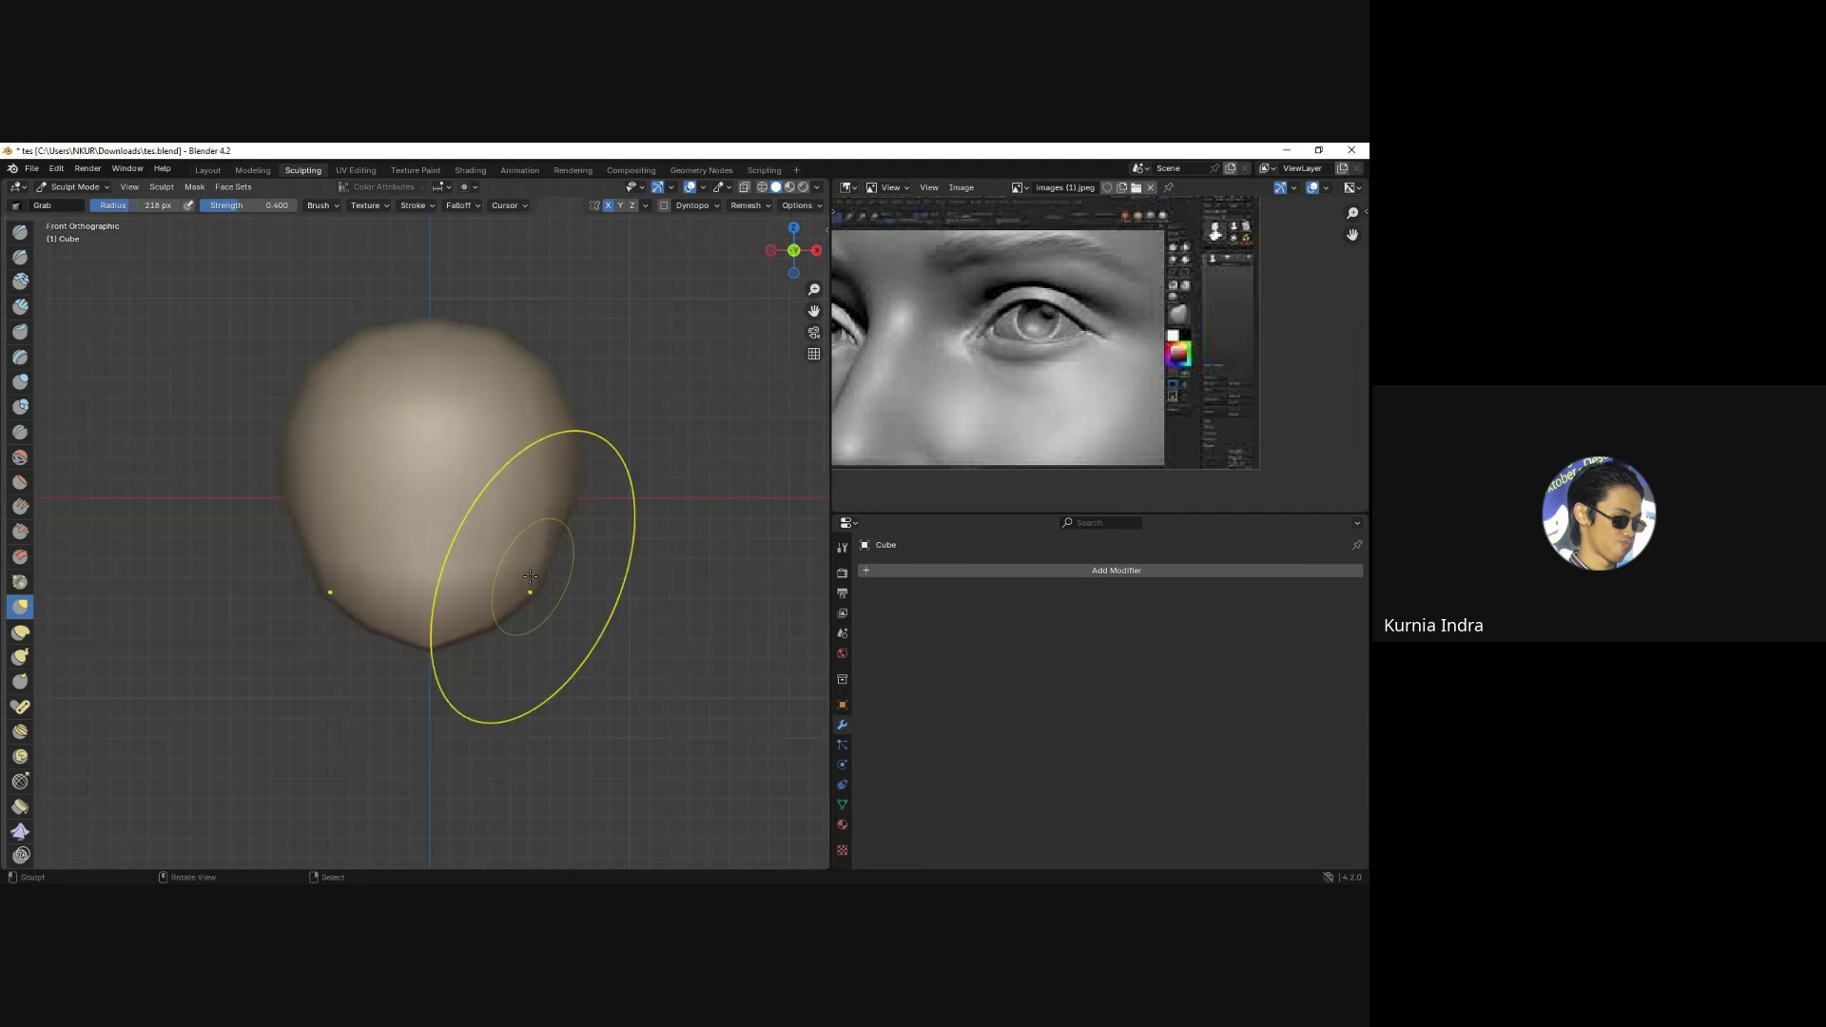
pyautogui.moveTo(529, 575); pyautogui.dragTo(556, 608)
pyautogui.press('f')
pyautogui.click(399, 518)
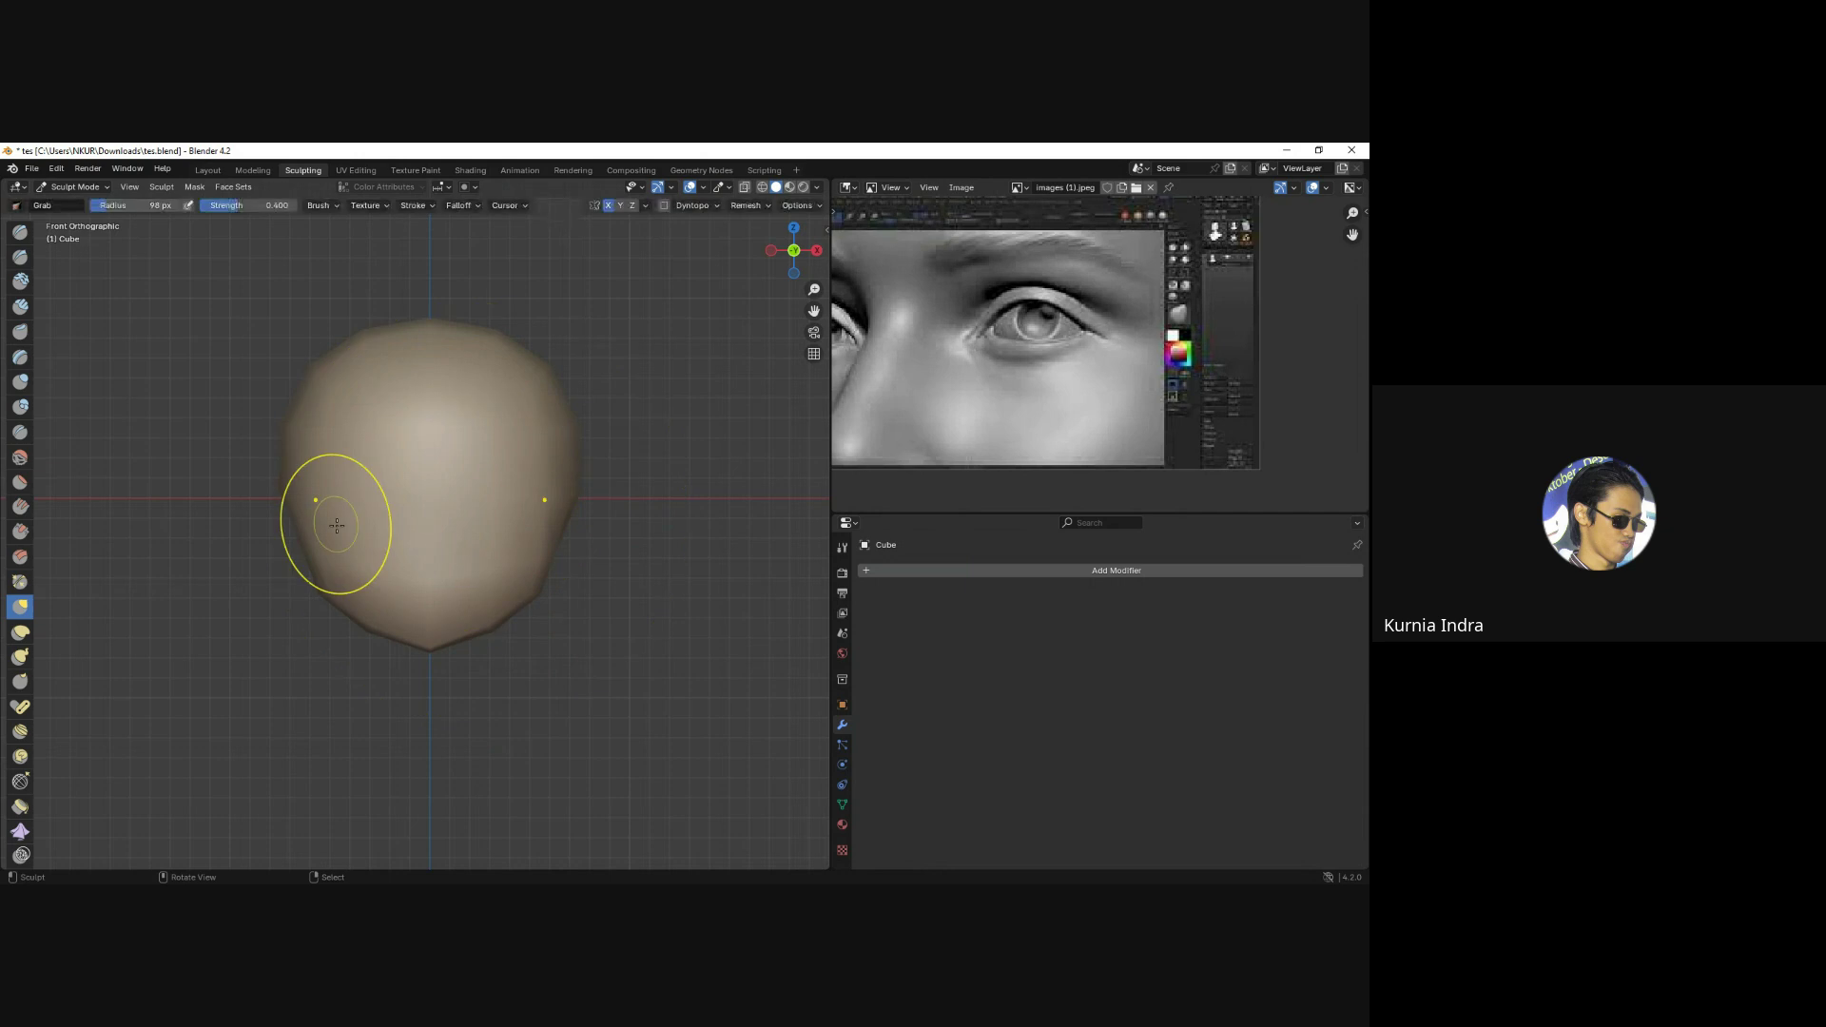
pyautogui.hotkey('ctrl', 'Tab')
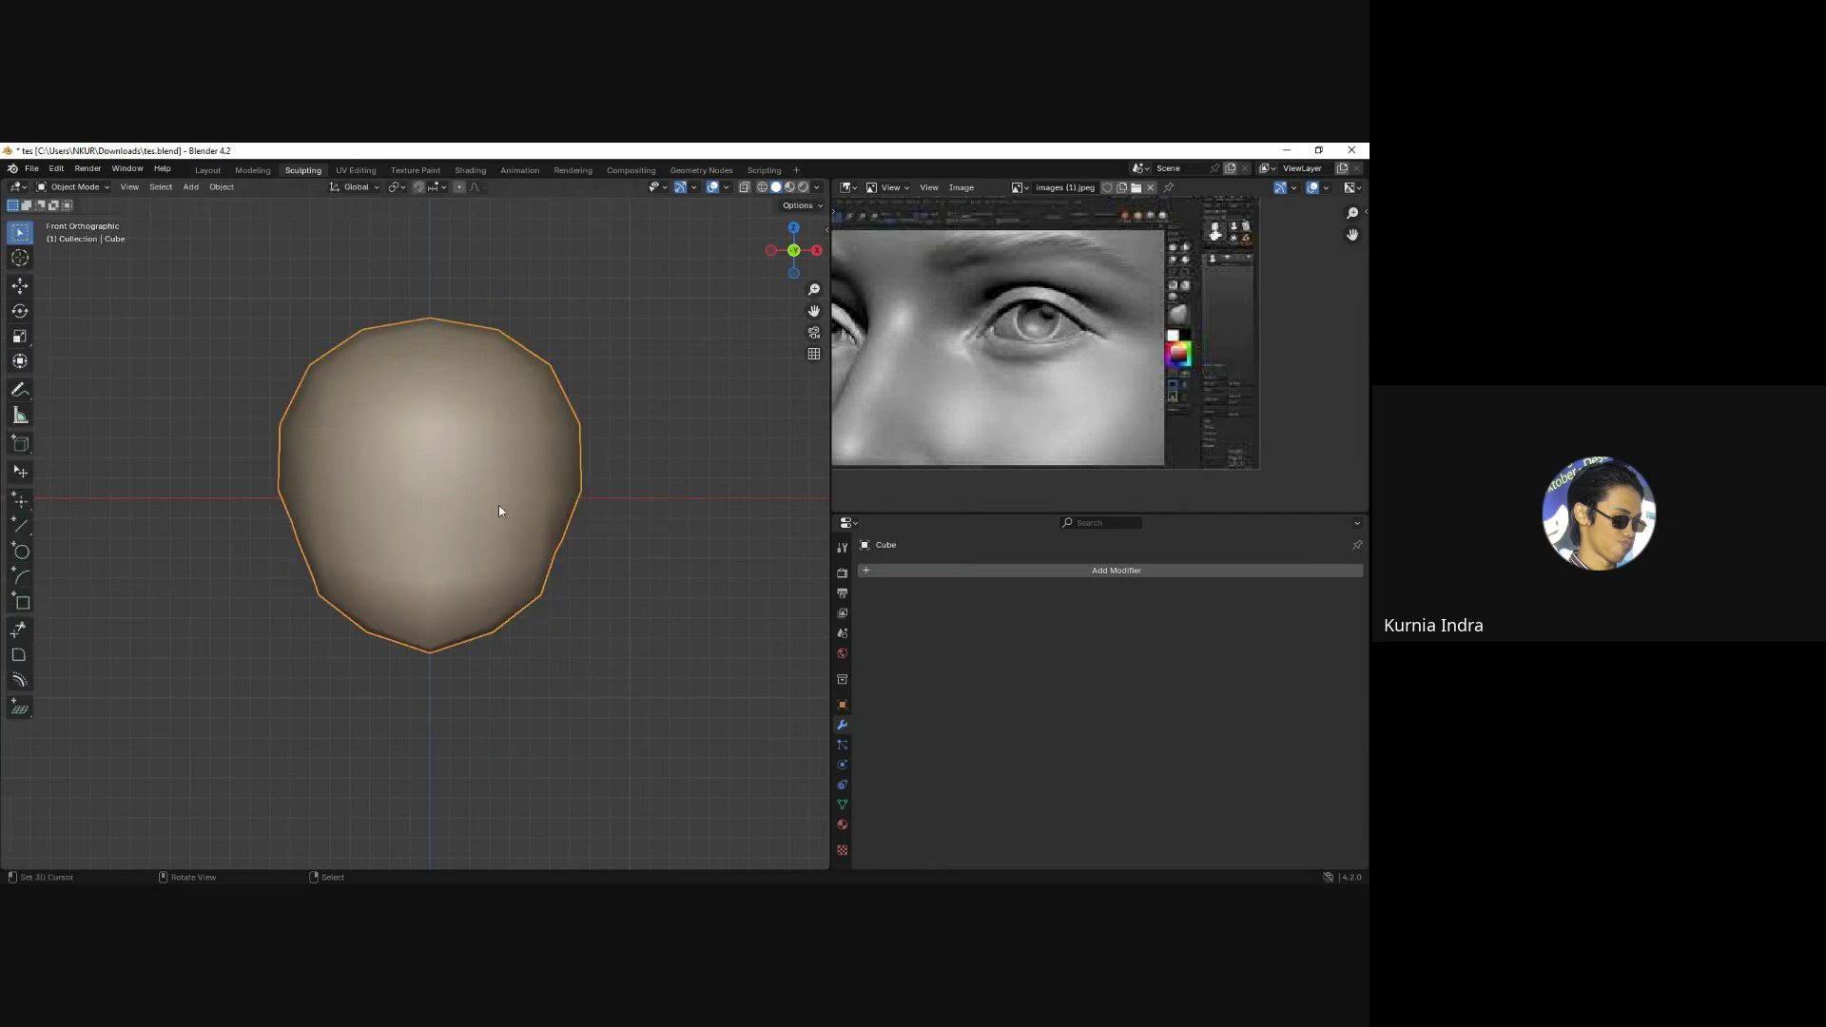
# Sketch a curved annotation mark on the head, then make the Note layer red at 8 px thickness.
pyautogui.moveTo(465, 530); pyautogui.dragTo(532, 502)
pyautogui.press('n')
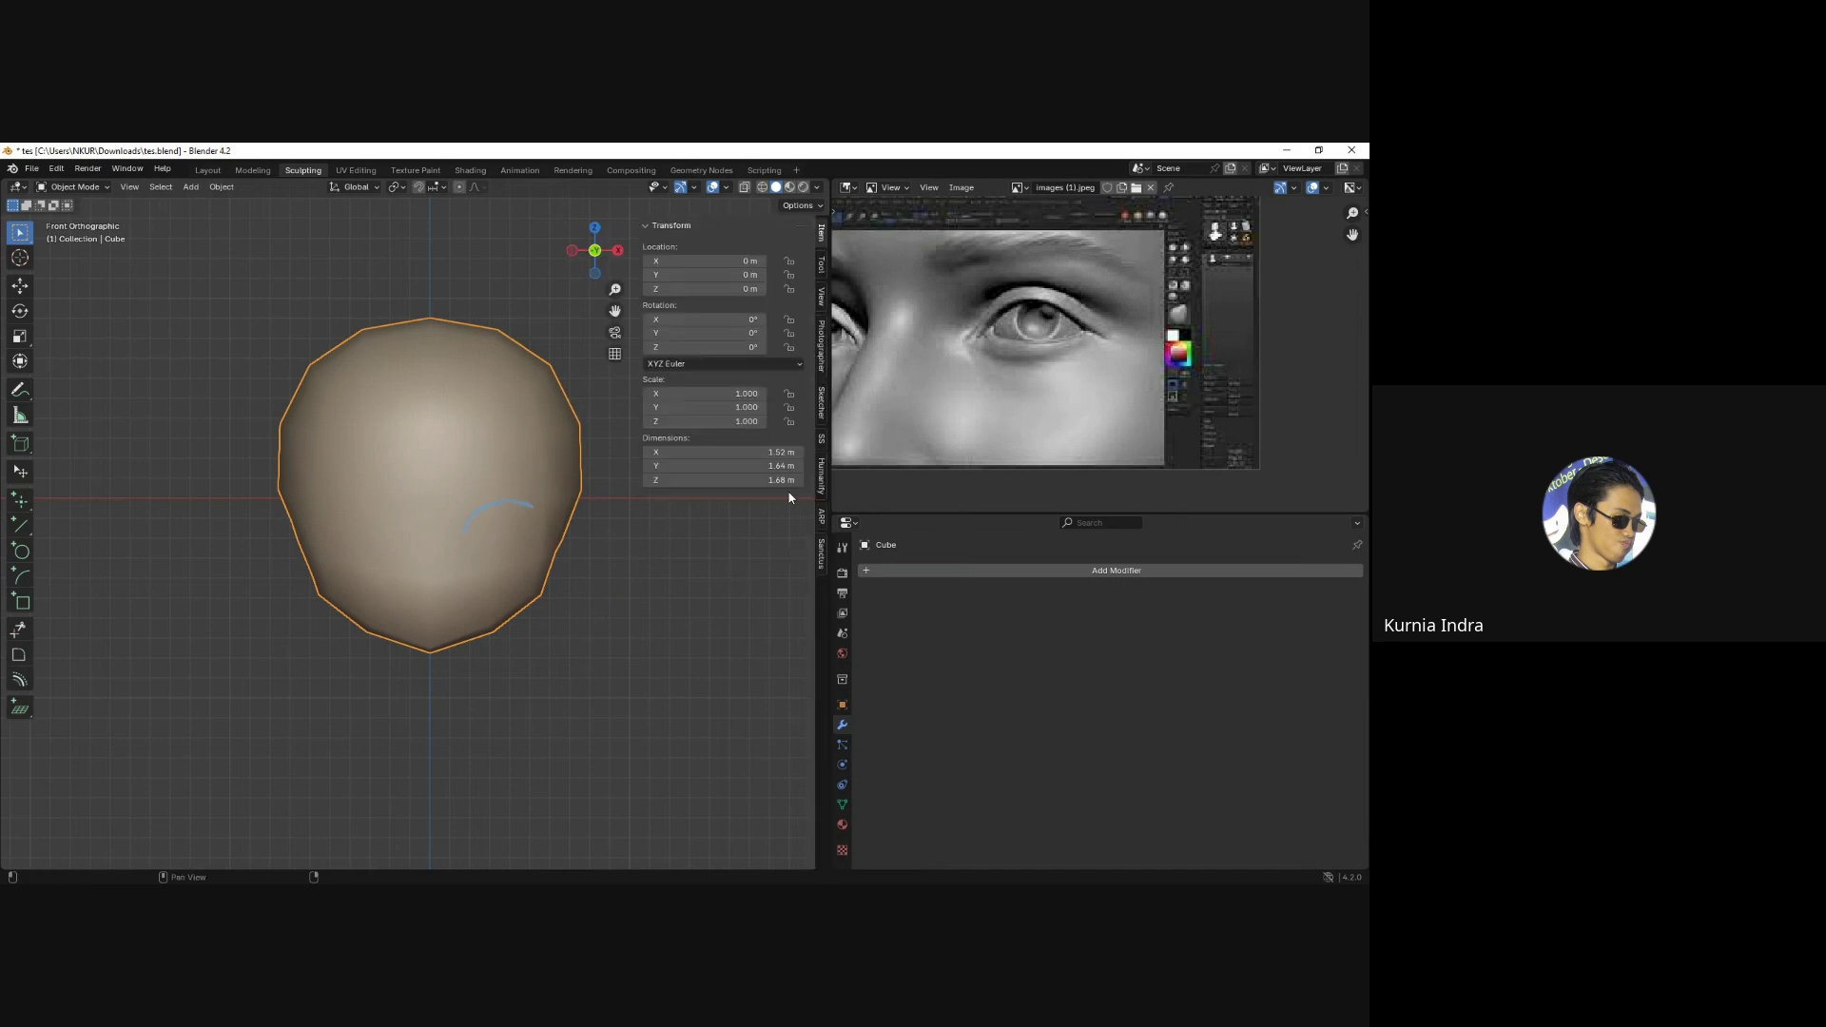
pyautogui.click(823, 551)
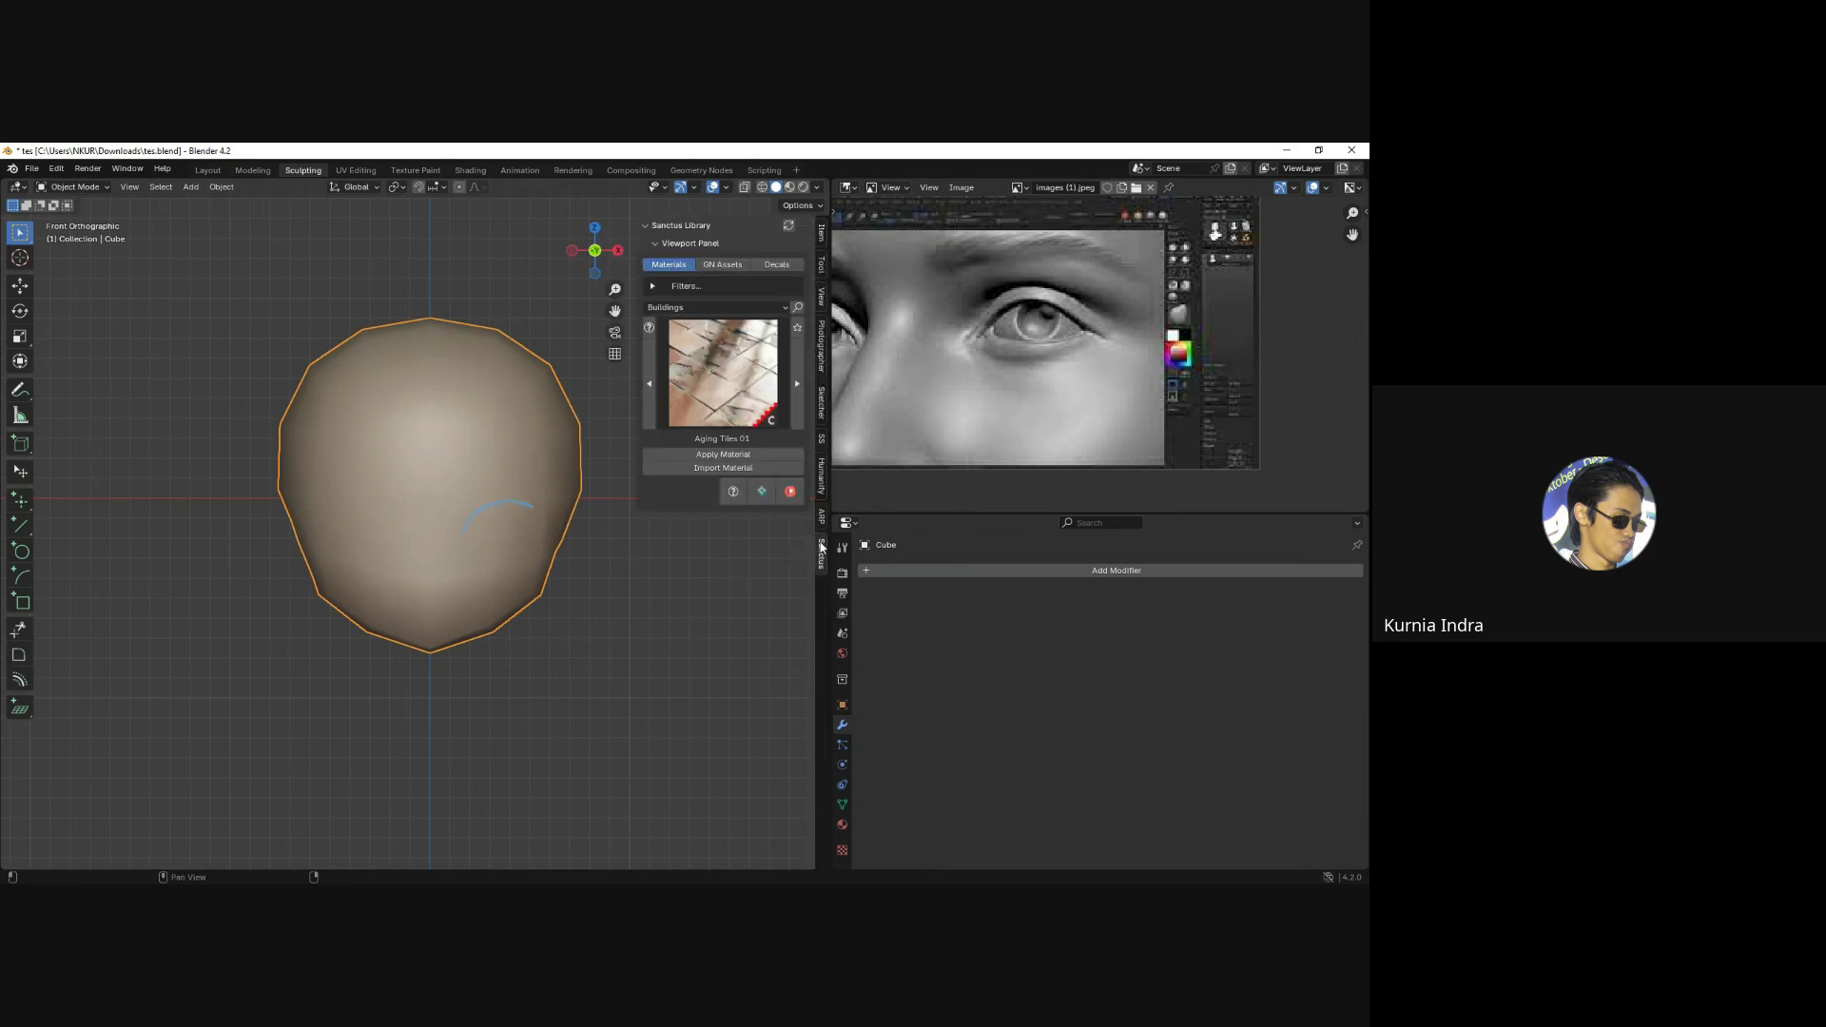
pyautogui.click(822, 267)
pyautogui.click(823, 233)
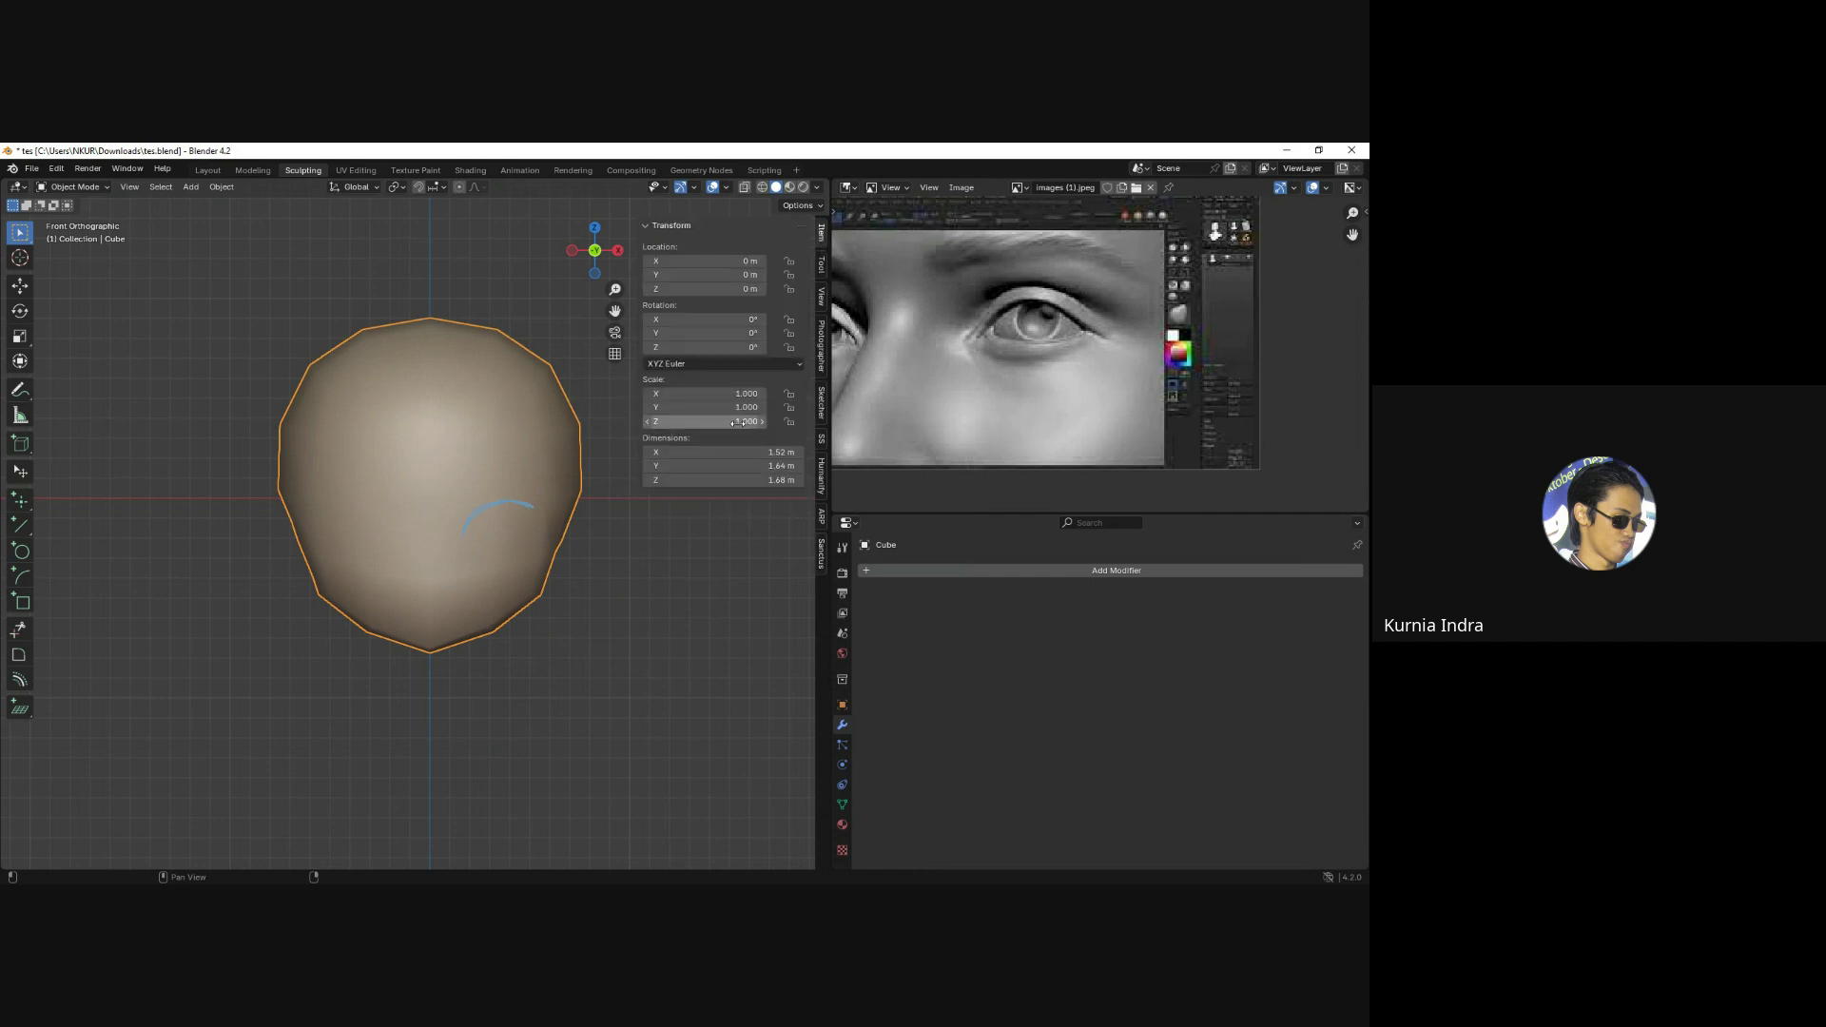
pyautogui.click(823, 295)
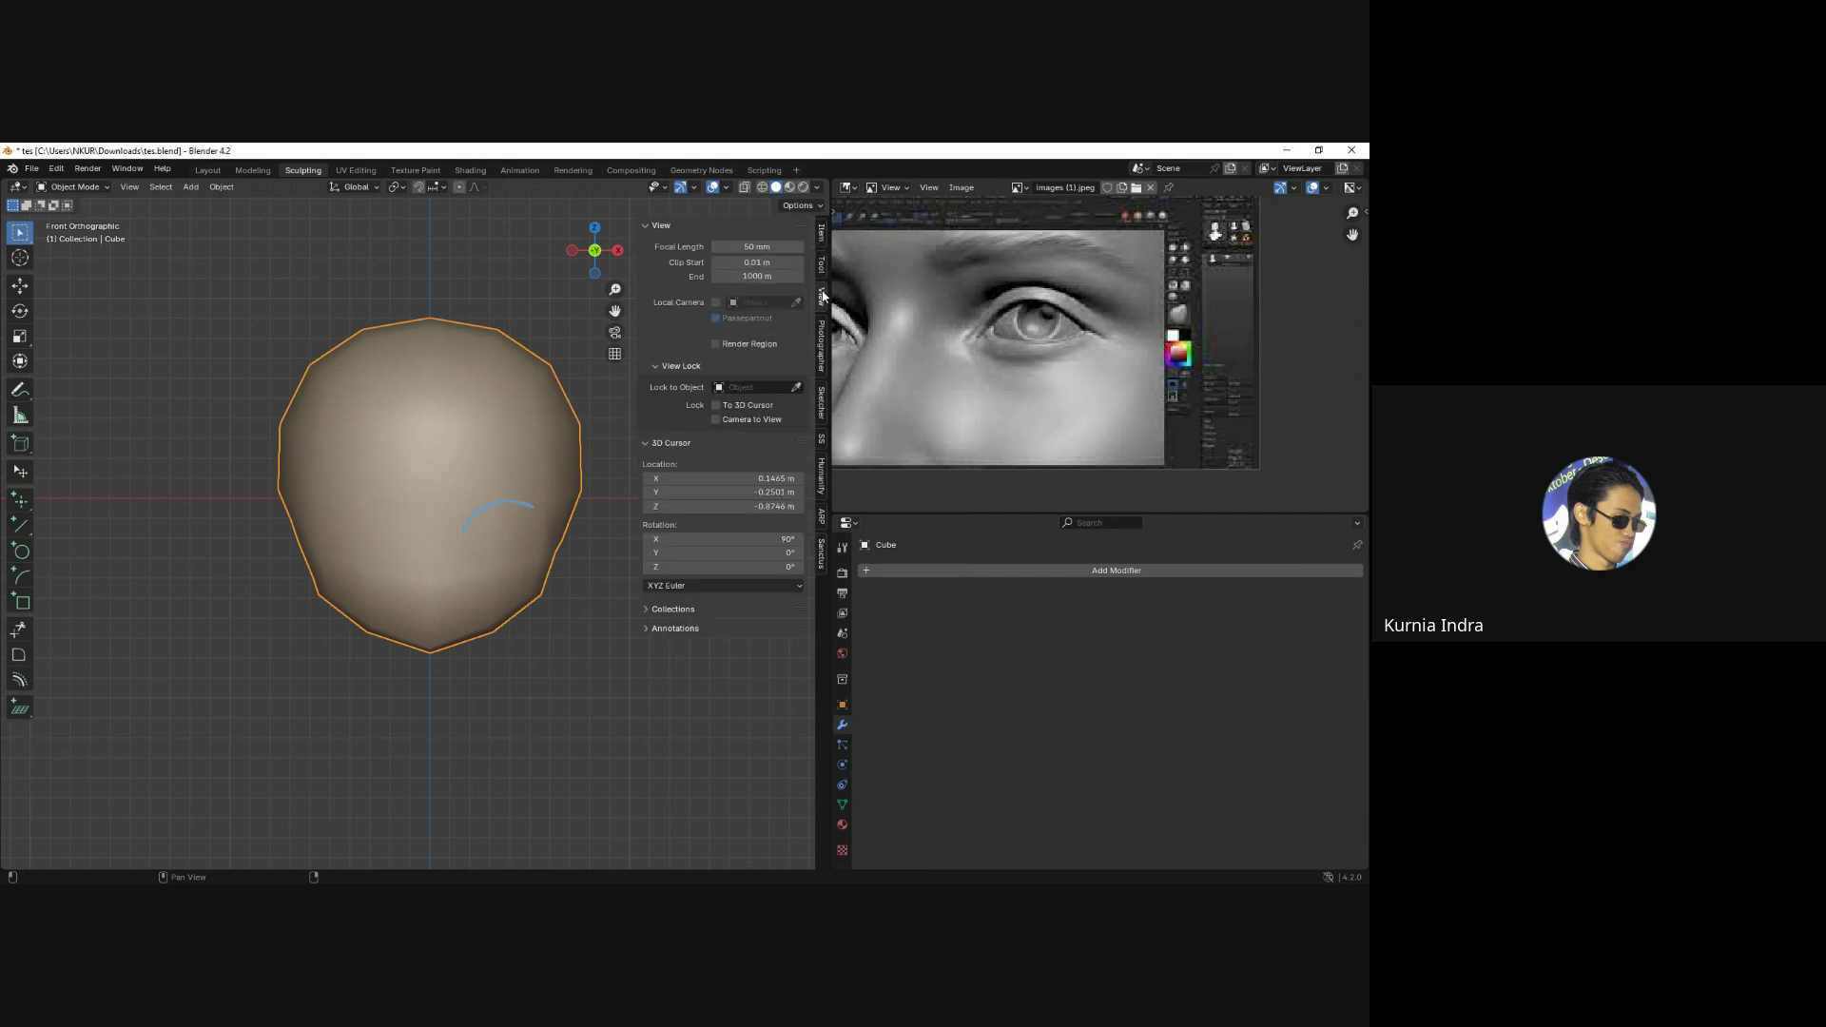
pyautogui.click(677, 629)
pyautogui.click(655, 671)
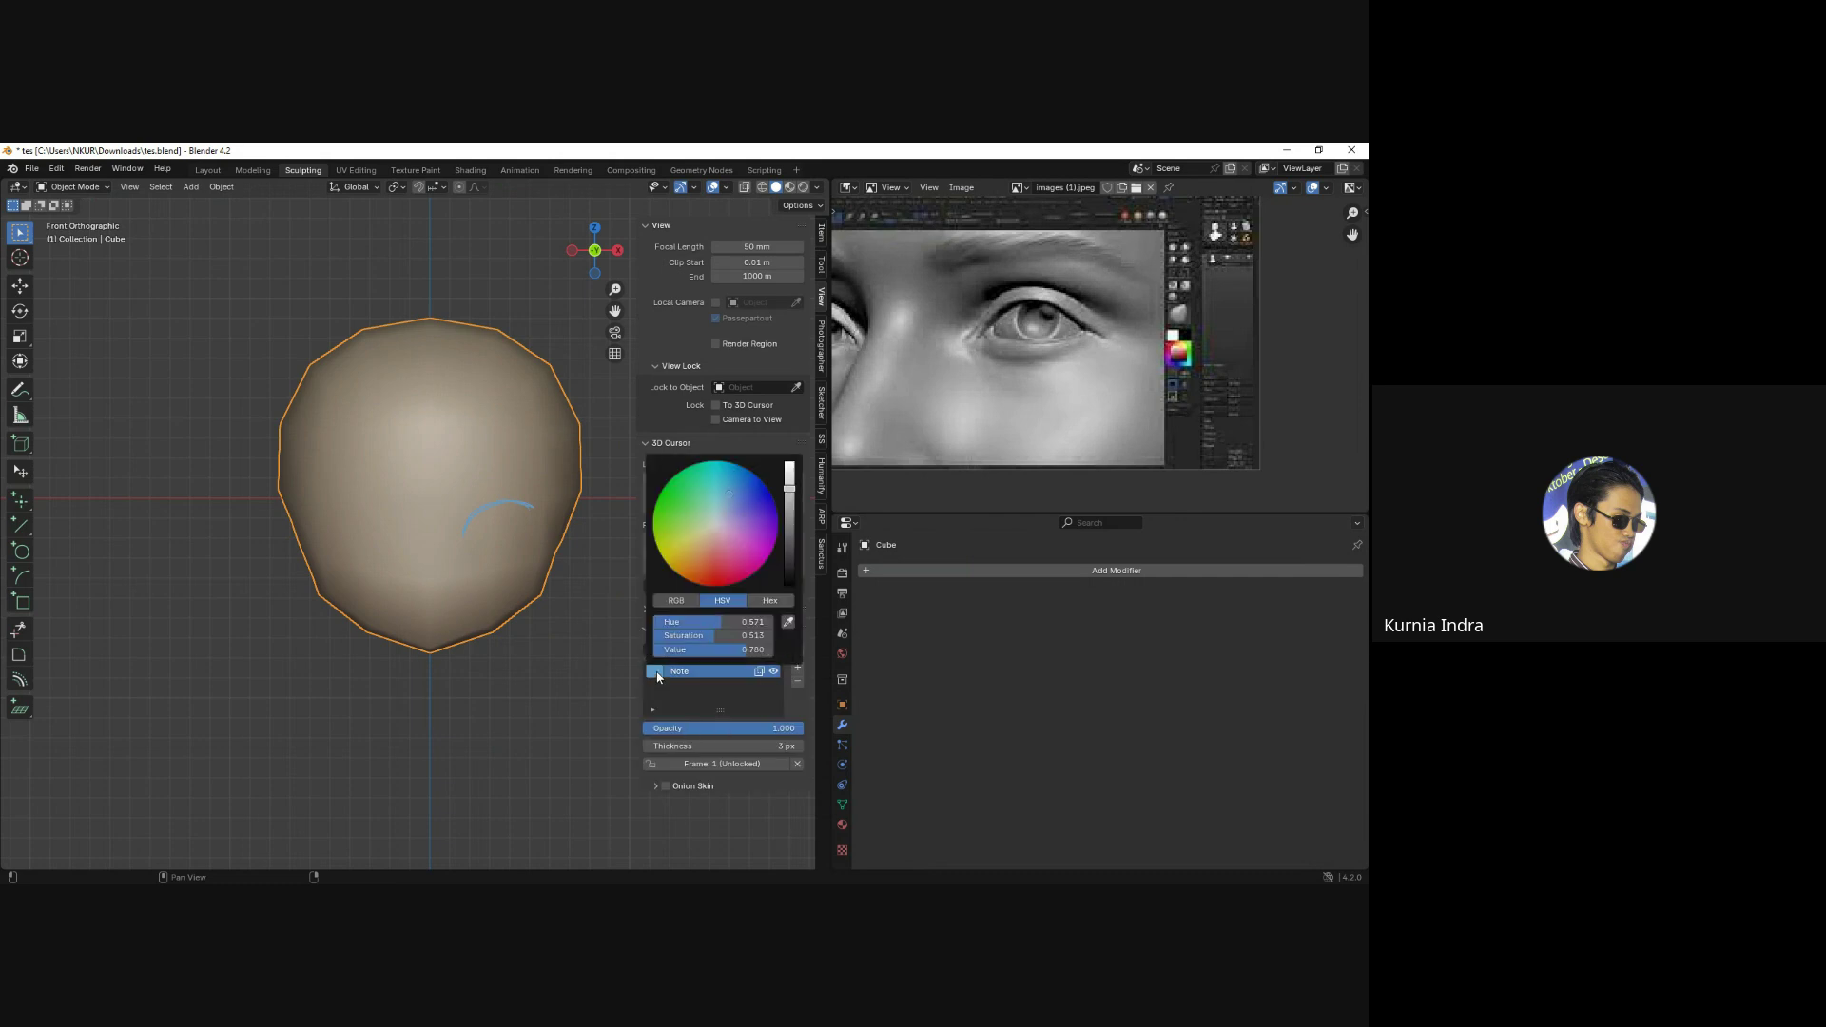
pyautogui.click(714, 558)
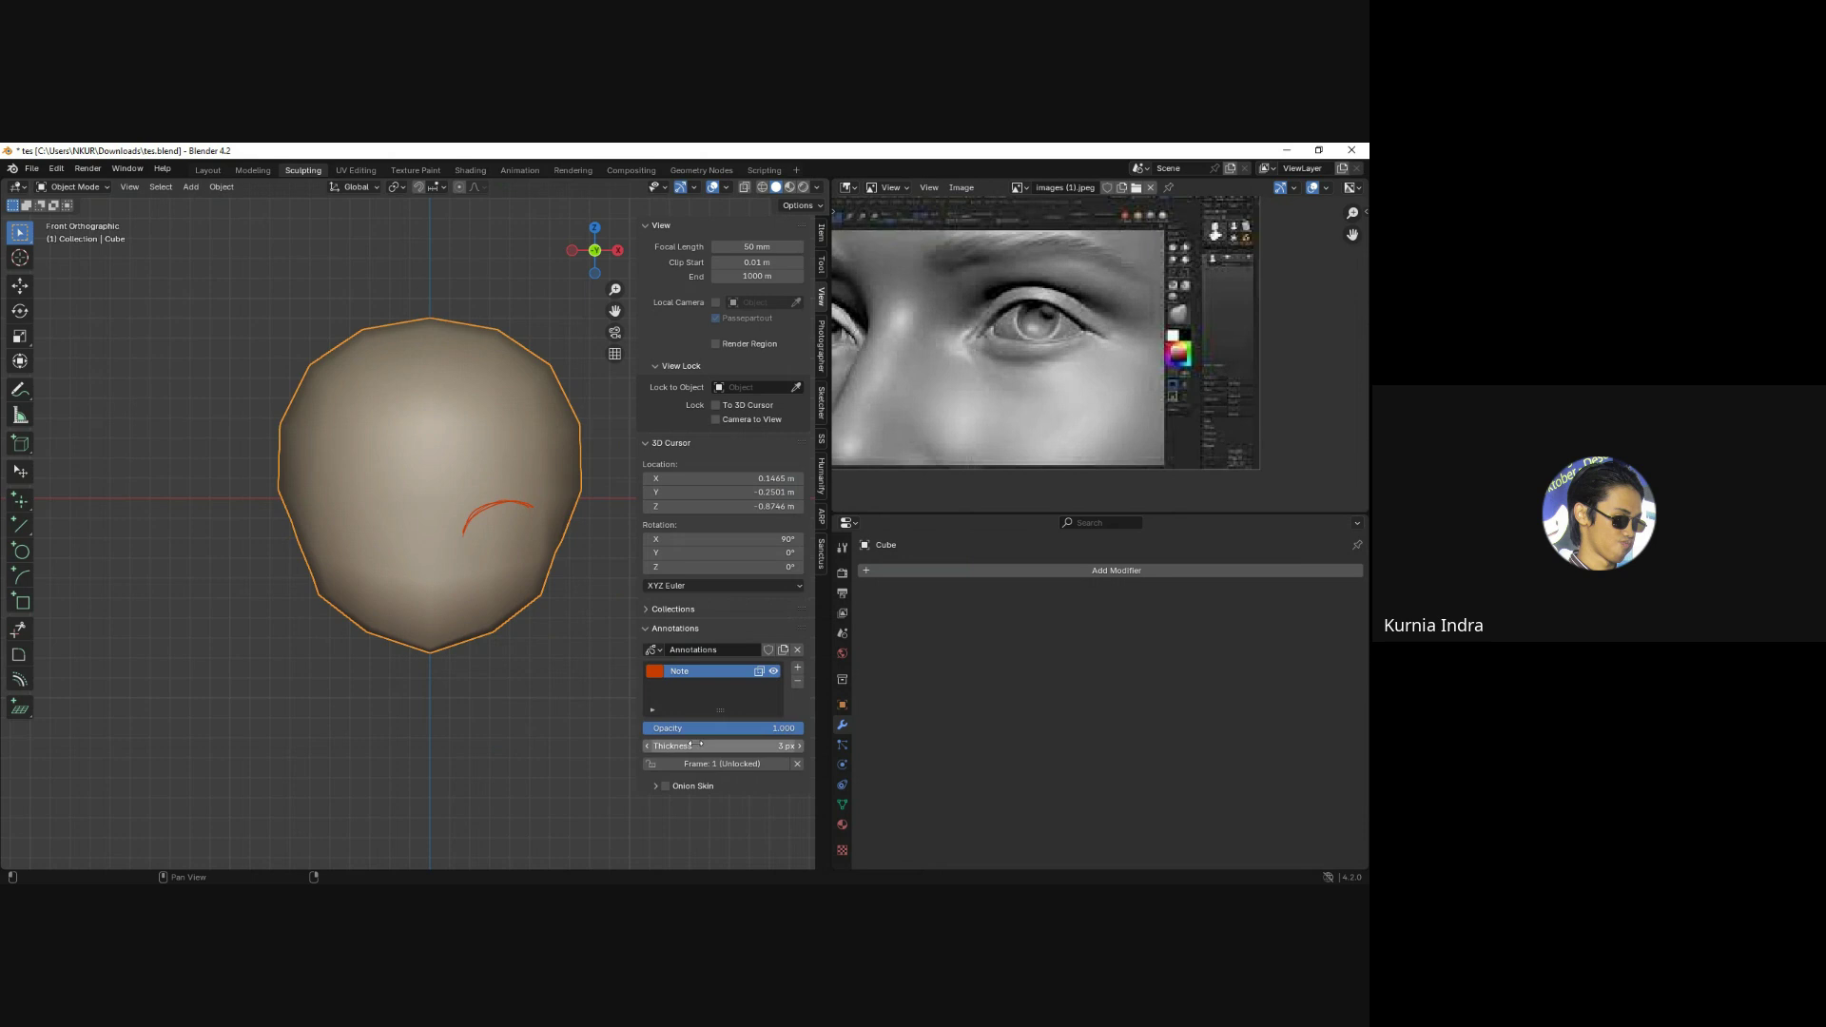
pyautogui.click(799, 746)
pyautogui.click(799, 746)
pyautogui.click(799, 746)
pyautogui.click(799, 746)
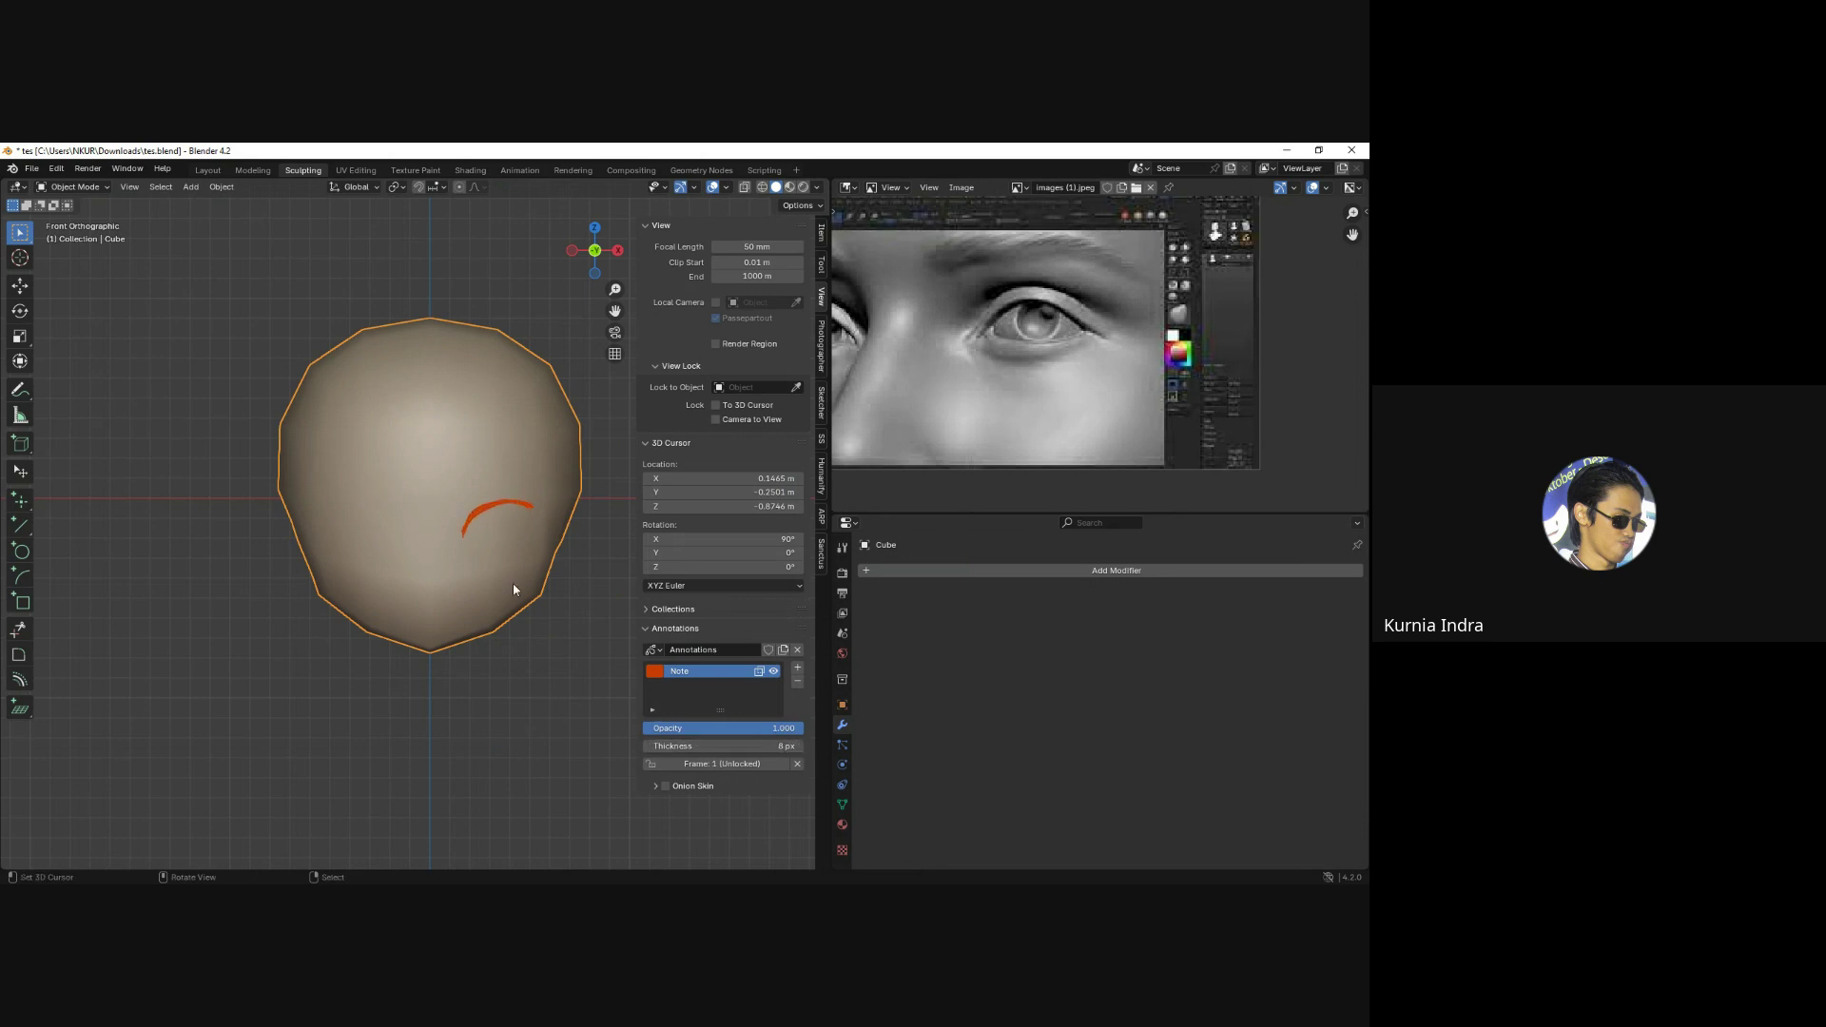
pyautogui.press('n')
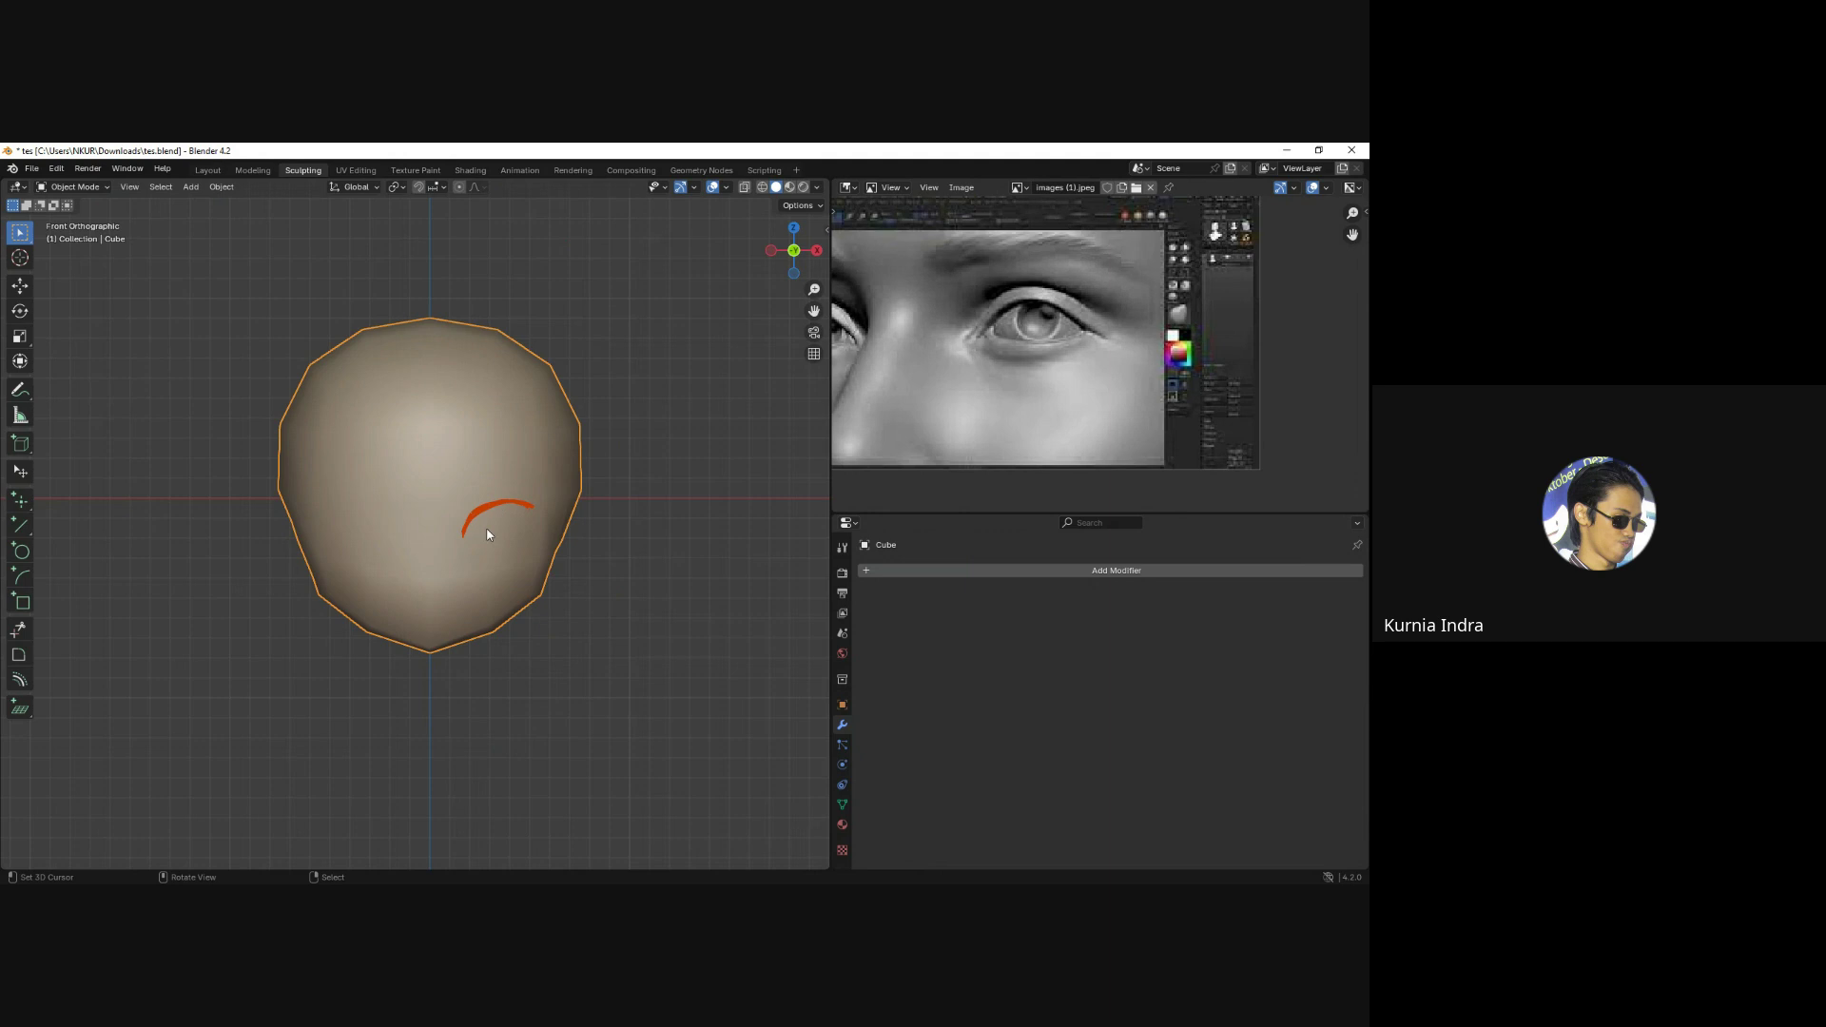
# Sketch eyebrows, eyes with irises, a nose and a mouth on the face, then erase the sketches.
pyautogui.moveTo(375, 532)
pyautogui.mouseDown()
pyautogui.moveTo(320, 506)
pyautogui.moveTo(327, 532)
pyautogui.mouseUp()
pyautogui.moveTo(472, 537); pyautogui.dragTo(521, 538)
pyautogui.moveTo(357, 517)
pyautogui.mouseDown()
pyautogui.moveTo(366, 539)
pyautogui.moveTo(352, 534)
pyautogui.mouseUp()
pyautogui.moveTo(504, 506)
pyautogui.mouseDown()
pyautogui.moveTo(513, 527)
pyautogui.moveTo(521, 504)
pyautogui.mouseUp()
pyautogui.moveTo(409, 561); pyautogui.dragTo(416, 573)
pyautogui.moveTo(407, 588)
pyautogui.mouseDown()
pyautogui.moveTo(436, 586)
pyautogui.moveTo(423, 561)
pyautogui.mouseUp()
pyautogui.moveTo(343, 467)
pyautogui.mouseDown()
pyautogui.moveTo(532, 468)
pyautogui.moveTo(510, 464)
pyautogui.mouseUp()
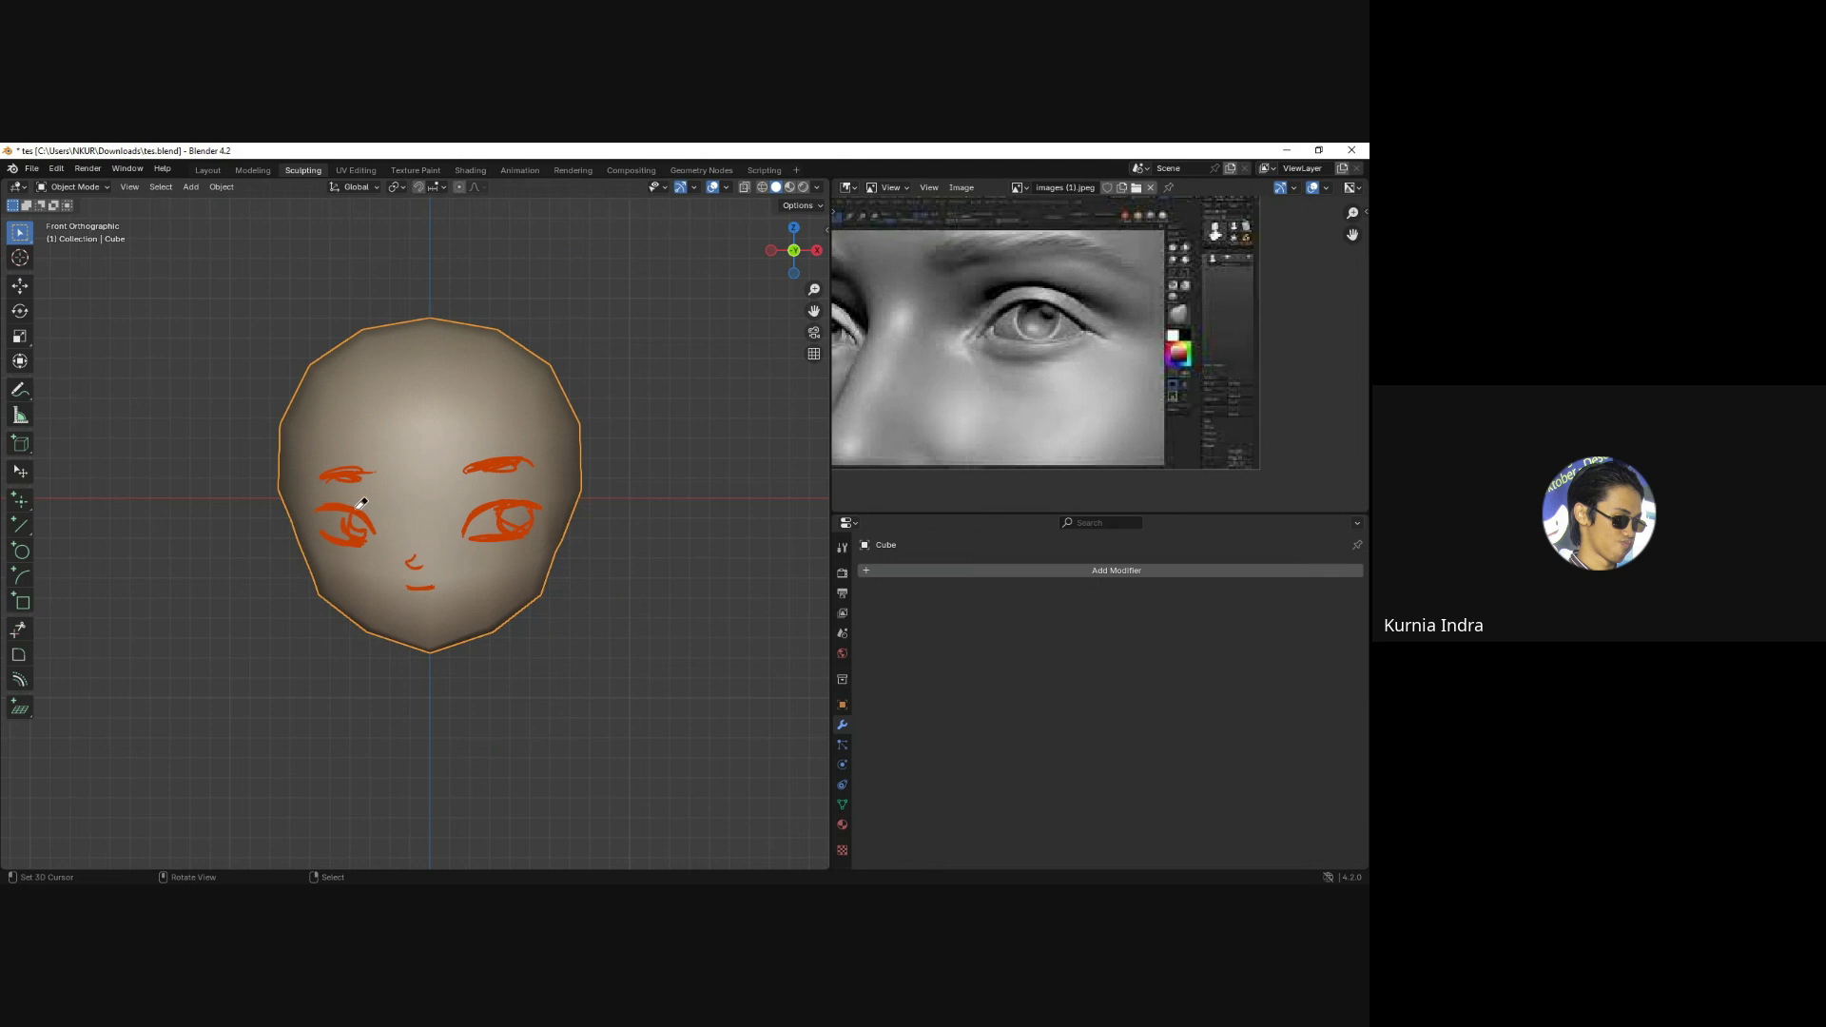
pyautogui.moveTo(362, 503)
pyautogui.mouseDown(button='right')
pyautogui.moveTo(387, 501)
pyautogui.moveTo(420, 571)
pyautogui.moveTo(522, 420)
pyautogui.moveTo(544, 497)
pyautogui.moveTo(469, 468)
pyautogui.mouseUp(button='right')
# In Sculpt Mode, flatten the bulge under the chin from the right view with a smaller Grab brush.
pyautogui.hotkey('ctrl', 'Tab')
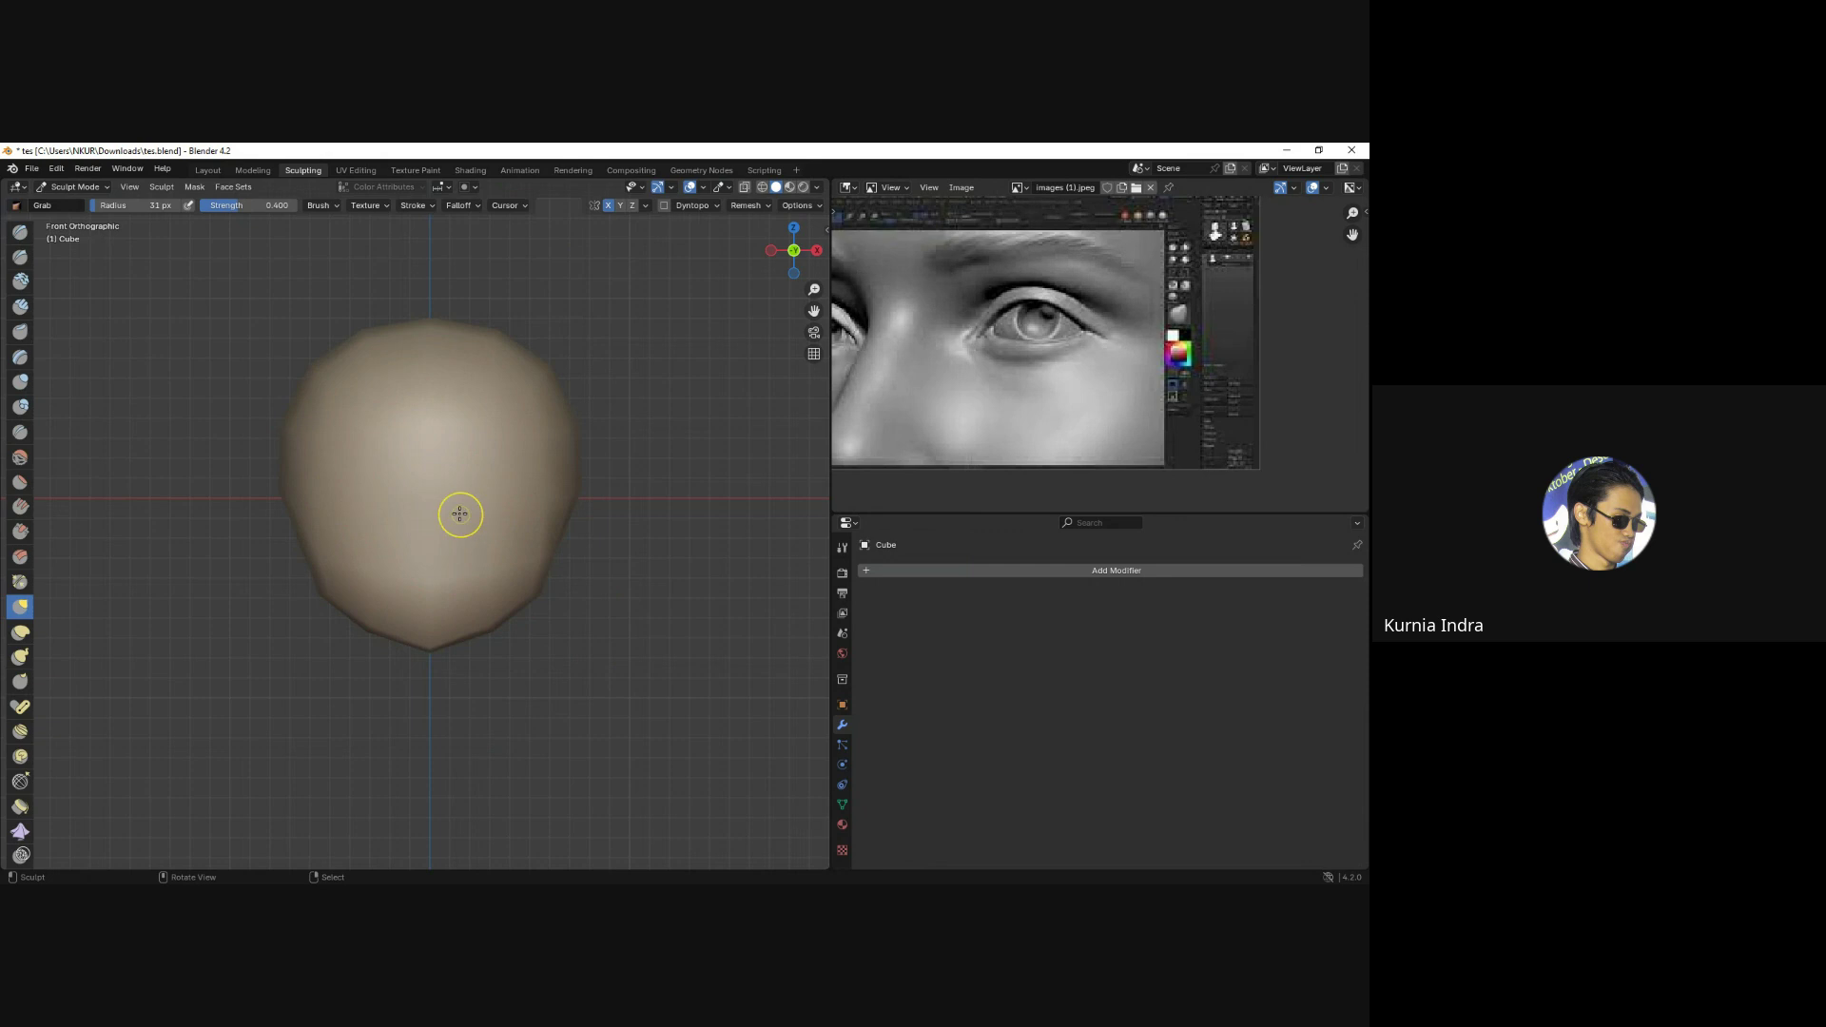
pyautogui.press('f')
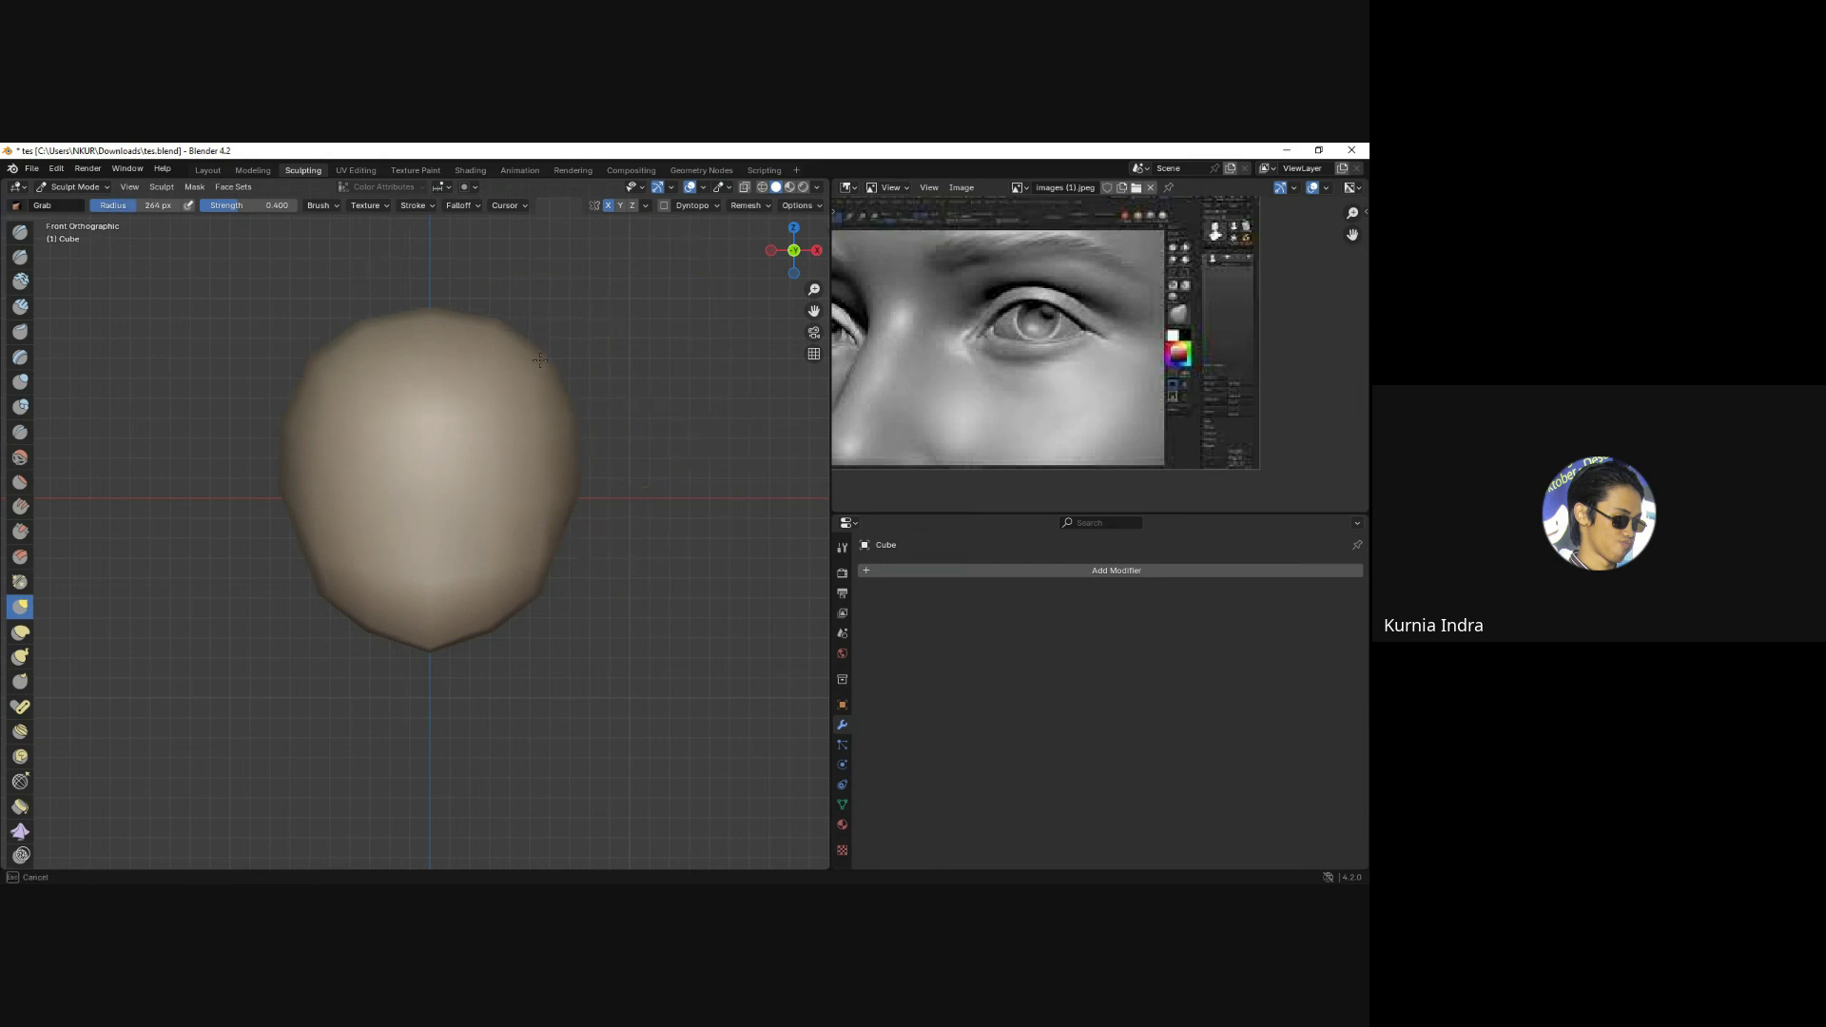
pyautogui.click(523, 498)
pyautogui.press('f')
pyautogui.click(514, 608)
pyautogui.press('KP_3')
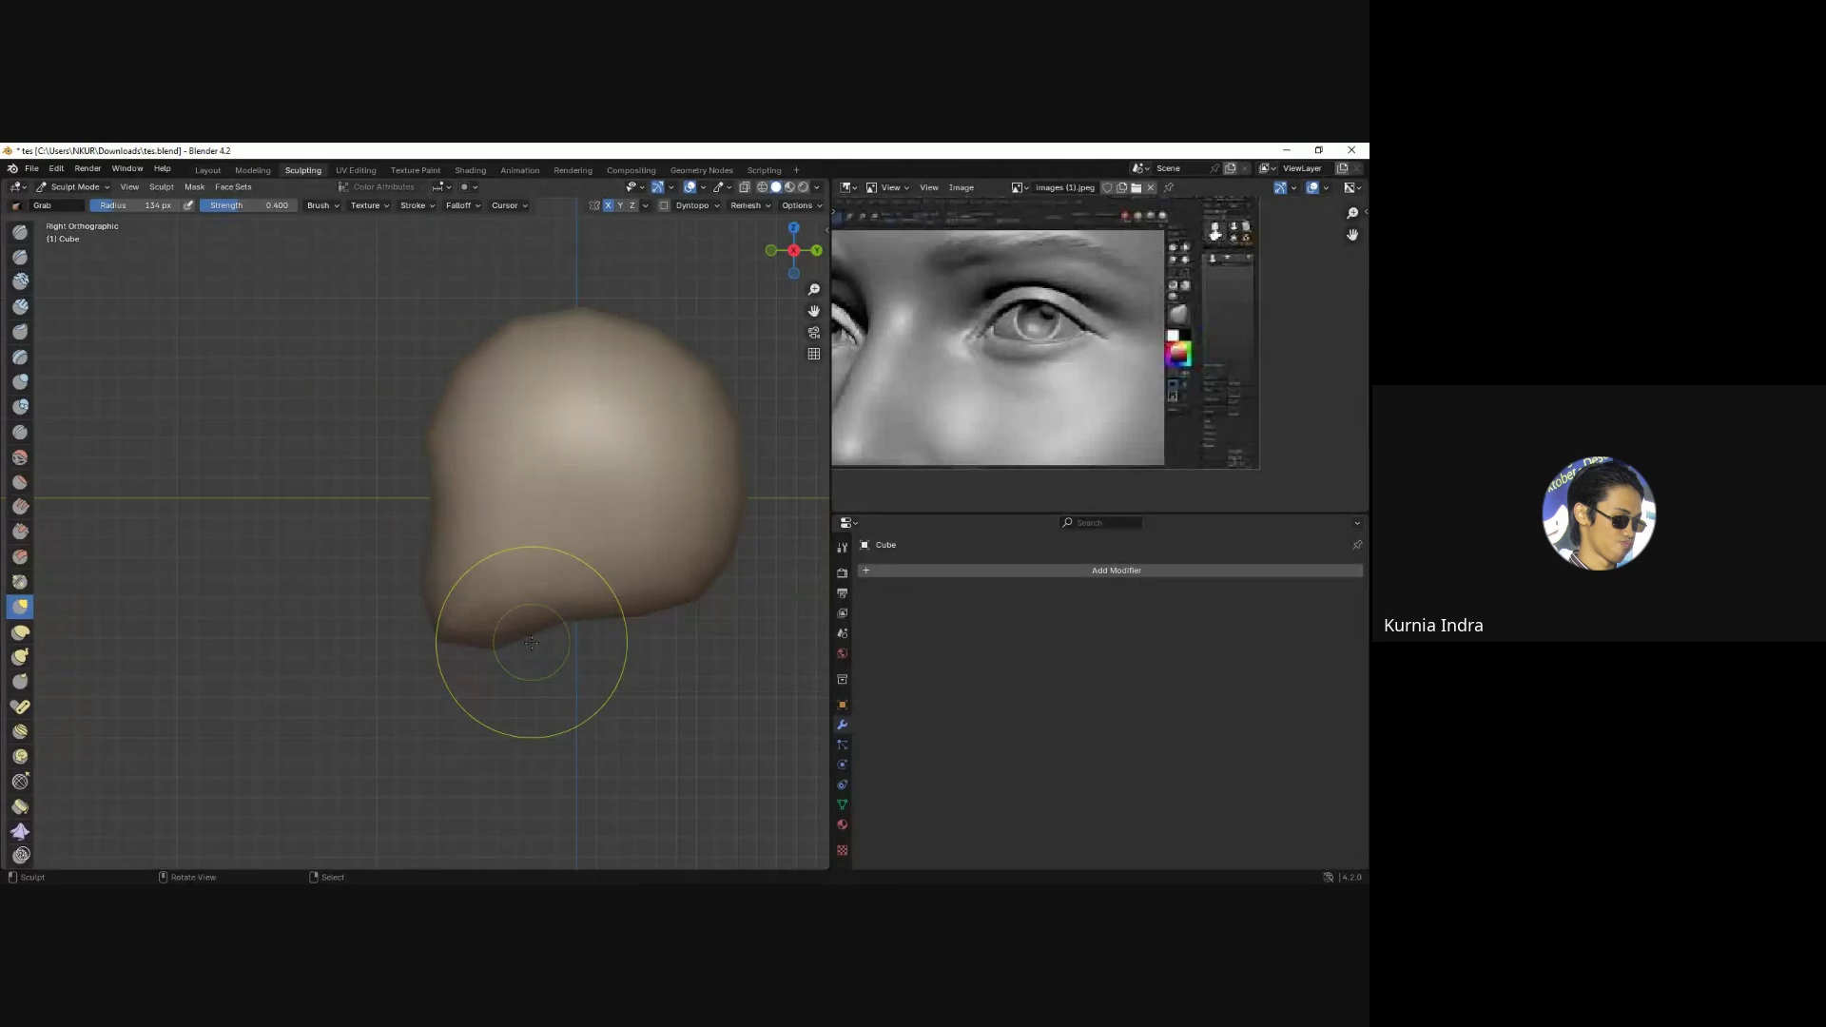
pyautogui.press('f')
pyautogui.click(490, 643)
pyautogui.moveTo(489, 628); pyautogui.dragTo(542, 606)
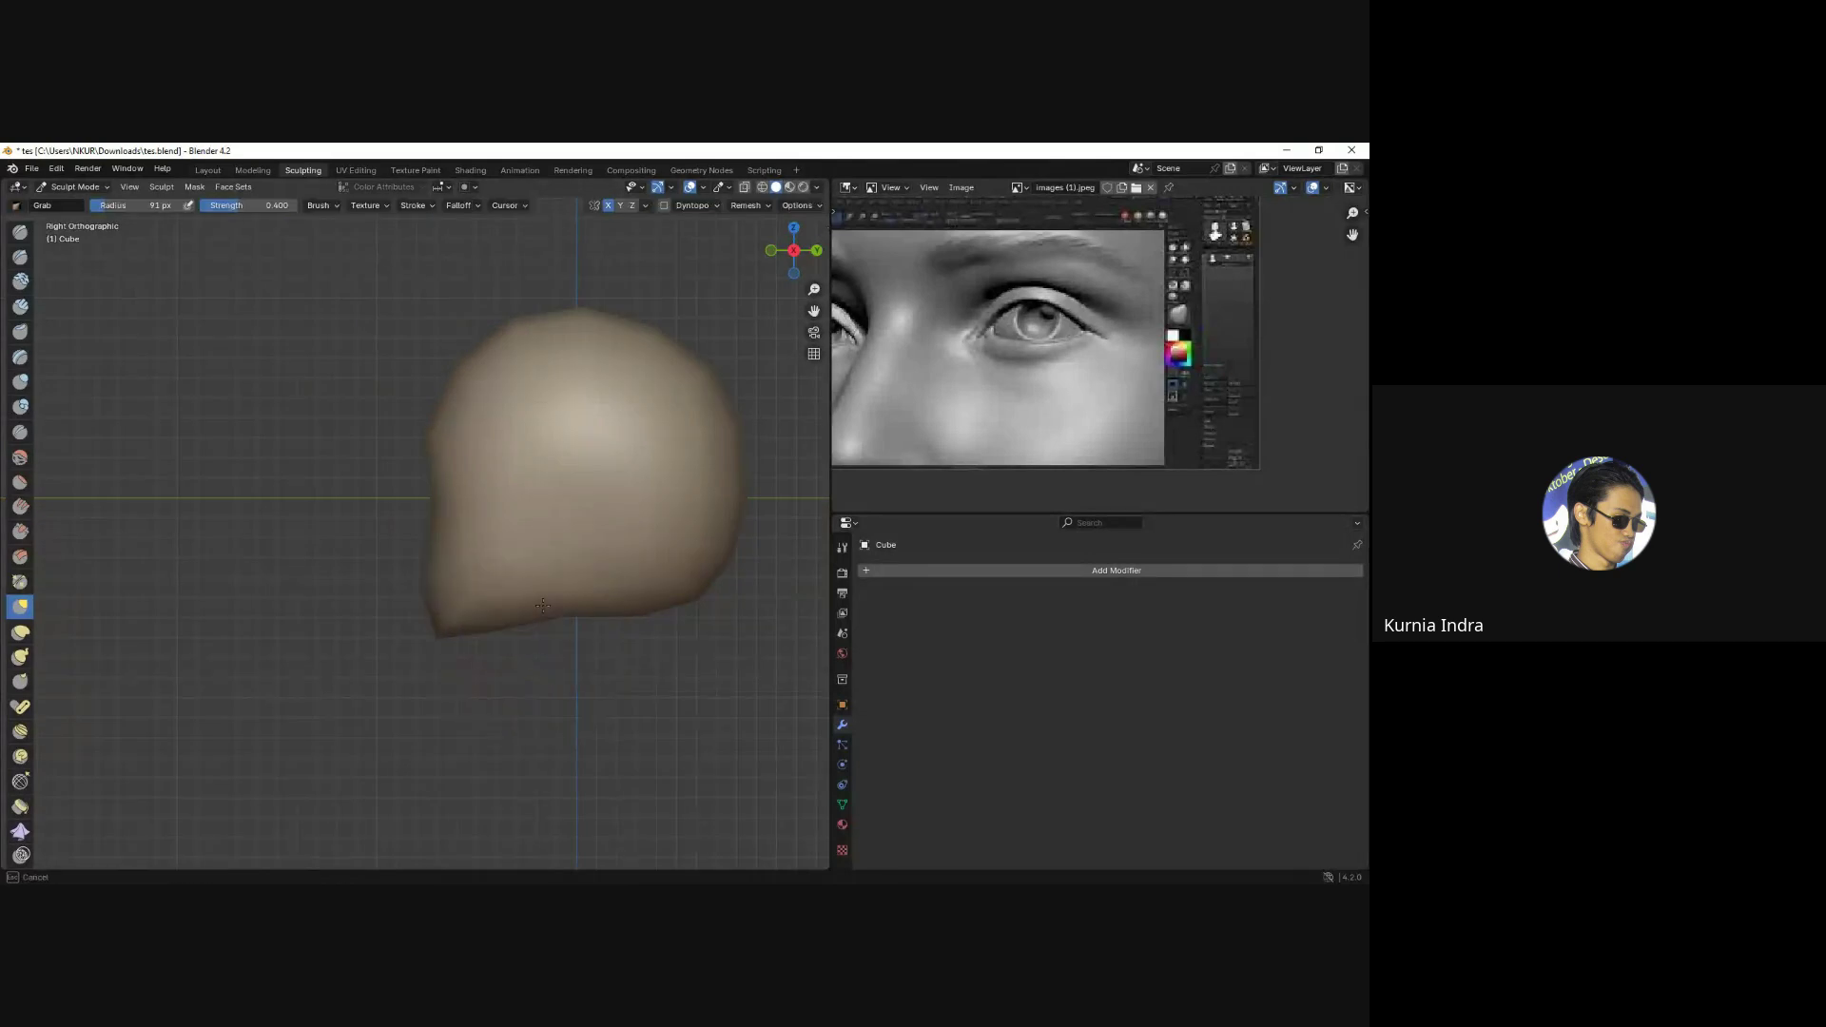
# Enlarge the Grab brush and reshape the head with one broad stroke.
pyautogui.keyDown('shift'); pyautogui.moveTo(543, 606); pyautogui.dragTo(443, 608, button='middle'); pyautogui.keyUp('shift')
pyautogui.press('f')
pyautogui.click(535, 590)
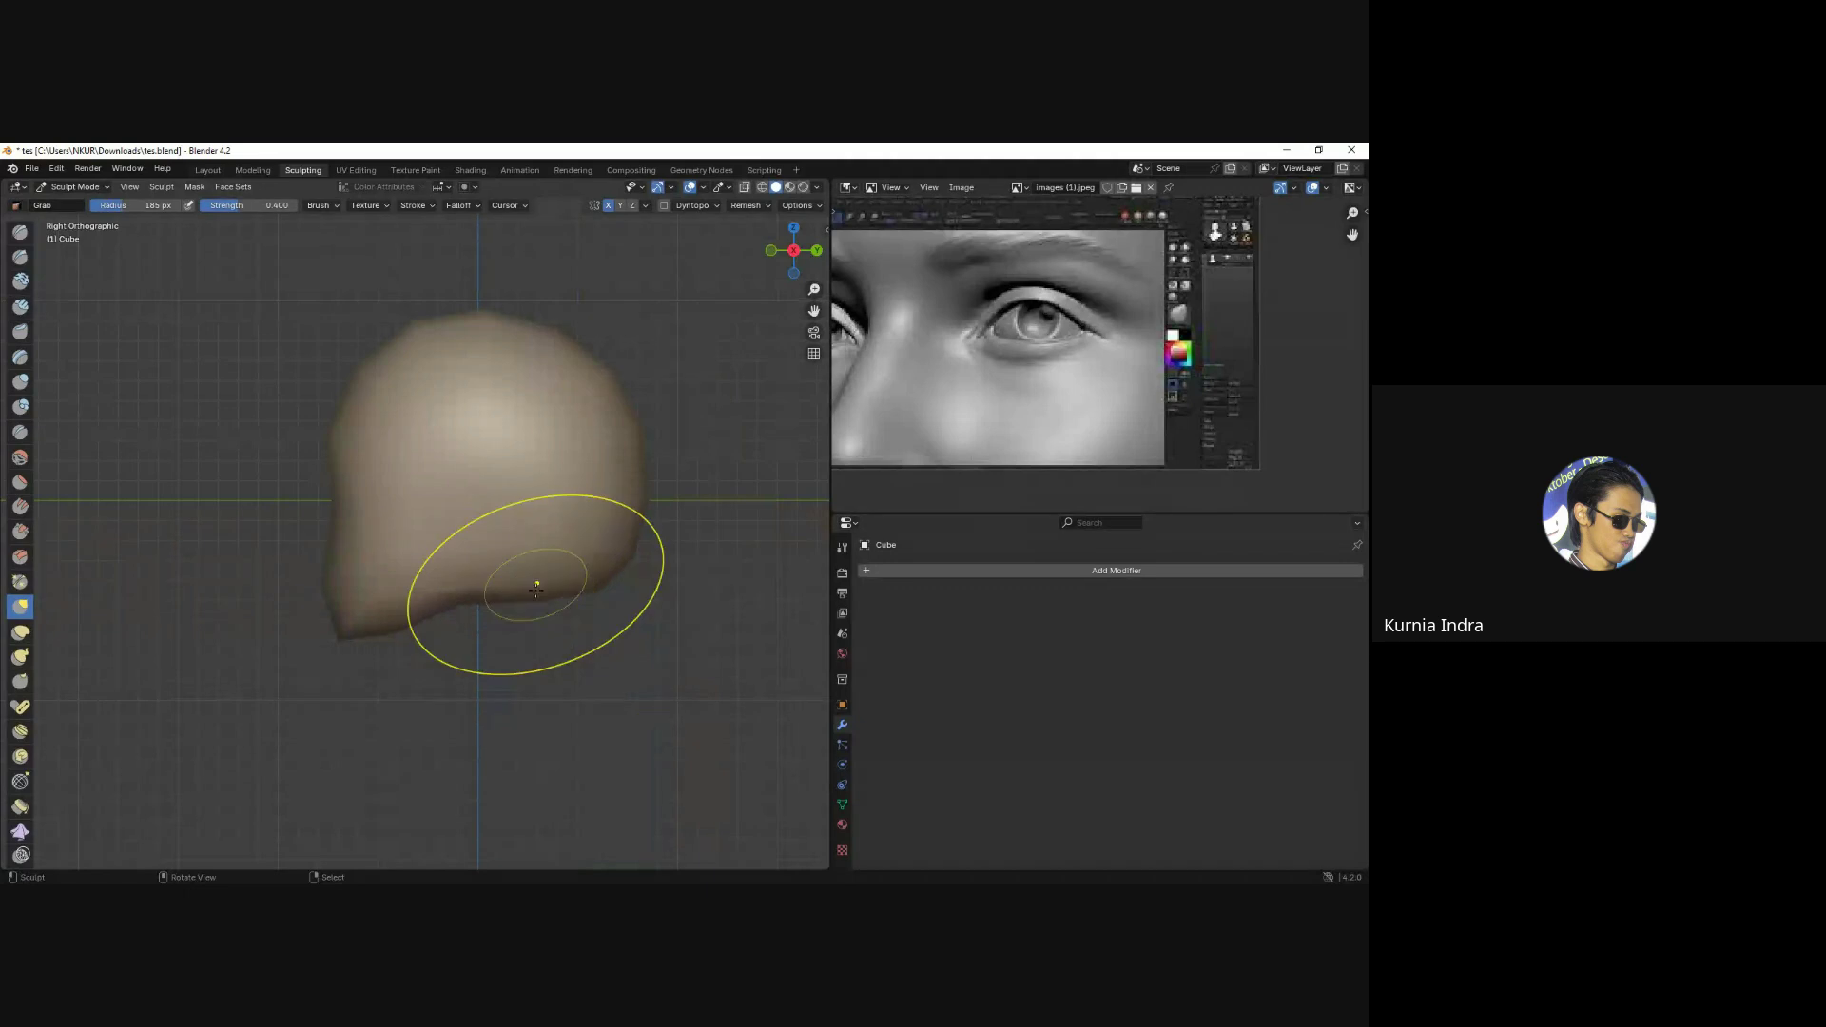
pyautogui.moveTo(489, 578); pyautogui.dragTo(631, 423)
pyautogui.press('f')
pyautogui.click(525, 350)
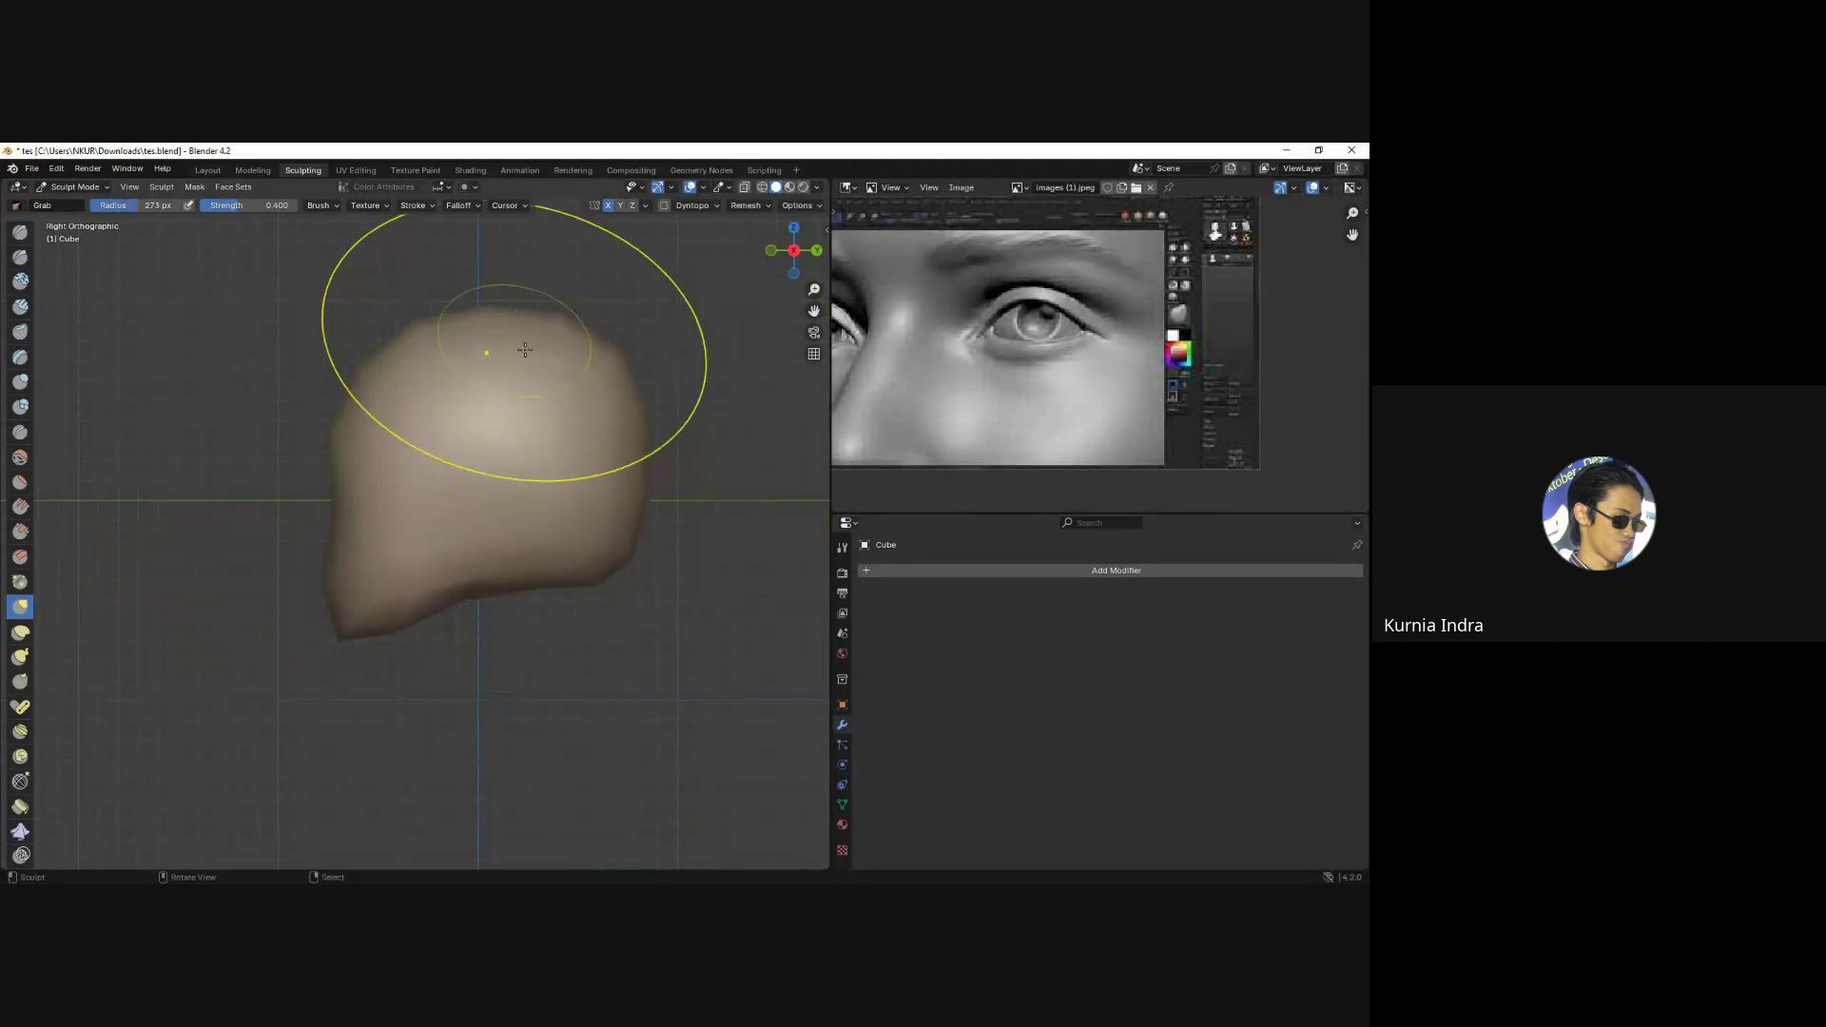
# From the front view, shrink the Grab brush from 123 px down to 79 px.
pyautogui.press('KP_1')
pyautogui.press('f')
pyautogui.click(570, 551)
pyautogui.moveTo(571, 551); pyautogui.dragTo(526, 536)
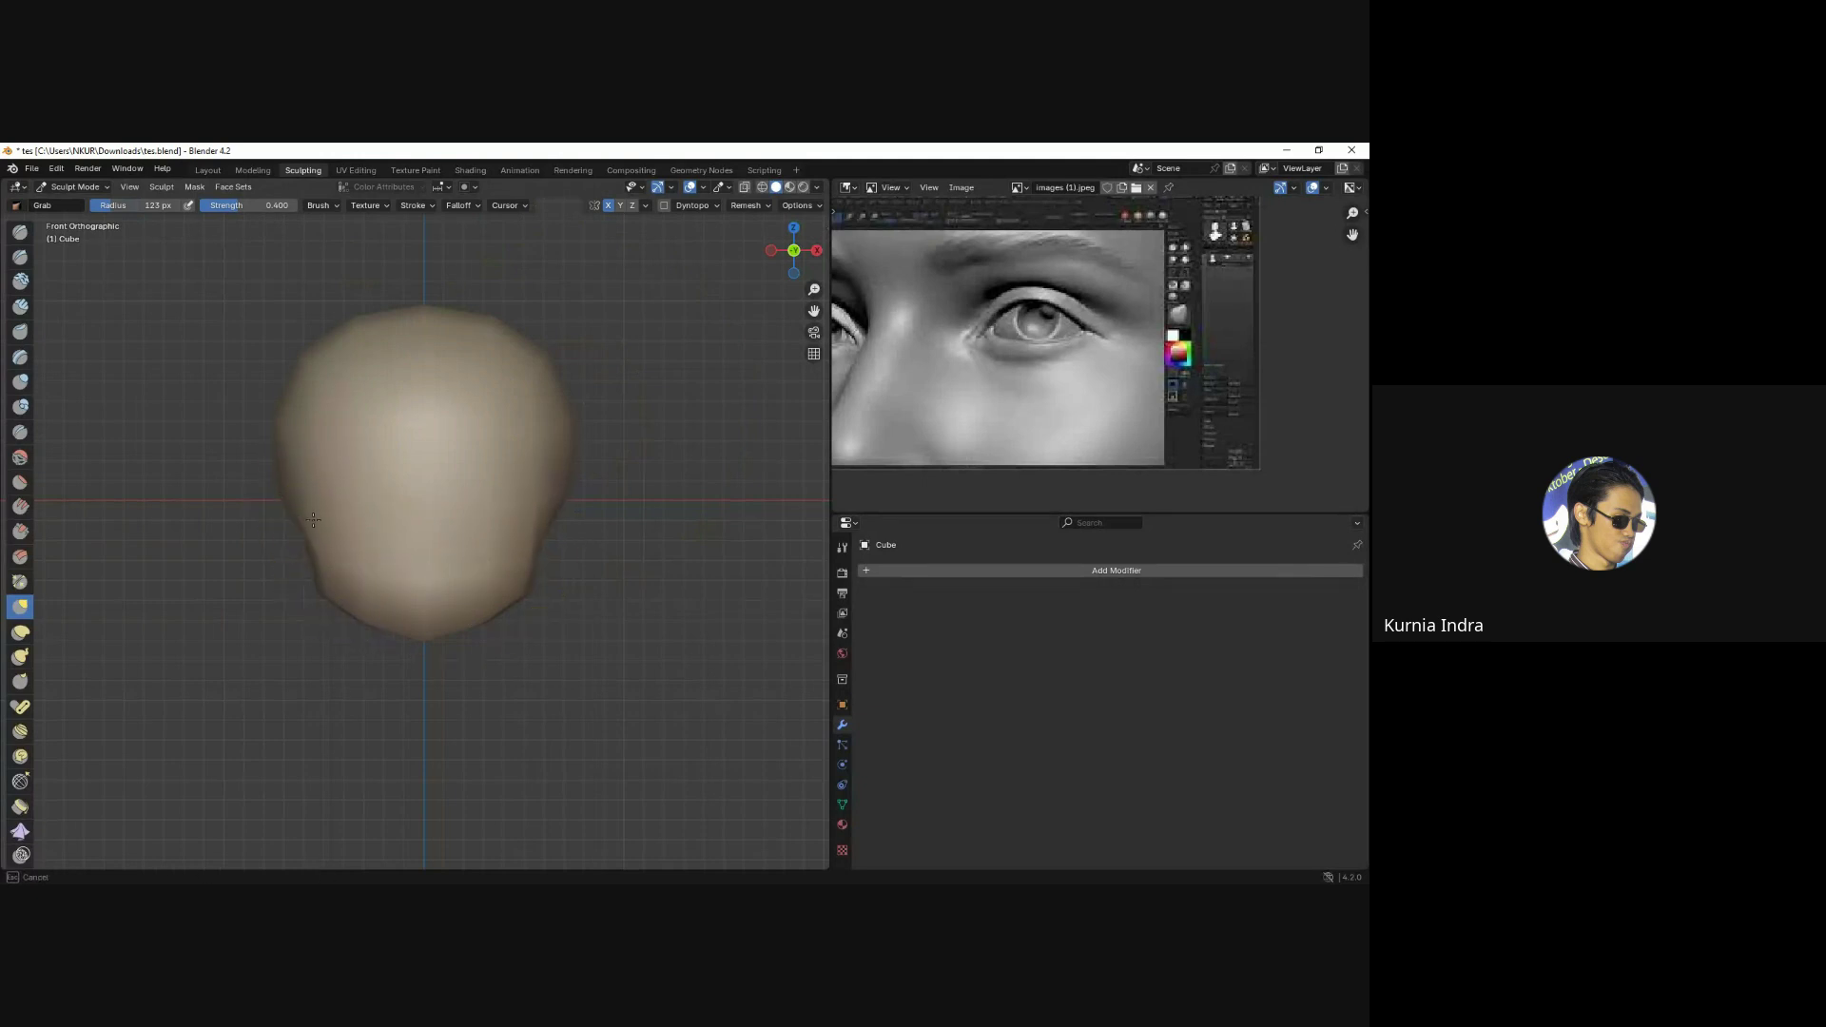
pyautogui.press('f')
pyautogui.click(544, 533)
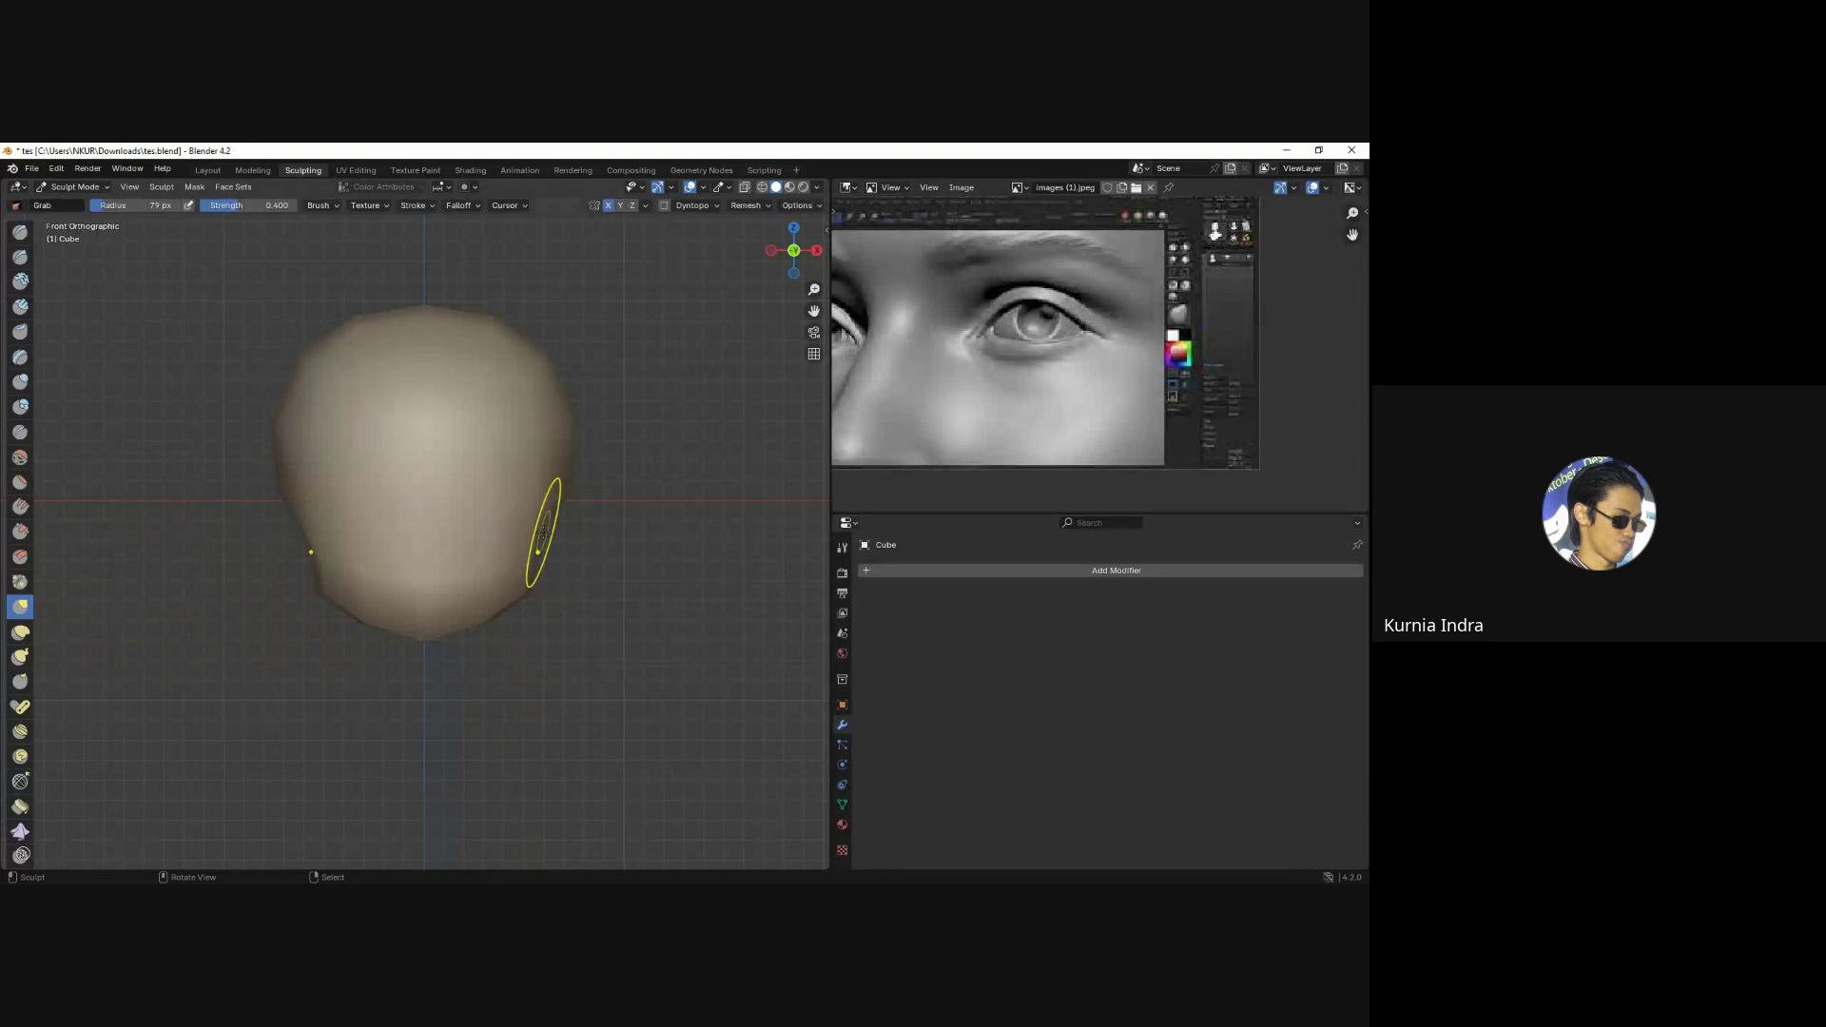
# In Object Mode, annotate loops marking the right and left ear positions.
pyautogui.hotkey('ctrl', 'Tab')
pyautogui.moveTo(543, 549); pyautogui.dragTo(551, 566)
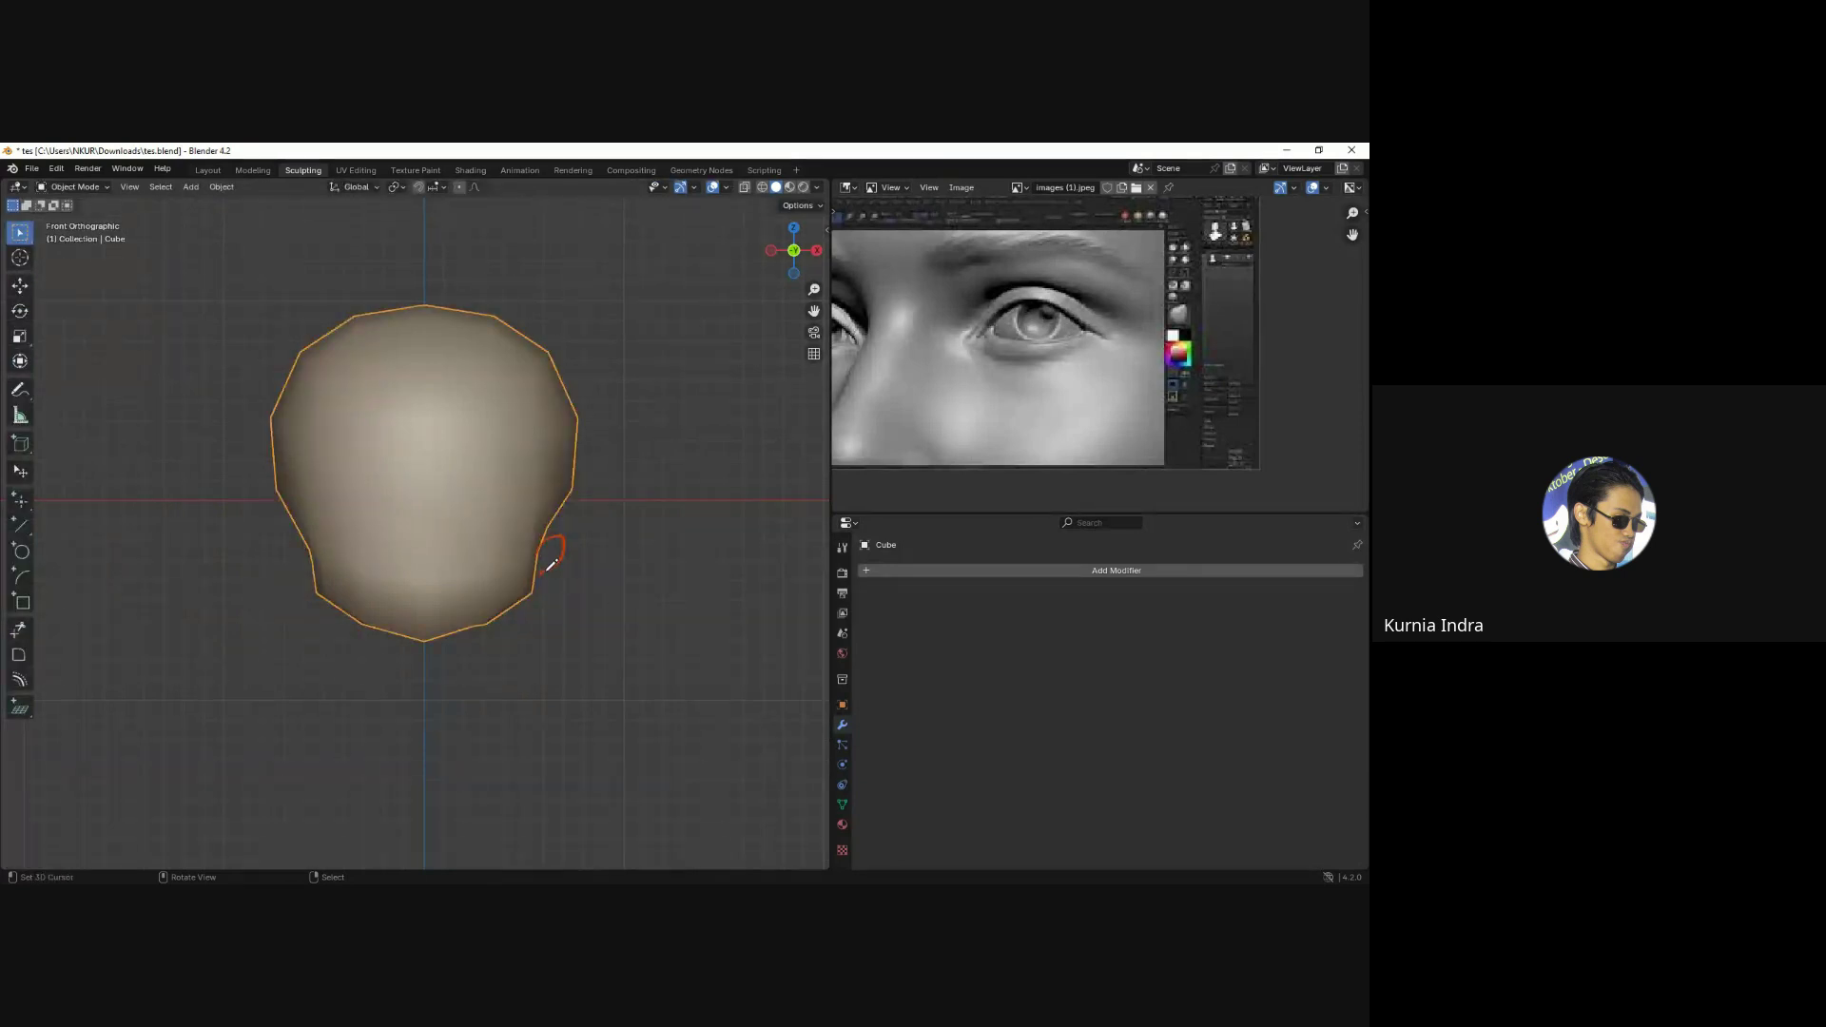
pyautogui.moveTo(310, 550); pyautogui.dragTo(306, 569)
# Pull out the head's upper right side with Grab, then view it from the right side.
pyautogui.hotkey('ctrl', 'Tab')
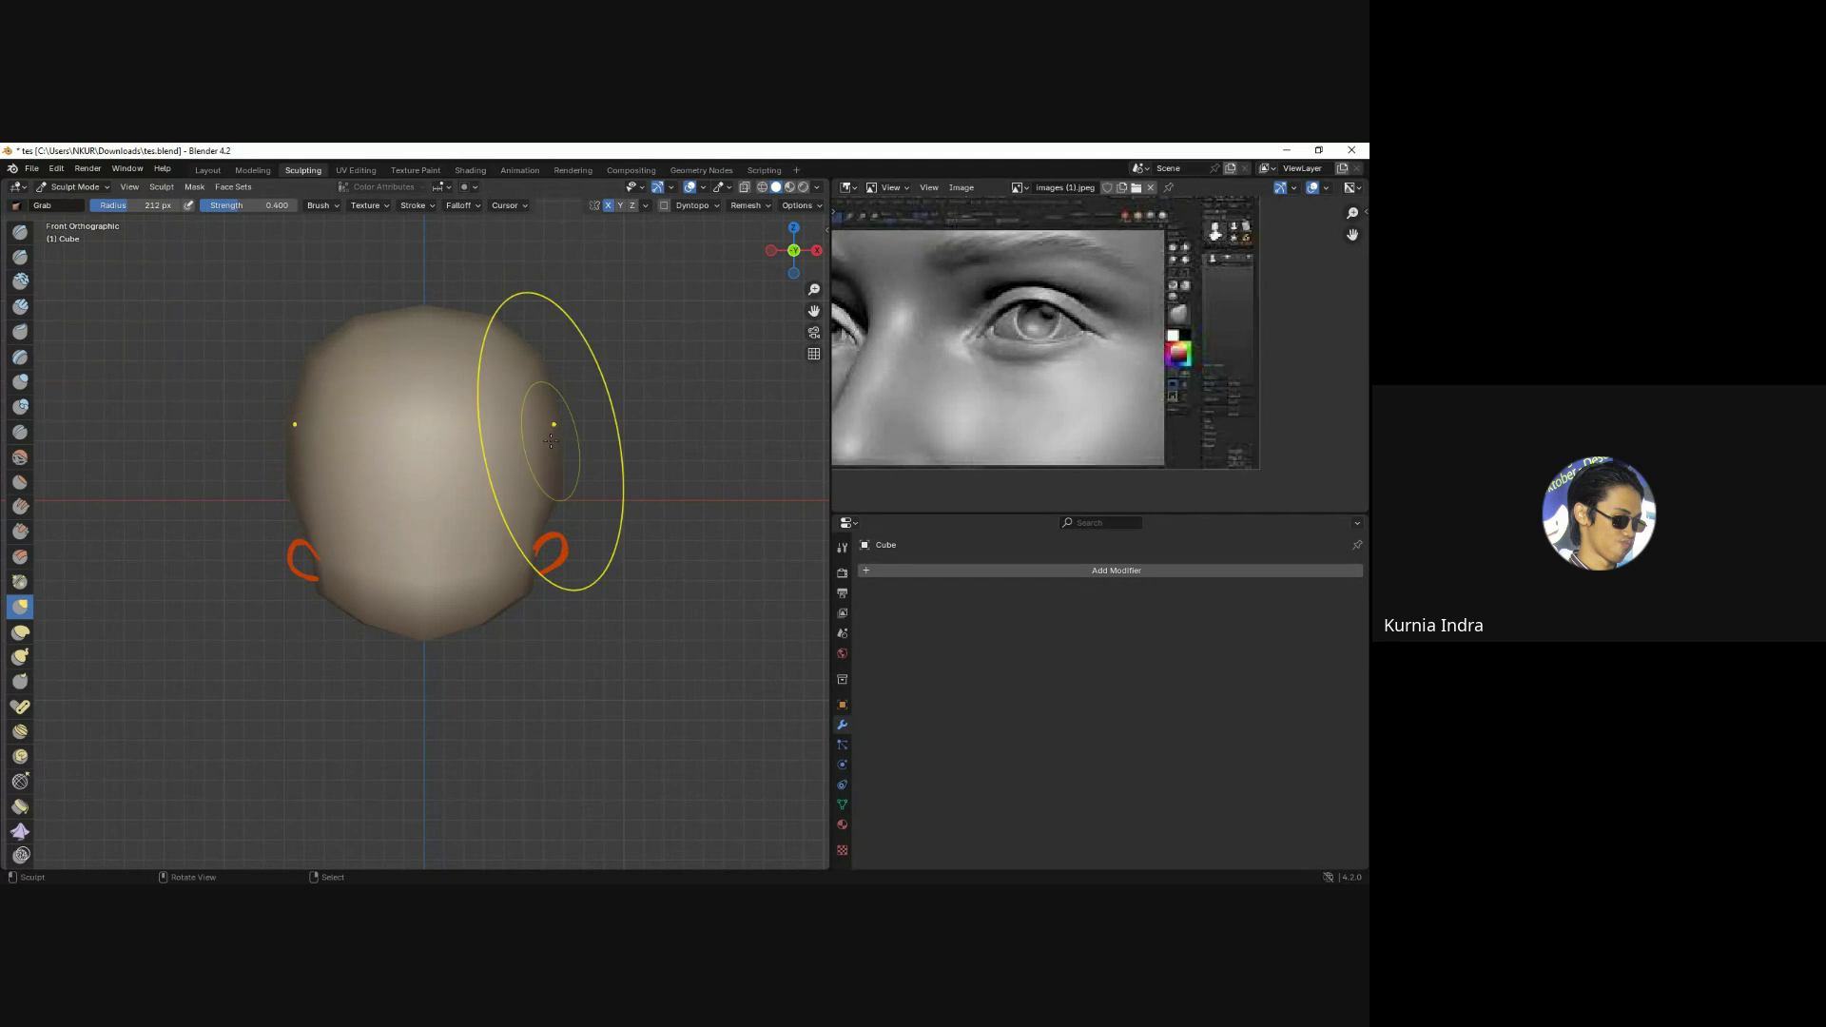
pyautogui.moveTo(551, 498); pyautogui.dragTo(543, 399)
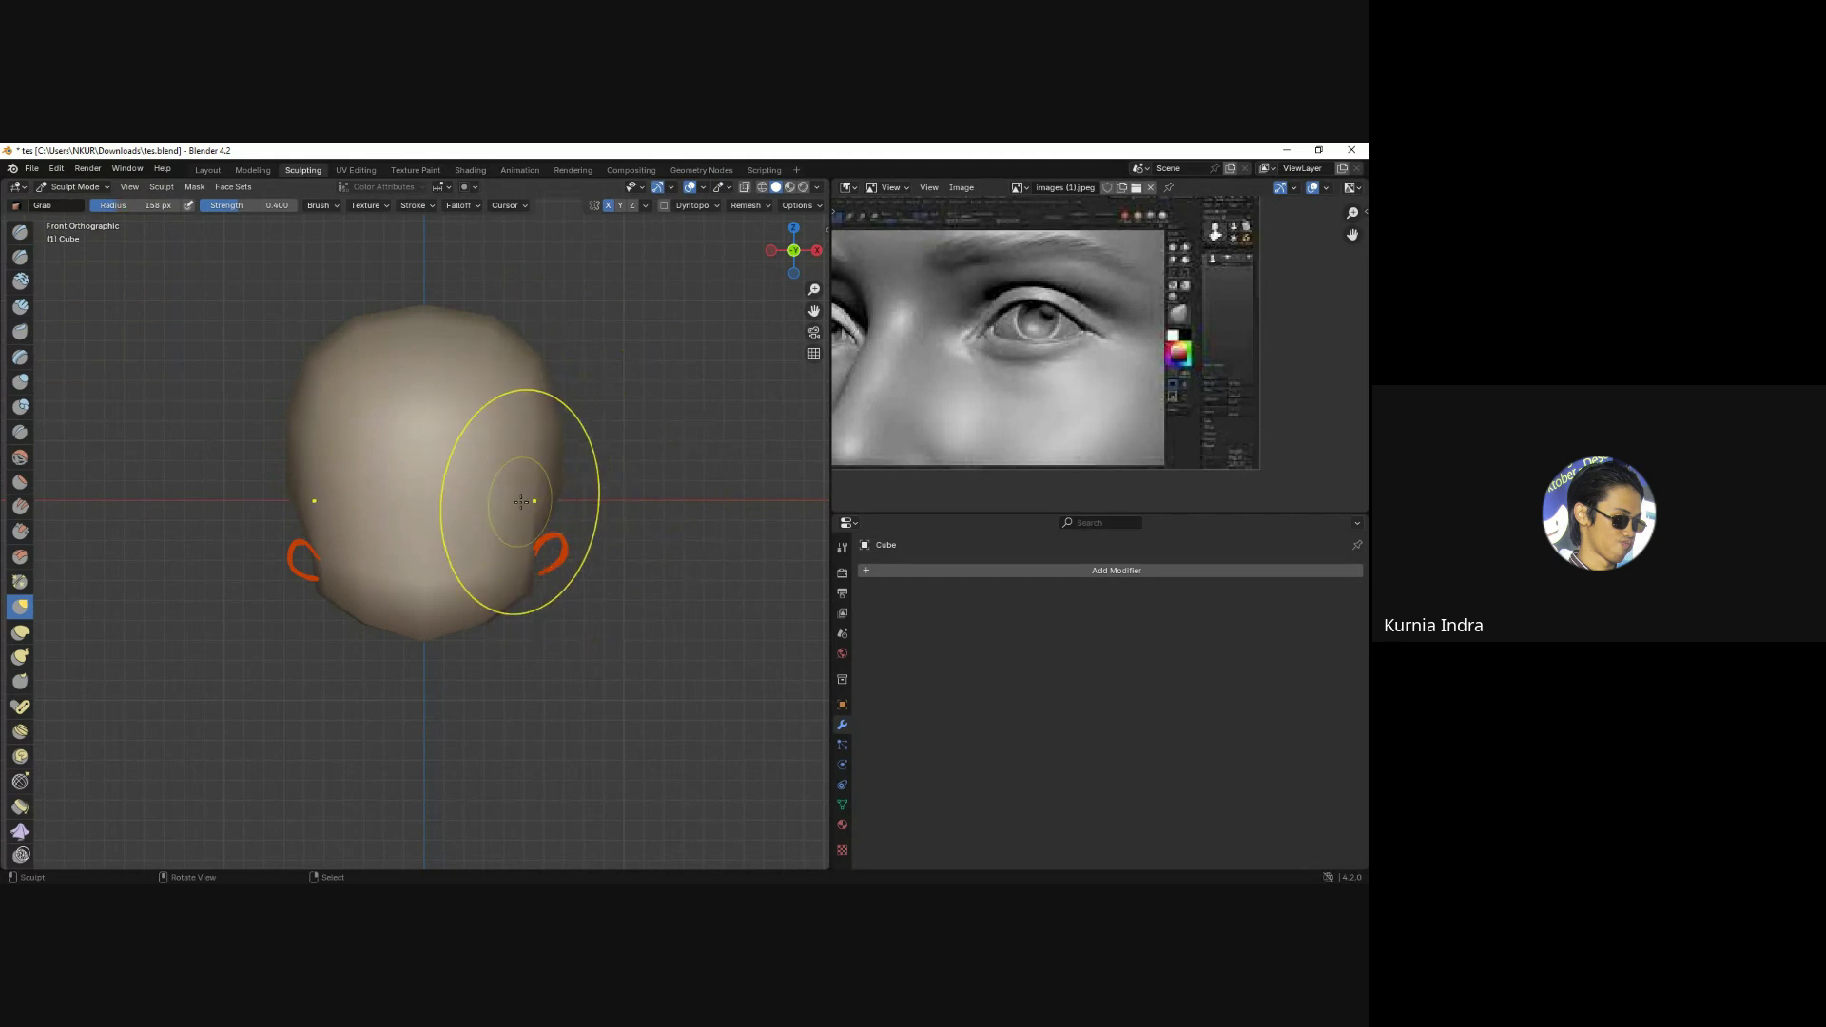
pyautogui.hotkey('ctrl', 'Tab')
pyautogui.moveTo(521, 480)
pyautogui.mouseDown(button='middle')
pyautogui.moveTo(439, 554)
pyautogui.moveTo(385, 520)
pyautogui.mouseUp(button='middle')
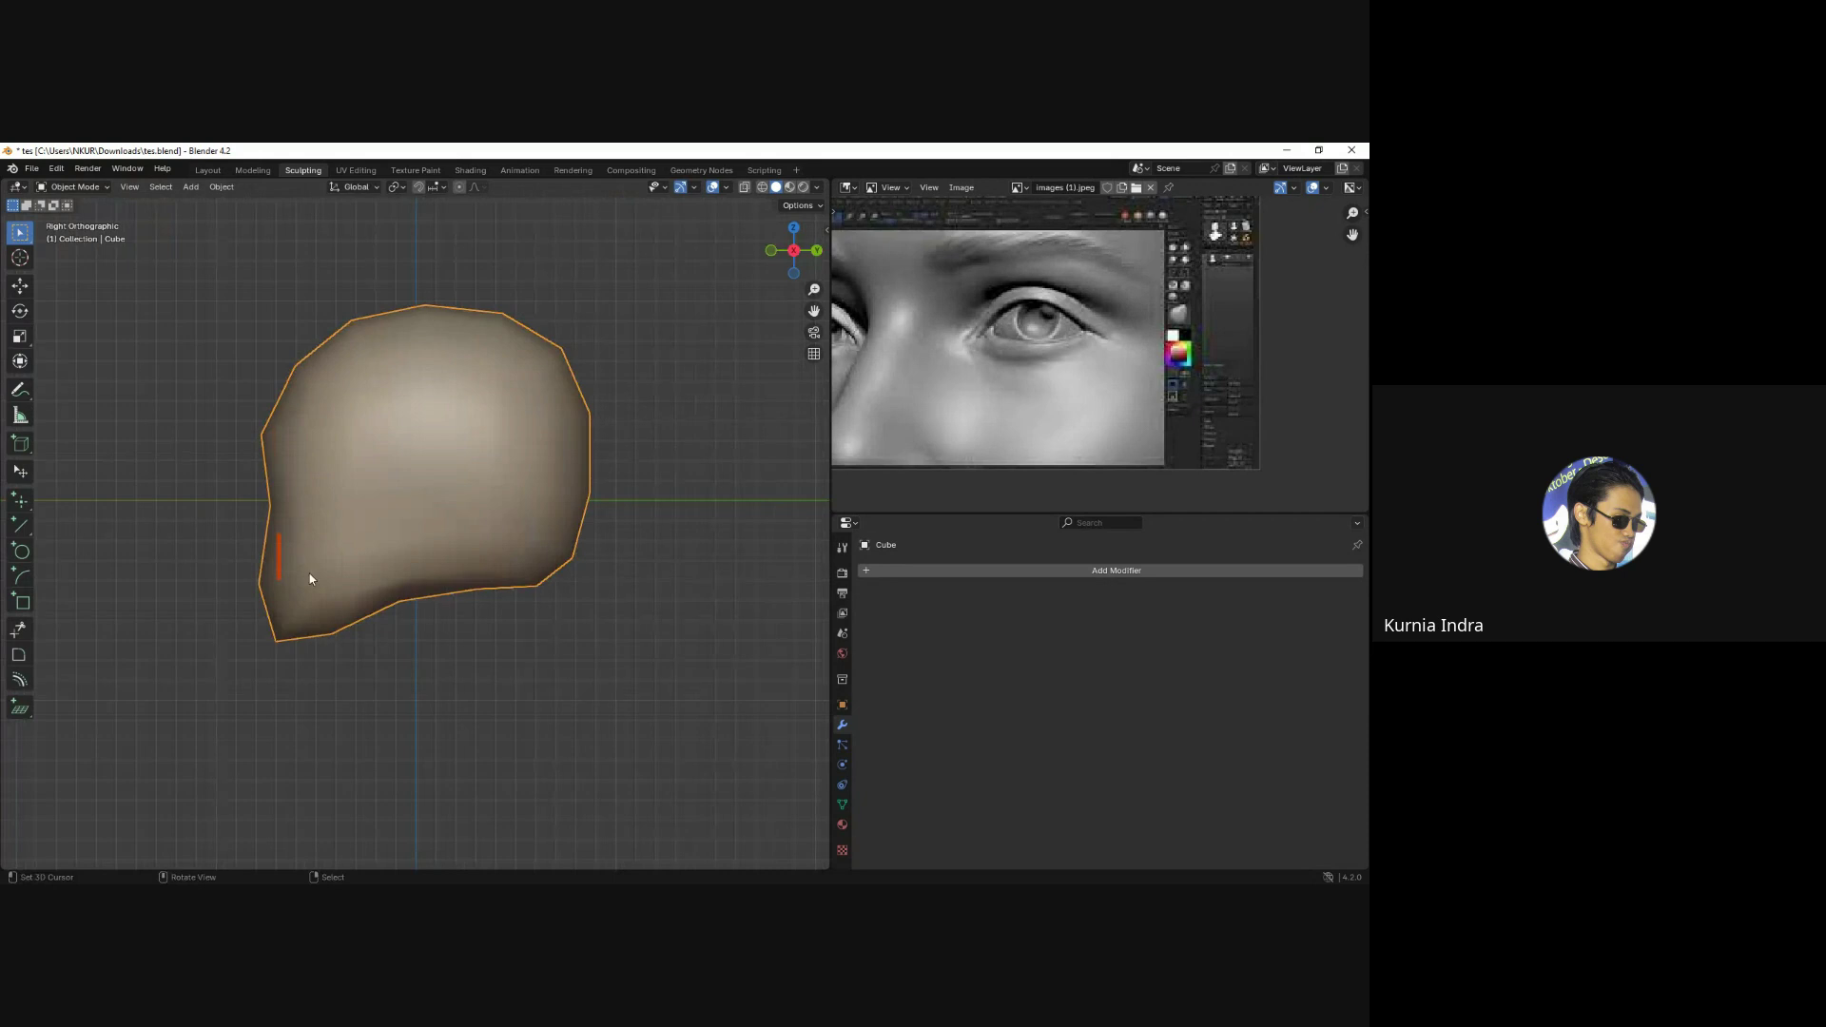
# Nudge the head's lower left with a 92 px Grab brush, then enlarge it to 255 px.
pyautogui.hotkey('ctrl', 'Tab')
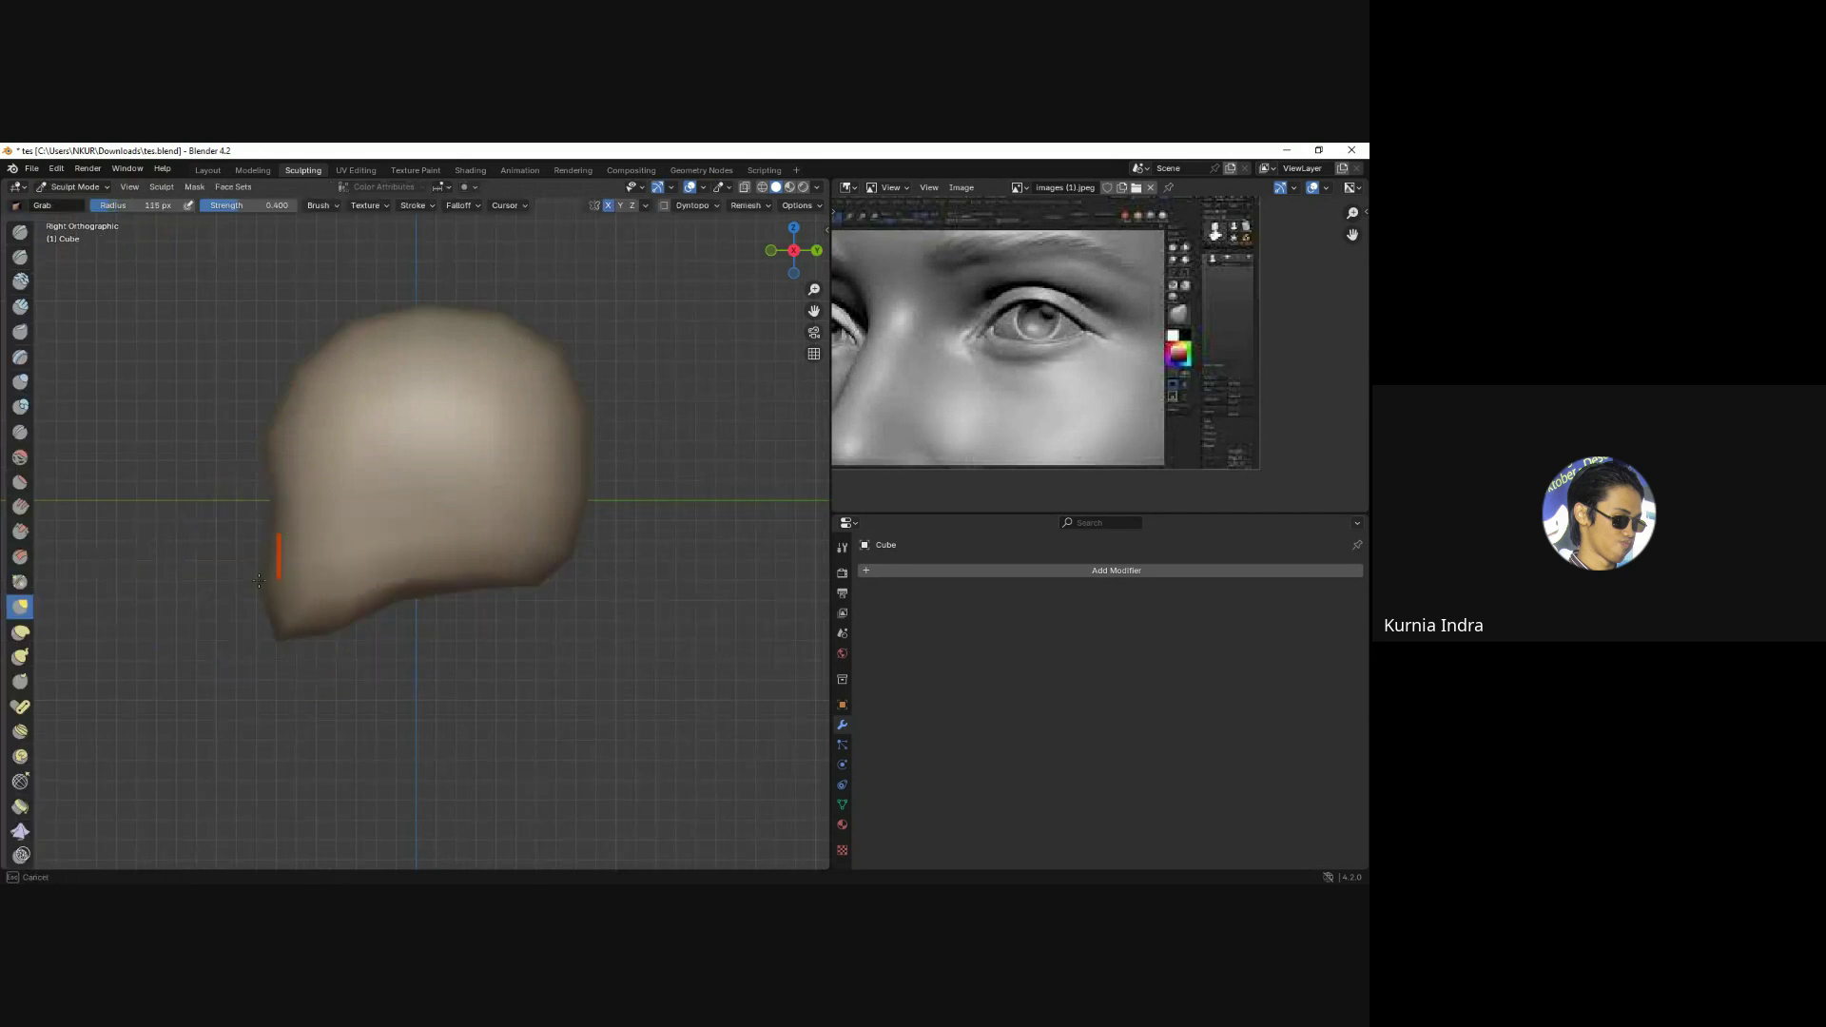
pyautogui.press('f')
pyautogui.click(255, 569)
pyautogui.moveTo(257, 575); pyautogui.dragTo(277, 611)
pyautogui.press('f')
pyautogui.click(519, 534)
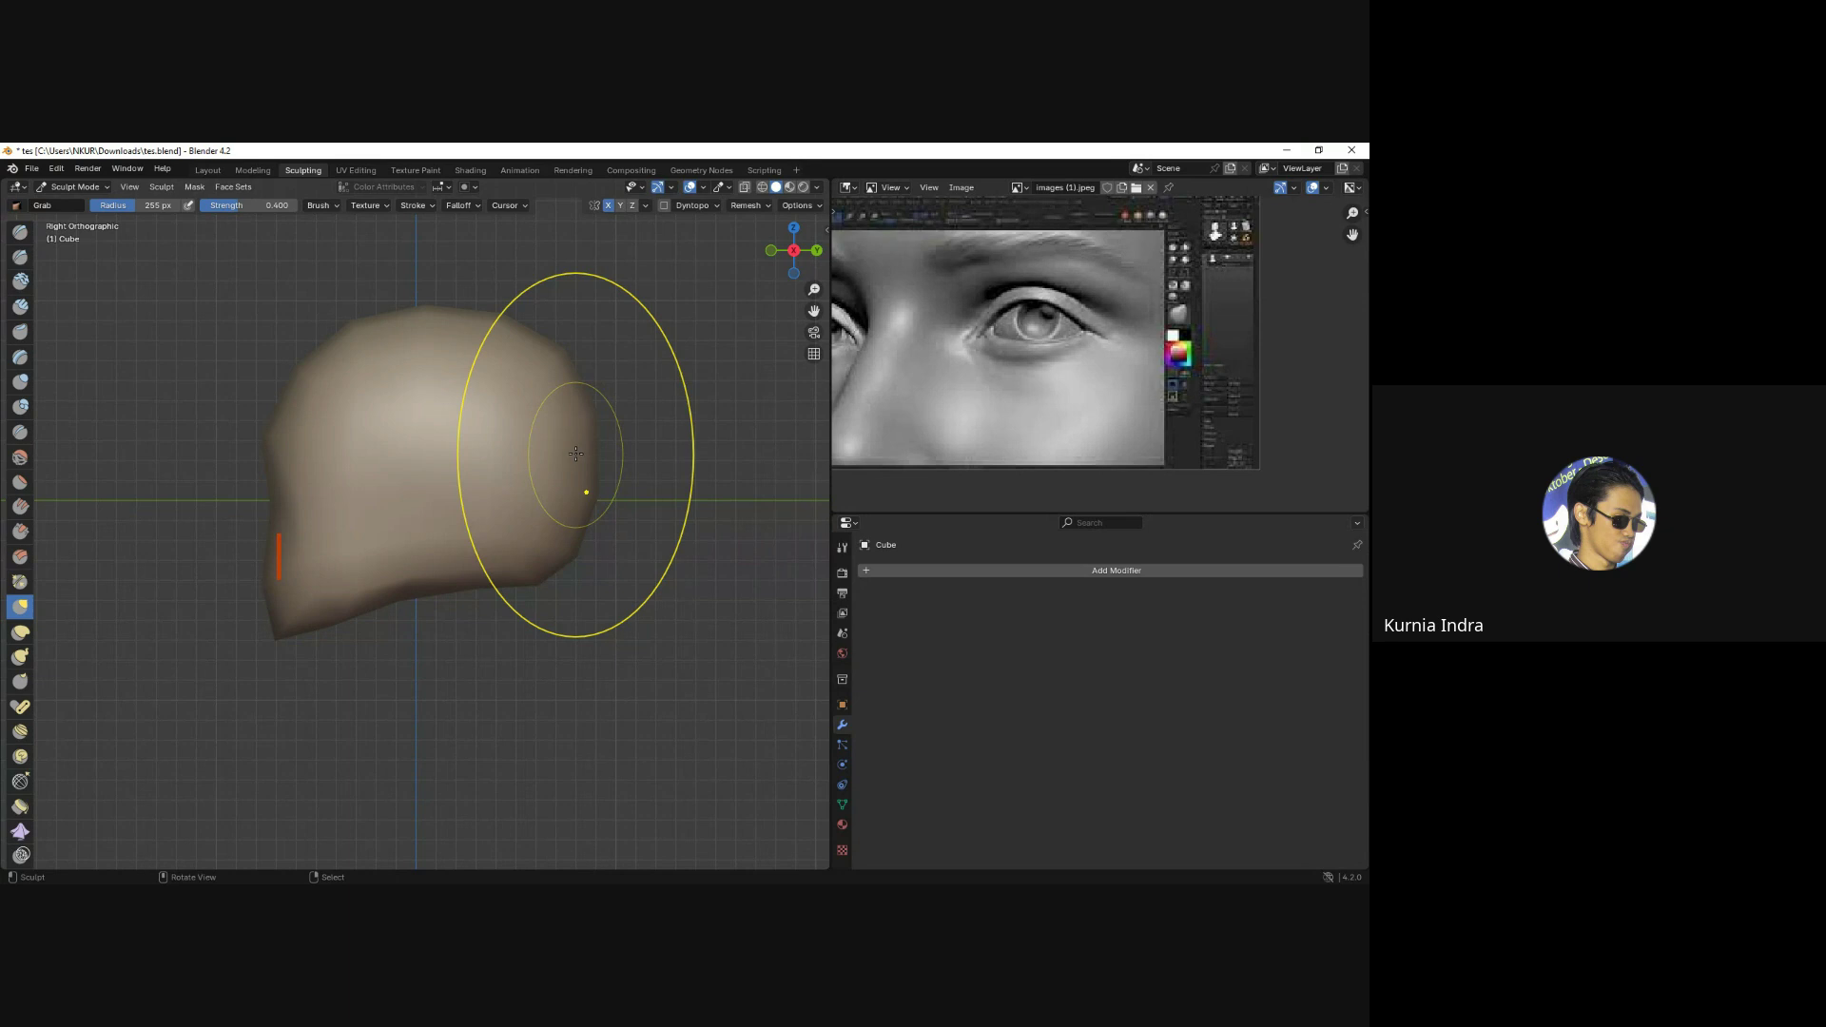
pyautogui.moveTo(203, 407); pyautogui.dragTo(509, 520, button='middle')
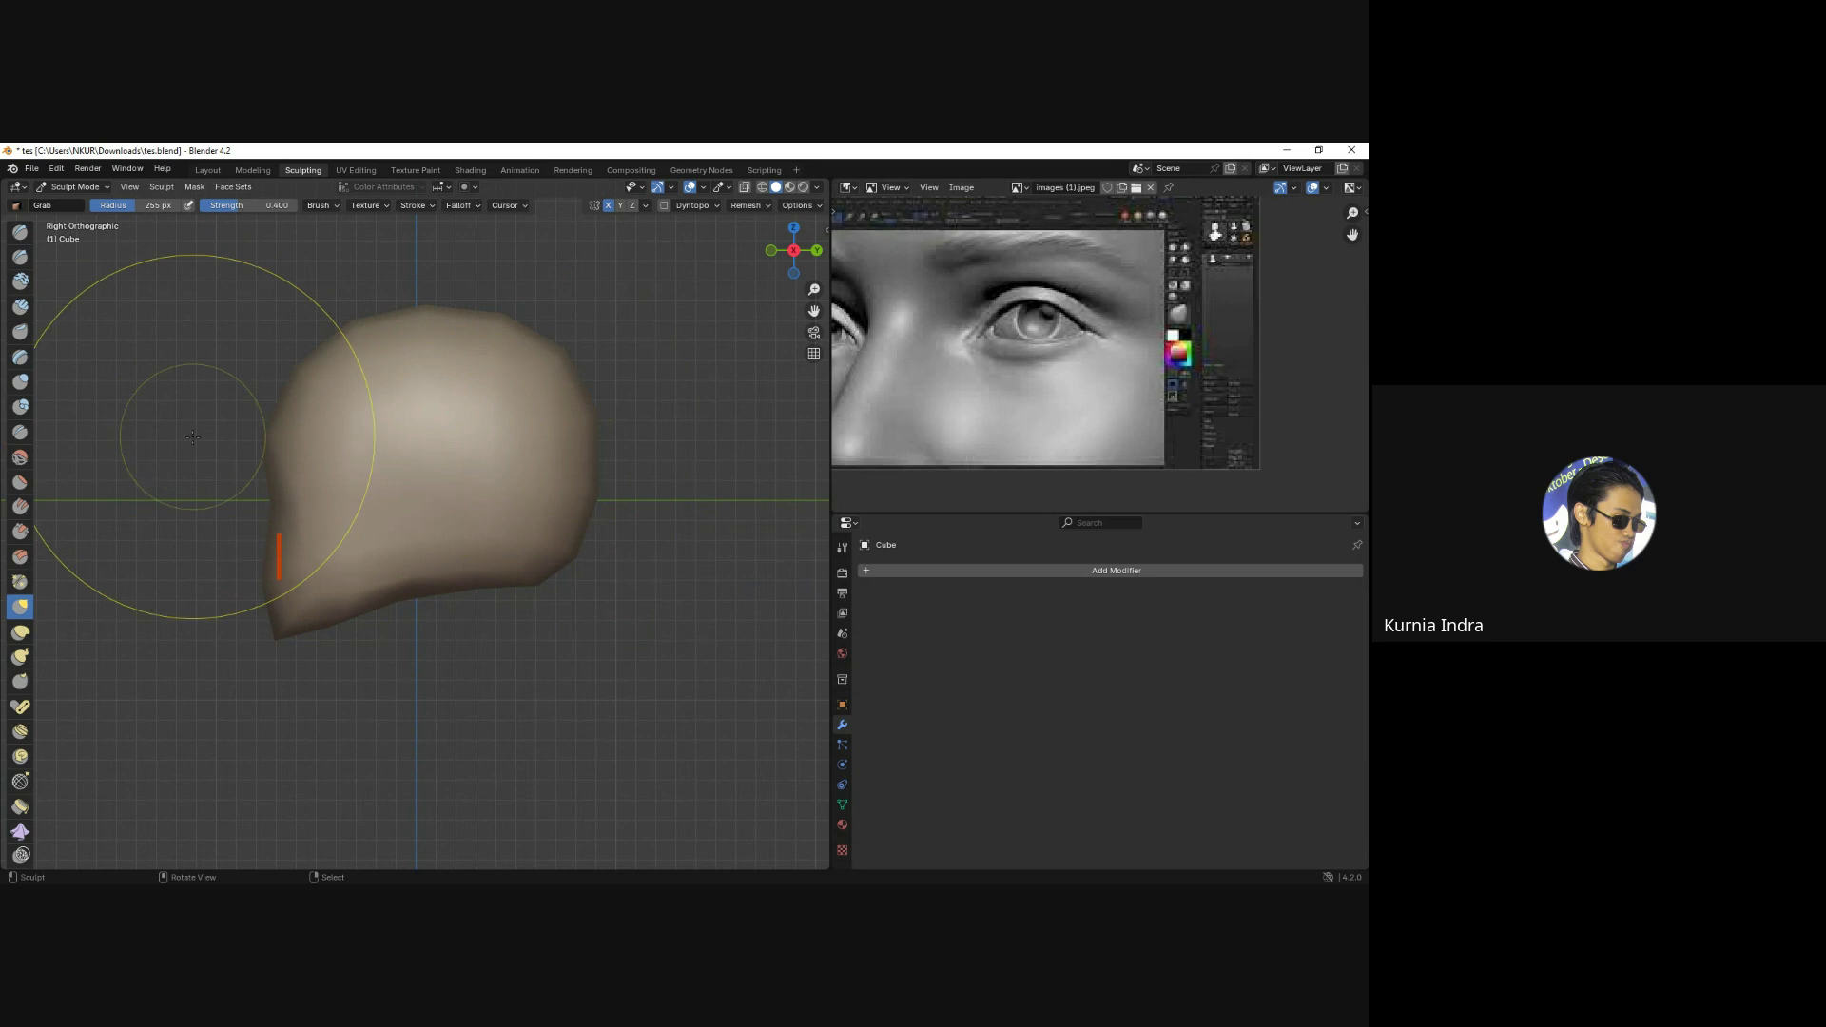
# In Object Mode, unhide the head meshes and delete the Sphere head that has the neck.
pyautogui.hotkey('ctrl', 'Tab')
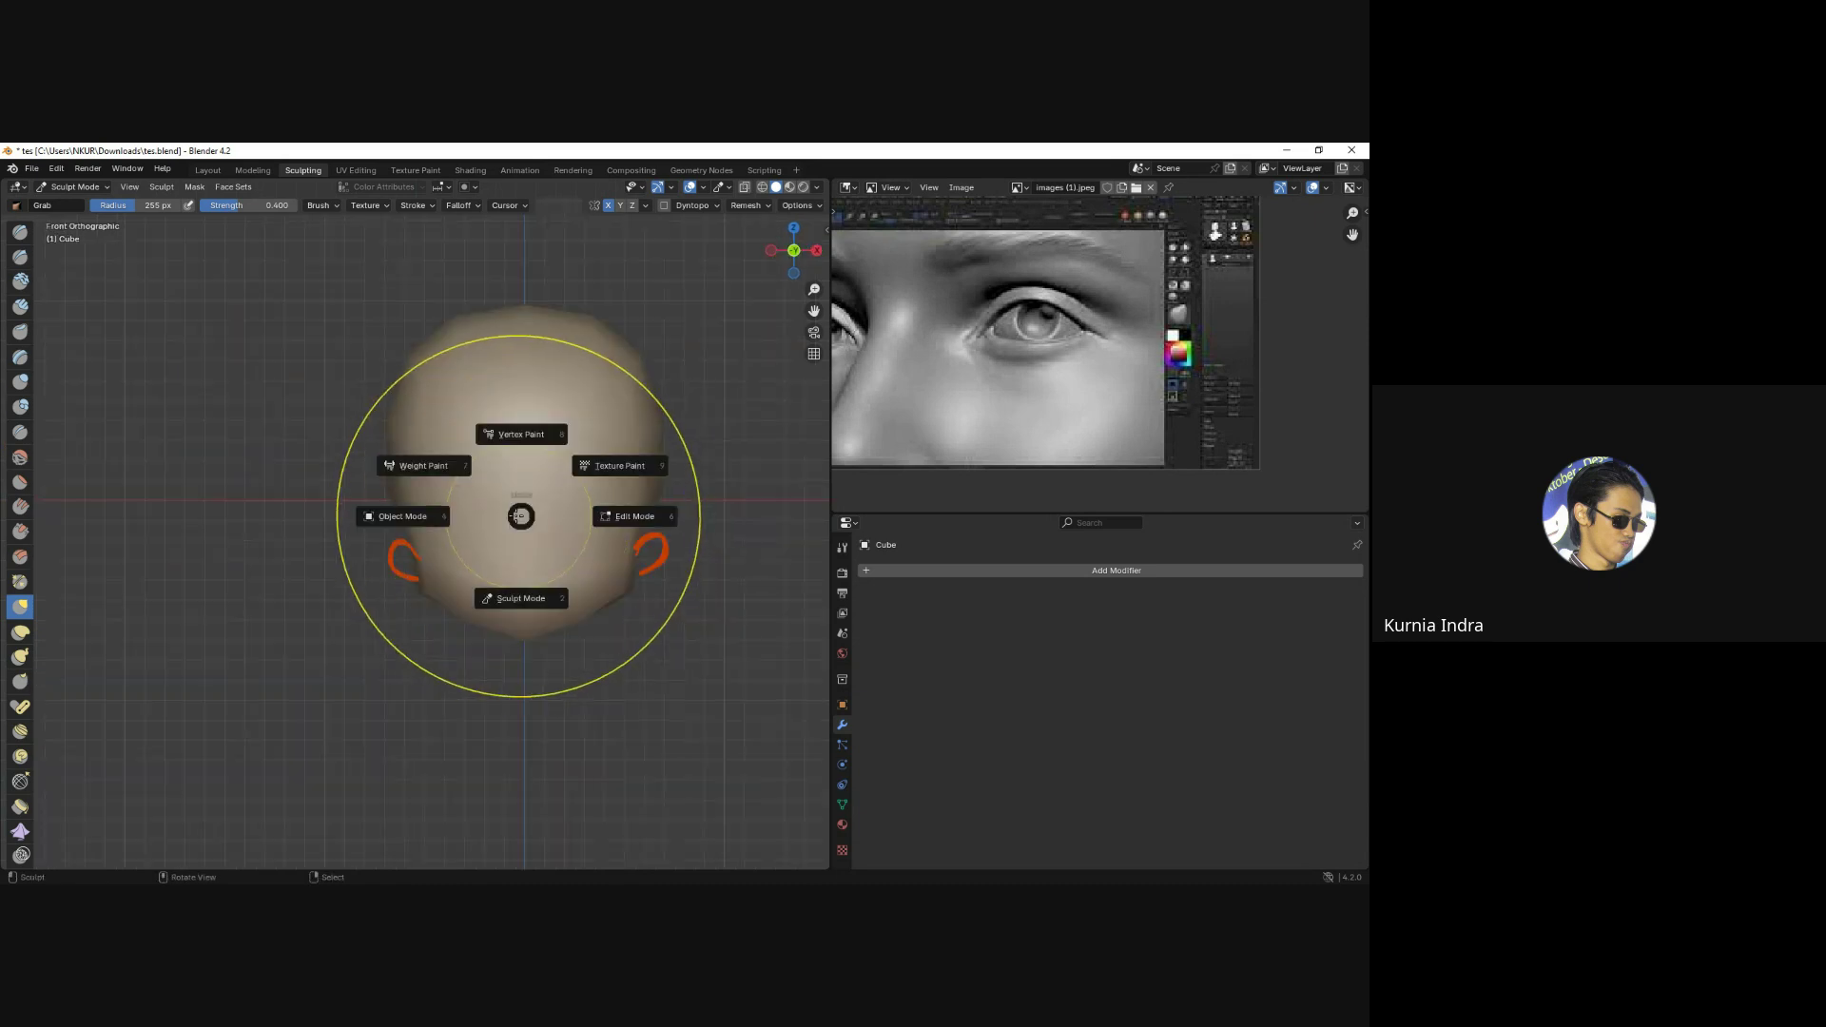
pyautogui.click(664, 494)
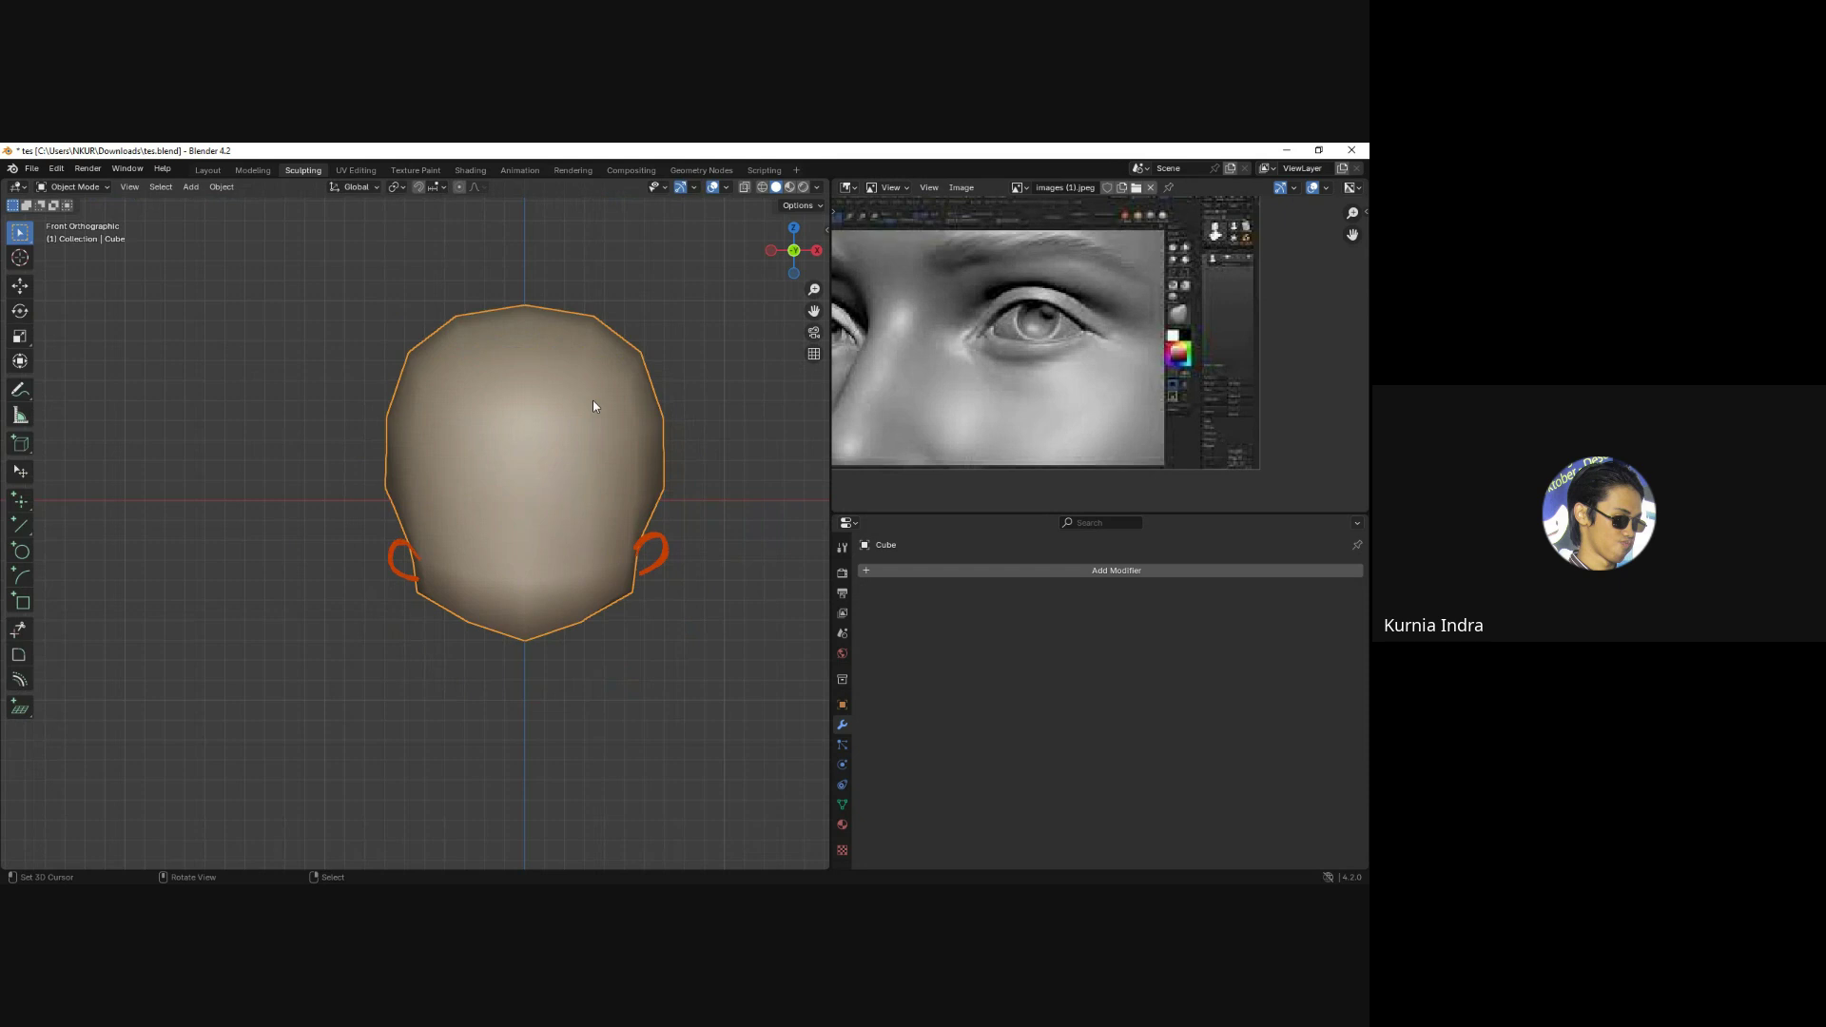
pyautogui.press('Delete')
pyautogui.hotkey('alt', 'h')
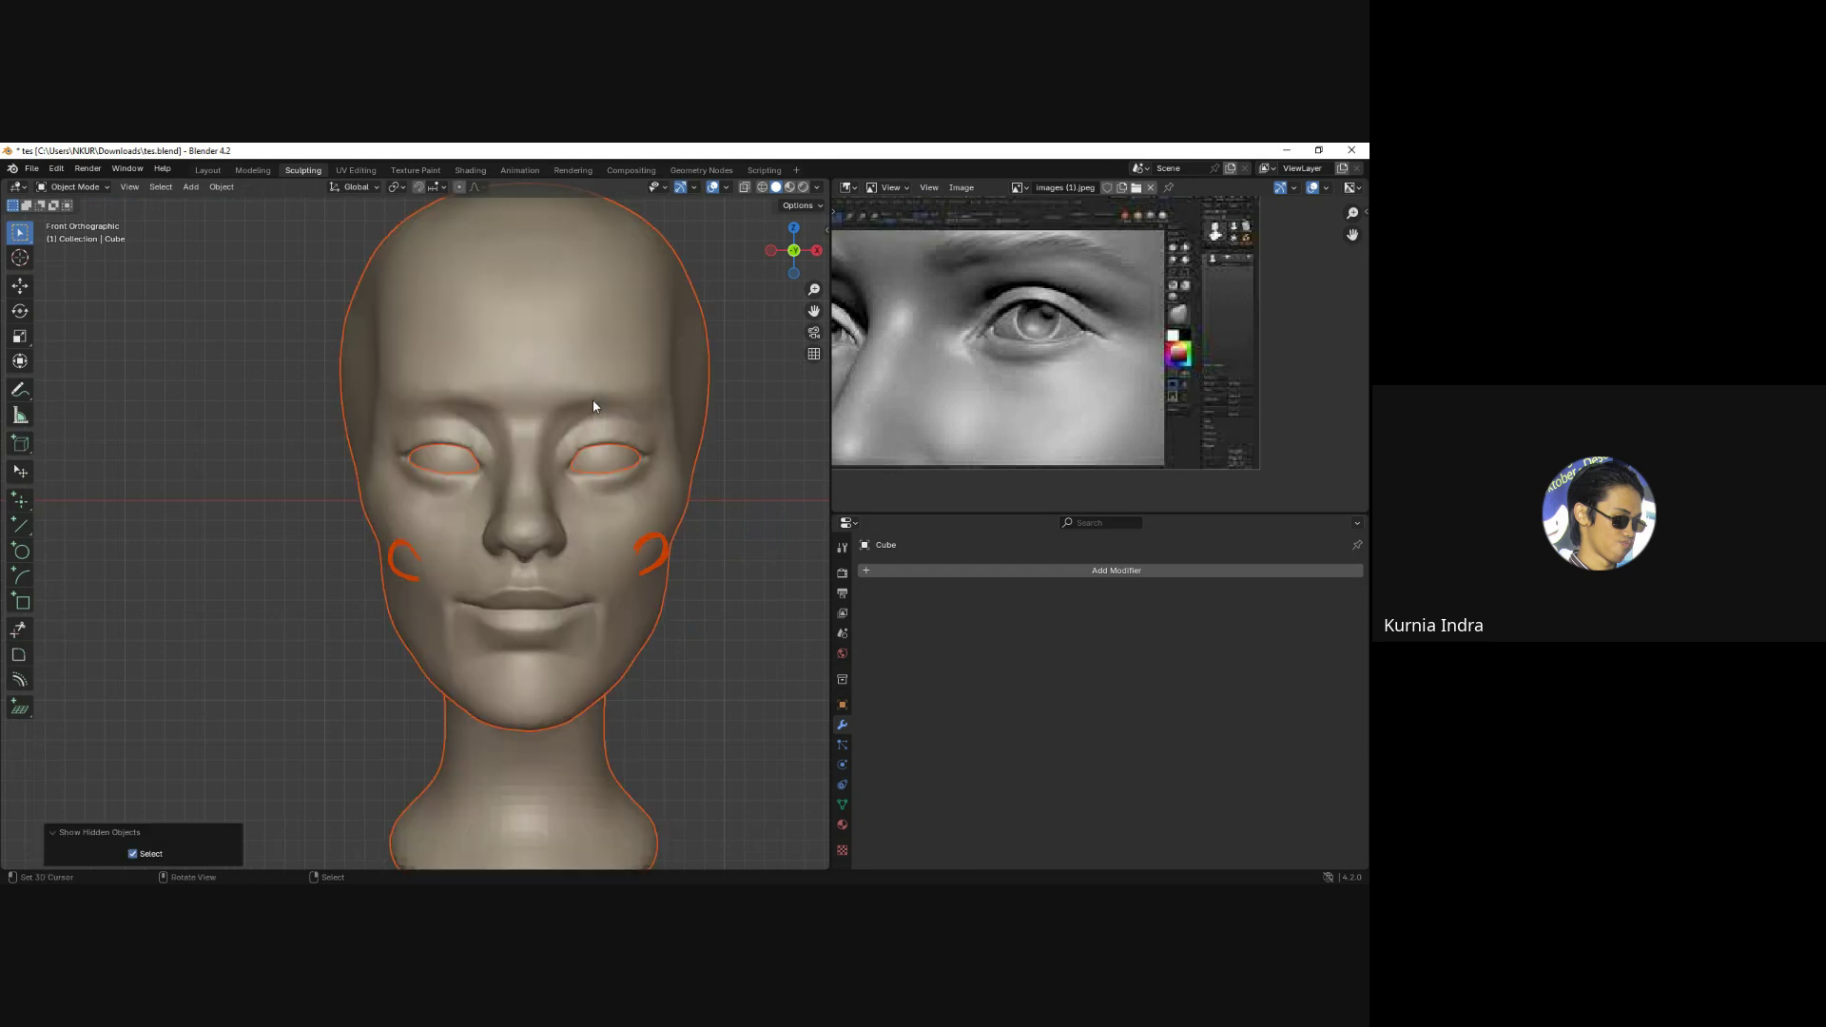
pyautogui.click(611, 409)
pyautogui.press('x')
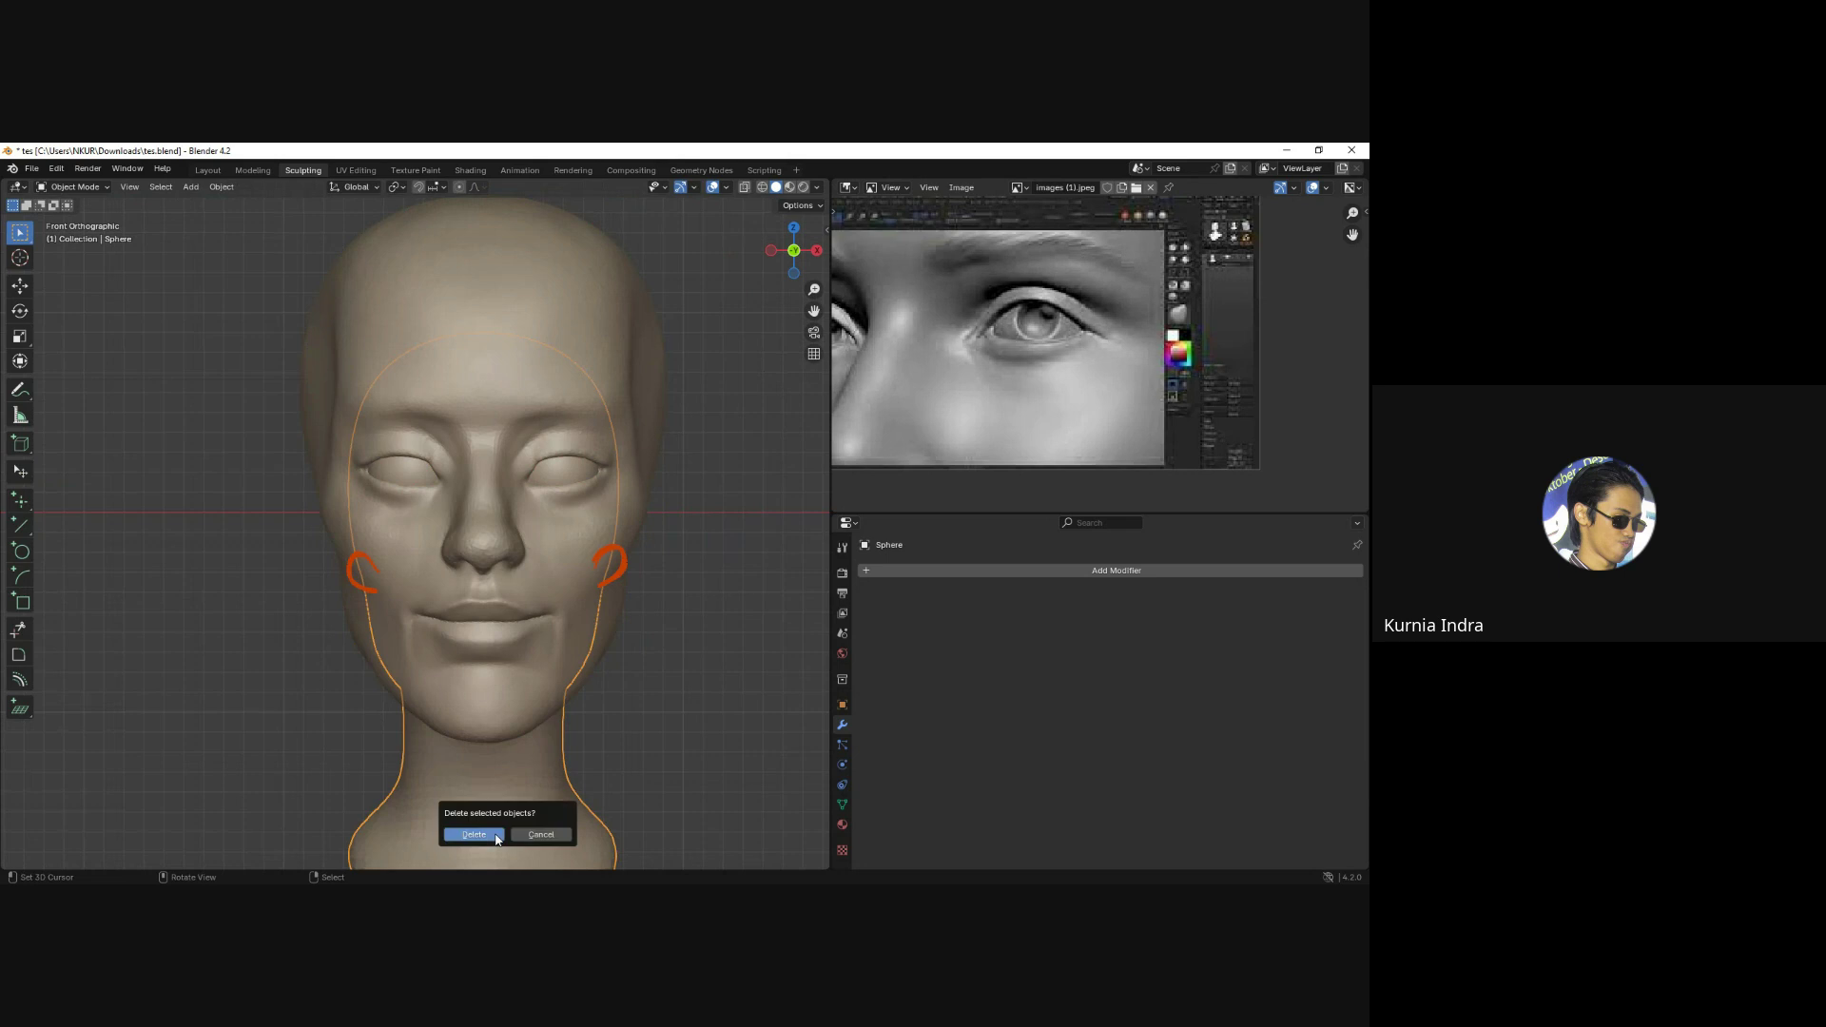
pyautogui.click(496, 840)
# Inspect the remaining Sphere.001 face mesh in Edit Mode, then return to Object Mode.
pyautogui.moveTo(643, 538); pyautogui.dragTo(601, 507, button='middle')
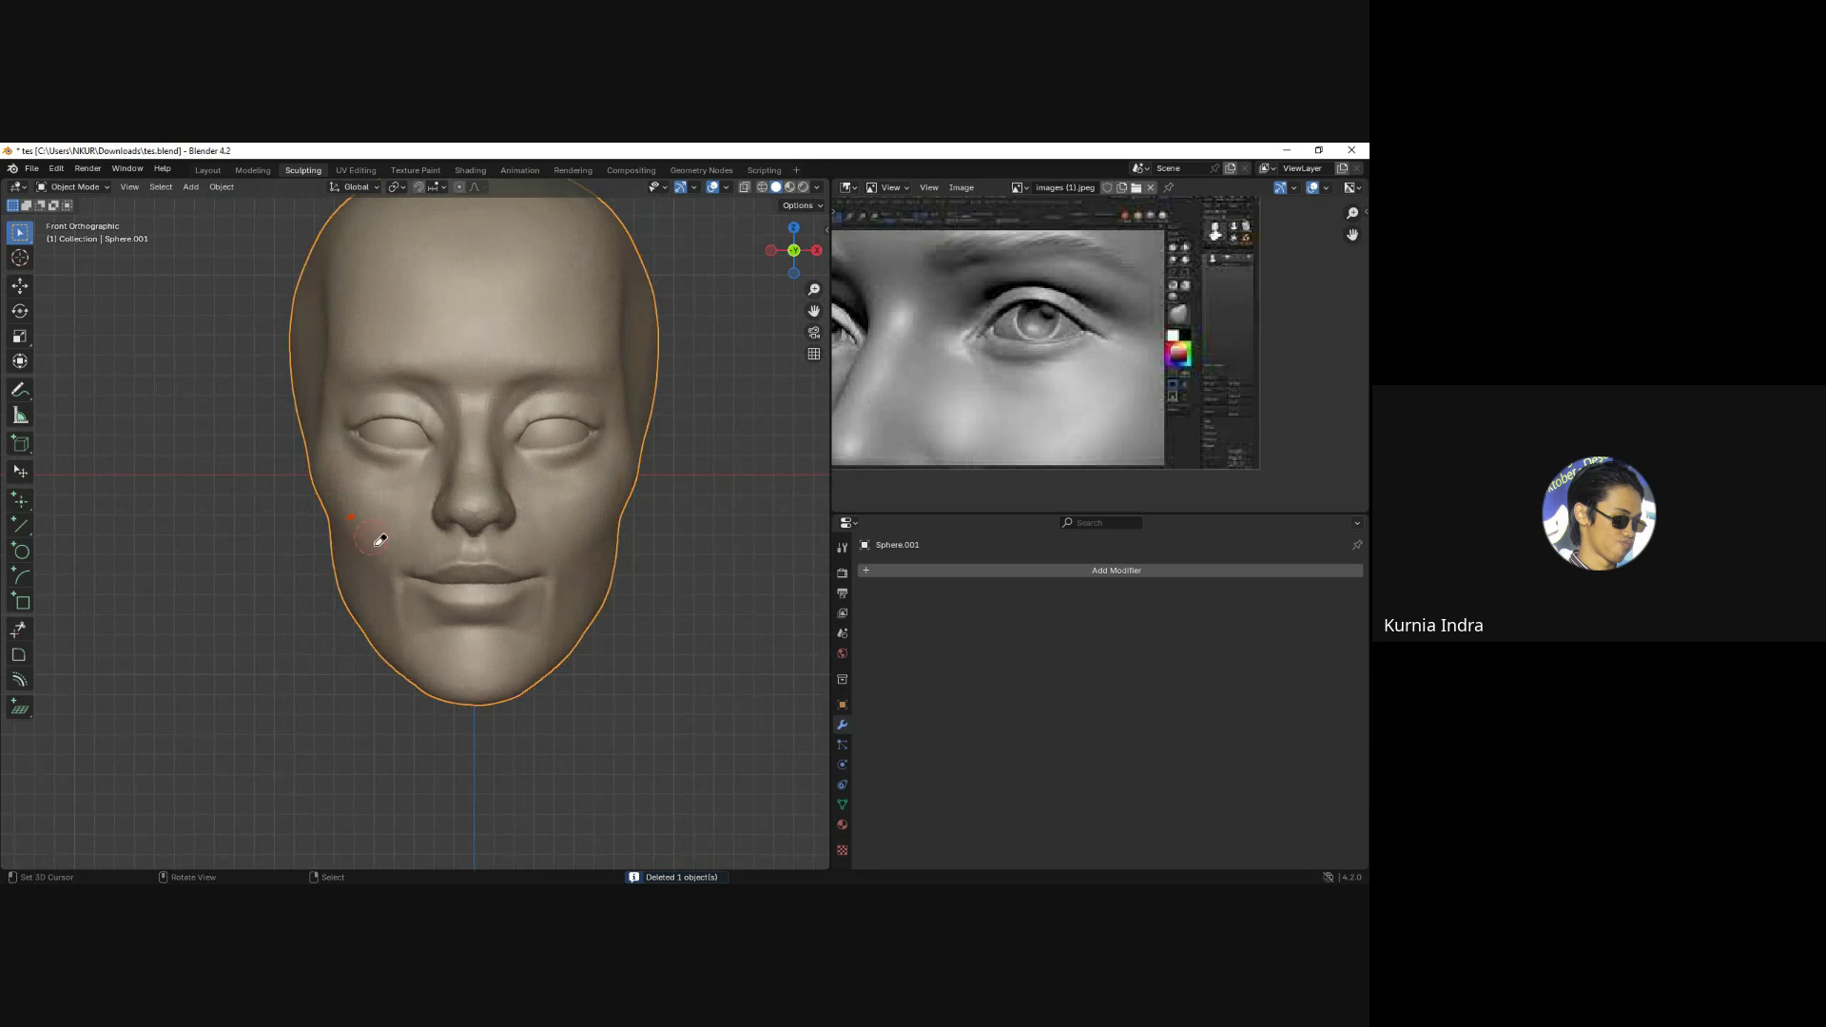
pyautogui.scroll(3, 483, 536)
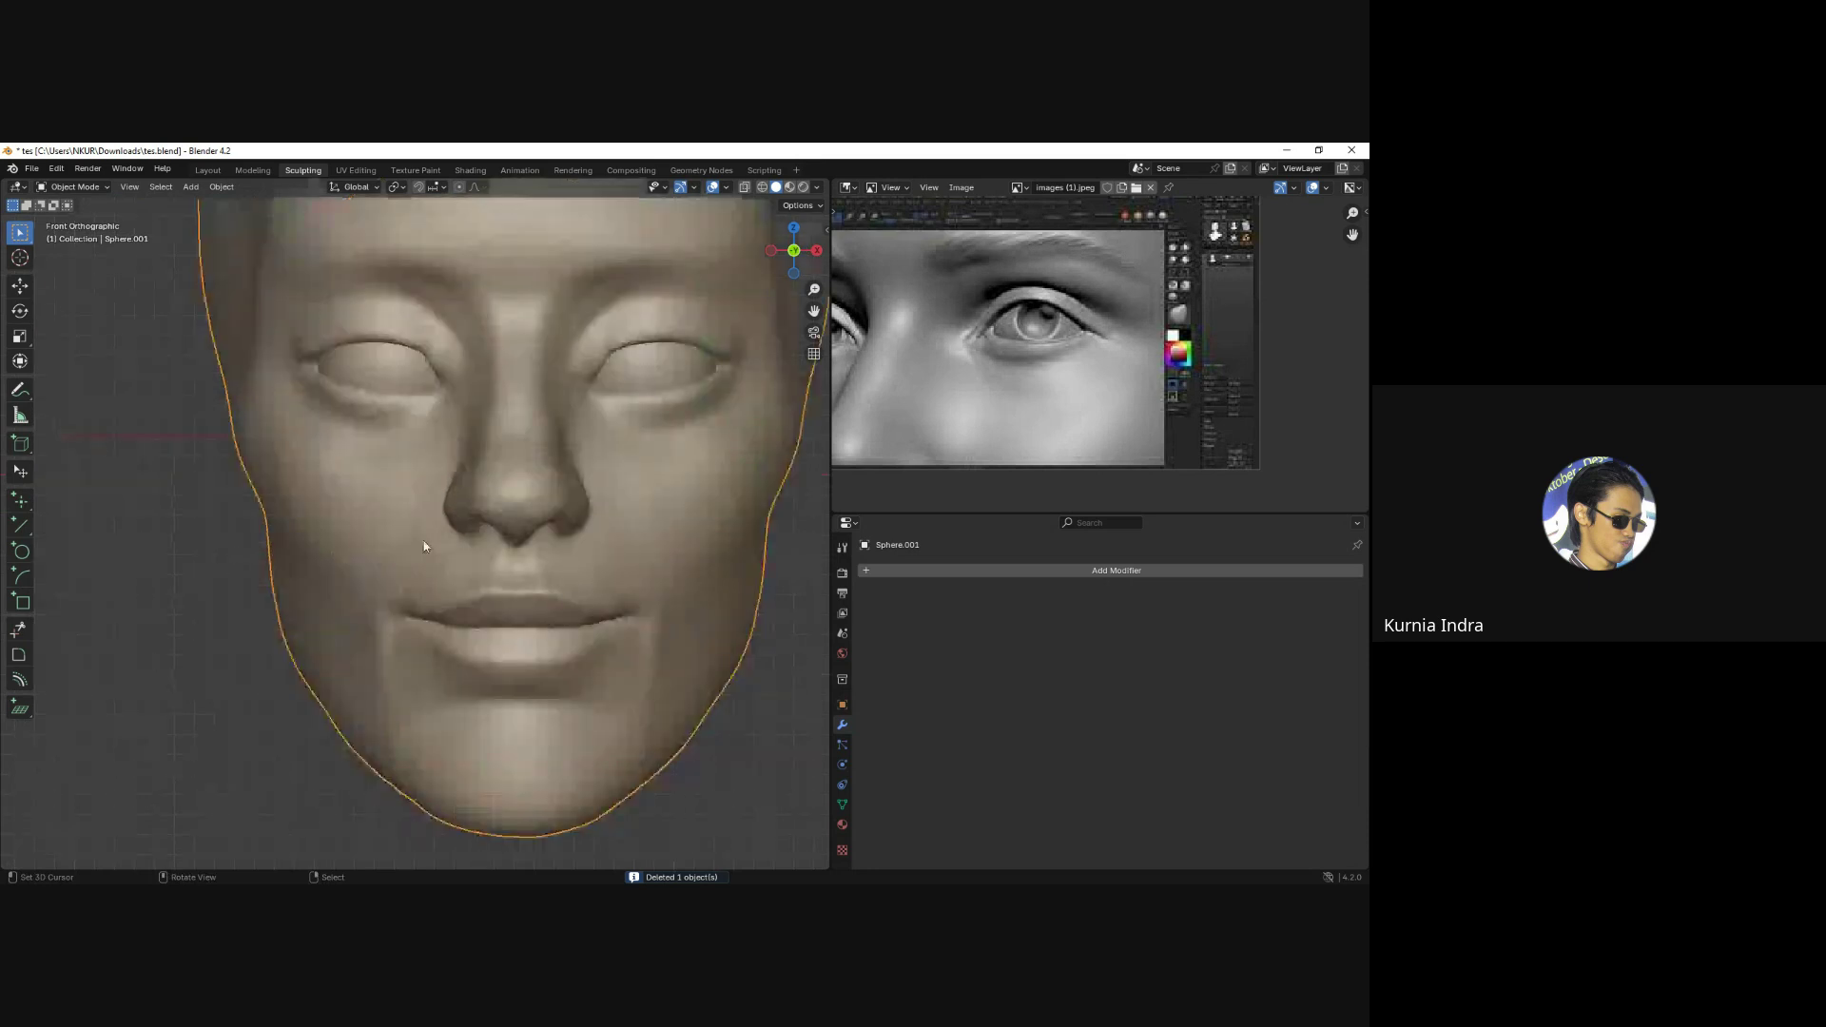
pyautogui.click(74, 186)
pyautogui.click(76, 219)
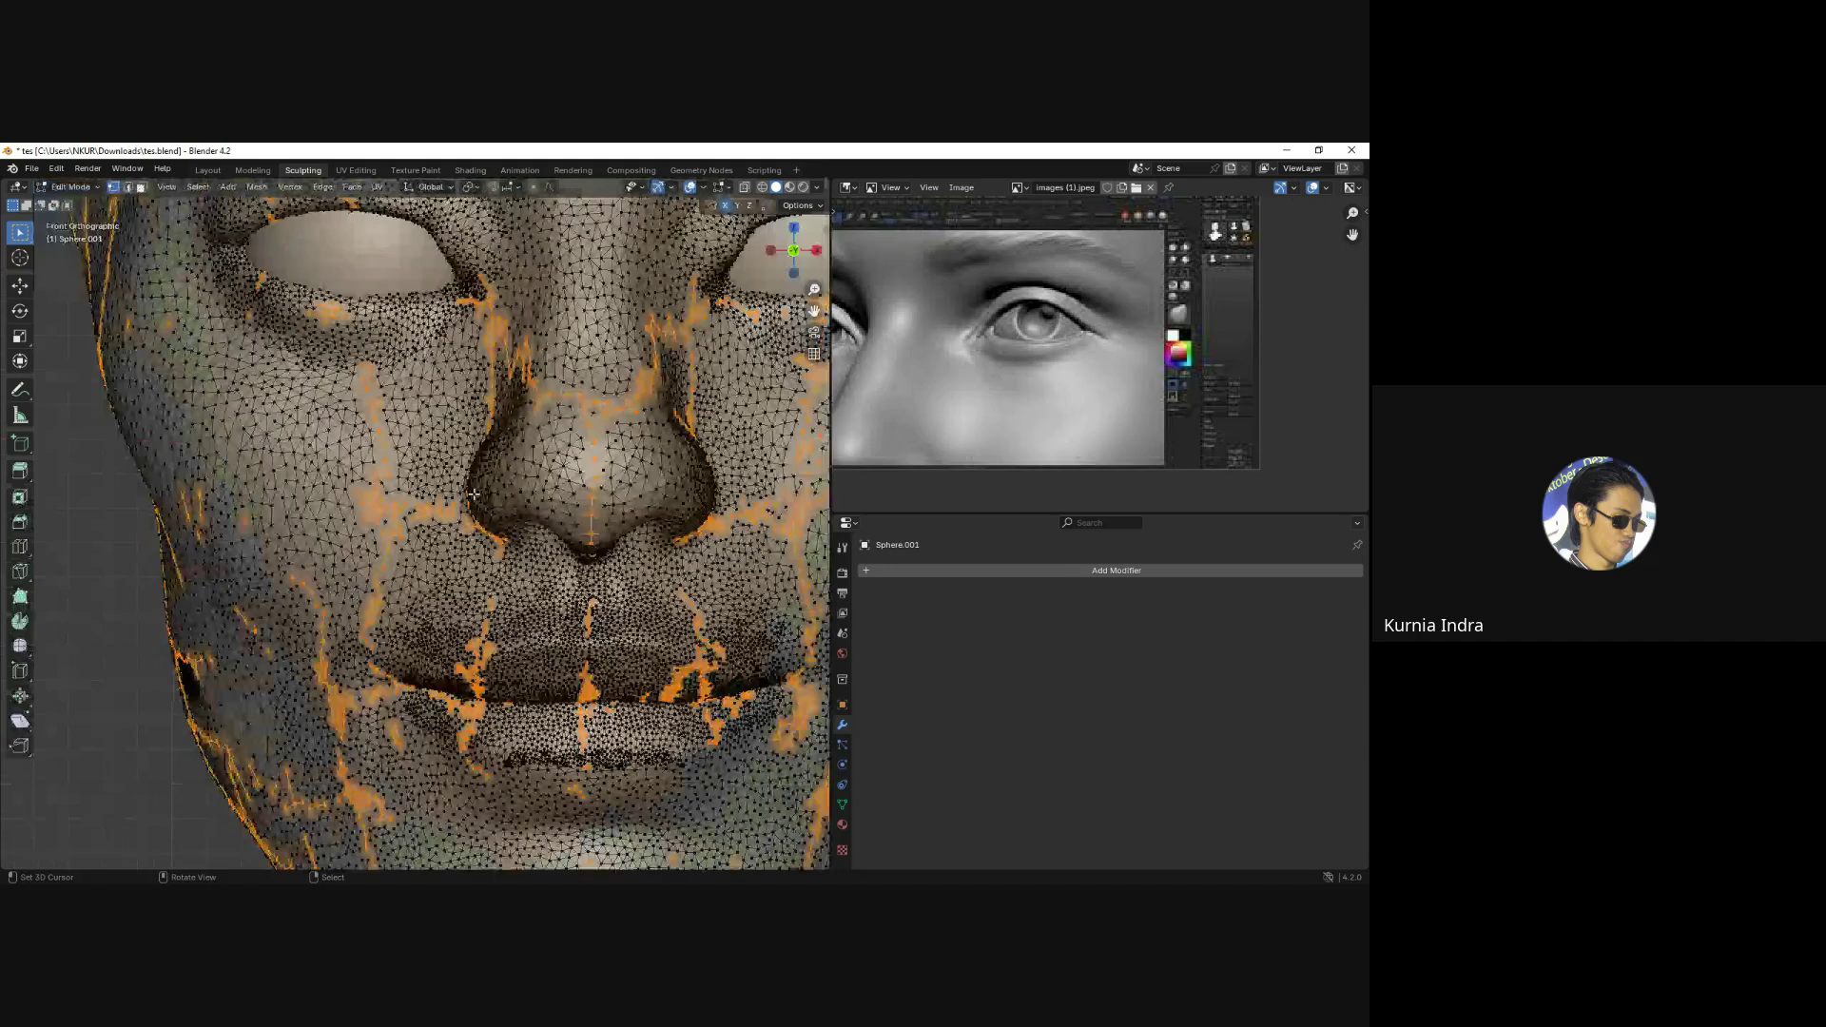
pyautogui.scroll(4, 325, 431)
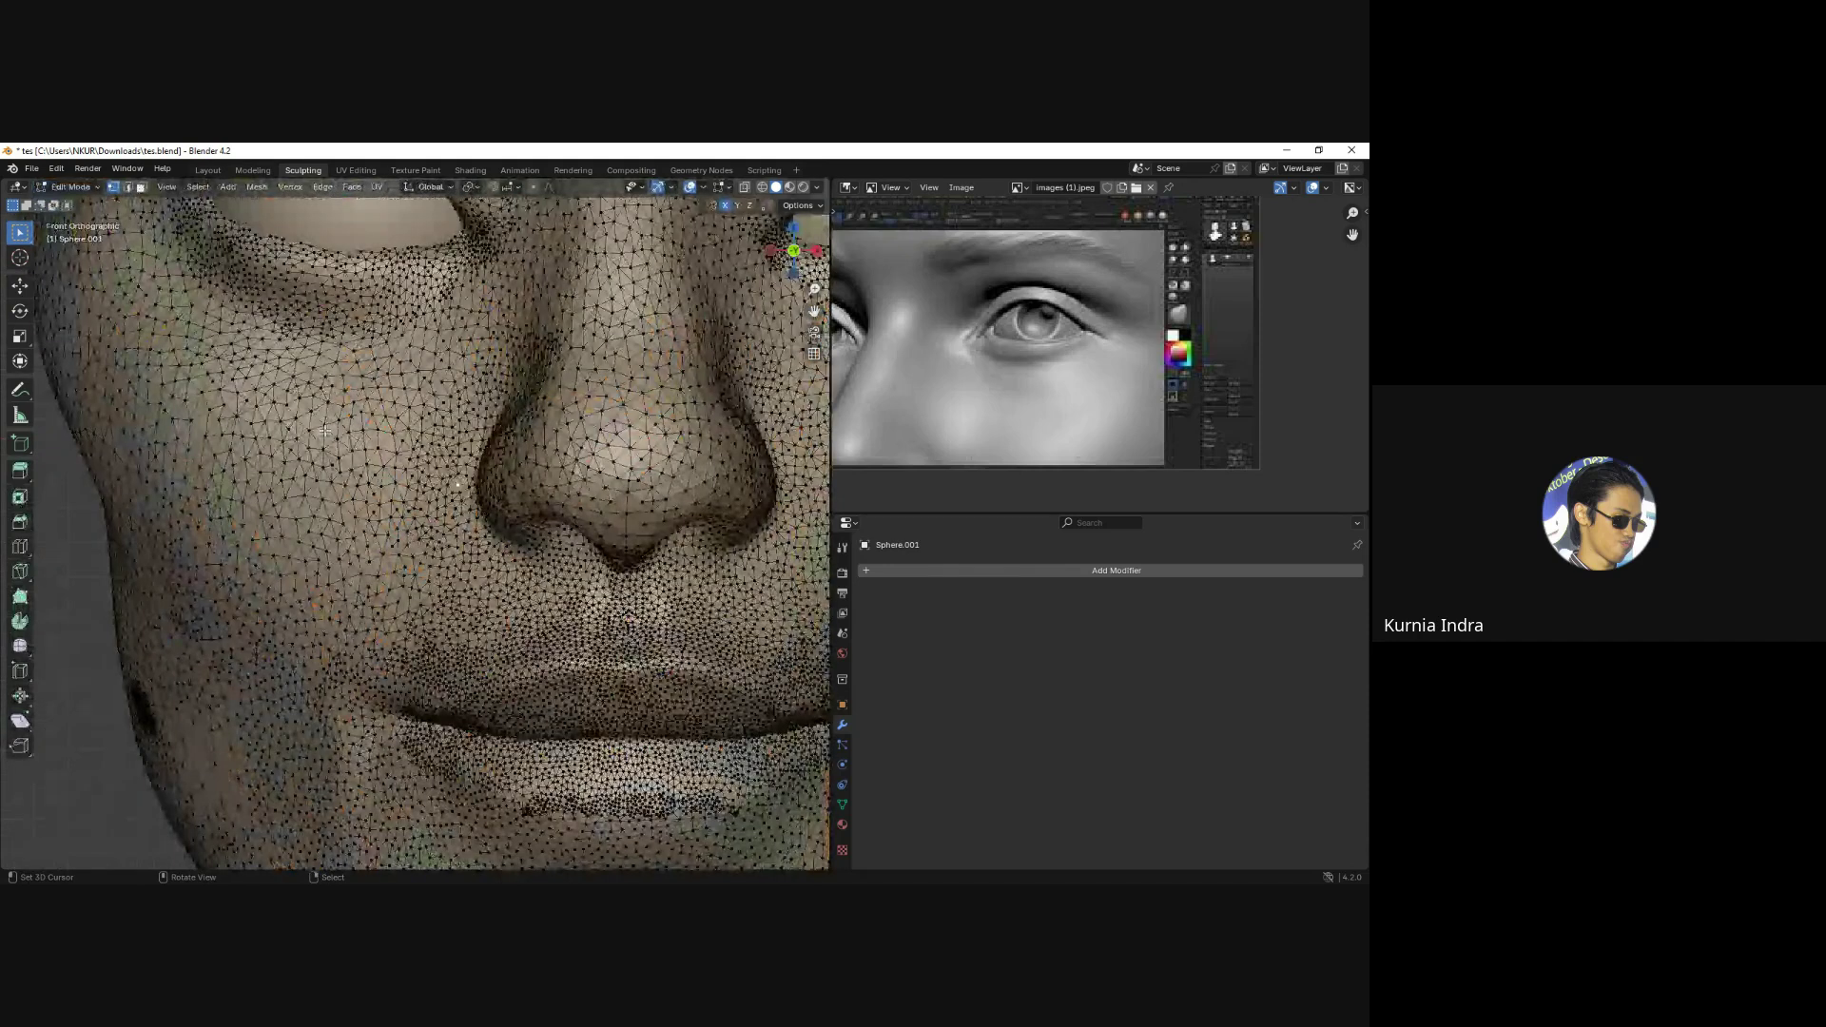
pyautogui.moveTo(324, 431)
pyautogui.mouseDown(button='middle')
pyautogui.moveTo(333, 623)
pyautogui.moveTo(455, 497)
pyautogui.moveTo(497, 522)
pyautogui.mouseUp(button='middle')
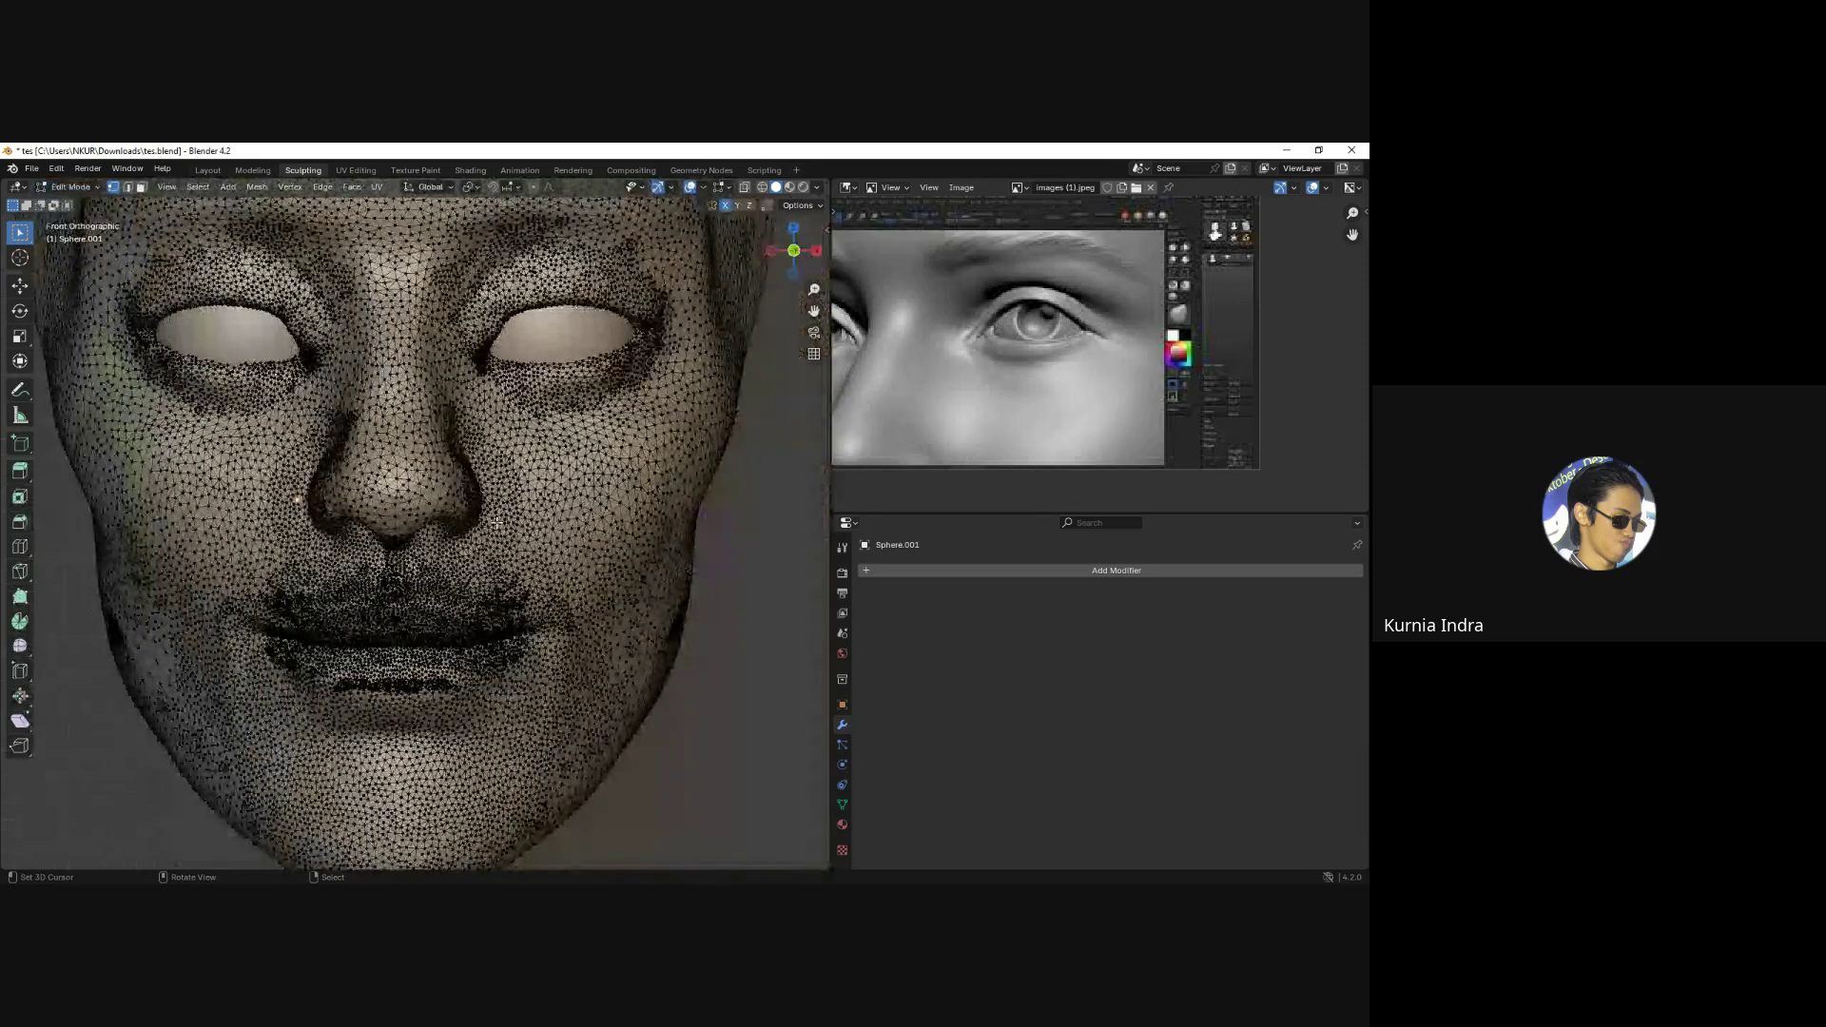
pyautogui.press('Tab')
pyautogui.scroll(-3, 446, 417)
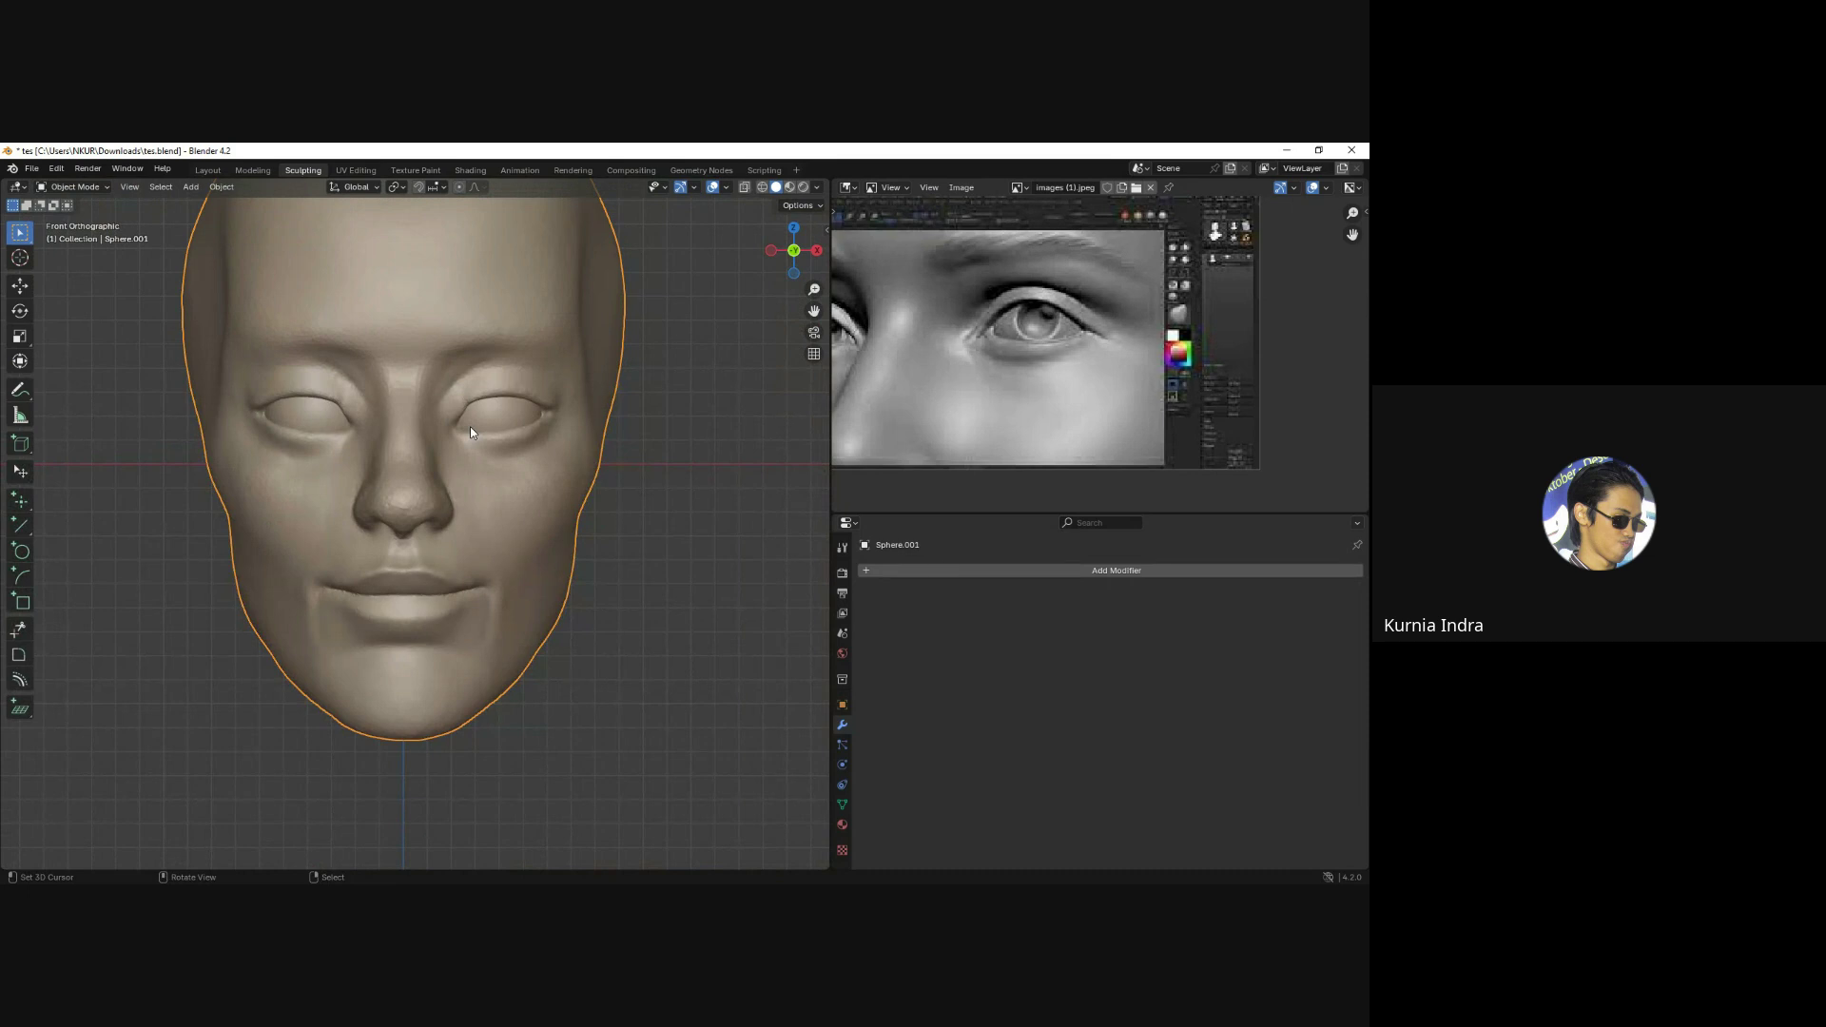
pyautogui.hotkey('ctrl', 'Tab')
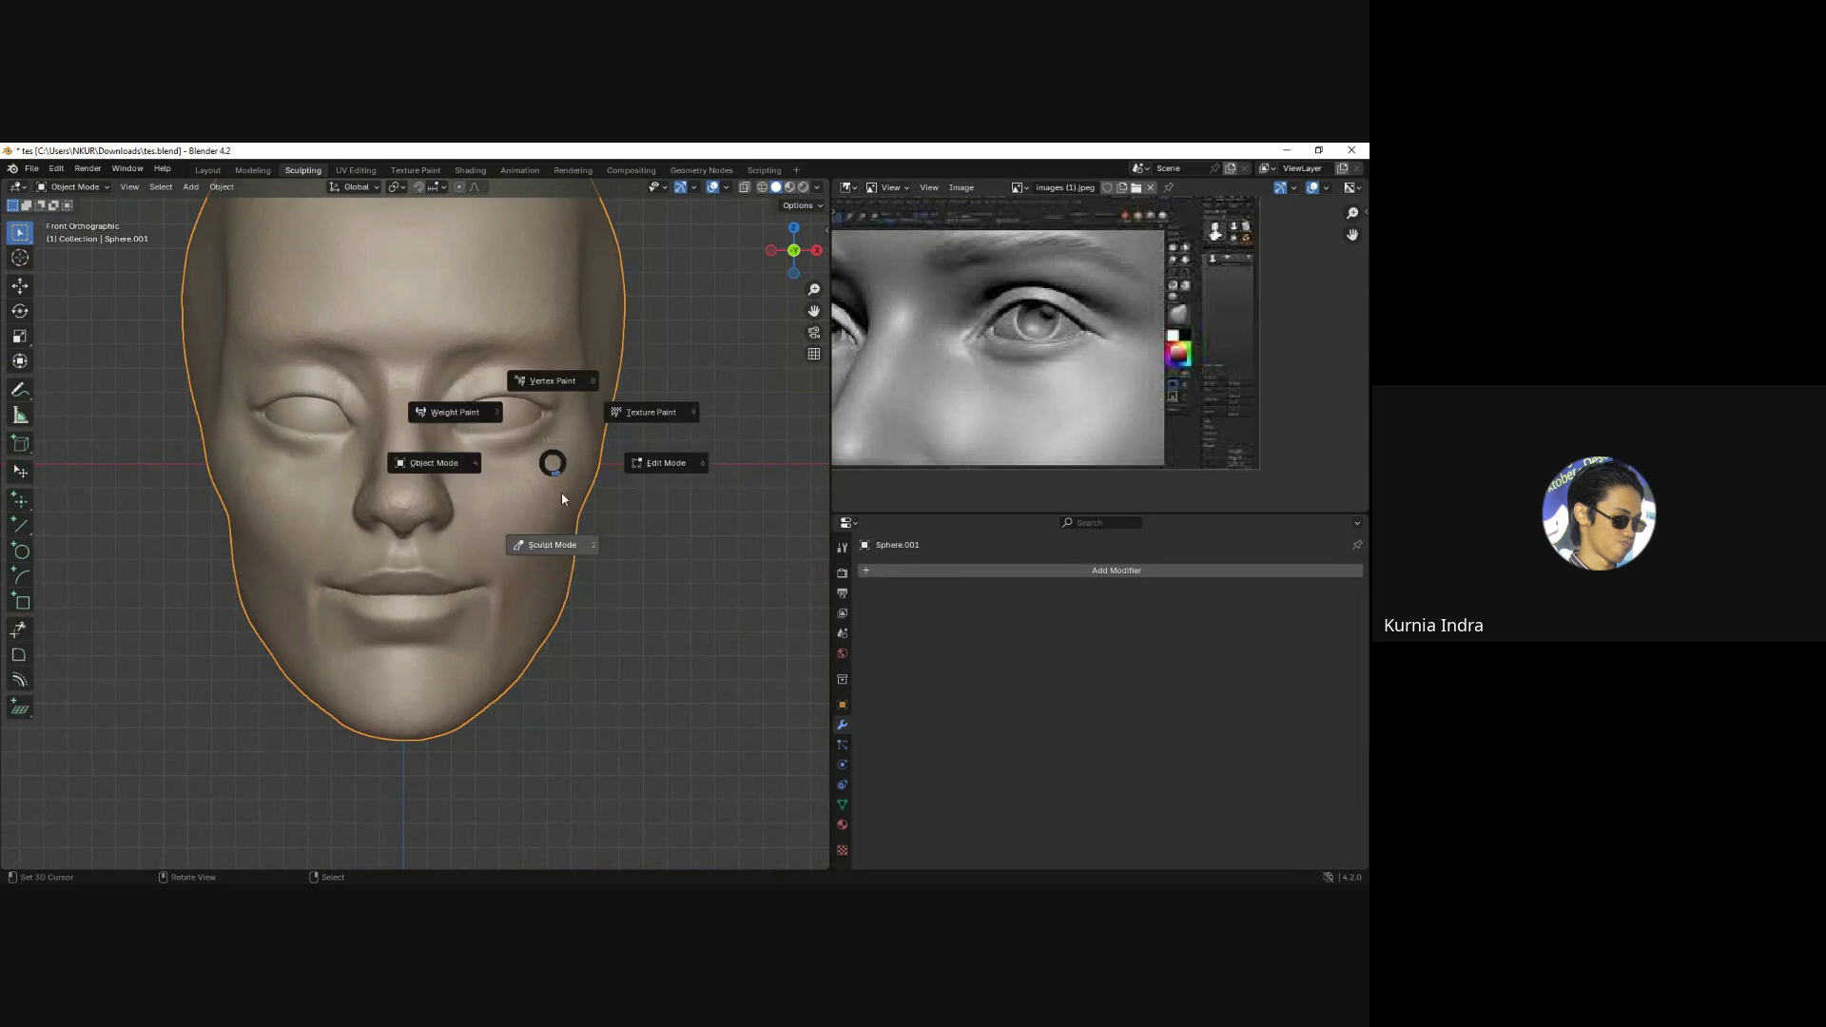
pyautogui.click(542, 534)
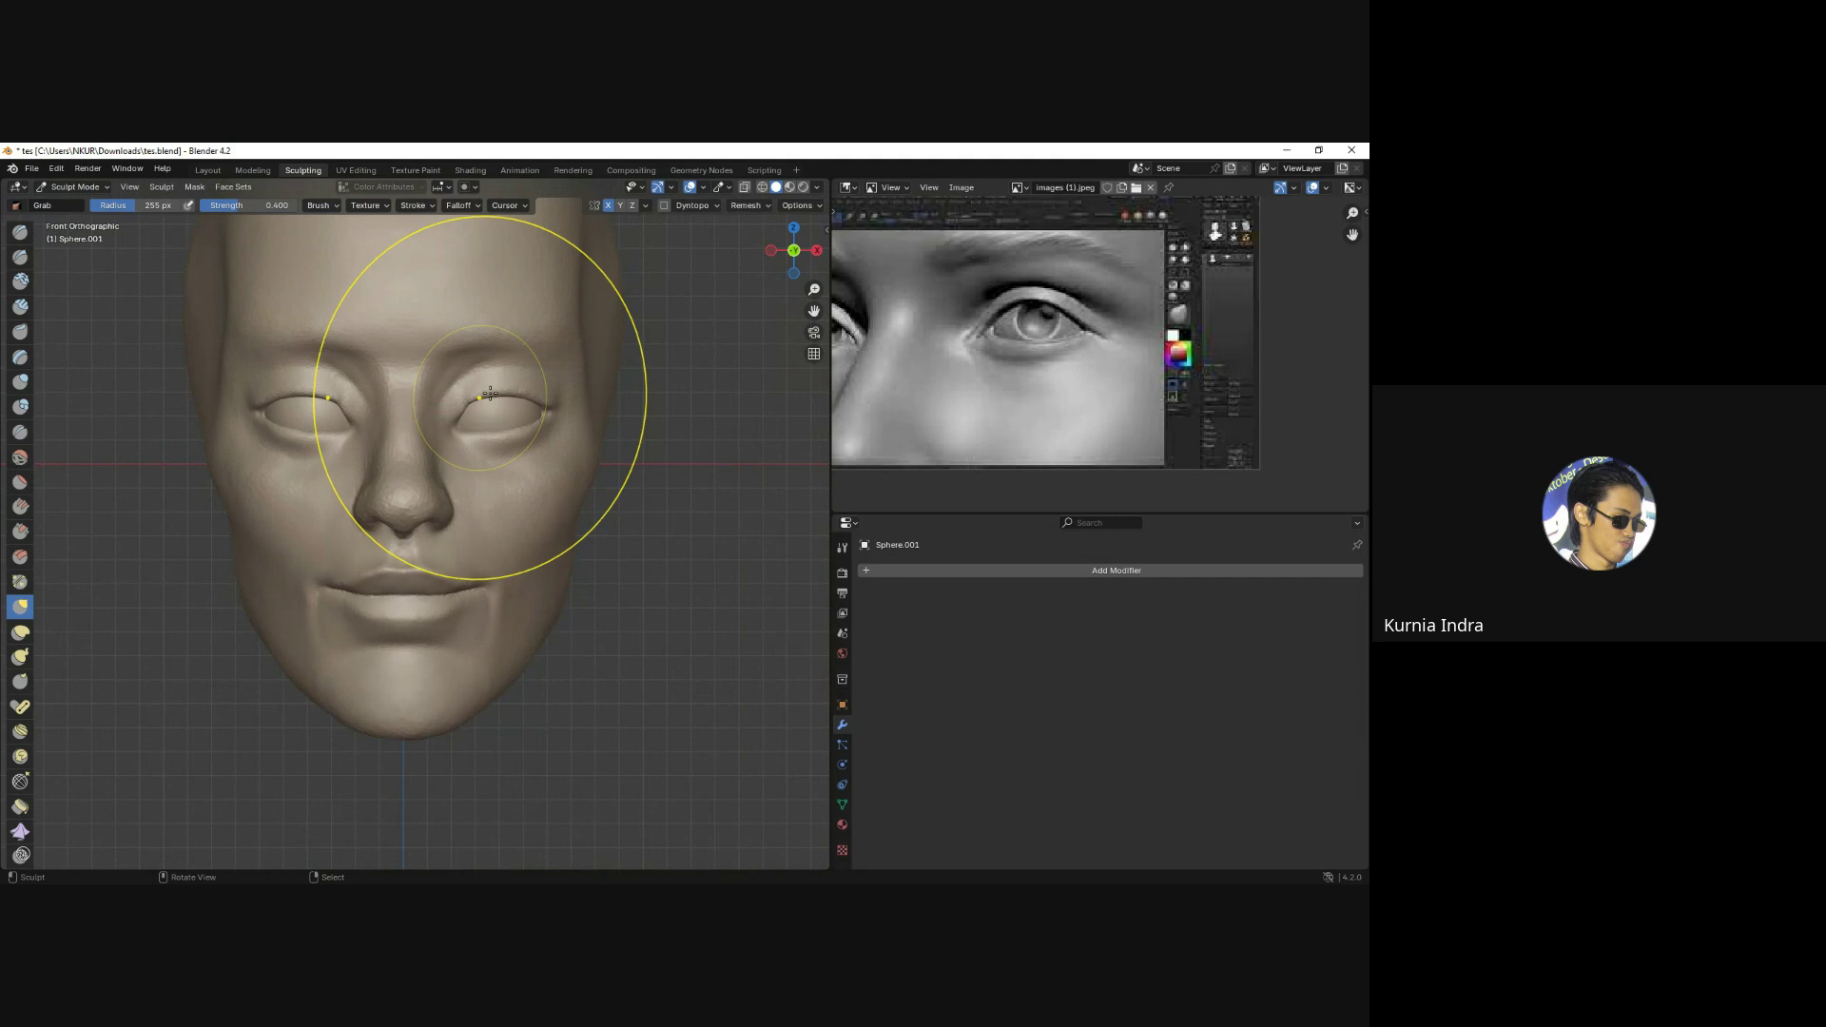
pyautogui.press('f')
pyautogui.click(449, 422)
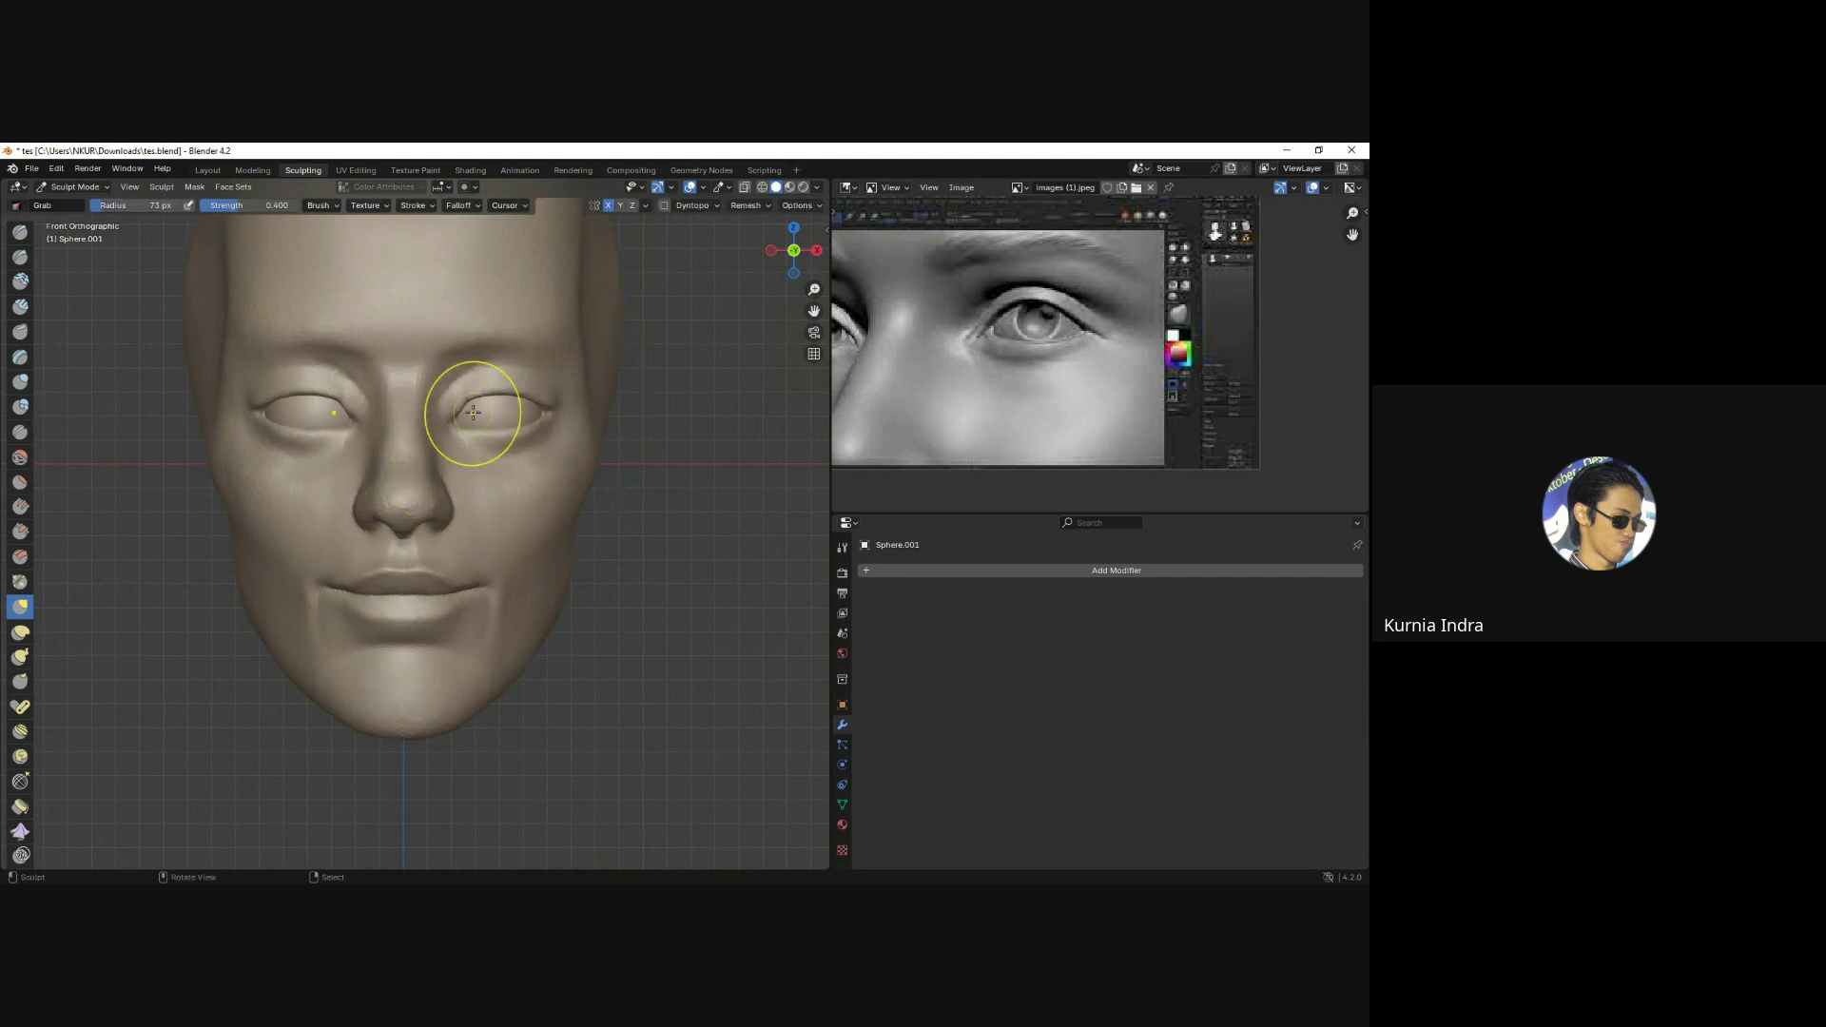
pyautogui.scroll(2, 490, 419)
pyautogui.moveTo(491, 419)
pyautogui.mouseDown(button='middle')
pyautogui.moveTo(497, 475)
pyautogui.moveTo(497, 390)
pyautogui.mouseUp(button='middle')
pyautogui.press('KP_1')
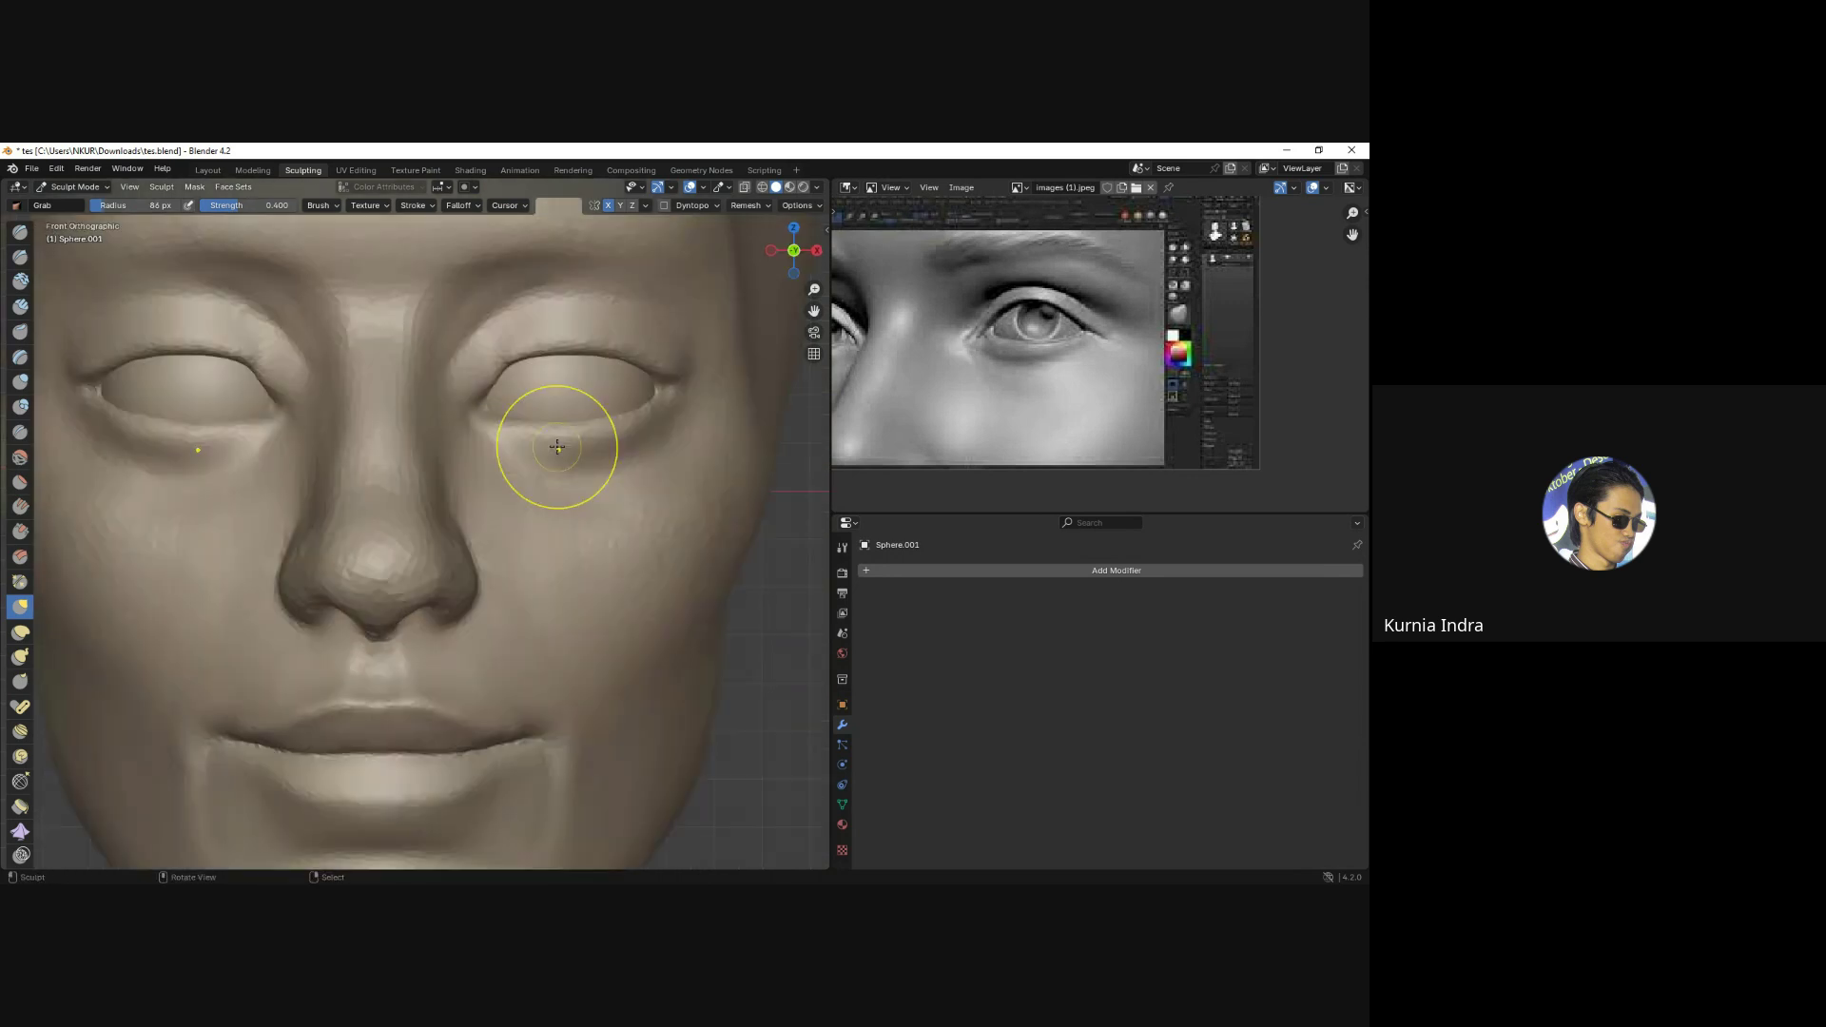
pyautogui.hotkey('ctrl', 'Tab')
pyautogui.scroll(-1, 518, 438)
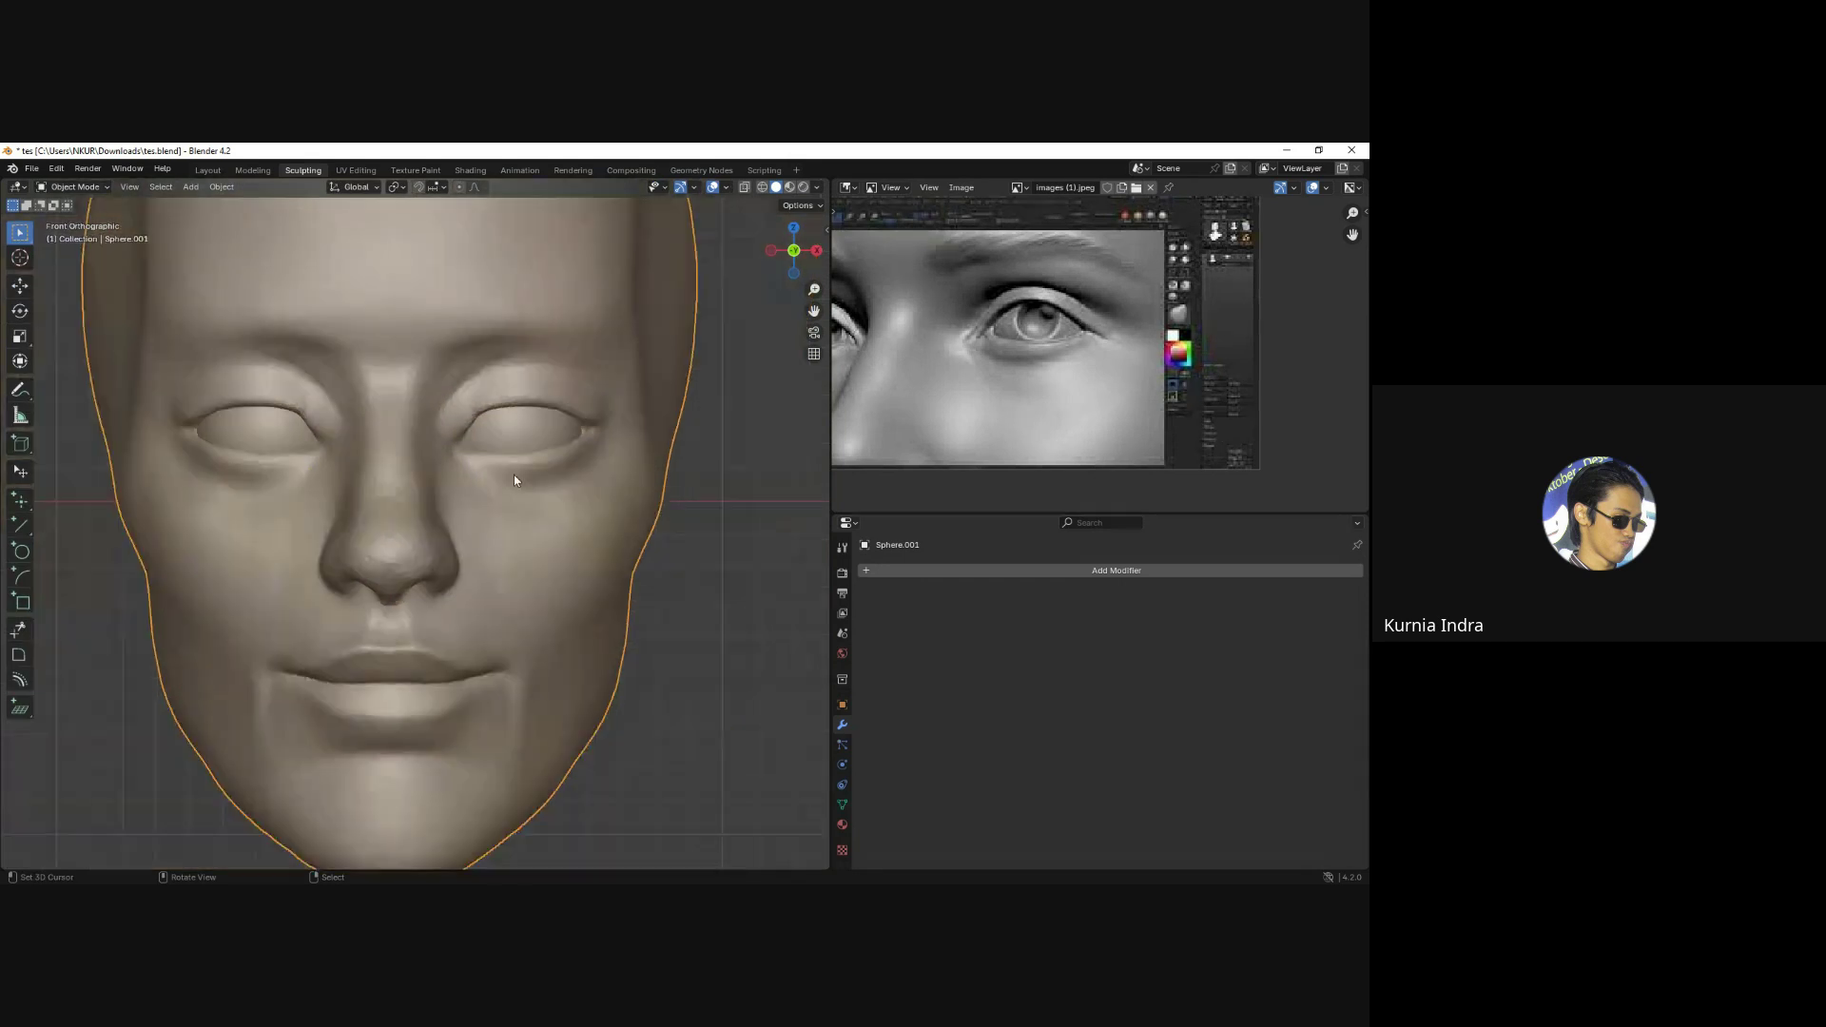
pyautogui.scroll(-2, 513, 476)
pyautogui.scroll(-2, 512, 449)
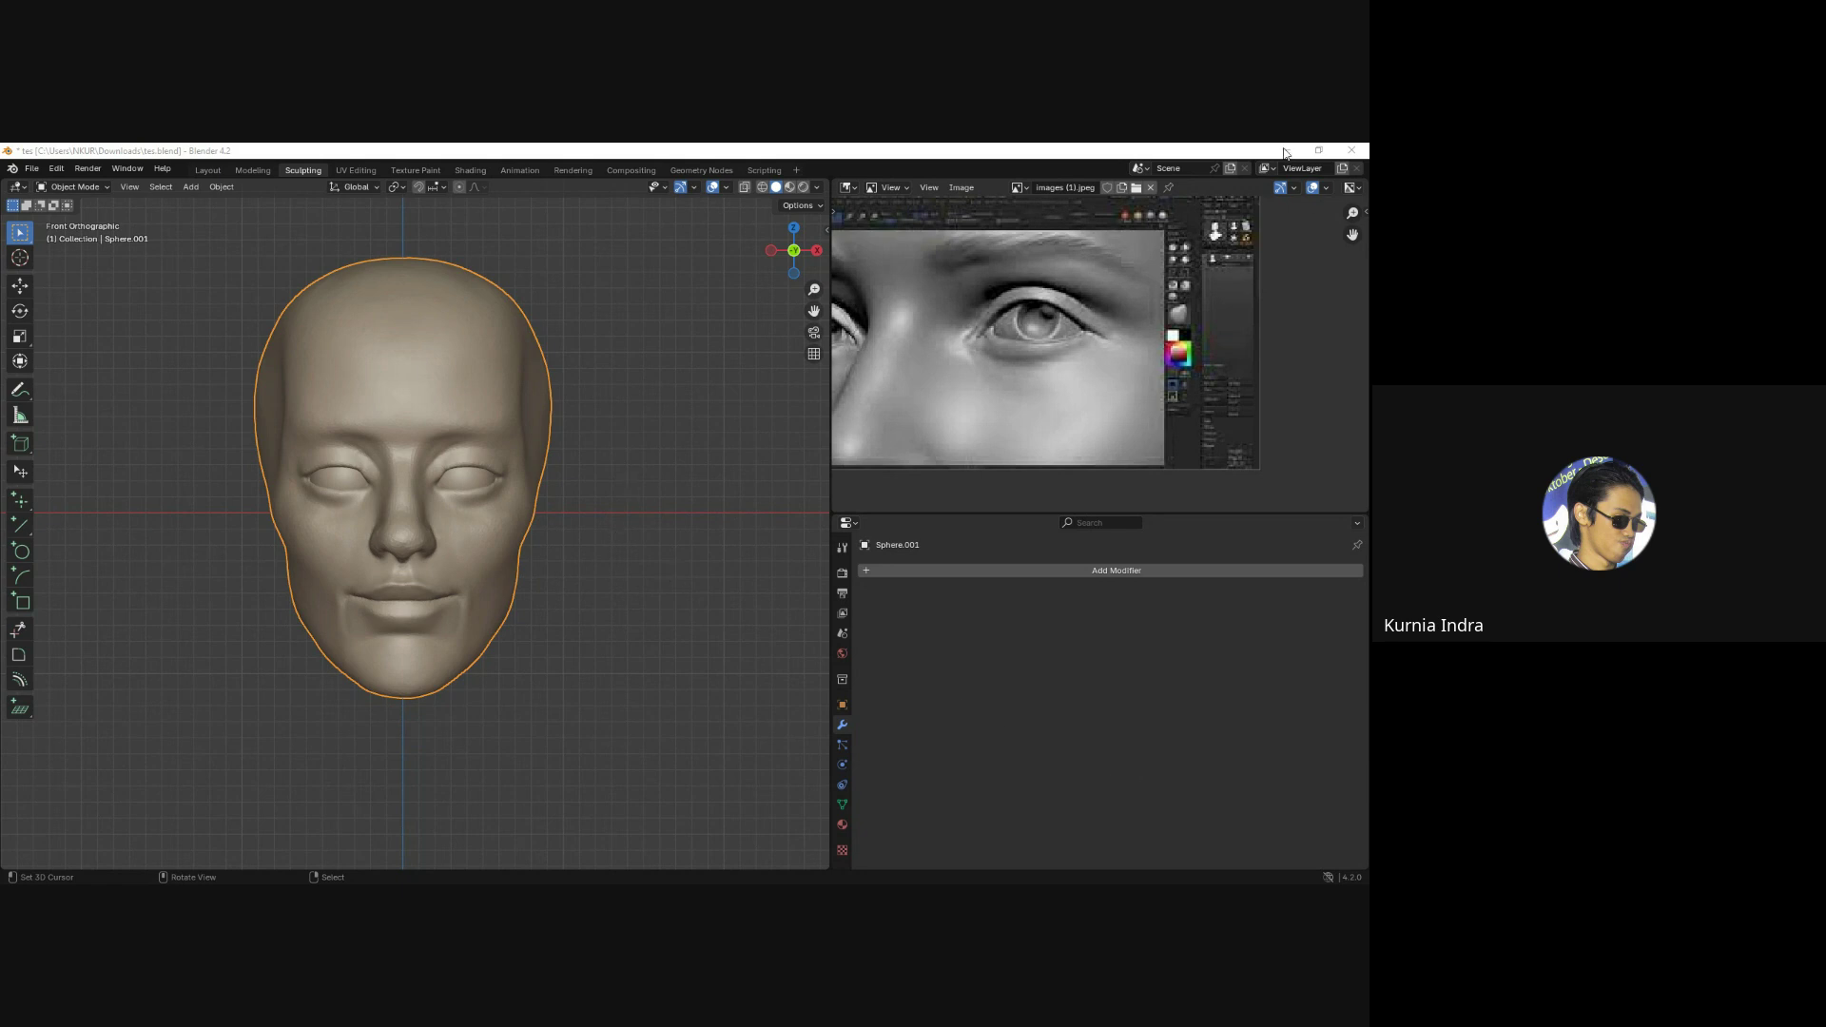
# Paste the anime female base mesh into the scene and frame its head in the view.
pyautogui.scroll(-1, 469, 529)
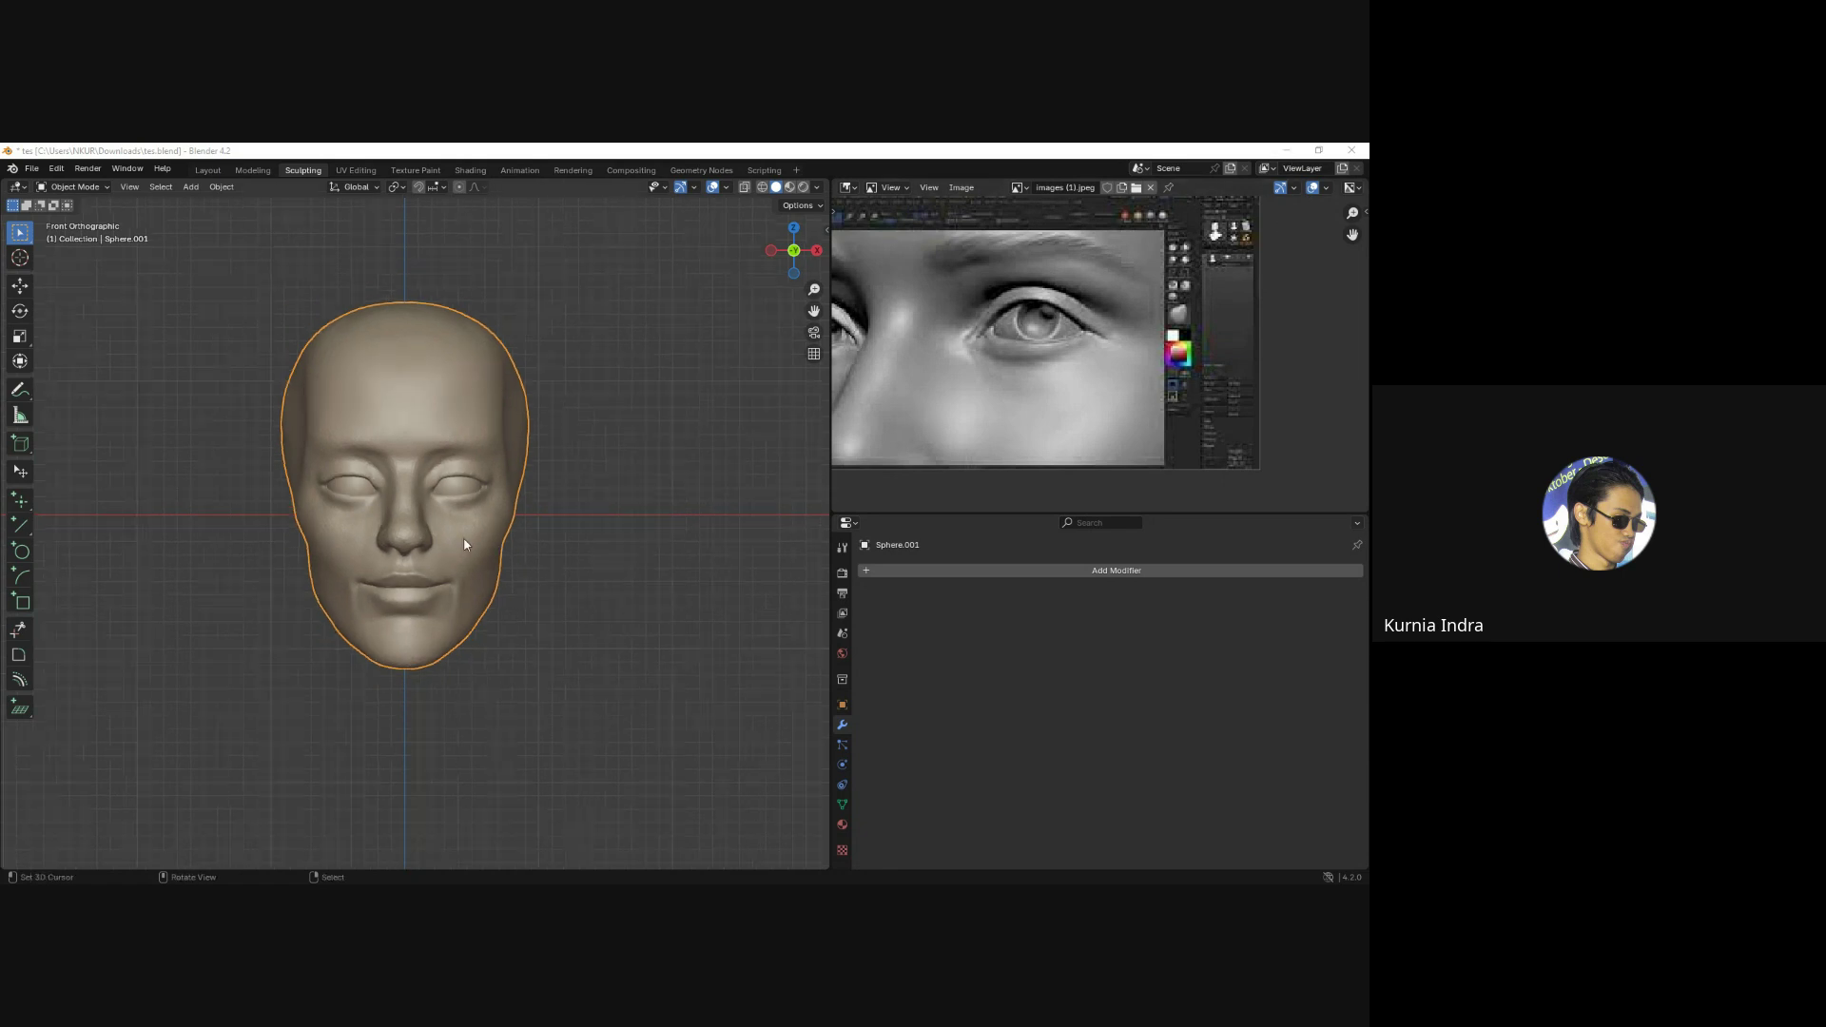
pyautogui.scroll(-1, 550, 534)
pyautogui.click(550, 534)
pyautogui.scroll(-2, 550, 535)
pyautogui.hotkey('ctrl', 'v')
pyautogui.press('KP_Divide')
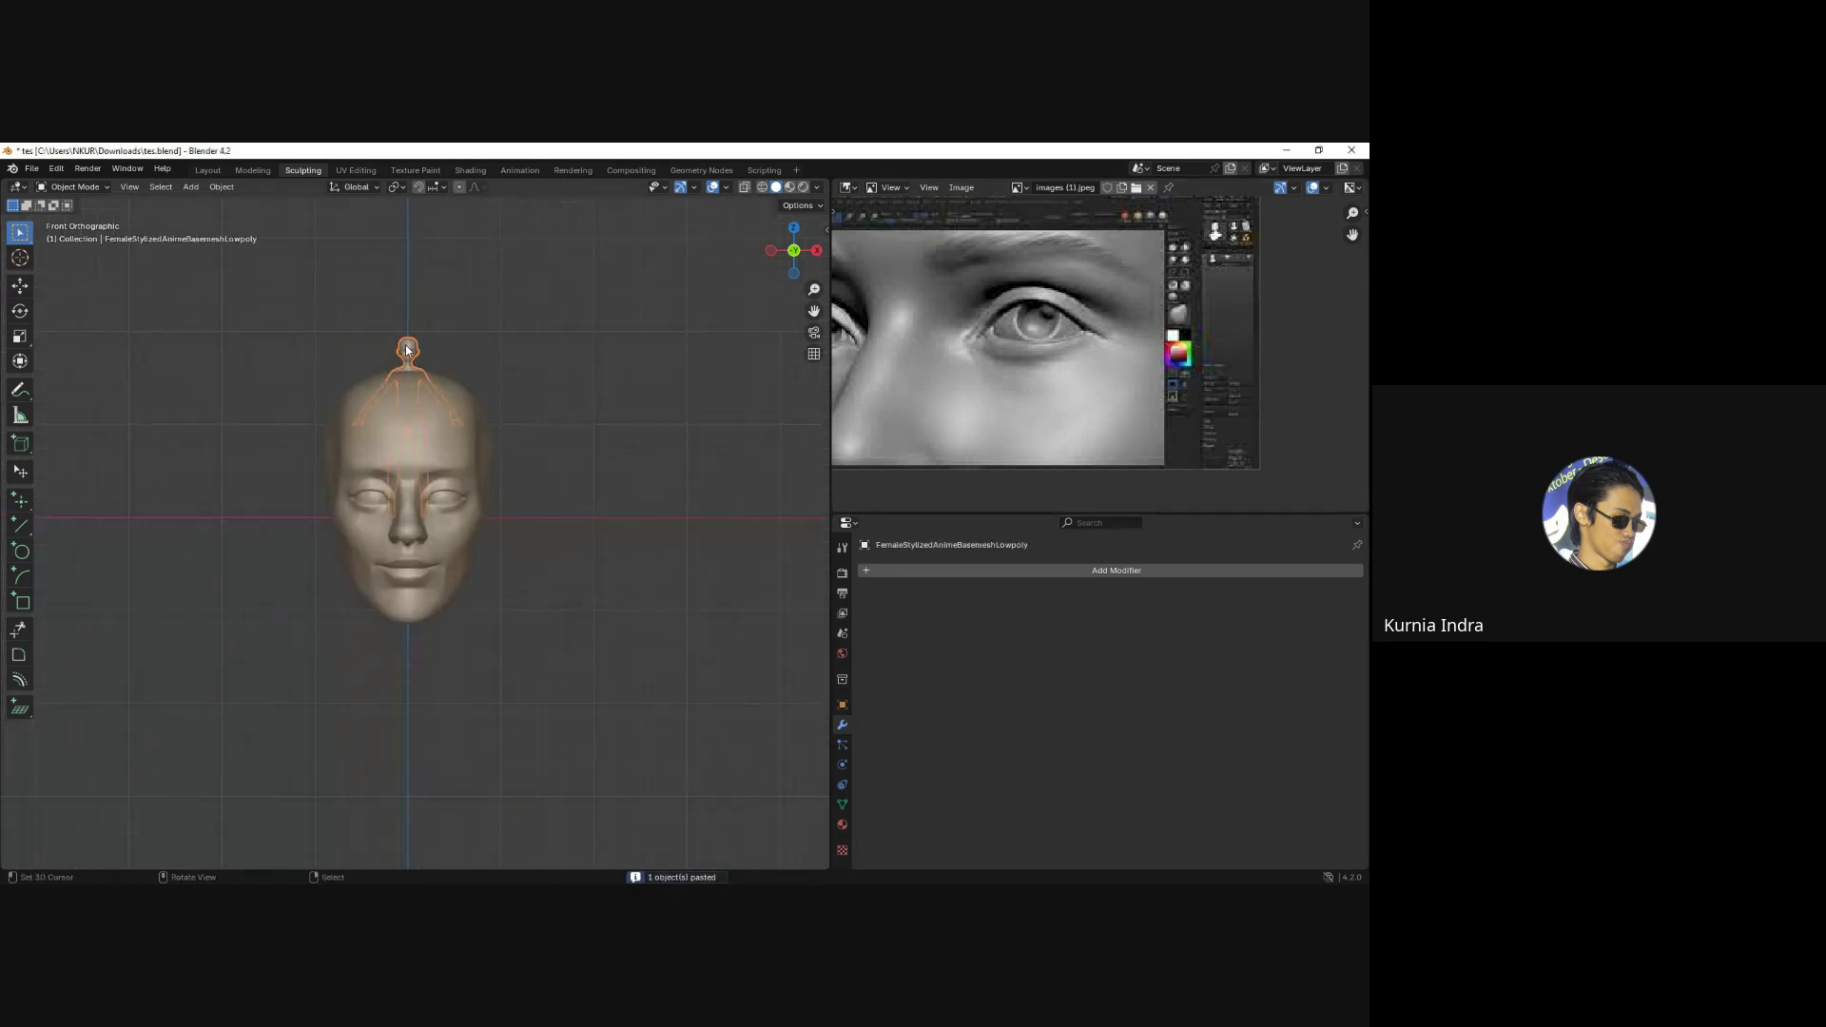
pyautogui.scroll(3, 447, 514)
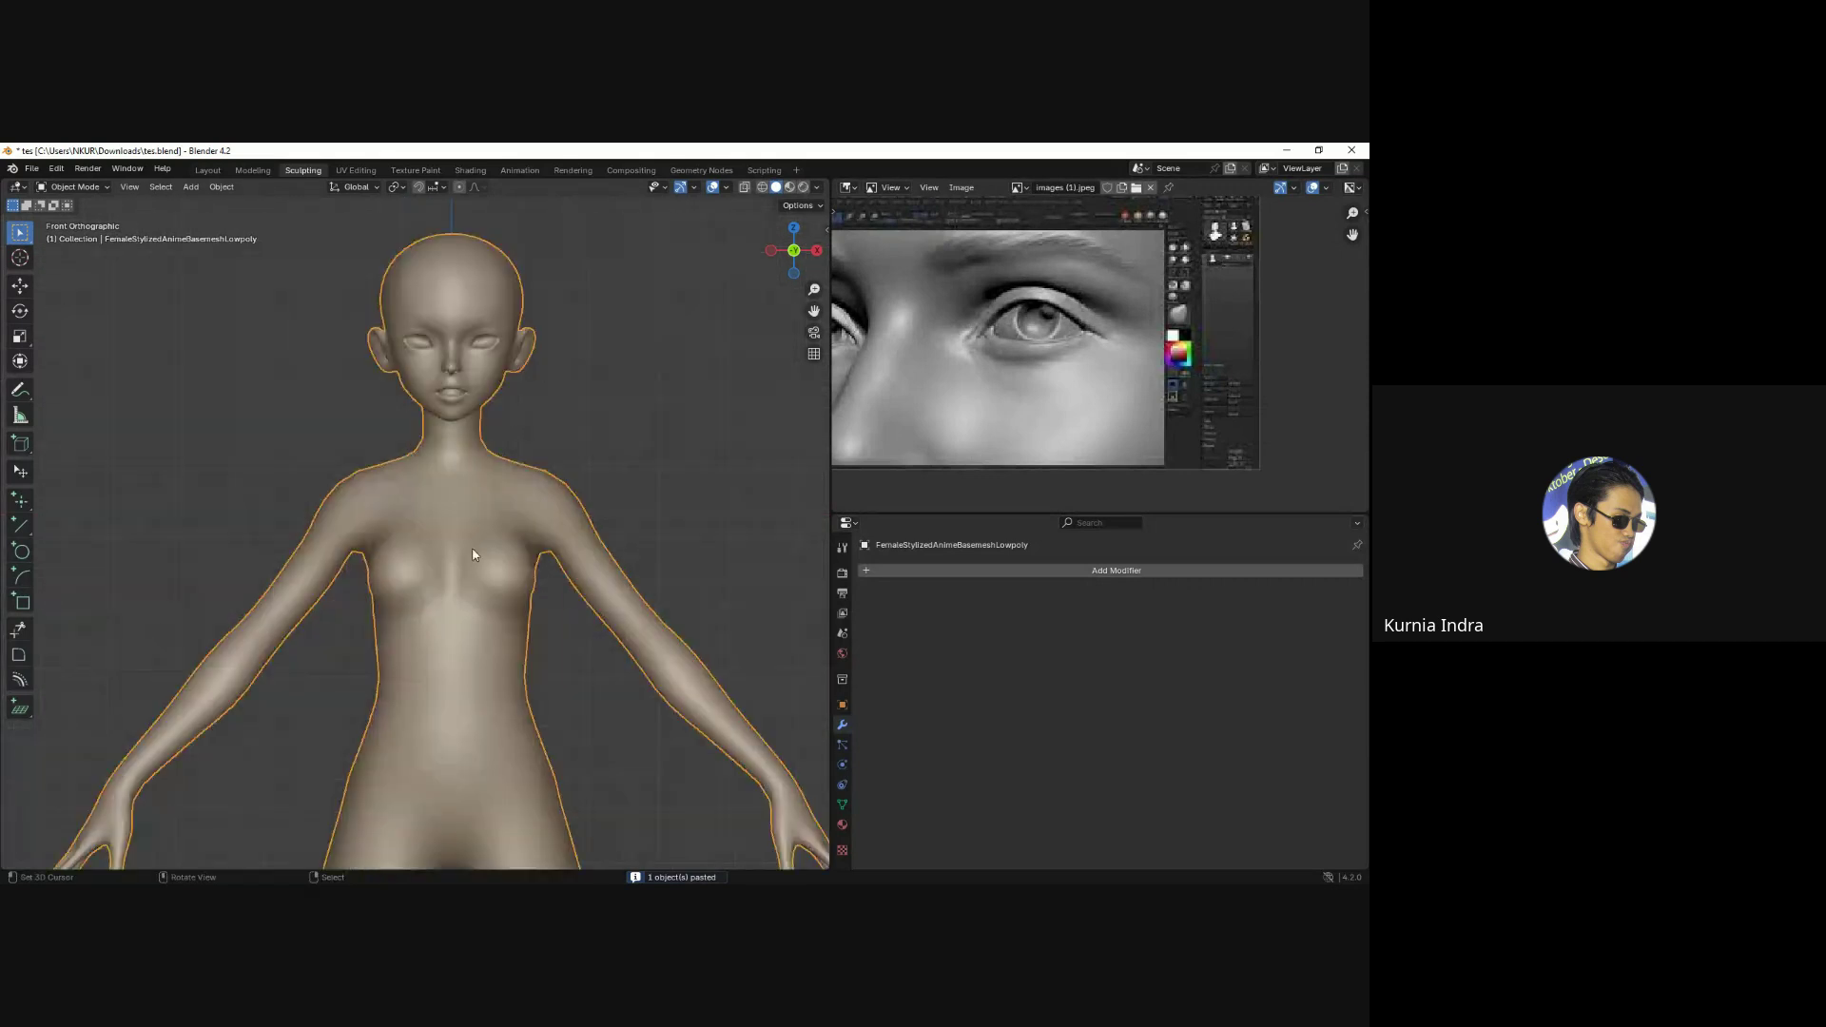
pyautogui.scroll(2, 476, 562)
pyautogui.scroll(1, 456, 458)
pyautogui.scroll(3, 340, 516)
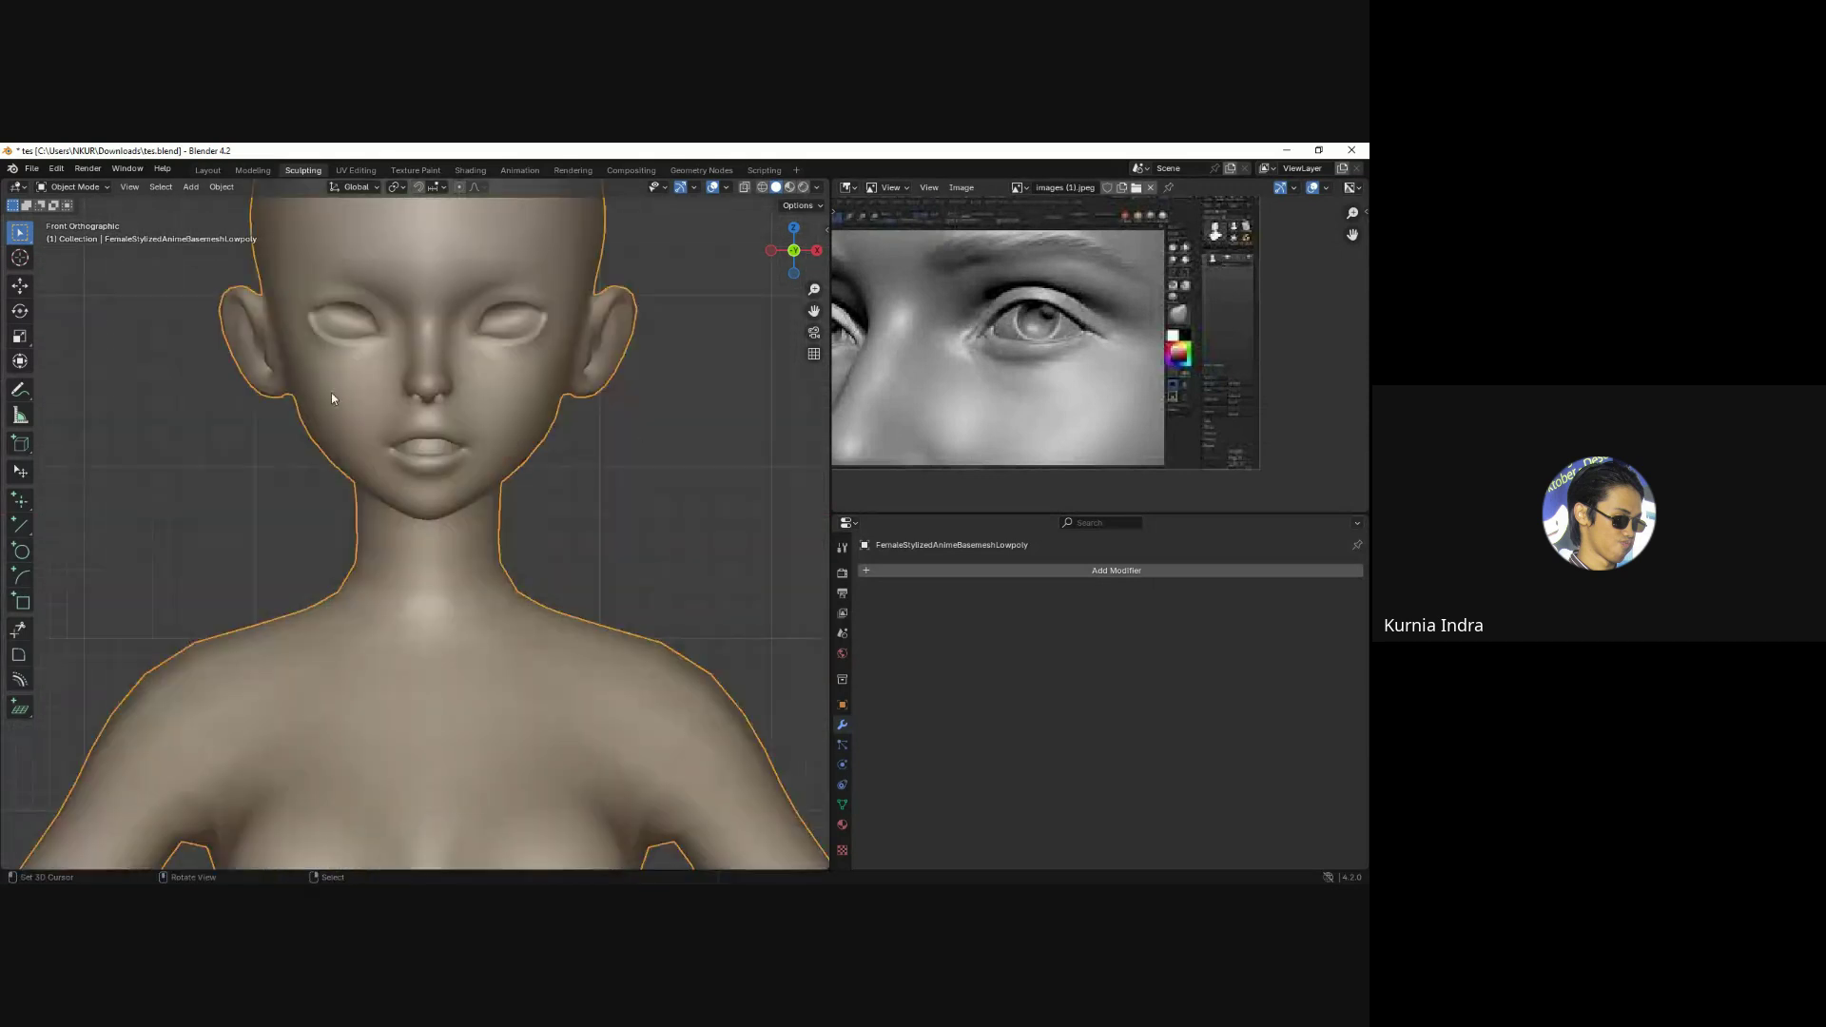
pyautogui.scroll(-1, 595, 428)
pyautogui.scroll(-2, 590, 421)
pyautogui.scroll(2, 518, 525)
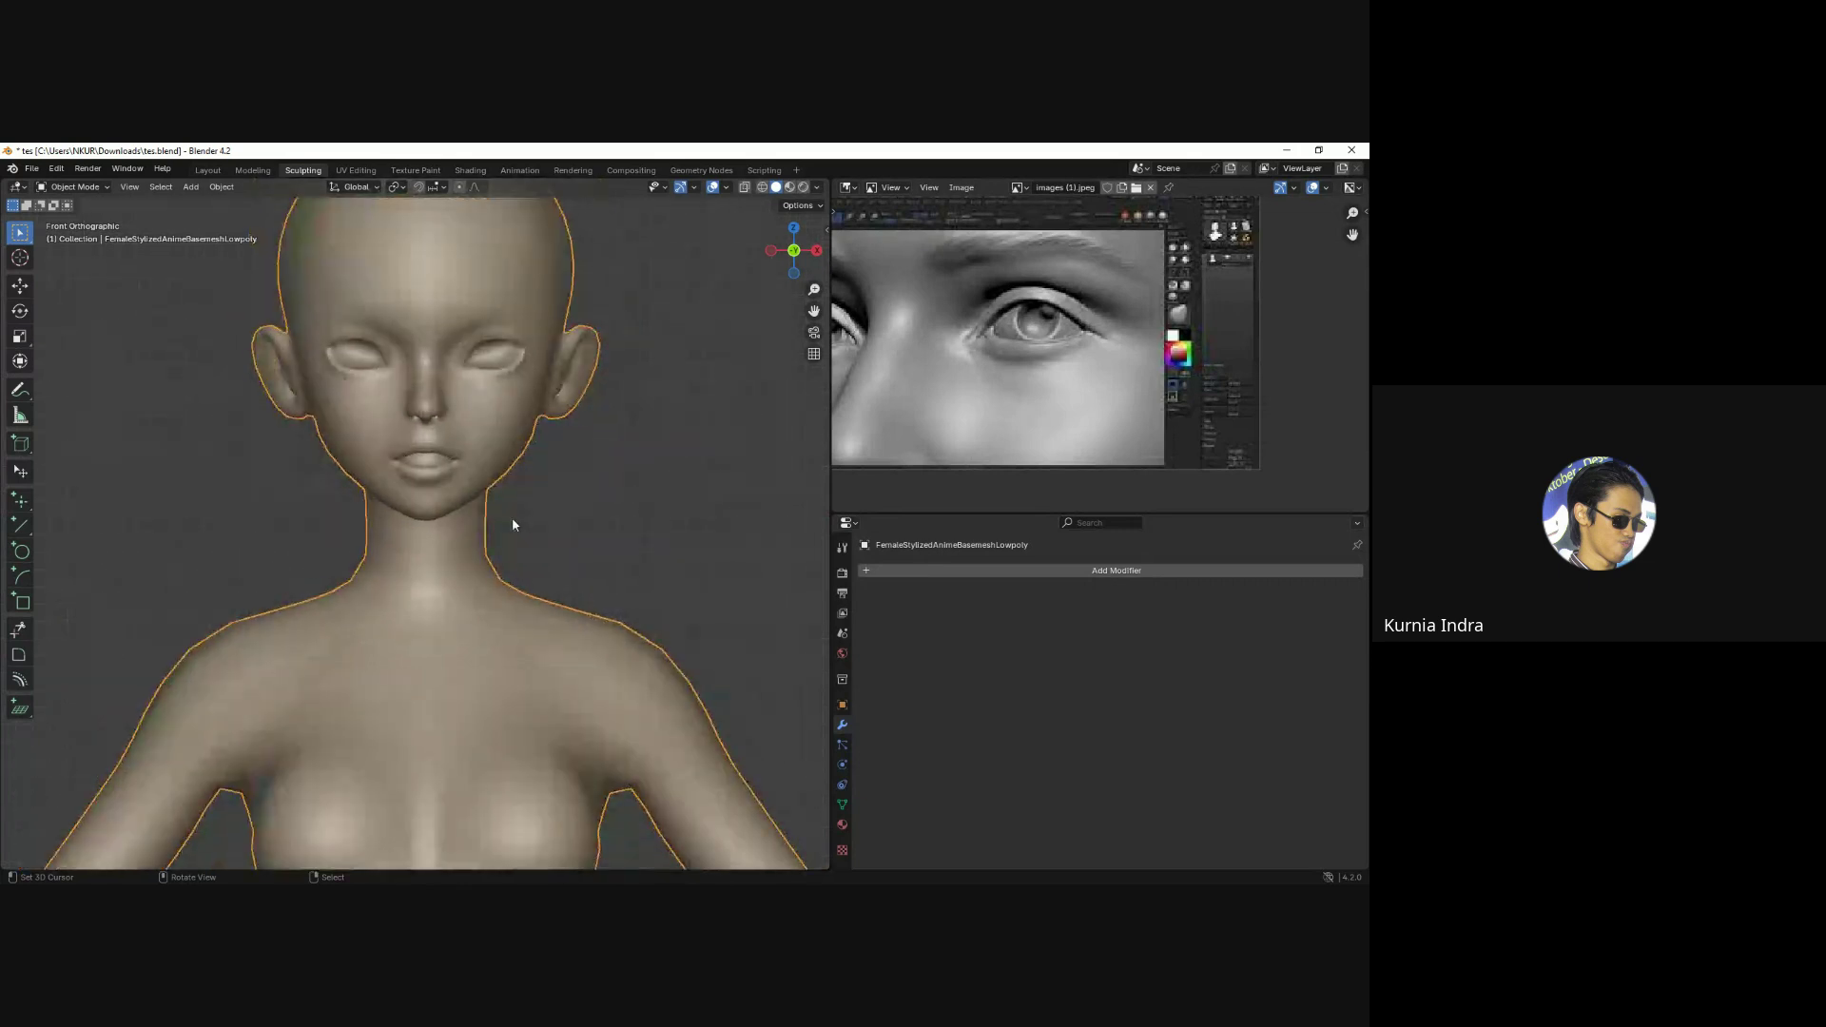
pyautogui.keyDown('shift'); pyautogui.moveTo(512, 518); pyautogui.dragTo(505, 566, button='middle'); pyautogui.keyUp('shift')
# Inspect the base mesh in Edit Mode and widen the 3D view against the reference image.
pyautogui.press('Tab')
pyautogui.hotkey('alt', 'a')
pyautogui.scroll(4, 512, 495)
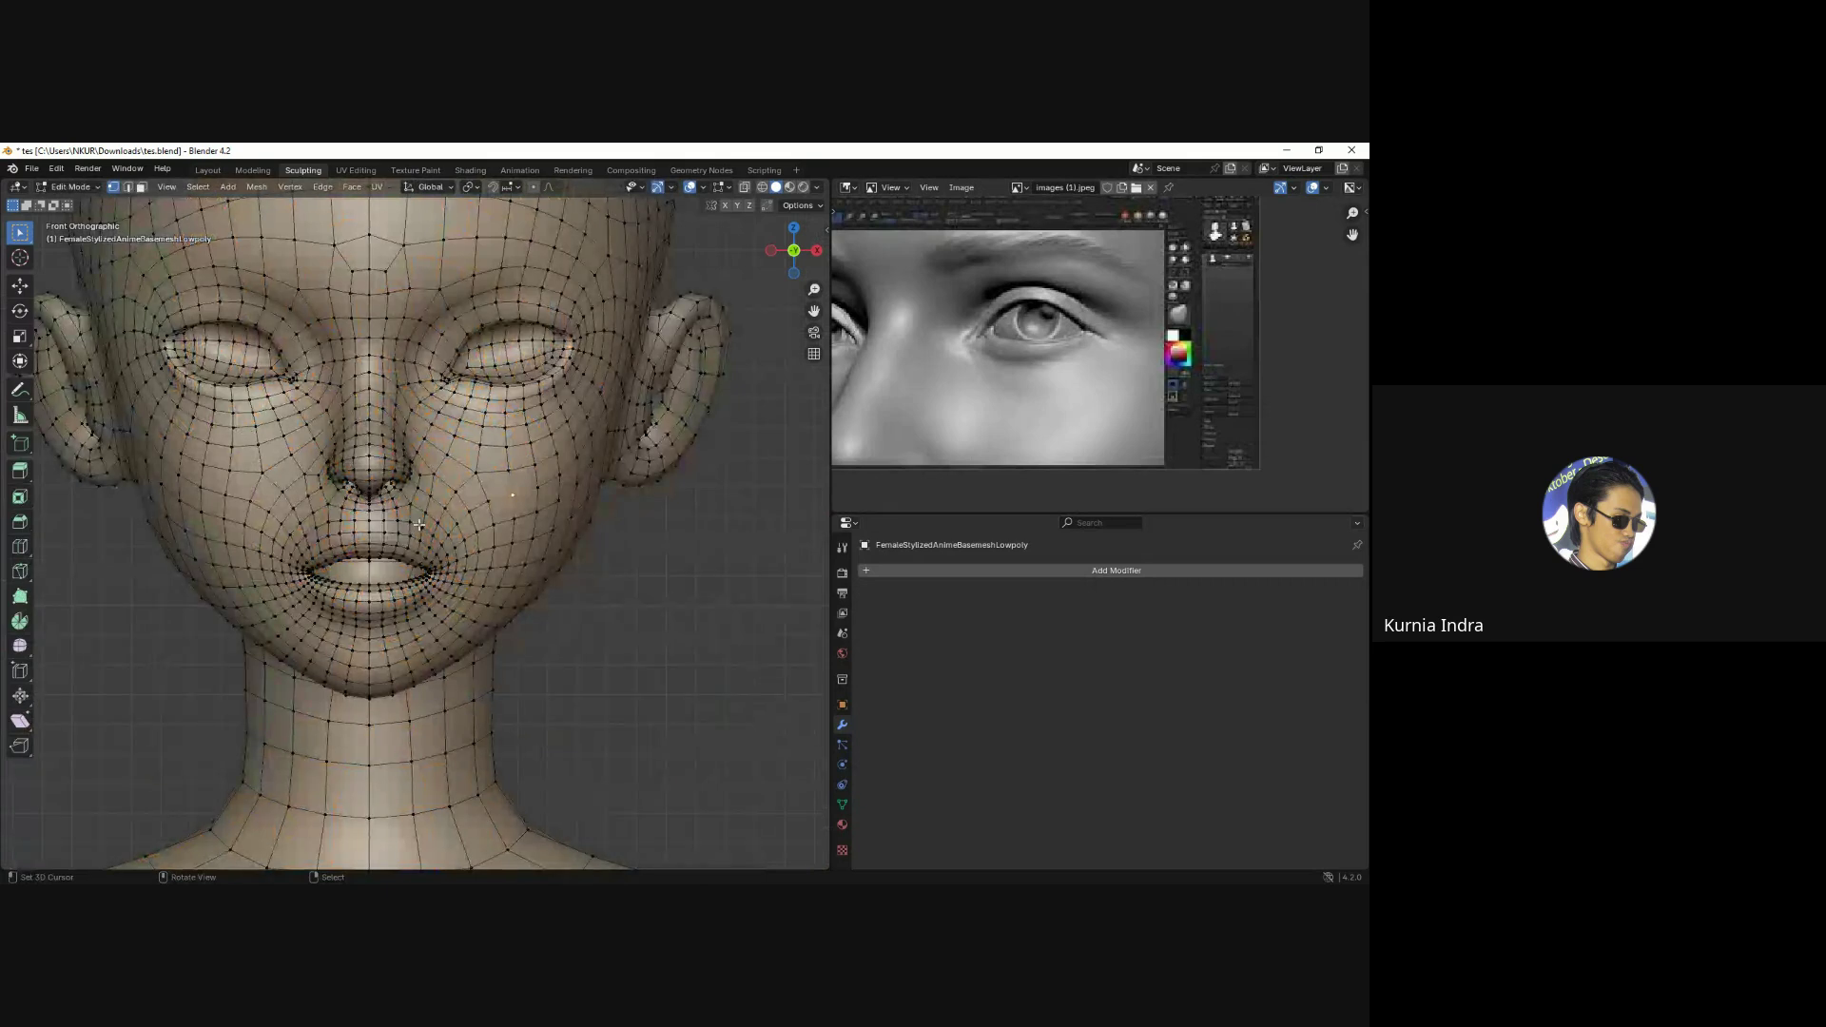
pyautogui.scroll(-1, 927, 498)
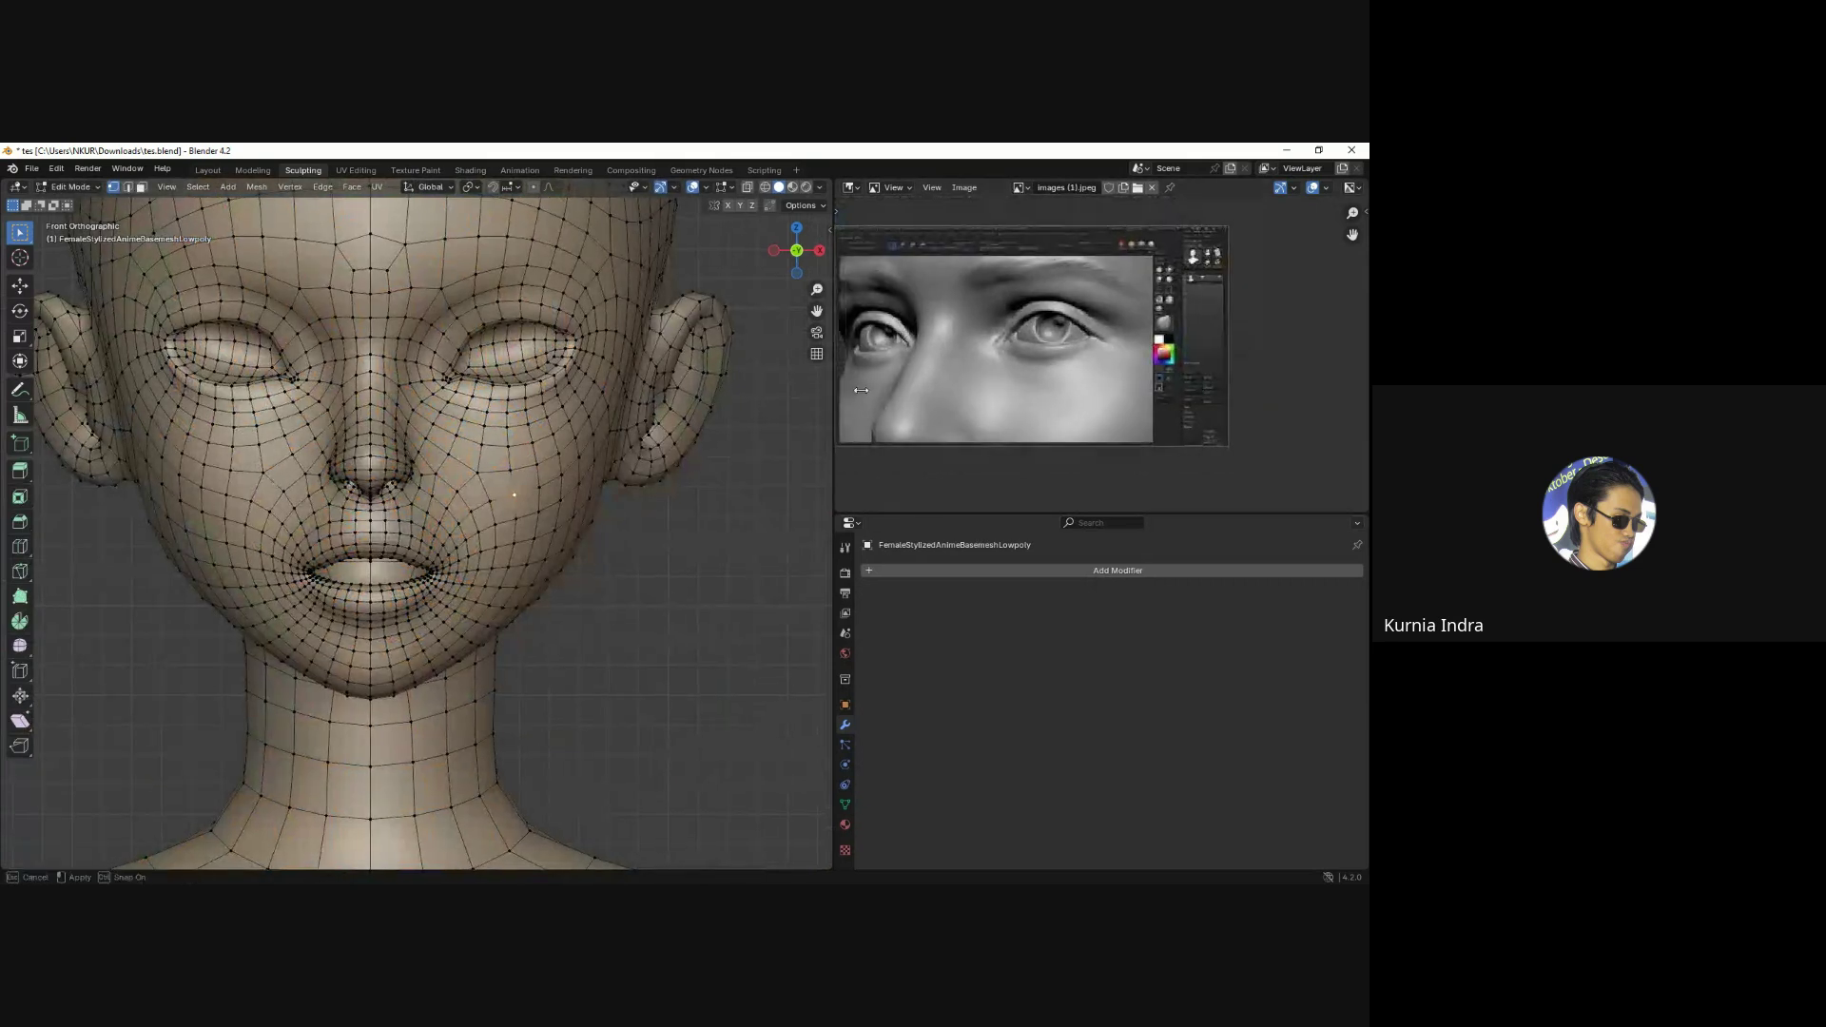
pyautogui.moveTo(831, 494); pyautogui.dragTo(942, 494)
pyautogui.scroll(-4, 514, 527)
pyautogui.keyDown('shift'); pyautogui.scroll(-5, 504, 494); pyautogui.keyUp('shift')
pyautogui.scroll(-2, 492, 457)
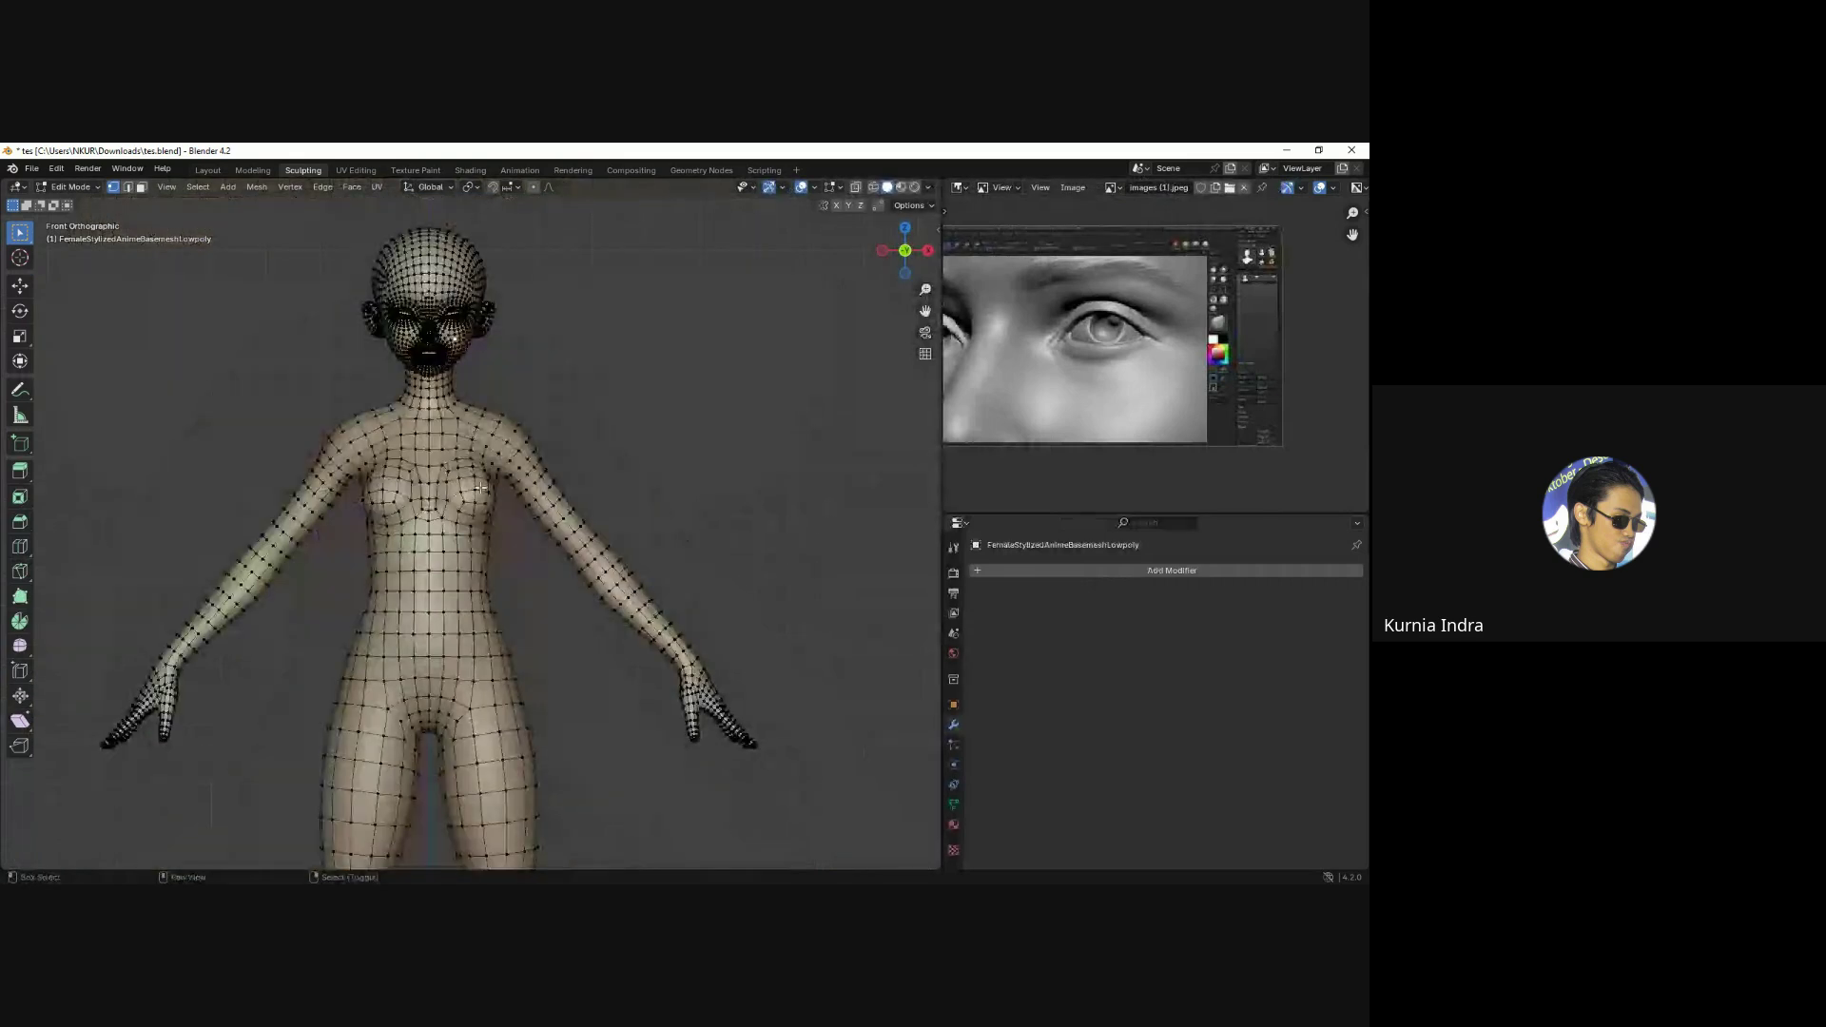
pyautogui.scroll(3, 504, 485)
pyautogui.scroll(2, 514, 512)
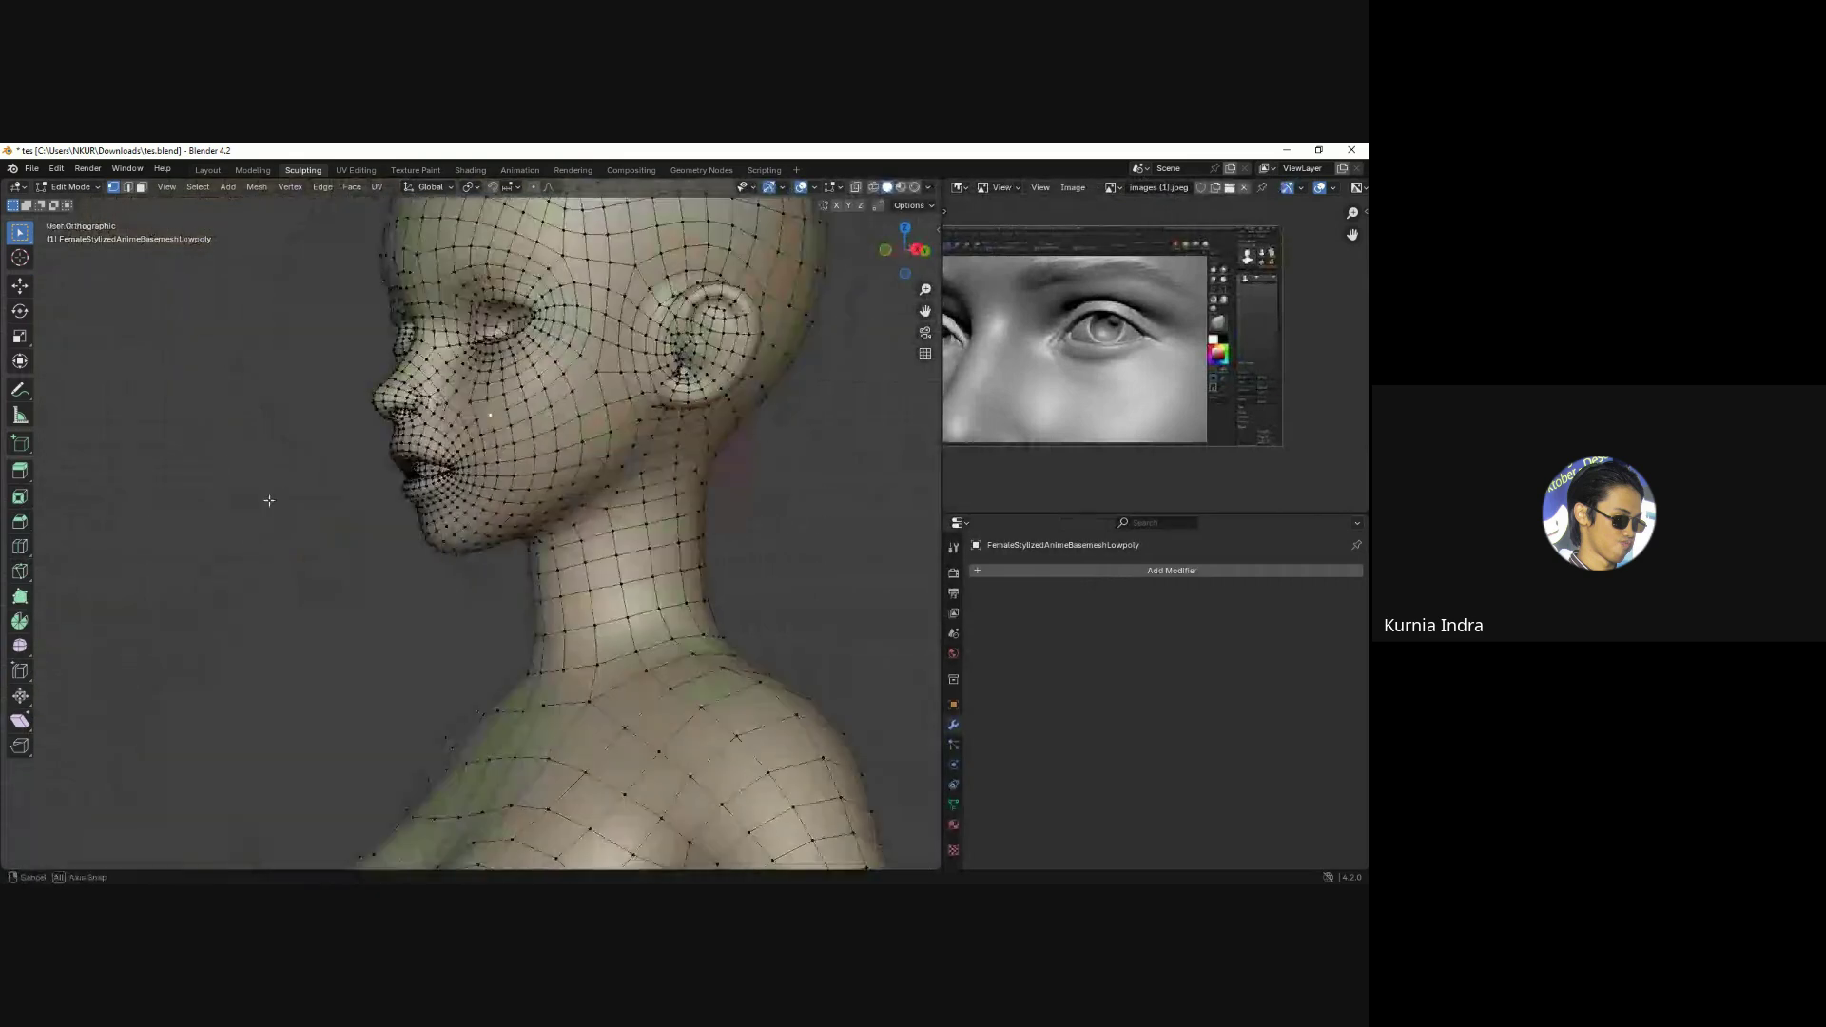
pyautogui.moveTo(514, 513); pyautogui.dragTo(504, 324, button='middle')
pyautogui.press('KP_1')
pyautogui.scroll(2, 504, 324)
pyautogui.press('Tab')
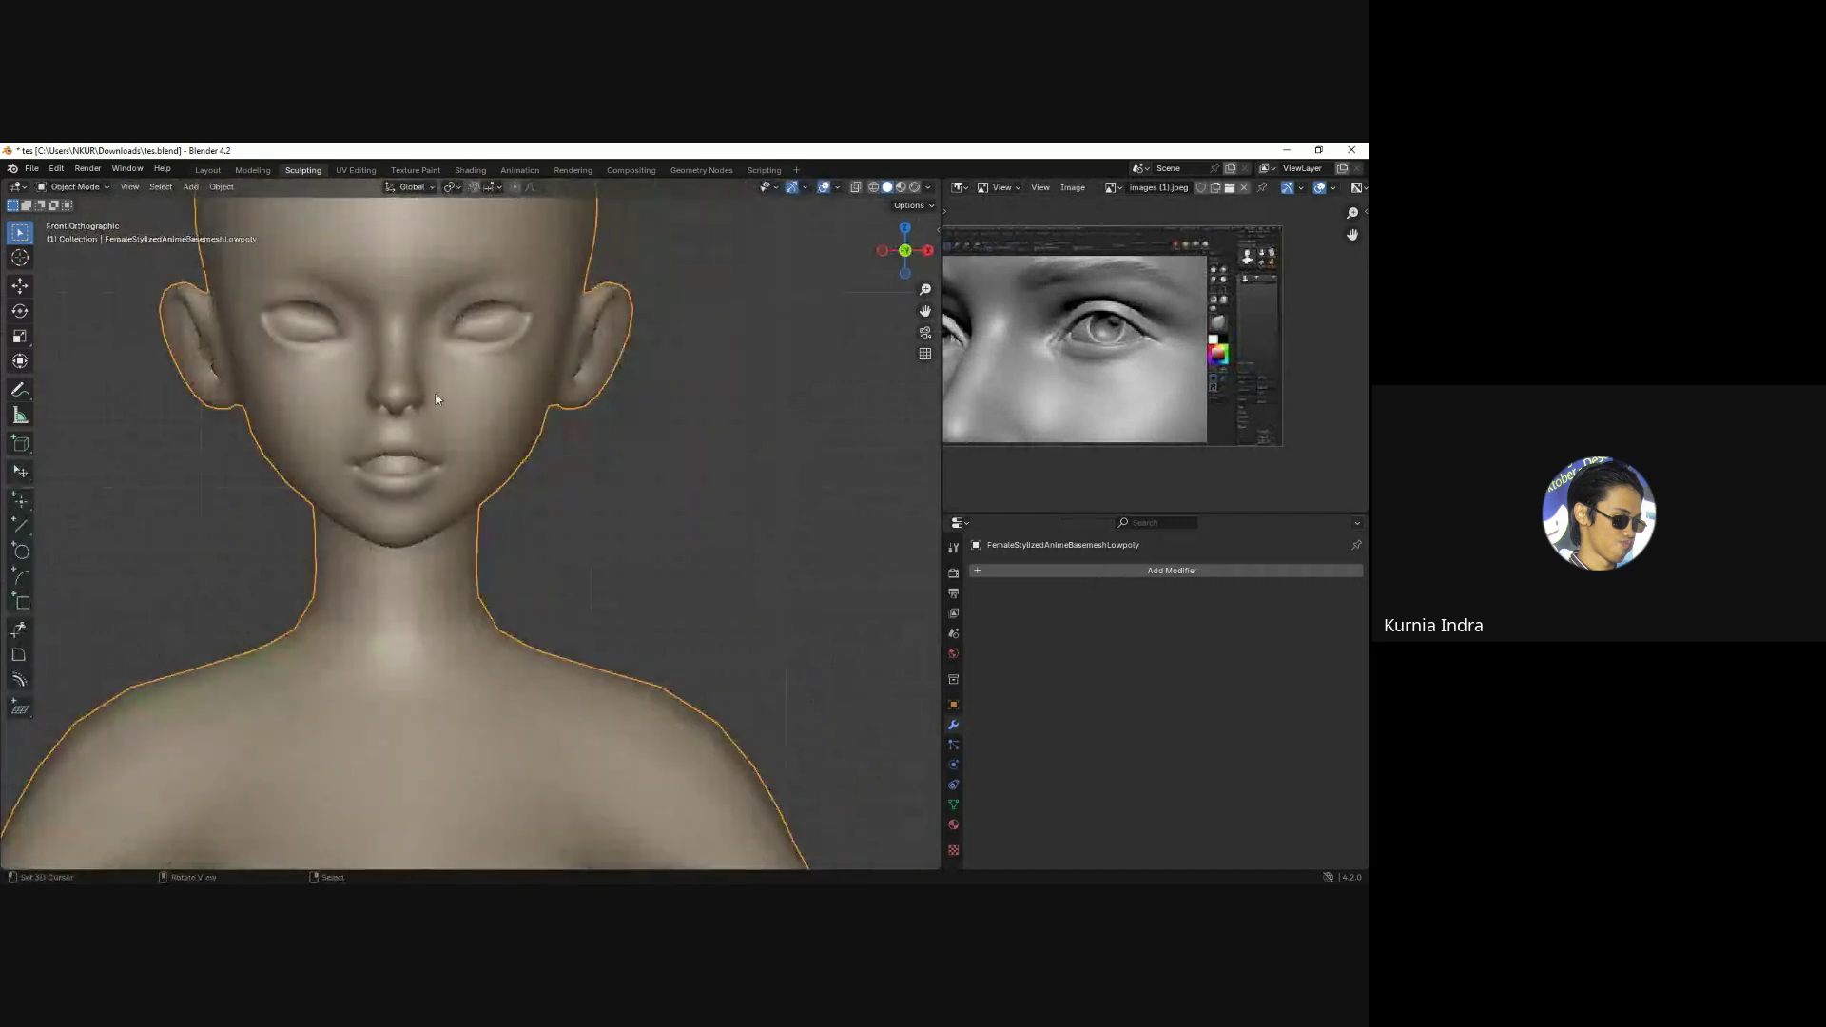
pyautogui.keyDown('shift'); pyautogui.scroll(3, 479, 552); pyautogui.keyUp('shift')
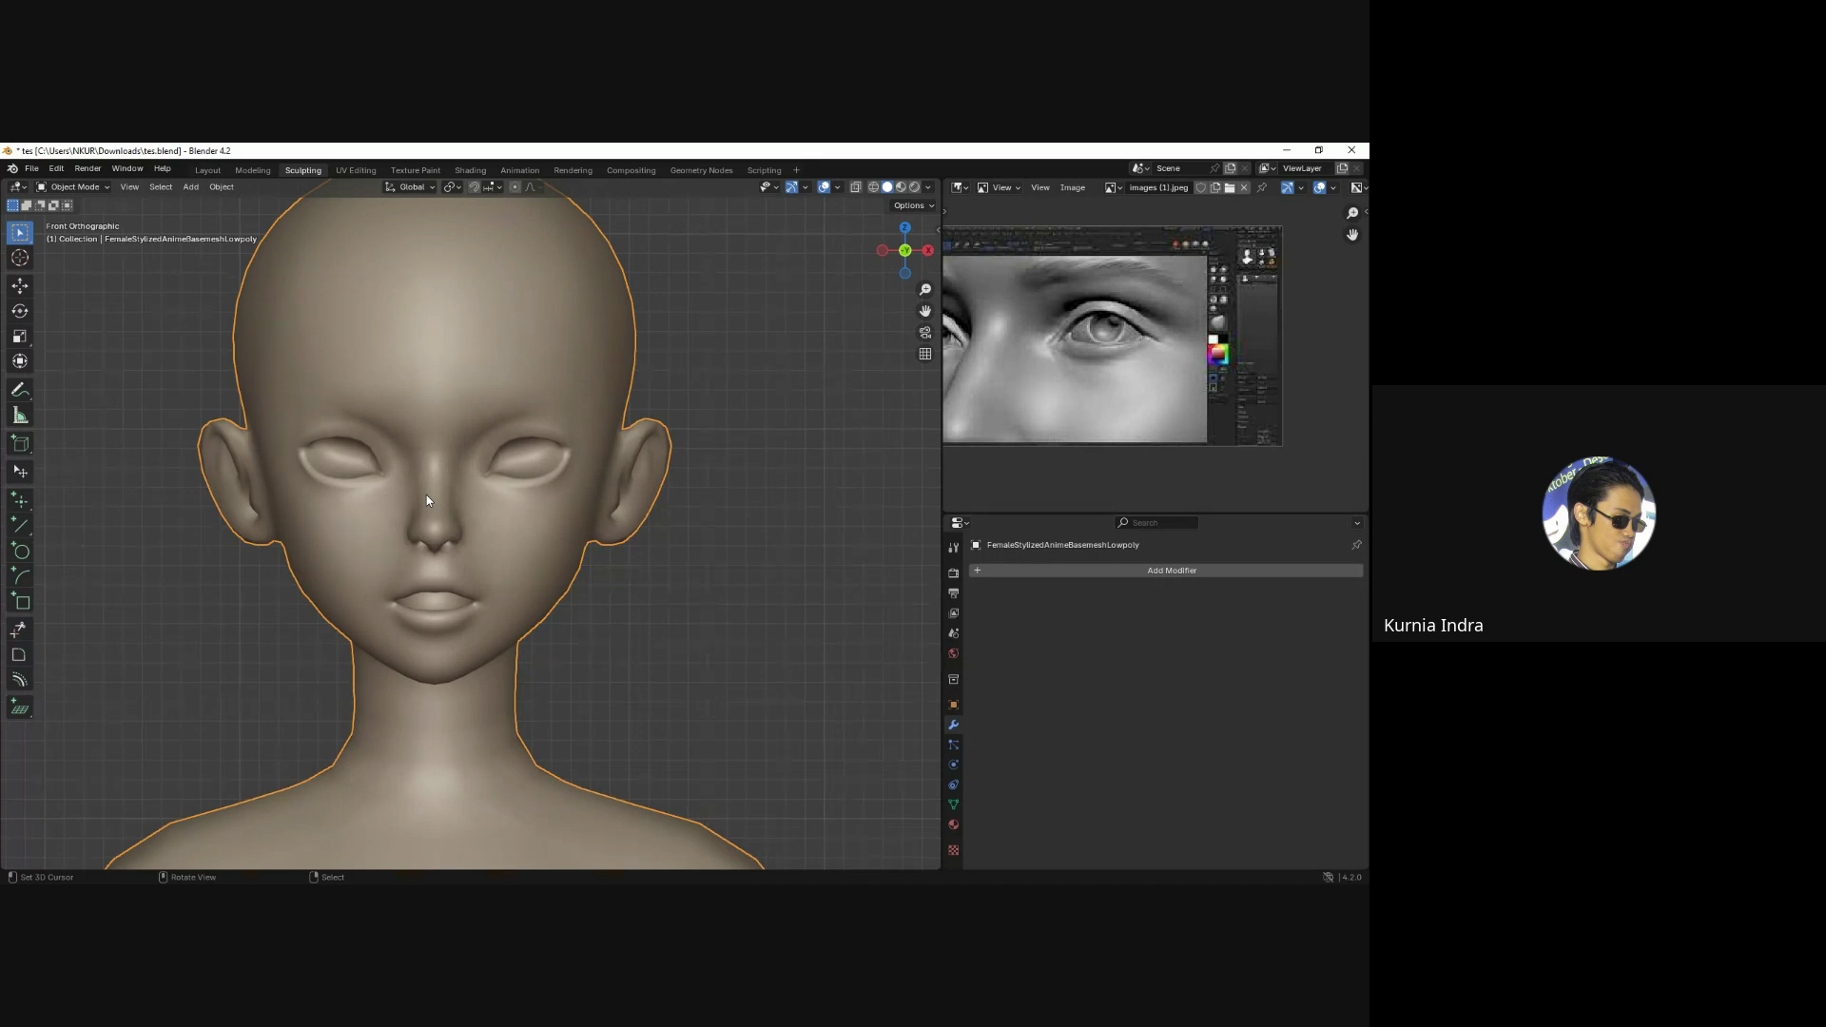
# Put the anime head in Sculpt Mode with X symmetry and a 130 px Grab brush.
pyautogui.hotkey('ctrl', 'Tab')
pyautogui.click(480, 570)
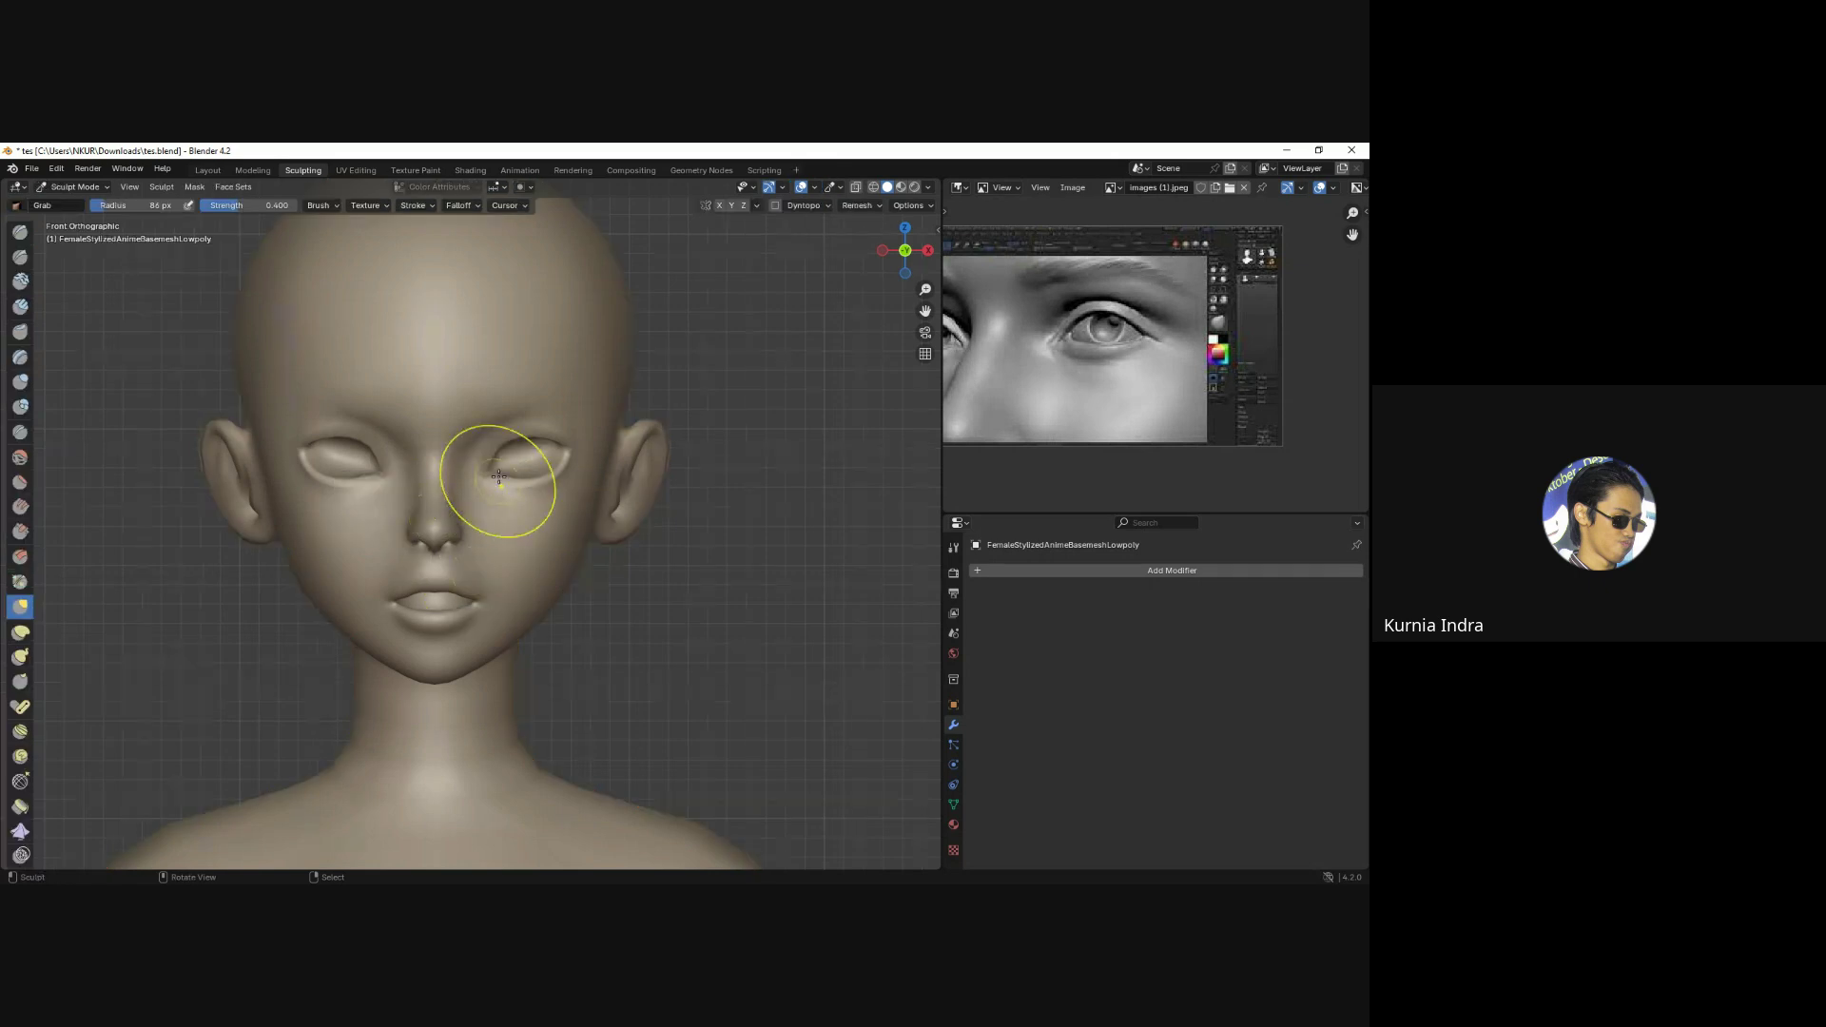
pyautogui.click(719, 206)
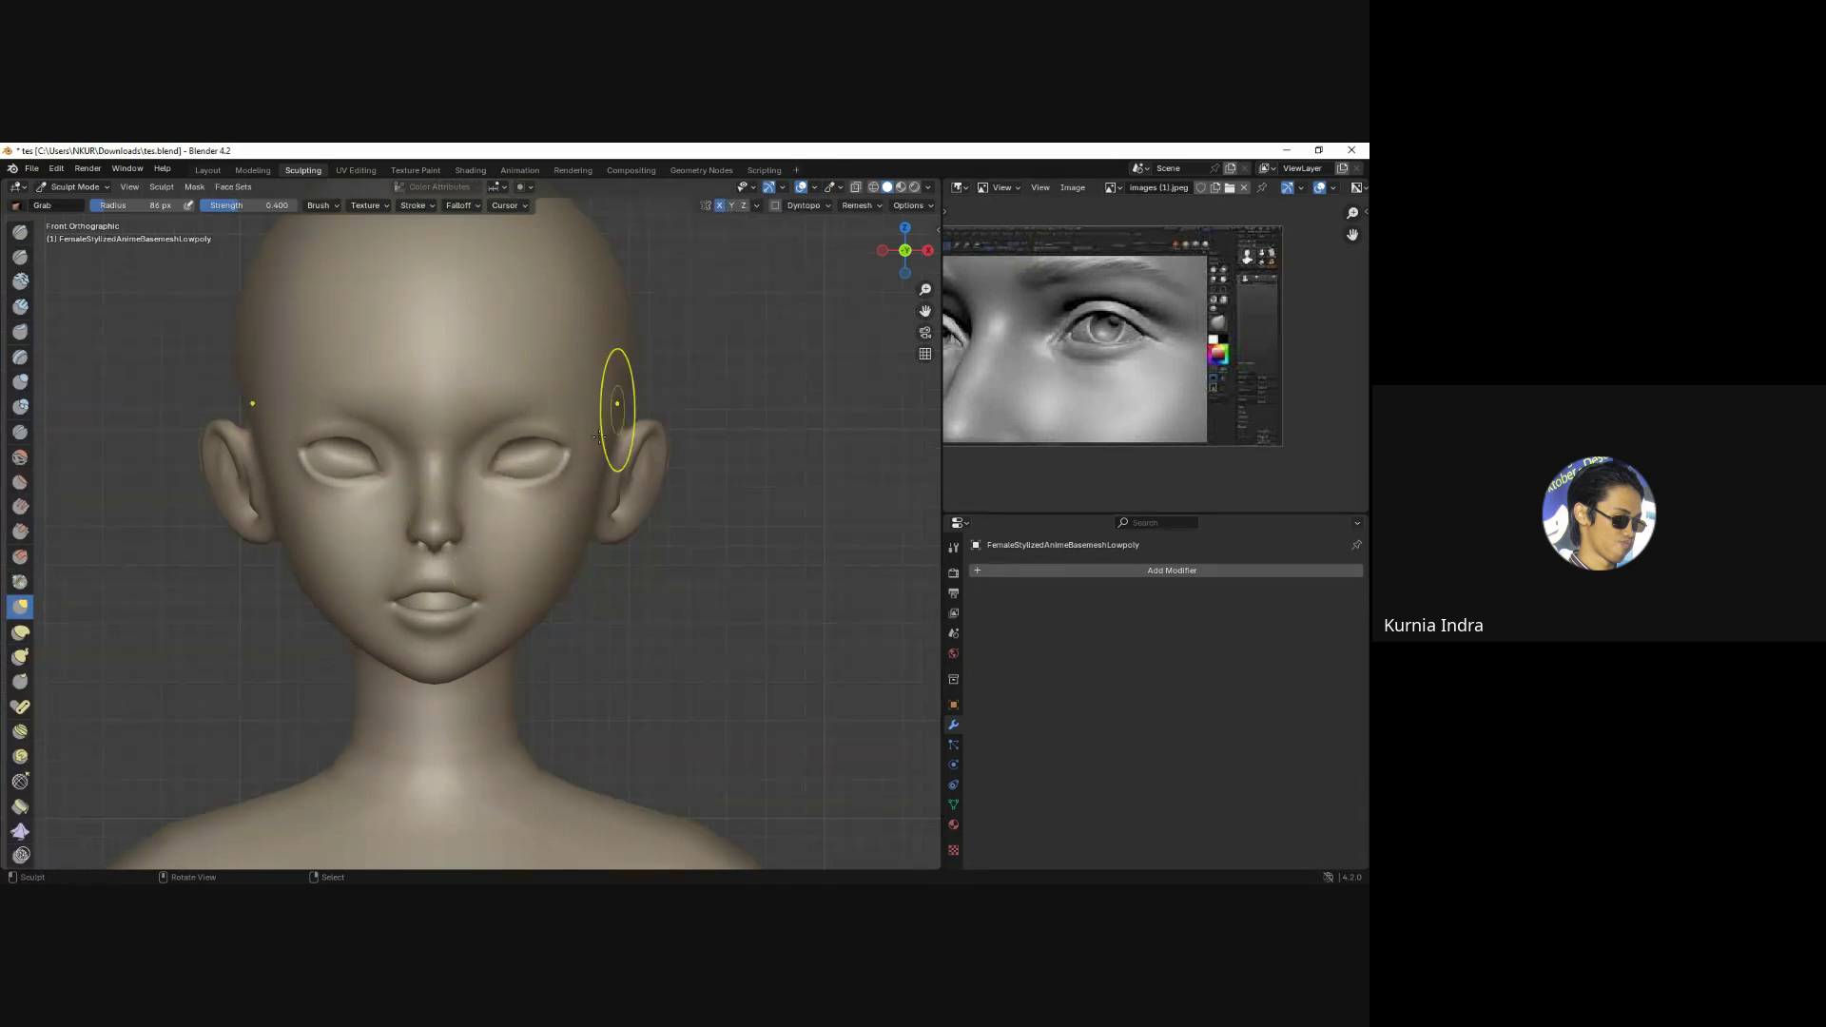
pyautogui.scroll(2, 619, 407)
pyautogui.press('f')
pyautogui.click(571, 474)
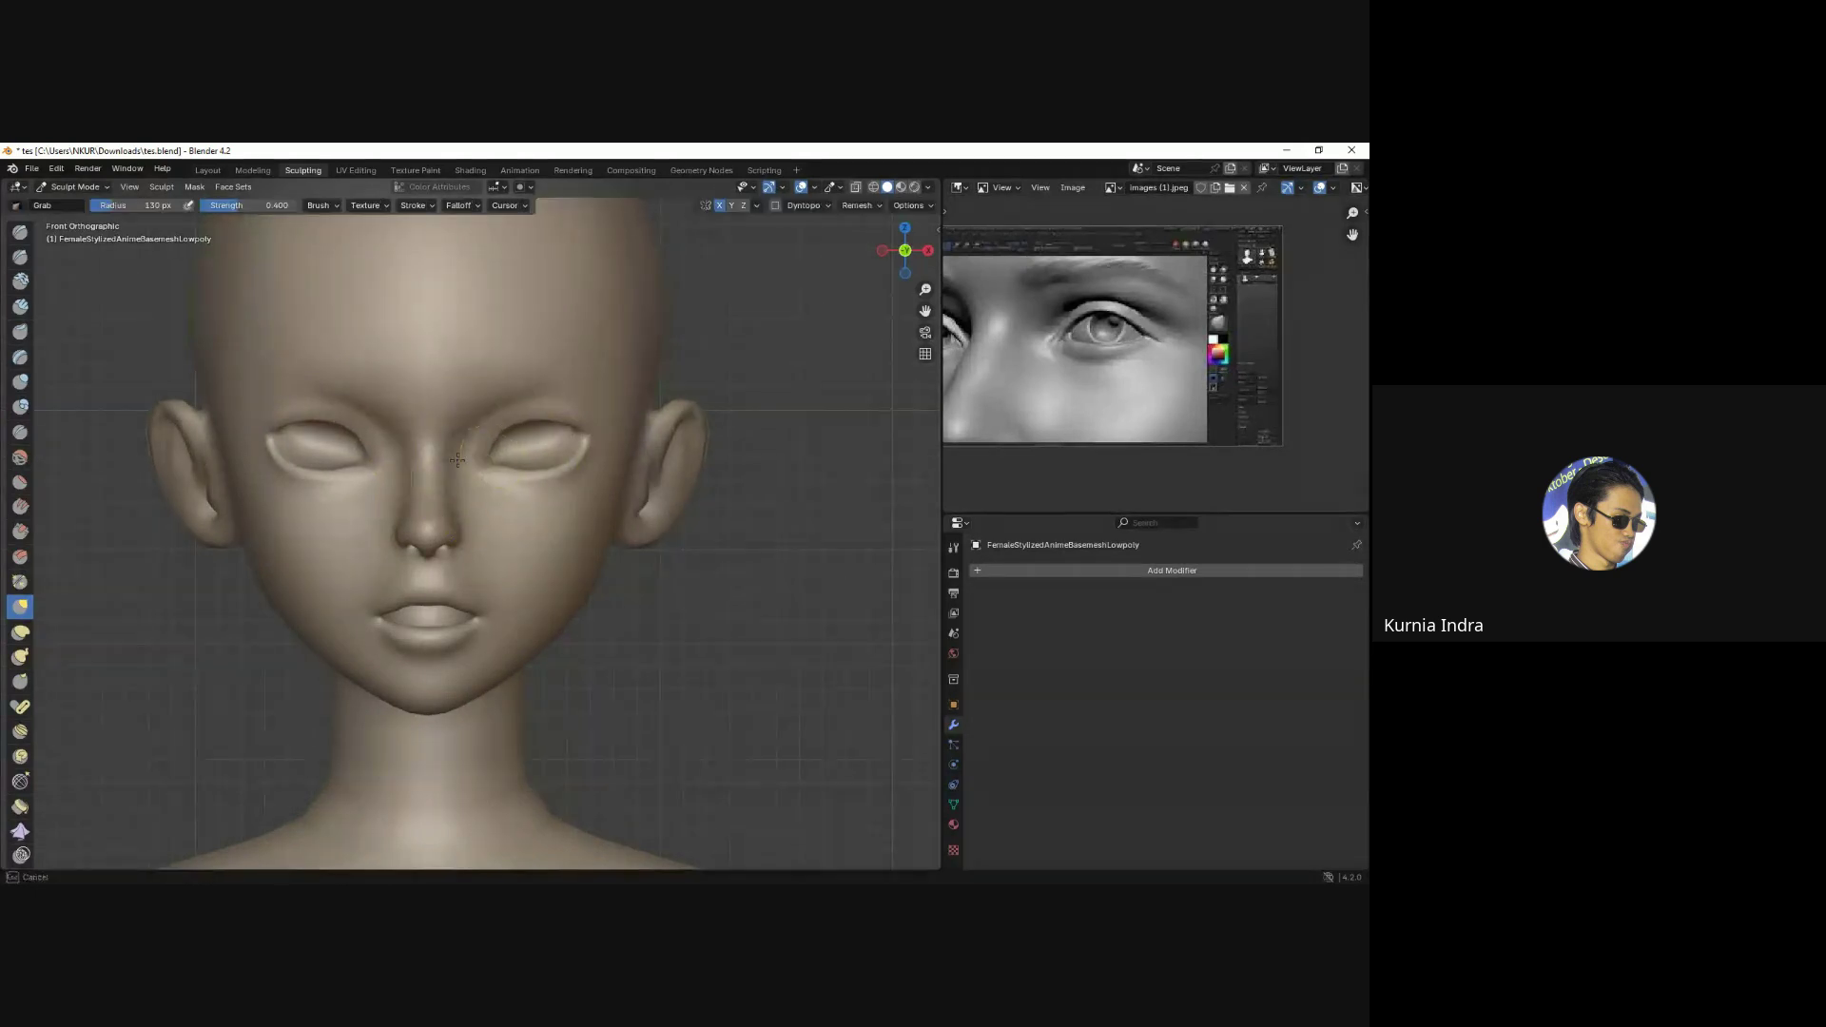
pyautogui.click(528, 409)
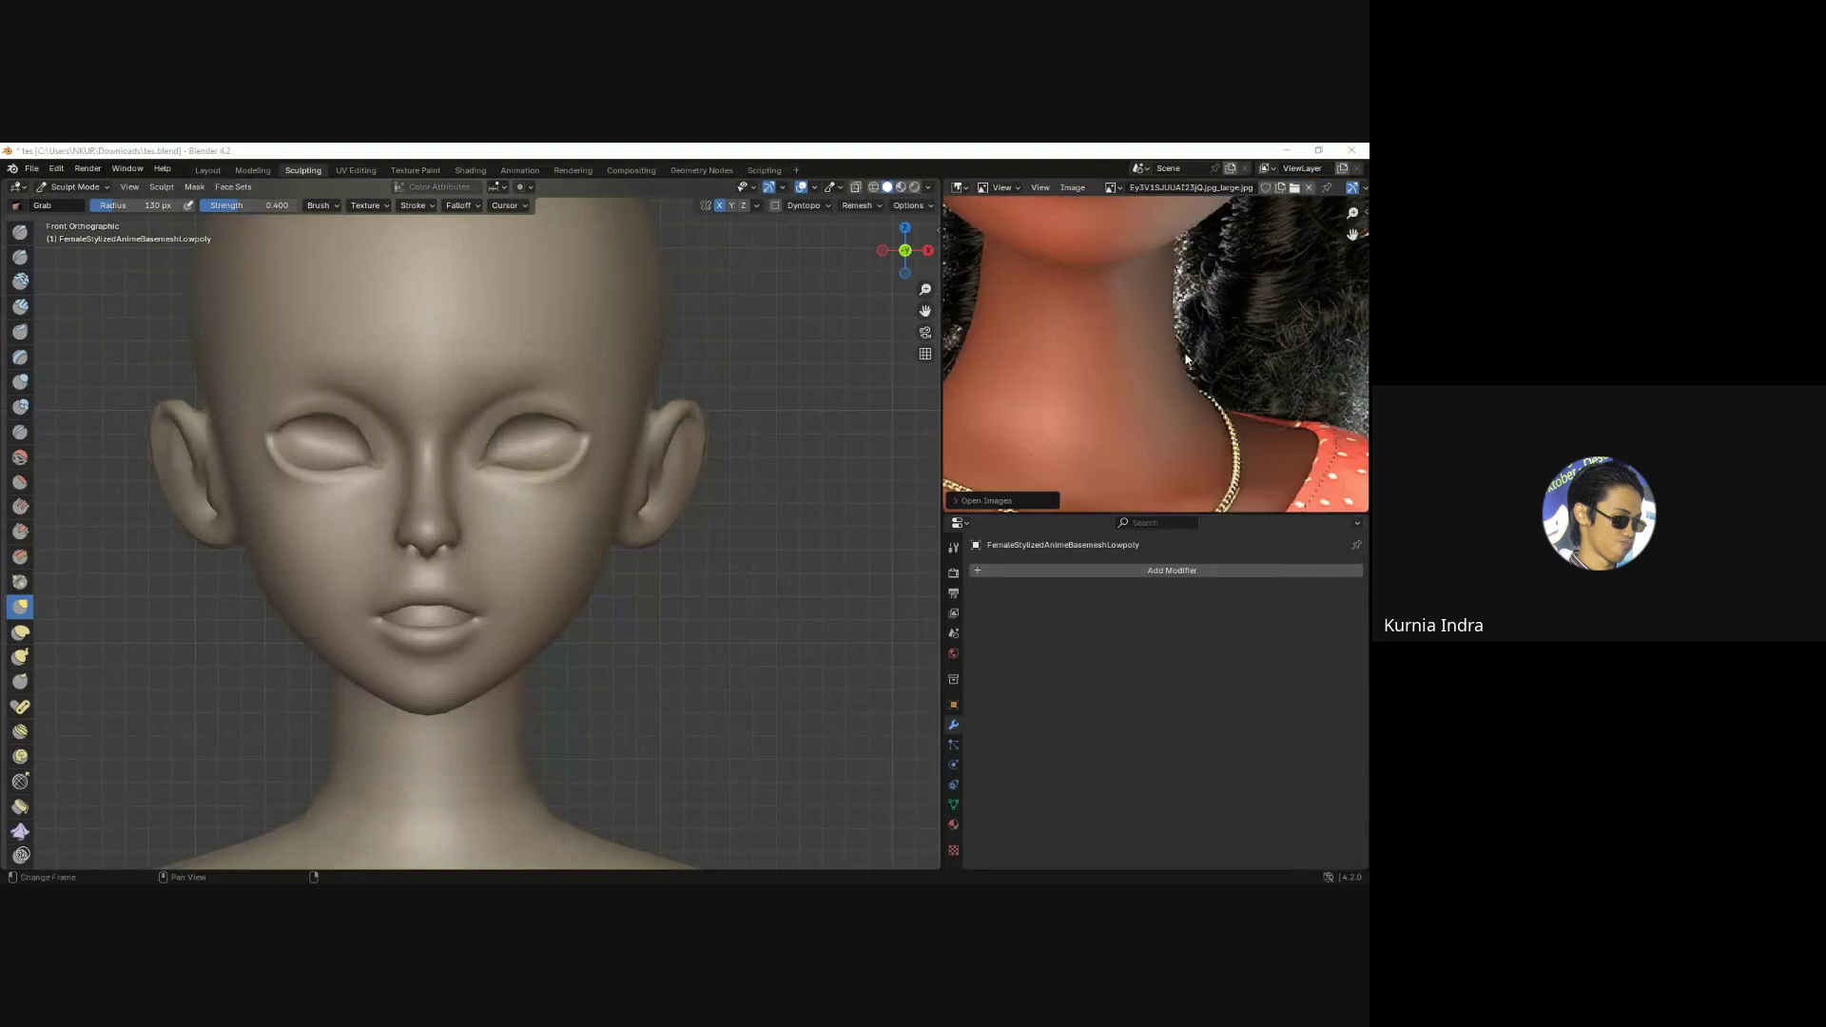
# Lift the anime head's chin slightly with the Grab brush, then enlarge the brush.
pyautogui.scroll(-4, 1183, 405)
pyautogui.scroll(2, 1183, 406)
pyautogui.scroll(-1, 1181, 385)
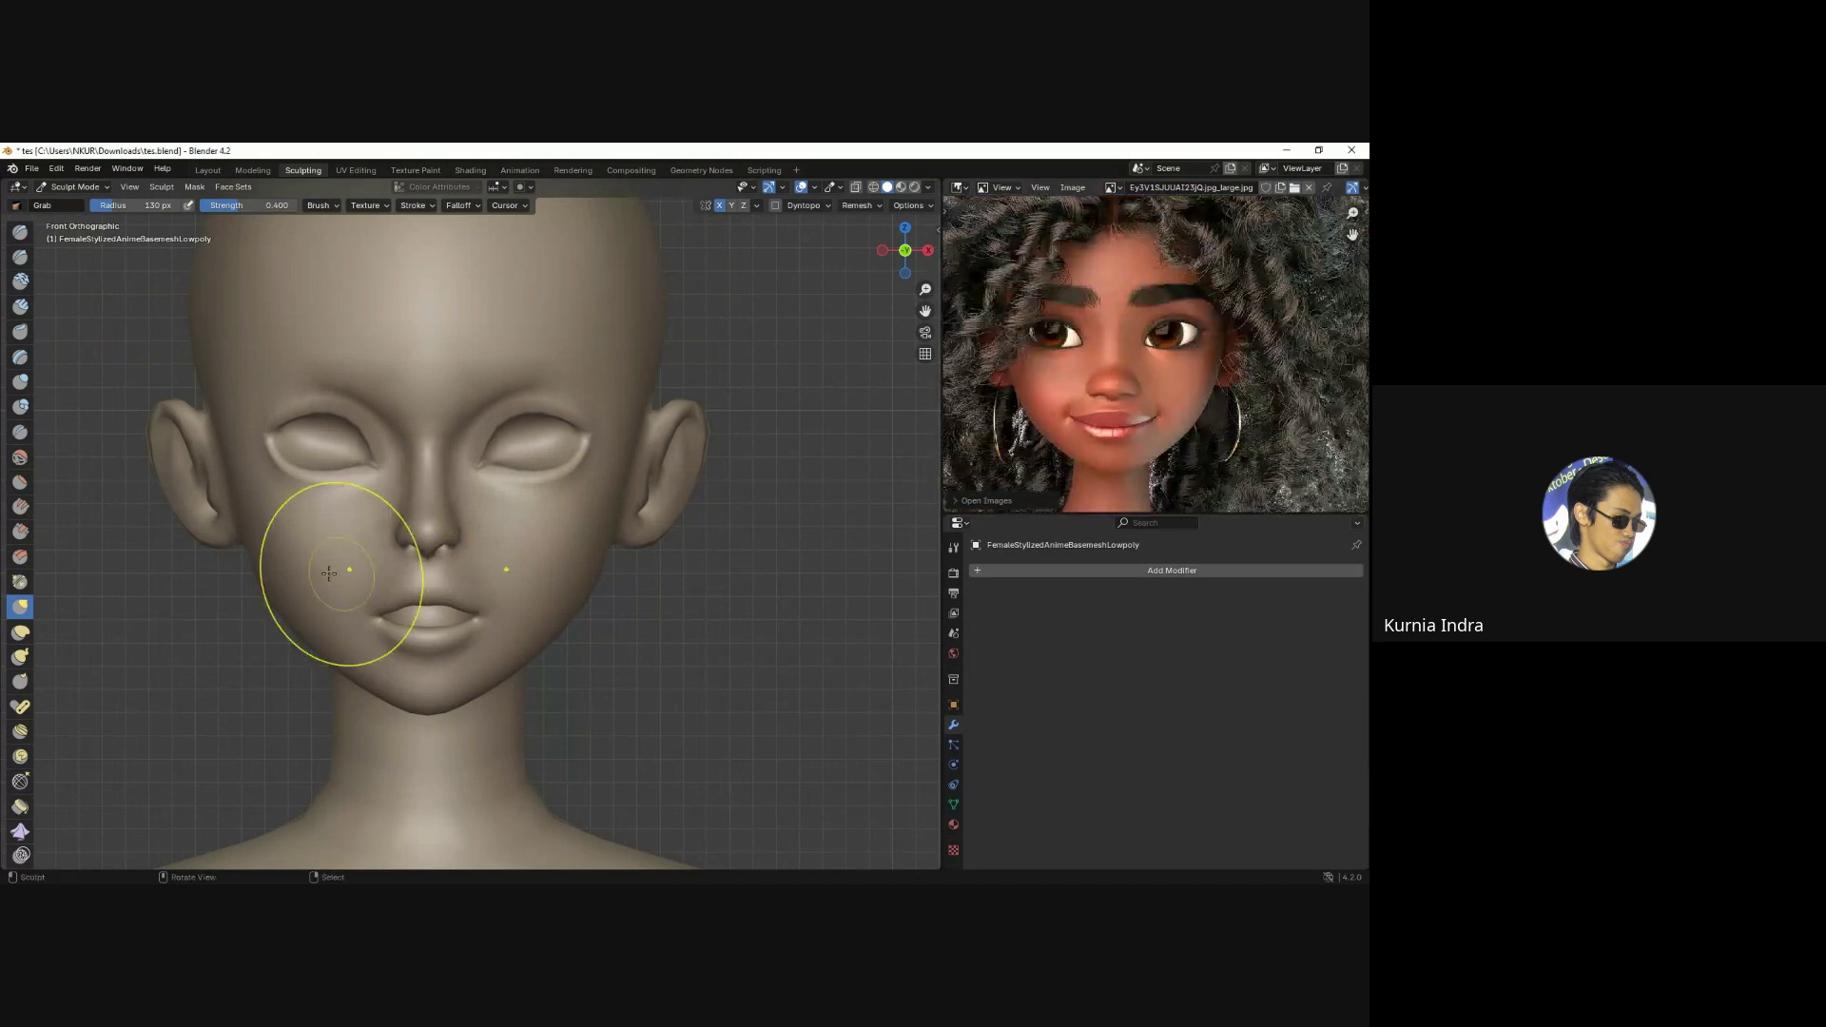
pyautogui.moveTo(425, 714); pyautogui.dragTo(409, 694)
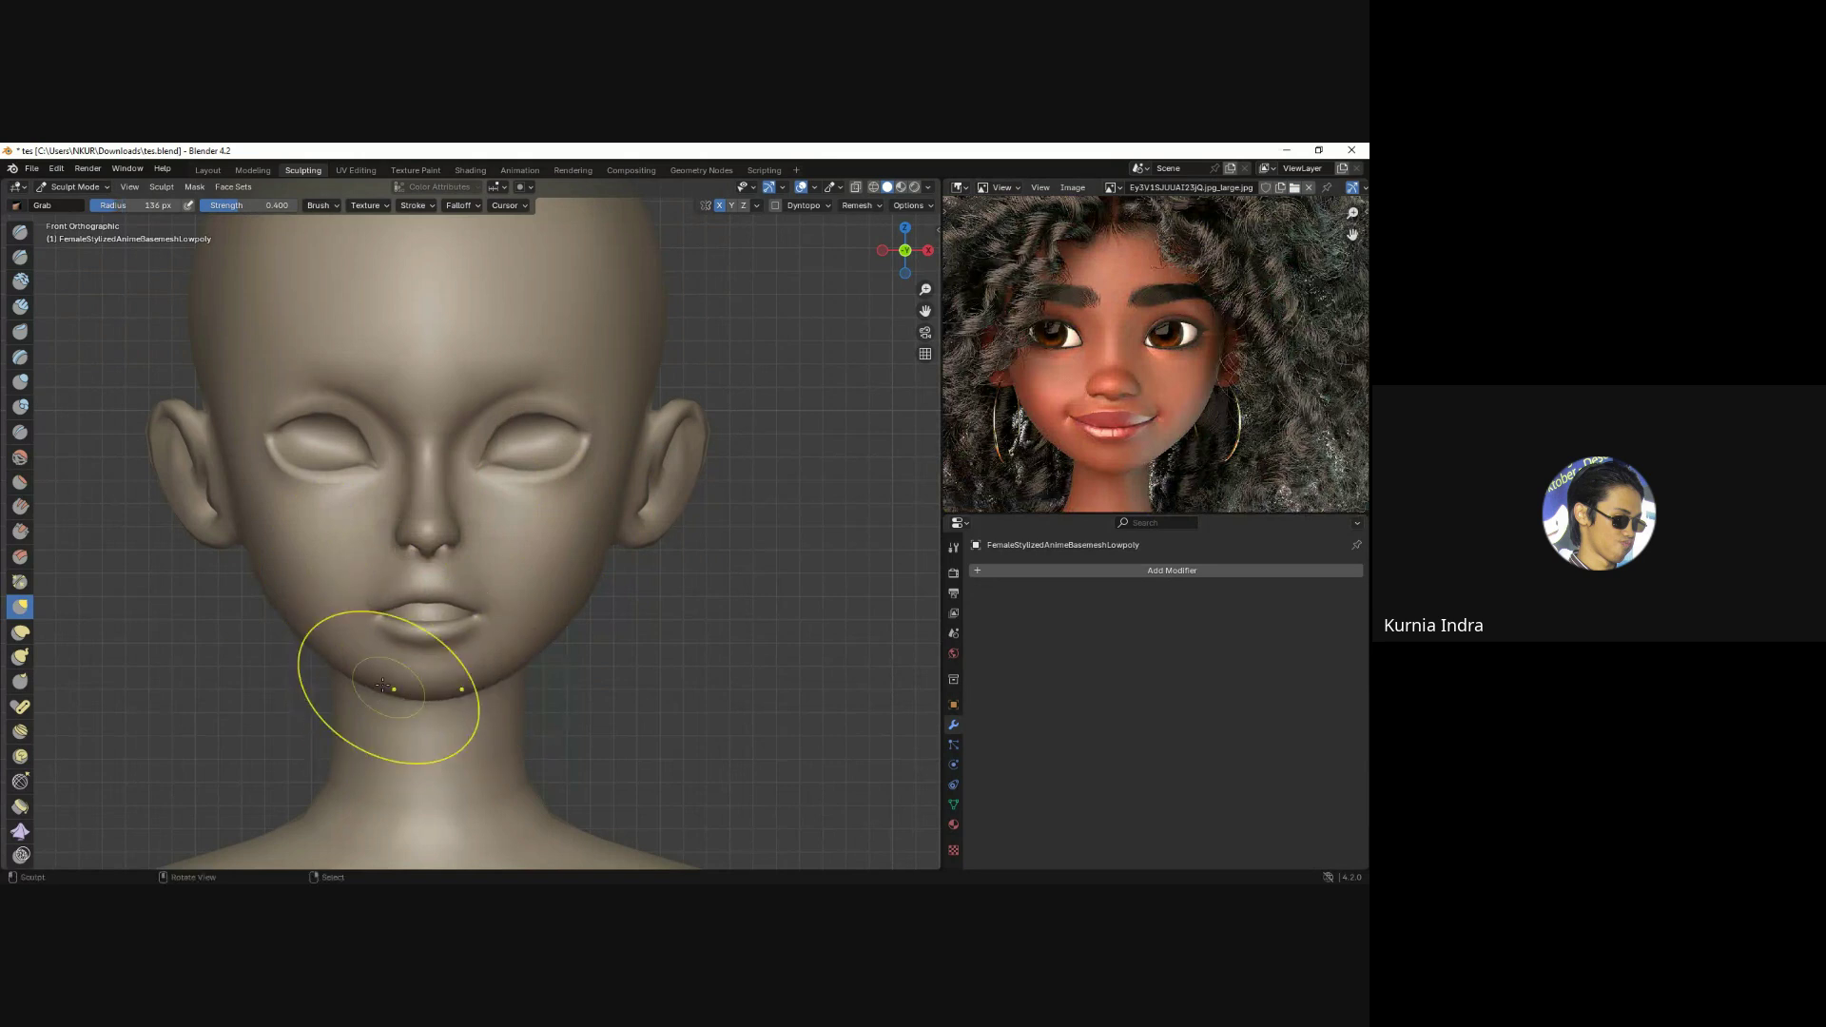
pyautogui.press('f')
pyautogui.click(538, 642)
pyautogui.scroll(2, 369, 597)
pyautogui.scroll(1, 369, 598)
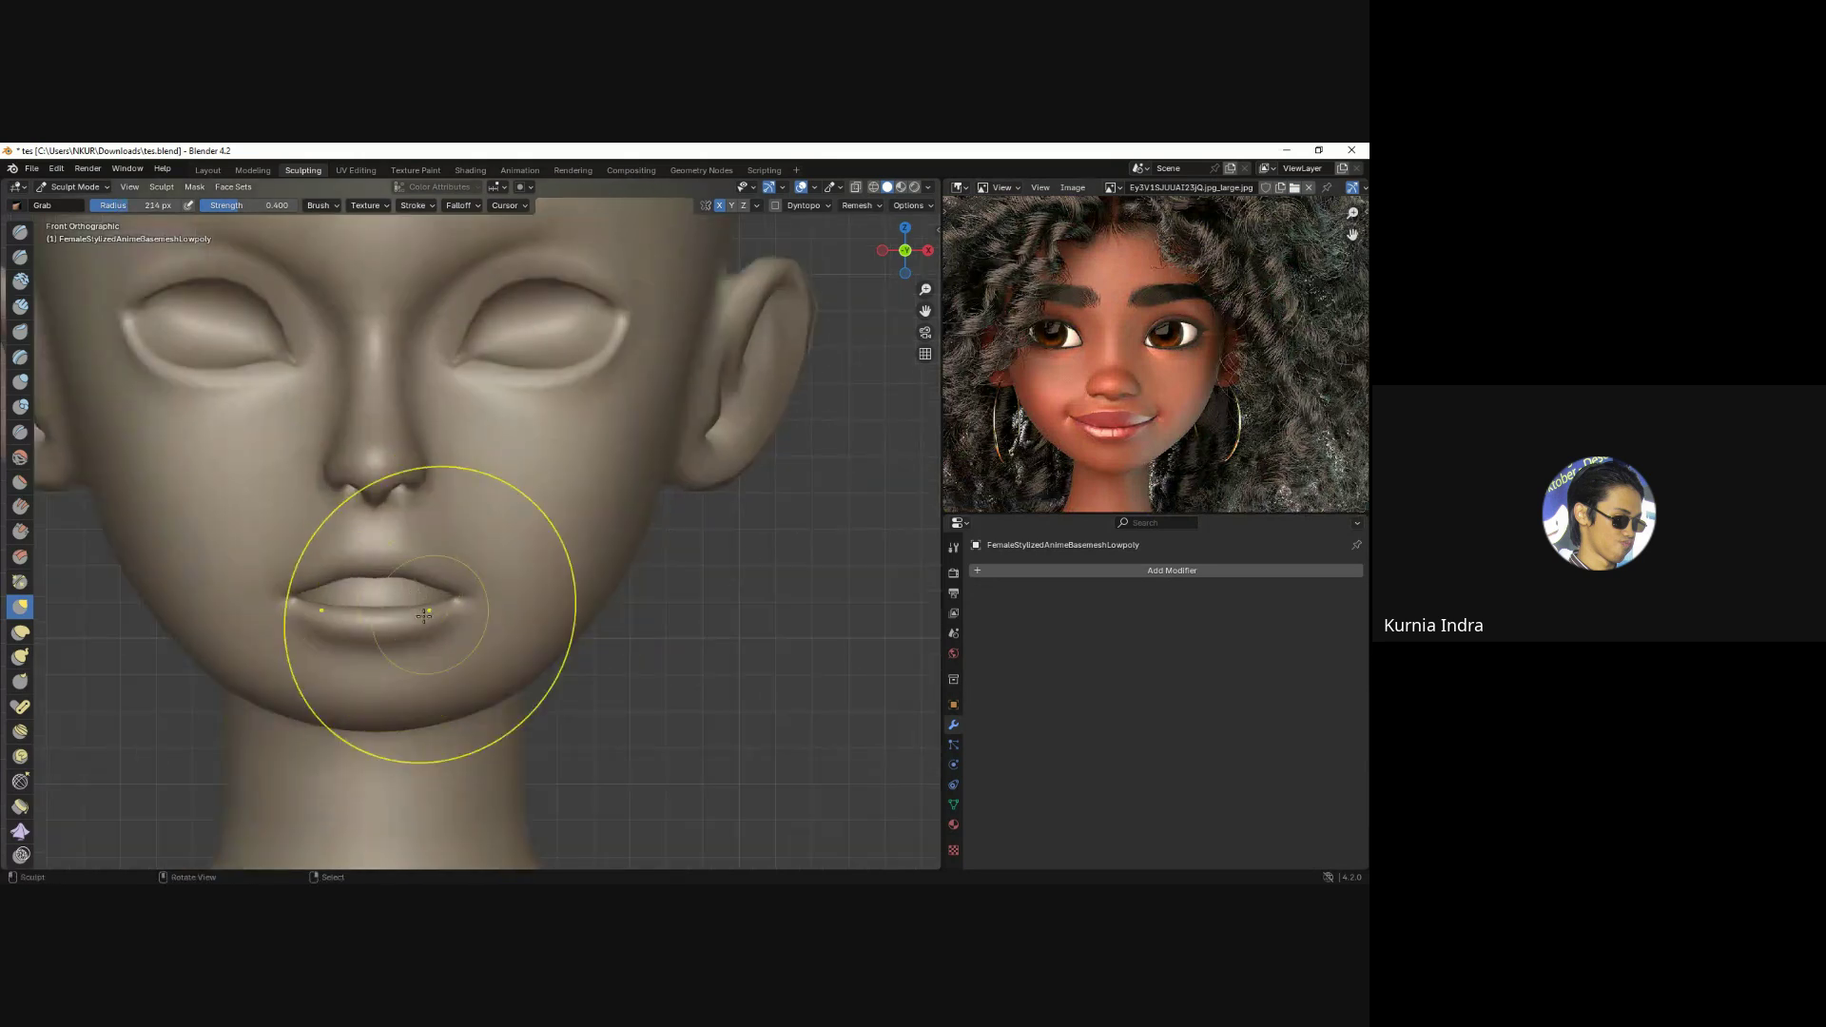
# Inflate the lips to make them fuller, then return to the Grab brush at a smaller size.
pyautogui.press('i')
pyautogui.moveTo(363, 601); pyautogui.dragTo(347, 608)
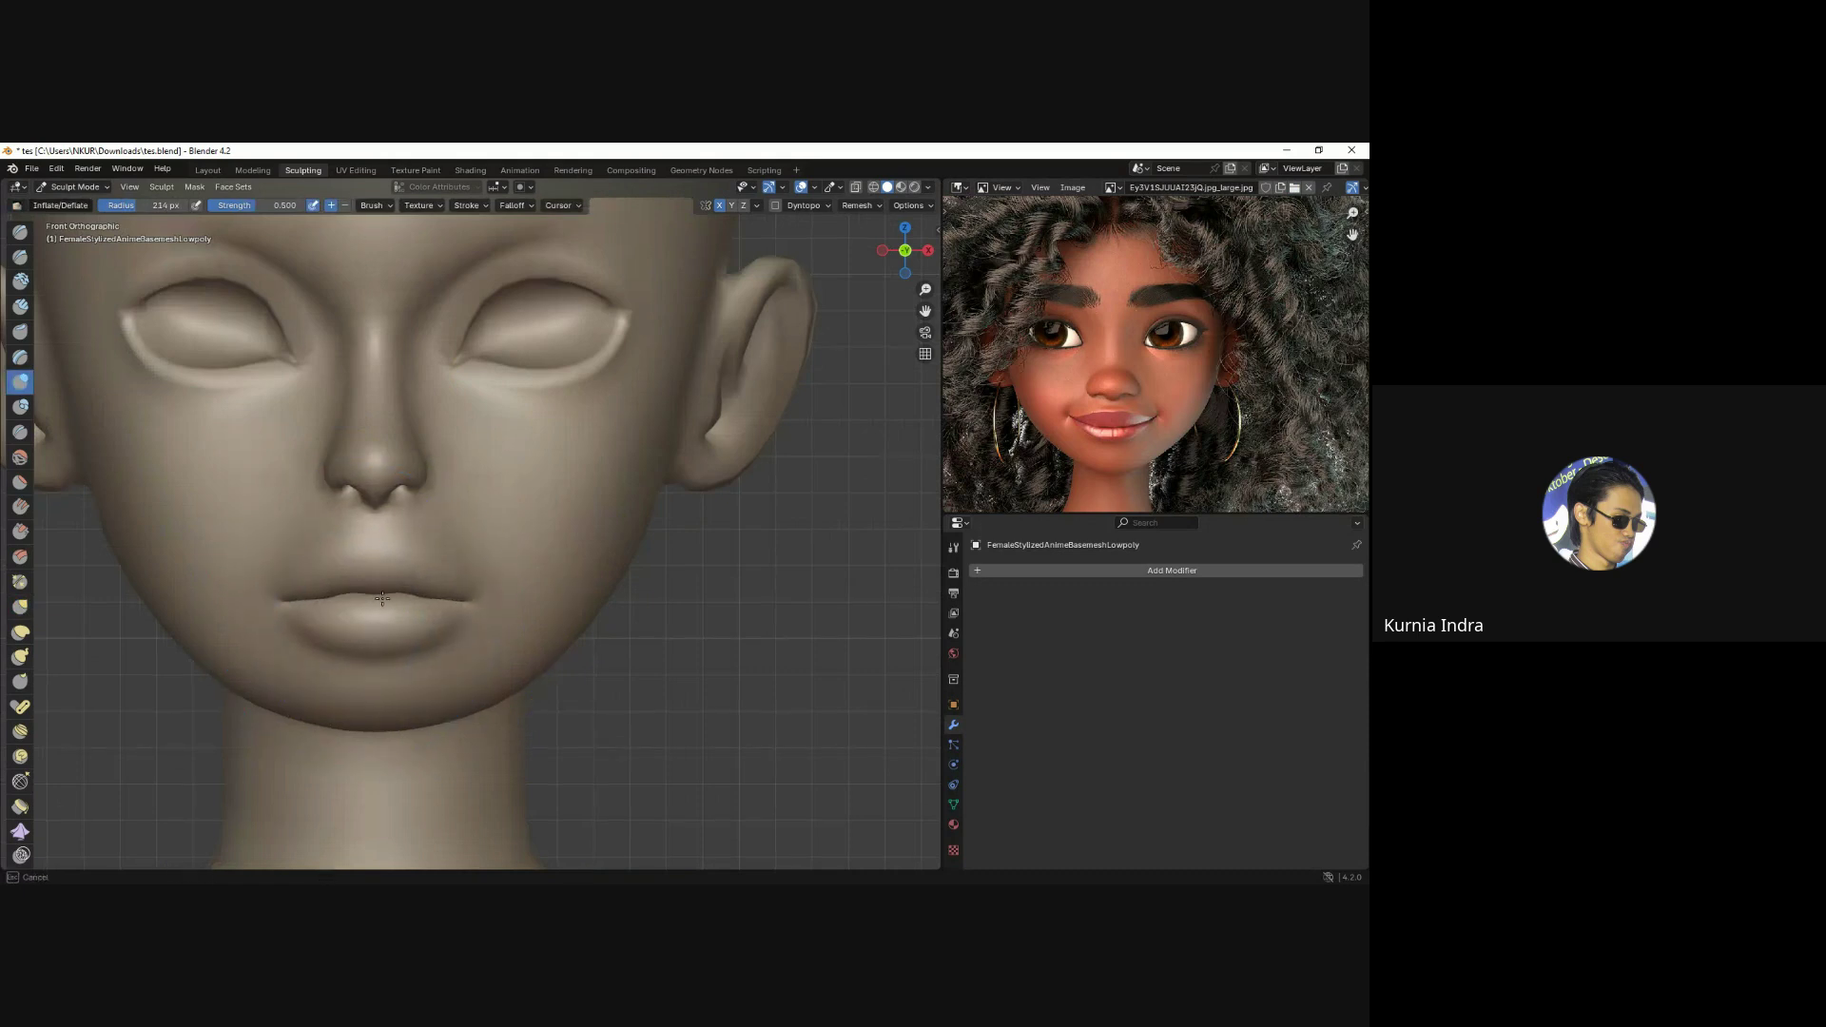
pyautogui.press('g')
pyautogui.press('f')
pyautogui.click(275, 600)
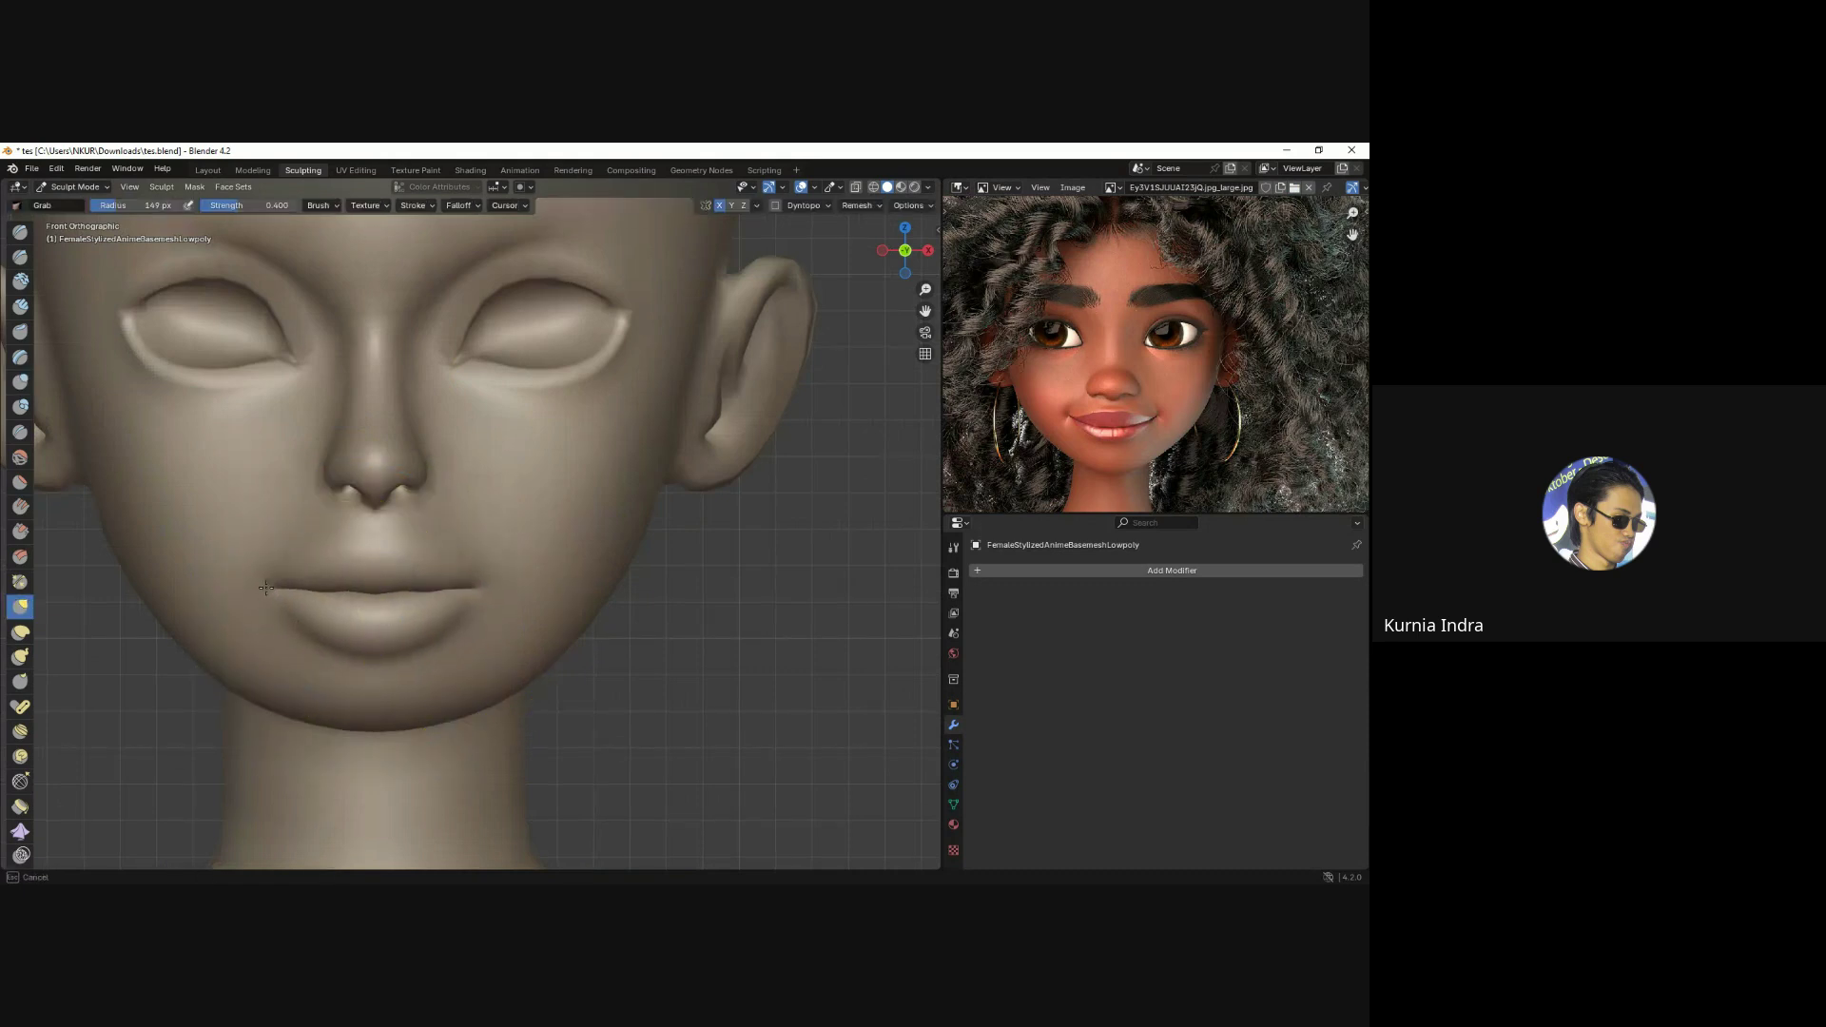
# Bring the brush down to 72 px and reshape the nose tip and nostrils.
pyautogui.keyDown('alt'); pyautogui.moveTo(276, 599); pyautogui.dragTo(314, 601, button='middle'); pyautogui.keyUp('alt')
pyautogui.press('f')
pyautogui.click(258, 602)
pyautogui.press('f')
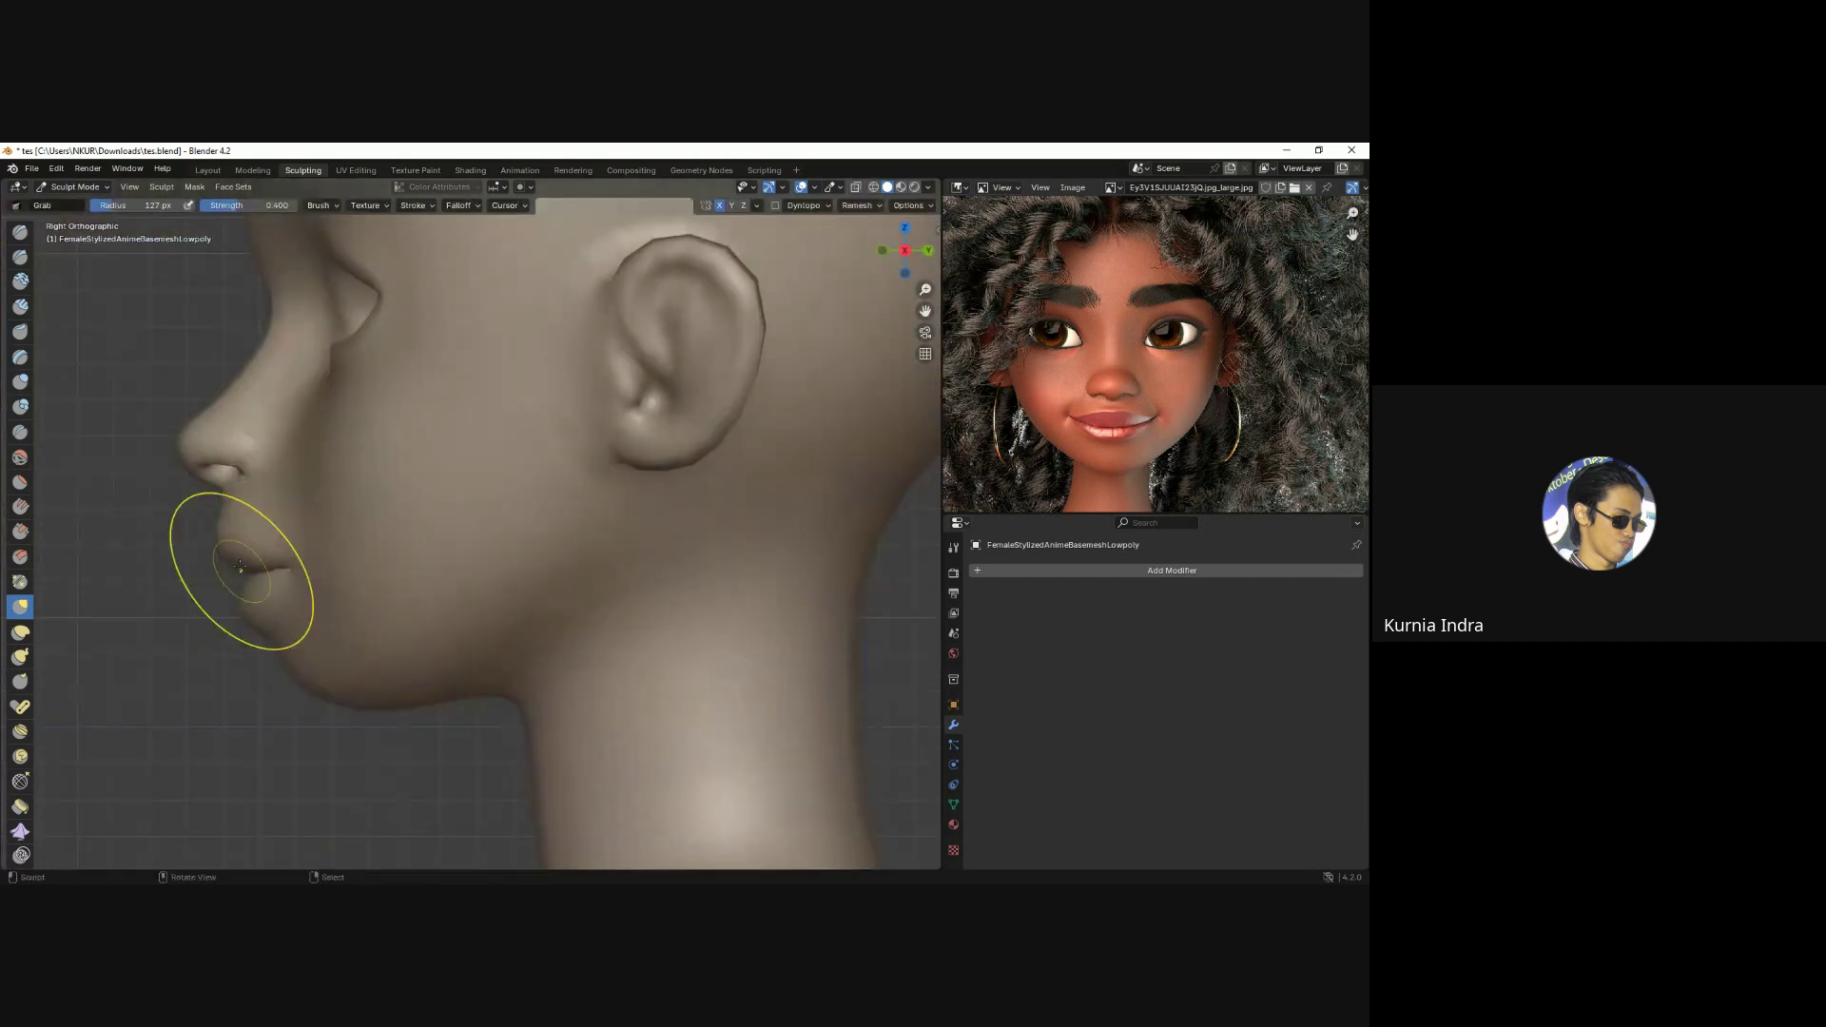
pyautogui.click(214, 532)
pyautogui.moveTo(214, 533)
pyautogui.keyDown('alt'); pyautogui.mouseDown(button='middle')
pyautogui.moveTo(319, 549)
pyautogui.moveTo(326, 533)
pyautogui.mouseUp(button='middle'); pyautogui.keyUp('alt')
pyautogui.press('f')
pyautogui.click(326, 571)
pyautogui.scroll(2, 423, 520)
pyautogui.press('f')
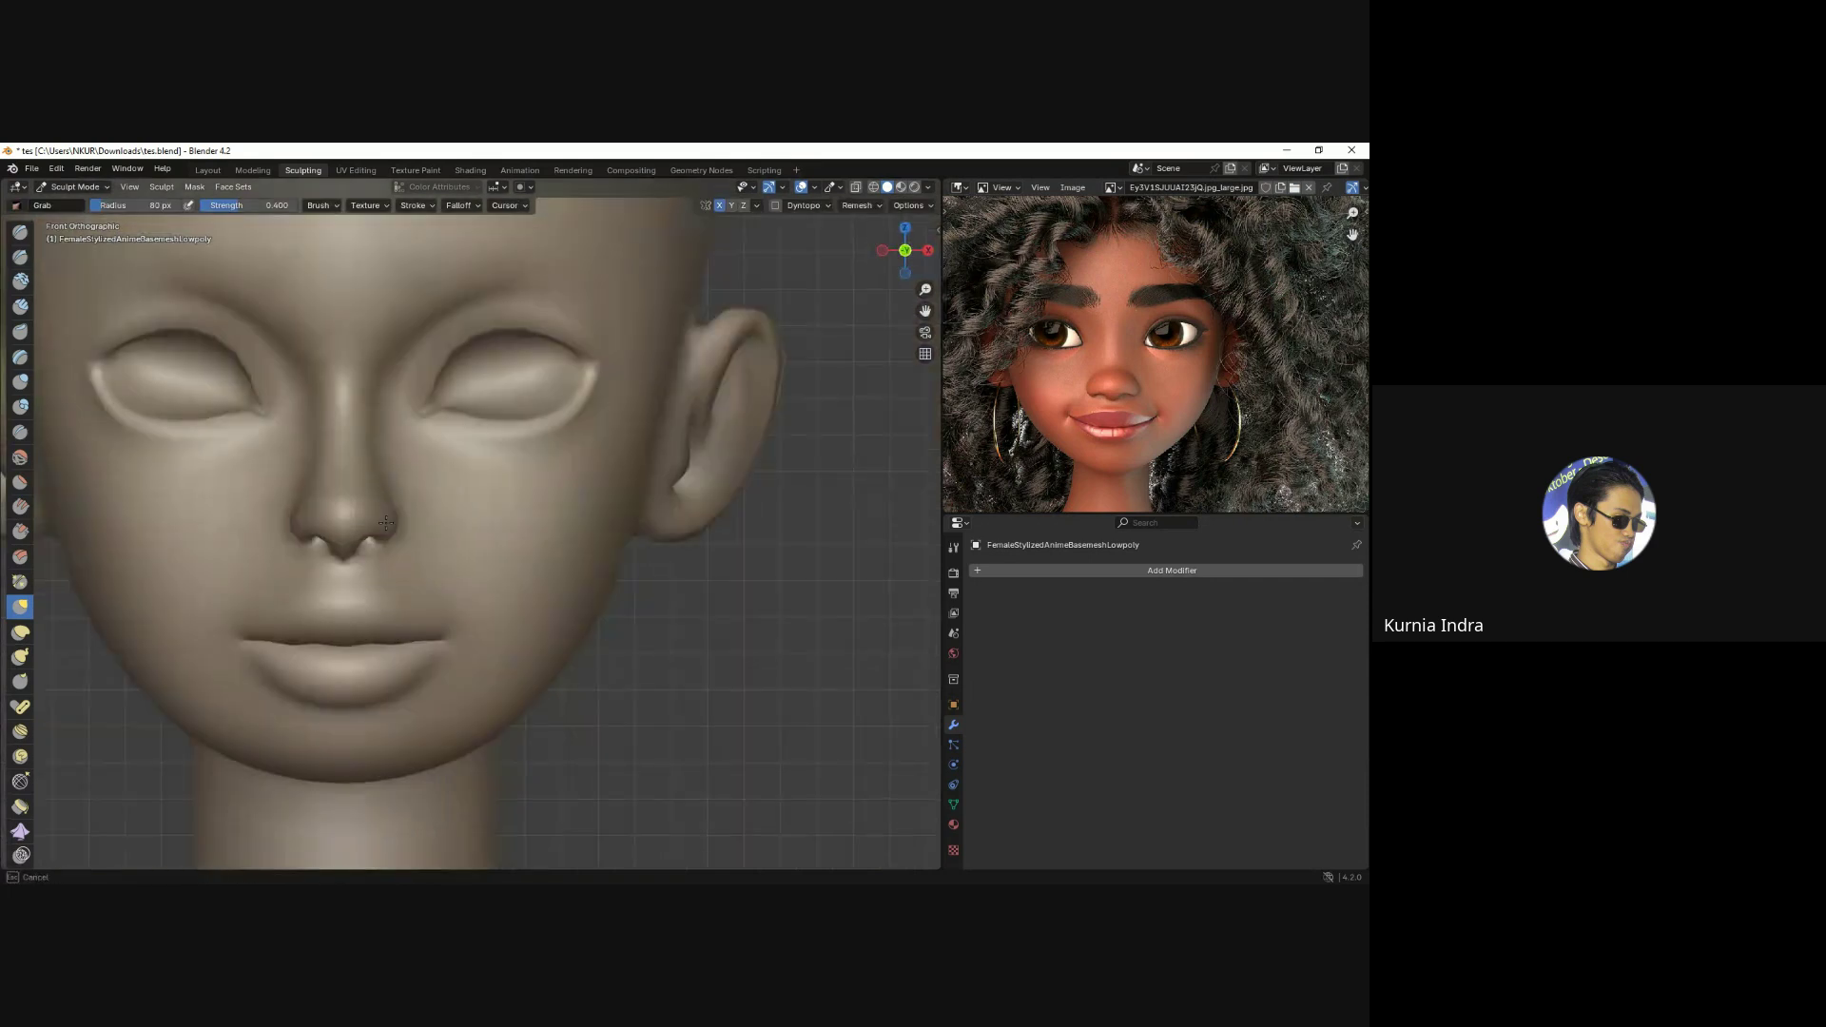
pyautogui.click(423, 519)
pyautogui.moveTo(338, 563); pyautogui.dragTo(326, 533)
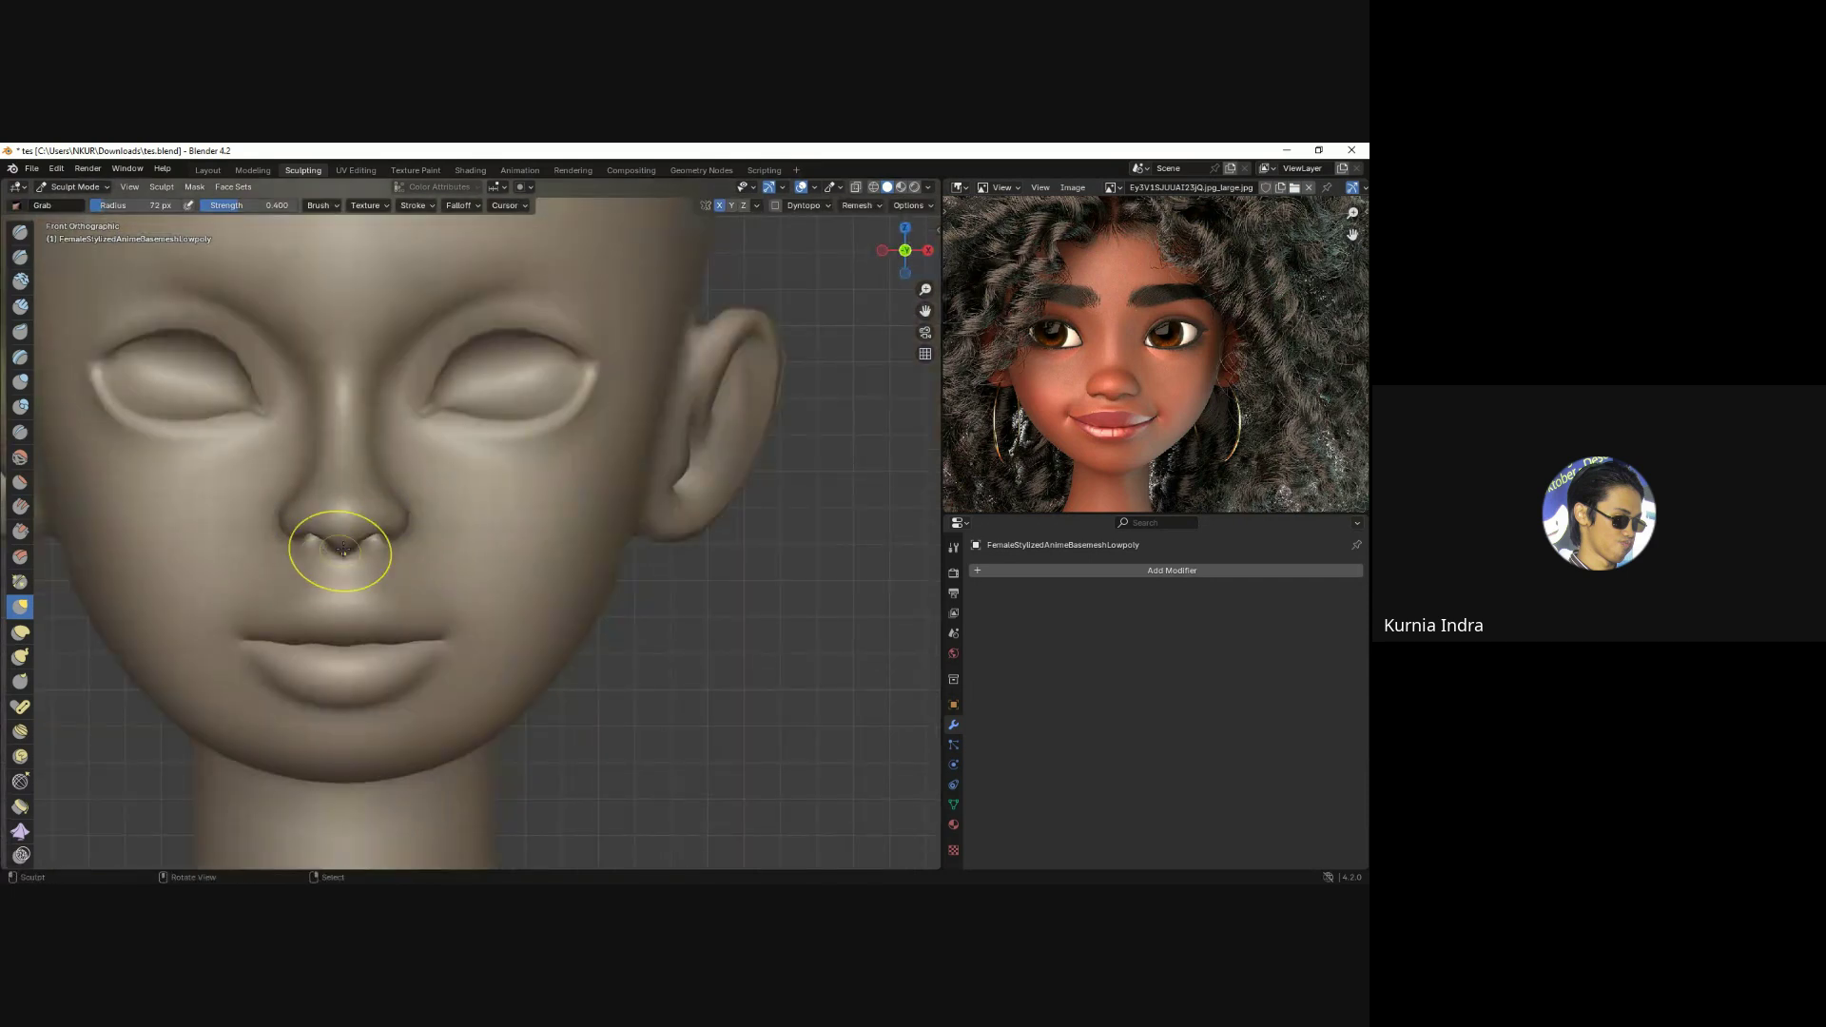
# Try 66 px and 162 px brush sizes around the nose, undoing a nose distortion.
pyautogui.press('f')
pyautogui.scroll(-2, 270, 478)
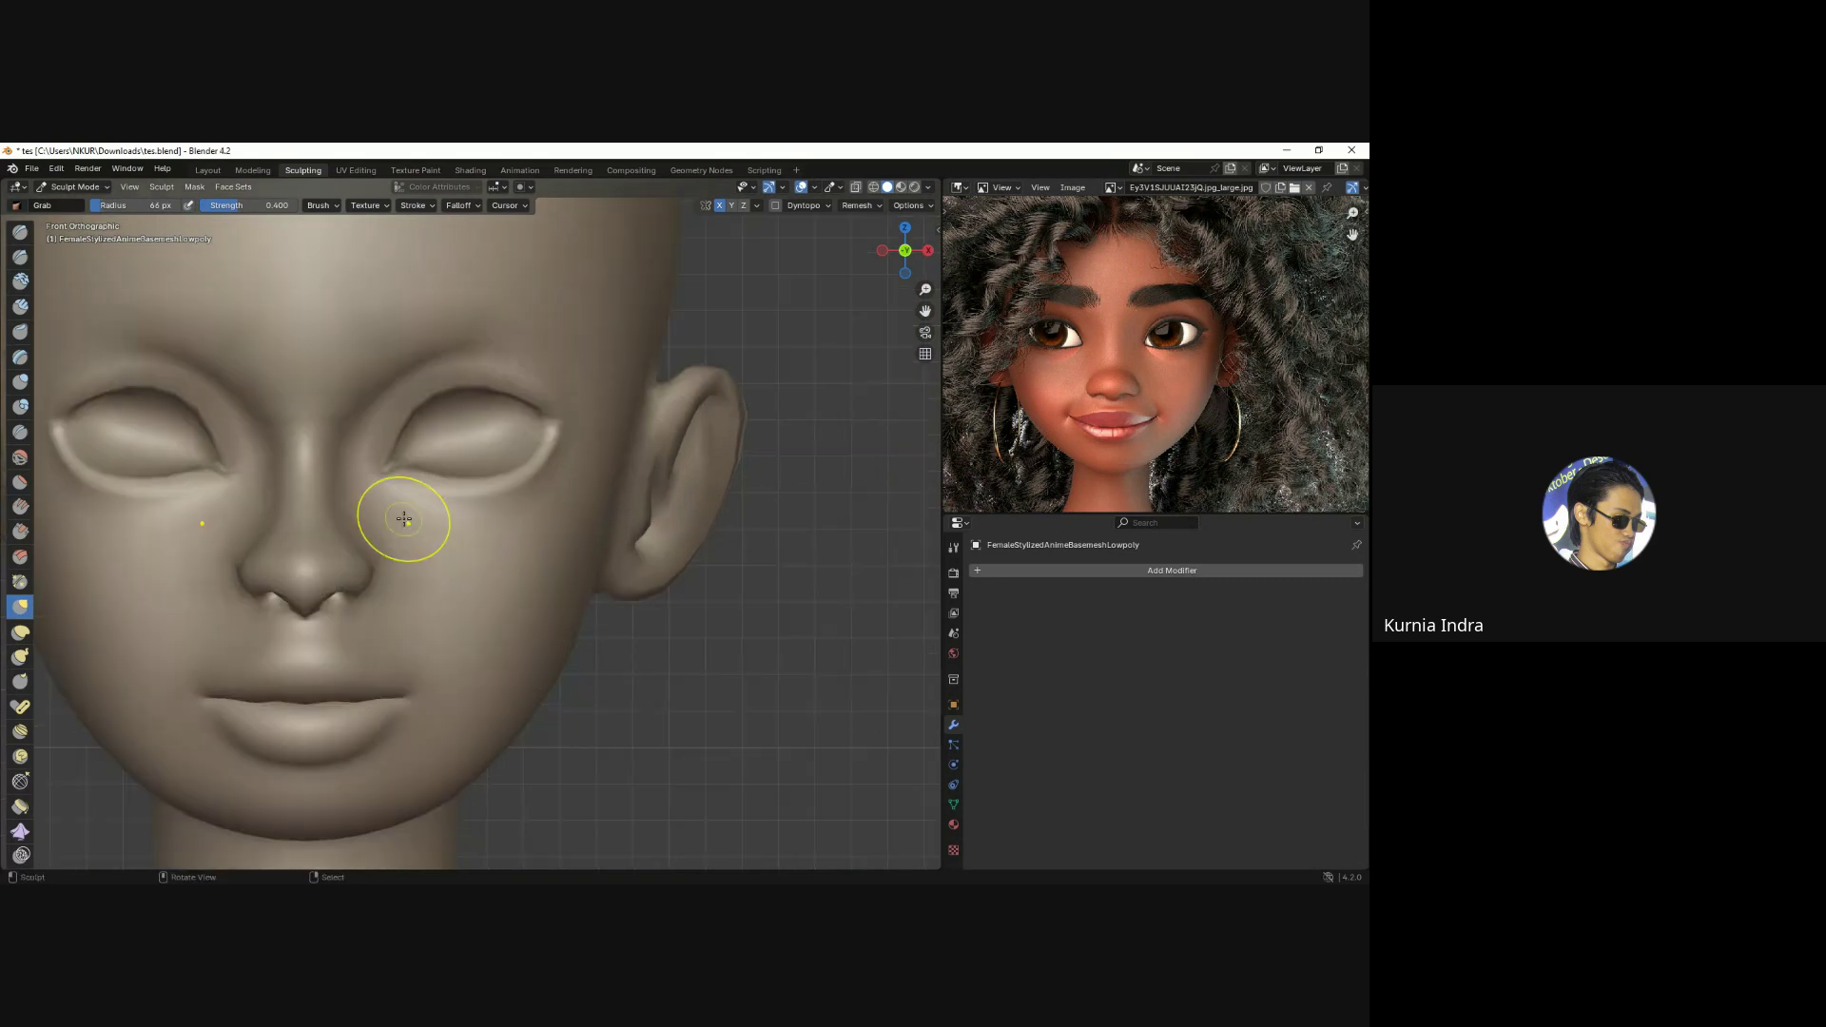
pyautogui.press('f')
pyautogui.click(435, 511)
pyautogui.keyDown('shift'); pyautogui.moveTo(435, 512); pyautogui.dragTo(466, 486, button='middle'); pyautogui.keyUp('shift')
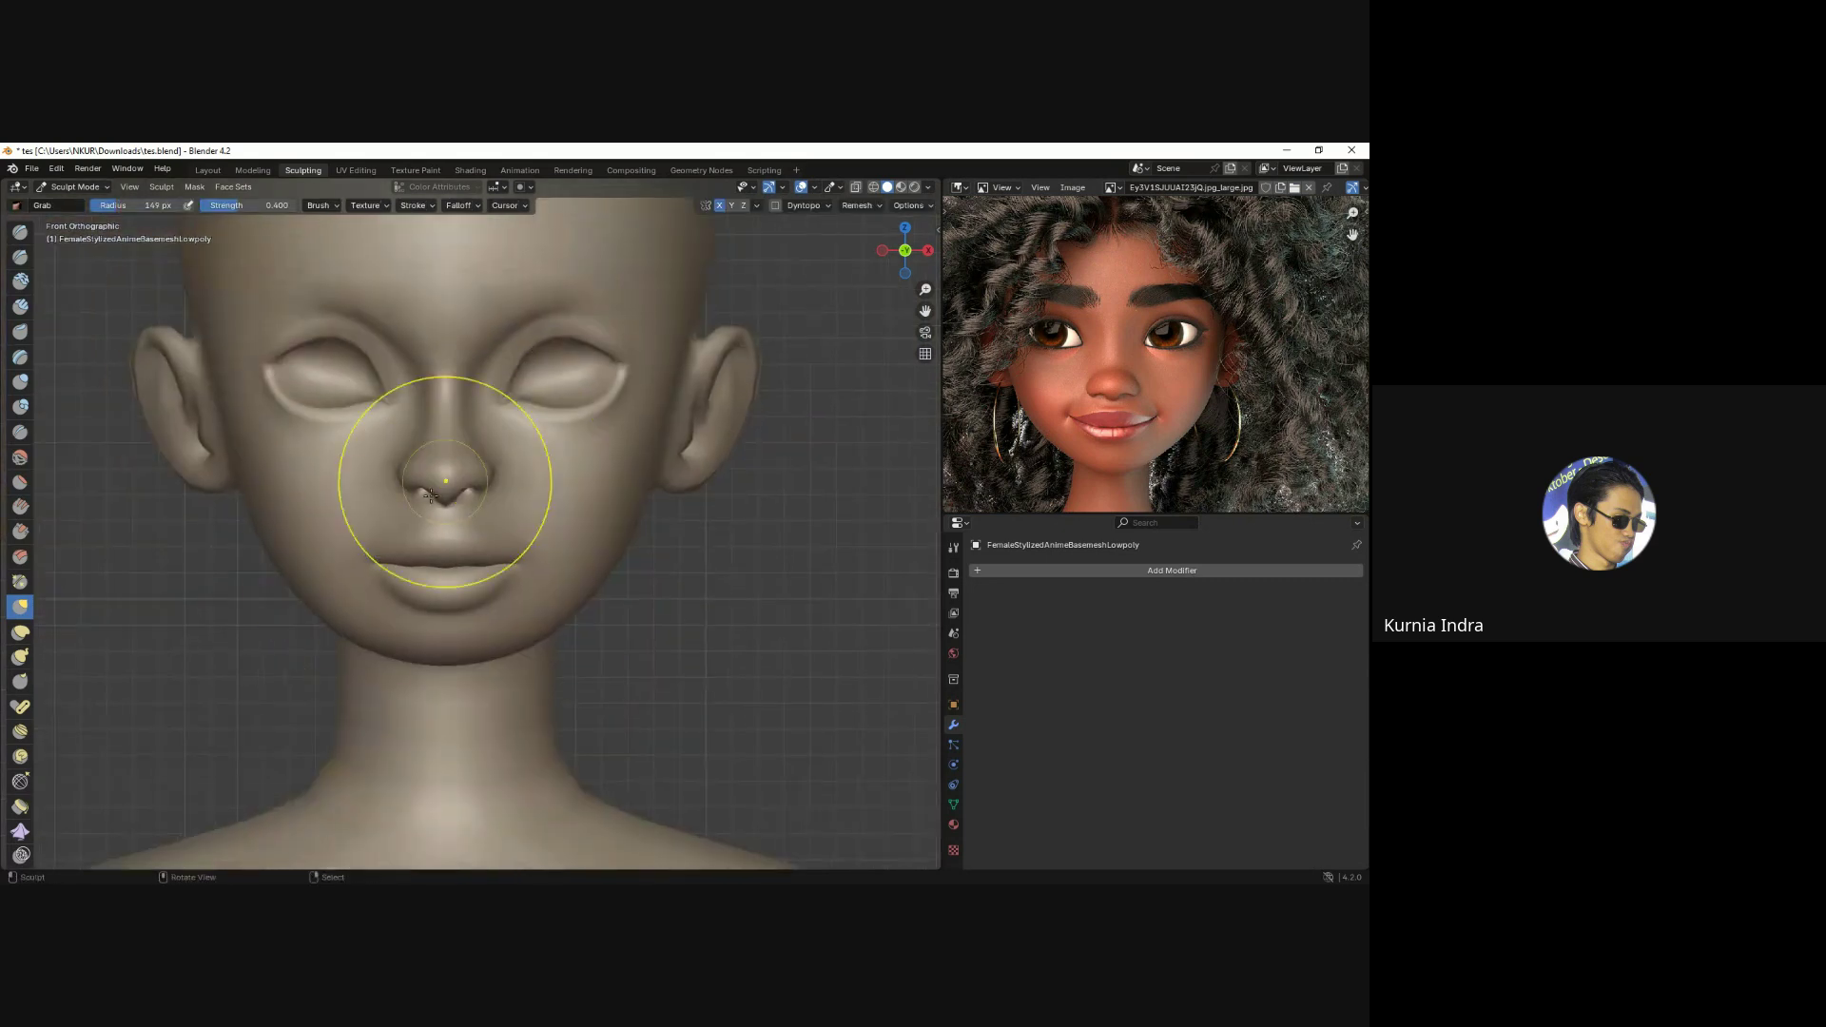
pyautogui.scroll(3, 430, 656)
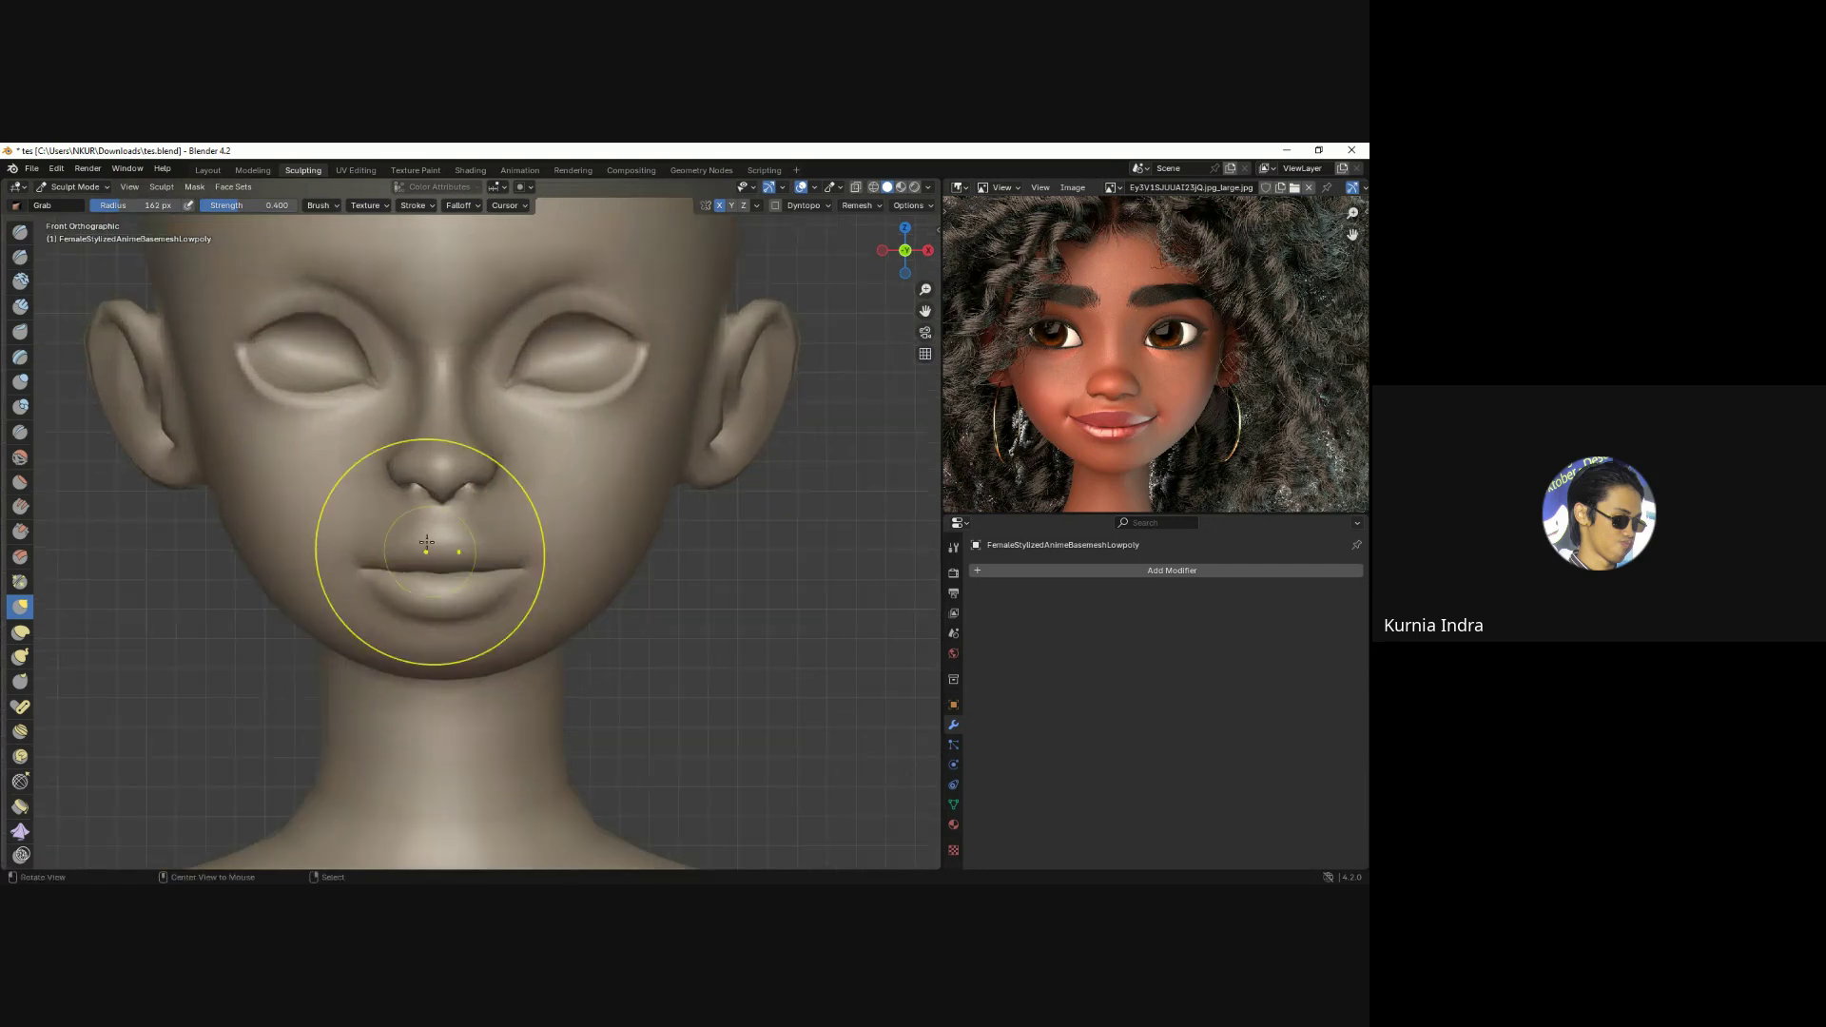
pyautogui.press('f')
pyautogui.click(408, 551)
pyautogui.hotkey('ctrl', 'z')
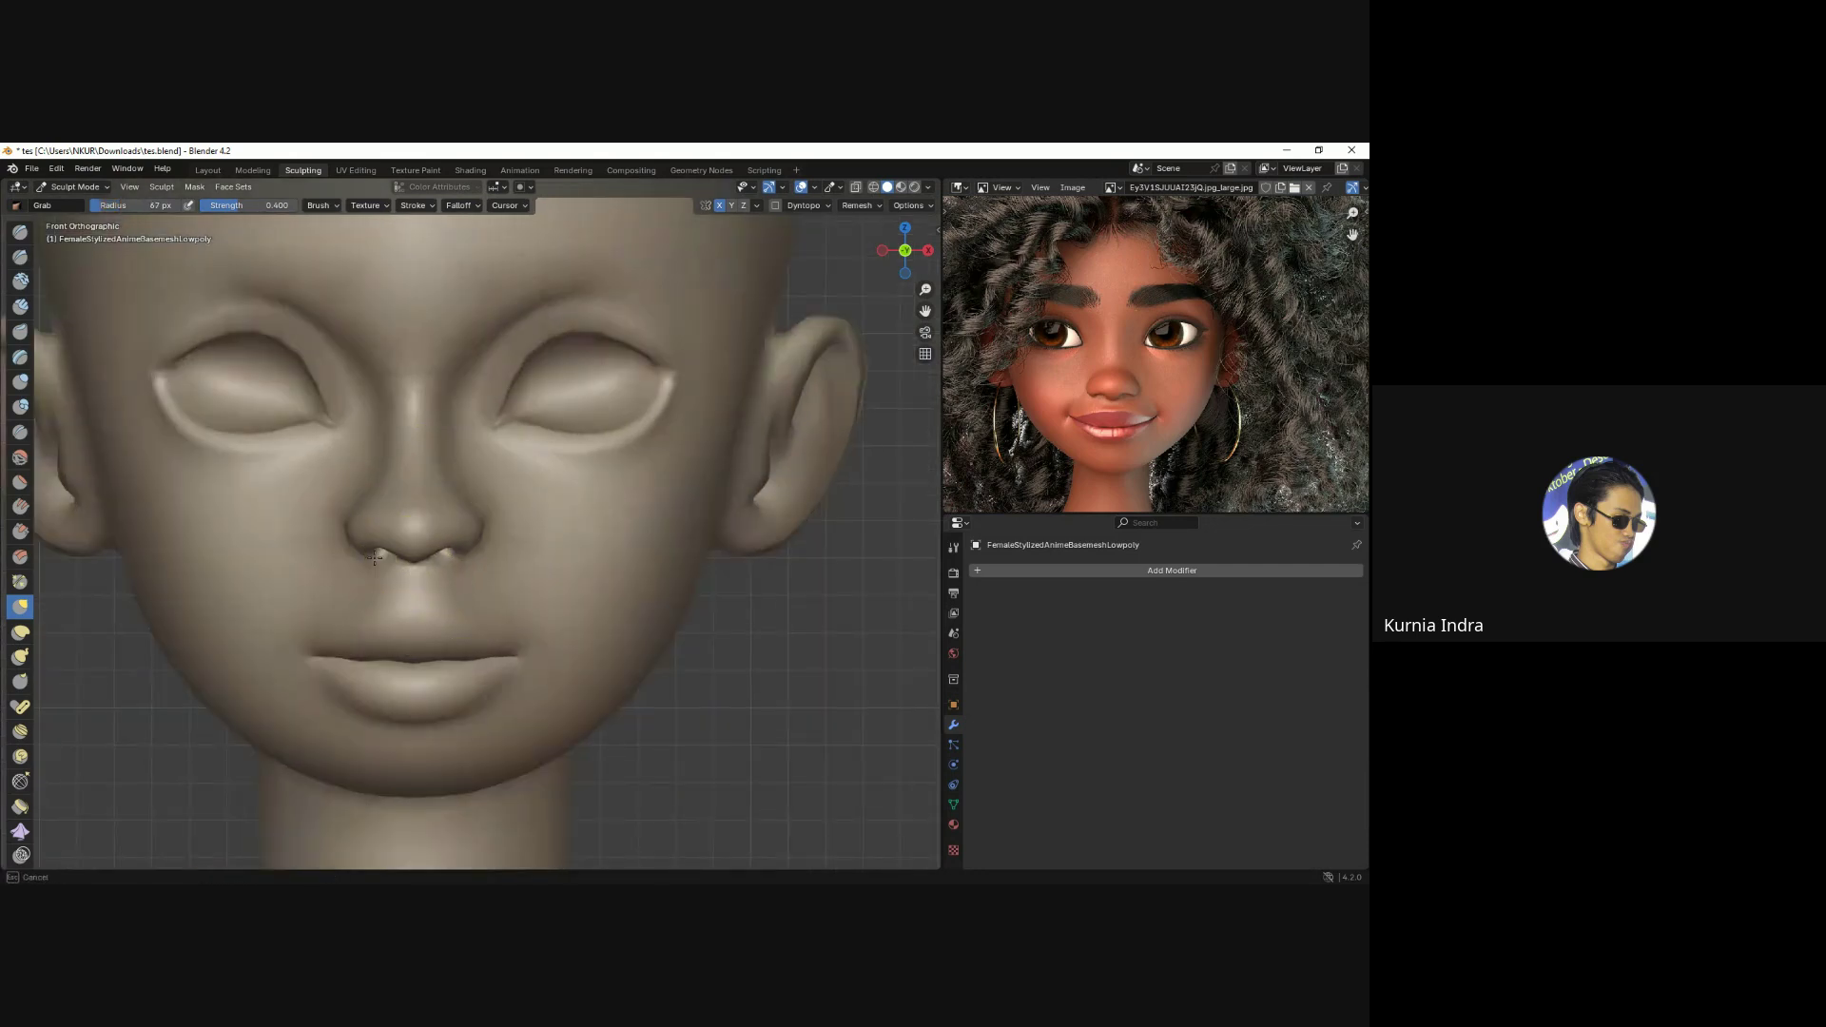
# Return to the front view and set the brush to 74 px.
pyautogui.press('f')
pyautogui.click(443, 421)
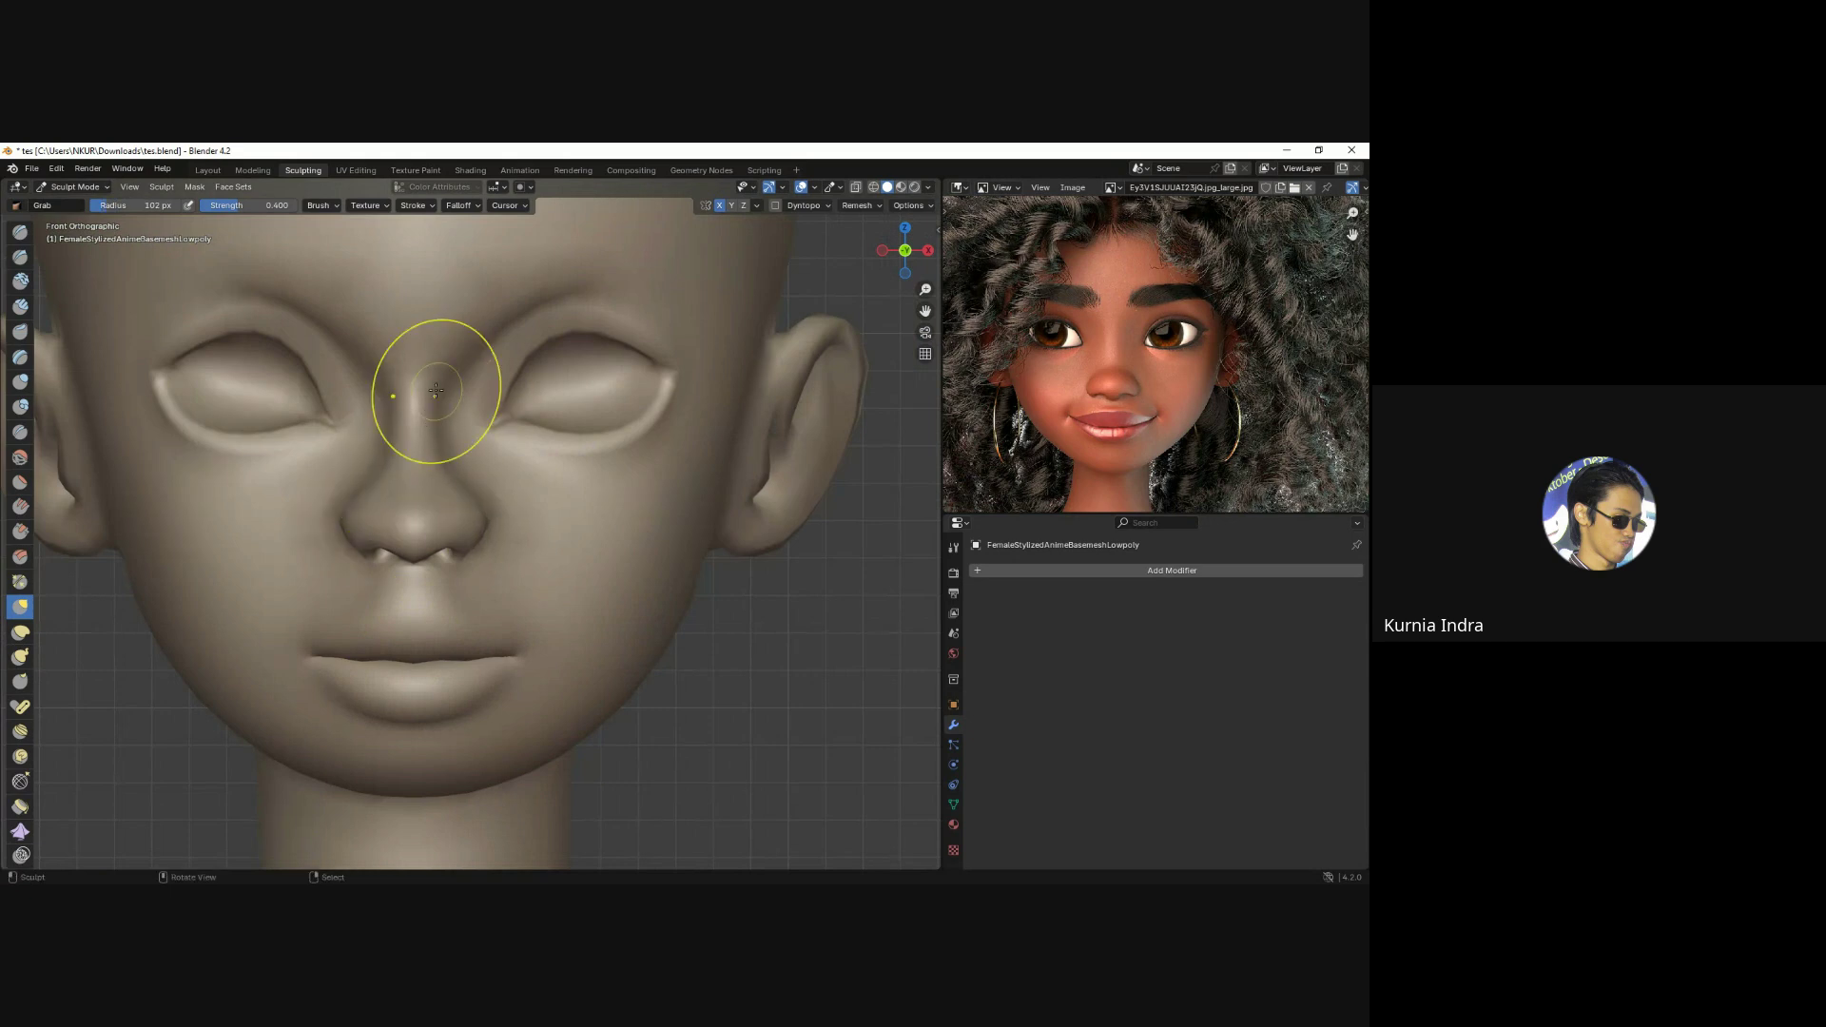
pyautogui.keyDown('shift'); pyautogui.moveTo(436, 387); pyautogui.dragTo(442, 515, button='middle'); pyautogui.keyUp('shift')
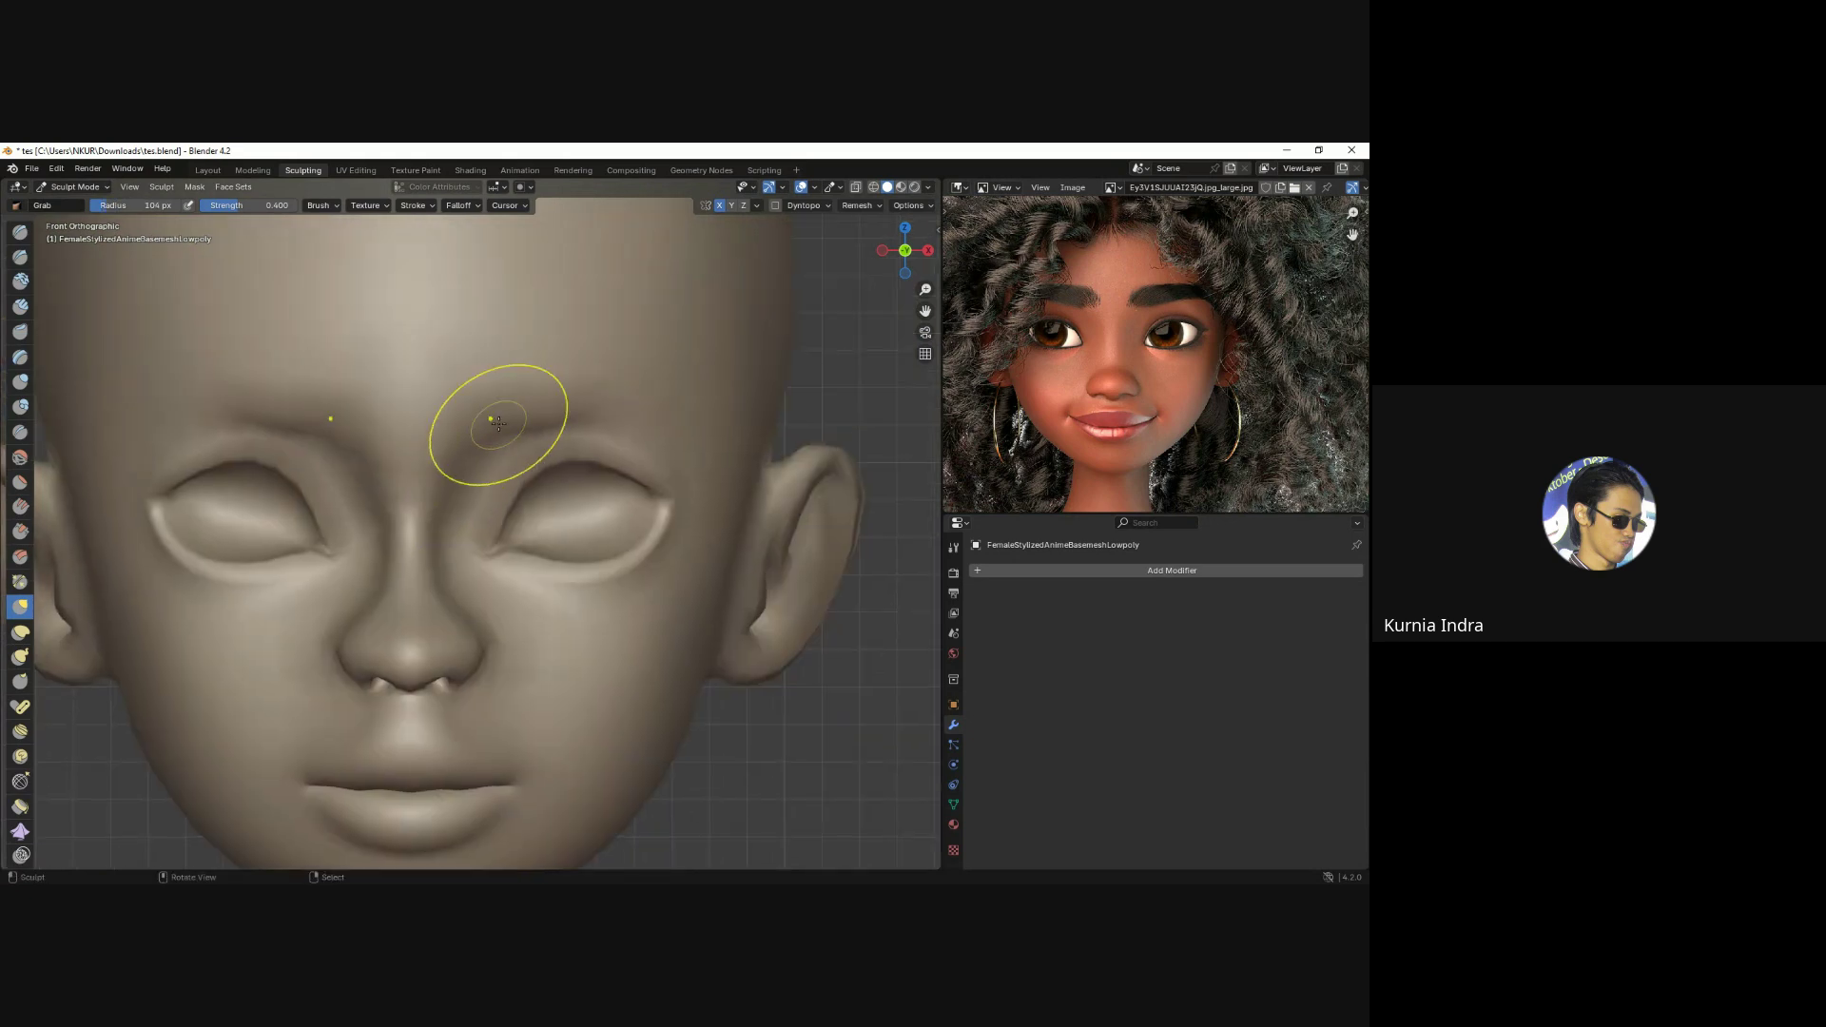
pyautogui.scroll(-3, 489, 438)
pyautogui.moveTo(495, 433)
pyautogui.mouseDown(button='middle')
pyautogui.moveTo(481, 494)
pyautogui.moveTo(451, 472)
pyautogui.mouseUp(button='middle')
pyautogui.press('KP_1')
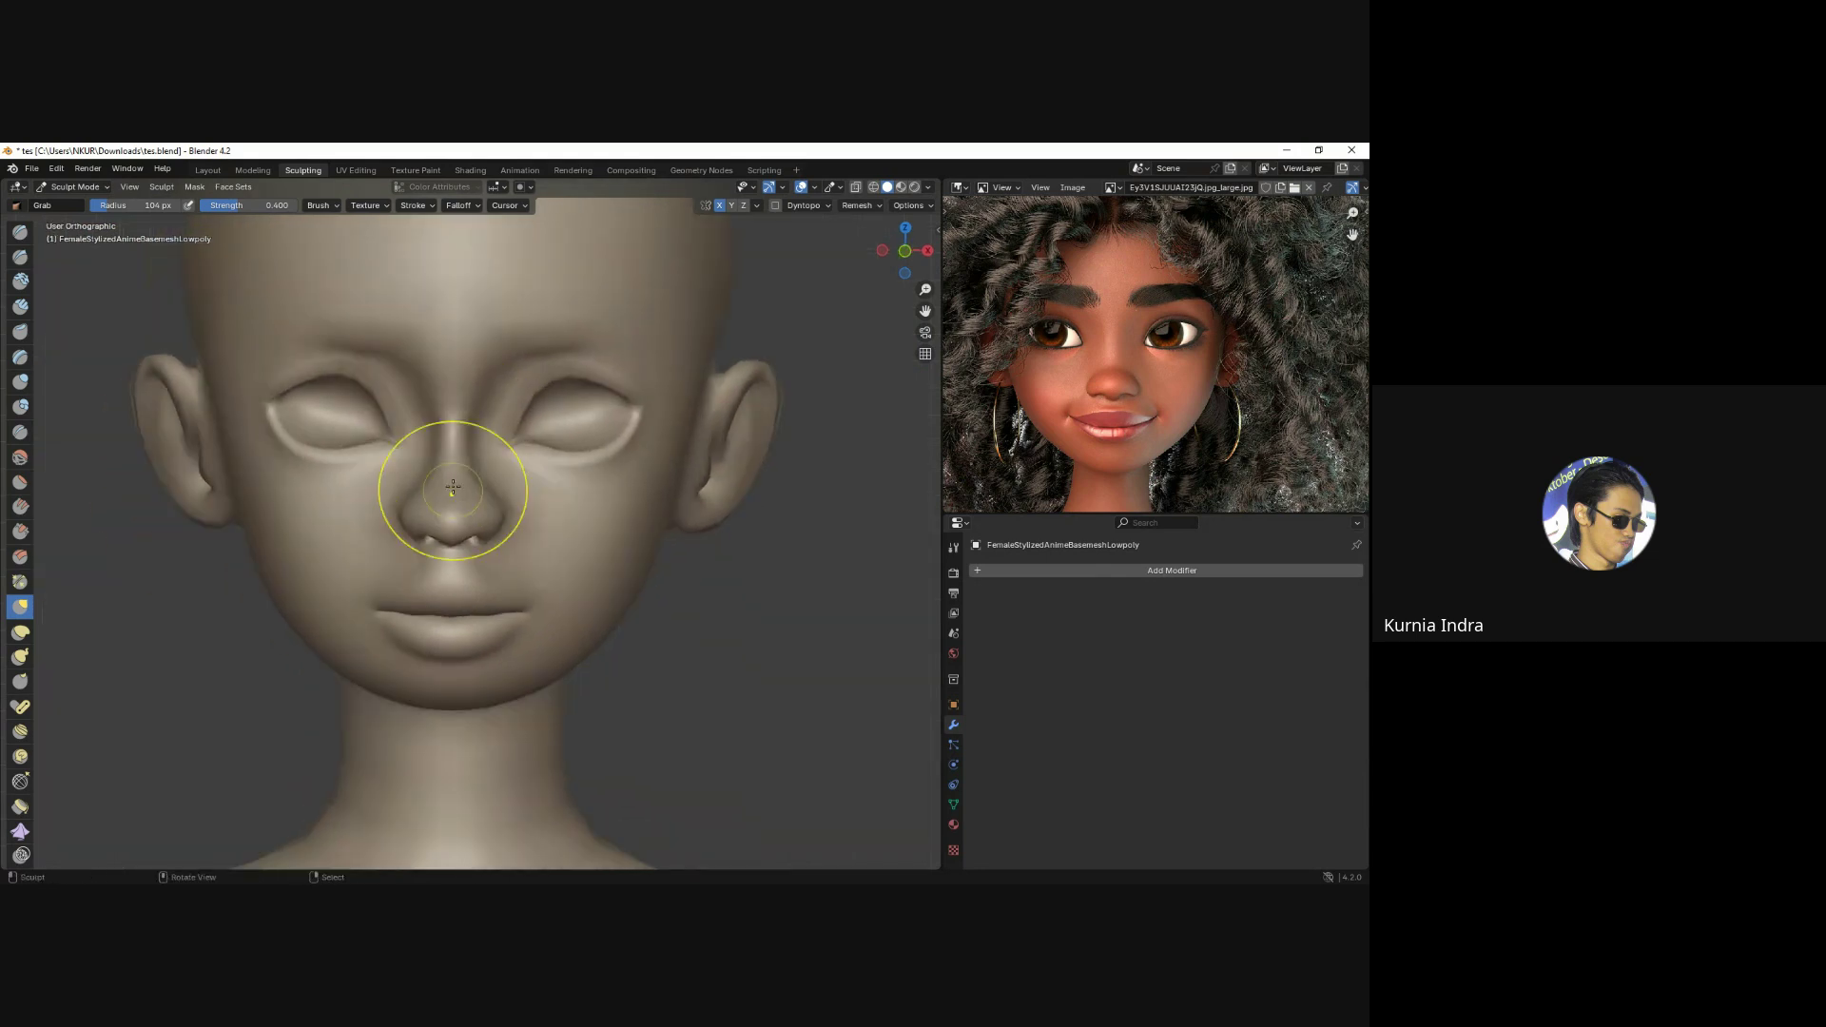
pyautogui.press('f')
pyautogui.click(571, 388)
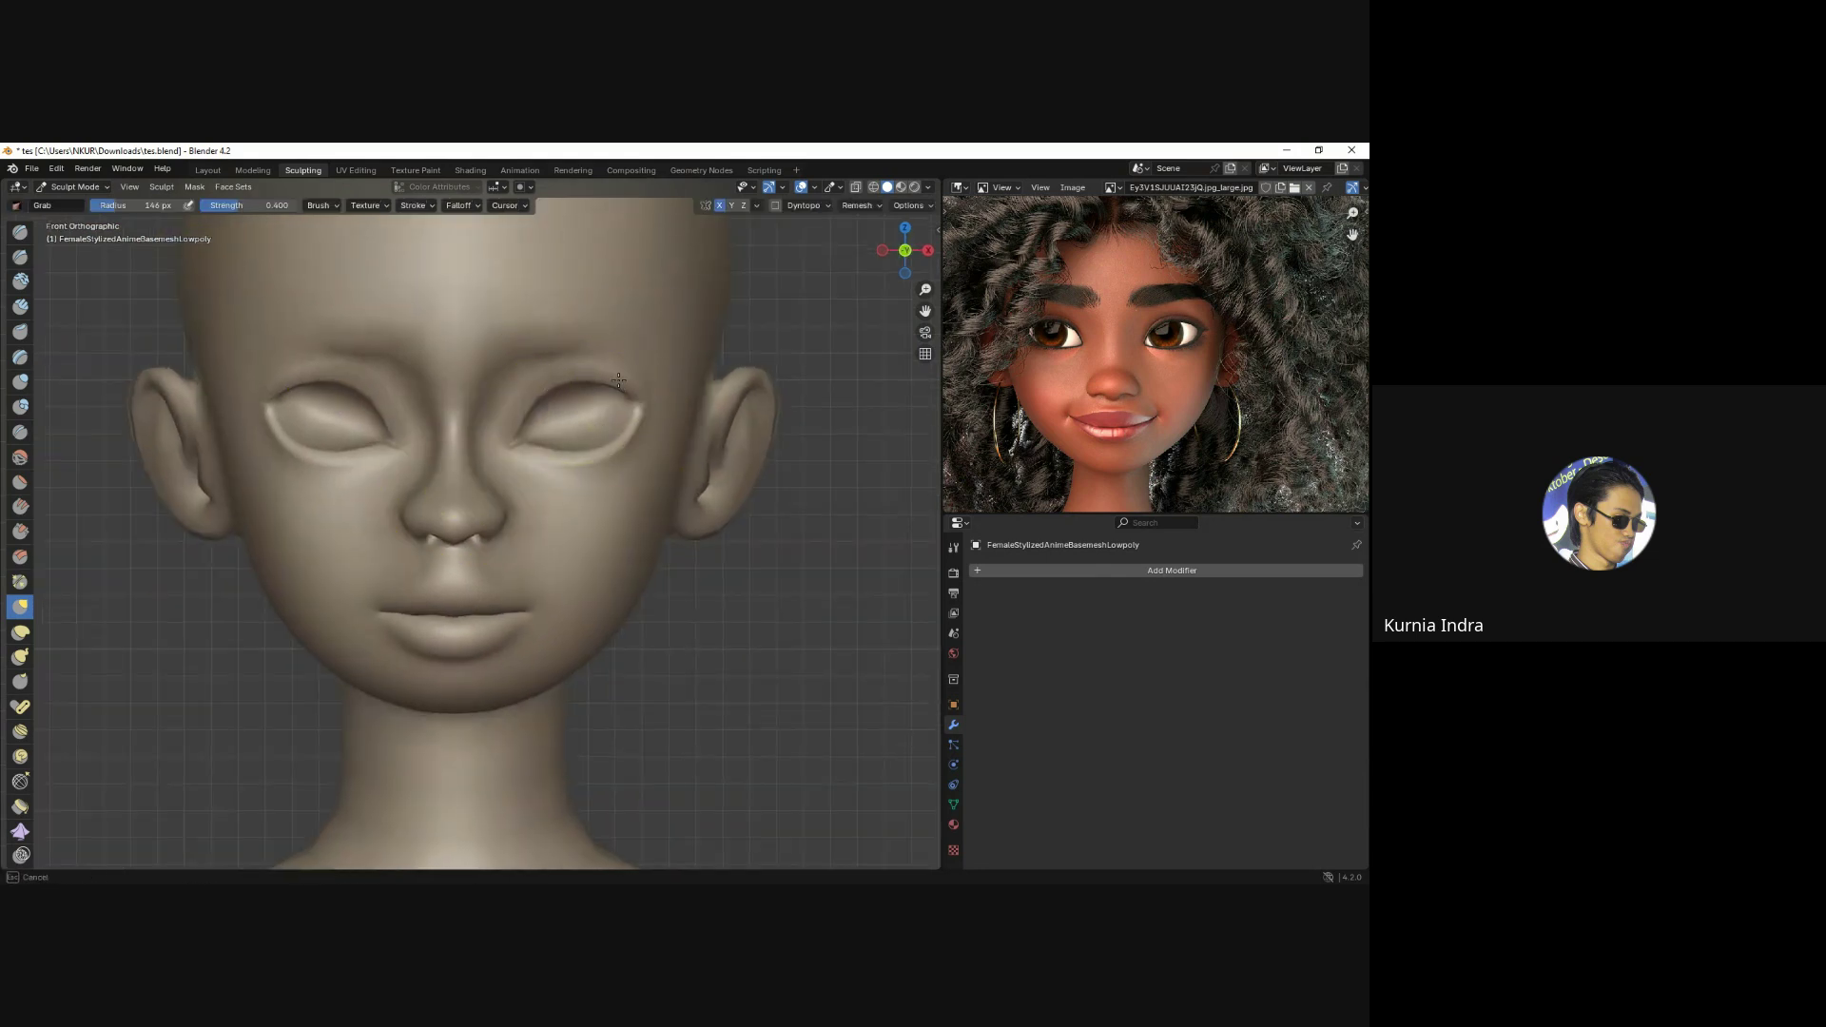
# Orbit around the face to inspect the nose shape from several angles.
pyautogui.keyDown('shift'); pyautogui.moveTo(528, 371); pyautogui.dragTo(516, 413, button='middle'); pyautogui.keyUp('shift')
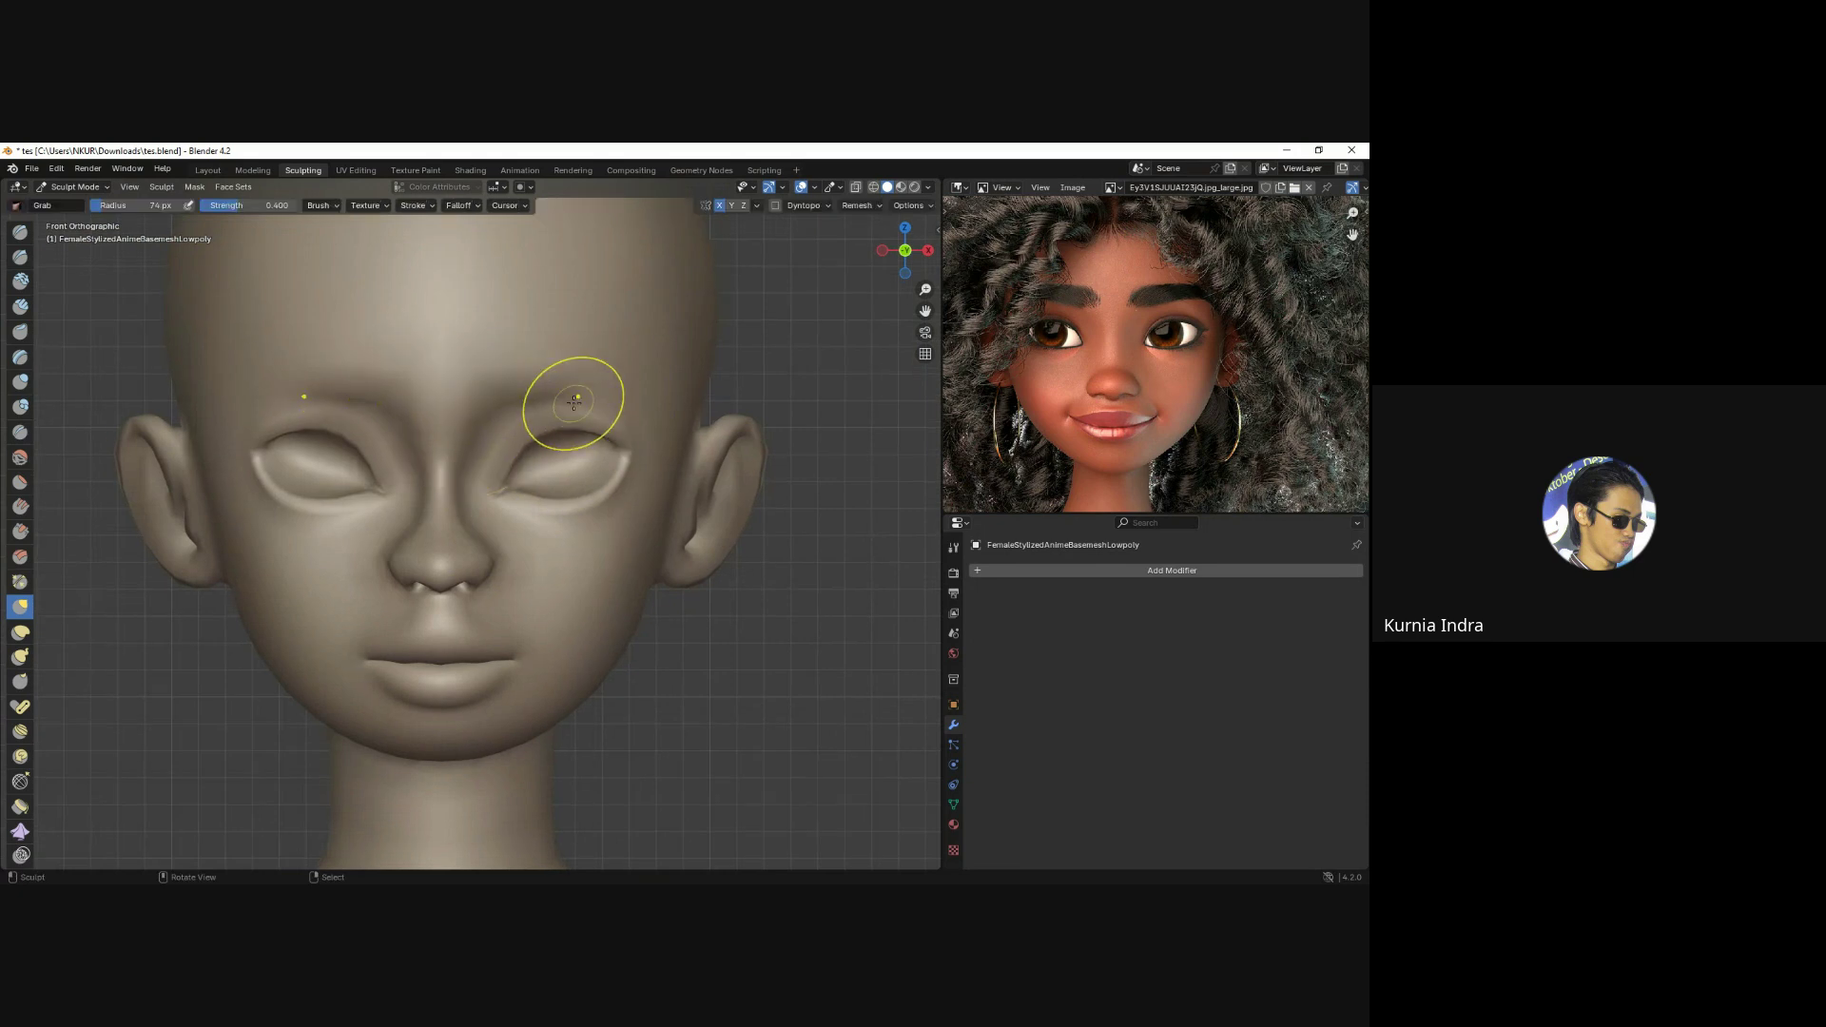
pyautogui.moveTo(522, 518); pyautogui.dragTo(489, 530, button='middle')
pyautogui.scroll(2, 425, 461)
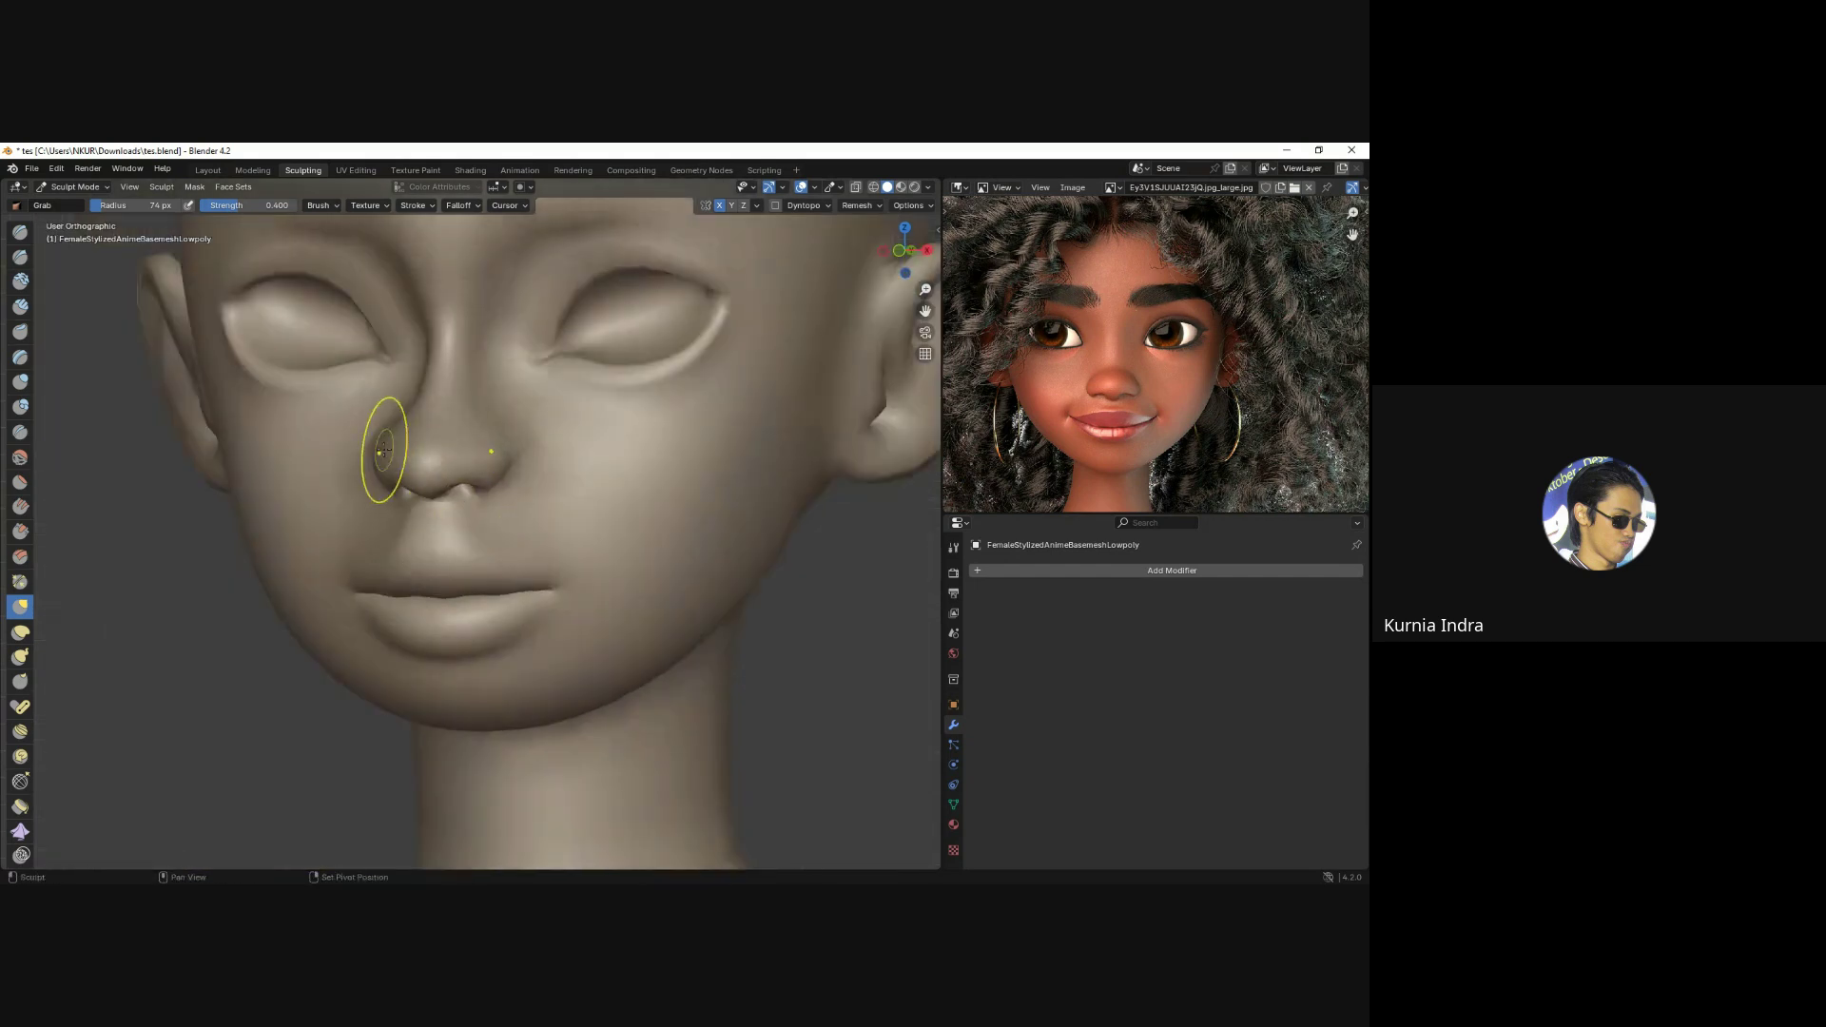
pyautogui.press('KP_1')
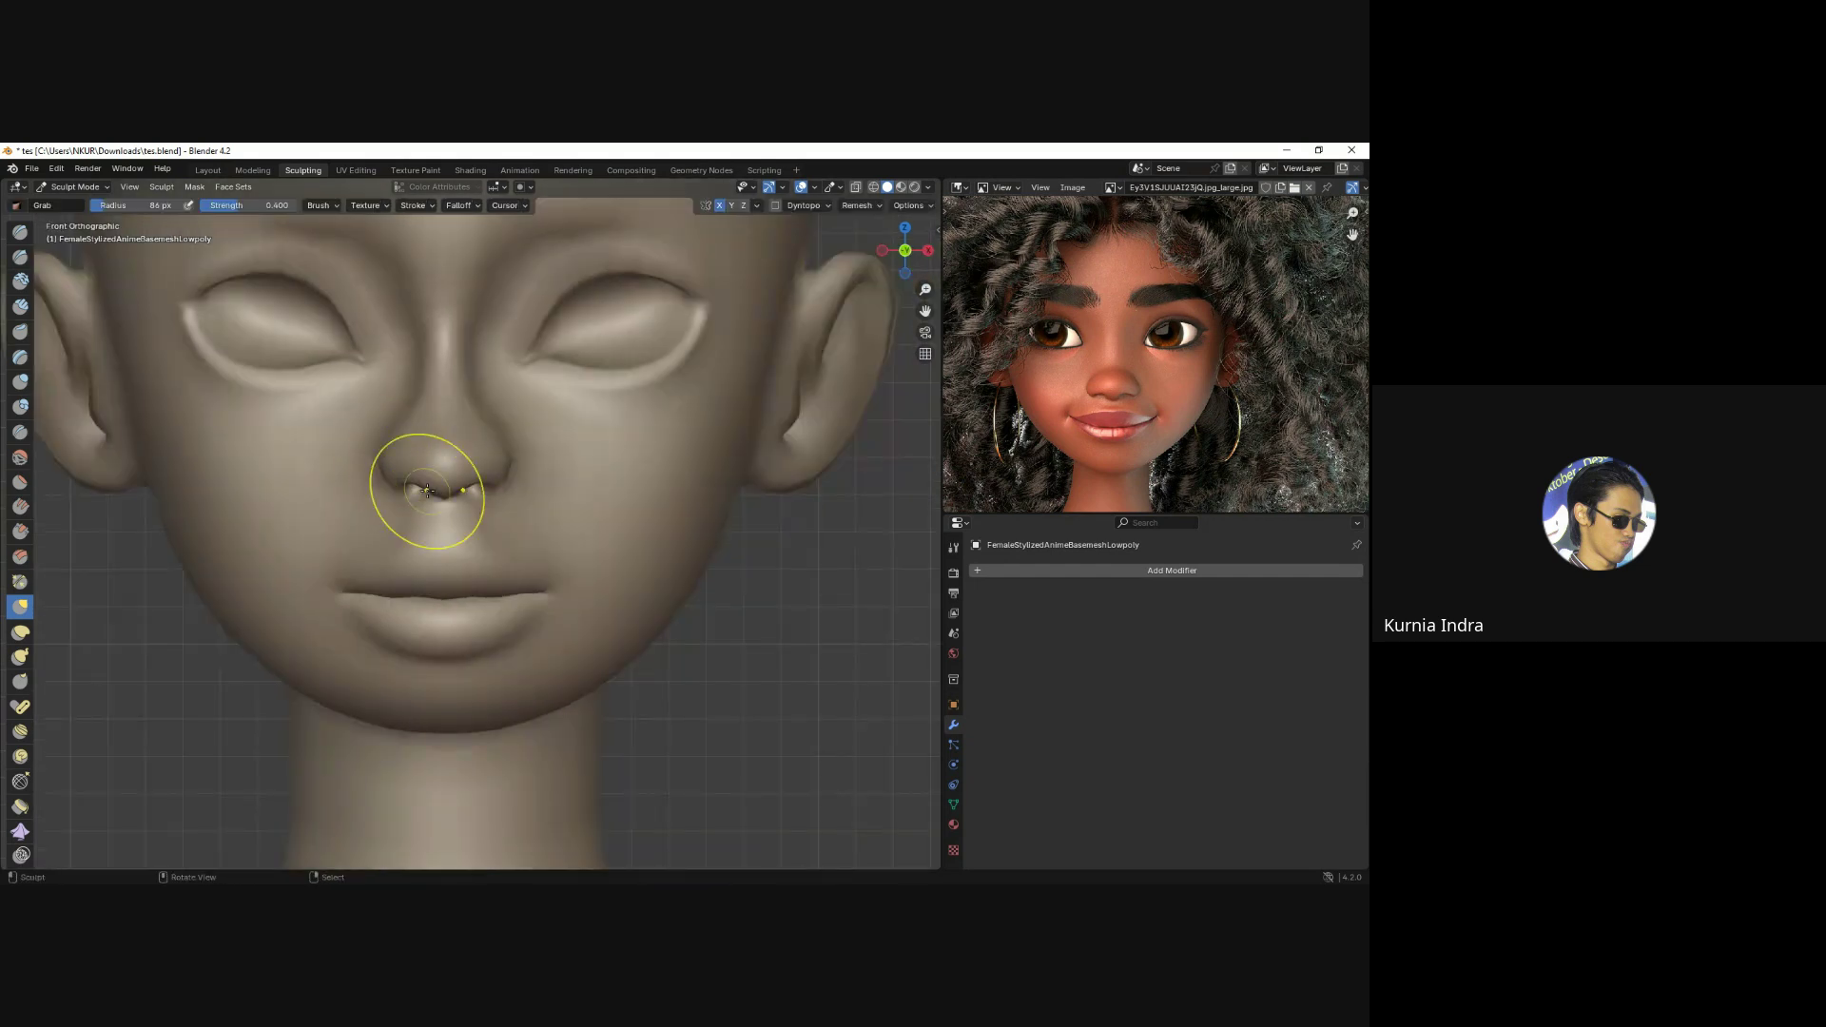
pyautogui.moveTo(447, 457)
pyautogui.keyDown('alt'); pyautogui.mouseDown()
pyautogui.moveTo(381, 471)
pyautogui.moveTo(428, 457)
pyautogui.mouseUp(); pyautogui.keyUp('alt')
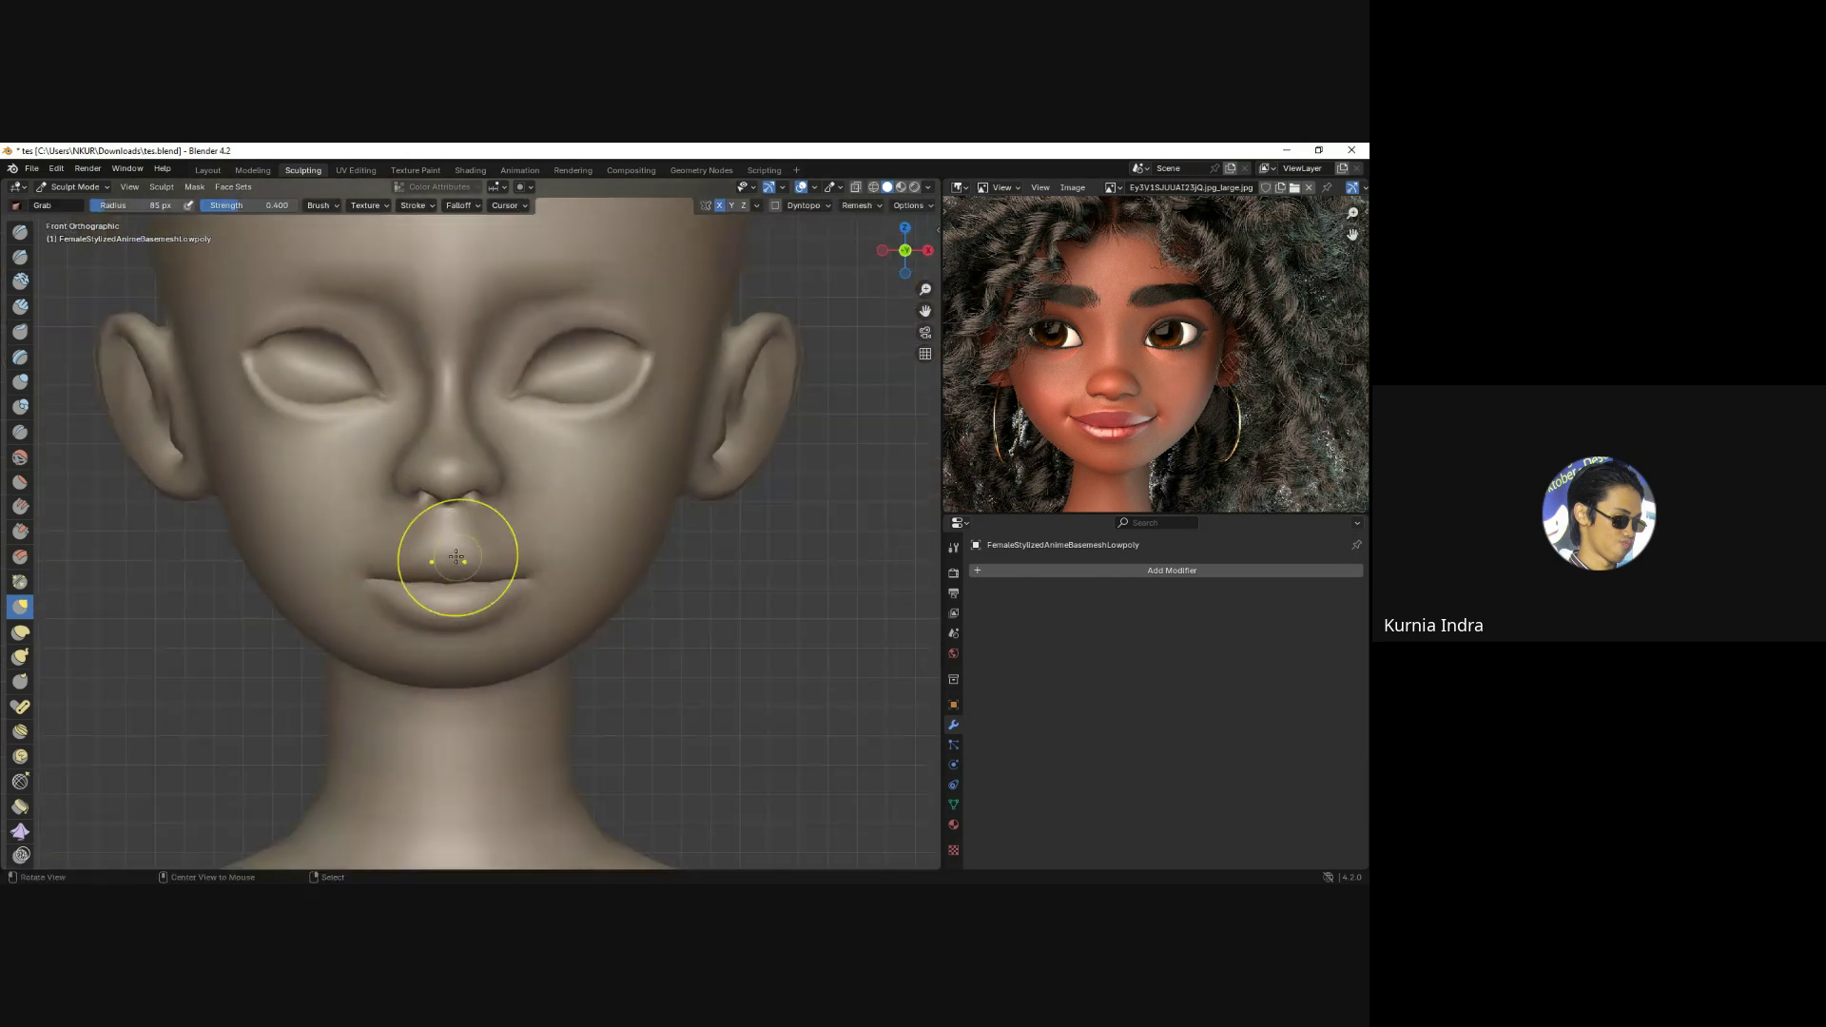
pyautogui.moveTo(441, 486)
pyautogui.mouseDown(button='middle')
pyautogui.moveTo(529, 535)
pyautogui.moveTo(387, 570)
pyautogui.moveTo(412, 558)
pyautogui.moveTo(496, 669)
pyautogui.moveTo(457, 529)
pyautogui.moveTo(457, 591)
pyautogui.mouseUp(button='middle')
pyautogui.press('f')
pyautogui.scroll(4, 457, 591)
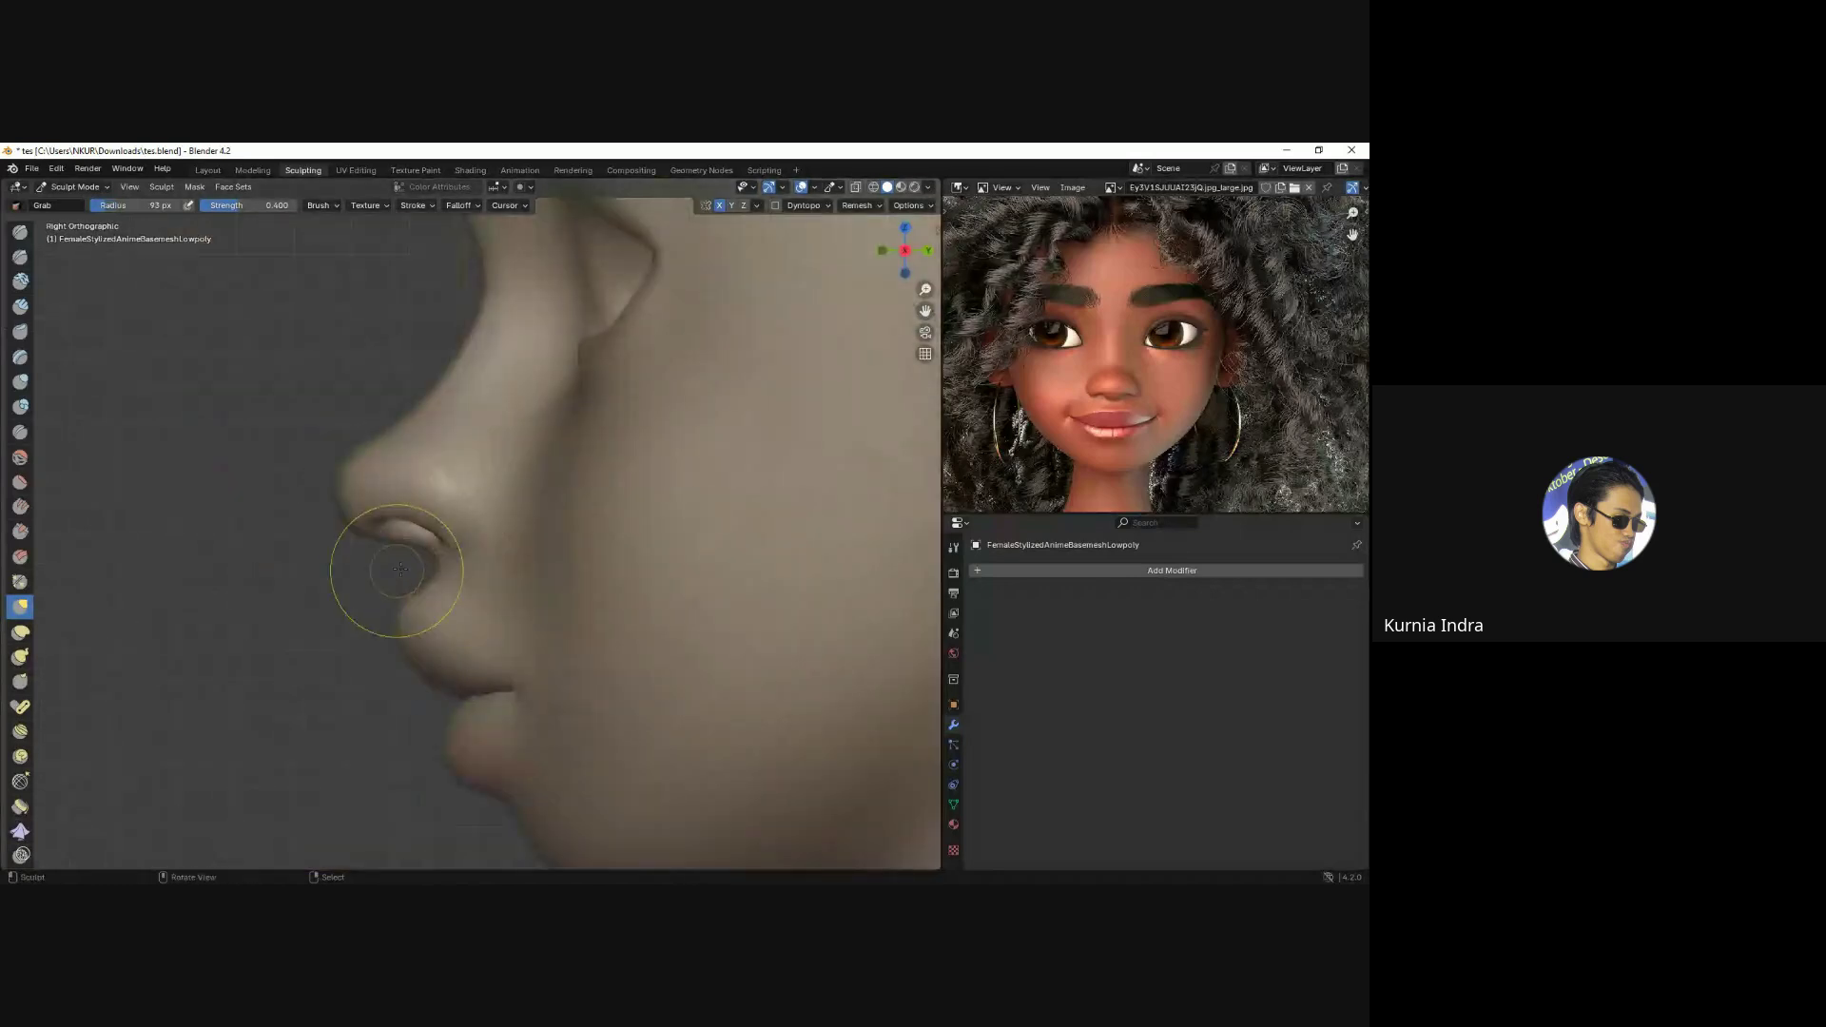
# Reshape the nostrils from the side, then pull the nostril and cheek area up and outward at 97 px.
pyautogui.moveTo(399, 569); pyautogui.dragTo(428, 542)
pyautogui.press('f')
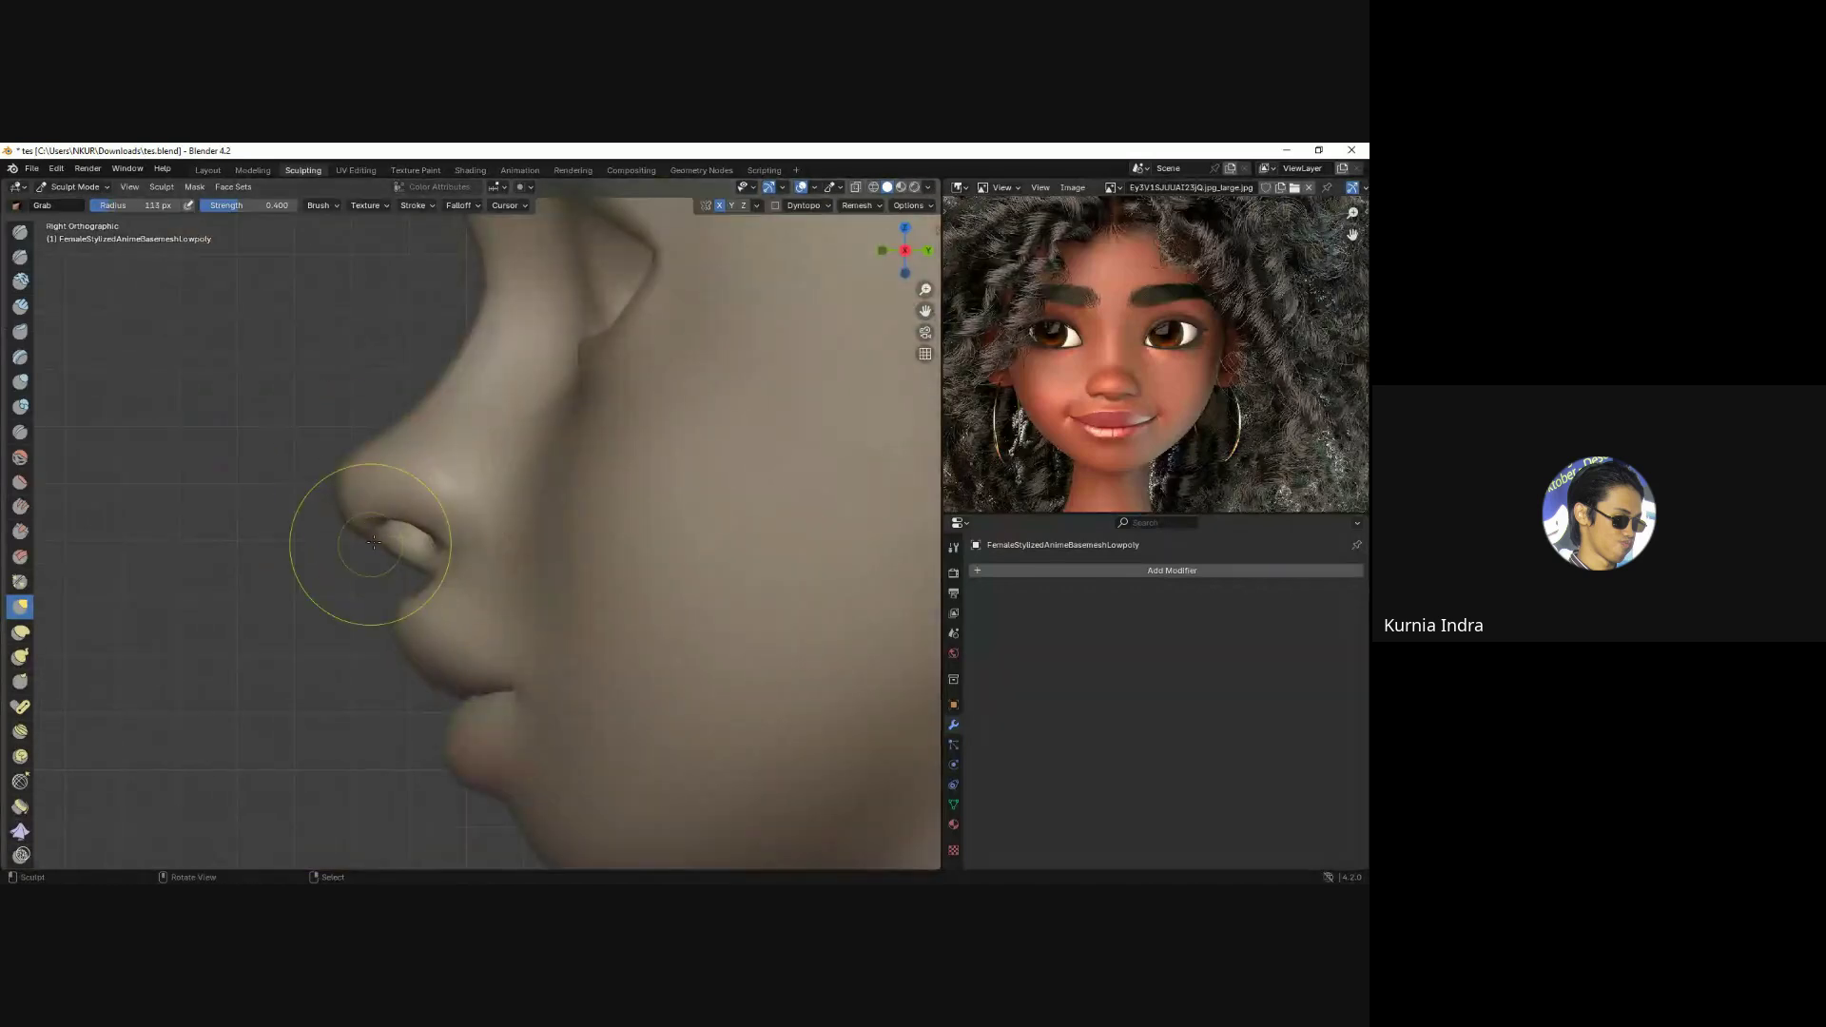
pyautogui.moveTo(373, 542); pyautogui.dragTo(385, 533)
pyautogui.press('f')
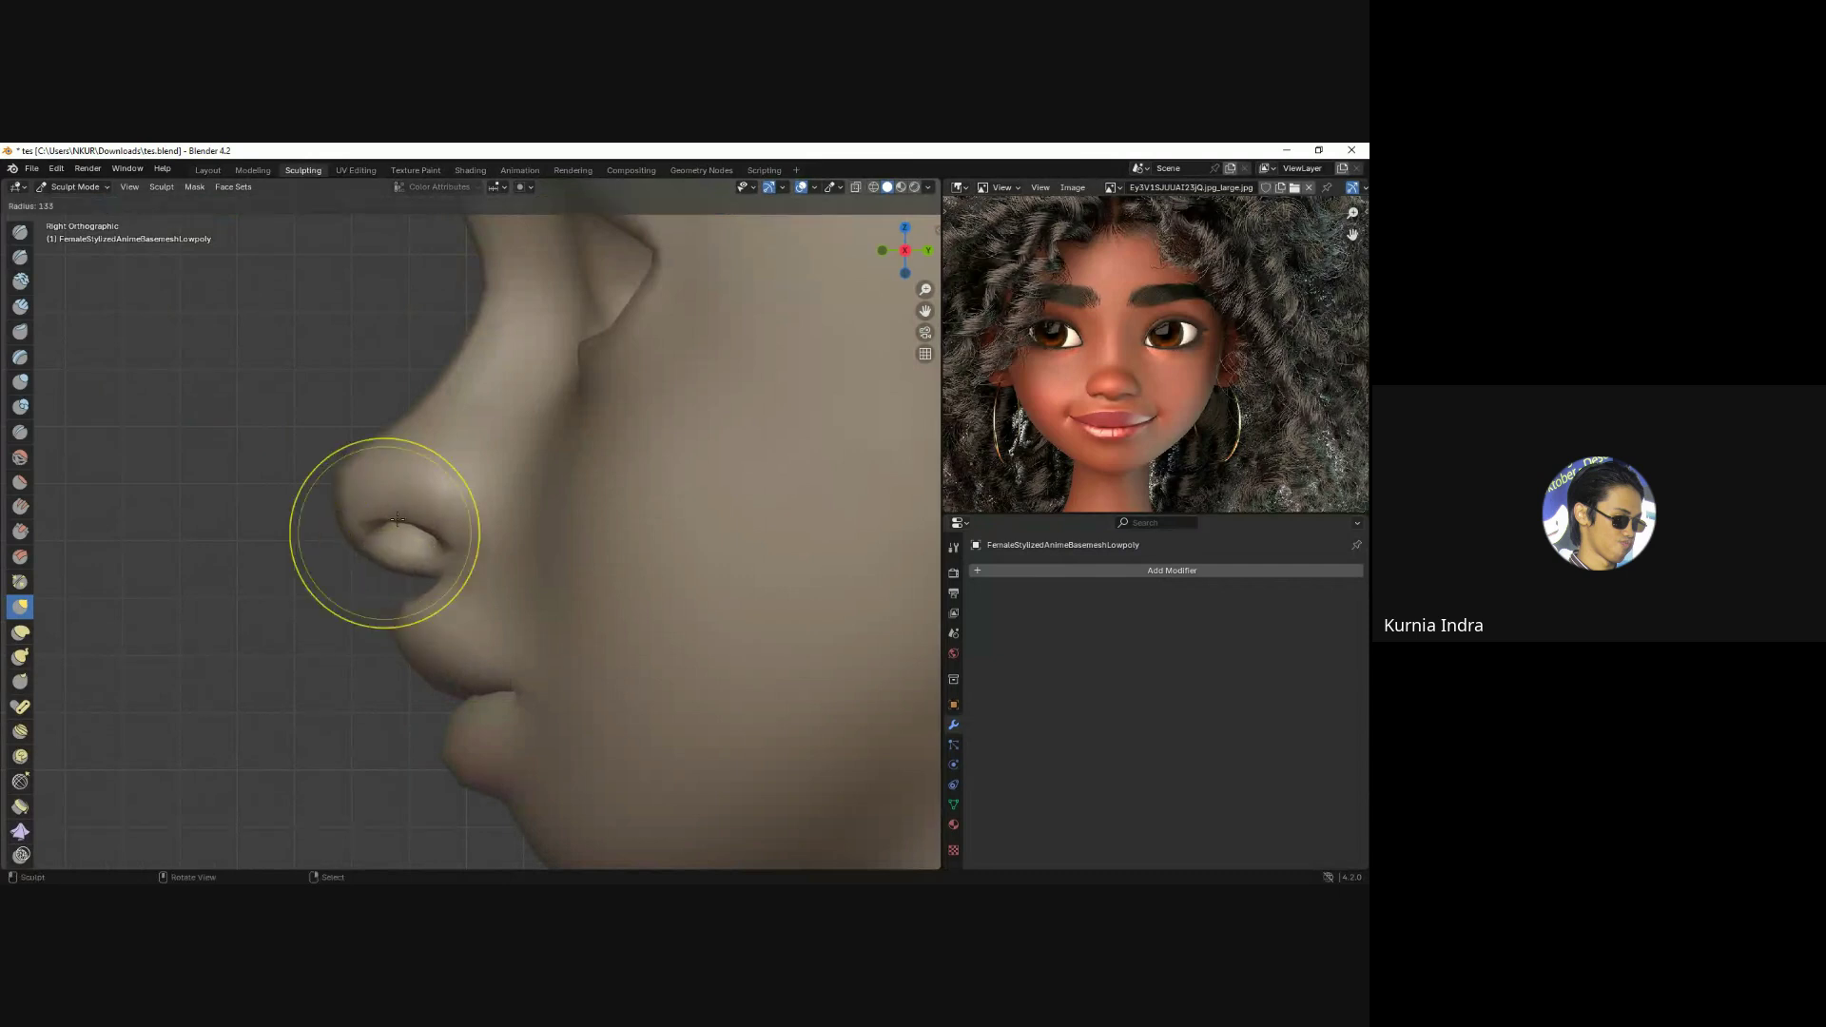
pyautogui.click(361, 447)
pyautogui.keyDown('alt'); pyautogui.moveTo(407, 424); pyautogui.dragTo(466, 489, button='middle'); pyautogui.keyUp('alt')
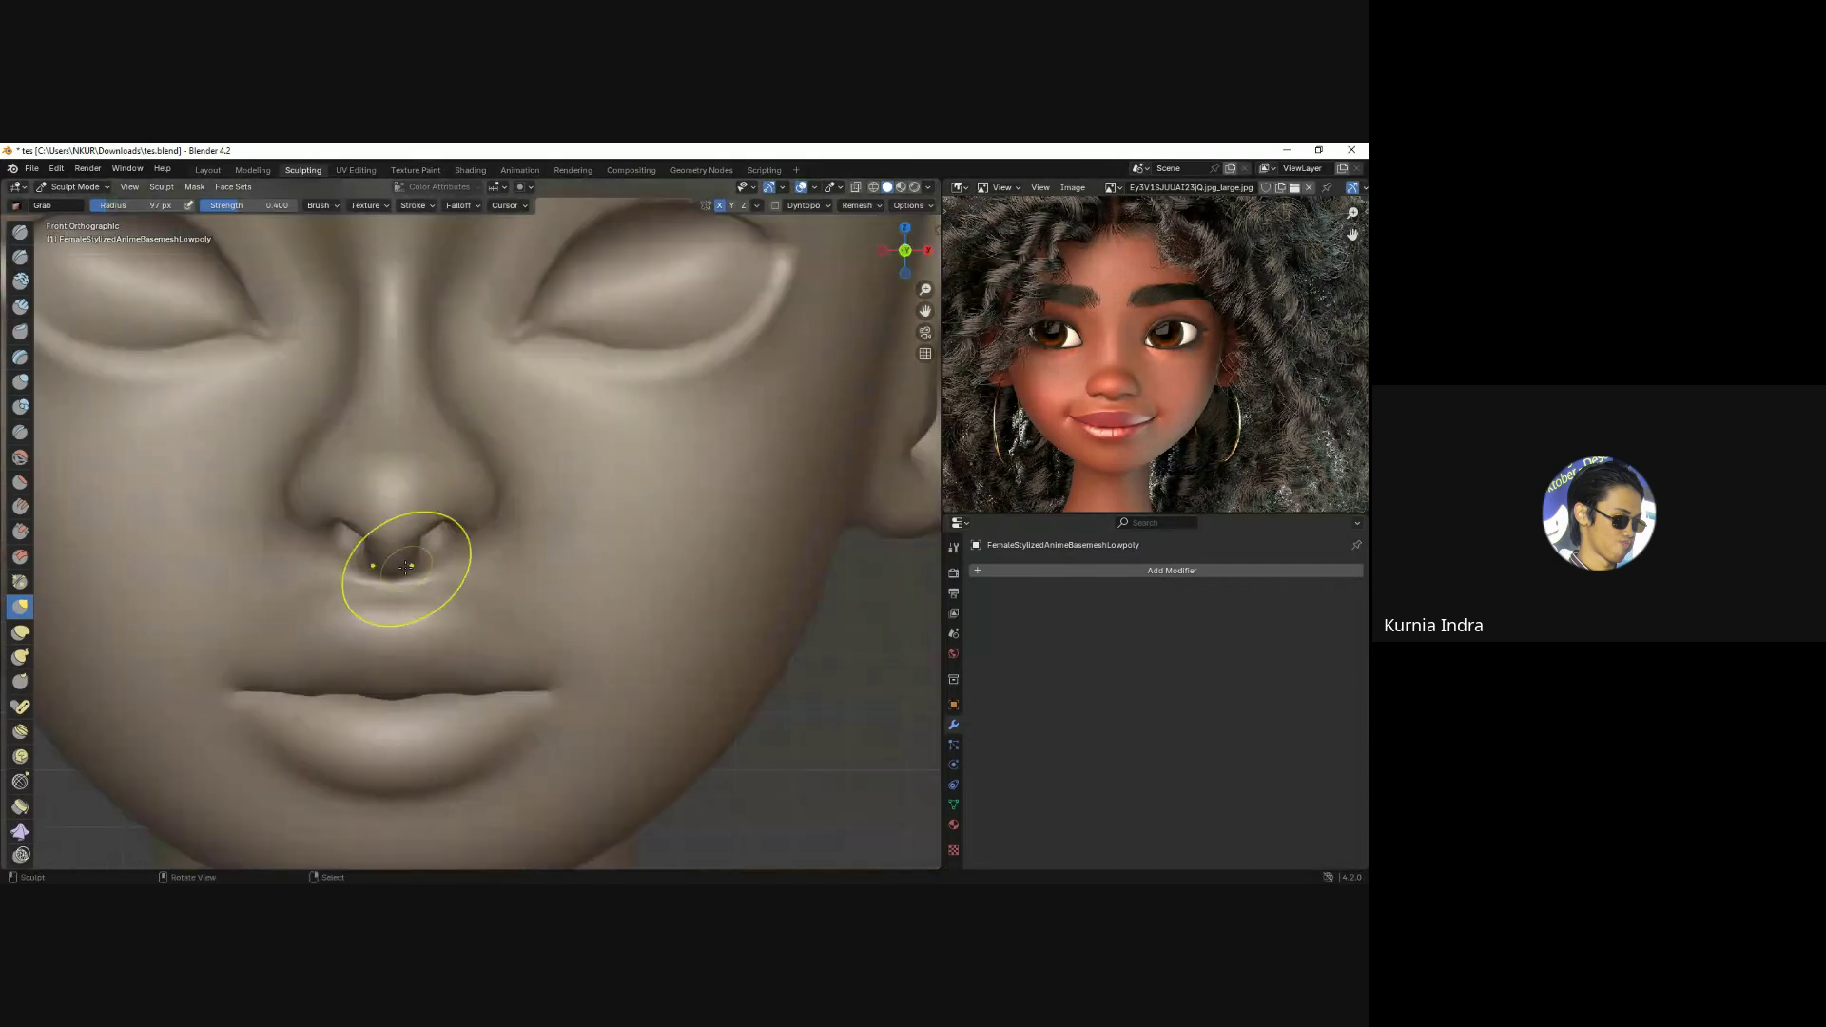
pyautogui.moveTo(406, 567)
pyautogui.mouseDown()
pyautogui.moveTo(508, 514)
pyautogui.moveTo(489, 489)
pyautogui.mouseUp()
# Check the head from a three-quarter view, then switch to Object Mode.
pyautogui.scroll(-2, 494, 509)
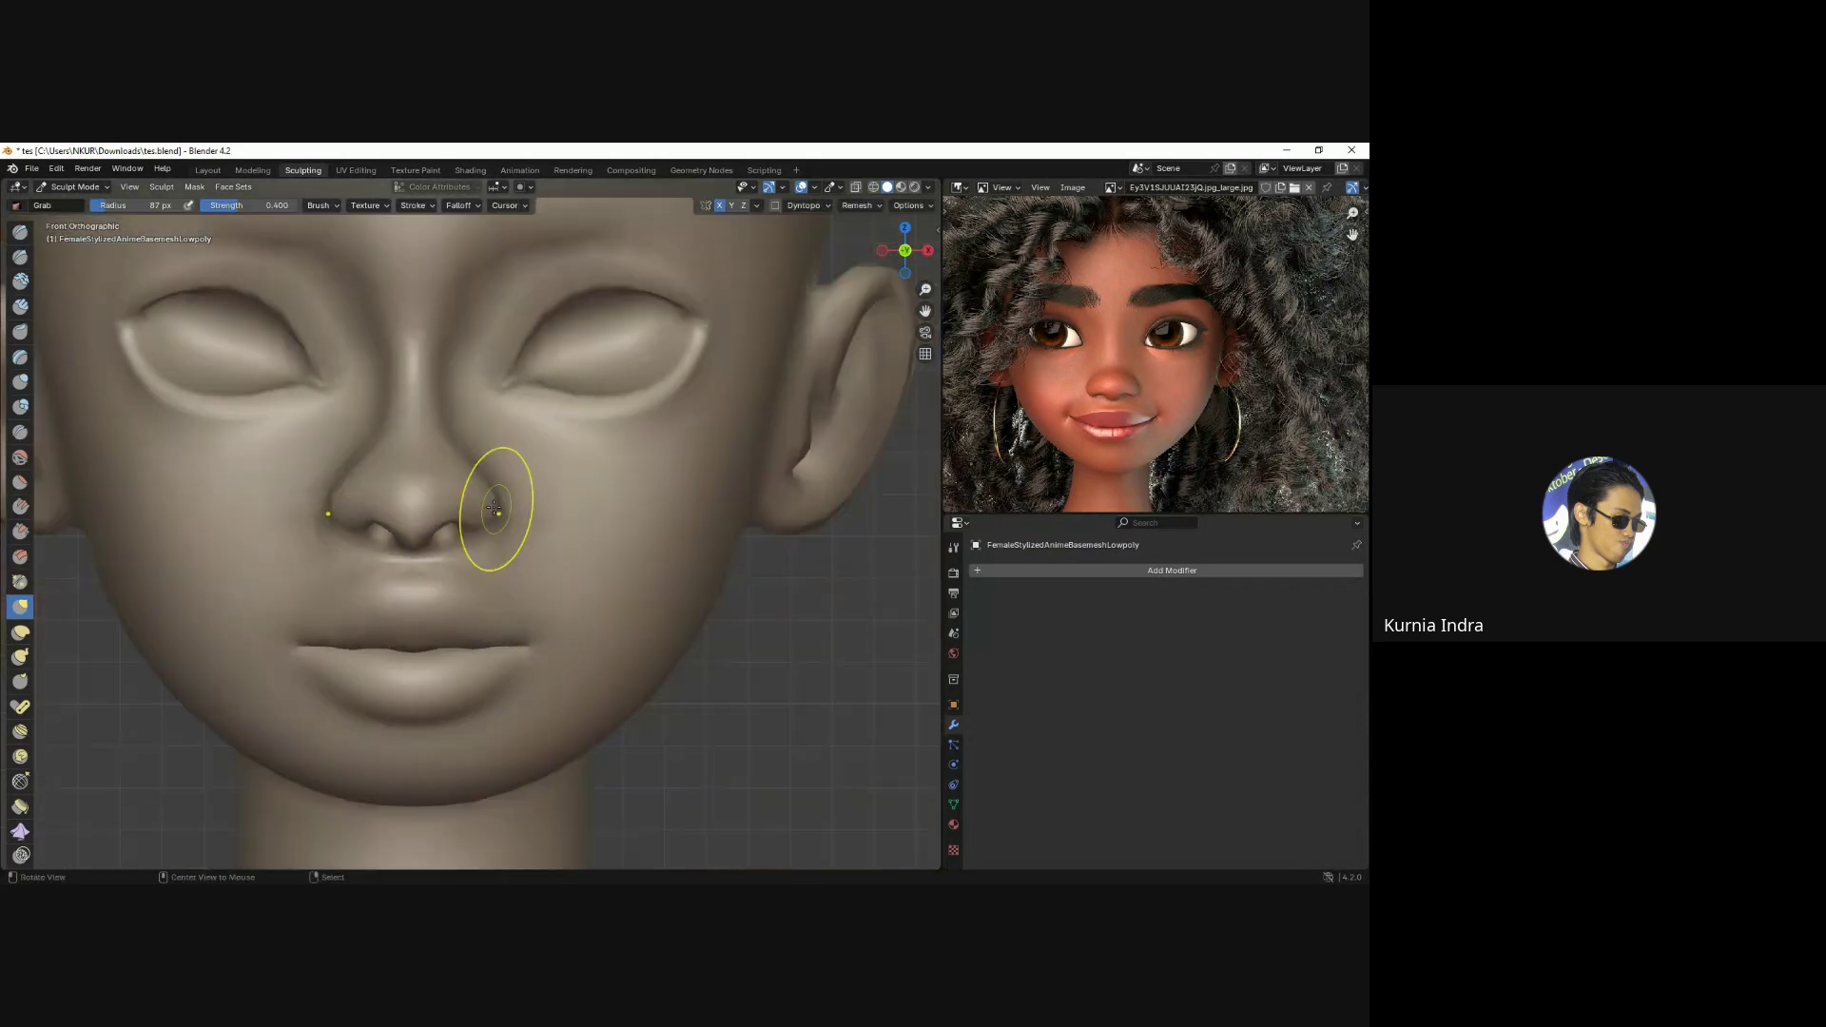
pyautogui.moveTo(495, 509); pyautogui.dragTo(474, 498, button='middle')
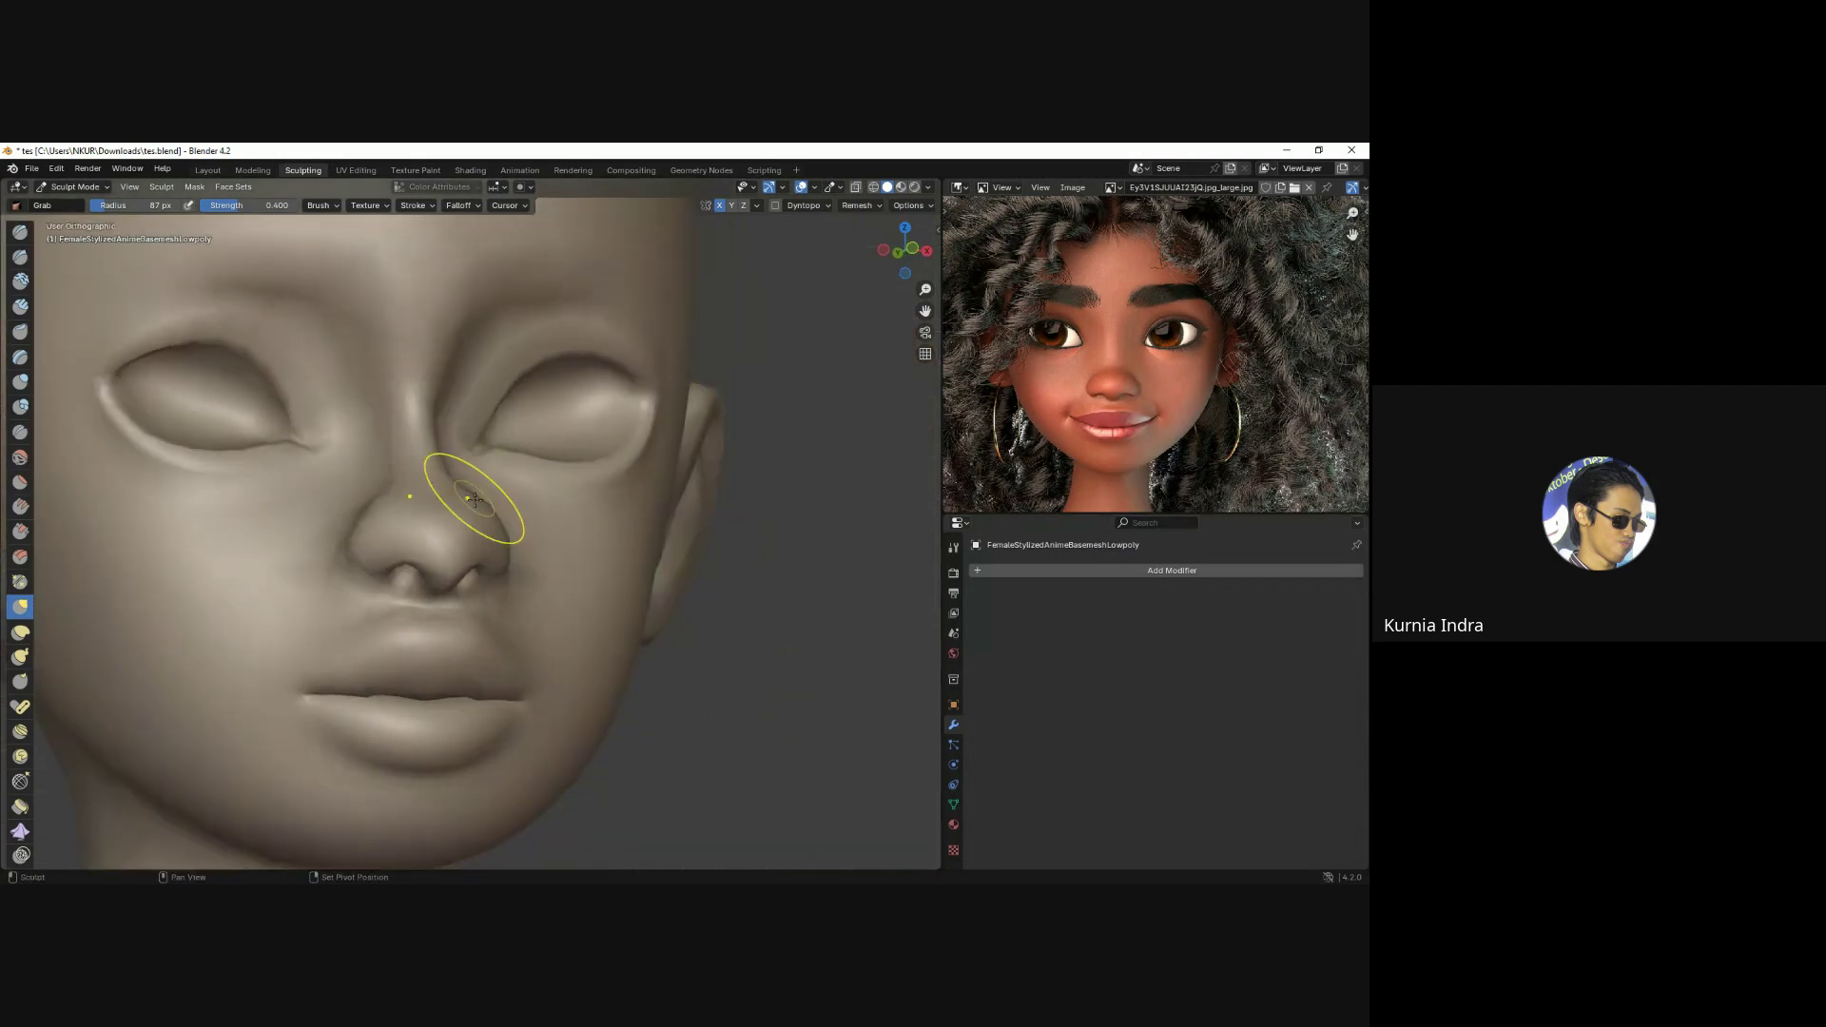
pyautogui.scroll(-3, 482, 469)
pyautogui.moveTo(652, 518)
pyautogui.mouseDown(button='middle')
pyautogui.moveTo(498, 523)
pyautogui.moveTo(599, 522)
pyautogui.mouseUp(button='middle')
pyautogui.hotkey('ctrl', 'Tab')
pyautogui.click(540, 521)
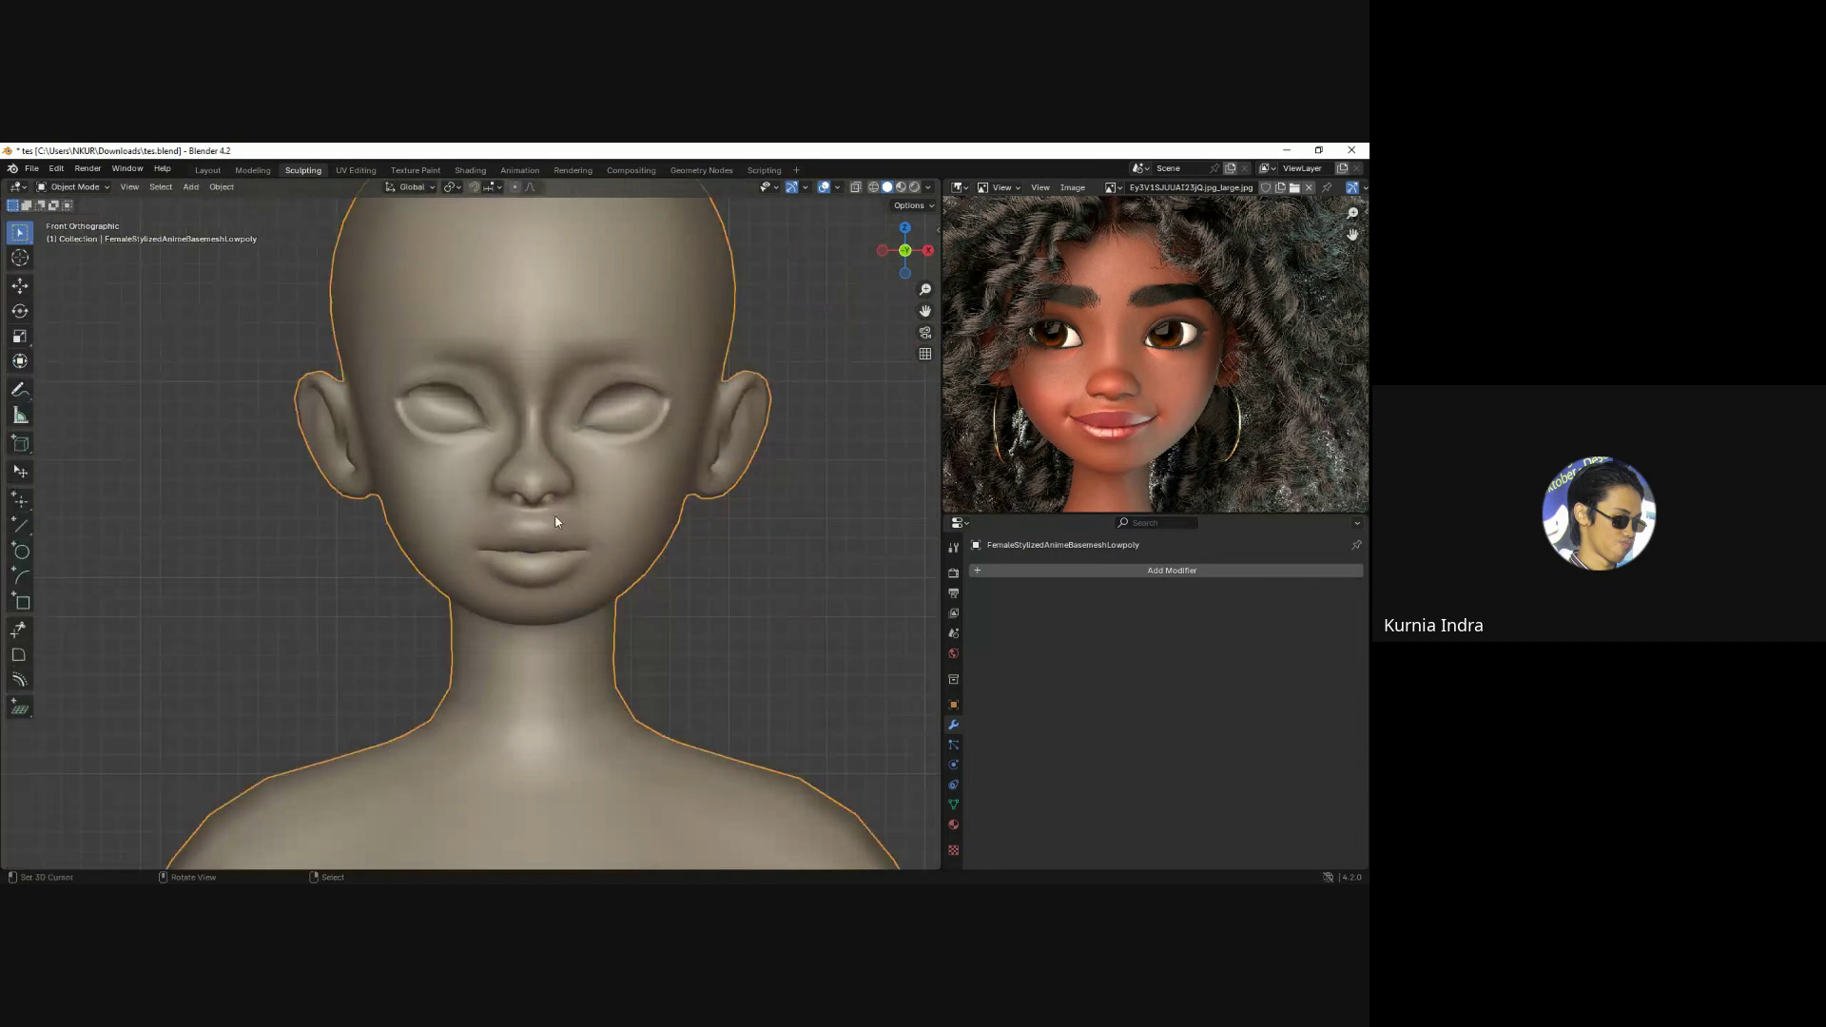
# Delete the anime head, unhide hidden objects and select the realistic sculpted head.
pyautogui.press('Delete')
pyautogui.hotkey('alt', 'h')
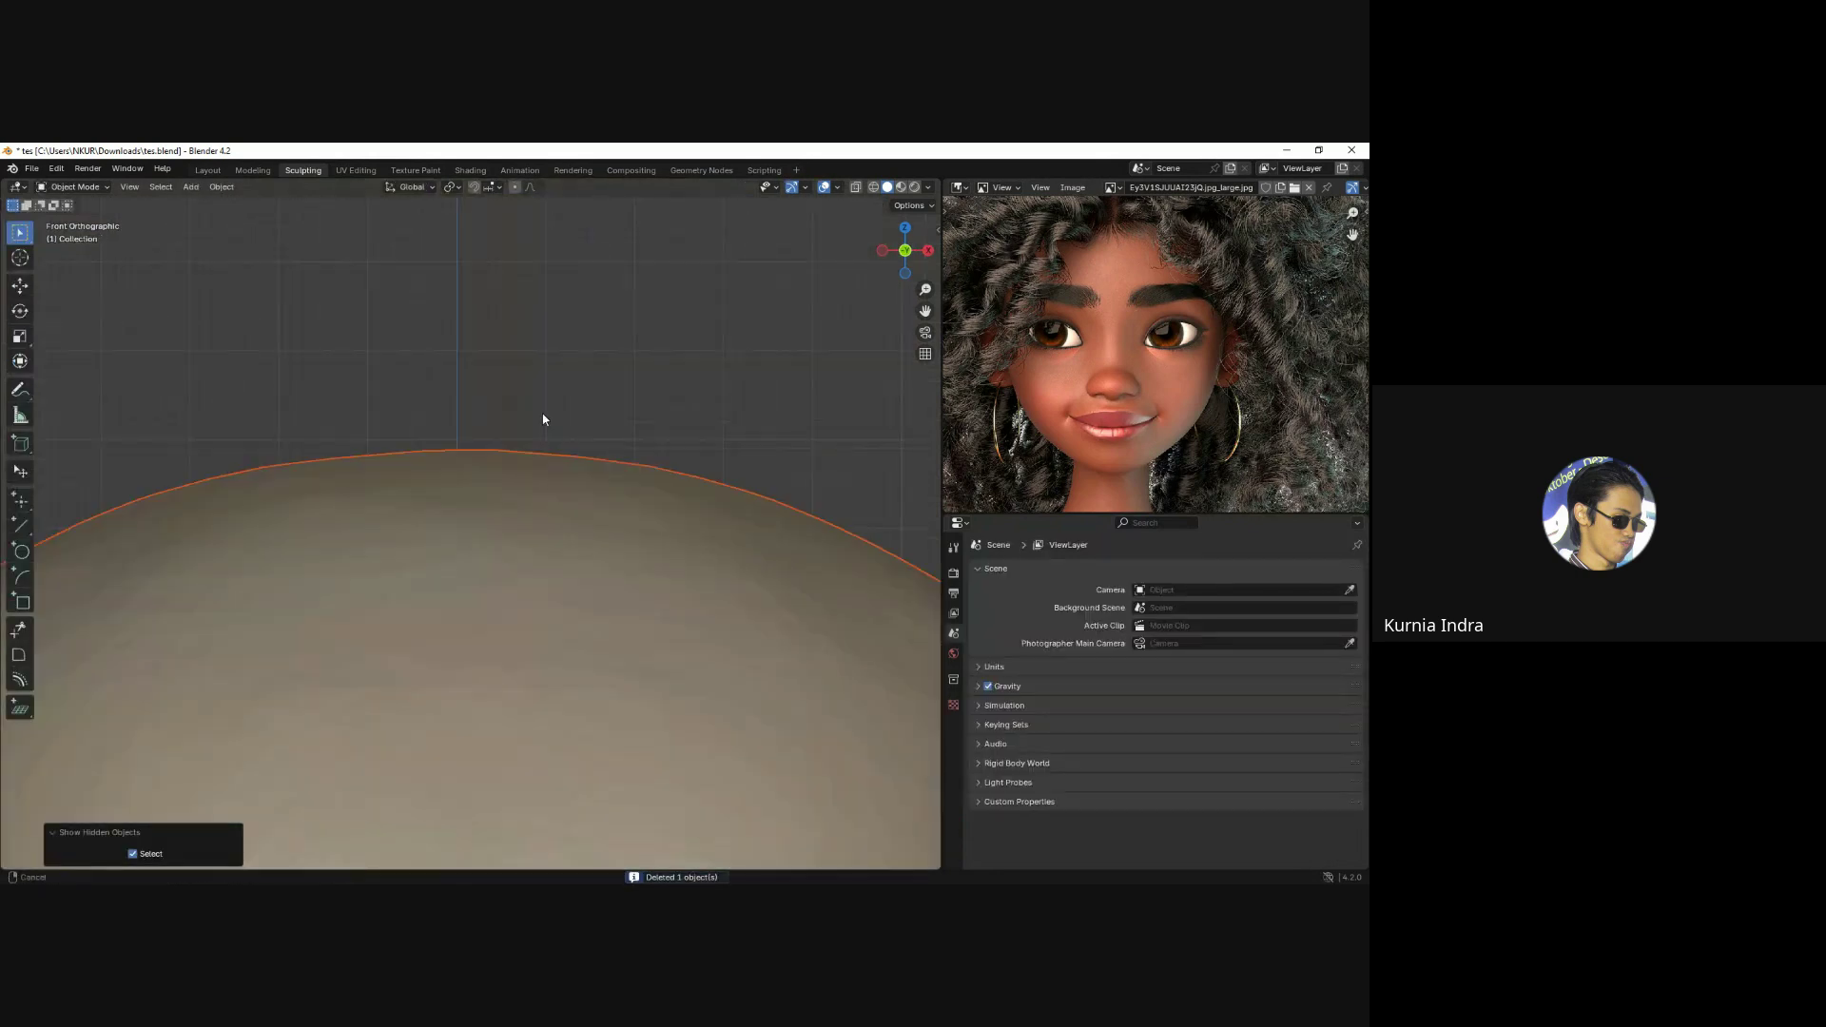
pyautogui.scroll(-3, 570, 532)
pyautogui.scroll(-1, 561, 551)
pyautogui.click(545, 471)
pyautogui.scroll(-2, 562, 495)
pyautogui.scroll(-1, 576, 517)
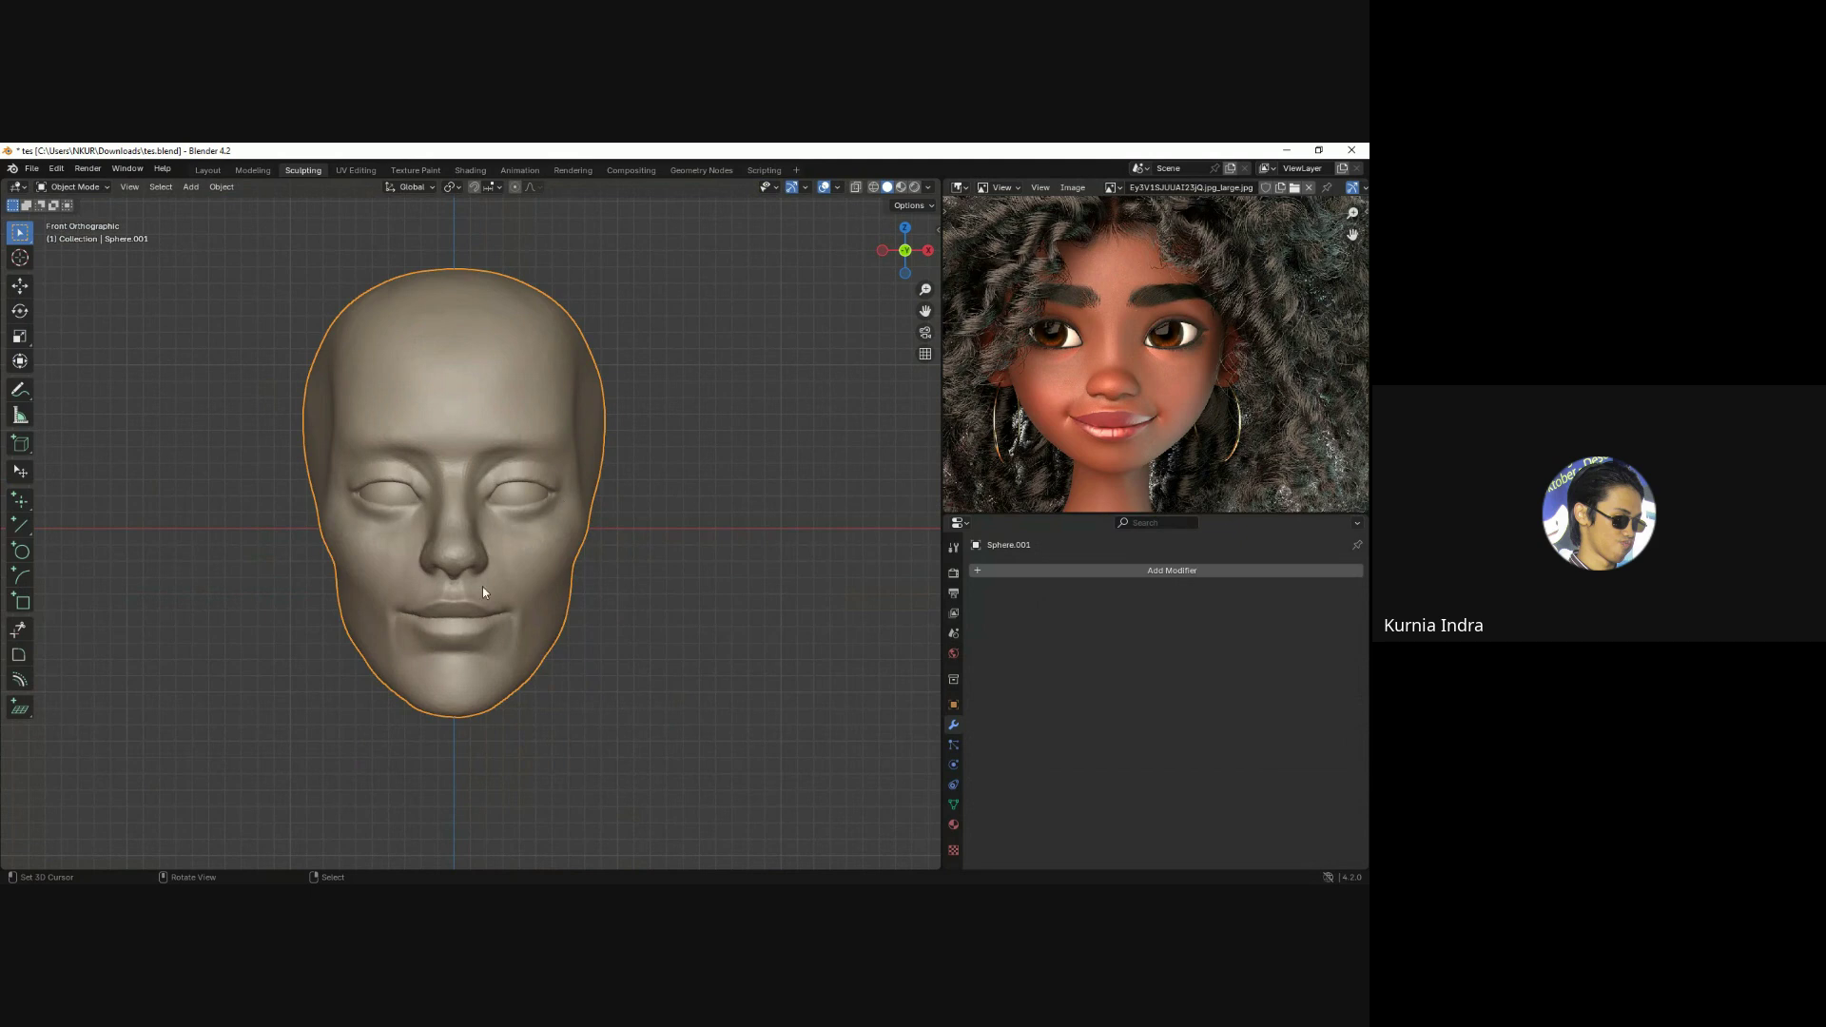
# Enter Sculpt Mode and switch the reference panel to images (1).jpeg, centred.
pyautogui.hotkey('ctrl', 'Tab')
pyautogui.click(522, 554)
pyautogui.scroll(3, 564, 489)
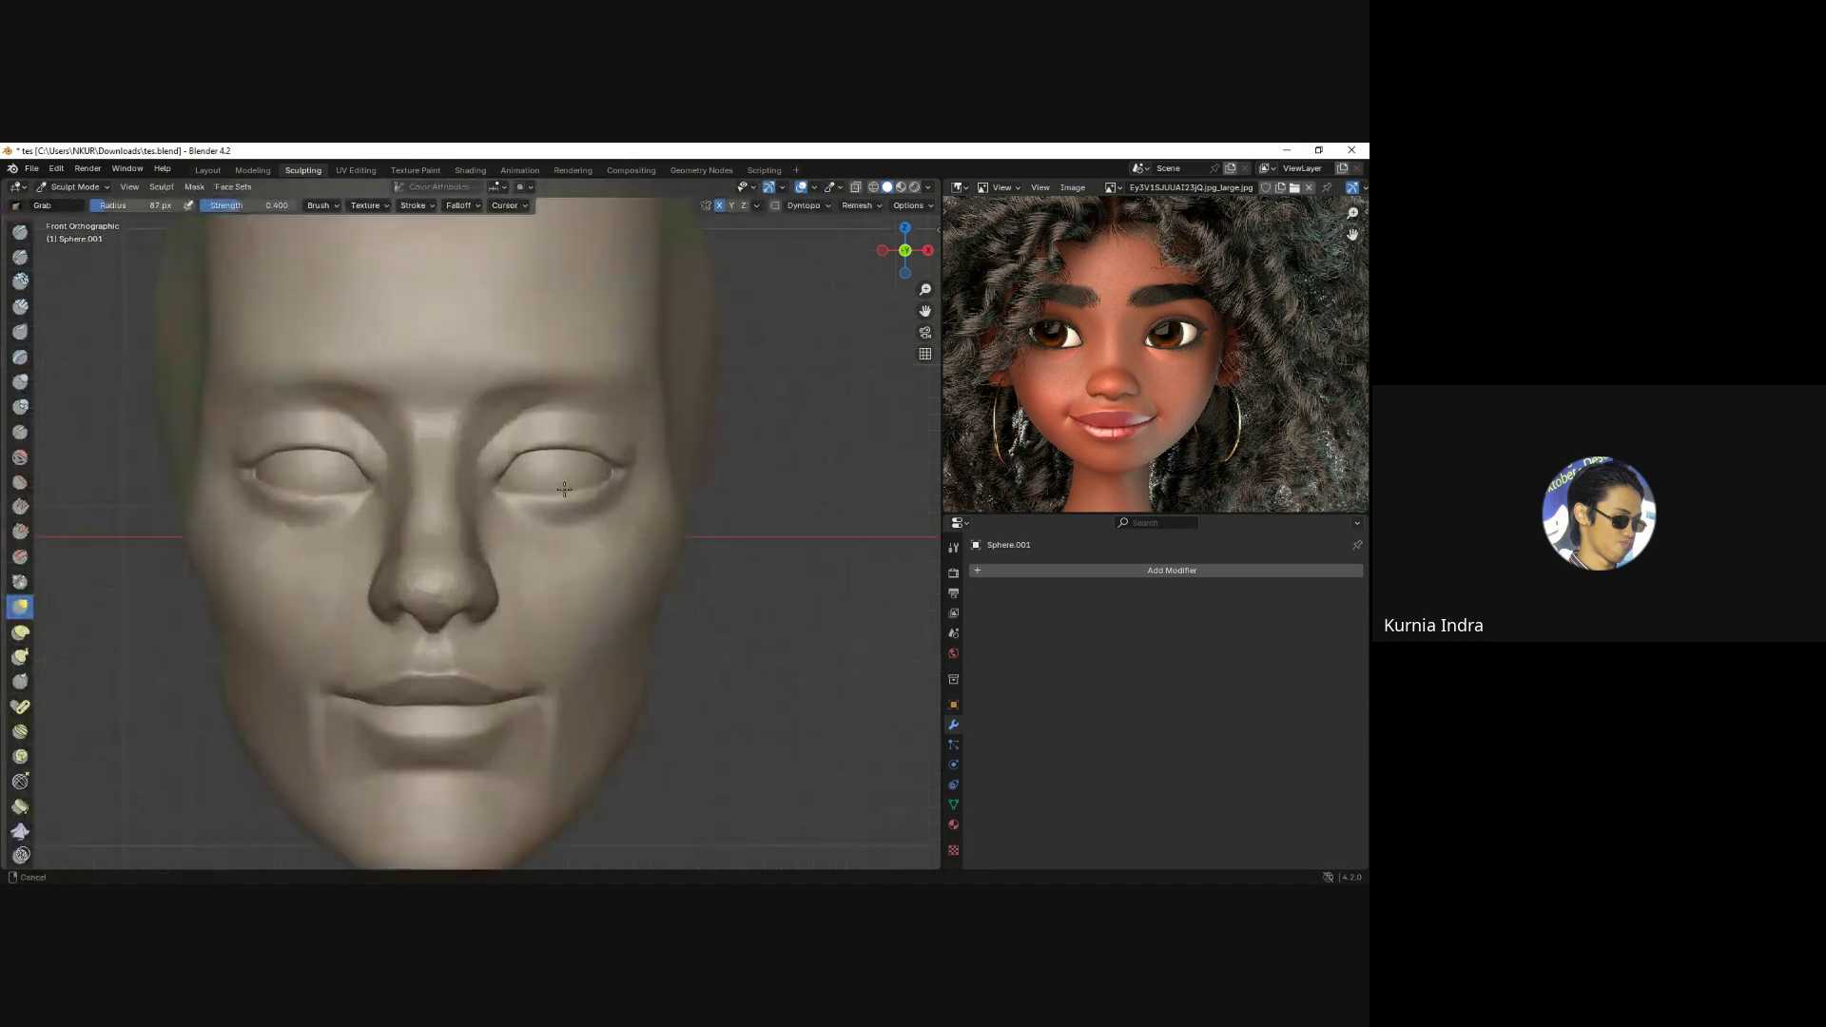
pyautogui.scroll(2, 564, 489)
pyautogui.click(1112, 191)
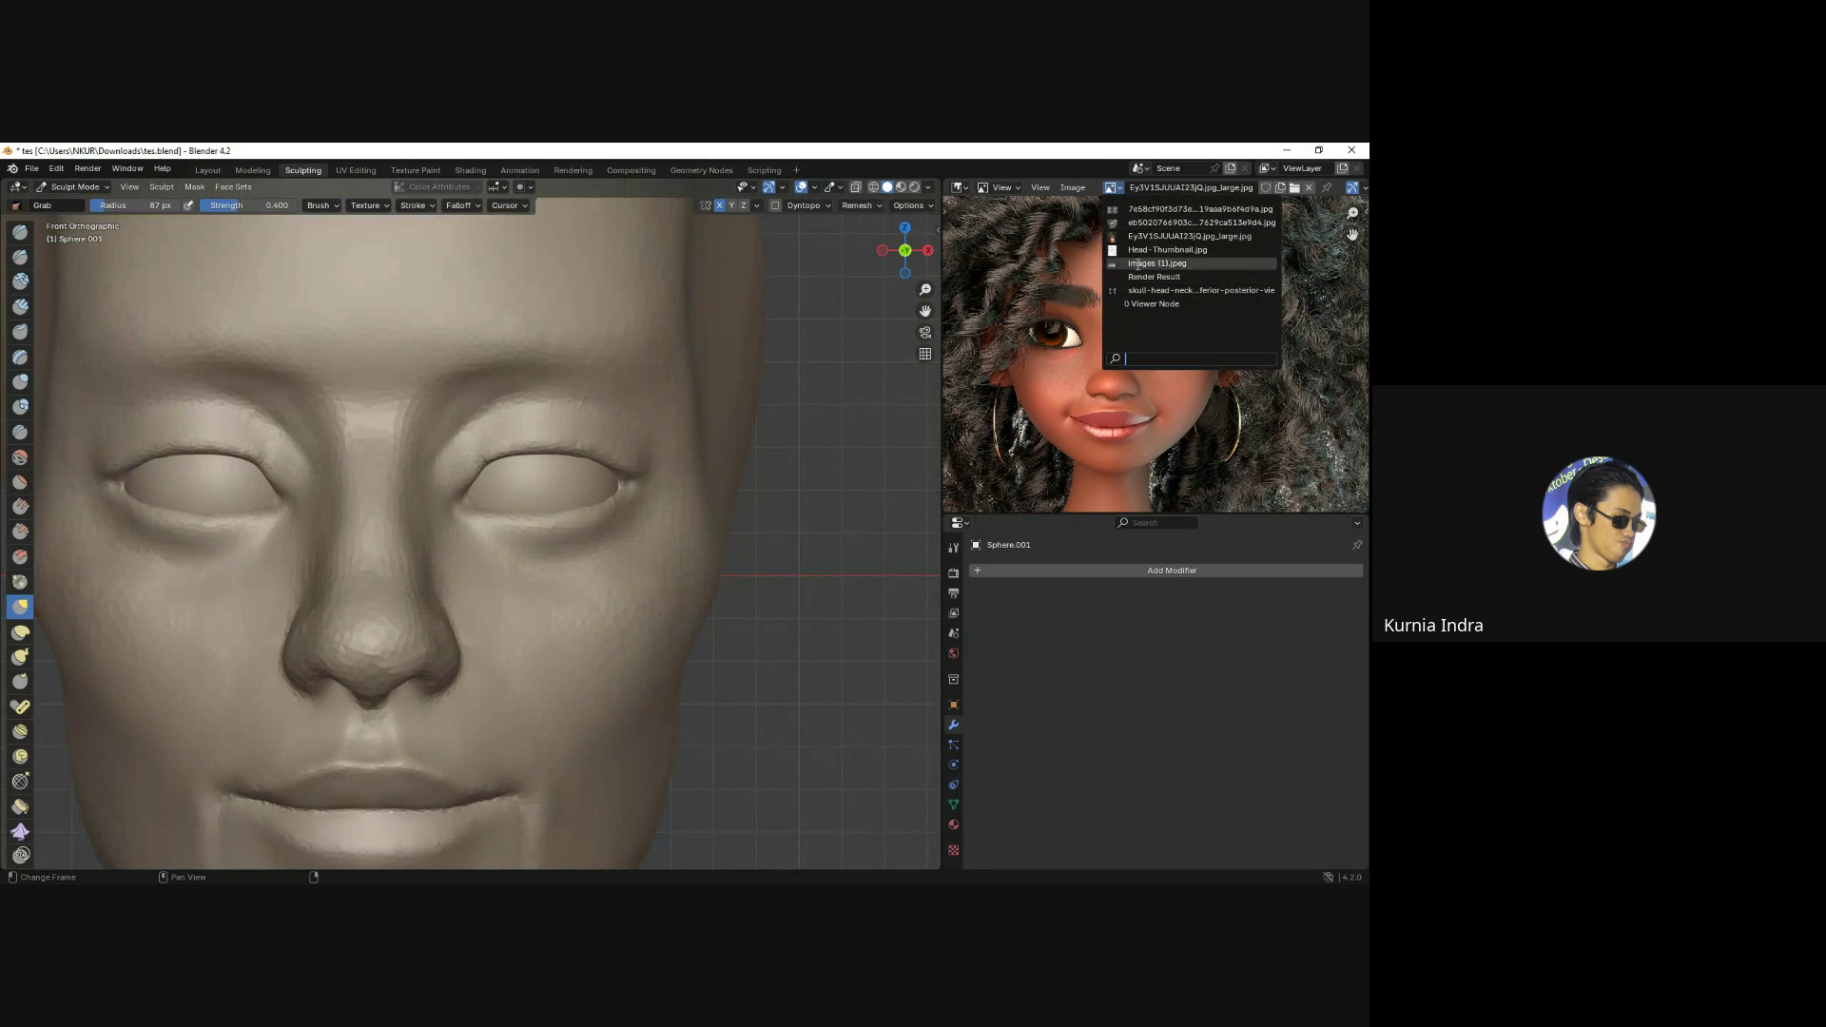
pyautogui.click(1134, 262)
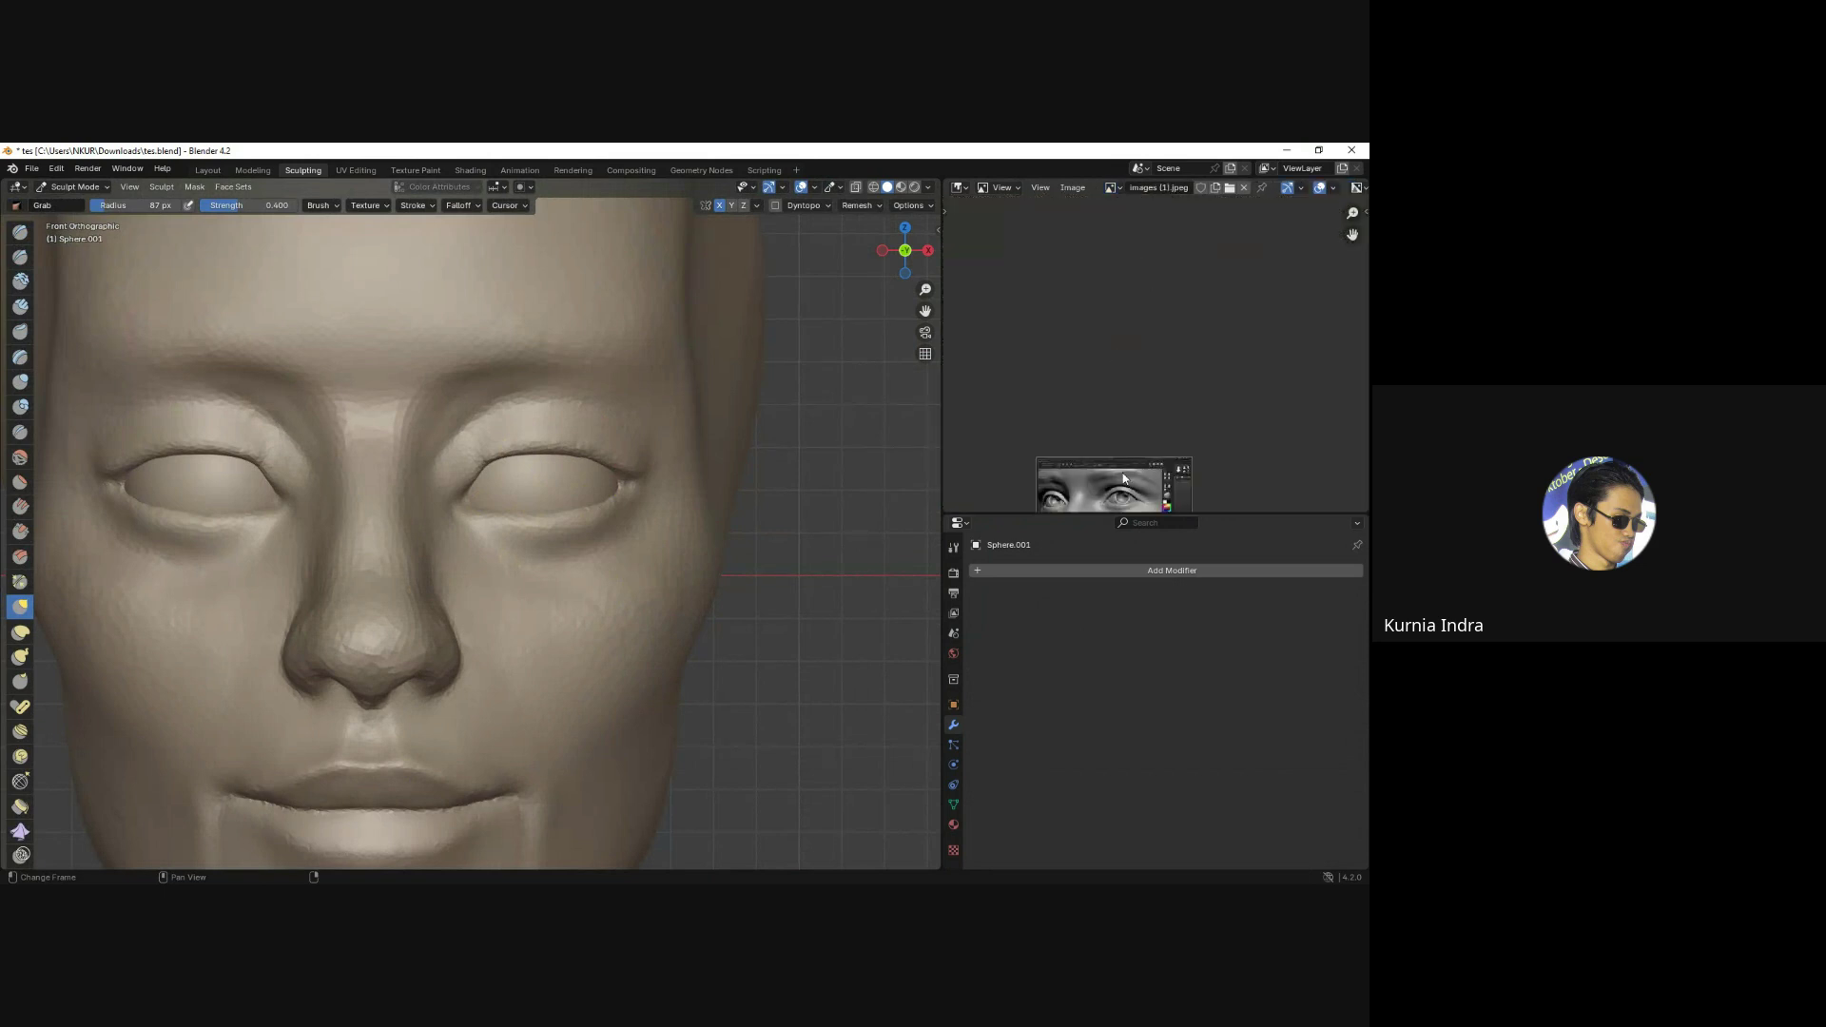
pyautogui.moveTo(1123, 479); pyautogui.dragTo(1156, 361, button='middle')
pyautogui.scroll(2, 1160, 310)
pyautogui.scroll(2, 1138, 372)
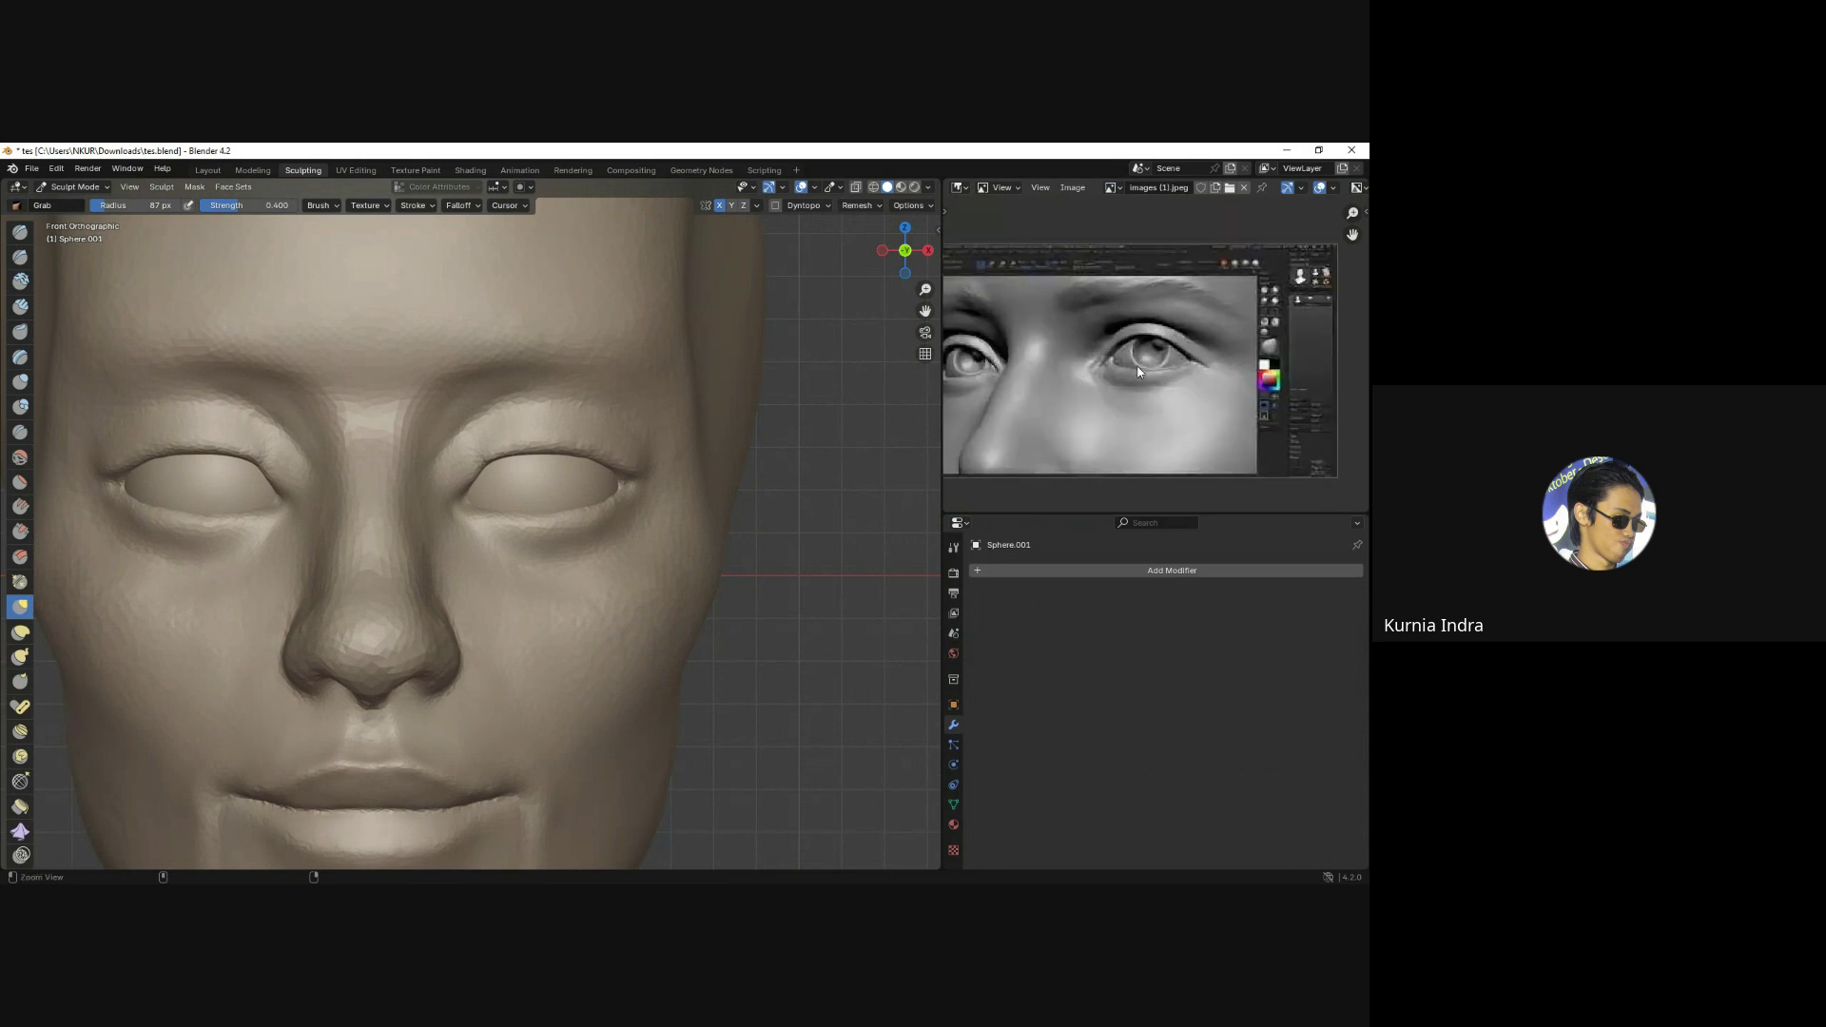
# Pull the right eye shape toward the reference and set the brush radius to 150 px.
pyautogui.moveTo(591, 469); pyautogui.dragTo(504, 469)
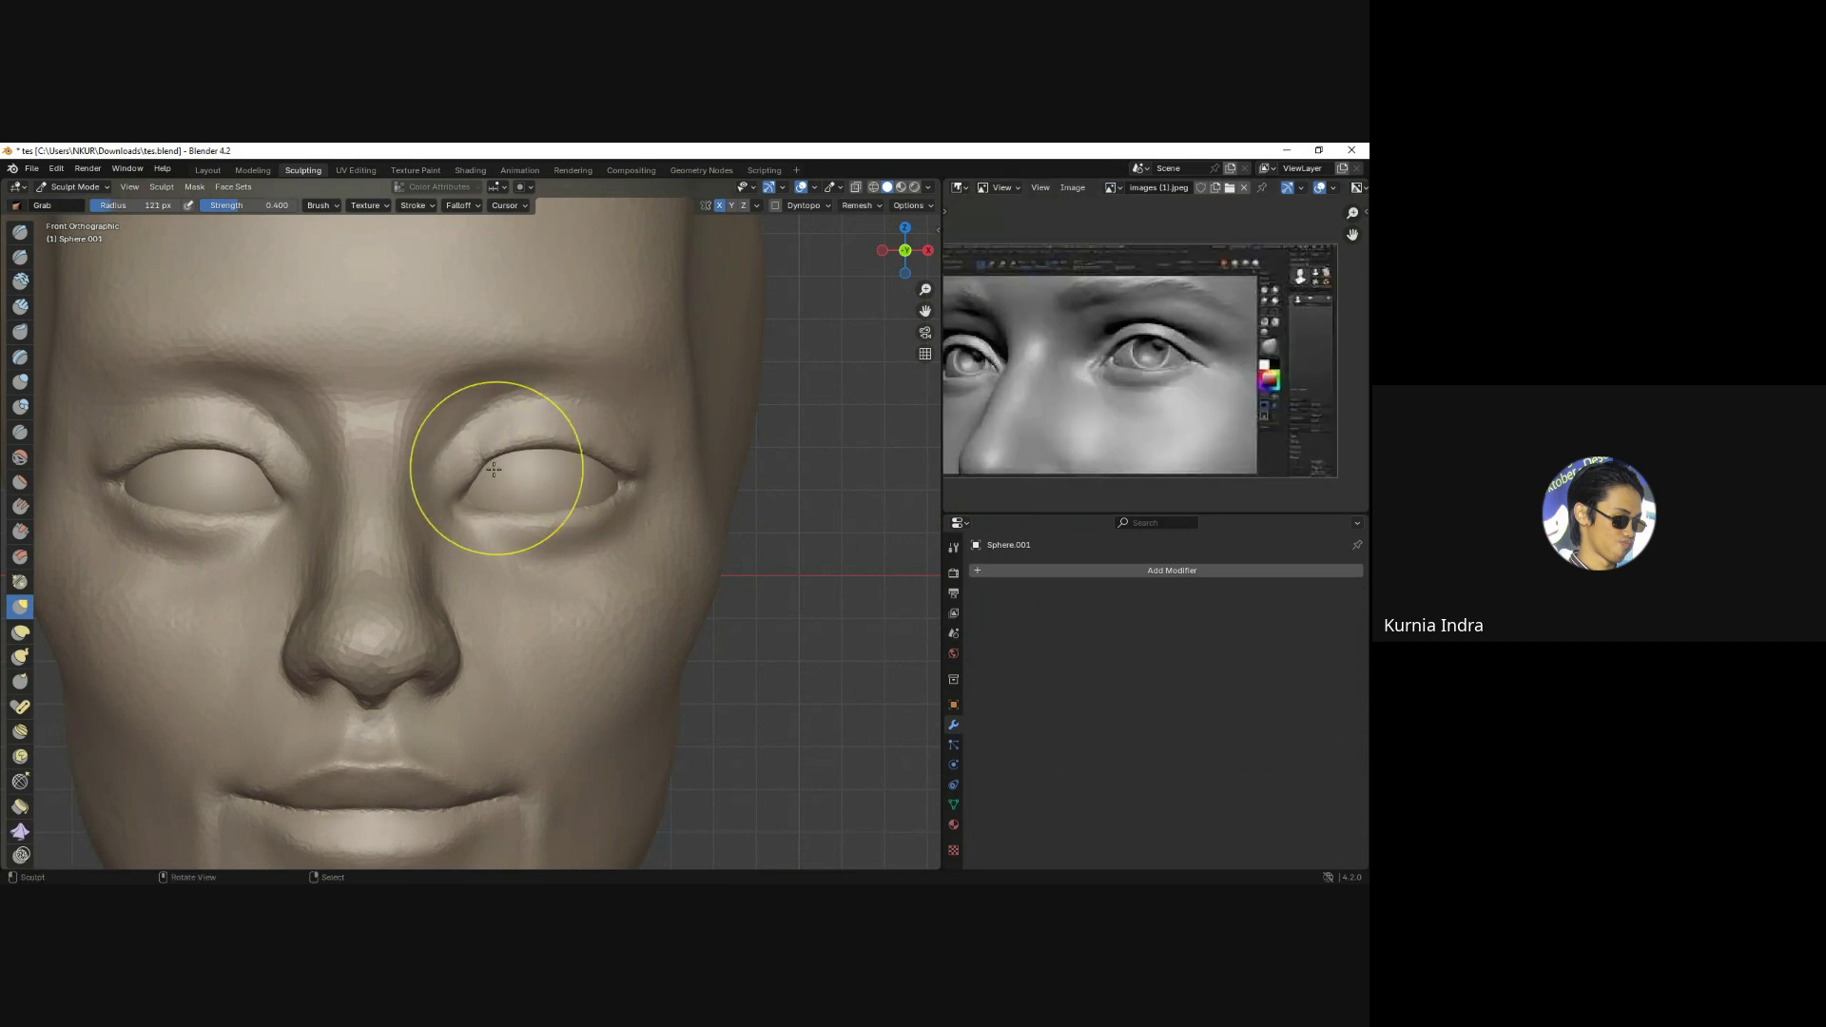
pyautogui.press('f')
pyautogui.click(585, 484)
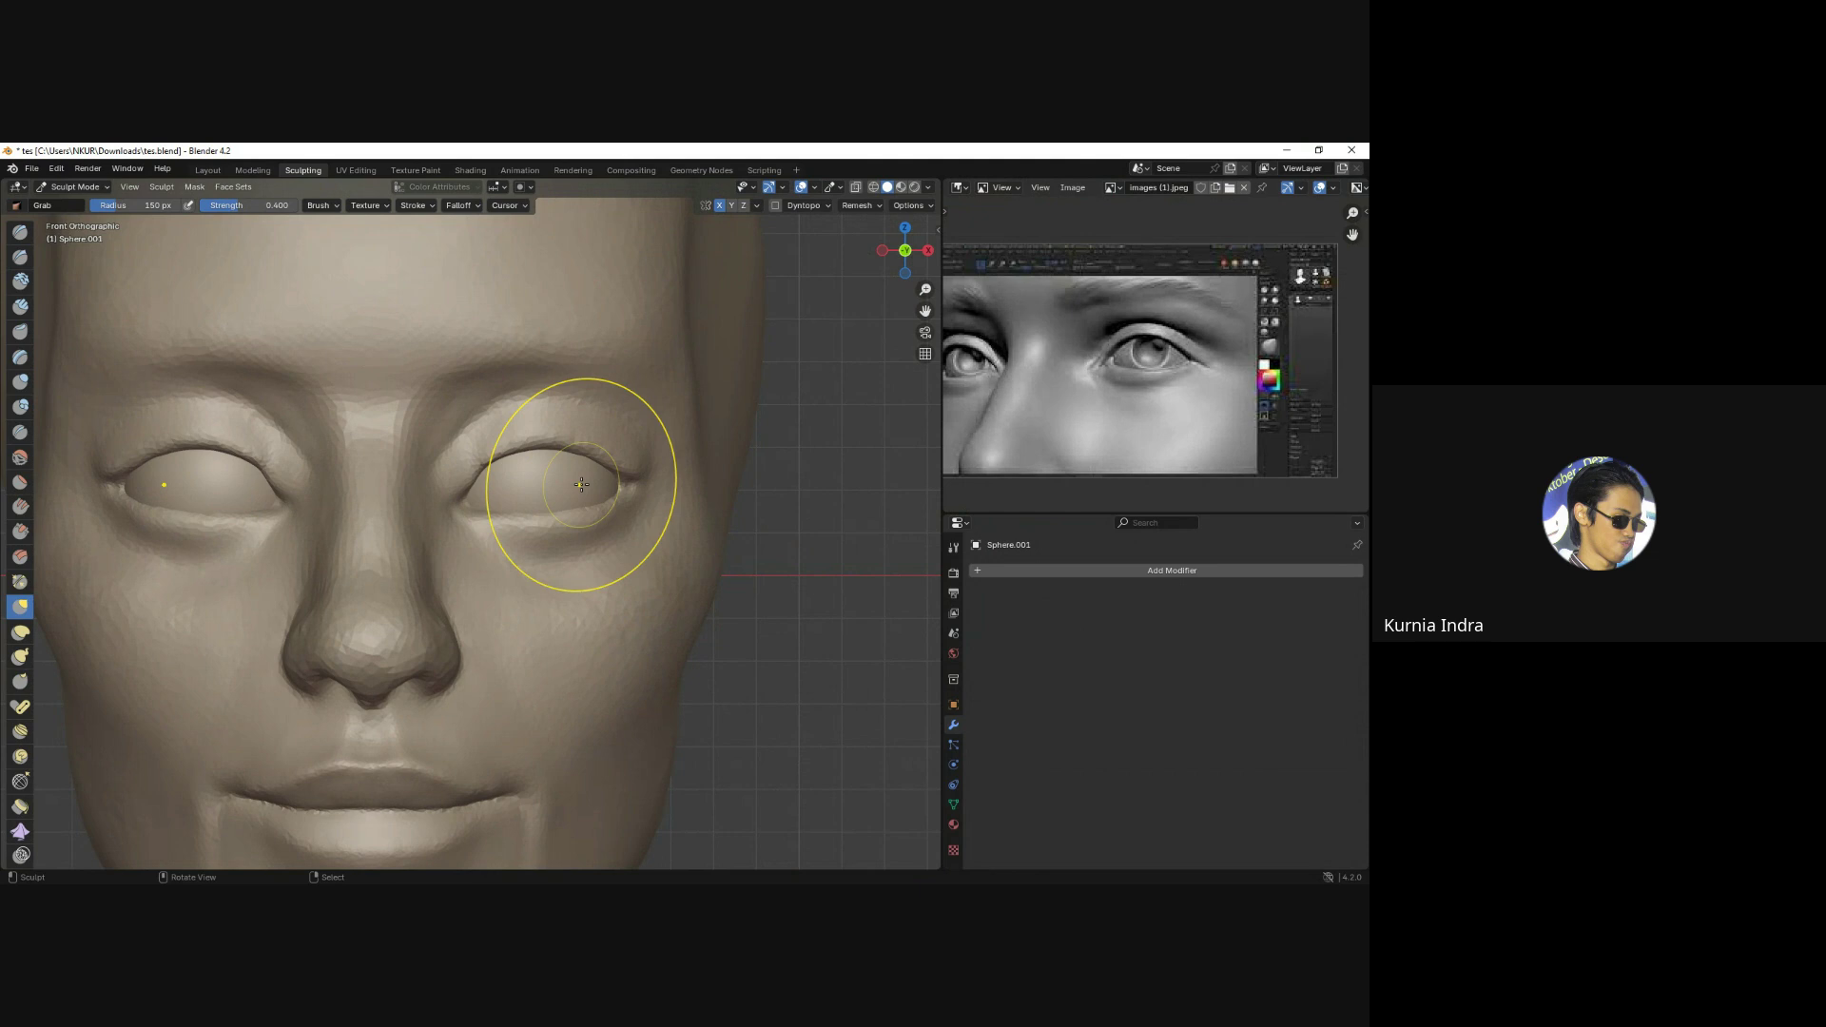
pyautogui.scroll(-3, 517, 538)
pyautogui.hotkey('ctrl', 'Tab')
# Return to Object Mode and frame the view with the sculpted head on the left.
pyautogui.click(458, 578)
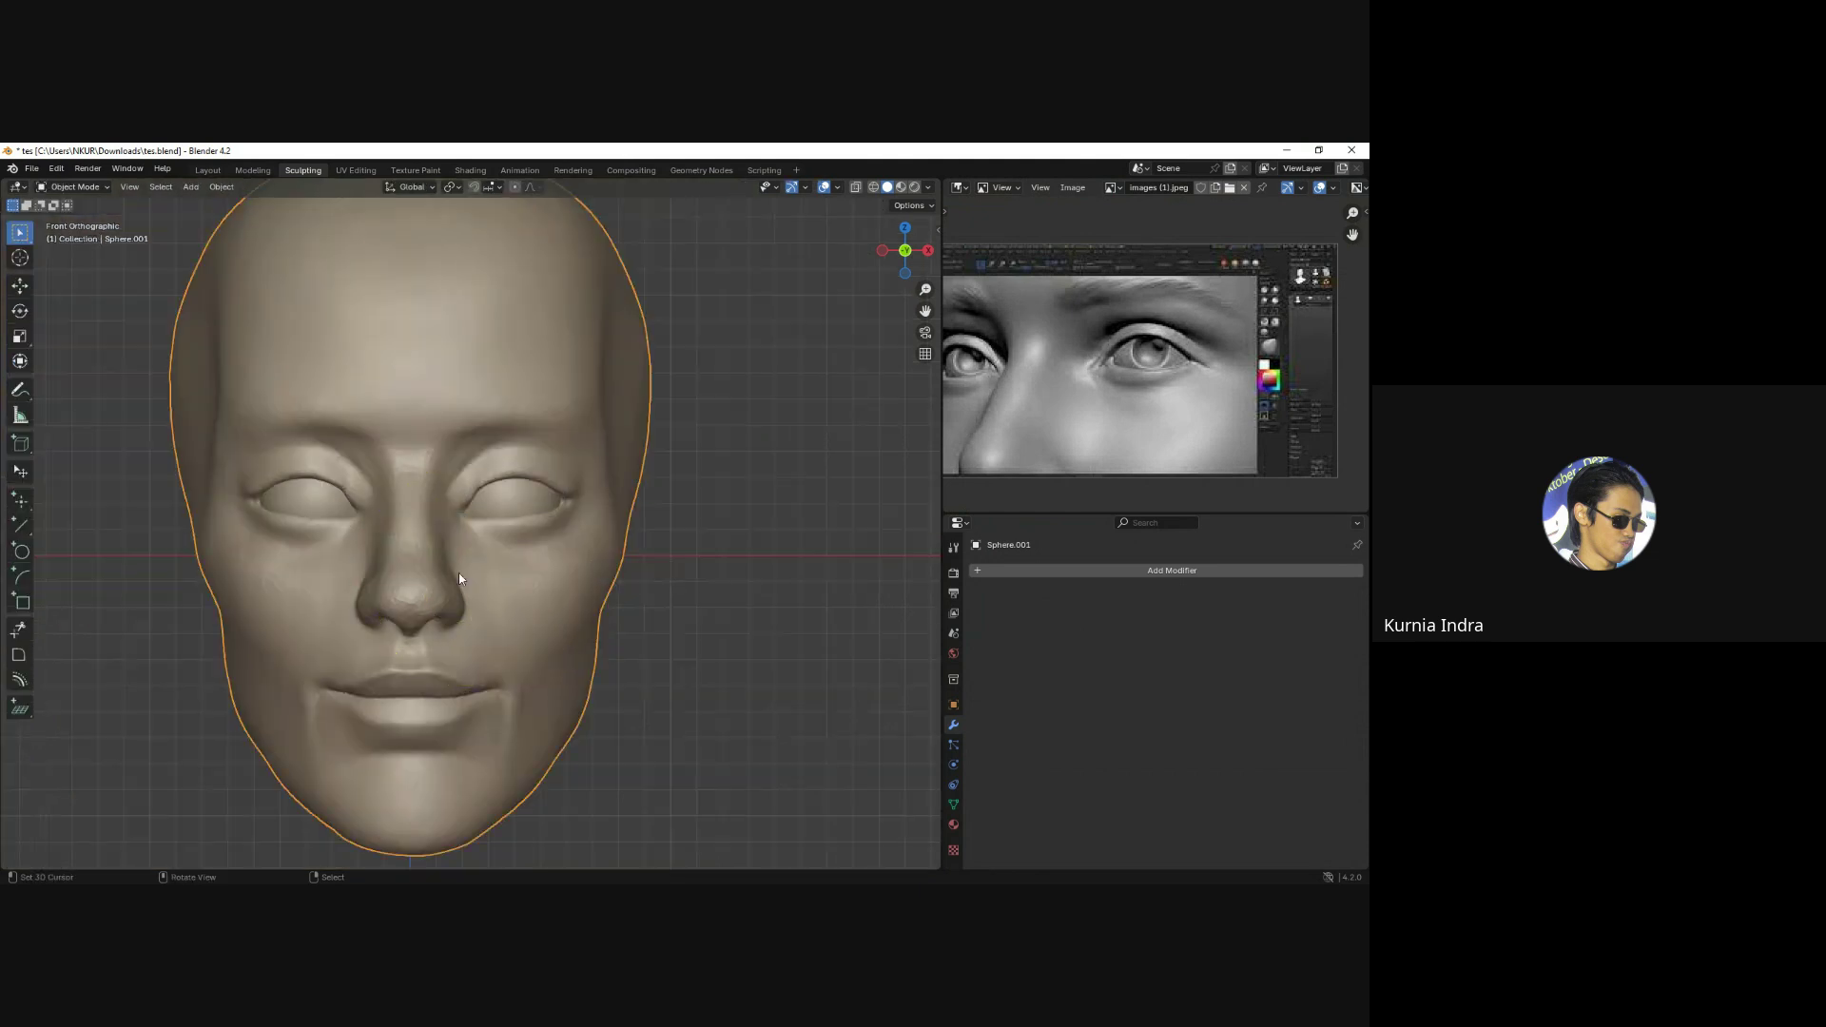
pyautogui.scroll(-2, 459, 578)
pyautogui.moveTo(477, 639)
pyautogui.keyDown('shift'); pyautogui.mouseDown(button='middle')
pyautogui.moveTo(391, 468)
pyautogui.moveTo(550, 504)
pyautogui.mouseUp(button='middle'); pyautogui.keyUp('shift')
pyautogui.scroll(1, 549, 504)
pyautogui.scroll(1, 402, 428)
pyautogui.press('Tab')
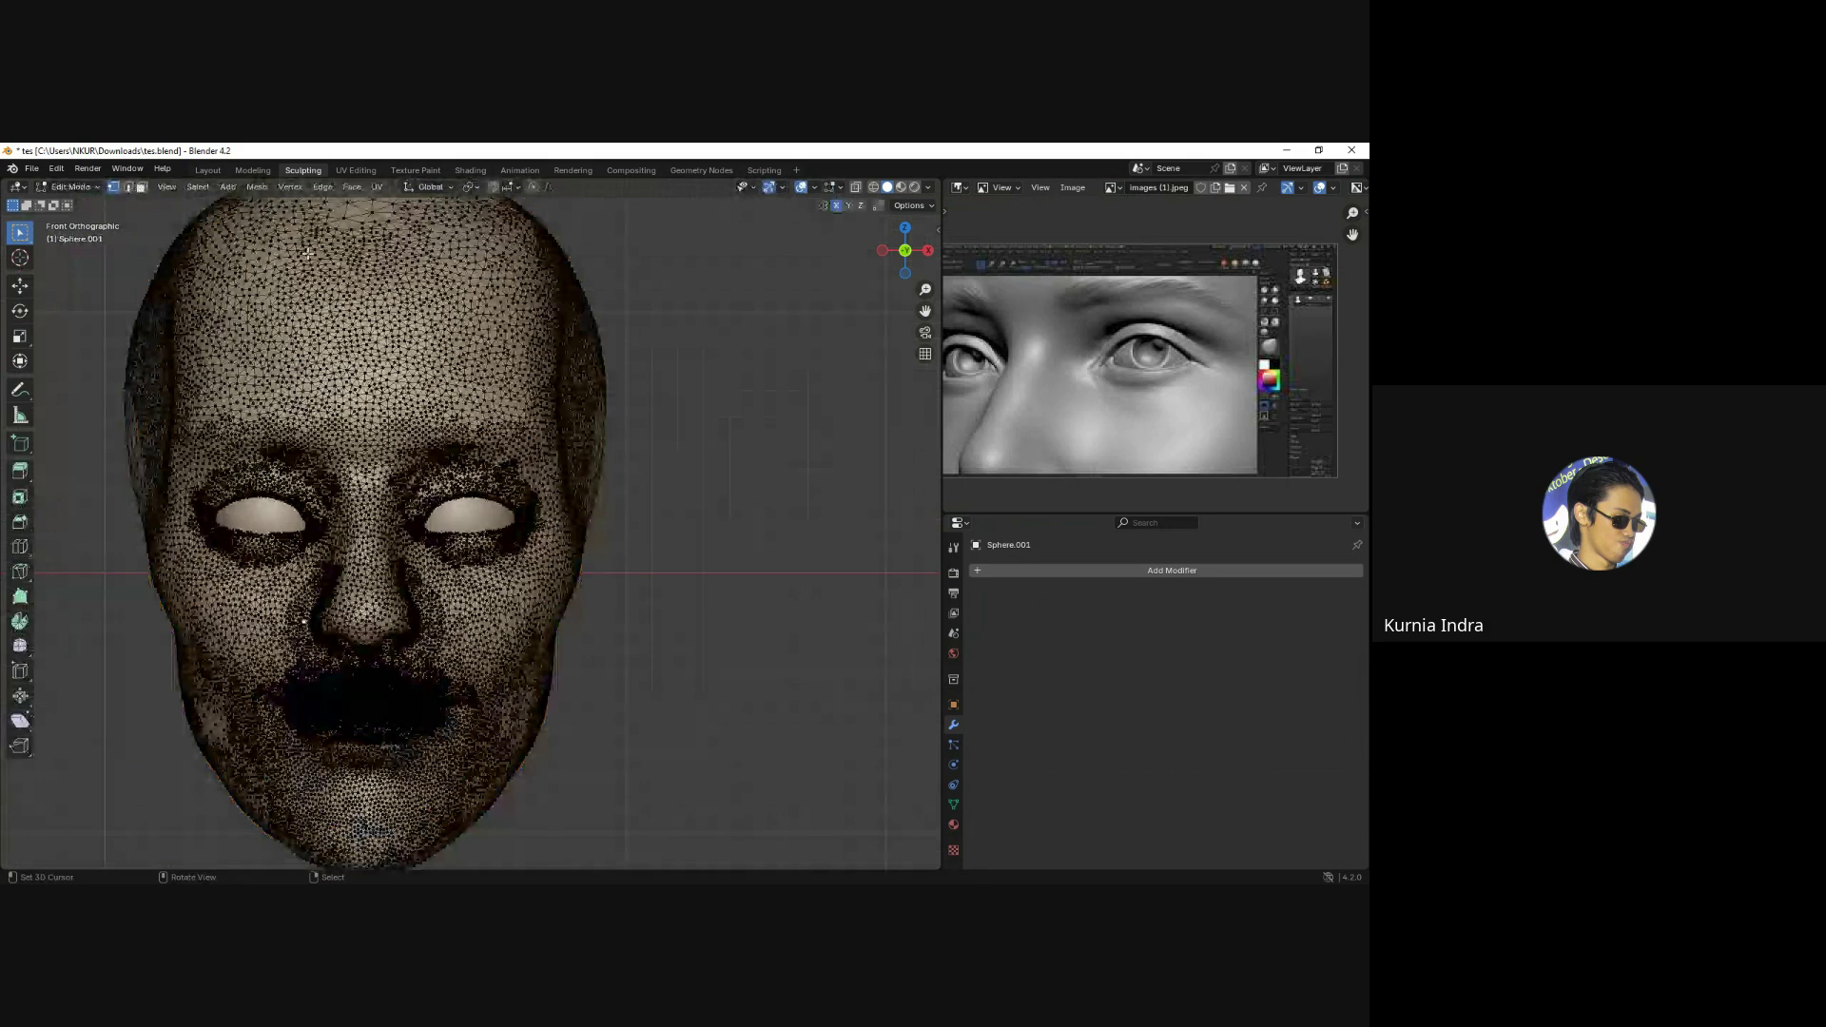
pyautogui.press('Tab')
pyautogui.scroll(-2, 623, 524)
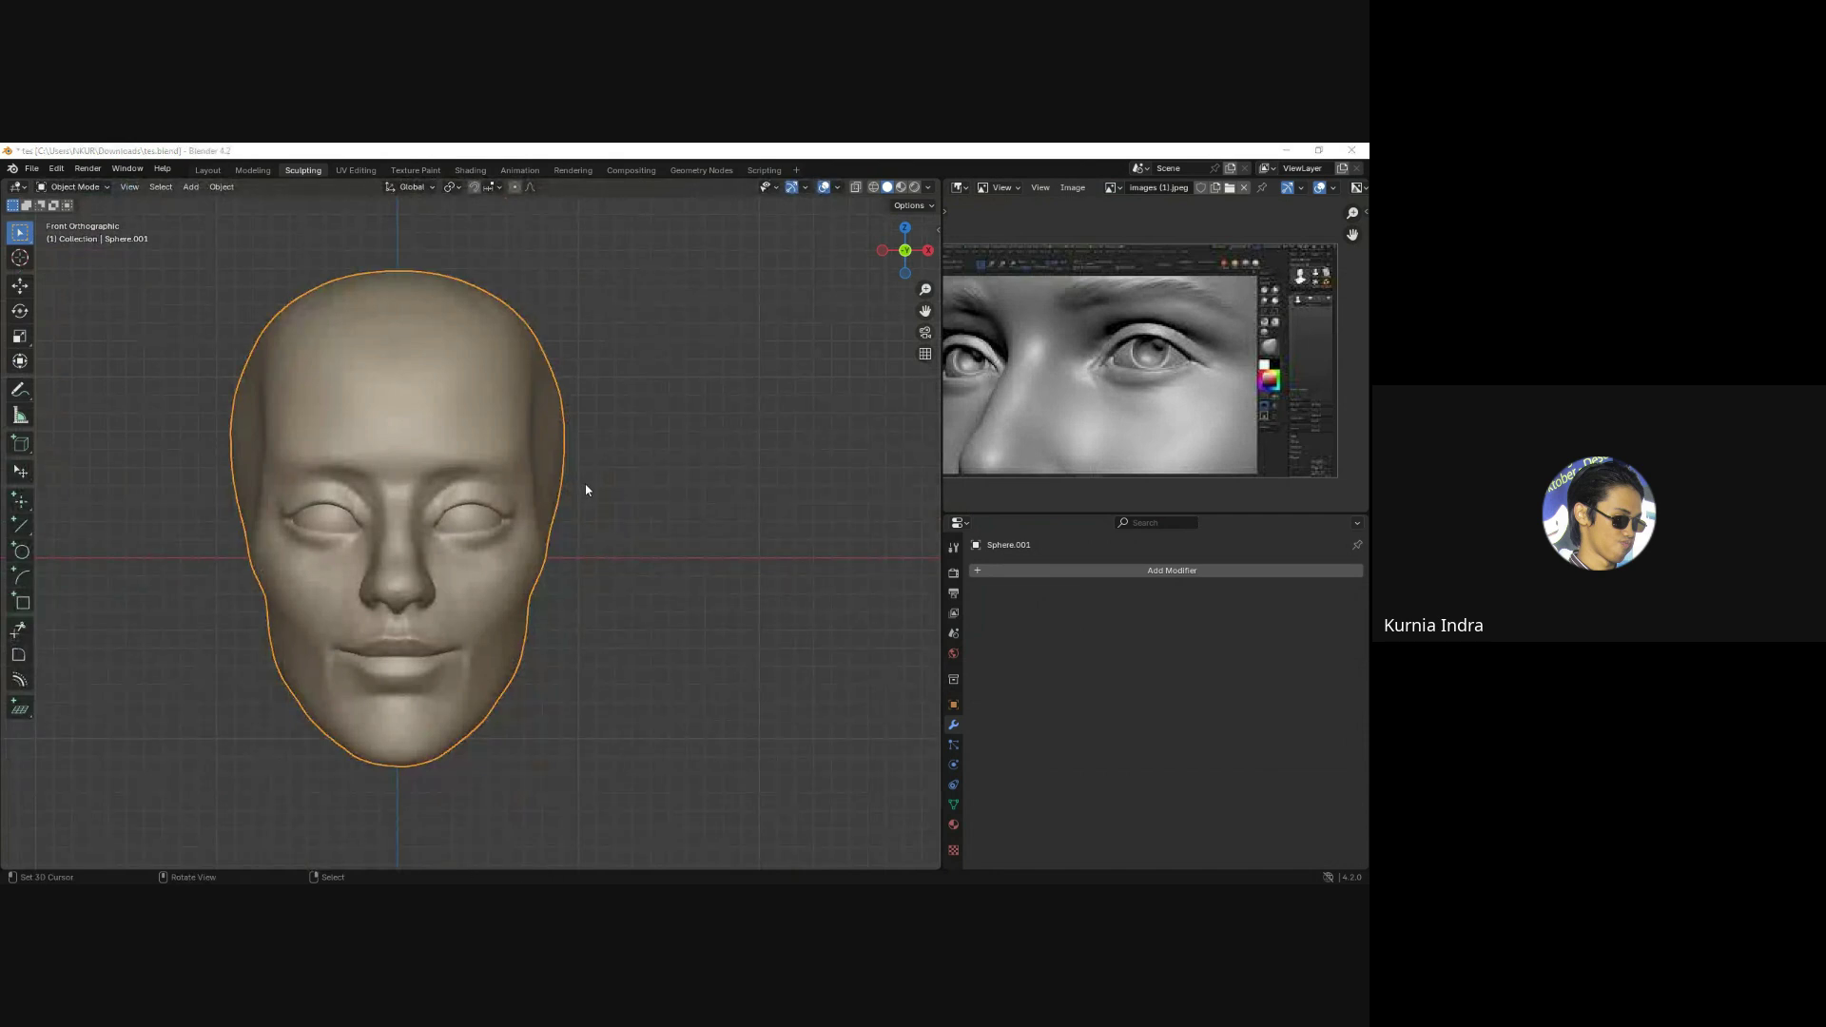
# Paste the anime base mesh and place it to the right of the sculpted head.
pyautogui.hotkey('ctrl', 'v')
pyautogui.scroll(-4, 612, 489)
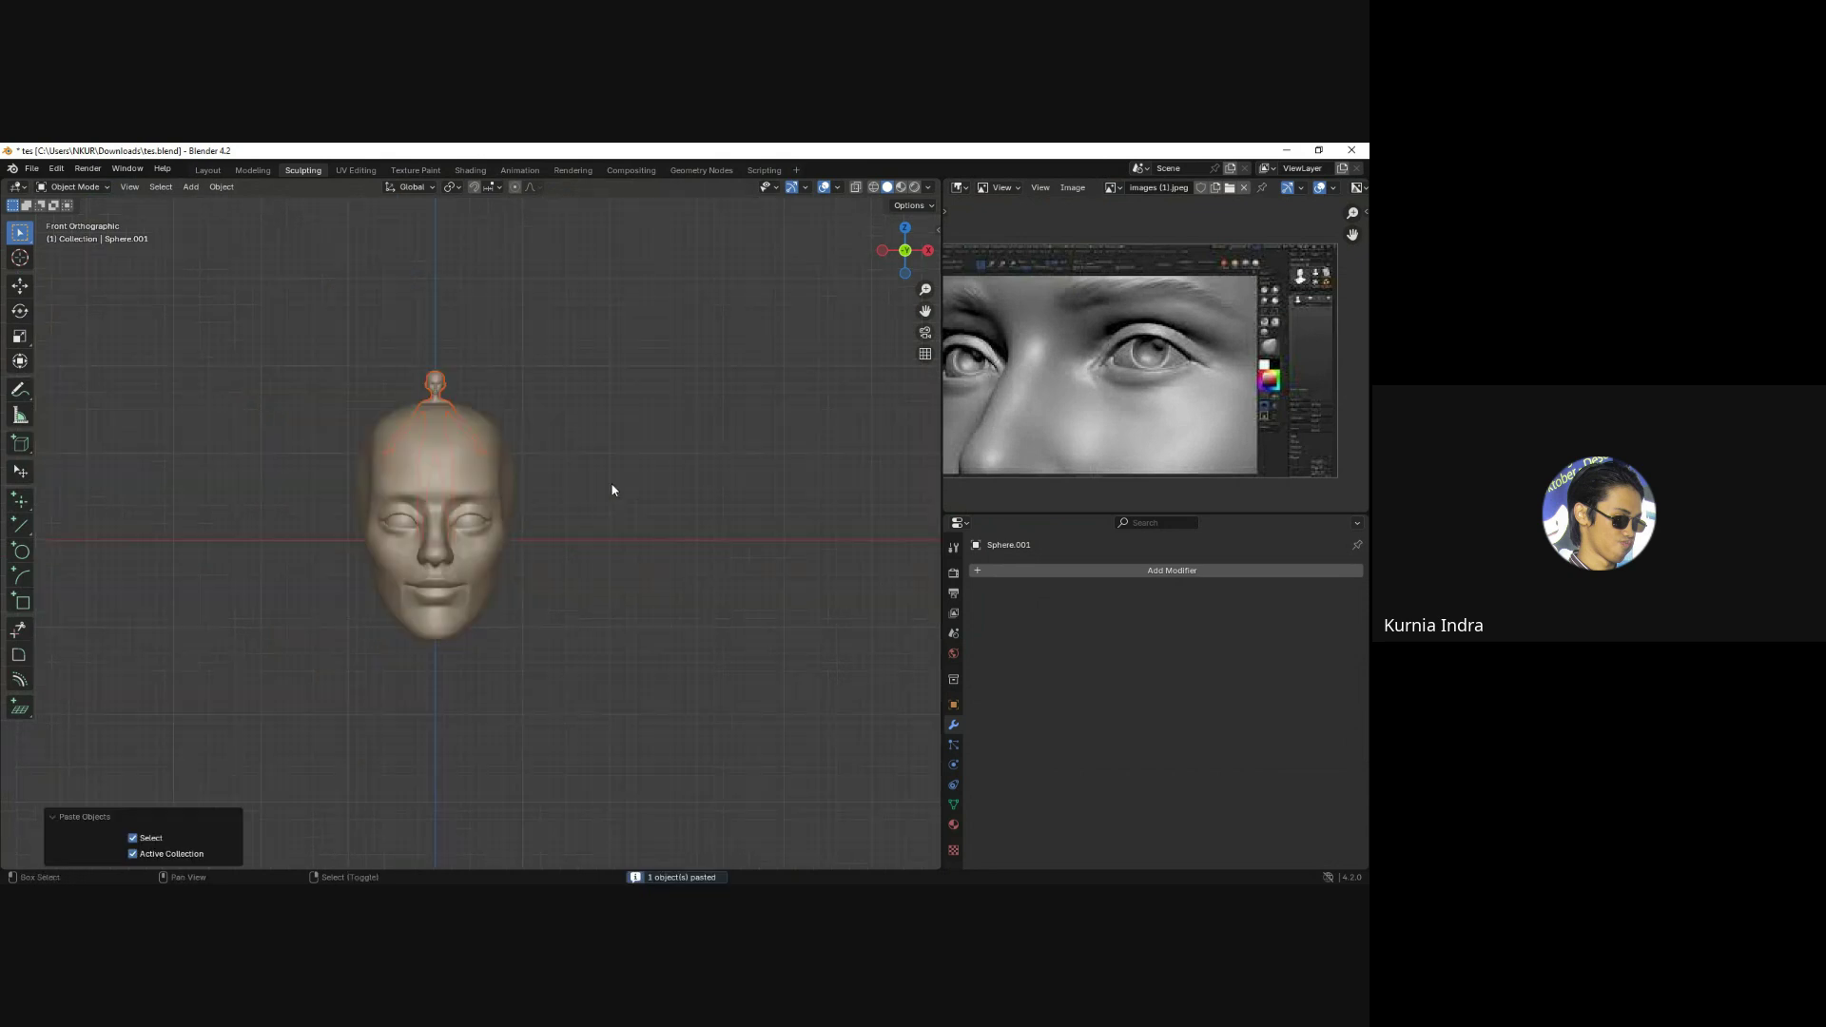
pyautogui.press('Tab')
pyautogui.scroll(3, 439, 389)
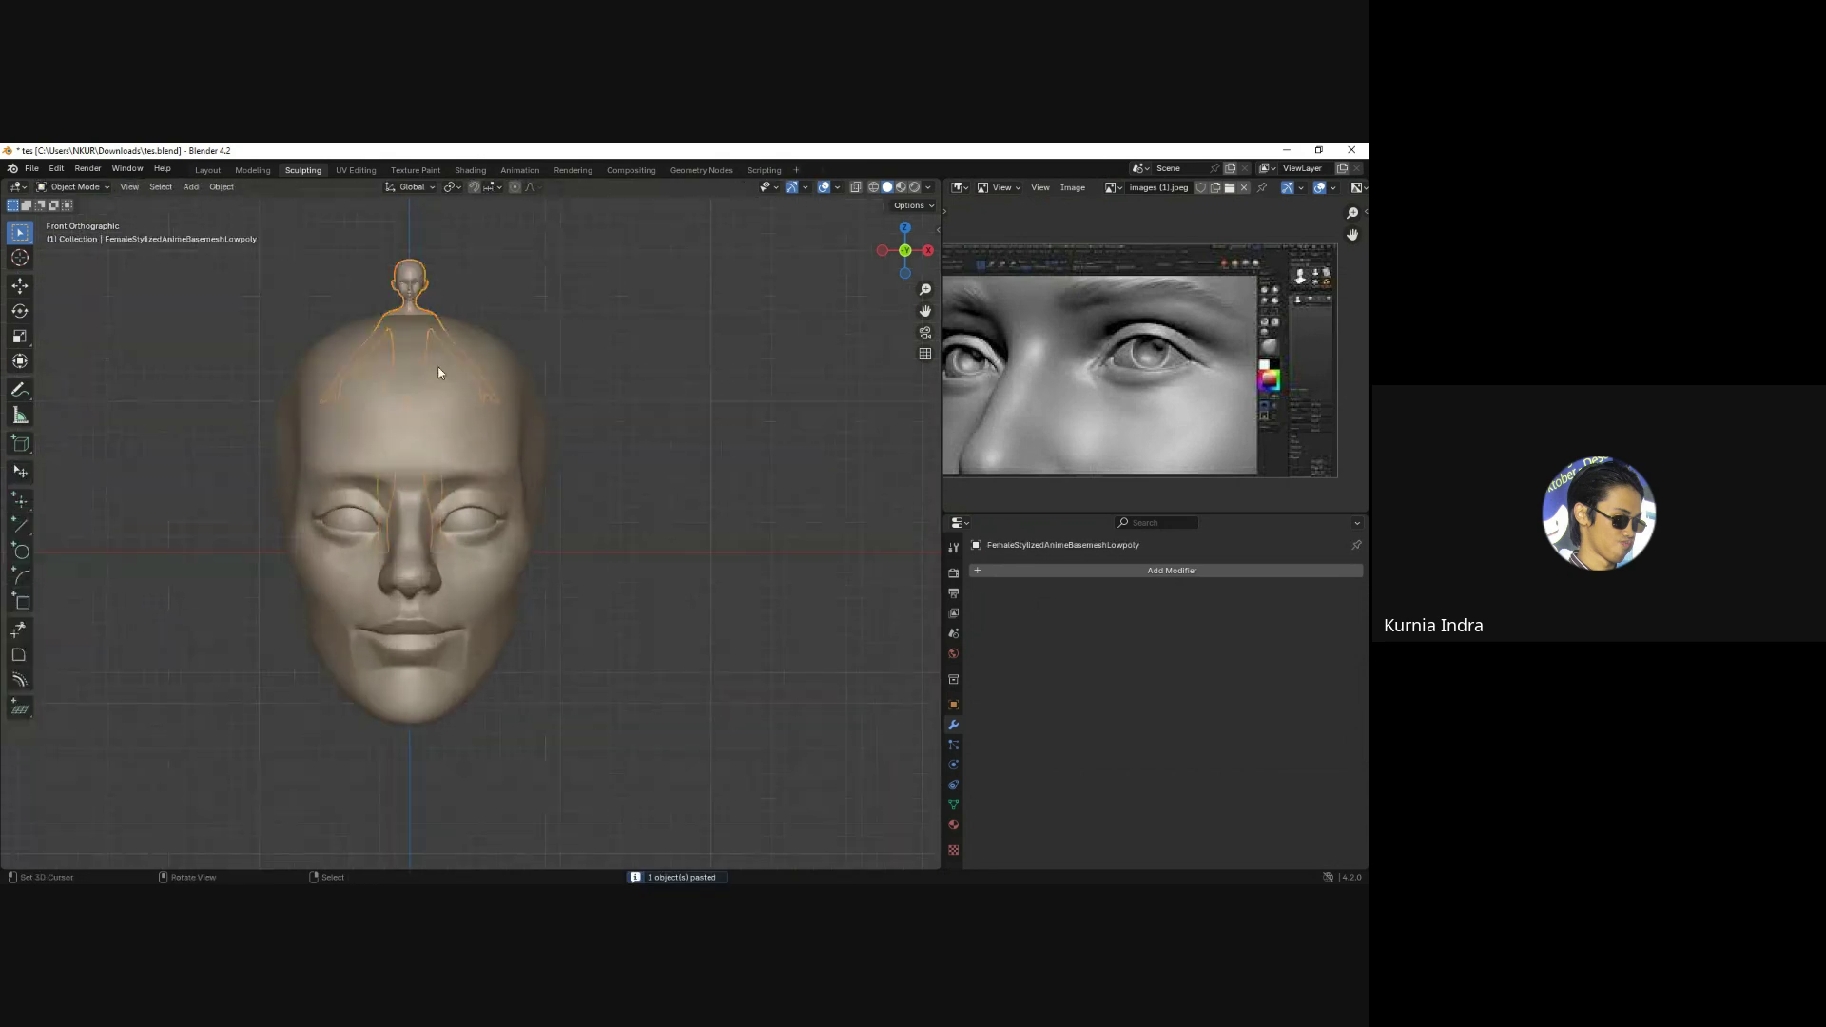
pyautogui.press('g')
pyautogui.click(701, 495)
# Delete all body vertices below the anime head using an X-ray box selection.
pyautogui.hotkey('alt', 'a')
pyautogui.hotkey('alt', 'z')
pyautogui.press('b')
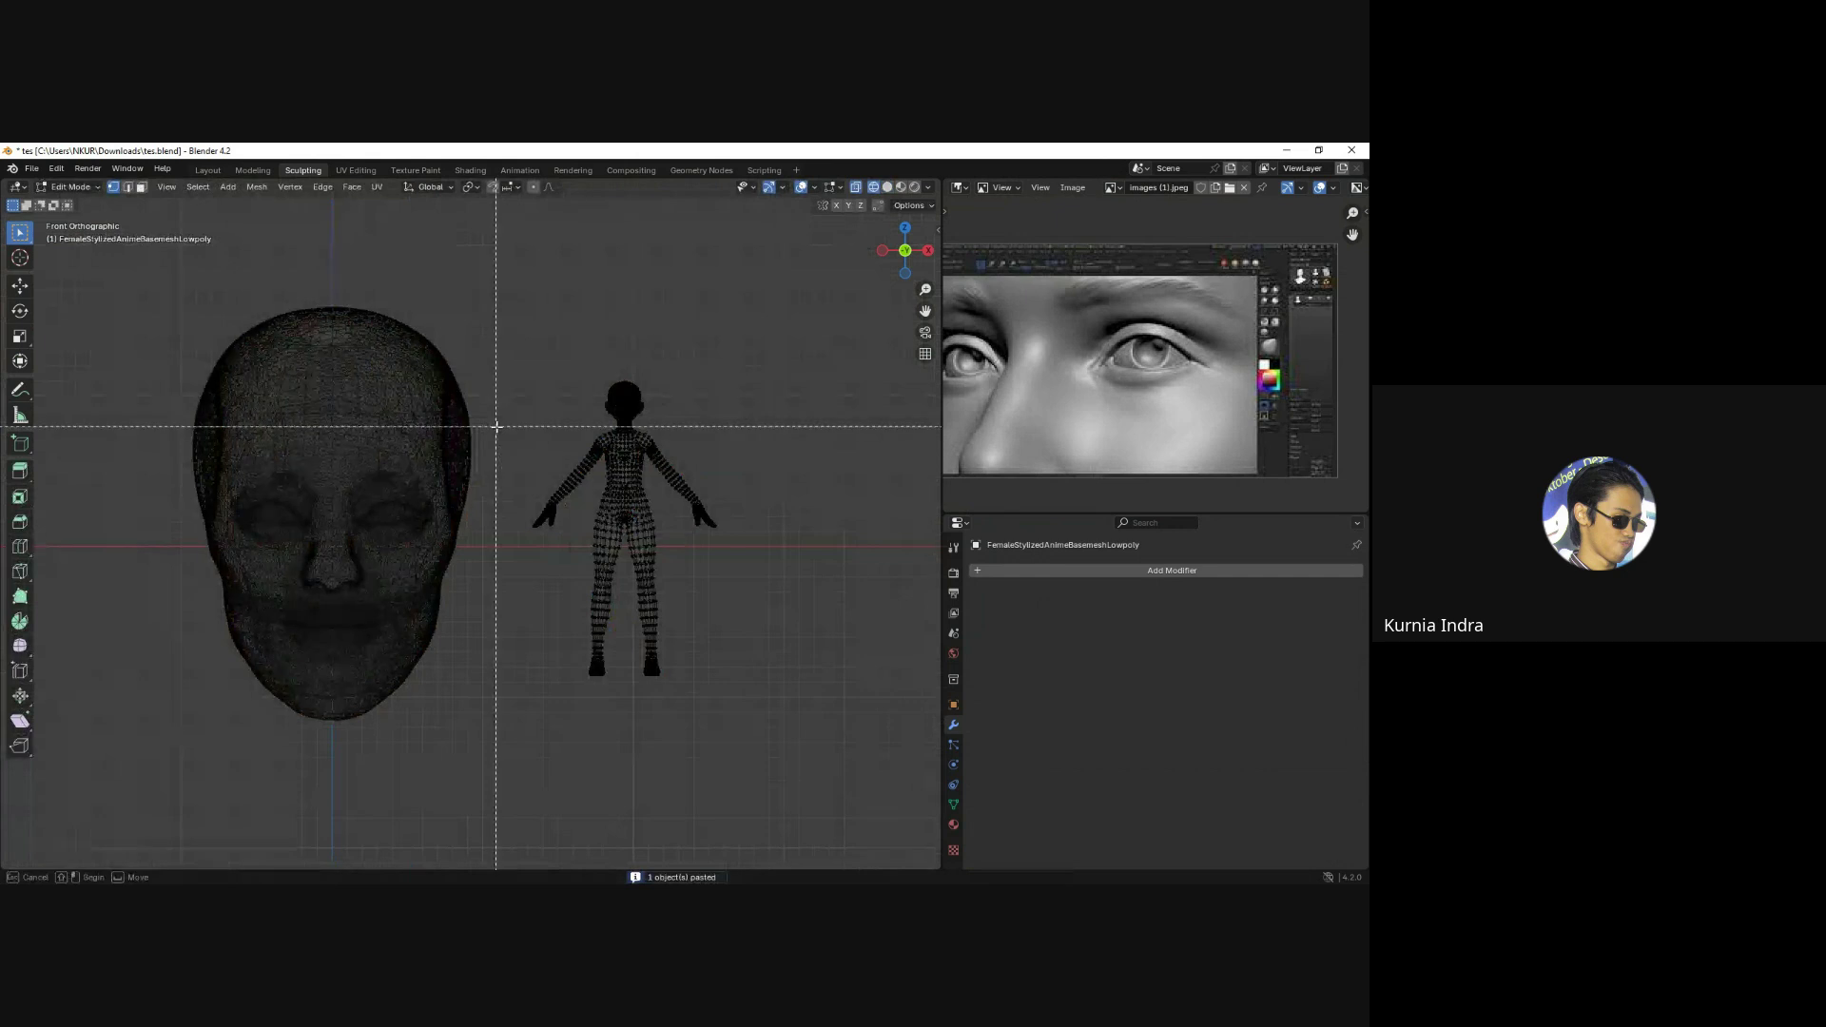
pyautogui.moveTo(497, 426); pyautogui.dragTo(751, 694)
pyautogui.scroll(3, 493, 609)
pyautogui.scroll(3, 492, 609)
pyautogui.press('x')
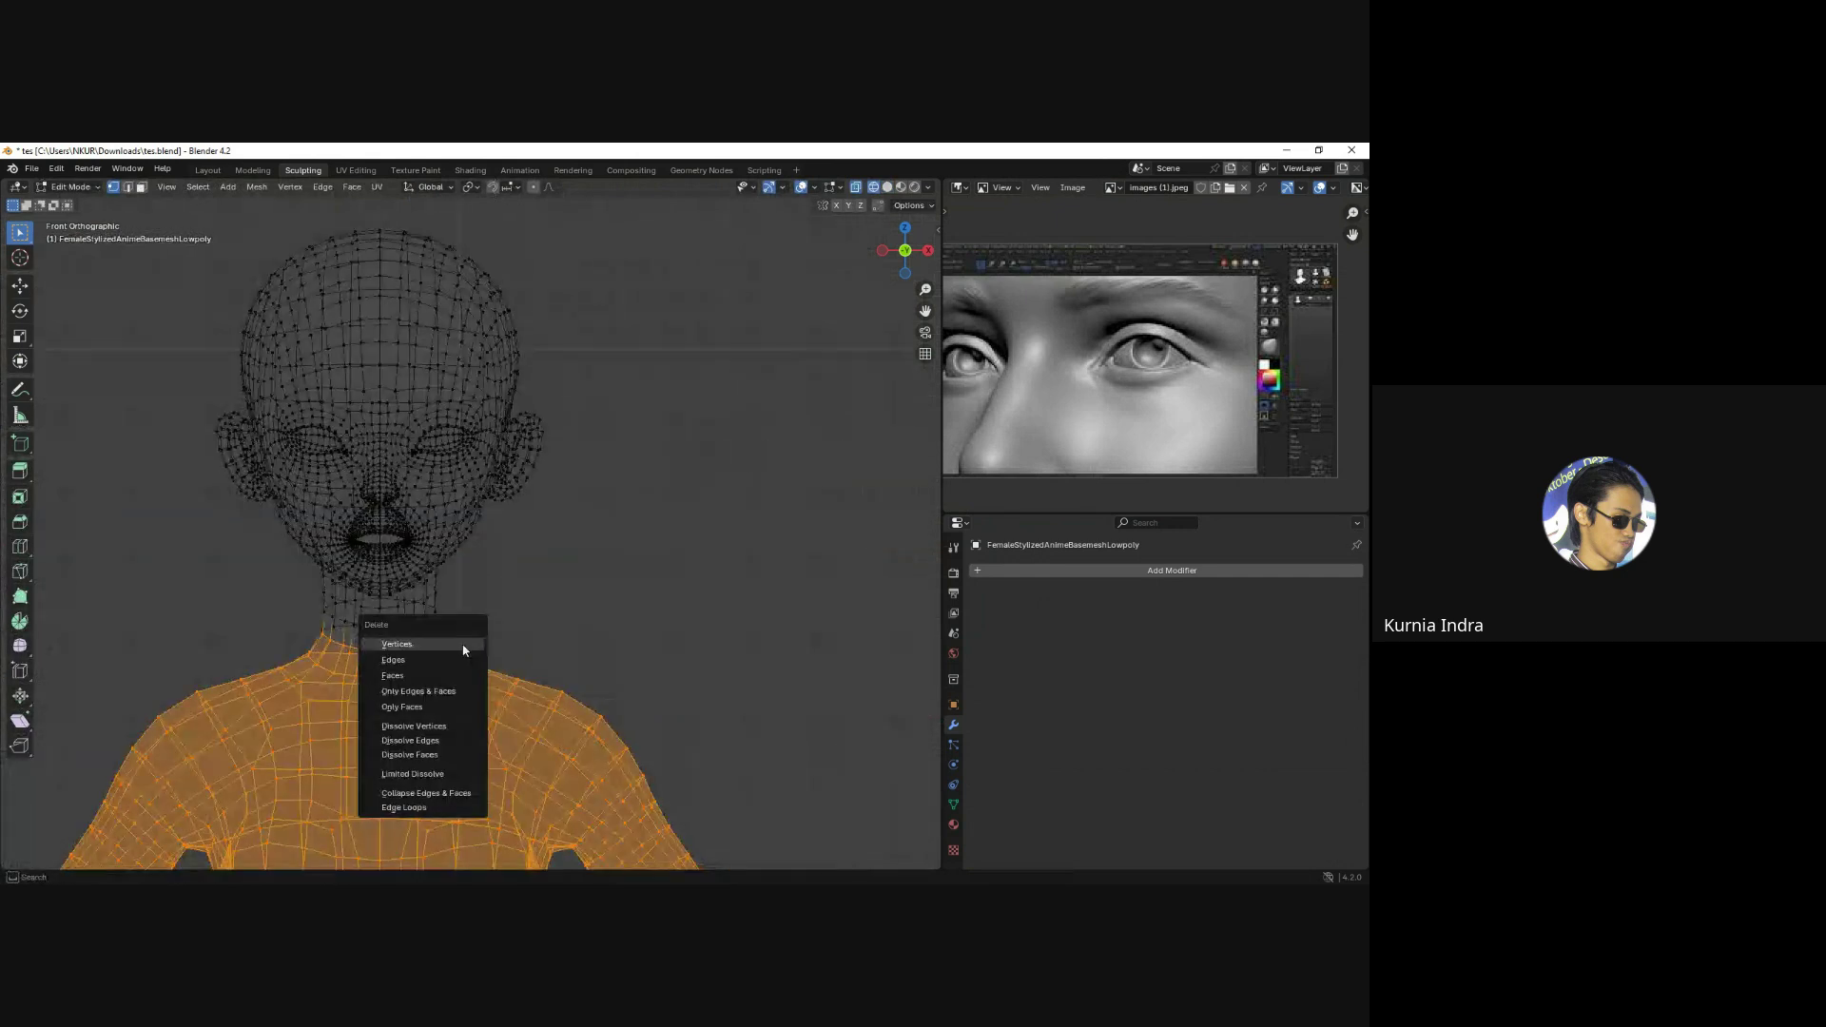
pyautogui.click(464, 649)
pyautogui.hotkey('alt', 'z')
pyautogui.scroll(-3, 624, 640)
pyautogui.scroll(4, 363, 652)
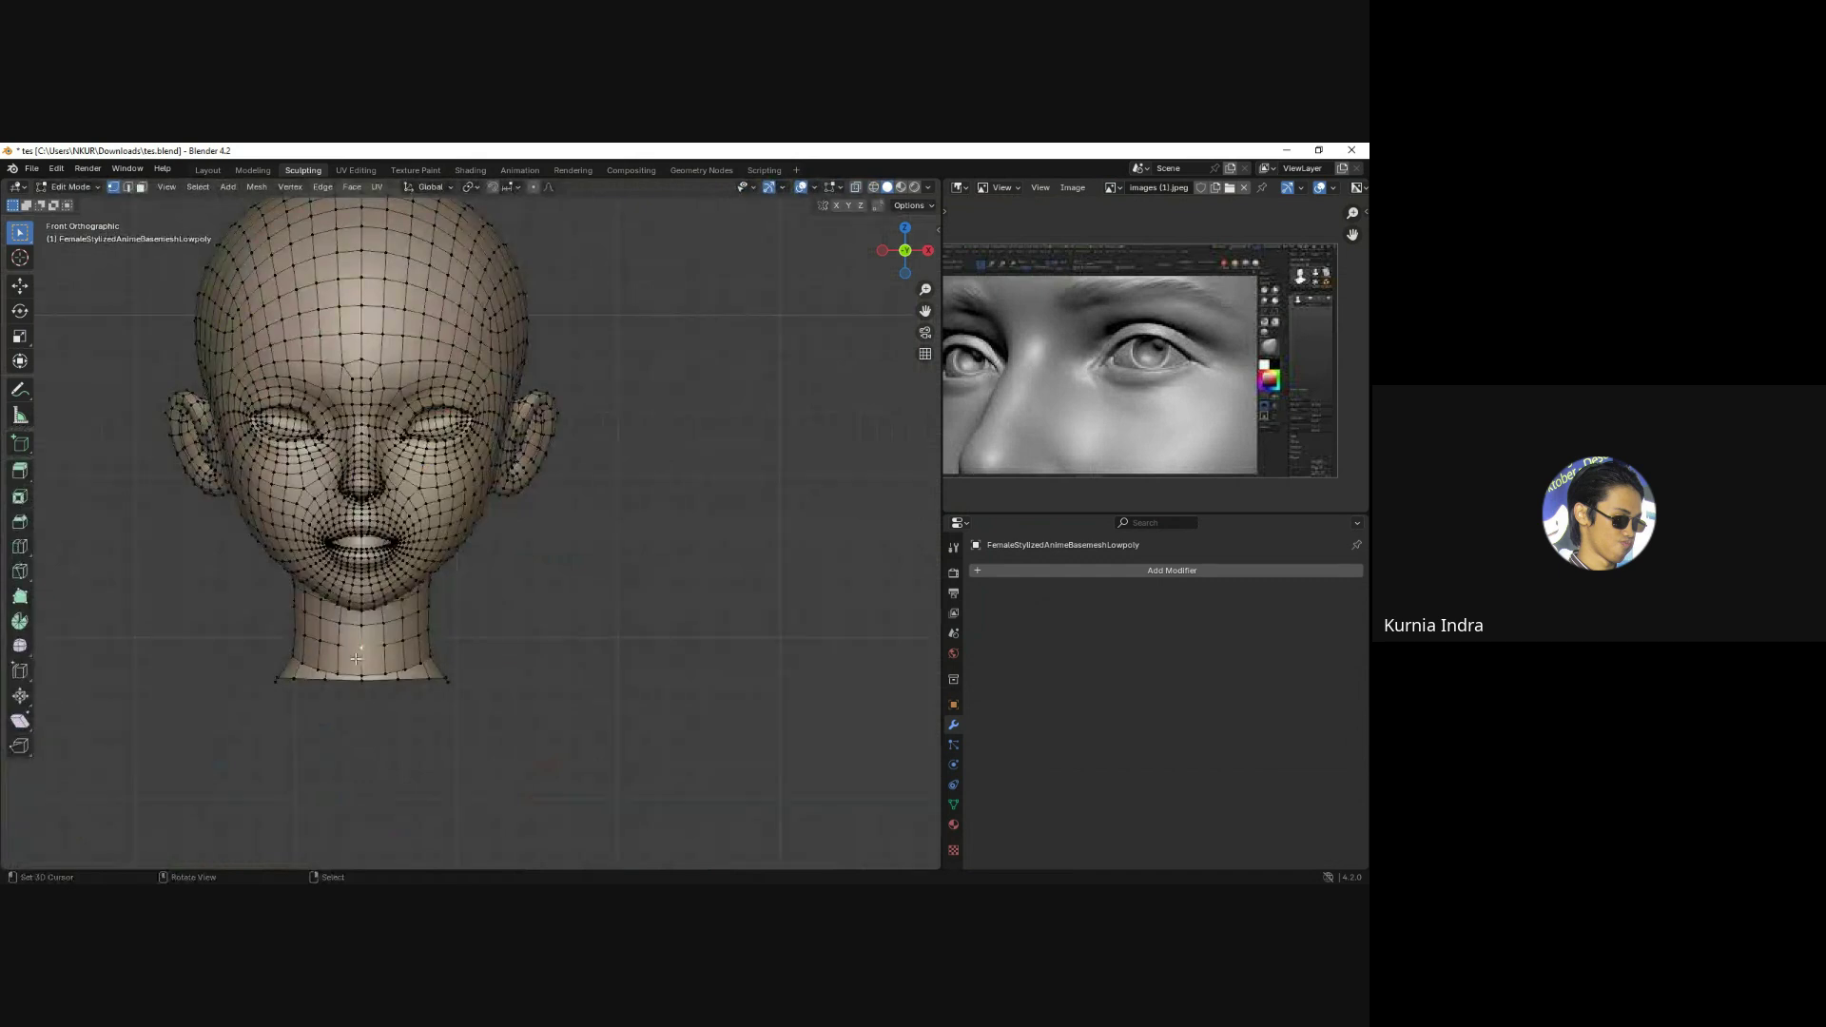
# Delete the lower neck by selecting its bottom ring and growing the selection upward.
pyautogui.hotkey('alt', 'z')
pyautogui.moveTo(253, 632); pyautogui.dragTo(469, 733)
pyautogui.scroll(2, 514, 647)
pyautogui.scroll(2, 531, 603)
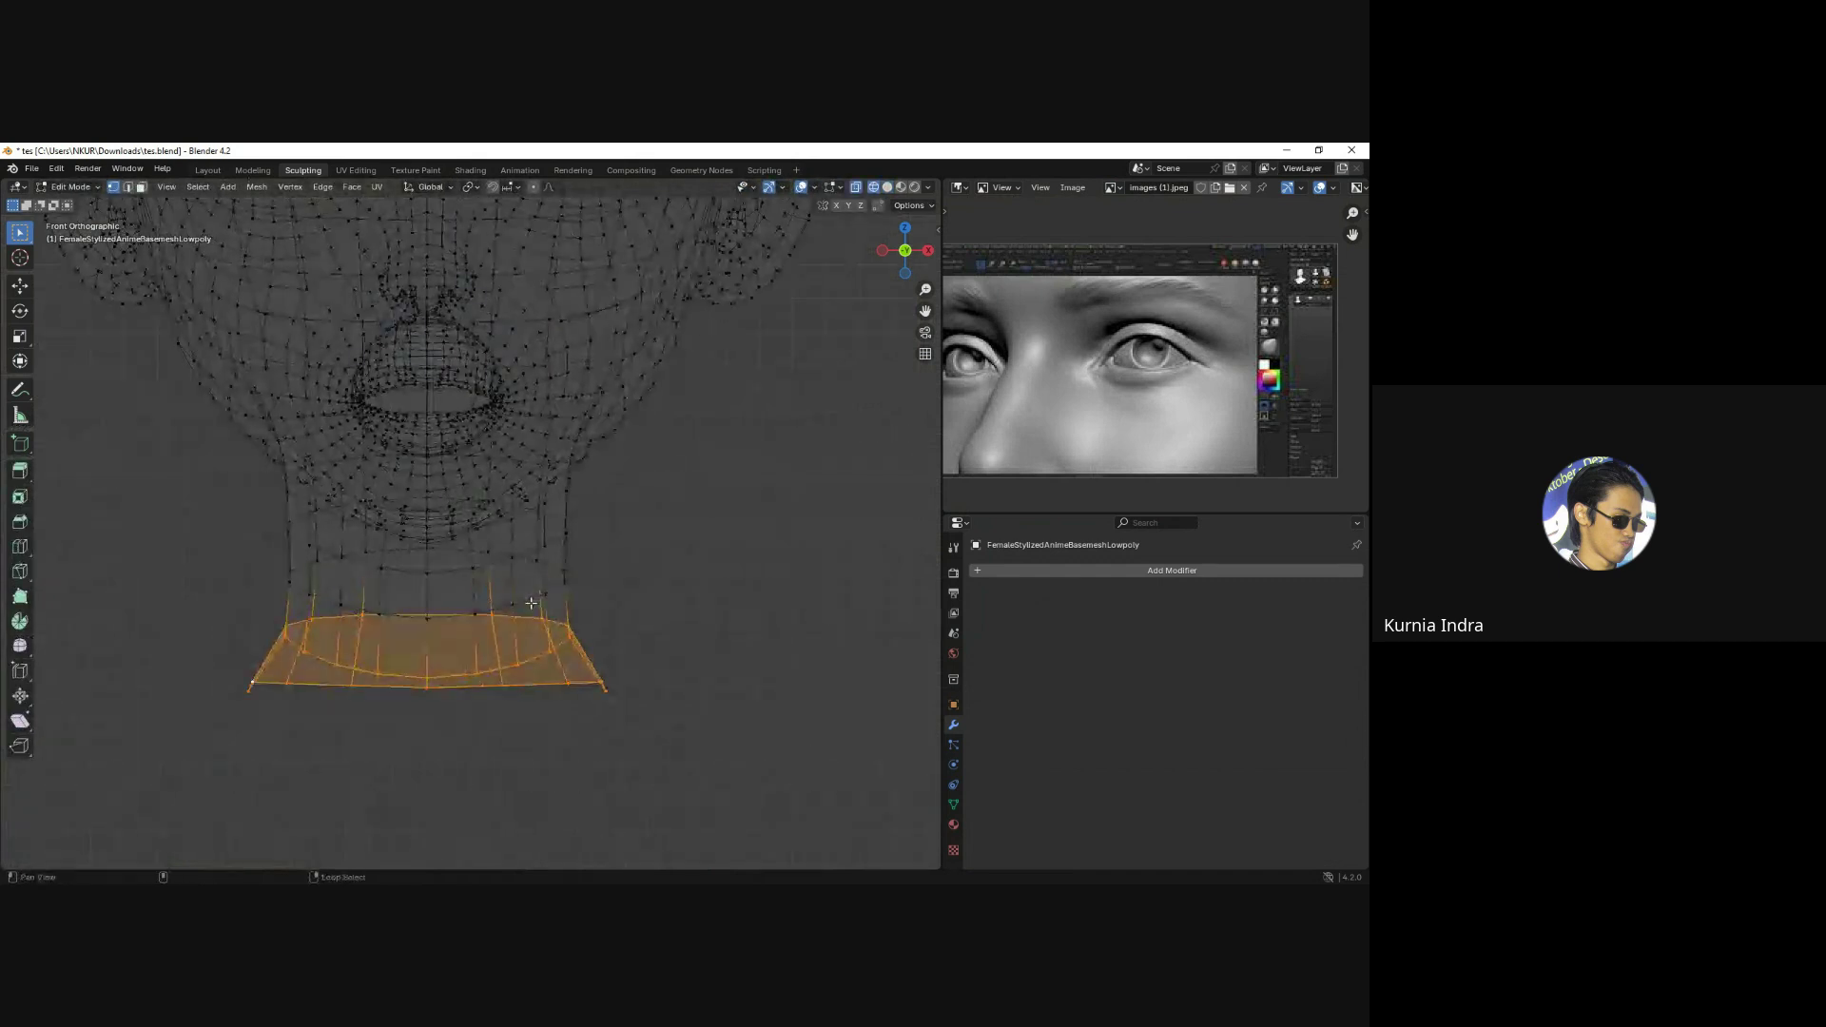
pyautogui.press('ctrl+KP_Add')
pyautogui.press('ctrl+KP_Add')
pyautogui.press('ctrl+KP_Add')
pyautogui.press('x')
pyautogui.click(517, 599)
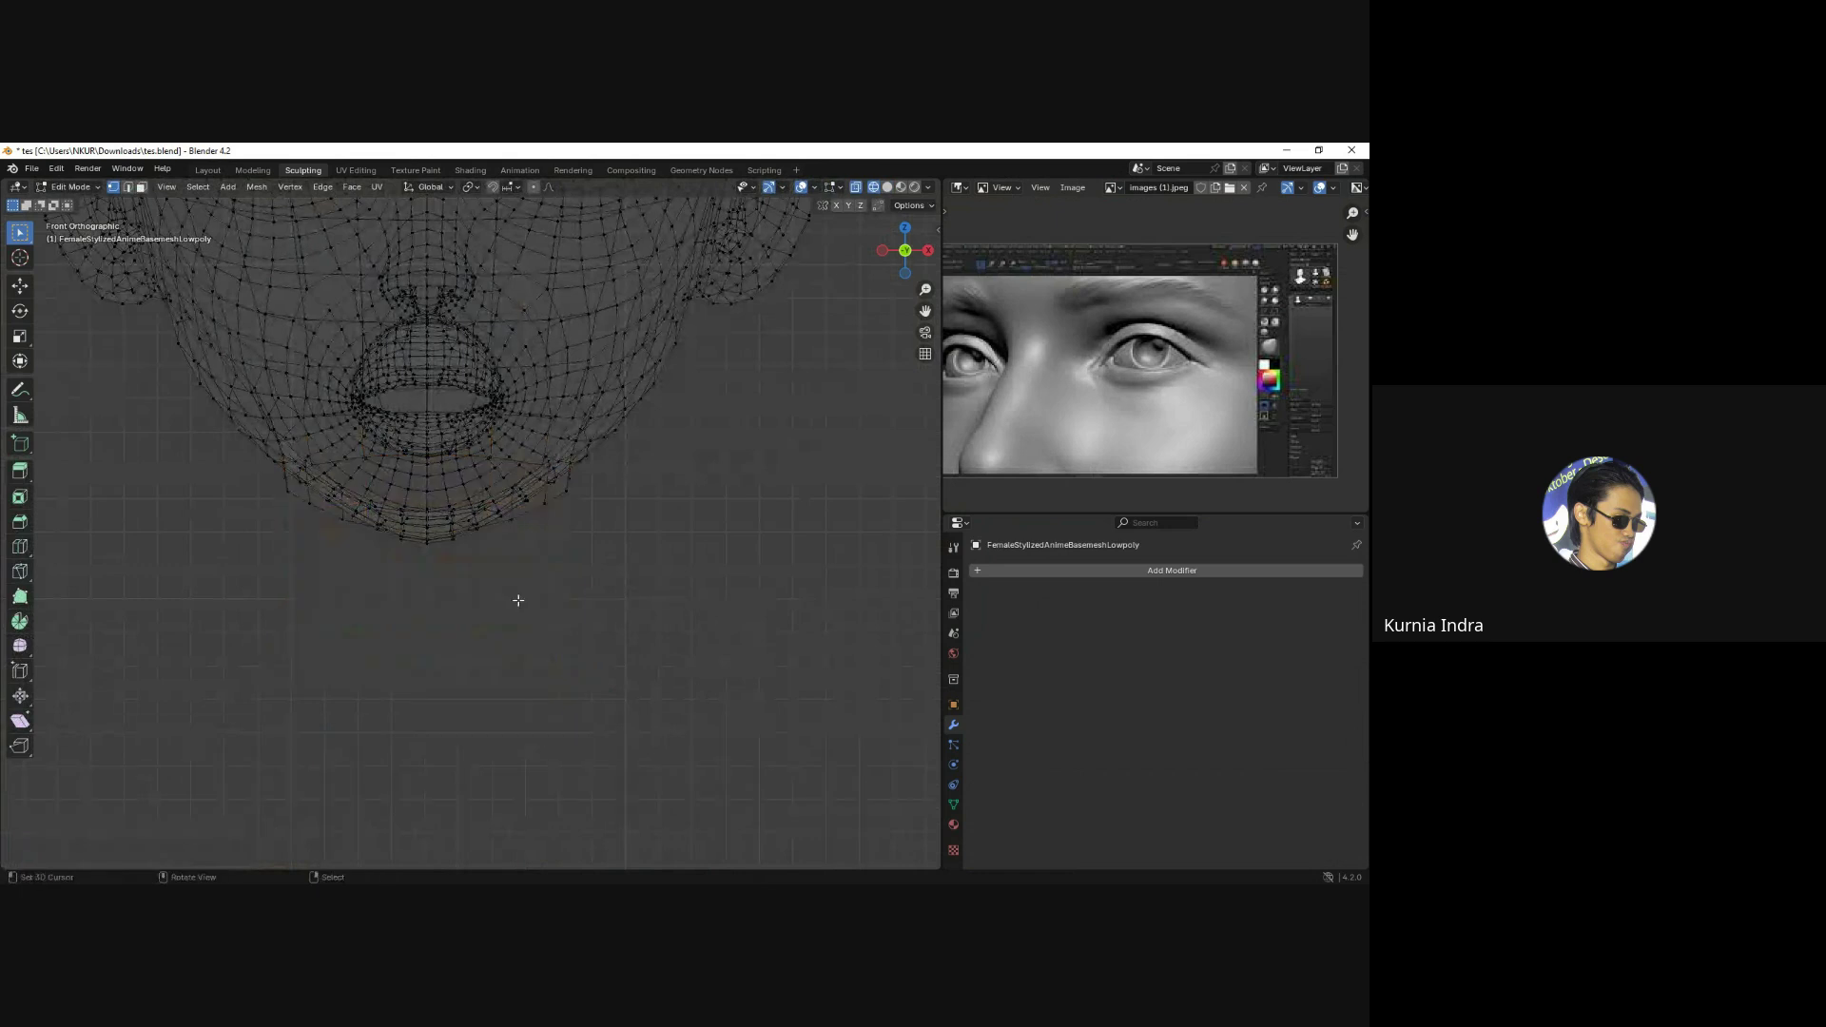
pyautogui.press('Tab')
pyautogui.hotkey('alt', 'z')
pyautogui.scroll(-3, 517, 599)
pyautogui.scroll(-2, 533, 431)
pyautogui.hotkey('alt', 'h')
# Set the anime head's origin to its geometry.
pyautogui.press('s')
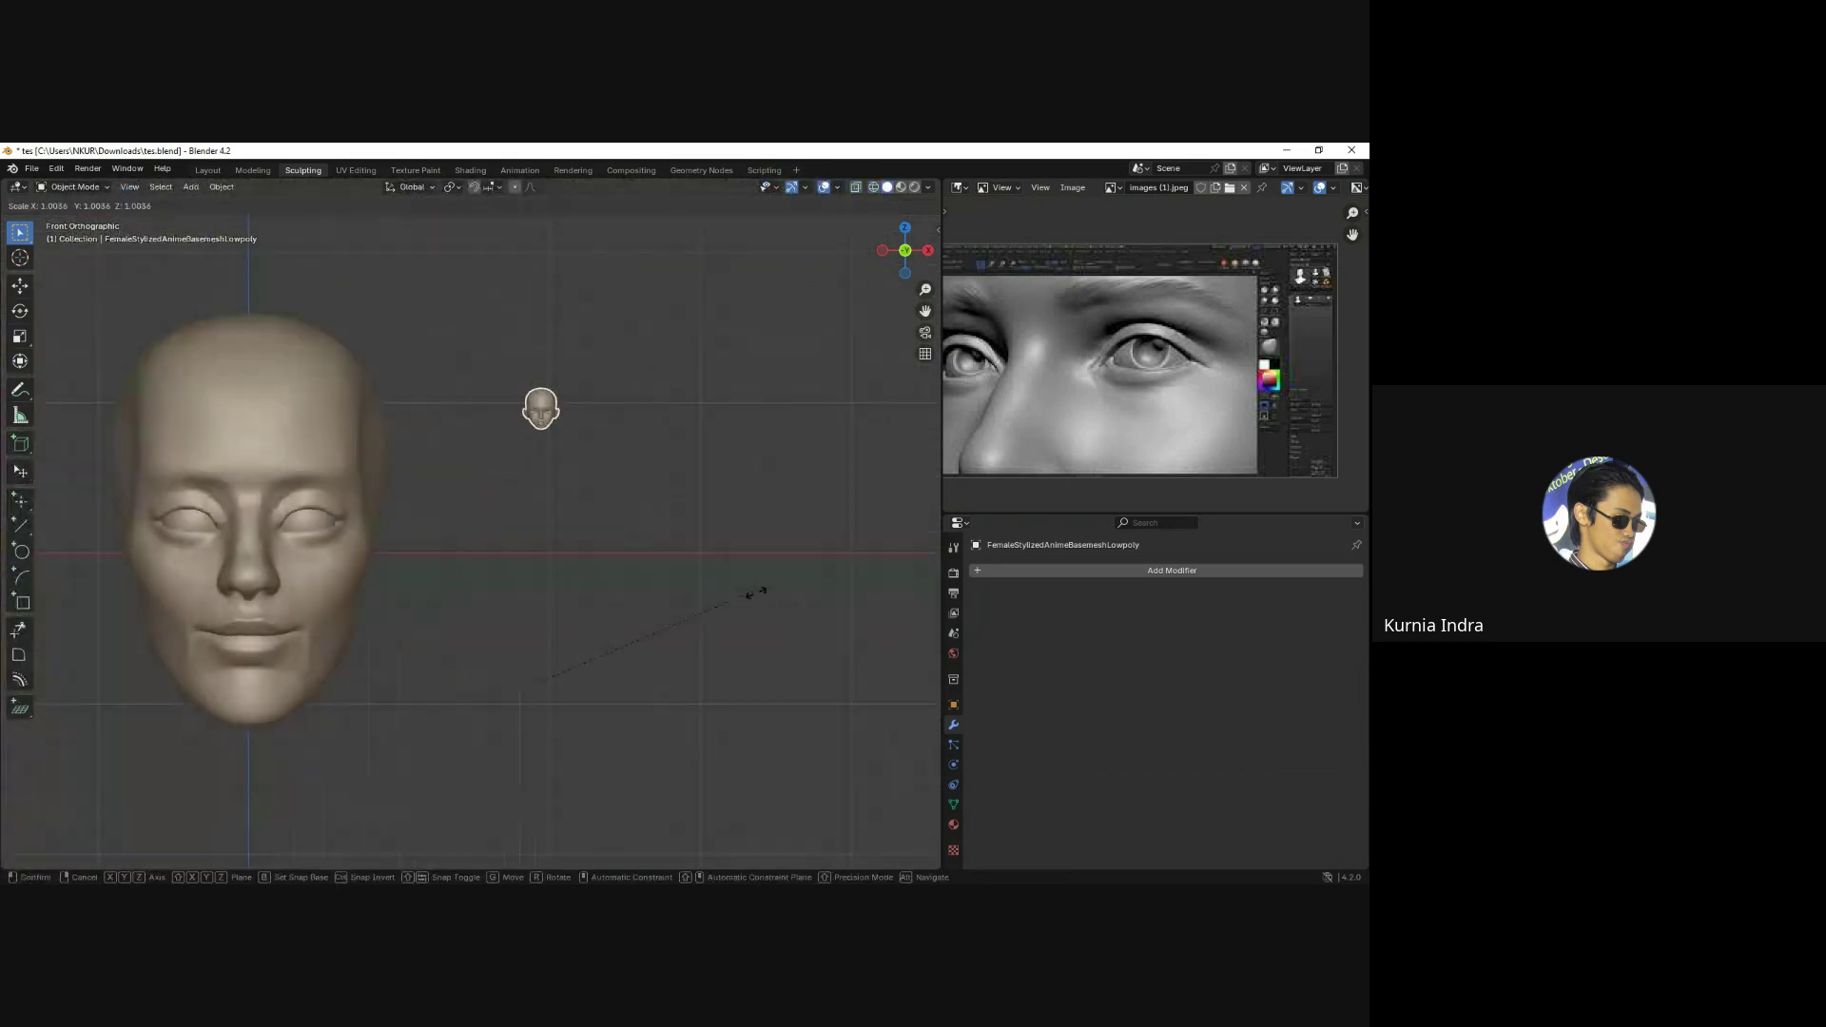
pyautogui.rightClick(756, 593)
pyautogui.rightClick(574, 419)
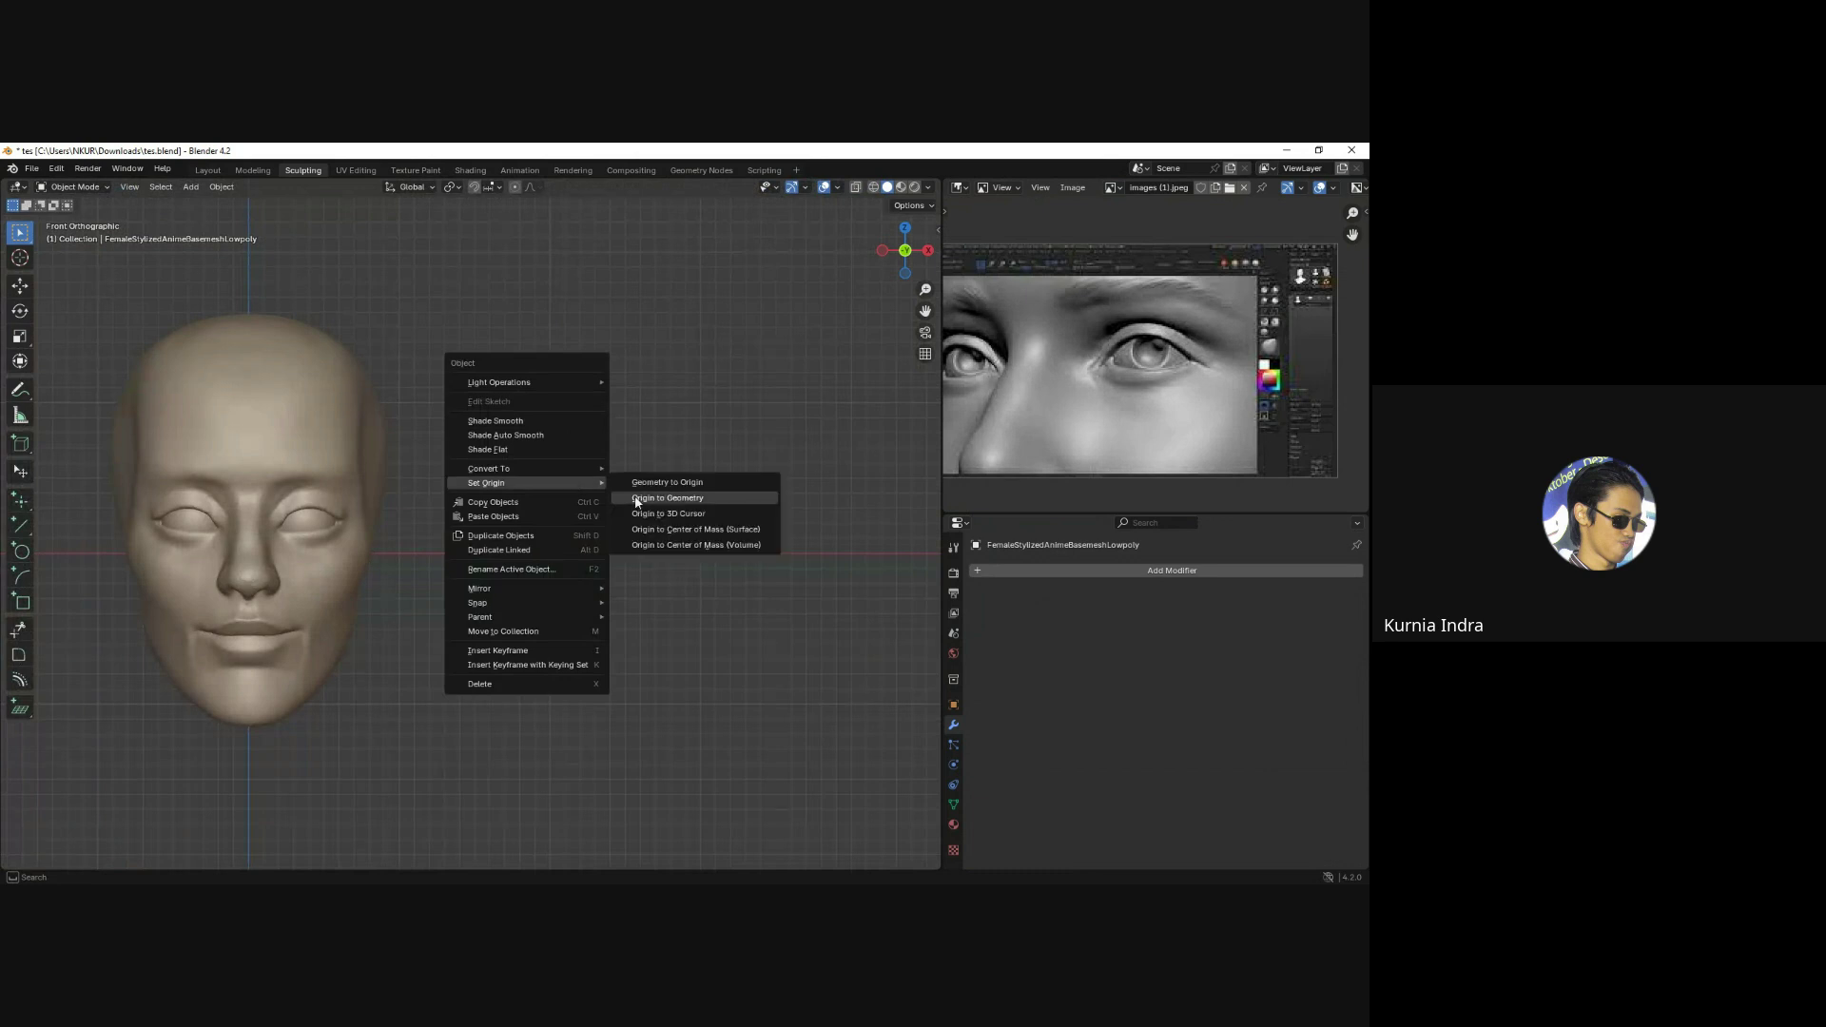
pyautogui.click(636, 502)
# Scale the anime head to match the sculpted face and place it to the right.
pyautogui.press('s')
pyautogui.click(905, 645)
pyautogui.press('g')
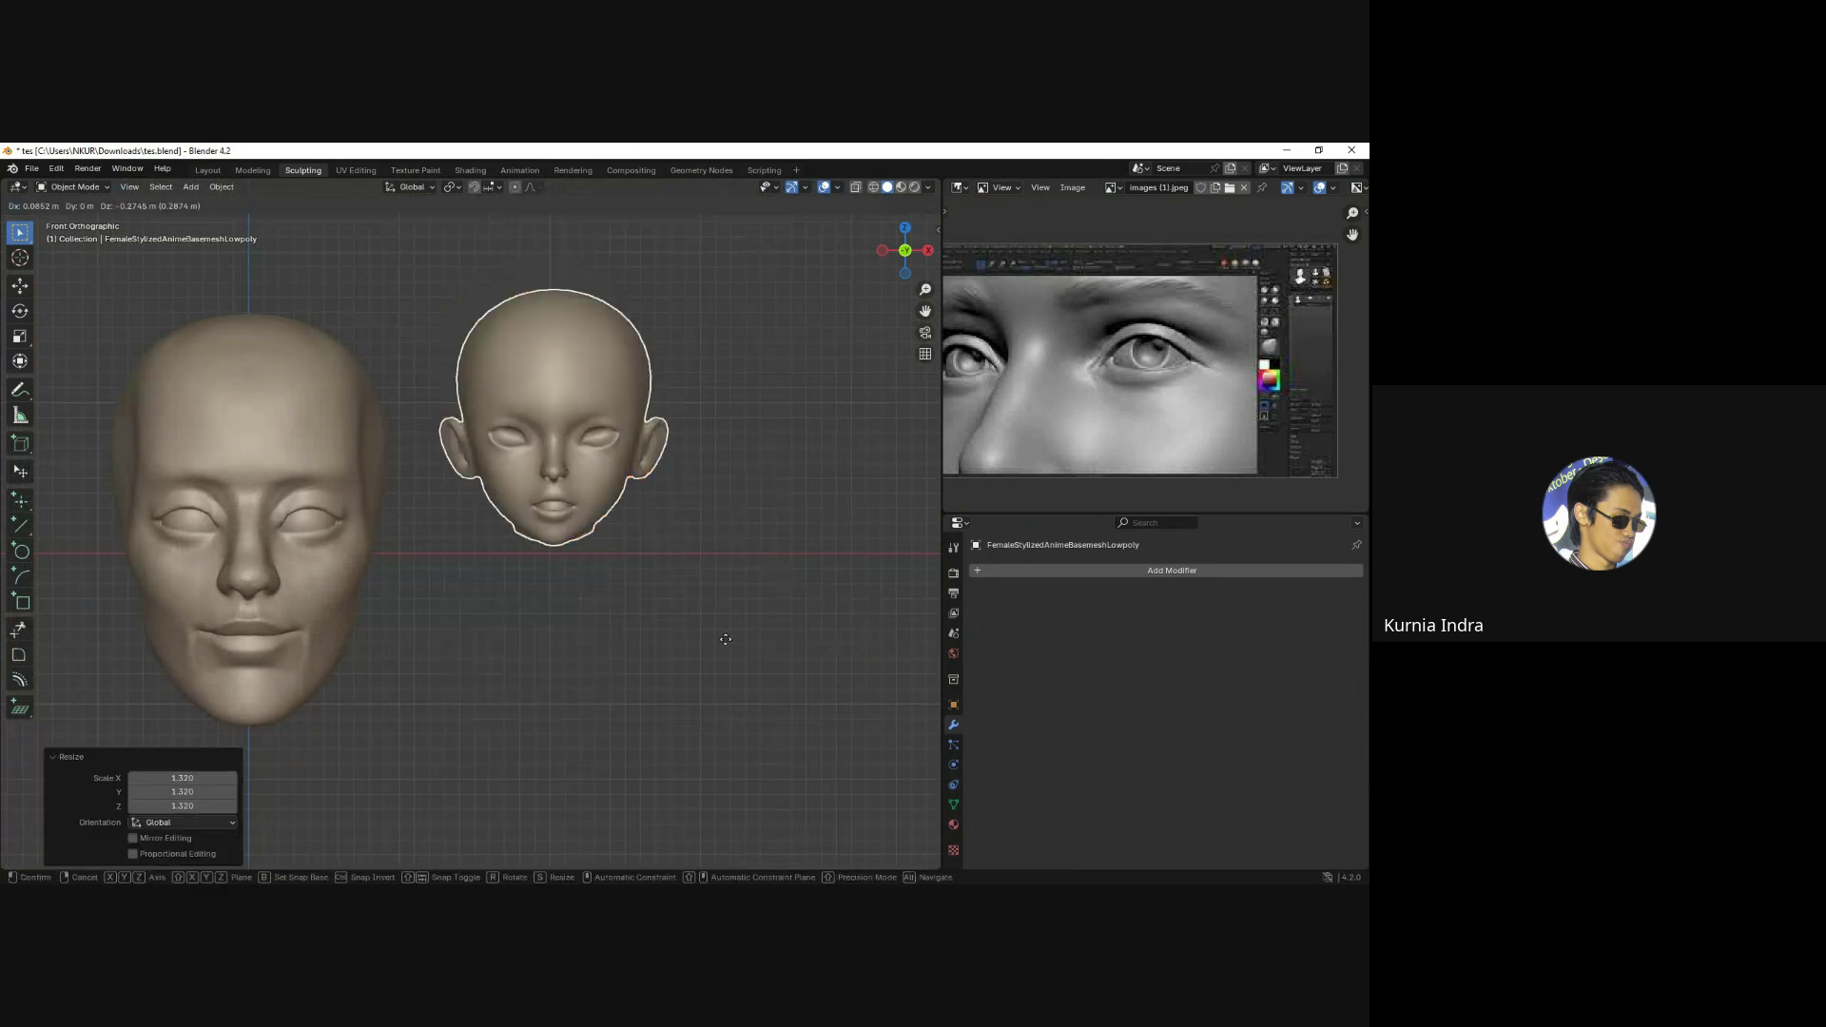
pyautogui.press('s')
pyautogui.click(813, 738)
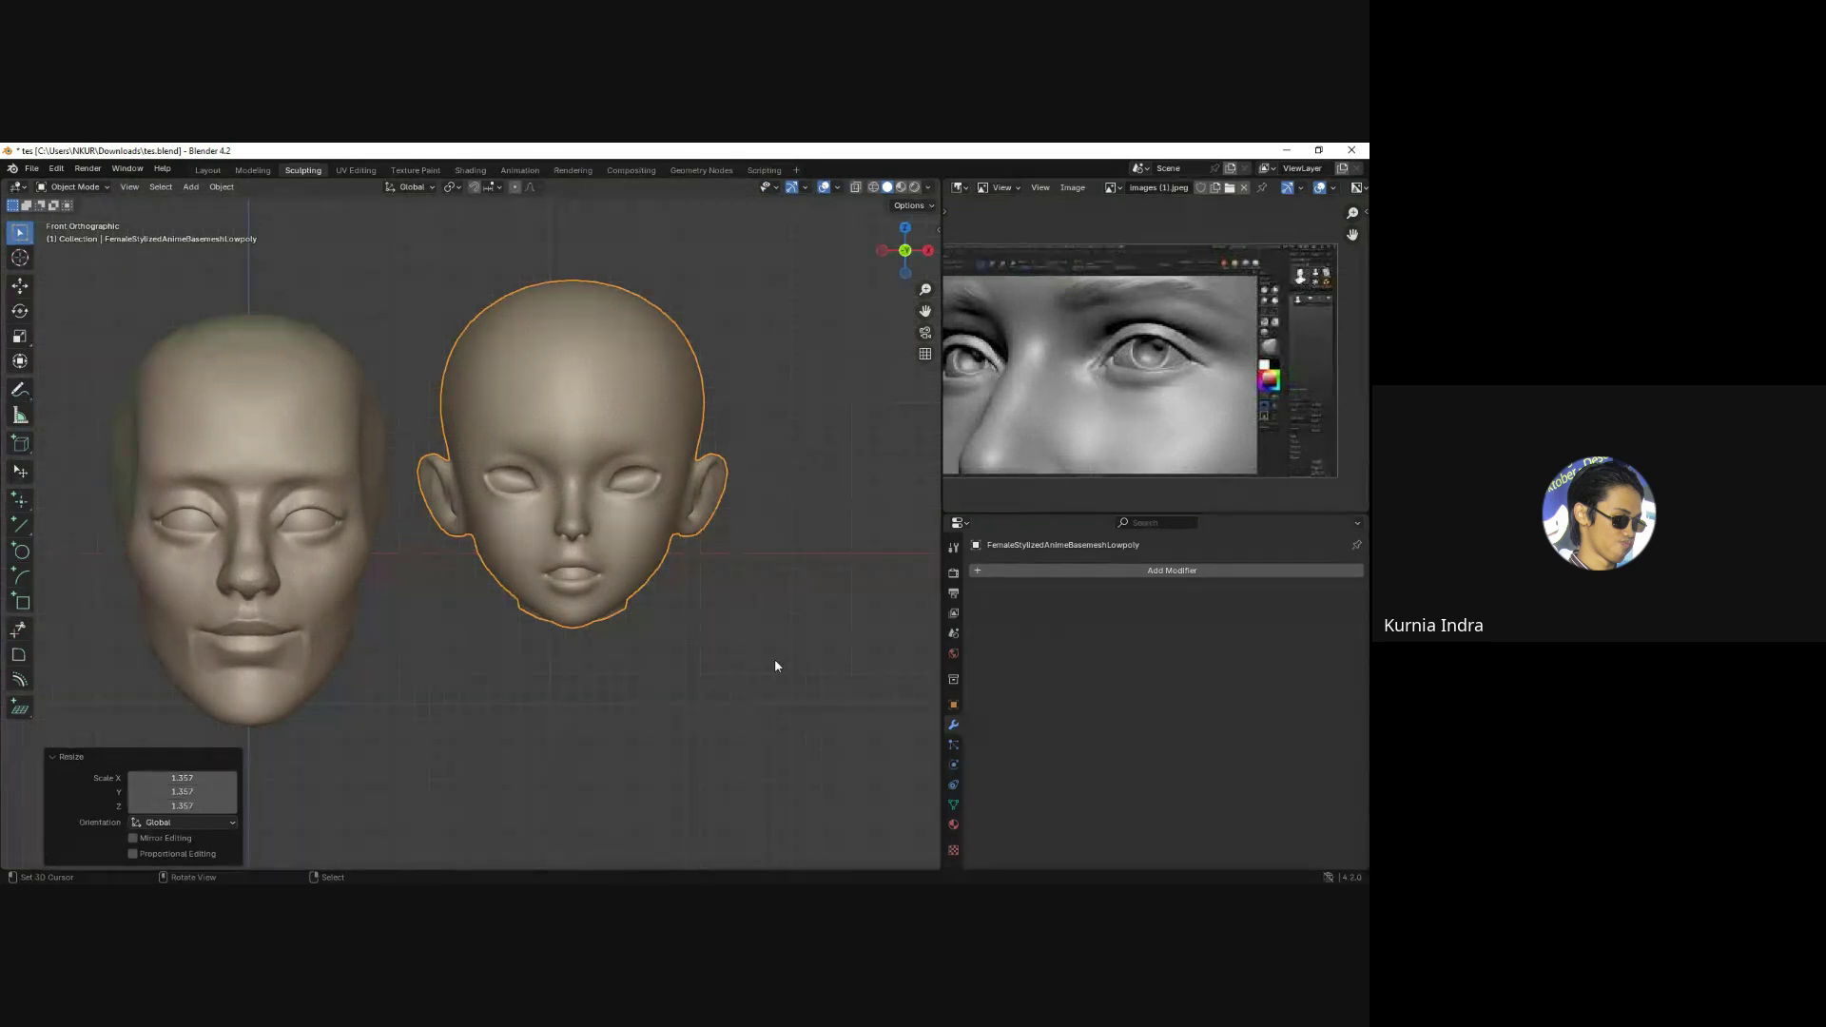
pyautogui.scroll(2, 775, 666)
pyautogui.press('s')
pyautogui.click(771, 609)
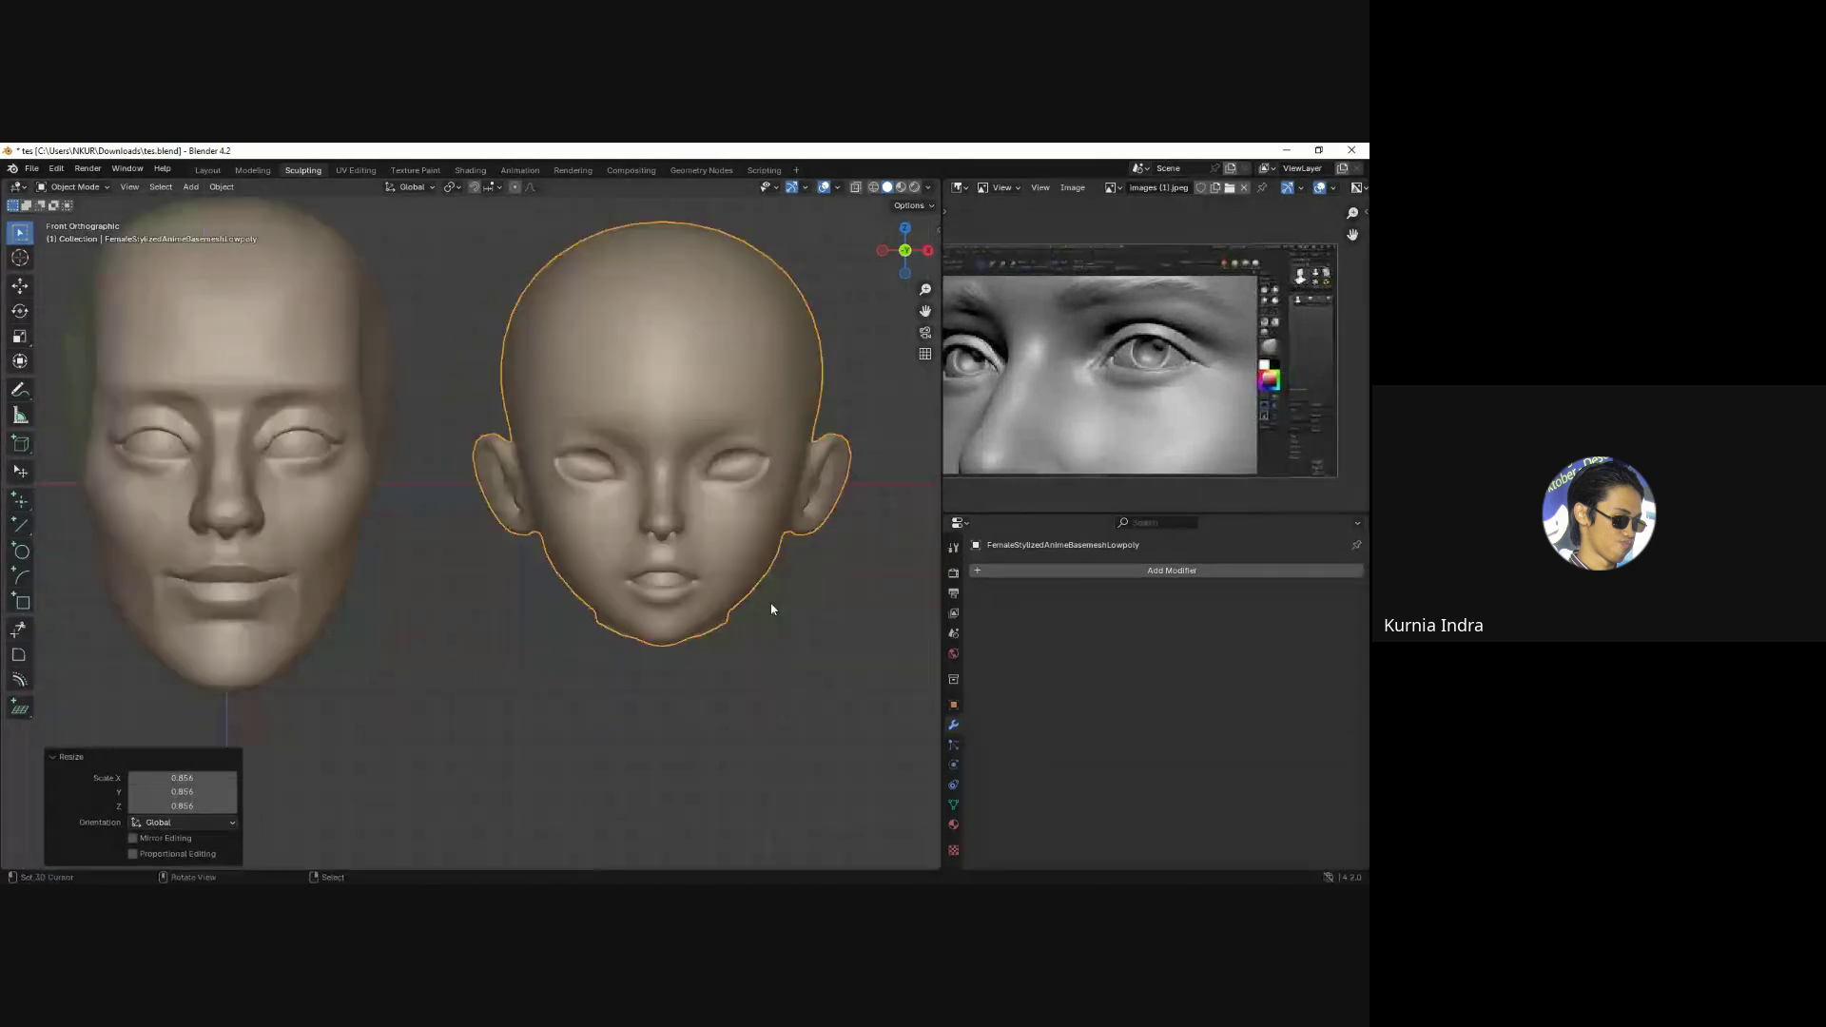
# Maximize the 3D view, enable the wireframe overlay and deselect everything.
pyautogui.hotkey('ctrl', 'space')
pyautogui.click(1267, 188)
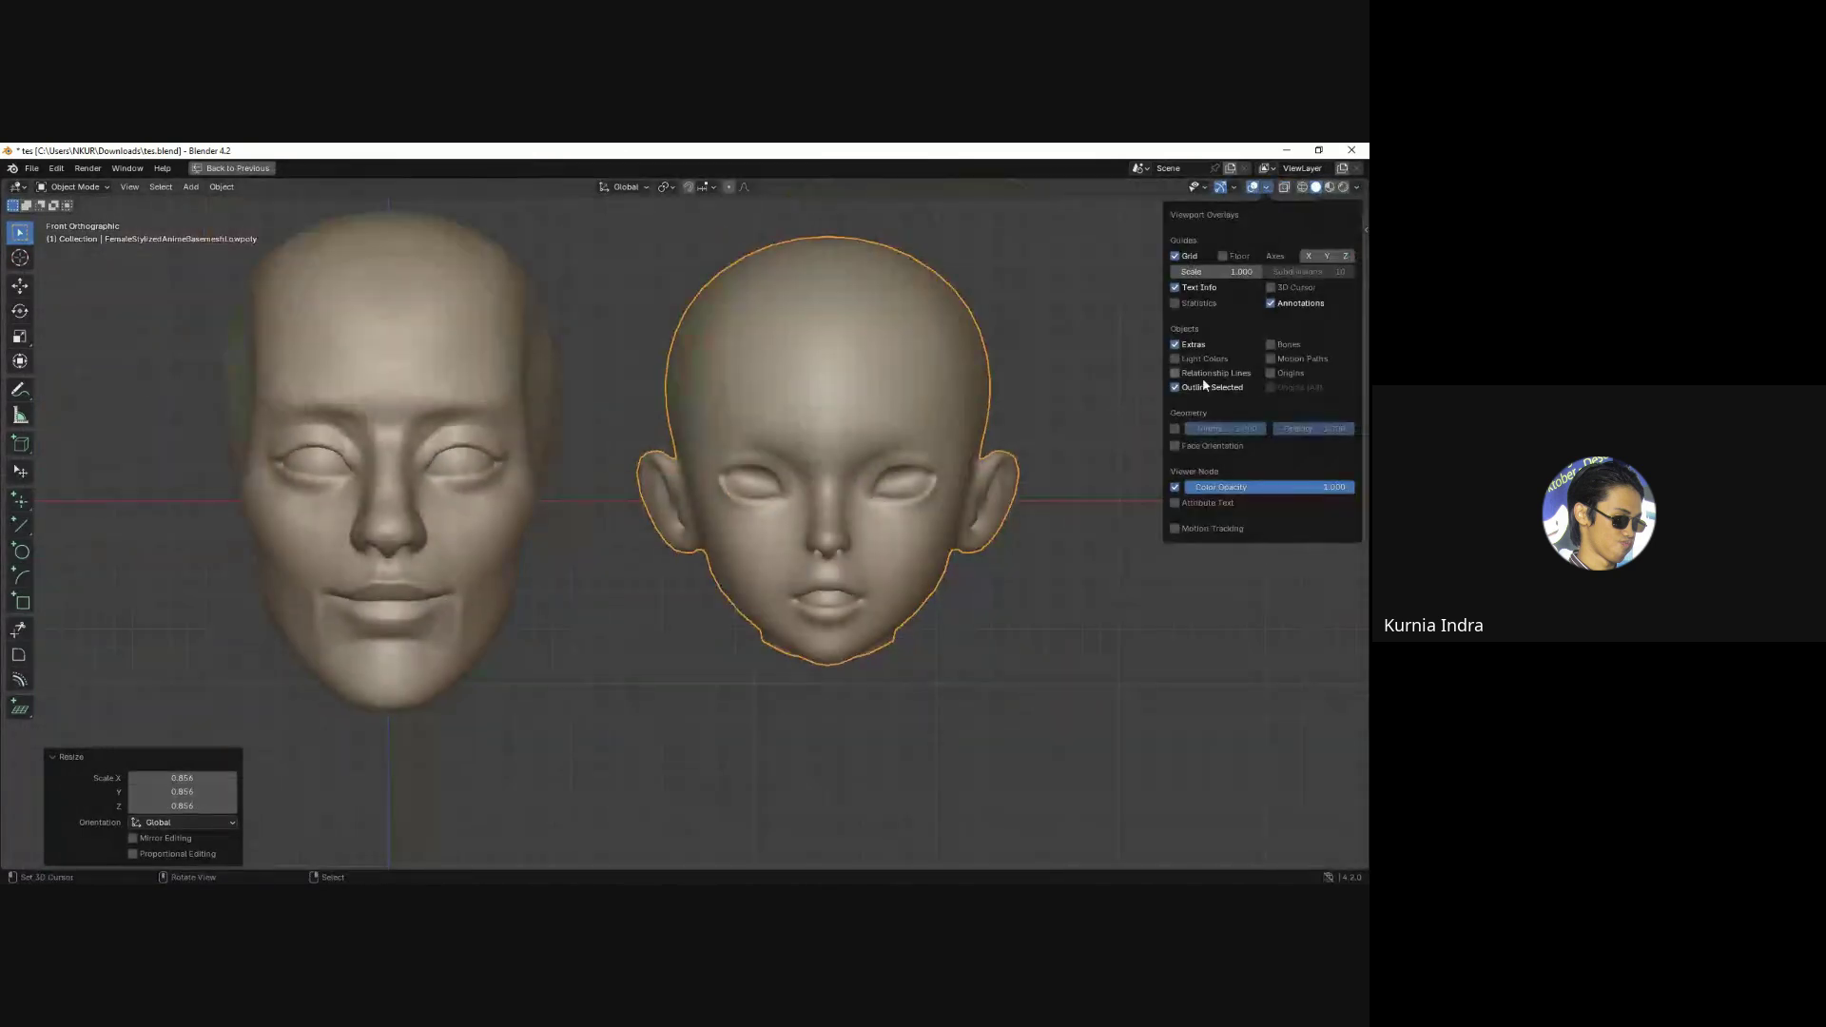
pyautogui.click(1176, 429)
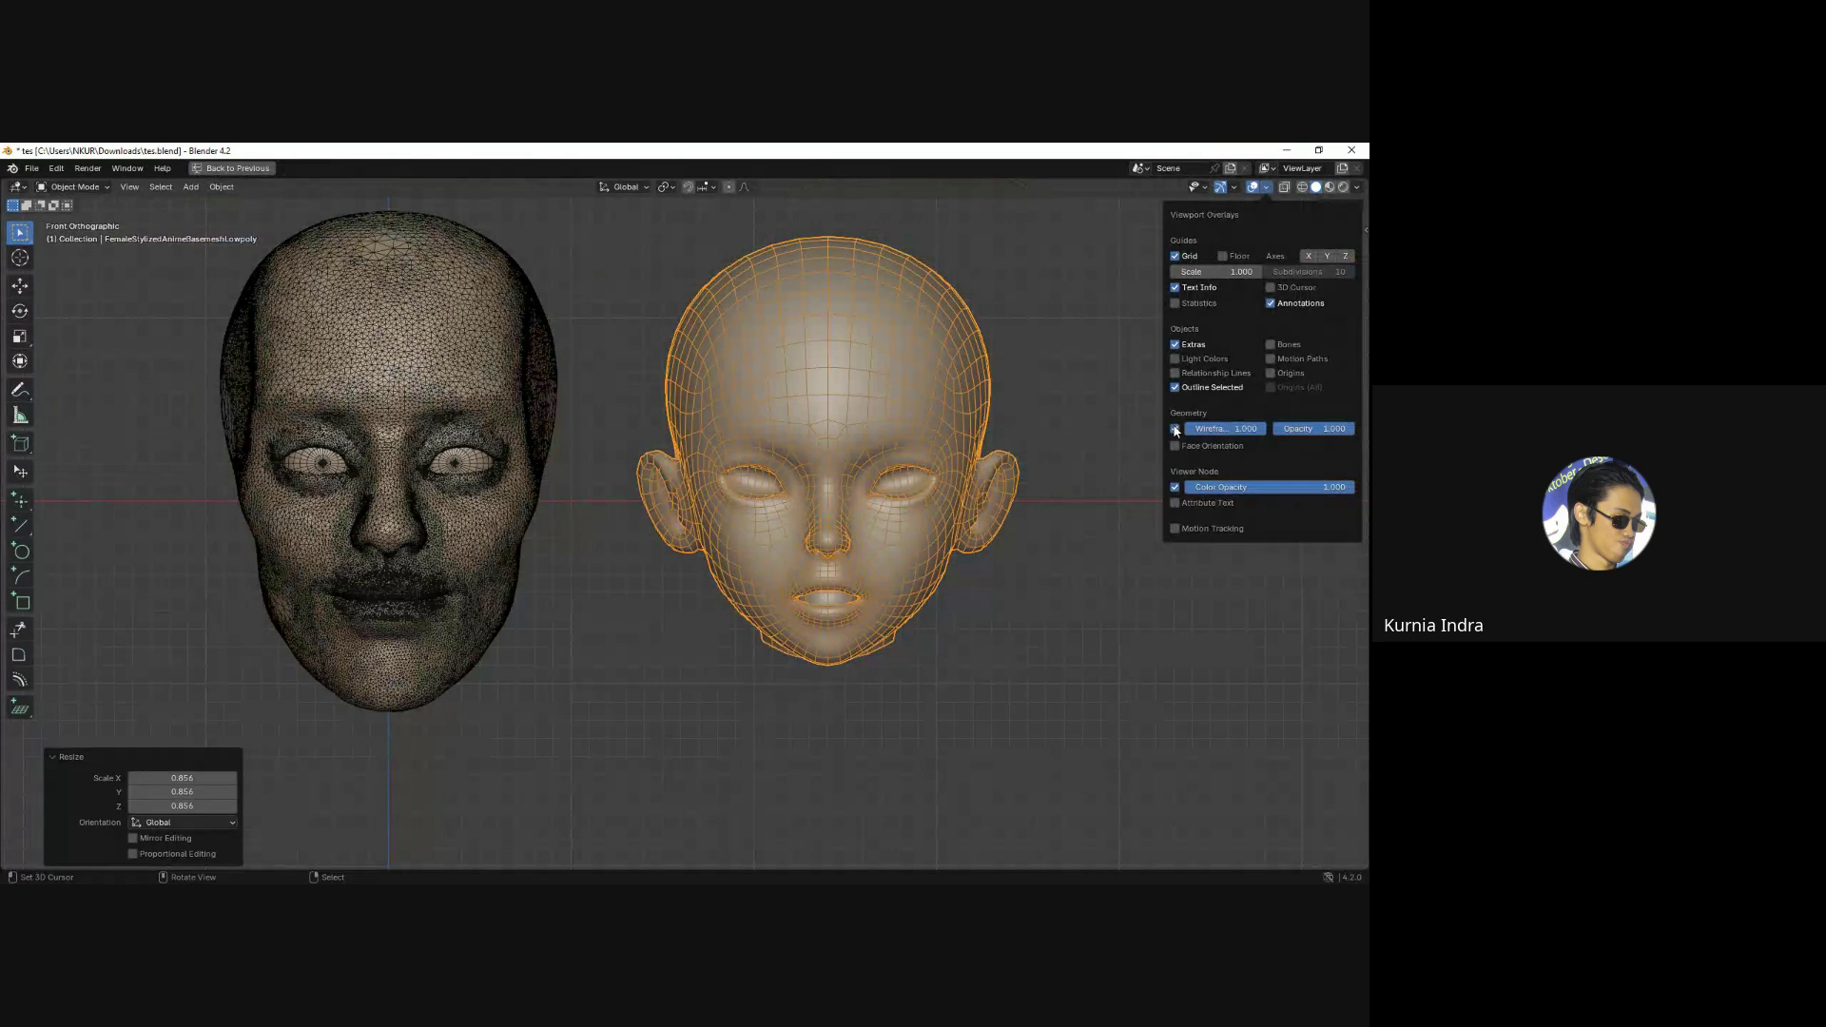
pyautogui.hotkey('alt', 'a')
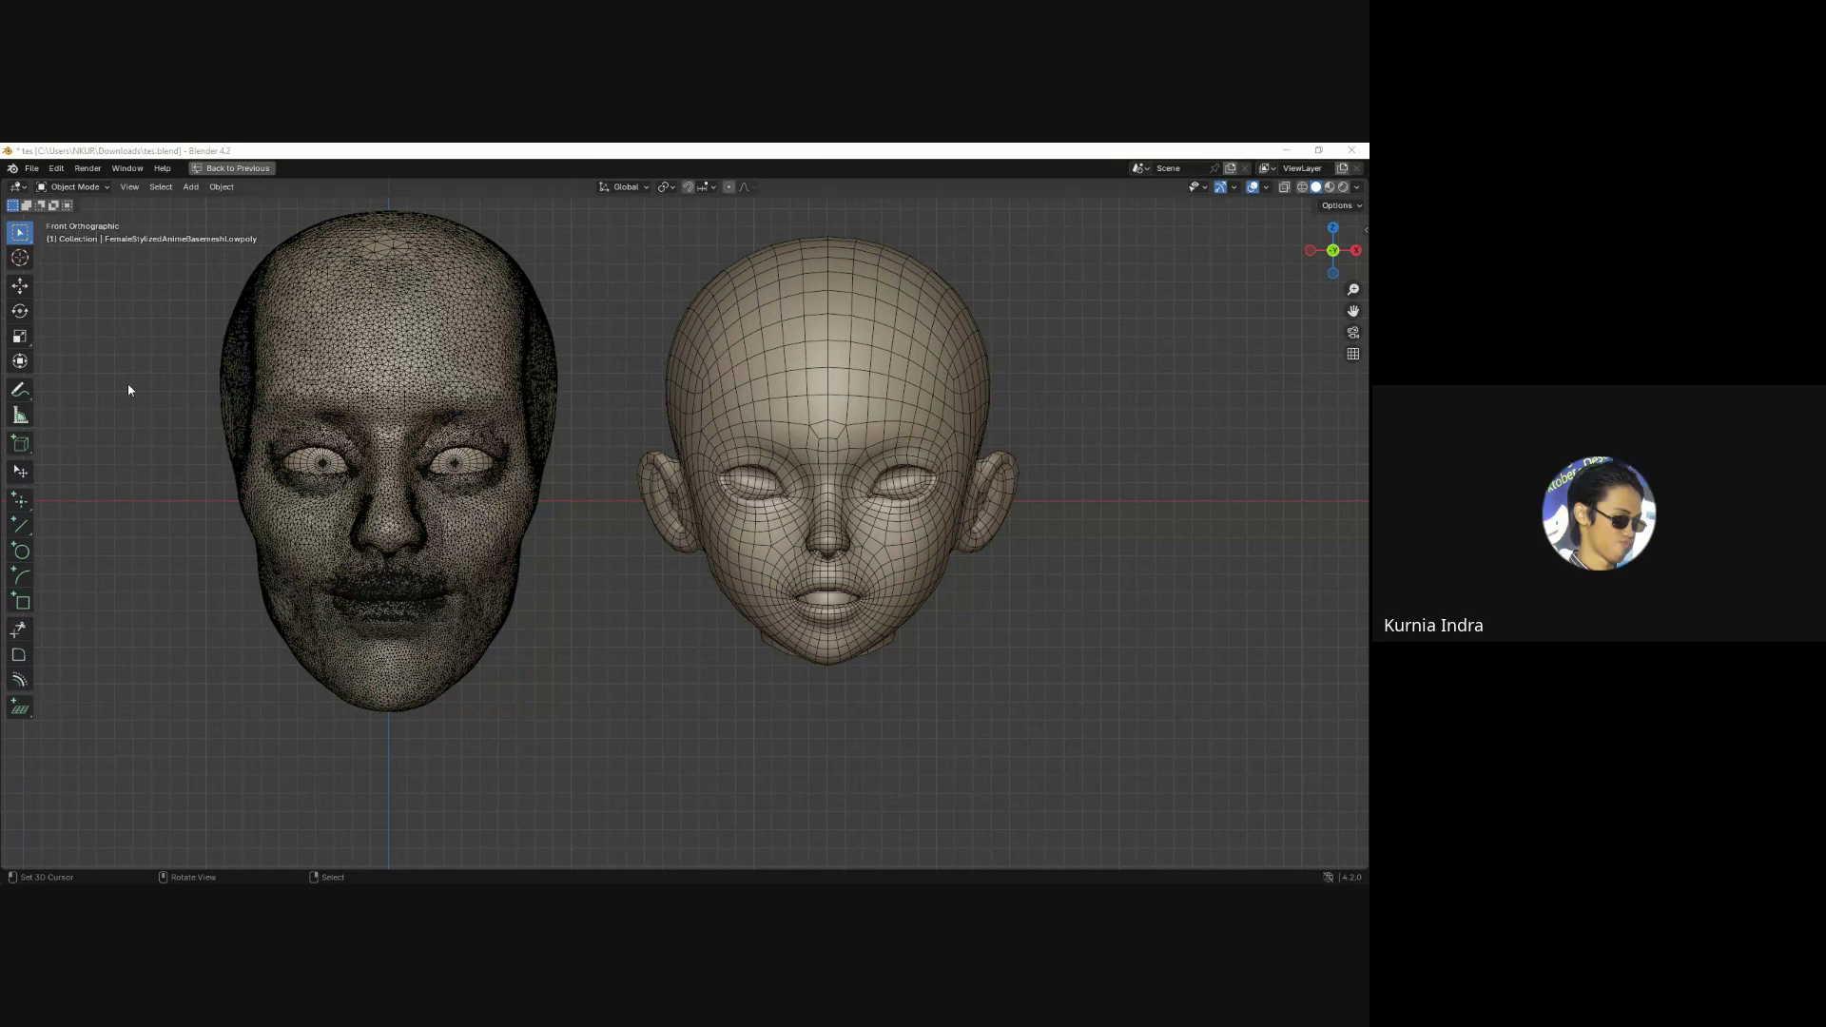
# Enable the Statistics overlay and compare vertex, edge and face counts of the realistic and stylized heads.
pyautogui.click(1267, 187)
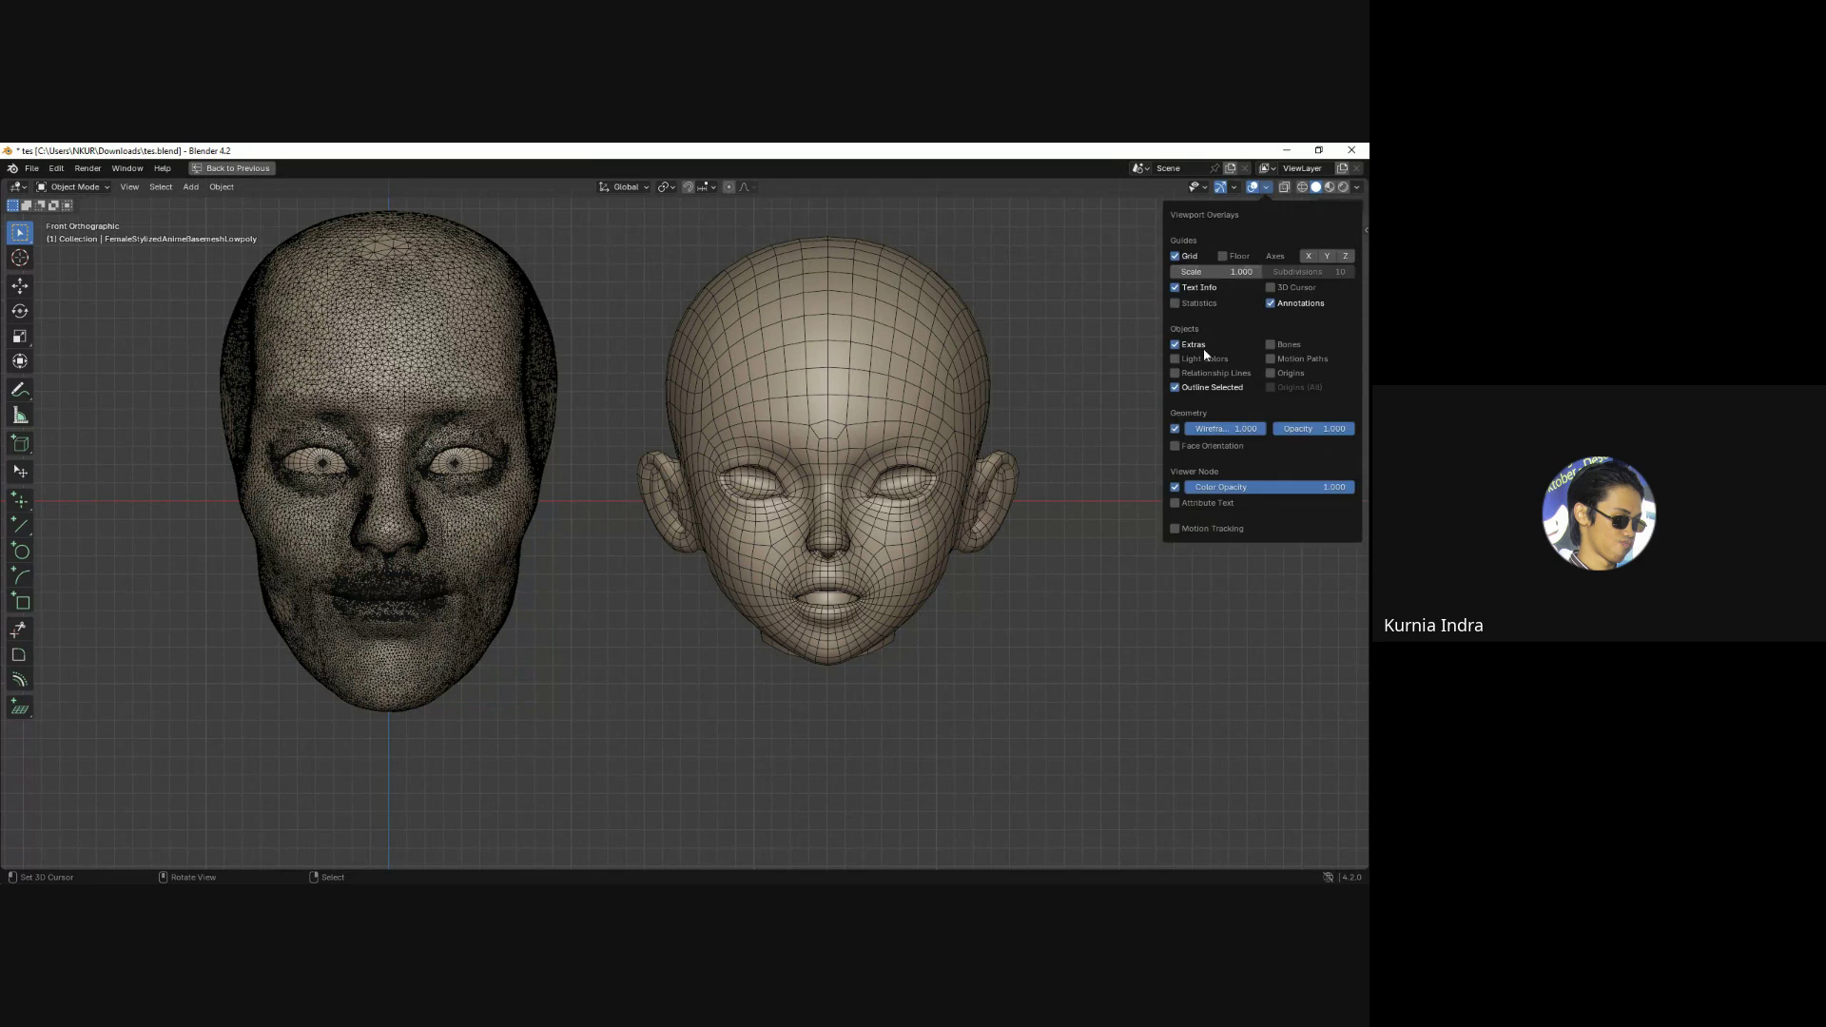
pyautogui.click(1179, 305)
pyautogui.click(283, 359)
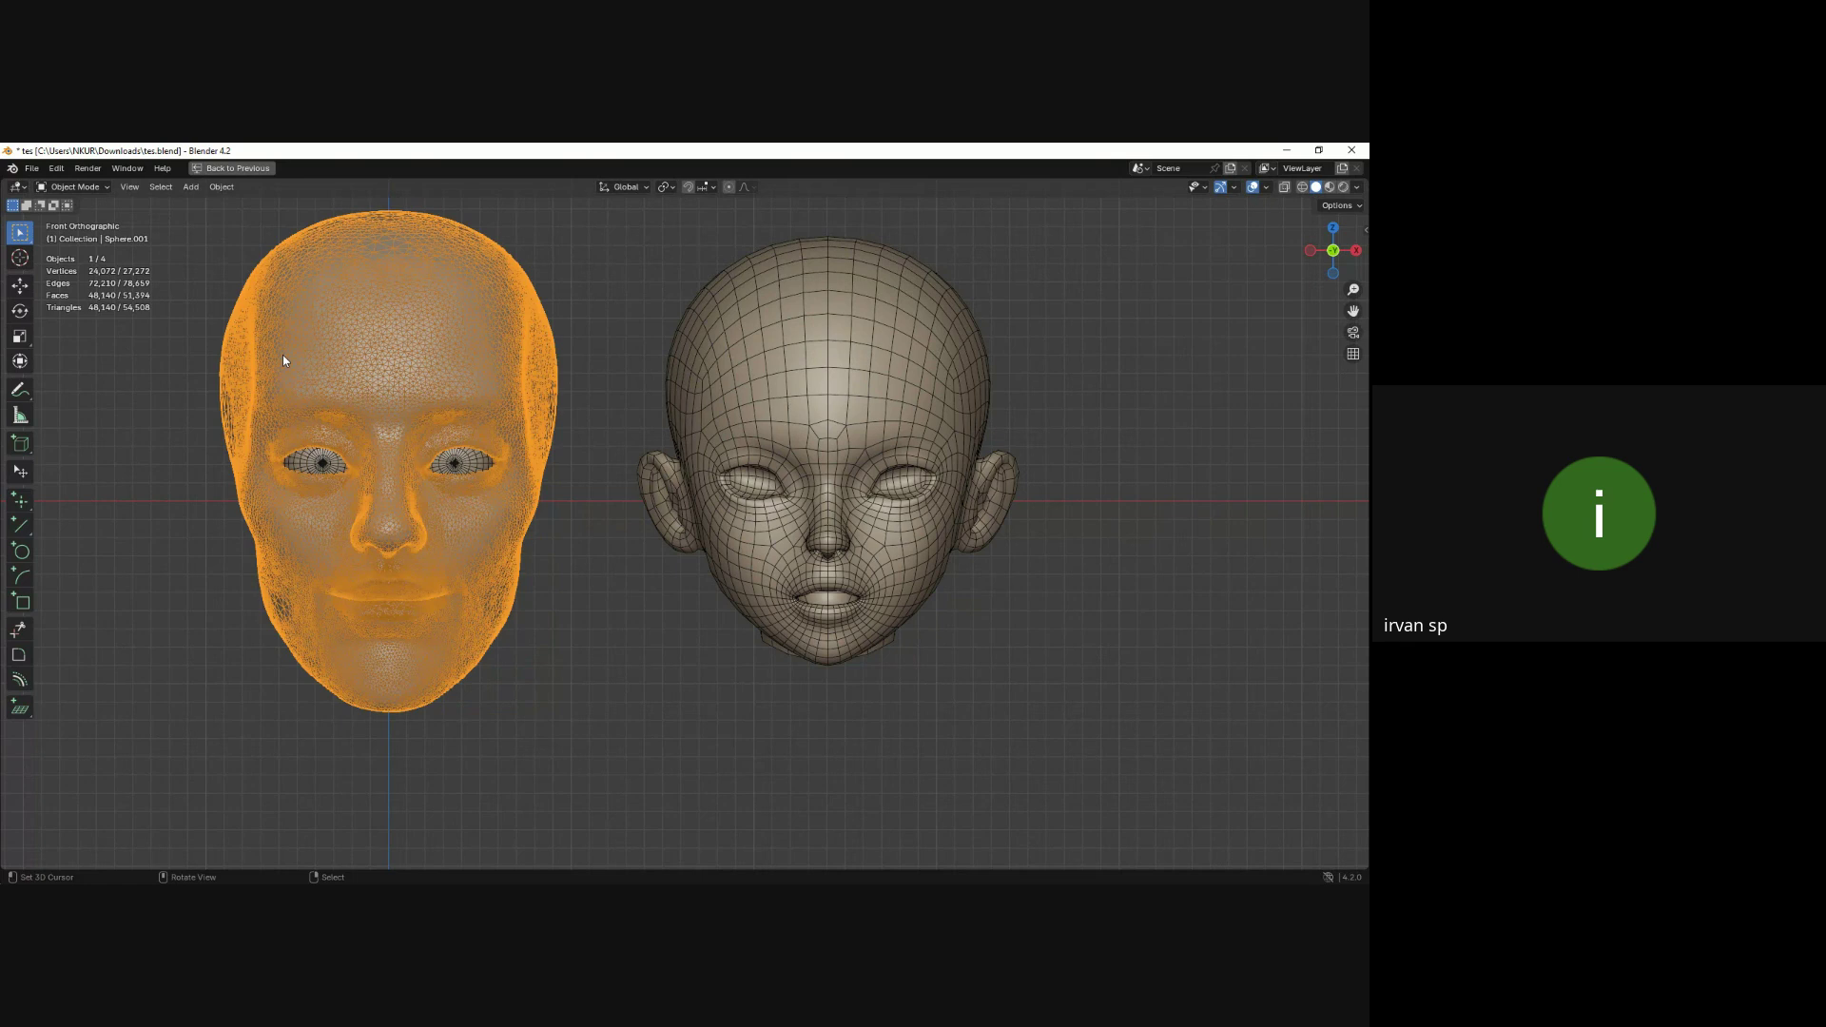
pyautogui.scroll(1, 283, 360)
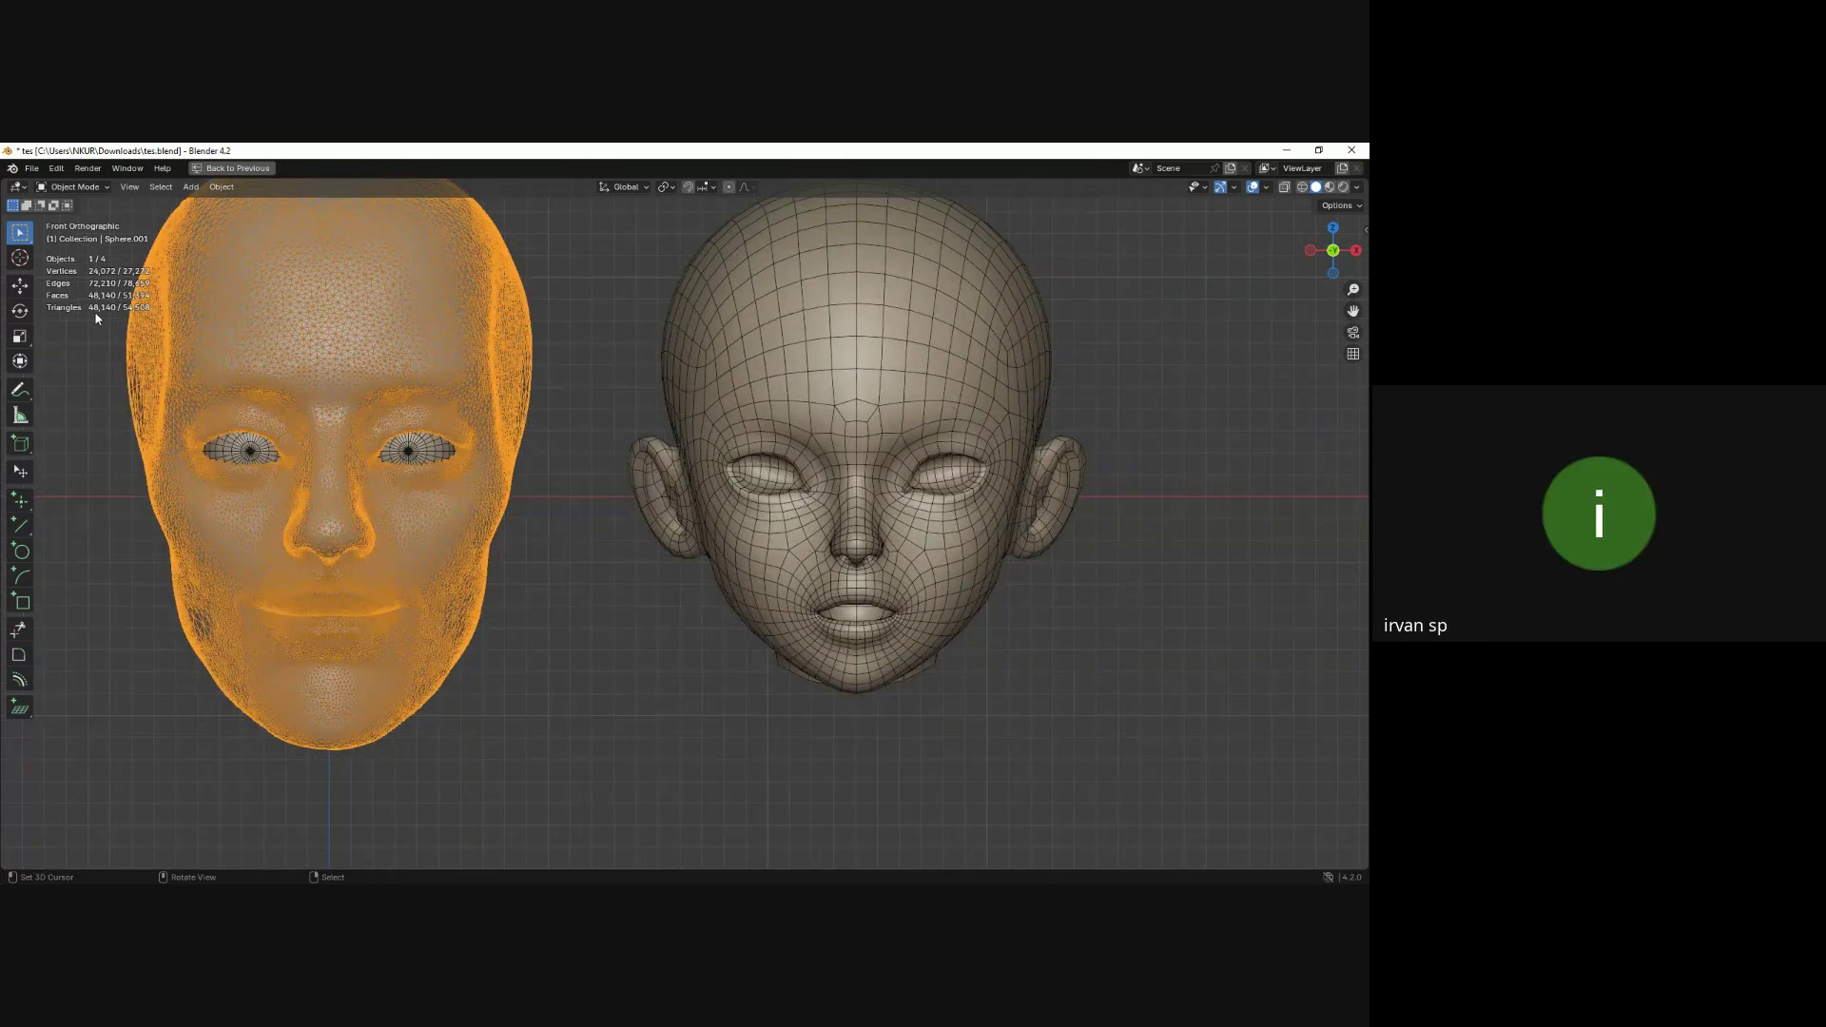
pyautogui.click(894, 404)
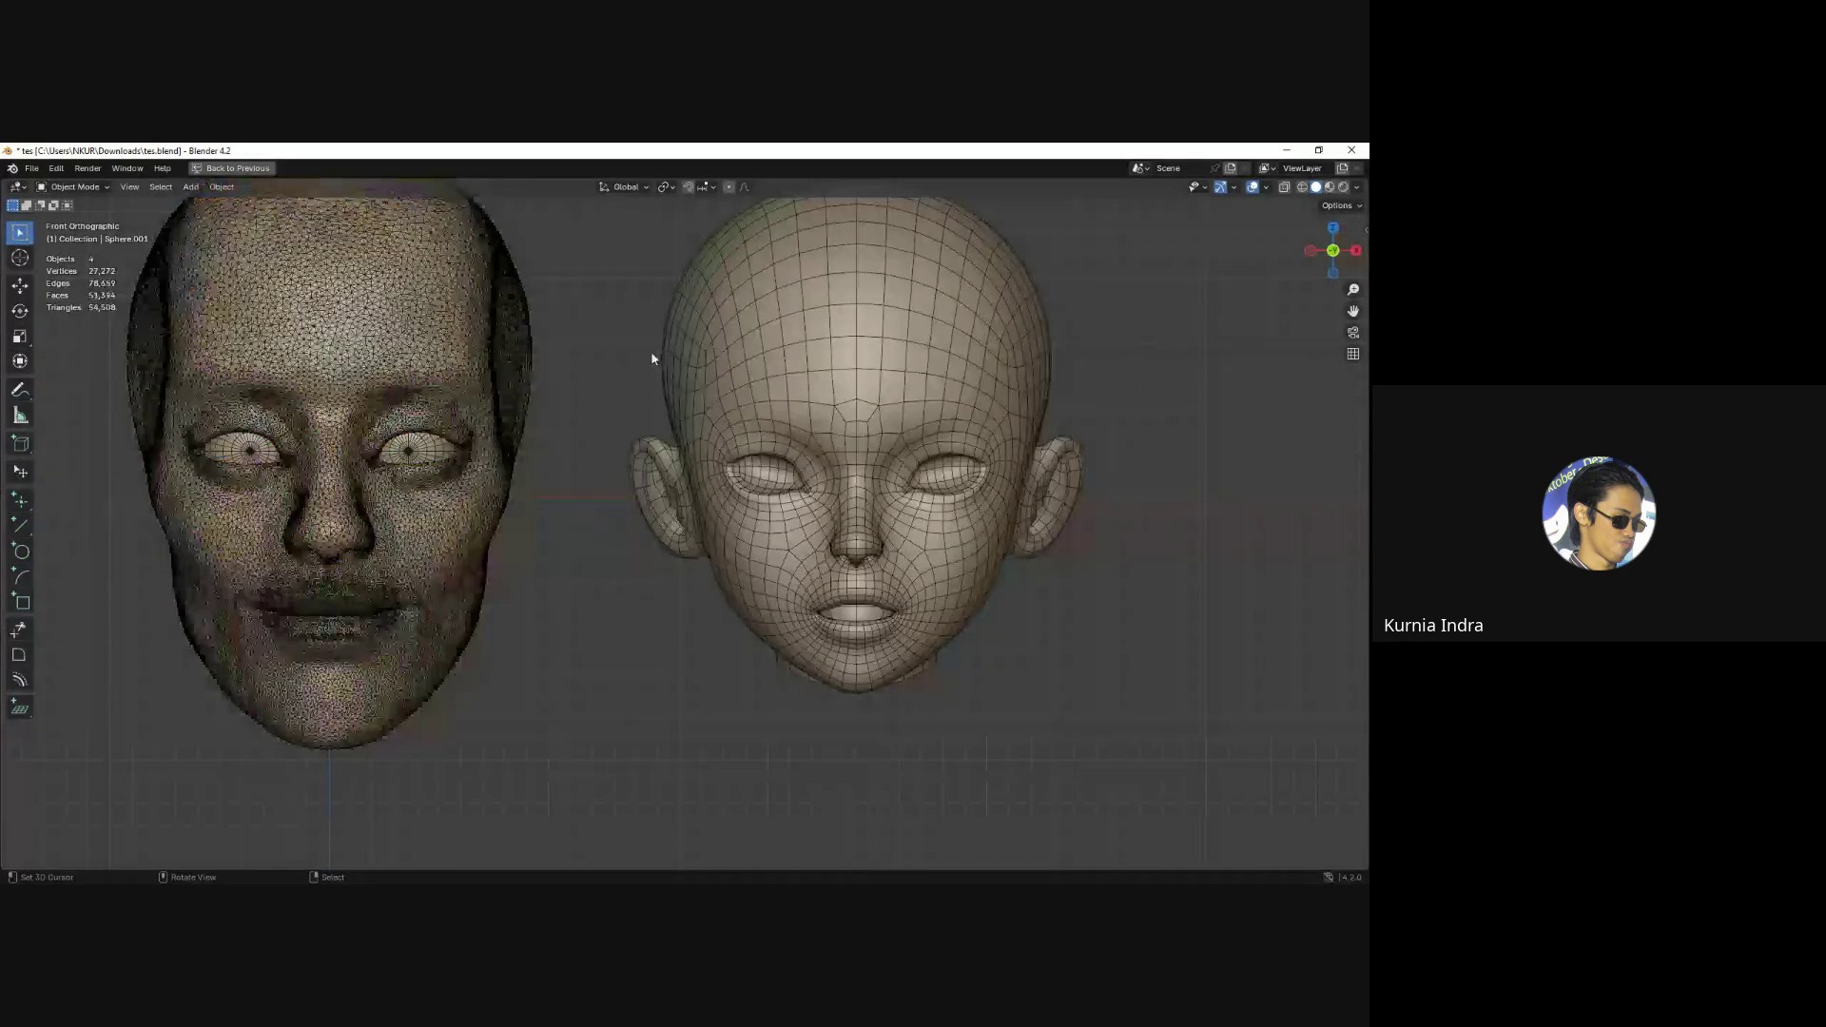
# Put the stylized head in Edit Mode with smooth proportional-editing falloff.
pyautogui.click(682, 357)
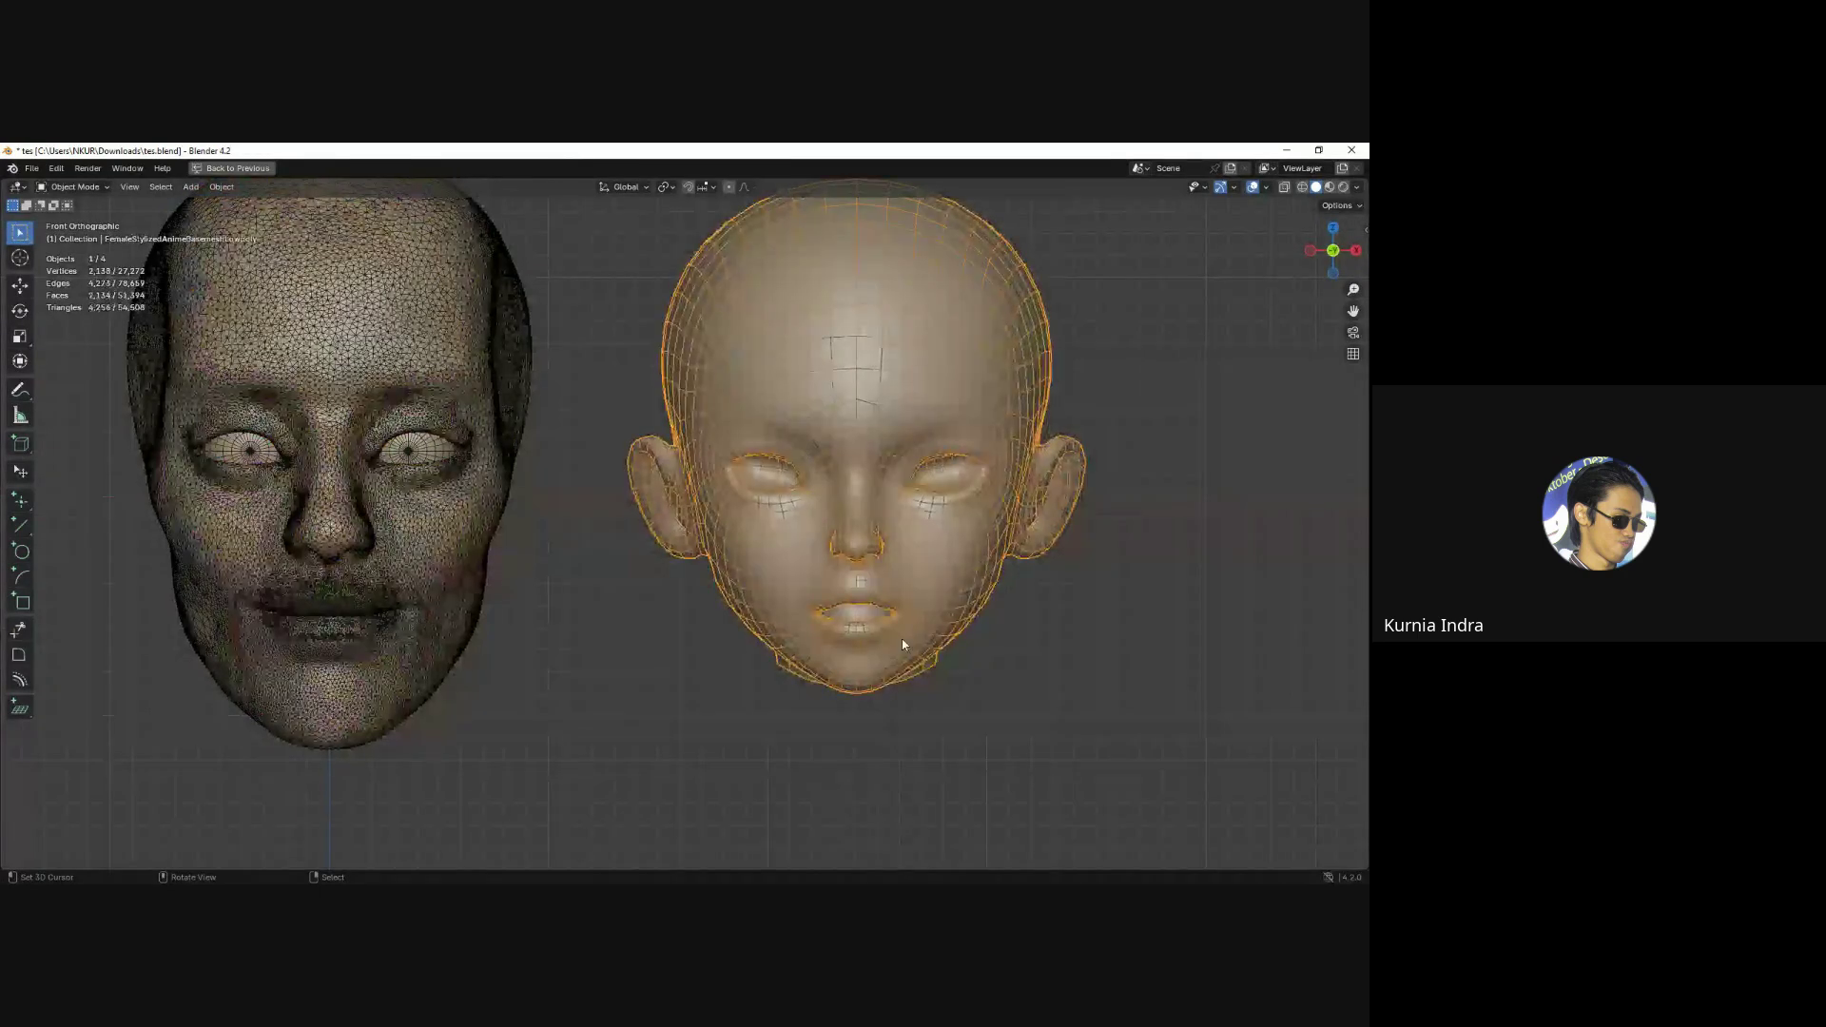
pyautogui.scroll(3, 838, 609)
pyautogui.scroll(2, 755, 582)
pyautogui.press('Tab')
pyautogui.scroll(4, 673, 581)
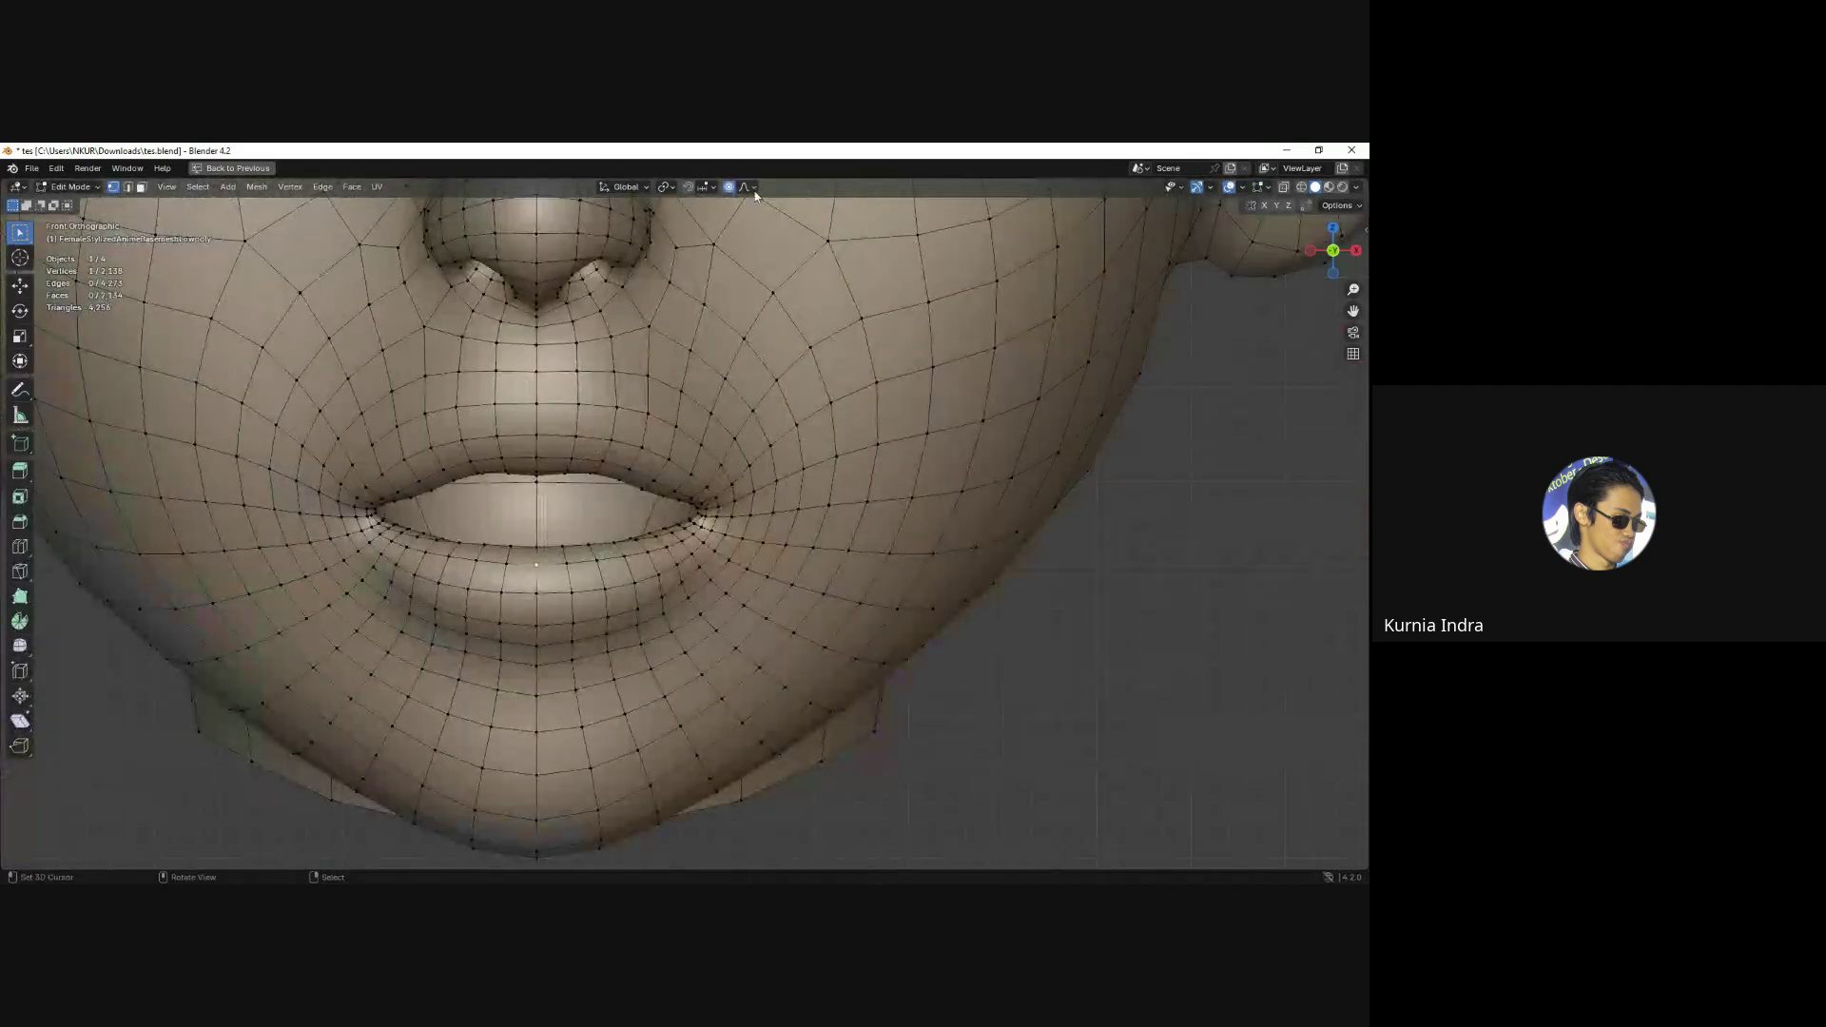
pyautogui.click(753, 188)
pyautogui.click(738, 232)
# Move the lip and raise both mouth corners into a gentle smile.
pyautogui.press('g')
pyautogui.press('z')
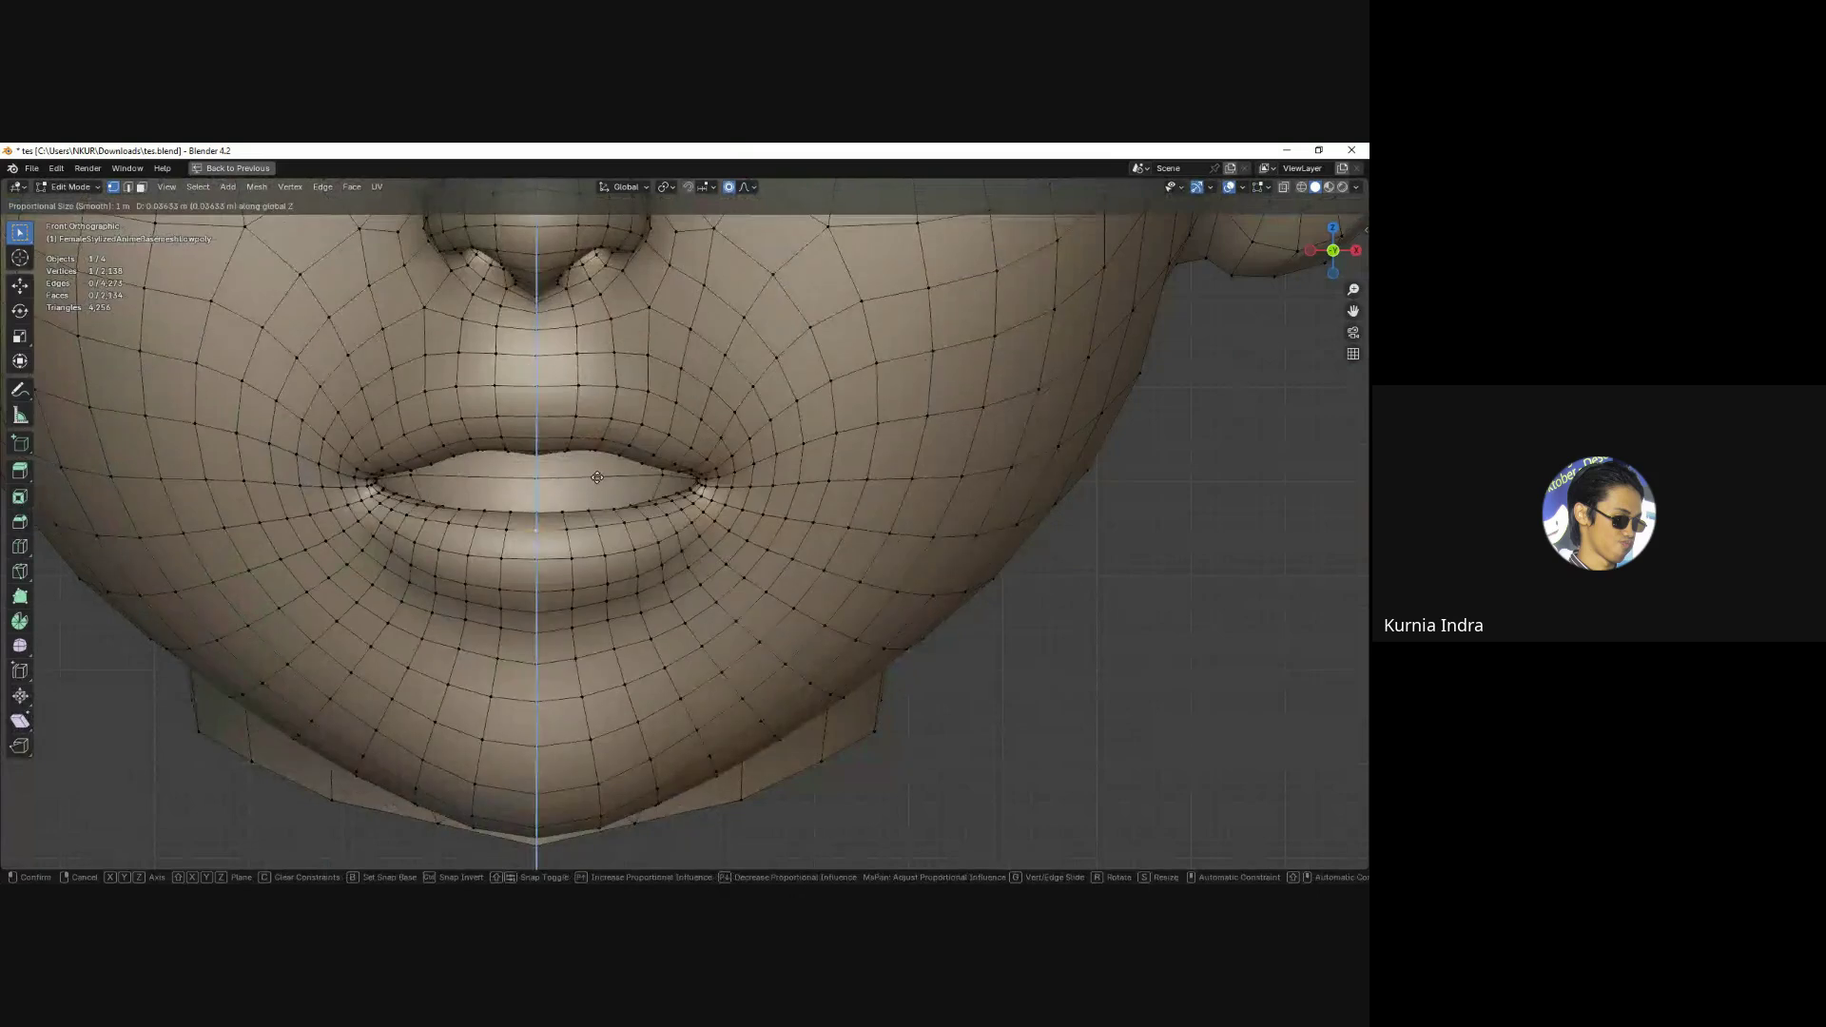
pyautogui.click(654, 526)
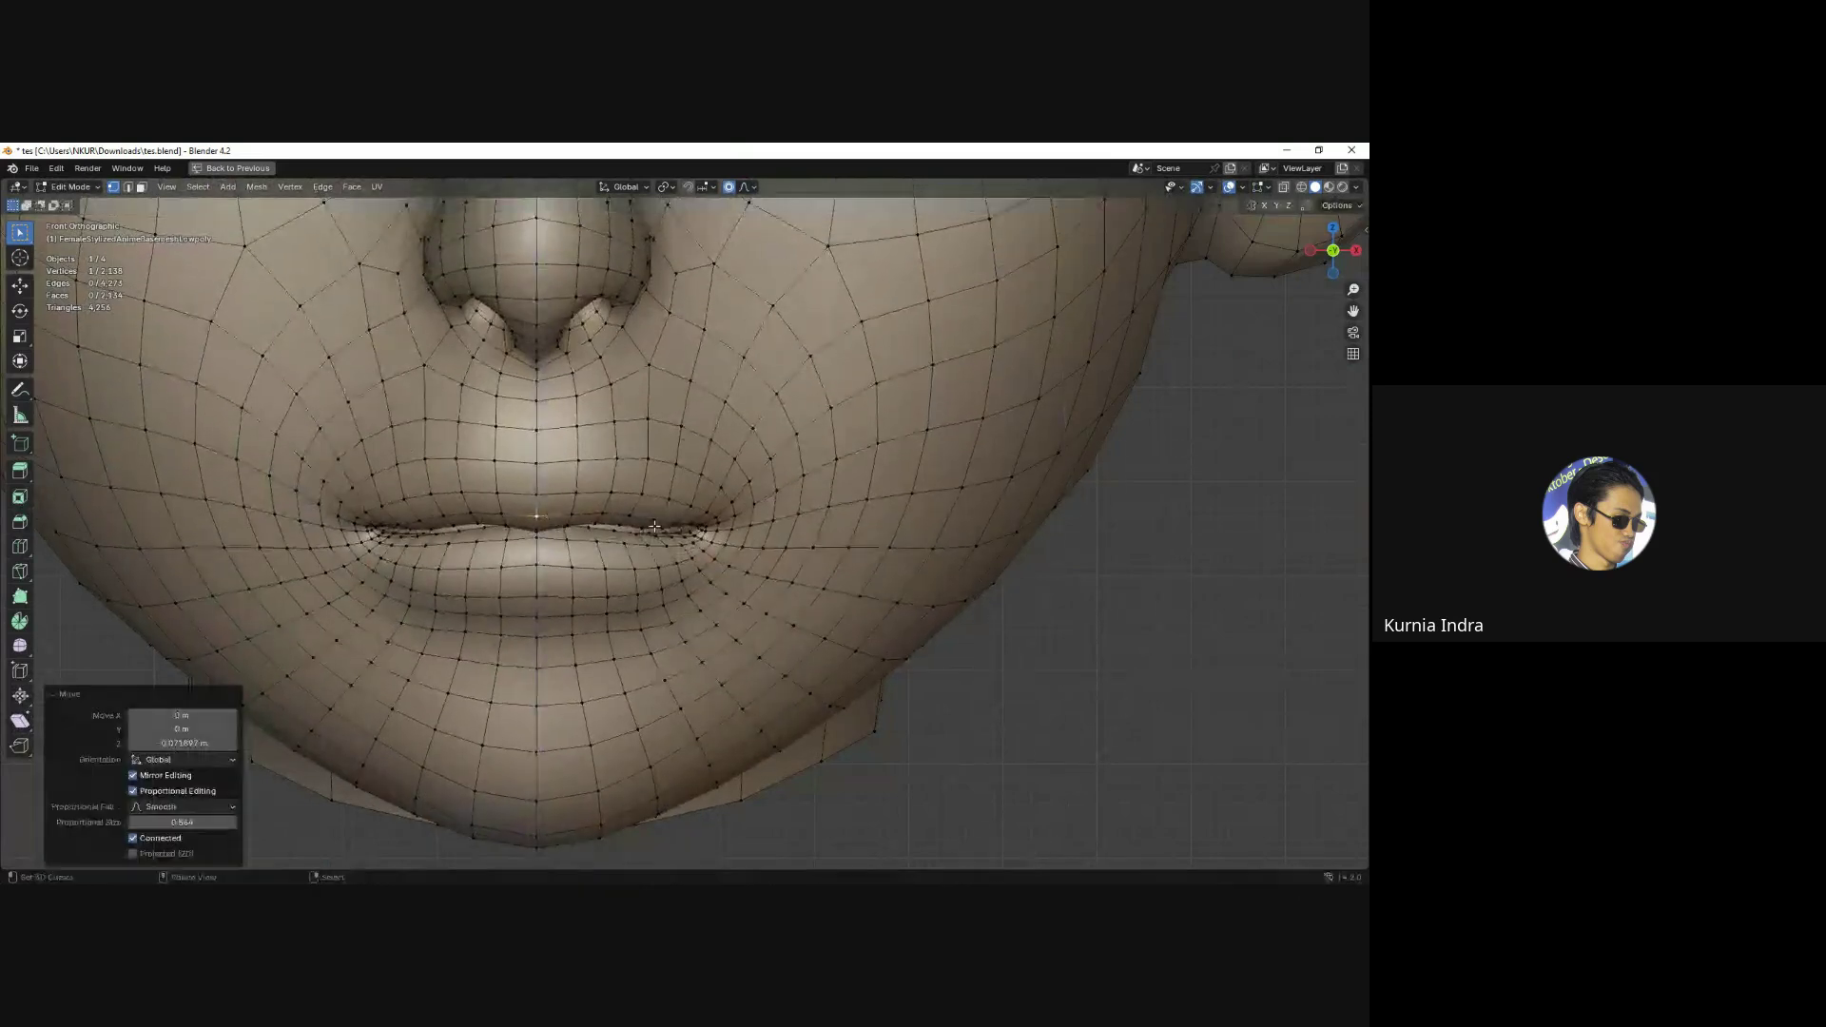
pyautogui.press('g')
pyautogui.click(439, 536)
pyautogui.press('g')
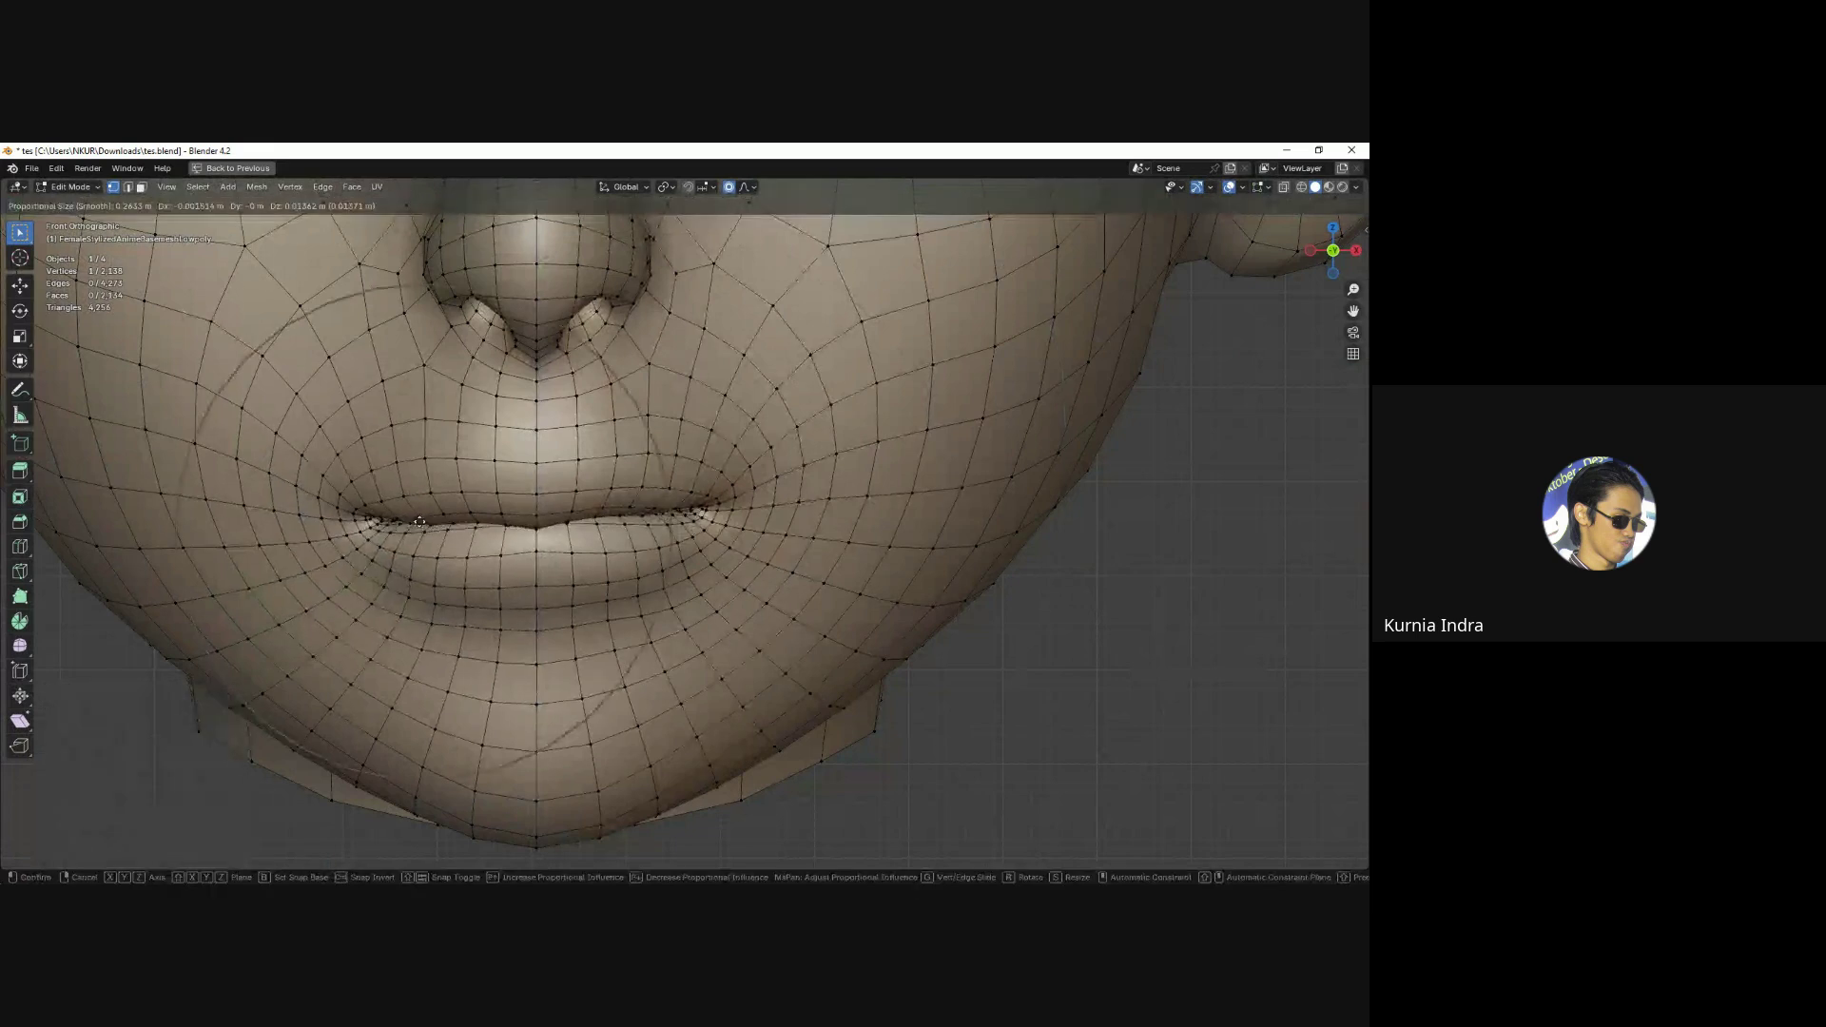
pyautogui.click(420, 521)
pyautogui.scroll(-3, 693, 542)
pyautogui.click(708, 504)
pyautogui.press('g')
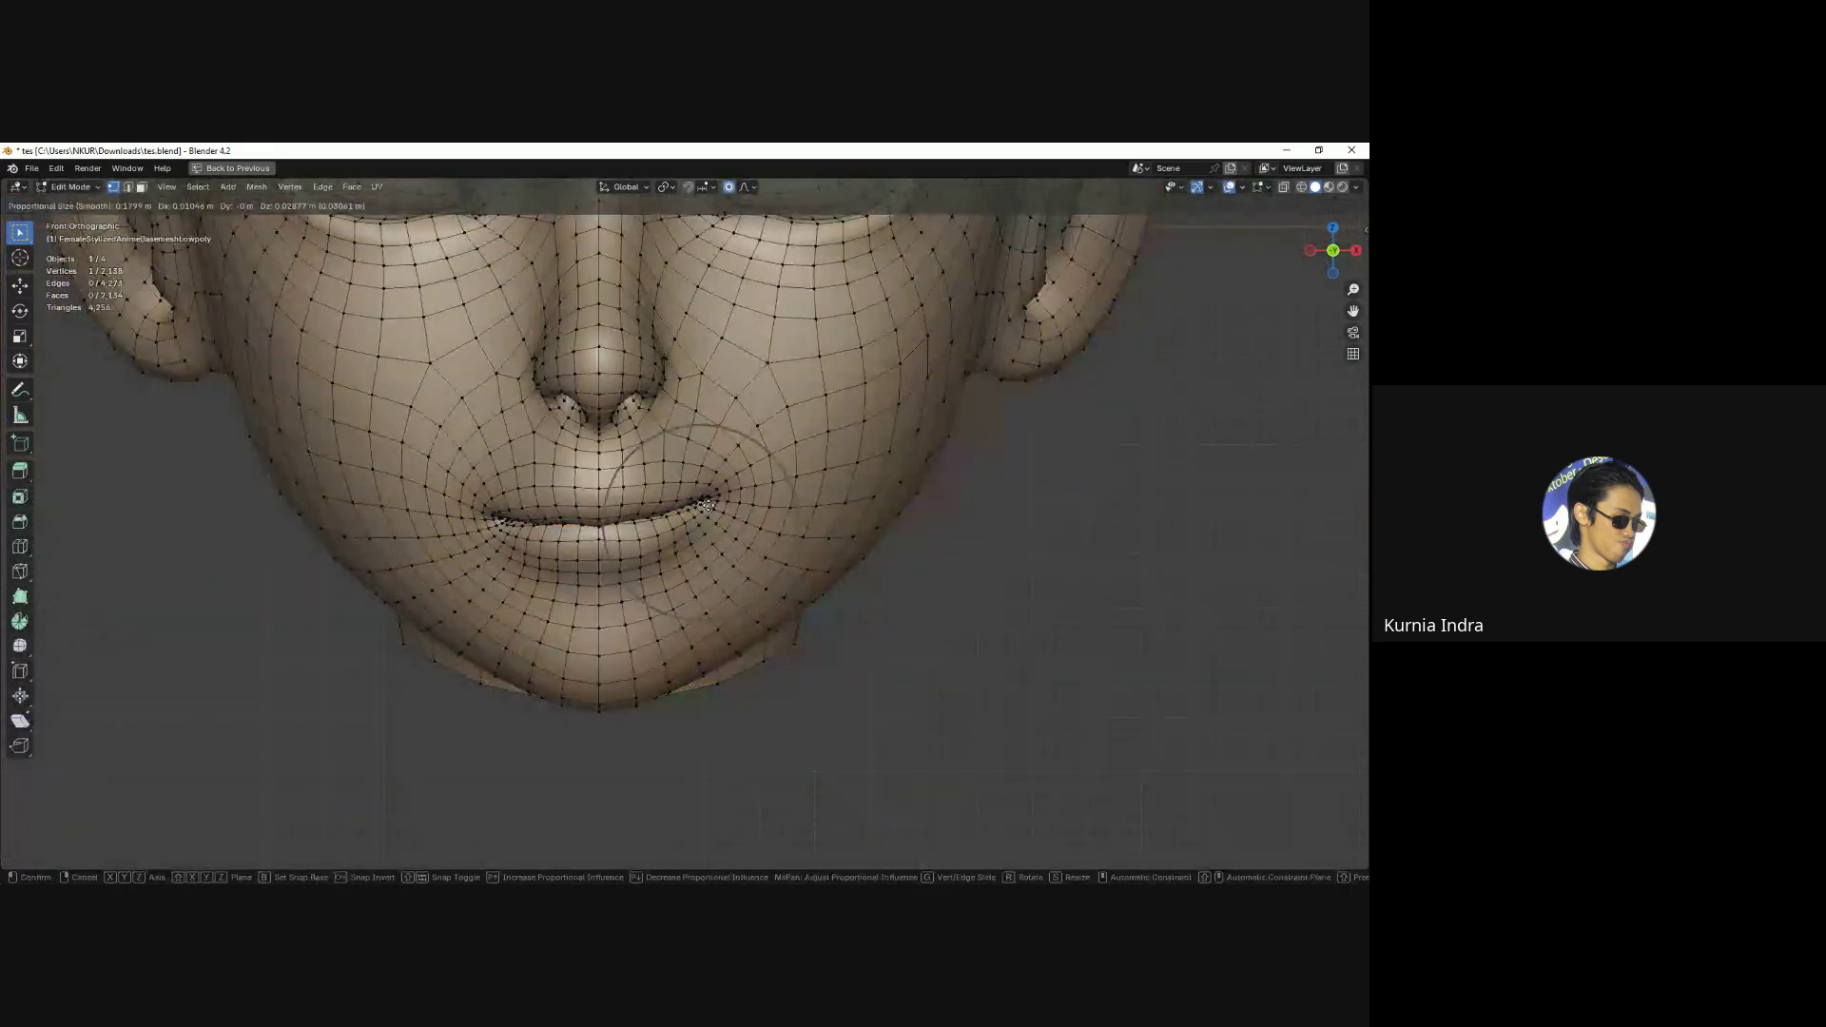
pyautogui.click(707, 504)
pyautogui.press('Tab')
pyautogui.scroll(-3, 700, 541)
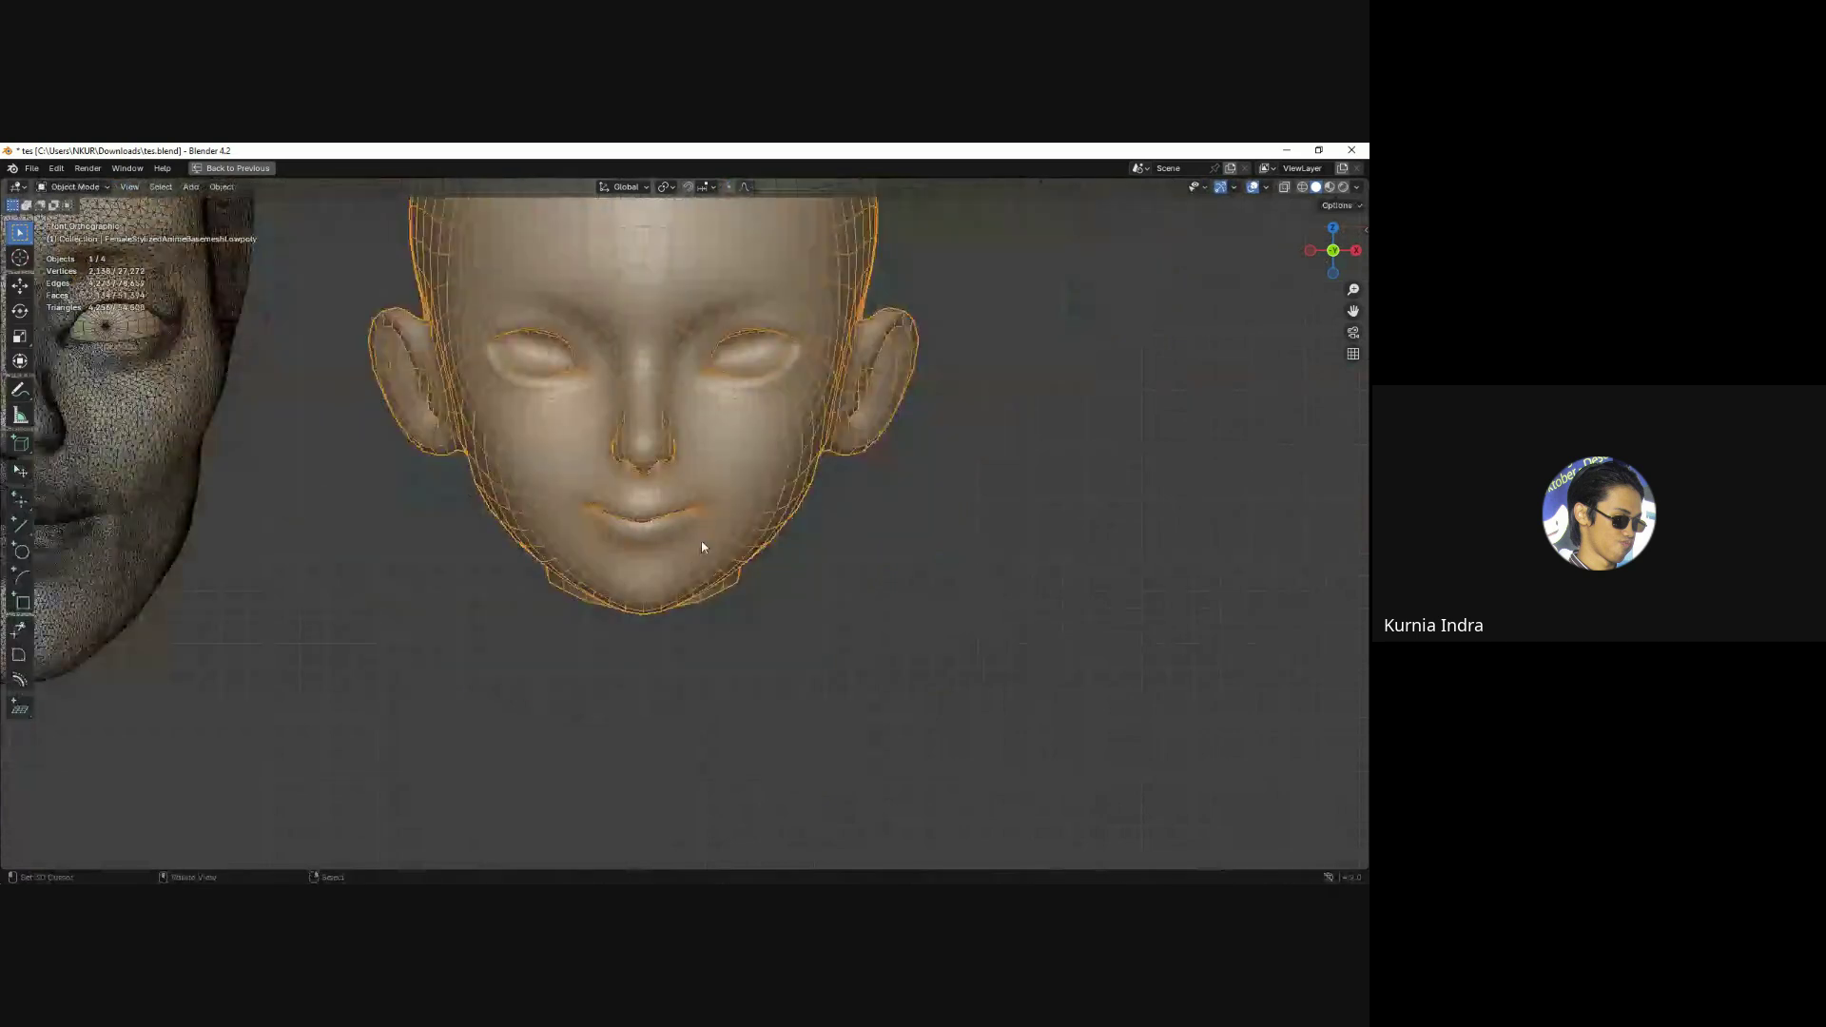
# Pull both upper eyelids down to close the stylized head's eyes.
pyautogui.press('Tab')
pyautogui.scroll(3, 700, 541)
pyautogui.click(752, 283)
pyautogui.press('g')
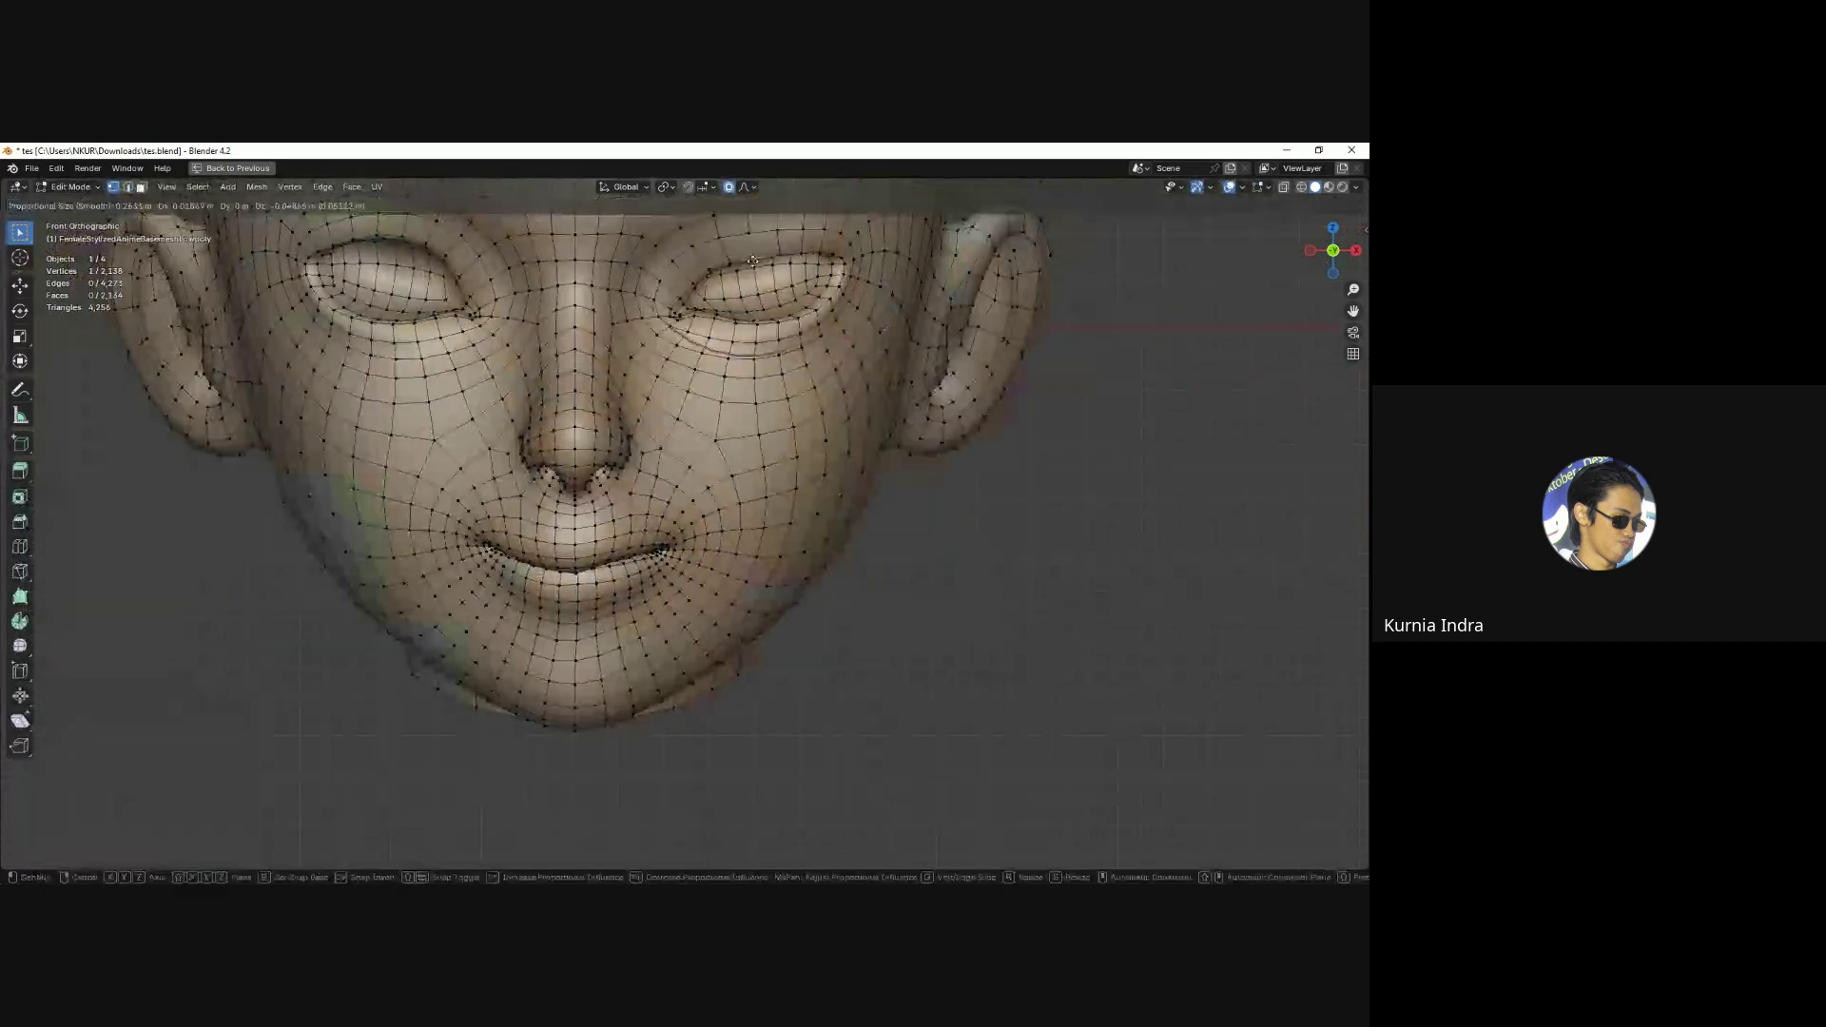
pyautogui.click(754, 278)
pyautogui.press('g')
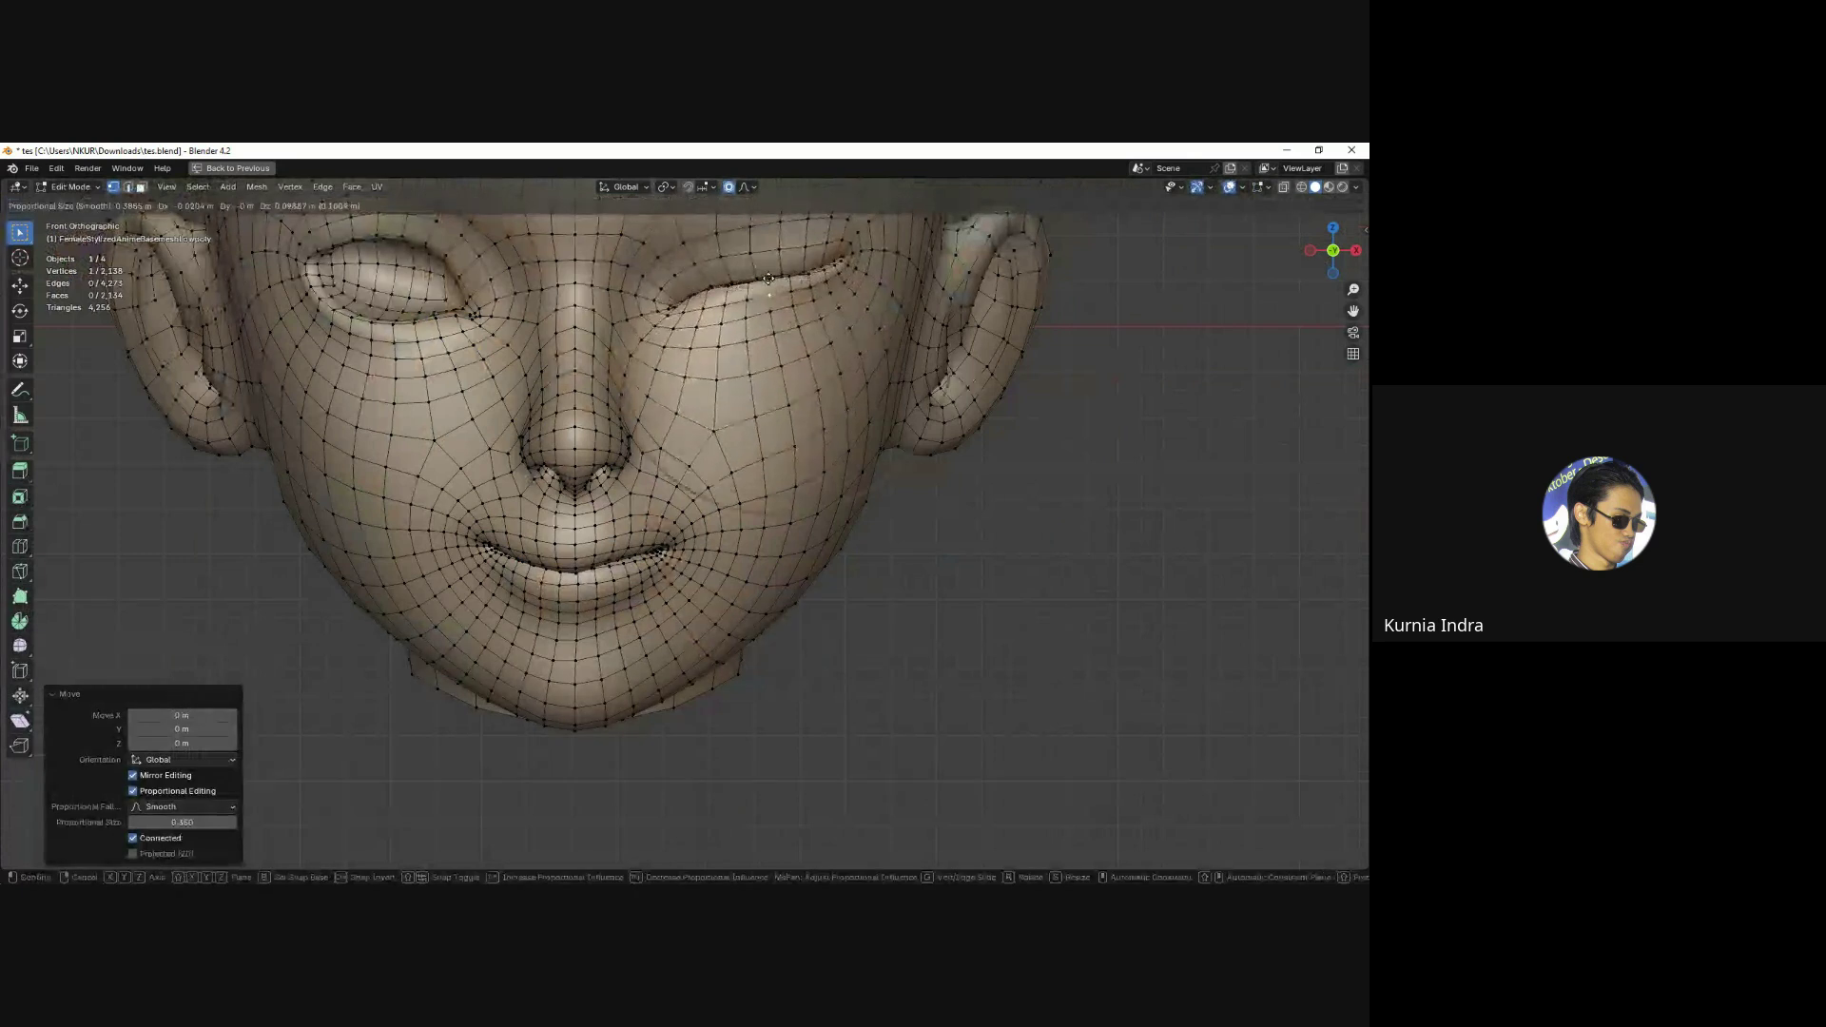
pyautogui.click(766, 276)
pyautogui.click(403, 232)
pyautogui.press('g')
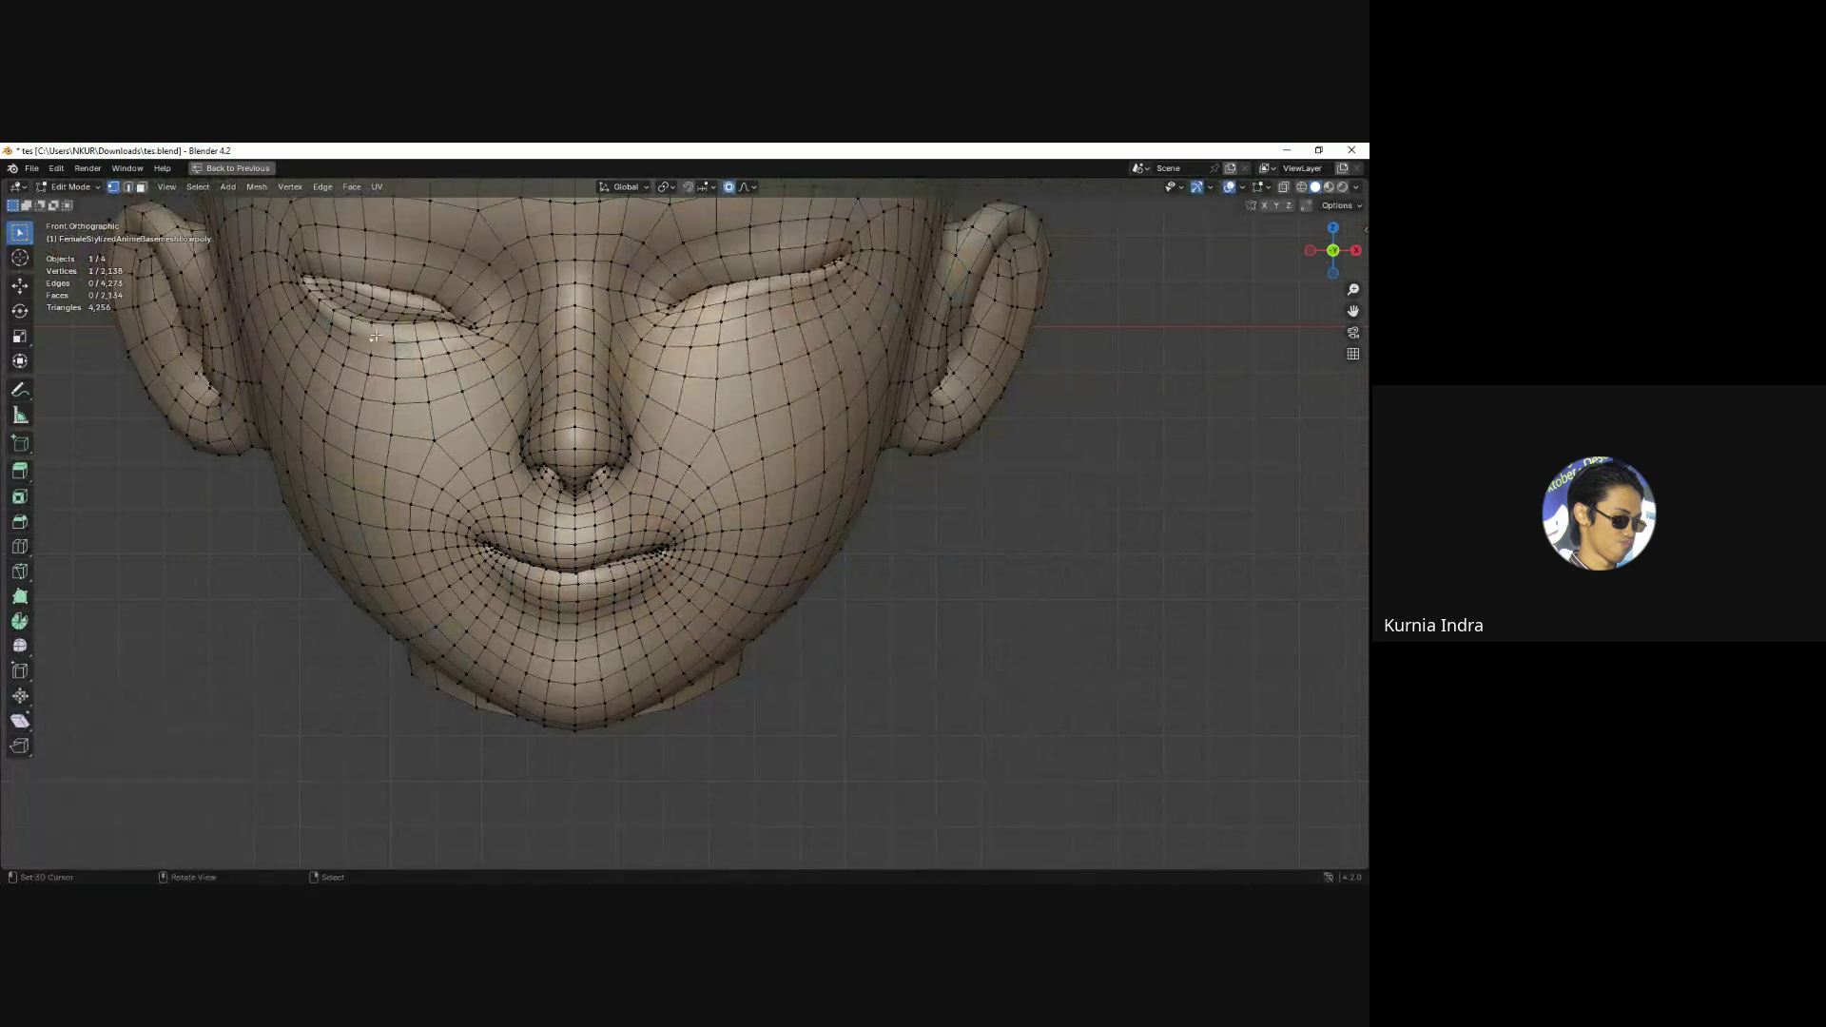
pyautogui.click(390, 303)
pyautogui.press('Tab')
pyautogui.scroll(-3, 835, 546)
# Switch to the realistic head in Edit Mode and start pulling its upper eyelid down.
pyautogui.click(893, 594)
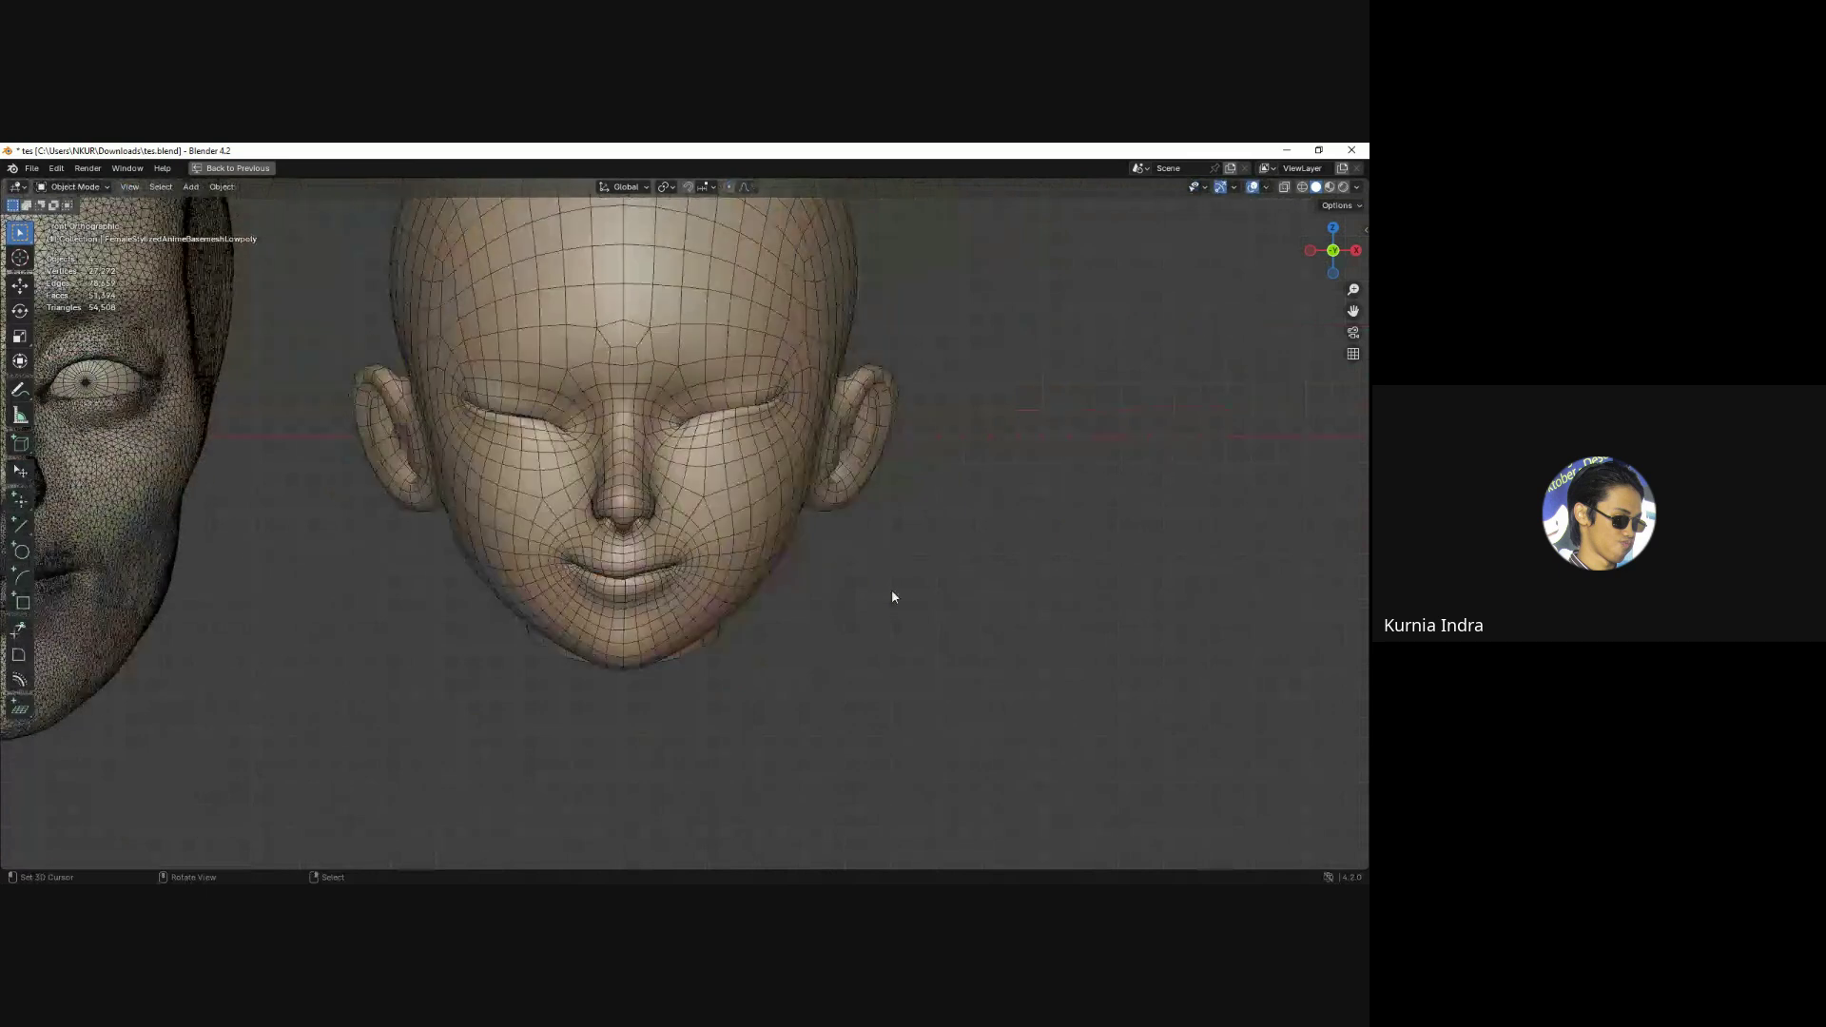
pyautogui.scroll(2, 746, 523)
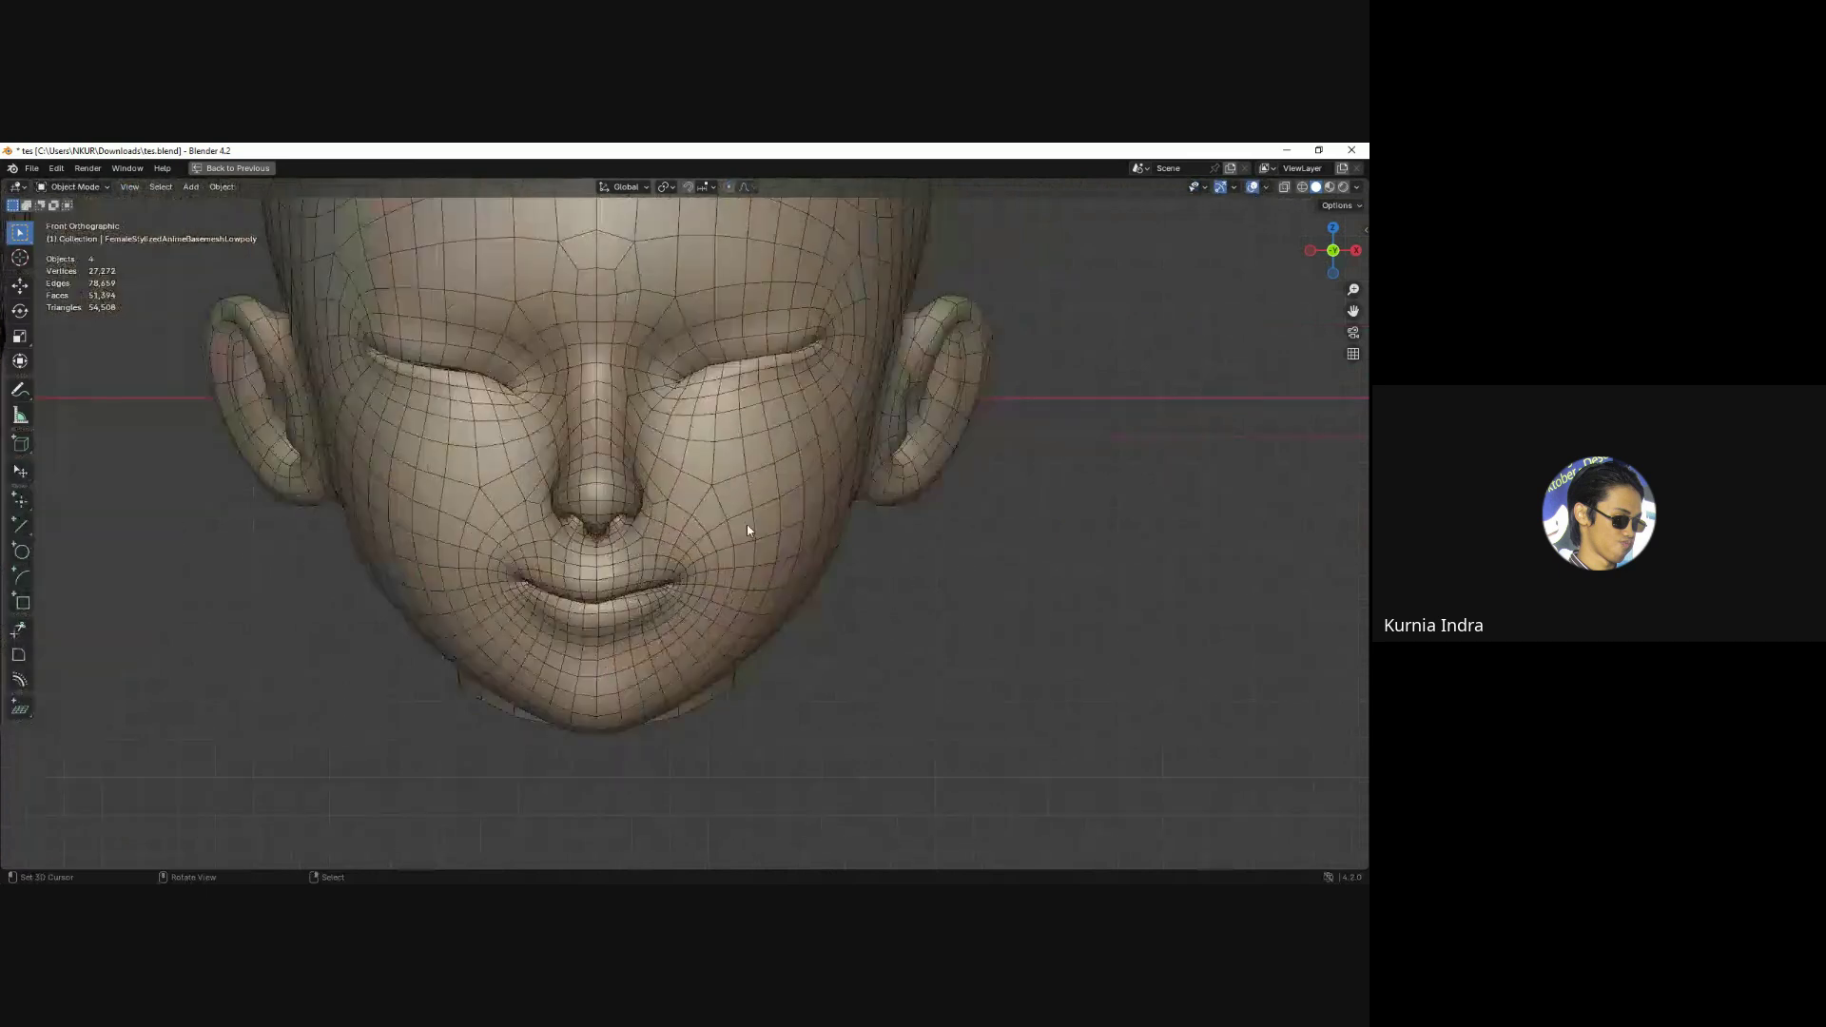
pyautogui.scroll(-2, 755, 542)
pyautogui.click(755, 542)
pyautogui.keyDown('shift'); pyautogui.moveTo(754, 542); pyautogui.dragTo(1088, 542, button='middle'); pyautogui.keyUp('shift')
pyautogui.click(414, 481)
pyautogui.scroll(2, 414, 481)
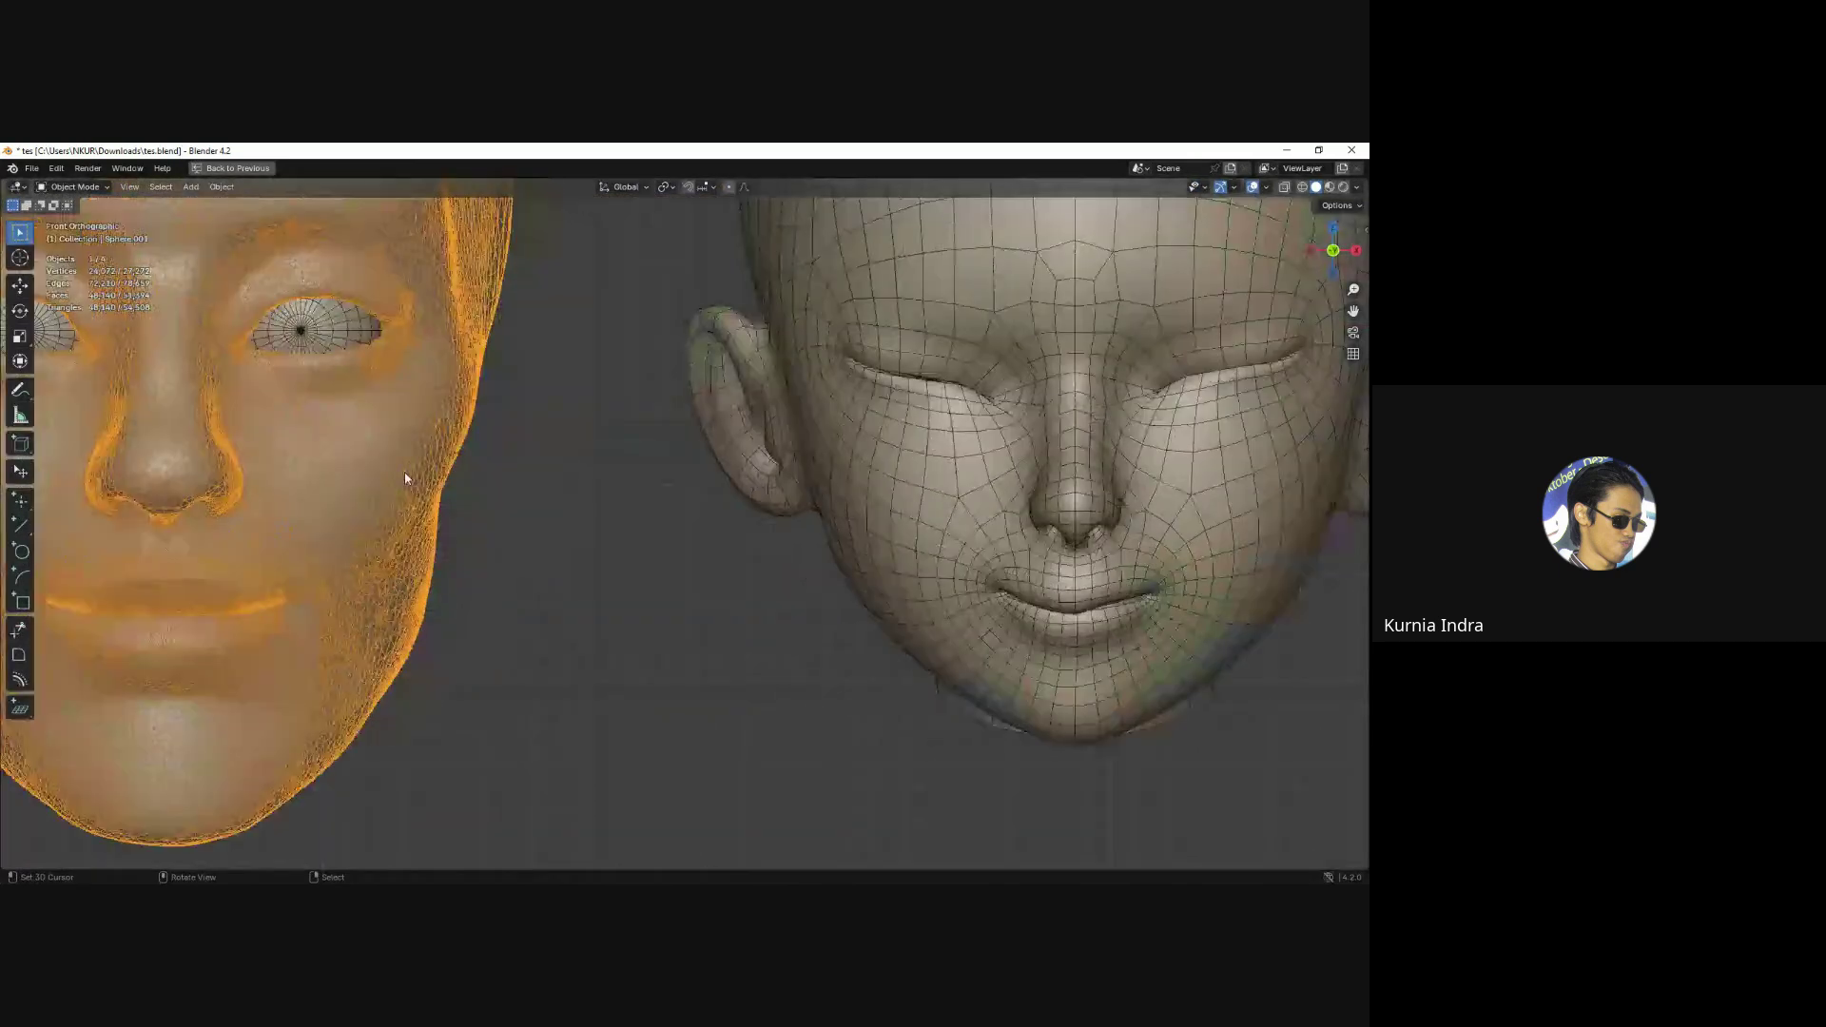
pyautogui.press('Tab')
pyautogui.scroll(1, 403, 471)
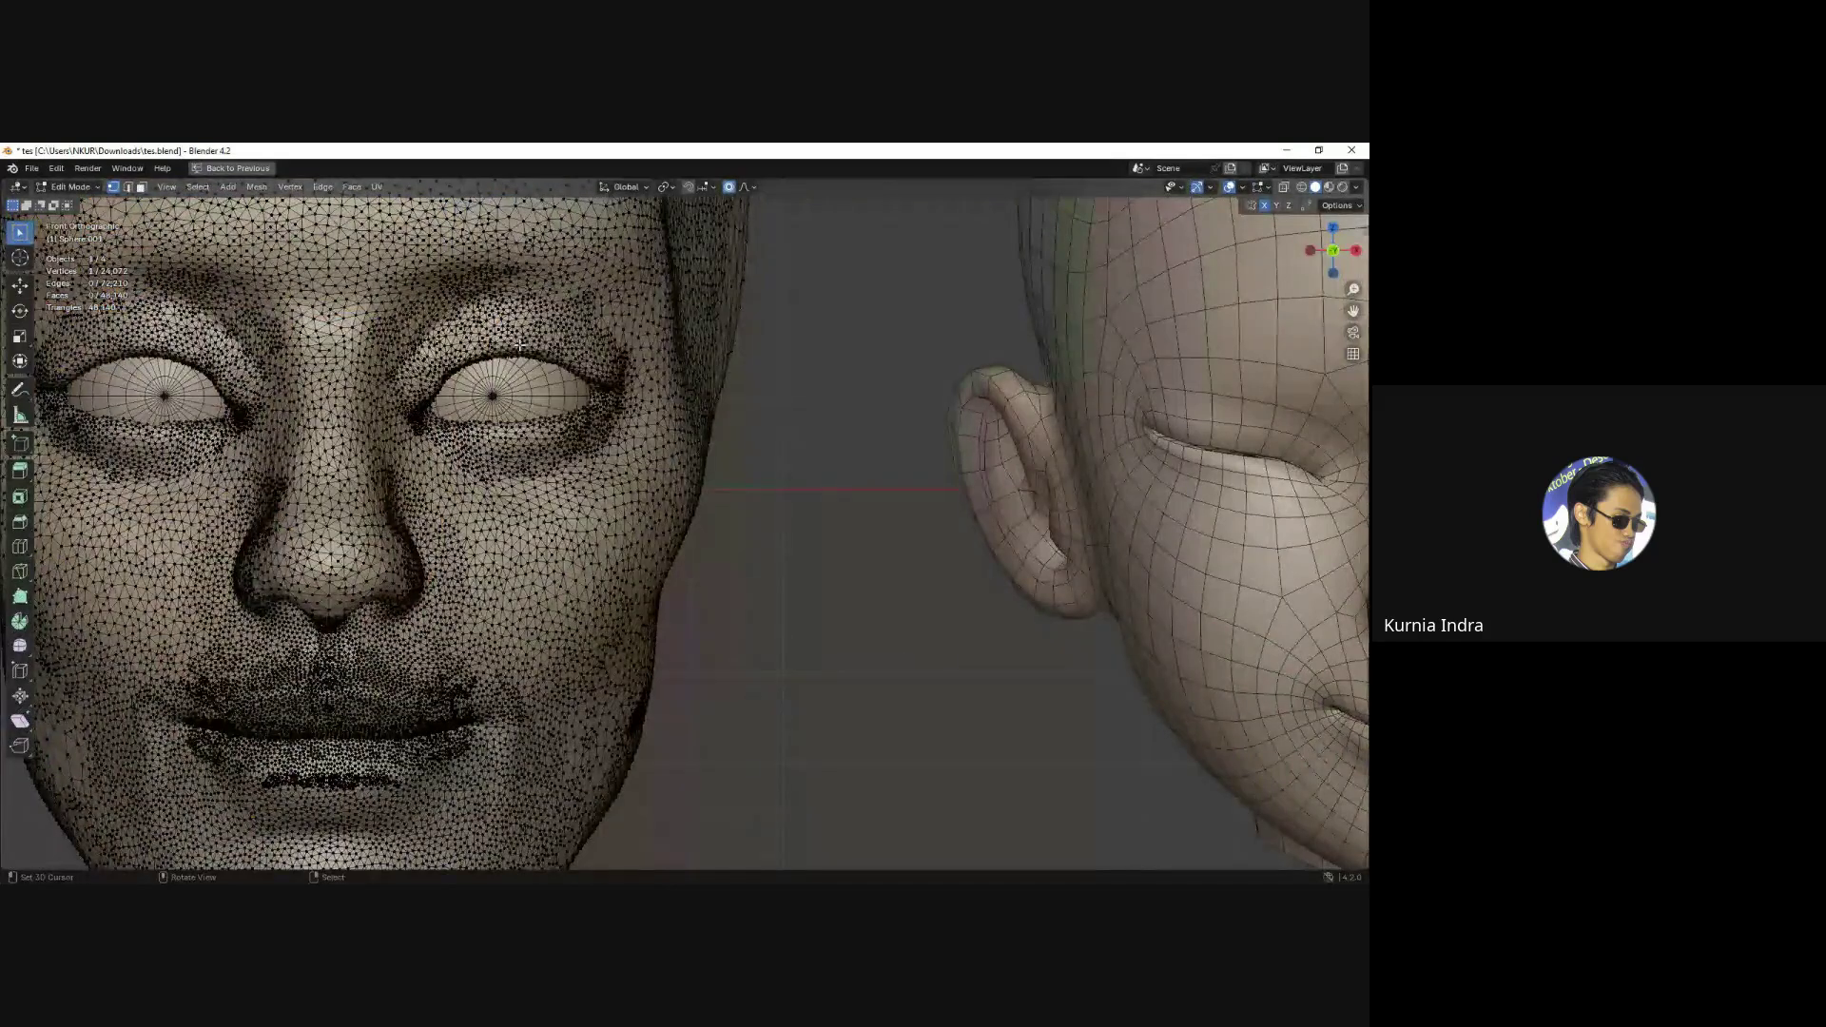
pyautogui.press('g')
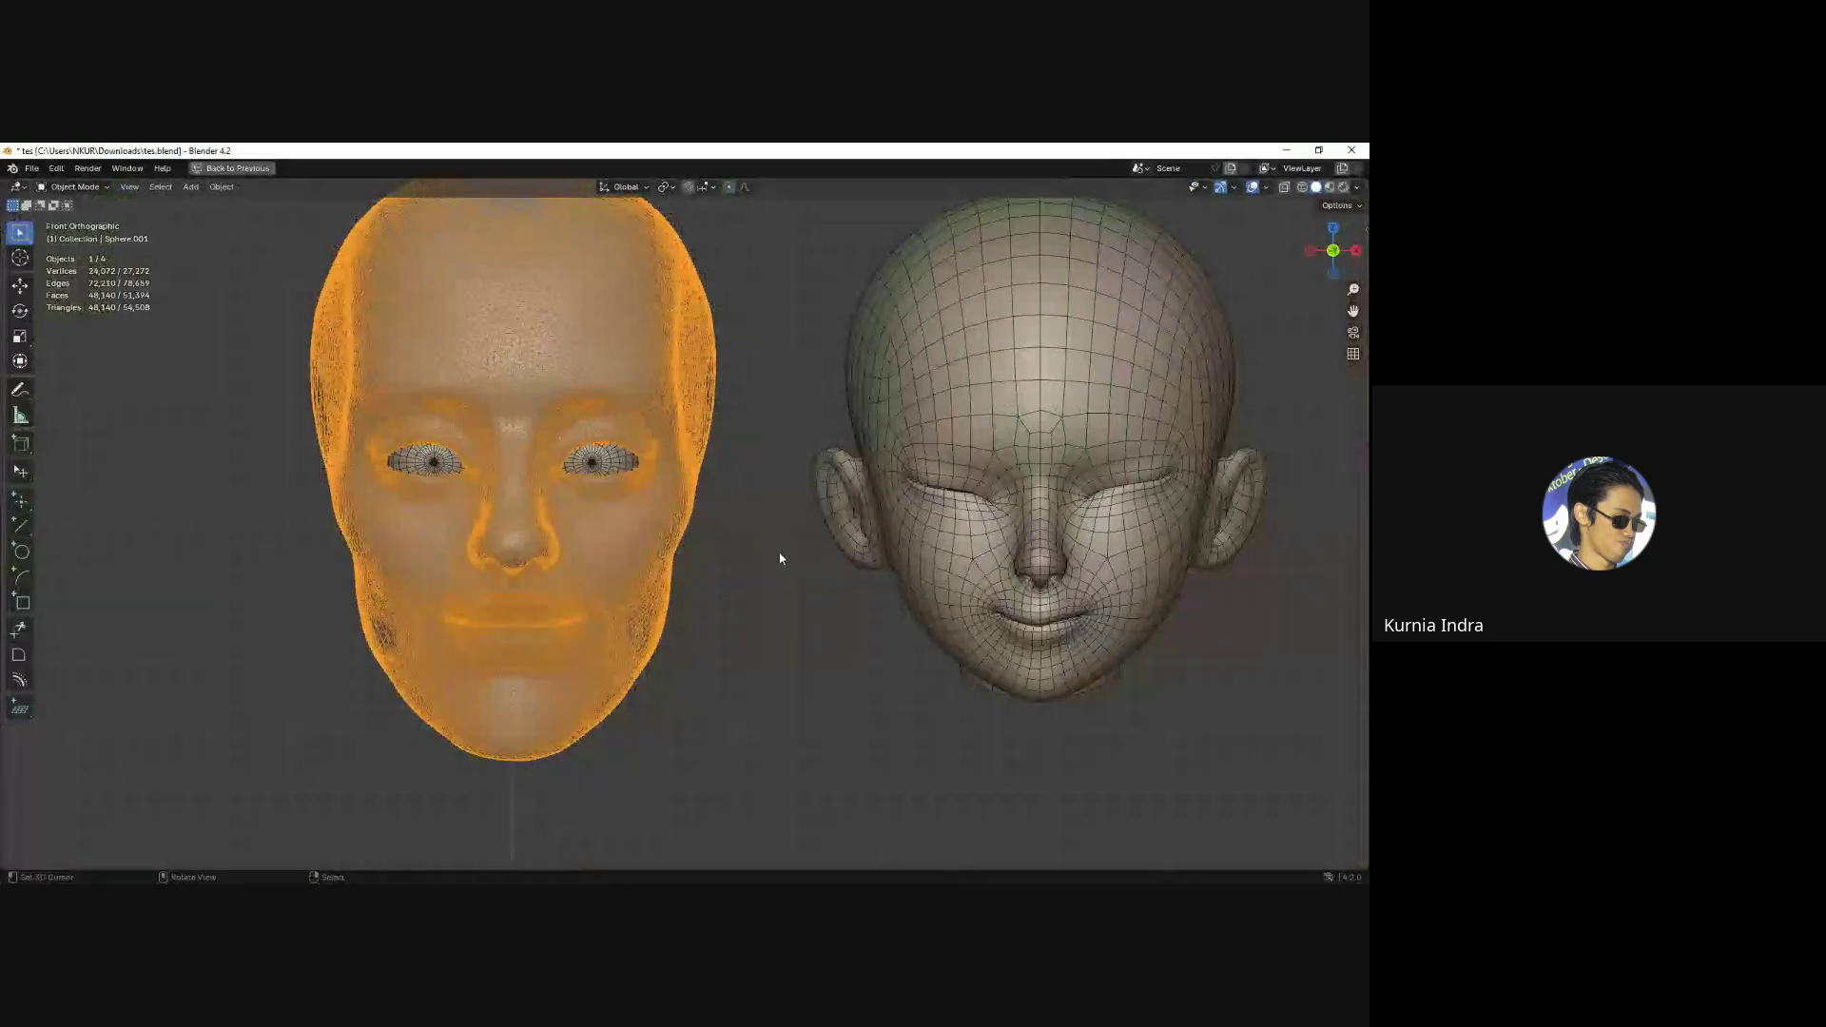
# Hide the wireframe overlay, restore the full layout and put the realistic head in Sculpt Mode.
pyautogui.click(780, 558)
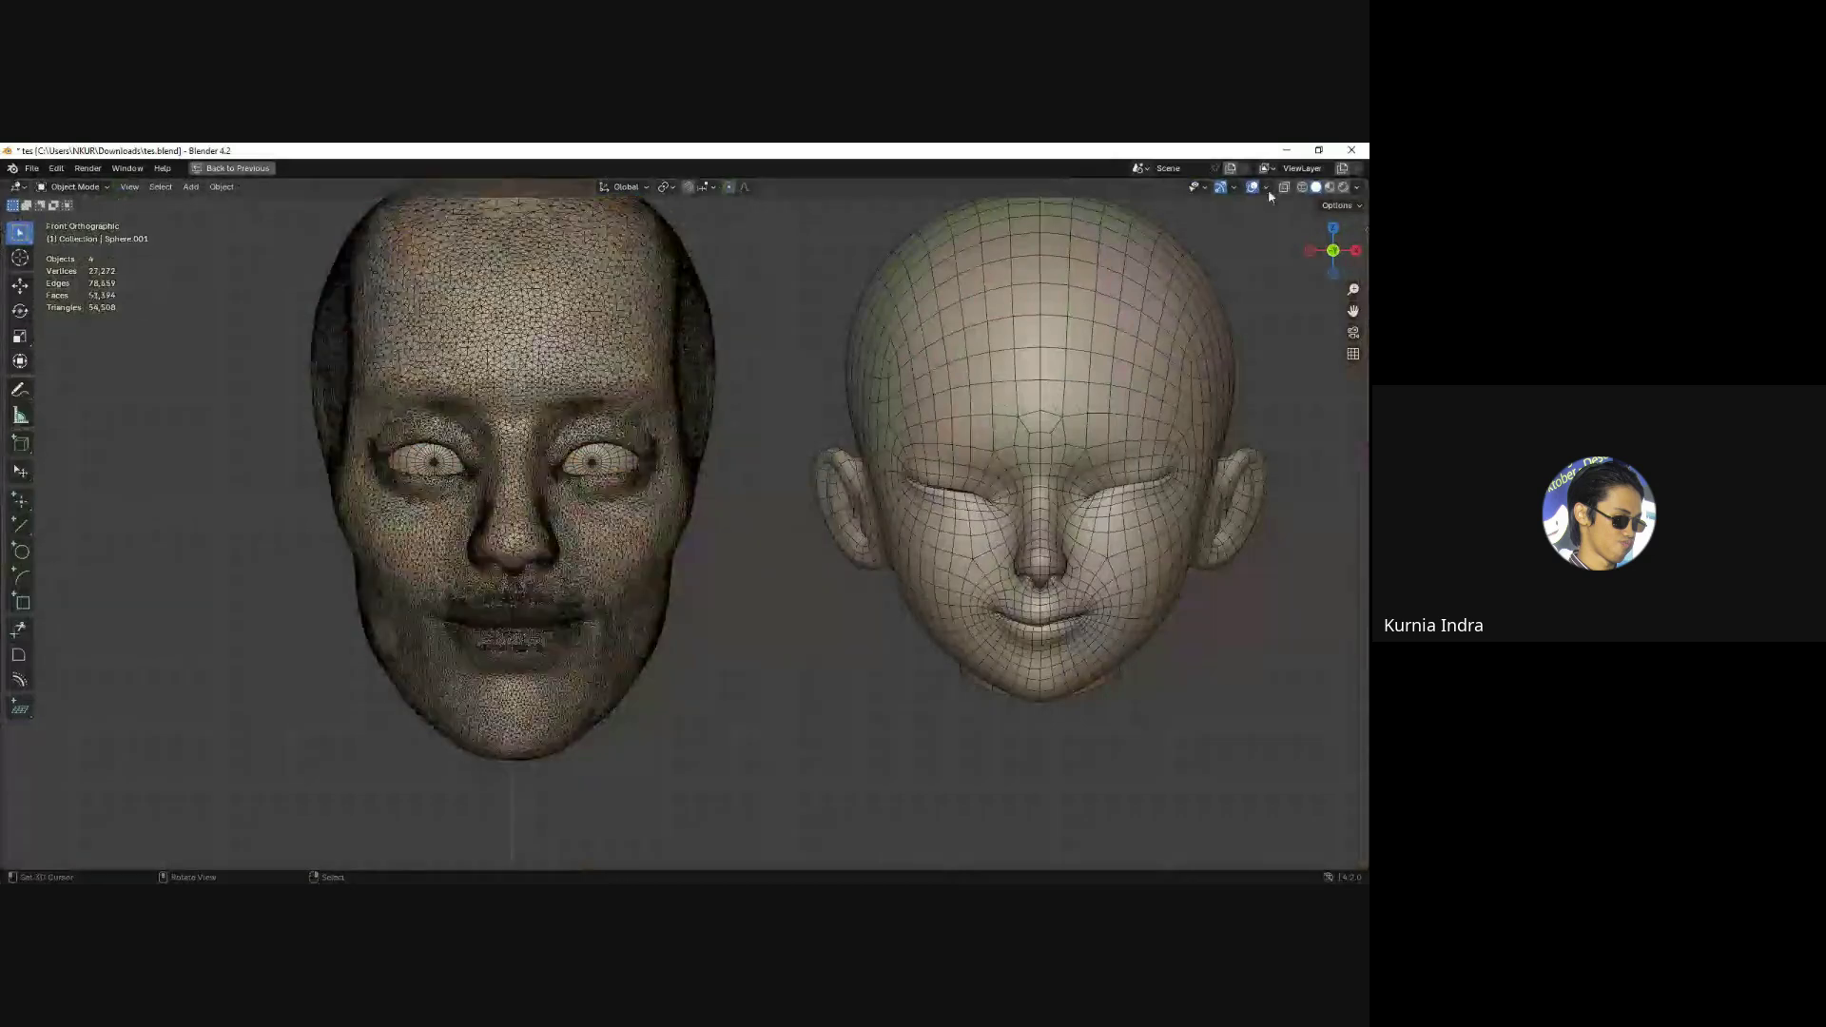
pyautogui.click(1267, 188)
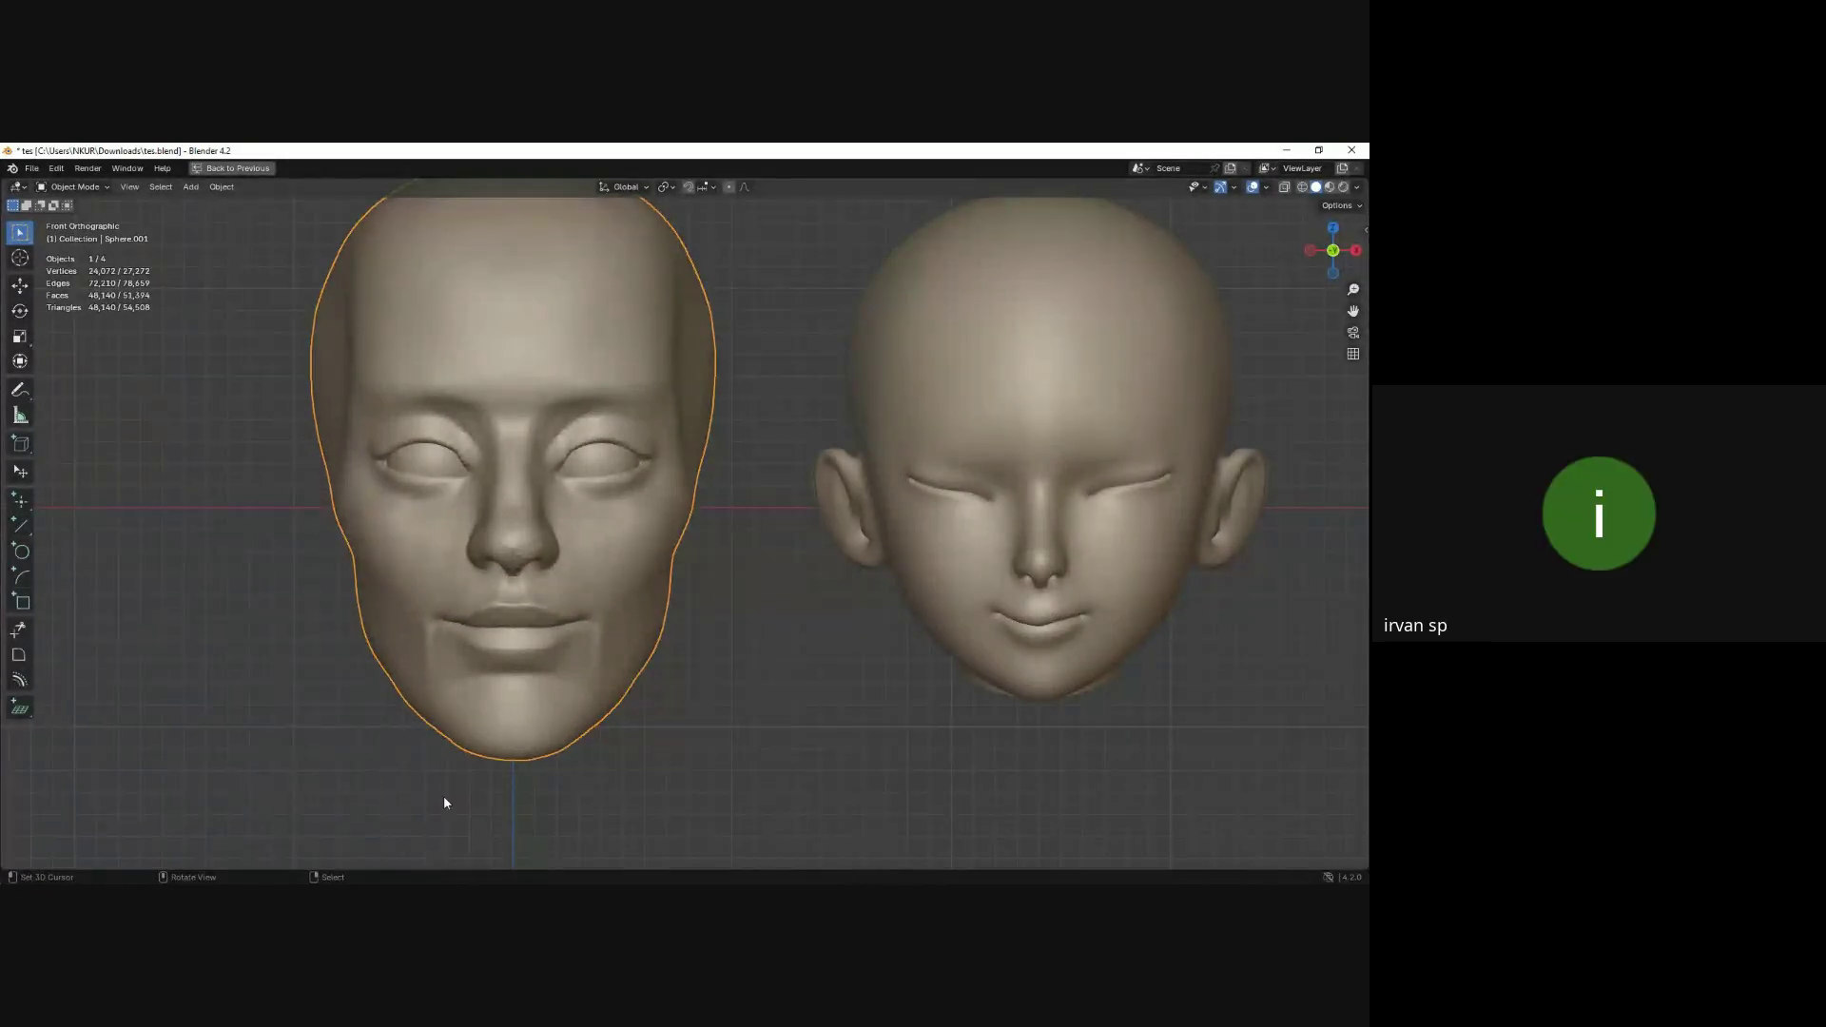
pyautogui.click(241, 169)
pyautogui.scroll(3, 571, 566)
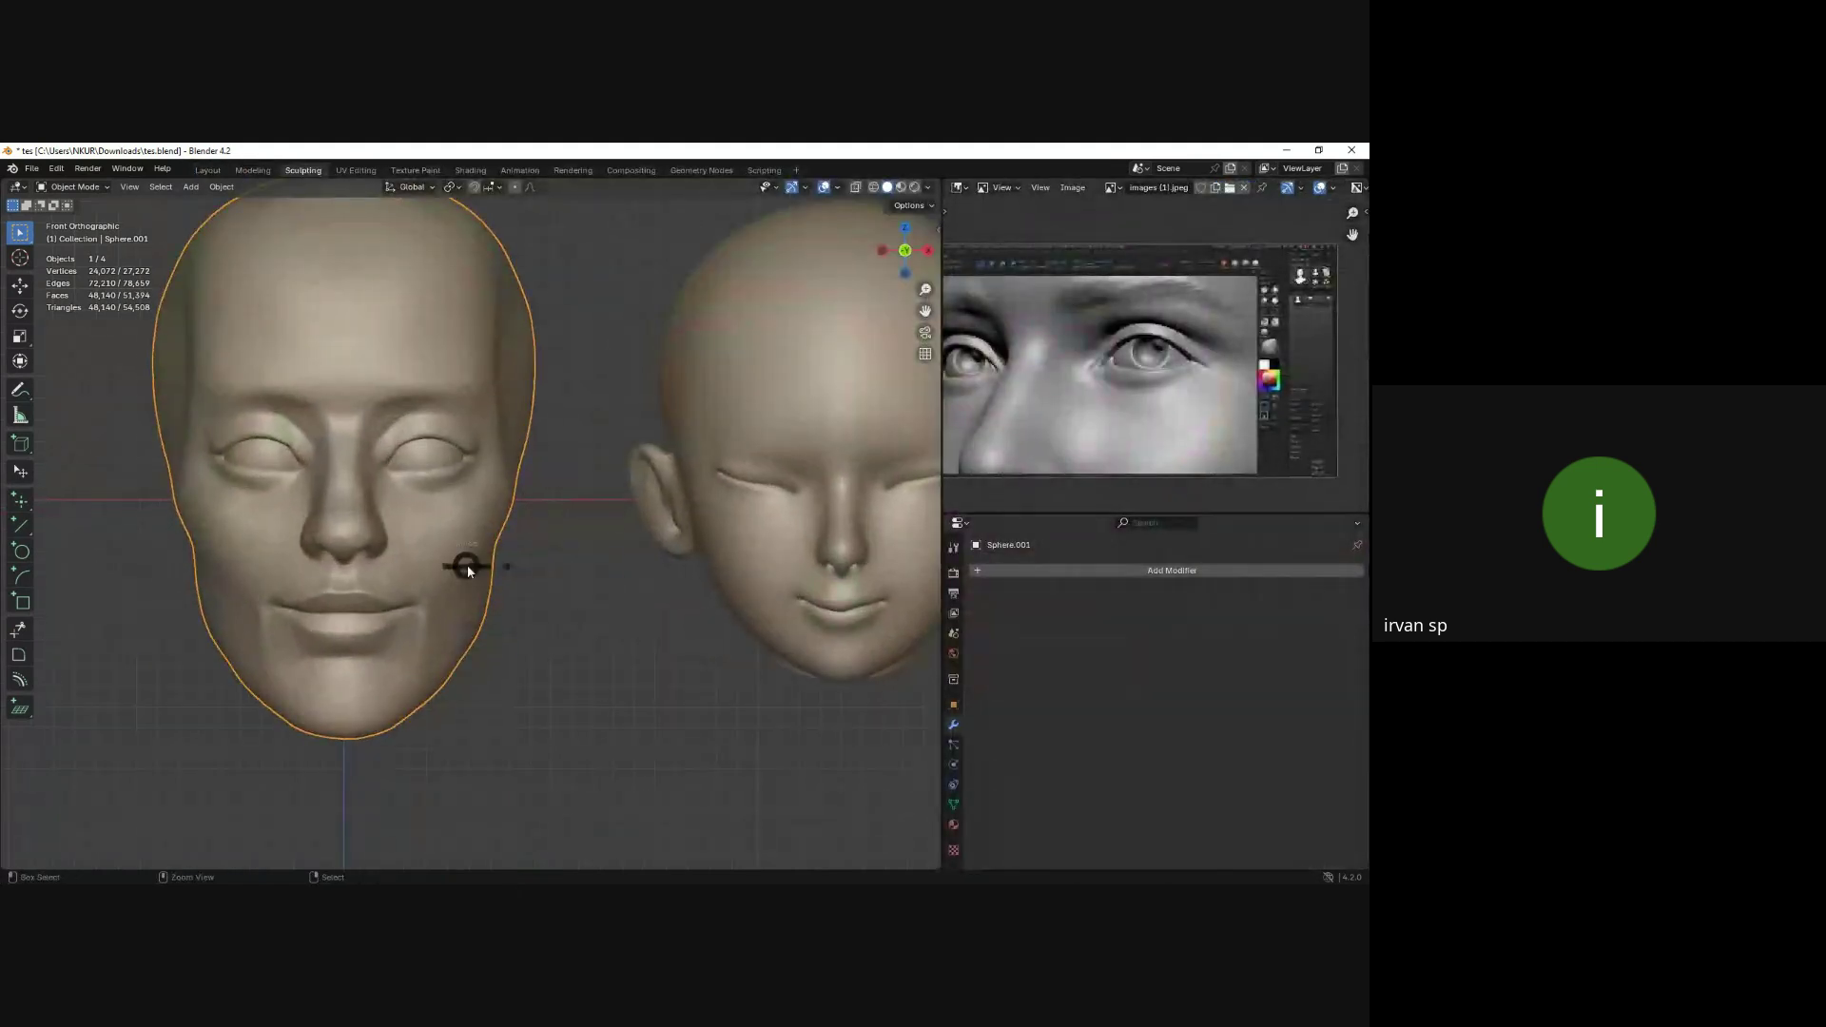
pyautogui.hotkey('ctrl', 'Tab')
pyautogui.scroll(3, 466, 569)
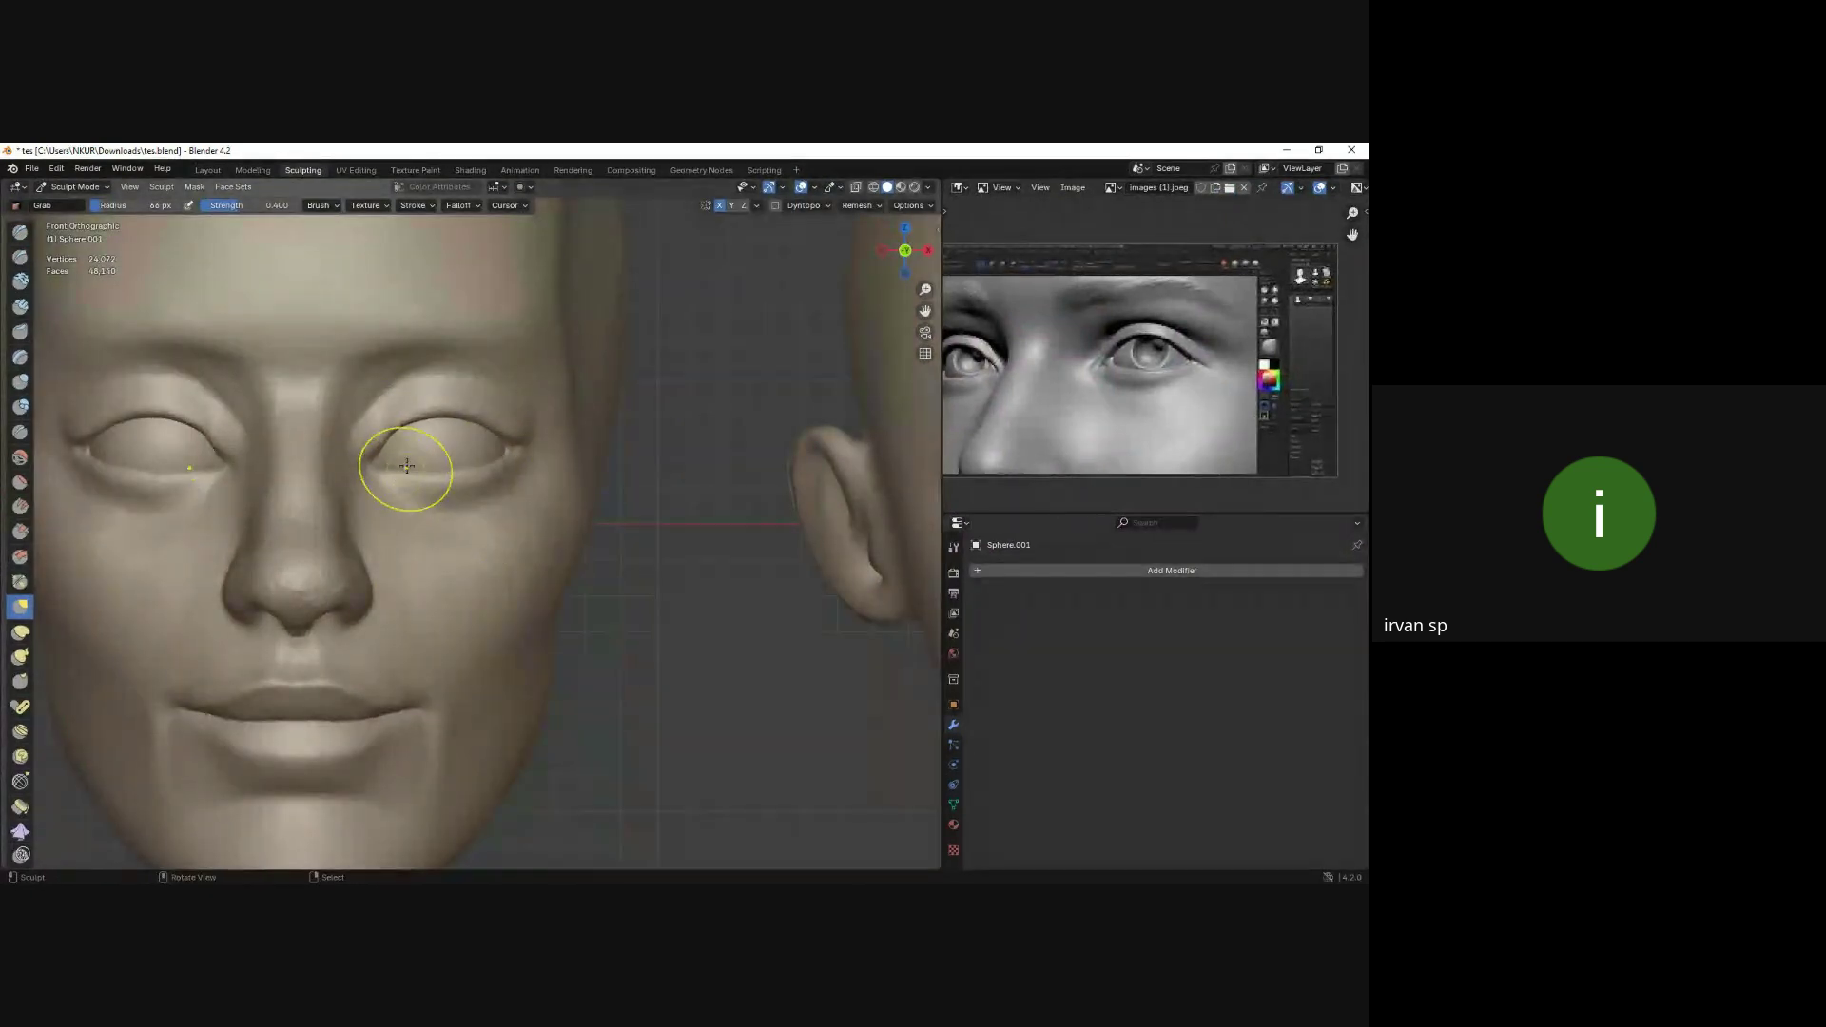
# Resize the Grab brush and reshape both upper eyelids to match the eye reference.
pyautogui.press('f')
pyautogui.click(576, 466)
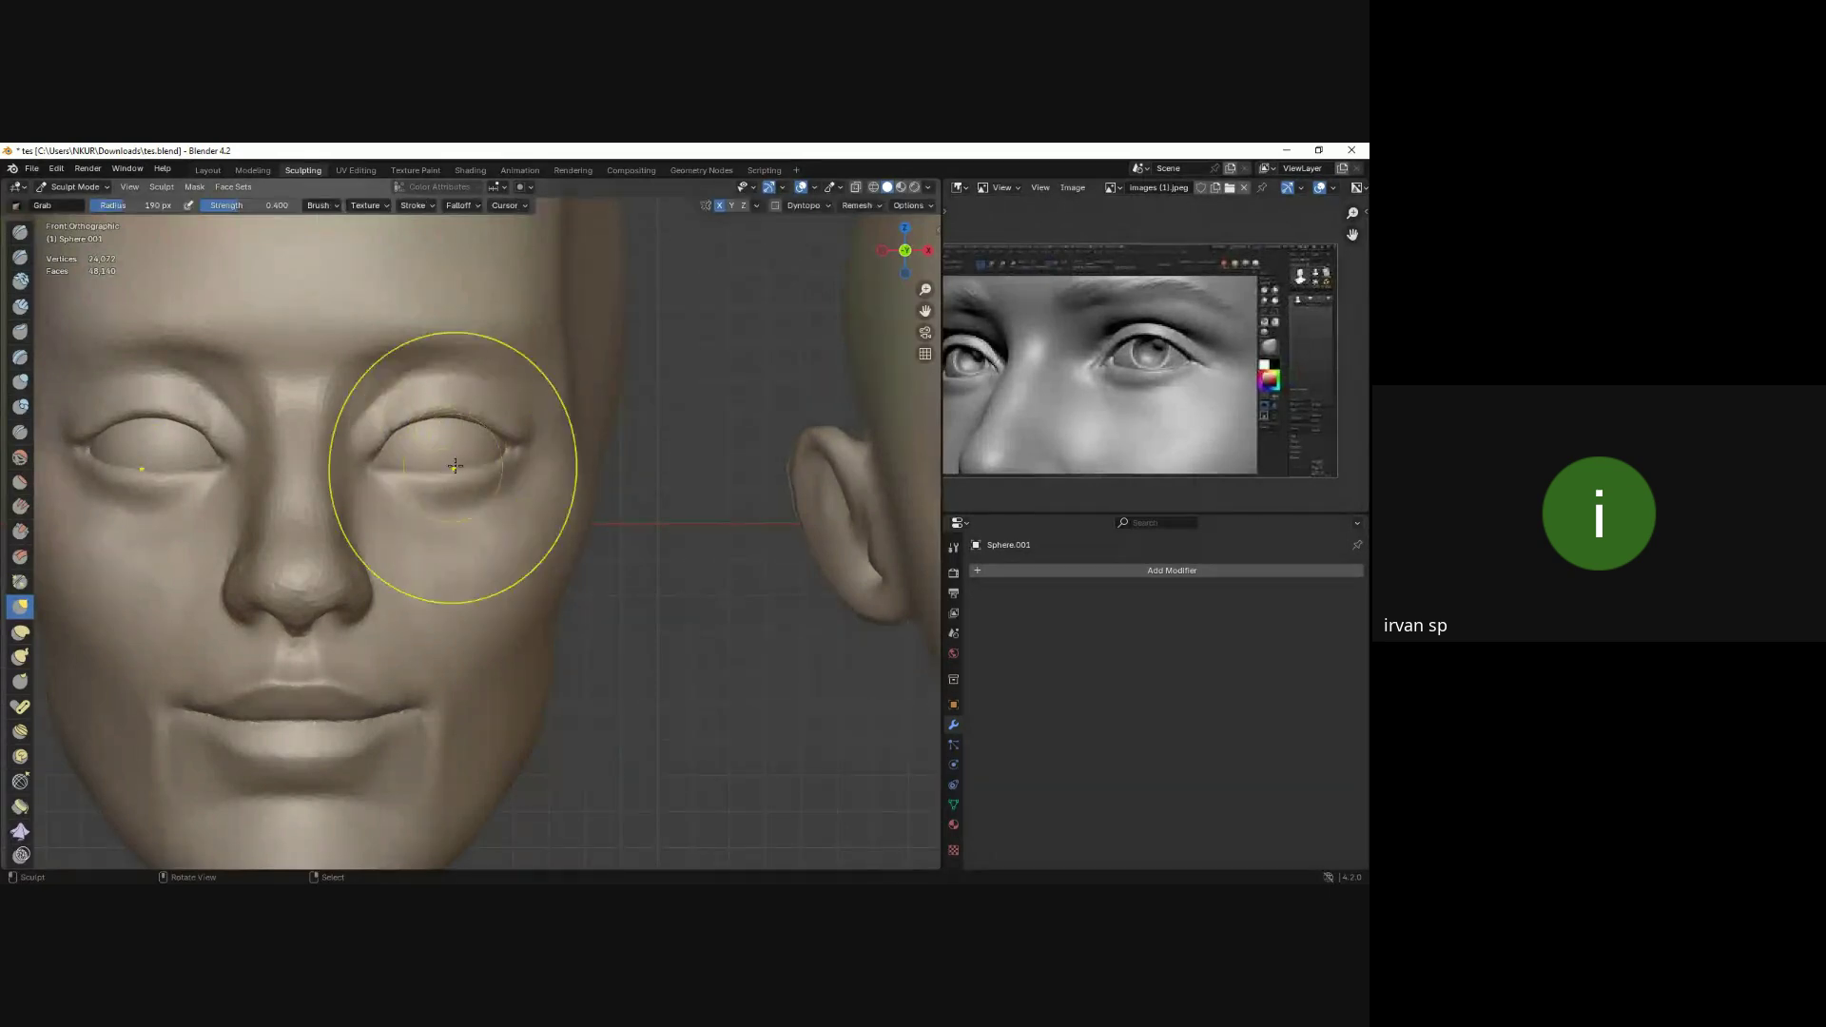
pyautogui.moveTo(454, 466); pyautogui.dragTo(442, 447)
pyautogui.press('f')
pyautogui.click(448, 415)
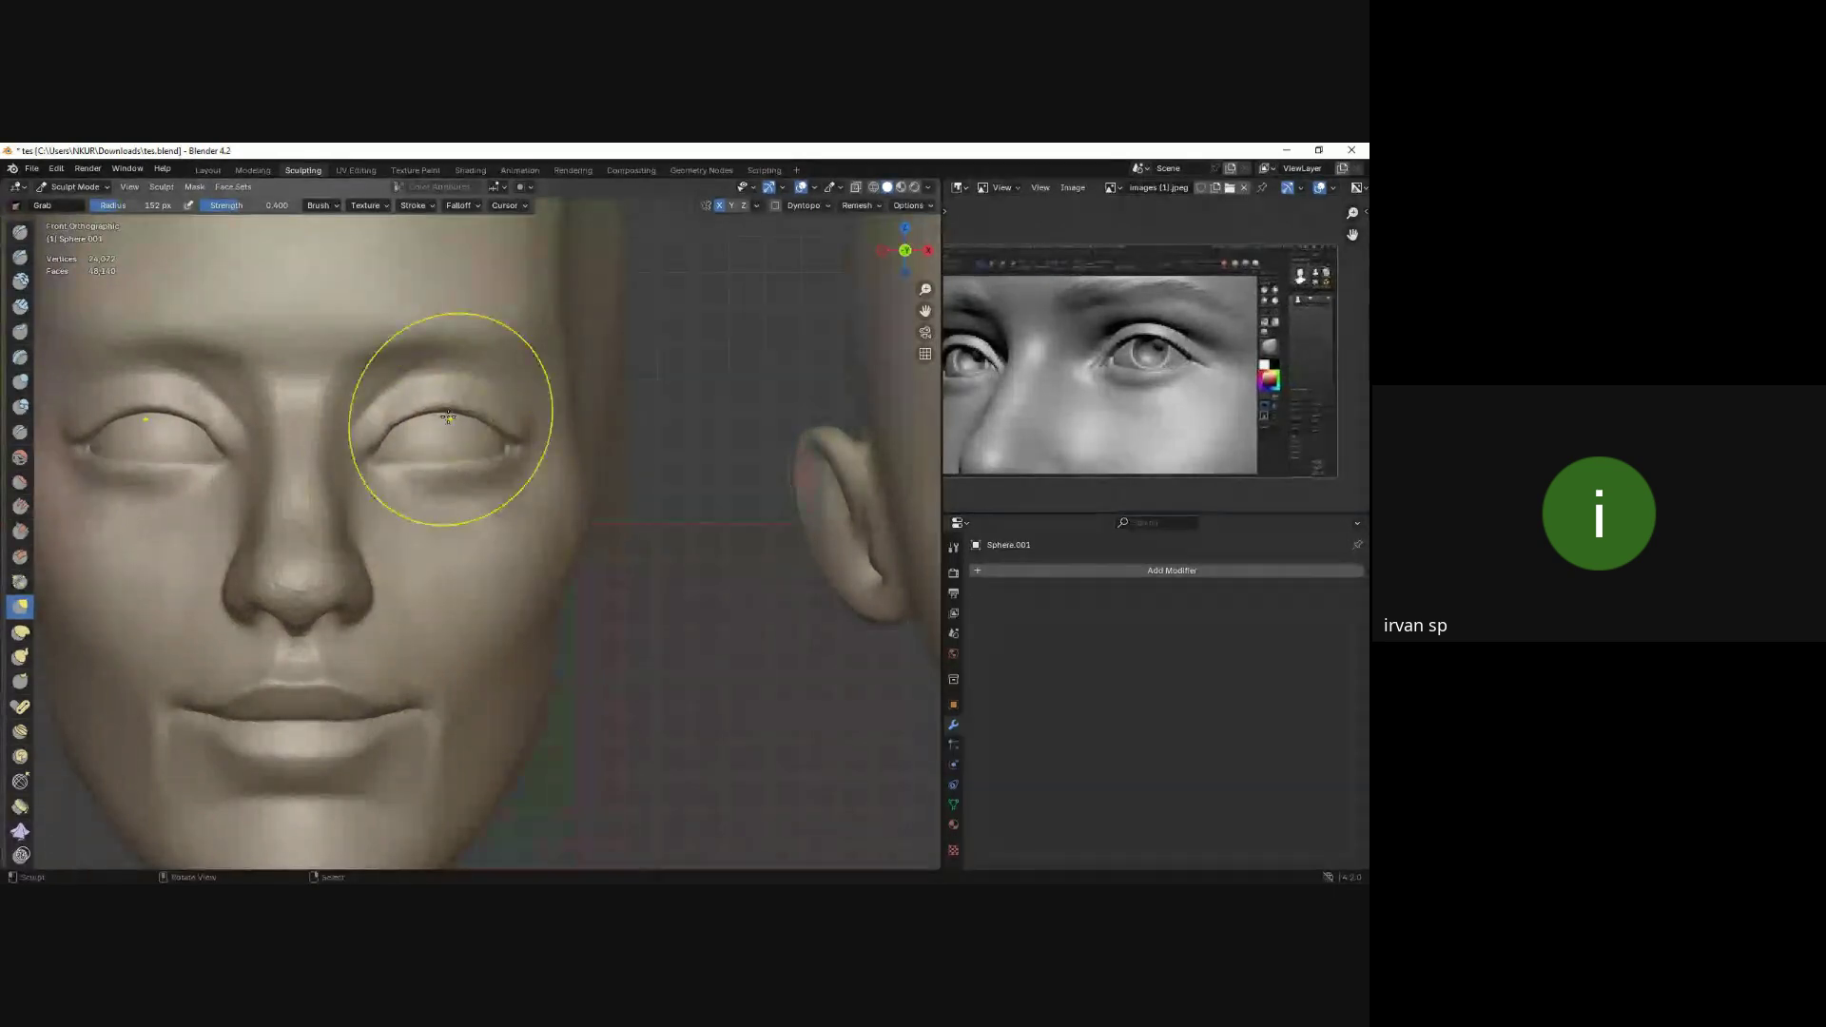
pyautogui.scroll(2, 447, 433)
pyautogui.press('f')
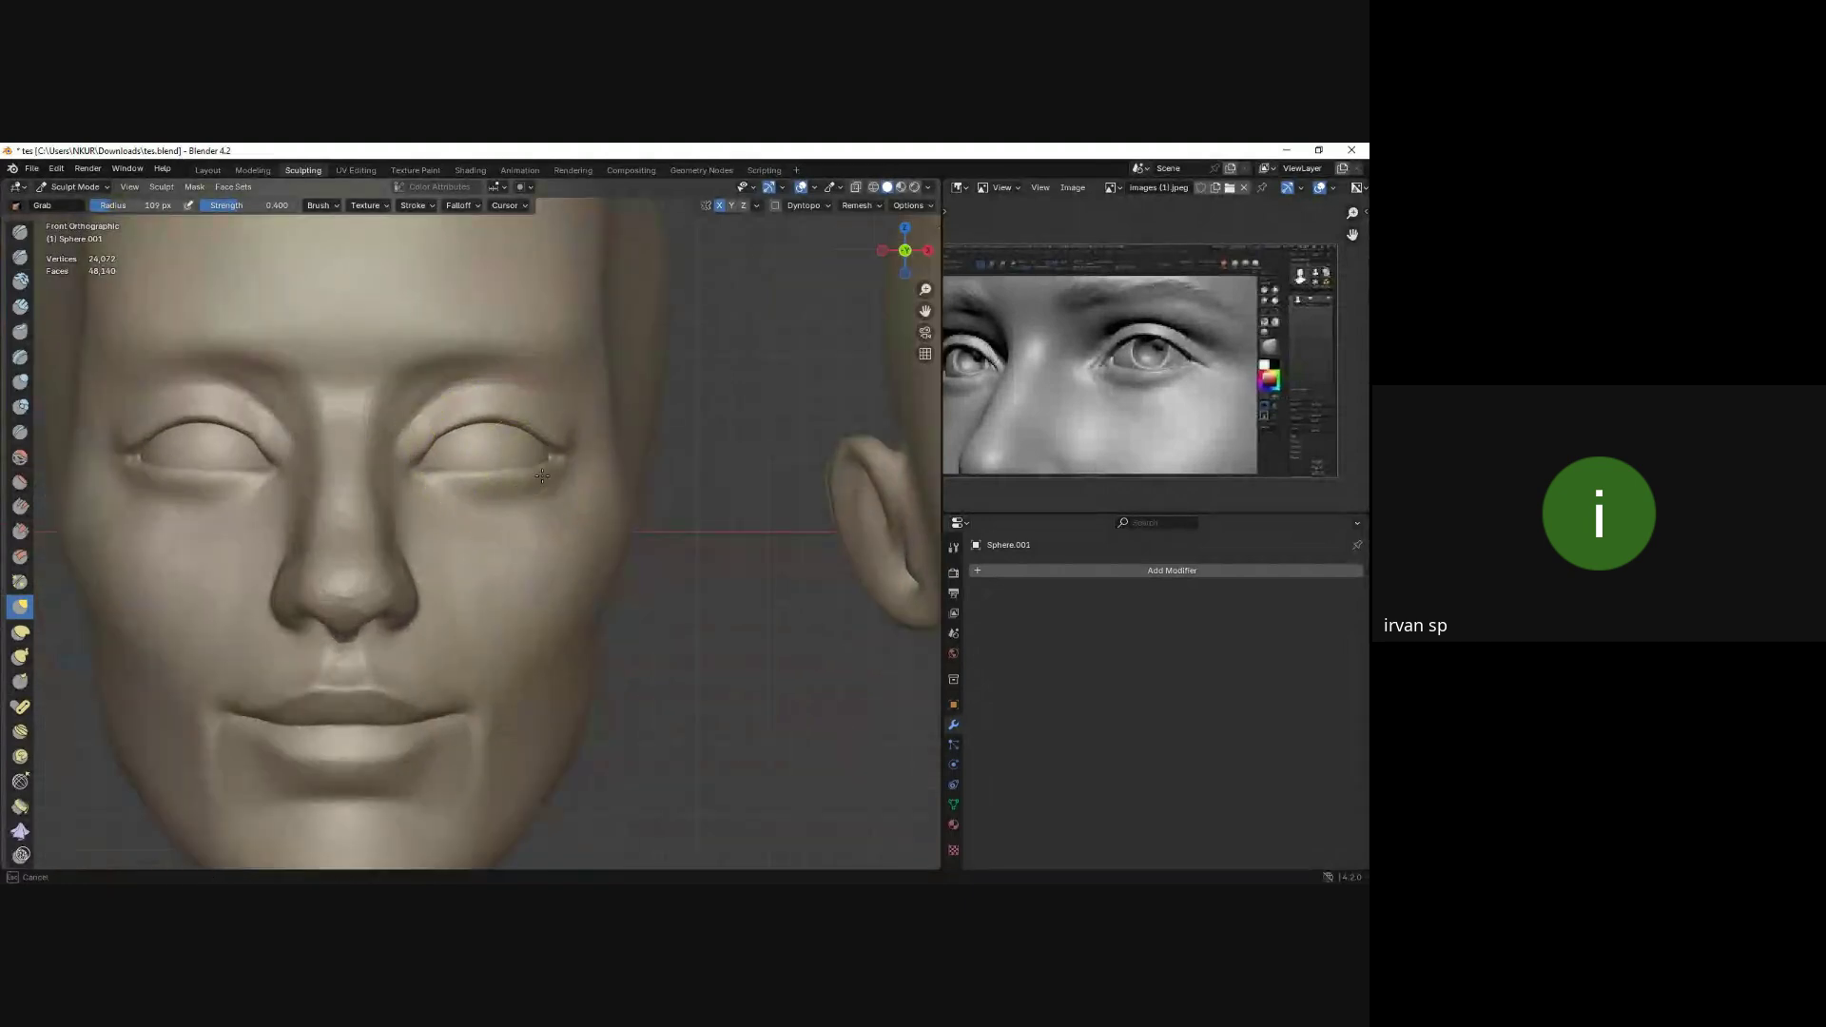
pyautogui.click(528, 466)
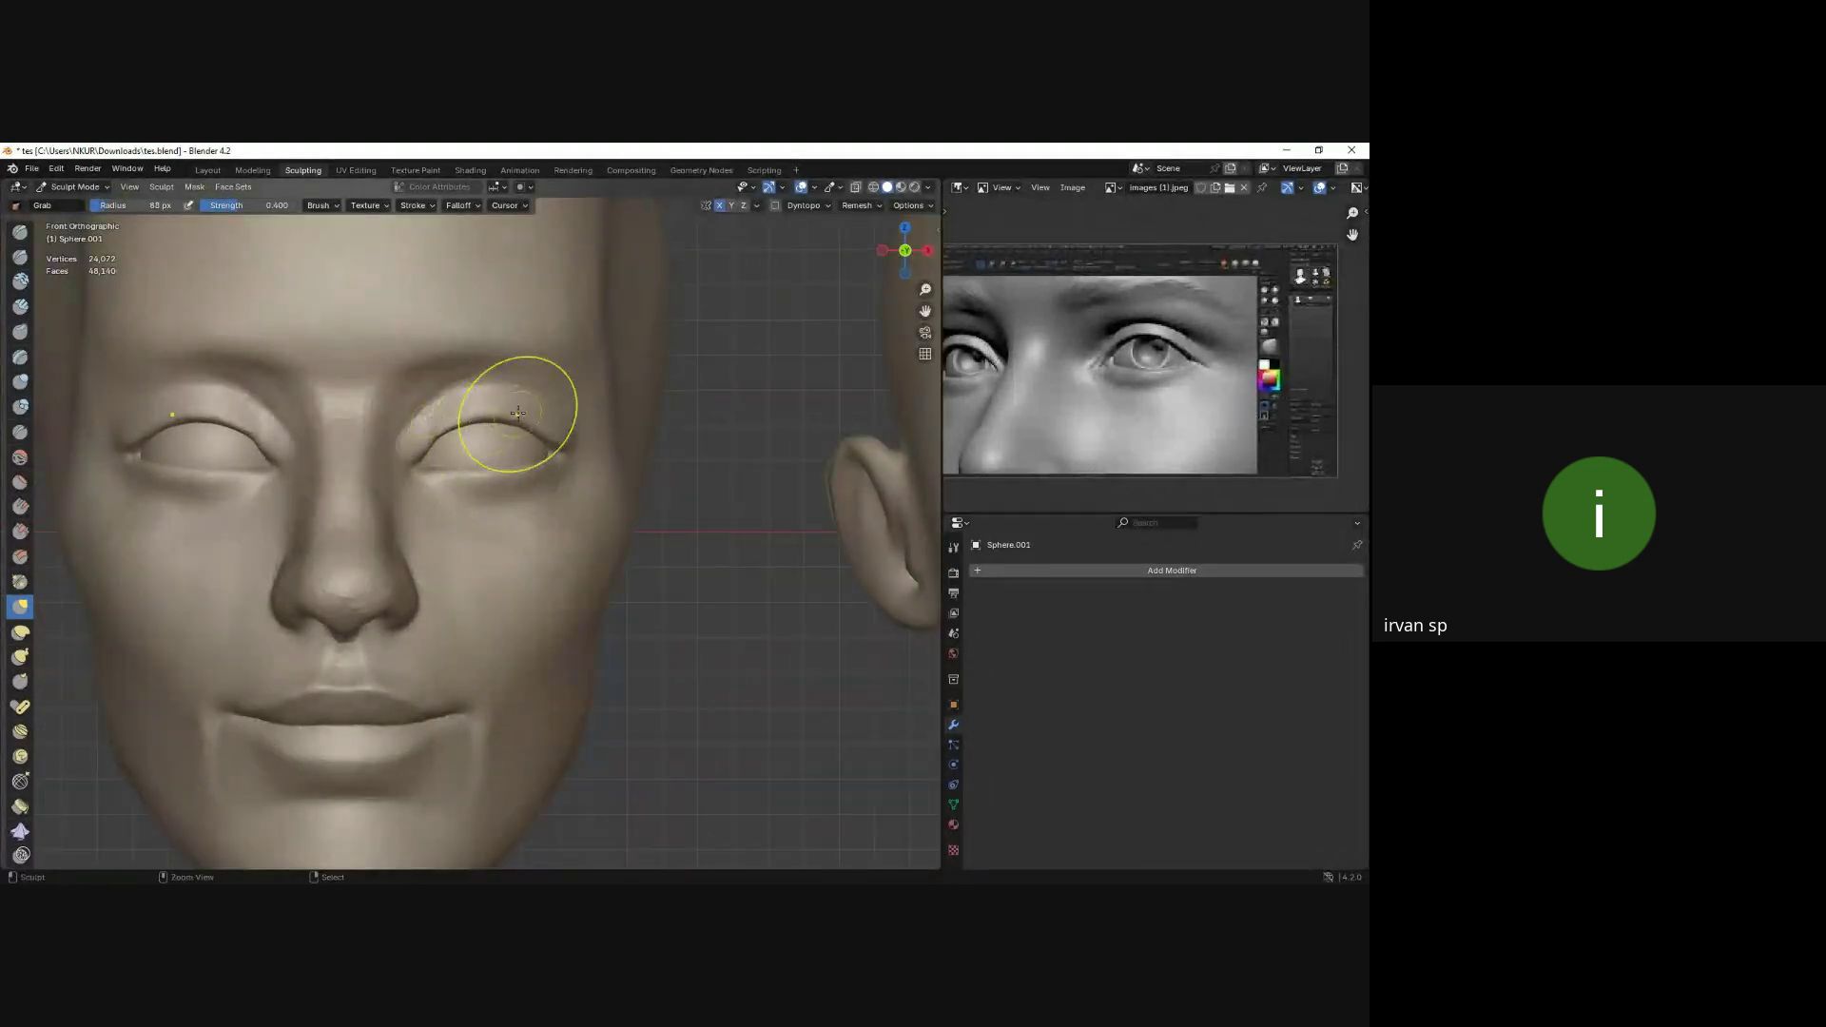
pyautogui.moveTo(518, 413)
pyautogui.mouseDown()
pyautogui.moveTo(440, 387)
pyautogui.moveTo(523, 391)
pyautogui.moveTo(574, 458)
pyautogui.moveTo(483, 437)
pyautogui.mouseUp()
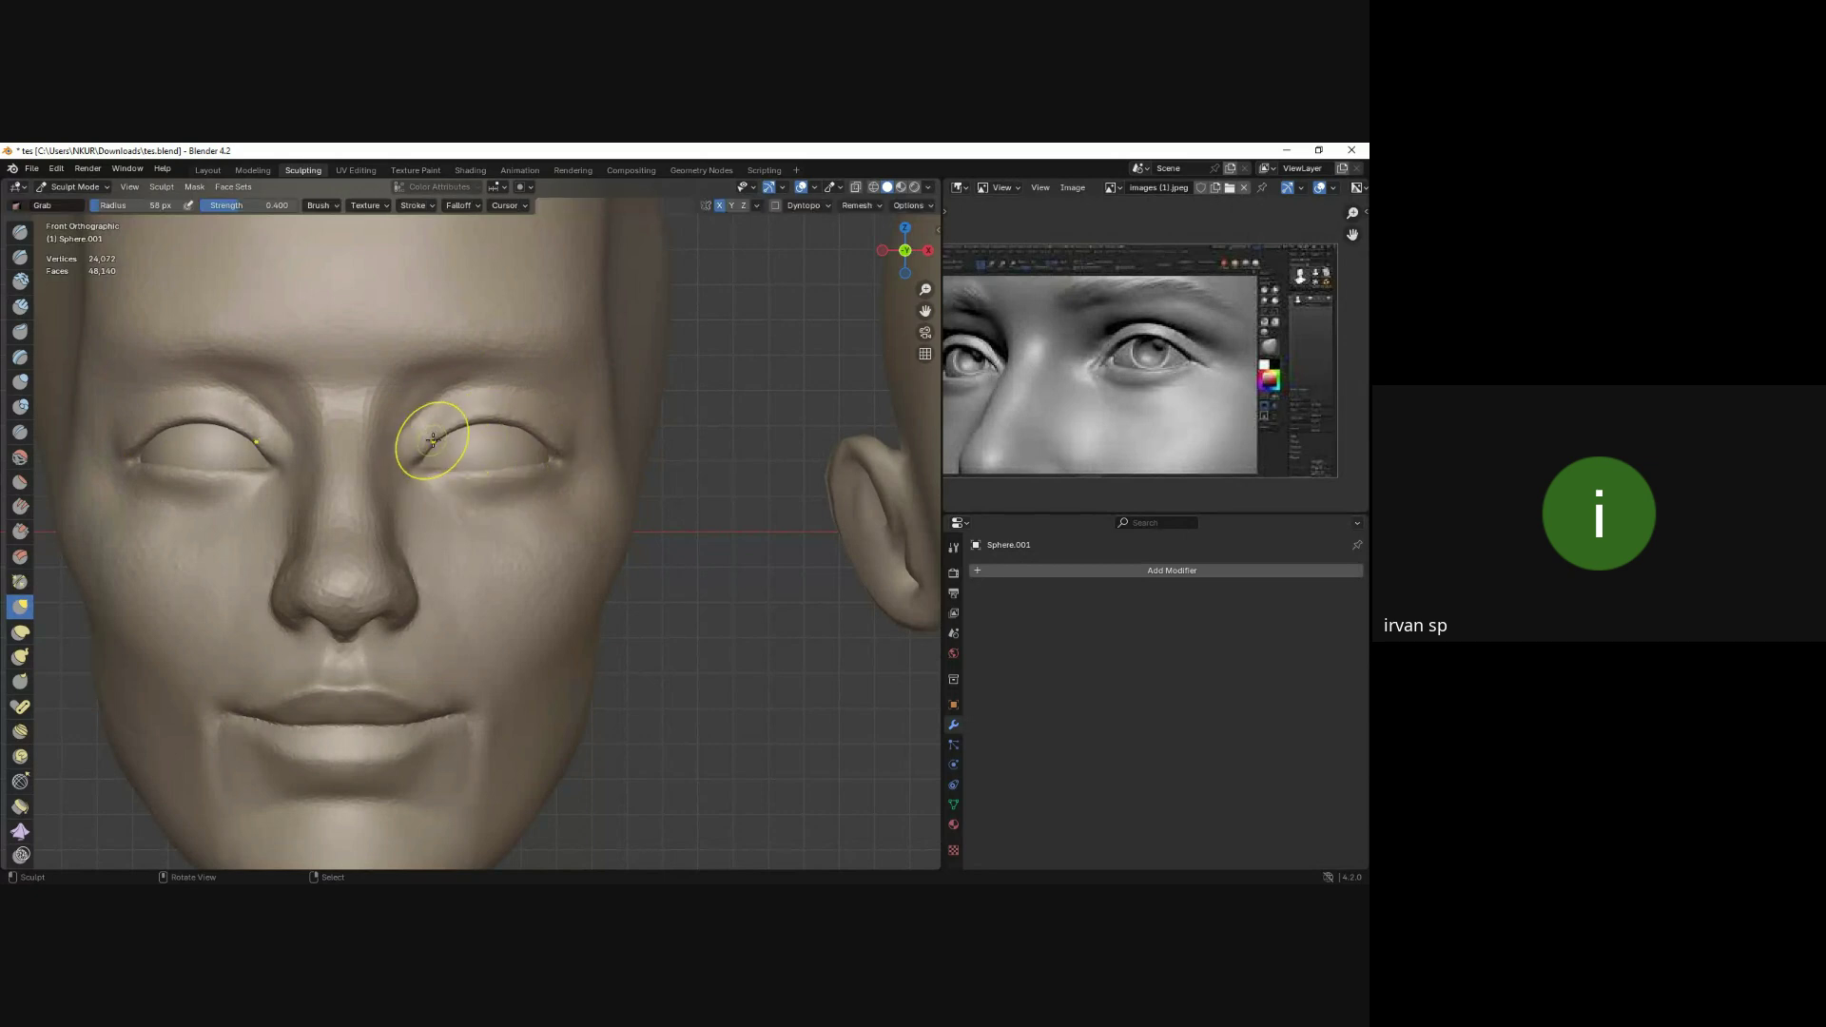
pyautogui.moveTo(433, 440); pyautogui.dragTo(438, 473, button='middle')
pyautogui.press('KP_1')
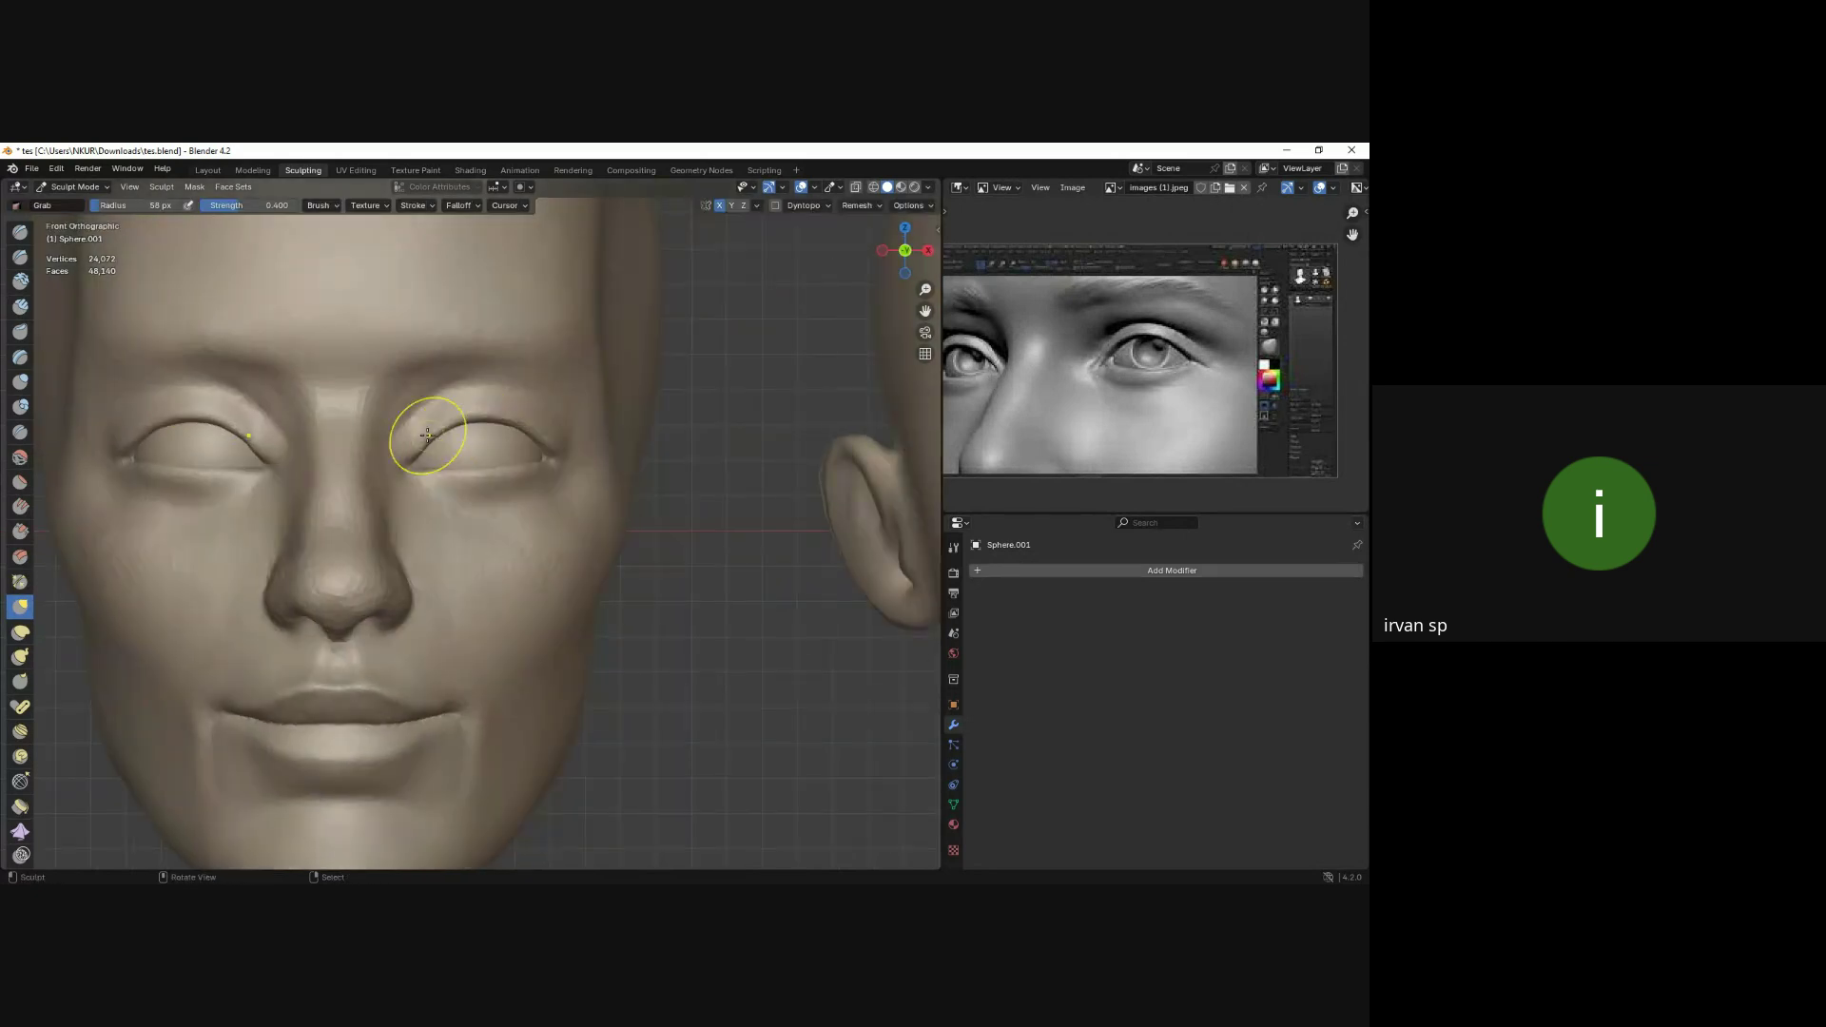
pyautogui.moveTo(470, 504); pyautogui.dragTo(468, 519, button='middle')
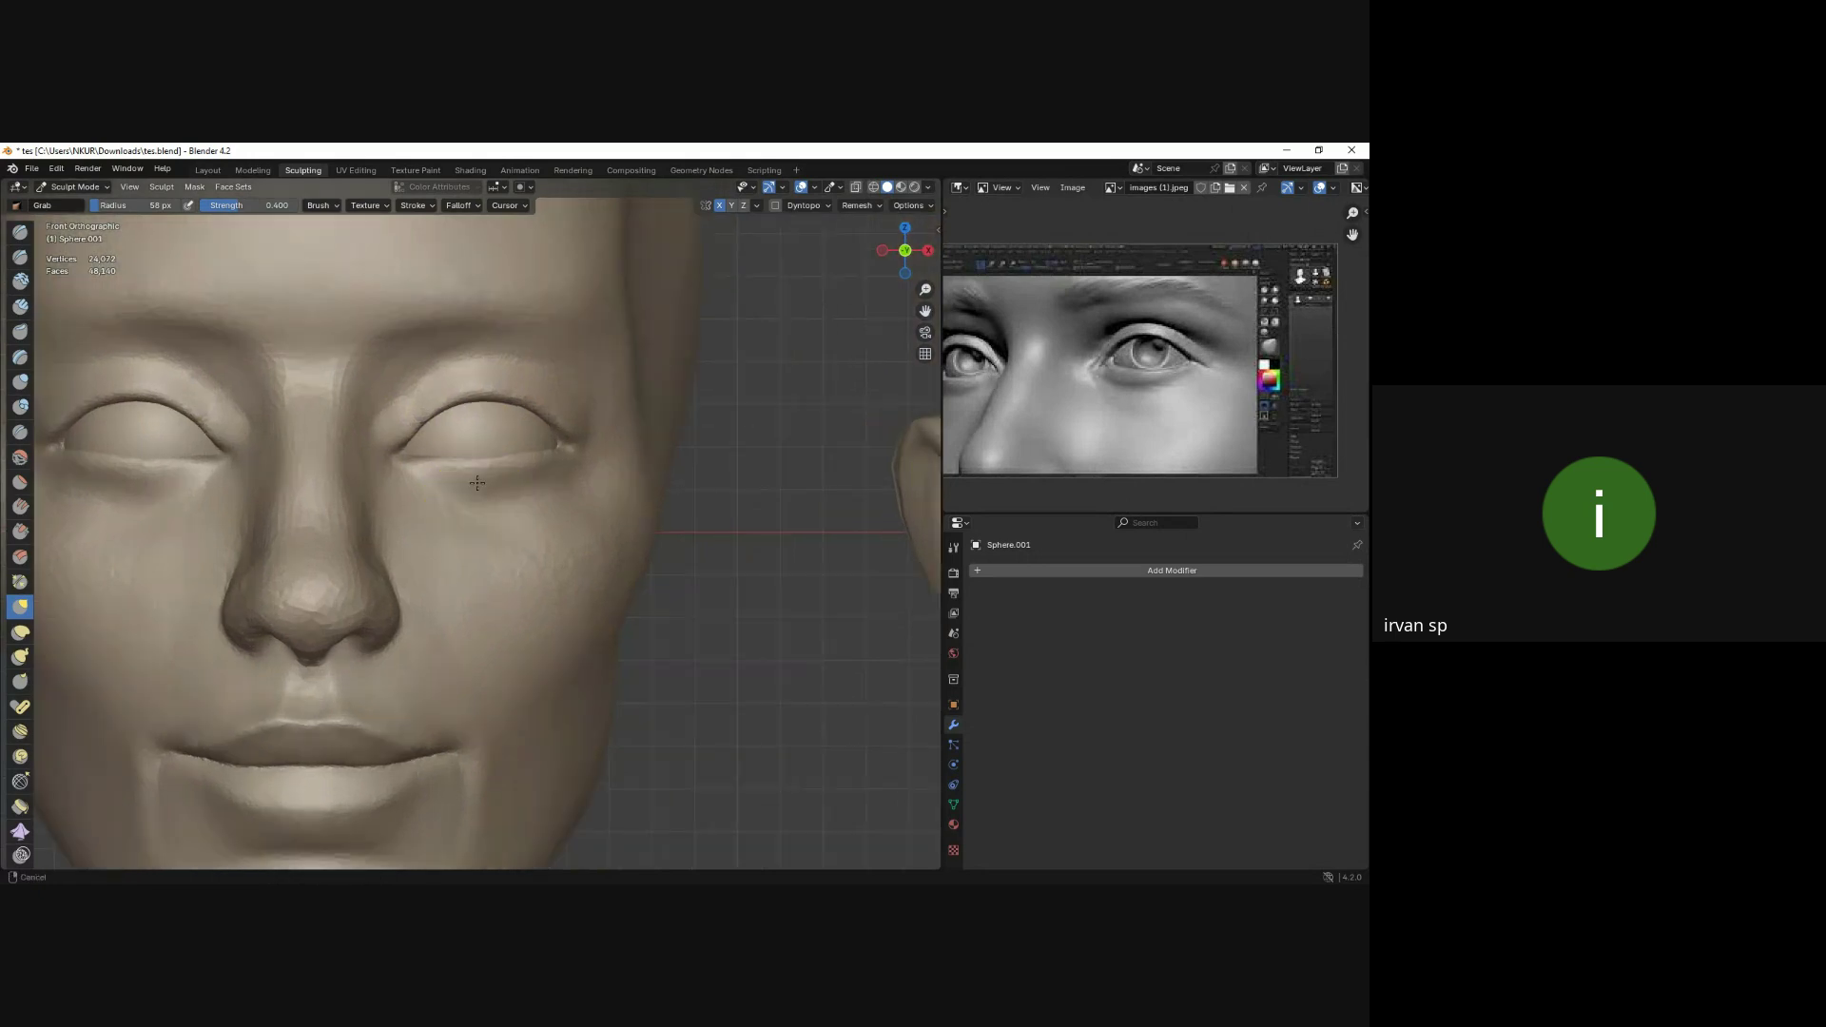
pyautogui.hotkey('shift', 'c')
# Crease the lower lid under the right eye with the Crease brush.
pyautogui.press('f')
pyautogui.click(428, 490)
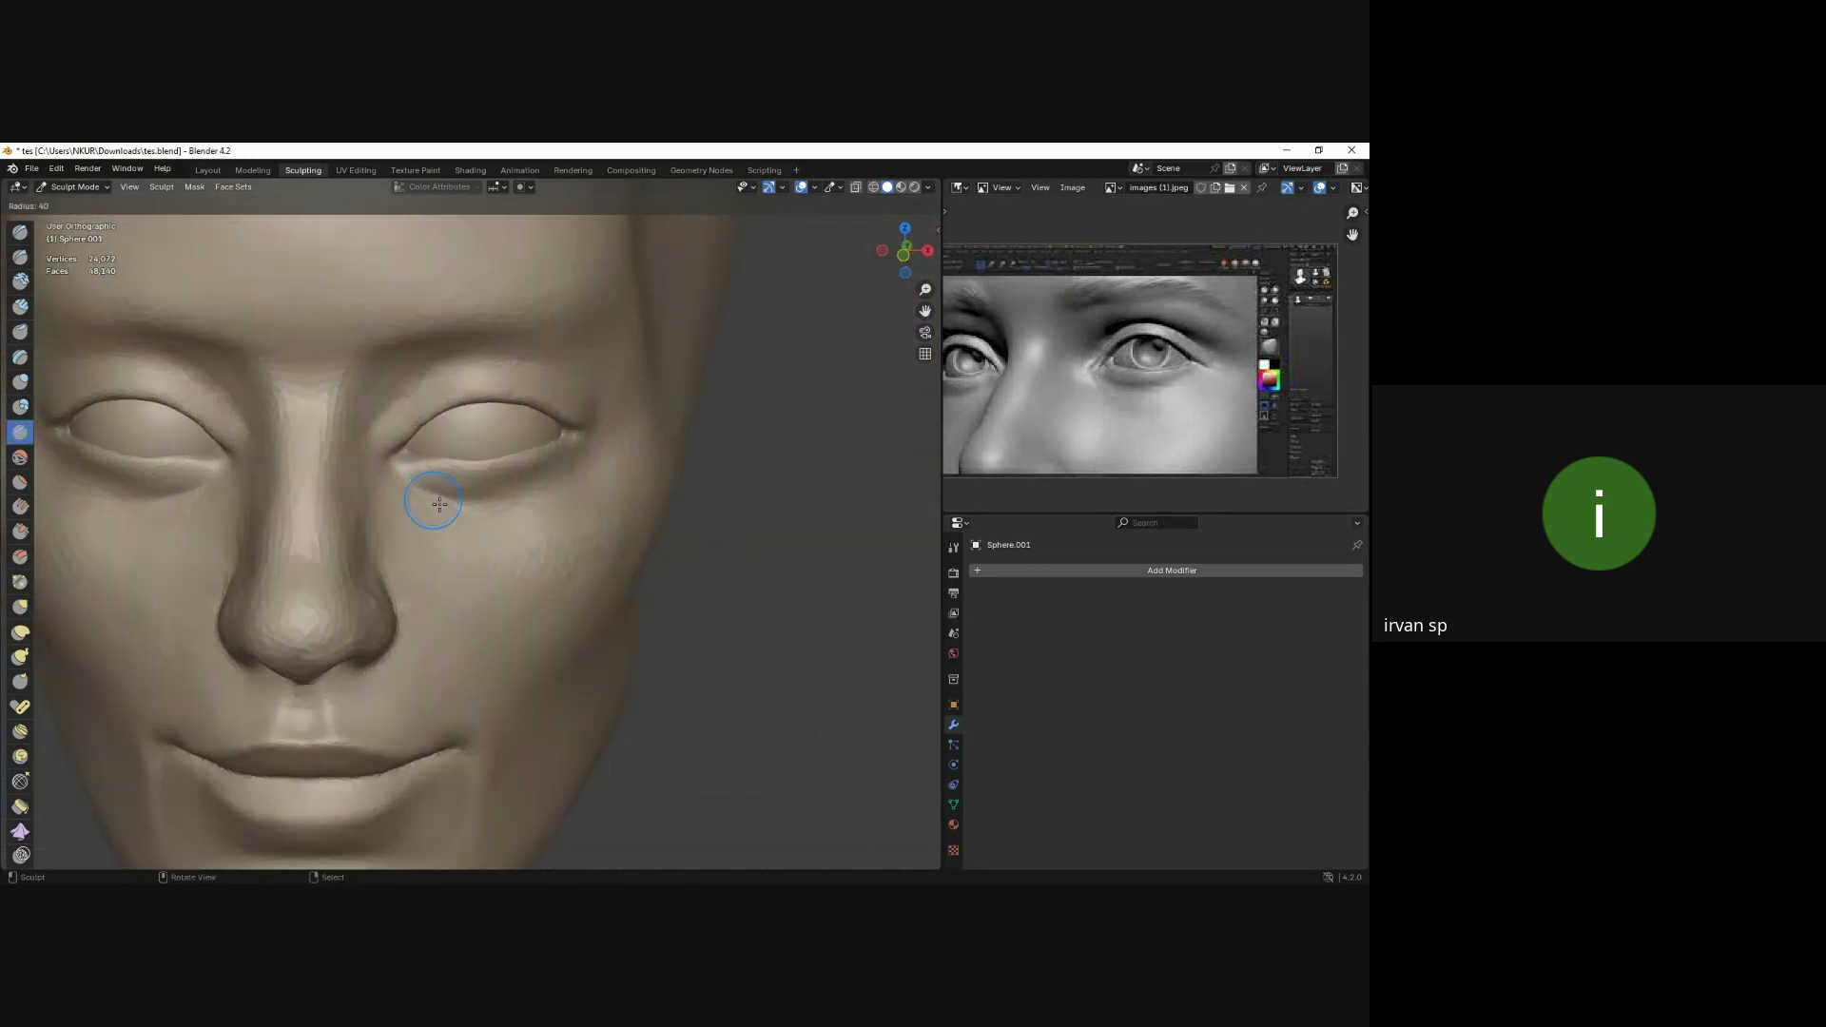
pyautogui.moveTo(409, 480); pyautogui.dragTo(559, 492)
pyautogui.scroll(-3, 558, 492)
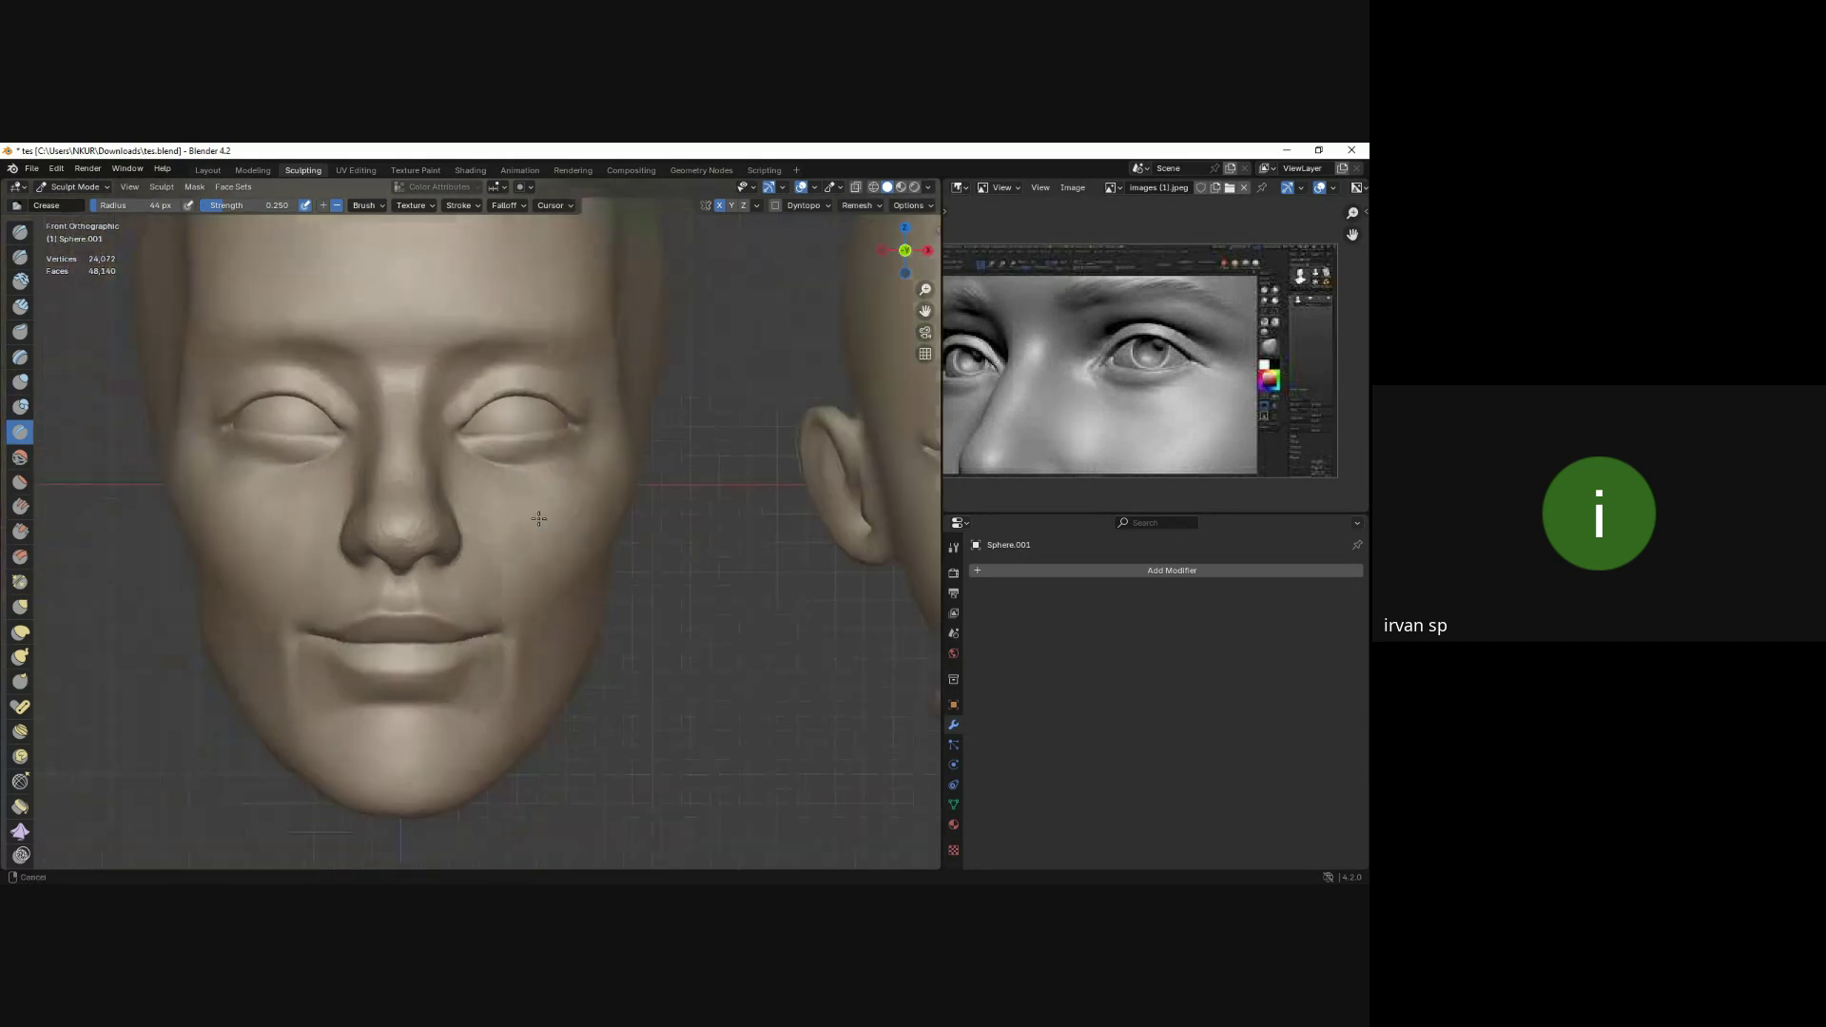
pyautogui.keyDown('alt'); pyautogui.moveTo(558, 491); pyautogui.dragTo(503, 550, button='middle'); pyautogui.keyUp('alt')
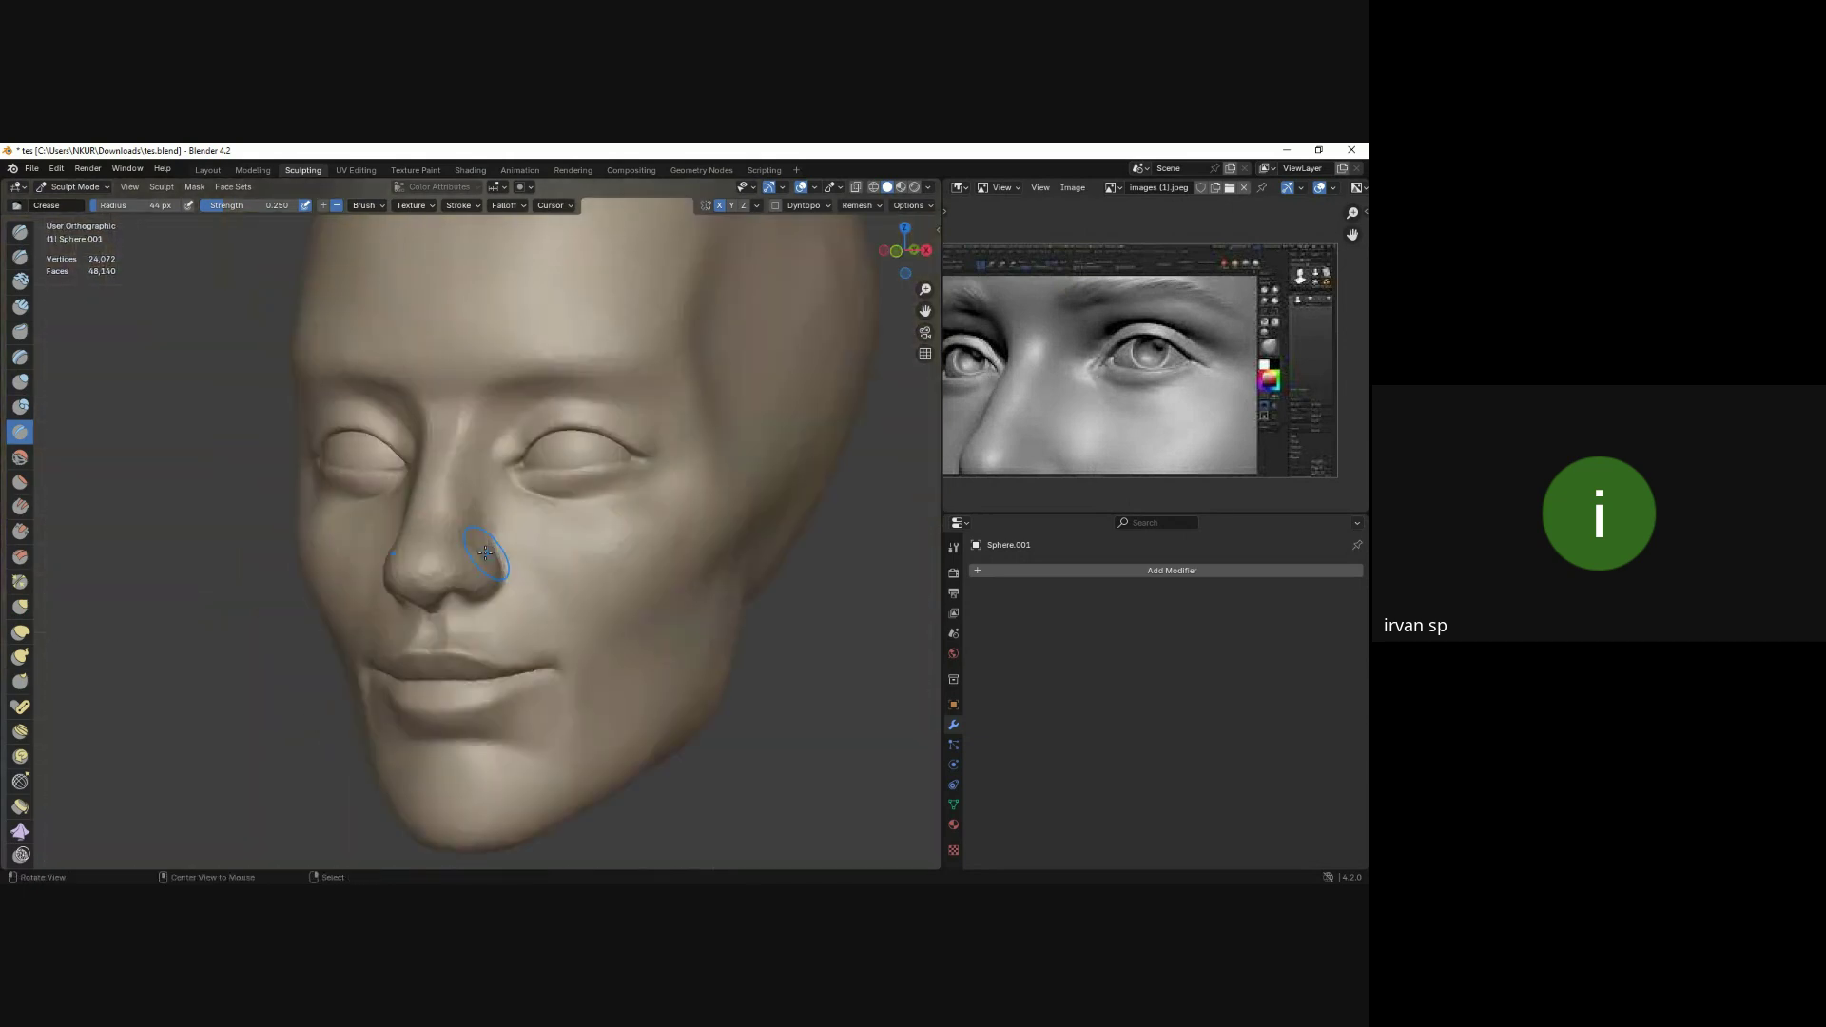
pyautogui.scroll(2, 421, 531)
# Reshape the upper side of the skull with an enlarged Grab brush.
pyautogui.press('g')
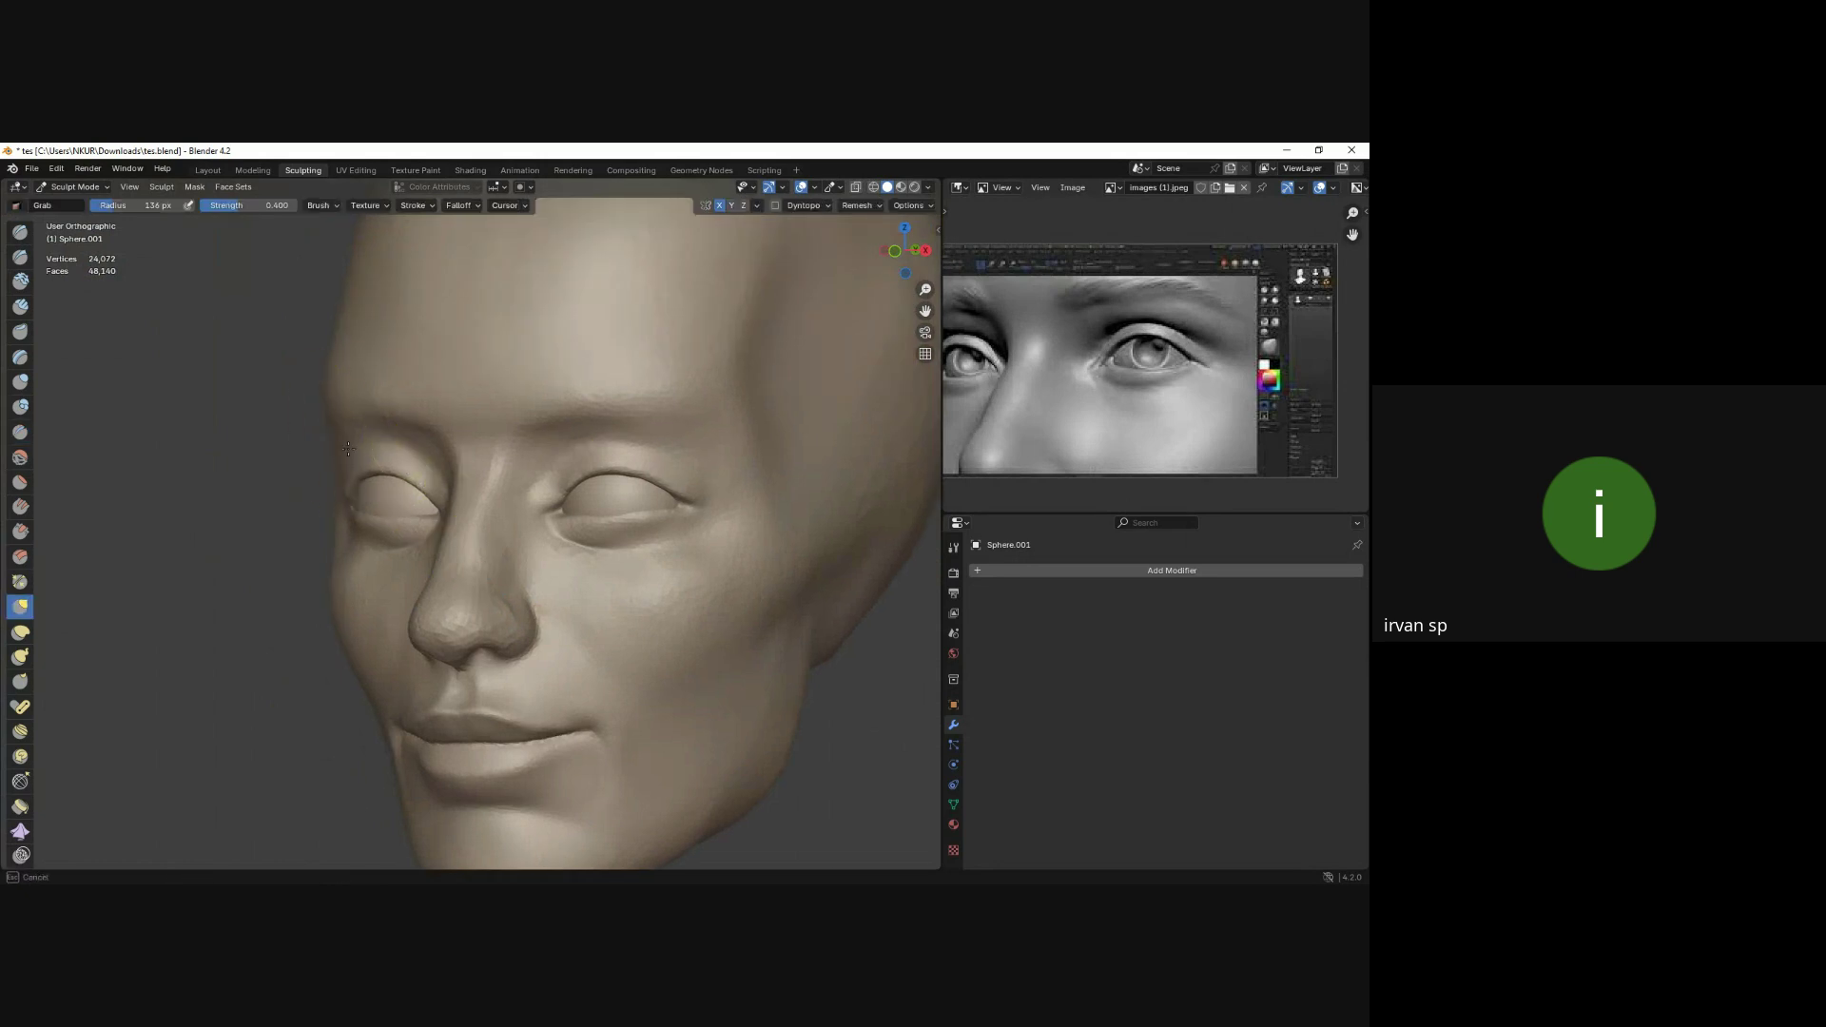
pyautogui.moveTo(395, 455)
pyautogui.keyDown('alt'); pyautogui.mouseDown(button='middle')
pyautogui.moveTo(371, 466)
pyautogui.moveTo(353, 372)
pyautogui.mouseUp(button='middle'); pyautogui.keyUp('alt')
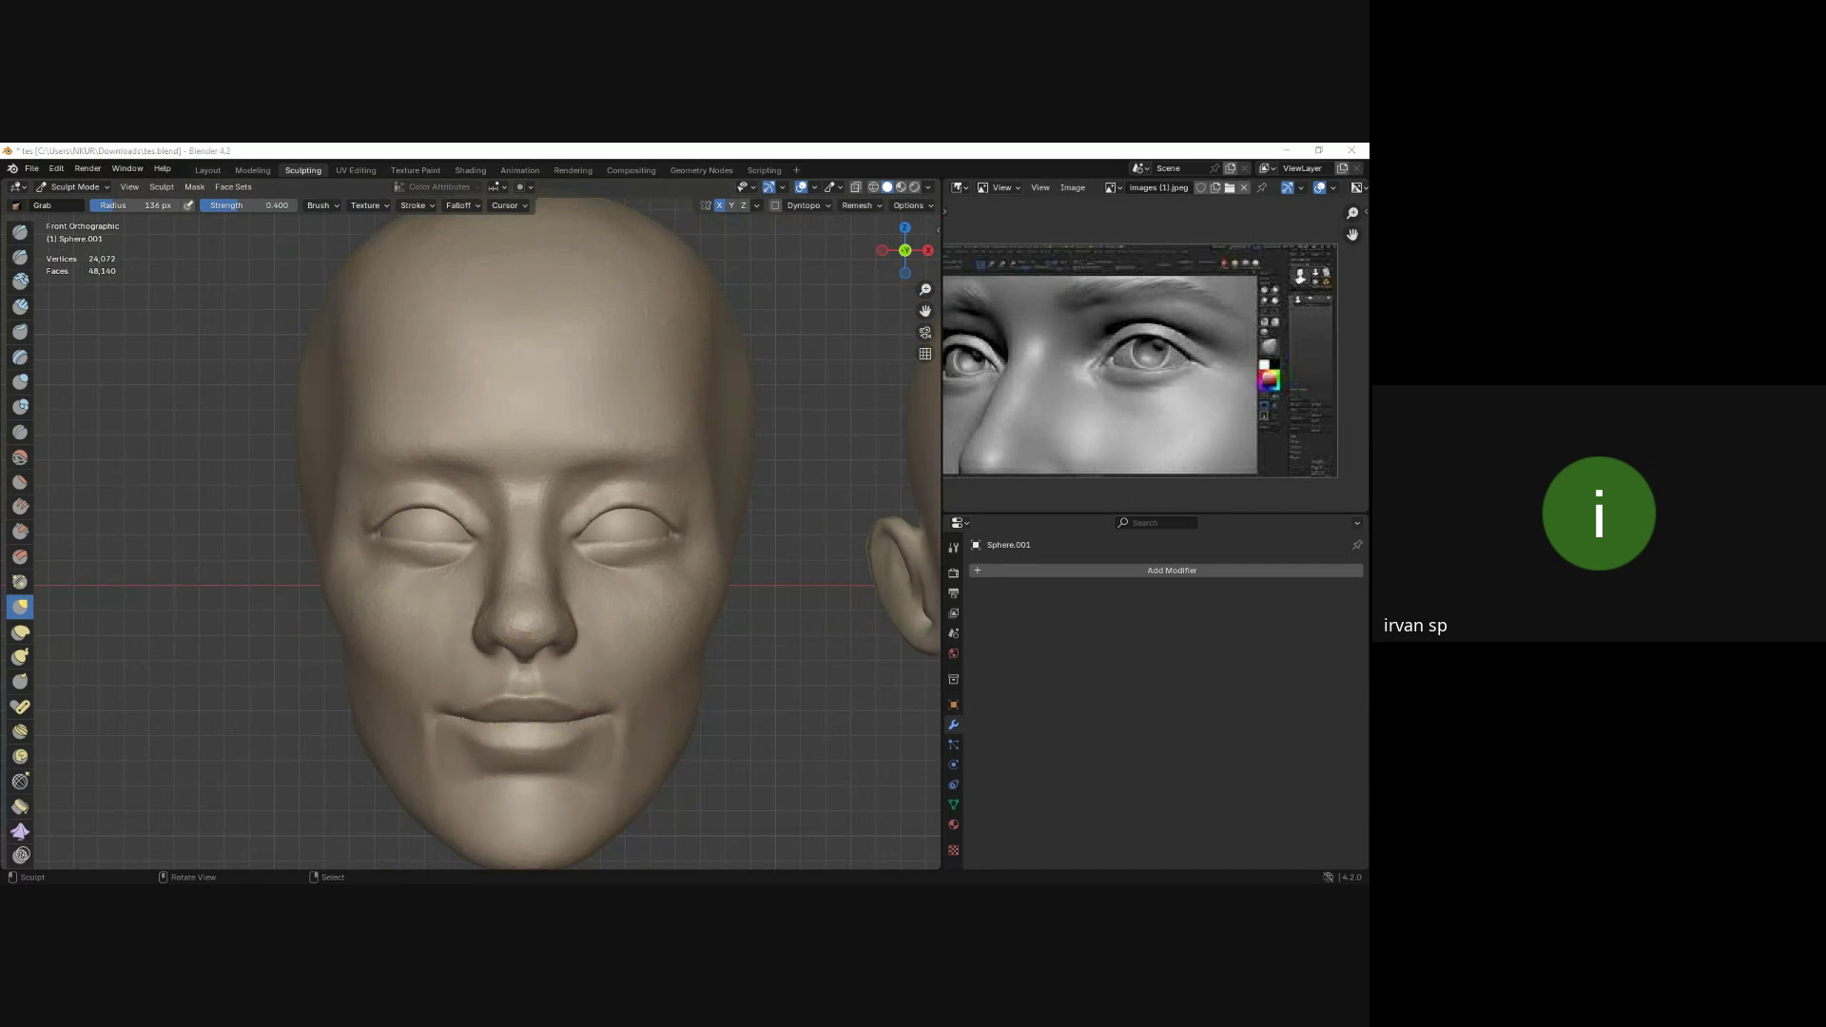
pyautogui.keyDown('ctrl'); pyautogui.moveTo(585, 429); pyautogui.dragTo(603, 457, button='middle'); pyautogui.keyUp('ctrl')
pyautogui.press('f')
pyautogui.click(632, 347)
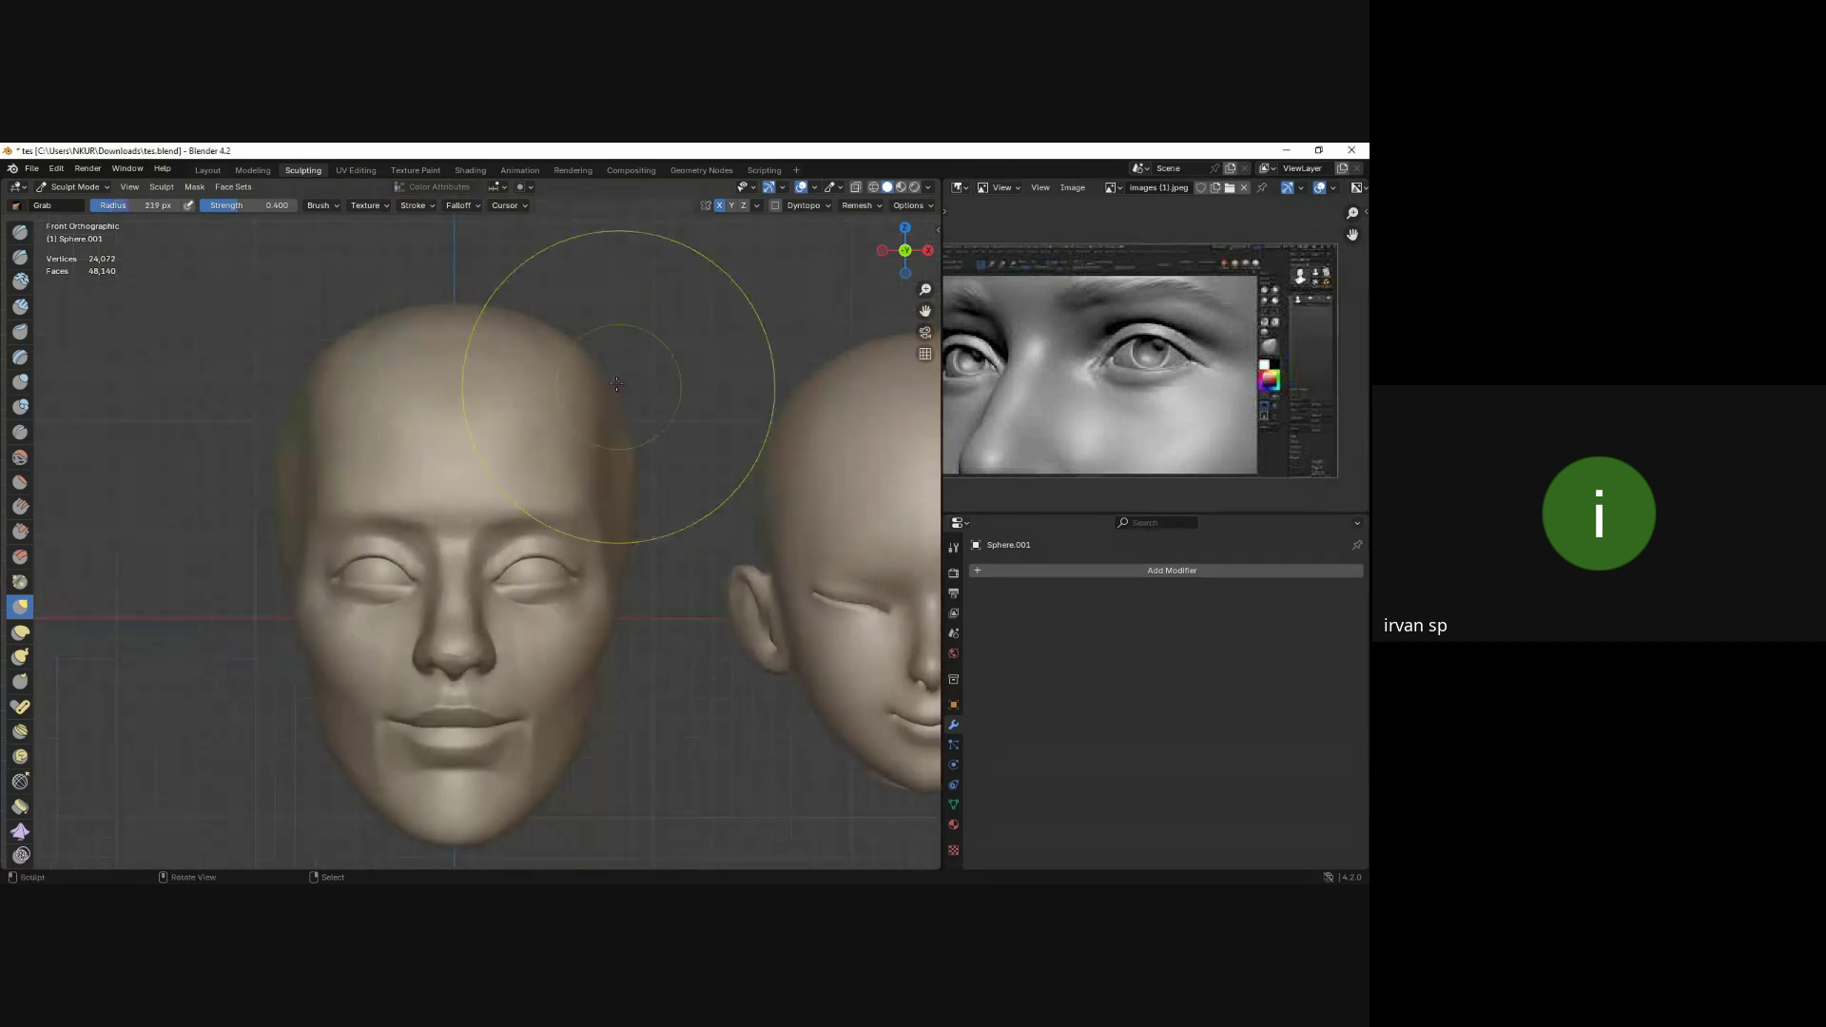
pyautogui.click(582, 392)
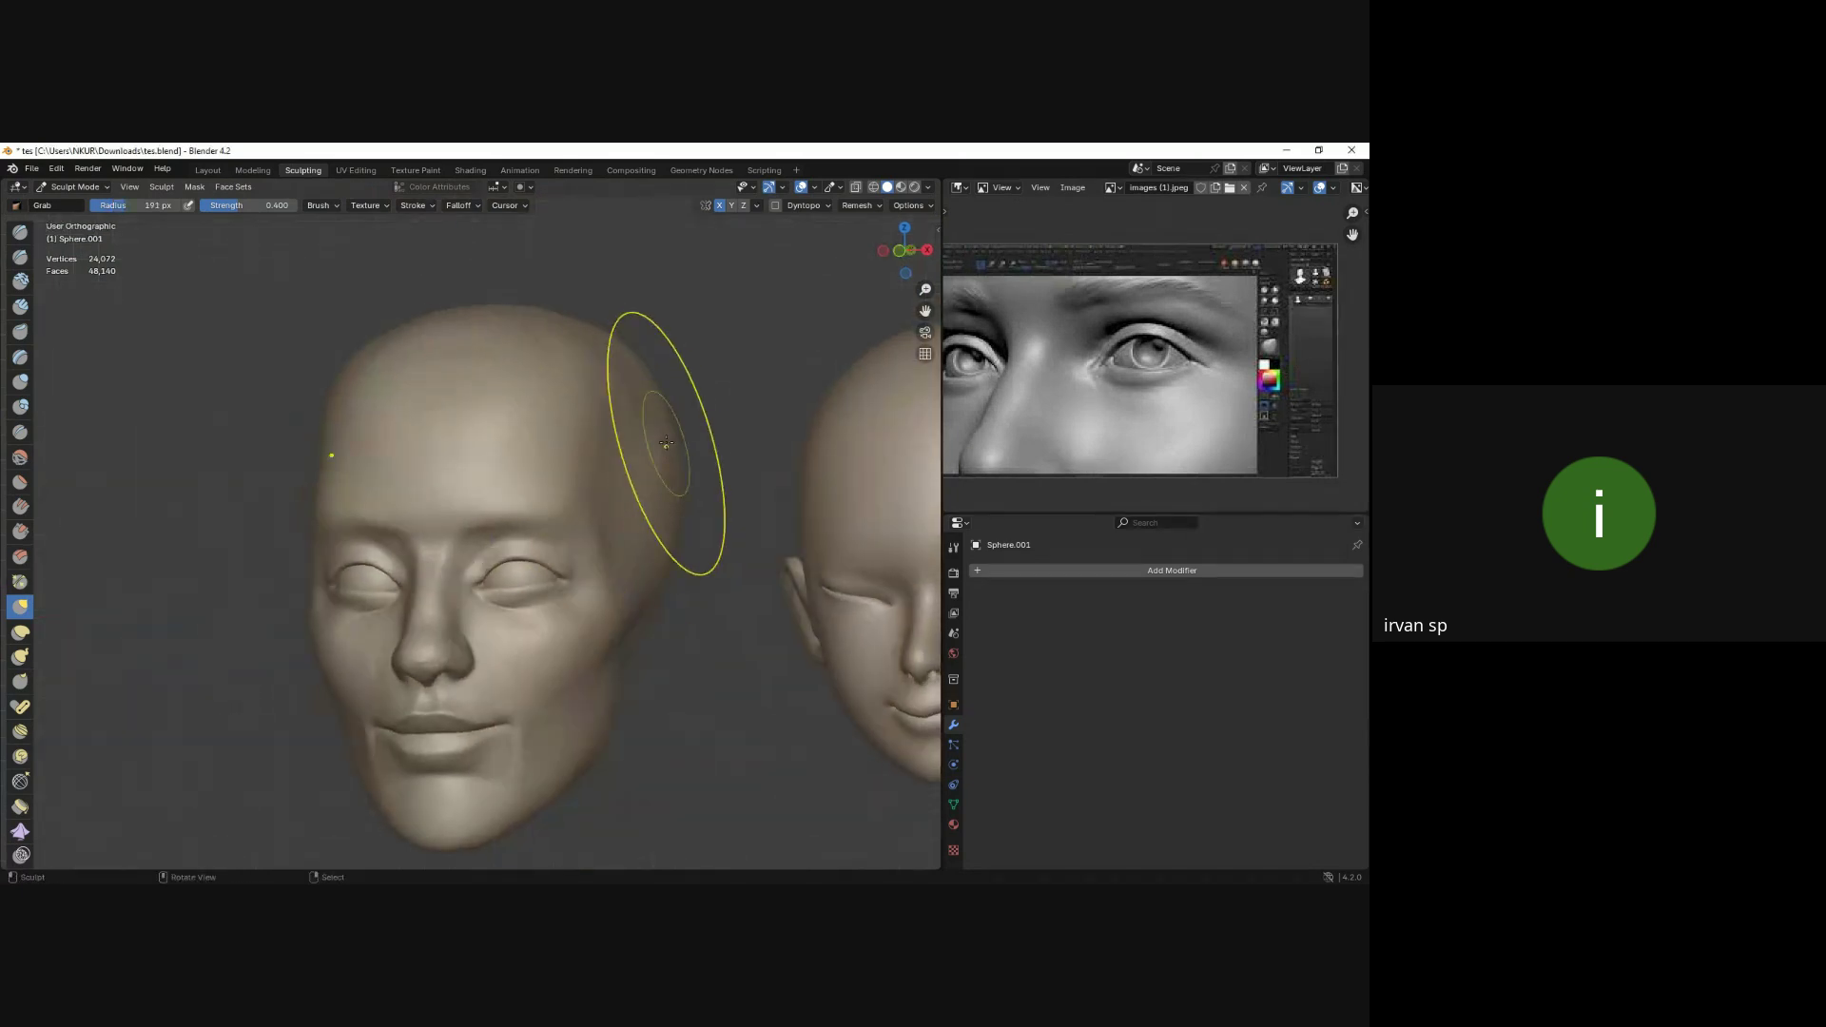
pyautogui.moveTo(609, 447)
pyautogui.mouseDown(button='middle')
pyautogui.moveTo(557, 509)
pyautogui.moveTo(550, 571)
pyautogui.mouseUp(button='middle')
pyautogui.press('f')
pyautogui.click(428, 712)
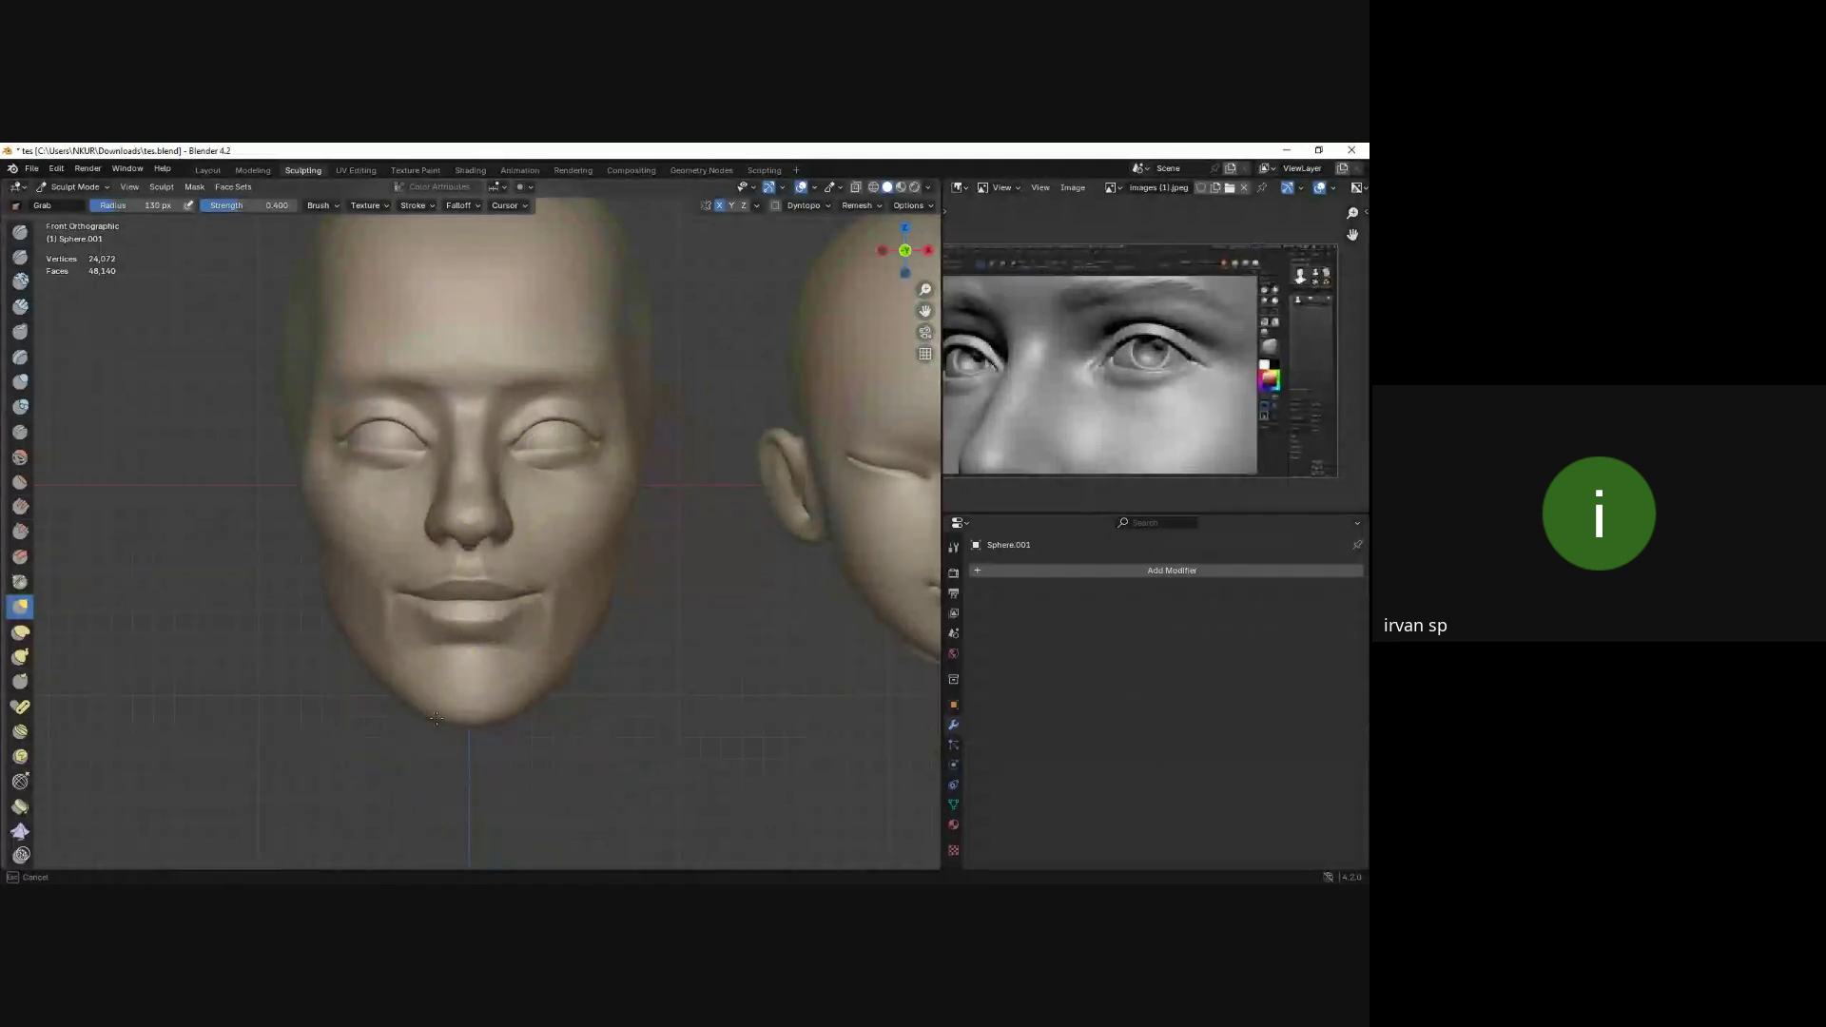
pyautogui.moveTo(403, 701); pyautogui.dragTo(453, 644, button='middle')
pyautogui.press('f')
pyautogui.click(375, 672)
# Shrink the Grab brush to adjust the mouth and pull the nose bridge upward.
pyautogui.press('f')
pyautogui.click(399, 654)
pyautogui.press('f')
pyautogui.click(469, 542)
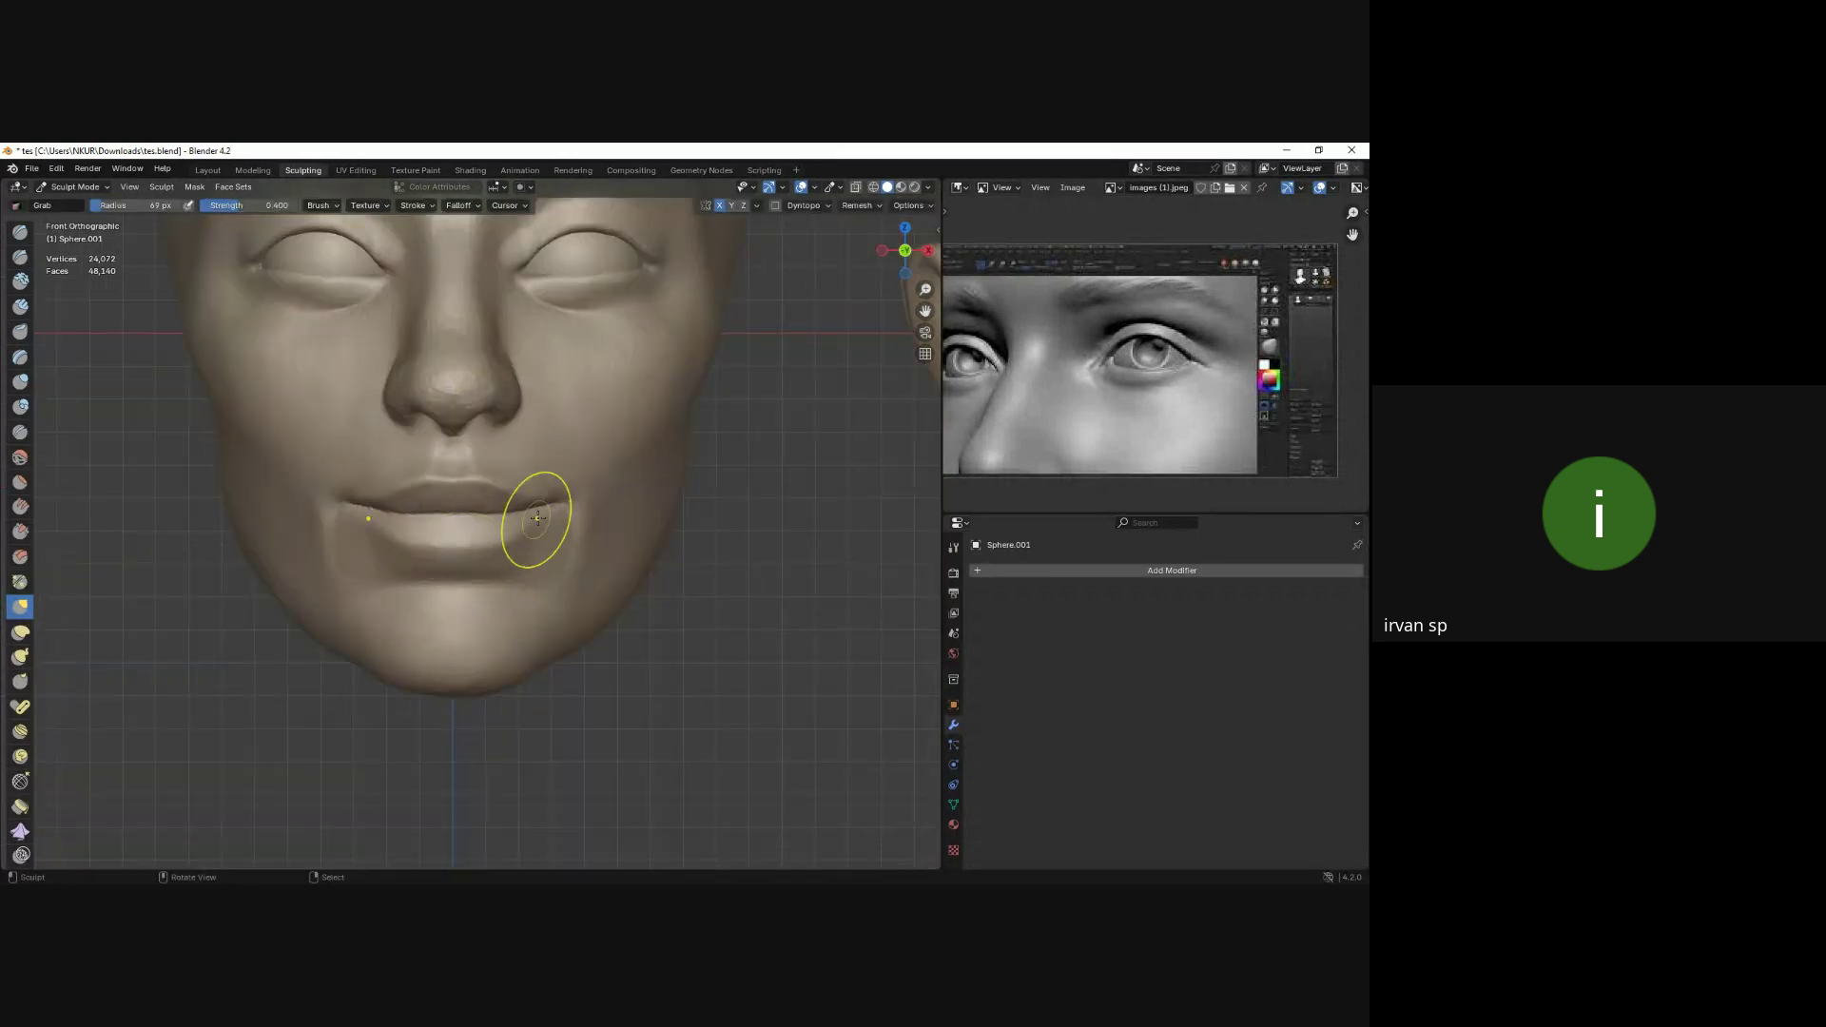
pyautogui.moveTo(559, 508)
pyautogui.mouseDown(button='middle')
pyautogui.moveTo(583, 513)
pyautogui.moveTo(595, 579)
pyautogui.moveTo(578, 619)
pyautogui.mouseUp(button='middle')
pyautogui.press('KP_1')
pyautogui.keyDown('ctrl'); pyautogui.moveTo(501, 481); pyautogui.dragTo(485, 429, button='middle'); pyautogui.keyUp('ctrl')
pyautogui.moveTo(485, 429); pyautogui.dragTo(479, 411)
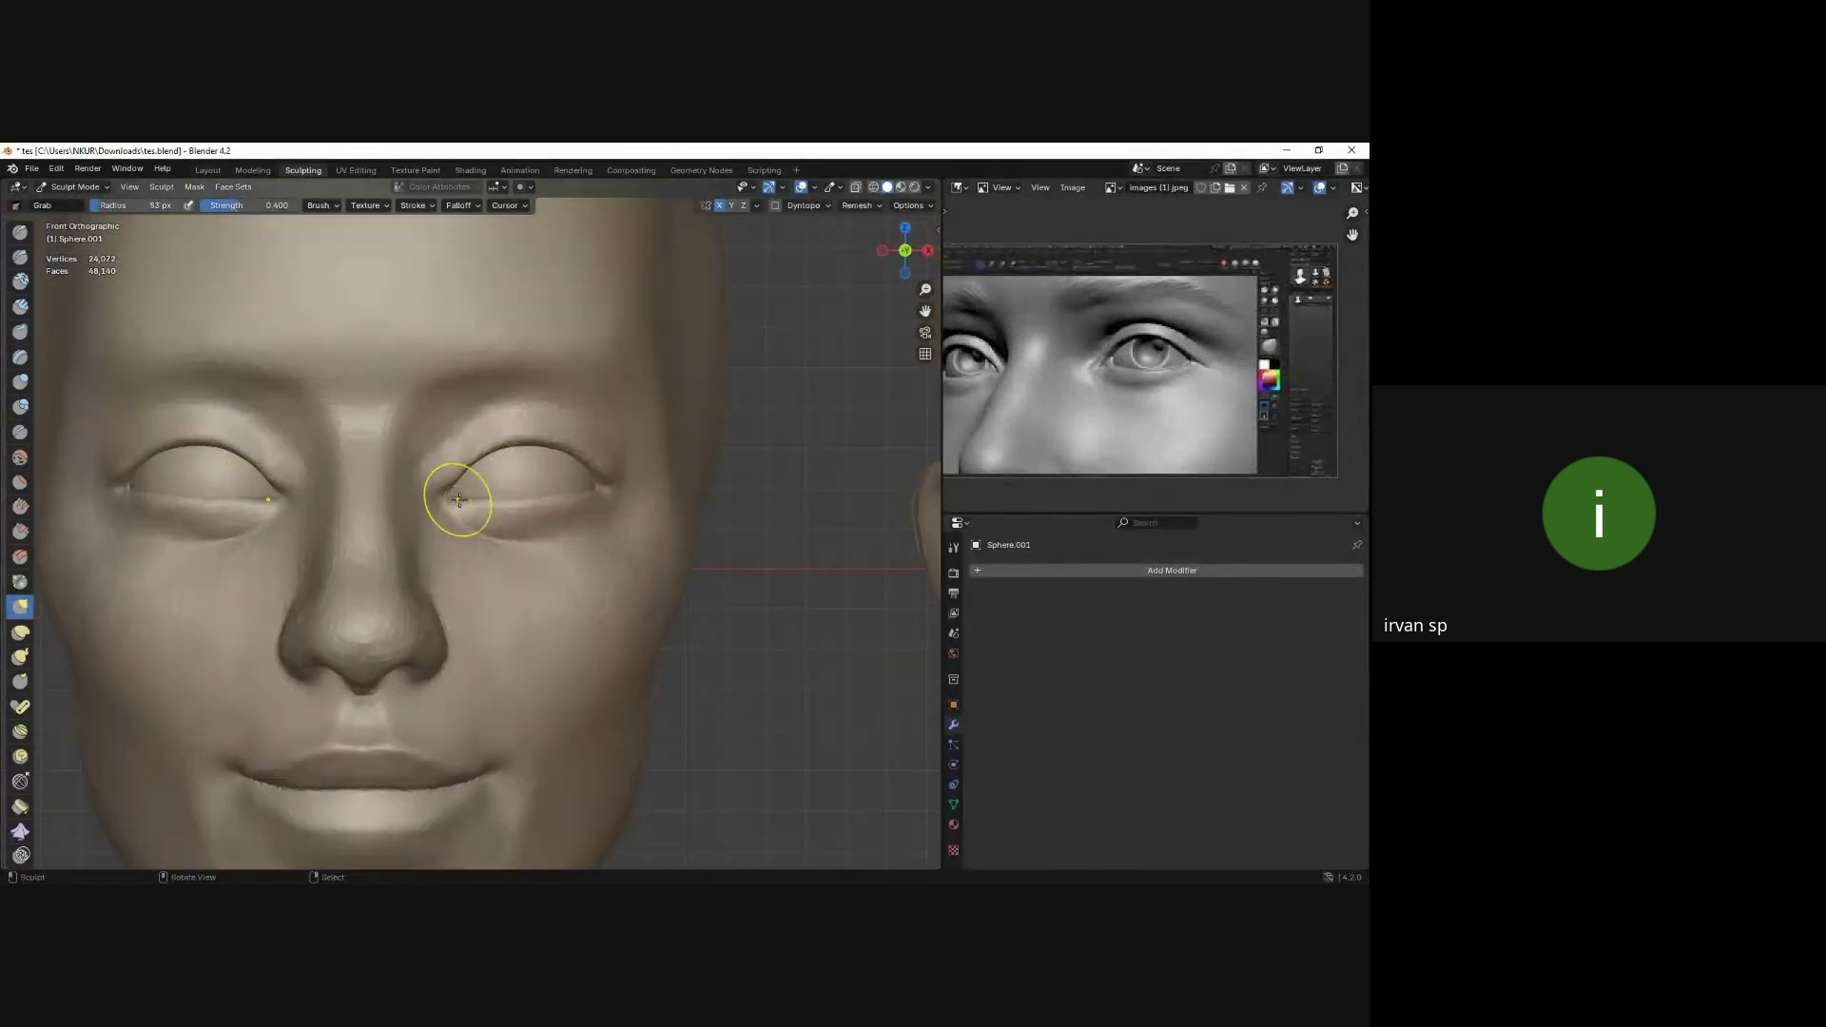
pyautogui.hotkey('shift', 'c')
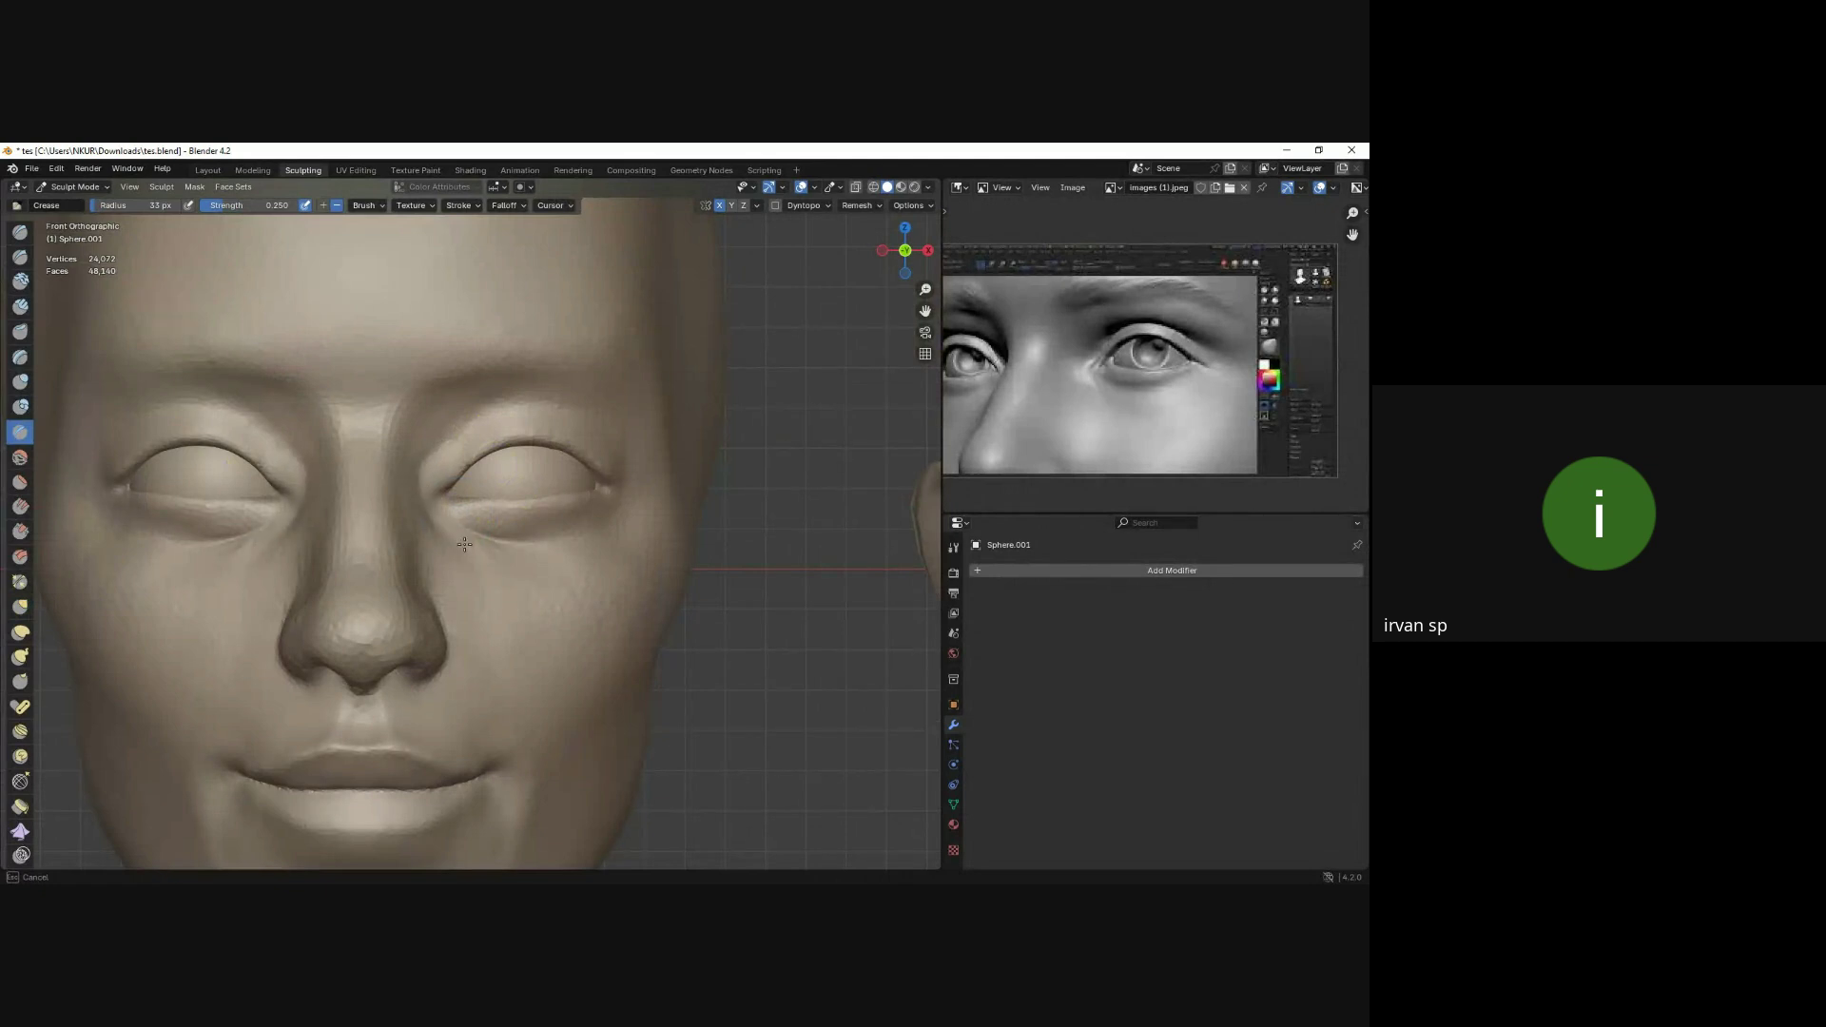
pyautogui.moveTo(502, 575)
pyautogui.mouseDown(button='middle')
pyautogui.moveTo(460, 580)
pyautogui.moveTo(443, 524)
pyautogui.moveTo(547, 540)
pyautogui.mouseUp(button='middle')
pyautogui.press('KP_1')
pyautogui.scroll(3, 564, 534)
pyautogui.scroll(1, 533, 457)
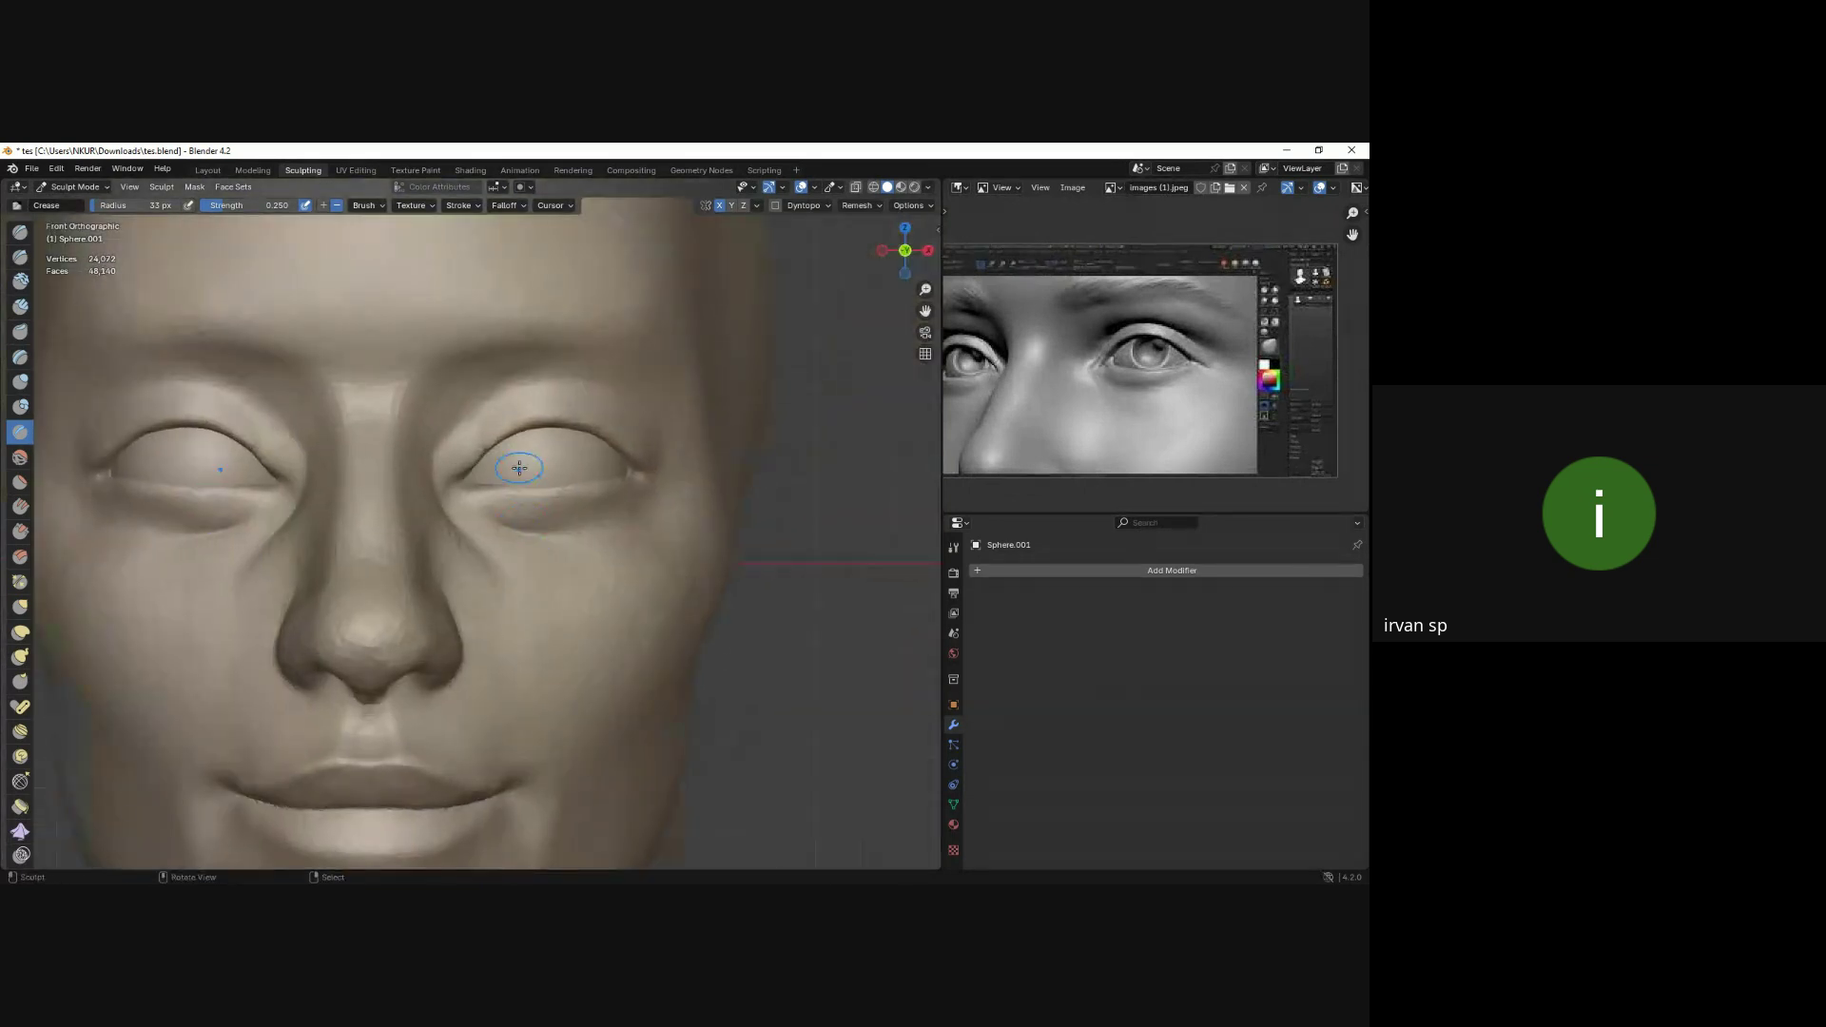
# Enable dynamic topology, accepting the warning about losing colour data.
pyautogui.press('g')
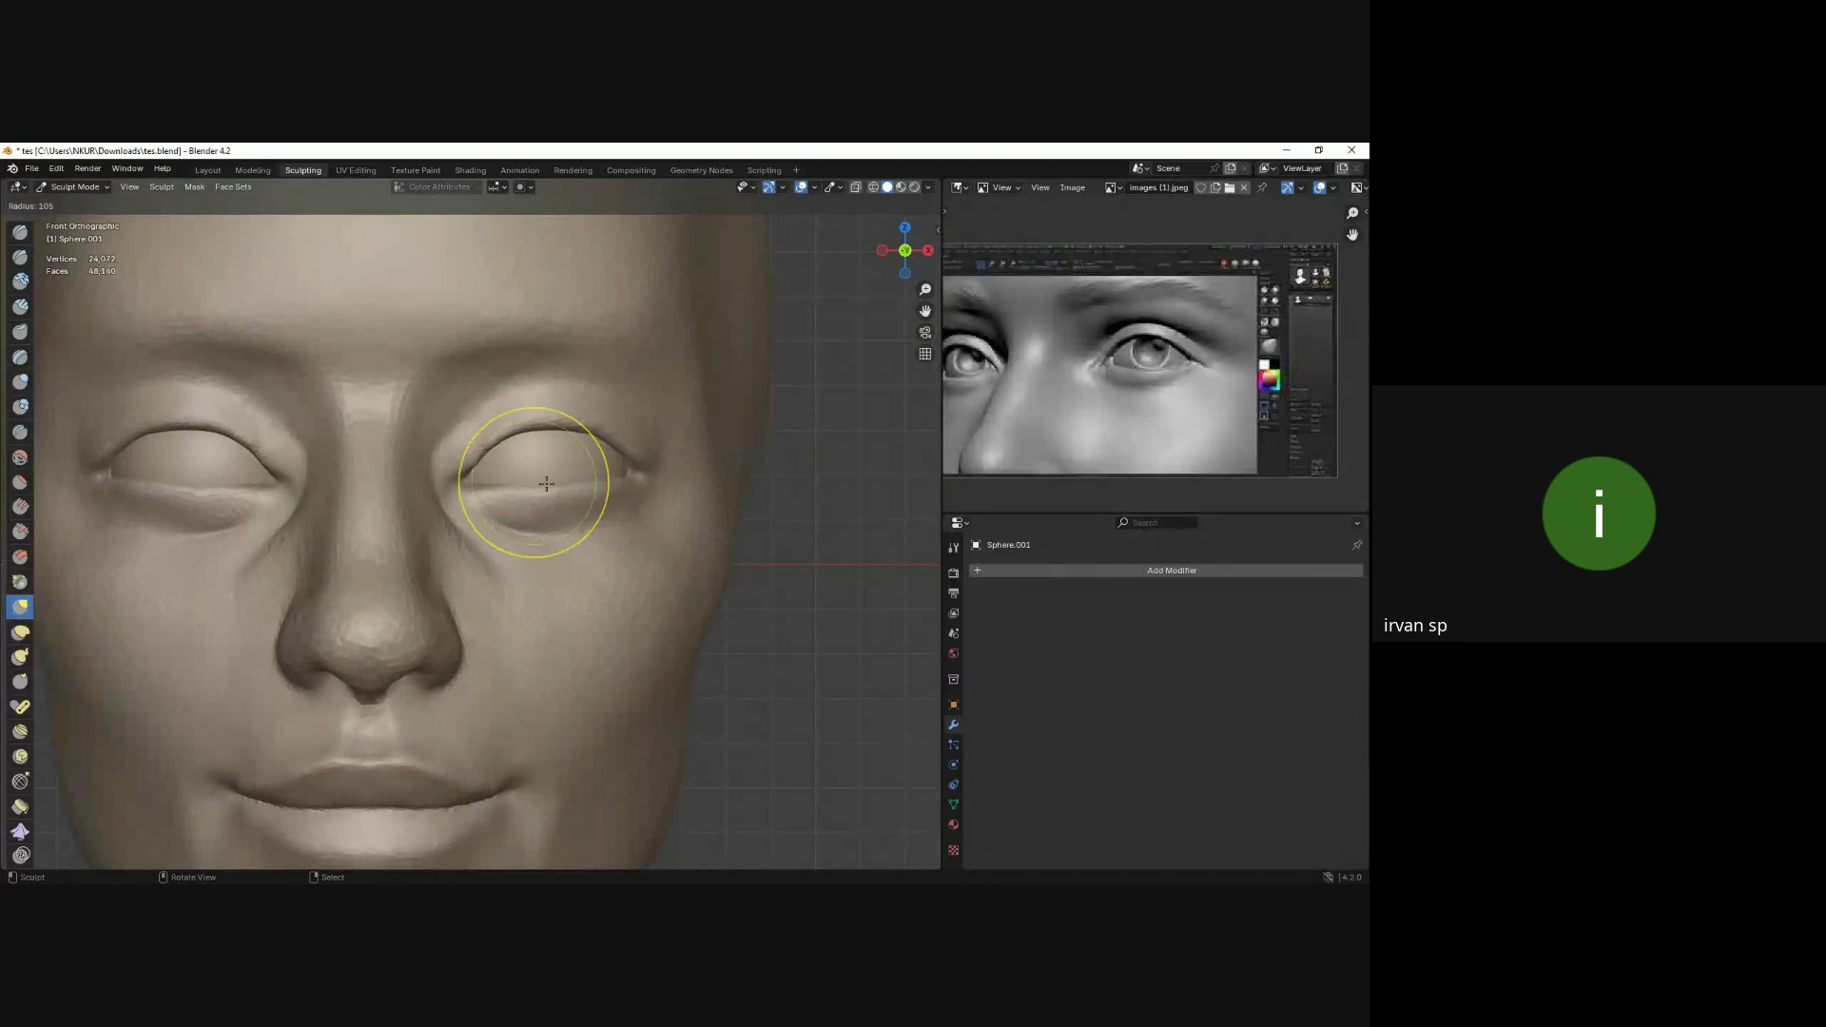
pyautogui.moveTo(530, 482); pyautogui.dragTo(539, 571, button='middle')
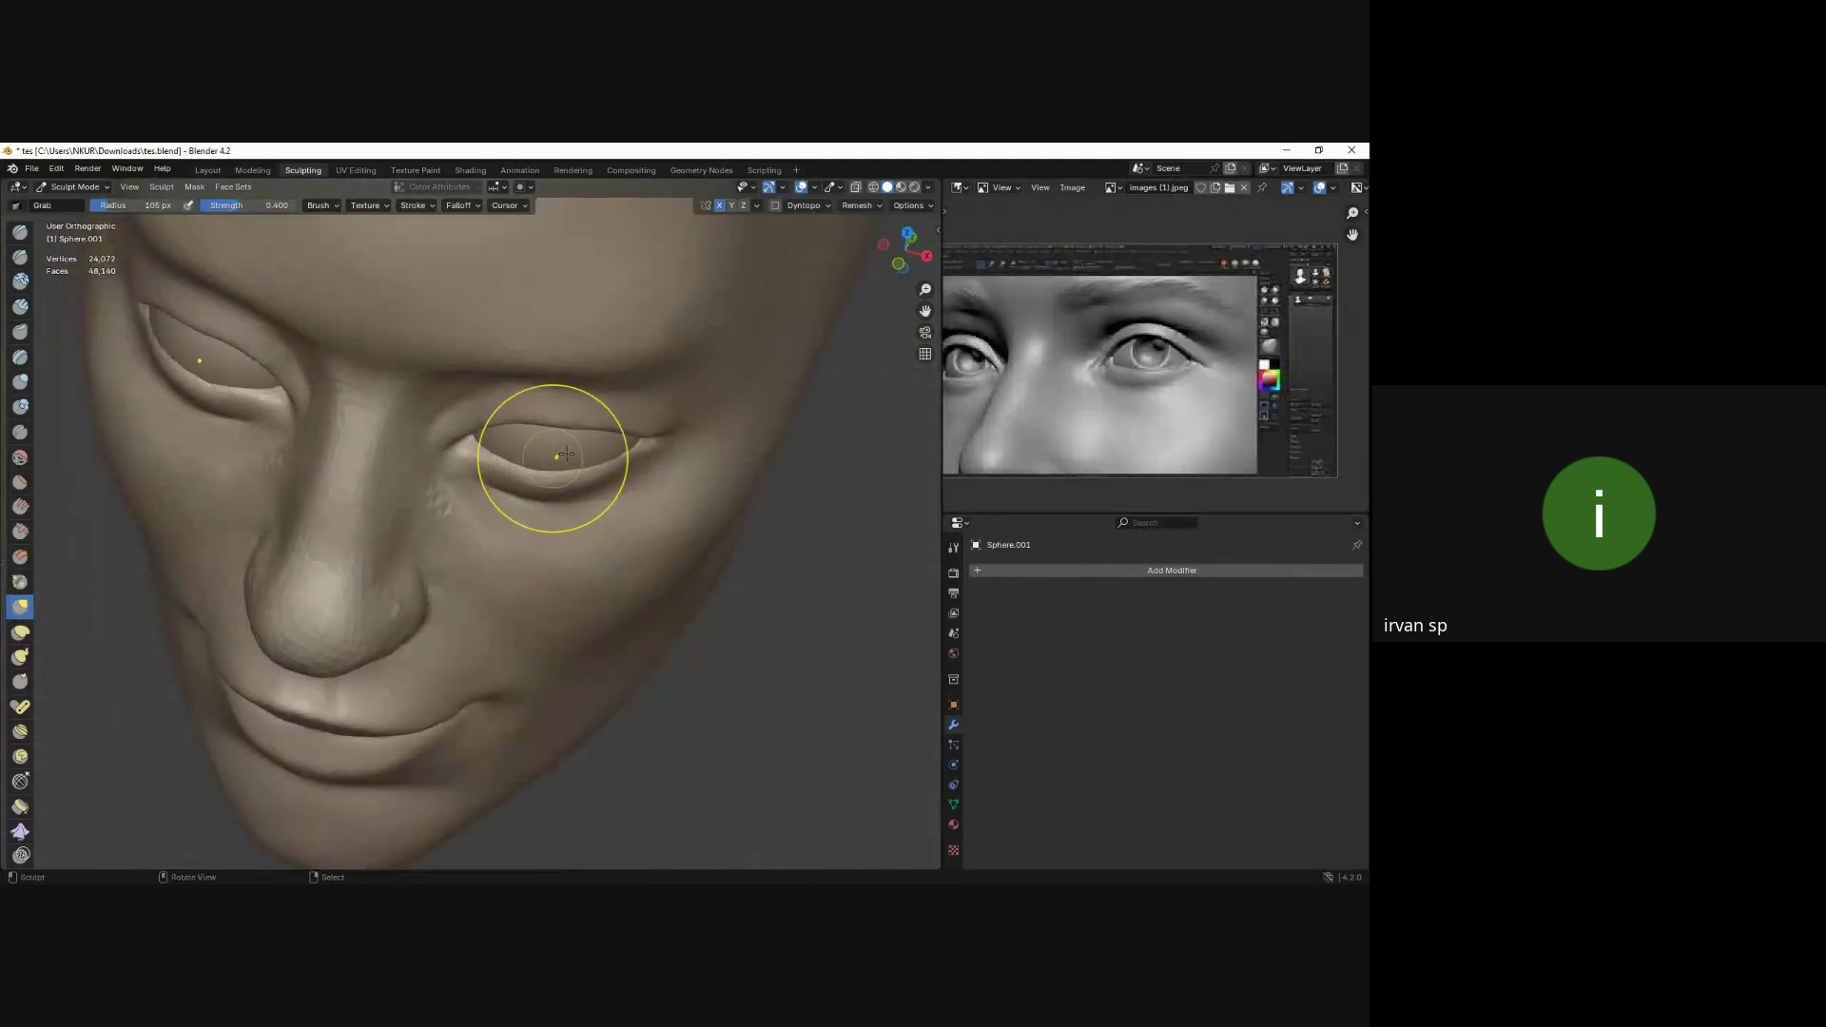
pyautogui.press('KP_1')
pyautogui.click(803, 205)
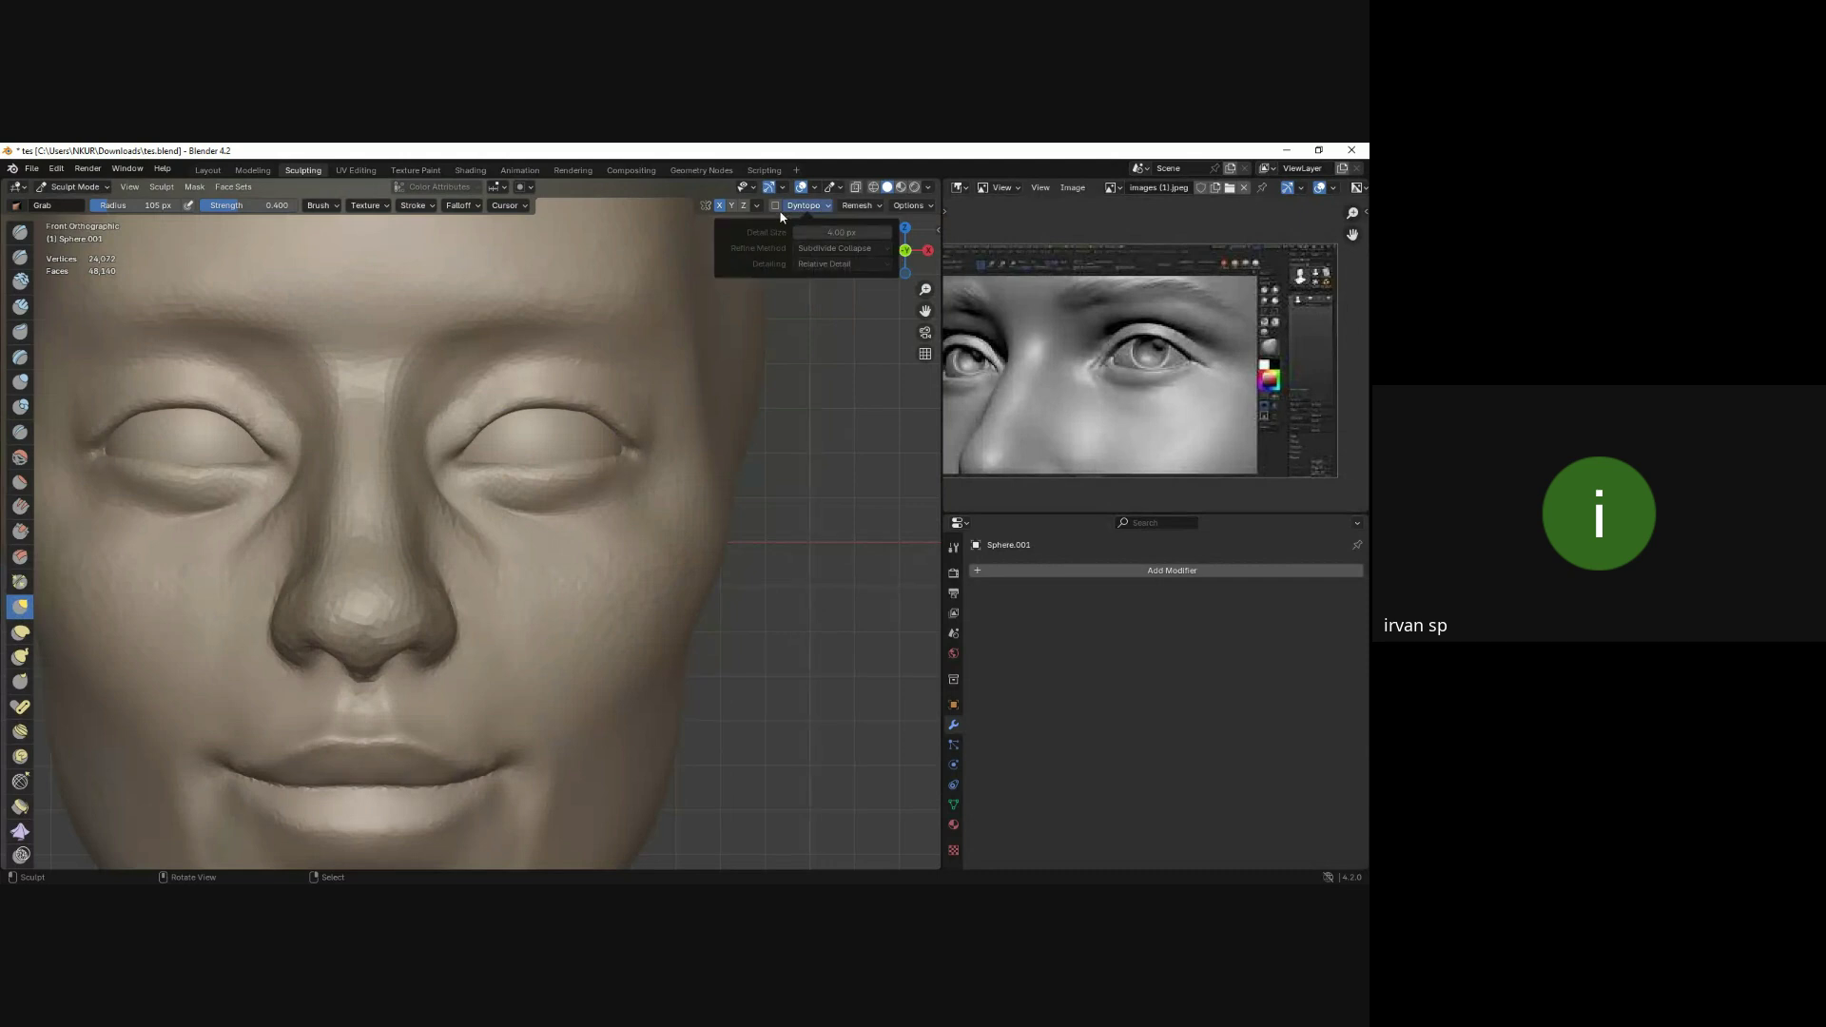
pyautogui.click(775, 205)
pyautogui.click(762, 242)
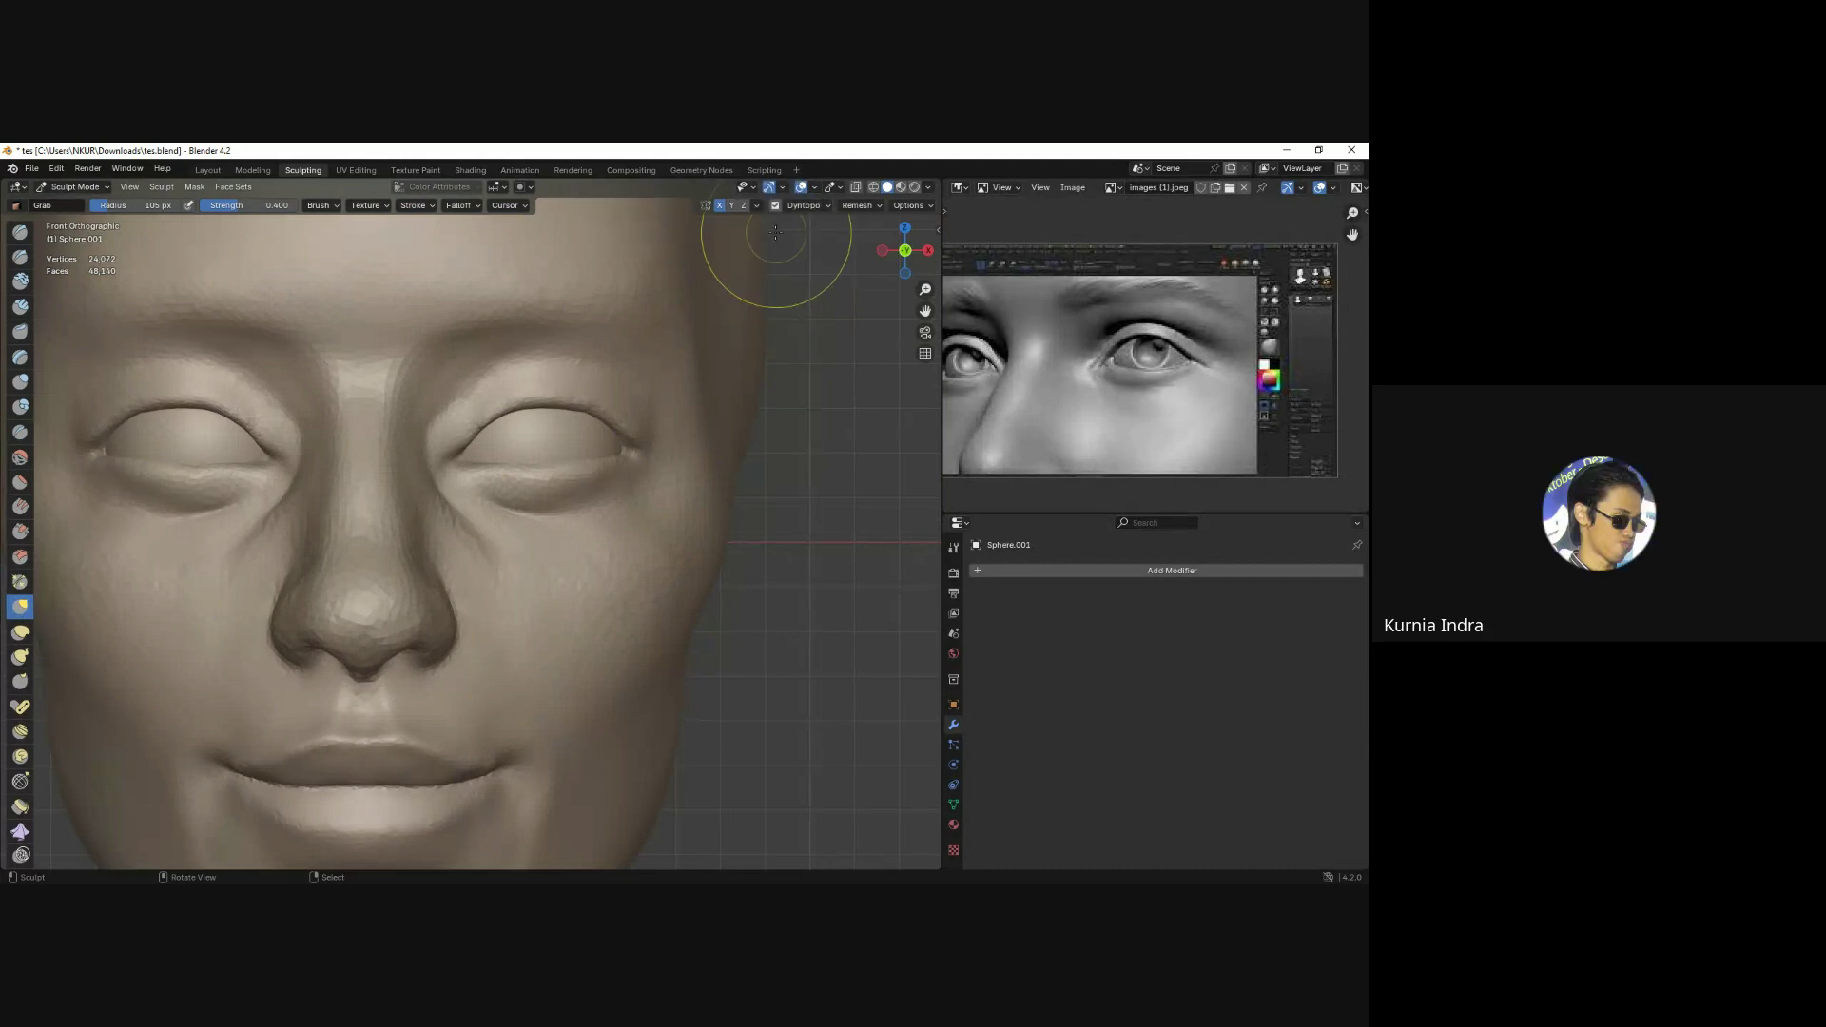
pyautogui.click(796, 208)
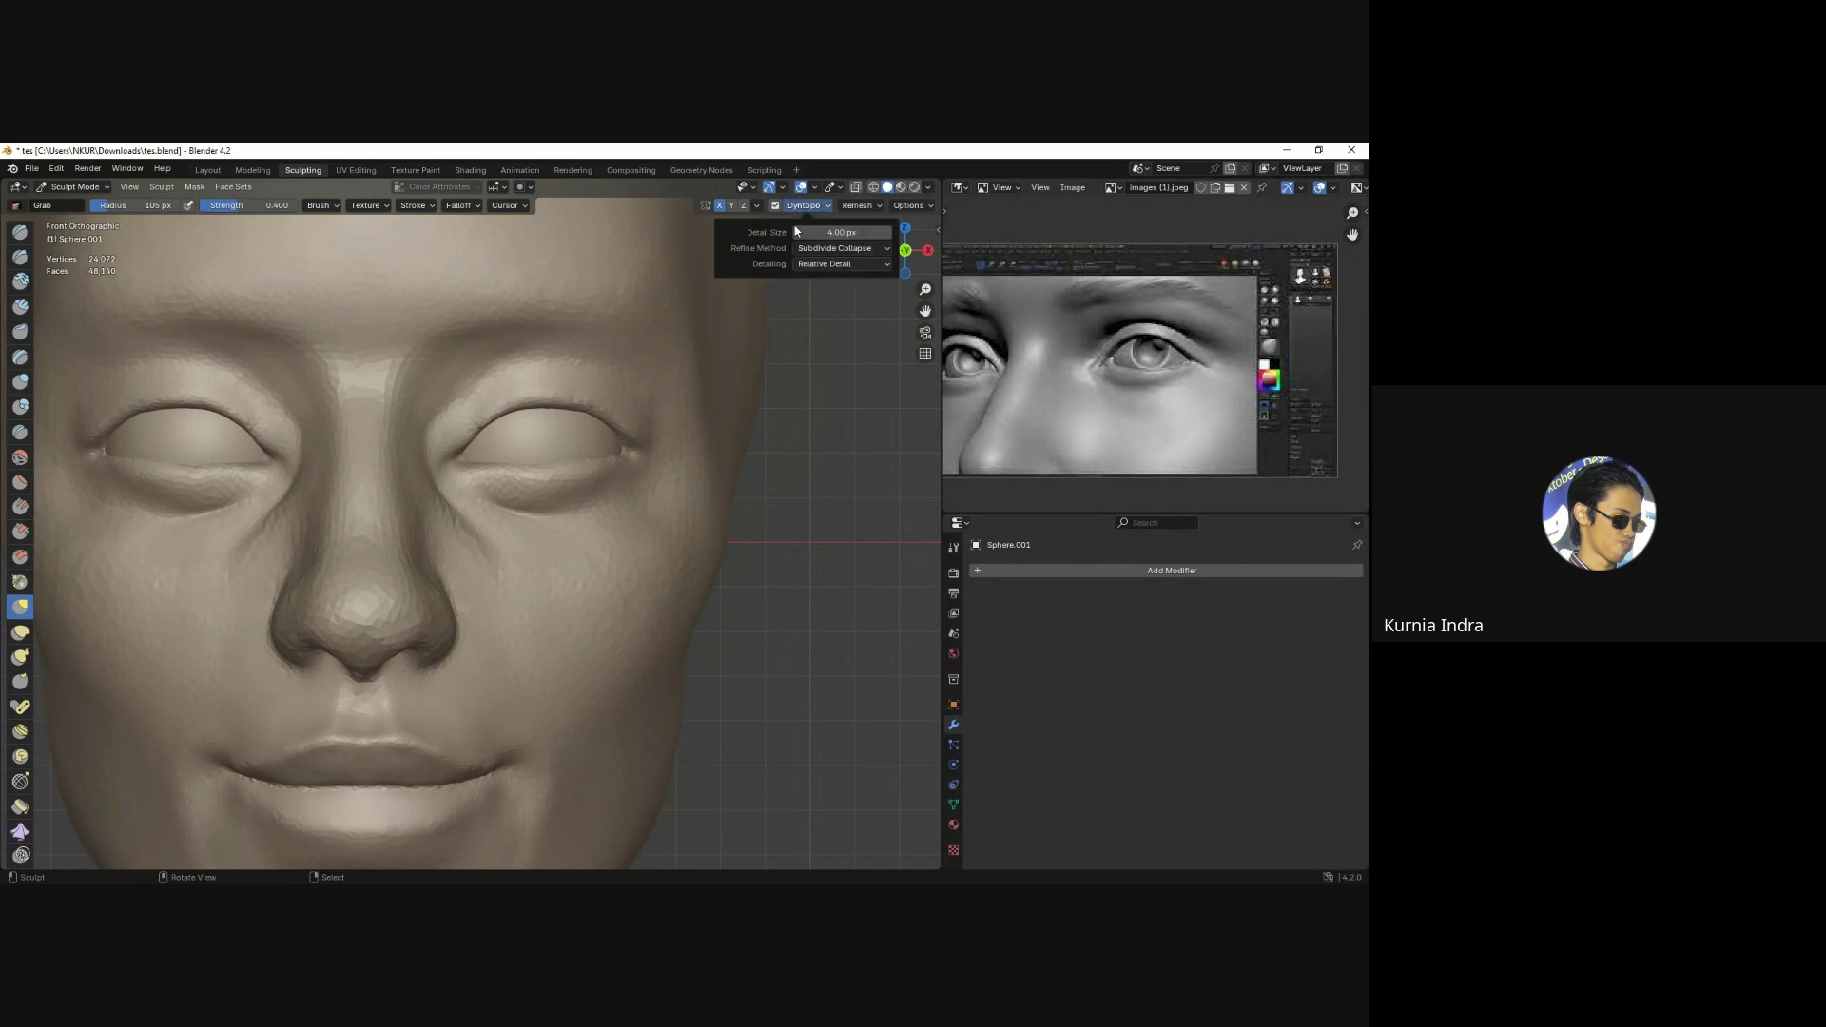
pyautogui.press('Return')
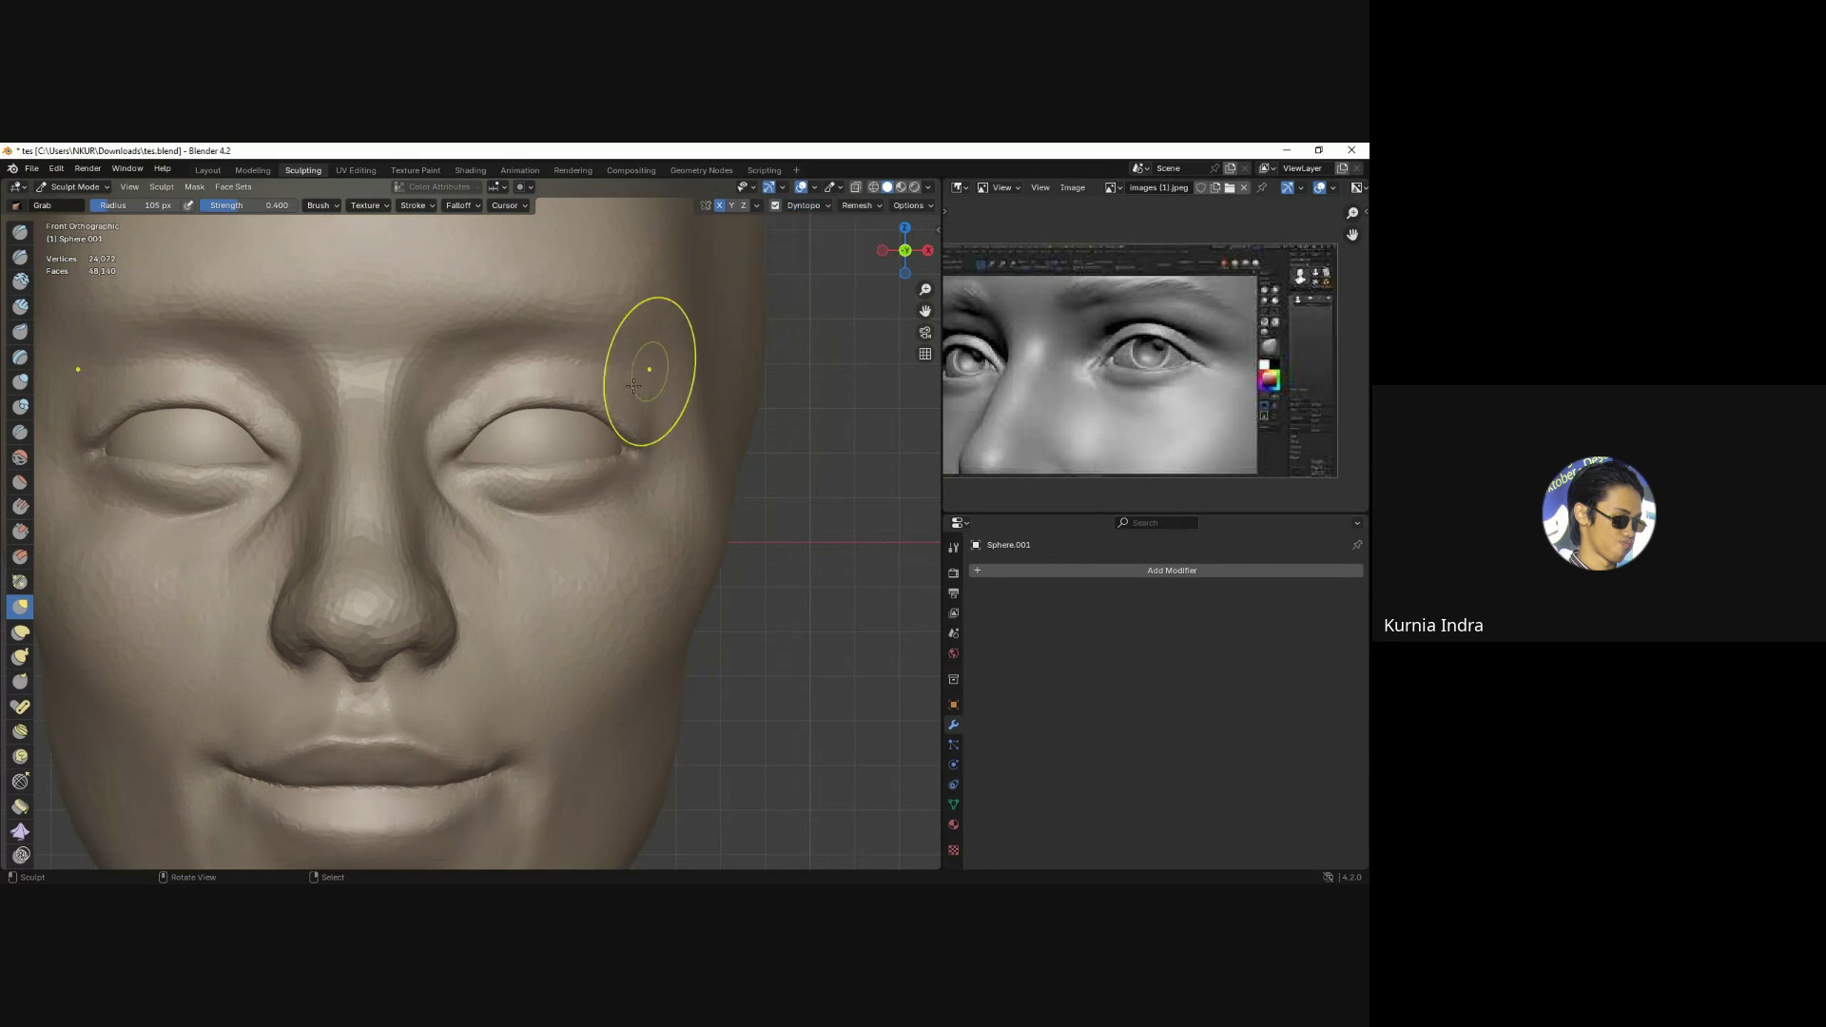
pyautogui.click(20, 306)
# Build up the area under the right eye with Clay Strips at 47 px brush size.
pyautogui.press('f')
pyautogui.click(510, 479)
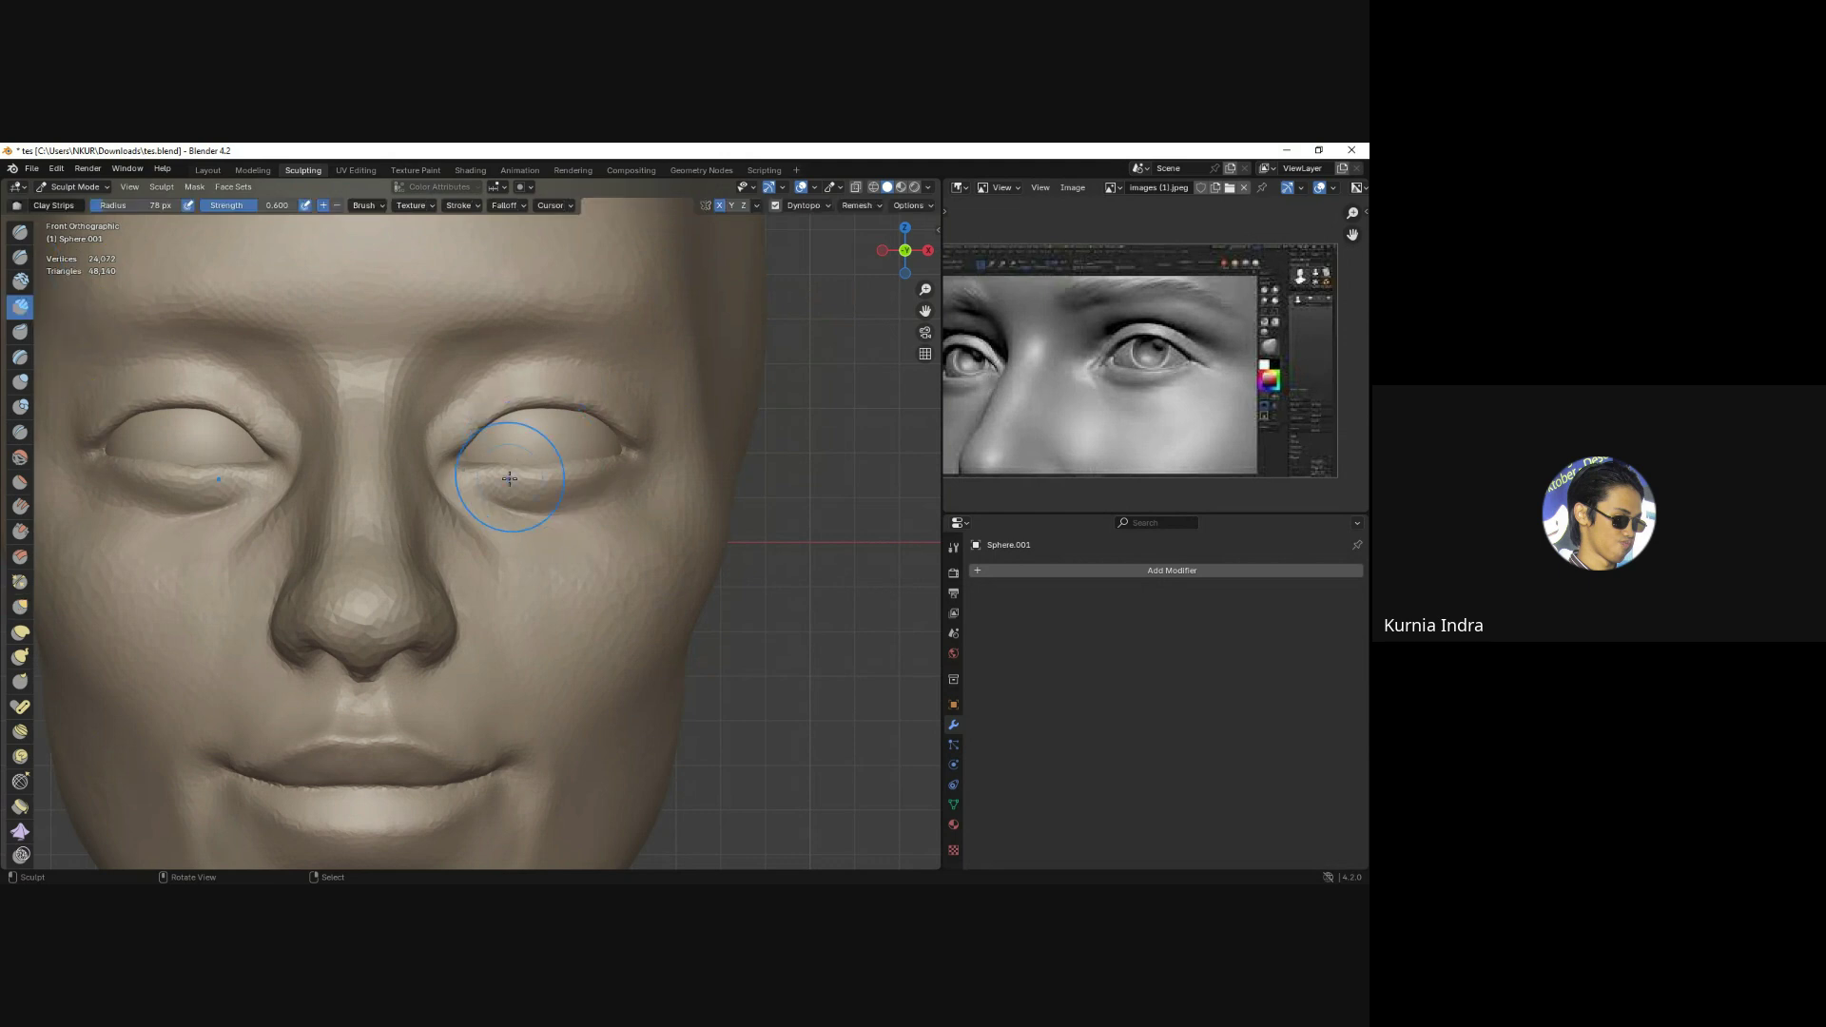
pyautogui.click(537, 473)
pyautogui.moveTo(536, 474); pyautogui.dragTo(587, 476)
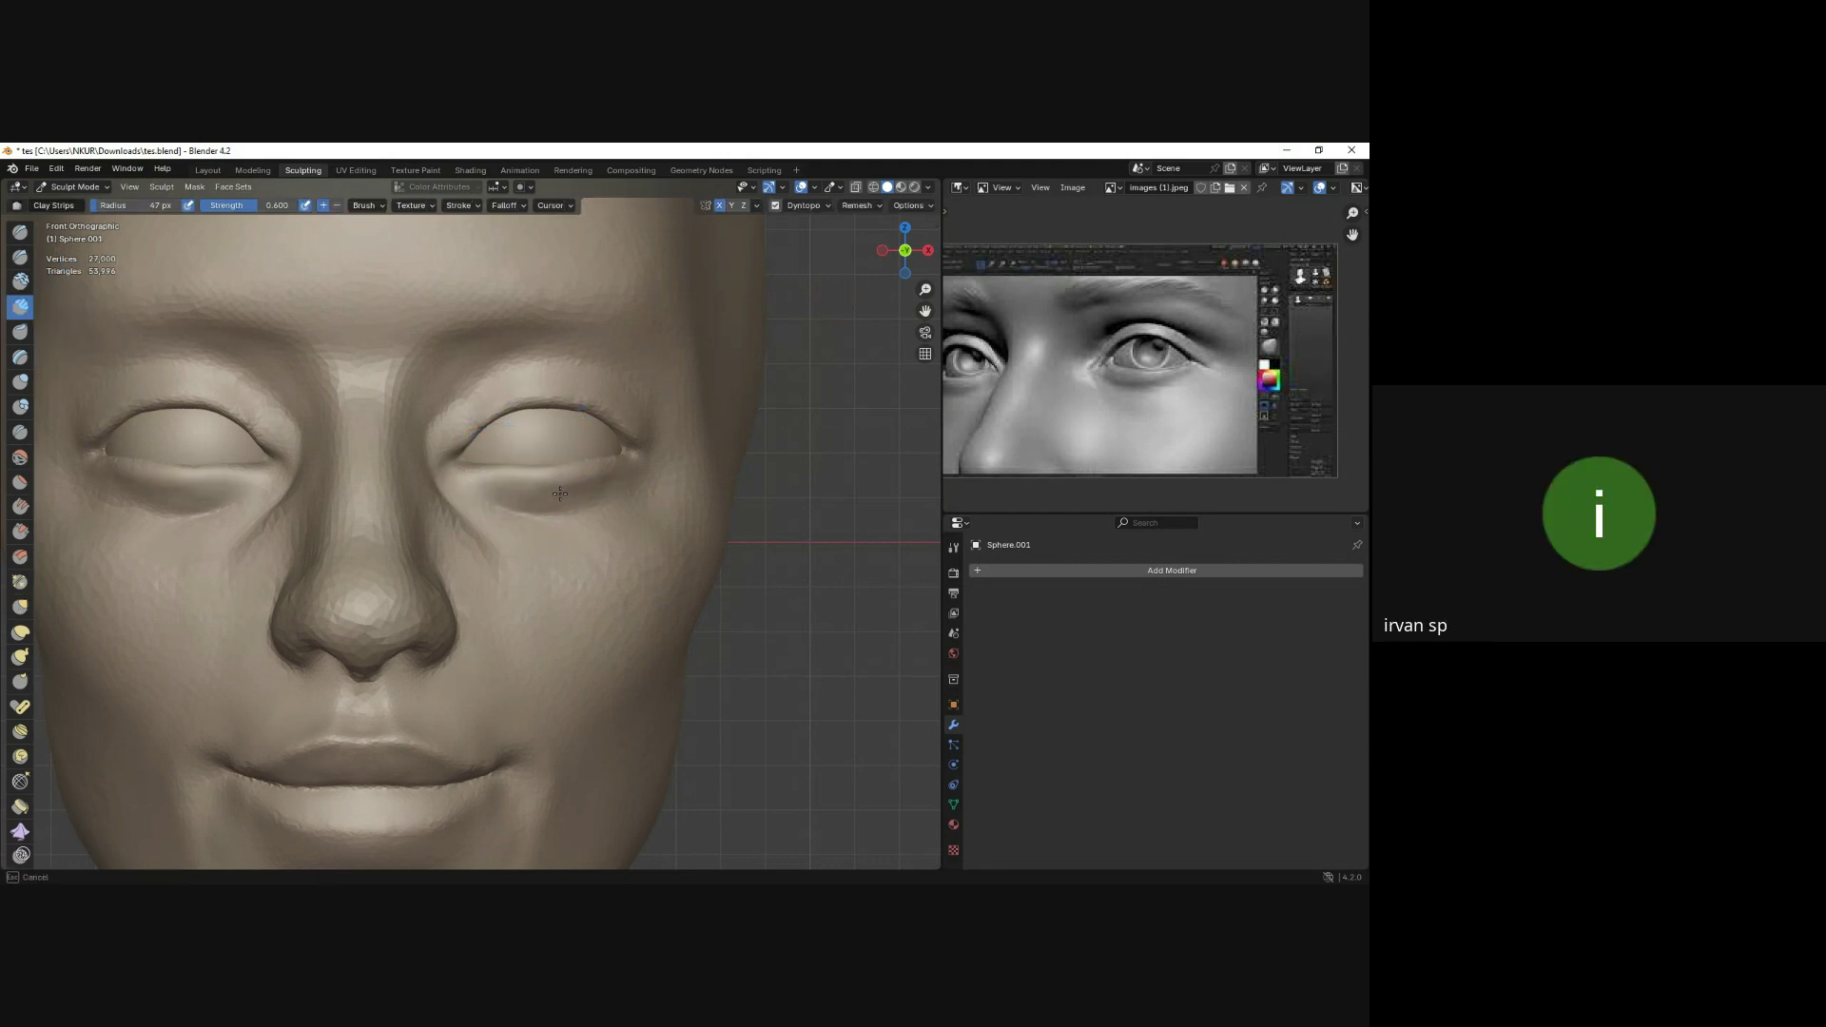
pyautogui.scroll(3, 560, 494)
pyautogui.moveTo(560, 493); pyautogui.dragTo(489, 539, button='middle')
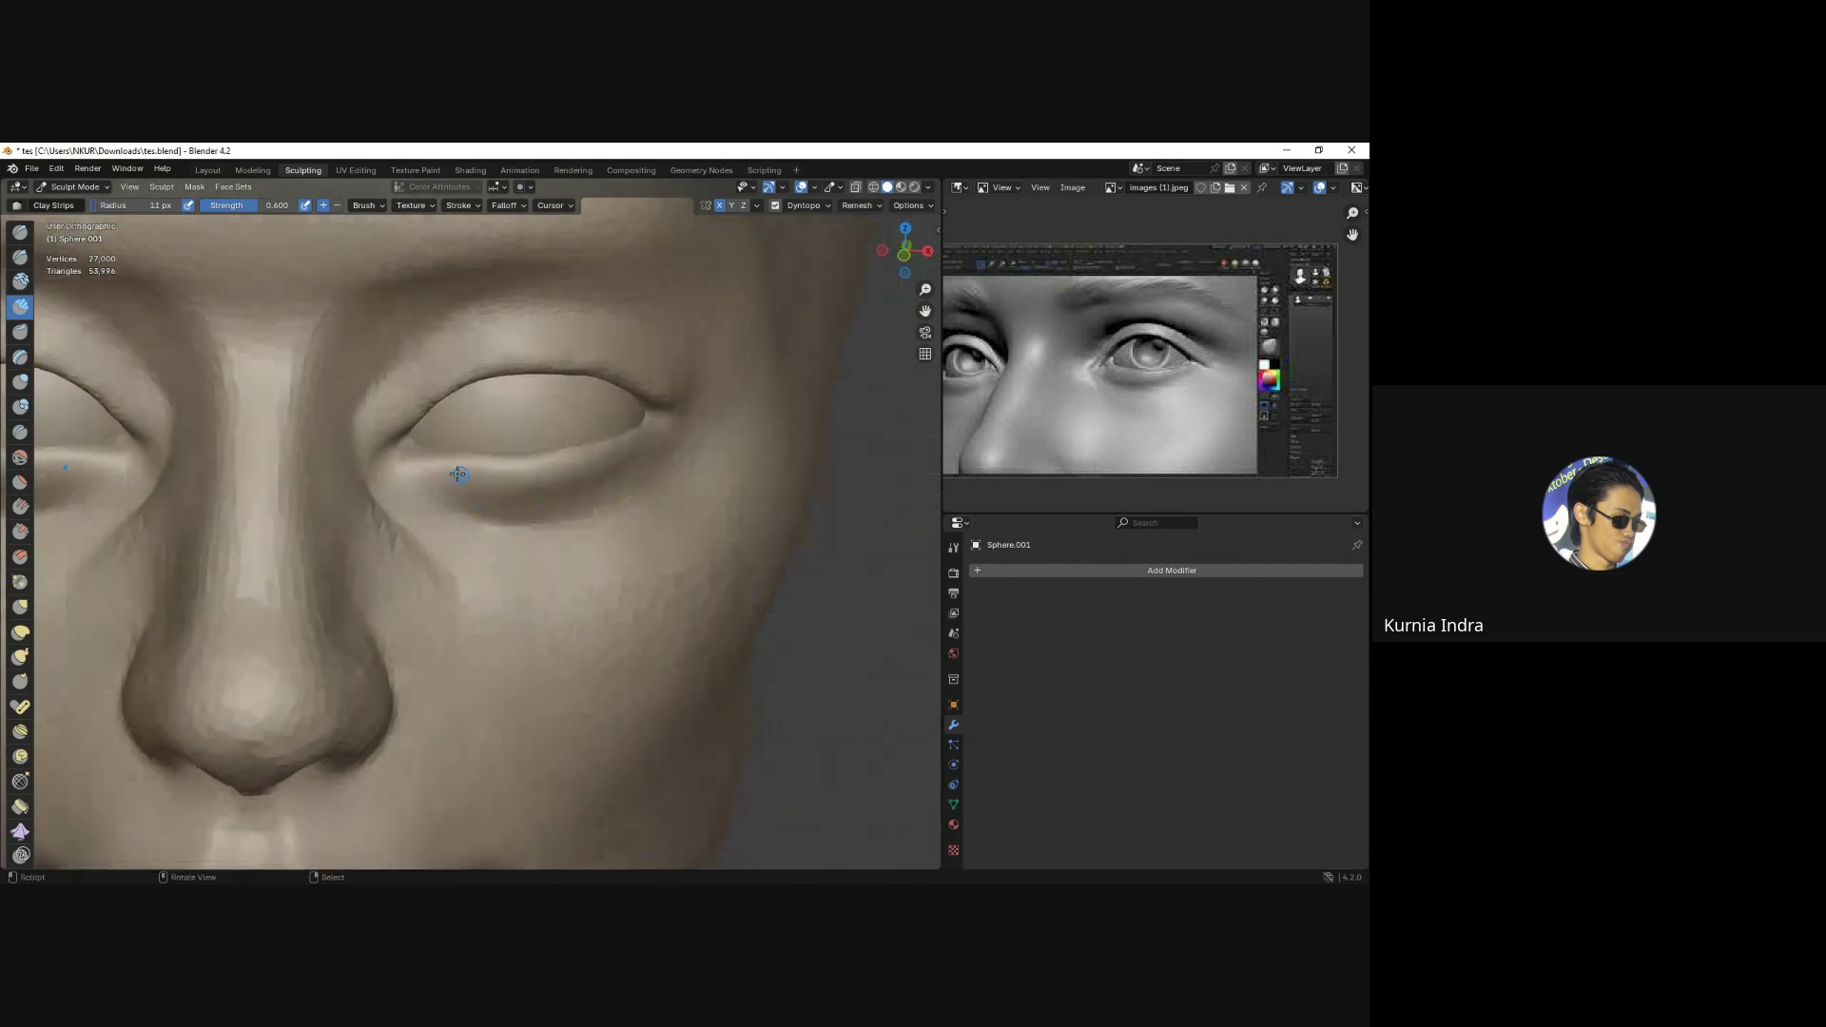
pyautogui.moveTo(459, 473); pyautogui.dragTo(473, 482, button='middle')
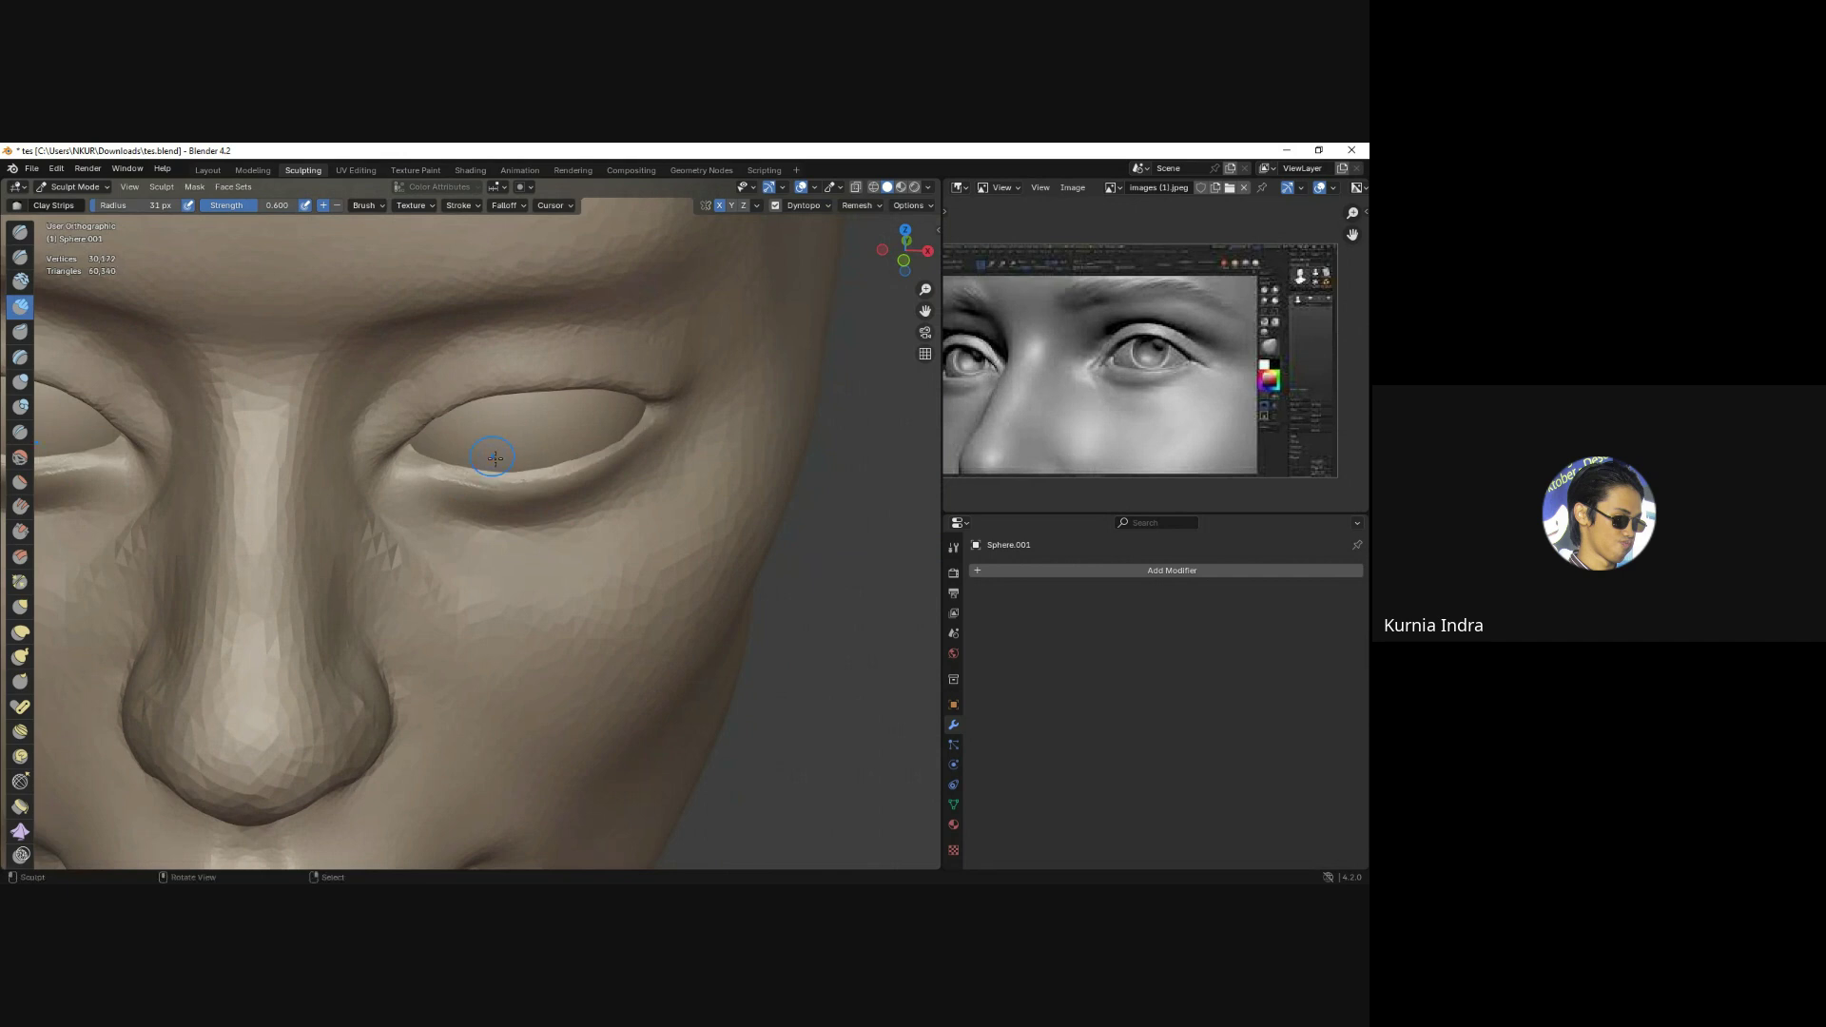
pyautogui.moveTo(495, 458)
pyautogui.keyDown('alt'); pyautogui.mouseDown(button='middle')
pyautogui.moveTo(455, 491)
pyautogui.moveTo(552, 462)
pyautogui.mouseUp(button='middle'); pyautogui.keyUp('alt')
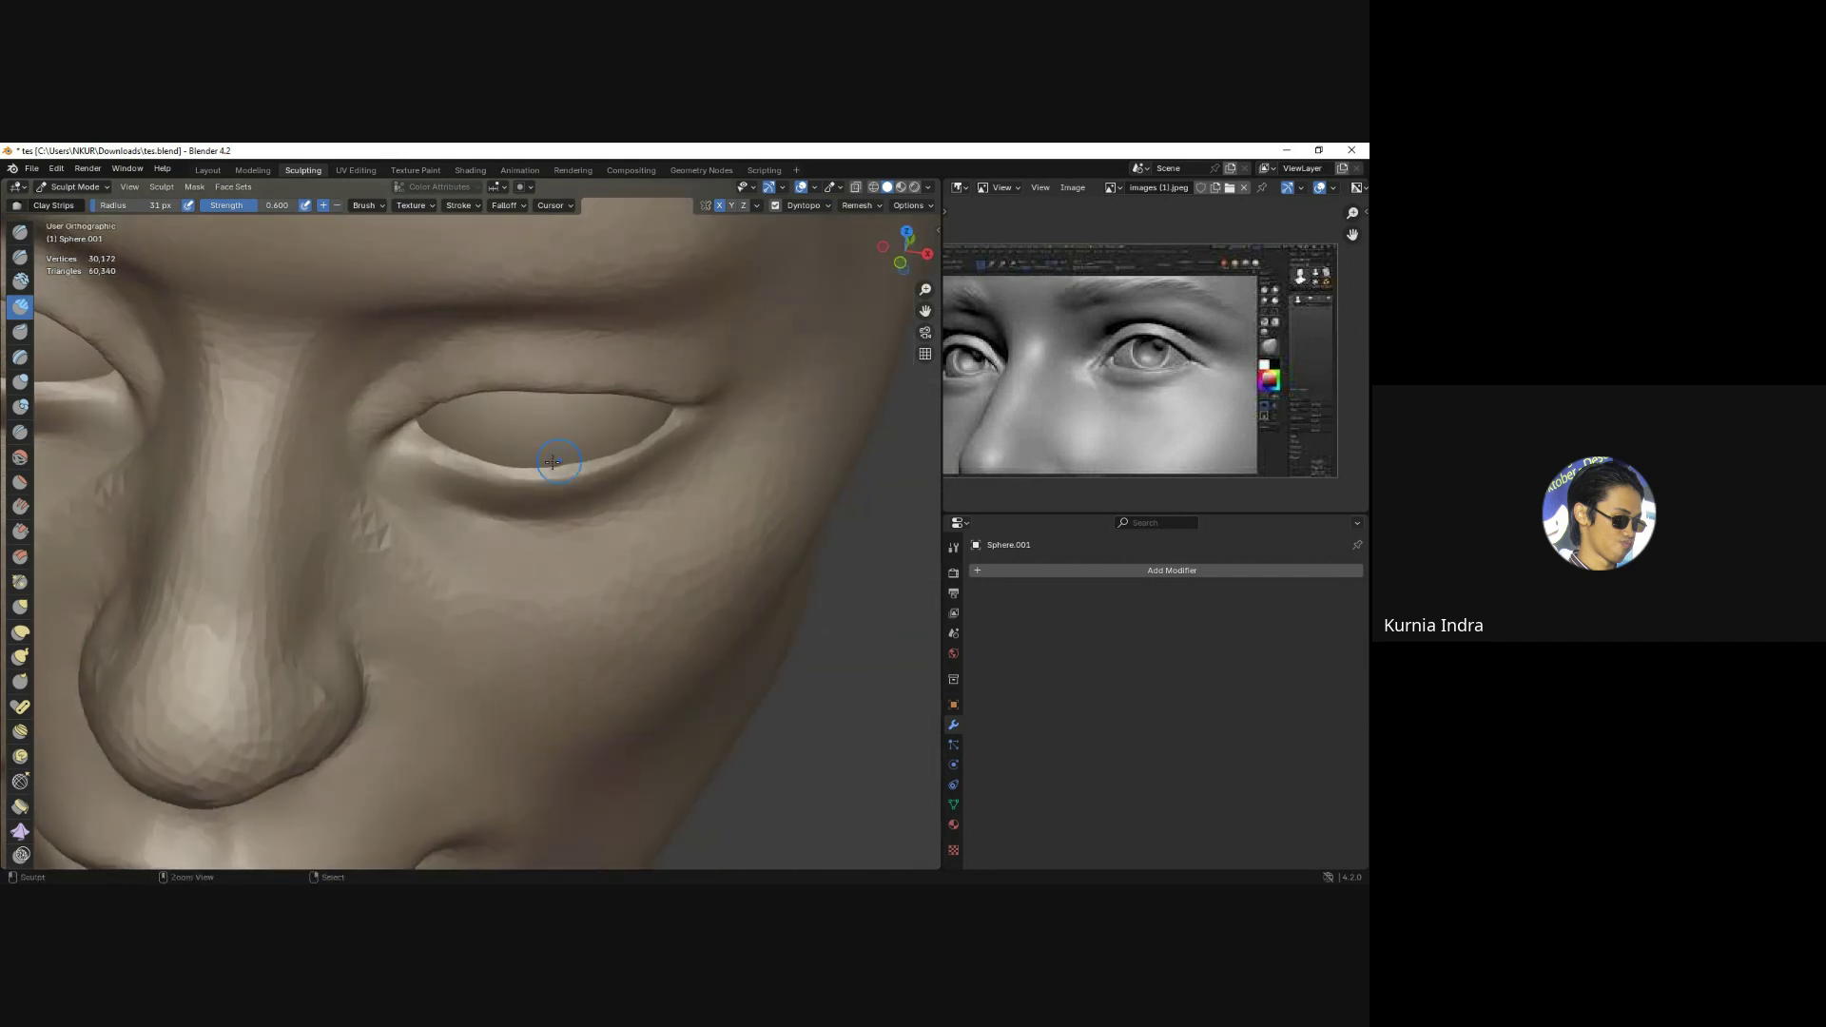
# Grab-shape the outer eye corner, then crease the eyelid lines with a 35 px brush.
pyautogui.press('g')
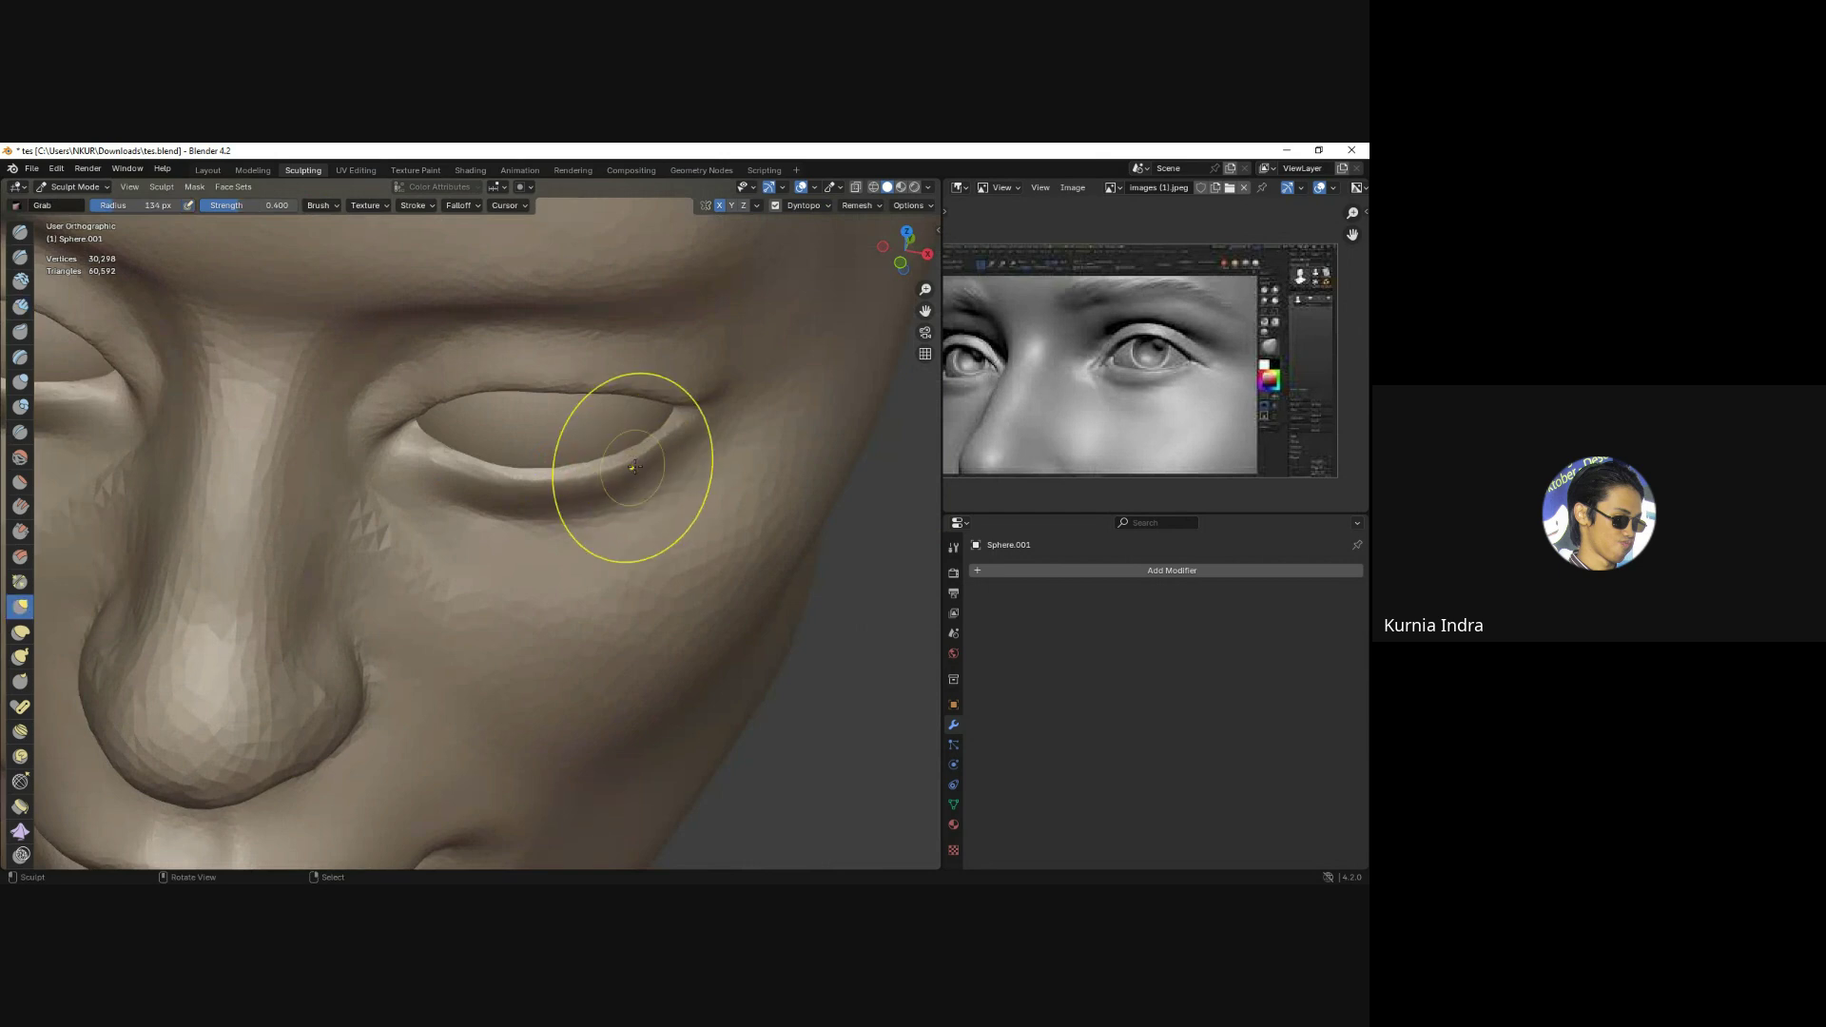
pyautogui.keyDown('alt'); pyautogui.moveTo(631, 469); pyautogui.dragTo(672, 457, button='middle'); pyautogui.keyUp('alt')
pyautogui.keyDown('alt'); pyautogui.moveTo(528, 469); pyautogui.dragTo(530, 489, button='middle'); pyautogui.keyUp('alt')
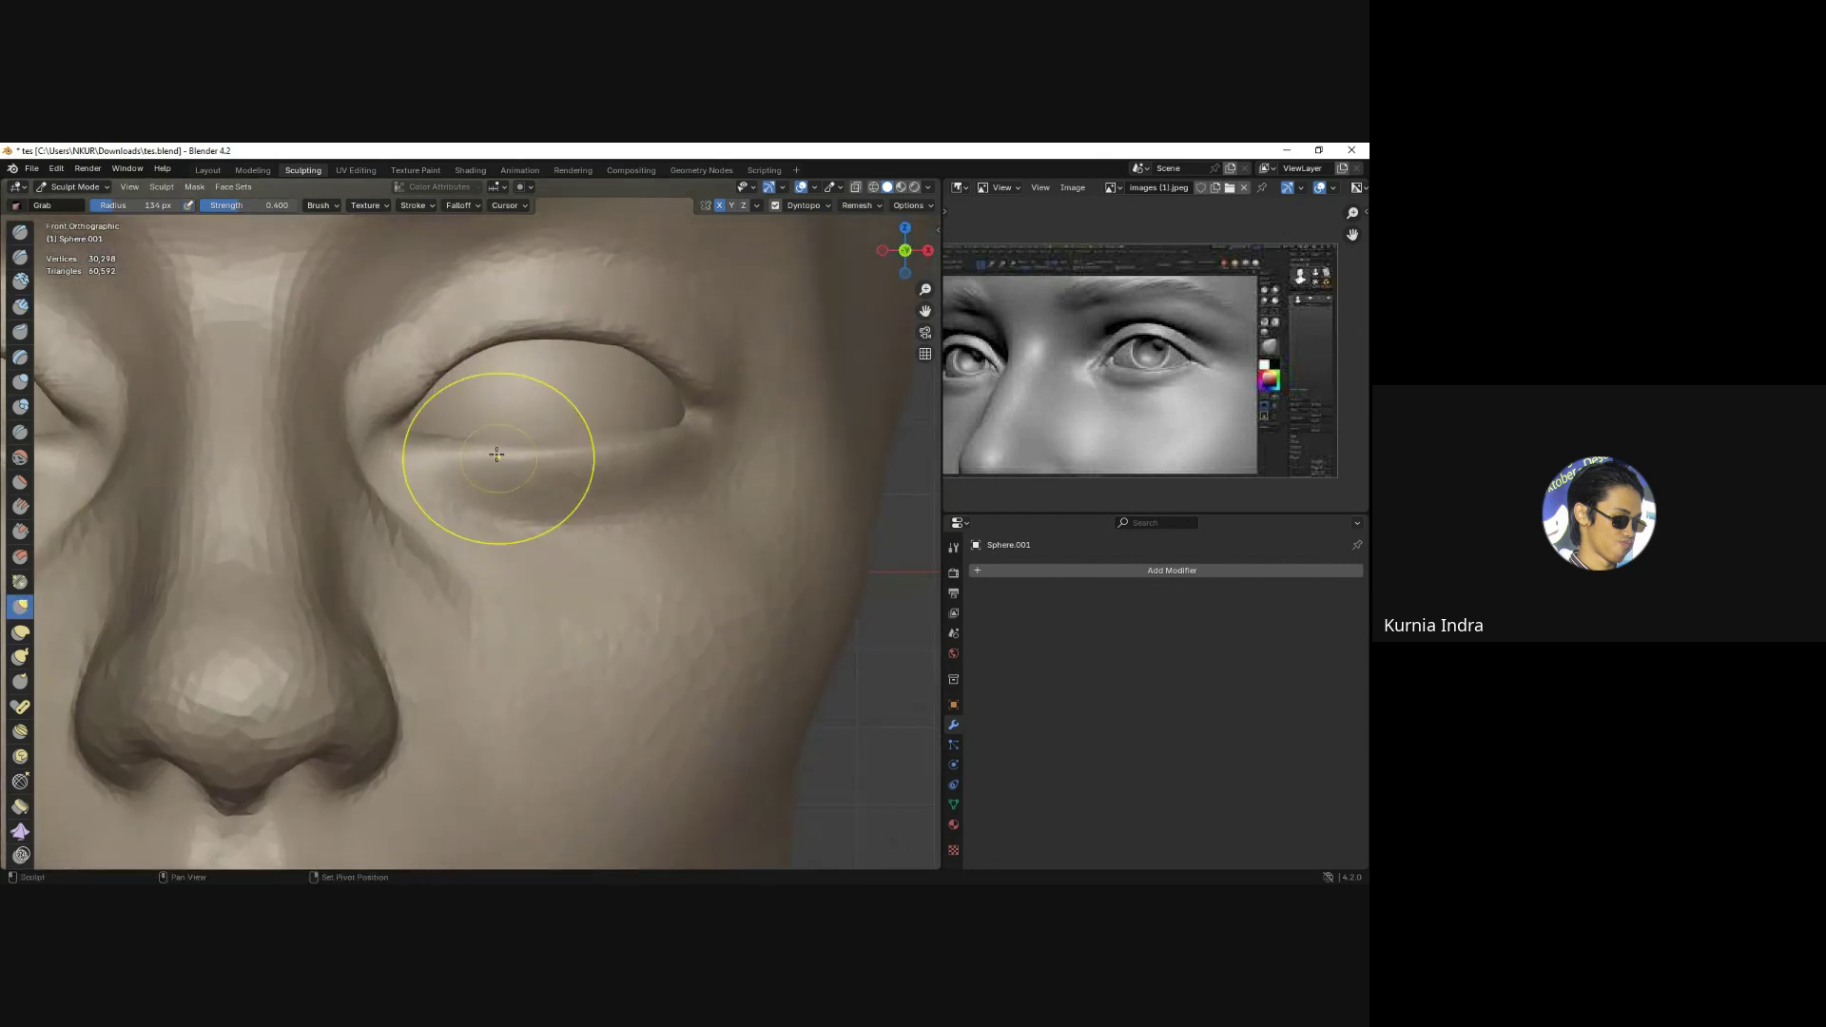
pyautogui.hotkey('shift', 'c')
pyautogui.press('f')
pyautogui.moveTo(396, 469); pyautogui.dragTo(471, 448)
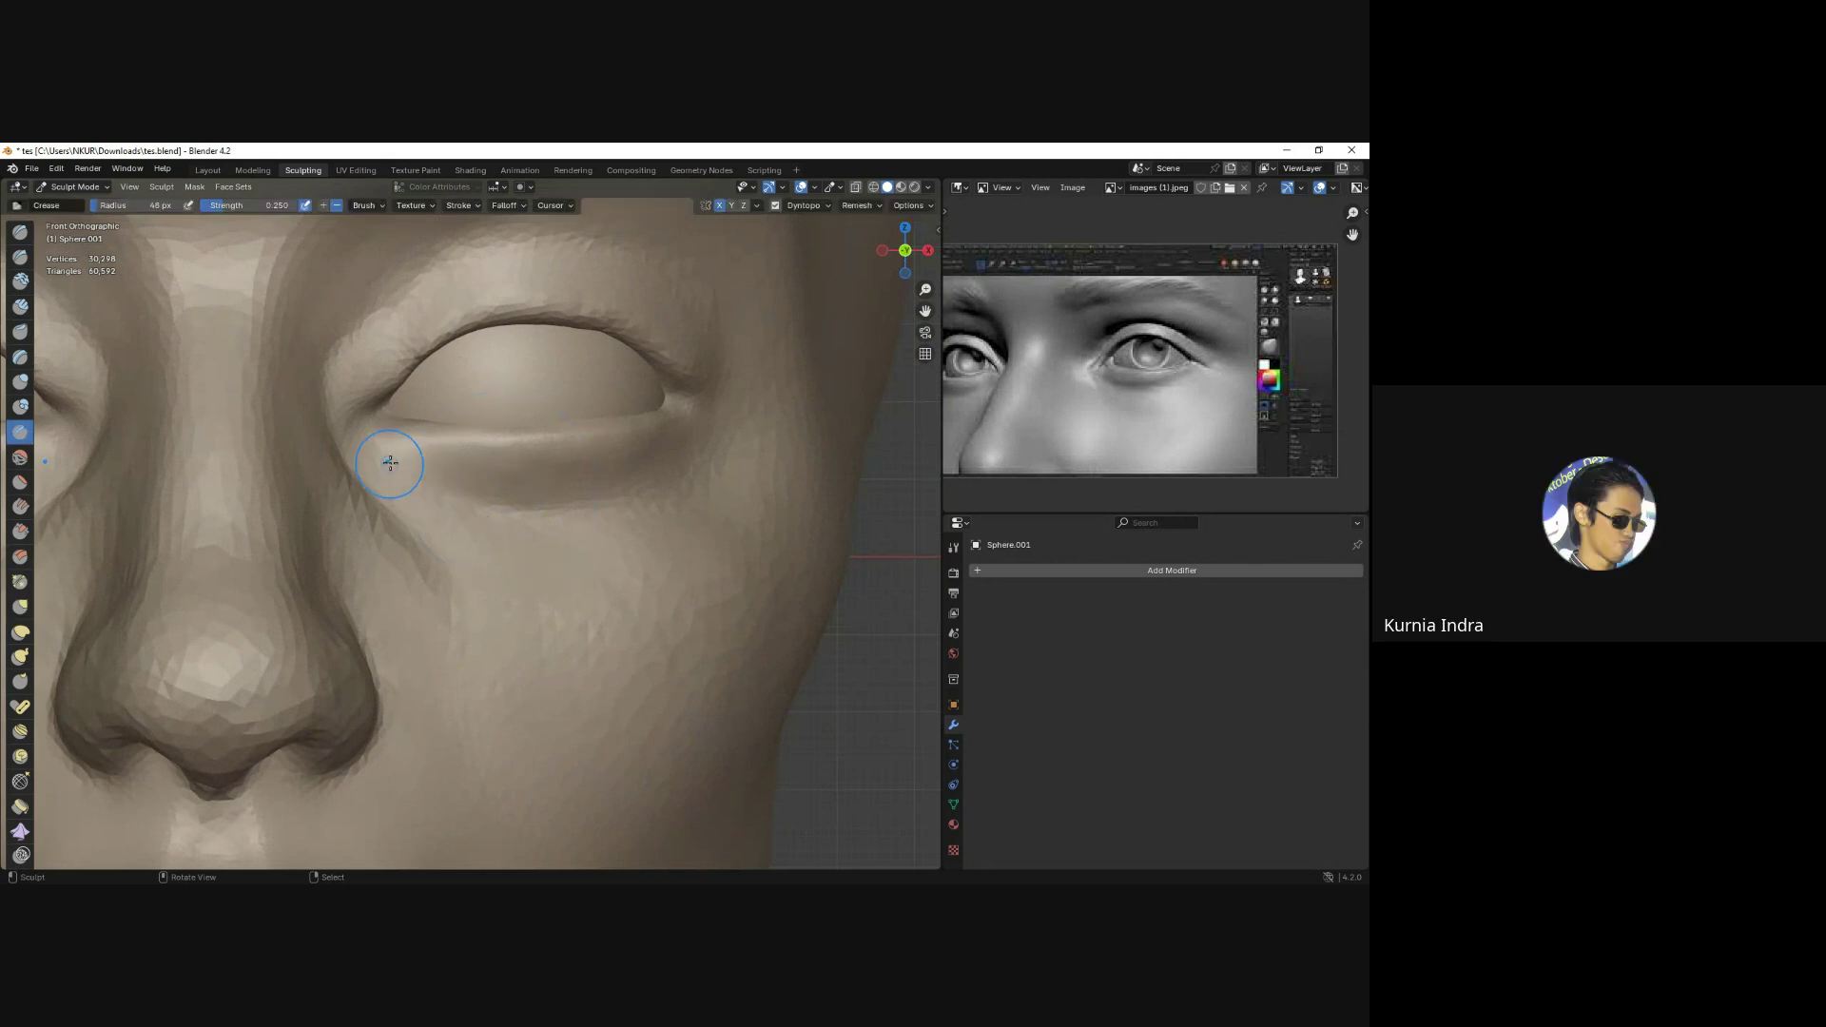
pyautogui.keyDown('shift'); pyautogui.moveTo(471, 448); pyautogui.dragTo(471, 547, button='middle'); pyautogui.keyUp('shift')
pyautogui.press('f')
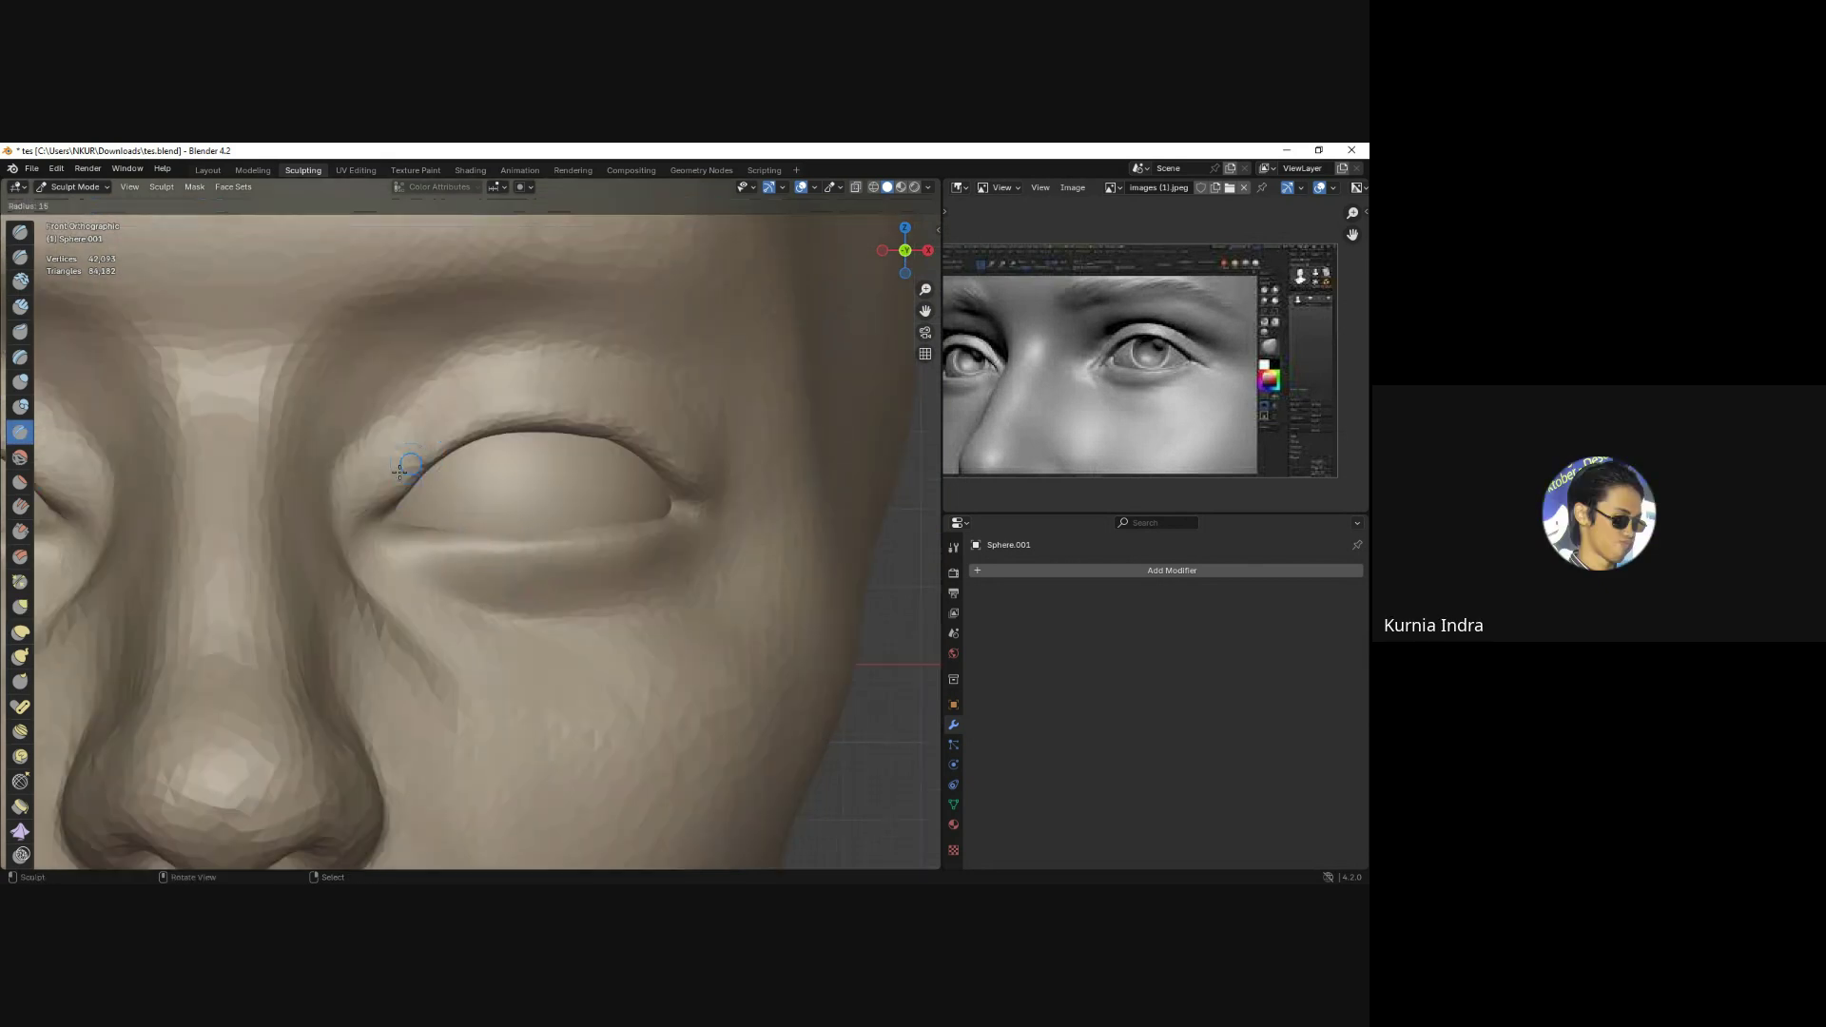
pyautogui.click(393, 498)
pyautogui.moveTo(403, 514)
pyautogui.mouseDown()
pyautogui.moveTo(385, 538)
pyautogui.moveTo(398, 516)
pyautogui.moveTo(380, 533)
pyautogui.moveTo(381, 511)
pyautogui.moveTo(392, 525)
pyautogui.moveTo(371, 540)
pyautogui.mouseUp()
pyautogui.press('c')
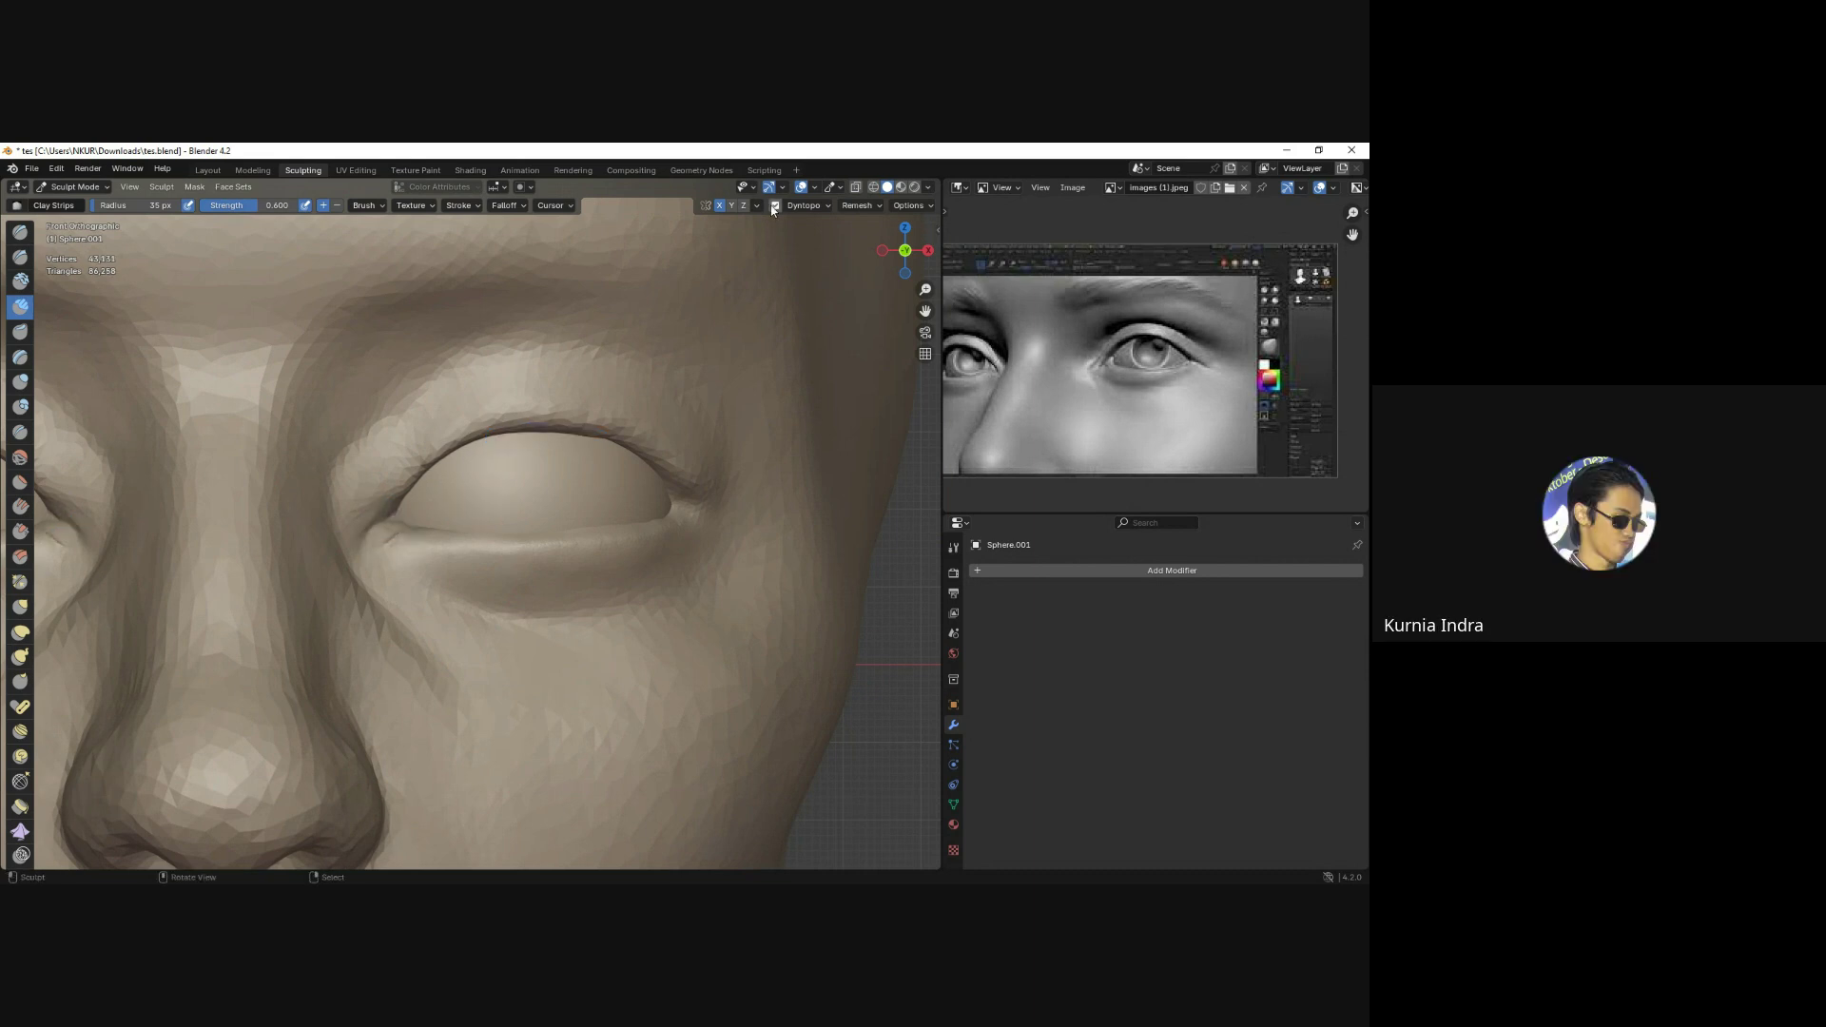
pyautogui.click(803, 205)
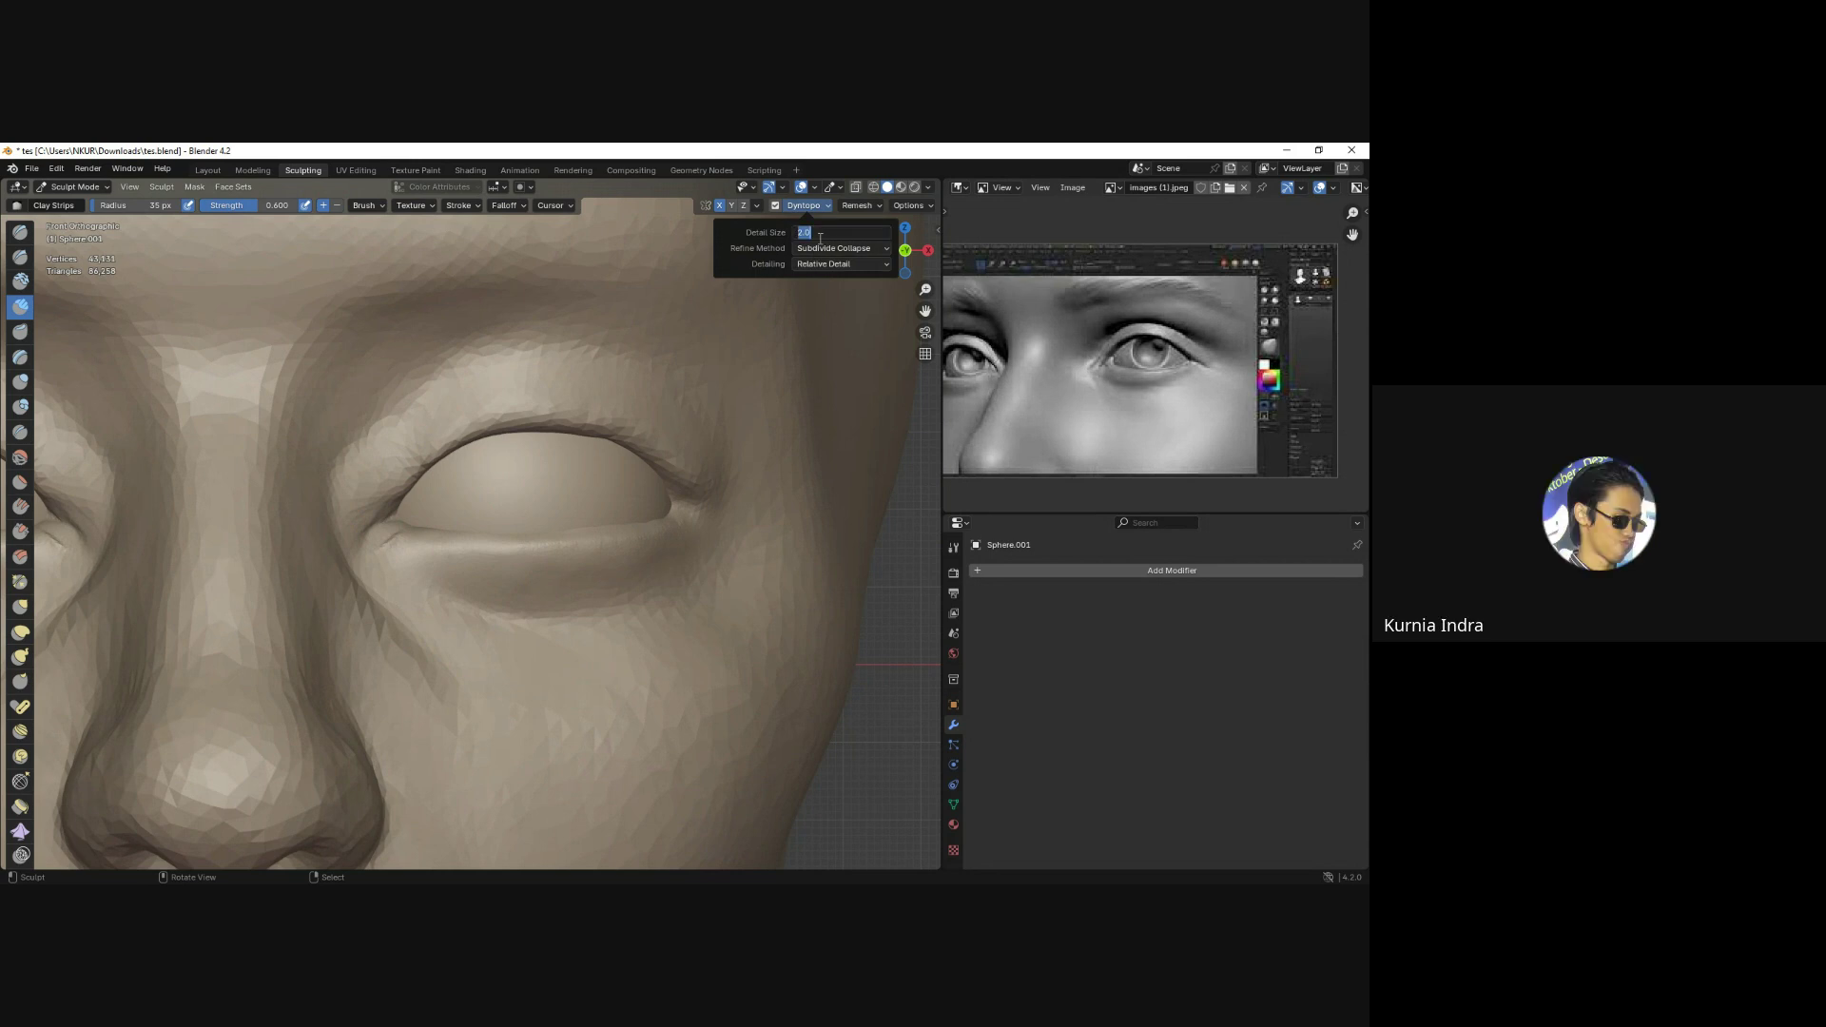
# Confirm the new detail size, then build up the upper eyelid and pull it into shape with Grab.
pyautogui.press('Return')
pyautogui.scroll(-1, 418, 466)
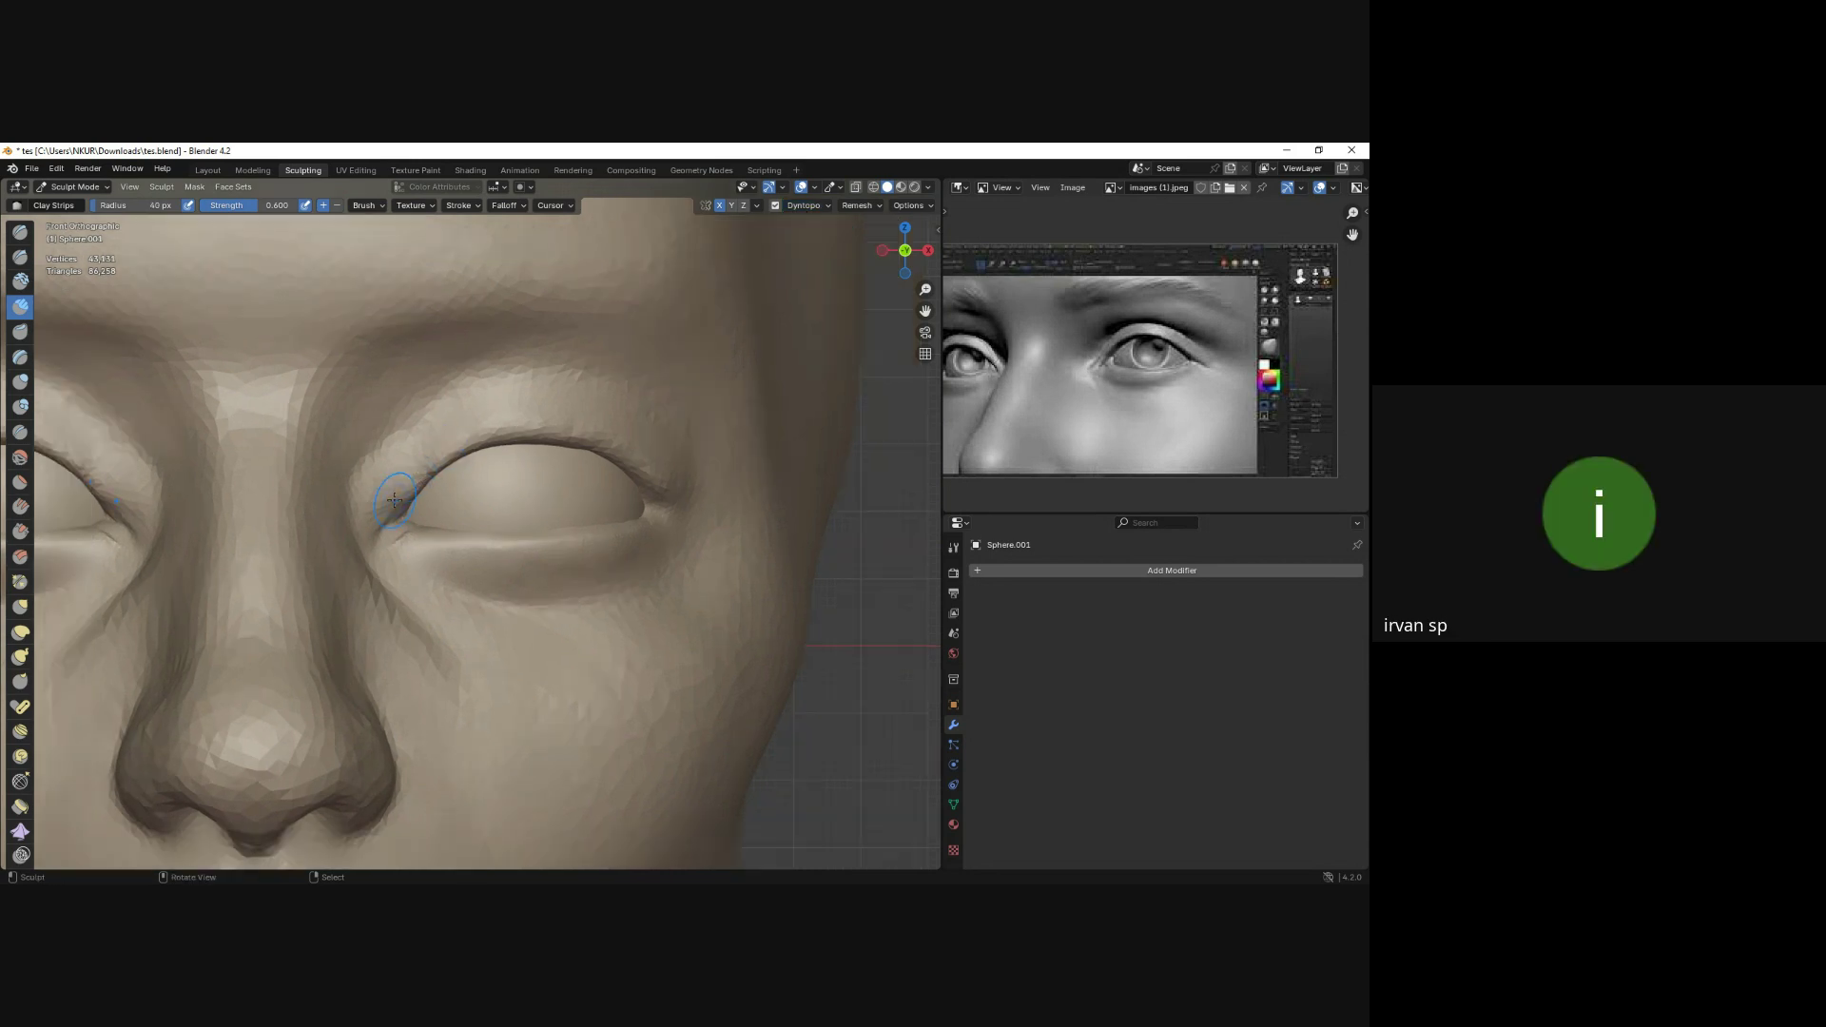
pyautogui.moveTo(391, 501); pyautogui.dragTo(471, 438)
pyautogui.moveTo(471, 438); pyautogui.dragTo(598, 465, button='middle')
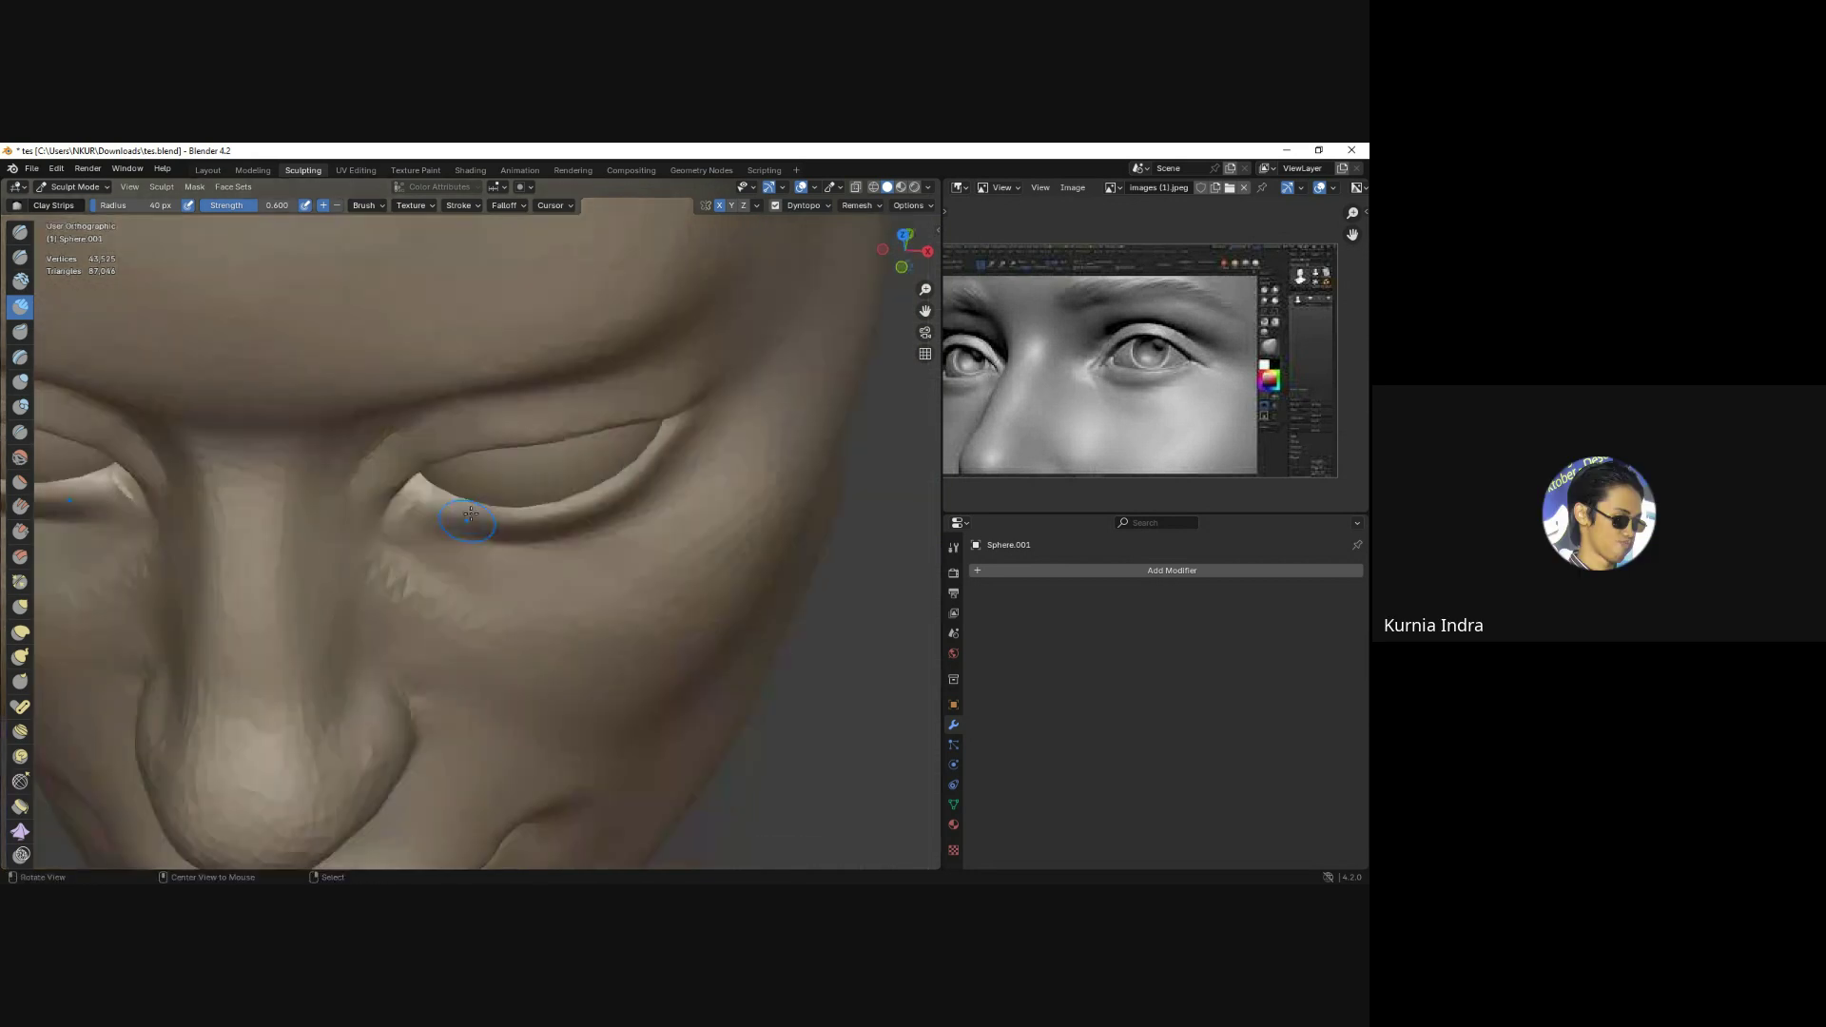
pyautogui.press('g')
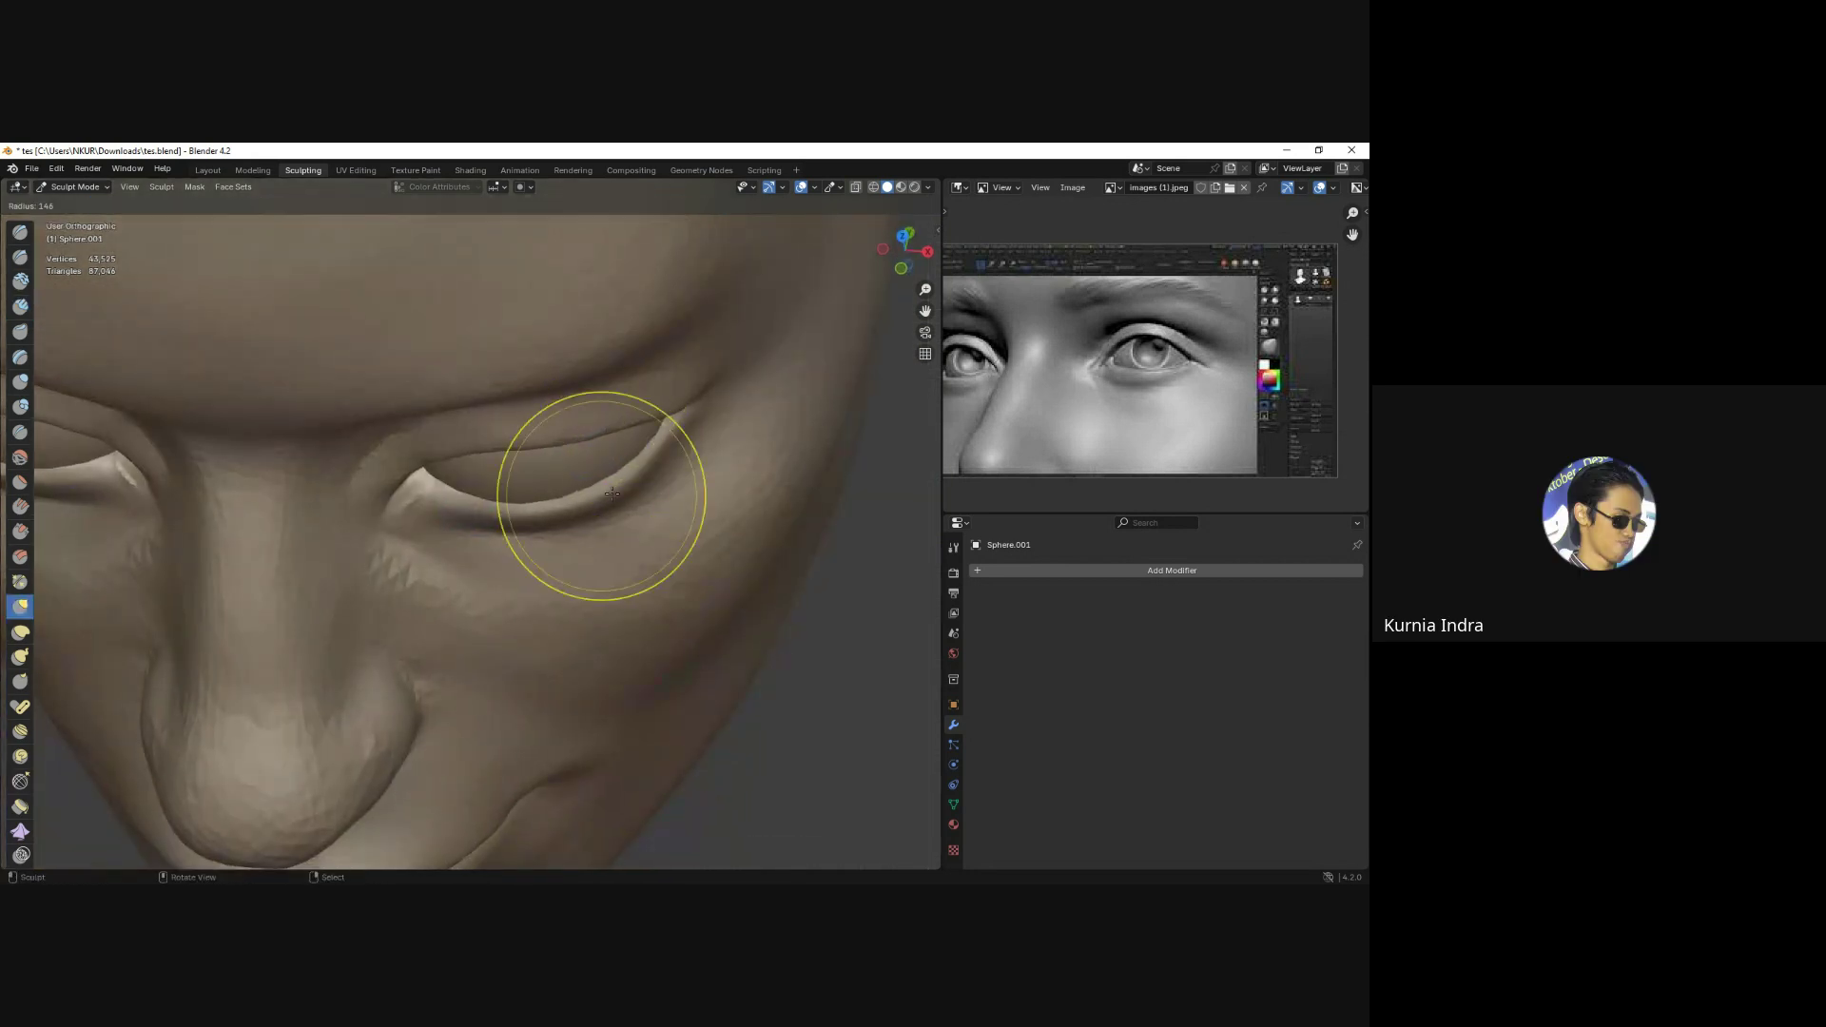
pyautogui.keyDown('alt'); pyautogui.moveTo(622, 474); pyautogui.dragTo(571, 449, button='middle'); pyautogui.keyUp('alt')
pyautogui.scroll(1, 571, 449)
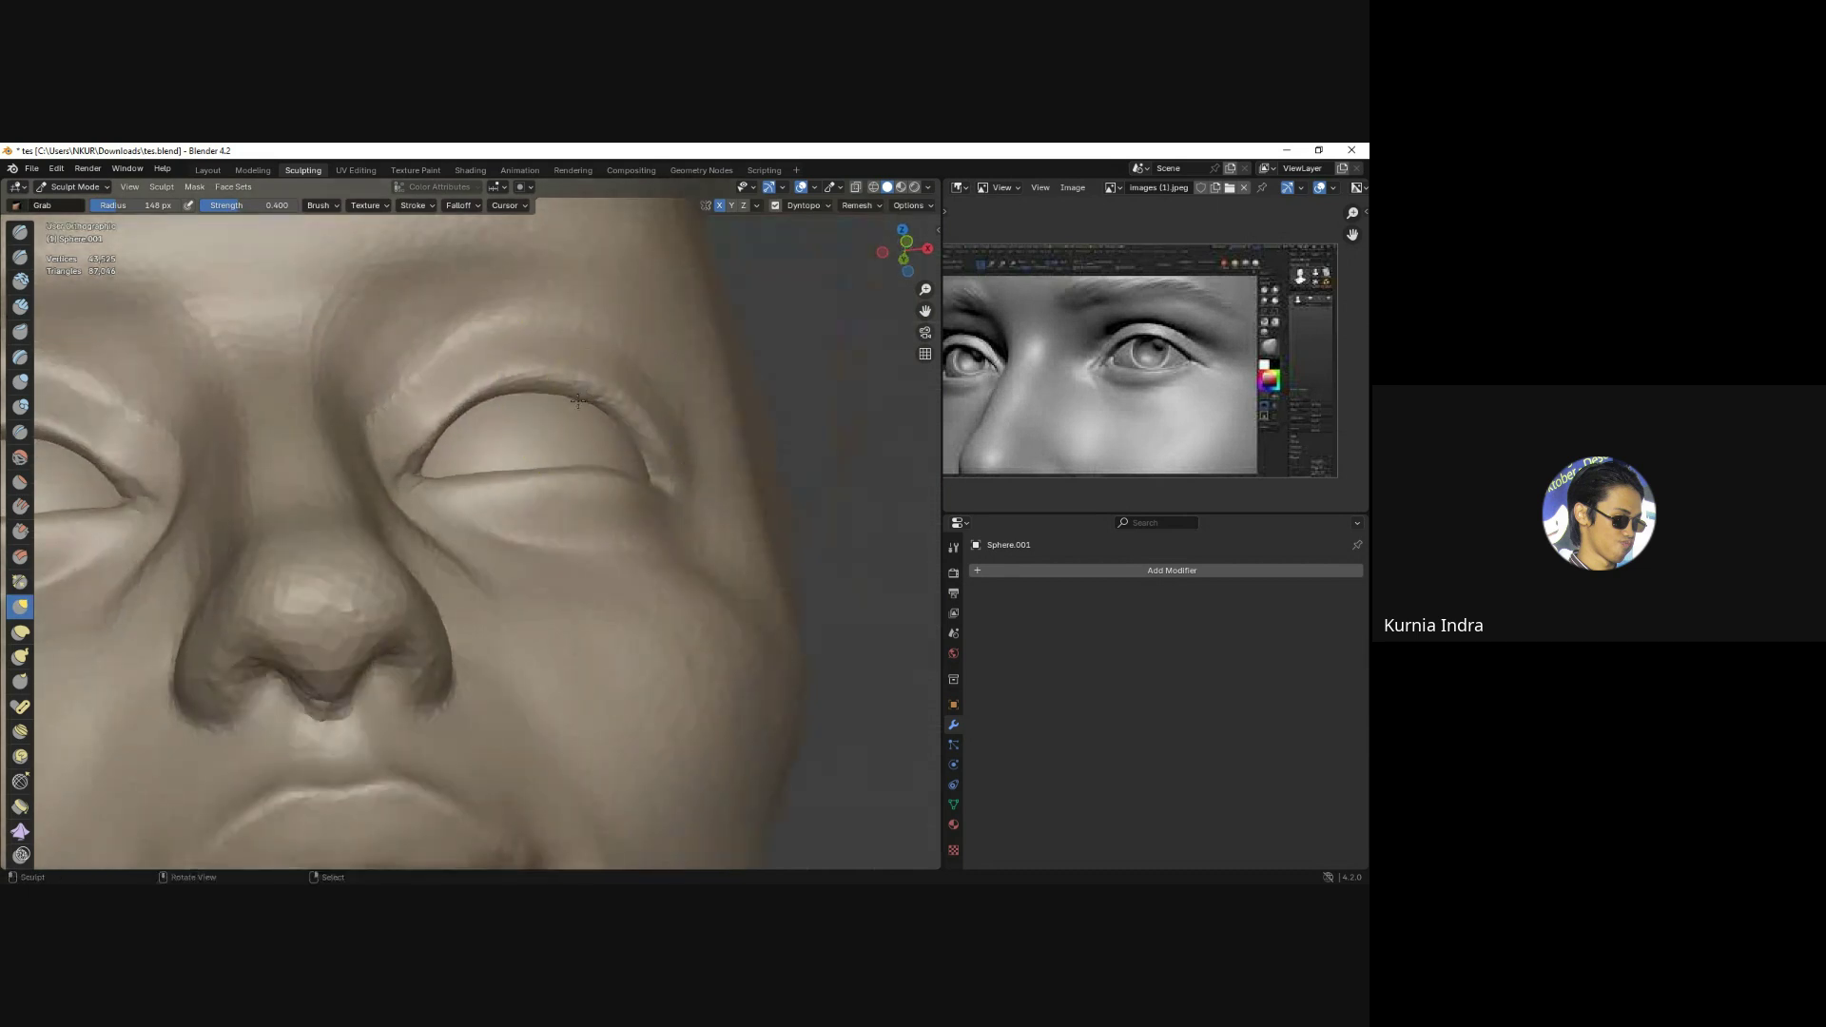
pyautogui.scroll(-2, 525, 365)
pyautogui.keyDown('shift'); pyautogui.moveTo(550, 347); pyautogui.dragTo(562, 381, button='middle'); pyautogui.keyUp('shift')
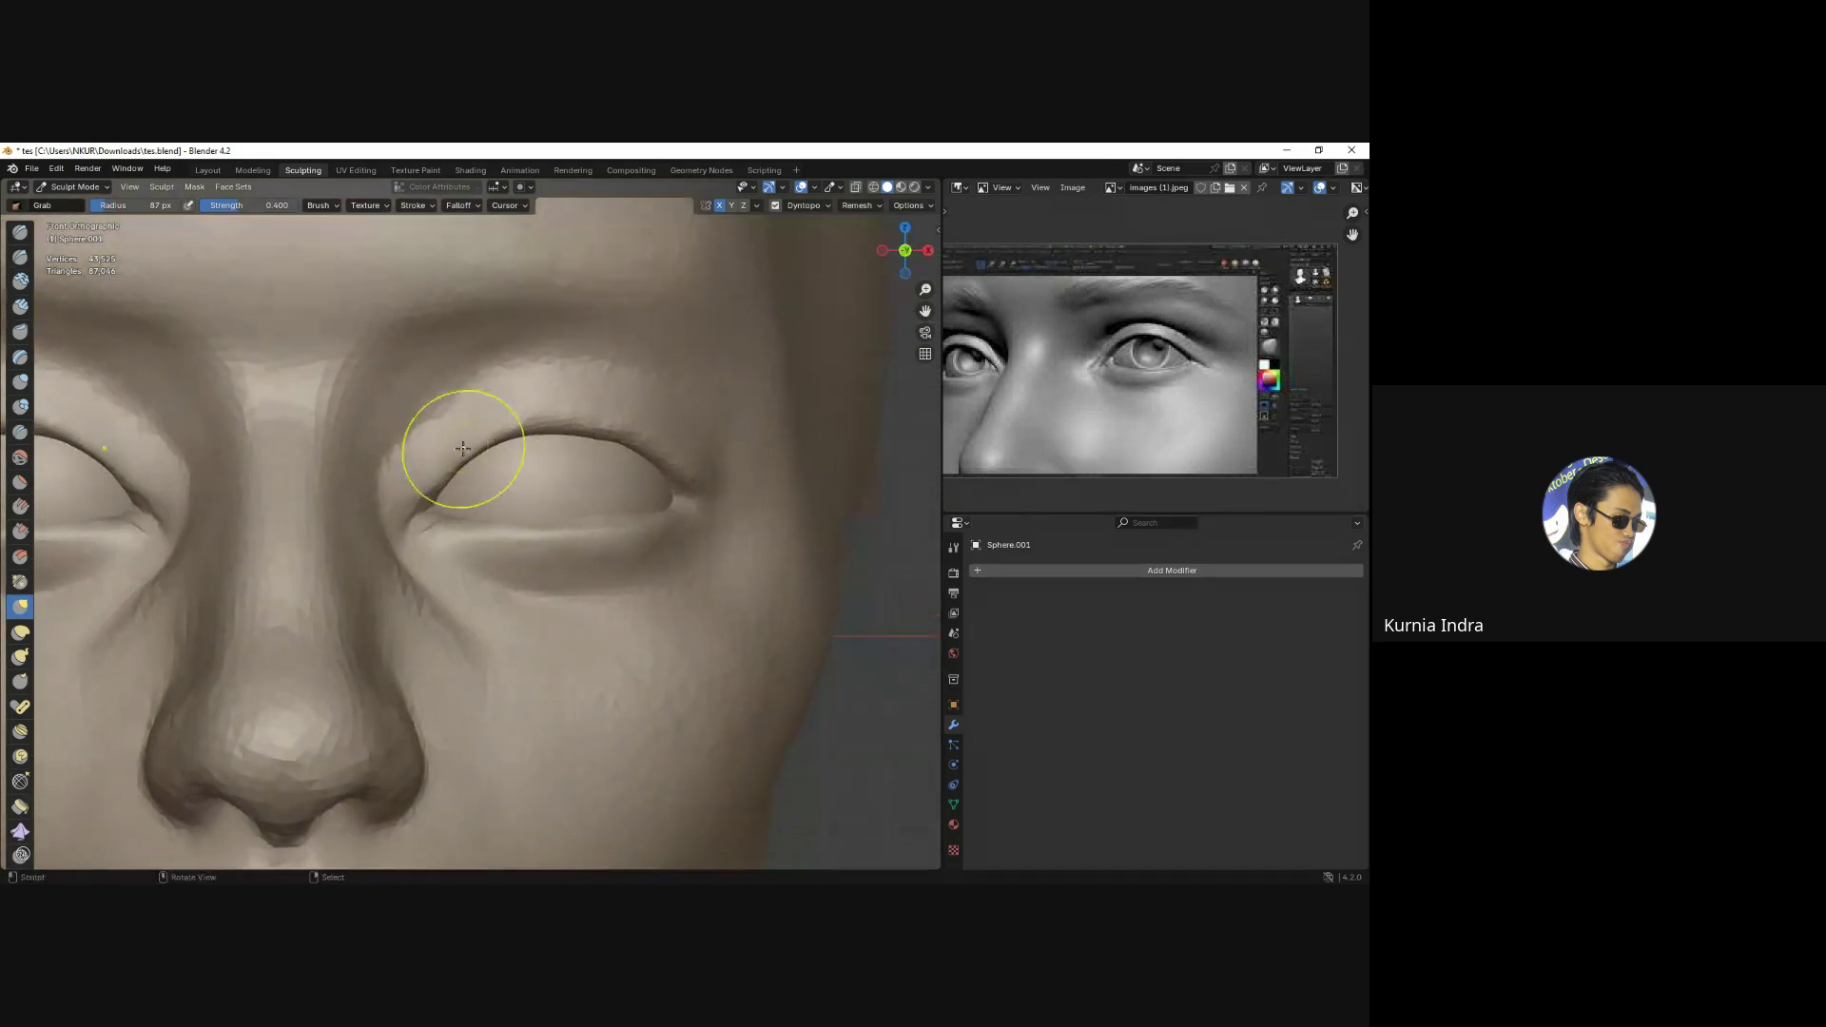
# Crease the eyelid, then return to Grab and check the face from the front.
pyautogui.hotkey('shift', 'c')
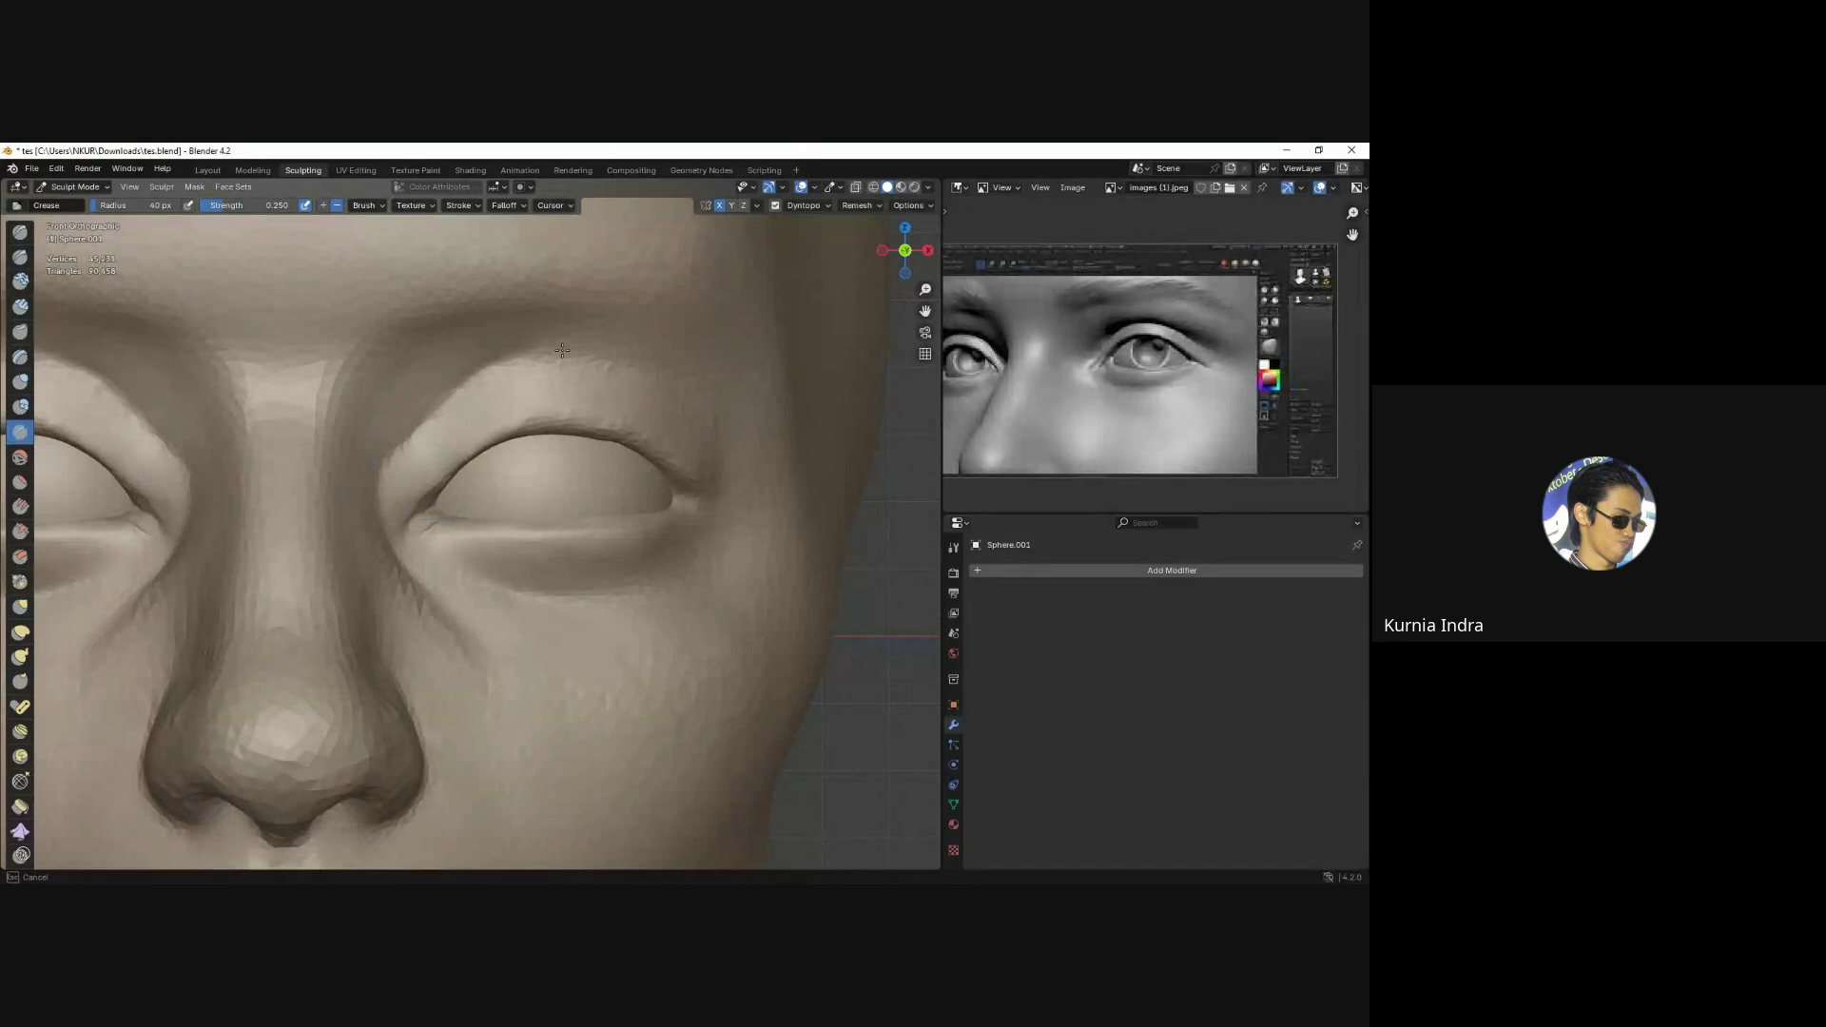
pyautogui.scroll(-5, 587, 356)
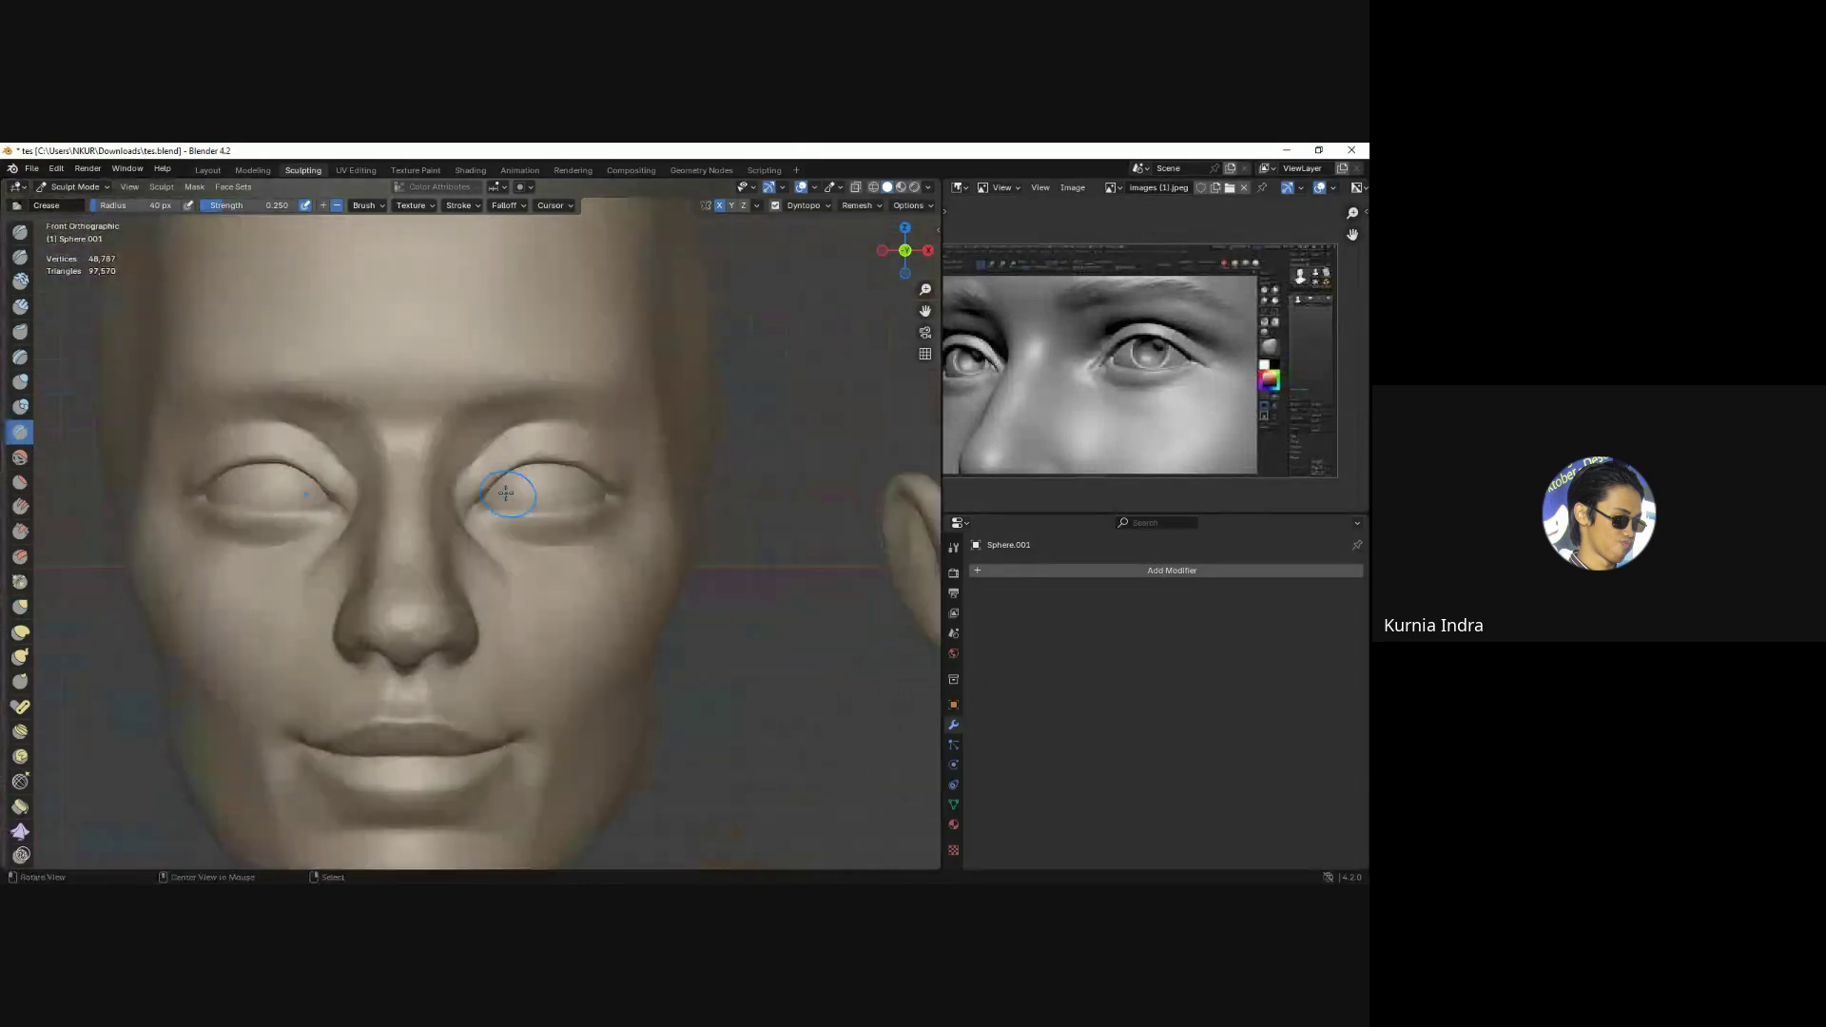
pyautogui.press('g')
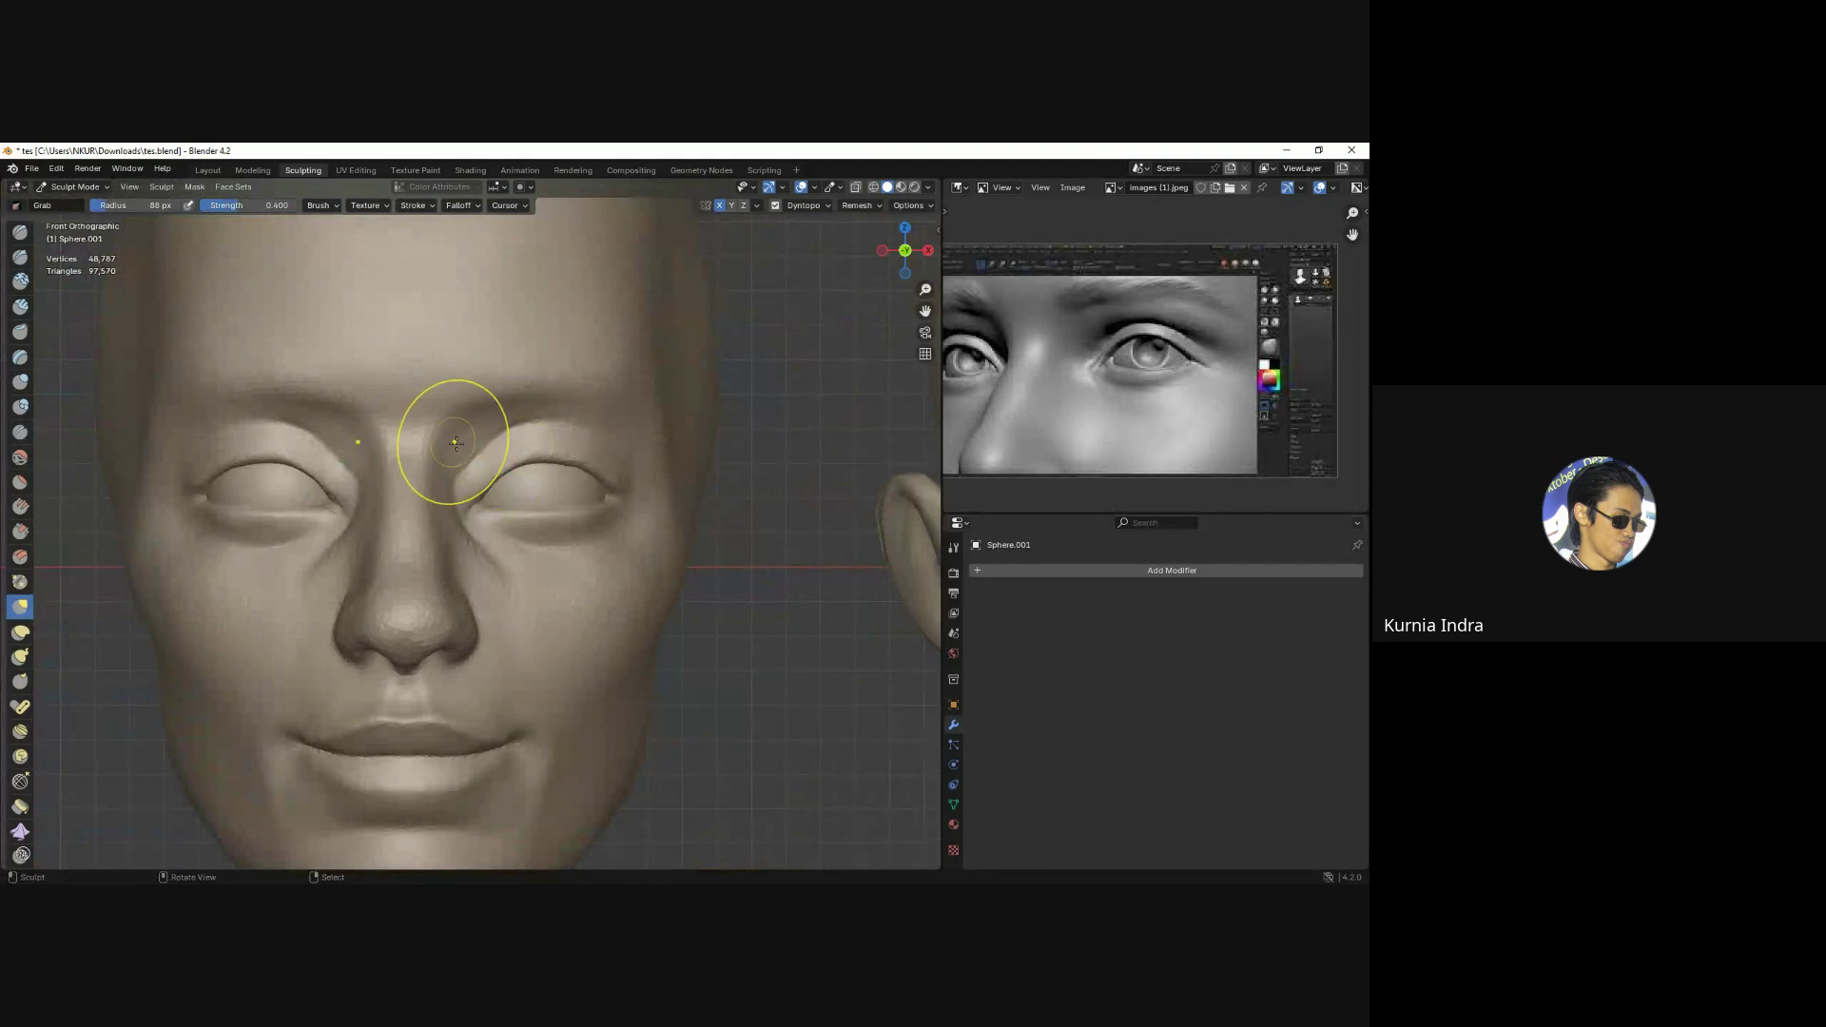
pyautogui.moveTo(485, 408)
pyautogui.keyDown('shift'); pyautogui.mouseDown(button='middle')
pyautogui.moveTo(494, 433)
pyautogui.moveTo(592, 408)
pyautogui.mouseUp(button='middle'); pyautogui.keyUp('shift')
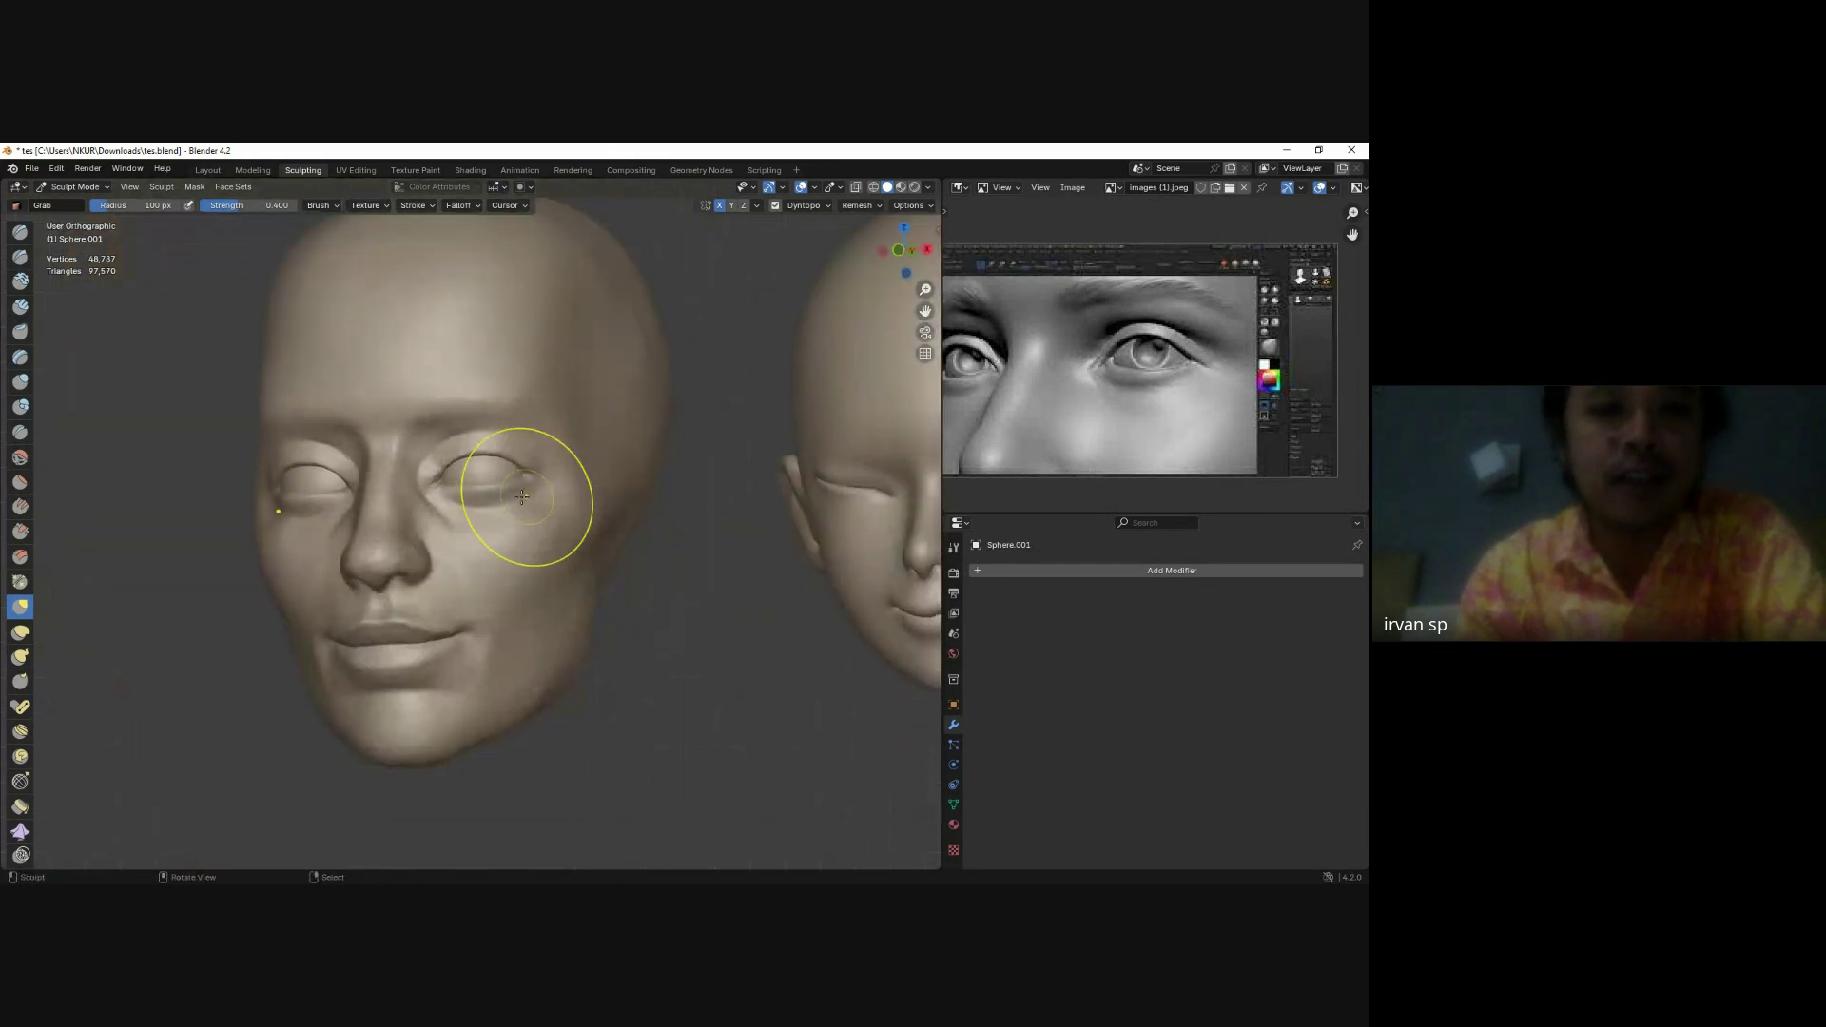
pyautogui.moveTo(529, 490)
pyautogui.keyDown('alt'); pyautogui.mouseDown(button='middle')
pyautogui.moveTo(441, 550)
pyautogui.moveTo(361, 512)
pyautogui.moveTo(335, 529)
pyautogui.moveTo(388, 478)
pyautogui.mouseUp(button='middle'); pyautogui.keyUp('alt')
pyautogui.scroll(2, 503, 456)
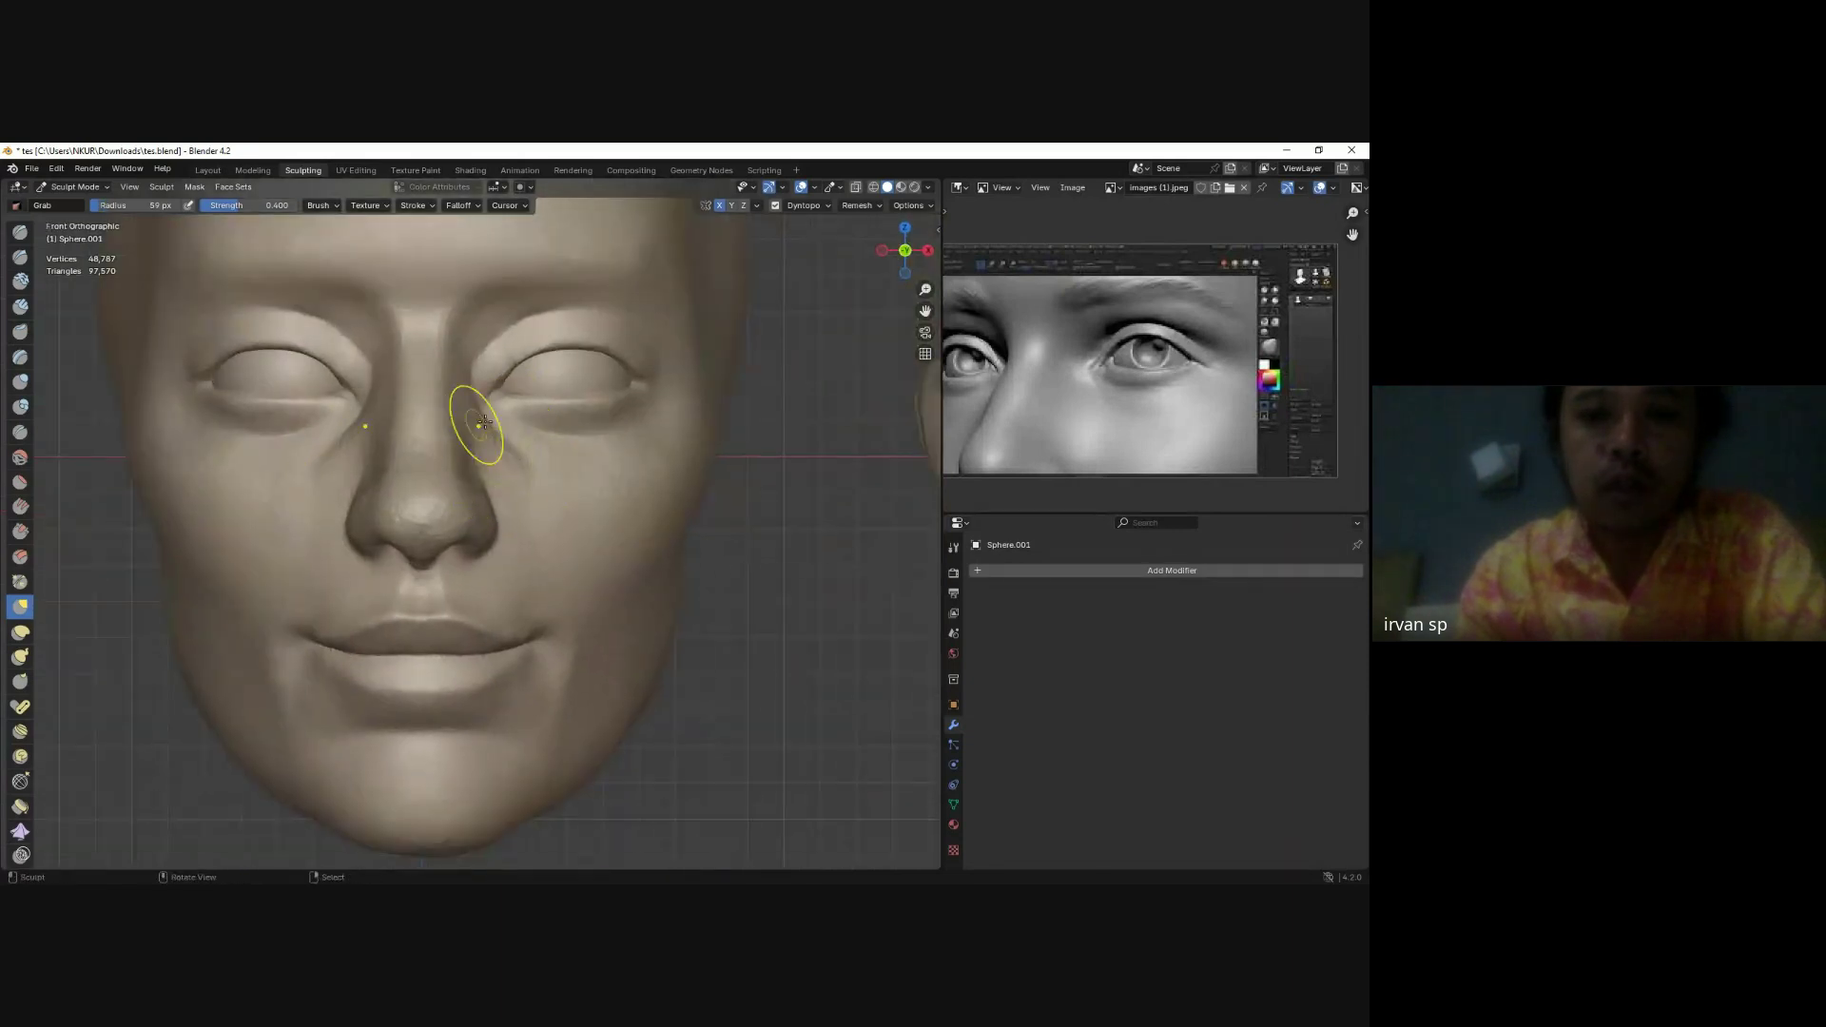
pyautogui.moveTo(510, 411)
pyautogui.mouseDown(button='middle')
pyautogui.moveTo(457, 441)
pyautogui.moveTo(409, 419)
pyautogui.mouseUp(button='middle')
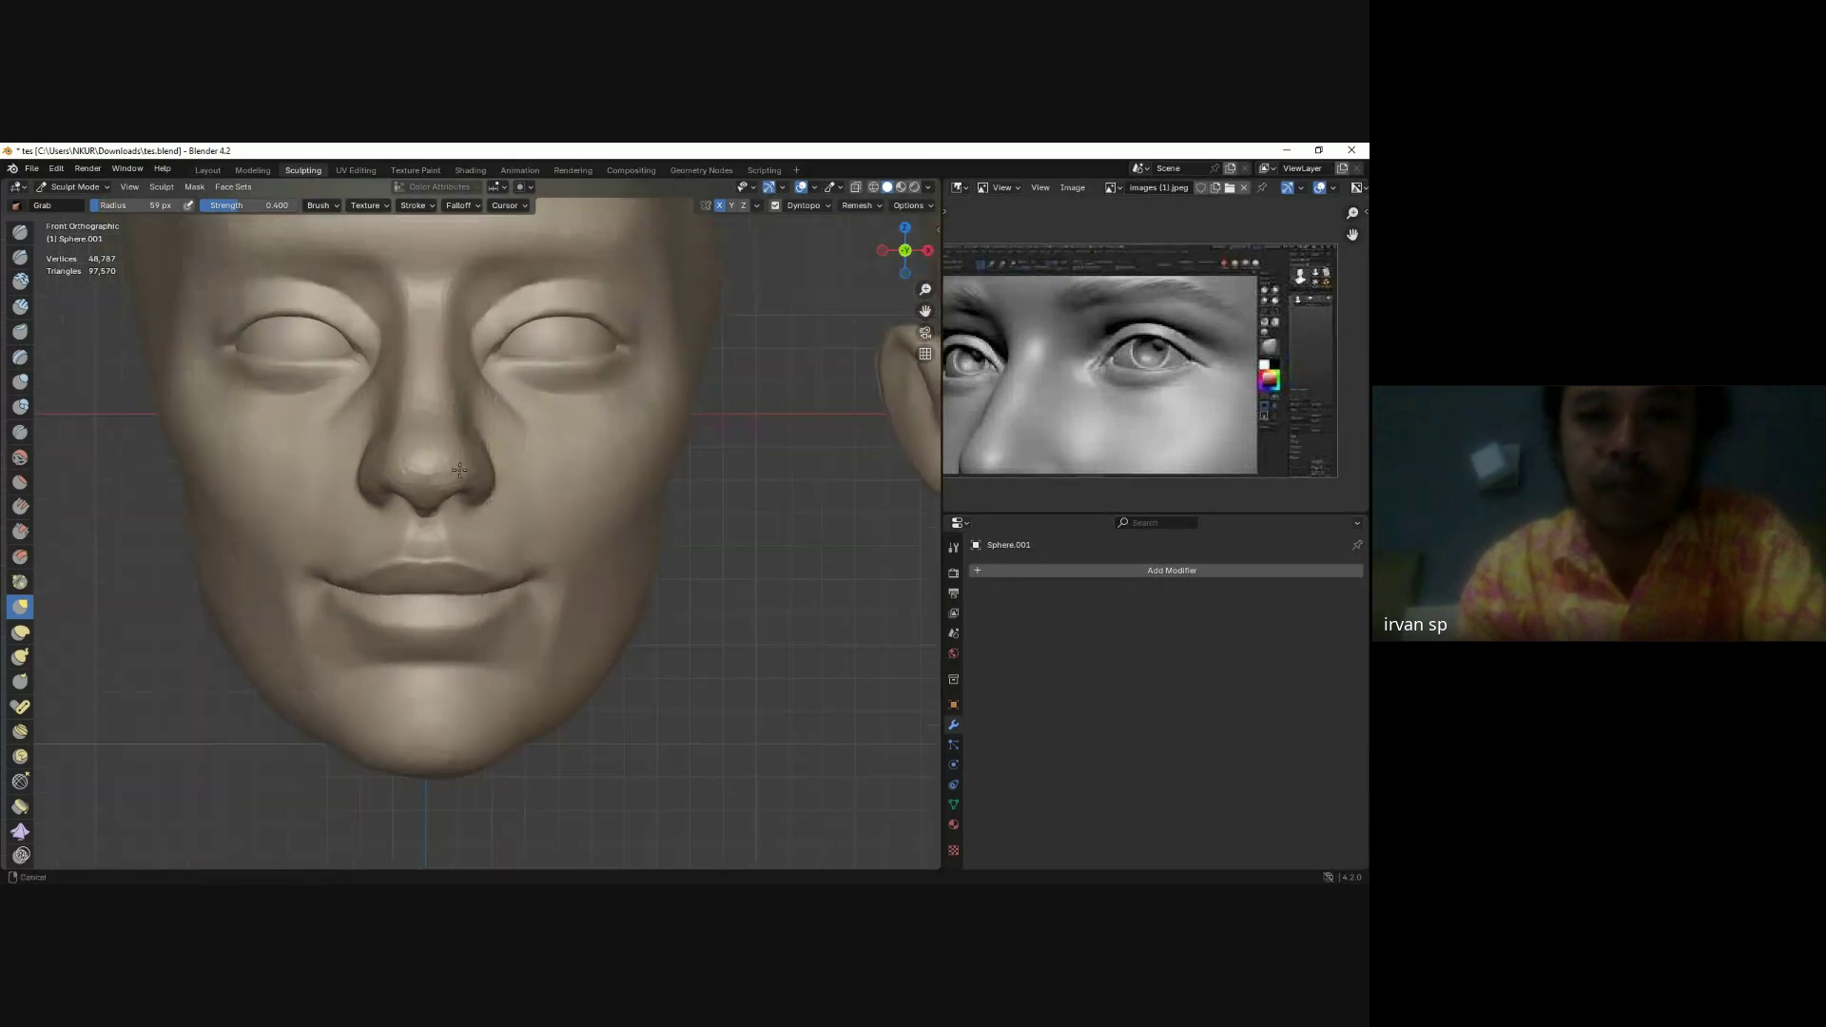
# Add Clay Strips along the lower lip, checking it in Front view (numpad 1).
pyautogui.click(20, 307)
pyautogui.moveTo(395, 494)
pyautogui.mouseDown(button='middle')
pyautogui.moveTo(433, 463)
pyautogui.moveTo(414, 473)
pyautogui.moveTo(390, 409)
pyautogui.mouseUp(button='middle')
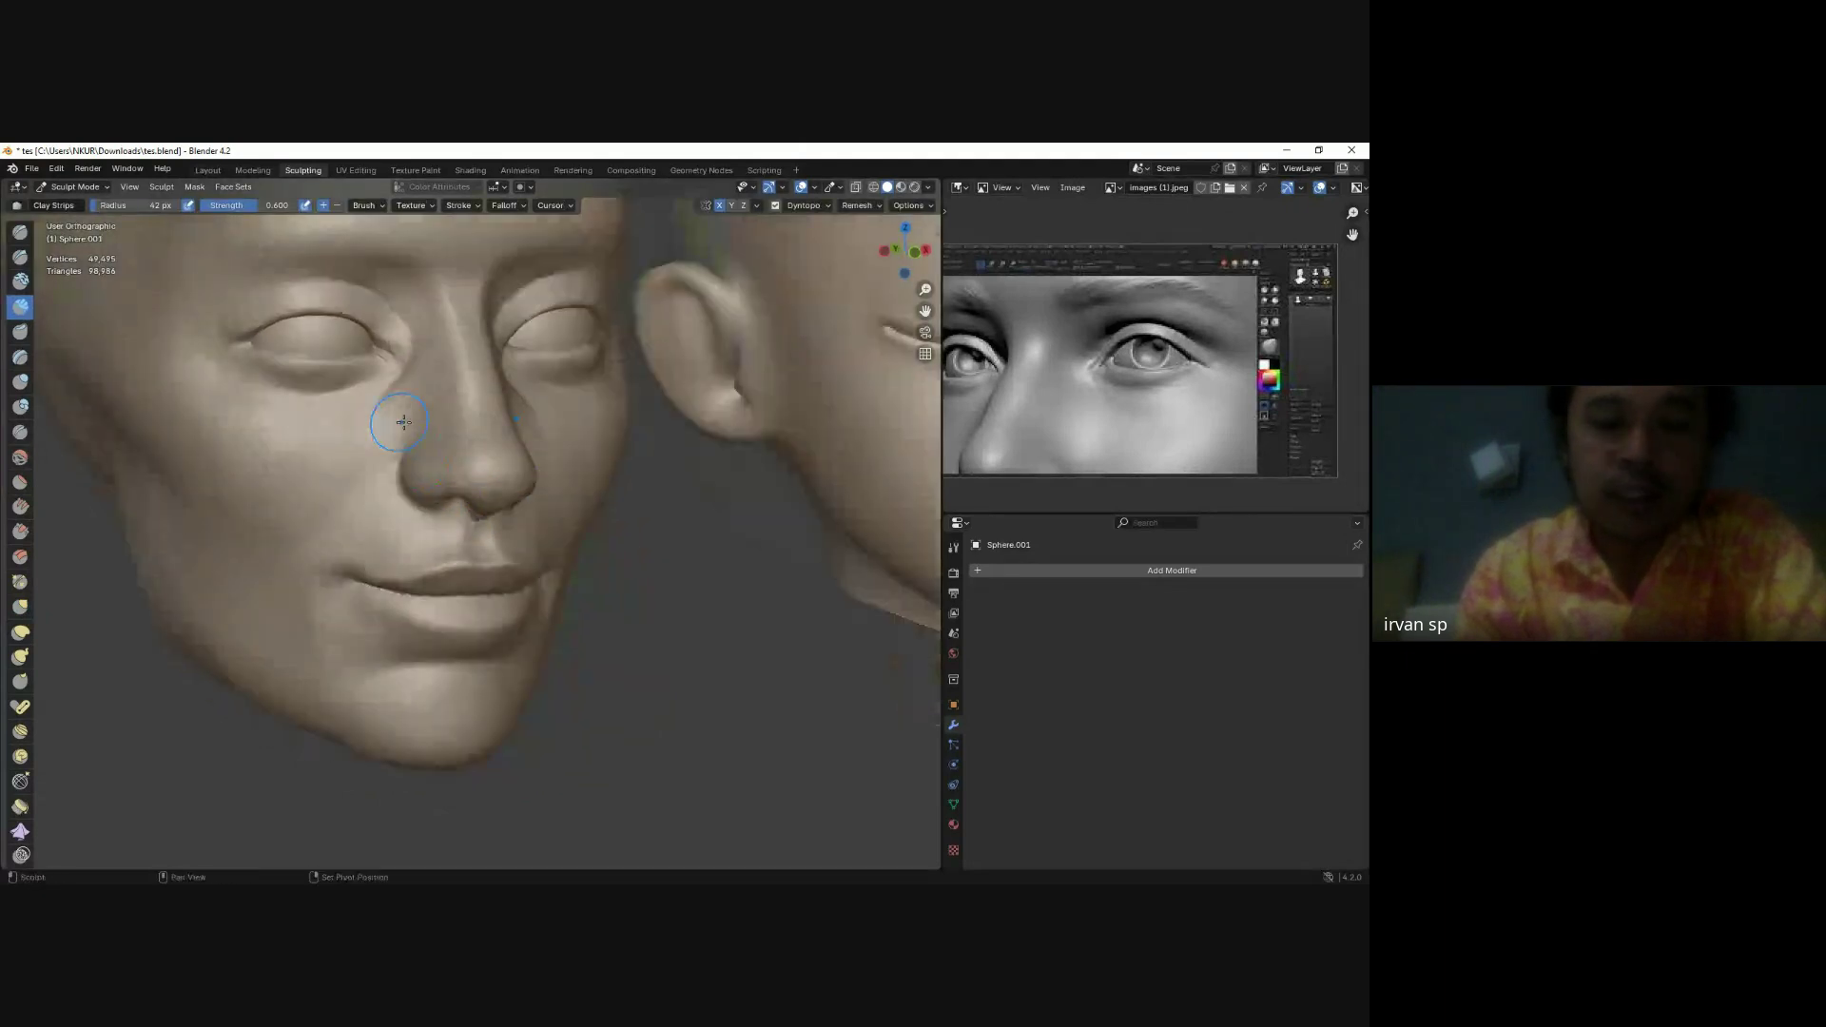
pyautogui.press('KP_1')
pyautogui.moveTo(470, 522); pyautogui.dragTo(482, 550, button='middle')
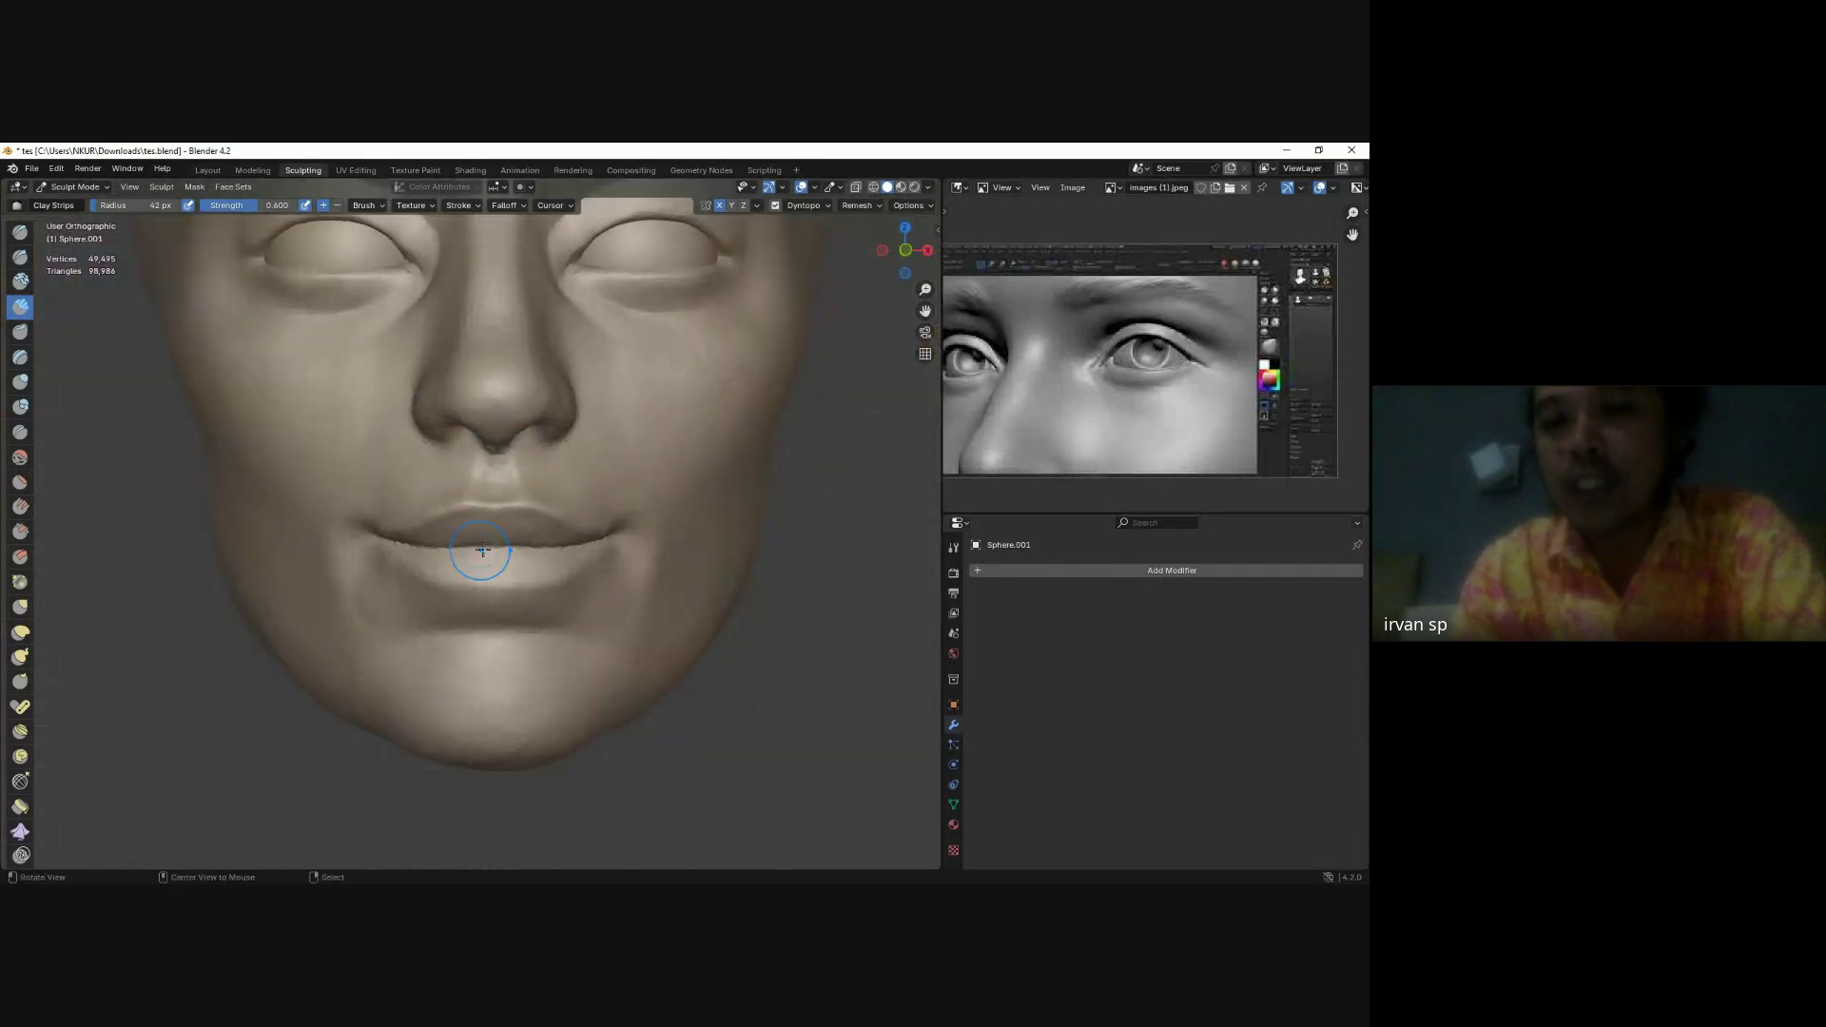
pyautogui.scroll(2, 473, 529)
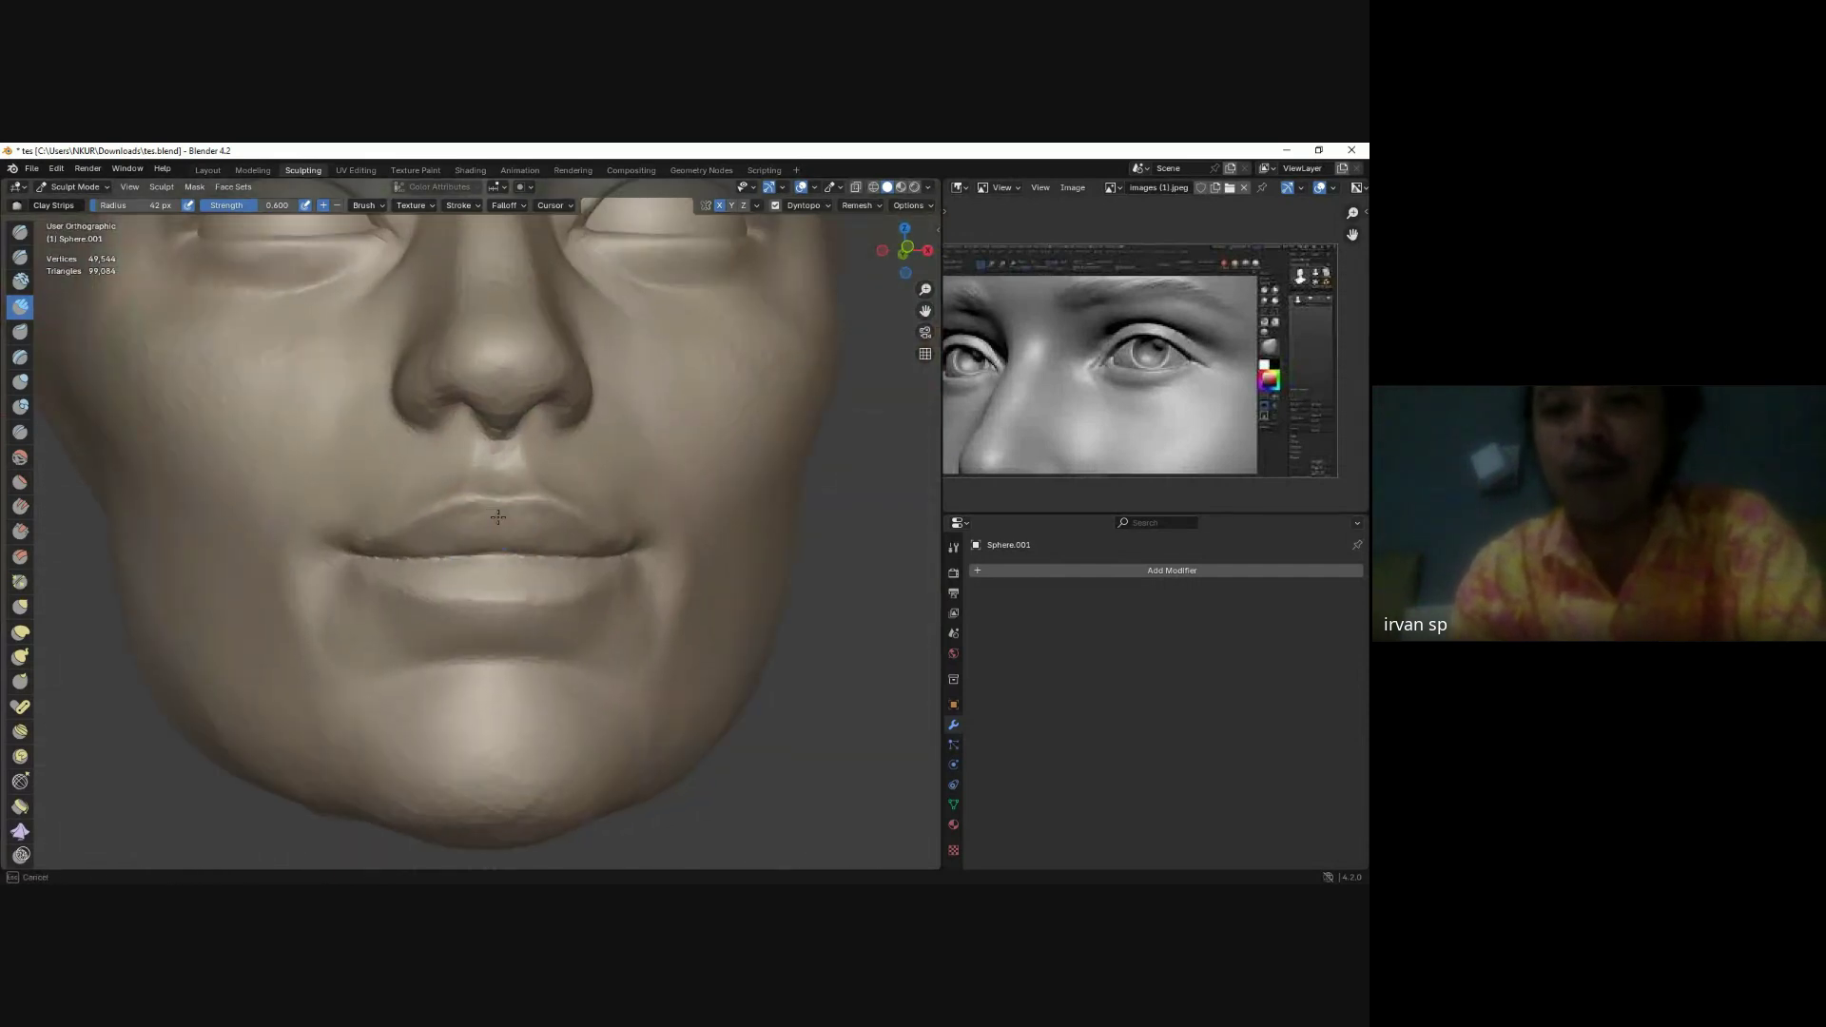
pyautogui.moveTo(504, 531); pyautogui.dragTo(477, 528, button='middle')
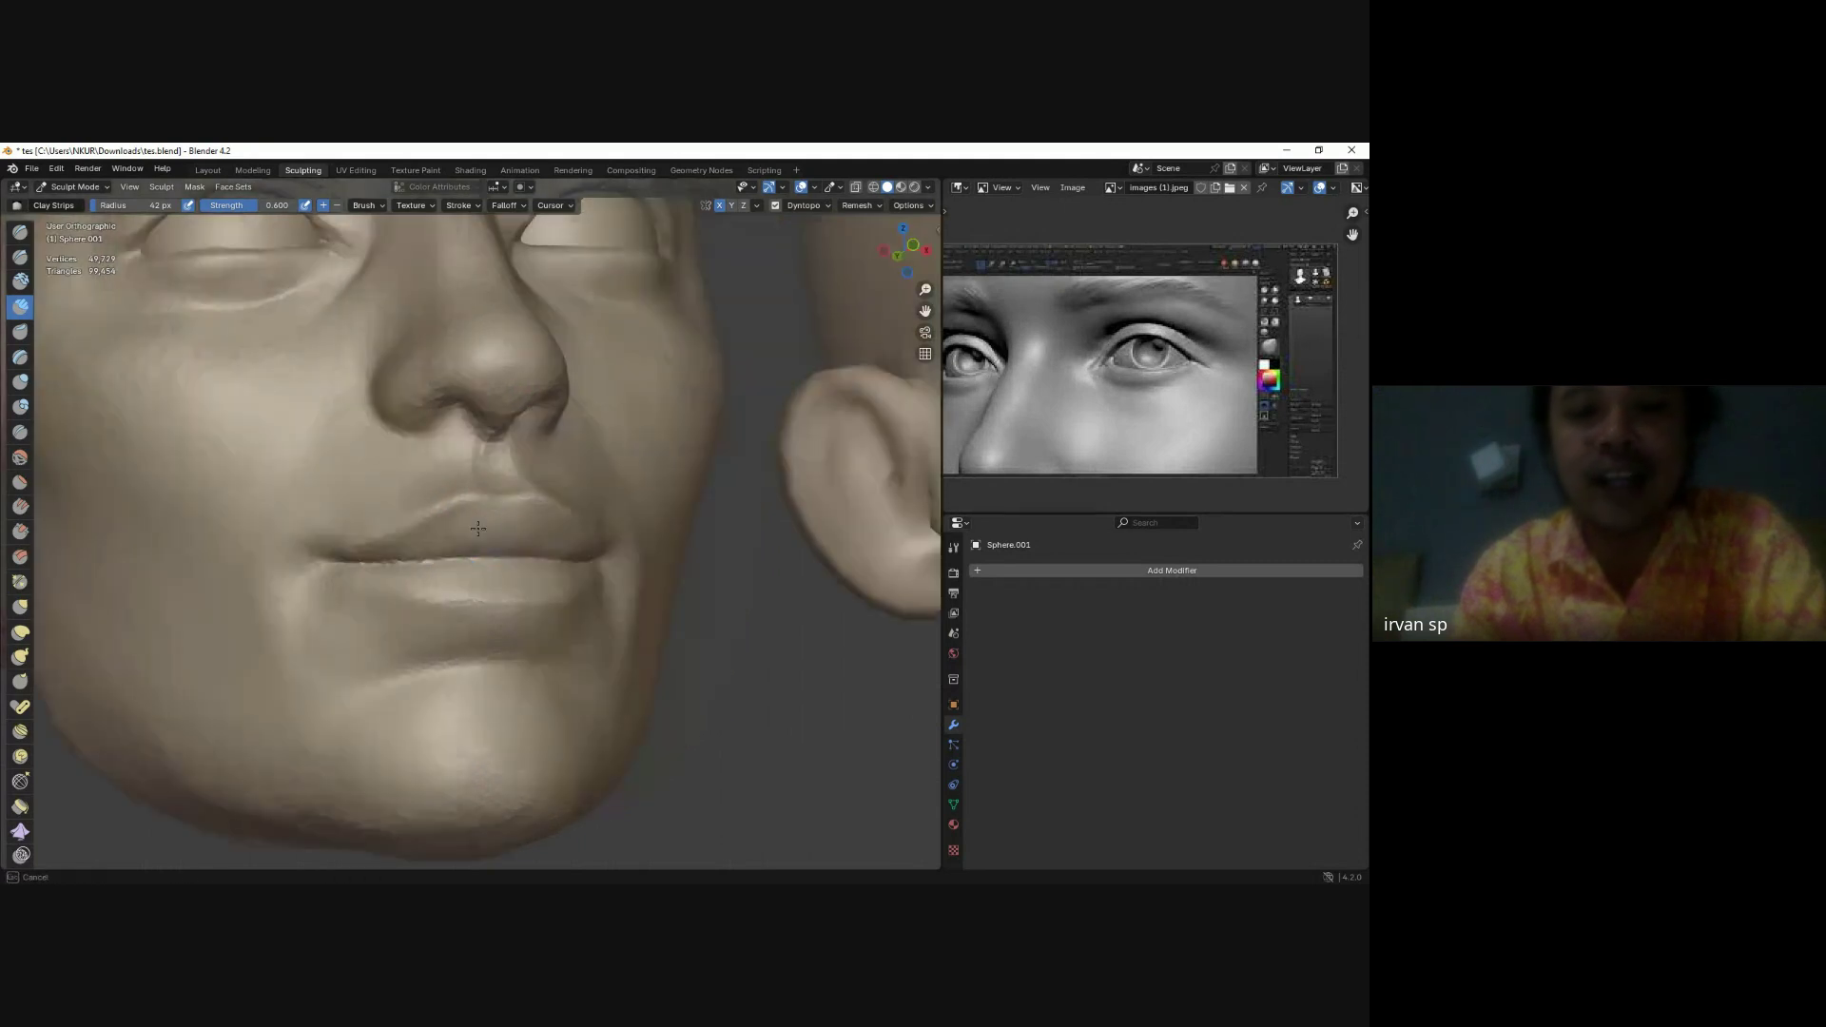
pyautogui.press('KP_1')
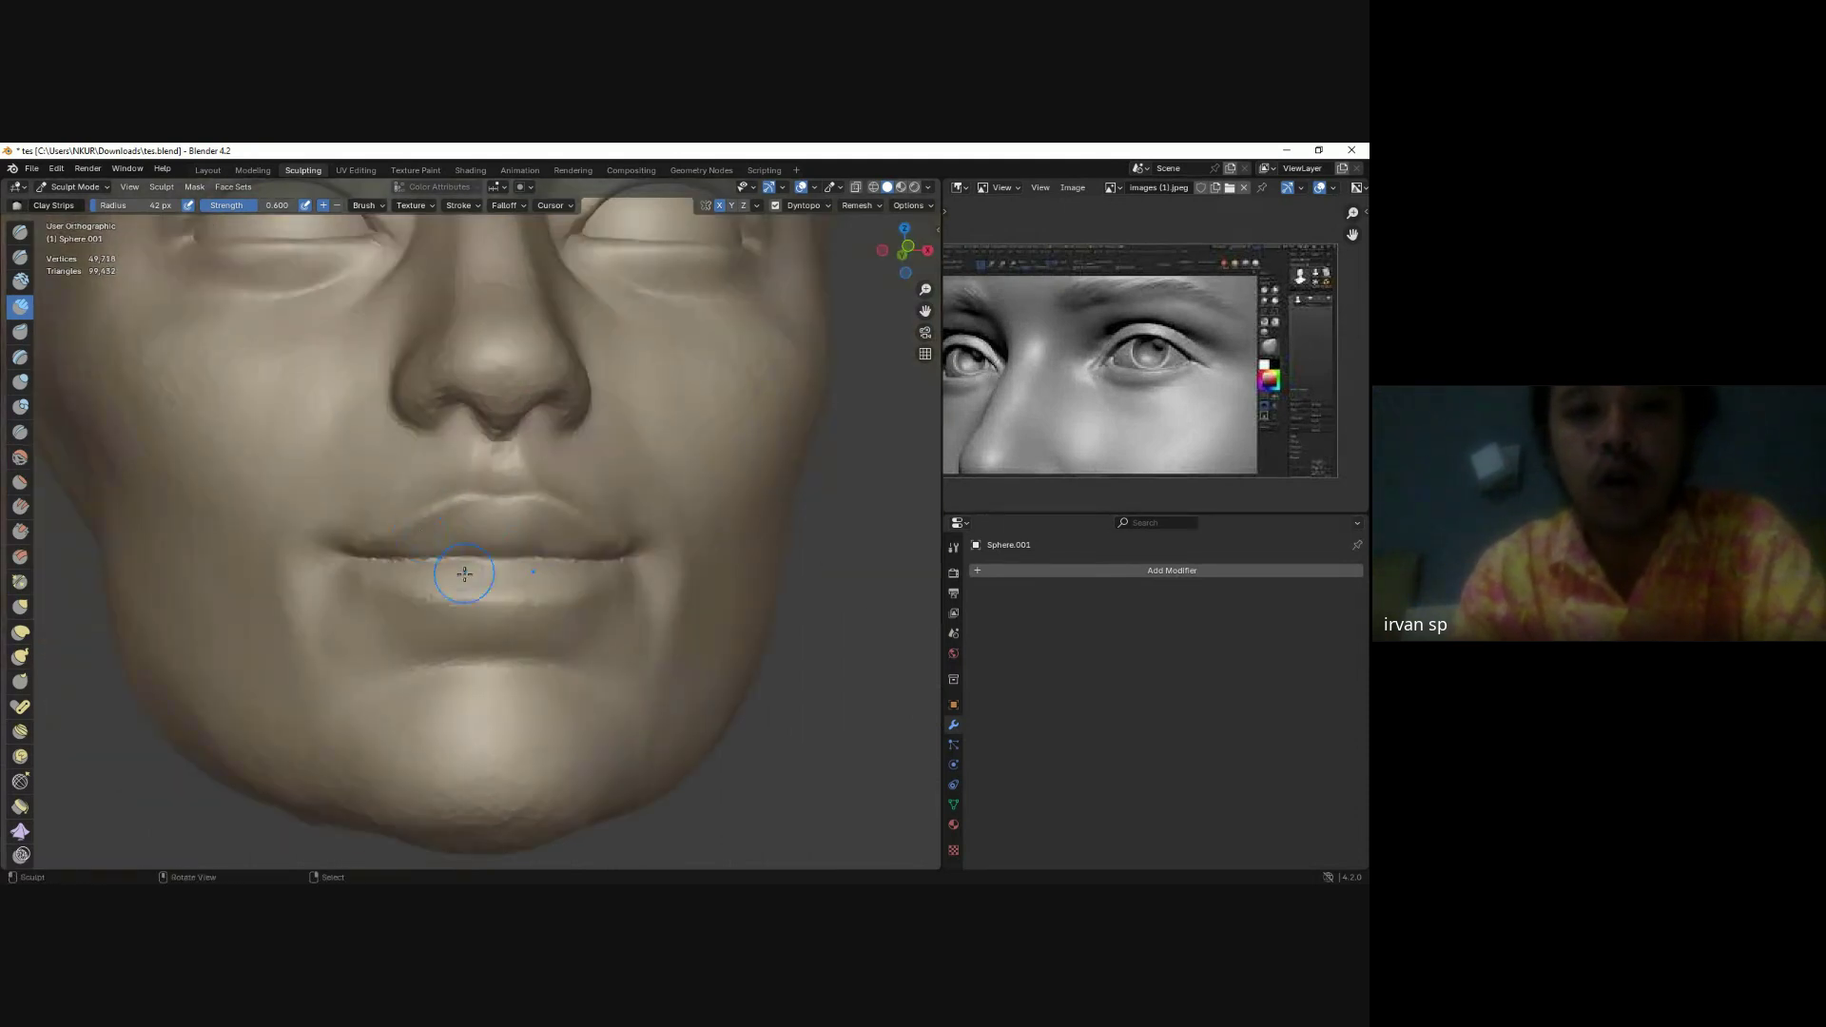
pyautogui.scroll(-1, 426, 555)
pyautogui.moveTo(400, 550); pyautogui.dragTo(530, 530)
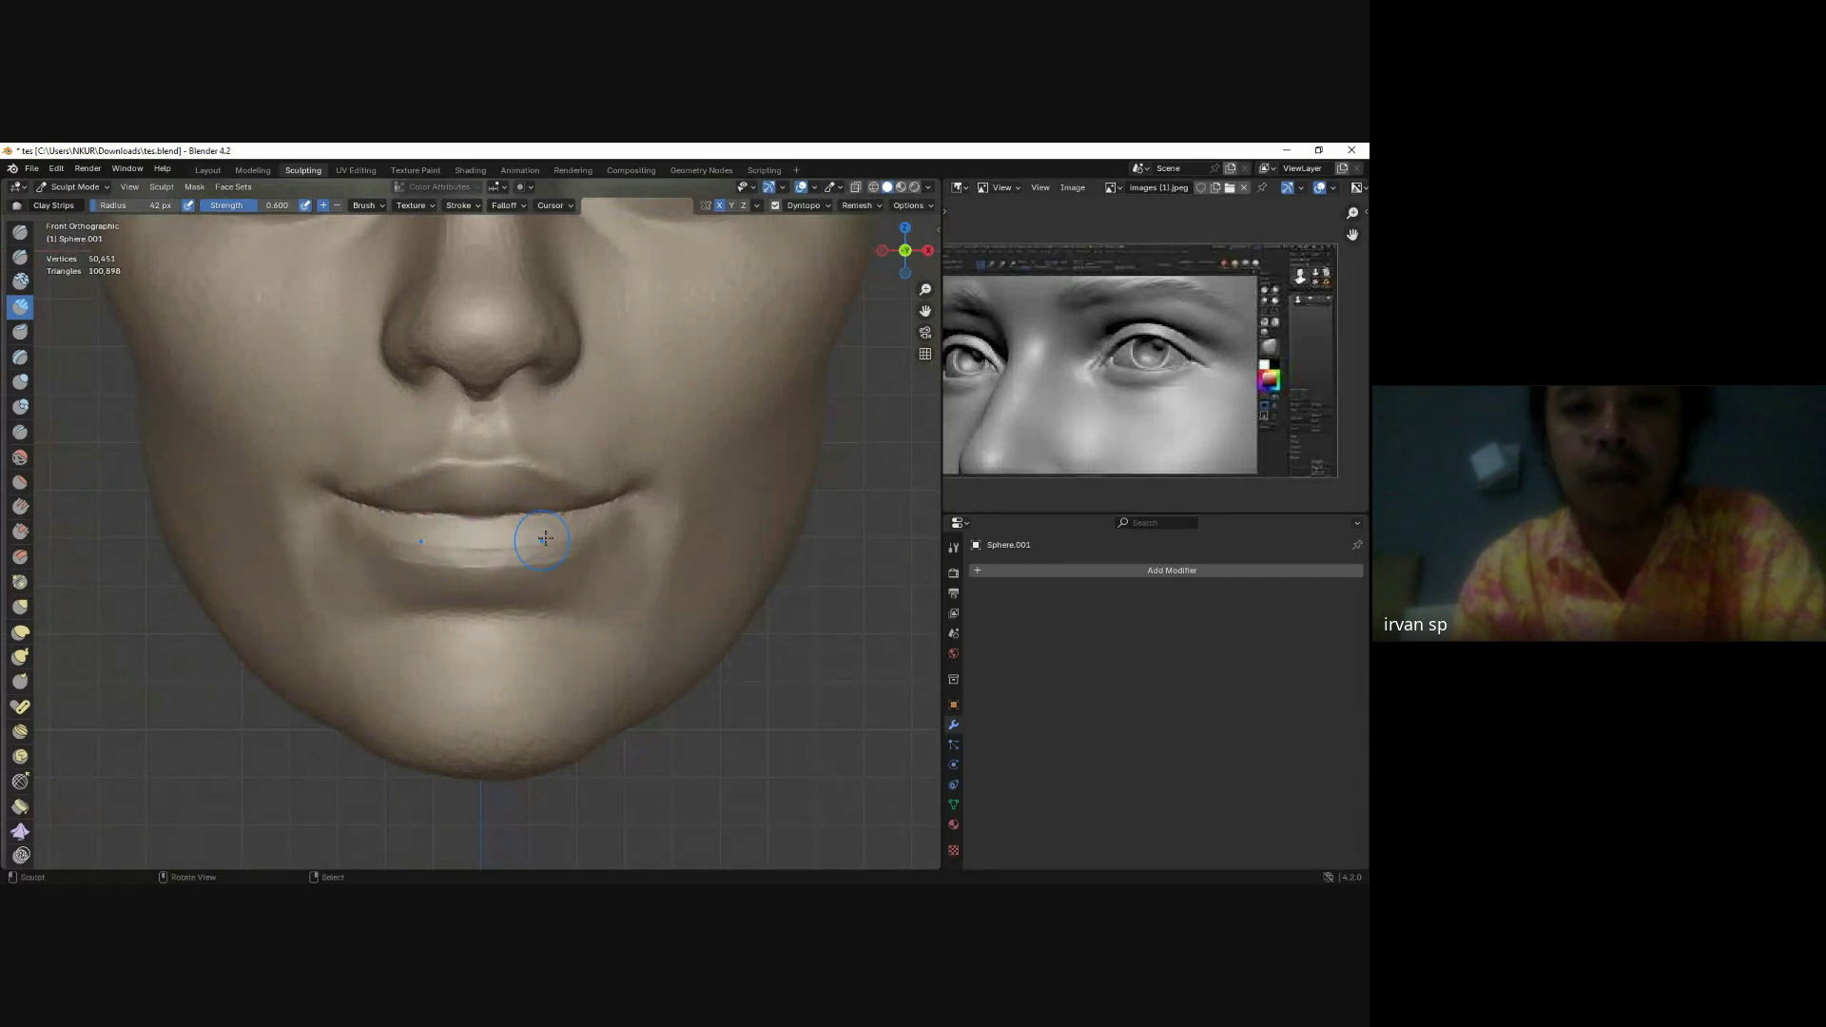
pyautogui.scroll(-3, 530, 530)
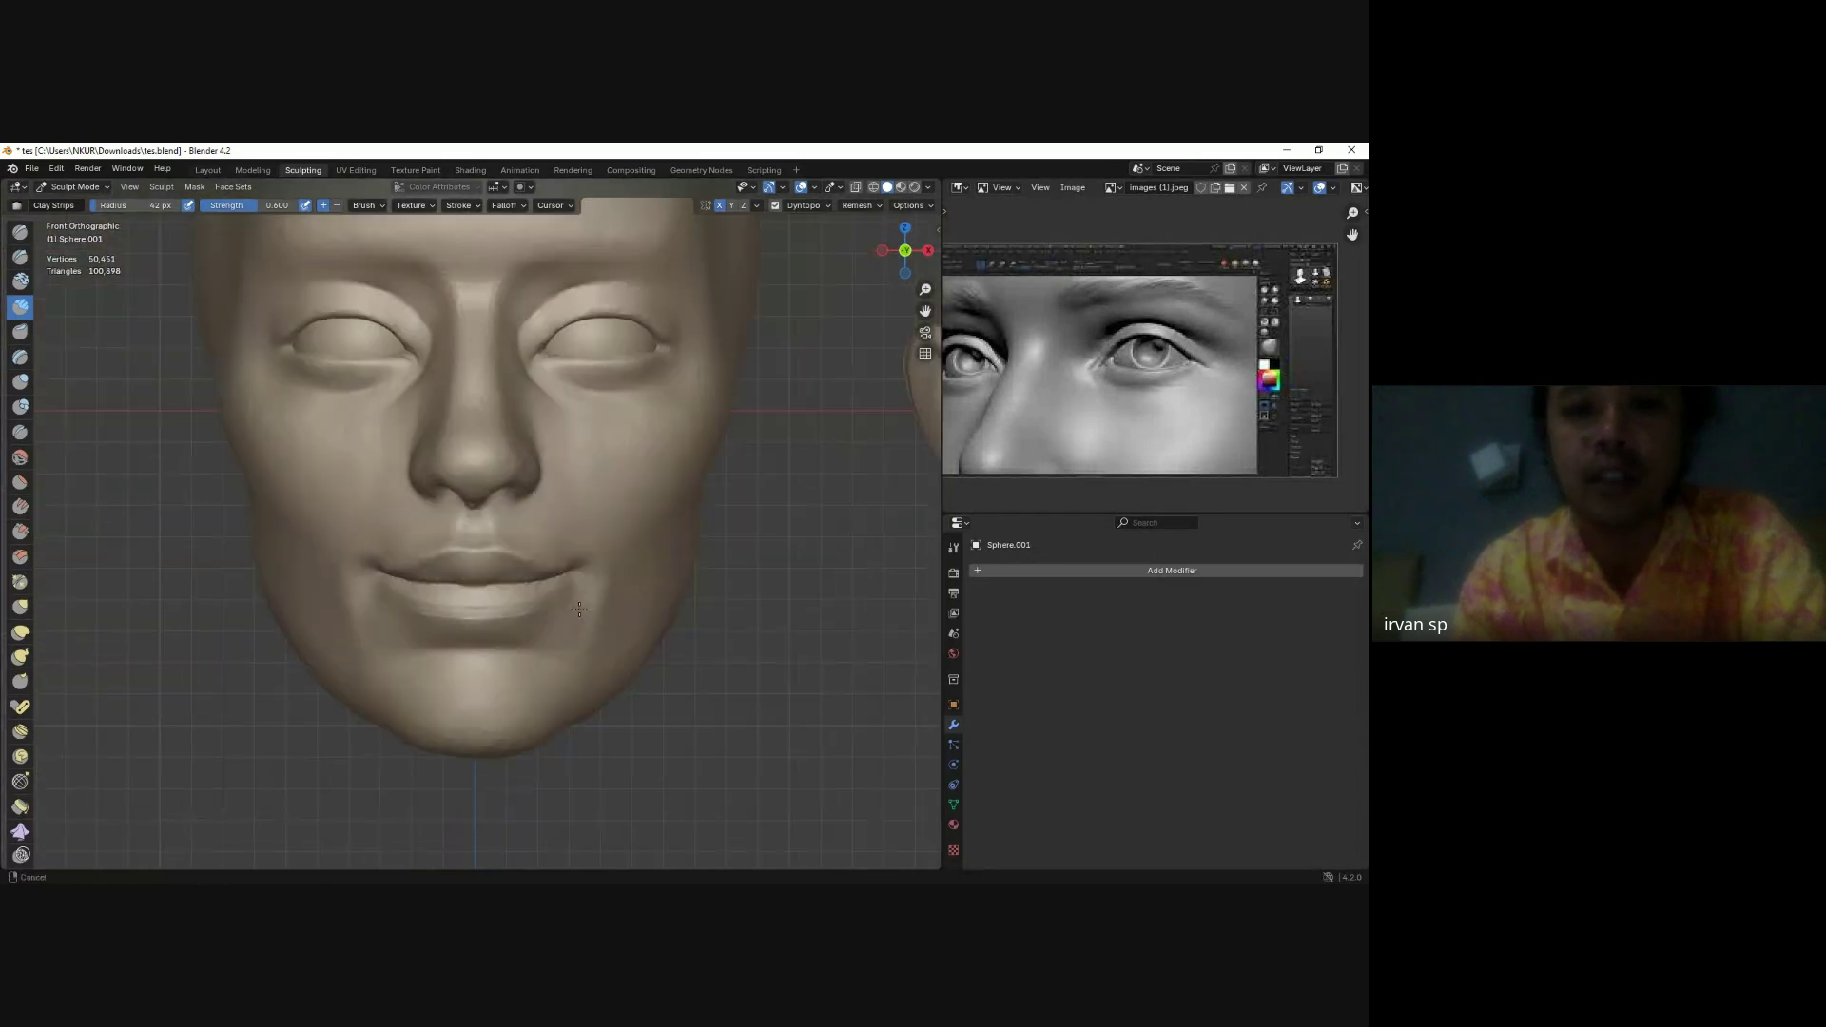
pyautogui.click(1111, 187)
# Swap the reference image to the lips close-up and frame its nose and lips.
pyautogui.click(1111, 242)
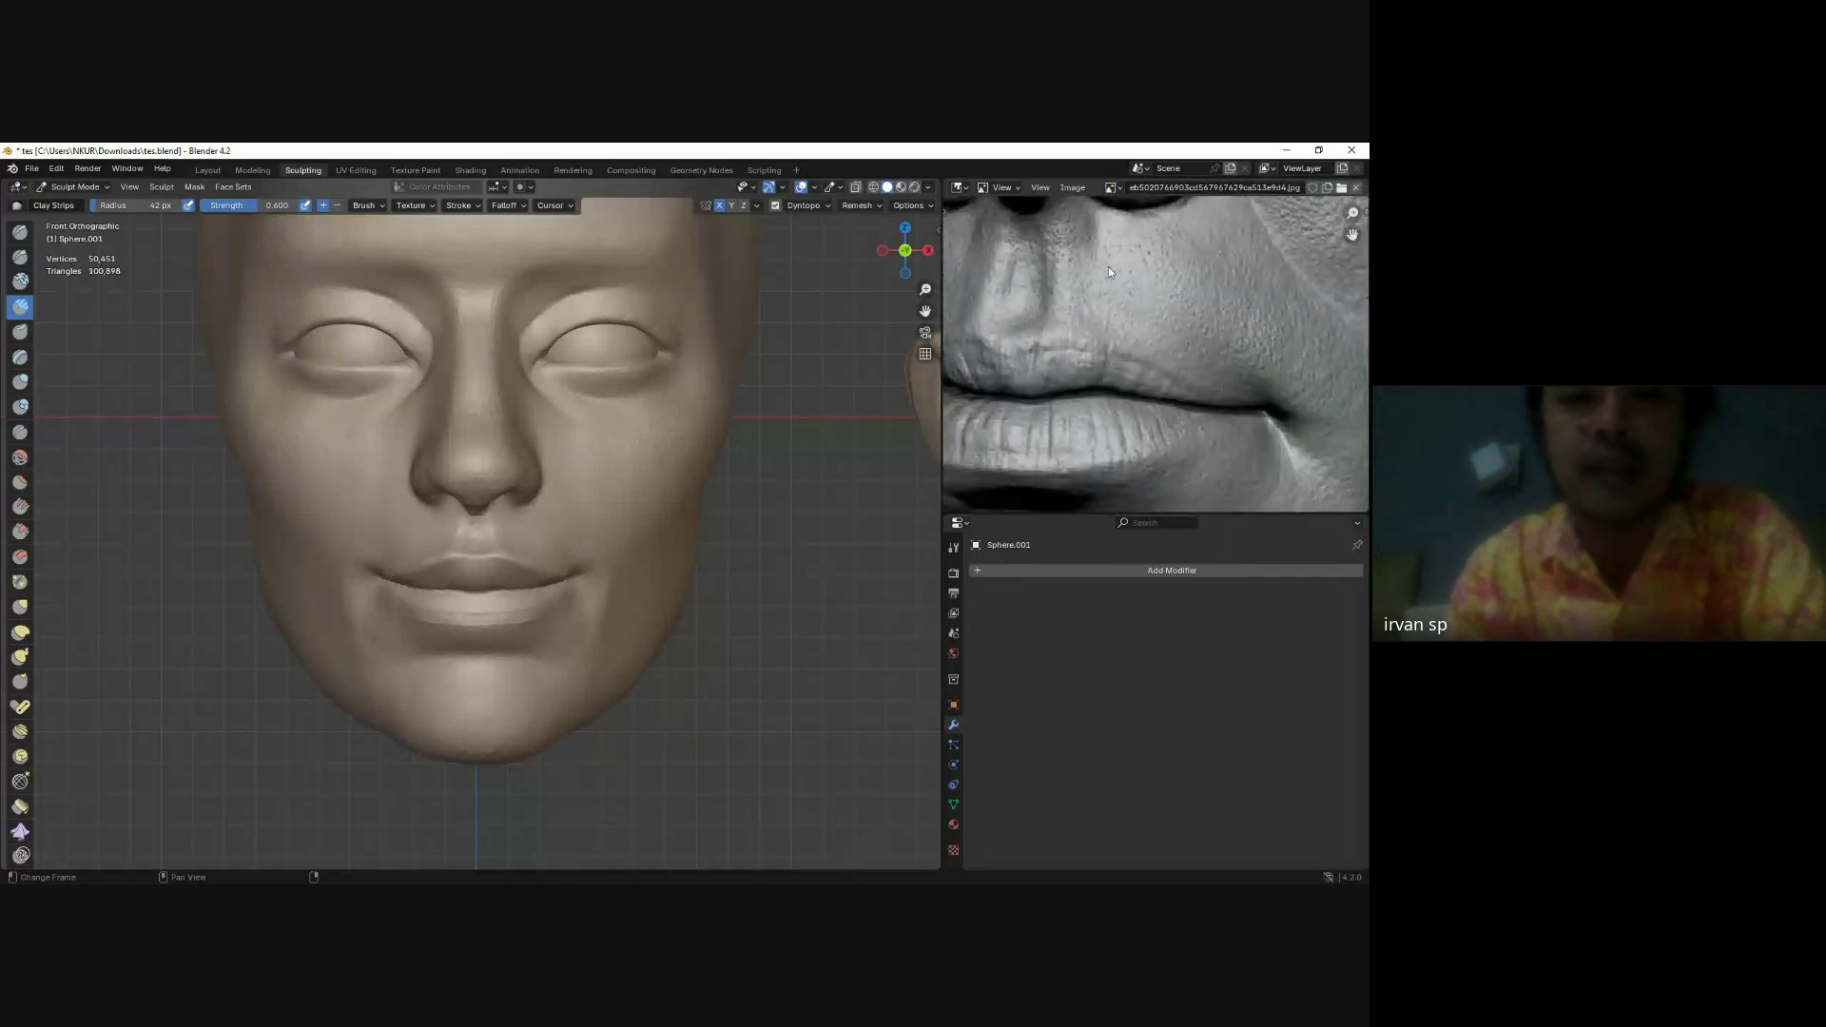
pyautogui.scroll(-2, 1085, 314)
pyautogui.moveTo(622, 556)
pyautogui.keyDown('shift'); pyautogui.mouseDown(button='middle')
pyautogui.moveTo(665, 526)
pyautogui.moveTo(360, 561)
pyautogui.mouseUp(button='middle'); pyautogui.keyUp('shift')
pyautogui.scroll(2, 665, 526)
pyautogui.scroll(2, 360, 561)
# Work the lips with alternating Crease and Clay Strips strokes from several angles.
pyautogui.hotkey('shift', 'c')
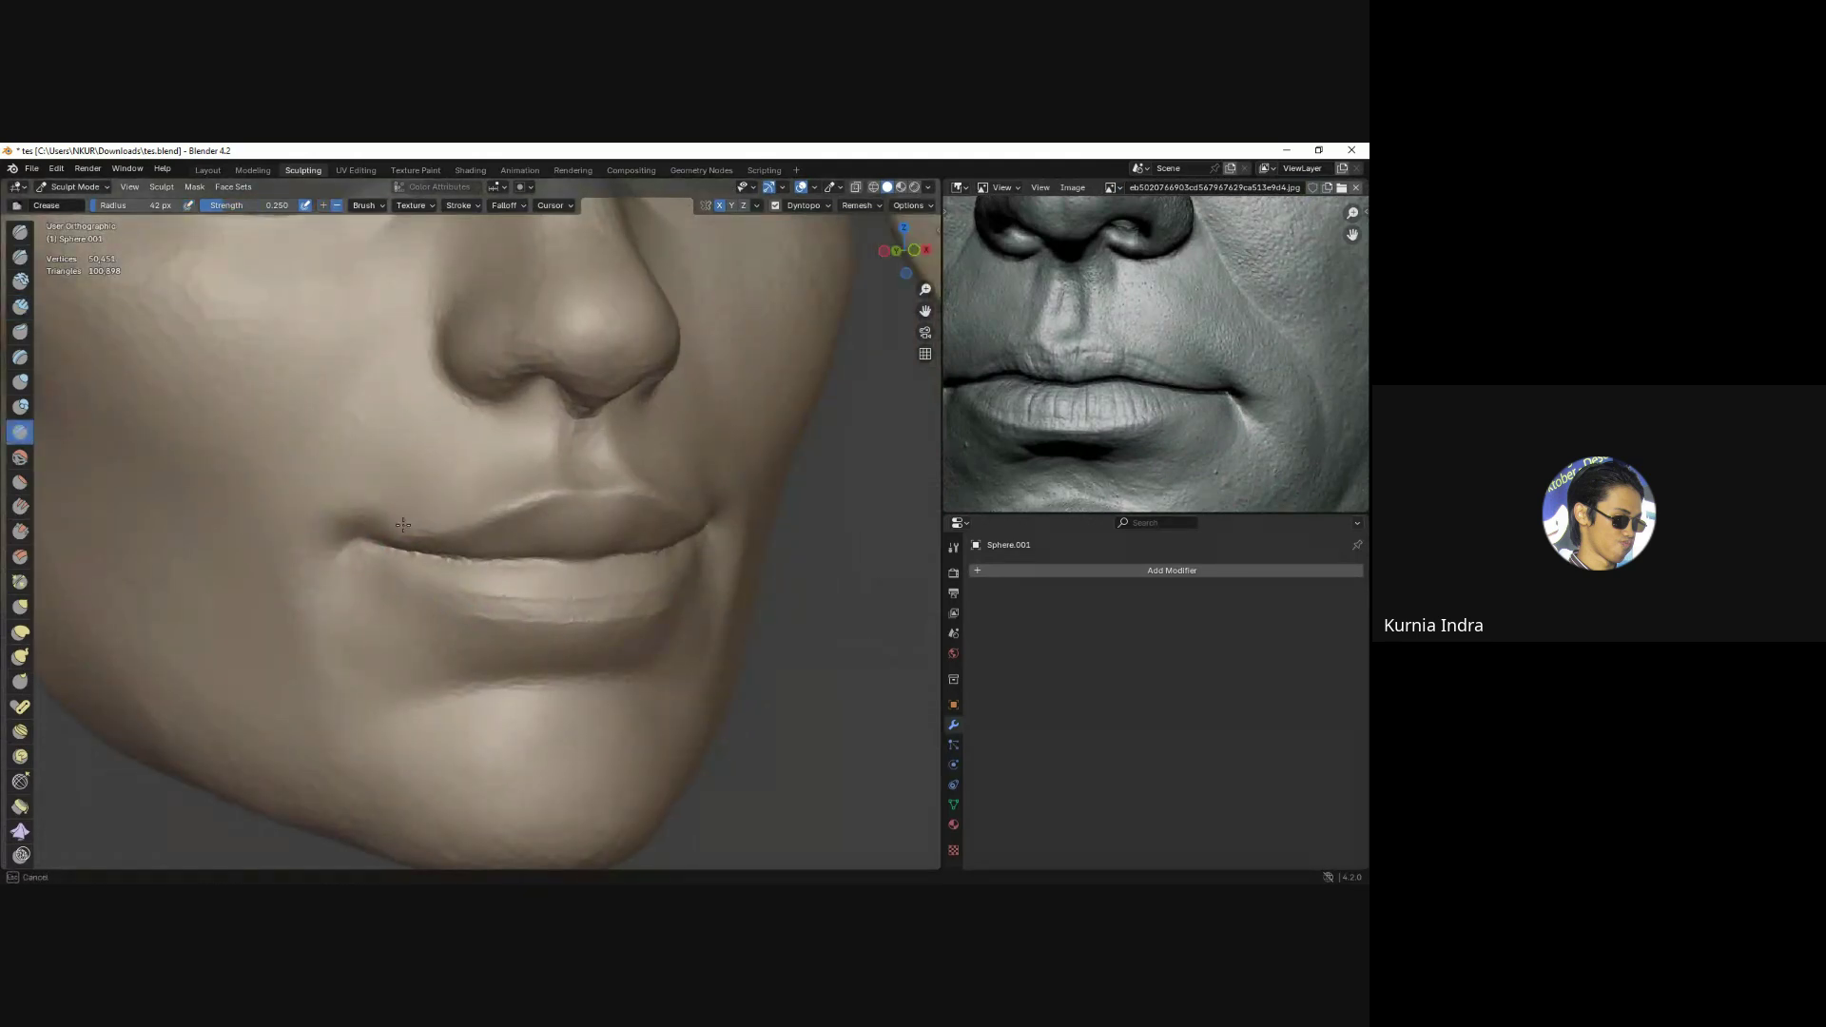
pyautogui.moveTo(403, 525)
pyautogui.mouseDown(button='middle')
pyautogui.moveTo(385, 584)
pyautogui.moveTo(213, 463)
pyautogui.mouseUp(button='middle')
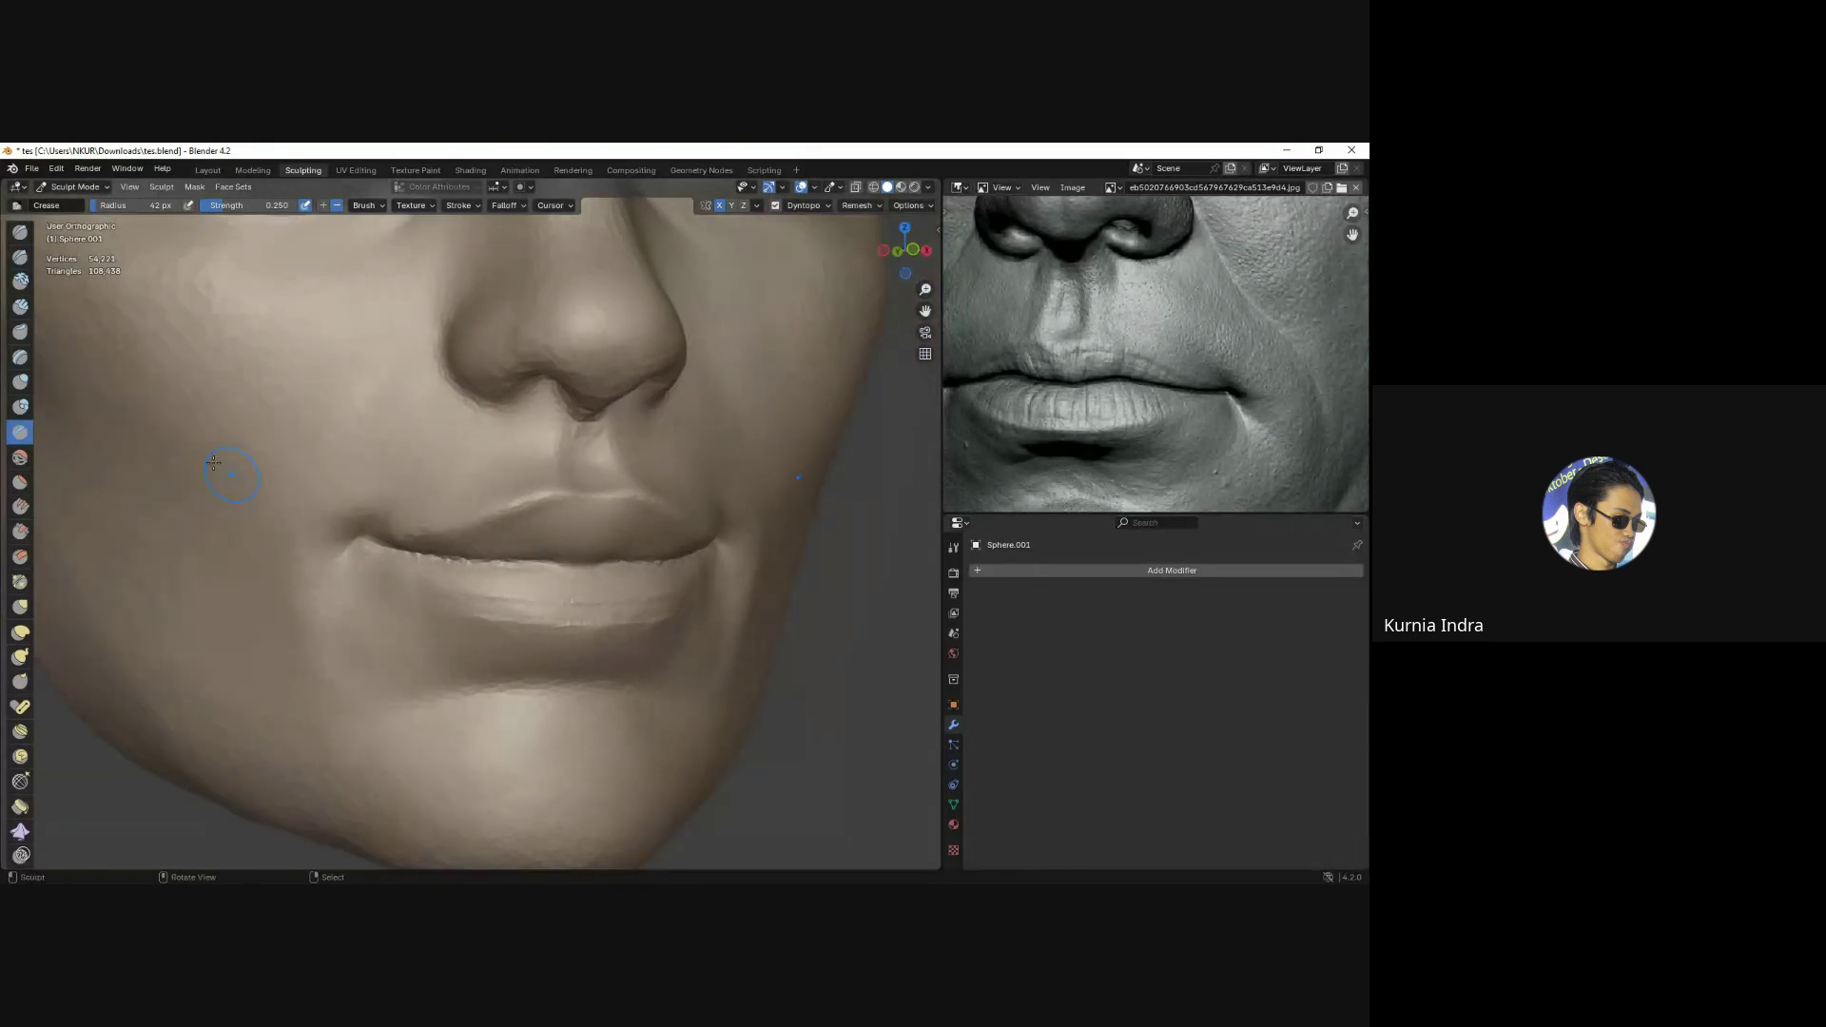
pyautogui.click(21, 306)
pyautogui.moveTo(339, 563)
pyautogui.mouseDown(button='middle')
pyautogui.moveTo(368, 505)
pyautogui.moveTo(353, 525)
pyautogui.mouseUp(button='middle')
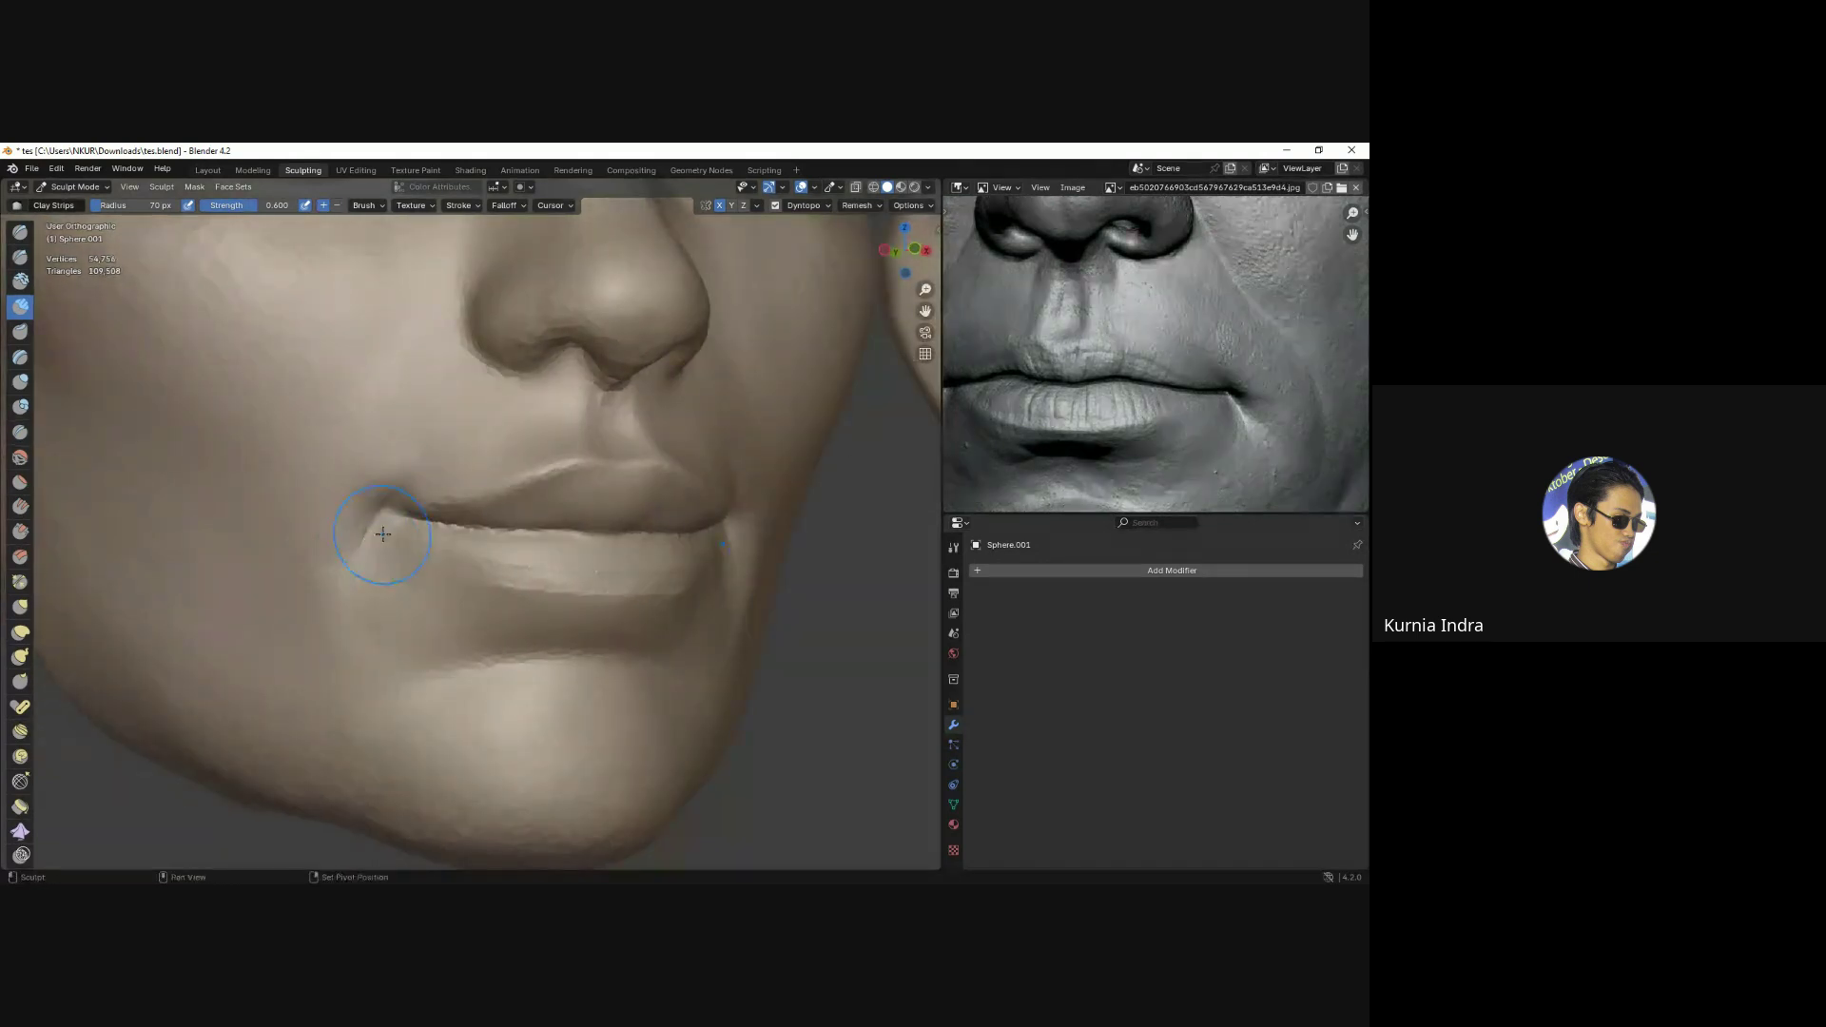
pyautogui.hotkey('shift', 'c')
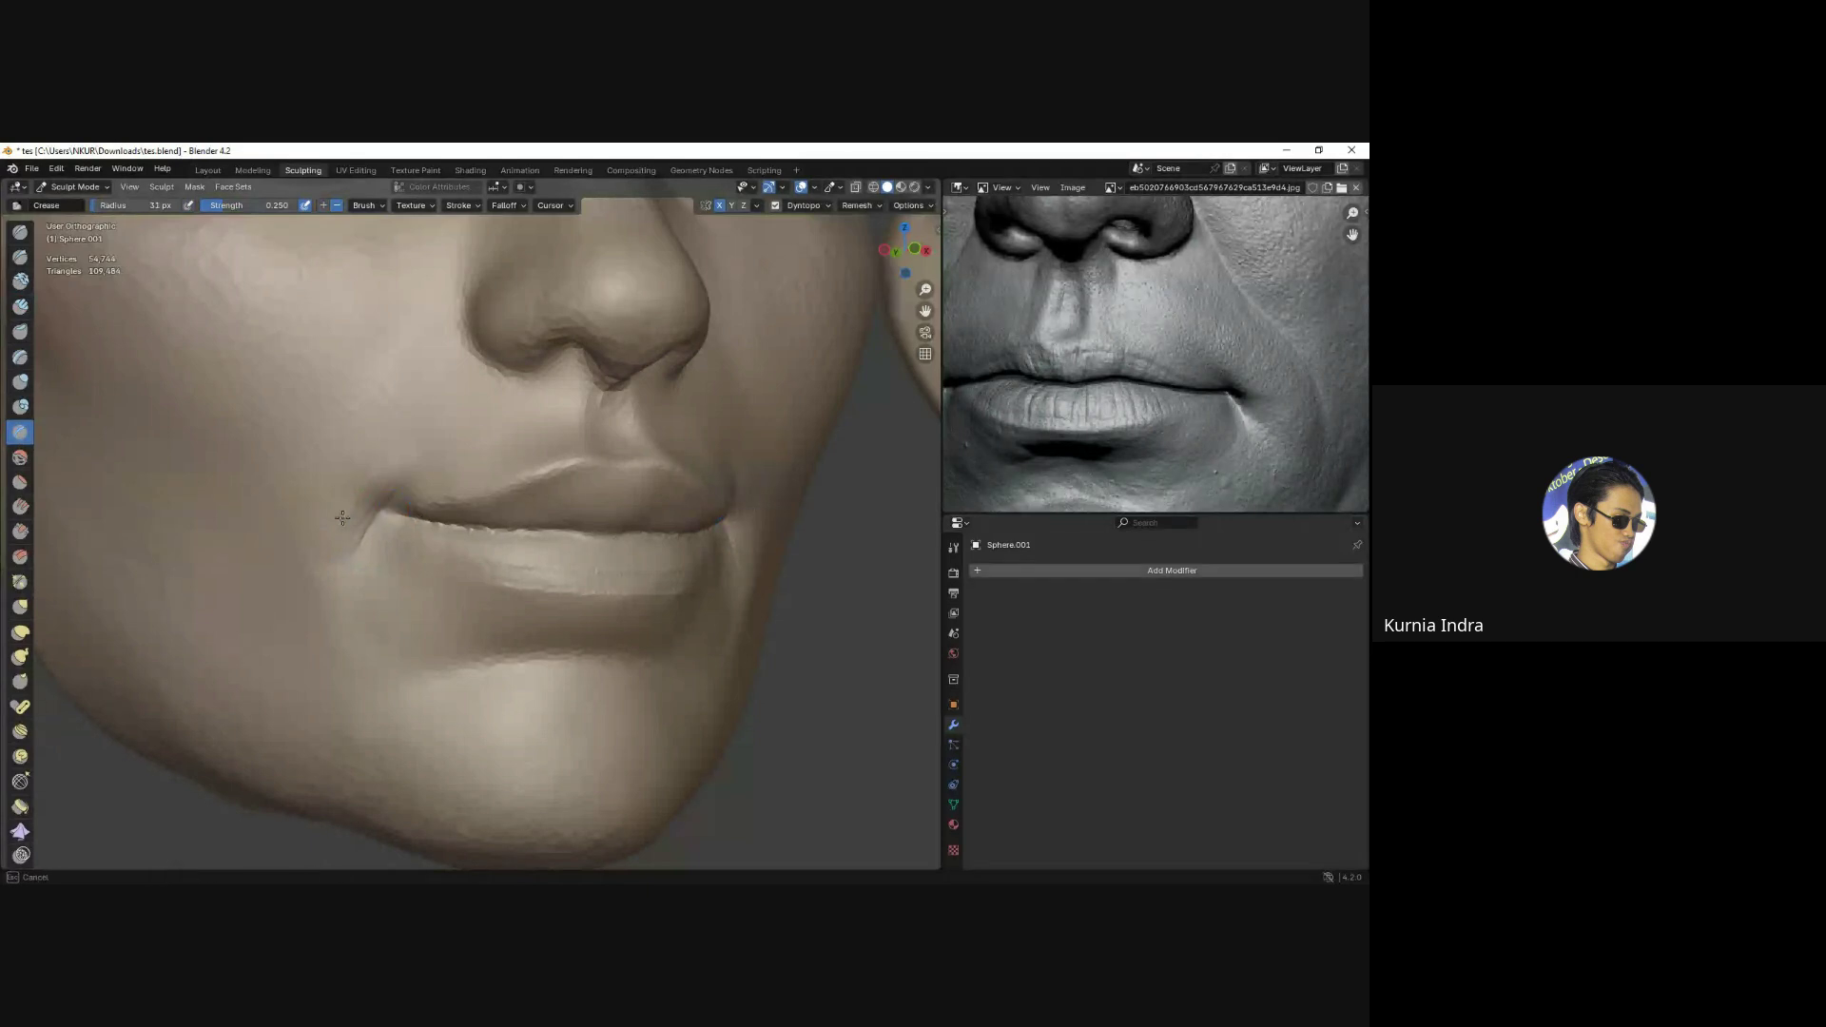
pyautogui.moveTo(393, 548); pyautogui.dragTo(415, 537, button='middle')
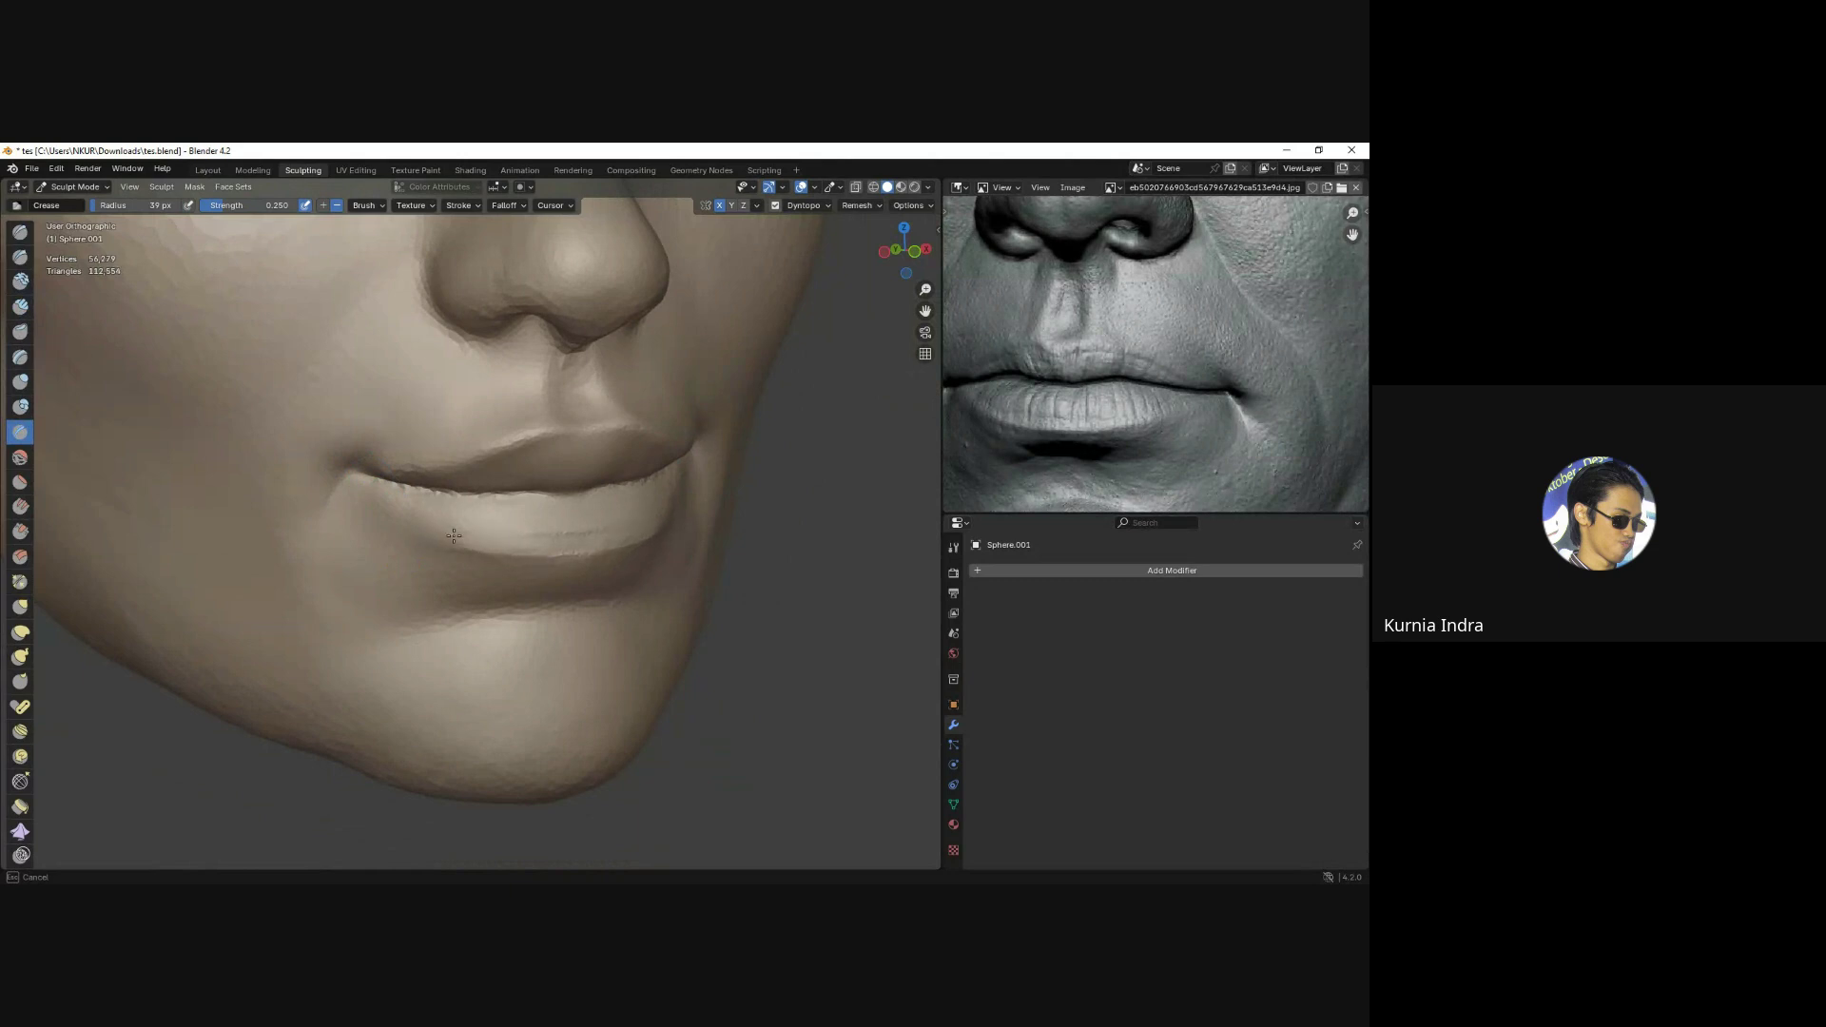
pyautogui.scroll(-3, 558, 529)
pyautogui.scroll(3, 558, 518)
pyautogui.moveTo(558, 519); pyautogui.dragTo(481, 554, button='middle')
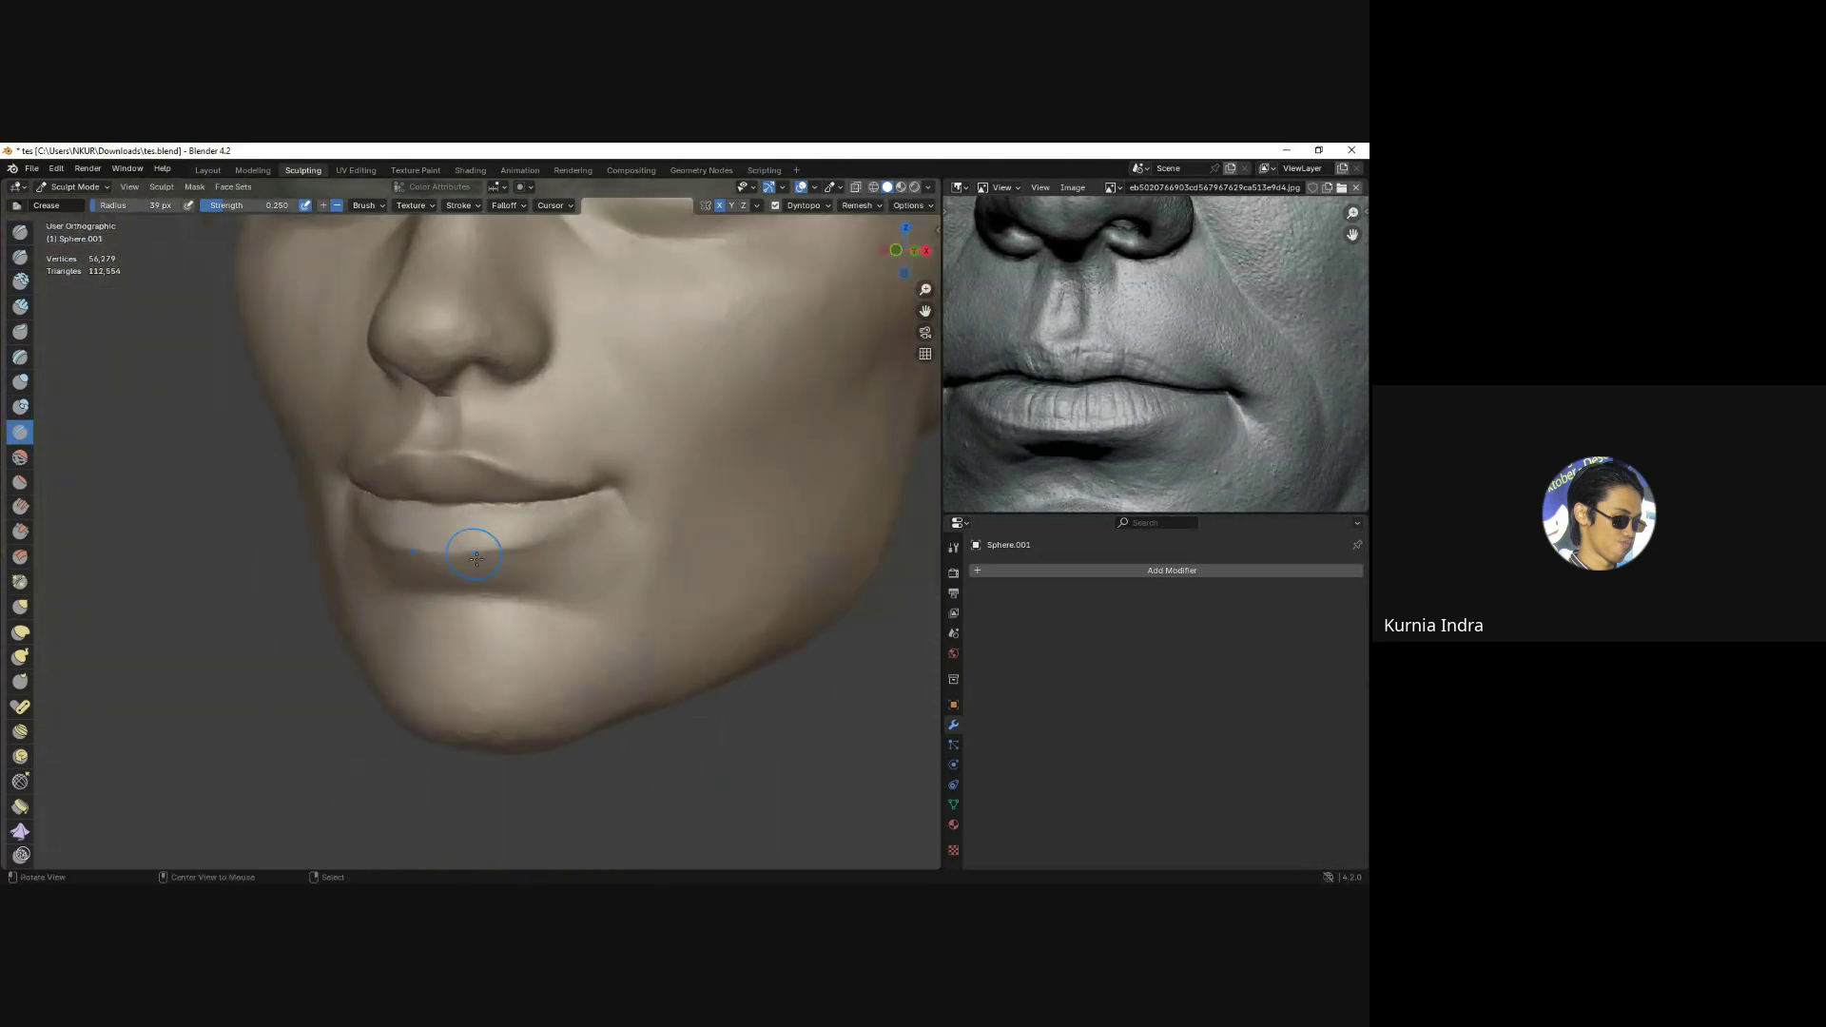
pyautogui.scroll(2, 565, 547)
# Enlarge the Grab brush to about 90 px, then deepen the lip parting line with Crease.
pyautogui.press('g')
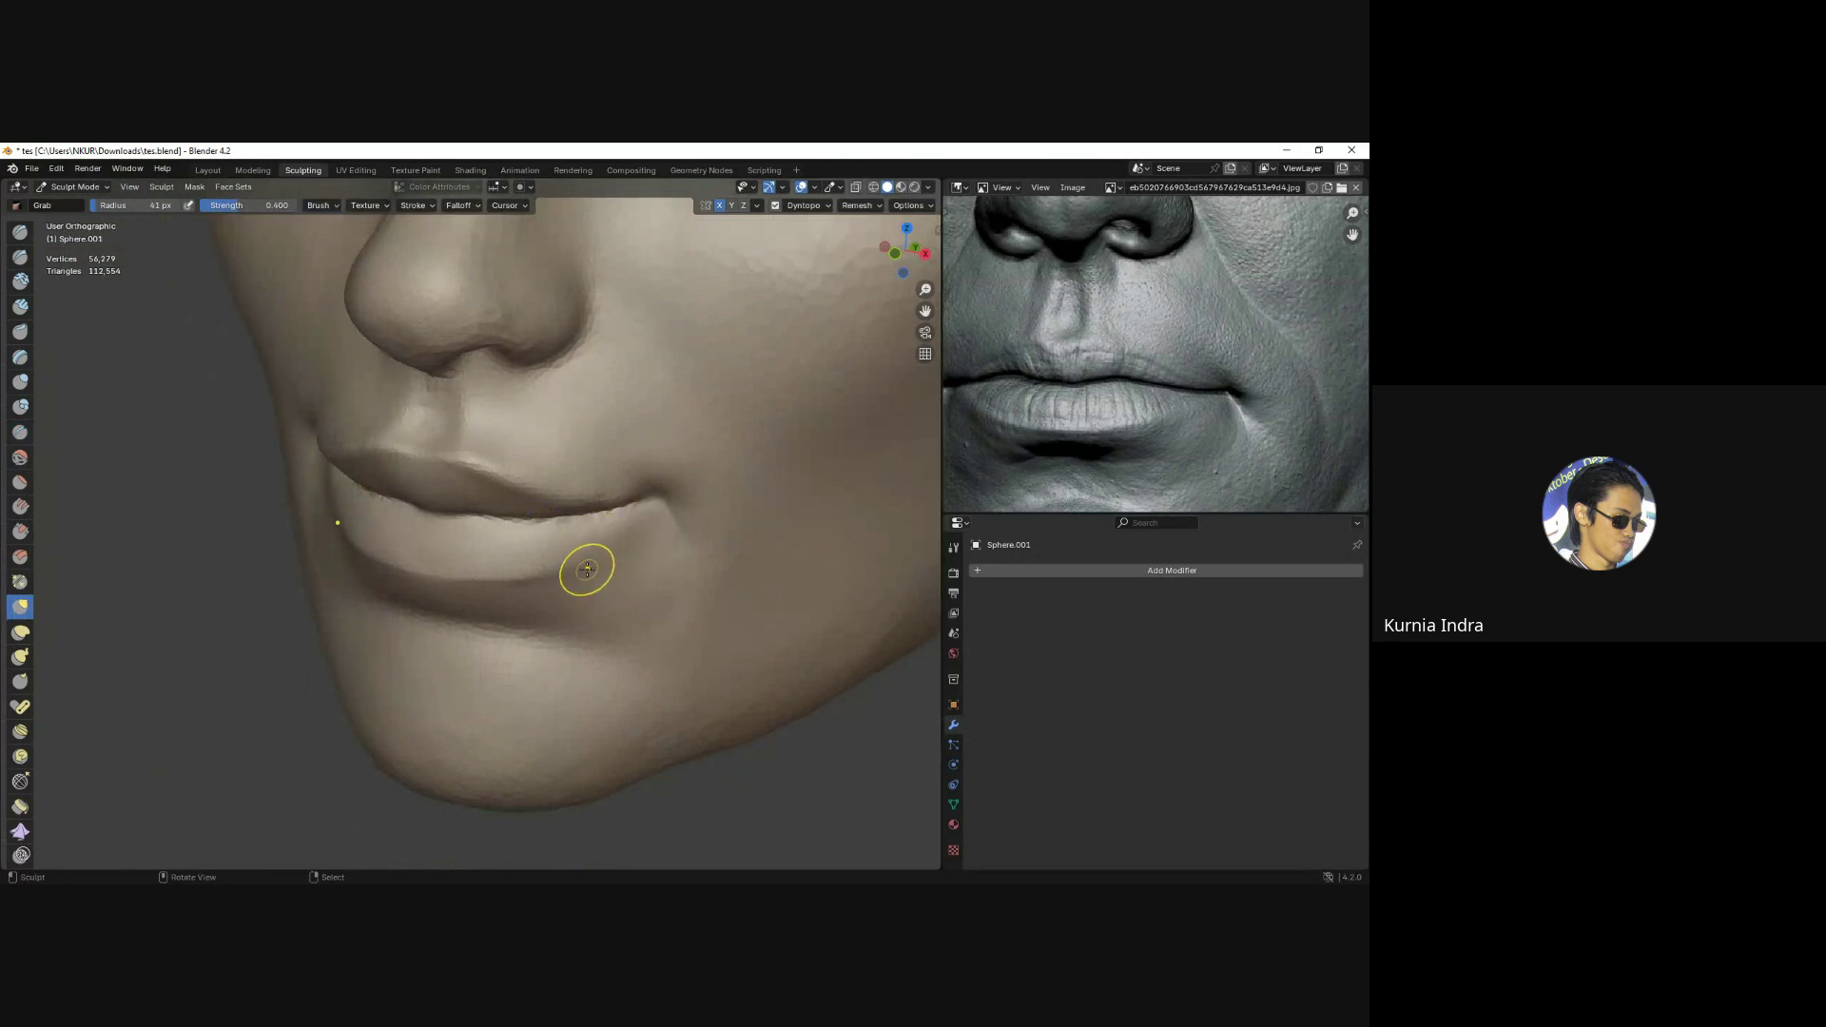
pyautogui.press('f')
pyautogui.click(584, 551)
pyautogui.keyDown('alt'); pyautogui.moveTo(583, 551); pyautogui.dragTo(547, 577, button='middle'); pyautogui.keyUp('alt')
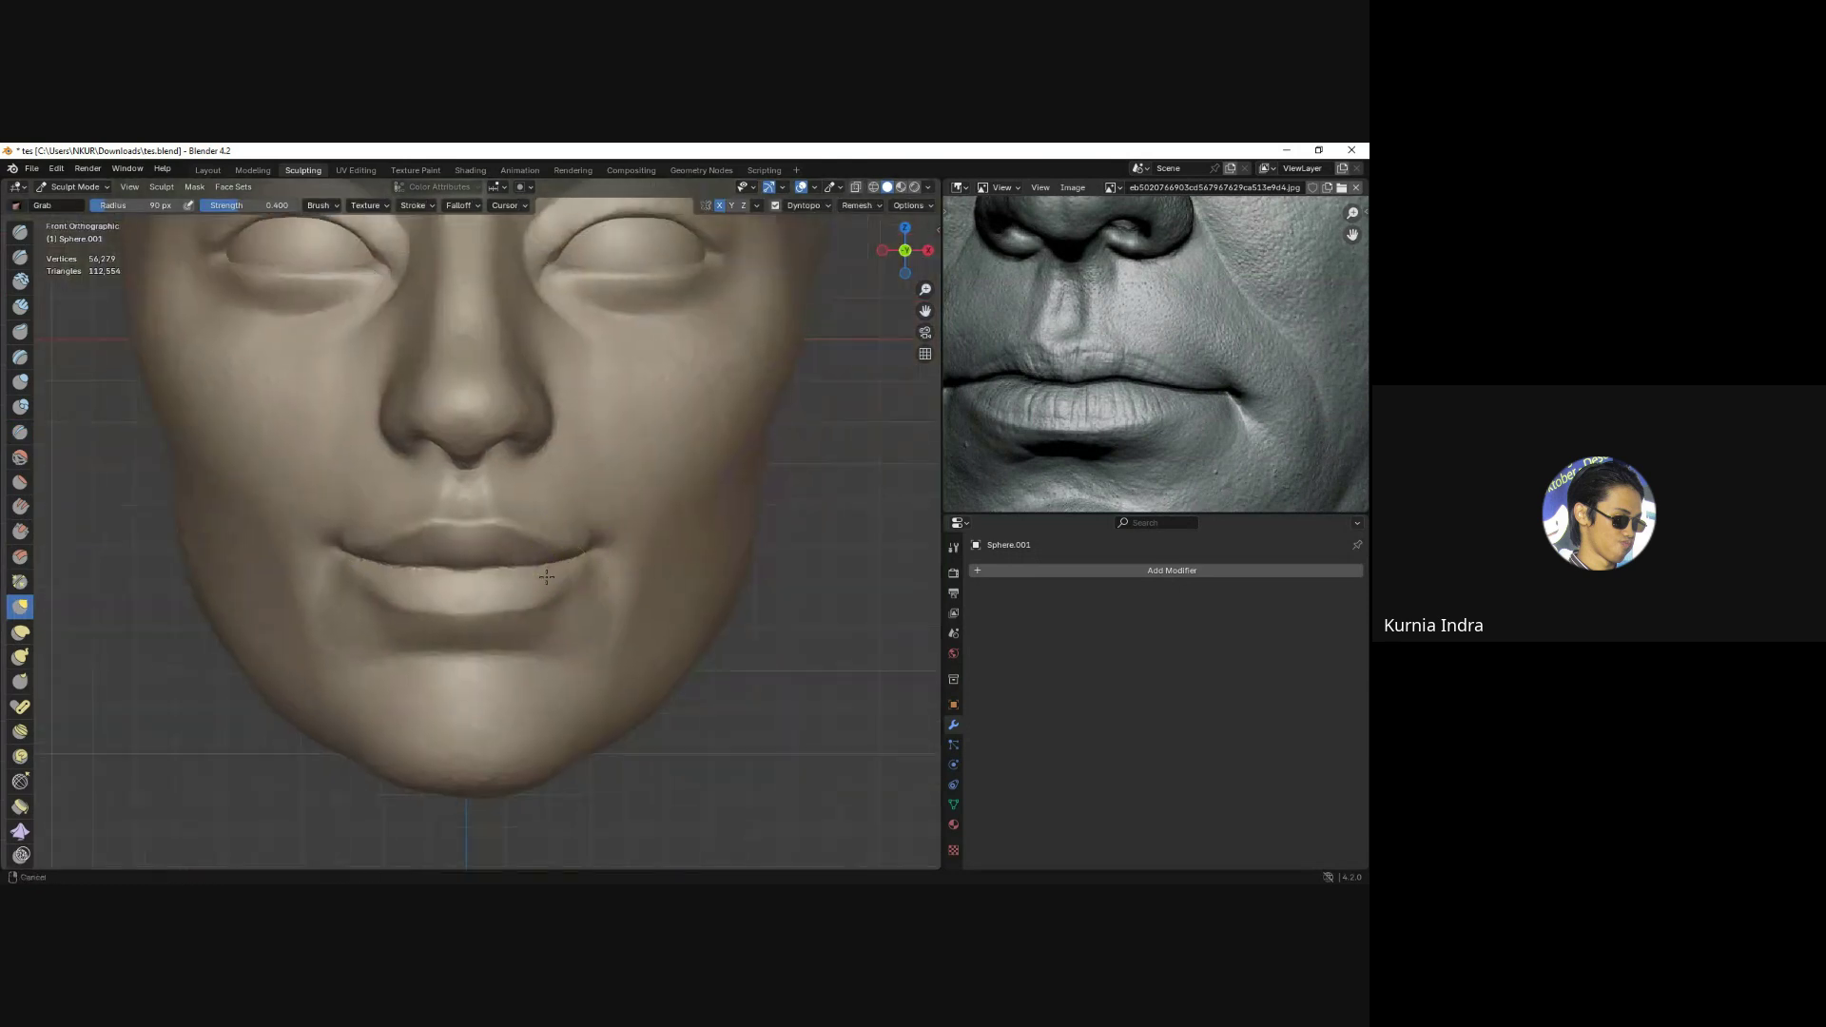
pyautogui.scroll(2, 533, 552)
pyautogui.scroll(2, 482, 489)
pyautogui.hotkey('shift', 'c')
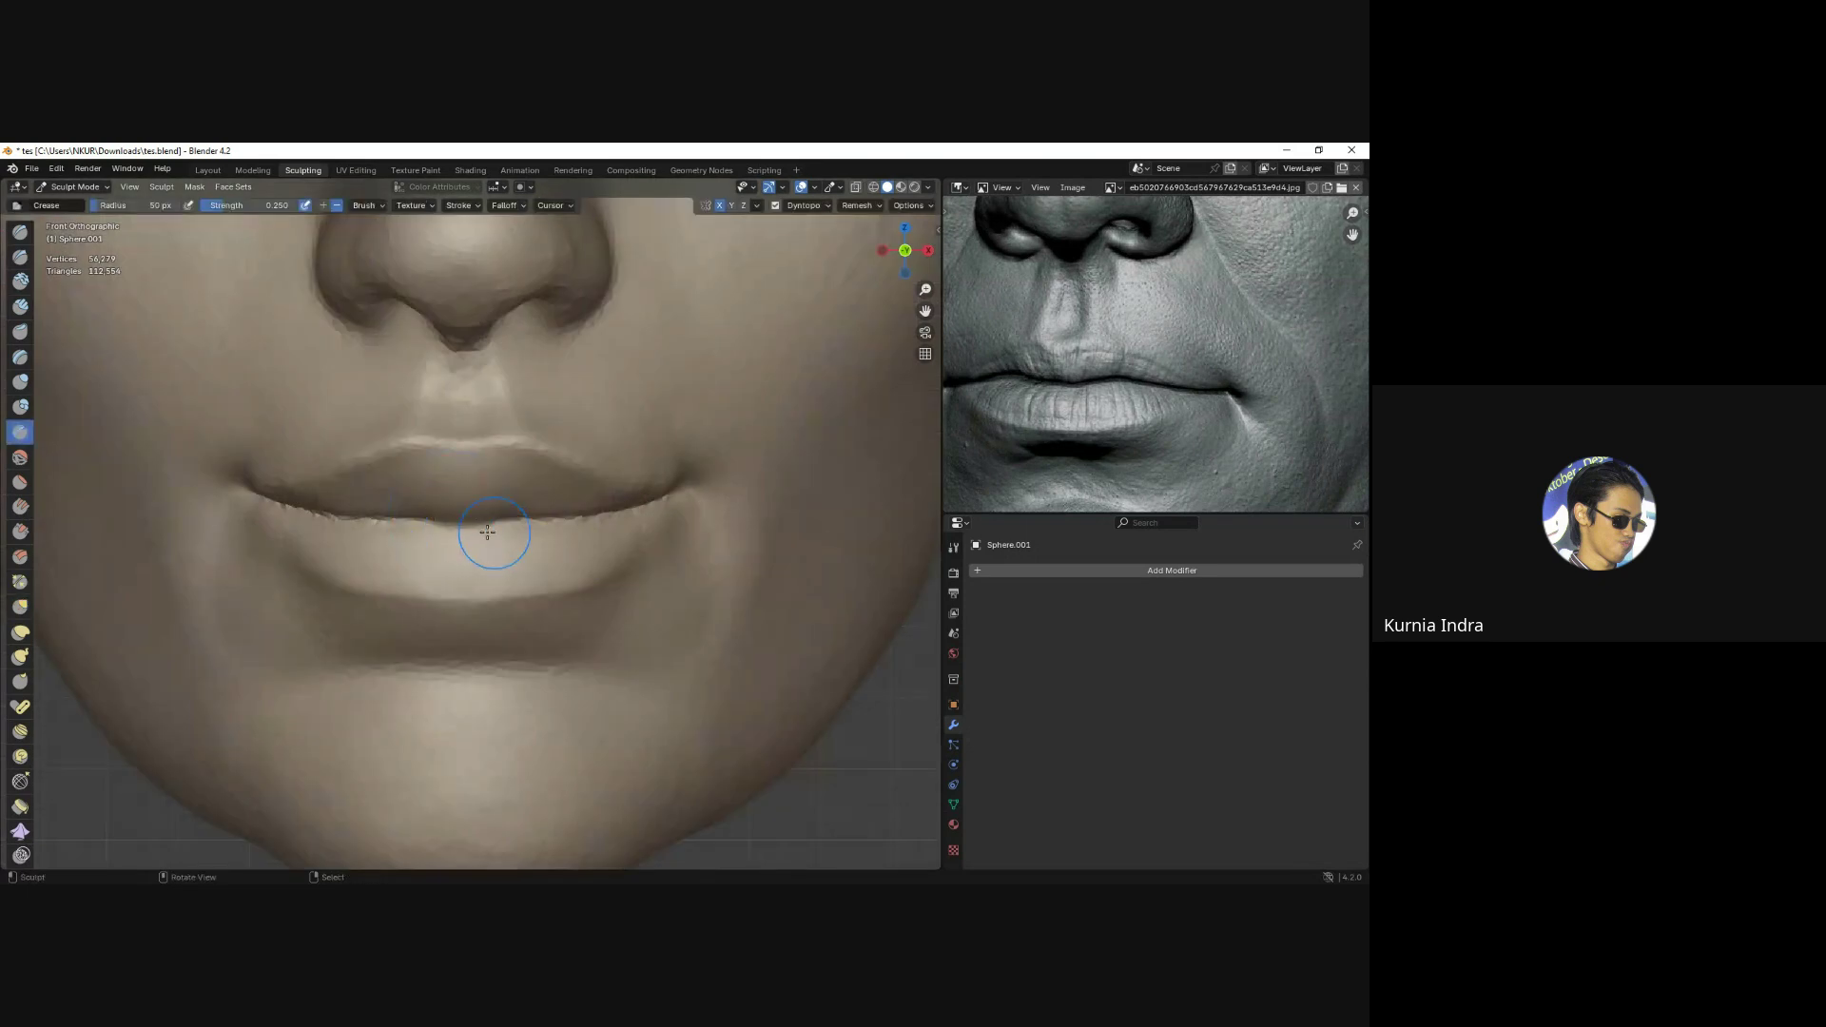
pyautogui.moveTo(462, 535); pyautogui.dragTo(467, 535)
pyautogui.moveTo(466, 535)
pyautogui.mouseDown(button='middle')
pyautogui.moveTo(584, 537)
pyautogui.moveTo(443, 553)
pyautogui.mouseUp(button='middle')
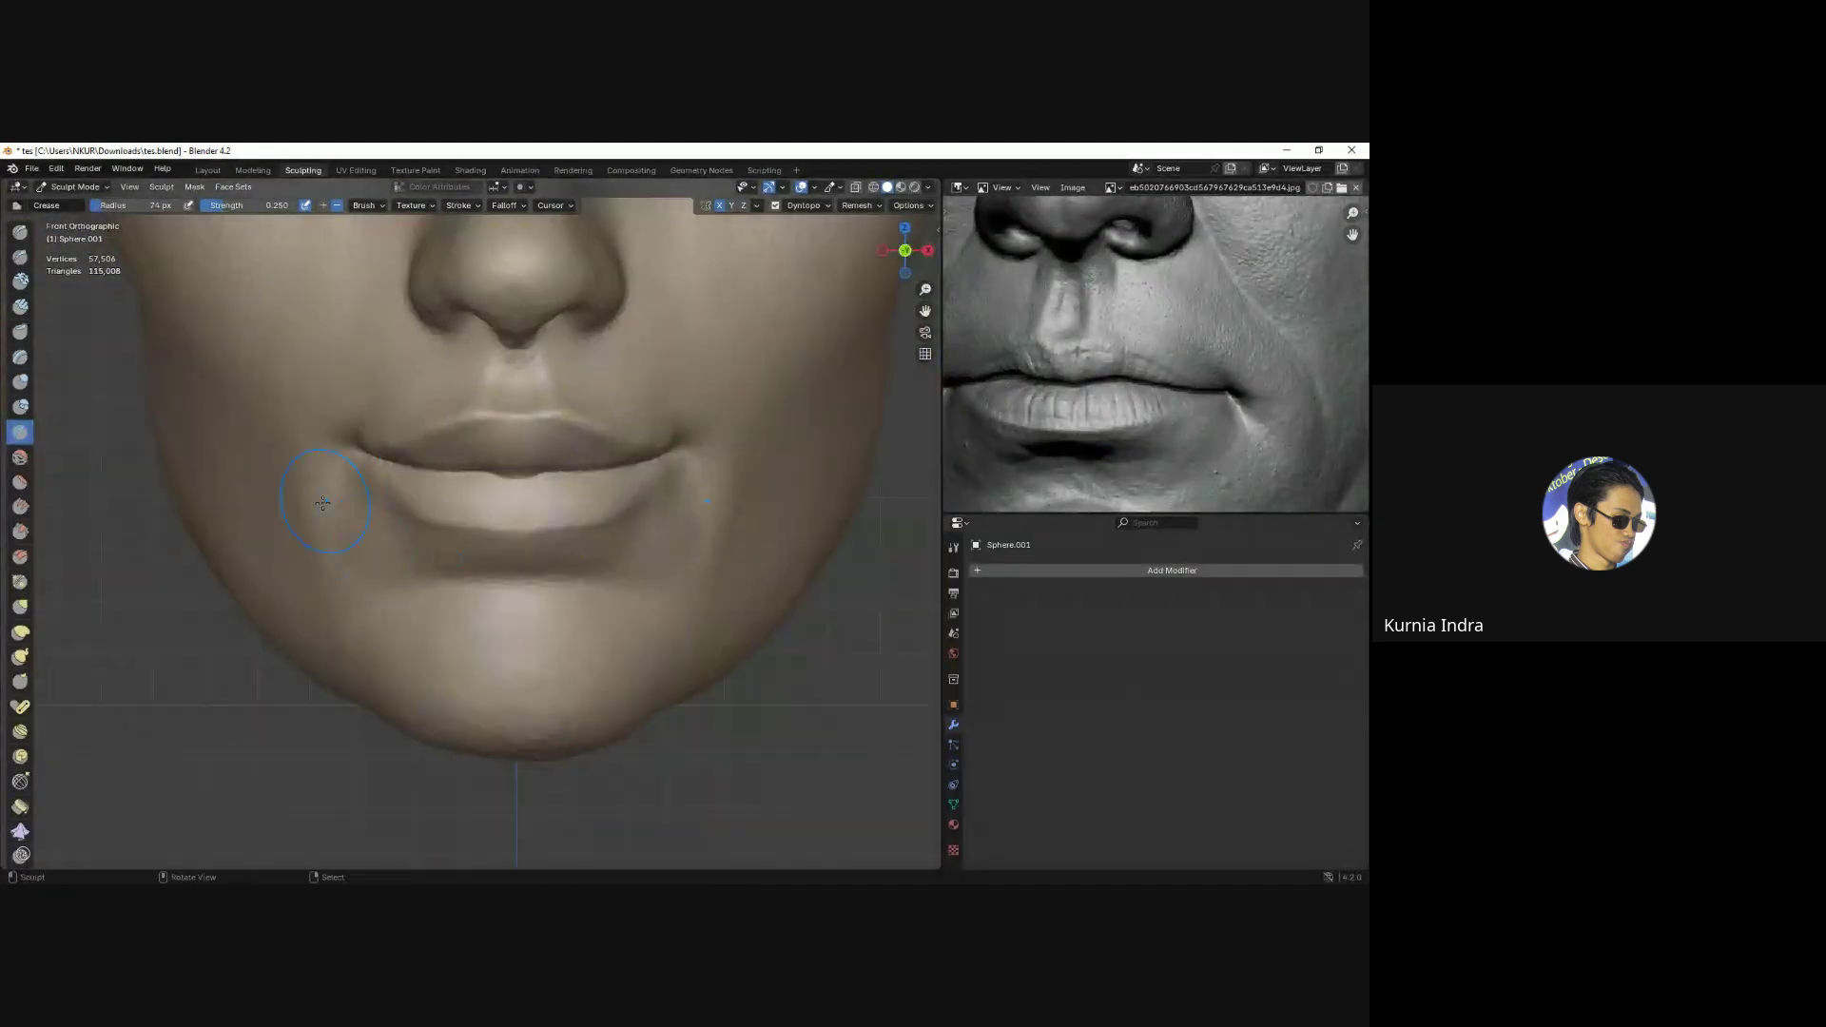
pyautogui.moveTo(323, 502)
pyautogui.mouseDown(button='middle')
pyautogui.moveTo(342, 449)
pyautogui.moveTo(367, 532)
pyautogui.moveTo(422, 524)
pyautogui.mouseUp(button='middle')
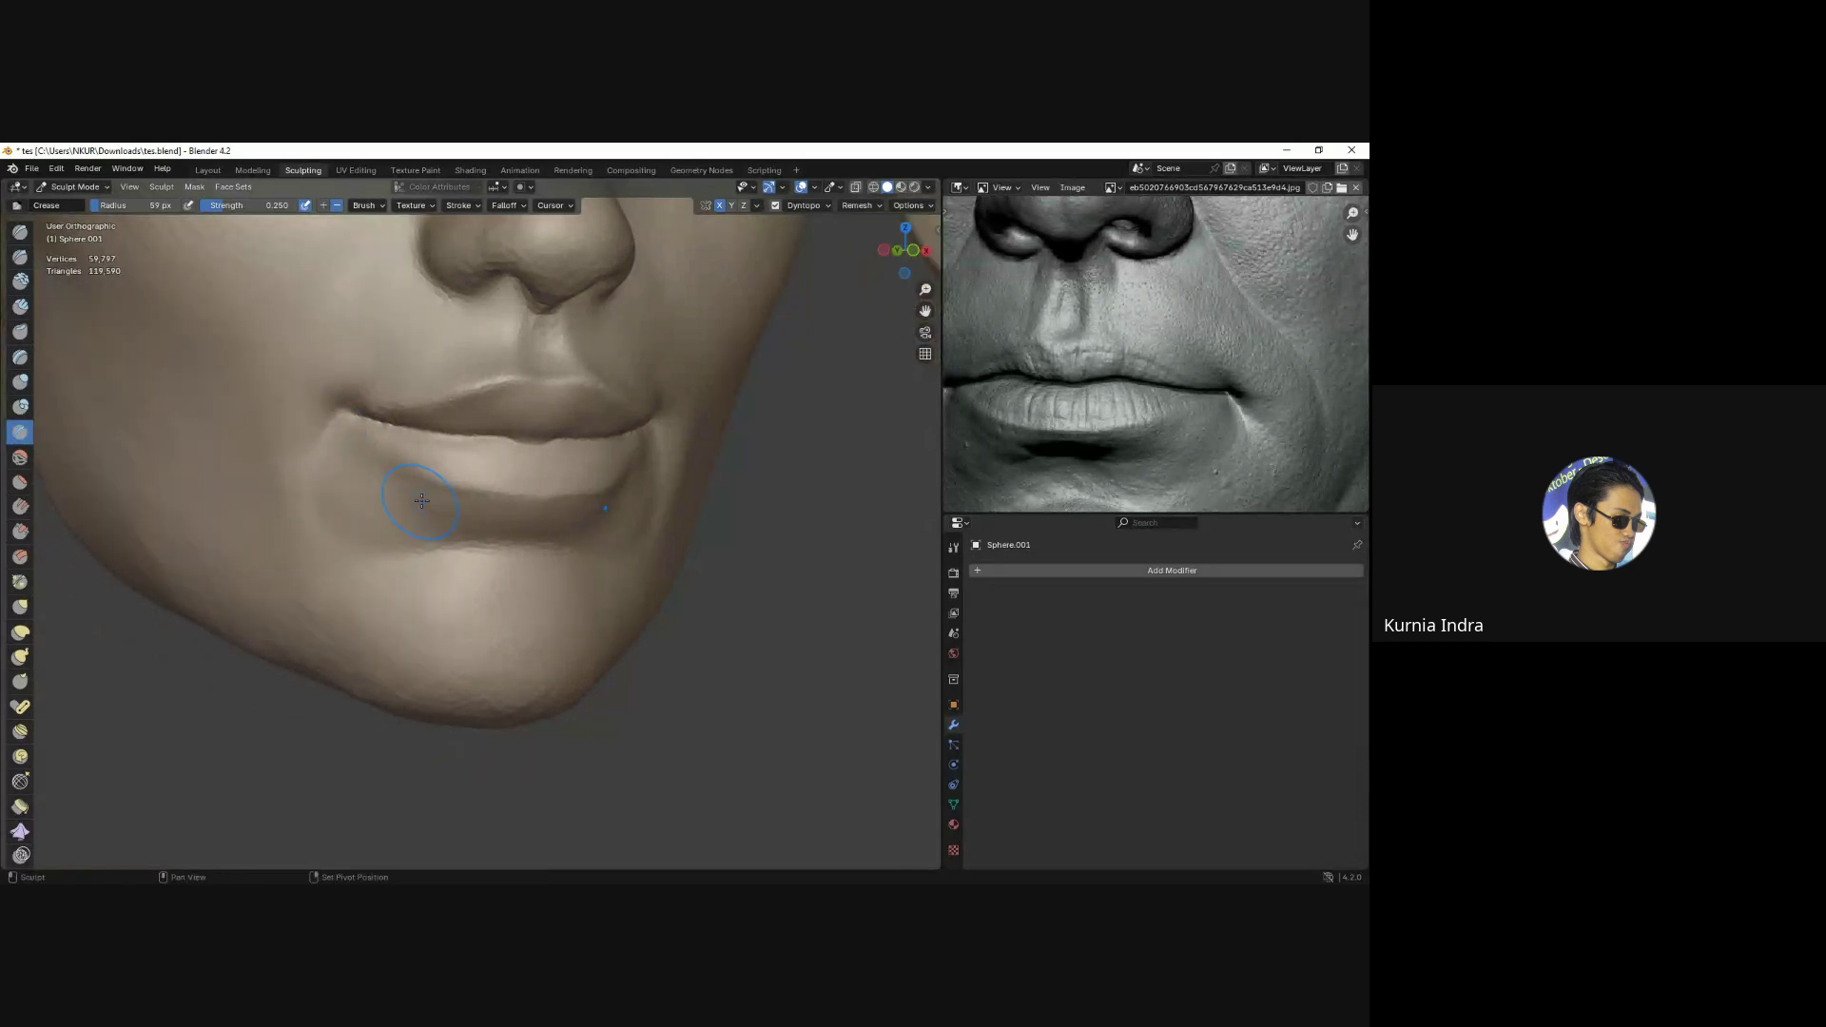
pyautogui.press('KP_1')
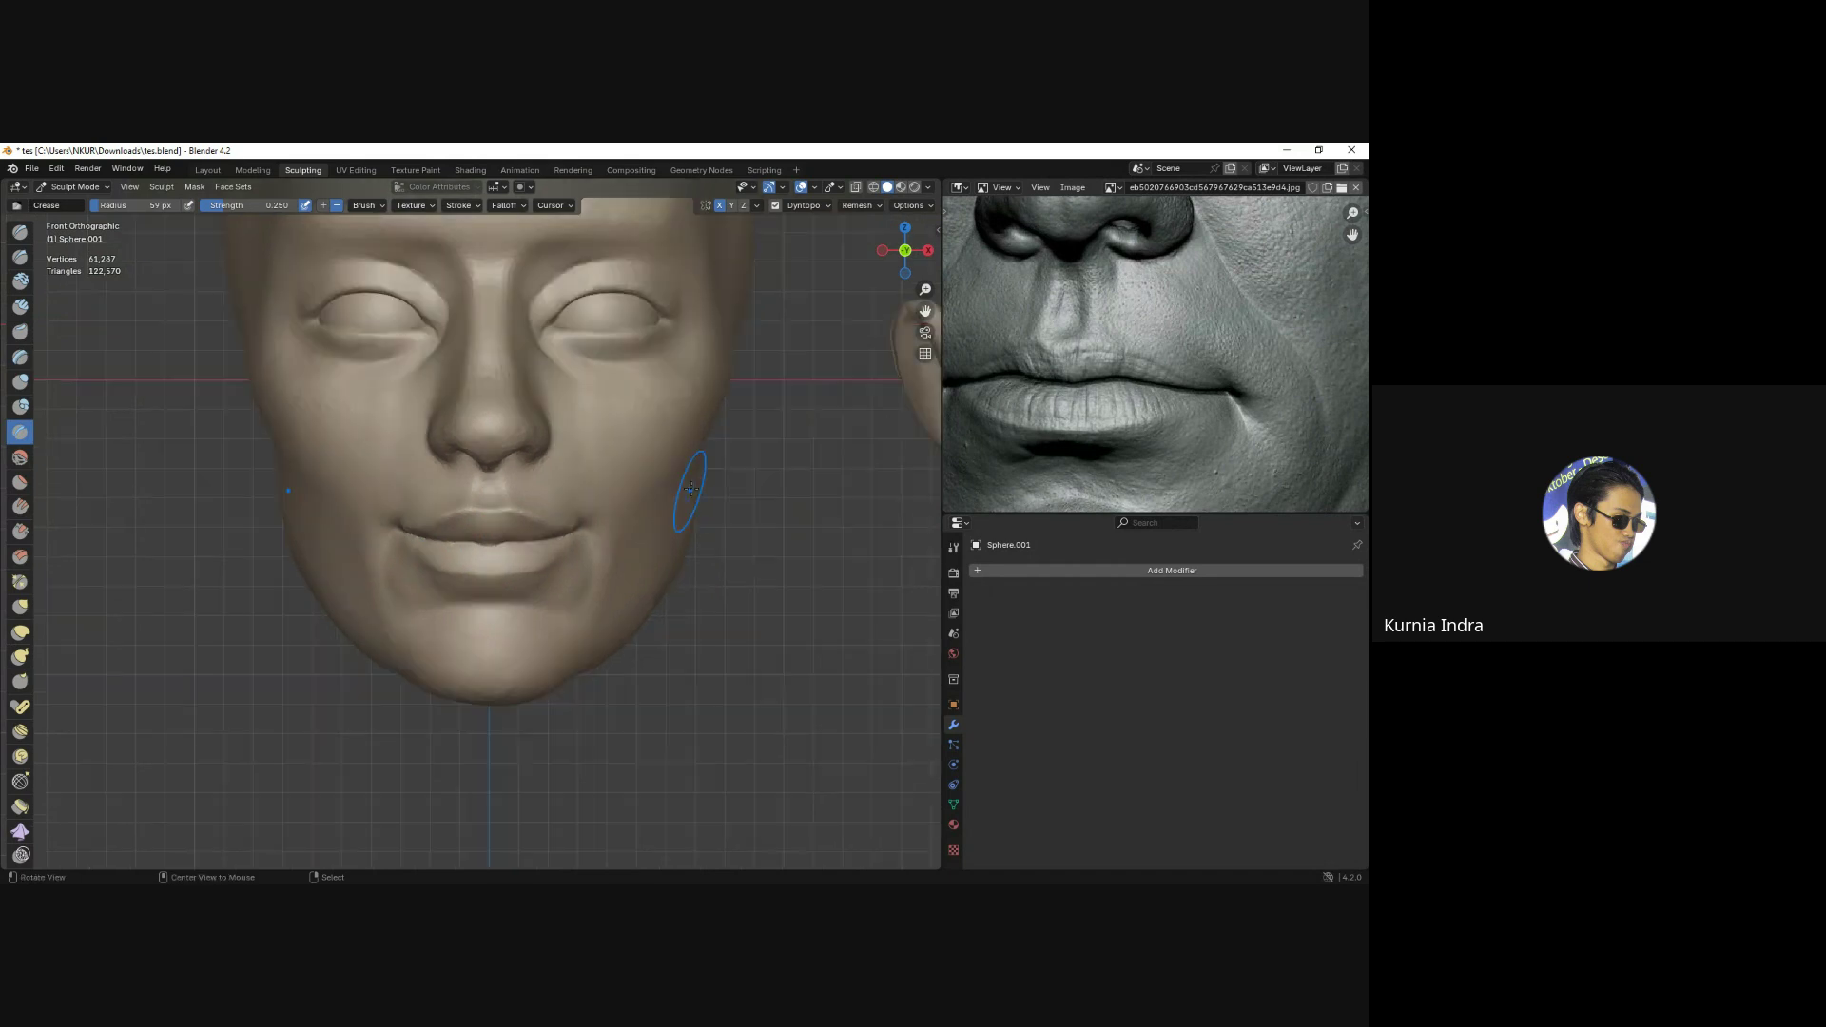
# Set the Grab brush to 115 px and push the eye area, checking in Right view.
pyautogui.scroll(-2, 649, 466)
pyautogui.press('g')
pyautogui.press('f')
pyautogui.click(654, 492)
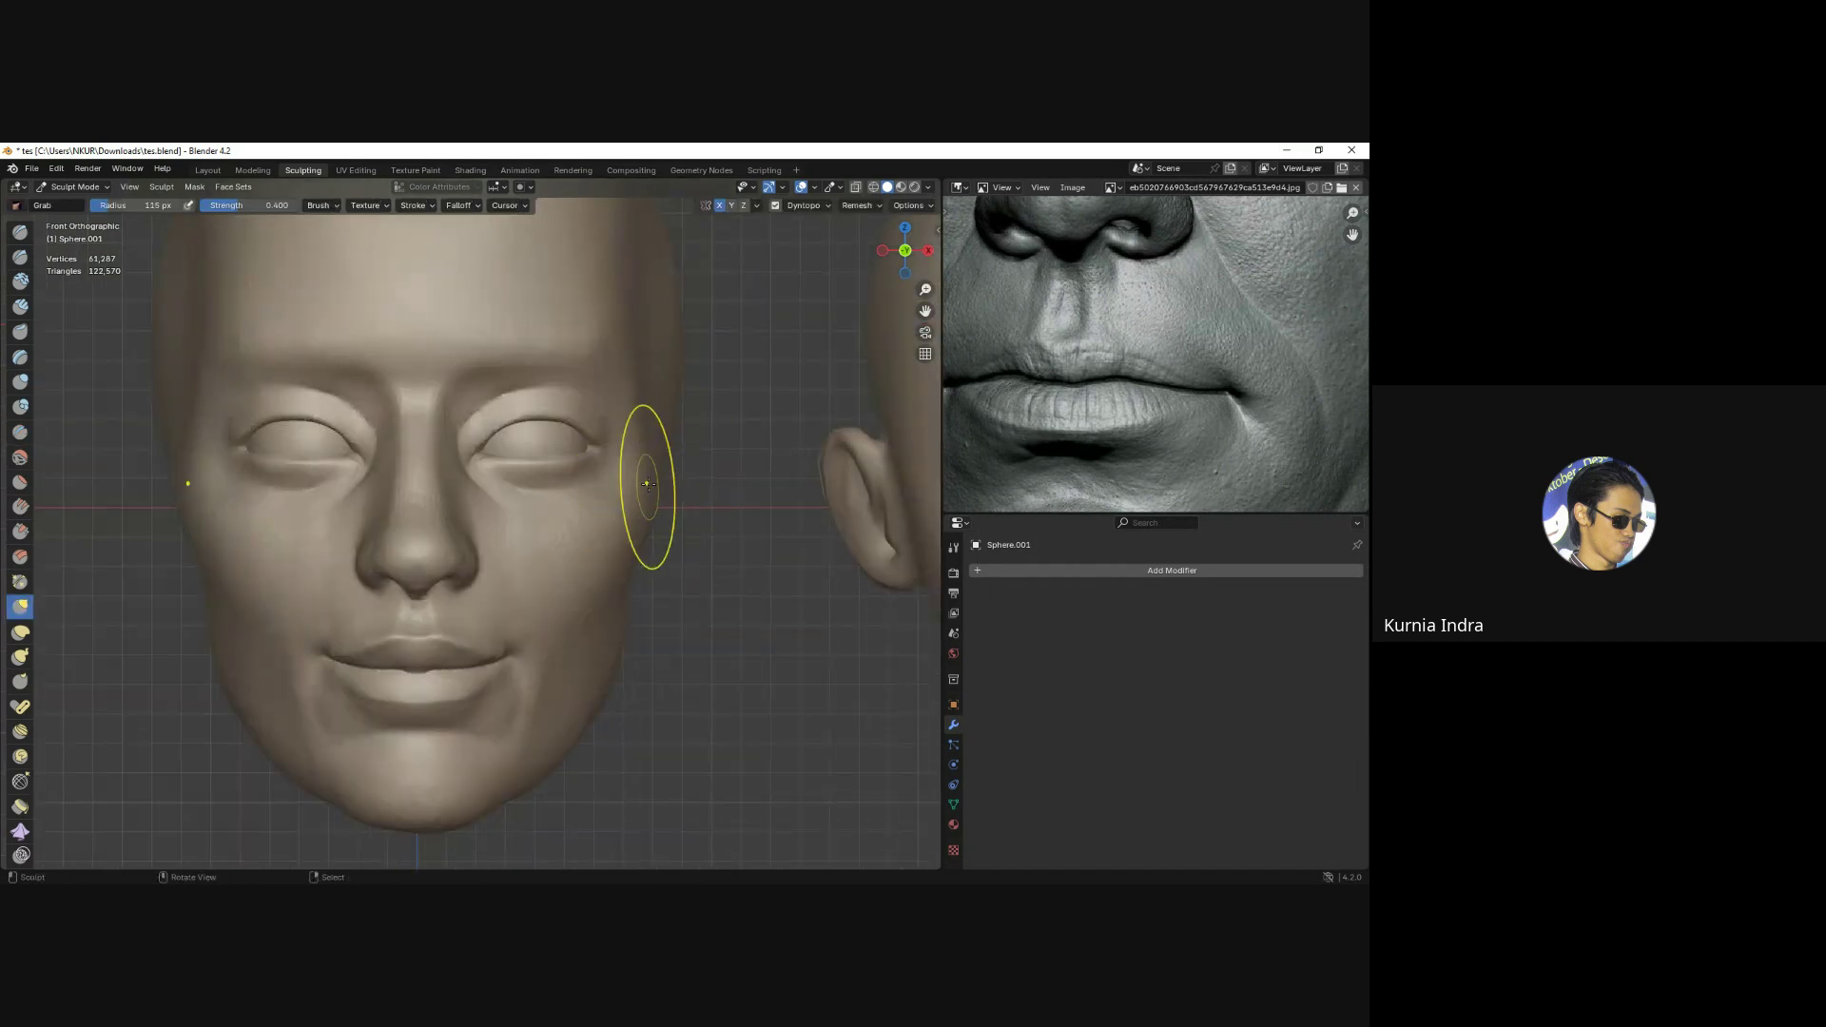
pyautogui.moveTo(666, 470); pyautogui.dragTo(664, 463, button='middle')
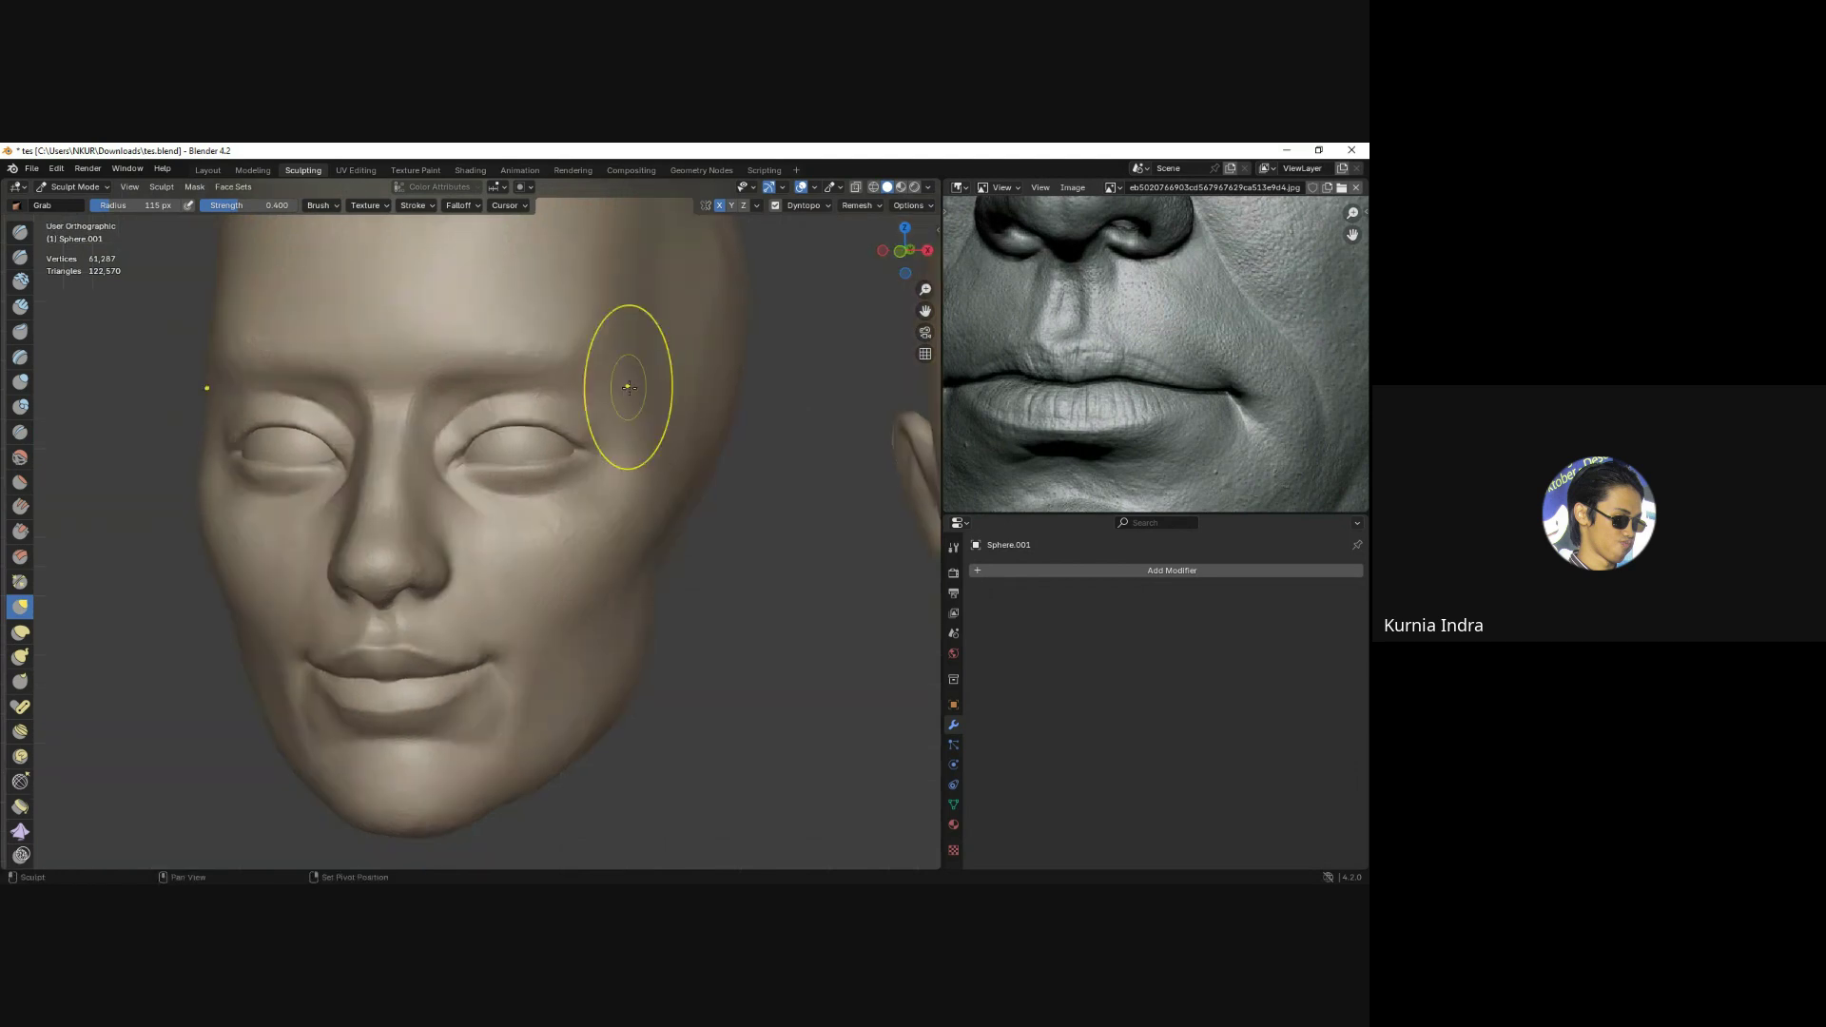
pyautogui.moveTo(631, 387)
pyautogui.mouseDown(button='middle')
pyautogui.moveTo(591, 407)
pyautogui.moveTo(609, 476)
pyautogui.mouseUp(button='middle')
pyautogui.scroll(2, 612, 428)
pyautogui.press('KP_3')
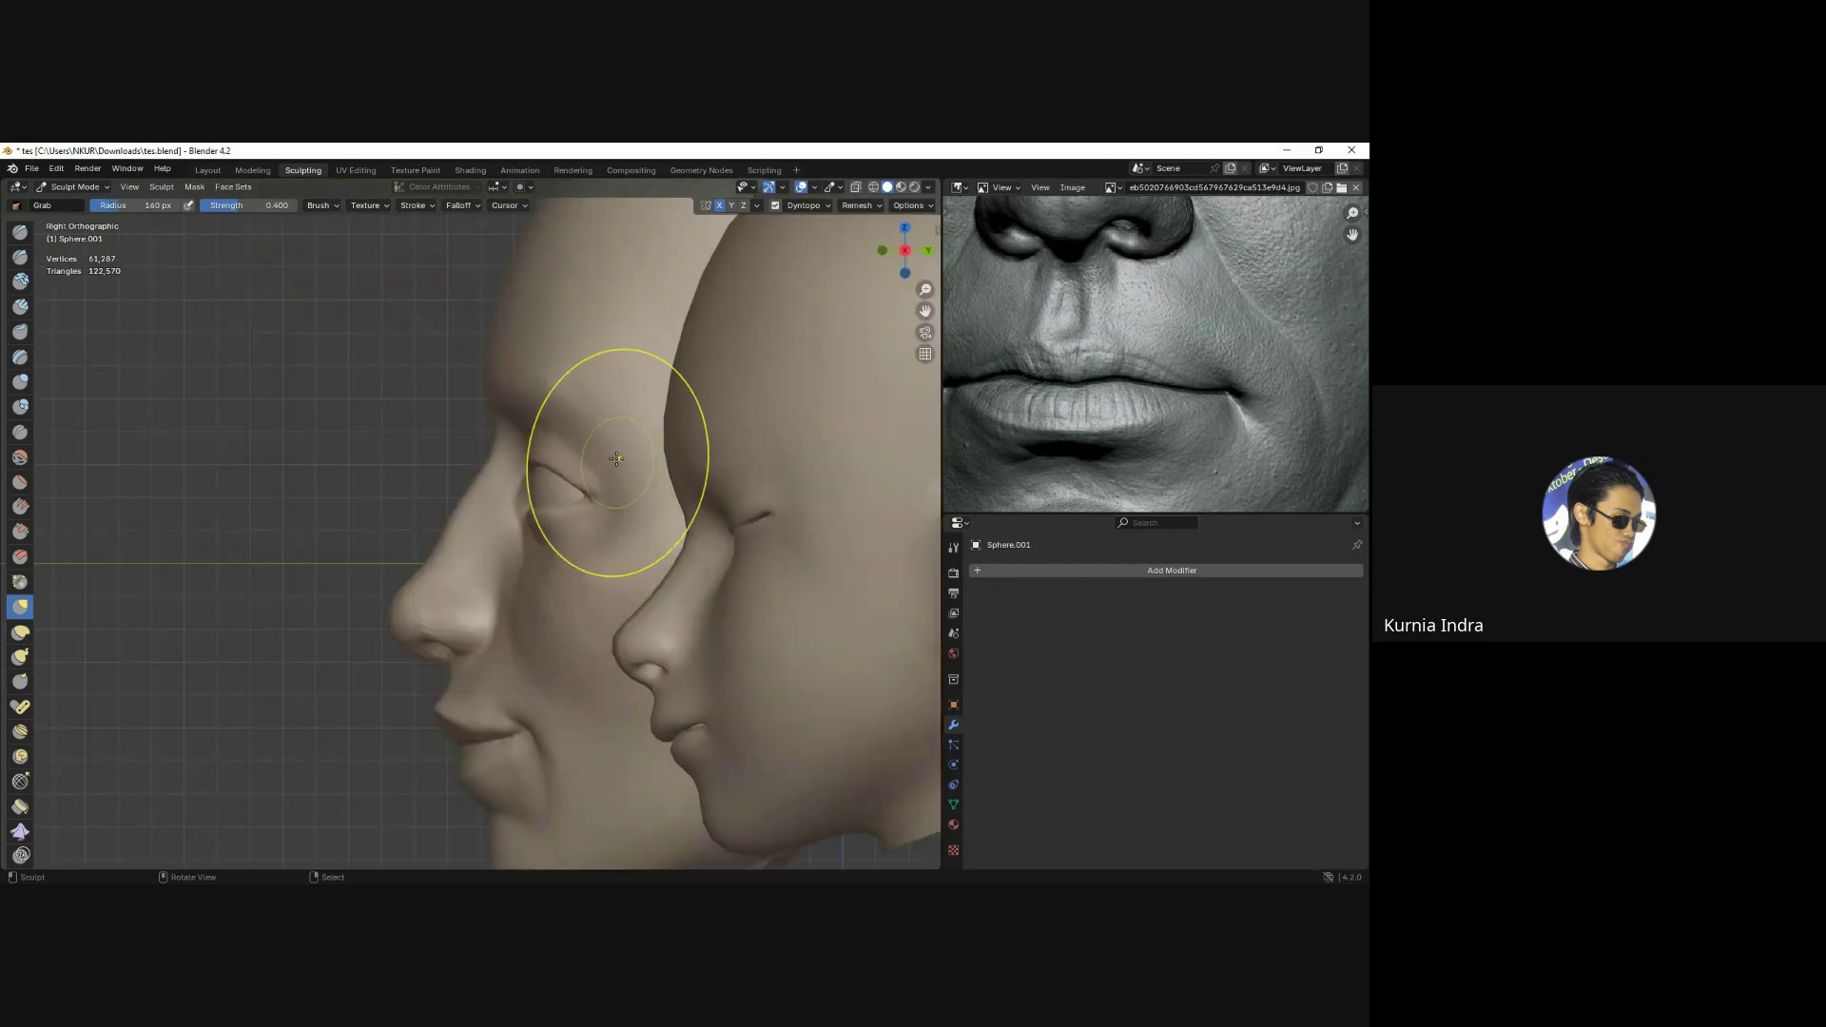
# Enlarge the Grab brush to 145 px and reshape the nose, jaw and smile in Front view.
pyautogui.press('f')
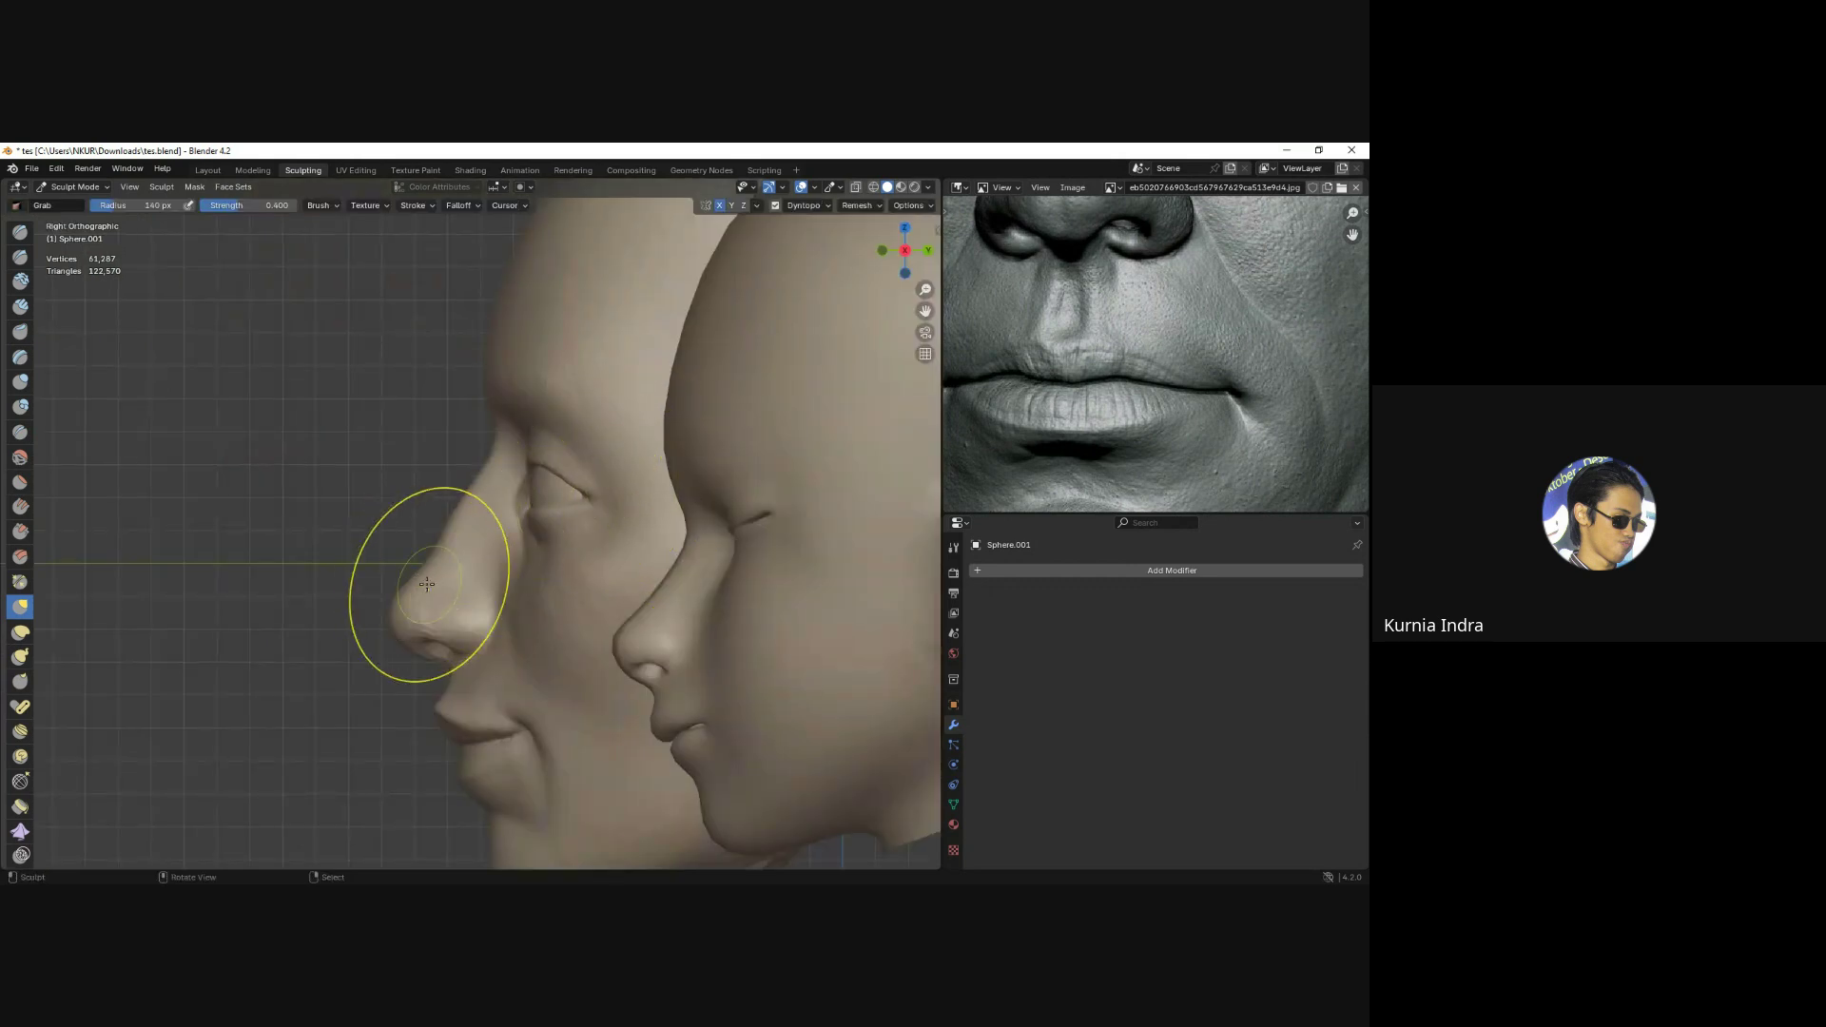
pyautogui.click(452, 527)
pyautogui.scroll(3, 490, 530)
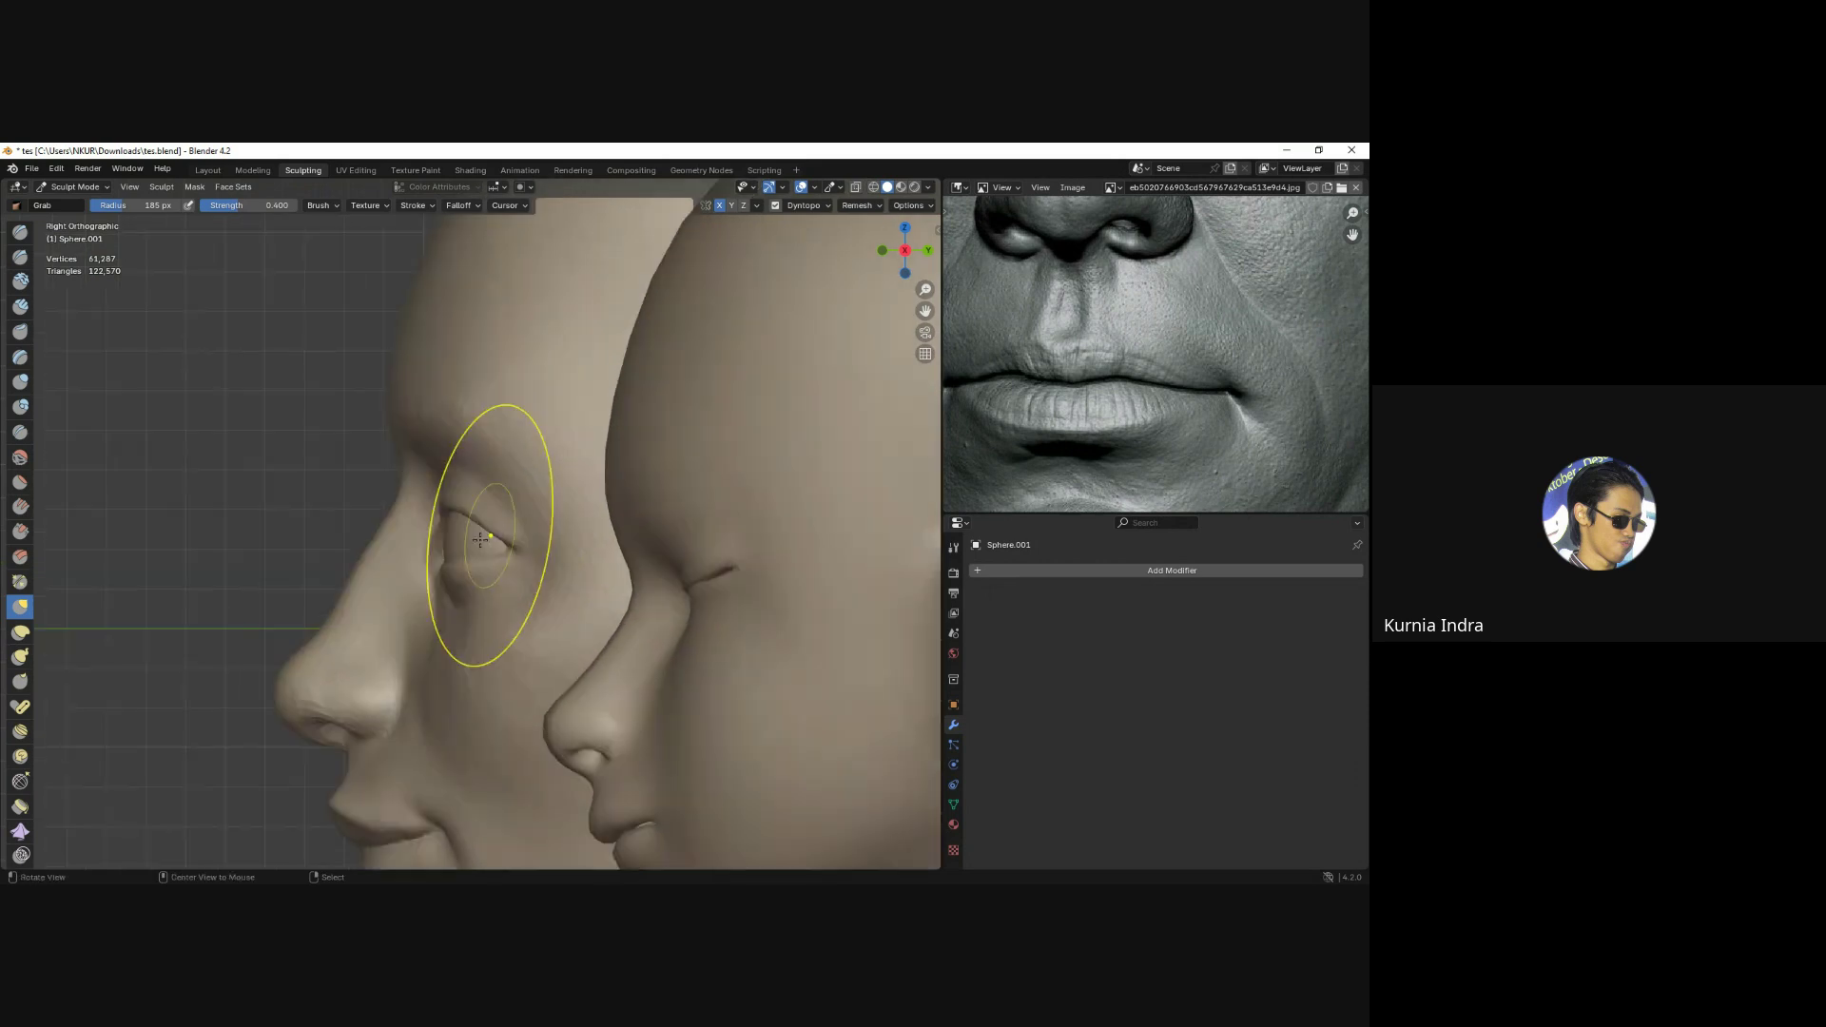
pyautogui.scroll(2, 449, 510)
pyautogui.moveTo(449, 490); pyautogui.dragTo(408, 552, button='middle')
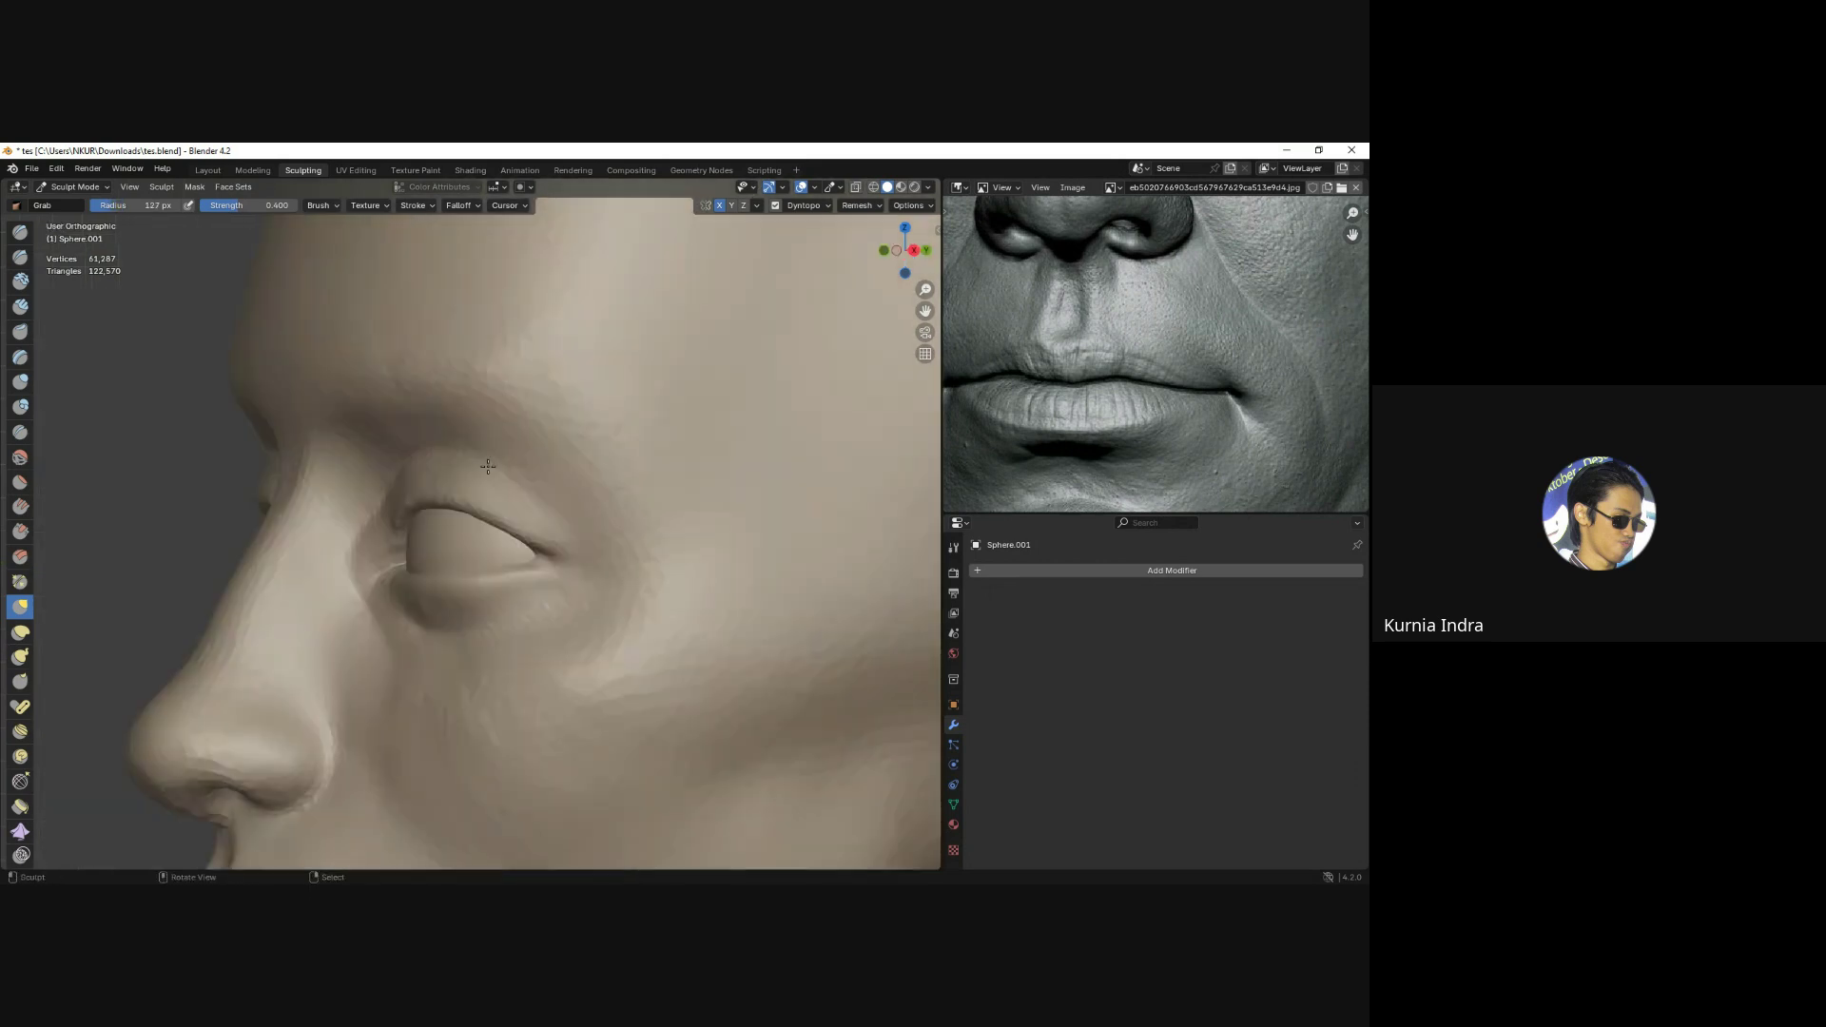
pyautogui.scroll(2, 408, 551)
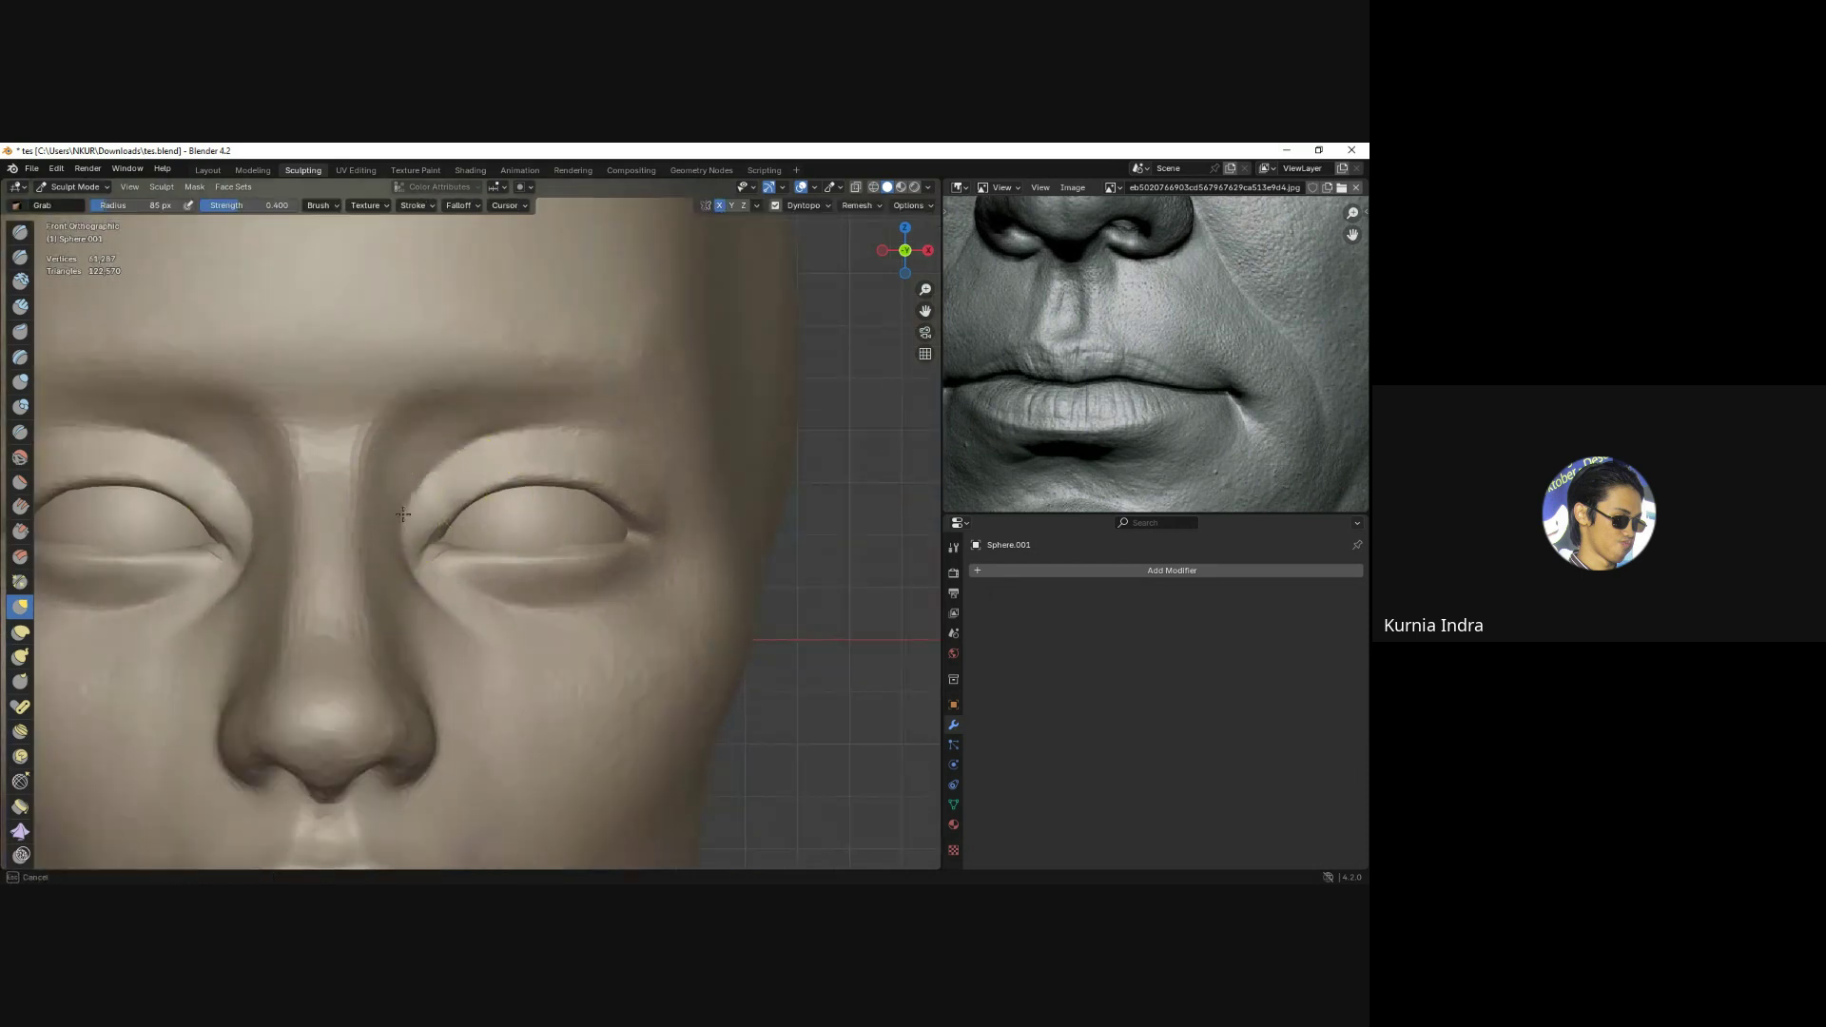
pyautogui.moveTo(404, 524)
pyautogui.keyDown('ctrl'); pyautogui.mouseDown(button='middle')
pyautogui.moveTo(879, 421)
pyautogui.moveTo(479, 505)
pyautogui.moveTo(573, 418)
pyautogui.moveTo(263, 473)
pyautogui.moveTo(252, 419)
pyautogui.moveTo(324, 423)
pyautogui.moveTo(330, 542)
pyautogui.moveTo(367, 603)
pyautogui.moveTo(355, 676)
pyautogui.moveTo(273, 618)
pyautogui.mouseUp(button='middle'); pyautogui.keyUp('ctrl')
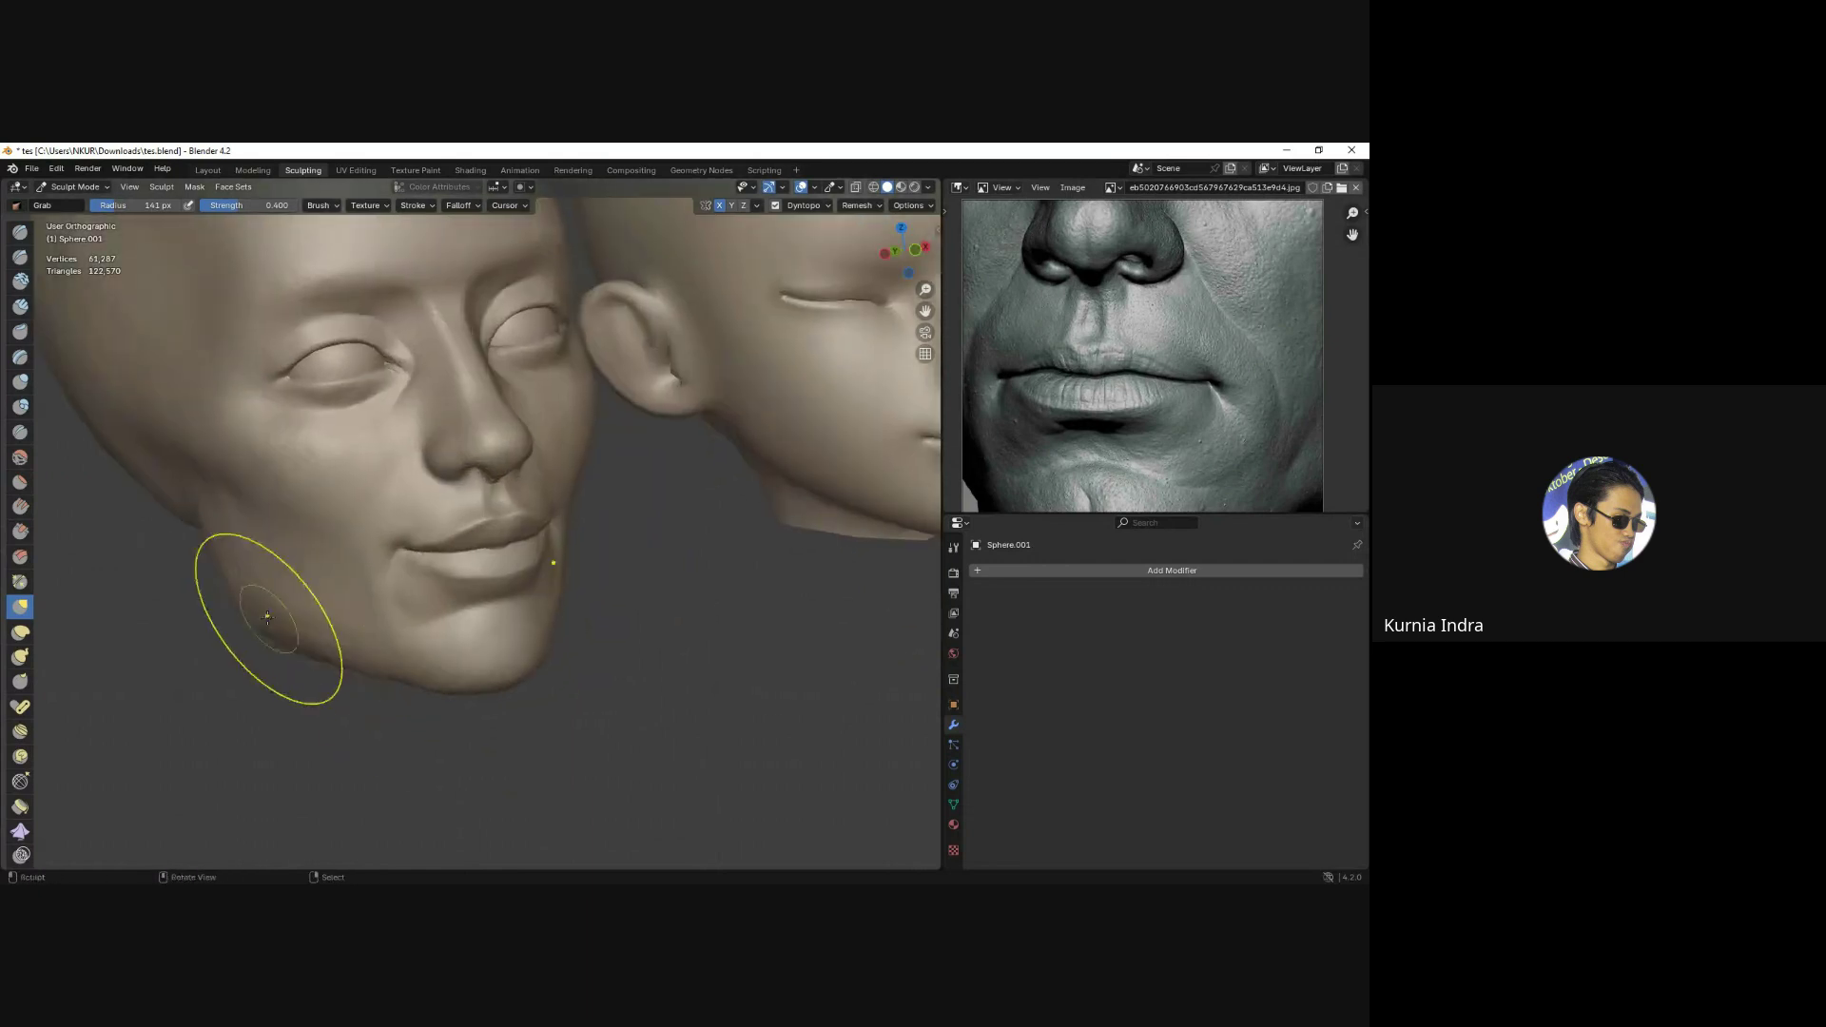
pyautogui.press('KP_1')
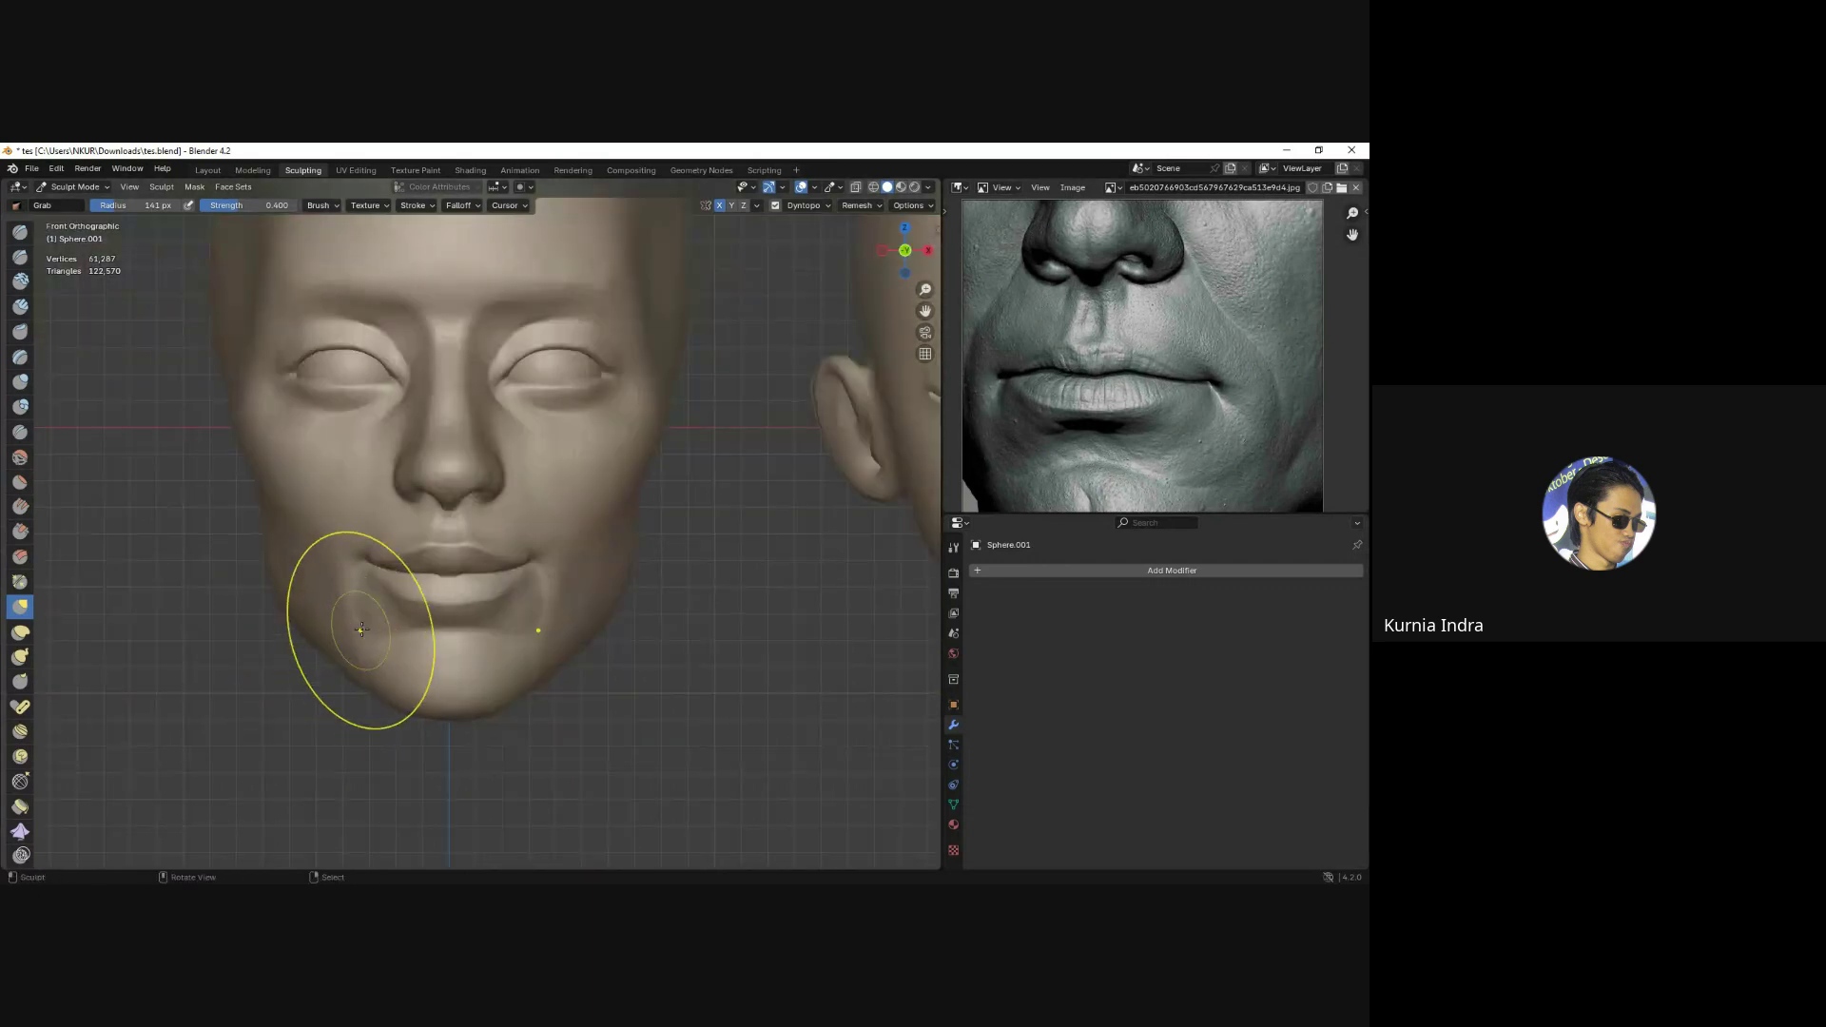
pyautogui.keyDown('shift'); pyautogui.moveTo(649, 488); pyautogui.dragTo(659, 564, button='middle'); pyautogui.keyUp('shift')
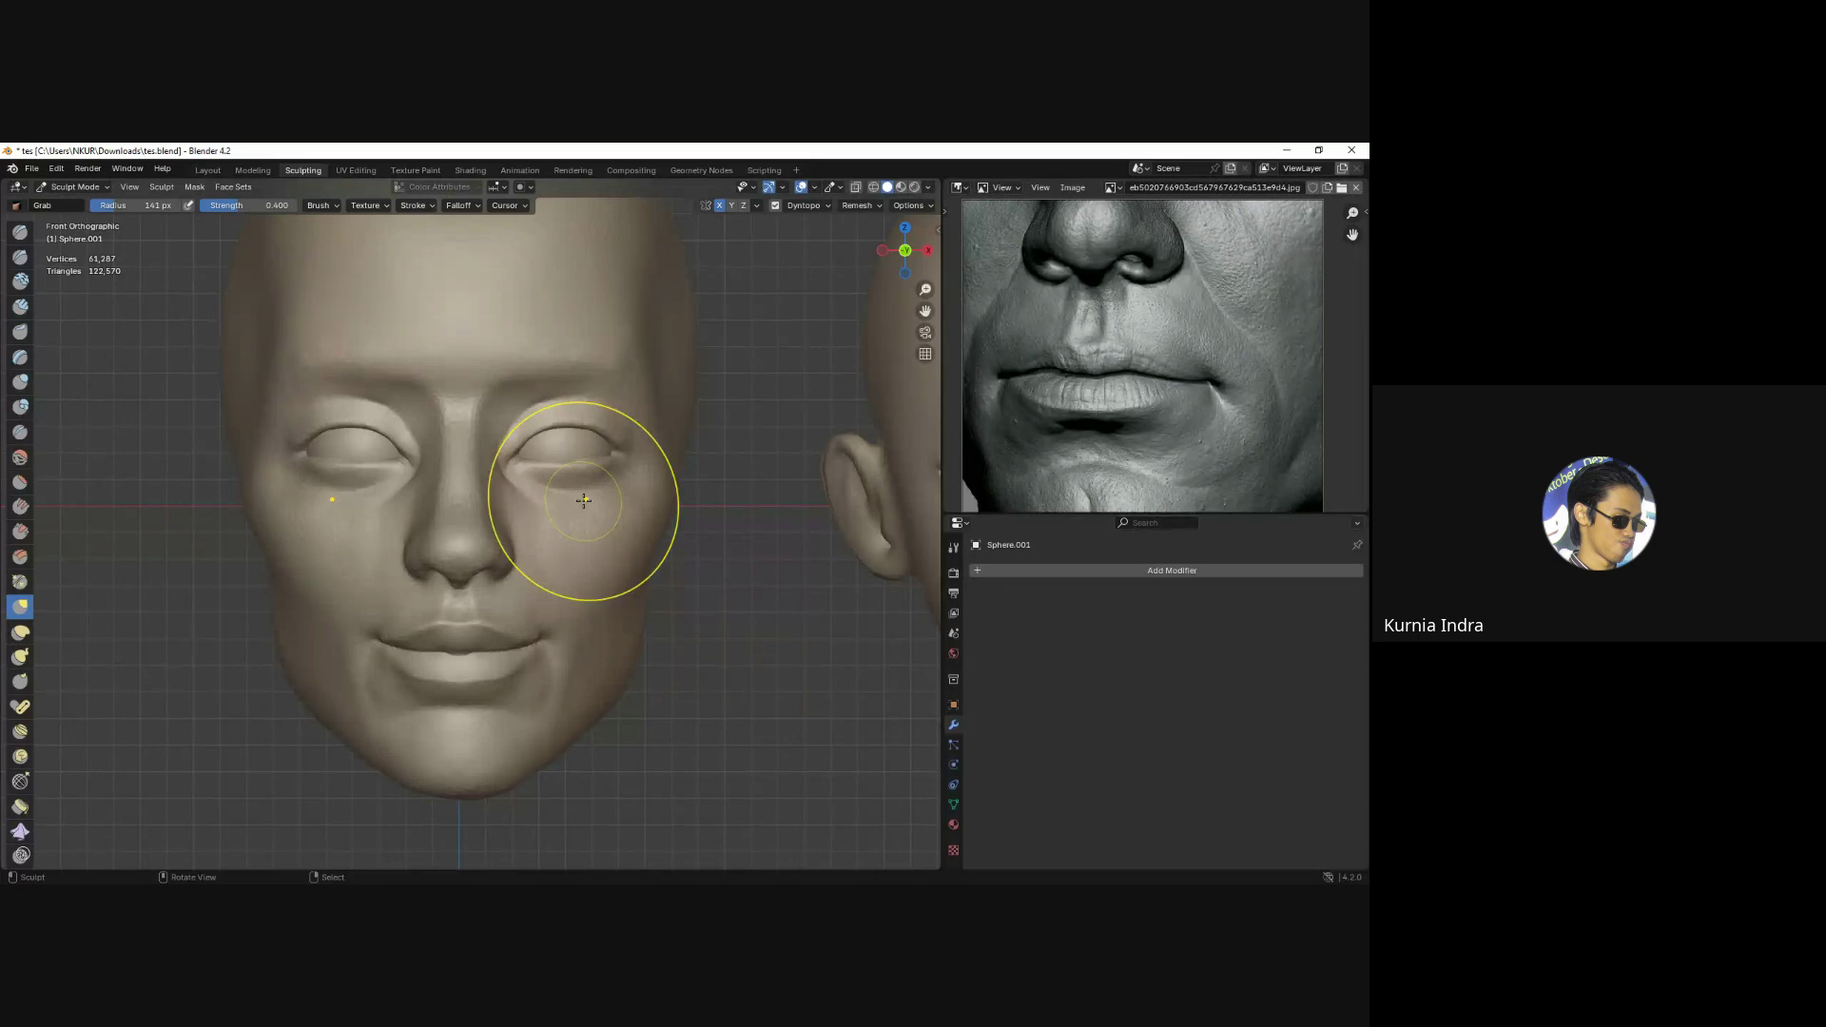
pyautogui.moveTo(542, 599); pyautogui.dragTo(510, 542, button='middle')
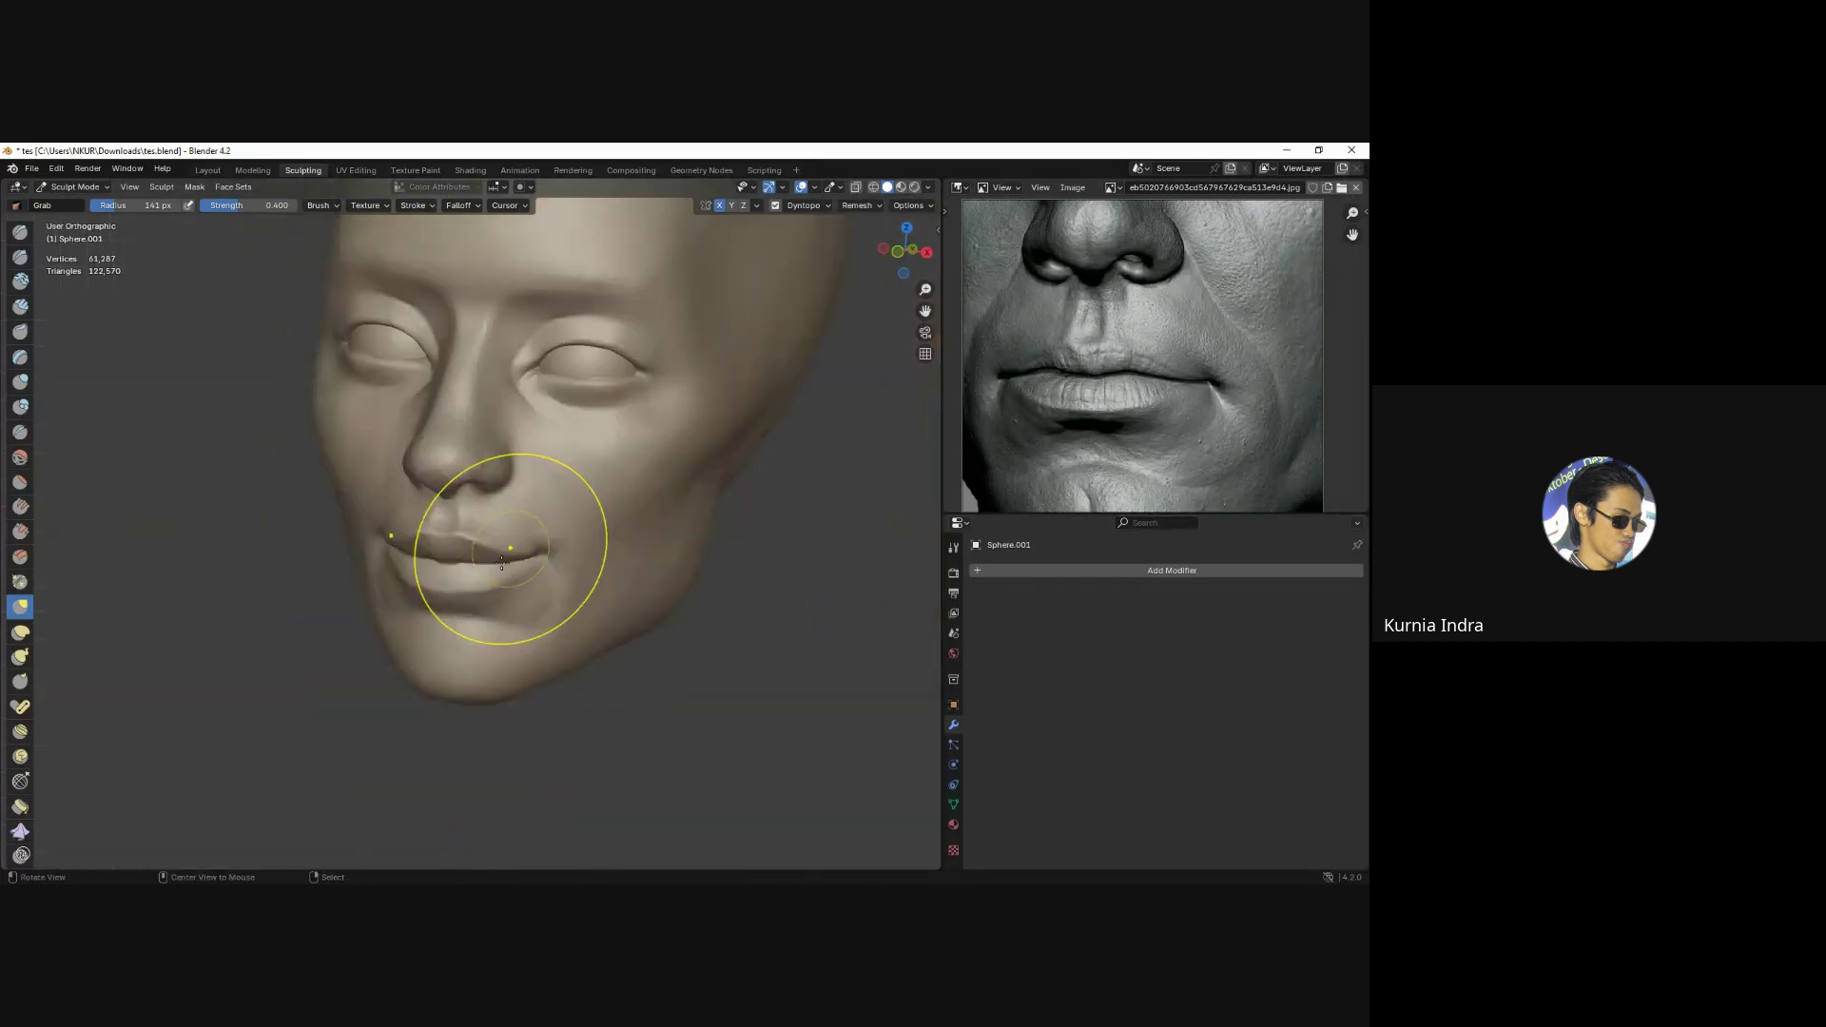
pyautogui.scroll(2, 448, 578)
pyautogui.press('KP_1')
# Carve a groove beside the left mouth corner with Clay Strips.
pyautogui.click(20, 307)
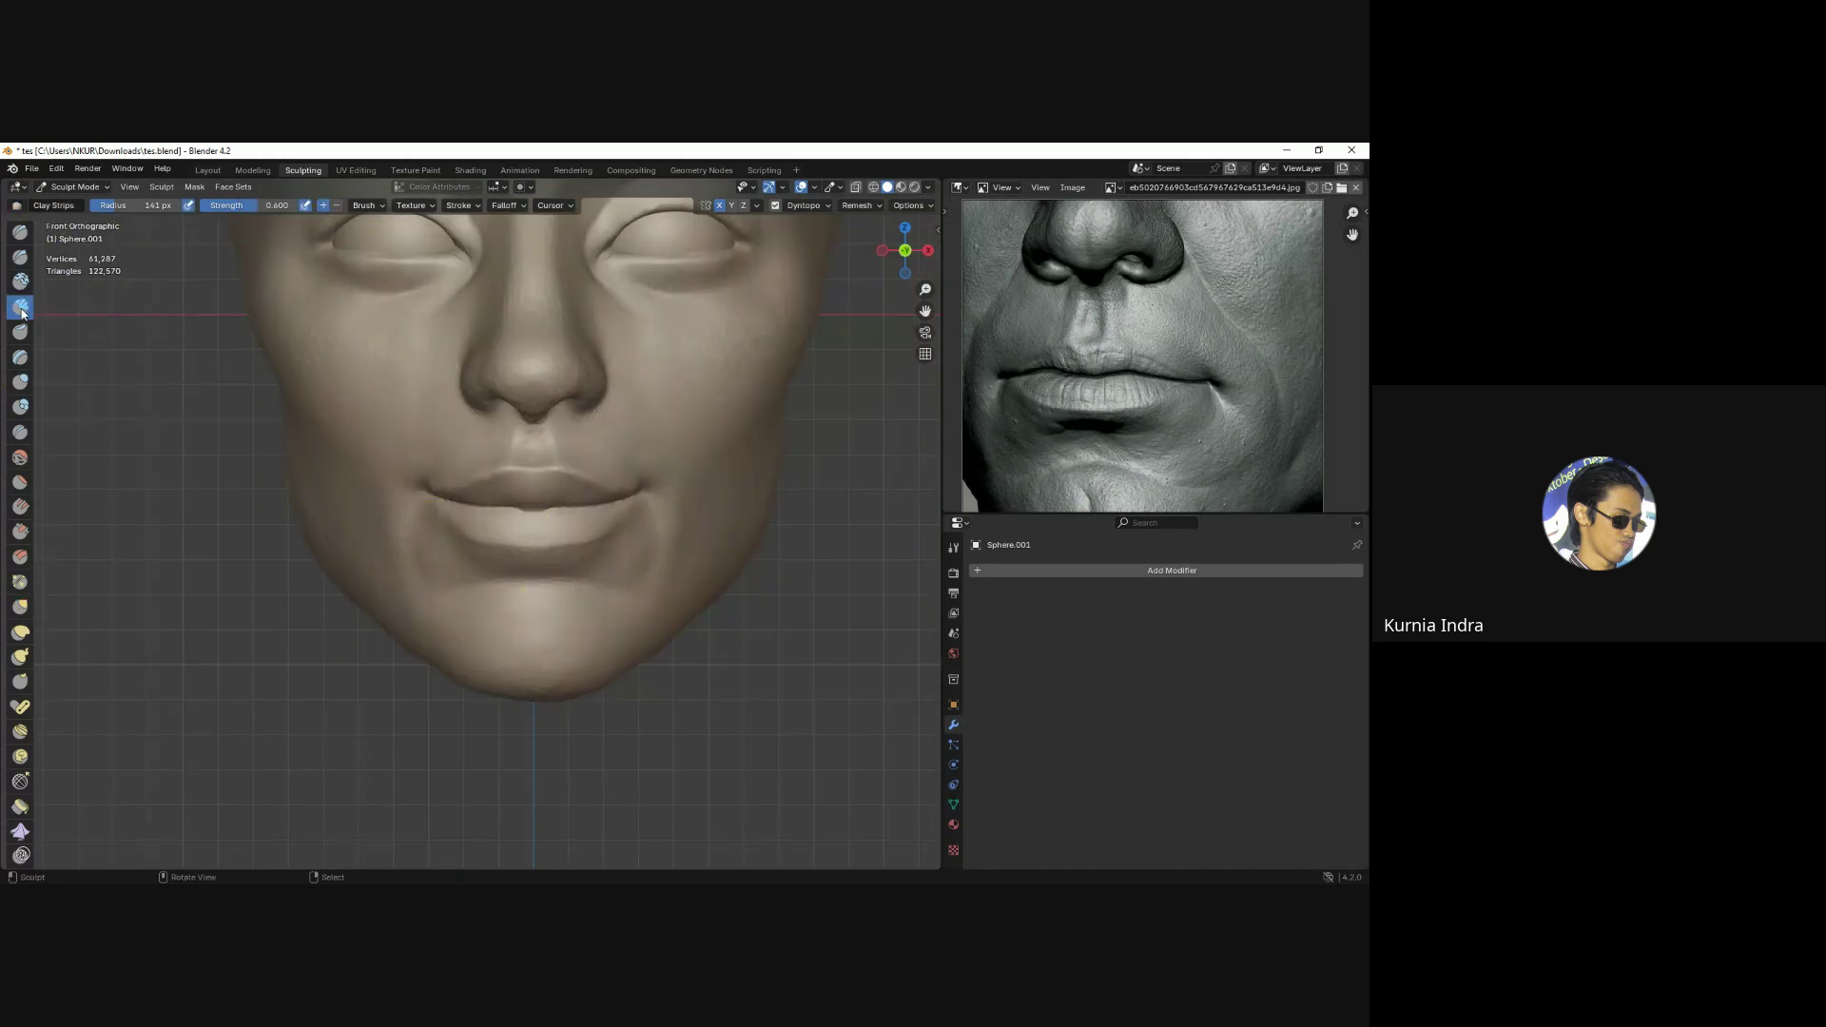
pyautogui.scroll(2, 425, 565)
pyautogui.moveTo(416, 568); pyautogui.dragTo(407, 526)
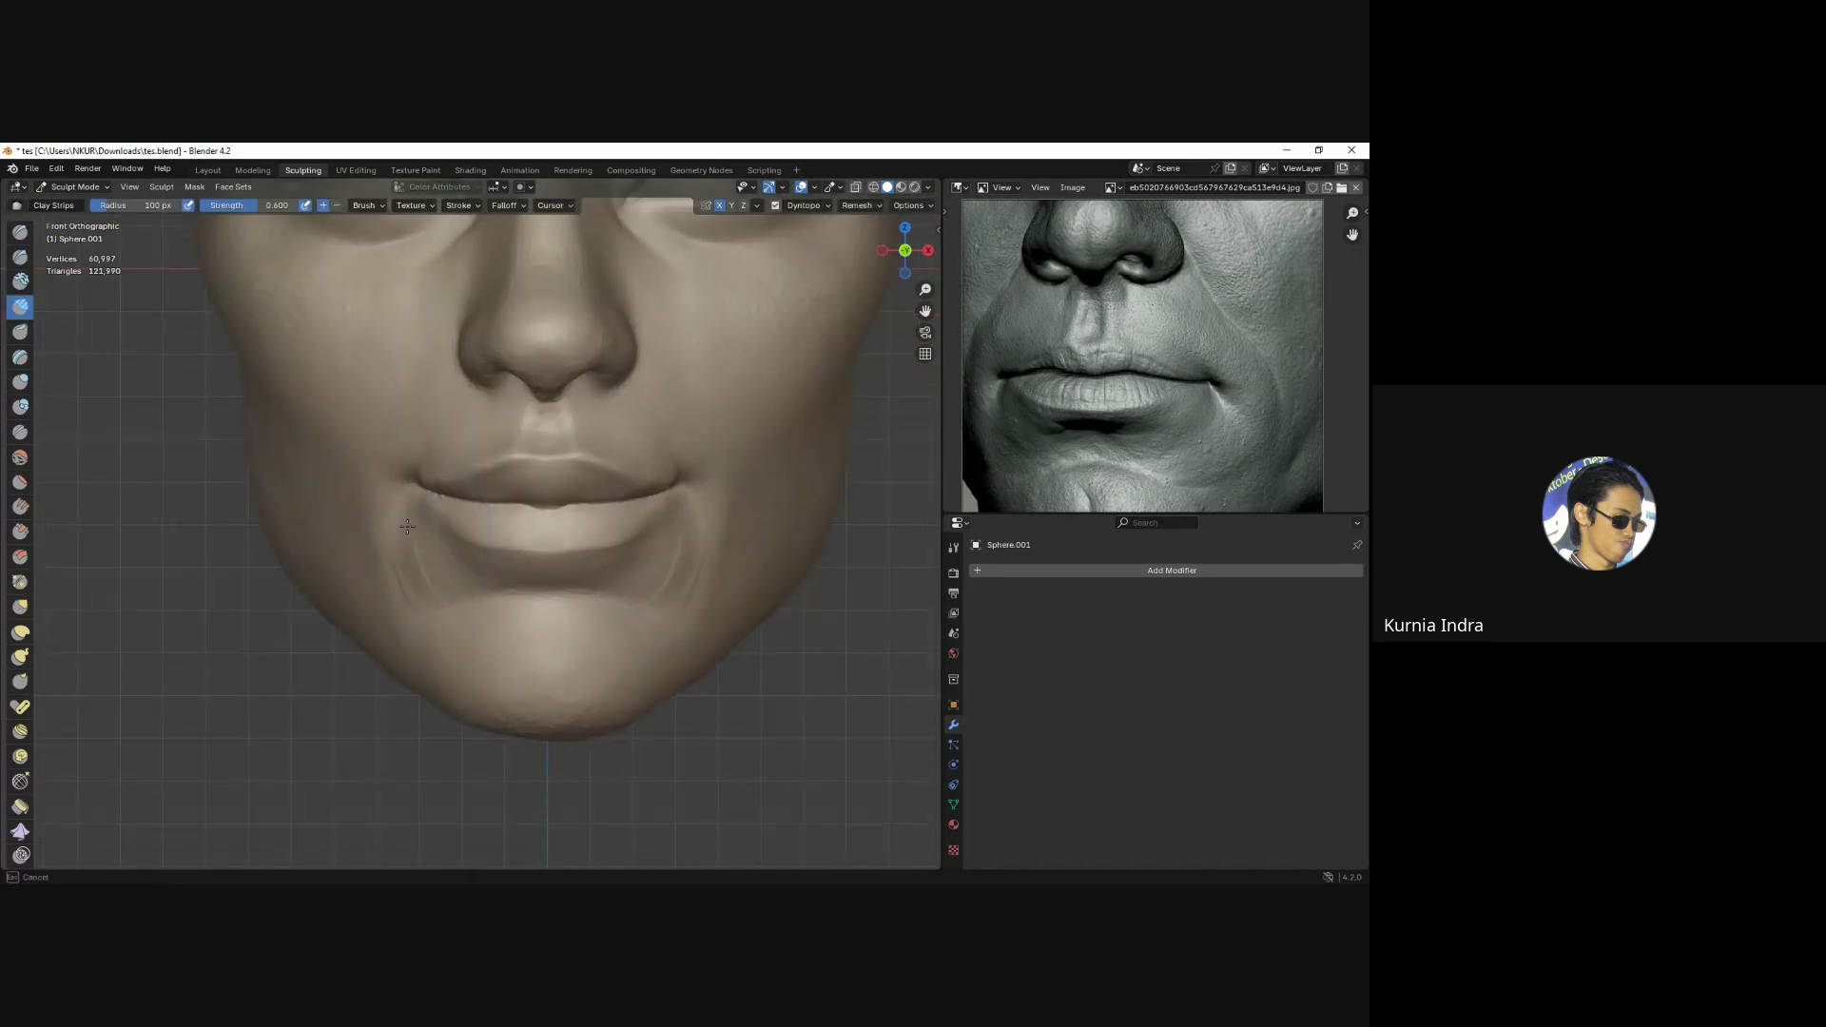
pyautogui.scroll(1, 407, 564)
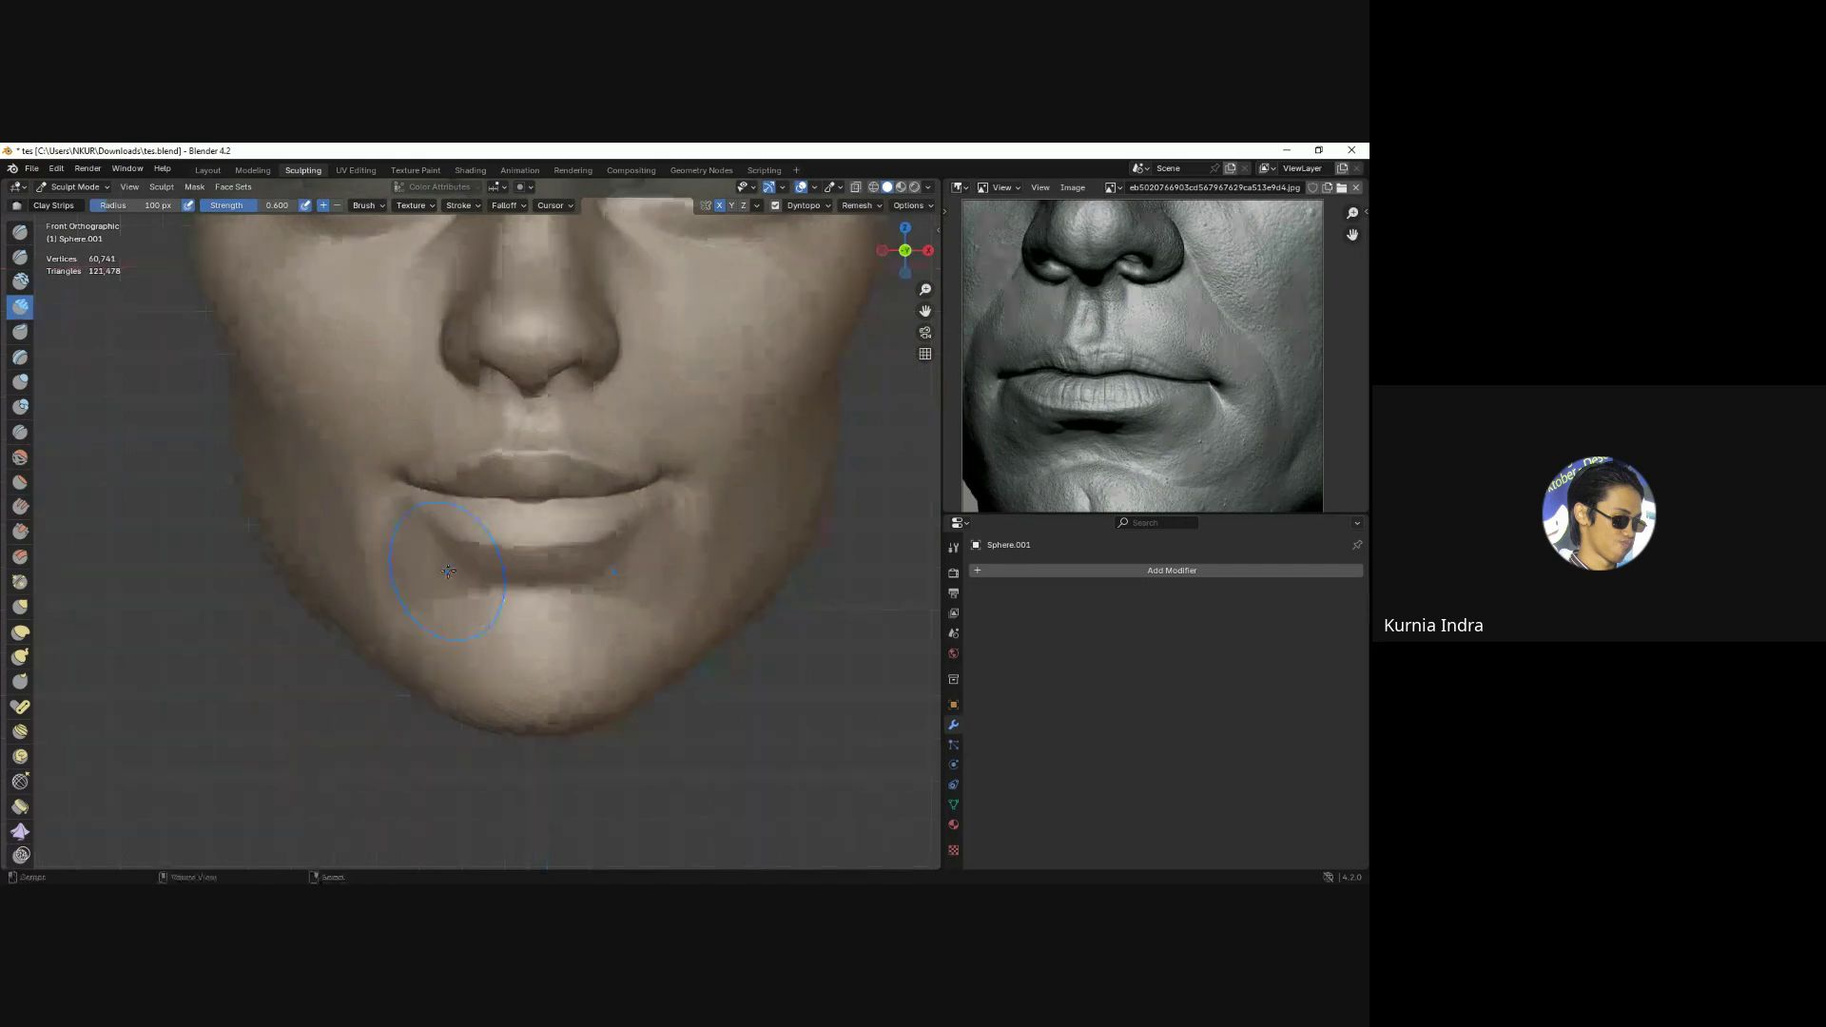
pyautogui.moveTo(407, 564); pyautogui.dragTo(585, 481, button='middle')
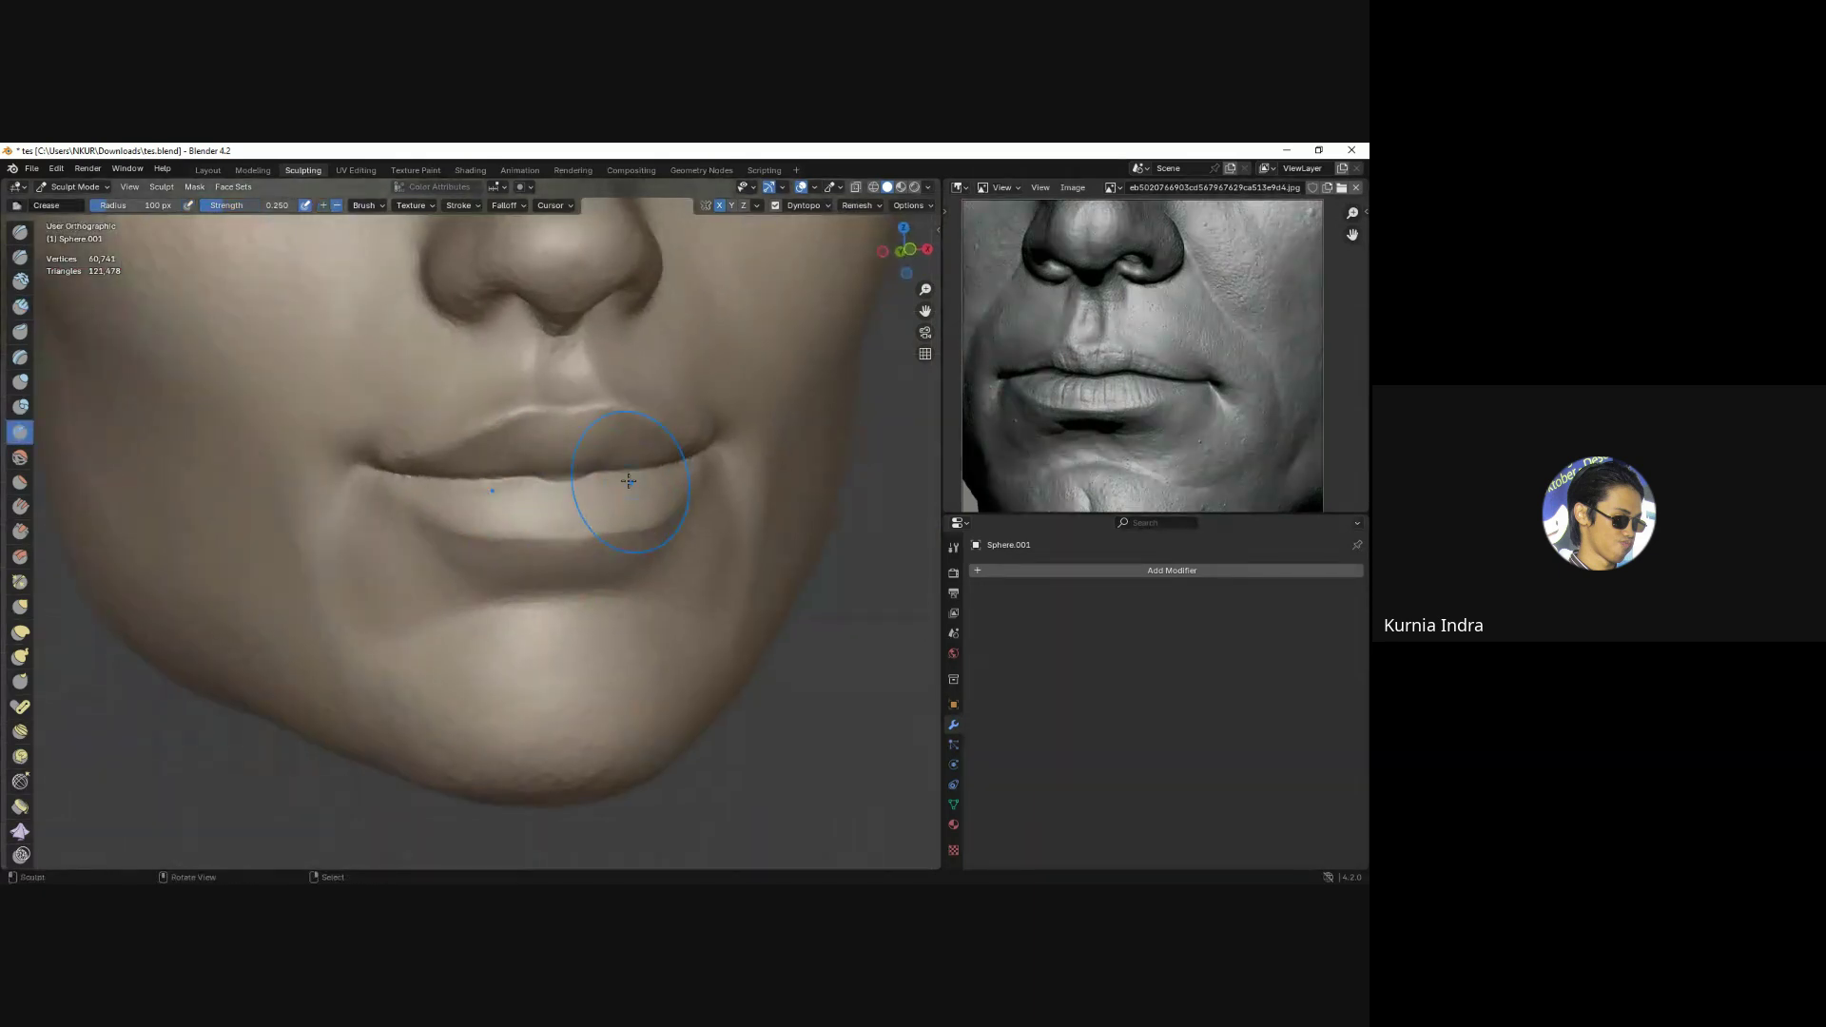
# Sharpen the lip line with Crease, then reshape lower lip and chin with a 143 px Grab brush.
pyautogui.hotkey('shift', 'c')
pyautogui.press('KP_1')
pyautogui.press('g')
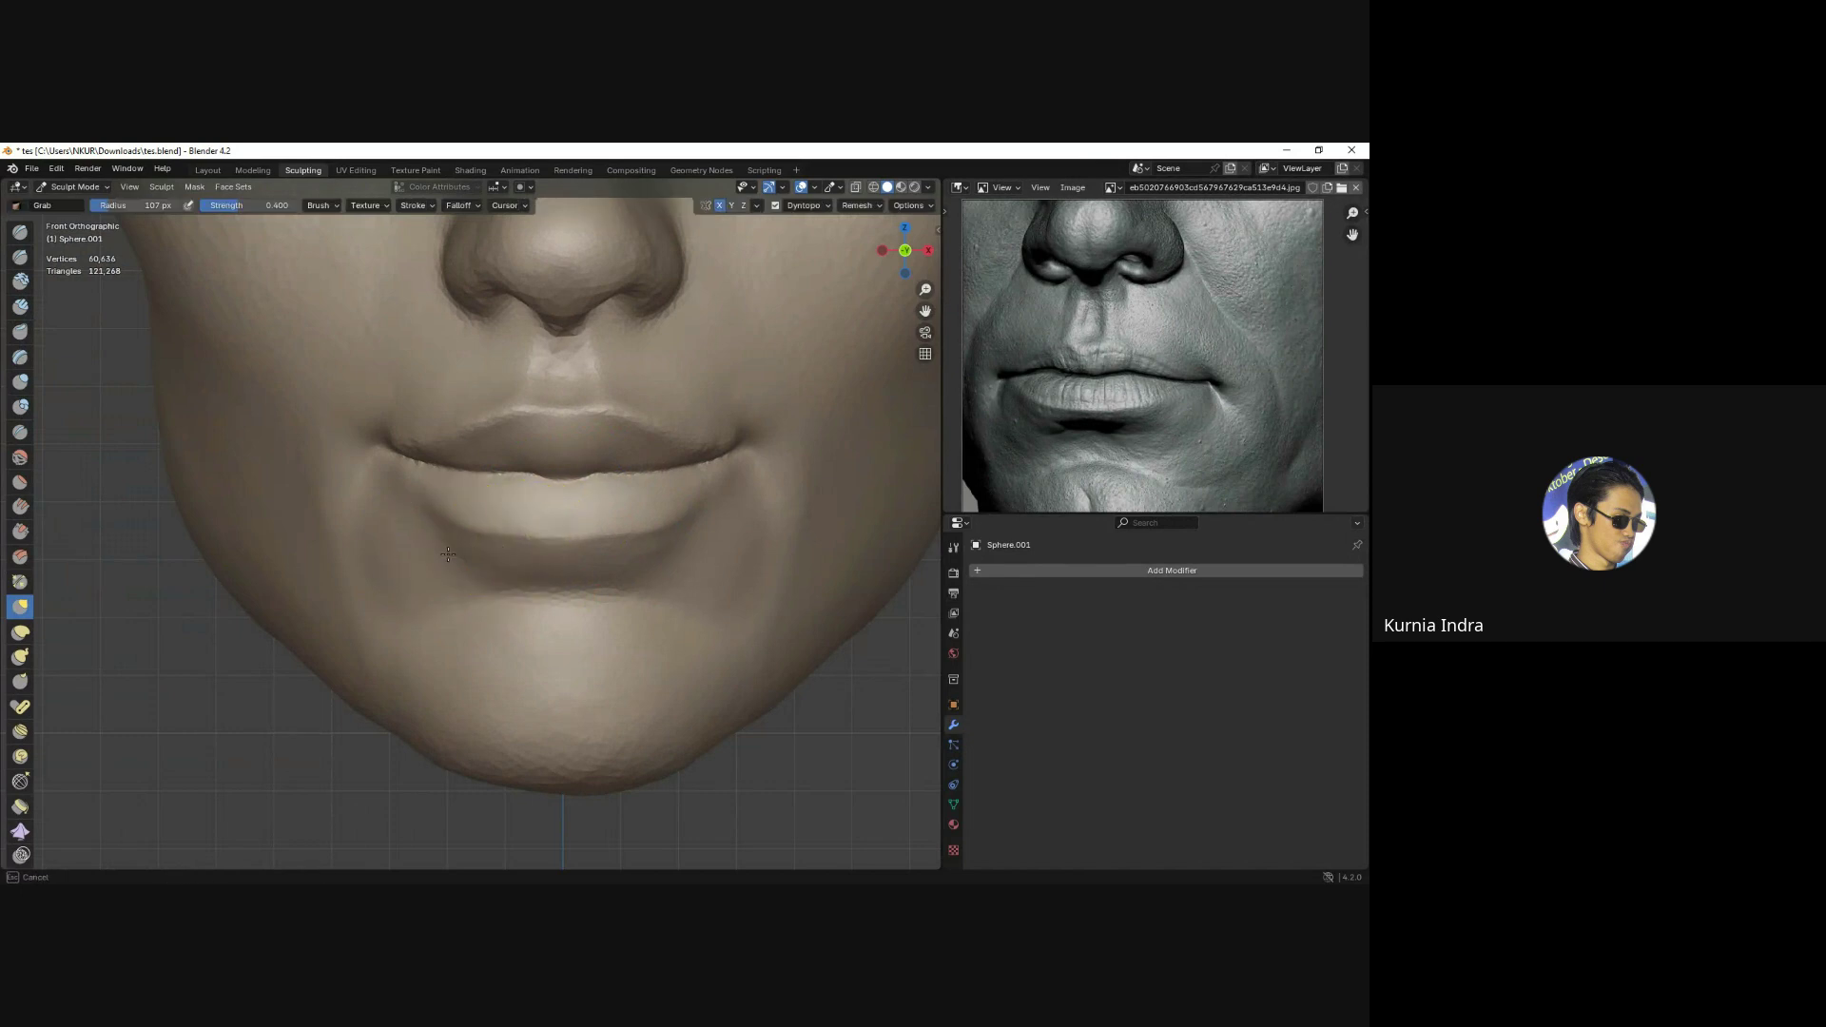
pyautogui.press('f')
pyautogui.click(510, 569)
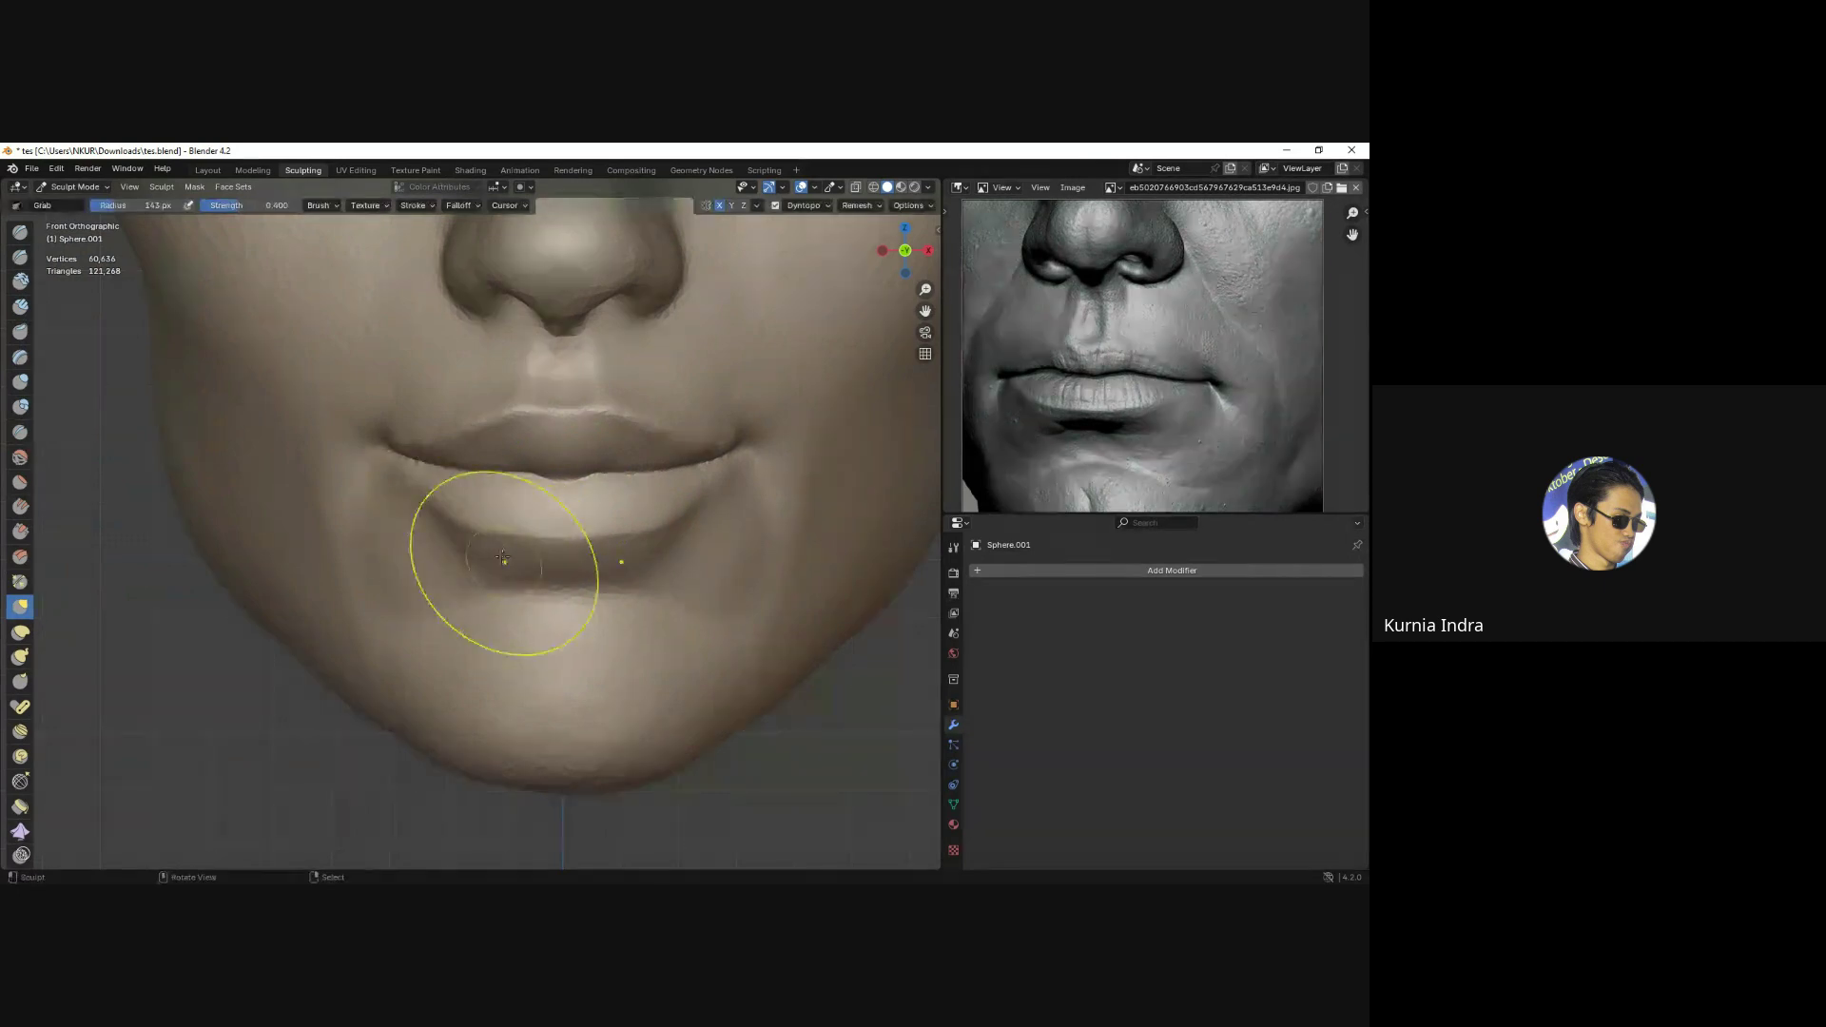
pyautogui.scroll(-3, 509, 569)
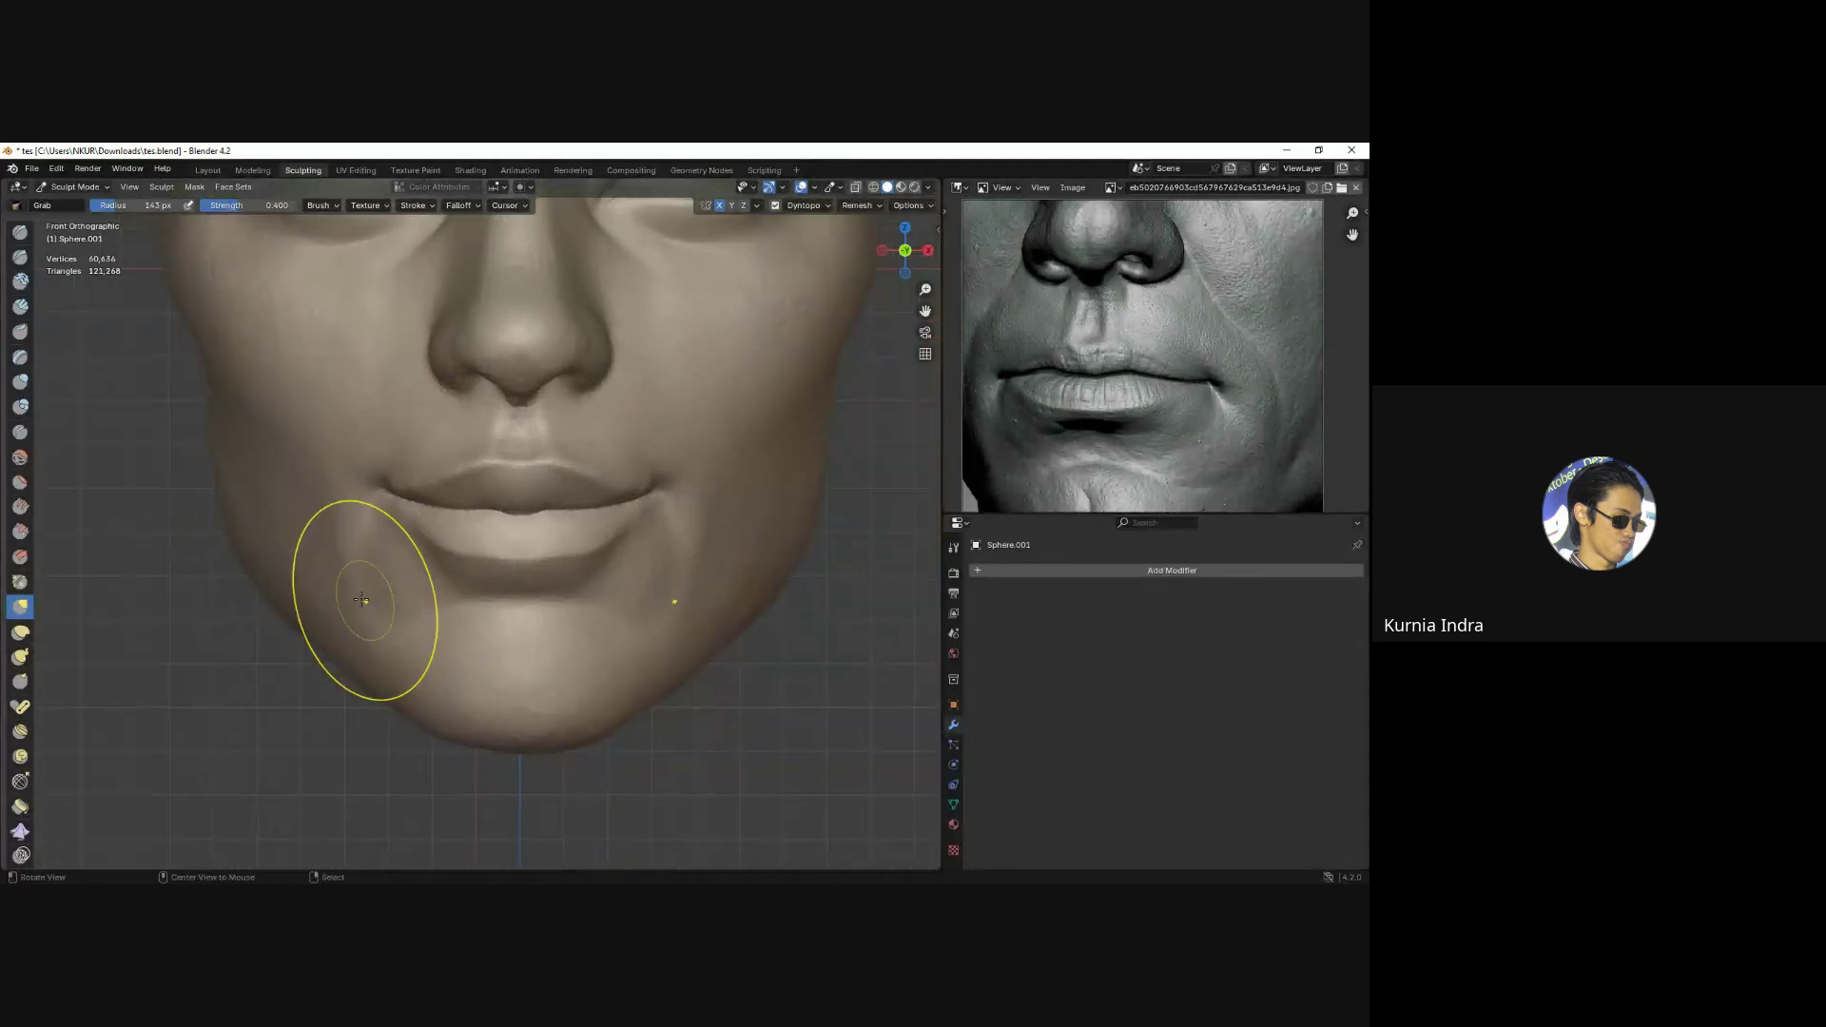
pyautogui.moveTo(367, 590)
pyautogui.mouseDown(button='middle')
pyautogui.moveTo(394, 582)
pyautogui.moveTo(294, 580)
pyautogui.moveTo(446, 618)
pyautogui.moveTo(629, 559)
pyautogui.mouseUp(button='middle')
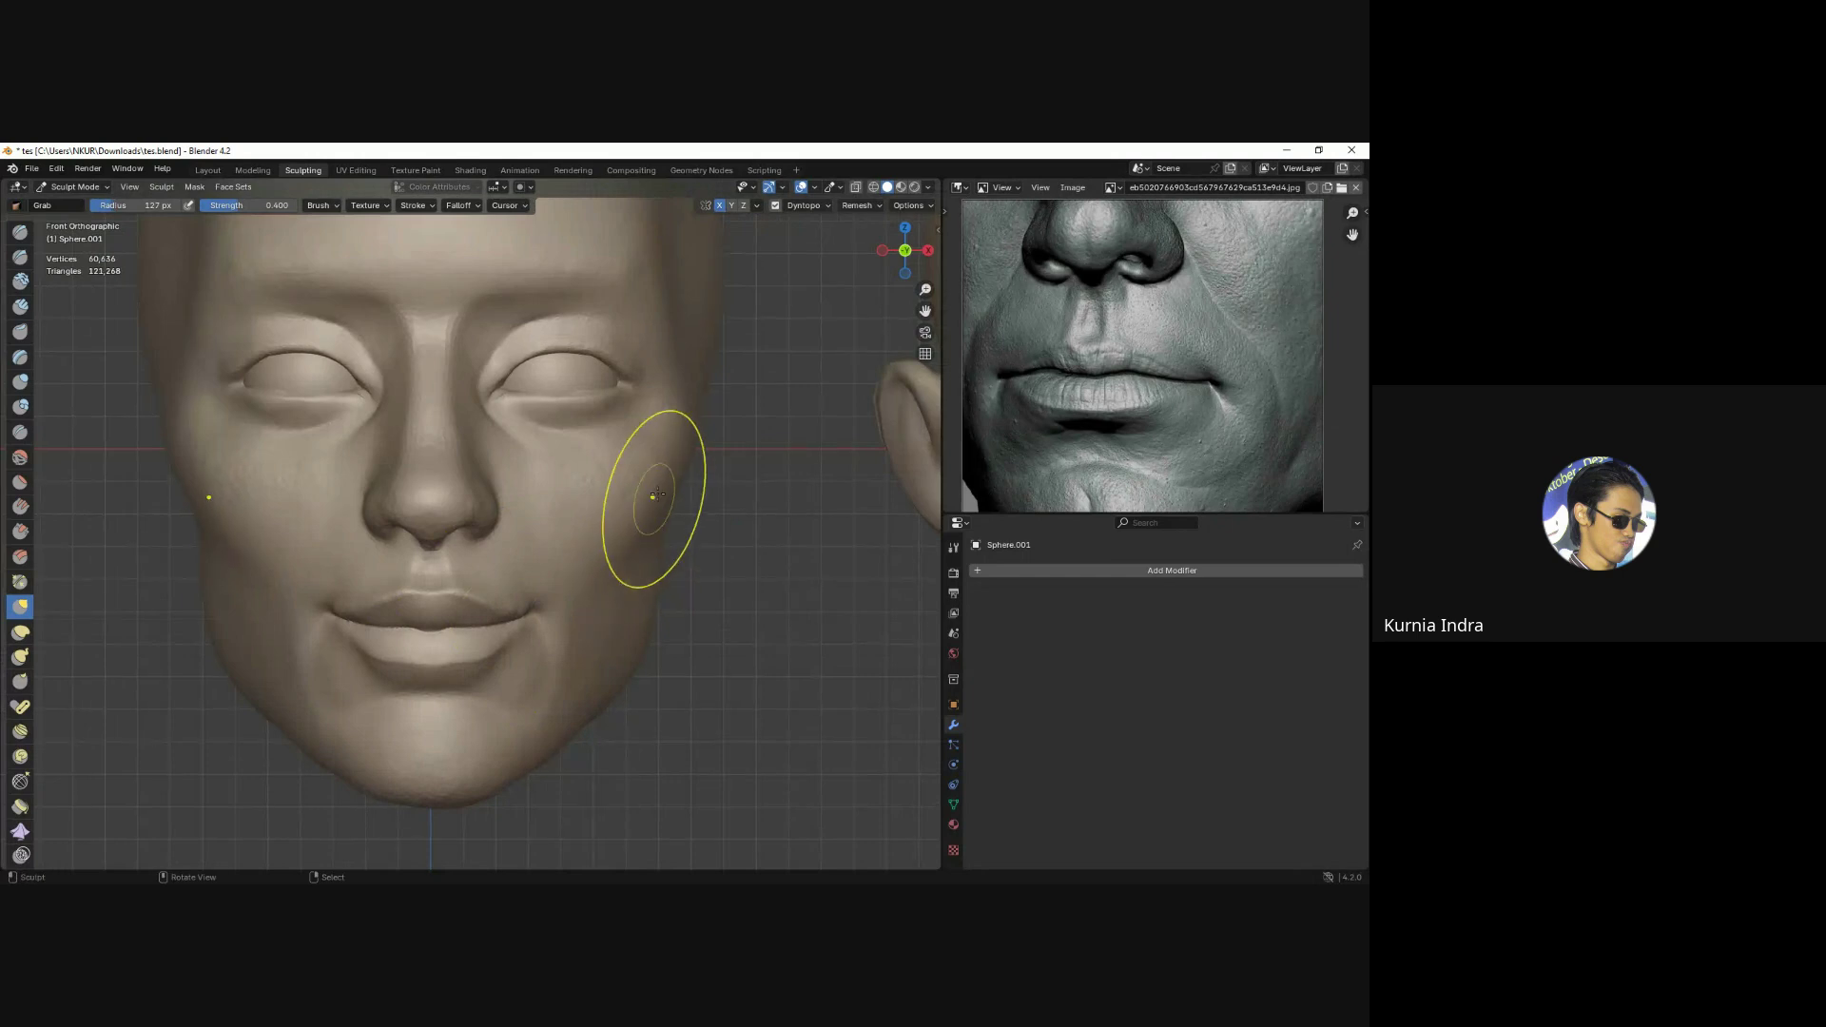
# Zoom in on the eye and switch to a smaller Crease brush for the eyelids.
pyautogui.scroll(2, 676, 467)
pyautogui.scroll(3, 538, 469)
pyautogui.moveTo(590, 578)
pyautogui.mouseDown(button='middle')
pyautogui.moveTo(538, 469)
pyautogui.moveTo(610, 487)
pyautogui.moveTo(571, 489)
pyautogui.mouseUp(button='middle')
pyautogui.hotkey('shift', 'c')
pyautogui.press('f')
pyautogui.click(507, 481)
# Fill the dark spot in the nostril with Clay Strips, viewing the nose side-on.
pyautogui.scroll(-2, 570, 489)
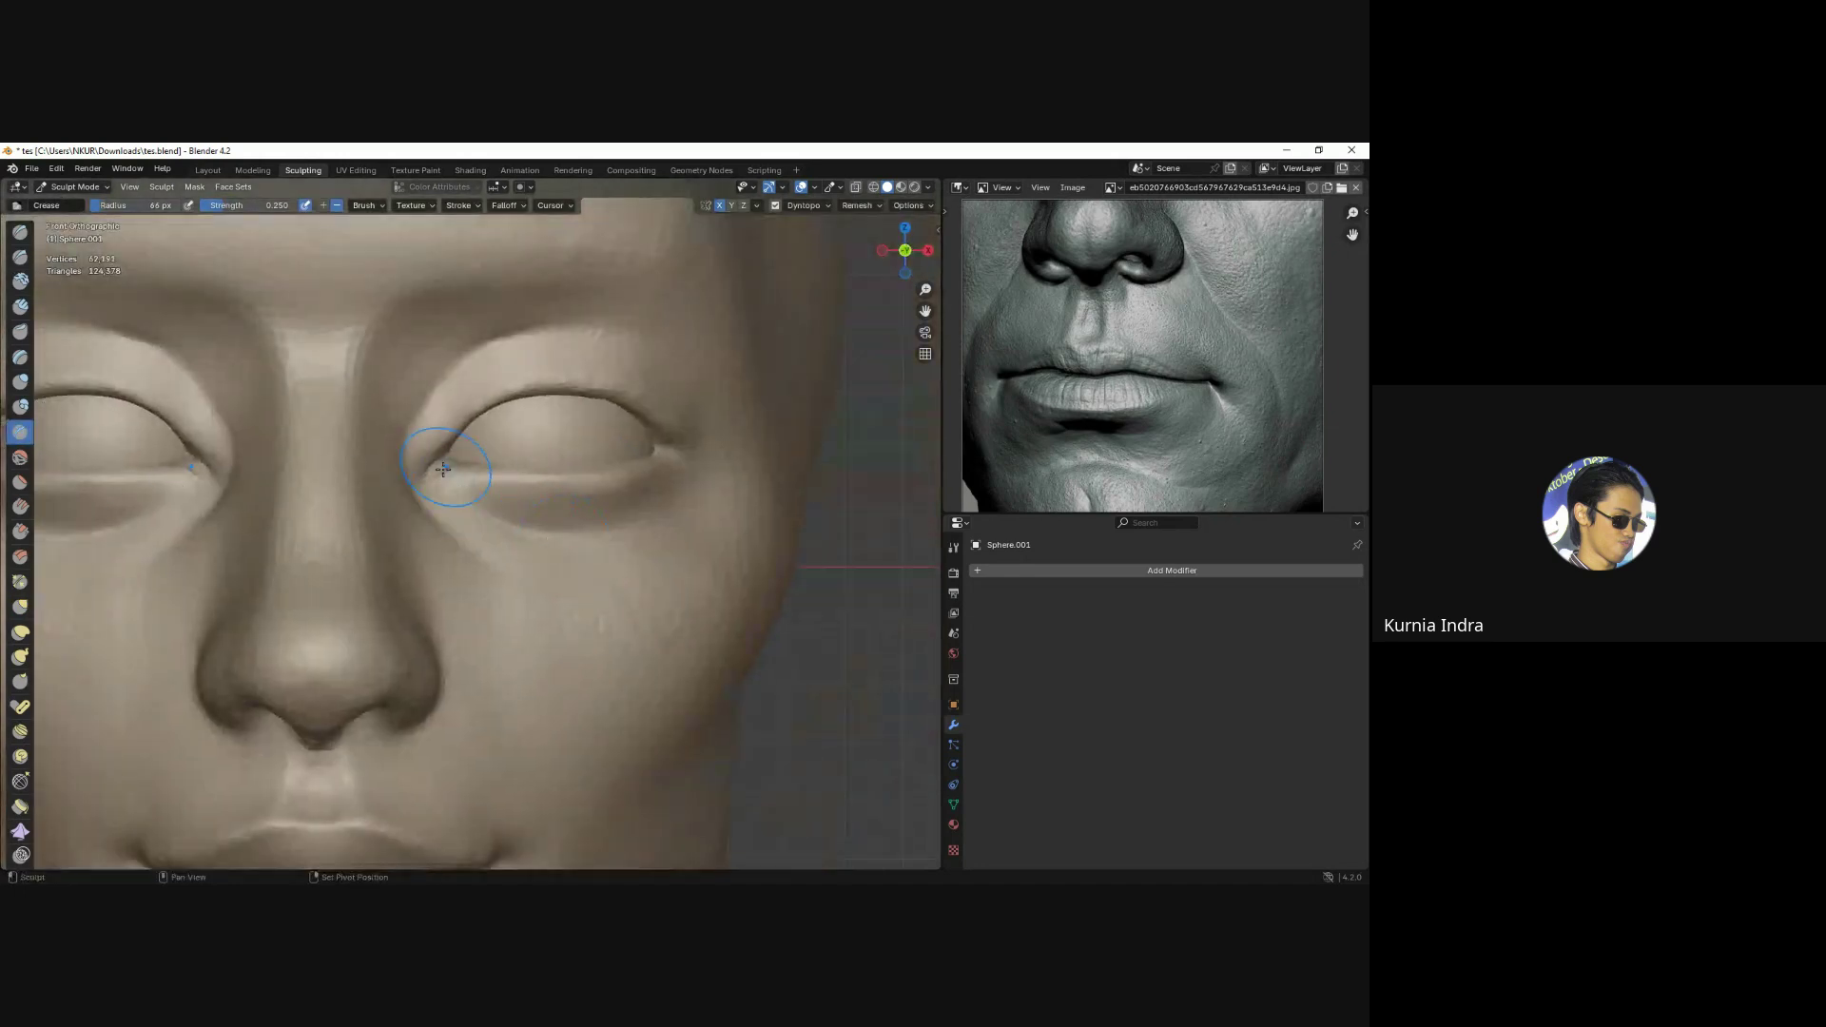
pyautogui.moveTo(443, 469)
pyautogui.keyDown('shift'); pyautogui.mouseDown(button='middle')
pyautogui.moveTo(451, 530)
pyautogui.moveTo(421, 482)
pyautogui.mouseUp(button='middle'); pyautogui.keyUp('shift')
pyautogui.scroll(-2, 452, 529)
pyautogui.scroll(2, 422, 481)
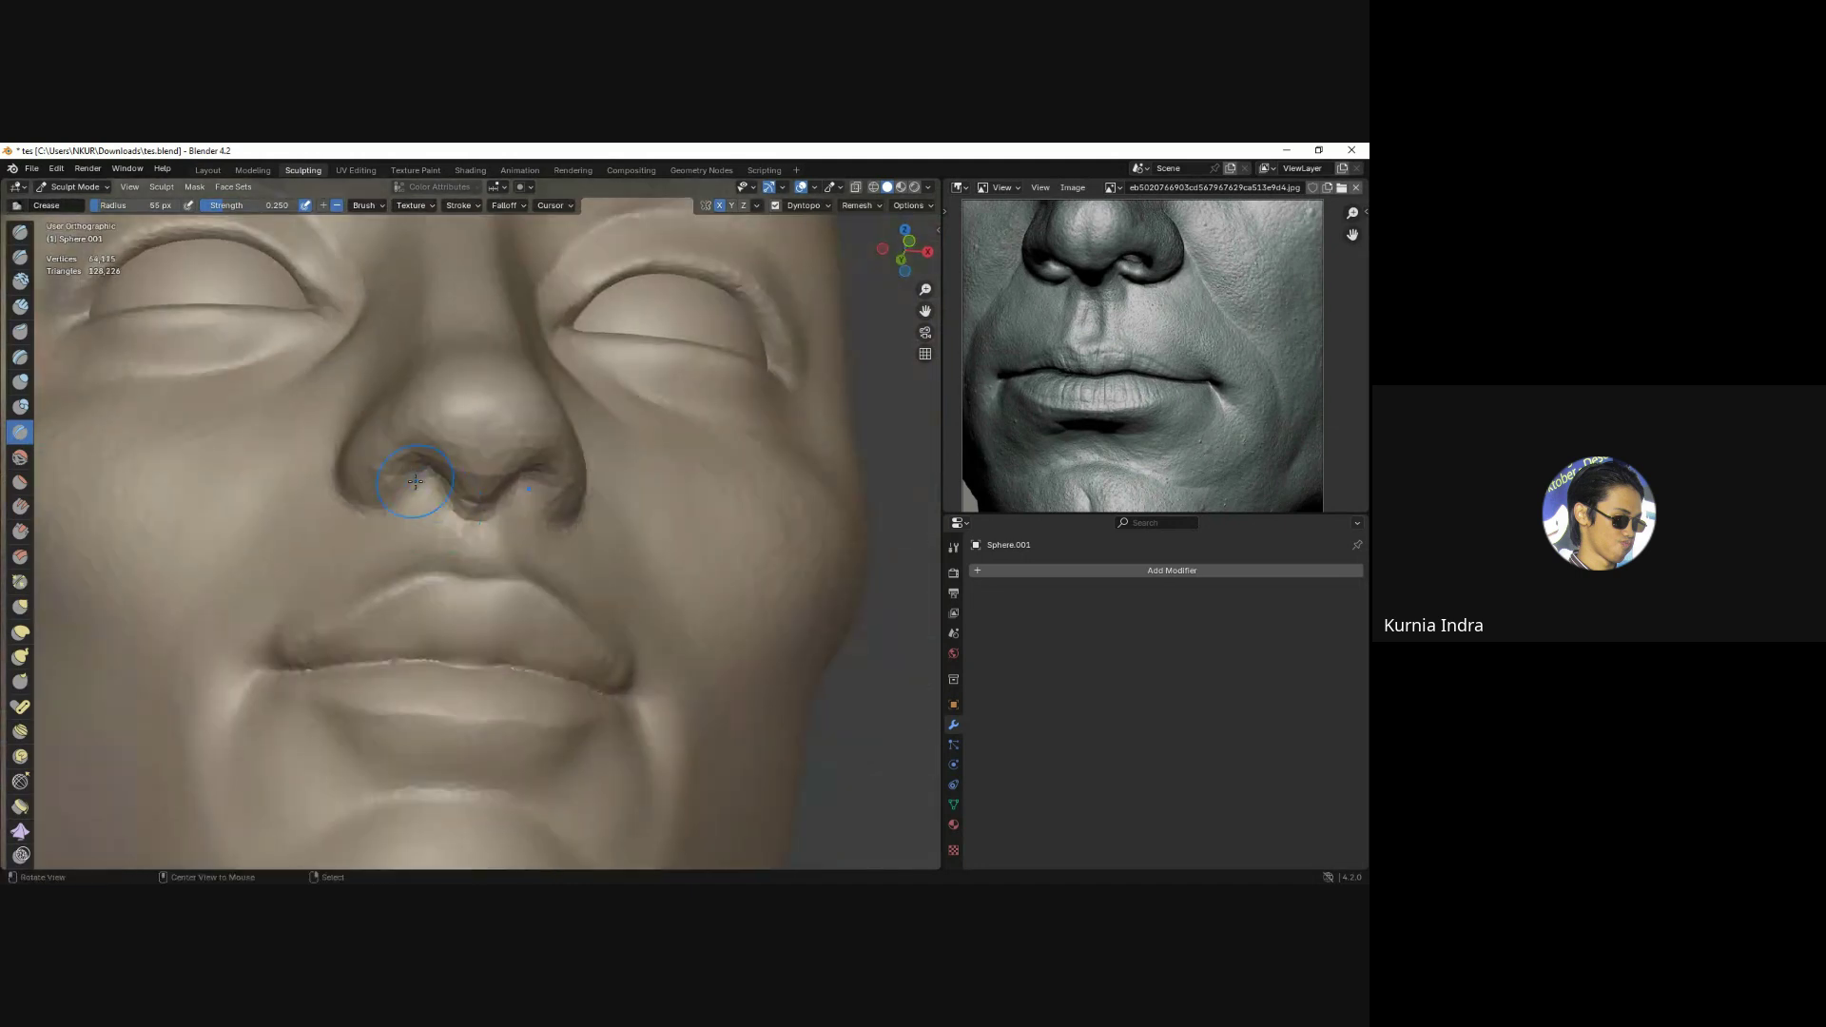
pyautogui.click(20, 306)
pyautogui.moveTo(305, 469); pyautogui.dragTo(430, 466, button='middle')
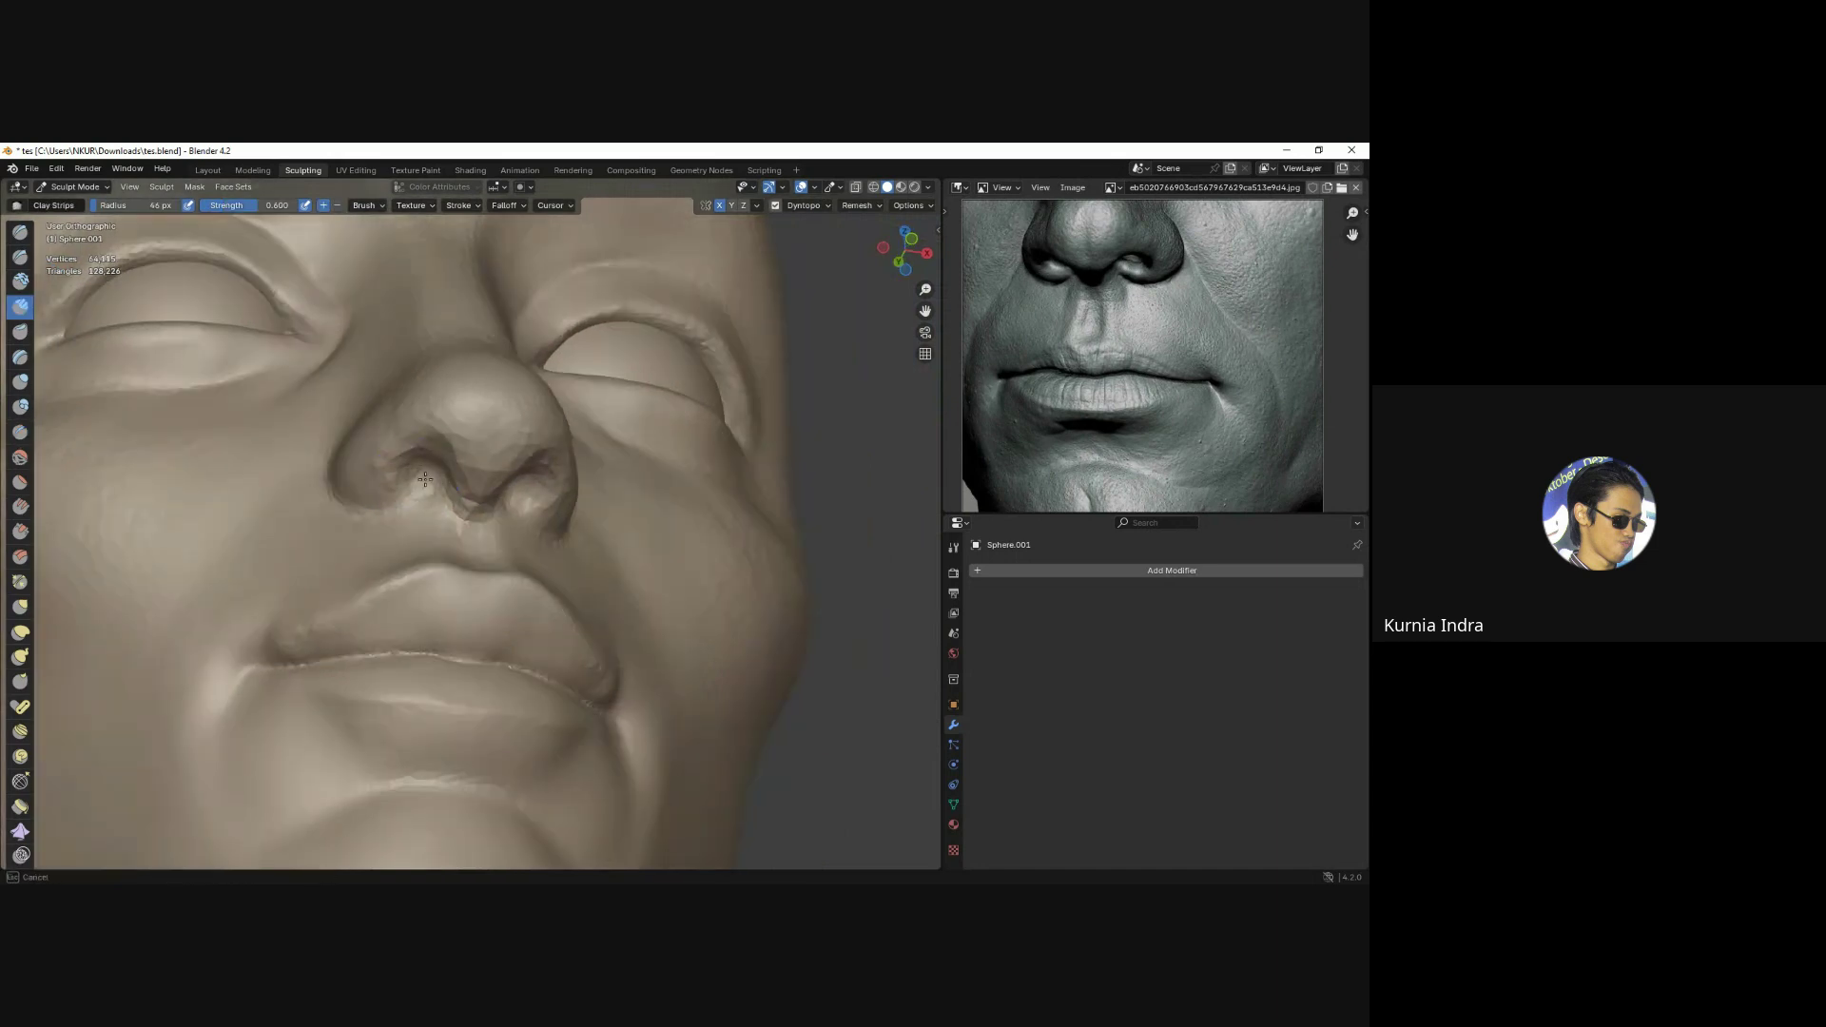
pyautogui.moveTo(426, 464); pyautogui.dragTo(447, 469, button='middle')
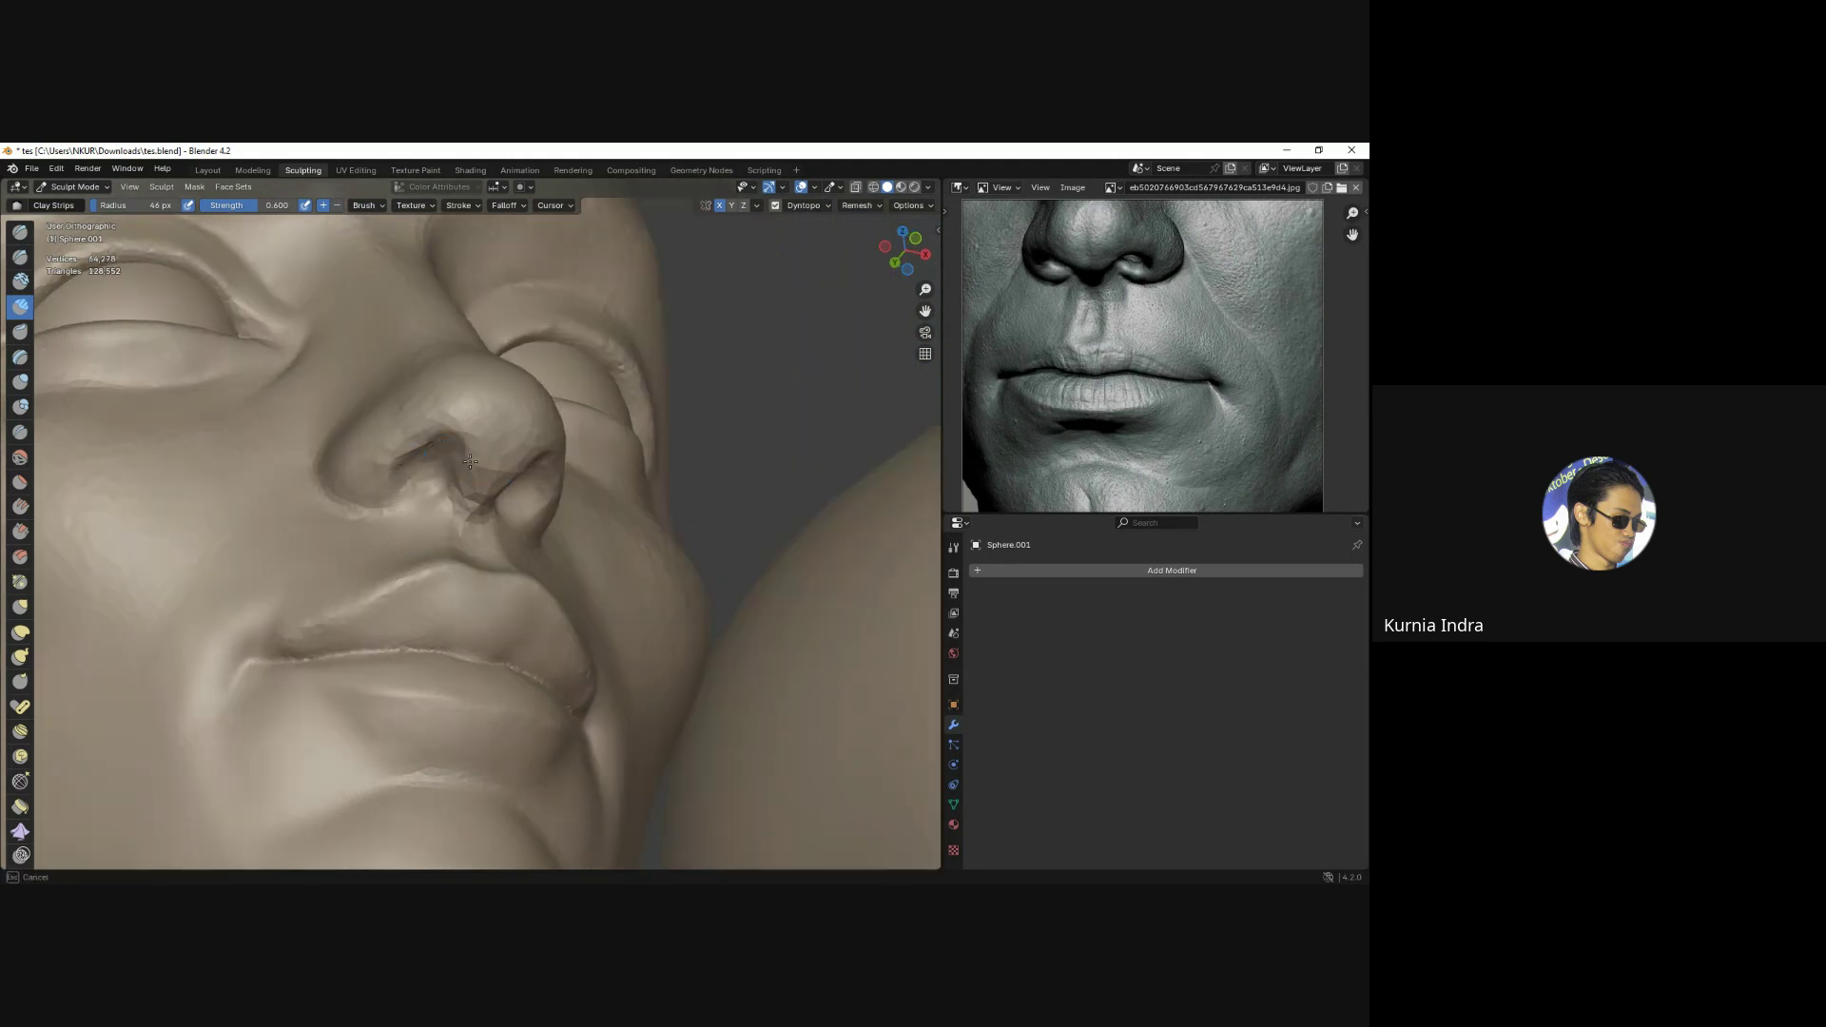
pyautogui.moveTo(470, 462); pyautogui.dragTo(414, 458)
# Build up the sides and underside of the nose with a brush shrunk to about 49 px.
pyautogui.moveTo(381, 423)
pyautogui.mouseDown(button='middle')
pyautogui.moveTo(461, 453)
pyautogui.moveTo(476, 509)
pyautogui.mouseUp(button='middle')
pyautogui.moveTo(485, 514); pyautogui.dragTo(487, 474)
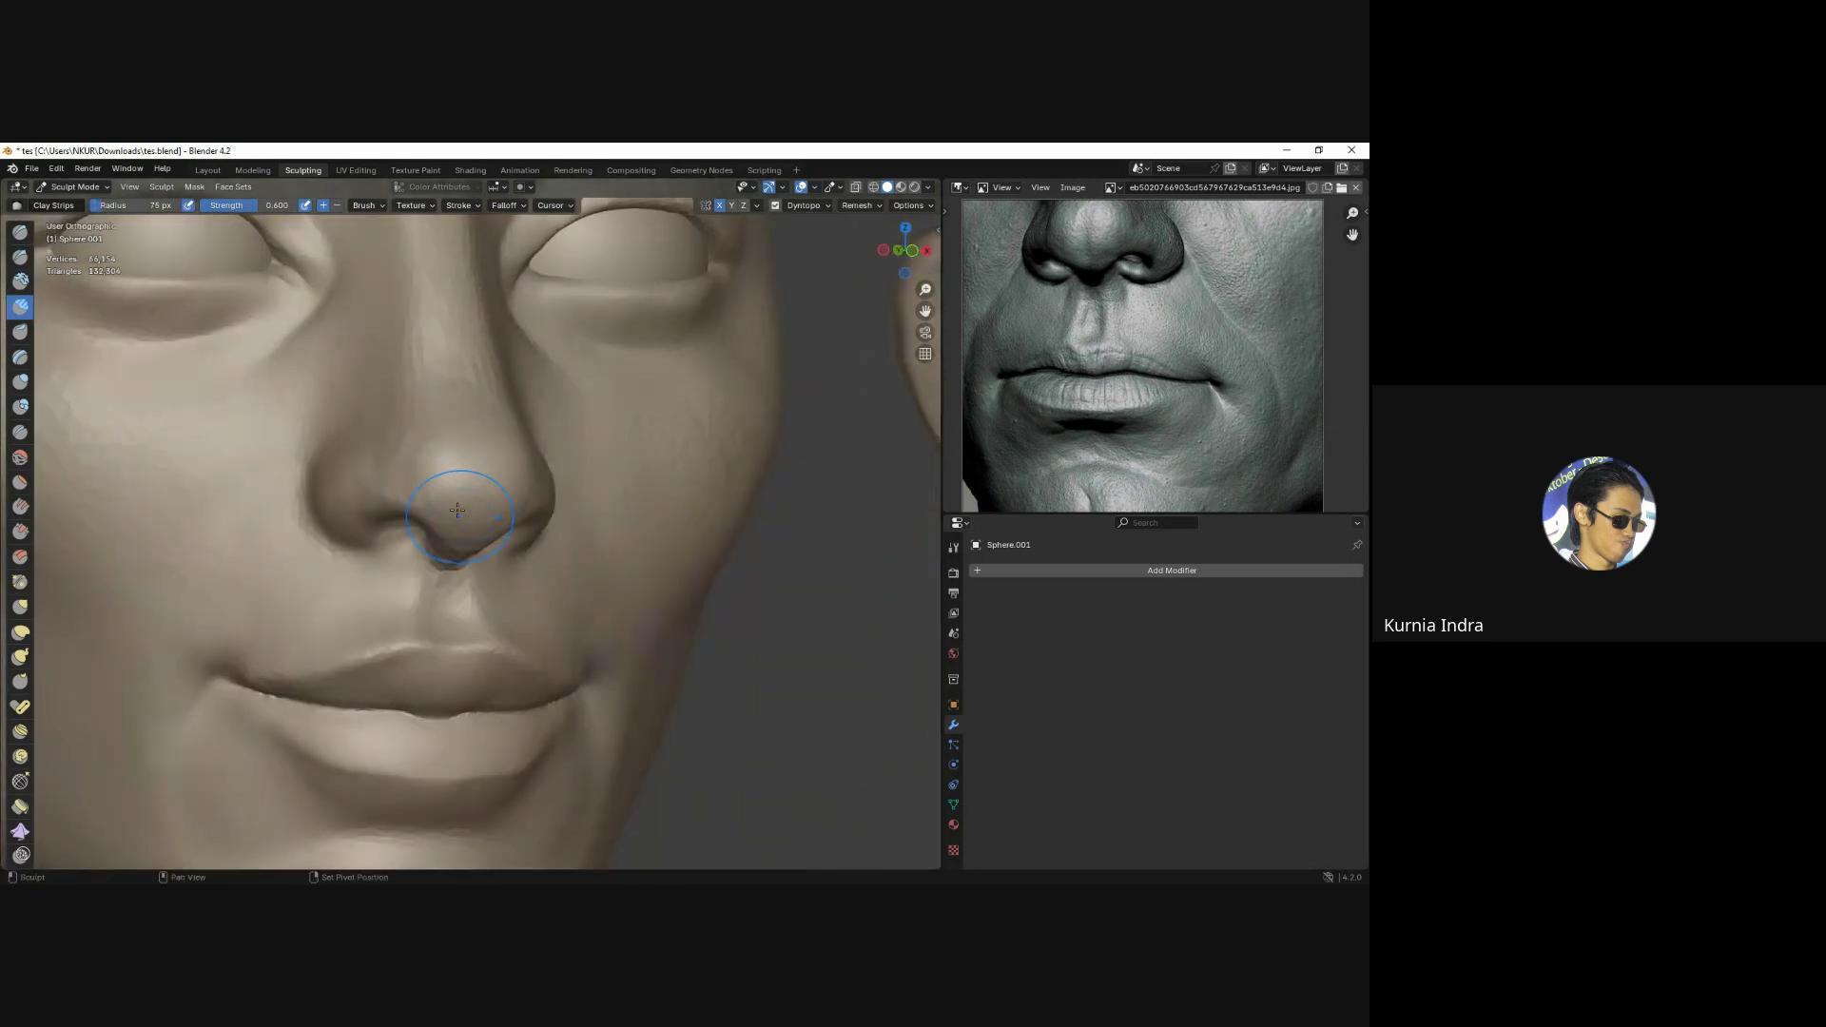
pyautogui.moveTo(487, 474)
pyautogui.mouseDown(button='middle')
pyautogui.moveTo(406, 464)
pyautogui.moveTo(507, 475)
pyautogui.moveTo(521, 516)
pyautogui.moveTo(489, 492)
pyautogui.moveTo(407, 488)
pyautogui.moveTo(489, 509)
pyautogui.moveTo(535, 437)
pyautogui.mouseUp(button='middle')
pyautogui.press('[')
pyautogui.press('[')
pyautogui.press('[')
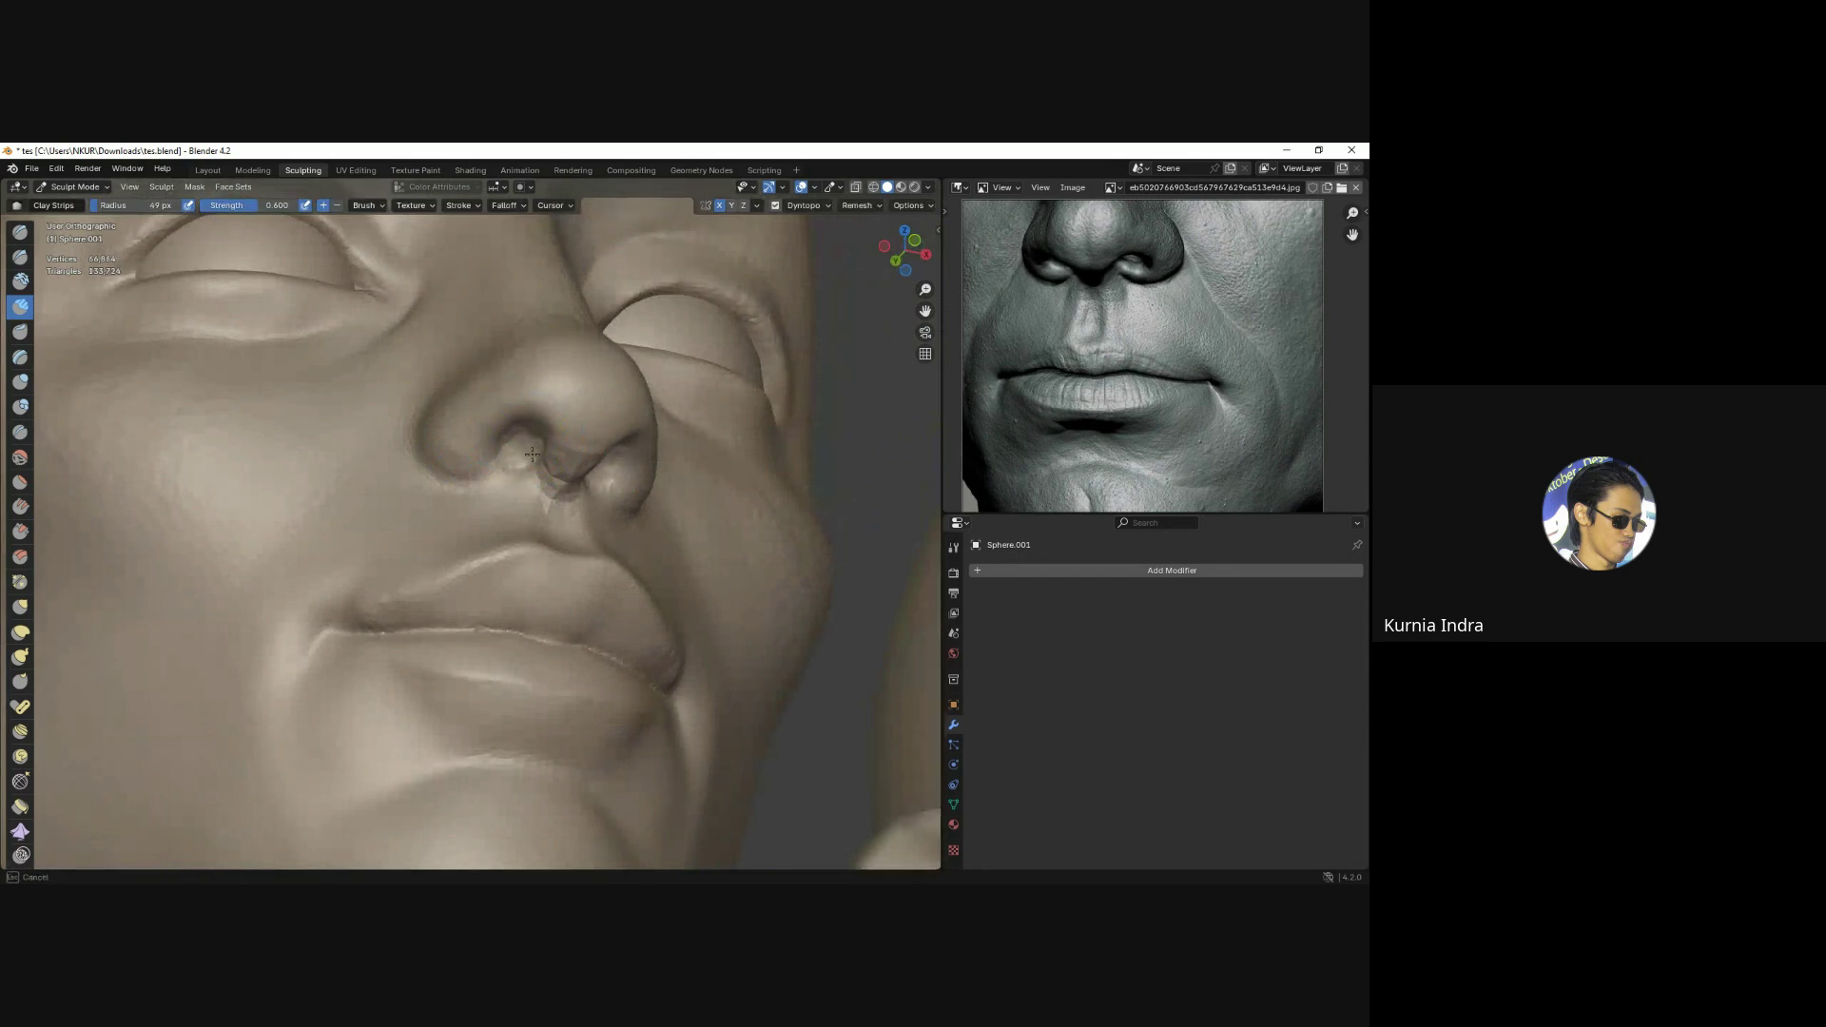
pyautogui.moveTo(565, 459)
pyautogui.mouseDown(button='middle')
pyautogui.moveTo(489, 448)
pyautogui.moveTo(539, 390)
pyautogui.mouseUp(button='middle')
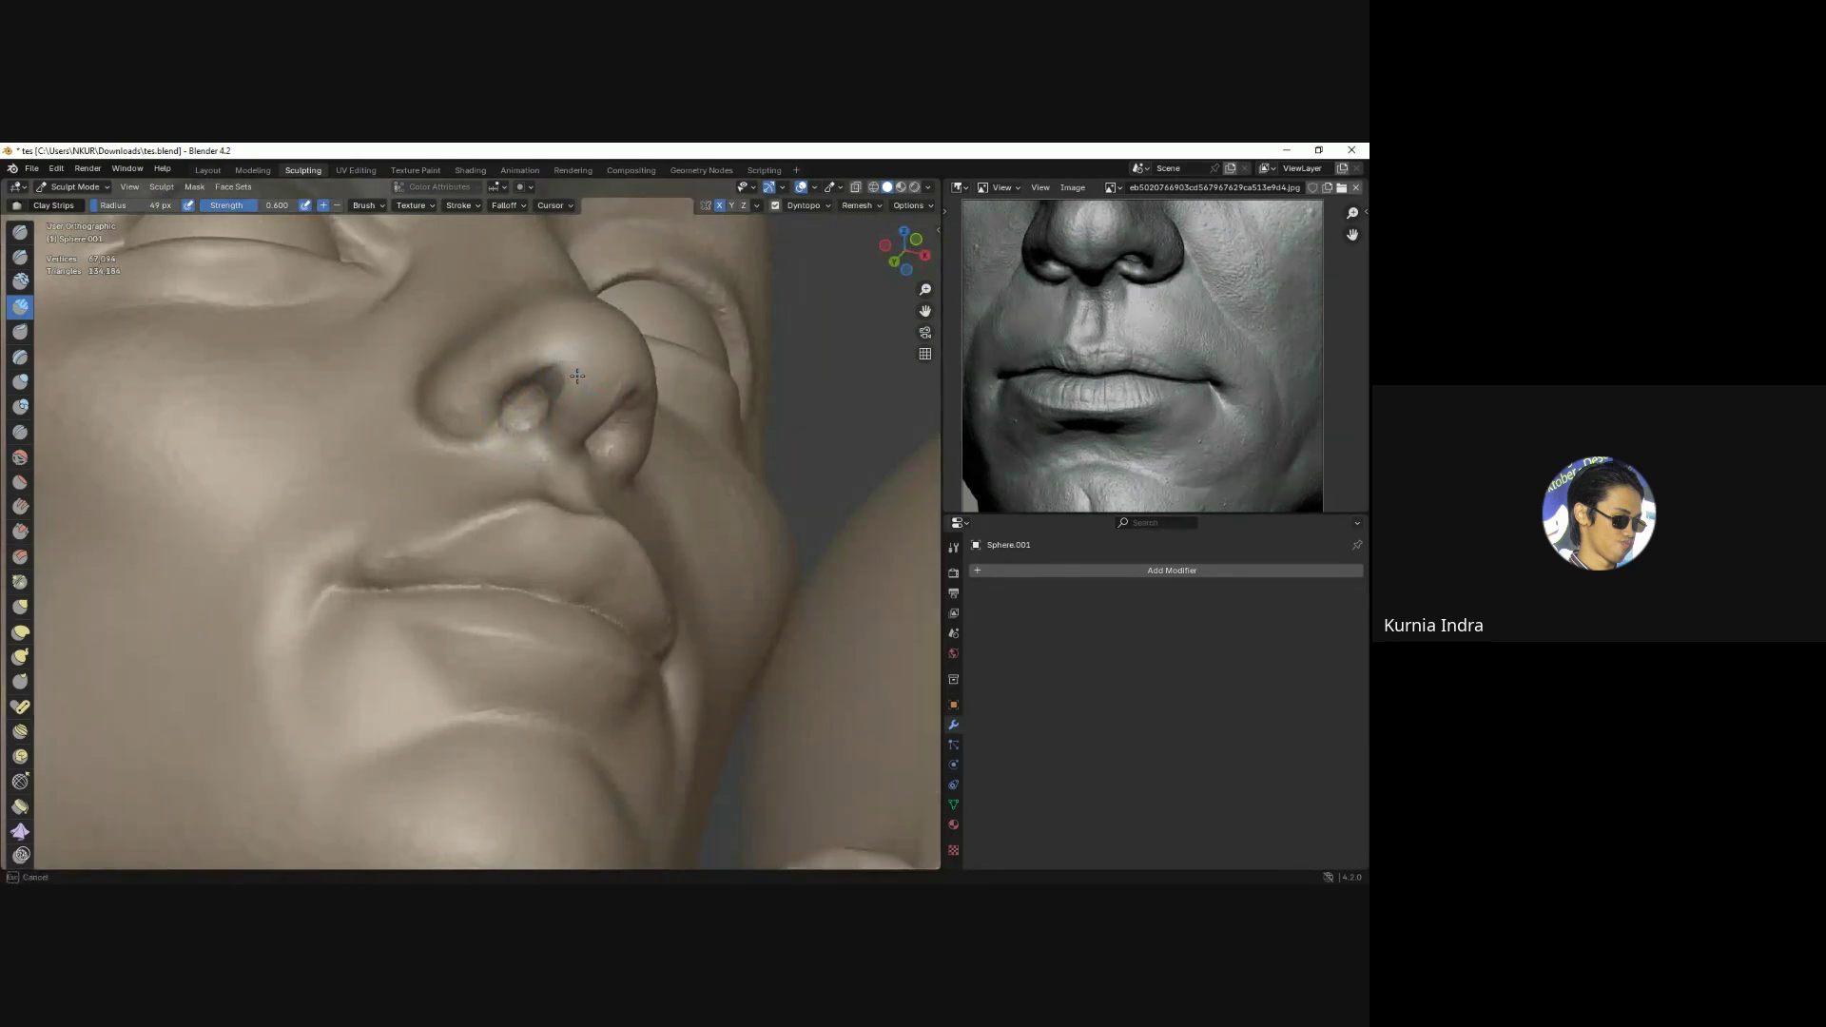
pyautogui.moveTo(575, 380); pyautogui.dragTo(541, 385, button='middle')
# Check the nose topology in Wireframe shading, then return to Solid and Front view.
pyautogui.press('z')
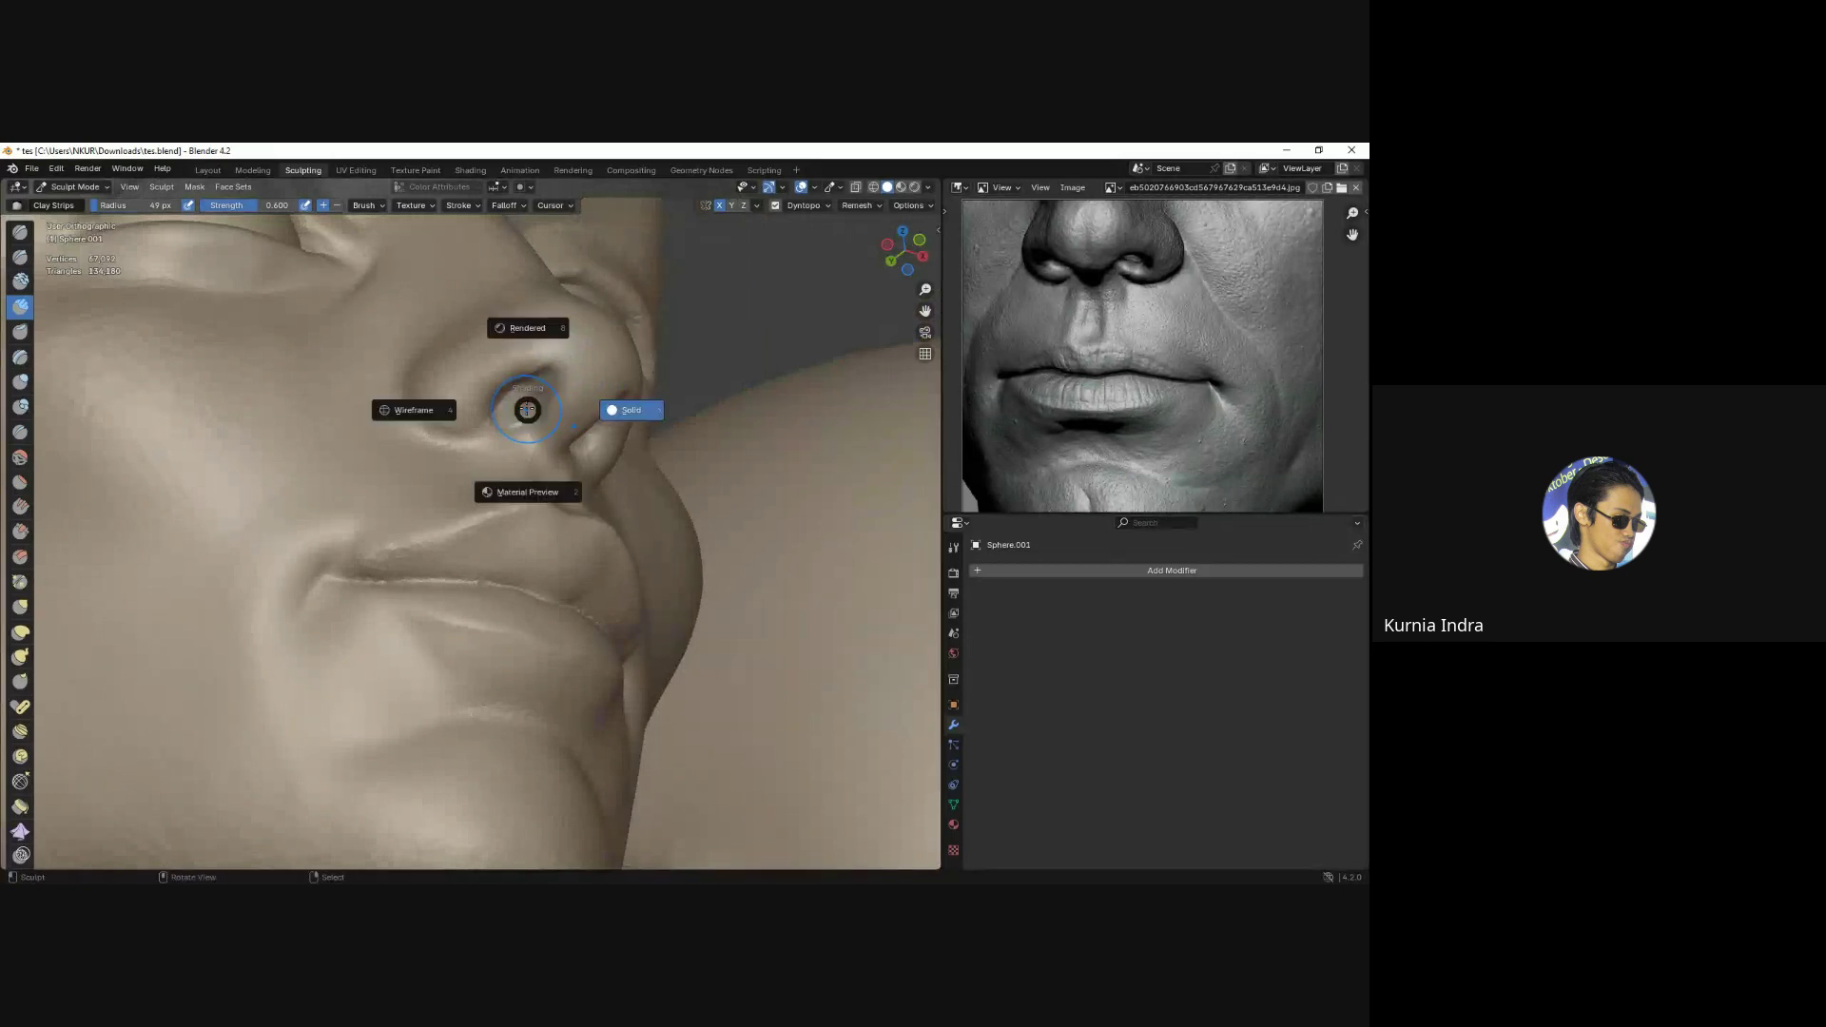
pyautogui.press('4')
pyautogui.press('6')
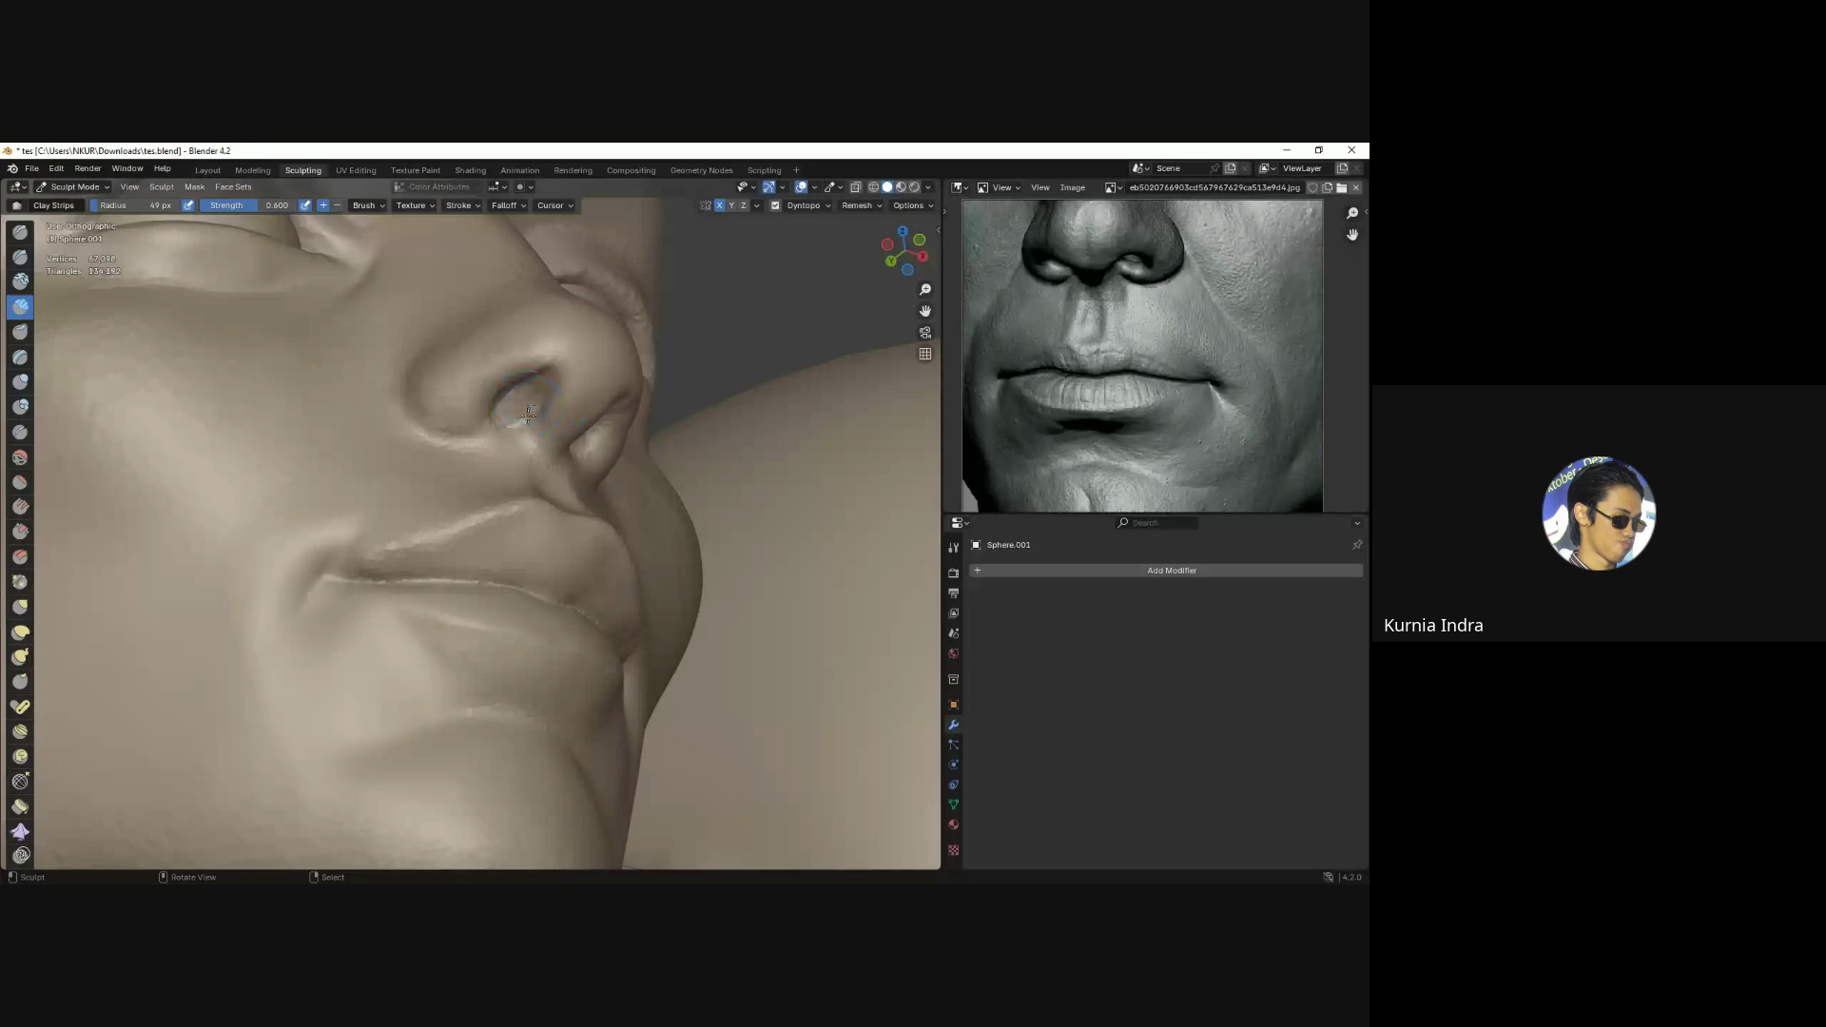
pyautogui.press('KP_1')
pyautogui.moveTo(504, 437)
pyautogui.mouseDown(button='middle')
pyautogui.moveTo(481, 461)
pyautogui.moveTo(485, 285)
pyautogui.mouseUp(button='middle')
pyautogui.press('KP_1')
pyautogui.scroll(2, 490, 530)
# Set a roughly 60 px Clay Strips brush and build up the upper lip centre and V groove.
pyautogui.press('f')
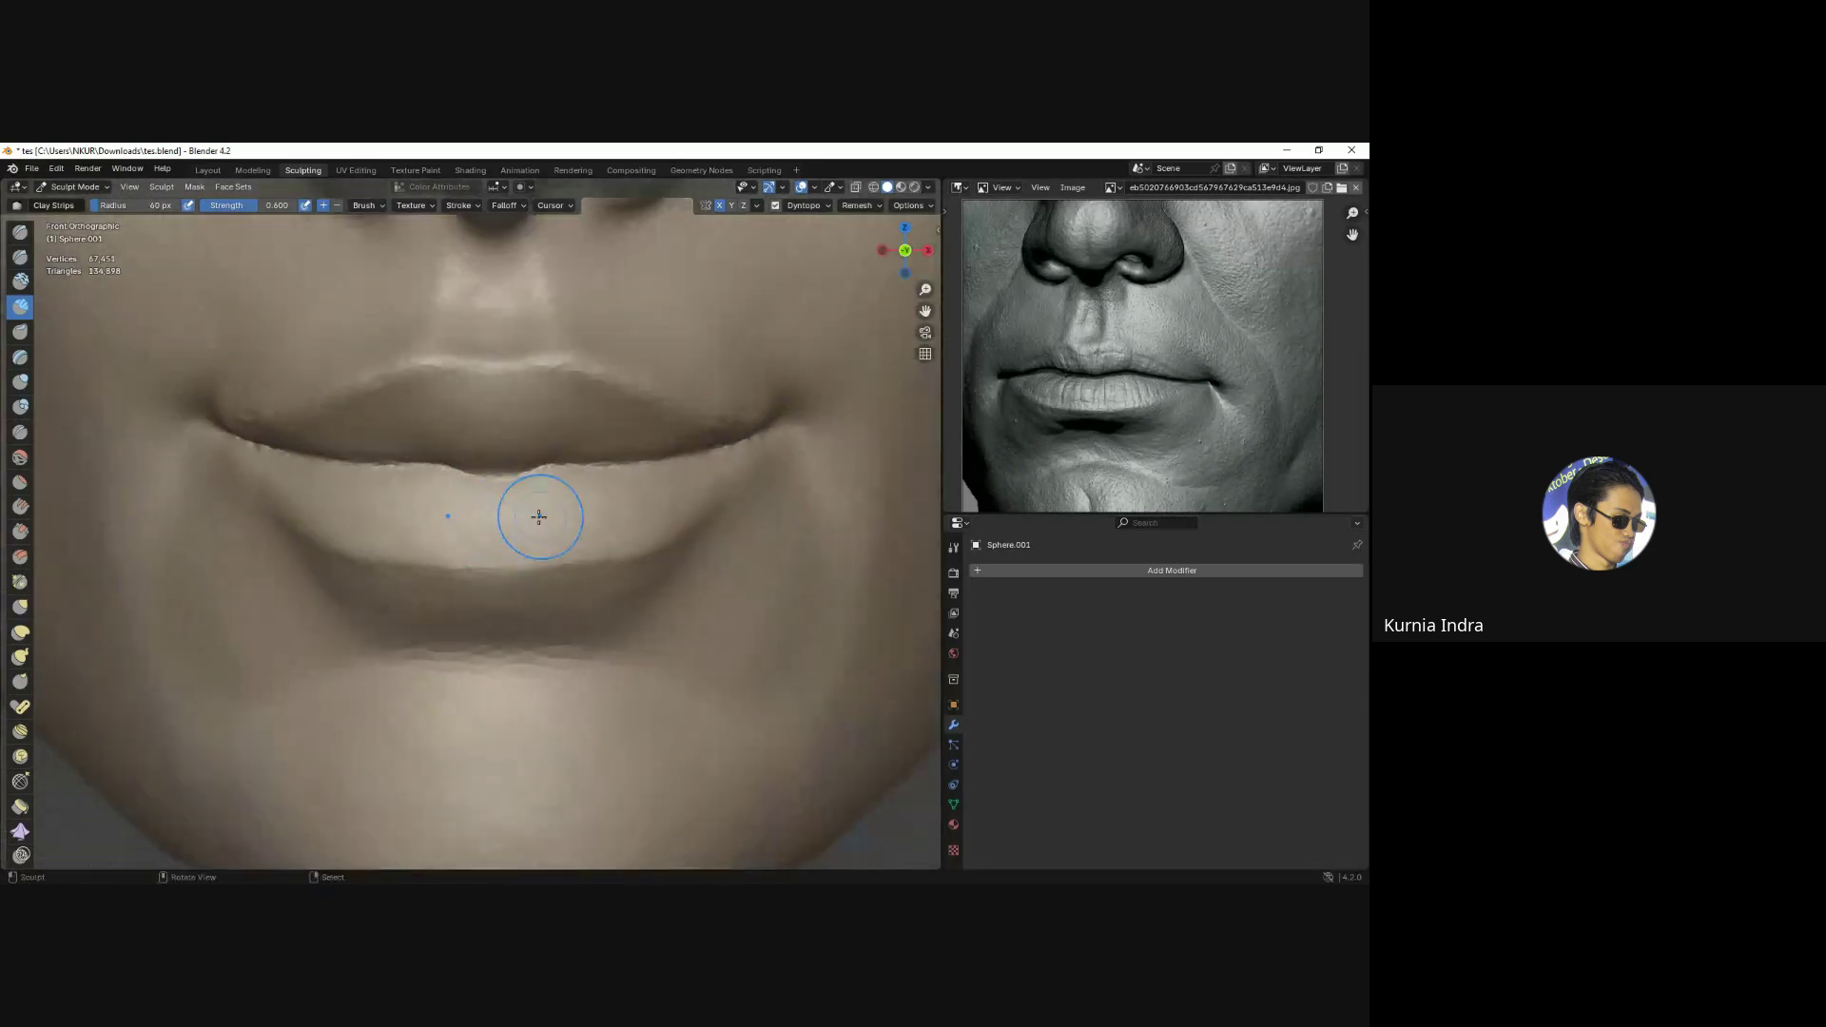
pyautogui.click(521, 483)
pyautogui.moveTo(521, 483); pyautogui.dragTo(523, 380, button='middle')
pyautogui.press('f')
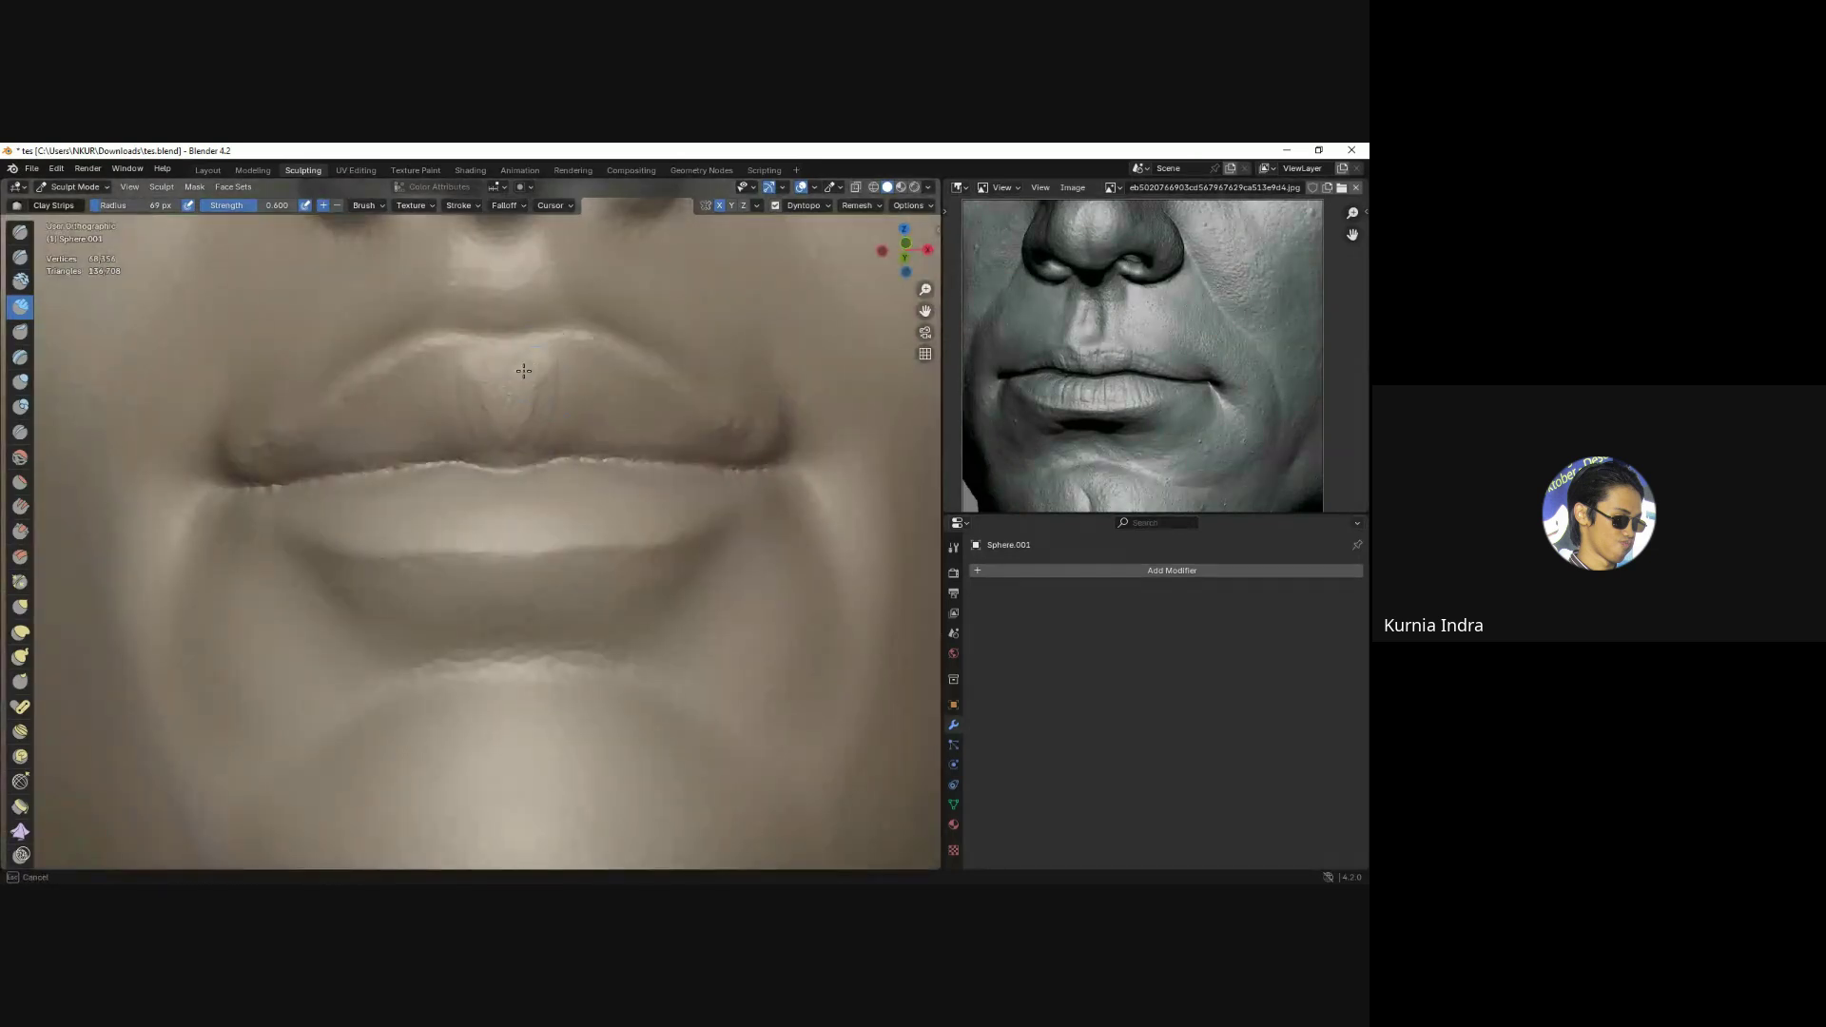
pyautogui.moveTo(557, 373); pyautogui.dragTo(519, 419)
pyautogui.scroll(2, 1109, 353)
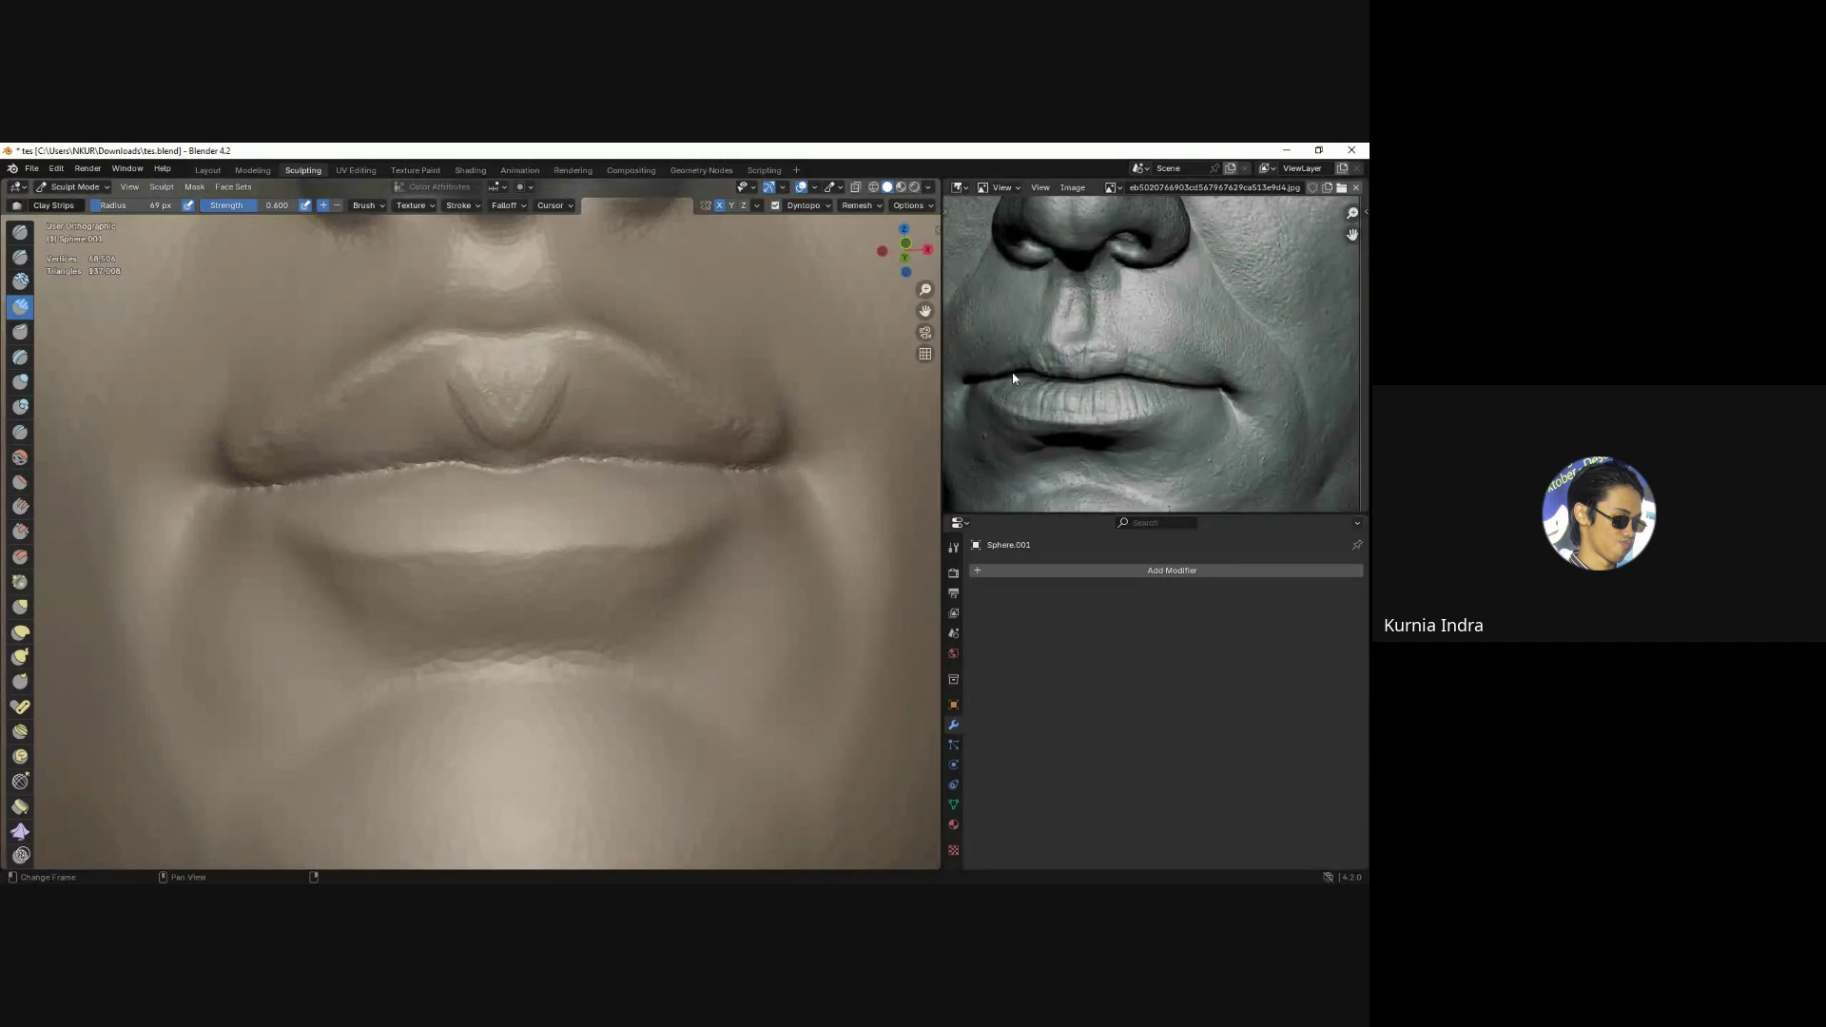
# Bring up the lip reference image from the loaded reference images.
pyautogui.click(1115, 188)
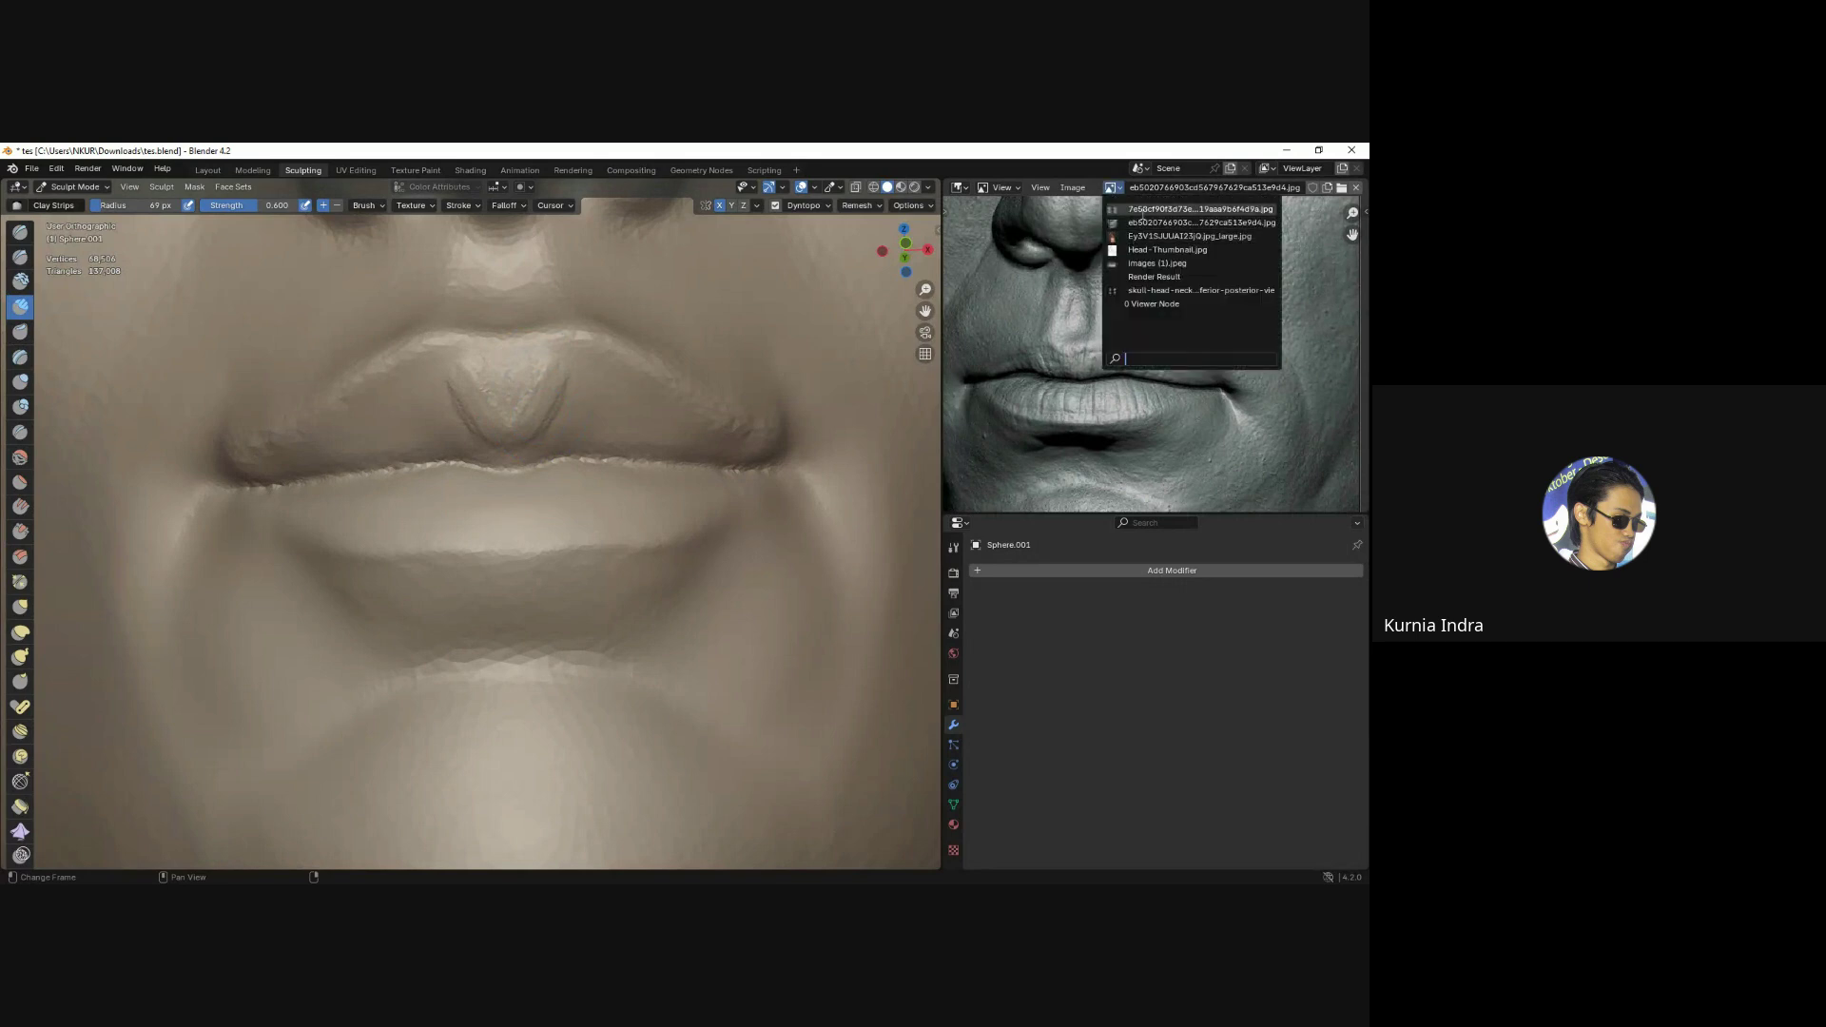
pyautogui.click(1146, 211)
pyautogui.scroll(1, 1134, 357)
pyautogui.scroll(1, 1134, 357)
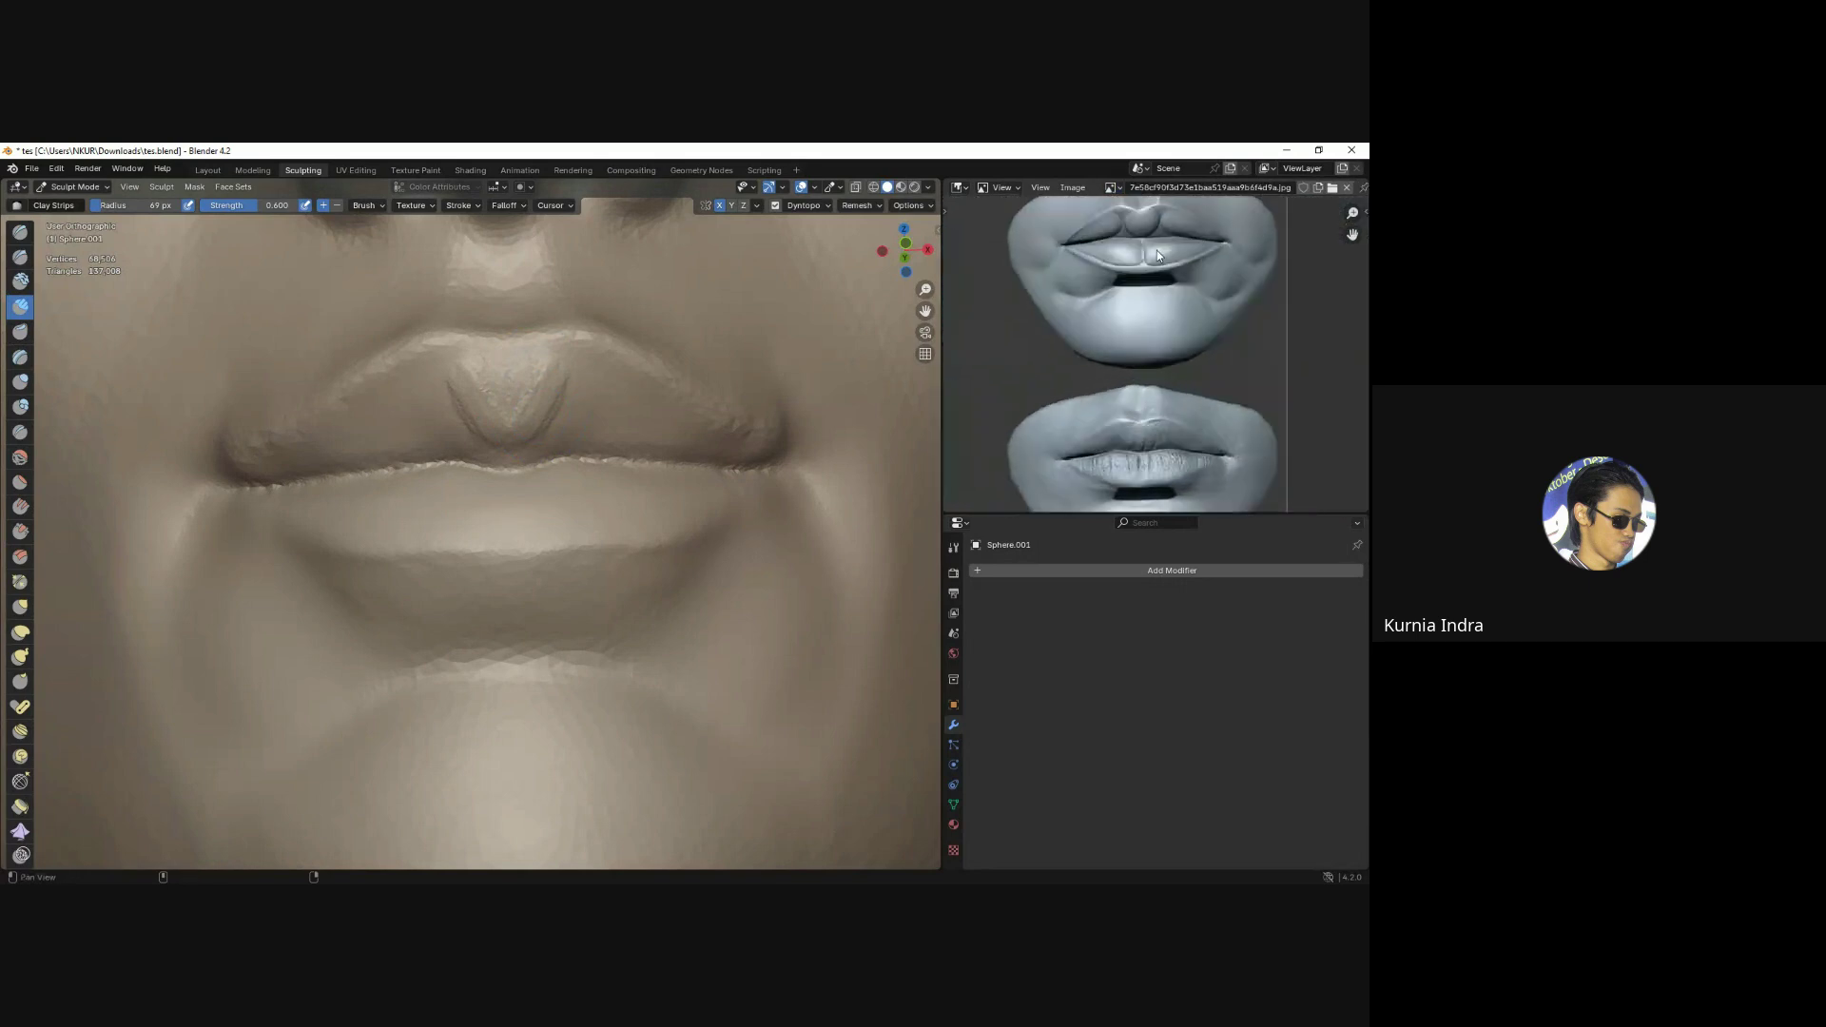
pyautogui.scroll(2, 1133, 357)
pyautogui.scroll(1, 1140, 337)
# Build up the cupid's bow, both sides of the upper lip and the lip corner.
pyautogui.moveTo(530, 398)
pyautogui.mouseDown()
pyautogui.moveTo(513, 459)
pyautogui.moveTo(519, 400)
pyautogui.moveTo(514, 433)
pyautogui.mouseUp()
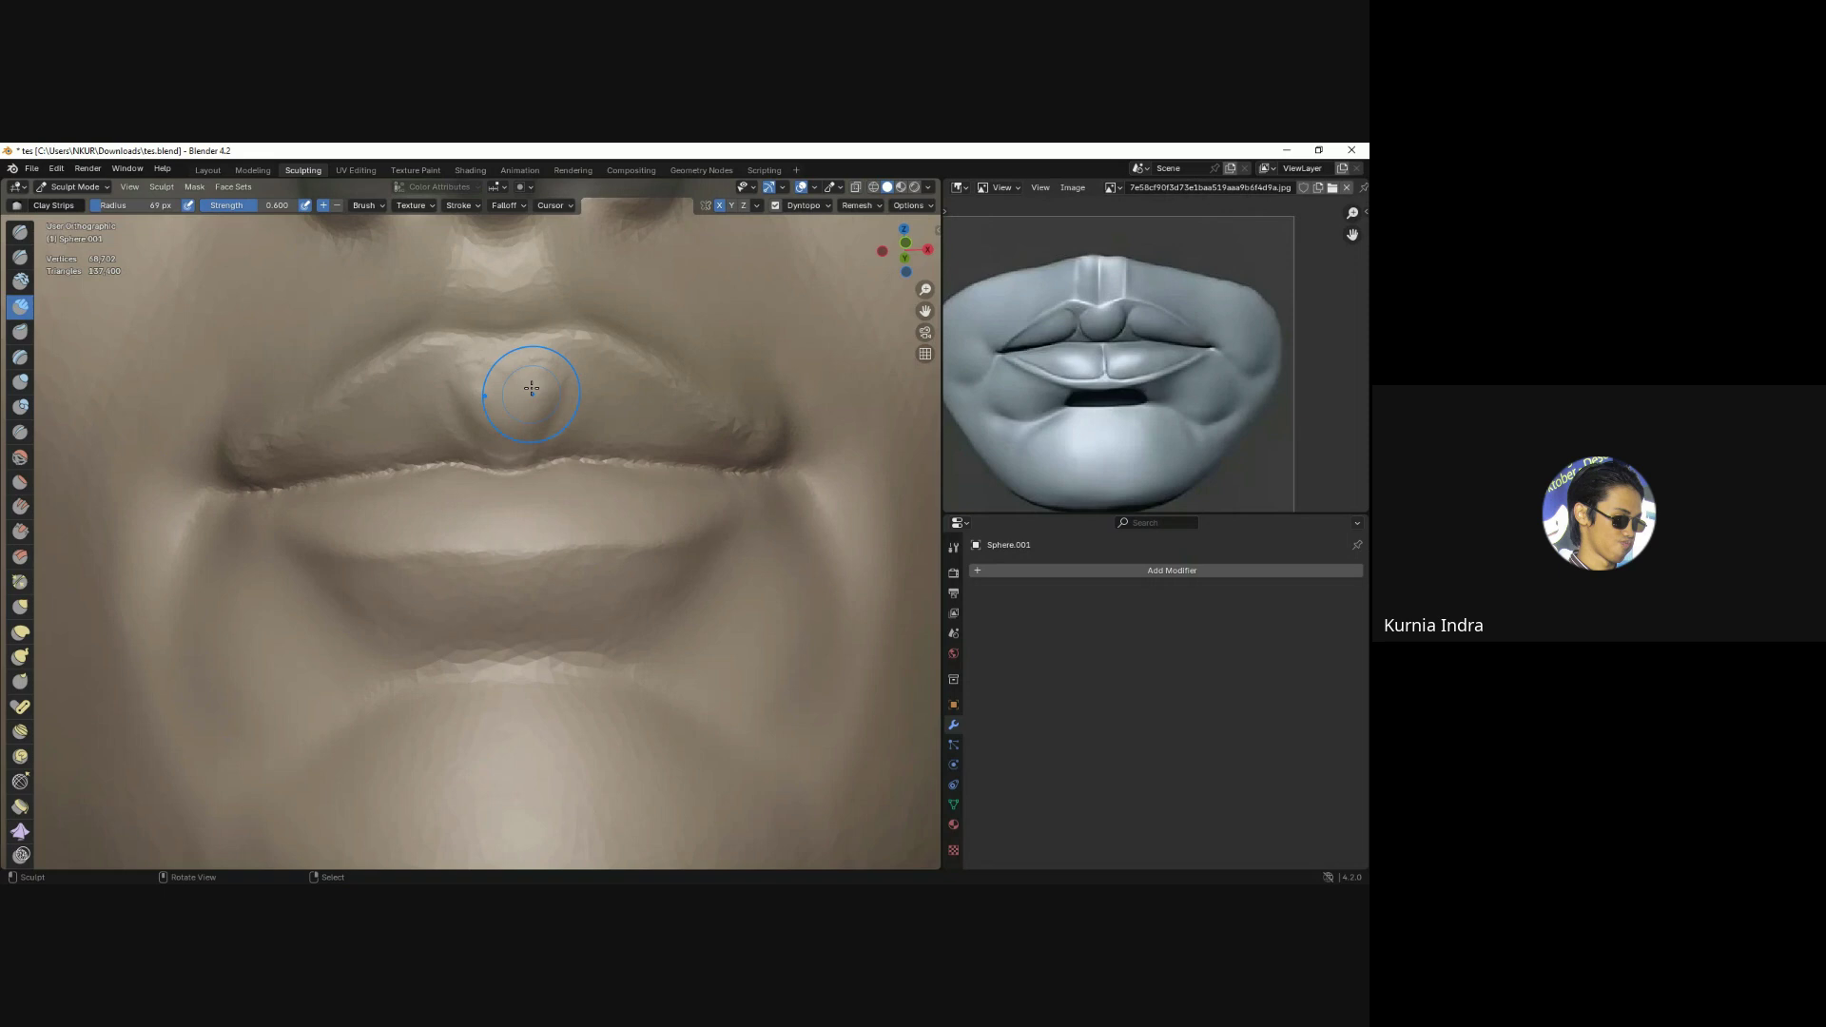
pyautogui.moveTo(612, 388)
pyautogui.mouseDown()
pyautogui.moveTo(642, 399)
pyautogui.moveTo(597, 426)
pyautogui.mouseUp()
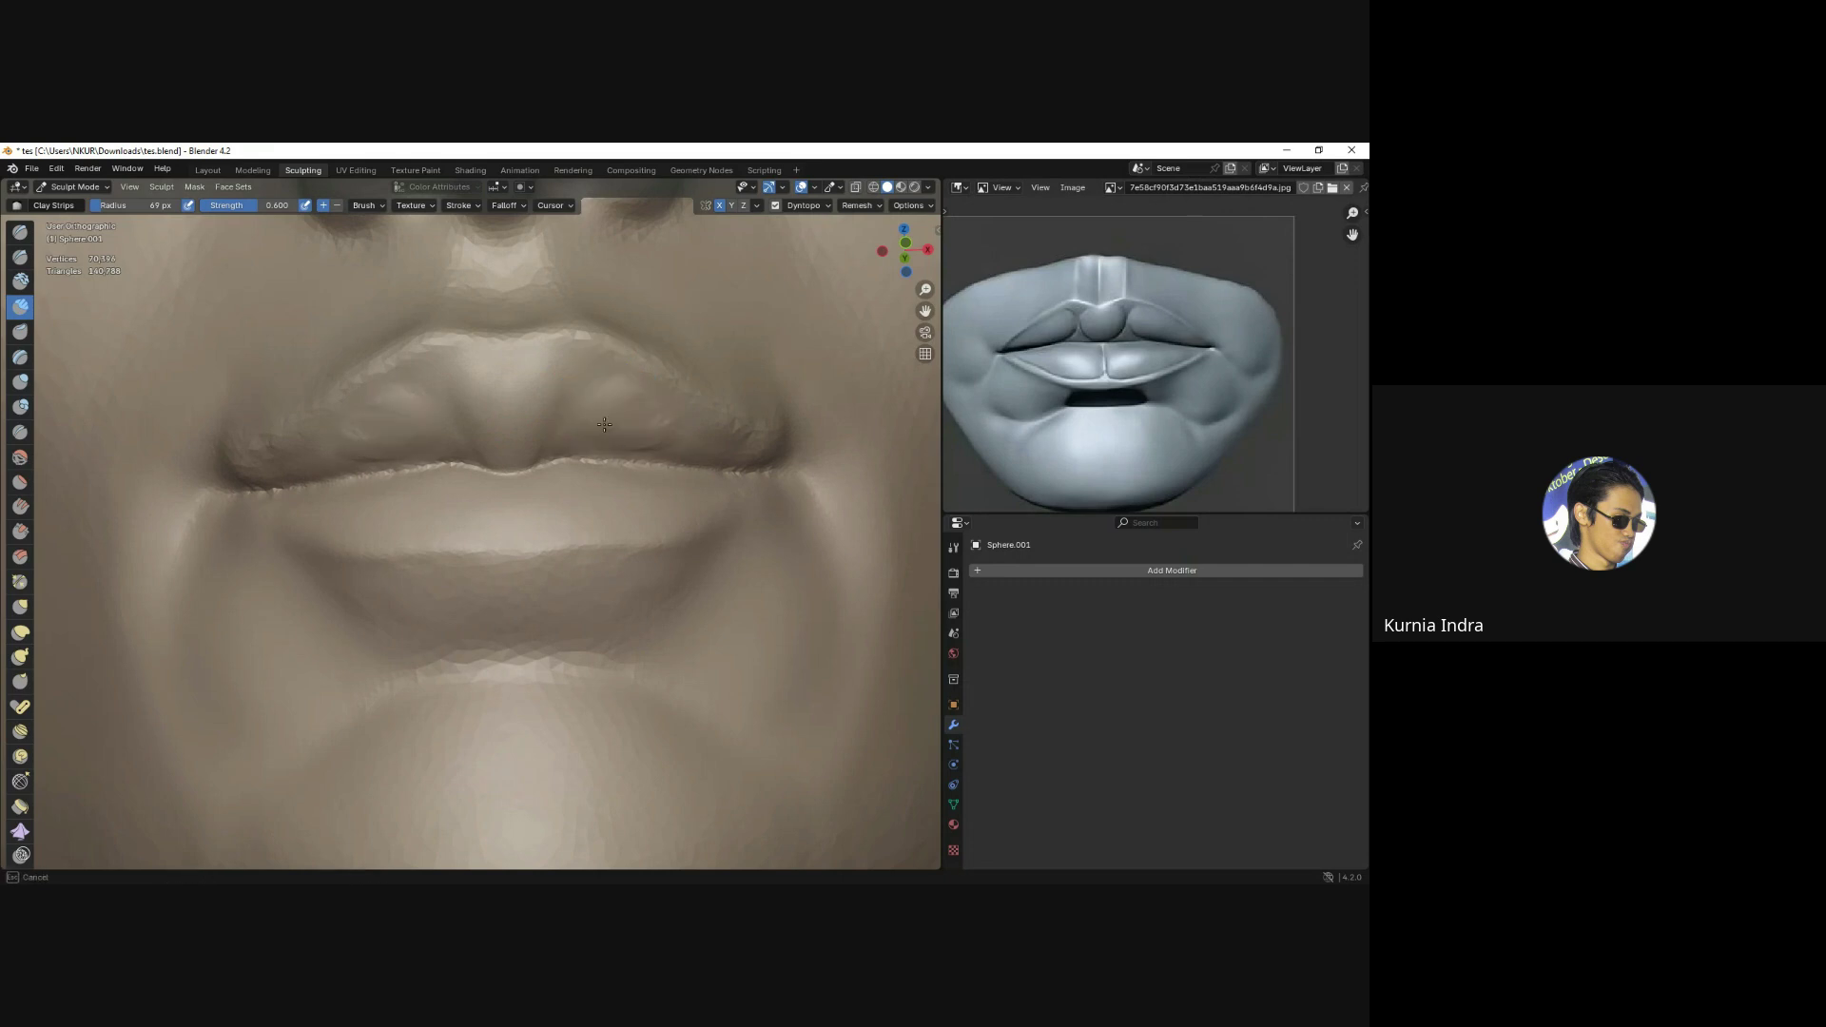
pyautogui.moveTo(591, 448); pyautogui.dragTo(530, 558, button='middle')
pyautogui.moveTo(428, 437)
pyautogui.mouseDown()
pyautogui.moveTo(436, 422)
pyautogui.moveTo(559, 460)
pyautogui.moveTo(458, 417)
pyautogui.mouseUp()
pyautogui.moveTo(457, 417); pyautogui.dragTo(459, 412, button='middle')
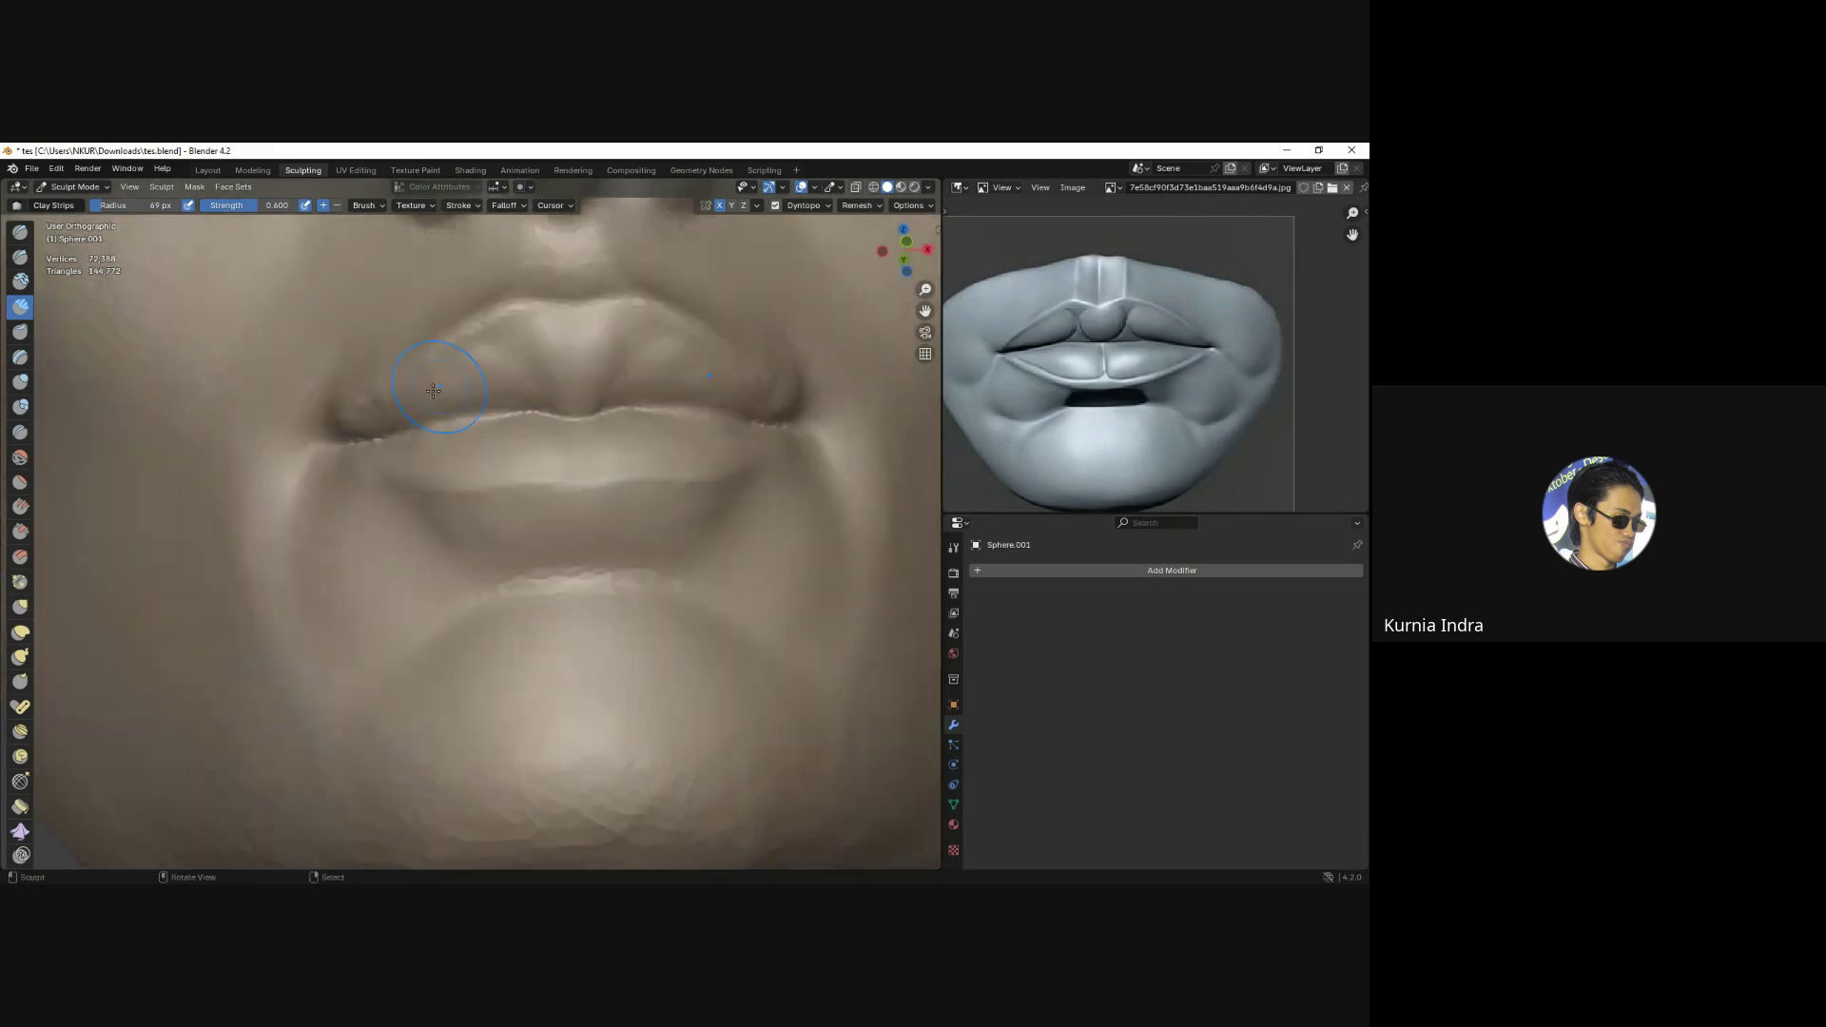
pyautogui.moveTo(504, 398); pyautogui.dragTo(522, 462, button='middle')
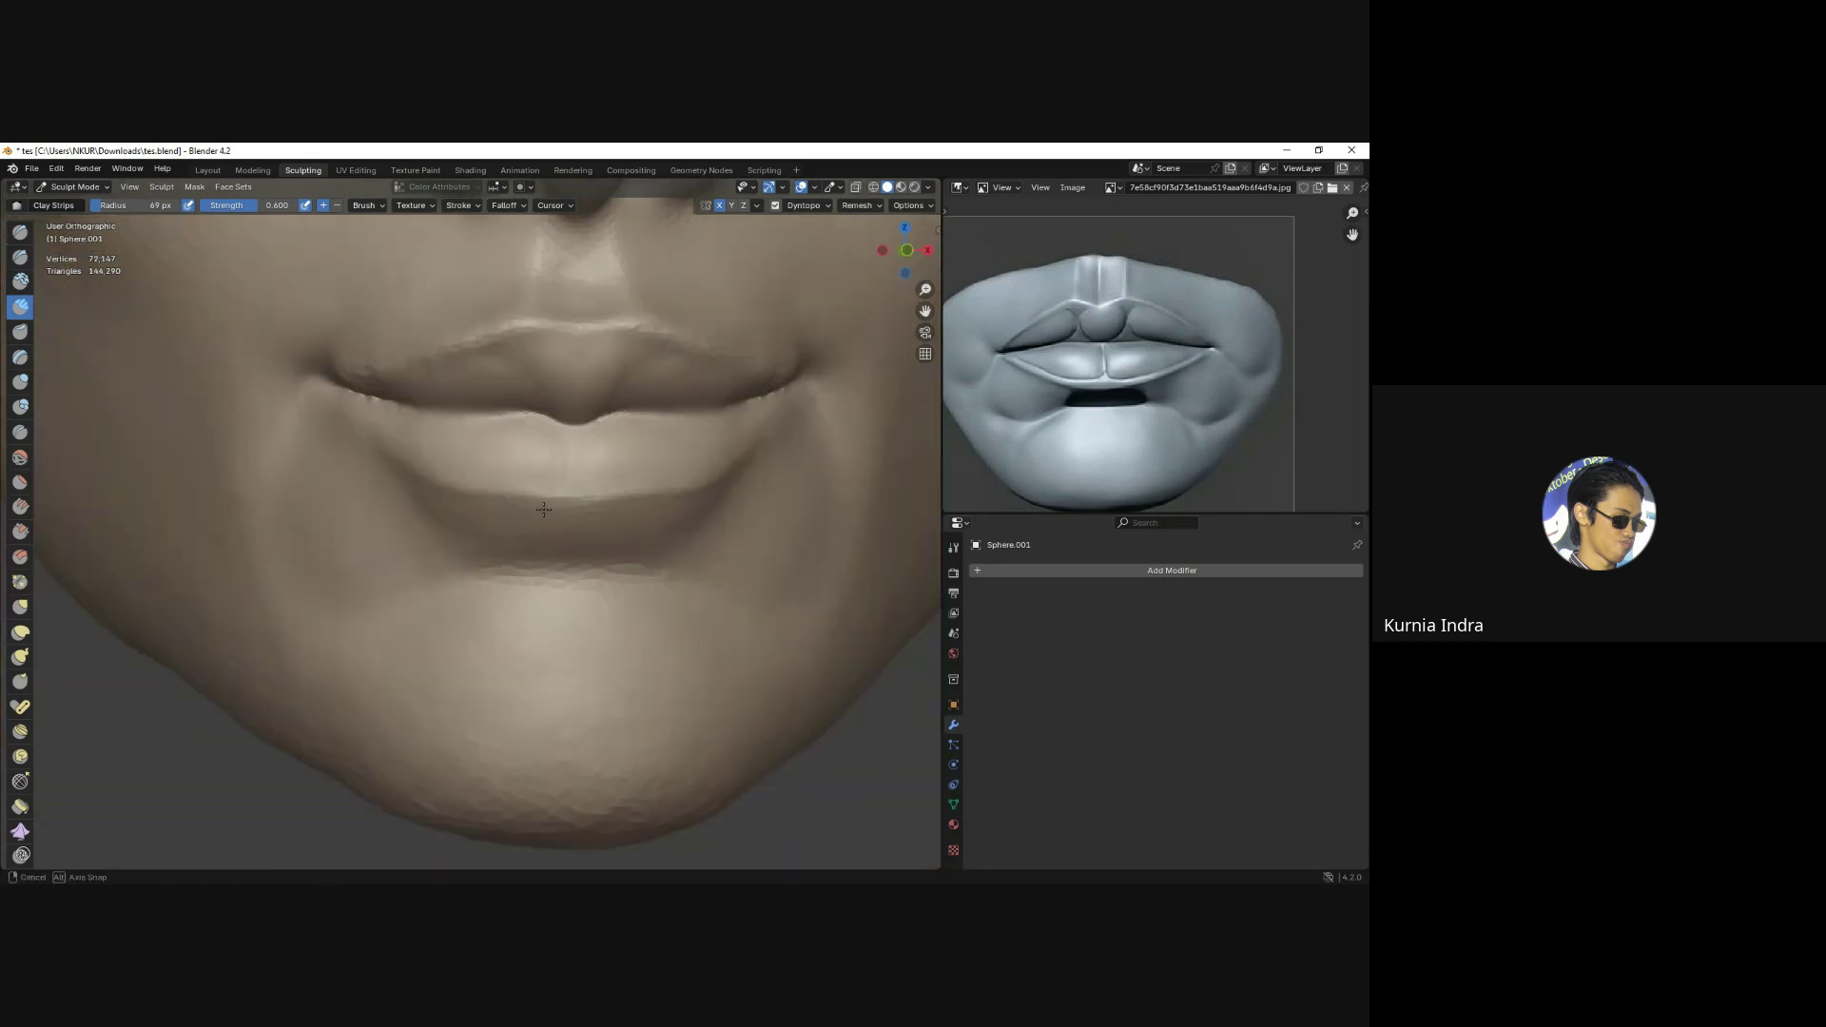
# Deepen the line between the lips with the Crease brush.
pyautogui.hotkey('shift', 'c')
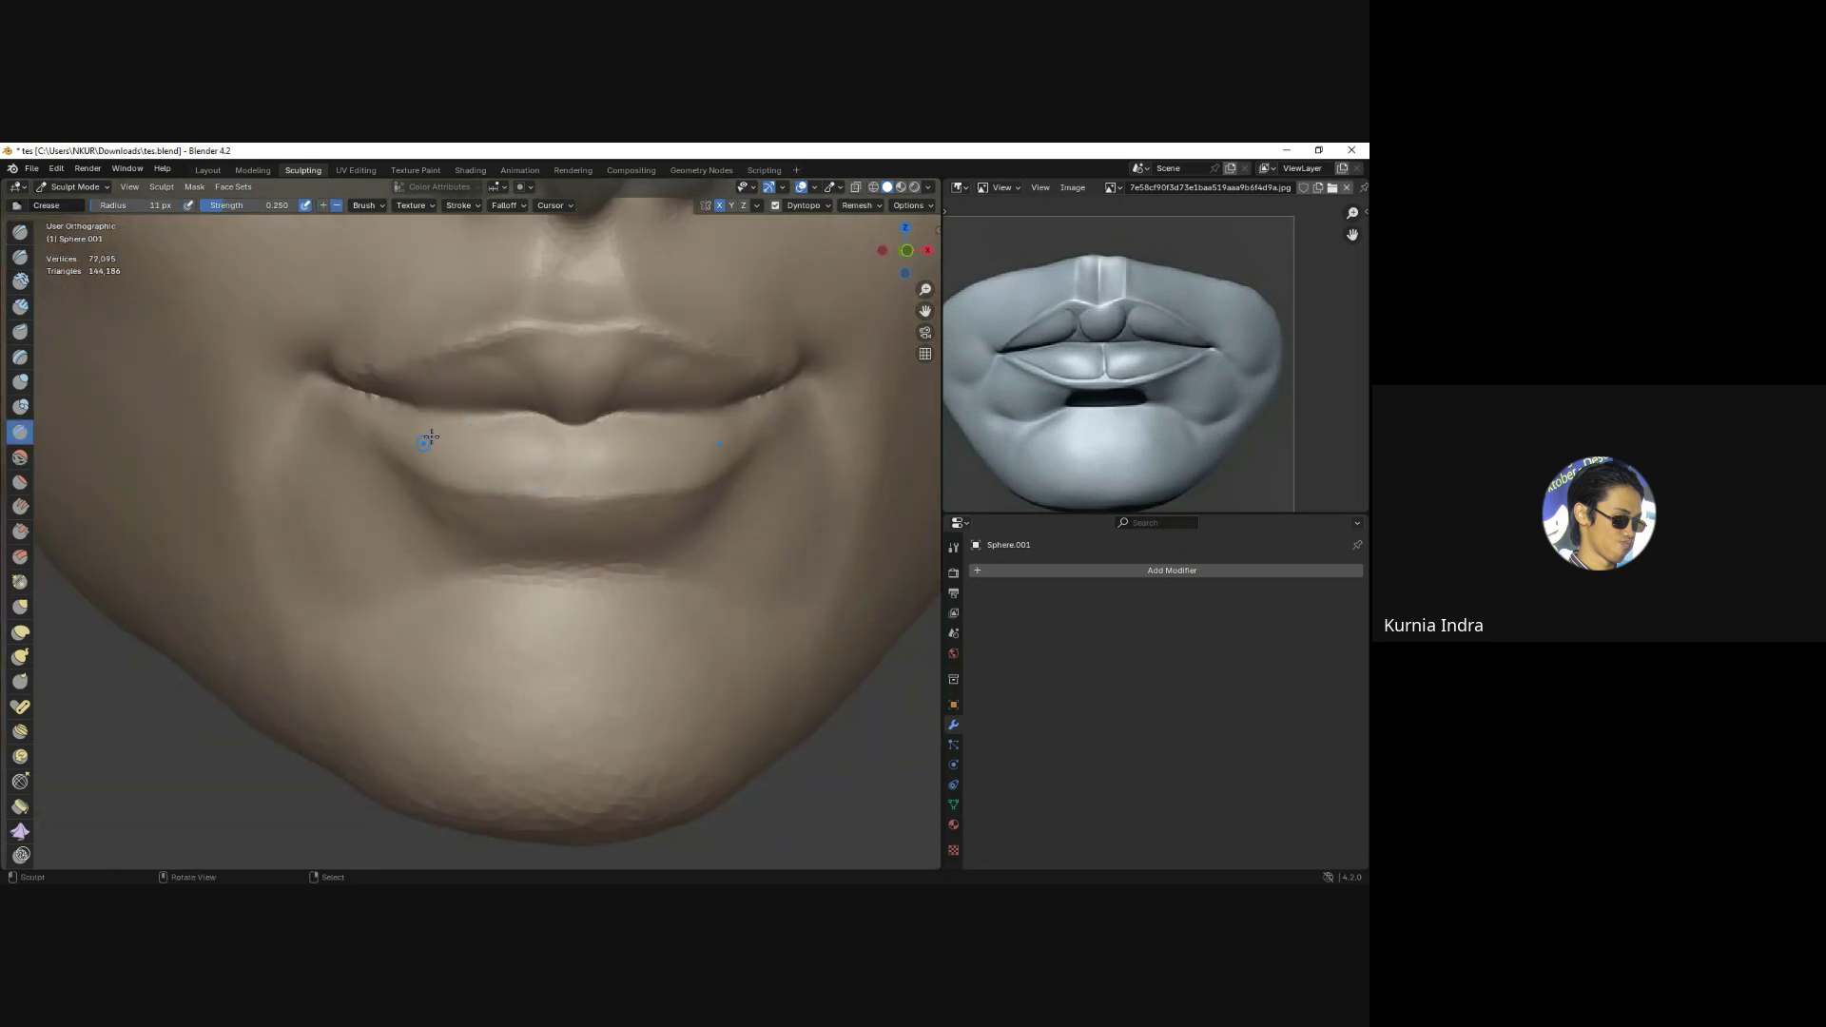
pyautogui.moveTo(437, 440); pyautogui.dragTo(457, 465)
pyautogui.moveTo(571, 433); pyautogui.dragTo(483, 359, button='middle')
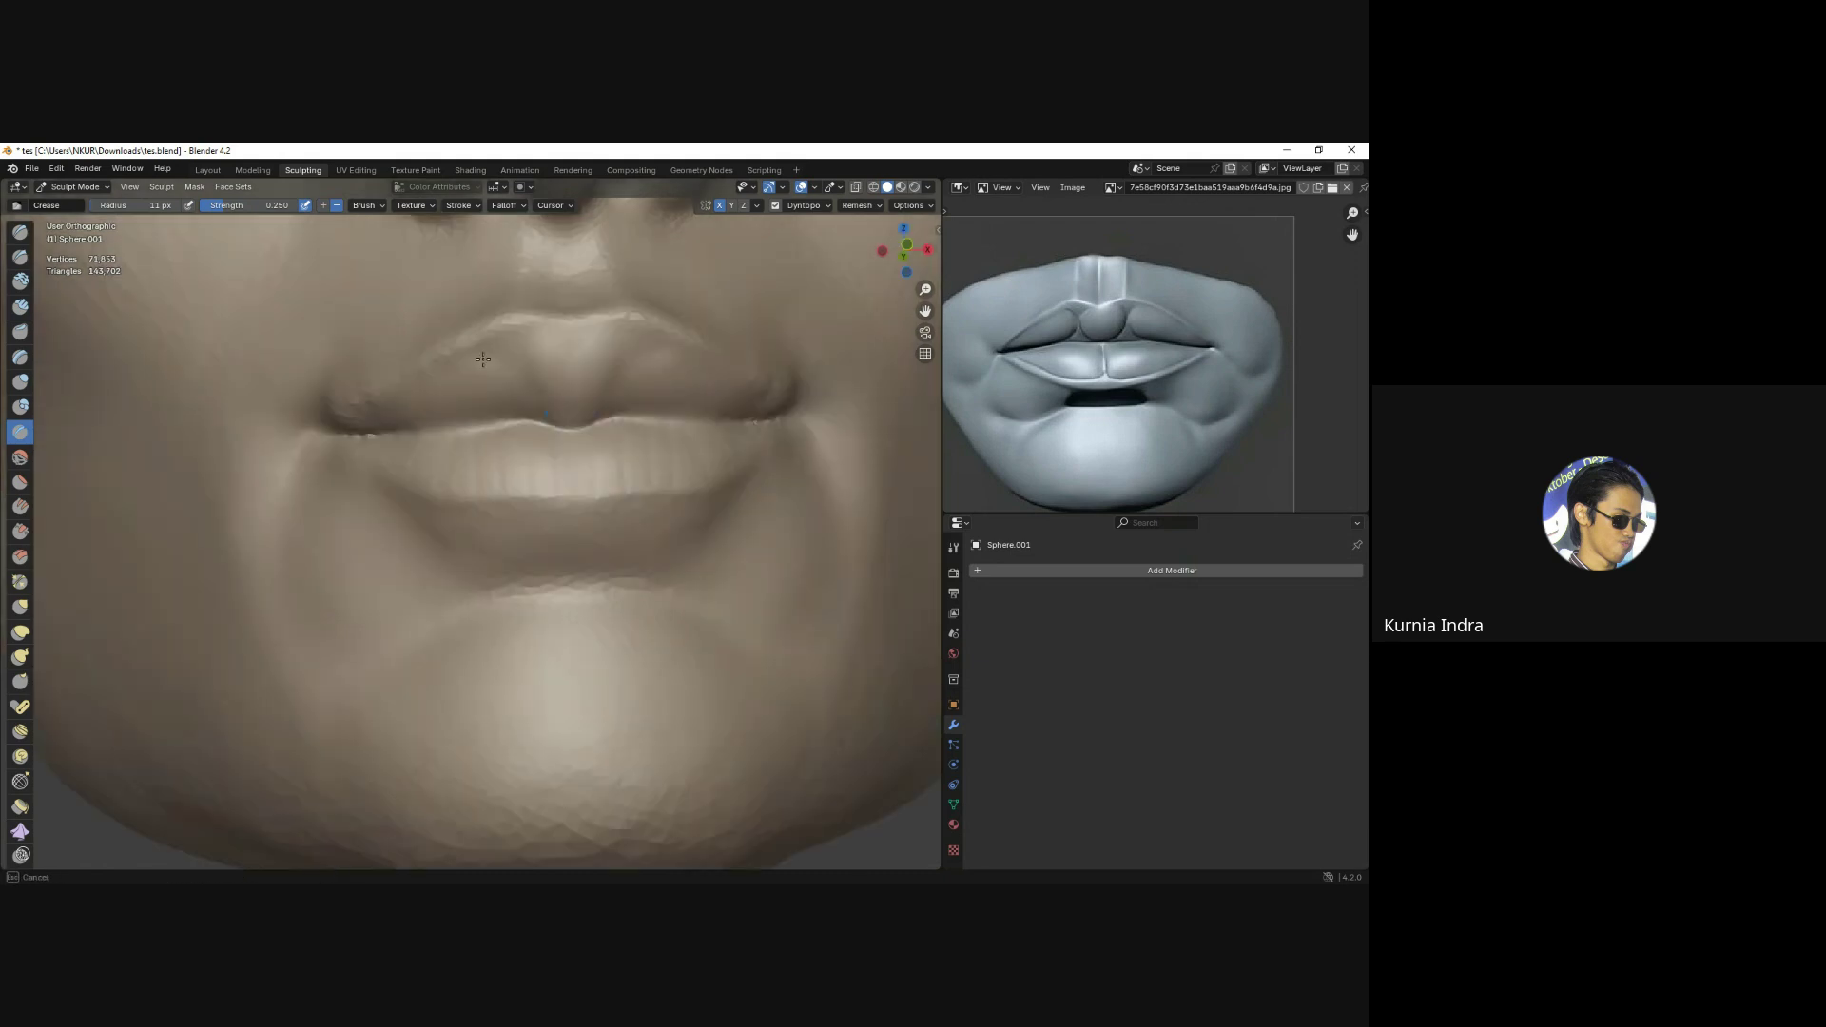
pyautogui.scroll(-3, 431, 378)
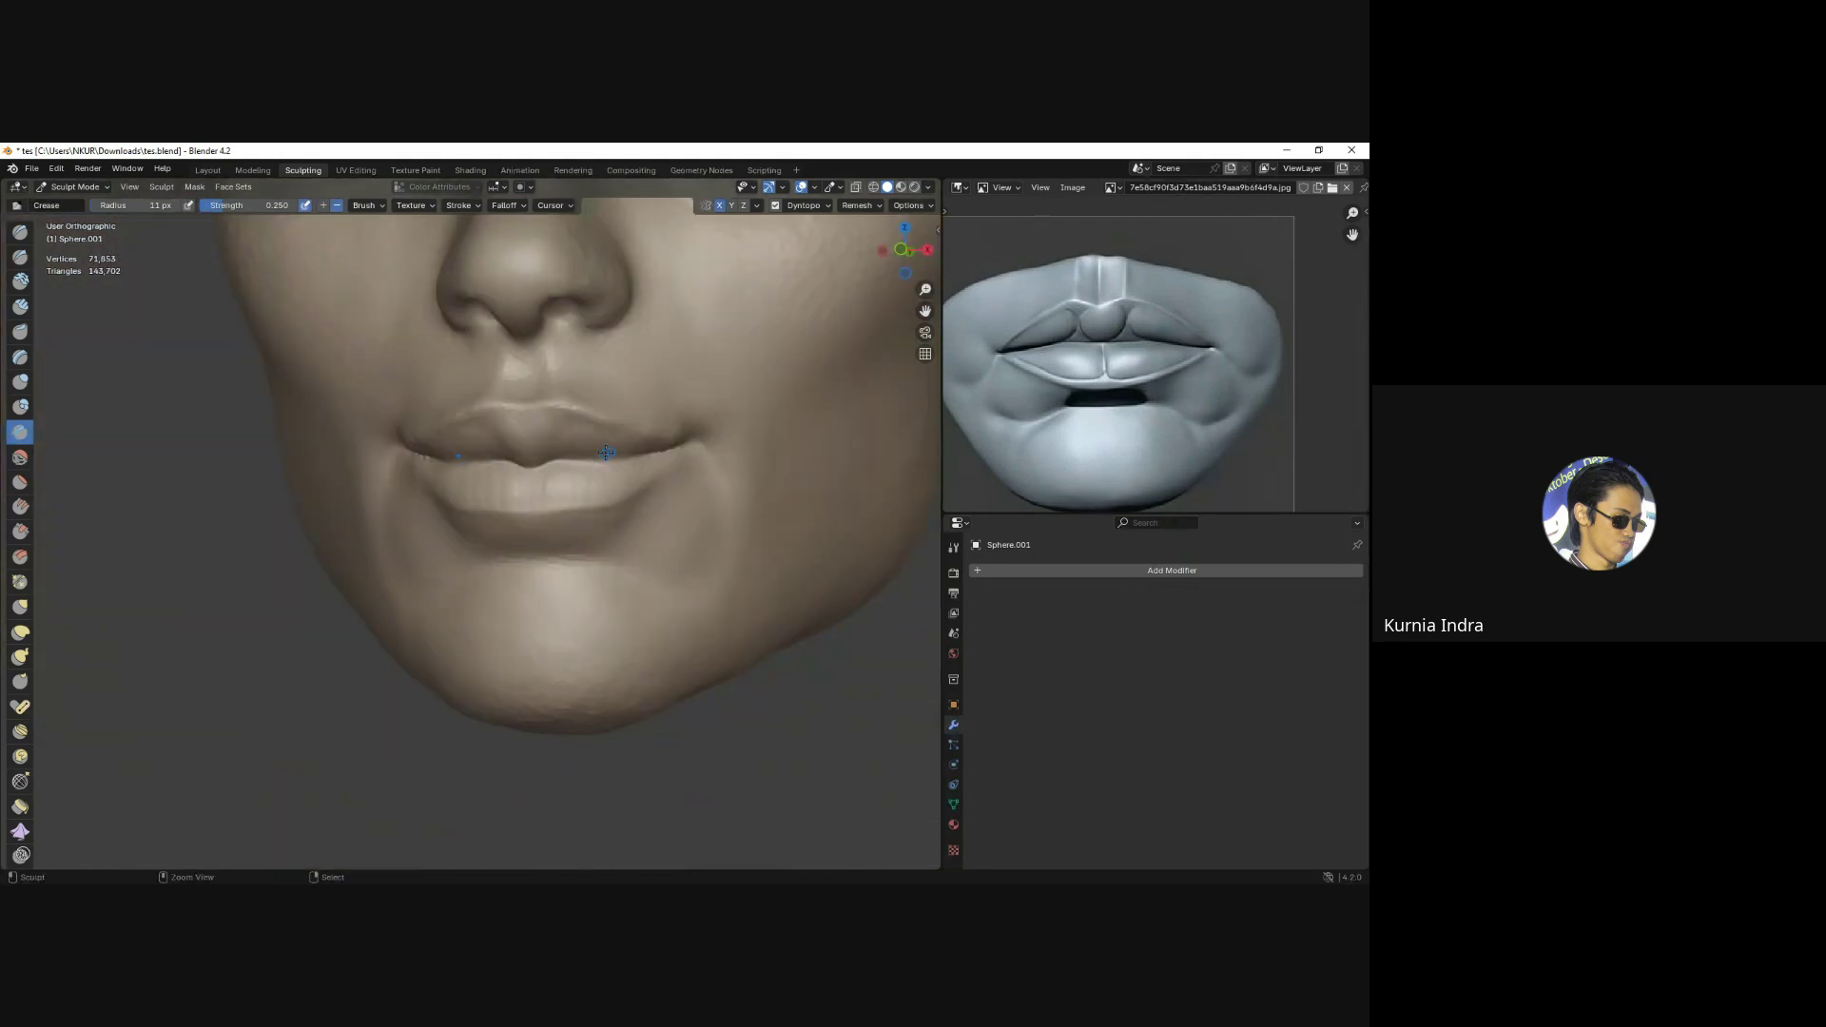
pyautogui.keyDown('ctrl'); pyautogui.moveTo(590, 462); pyautogui.dragTo(239, 231, button='middle'); pyautogui.keyUp('ctrl')
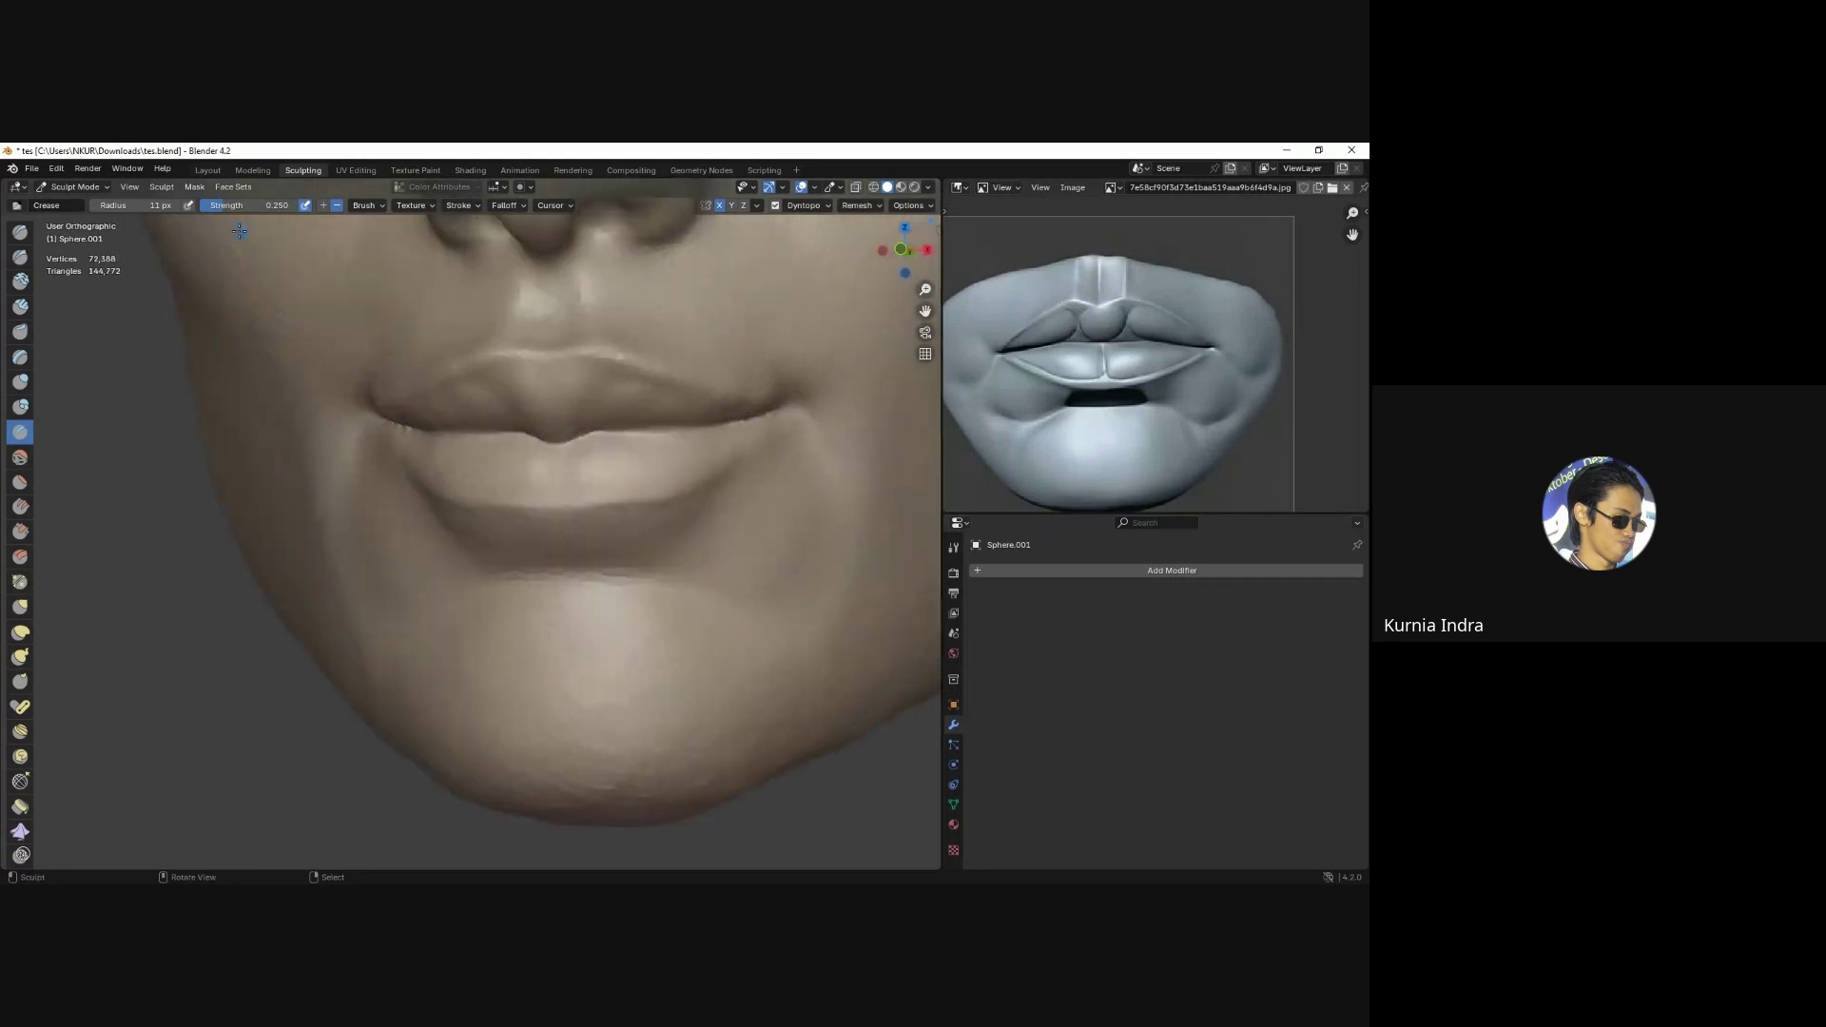
# Return to Clay Strips, smooth the lower lip, and view the face from the front.
pyautogui.press('c')
pyautogui.hotkey('ctrl', 'z')
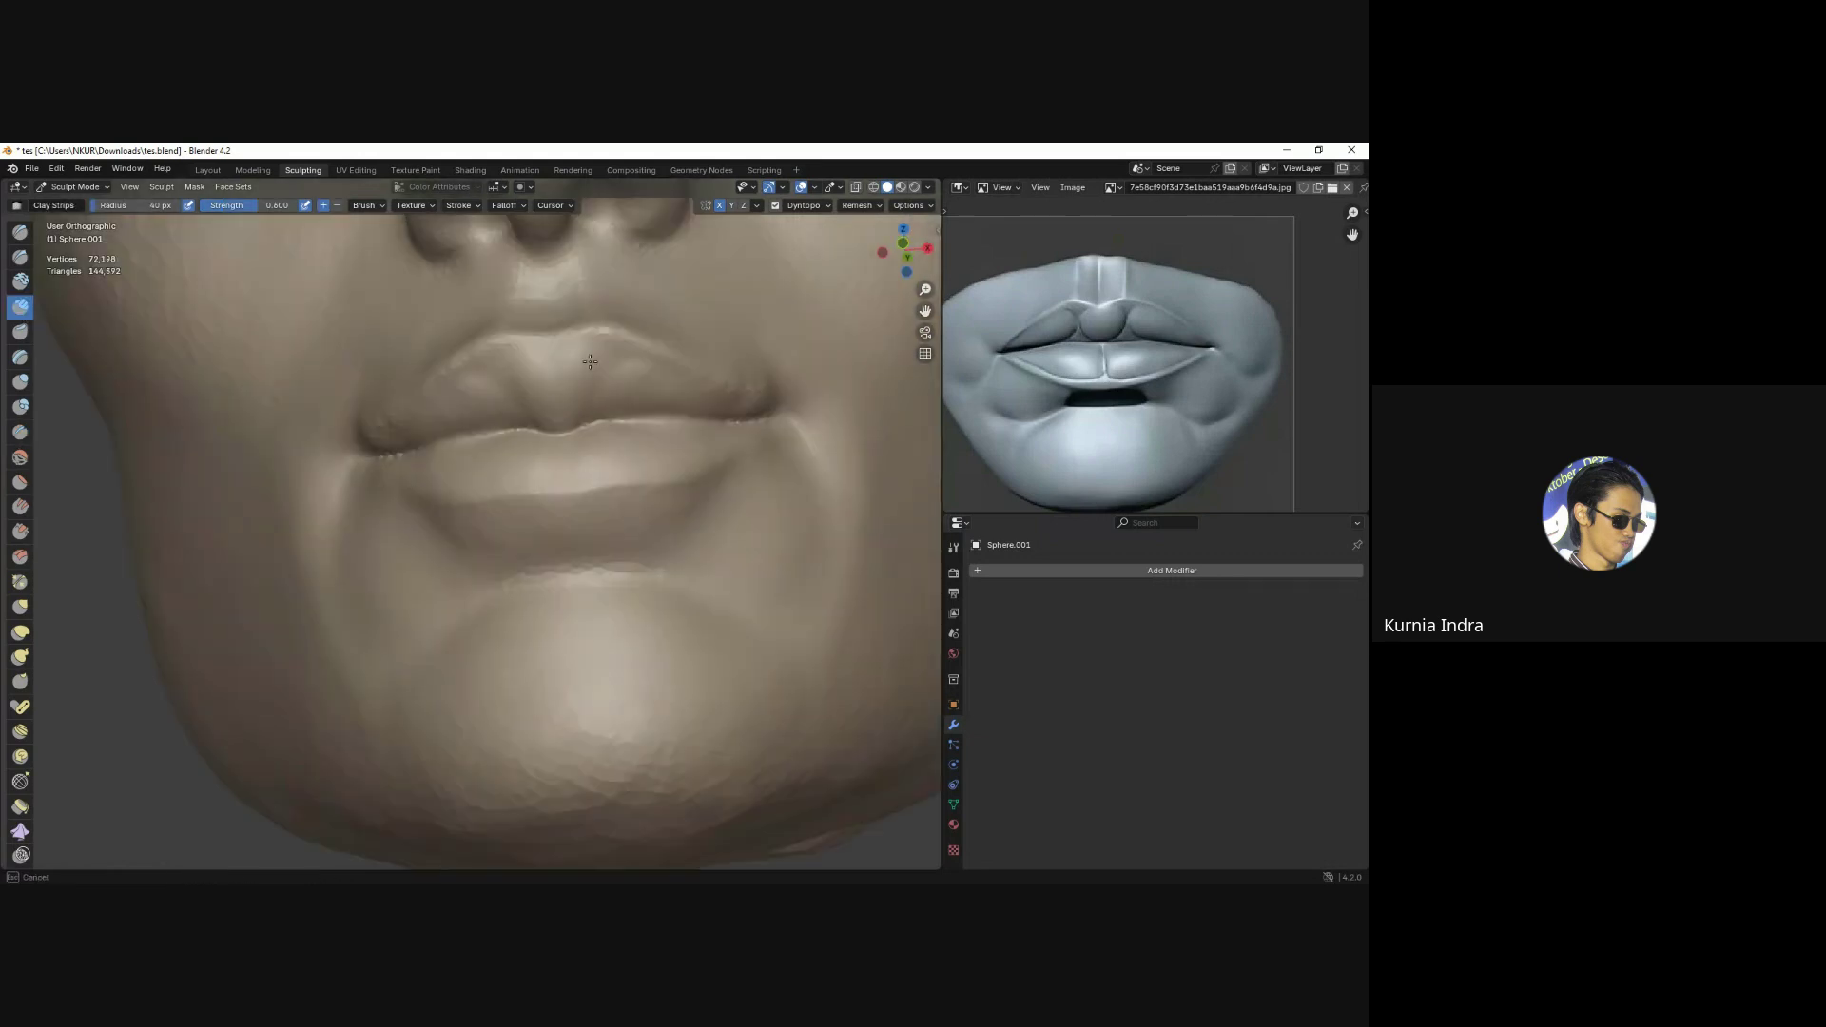
pyautogui.moveTo(585, 385)
pyautogui.mouseDown(button='middle')
pyautogui.moveTo(639, 401)
pyautogui.moveTo(623, 383)
pyautogui.moveTo(591, 448)
pyautogui.mouseUp(button='middle')
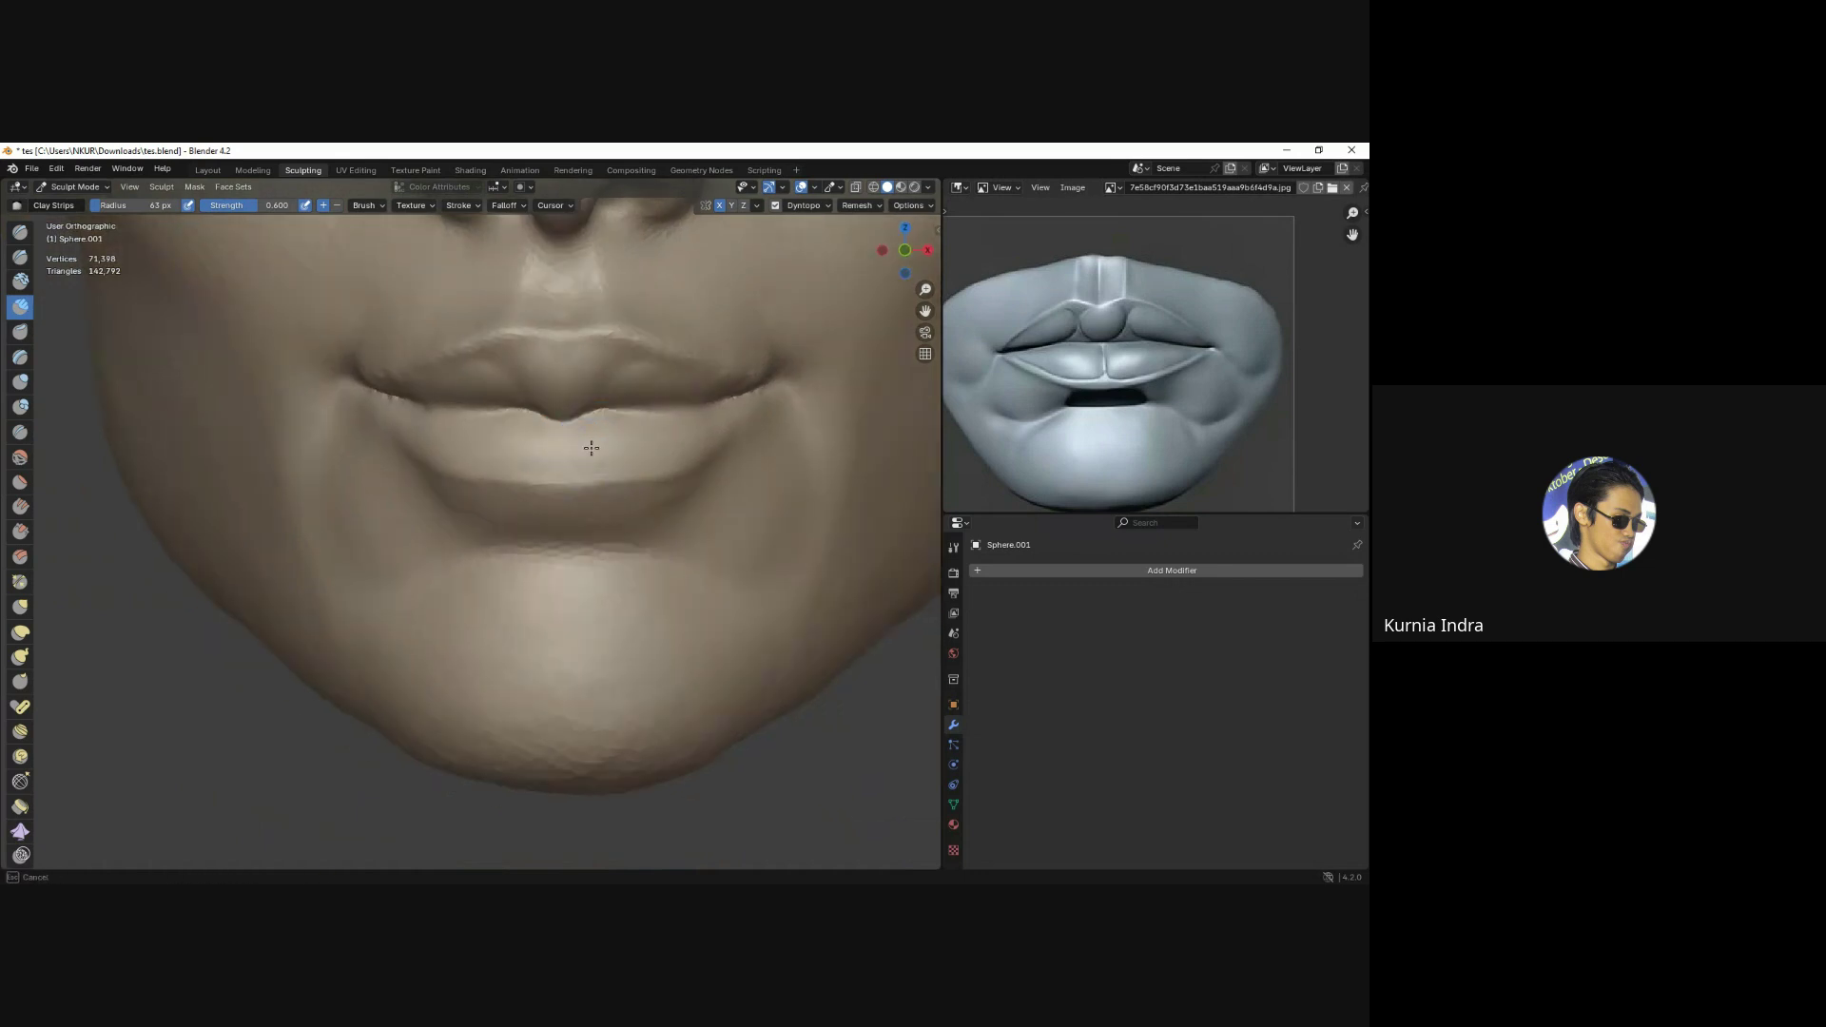
pyautogui.moveTo(694, 437)
pyautogui.mouseDown()
pyautogui.moveTo(633, 449)
pyautogui.moveTo(652, 428)
pyautogui.moveTo(612, 428)
pyautogui.moveTo(598, 467)
pyautogui.mouseUp()
pyautogui.press('KP_1')
pyautogui.scroll(-2, 656, 437)
# Build up the left cheek with several Clay Strips strokes.
pyautogui.scroll(-2, 656, 476)
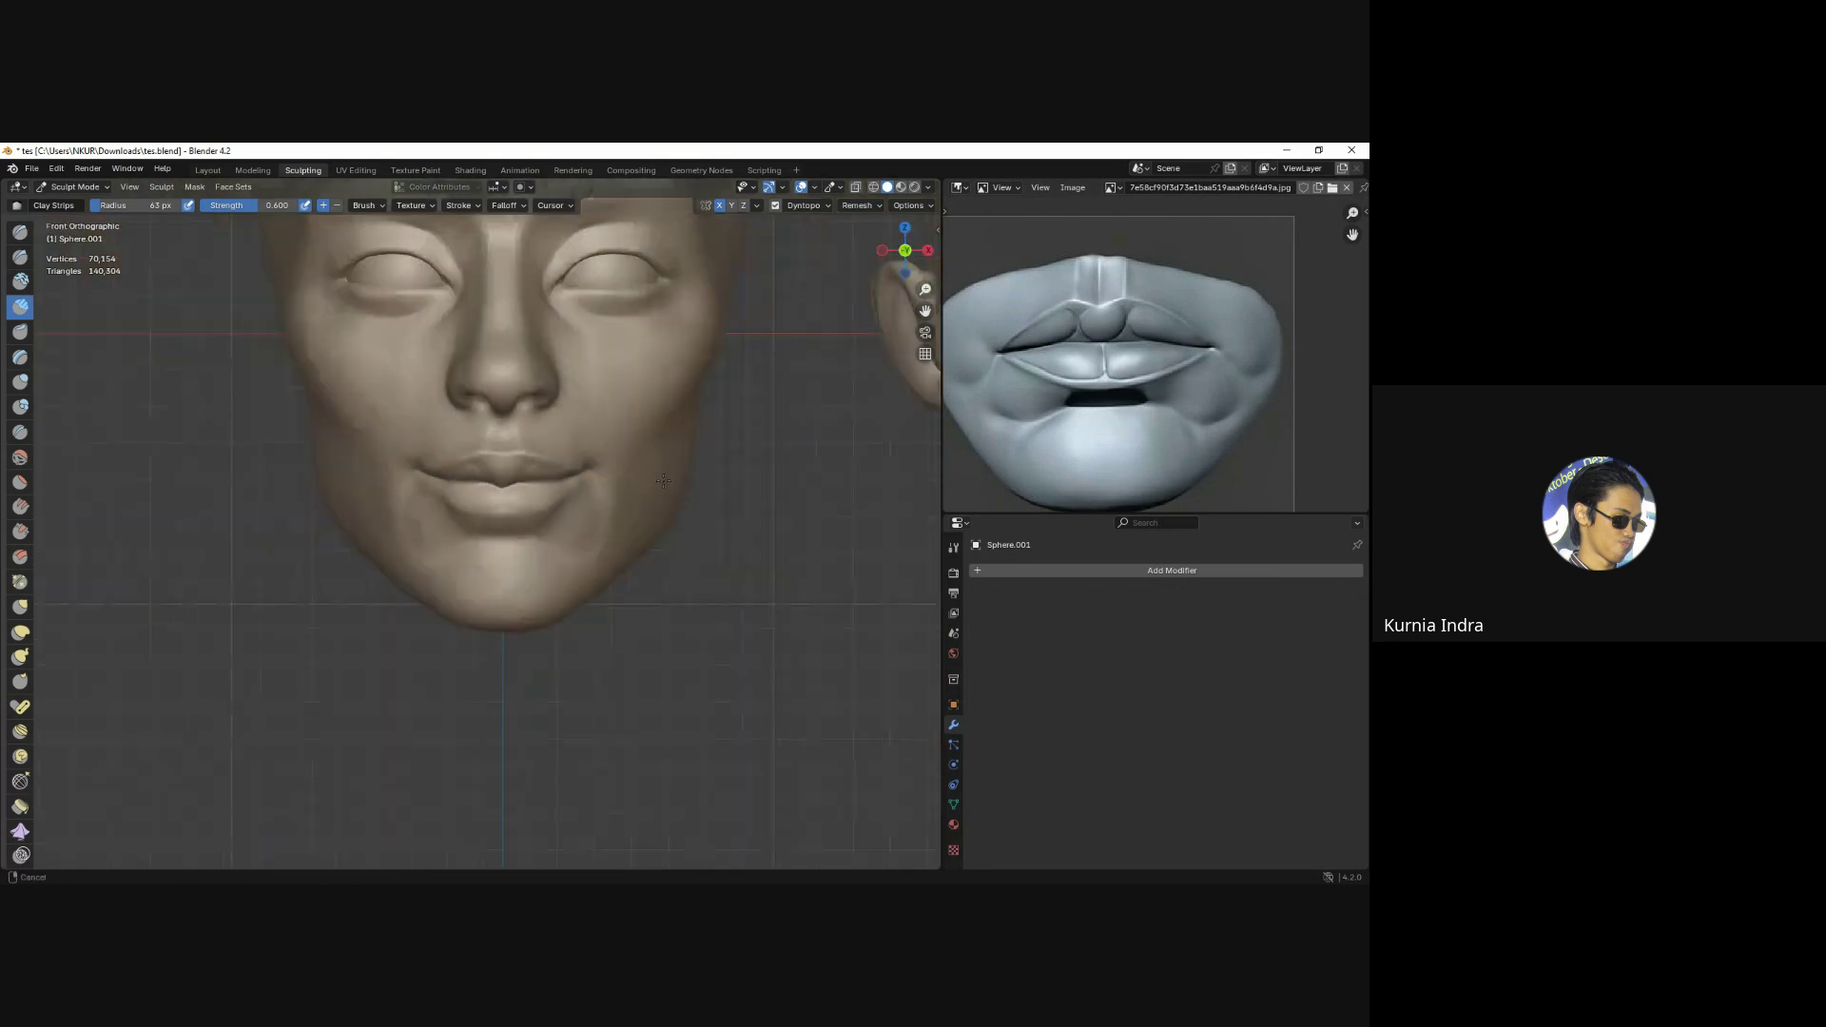
pyautogui.scroll(-1, 648, 505)
pyautogui.scroll(2, 539, 489)
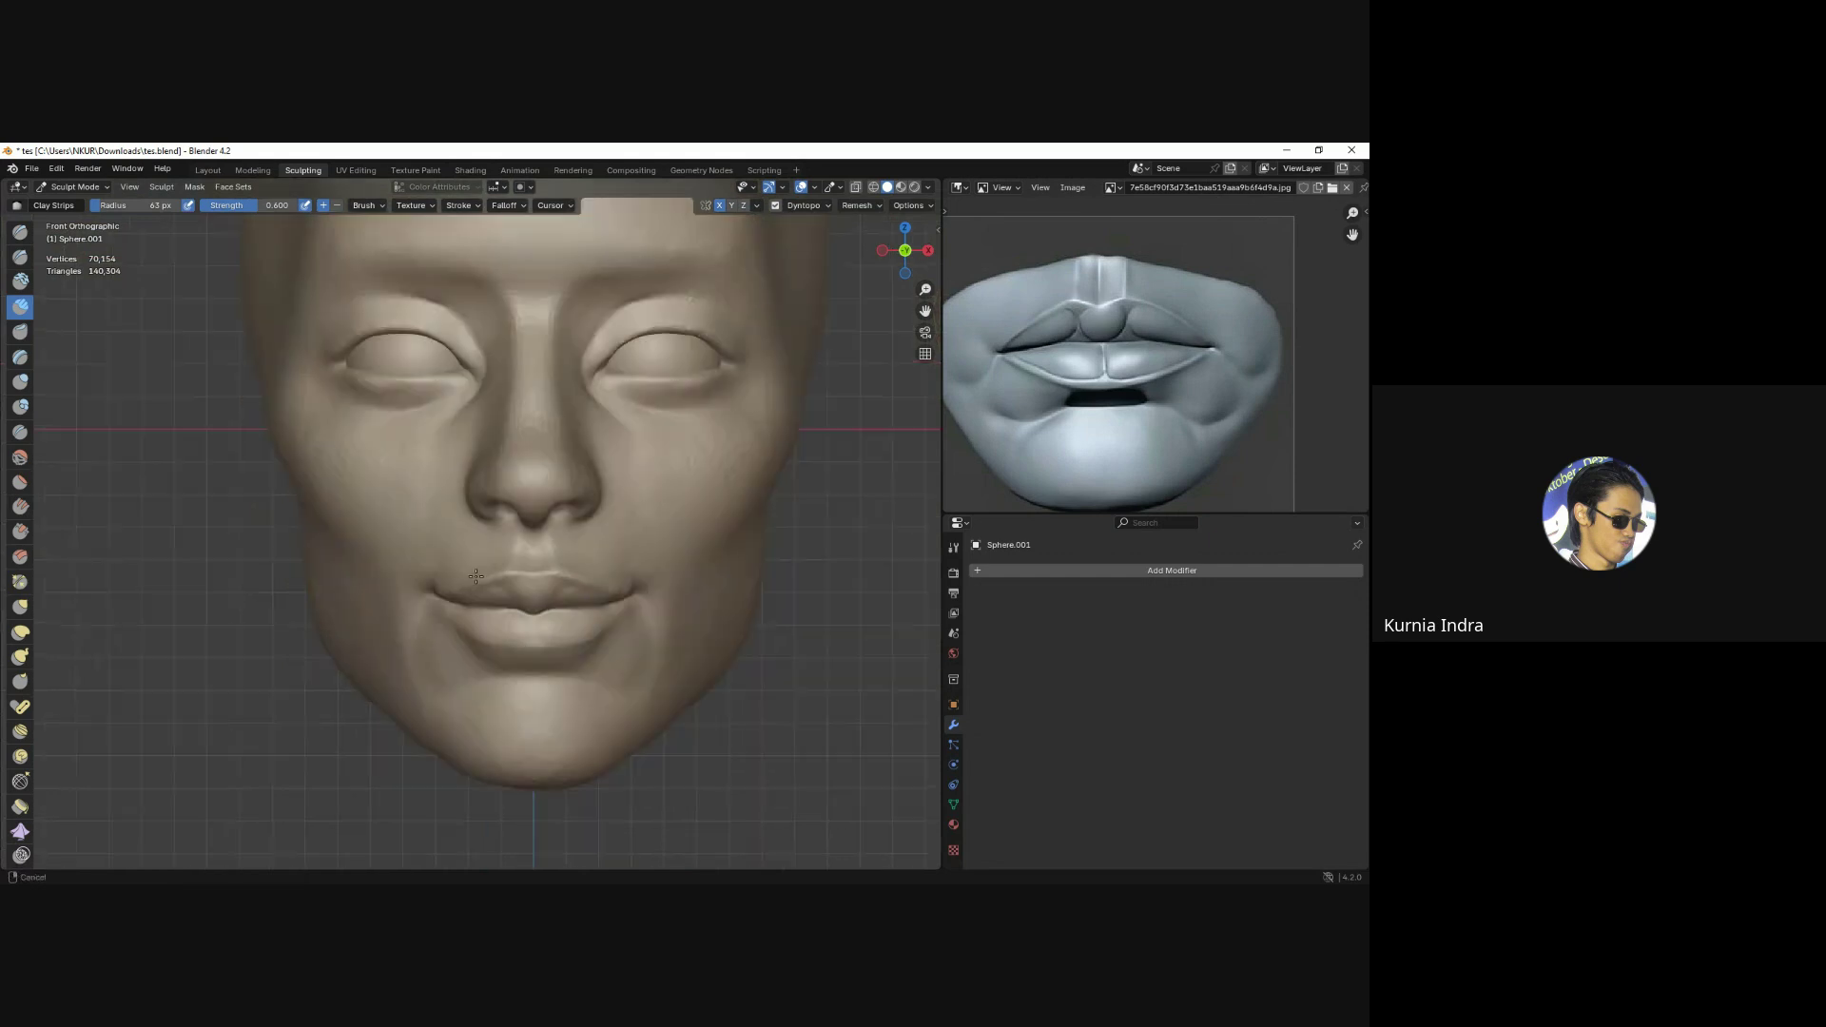
pyautogui.moveTo(390, 448); pyautogui.dragTo(428, 456, button='middle')
pyautogui.moveTo(428, 456)
pyautogui.mouseDown()
pyautogui.moveTo(416, 435)
pyautogui.moveTo(463, 428)
pyautogui.mouseUp()
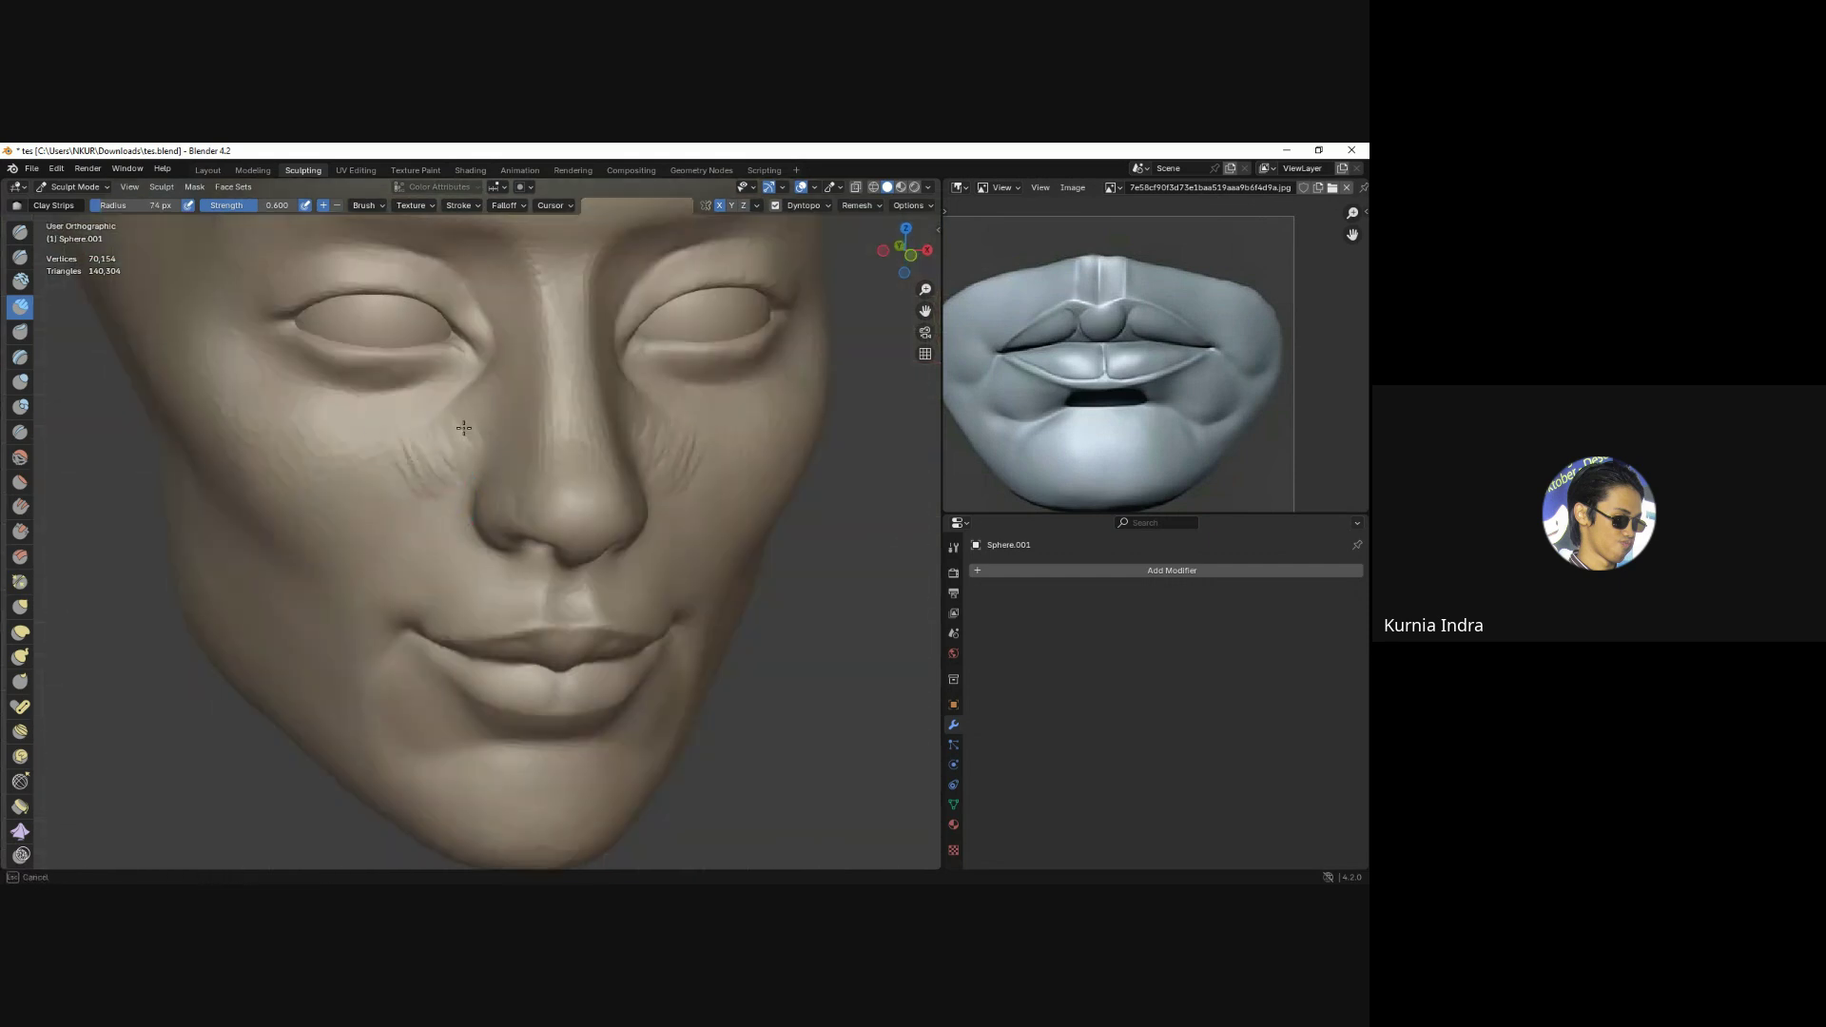
pyautogui.keyDown('shift'); pyautogui.moveTo(510, 392); pyautogui.dragTo(542, 409, button='middle'); pyautogui.keyUp('shift')
pyautogui.moveTo(461, 476); pyautogui.dragTo(452, 453)
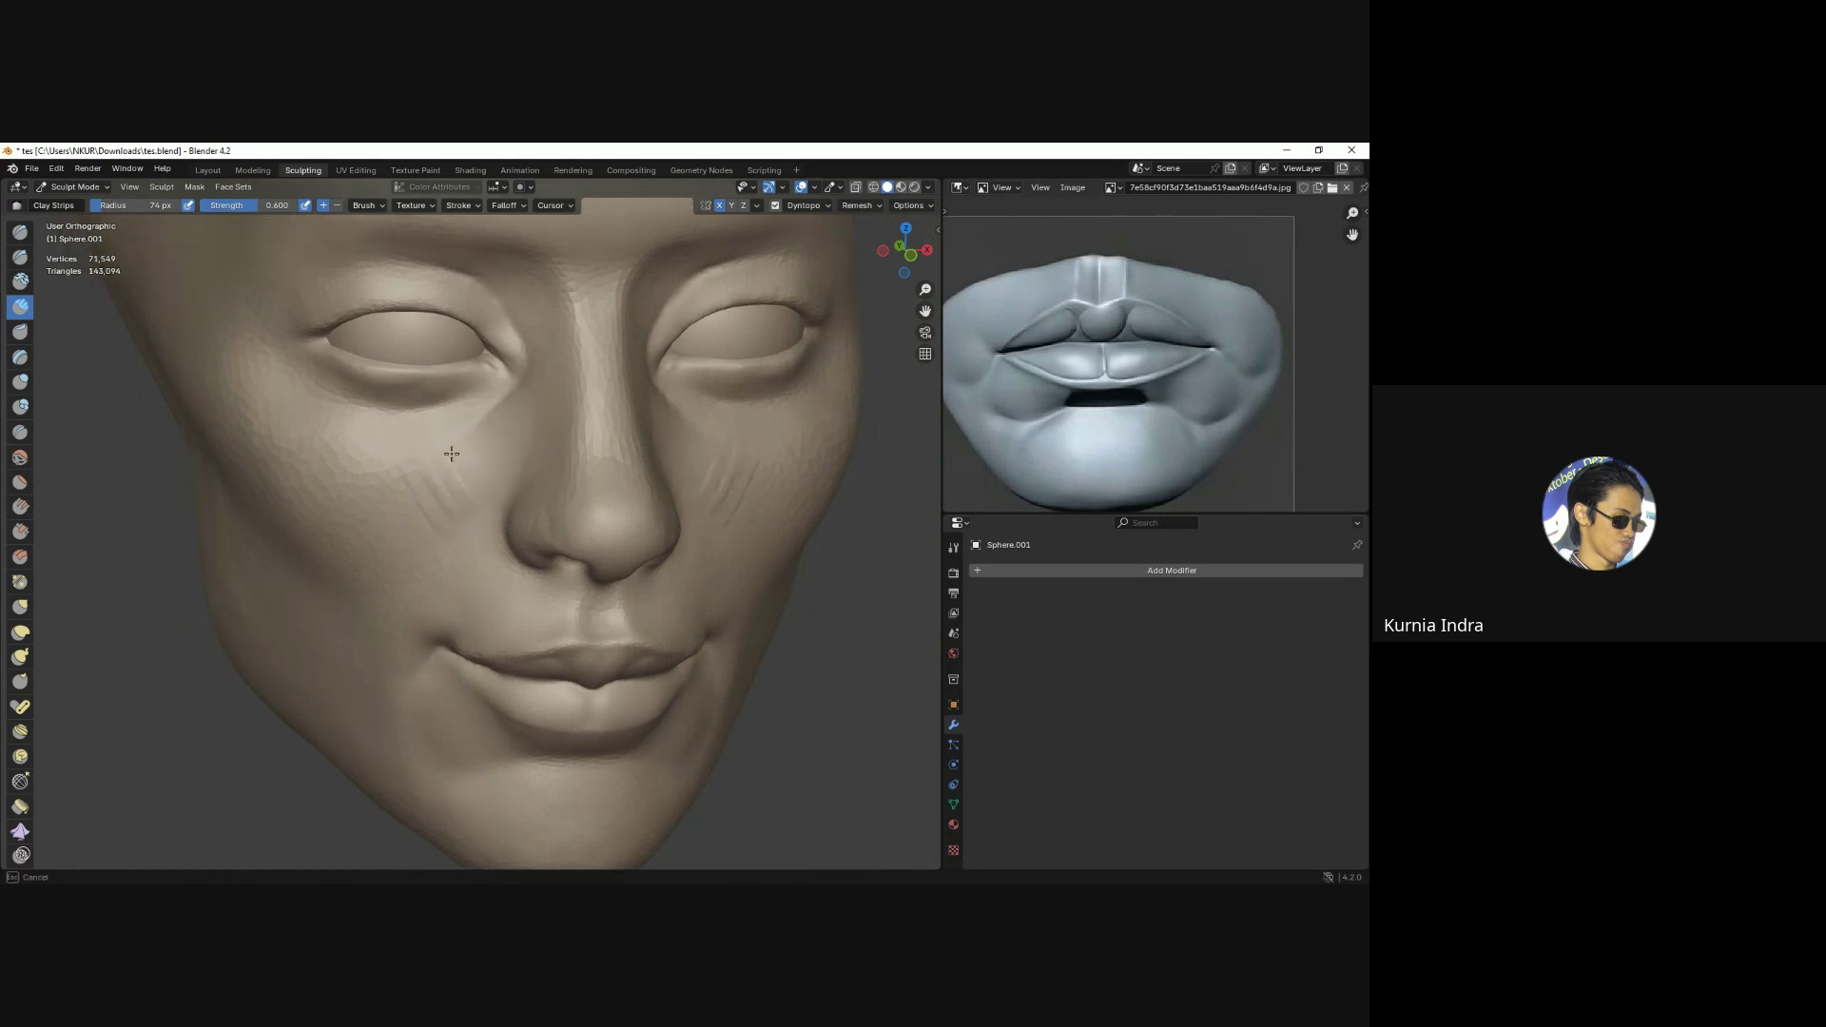
# Smooth the area below the lower eyelid and shrink the brush for finer eye work.
pyautogui.moveTo(489, 428)
pyautogui.mouseDown(button='middle')
pyautogui.moveTo(556, 502)
pyautogui.moveTo(498, 469)
pyautogui.mouseUp(button='middle')
pyautogui.scroll(2, 473, 502)
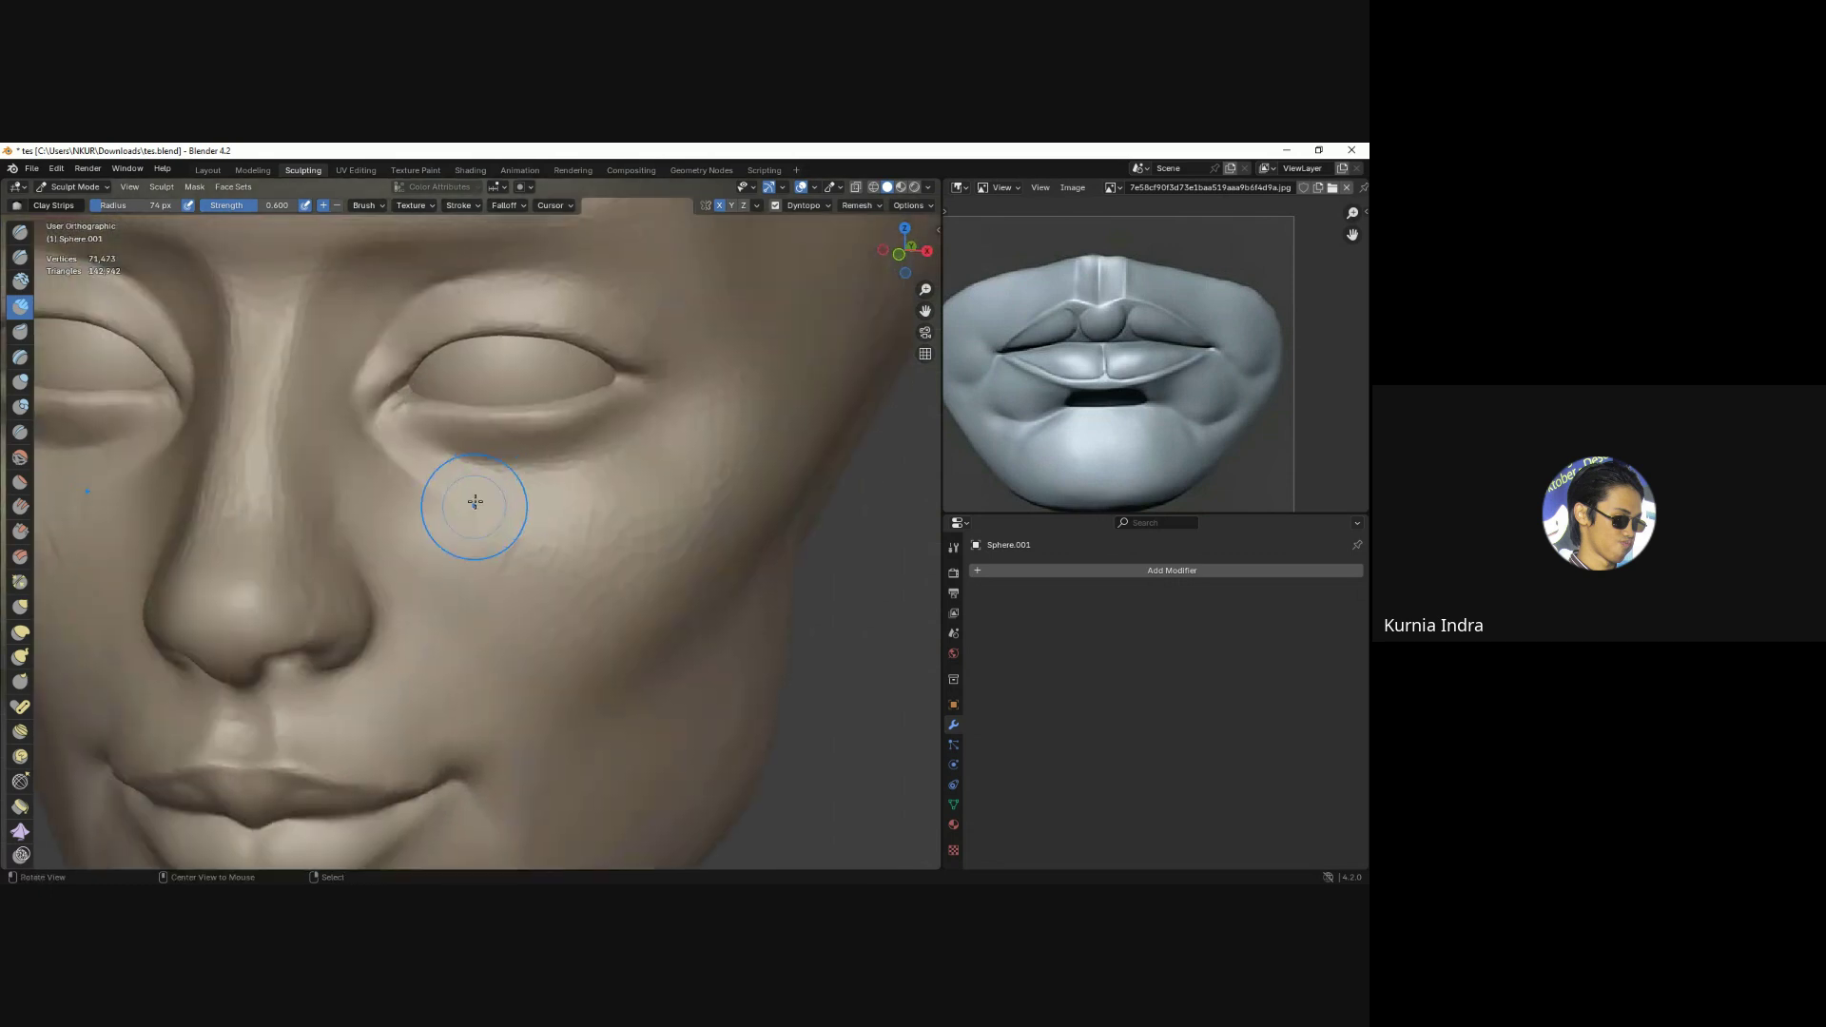
pyautogui.scroll(2, 473, 502)
pyautogui.moveTo(436, 425); pyautogui.dragTo(419, 428)
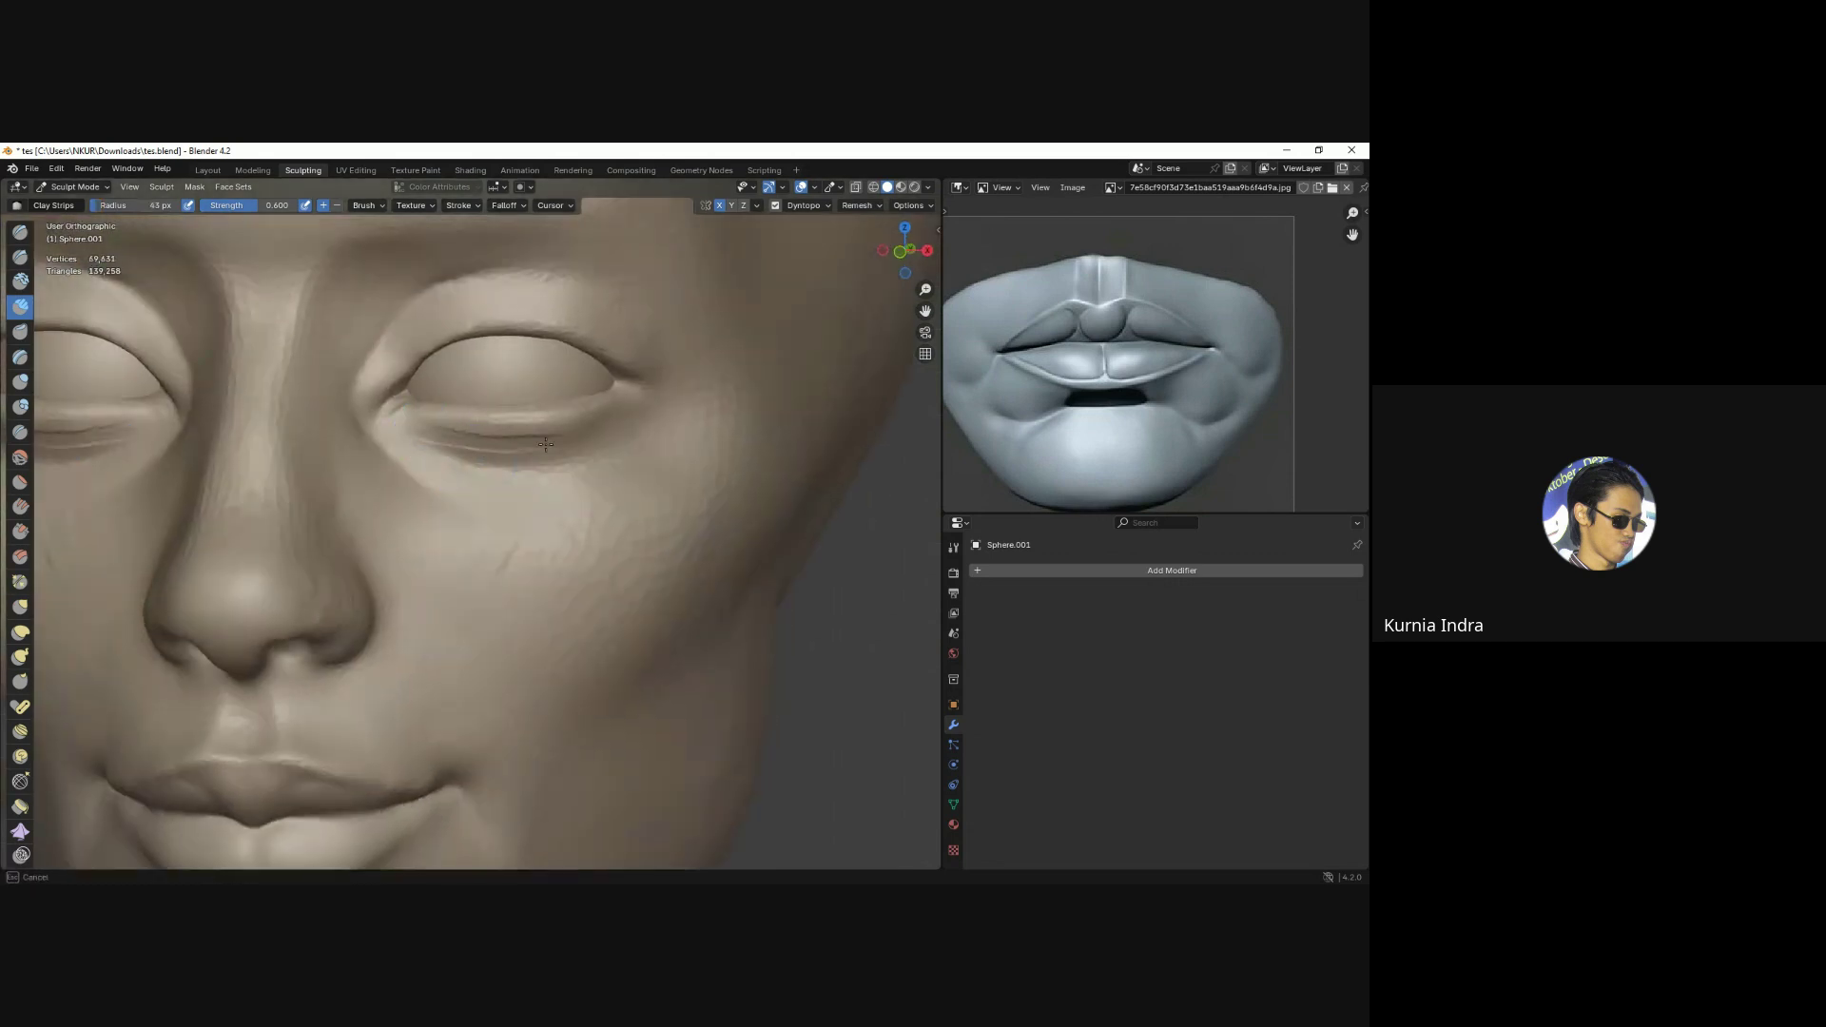
pyautogui.moveTo(514, 409); pyautogui.dragTo(509, 447, button='middle')
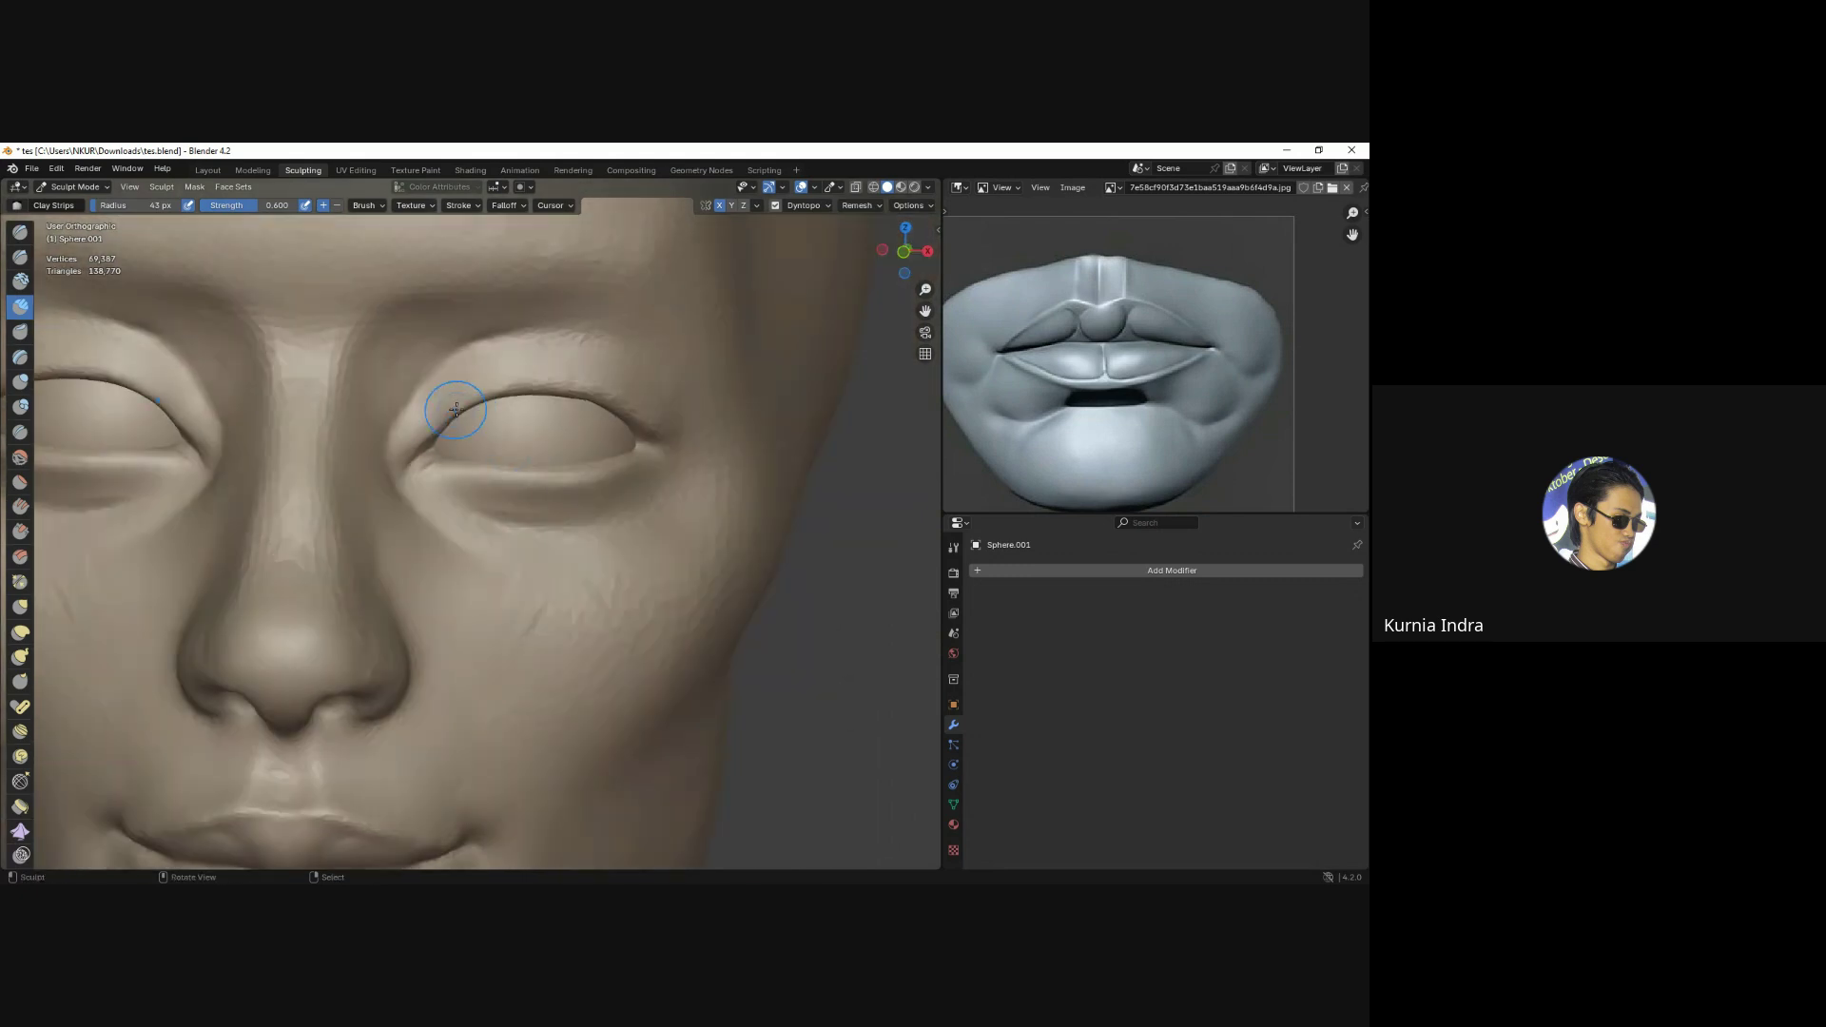
pyautogui.moveTo(476, 390)
pyautogui.mouseDown()
pyautogui.moveTo(436, 425)
pyautogui.moveTo(492, 391)
pyautogui.mouseUp()
# Switch to a resized Crease brush and save tes.blend.
pyautogui.hotkey('shift', 'c')
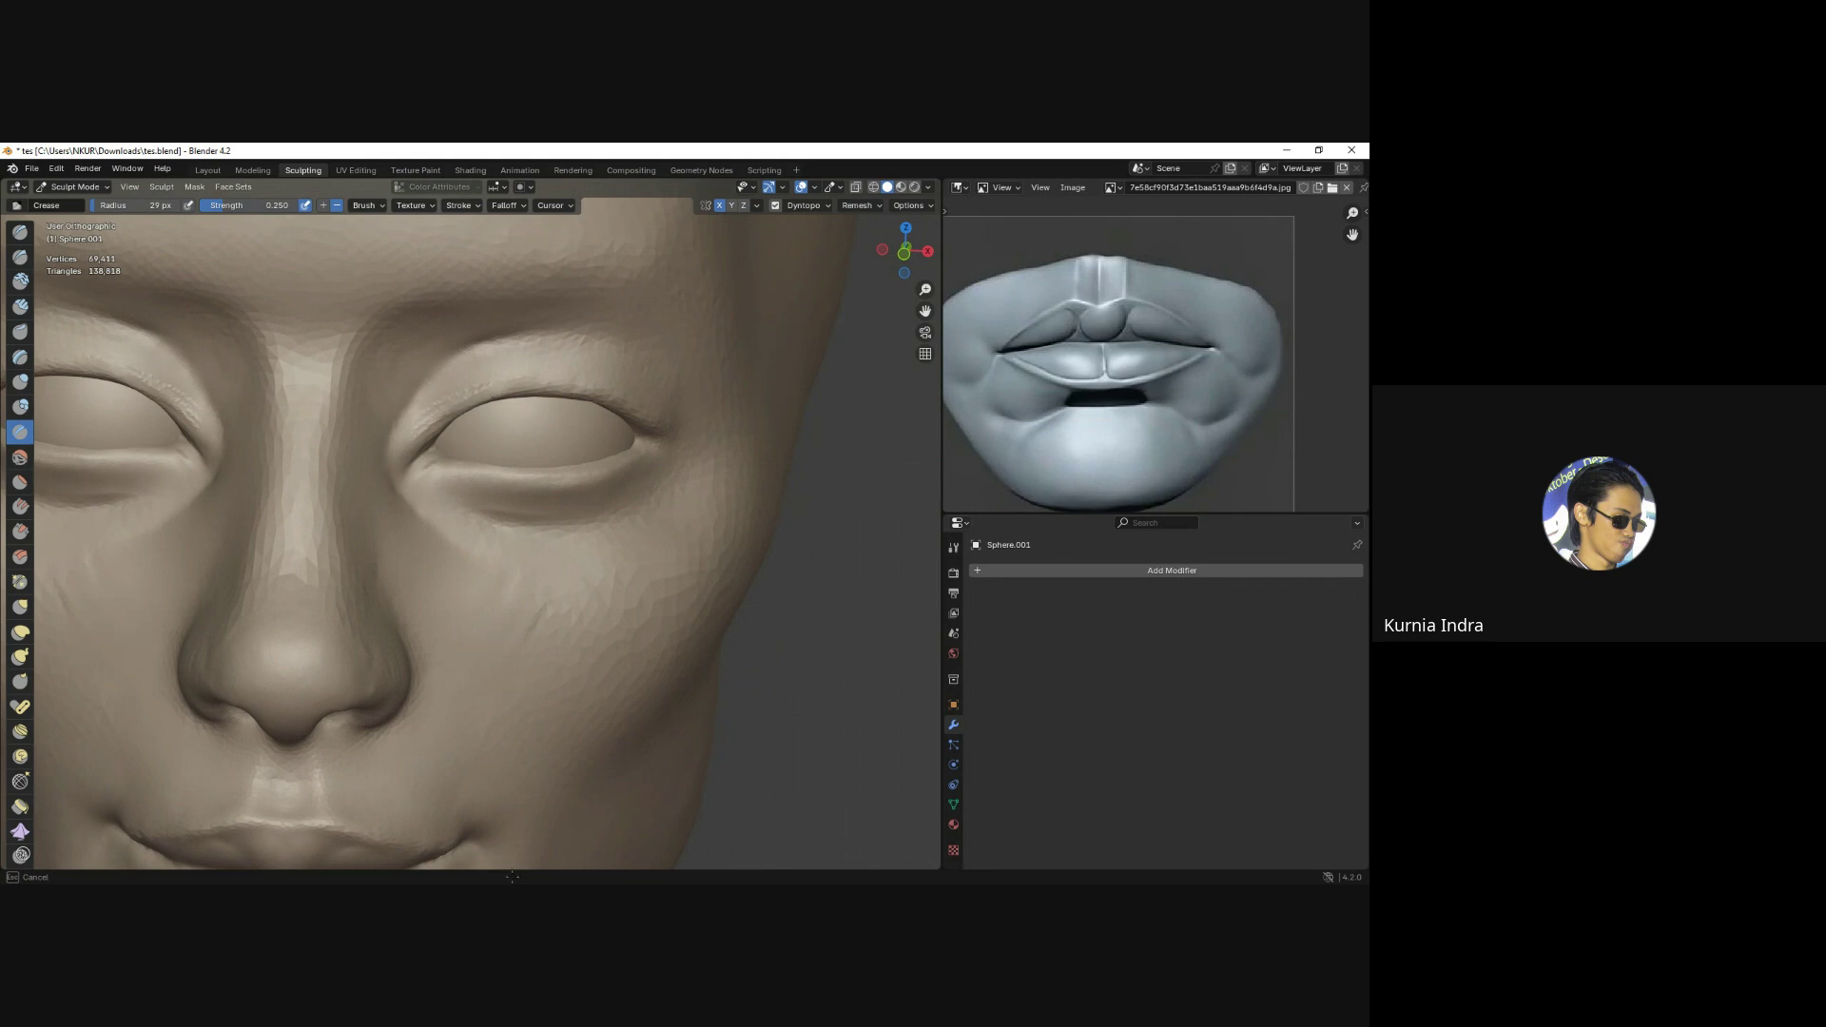
pyautogui.press('f')
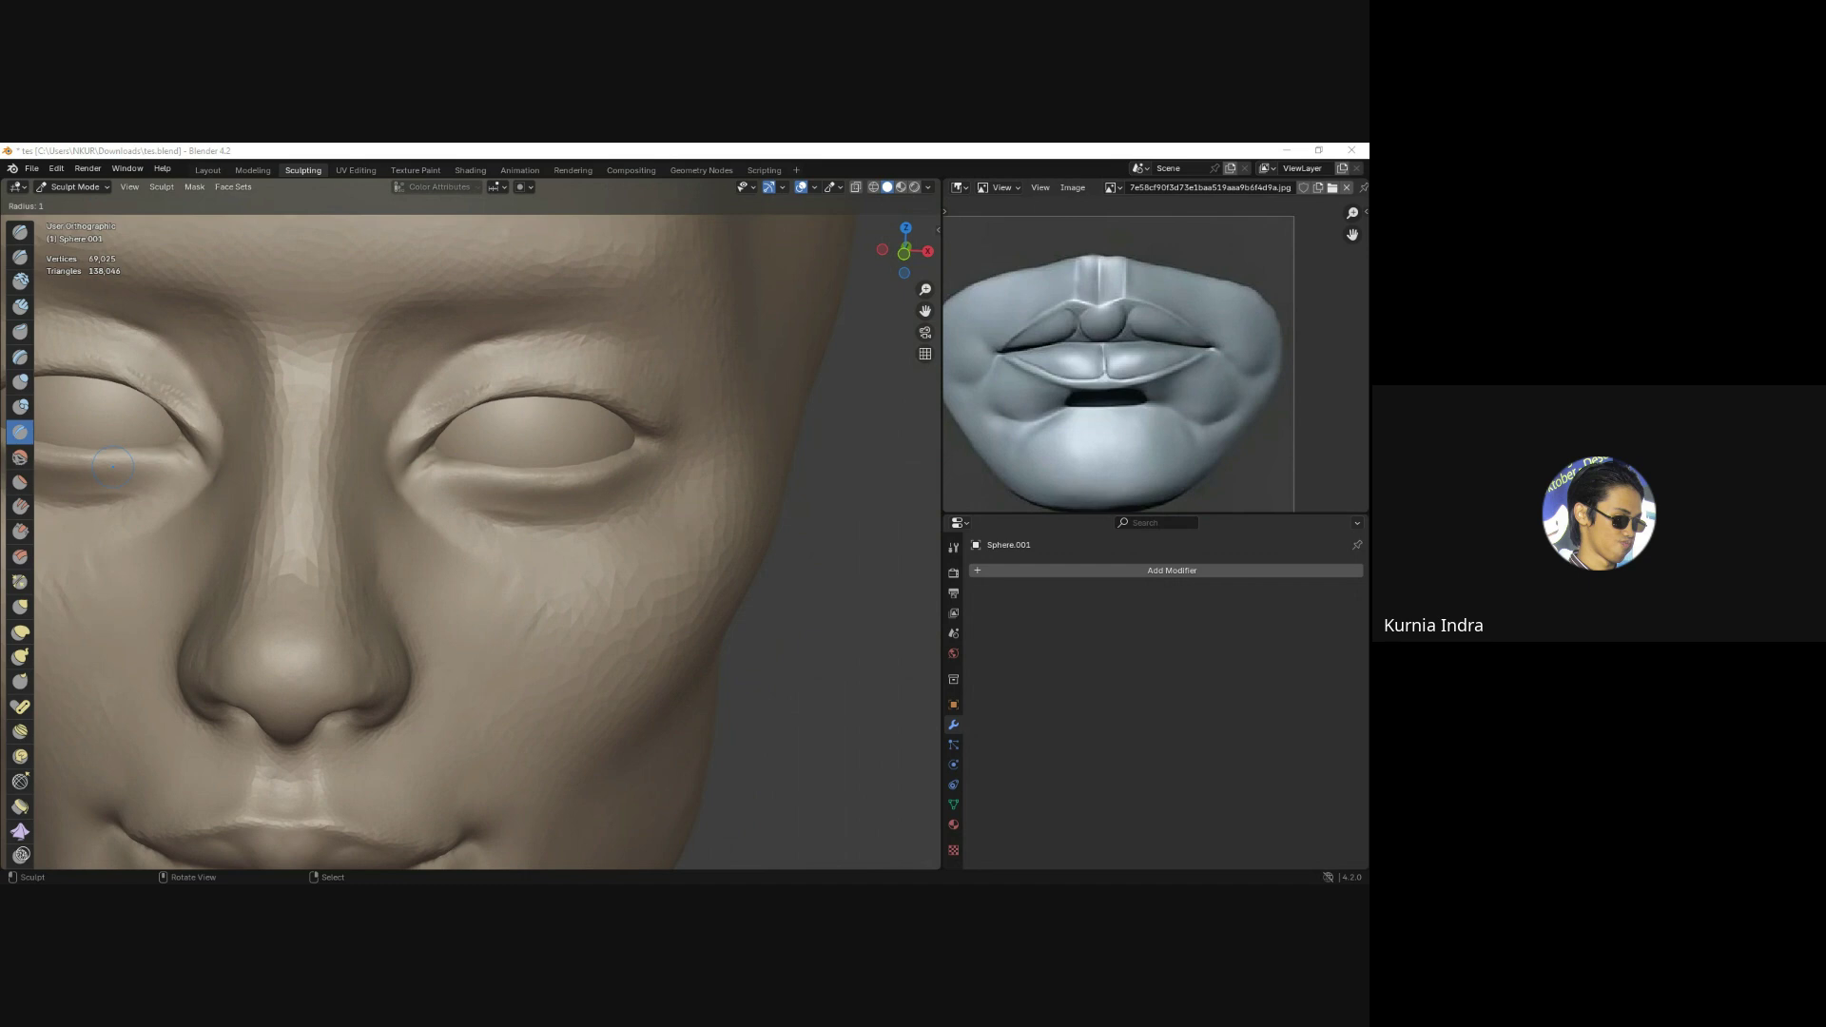
pyautogui.click(583, 552)
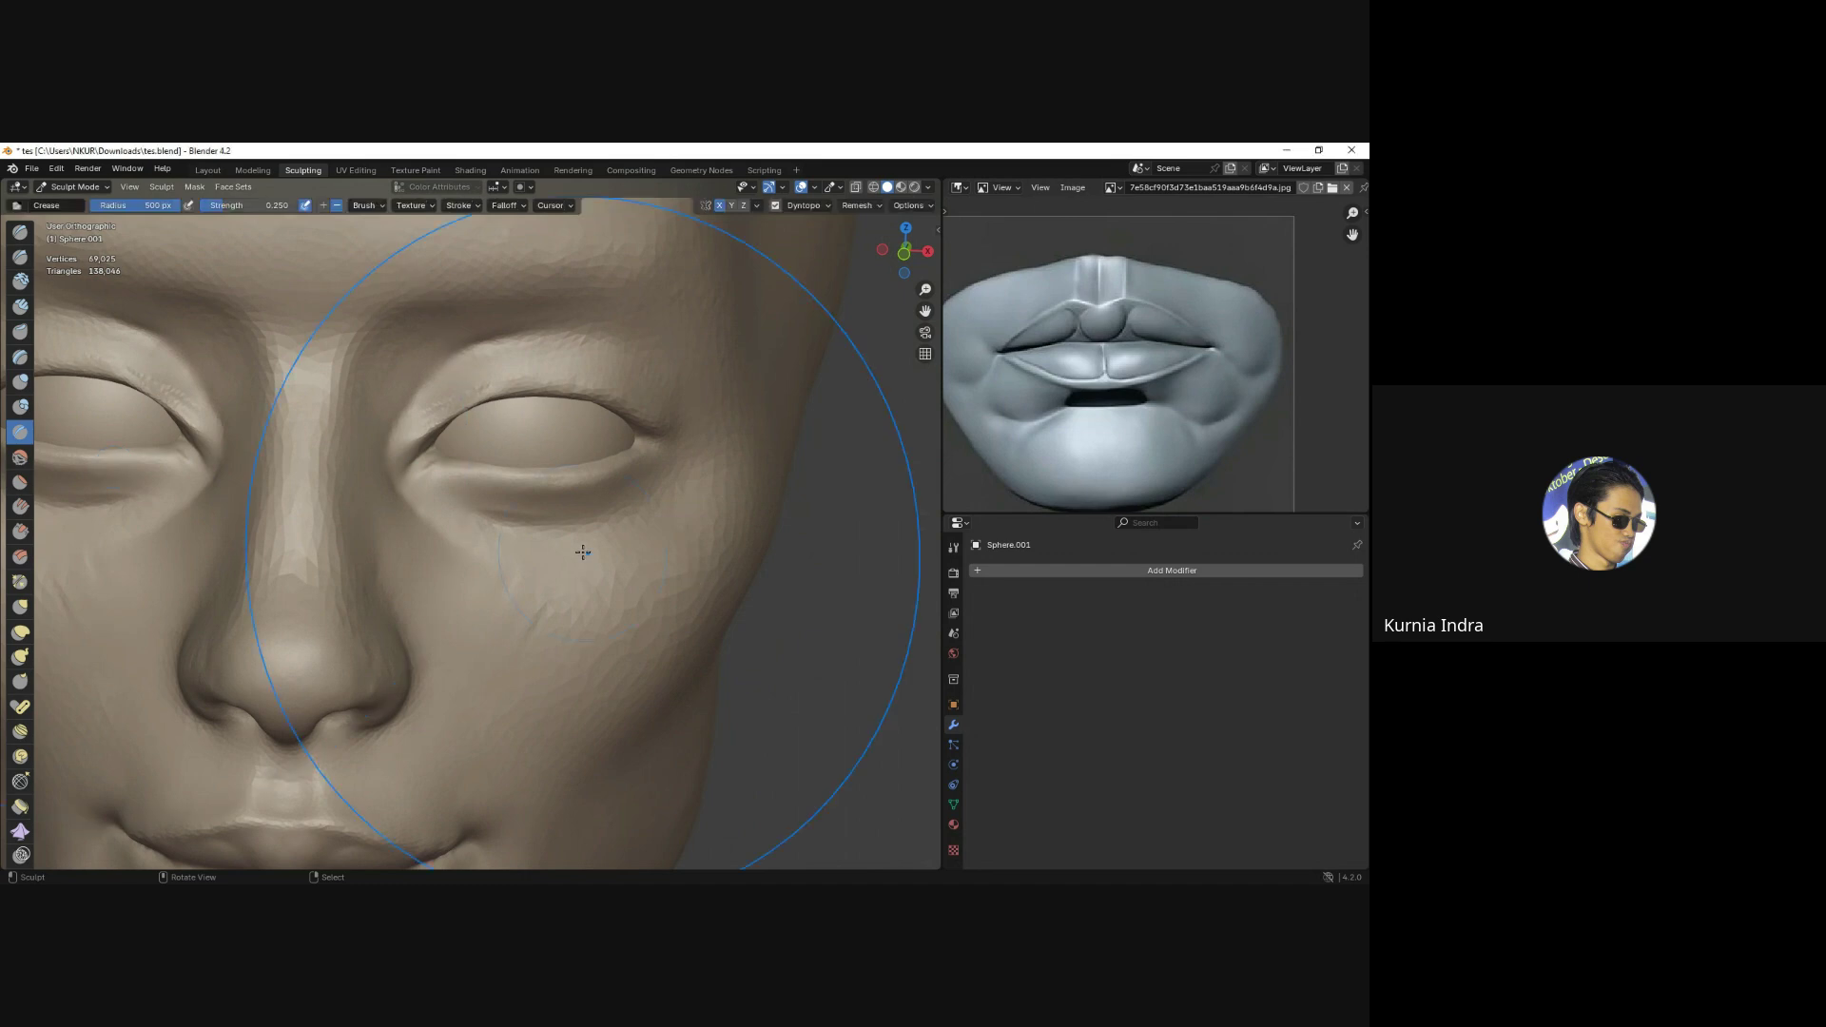
pyautogui.hotkey('ctrl', 's')
# Shrink the Crease brush step by step to suit the eye corner.
pyautogui.press('f')
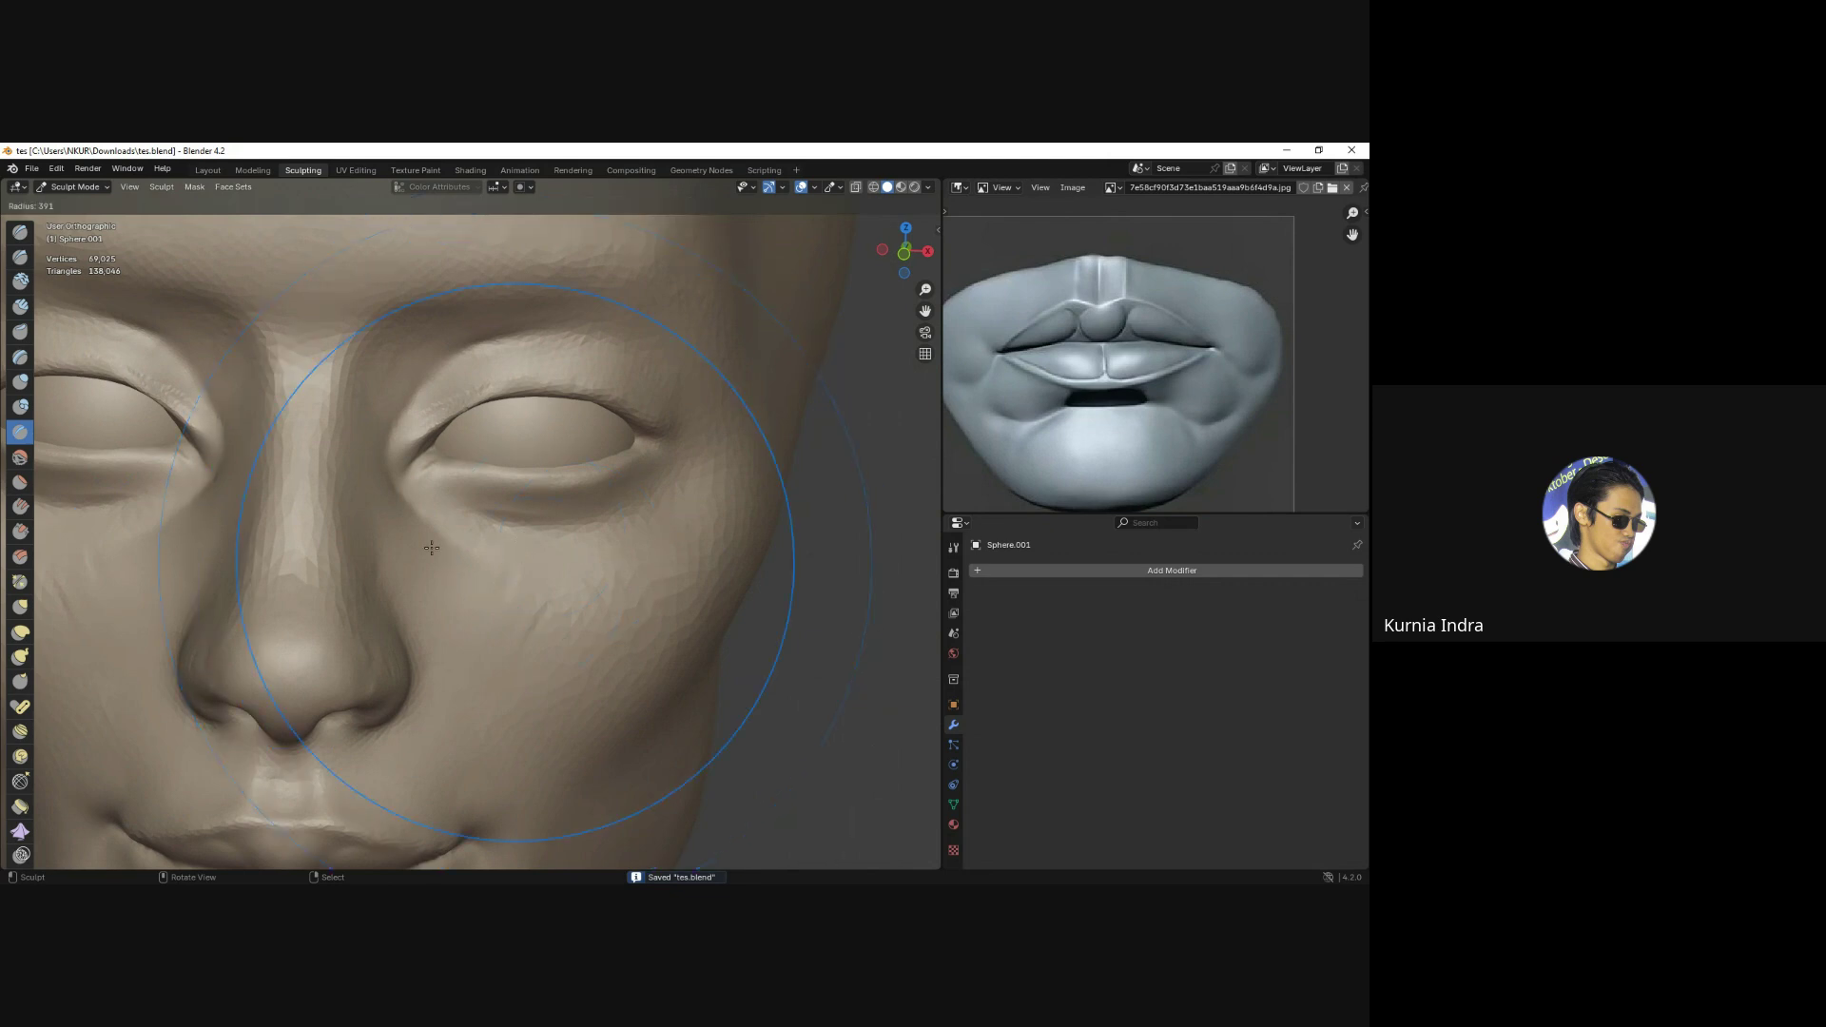
pyautogui.click(476, 562)
pyautogui.press('f')
pyautogui.click(318, 554)
pyautogui.press('f')
pyautogui.click(357, 518)
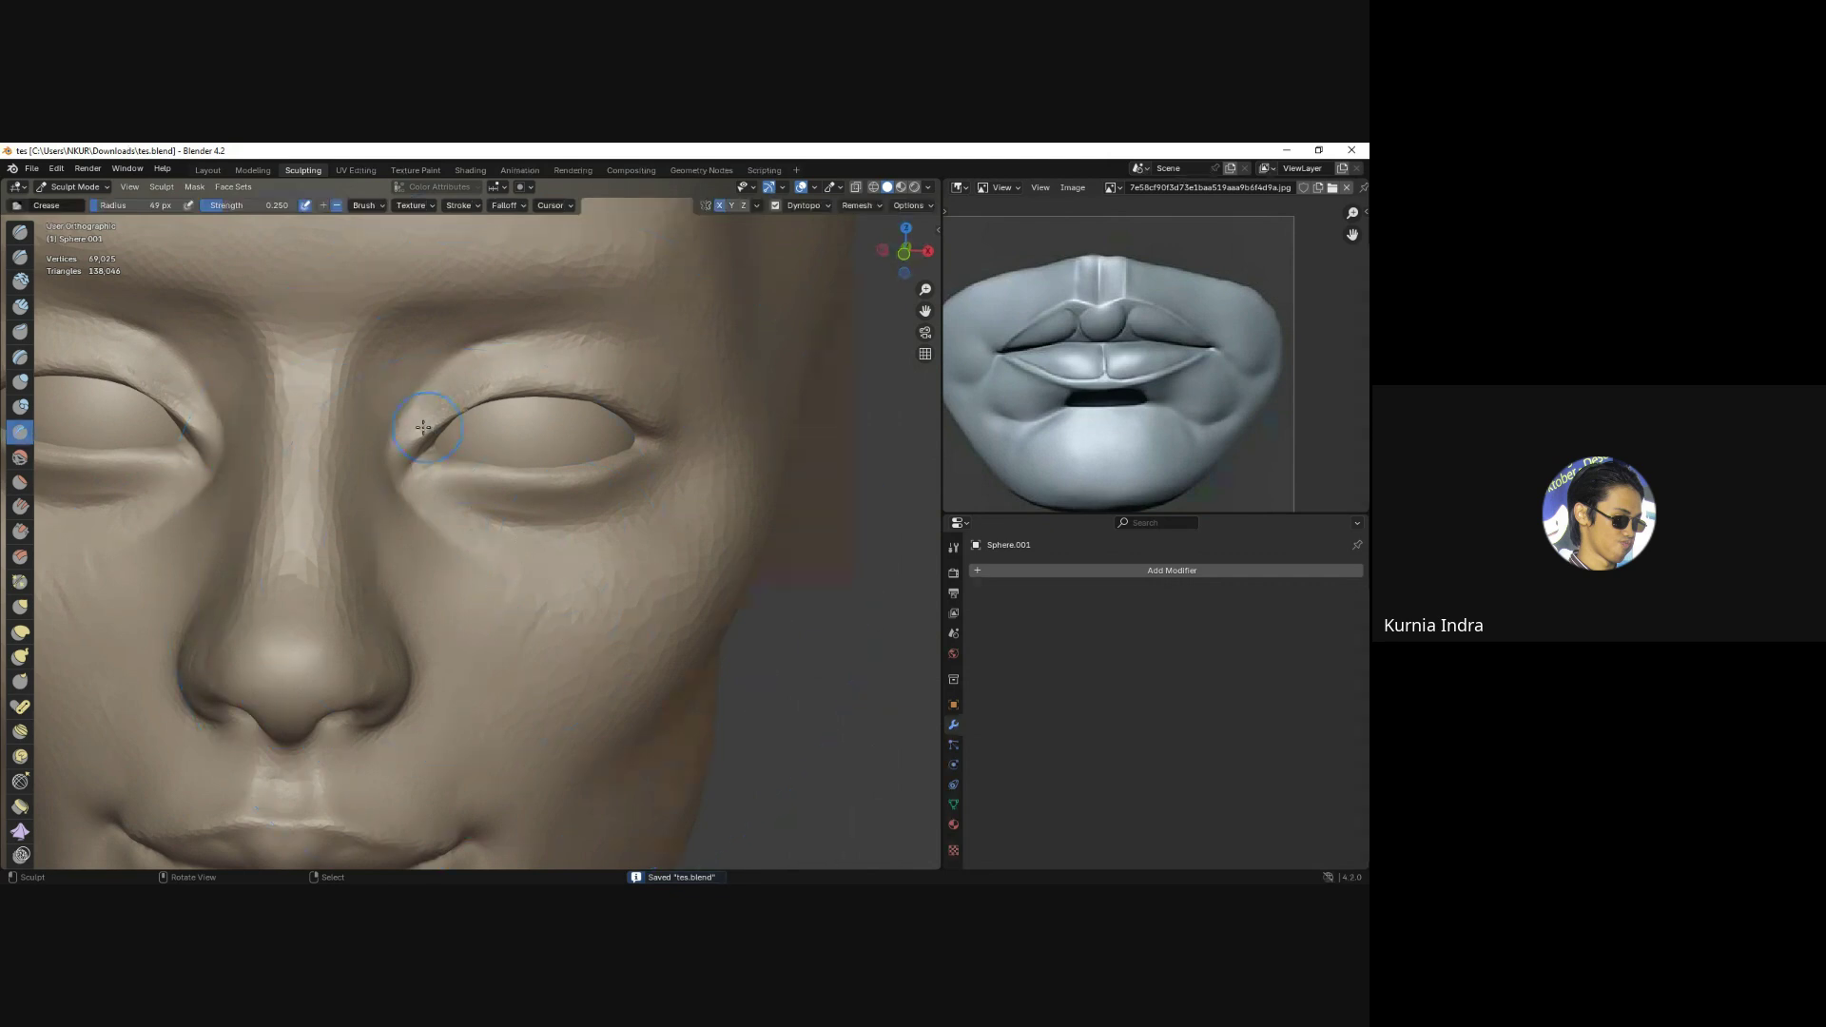
# In front view with a 35 px Crease brush, crease the brow between and above the eyes.
pyautogui.press('f')
pyautogui.click(475, 424)
pyautogui.press('KP_1')
pyautogui.scroll(-2, 481, 473)
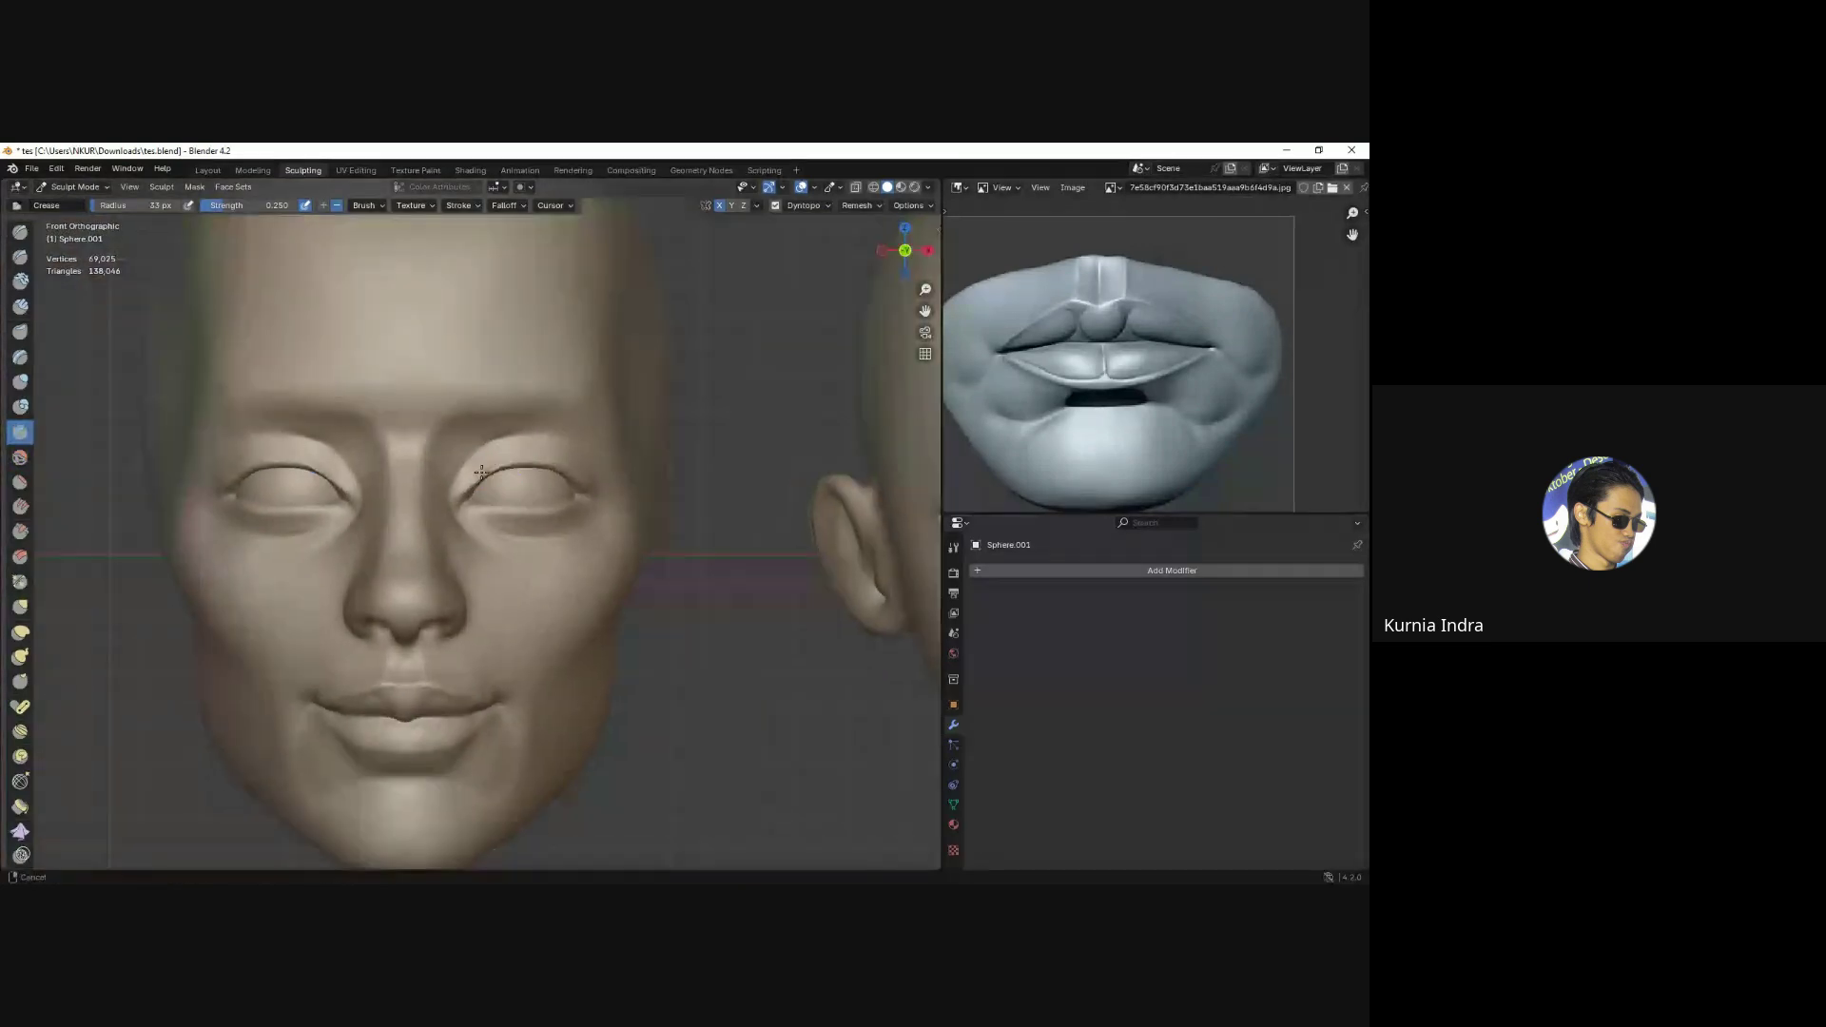
pyautogui.click(481, 473)
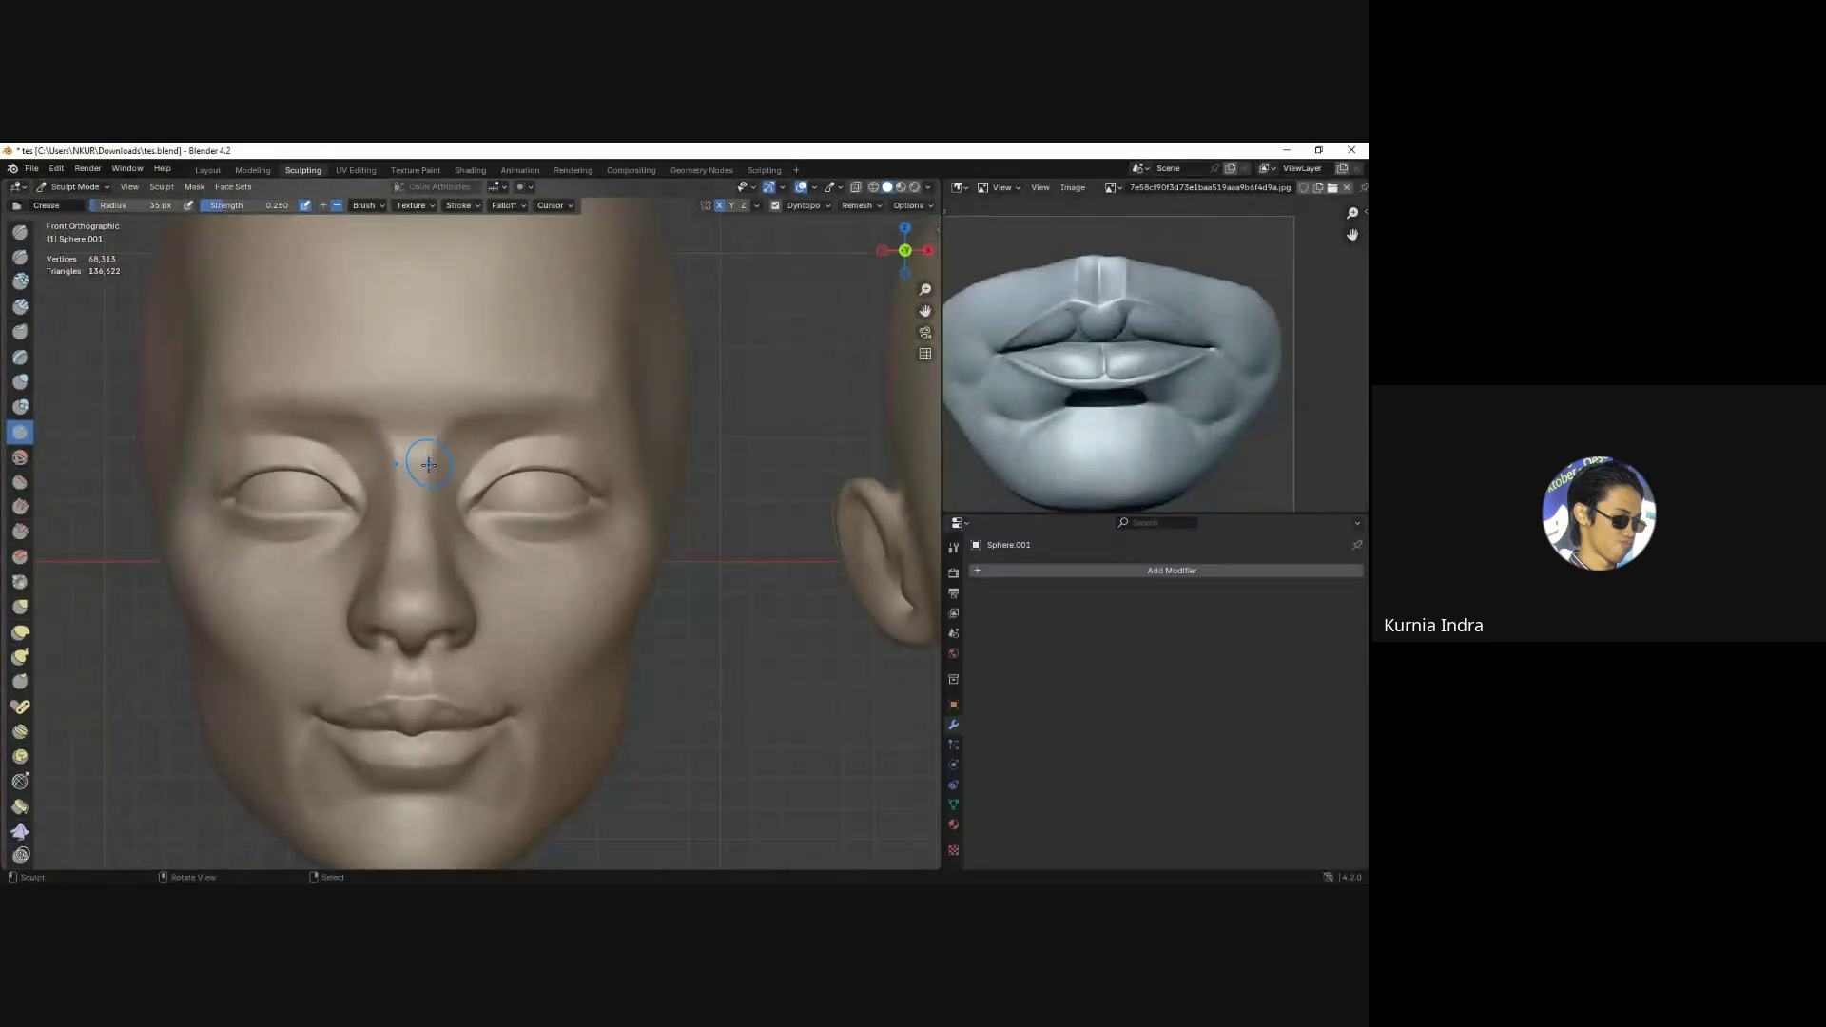
pyautogui.moveTo(428, 465)
pyautogui.mouseDown()
pyautogui.moveTo(488, 396)
pyautogui.moveTo(548, 393)
pyautogui.moveTo(549, 420)
pyautogui.mouseUp()
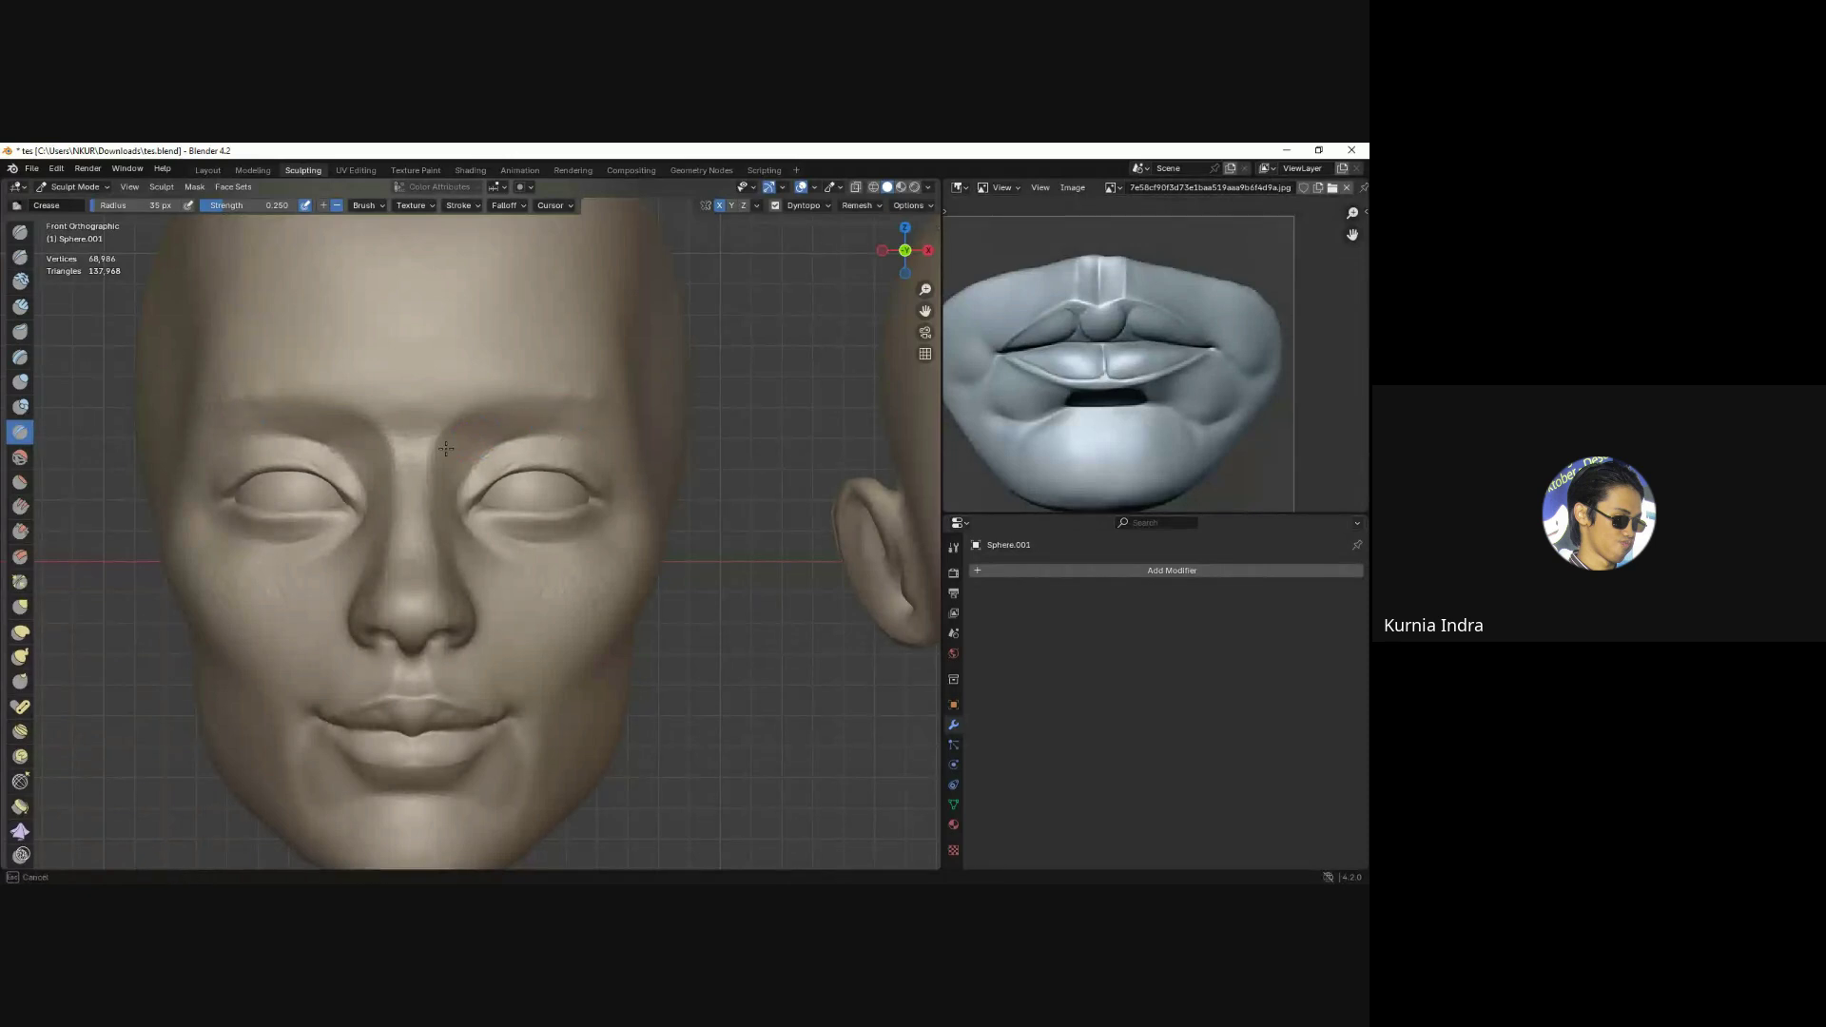
pyautogui.moveTo(504, 401); pyautogui.dragTo(498, 380)
pyautogui.moveTo(497, 380)
pyautogui.mouseDown(button='middle')
pyautogui.moveTo(535, 401)
pyautogui.moveTo(504, 396)
pyautogui.mouseUp(button='middle')
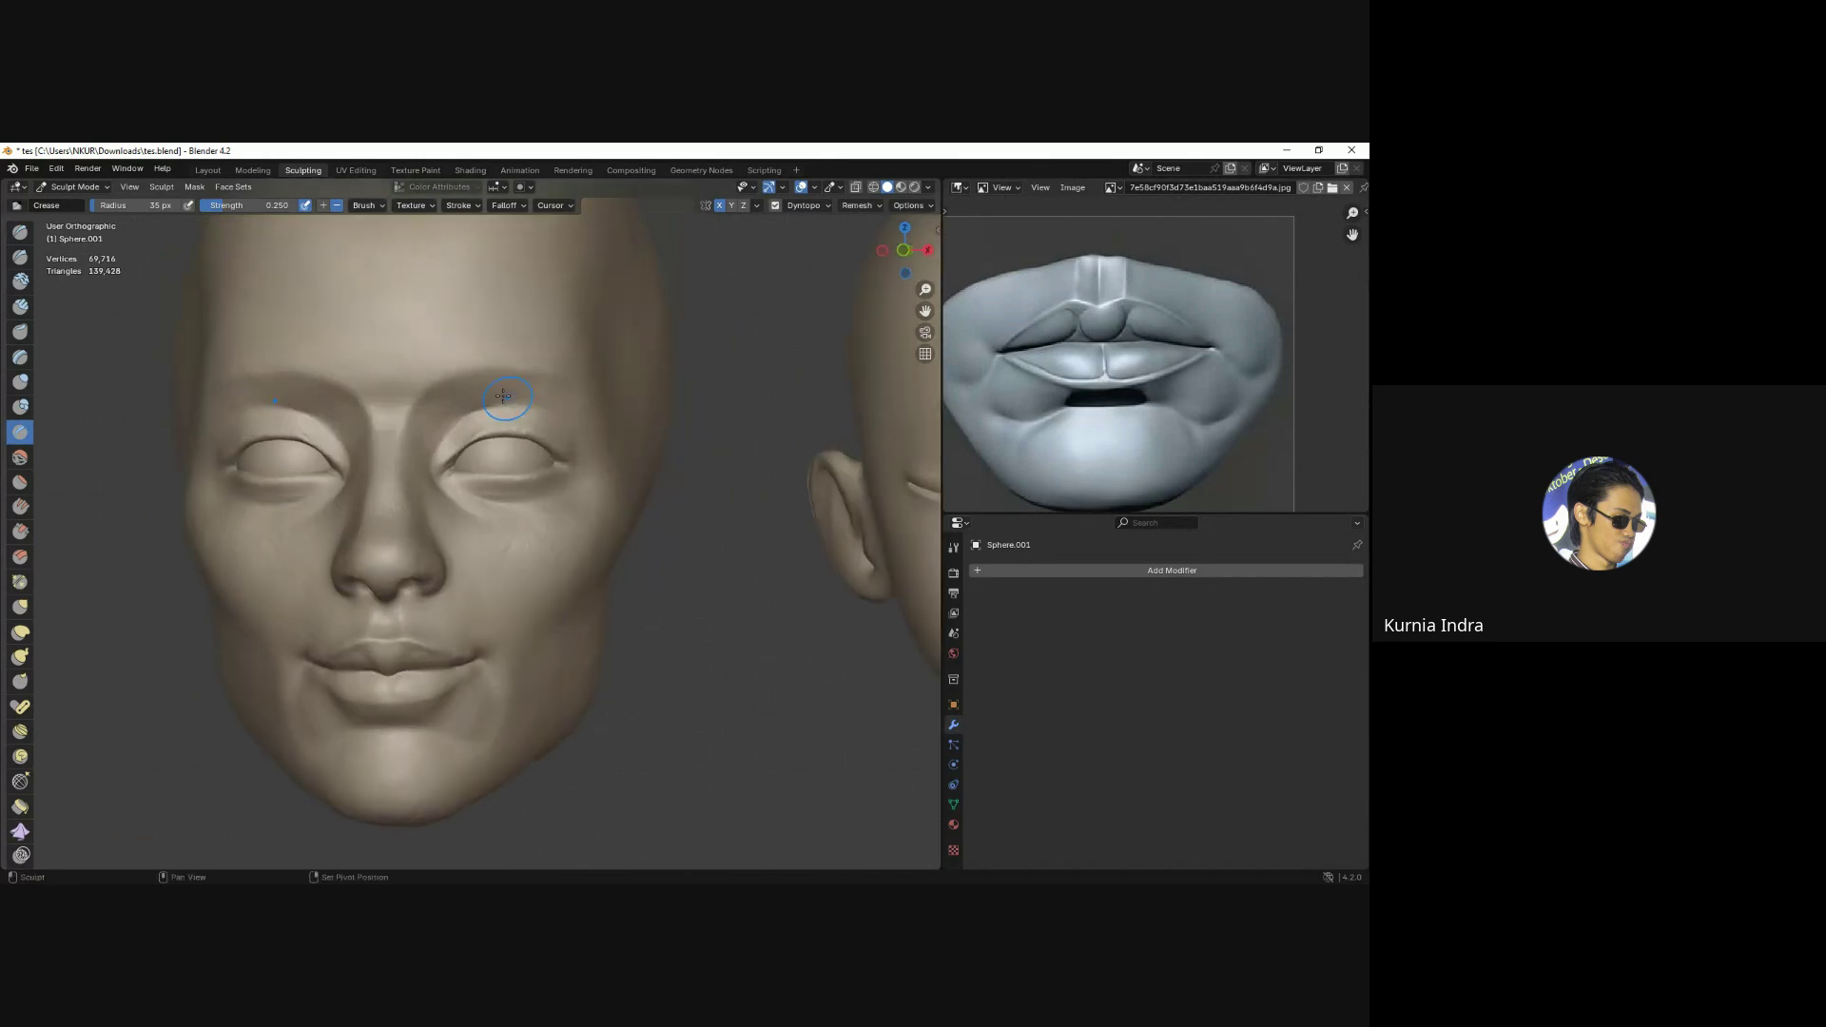
# Switch to an enlarged Grab brush and check the face shape from the front.
pyautogui.press('KP_1')
pyautogui.press('g')
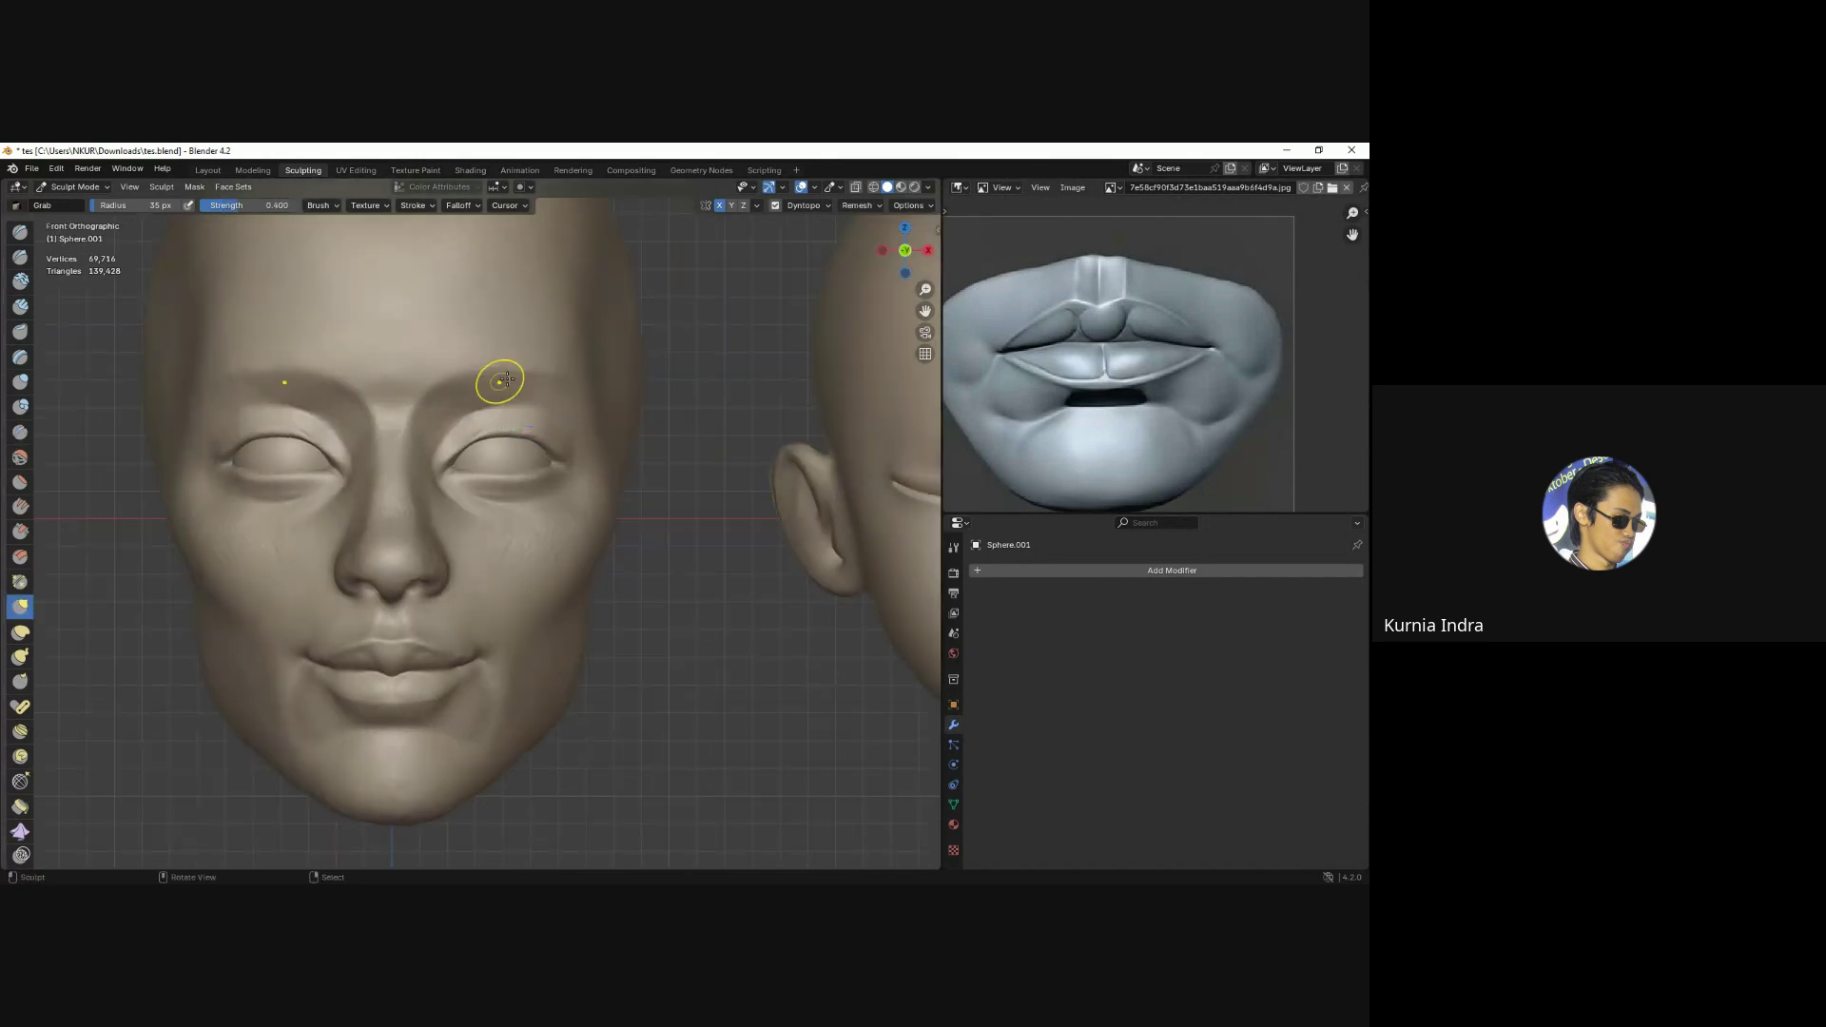
pyautogui.press('f')
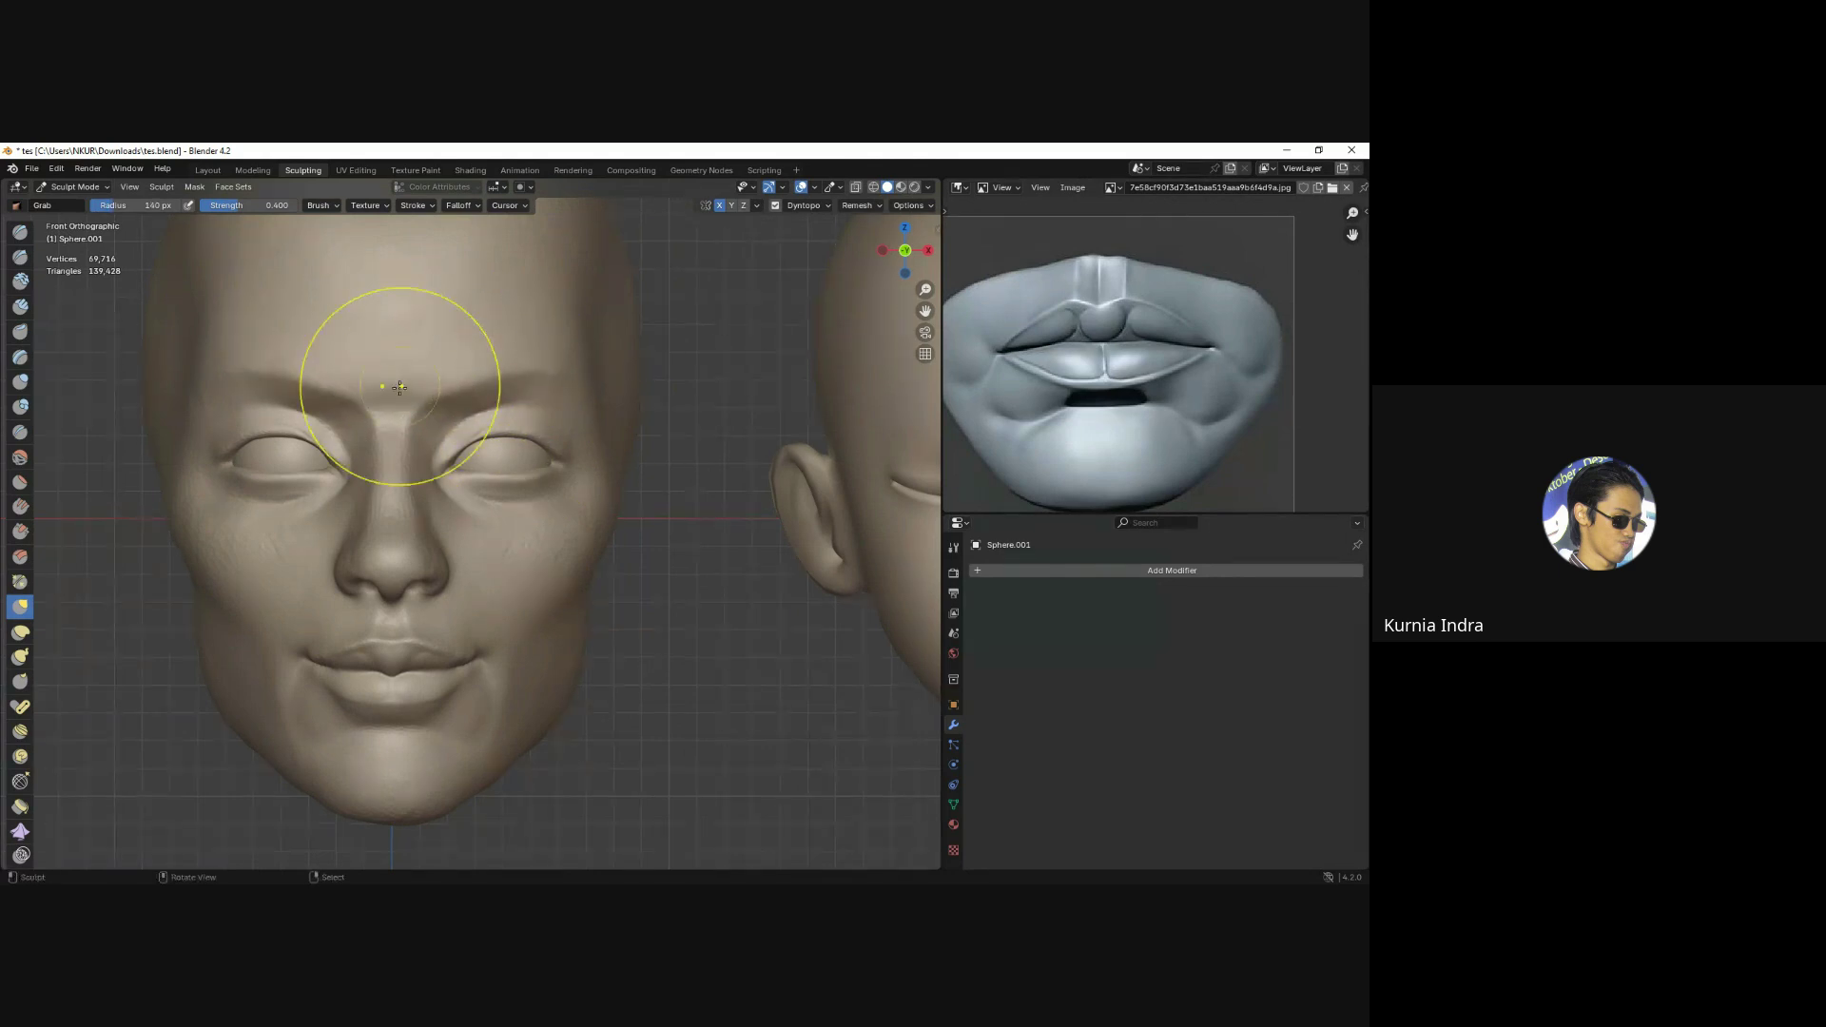
pyautogui.click(471, 385)
pyautogui.scroll(-2, 495, 399)
pyautogui.moveTo(514, 419); pyautogui.dragTo(456, 400, button='middle')
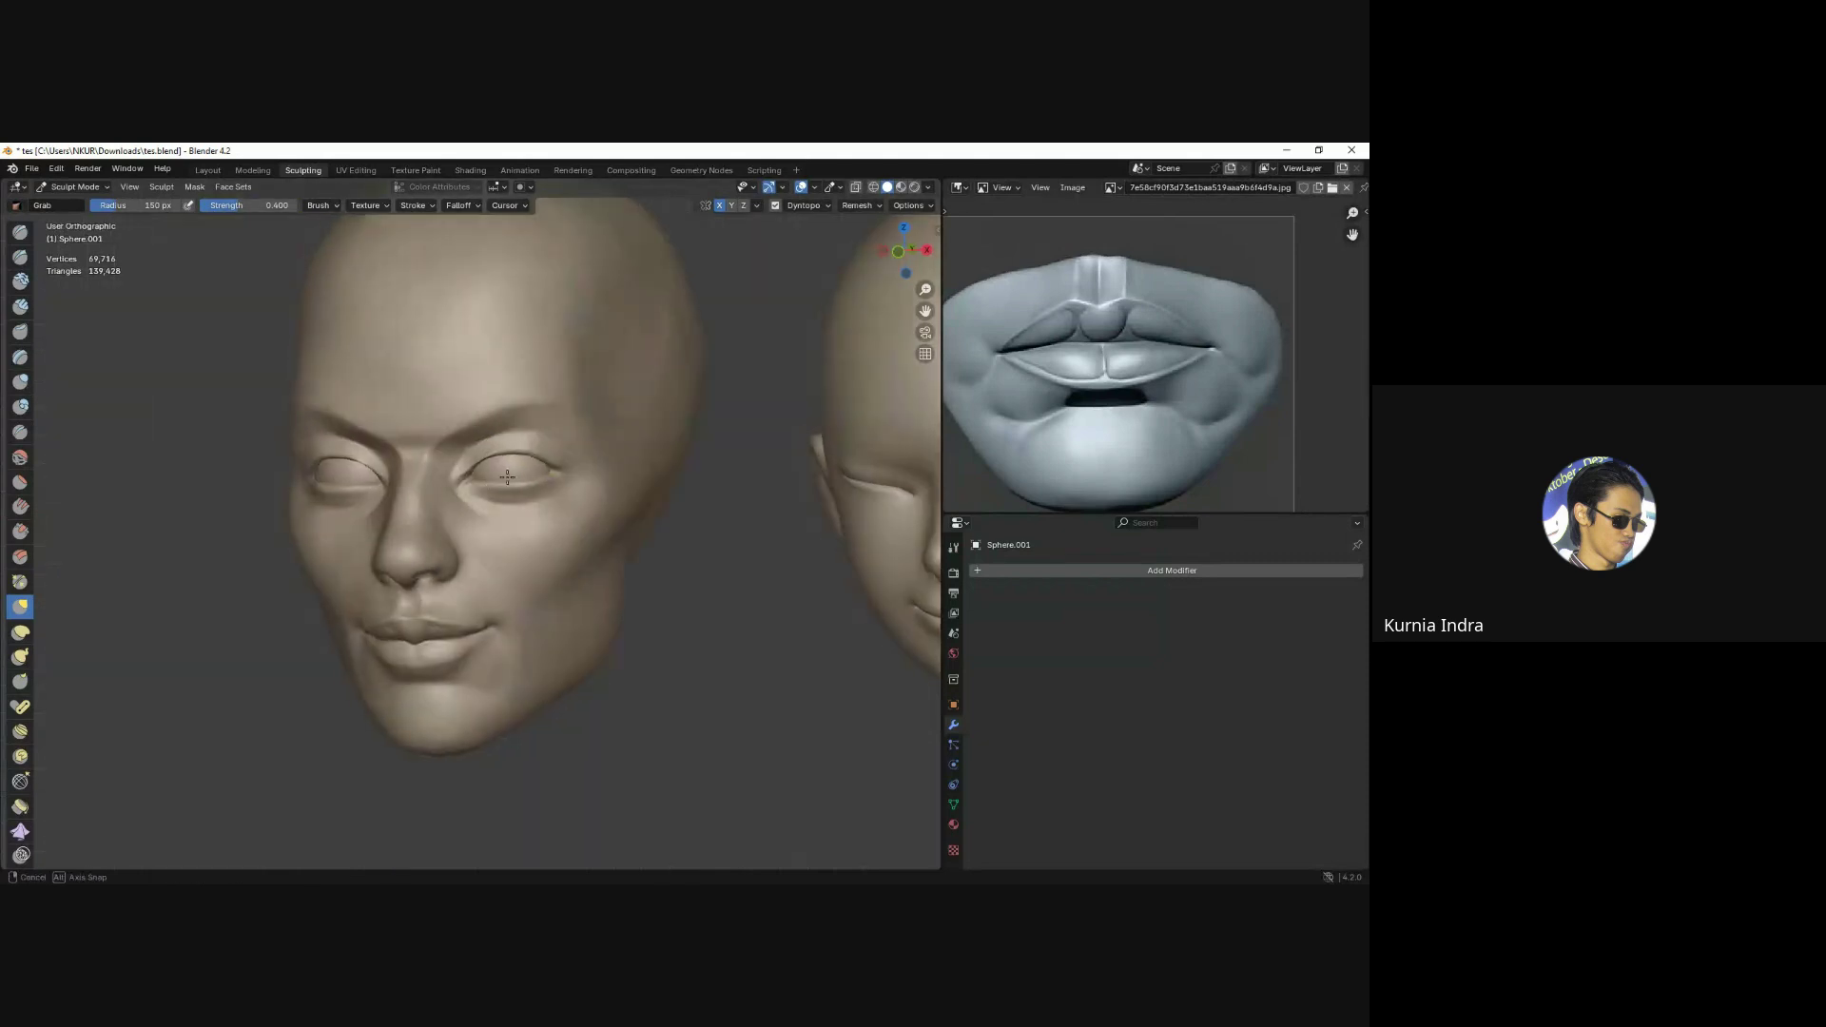
pyautogui.press('KP_1')
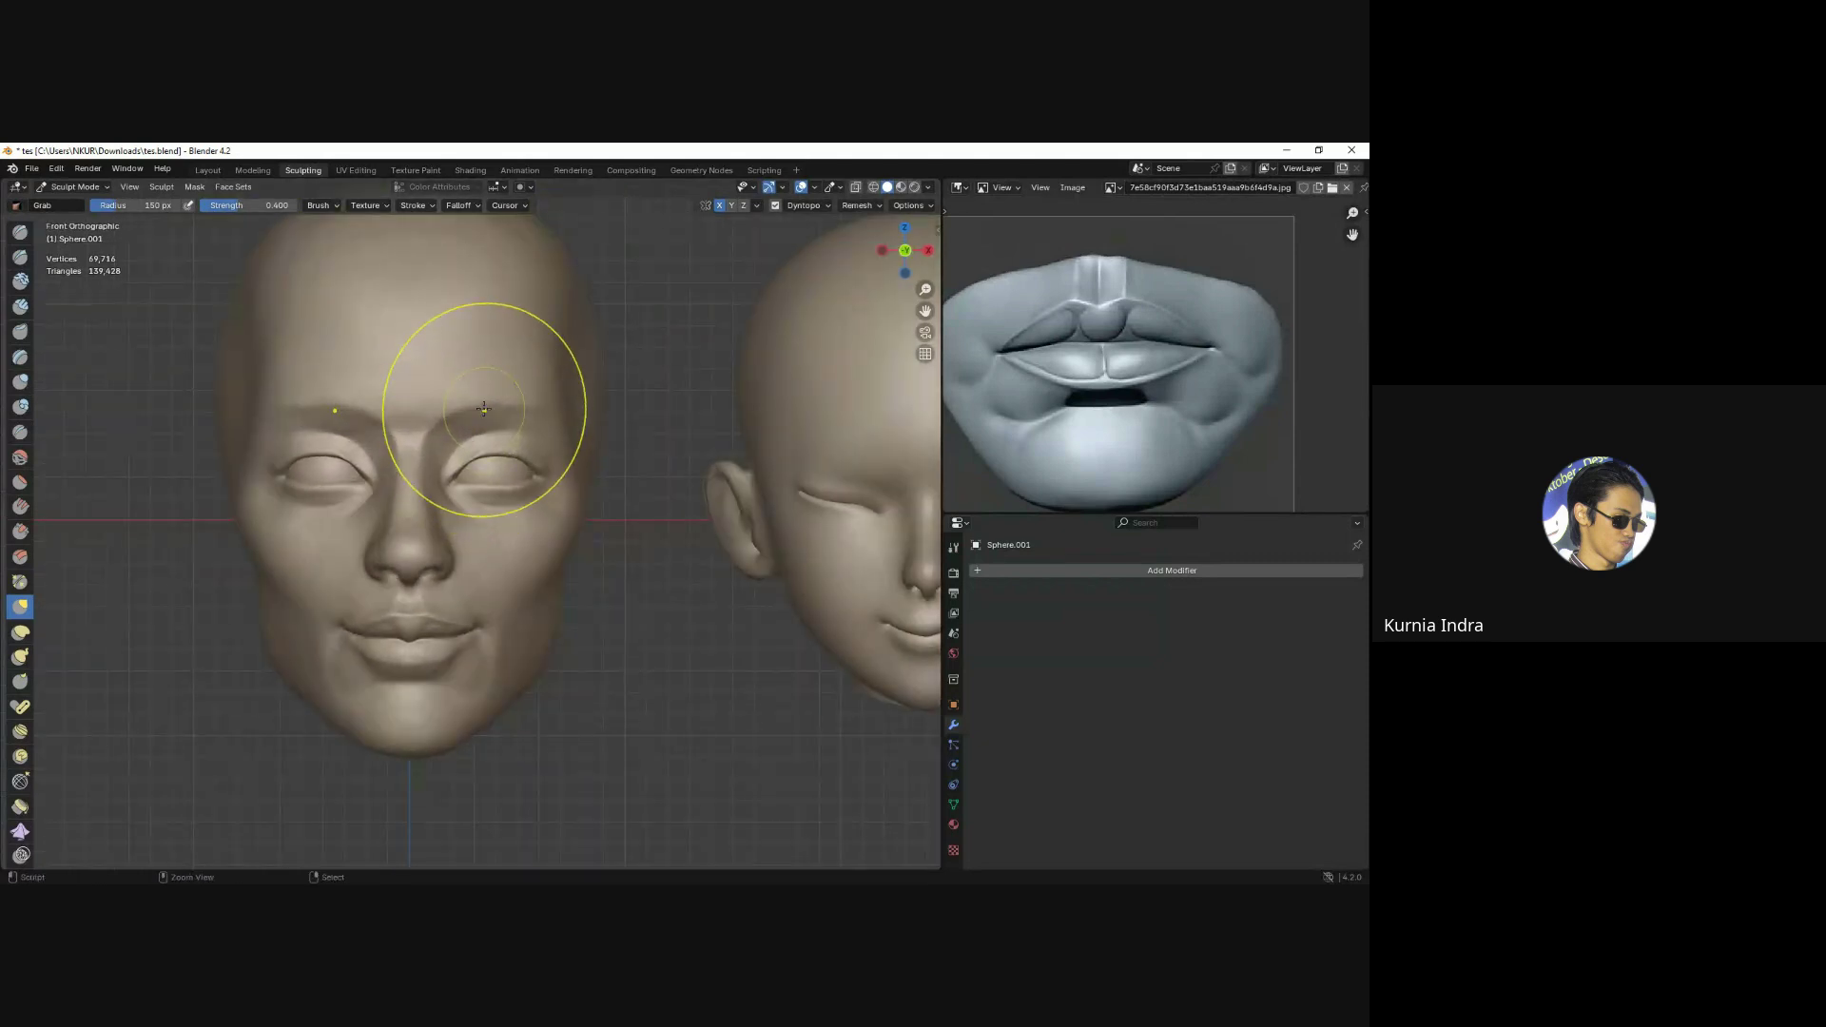
pyautogui.scroll(2, 490, 418)
# Pull the shape above the eye, then shrink the Grab brush to 73 px near the mouth.
pyautogui.moveTo(501, 366)
pyautogui.mouseDown()
pyautogui.moveTo(498, 335)
pyautogui.moveTo(536, 359)
pyautogui.mouseUp()
pyautogui.press('f')
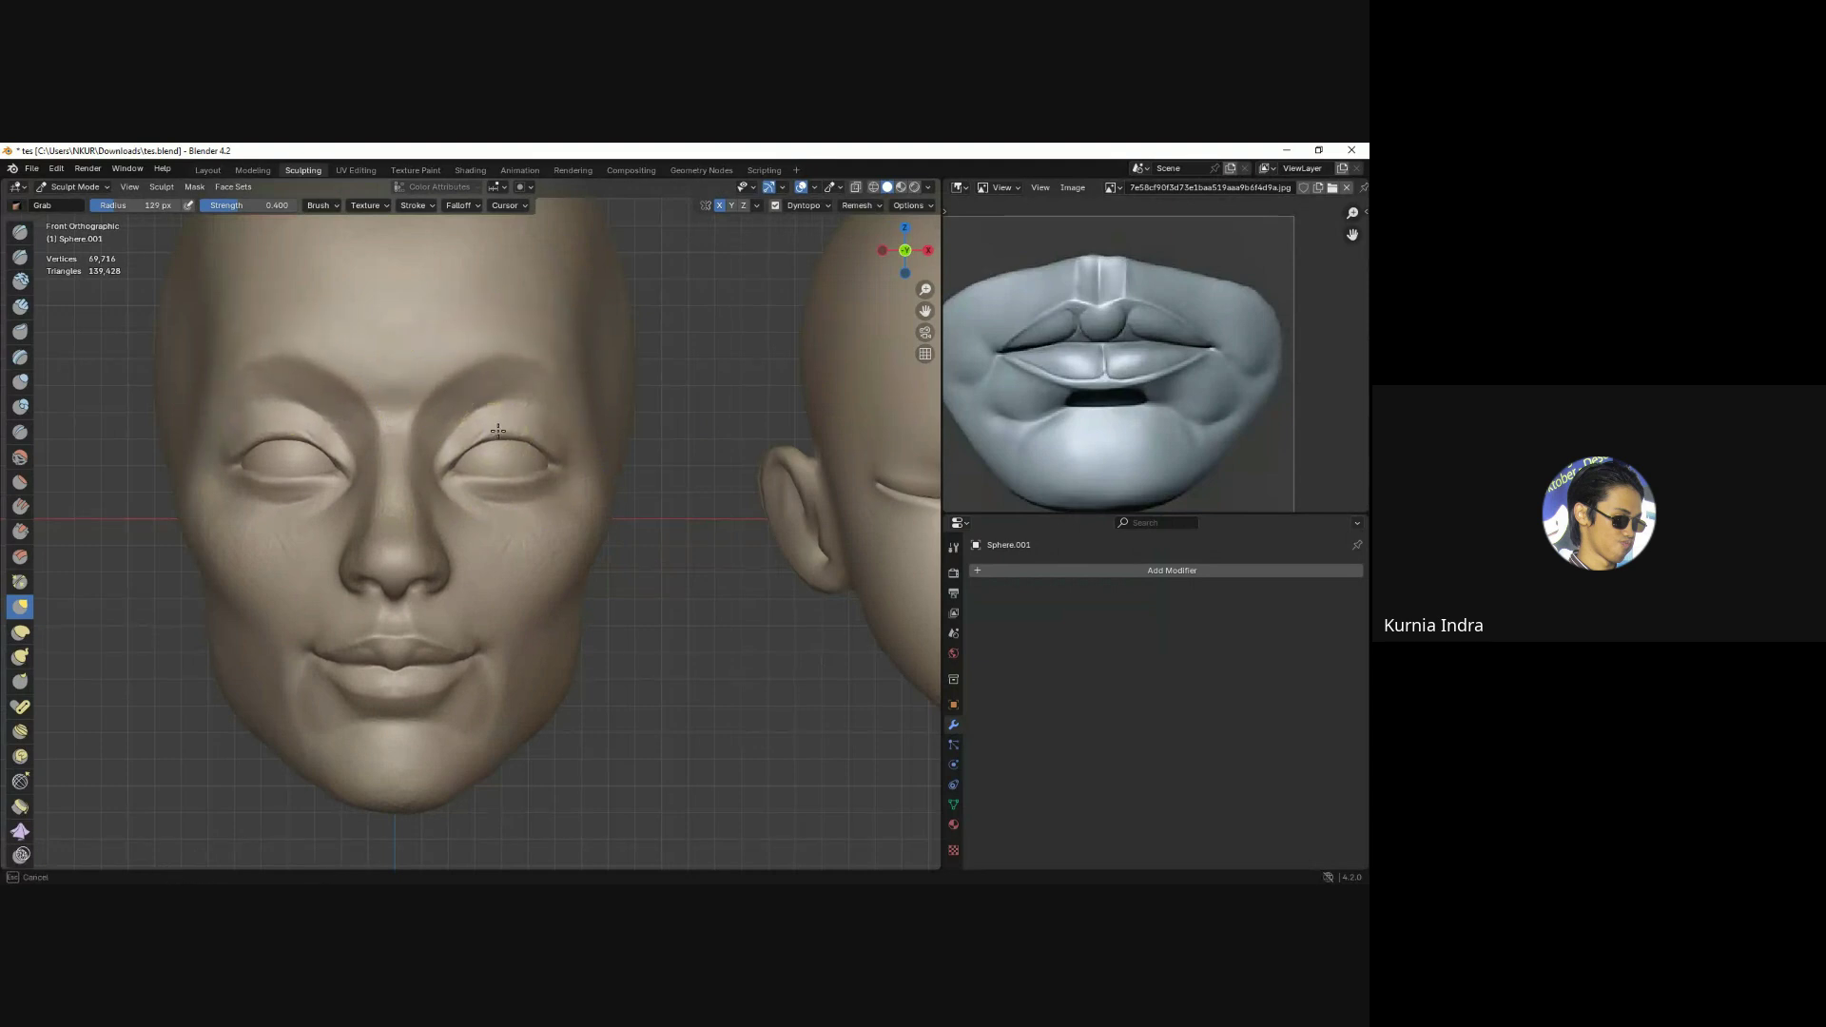
pyautogui.click(432, 435)
pyautogui.moveTo(433, 438)
pyautogui.mouseDown(button='middle')
pyautogui.moveTo(447, 466)
pyautogui.moveTo(579, 471)
pyautogui.moveTo(579, 489)
pyautogui.mouseUp(button='middle')
pyautogui.press('f')
pyautogui.click(447, 425)
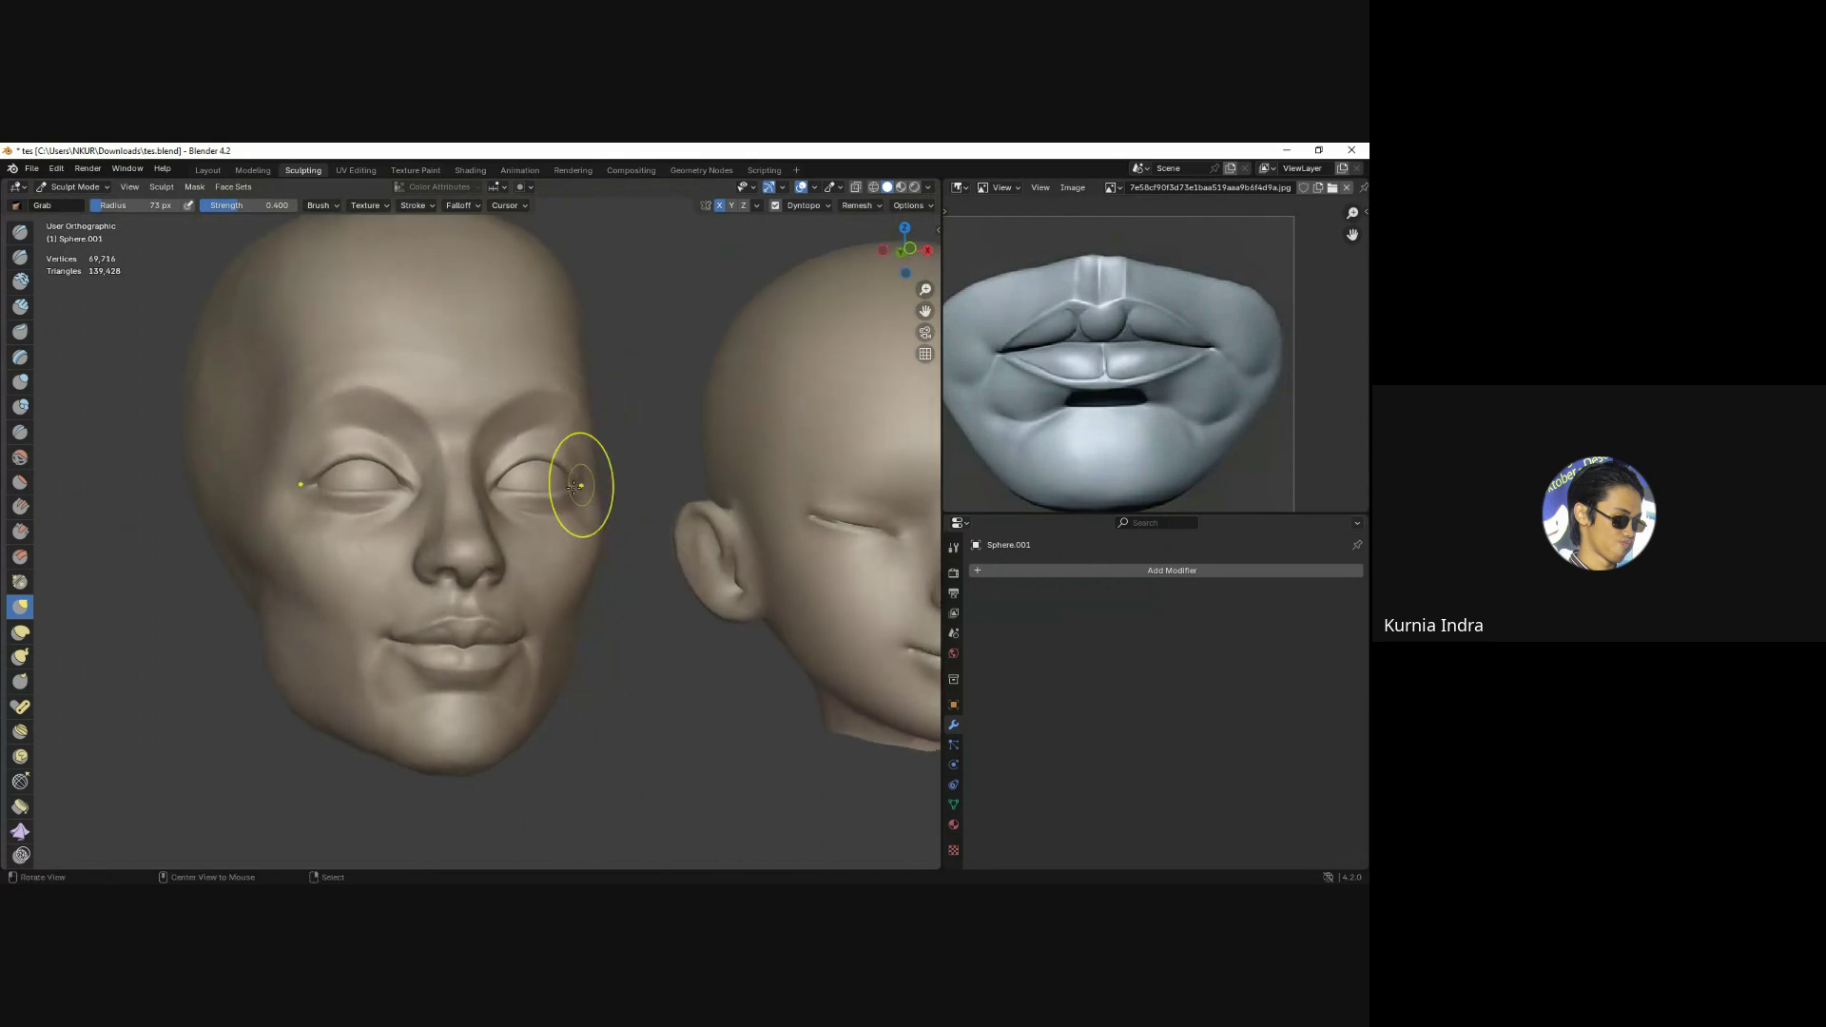
pyautogui.scroll(1, 532, 514)
pyautogui.scroll(3, 436, 560)
pyautogui.scroll(2, 521, 532)
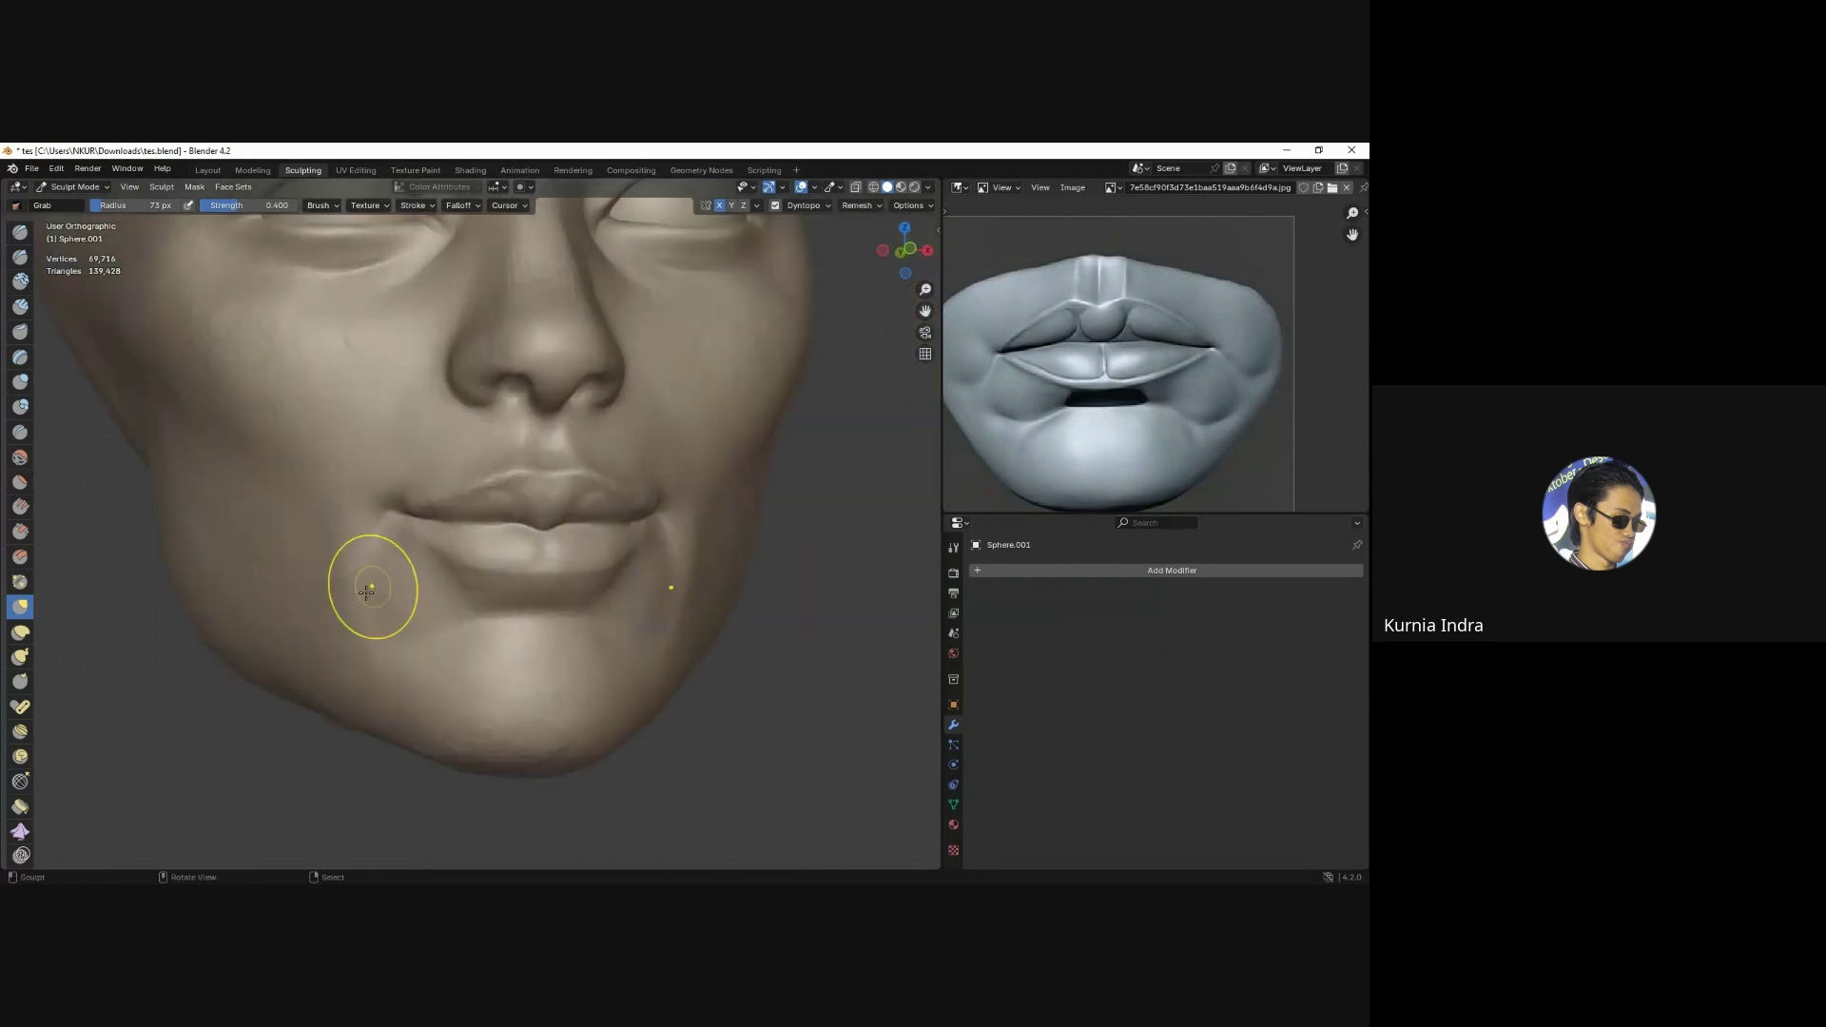
# Add Clay Strips strokes on both sides of the chin and smooth the left-side grooves.
pyautogui.click(20, 306)
pyautogui.moveTo(371, 599); pyautogui.dragTo(414, 641)
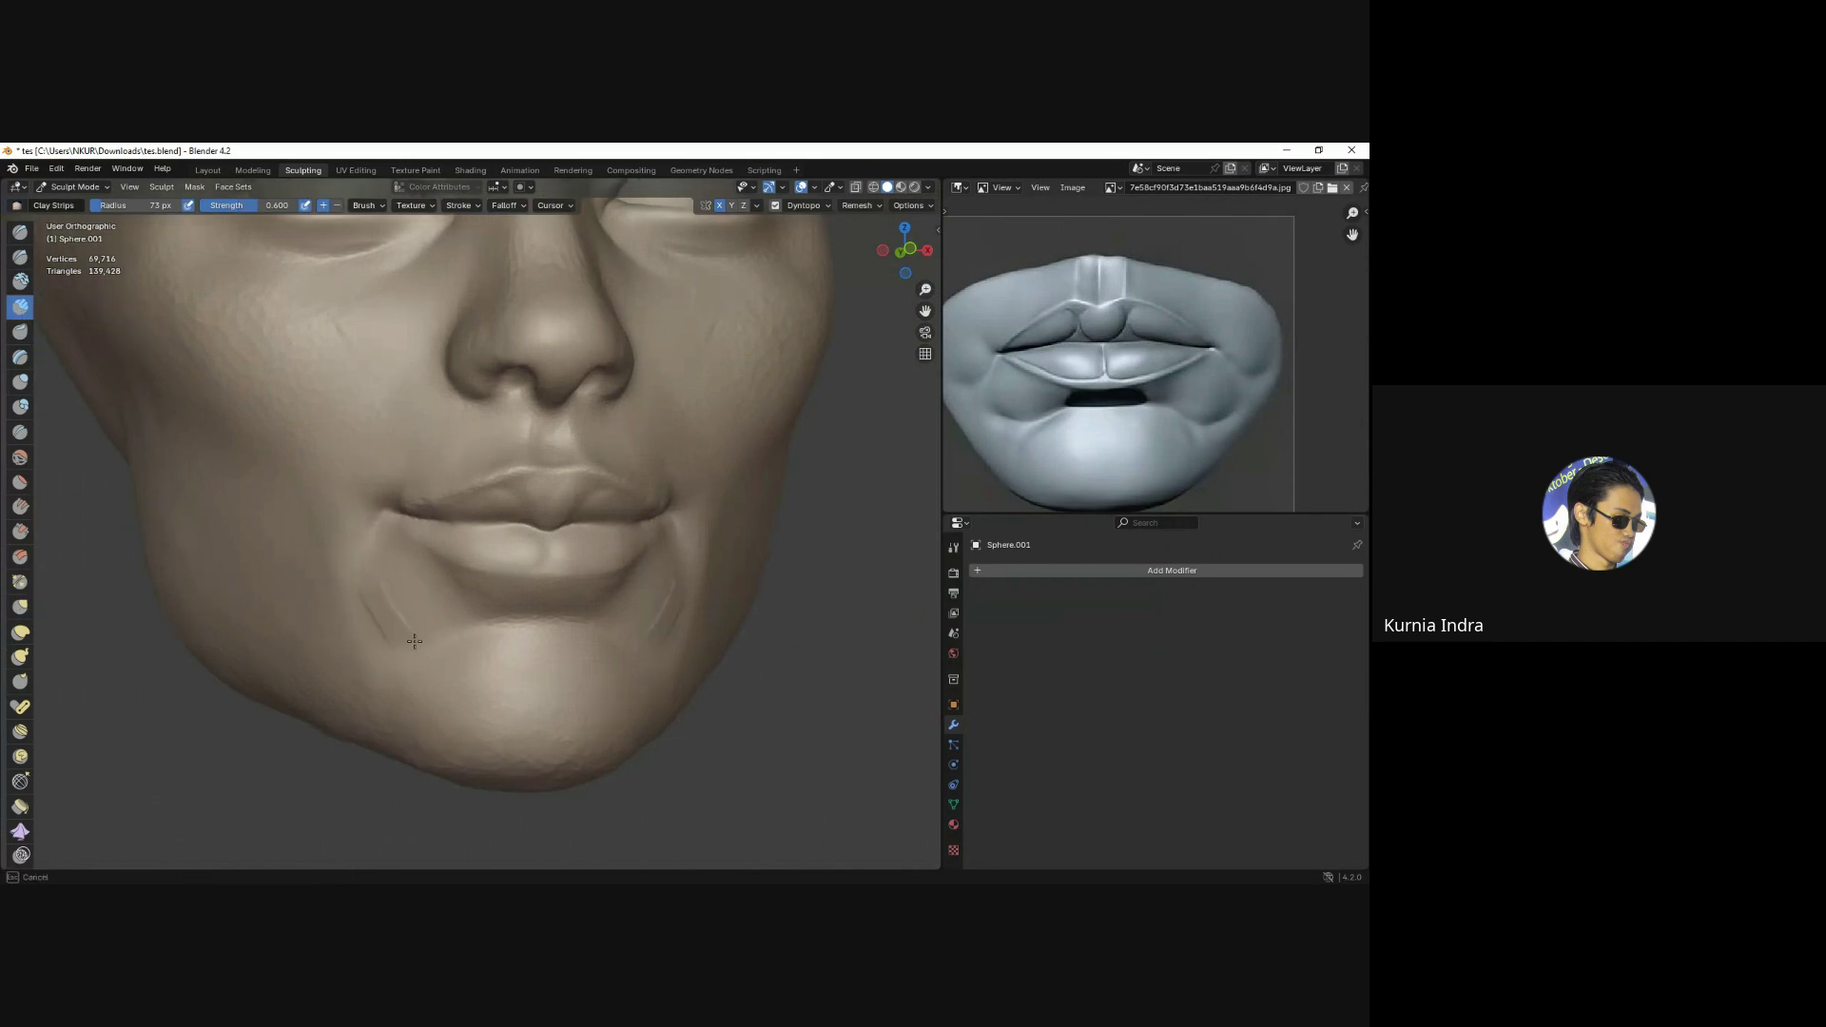
pyautogui.keyDown('shift'); pyautogui.moveTo(381, 571); pyautogui.dragTo(426, 612); pyautogui.keyUp('shift')
pyautogui.keyDown('shift'); pyautogui.moveTo(424, 638); pyautogui.dragTo(383, 596, button='middle'); pyautogui.keyUp('shift')
pyautogui.moveTo(432, 578); pyautogui.dragTo(364, 567)
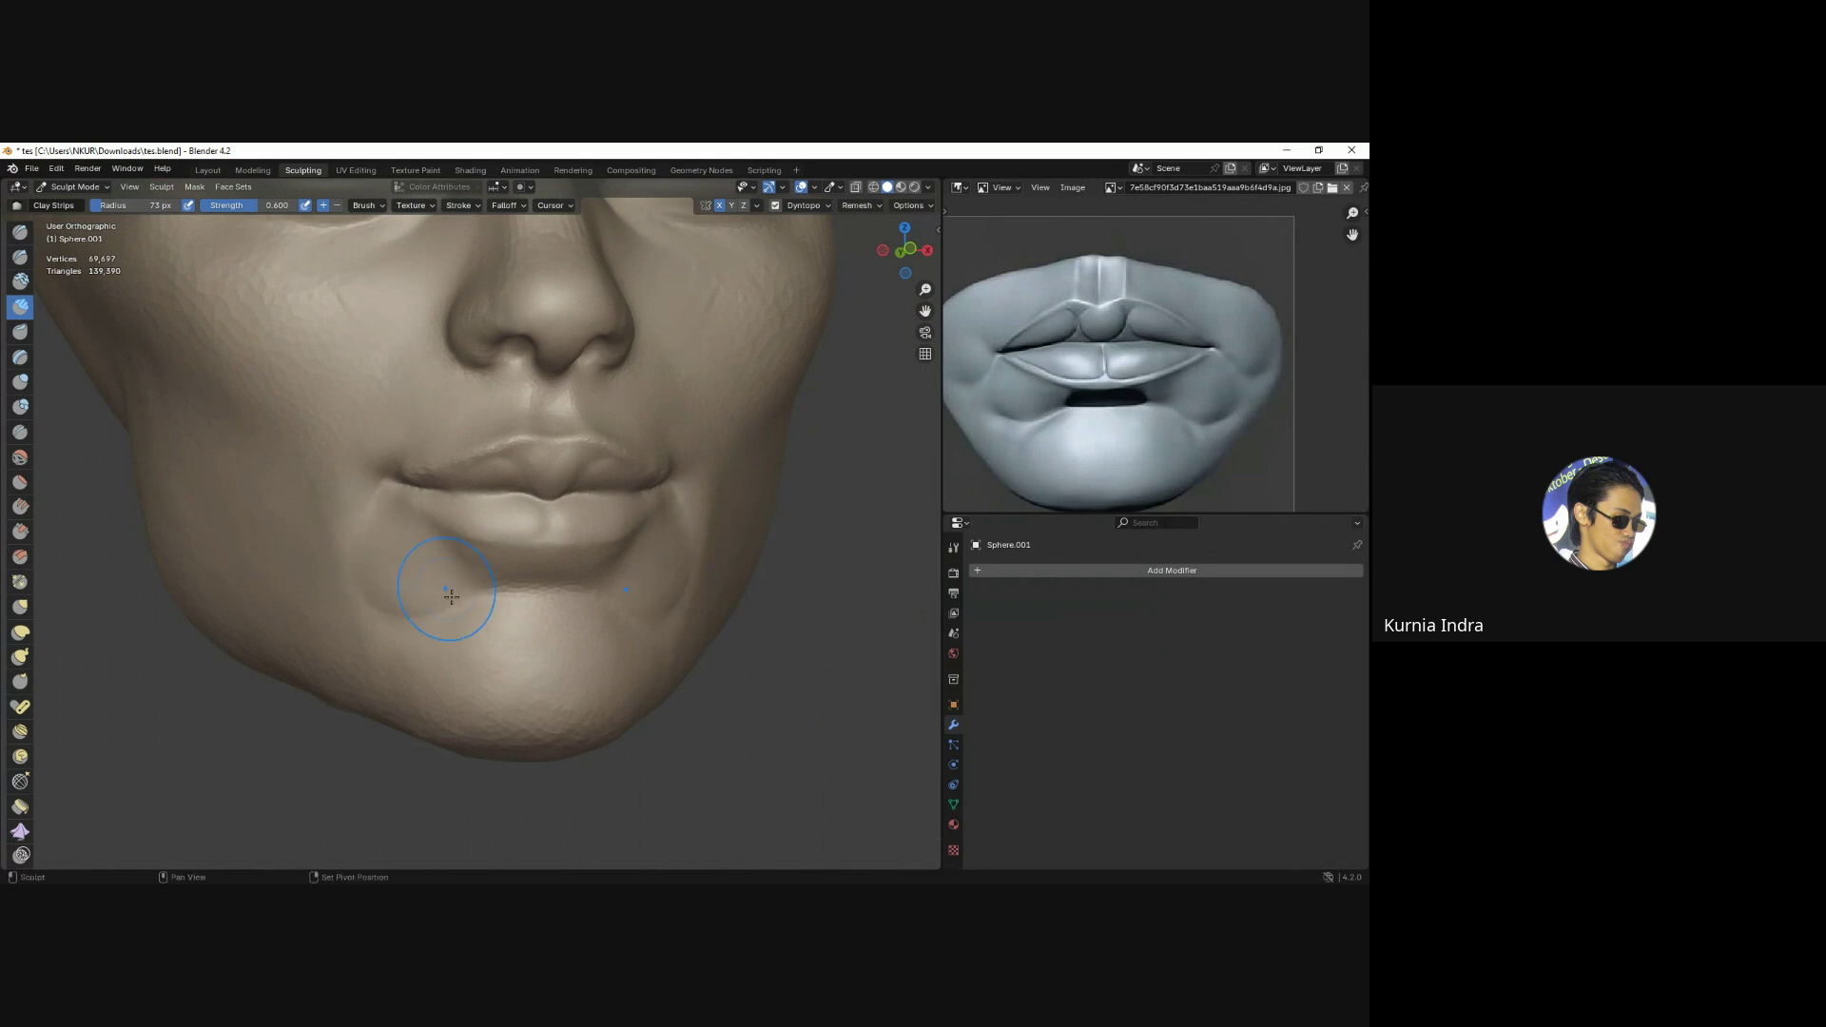
pyautogui.keyDown('shift'); pyautogui.moveTo(474, 648); pyautogui.dragTo(440, 595, button='middle'); pyautogui.keyUp('shift')
# With a 101 px brush, build up the chin and add a small cheek stroke near the nostrils.
pyautogui.press('f')
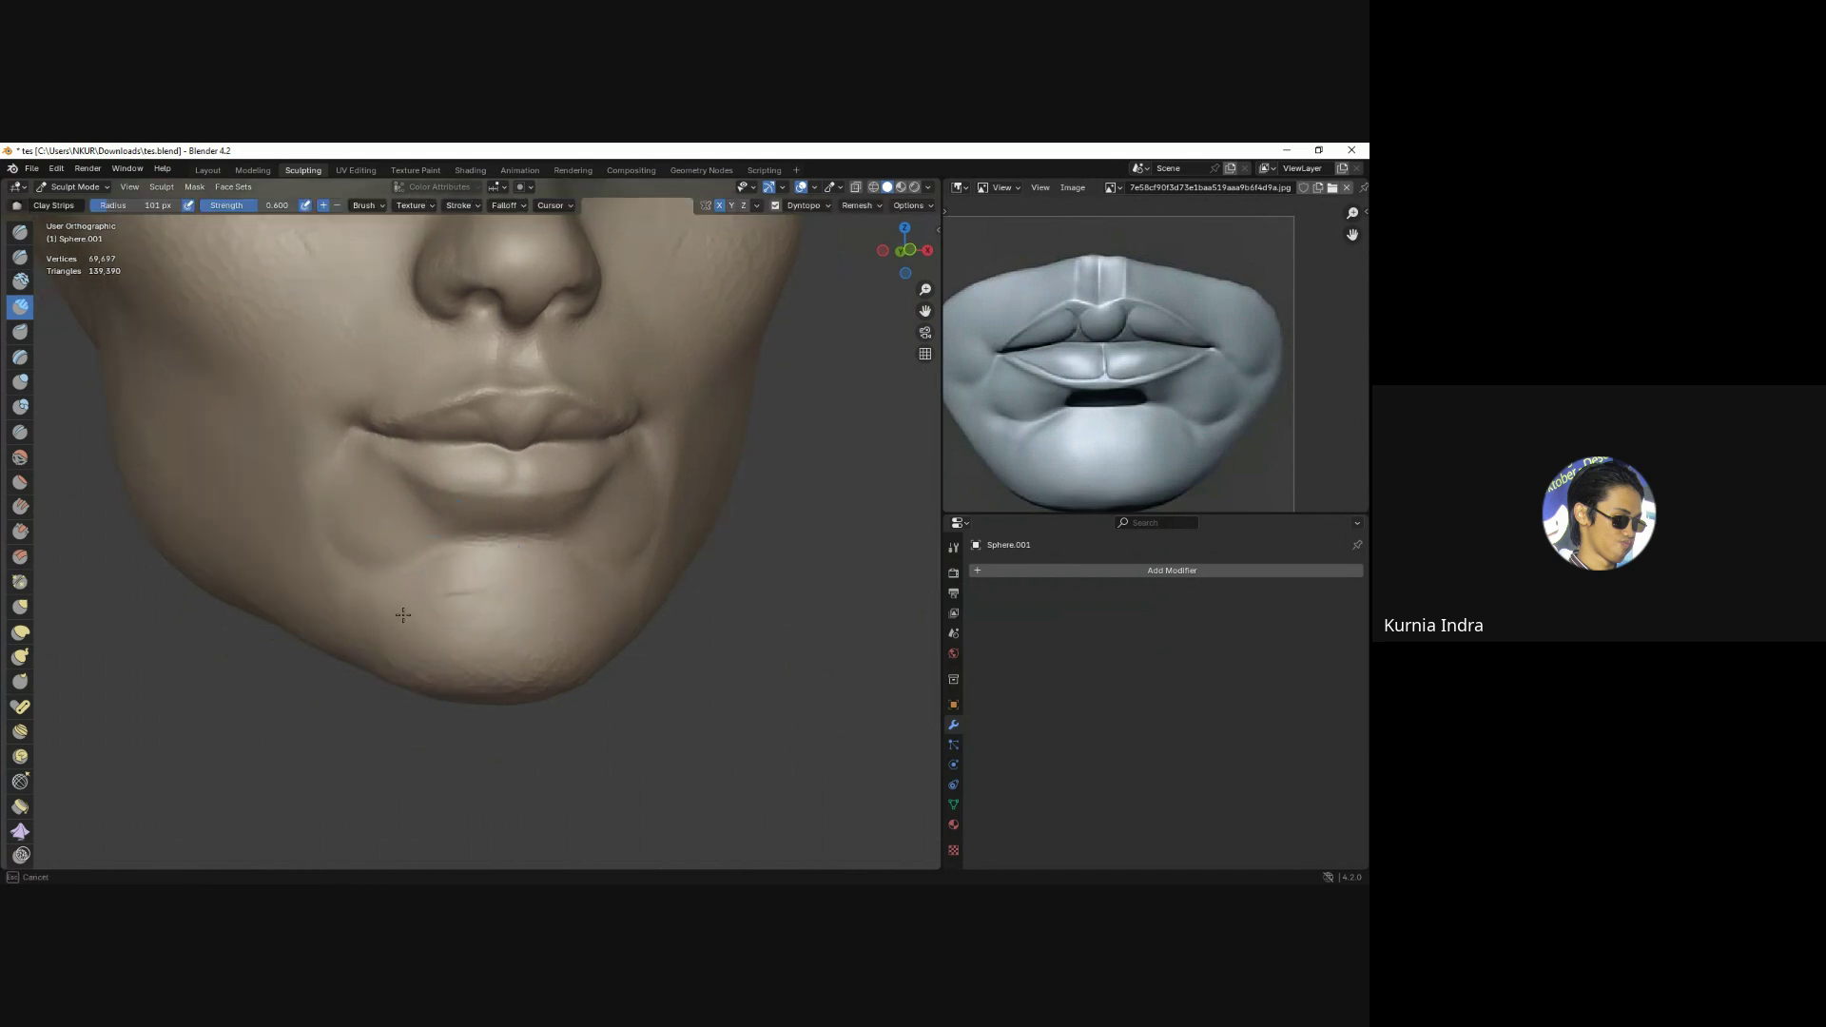
pyautogui.moveTo(404, 614)
pyautogui.mouseDown()
pyautogui.moveTo(481, 592)
pyautogui.moveTo(422, 589)
pyautogui.mouseUp()
pyautogui.moveTo(423, 590); pyautogui.dragTo(362, 541, button='middle')
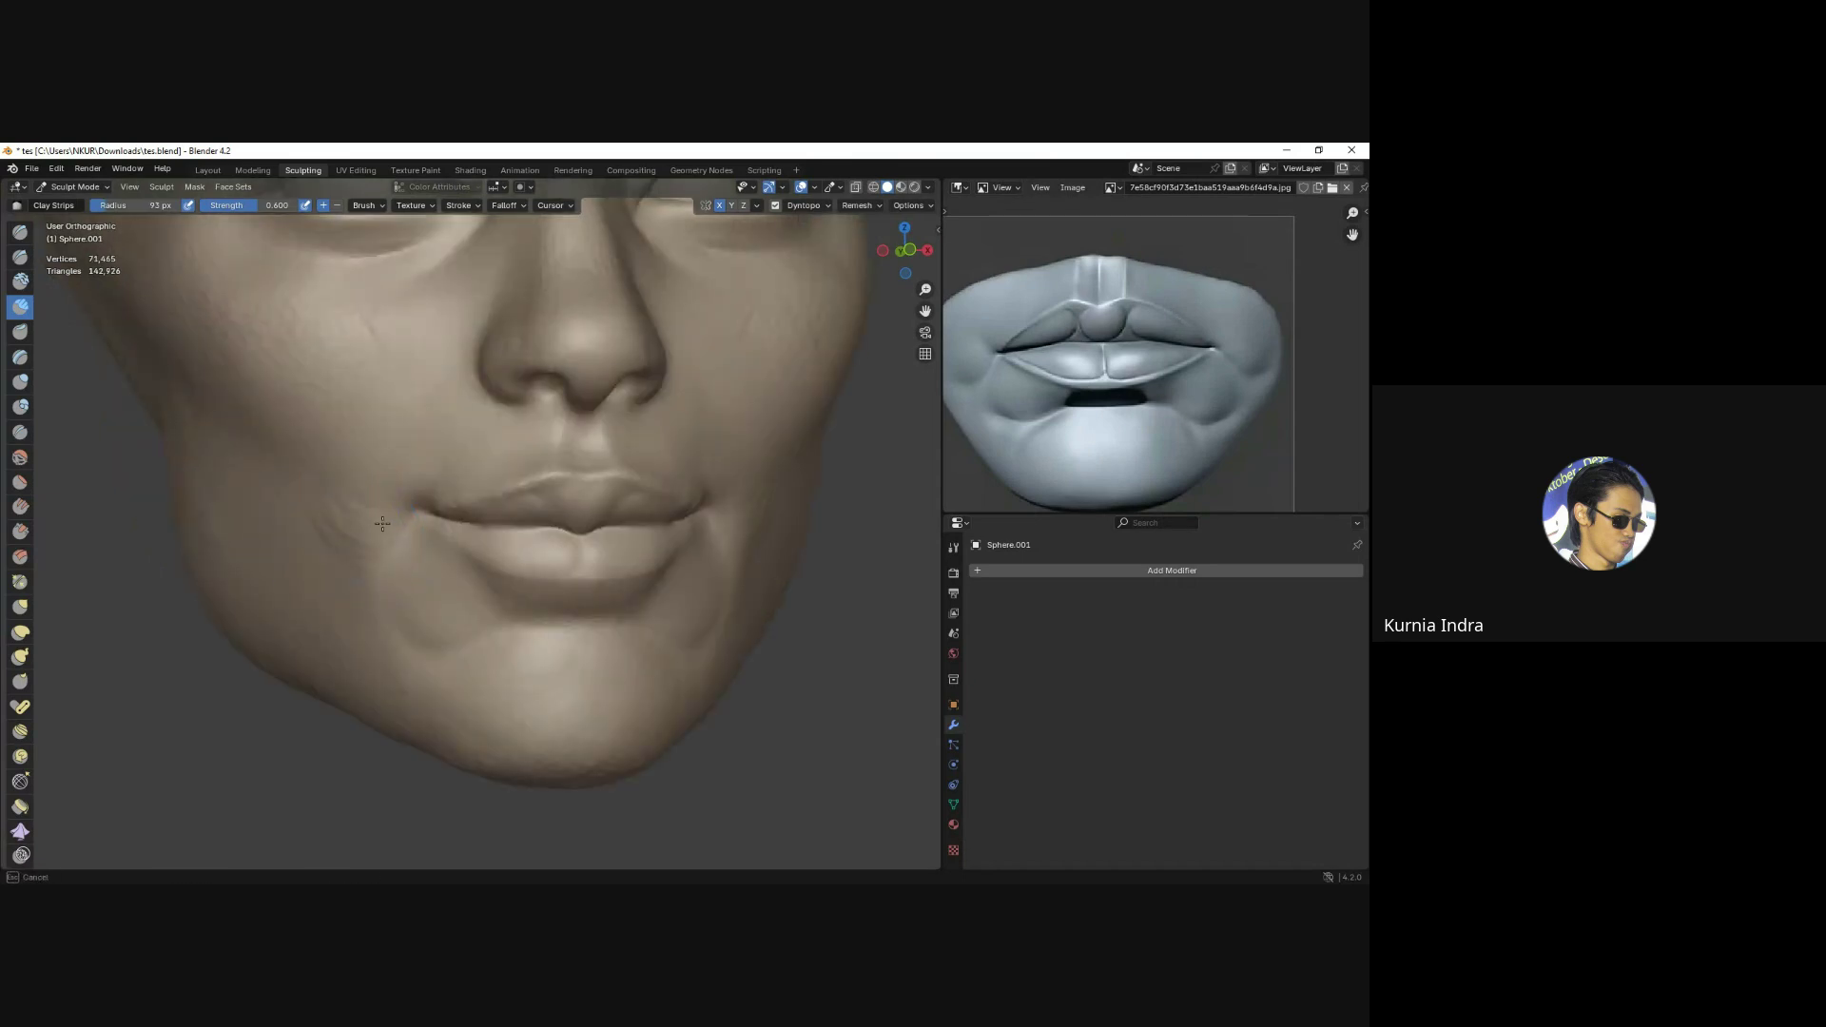
pyautogui.moveTo(372, 513); pyautogui.dragTo(364, 506)
pyautogui.scroll(-2, 479, 513)
pyautogui.keyDown('alt'); pyautogui.moveTo(479, 514); pyautogui.dragTo(413, 559, button='middle'); pyautogui.keyUp('alt')
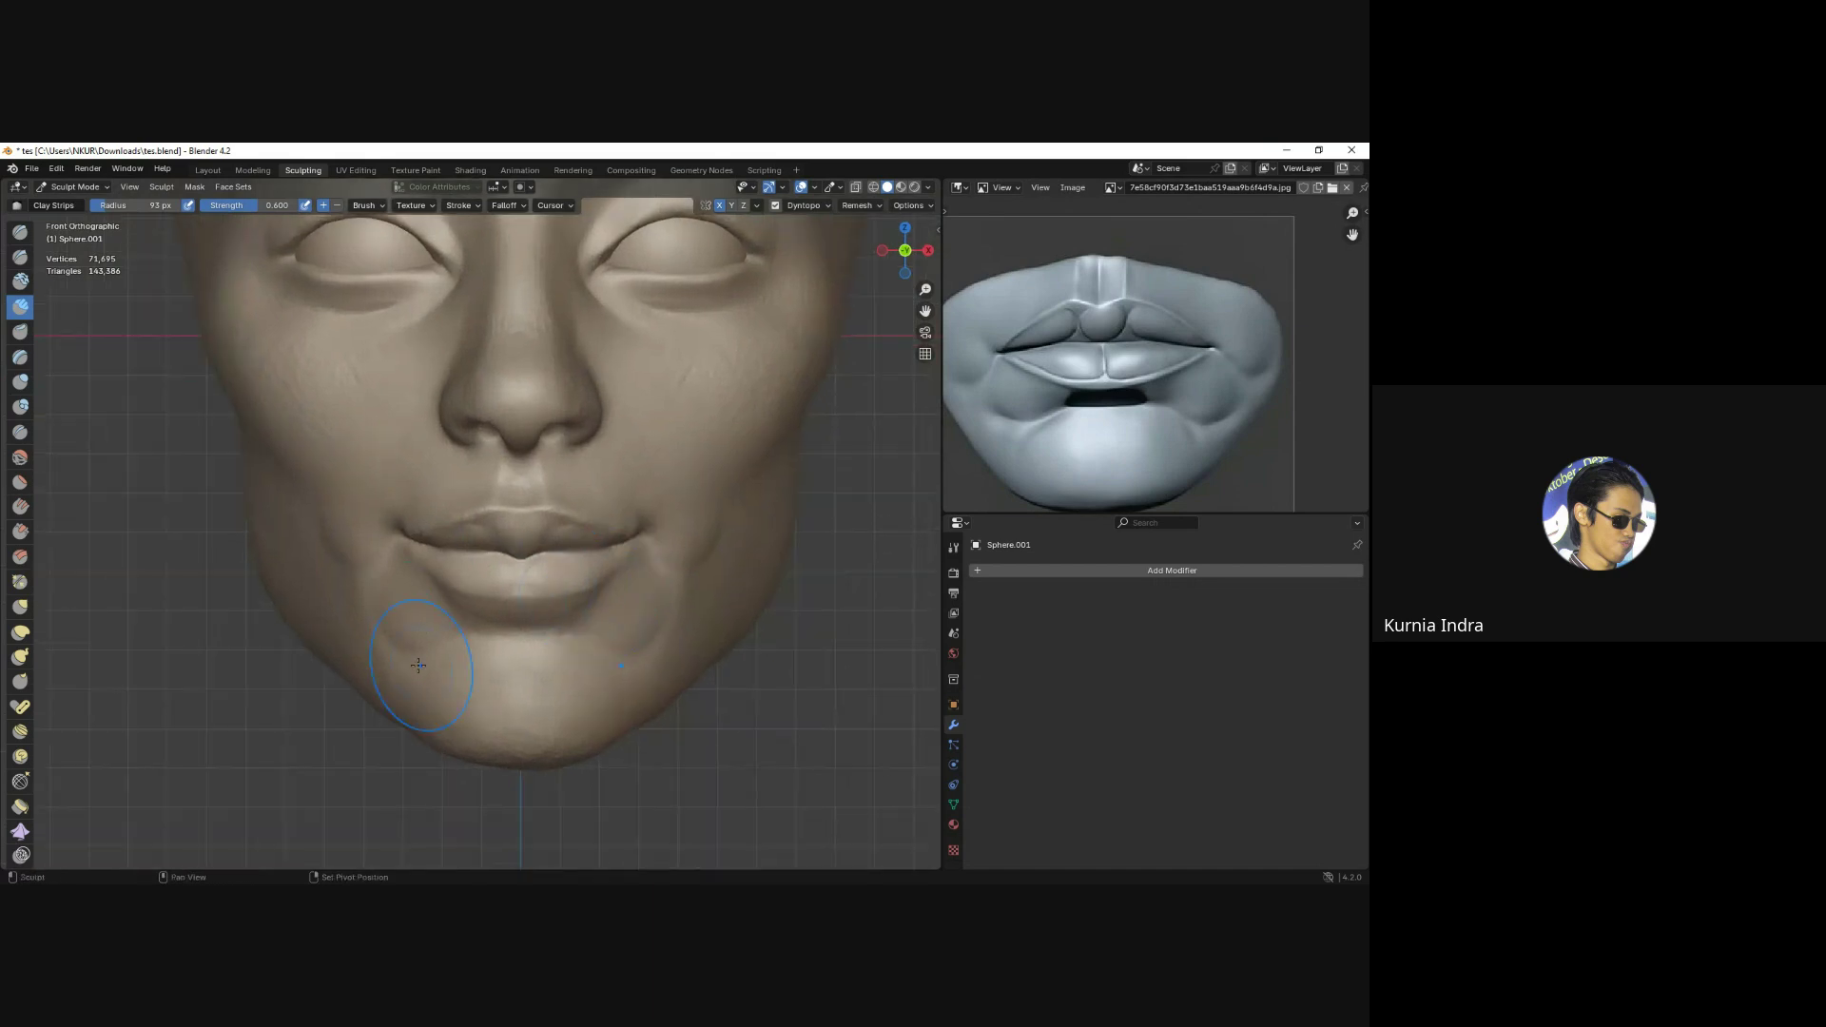
pyautogui.scroll(3, 374, 556)
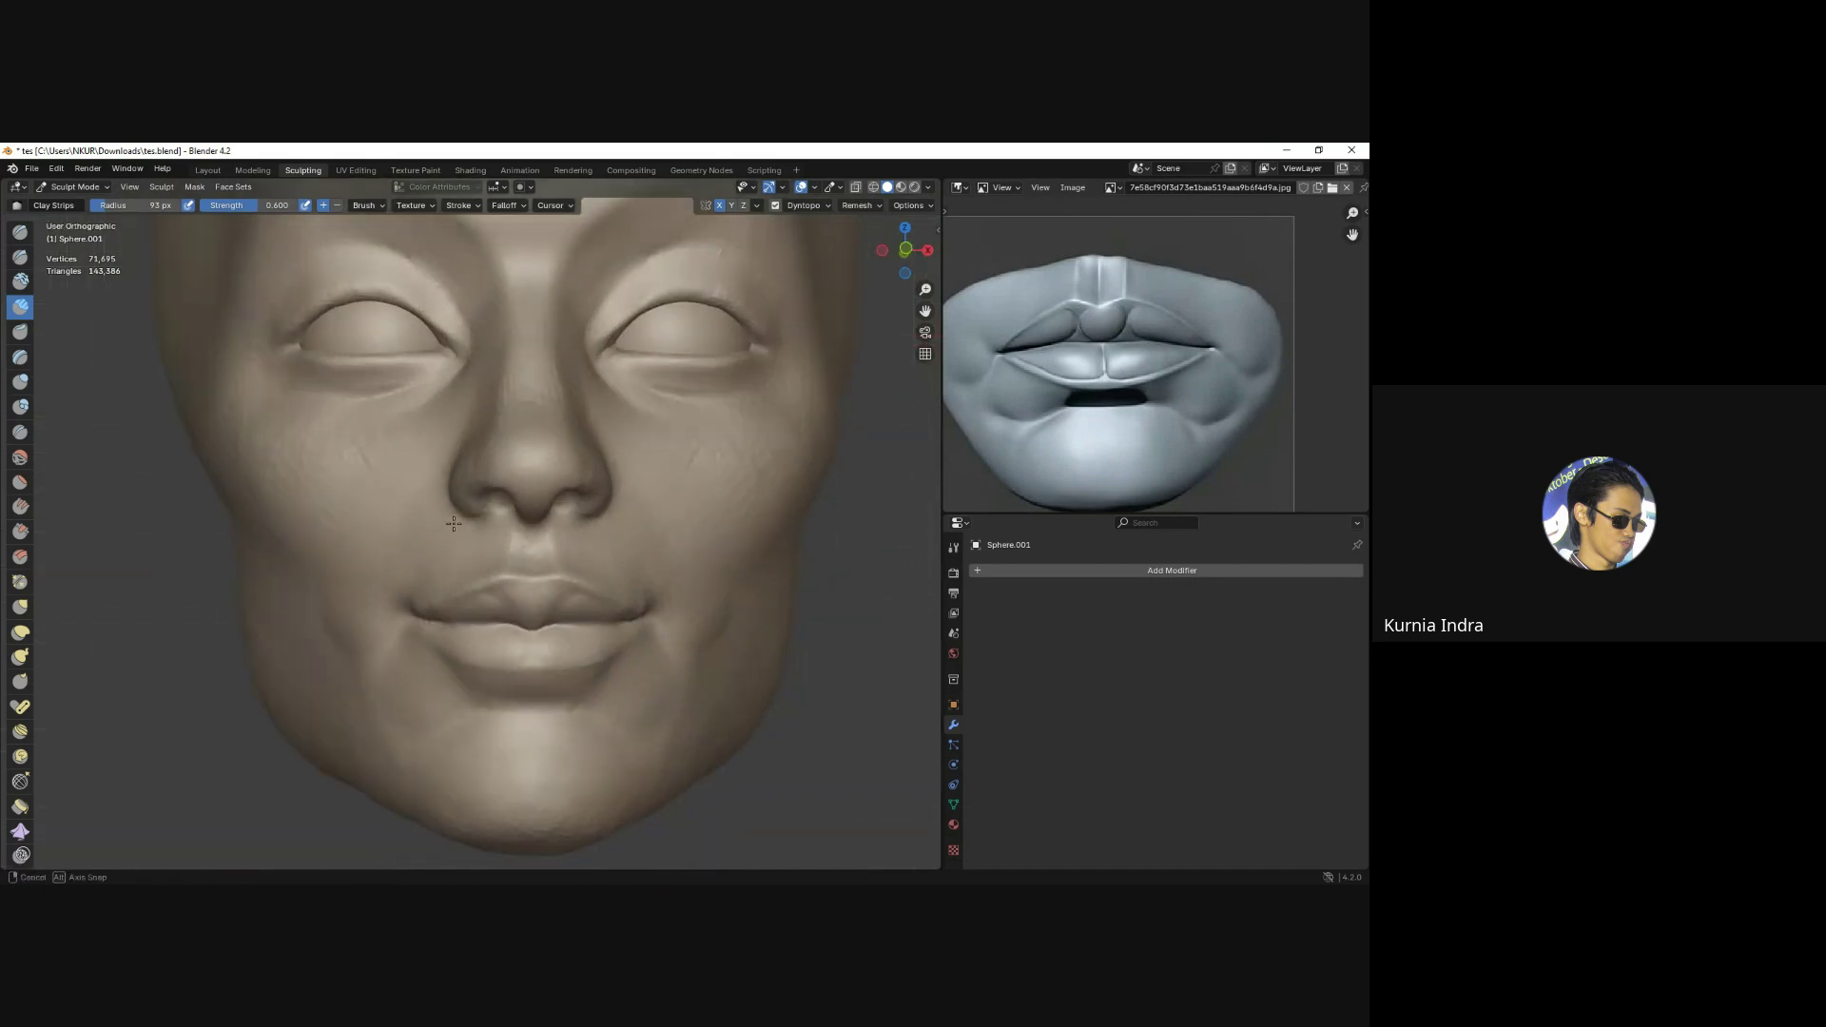
pyautogui.moveTo(373, 556)
pyautogui.mouseDown(button='middle')
pyautogui.moveTo(535, 436)
pyautogui.moveTo(534, 510)
pyautogui.moveTo(478, 453)
pyautogui.moveTo(449, 454)
pyautogui.mouseUp(button='middle')
# Try the Crease brush, return to Clay Strips, and orbit to check the nose.
pyautogui.hotkey('shift', 'c')
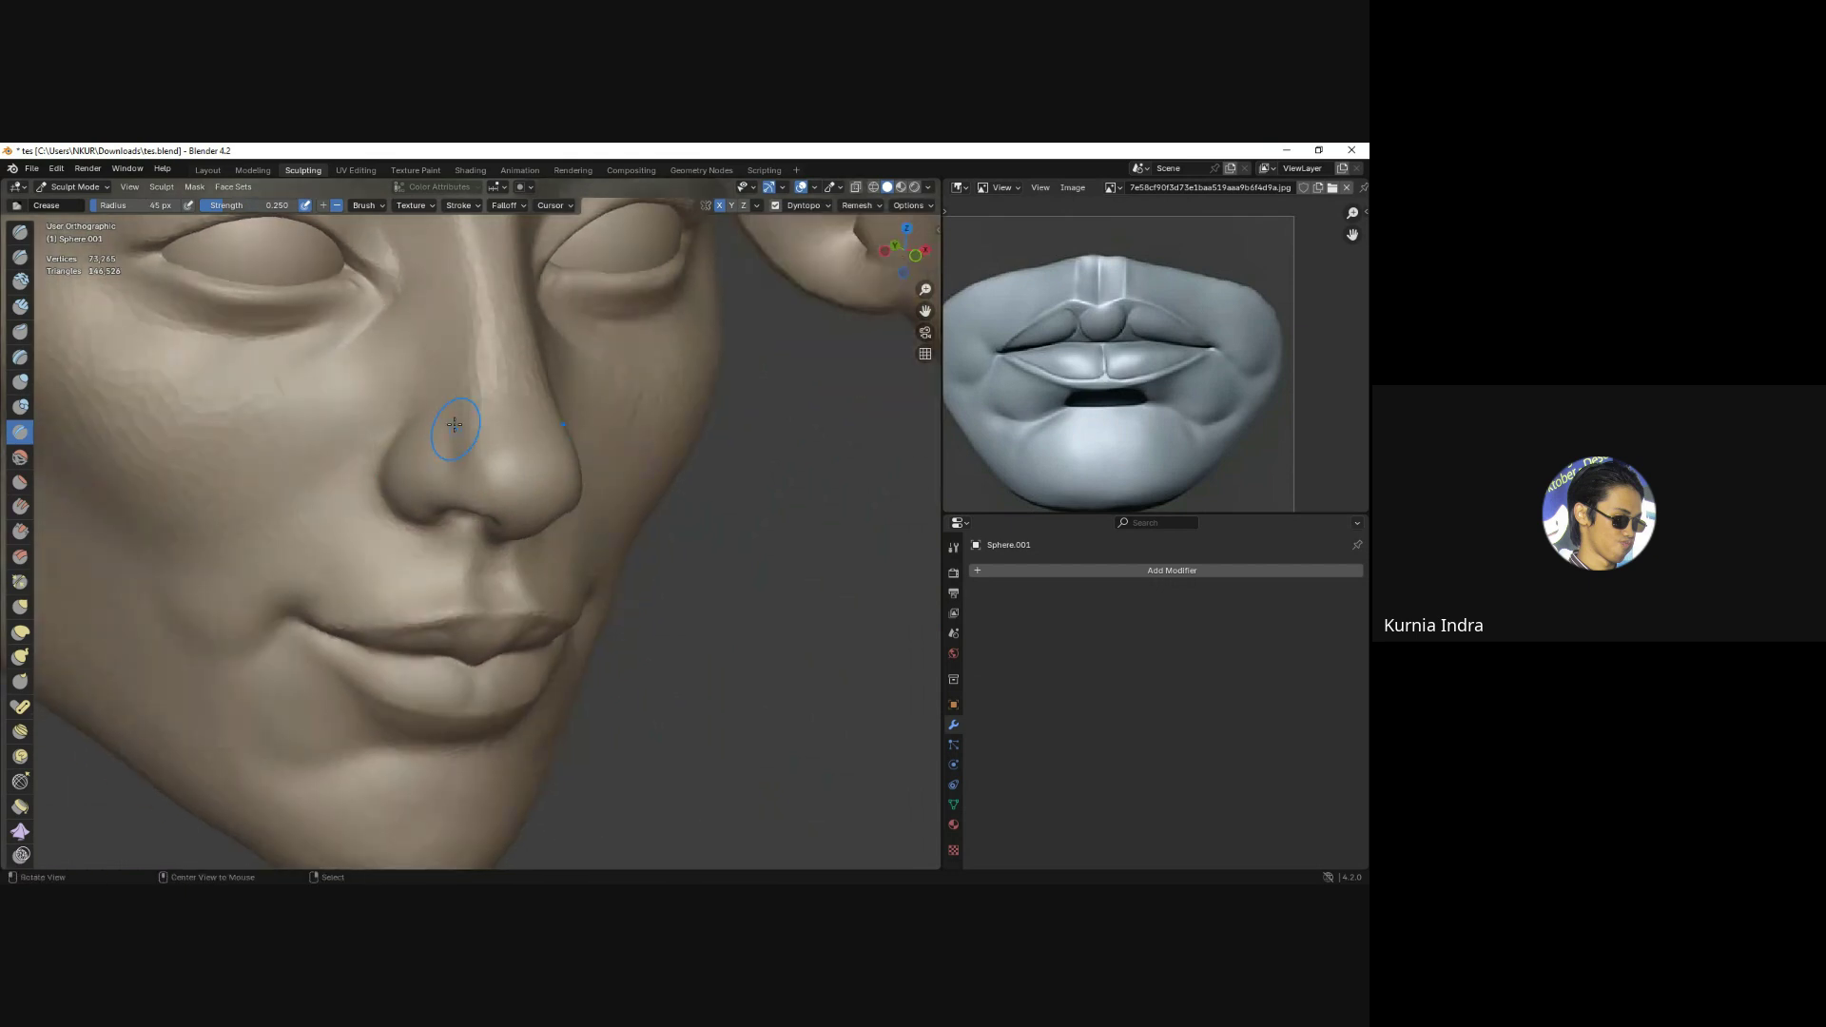
pyautogui.moveTo(454, 425); pyautogui.dragTo(482, 401, button='middle')
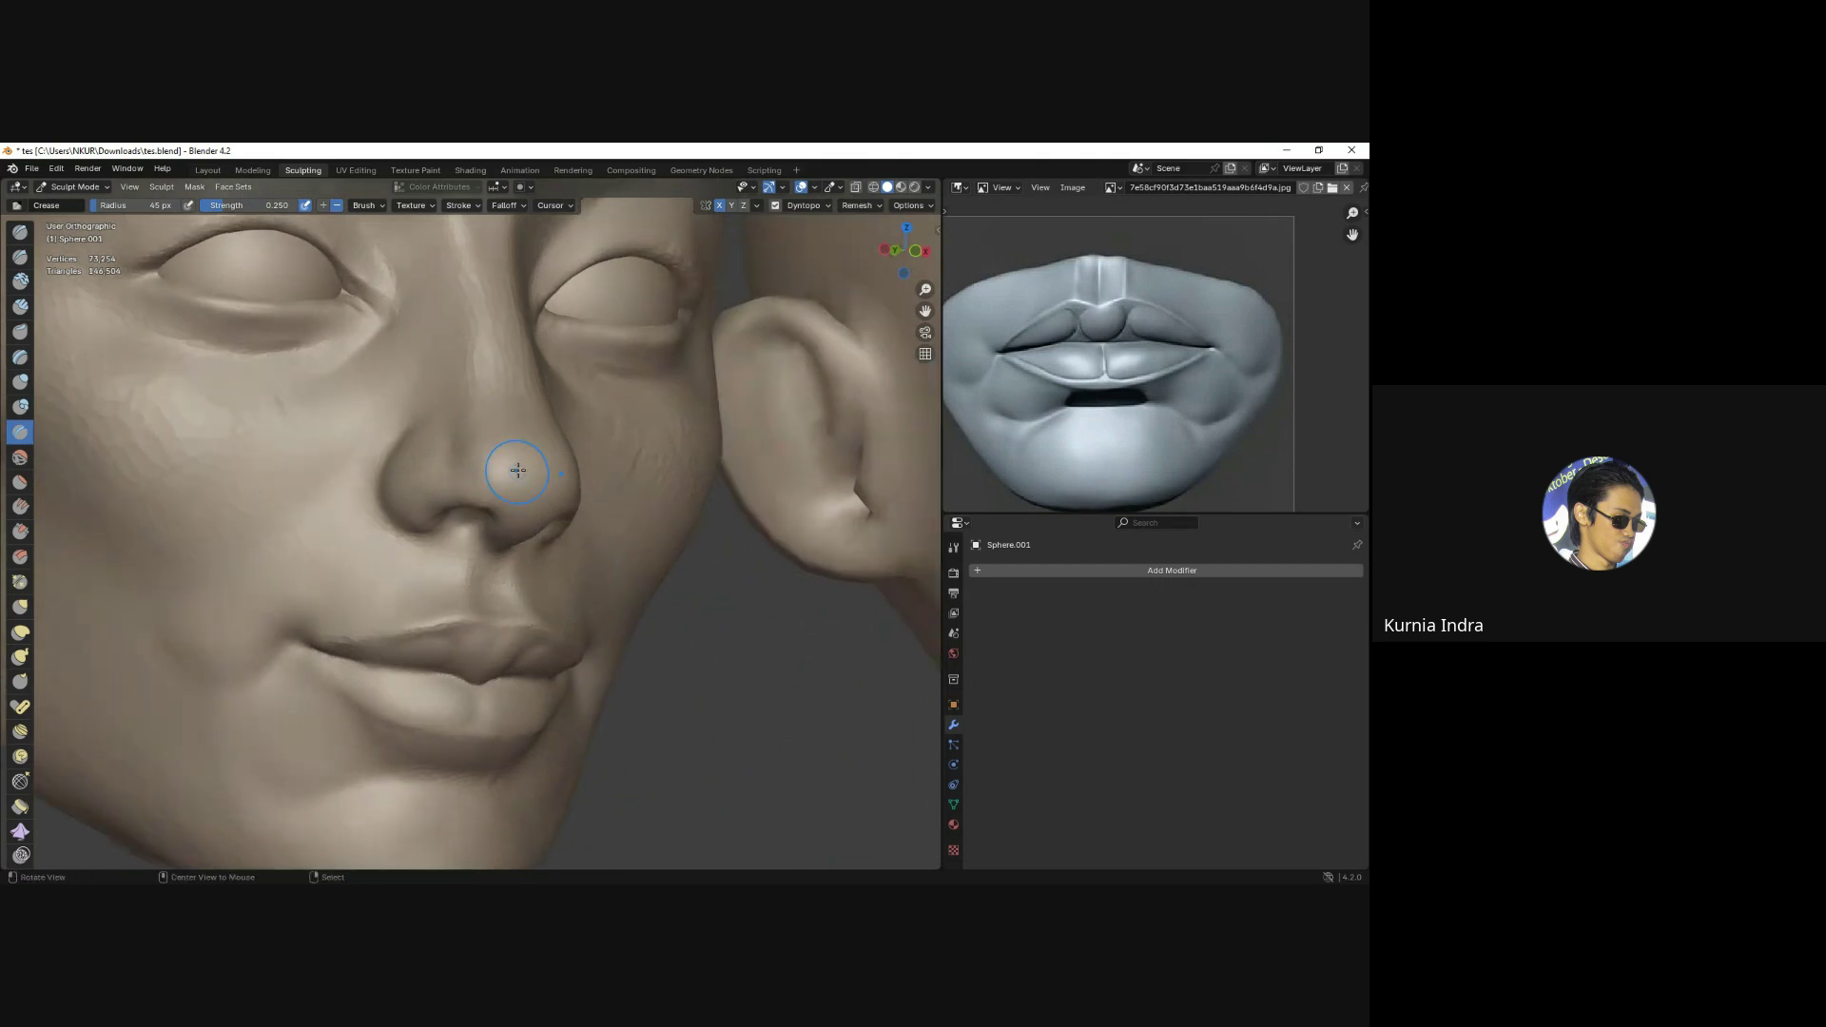
pyautogui.moveTo(517, 469)
pyautogui.mouseDown(button='middle')
pyautogui.moveTo(525, 518)
pyautogui.moveTo(519, 502)
pyautogui.mouseUp(button='middle')
pyautogui.click(20, 306)
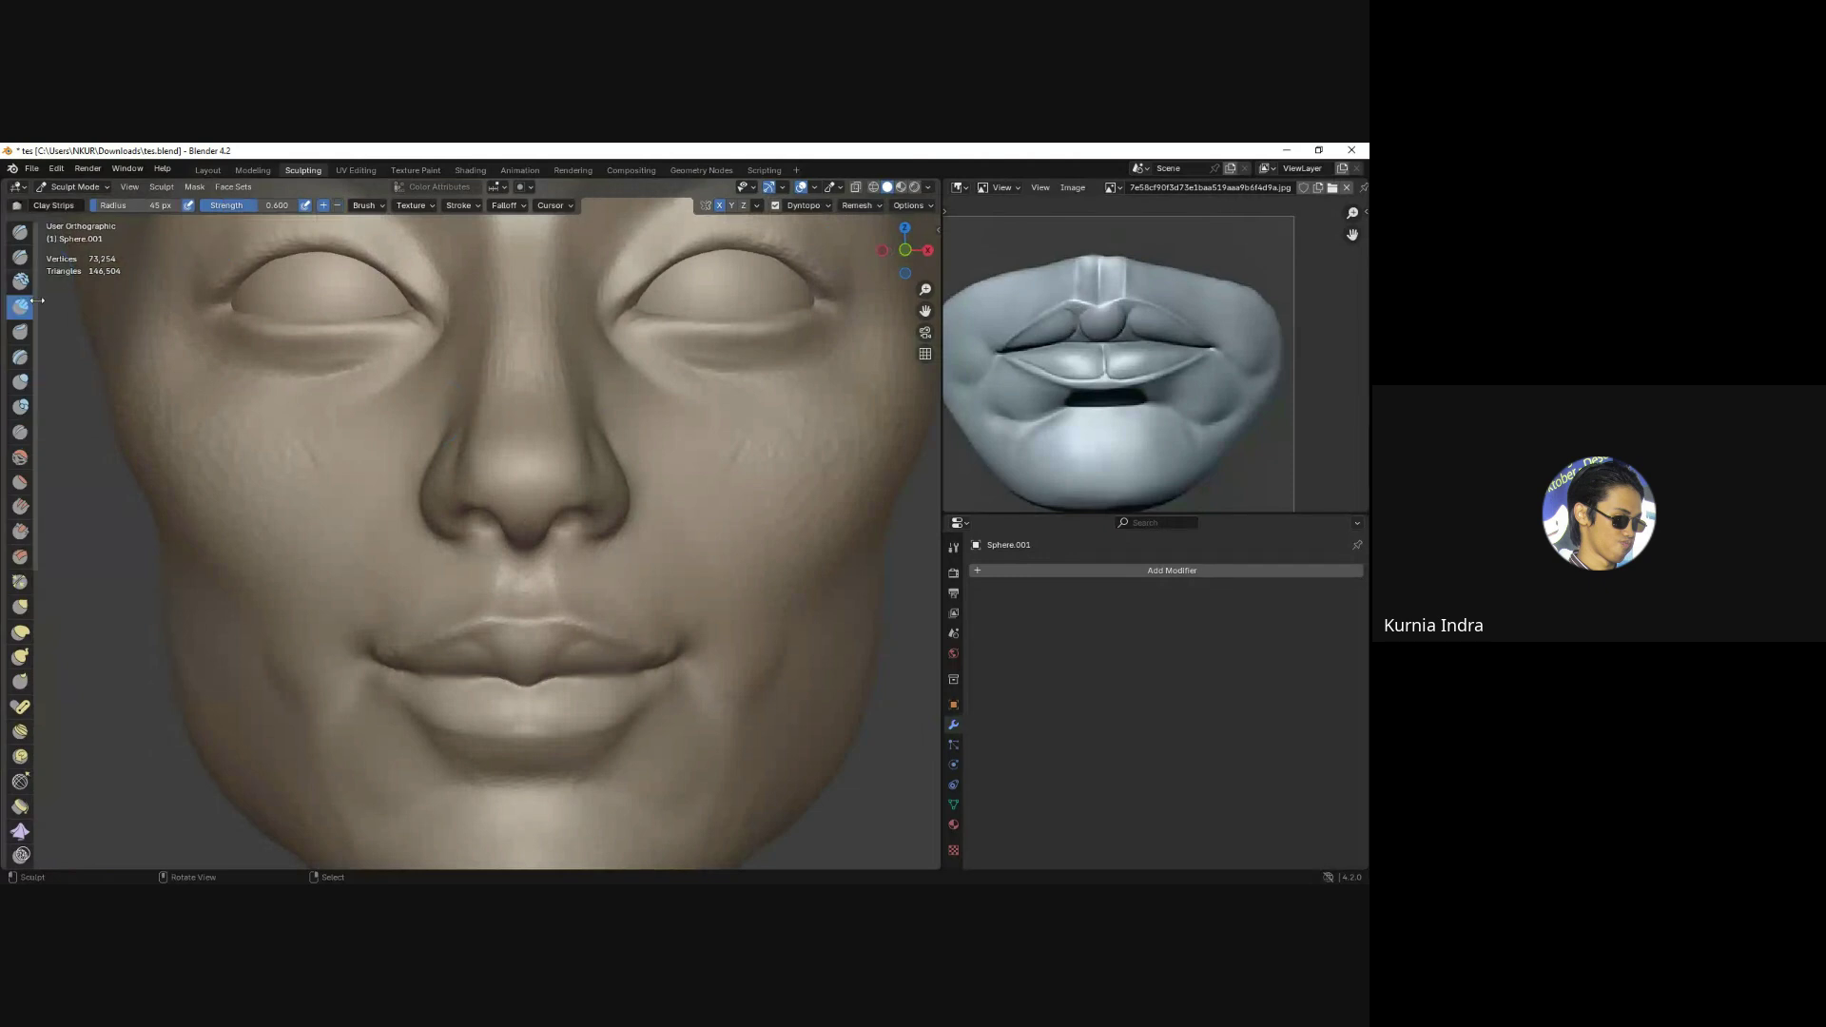
pyautogui.moveTo(515, 481); pyautogui.dragTo(535, 511, button='middle')
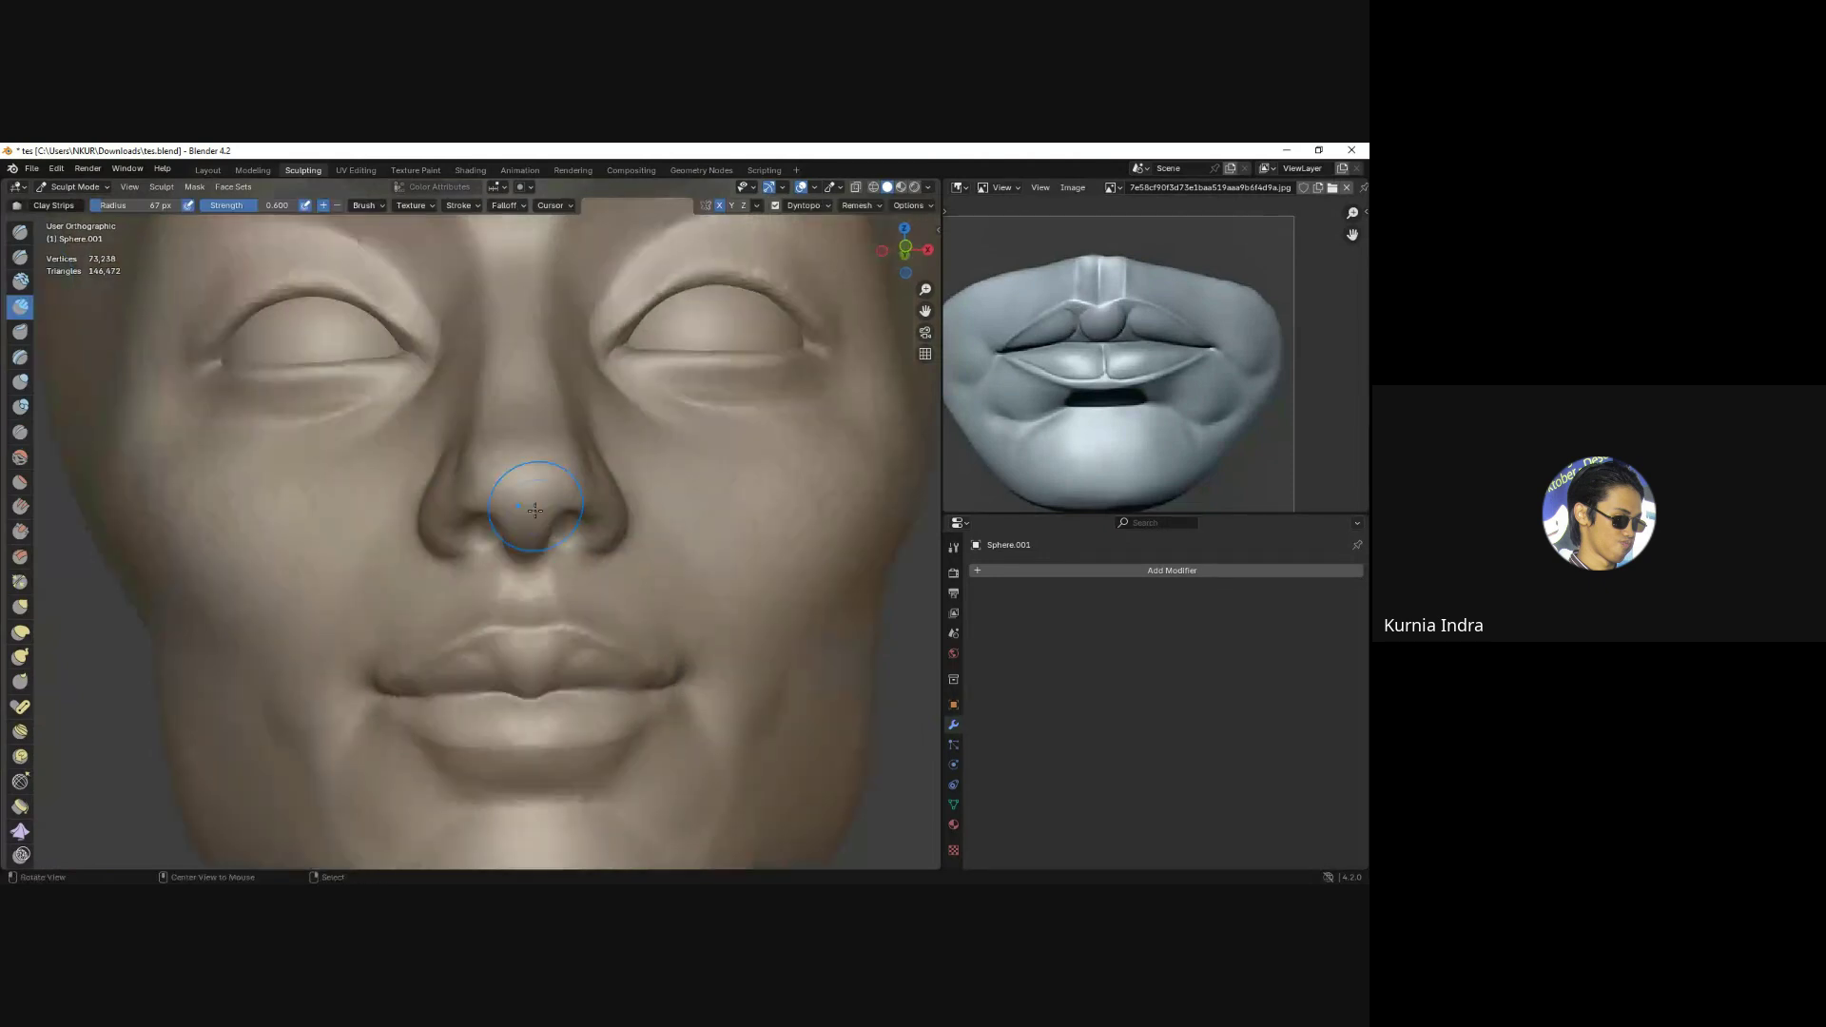
pyautogui.keyDown('alt'); pyautogui.moveTo(474, 538); pyautogui.dragTo(414, 512); pyautogui.keyUp('alt')
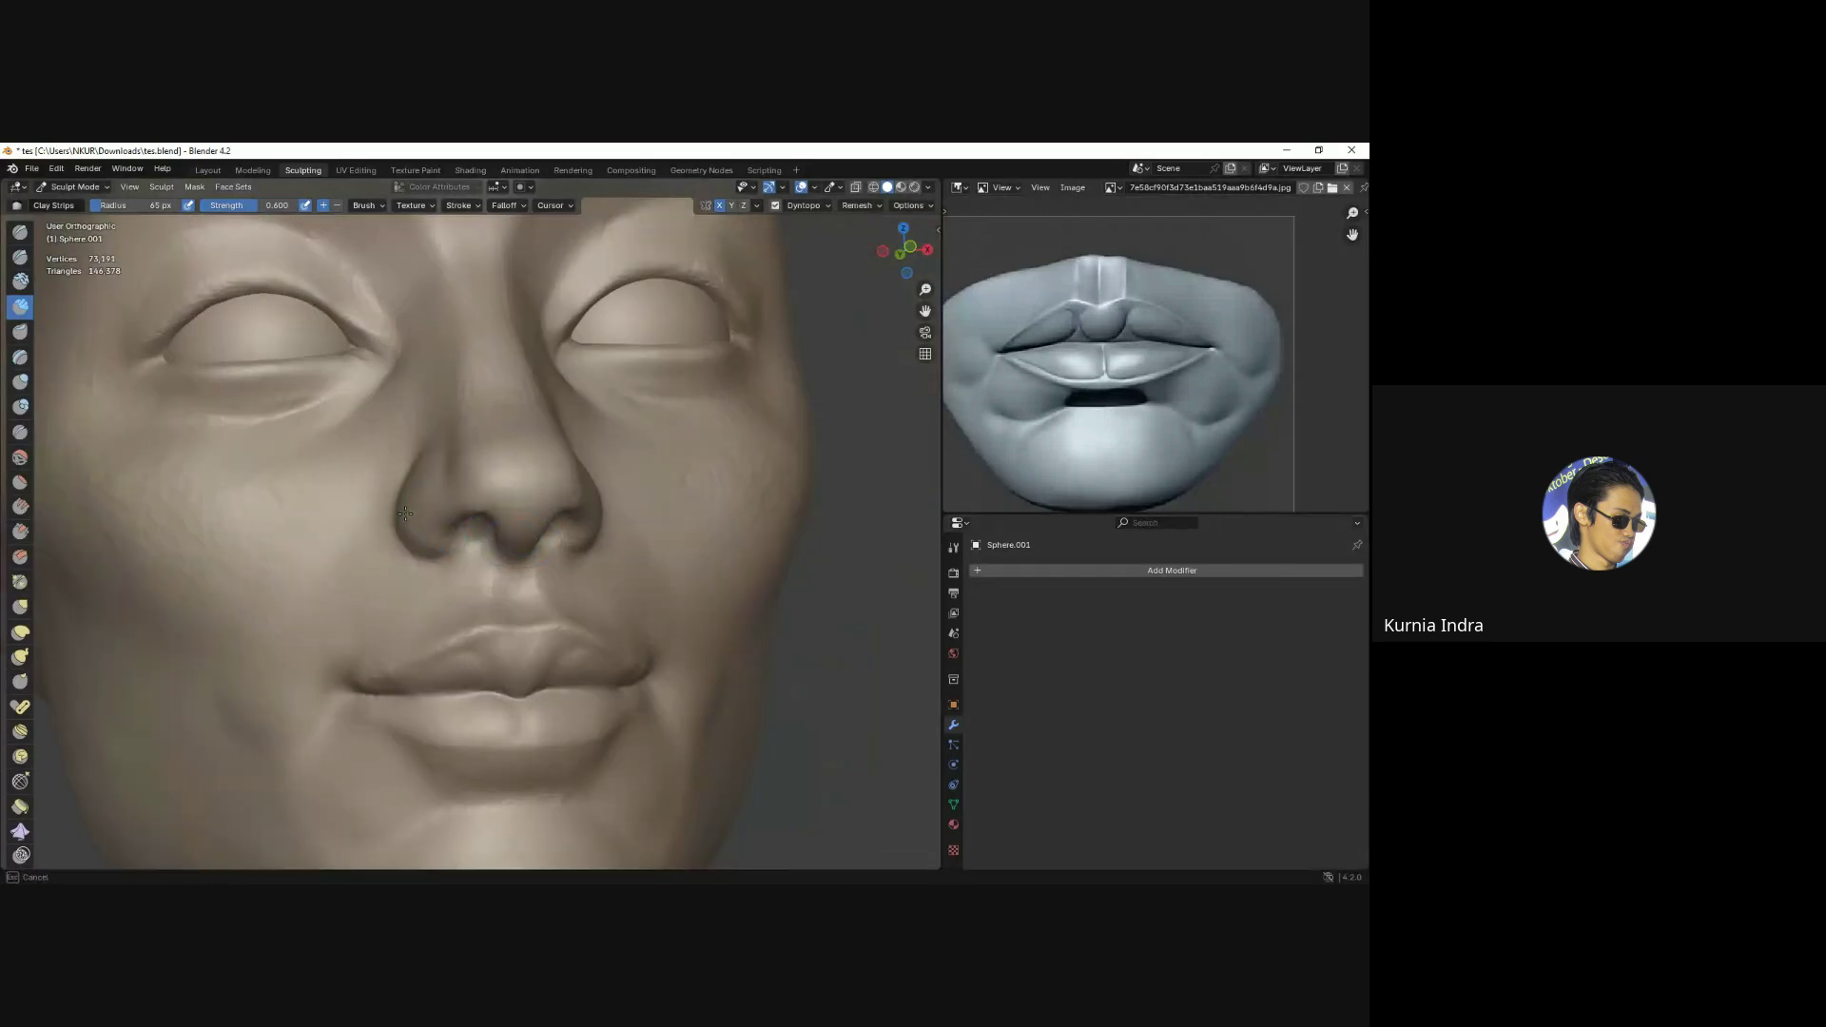
pyautogui.moveTo(405, 513); pyautogui.dragTo(498, 564, button='middle')
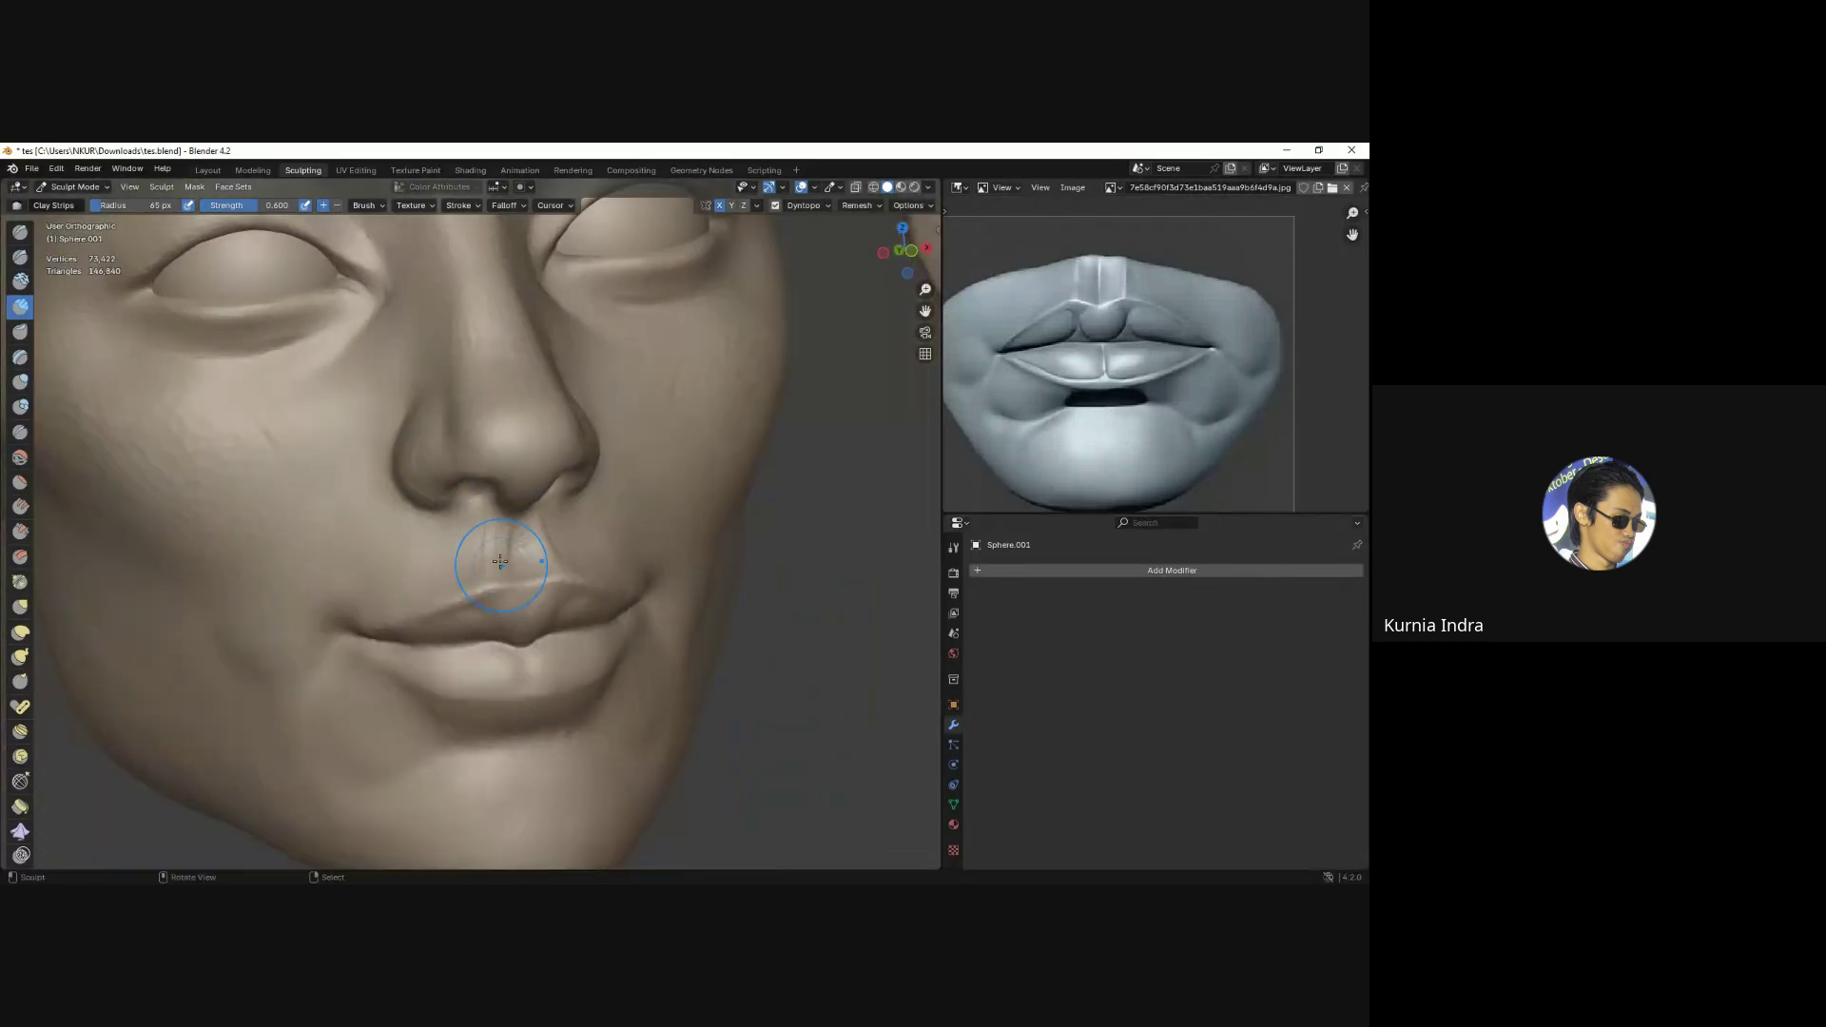
# Stroke under the nose, then with a 109 px brush run and smooth a strip up the cheek.
pyautogui.moveTo(491, 533); pyautogui.dragTo(495, 575)
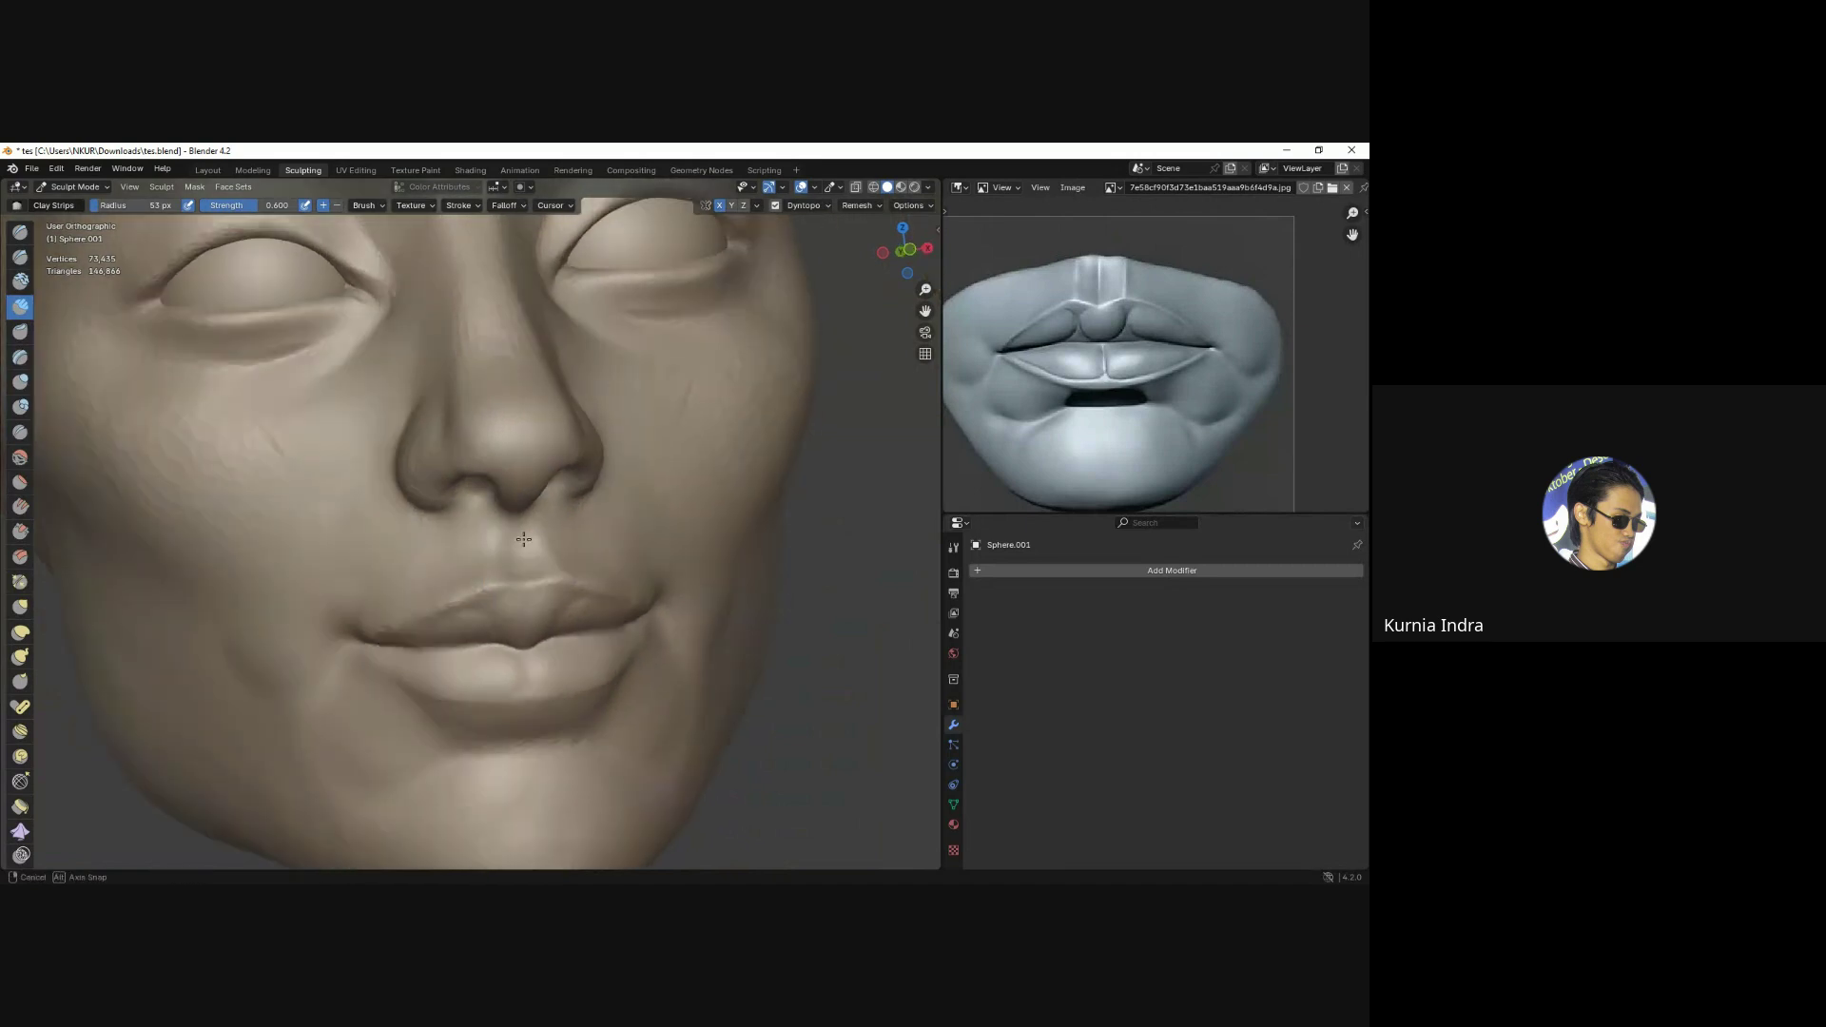
pyautogui.moveTo(494, 570)
pyautogui.mouseDown(button='middle')
pyautogui.moveTo(510, 512)
pyautogui.moveTo(439, 584)
pyautogui.moveTo(448, 509)
pyautogui.mouseUp(button='middle')
pyautogui.press('f')
pyautogui.click(408, 422)
pyautogui.moveTo(333, 537); pyautogui.dragTo(425, 382)
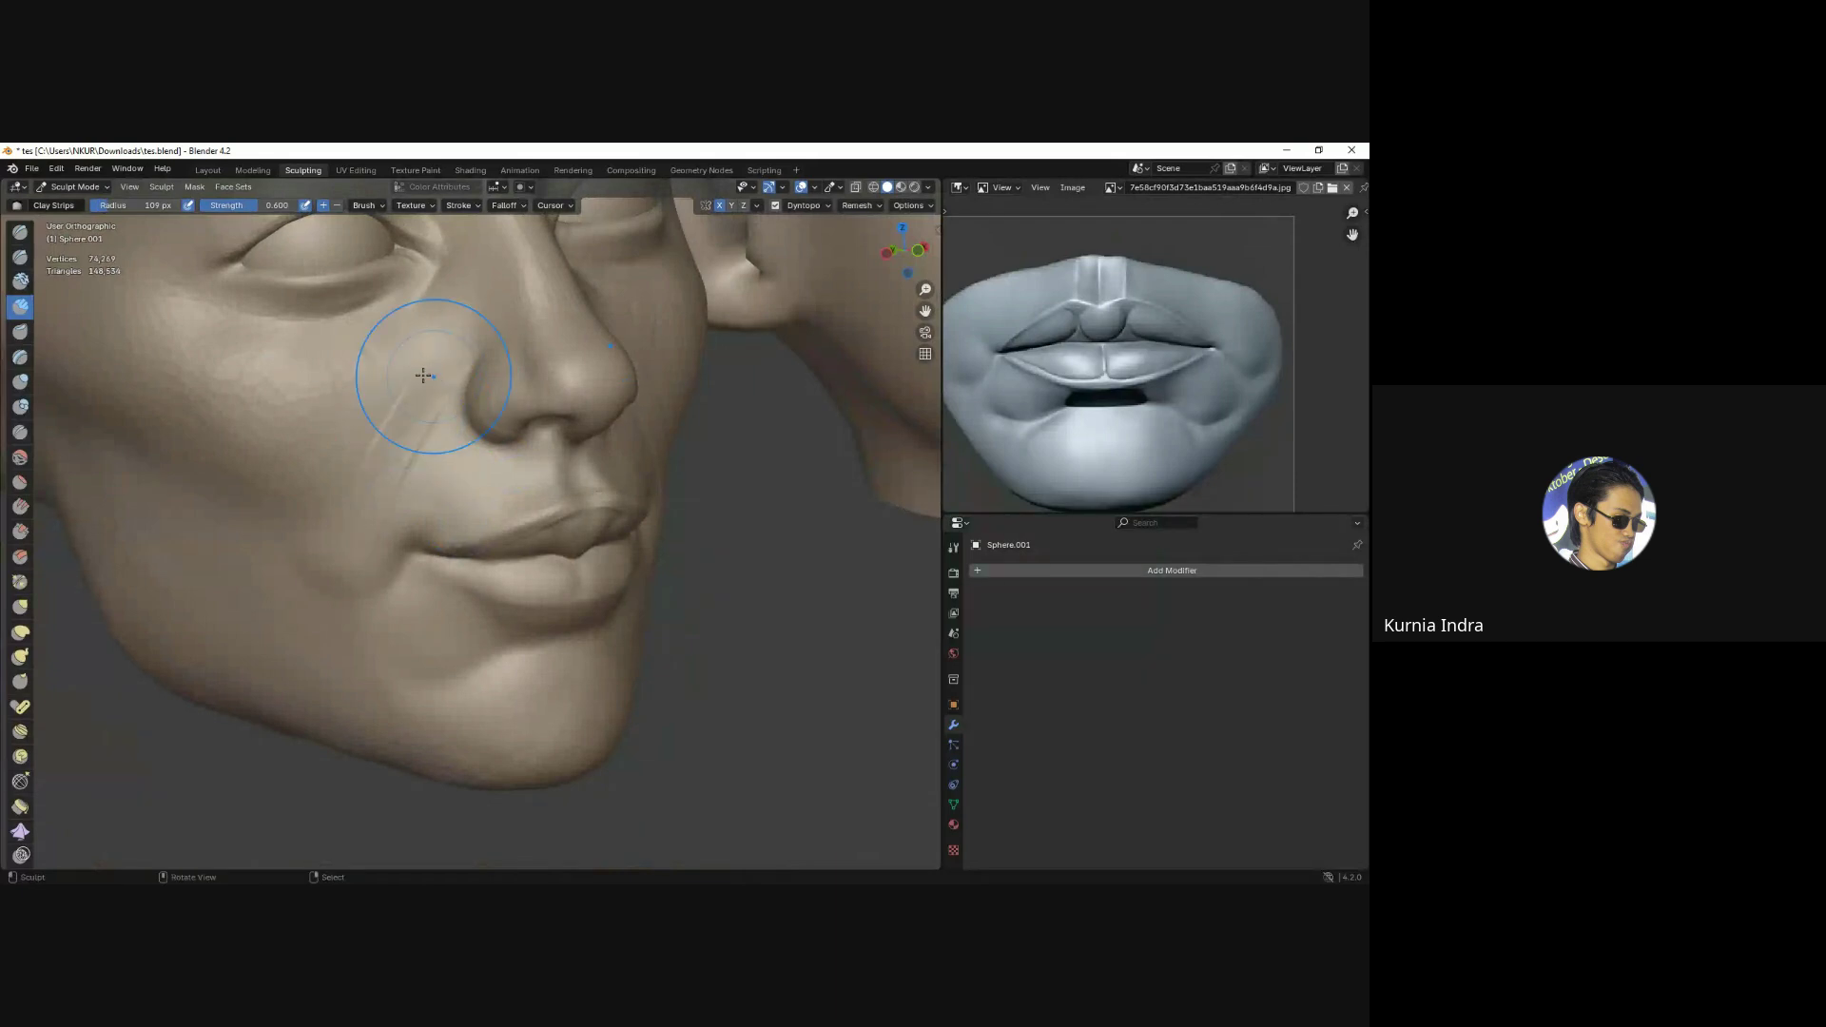
pyautogui.keyDown('shift'); pyautogui.moveTo(325, 540); pyautogui.dragTo(414, 382); pyautogui.keyUp('shift')
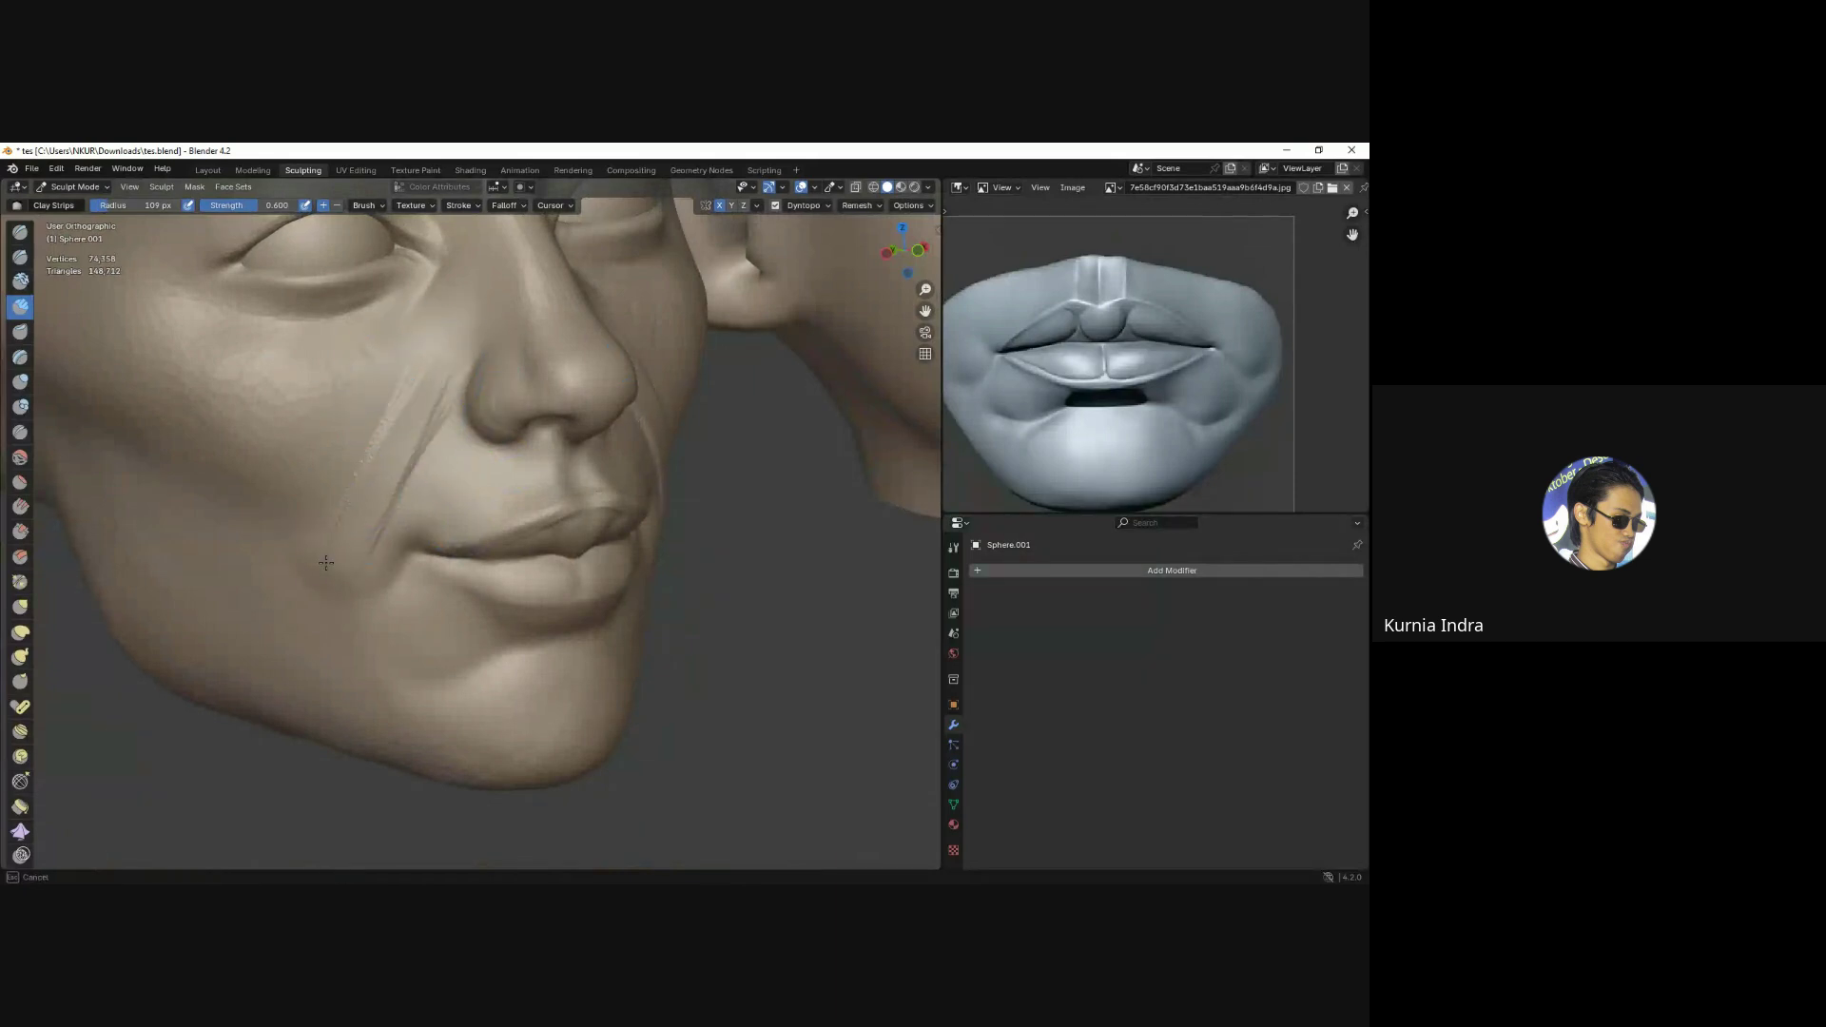
# Set the Crease brush to 37 px and orbit to a right-side view of both heads.
pyautogui.moveTo(364, 517); pyautogui.dragTo(450, 470, button='middle')
pyautogui.hotkey('shift', 'c')
pyautogui.press('f')
pyautogui.click(378, 500)
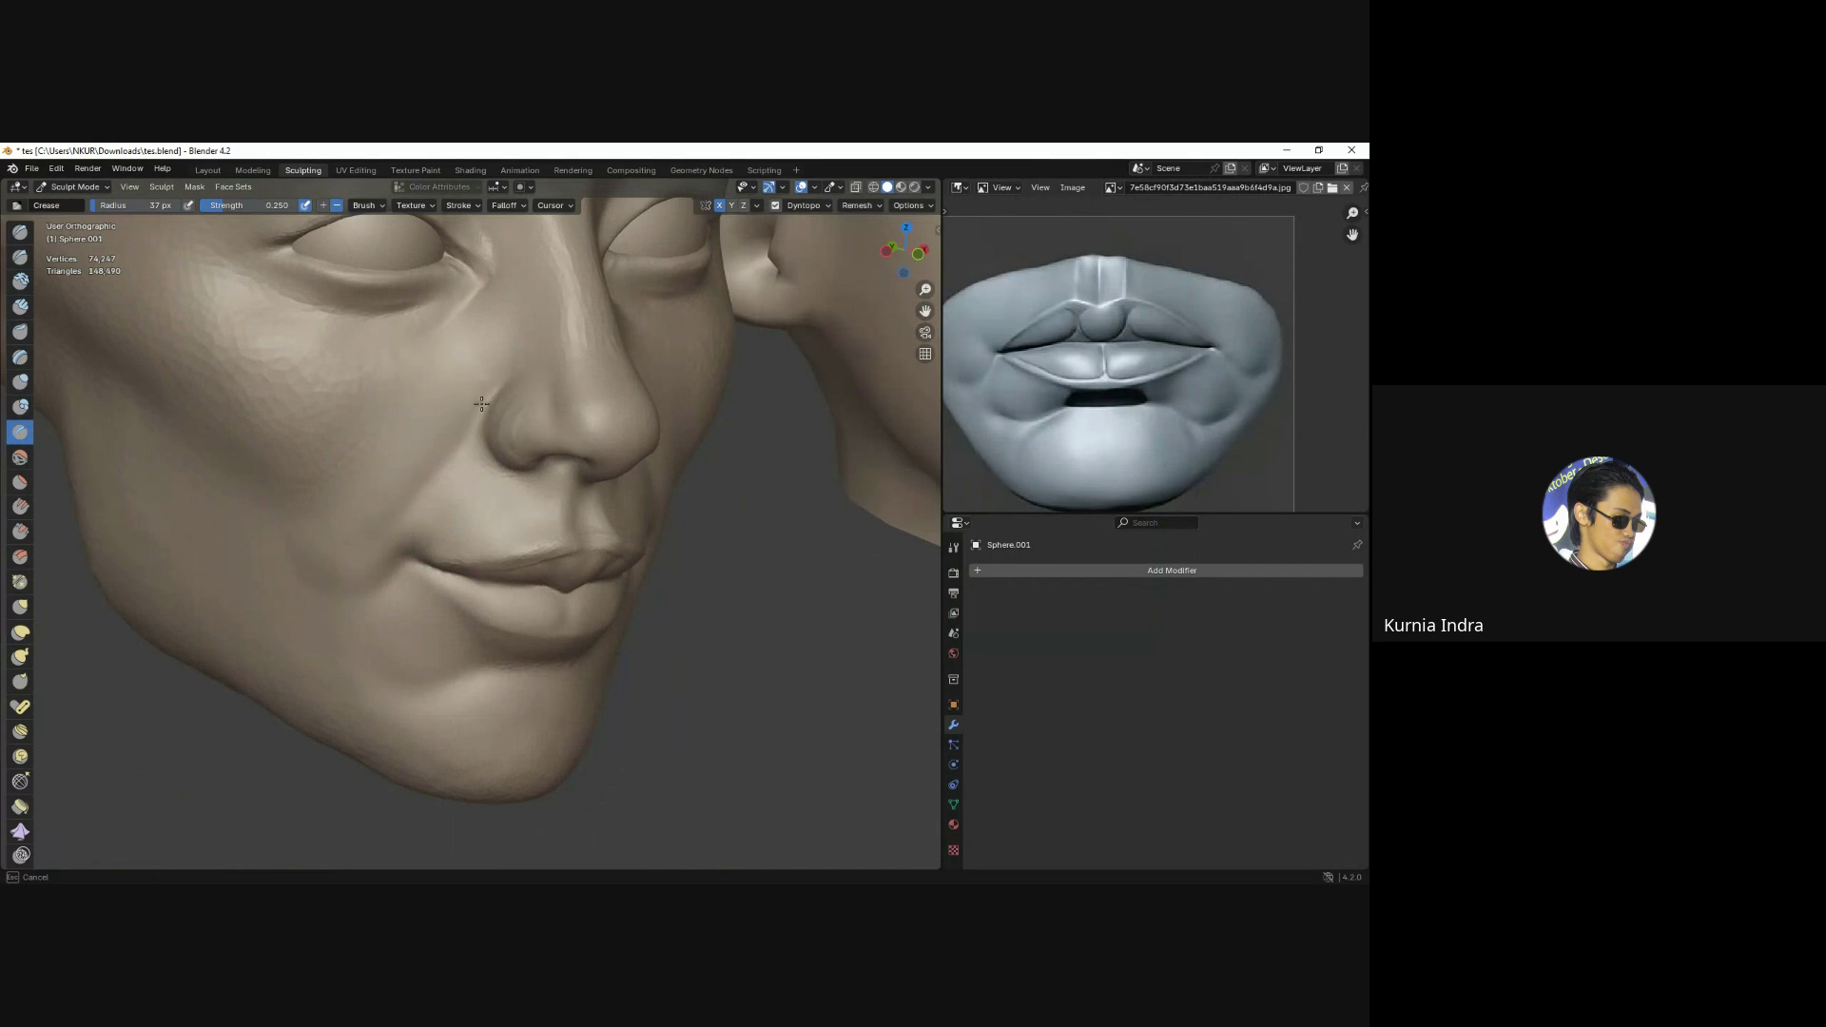
pyautogui.moveTo(398, 541)
pyautogui.mouseDown(button='middle')
pyautogui.moveTo(625, 549)
pyautogui.moveTo(391, 598)
pyautogui.moveTo(341, 511)
pyautogui.moveTo(678, 523)
pyautogui.mouseUp(button='middle')
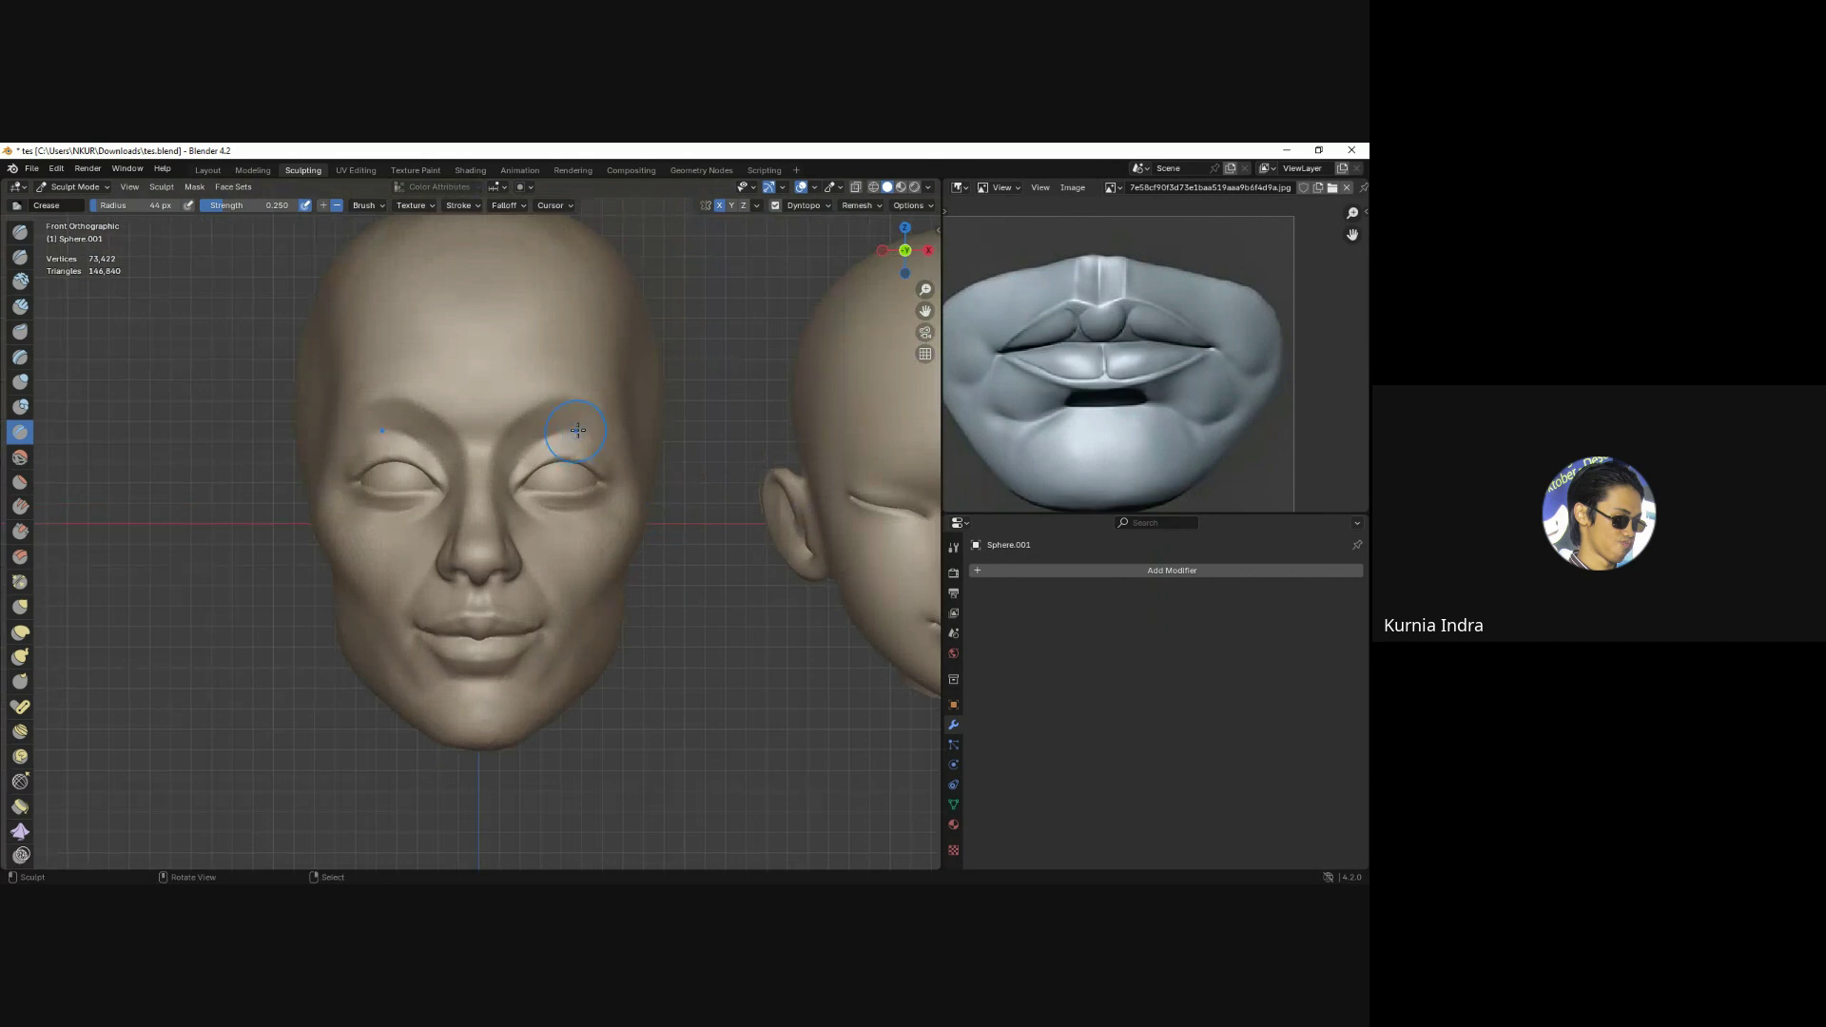
pyautogui.moveTo(587, 421)
pyautogui.mouseDown(button='middle')
pyautogui.moveTo(750, 407)
pyautogui.moveTo(707, 402)
pyautogui.mouseUp(button='middle')
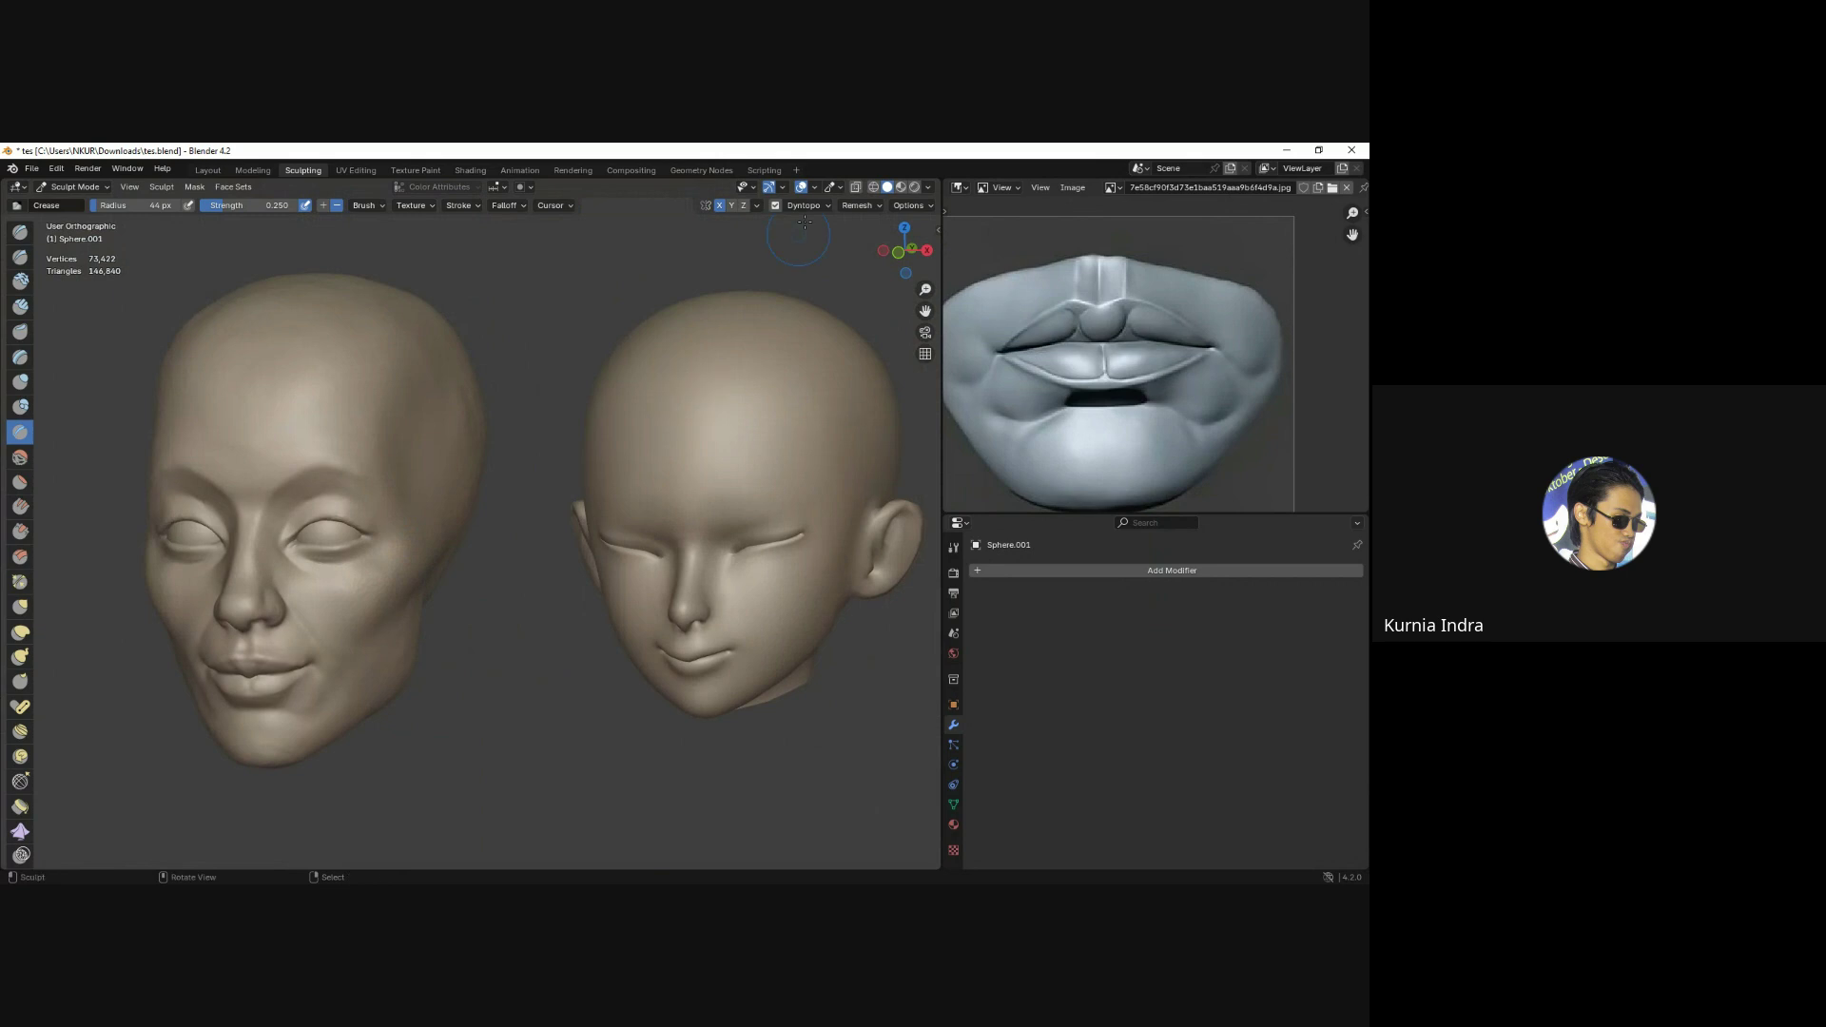
# Give the heads a grey matcap look and switch to the Grab brush.
pyautogui.click(927, 187)
pyautogui.click(917, 286)
pyautogui.click(868, 340)
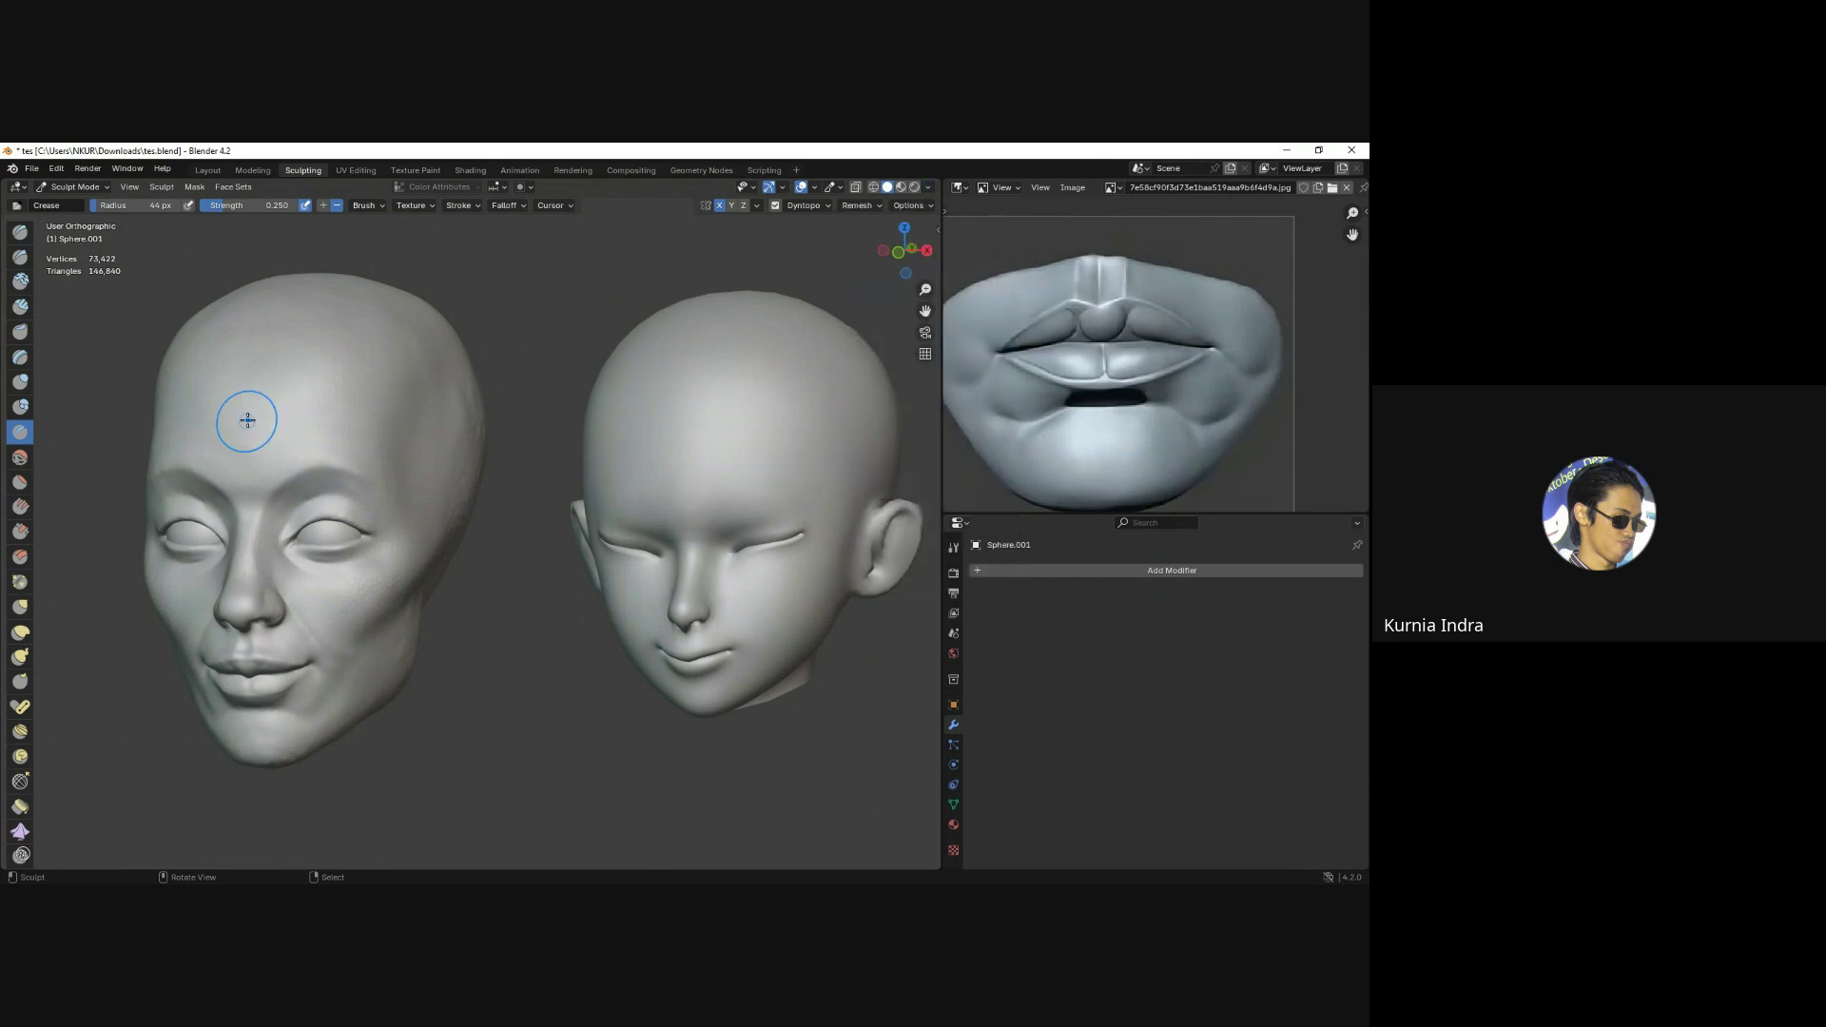
pyautogui.press('g')
pyautogui.press('f')
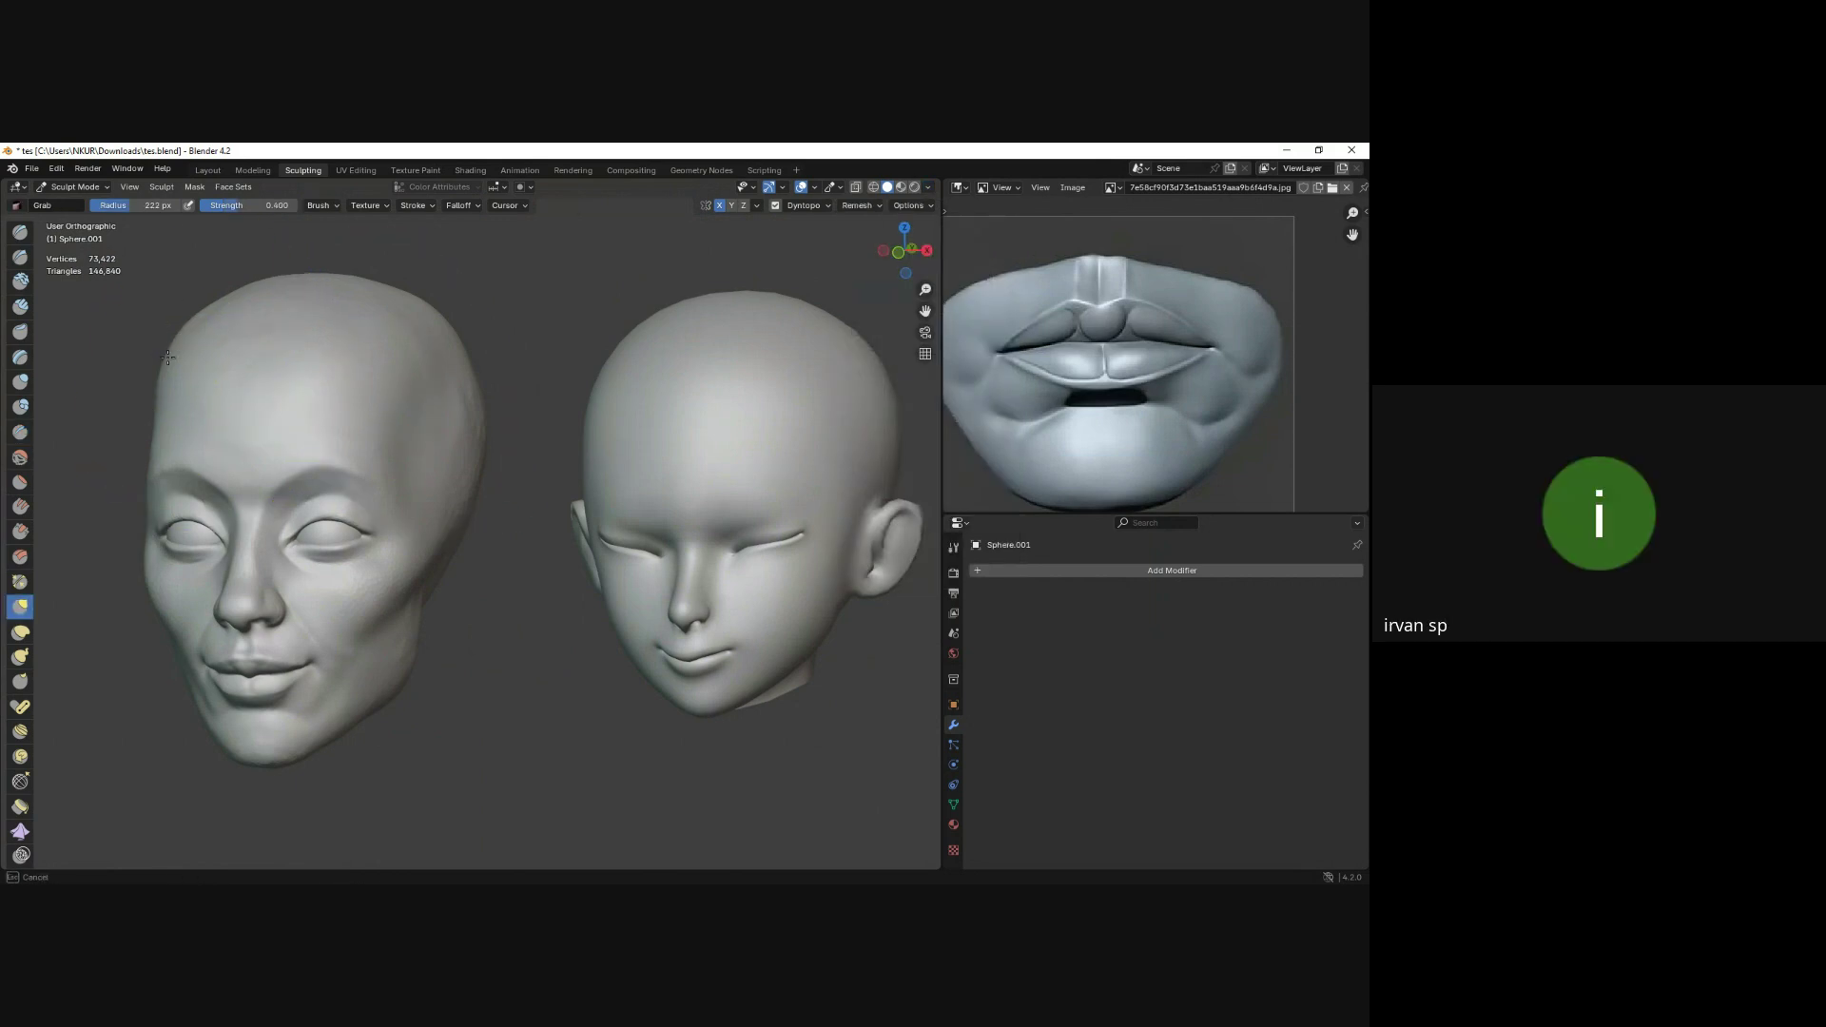
pyautogui.click(188, 340)
# Set the brush radius to 144 px and snap both heads to Front Orthographic view.
pyautogui.moveTo(188, 340)
pyautogui.mouseDown(button='middle')
pyautogui.moveTo(198, 298)
pyautogui.moveTo(268, 384)
pyautogui.moveTo(249, 408)
pyautogui.moveTo(264, 367)
pyautogui.mouseUp(button='middle')
pyautogui.press('f')
pyautogui.click(261, 395)
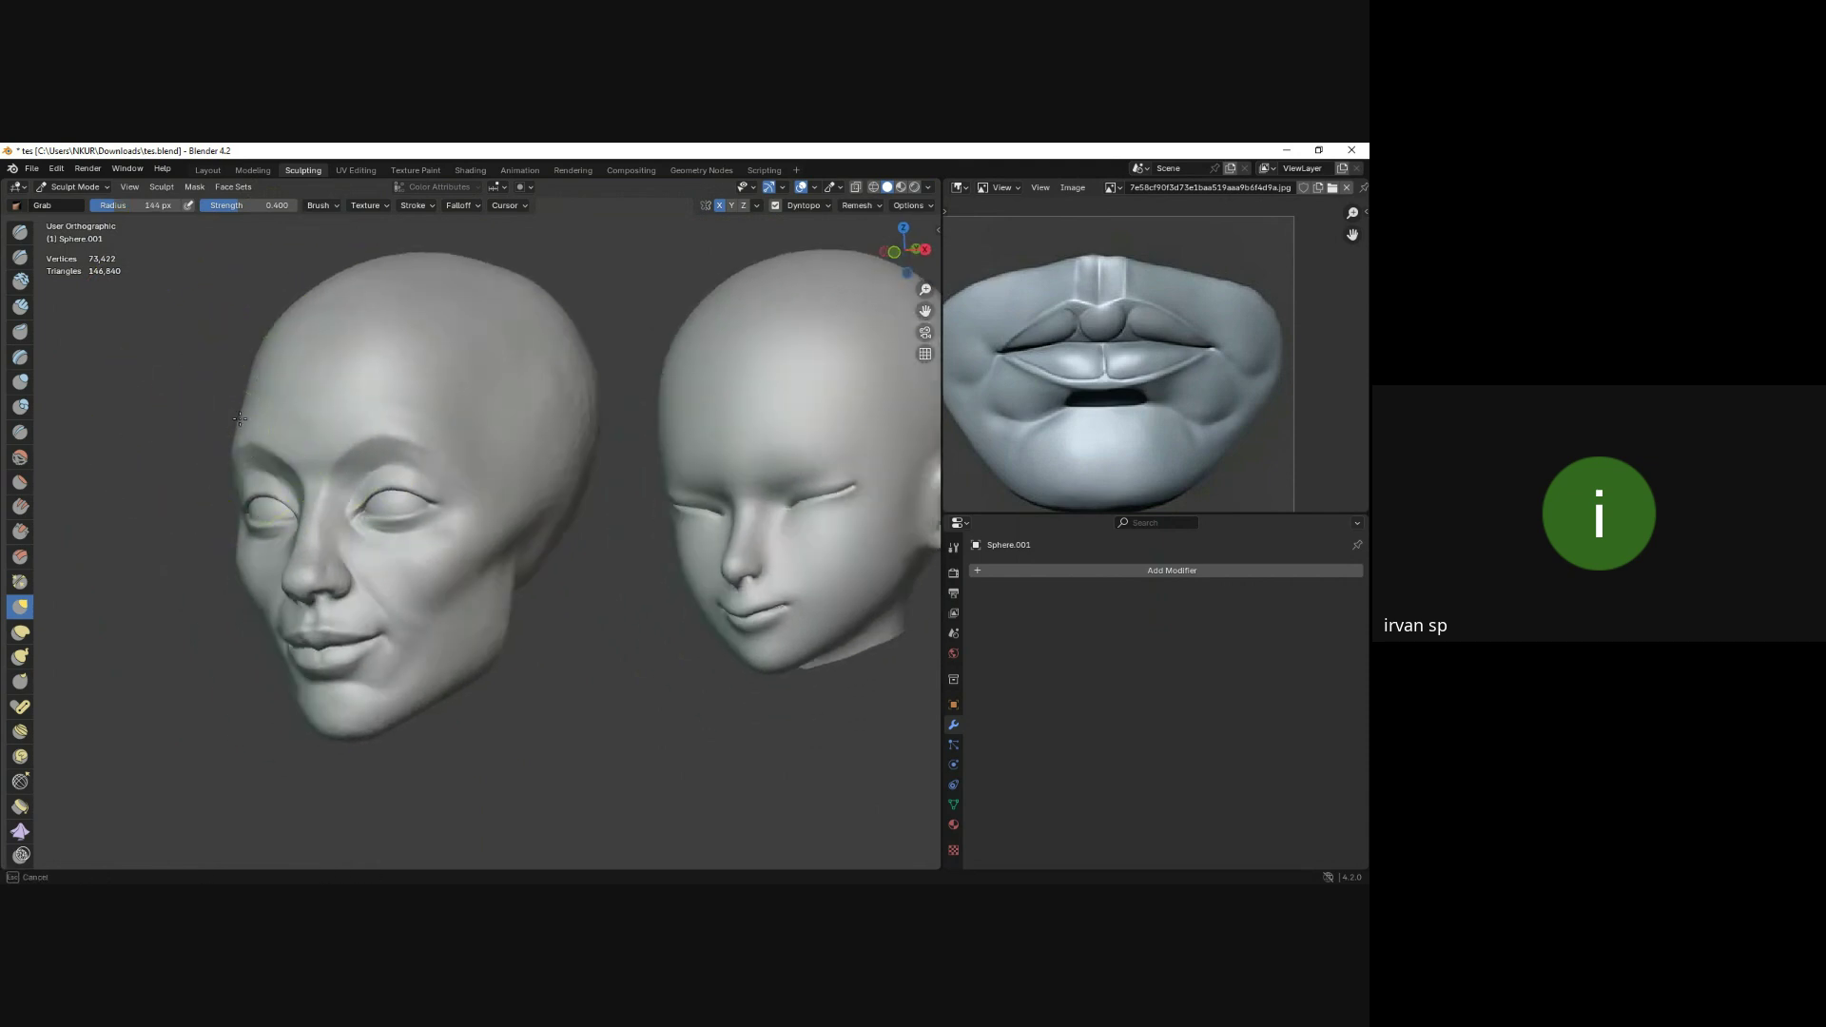
pyautogui.moveTo(382, 469); pyautogui.dragTo(510, 448, button='middle')
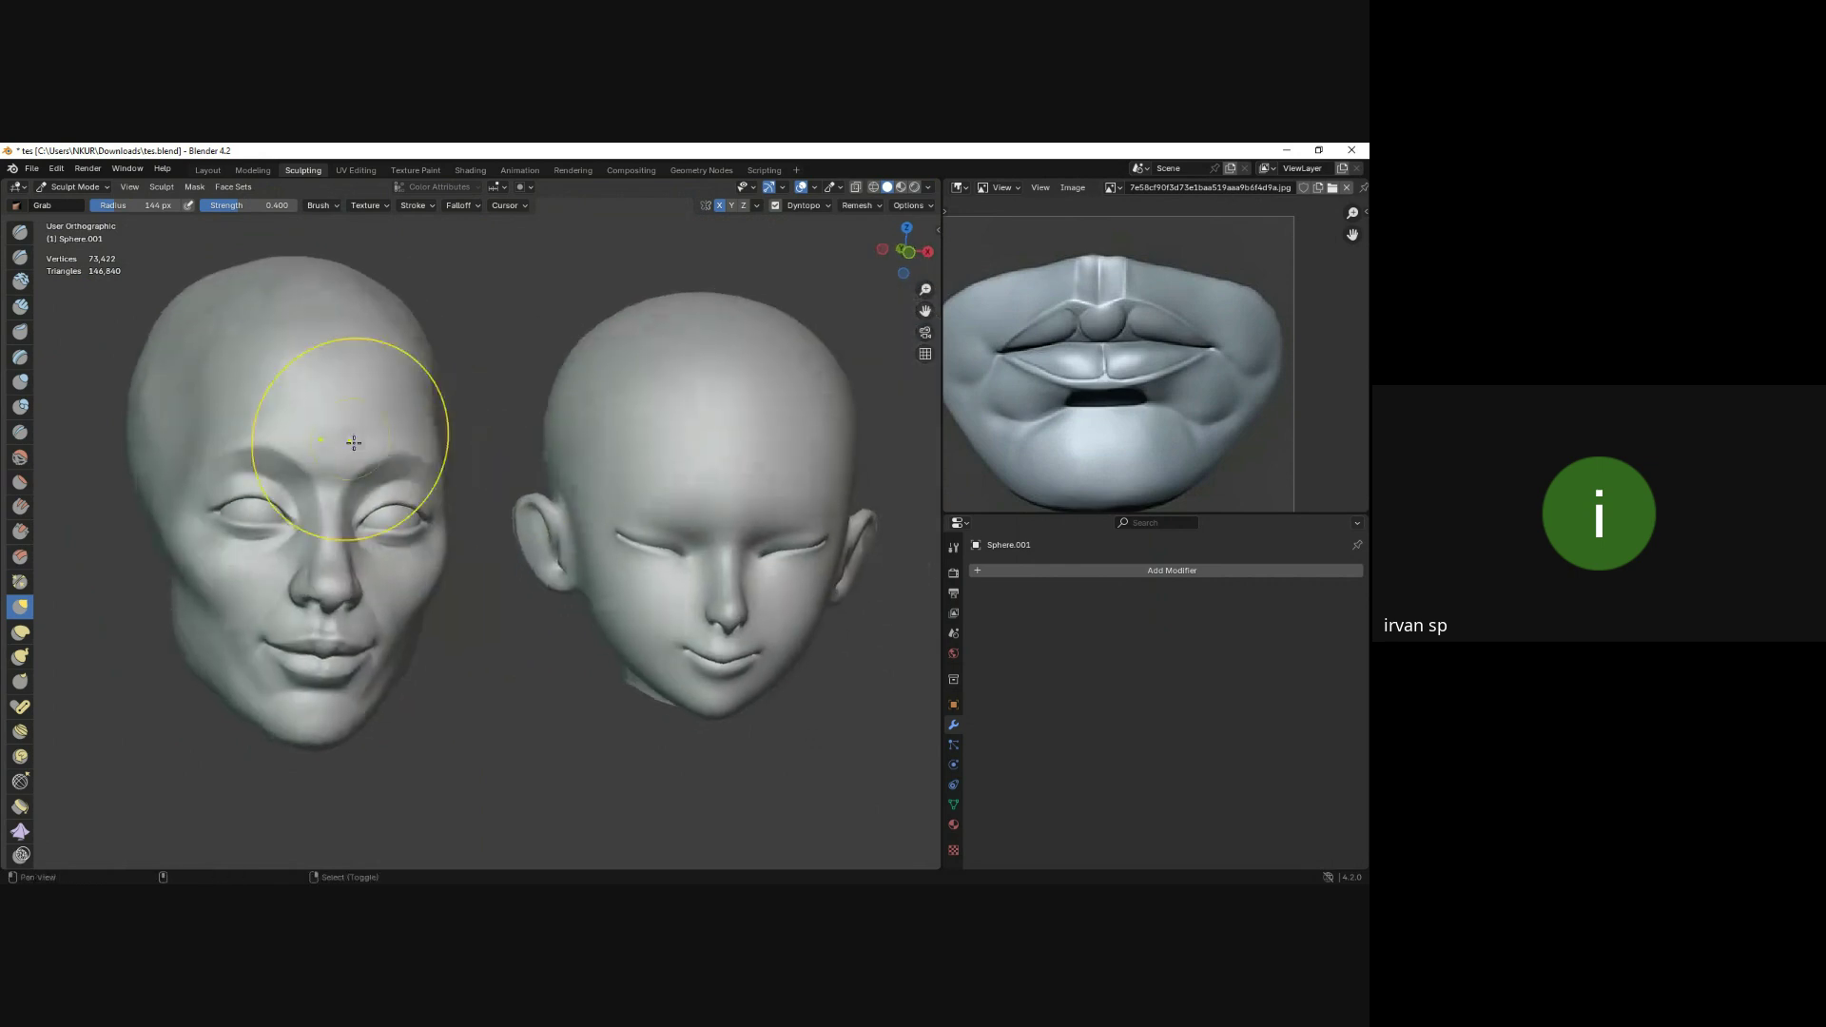
pyautogui.moveTo(346, 448); pyautogui.dragTo(267, 336, button='middle')
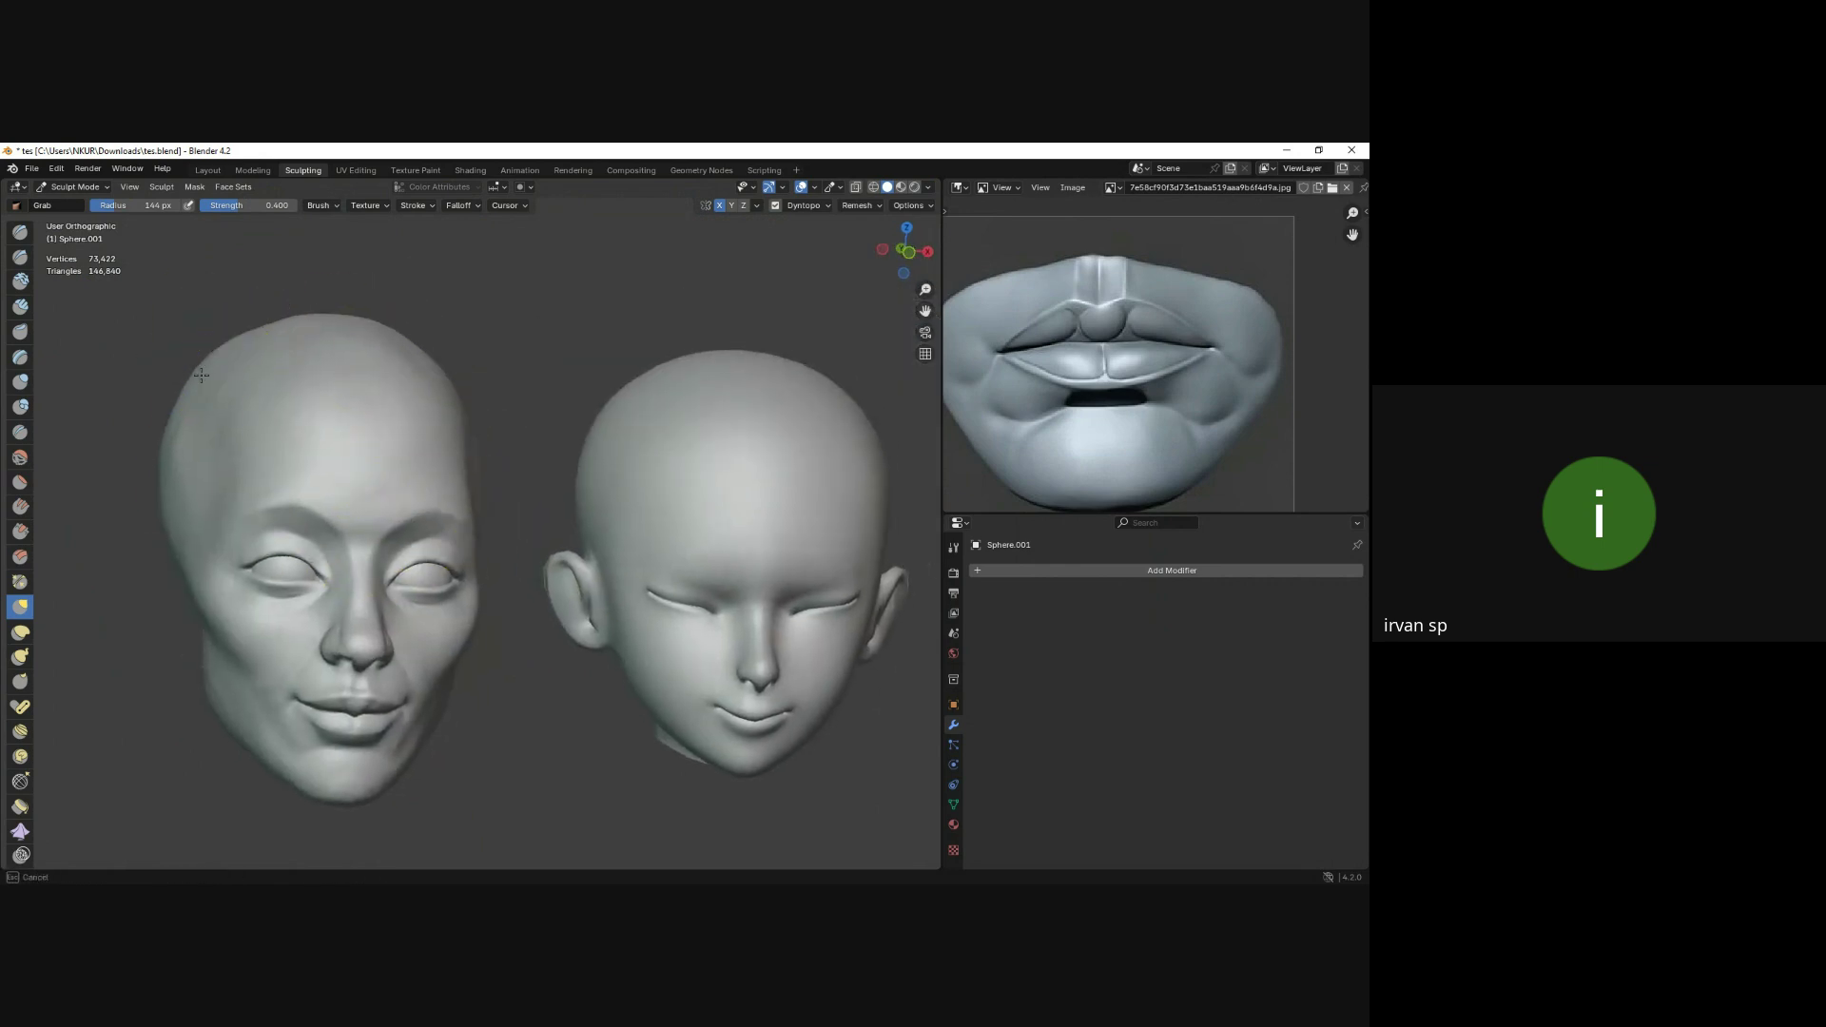
pyautogui.press('KP_1')
pyautogui.keyDown('shift'); pyautogui.moveTo(384, 463); pyautogui.dragTo(464, 459, button='middle'); pyautogui.keyUp('shift')
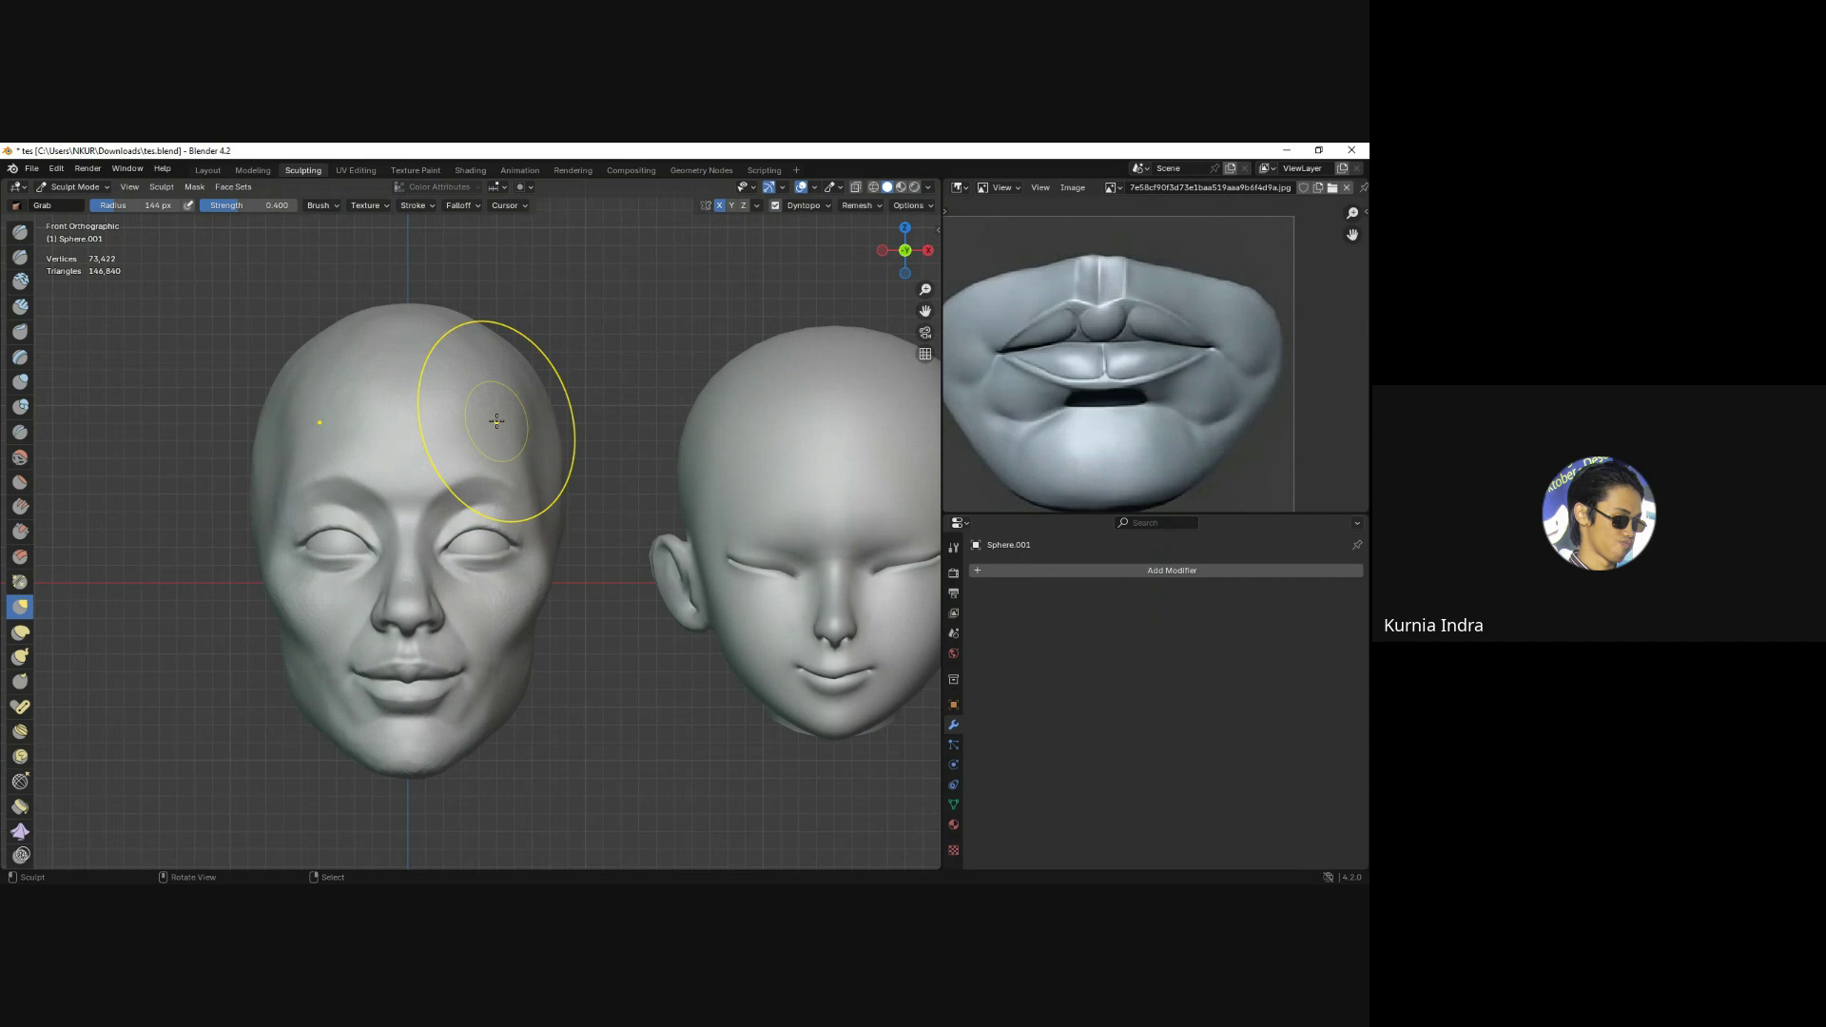
# Resize the brush to 165 px, then to 92 px from an angled view.
pyautogui.press('f')
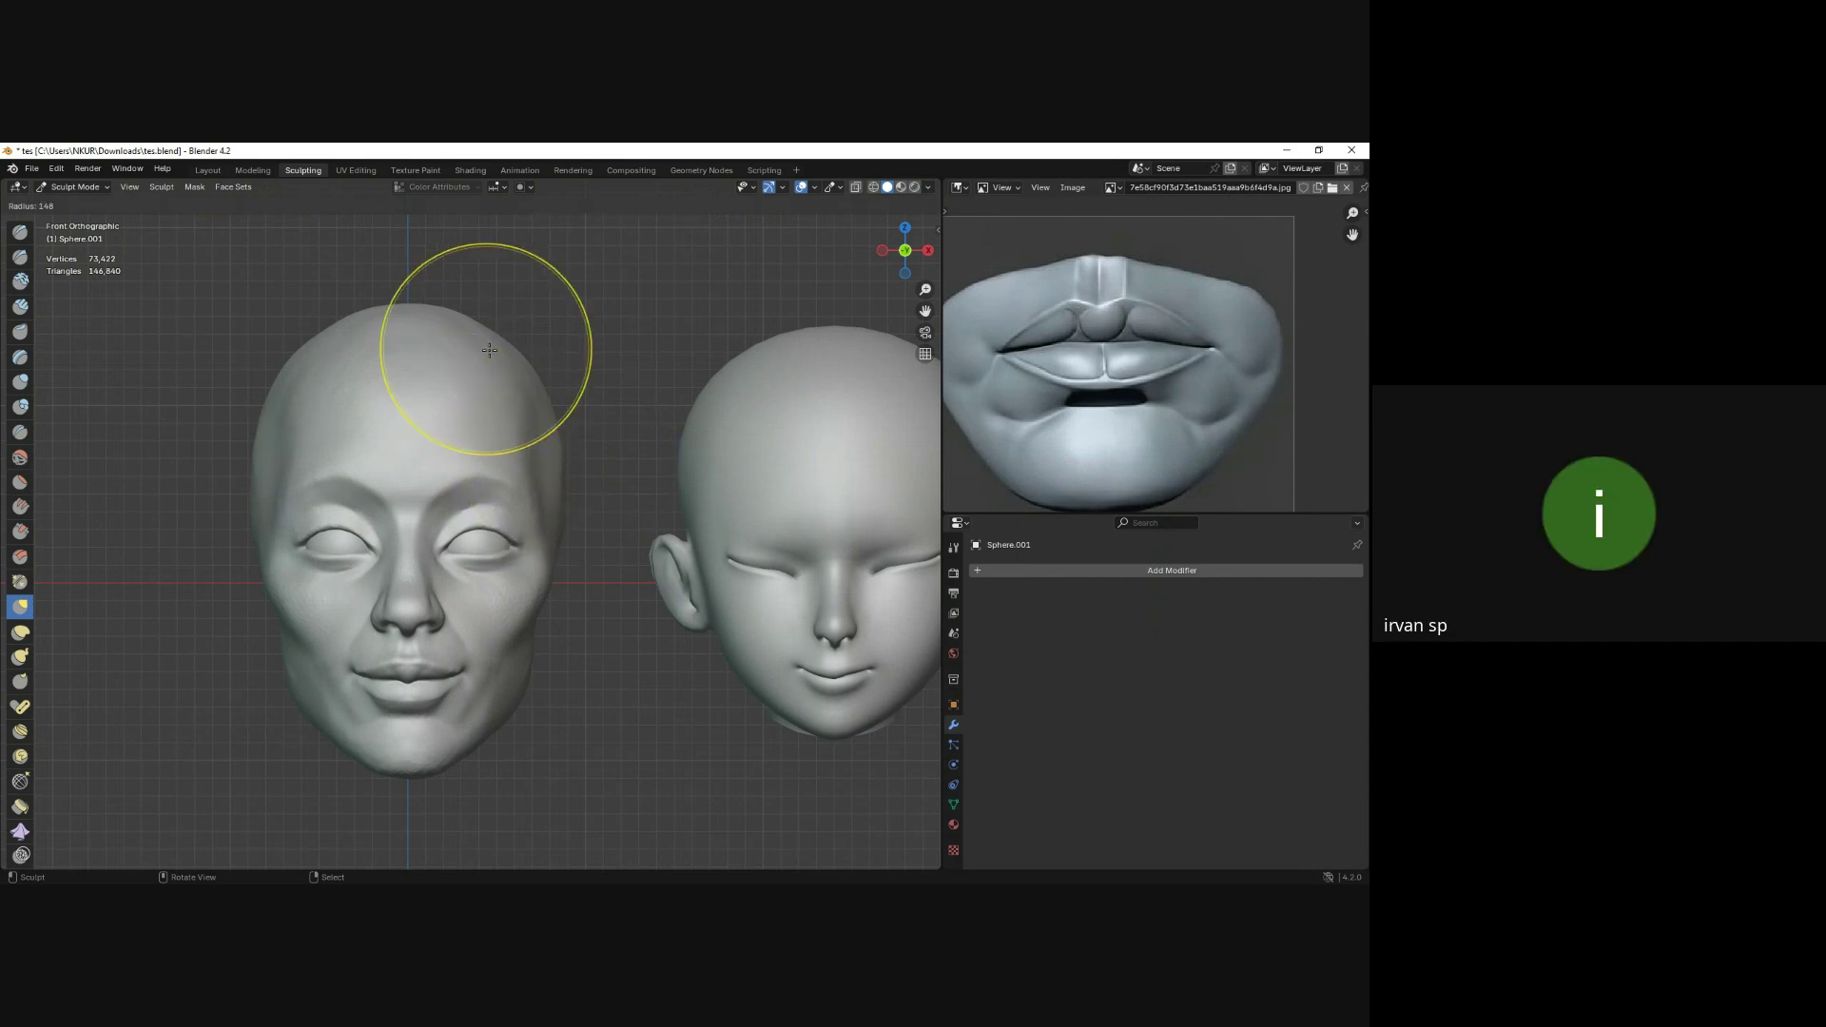
pyautogui.click(500, 339)
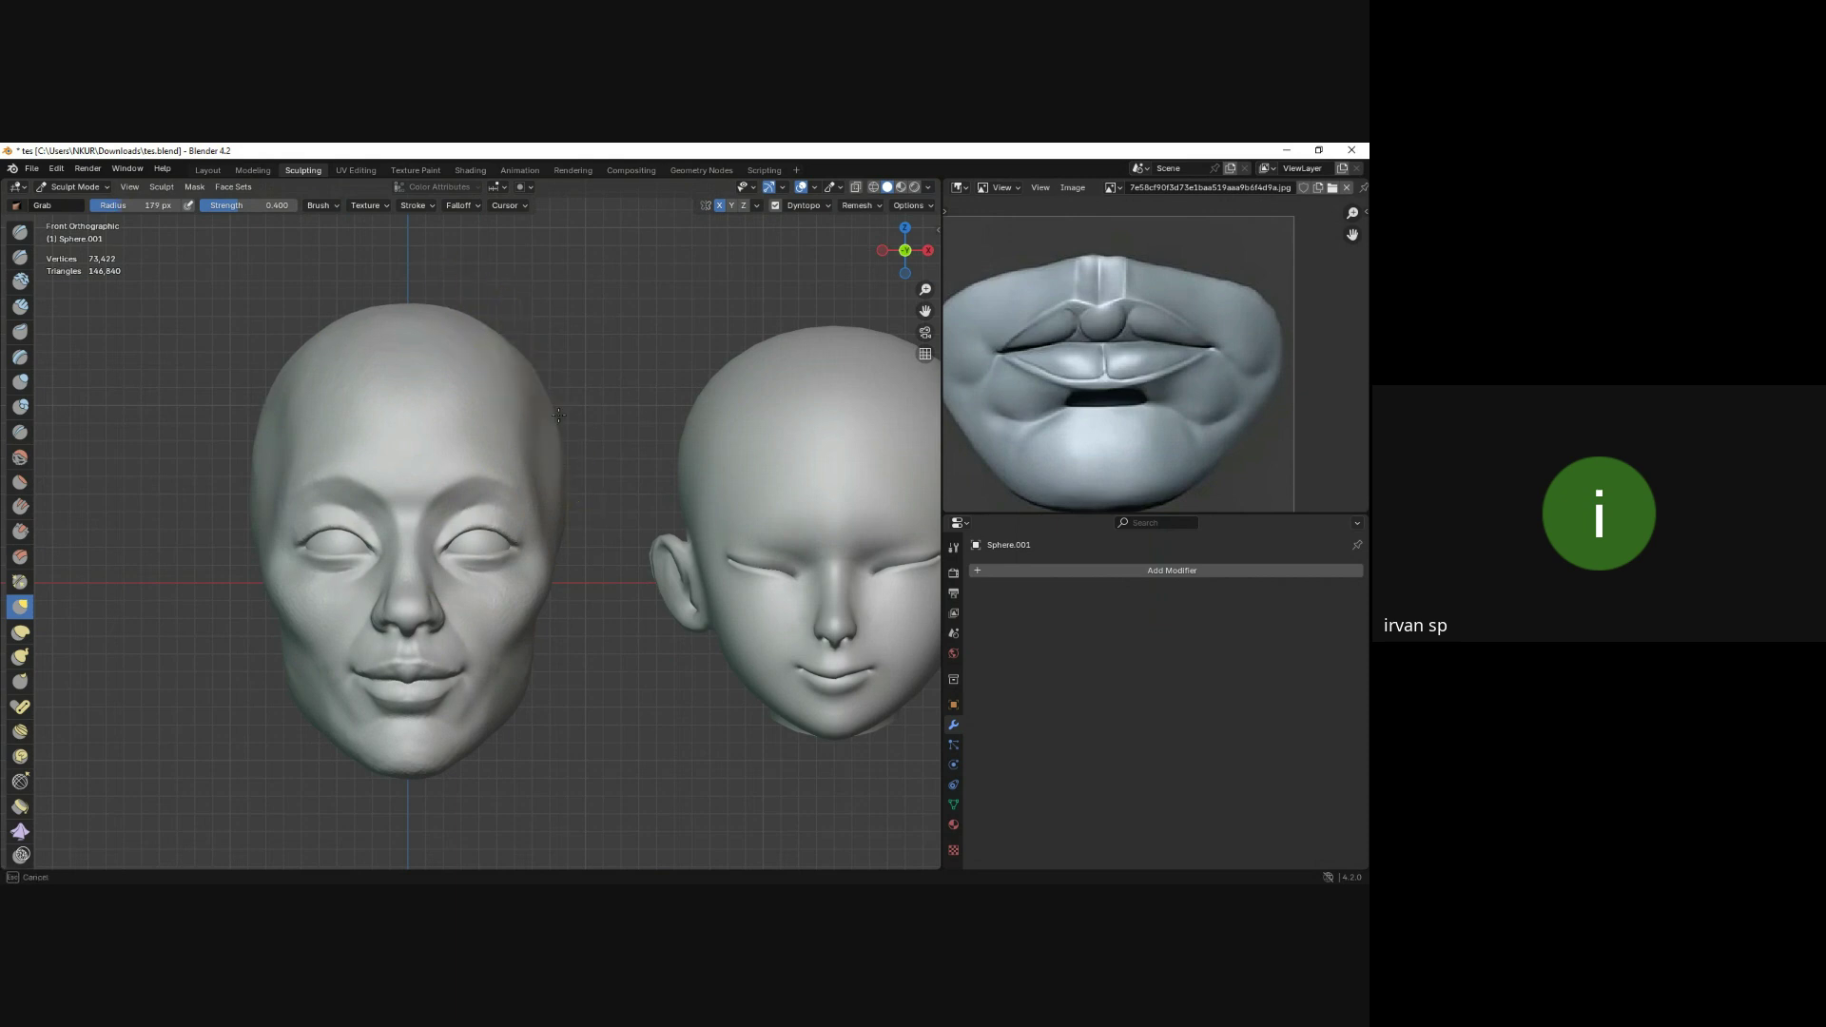
pyautogui.keyDown('shift'); pyautogui.moveTo(538, 469); pyautogui.dragTo(590, 419, button='middle'); pyautogui.keyUp('shift')
pyautogui.moveTo(276, 497)
pyautogui.mouseDown(button='middle')
pyautogui.moveTo(380, 542)
pyautogui.moveTo(489, 530)
pyautogui.moveTo(387, 551)
pyautogui.moveTo(324, 506)
pyautogui.moveTo(397, 567)
pyautogui.moveTo(463, 562)
pyautogui.moveTo(448, 488)
pyautogui.moveTo(498, 496)
pyautogui.moveTo(522, 518)
pyautogui.moveTo(498, 498)
pyautogui.moveTo(501, 570)
pyautogui.moveTo(573, 507)
pyautogui.mouseUp(button='middle')
pyautogui.press('f')
pyautogui.click(305, 550)
# Delete the right-hand head in Object Mode and return to sculpting the remaining head.
pyautogui.hotkey('ctrl', 'Tab')
pyautogui.click(387, 529)
pyautogui.press('Delete')
pyautogui.click(539, 531)
pyautogui.hotkey('ctrl', 'Tab')
# Resize the brush to 104 px, then 80 px, and return to a straight front view.
pyautogui.press('f')
pyautogui.click(407, 523)
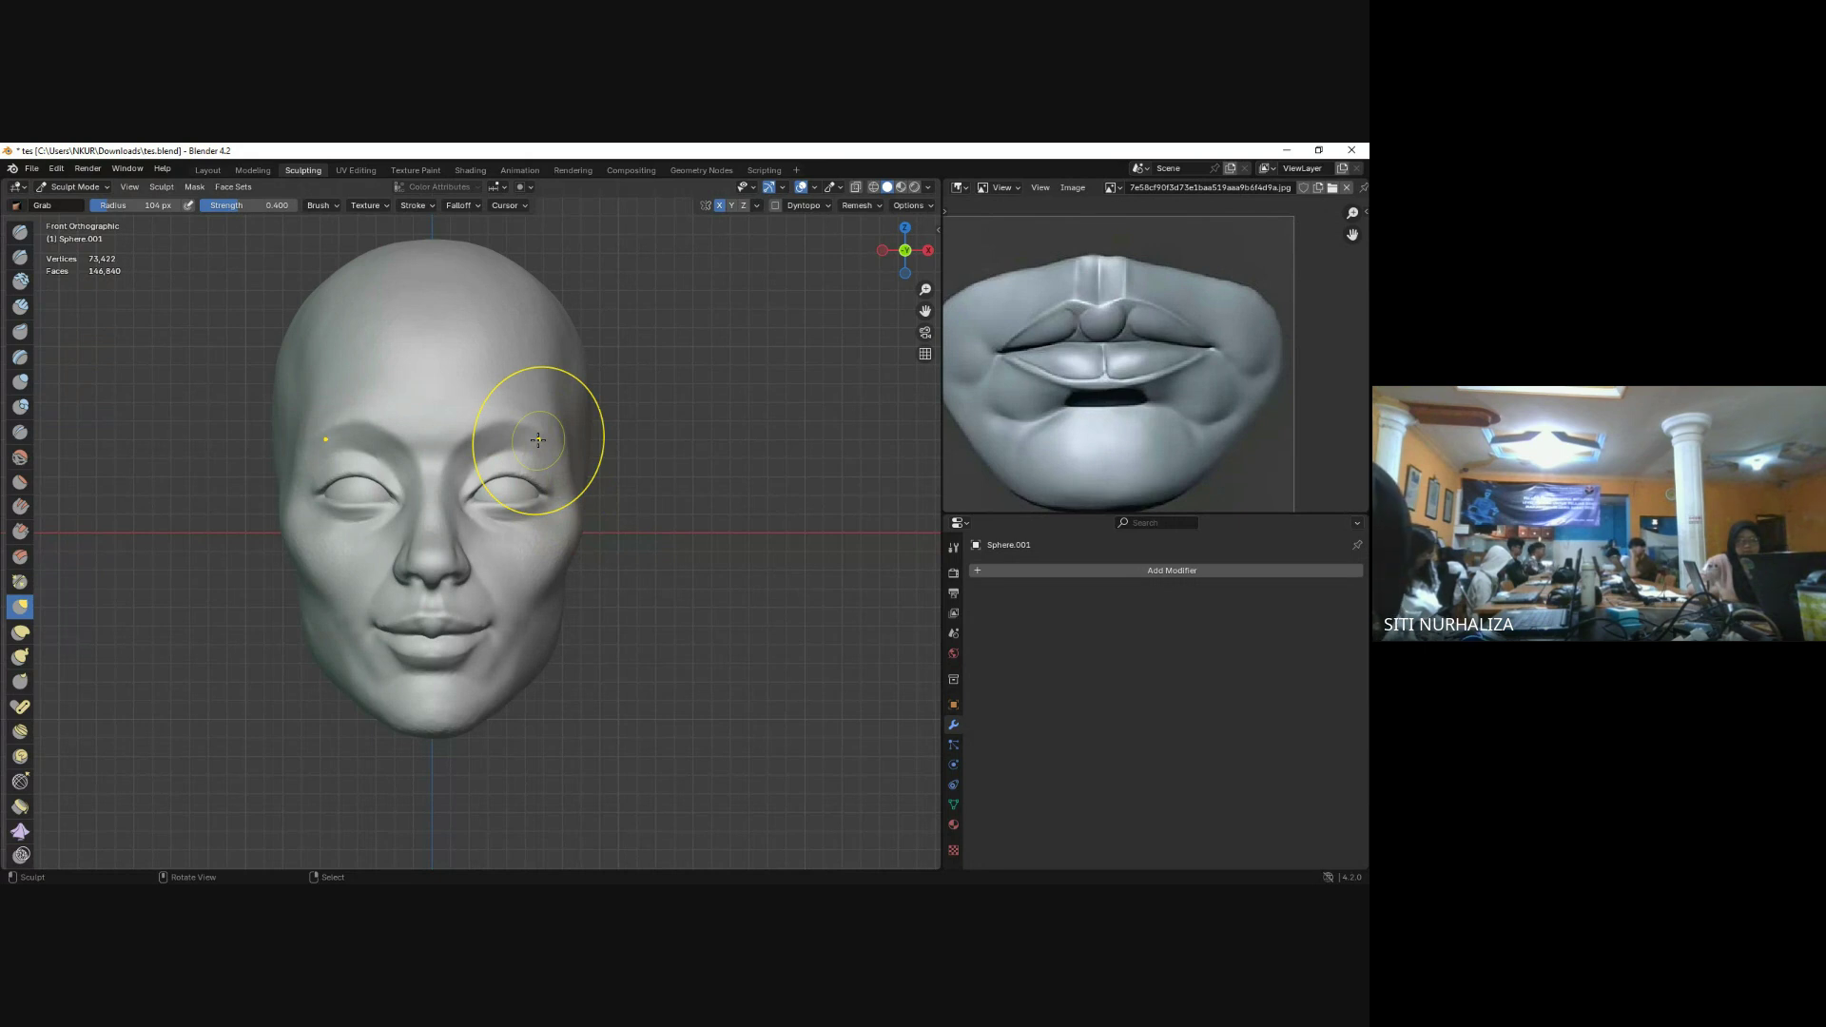
pyautogui.press('f')
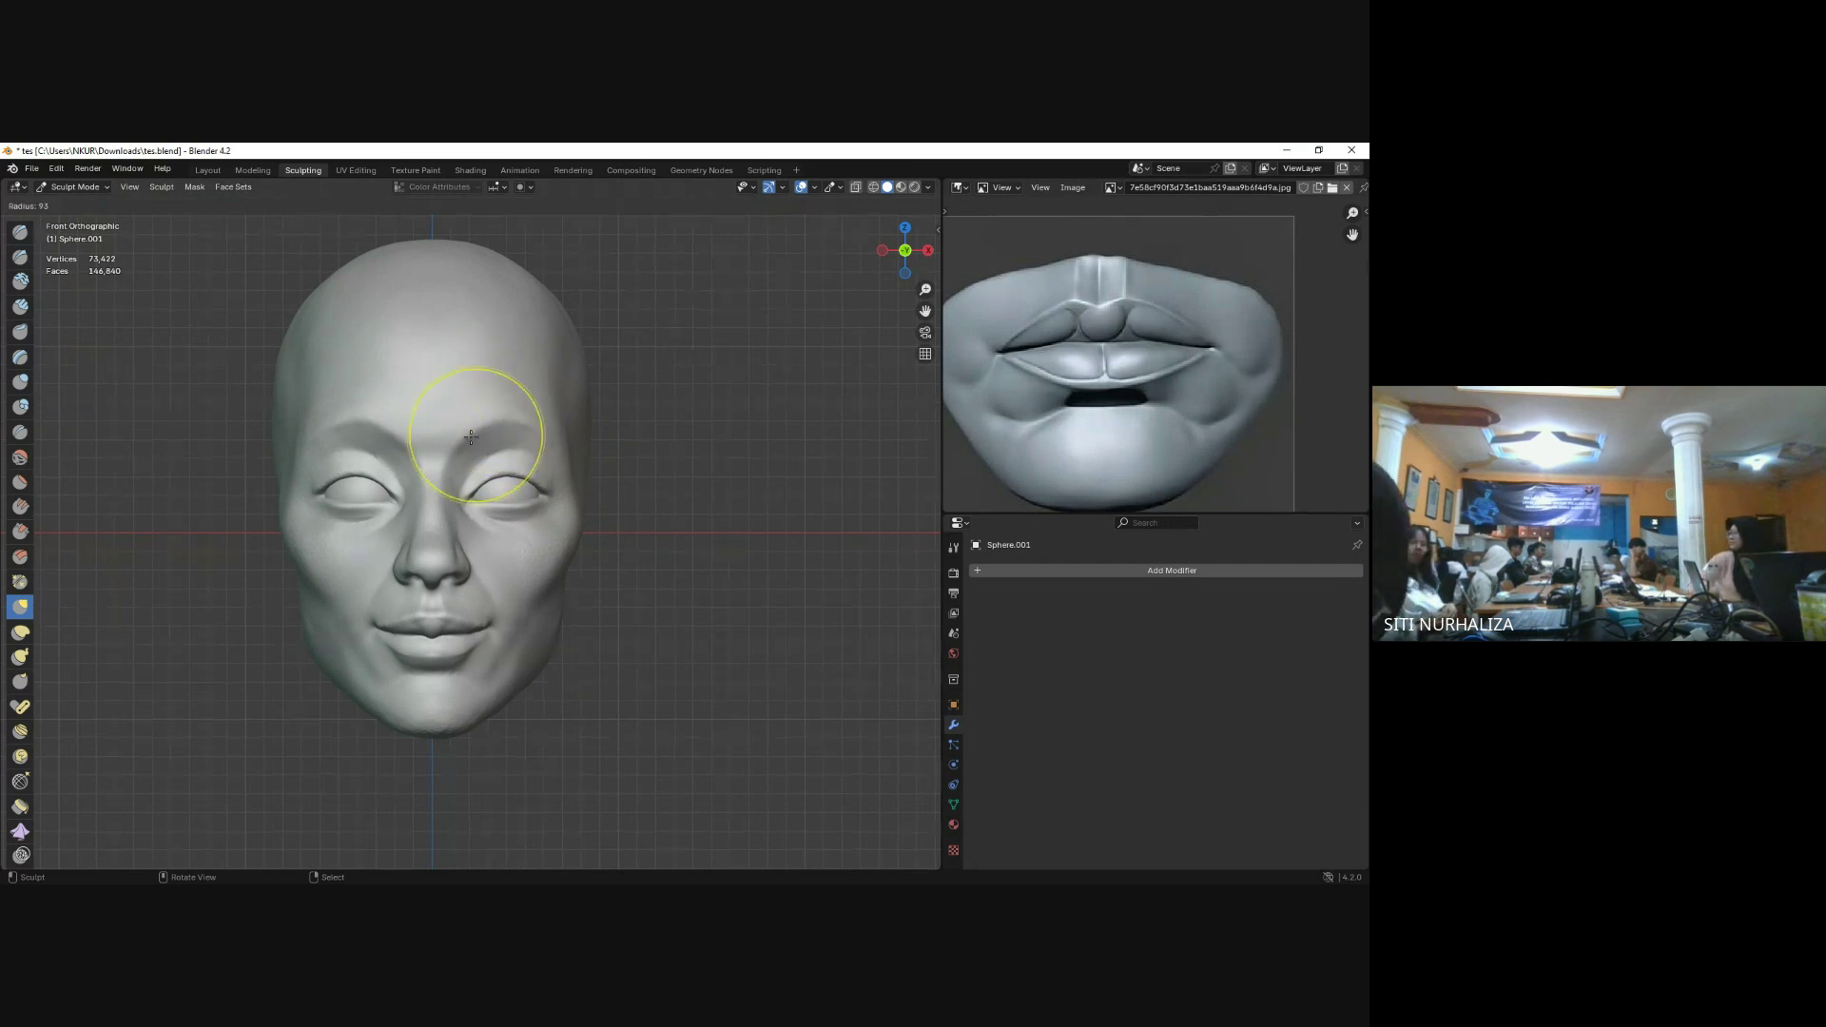
pyautogui.click(470, 436)
pyautogui.moveTo(609, 433)
pyautogui.keyDown('alt'); pyautogui.mouseDown()
pyautogui.moveTo(552, 449)
pyautogui.moveTo(505, 425)
pyautogui.moveTo(571, 388)
pyautogui.mouseUp(); pyautogui.keyUp('alt')
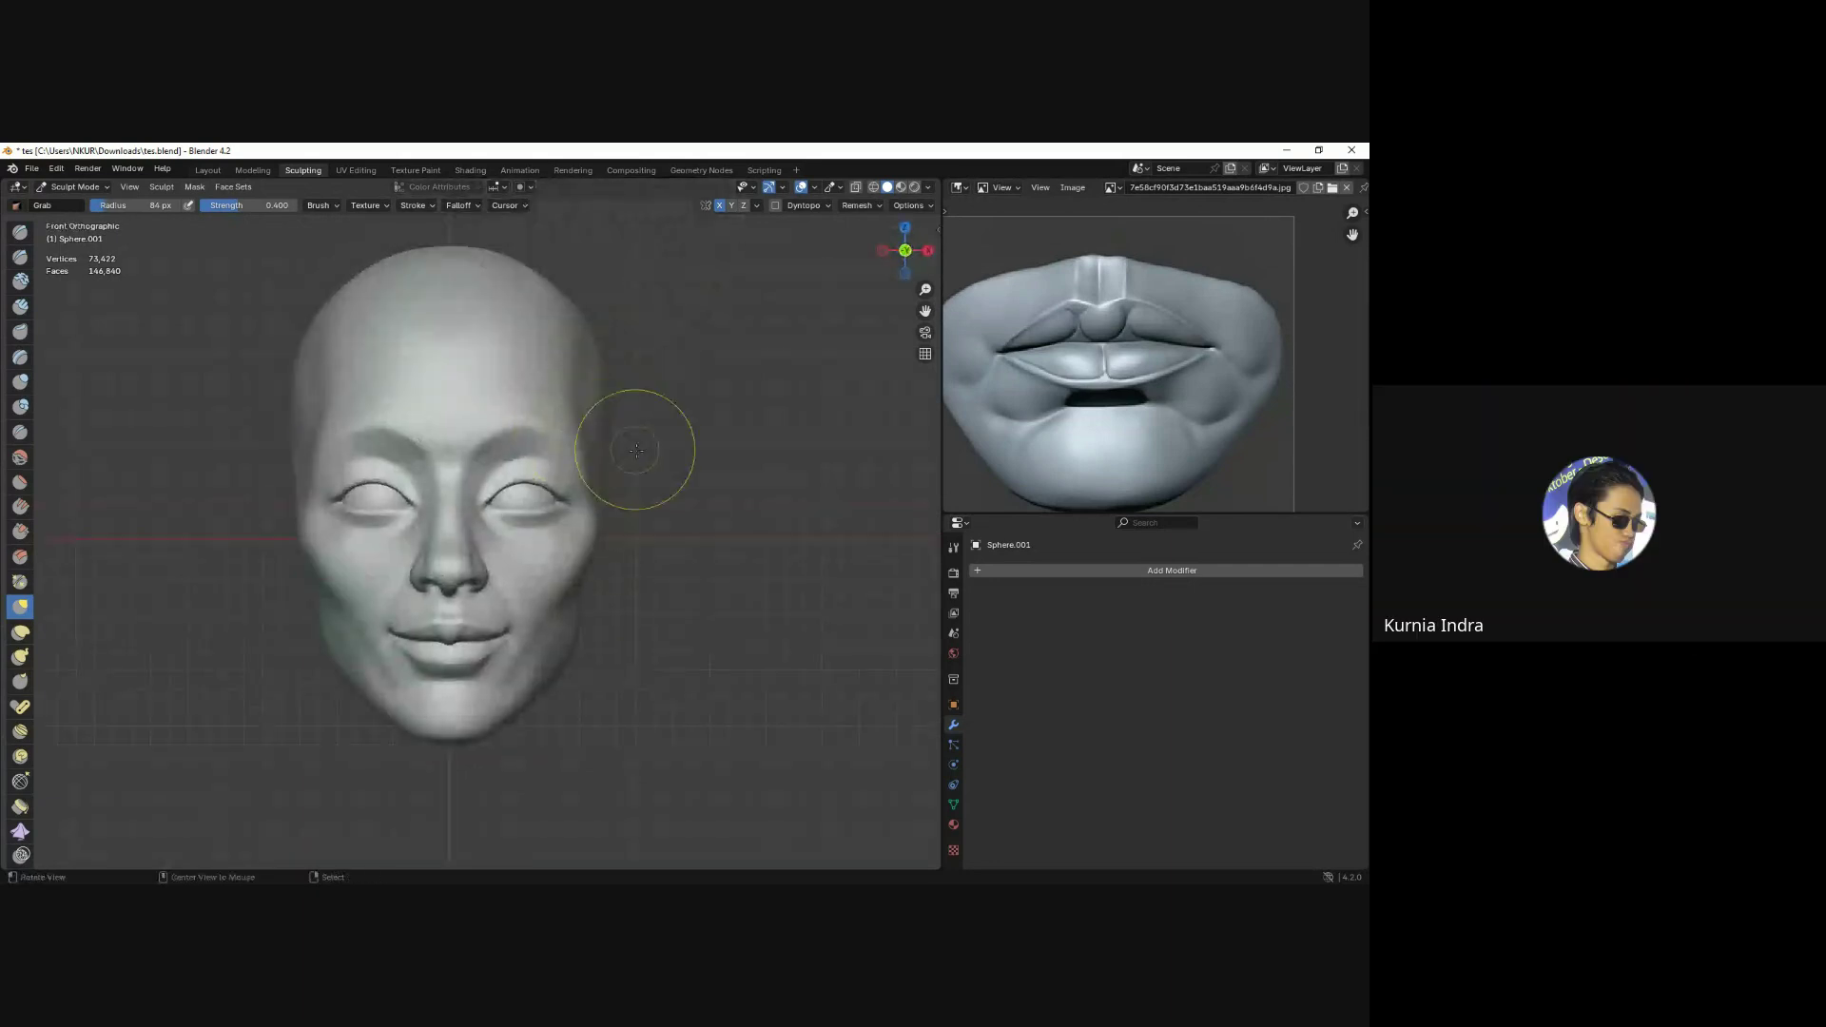
pyautogui.keyDown('alt'); pyautogui.moveTo(637, 450); pyautogui.dragTo(581, 475); pyautogui.keyUp('alt')
pyautogui.scroll(3, 580, 522)
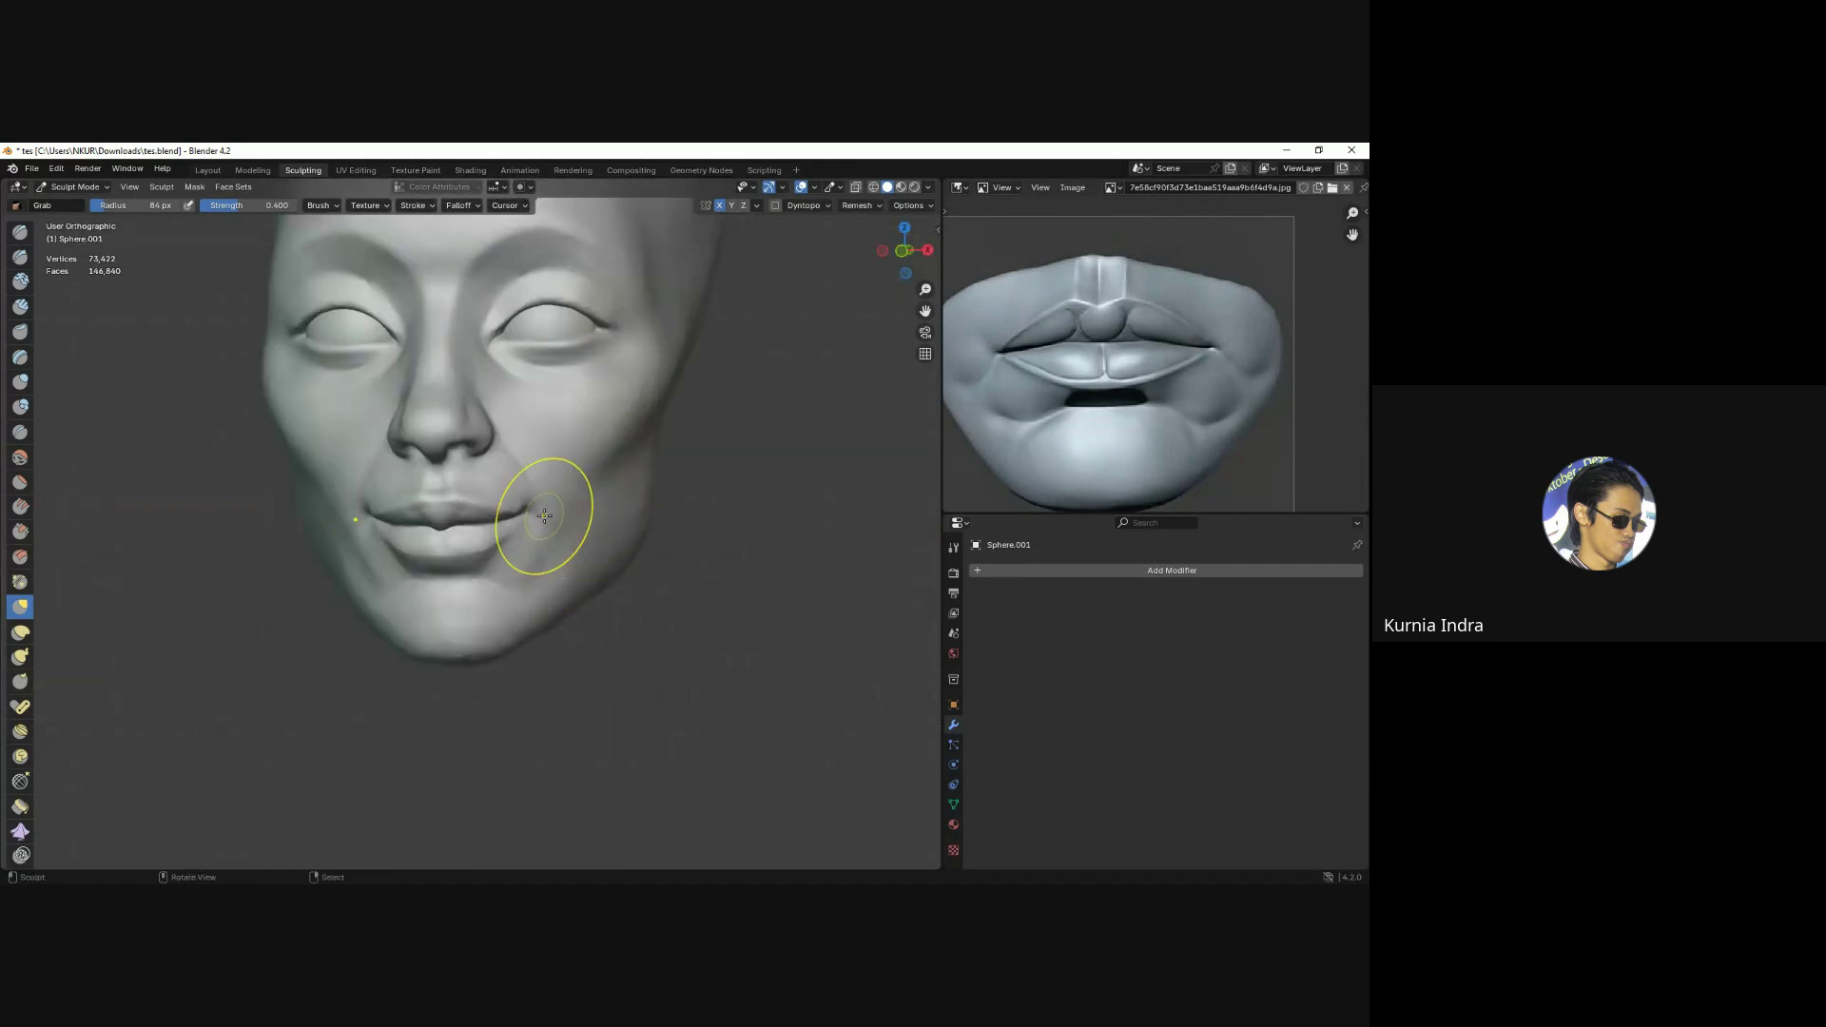
pyautogui.scroll(-3, 561, 438)
pyautogui.keyDown('alt'); pyautogui.moveTo(590, 428); pyautogui.dragTo(611, 498); pyautogui.keyUp('alt')
# Switch to Object Mode, select the eyes and head, recentre the view, then clear the selection.
pyautogui.hotkey('ctrl', 'Tab')
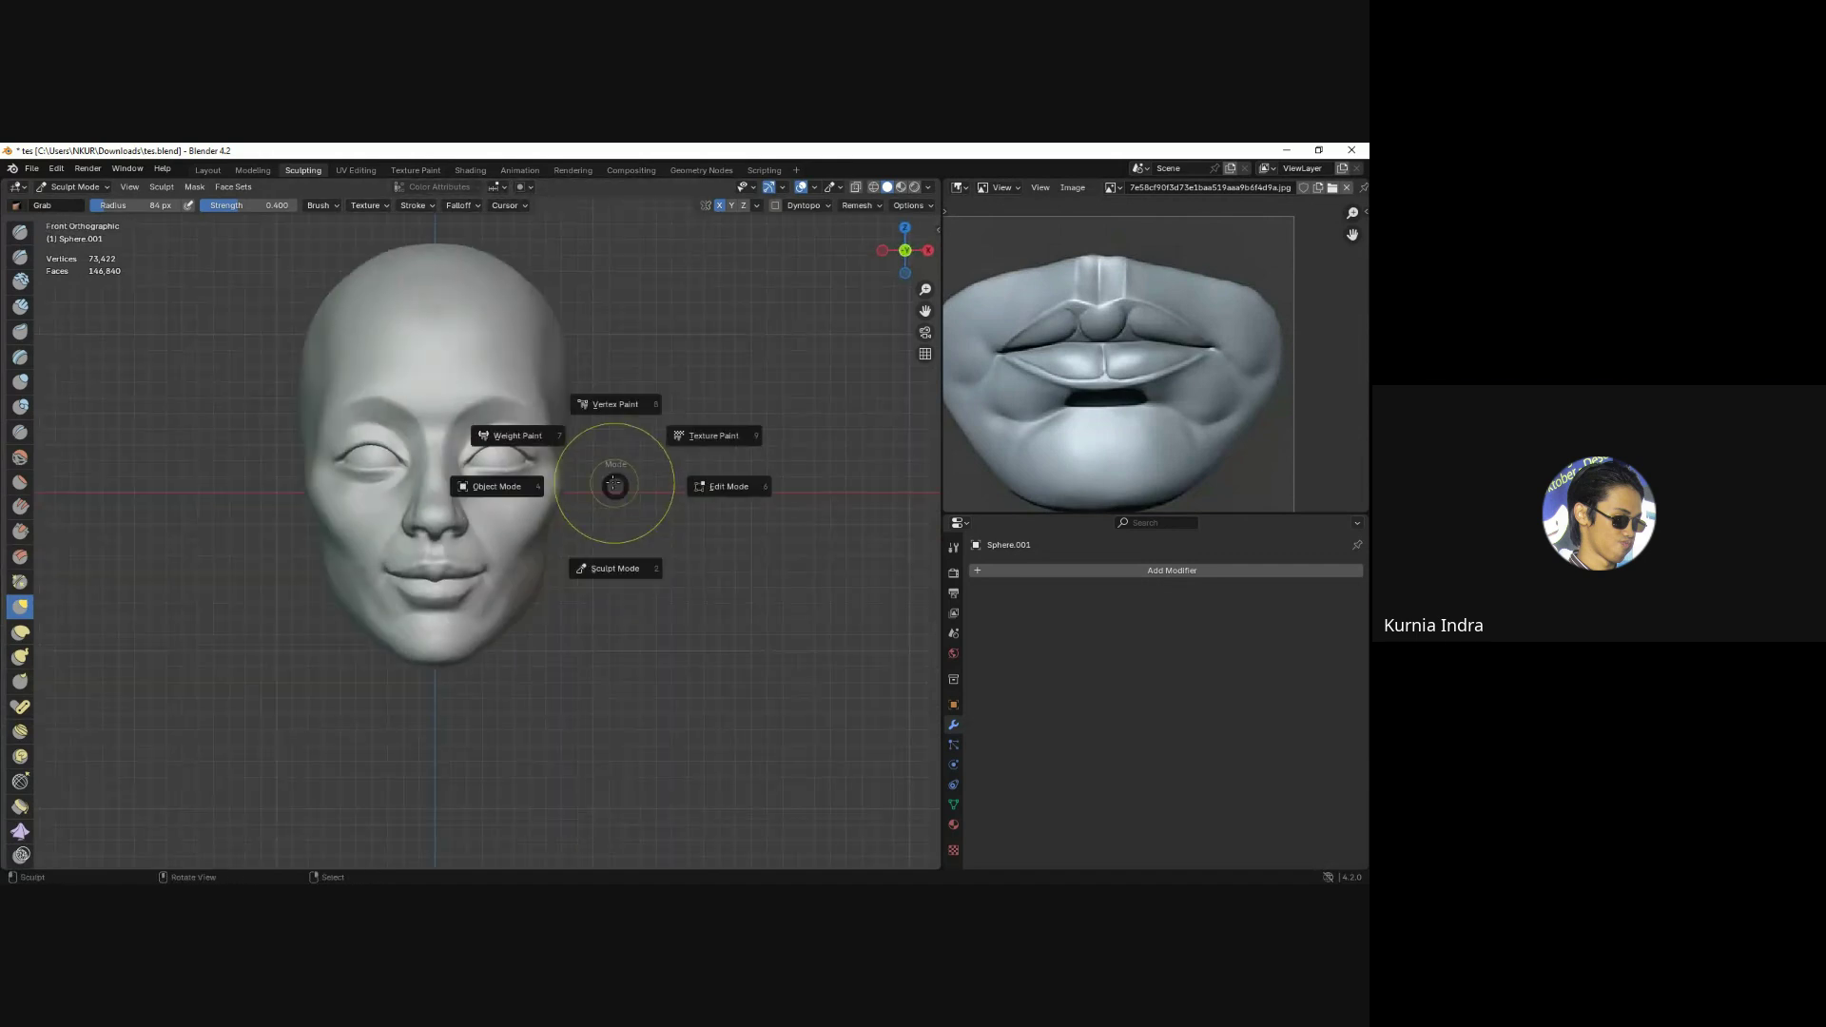
pyautogui.click(553, 498)
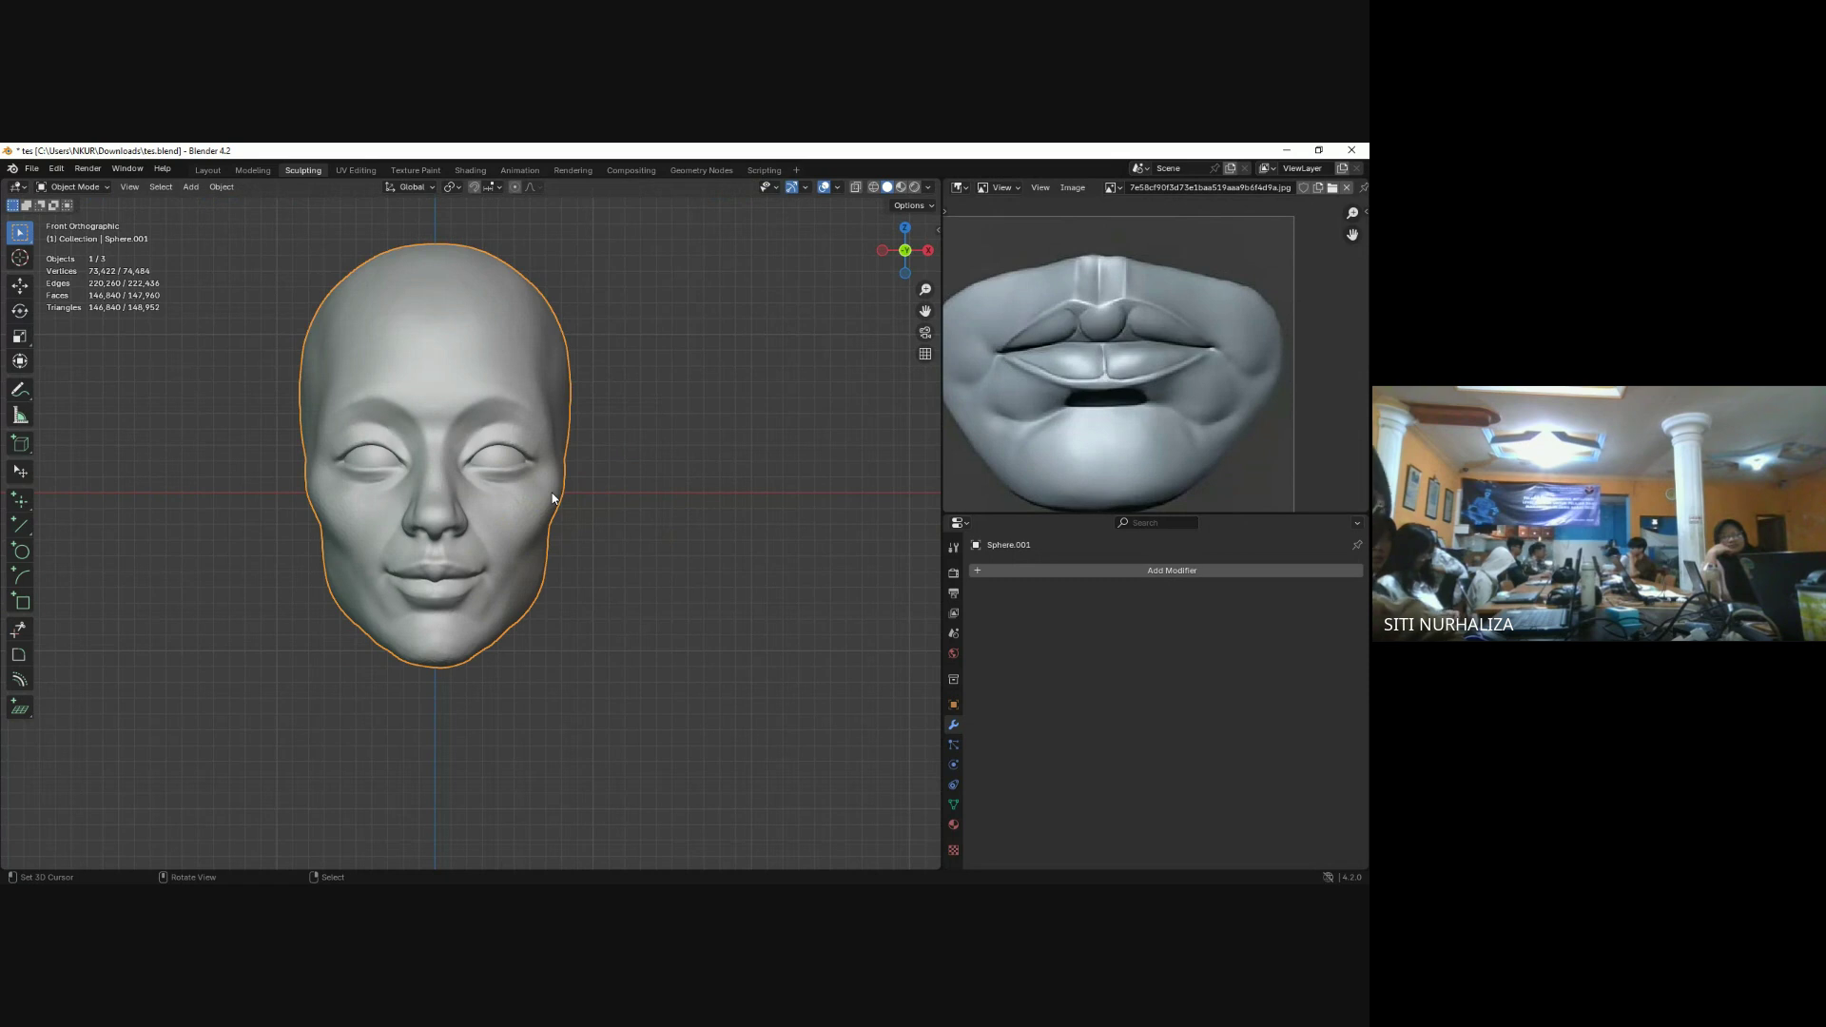
pyautogui.scroll(2, 551, 498)
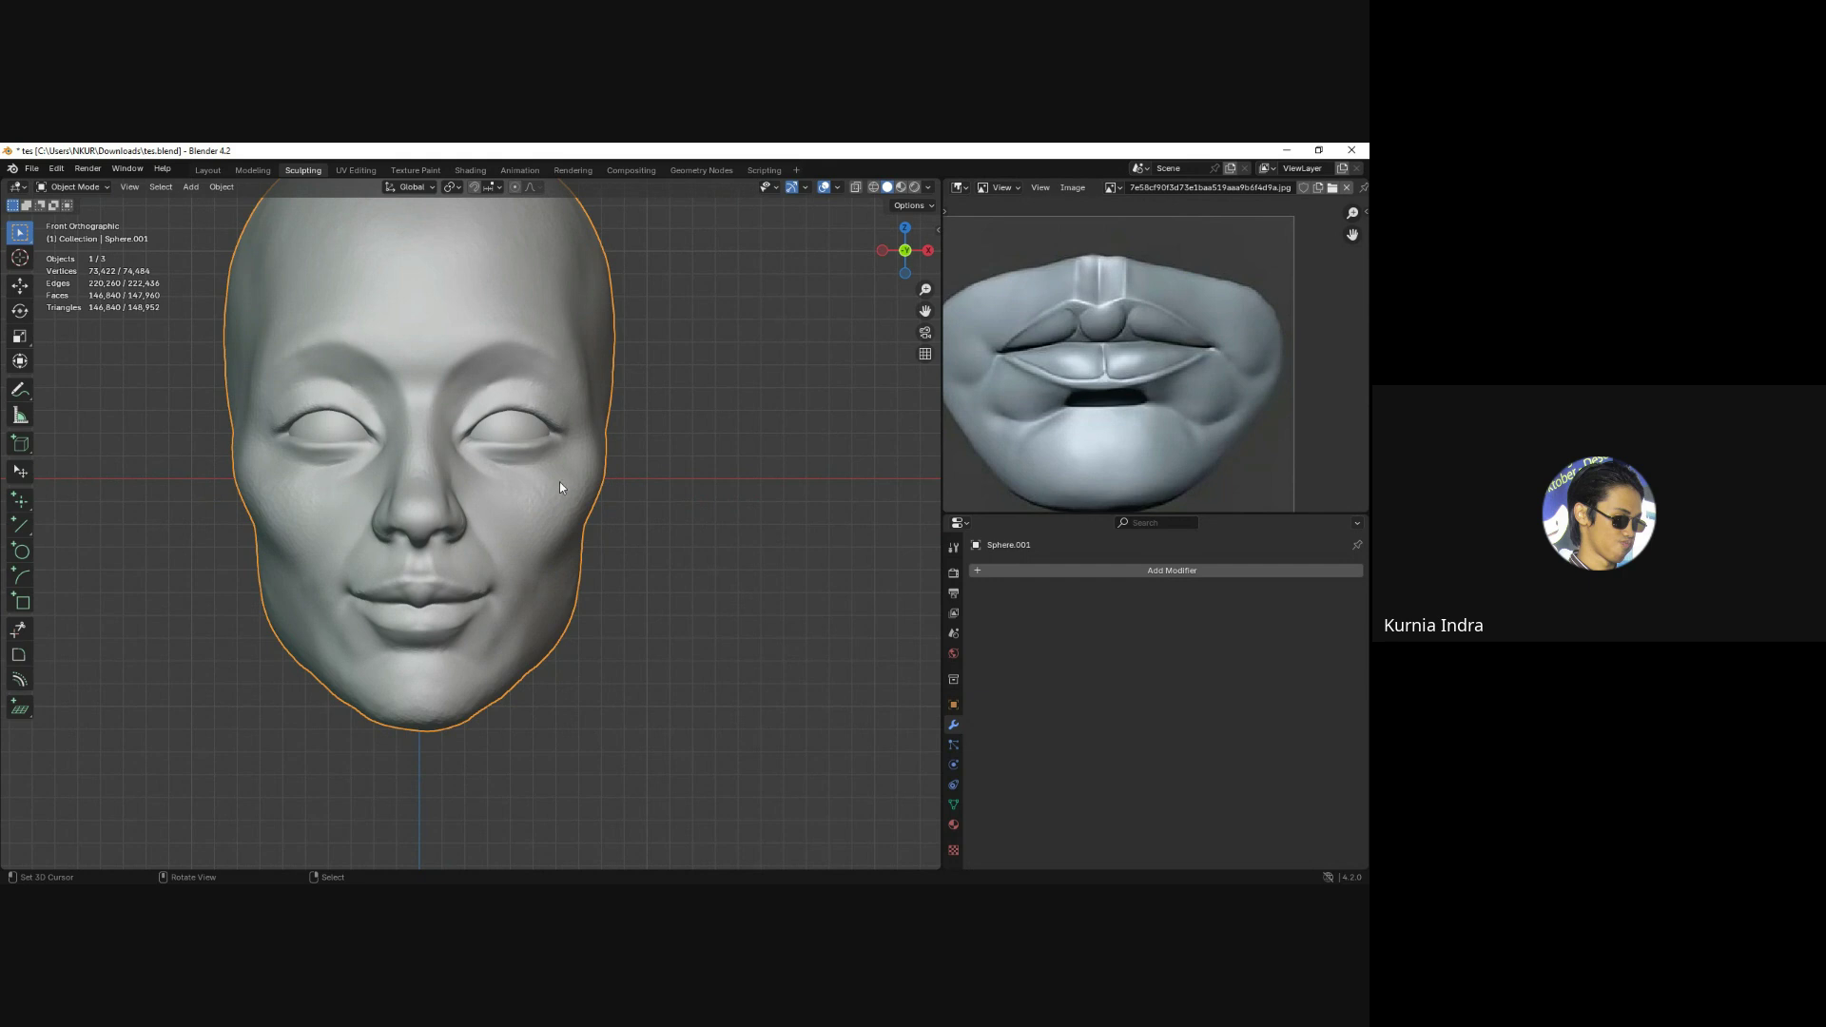
pyautogui.scroll(-2, 478, 482)
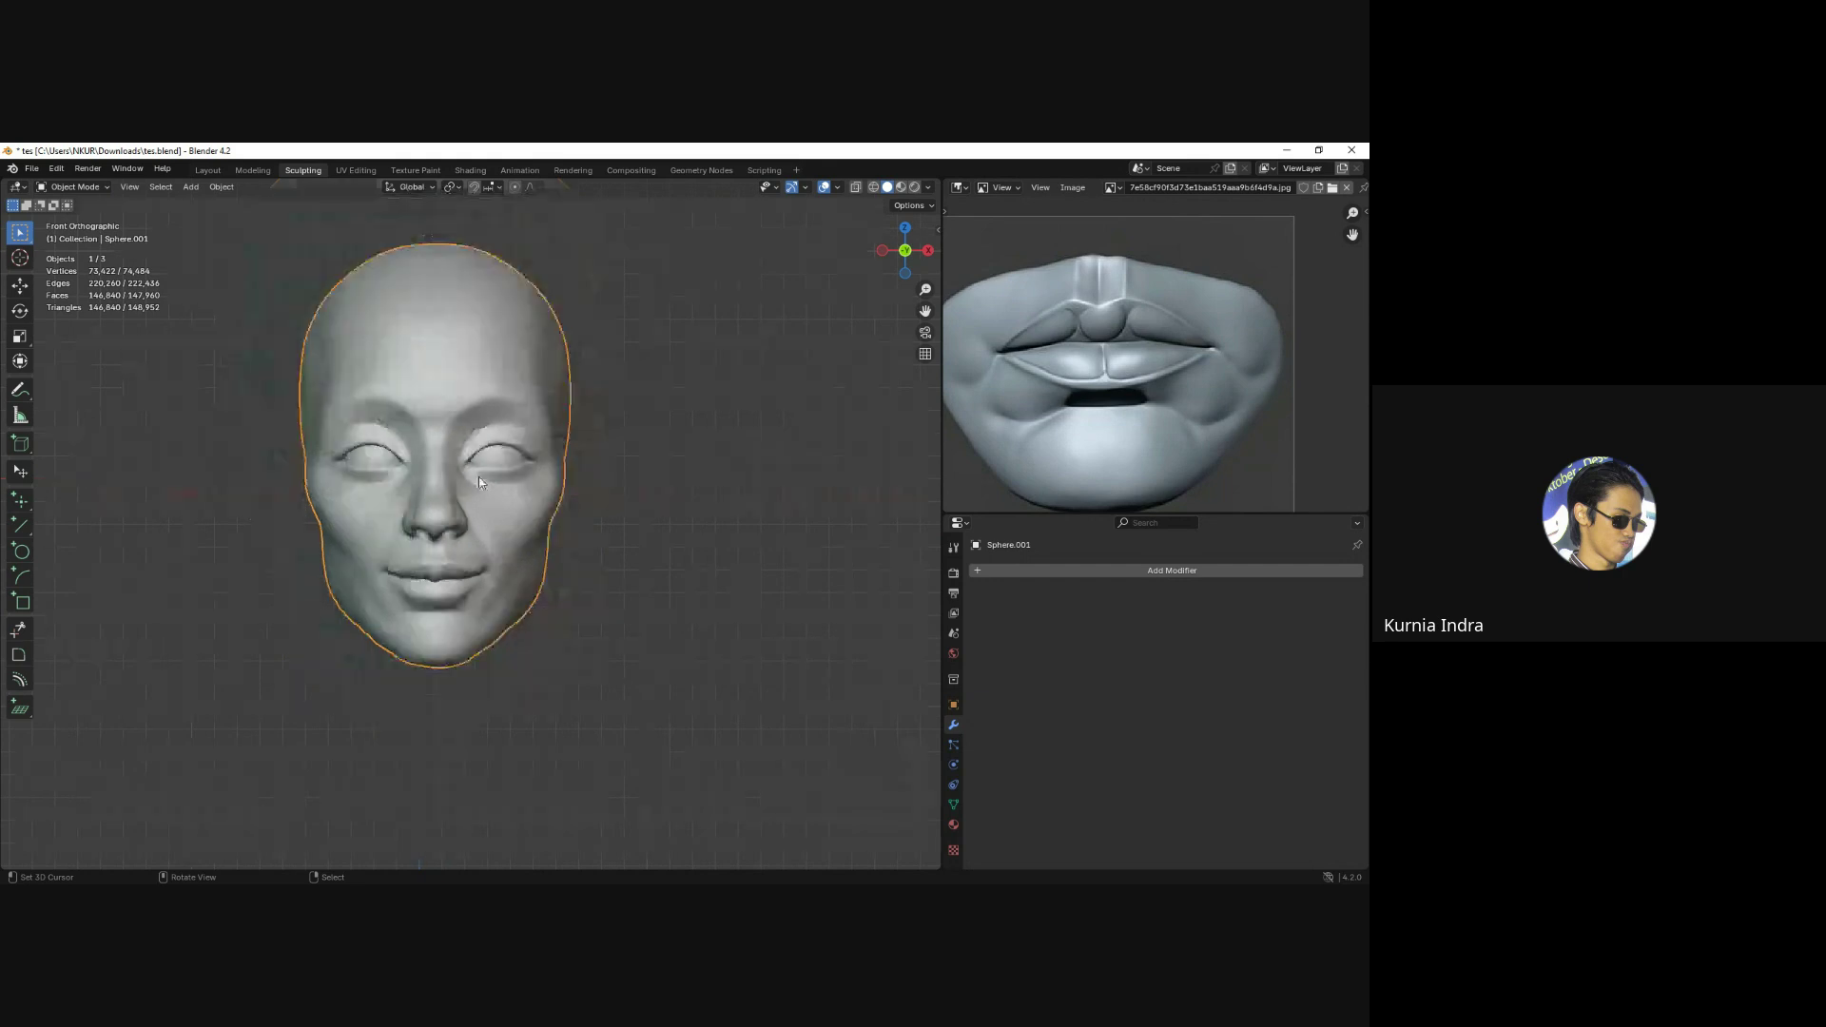
pyautogui.click(387, 459)
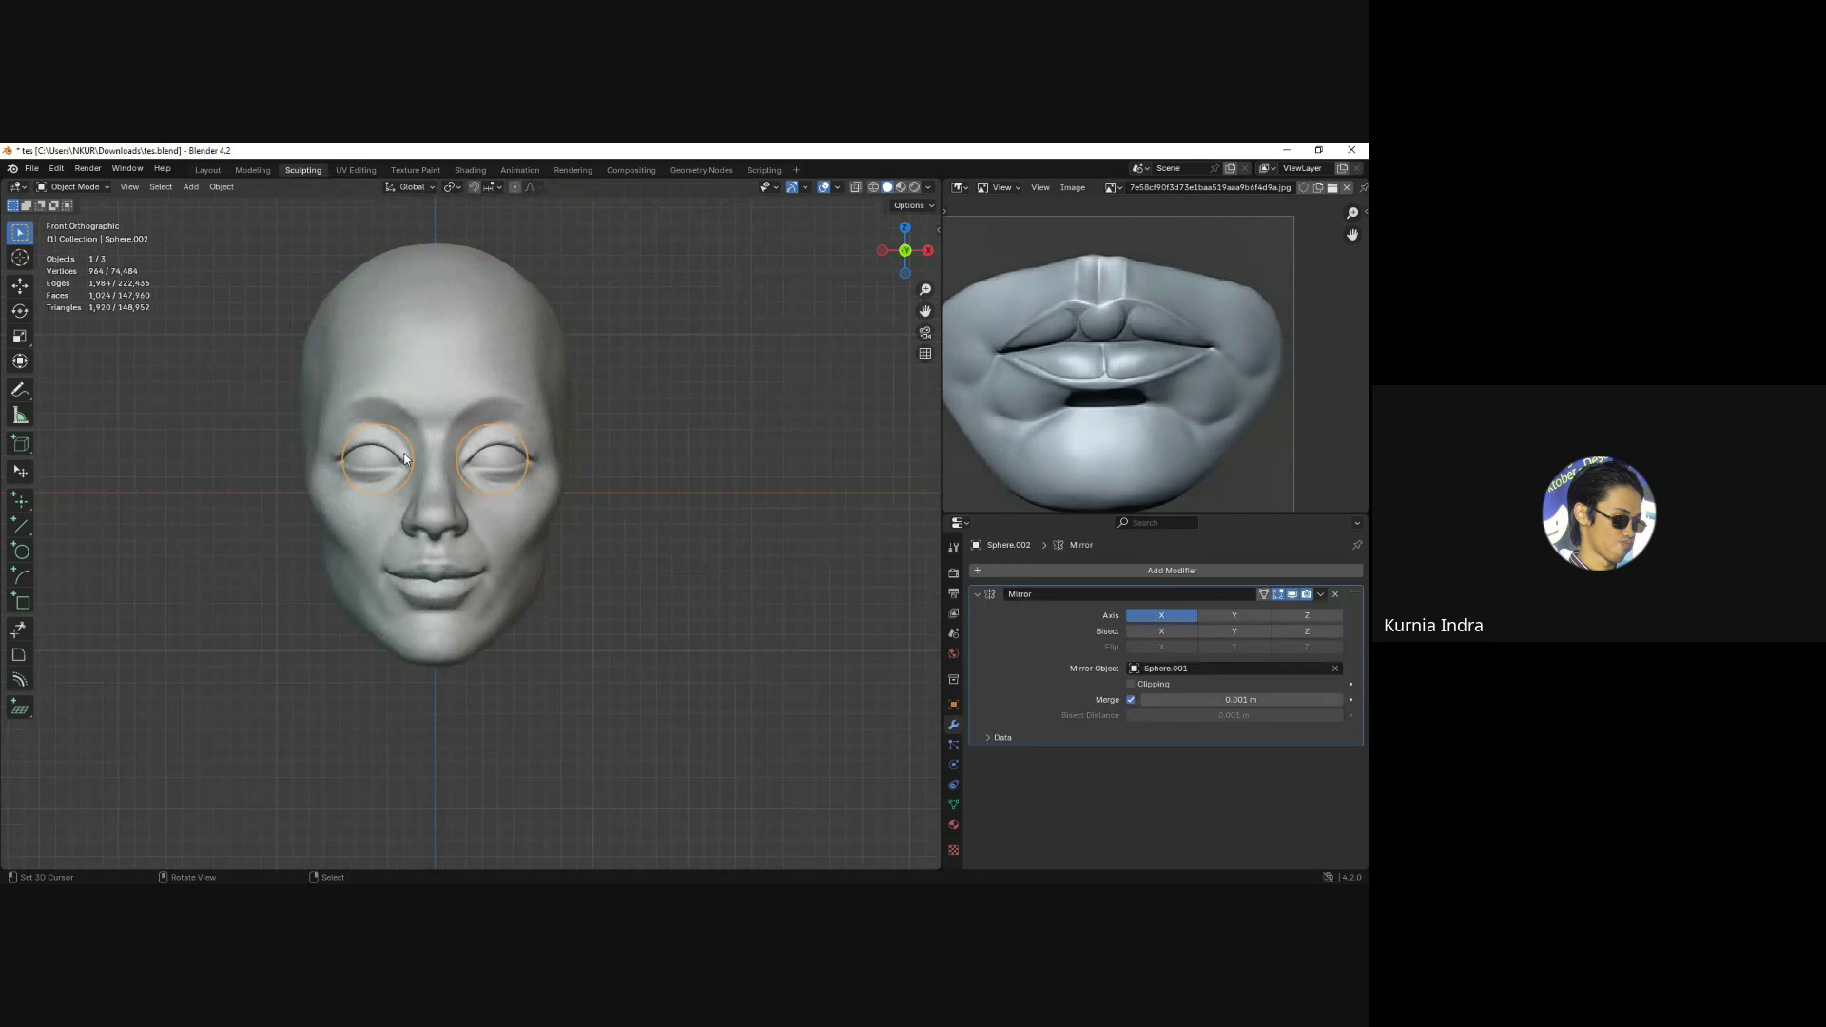
pyautogui.keyDown('shift'); pyautogui.click(499, 457); pyautogui.keyUp('shift')
pyautogui.scroll(-2, 499, 460)
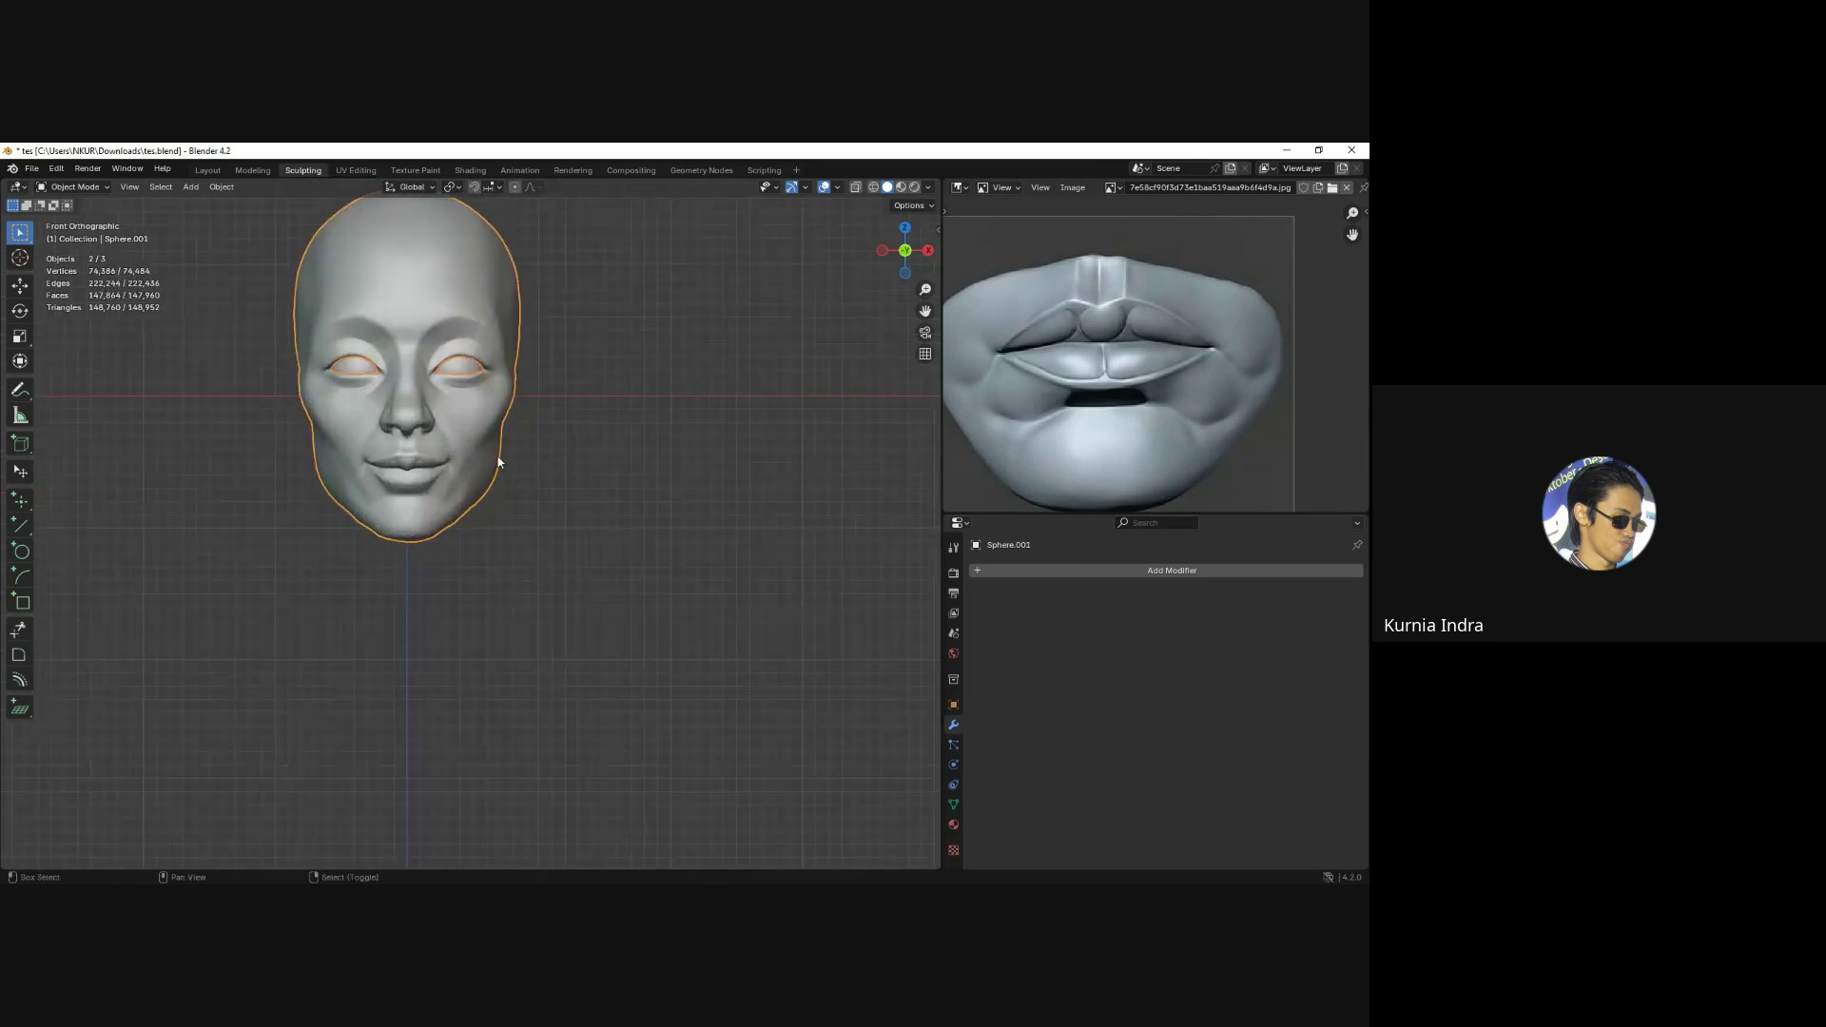
pyautogui.press('KP_Decimal')
pyautogui.click(702, 597)
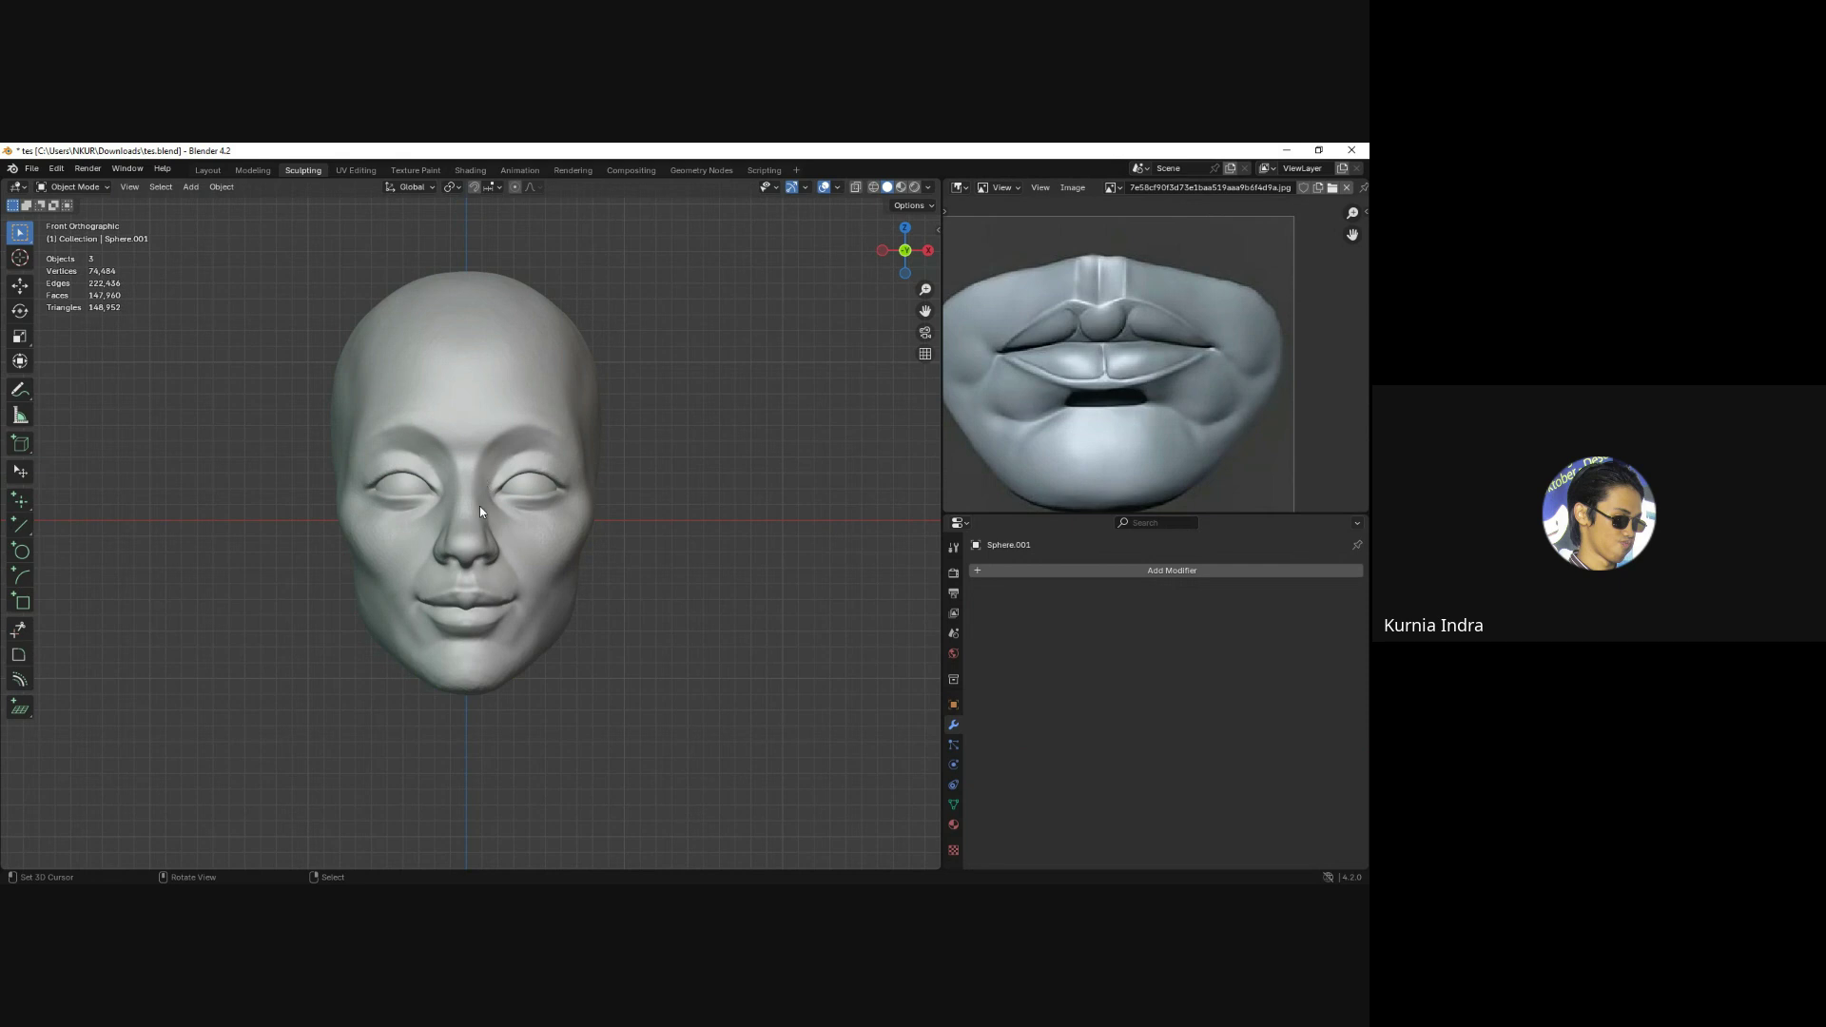
# Paste the stylized anime head beside the sculpted one and move it higher.
pyautogui.scroll(-4, 480, 506)
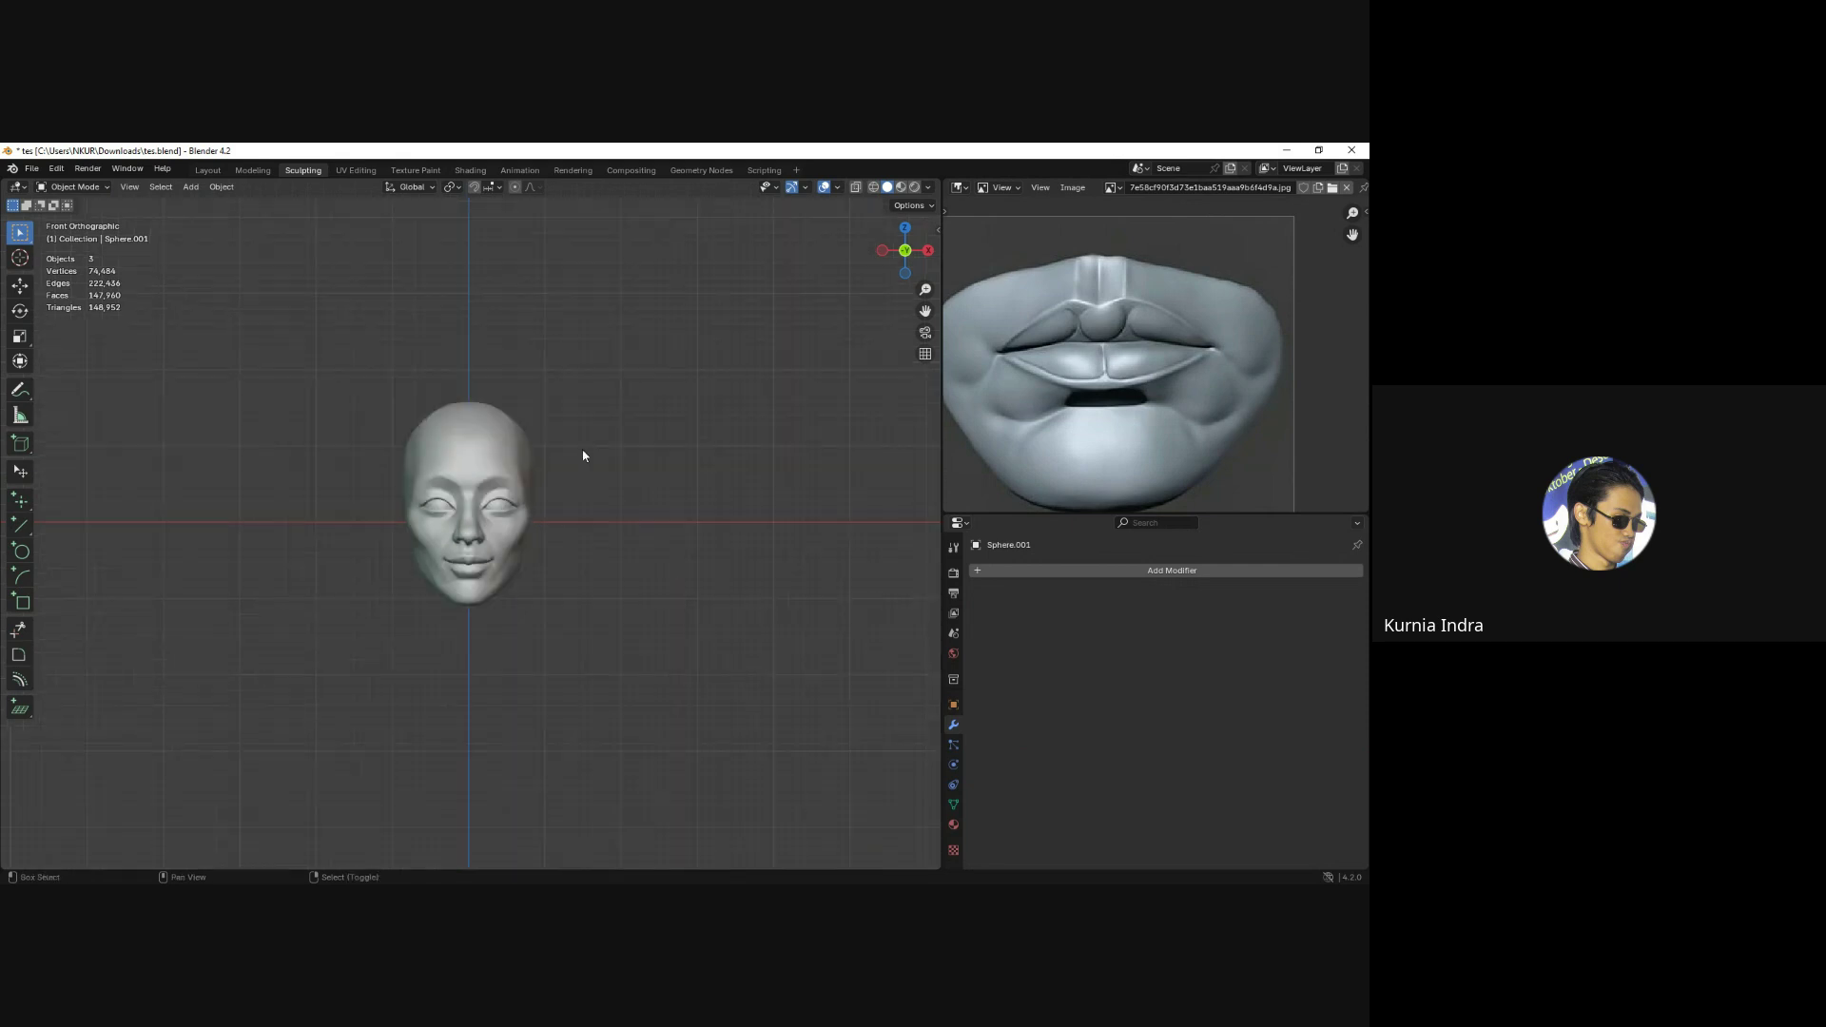
pyautogui.keyDown('shift'); pyautogui.moveTo(583, 456); pyautogui.dragTo(478, 472, button='middle'); pyautogui.keyUp('shift')
pyautogui.hotkey('ctrl', 'v')
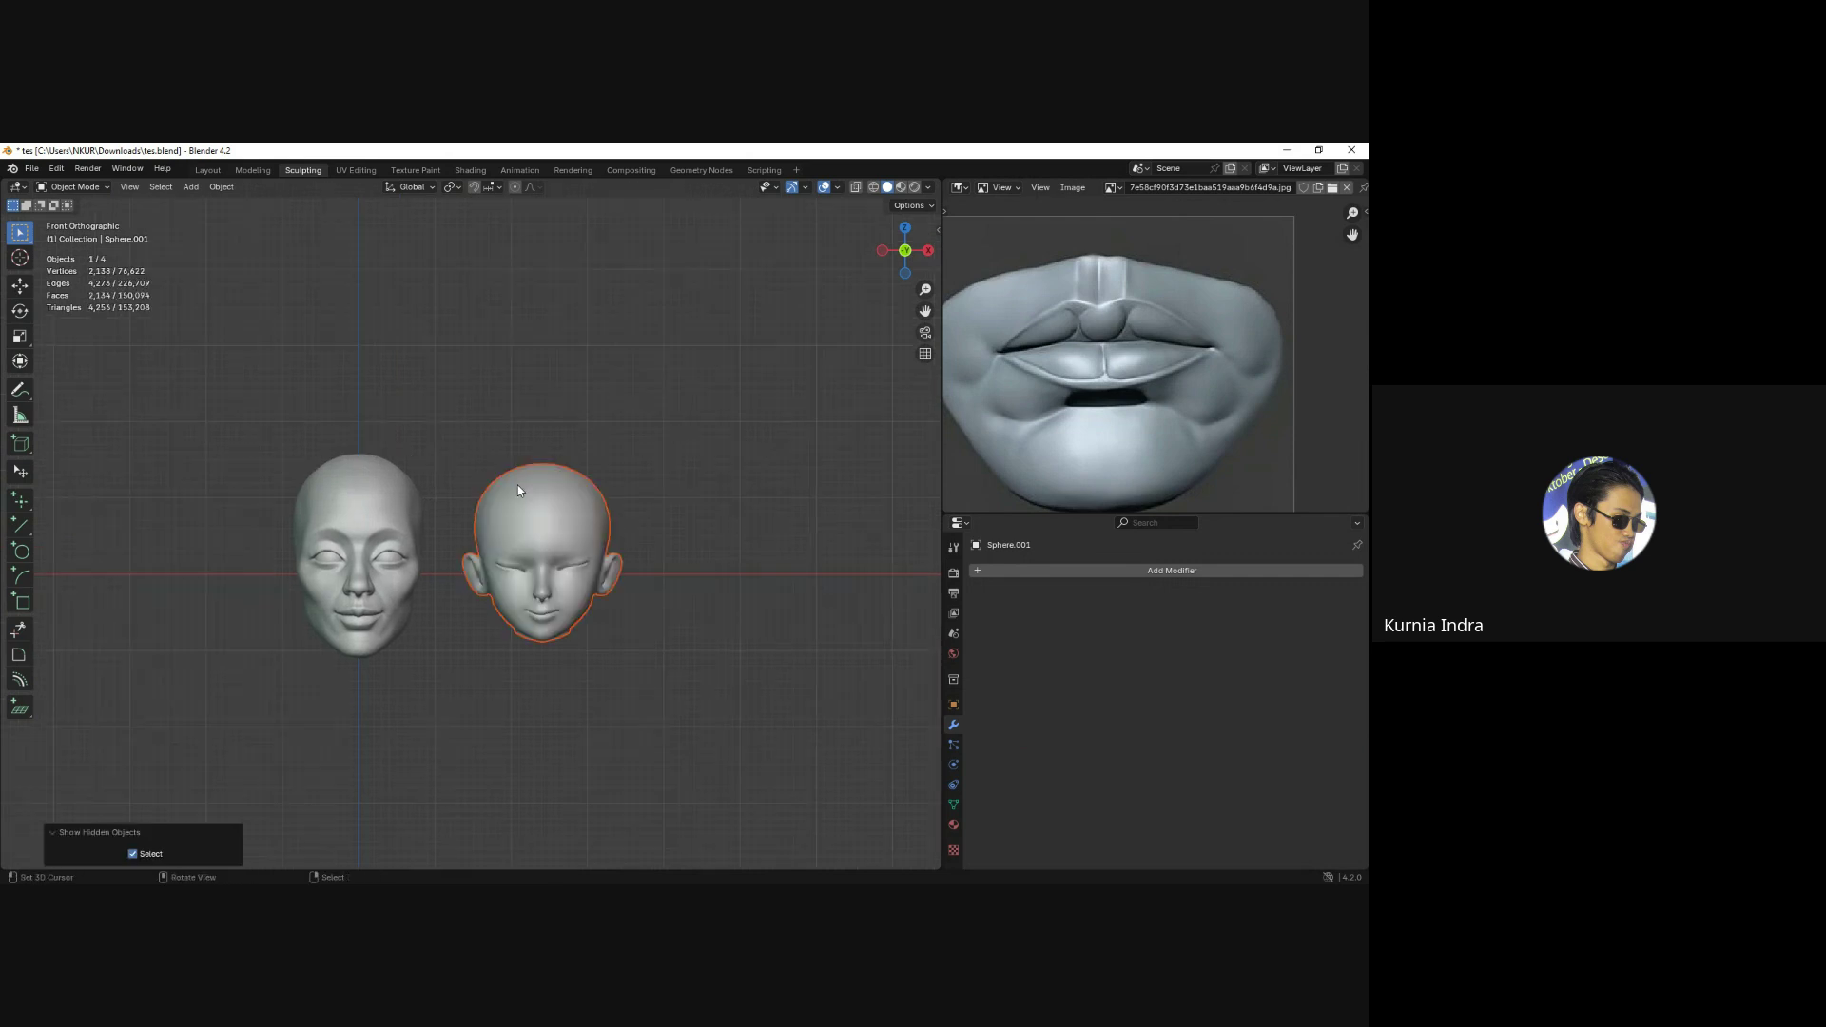
pyautogui.press('g')
pyautogui.click(483, 347)
pyautogui.press('s')
pyautogui.click(533, 470)
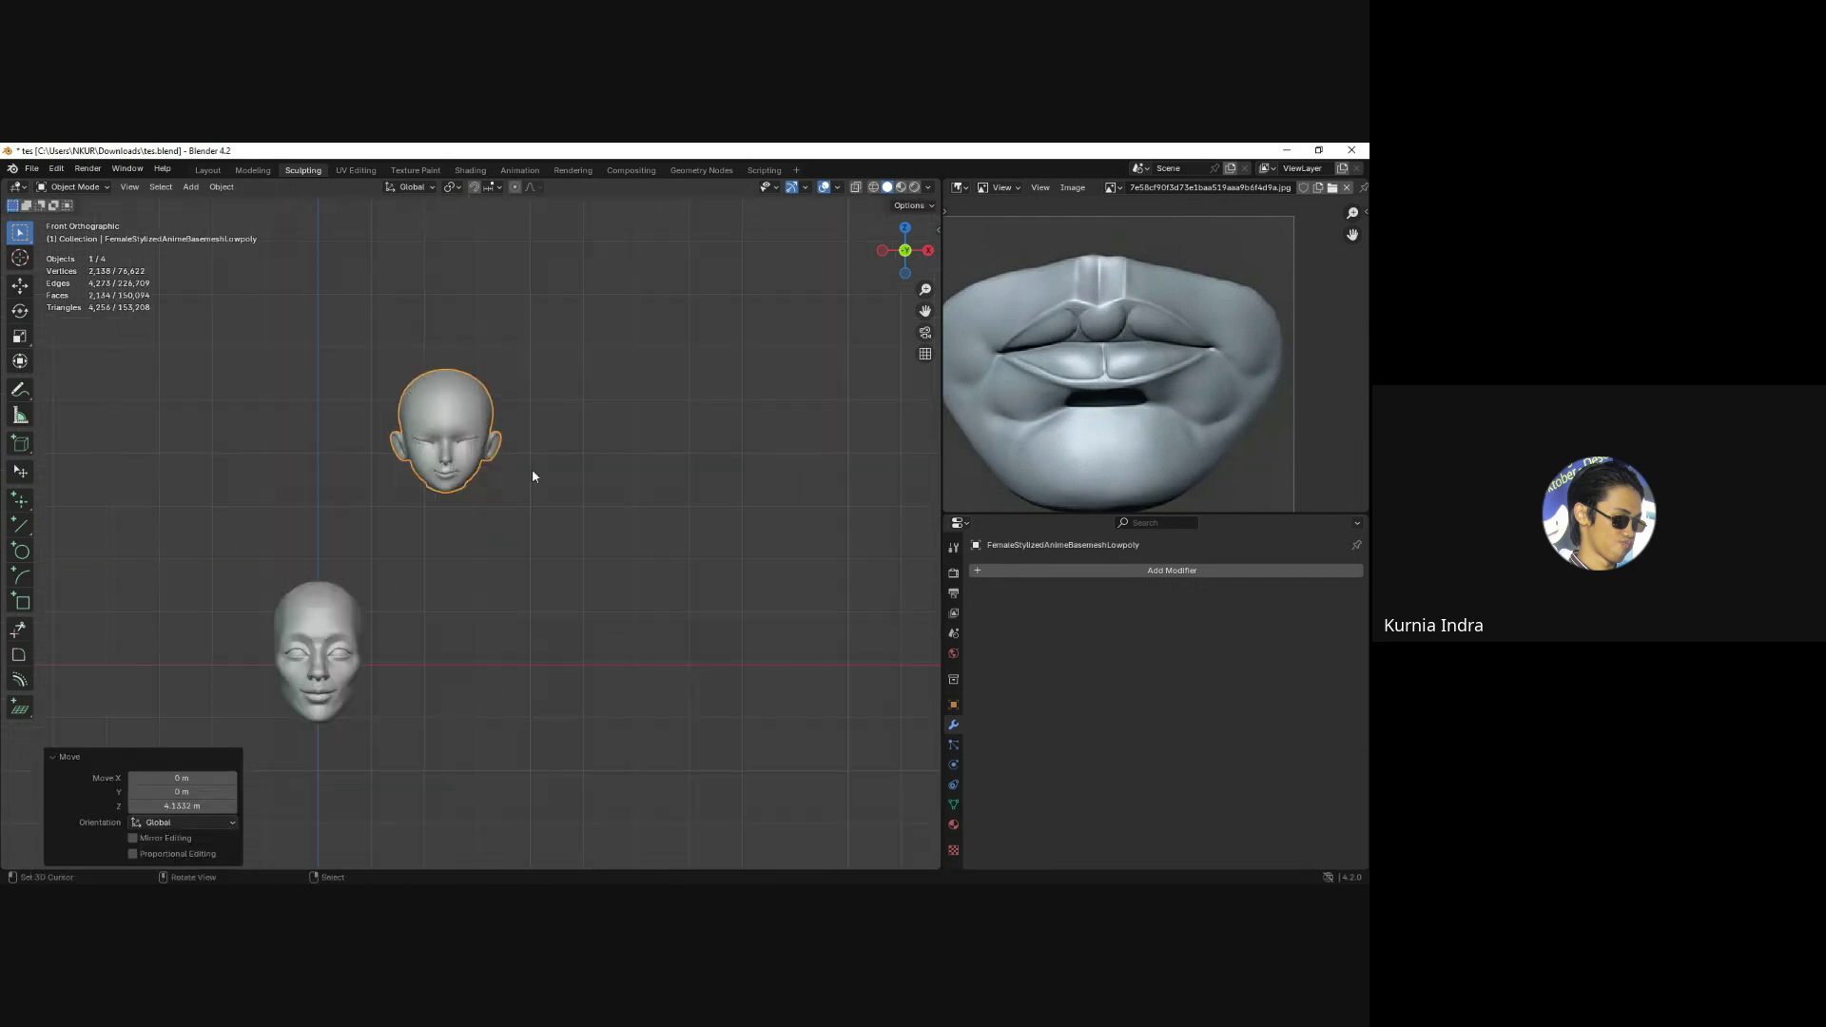
# Reposition and enlarge the anime head, then bring up the Add Modifier list.
pyautogui.press('g')
pyautogui.click(513, 409)
pyautogui.press('s')
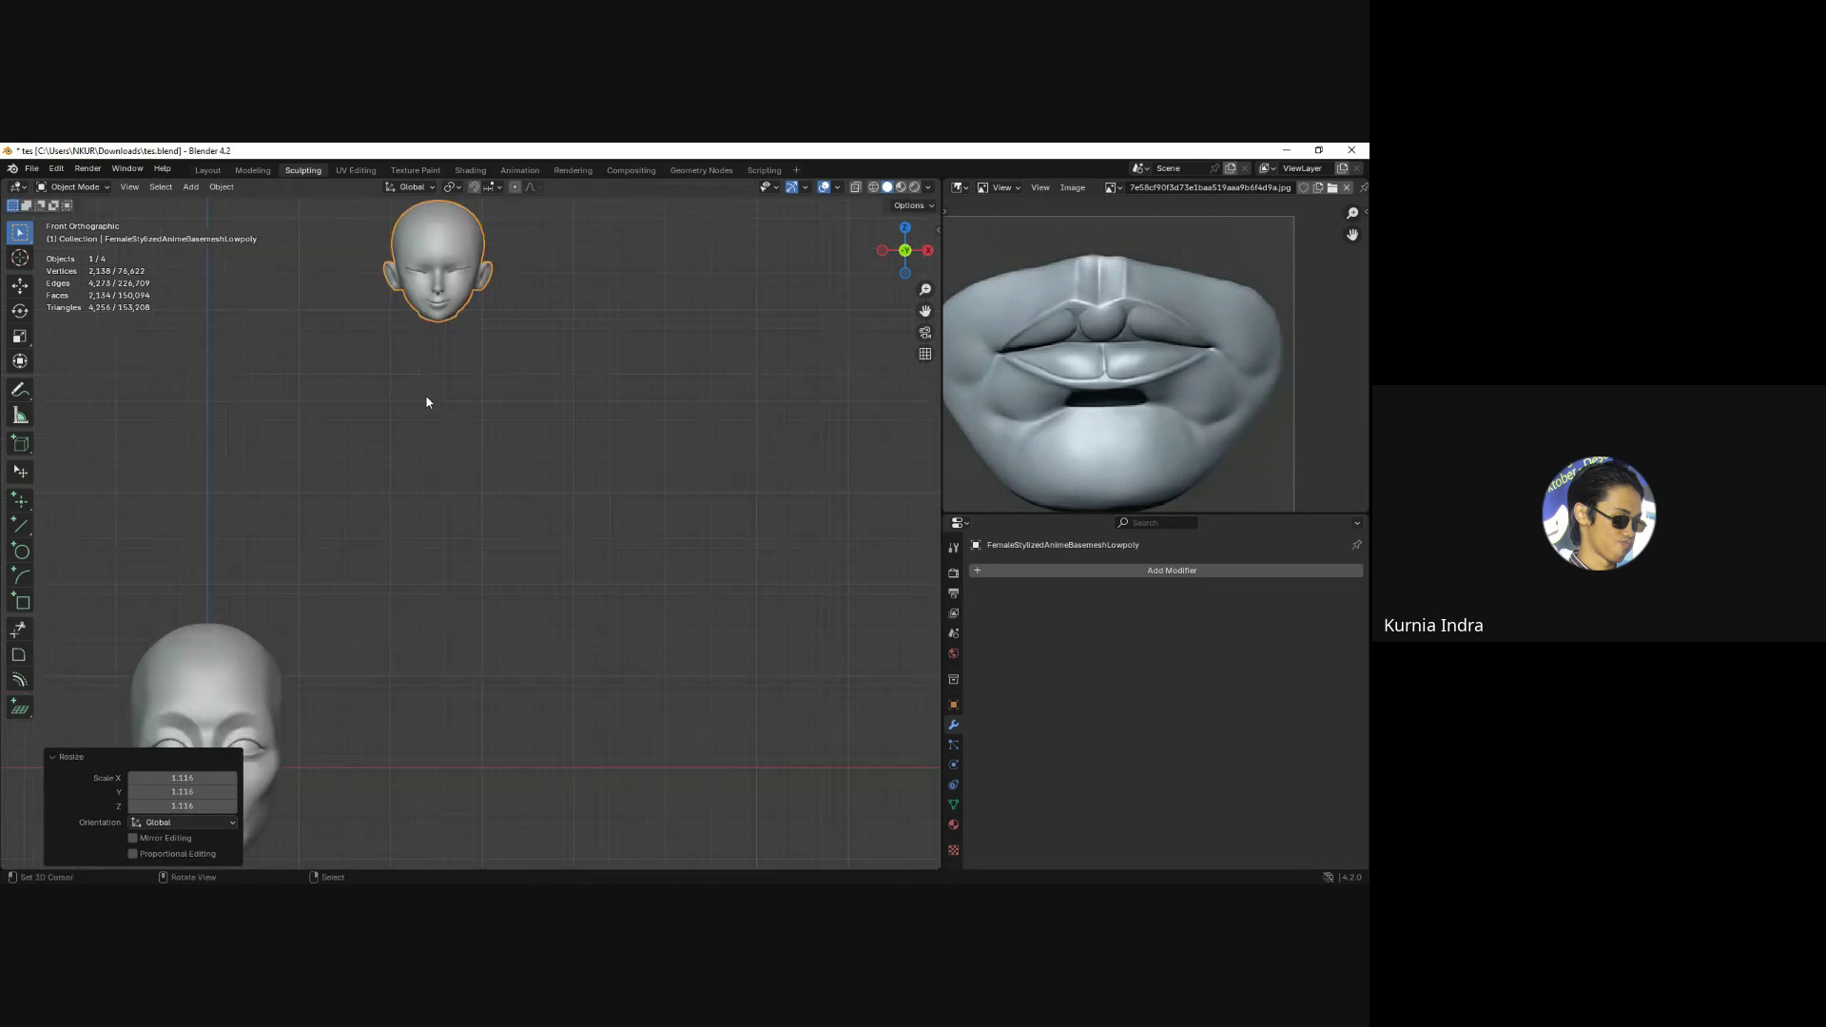
pyautogui.click(418, 395)
pyautogui.click(1024, 570)
pyautogui.moveTo(964, 555)
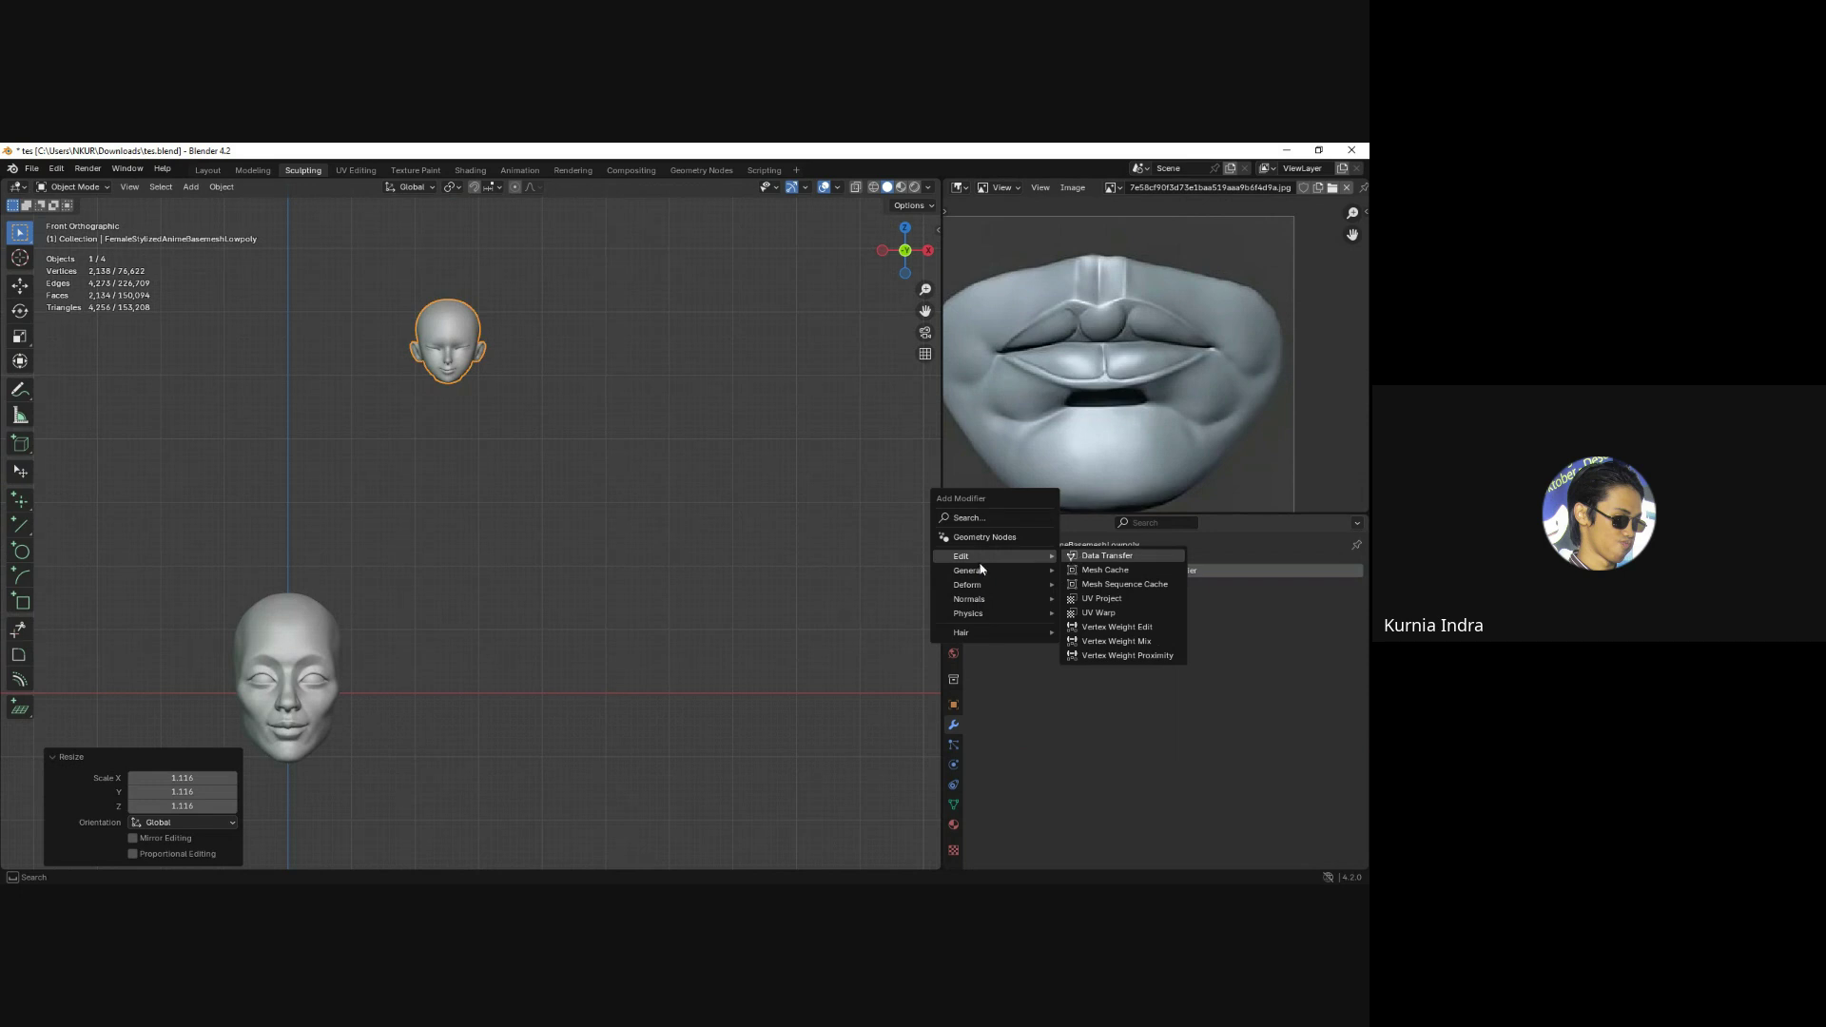
# Add an Array modifier to the head with relative offset X 0 and Z 1.
pyautogui.press('Tab')
pyautogui.press('Tab')
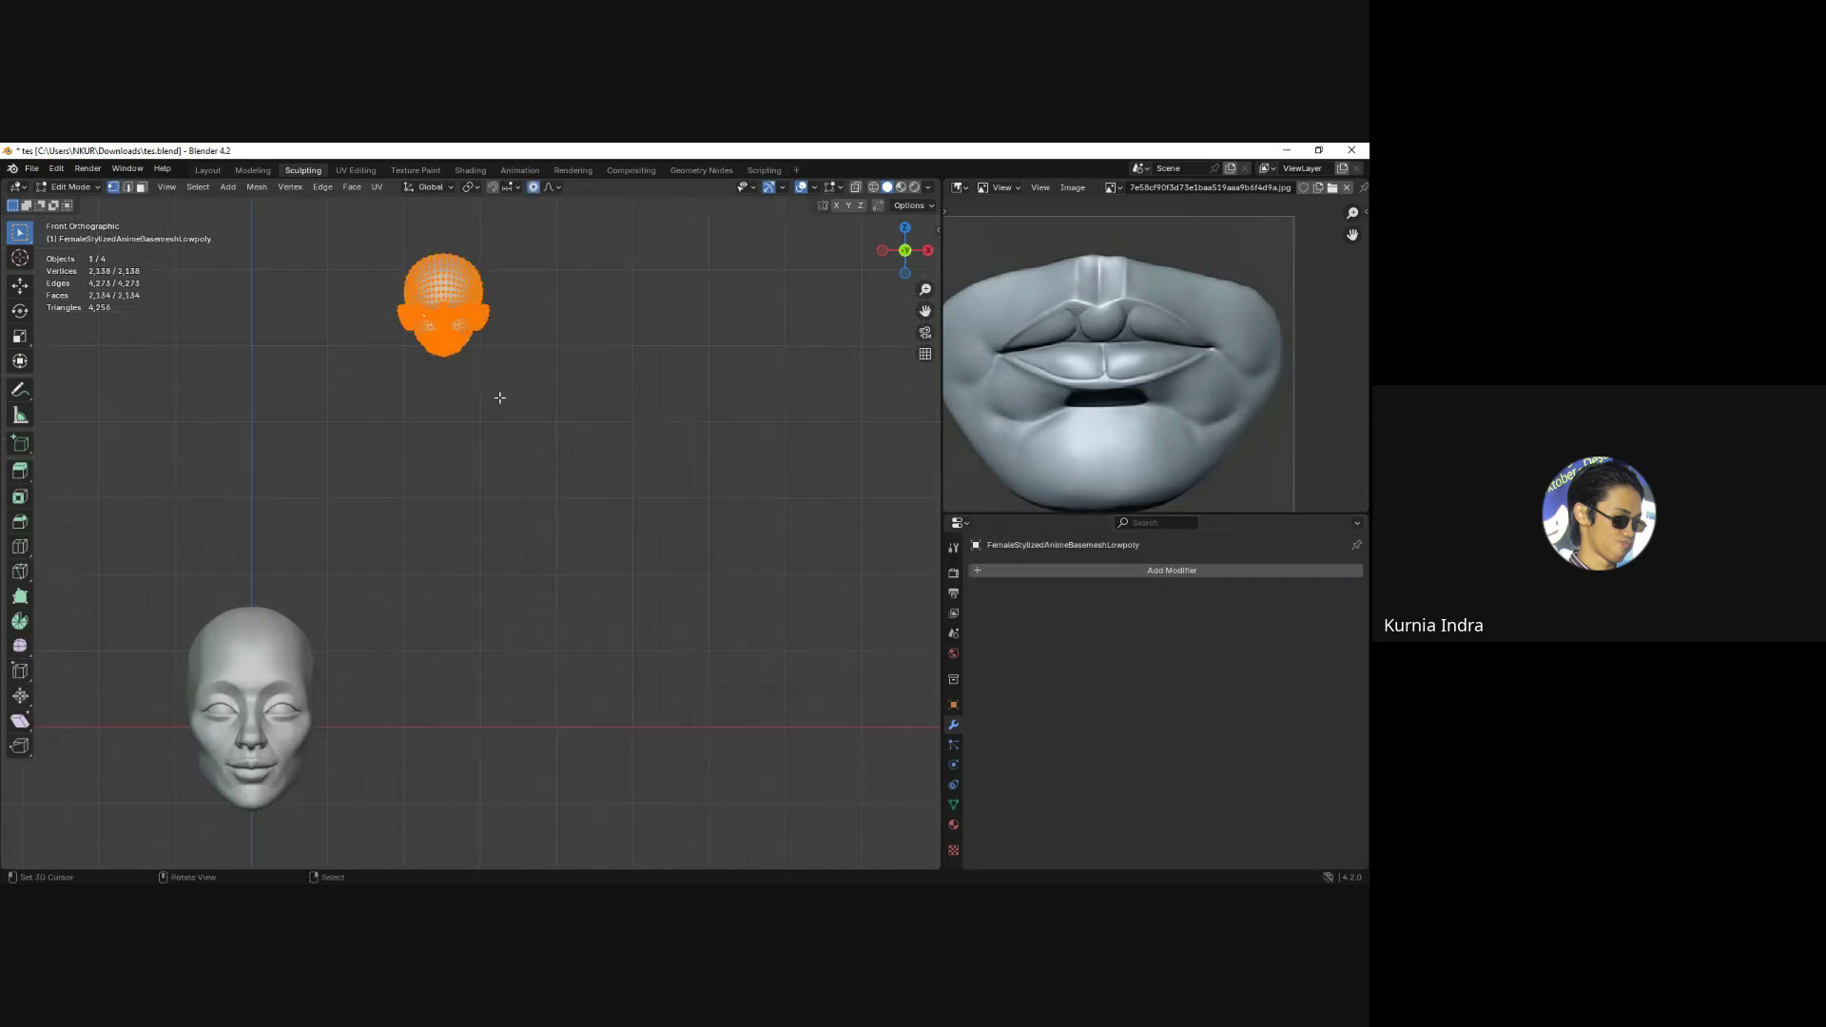
pyautogui.scroll(2, 501, 398)
pyautogui.click(1103, 571)
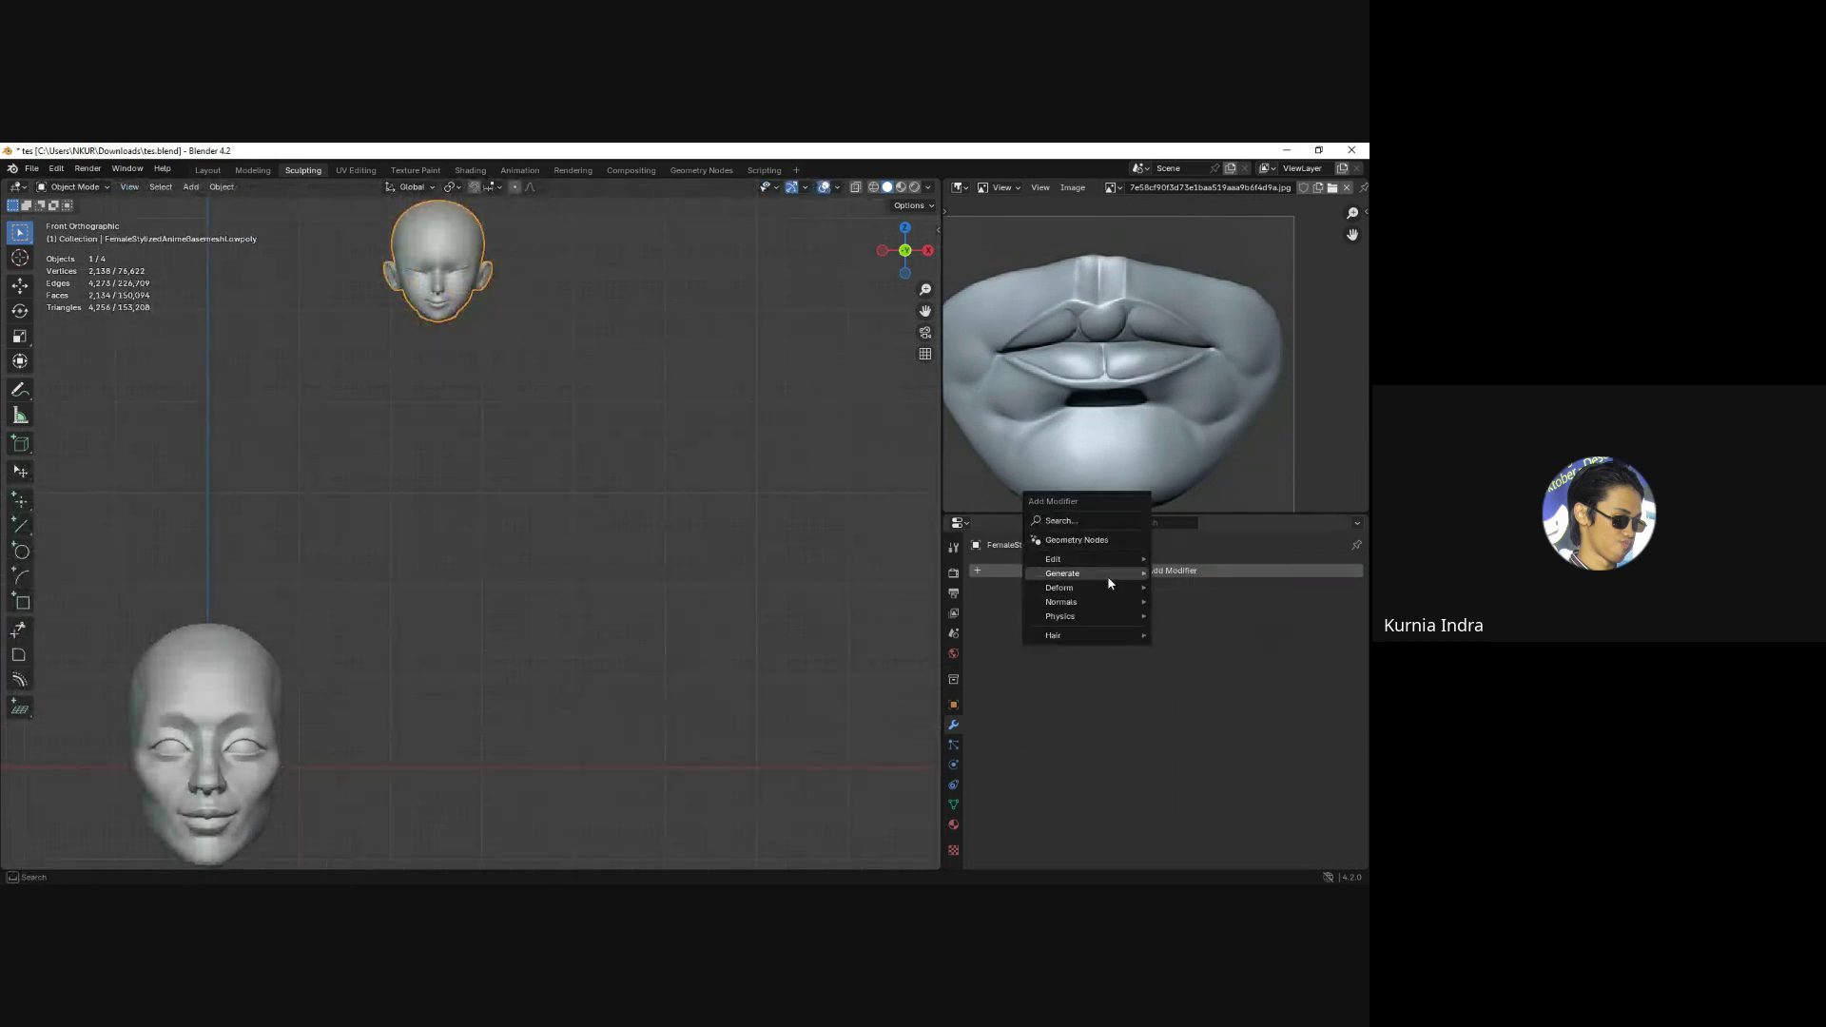
pyautogui.moveTo(1067, 573)
pyautogui.click(1187, 577)
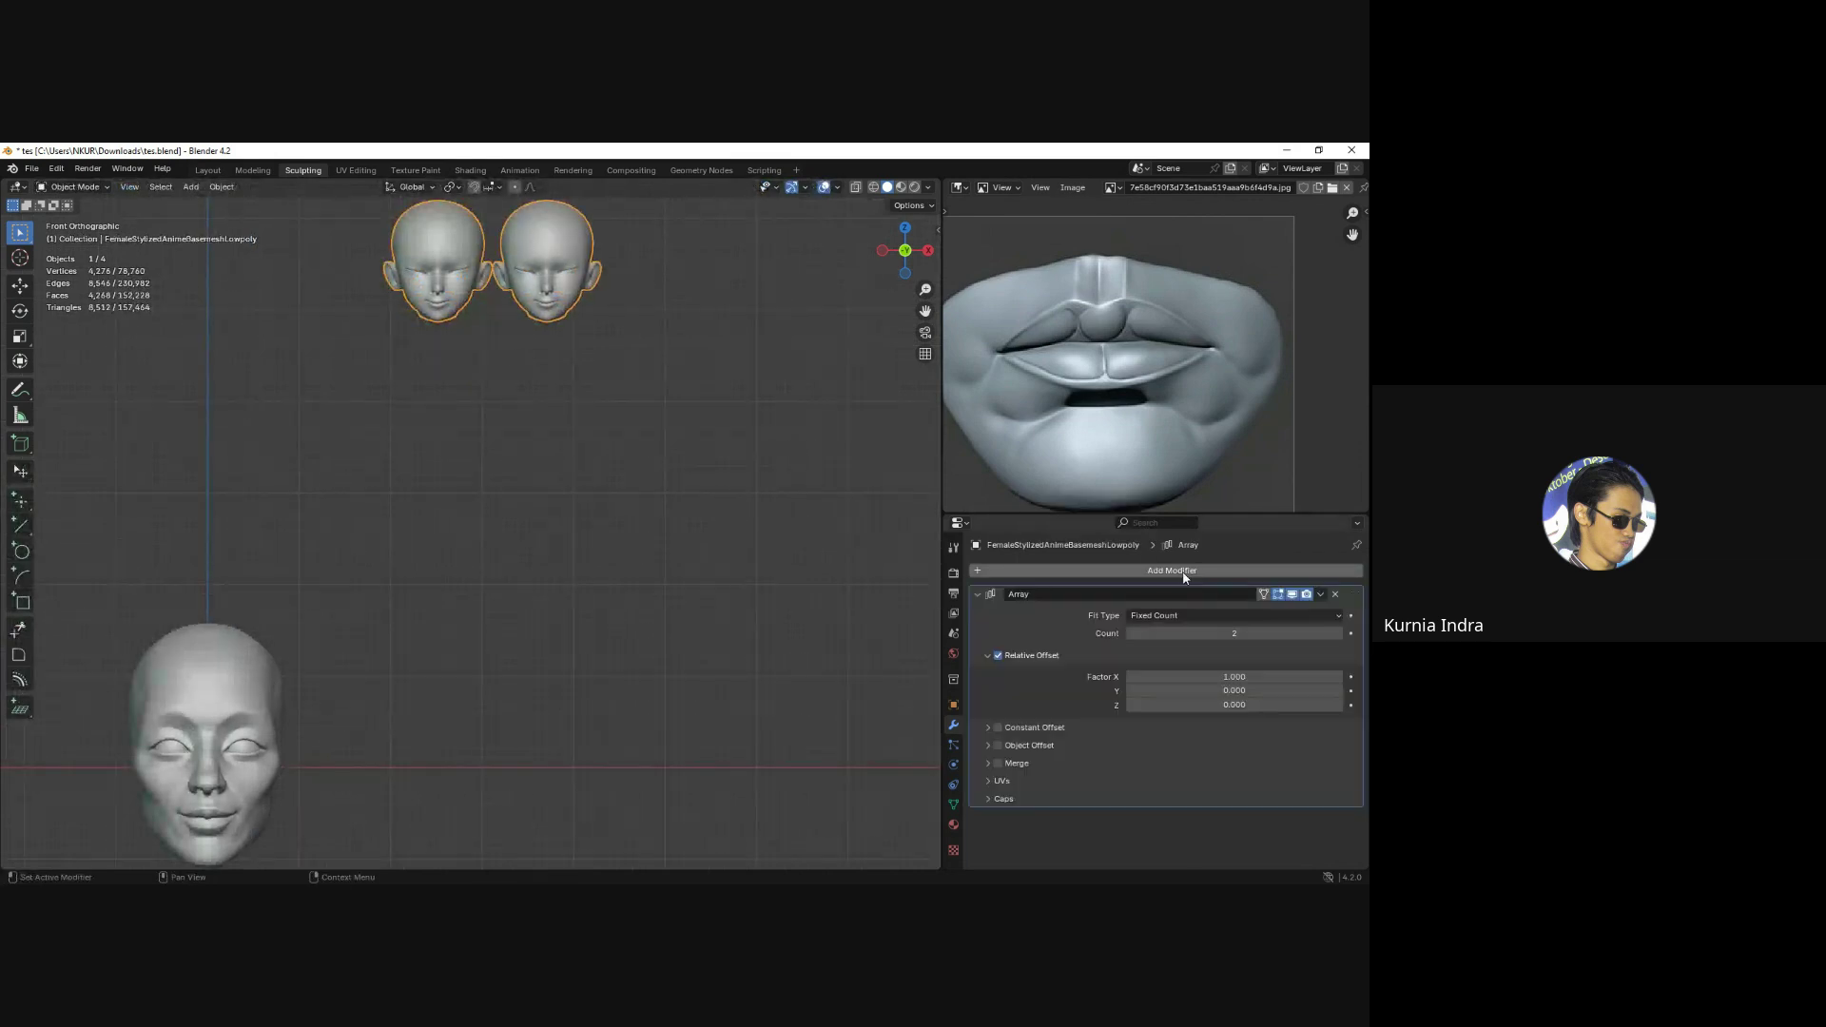
pyautogui.click(1236, 705)
pyautogui.write('1')
pyautogui.press('Return')
pyautogui.click(1246, 677)
pyautogui.write('0')
pyautogui.press('Return')
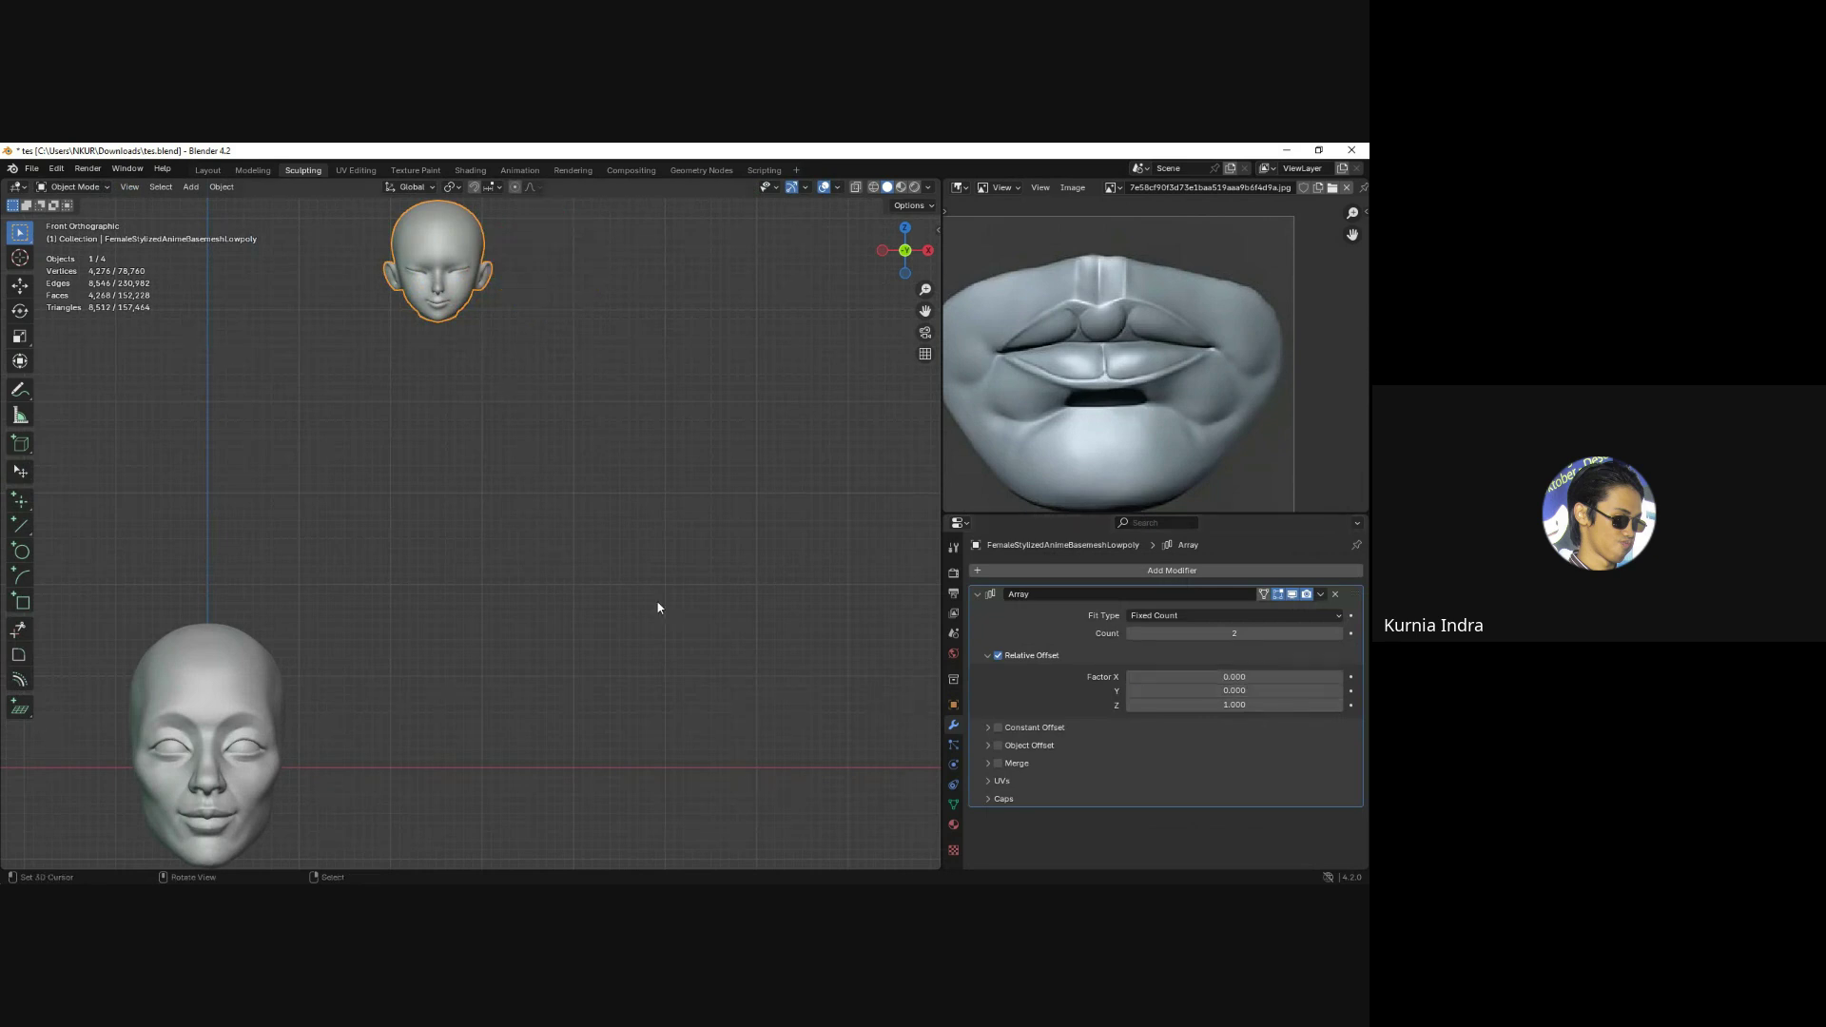
# Change the array offsets to Z 0 and stack copies vertically with Y about -0.98.
pyautogui.click(1225, 703)
pyautogui.press('Return')
pyautogui.scroll(-3, 519, 466)
pyautogui.click(1234, 705)
pyautogui.write('0')
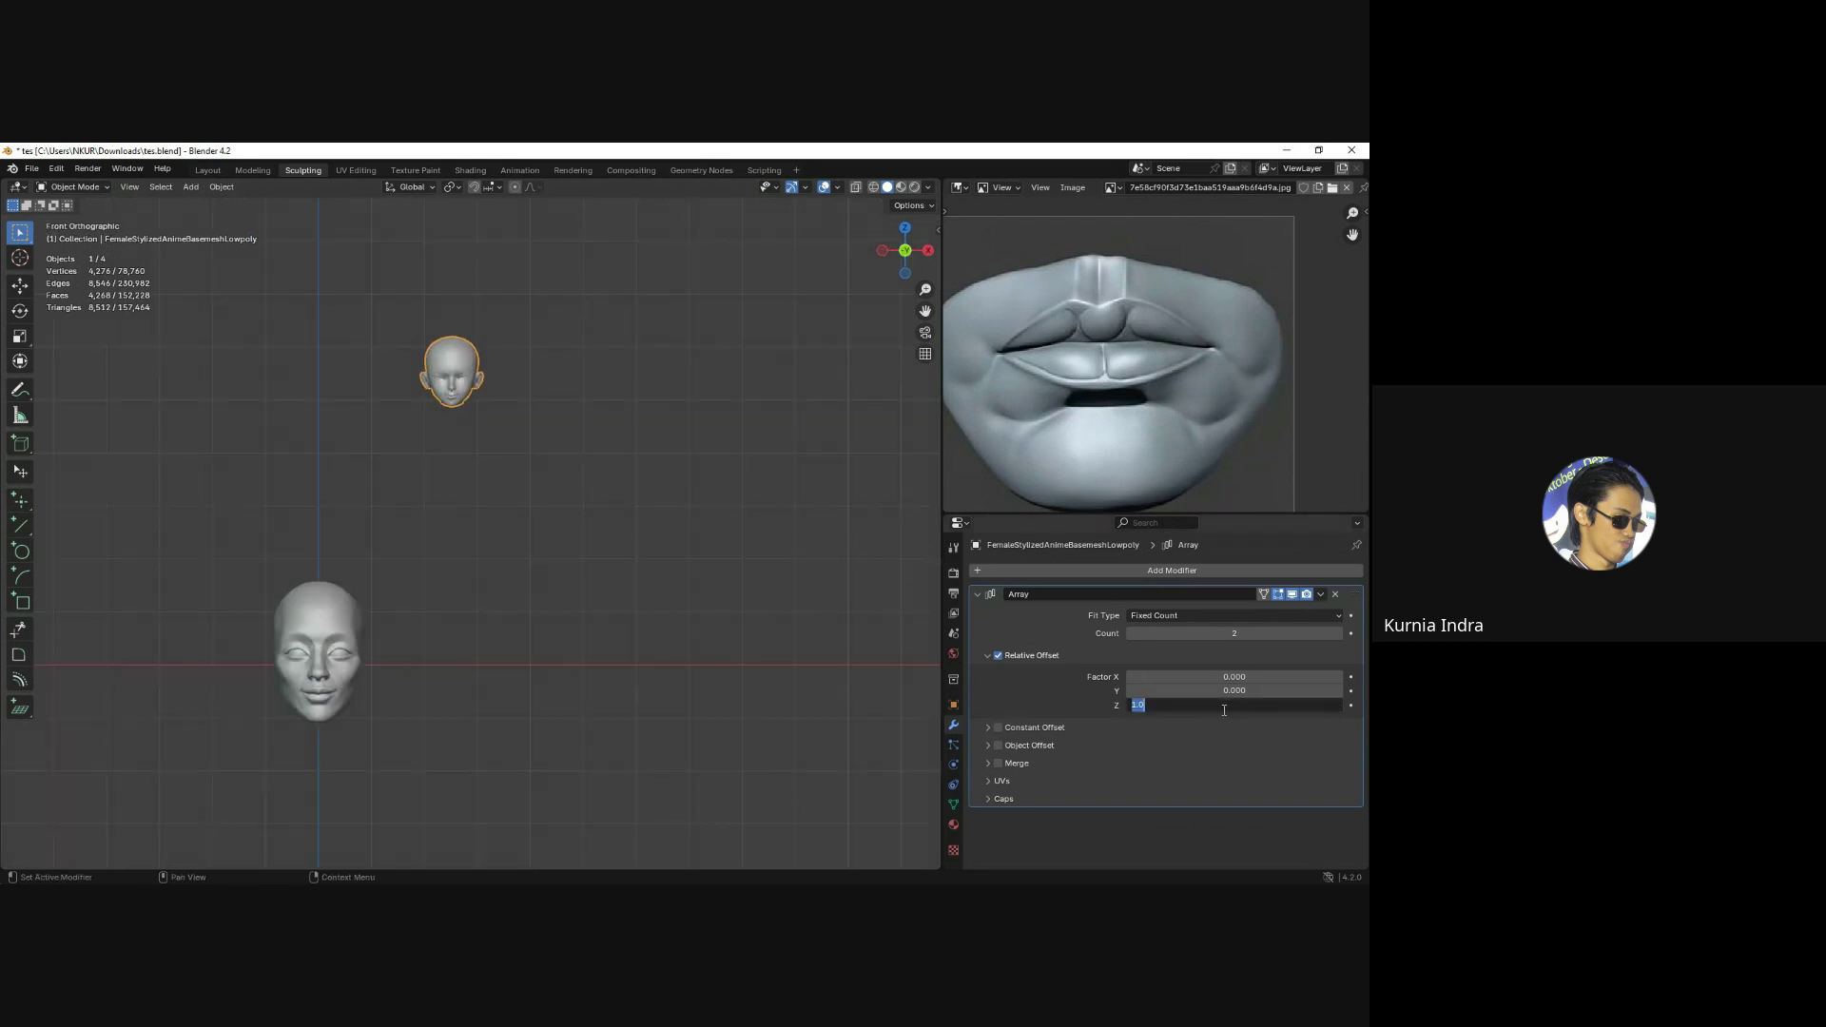
pyautogui.press('Return')
pyautogui.click(1234, 691)
pyautogui.write('1')
pyautogui.press('Return')
pyautogui.scroll(1, 663, 582)
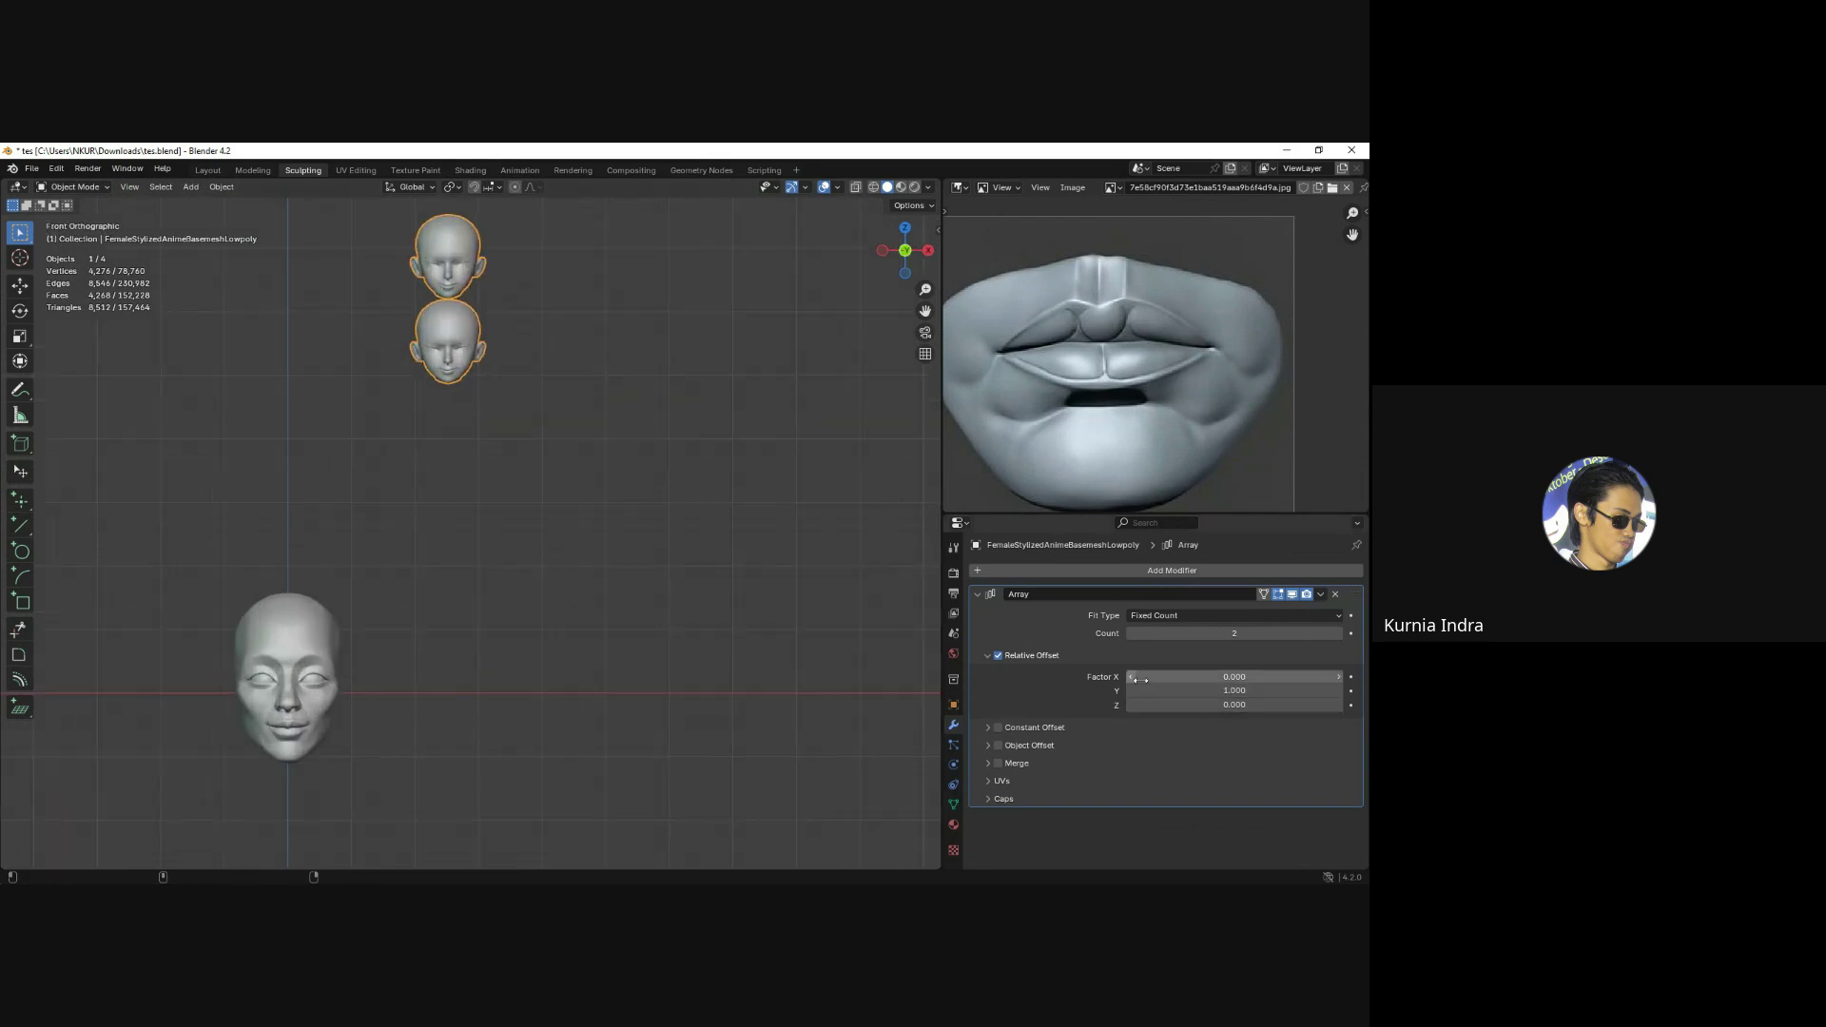
pyautogui.moveTo(1235, 691); pyautogui.dragTo(1142, 690)
# Raise the array count to 6 and lift the stacked heads 1.729 m along Z.
pyautogui.scroll(1, 472, 424)
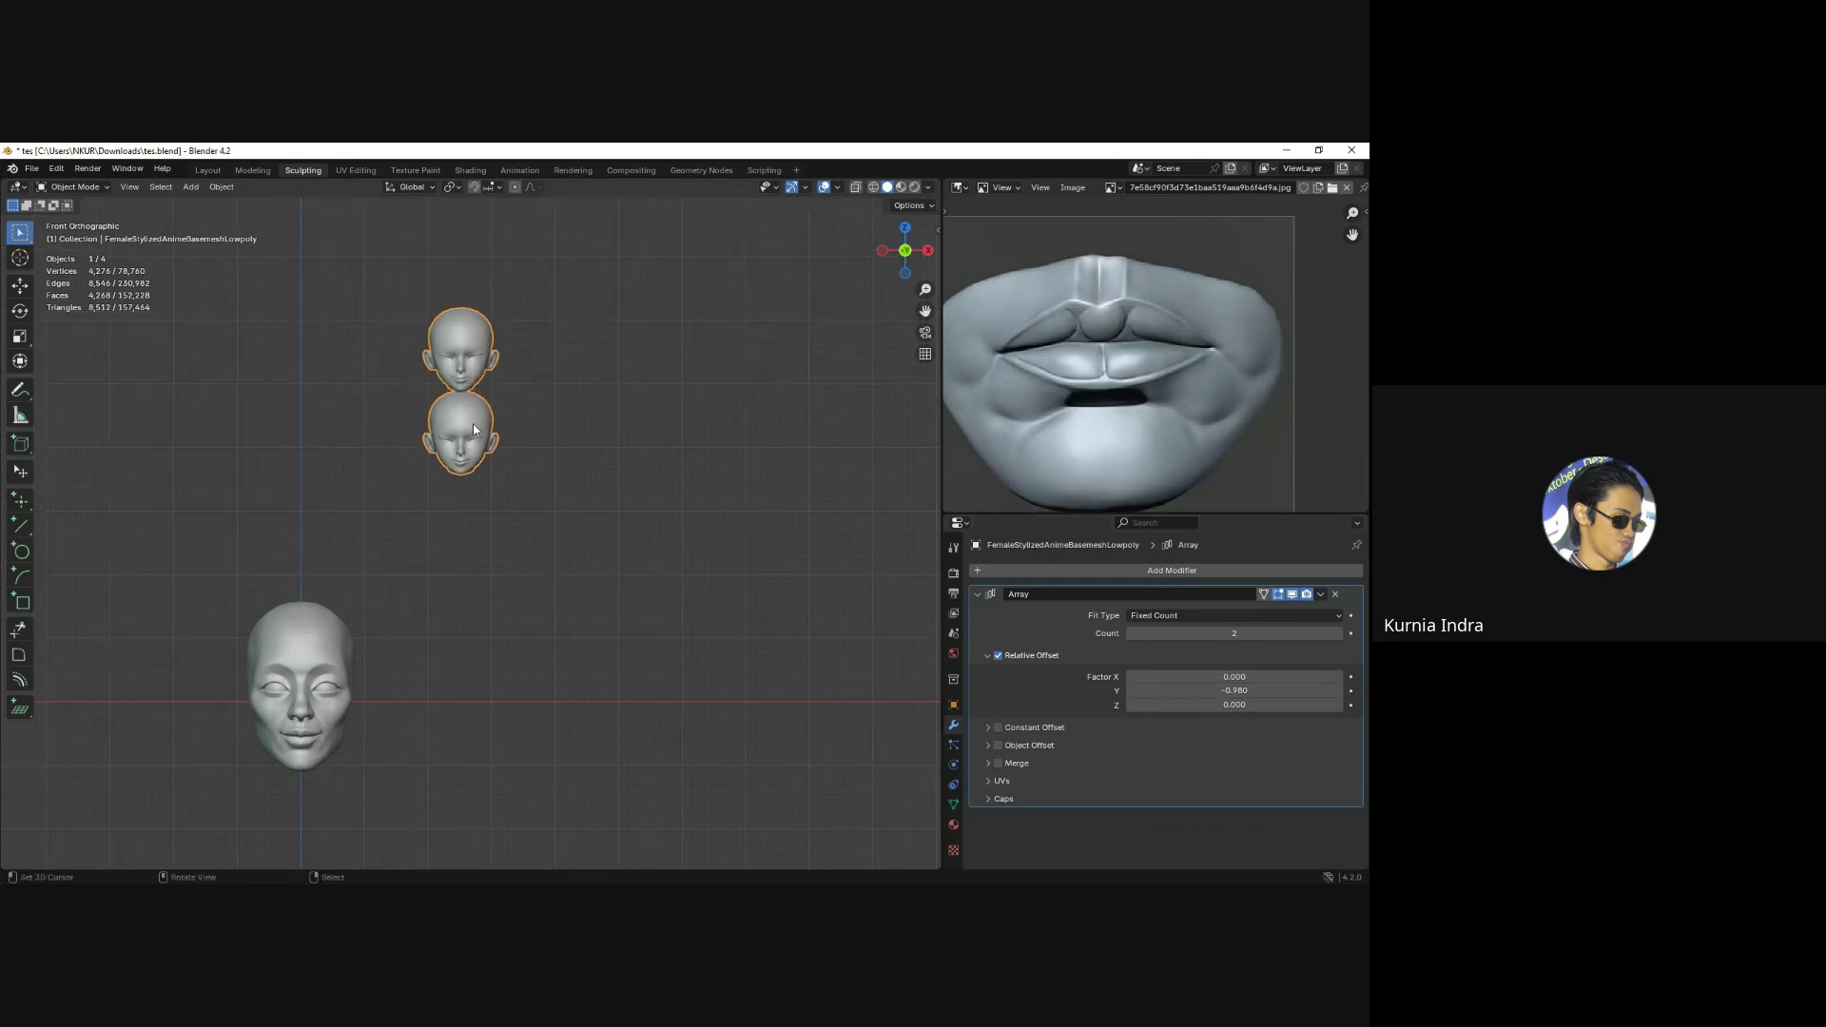
pyautogui.click(1340, 633)
pyautogui.click(1340, 633)
pyautogui.click(1340, 633)
pyautogui.scroll(-1, 475, 475)
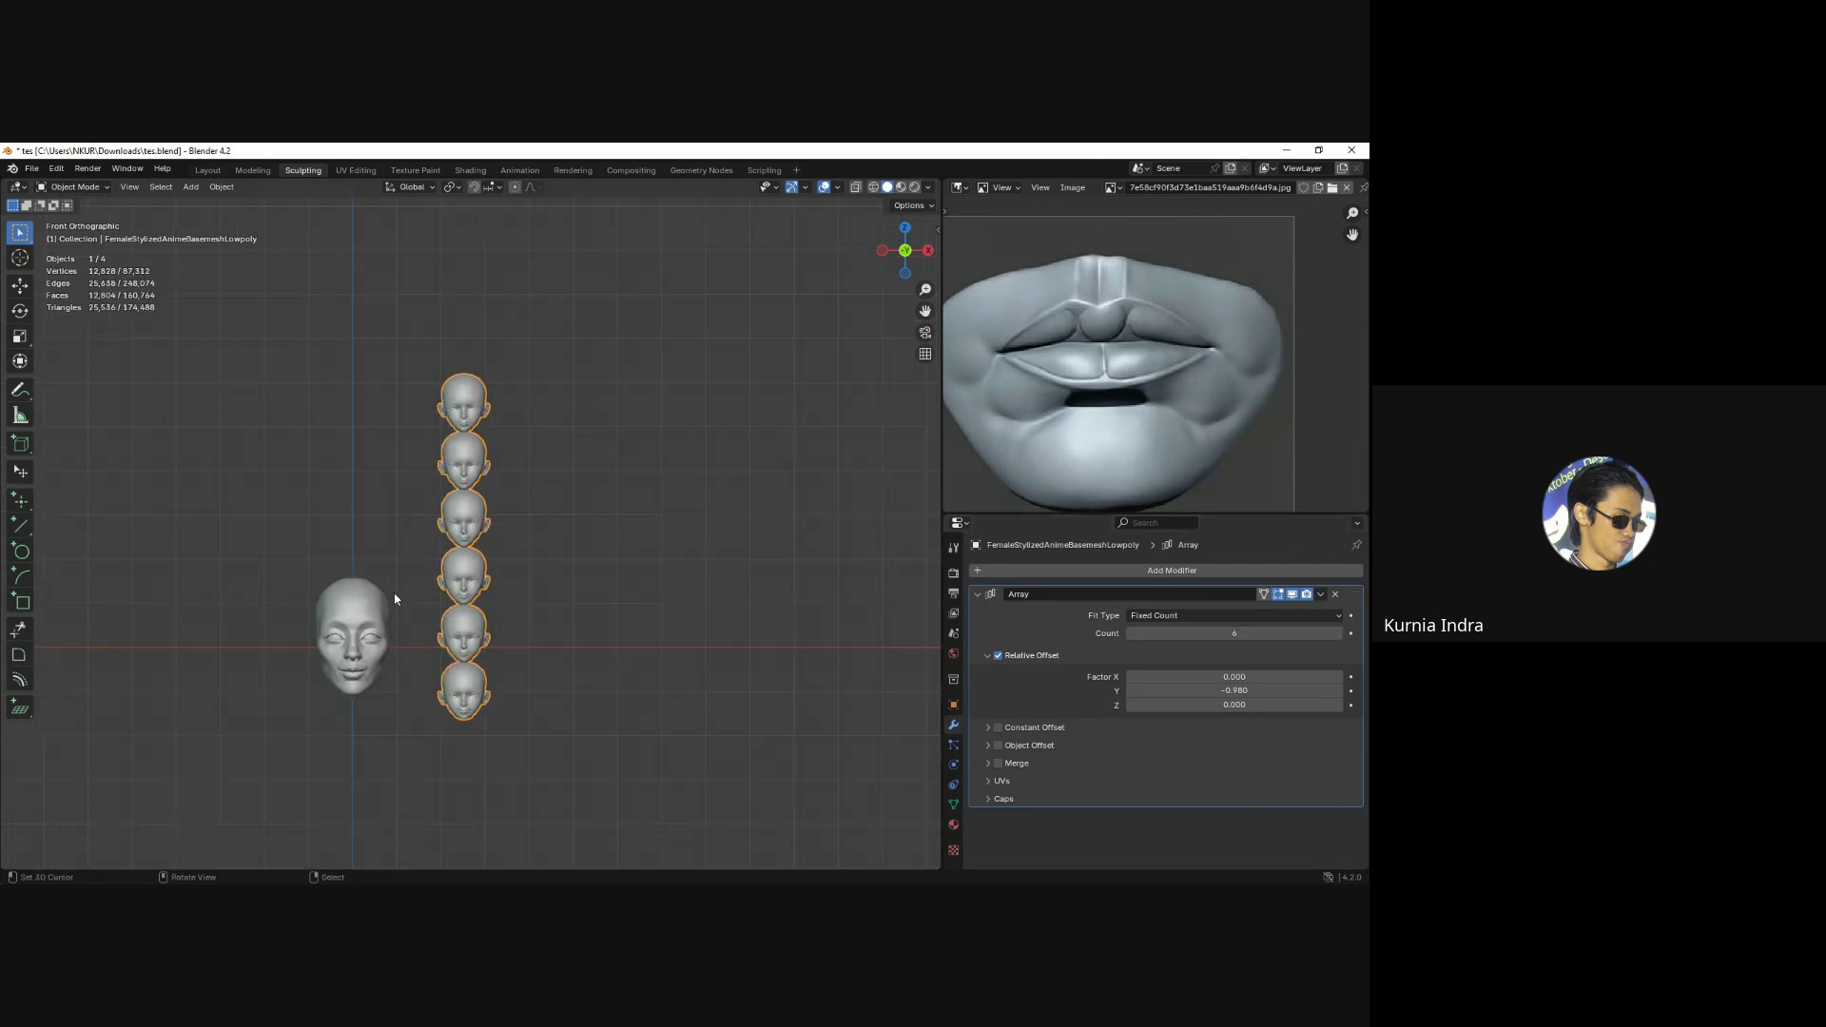
pyautogui.press('g')
pyautogui.press('z')
pyautogui.click(476, 514)
# Remove the Array modifier, leaving a single stylized head.
pyautogui.scroll(1, 477, 520)
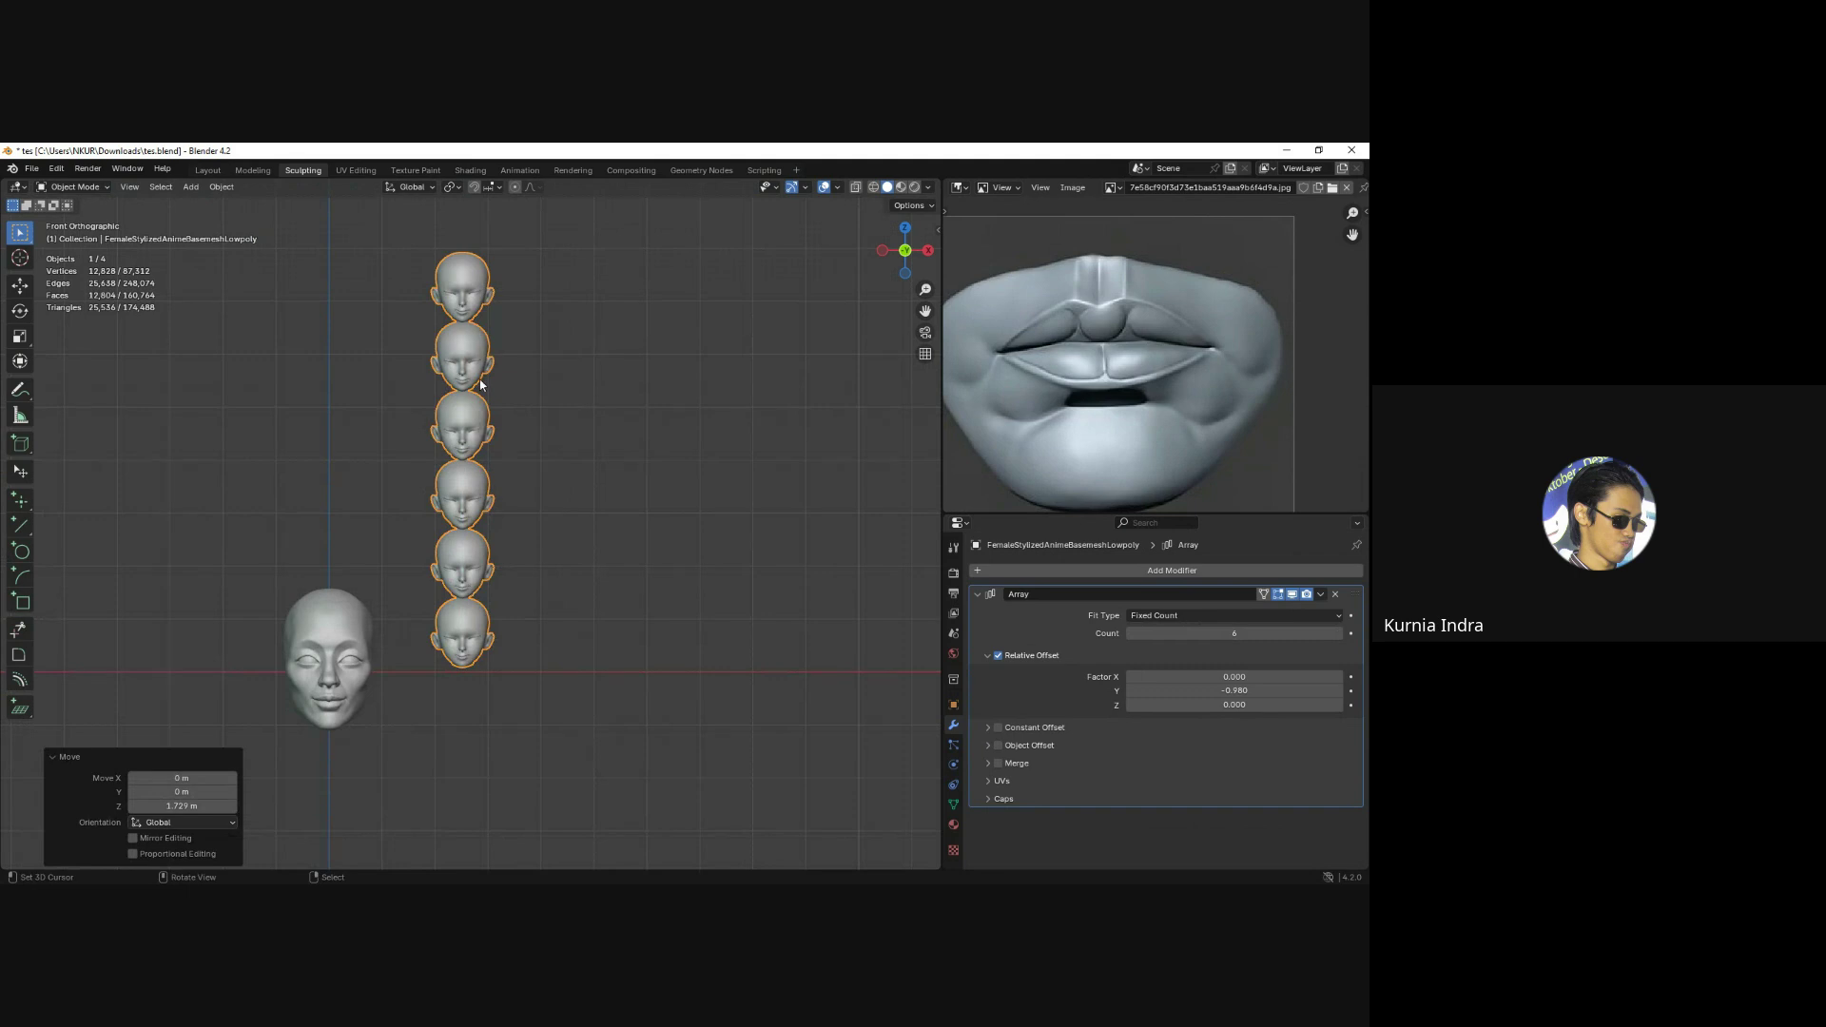
pyautogui.scroll(1, 426, 365)
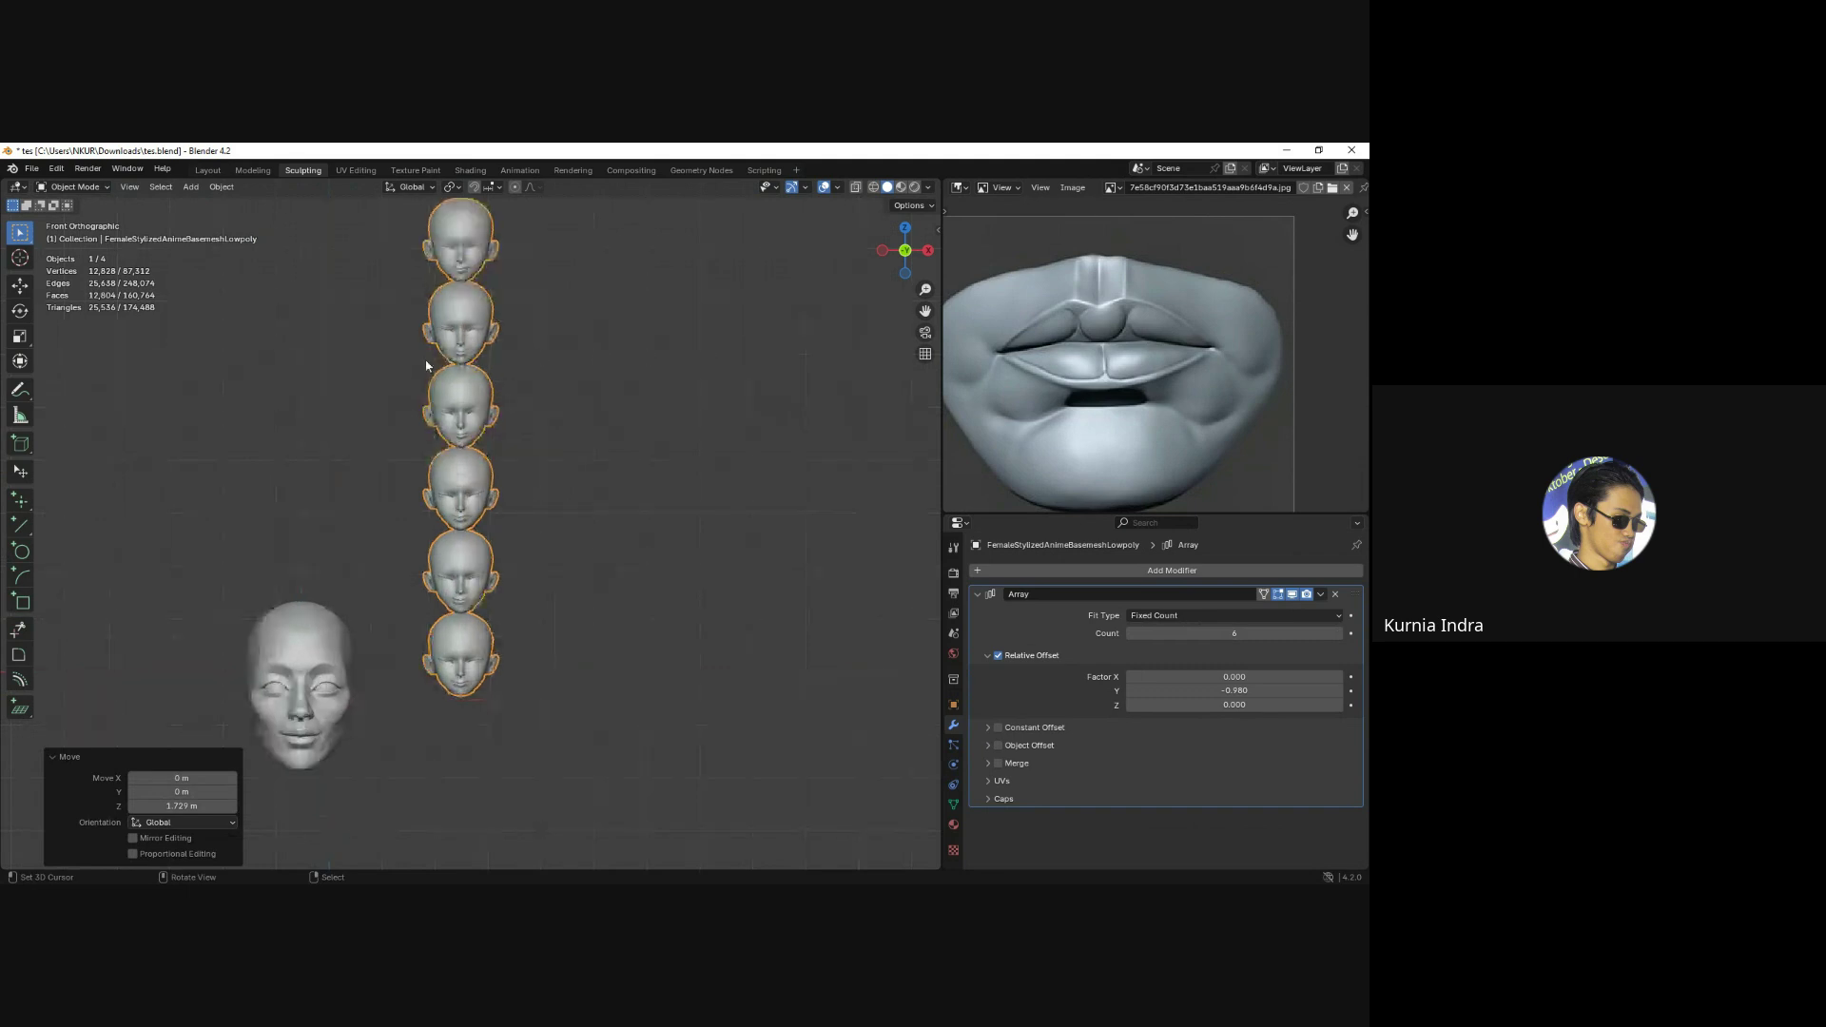
pyautogui.click(1336, 596)
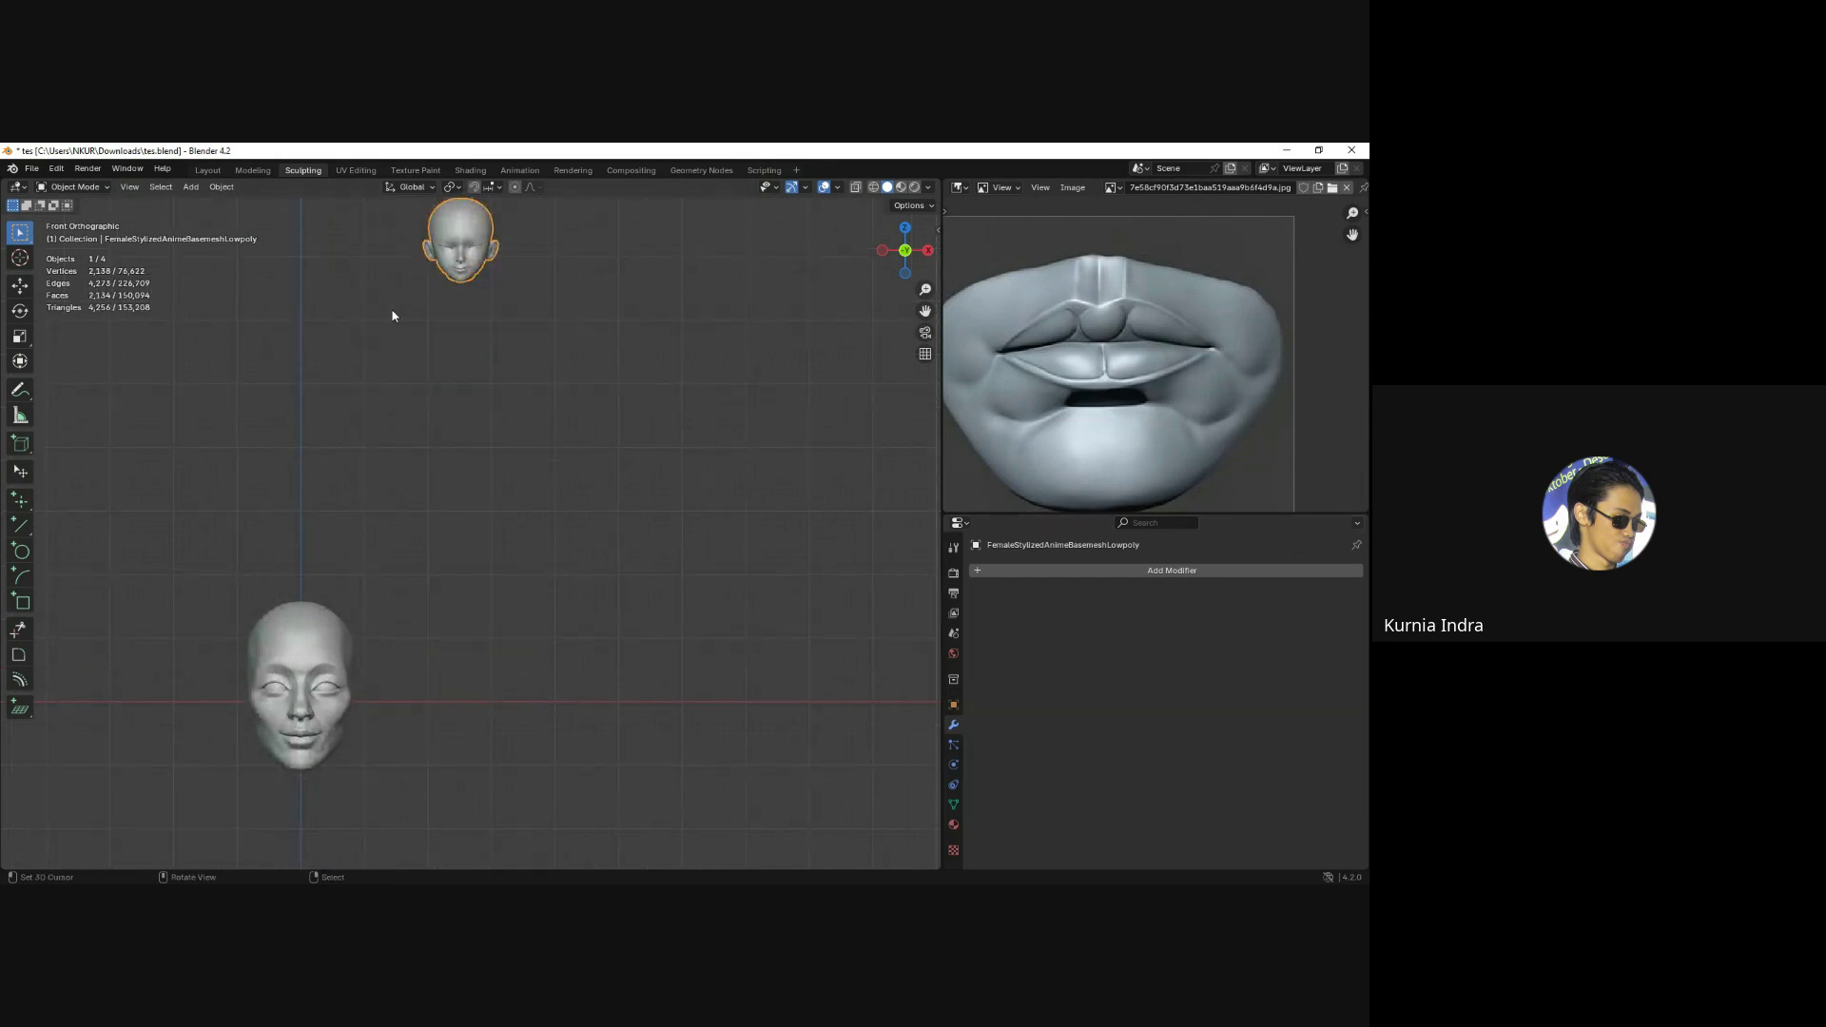
pyautogui.moveTo(447, 275); pyautogui.dragTo(457, 292)
pyautogui.moveTo(472, 278); pyautogui.dragTo(478, 291)
pyautogui.moveTo(437, 419); pyautogui.dragTo(435, 447)
pyautogui.moveTo(520, 300)
pyautogui.mouseDown()
pyautogui.moveTo(502, 454)
pyautogui.moveTo(430, 464)
pyautogui.mouseUp()
pyautogui.moveTo(423, 459)
pyautogui.mouseDown()
pyautogui.moveTo(457, 509)
pyautogui.moveTo(497, 519)
pyautogui.moveTo(433, 647)
pyautogui.mouseUp()
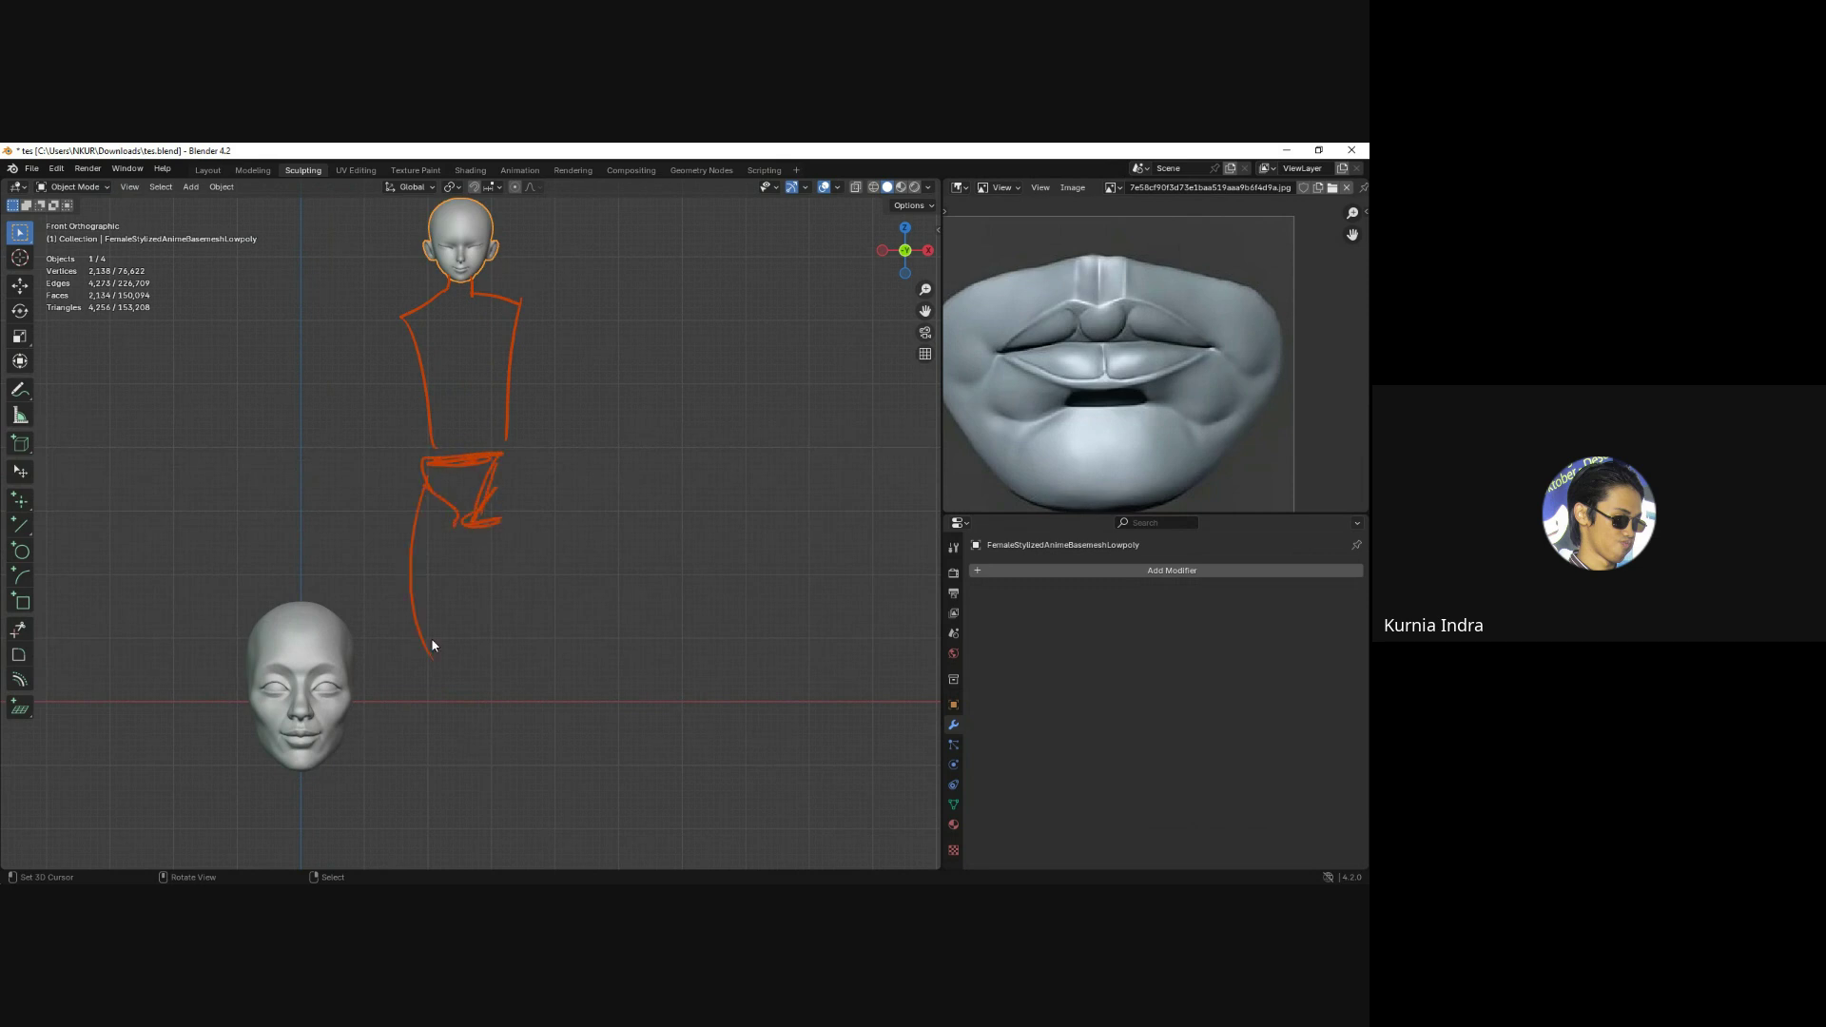
pyautogui.moveTo(459, 513); pyautogui.dragTo(453, 676)
pyautogui.moveTo(425, 416); pyautogui.dragTo(530, 411)
pyautogui.moveTo(491, 450)
pyautogui.mouseDown(button='right')
pyautogui.moveTo(428, 420)
pyautogui.moveTo(477, 498)
pyautogui.moveTo(469, 631)
pyautogui.moveTo(490, 420)
pyautogui.moveTo(422, 411)
pyautogui.mouseUp(button='right')
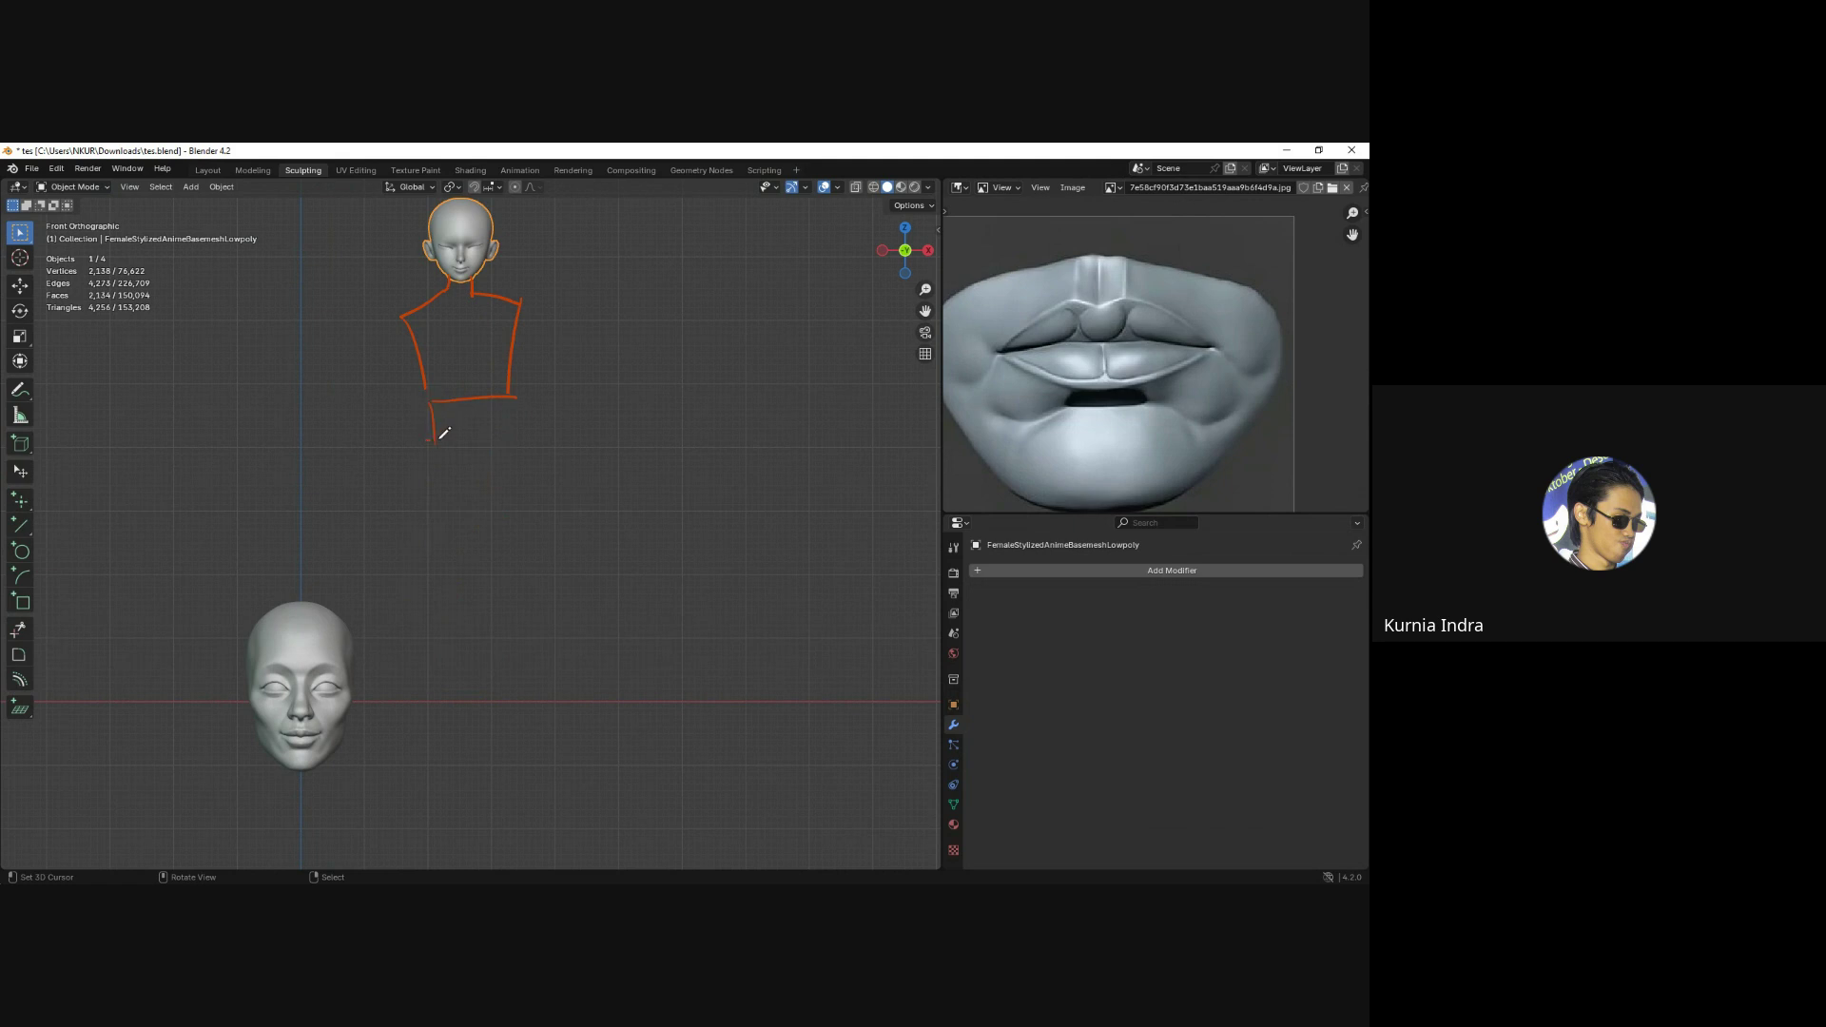
pyautogui.moveTo(437, 438); pyautogui.dragTo(515, 402)
pyautogui.moveTo(425, 440)
pyautogui.mouseDown()
pyautogui.moveTo(423, 490)
pyautogui.moveTo(466, 570)
pyautogui.moveTo(447, 595)
pyautogui.moveTo(447, 694)
pyautogui.mouseUp()
pyautogui.moveTo(490, 453)
pyautogui.mouseDown()
pyautogui.moveTo(488, 548)
pyautogui.moveTo(514, 582)
pyautogui.moveTo(501, 692)
pyautogui.mouseUp()
pyautogui.moveTo(514, 582)
pyautogui.mouseDown()
pyautogui.moveTo(514, 683)
pyautogui.moveTo(497, 696)
pyautogui.mouseUp()
pyautogui.moveTo(451, 688); pyautogui.dragTo(405, 696)
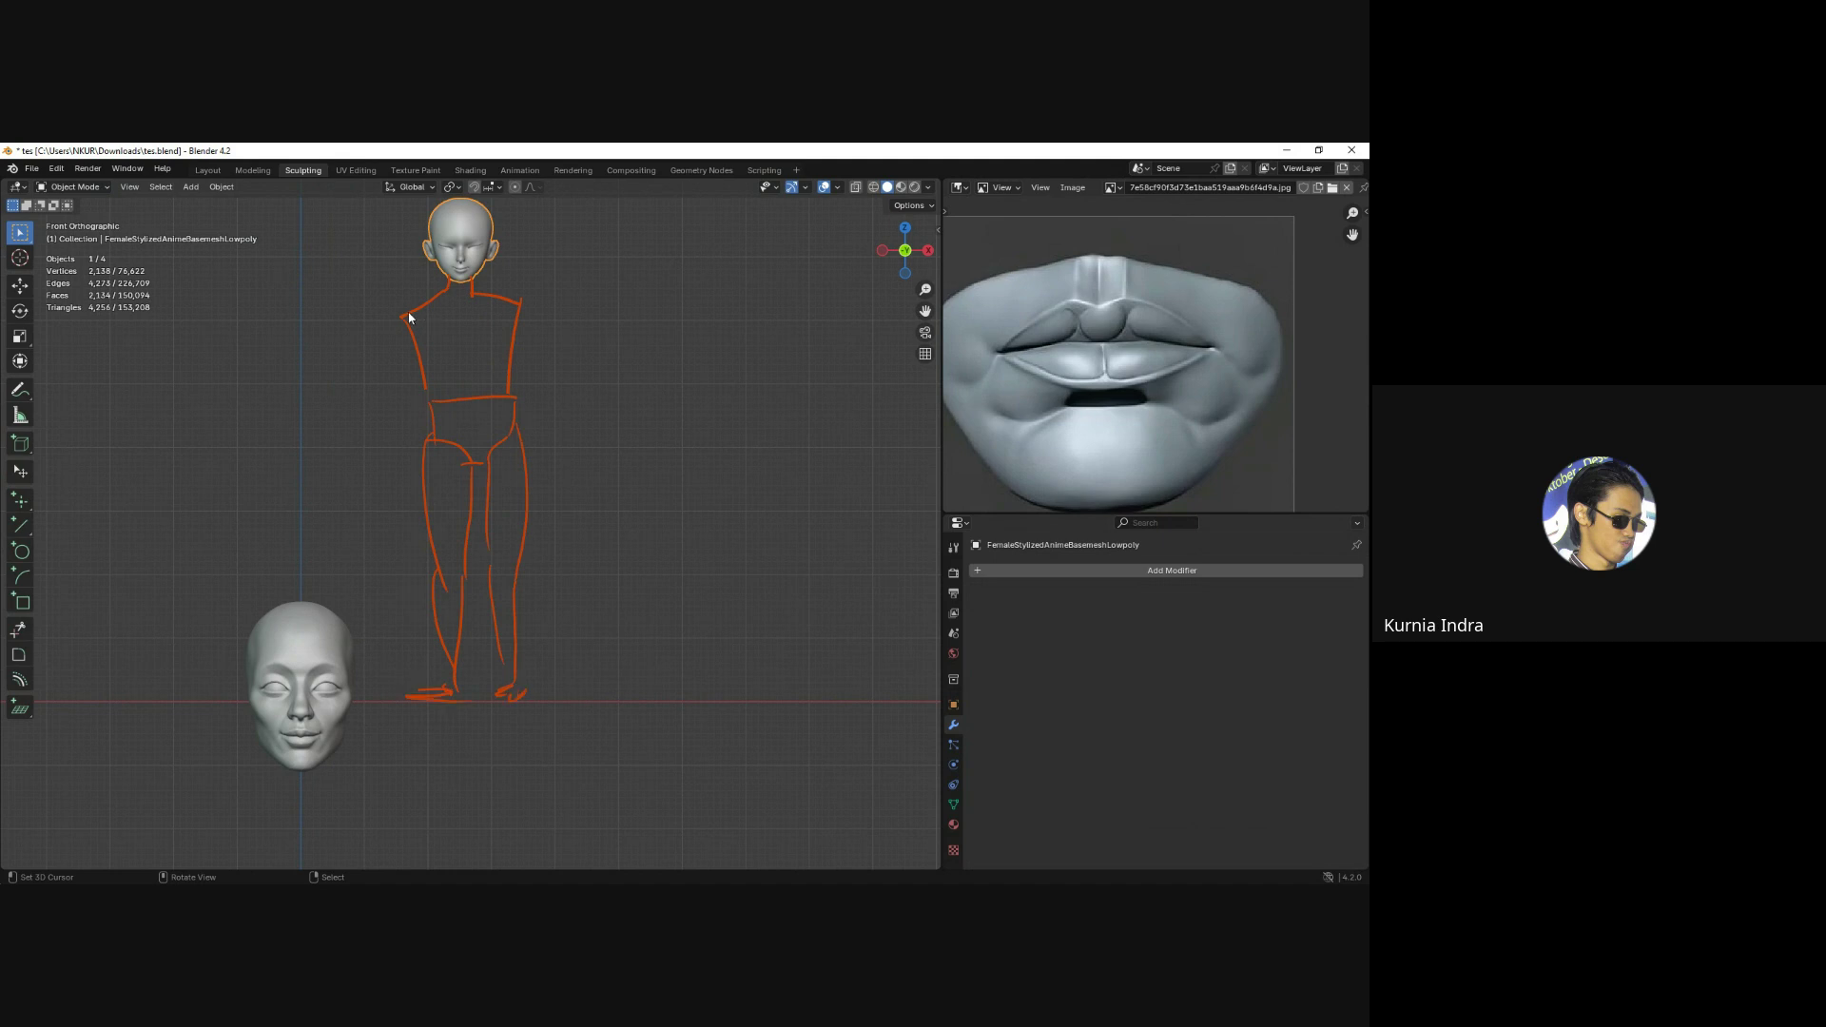
pyautogui.moveTo(409, 317)
pyautogui.mouseDown()
pyautogui.moveTo(314, 368)
pyautogui.moveTo(314, 393)
pyautogui.mouseUp()
pyautogui.moveTo(525, 306); pyautogui.dragTo(619, 371)
pyautogui.moveTo(514, 335); pyautogui.dragTo(623, 391)
pyautogui.moveTo(298, 388)
pyautogui.mouseDown()
pyautogui.moveTo(267, 399)
pyautogui.moveTo(281, 414)
pyautogui.mouseUp()
pyautogui.moveTo(623, 391); pyautogui.dragTo(652, 409)
pyautogui.moveTo(523, 308)
pyautogui.mouseDown()
pyautogui.moveTo(519, 433)
pyautogui.moveTo(437, 591)
pyautogui.mouseUp()
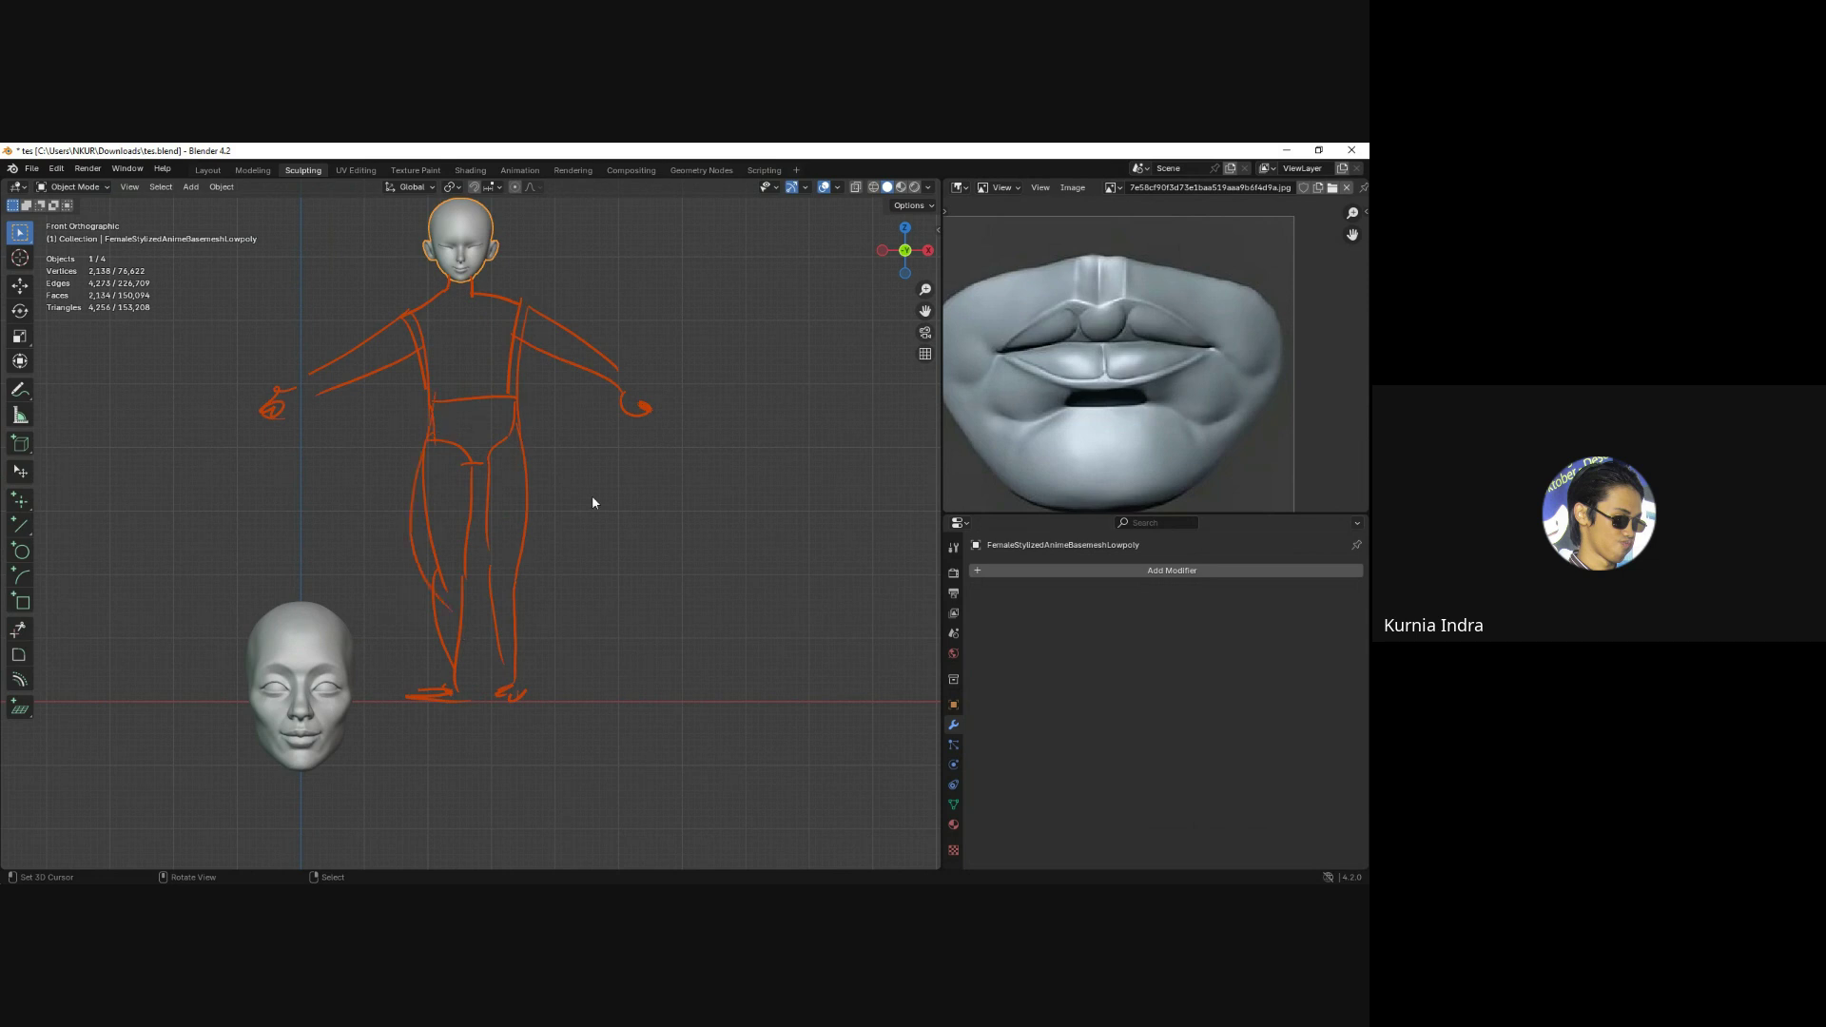
pyautogui.moveTo(436, 323)
pyautogui.mouseDown(button='right')
pyautogui.moveTo(305, 375)
pyautogui.moveTo(529, 257)
pyautogui.moveTo(584, 285)
pyautogui.moveTo(616, 346)
pyautogui.moveTo(403, 558)
pyautogui.moveTo(419, 714)
pyautogui.moveTo(513, 639)
pyautogui.moveTo(440, 600)
pyautogui.moveTo(447, 447)
pyautogui.moveTo(501, 411)
pyautogui.moveTo(384, 372)
pyautogui.mouseUp(button='right')
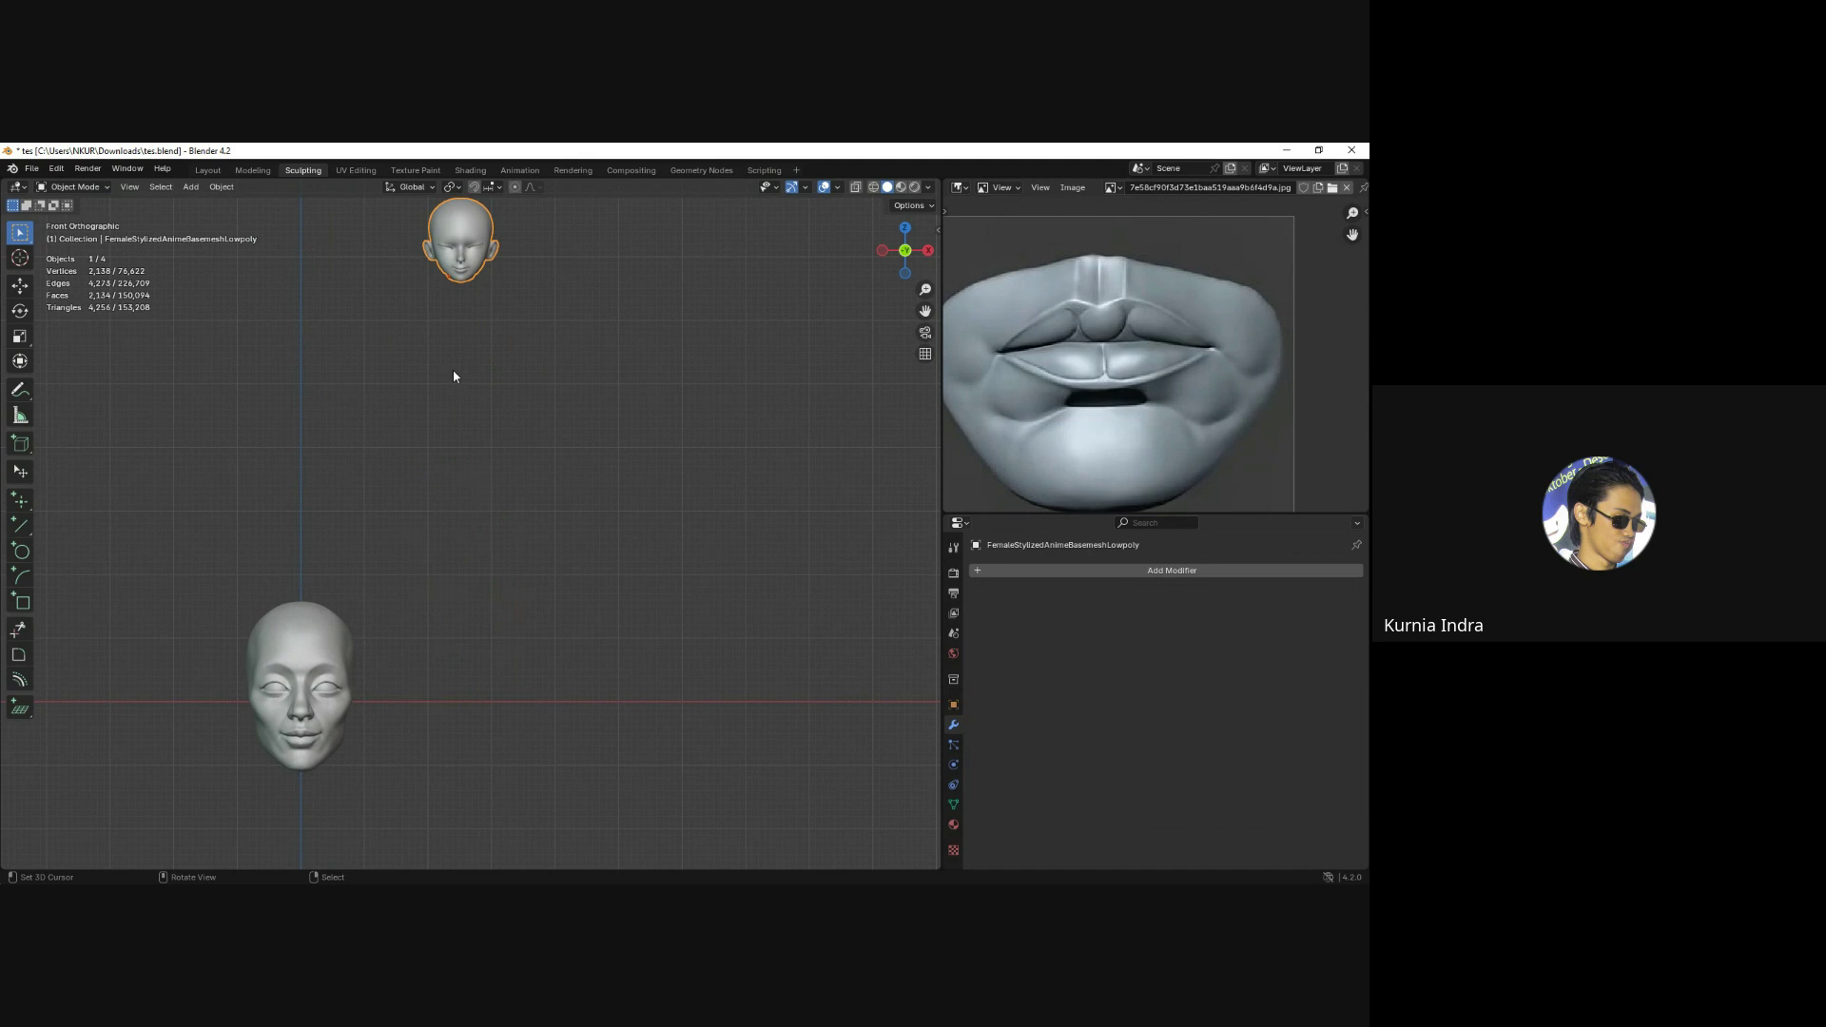
# Select the large sculpted head, Sphere.001, and bring it up close in the view.
pyautogui.keyDown('shift'); pyautogui.moveTo(585, 430); pyautogui.dragTo(591, 463, button='middle'); pyautogui.keyUp('shift')
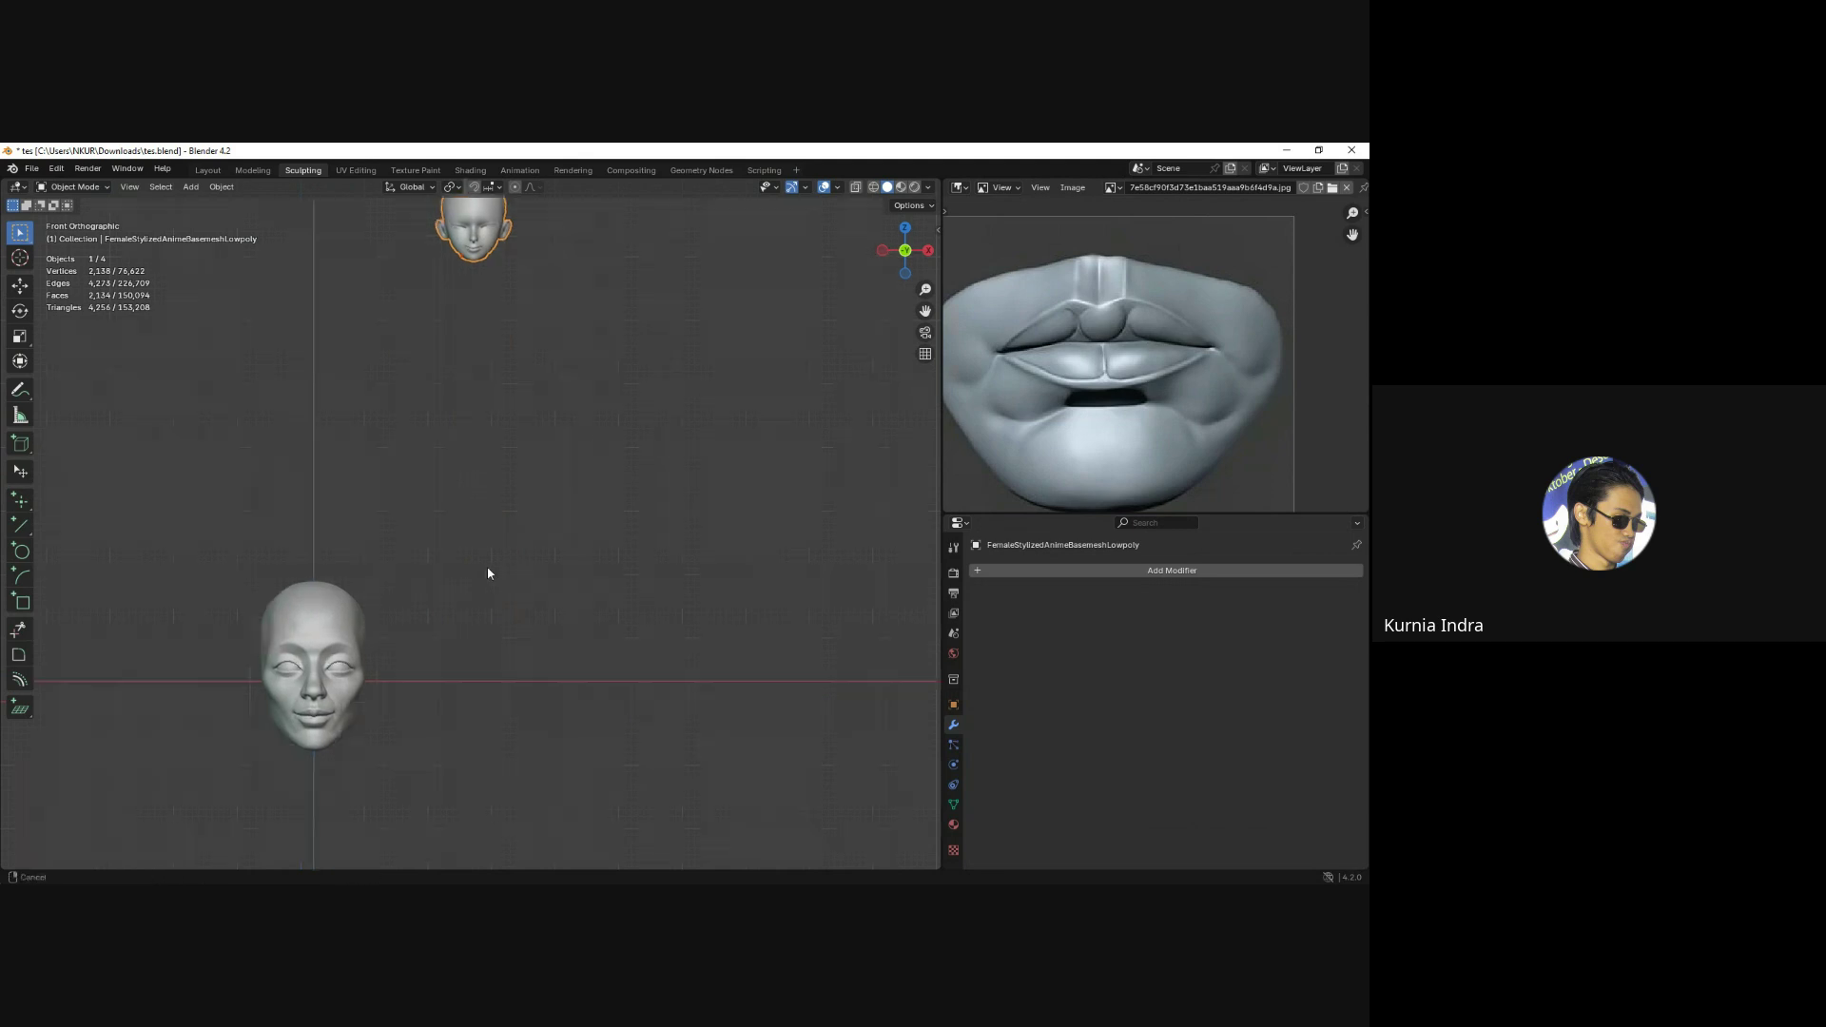
pyautogui.scroll(6, 571, 485)
pyautogui.click(533, 538)
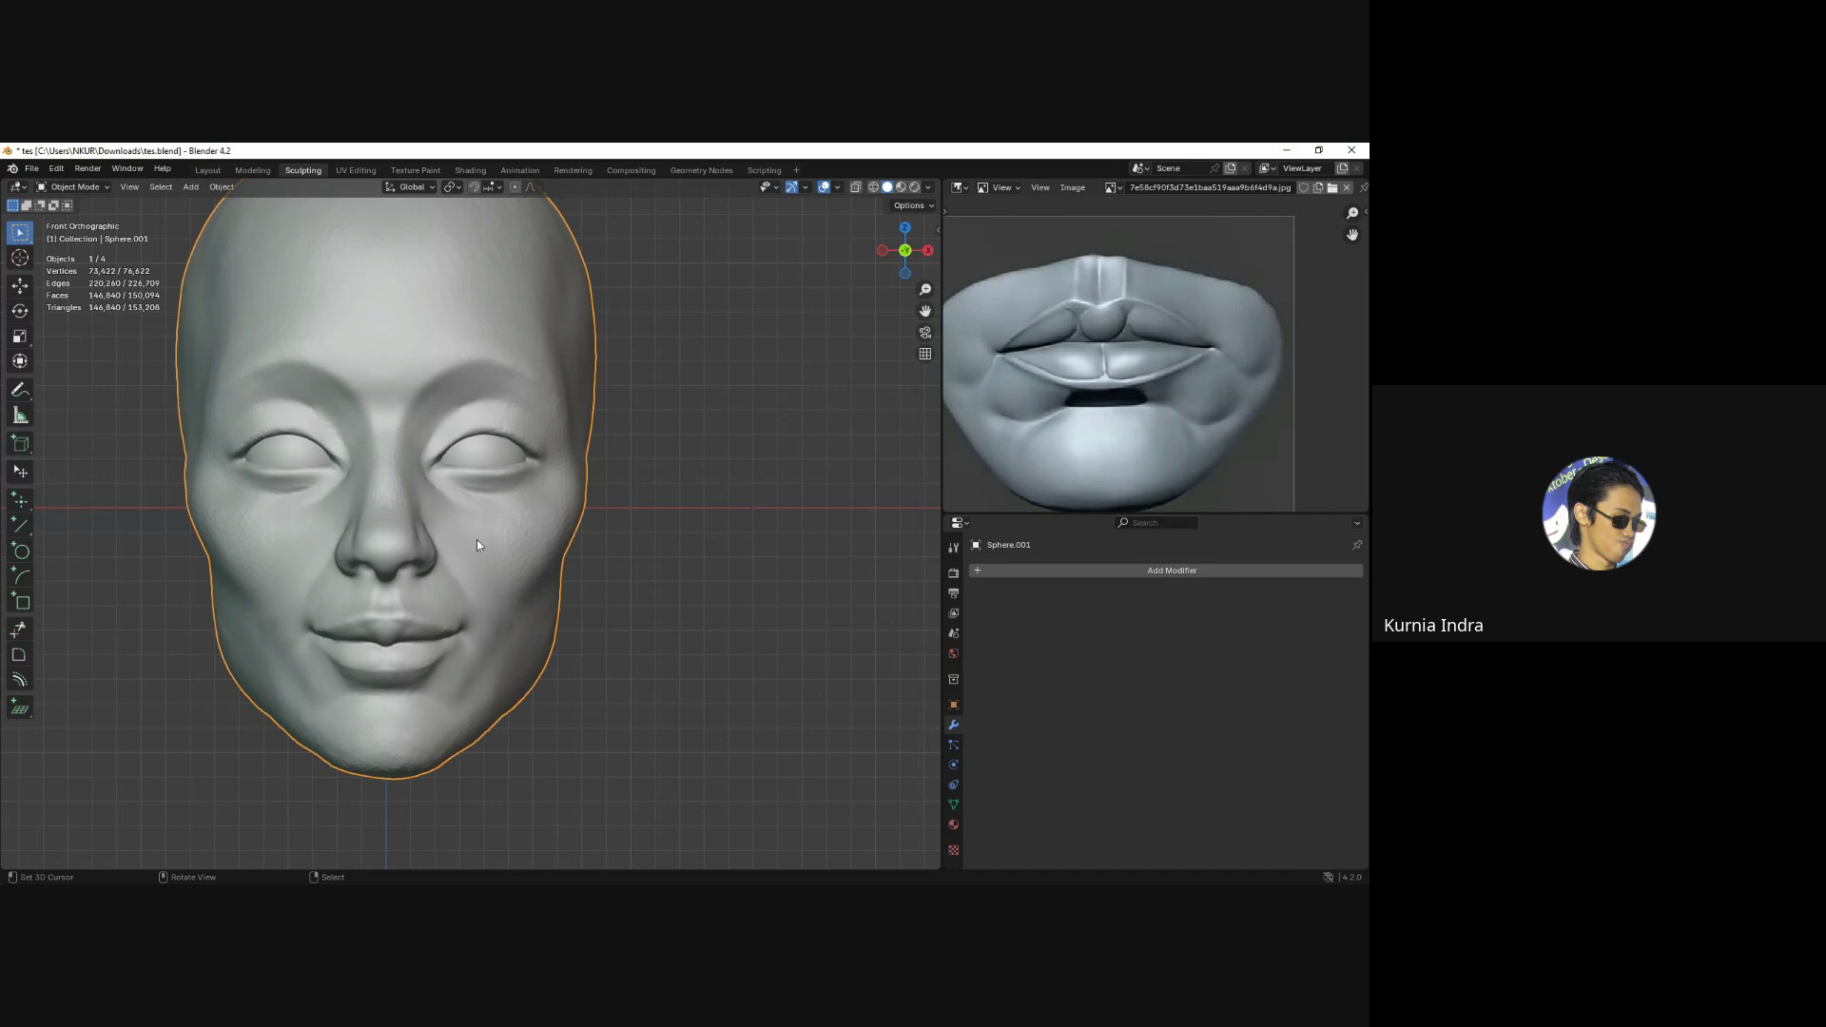
# Put Sphere.001 into Sculpt Mode and frame the face at an angle.
pyautogui.hotkey('ctrl', 'Tab')
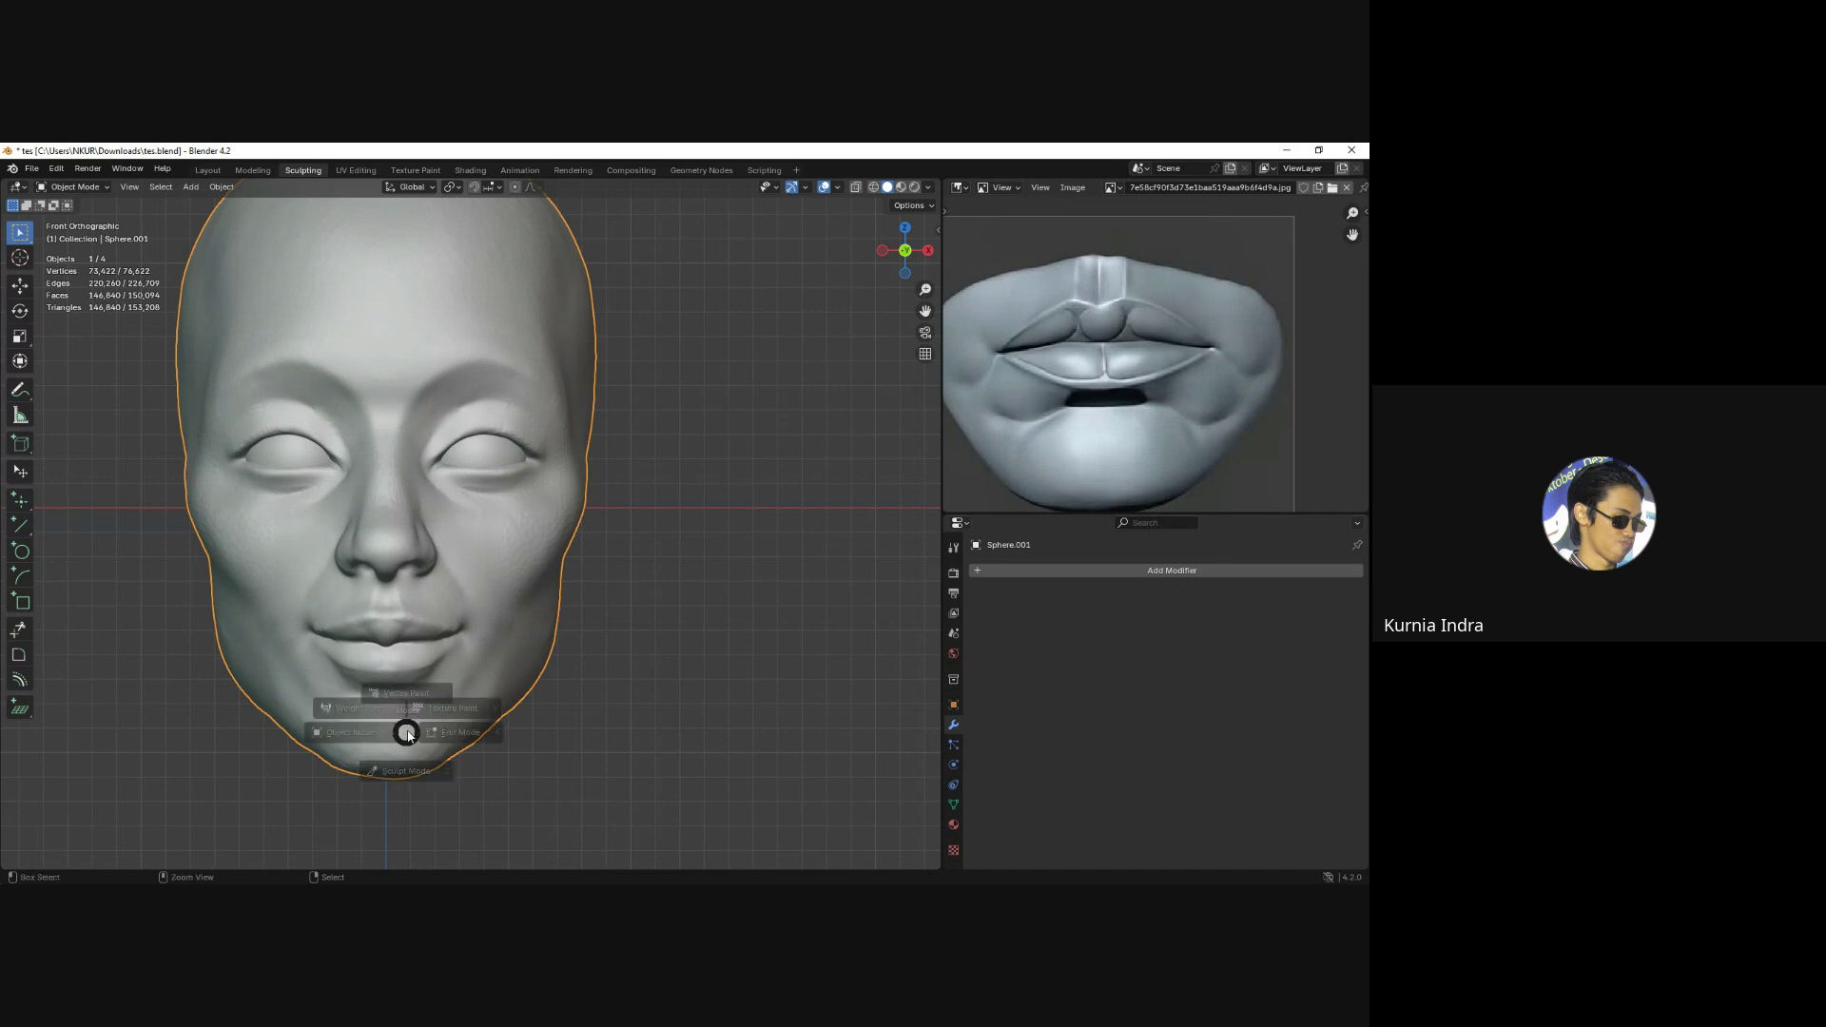
pyautogui.click(409, 756)
pyautogui.moveTo(314, 758)
pyautogui.keyDown('shift'); pyautogui.mouseDown(button='middle')
pyautogui.moveTo(320, 663)
pyautogui.moveTo(354, 664)
pyautogui.mouseUp(button='middle'); pyautogui.keyUp('shift')
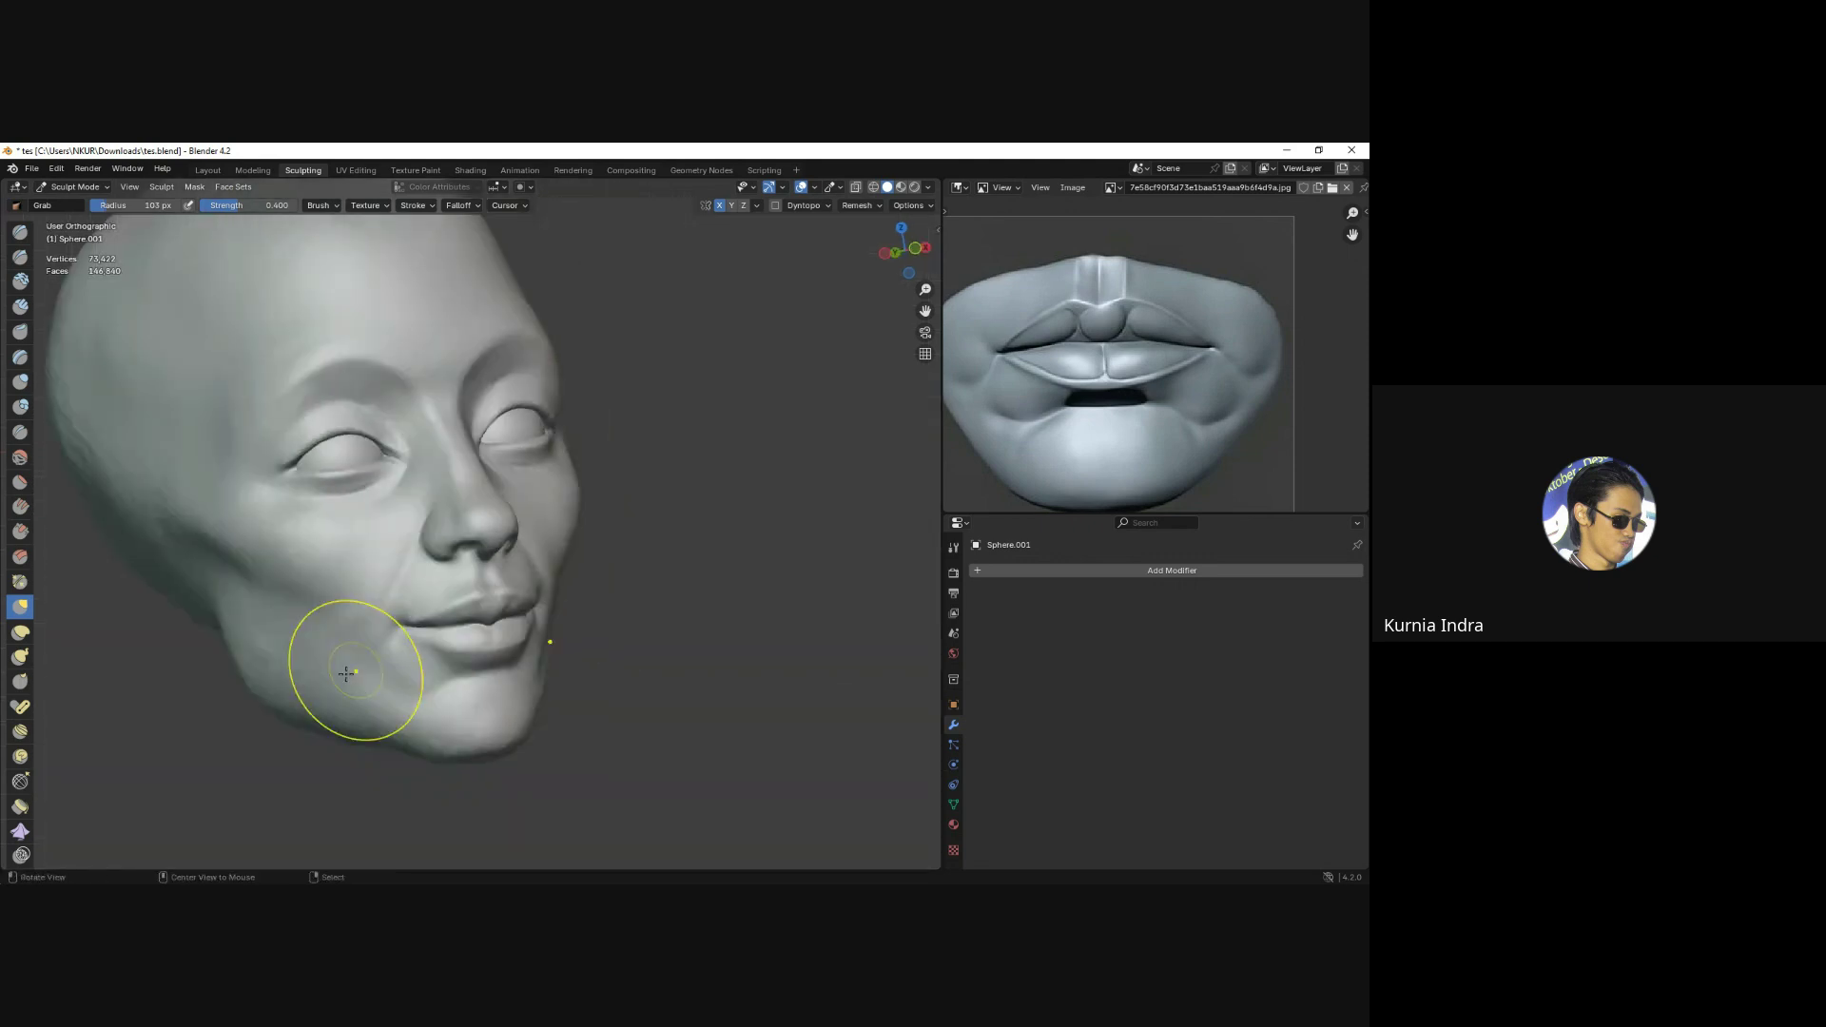
pyautogui.press('KP_1')
pyautogui.moveTo(458, 569); pyautogui.dragTo(514, 571, button='middle')
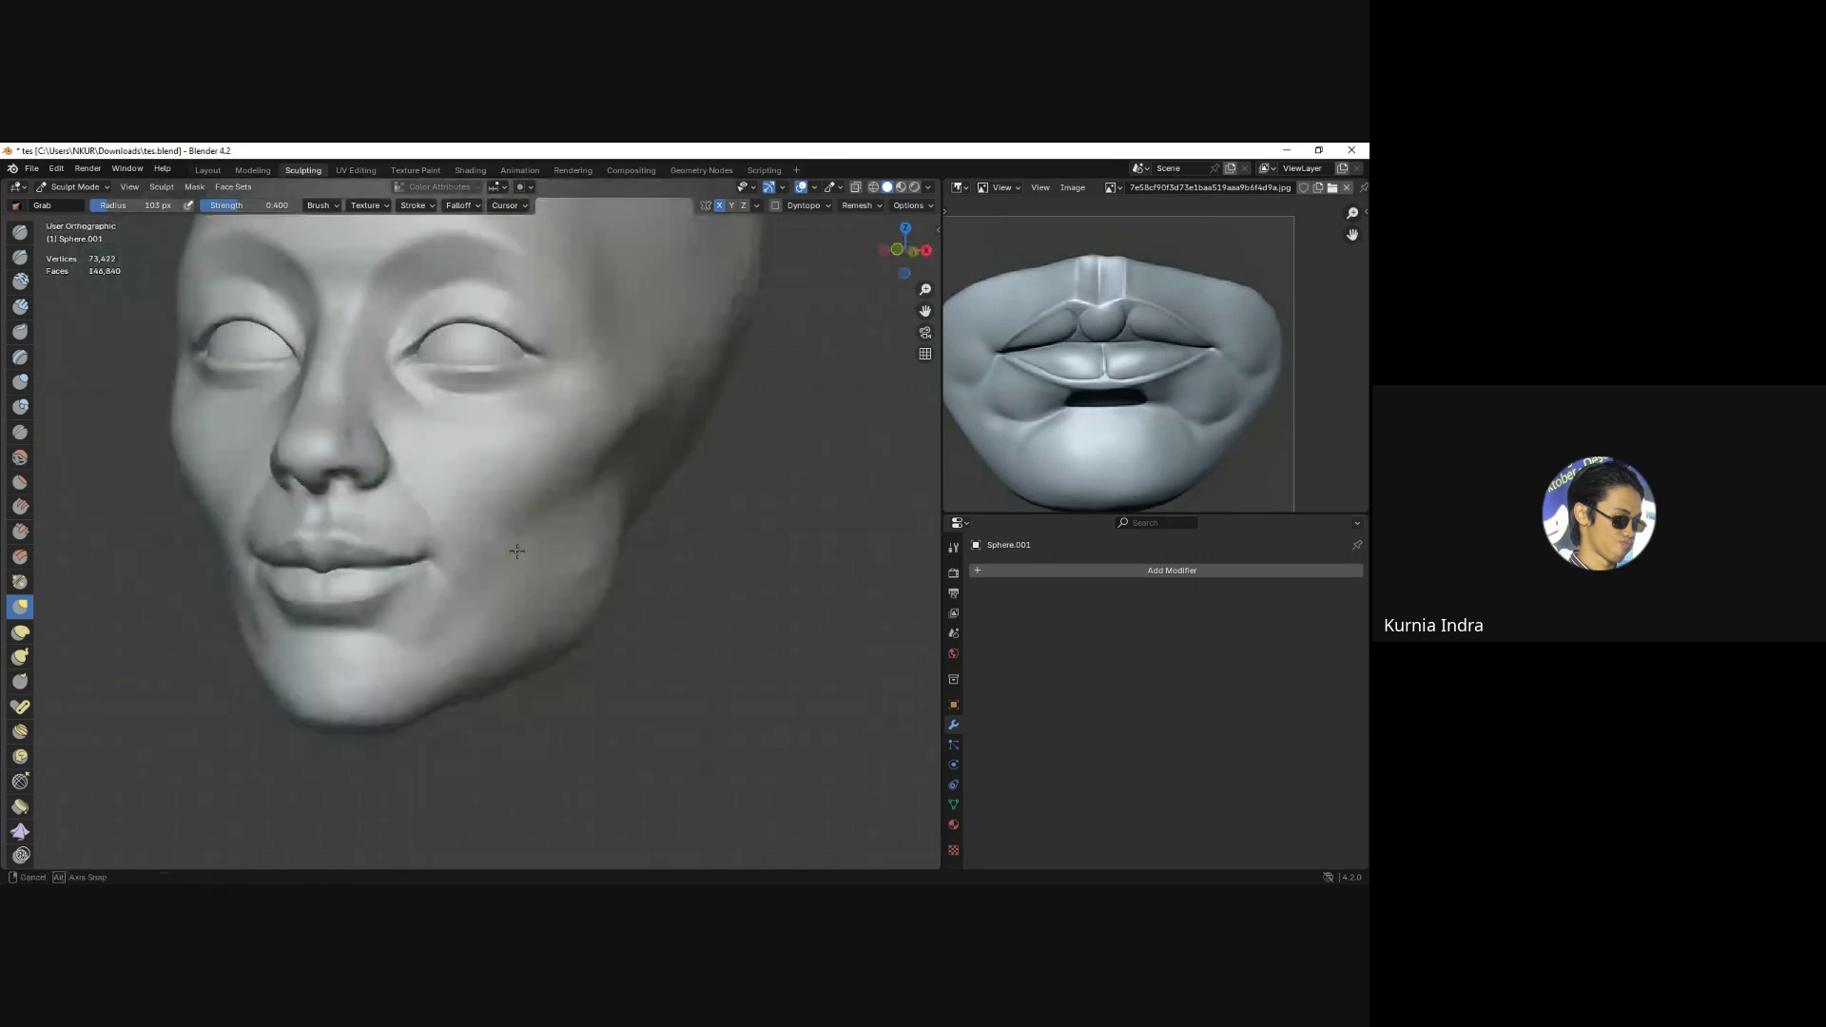
# Build up clay on the cheek with the Clay Strips brush.
pyautogui.click(20, 331)
pyautogui.click(20, 306)
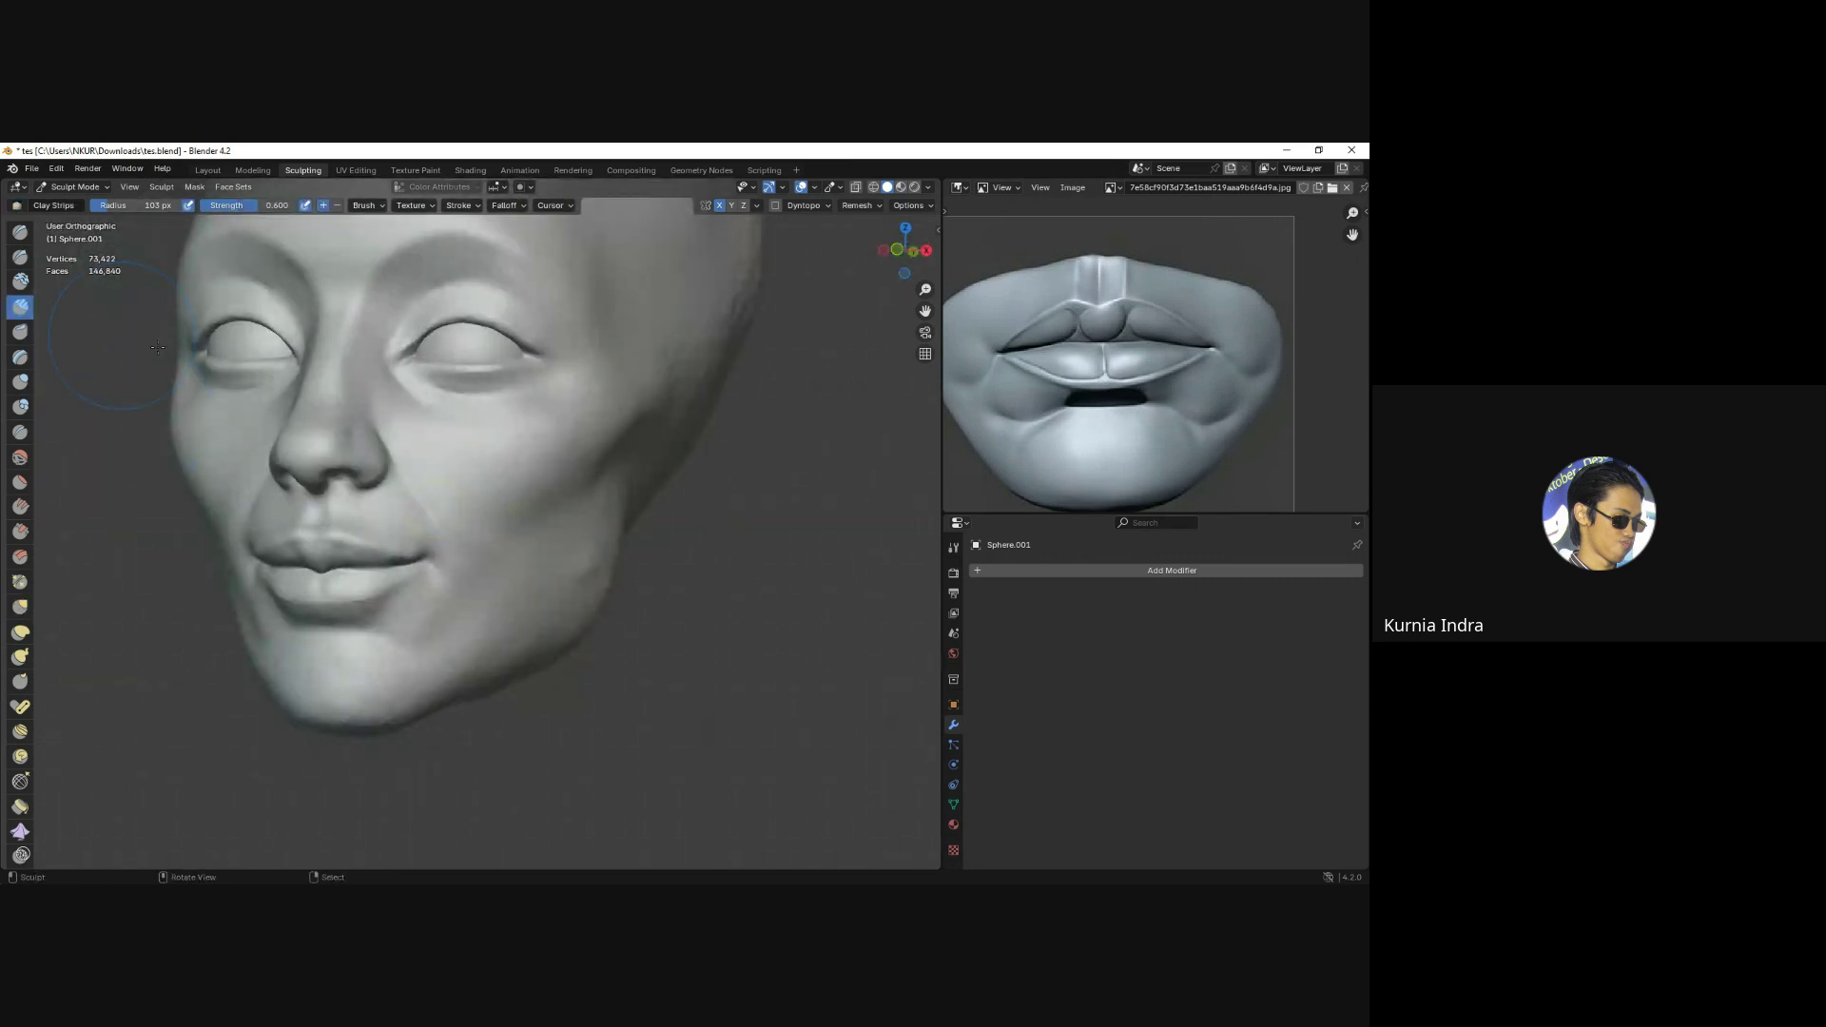
pyautogui.moveTo(582, 552)
pyautogui.mouseDown()
pyautogui.moveTo(596, 531)
pyautogui.moveTo(591, 613)
pyautogui.moveTo(611, 550)
pyautogui.moveTo(584, 607)
pyautogui.mouseUp()
pyautogui.keyDown('alt'); pyautogui.moveTo(585, 607); pyautogui.dragTo(324, 596, button='middle'); pyautogui.keyUp('alt')
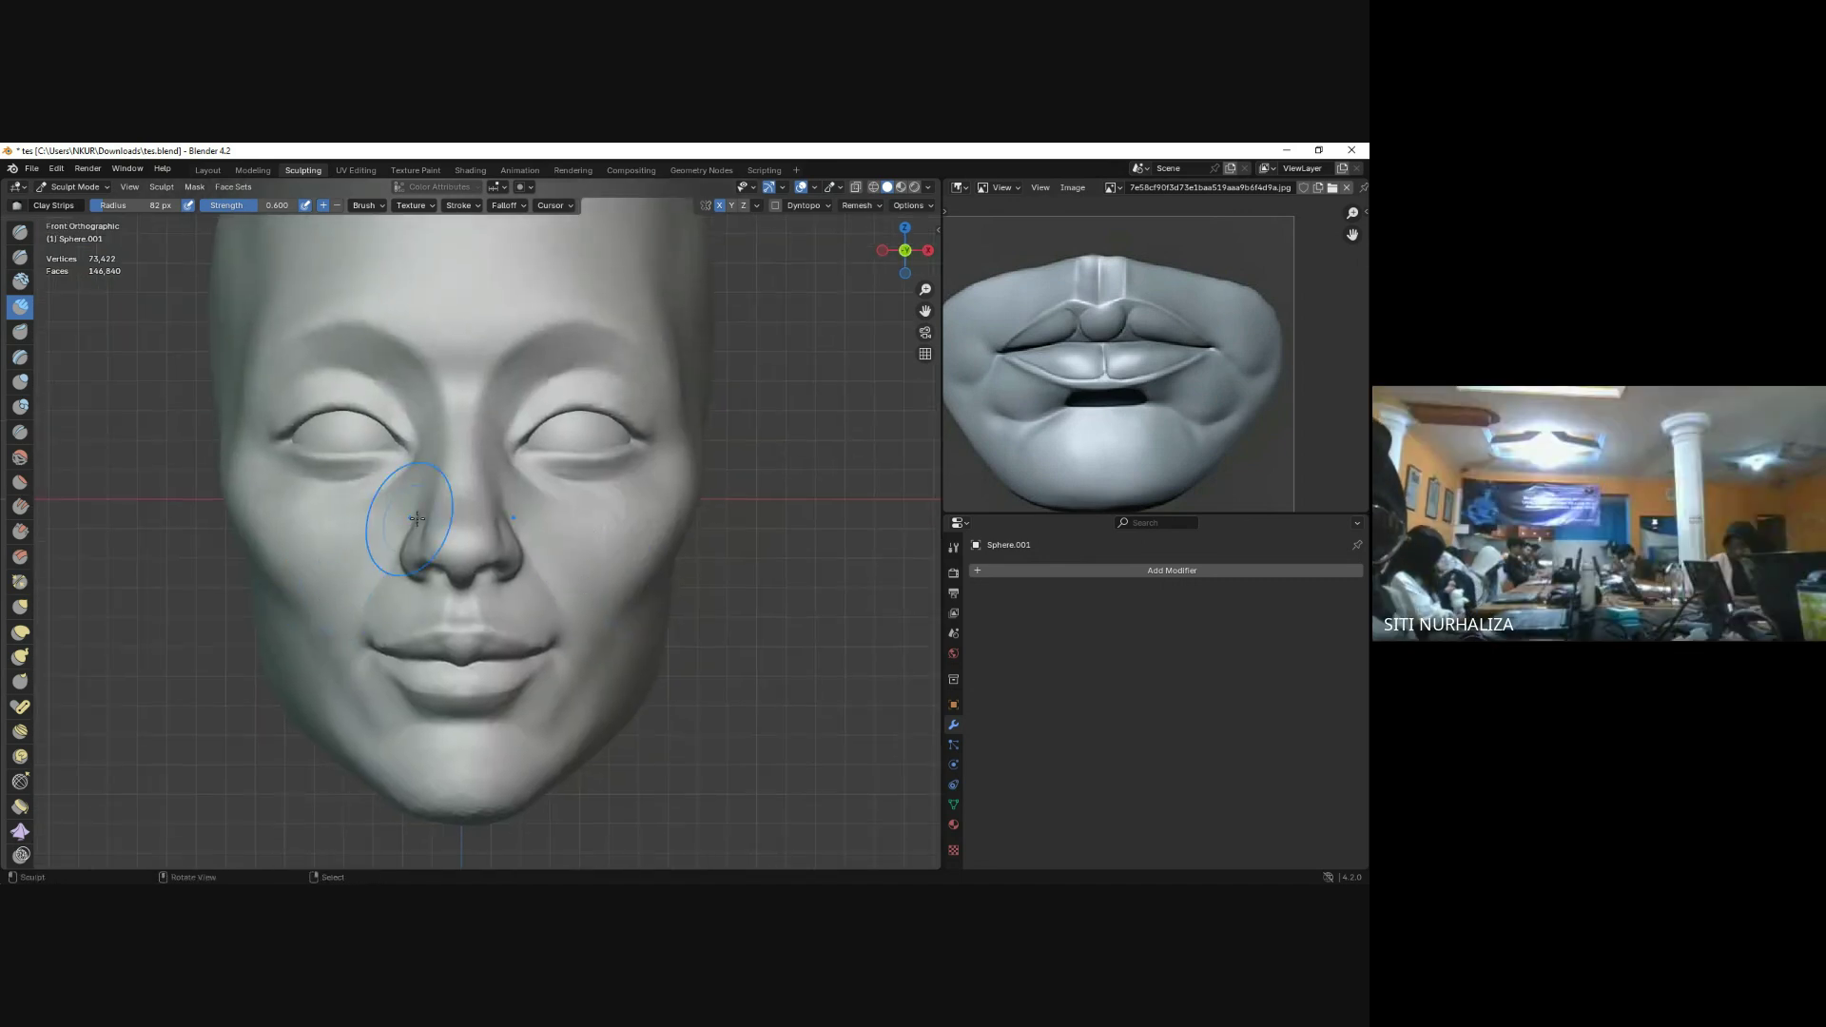
pyautogui.scroll(1, 388, 519)
pyautogui.moveTo(387, 530)
pyautogui.mouseDown(button='middle')
pyautogui.moveTo(520, 558)
pyautogui.moveTo(469, 489)
pyautogui.mouseUp(button='middle')
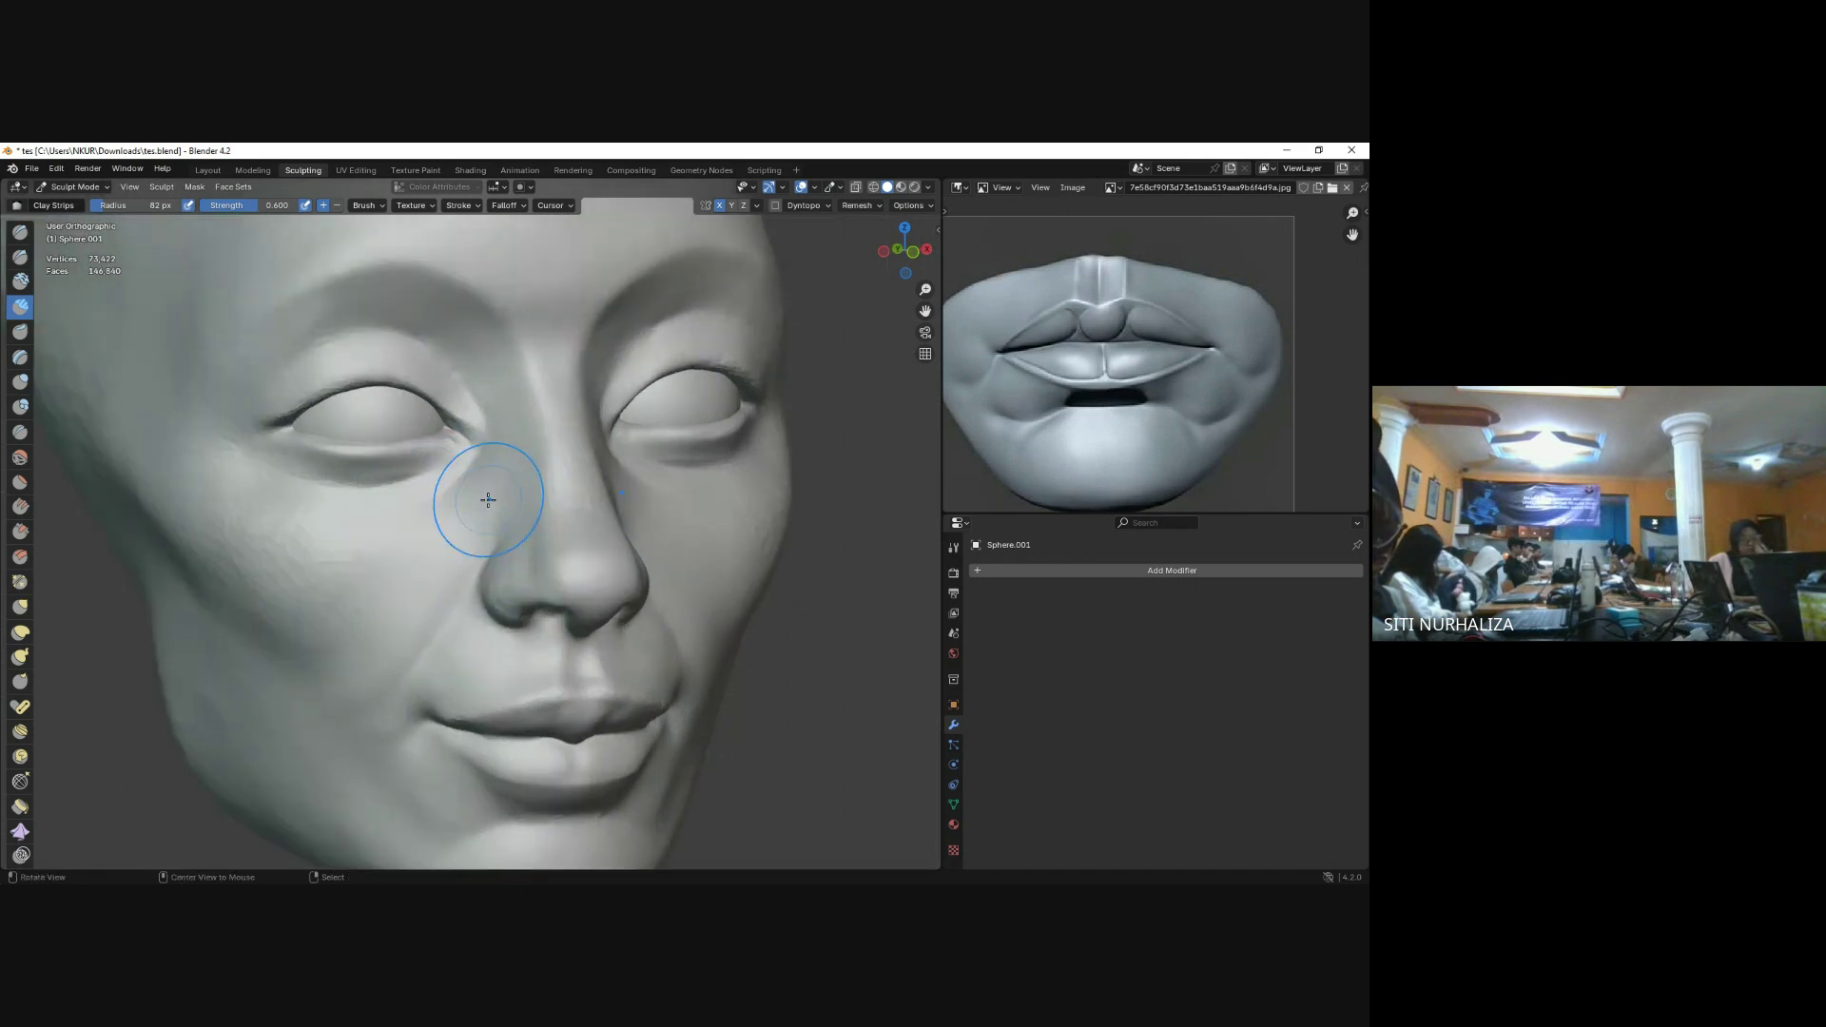
# Switch from Crease to the Grab brush at 62 px radius in front view.
pyautogui.hotkey('shift', 'c')
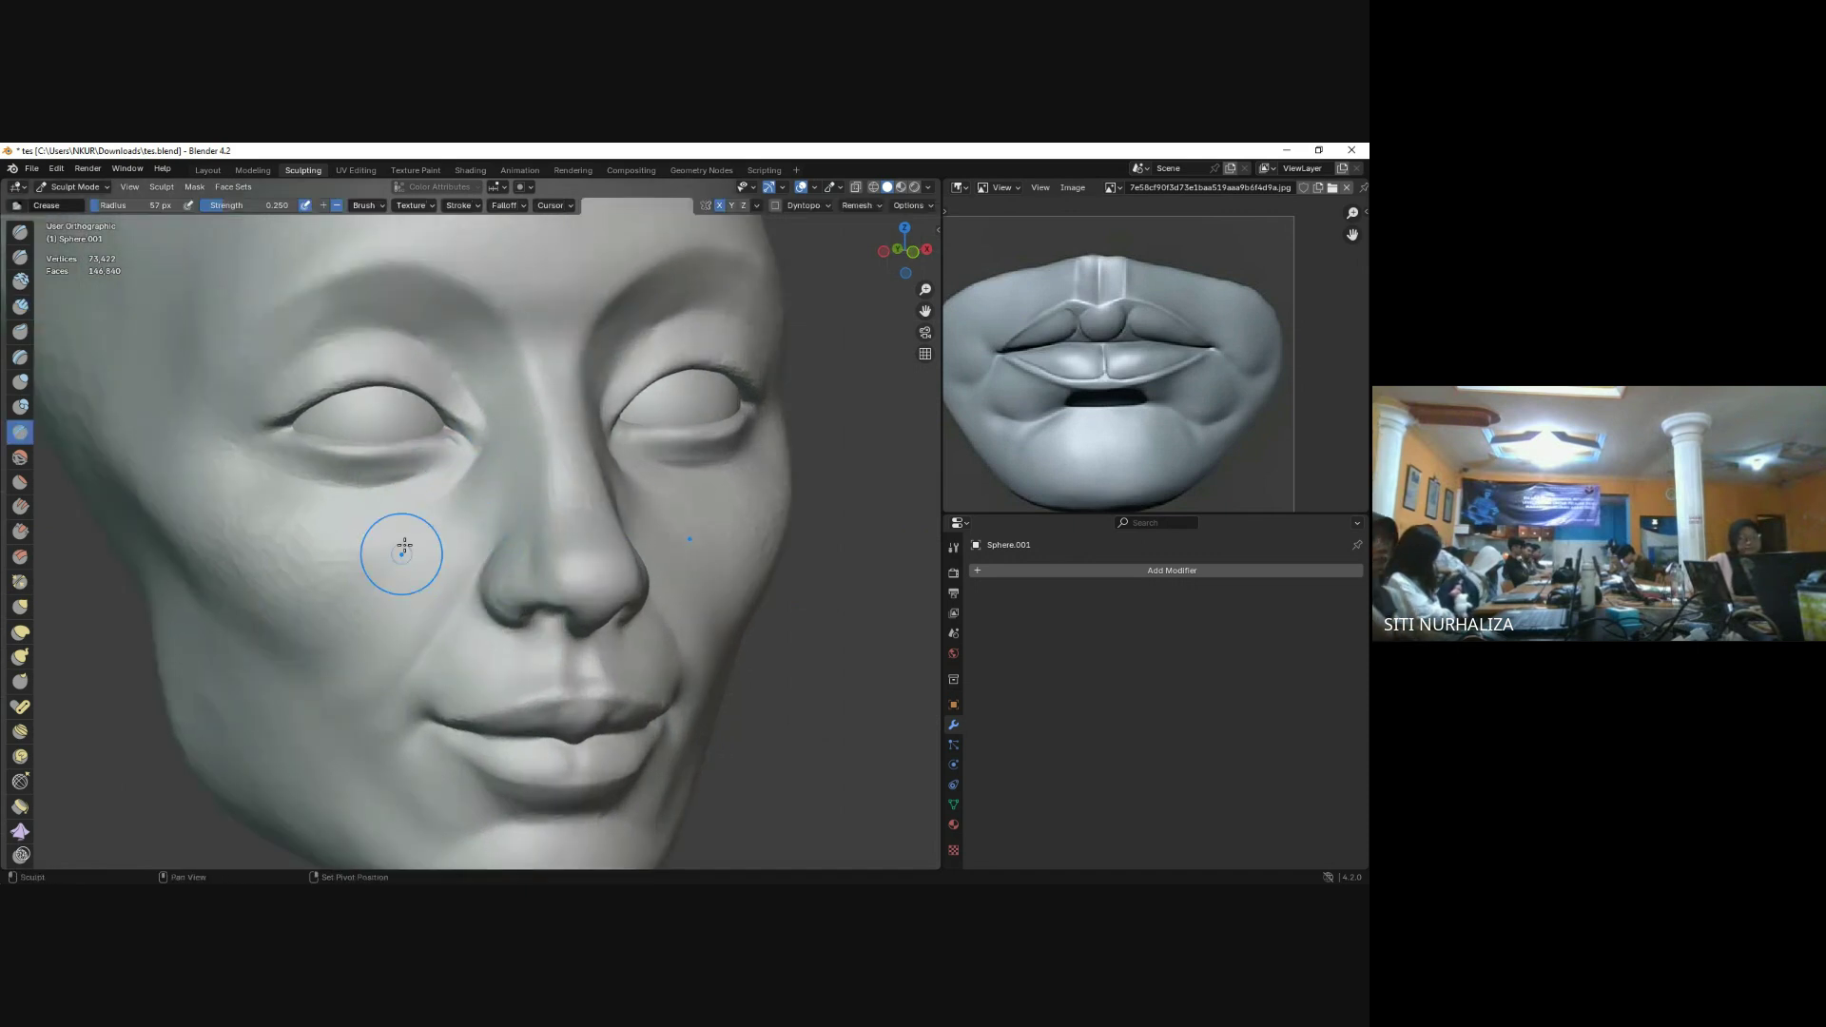
pyautogui.moveTo(397, 542); pyautogui.dragTo(324, 528, button='middle')
pyautogui.press('KP_1')
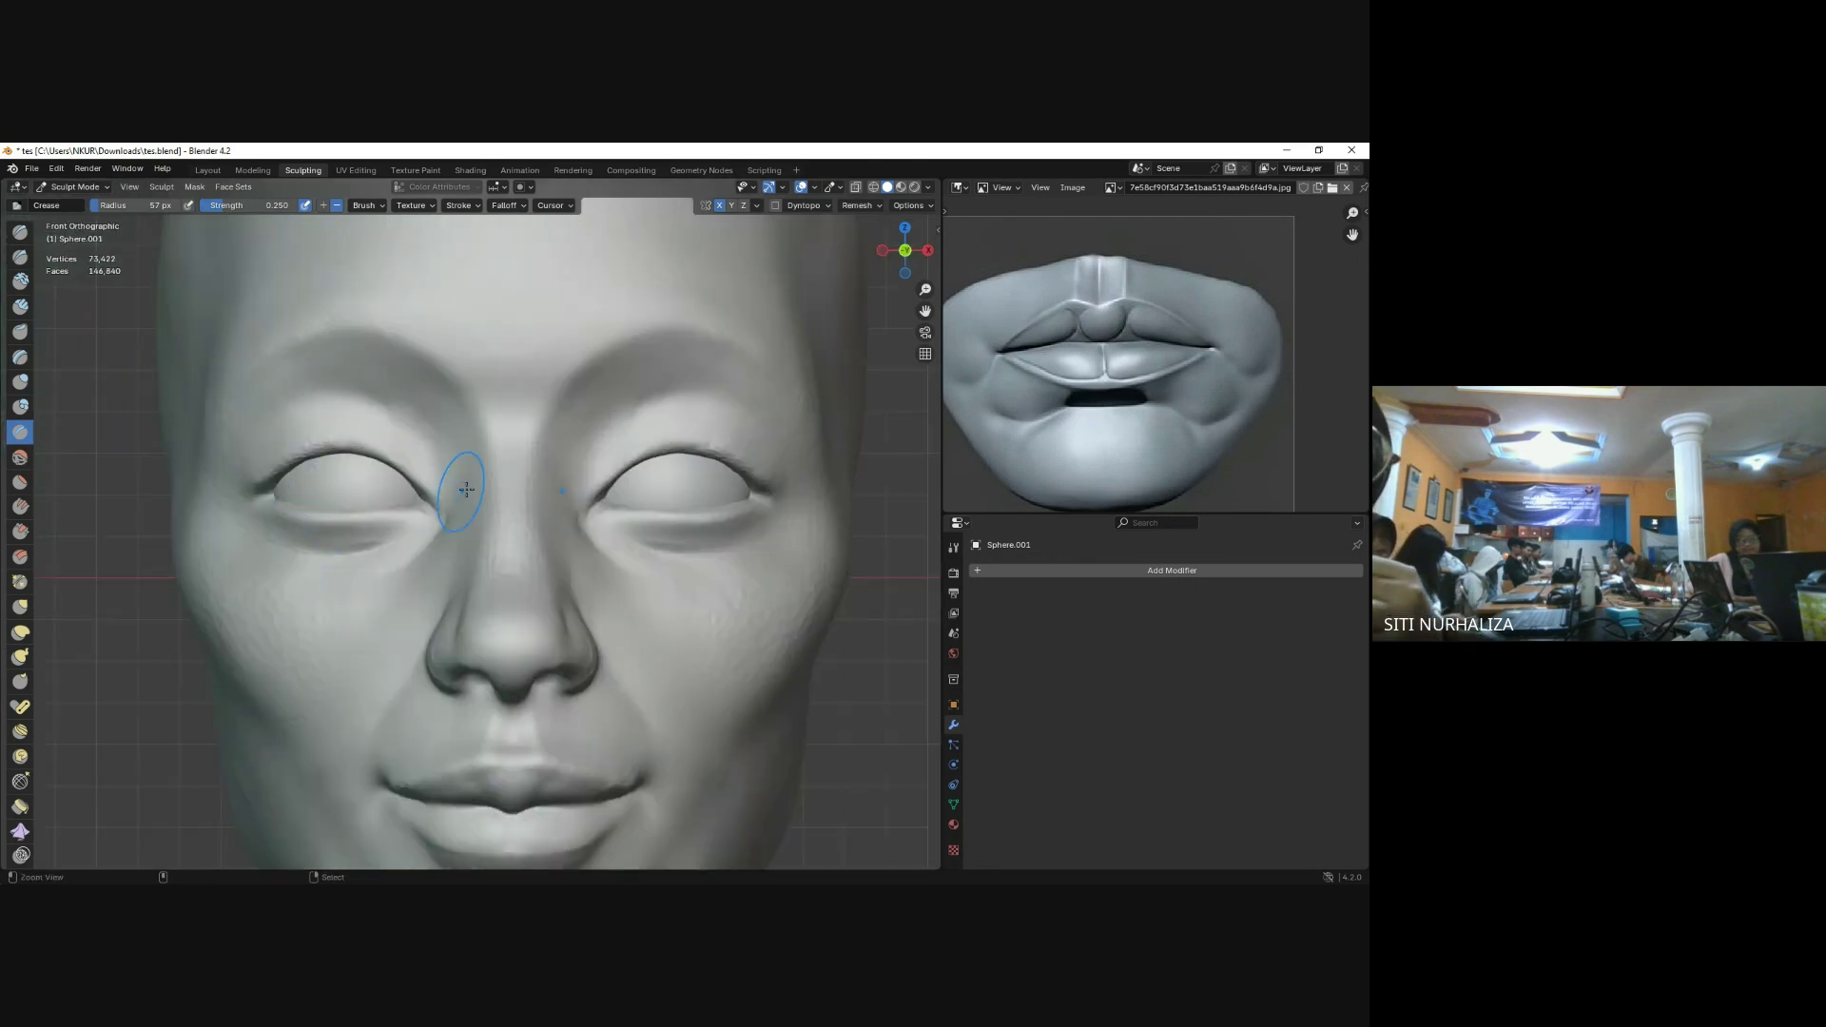
pyautogui.scroll(-1, 466, 505)
pyautogui.press('g')
pyautogui.press('f')
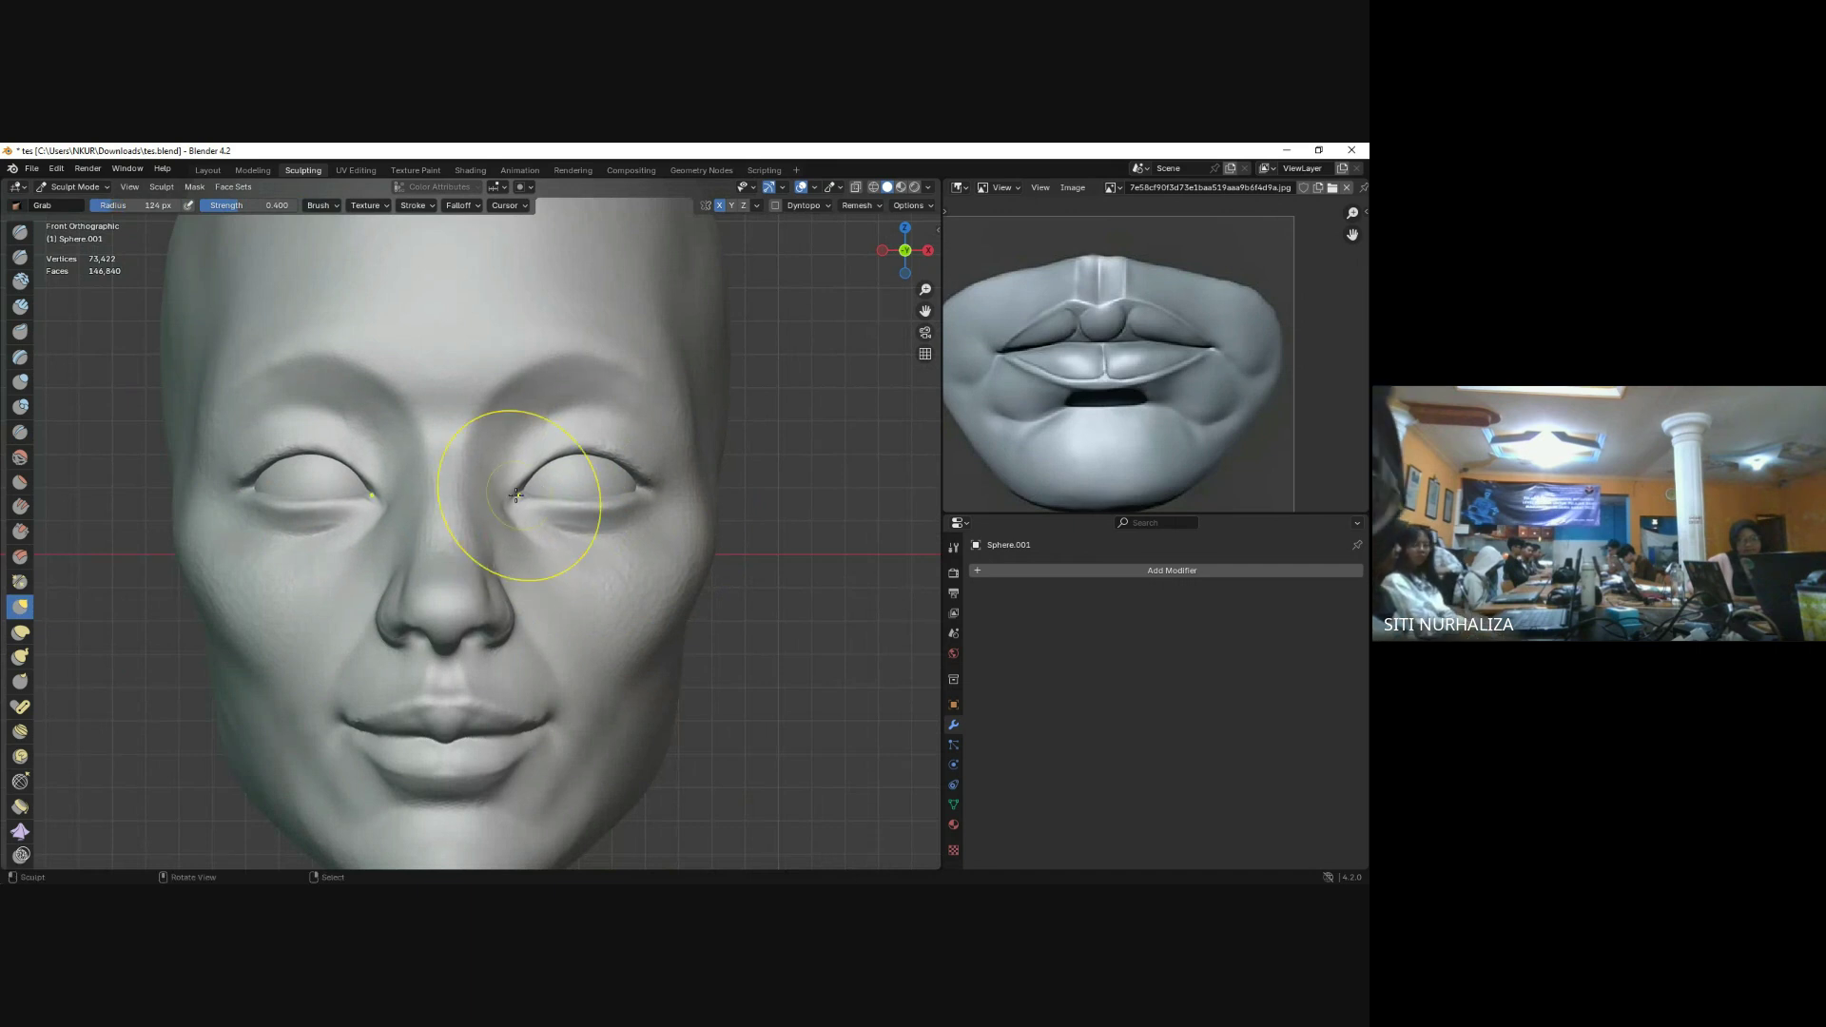
pyautogui.click(573, 527)
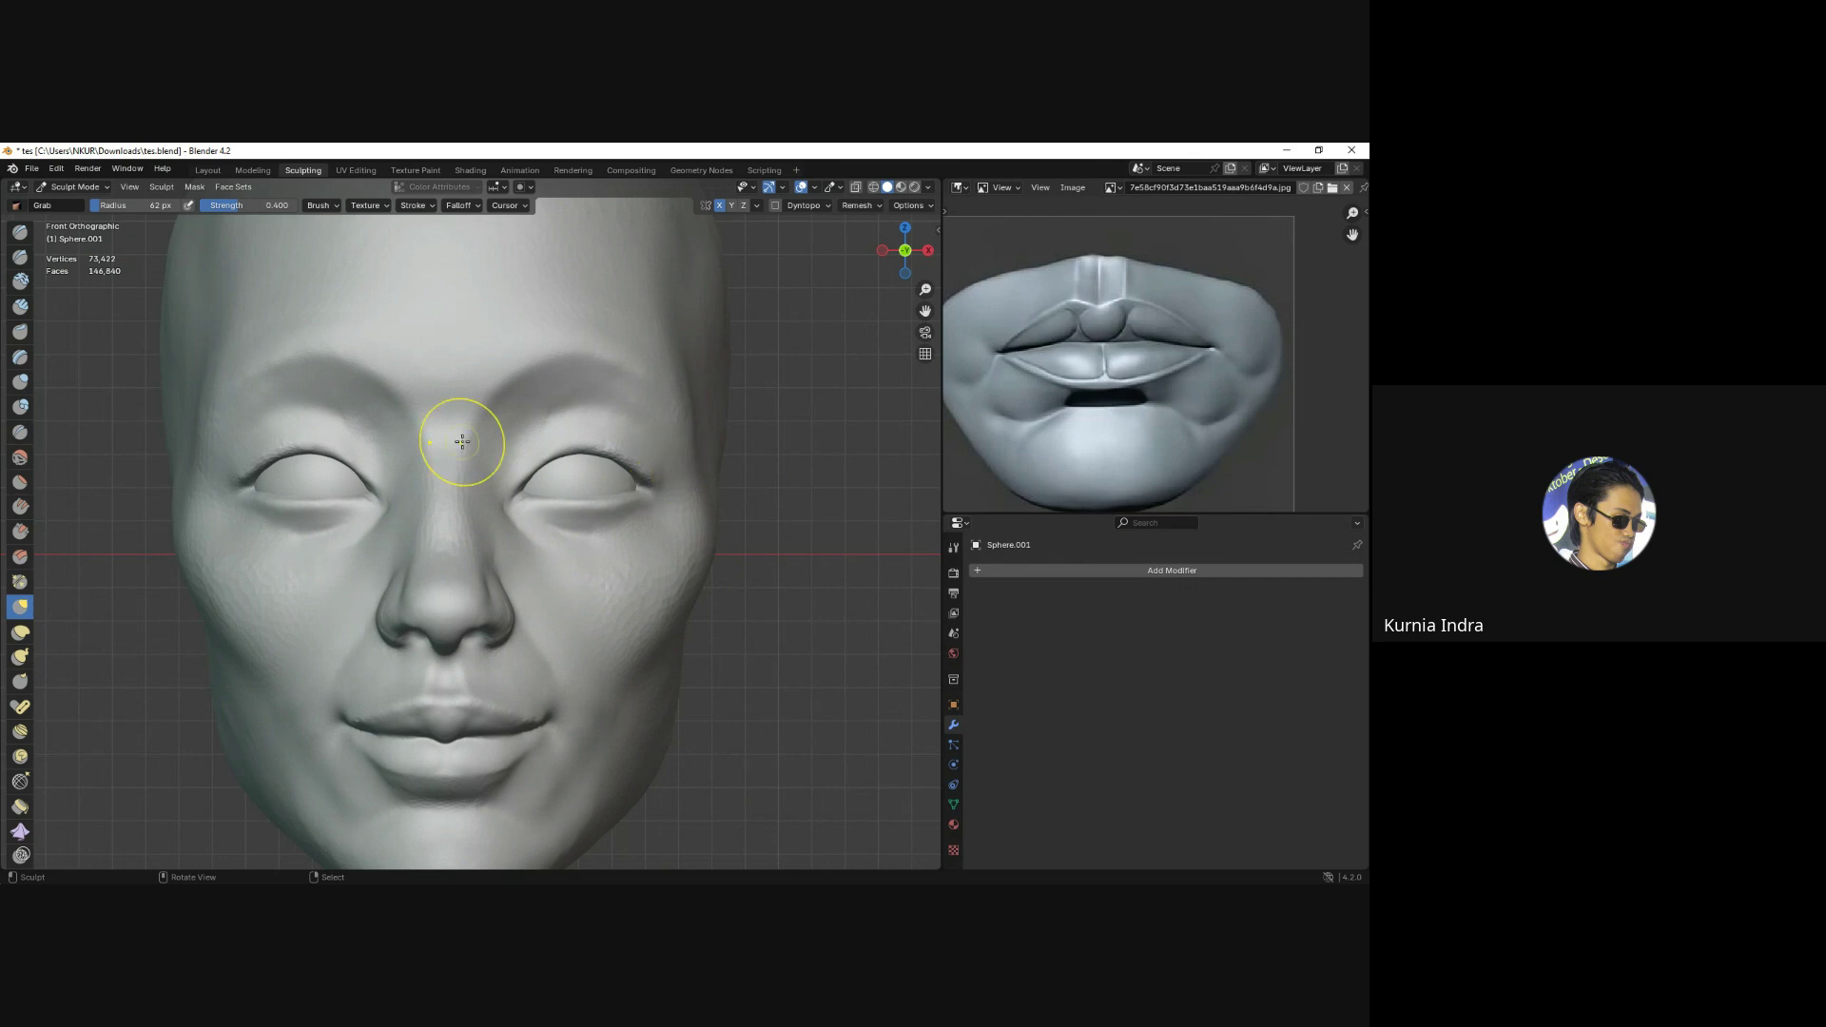
# Use the Crease brush at a small 26 px radius on the upper eyelids.
pyautogui.scroll(2, 466, 447)
pyautogui.hotkey('shift', 'c')
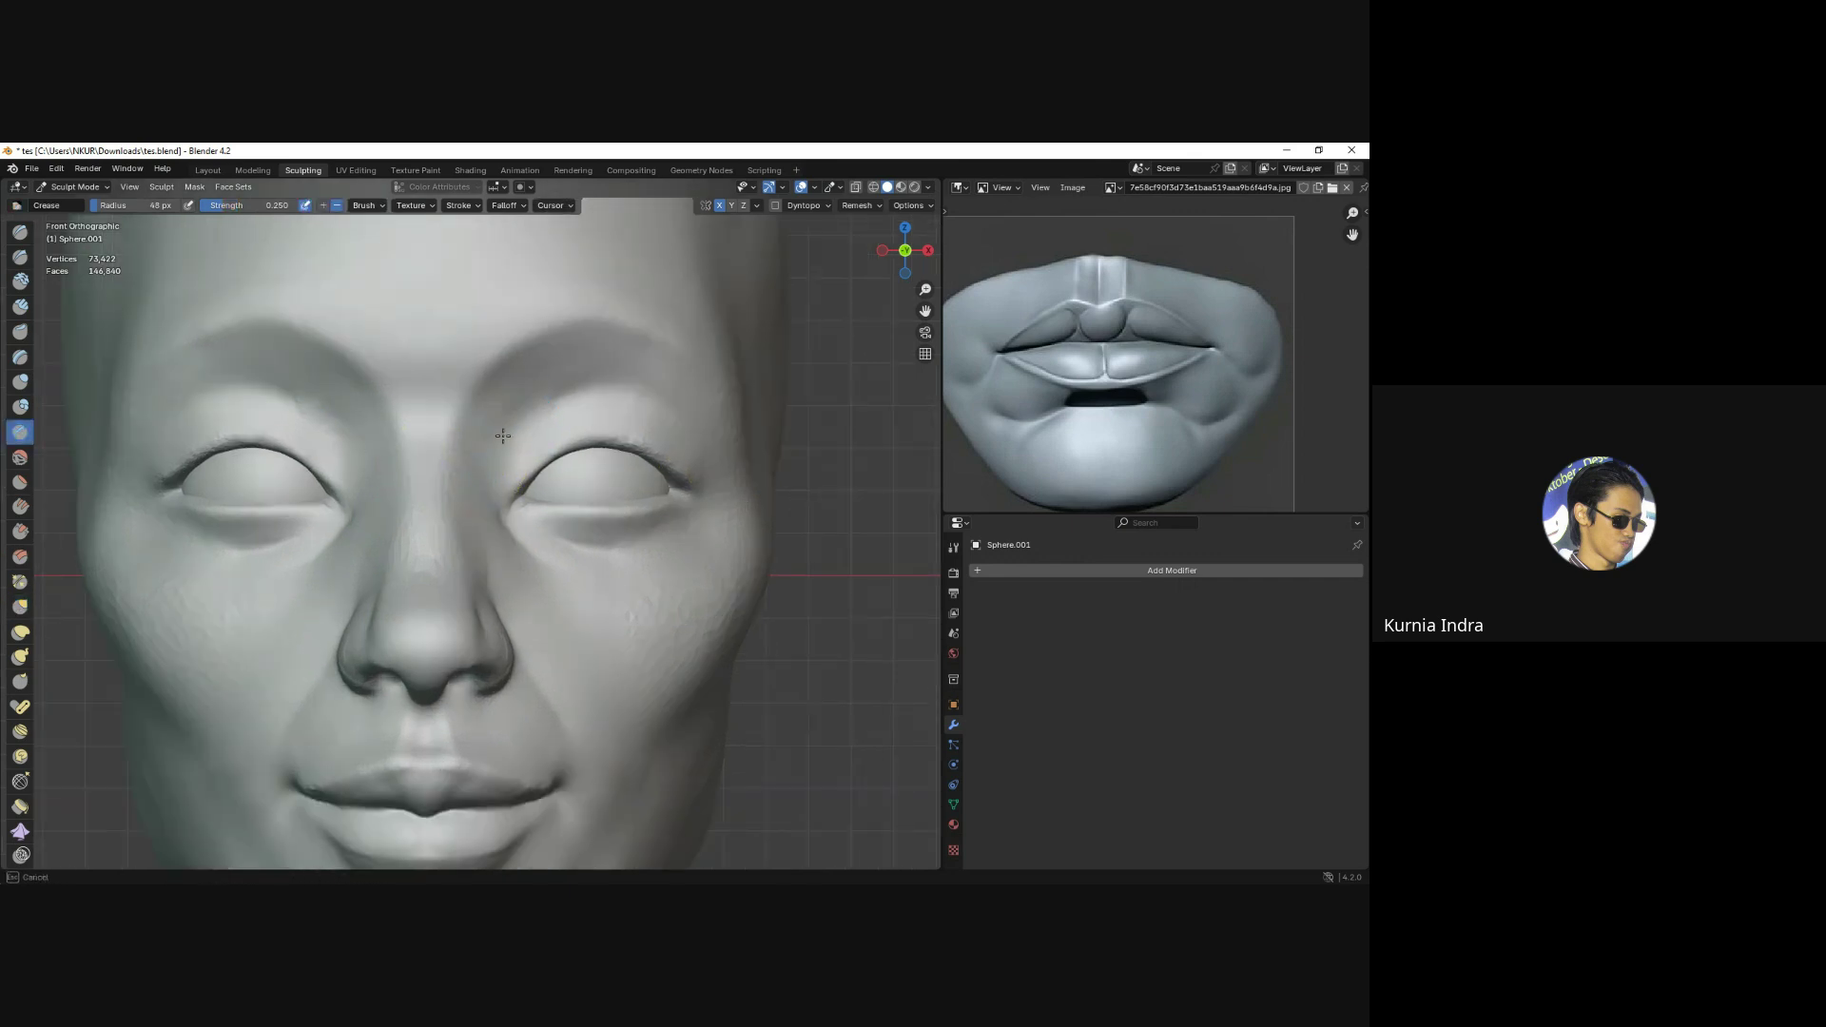
pyautogui.moveTo(504, 439); pyautogui.dragTo(469, 463)
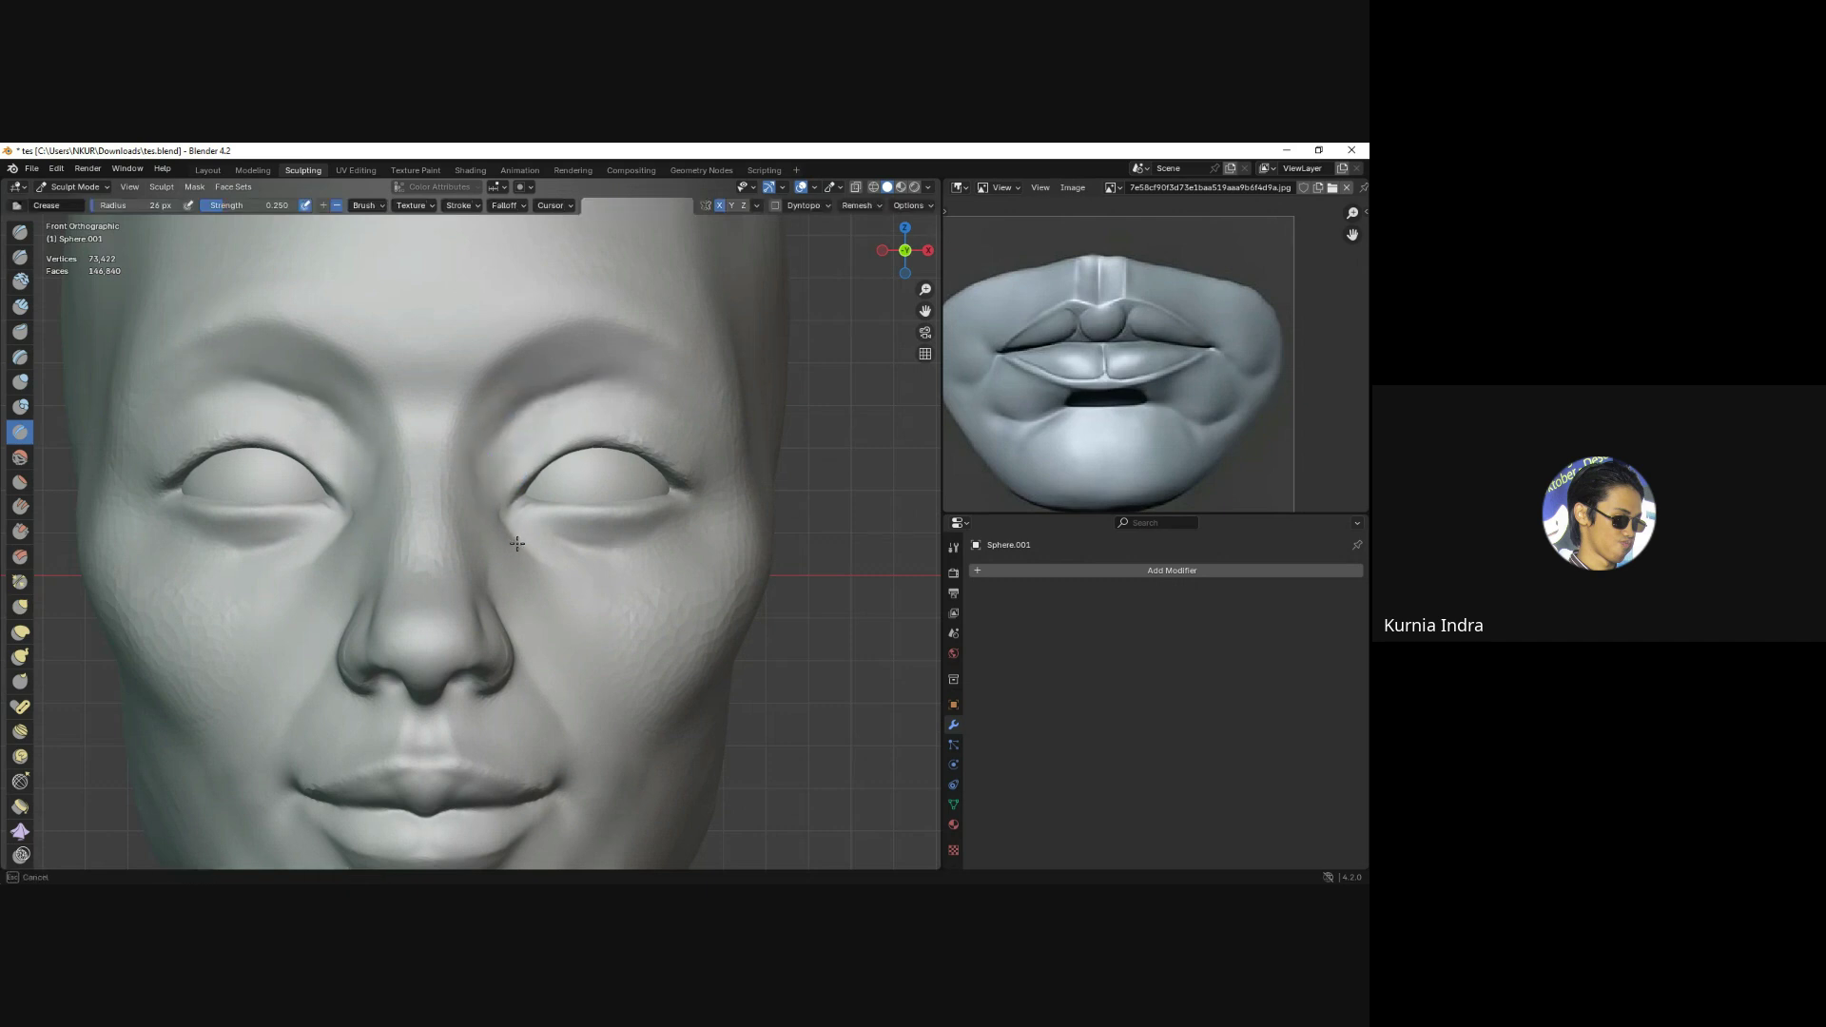
pyautogui.click(509, 414)
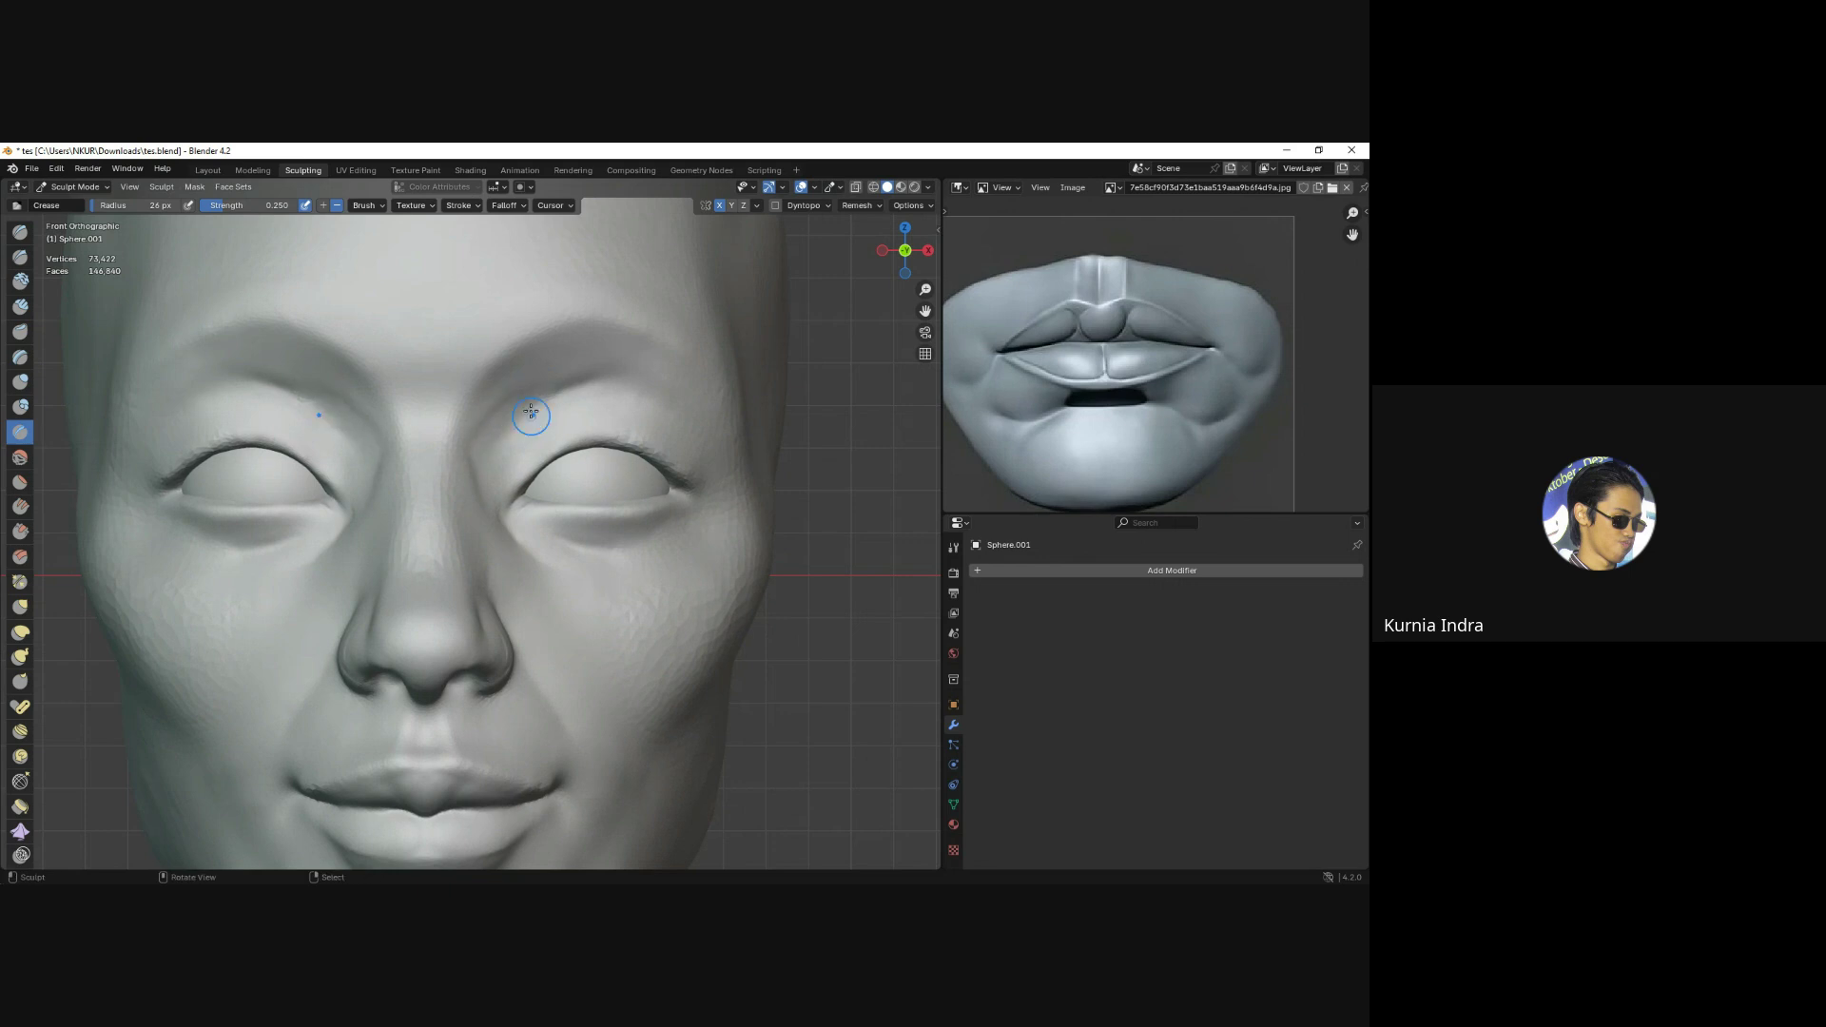
pyautogui.press('f')
# Work the eyelid creases, adjusting the radius to 34 px and then smaller.
pyautogui.keyDown('shift'); pyautogui.moveTo(522, 559); pyautogui.dragTo(487, 510, button='middle'); pyautogui.keyUp('shift')
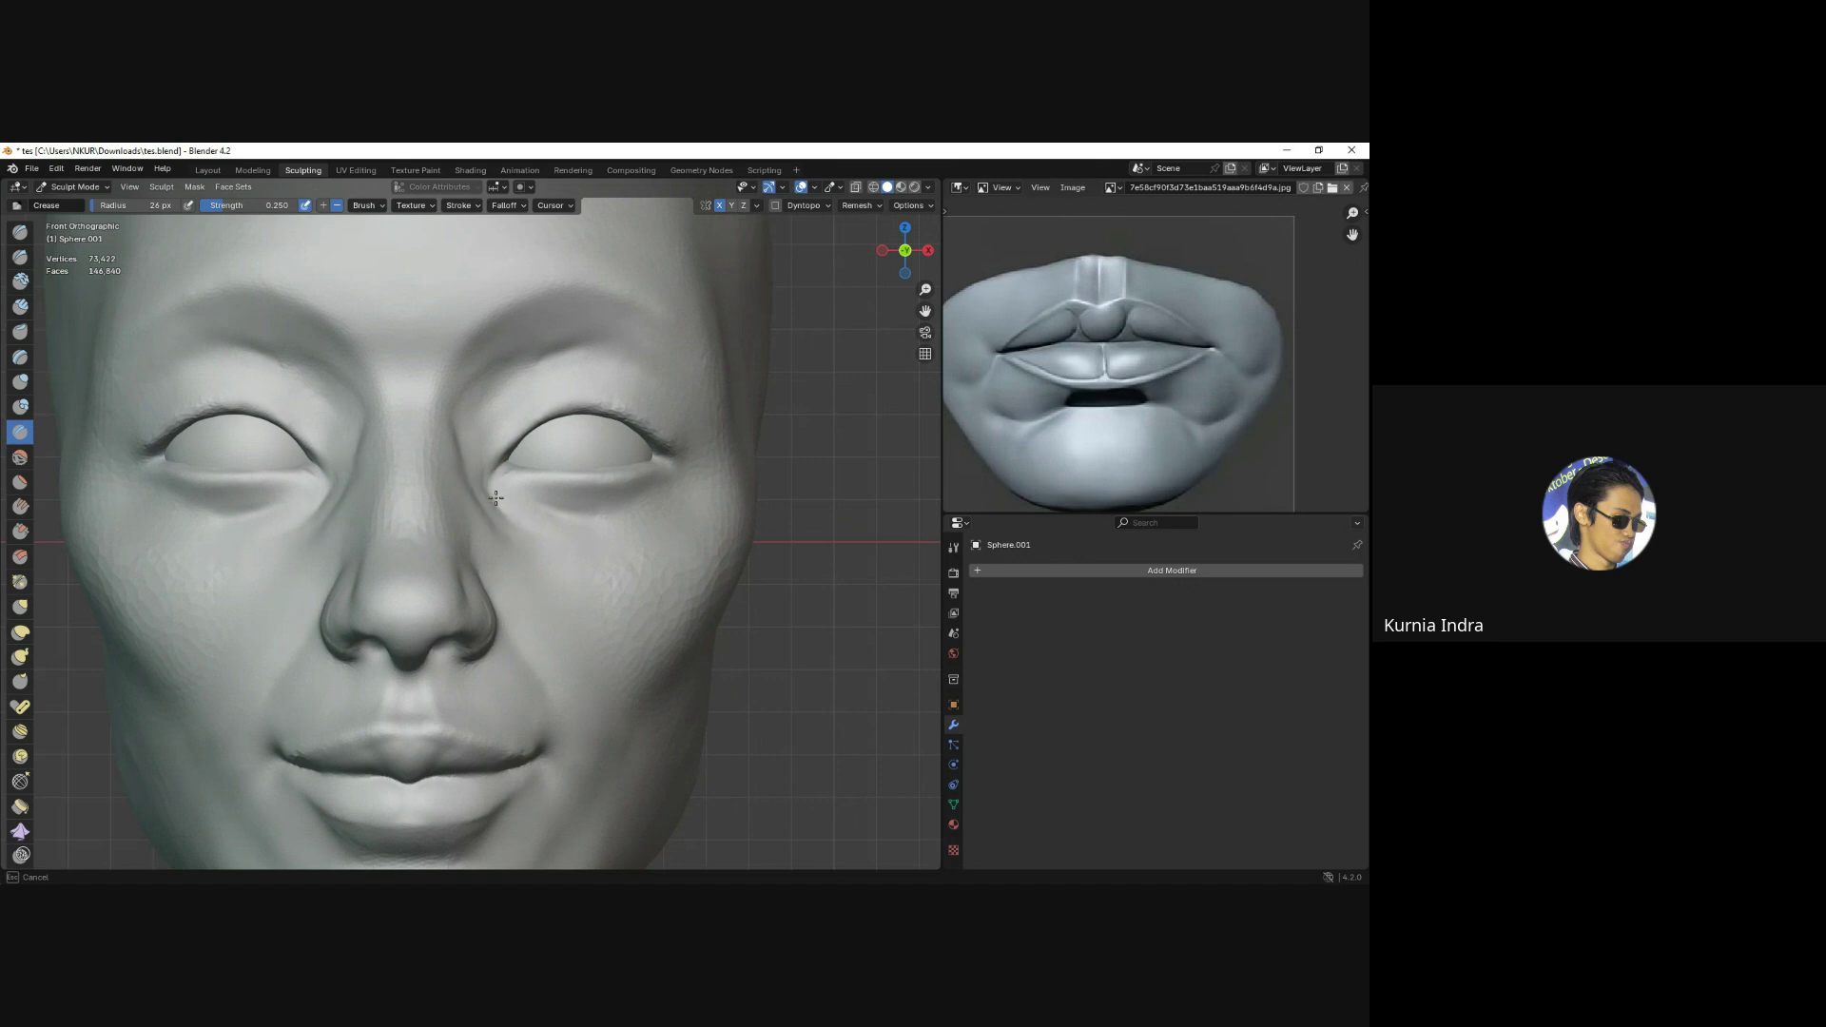
pyautogui.moveTo(459, 464)
pyautogui.mouseDown(button='middle')
pyautogui.moveTo(477, 520)
pyautogui.moveTo(485, 431)
pyautogui.mouseUp(button='middle')
pyautogui.press('f')
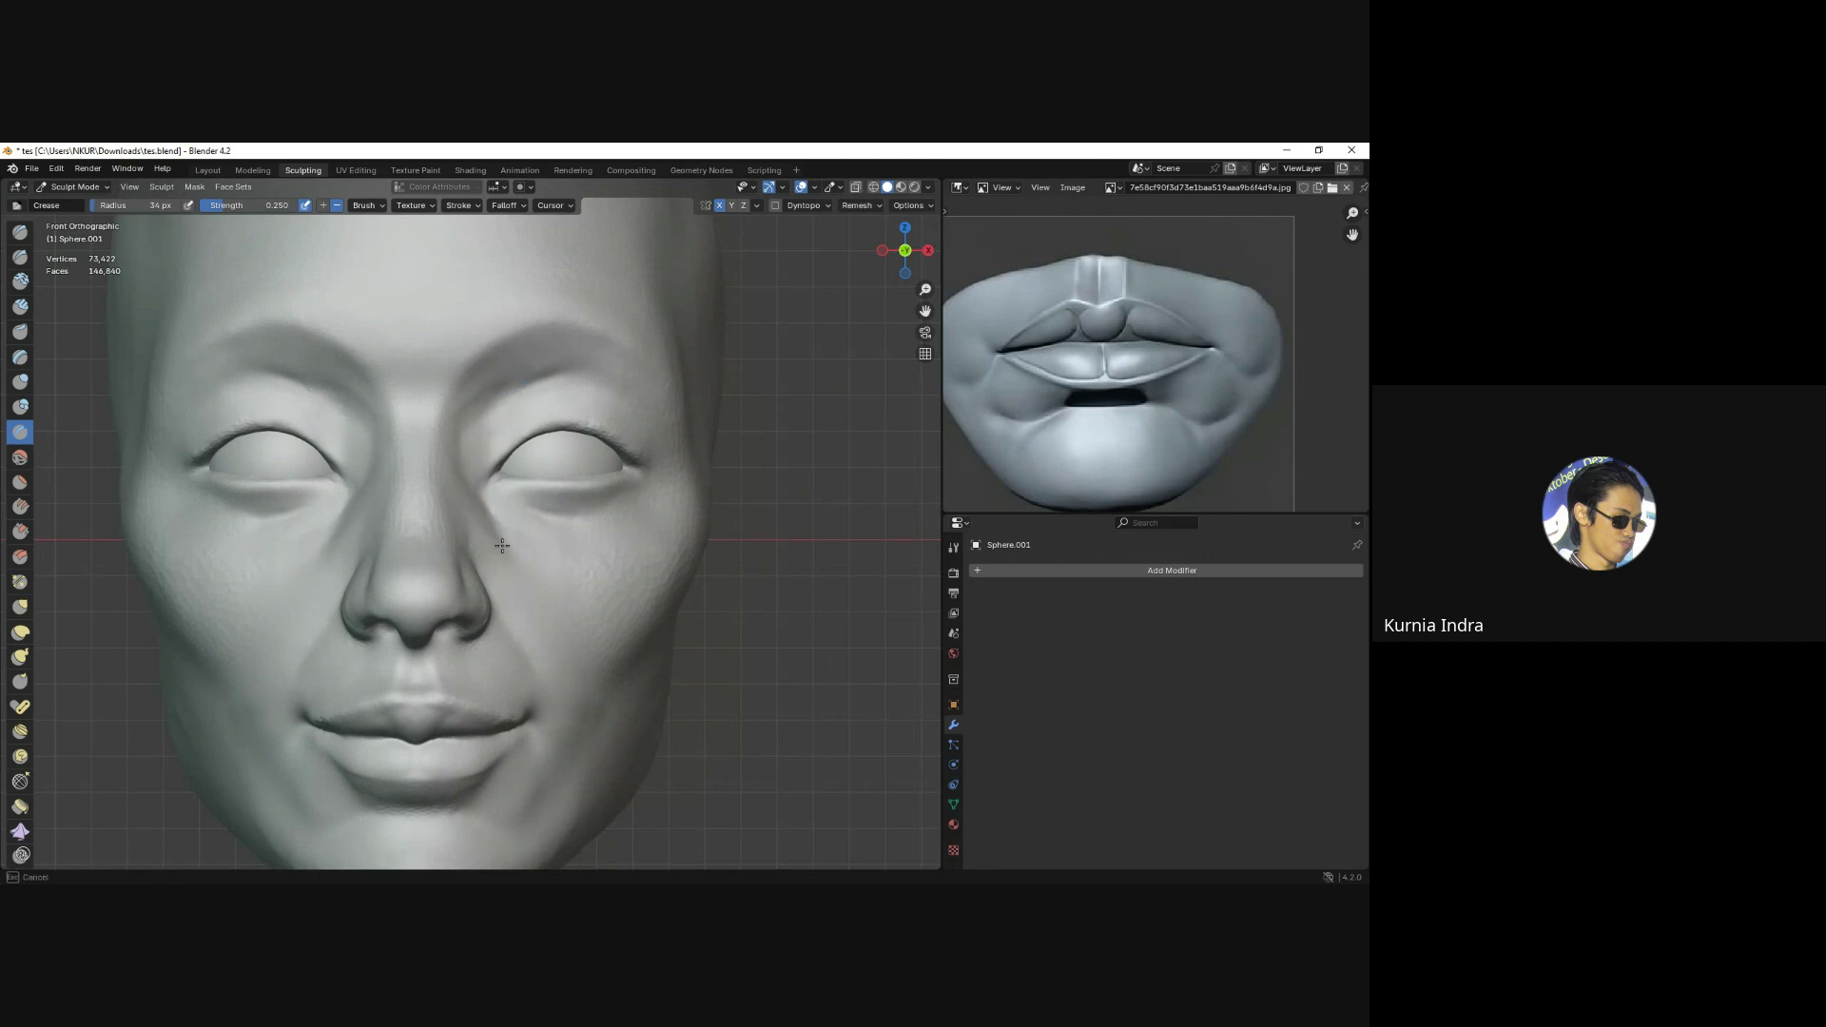
pyautogui.moveTo(522, 513)
pyautogui.mouseDown(button='middle')
pyautogui.moveTo(503, 413)
pyautogui.moveTo(550, 374)
pyautogui.mouseUp(button='middle')
pyautogui.press('KP_1')
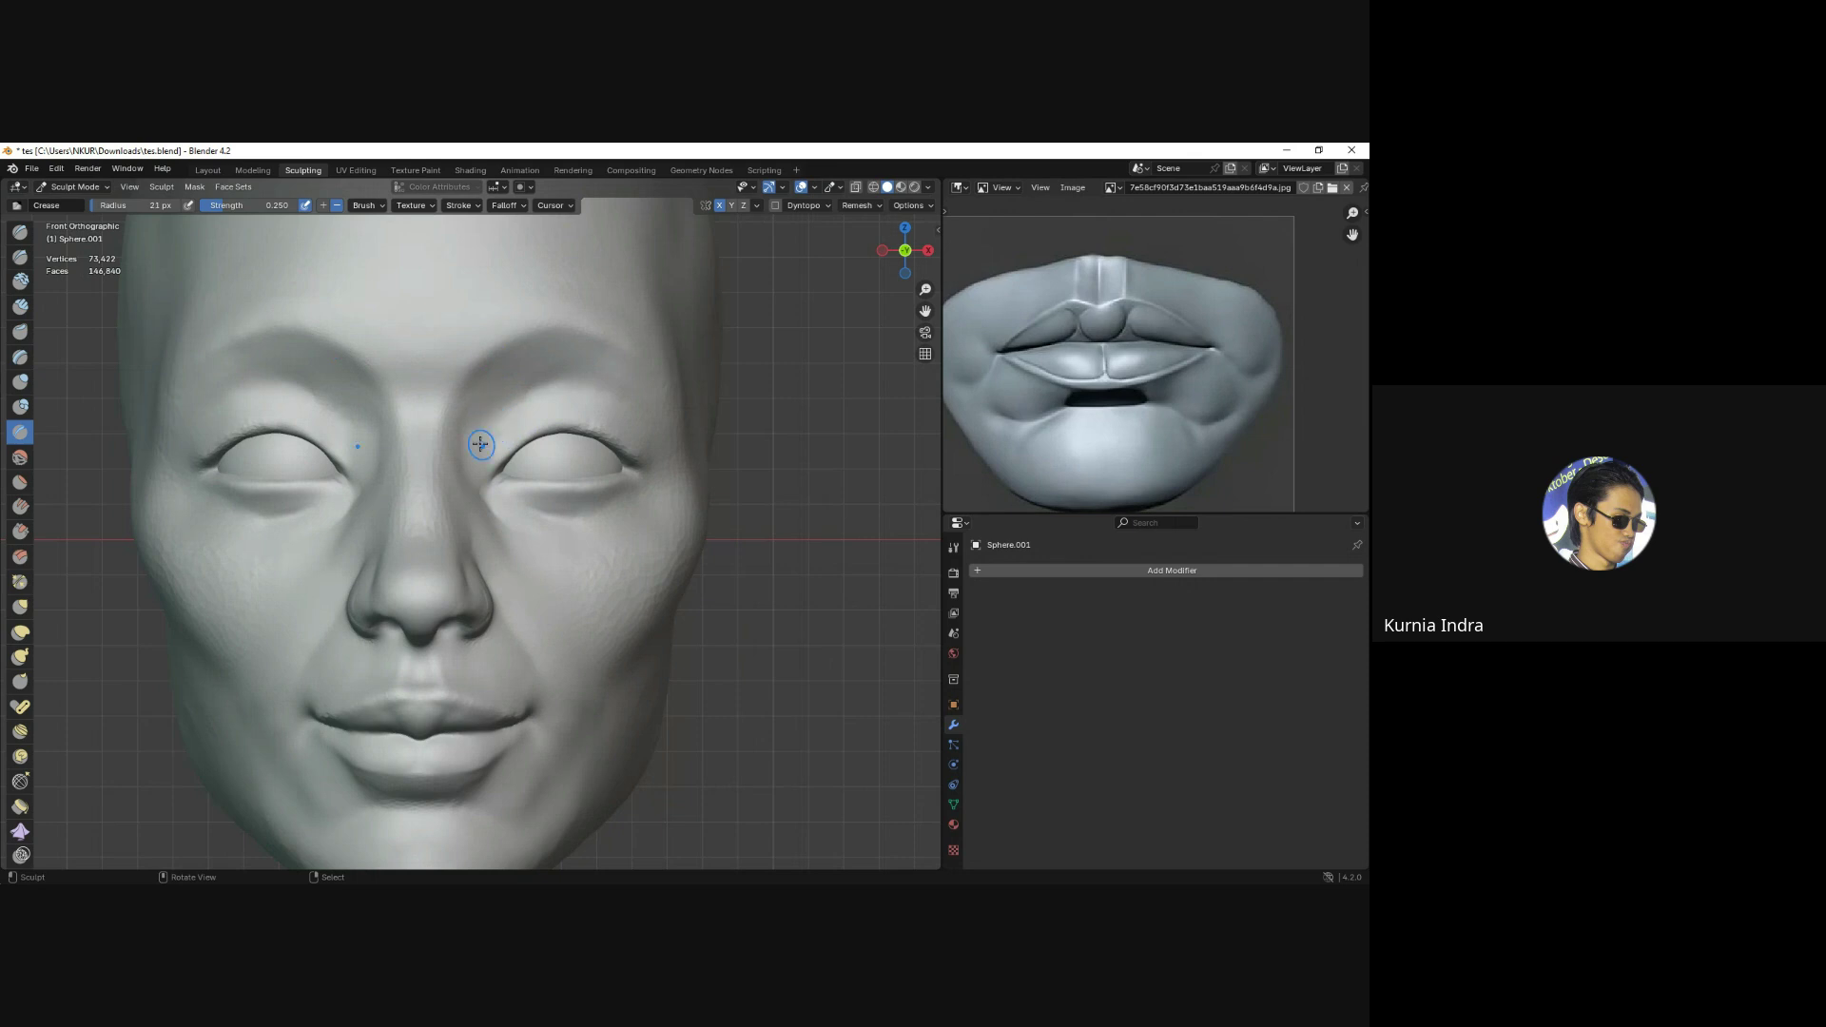
pyautogui.moveTo(464, 435); pyautogui.dragTo(466, 433, button='middle')
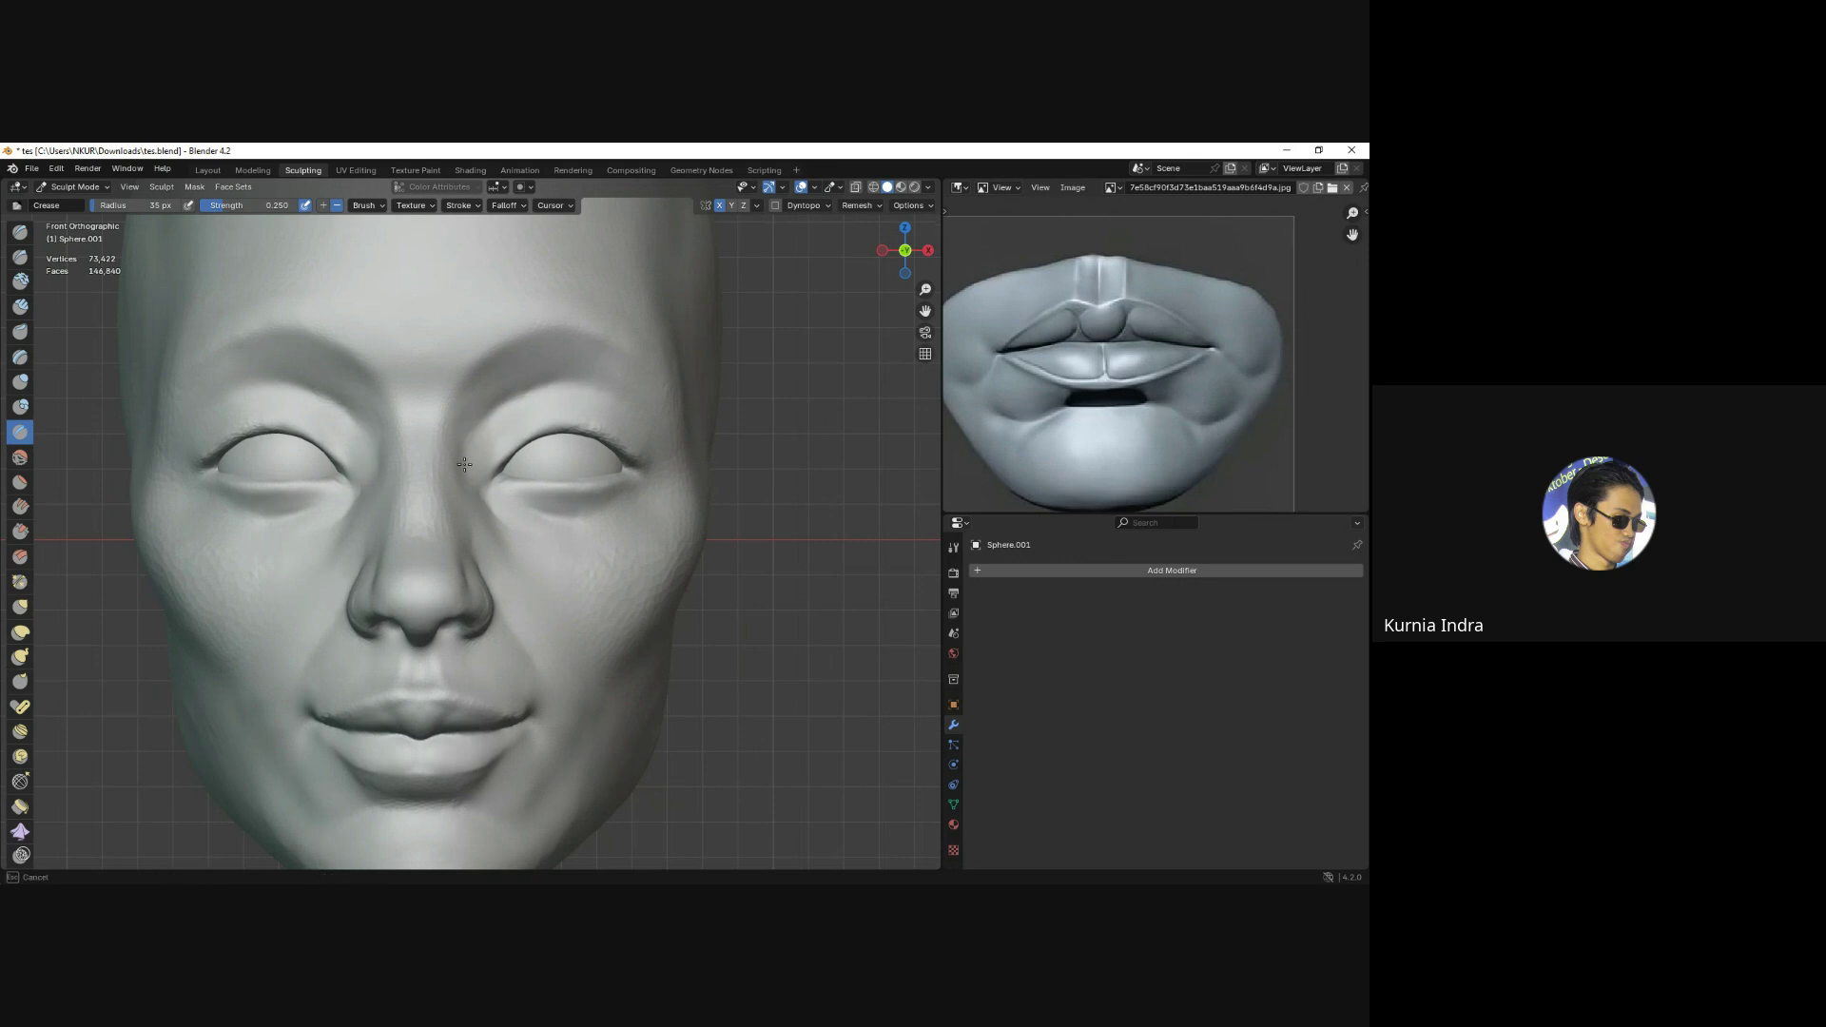
pyautogui.moveTo(496, 528)
pyautogui.mouseDown(button='middle')
pyautogui.moveTo(467, 490)
pyautogui.moveTo(499, 448)
pyautogui.mouseUp(button='middle')
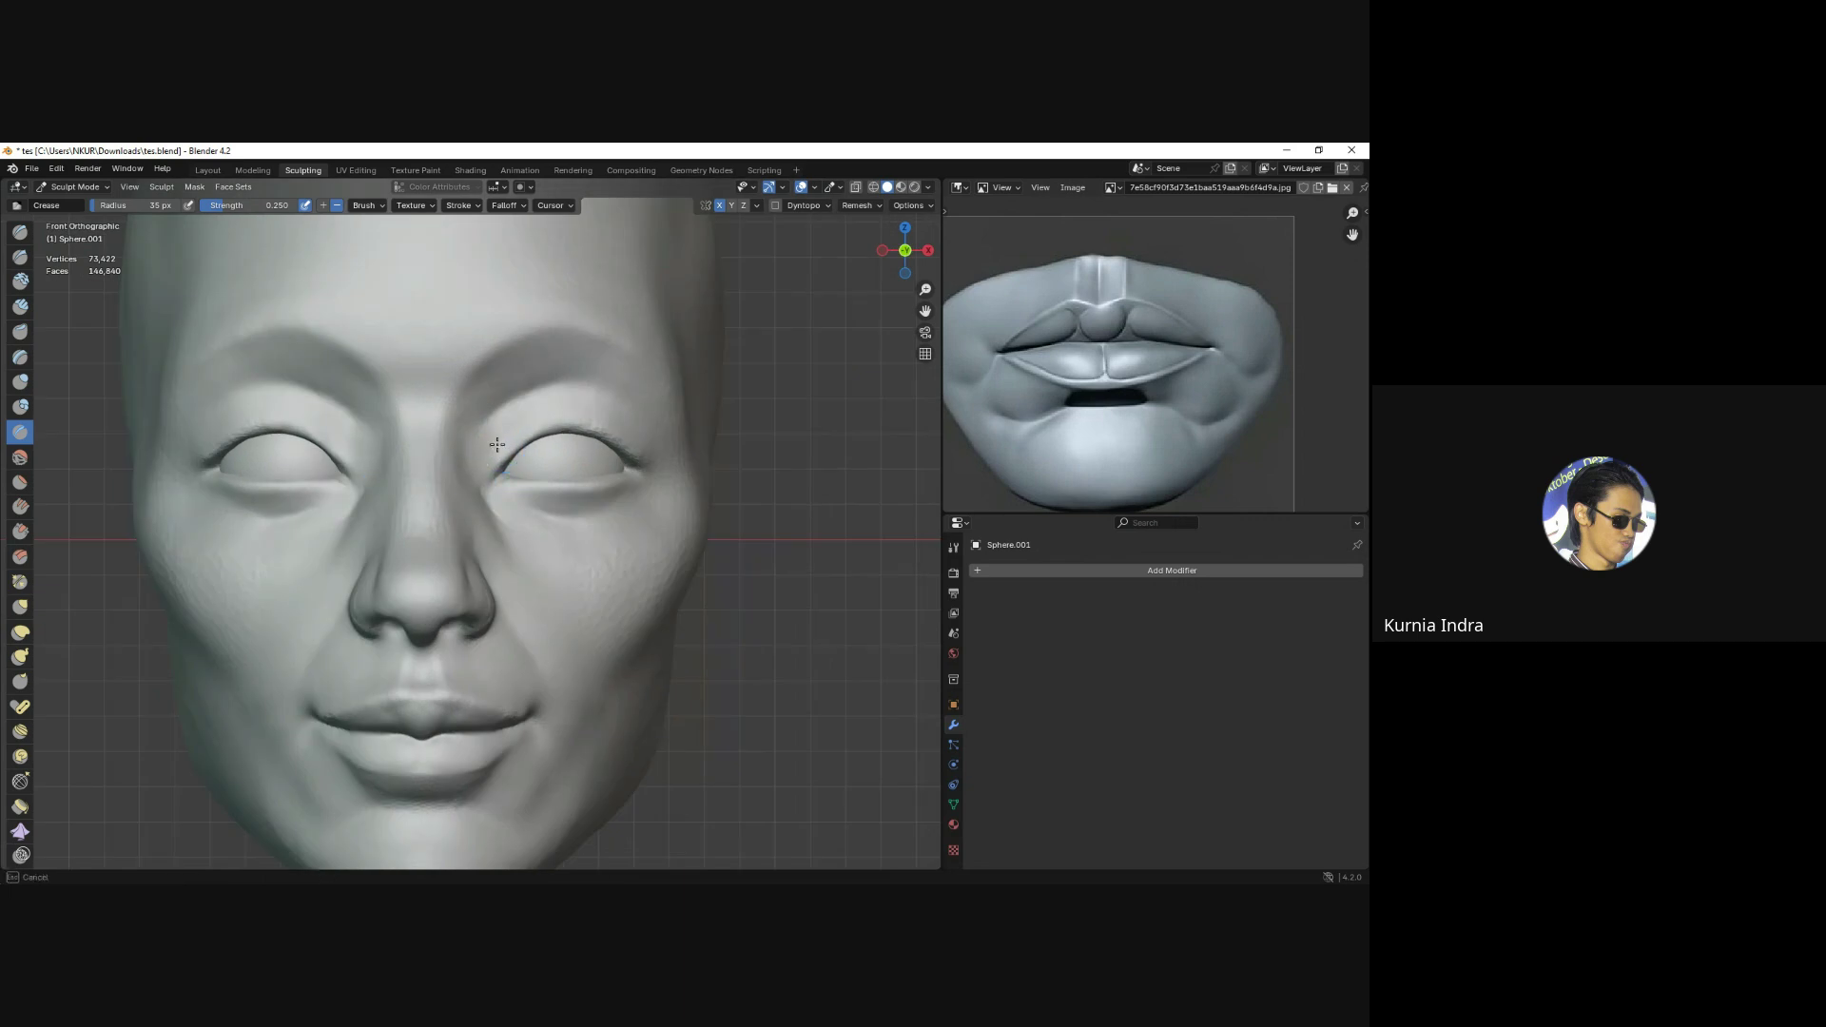
pyautogui.moveTo(496, 487); pyautogui.dragTo(485, 493, button='middle')
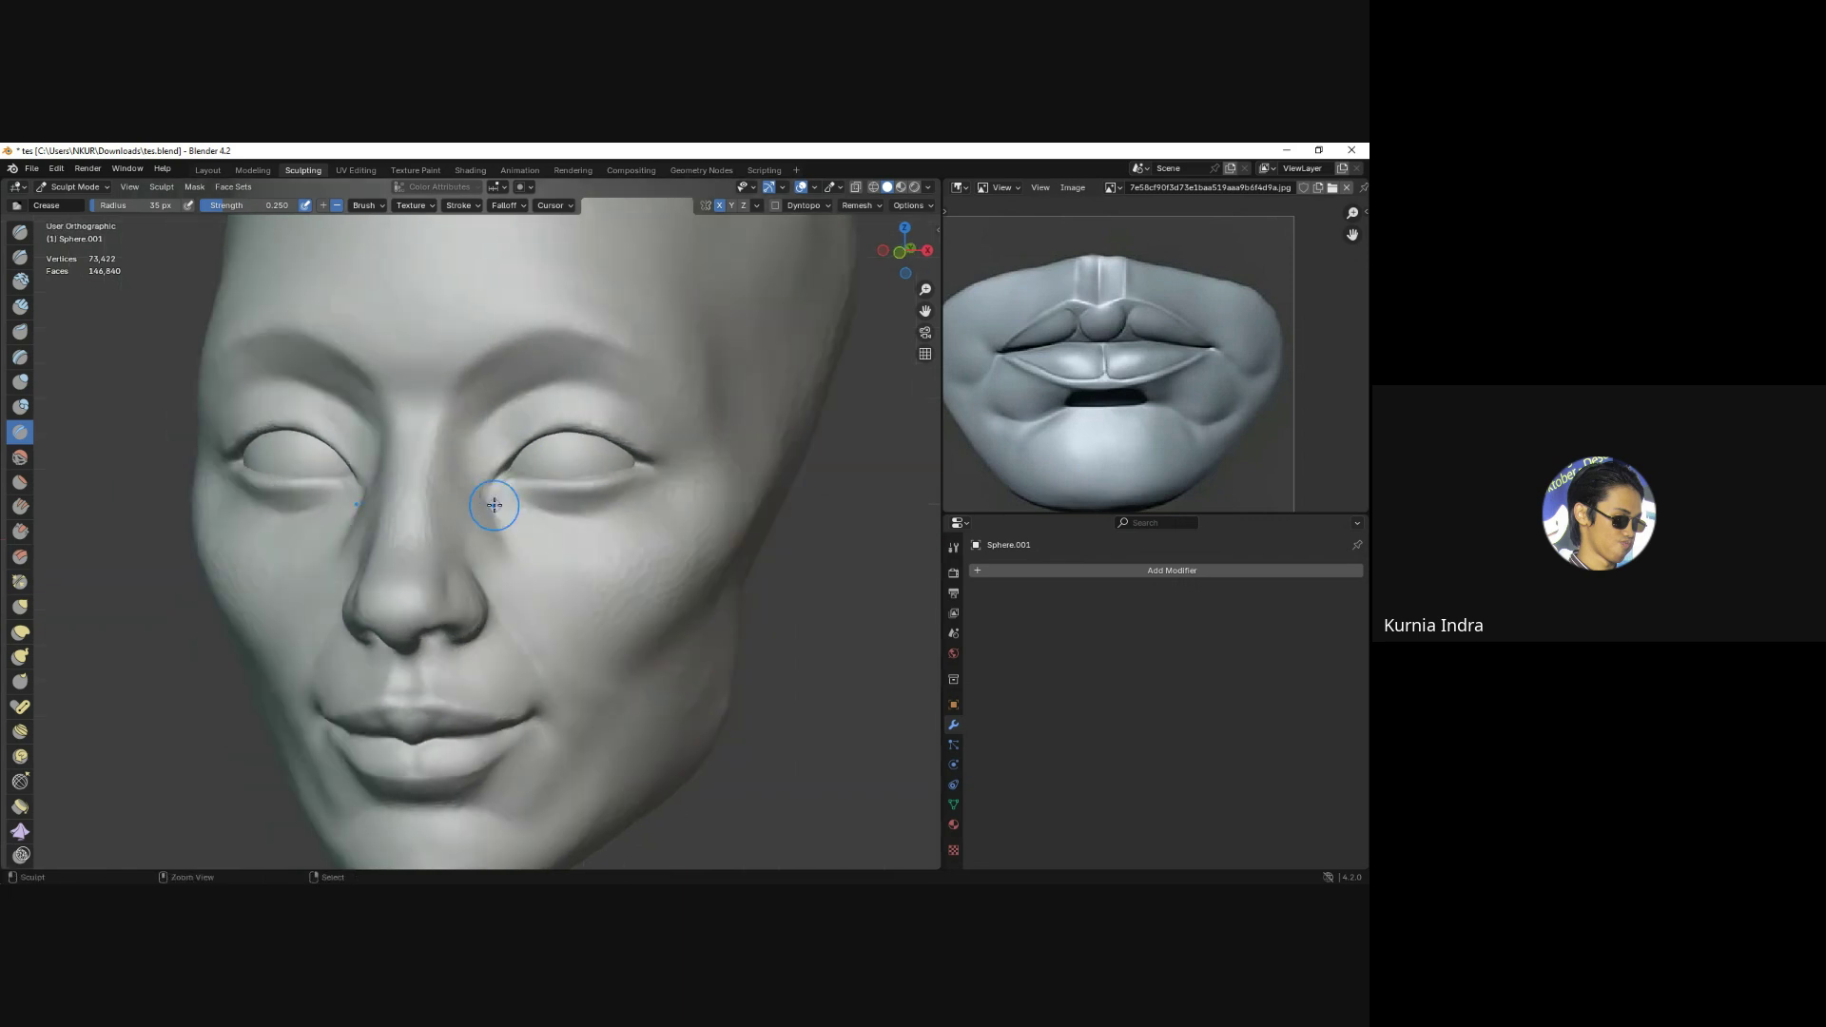
# Check the mesh in wireframe, then add Clay Strips along the lids up close.
pyautogui.hotkey('shift', 'z')
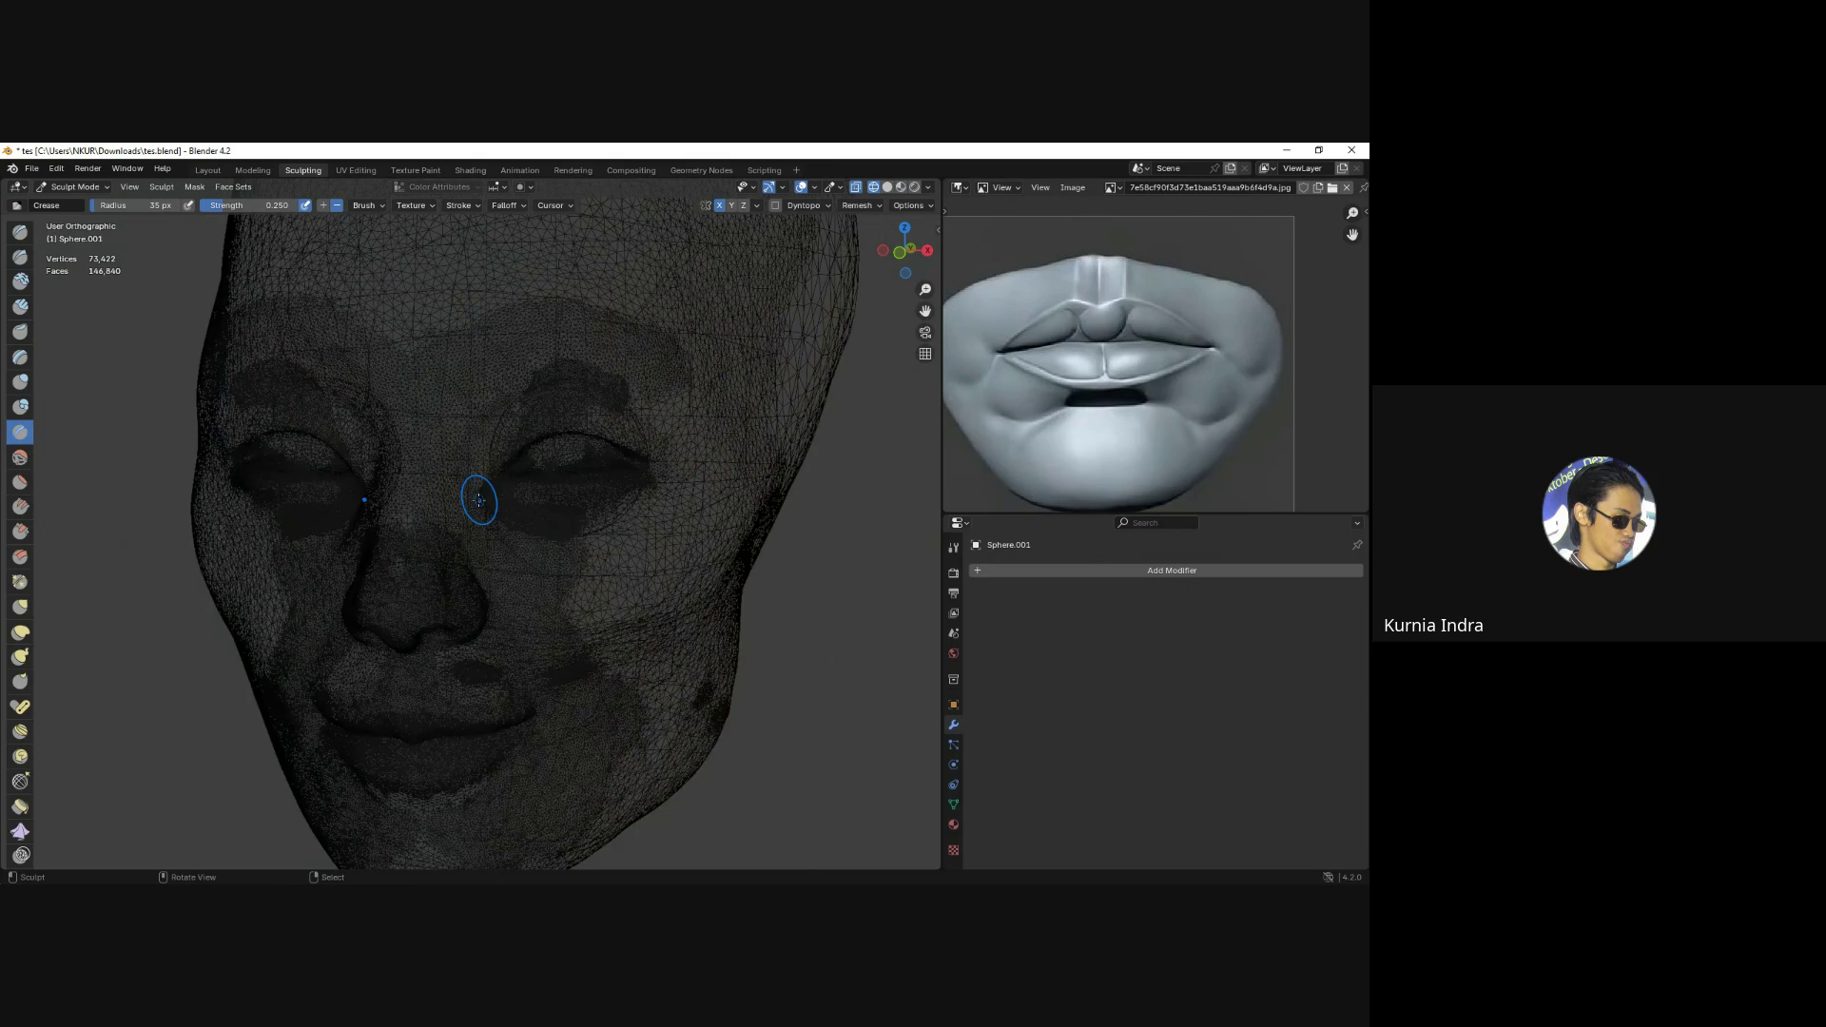
pyautogui.hotkey('shift', 'z')
pyautogui.click(25, 311)
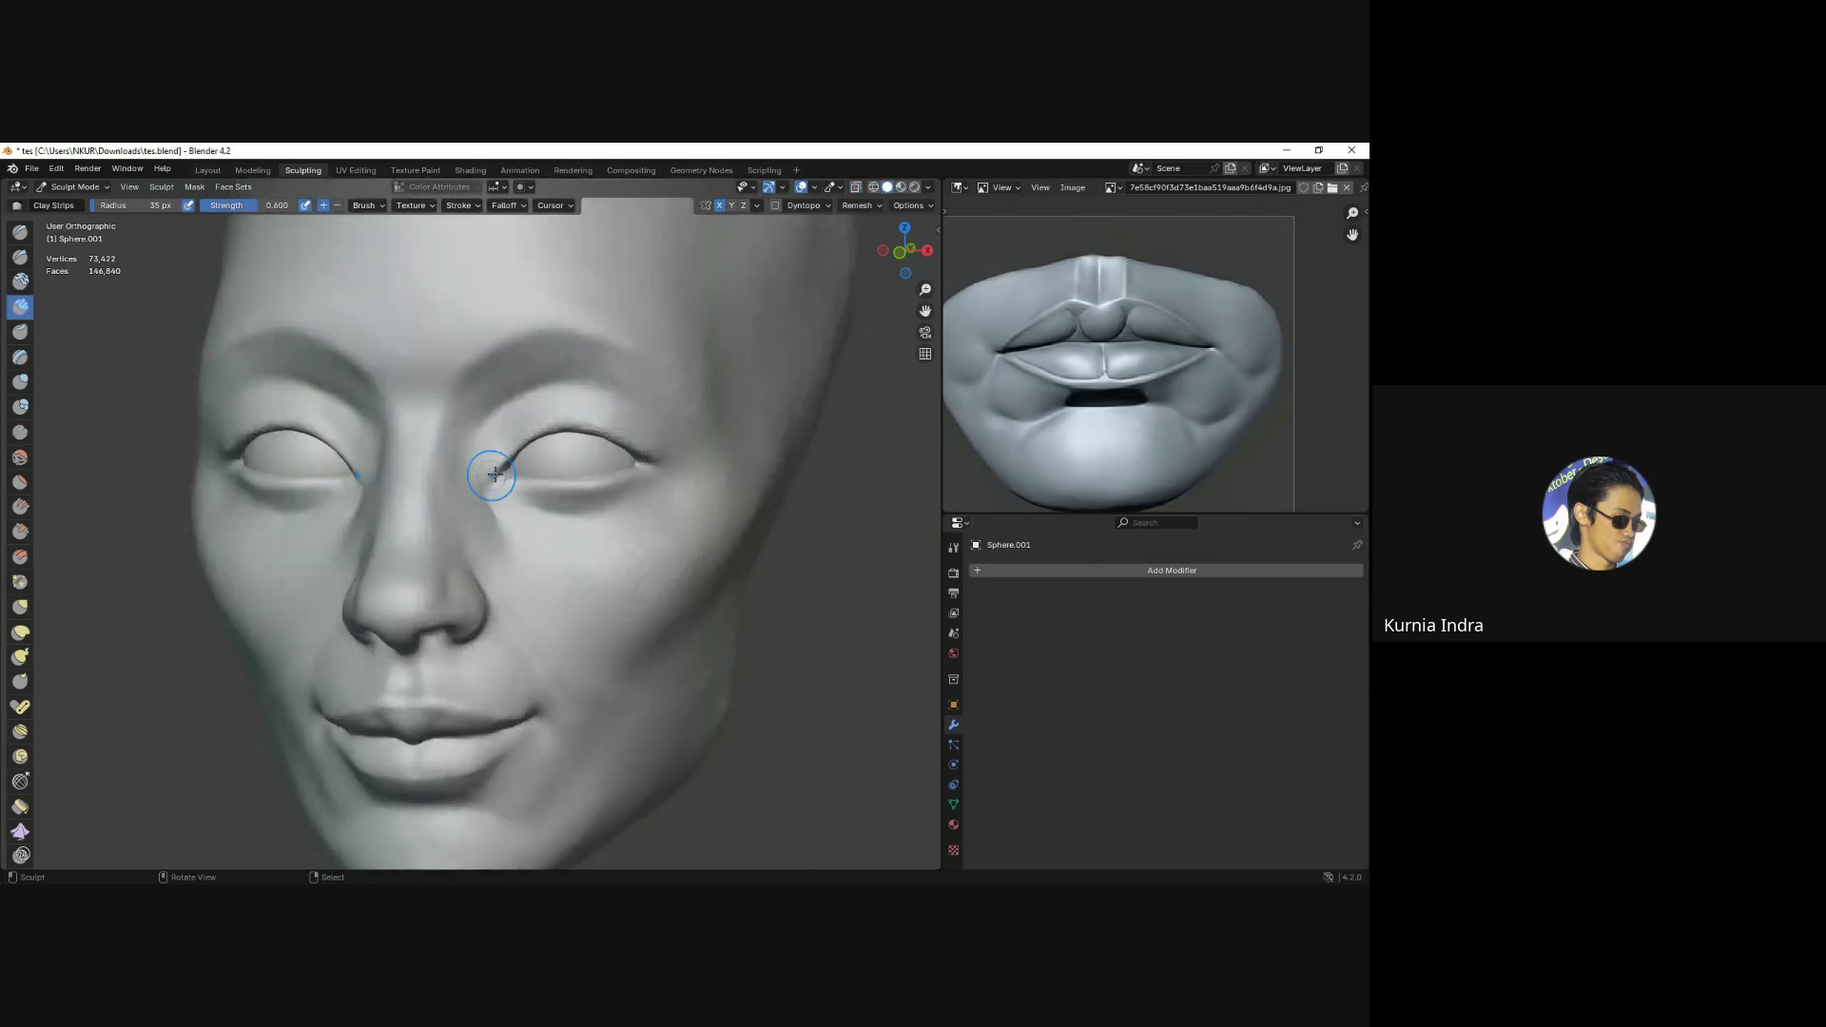
pyautogui.keyDown('alt'); pyautogui.moveTo(490, 441); pyautogui.dragTo(466, 488, button='middle'); pyautogui.keyUp('alt')
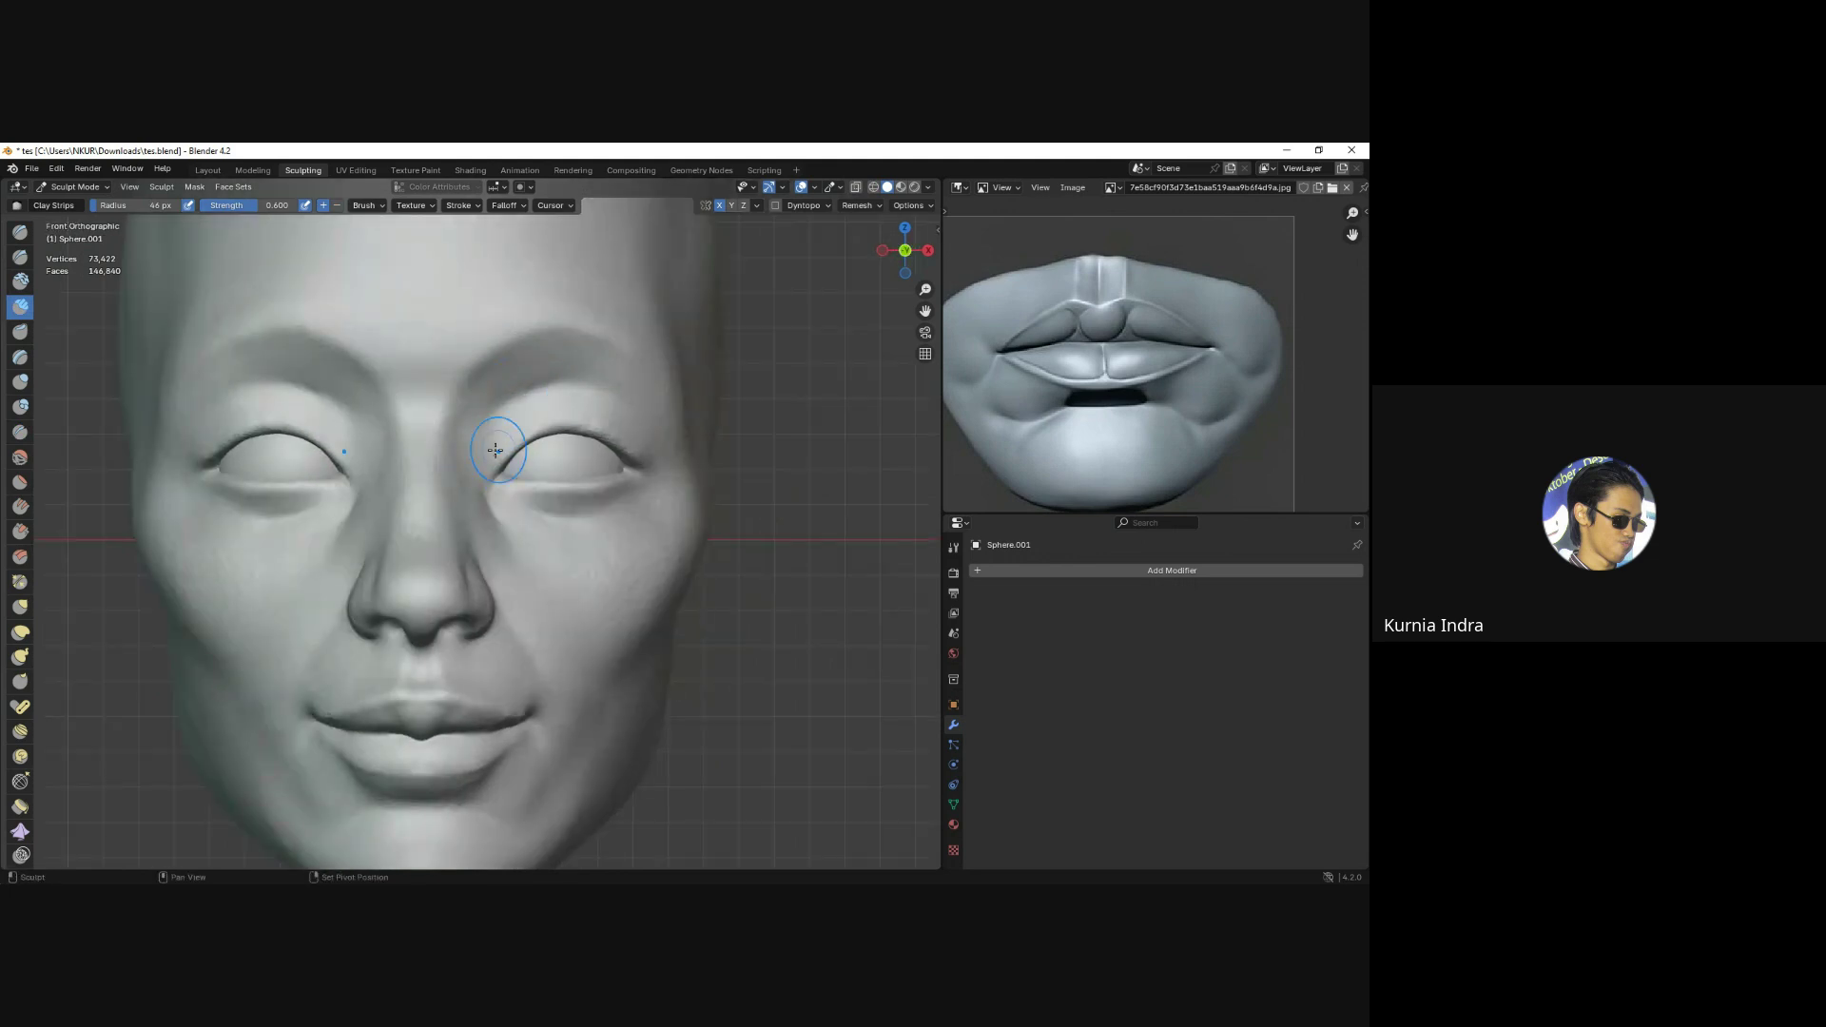
pyautogui.keyDown('shift'); pyautogui.moveTo(493, 500); pyautogui.dragTo(447, 518, button='middle'); pyautogui.keyUp('shift')
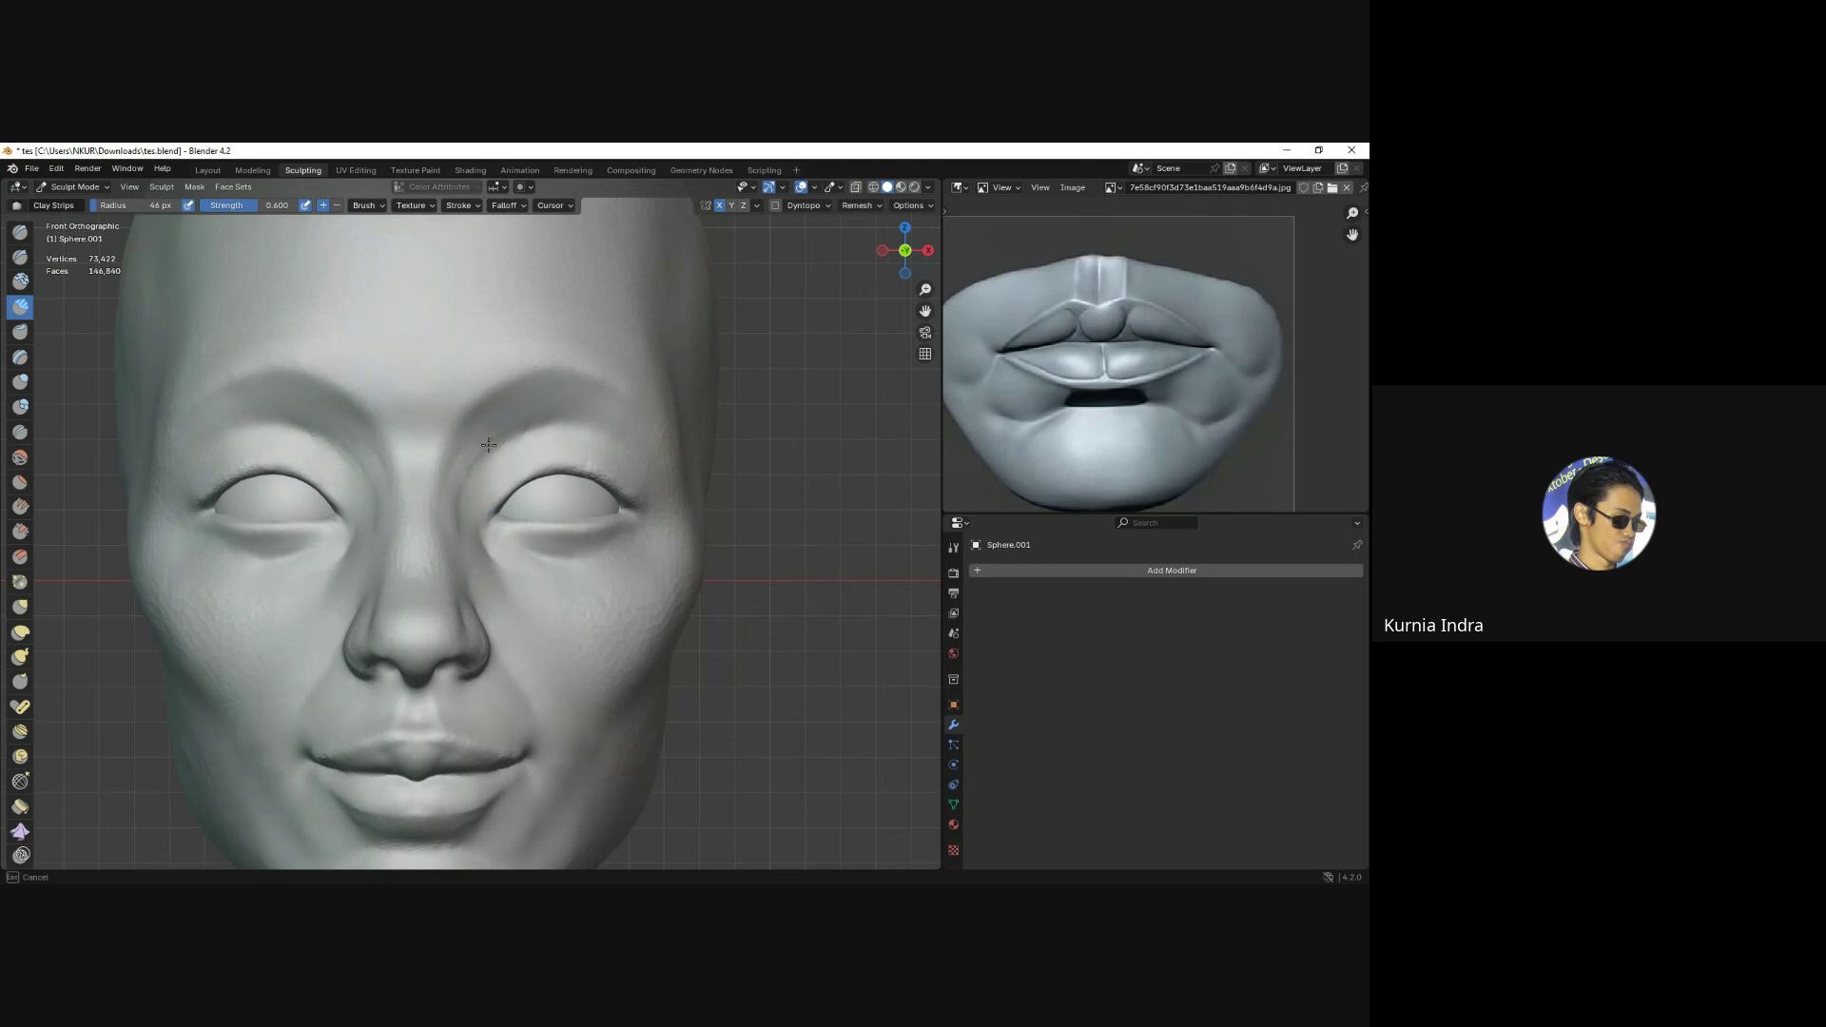
pyautogui.moveTo(474, 587)
pyautogui.keyDown('shift'); pyautogui.mouseDown(button='middle')
pyautogui.moveTo(521, 405)
pyautogui.moveTo(503, 443)
pyautogui.moveTo(428, 476)
pyautogui.moveTo(510, 491)
pyautogui.moveTo(433, 466)
pyautogui.moveTo(500, 453)
pyautogui.mouseUp(button='middle'); pyautogui.keyUp('shift')
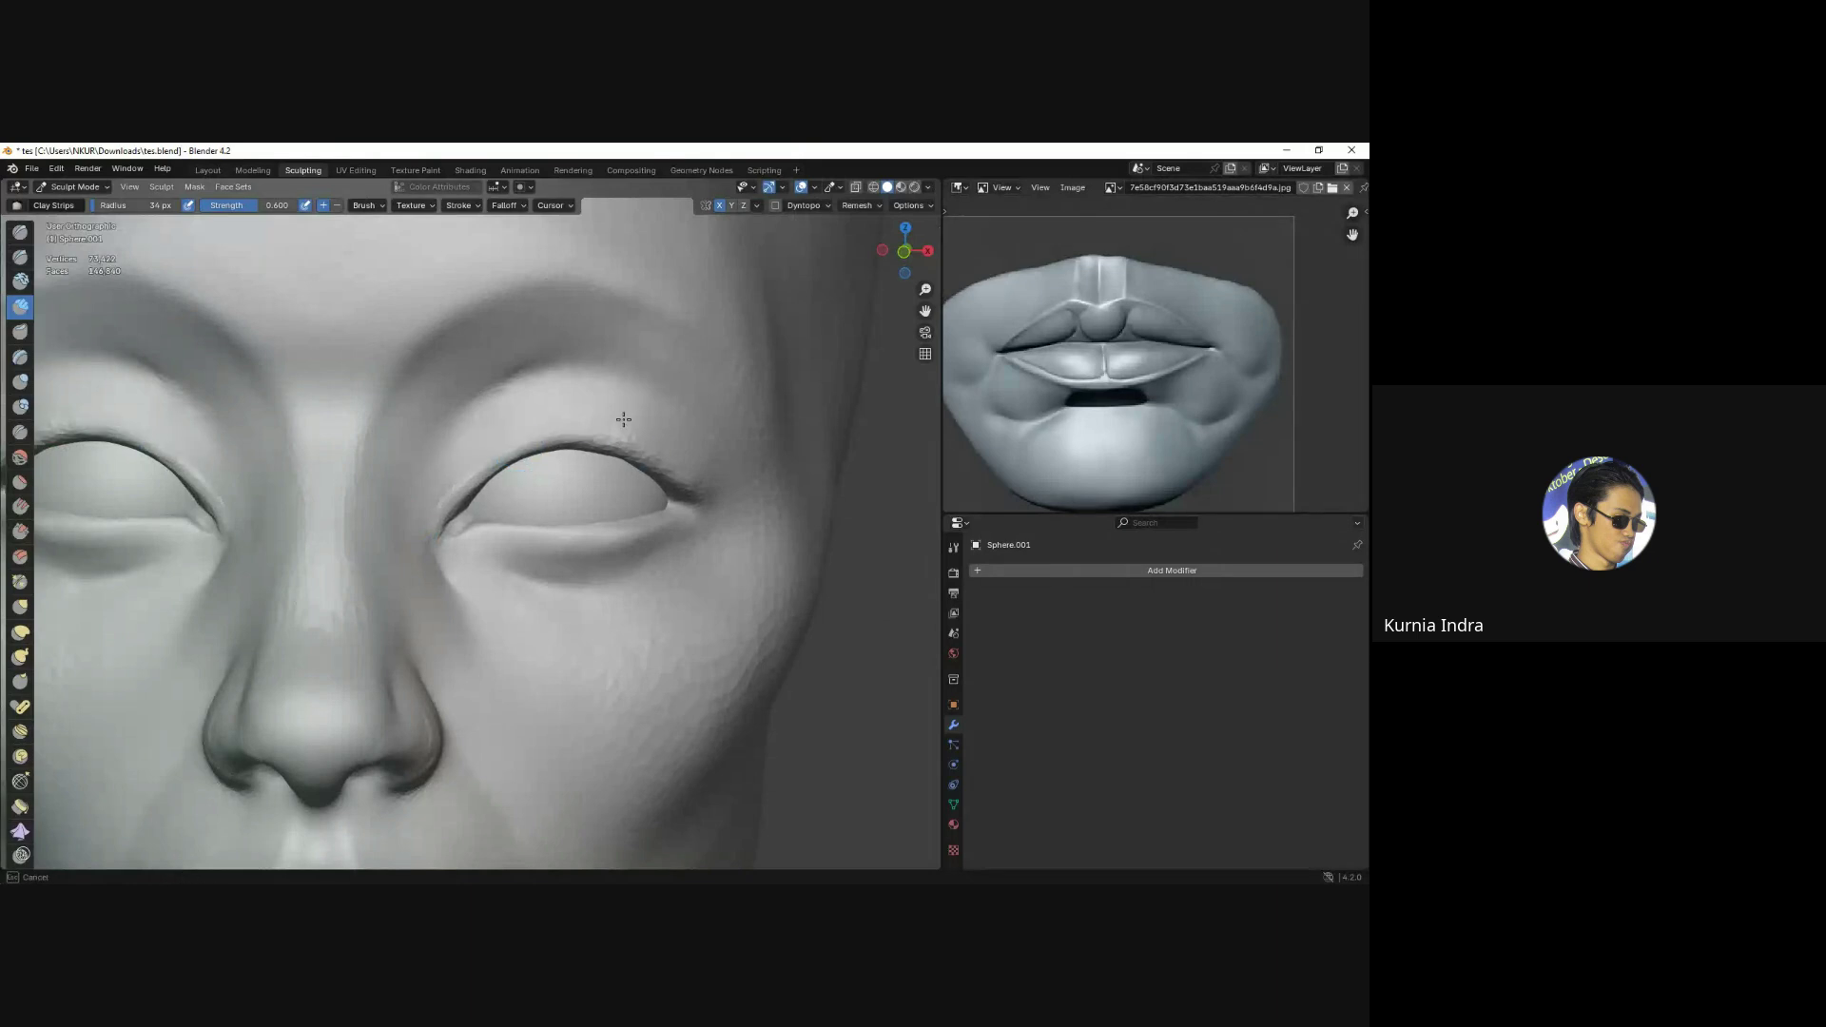
# Frame both eyes in a straight front view.
pyautogui.moveTo(622, 419)
pyautogui.mouseDown(button='middle')
pyautogui.moveTo(530, 441)
pyautogui.moveTo(474, 481)
pyautogui.mouseUp(button='middle')
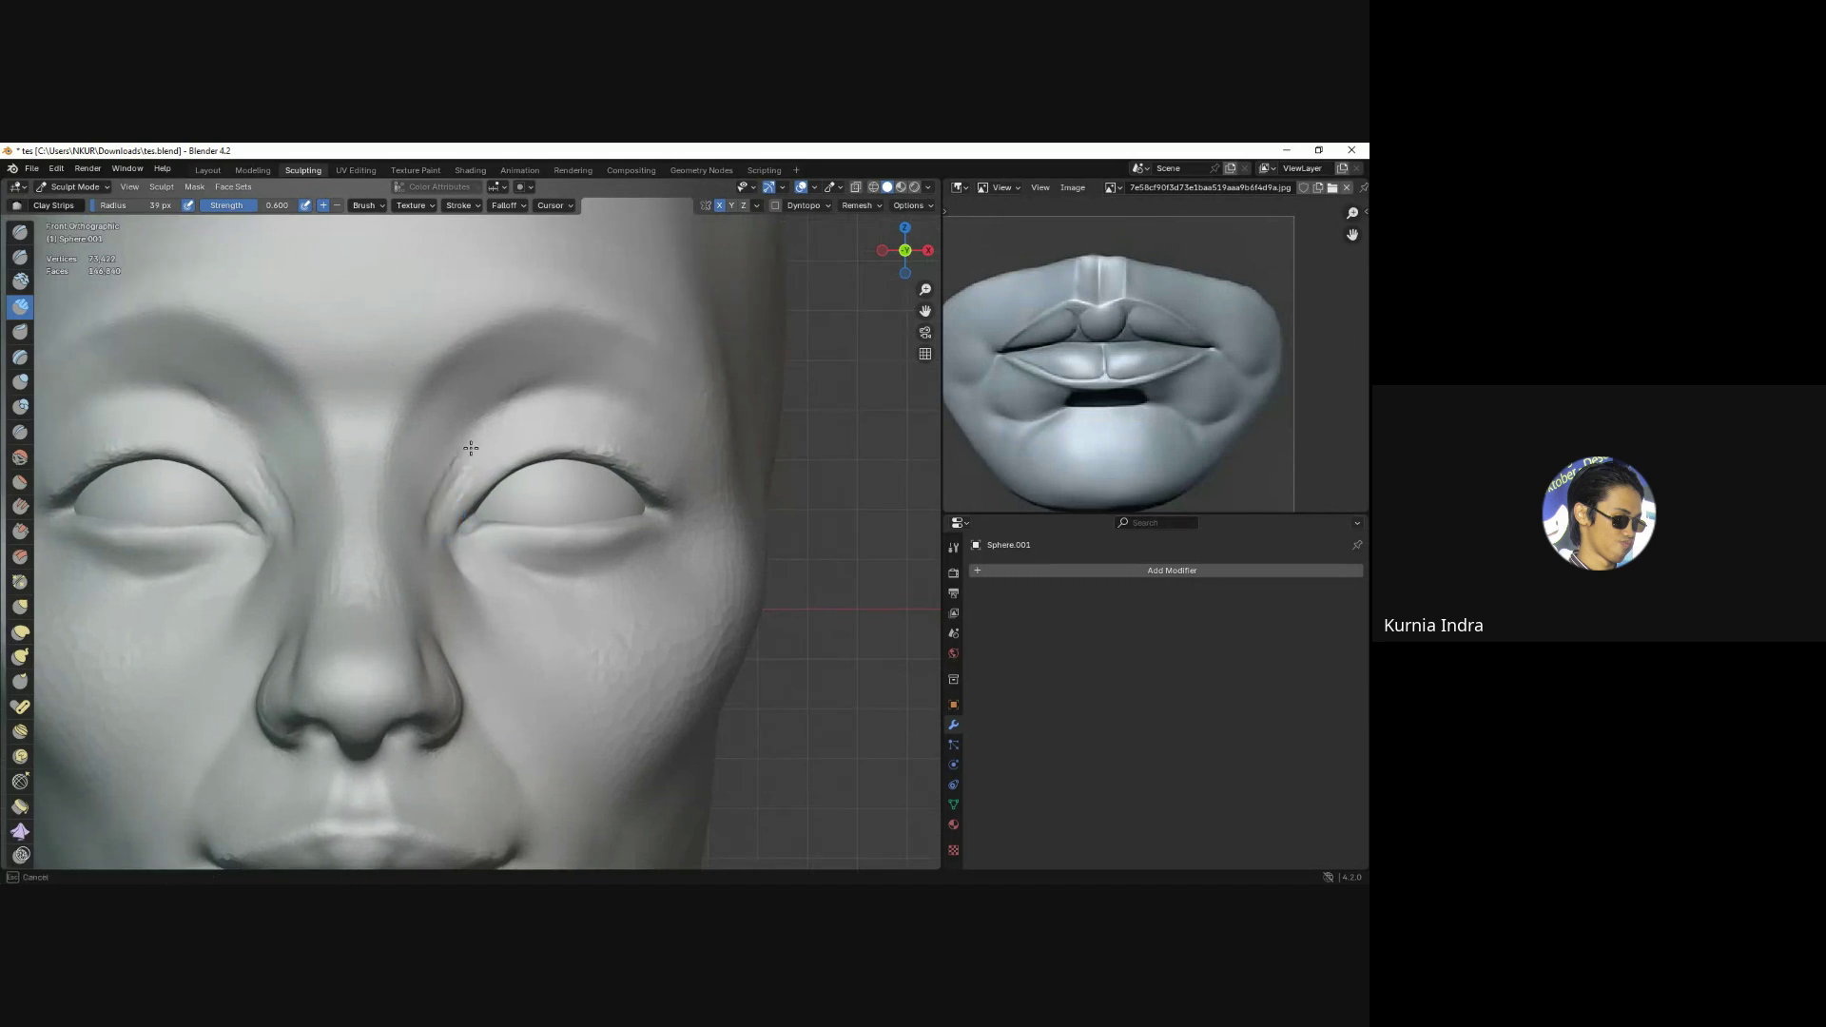
pyautogui.moveTo(419, 548); pyautogui.dragTo(460, 476, button='middle')
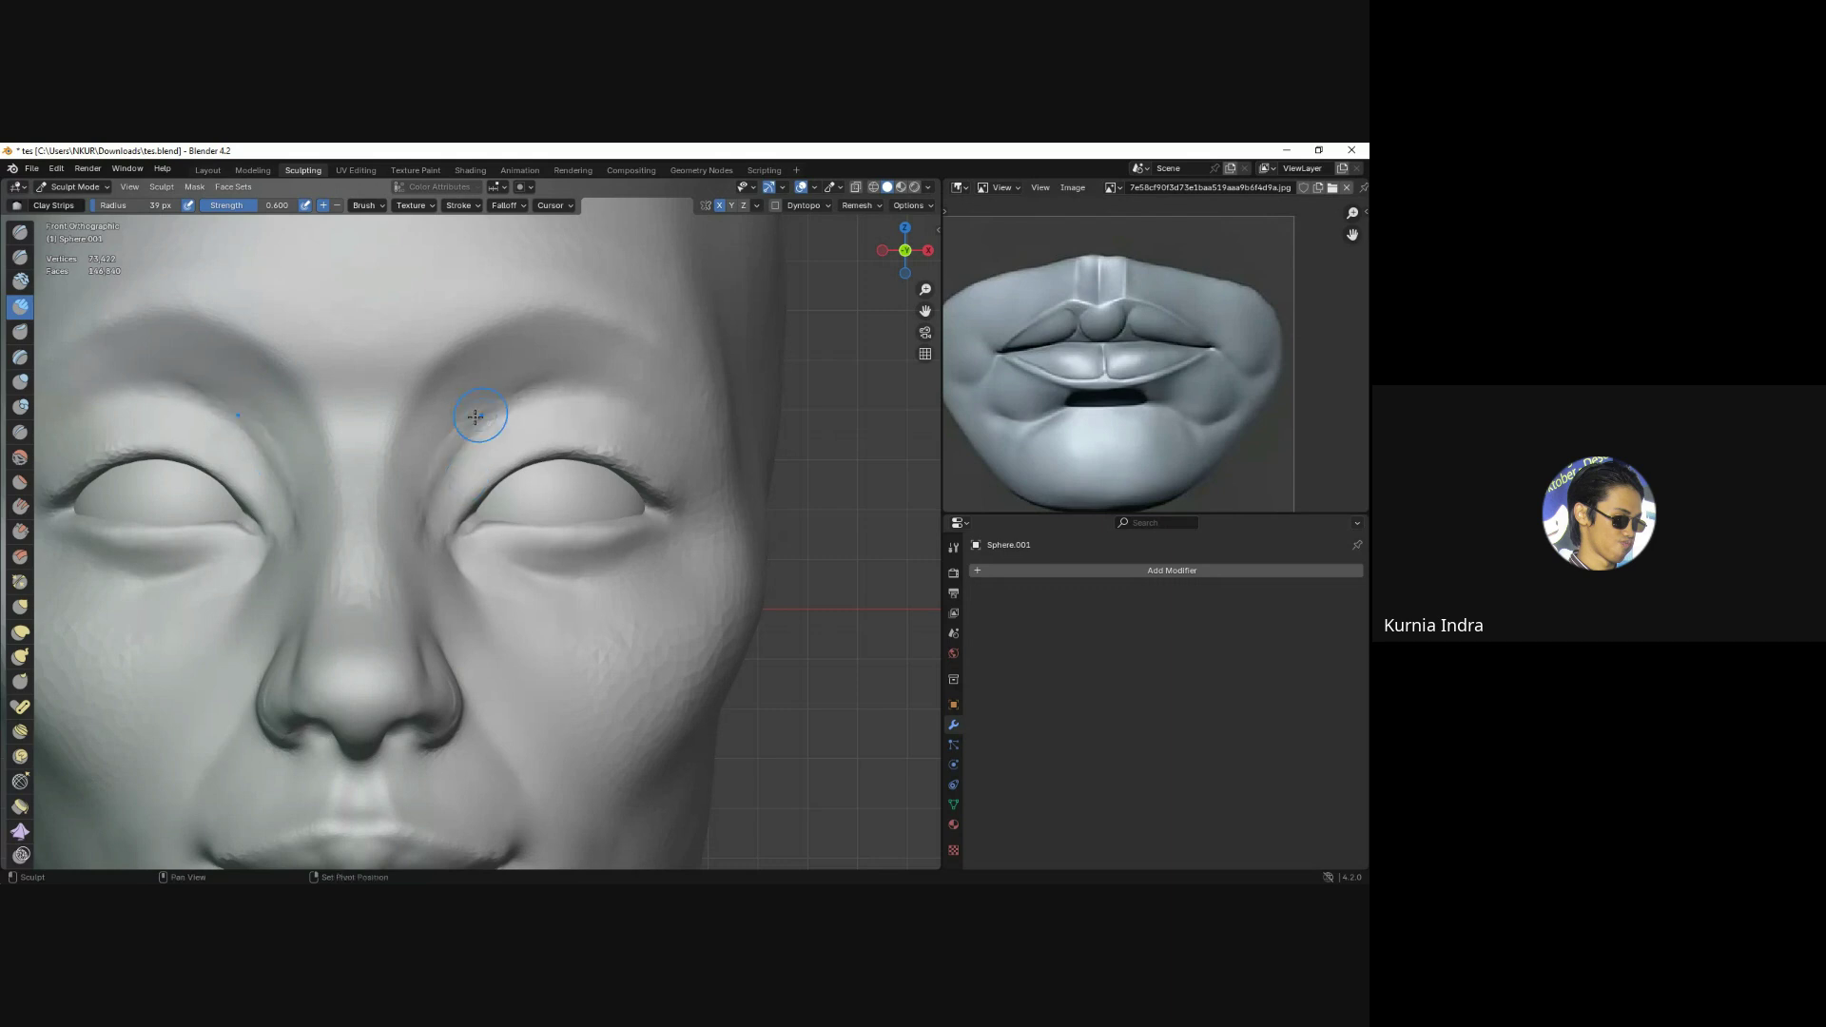
pyautogui.keyDown('shift'); pyautogui.moveTo(447, 438); pyautogui.dragTo(472, 463, button='middle'); pyautogui.keyUp('shift')
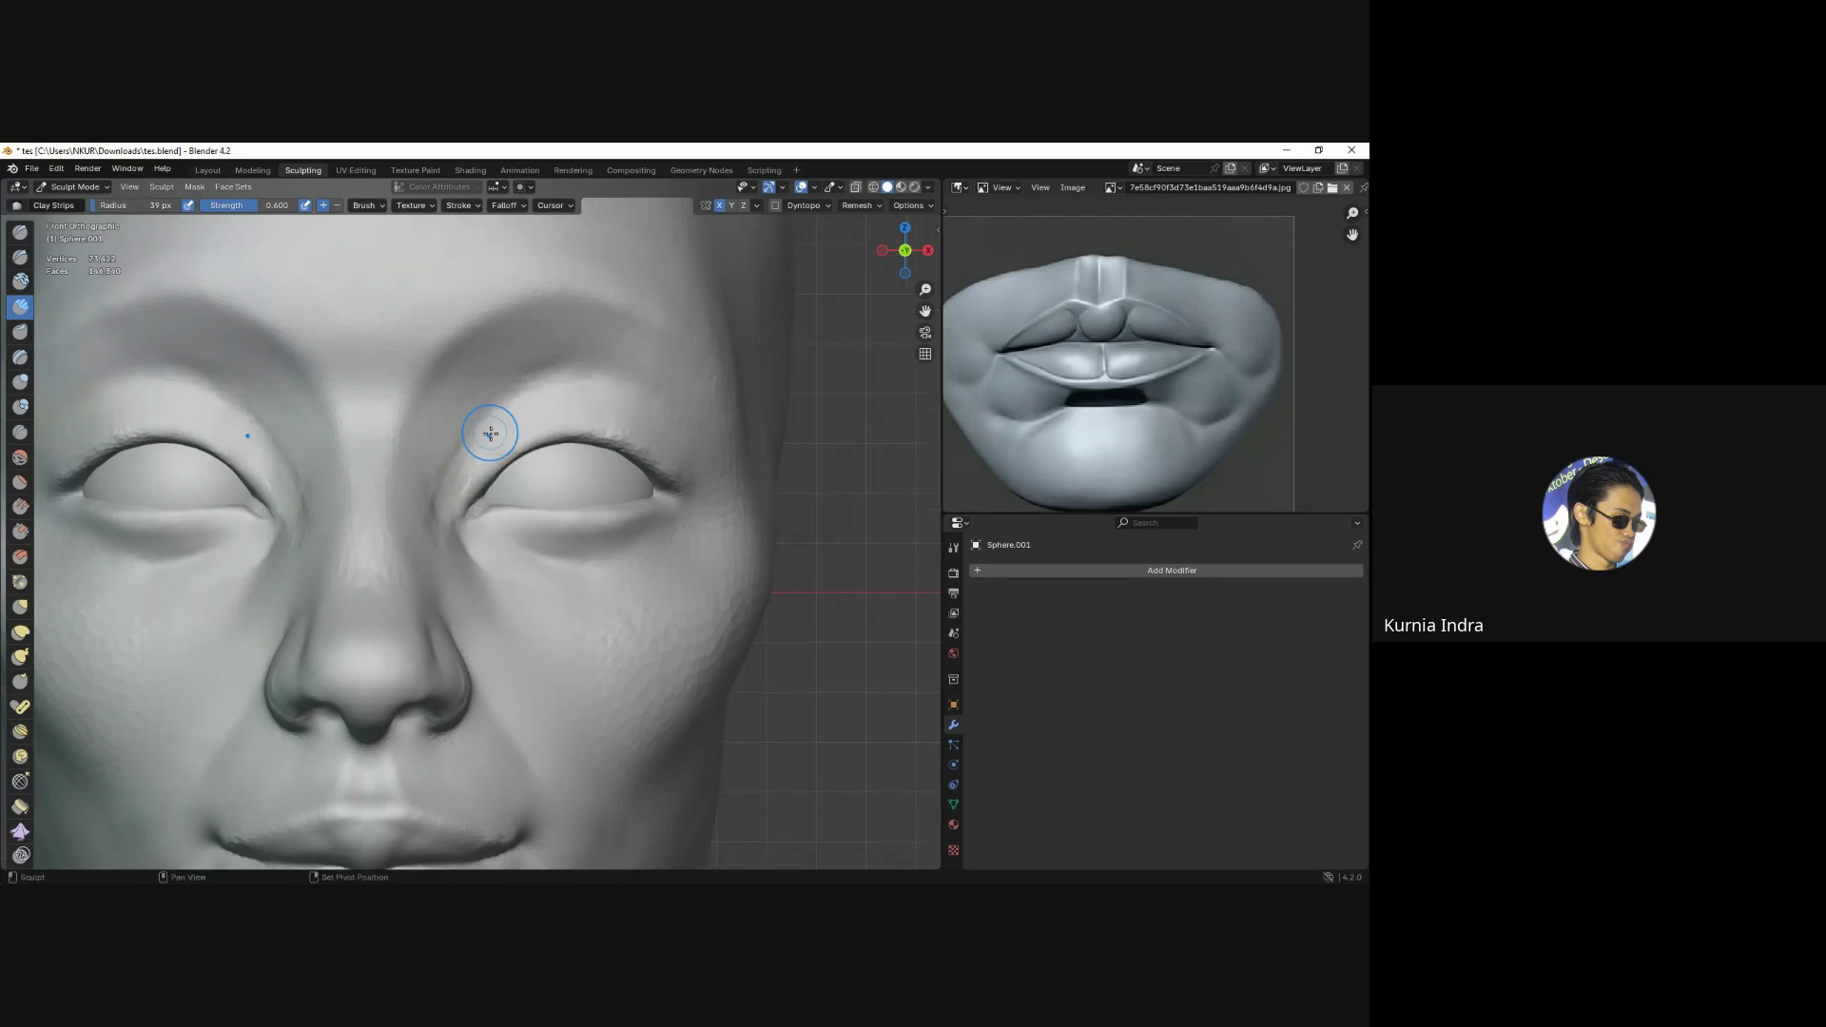
pyautogui.moveTo(448, 544)
pyautogui.keyDown('shift'); pyautogui.mouseDown(button='middle')
pyautogui.moveTo(439, 472)
pyautogui.moveTo(400, 537)
pyautogui.mouseUp(button='middle'); pyautogui.keyUp('shift')
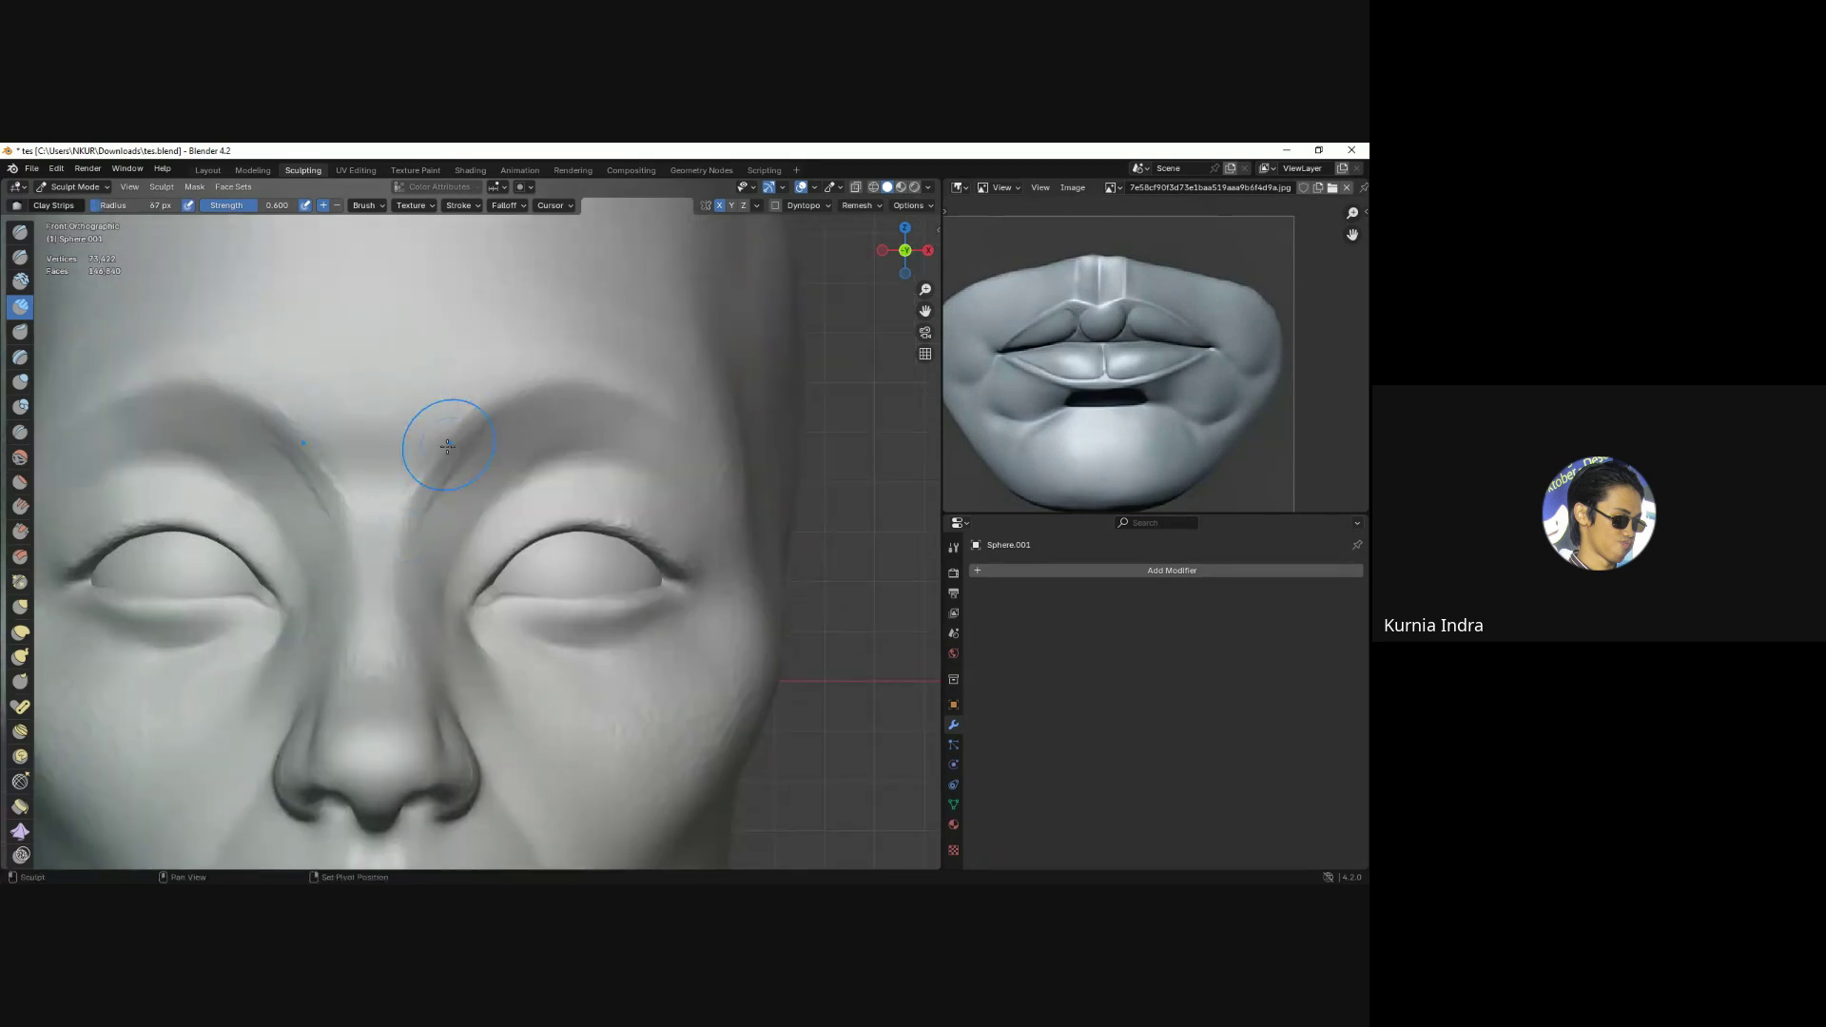
pyautogui.keyDown('shift'); pyautogui.moveTo(455, 665); pyautogui.dragTo(435, 466, button='middle'); pyautogui.keyUp('shift')
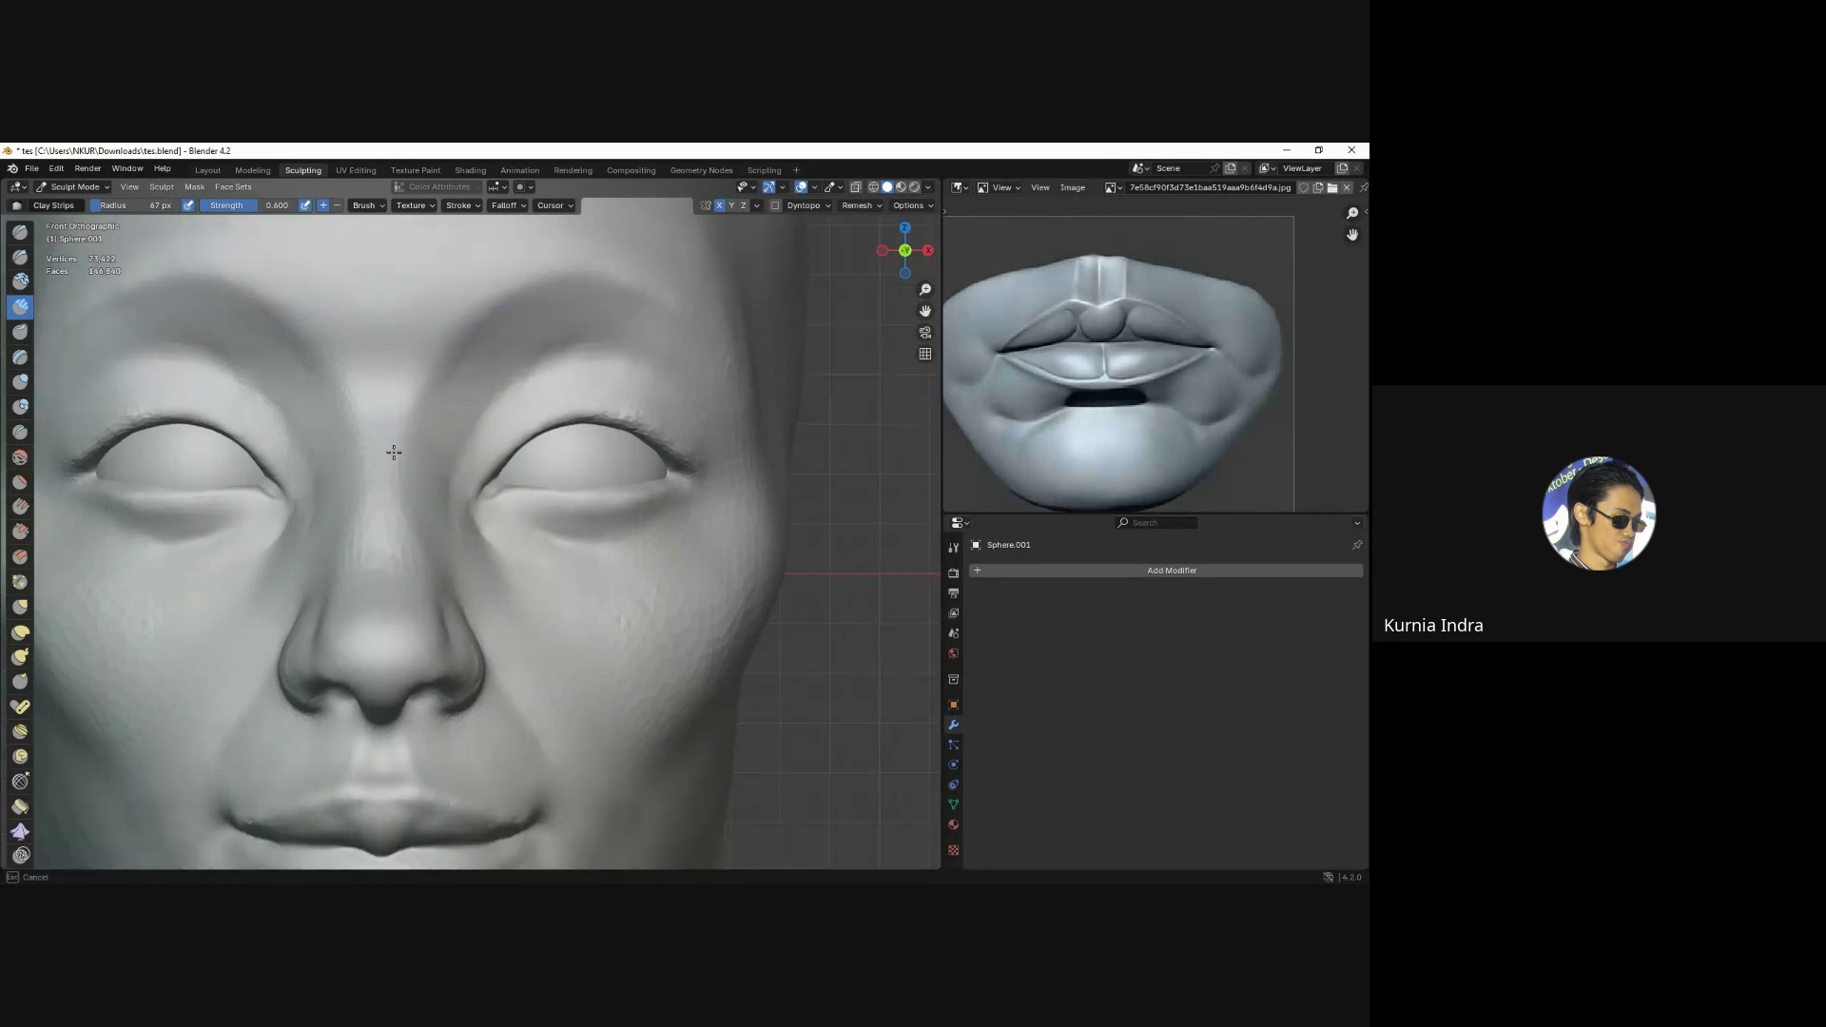
pyautogui.scroll(-2, 428, 551)
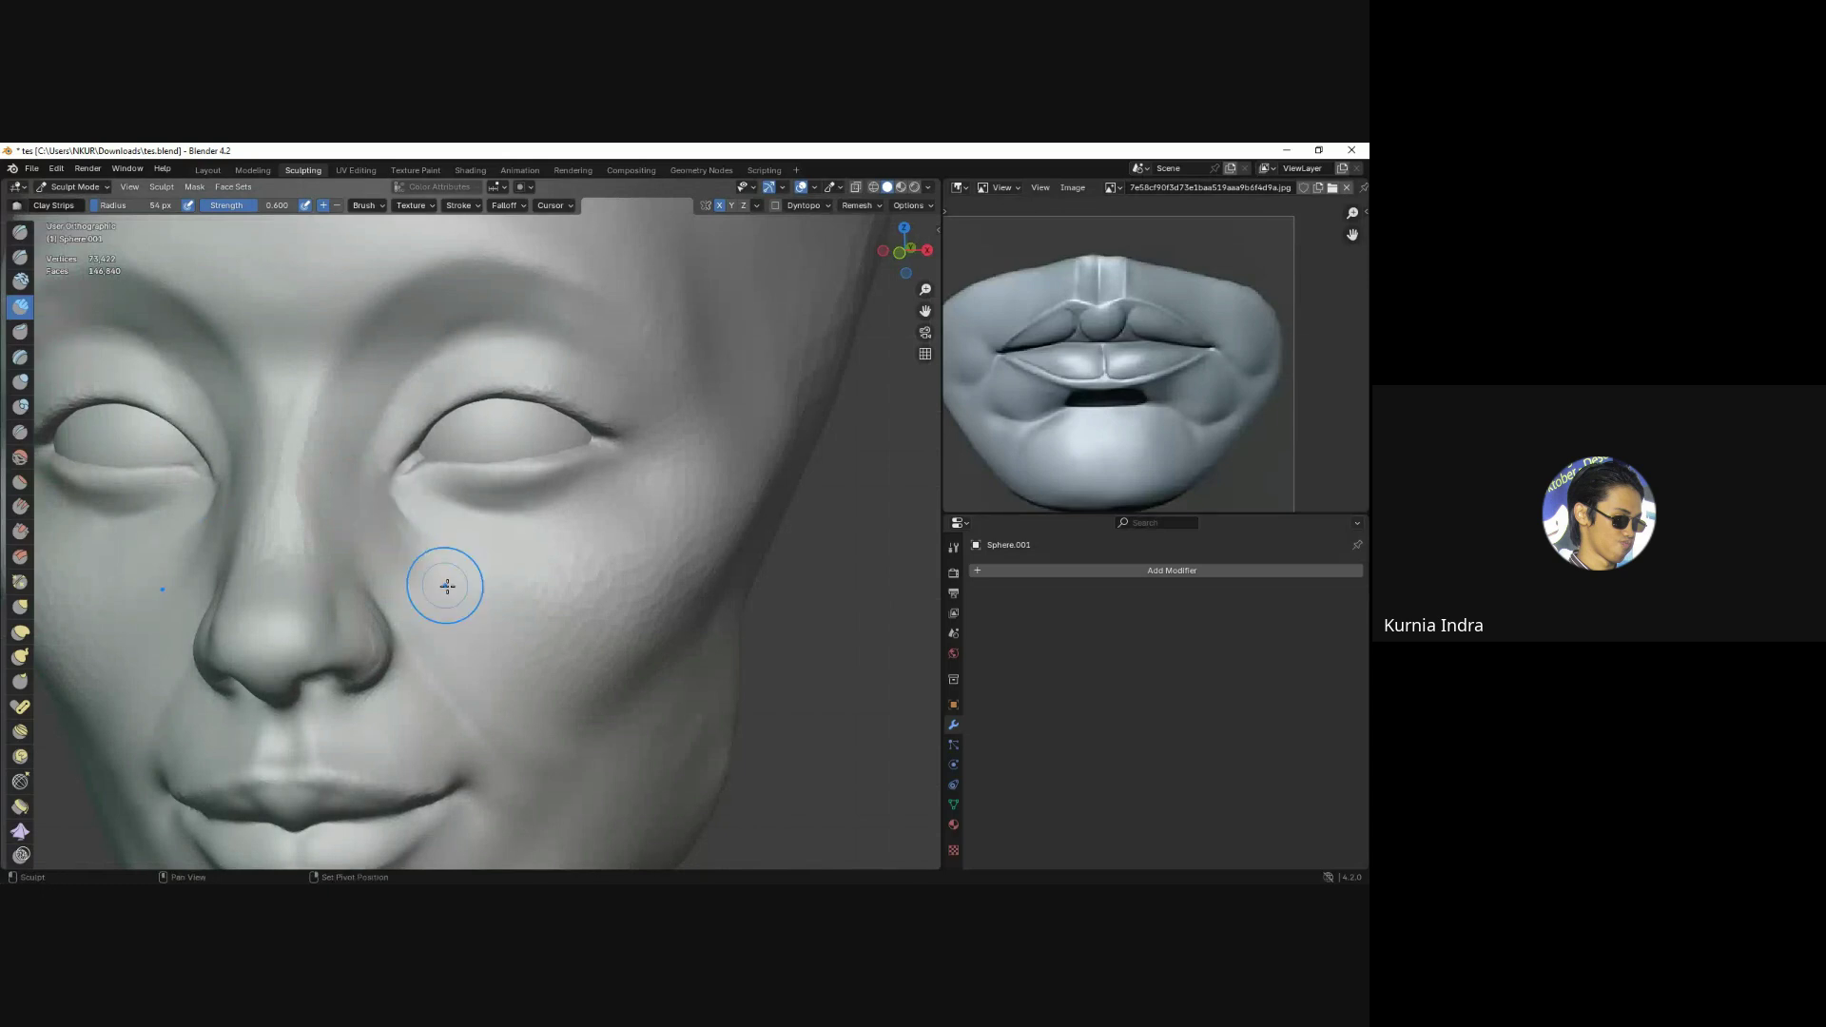
pyautogui.keyDown('alt'); pyautogui.moveTo(447, 586); pyautogui.dragTo(411, 499, button='middle'); pyautogui.keyUp('alt')
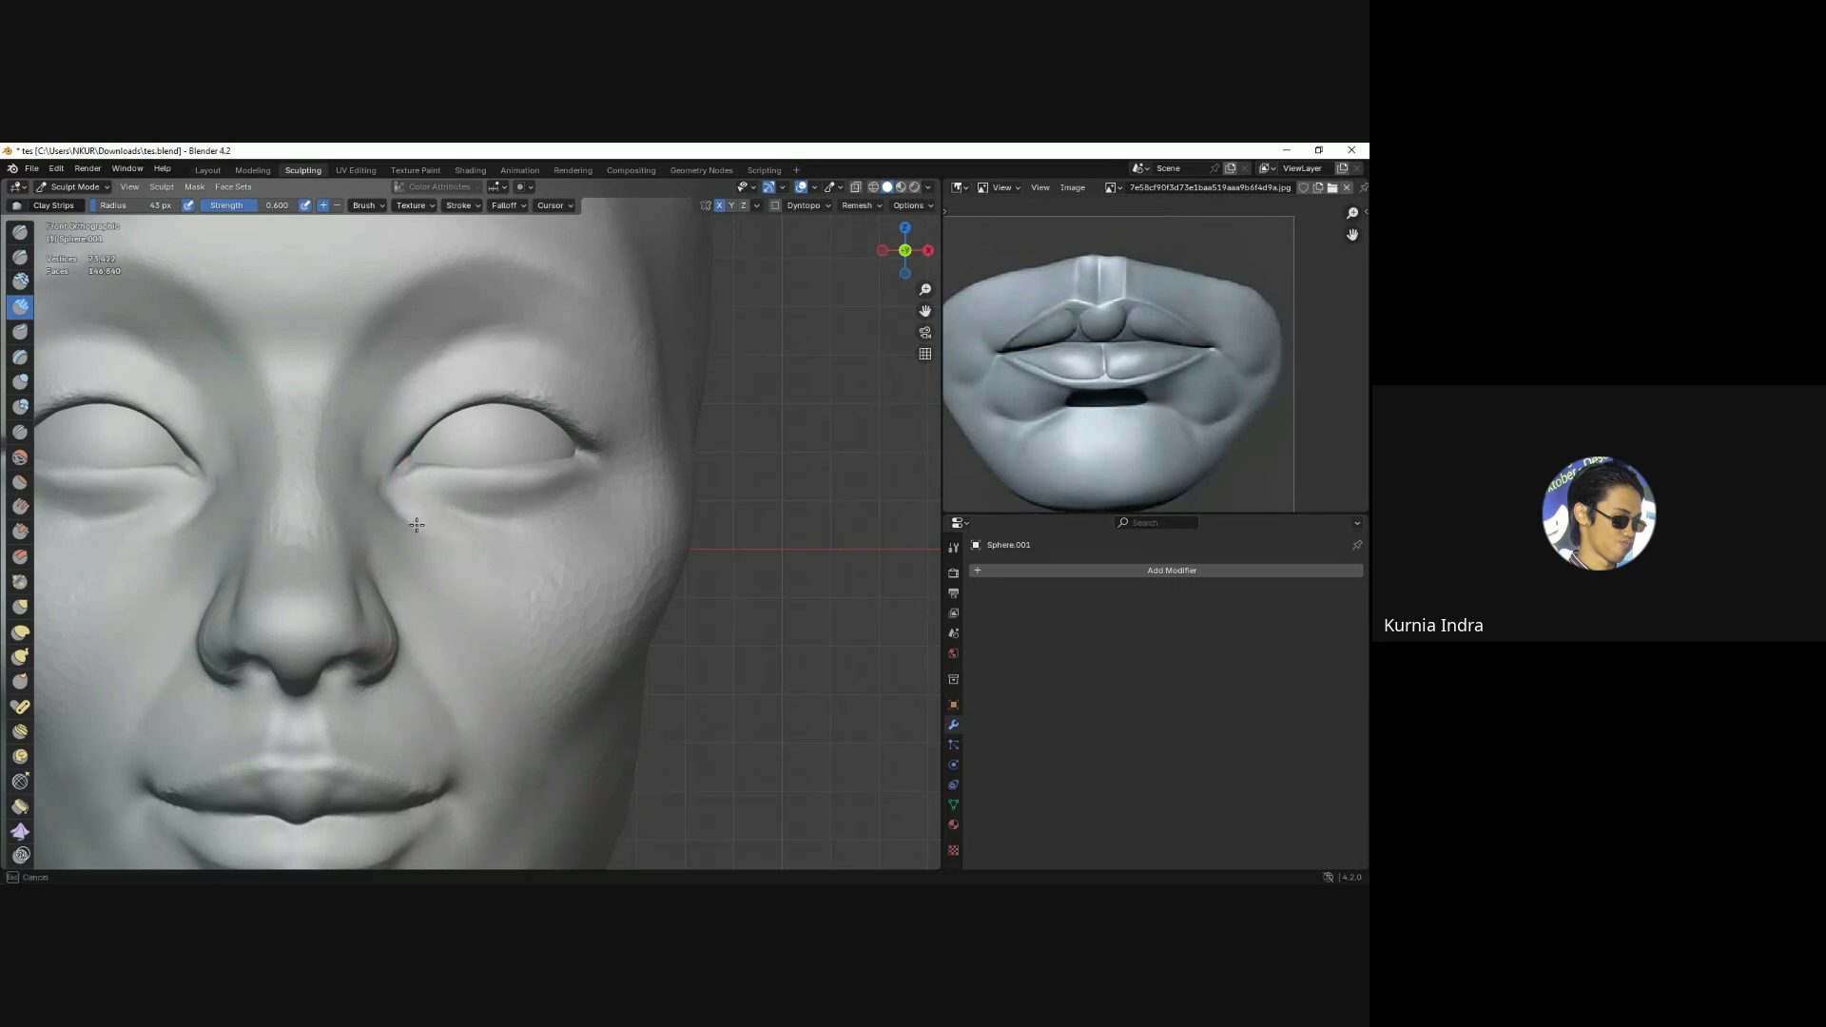
# Set the brush radius to 44 px and zoom toward the eye from the side.
pyautogui.keyDown('shift'); pyautogui.moveTo(376, 474); pyautogui.dragTo(438, 396, button='middle'); pyautogui.keyUp('shift')
pyautogui.press('f')
pyautogui.click(417, 400)
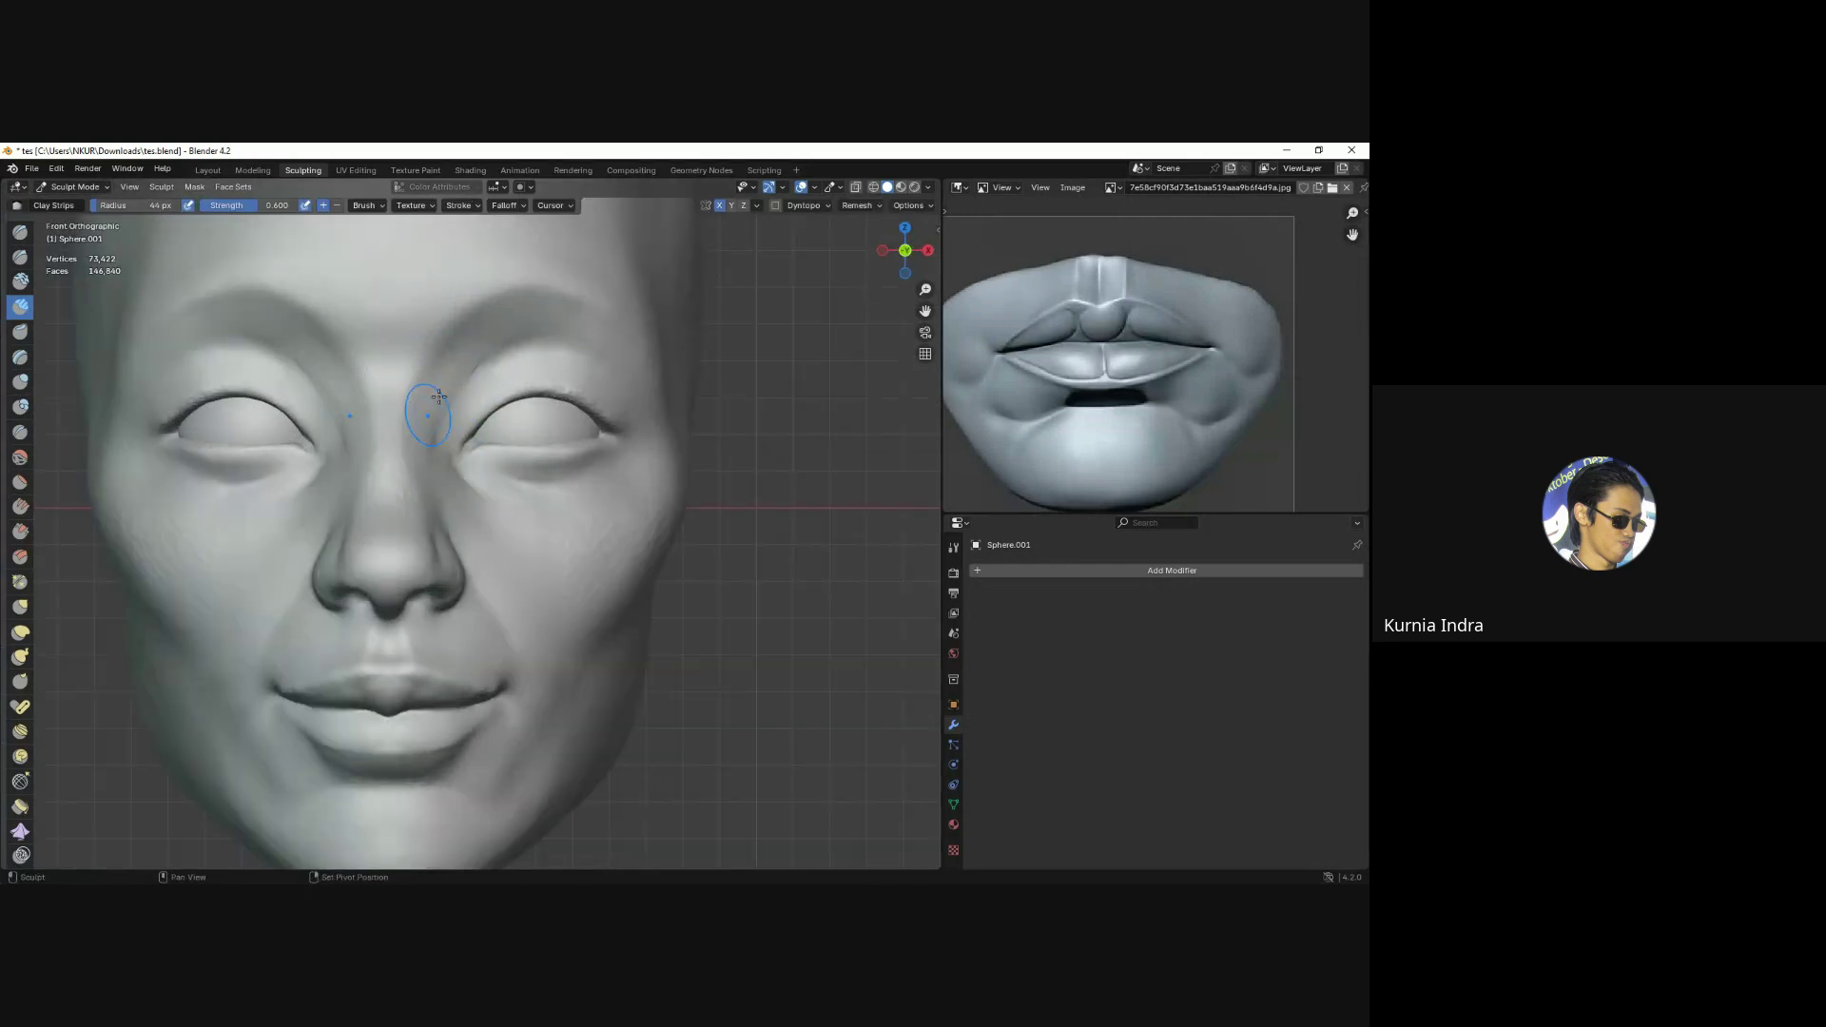
pyautogui.scroll(1, 455, 451)
pyautogui.scroll(1, 469, 454)
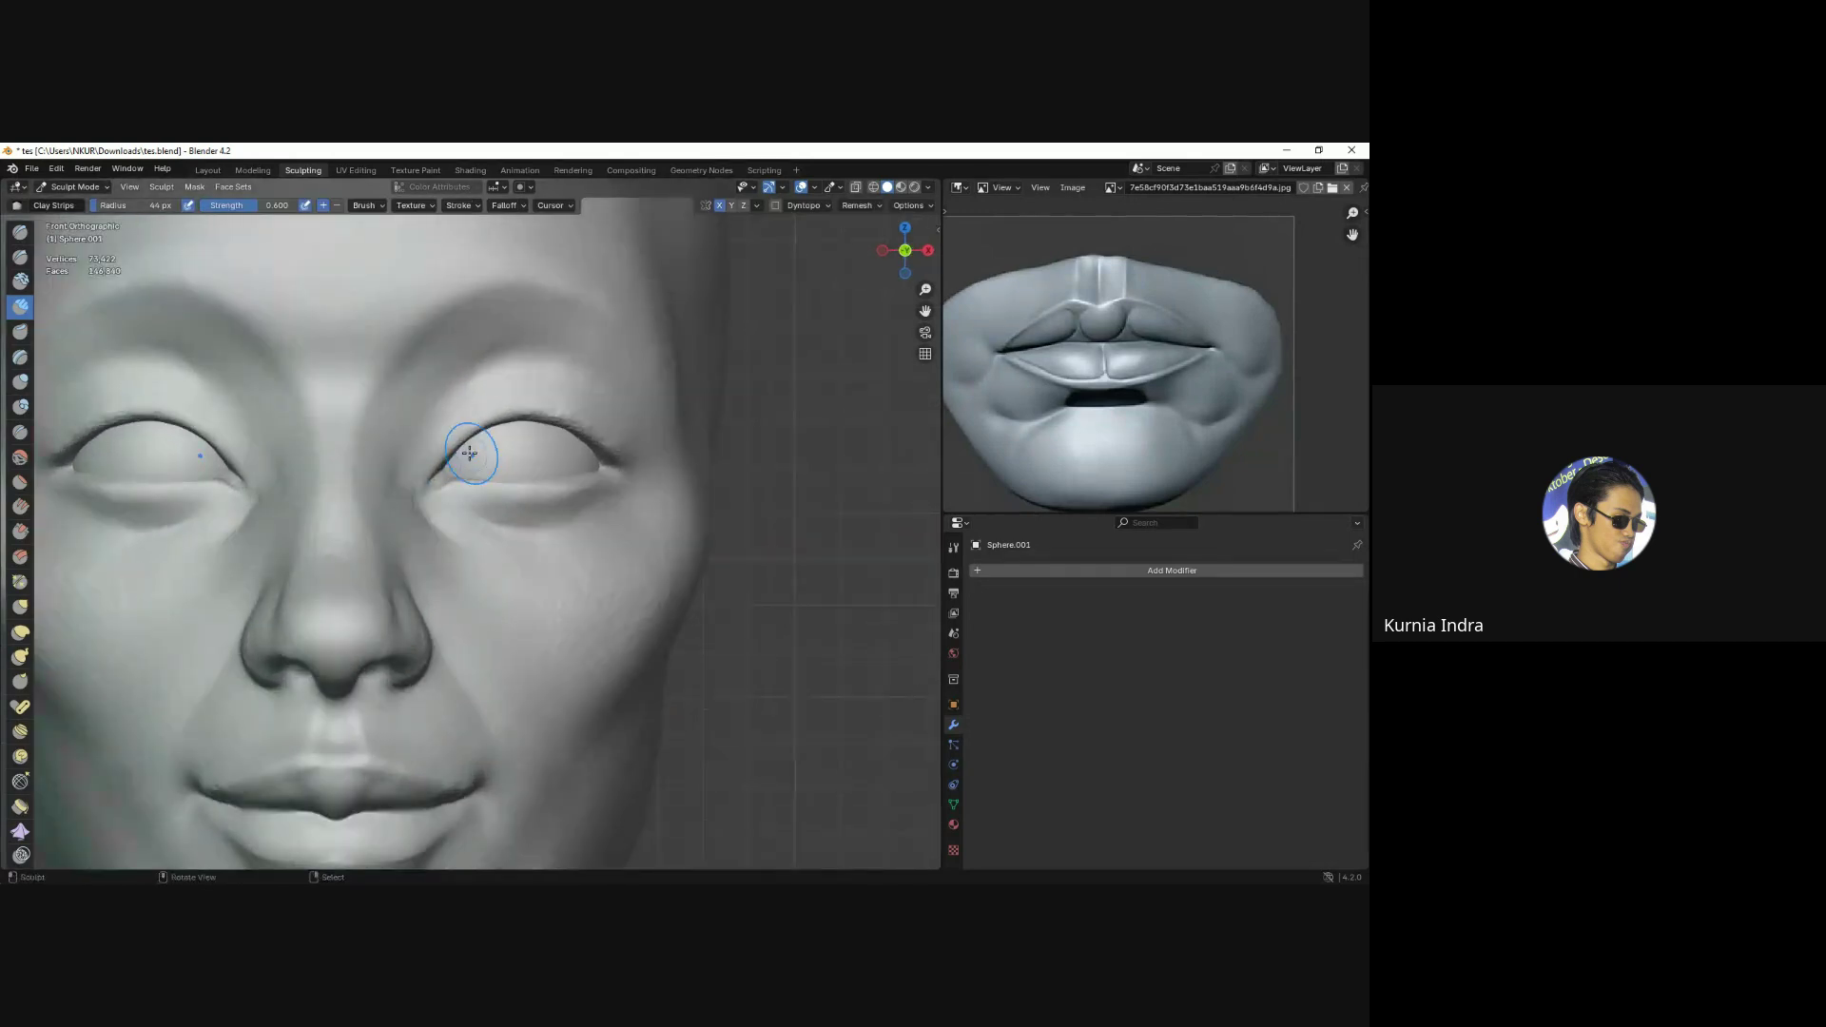
pyautogui.moveTo(498, 407)
pyautogui.mouseDown(button='middle')
pyautogui.moveTo(509, 387)
pyautogui.moveTo(496, 430)
pyautogui.moveTo(529, 408)
pyautogui.moveTo(481, 387)
pyautogui.moveTo(509, 457)
pyautogui.mouseUp(button='middle')
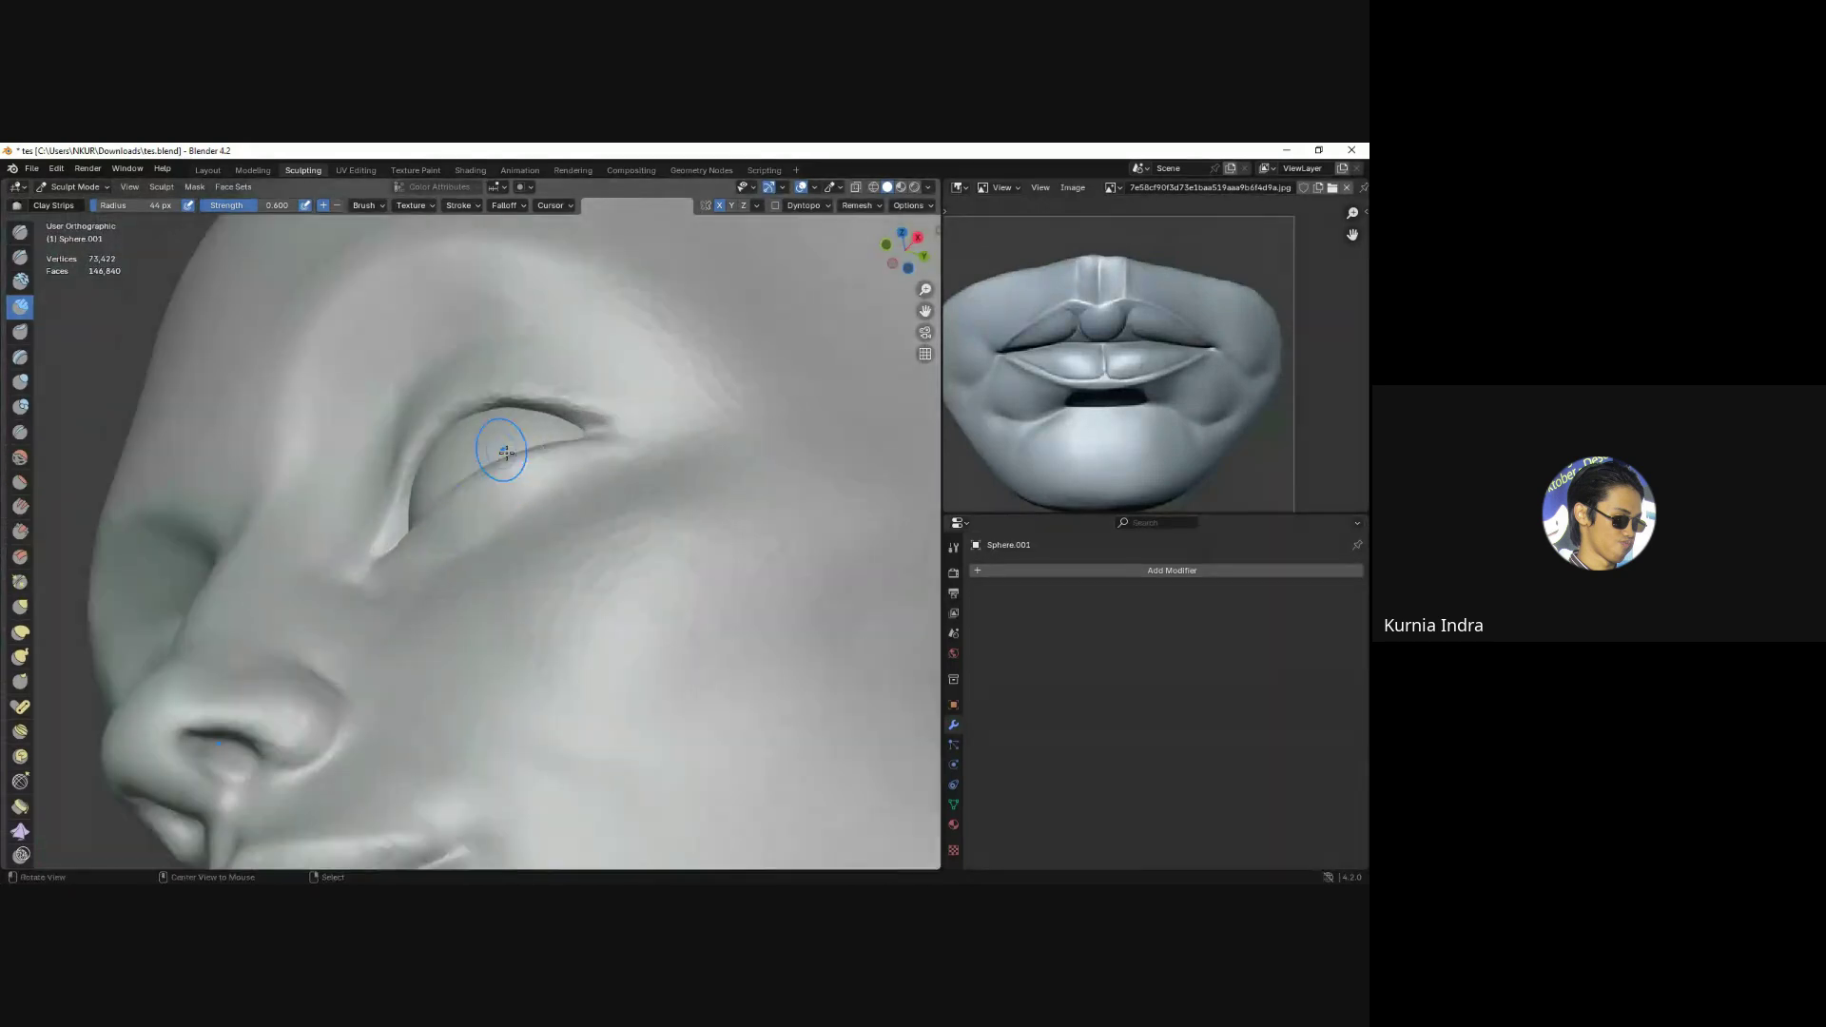
# Deepen the upper and lower eyelid creases with the Crease brush.
pyautogui.press('g')
pyautogui.press('KP_1')
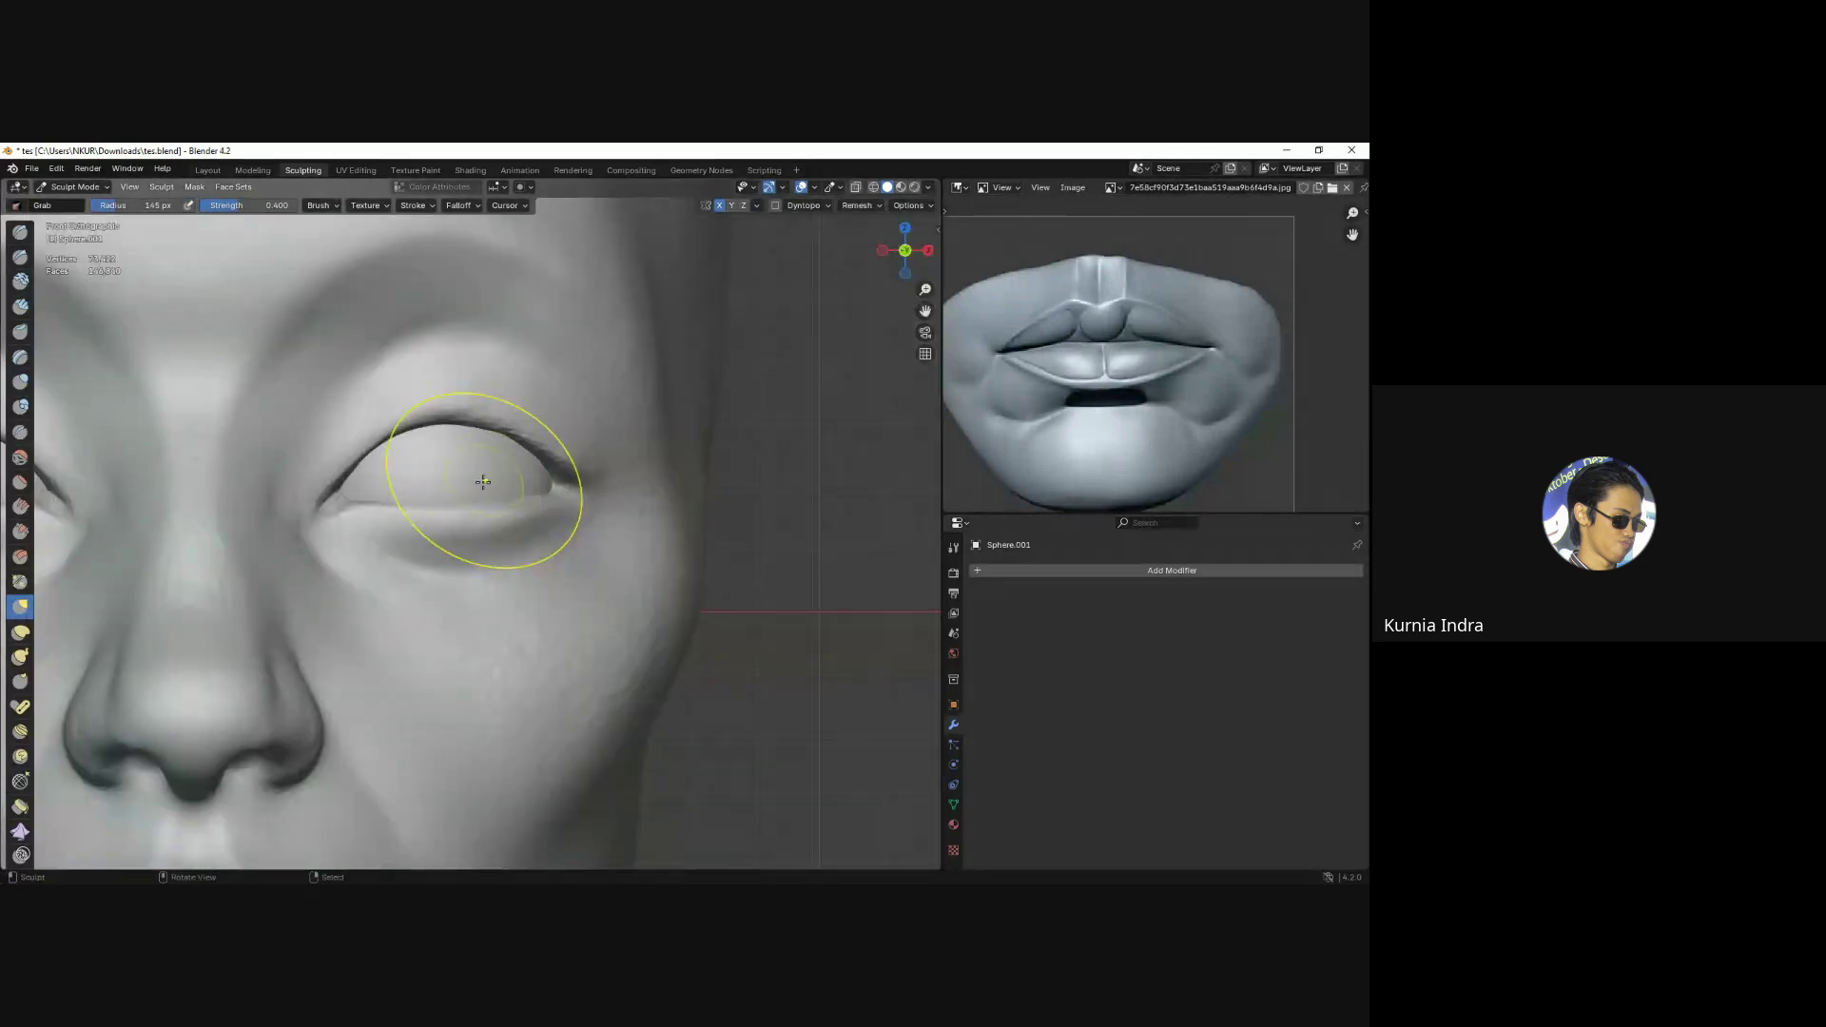
pyautogui.hotkey('shift', 'c')
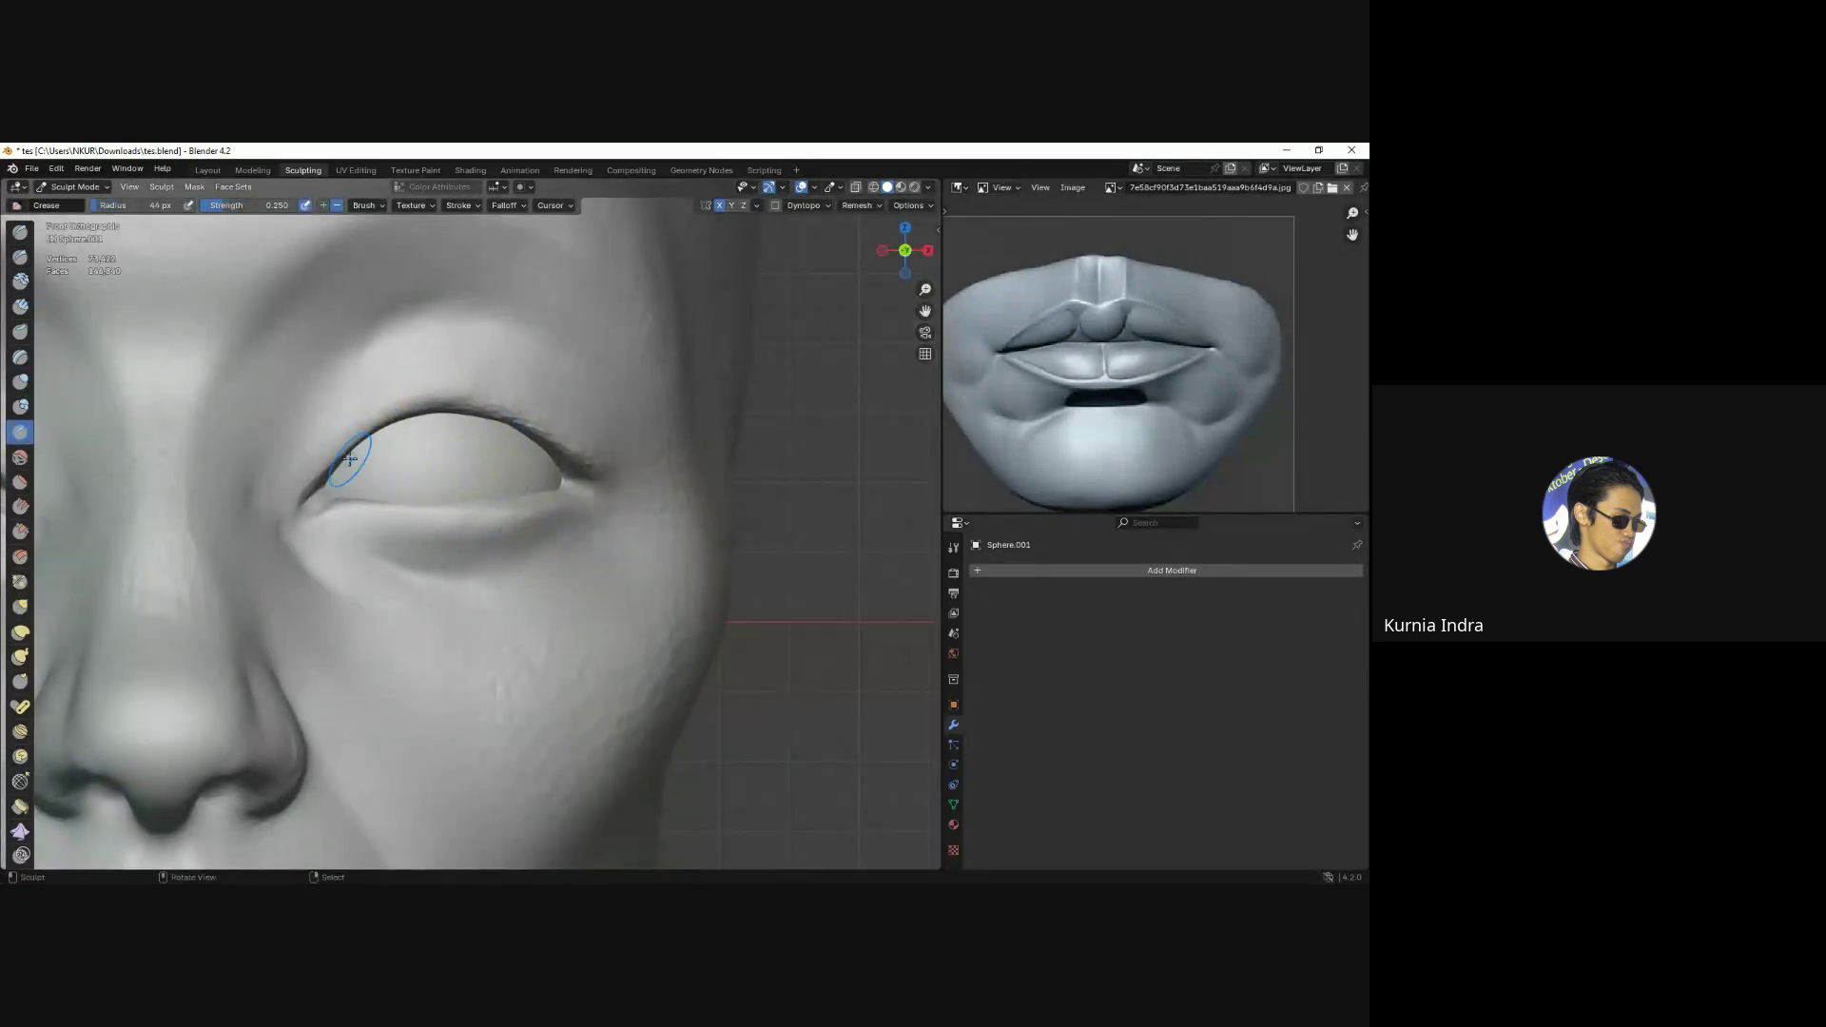
pyautogui.moveTo(373, 422)
pyautogui.mouseDown()
pyautogui.moveTo(530, 410)
pyautogui.moveTo(567, 465)
pyautogui.moveTo(409, 538)
pyautogui.mouseUp()
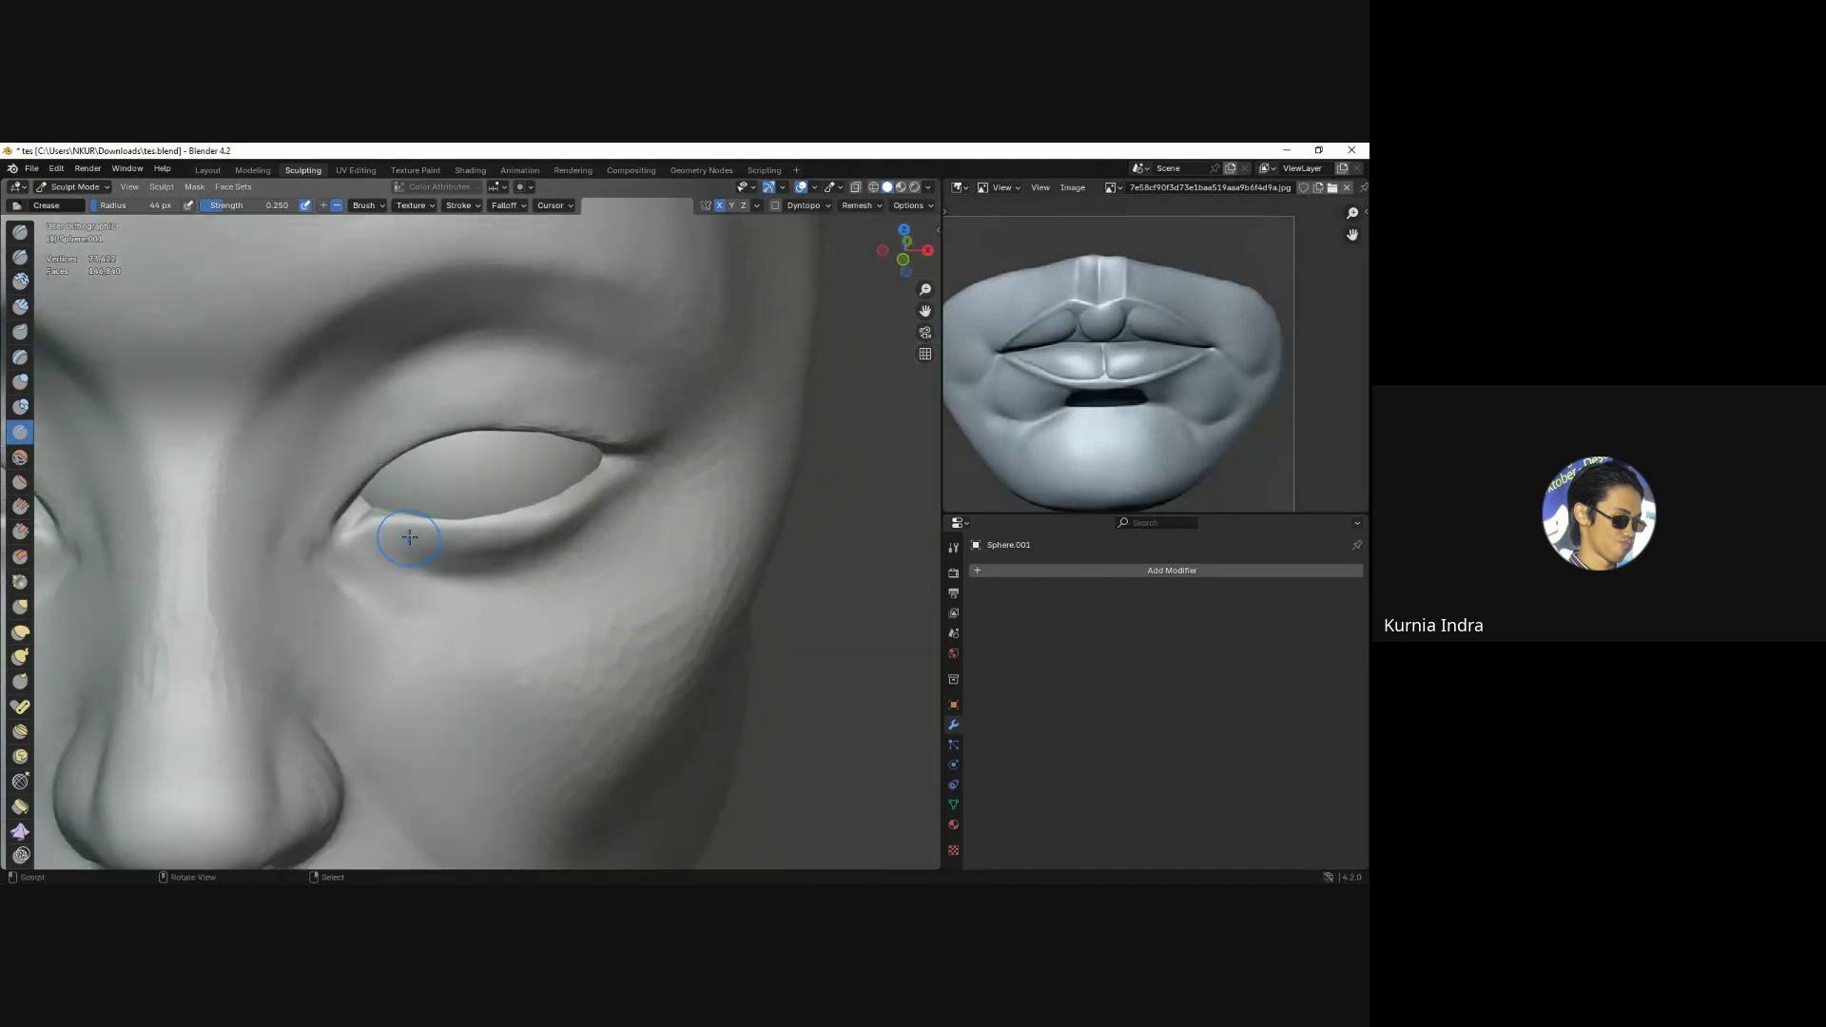
pyautogui.moveTo(448, 532); pyautogui.dragTo(359, 528, button='middle')
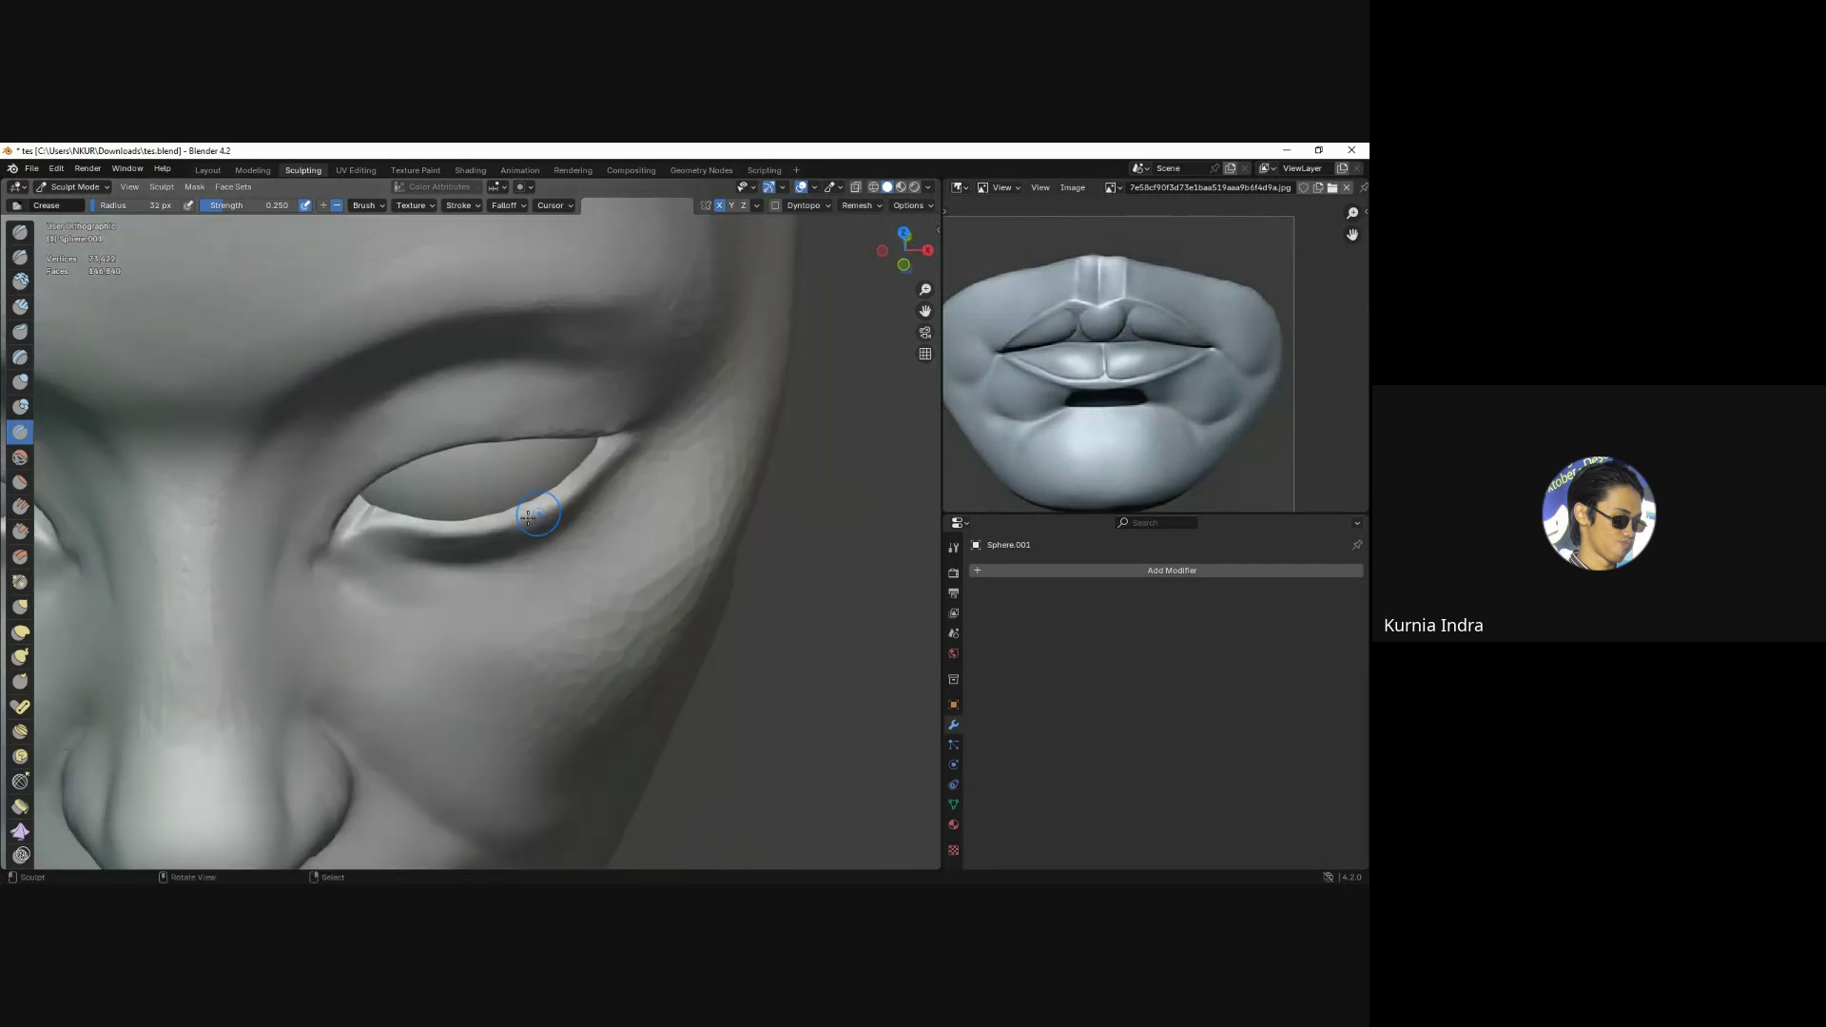
pyautogui.keyDown('alt'); pyautogui.moveTo(528, 517); pyautogui.dragTo(373, 508, button='middle'); pyautogui.keyUp('alt')
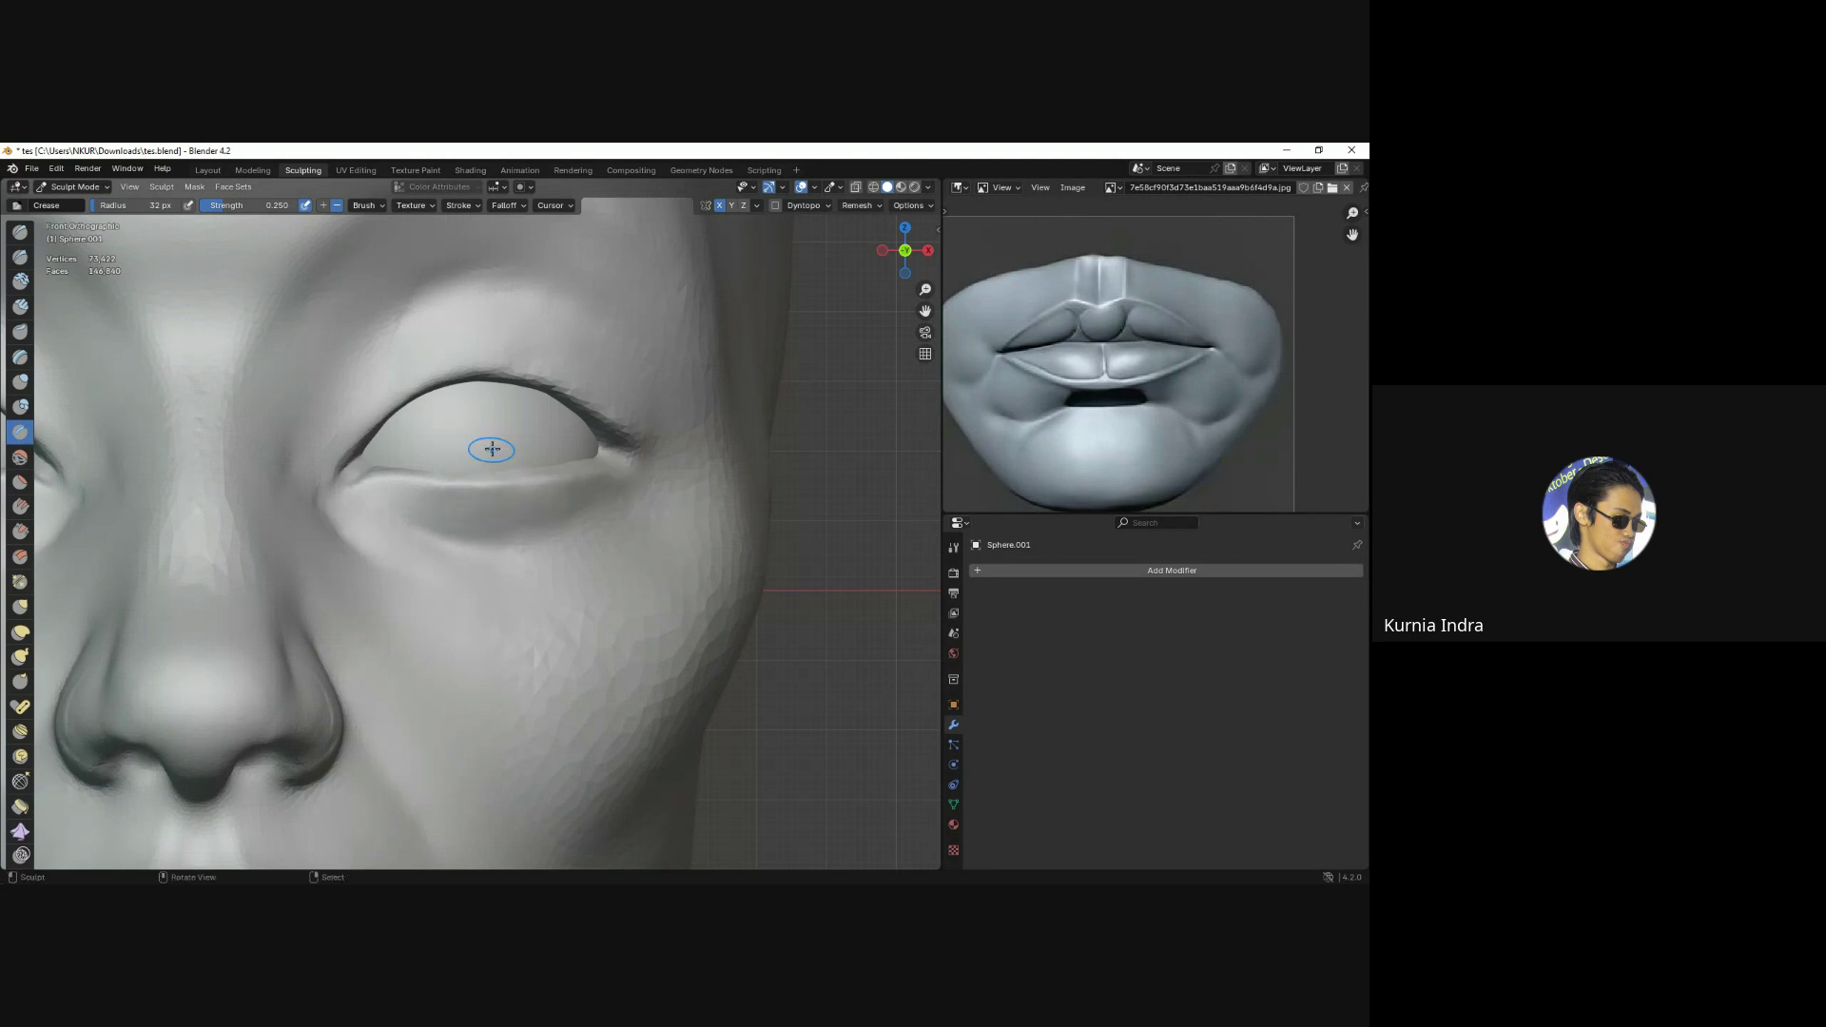
# Pull the outer eye corner into shape with the Grab brush.
pyautogui.keyDown('alt'); pyautogui.moveTo(492, 449); pyautogui.dragTo(573, 446); pyautogui.keyUp('alt')
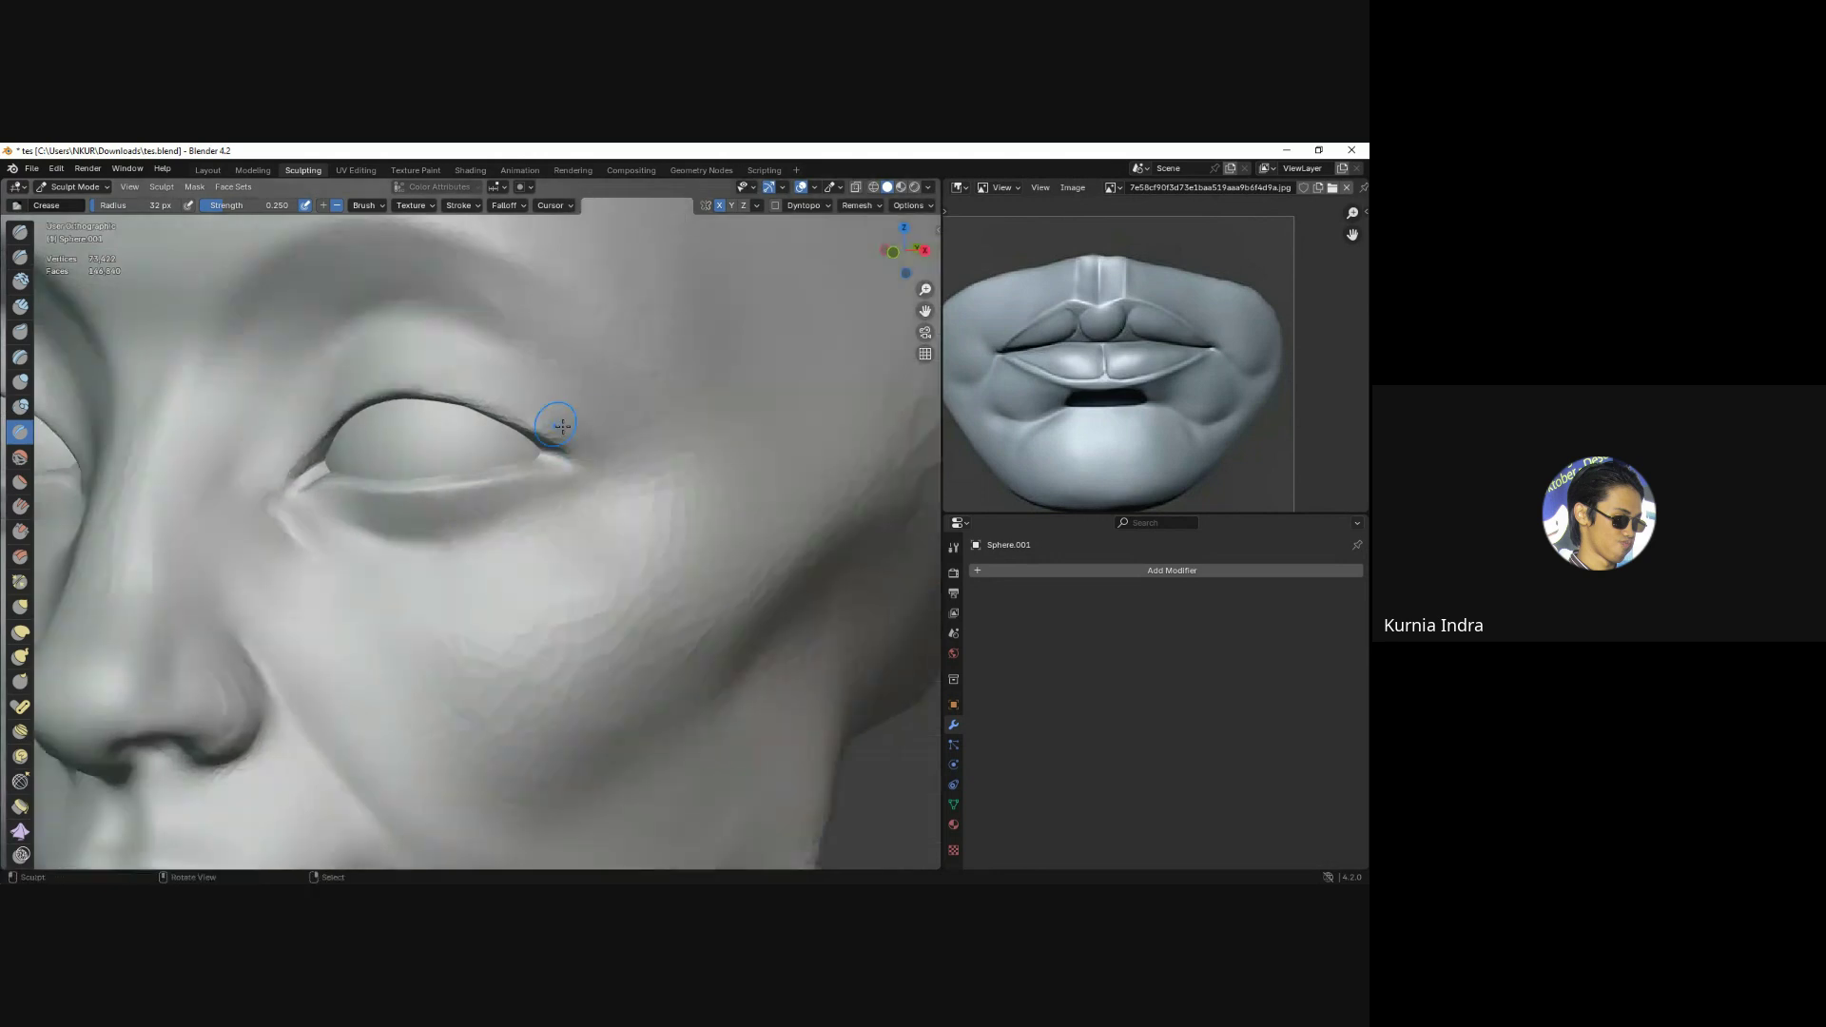
pyautogui.press('g')
pyautogui.moveTo(550, 421); pyautogui.dragTo(575, 428)
pyautogui.keyDown('alt'); pyautogui.moveTo(575, 428); pyautogui.dragTo(547, 493, button='middle'); pyautogui.keyUp('alt')
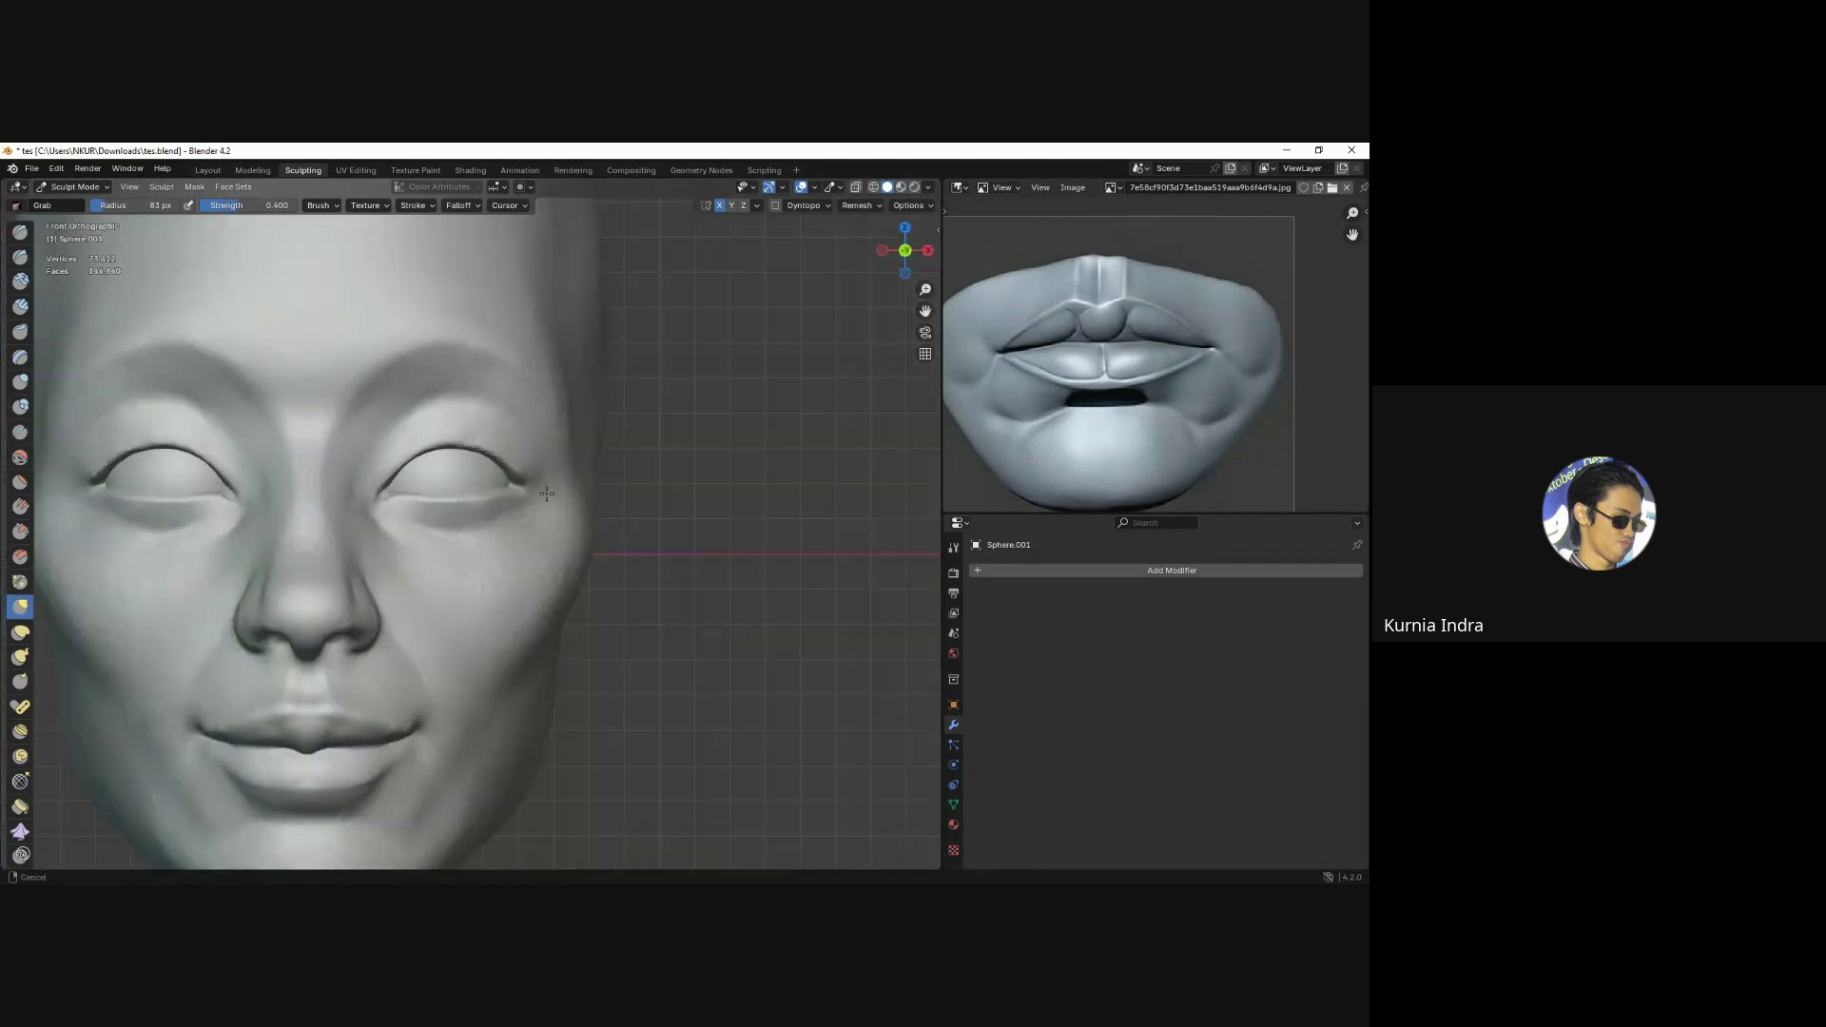
pyautogui.scroll(2, 456, 455)
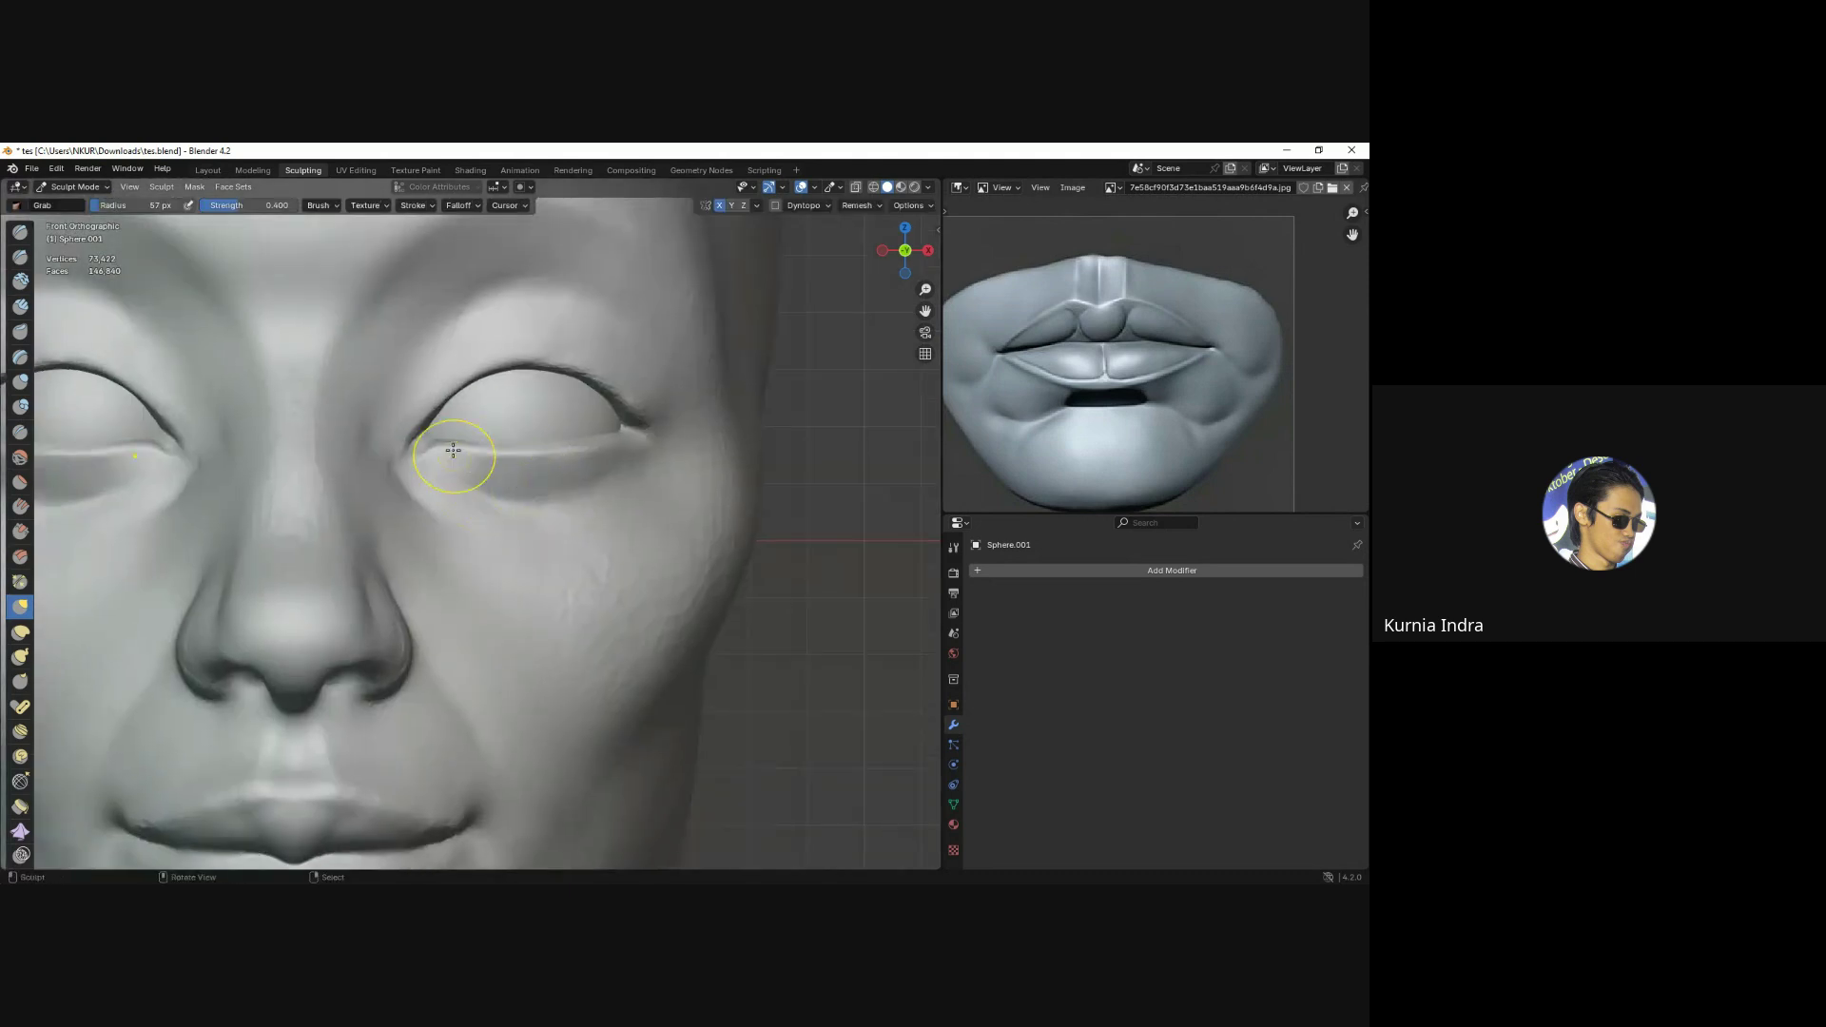
pyautogui.scroll(-2, 457, 454)
pyautogui.keyDown('shift'); pyautogui.scroll(-3, 480, 495); pyautogui.keyUp('shift')
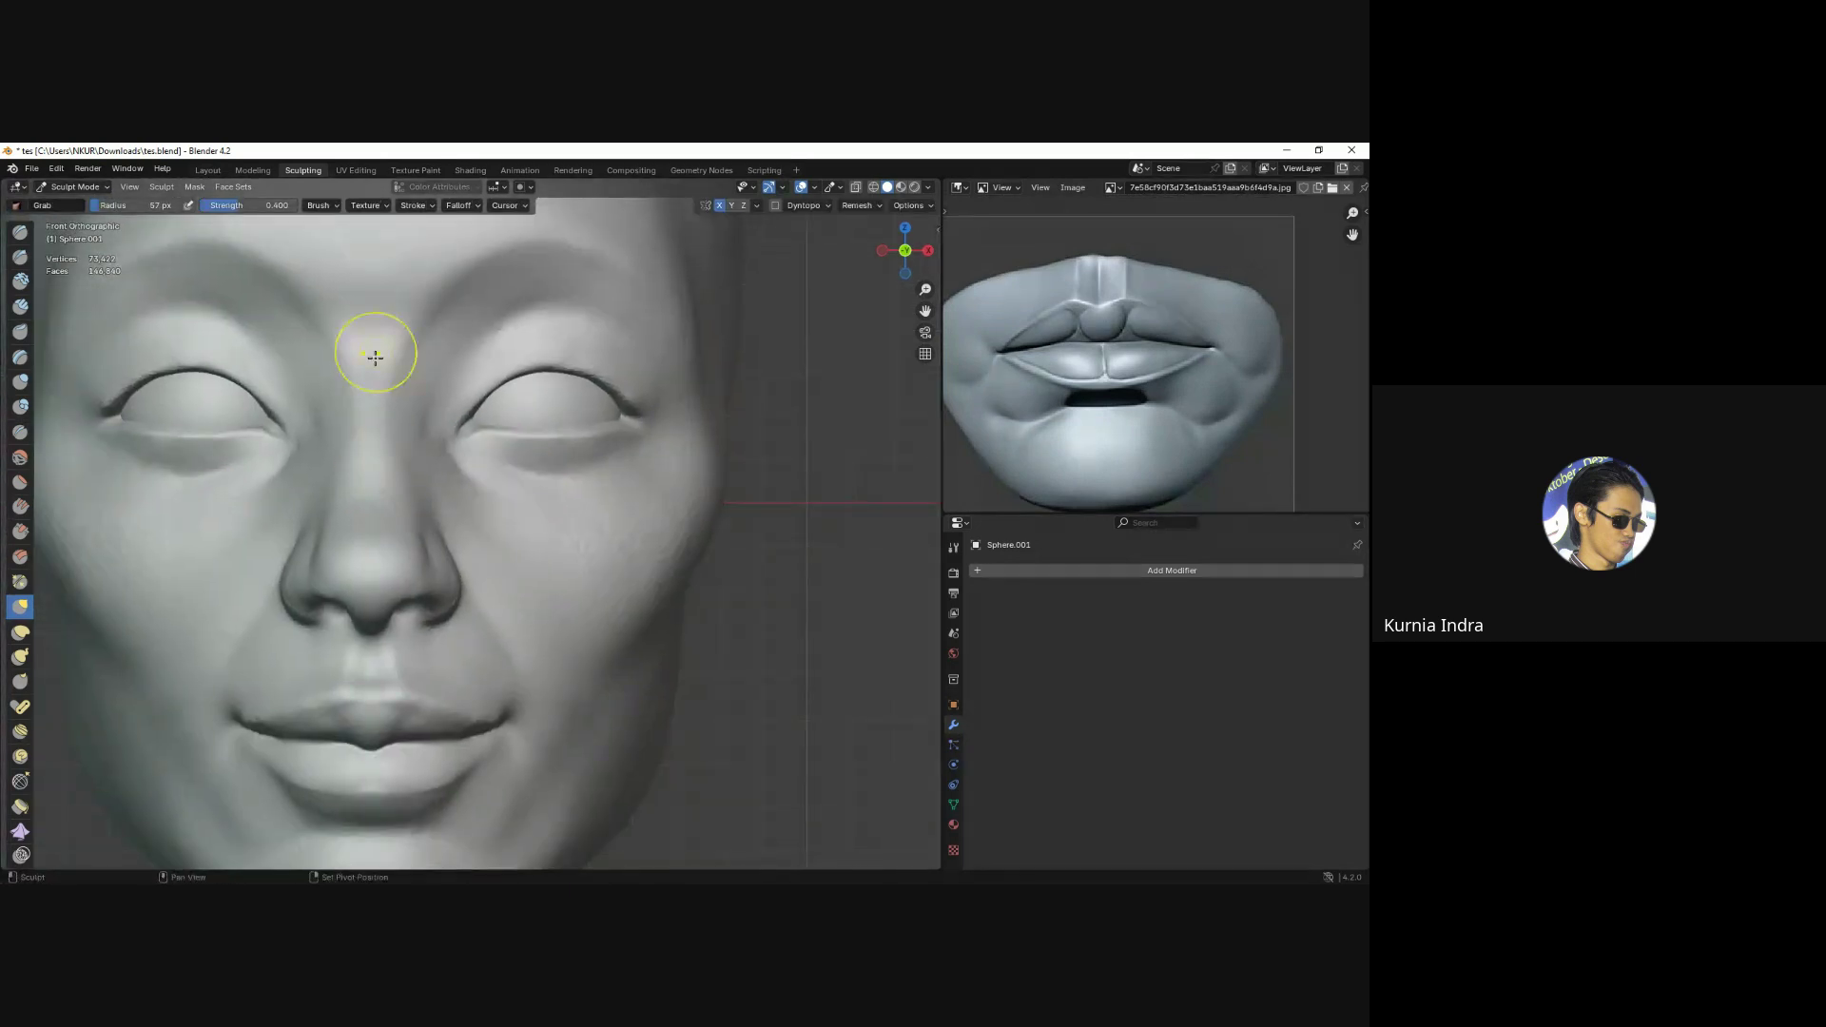
# Build up clay on the left cheek with Clay Strips from a three-quarter view.
pyautogui.moveTo(460, 510)
pyautogui.keyDown('alt'); pyautogui.mouseDown(button='middle')
pyautogui.moveTo(416, 544)
pyautogui.moveTo(245, 522)
pyautogui.moveTo(304, 520)
pyautogui.mouseUp(button='middle'); pyautogui.keyUp('alt')
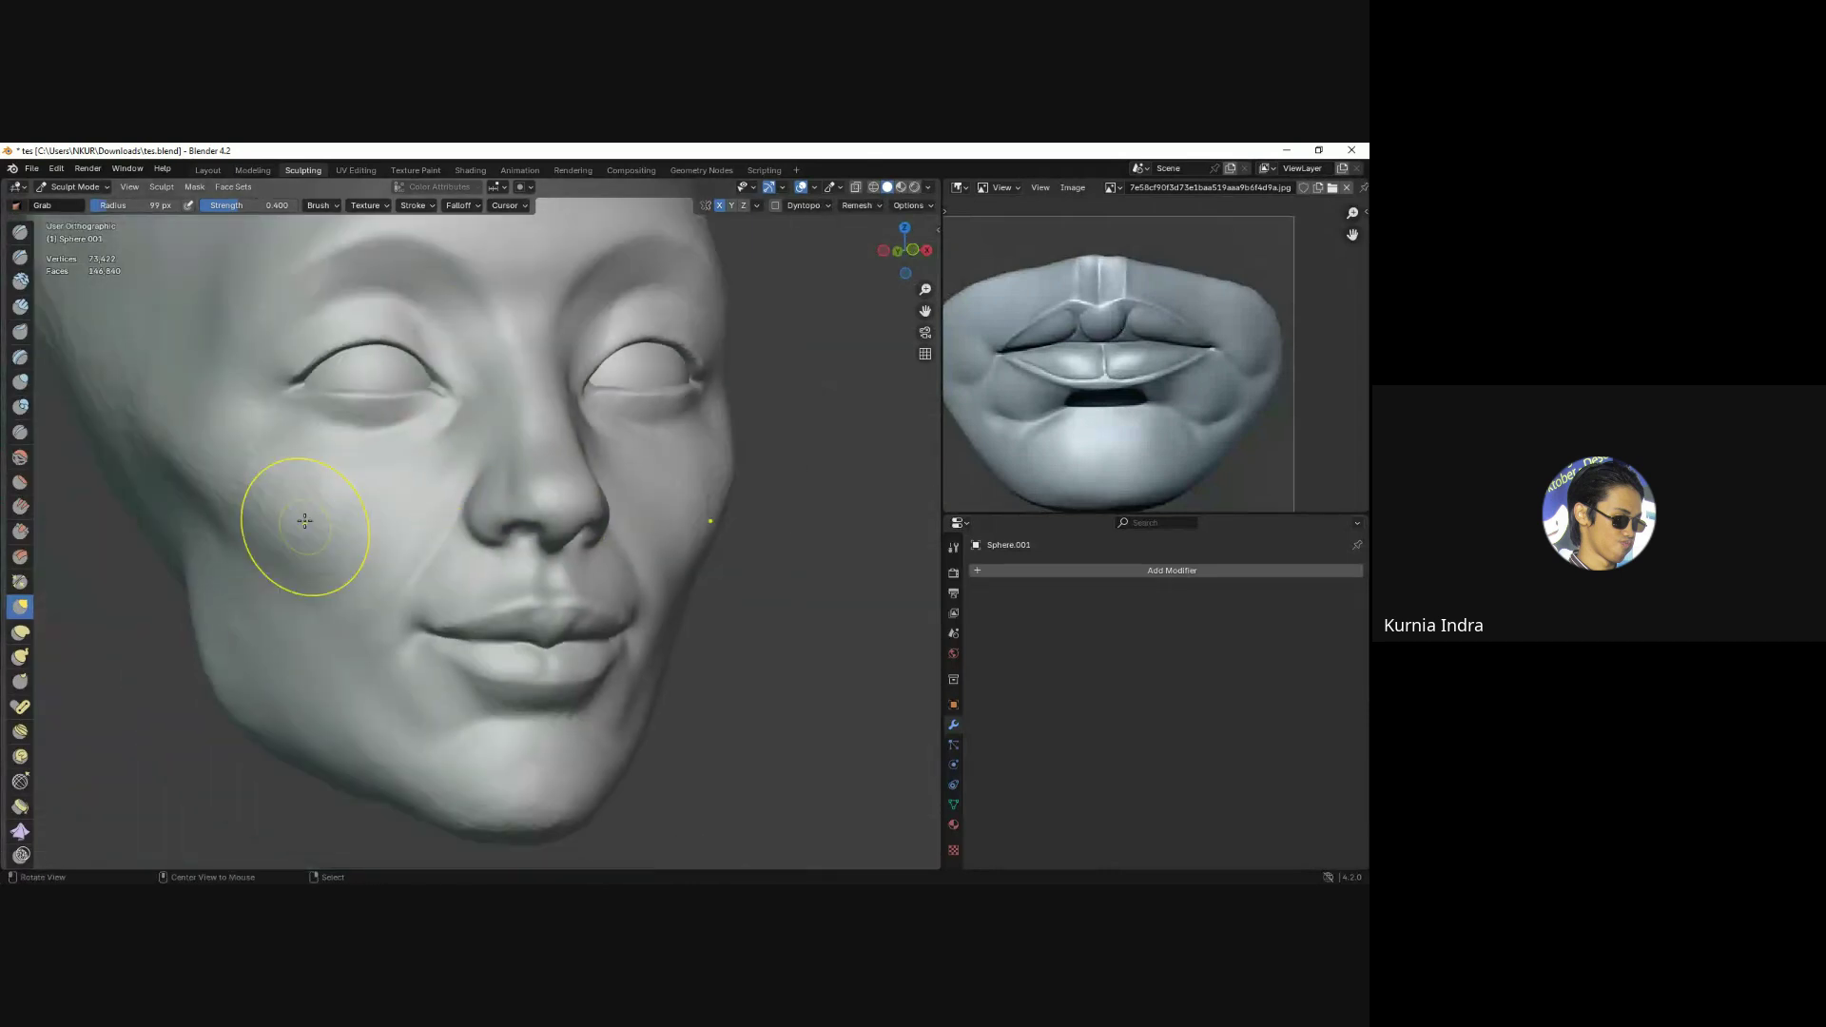
pyautogui.click(20, 306)
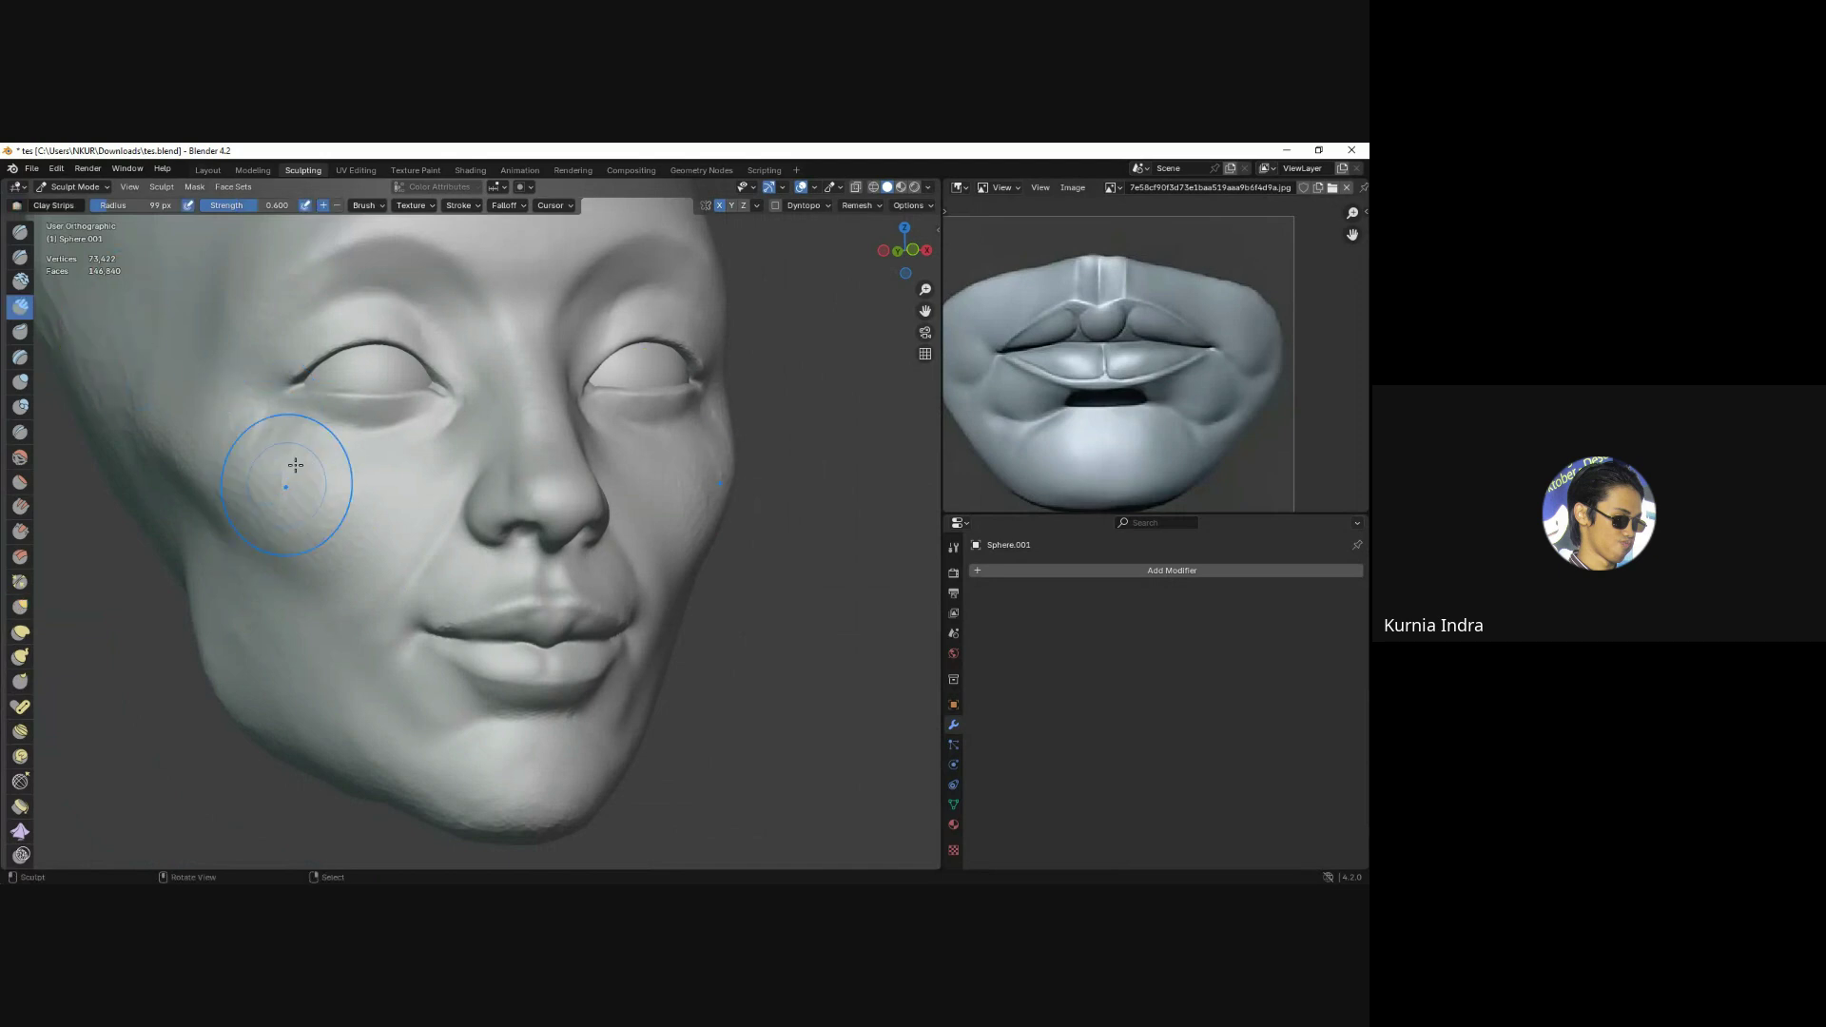
pyautogui.moveTo(290, 471)
pyautogui.mouseDown(button='middle')
pyautogui.moveTo(325, 539)
pyautogui.moveTo(560, 556)
pyautogui.mouseUp(button='middle')
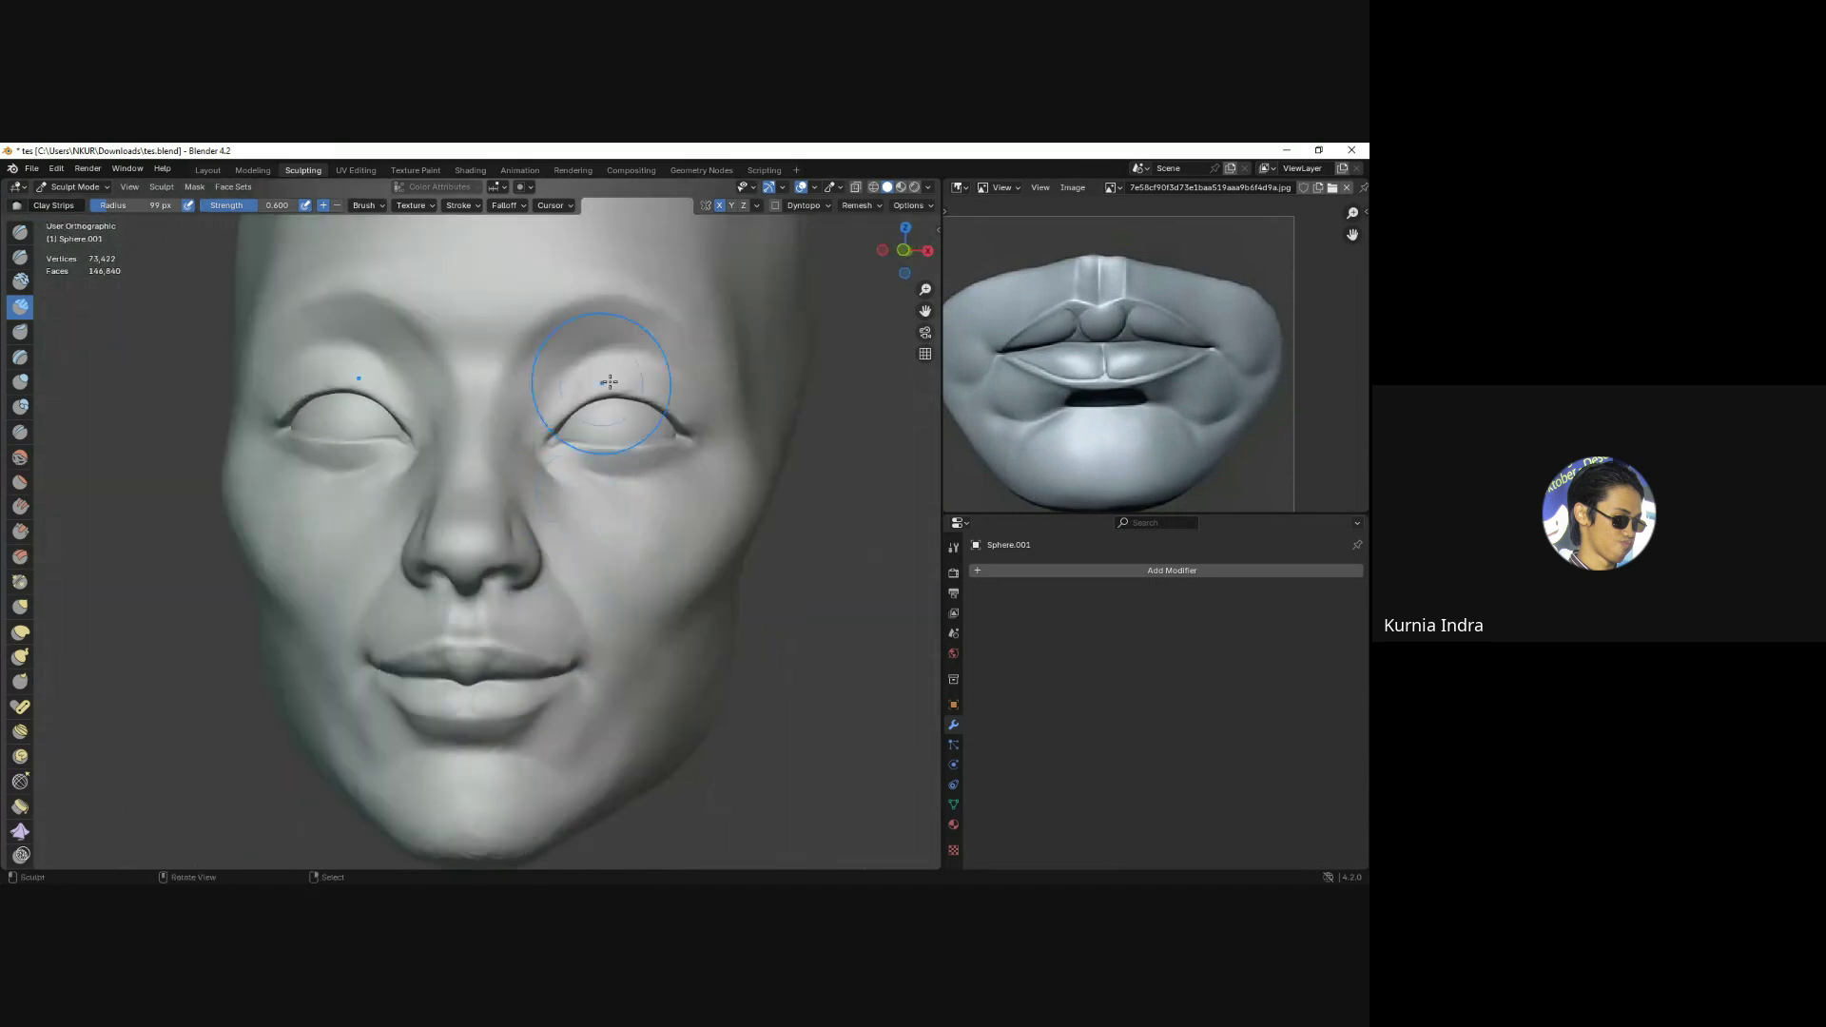
pyautogui.moveTo(560, 557); pyautogui.dragTo(508, 429, button='middle')
pyautogui.scroll(-1, 542, 399)
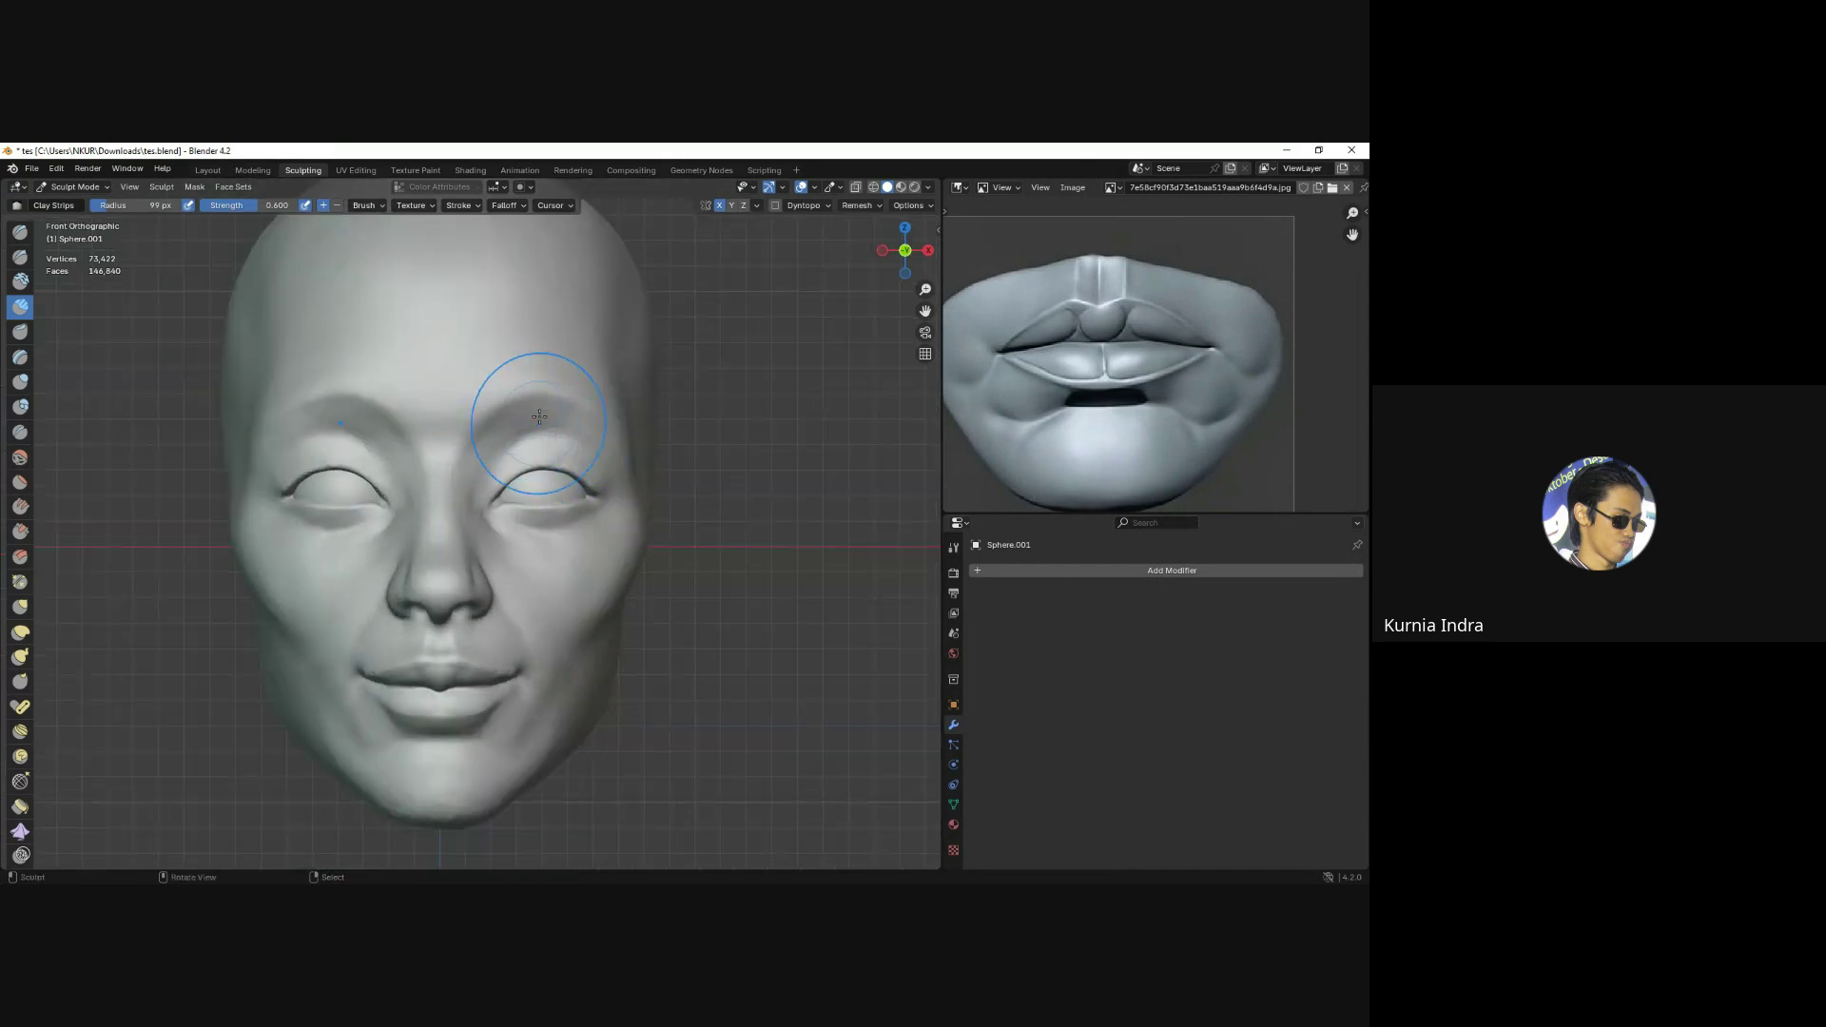
pyautogui.scroll(1, 501, 588)
# Reshape the nostril wing with the Grab brush and recheck the front view.
pyautogui.press('g')
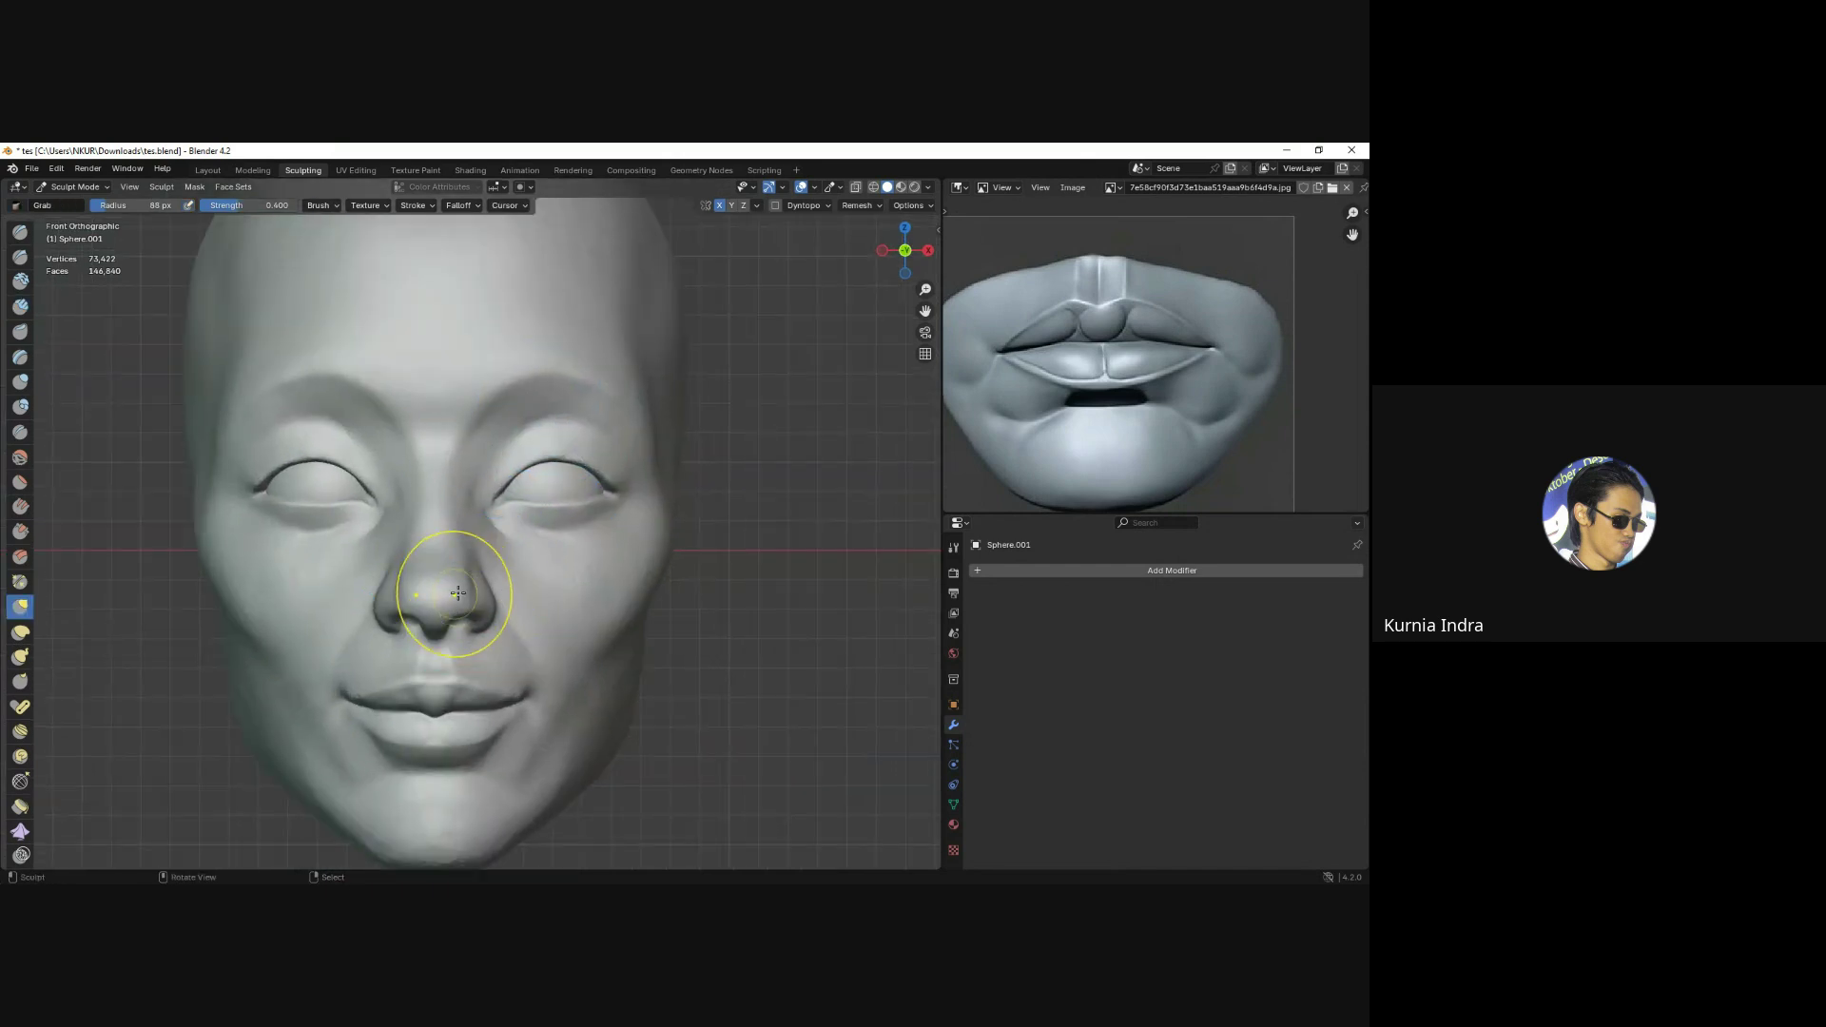
pyautogui.moveTo(468, 575); pyautogui.dragTo(455, 557)
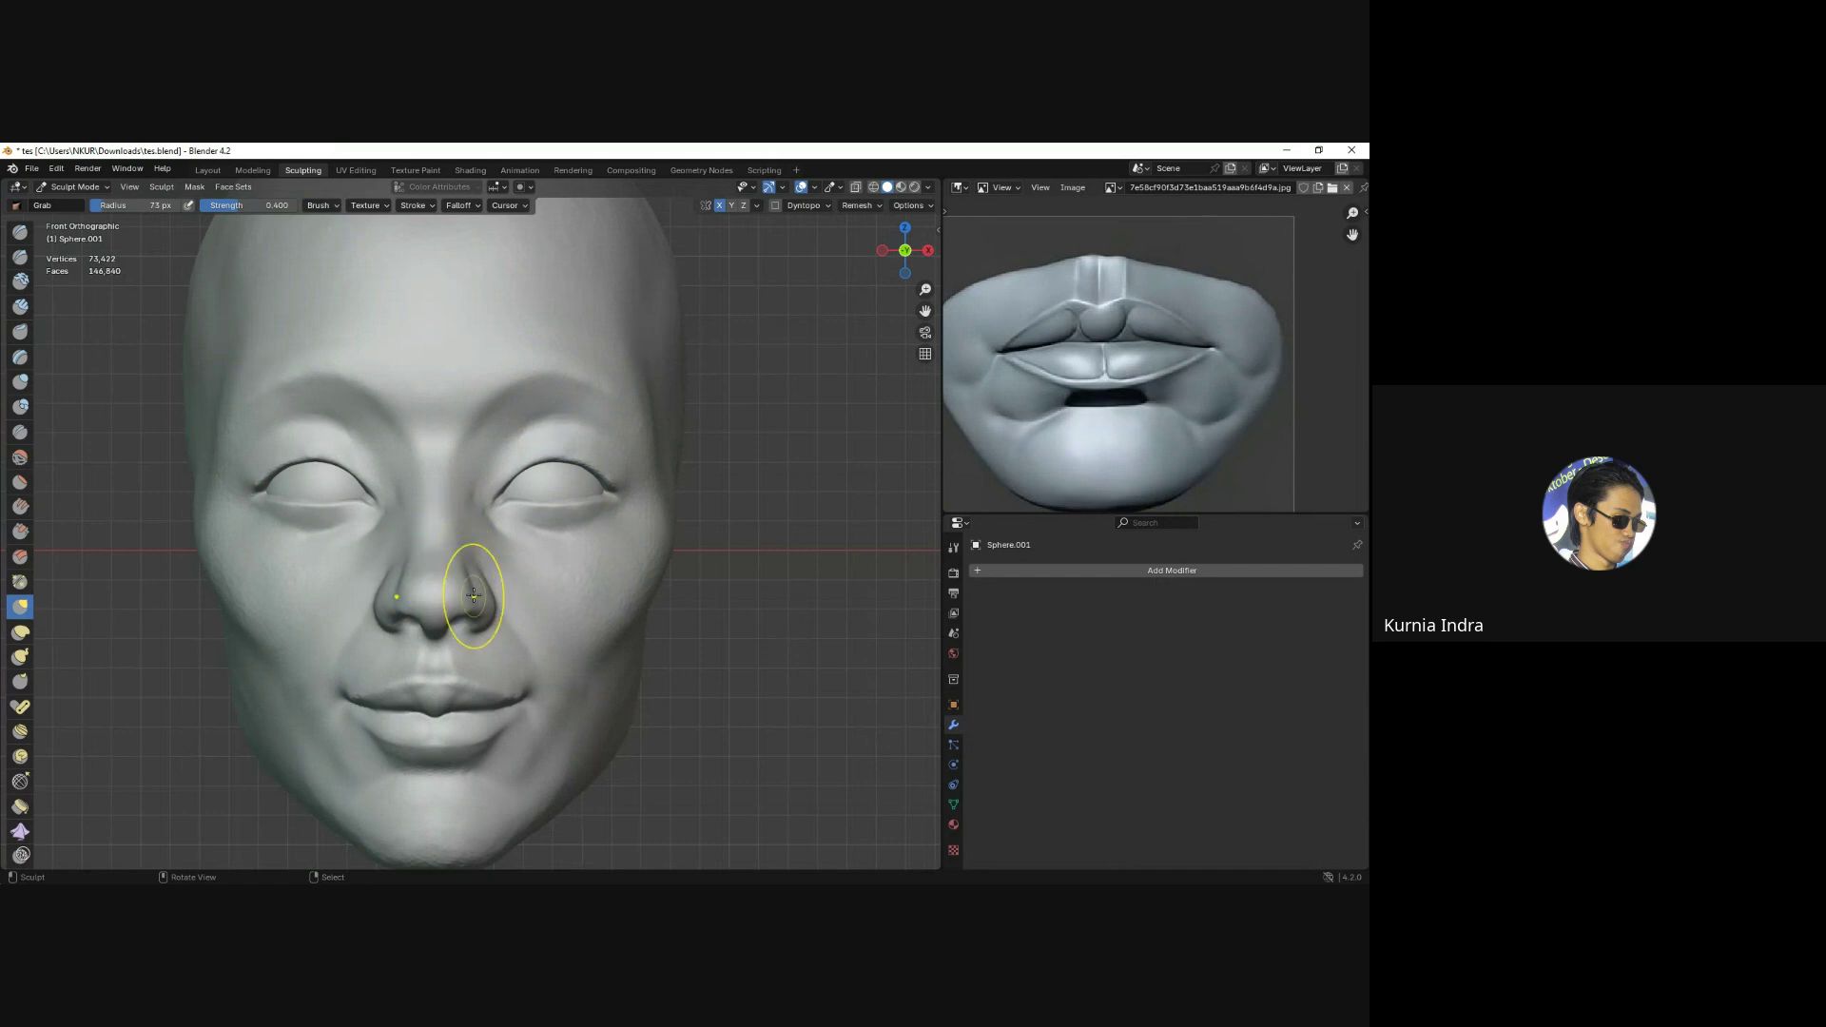
pyautogui.scroll(1, 459, 628)
pyautogui.scroll(-1, 455, 590)
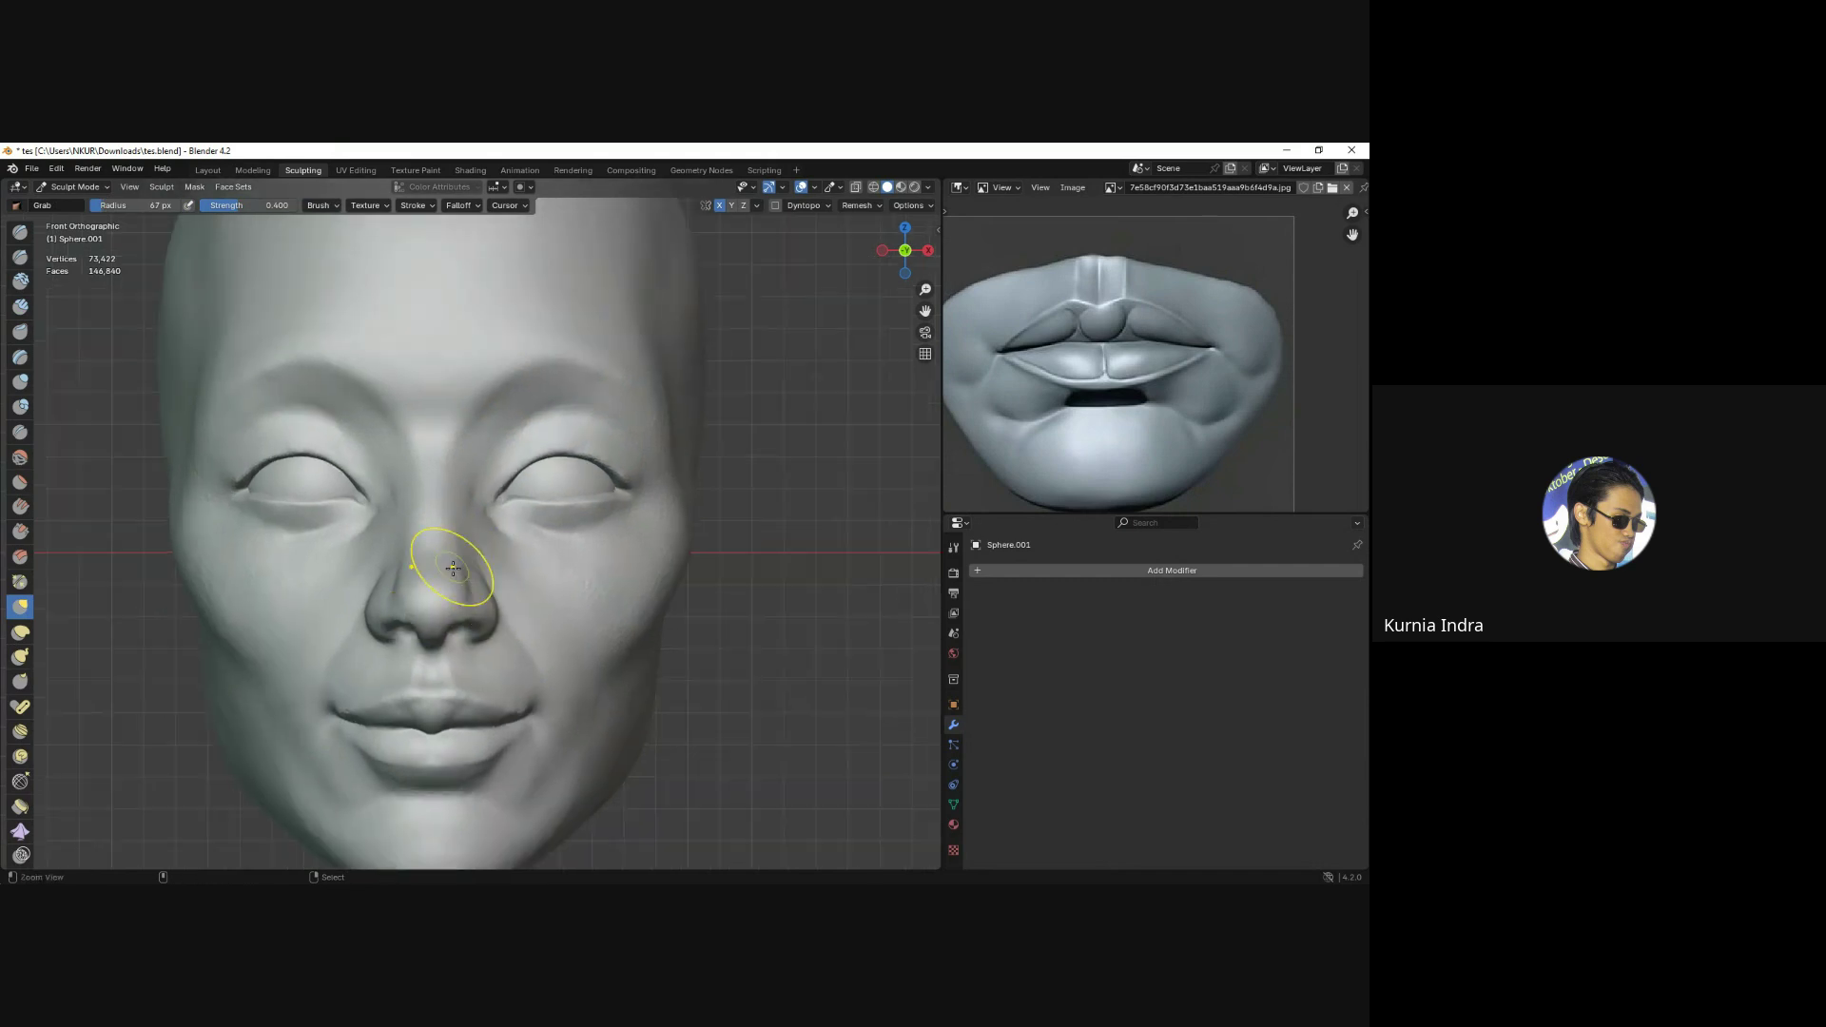
pyautogui.scroll(-1, 469, 495)
pyautogui.scroll(-1, 463, 529)
pyautogui.keyDown('alt'); pyautogui.moveTo(464, 529); pyautogui.dragTo(490, 514); pyautogui.keyUp('alt')
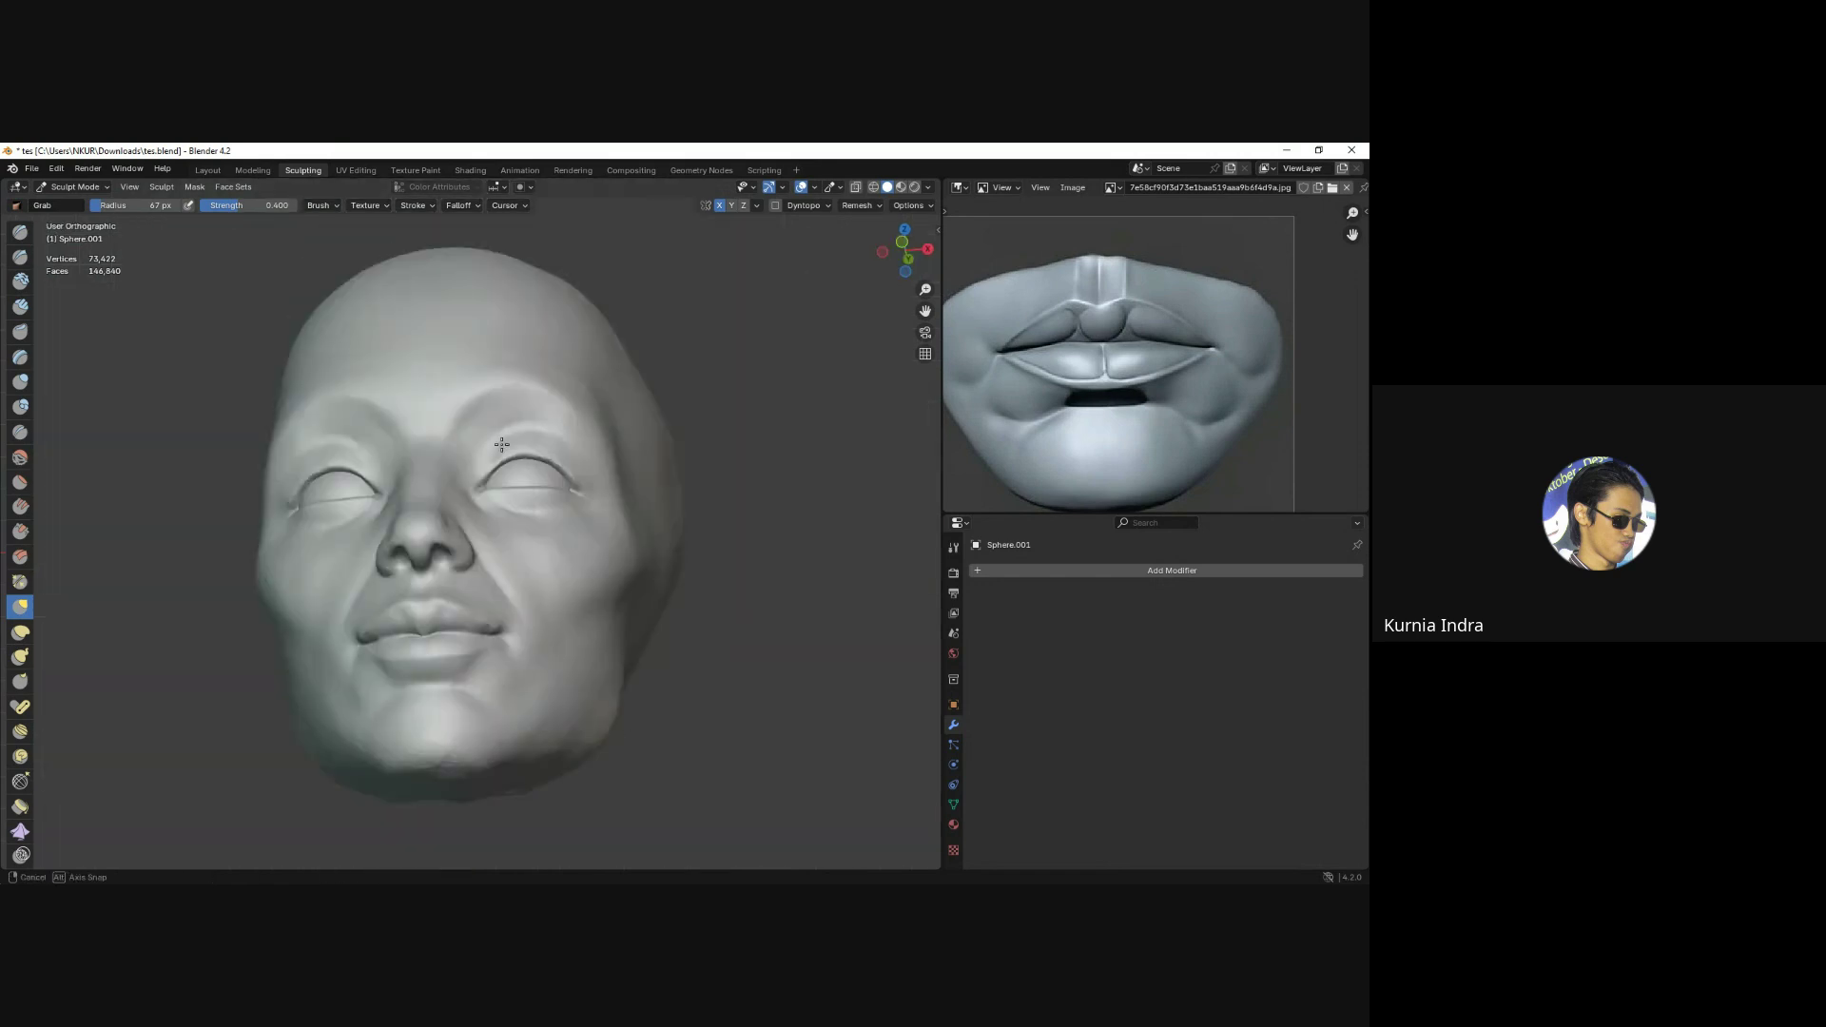
pyautogui.press('KP_1')
pyautogui.scroll(1, 522, 476)
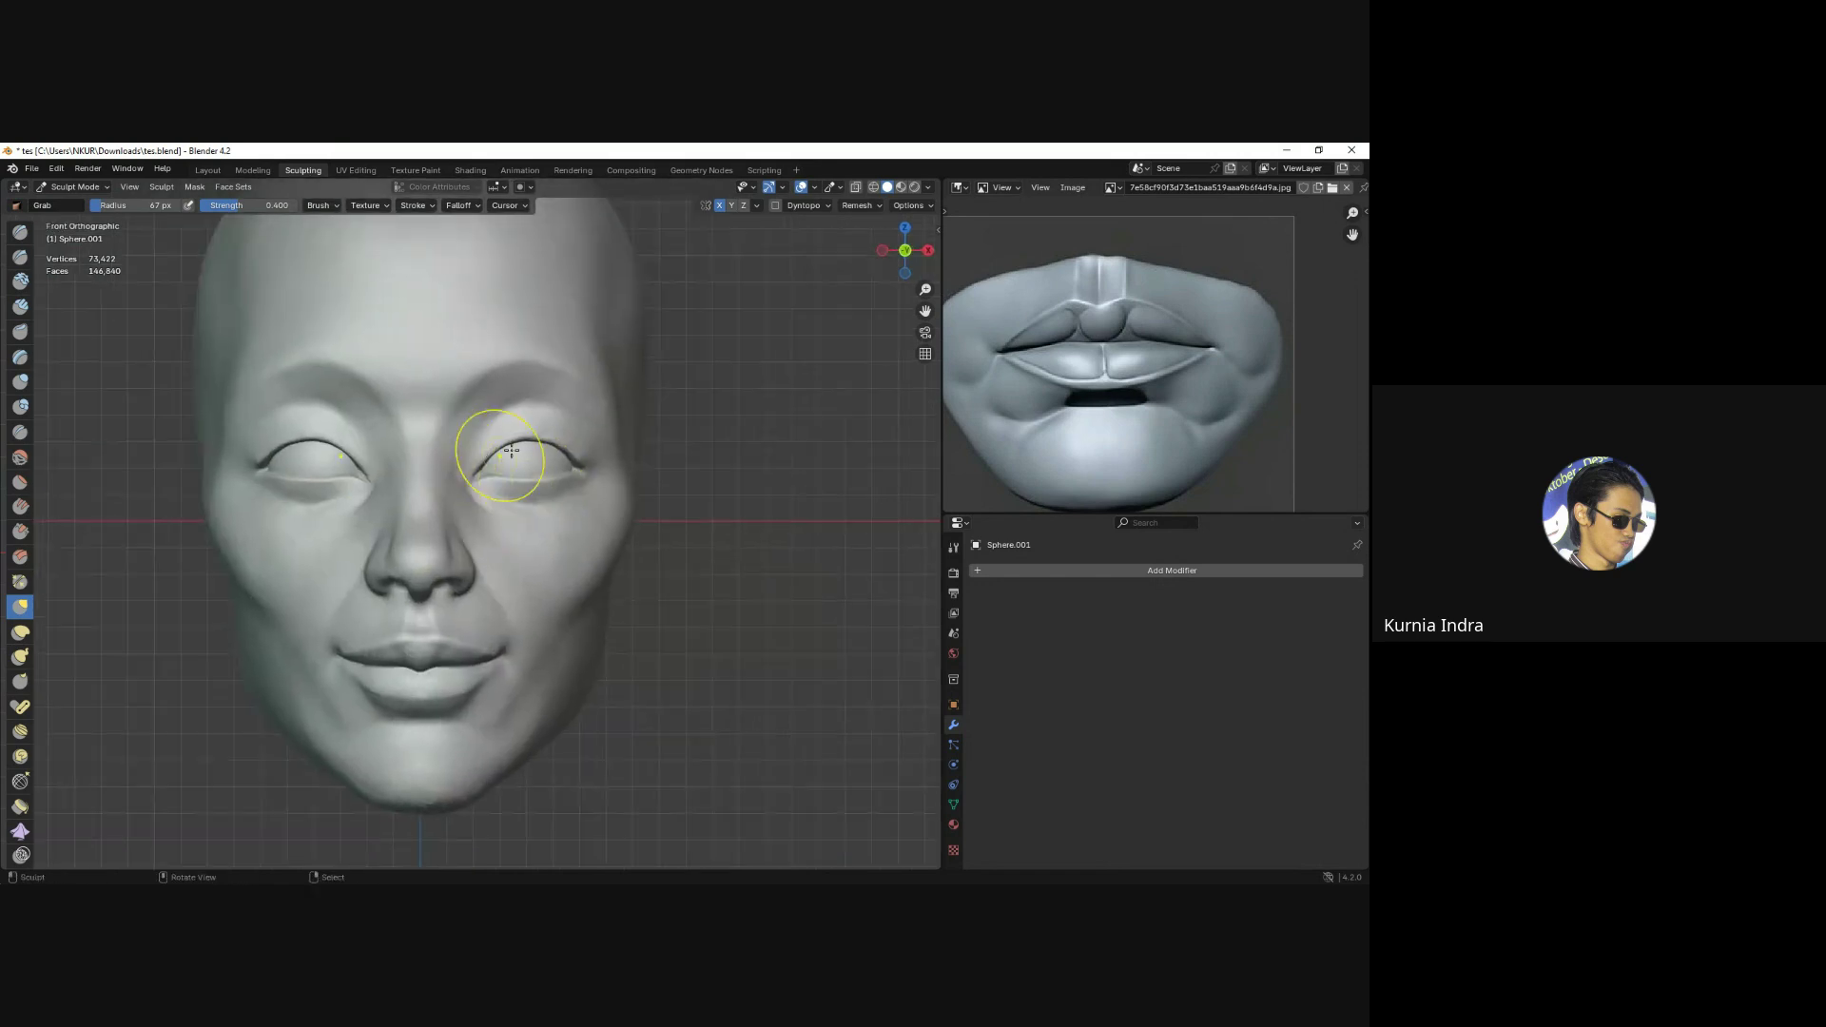
pyautogui.press('m')
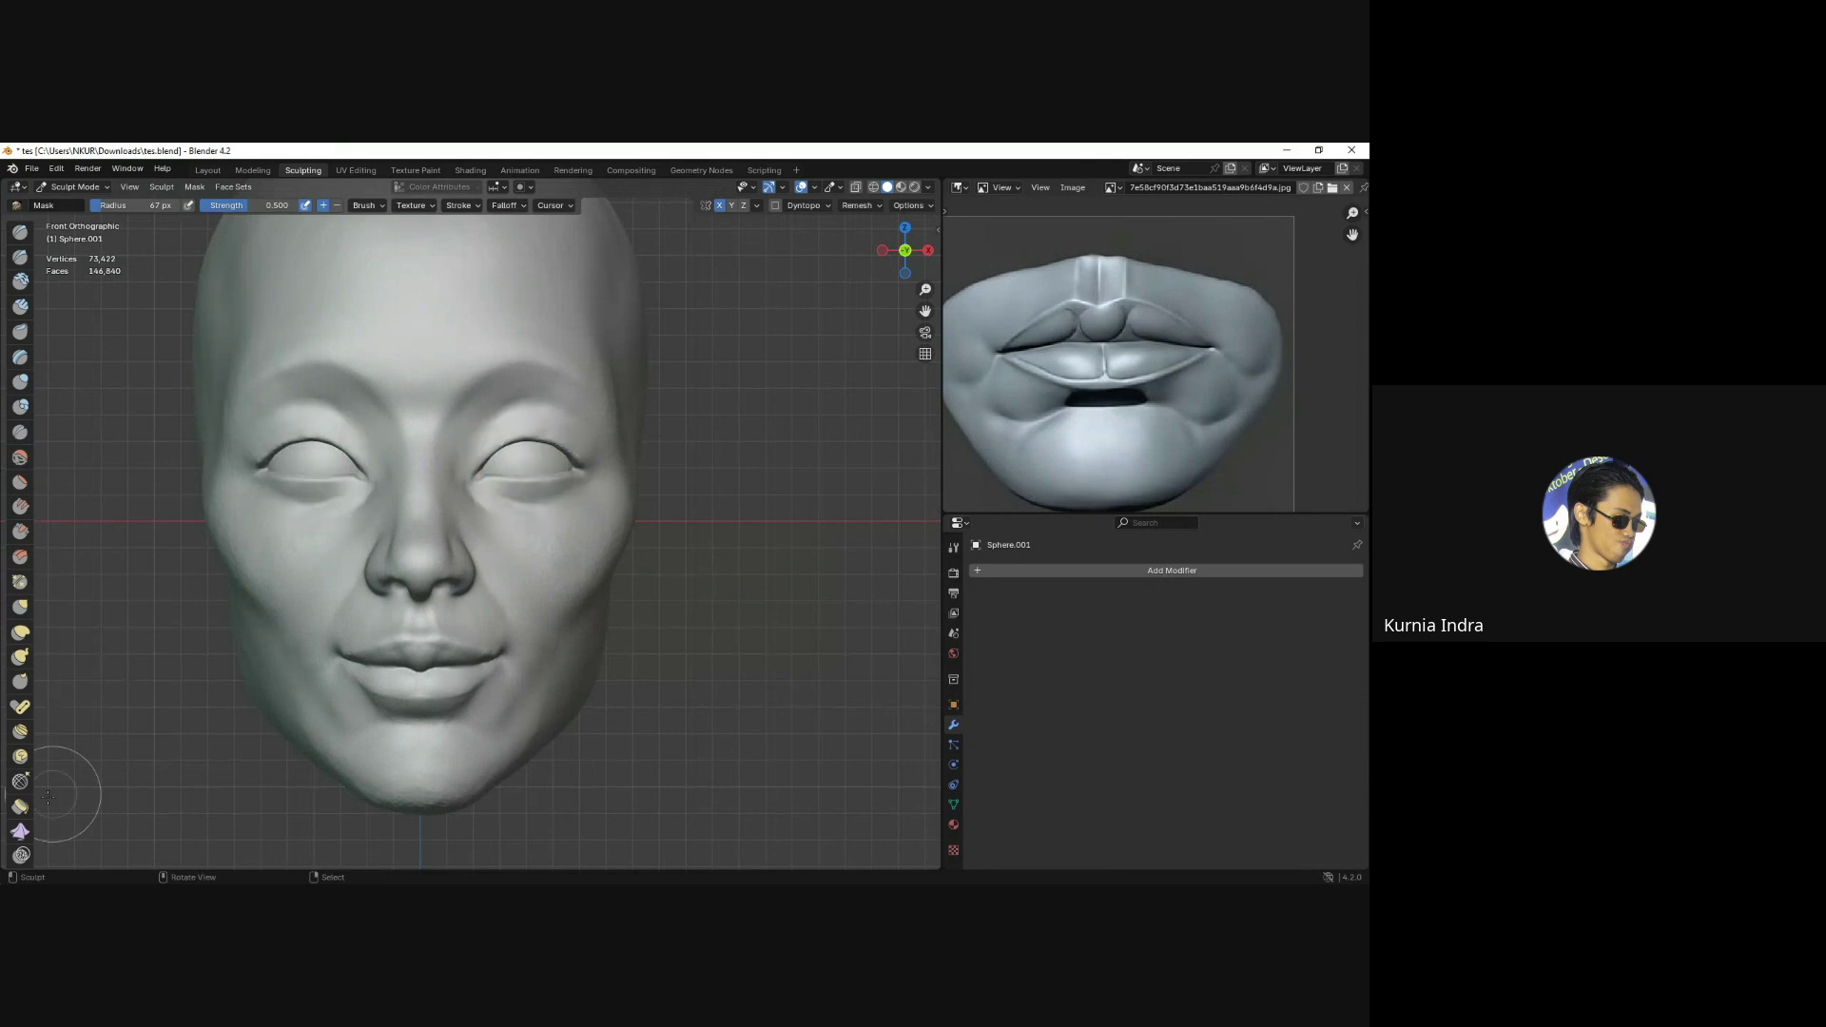
# Mask around both eyes, then pull the brow and eyelid with a large Grab brush.
pyautogui.scroll(-3, 20, 761)
pyautogui.scroll(-2, 20, 761)
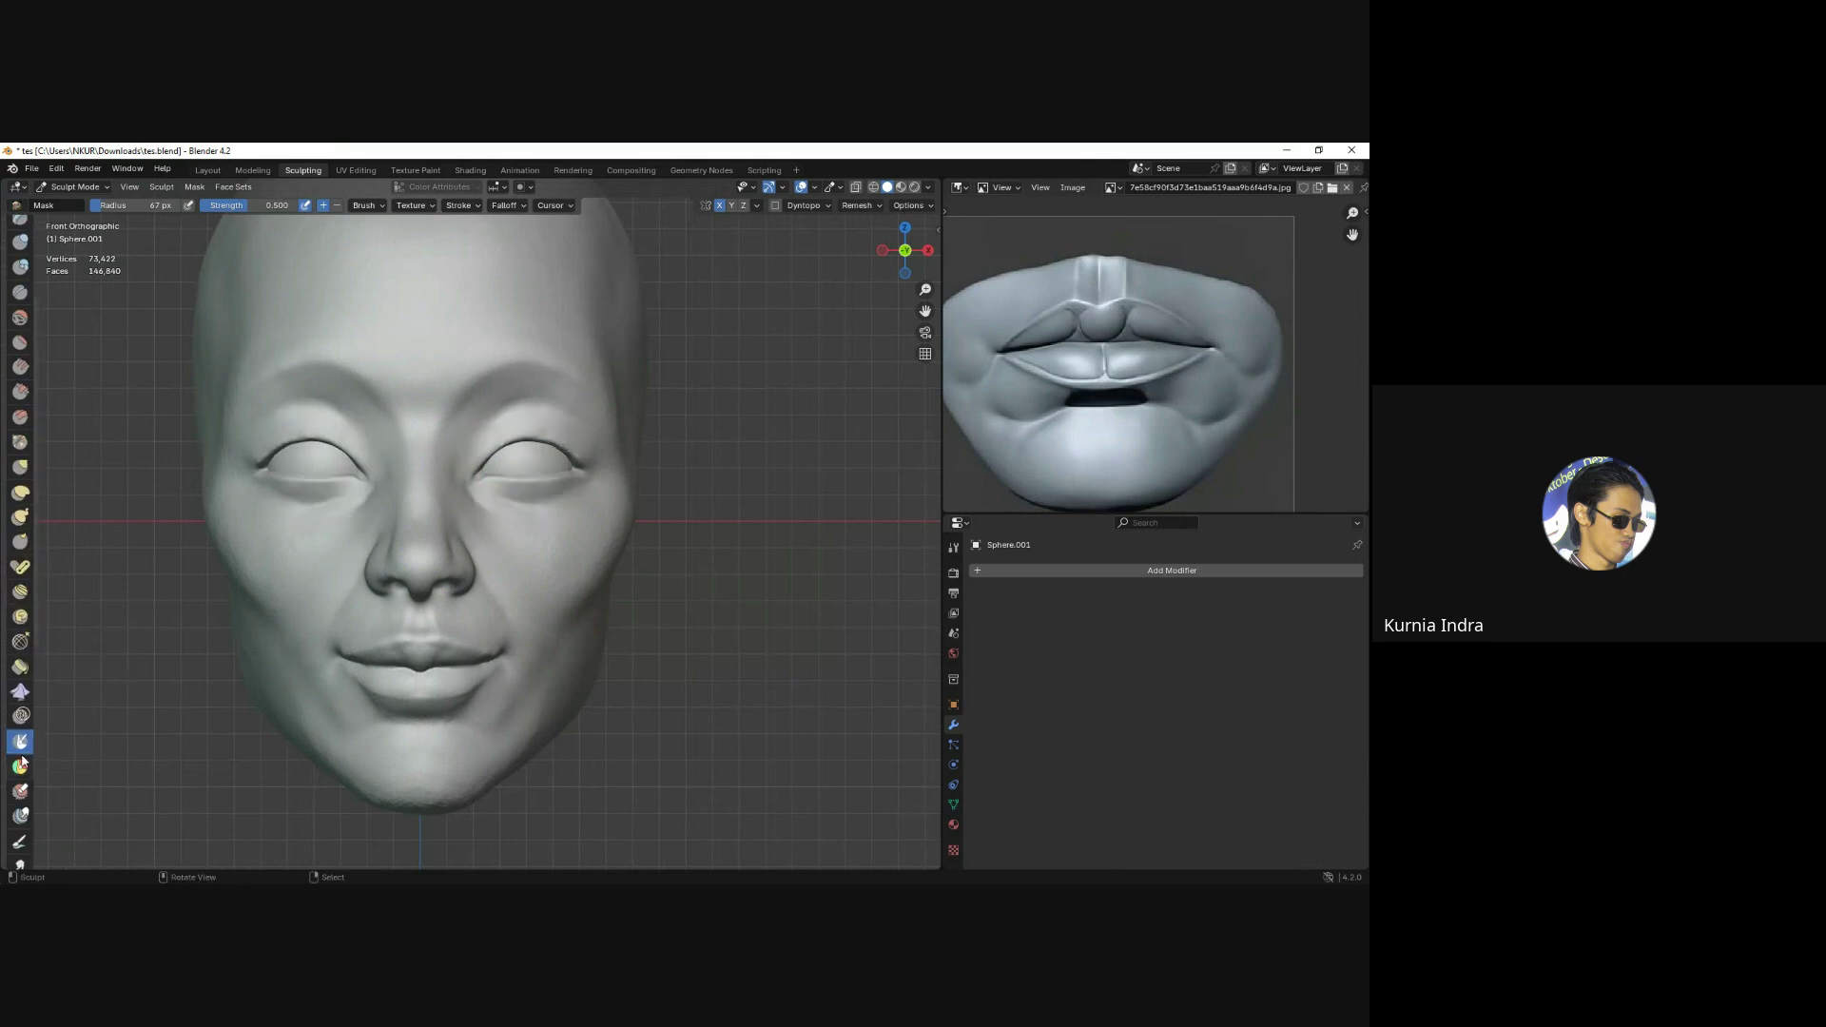
pyautogui.moveTo(545, 439); pyautogui.dragTo(531, 484)
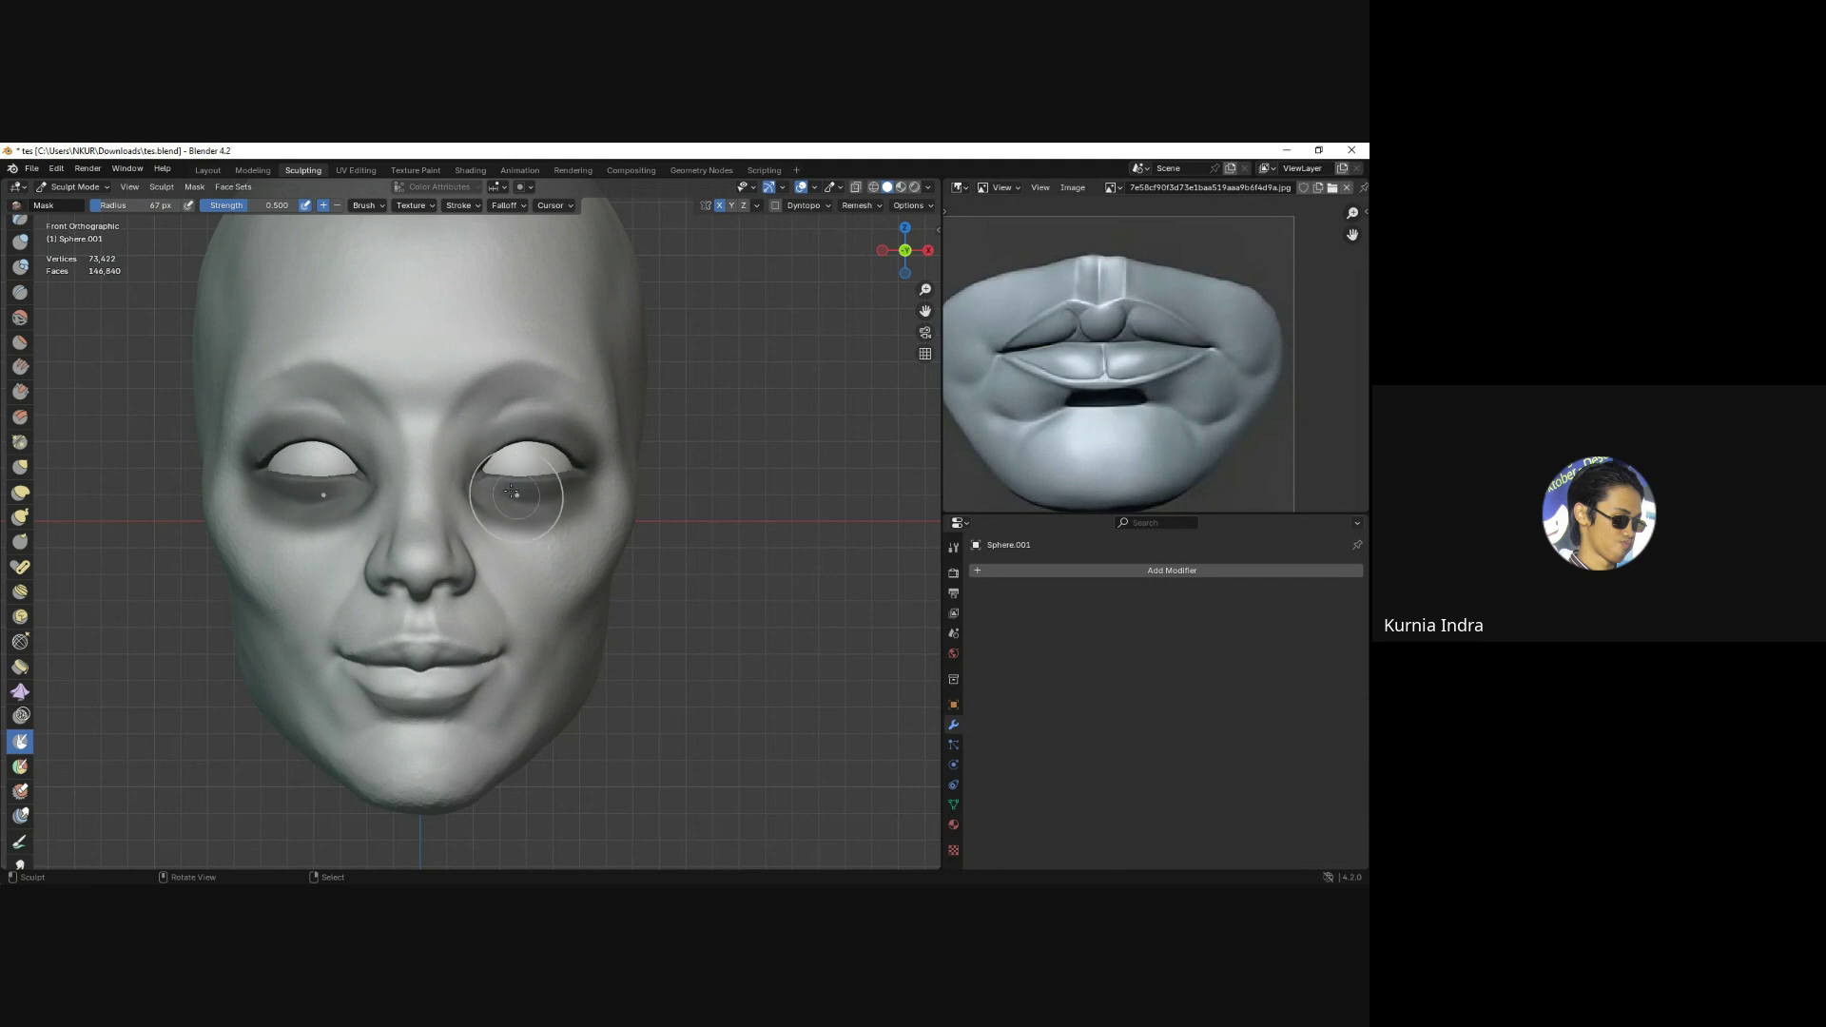
pyautogui.click(20, 466)
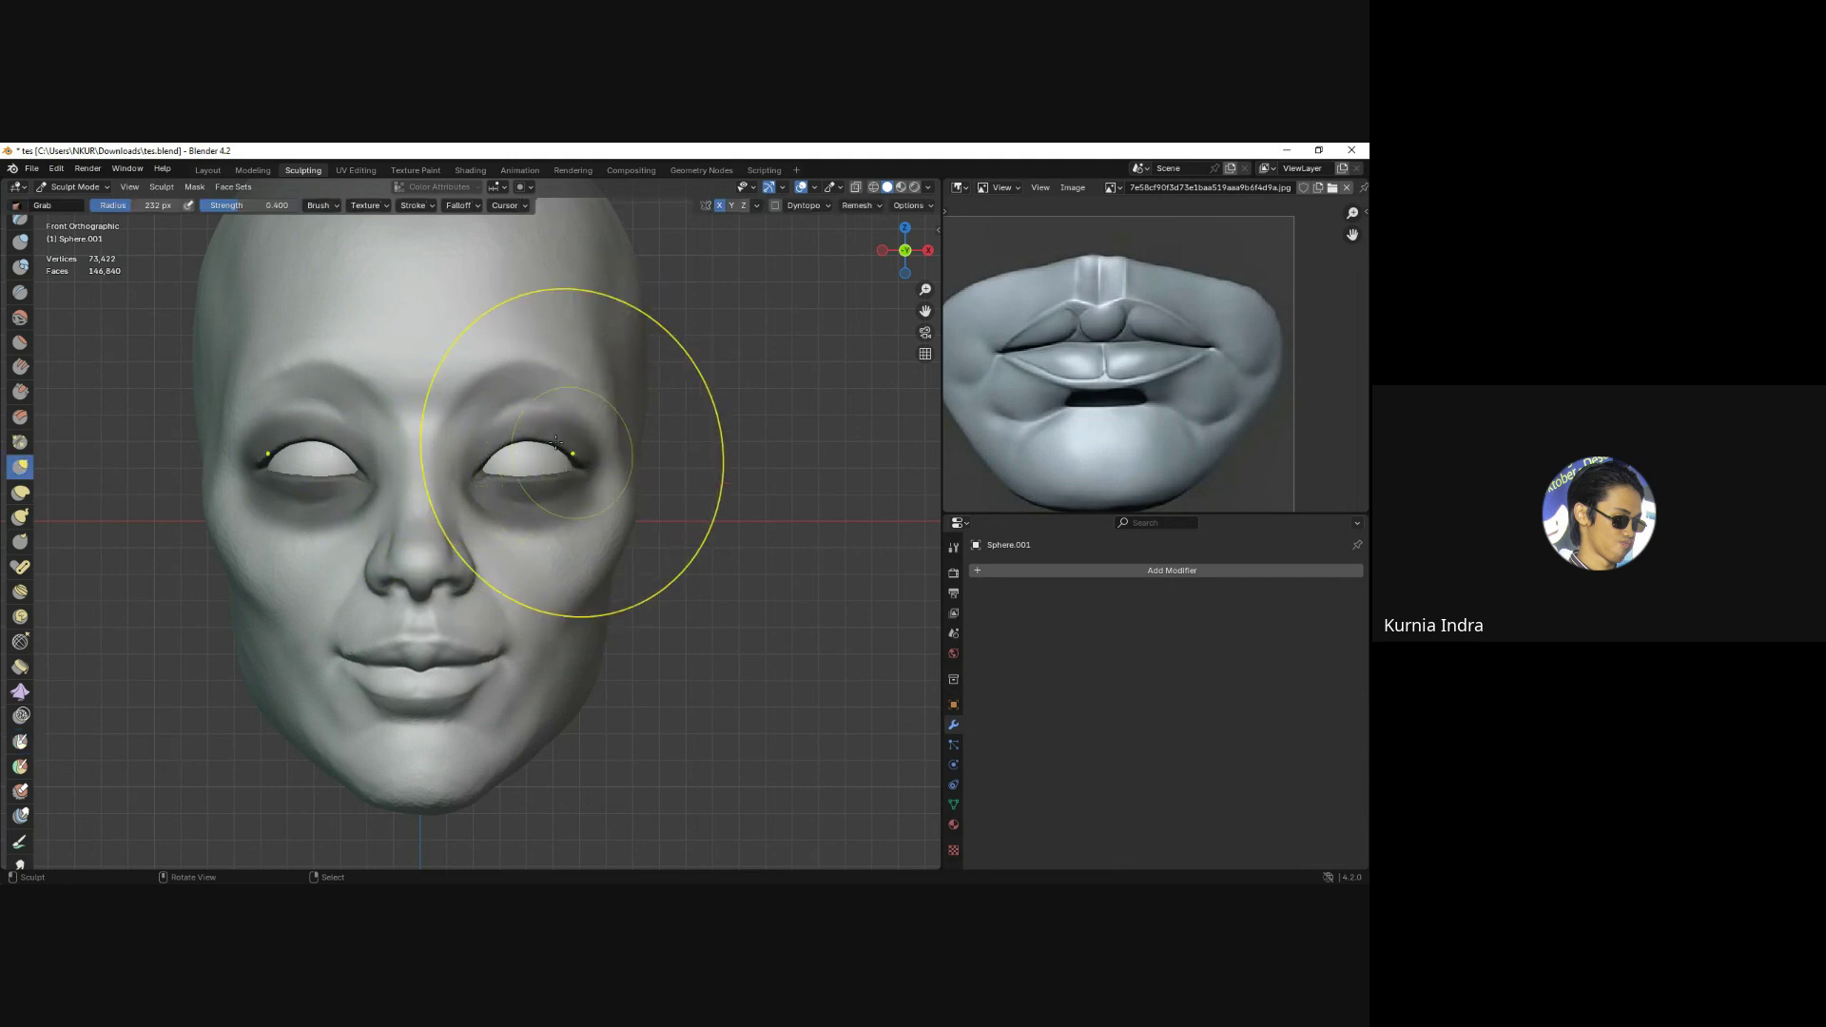
pyautogui.moveTo(508, 350)
pyautogui.mouseDown()
pyautogui.moveTo(512, 381)
pyautogui.moveTo(542, 389)
pyautogui.mouseUp()
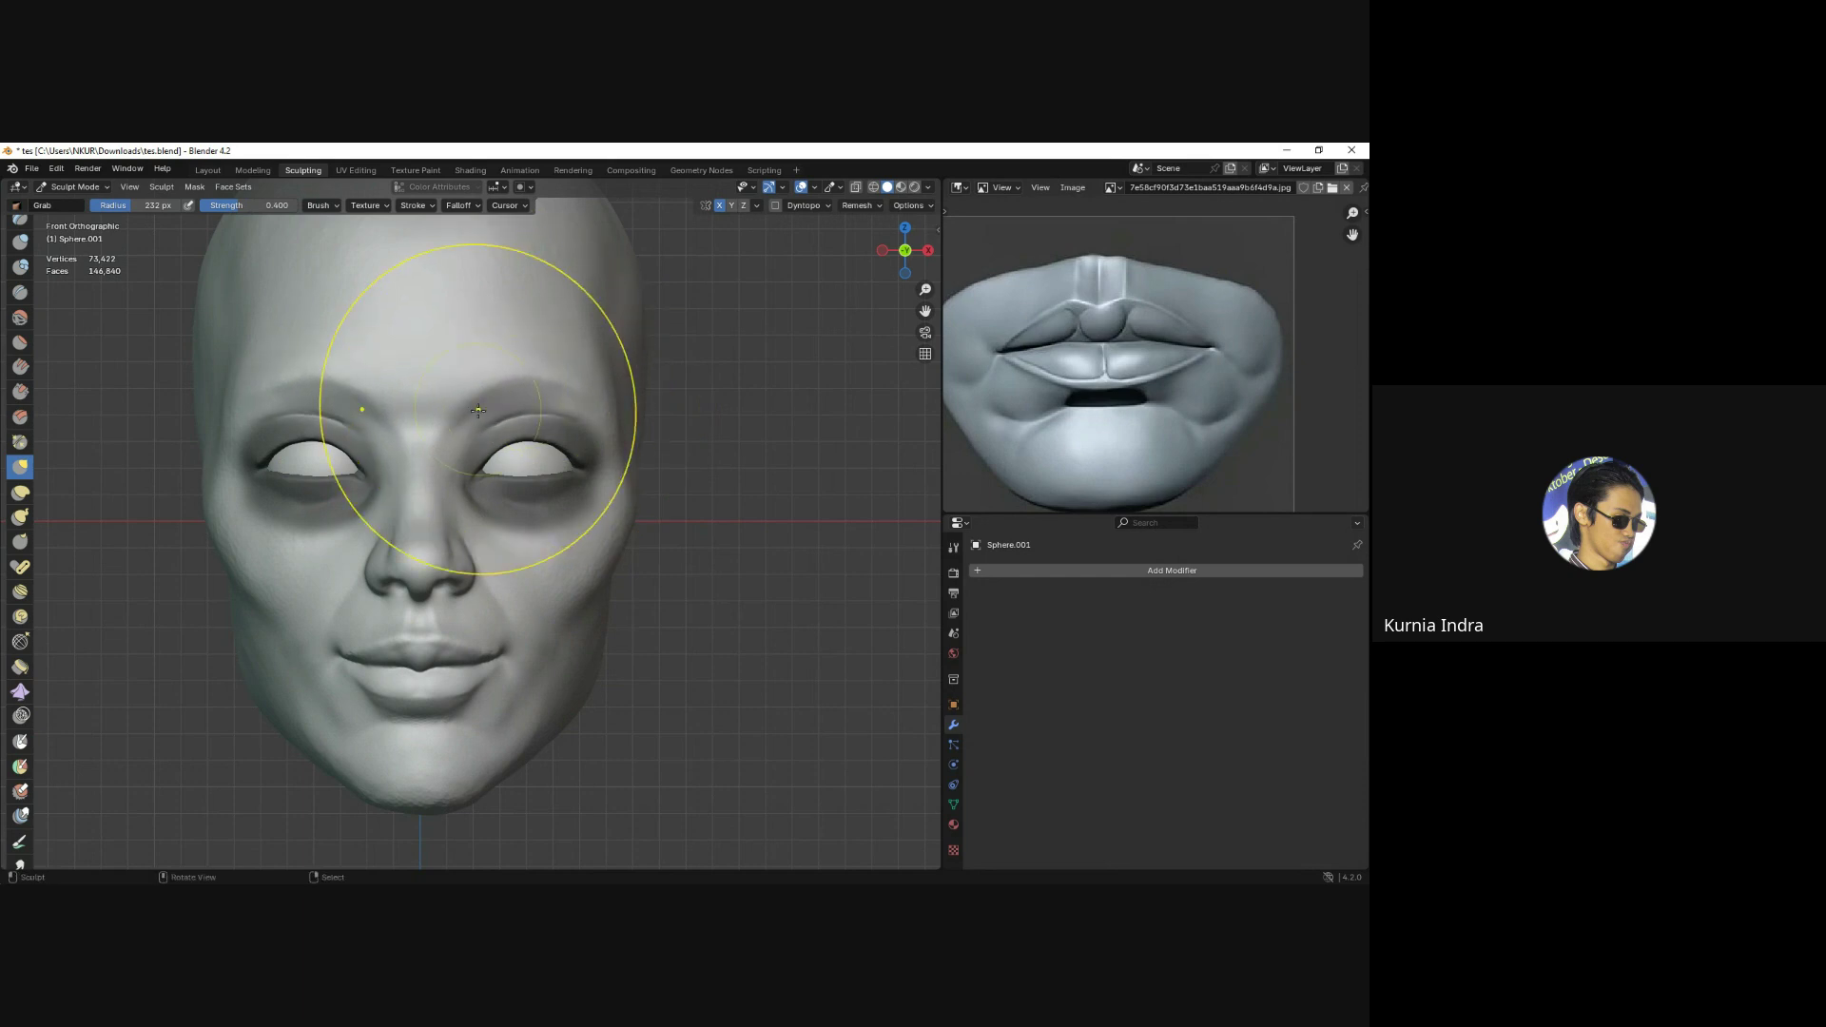
pyautogui.press('[')
pyautogui.press('[')
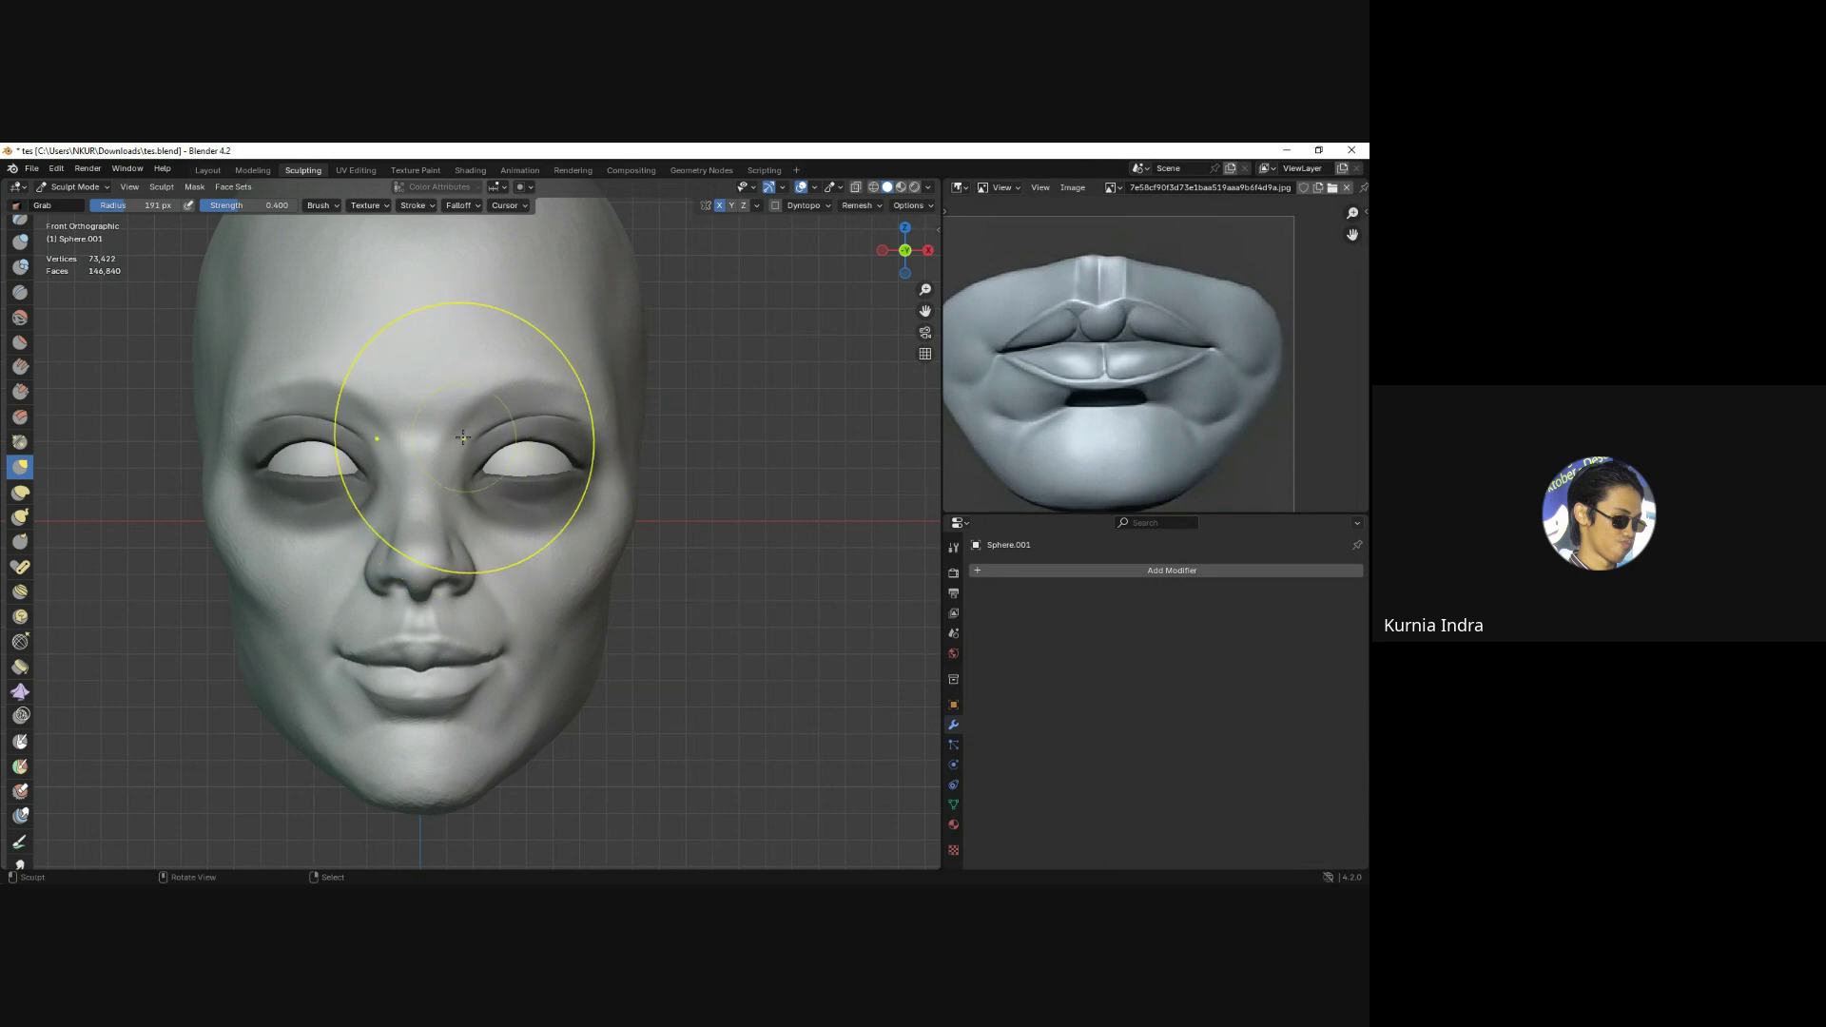
pyautogui.moveTo(462, 428); pyautogui.dragTo(451, 434)
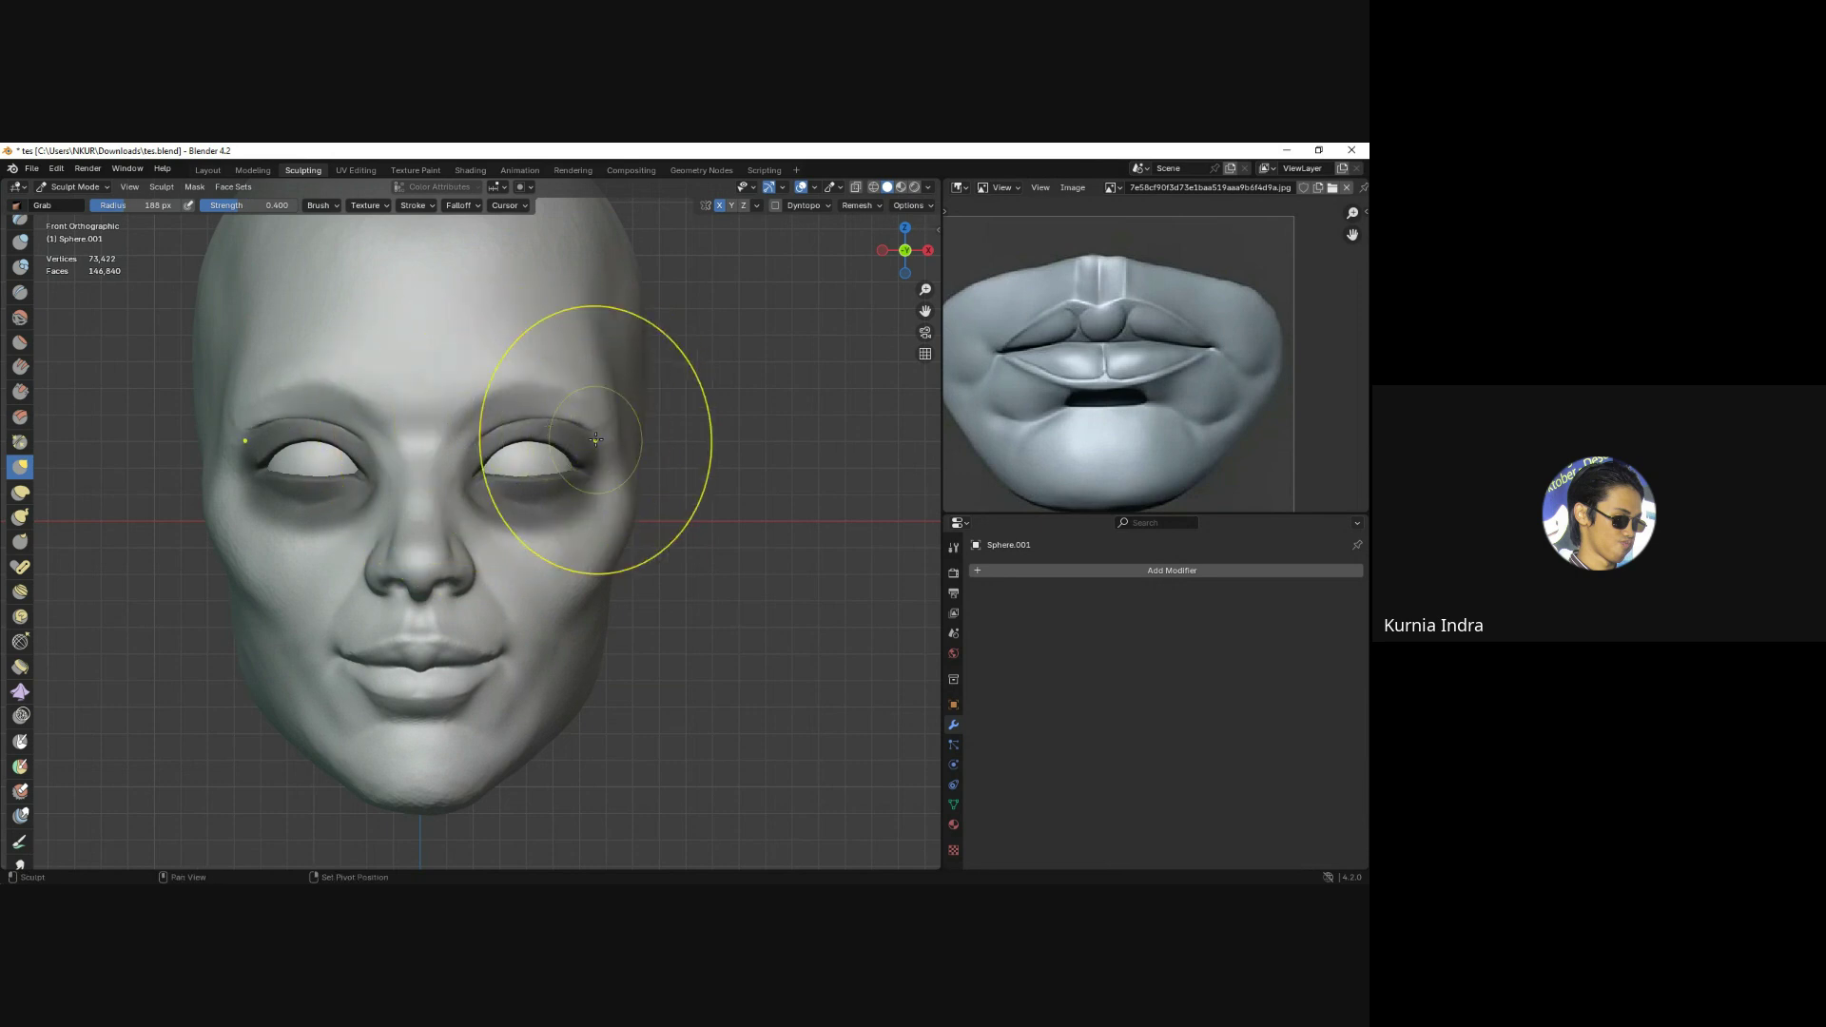
# Undo the last eyelid pull and shrink the Grab brush for finer eyelid work.
pyautogui.scroll(-1, 616, 505)
pyautogui.scroll(2, 615, 504)
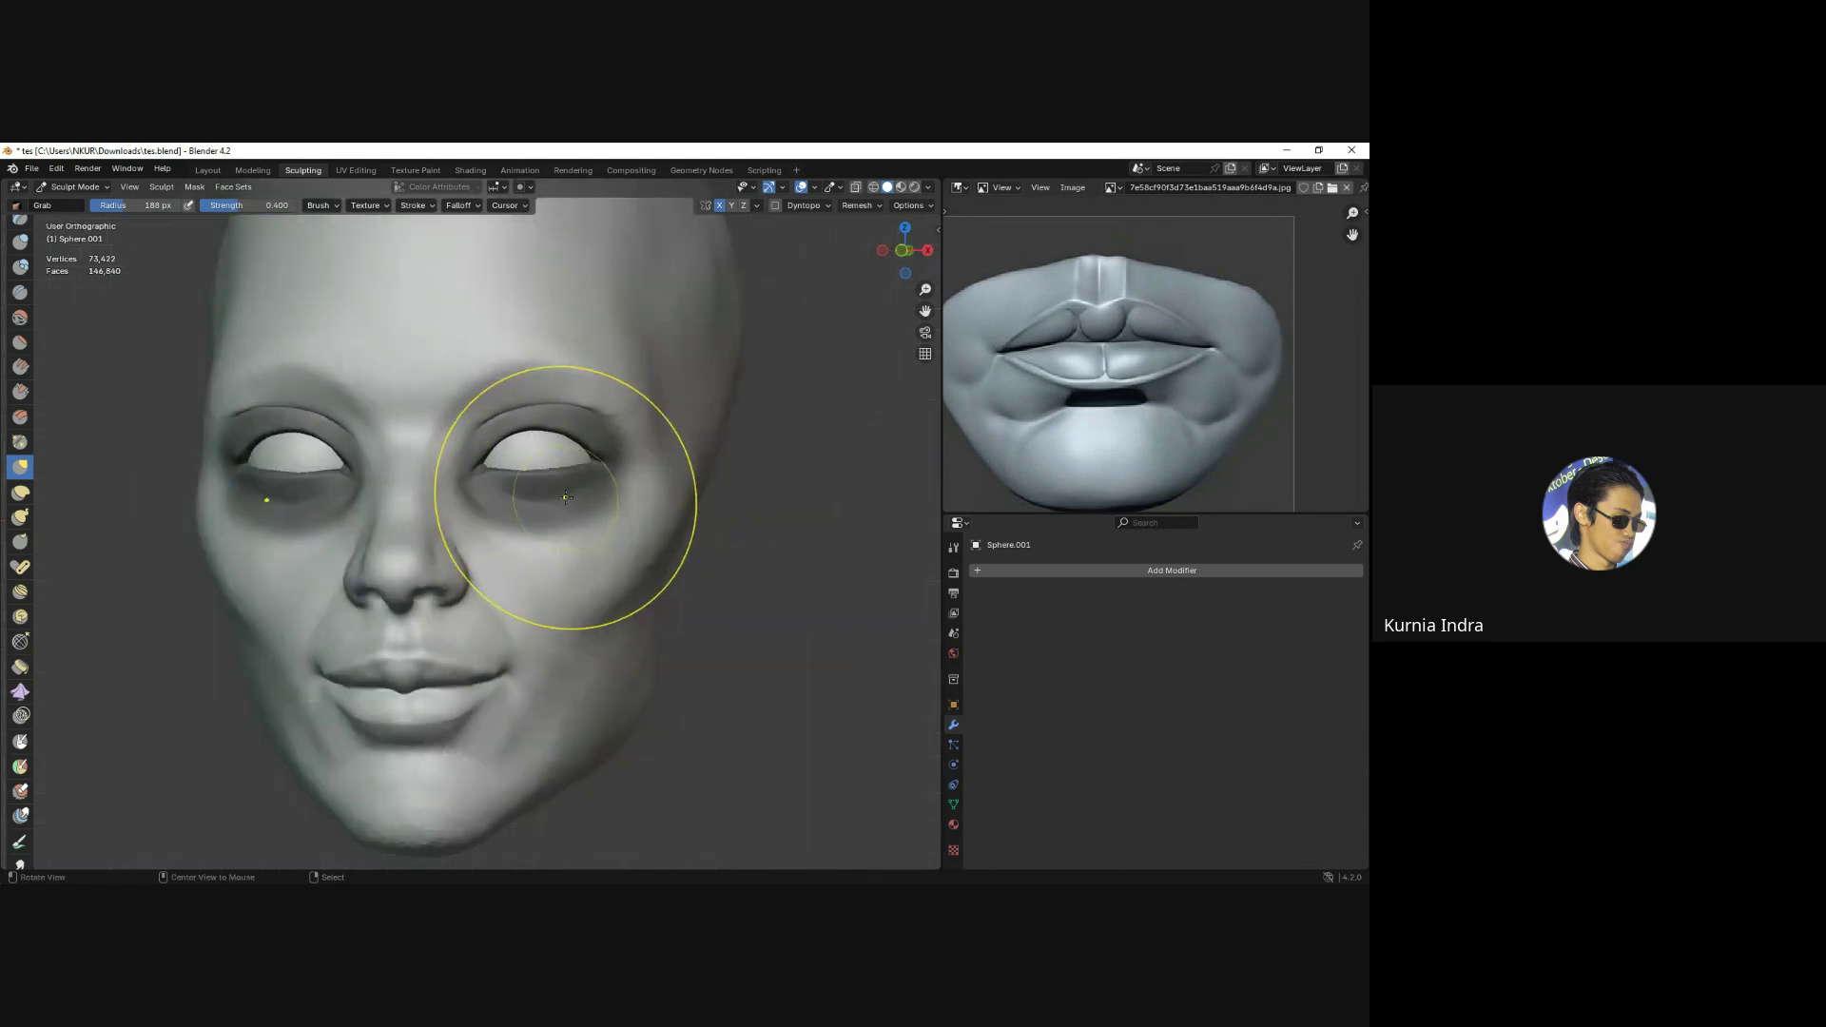
pyautogui.hotkey('ctrl', 'z')
pyautogui.scroll(2, 542, 400)
pyautogui.scroll(1, 497, 351)
pyautogui.press('[')
pyautogui.press('[')
pyautogui.press('[')
pyautogui.press('[')
pyautogui.press('[')
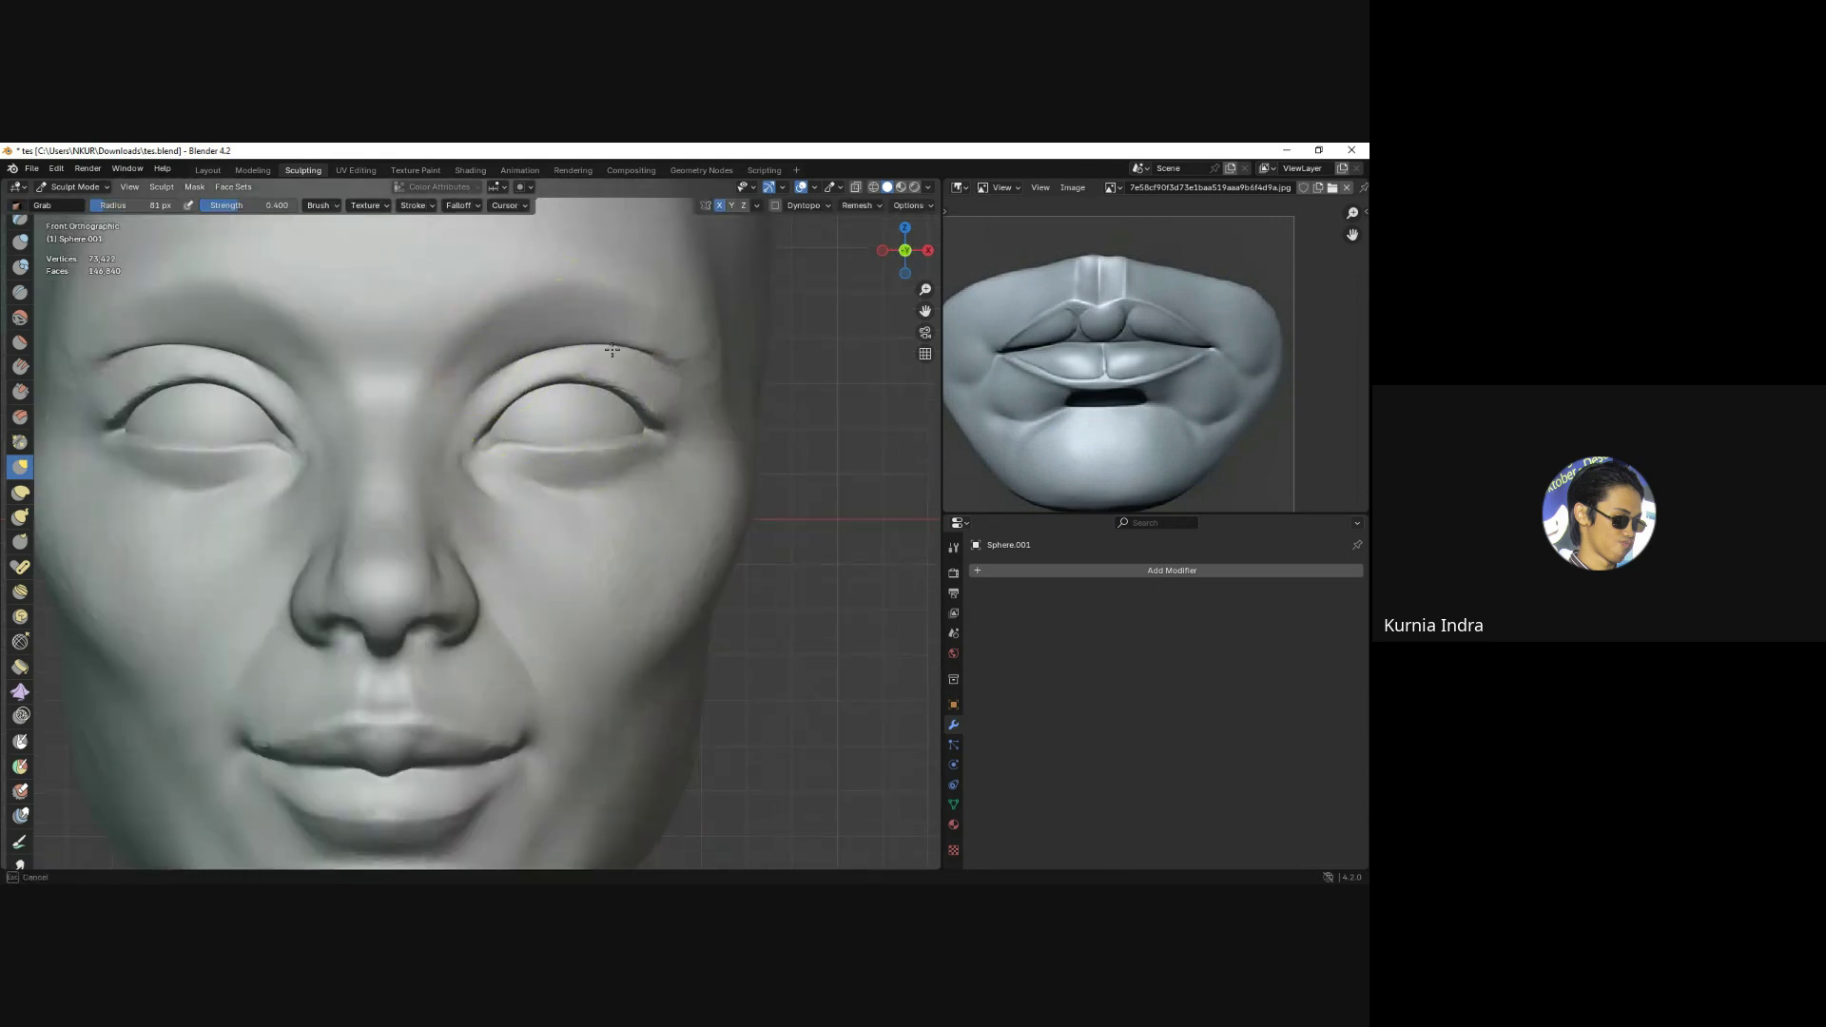
pyautogui.scroll(-2, 645, 394)
pyautogui.moveTo(644, 394); pyautogui.dragTo(635, 492, button='middle')
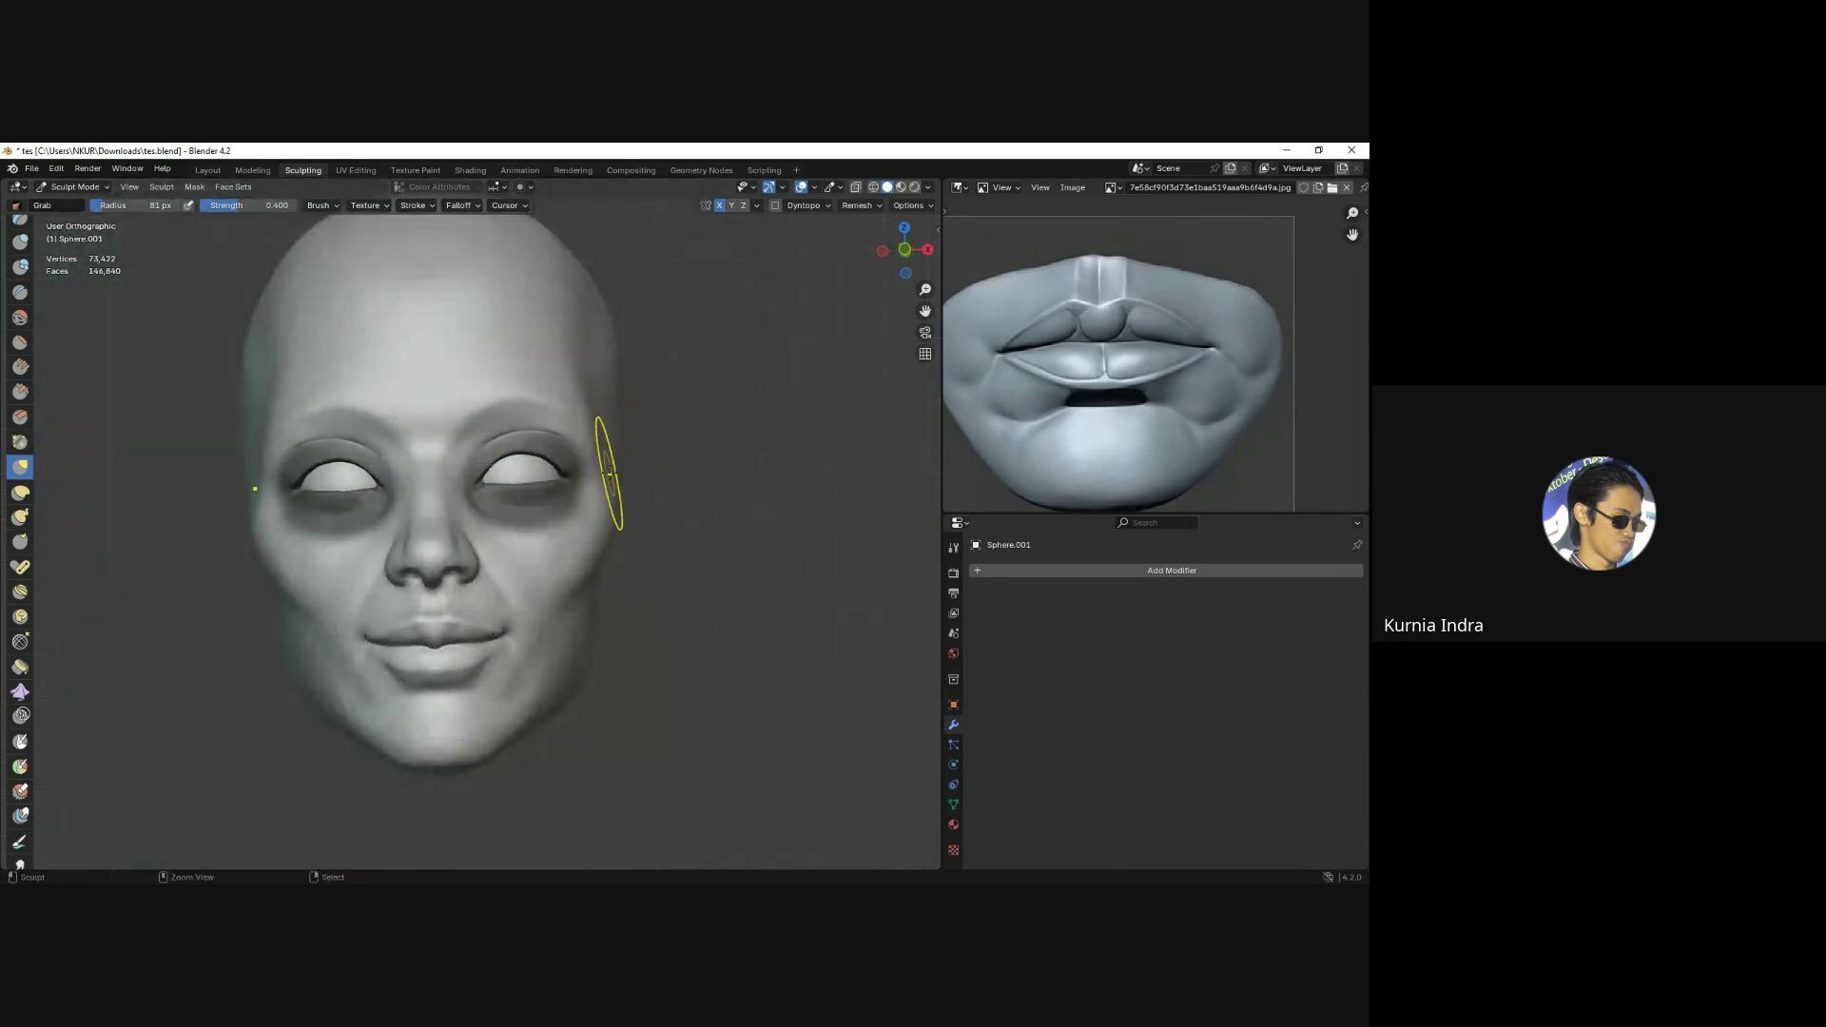
pyautogui.press('KP_1')
# Paint a fresh mask around the eyes and return to the Grab brush.
pyautogui.press('n')
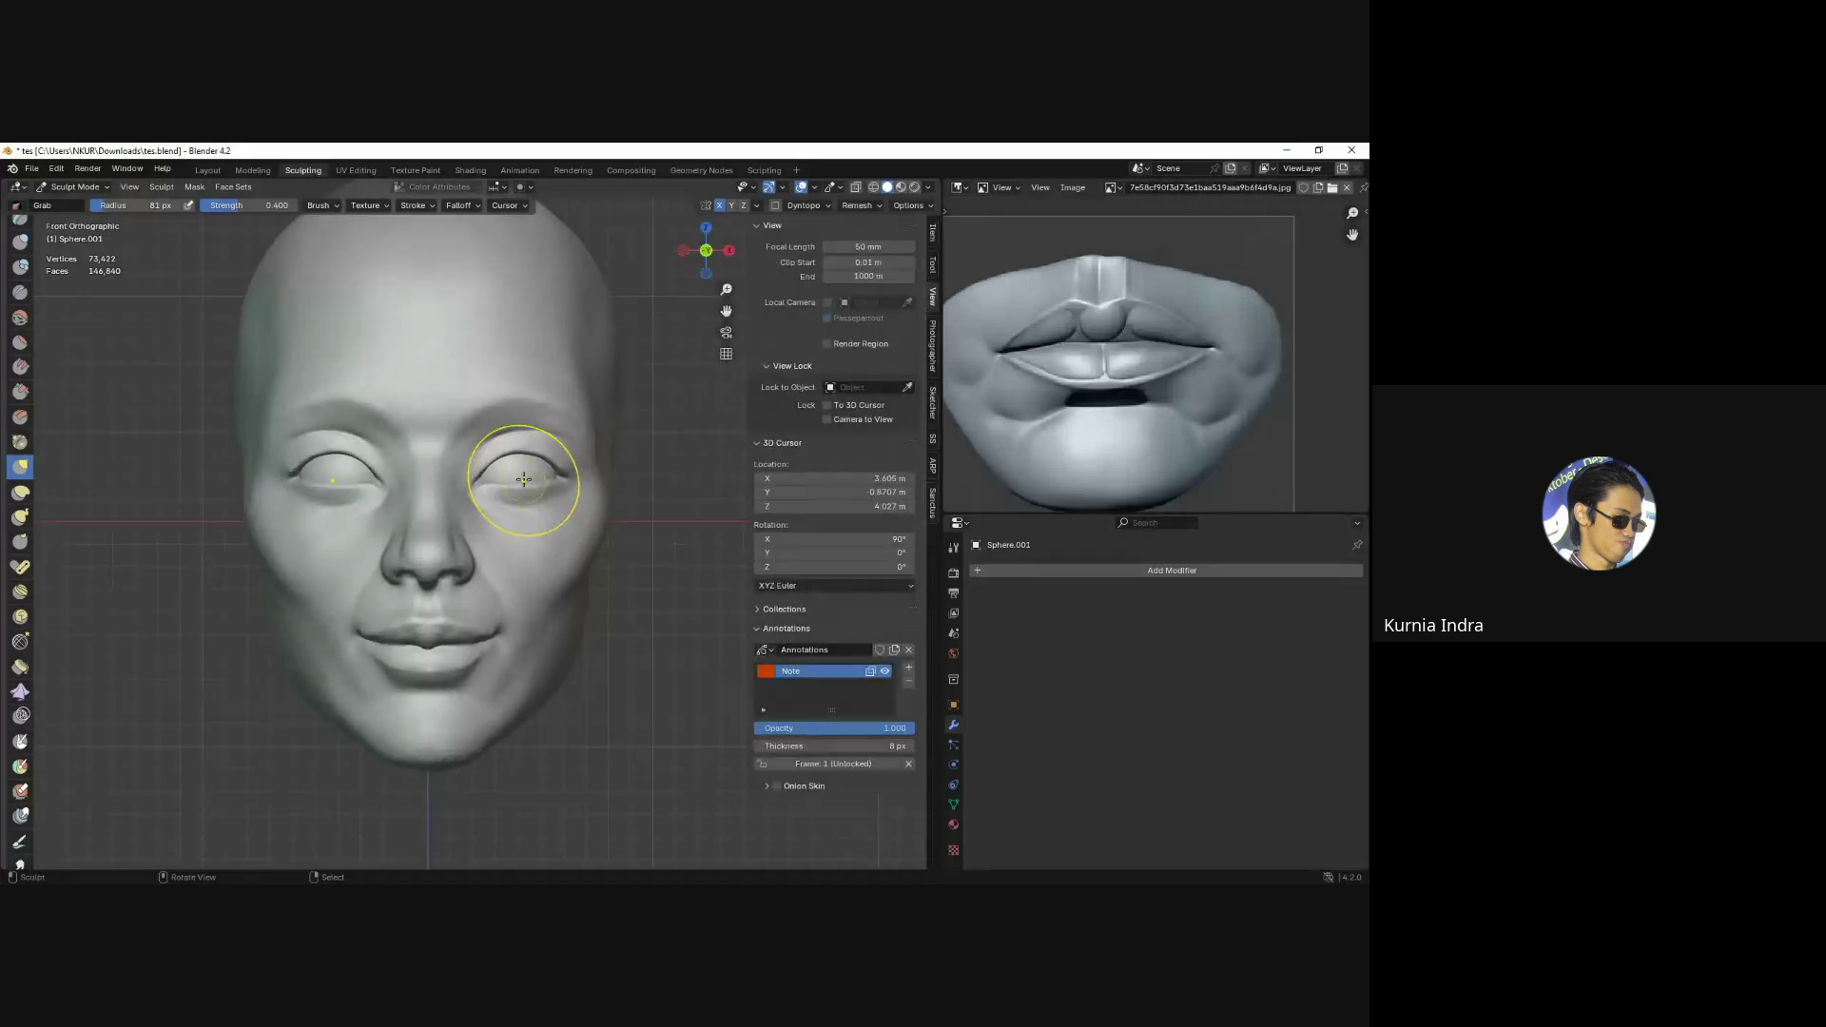
pyautogui.press('n')
pyautogui.press('m')
pyautogui.moveTo(314, 471)
pyautogui.mouseDown()
pyautogui.moveTo(570, 467)
pyautogui.moveTo(494, 471)
pyautogui.mouseUp()
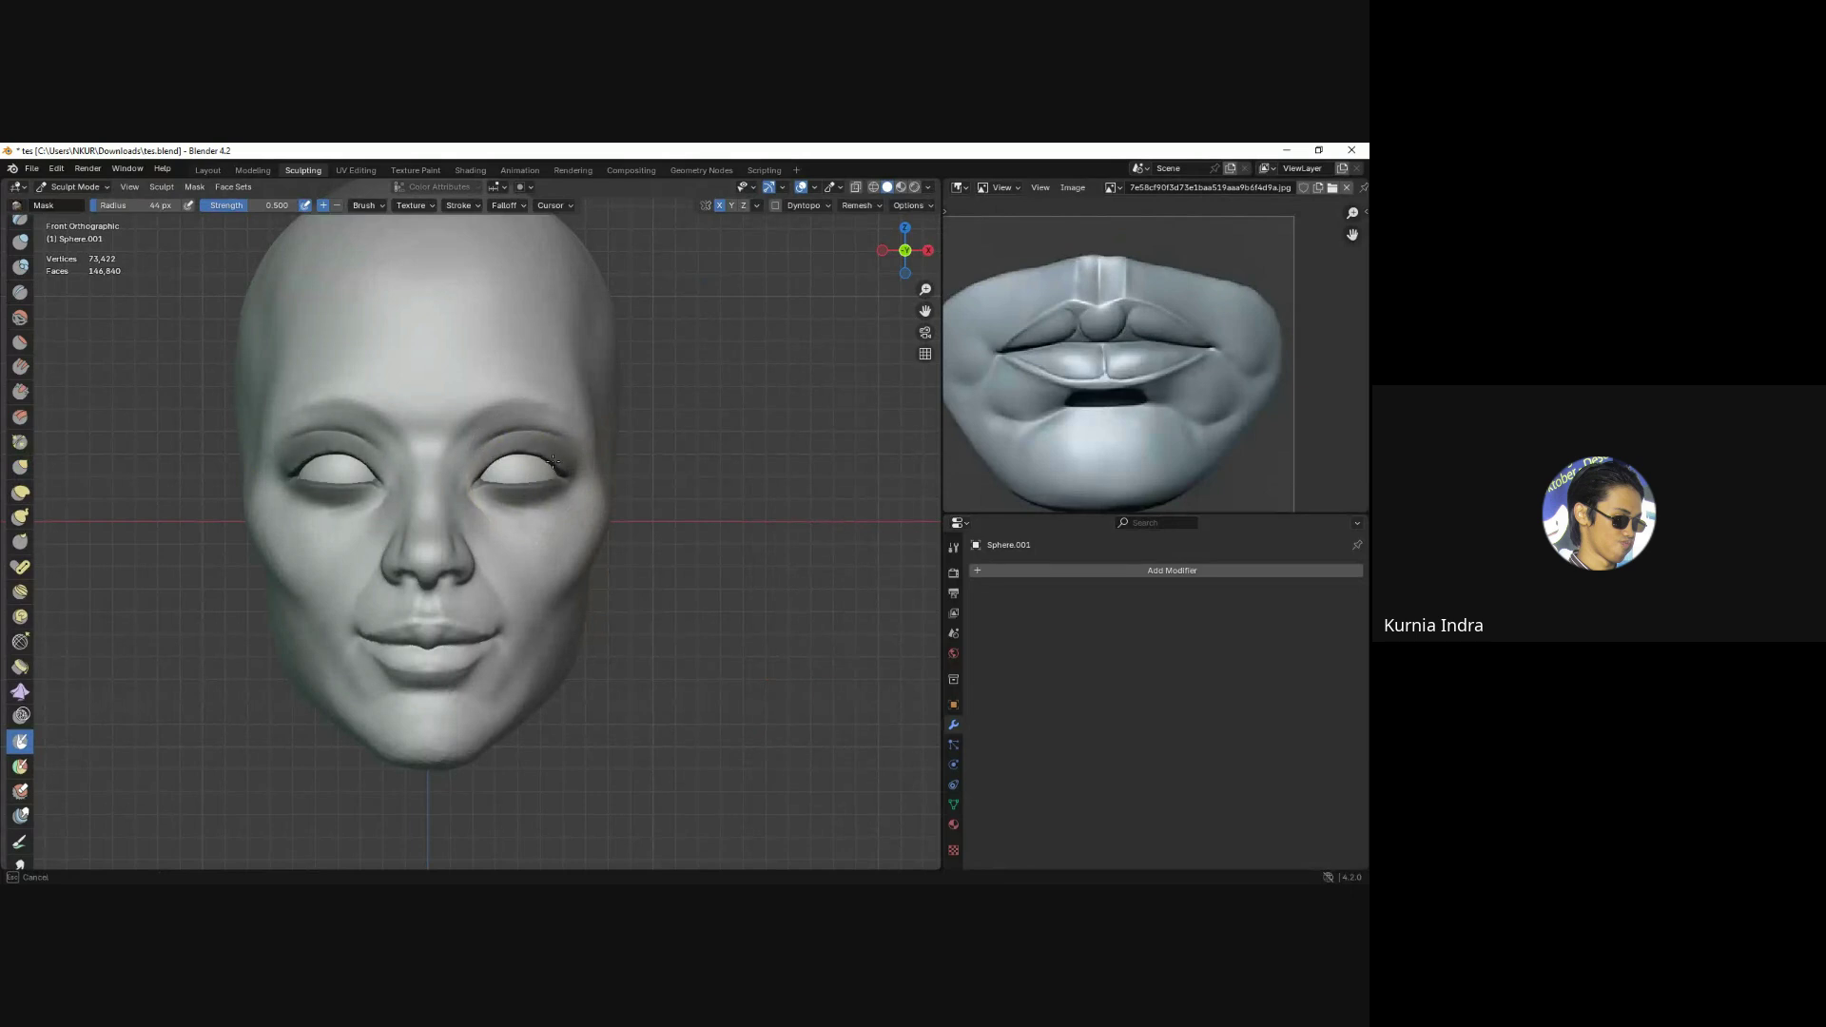
pyautogui.press('g')
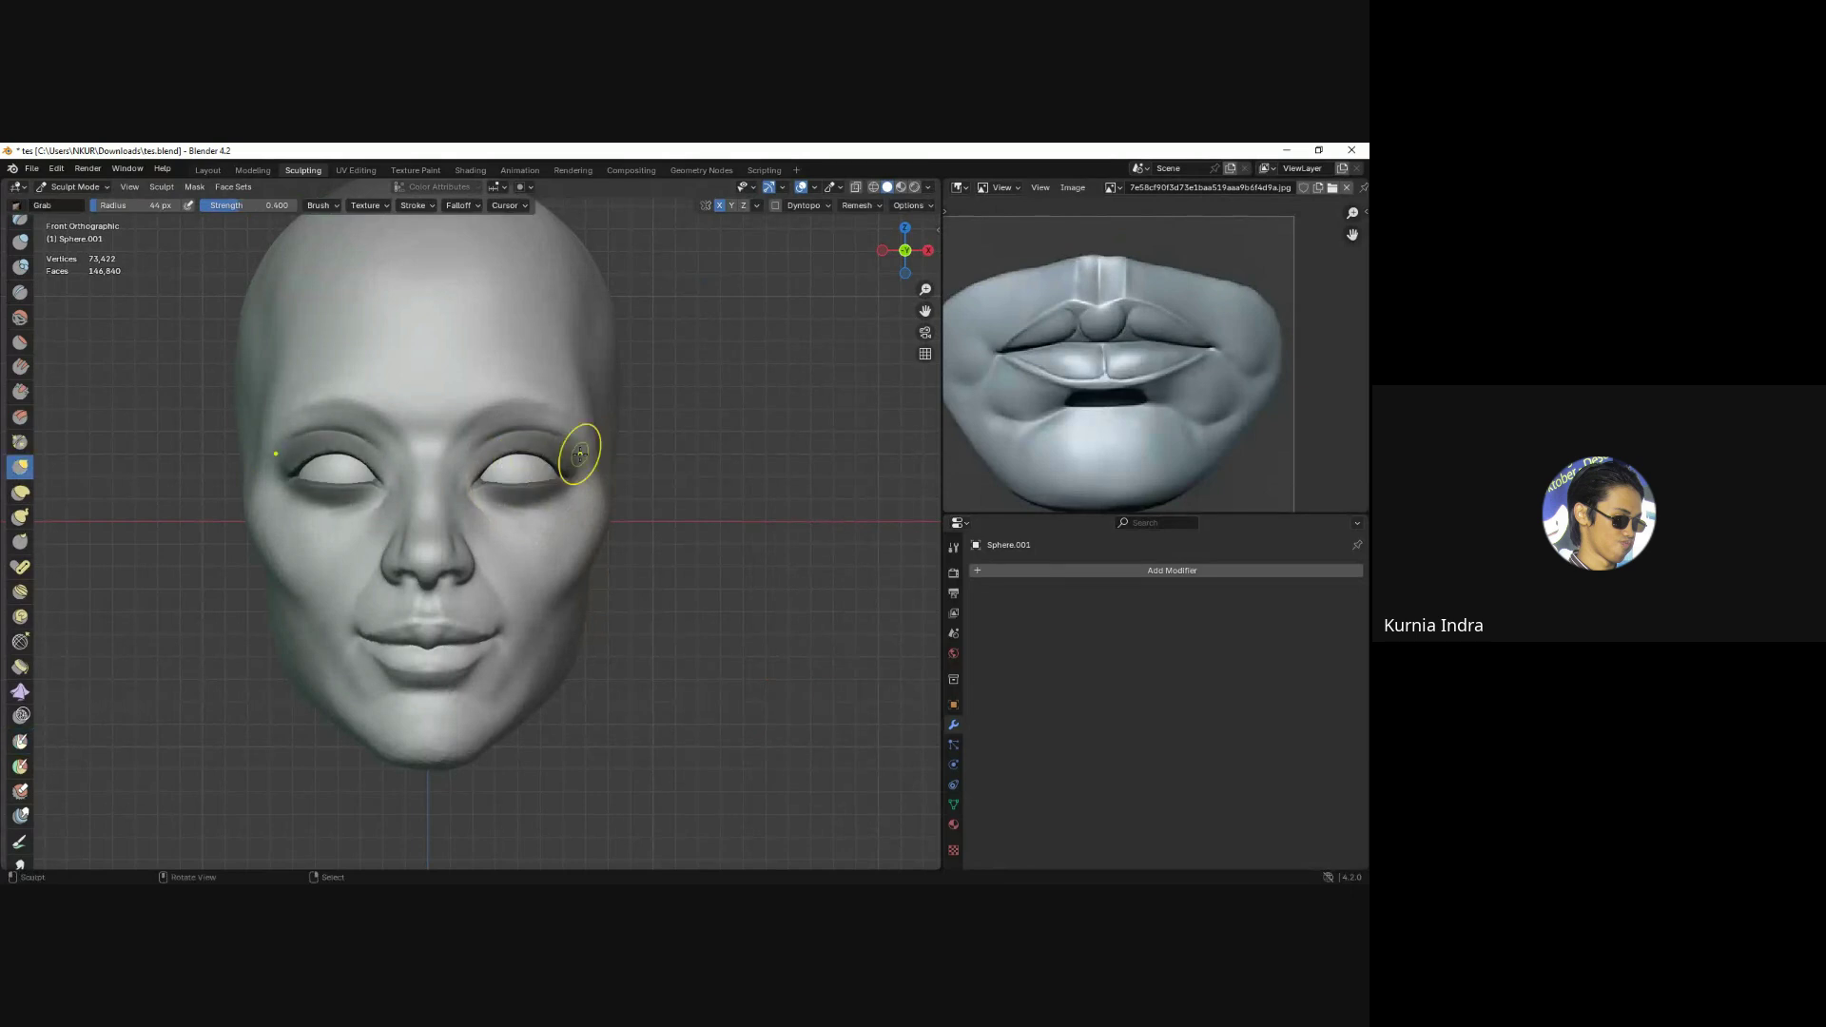
pyautogui.scroll(3, 26, 250)
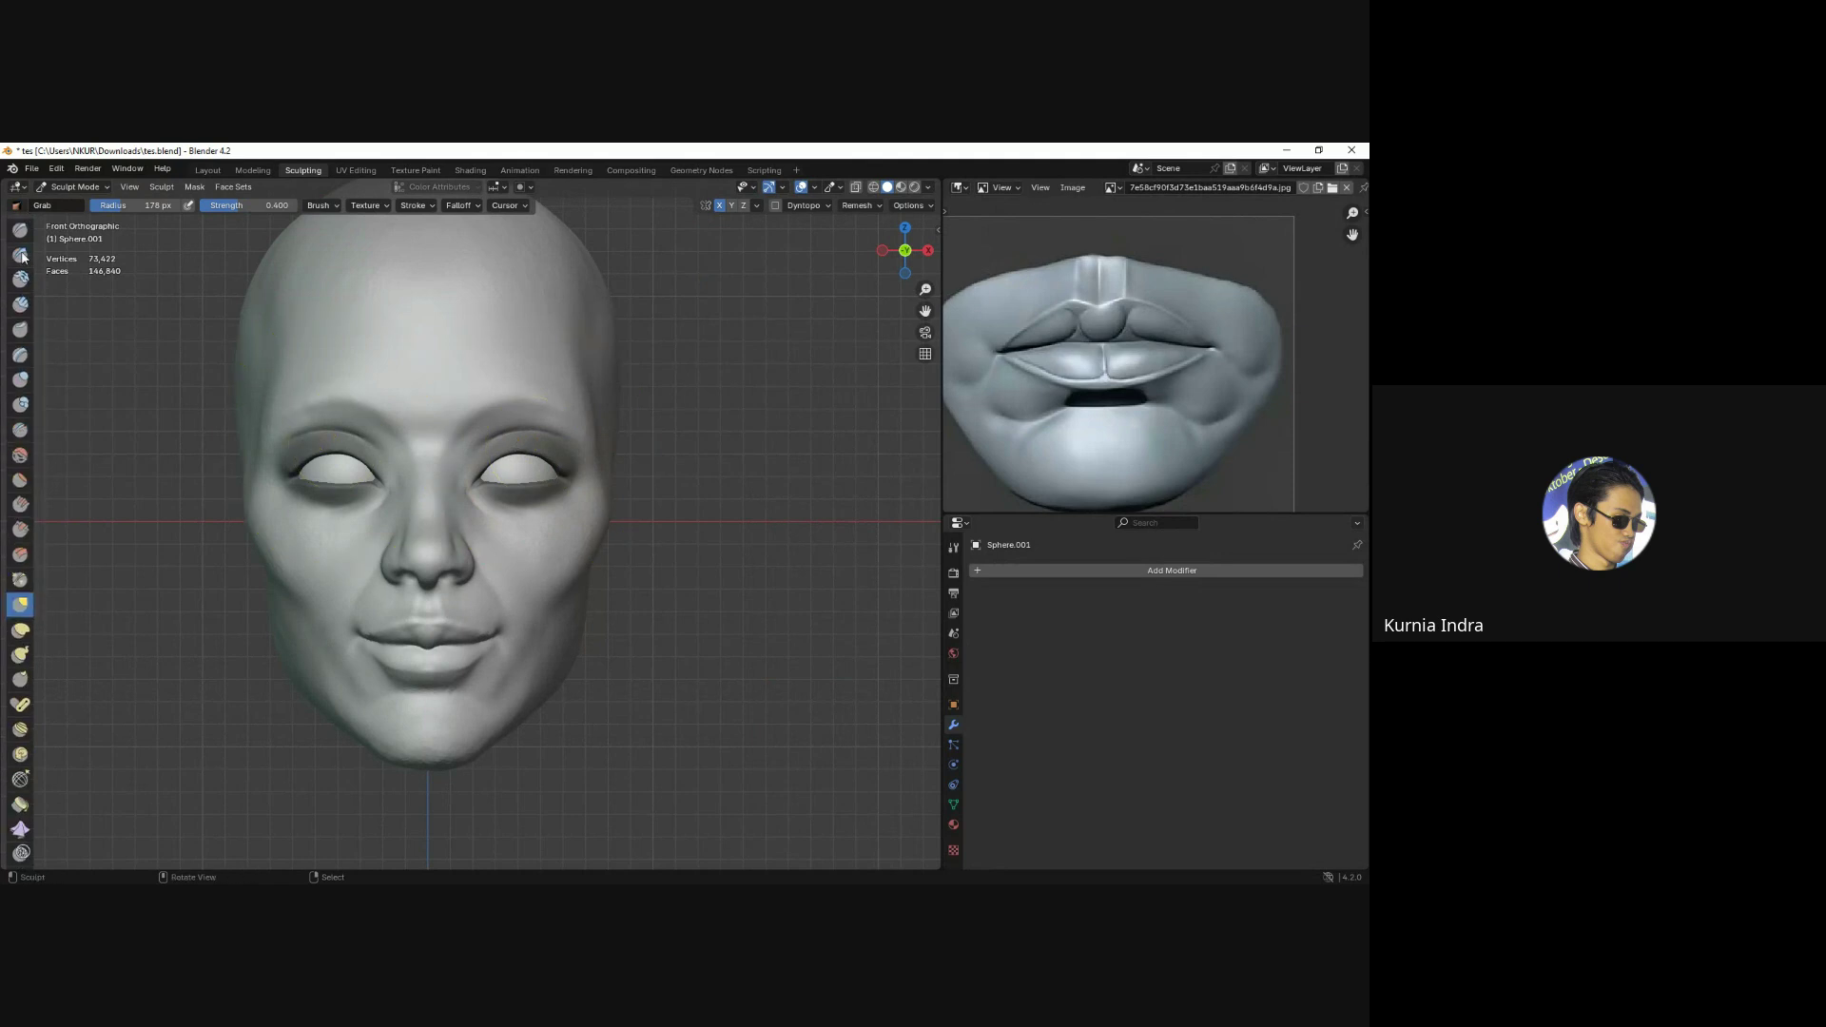
pyautogui.scroll(3, 595, 464)
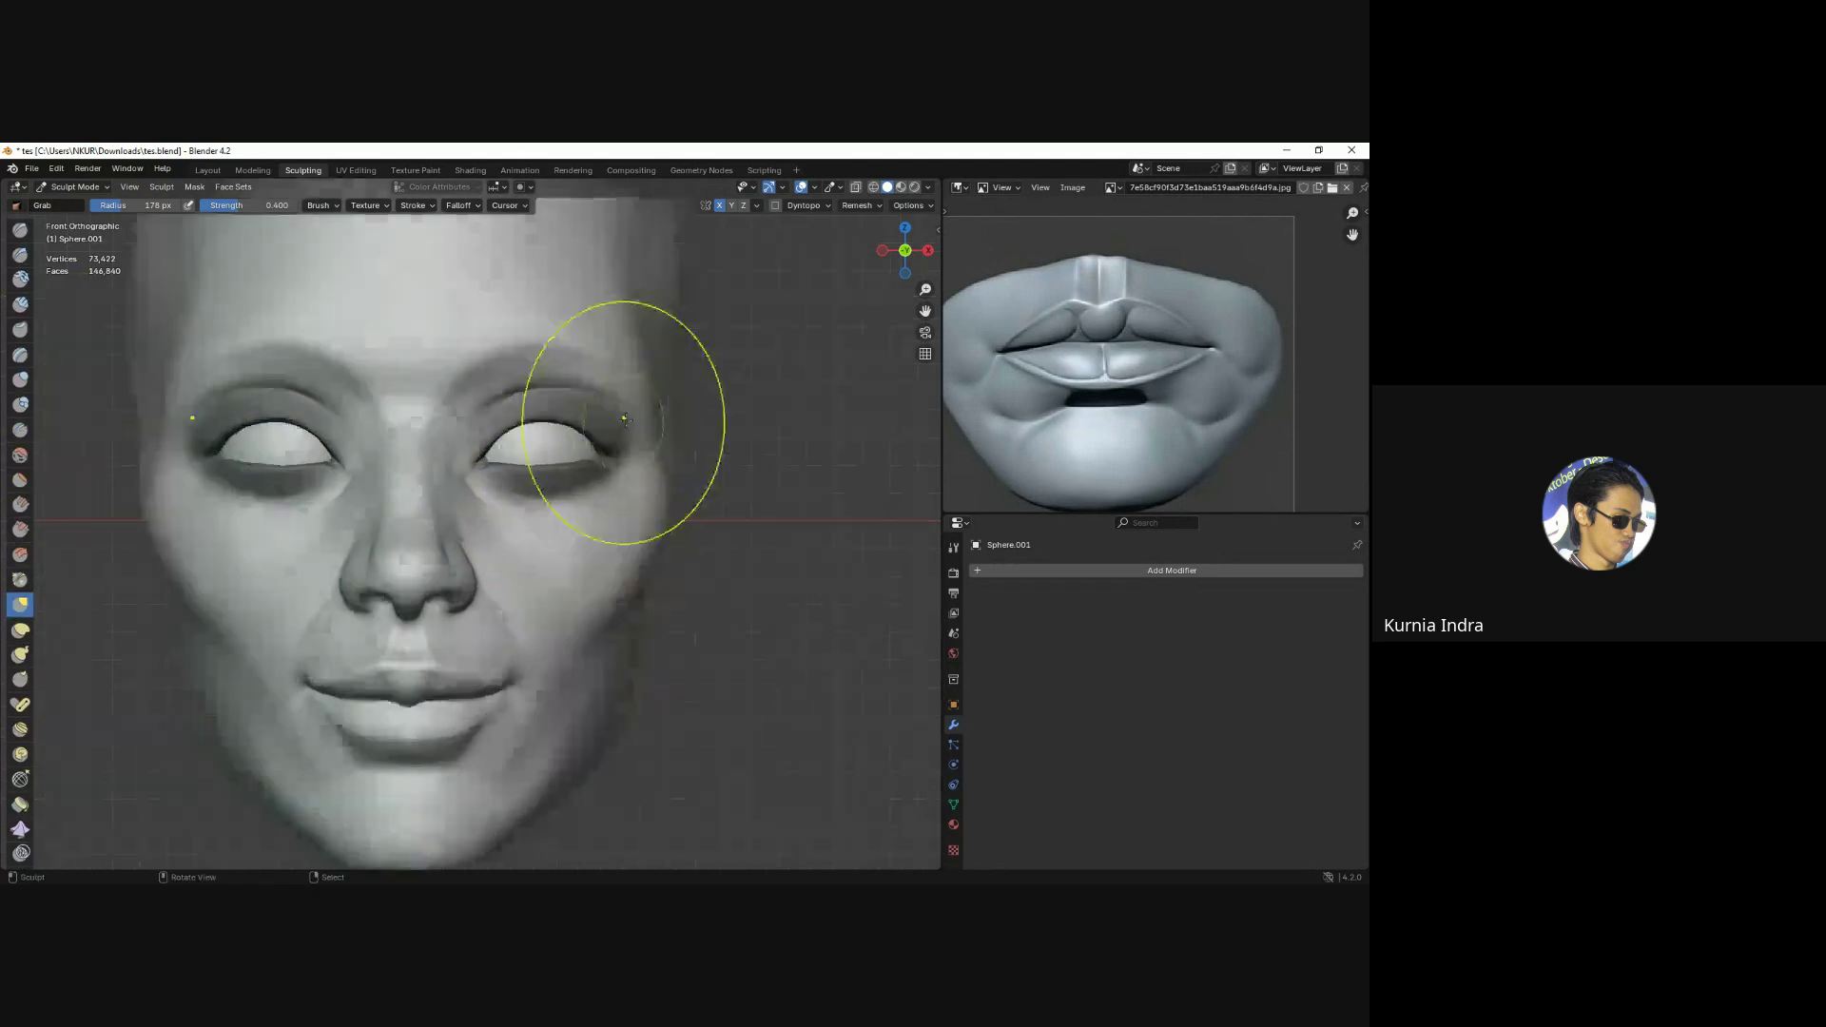
# Enlarge the Grab brush and check the brows from an angle.
pyautogui.press('f')
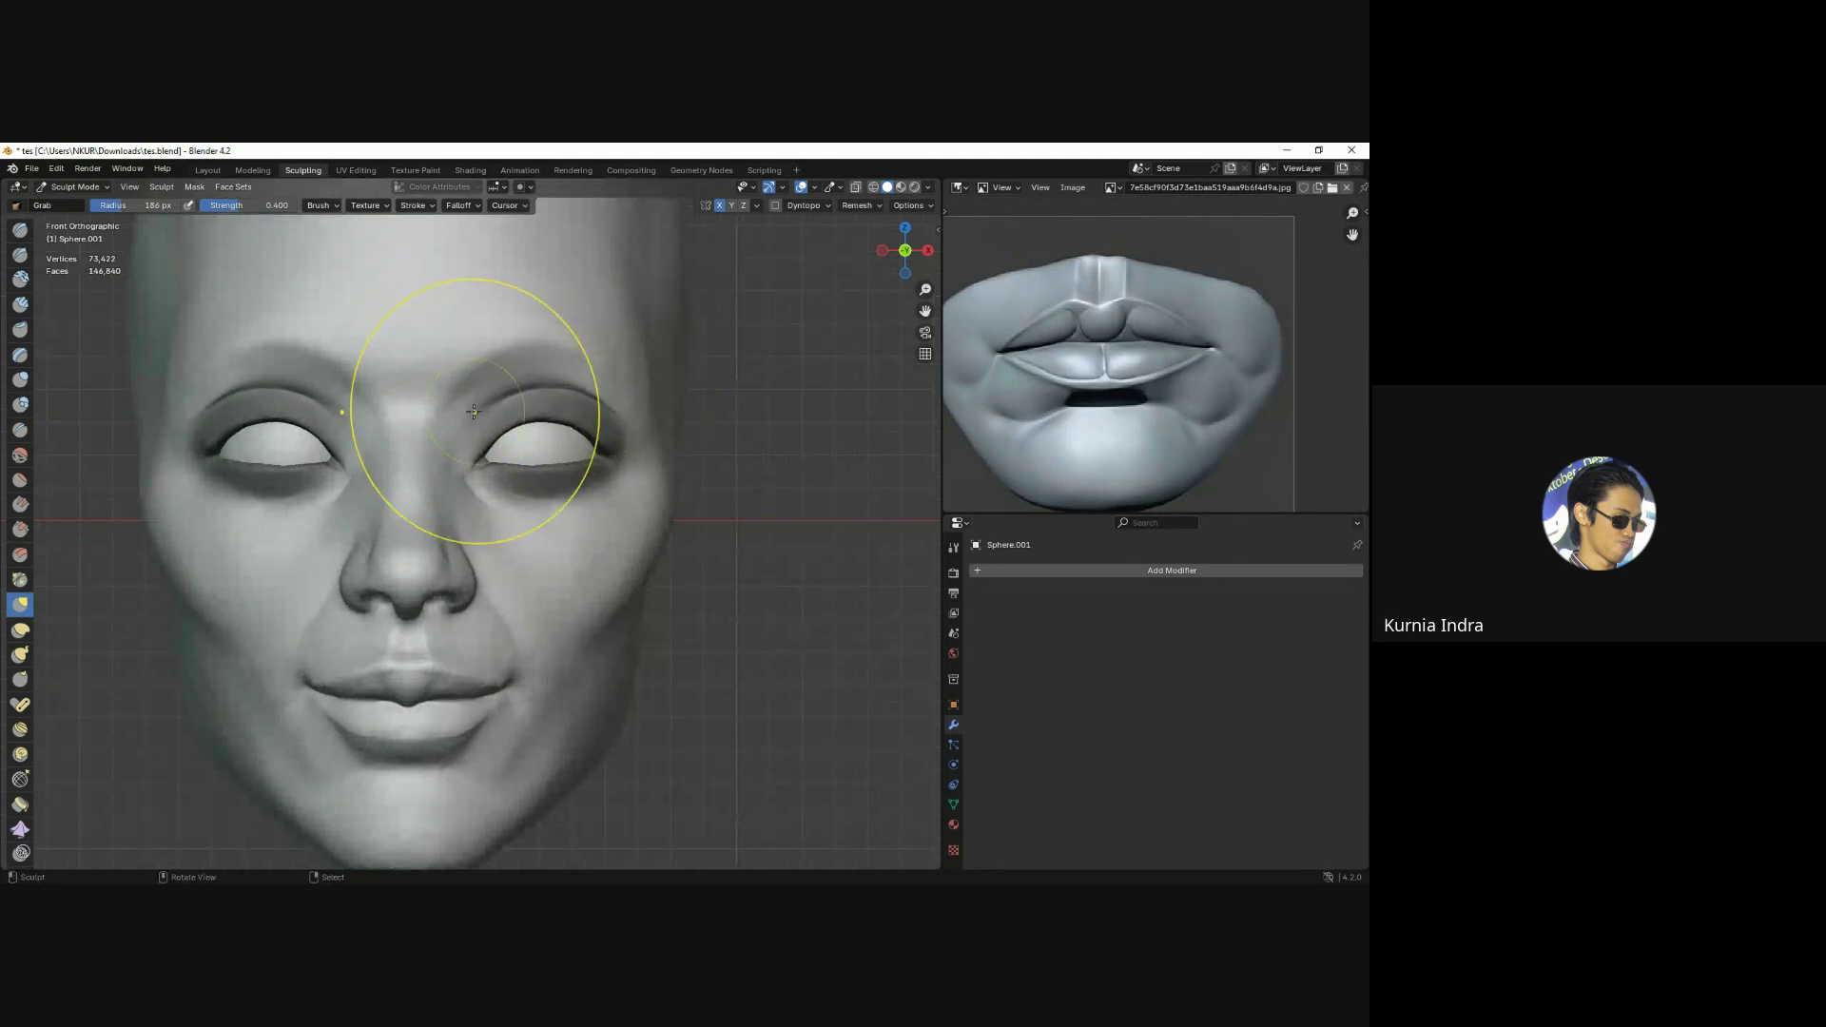
pyautogui.click(531, 348)
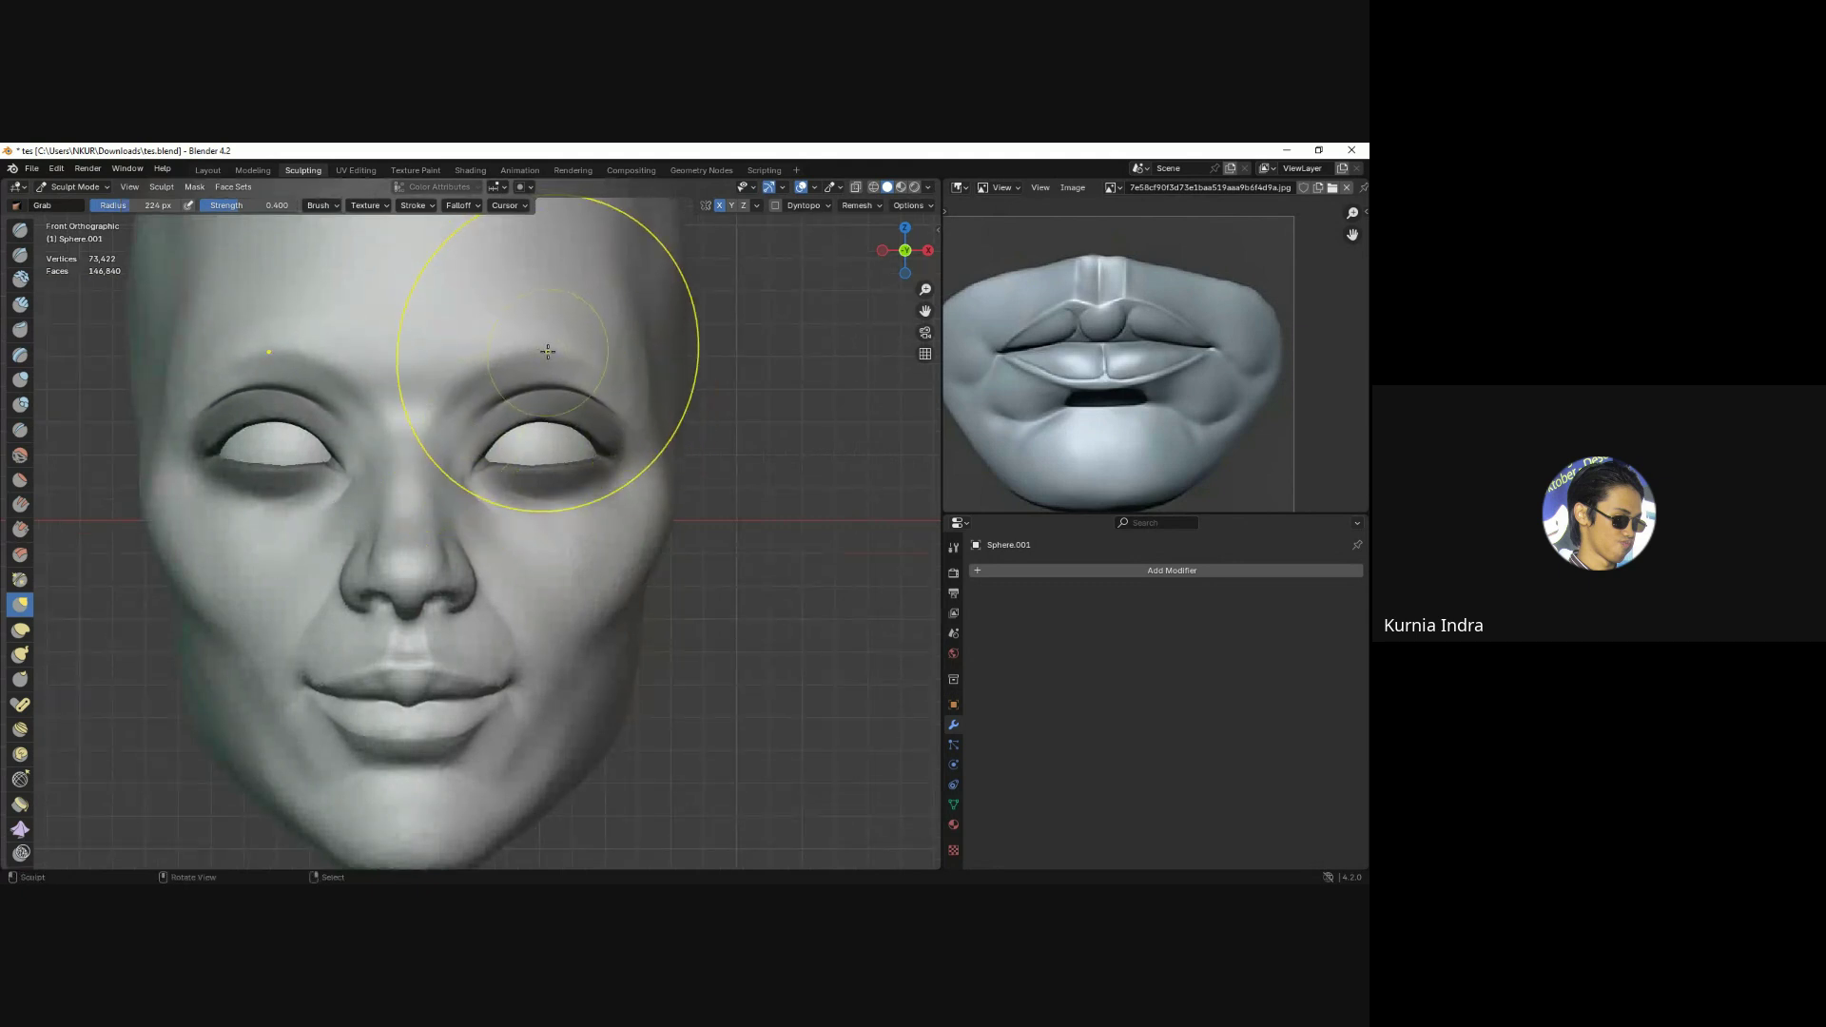
pyautogui.moveTo(531, 348); pyautogui.dragTo(489, 428, button='middle')
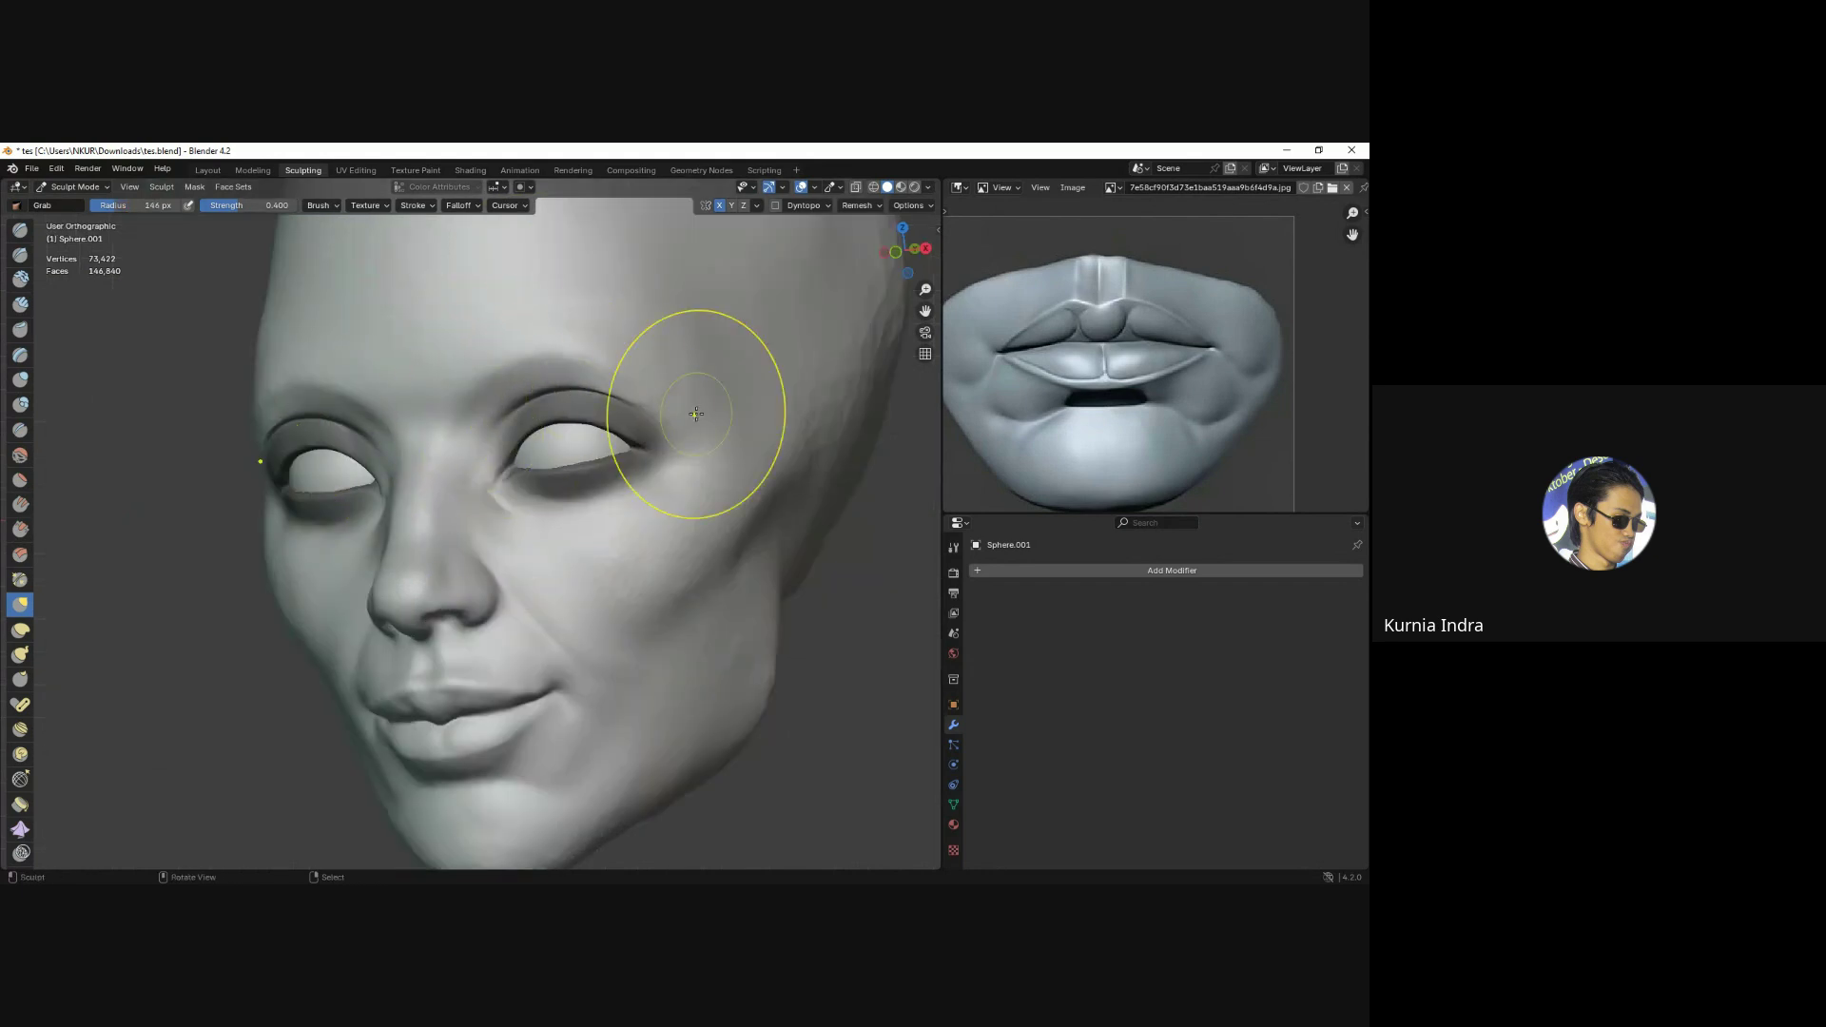
pyautogui.press('KP_1')
pyautogui.scroll(-2, 678, 452)
pyautogui.scroll(3, 678, 447)
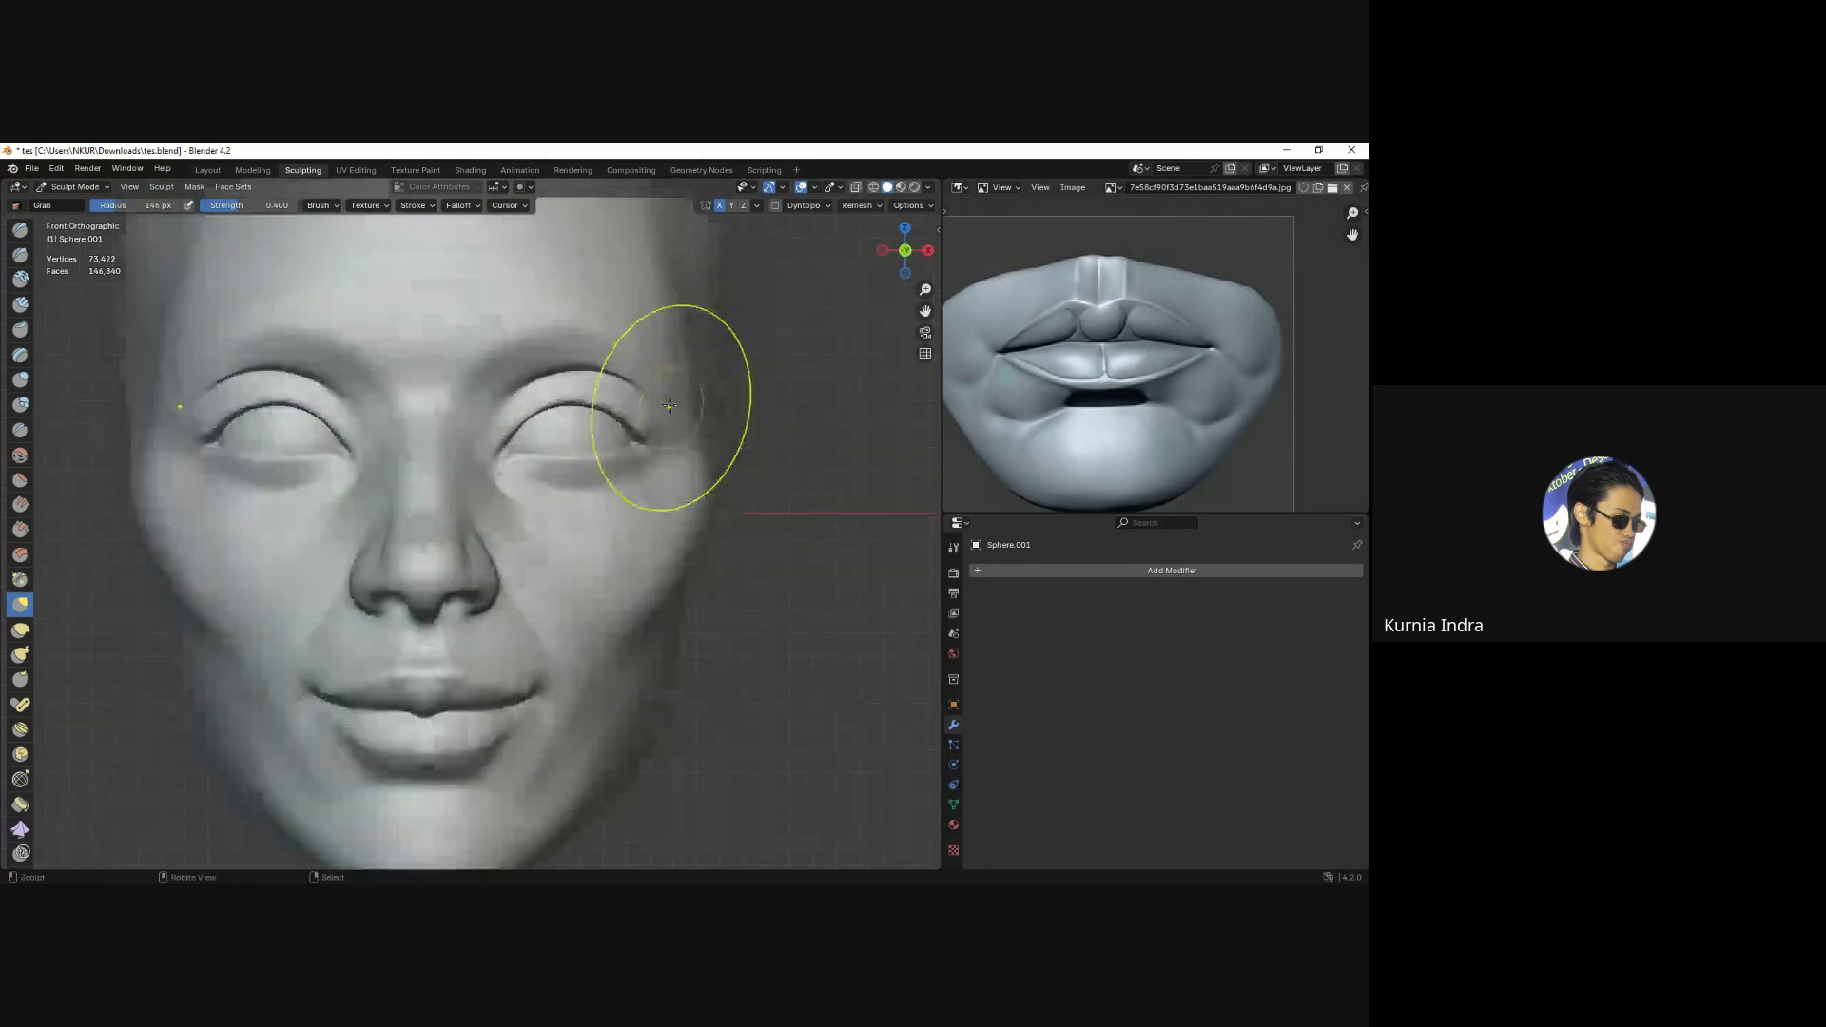
# Shrink the brush for the brow and switch to Clay Strips, viewing the head in profile.
pyautogui.press('f')
pyautogui.click(677, 401)
pyautogui.moveTo(678, 409); pyautogui.dragTo(693, 428, button='middle')
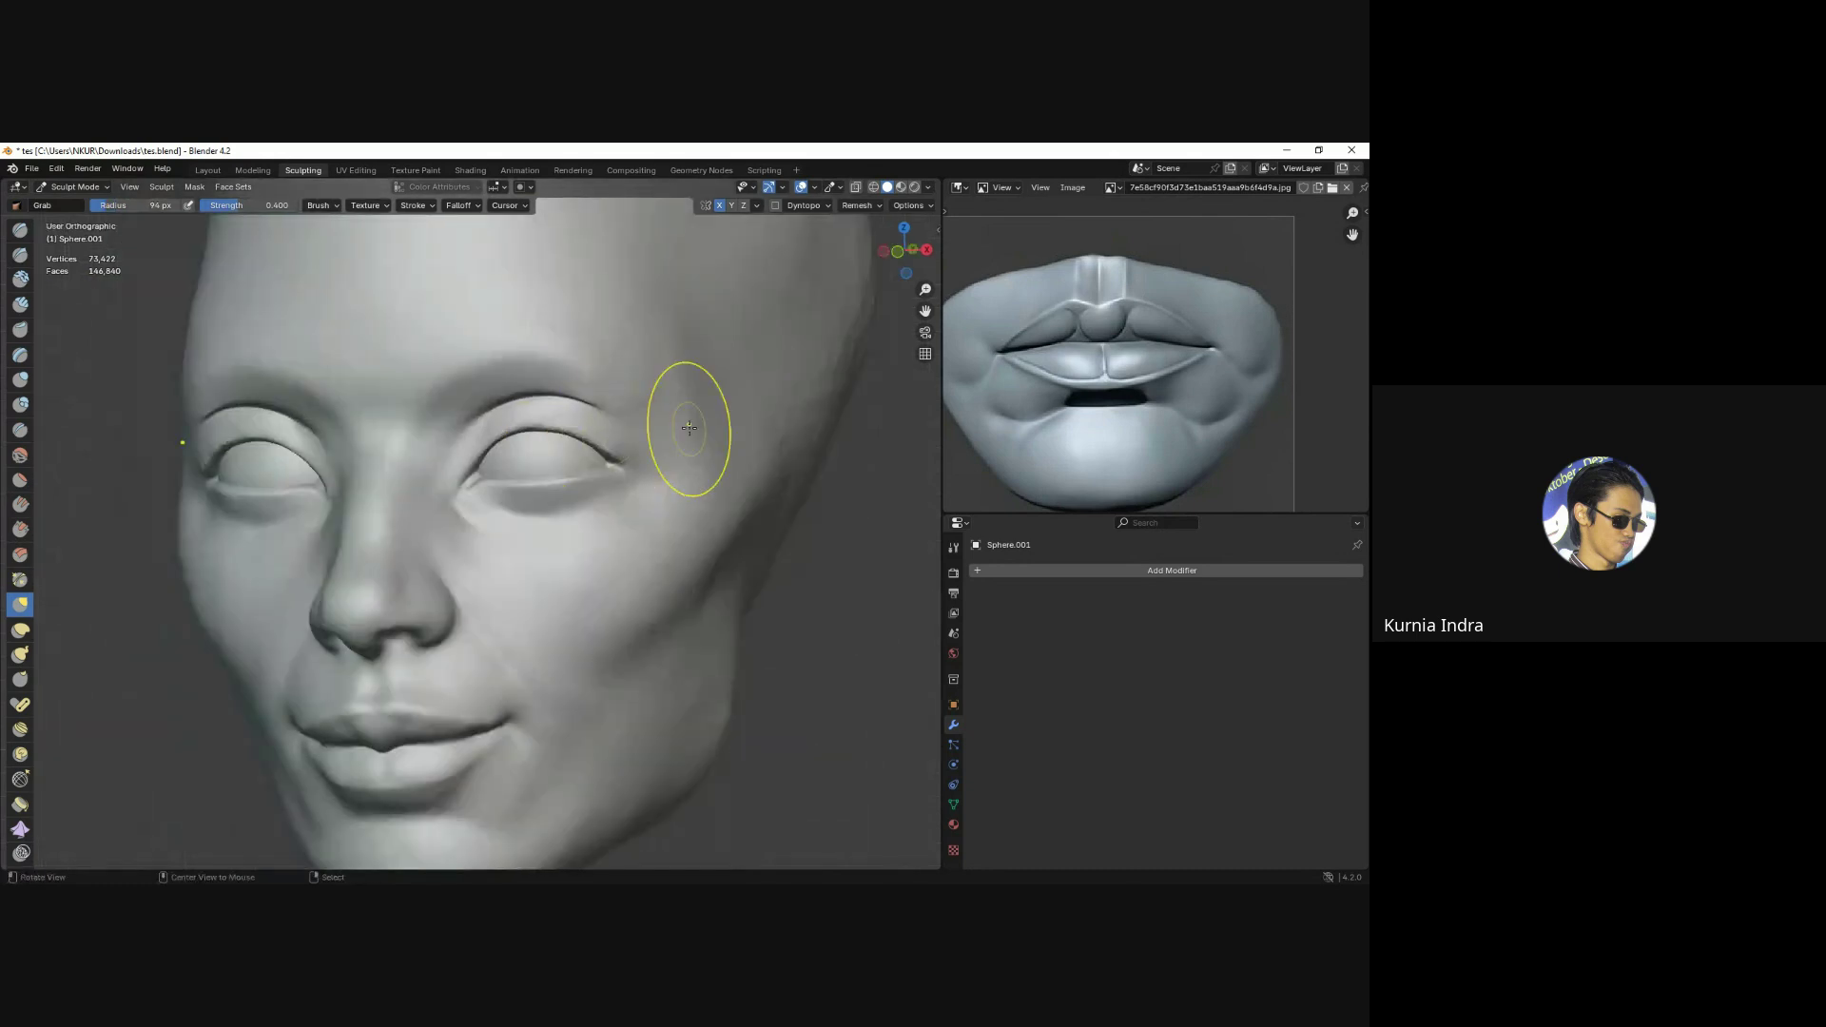
pyautogui.press('c')
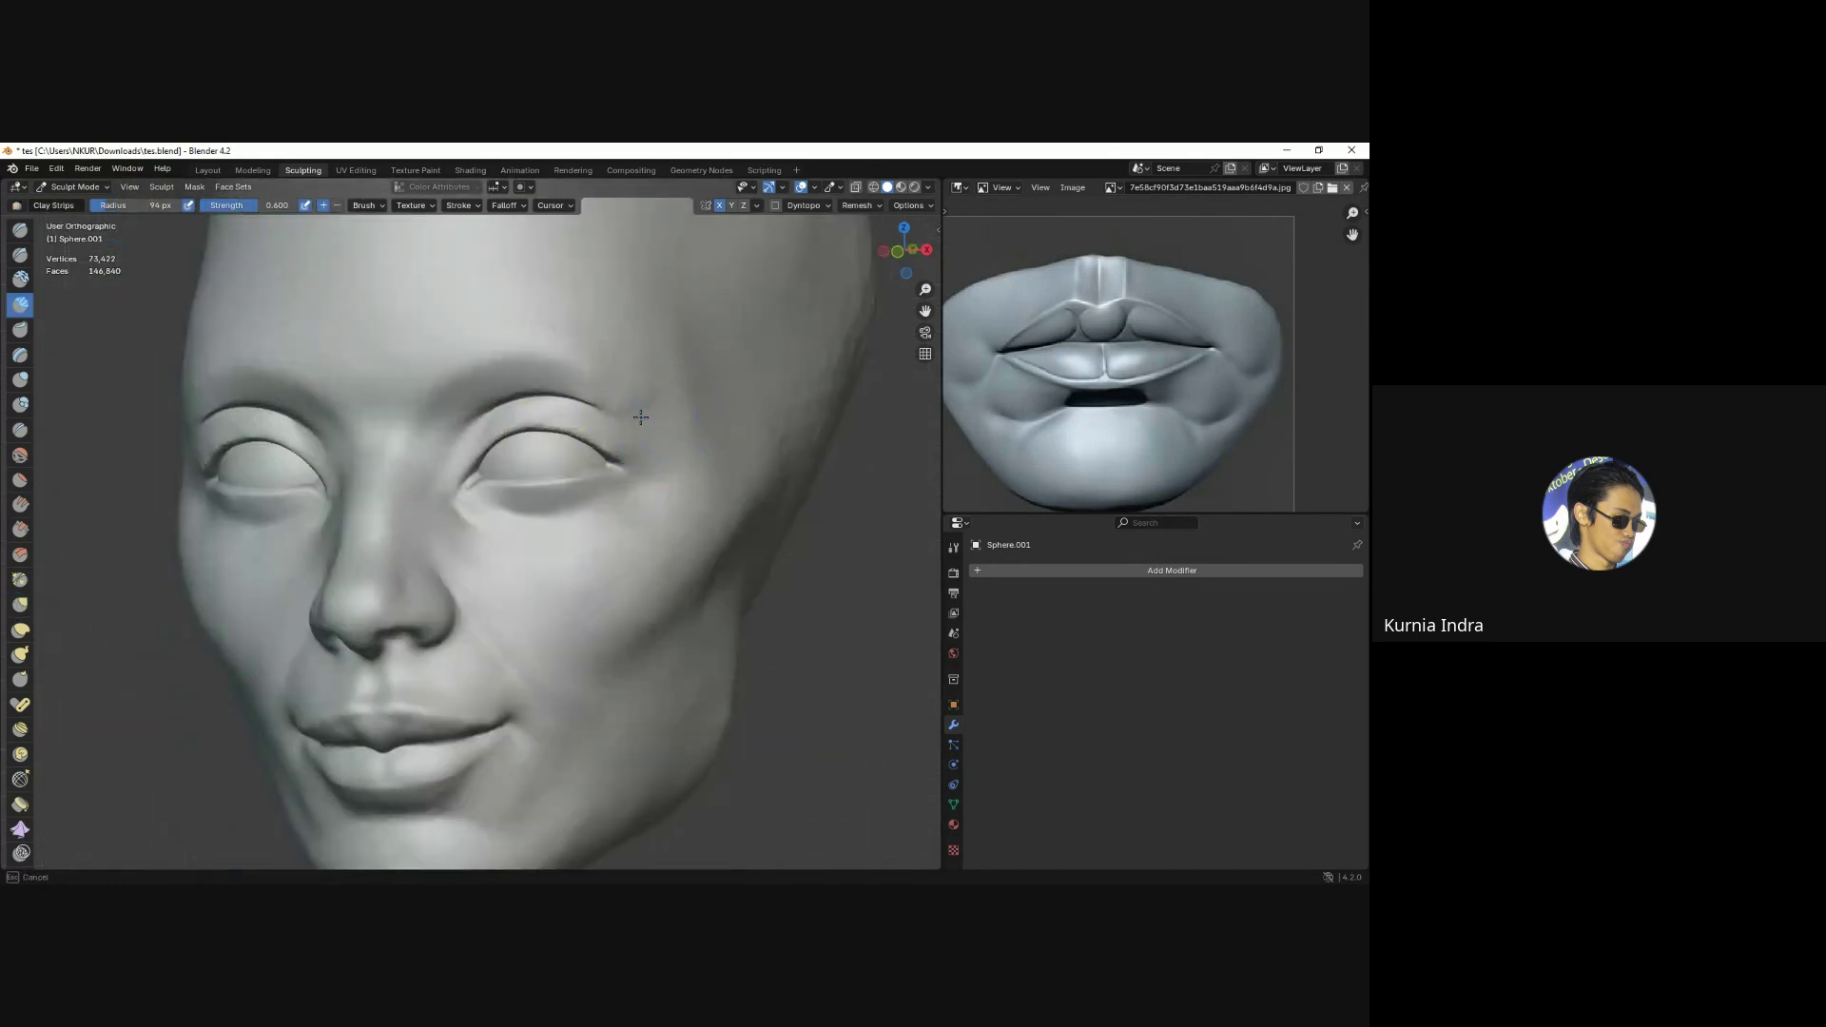
pyautogui.moveTo(632, 359)
pyautogui.mouseDown(button='middle')
pyautogui.moveTo(595, 474)
pyautogui.moveTo(699, 552)
pyautogui.moveTo(607, 561)
pyautogui.moveTo(624, 567)
pyautogui.mouseUp(button='middle')
# Delete the stray cube in Object Mode and return to sculpting Sphere.001.
pyautogui.hotkey('ctrl', 'Tab')
pyautogui.click(519, 570)
pyautogui.click(571, 561)
pyautogui.press('g')
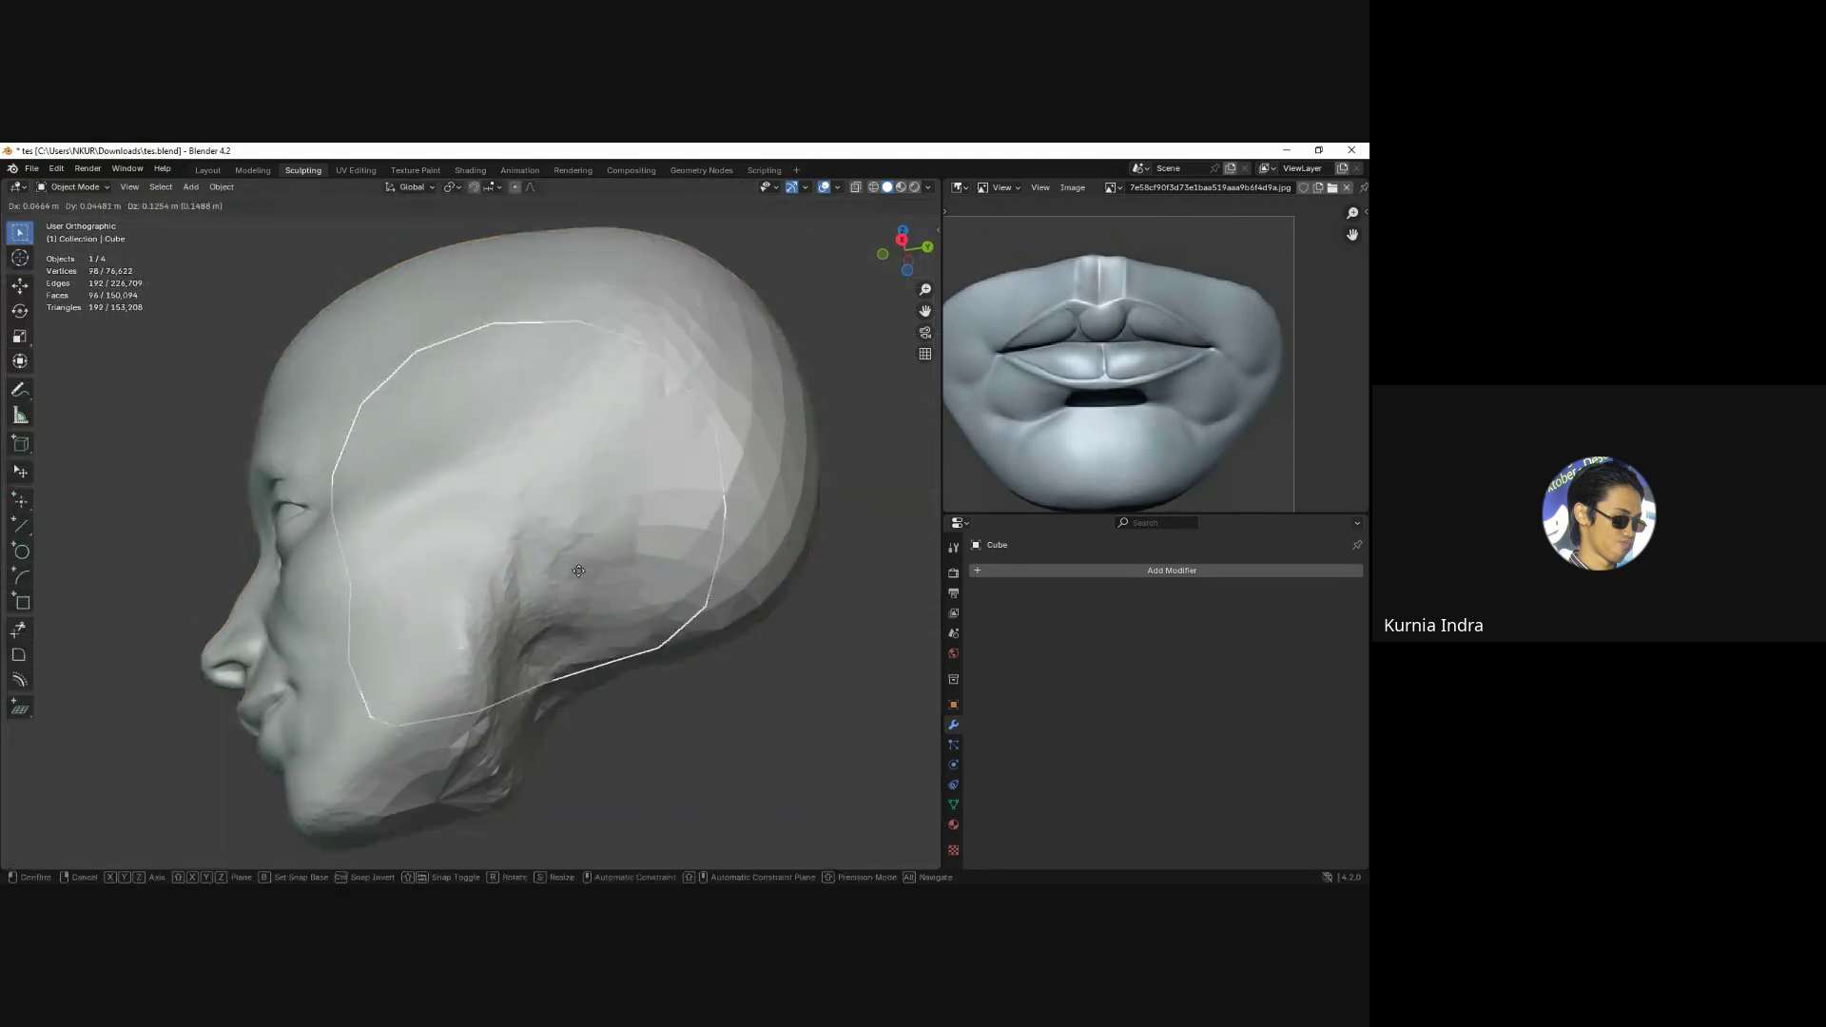
pyautogui.press('Escape')
pyautogui.press('x')
pyautogui.click(561, 575)
pyautogui.press('KP_3')
pyautogui.click(558, 561)
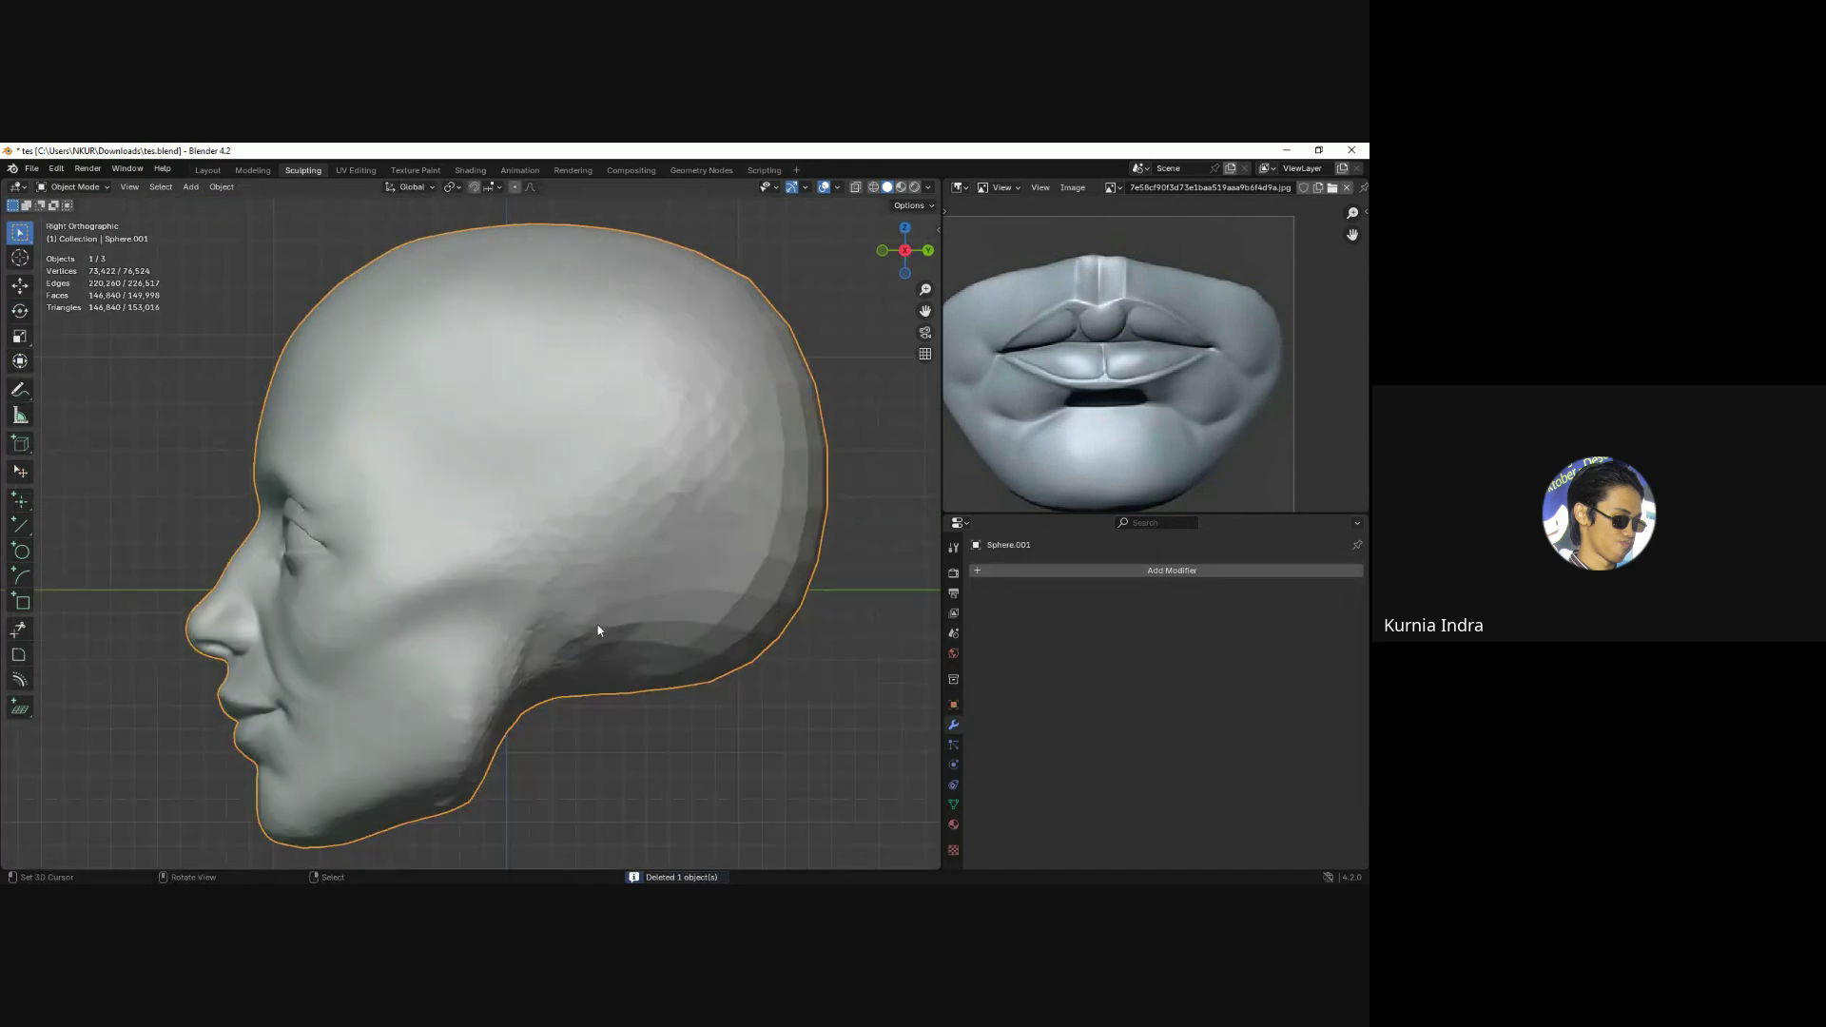
pyautogui.hotkey('ctrl', 'Tab')
# Pull the crease at the back of the head with the Grab brush.
pyautogui.scroll(-2, 608, 584)
pyautogui.press('g')
pyautogui.press('f')
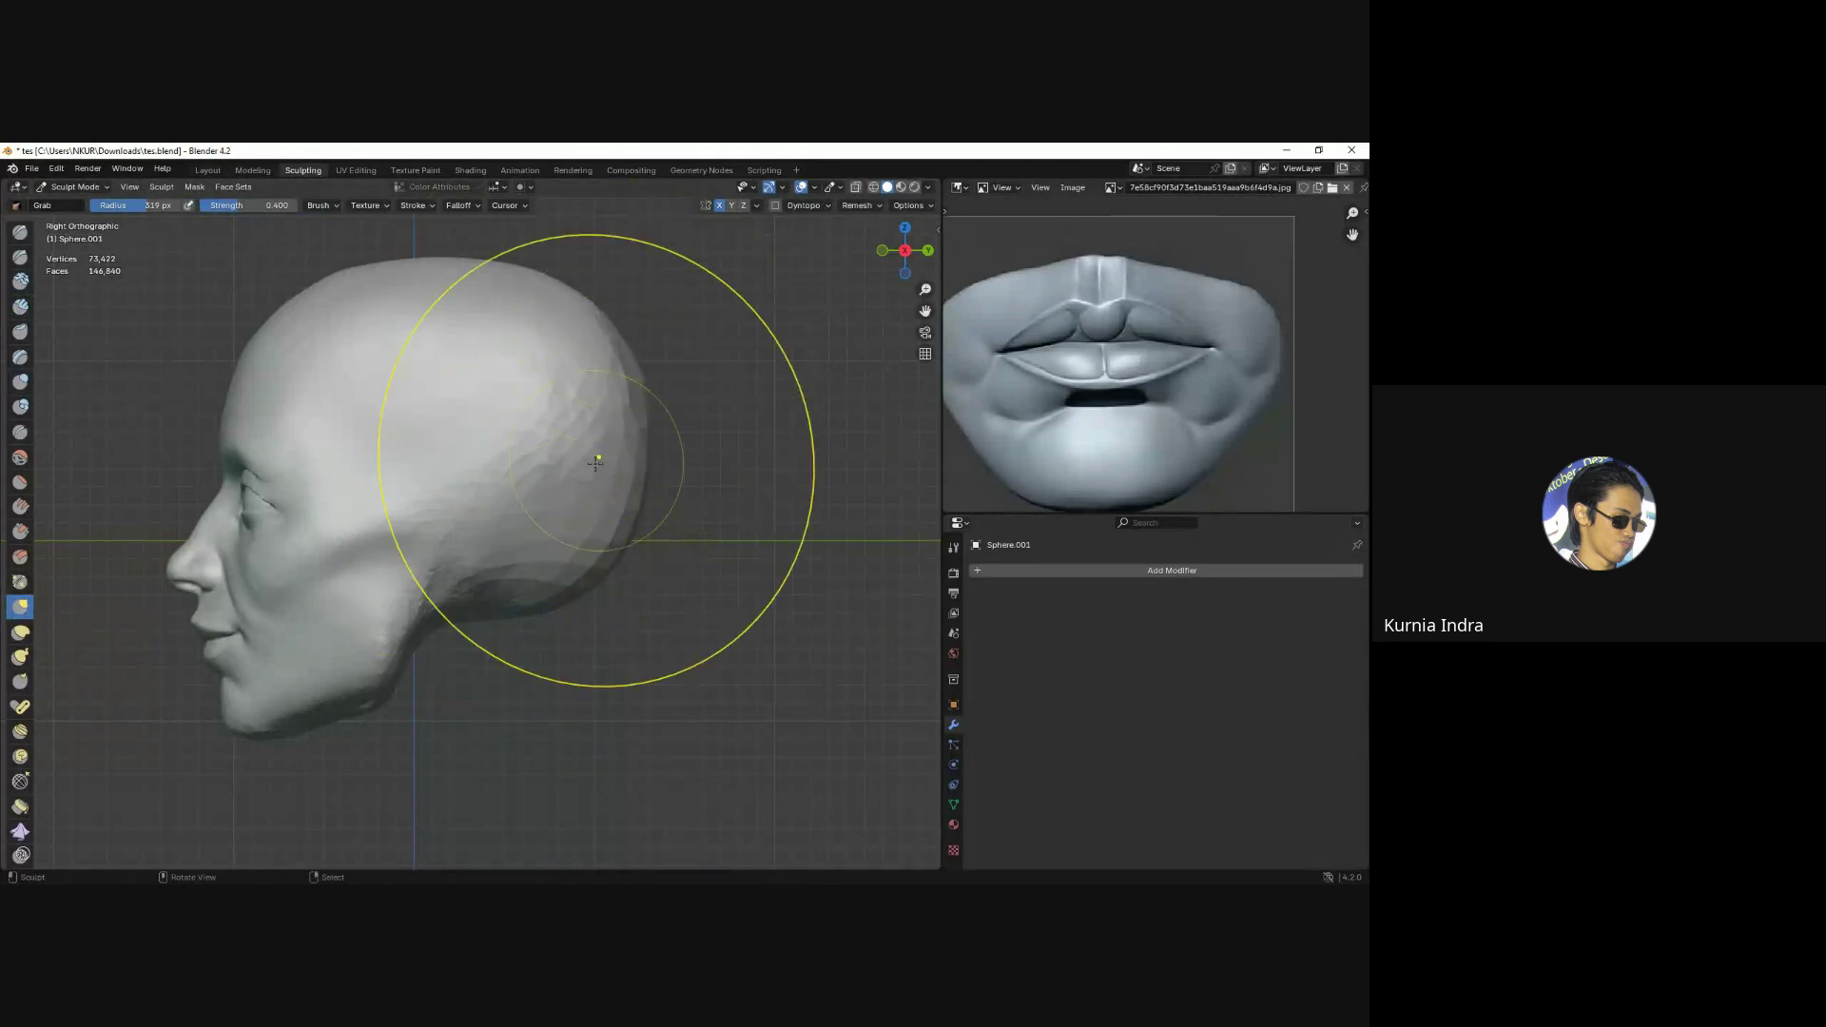
pyautogui.keyDown('shift'); pyautogui.moveTo(595, 461); pyautogui.dragTo(626, 442, button='middle'); pyautogui.keyUp('shift')
pyautogui.press('f')
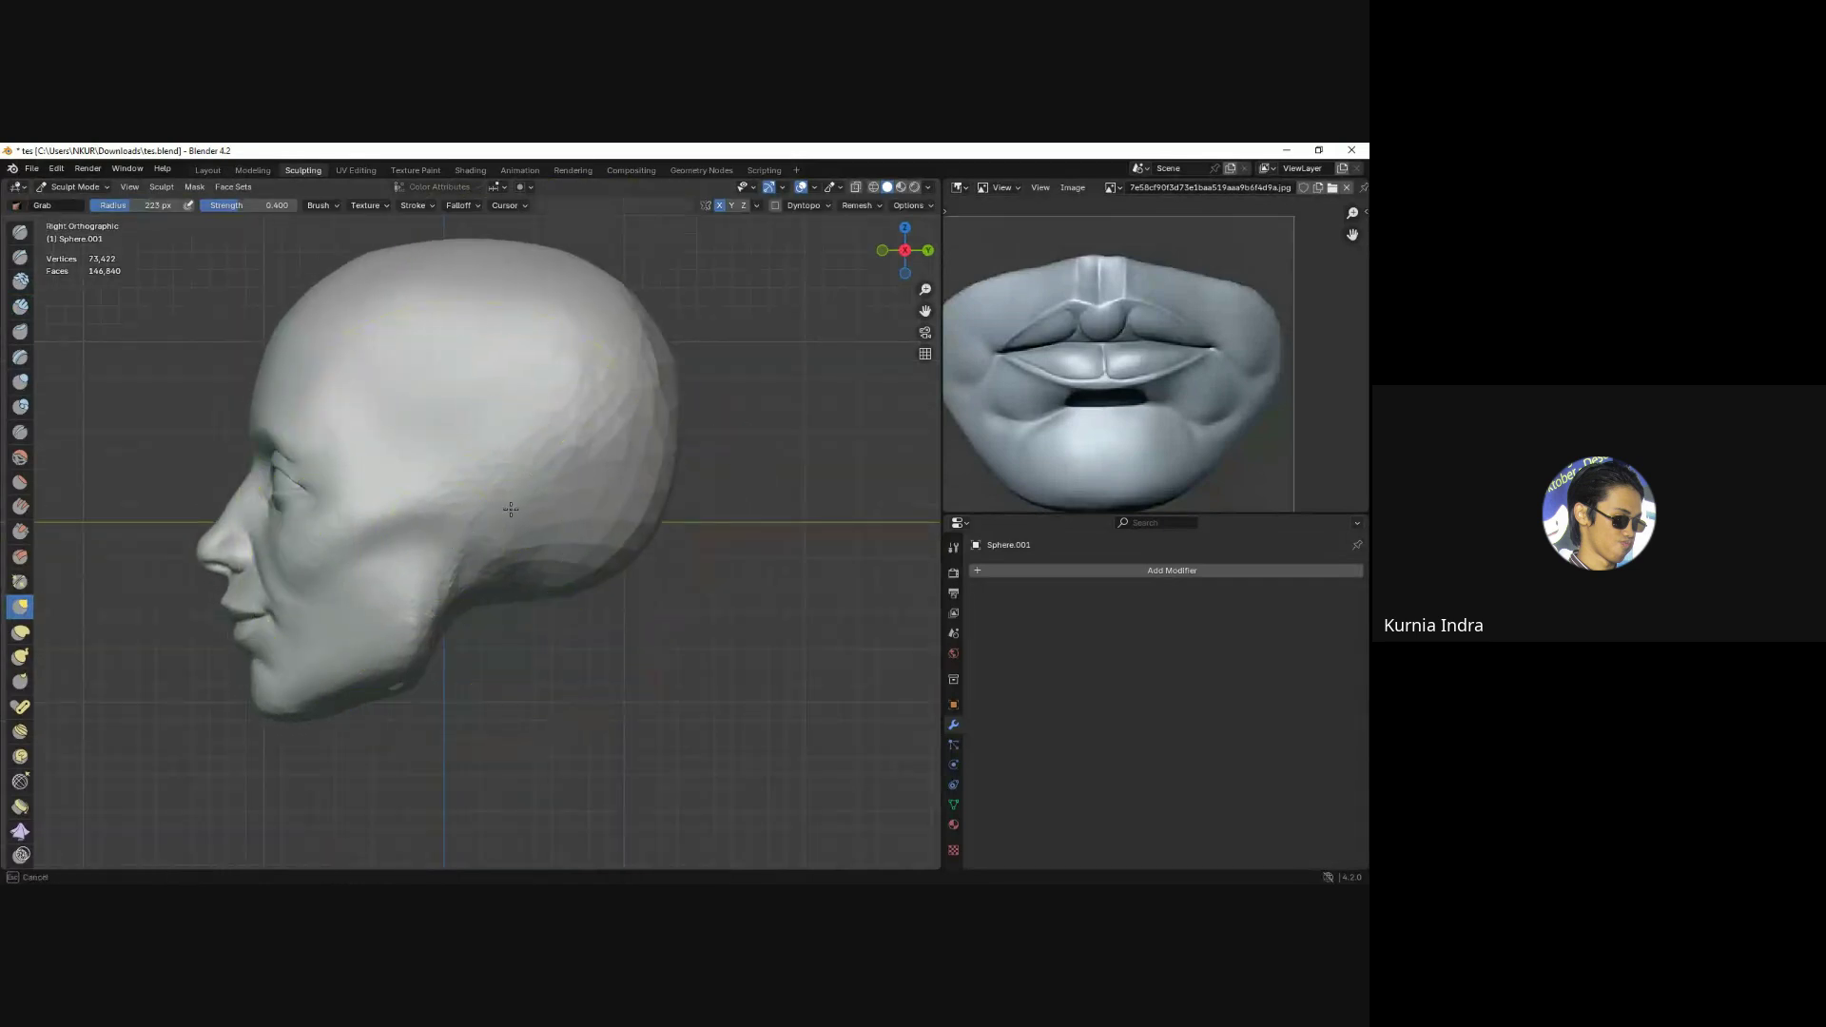
pyautogui.moveTo(497, 591); pyautogui.dragTo(471, 535, button='middle')
pyautogui.moveTo(471, 536); pyautogui.dragTo(521, 529)
# Invert a mask, then pull the jaw and neck downward with Grab.
pyautogui.press('m')
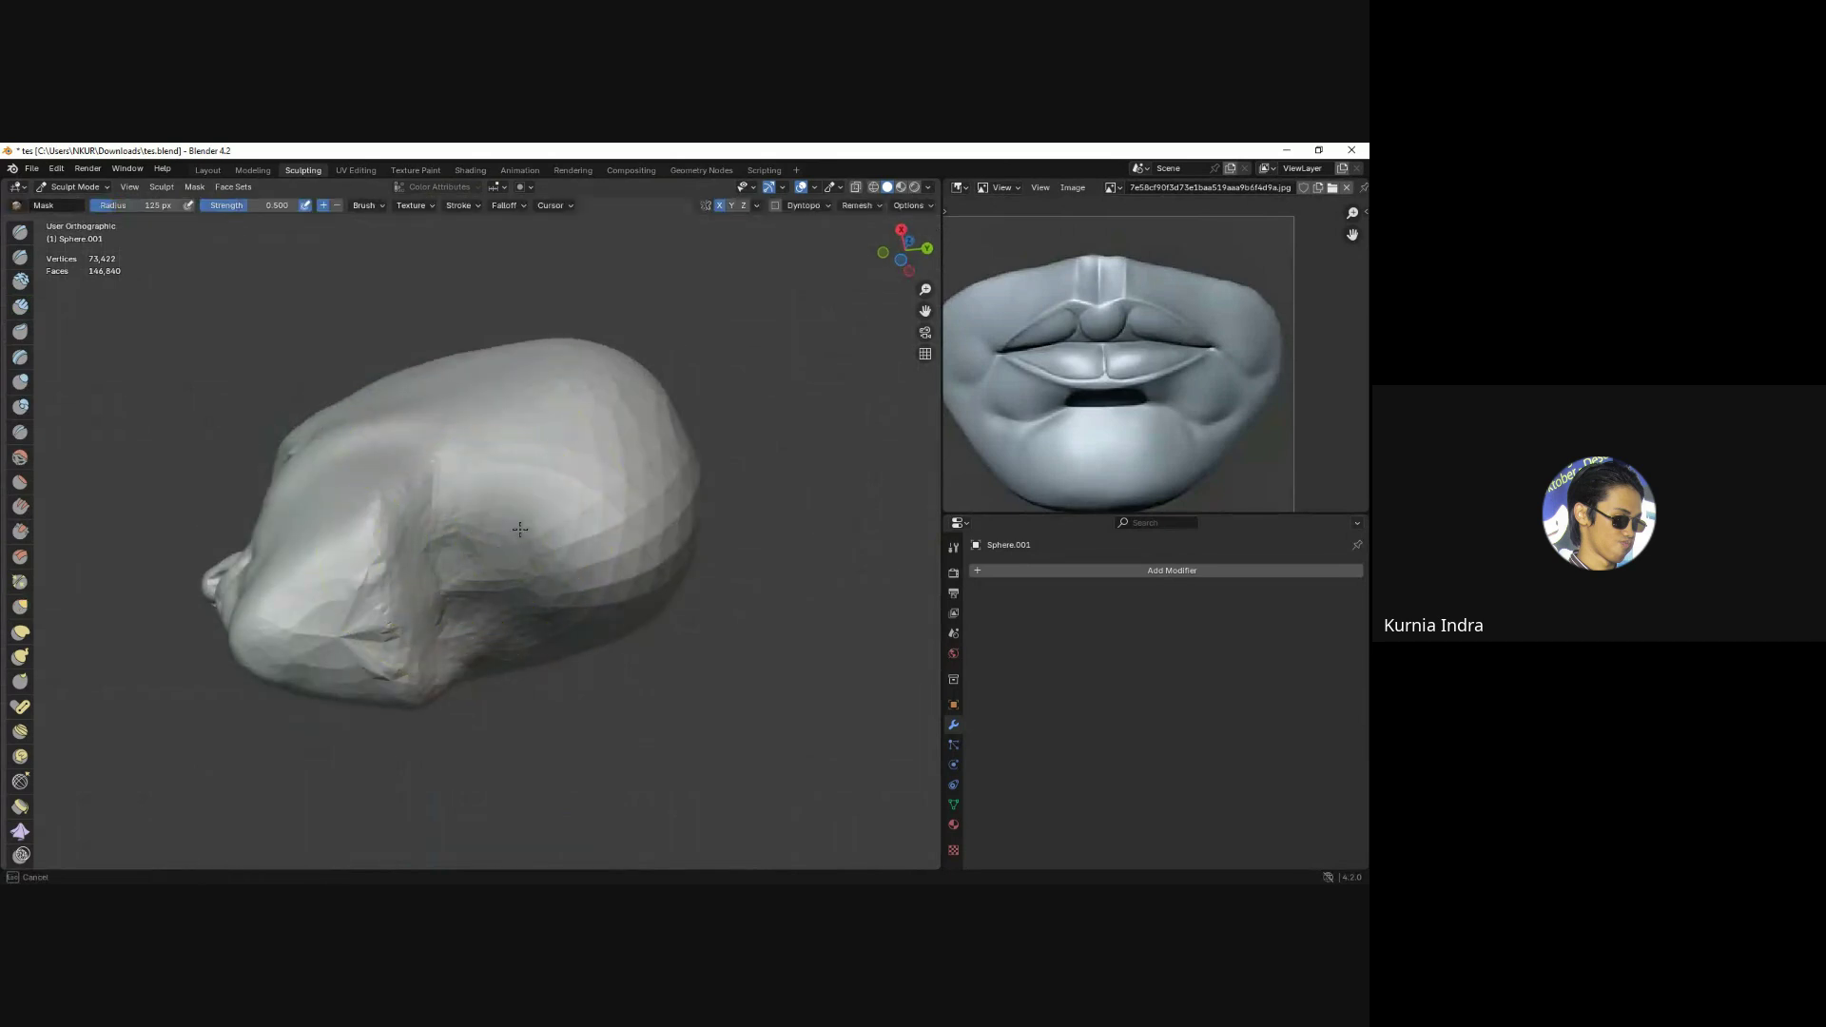
pyautogui.hotkey('ctrl', 'i')
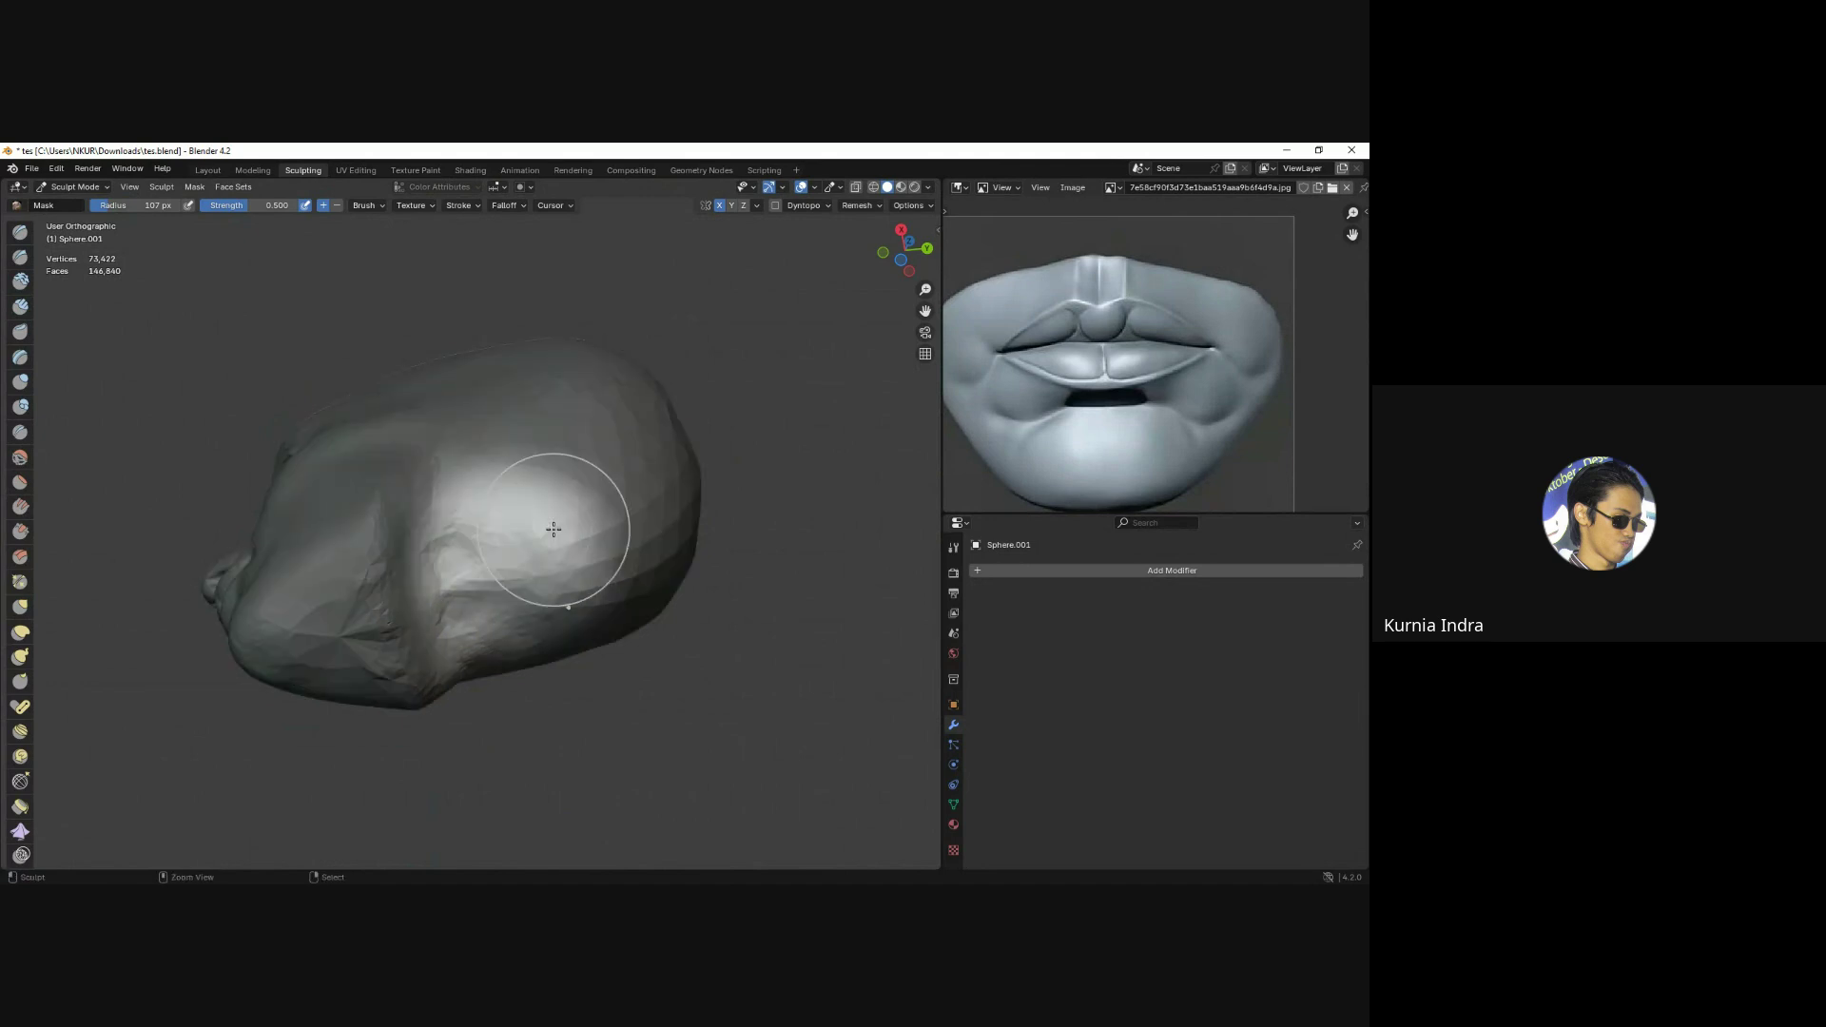
pyautogui.moveTo(465, 514); pyautogui.dragTo(503, 545, button='middle')
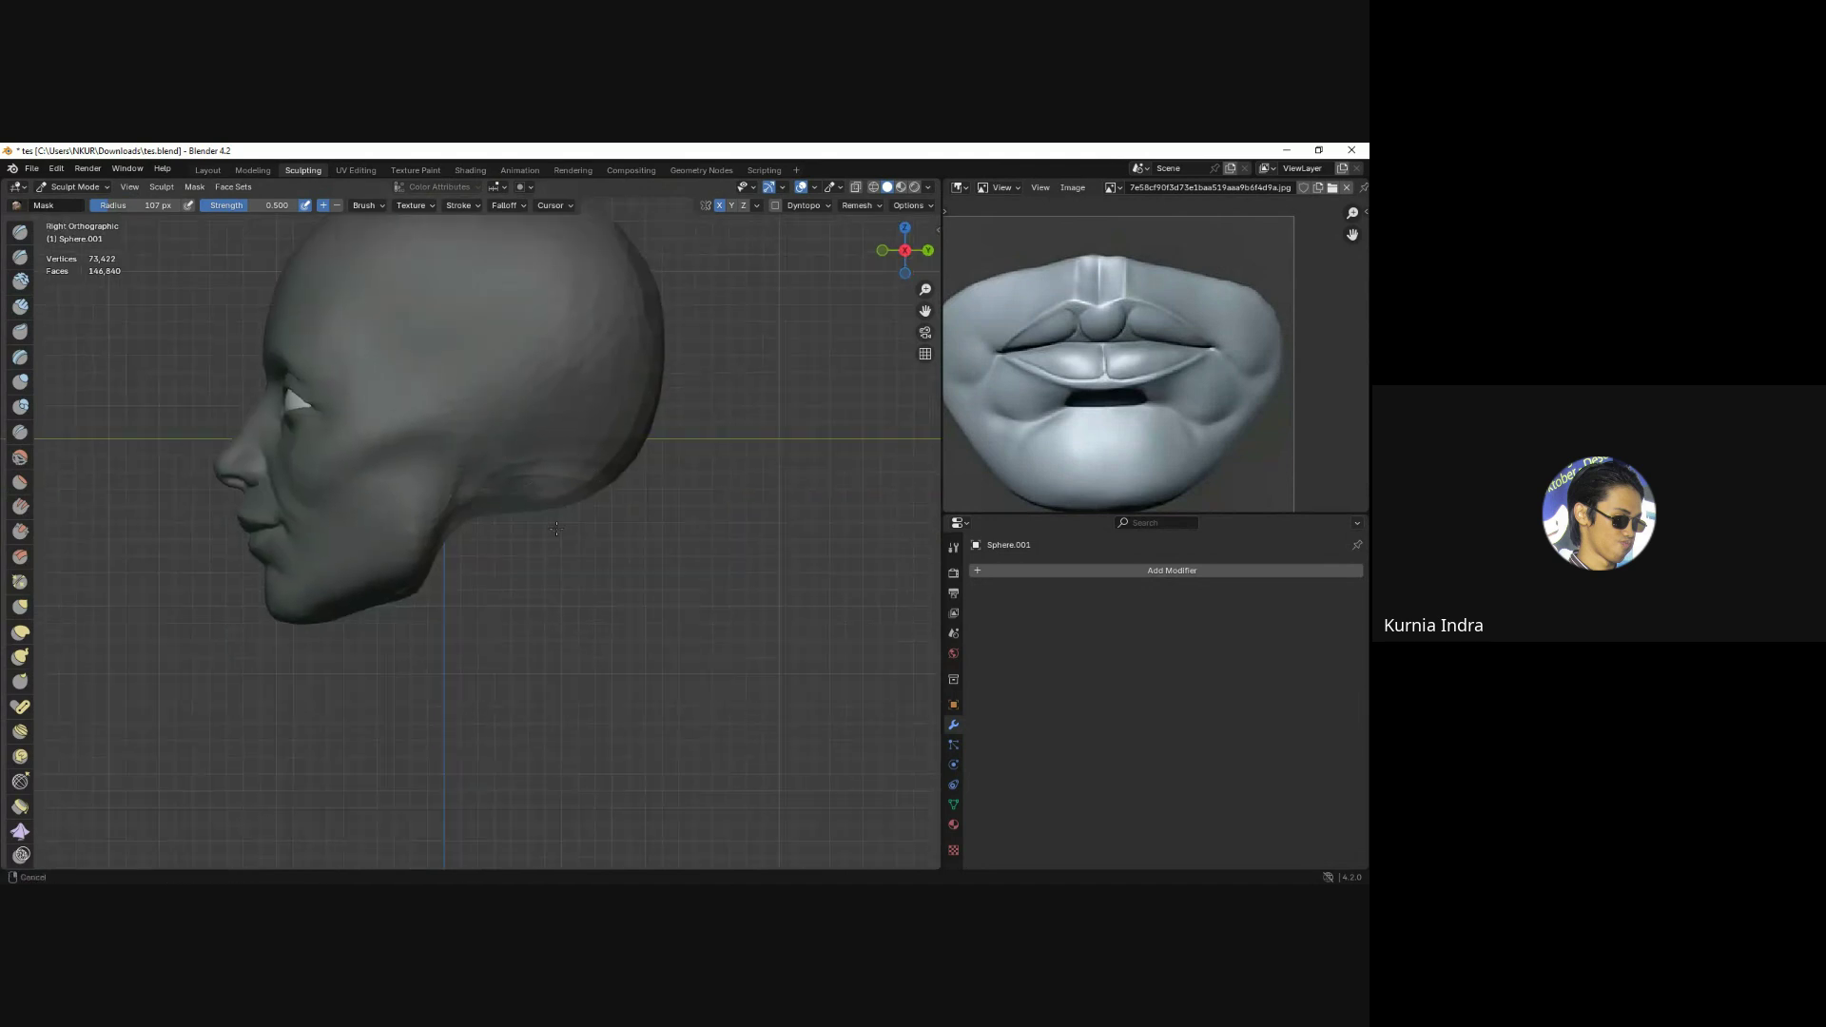
pyautogui.press('g')
pyautogui.moveTo(533, 533)
pyautogui.mouseDown()
pyautogui.moveTo(485, 614)
pyautogui.moveTo(502, 666)
pyautogui.mouseUp()
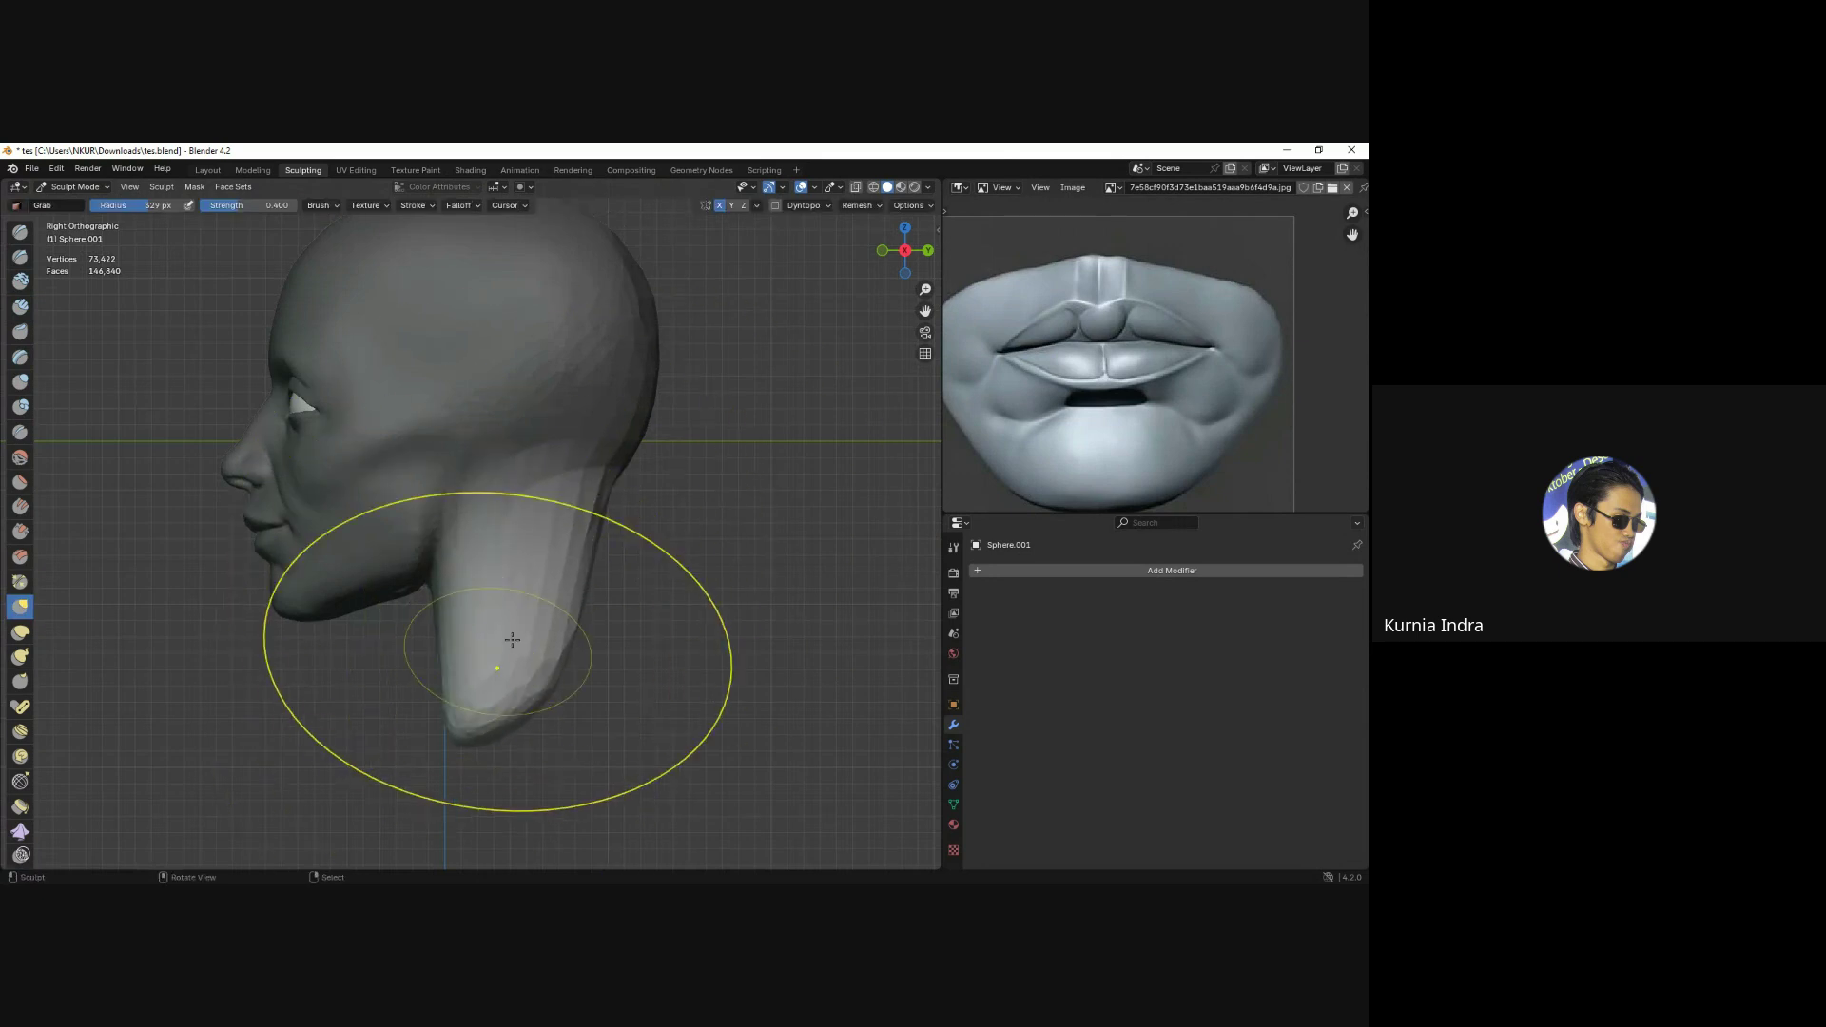
pyautogui.moveTo(502, 665)
pyautogui.mouseDown(button='middle')
pyautogui.moveTo(567, 579)
pyautogui.moveTo(533, 590)
pyautogui.mouseUp(button='middle')
pyautogui.moveTo(533, 590); pyautogui.dragTo(510, 637)
pyautogui.moveTo(509, 637); pyautogui.dragTo(437, 626, button='middle')
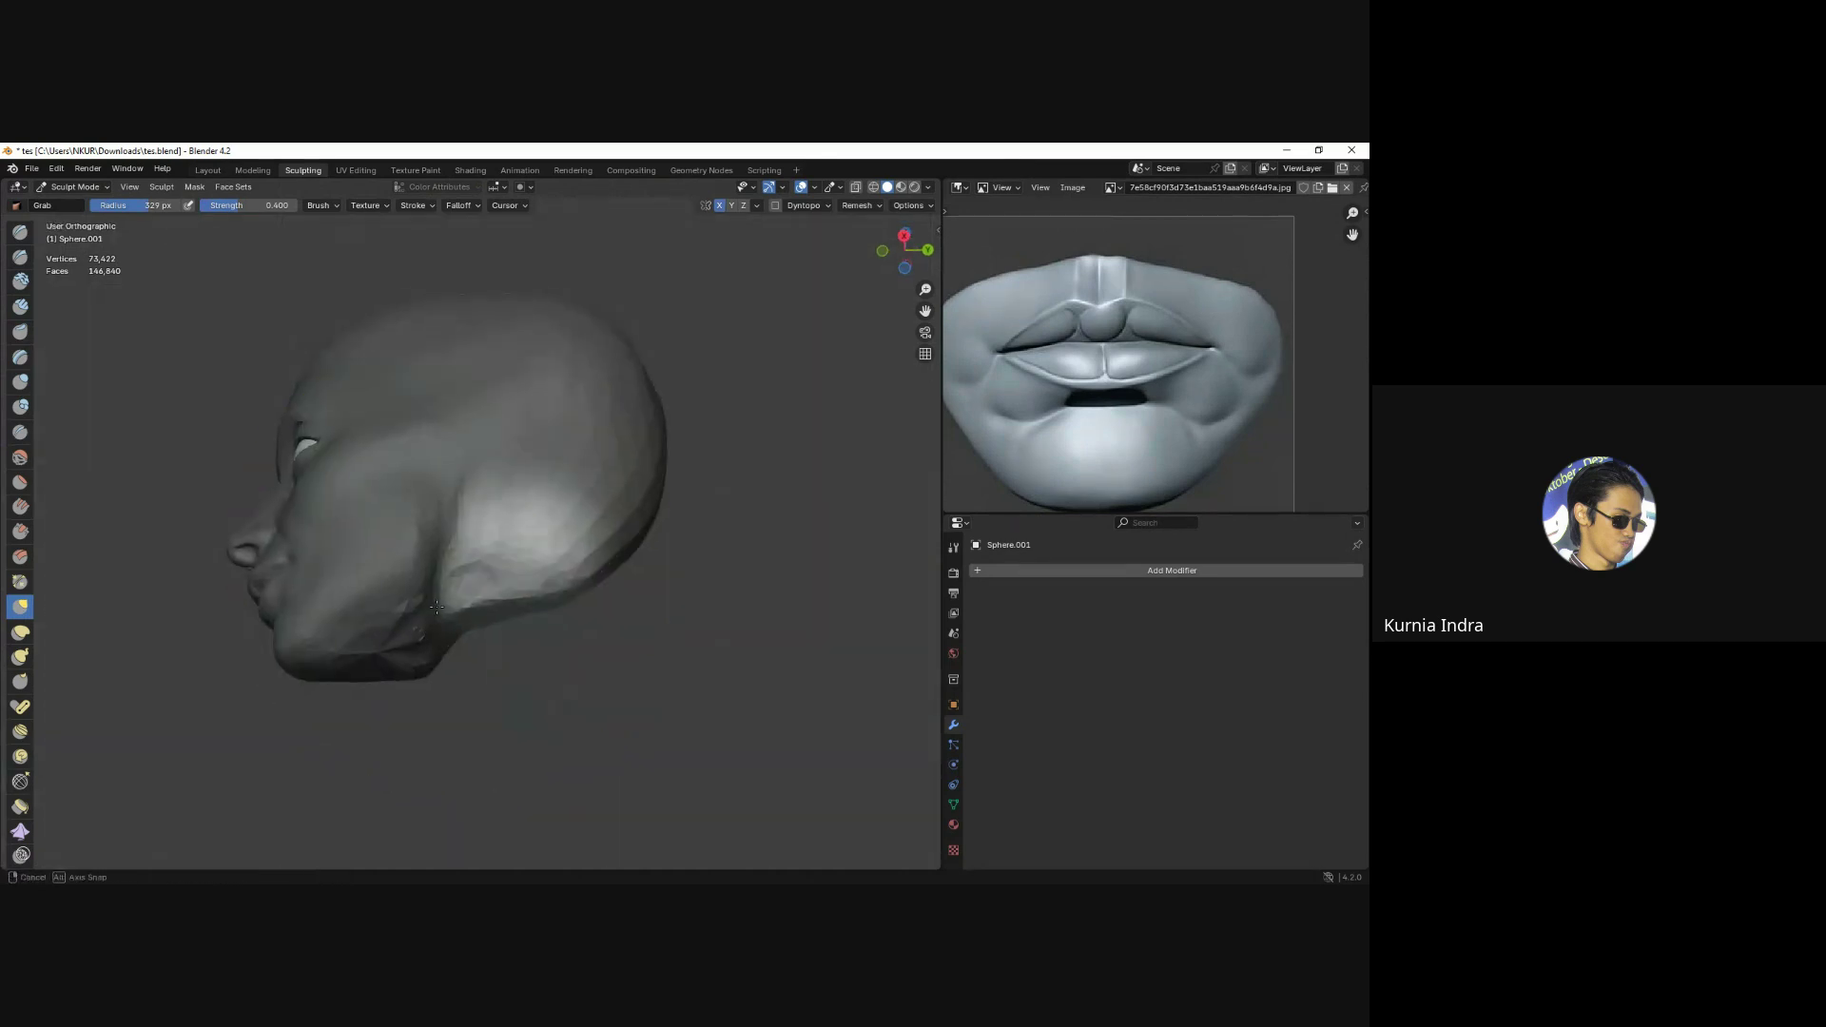
pyautogui.click(450, 602)
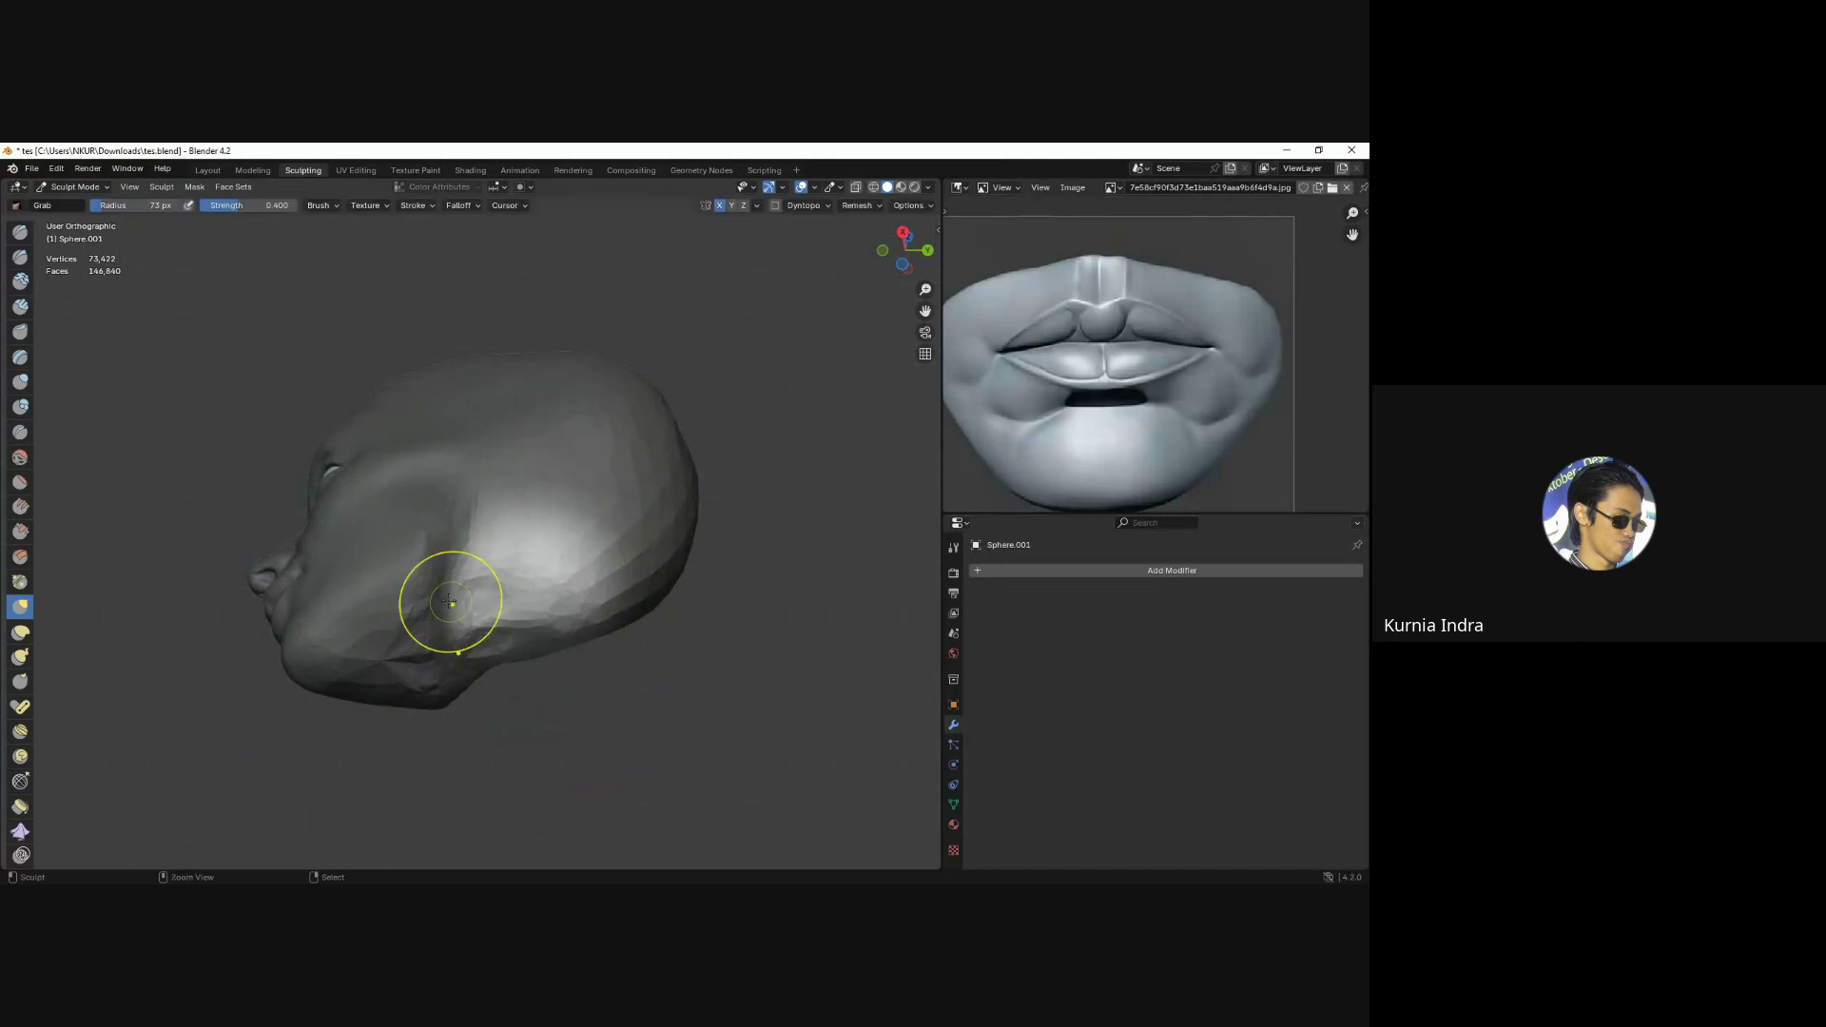
# In Right Ortho view, lengthen the back of the neck downward with Grab.
pyautogui.press('m')
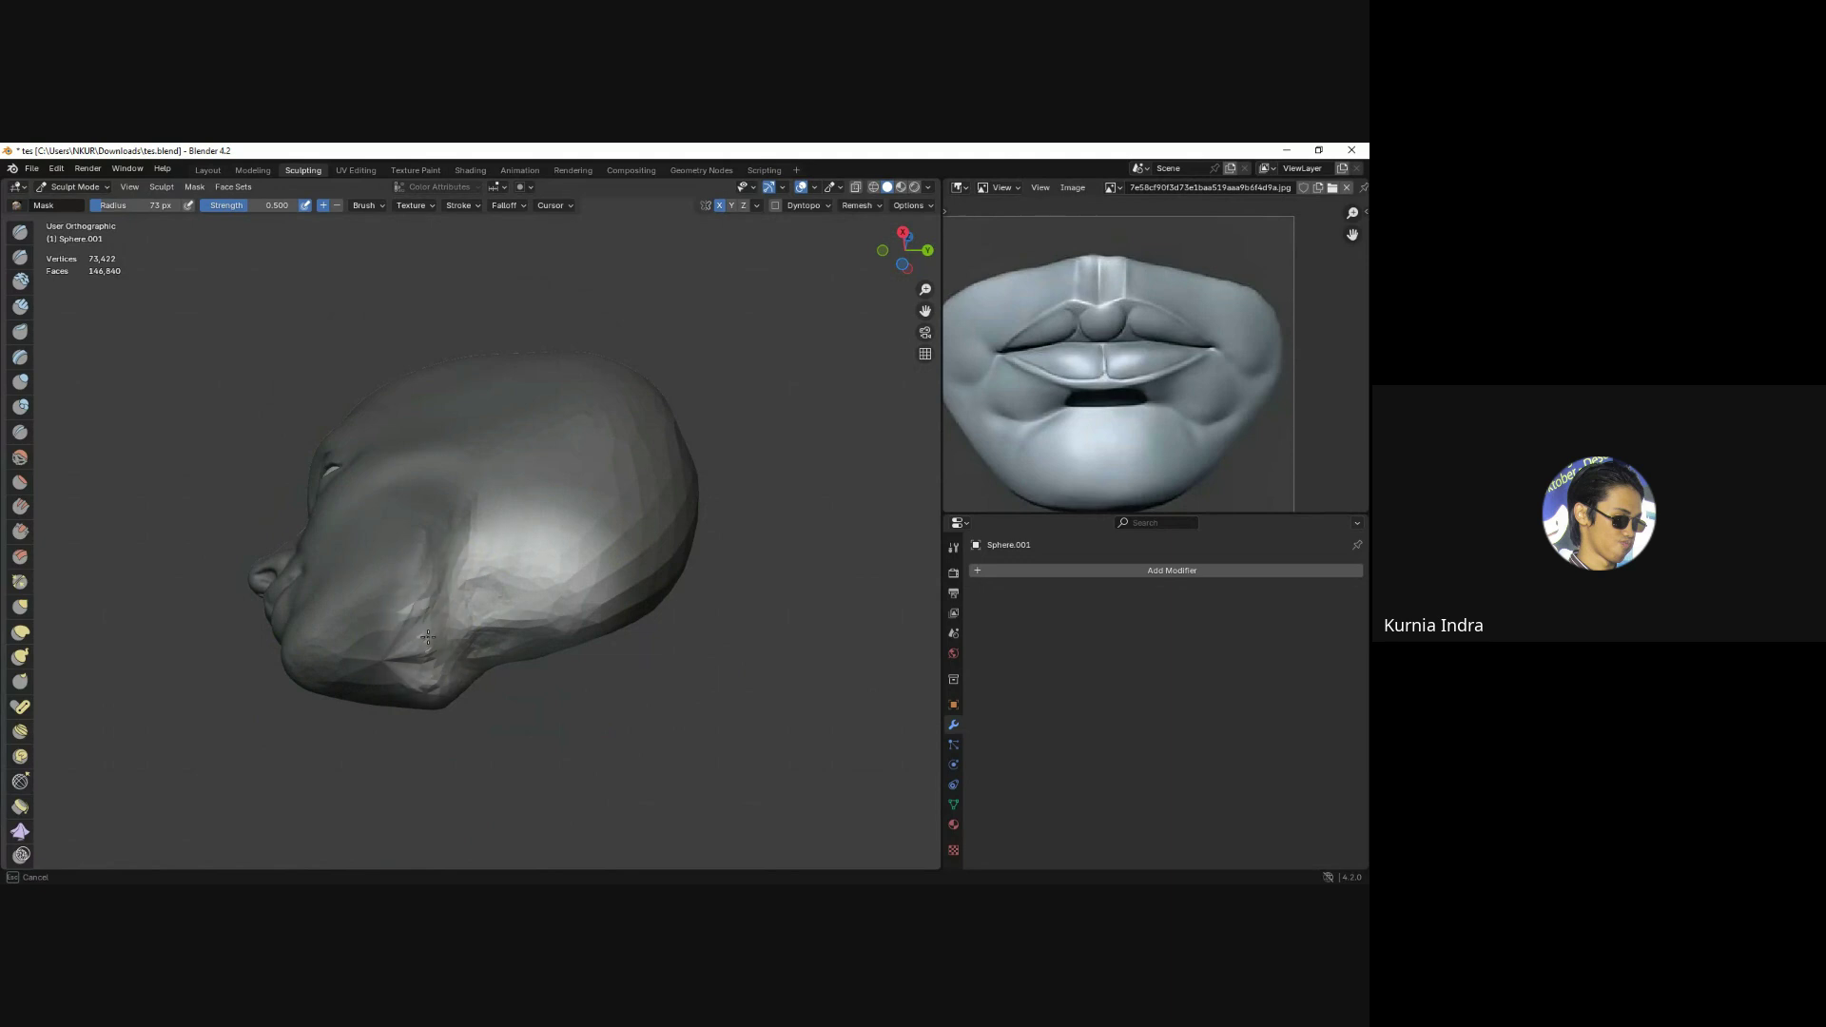
pyautogui.press('KP_3')
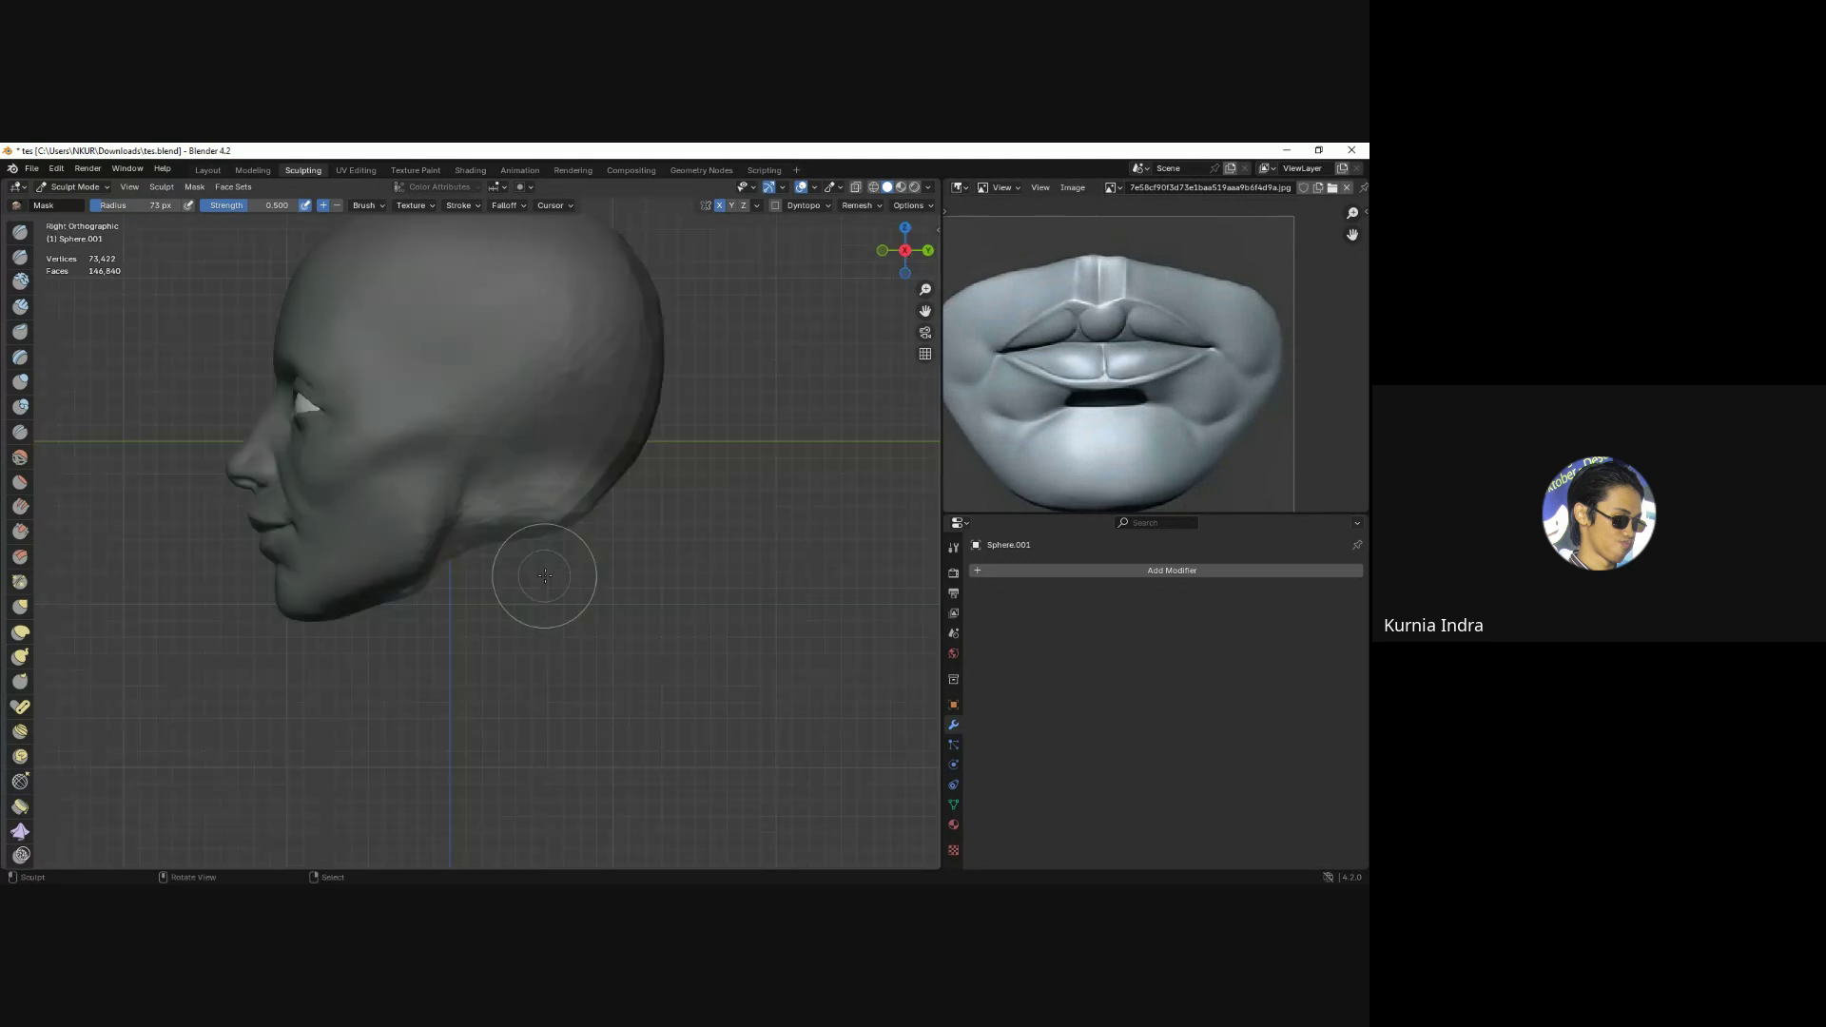
pyautogui.keyDown('shift'); pyautogui.moveTo(542, 571); pyautogui.dragTo(519, 661, button='middle'); pyautogui.keyUp('shift')
pyautogui.press('g')
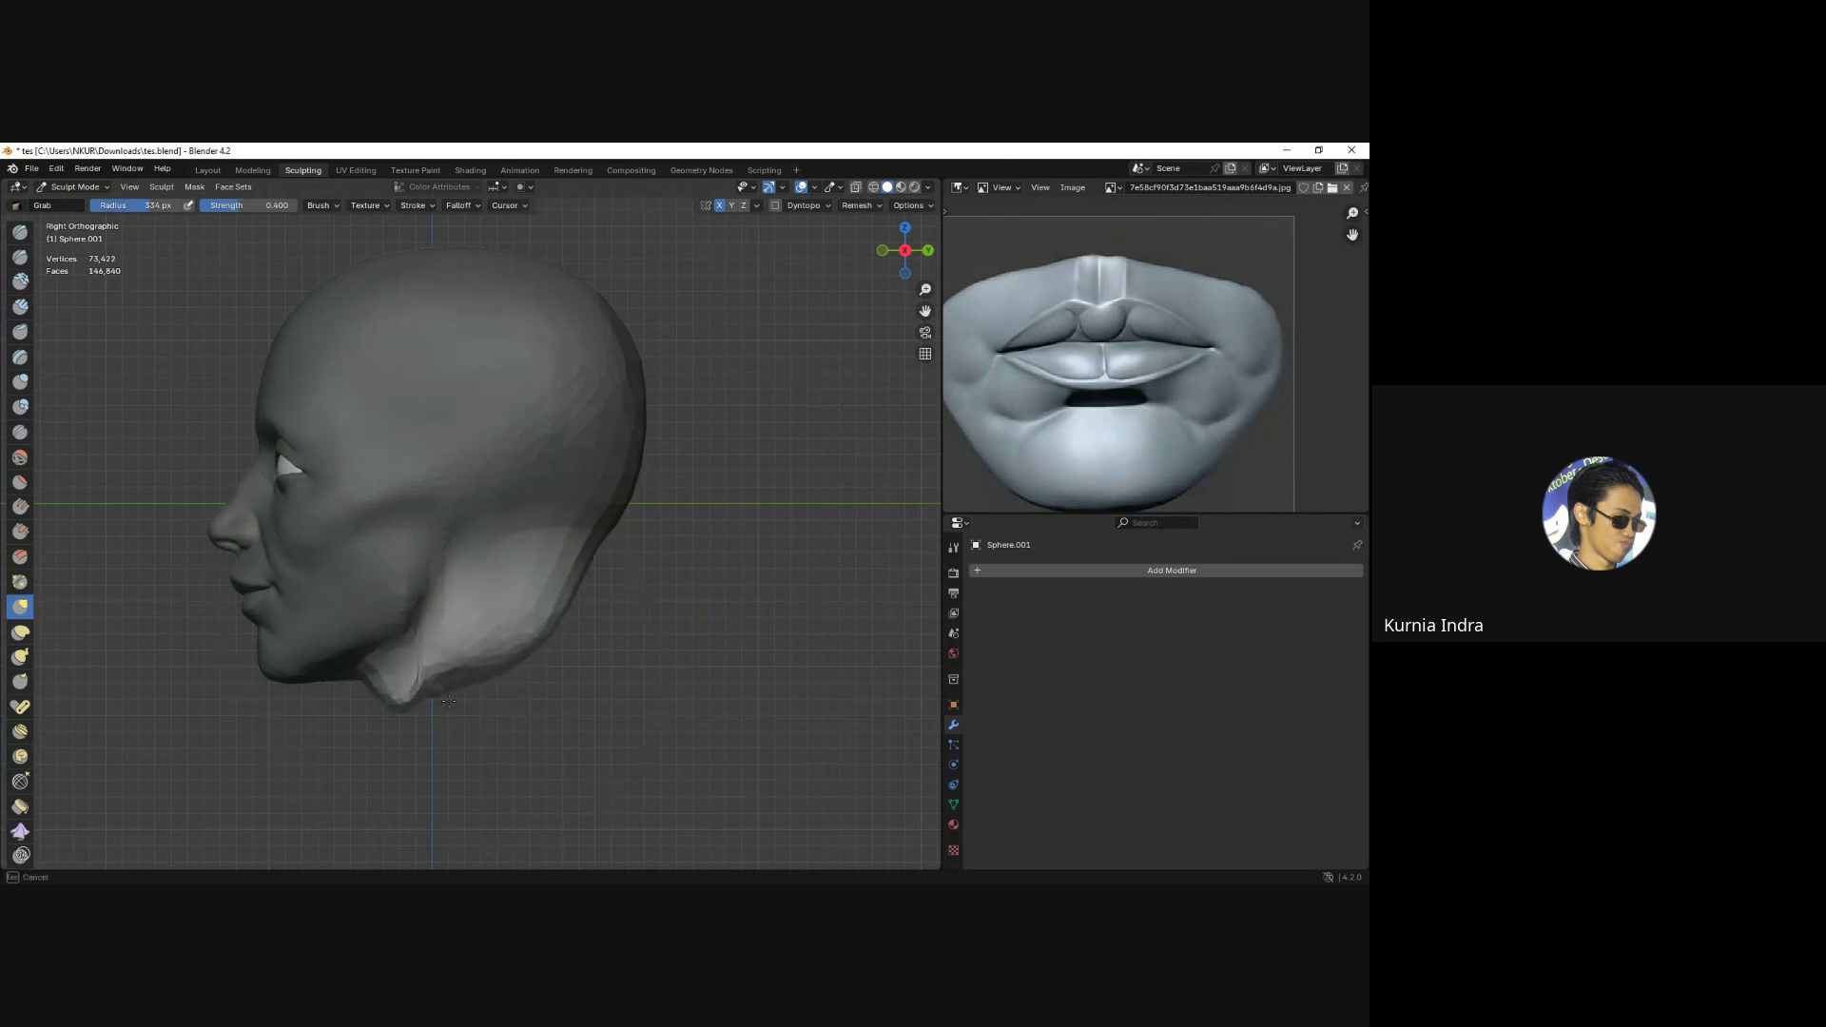
pyautogui.moveTo(453, 678); pyautogui.dragTo(510, 656)
pyautogui.keyDown('shift'); pyautogui.moveTo(550, 683); pyautogui.dragTo(518, 606, button='middle'); pyautogui.keyUp('shift')
pyautogui.moveTo(518, 606); pyautogui.dragTo(528, 670)
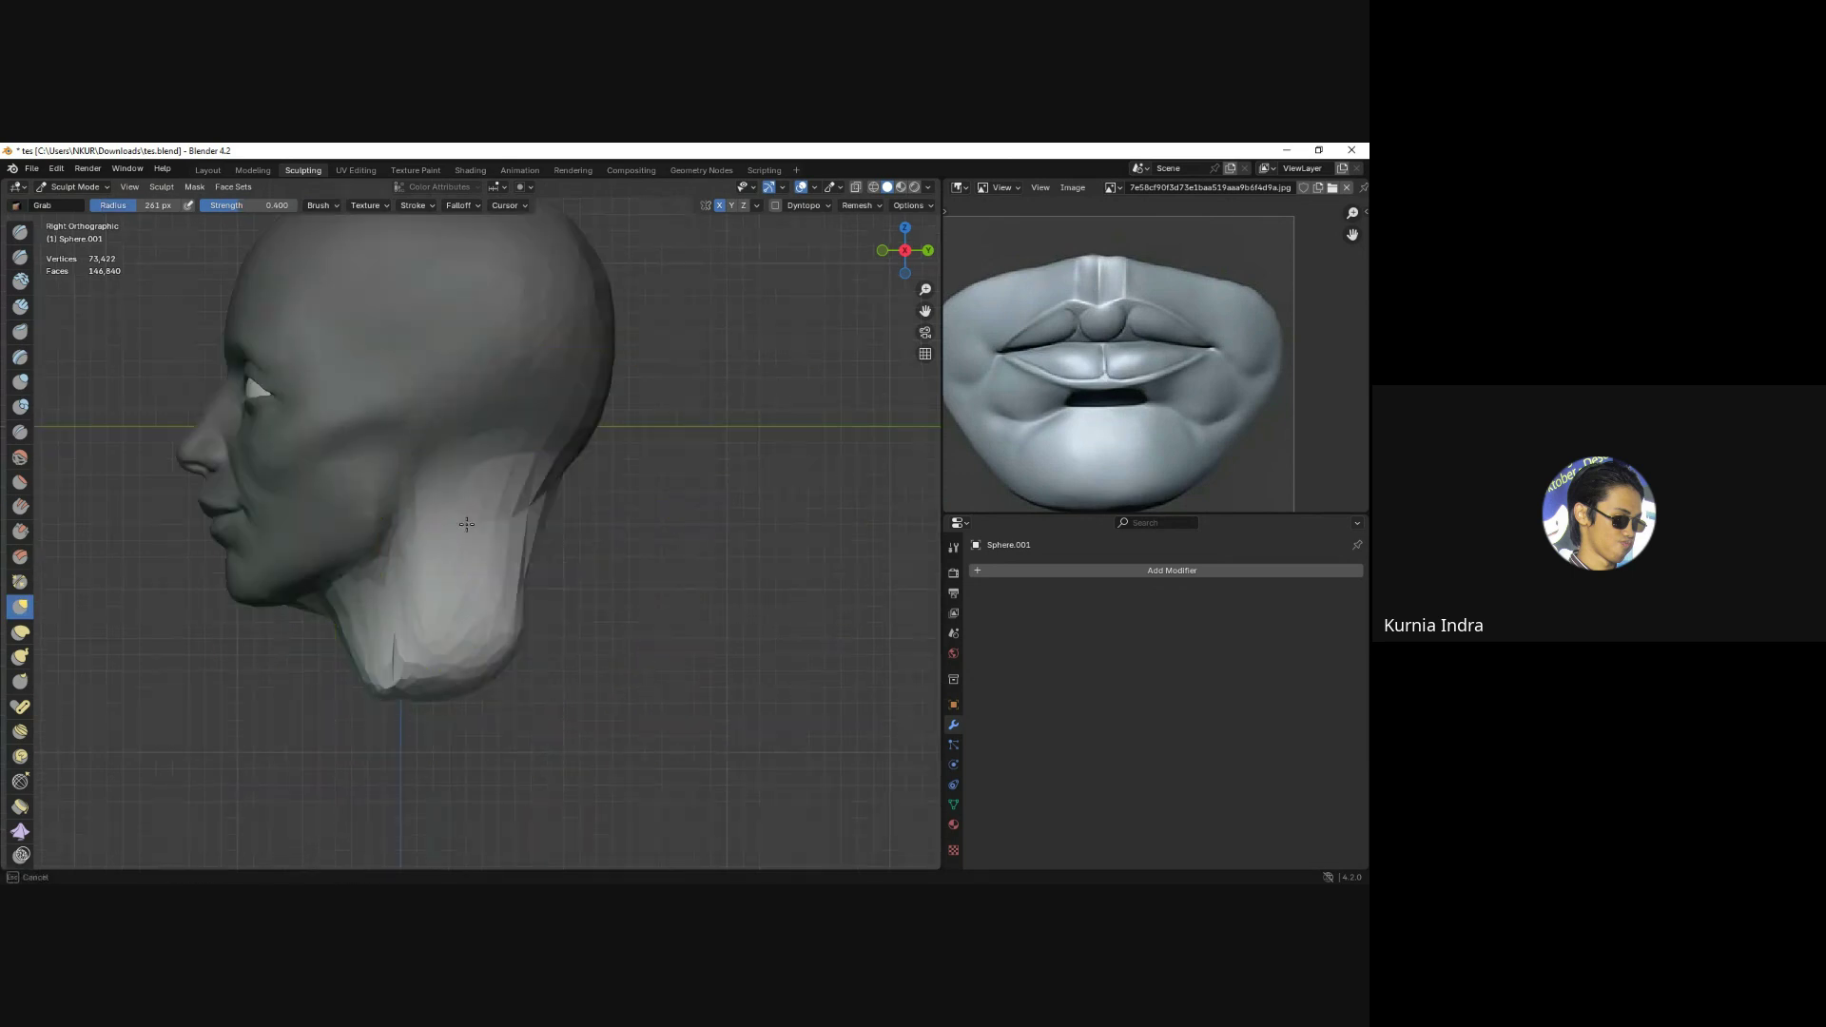
pyautogui.press('f')
# Enlarge the brush and pull the back of the neck into a smooth slope from the side.
pyautogui.moveTo(381, 680); pyautogui.dragTo(481, 685, button='middle')
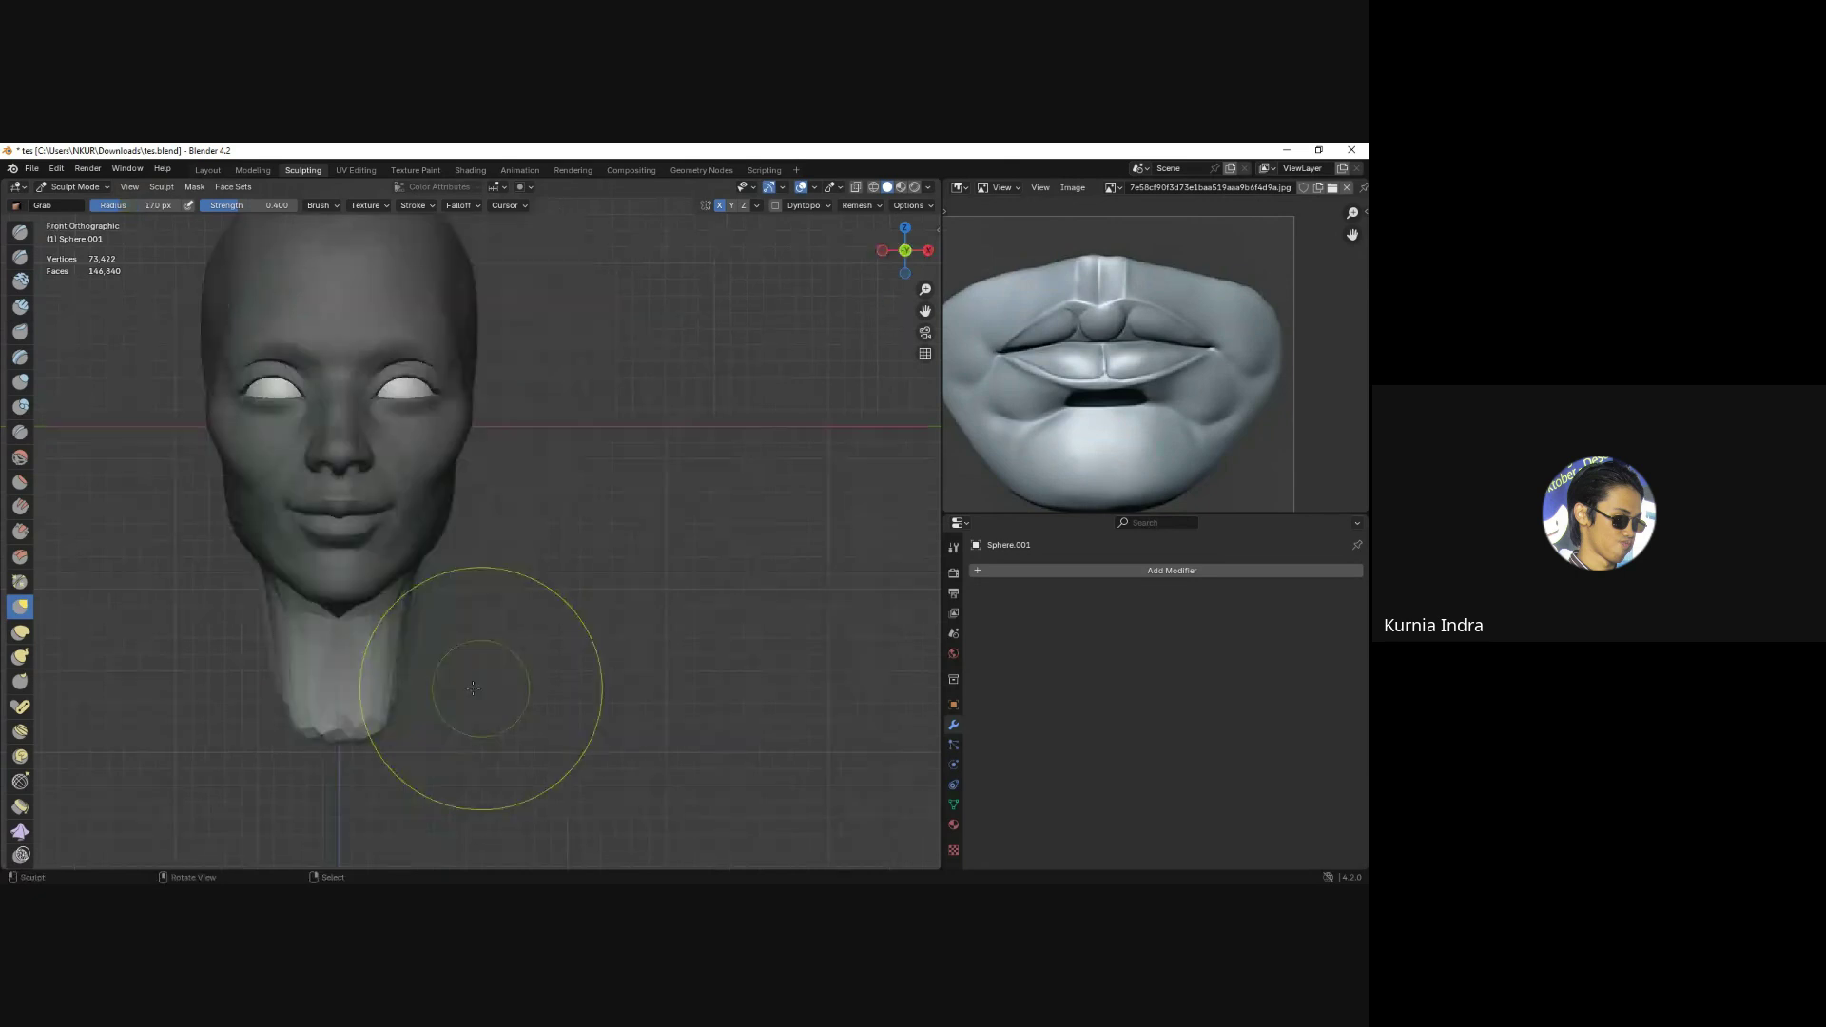
pyautogui.press('f')
pyautogui.click(469, 591)
pyautogui.moveTo(469, 591); pyautogui.dragTo(426, 561, button='middle')
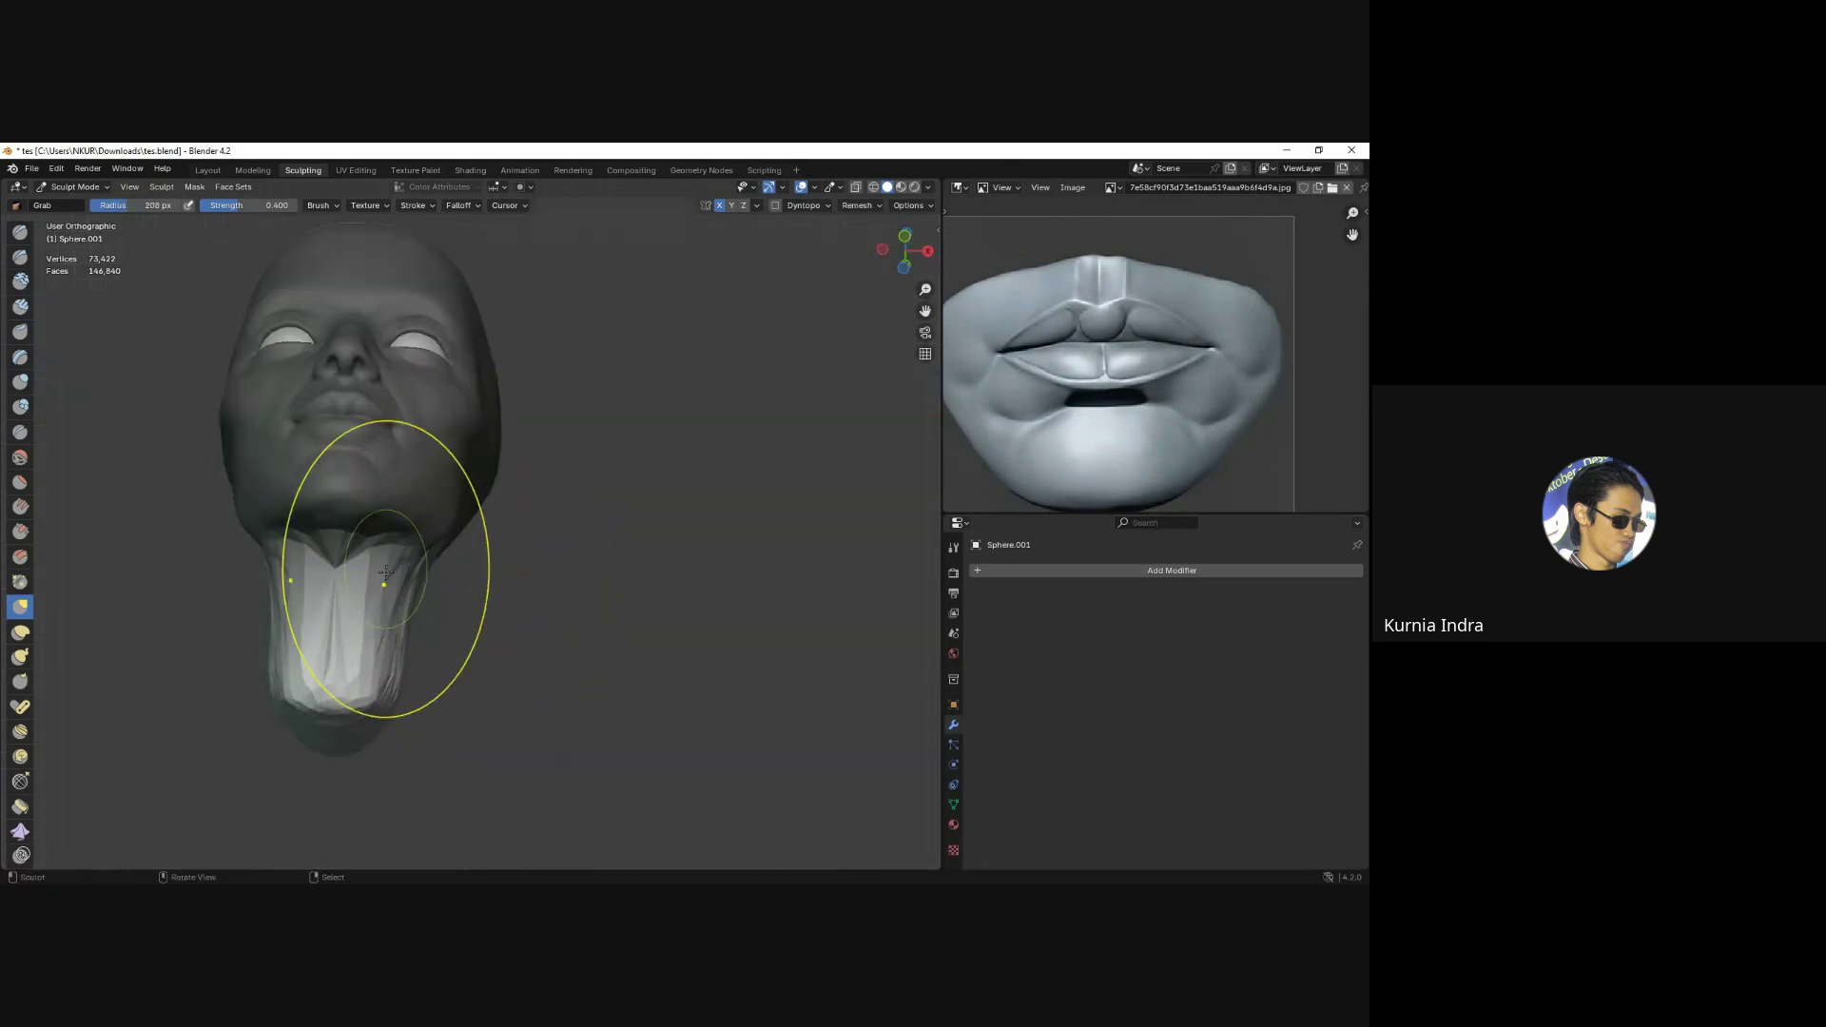
pyautogui.press('KP_1')
pyautogui.moveTo(408, 673); pyautogui.dragTo(489, 583, button='middle')
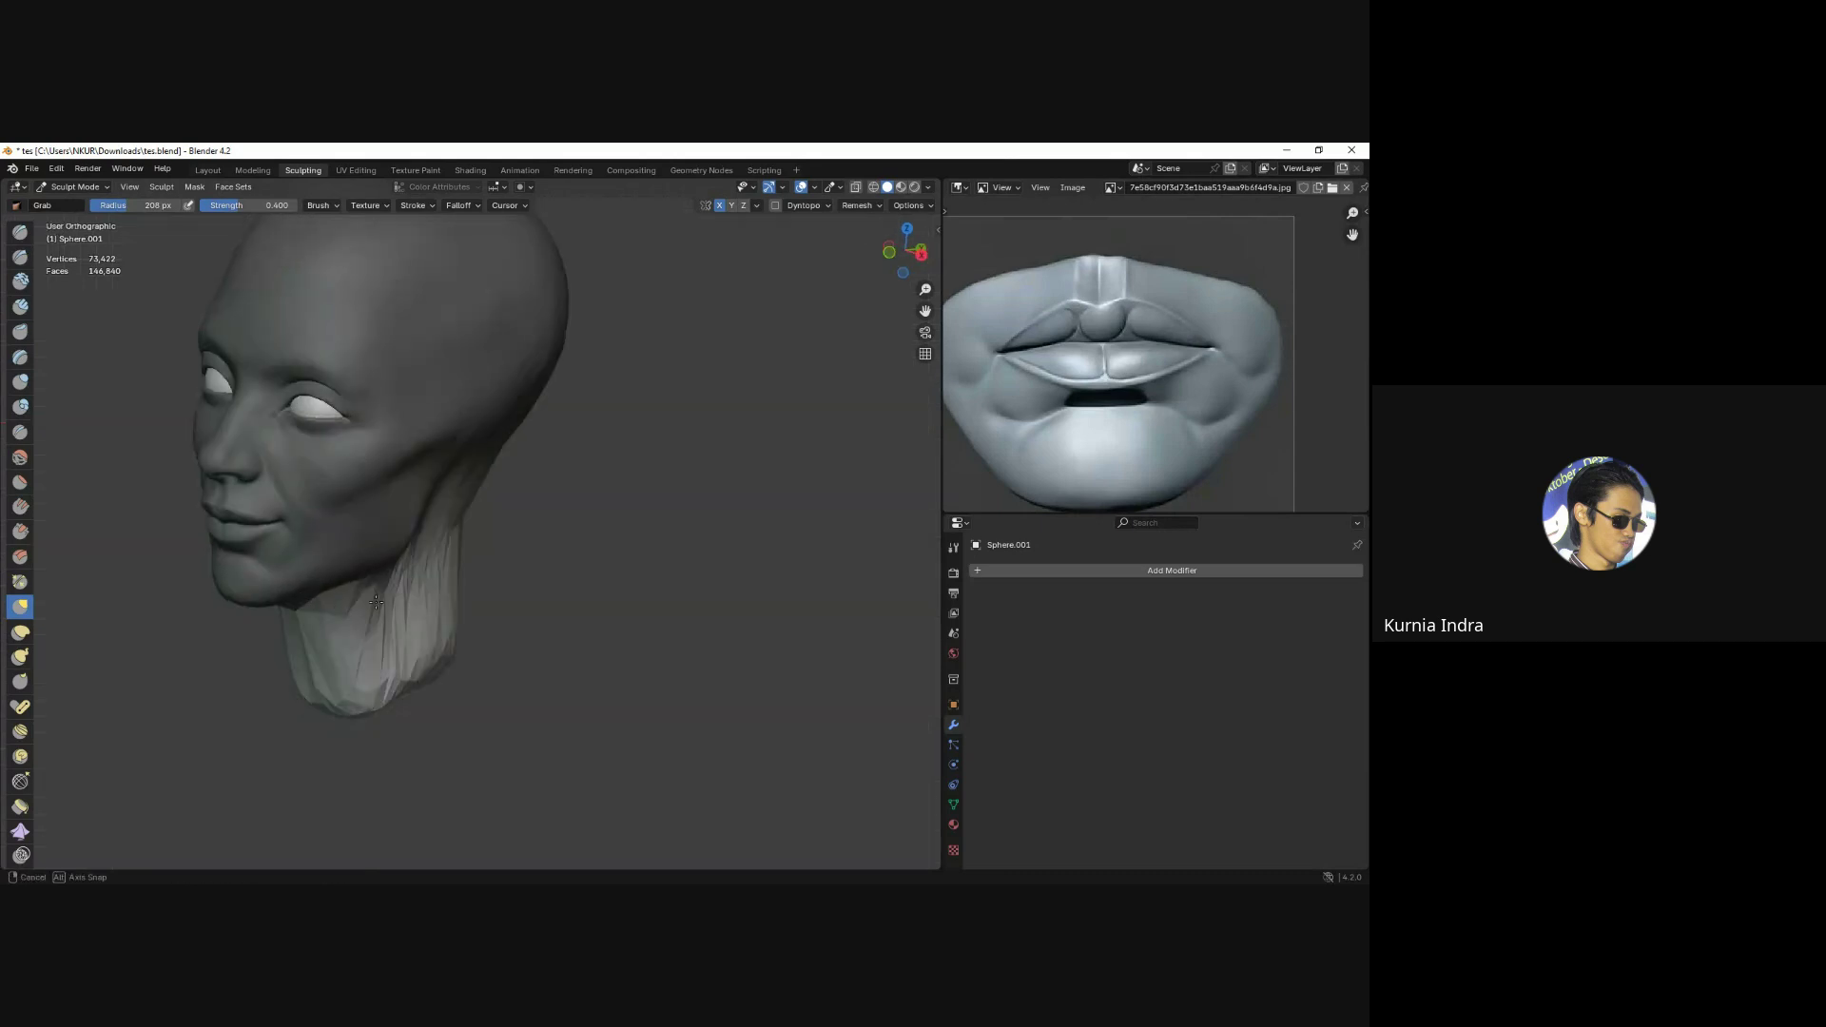
pyautogui.press('KP_3')
pyautogui.moveTo(491, 489)
pyautogui.mouseDown()
pyautogui.moveTo(510, 529)
pyautogui.moveTo(481, 551)
pyautogui.mouseUp()
pyautogui.keyDown('shift'); pyautogui.moveTo(550, 533); pyautogui.dragTo(587, 579, button='middle'); pyautogui.keyUp('shift')
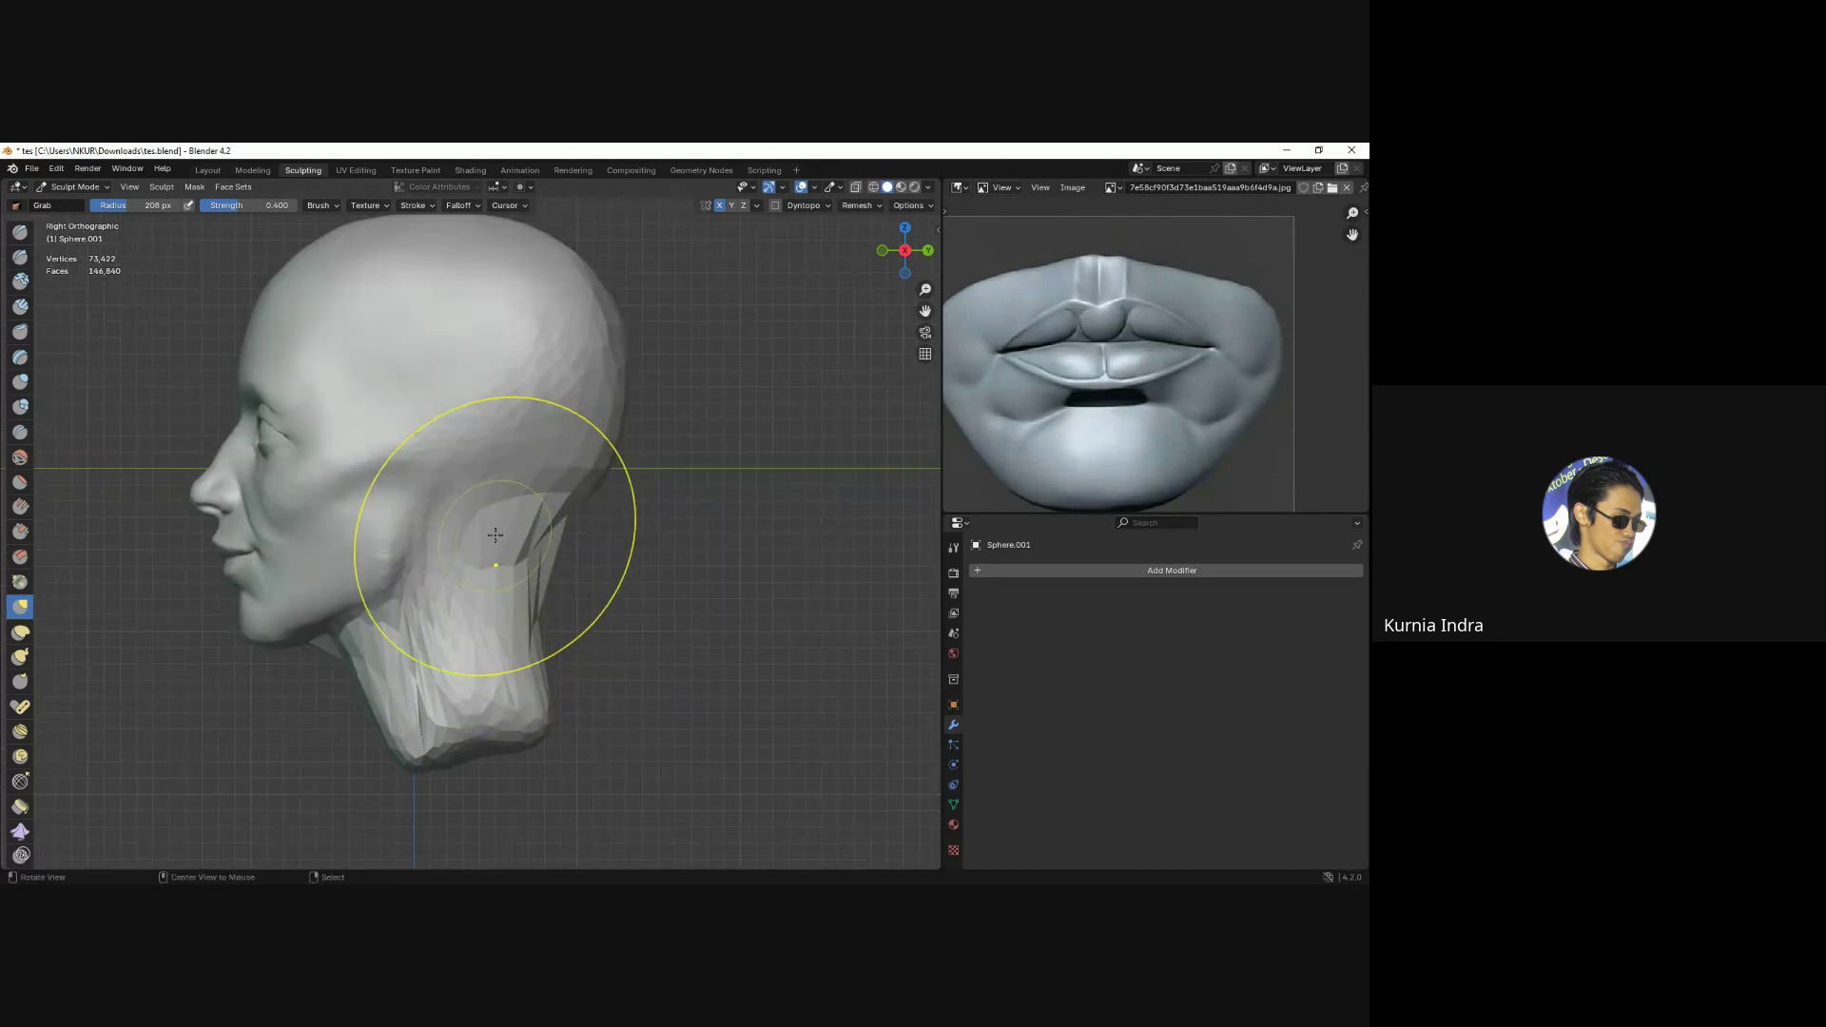
pyautogui.click(20, 307)
pyautogui.keyDown('shift'); pyautogui.moveTo(533, 358); pyautogui.dragTo(637, 321, button='middle'); pyautogui.keyUp('shift')
# Enable Dyntopo, accept the attribute warning, and shrink the brush to about 118 px.
pyautogui.click(804, 205)
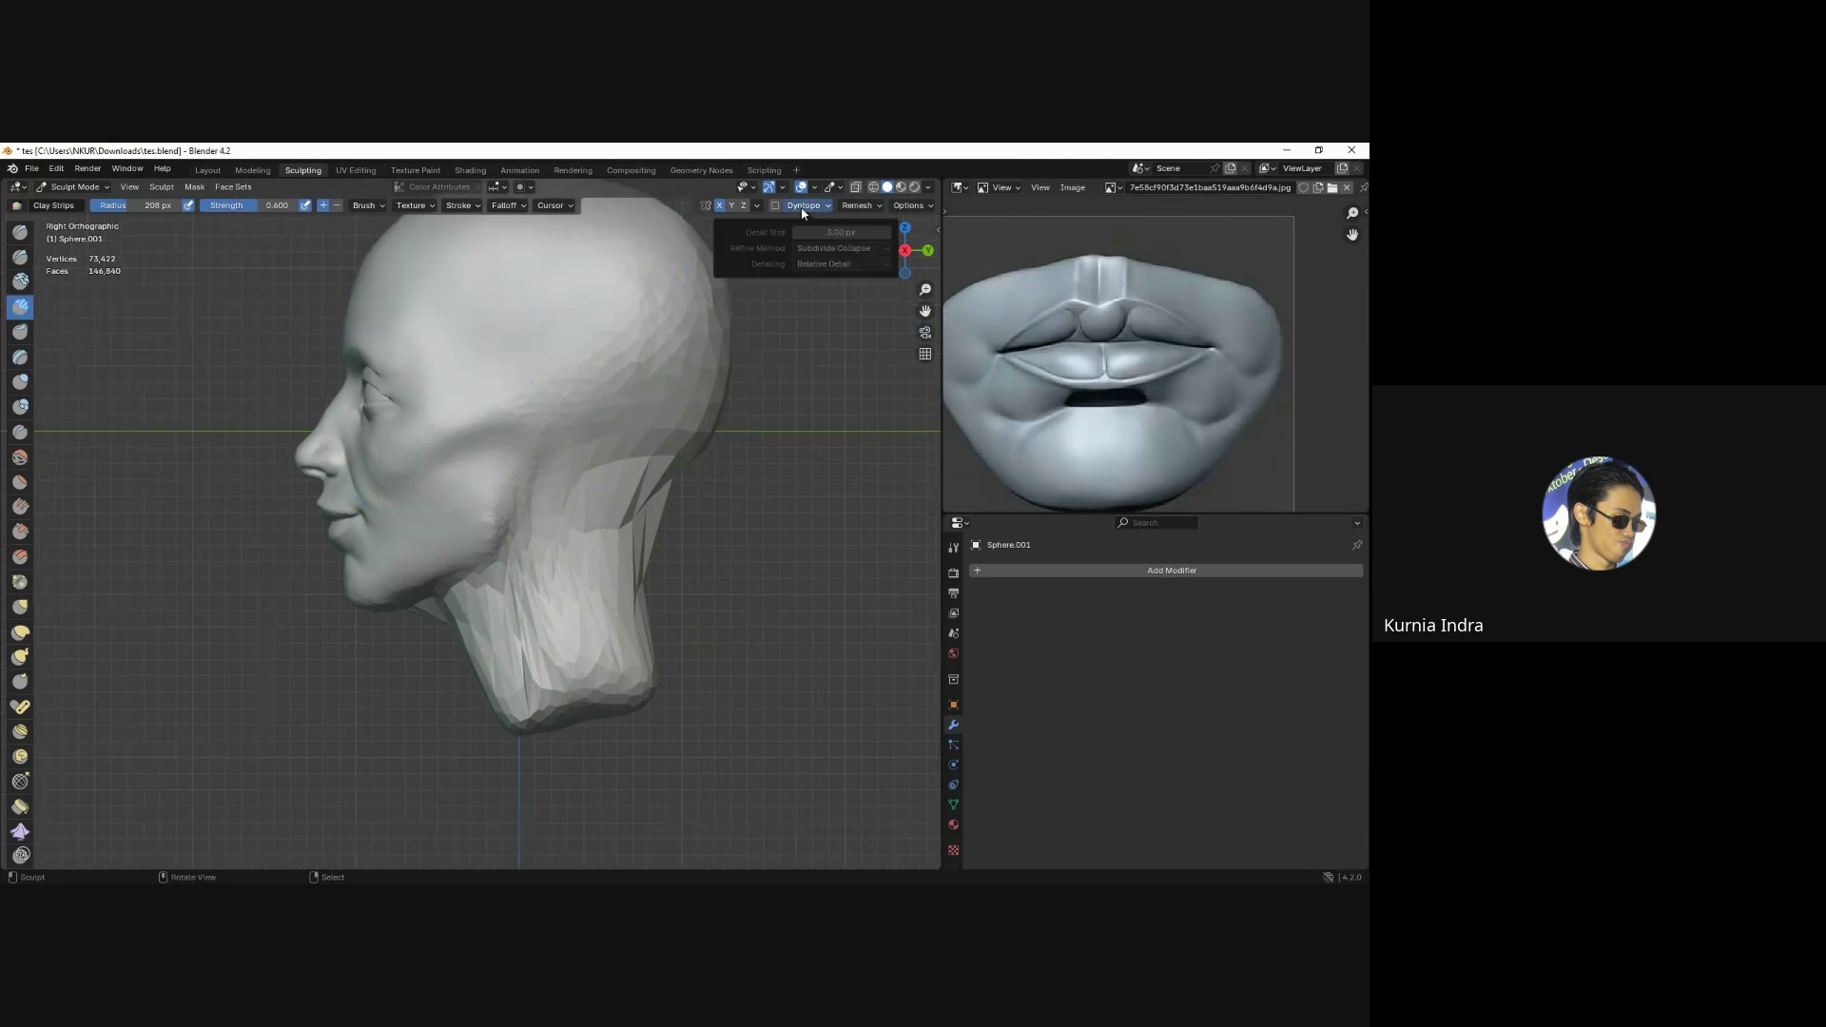
pyautogui.click(777, 206)
pyautogui.click(760, 224)
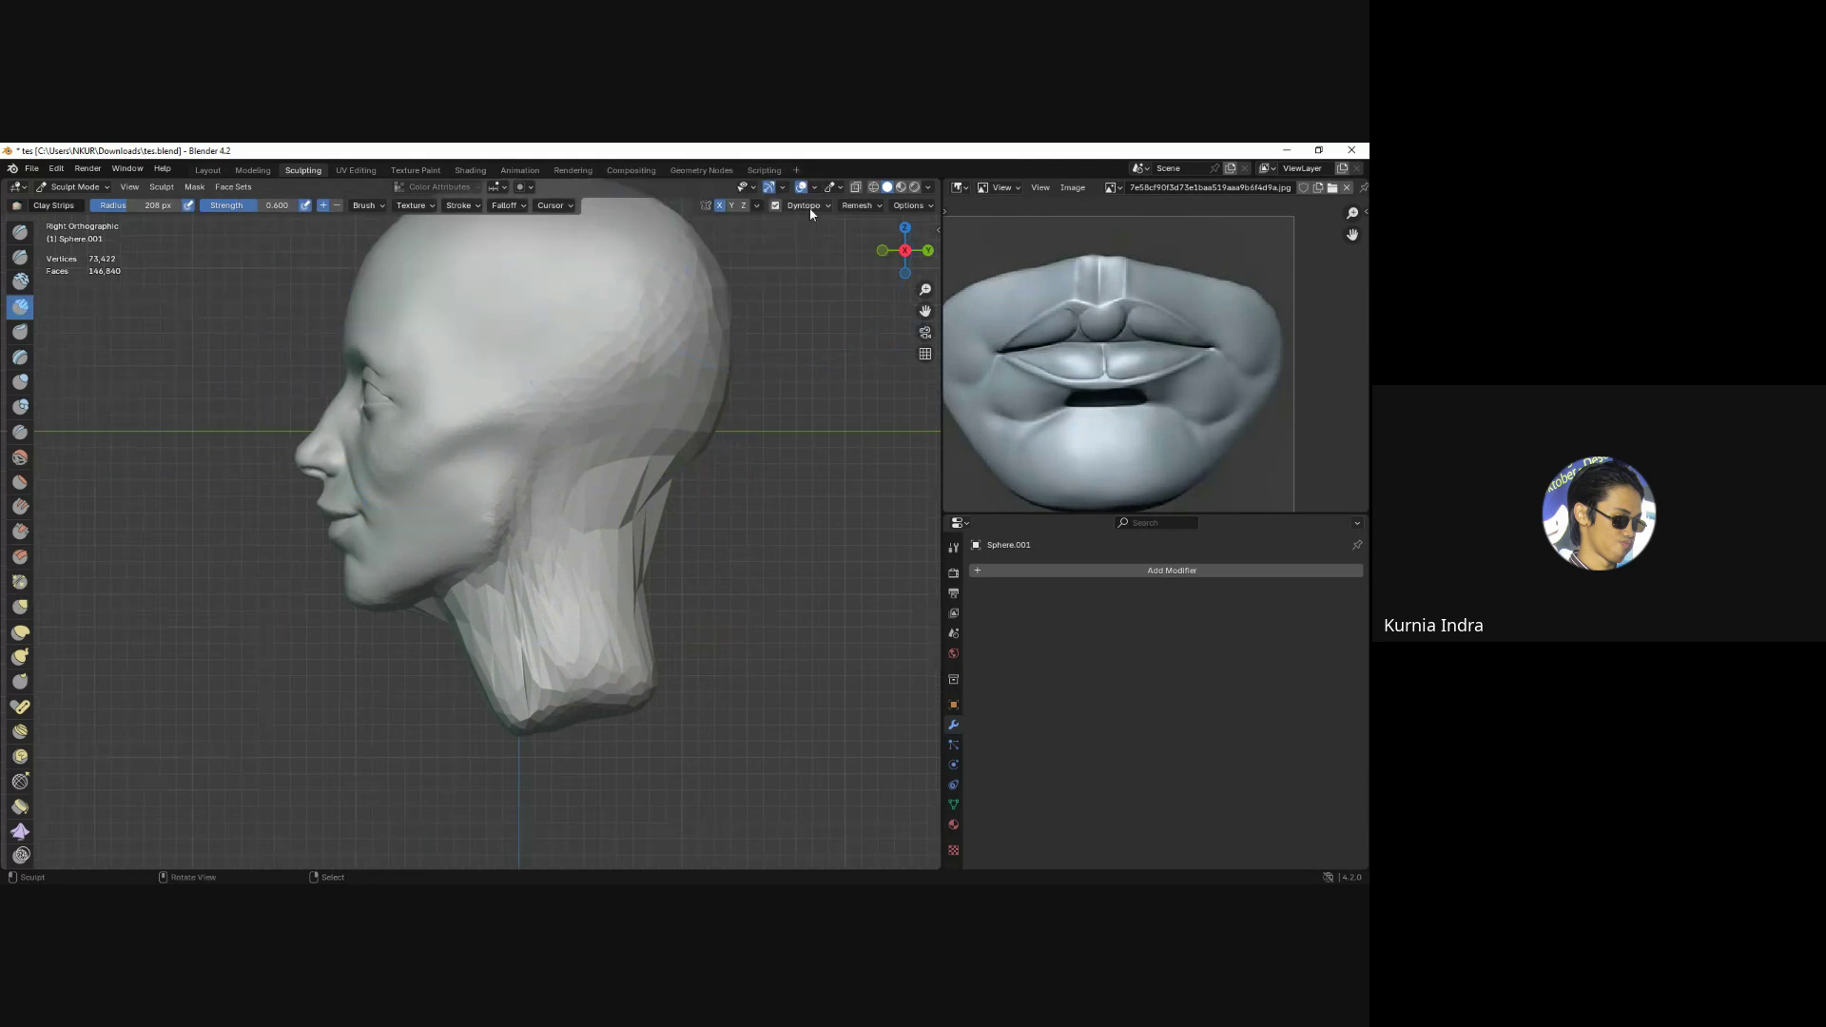
pyautogui.click(808, 206)
pyautogui.press('Return')
pyautogui.keyDown('shift'); pyautogui.moveTo(542, 529); pyautogui.dragTo(519, 507, button='middle'); pyautogui.keyUp('shift')
# Build up the neck sides and under-jaw surface with Clay Strips strokes.
pyautogui.moveTo(490, 659)
pyautogui.mouseDown()
pyautogui.moveTo(522, 562)
pyautogui.moveTo(583, 603)
pyautogui.moveTo(473, 570)
pyautogui.mouseUp()
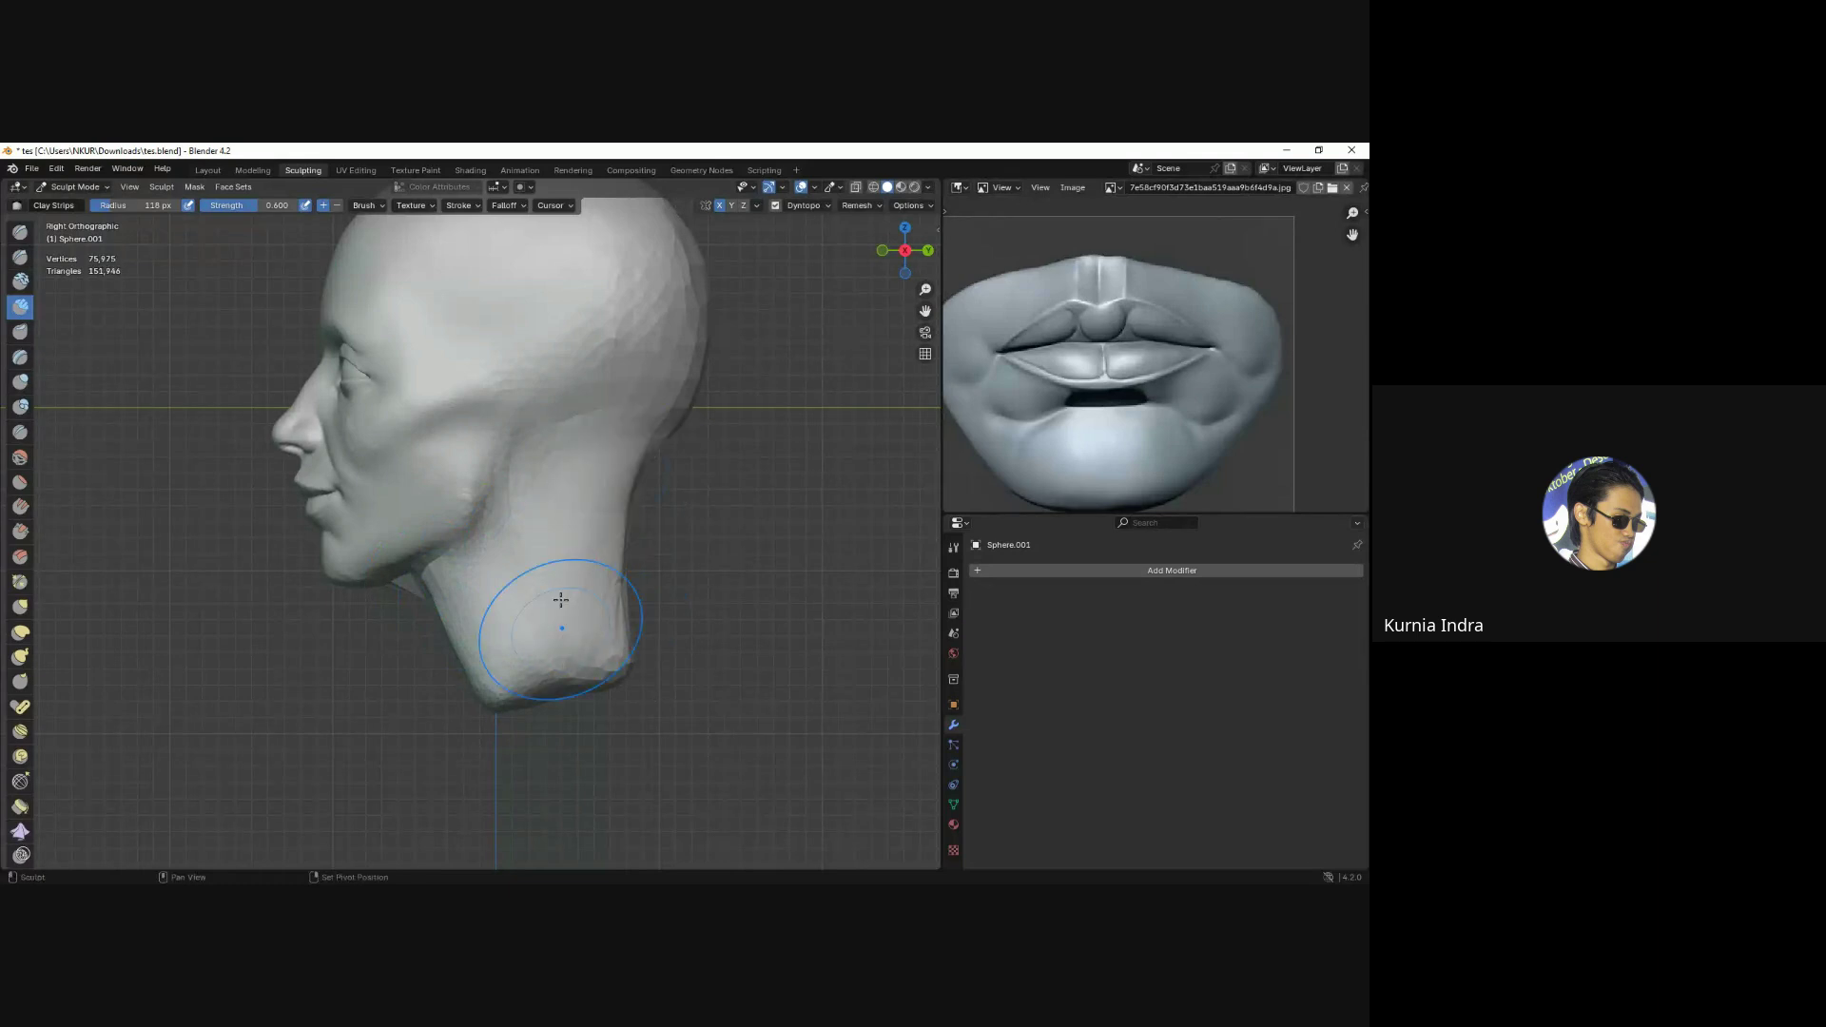
pyautogui.moveTo(473, 571); pyautogui.dragTo(531, 419, button='middle')
pyautogui.moveTo(476, 552)
pyautogui.mouseDown()
pyautogui.moveTo(545, 418)
pyautogui.moveTo(490, 609)
pyautogui.mouseUp()
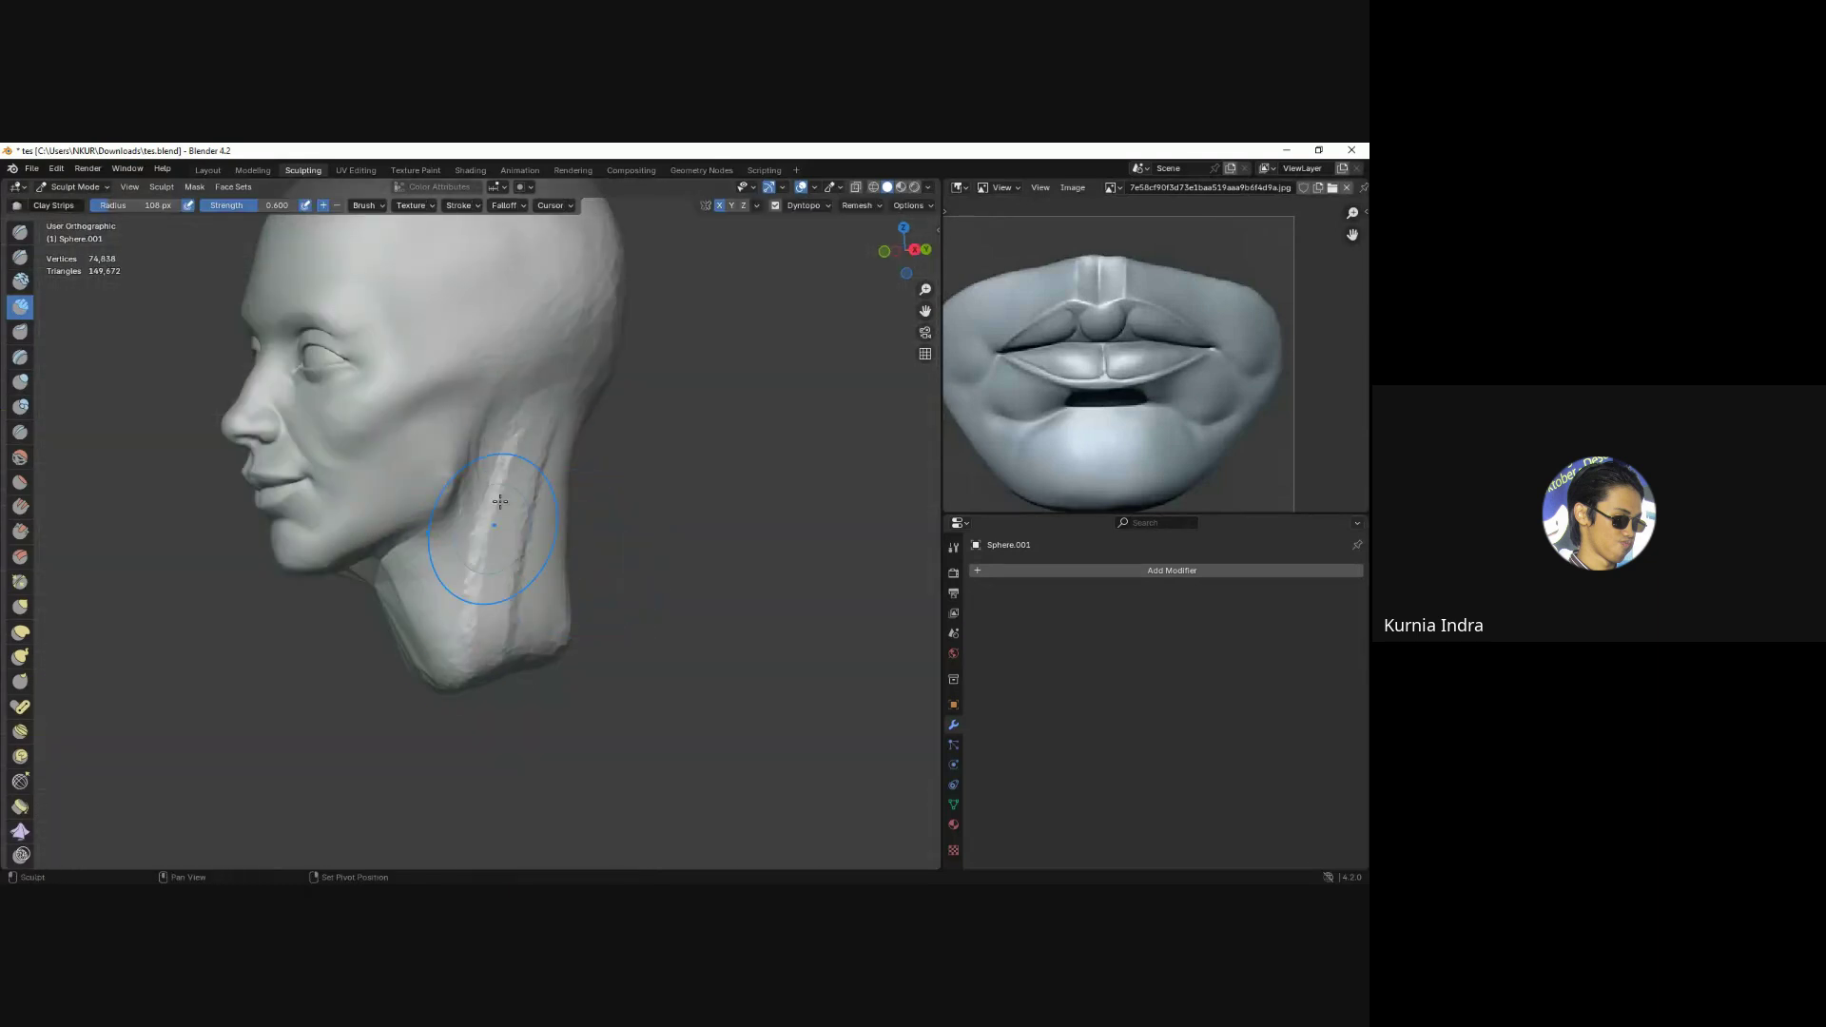
pyautogui.moveTo(504, 447); pyautogui.dragTo(509, 590)
pyautogui.moveTo(510, 591)
pyautogui.mouseDown(button='middle')
pyautogui.moveTo(536, 468)
pyautogui.moveTo(475, 551)
pyautogui.mouseUp(button='middle')
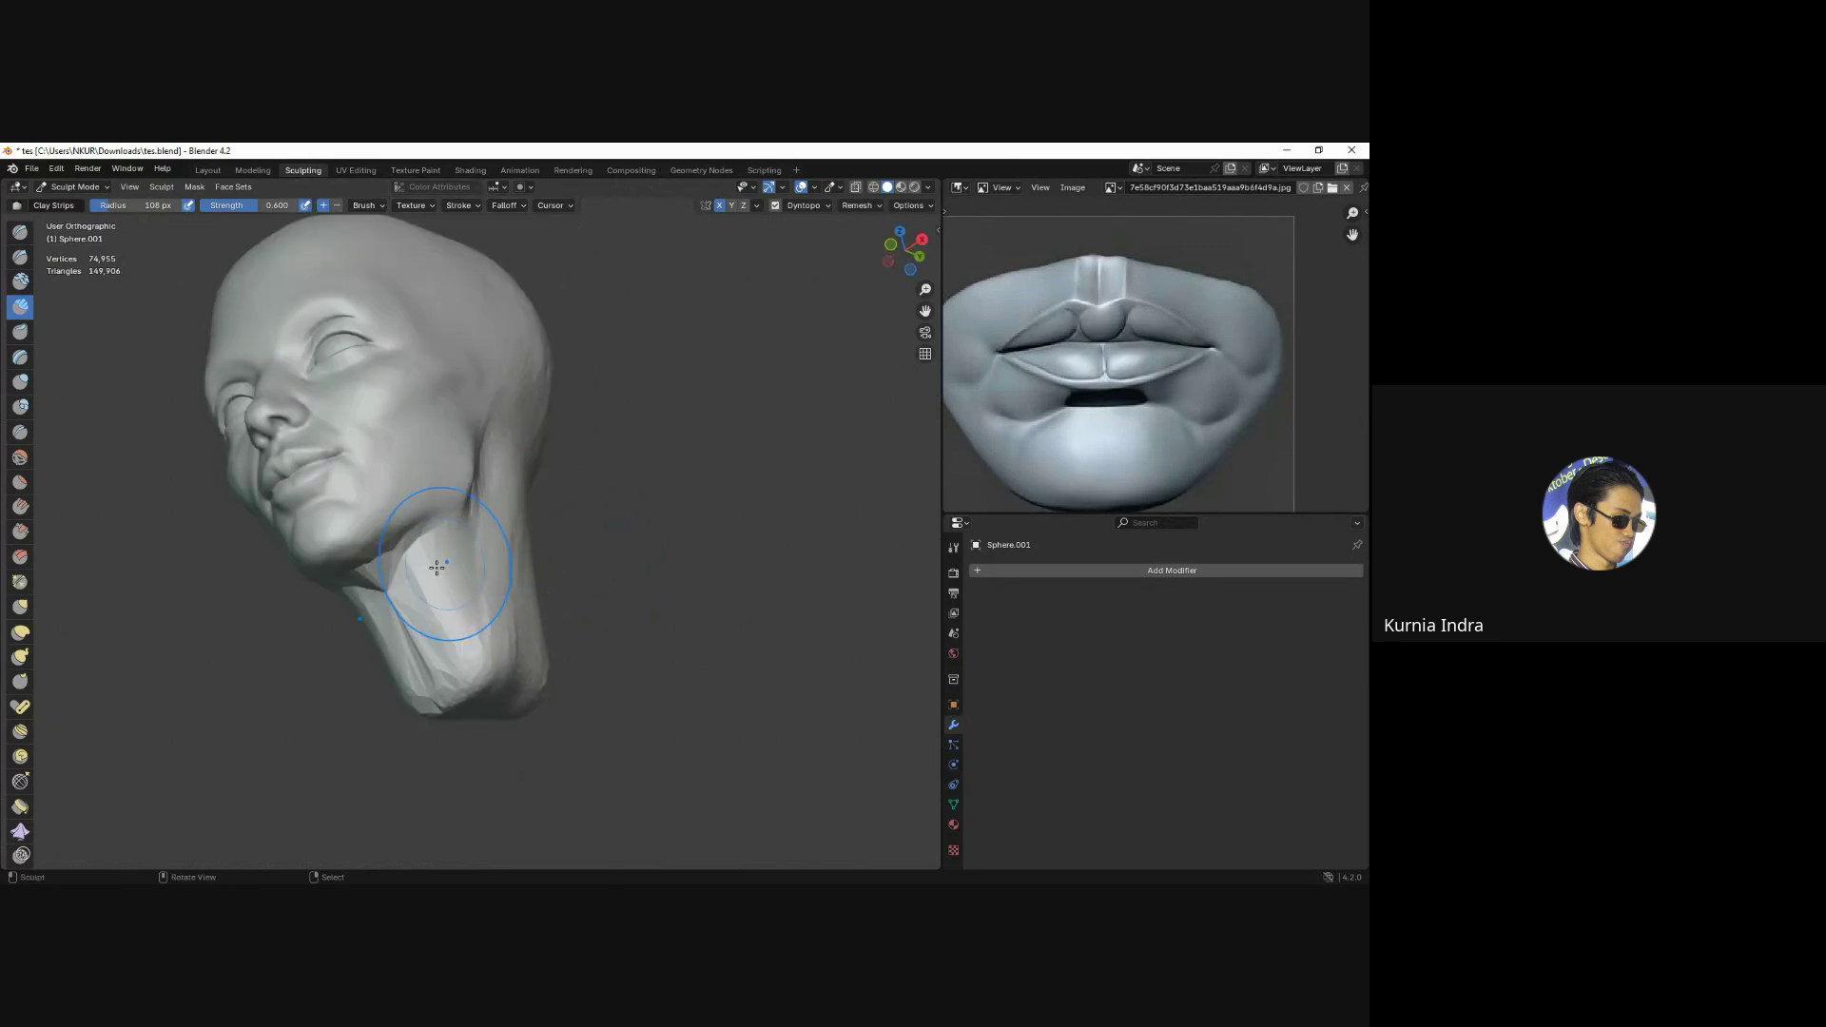
pyautogui.moveTo(476, 552); pyautogui.dragTo(416, 634)
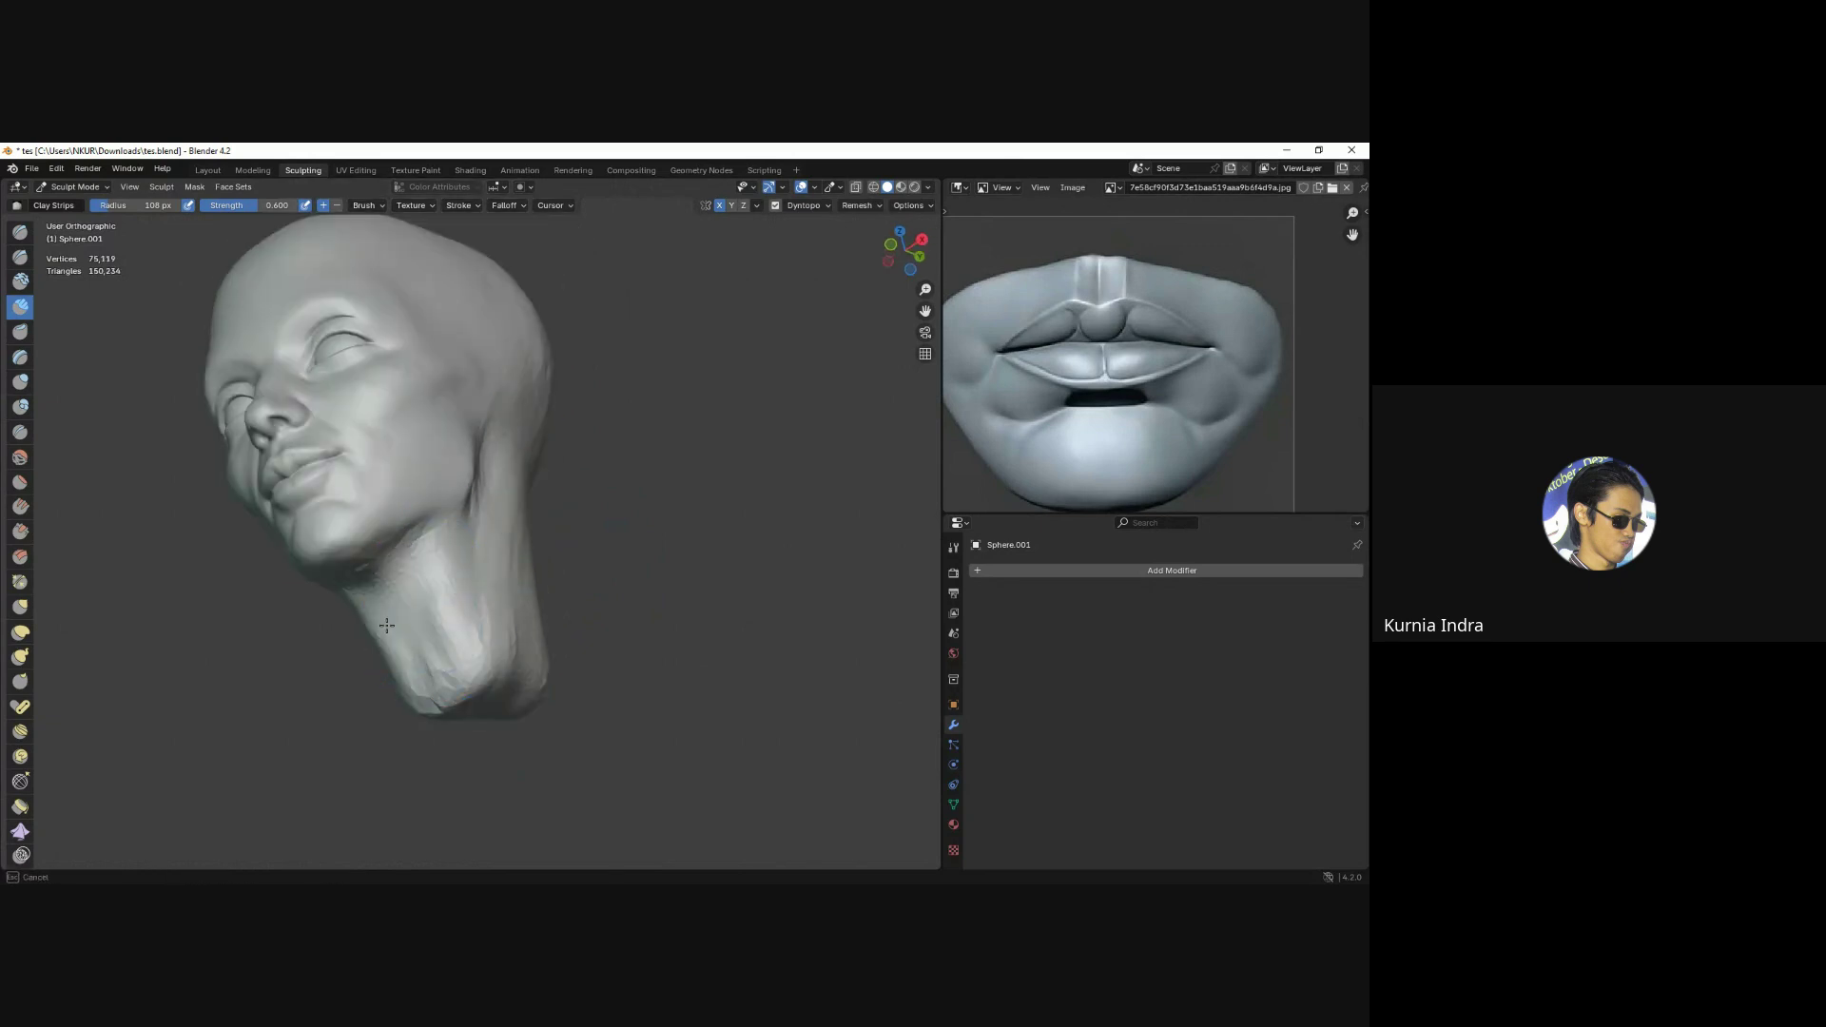
pyautogui.moveTo(387, 625); pyautogui.dragTo(402, 572, button='middle')
pyautogui.moveTo(422, 612); pyautogui.dragTo(442, 573)
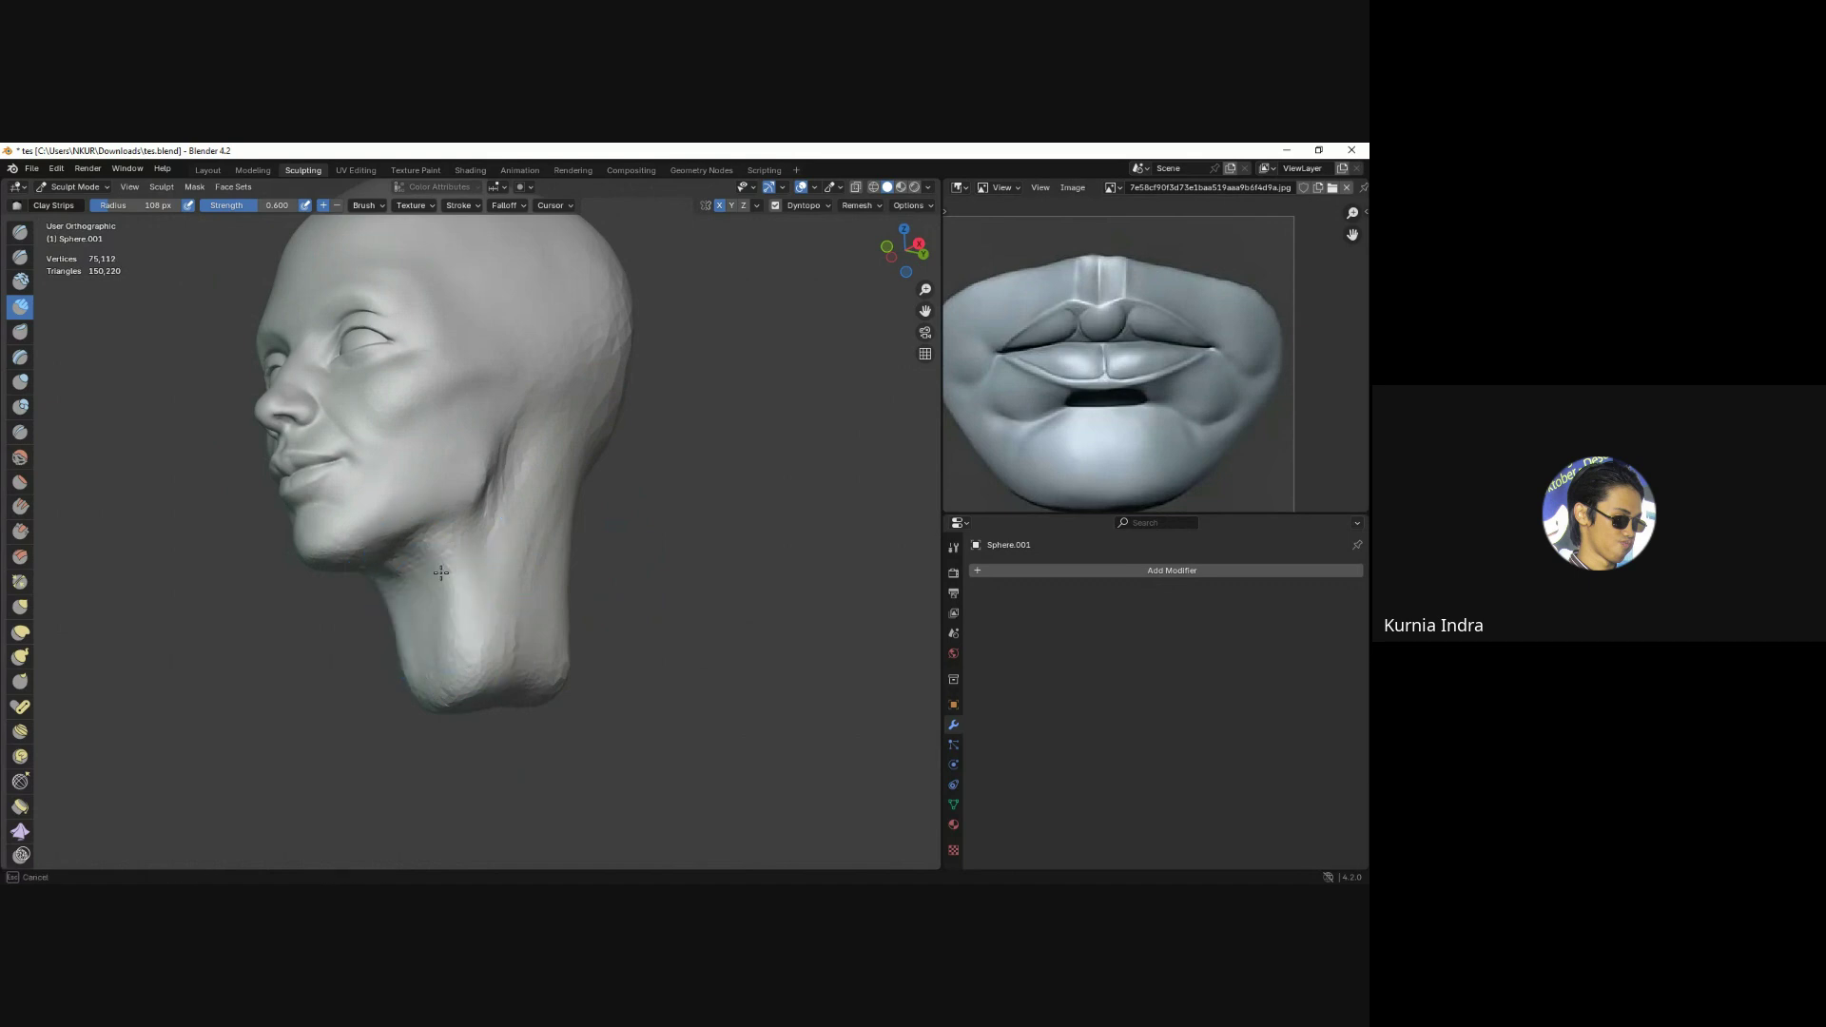
pyautogui.keyDown('alt'); pyautogui.moveTo(476, 620); pyautogui.dragTo(508, 599, button='middle'); pyautogui.keyUp('alt')
# Enlarge the Grab brush to about 144 px and shape the neck from several angles.
pyautogui.press('g')
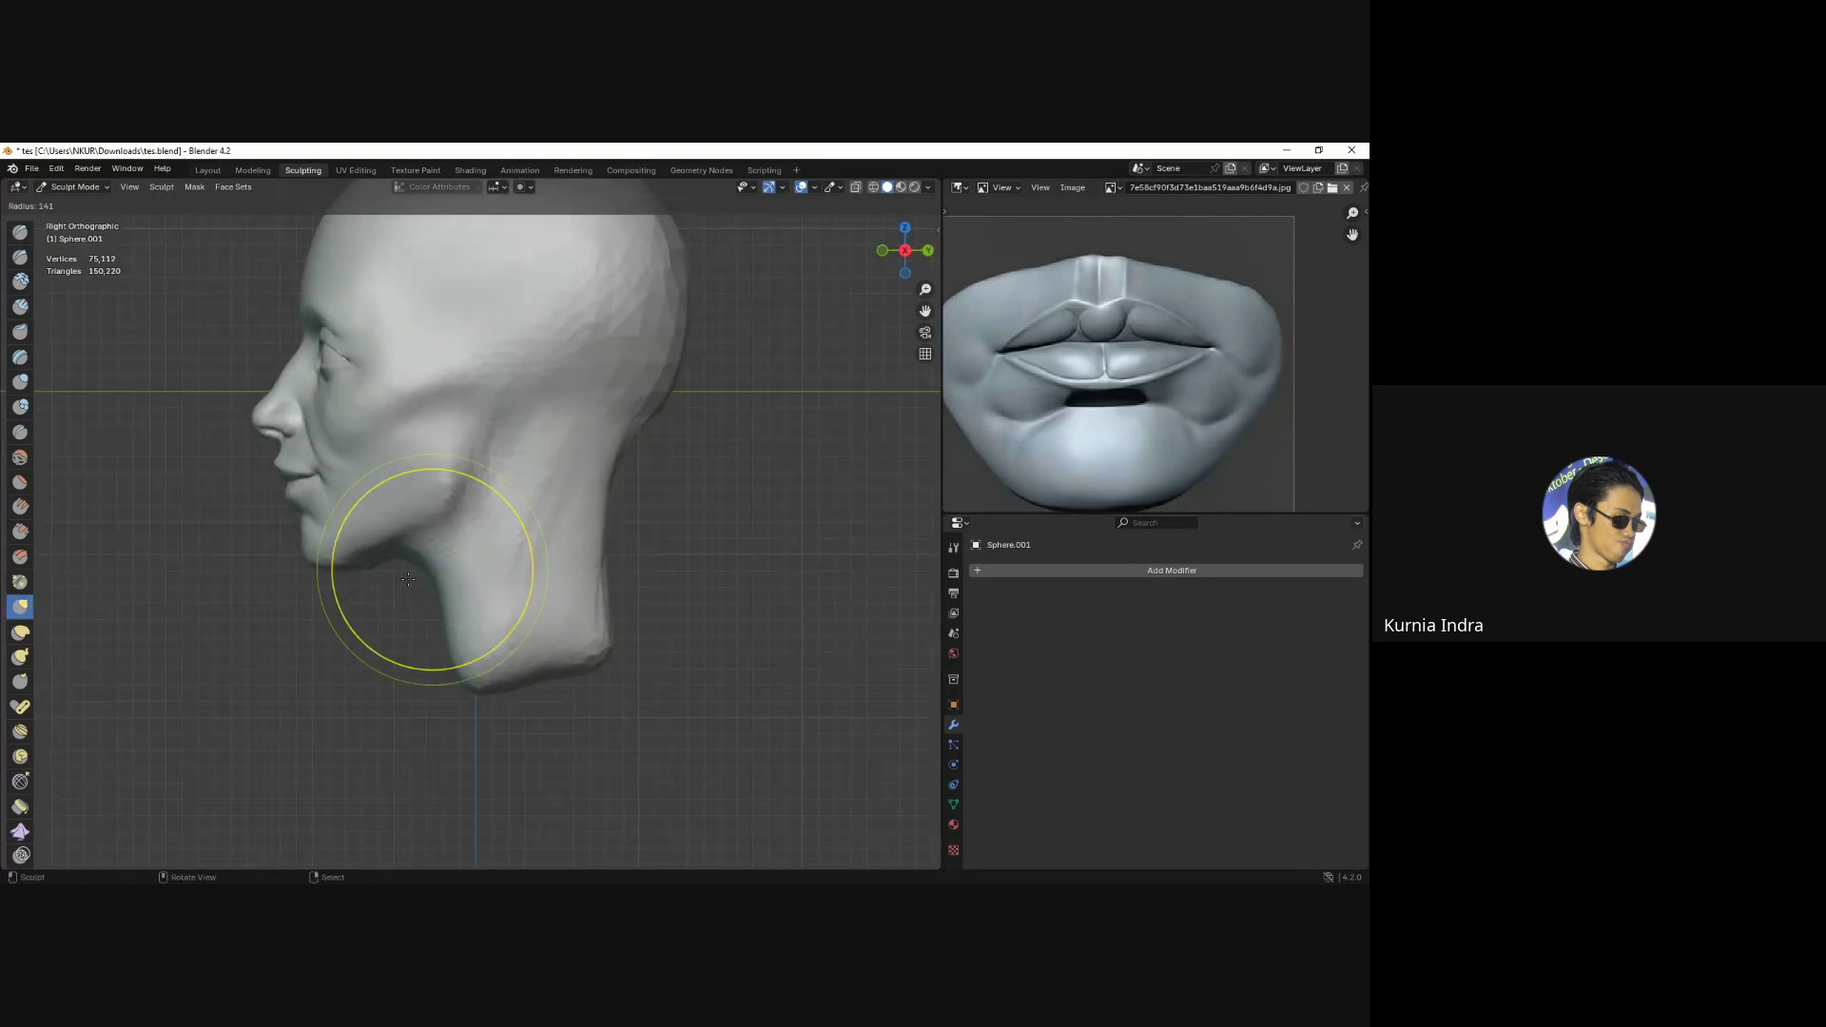
pyautogui.moveTo(428, 571); pyautogui.dragTo(409, 570)
pyautogui.press('f')
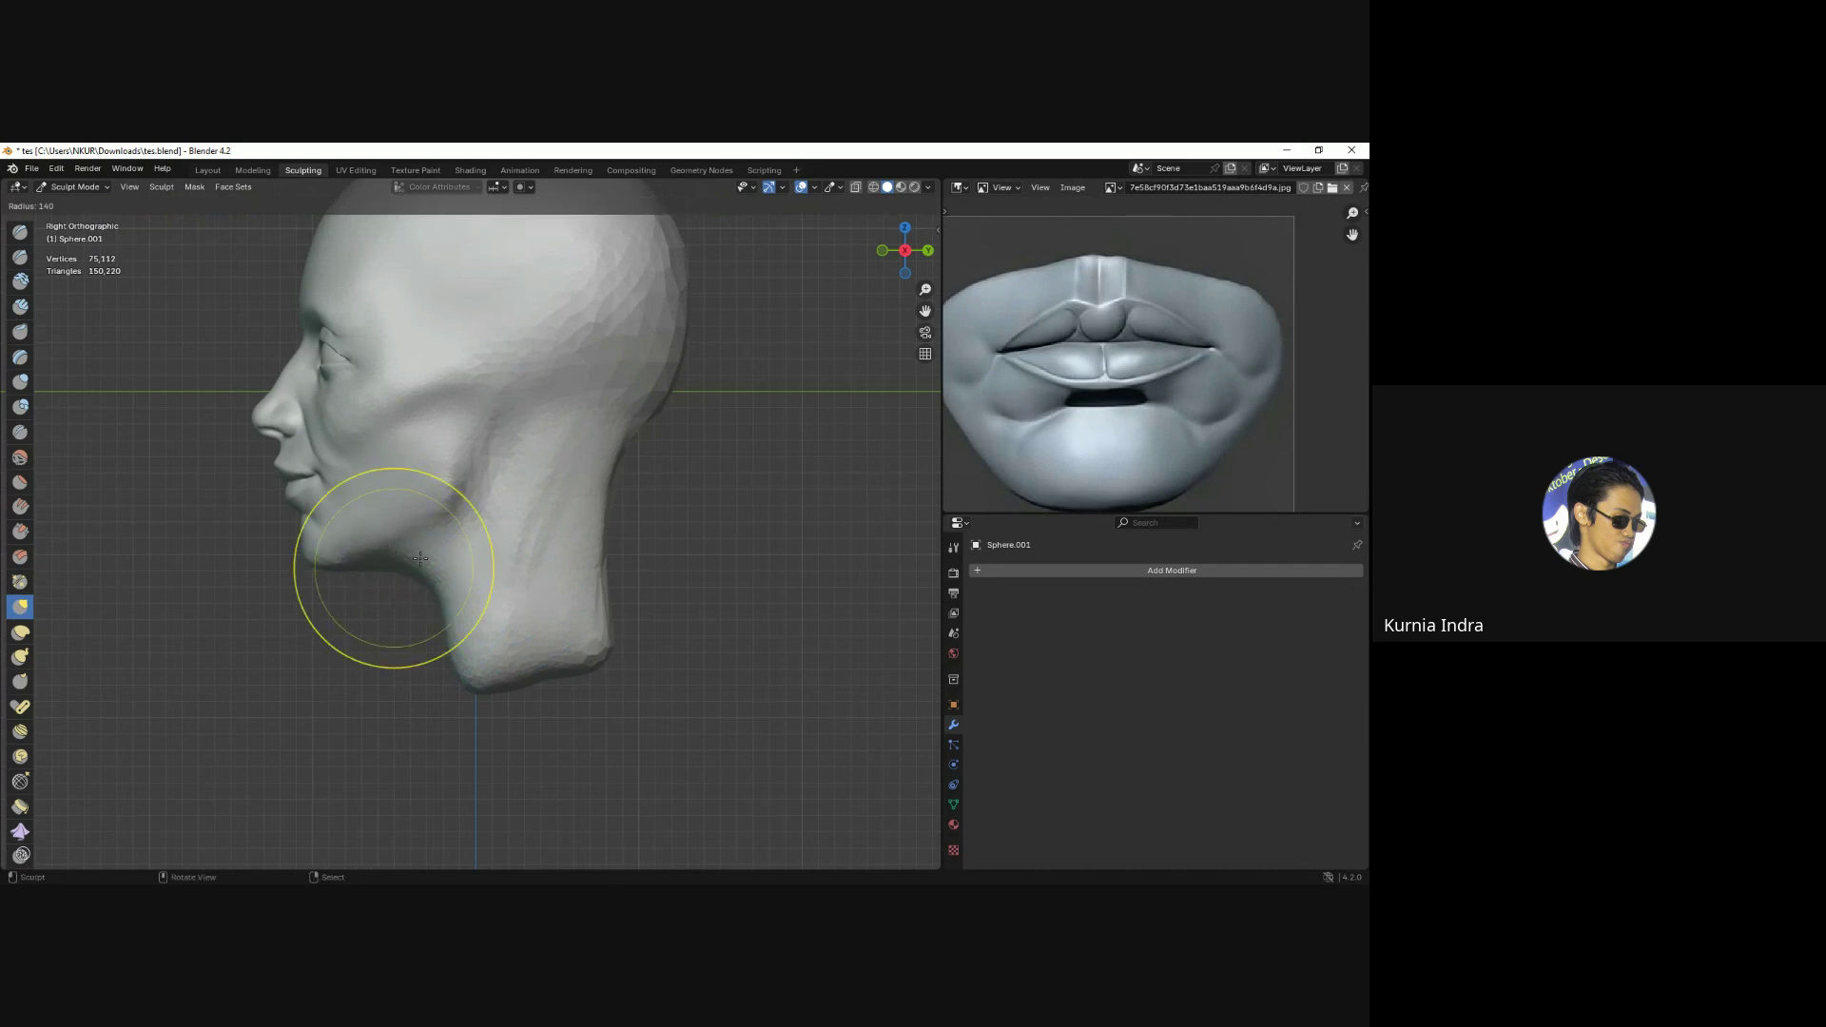
pyautogui.click(582, 570)
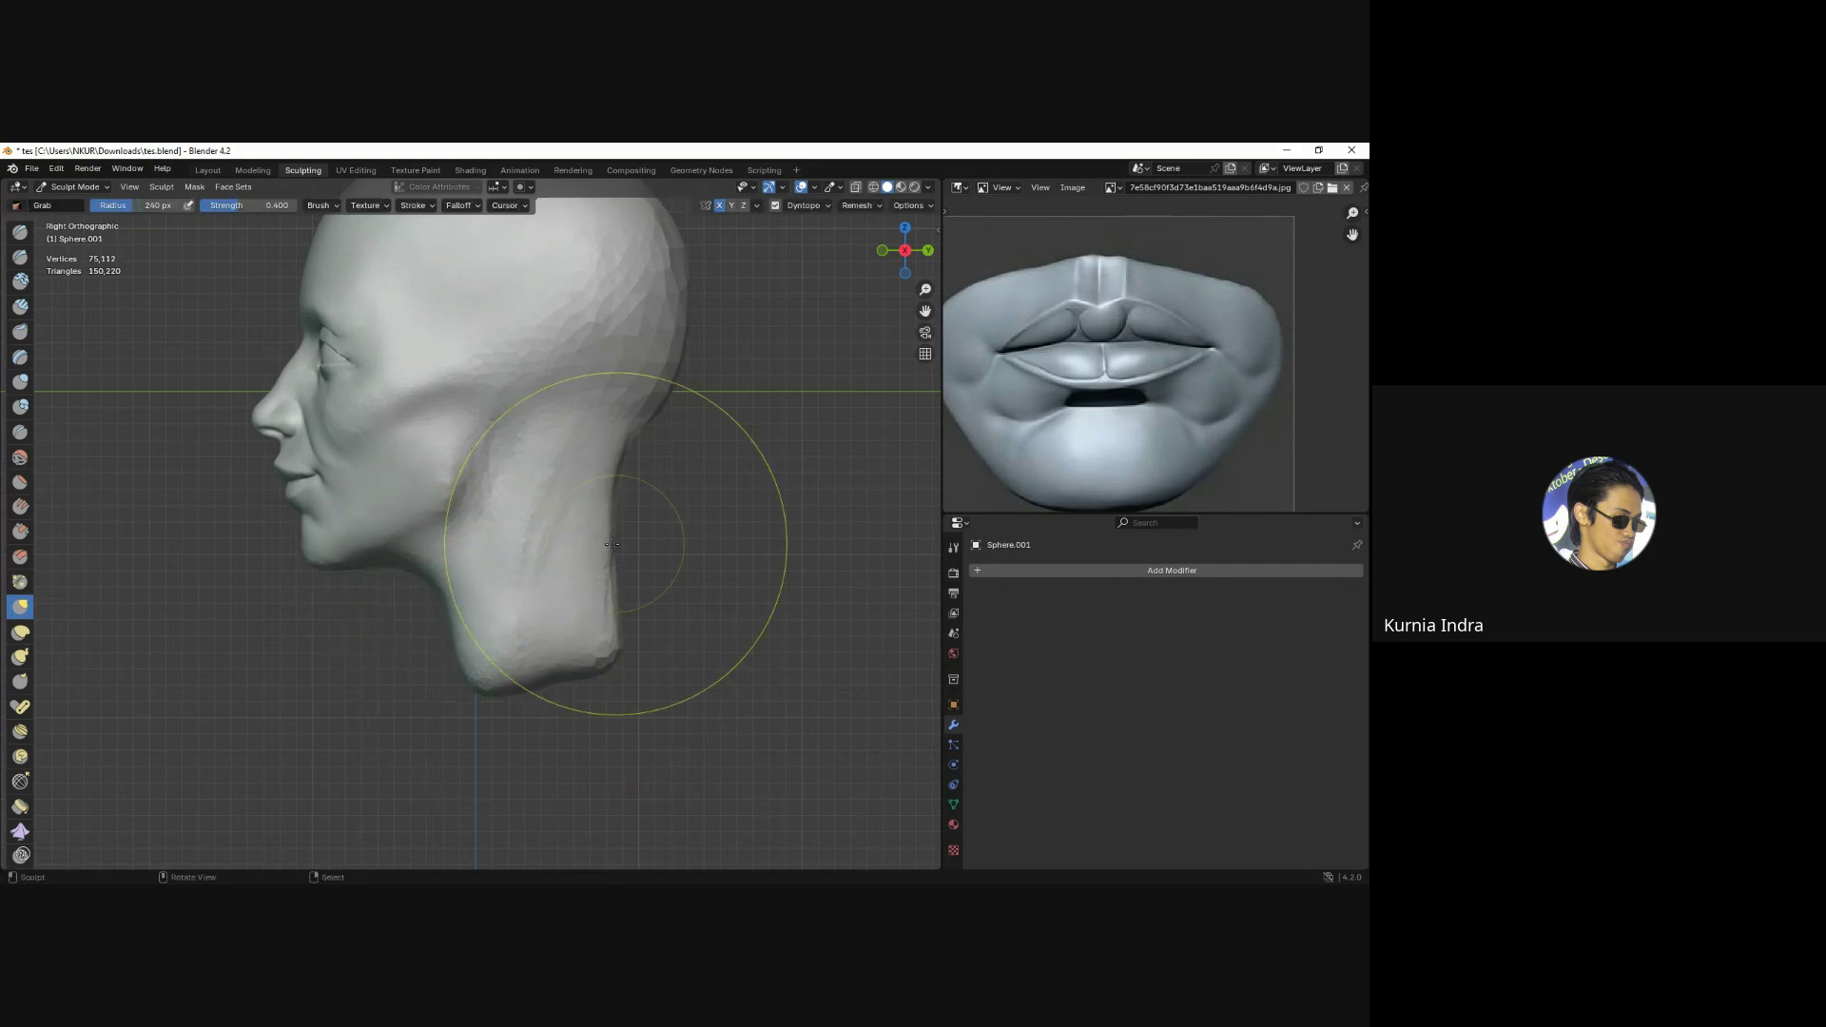
pyautogui.moveTo(585, 656)
pyautogui.keyDown('alt'); pyautogui.mouseDown(button='middle')
pyautogui.moveTo(647, 619)
pyautogui.moveTo(665, 631)
pyautogui.moveTo(456, 570)
pyautogui.moveTo(526, 534)
pyautogui.mouseUp(button='middle'); pyautogui.keyUp('alt')
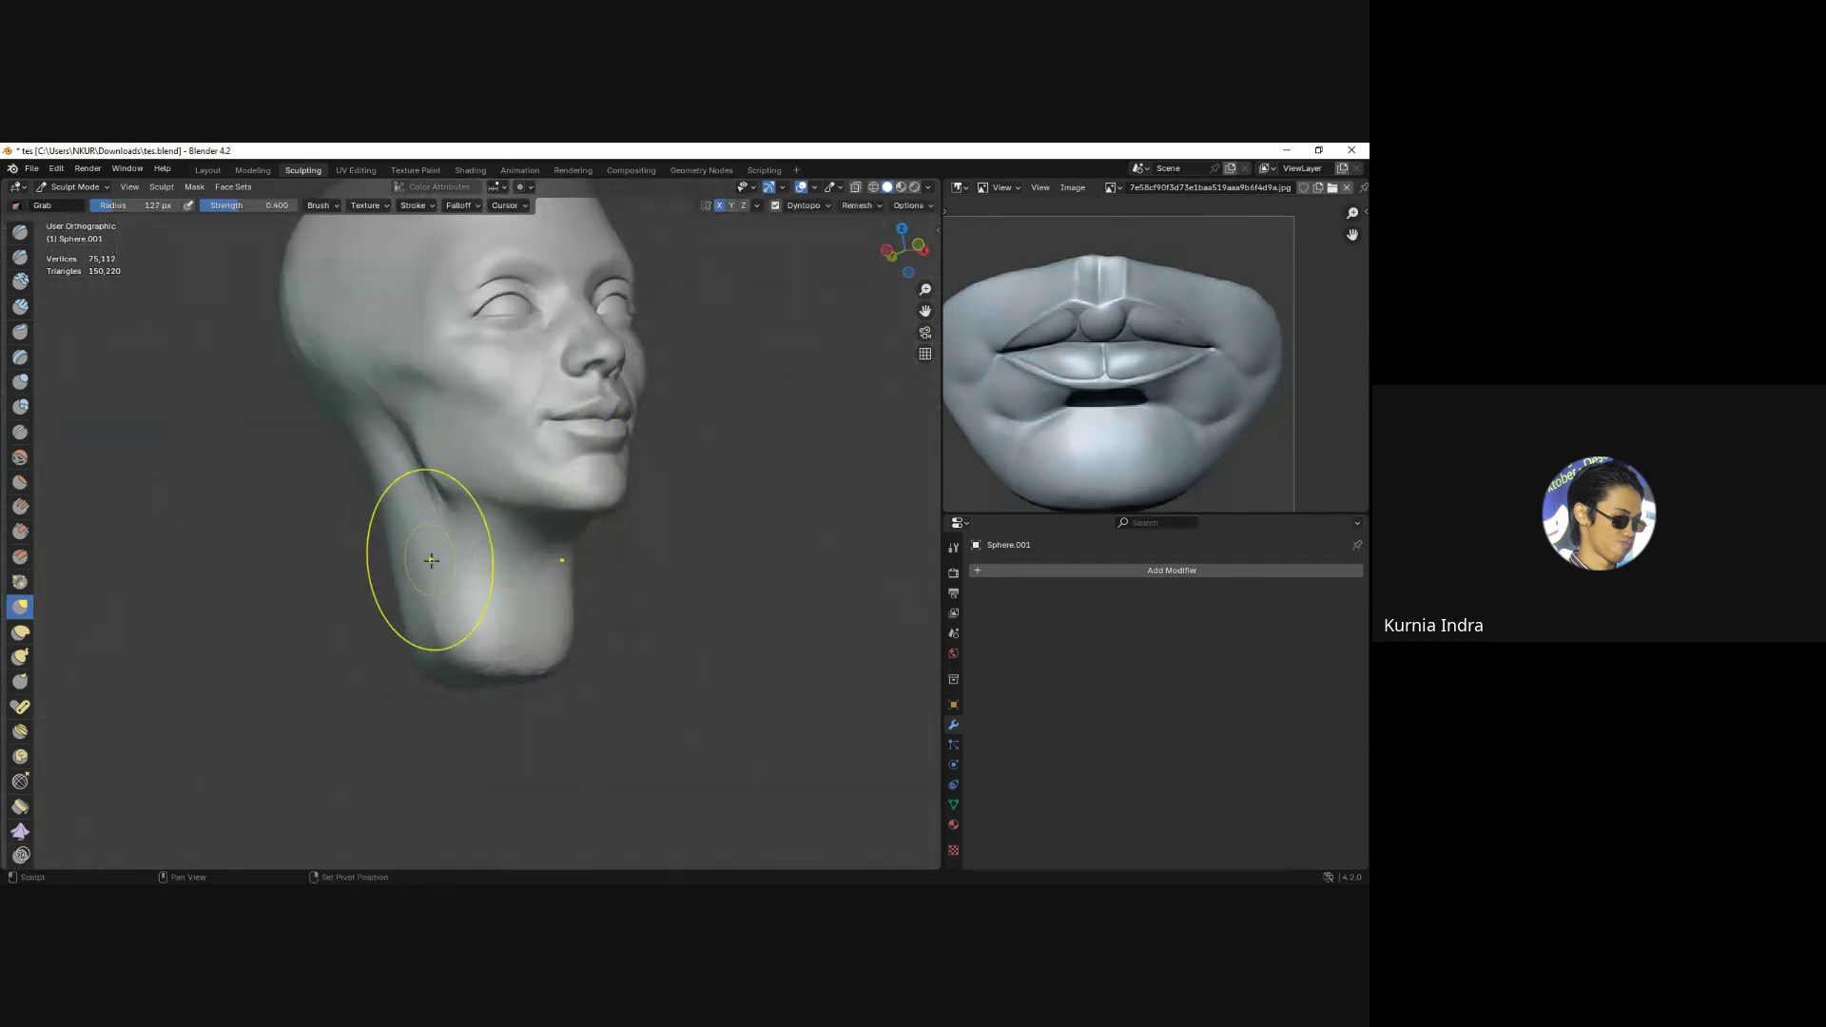
pyautogui.moveTo(393, 484)
pyautogui.keyDown('alt'); pyautogui.mouseDown(button='middle')
pyautogui.moveTo(510, 519)
pyautogui.moveTo(448, 501)
pyautogui.mouseUp(button='middle'); pyautogui.keyUp('alt')
pyautogui.press('f')
pyautogui.click(424, 483)
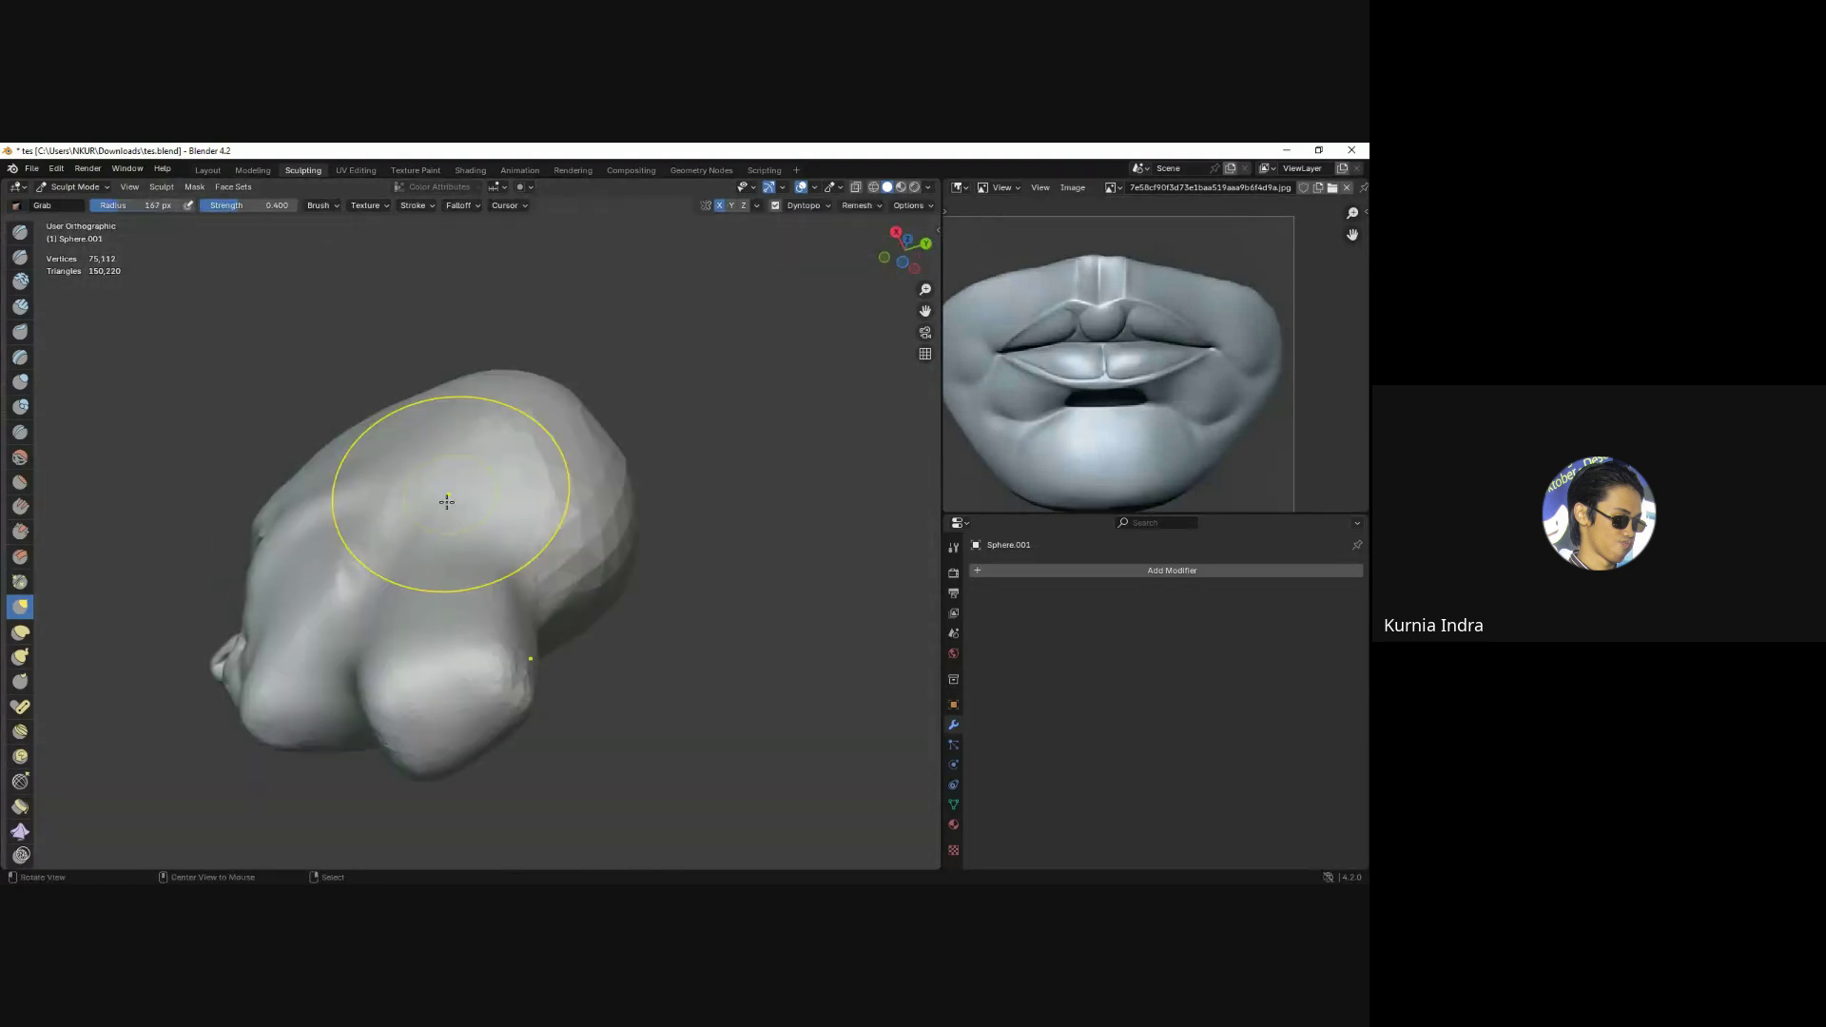
pyautogui.moveTo(367, 632)
pyautogui.keyDown('alt'); pyautogui.mouseDown(button='middle')
pyautogui.moveTo(408, 672)
pyautogui.moveTo(421, 534)
pyautogui.moveTo(448, 570)
pyautogui.mouseUp(button='middle'); pyautogui.keyUp('alt')
pyautogui.moveTo(326, 612)
pyautogui.keyDown('alt'); pyautogui.mouseDown(button='middle')
pyautogui.moveTo(318, 558)
pyautogui.moveTo(454, 582)
pyautogui.moveTo(537, 466)
pyautogui.mouseUp(button='middle'); pyautogui.keyUp('alt')
pyautogui.scroll(2, 349, 549)
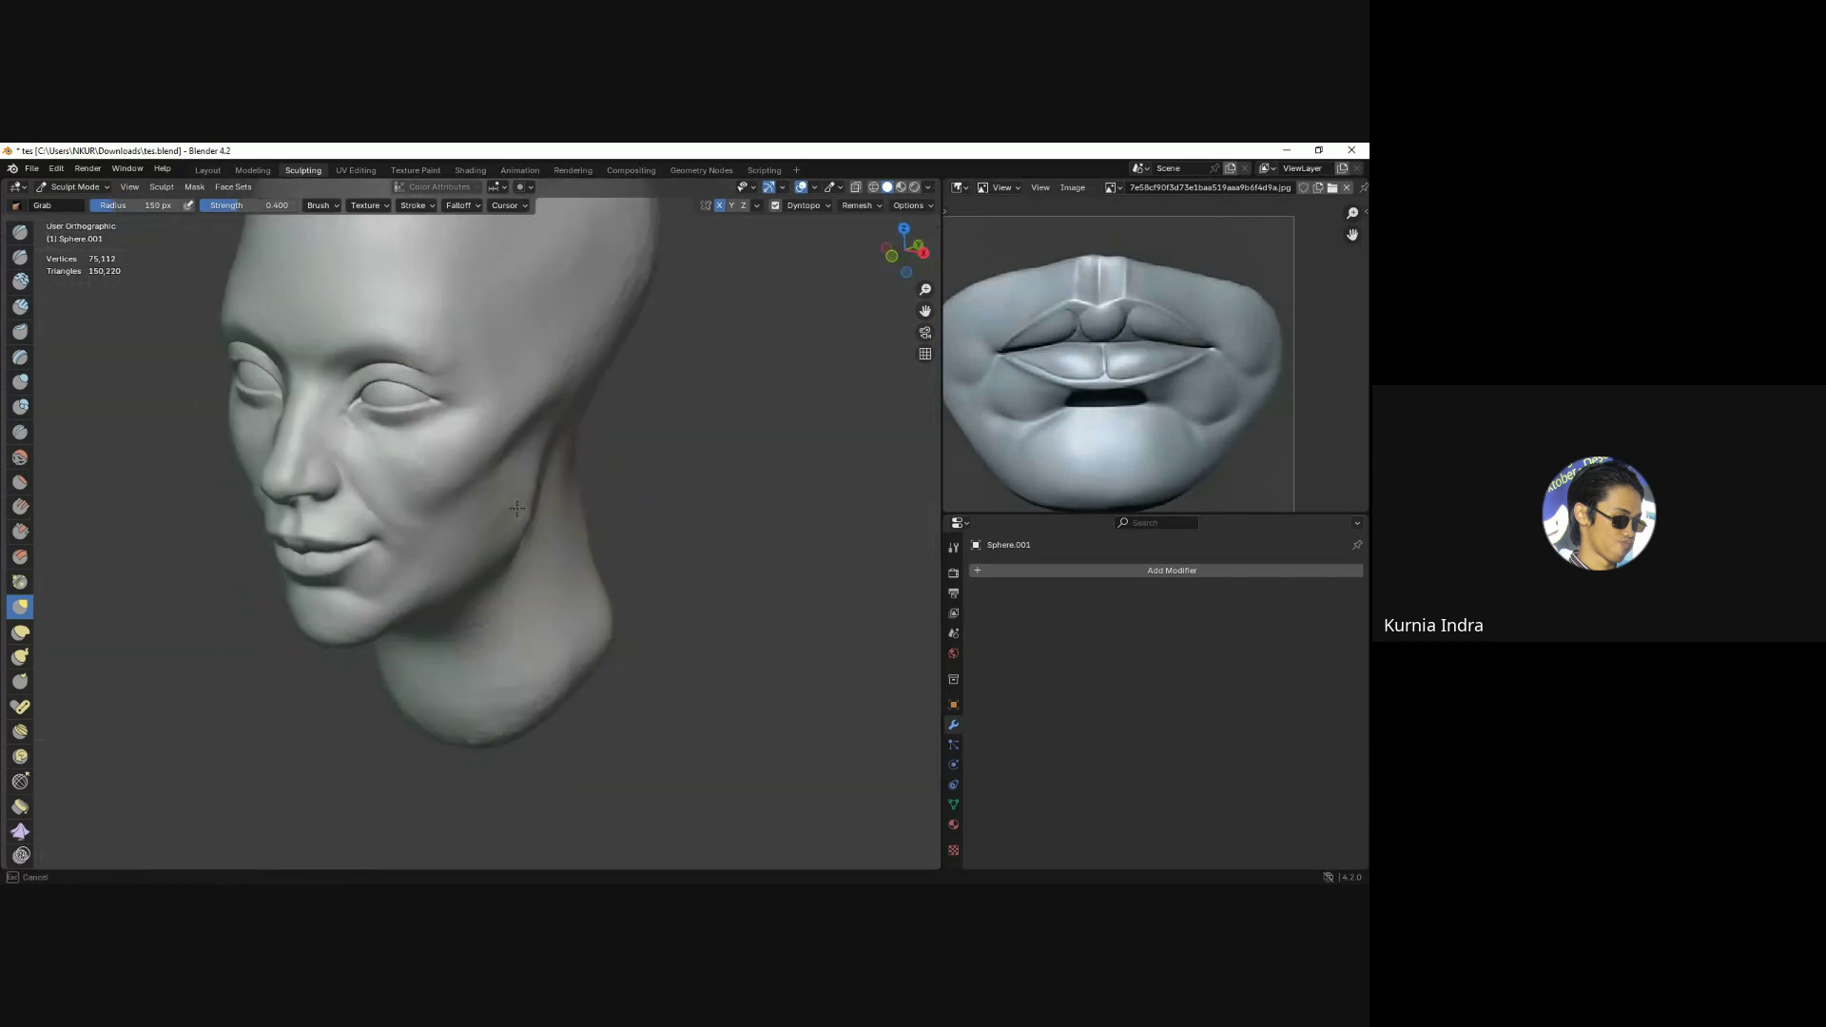
pyautogui.moveTo(554, 548)
pyautogui.keyDown('alt'); pyautogui.mouseDown(button='middle')
pyautogui.moveTo(557, 579)
pyautogui.moveTo(481, 591)
pyautogui.moveTo(456, 571)
pyautogui.moveTo(478, 543)
pyautogui.moveTo(449, 579)
pyautogui.moveTo(348, 469)
pyautogui.moveTo(400, 485)
pyautogui.moveTo(381, 498)
pyautogui.mouseUp(button='middle'); pyautogui.keyUp('alt')
# Define the neck muscles with Clay Strips and a 56 px Crease brush.
pyautogui.click(20, 306)
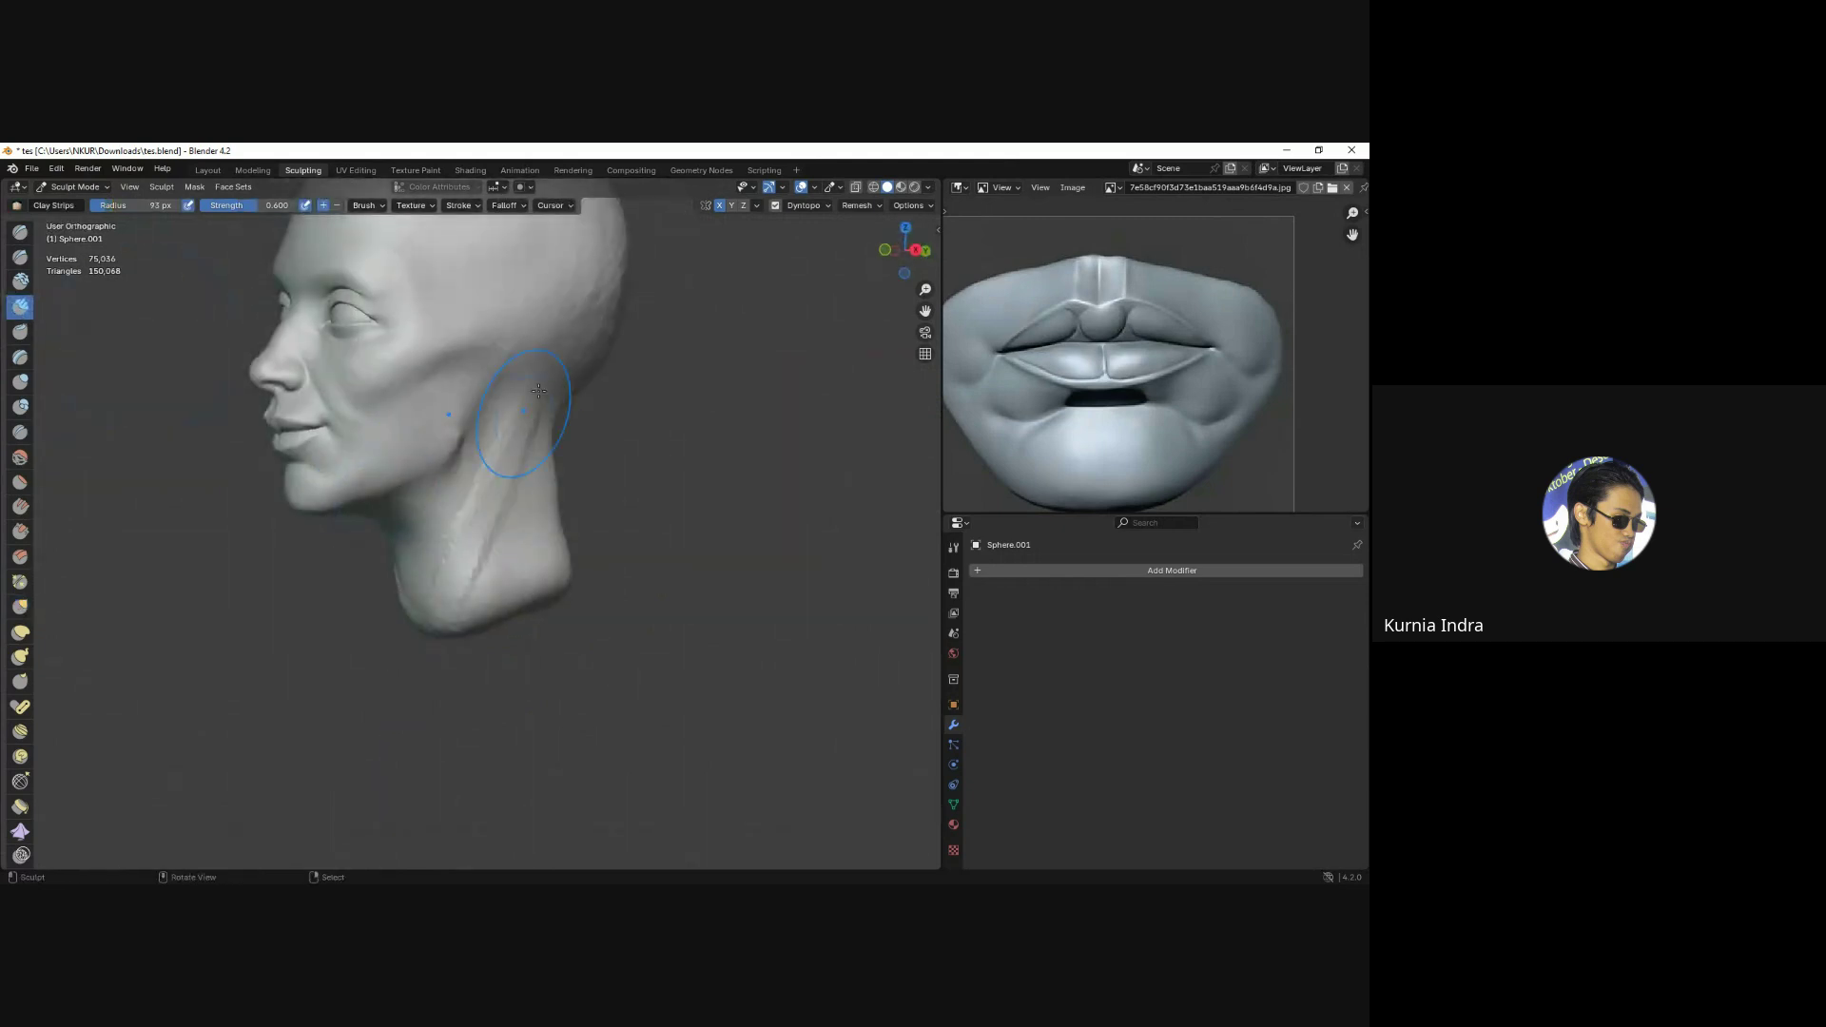
pyautogui.moveTo(529, 398)
pyautogui.mouseDown(button='middle')
pyautogui.moveTo(542, 511)
pyautogui.moveTo(536, 376)
pyautogui.mouseUp(button='middle')
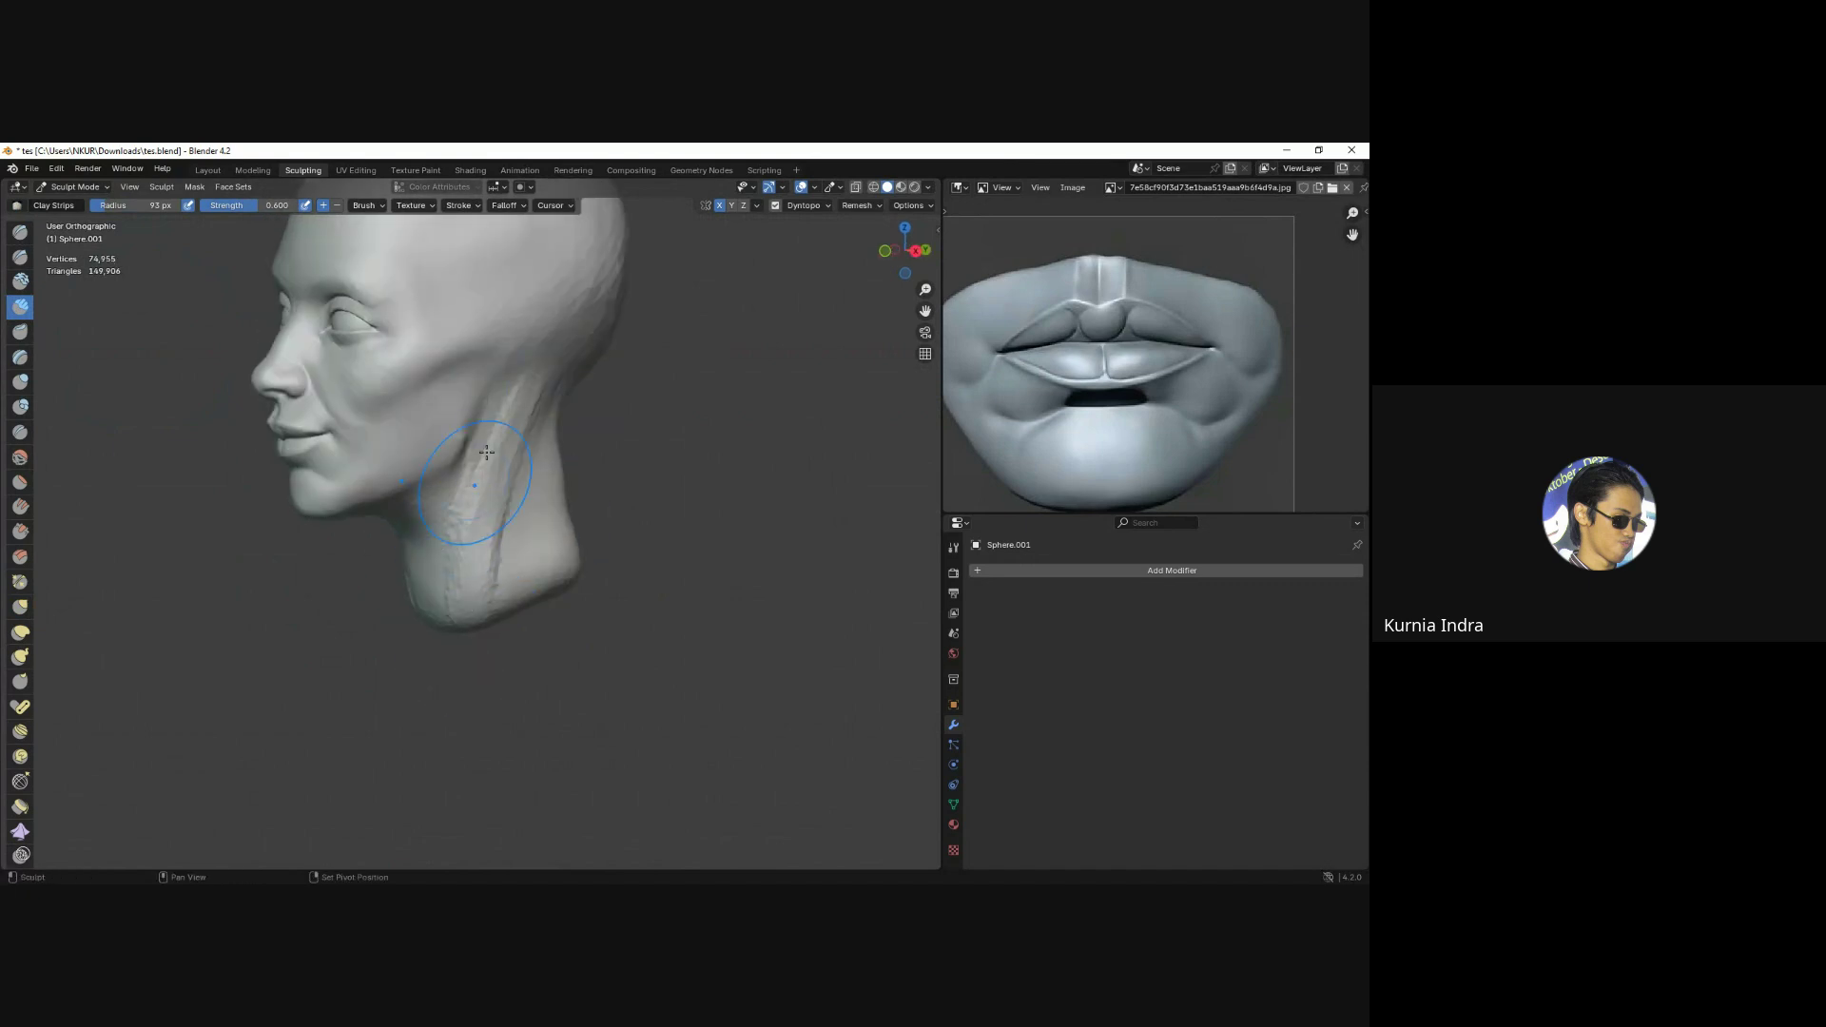
pyautogui.moveTo(430, 586); pyautogui.dragTo(503, 454, button='middle')
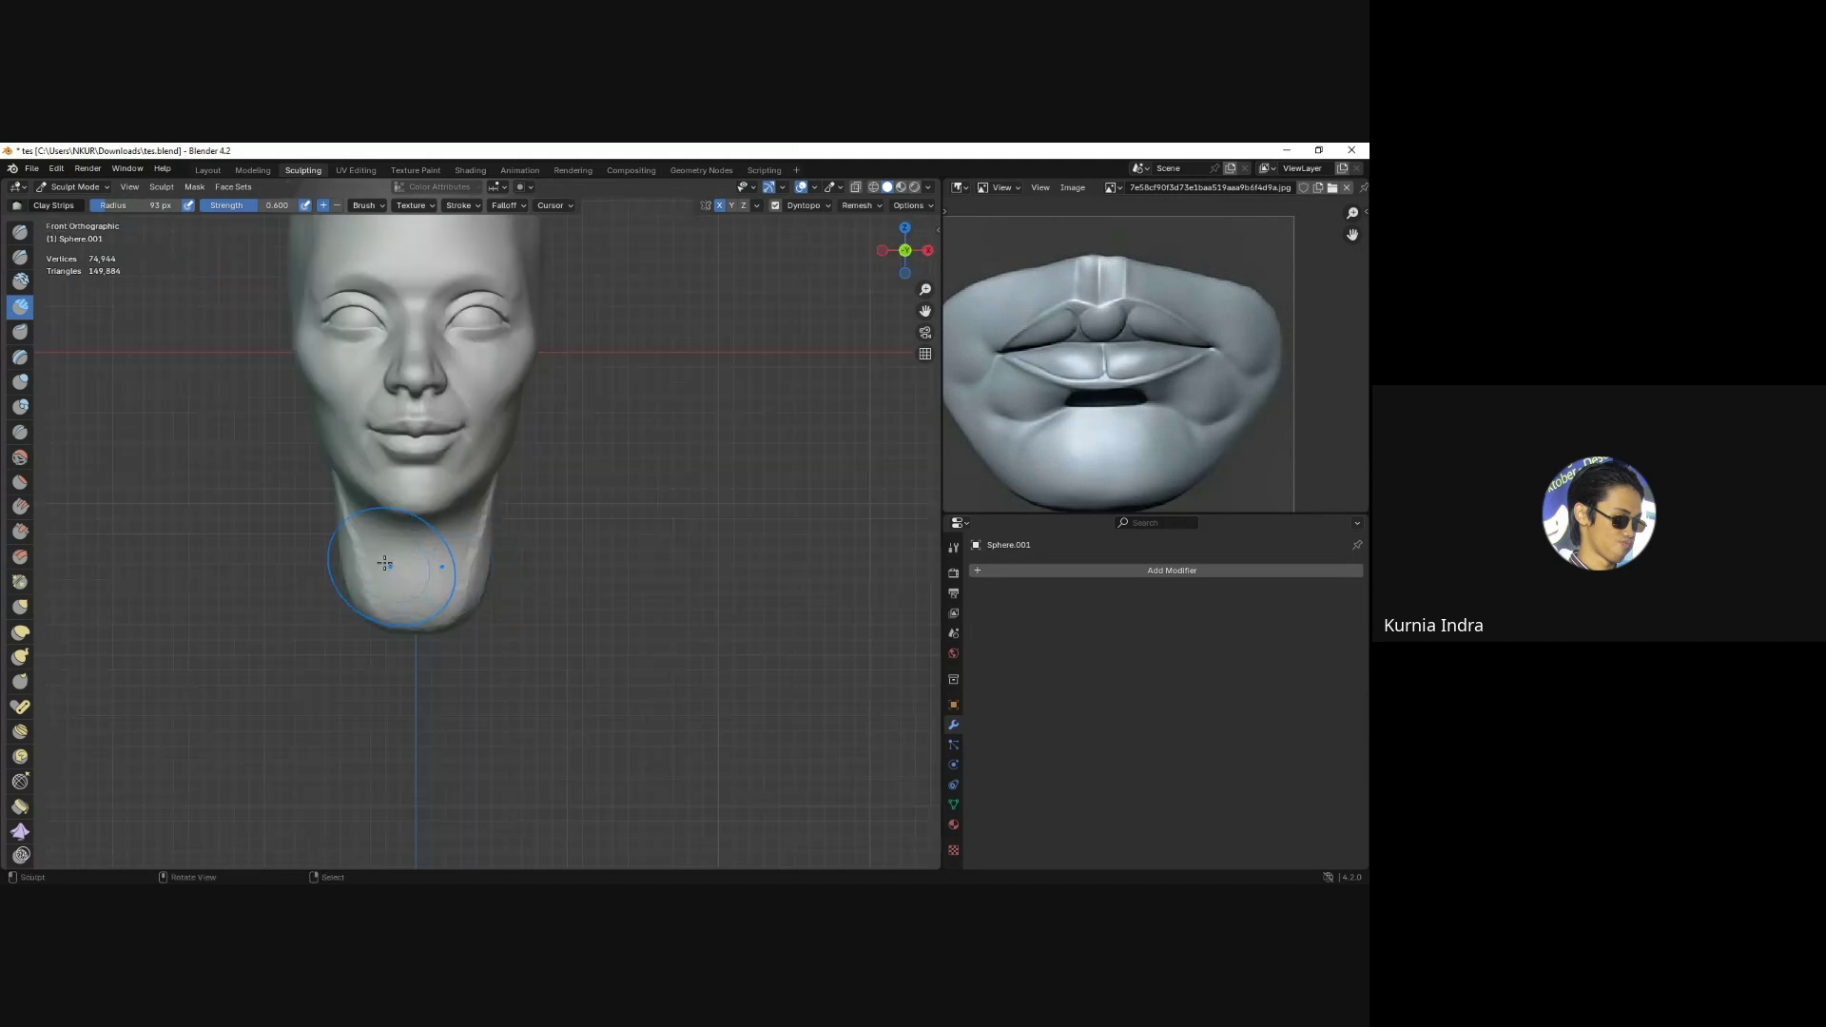
pyautogui.moveTo(480, 564); pyautogui.dragTo(383, 537, button='middle')
pyautogui.hotkey('shift', 'c')
pyautogui.press('f')
pyautogui.click(390, 523)
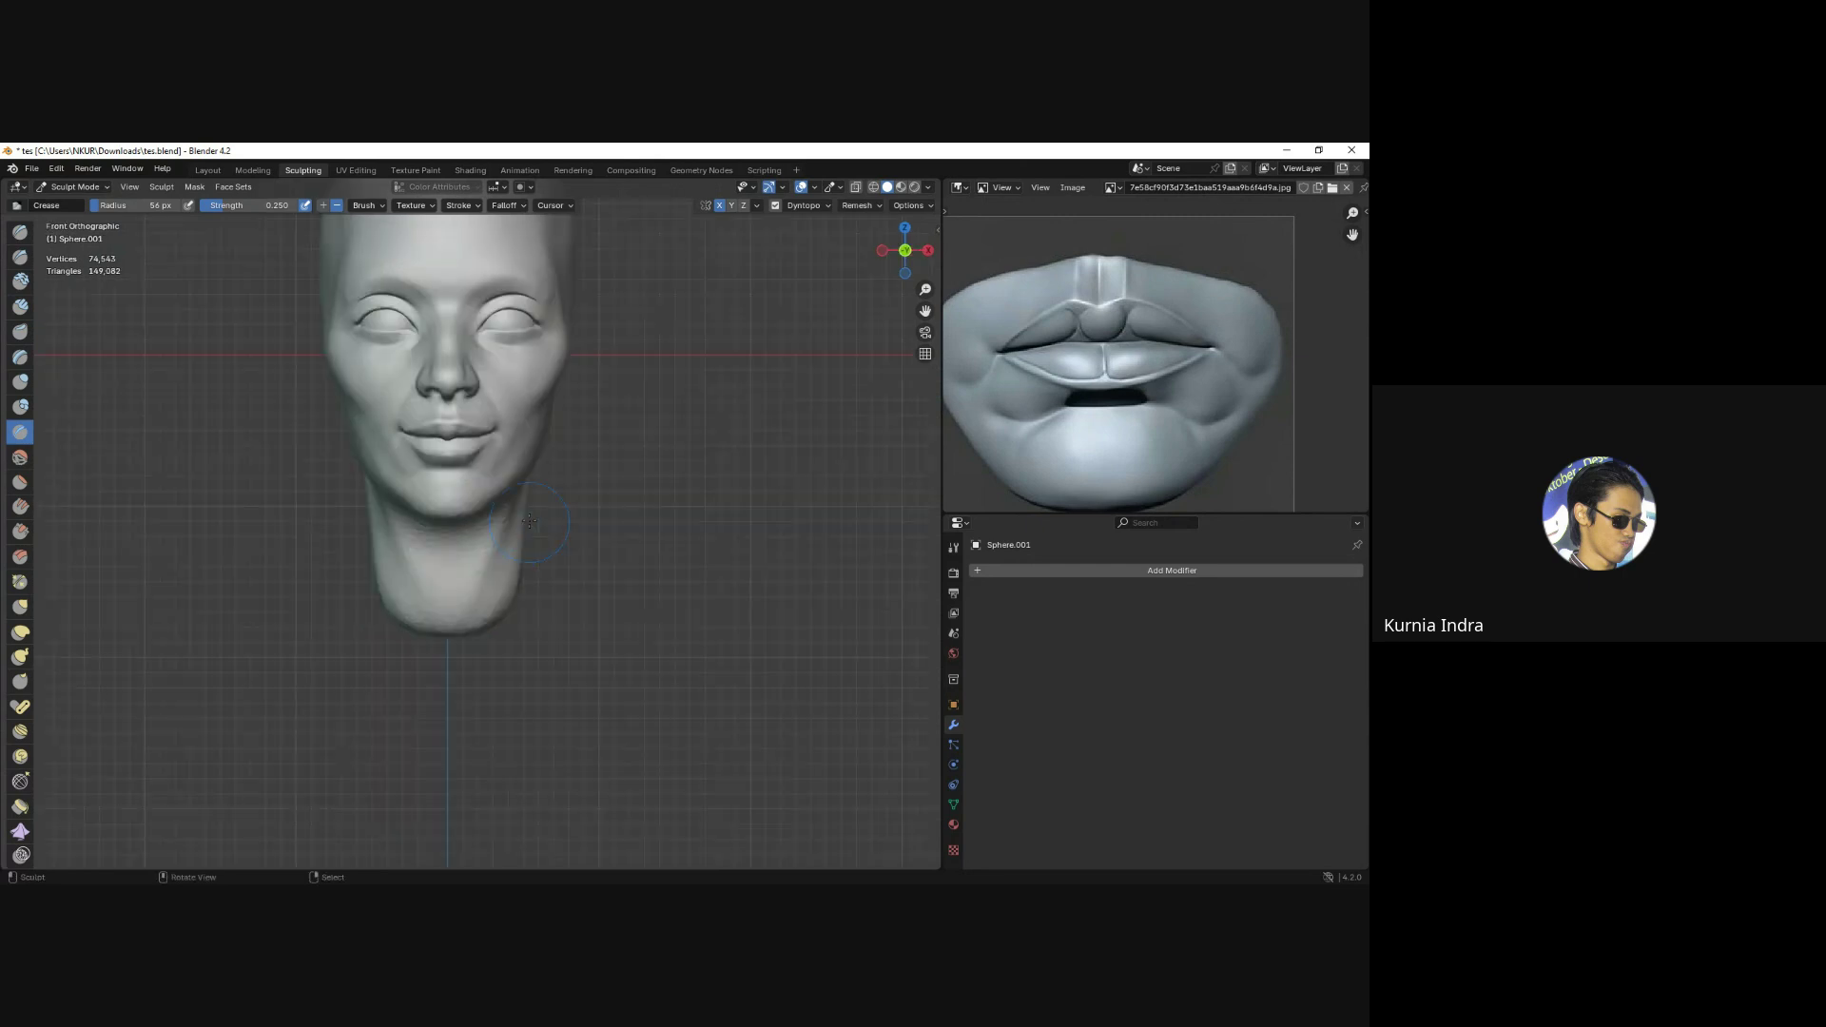
pyautogui.moveTo(419, 593)
pyautogui.mouseDown(button='middle')
pyautogui.moveTo(503, 536)
pyautogui.moveTo(588, 540)
pyautogui.mouseUp(button='middle')
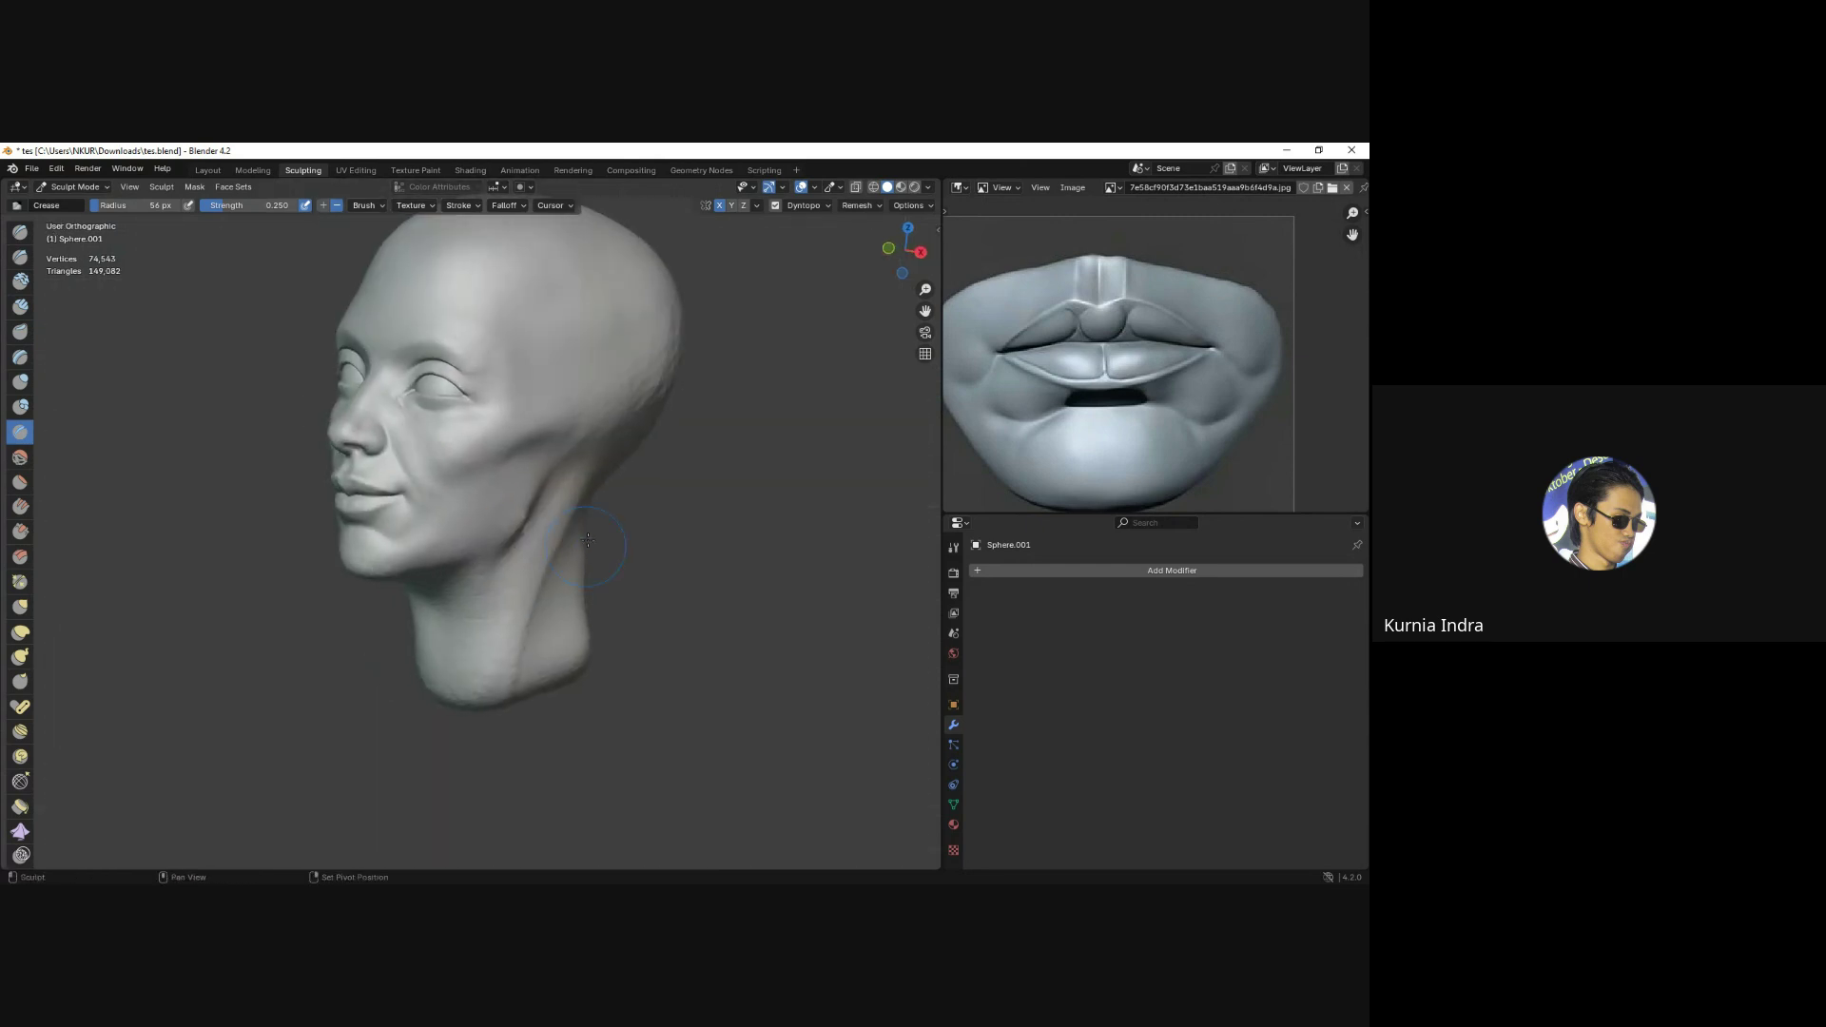
pyautogui.moveTo(525, 653)
pyautogui.mouseDown(button='middle')
pyautogui.moveTo(551, 441)
pyautogui.moveTo(460, 510)
pyautogui.moveTo(583, 493)
pyautogui.mouseUp(button='middle')
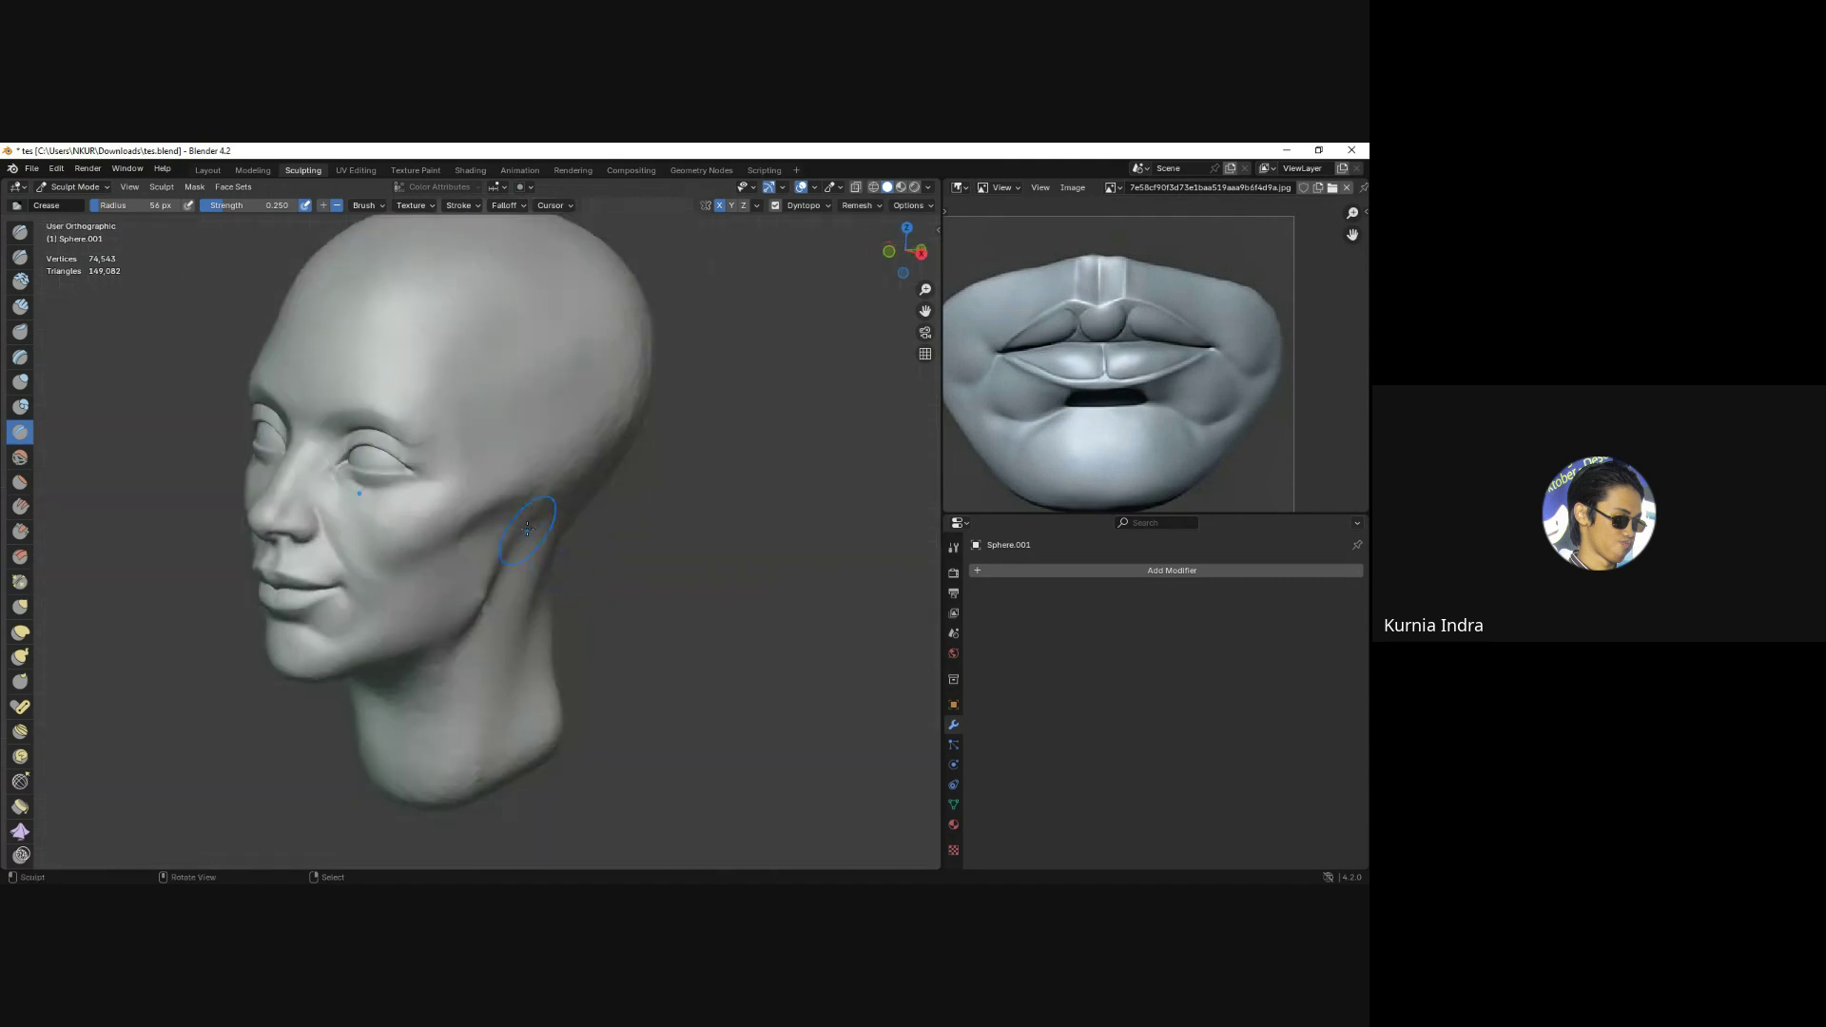
# From the side profile view, paint a mask patch over the ear area.
pyautogui.press('g')
pyautogui.press('KP_1')
pyautogui.press('KP_3')
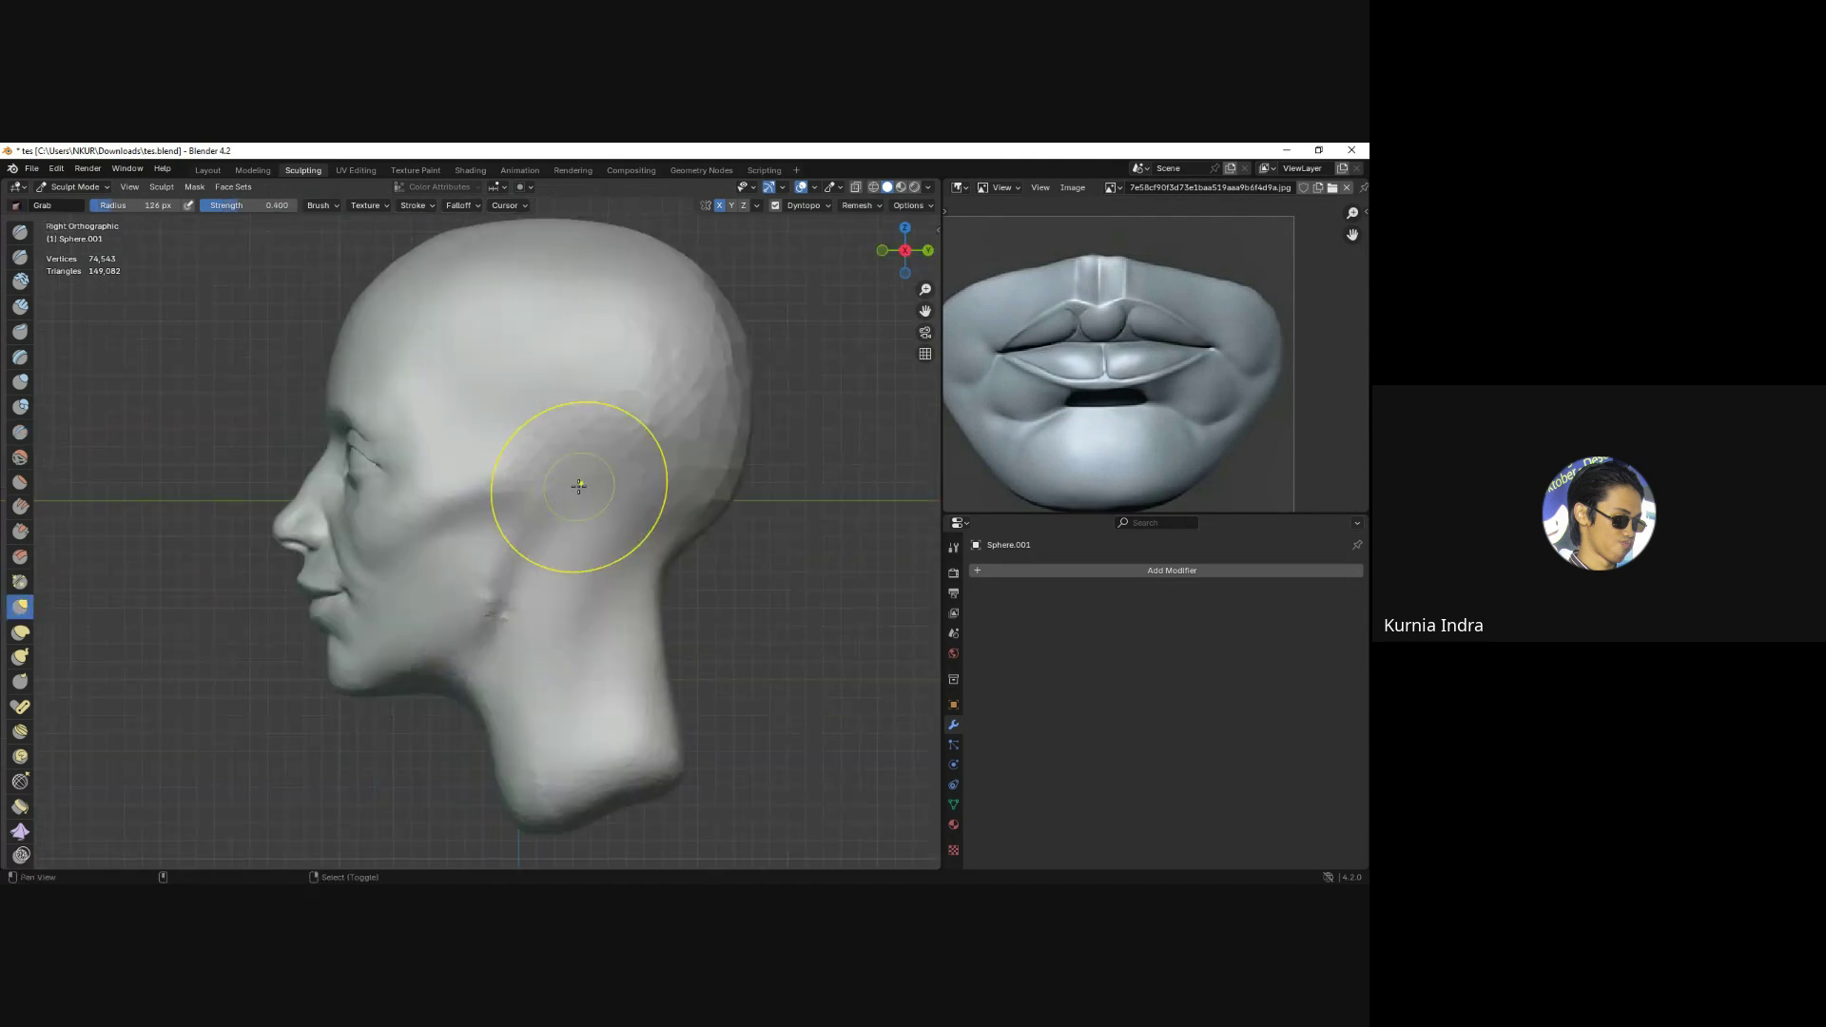
pyautogui.press('m')
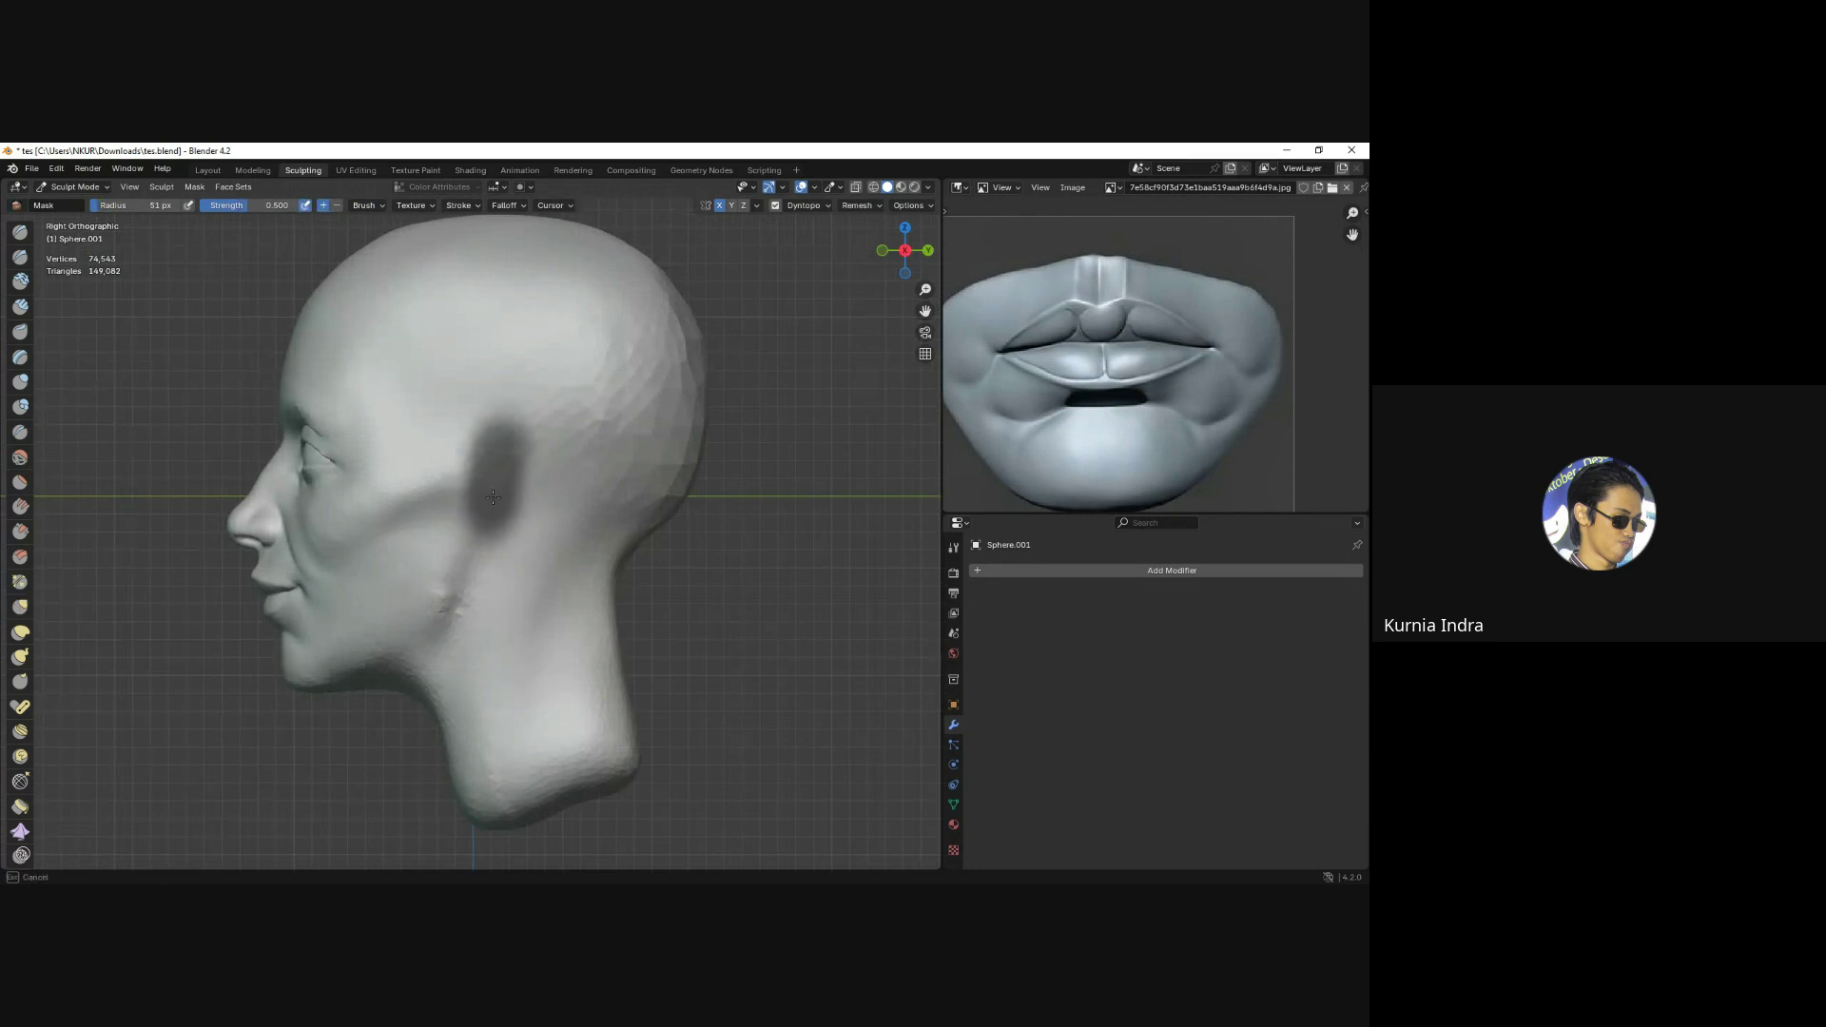
# Invert the mask to isolate the ear area and save the file.
pyautogui.hotkey('ctrl', 'i')
pyautogui.press('KP_1')
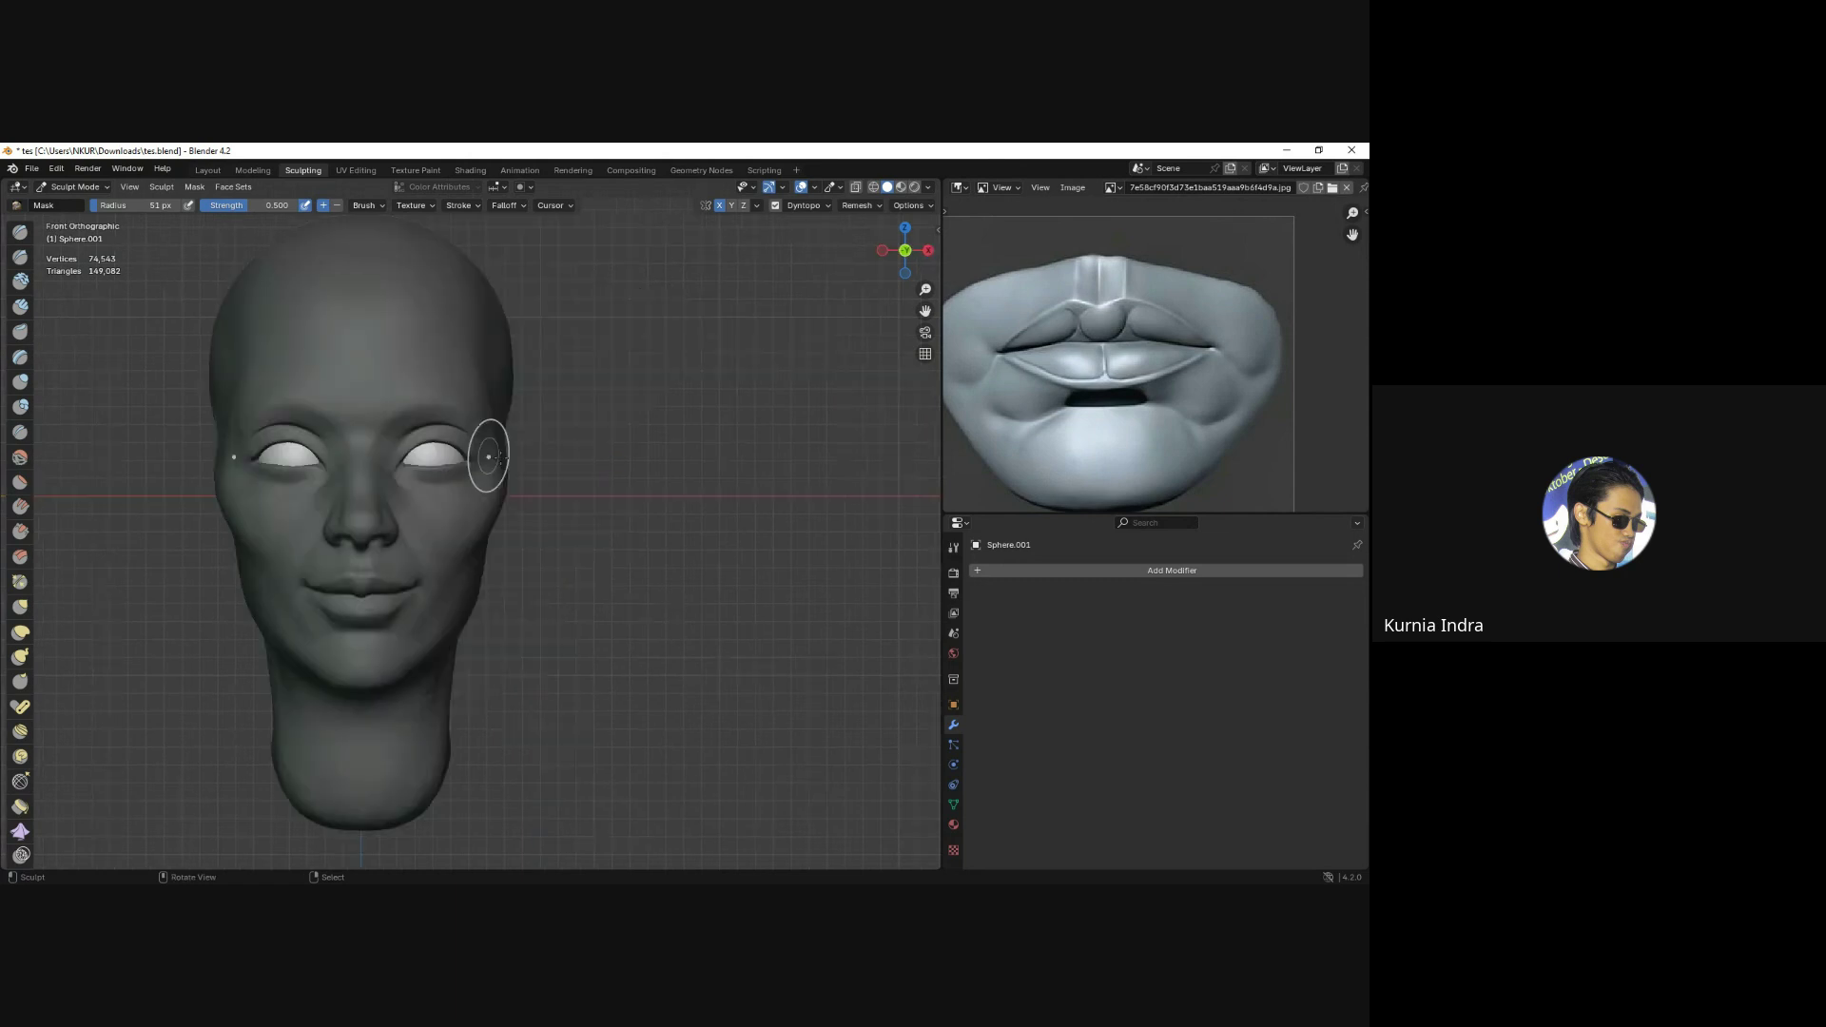
pyautogui.press('g')
pyautogui.moveTo(526, 513); pyautogui.dragTo(438, 534, button='middle')
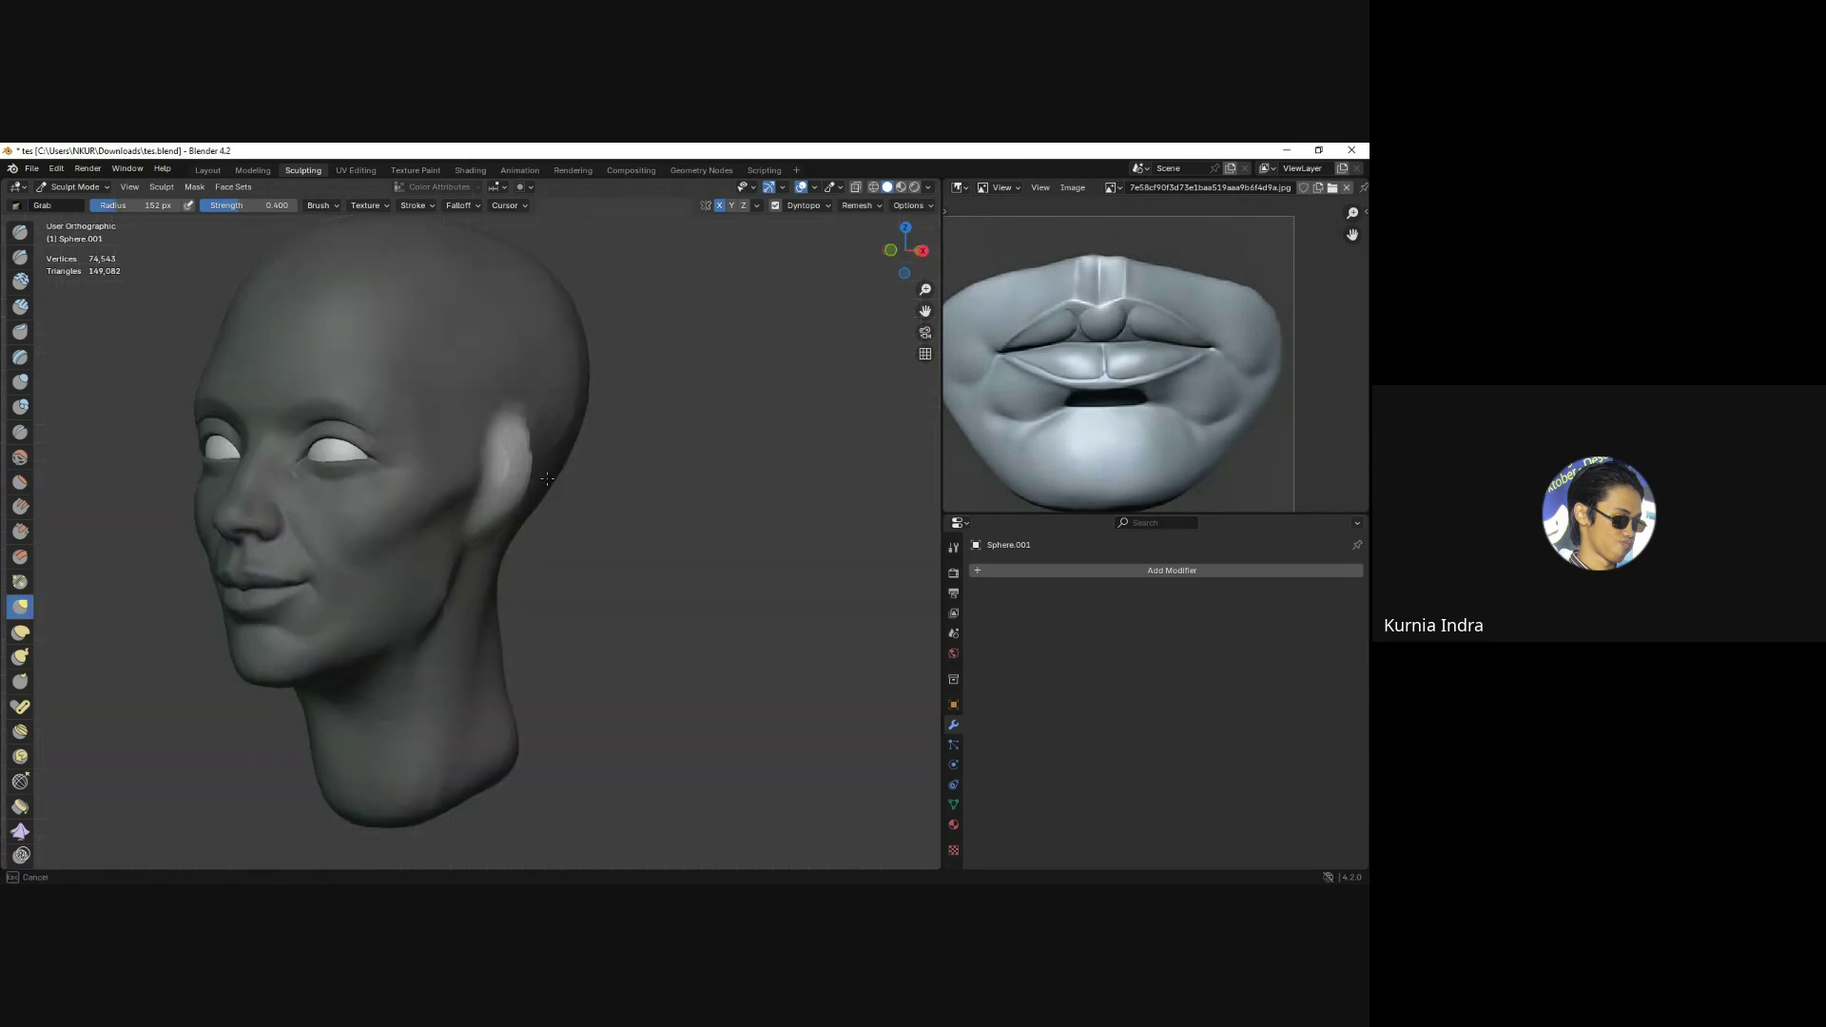
pyautogui.moveTo(534, 487)
pyautogui.keyDown('alt'); pyautogui.mouseDown(button='middle')
pyautogui.moveTo(525, 520)
pyautogui.moveTo(441, 497)
pyautogui.mouseUp(button='middle'); pyautogui.keyUp('alt')
pyautogui.keyDown('alt'); pyautogui.moveTo(551, 469); pyautogui.dragTo(529, 481, button='middle'); pyautogui.keyUp('alt')
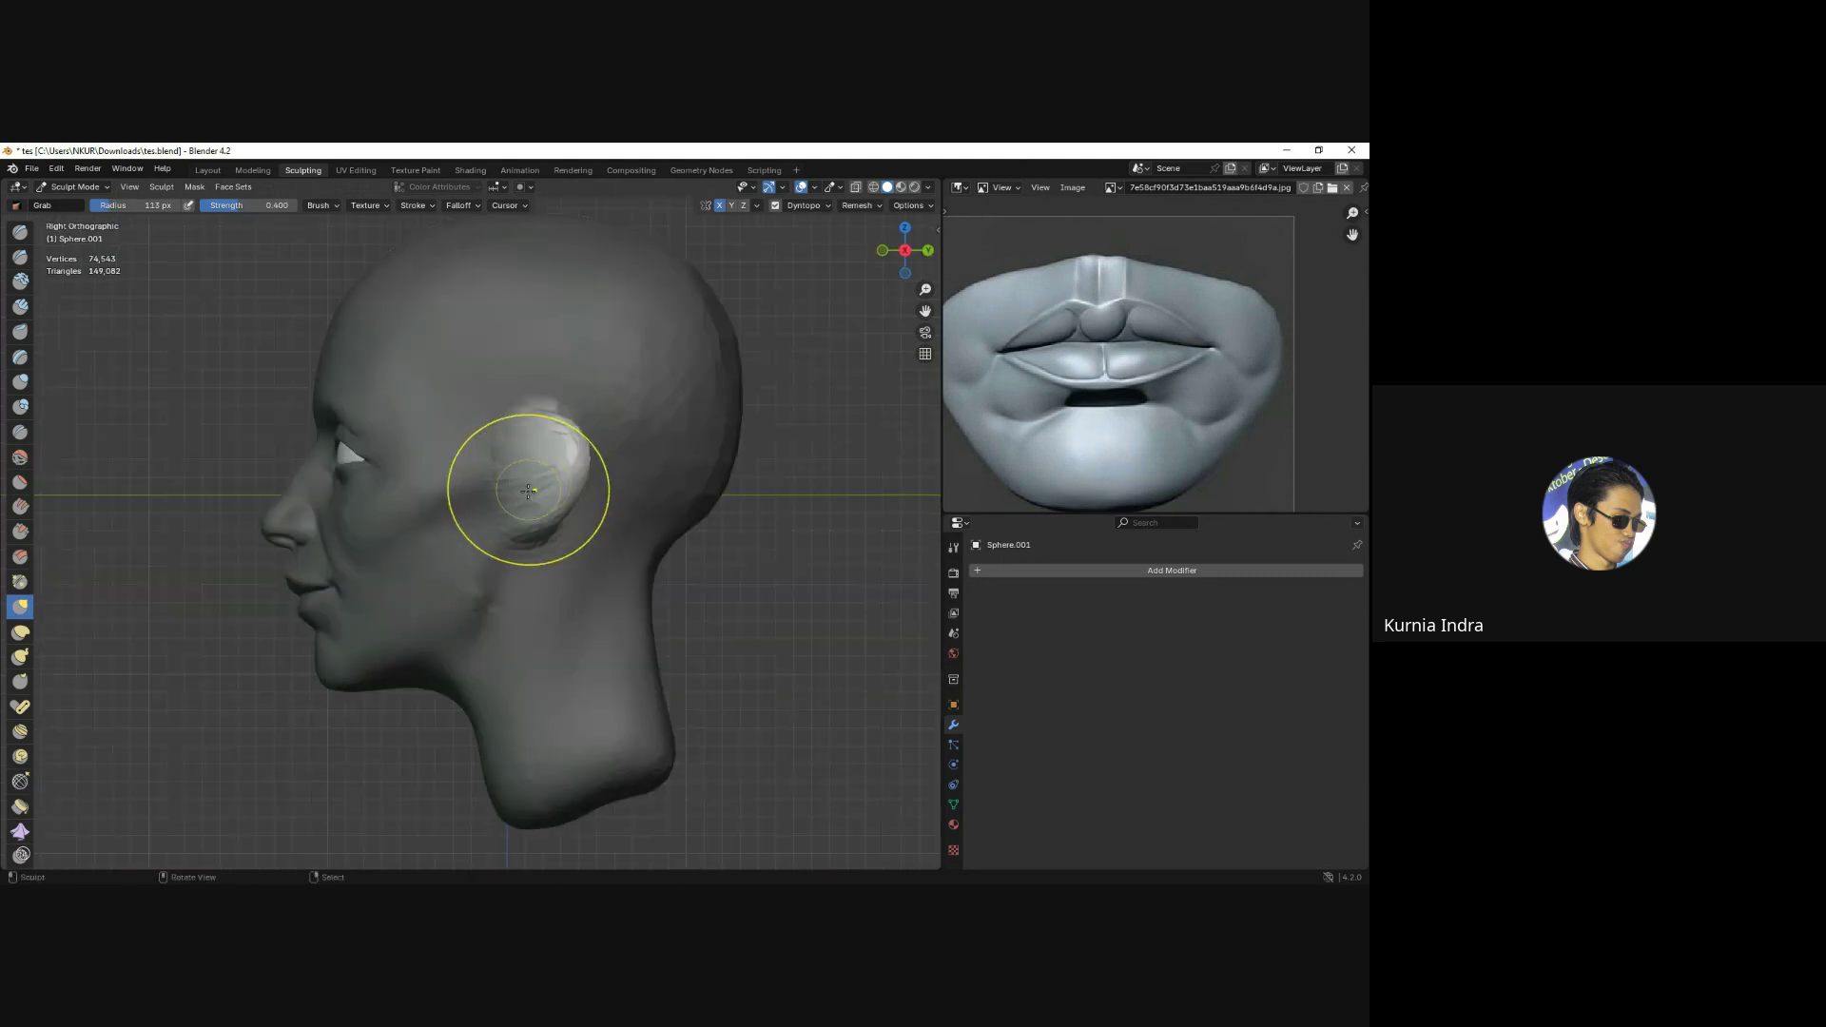
pyautogui.hotkey('ctrl', 's')
# Pull the unmasked patch outward into a rough ear shape with Grab.
pyautogui.moveTo(551, 428); pyautogui.dragTo(575, 478)
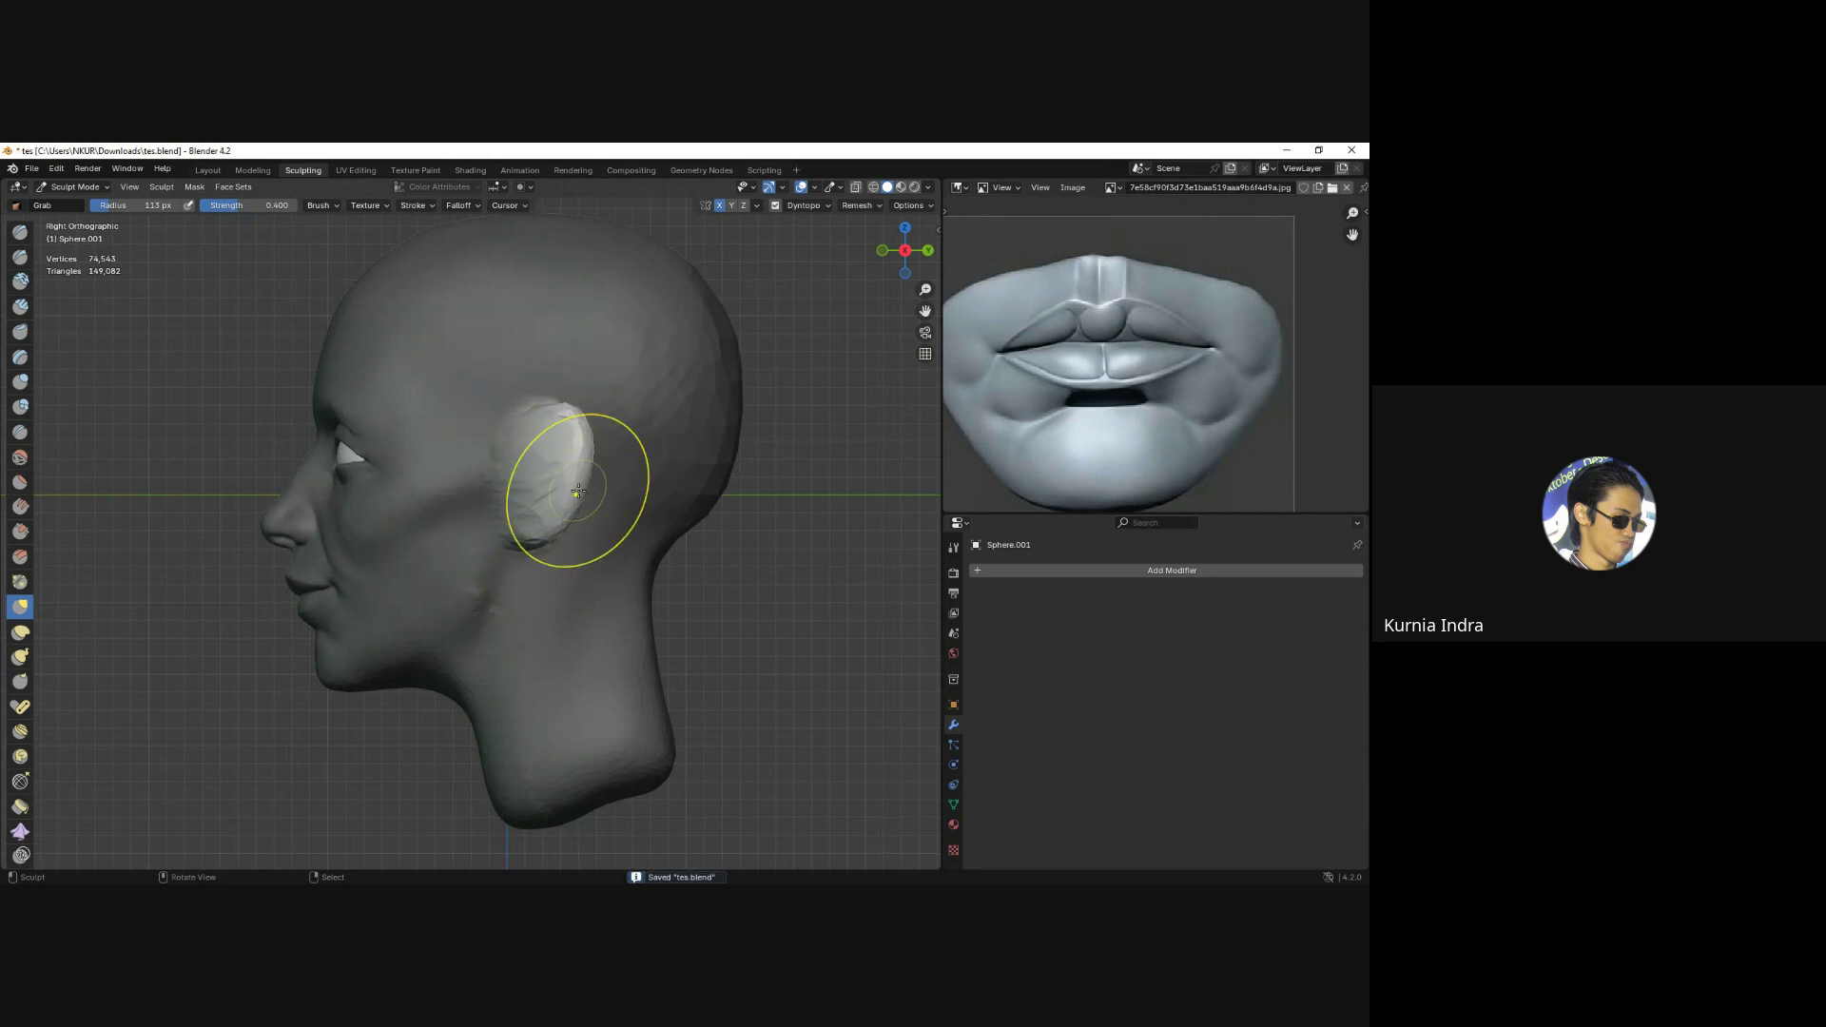
pyautogui.keyDown('alt'); pyautogui.moveTo(576, 478); pyautogui.dragTo(558, 489, button='middle'); pyautogui.keyUp('alt')
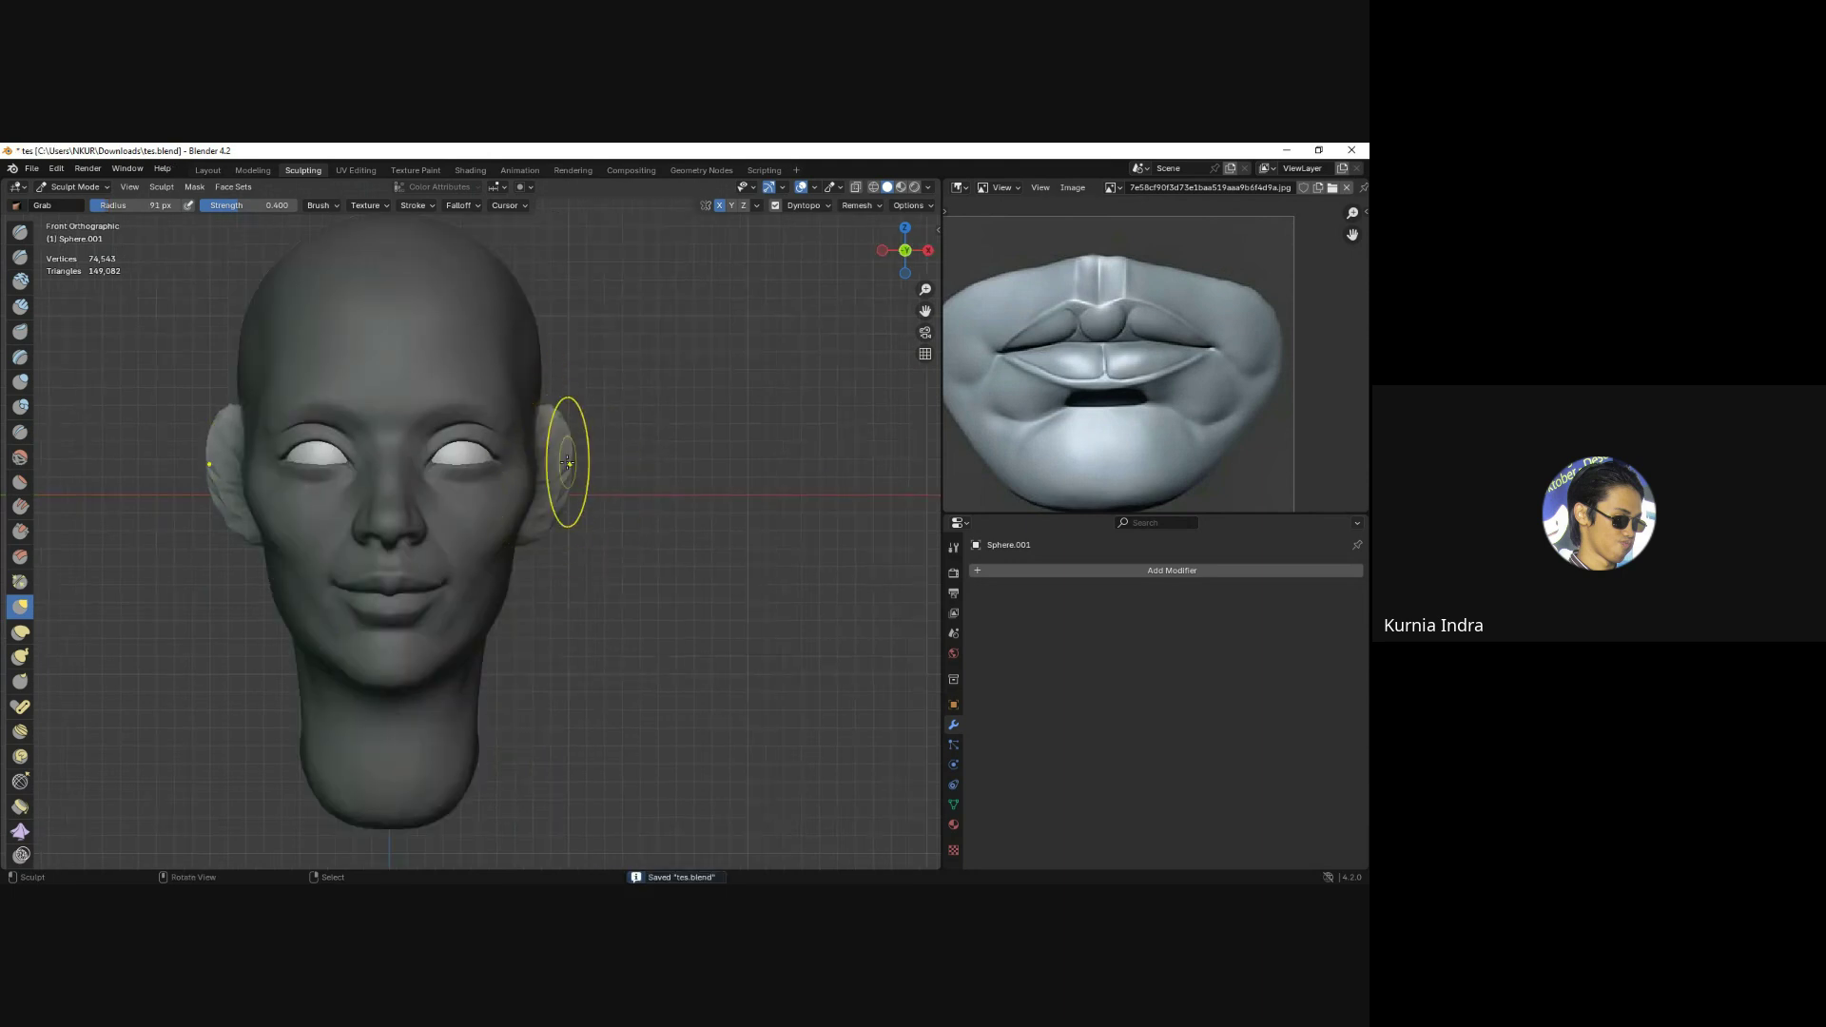
pyautogui.keyDown('alt'); pyautogui.moveTo(573, 488); pyautogui.dragTo(574, 453, button='middle'); pyautogui.keyUp('alt')
pyautogui.press('f')
pyautogui.click(552, 471)
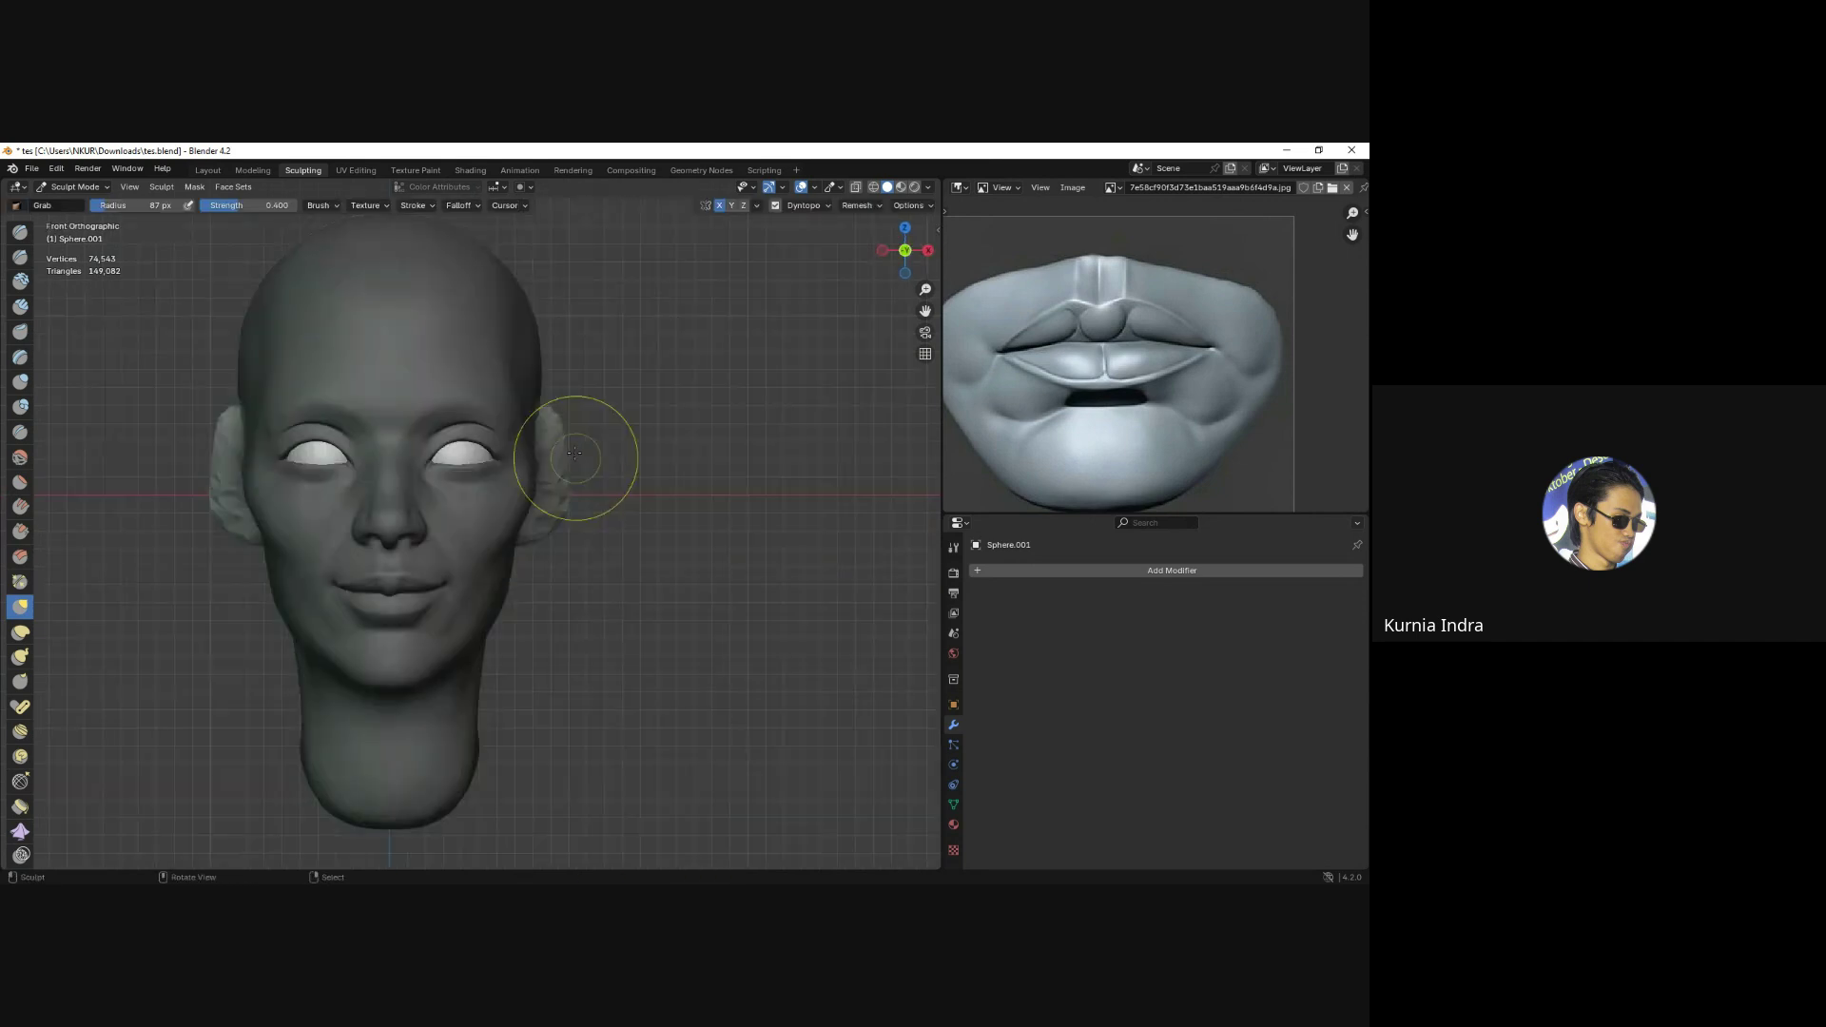
# Pull the ear further outward from the front and reshape its lower part from the side.
pyautogui.moveTo(560, 525)
pyautogui.mouseDown(button='middle')
pyautogui.moveTo(720, 441)
pyautogui.moveTo(555, 500)
pyautogui.moveTo(564, 534)
pyautogui.mouseUp(button='middle')
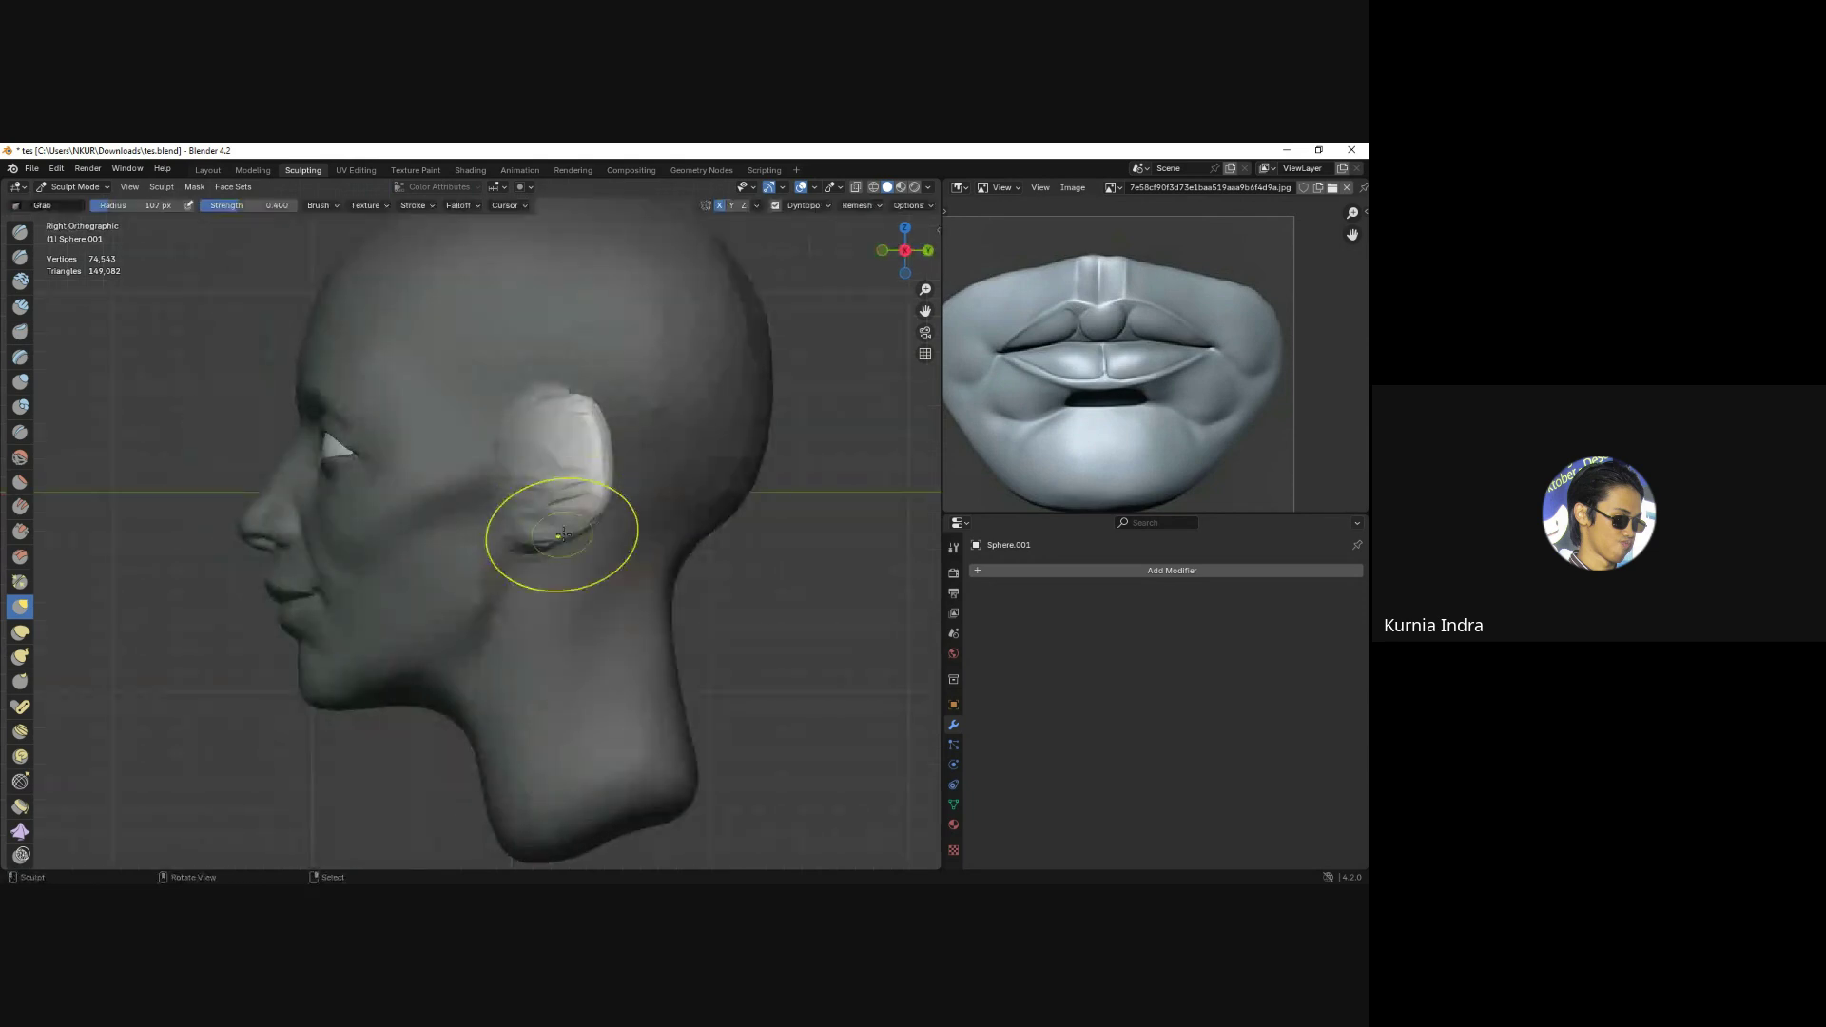
pyautogui.moveTo(596, 469)
pyautogui.keyDown('alt'); pyautogui.mouseDown(button='middle')
pyautogui.moveTo(562, 523)
pyautogui.moveTo(590, 428)
pyautogui.mouseUp(button='middle'); pyautogui.keyUp('alt')
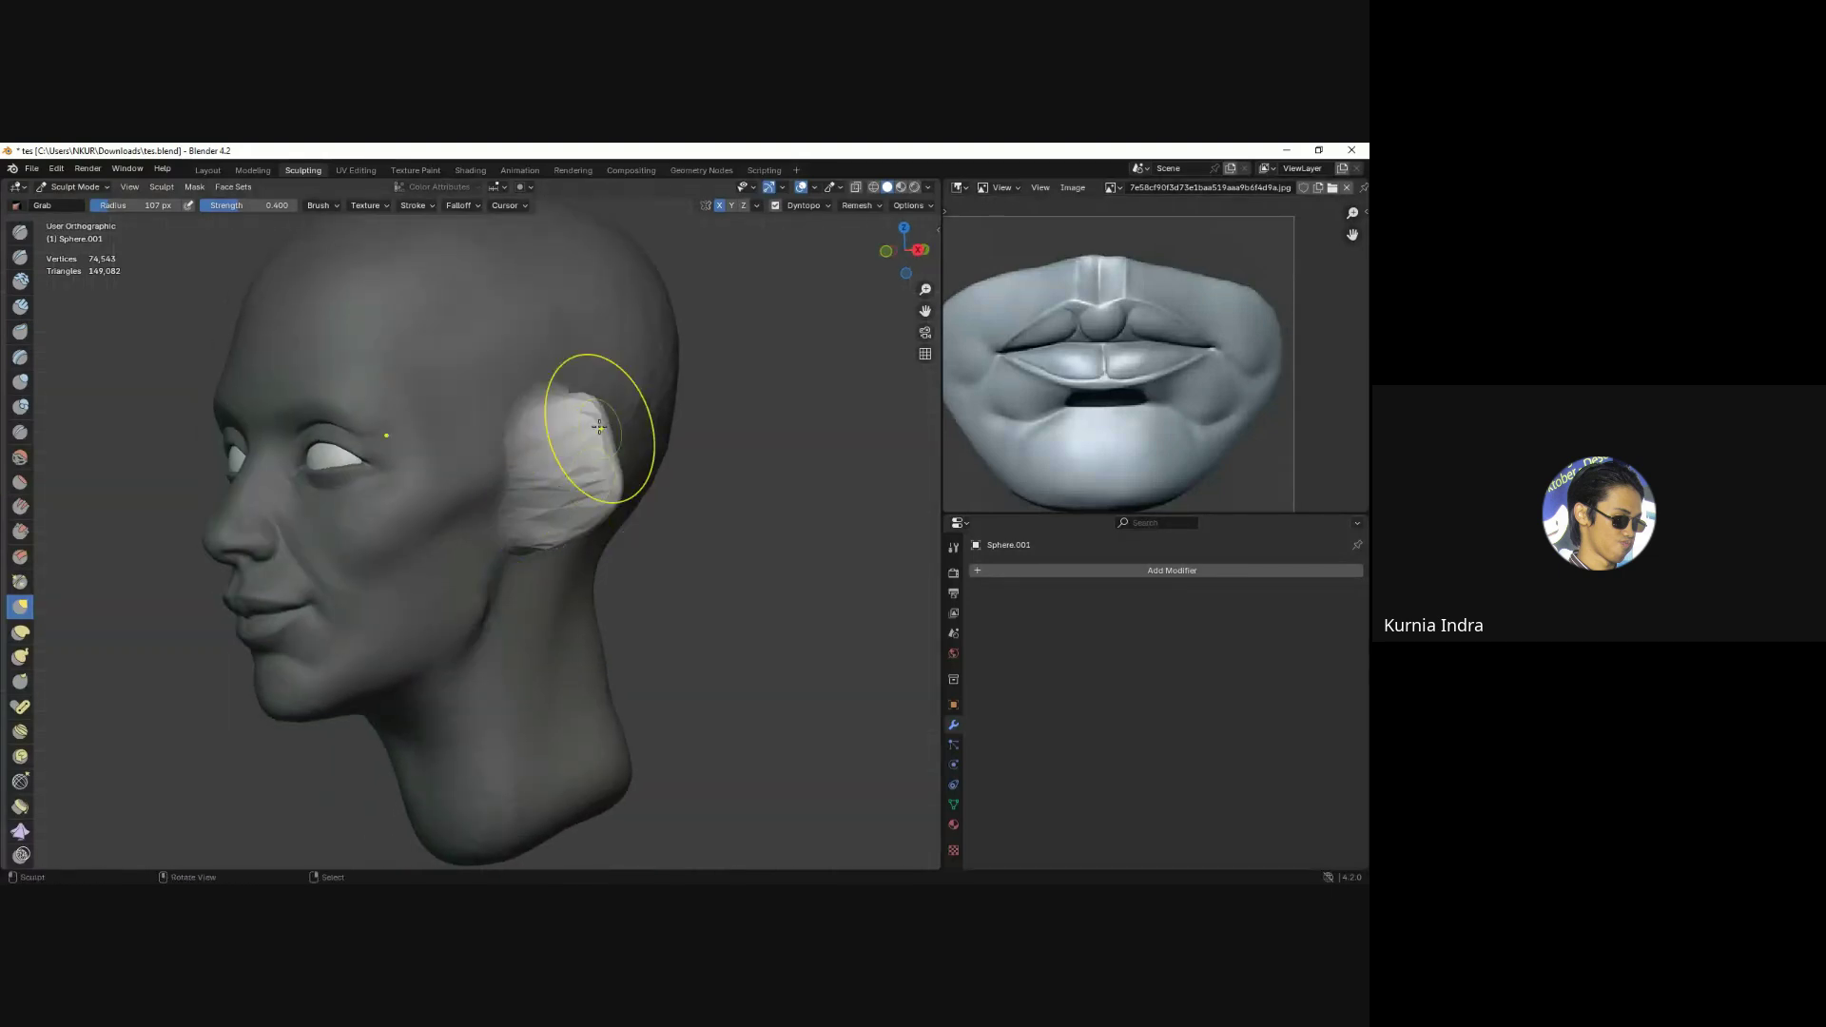
pyautogui.moveTo(592, 428); pyautogui.dragTo(616, 445)
pyautogui.keyDown('alt'); pyautogui.moveTo(579, 512); pyautogui.dragTo(530, 475, button='middle'); pyautogui.keyUp('alt')
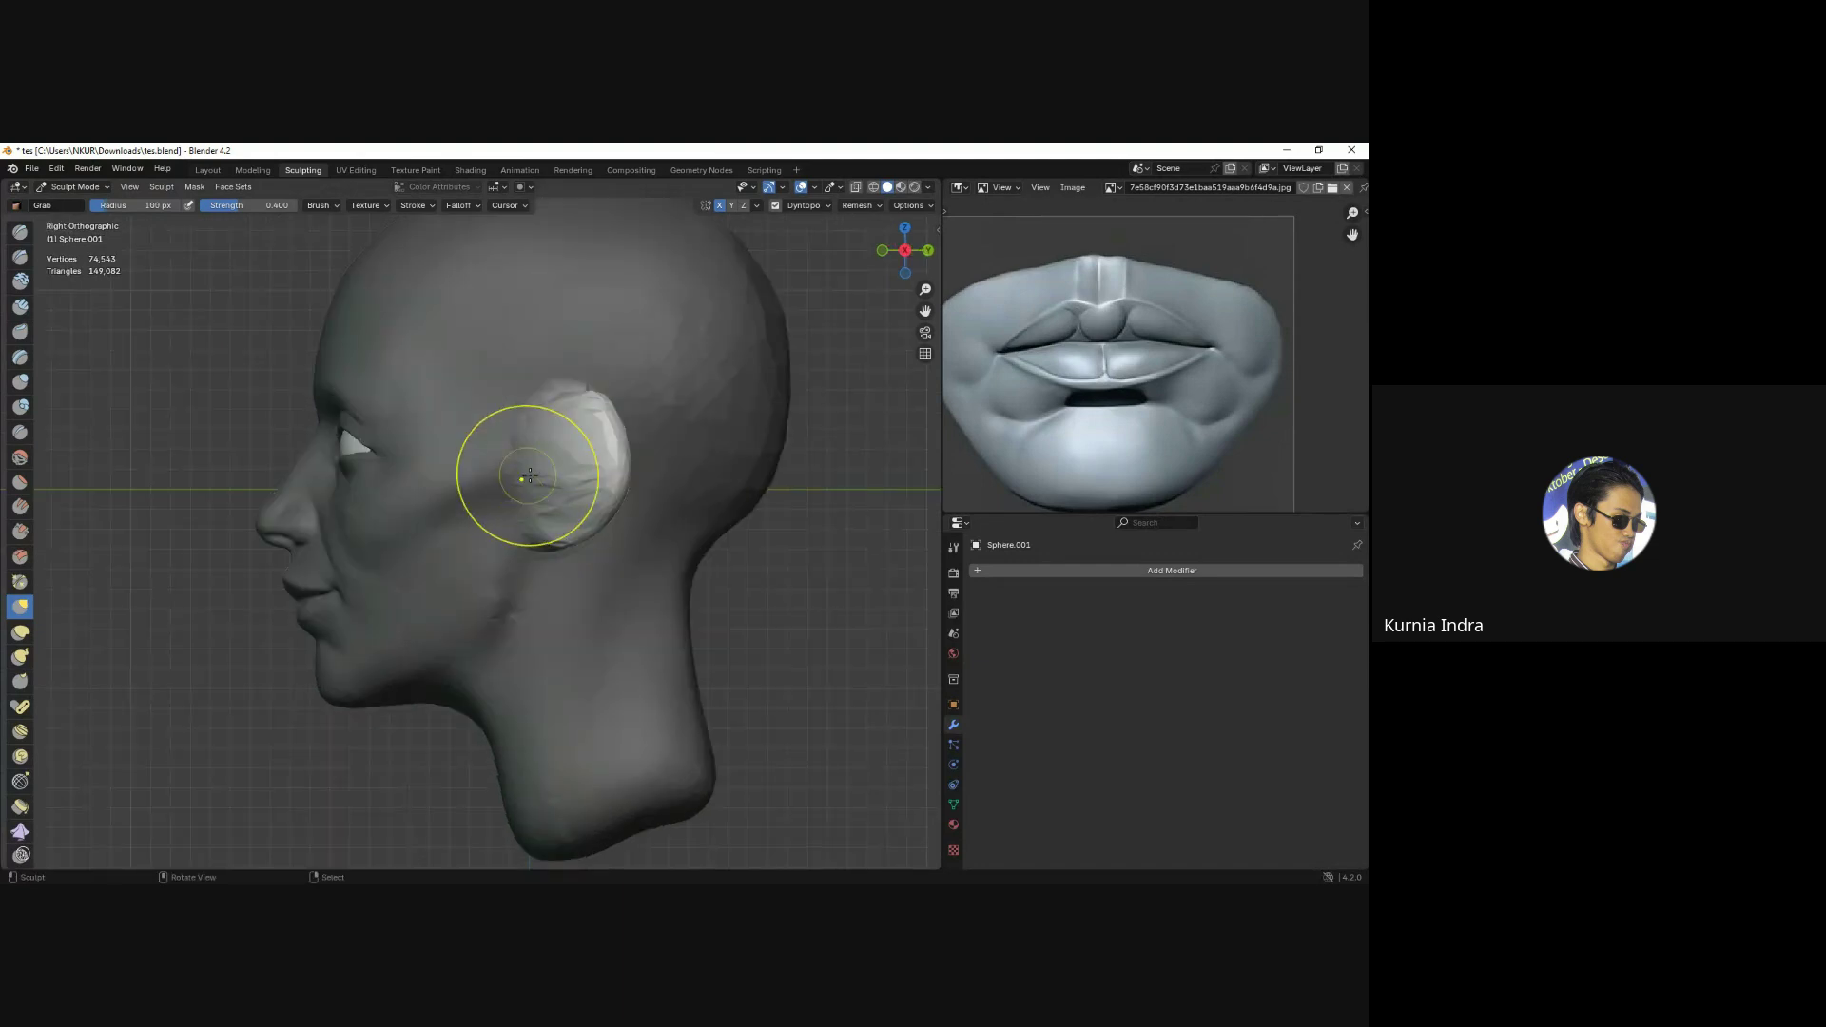
pyautogui.moveTo(544, 476); pyautogui.dragTo(559, 518)
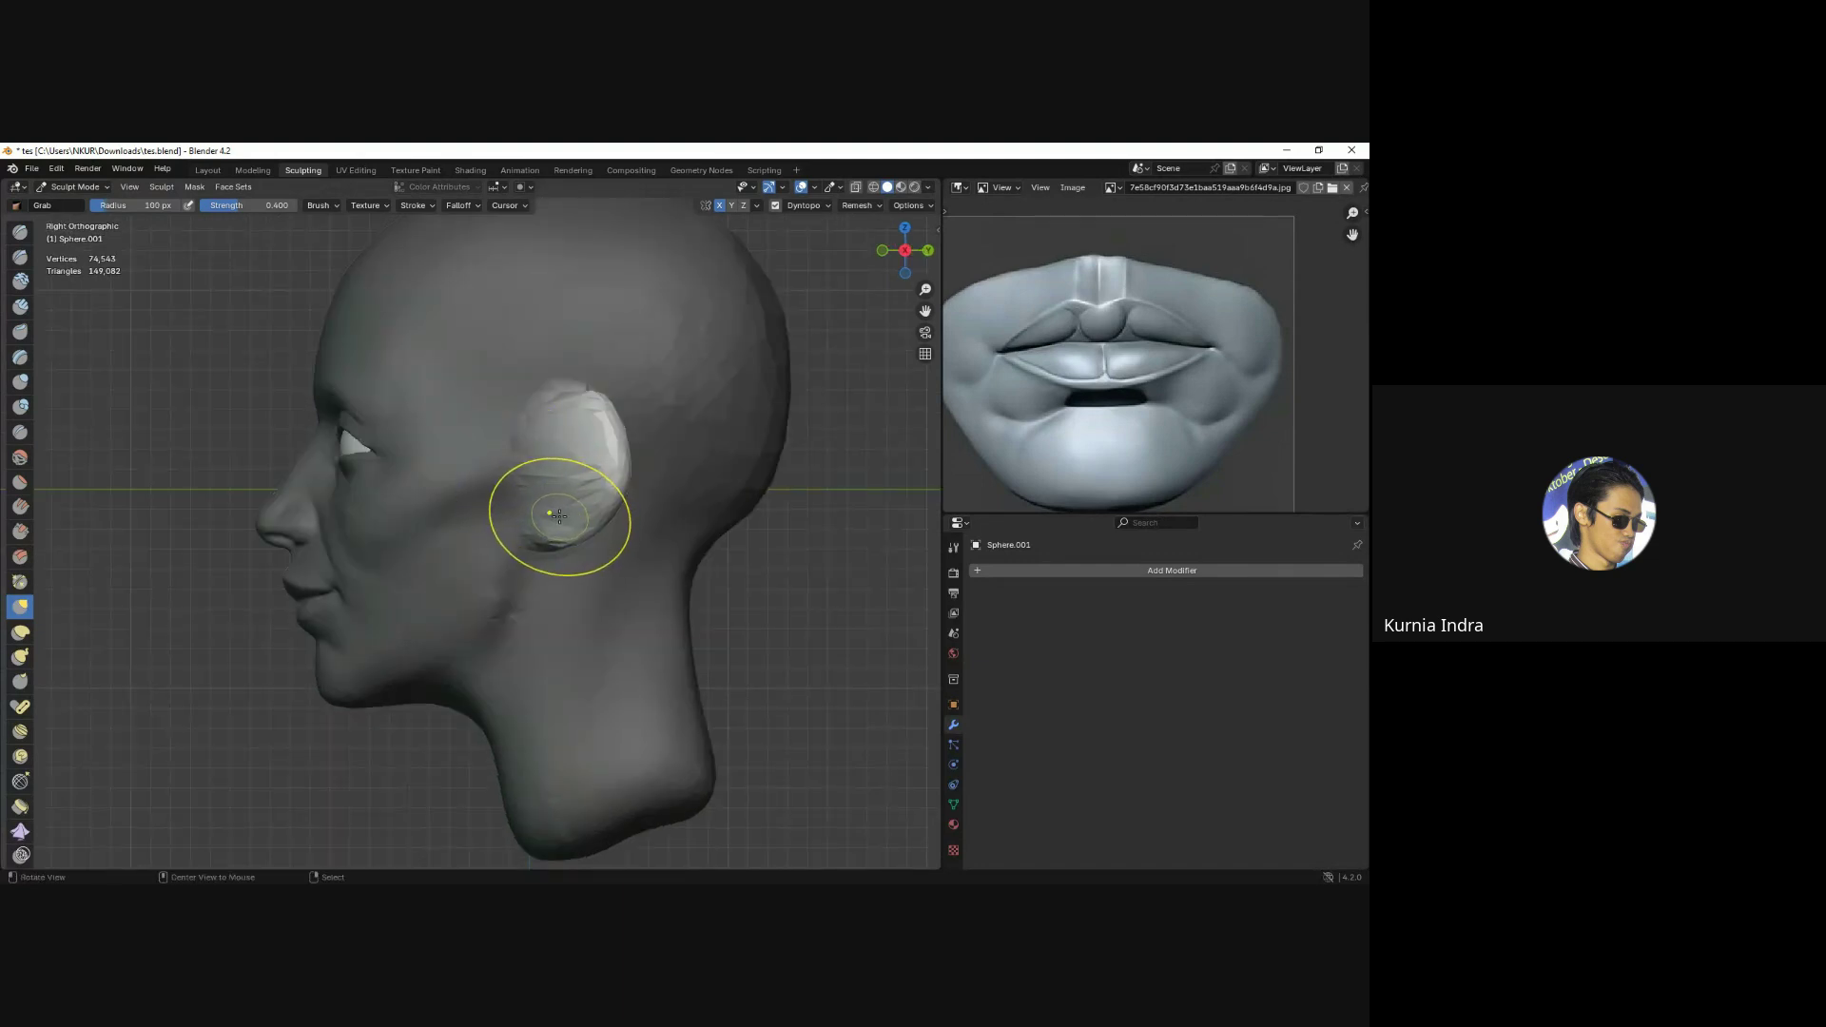
# Hollow the ear's inner bowl and build its outer rim with a smaller Clay Strips brush.
pyautogui.press('c')
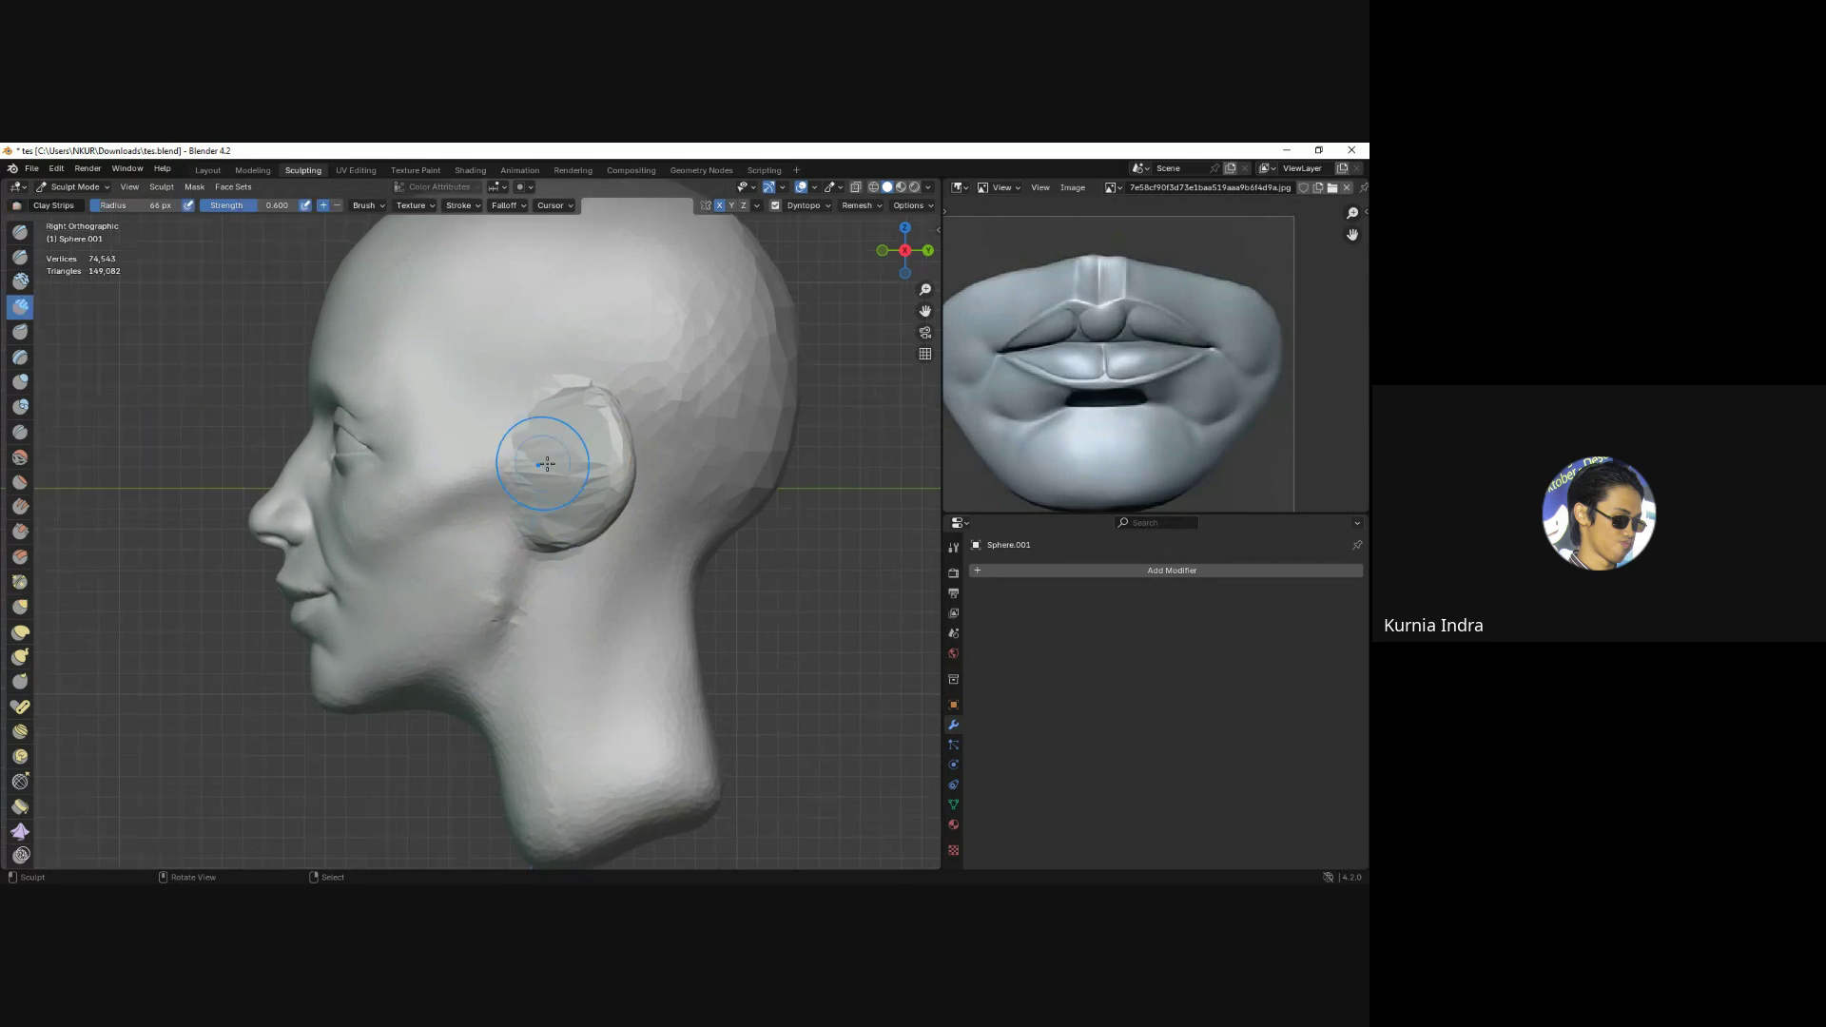
pyautogui.keyDown('ctrl'); pyautogui.moveTo(544, 485); pyautogui.dragTo(452, 468, button='middle'); pyautogui.keyUp('ctrl')
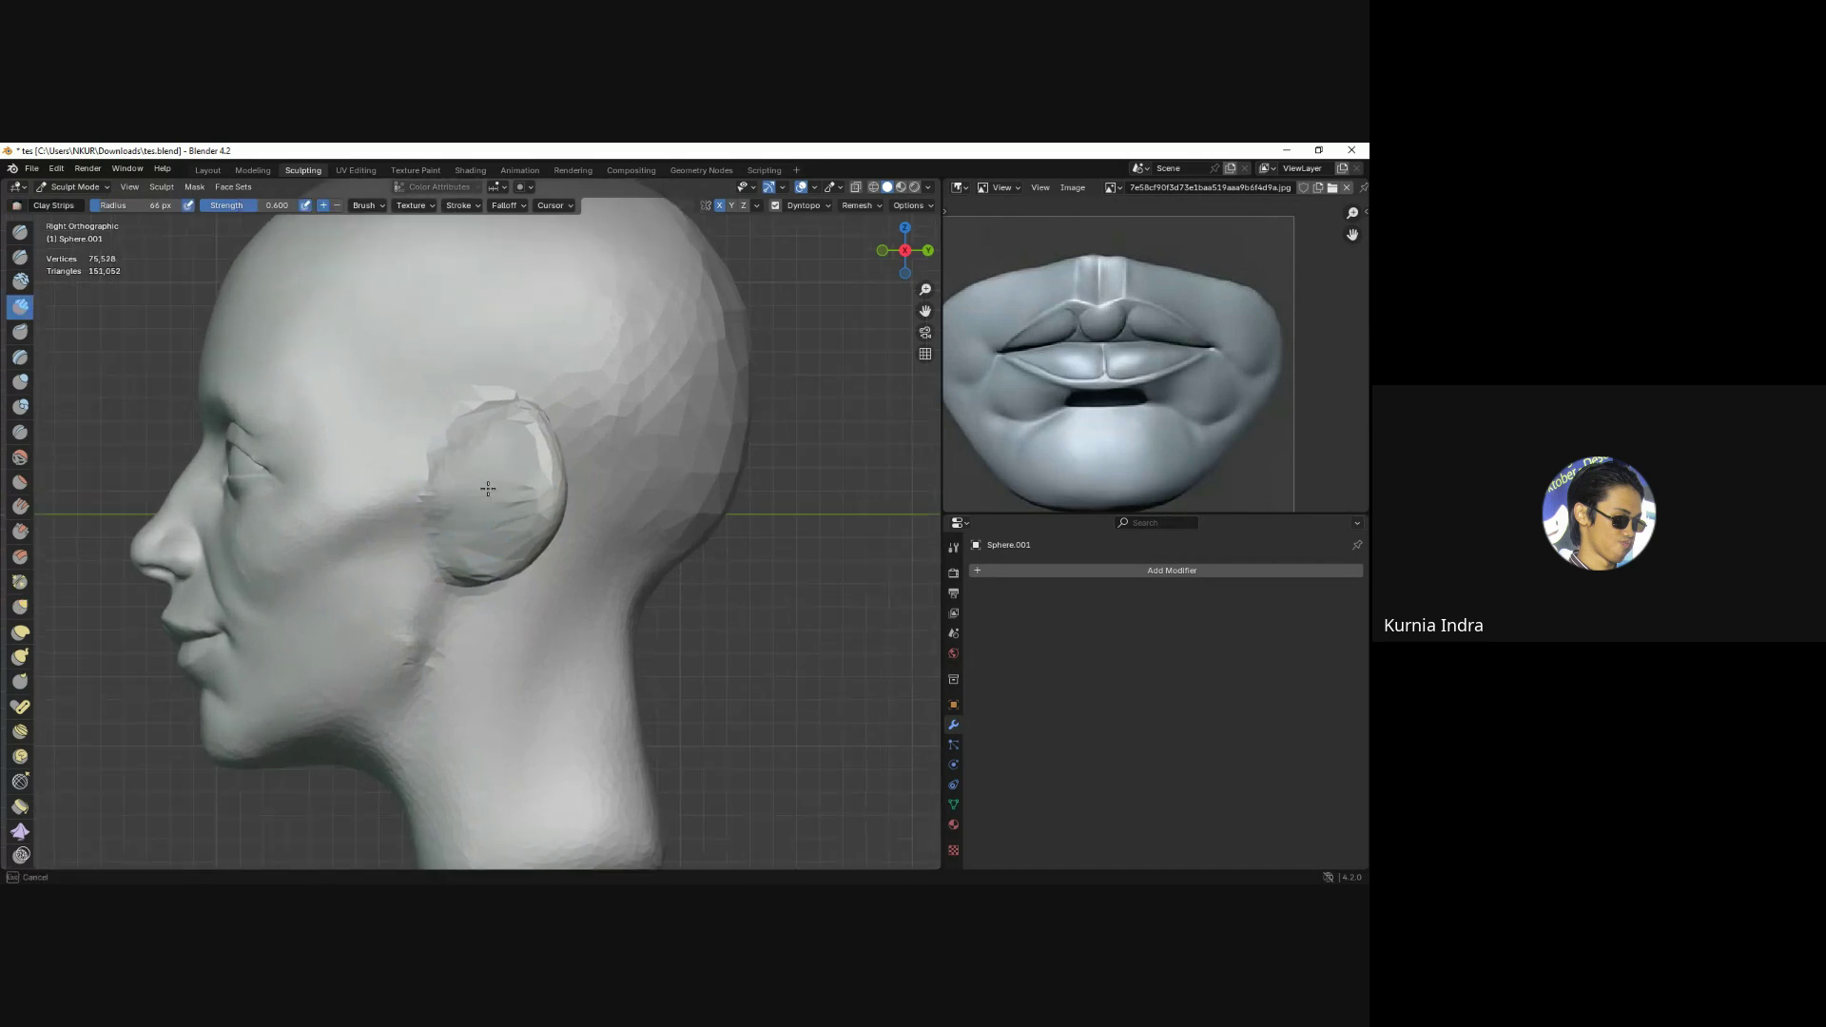
pyautogui.moveTo(471, 502); pyautogui.dragTo(475, 530)
pyautogui.press('KP_1')
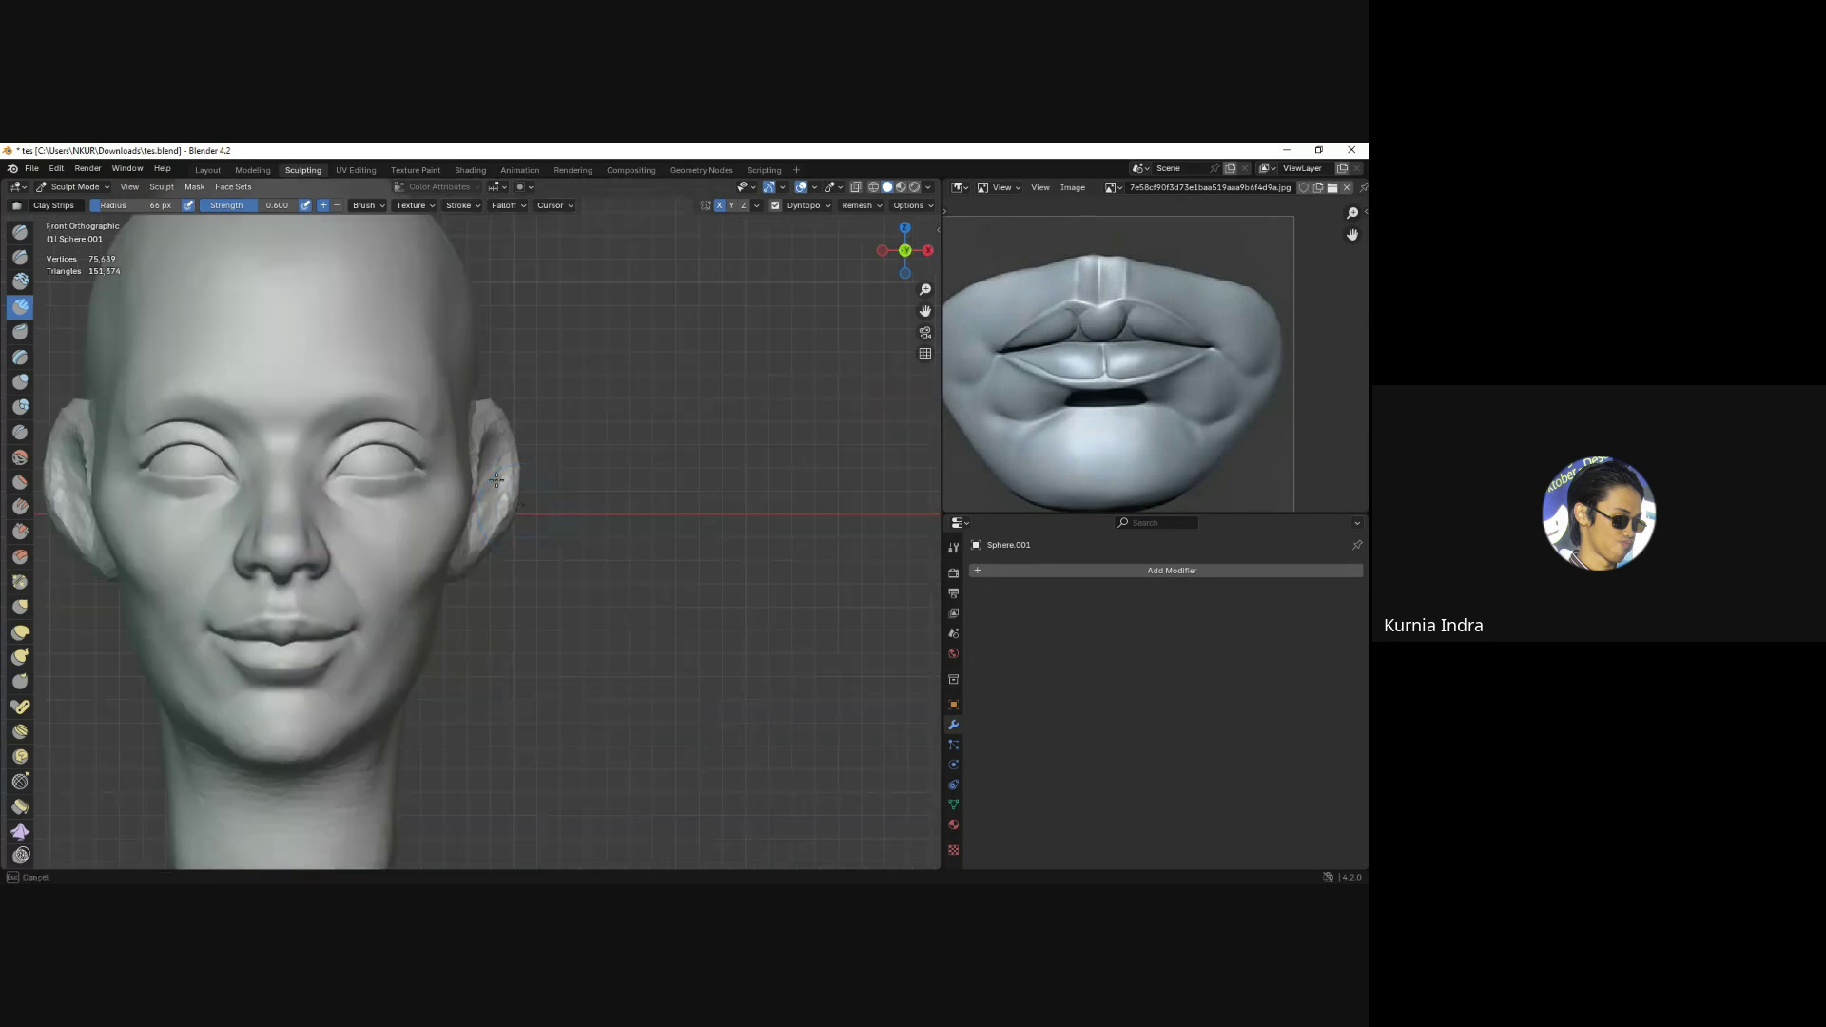
pyautogui.moveTo(518, 503); pyautogui.dragTo(446, 502, button='middle')
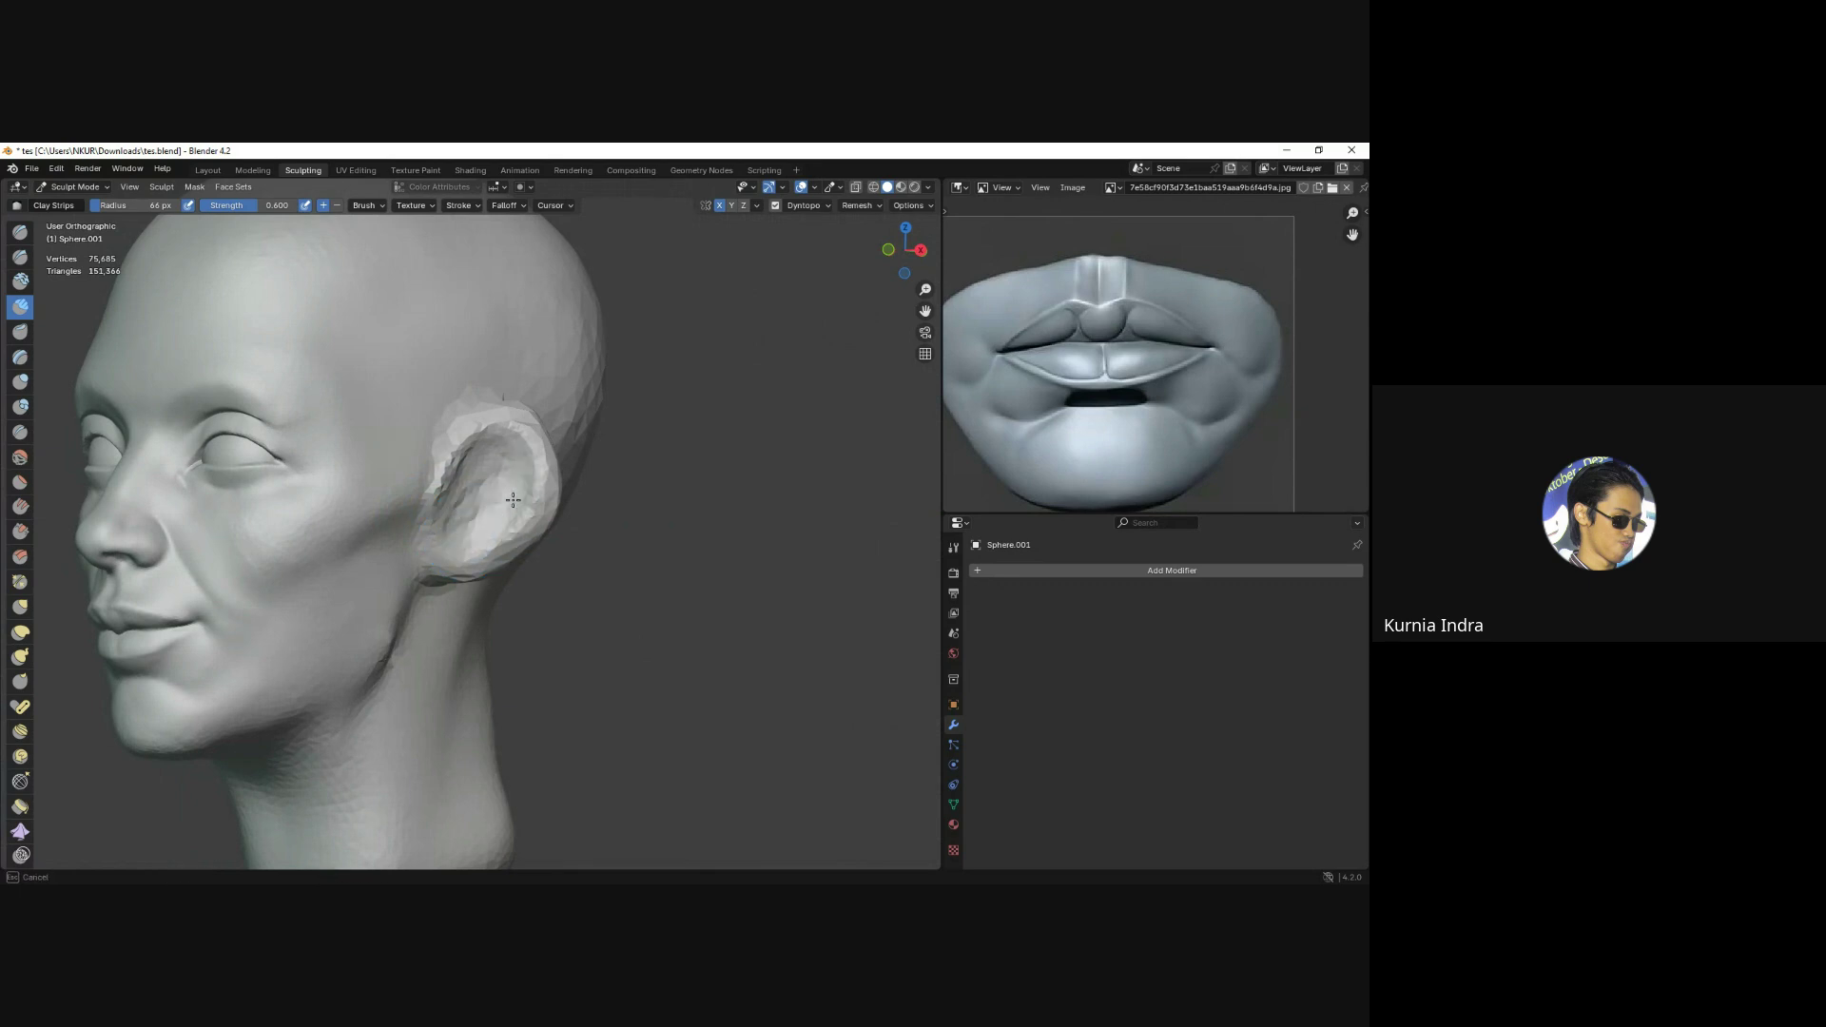
pyautogui.press('f')
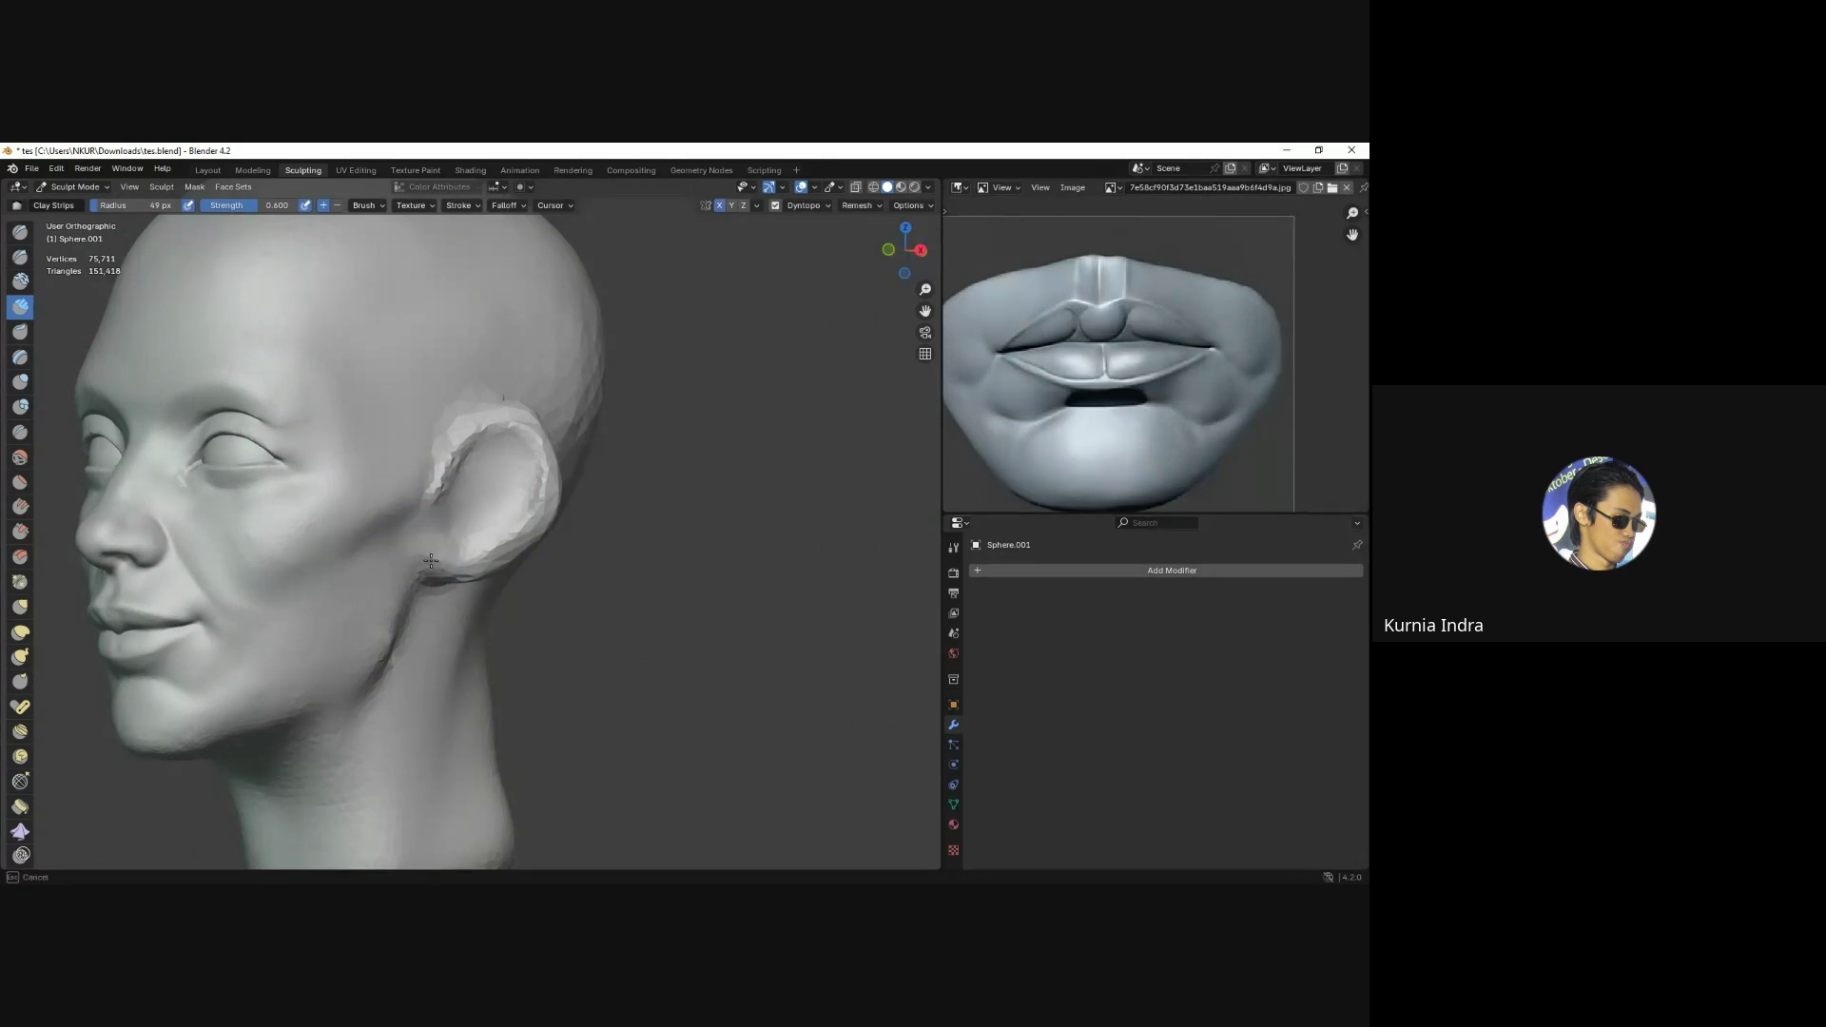
pyautogui.moveTo(431, 562); pyautogui.dragTo(522, 367)
pyautogui.moveTo(522, 367); pyautogui.dragTo(496, 524, button='middle')
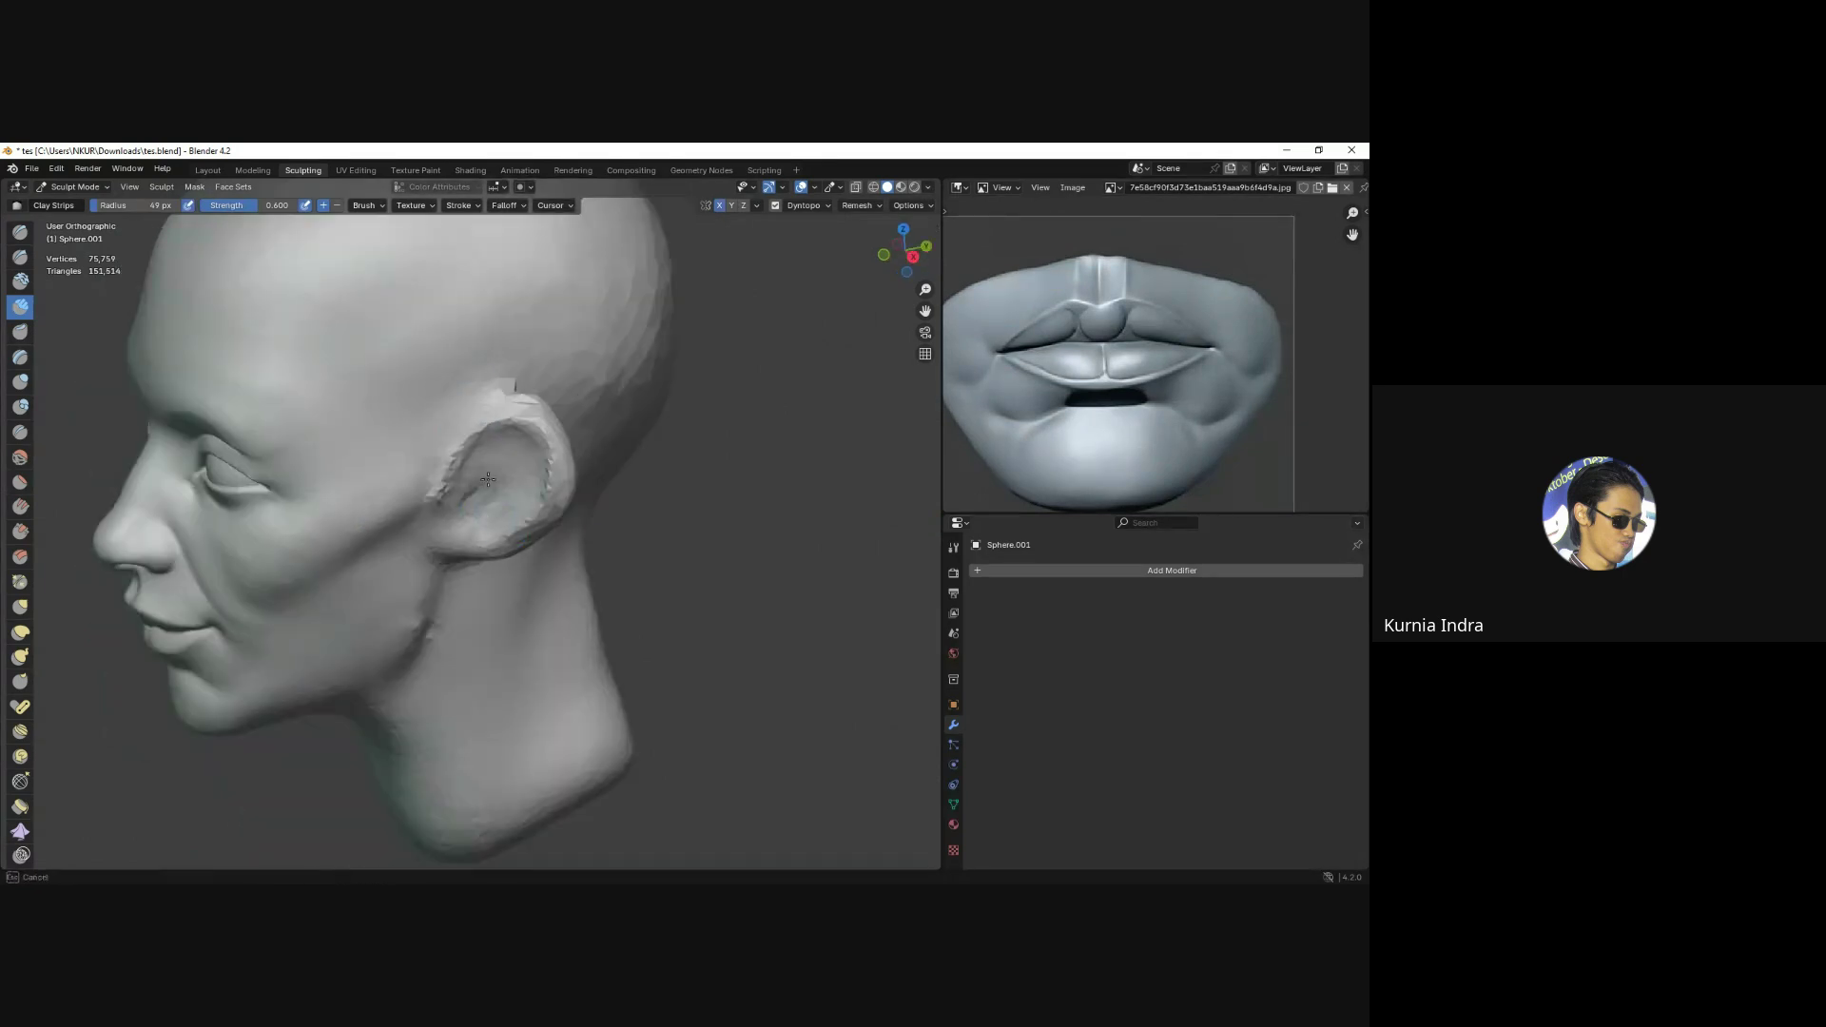
pyautogui.moveTo(505, 465); pyautogui.dragTo(508, 469)
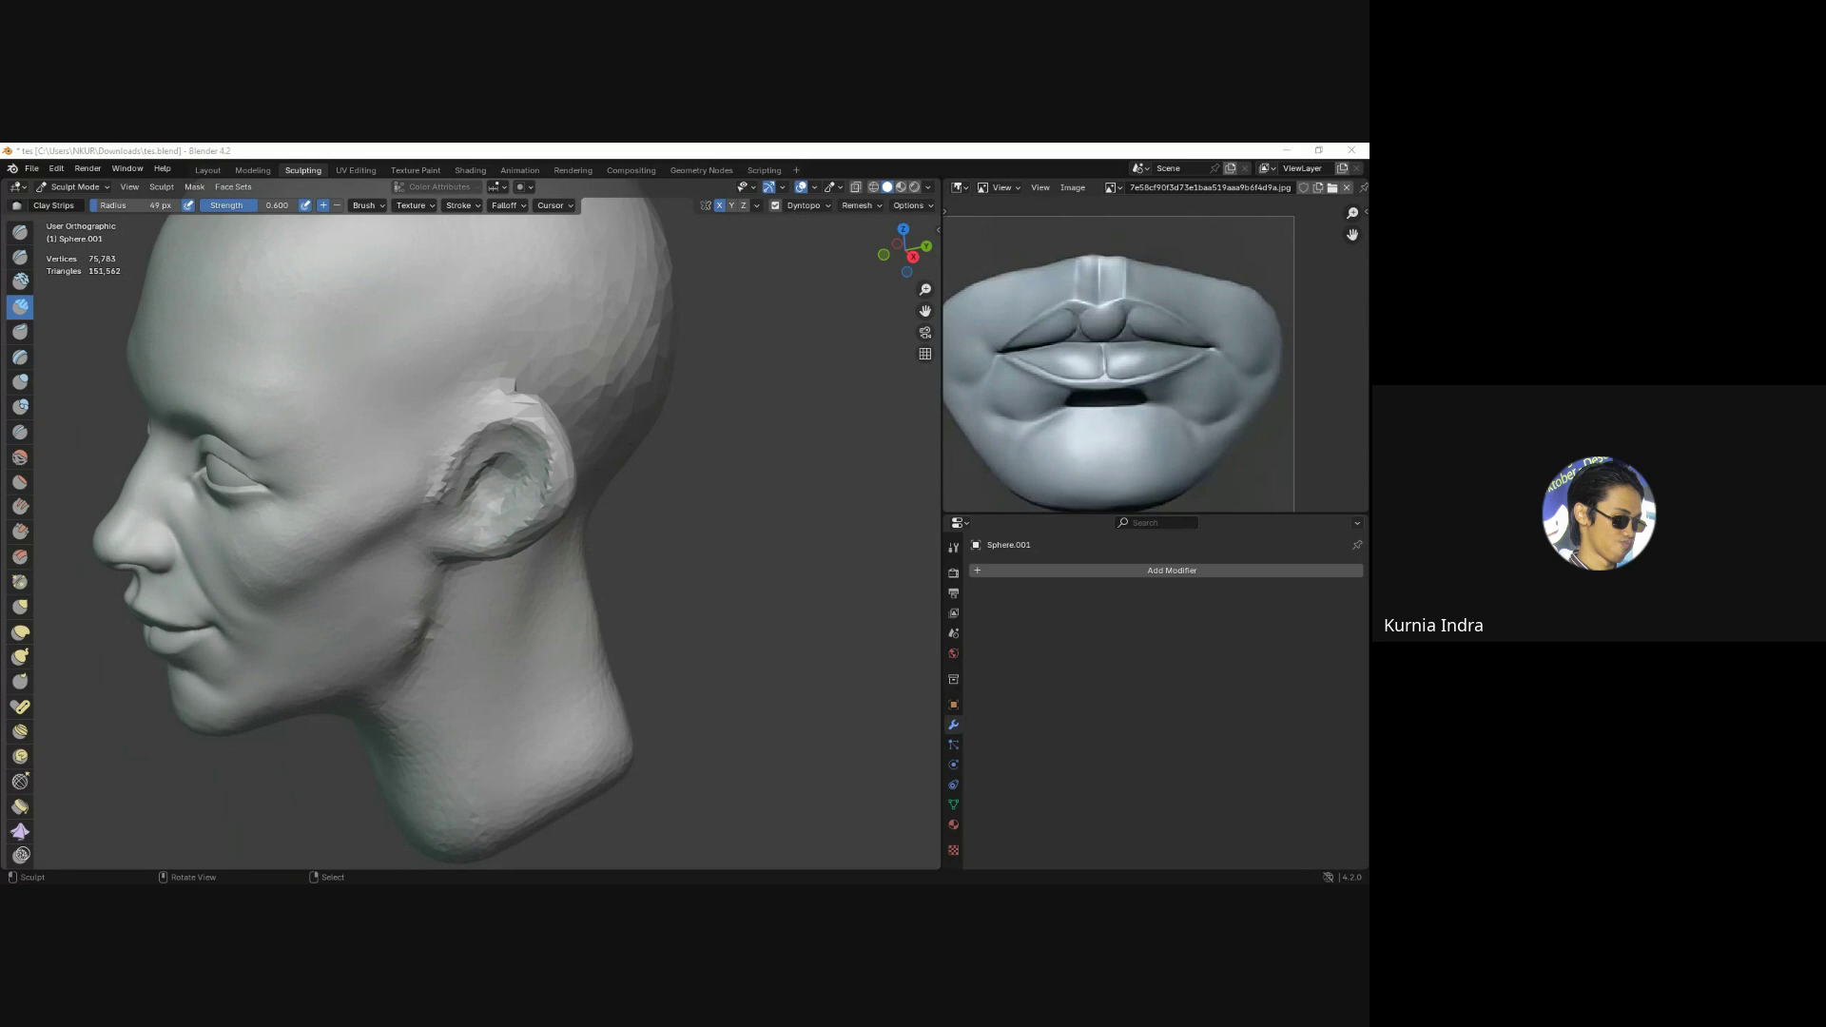
pyautogui.moveTo(511, 607)
pyautogui.keyDown('alt'); pyautogui.mouseDown()
pyautogui.moveTo(439, 543)
pyautogui.moveTo(453, 492)
pyautogui.mouseUp(); pyautogui.keyUp('alt')
# Undo the stray Grab distortion and carve a crease in front of the earlobe.
pyautogui.press('g')
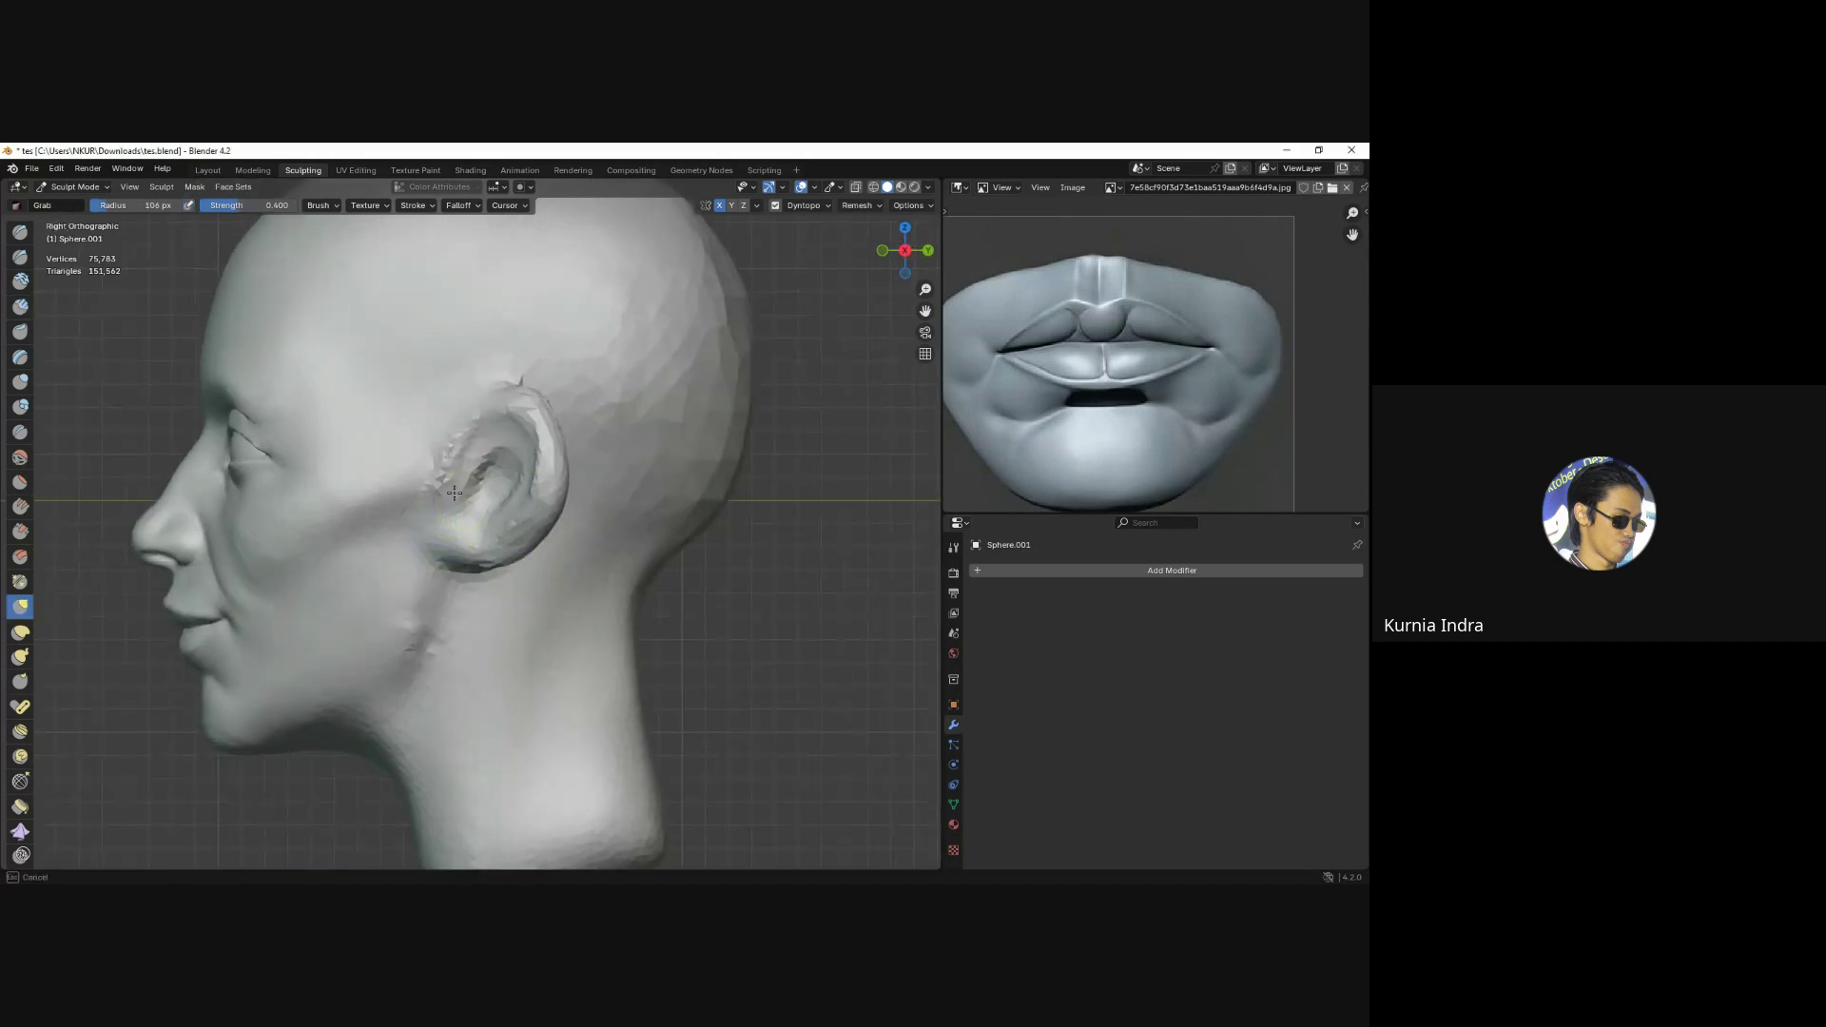
pyautogui.hotkey('ctrl', 'z')
pyautogui.hotkey('ctrl', 'z')
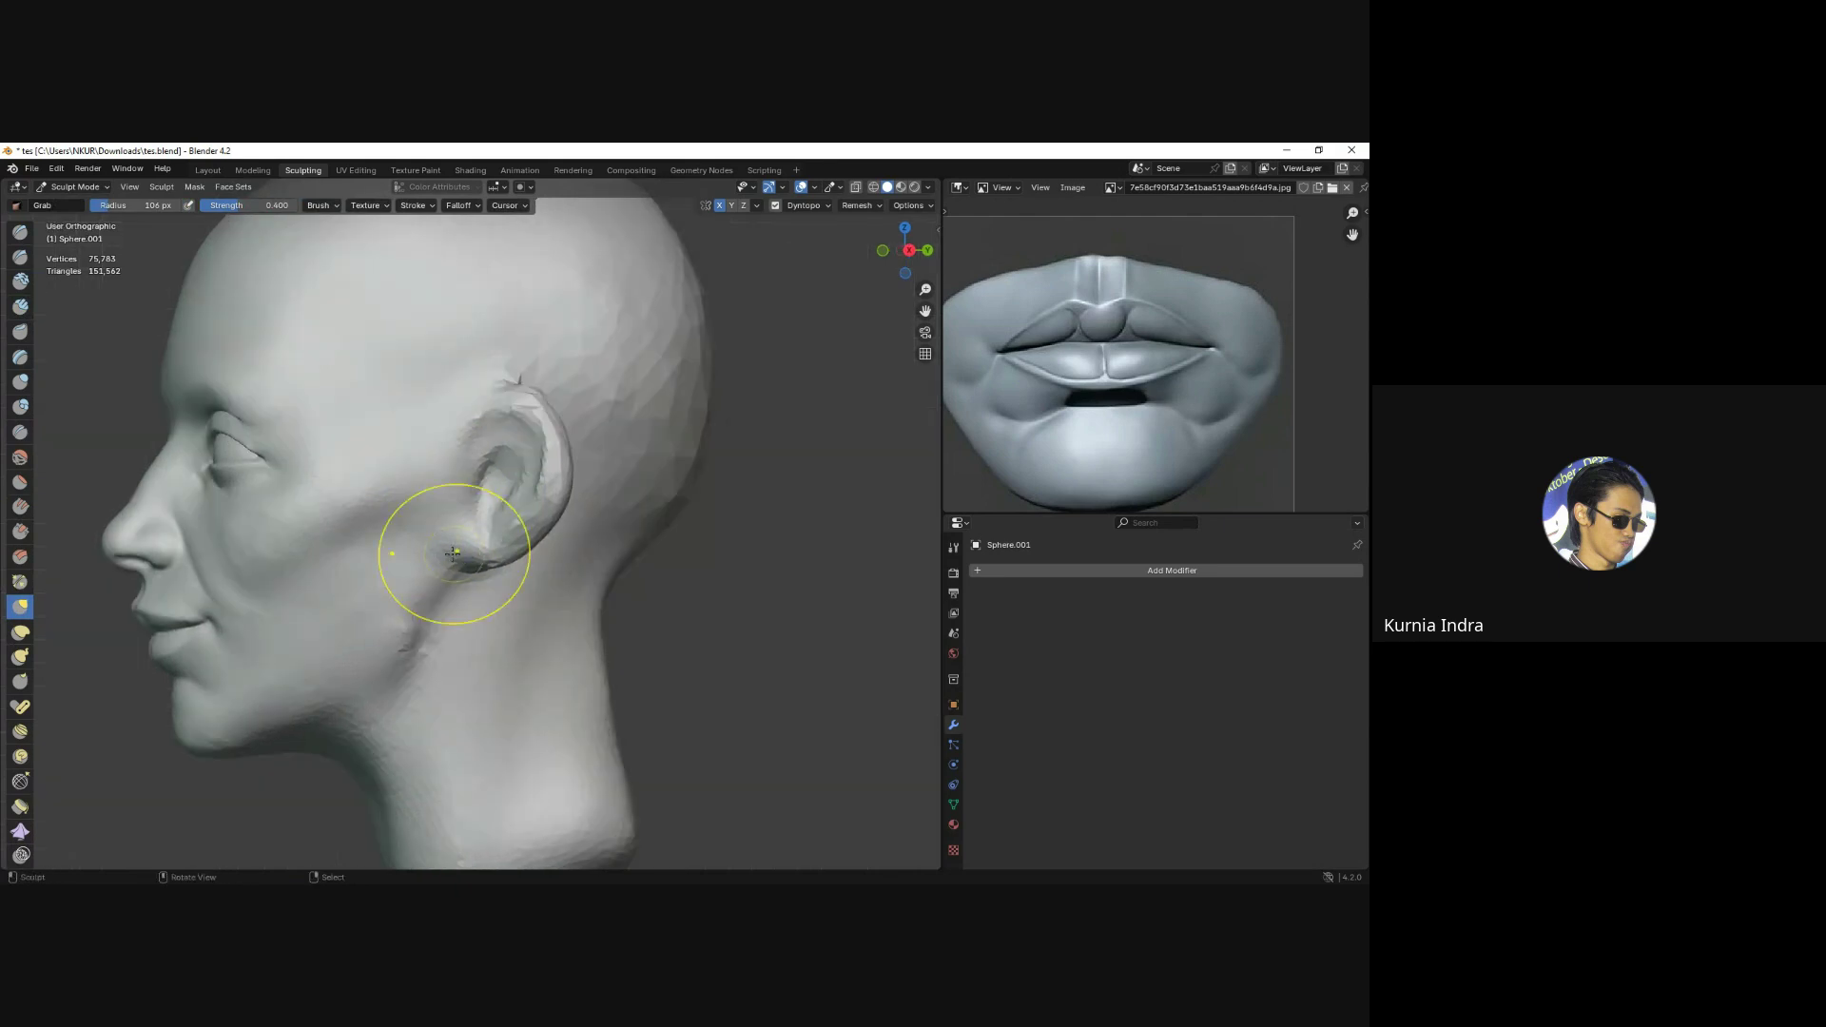
pyautogui.hotkey('ctrl', 'shift', 'z')
pyautogui.moveTo(432, 623); pyautogui.dragTo(477, 619, button='middle')
pyautogui.hotkey('shift', 'c')
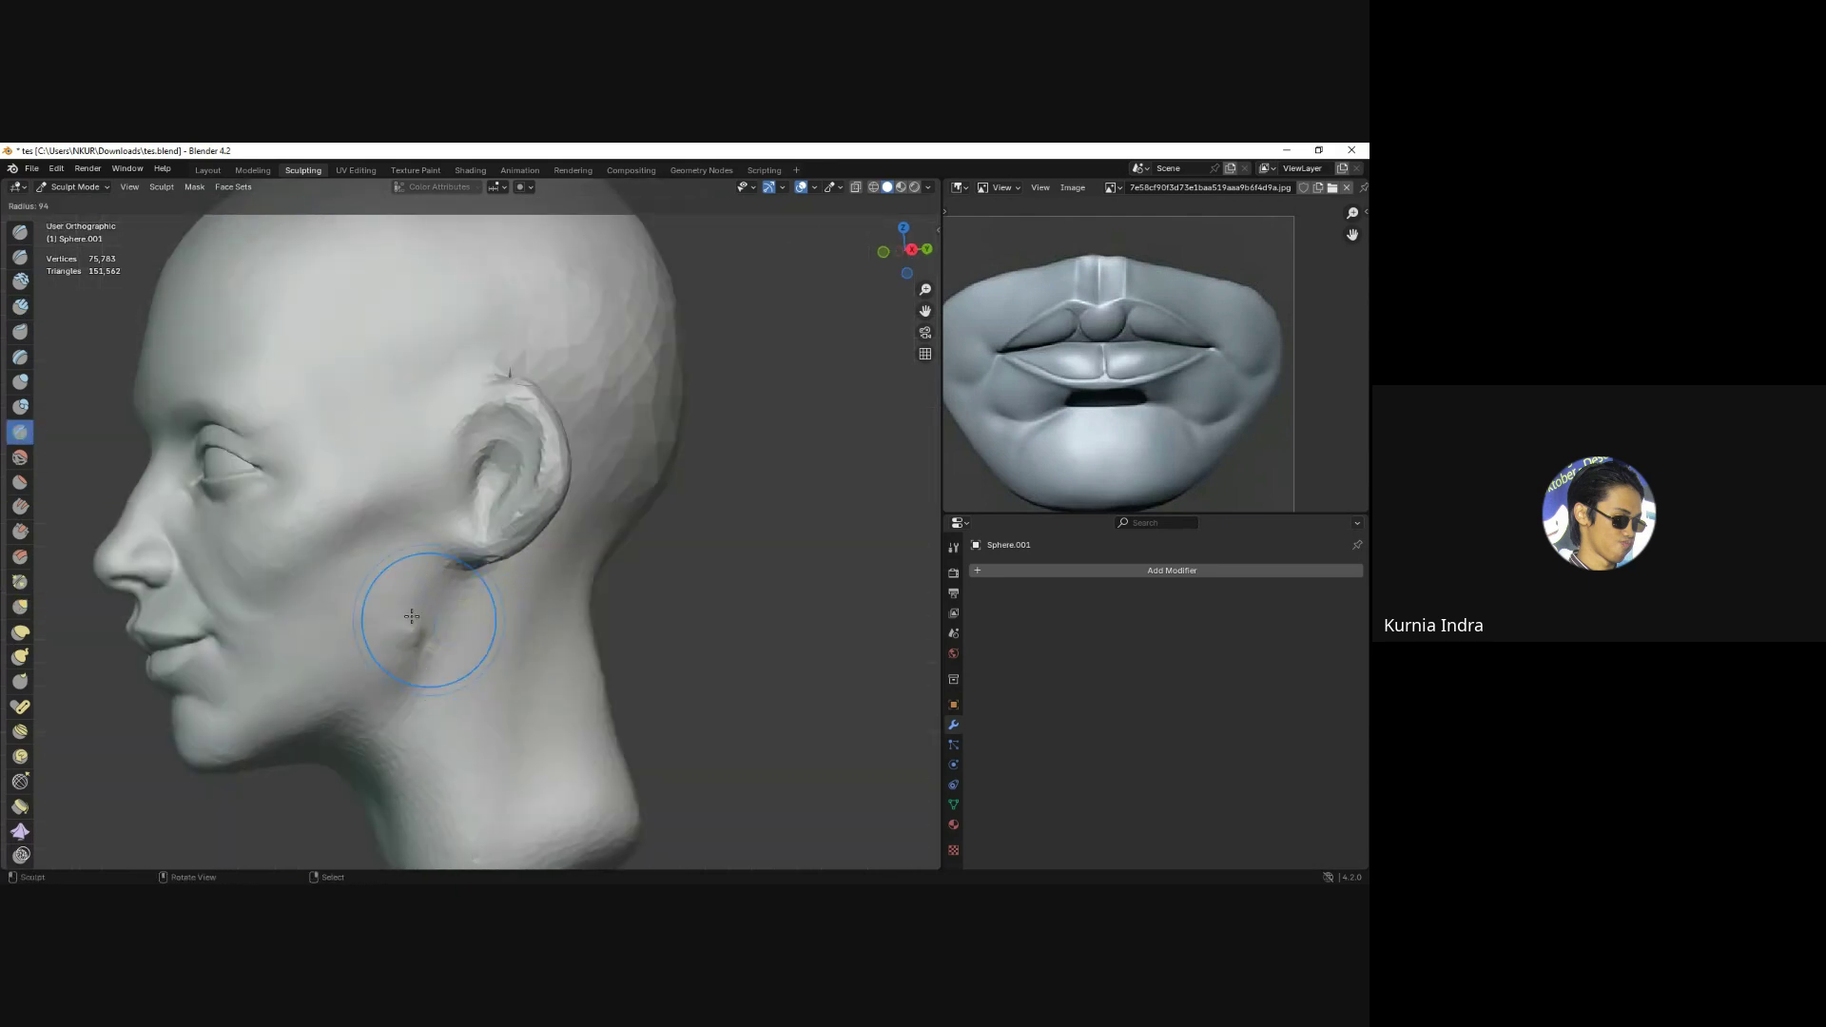
pyautogui.moveTo(420, 614)
pyautogui.mouseDown()
pyautogui.moveTo(434, 627)
pyautogui.moveTo(481, 599)
pyautogui.mouseUp()
pyautogui.moveTo(482, 599)
pyautogui.mouseDown(button='middle')
pyautogui.moveTo(527, 505)
pyautogui.moveTo(475, 419)
pyautogui.moveTo(430, 472)
pyautogui.moveTo(479, 498)
pyautogui.moveTo(455, 529)
pyautogui.moveTo(449, 510)
pyautogui.moveTo(482, 519)
pyautogui.mouseUp(button='middle')
# Resize the Grab brush, pull the earlobe downward, and orbit to check the ear.
pyautogui.press('g')
pyautogui.press('f')
pyautogui.click(446, 396)
pyautogui.click(456, 388)
pyautogui.press('f')
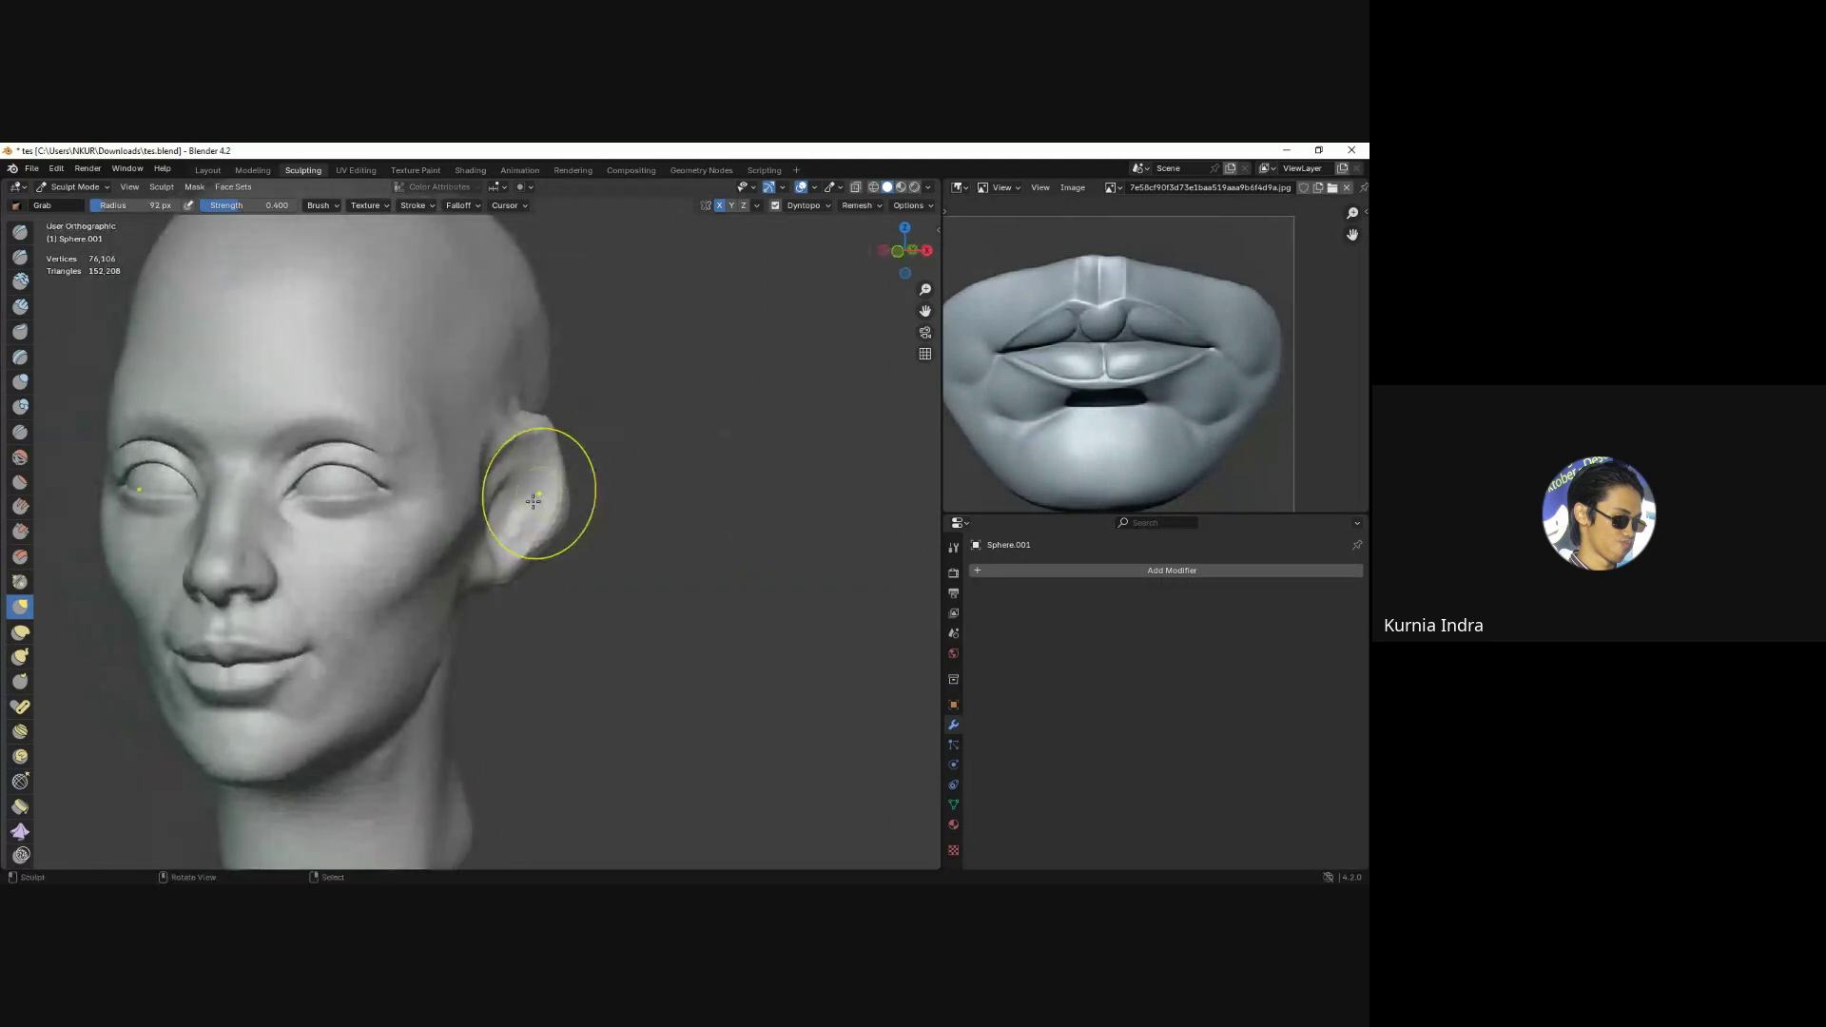
pyautogui.click(461, 551)
pyautogui.moveTo(460, 551); pyautogui.dragTo(462, 592)
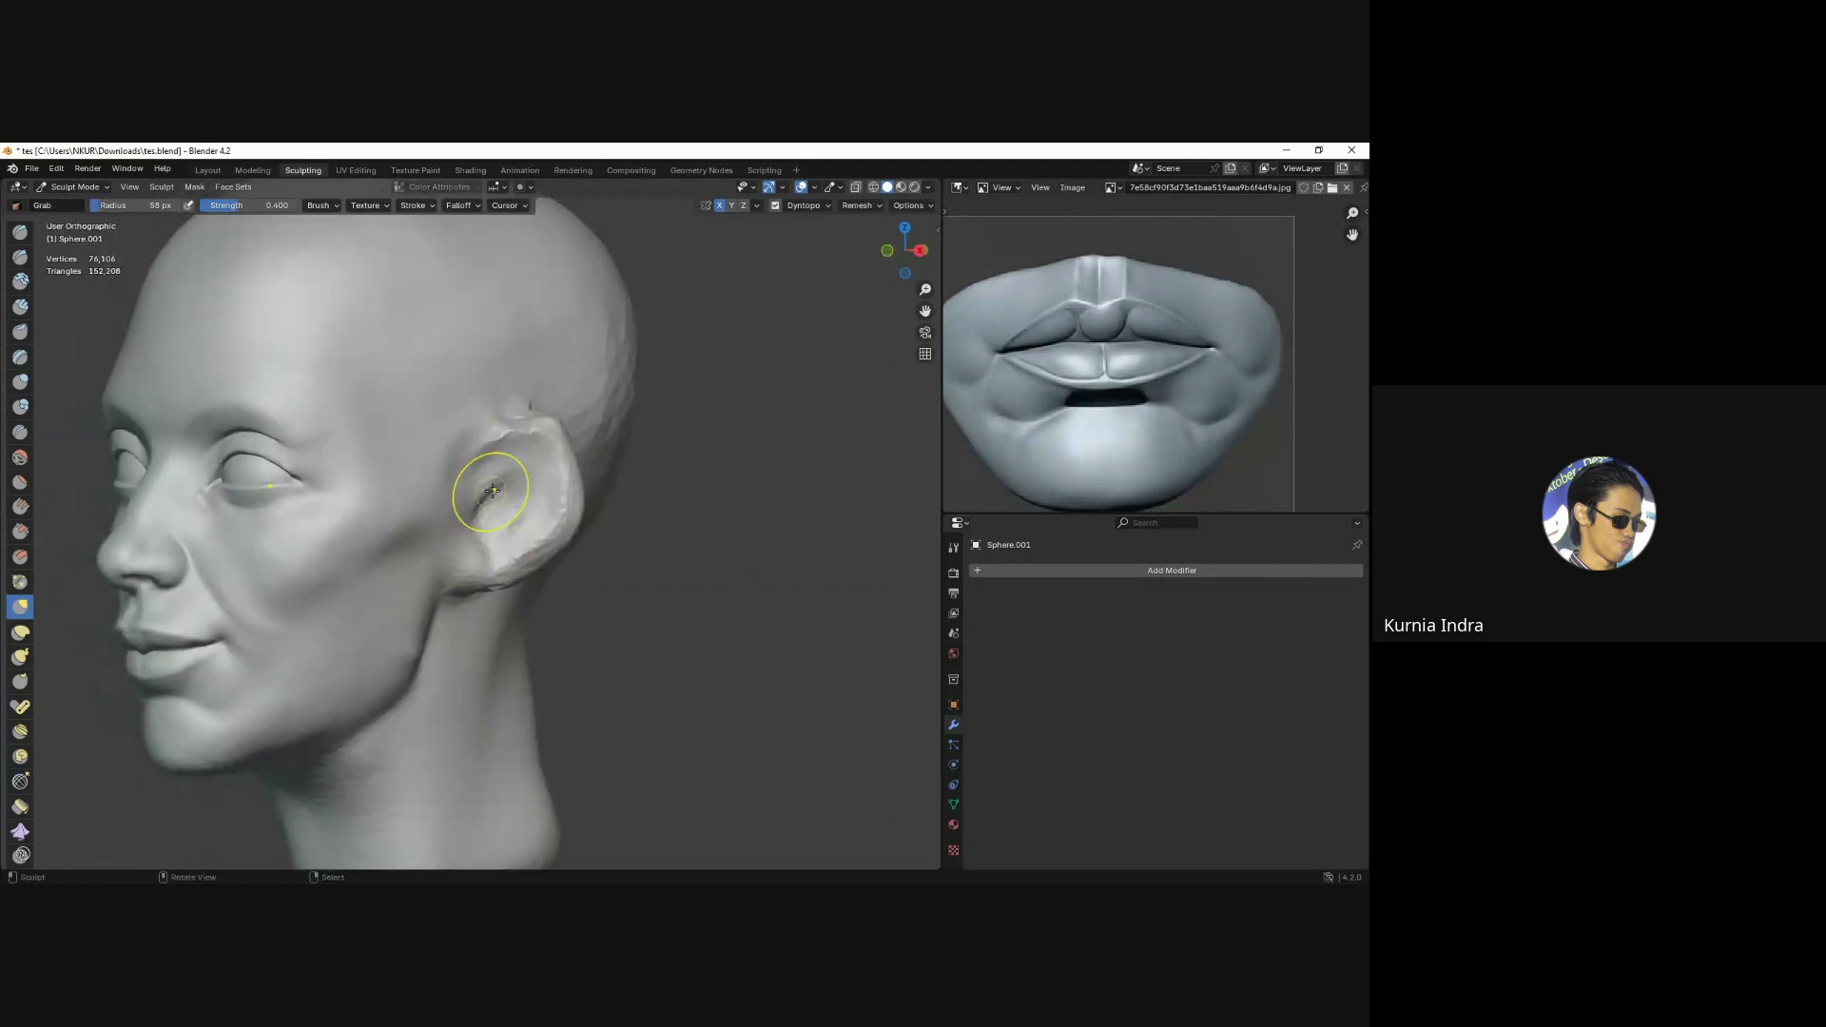
pyautogui.moveTo(493, 491)
pyautogui.mouseDown(button='middle')
pyautogui.moveTo(469, 522)
pyautogui.moveTo(534, 505)
pyautogui.moveTo(514, 424)
pyautogui.moveTo(493, 422)
pyautogui.moveTo(522, 399)
pyautogui.mouseUp(button='middle')
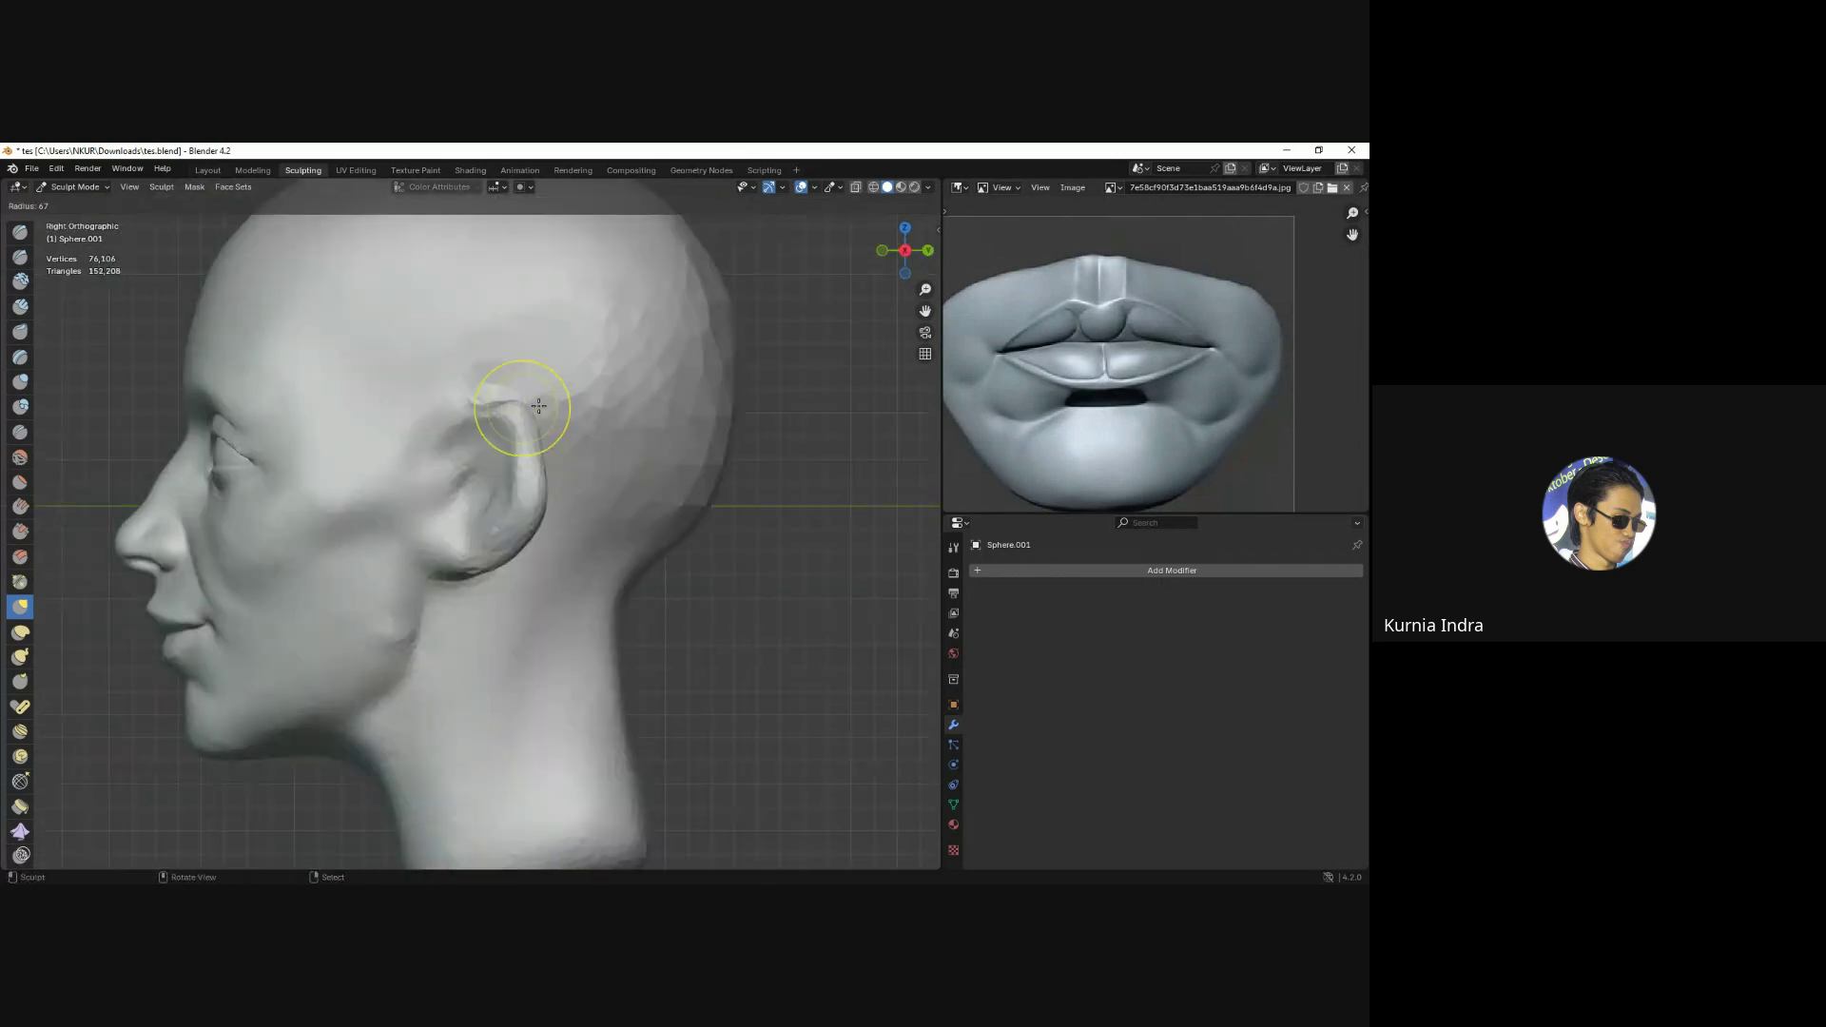
pyautogui.scroll(2, 532, 409)
pyautogui.scroll(1, 482, 506)
pyautogui.moveTo(482, 506)
pyautogui.mouseDown(button='middle')
pyautogui.moveTo(433, 398)
pyautogui.moveTo(499, 391)
pyautogui.moveTo(504, 429)
pyautogui.moveTo(495, 400)
pyautogui.moveTo(494, 418)
pyautogui.moveTo(429, 433)
pyautogui.mouseUp(button='middle')
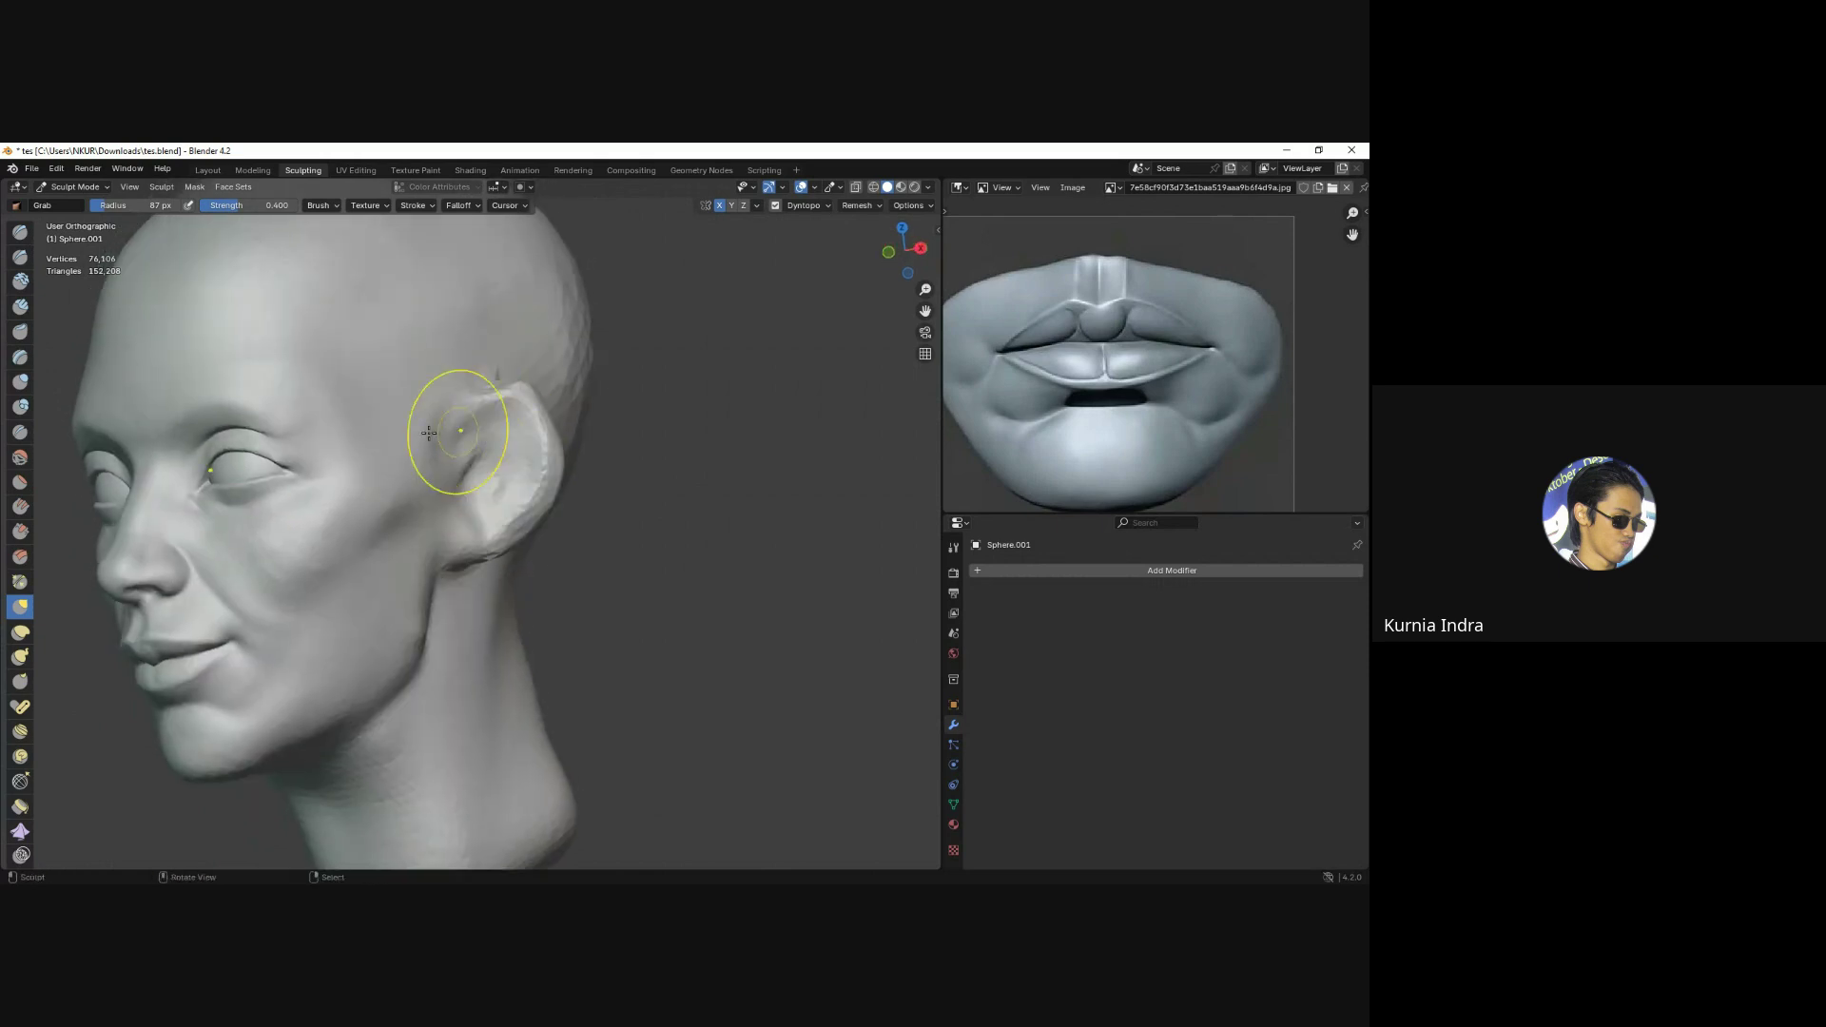
# Build up the ear and its rim with Clay Strips strokes.
pyautogui.click(20, 306)
pyautogui.moveTo(499, 511); pyautogui.dragTo(466, 533, button='middle')
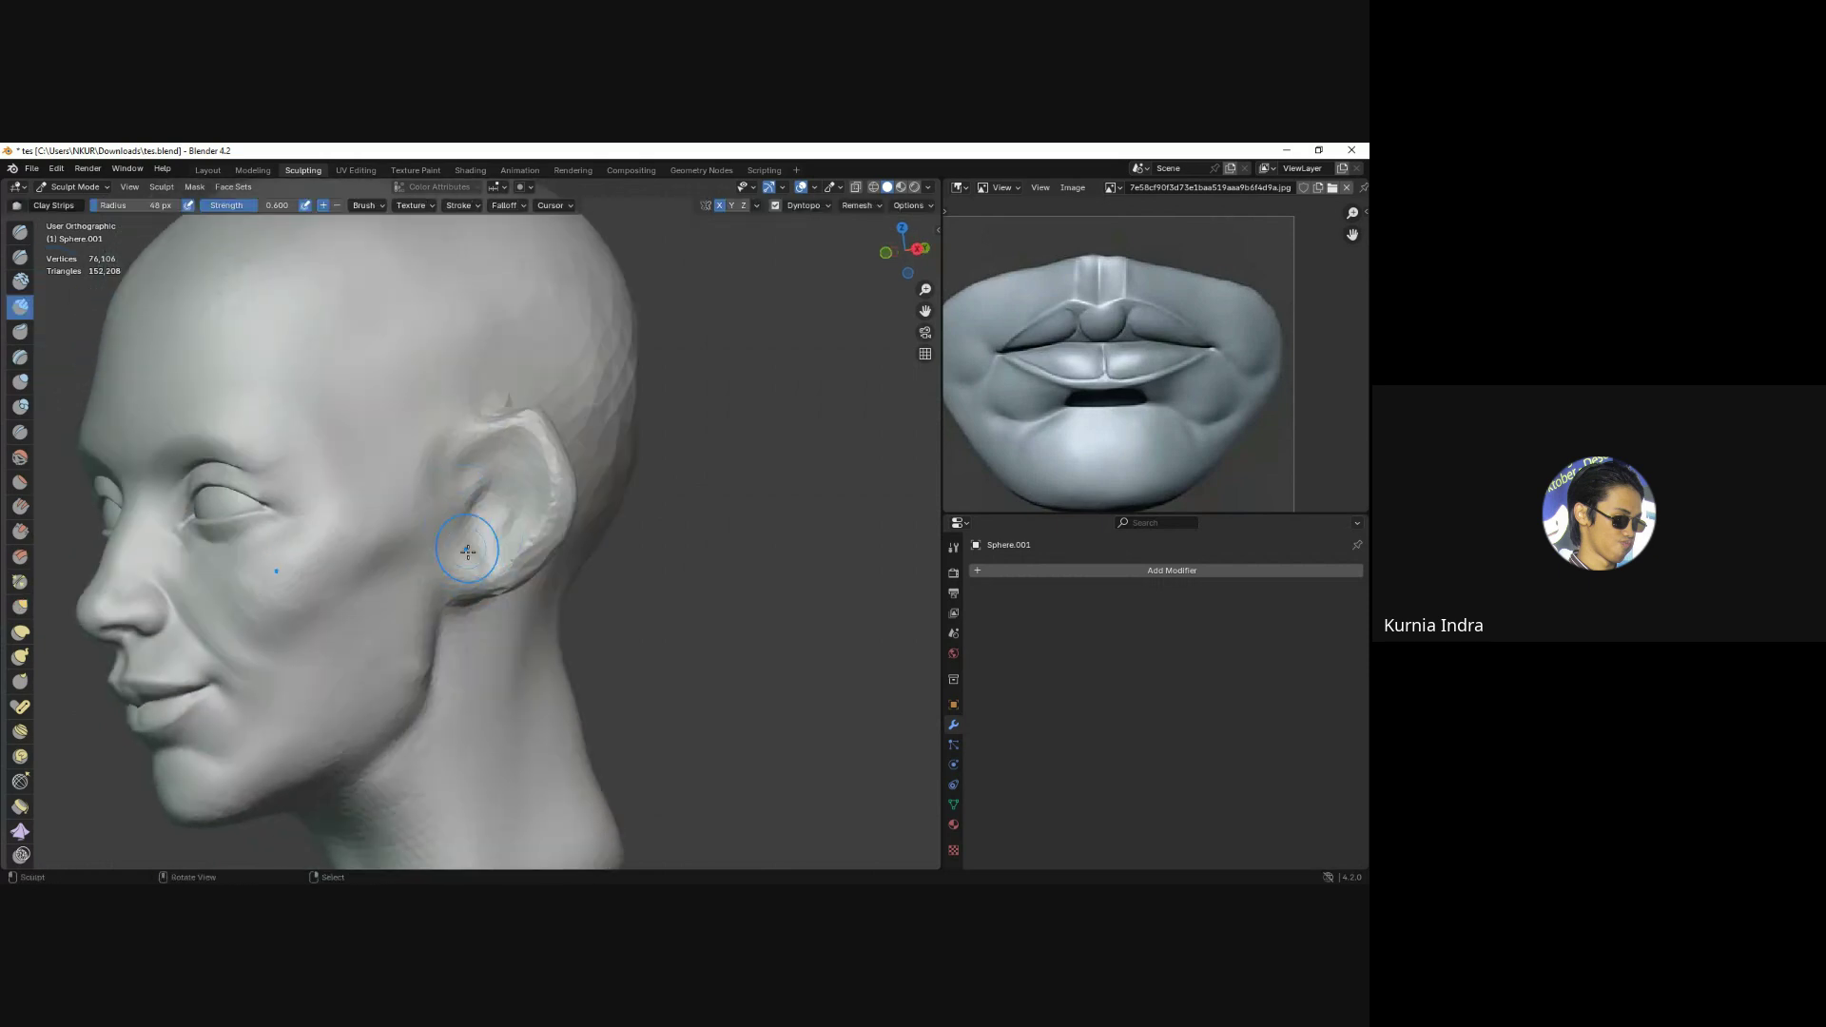
pyautogui.moveTo(461, 561)
pyautogui.mouseDown()
pyautogui.moveTo(451, 502)
pyautogui.moveTo(476, 450)
pyautogui.mouseUp()
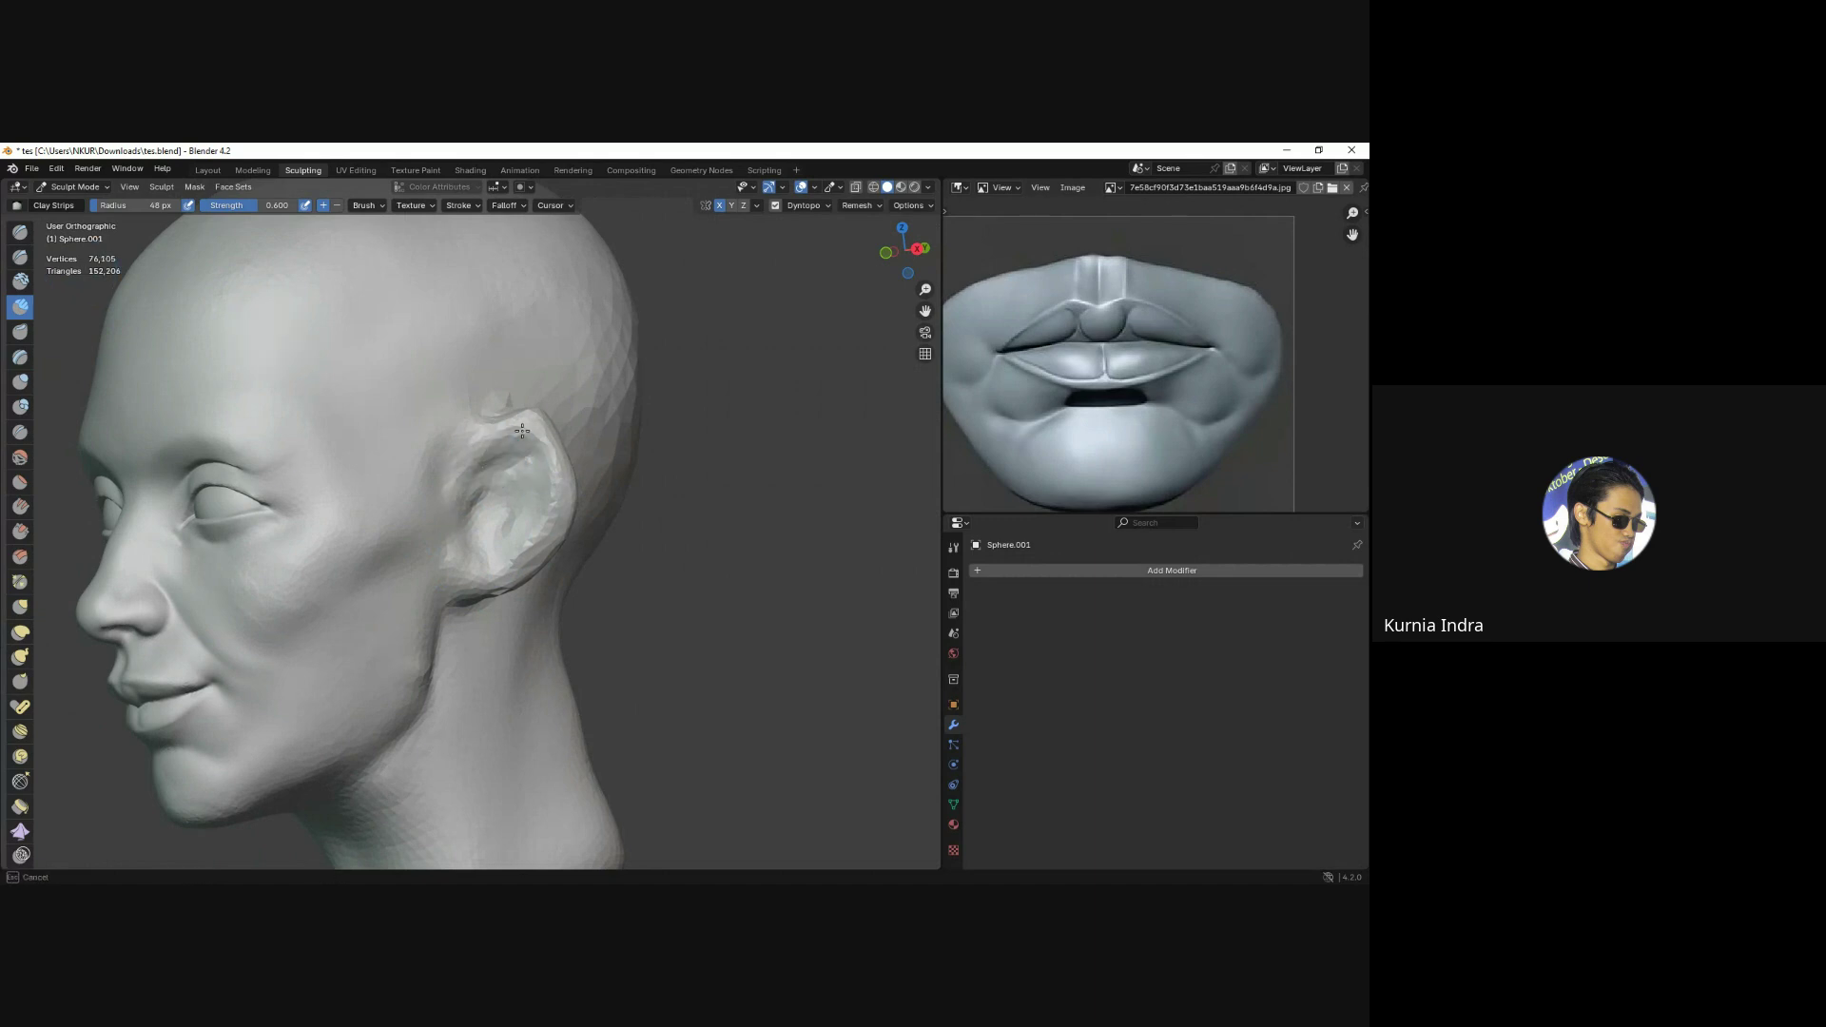
pyautogui.moveTo(552, 456); pyautogui.dragTo(533, 513, button='middle')
pyautogui.moveTo(537, 523); pyautogui.dragTo(509, 547)
pyautogui.moveTo(509, 547); pyautogui.dragTo(490, 518, button='middle')
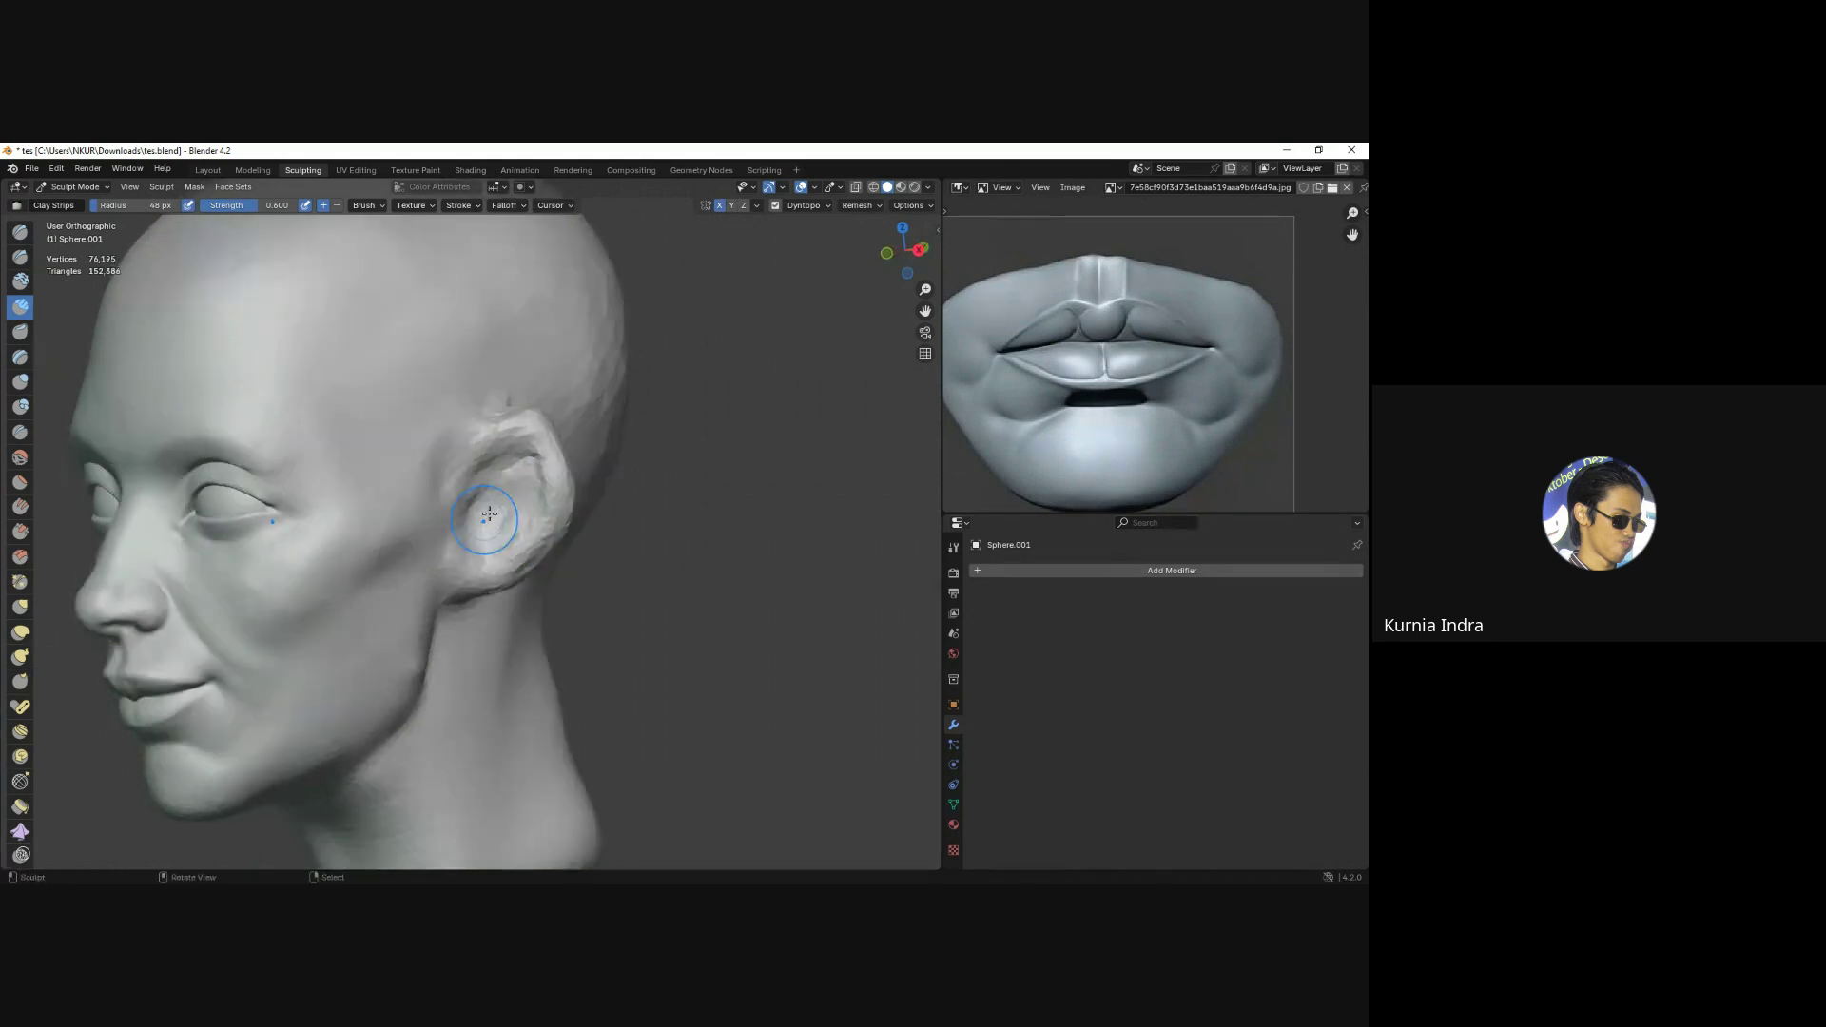
# Add clay detail around the ear and above it toward the temple, then return to Grab.
pyautogui.moveTo(490, 518)
pyautogui.mouseDown()
pyautogui.moveTo(464, 494)
pyautogui.moveTo(507, 459)
pyautogui.moveTo(524, 509)
pyautogui.mouseUp()
pyautogui.moveTo(523, 508); pyautogui.dragTo(485, 380, button='middle')
pyautogui.moveTo(481, 380); pyautogui.dragTo(523, 400)
pyautogui.press('KP_3')
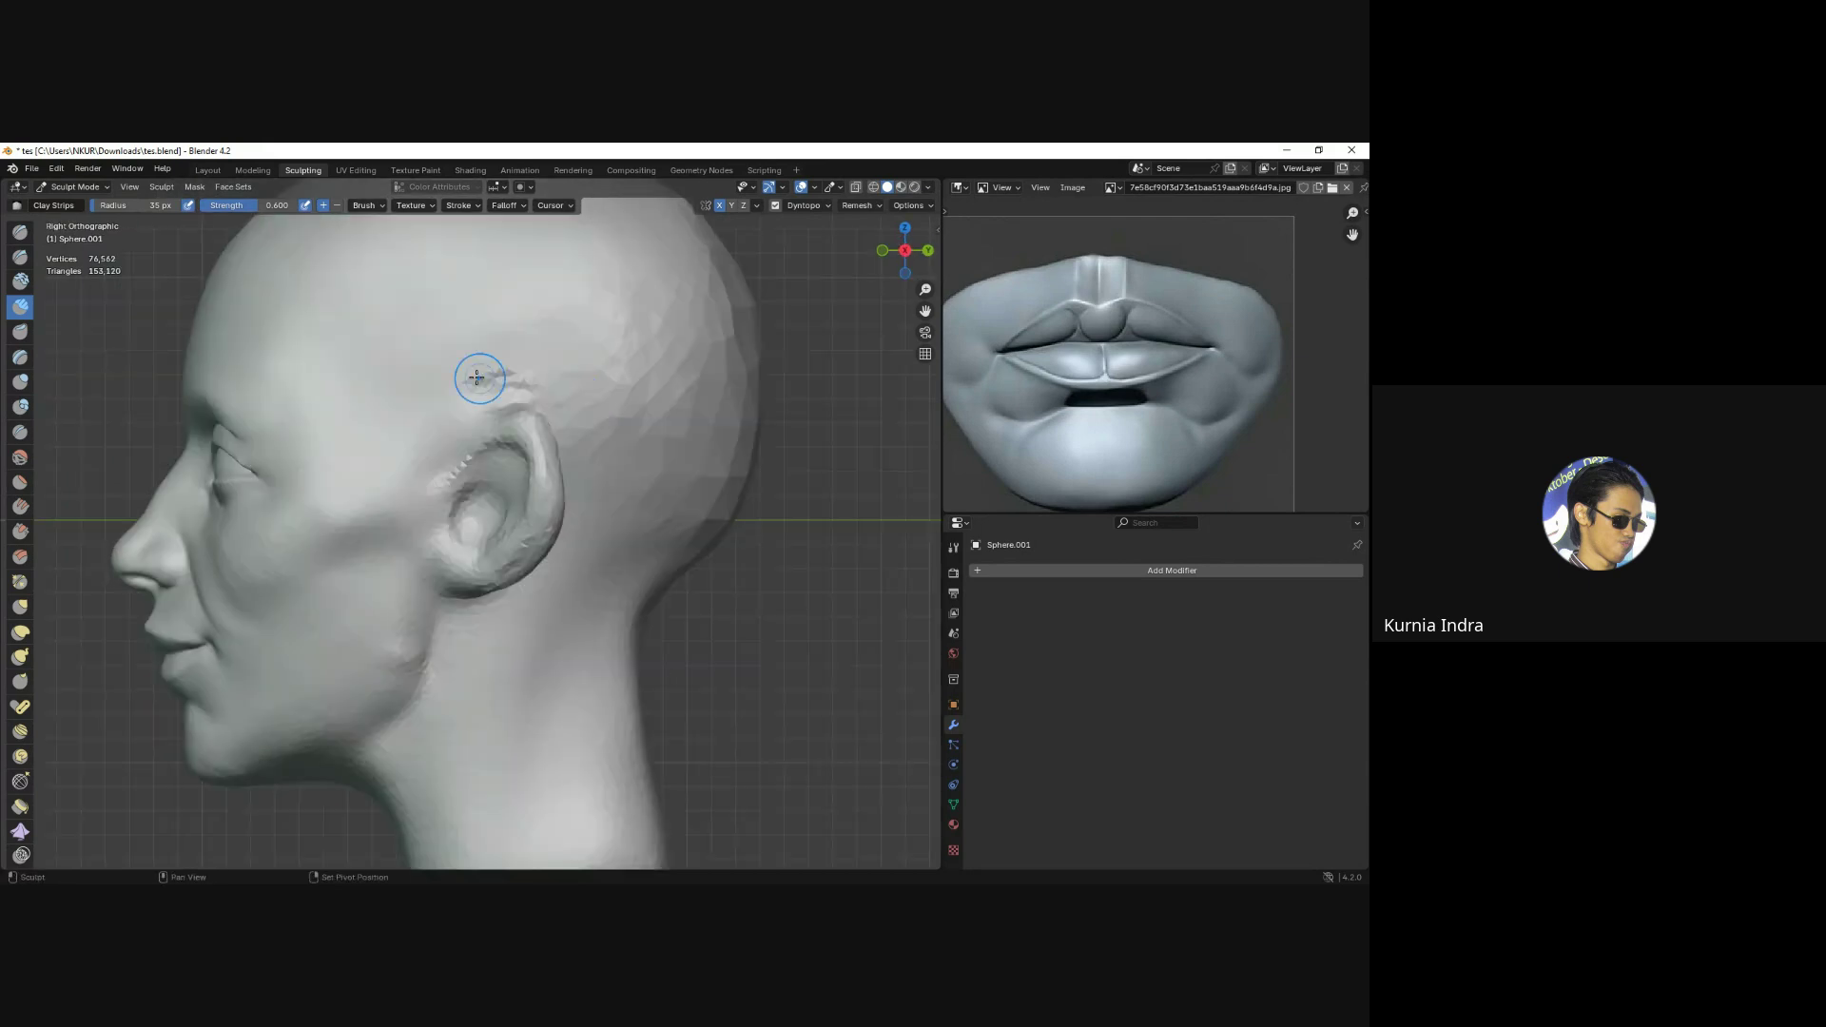
pyautogui.moveTo(456, 447)
pyautogui.keyDown('shift'); pyautogui.mouseDown(button='middle')
pyautogui.moveTo(466, 421)
pyautogui.moveTo(567, 499)
pyautogui.mouseUp(button='middle'); pyautogui.keyUp('shift')
pyautogui.press('g')
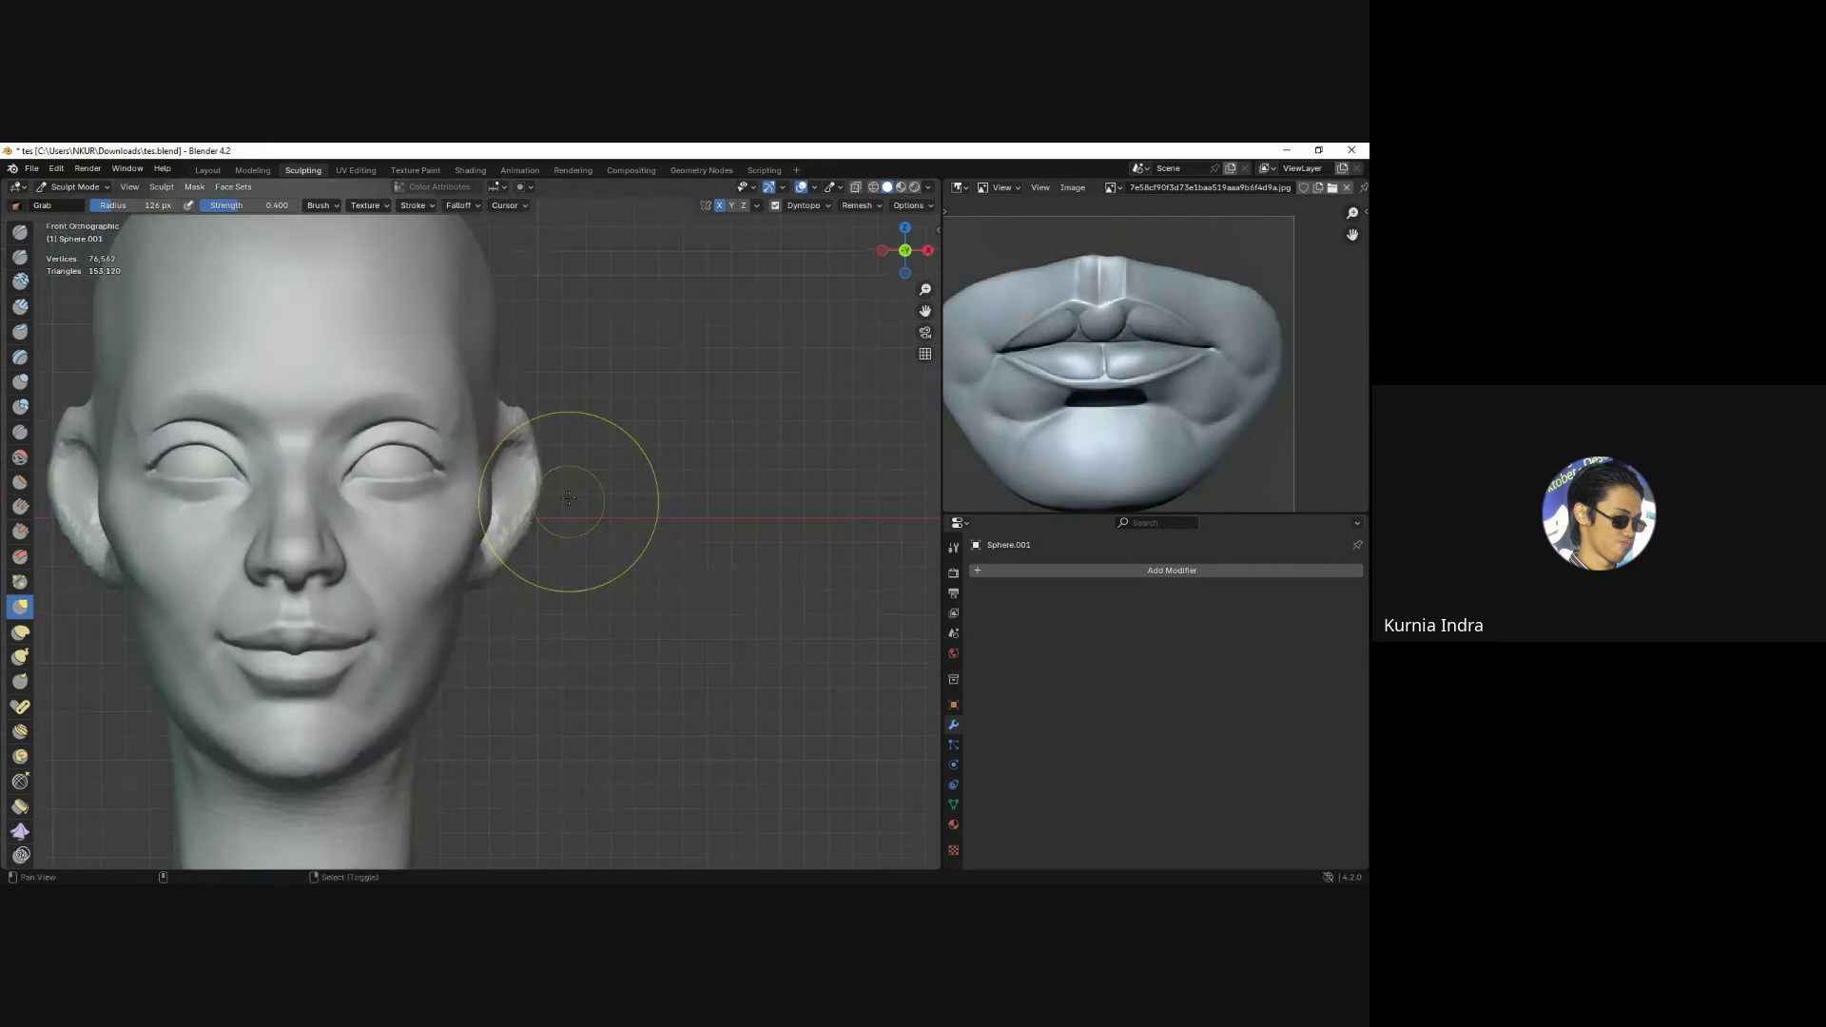
# Shrink the Grab brush, turn the head to three-quarter view and save tes.blend.
pyautogui.press('f')
pyautogui.click(509, 395)
pyautogui.moveTo(555, 404)
pyautogui.mouseDown(button='middle')
pyautogui.moveTo(499, 405)
pyautogui.moveTo(630, 457)
pyautogui.mouseUp(button='middle')
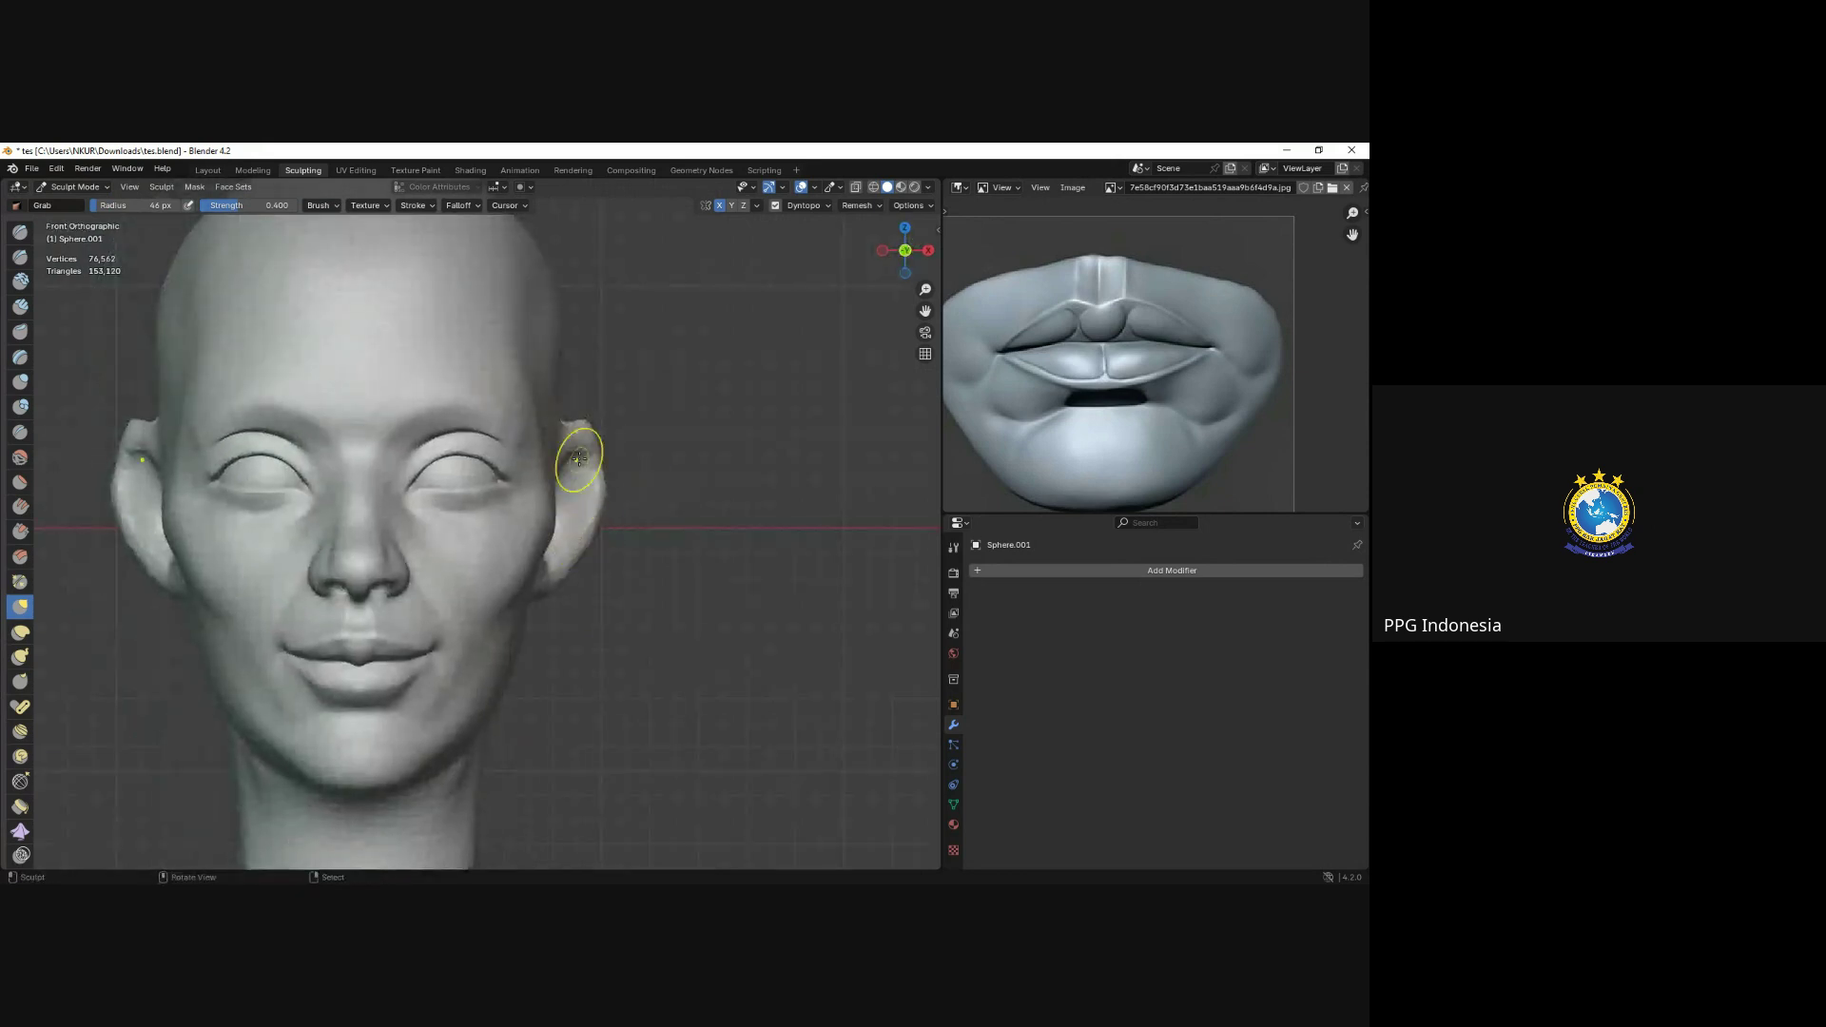
pyautogui.moveTo(675, 350)
pyautogui.mouseDown(button='middle')
pyautogui.moveTo(585, 509)
pyautogui.moveTo(597, 520)
pyautogui.mouseUp(button='middle')
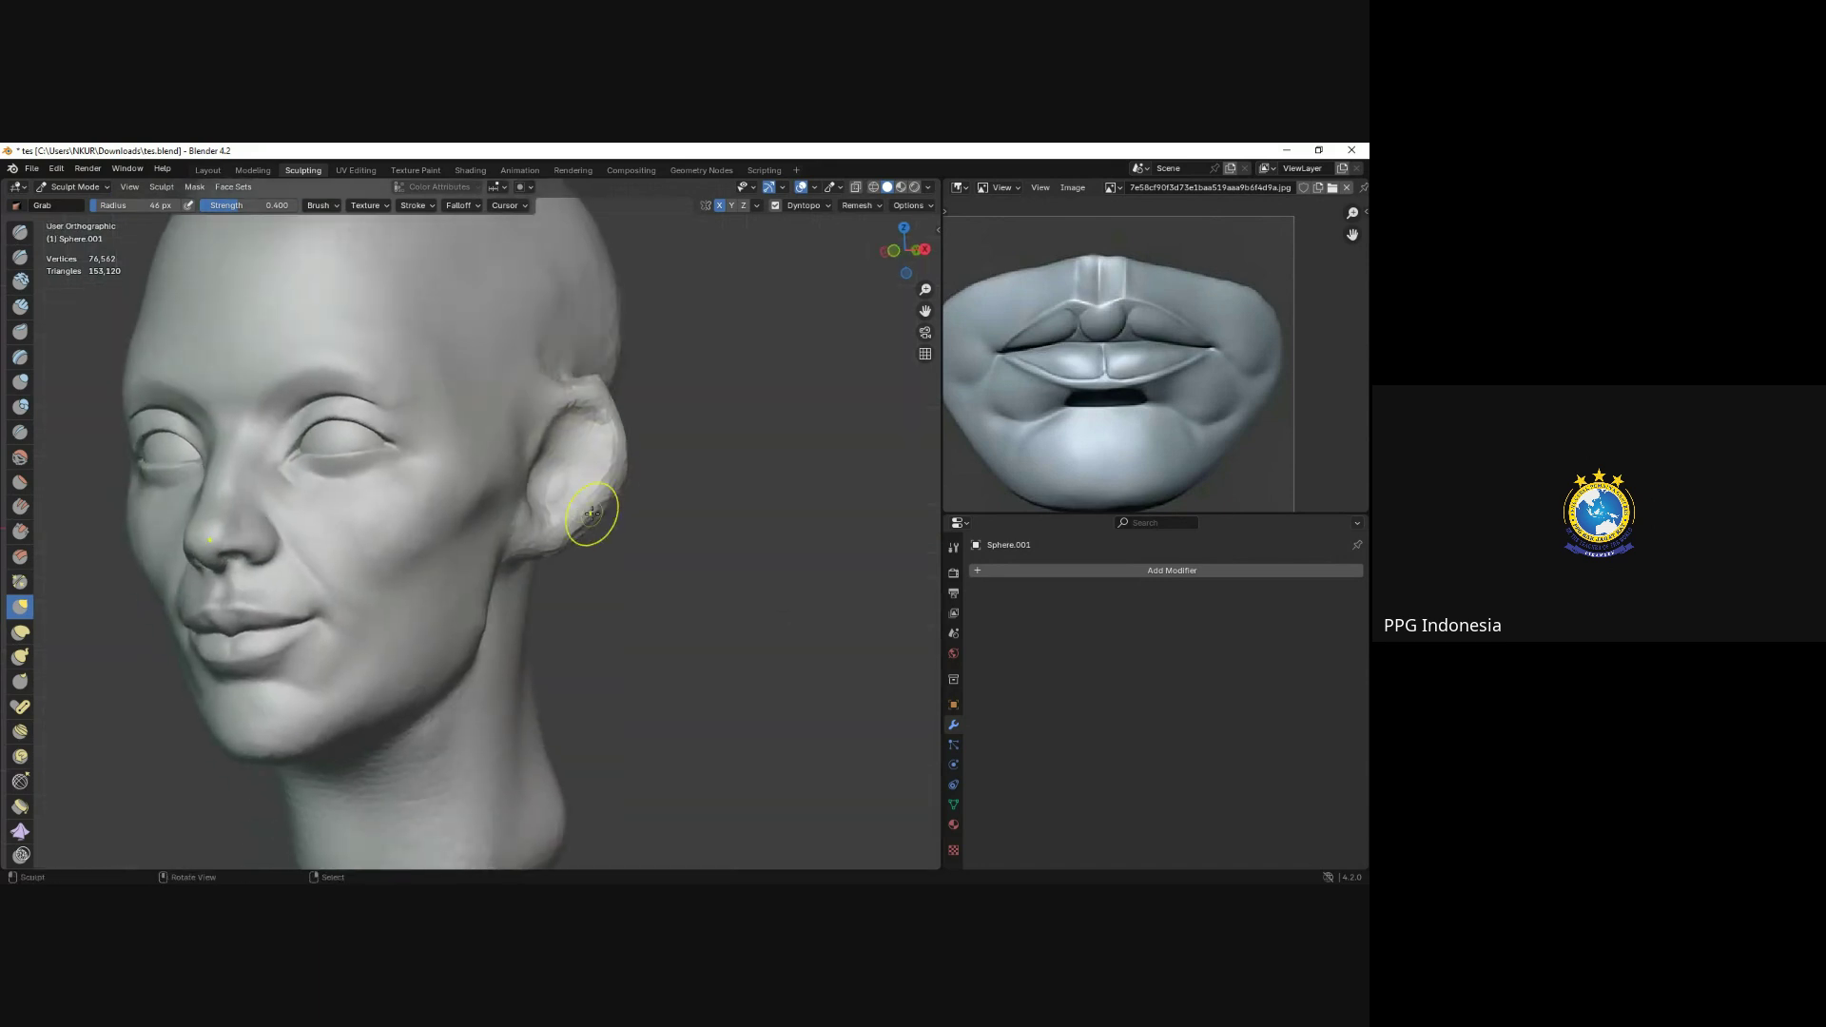
pyautogui.hotkey('ctrl', 's')
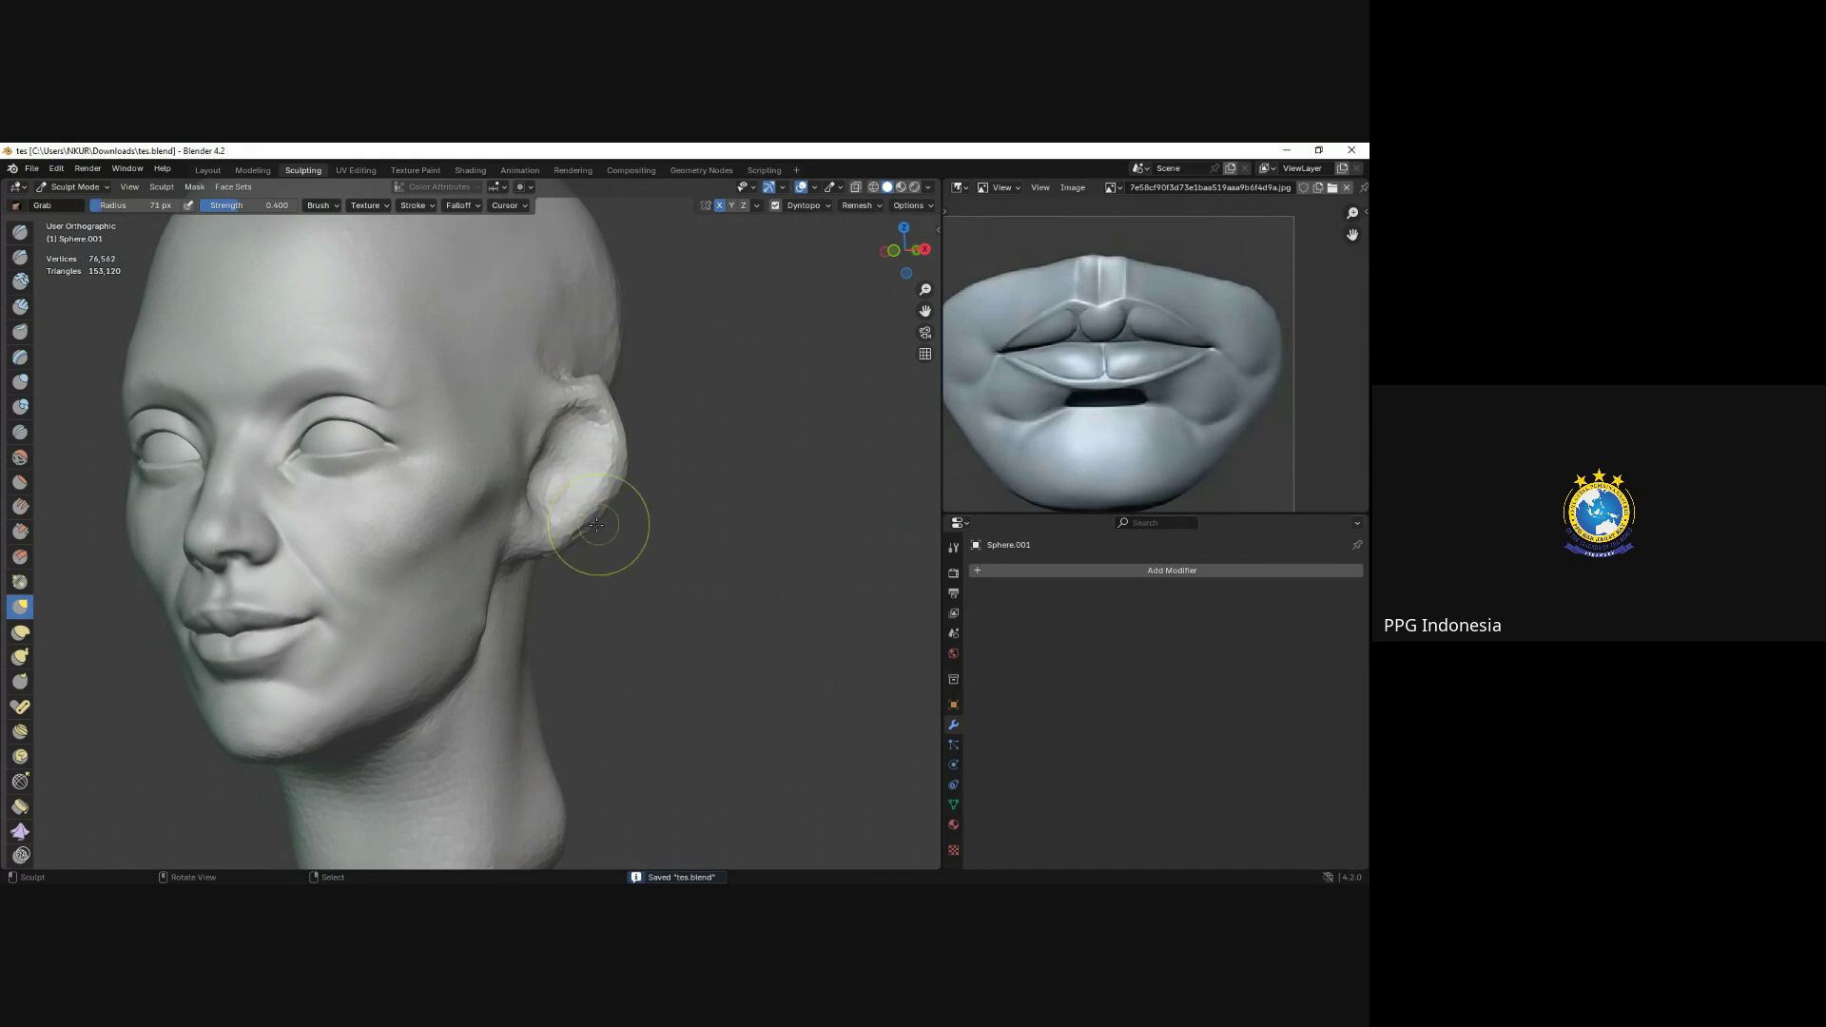
# Pull the ear downward into a better shape, then save tes.blend again.
pyautogui.moveTo(596, 519); pyautogui.dragTo(542, 542)
pyautogui.keyDown('alt'); pyautogui.moveTo(542, 542); pyautogui.dragTo(562, 448, button='middle'); pyautogui.keyUp('alt')
pyautogui.press('f')
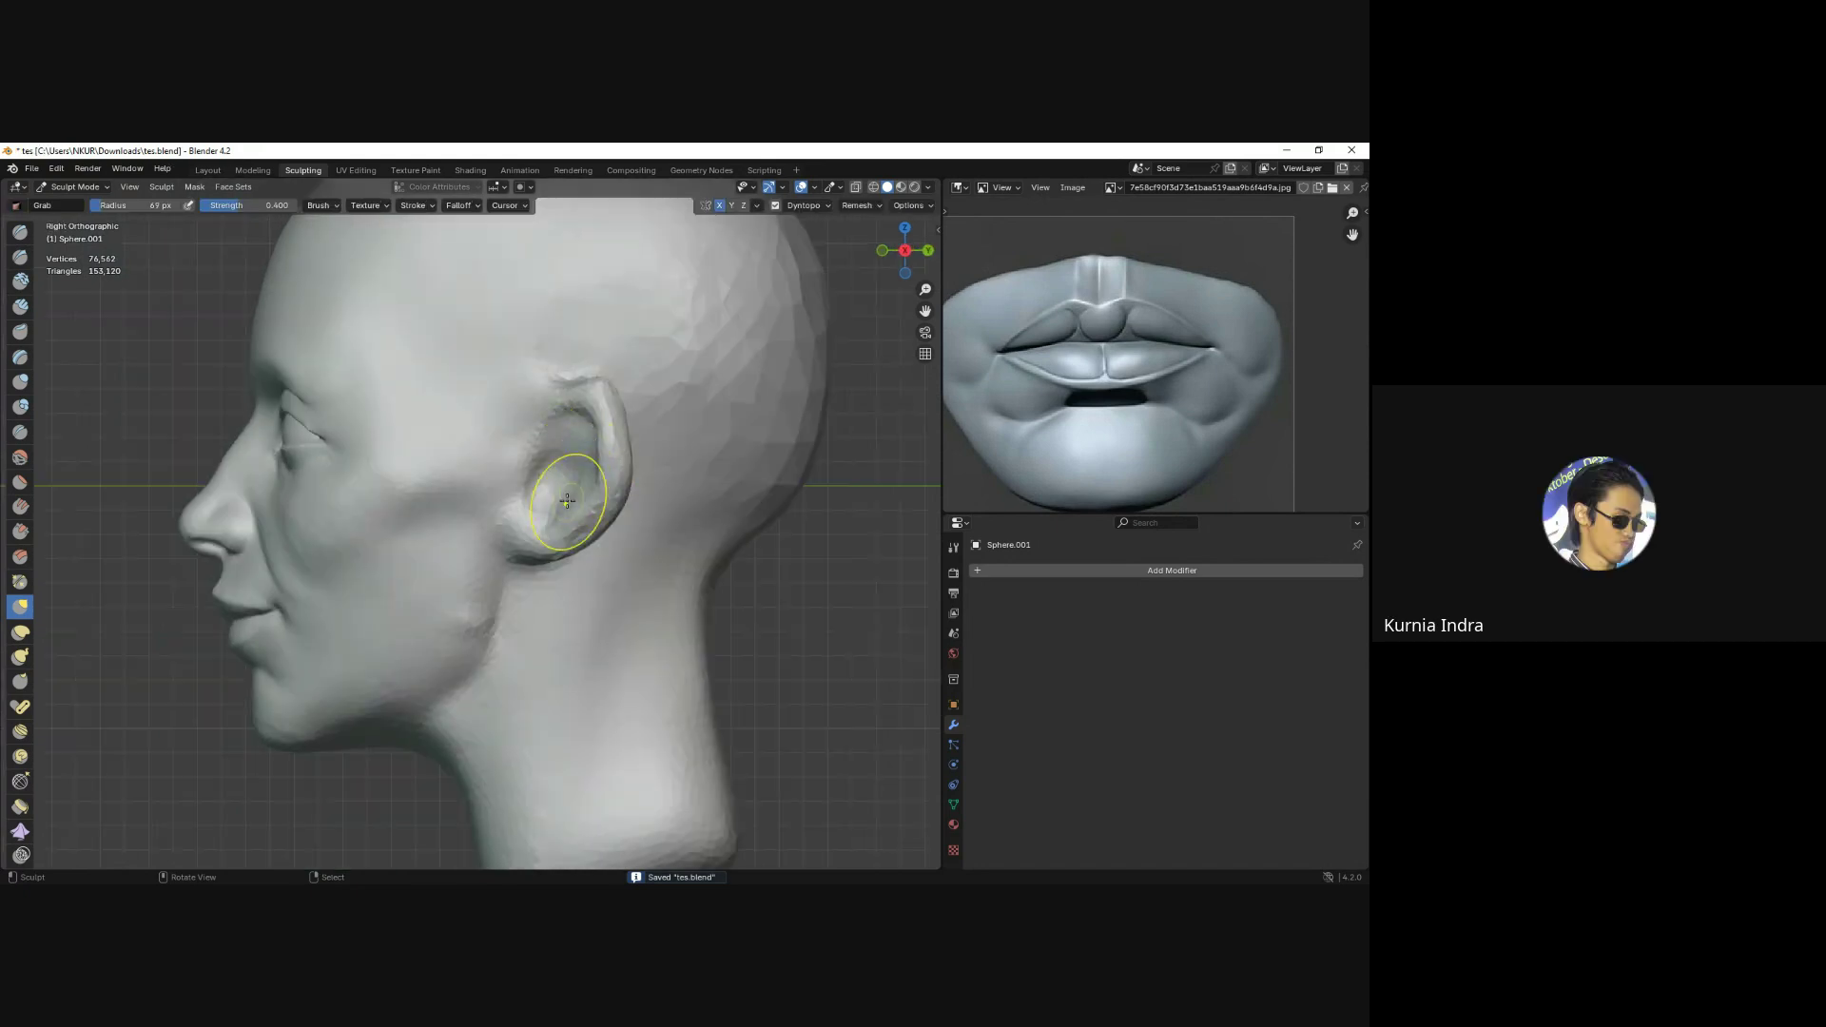
pyautogui.moveTo(562, 448); pyautogui.dragTo(547, 520)
pyautogui.press('KP_1')
pyautogui.keyDown('ctrl'); pyautogui.moveTo(547, 520); pyautogui.dragTo(534, 493, button='middle'); pyautogui.keyUp('ctrl')
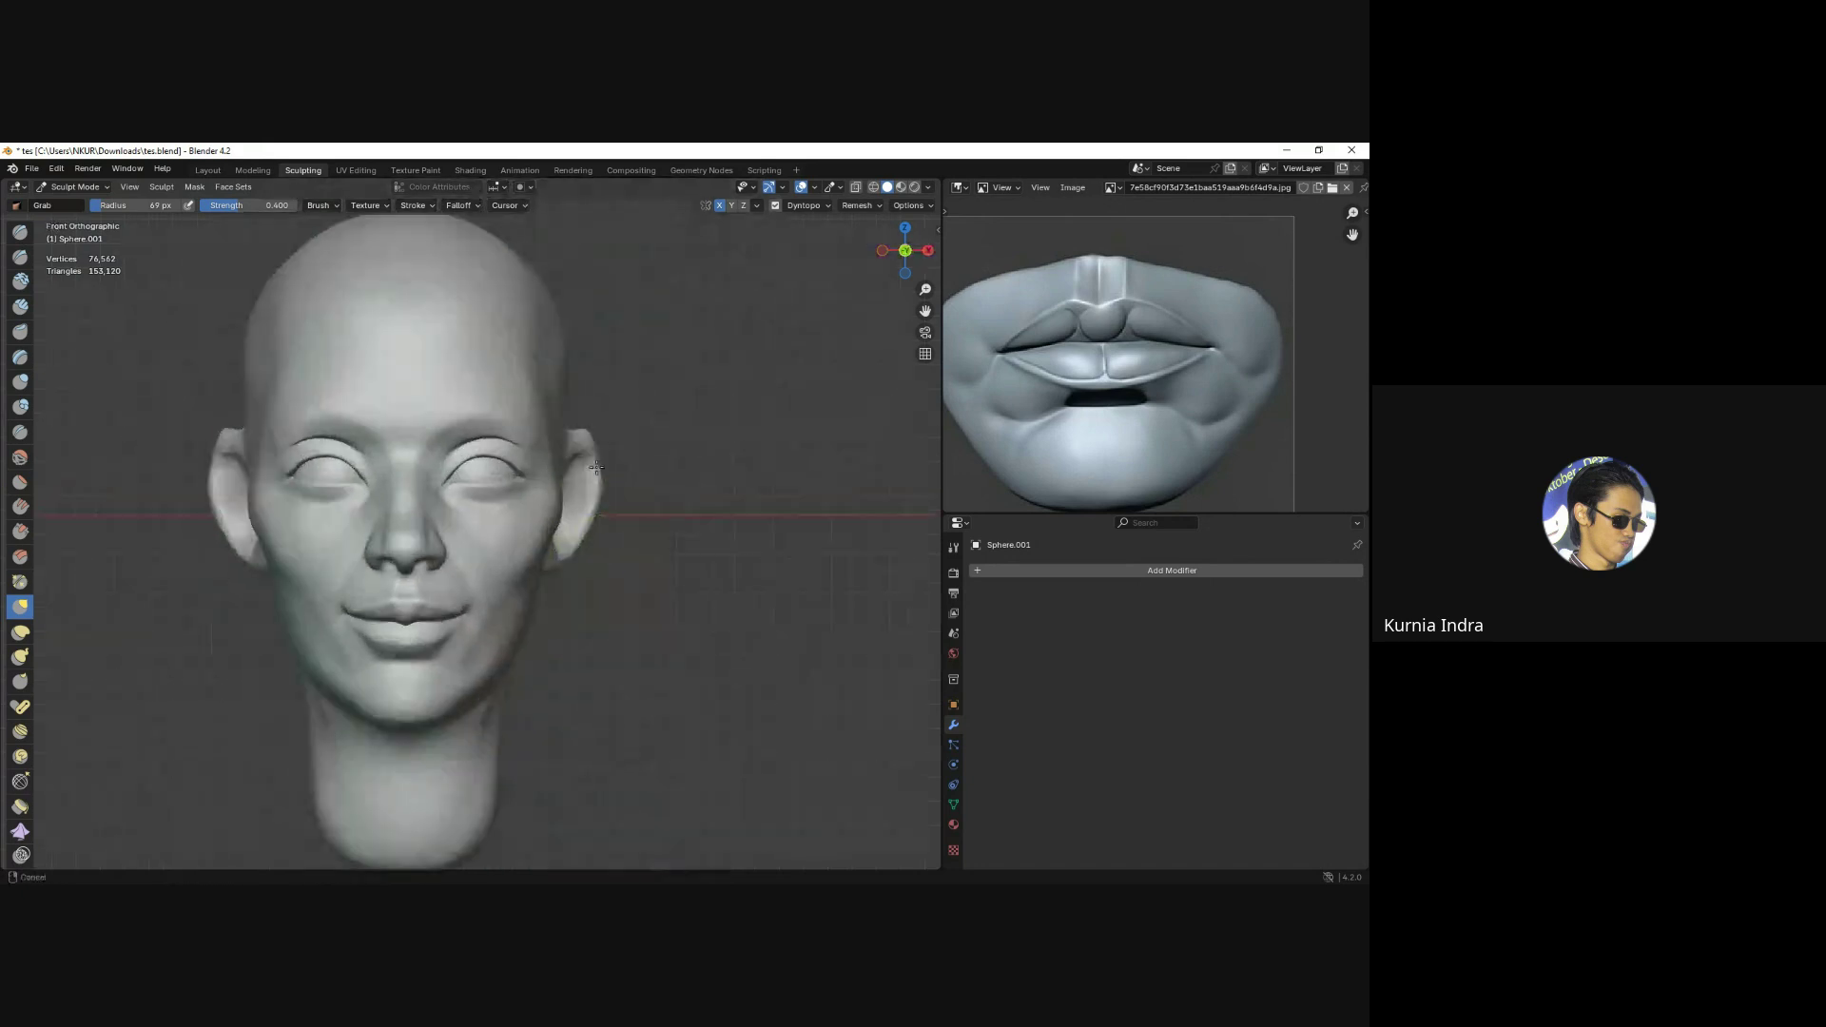
pyautogui.hotkey('ctrl', 's')
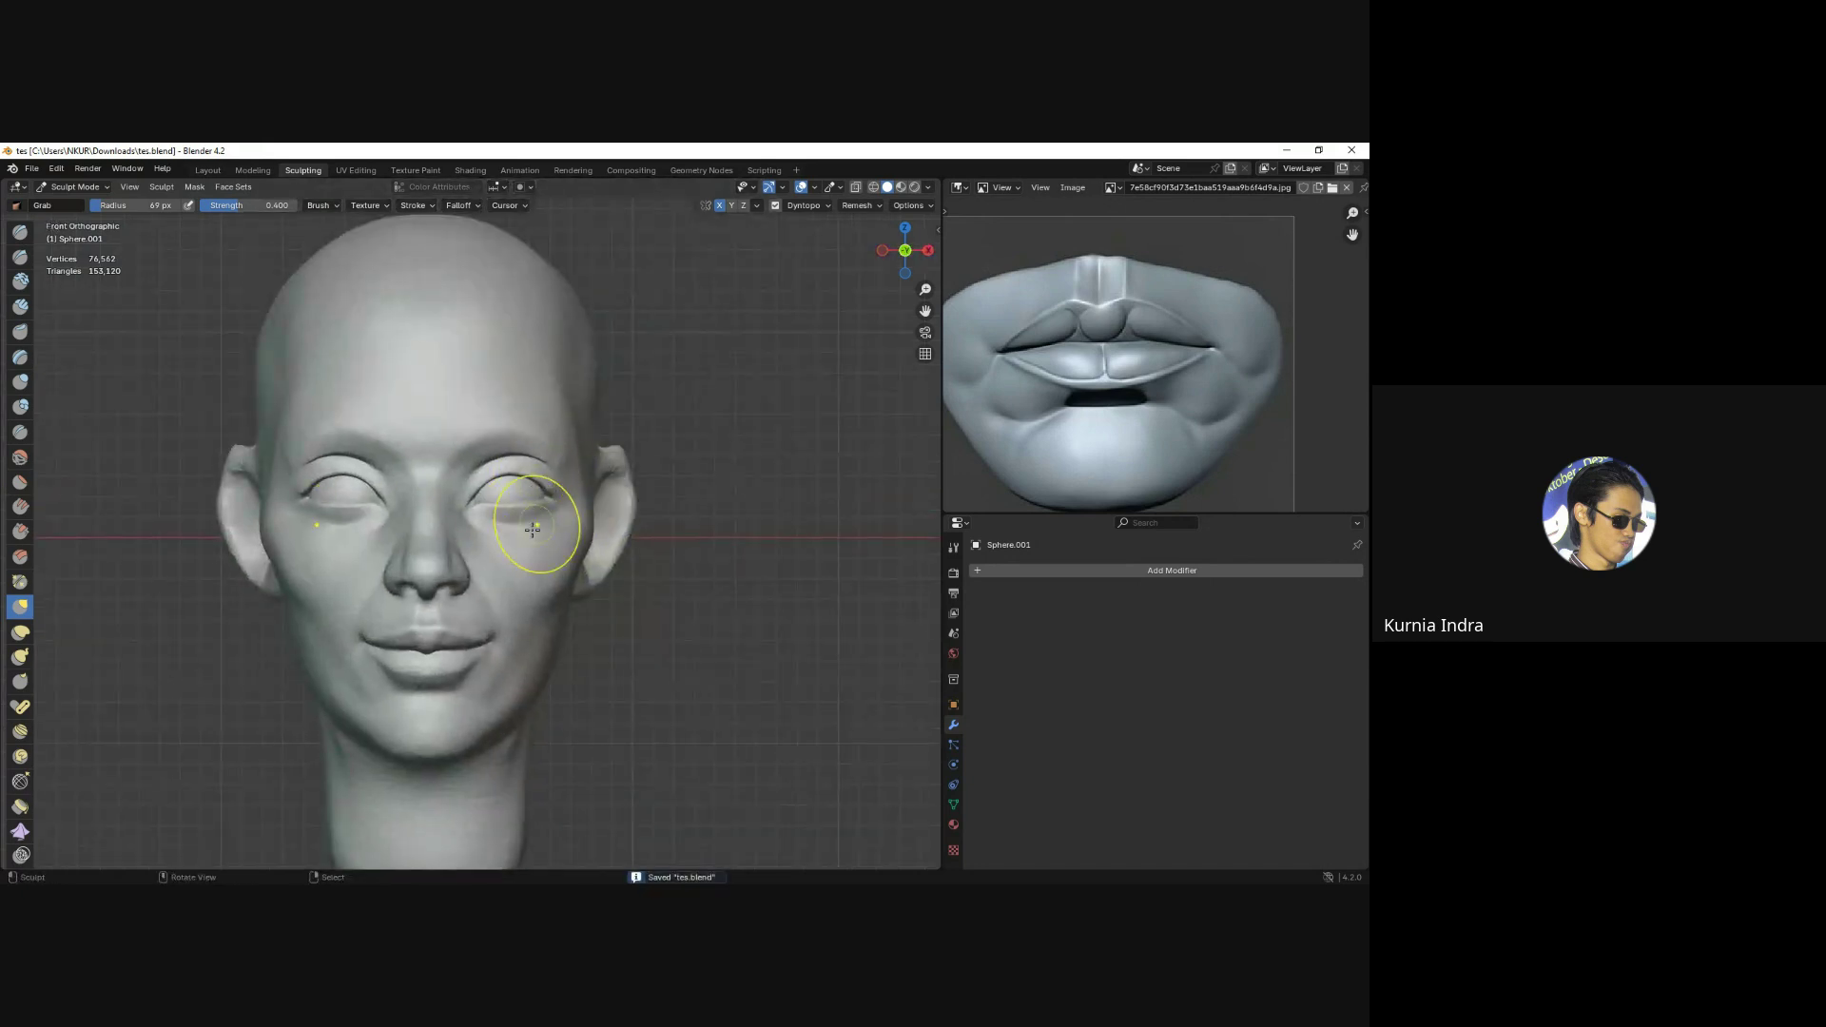
# Reshape the area around the eye with a smaller Grab brush.
pyautogui.scroll(-1, 500, 547)
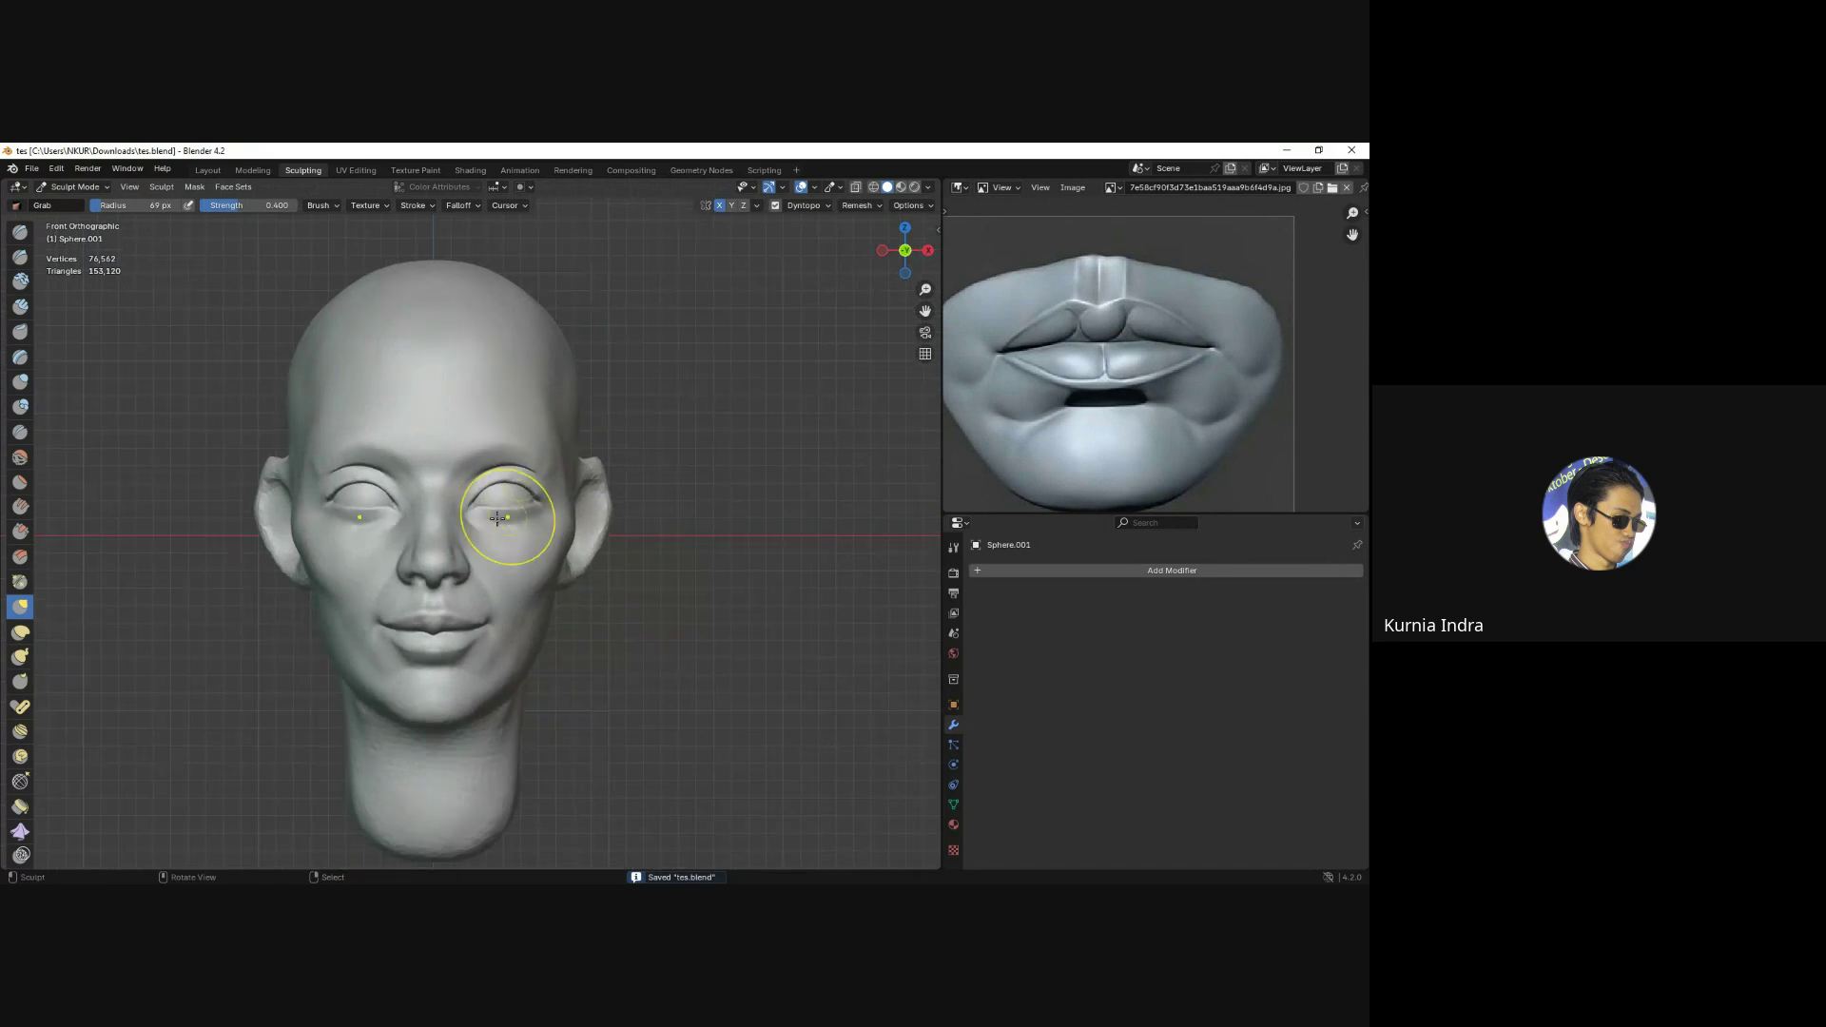
pyautogui.press('f')
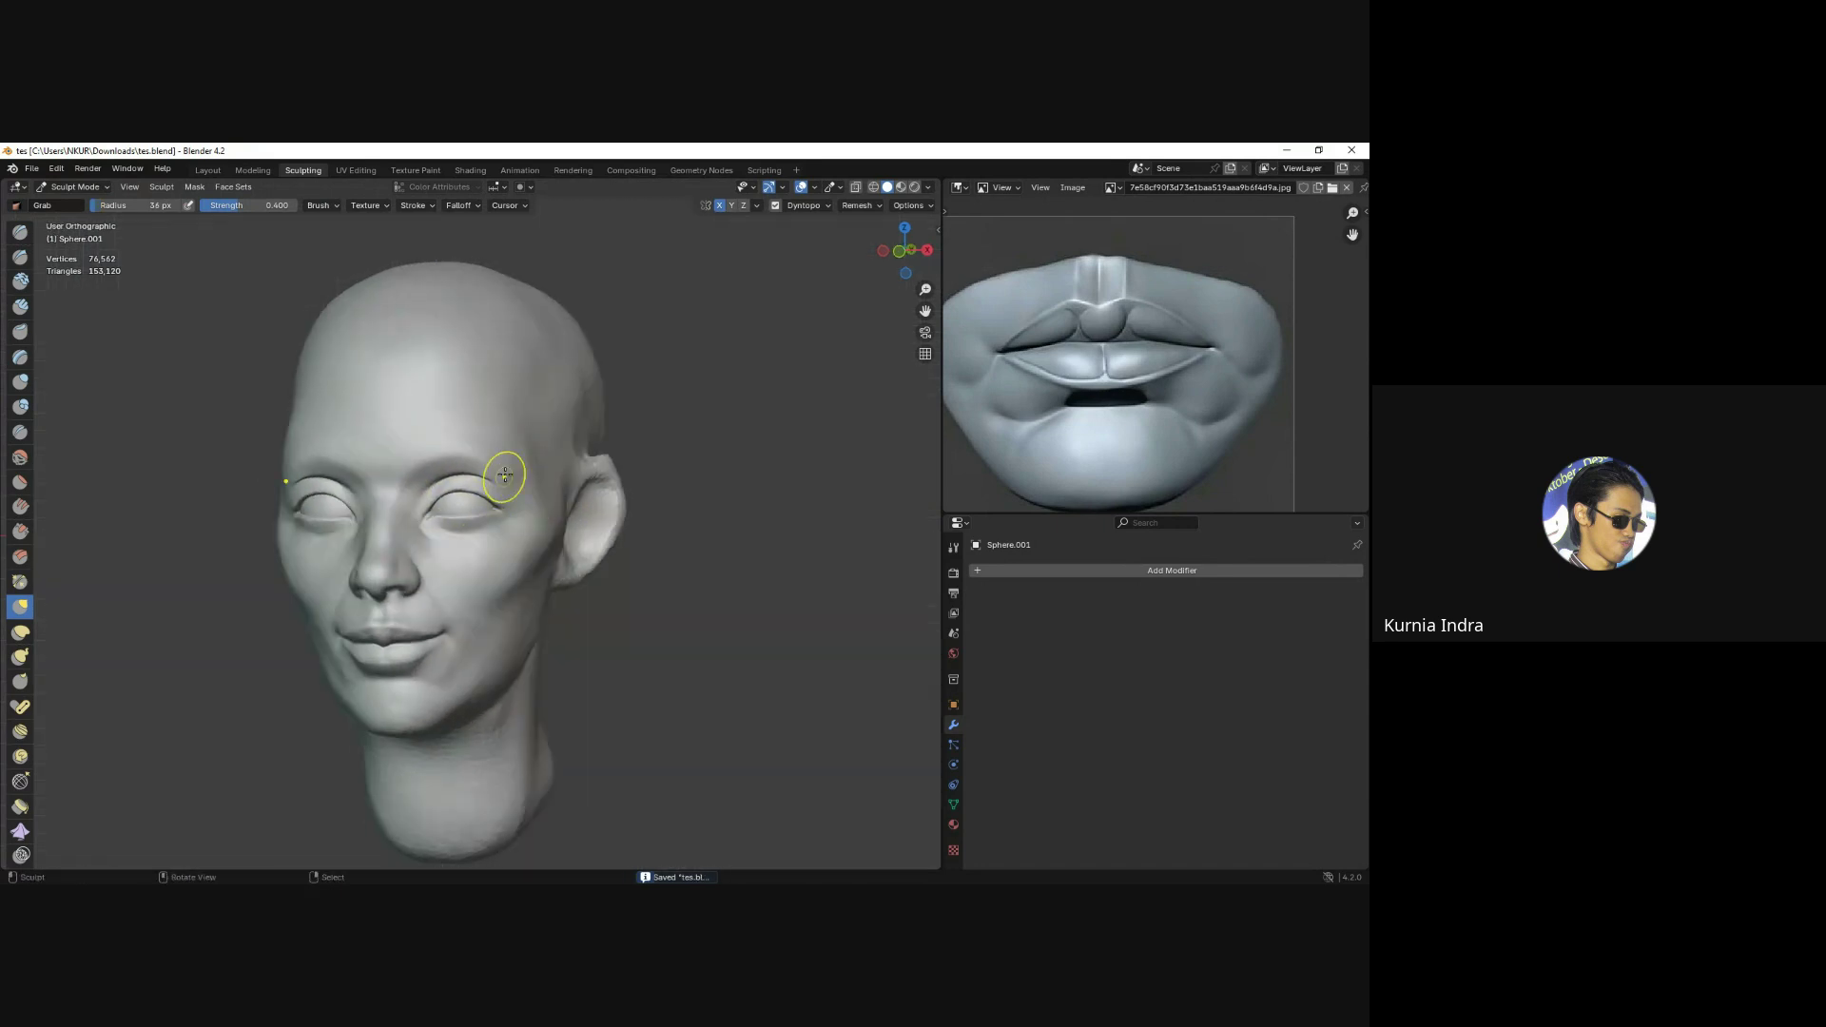
pyautogui.click(526, 489)
pyautogui.moveTo(526, 489)
pyautogui.keyDown('shift'); pyautogui.mouseDown(button='middle')
pyautogui.moveTo(511, 496)
pyautogui.moveTo(530, 459)
pyautogui.mouseUp(button='middle'); pyautogui.keyUp('shift')
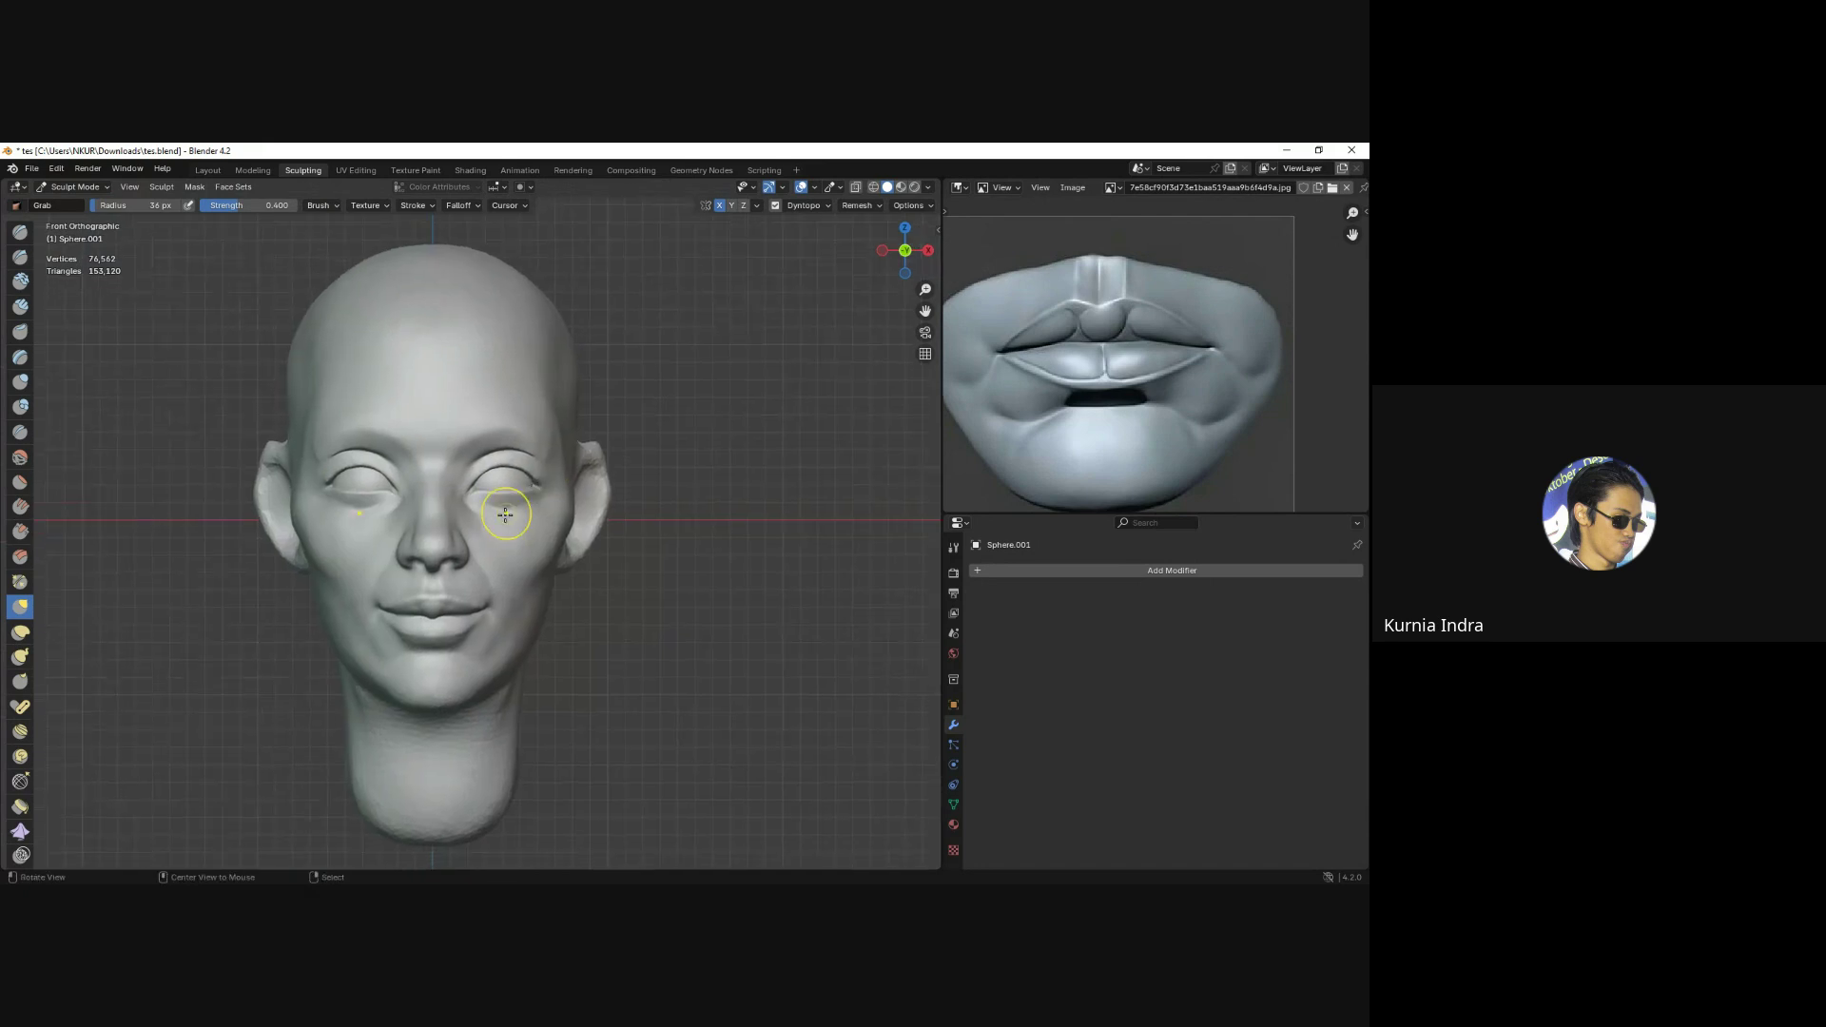
# Resize the Grab brush to a broad radius of about 126–134 px.
pyautogui.scroll(1, 498, 495)
pyautogui.press('f')
pyautogui.click(482, 407)
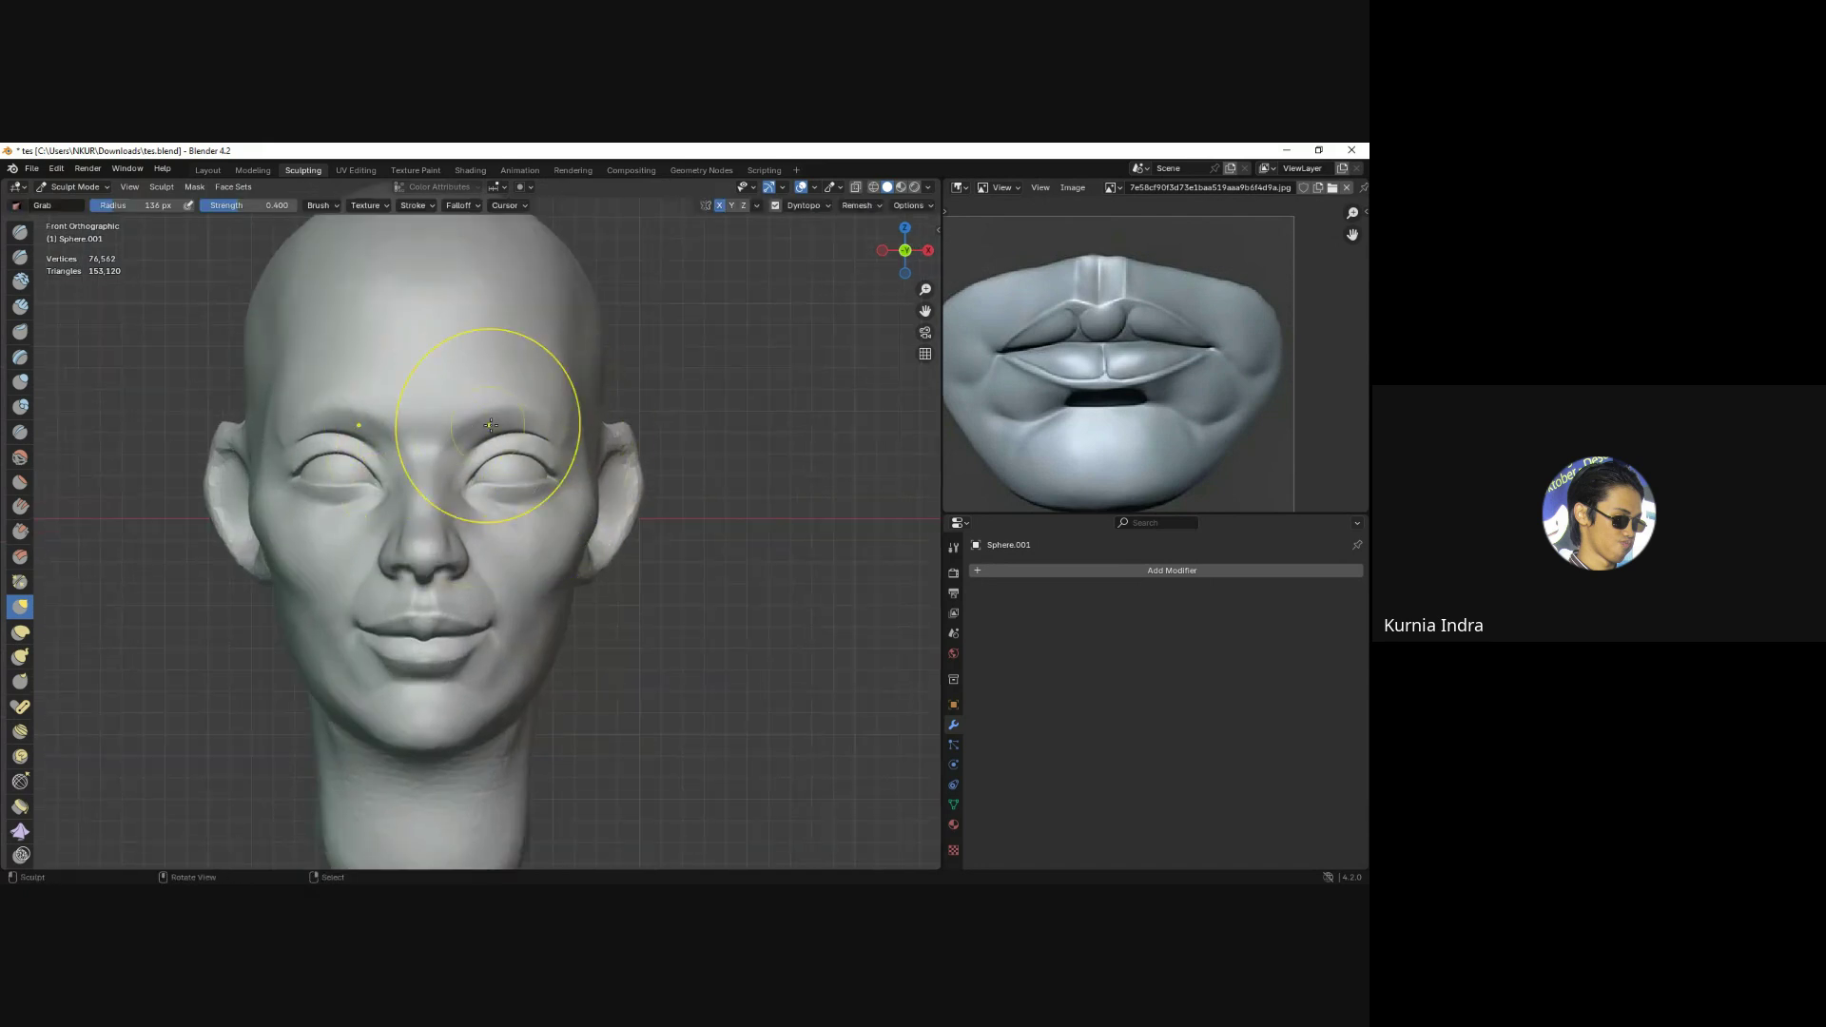
pyautogui.scroll(1, 481, 407)
pyautogui.press('f')
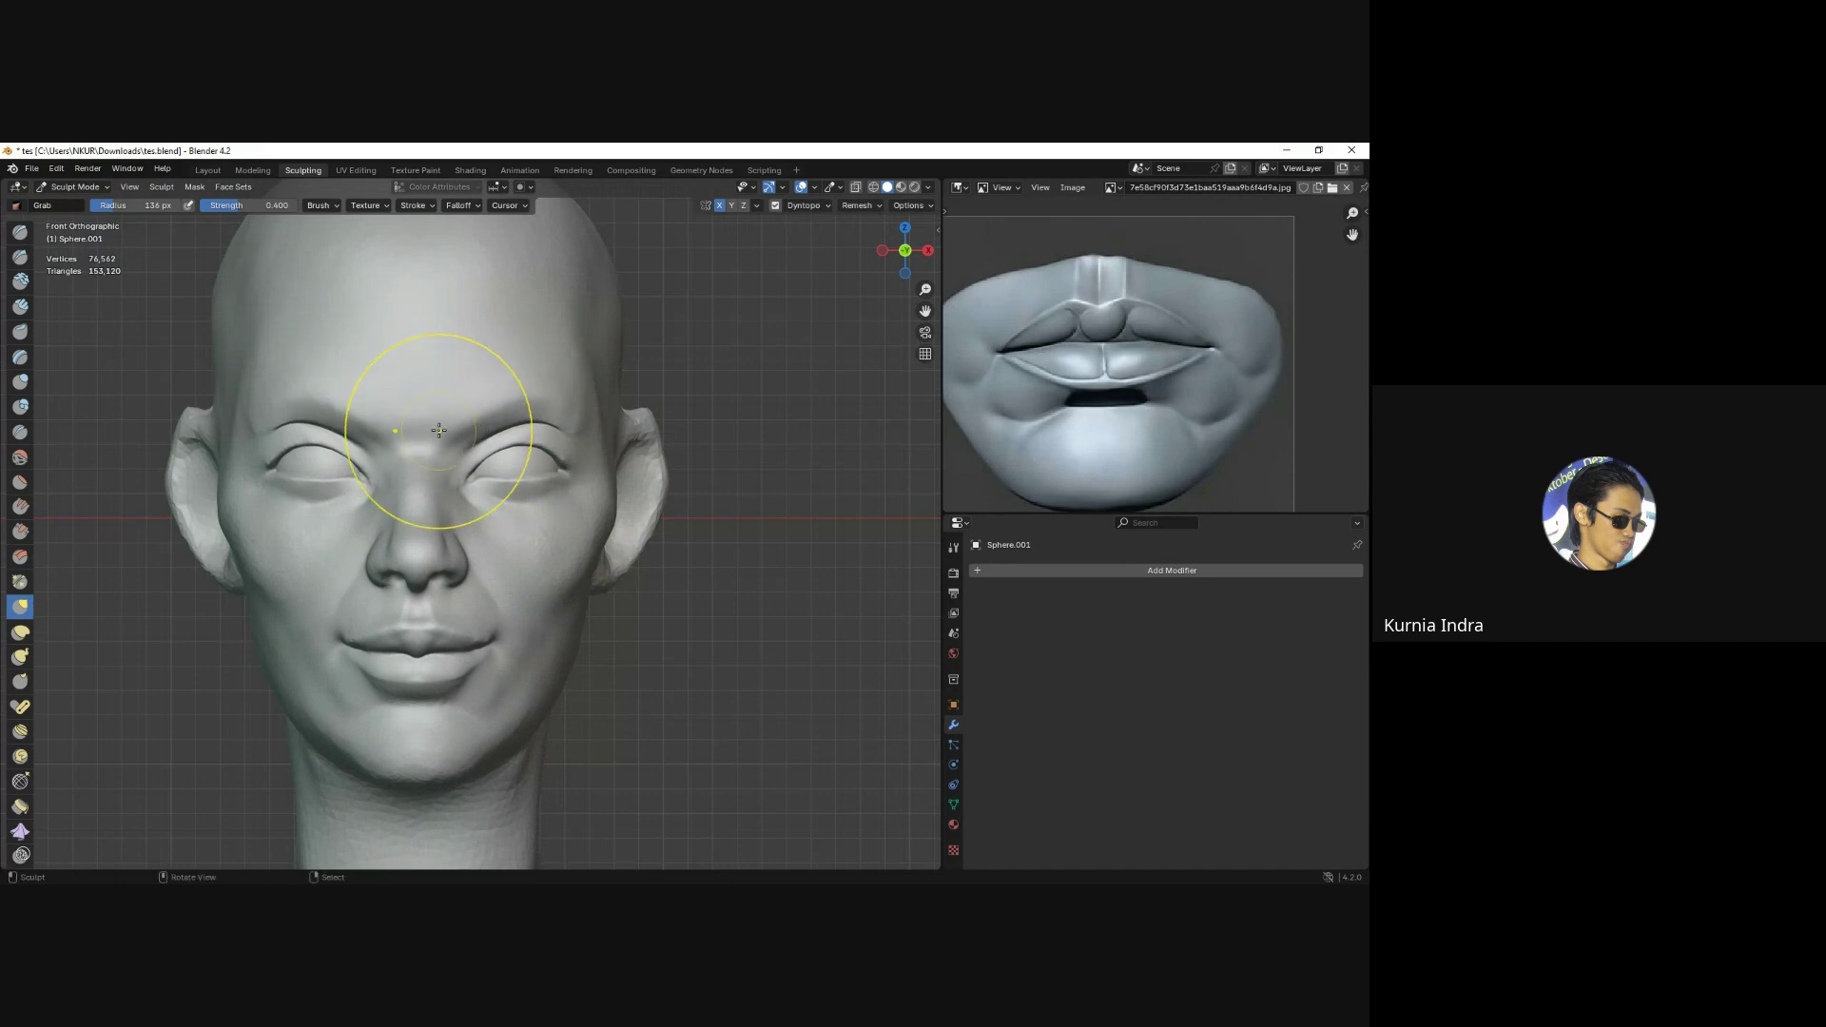
pyautogui.click(477, 412)
pyautogui.press('f')
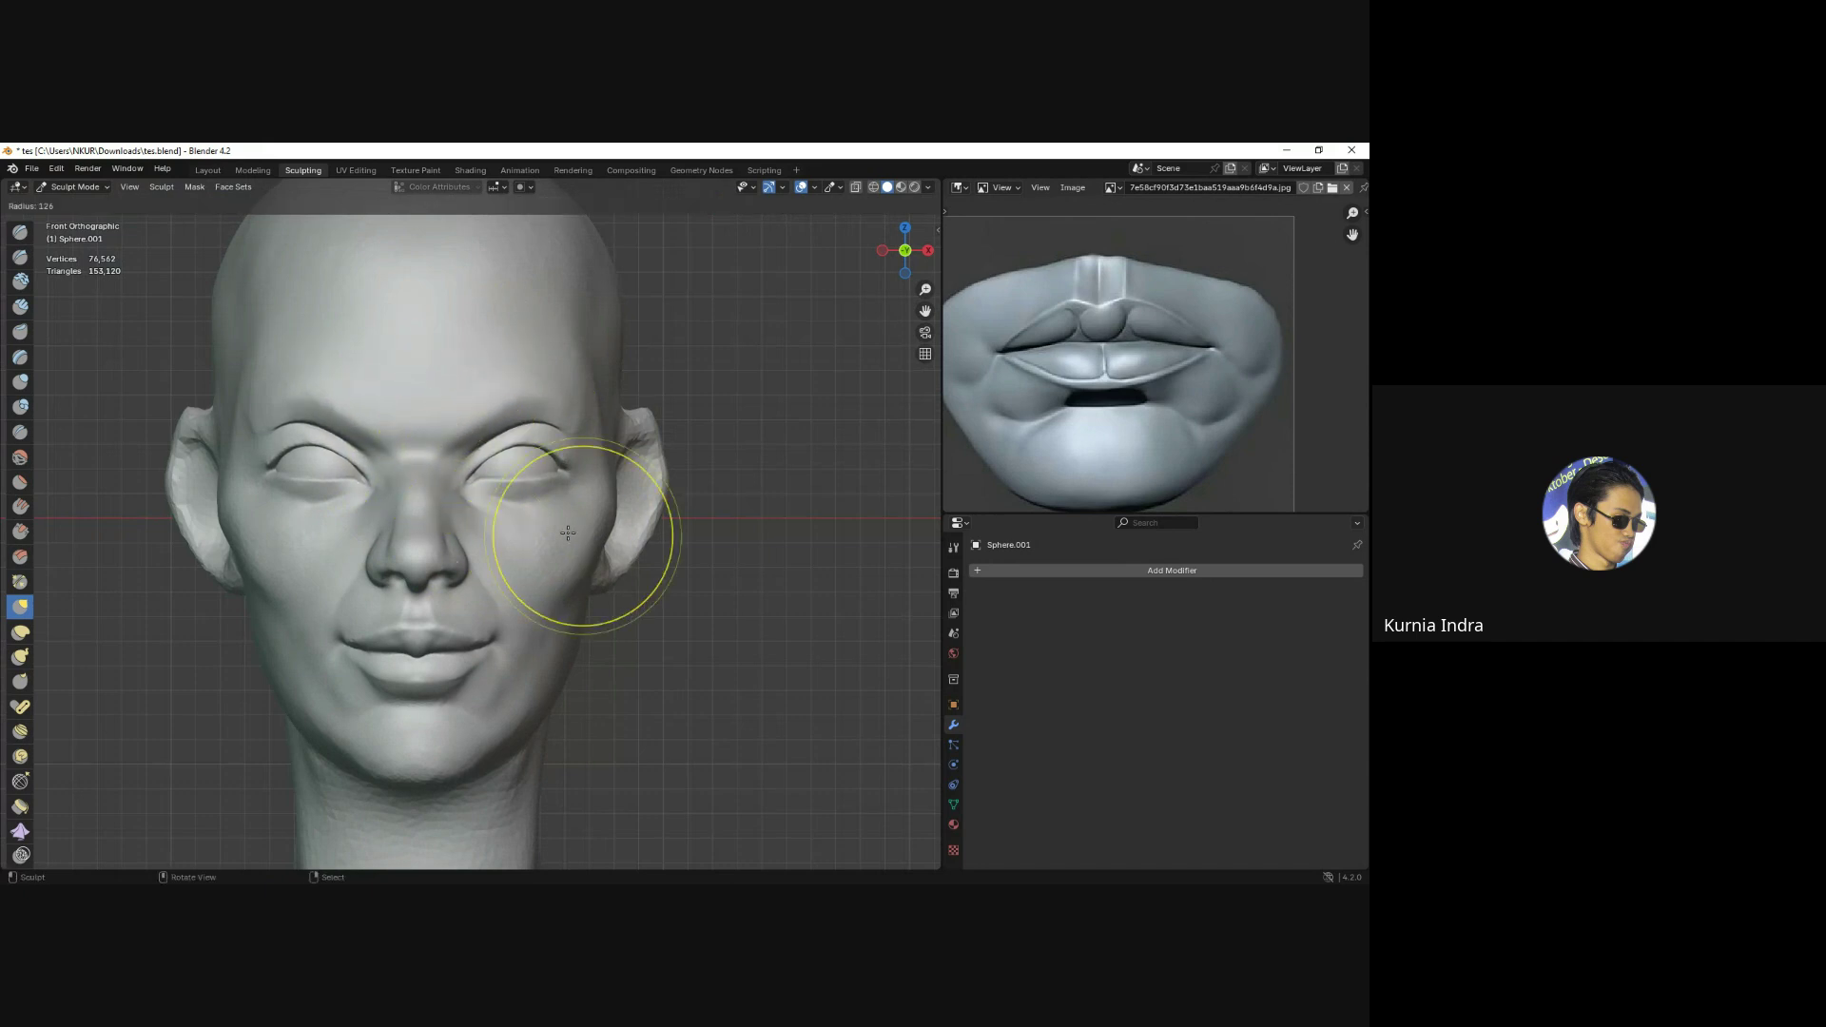
pyautogui.click(629, 546)
pyautogui.click(609, 542)
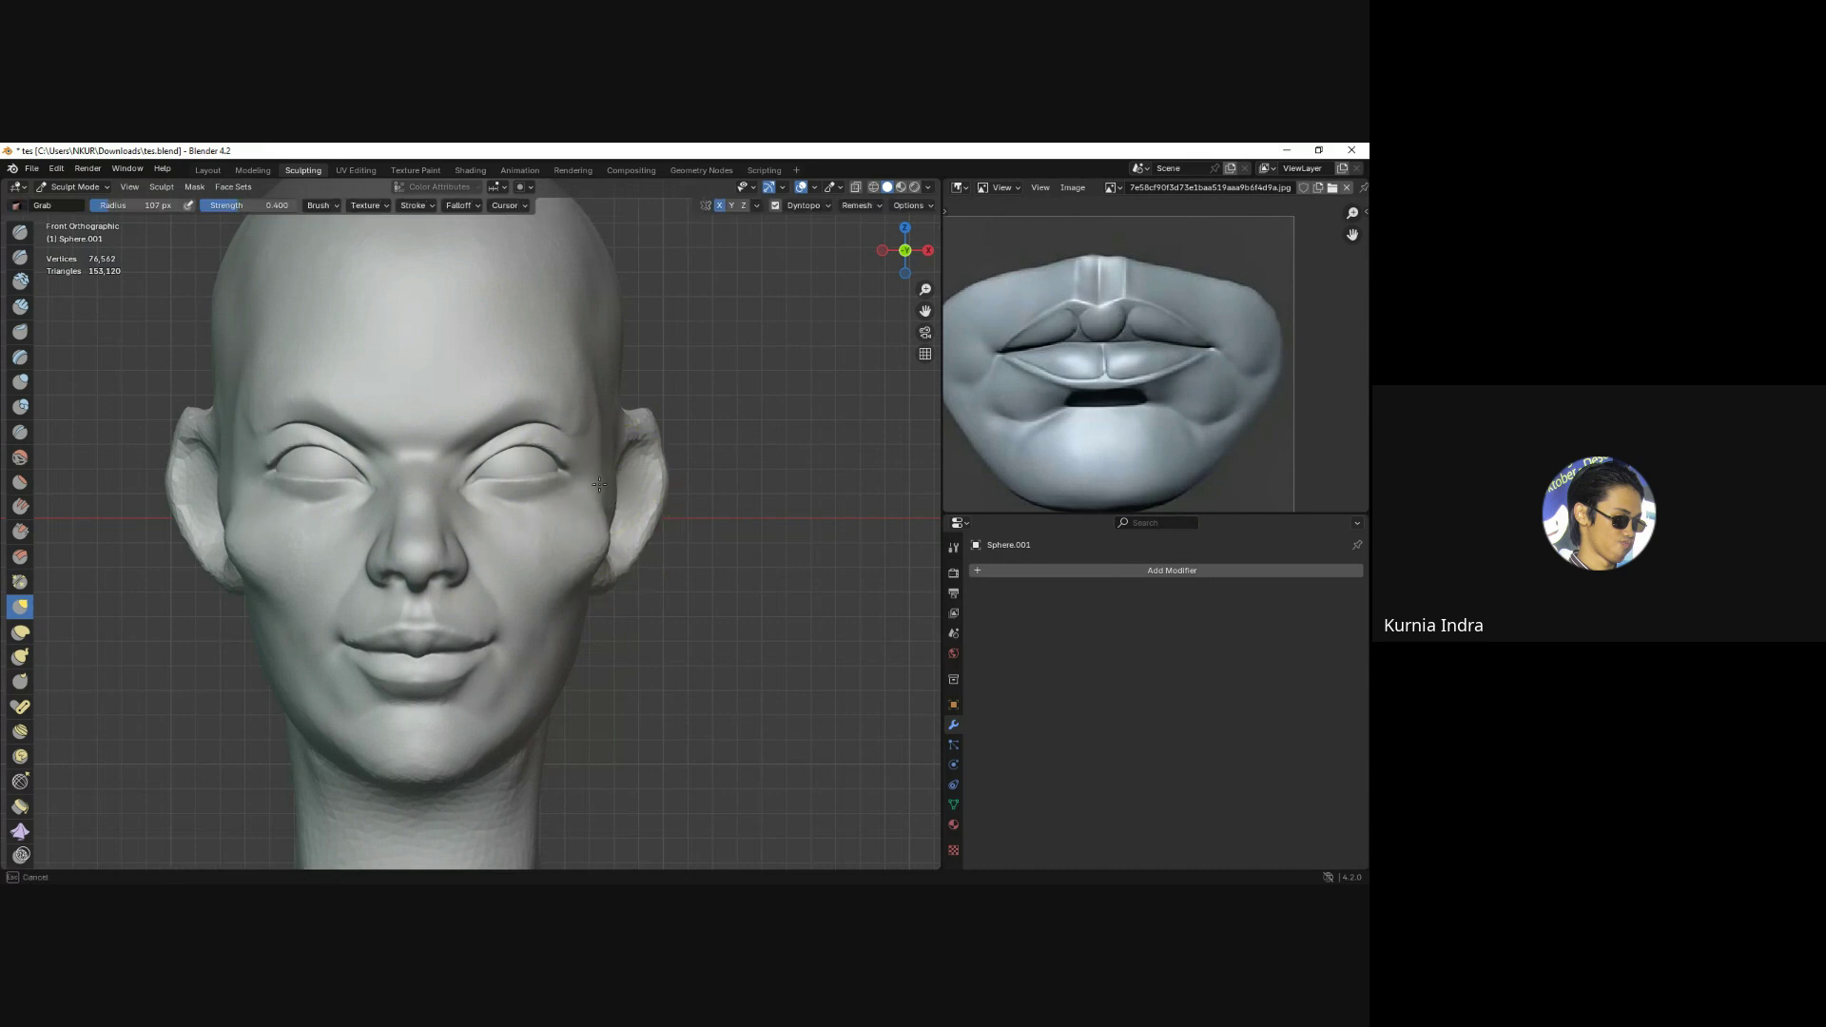
# Orbit around the head to check the cheek and call up the mode pie menu.
pyautogui.moveTo(611, 519); pyautogui.dragTo(361, 608, button='middle')
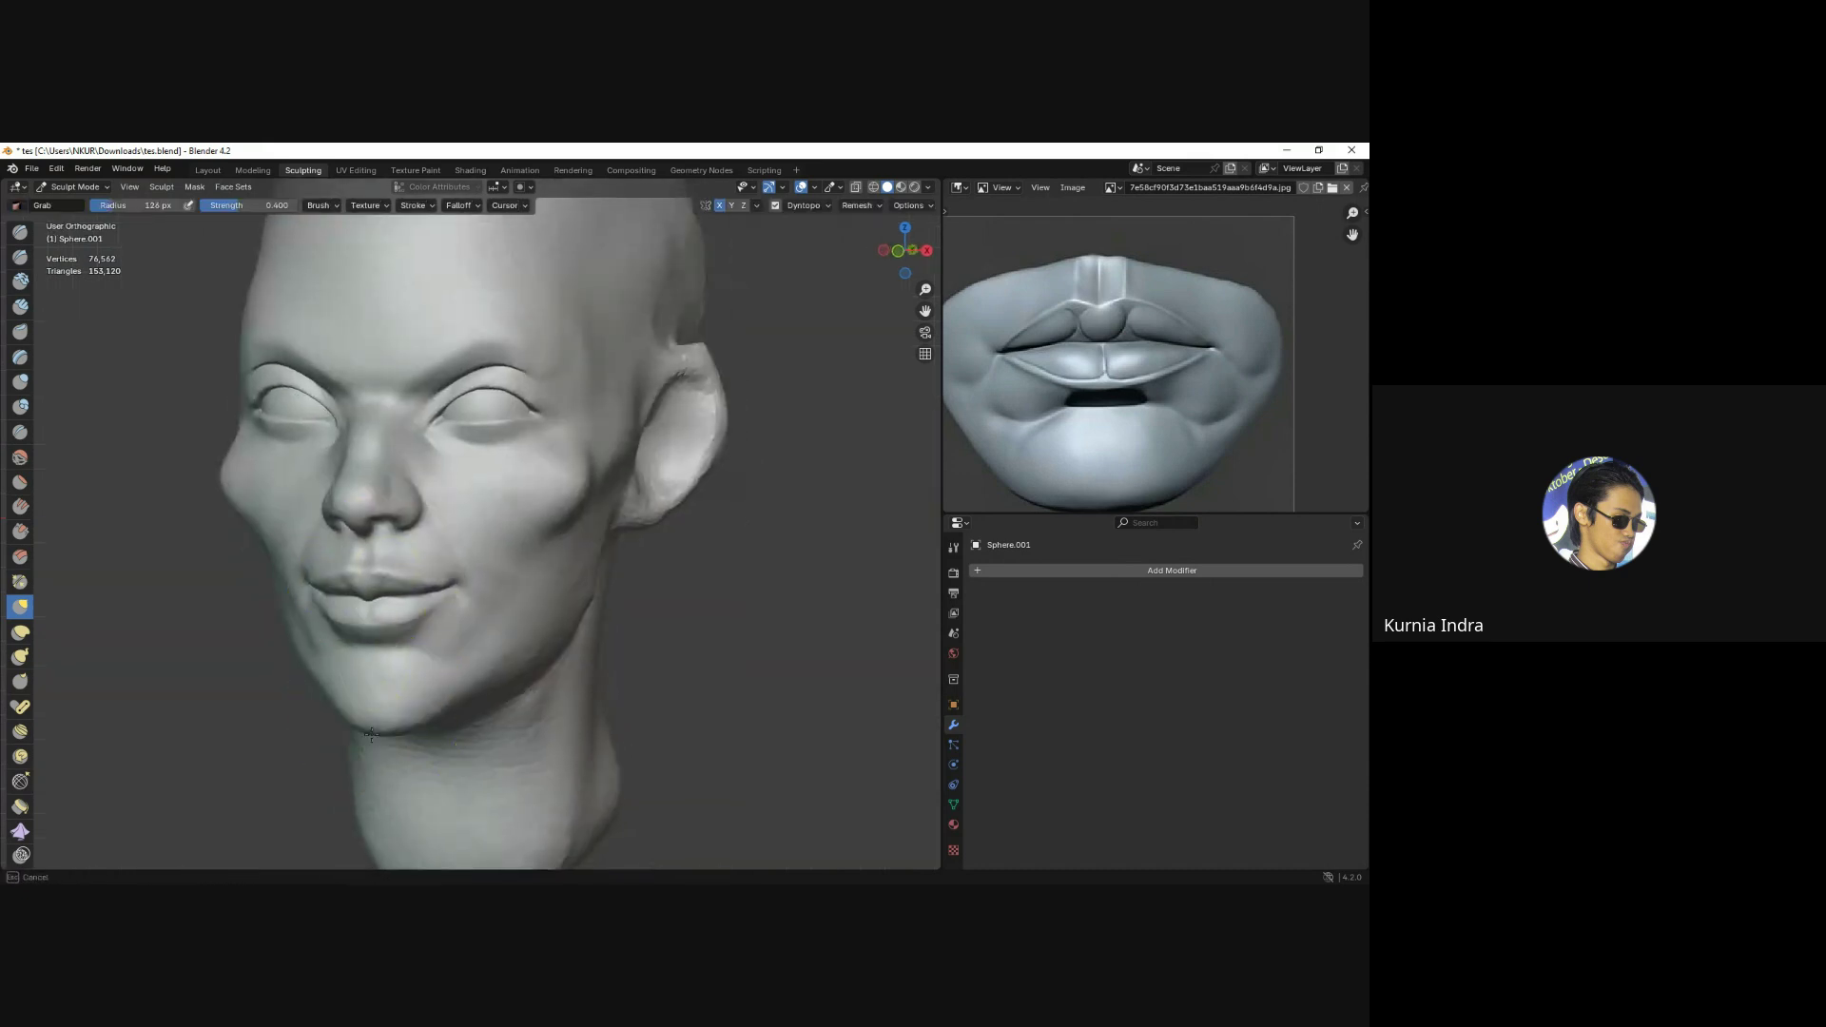
pyautogui.press('f')
pyautogui.moveTo(589, 548); pyautogui.dragTo(597, 556, button='middle')
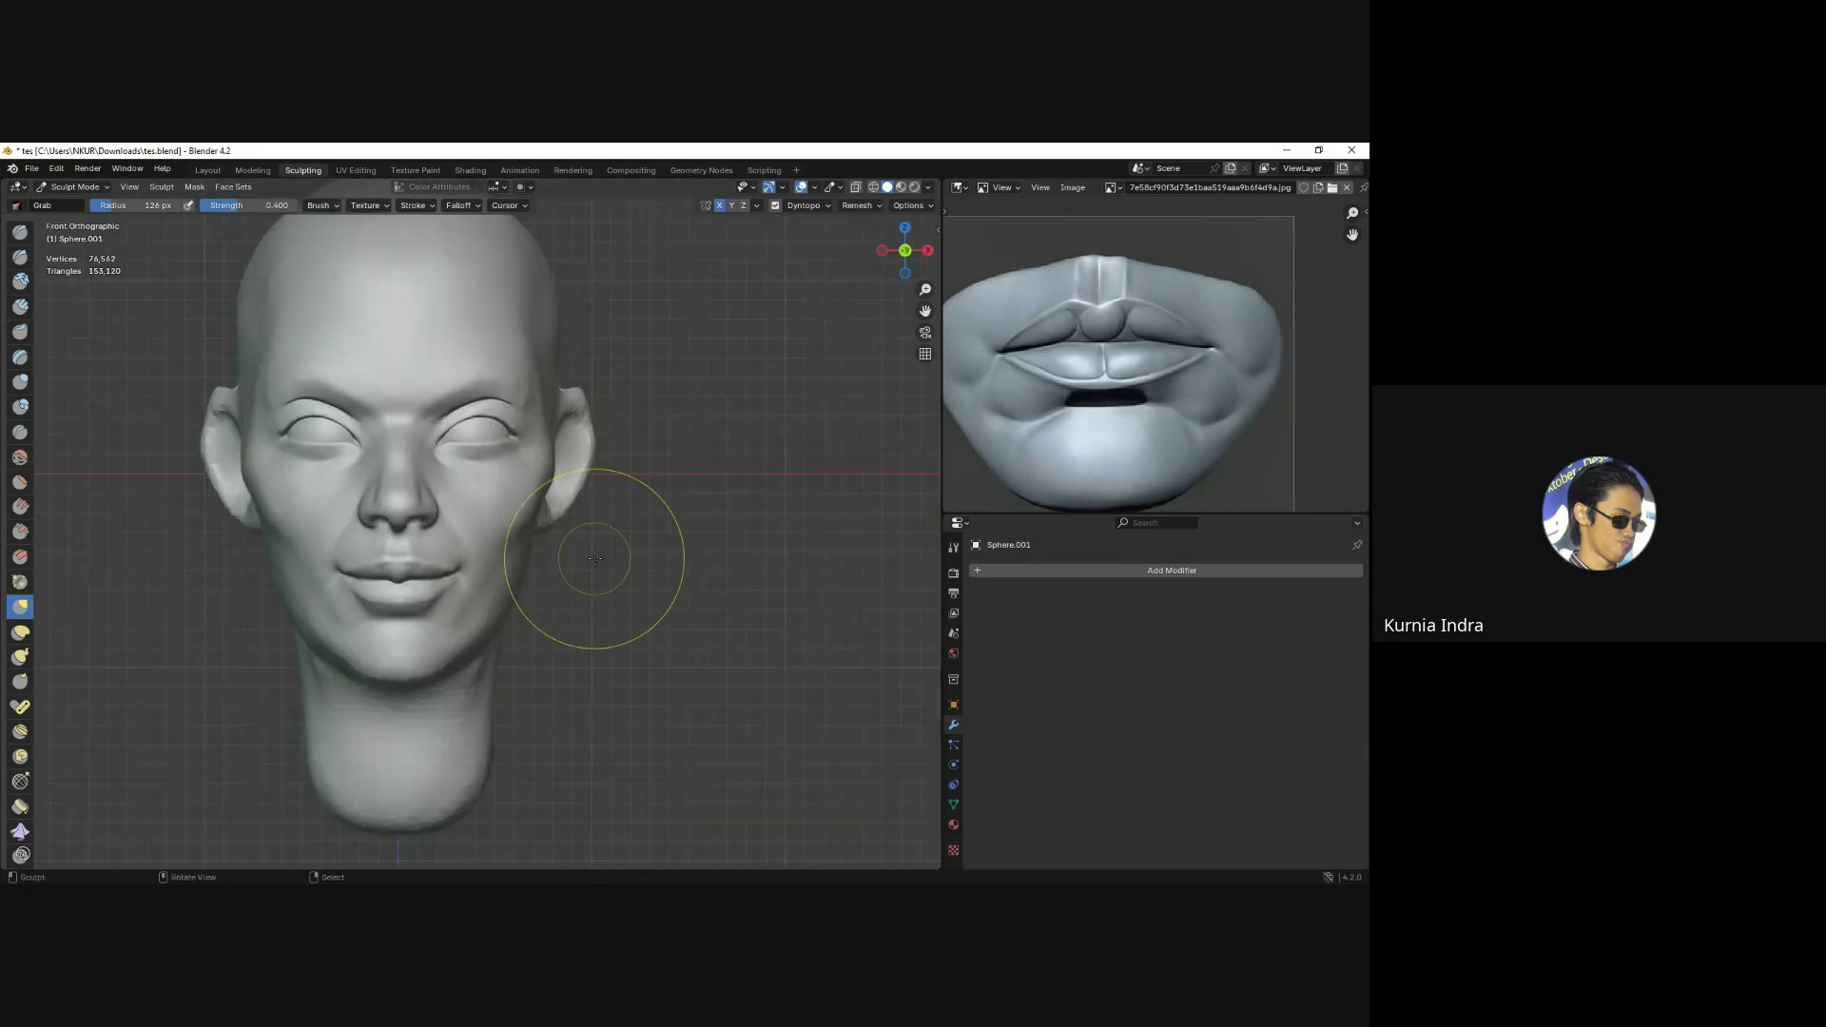
pyautogui.hotkey('ctrl', 'Tab')
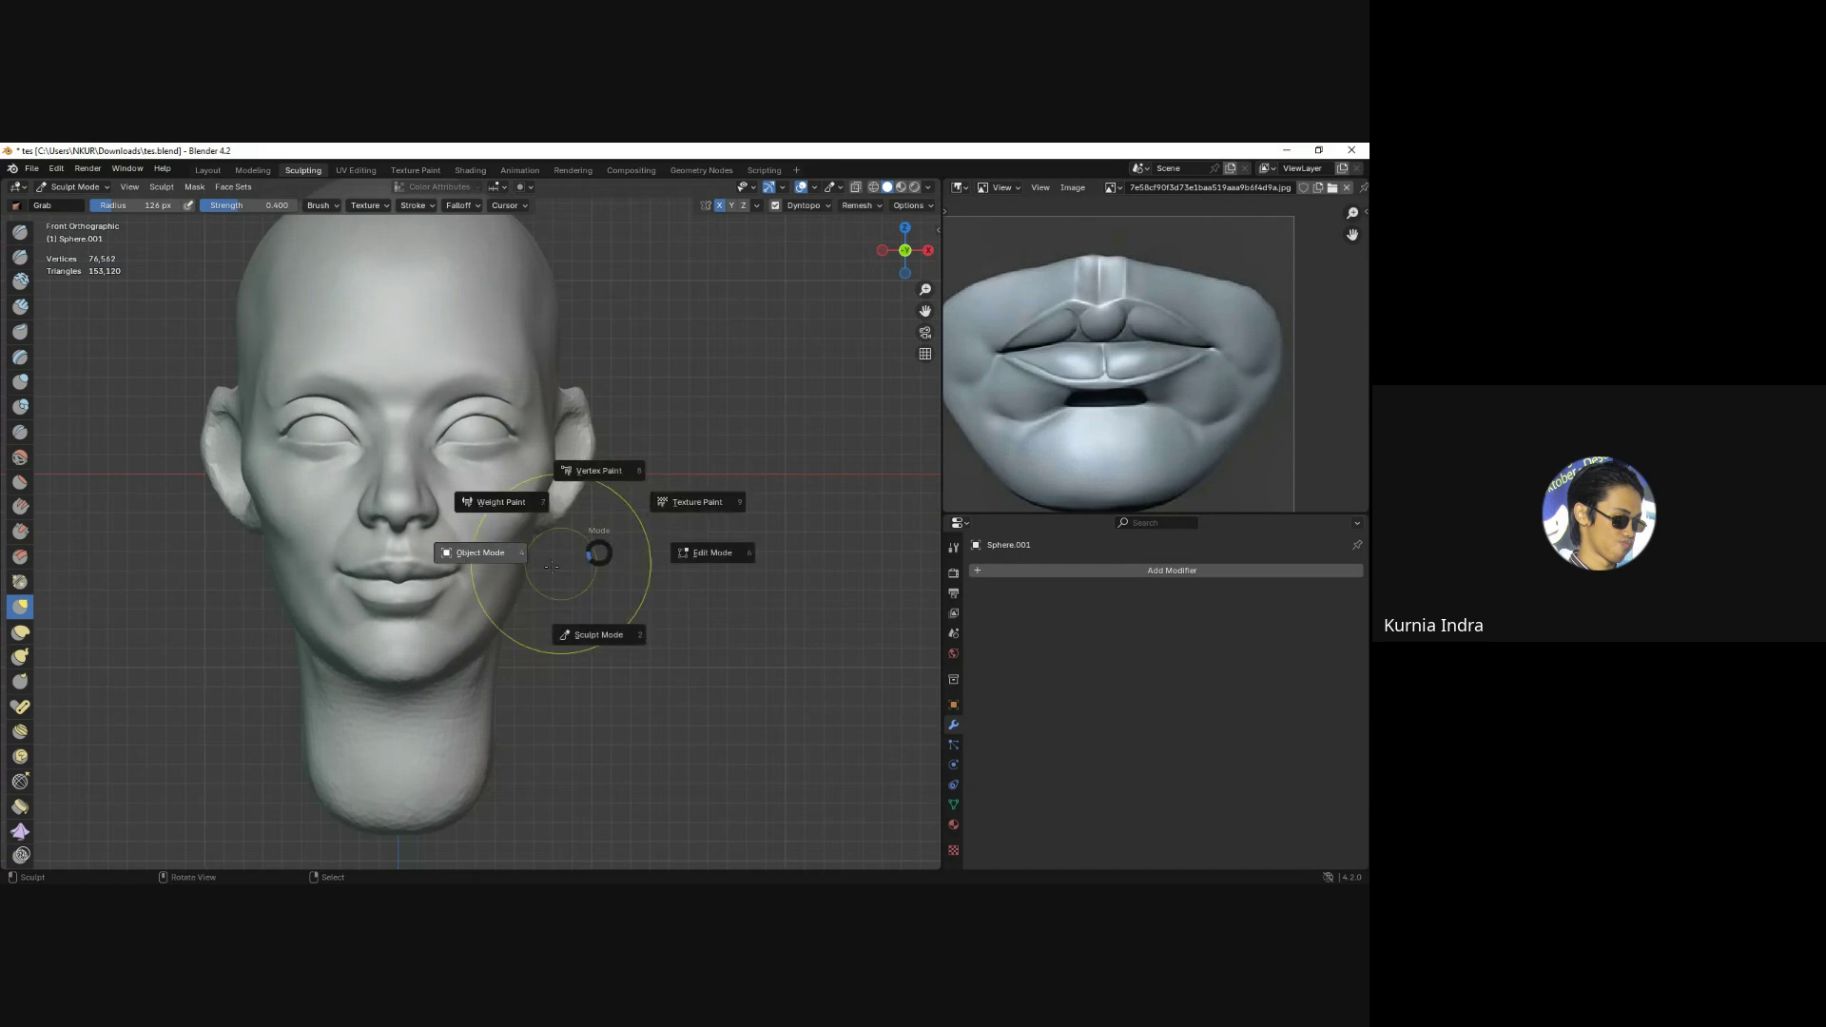
# Switch to Object Mode and sketch a red triangle and circle beside the head.
pyautogui.click(570, 547)
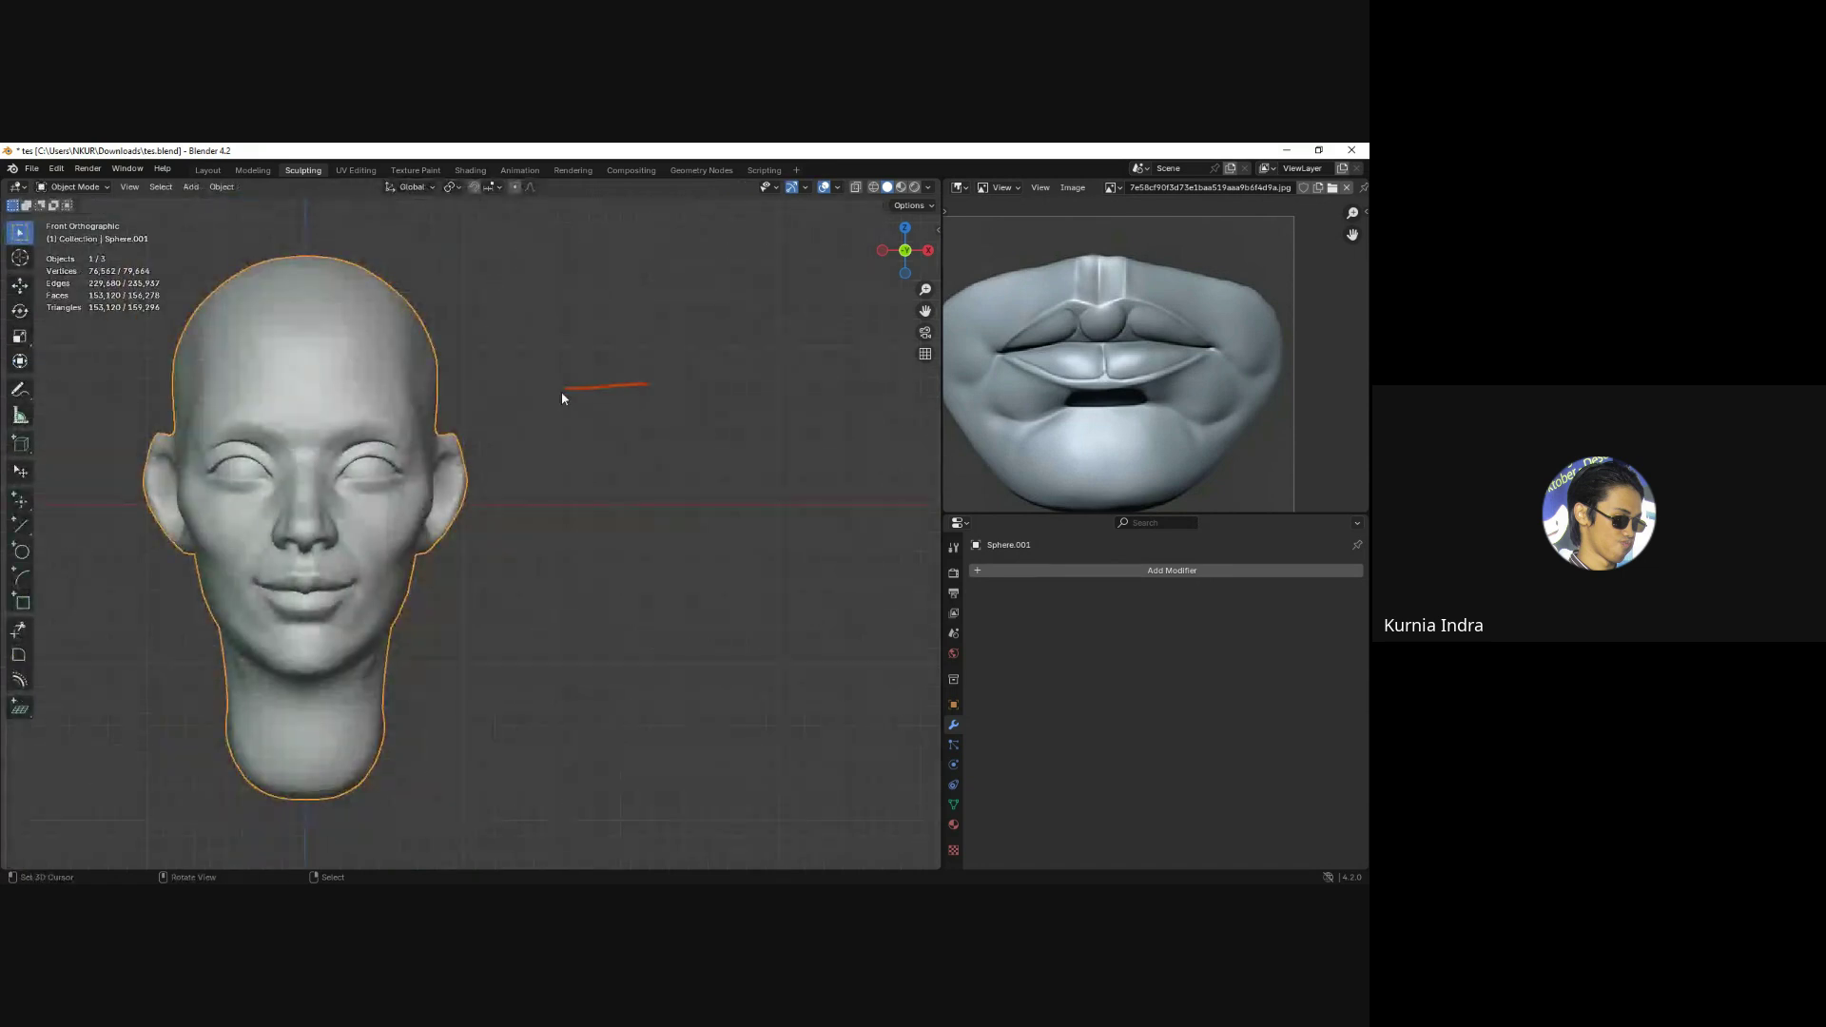
pyautogui.moveTo(655, 389); pyautogui.dragTo(591, 461)
pyautogui.keyDown('shift'); pyautogui.moveTo(714, 419); pyautogui.dragTo(590, 415, button='middle'); pyautogui.keyUp('shift')
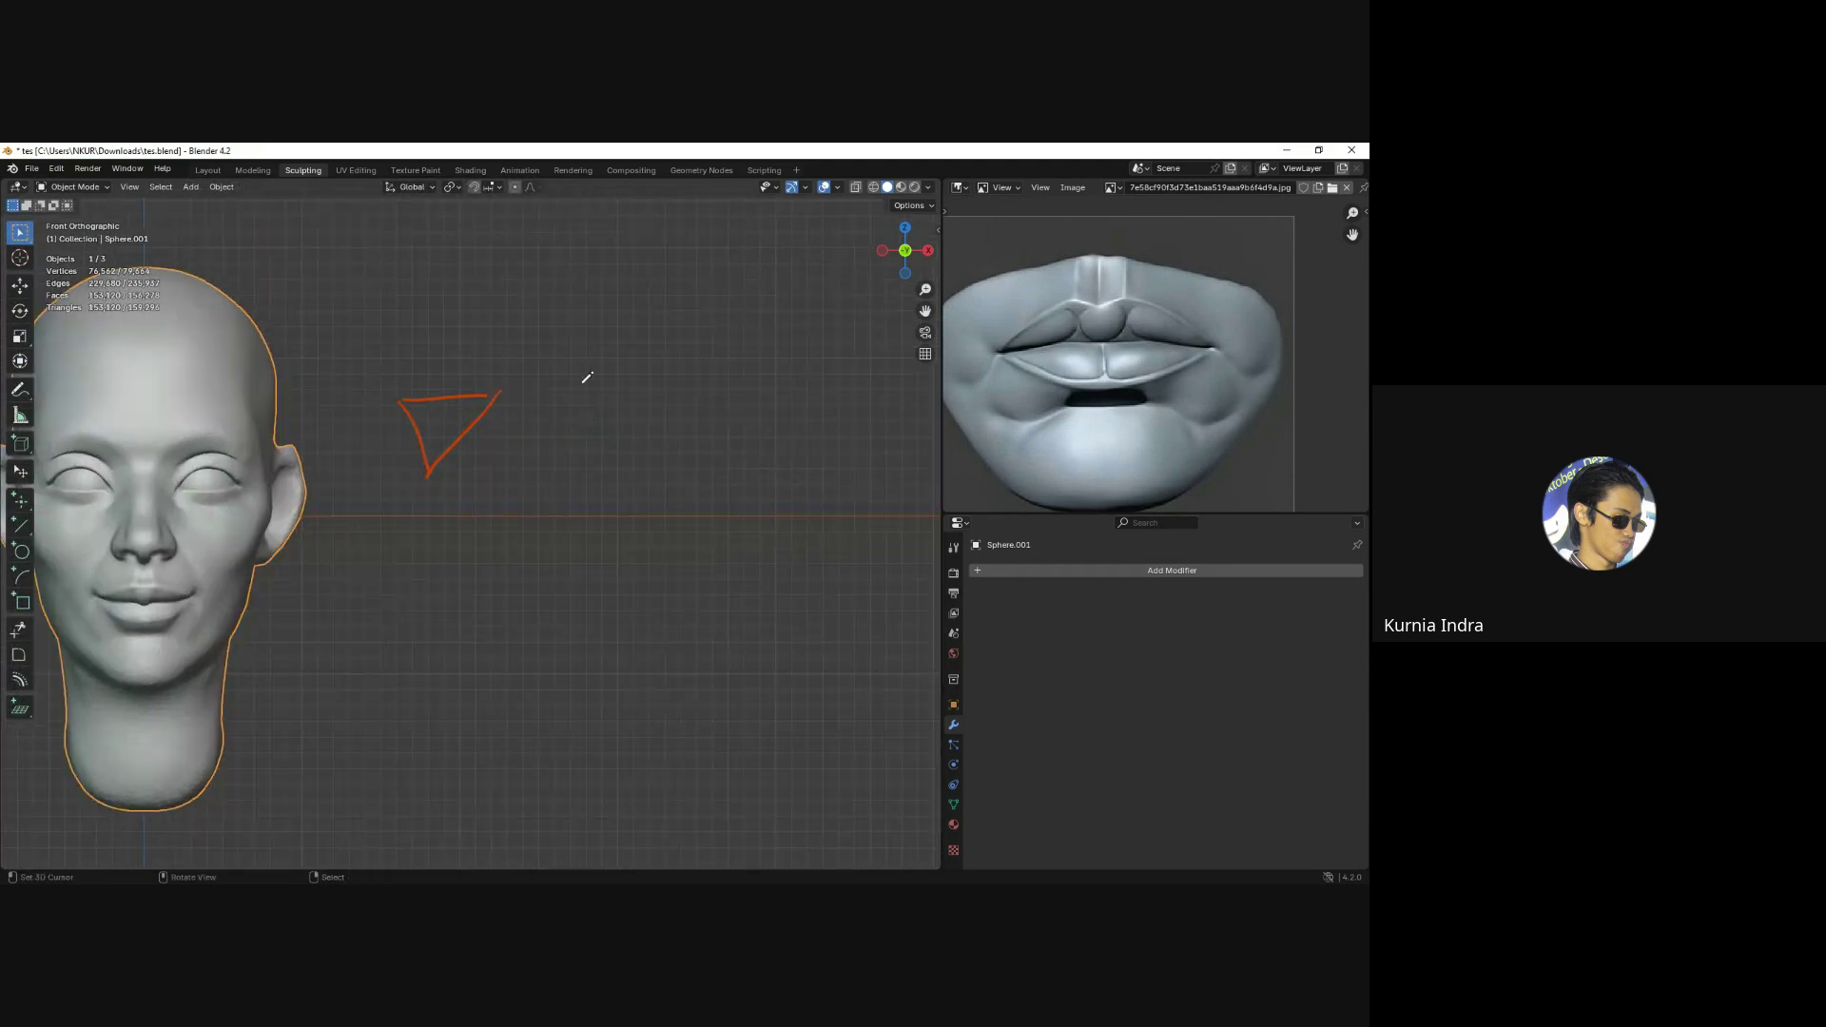
pyautogui.moveTo(580, 384); pyautogui.dragTo(687, 474)
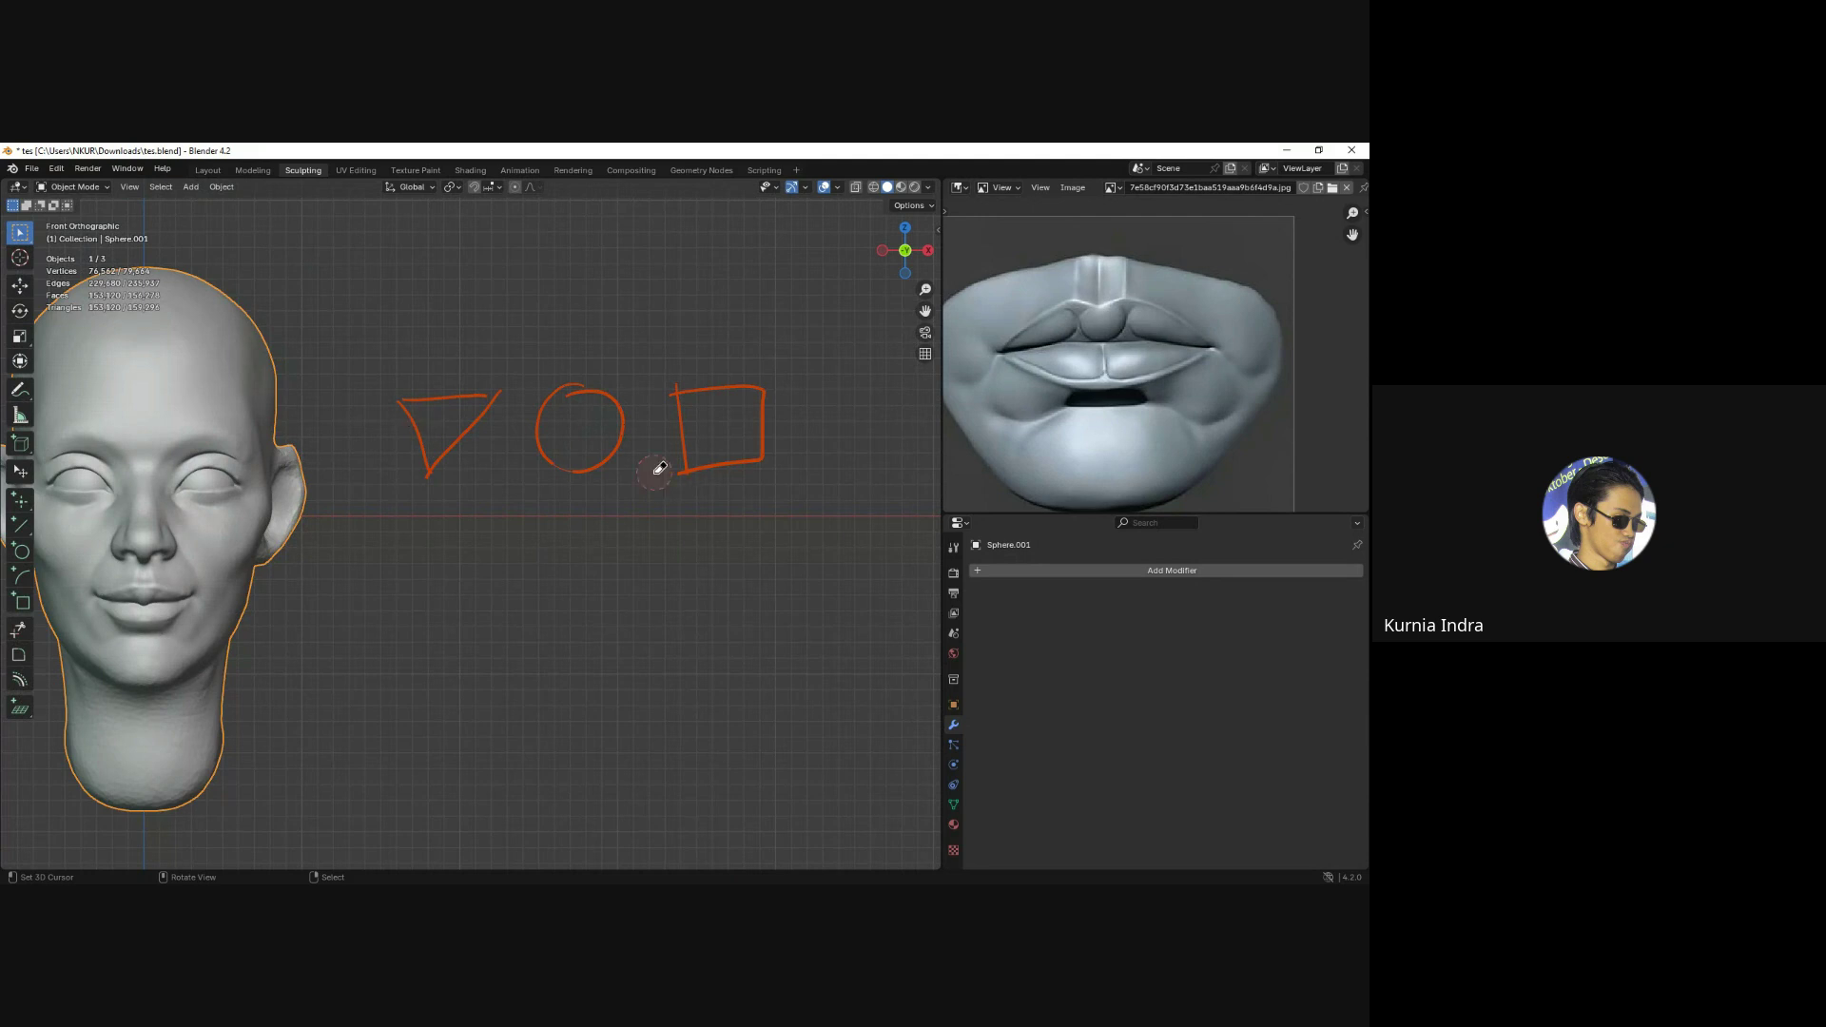
# Draw an inverted-triangle devil face with horns under EVIL.
pyautogui.keyDown('shift'); pyautogui.moveTo(461, 545); pyautogui.dragTo(475, 503, button='middle'); pyautogui.keyUp('shift')
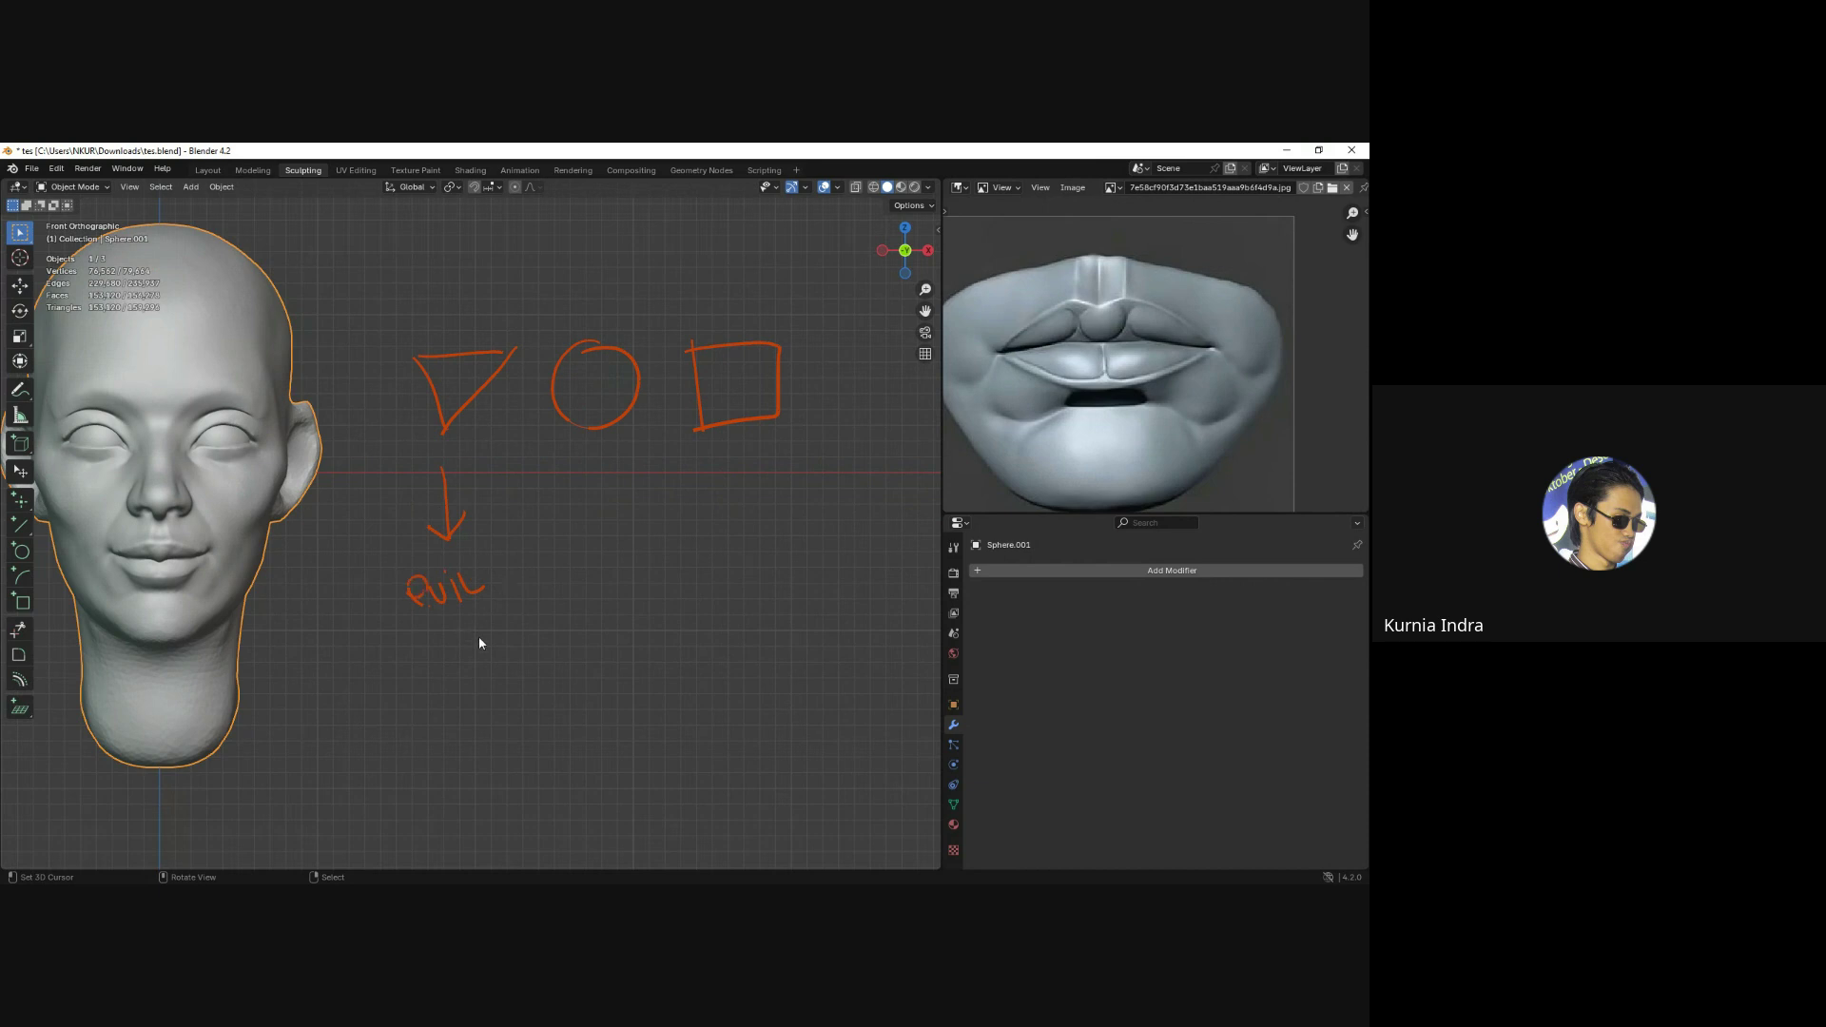
pyautogui.keyDown('shift'); pyautogui.moveTo(466, 647); pyautogui.dragTo(510, 501, button='middle'); pyautogui.keyUp('shift')
pyautogui.scroll(-2, 506, 545)
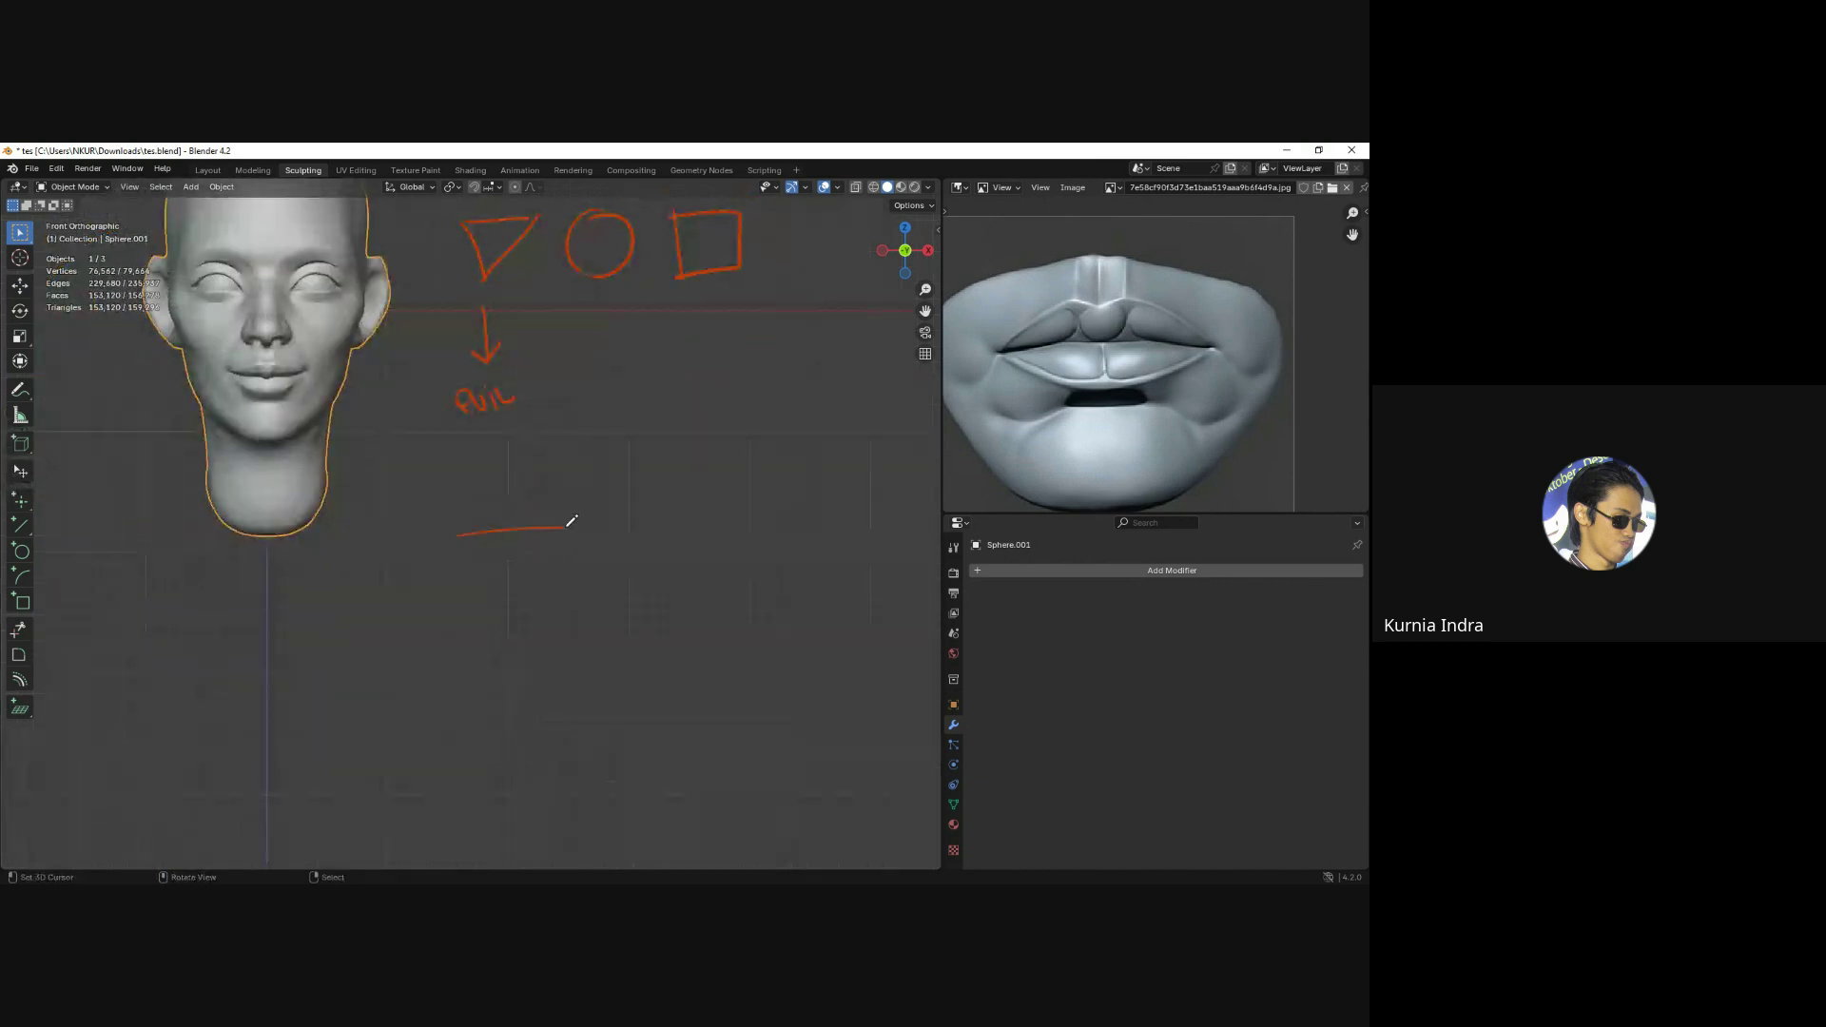
pyautogui.moveTo(571, 521)
pyautogui.mouseDown()
pyautogui.moveTo(443, 535)
pyautogui.moveTo(483, 594)
pyautogui.mouseUp()
pyautogui.moveTo(576, 553); pyautogui.dragTo(530, 597)
pyautogui.moveTo(546, 467); pyautogui.dragTo(555, 520)
pyautogui.moveTo(448, 485); pyautogui.dragTo(475, 529)
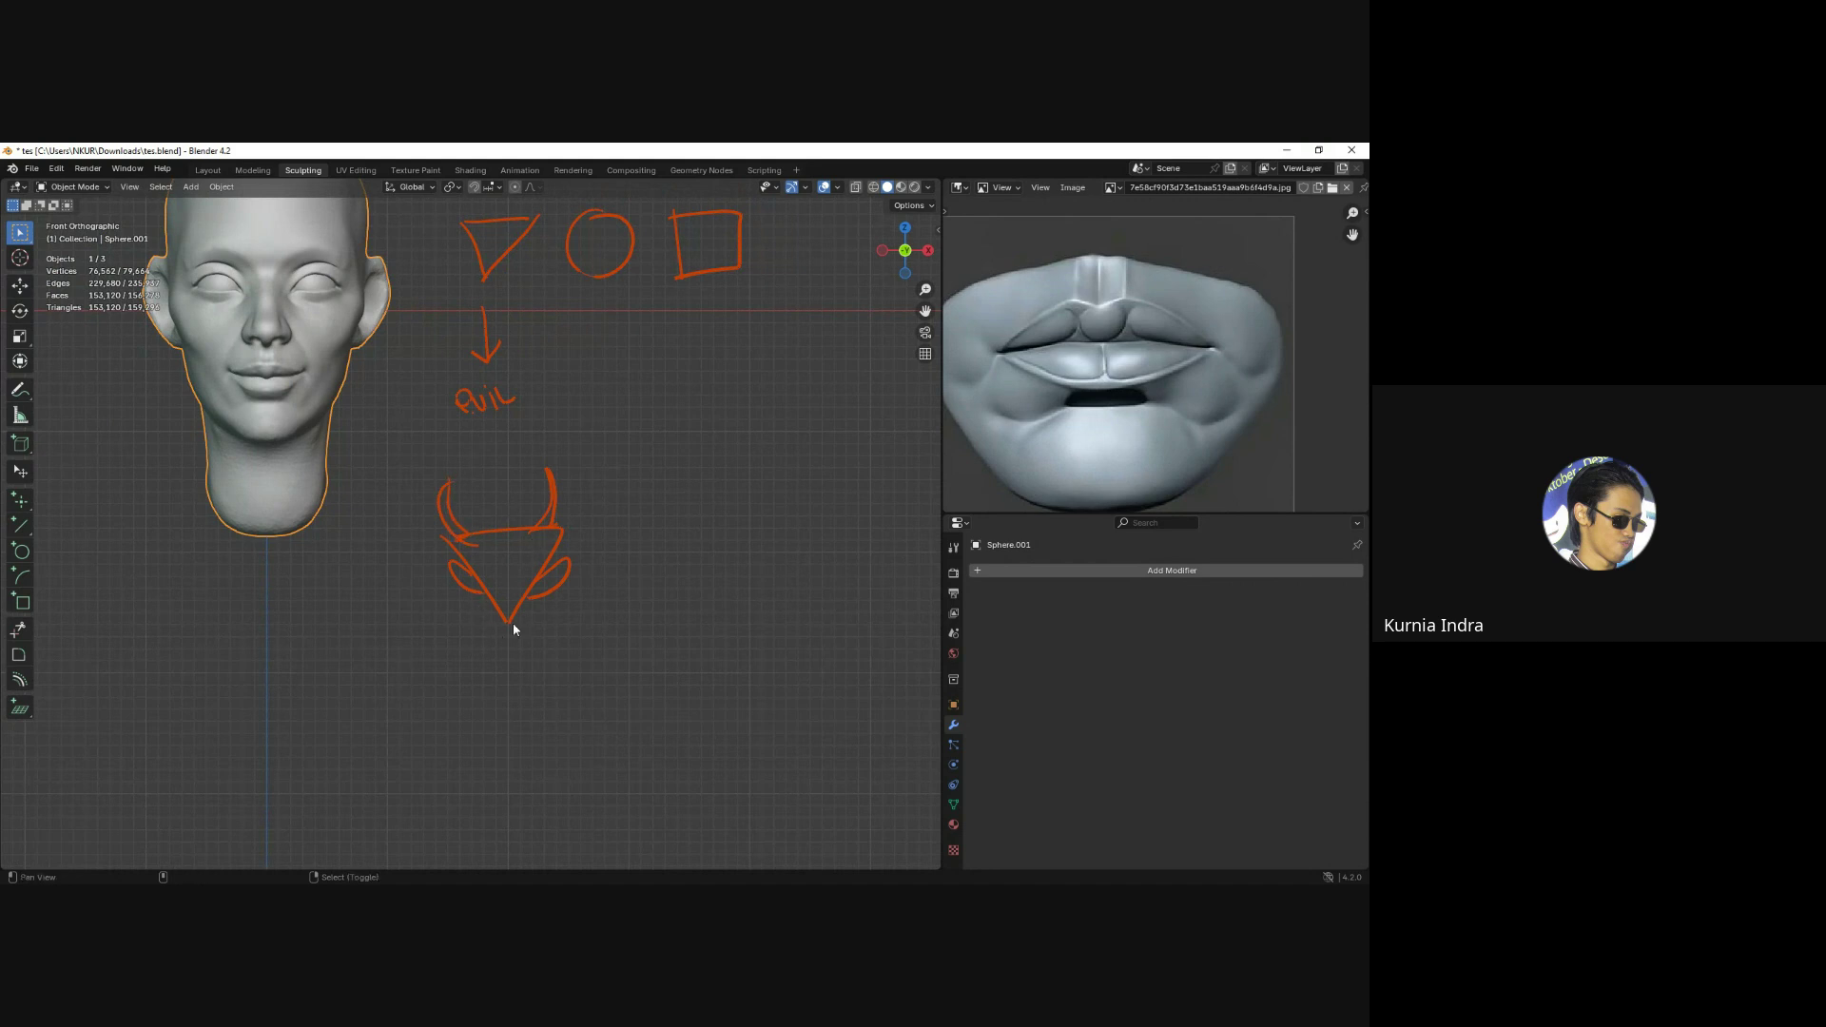
# Sketch shoulders, torso and legs below the devil face, then erase that body.
pyautogui.keyDown('shift'); pyautogui.moveTo(506, 642); pyautogui.dragTo(507, 532, button='middle'); pyautogui.keyUp('shift')
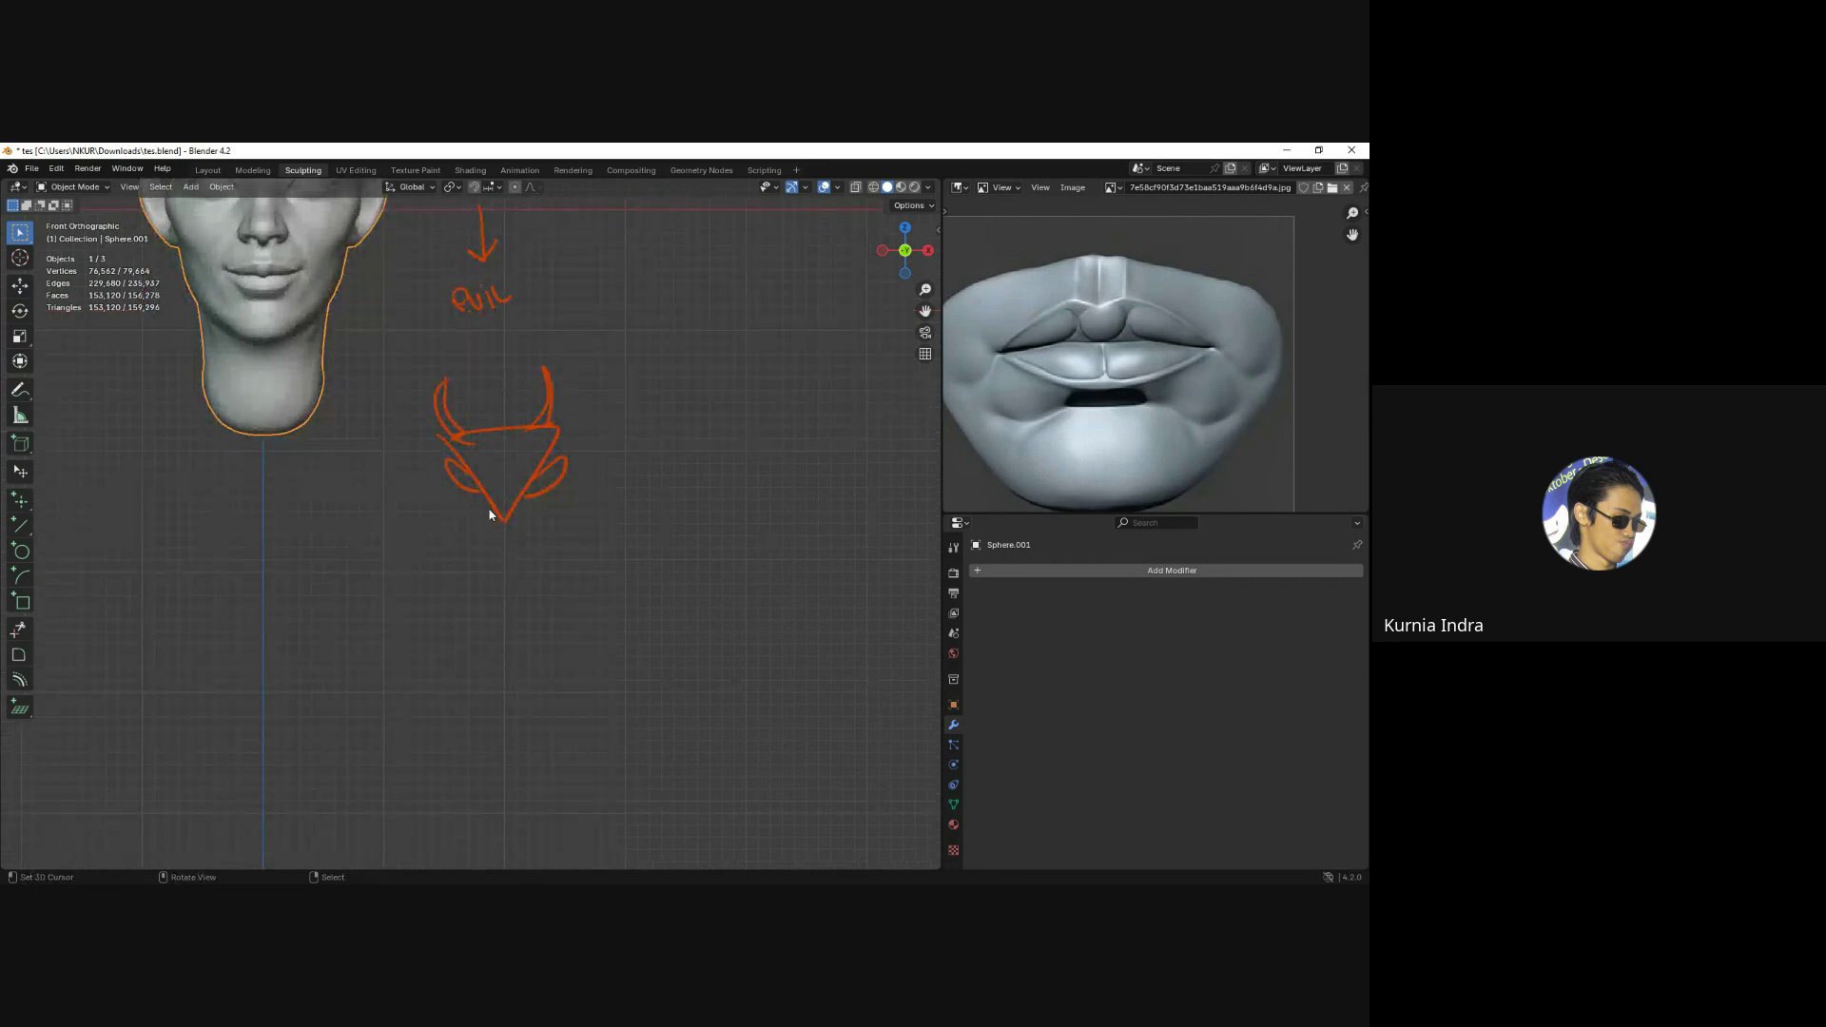
pyautogui.moveTo(437, 506)
pyautogui.mouseDown()
pyautogui.moveTo(494, 504)
pyautogui.moveTo(509, 670)
pyautogui.mouseUp()
pyautogui.moveTo(592, 504); pyautogui.dragTo(520, 691)
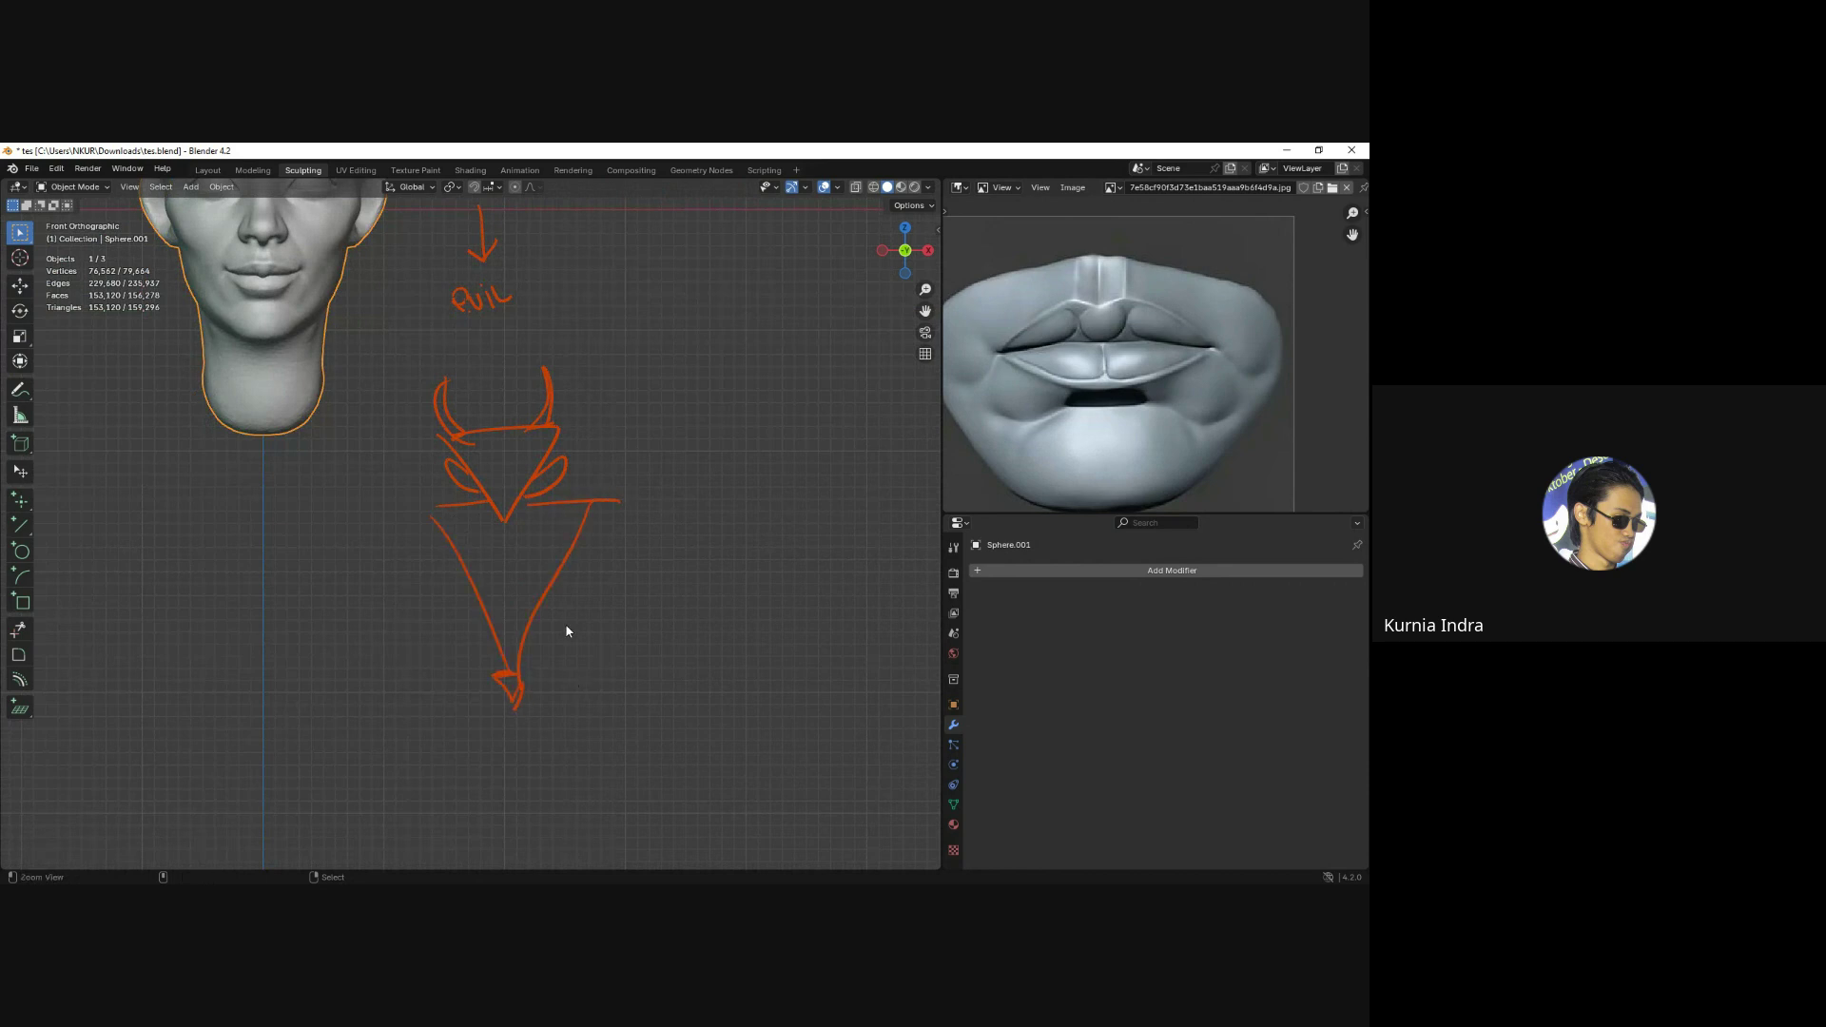
pyautogui.scroll(-2, 473, 640)
pyautogui.moveTo(473, 562); pyautogui.dragTo(468, 708)
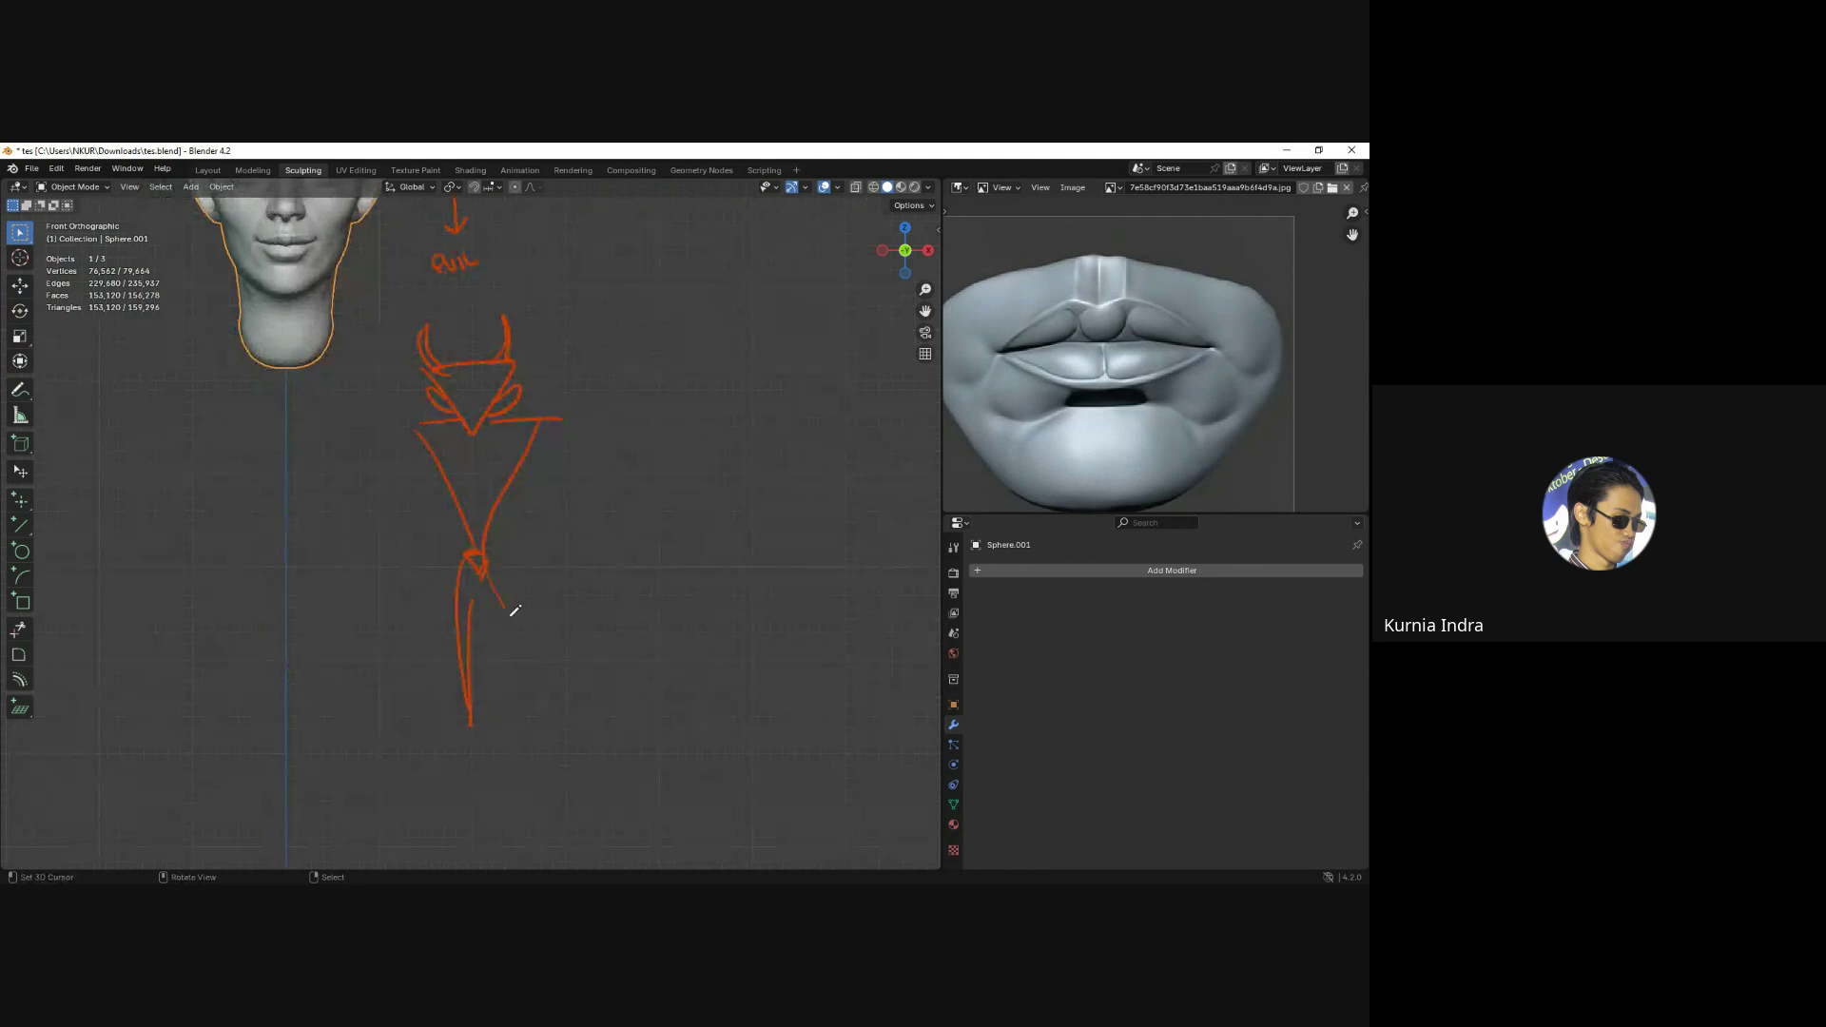
pyautogui.moveTo(512, 614)
pyautogui.mouseDown()
pyautogui.moveTo(561, 680)
pyautogui.moveTo(515, 760)
pyautogui.mouseUp()
pyautogui.moveTo(541, 494); pyautogui.dragTo(552, 561)
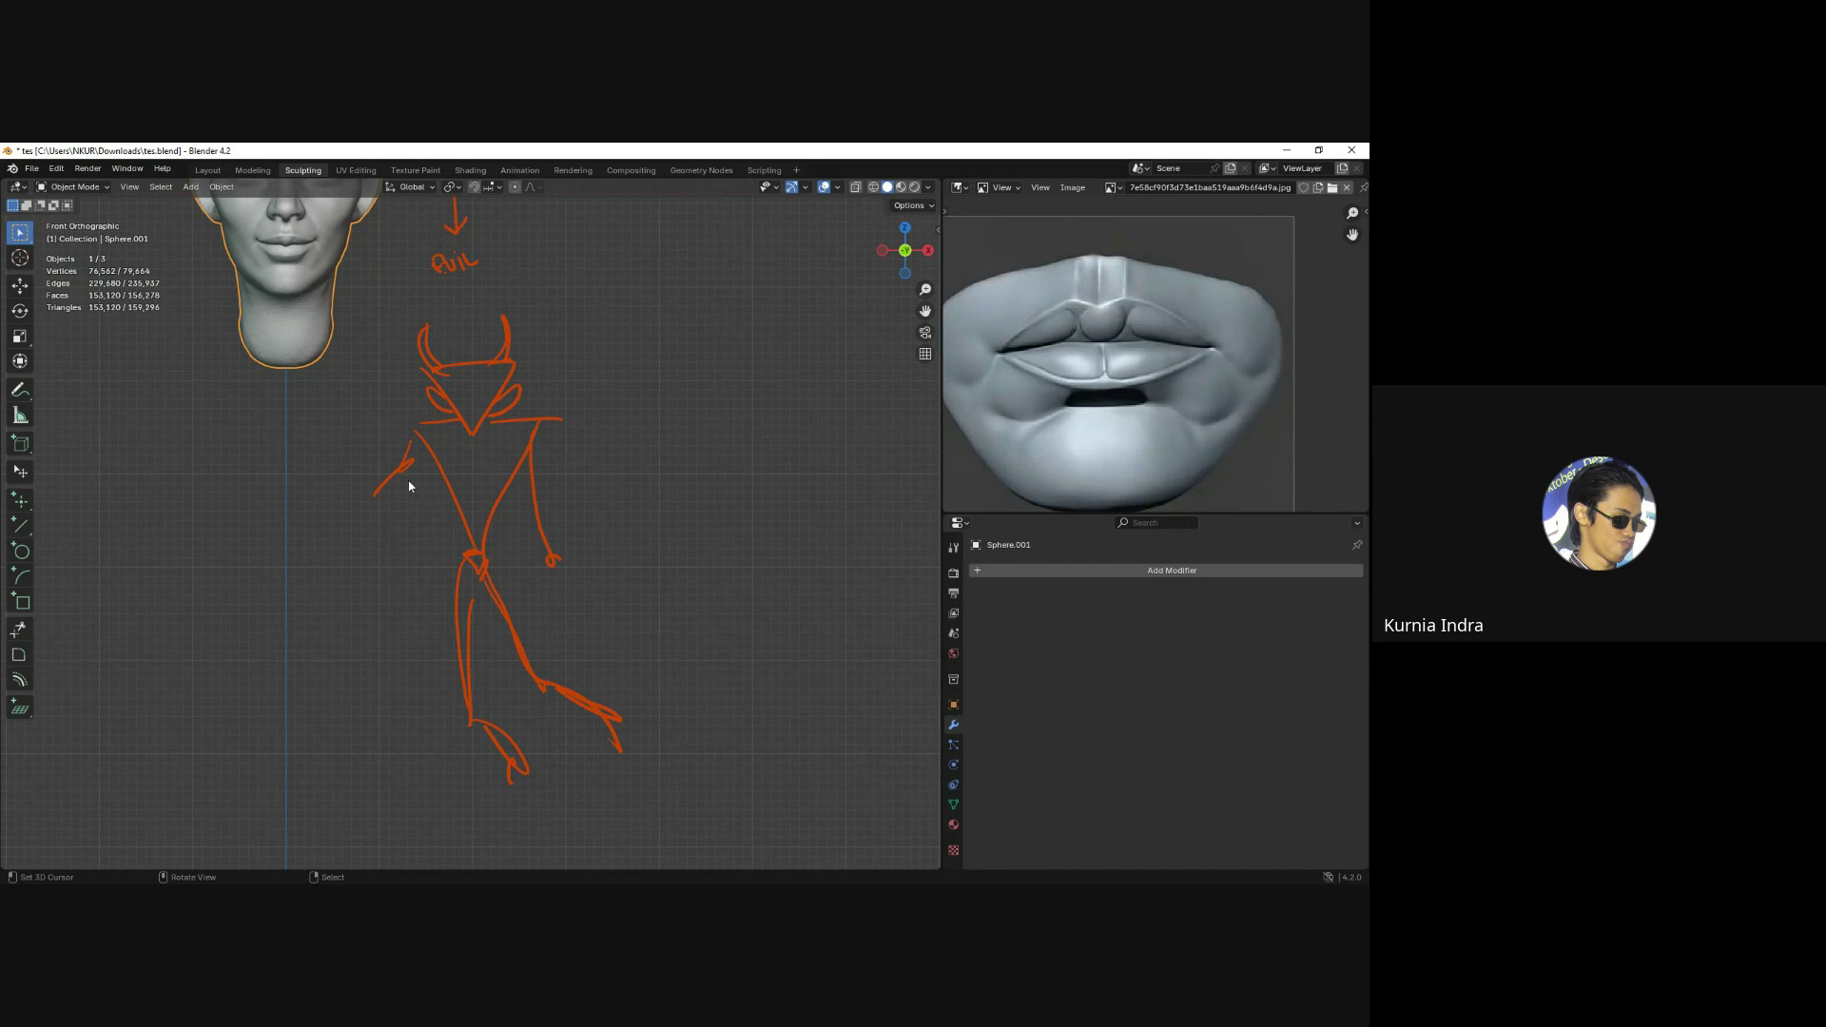
pyautogui.moveTo(410, 446)
pyautogui.mouseDown(button='right')
pyautogui.moveTo(383, 492)
pyautogui.moveTo(520, 664)
pyautogui.moveTo(612, 722)
pyautogui.moveTo(440, 738)
pyautogui.moveTo(558, 514)
pyautogui.moveTo(420, 505)
pyautogui.moveTo(457, 481)
pyautogui.moveTo(480, 725)
pyautogui.mouseUp(button='right')
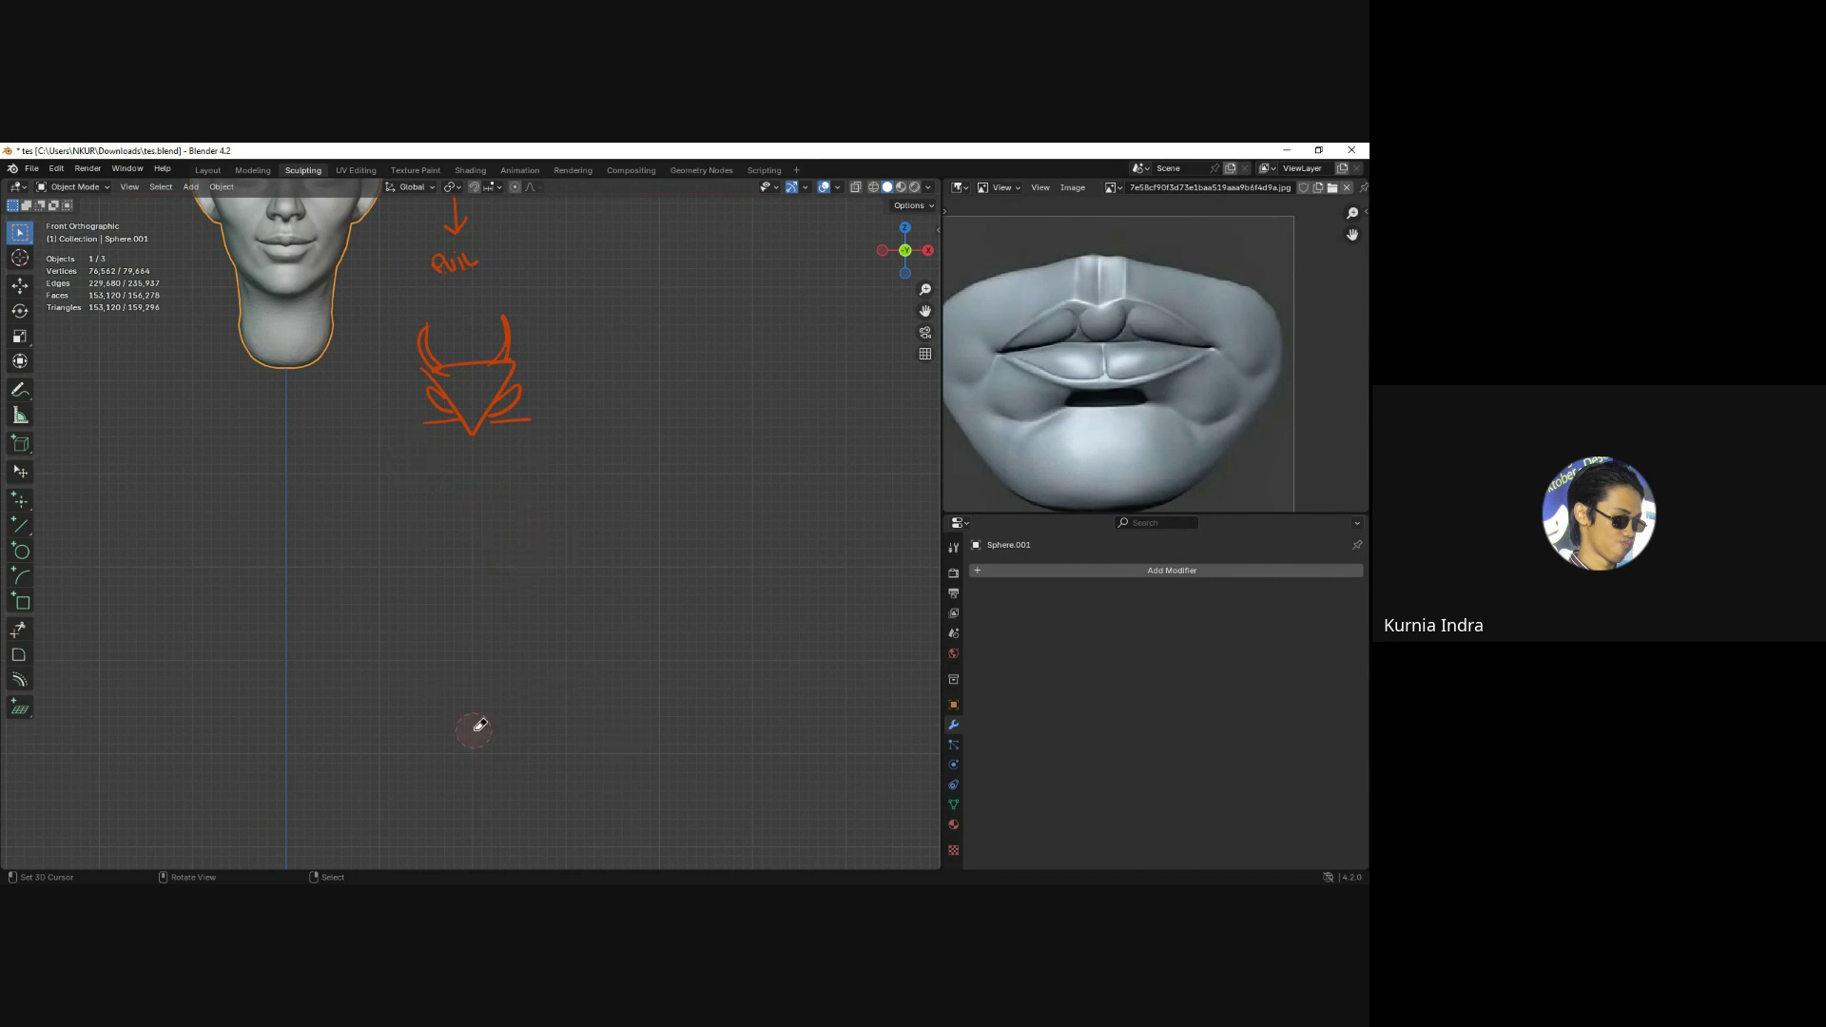
# Bring all sketches into view and draw an arrow pointing down from the circle.
pyautogui.scroll(2, 469, 569)
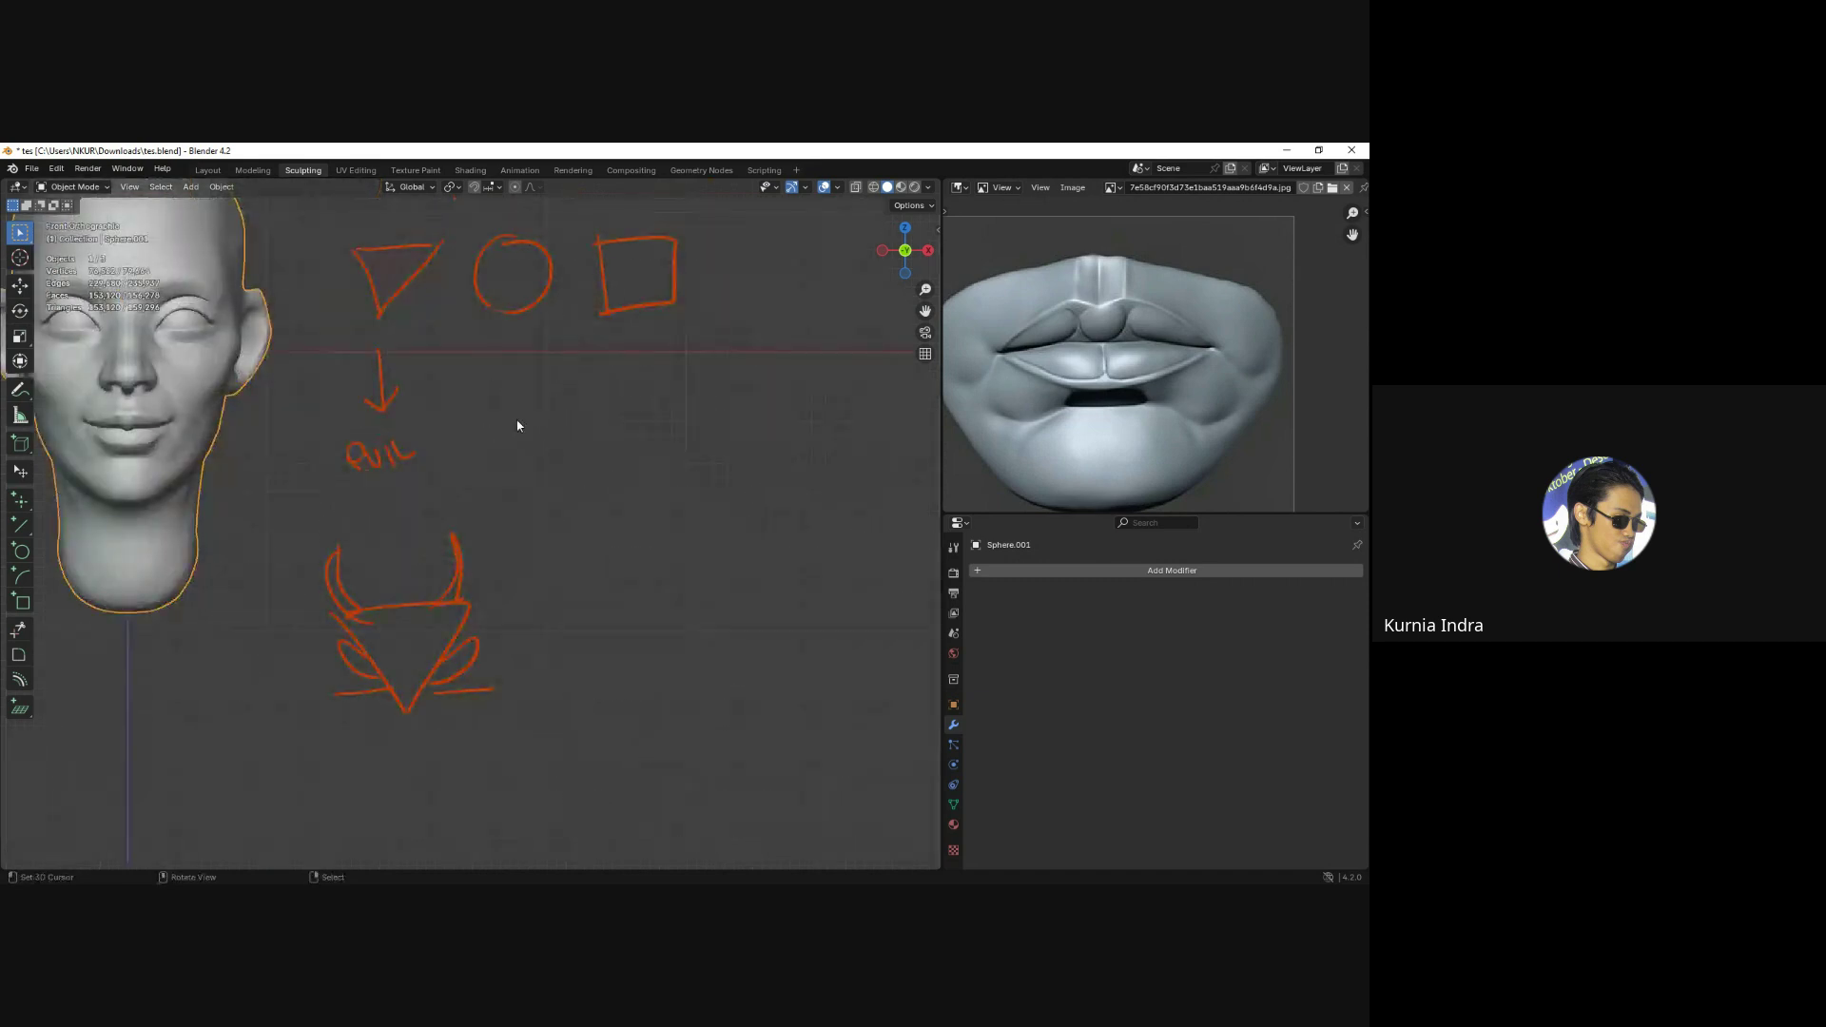
pyautogui.keyDown('shift'); pyautogui.moveTo(517, 425); pyautogui.dragTo(477, 441, button='middle'); pyautogui.keyUp('shift')
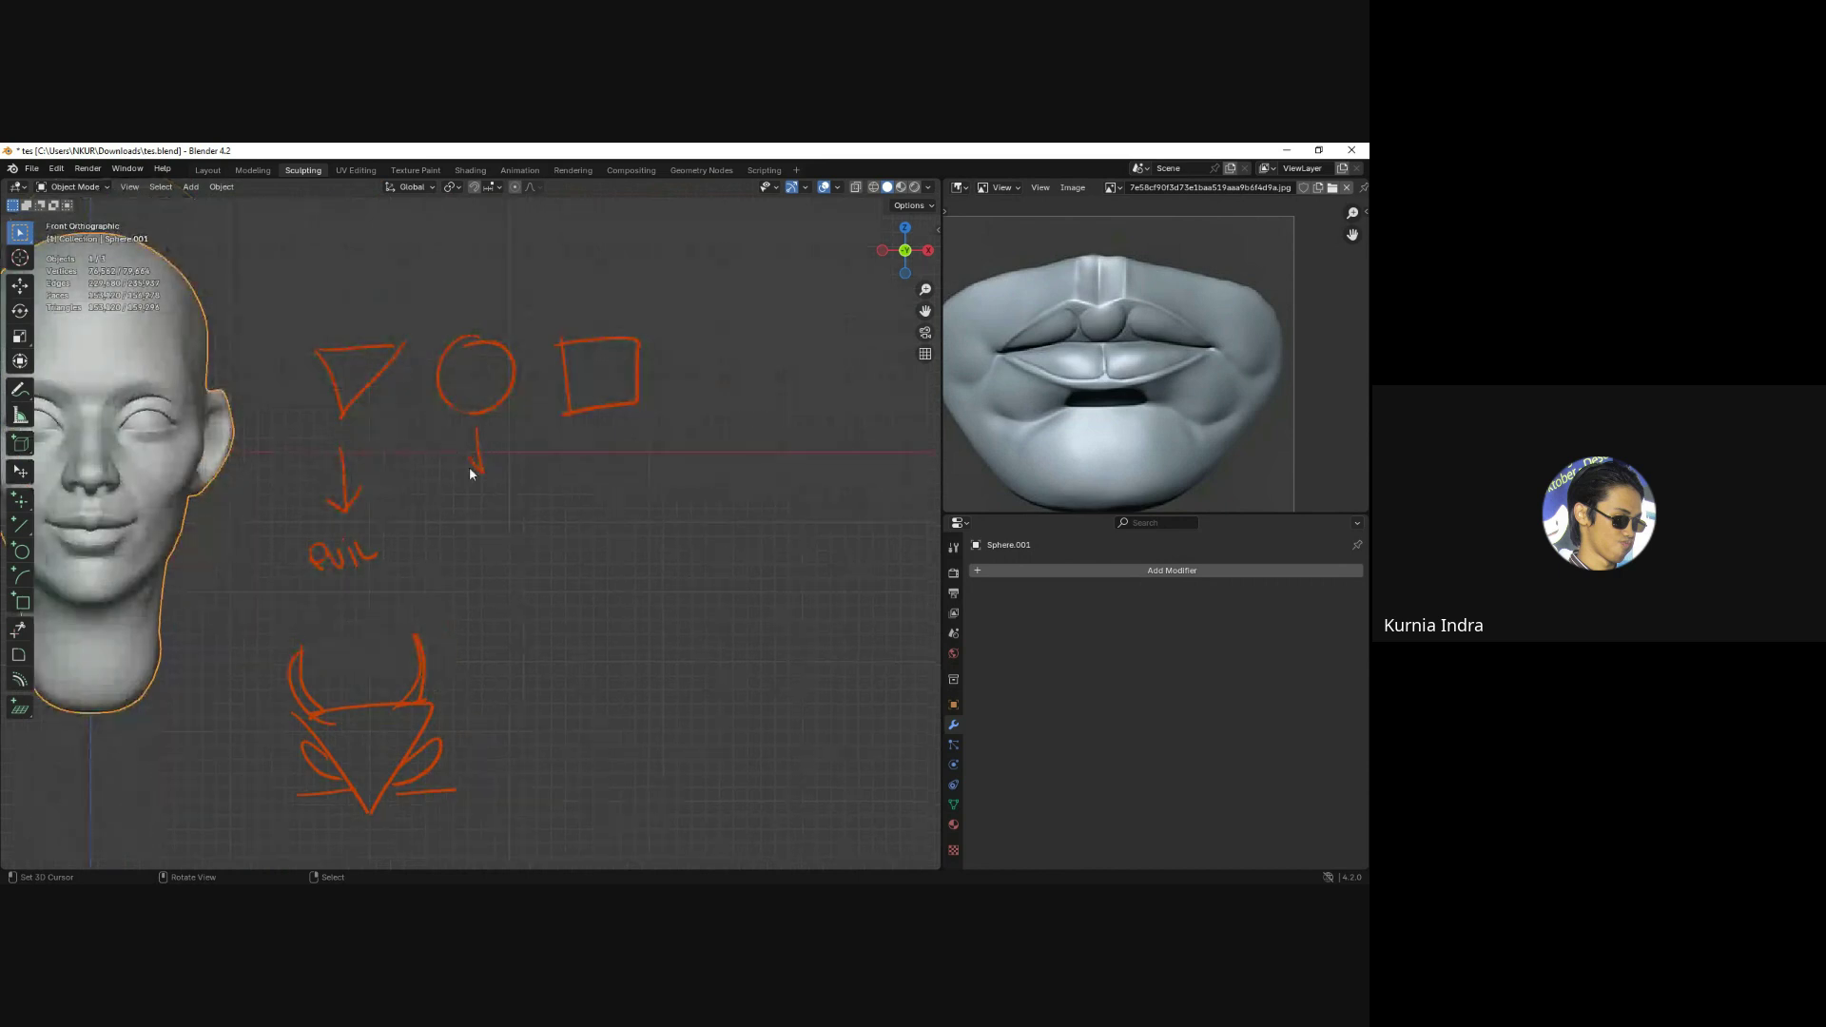
pyautogui.keyDown('shift'); pyautogui.moveTo(482, 522); pyautogui.dragTo(473, 440, button='middle'); pyautogui.keyUp('shift')
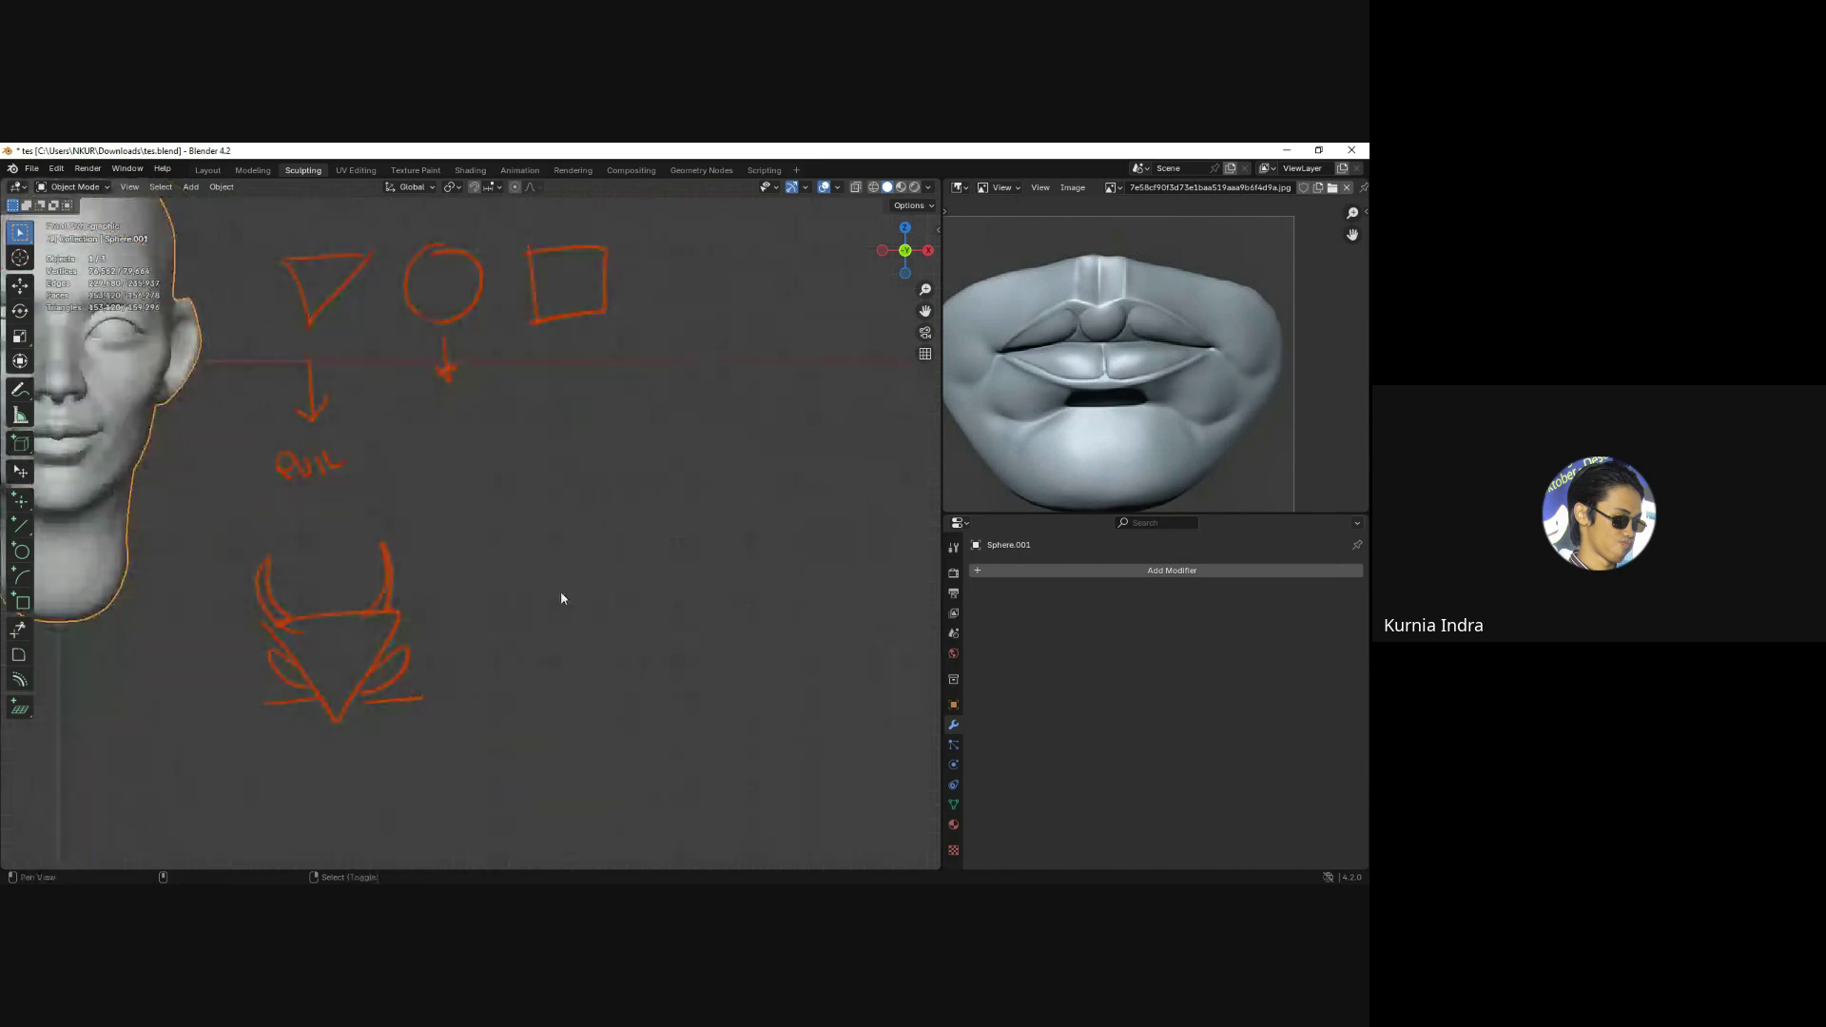
pyautogui.keyDown('shift'); pyautogui.moveTo(562, 599); pyautogui.dragTo(533, 490, button='middle'); pyautogui.keyUp('shift')
# Draw a round cartoon face with an ear, an eye and a smile.
pyautogui.moveTo(552, 449)
pyautogui.mouseDown()
pyautogui.moveTo(602, 591)
pyautogui.moveTo(556, 440)
pyautogui.mouseUp()
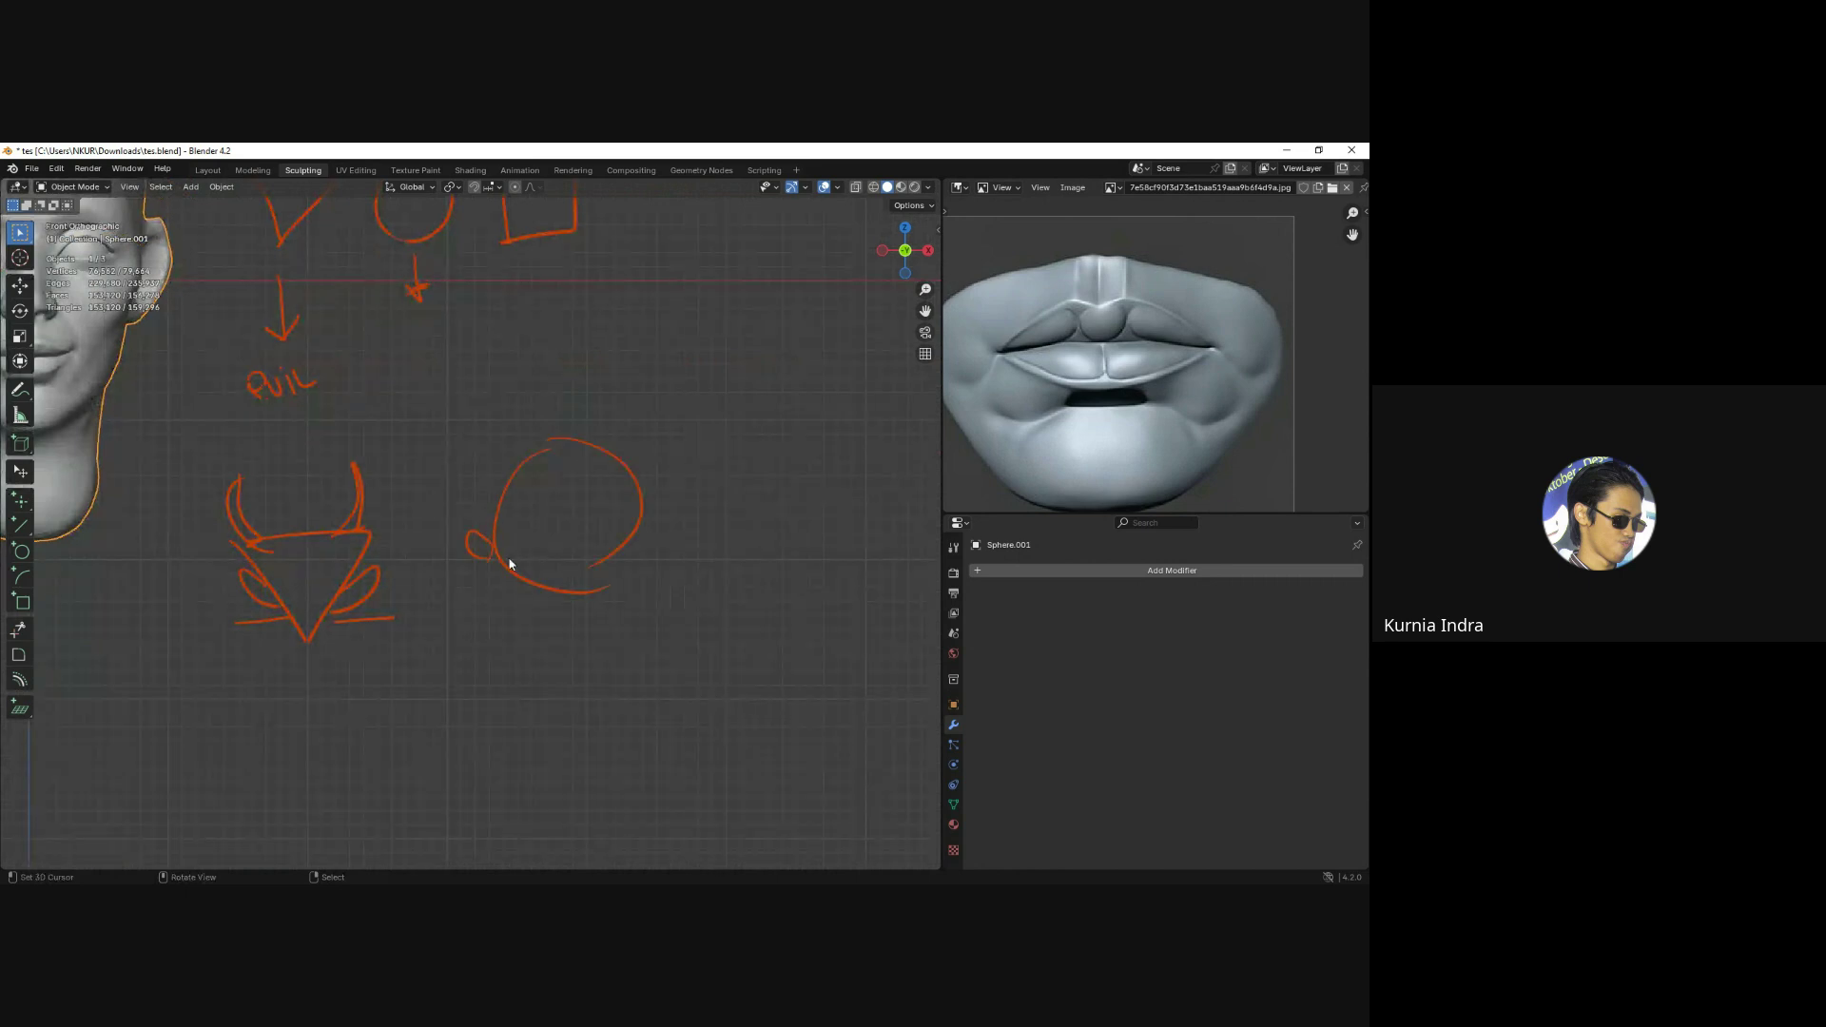
pyautogui.moveTo(648, 525); pyautogui.dragTo(617, 563)
pyautogui.moveTo(595, 506); pyautogui.dragTo(600, 511)
pyautogui.moveTo(548, 557); pyautogui.dragTo(592, 553)
# Finish the square face outline and erase the devil face's horns.
pyautogui.scroll(-1, 663, 537)
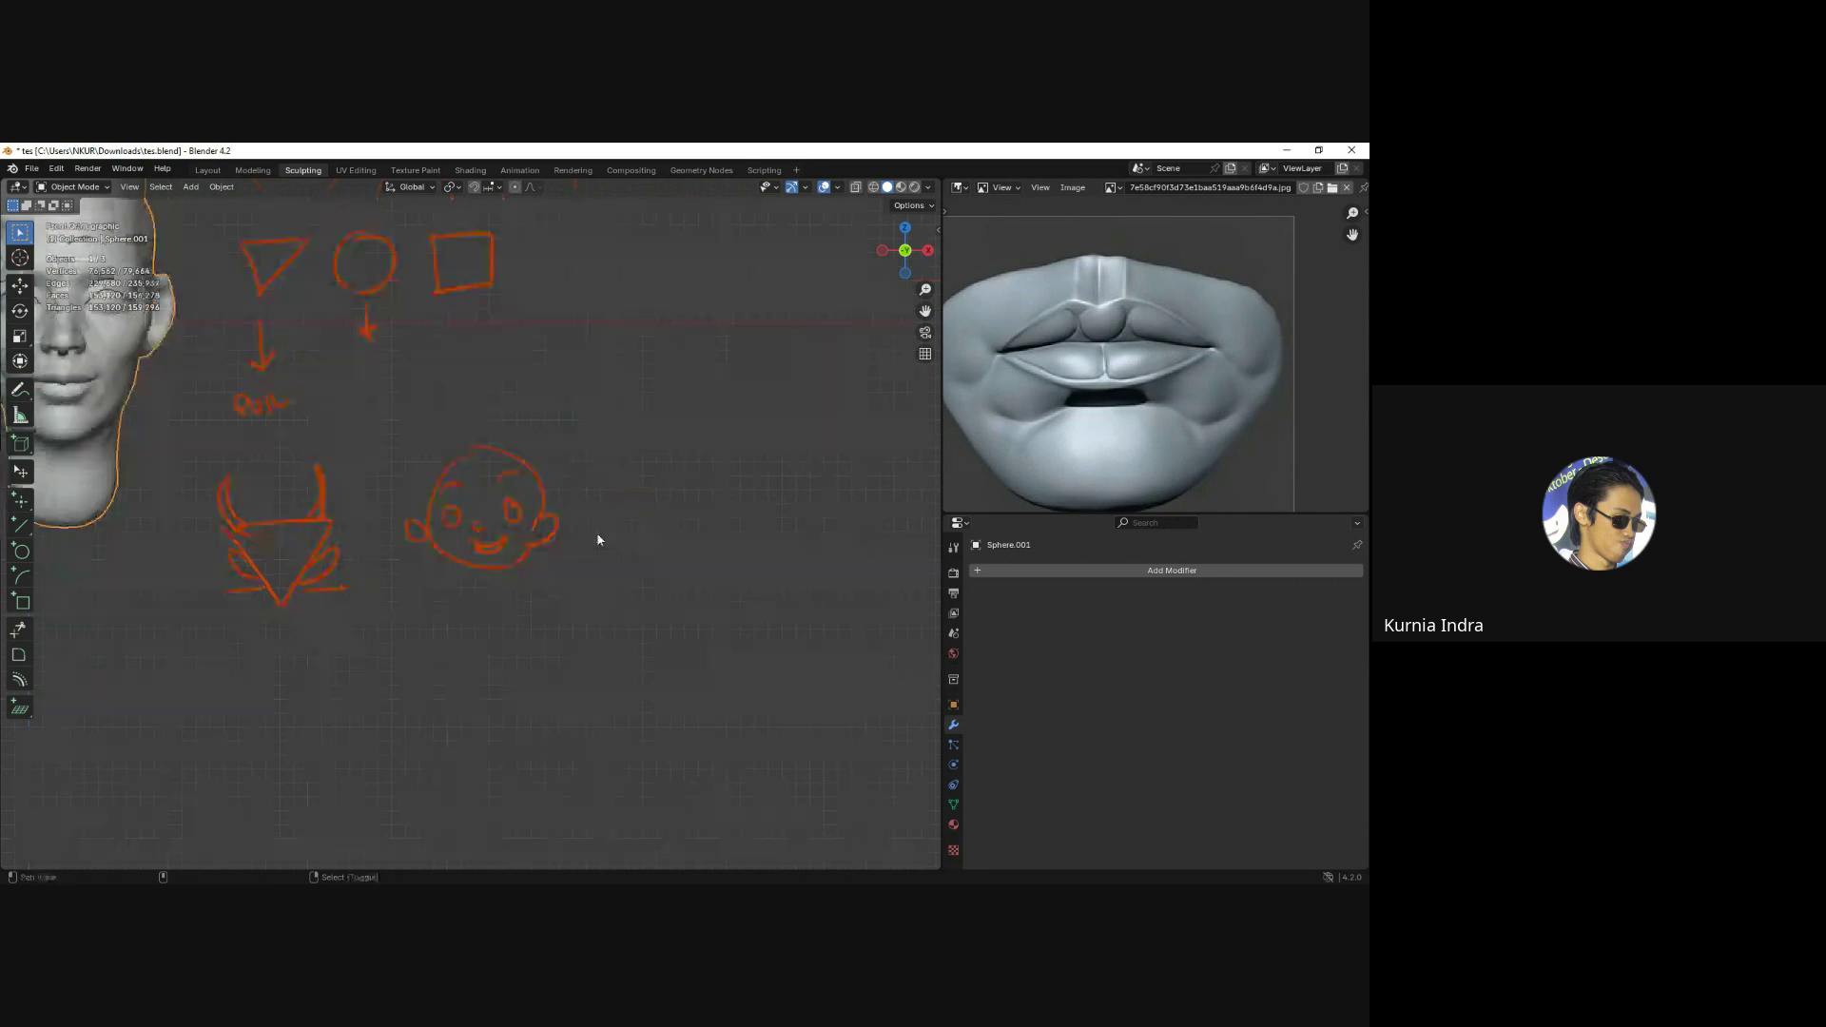
pyautogui.keyDown('shift'); pyautogui.moveTo(615, 432); pyautogui.dragTo(555, 479, button='middle'); pyautogui.keyUp('shift')
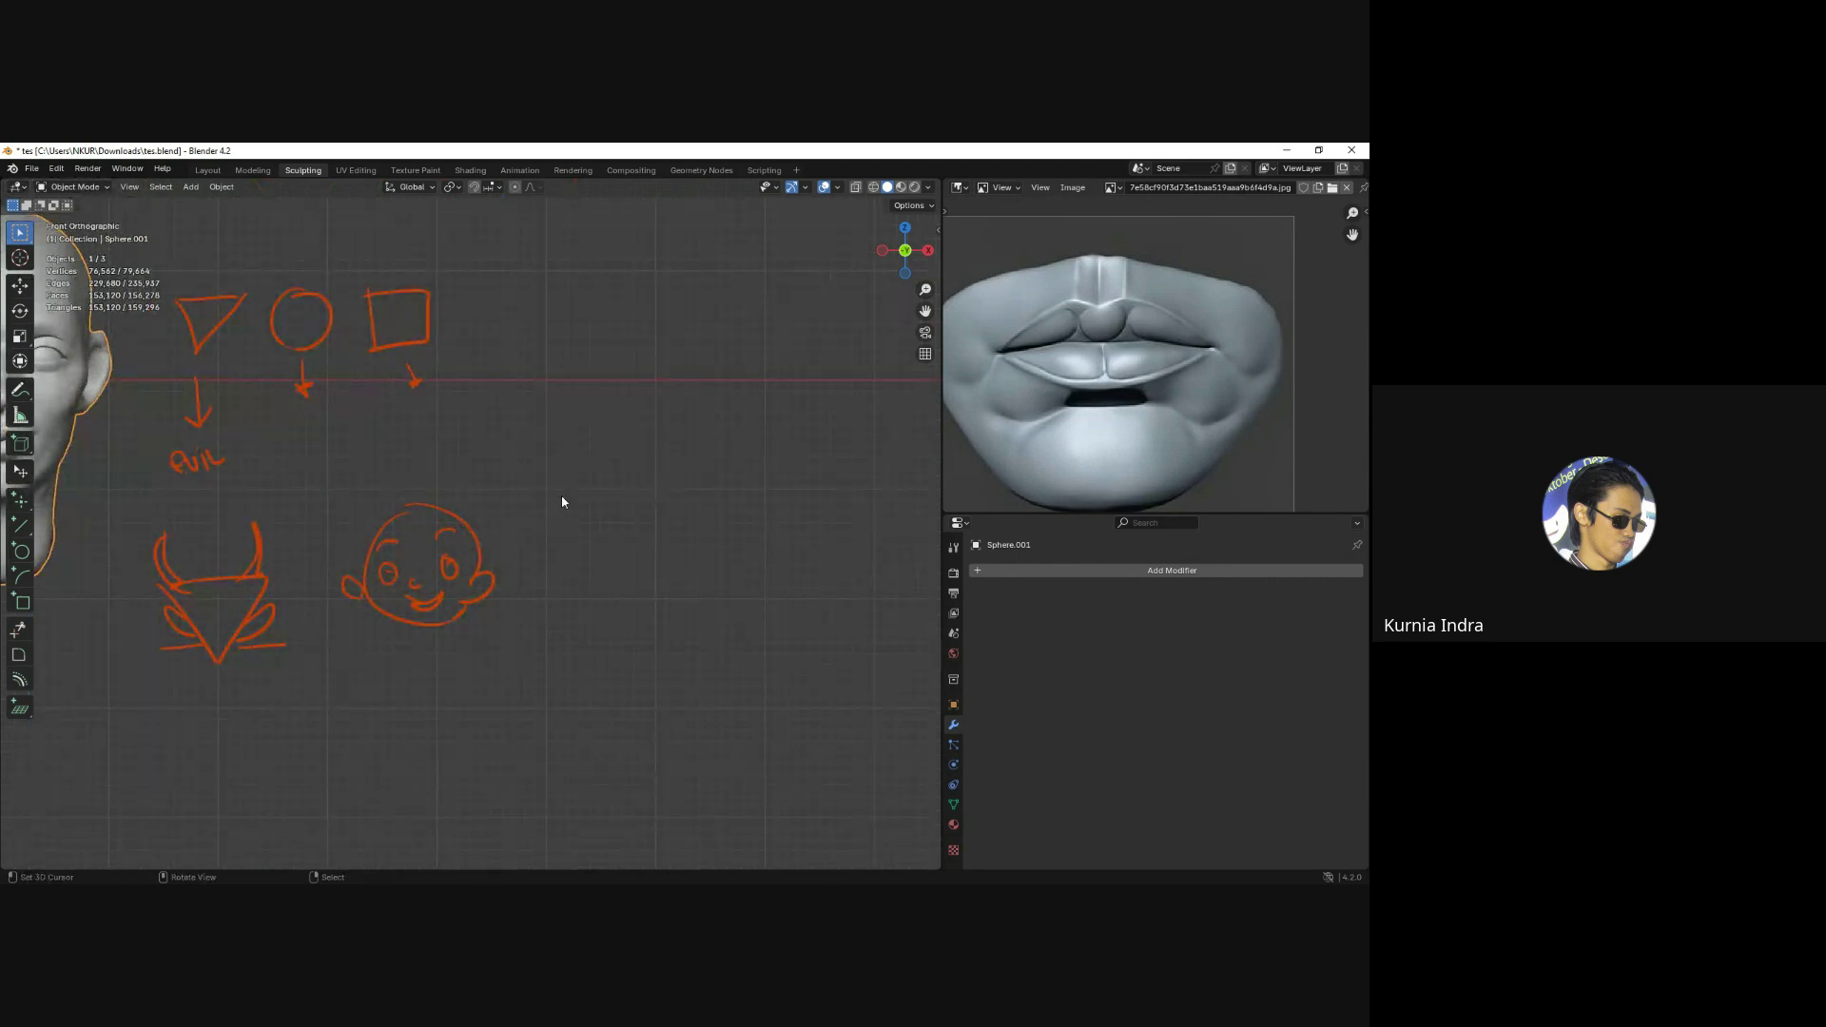
pyautogui.moveTo(552, 496); pyautogui.dragTo(637, 569)
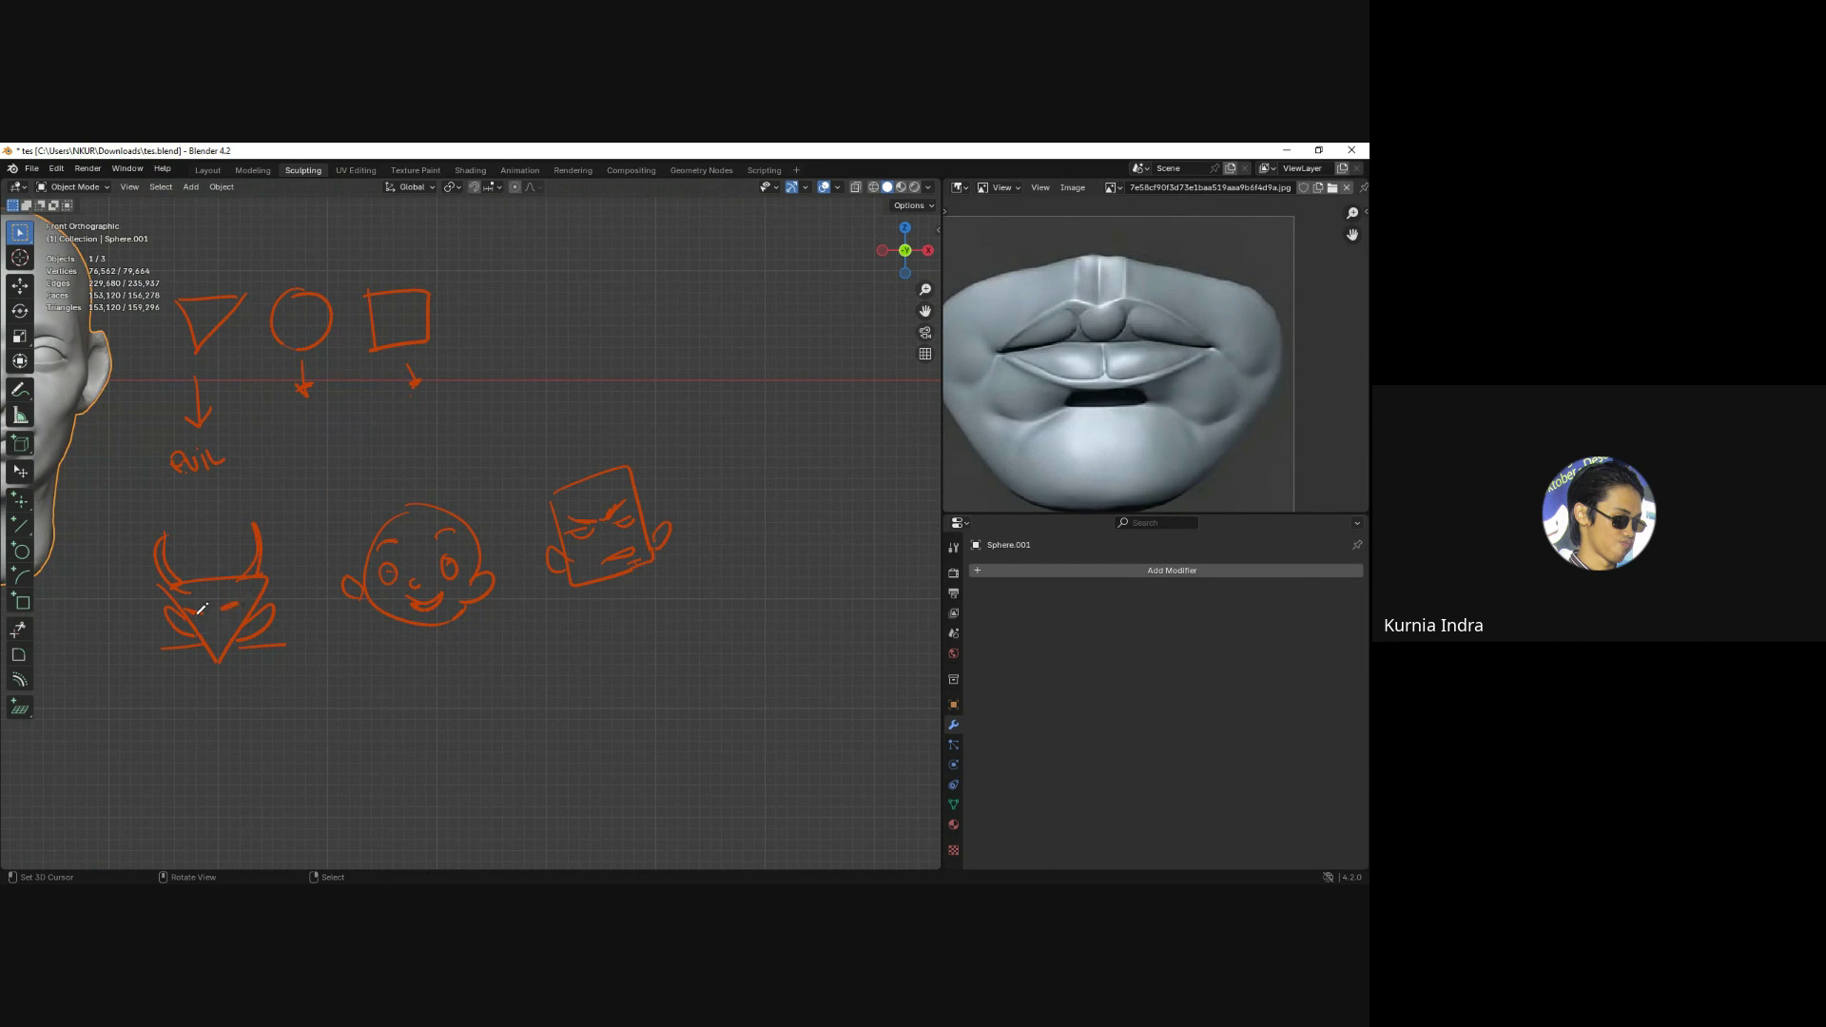
pyautogui.moveTo(265, 533); pyautogui.dragTo(262, 562, button='right')
# Erase the devil face, remaining sketches and EVIL label, then frame the head.
pyautogui.moveTo(299, 563)
pyautogui.keyDown('ctrl'); pyautogui.mouseDown()
pyautogui.moveTo(180, 591)
pyautogui.moveTo(302, 632)
pyautogui.mouseUp(); pyautogui.keyUp('ctrl')
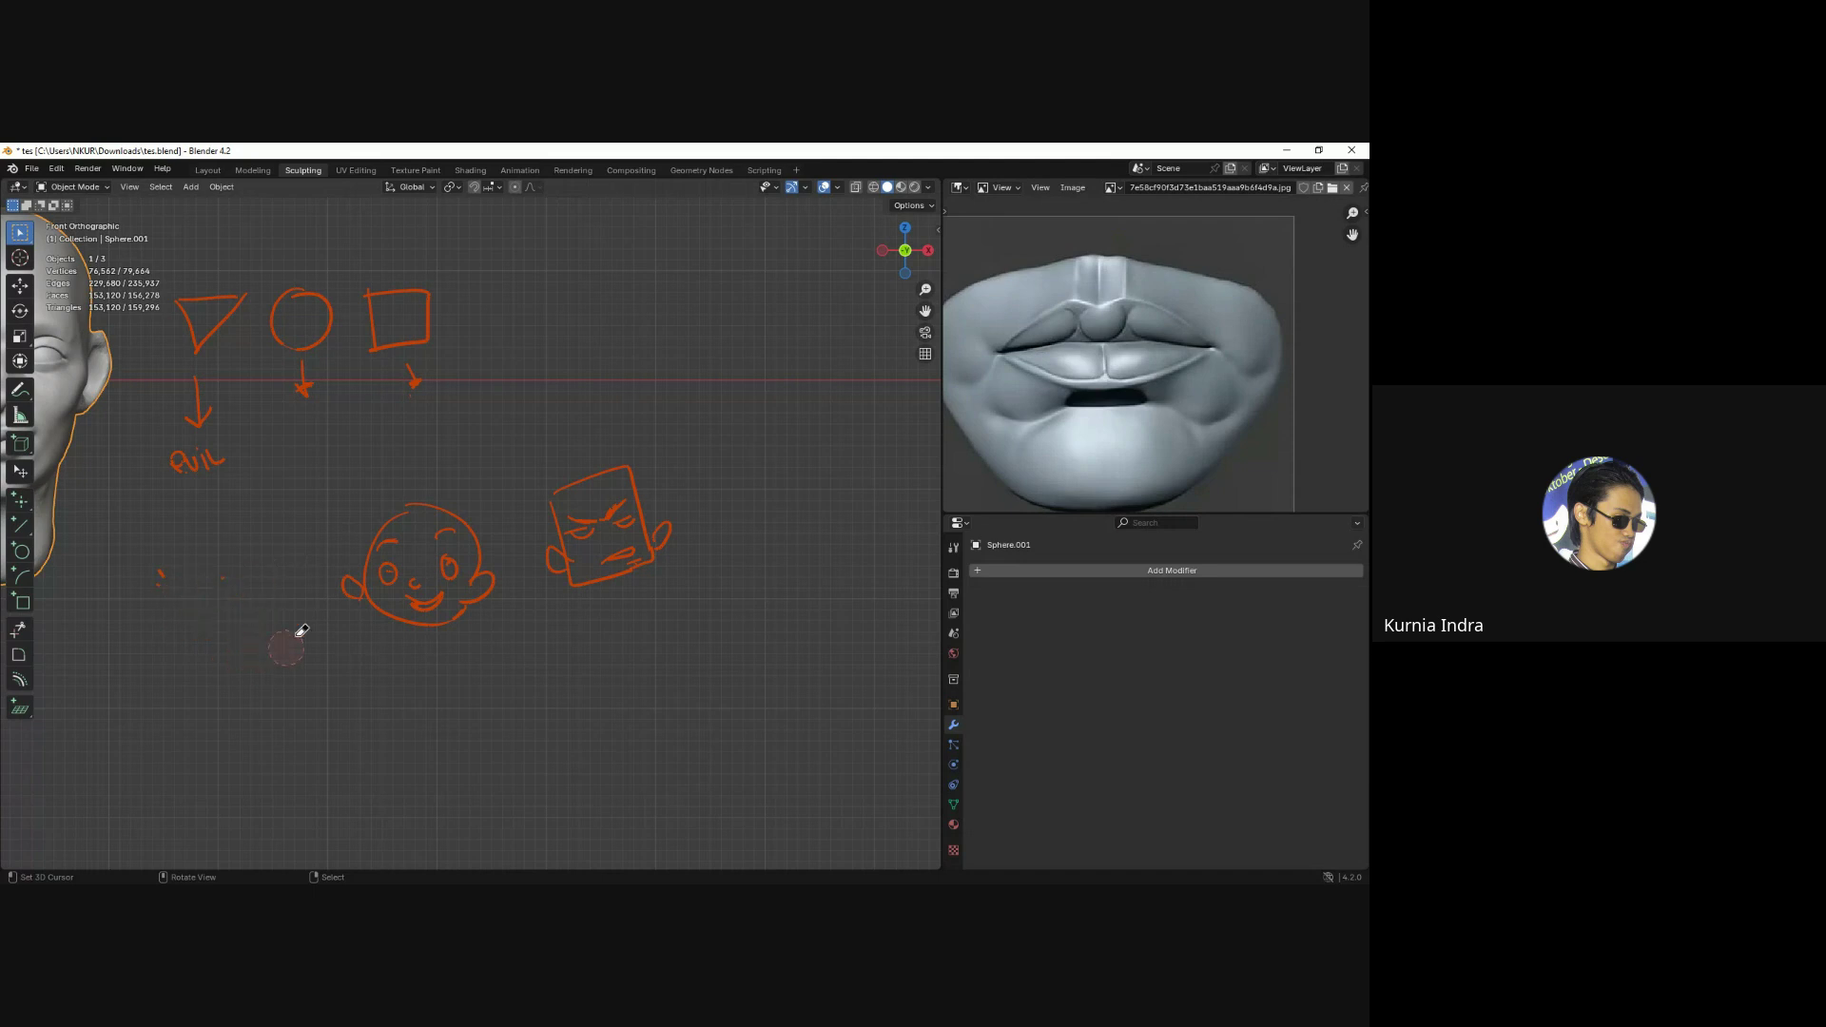
pyautogui.moveTo(181, 557)
pyautogui.keyDown('ctrl'); pyautogui.mouseDown()
pyautogui.moveTo(187, 346)
pyautogui.moveTo(232, 265)
pyautogui.moveTo(244, 306)
pyautogui.moveTo(407, 253)
pyautogui.moveTo(424, 359)
pyautogui.moveTo(411, 570)
pyautogui.moveTo(435, 551)
pyautogui.moveTo(448, 660)
pyautogui.moveTo(551, 522)
pyautogui.moveTo(616, 600)
pyautogui.mouseUp(); pyautogui.keyUp('ctrl')
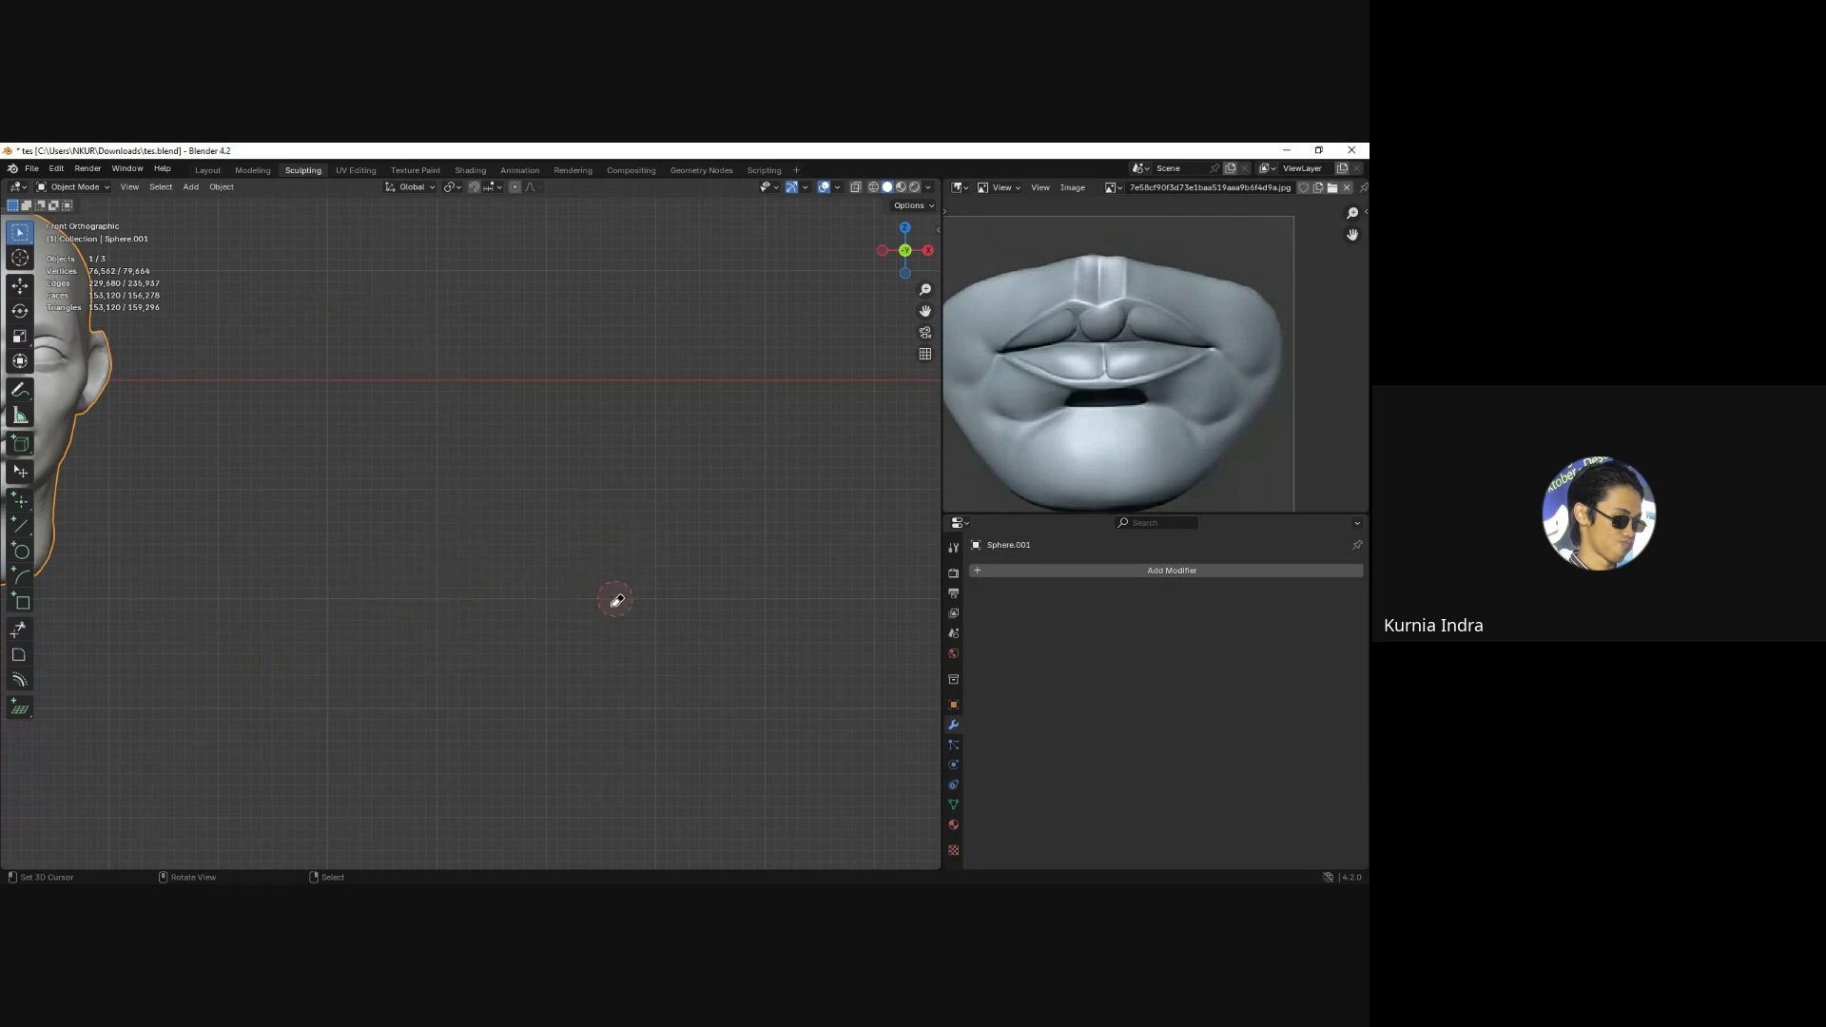
pyautogui.press('KP_Decimal')
pyautogui.scroll(2, 498, 567)
# Back in Sculpt Mode, reshape the cheek by the left ear and pull the chin up.
pyautogui.scroll(1, 405, 556)
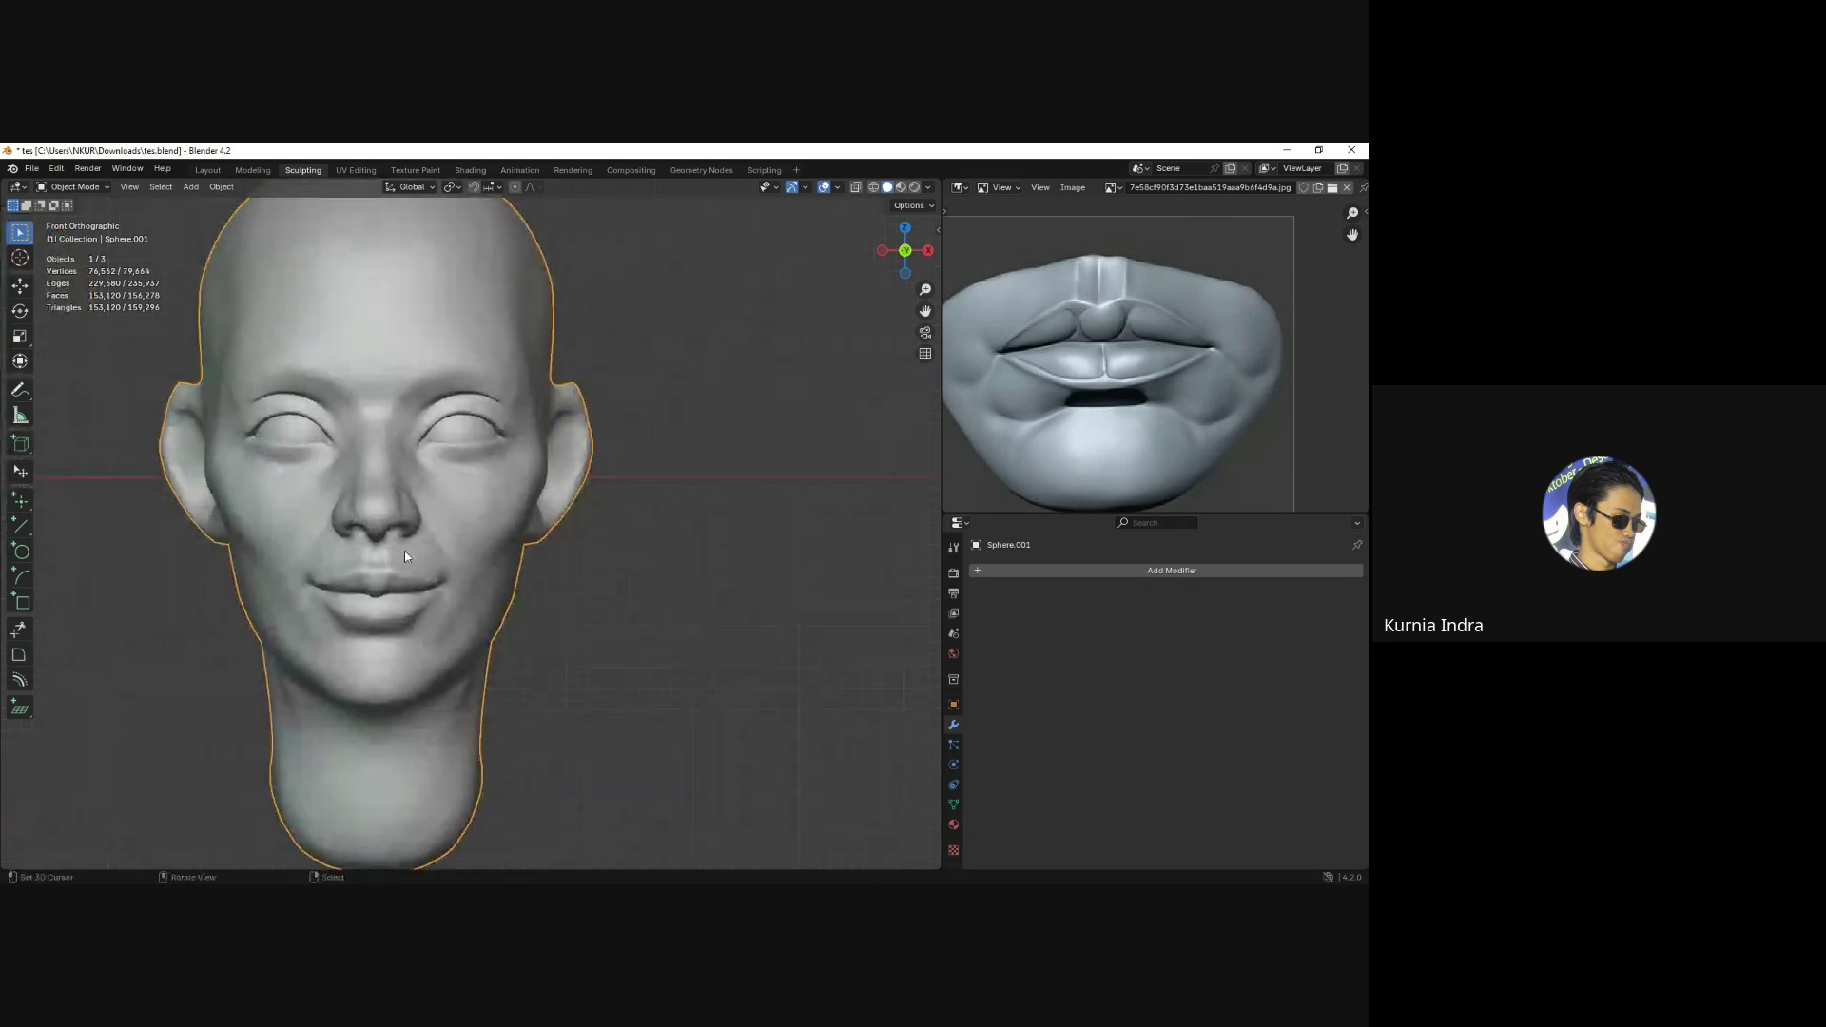
pyautogui.hotkey('ctrl', 'Tab')
pyautogui.scroll(1, 407, 567)
pyautogui.scroll(1, 381, 533)
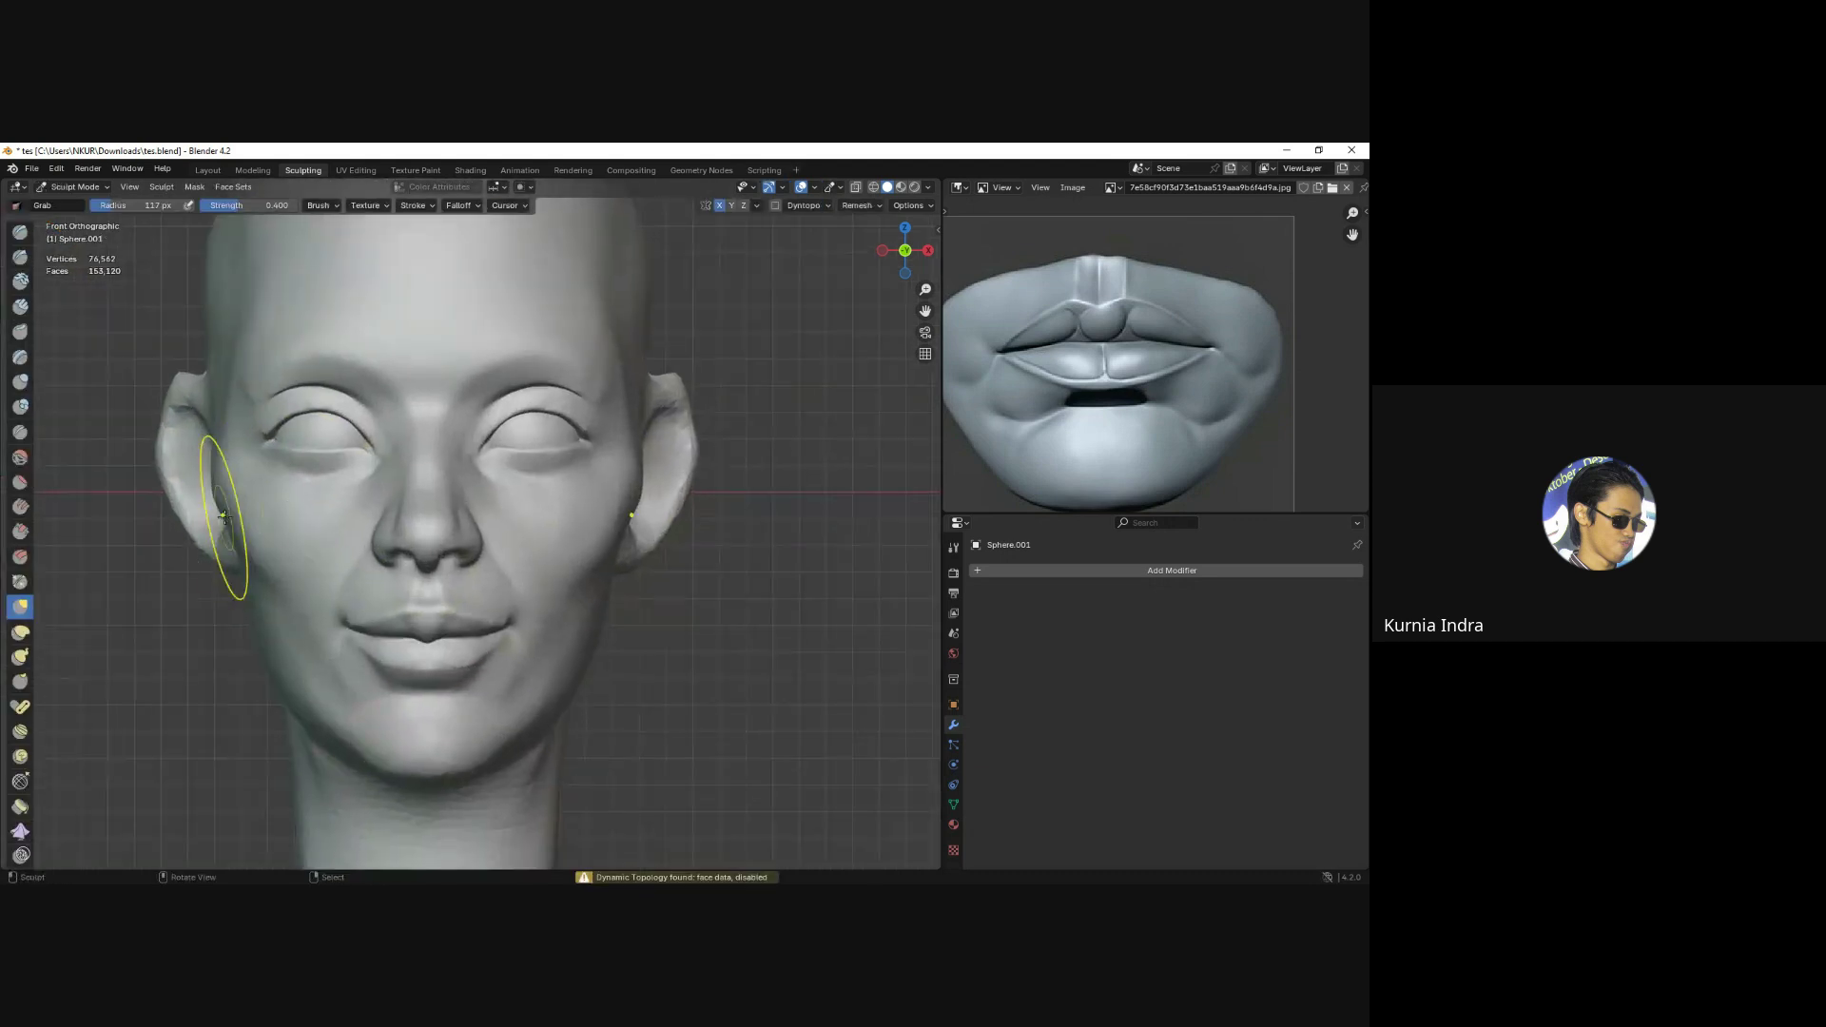
pyautogui.moveTo(219, 492); pyautogui.dragTo(252, 533)
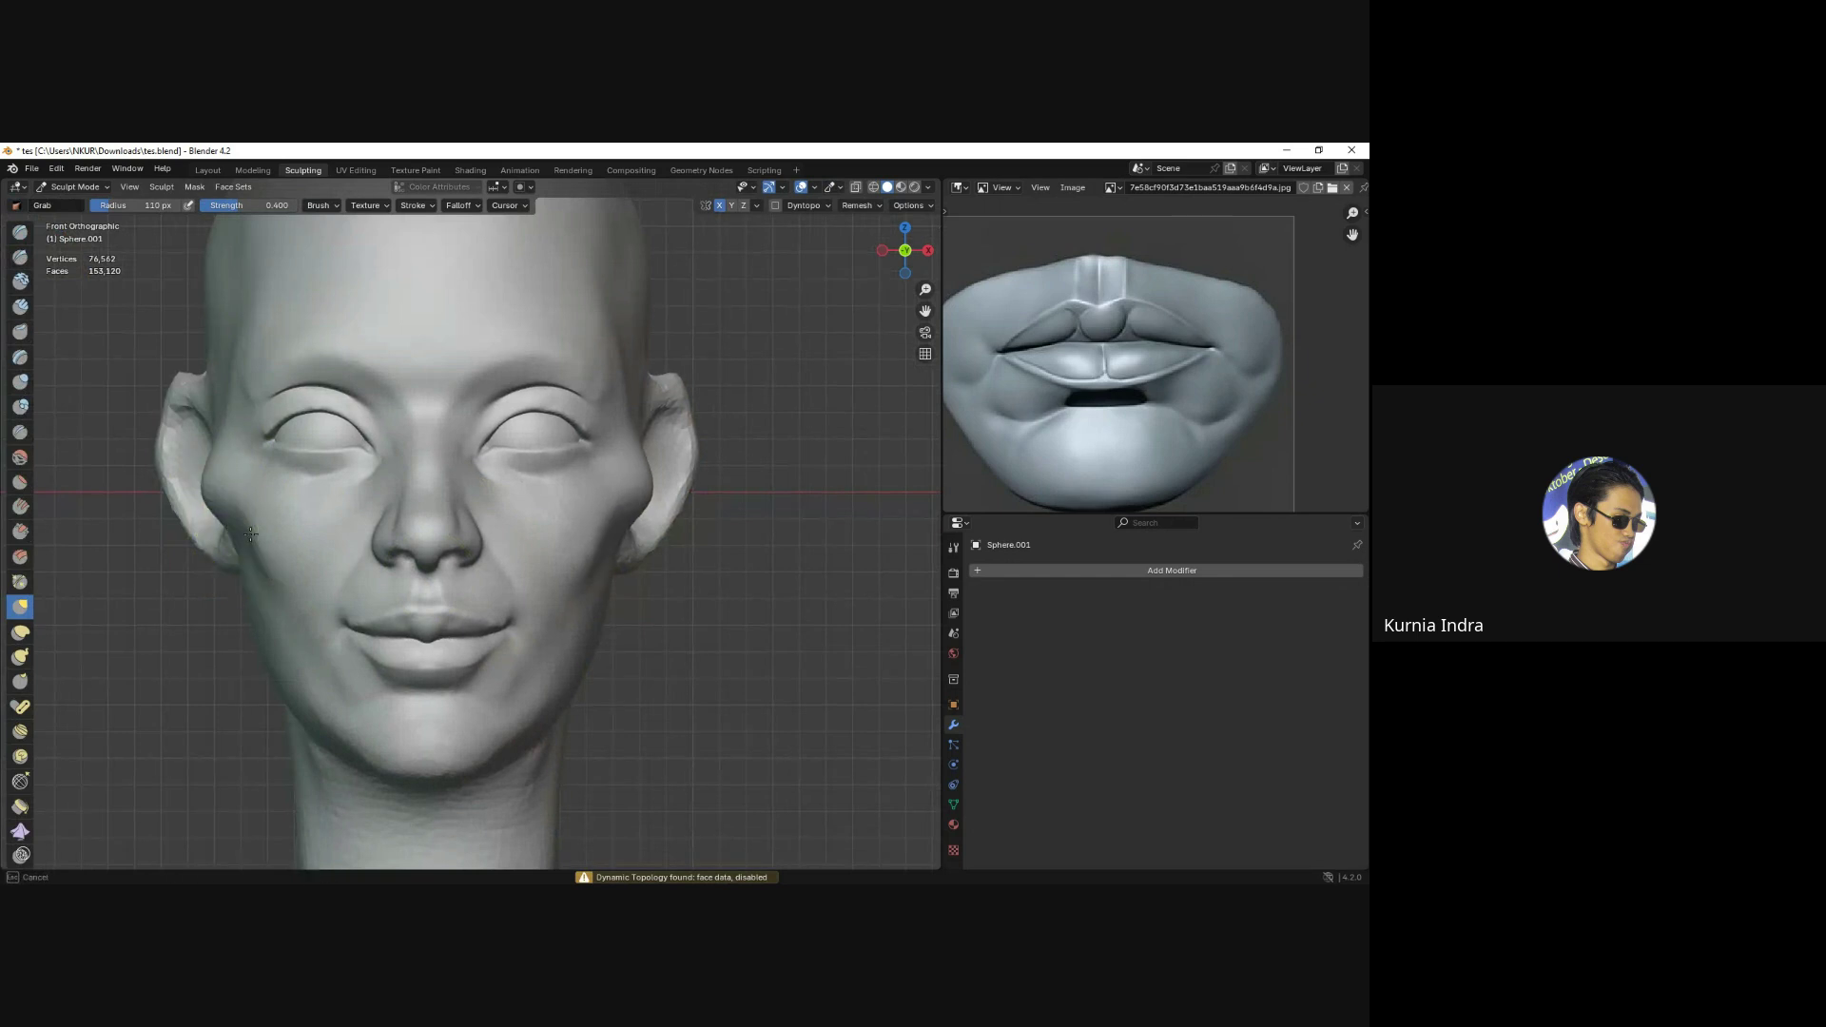
pyautogui.moveTo(252, 533)
pyautogui.mouseDown(button='middle')
pyautogui.moveTo(284, 546)
pyautogui.moveTo(232, 530)
pyautogui.mouseUp(button='middle')
pyautogui.scroll(1, 257, 550)
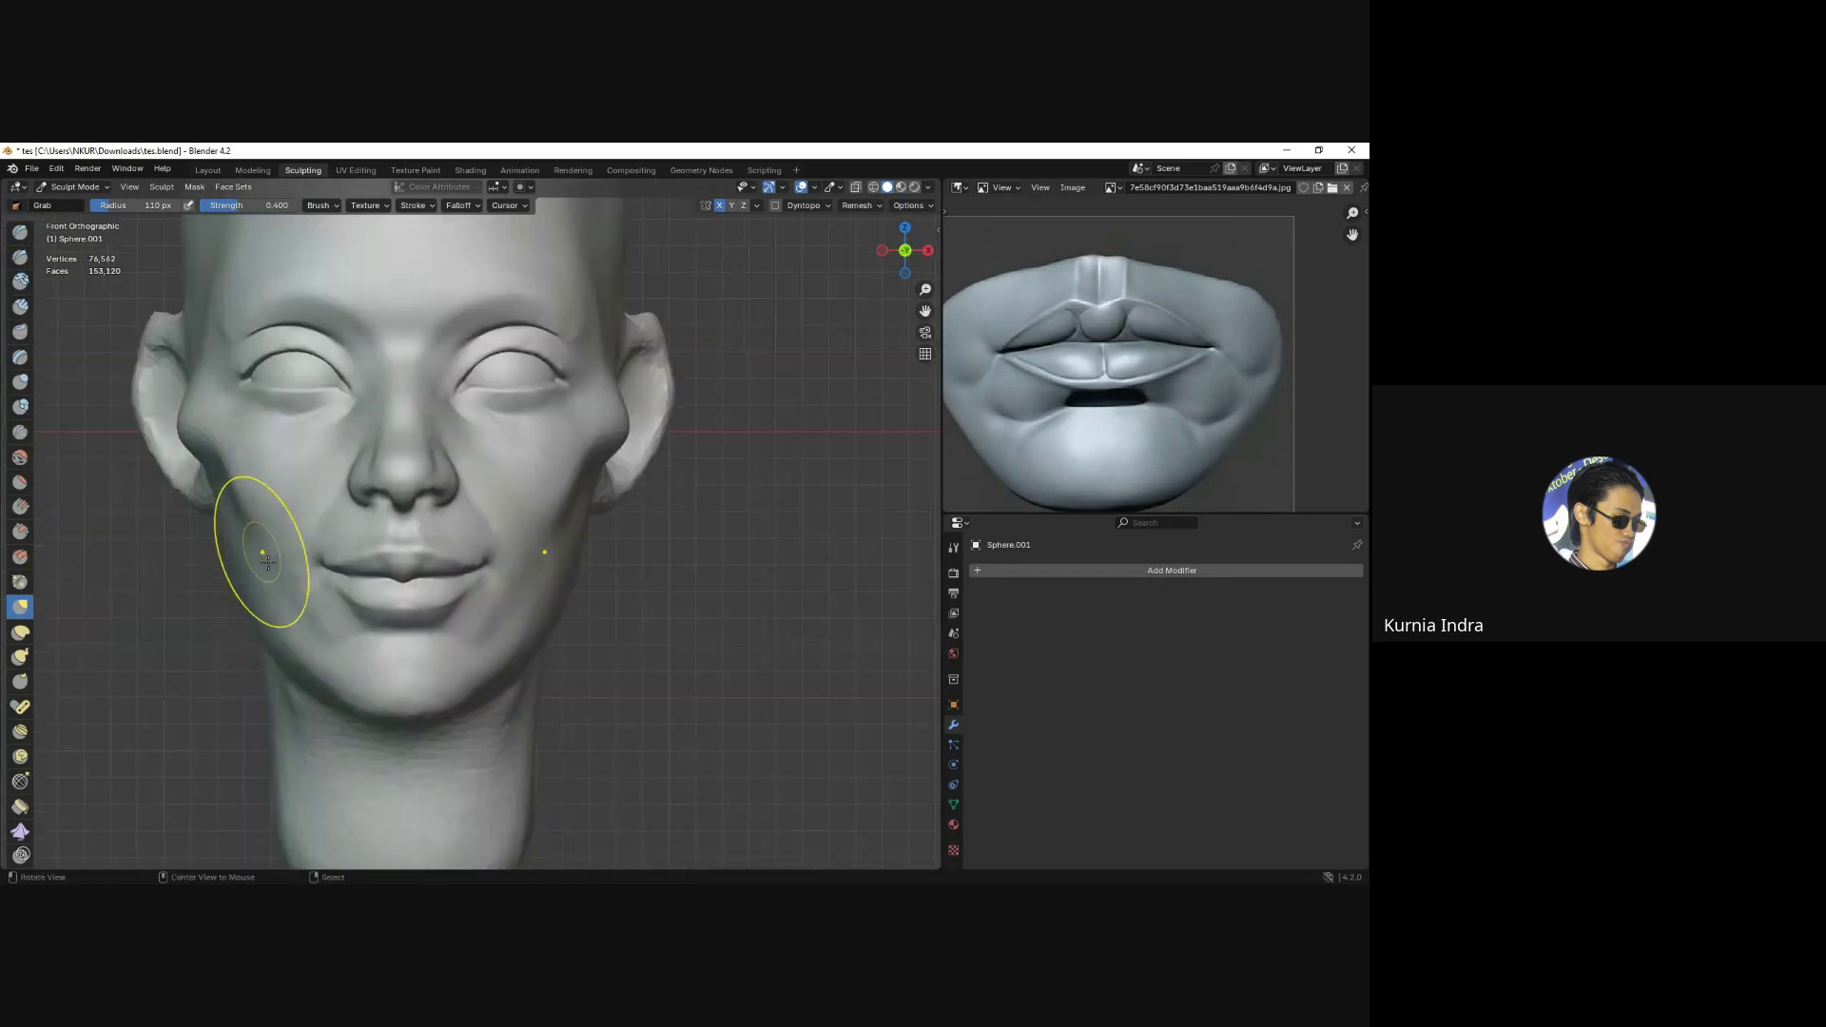
pyautogui.moveTo(357, 693); pyautogui.dragTo(335, 653)
# Shrink the Grab brush to 75 px and widen the mouth corners on both sides.
pyautogui.press('f')
pyautogui.click(367, 551)
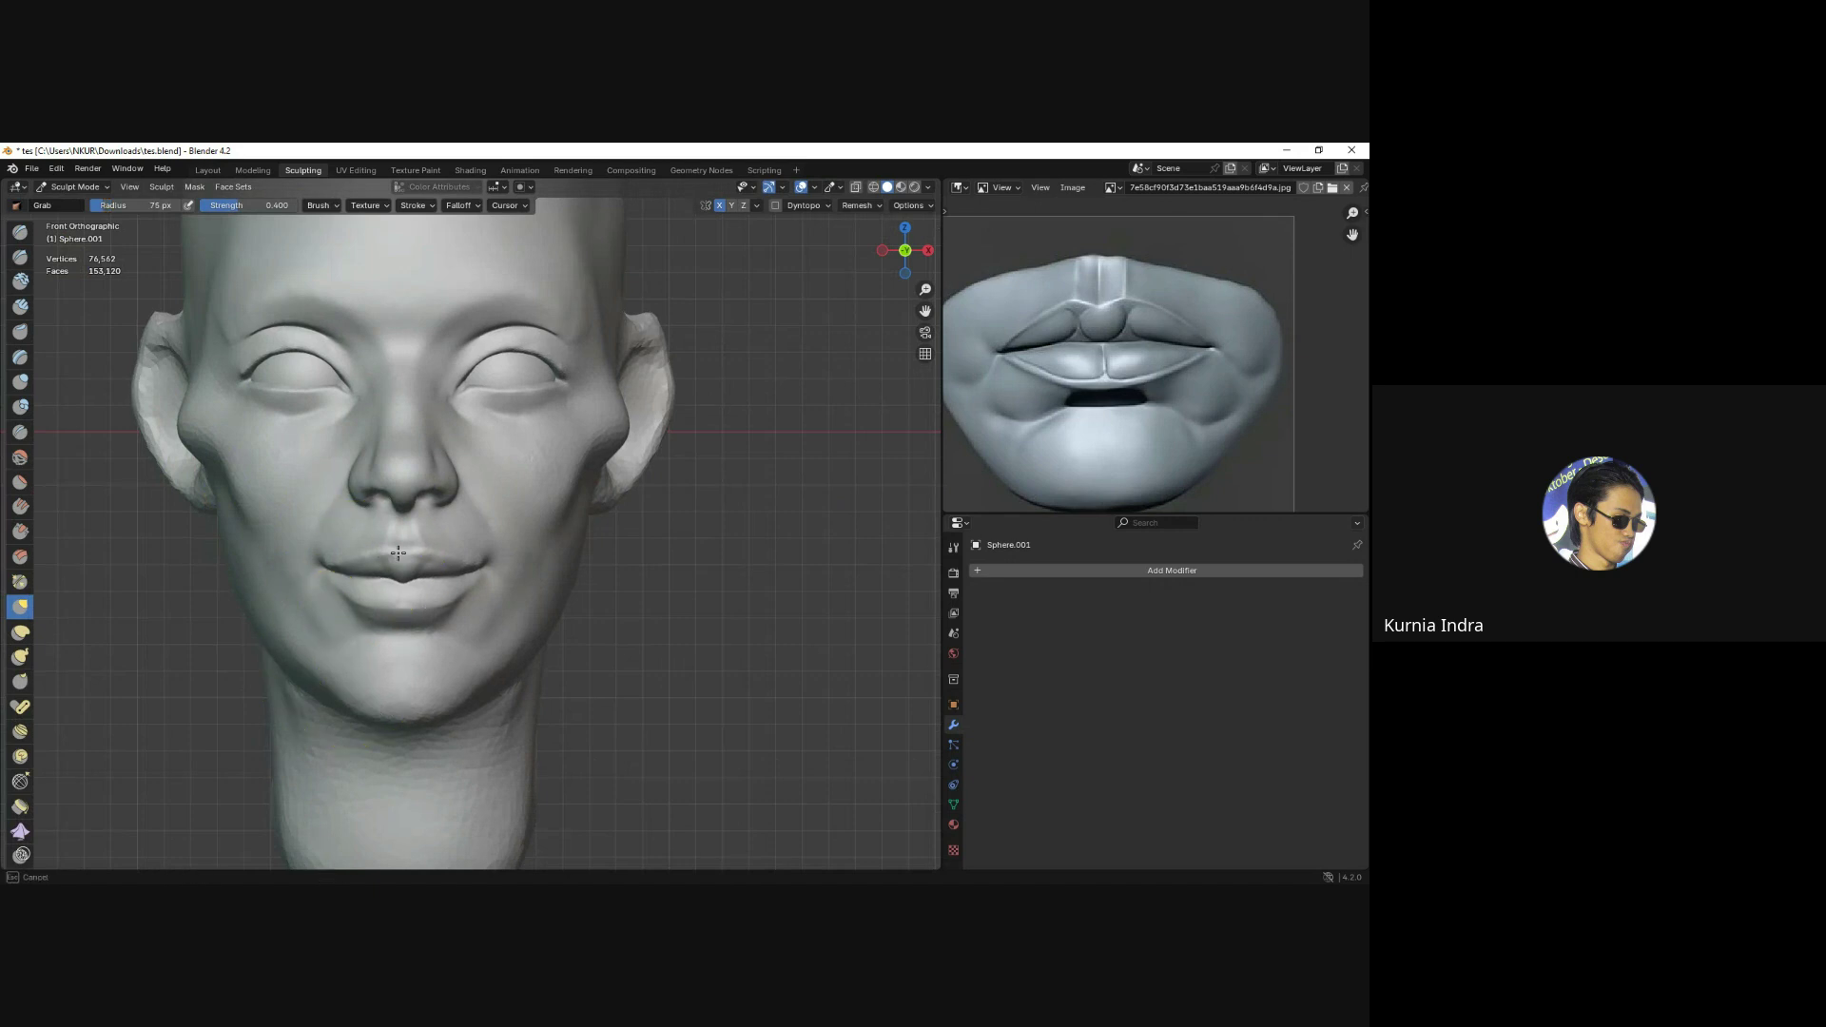
pyautogui.moveTo(381, 556)
pyautogui.mouseDown()
pyautogui.moveTo(298, 570)
pyautogui.moveTo(345, 568)
pyautogui.mouseUp()
pyautogui.keyDown('shift'); pyautogui.moveTo(345, 567); pyautogui.dragTo(336, 636, button='middle'); pyautogui.keyUp('shift')
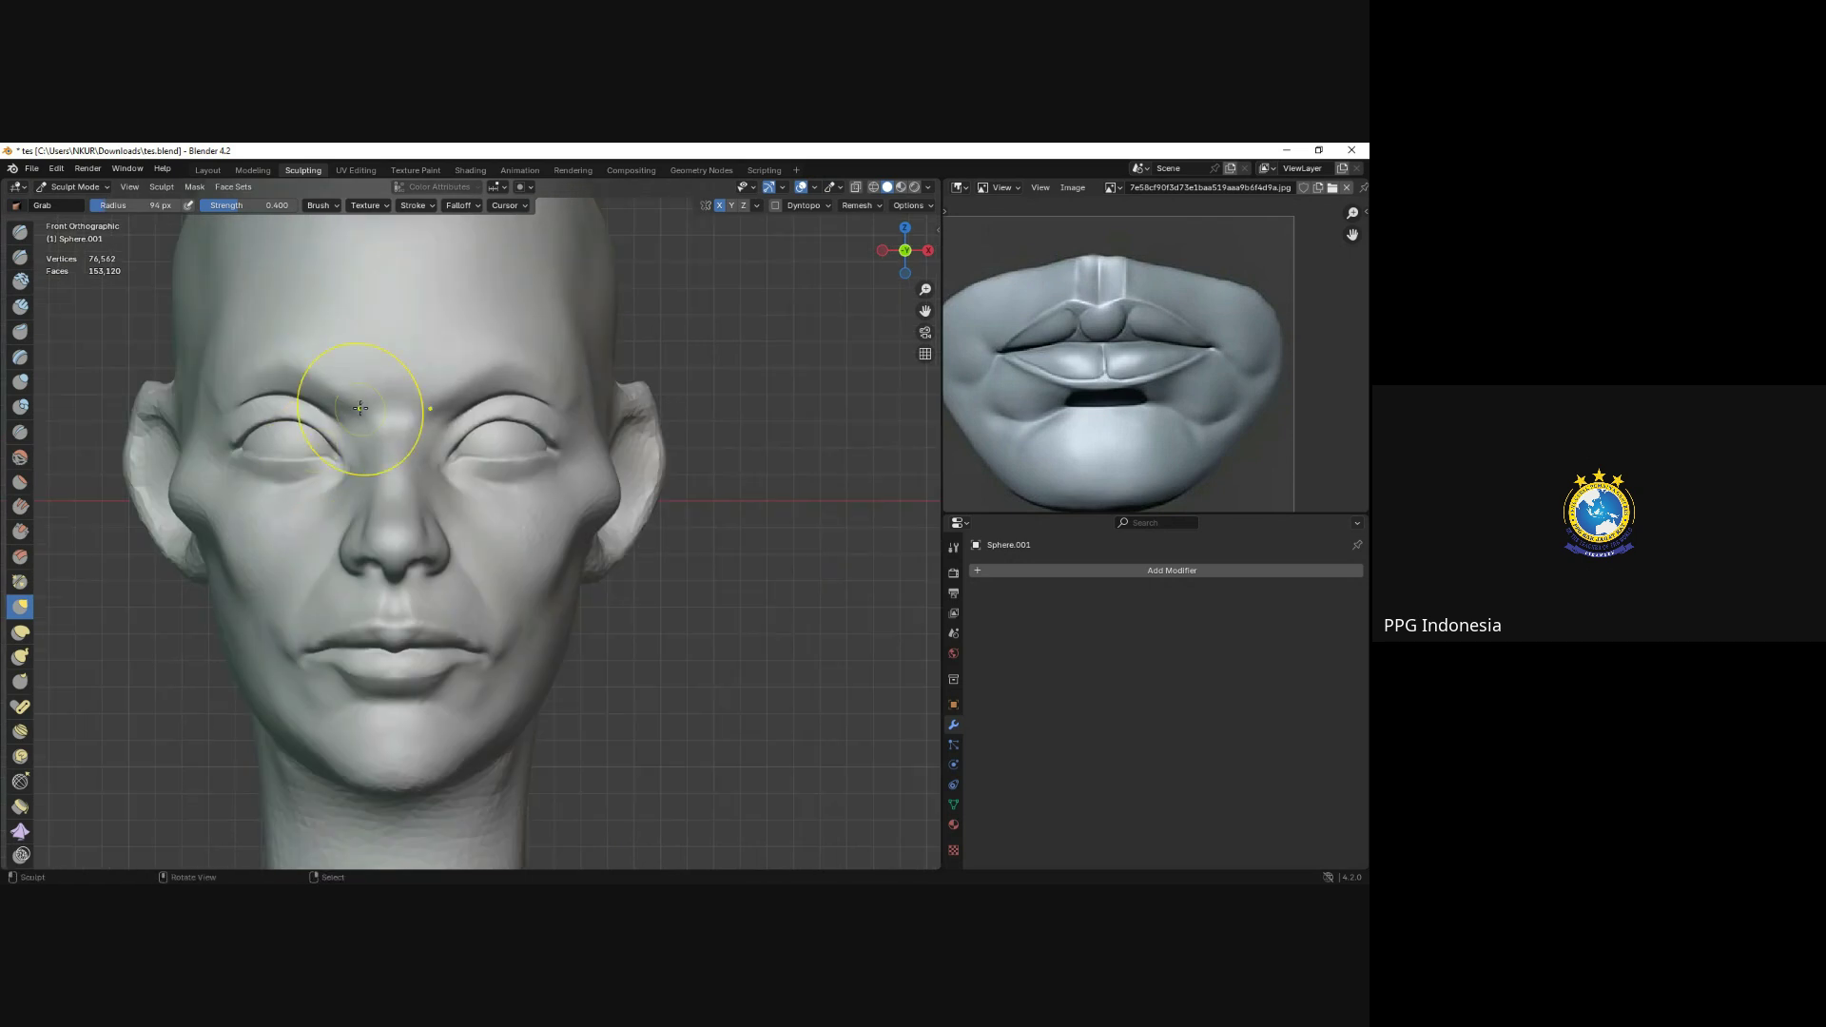
pyautogui.scroll(-1, 361, 423)
# Reshape the cheeks, undo two bad strokes, and lift the lower cheeks into a smile.
pyautogui.moveTo(360, 423)
pyautogui.mouseDown(button='middle')
pyautogui.moveTo(286, 407)
pyautogui.moveTo(663, 542)
pyautogui.moveTo(542, 565)
pyautogui.moveTo(591, 603)
pyautogui.mouseUp(button='middle')
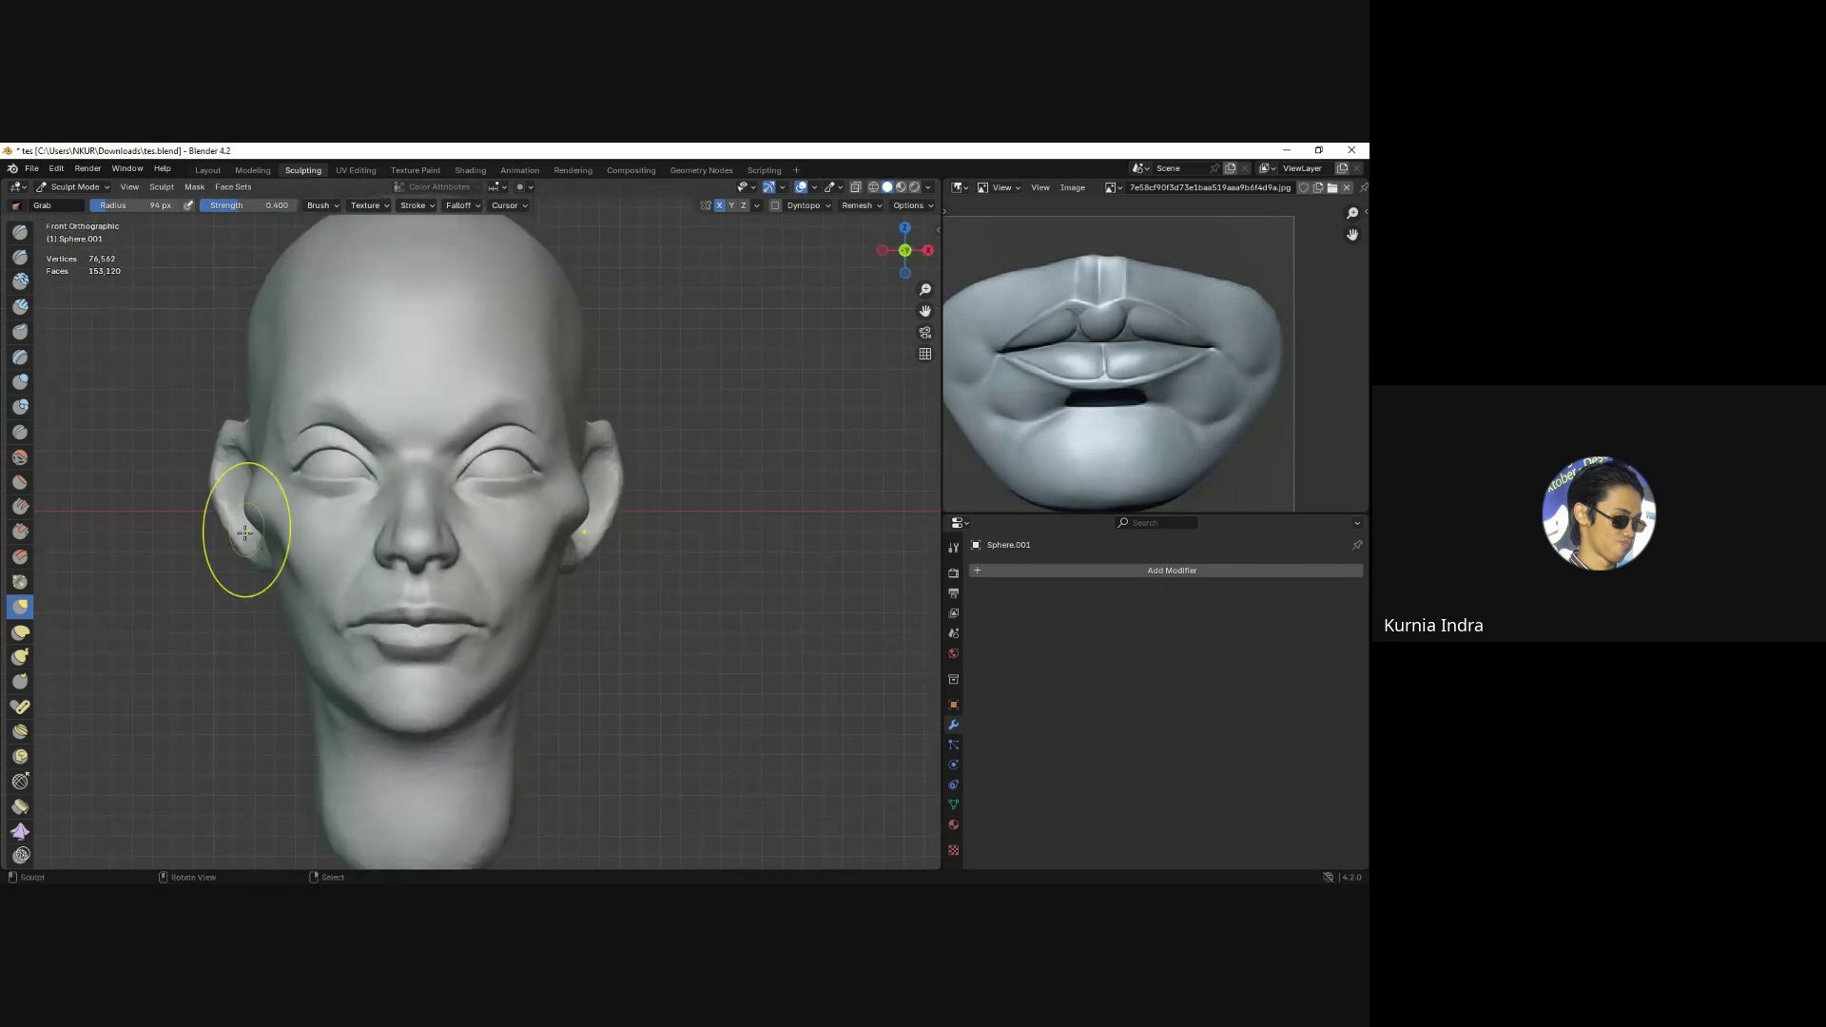
pyautogui.moveTo(266, 529); pyautogui.dragTo(253, 531)
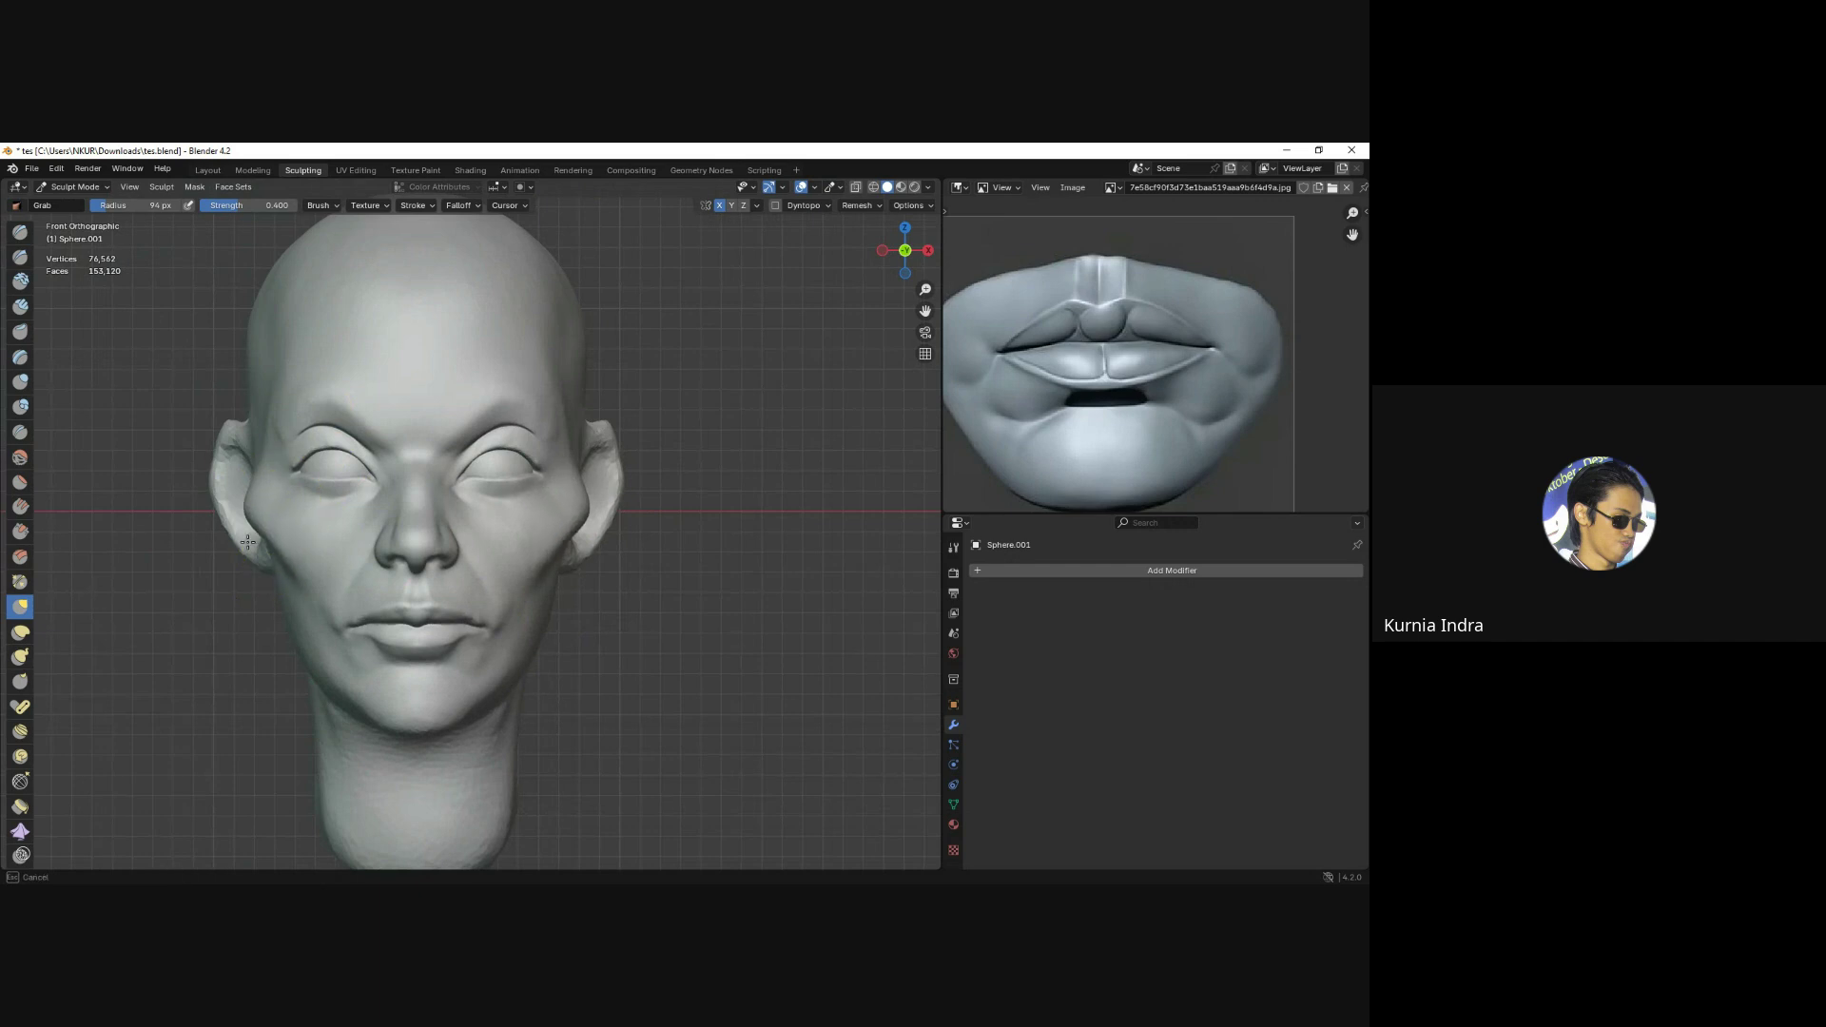
pyautogui.hotkey('ctrl', 'z')
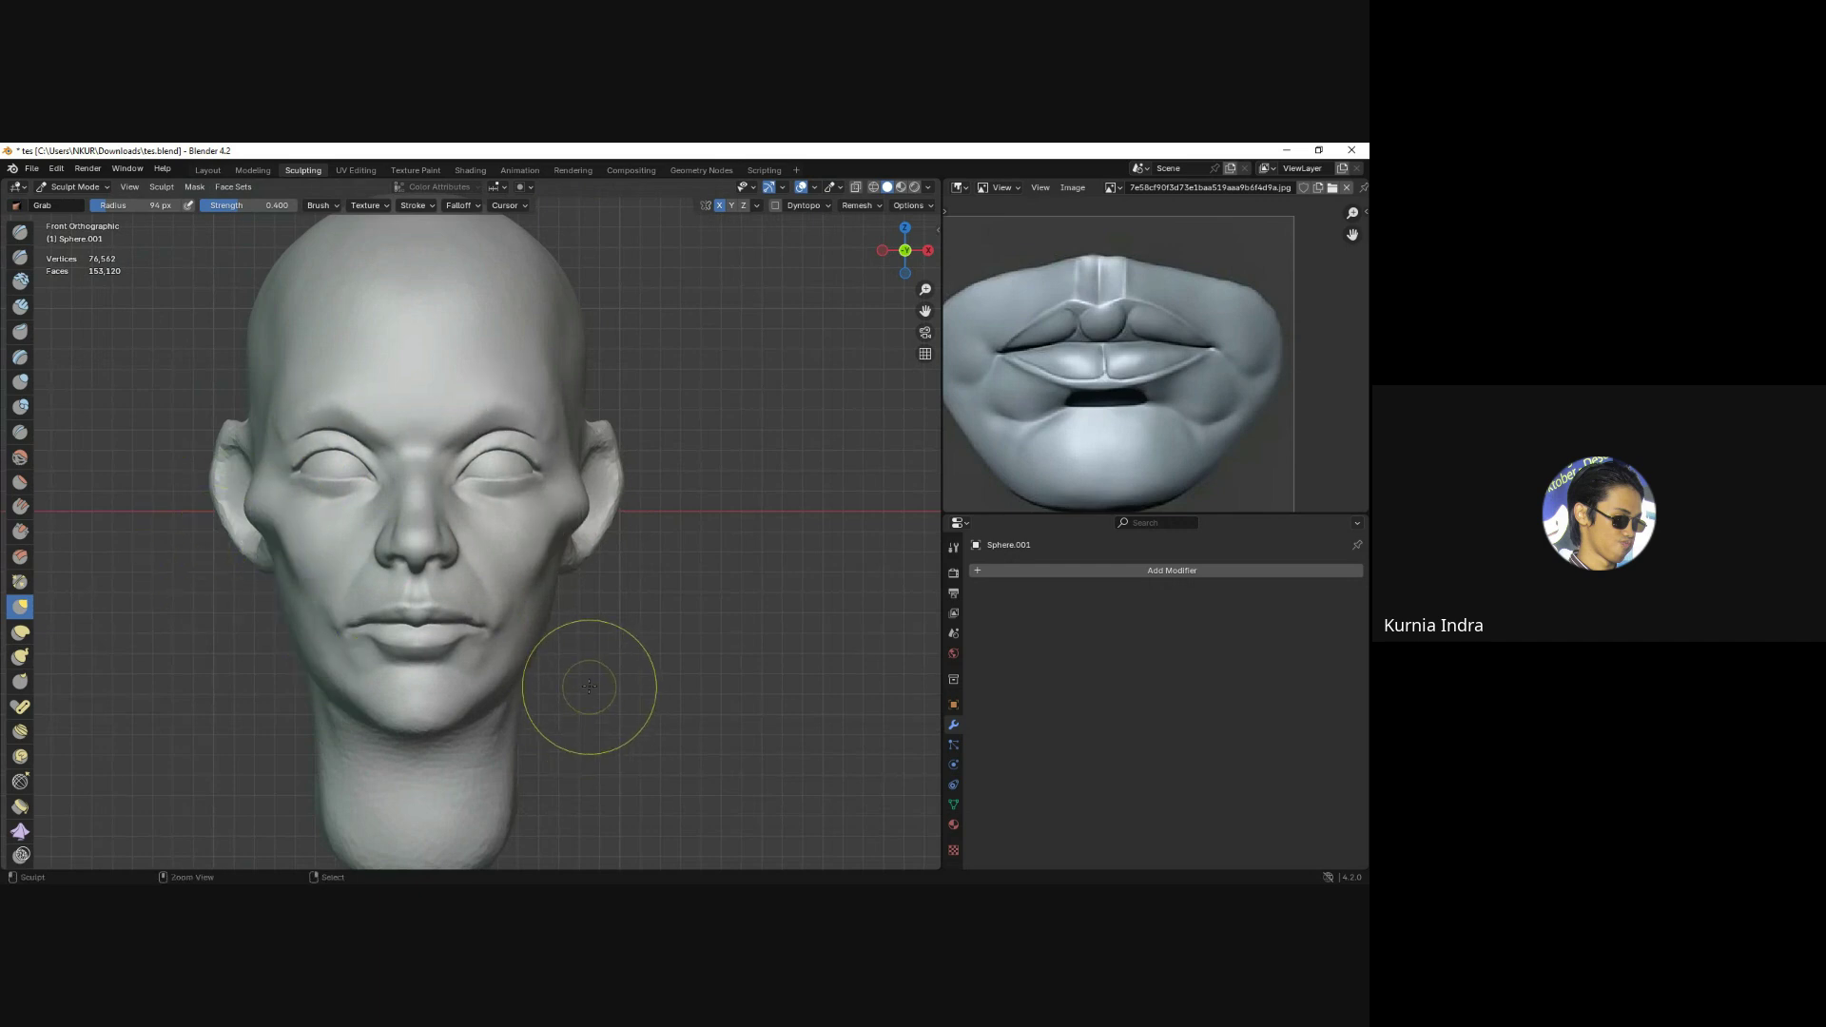
pyautogui.hotkey('ctrl', 'z')
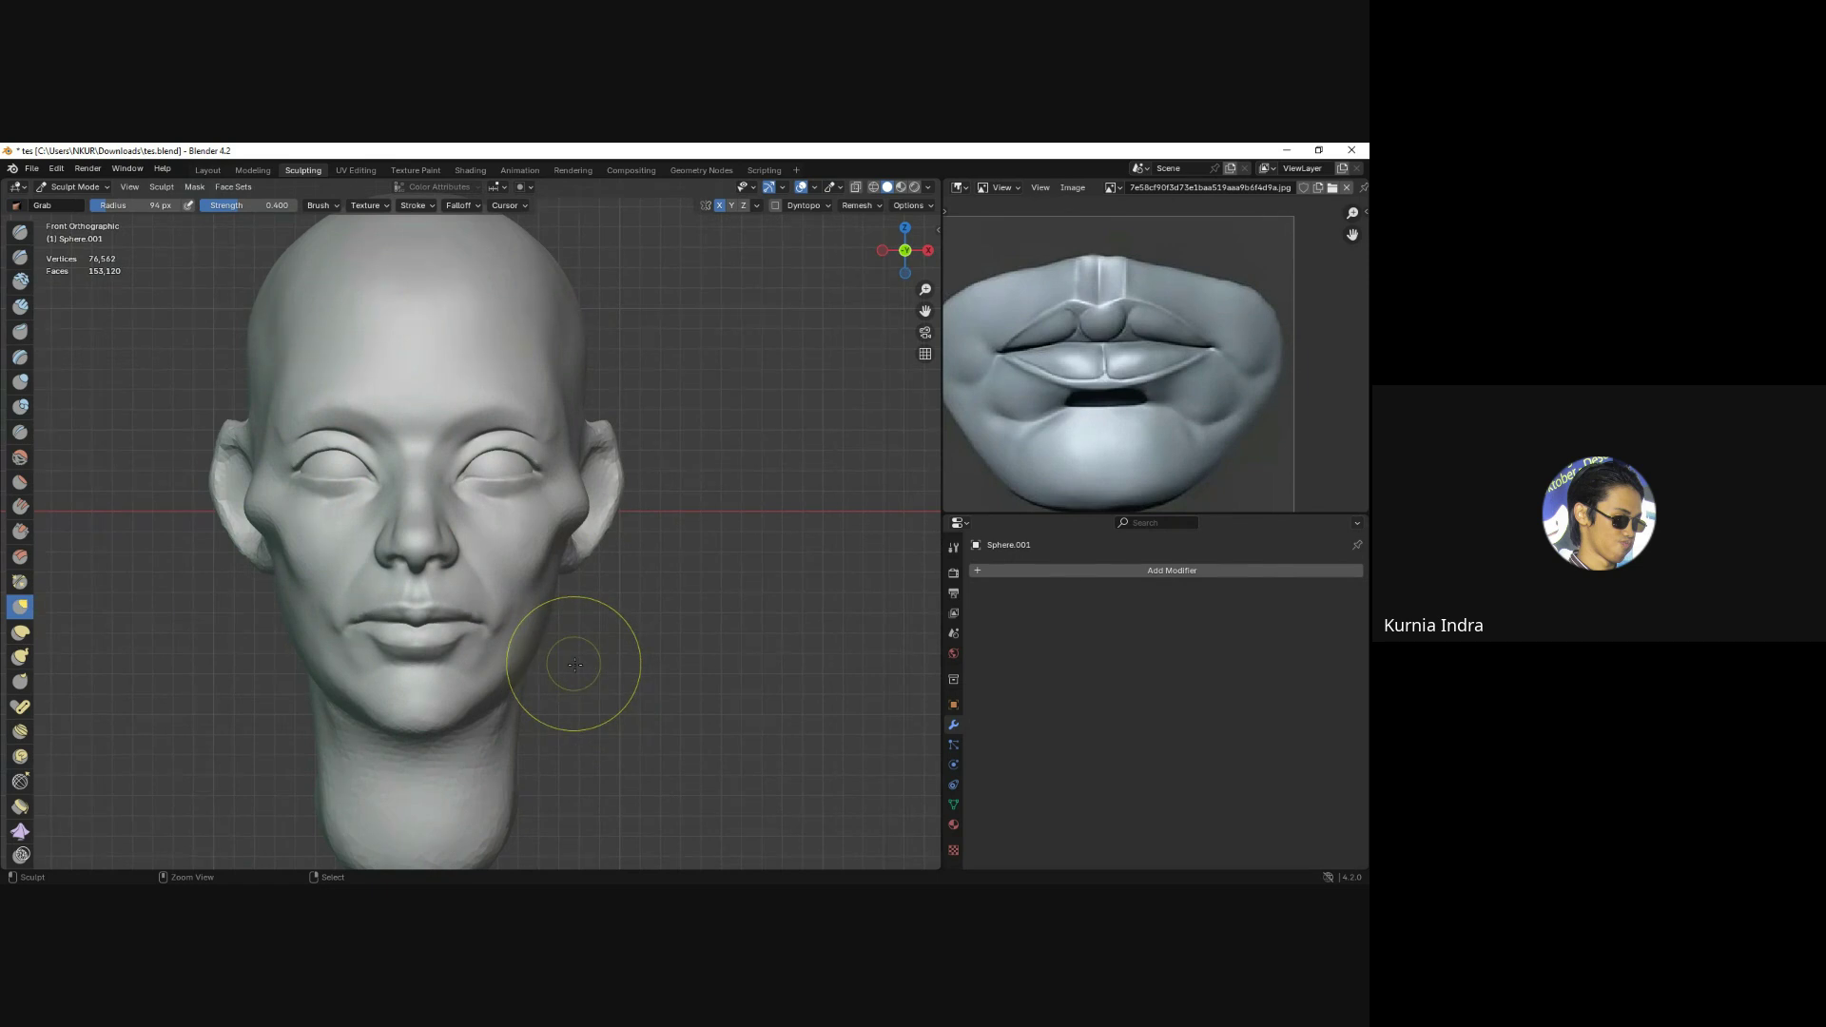
pyautogui.moveTo(574, 663); pyautogui.dragTo(525, 535)
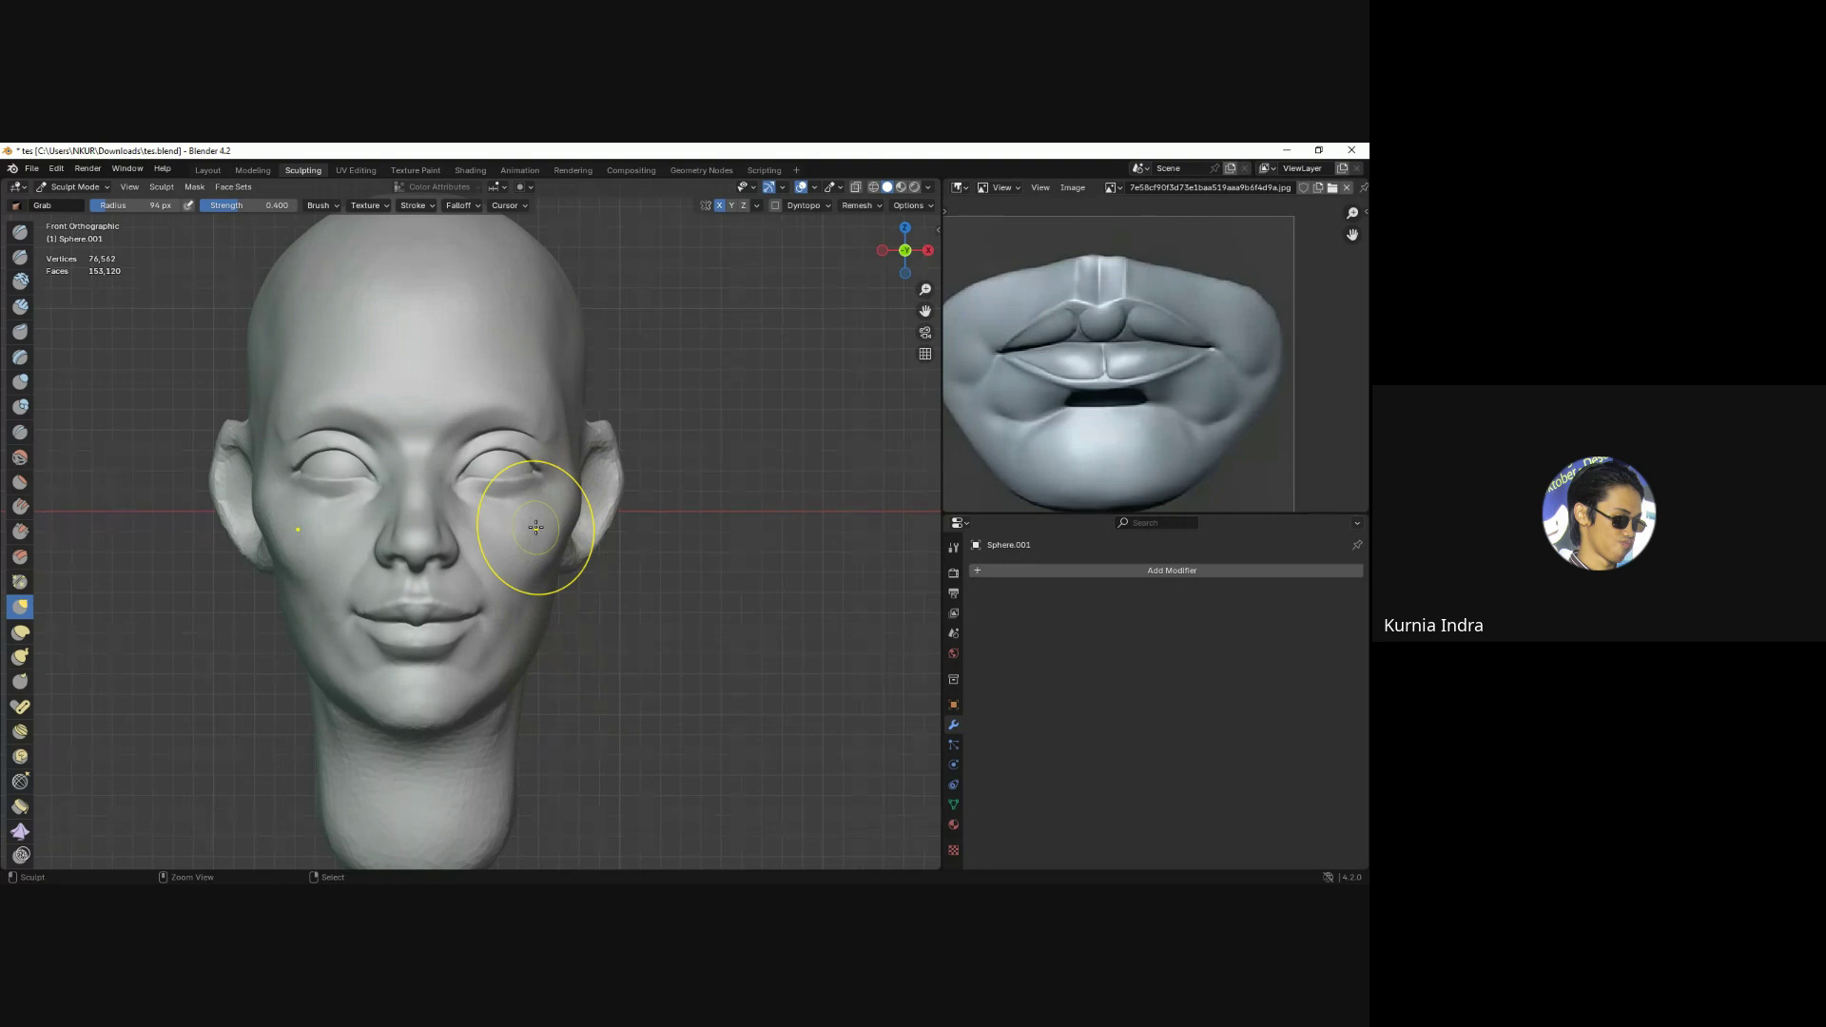
# Return to Sculpt Mode and orbit around the face, settling on the front view.
pyautogui.hotkey('ctrl', 'Tab')
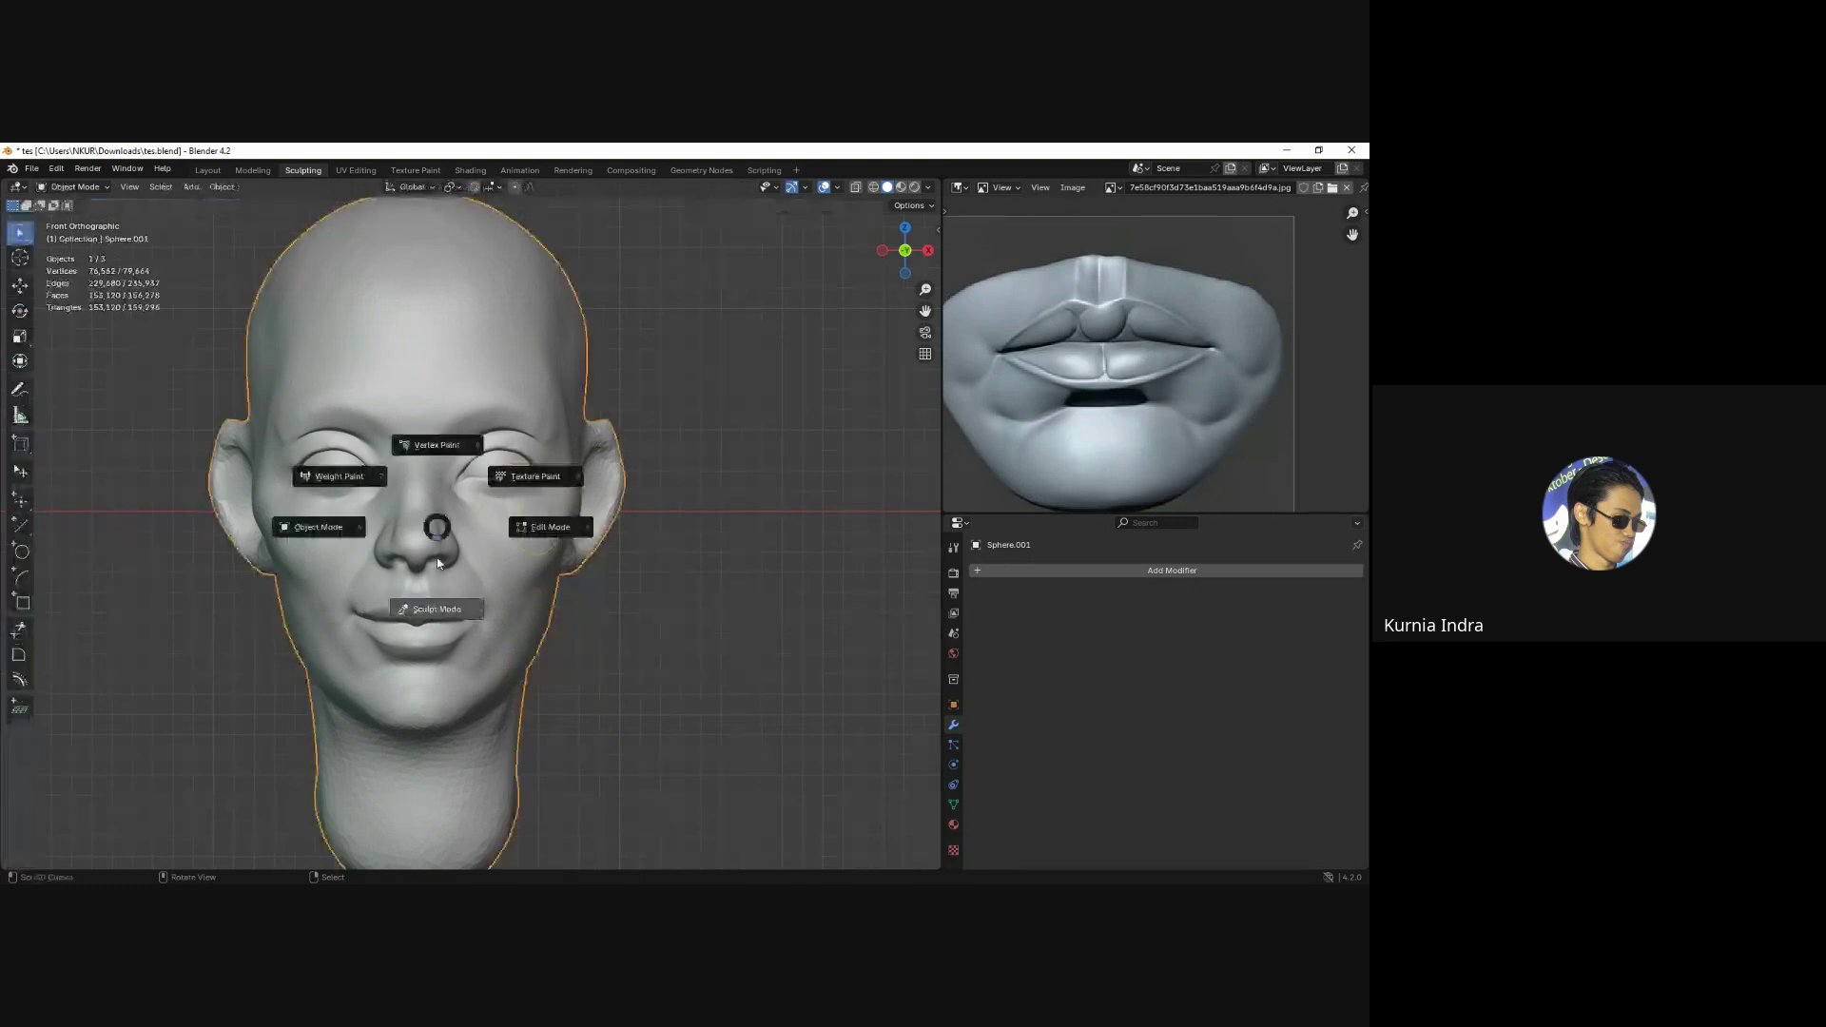
pyautogui.click(437, 570)
pyautogui.scroll(2, 436, 530)
pyautogui.moveTo(436, 529)
pyautogui.mouseDown(button='middle')
pyautogui.moveTo(267, 514)
pyautogui.moveTo(320, 502)
pyautogui.moveTo(305, 551)
pyautogui.moveTo(408, 632)
pyautogui.moveTo(451, 435)
pyautogui.mouseUp(button='middle')
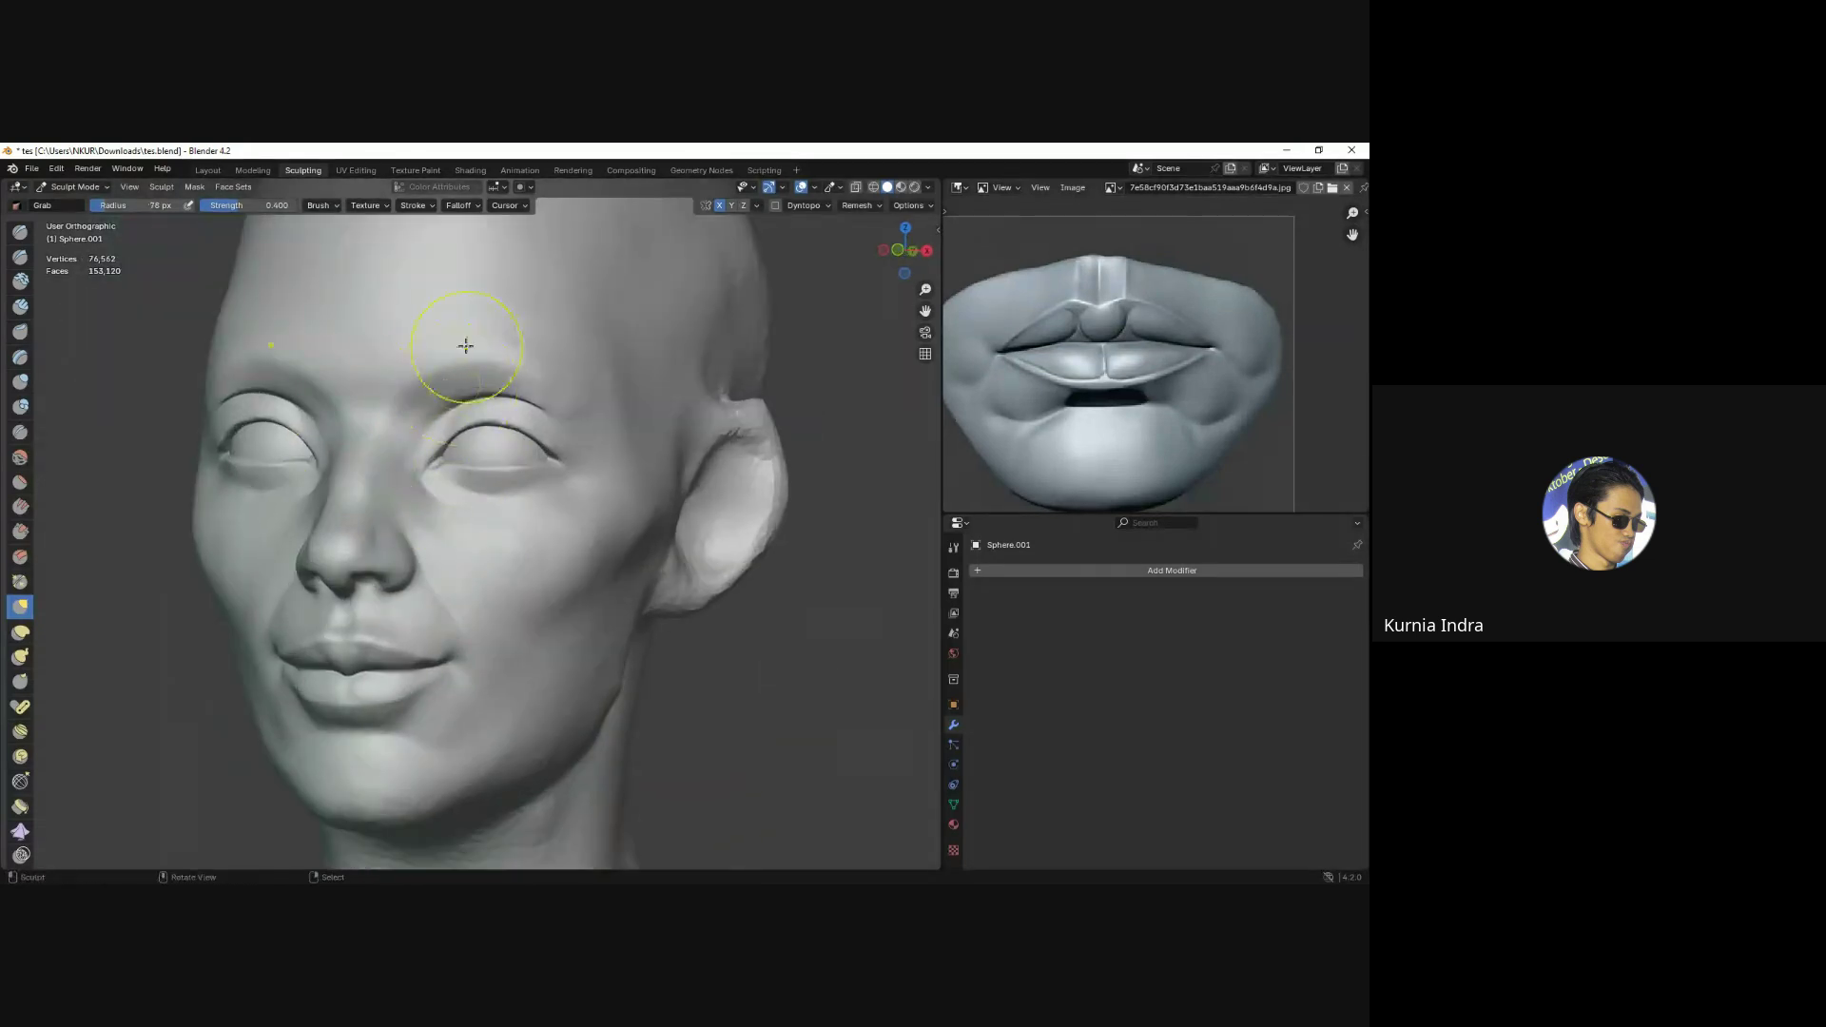
pyautogui.scroll(-5, 612, 387)
pyautogui.moveTo(346, 603); pyautogui.dragTo(303, 635, button='middle')
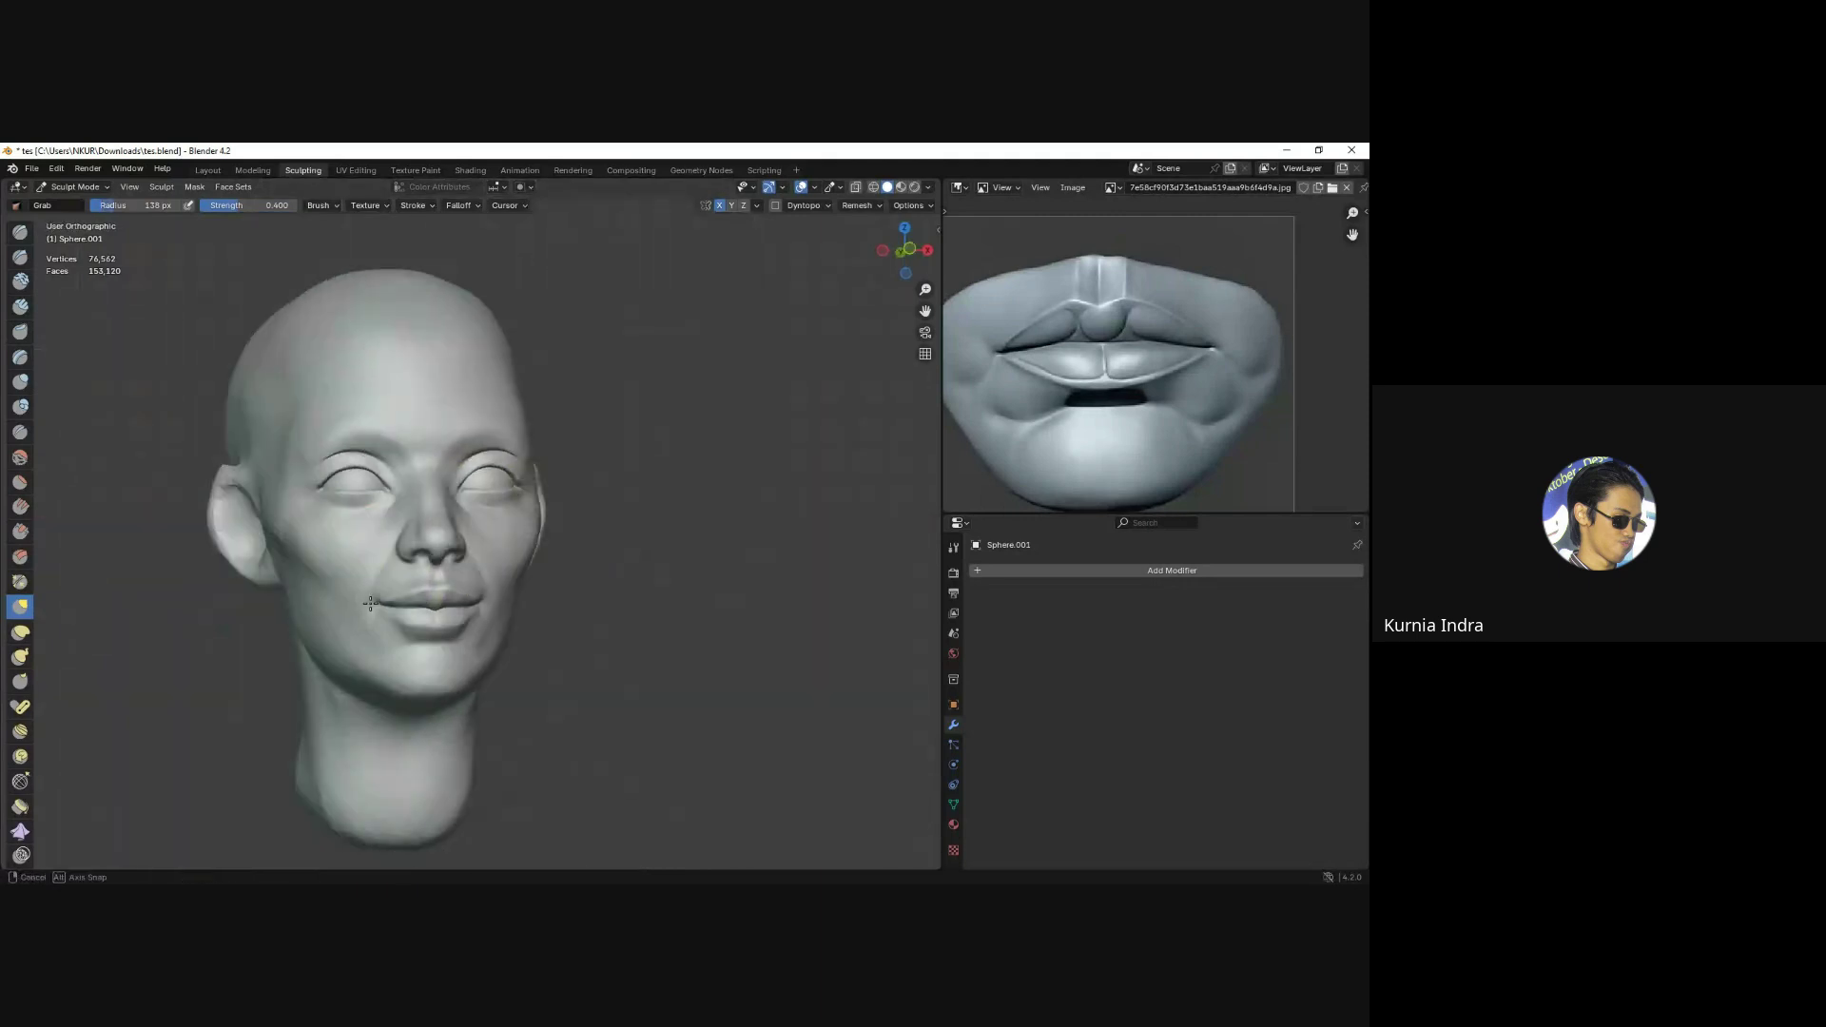
pyautogui.press('KP_1')
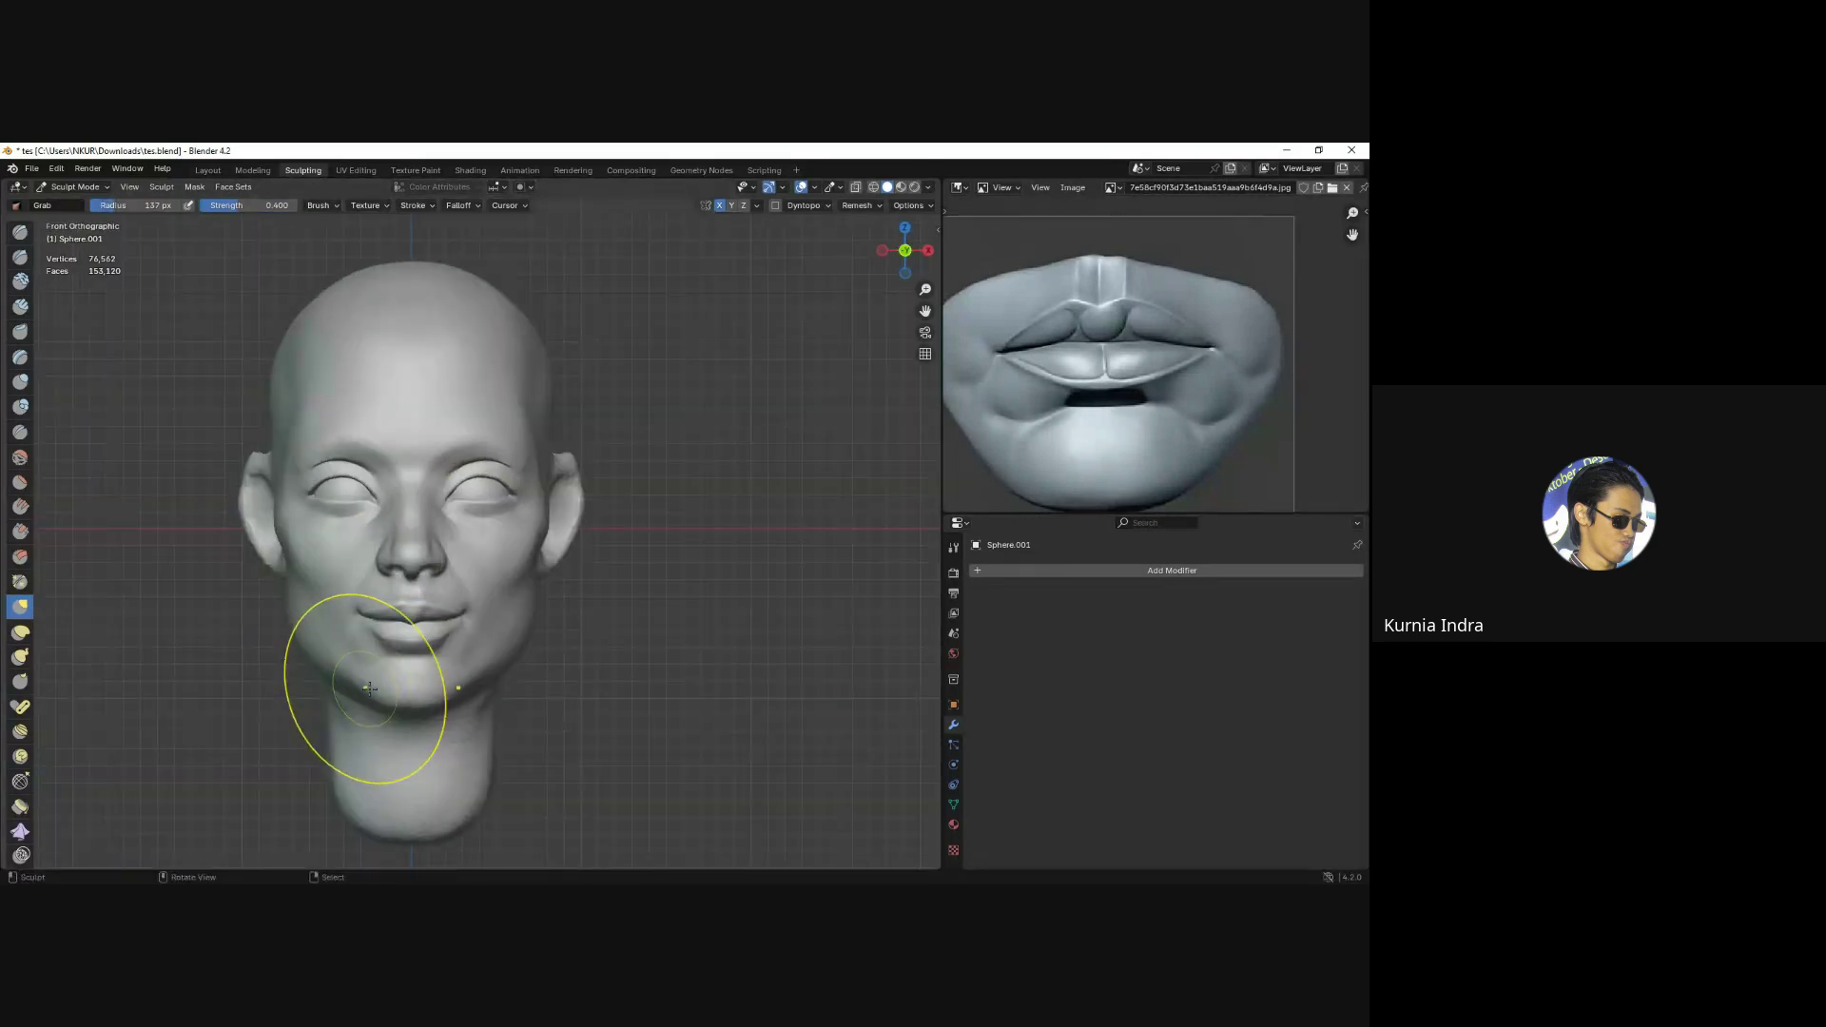
pyautogui.scroll(2, 317, 639)
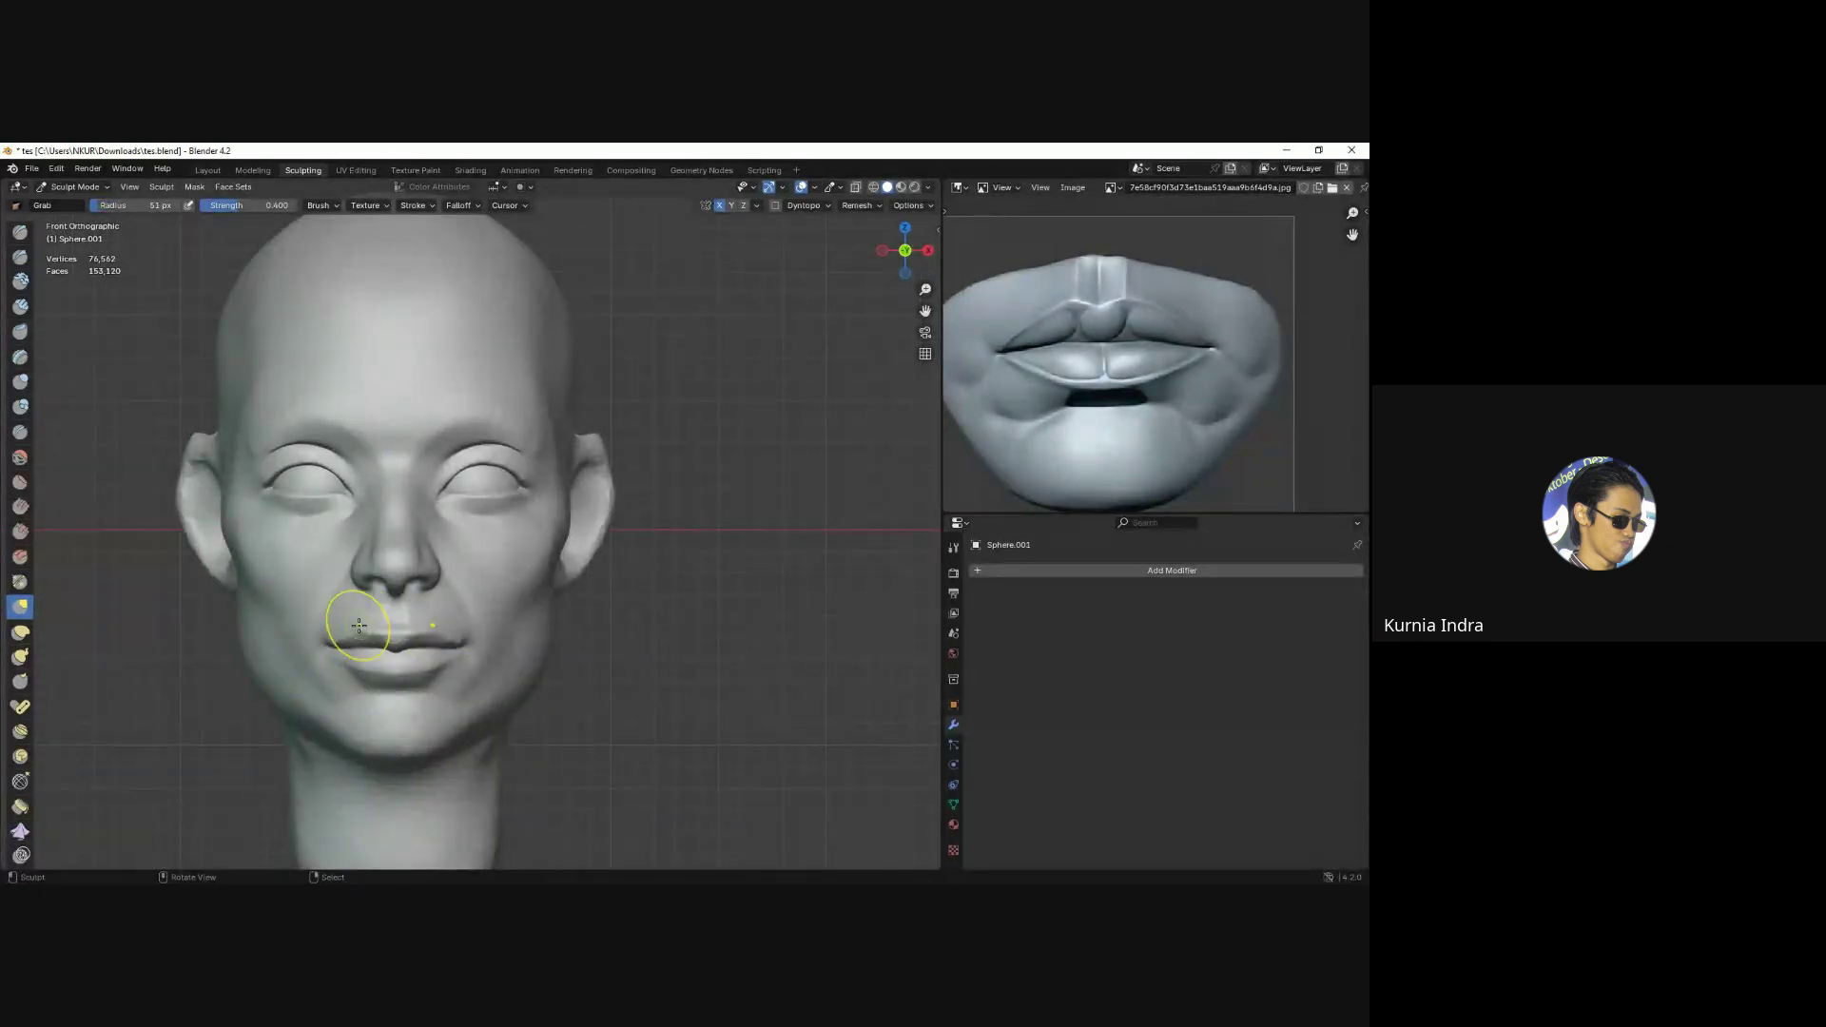
pyautogui.keyDown('shift'); pyautogui.moveTo(316, 638); pyautogui.dragTo(308, 693, button='middle'); pyautogui.keyUp('shift')
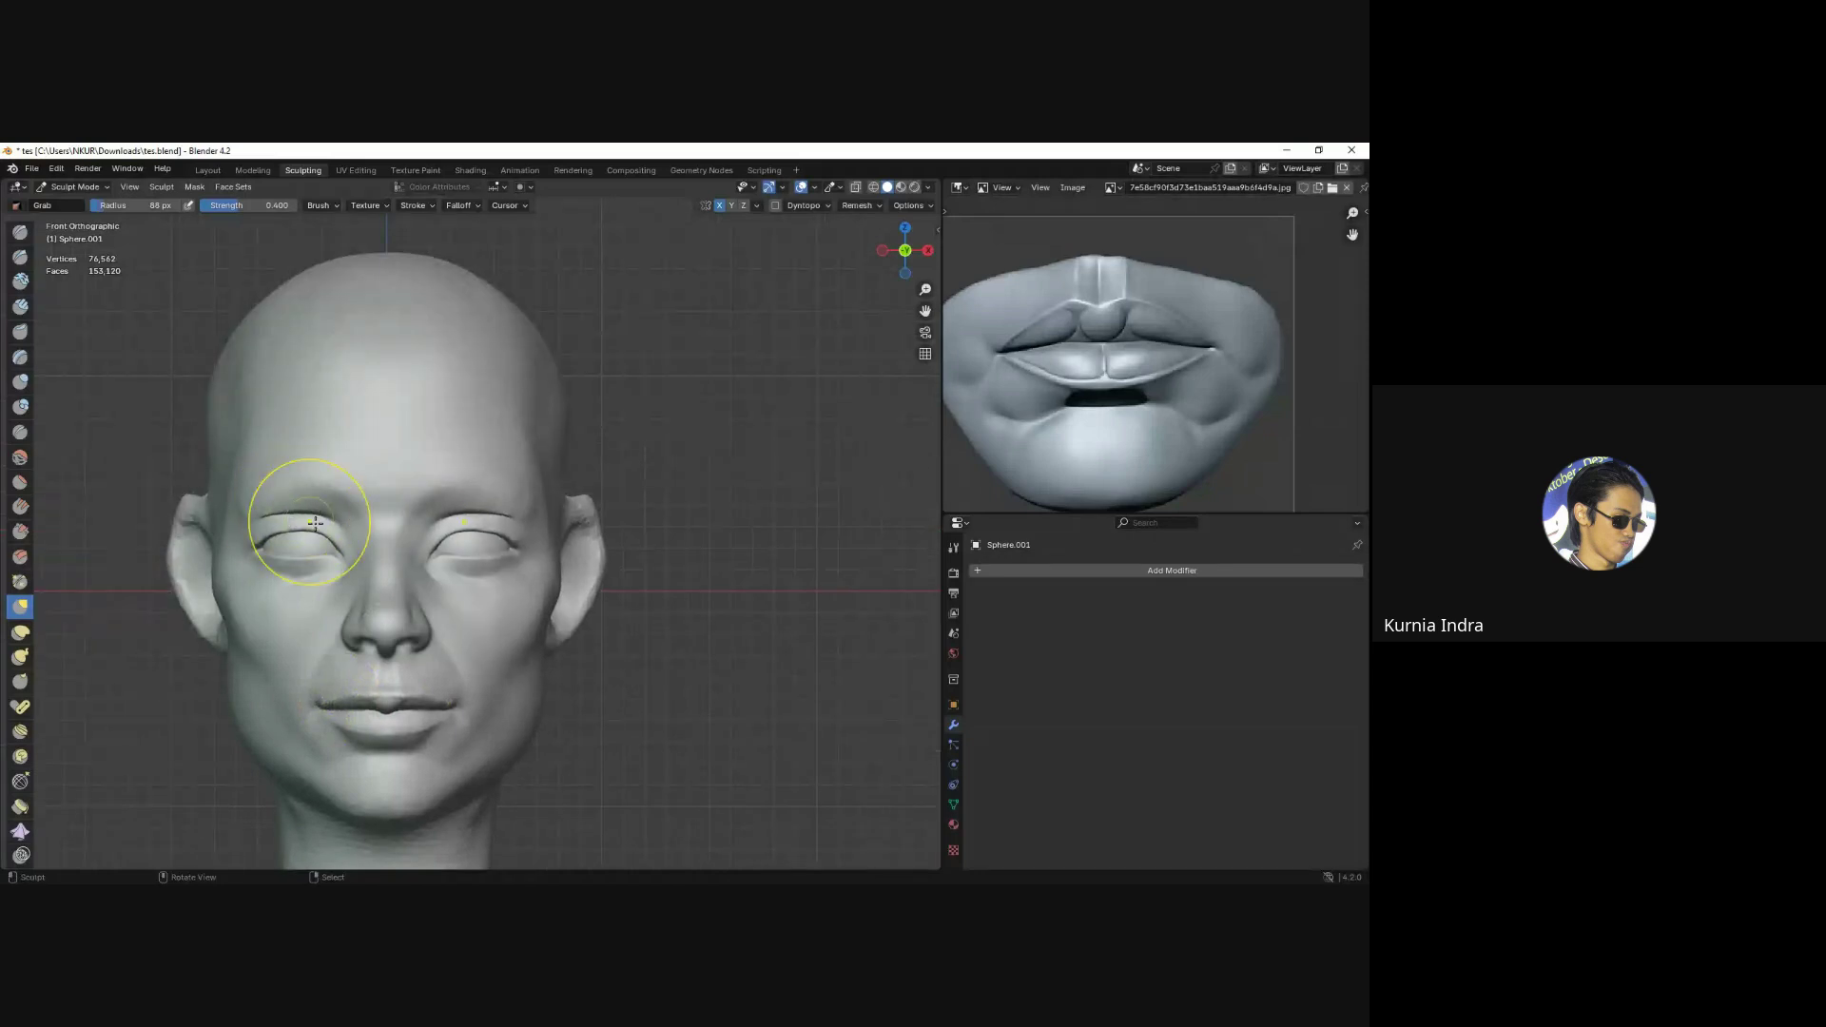
# Reshape the left eyelid, then undo stray strokes on the eyelids and jaw.
pyautogui.moveTo(284, 540); pyautogui.dragTo(285, 535)
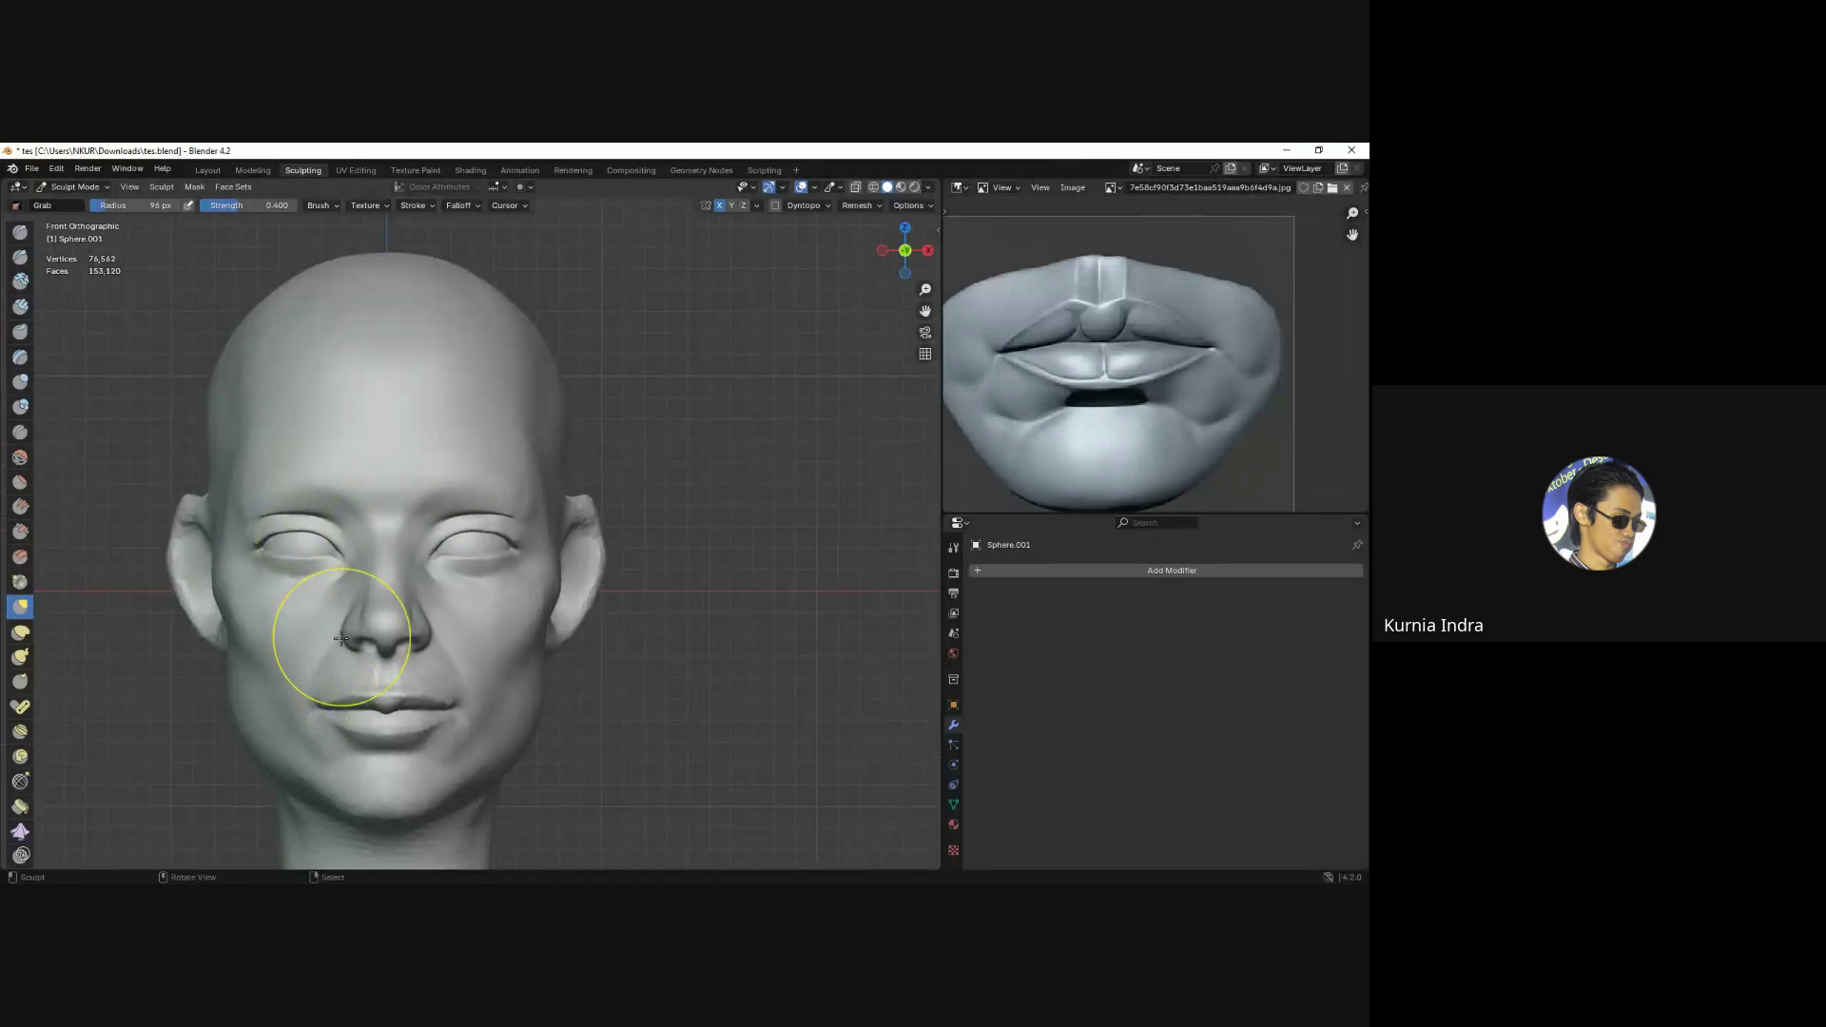
pyautogui.scroll(-1, 341, 634)
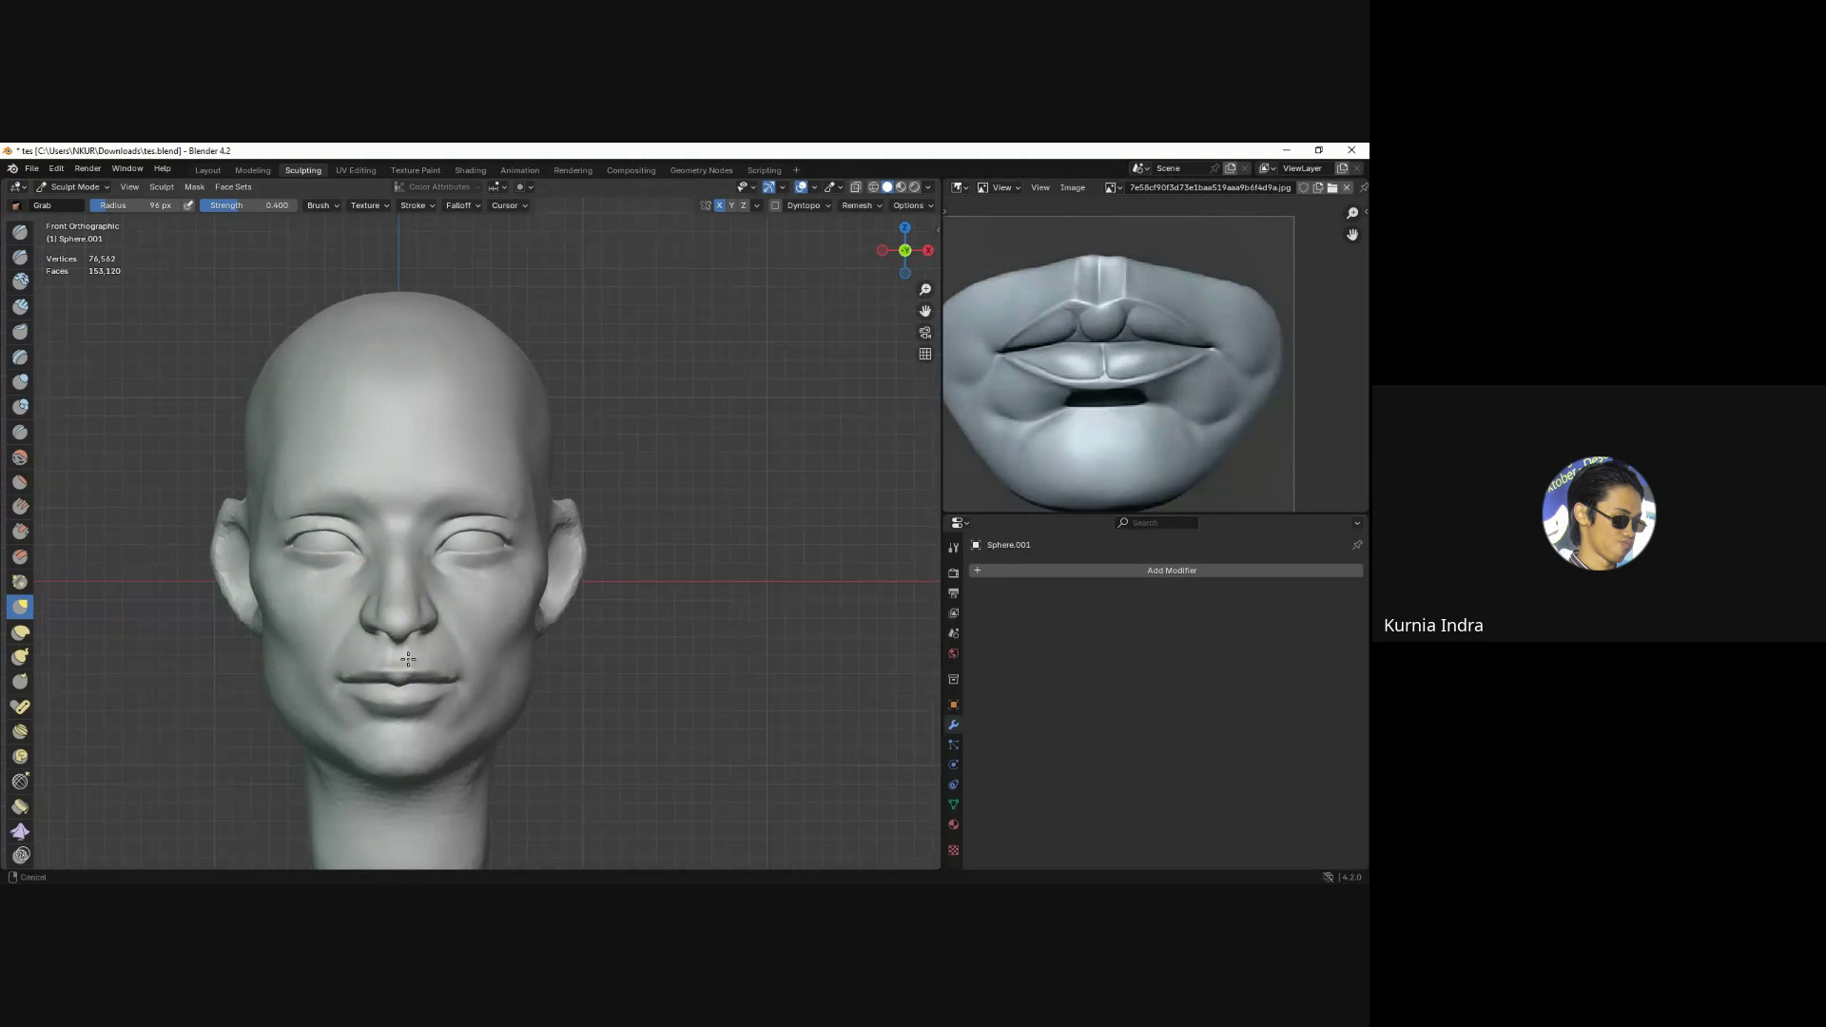
pyautogui.scroll(-1, 286, 628)
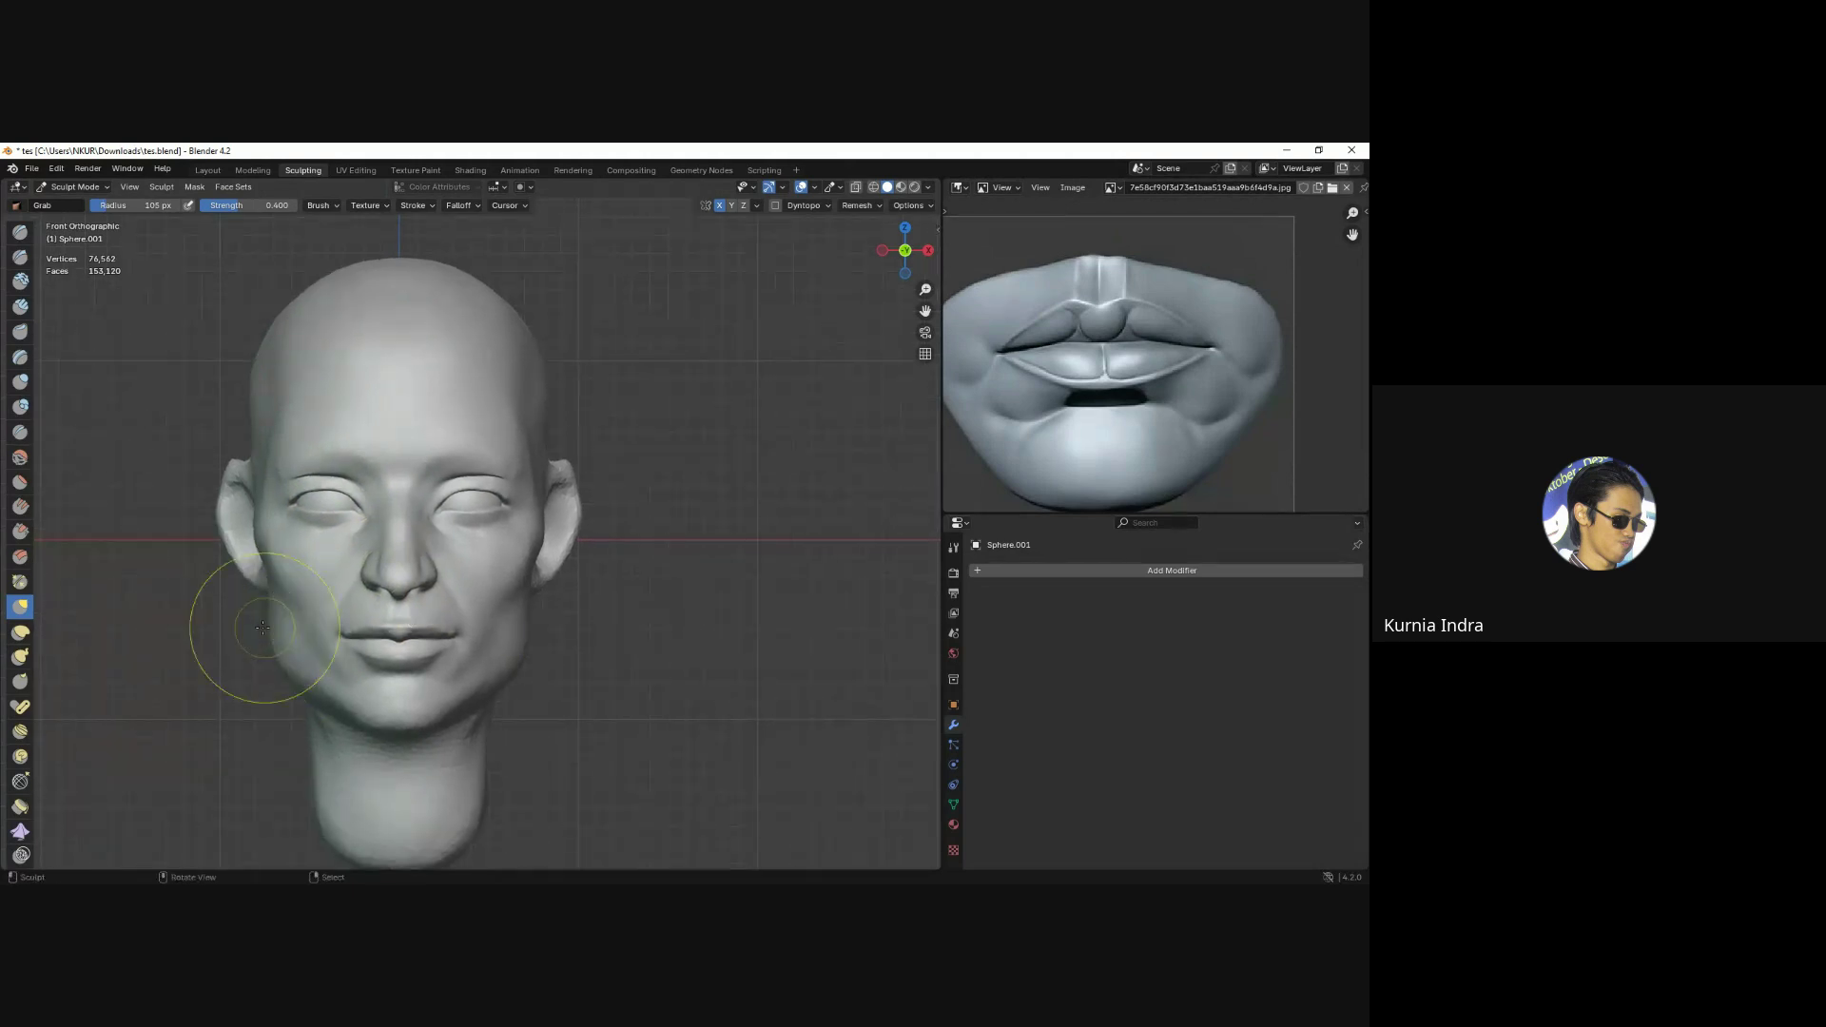
pyautogui.moveTo(283, 627)
pyautogui.mouseDown(button='middle')
pyautogui.moveTo(485, 572)
pyautogui.moveTo(582, 694)
pyautogui.mouseUp(button='middle')
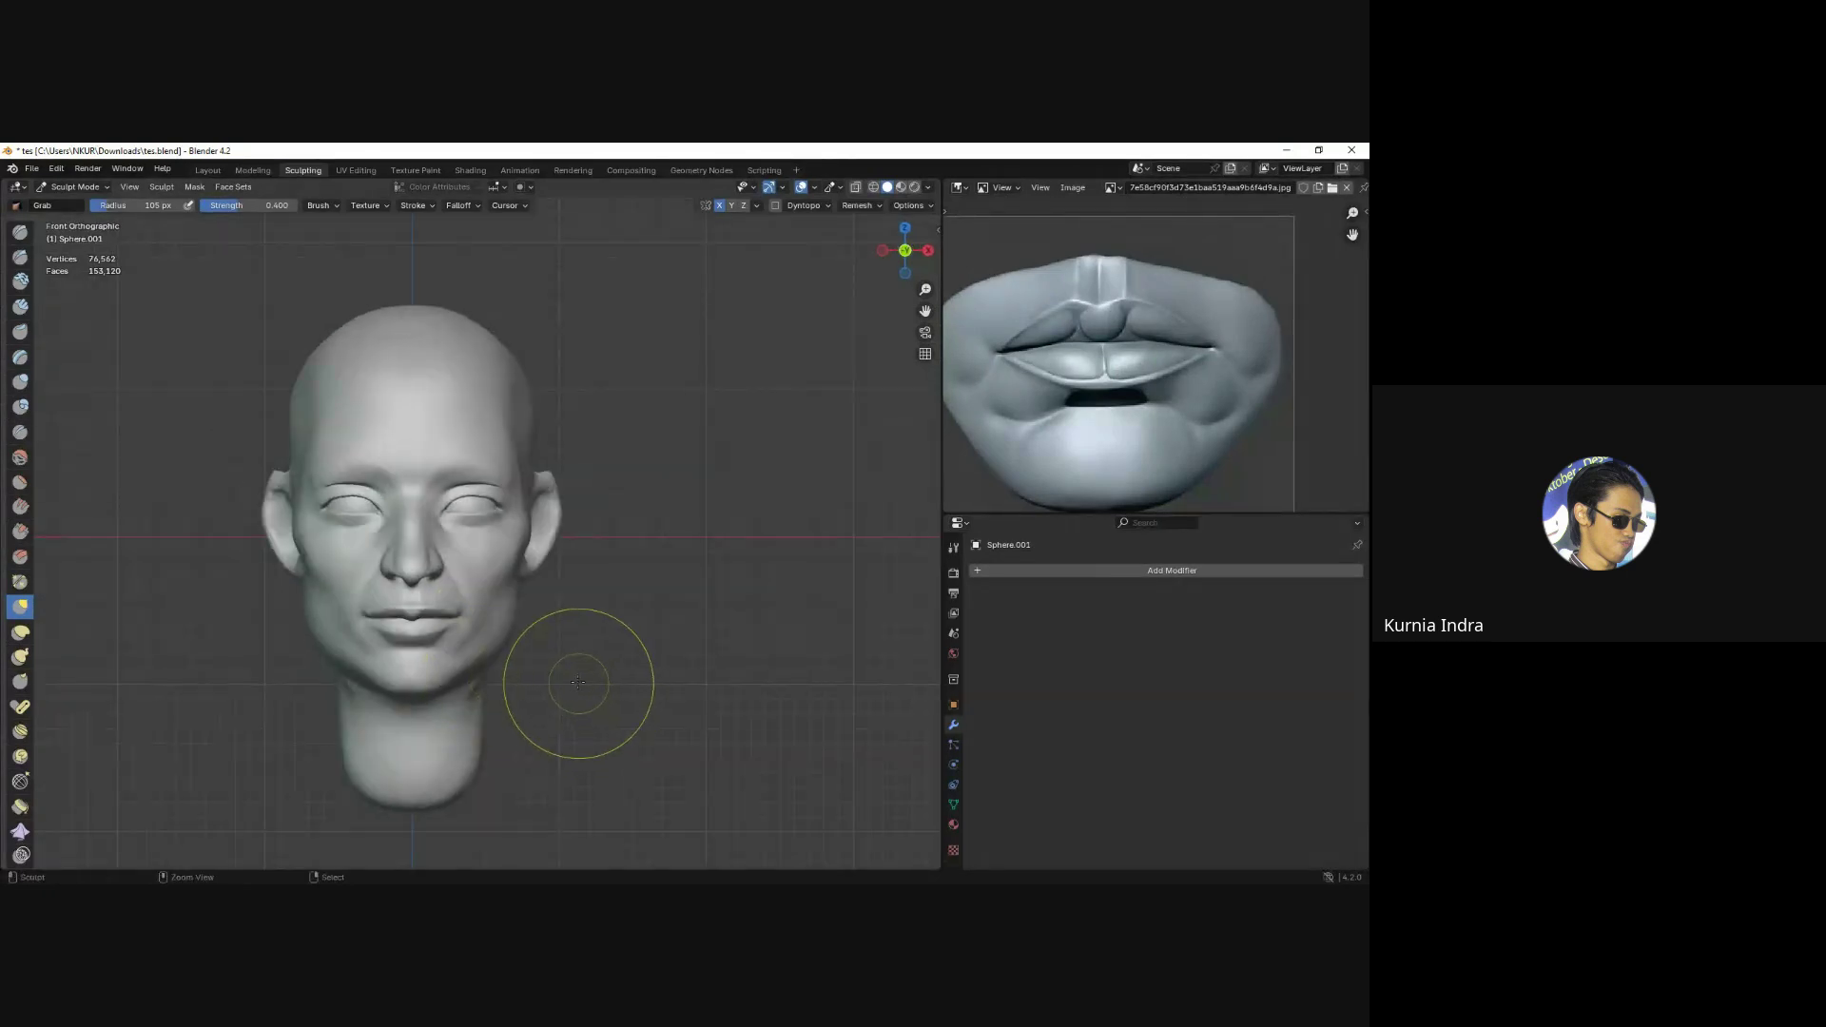
pyautogui.hotkey('ctrl', 'z')
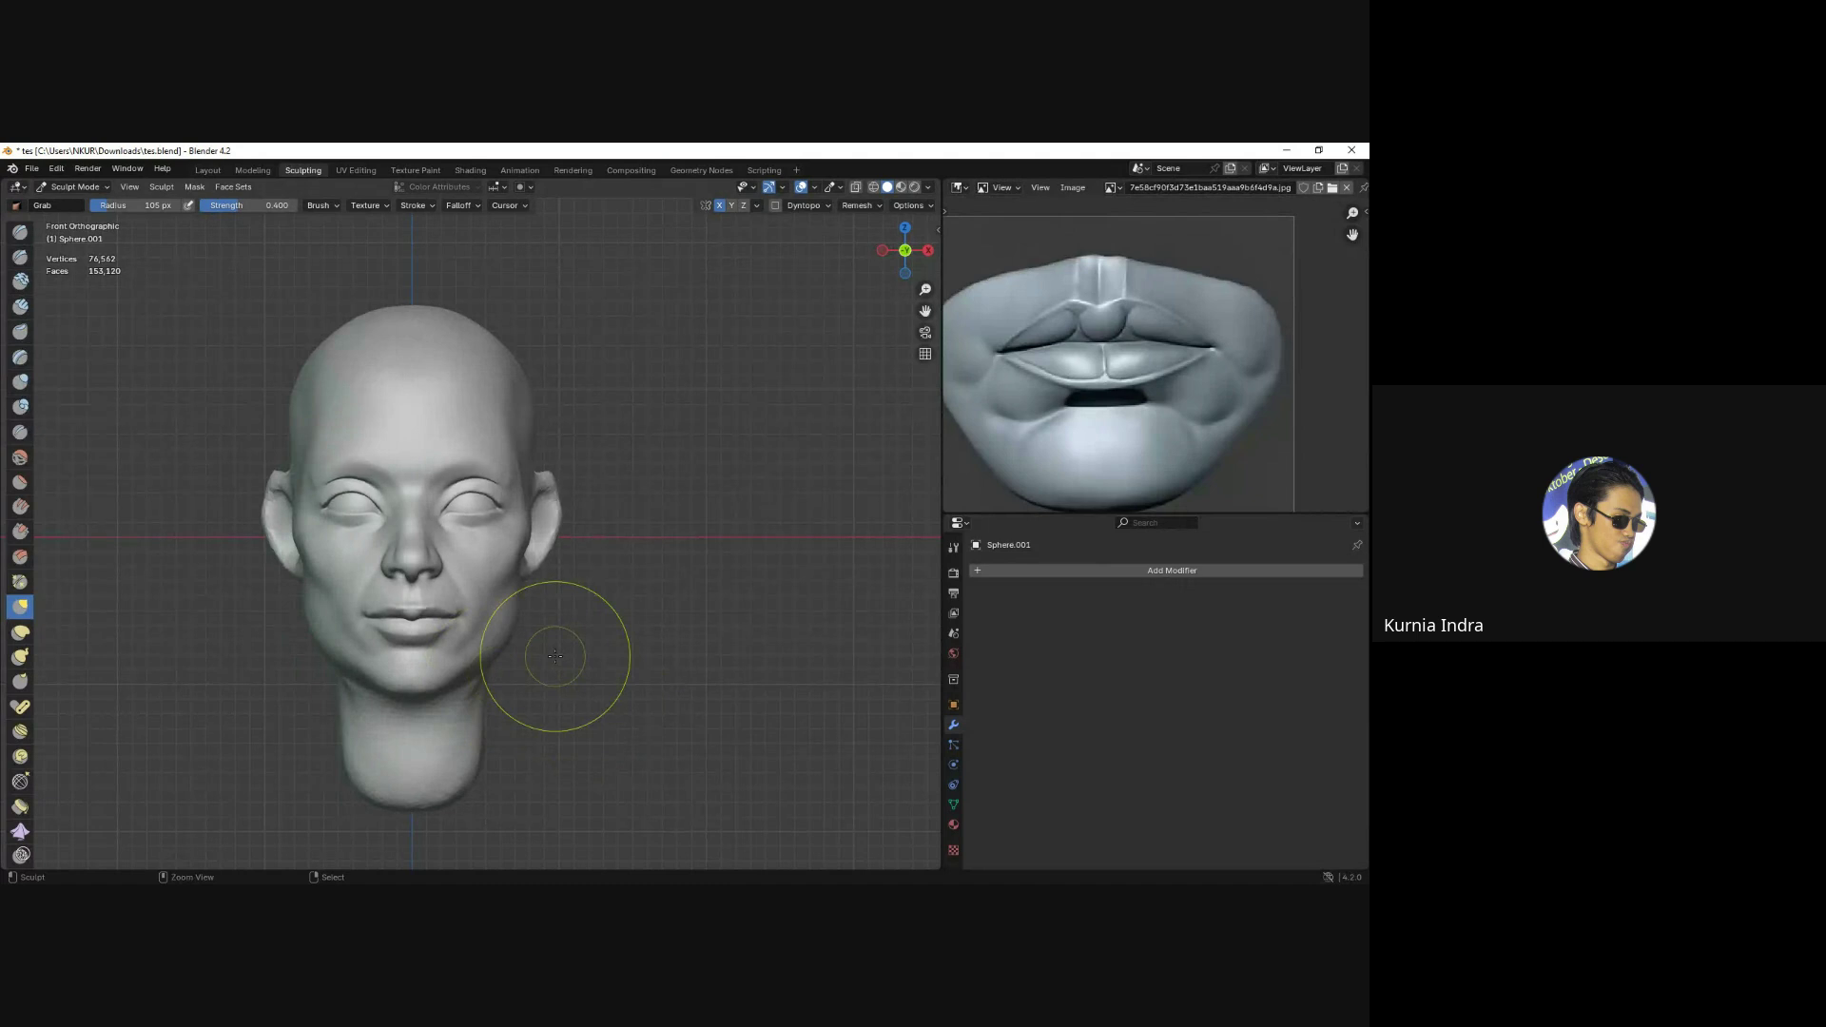
pyautogui.hotkey('ctrl', 'z')
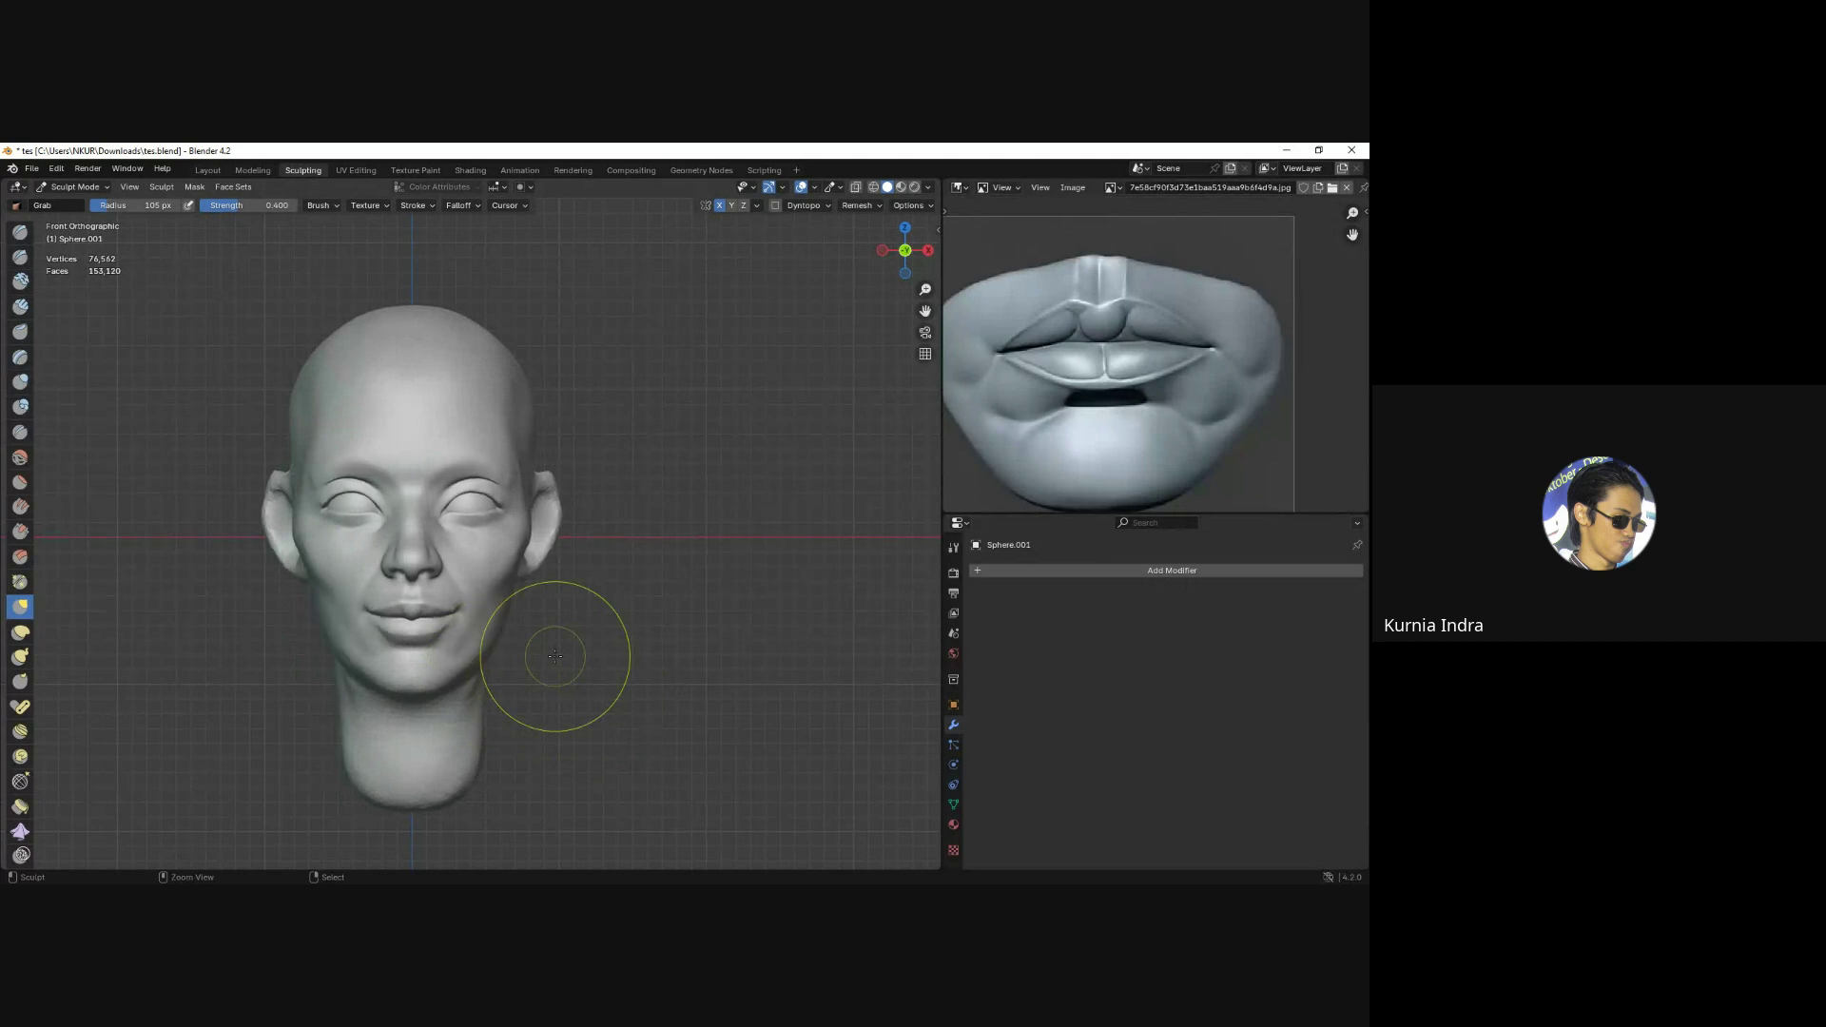
# Pull the upper right ear in toward the head and recheck from the front.
pyautogui.moveTo(498, 583)
pyautogui.mouseDown(button='middle')
pyautogui.moveTo(542, 490)
pyautogui.moveTo(460, 421)
pyautogui.moveTo(407, 448)
pyautogui.moveTo(412, 400)
pyautogui.moveTo(611, 530)
pyautogui.moveTo(591, 485)
pyautogui.mouseUp(button='middle')
pyautogui.moveTo(591, 485); pyautogui.dragTo(573, 480)
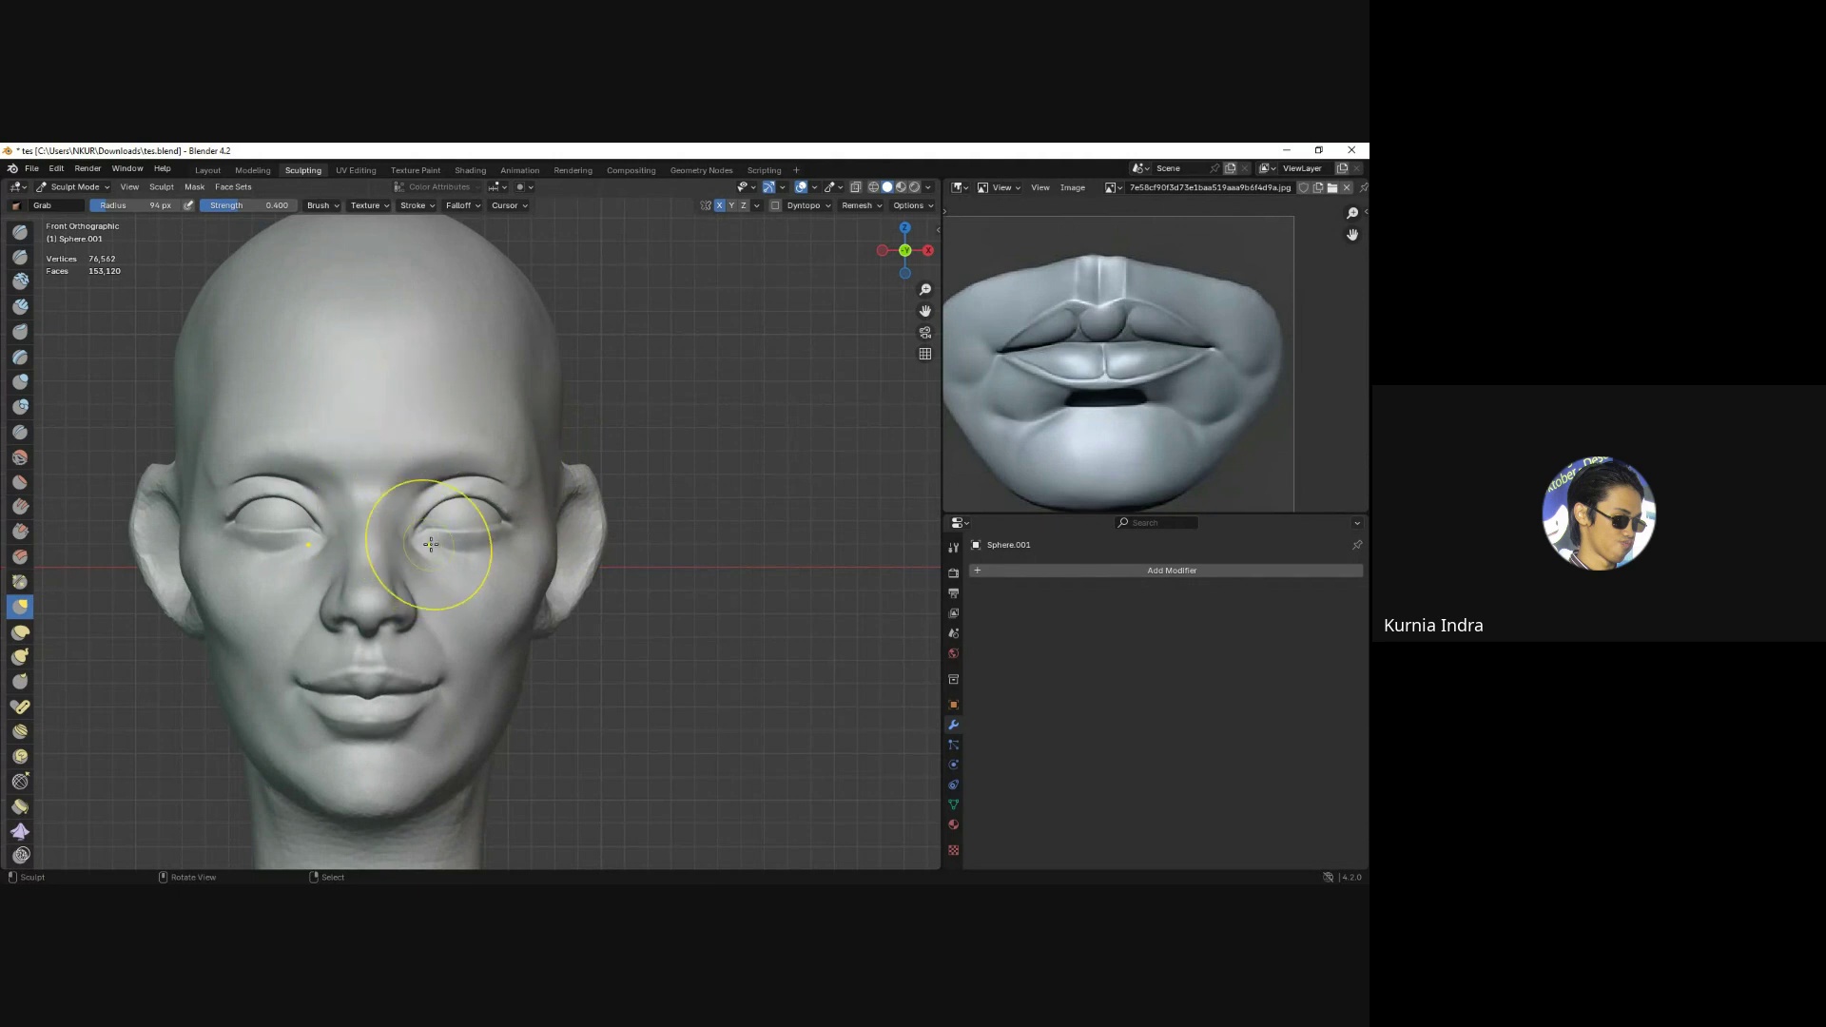
pyautogui.moveTo(428, 550)
pyautogui.mouseDown(button='middle')
pyautogui.moveTo(376, 556)
pyautogui.moveTo(478, 539)
pyautogui.mouseUp(button='middle')
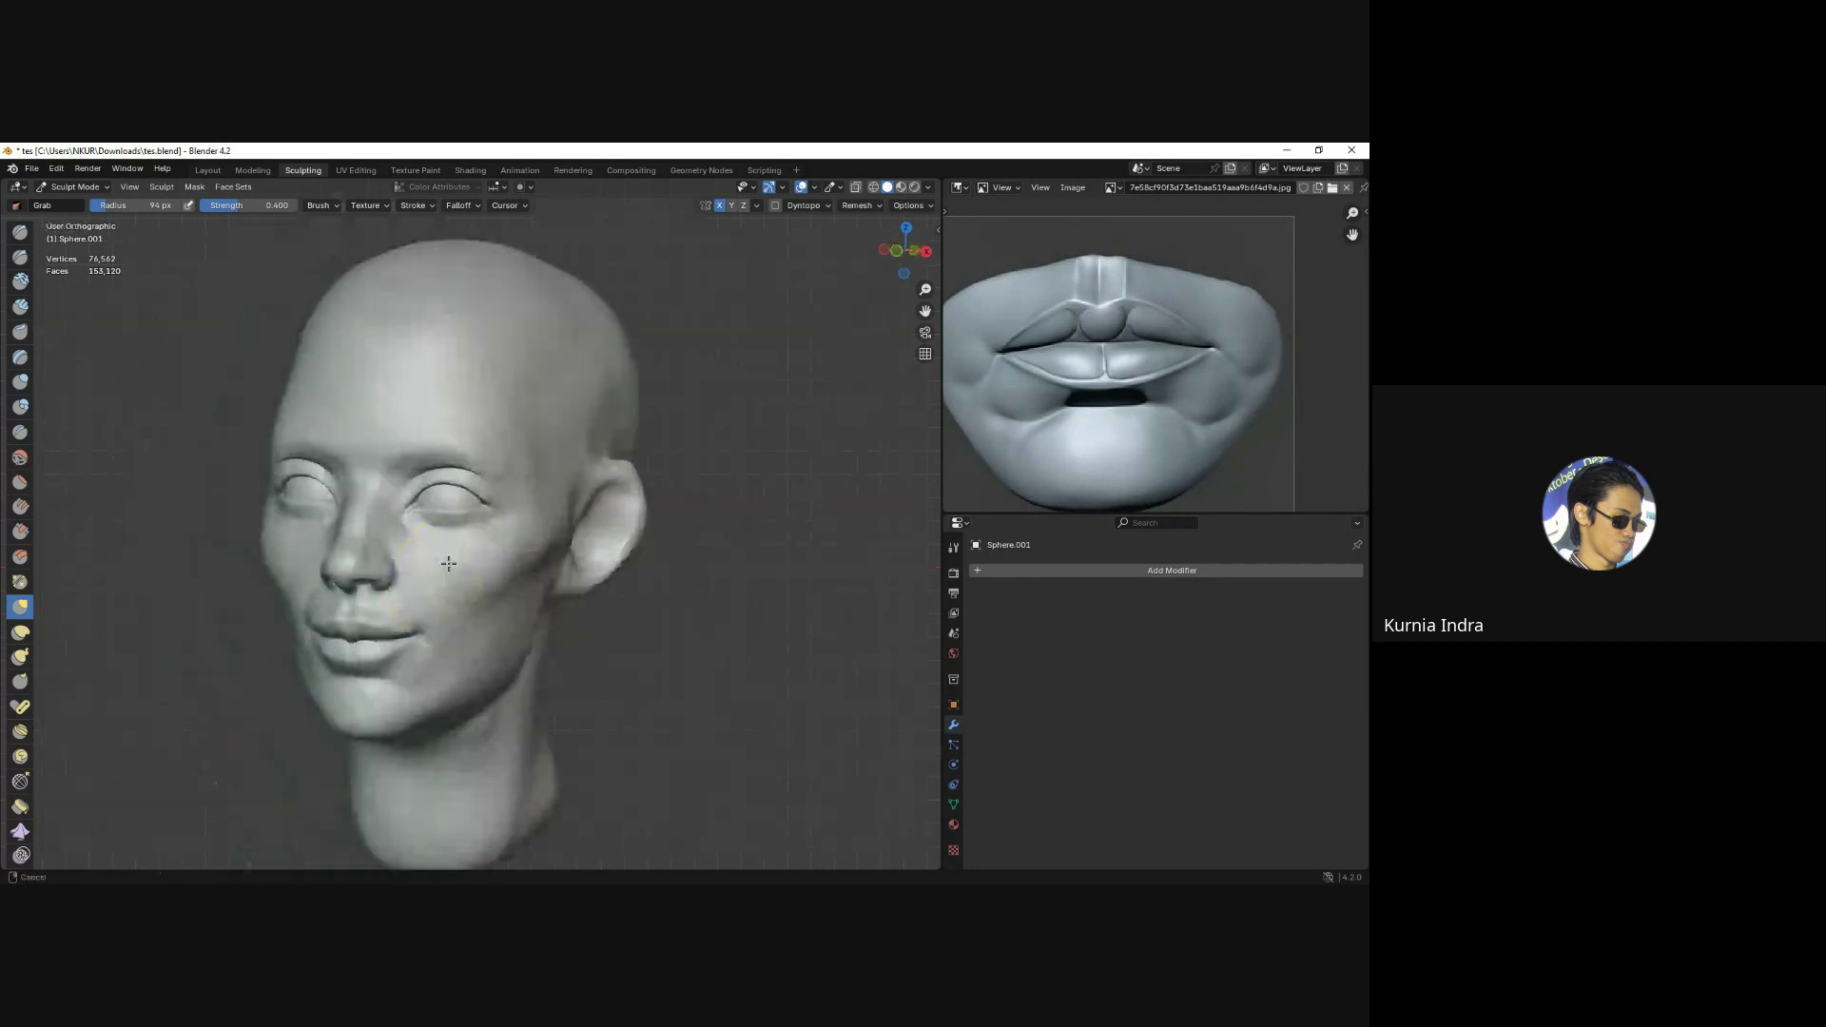
pyautogui.press('KP_1')
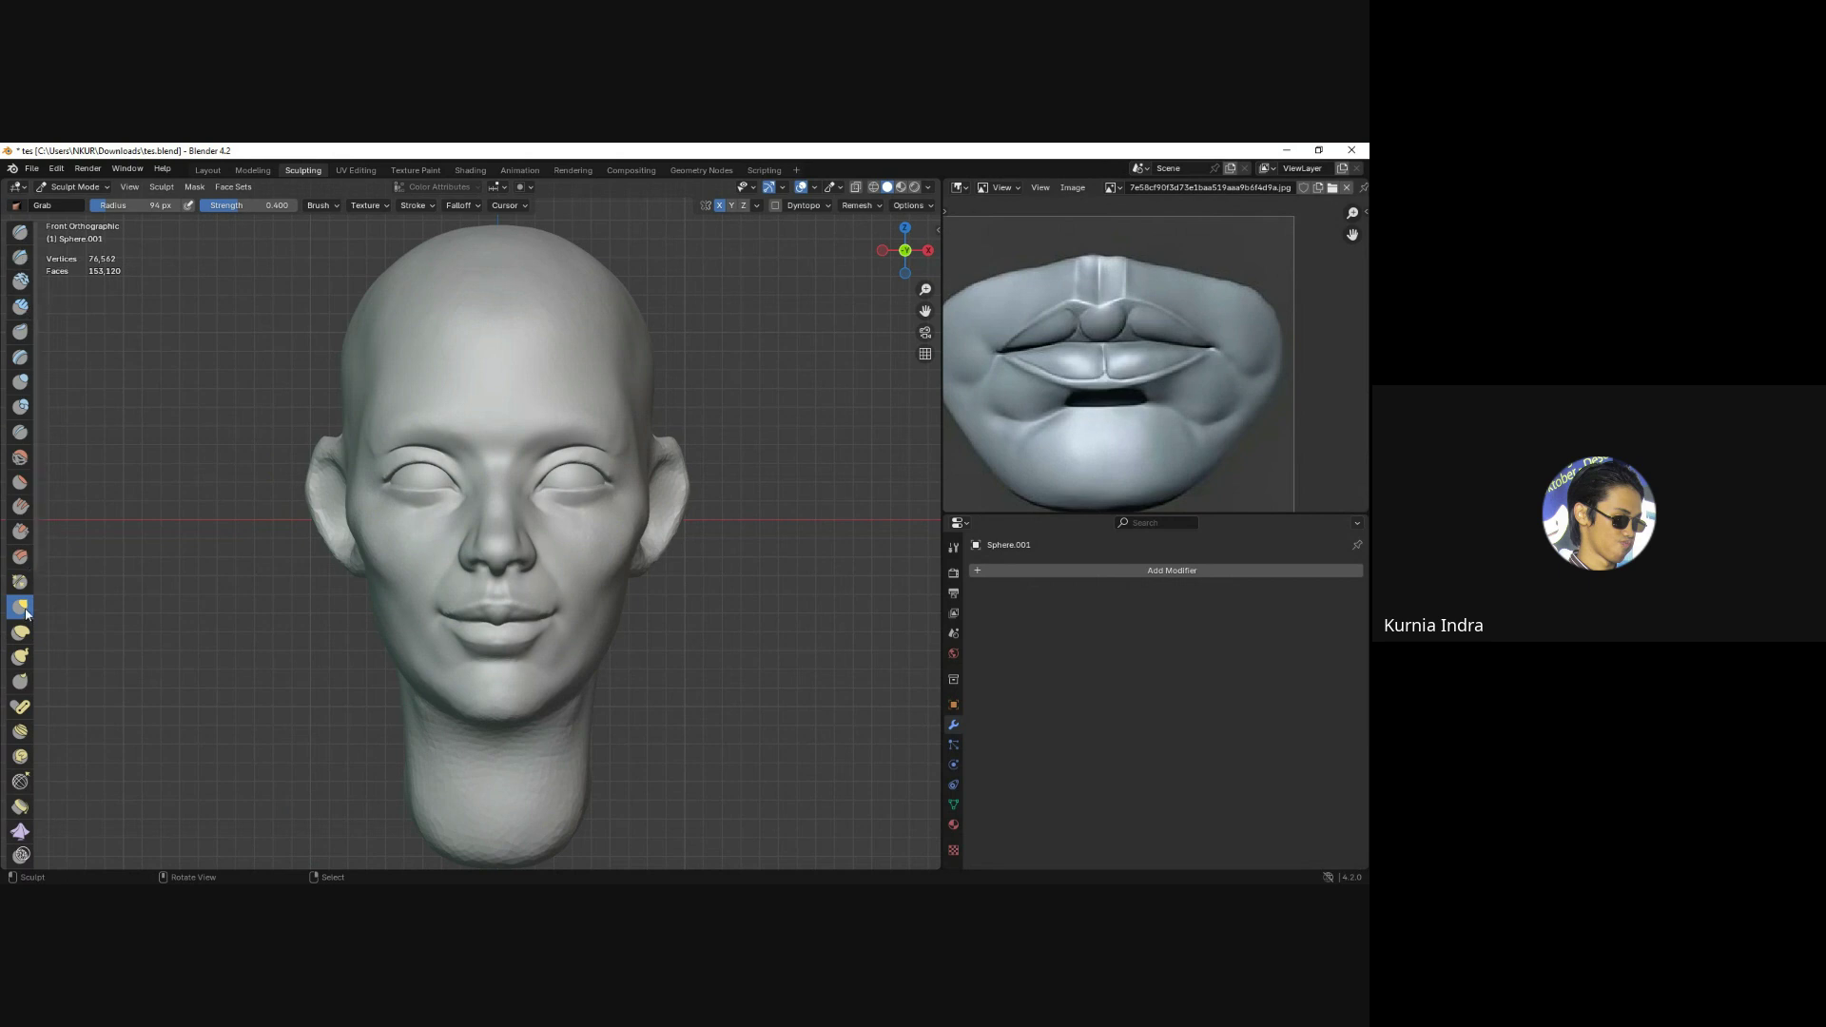
# Select the Flatten/Contrast brush and enlarge its radius to 134 px.
pyautogui.click(20, 483)
pyautogui.scroll(4, 447, 387)
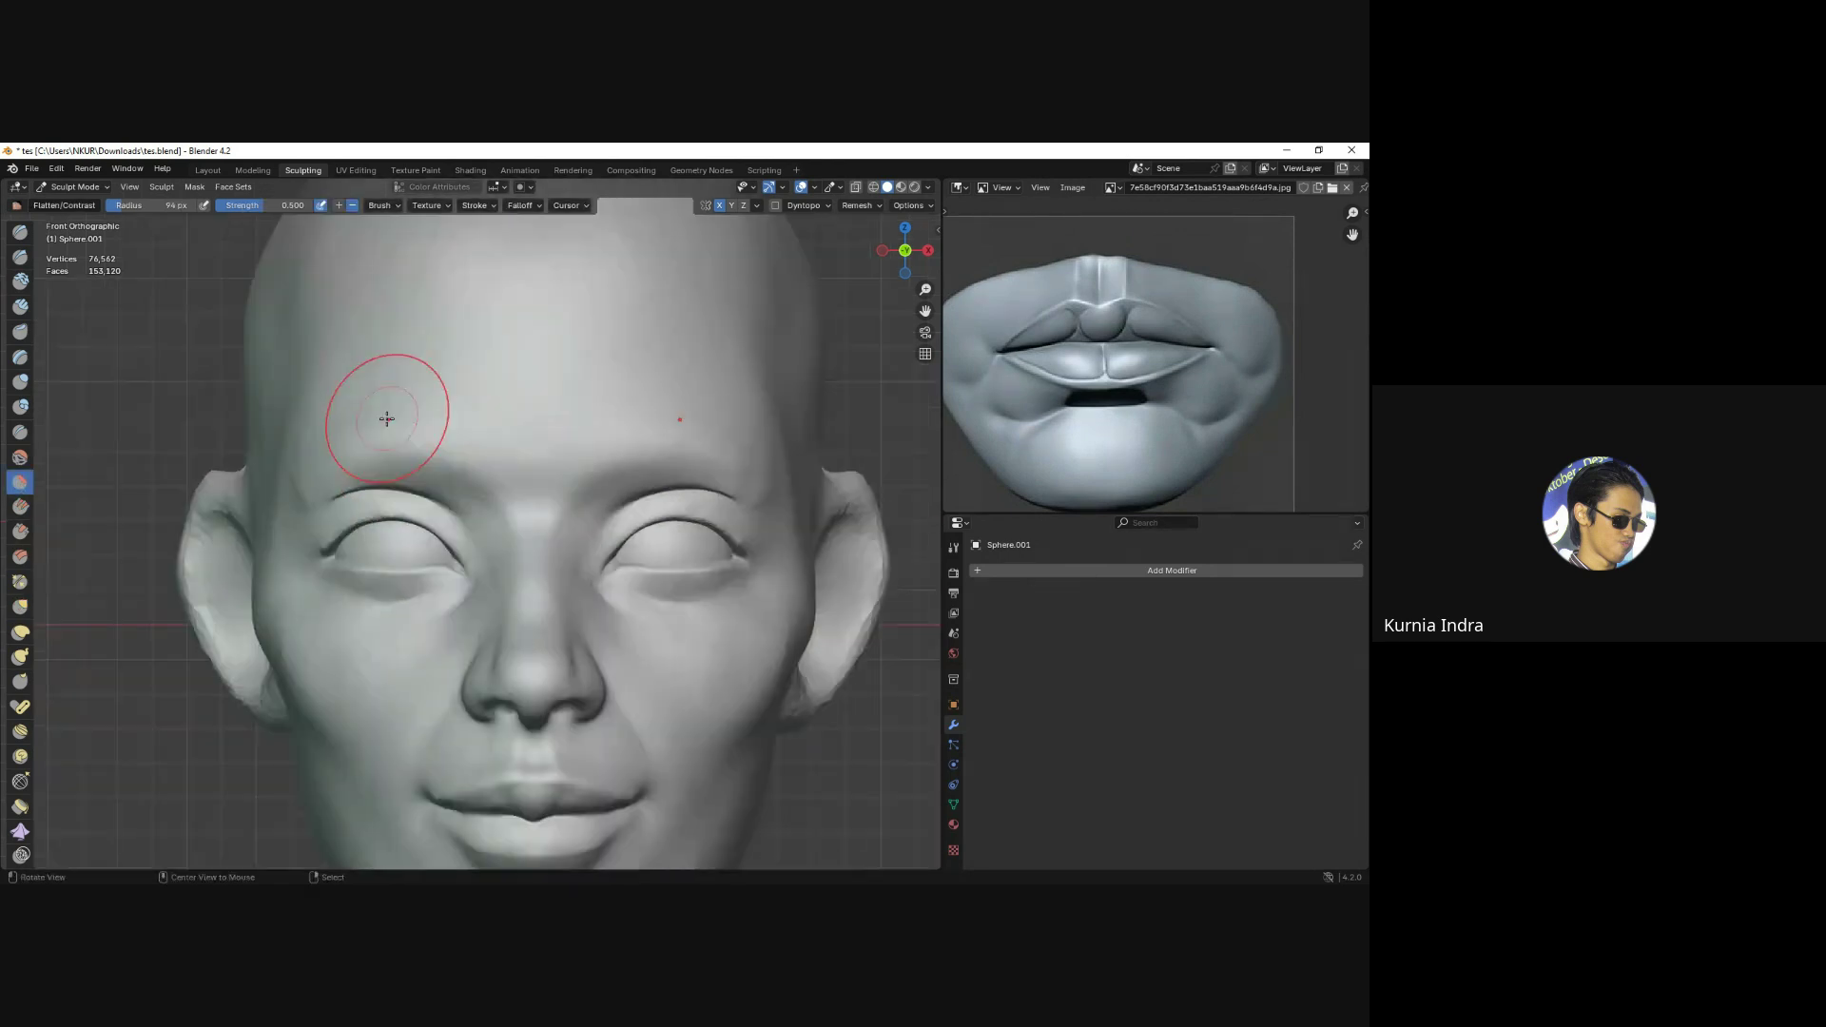
pyautogui.moveTo(388, 407); pyautogui.dragTo(347, 422, button='middle')
pyautogui.press('f')
pyautogui.click(401, 409)
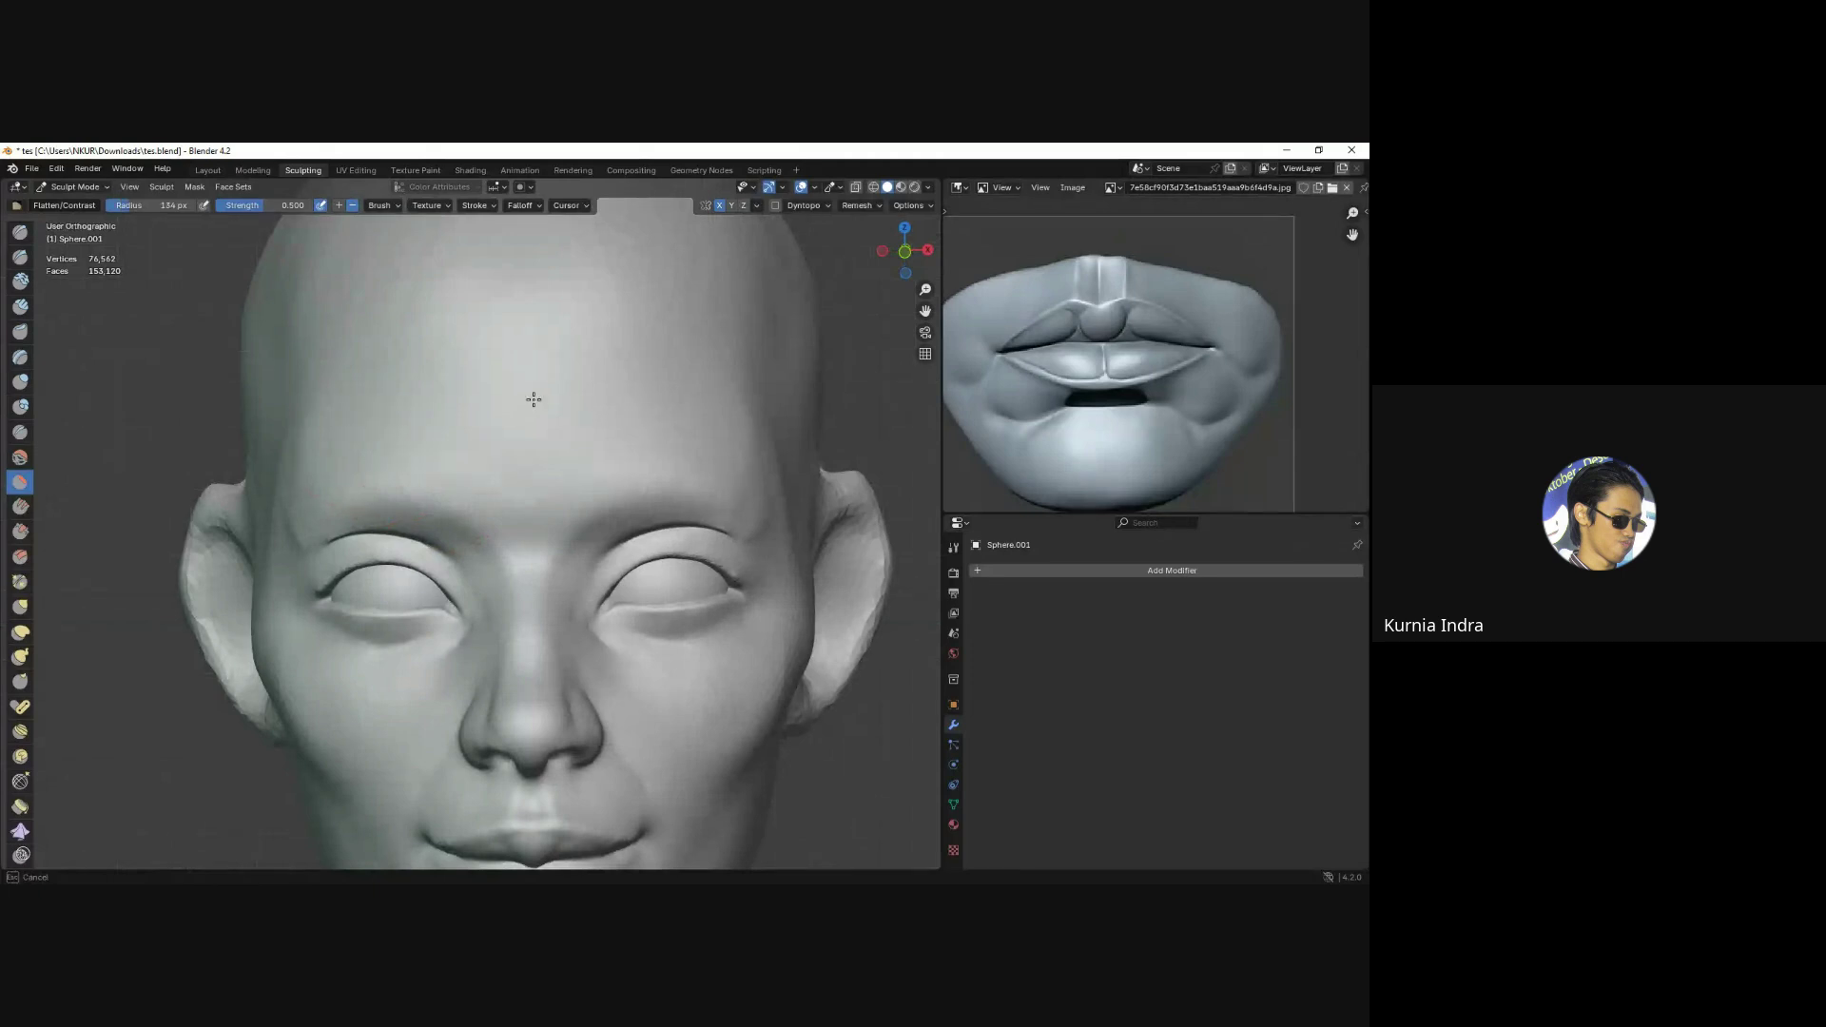
# Flatten the side wall of the nose from the straight front view.
pyautogui.moveTo(489, 522); pyautogui.dragTo(480, 609, button='middle')
pyautogui.scroll(3, 480, 647)
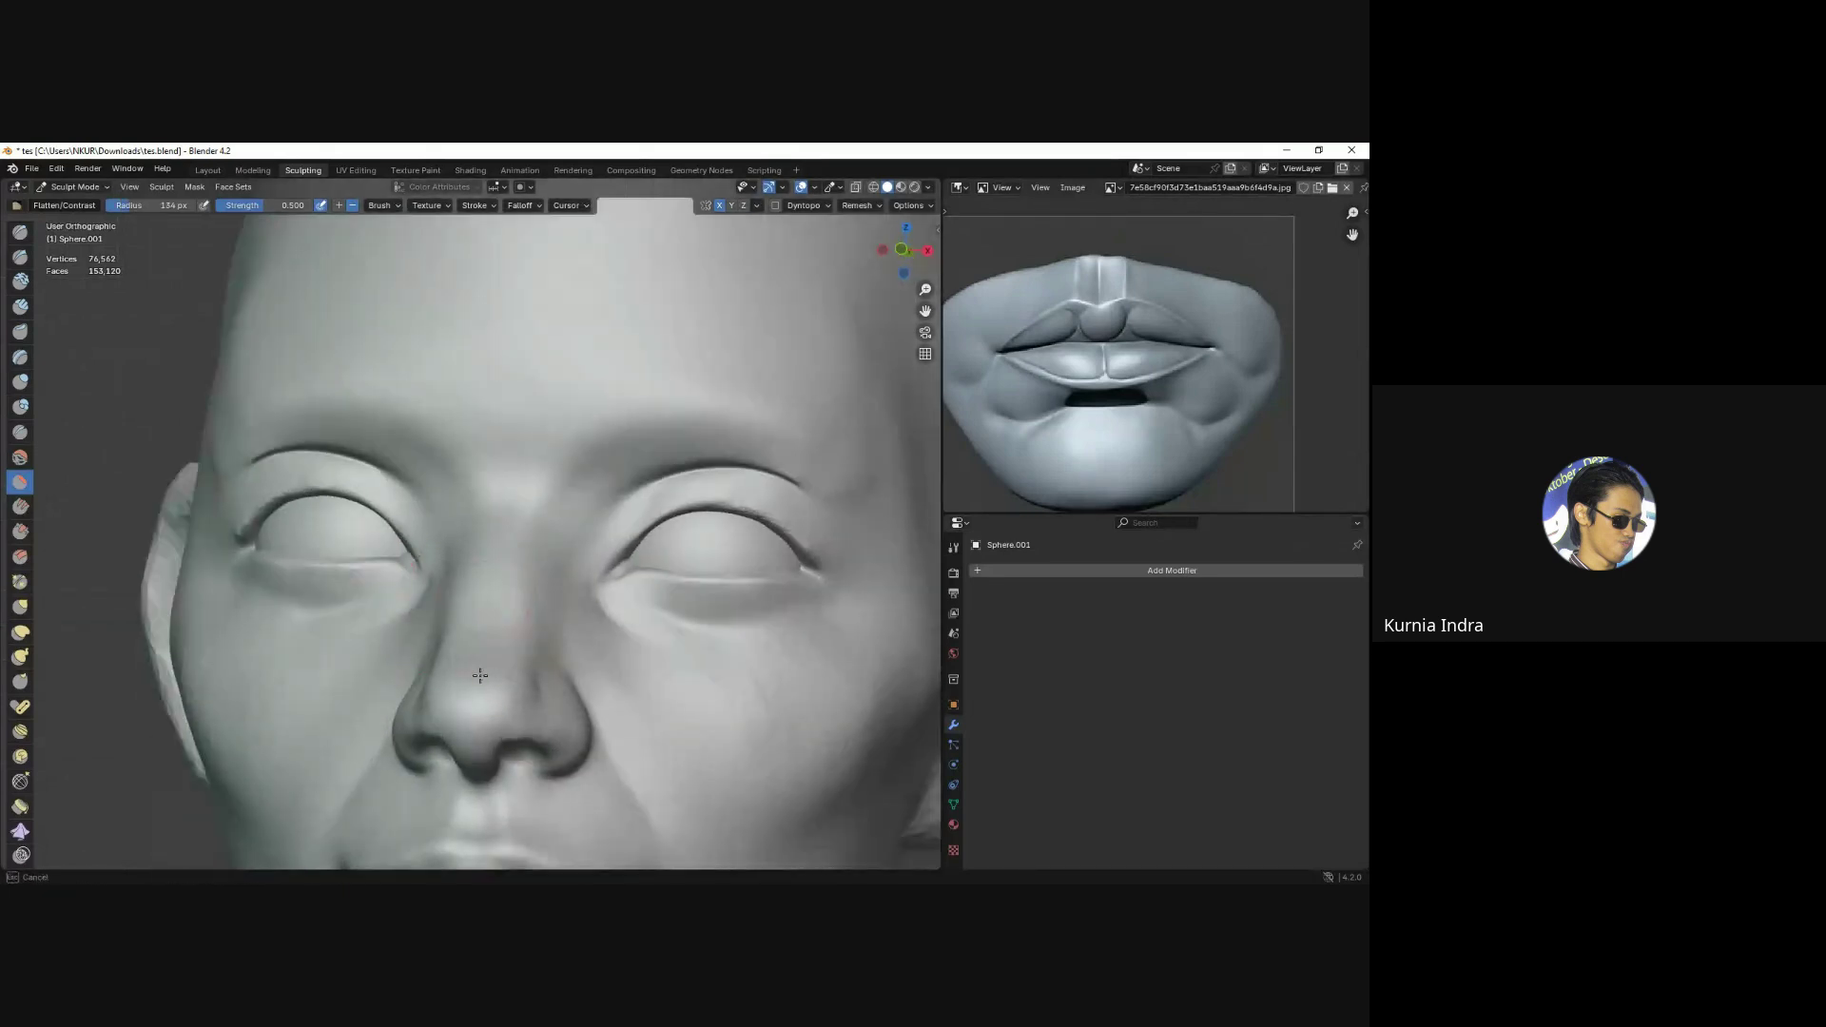
pyautogui.moveTo(480, 675); pyautogui.dragTo(489, 400, button='middle')
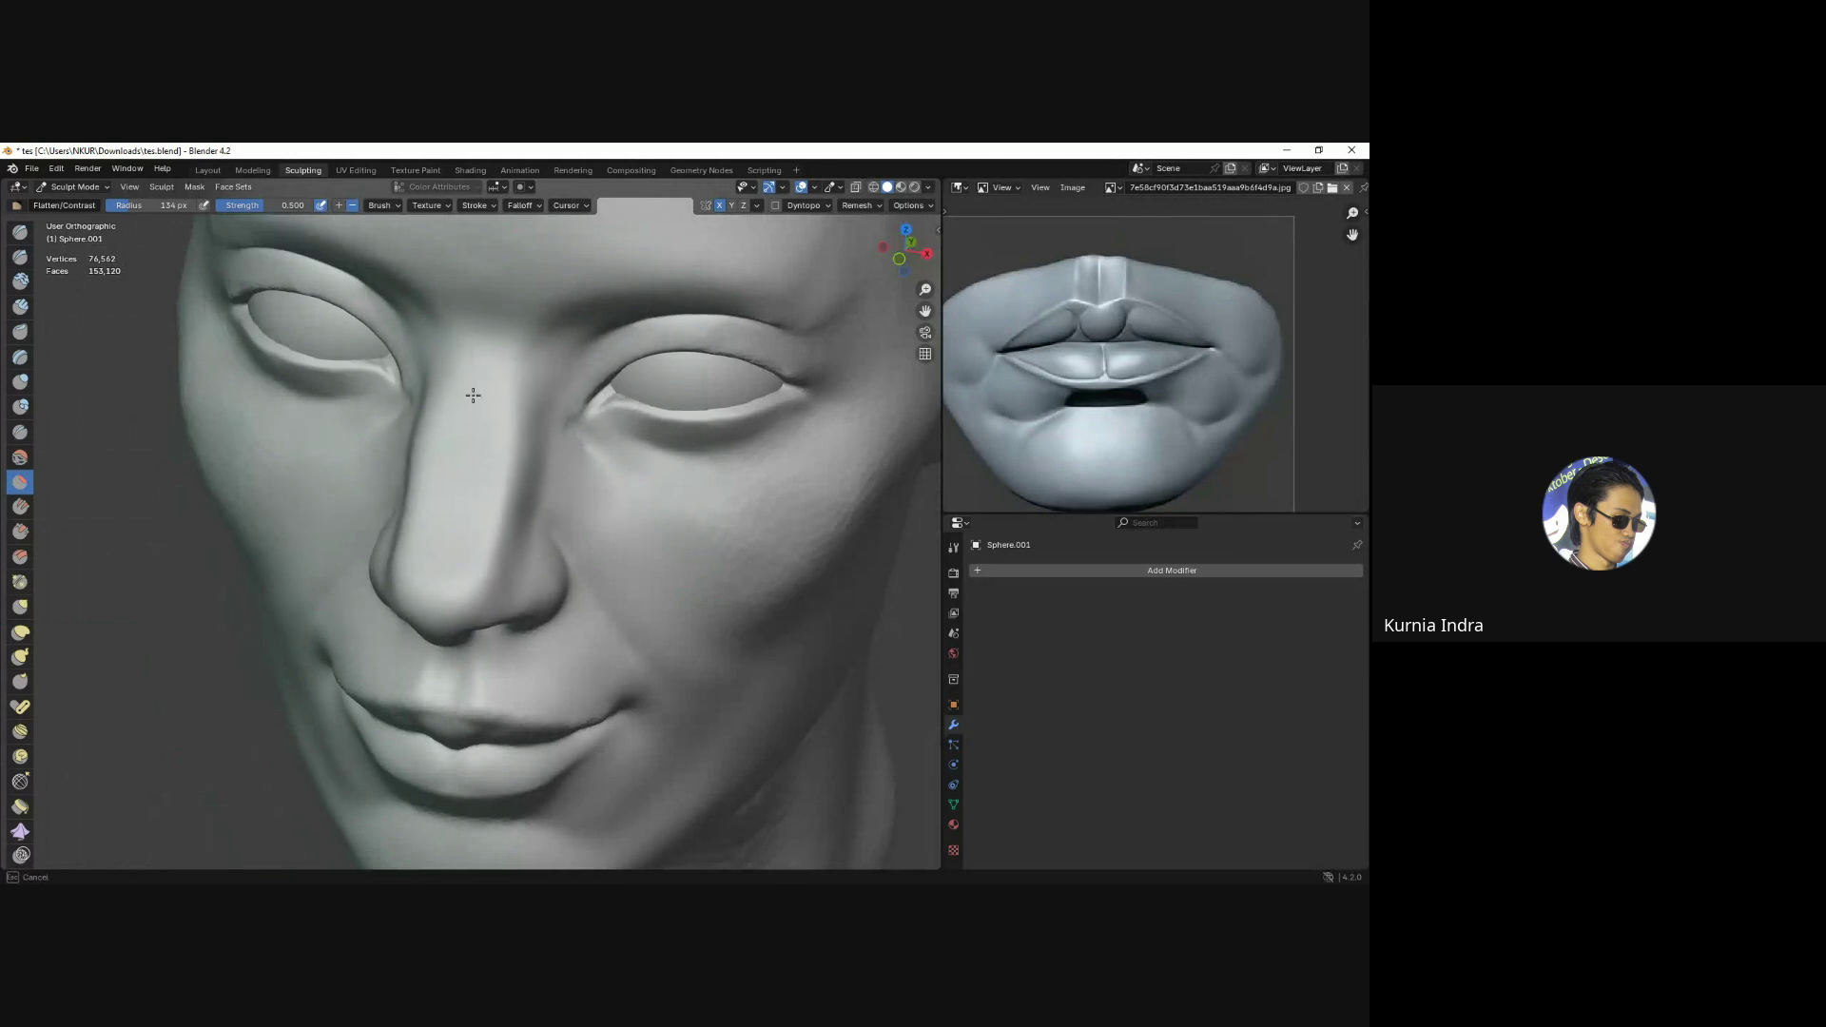
pyautogui.scroll(3, 440, 522)
pyautogui.scroll(-3, 469, 583)
pyautogui.press('KP_1')
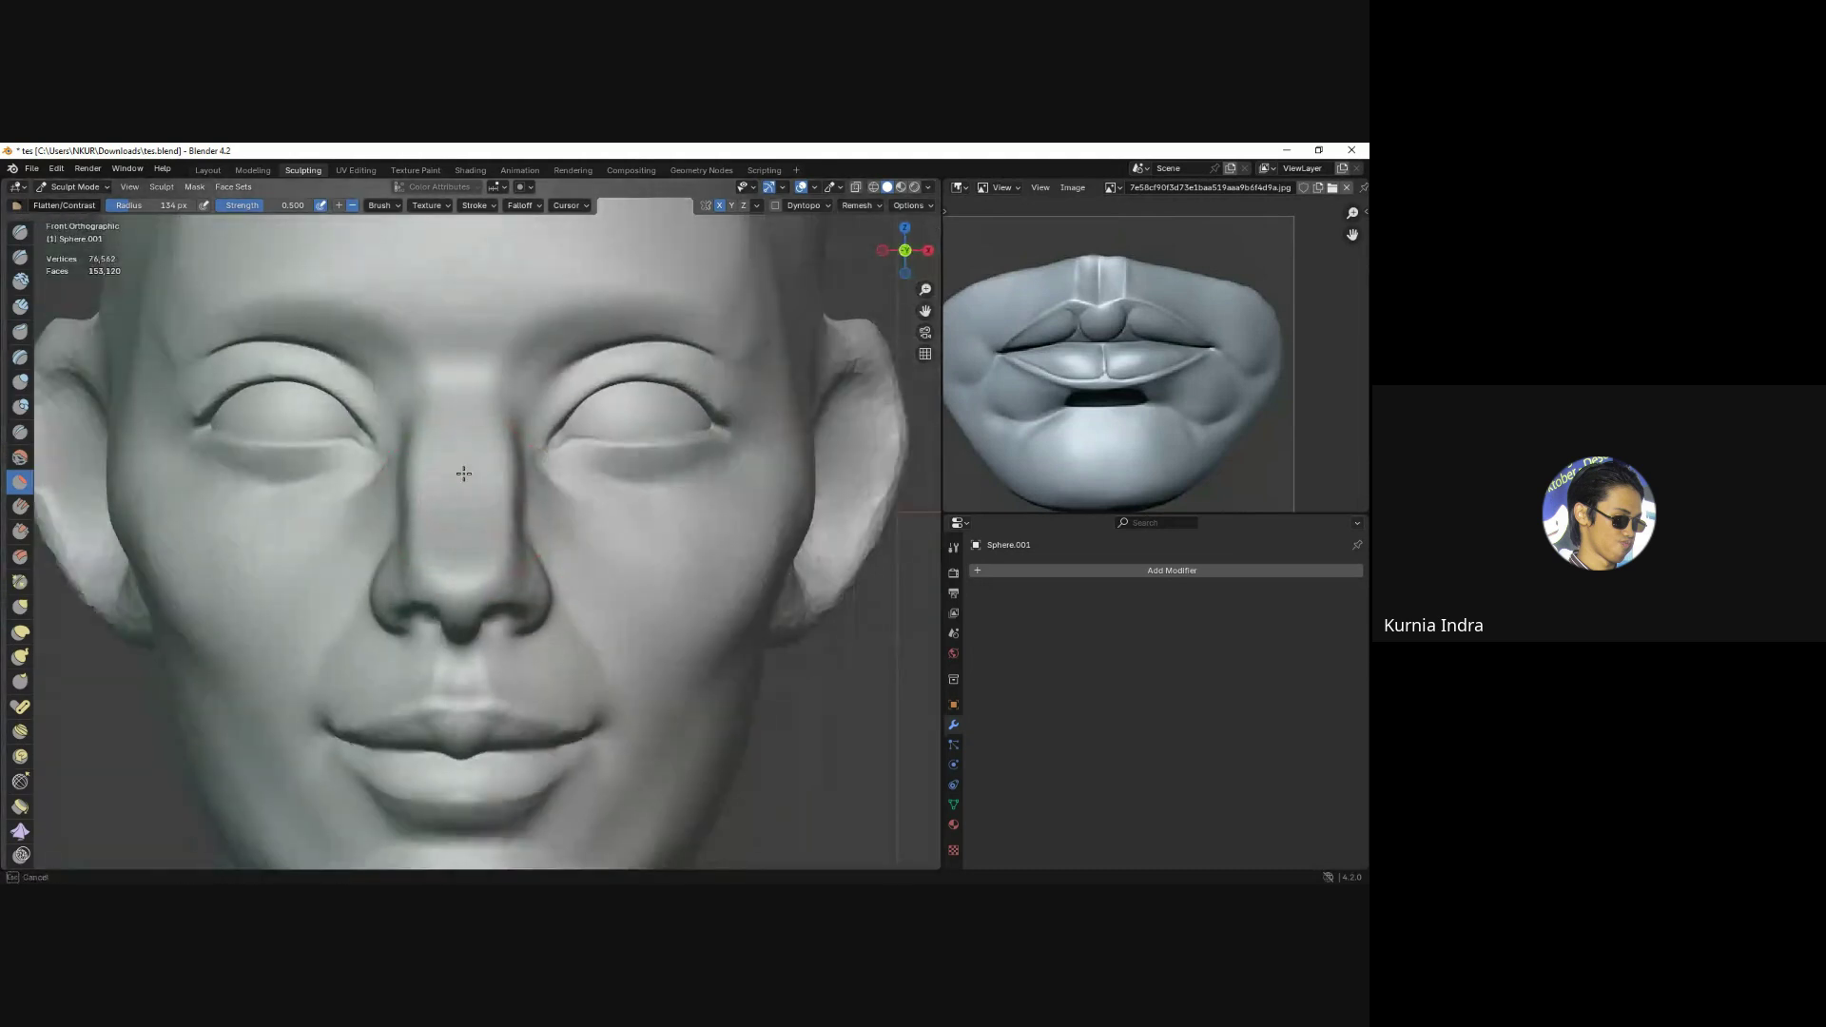
pyautogui.moveTo(464, 473); pyautogui.dragTo(446, 533)
pyautogui.moveTo(559, 523); pyautogui.dragTo(489, 550, button='middle')
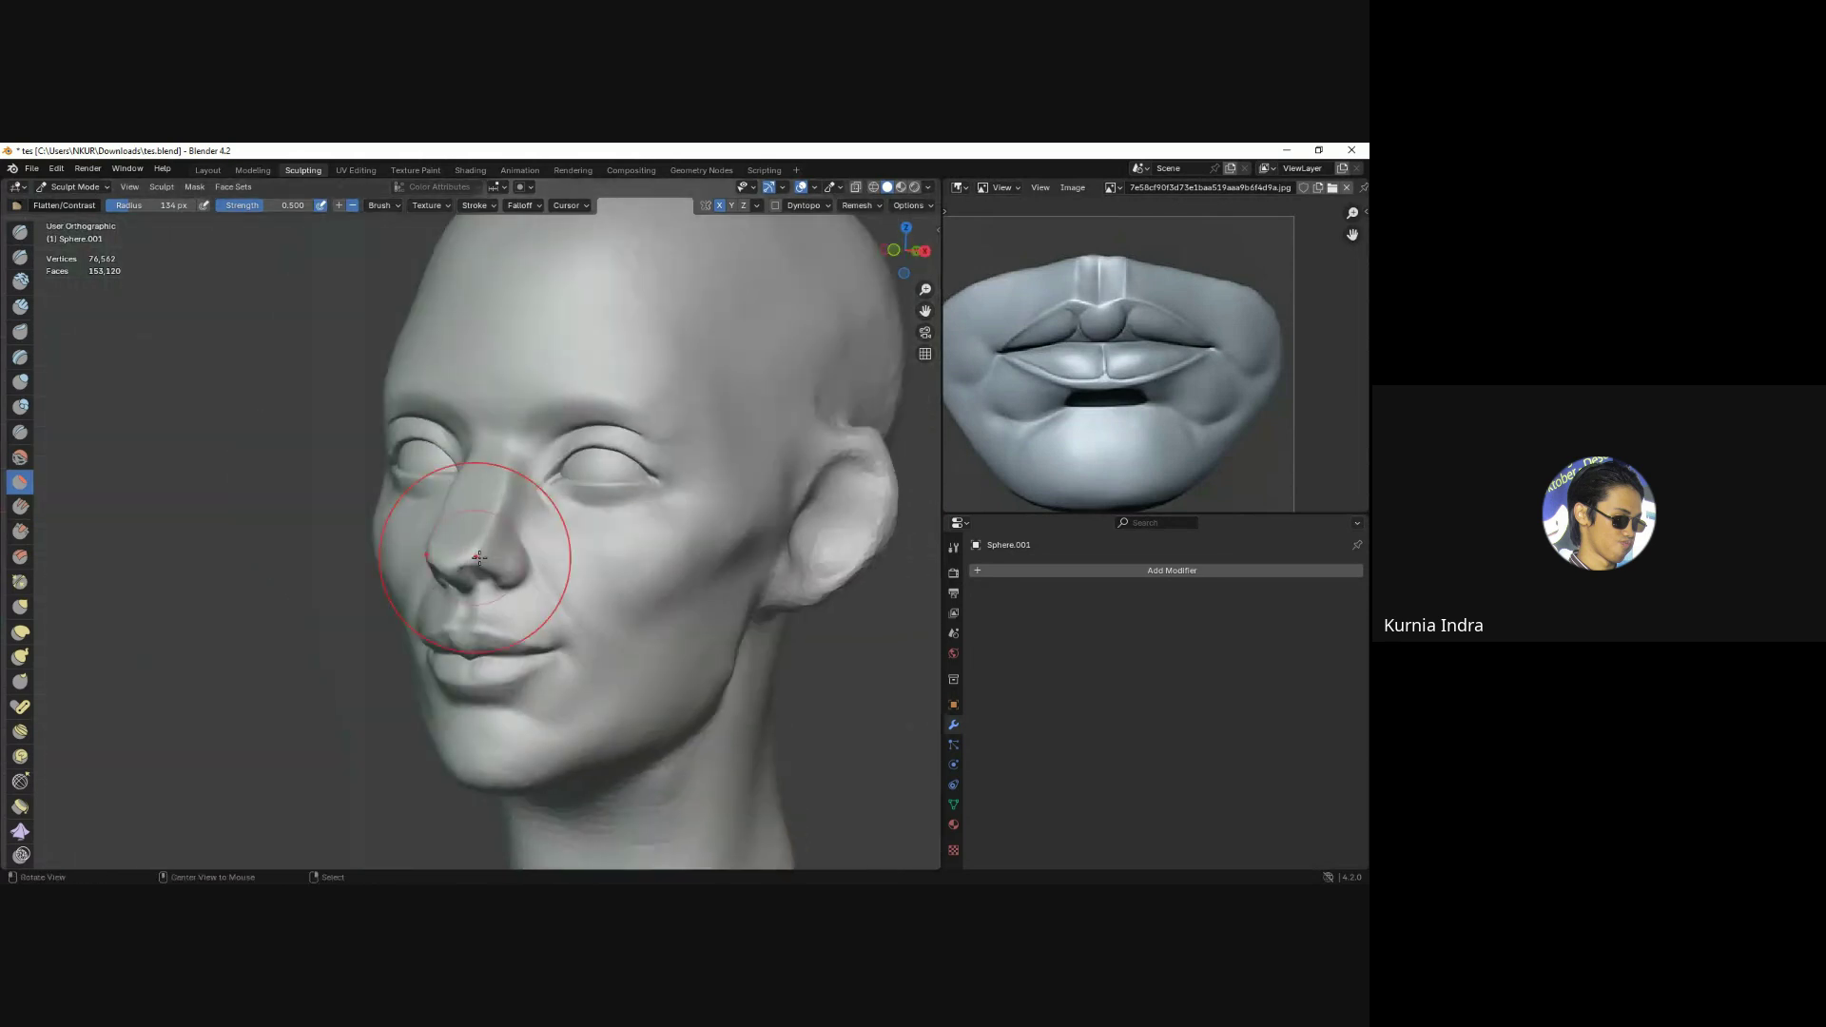
pyautogui.scroll(4, 504, 514)
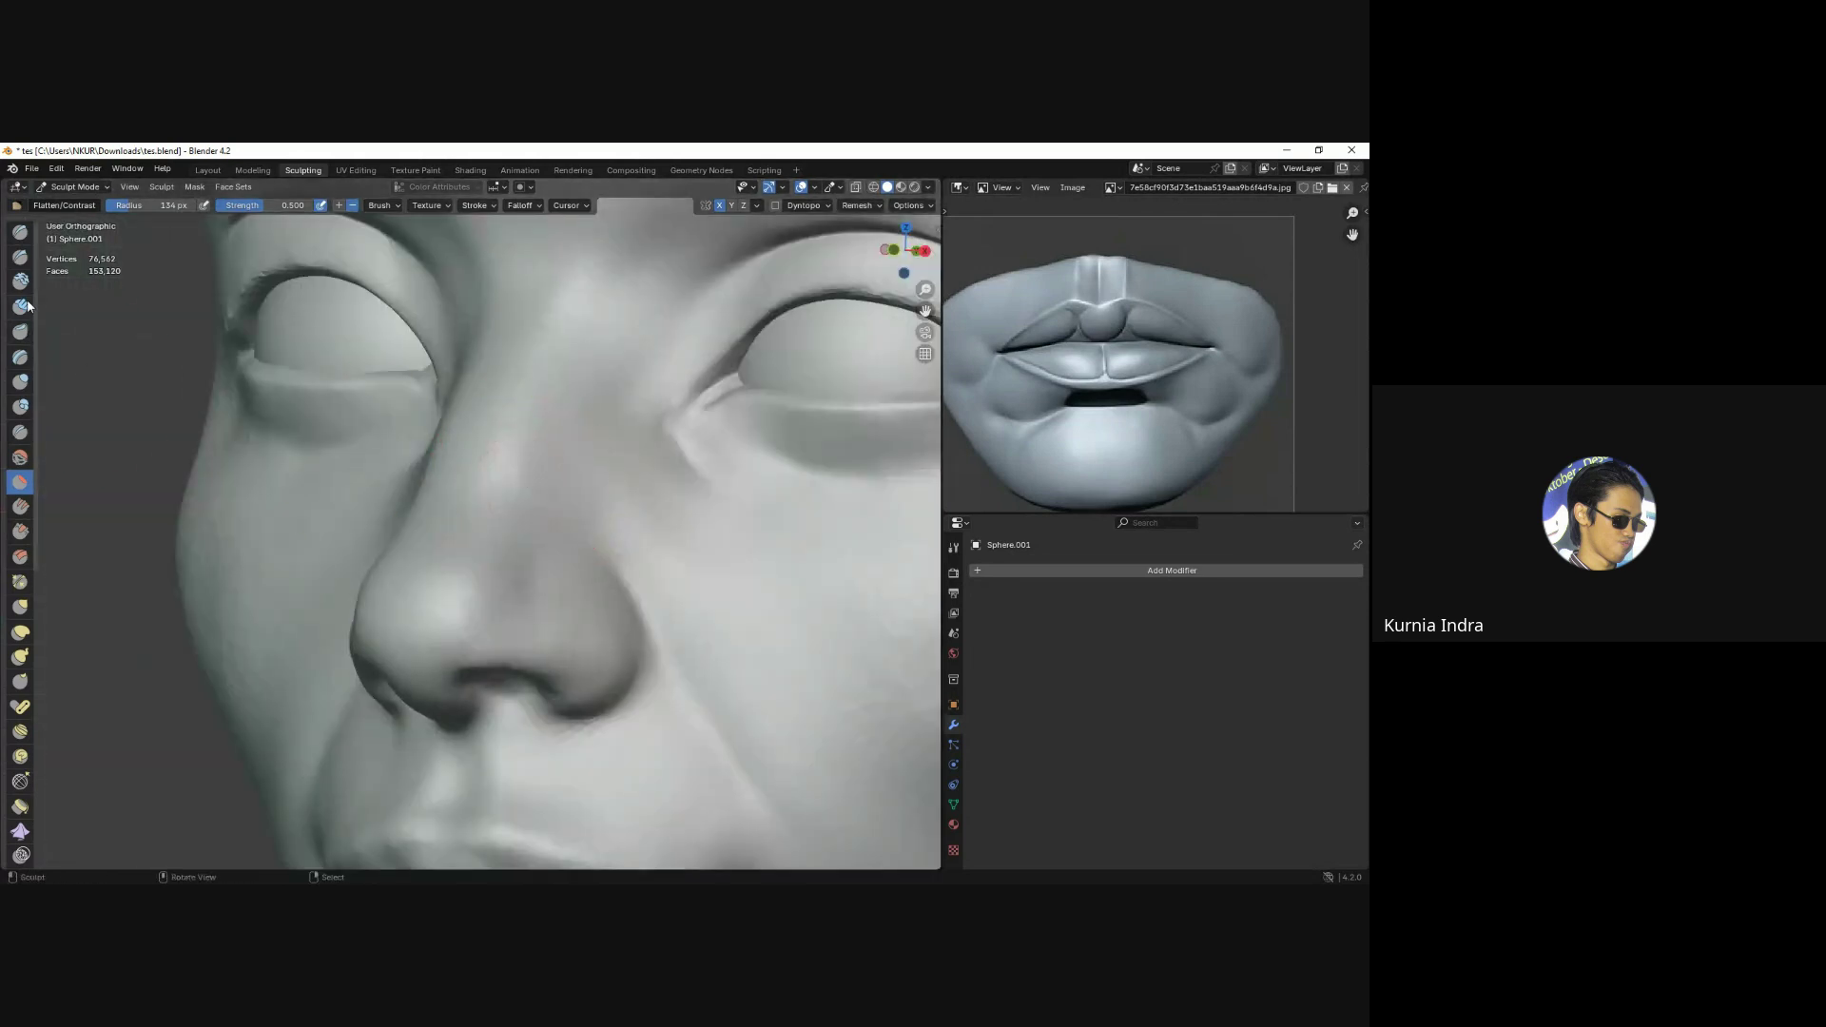
# From the right side, pull the nose-bridge profile with a smaller Grab brush.
pyautogui.press('g')
pyautogui.press('KP_3')
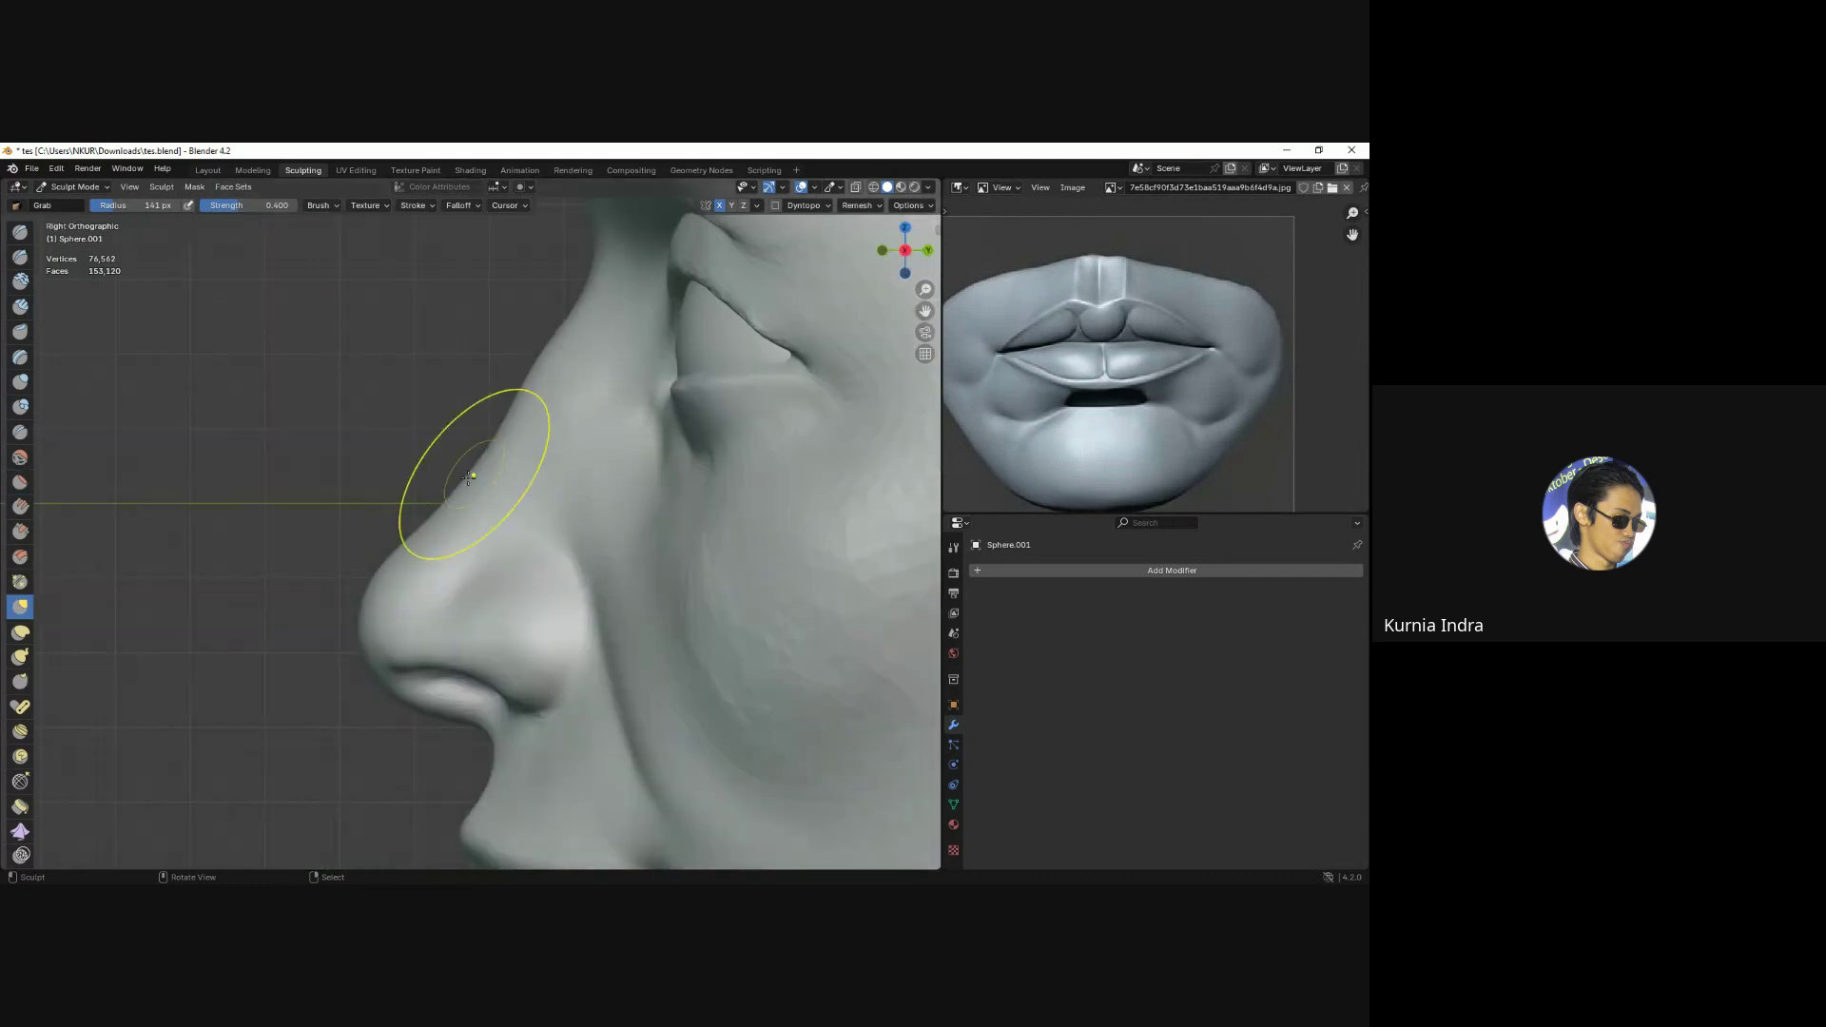
pyautogui.press('f')
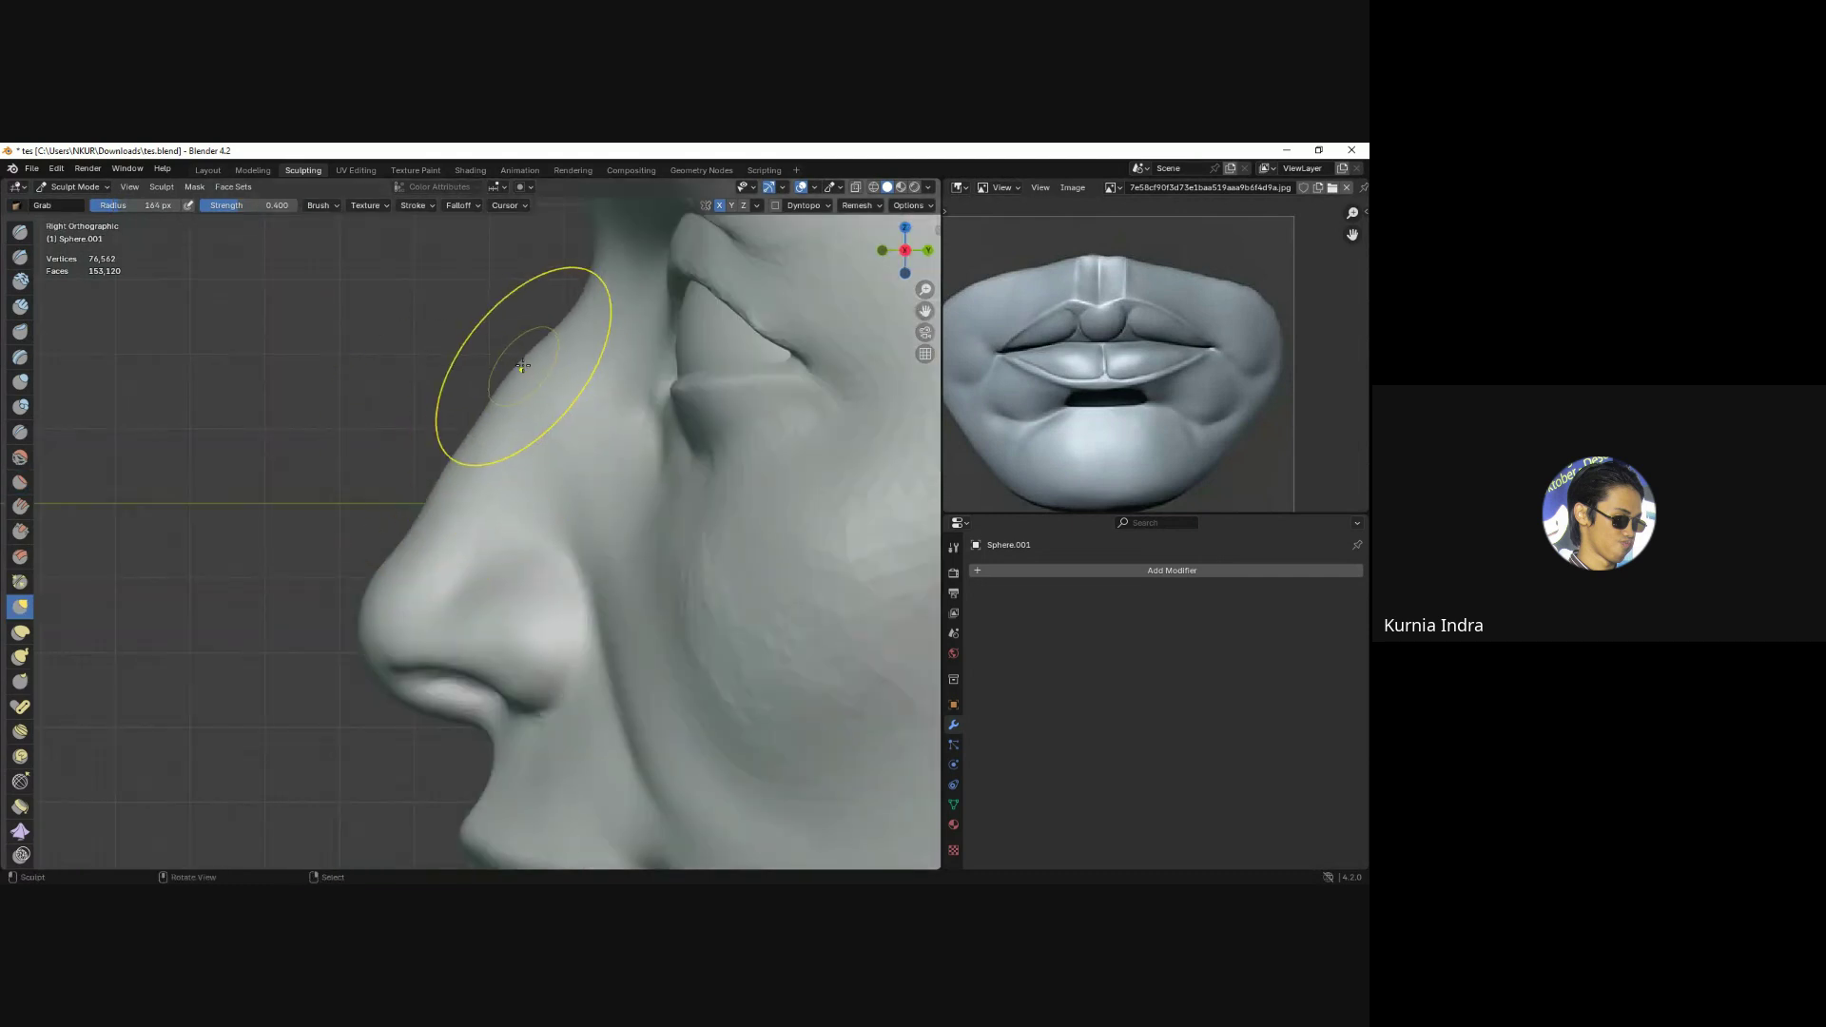
pyautogui.click(580, 314)
pyautogui.moveTo(579, 314); pyautogui.dragTo(486, 422)
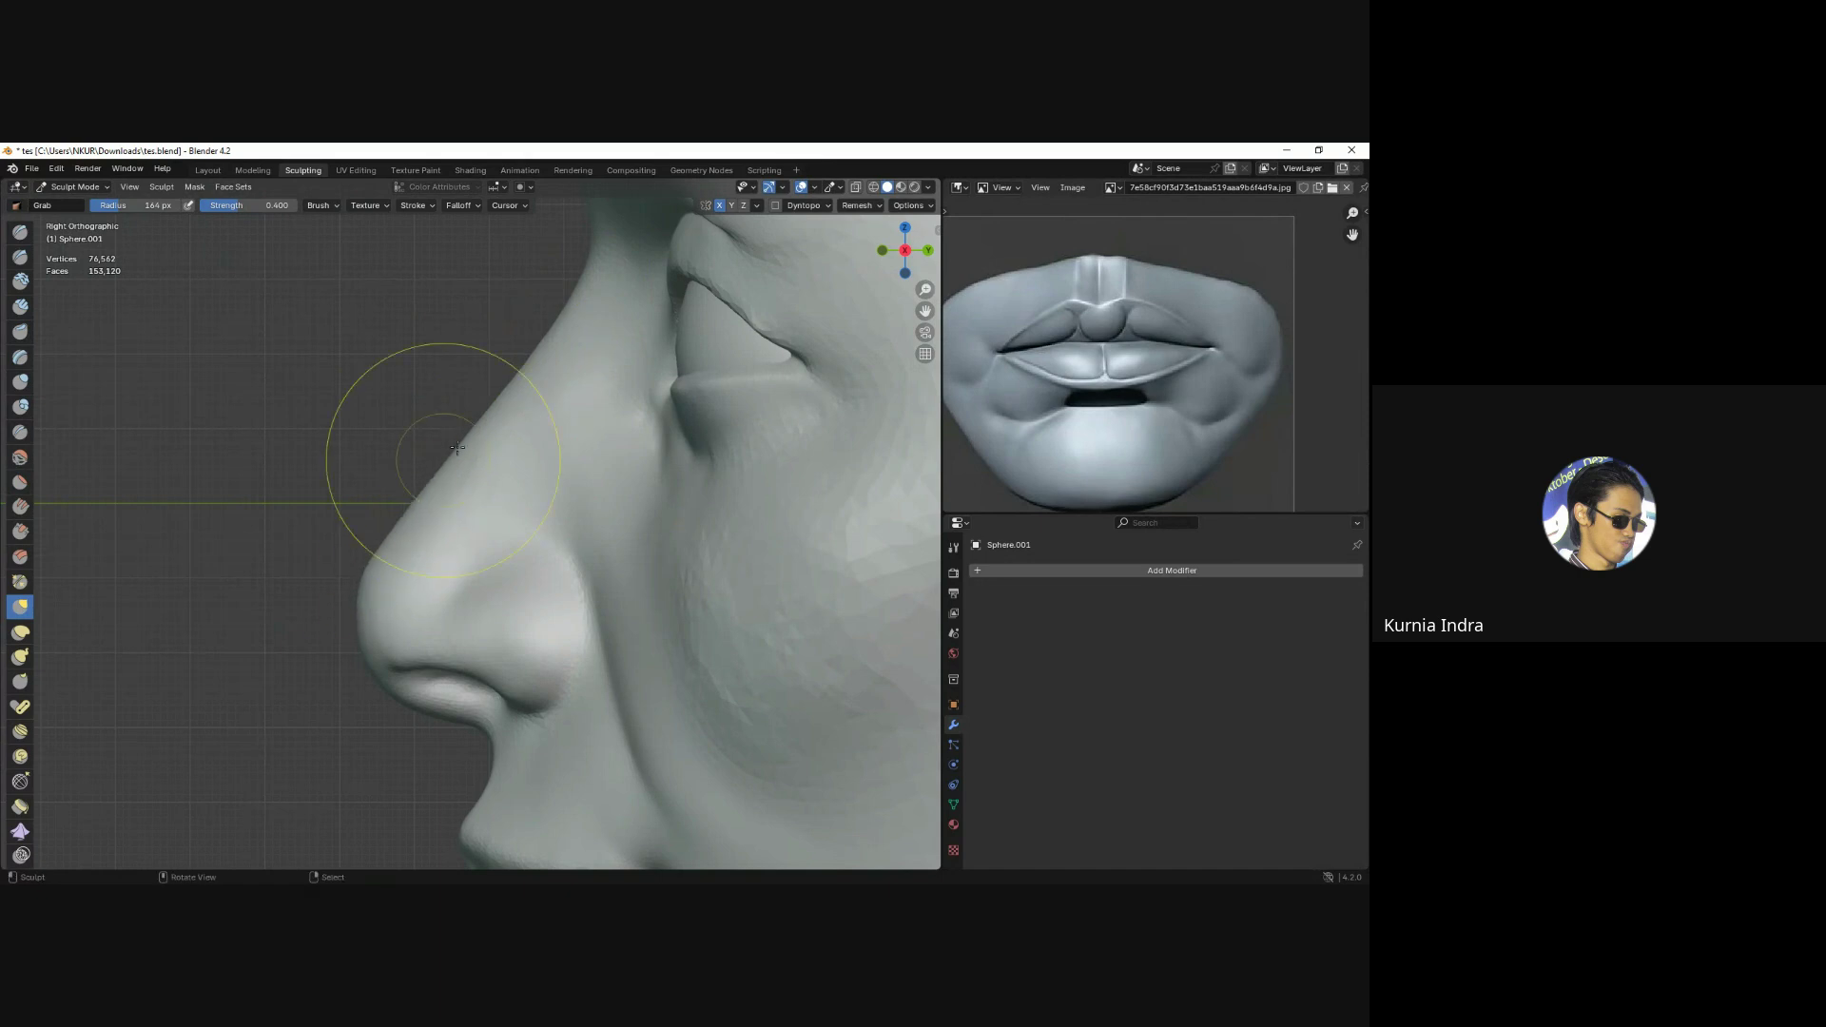
pyautogui.moveTo(488, 460); pyautogui.dragTo(427, 498, button='middle')
pyautogui.hotkey('shift', 'c')
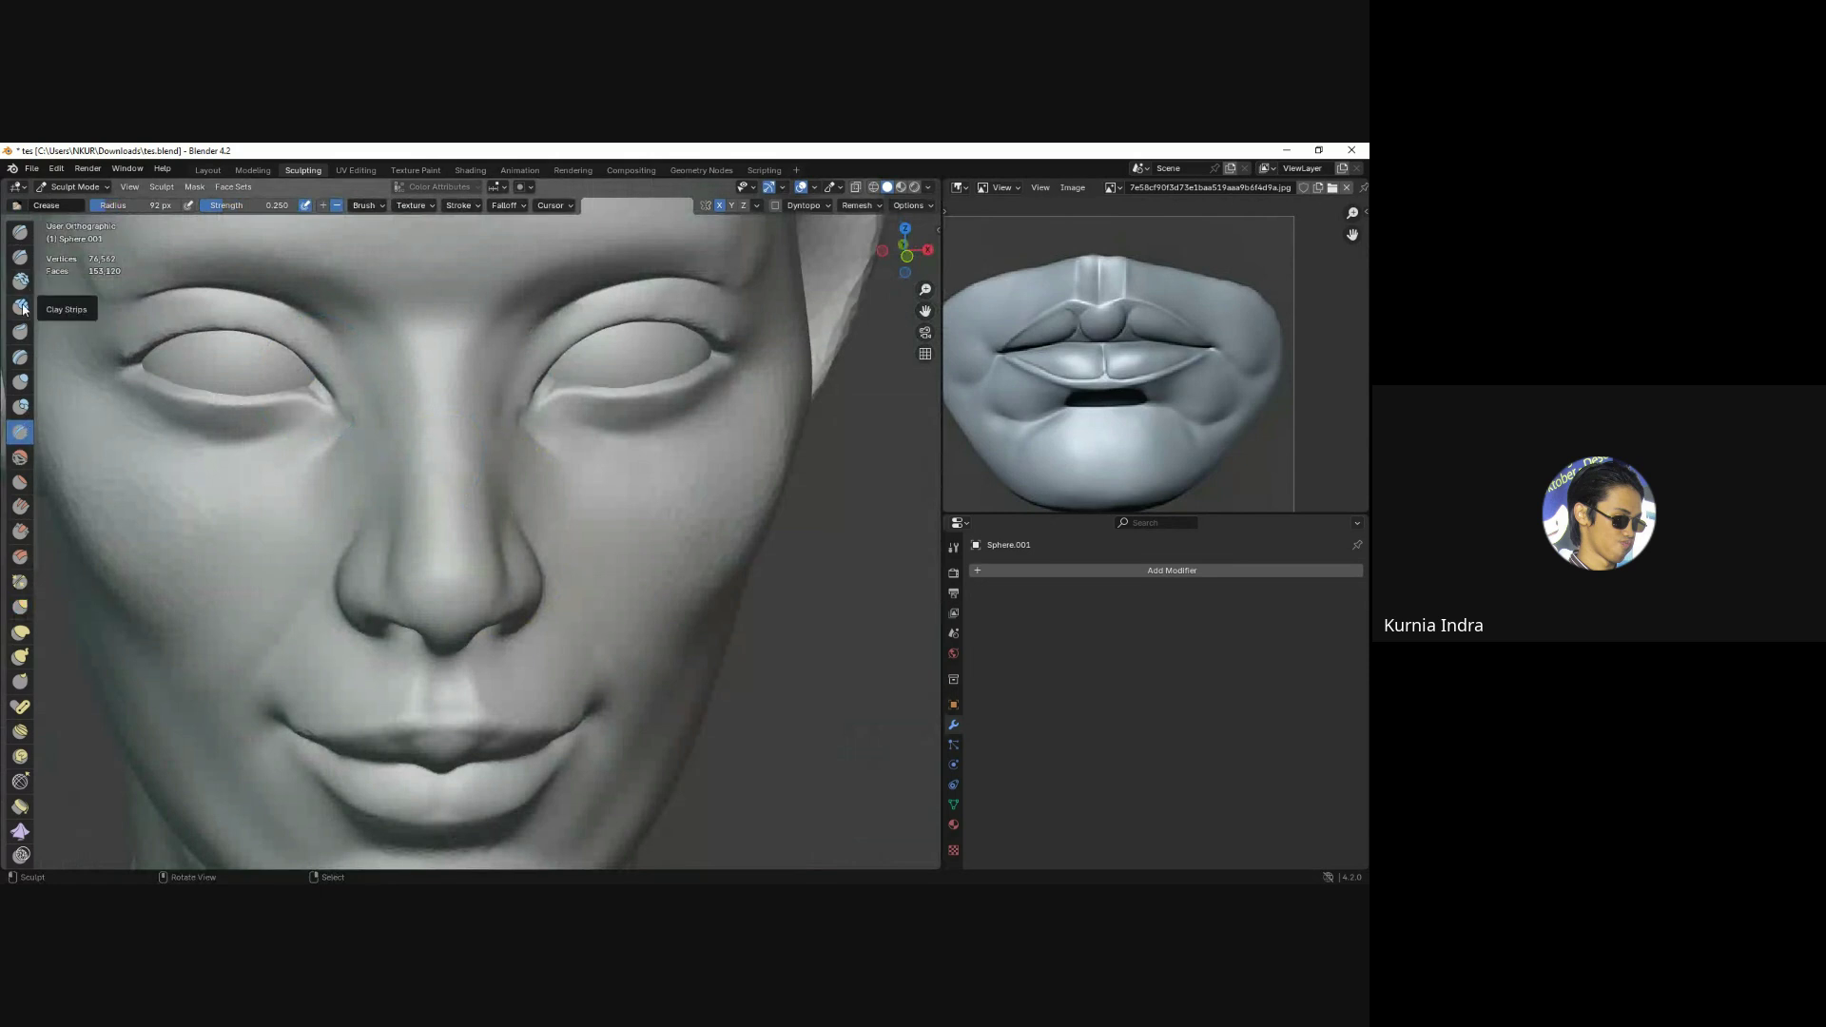
# Carve sharp lines down both sides of the nose bridge with the Draw Sharp brush.
pyautogui.click(20, 257)
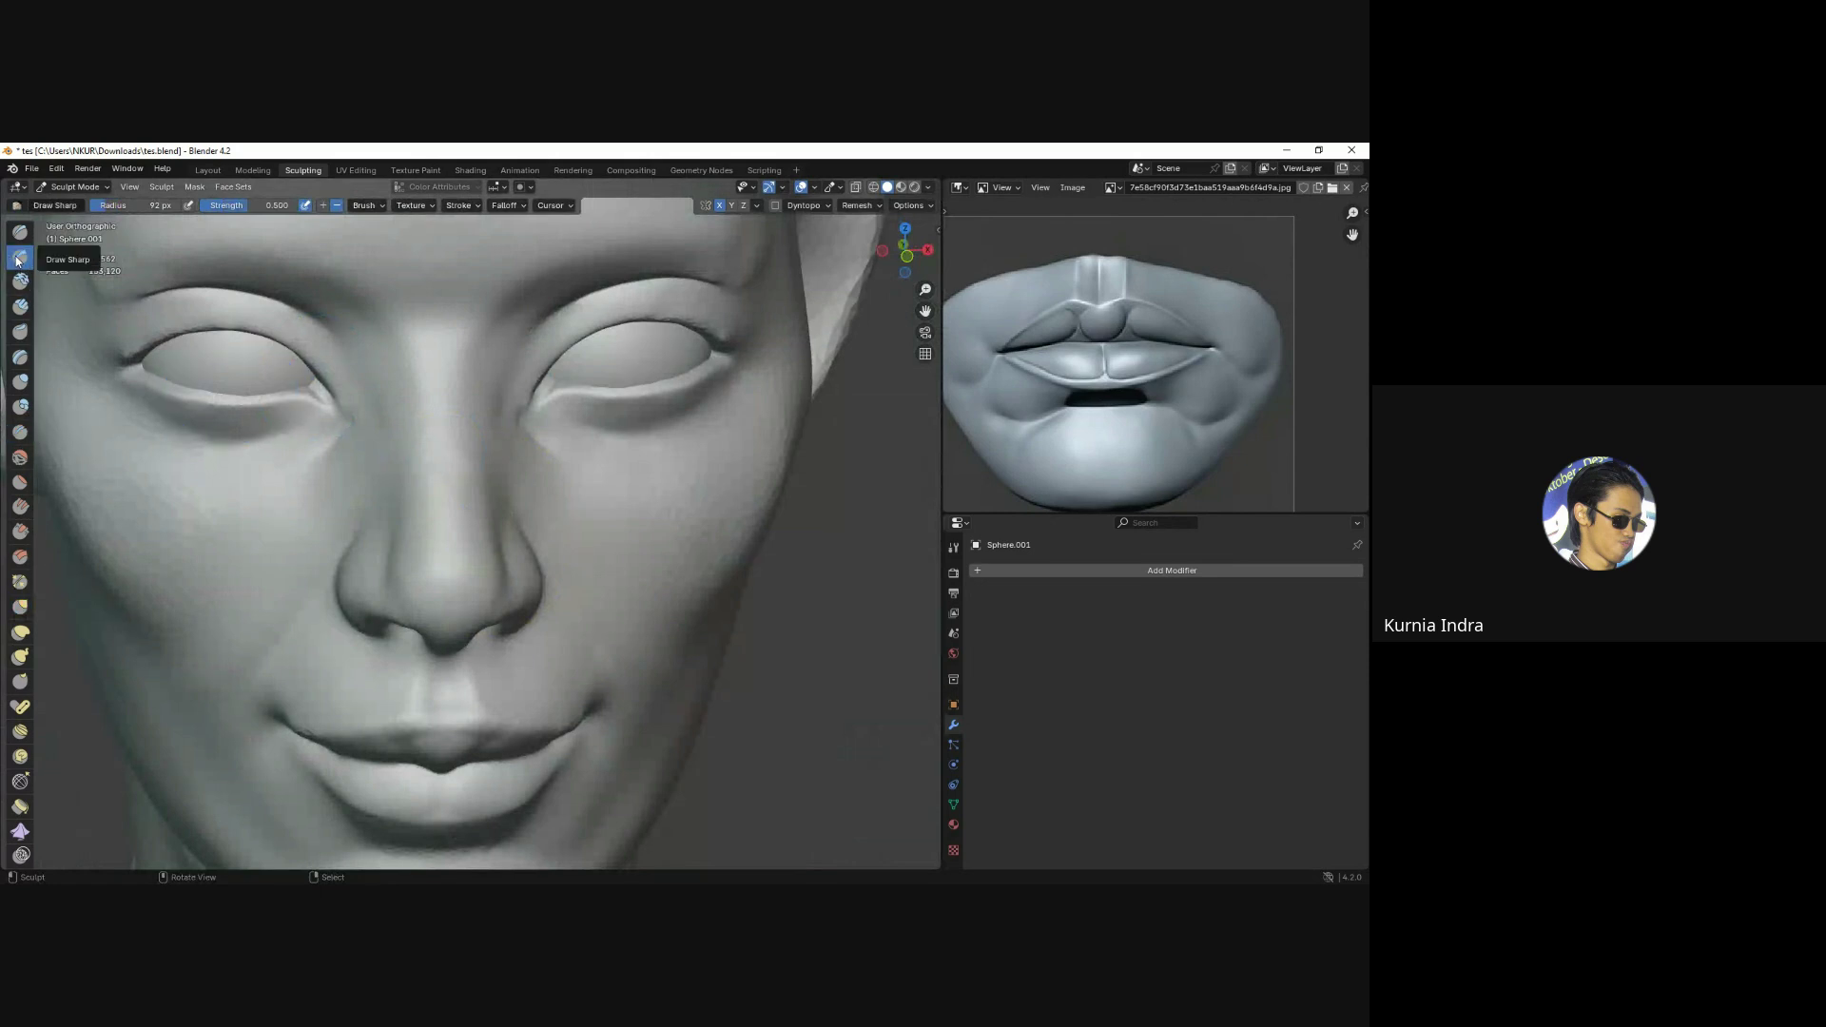
pyautogui.moveTo(409, 361); pyautogui.dragTo(407, 571)
pyautogui.moveTo(475, 381); pyautogui.dragTo(480, 570)
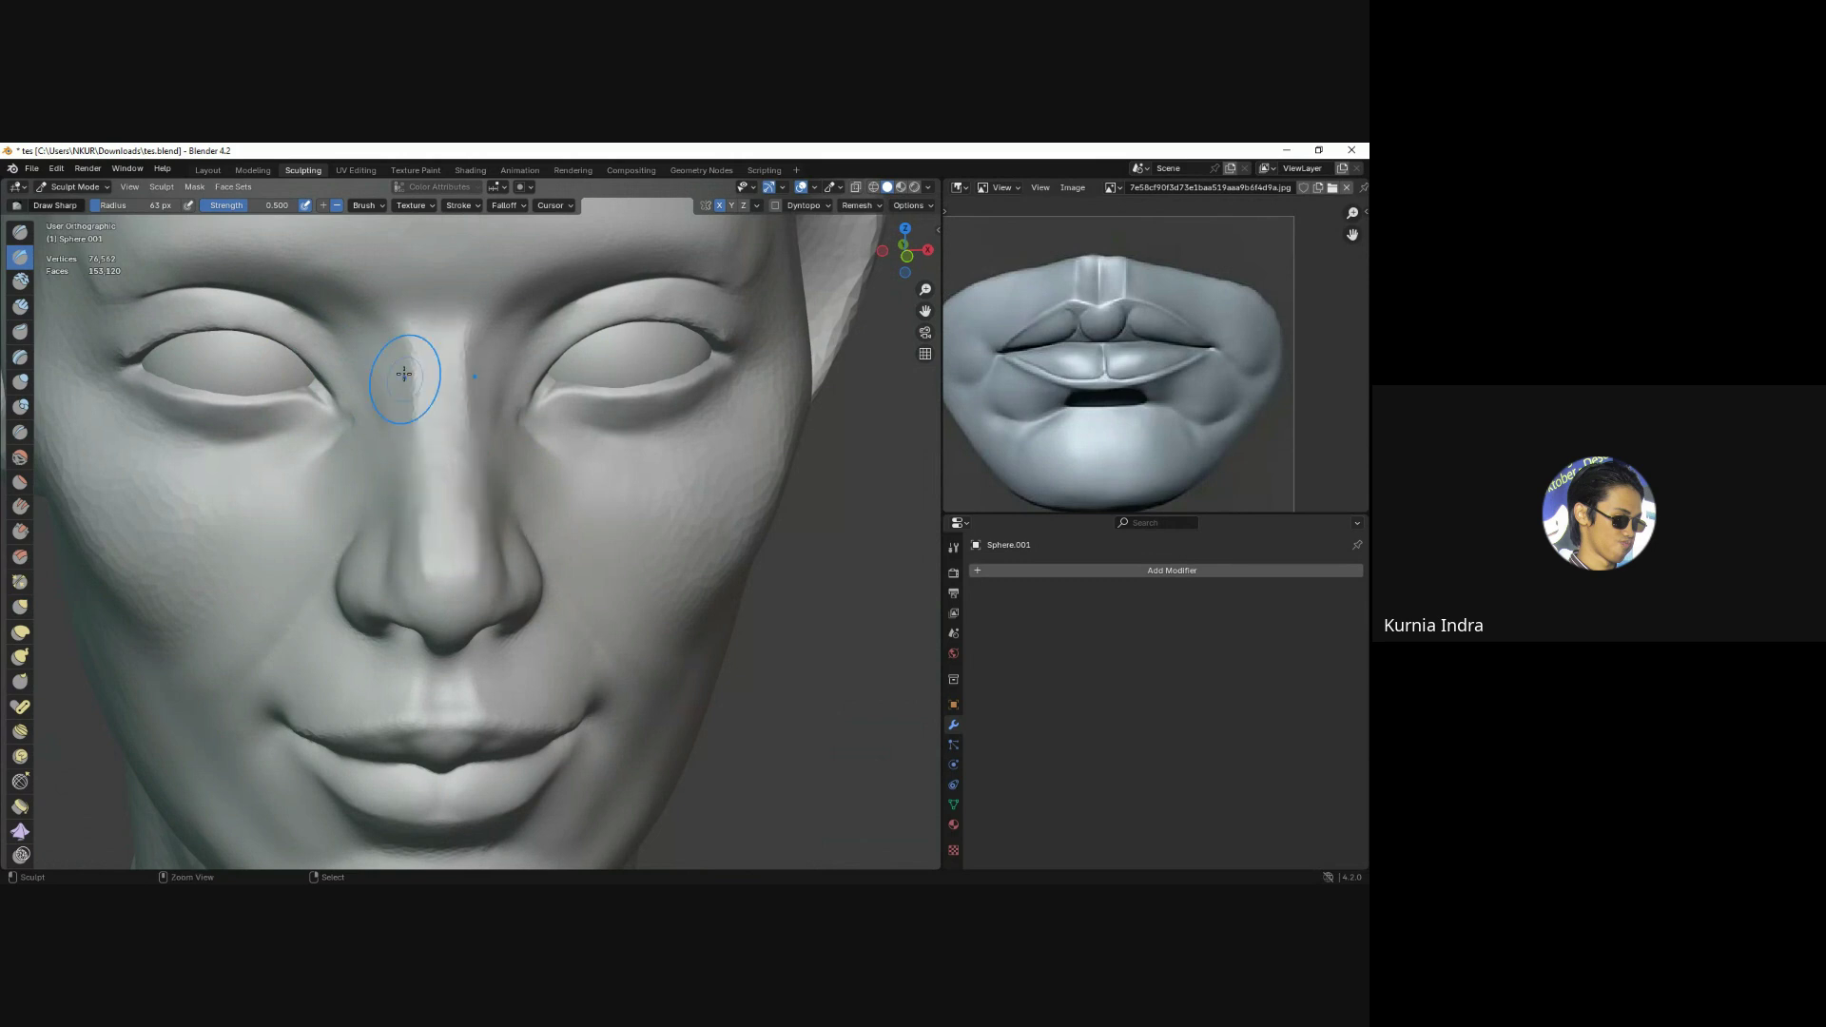
pyautogui.keyDown('ctrl'); pyautogui.moveTo(403, 374); pyautogui.dragTo(400, 549); pyautogui.keyUp('ctrl')
# Zoom out to Front view so the whole face is visible.
pyautogui.scroll(-3, 476, 514)
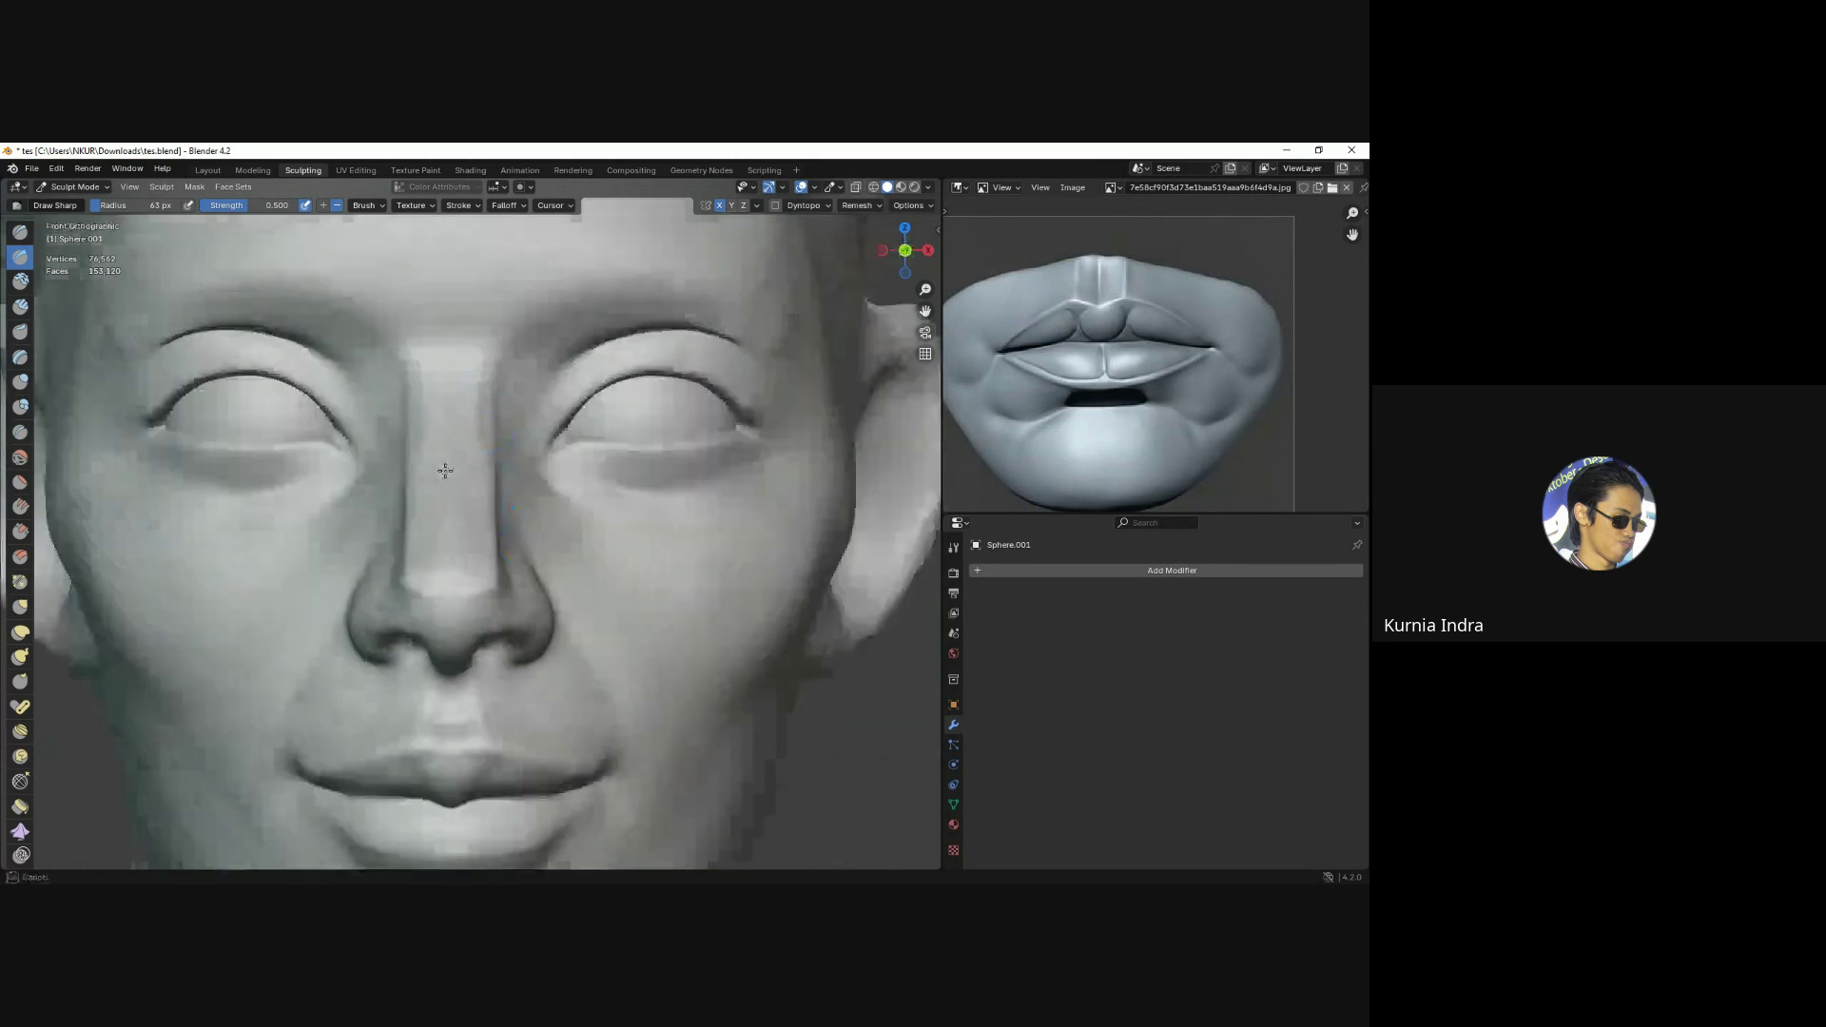
pyautogui.press('KP_1')
pyautogui.moveTo(550, 493); pyautogui.dragTo(575, 555, button='middle')
# Undo part of the nose-bridge lines, then inflate the cheeks near the ears with Inflate/Deflate.
pyautogui.press('KP_1')
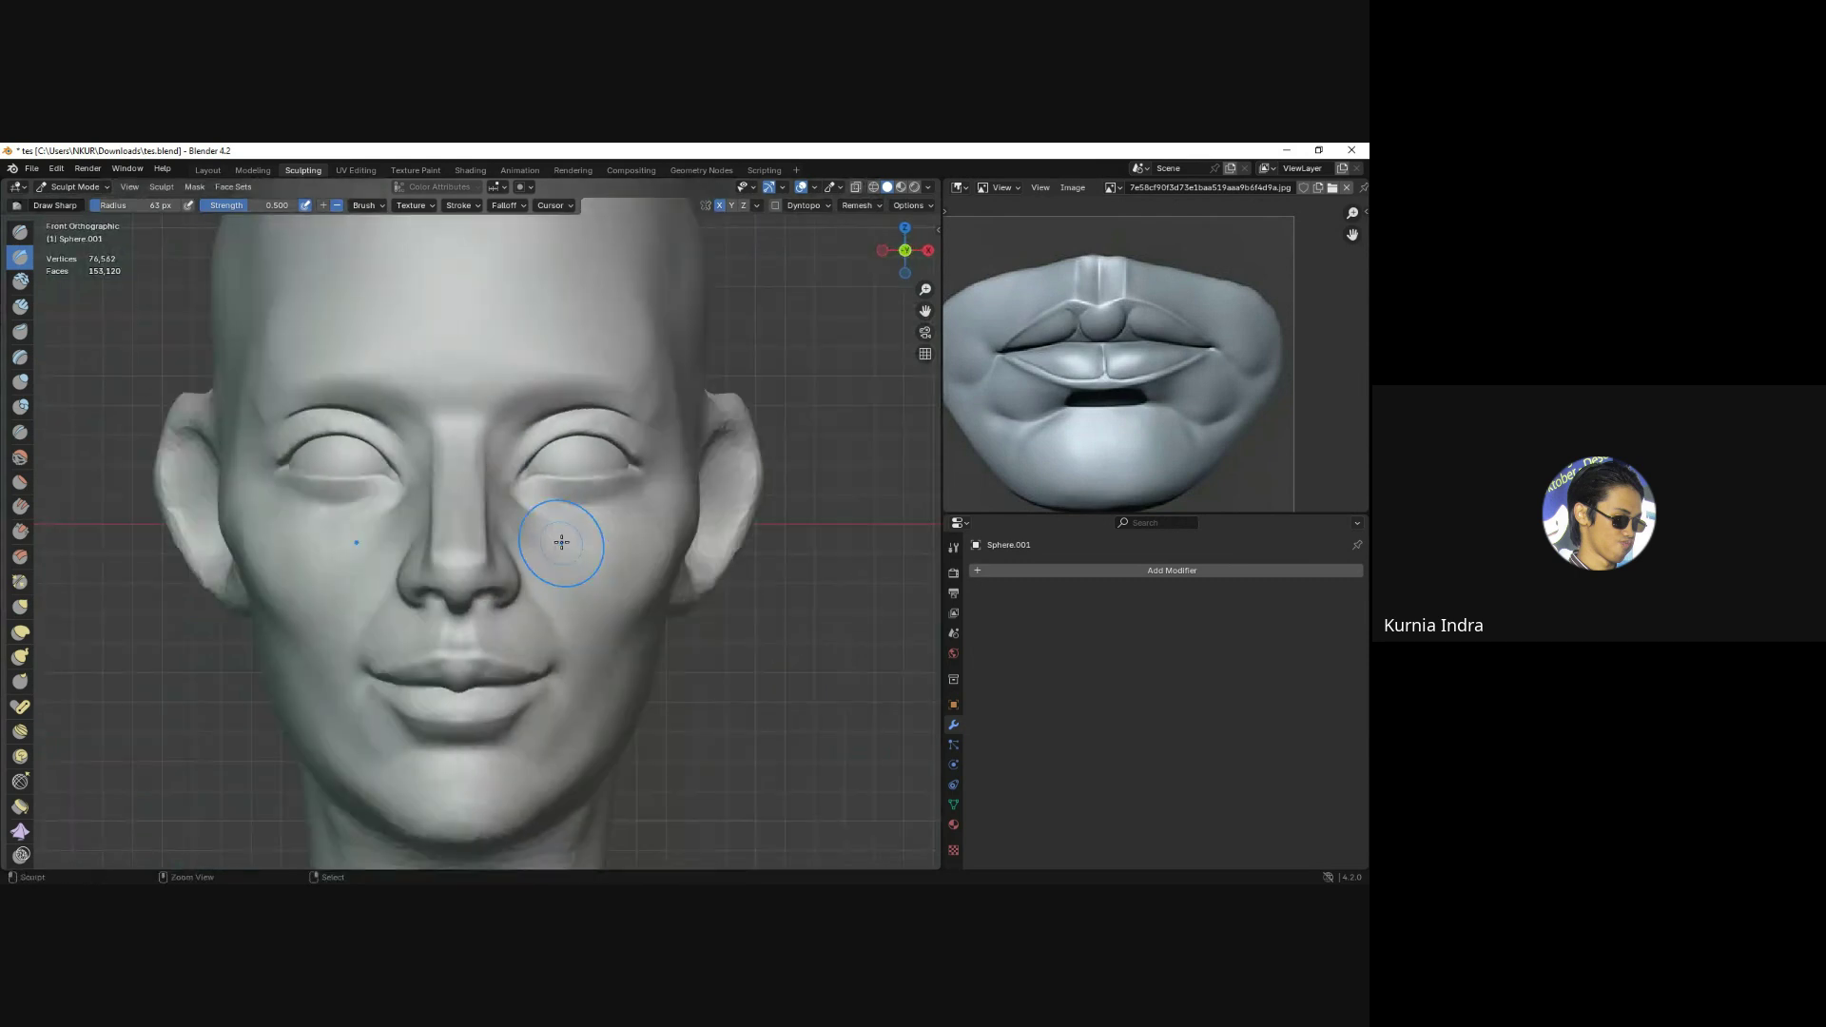
pyautogui.hotkey('ctrl', 'z')
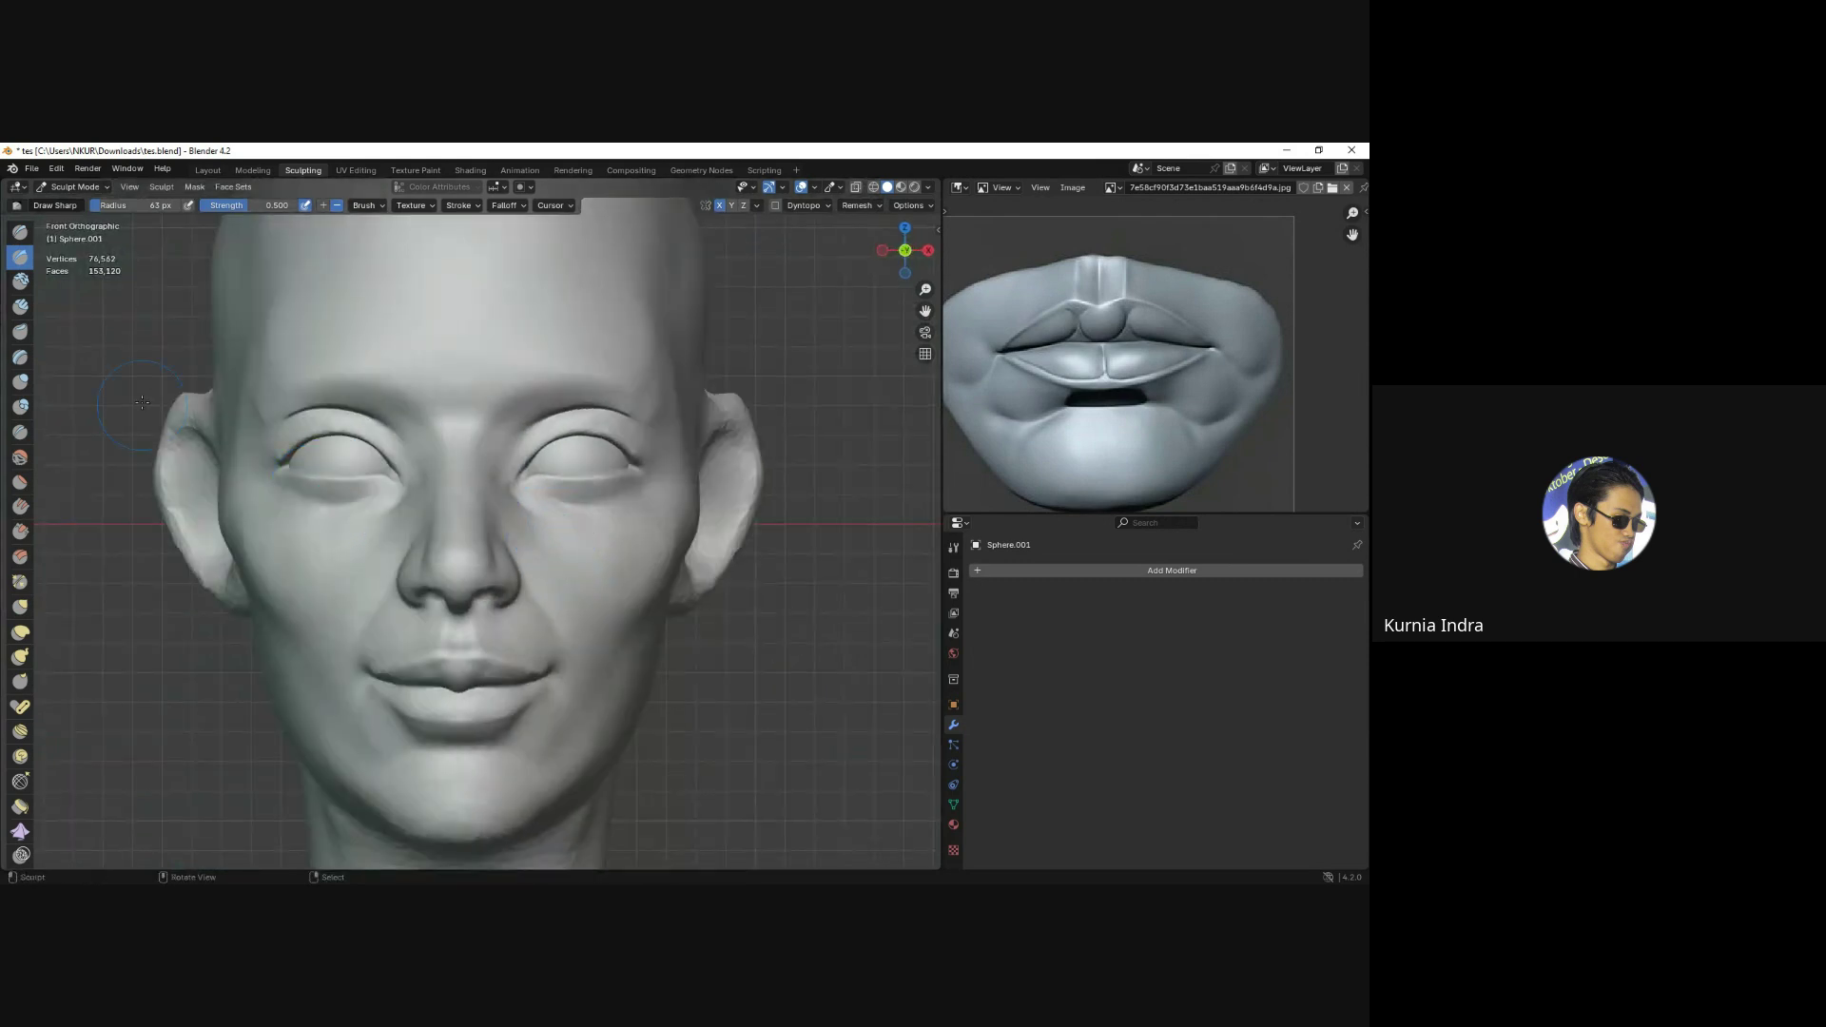
pyautogui.click(20, 383)
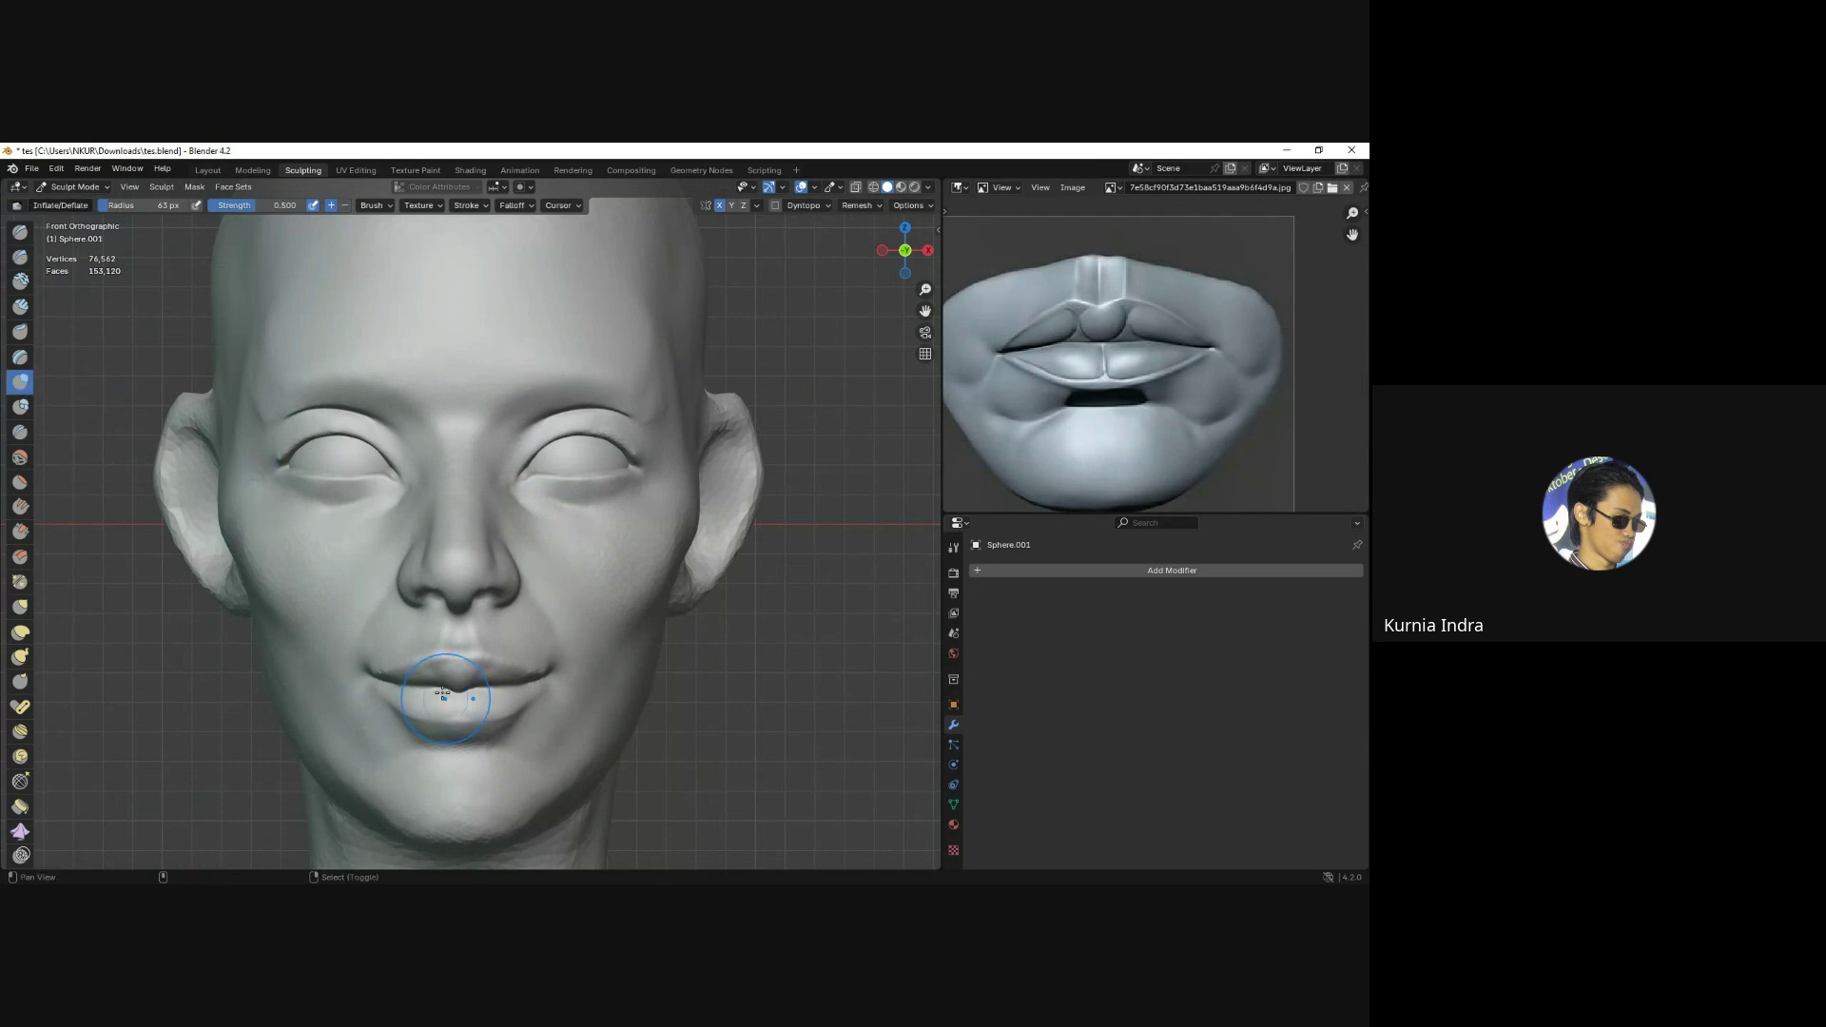
pyautogui.moveTo(443, 692); pyautogui.dragTo(251, 524, button='middle')
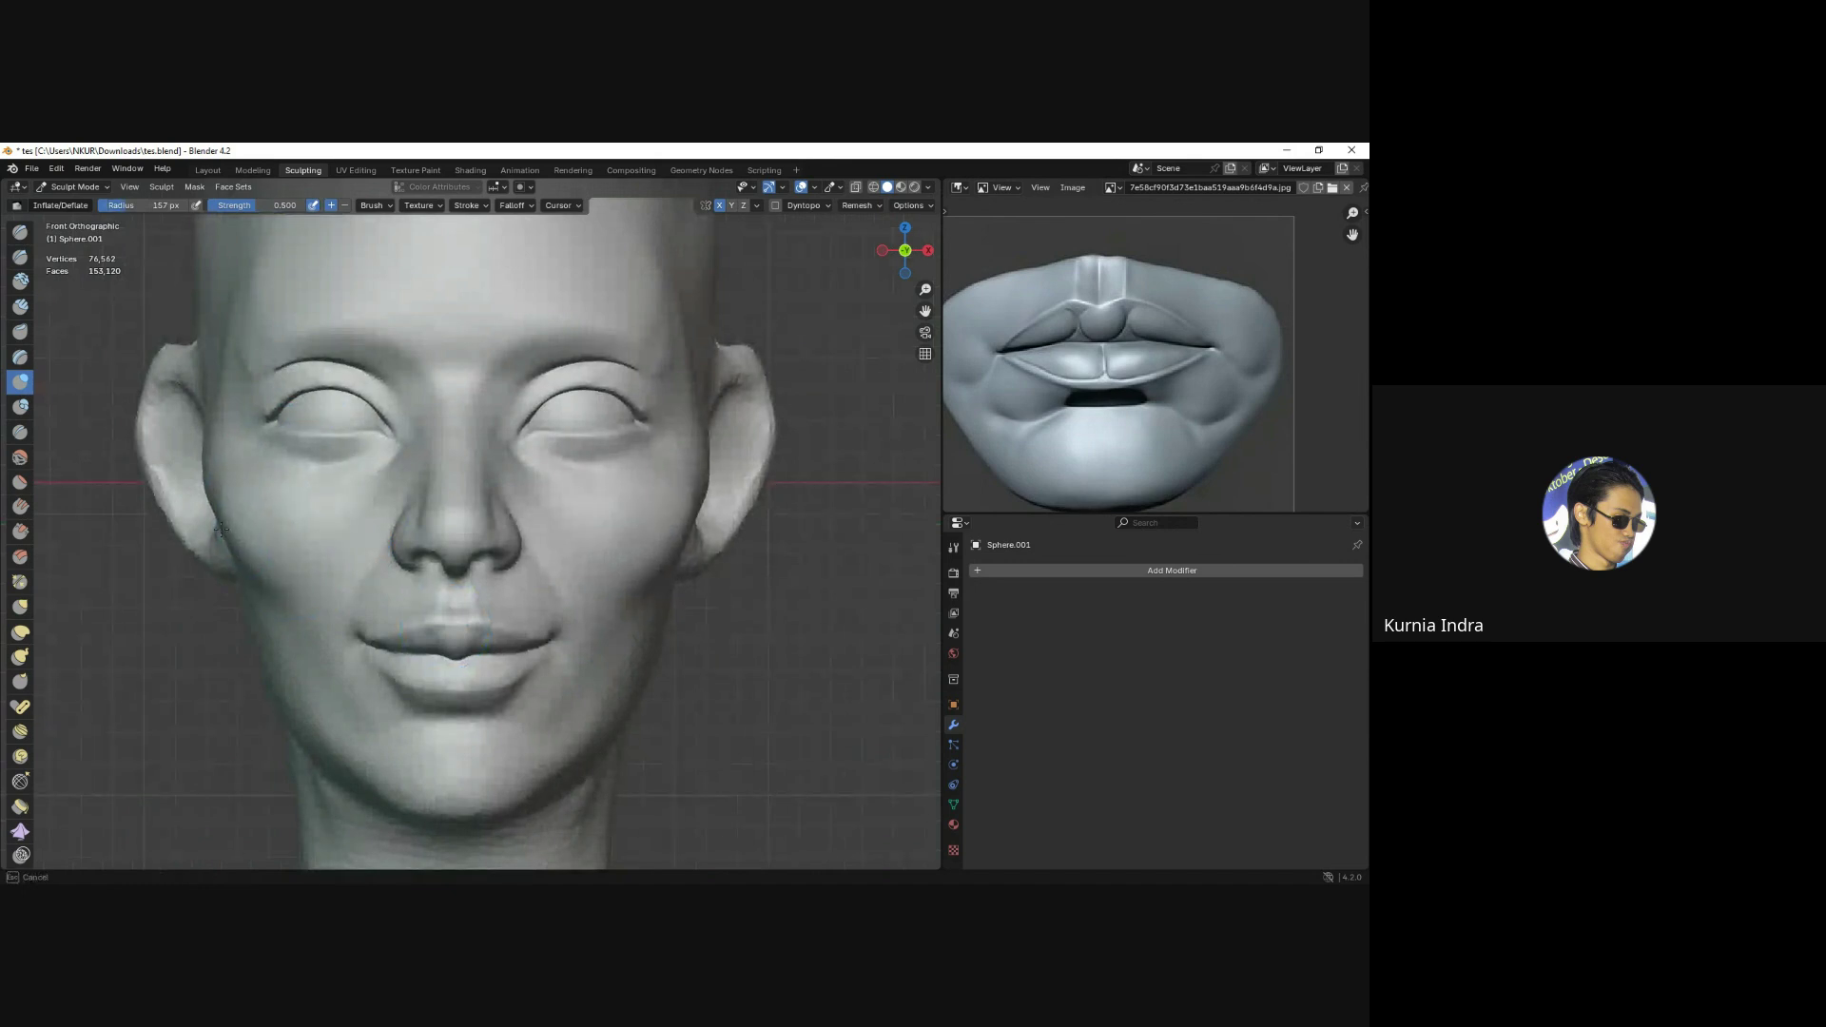
pyautogui.moveTo(221, 529); pyautogui.dragTo(243, 537)
pyautogui.moveTo(243, 573); pyautogui.dragTo(262, 537, button='middle')
pyautogui.moveTo(261, 537); pyautogui.dragTo(286, 580)
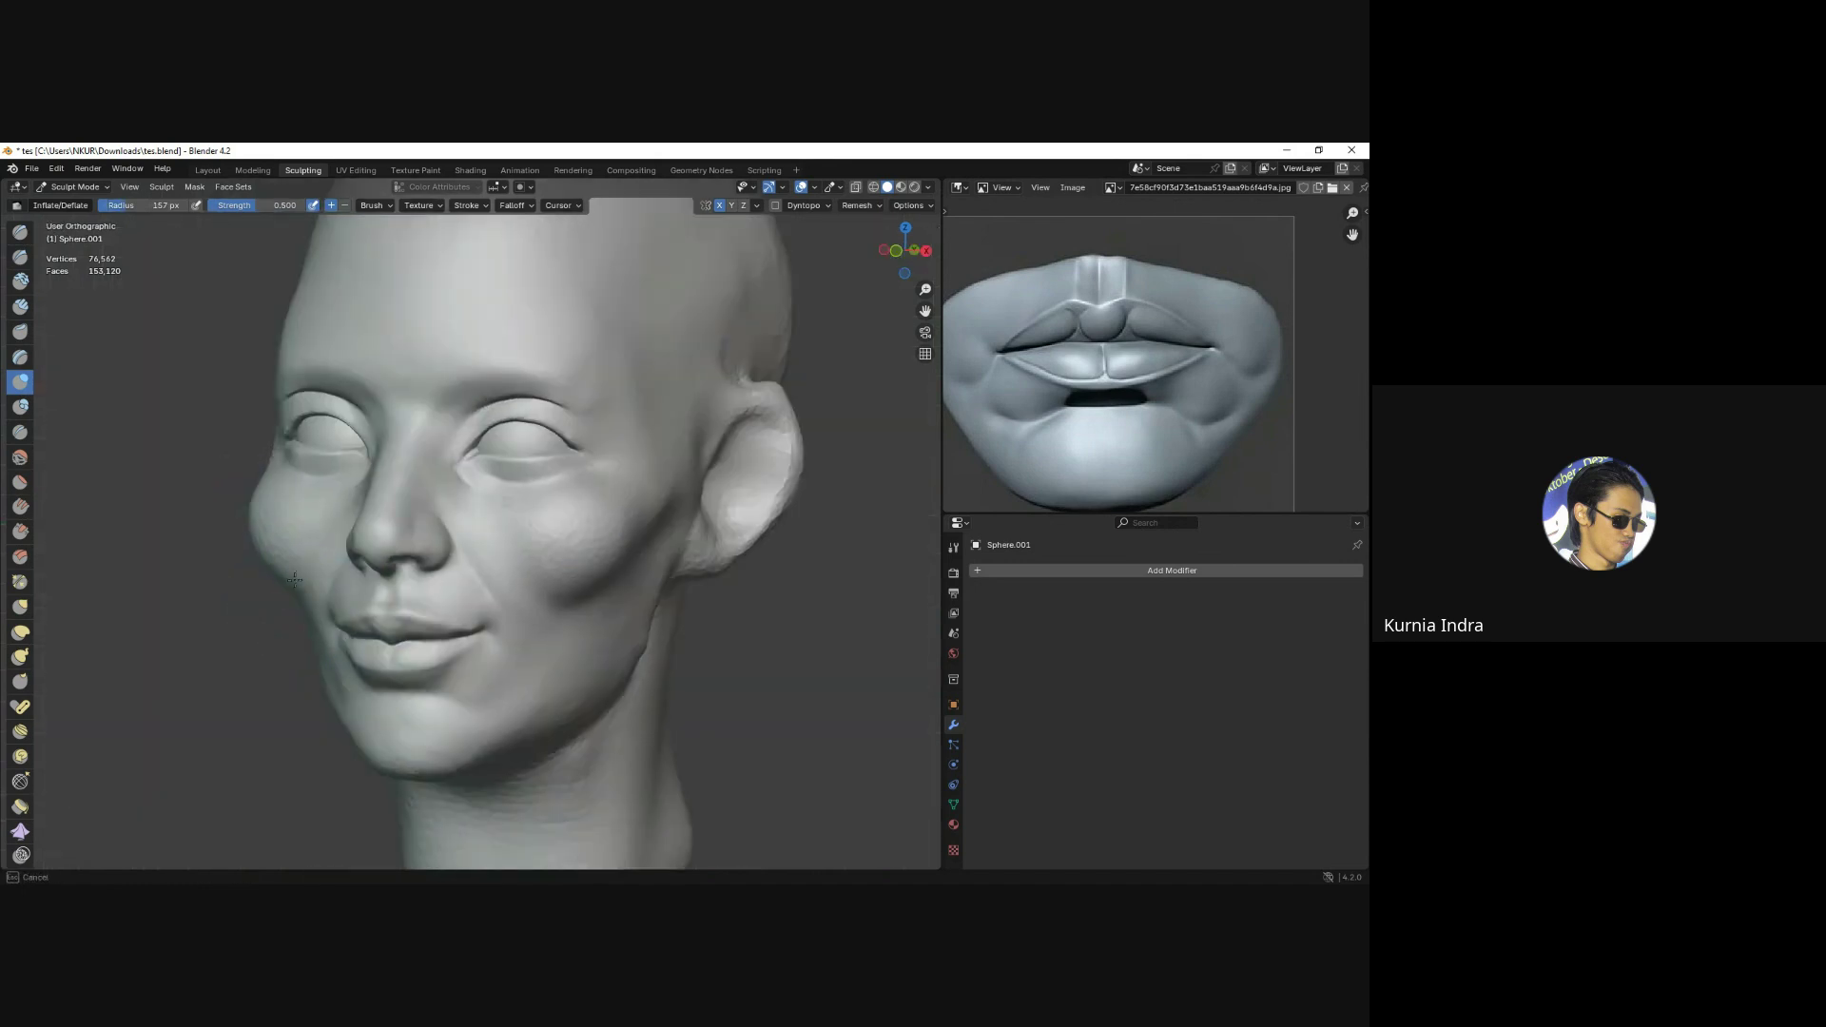
# Inflate the jaw area, check the lower face and lips, and return to the Grab brush.
pyautogui.moveTo(361, 666); pyautogui.dragTo(425, 740)
pyautogui.moveTo(425, 739); pyautogui.dragTo(301, 381, button='middle')
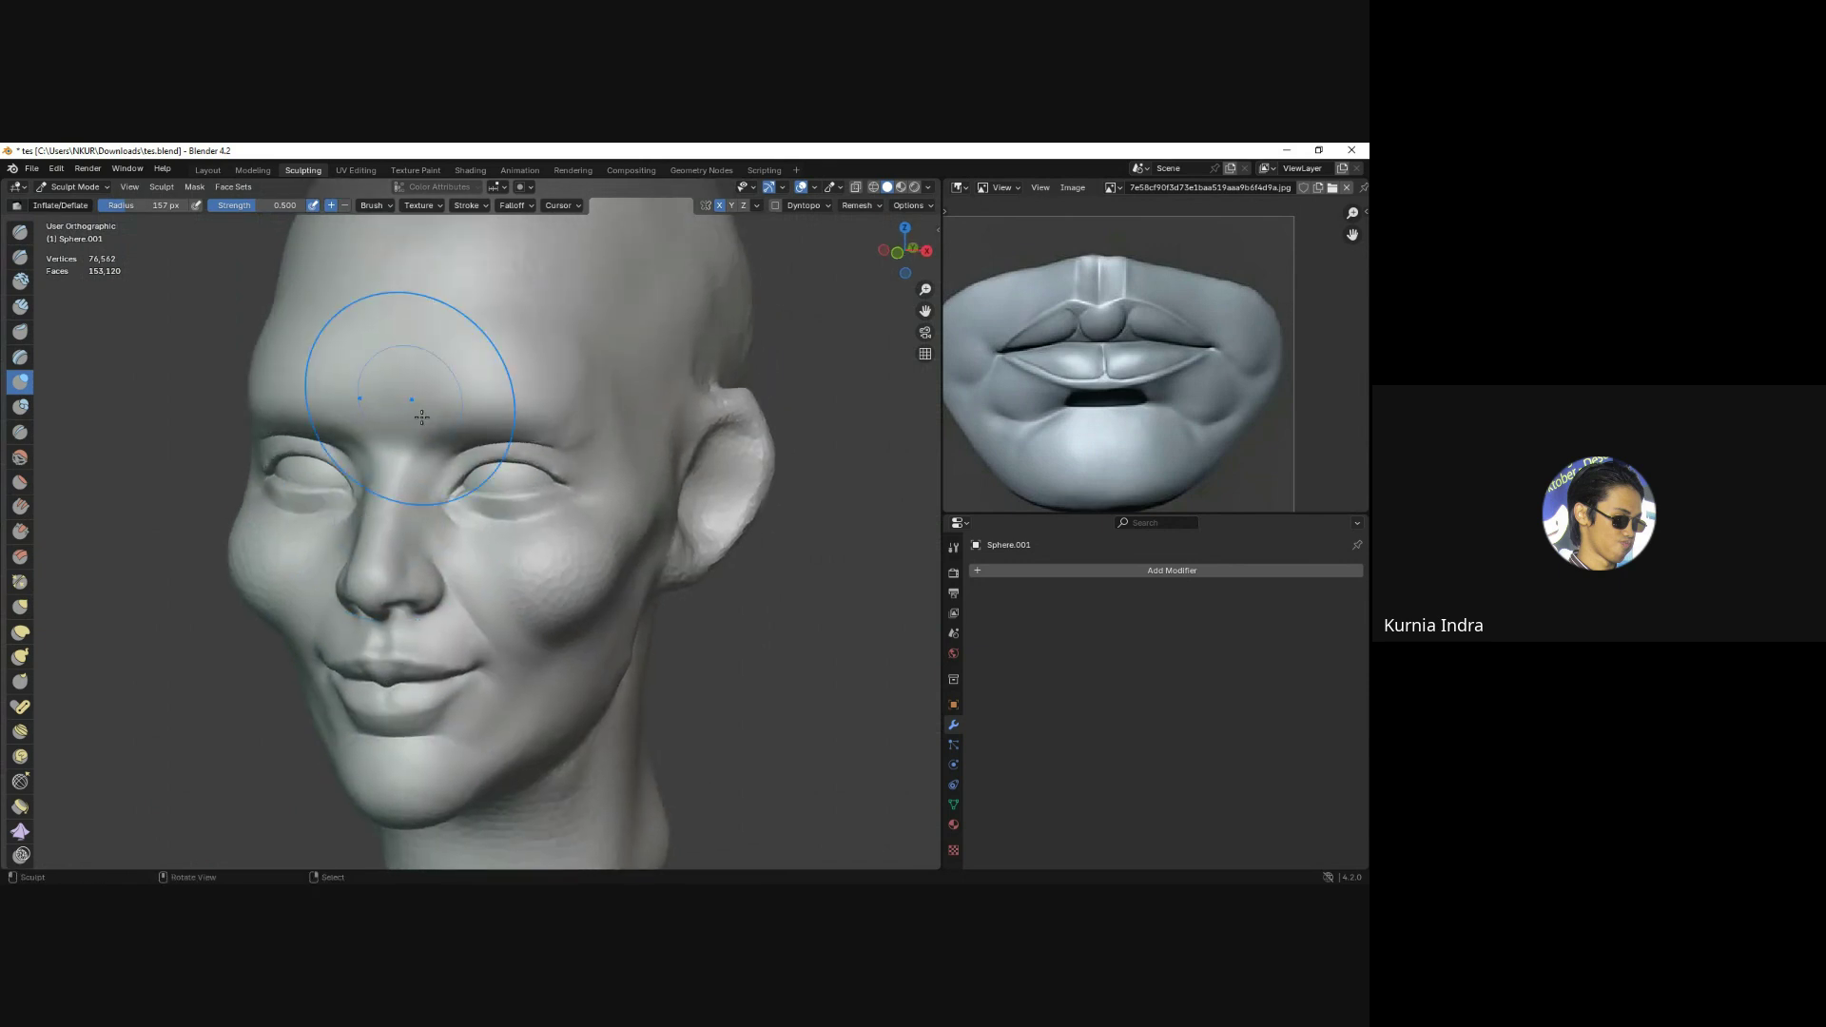
pyautogui.moveTo(427, 344)
pyautogui.mouseDown(button='middle')
pyautogui.moveTo(425, 599)
pyautogui.moveTo(533, 570)
pyautogui.mouseUp(button='middle')
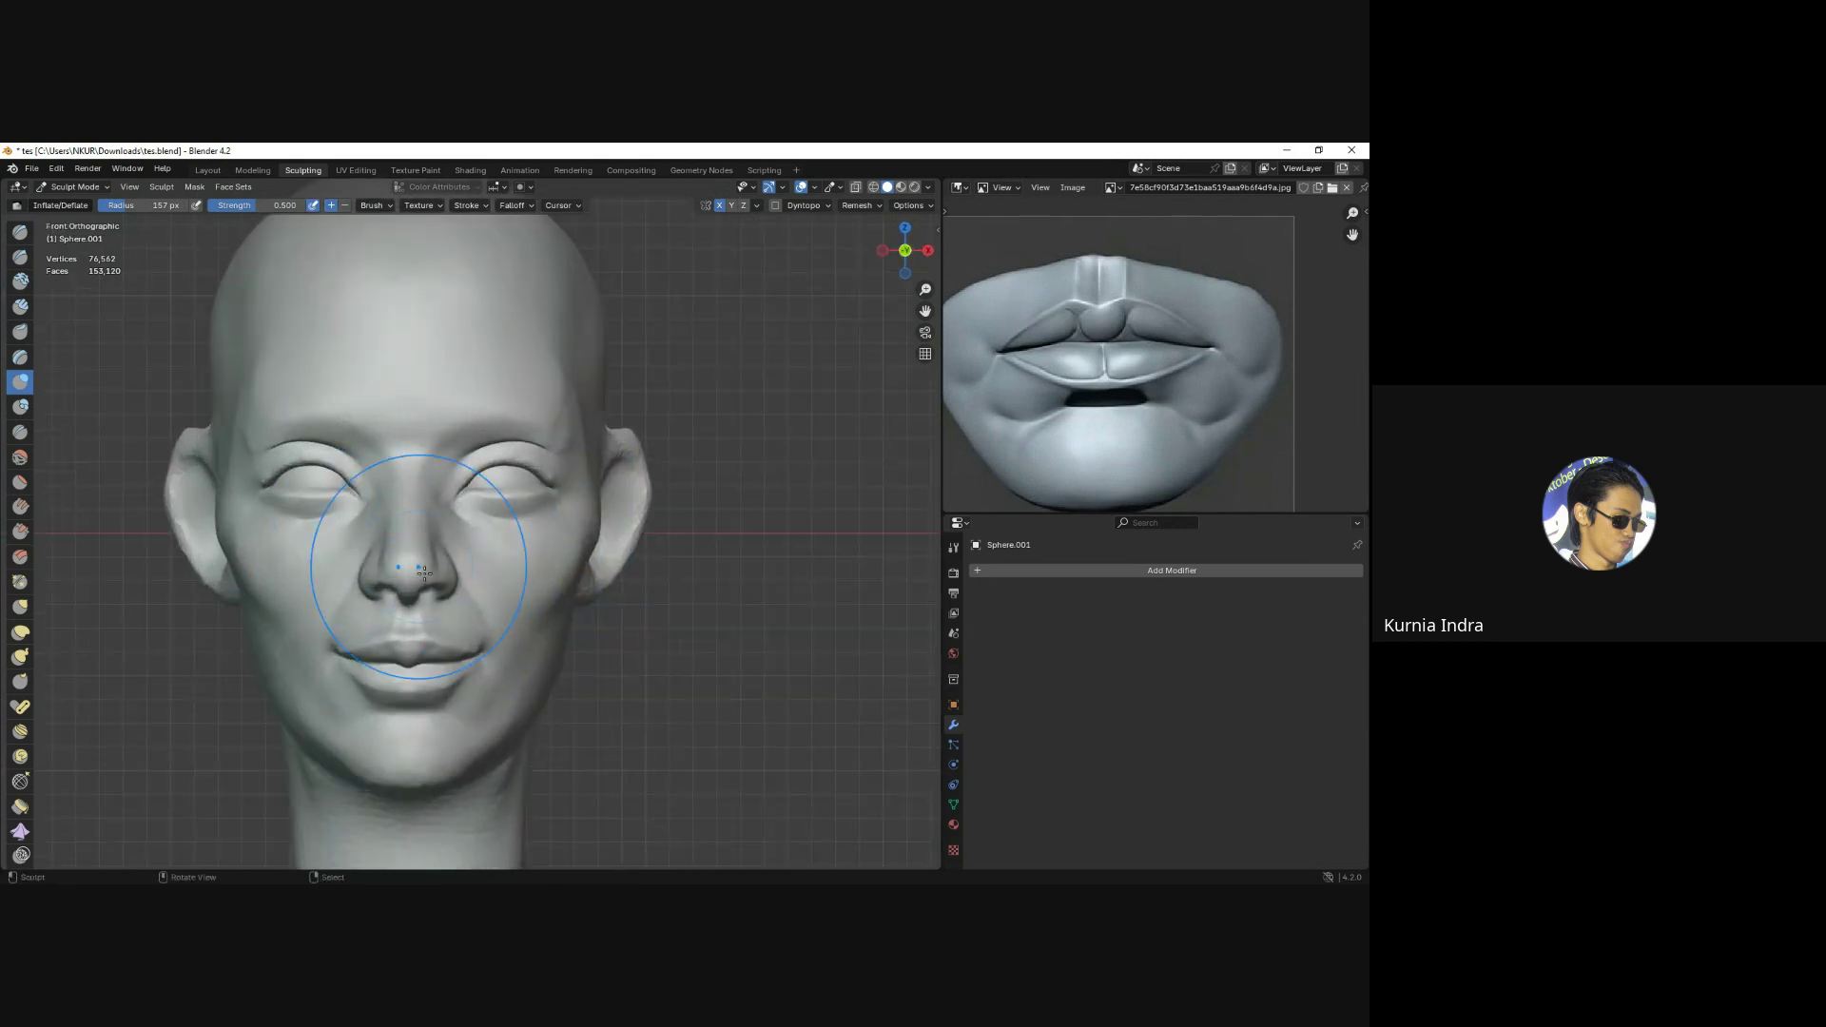
pyautogui.moveTo(424, 627)
pyautogui.keyDown('ctrl'); pyautogui.mouseDown(button='middle')
pyautogui.moveTo(424, 584)
pyautogui.moveTo(476, 559)
pyautogui.moveTo(345, 582)
pyautogui.moveTo(367, 593)
pyautogui.mouseUp(button='middle'); pyautogui.keyUp('ctrl')
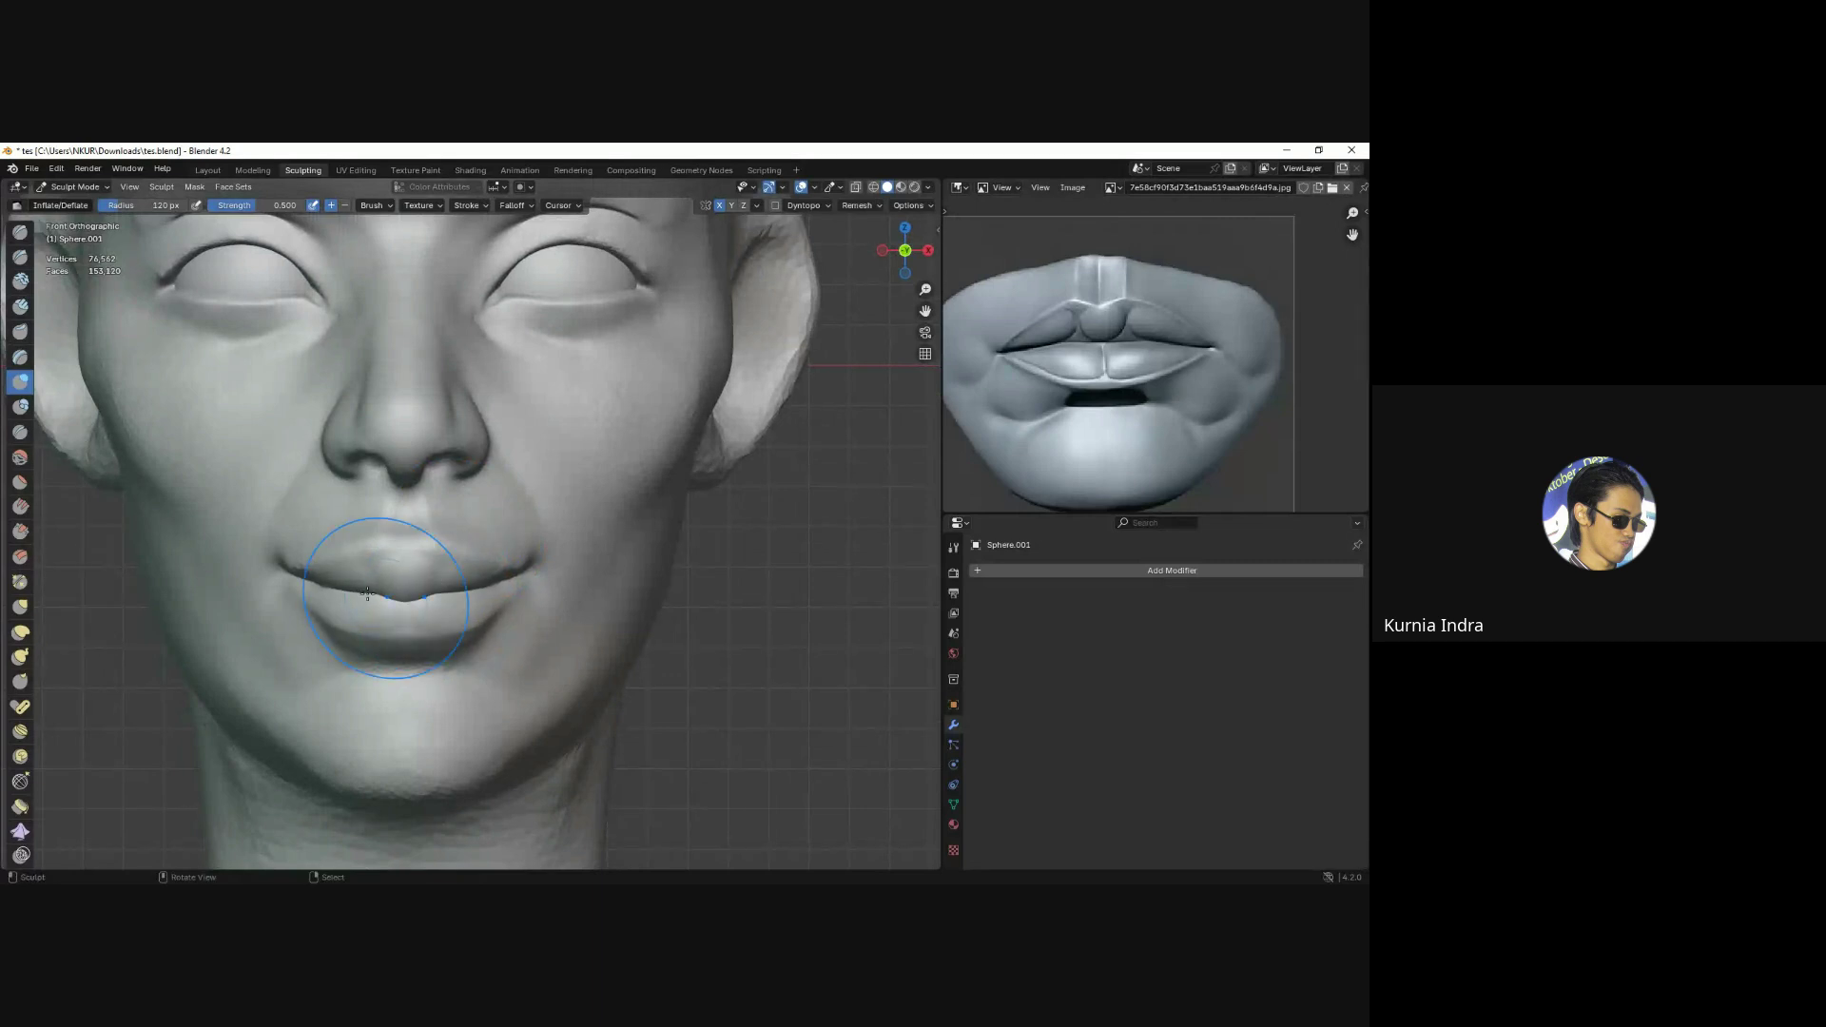
pyautogui.scroll(-2, 481, 578)
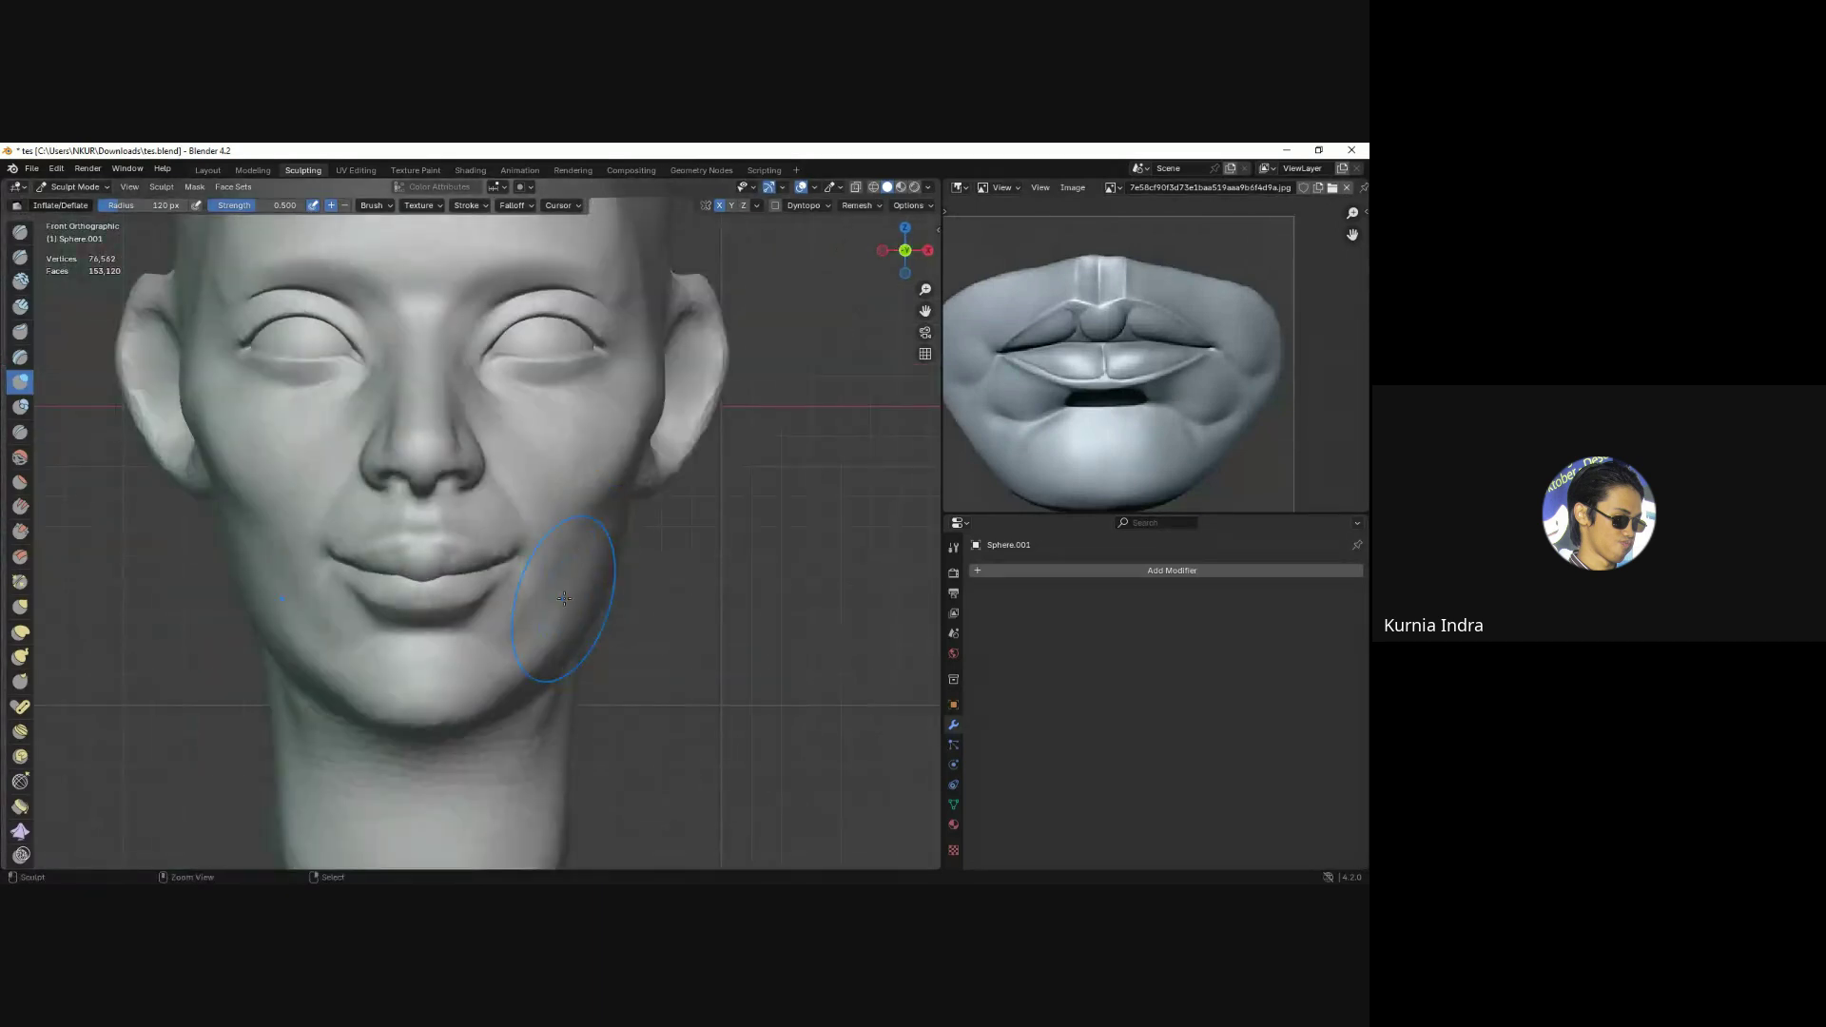
pyautogui.keyDown('shift'); pyautogui.moveTo(548, 574); pyautogui.dragTo(571, 666, button='middle'); pyautogui.keyUp('shift')
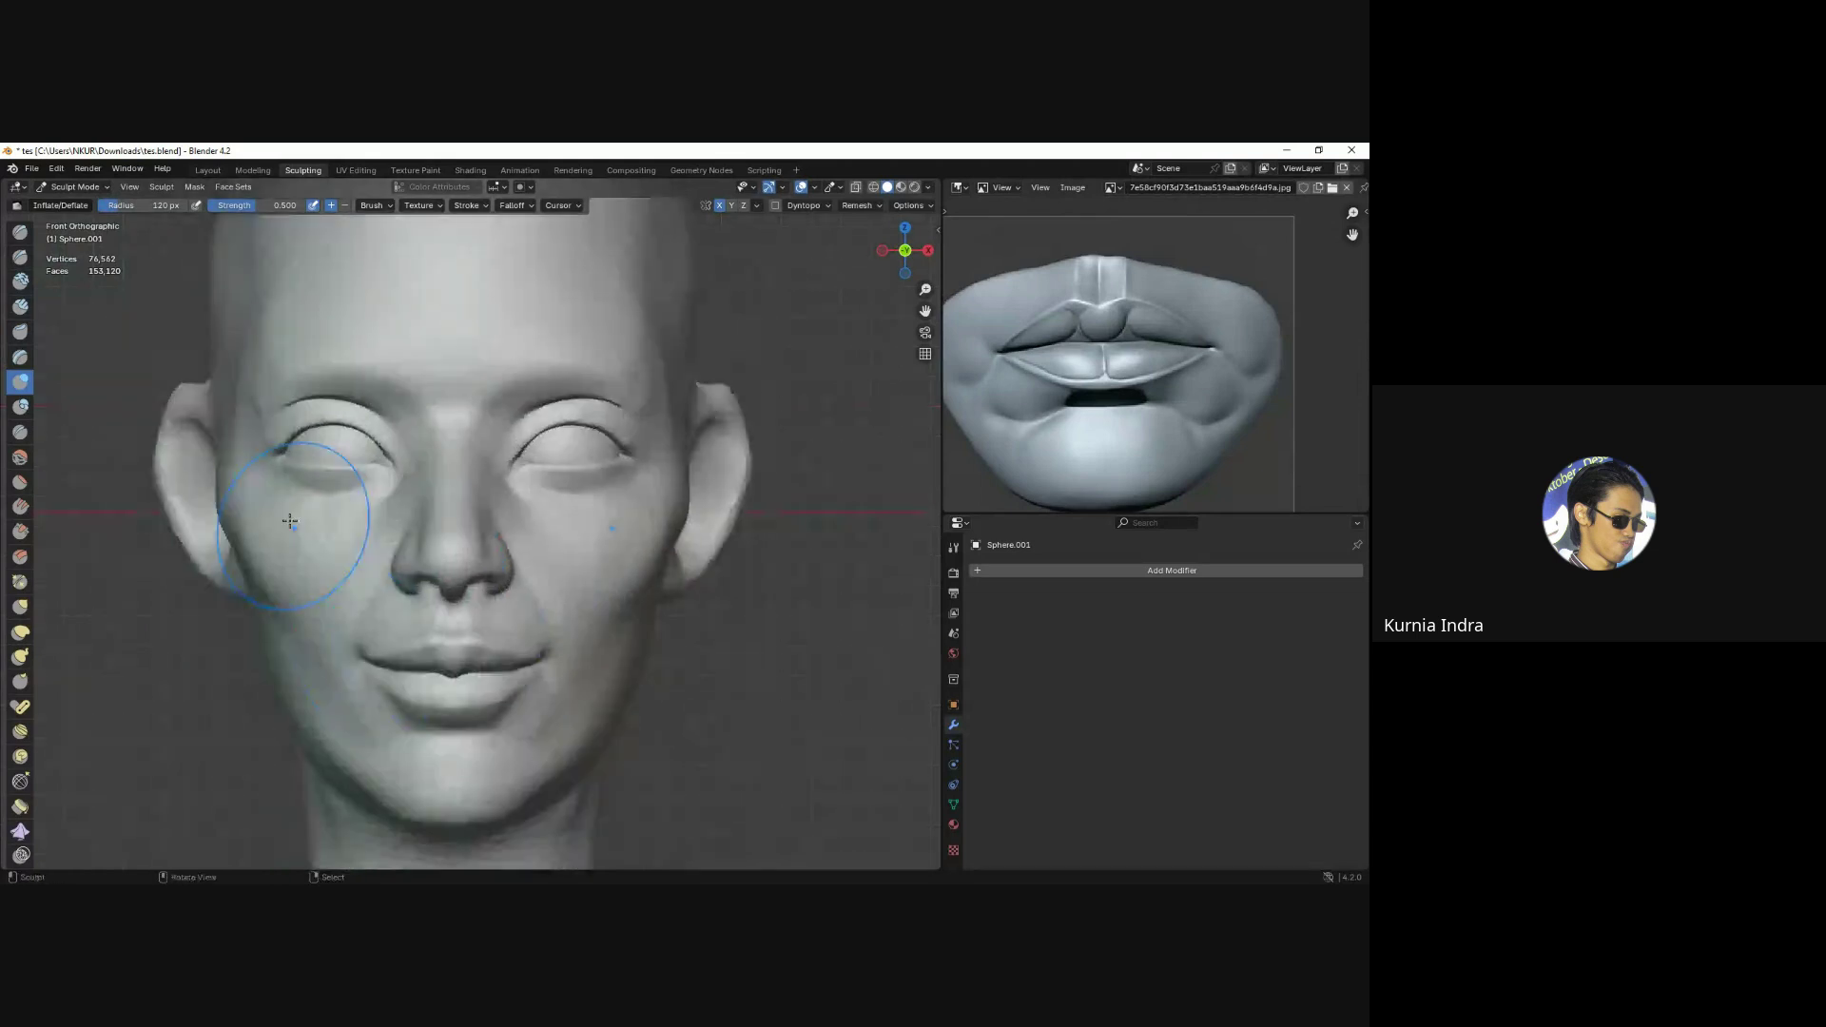
pyautogui.press('g')
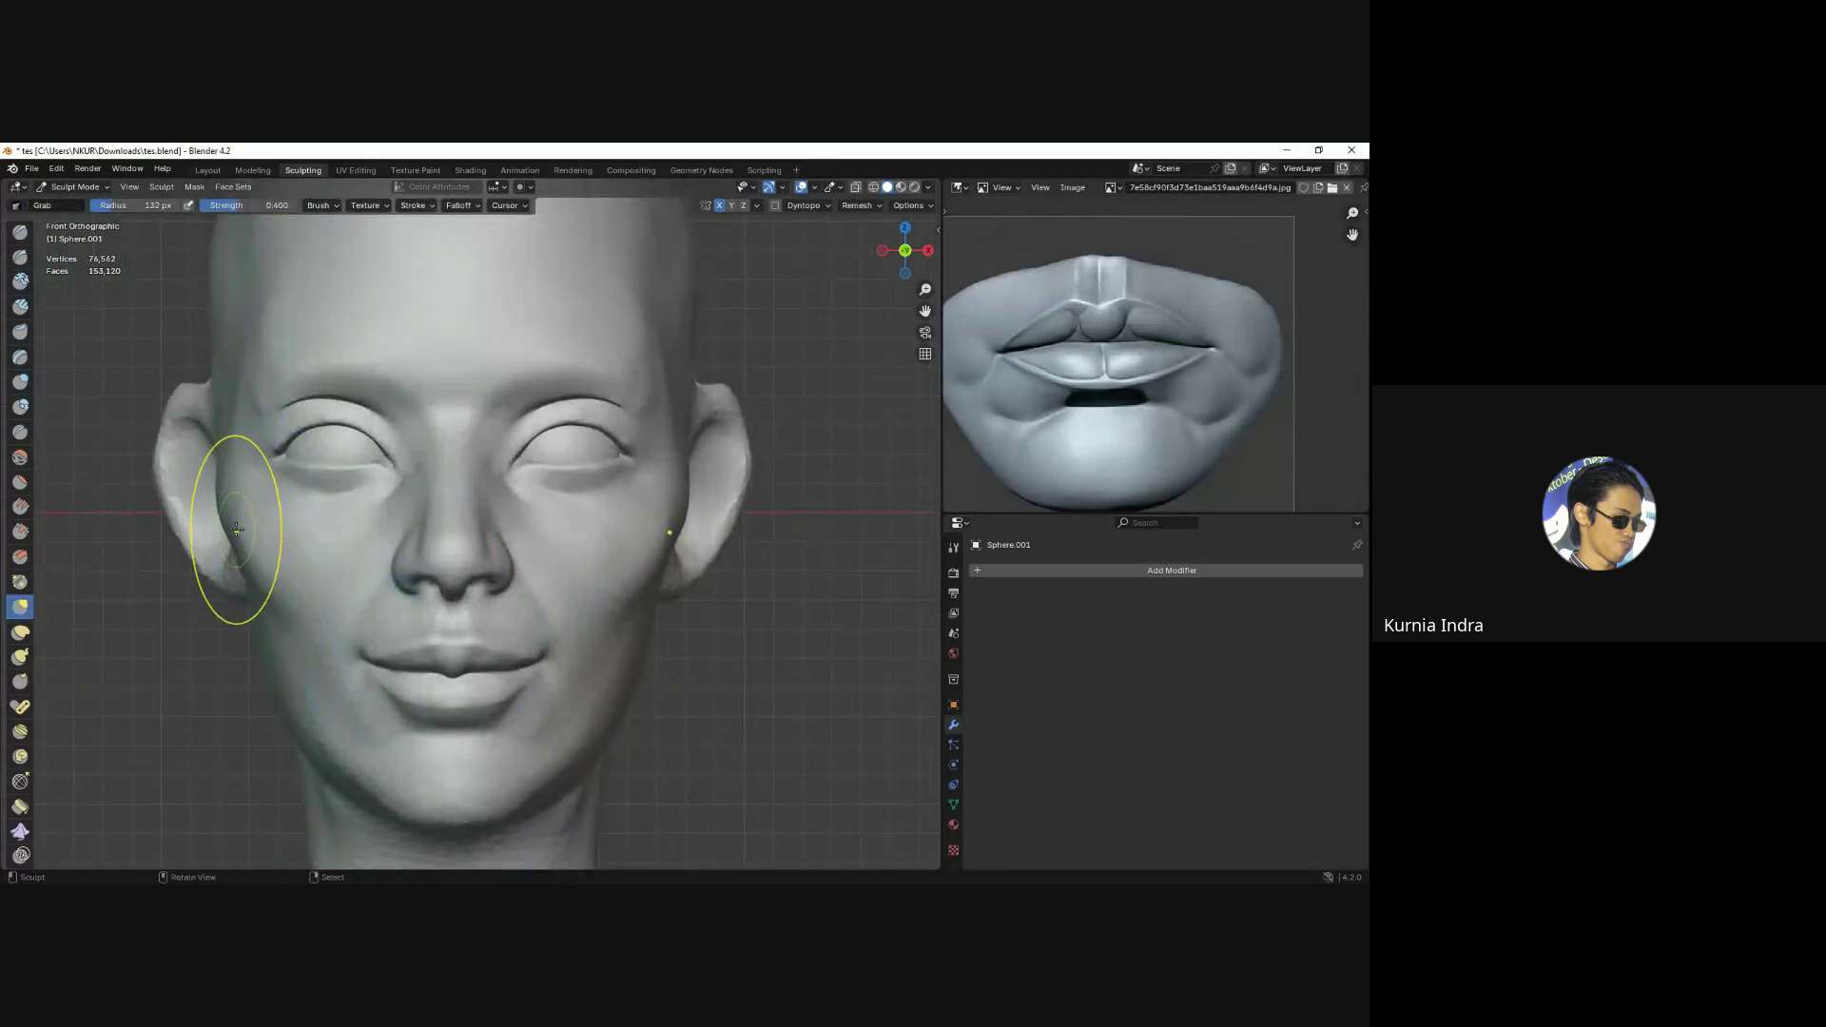
# Shrink the brush radius and turn the head to a new angle.
pyautogui.scroll(-2, 459, 514)
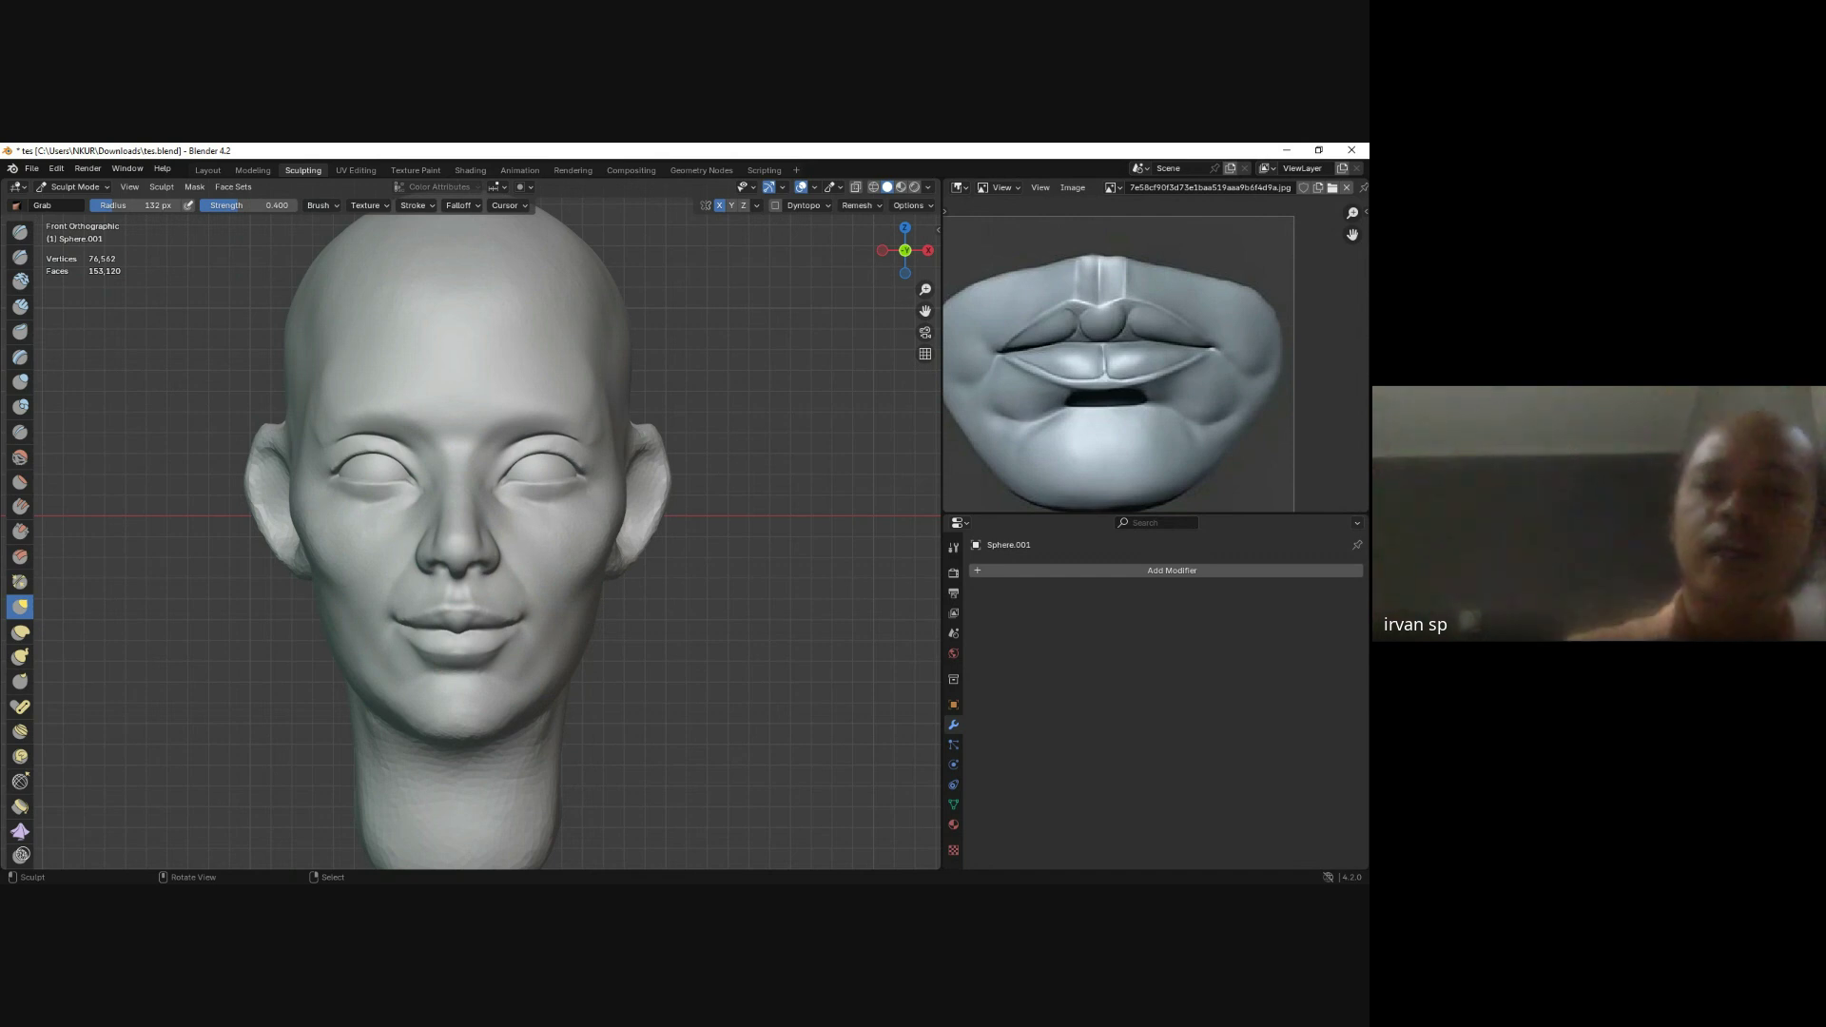
pyautogui.press('f')
pyautogui.click(660, 481)
pyautogui.moveTo(660, 481)
pyautogui.mouseDown(button='middle')
pyautogui.moveTo(640, 534)
pyautogui.moveTo(662, 425)
pyautogui.moveTo(380, 313)
pyautogui.moveTo(455, 274)
pyautogui.moveTo(306, 417)
pyautogui.moveTo(492, 444)
pyautogui.moveTo(447, 432)
pyautogui.mouseUp(button='middle')
pyautogui.scroll(3, 318, 420)
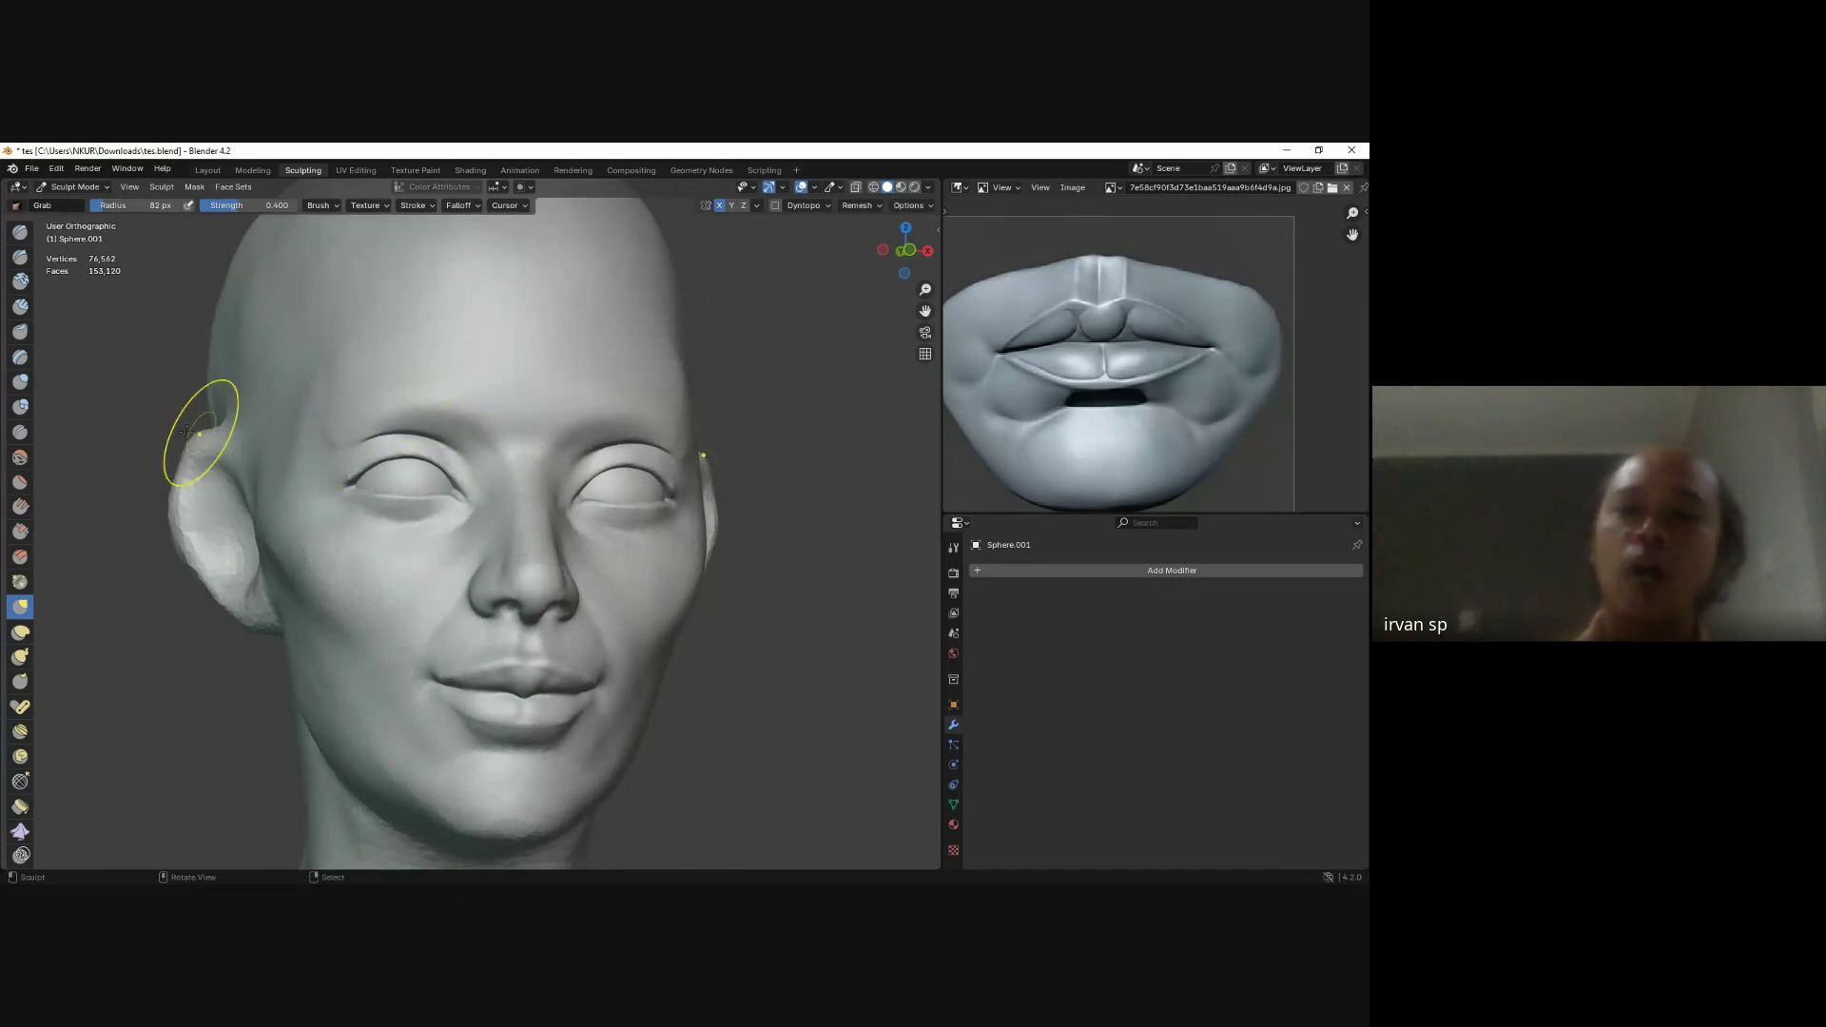
# Build up clay over the left brow with Clay Strips and dynamic topology enabled.
pyautogui.press('c')
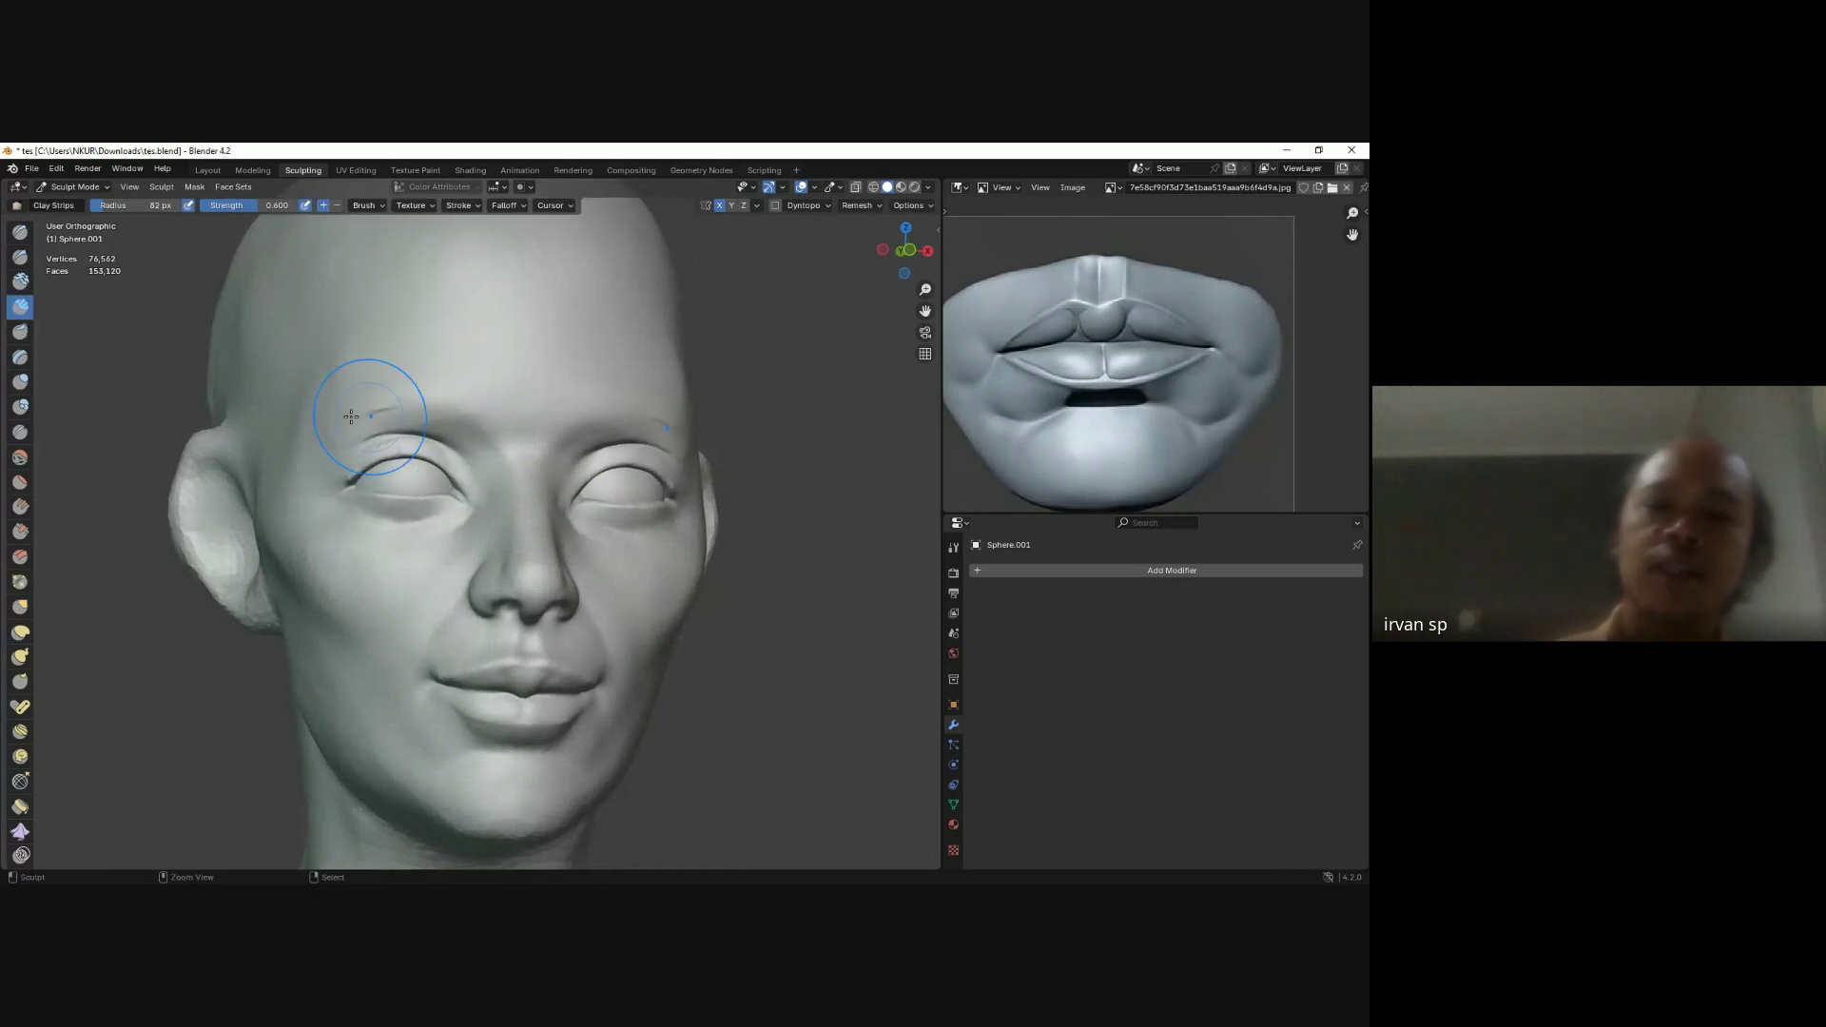
pyautogui.moveTo(442, 404); pyautogui.dragTo(387, 408)
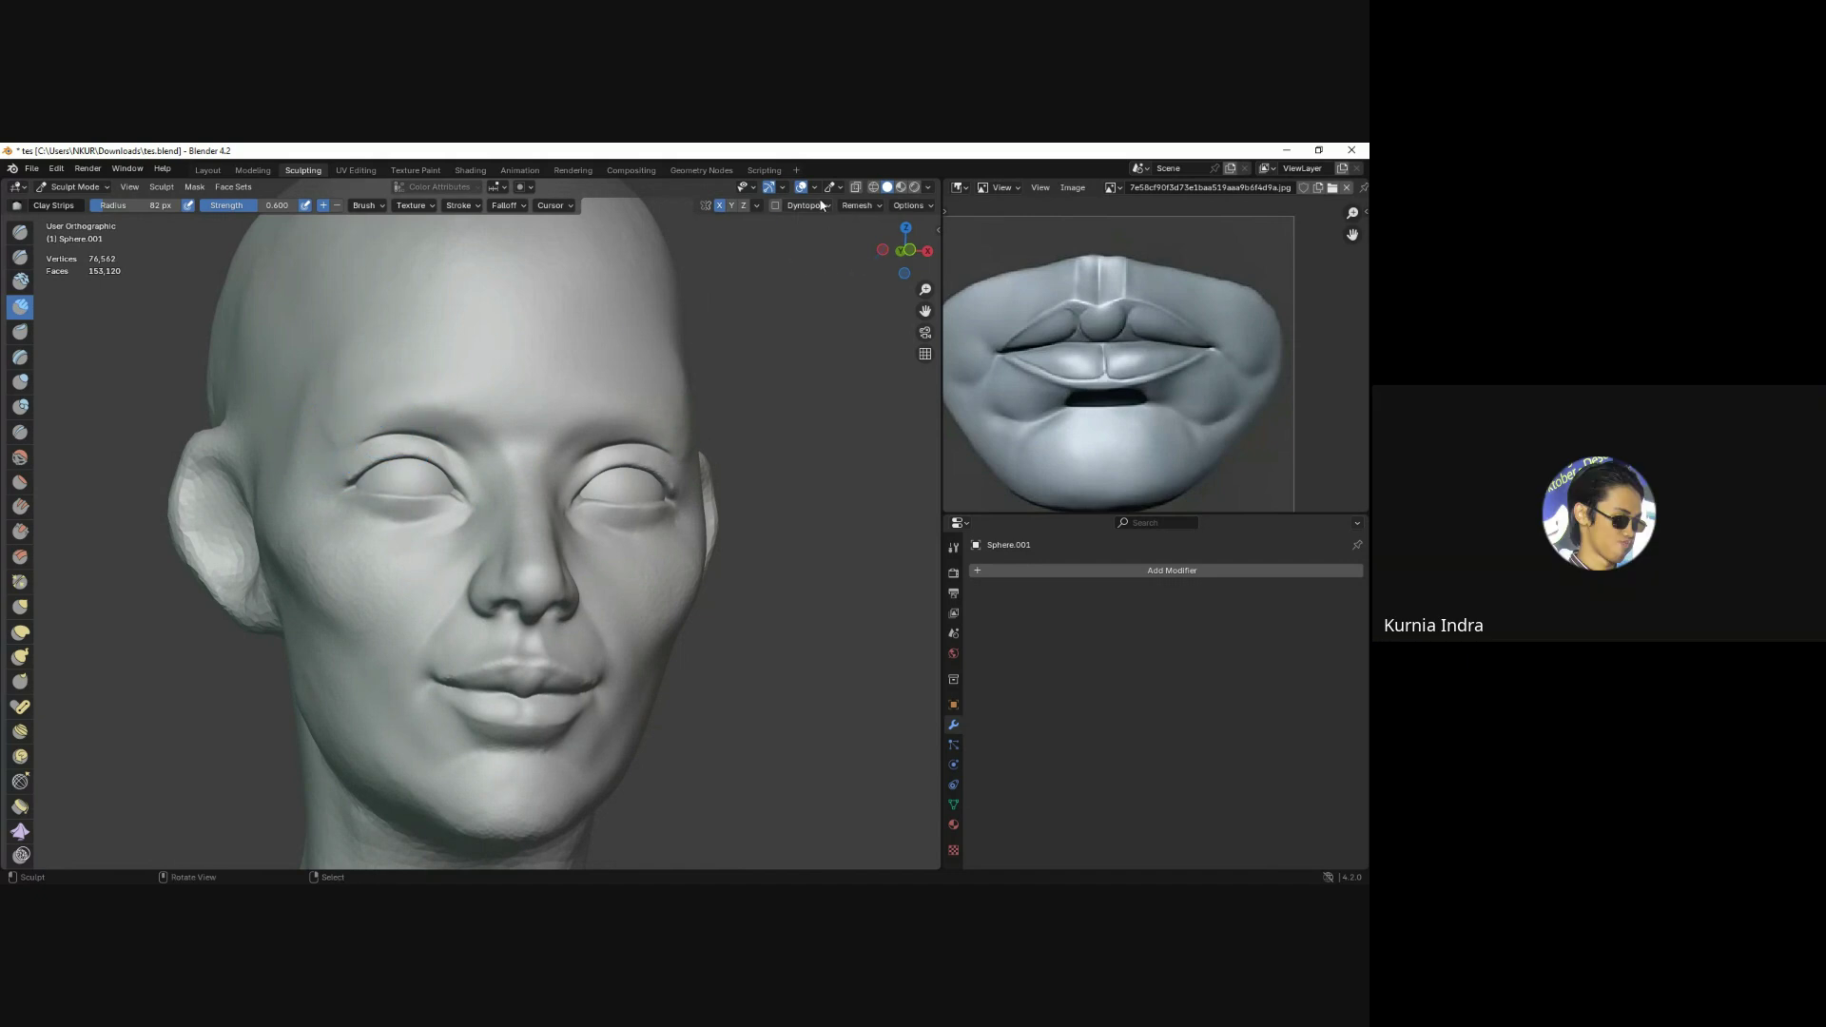
pyautogui.click(776, 206)
pyautogui.moveTo(345, 415); pyautogui.dragTo(312, 450)
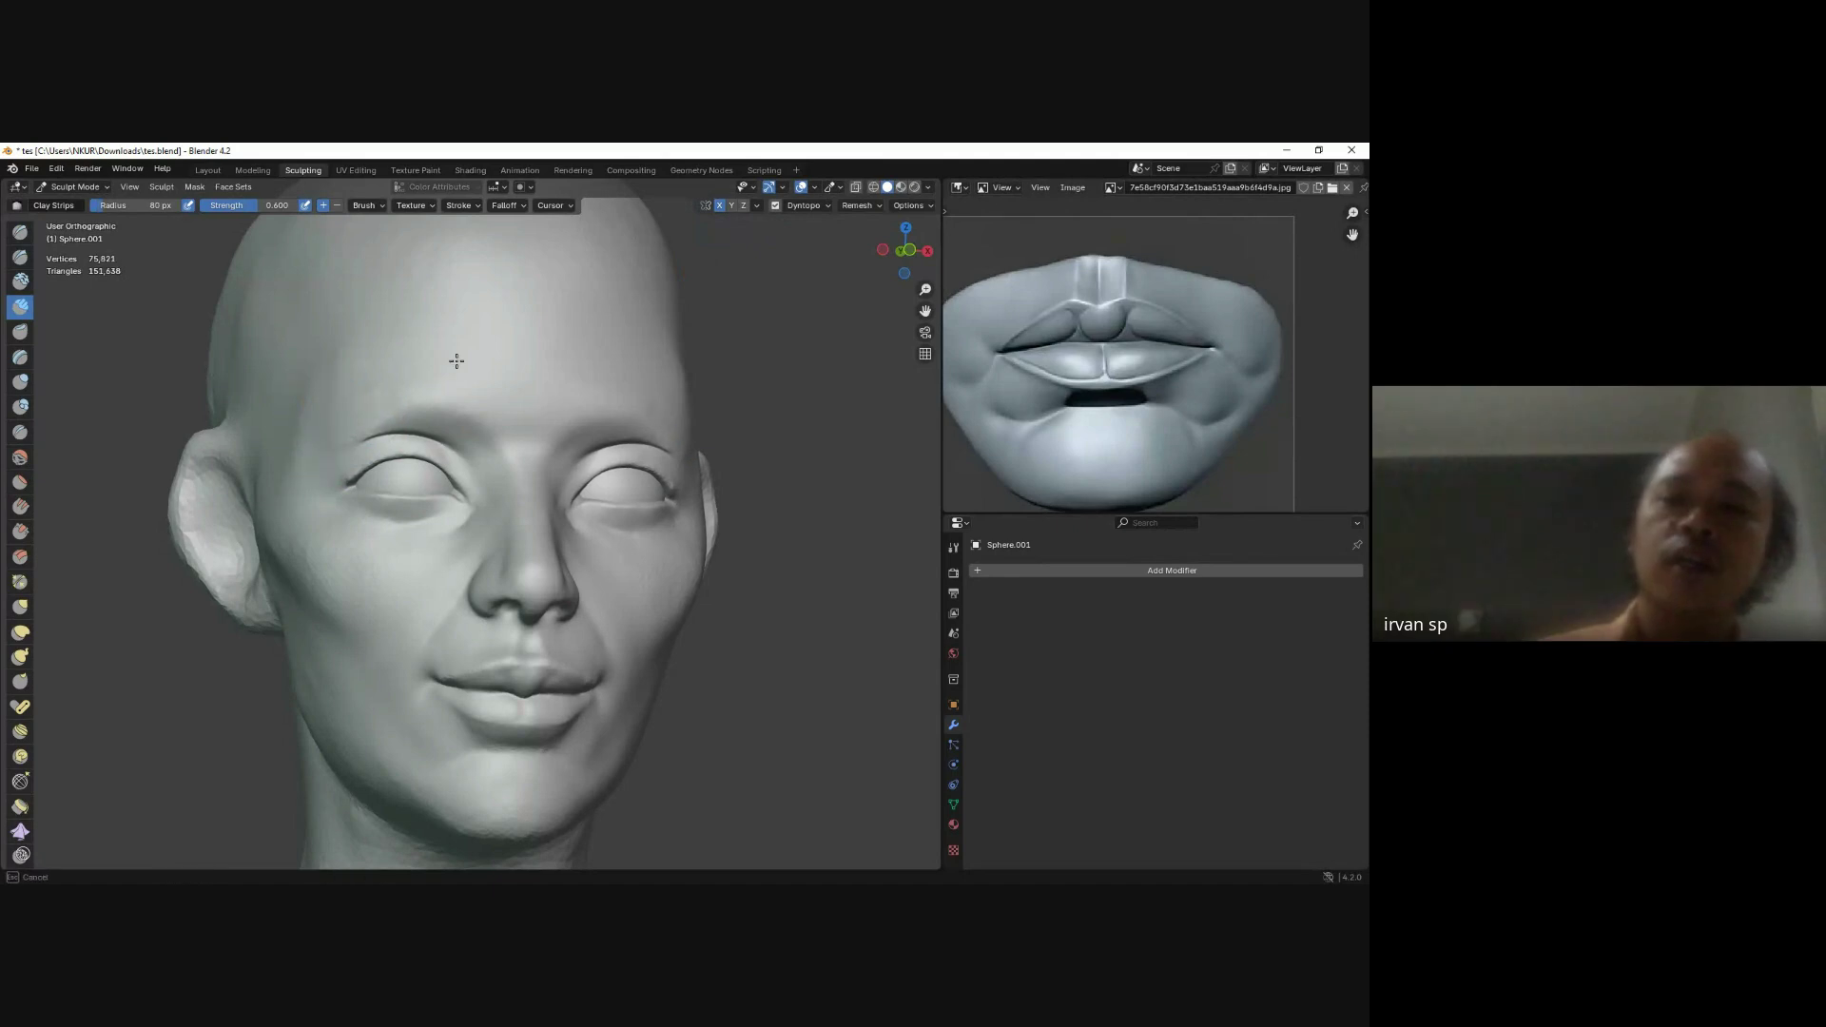
pyautogui.moveTo(456, 360)
pyautogui.keyDown('alt'); pyautogui.mouseDown(button='middle')
pyautogui.moveTo(374, 367)
pyautogui.moveTo(788, 222)
pyautogui.mouseUp(button='middle'); pyautogui.keyUp('alt')
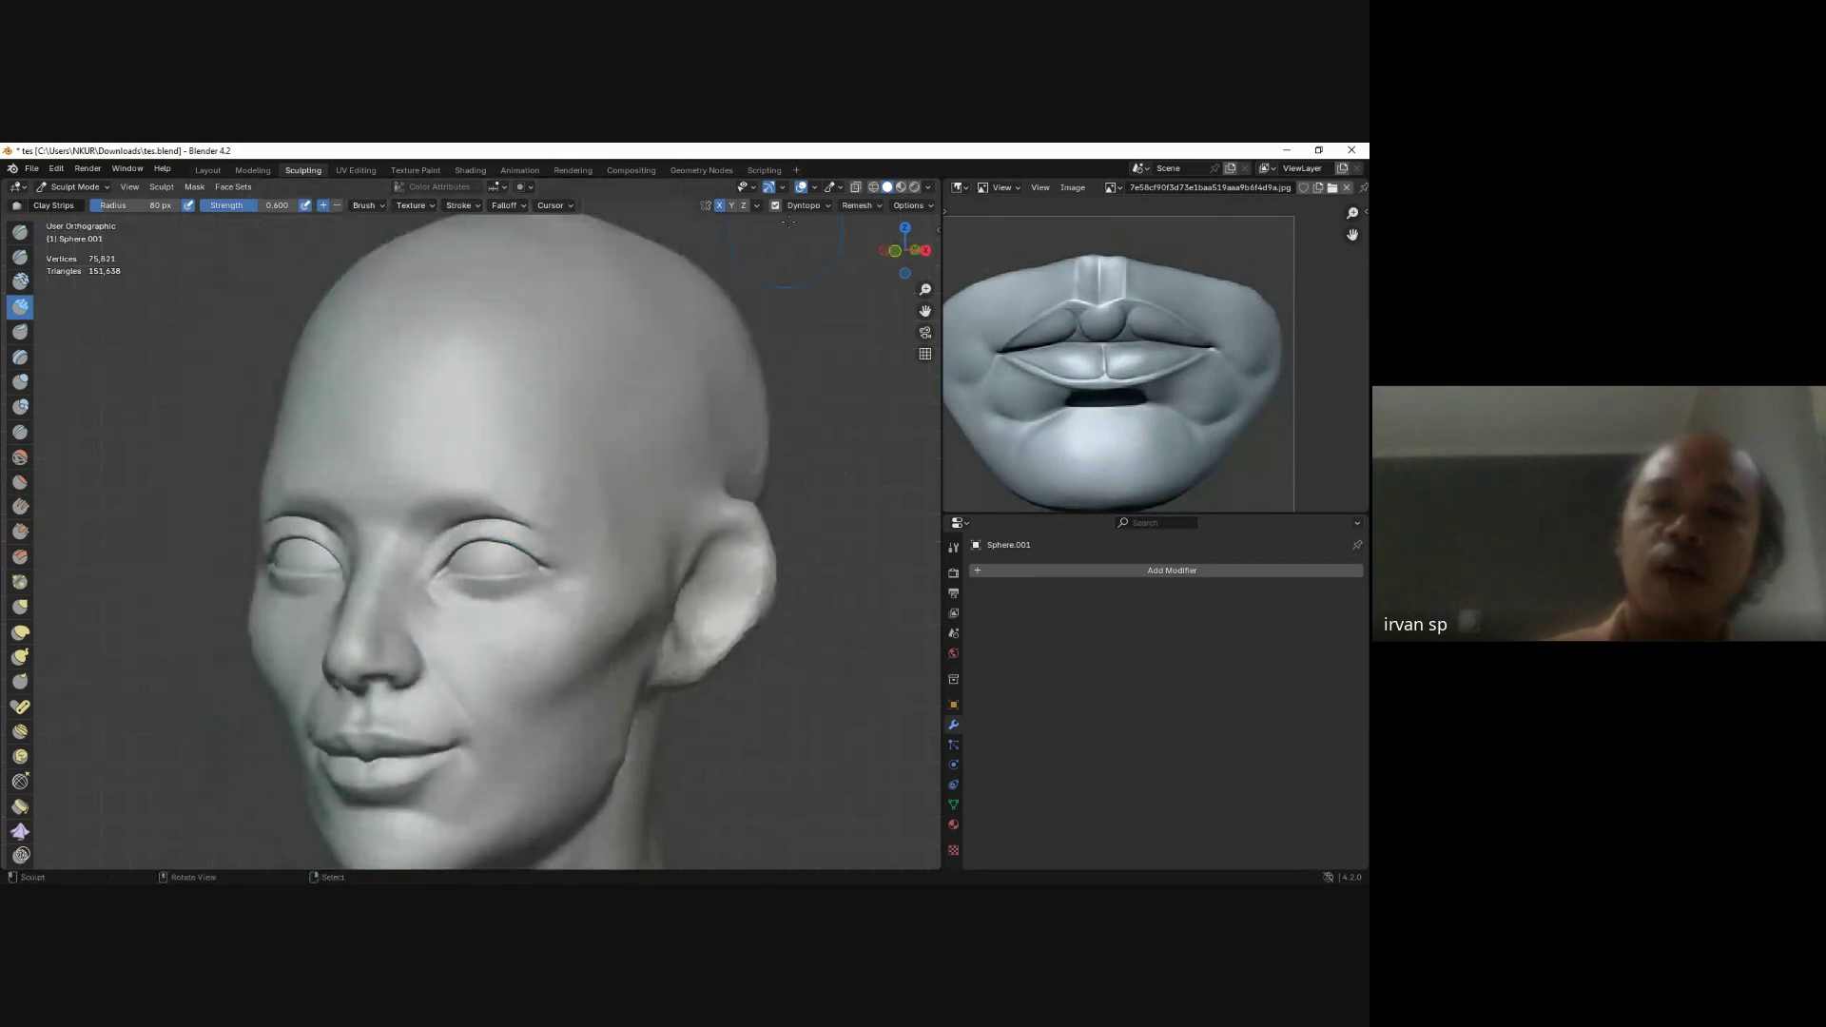
pyautogui.click(813, 204)
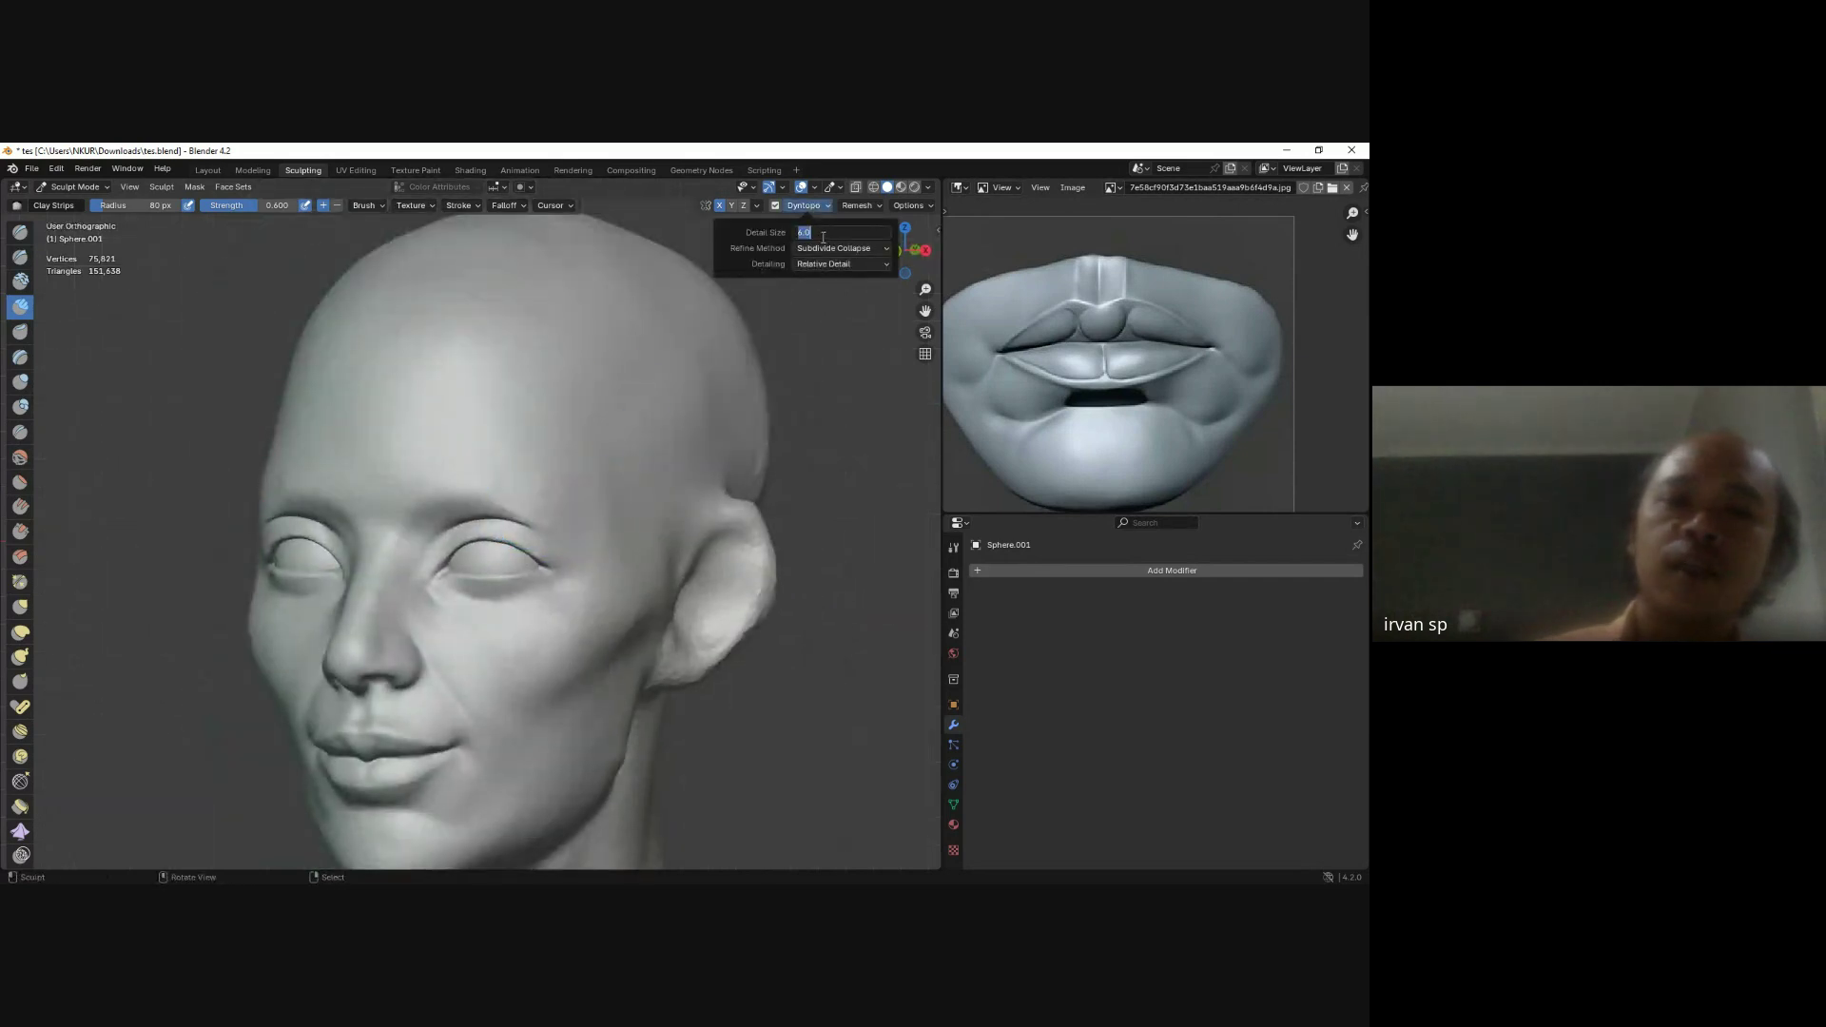
# Add a crease stroke on the forehead, then frame the face frontally around the mouth.
pyautogui.moveTo(569, 426)
pyautogui.mouseDown()
pyautogui.moveTo(579, 371)
pyautogui.moveTo(520, 477)
pyautogui.mouseUp()
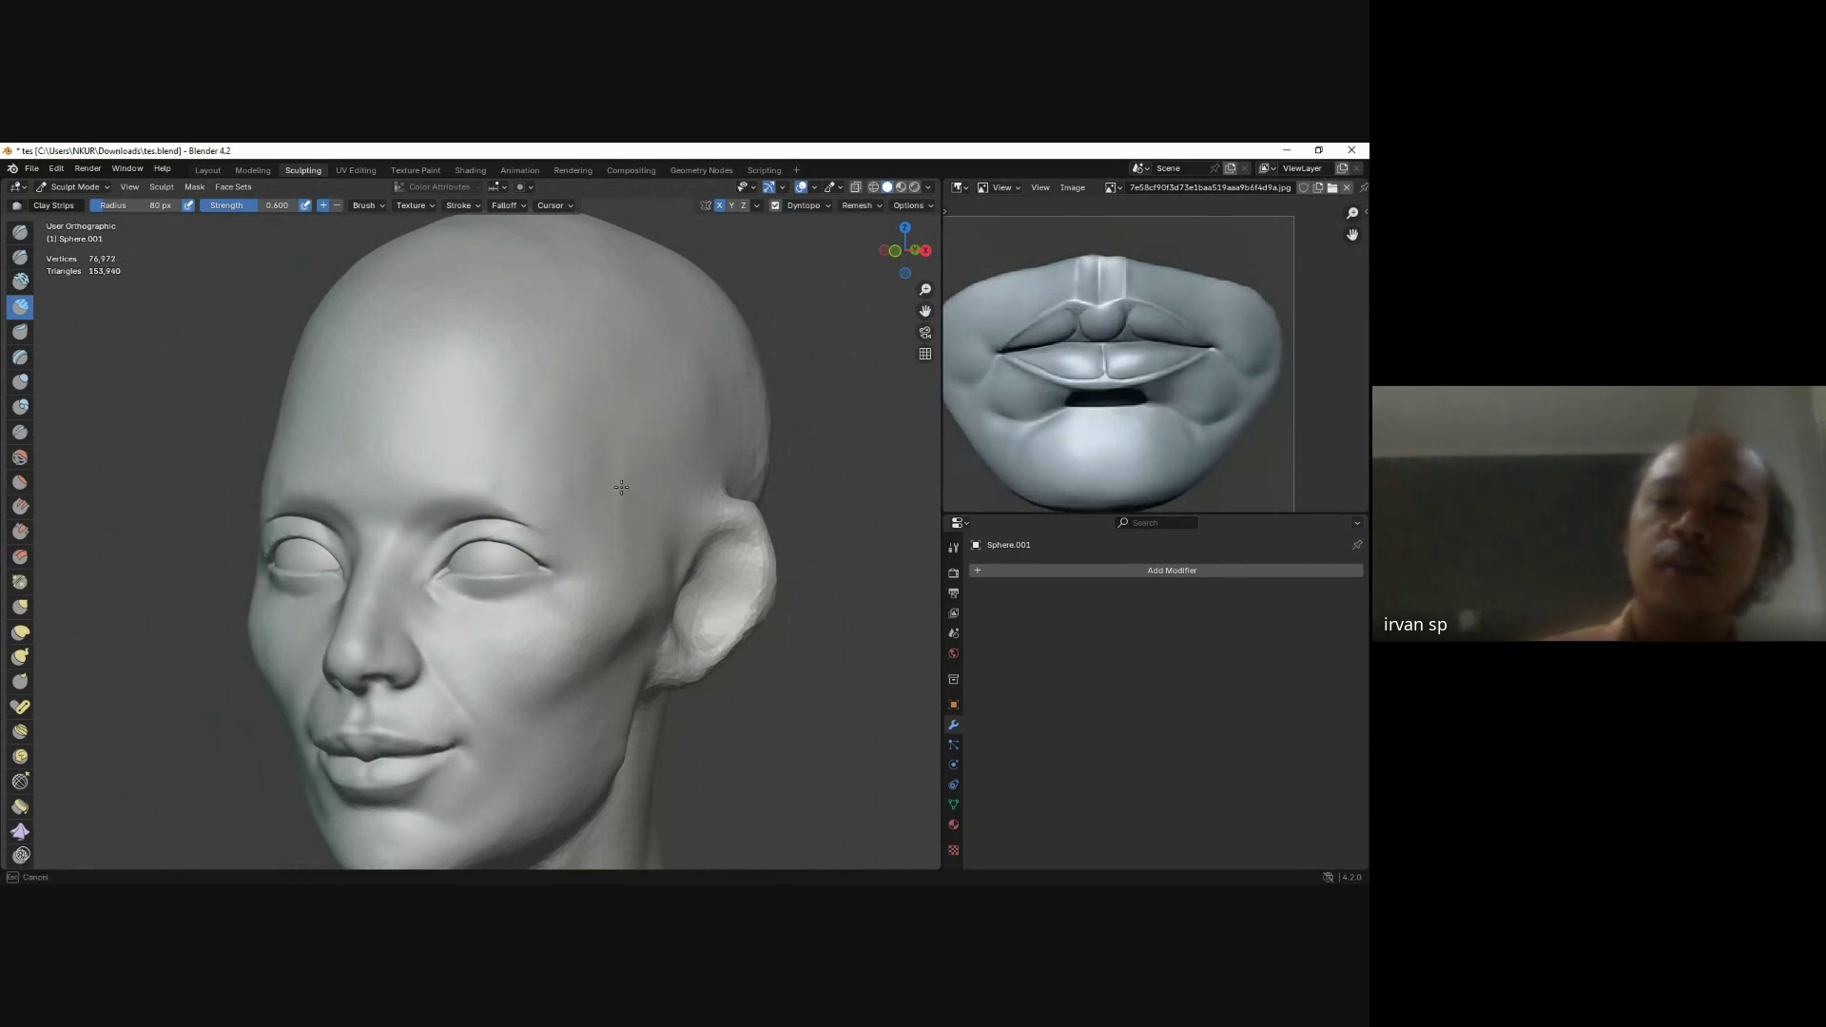
pyautogui.moveTo(628, 483); pyautogui.dragTo(402, 513, button='middle')
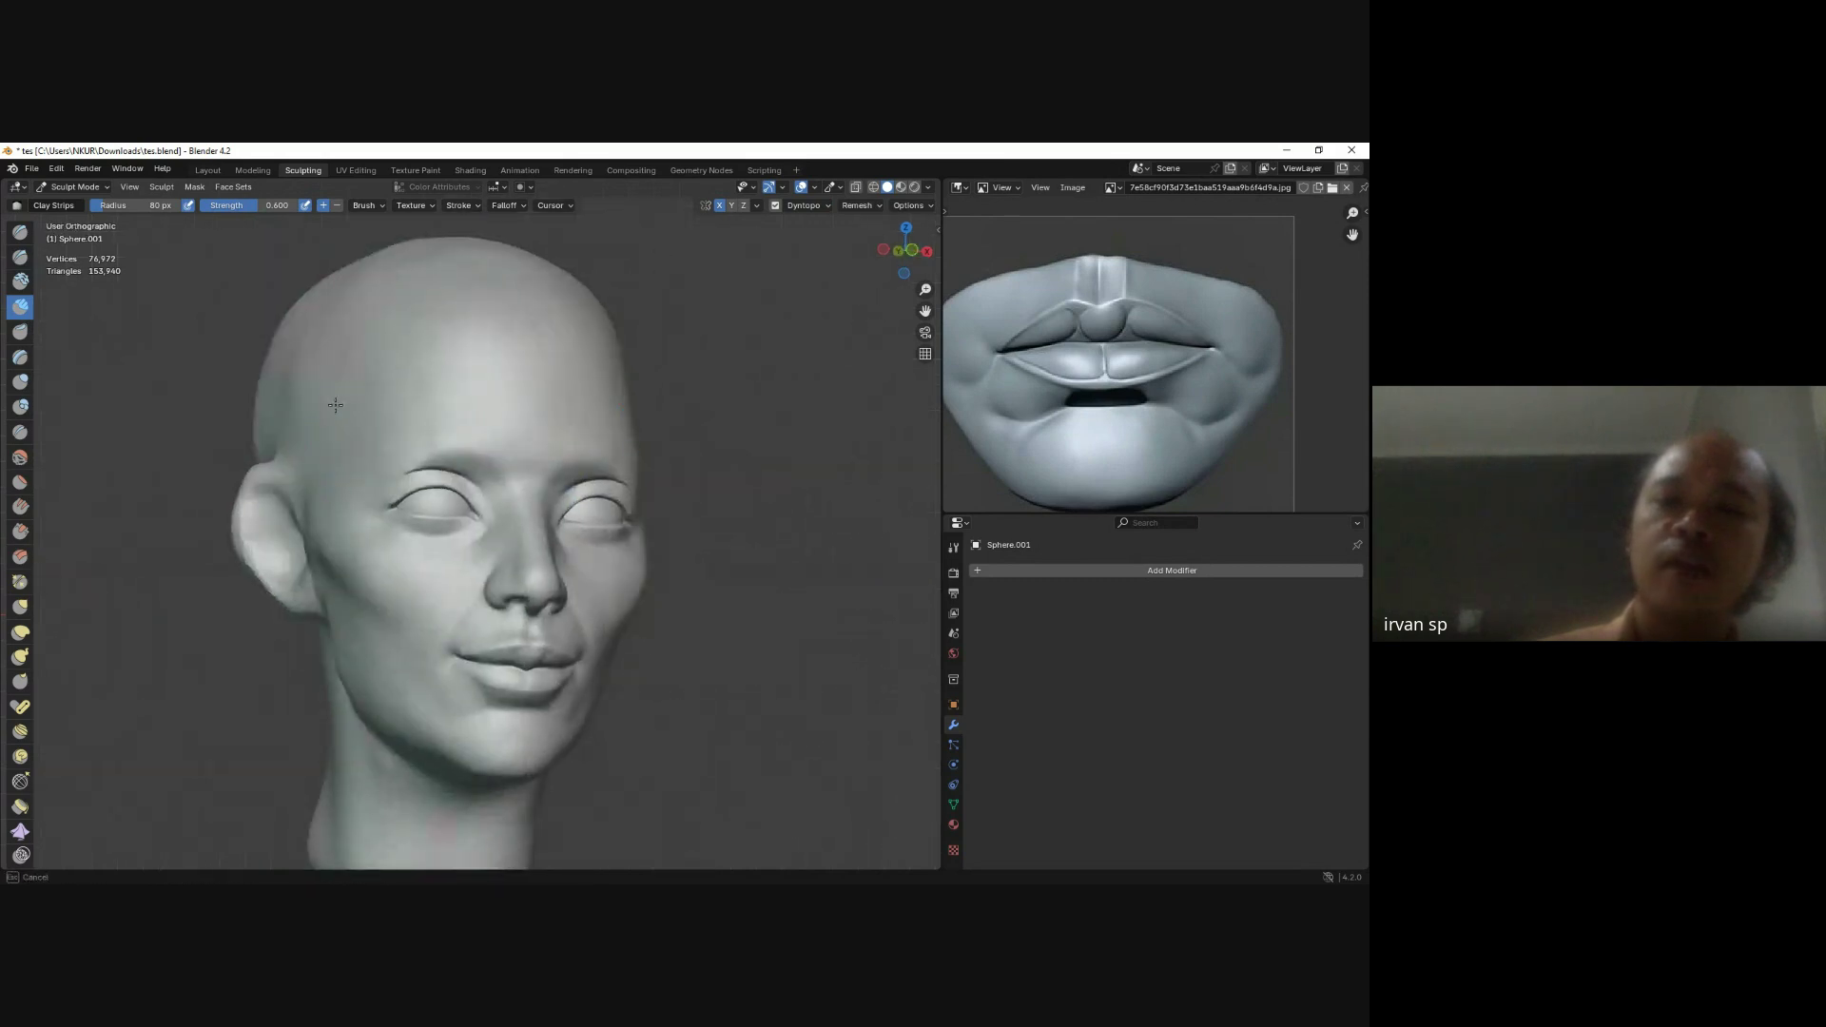
pyautogui.scroll(2, 403, 513)
pyautogui.scroll(2, 424, 481)
pyautogui.moveTo(387, 489)
pyautogui.mouseDown(button='middle')
pyautogui.moveTo(384, 504)
pyautogui.moveTo(540, 422)
pyautogui.mouseUp(button='middle')
pyautogui.scroll(2, 384, 504)
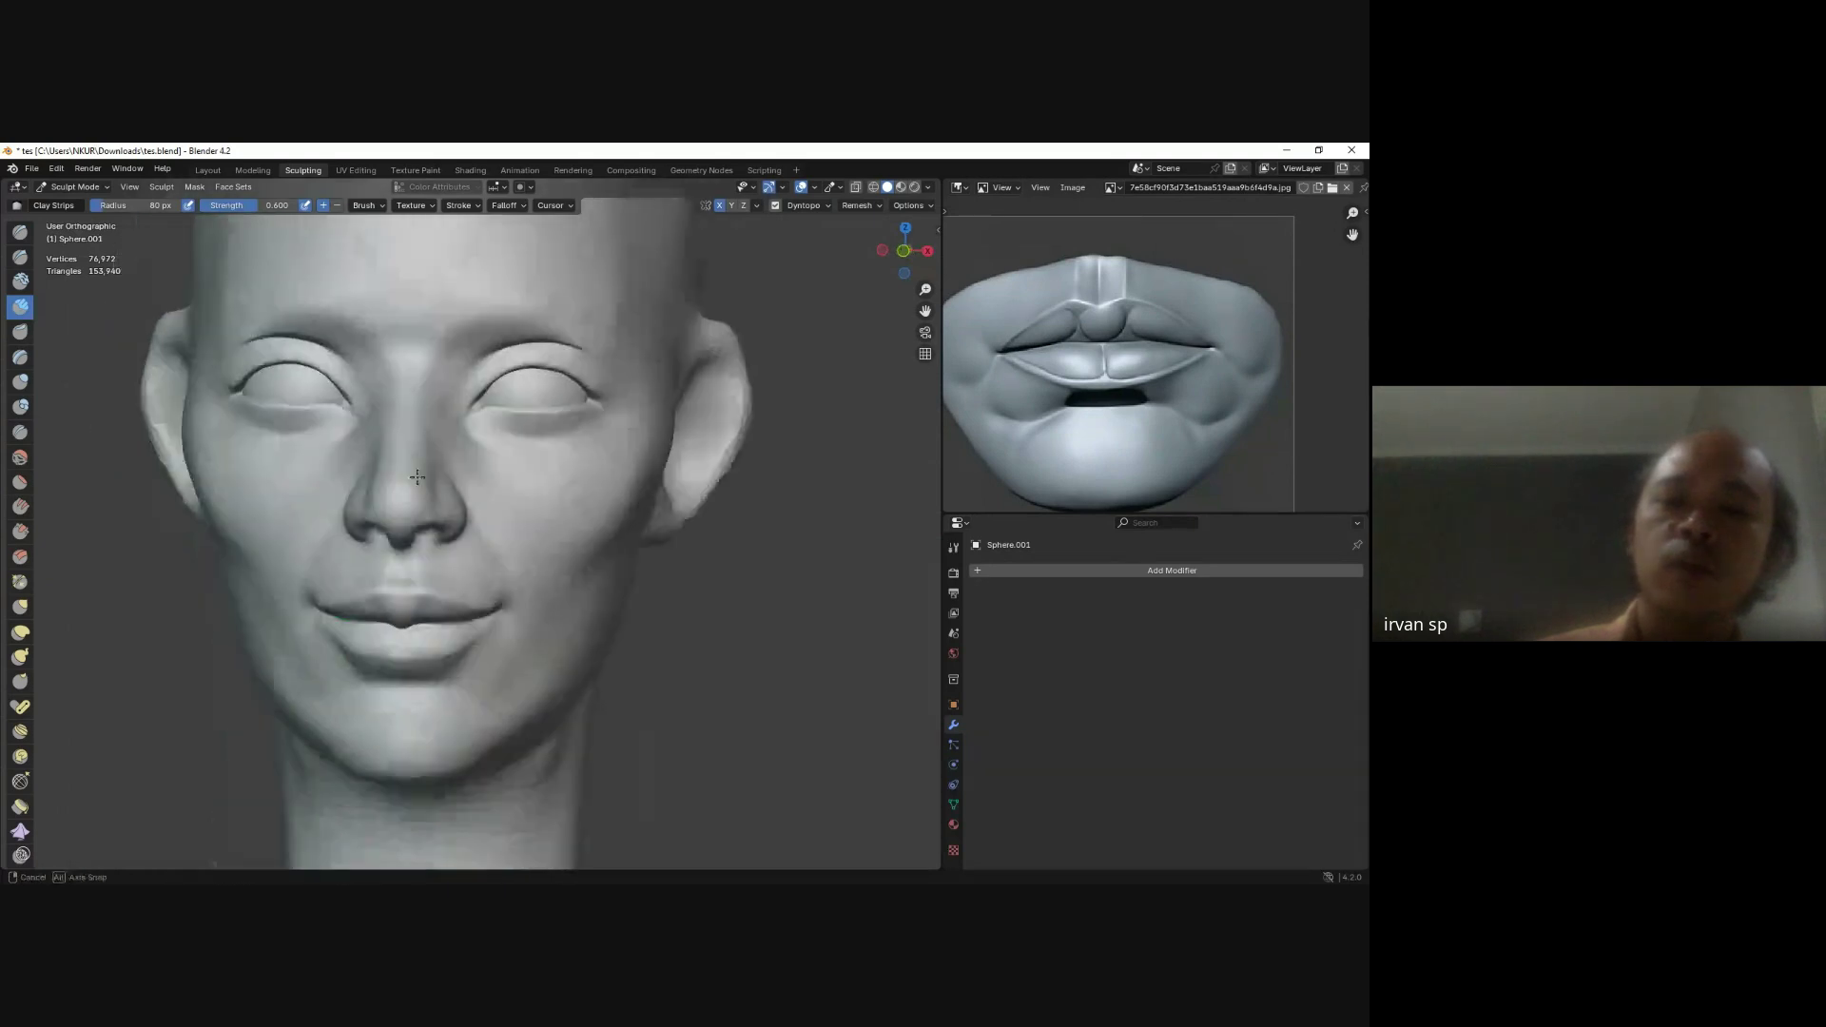
# Switch to Object Mode, select the eyeball Sphere.002 and enter Edit Mode.
pyautogui.hotkey('ctrl', 'Tab')
pyautogui.click(527, 405)
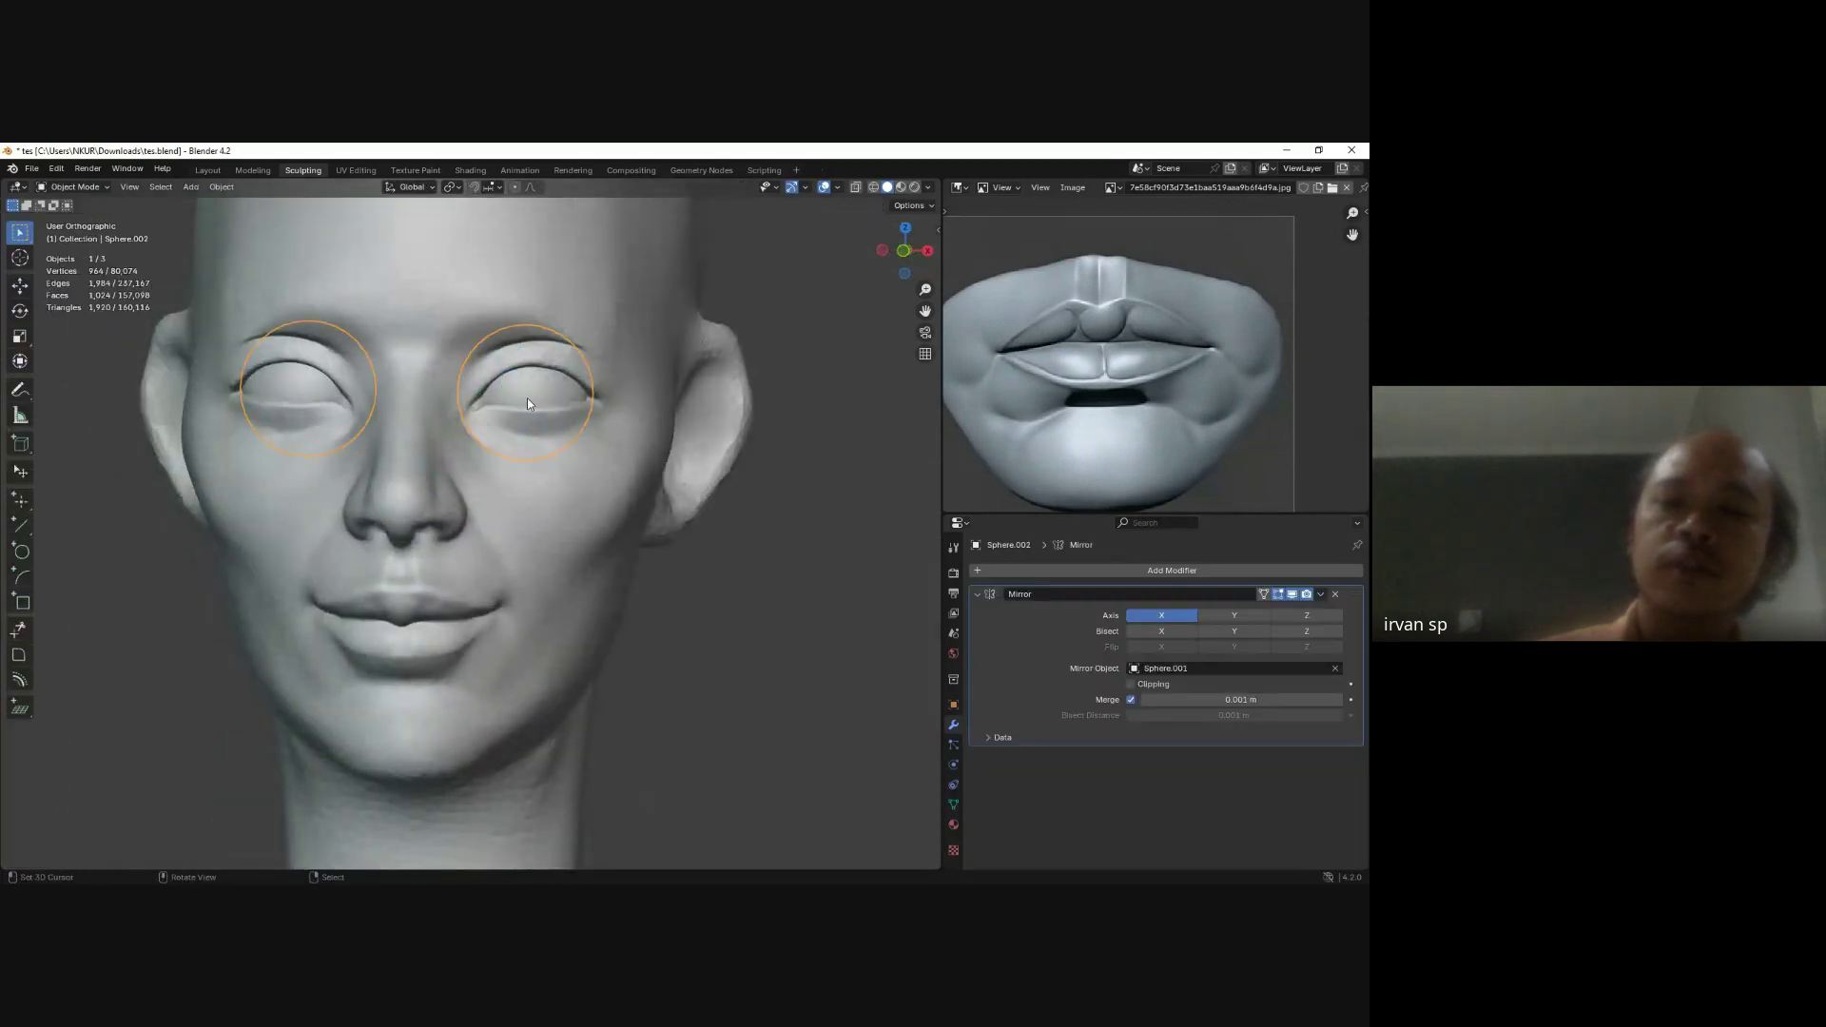
pyautogui.press('Tab')
pyautogui.scroll(2, 527, 407)
pyautogui.scroll(2, 527, 407)
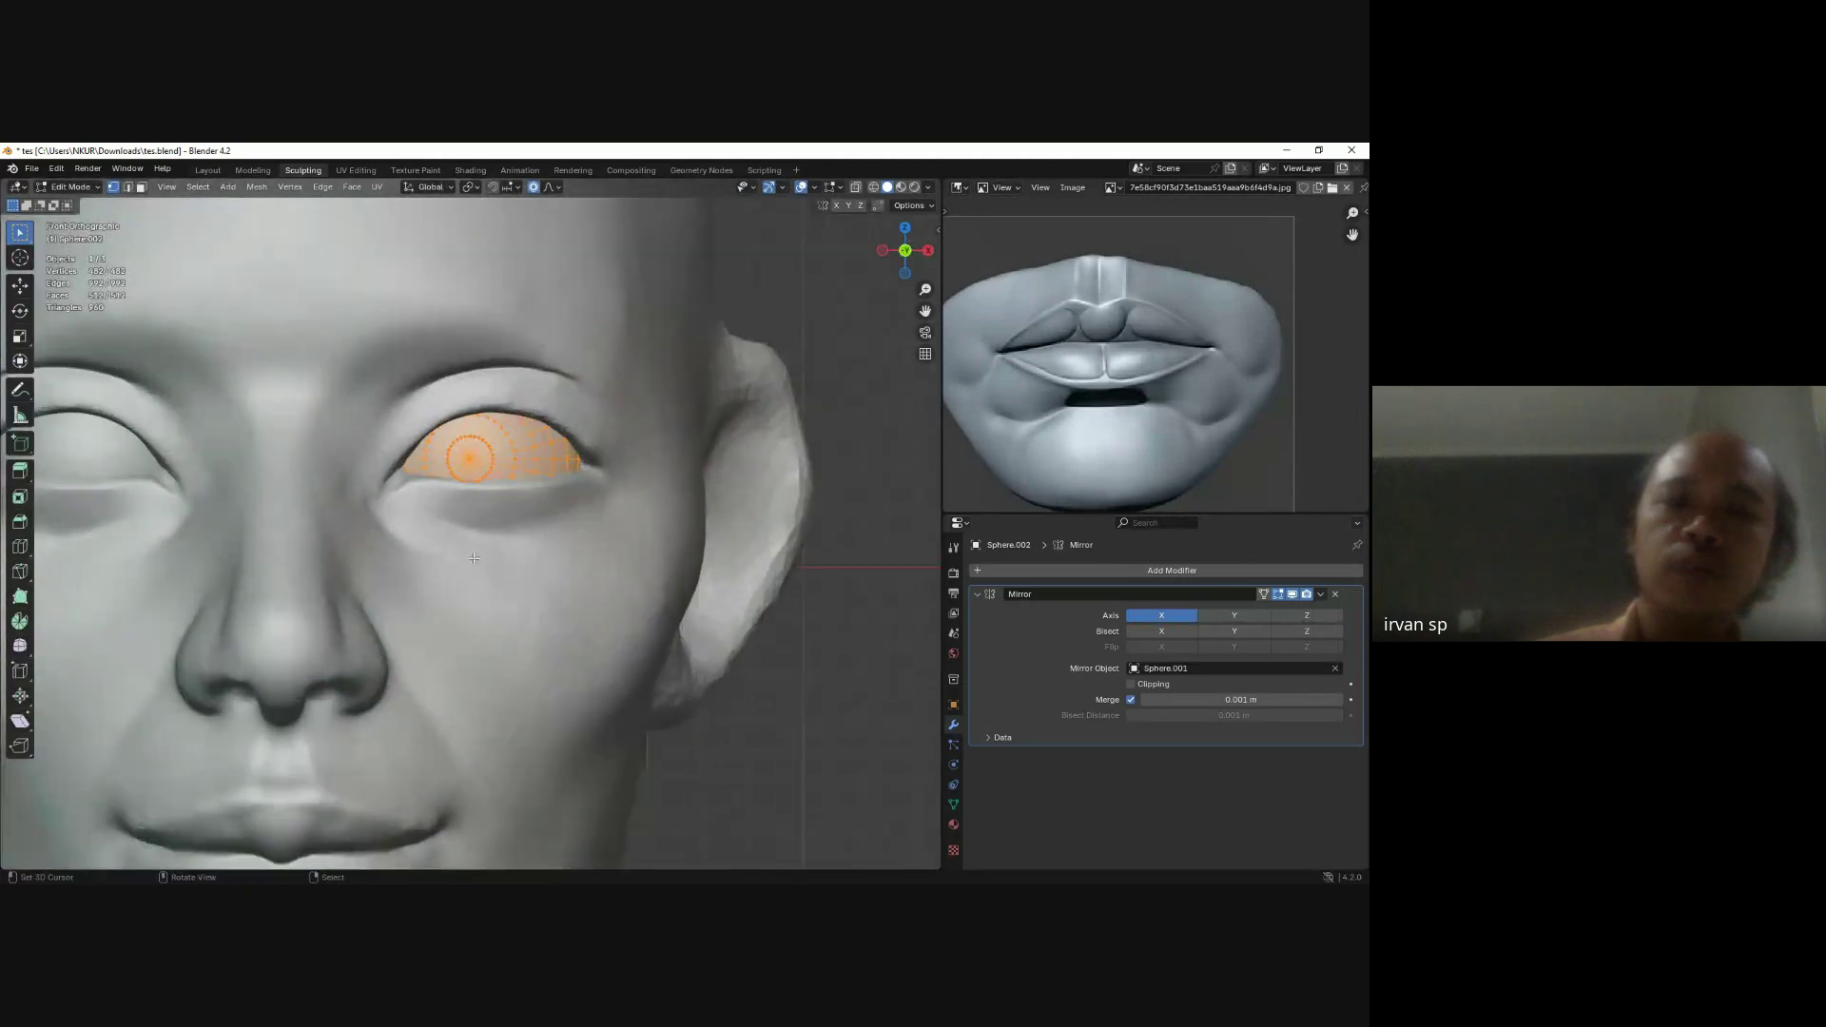
# Rotate, move, shrink and lift the eye vertices with proportional editing to fit under the eyelids.
pyautogui.press('r')
pyautogui.press('r')
pyautogui.click(477, 558)
pyautogui.press('g')
pyautogui.click(566, 558)
pyautogui.press('s')
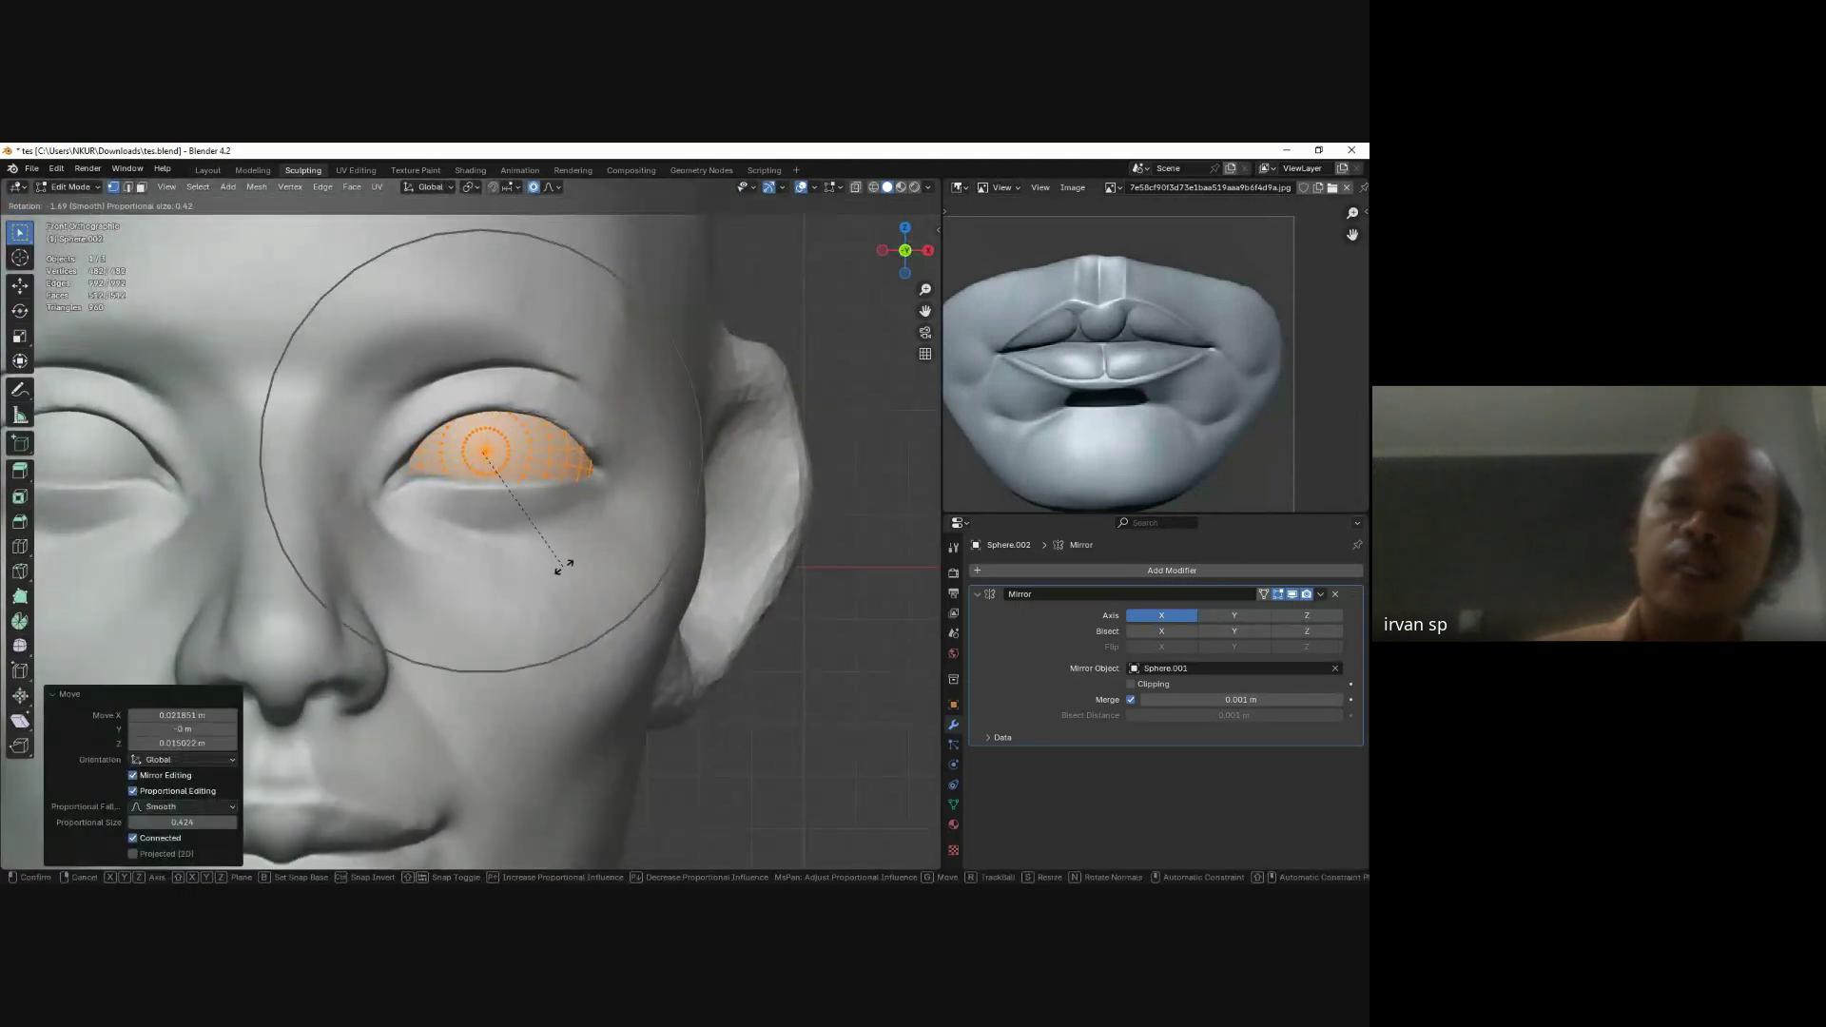
pyautogui.click(571, 562)
pyautogui.press('g')
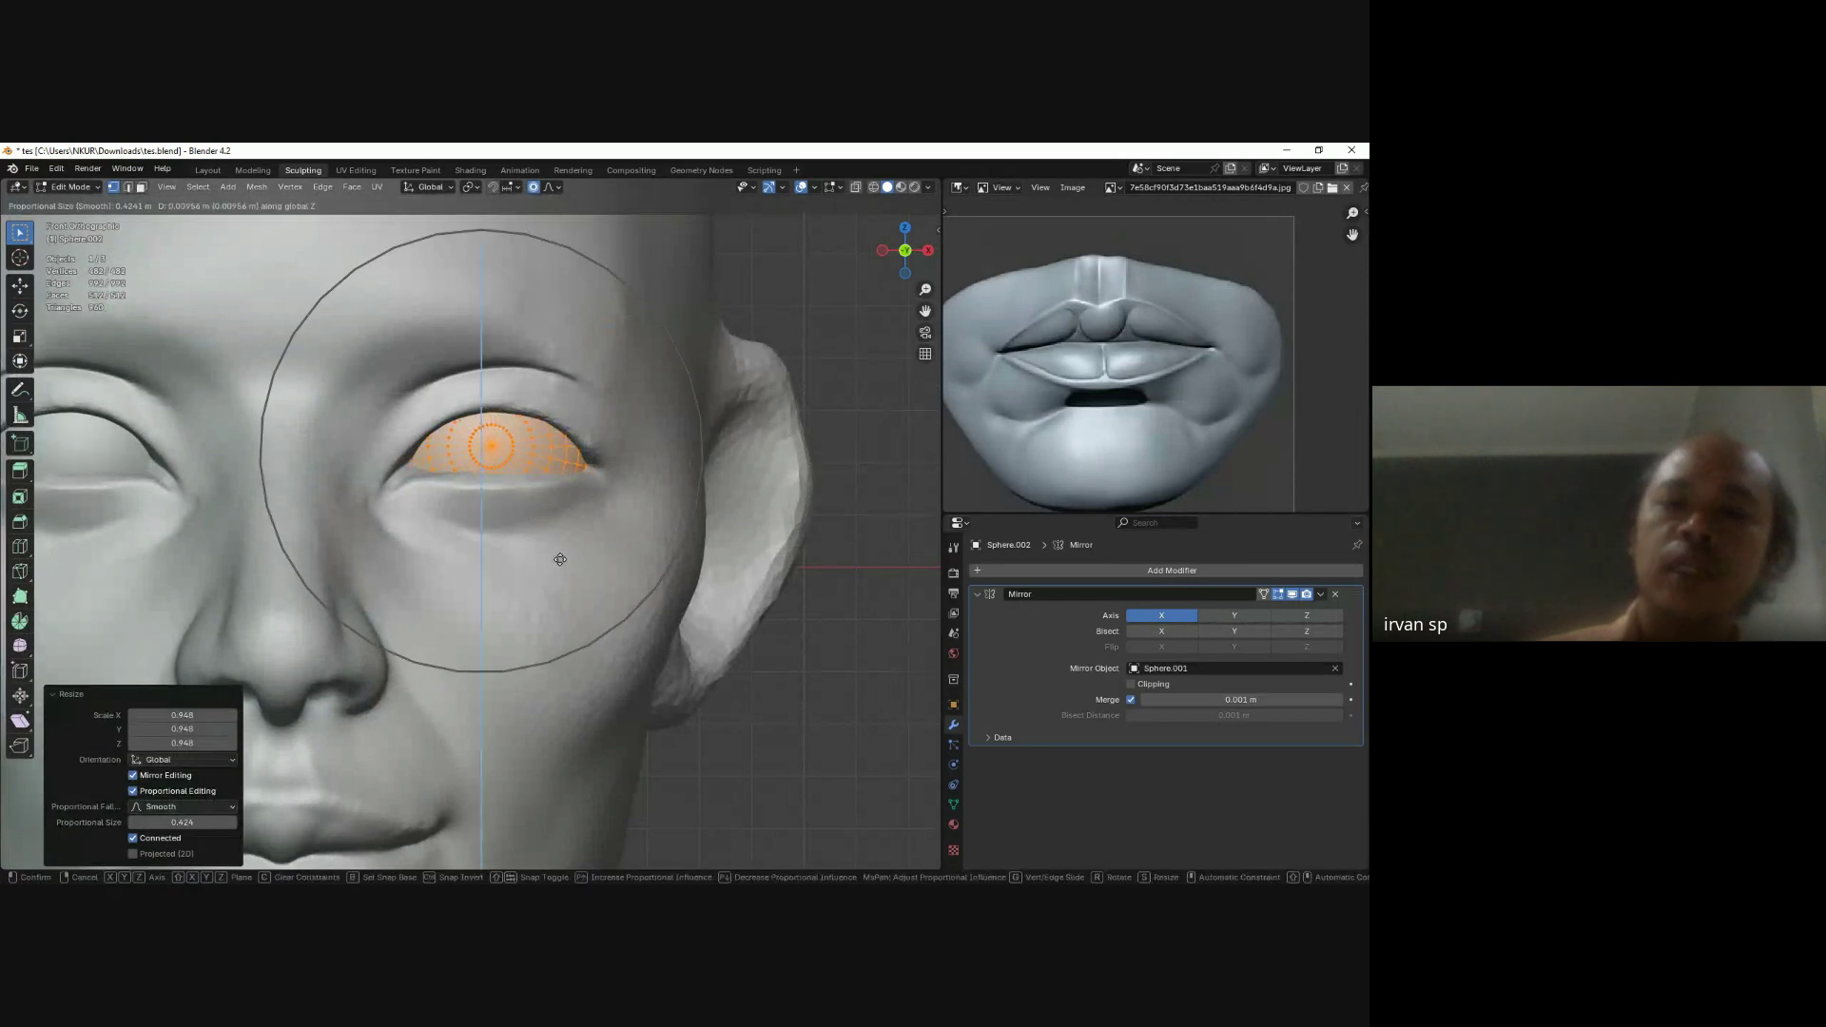
pyautogui.click(560, 564)
pyautogui.moveTo(560, 564); pyautogui.dragTo(463, 580, button='middle')
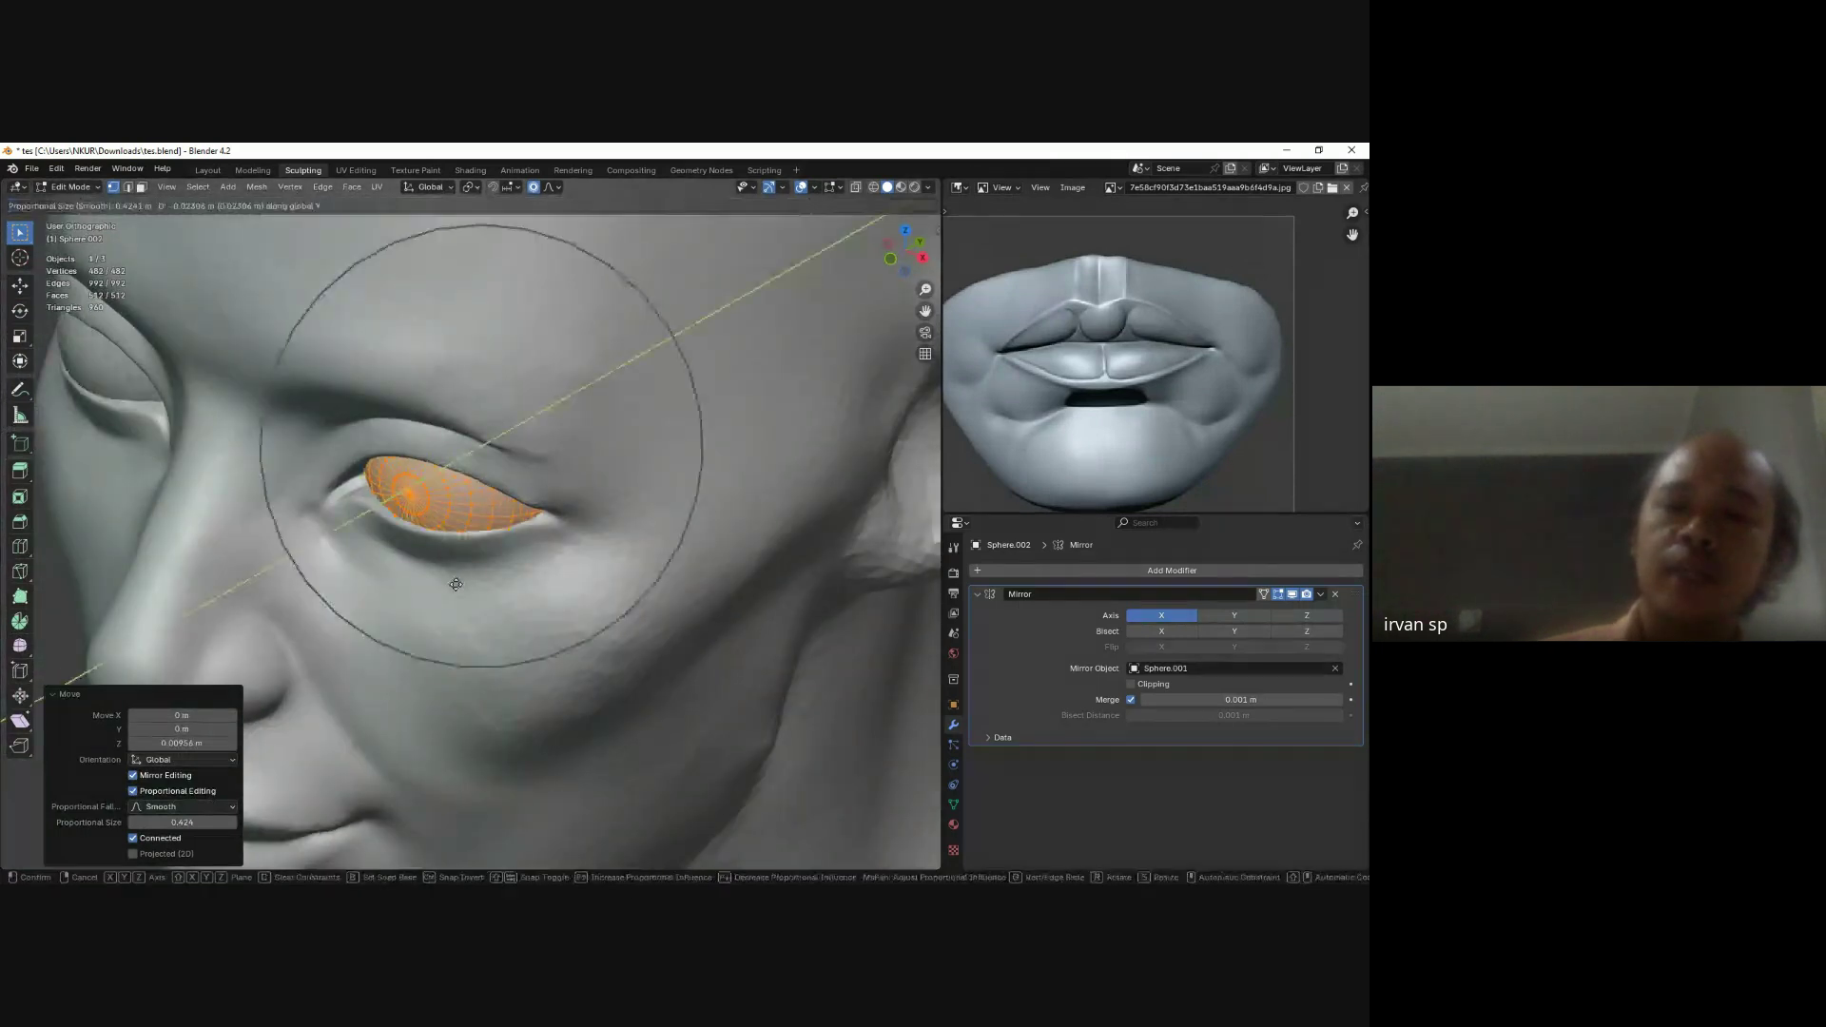
pyautogui.press('Escape')
pyautogui.press('KP_1')
# Select the eye's centre vertex grown by two rings and scale that disc without proportional editing.
pyautogui.hotkey('alt', 'a')
pyautogui.click(486, 448)
pyautogui.press('ctrl+KP_Add')
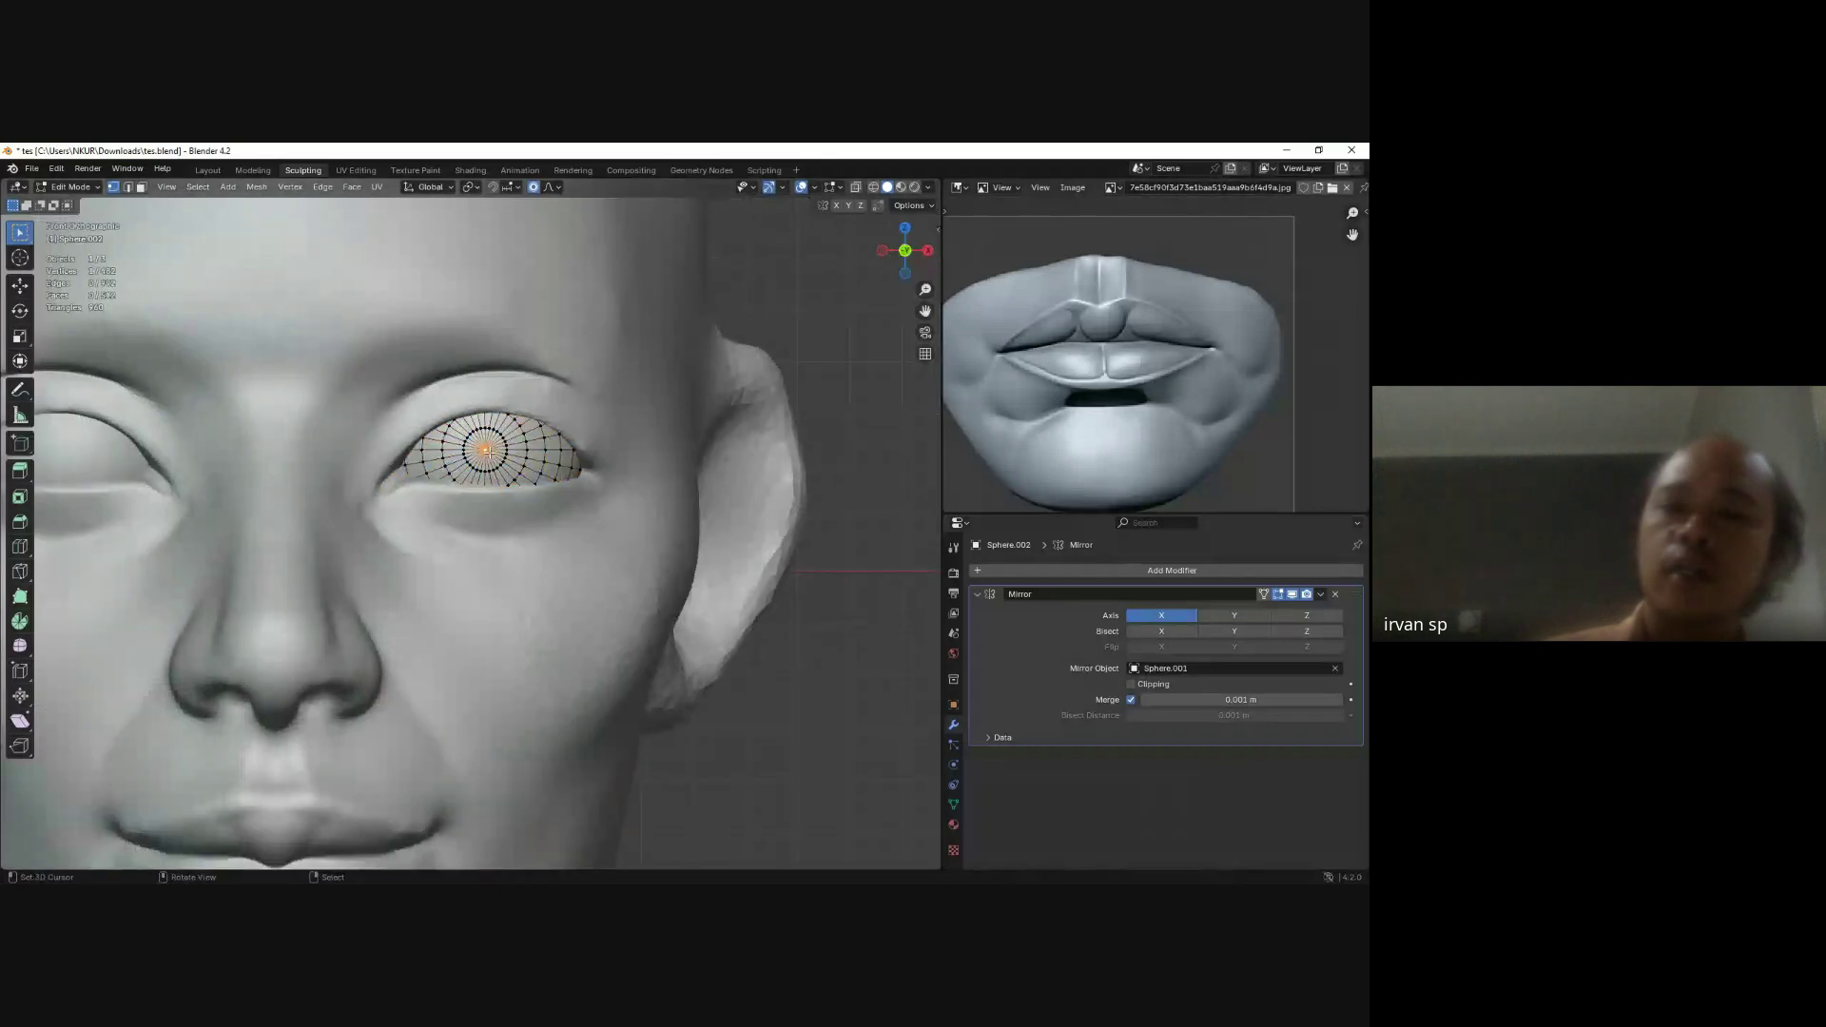
pyautogui.press('ctrl+KP_Add')
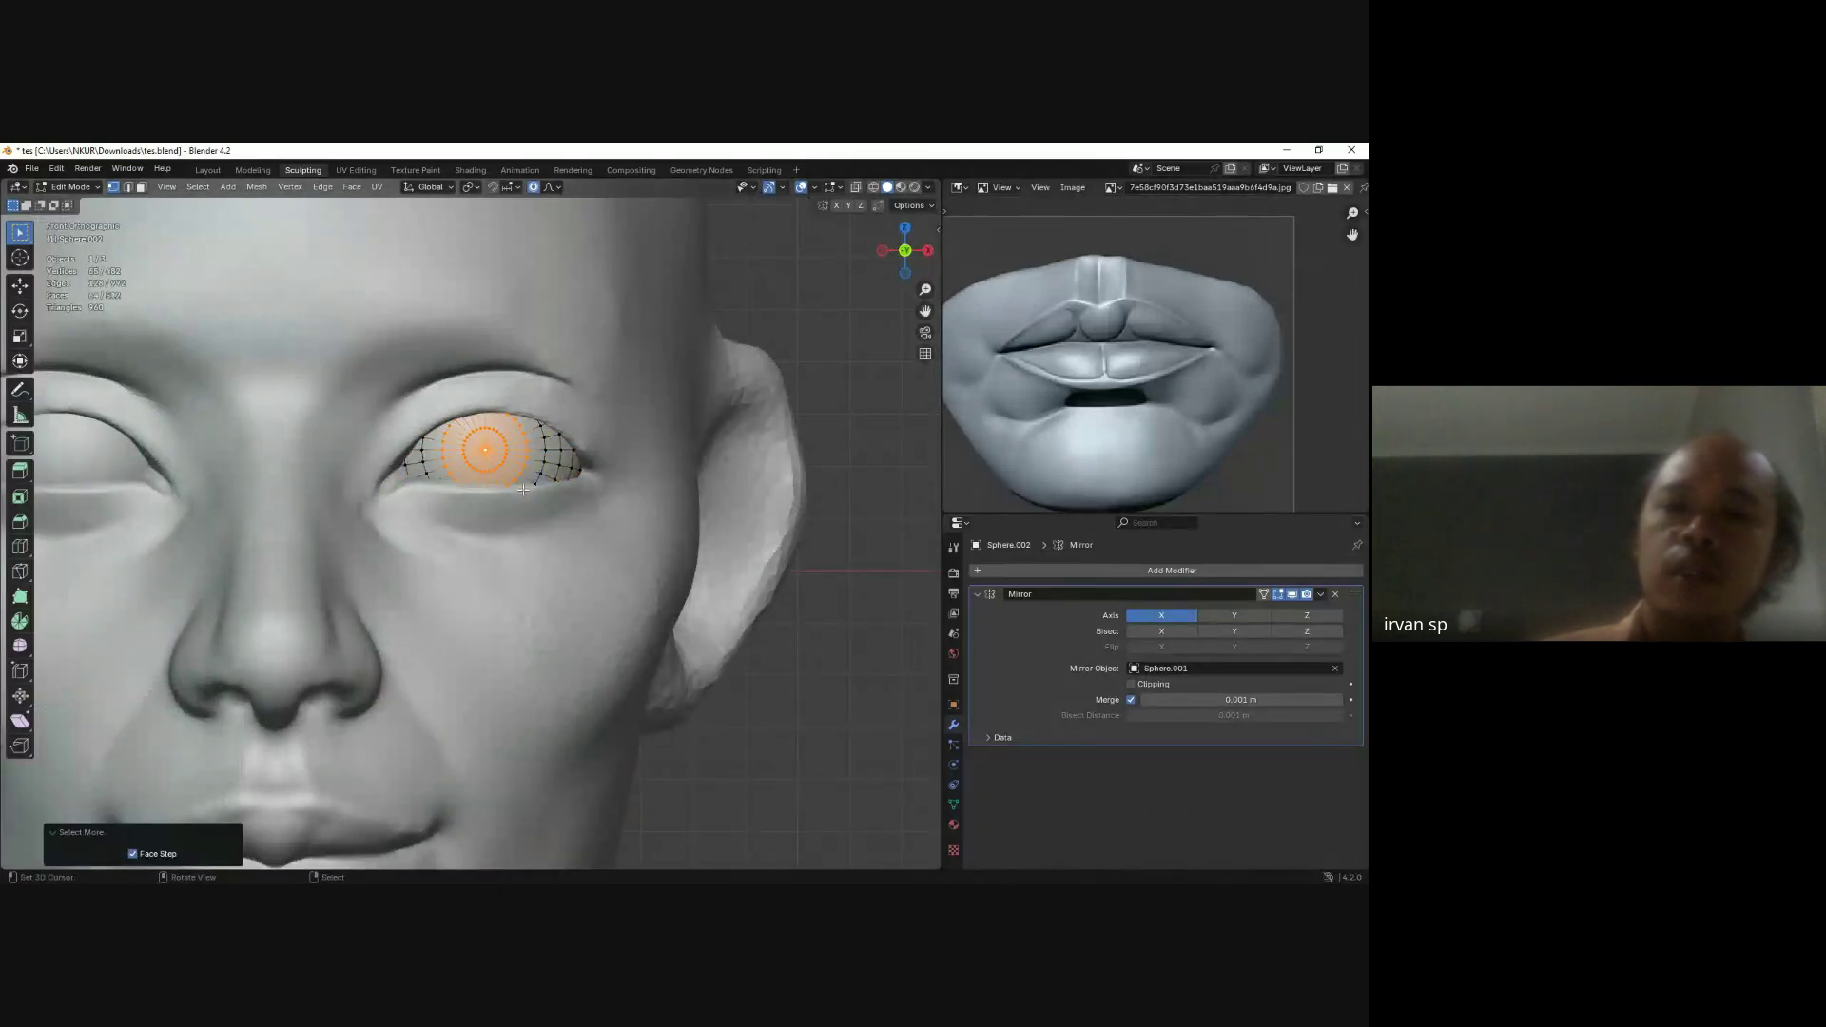
pyautogui.press('o')
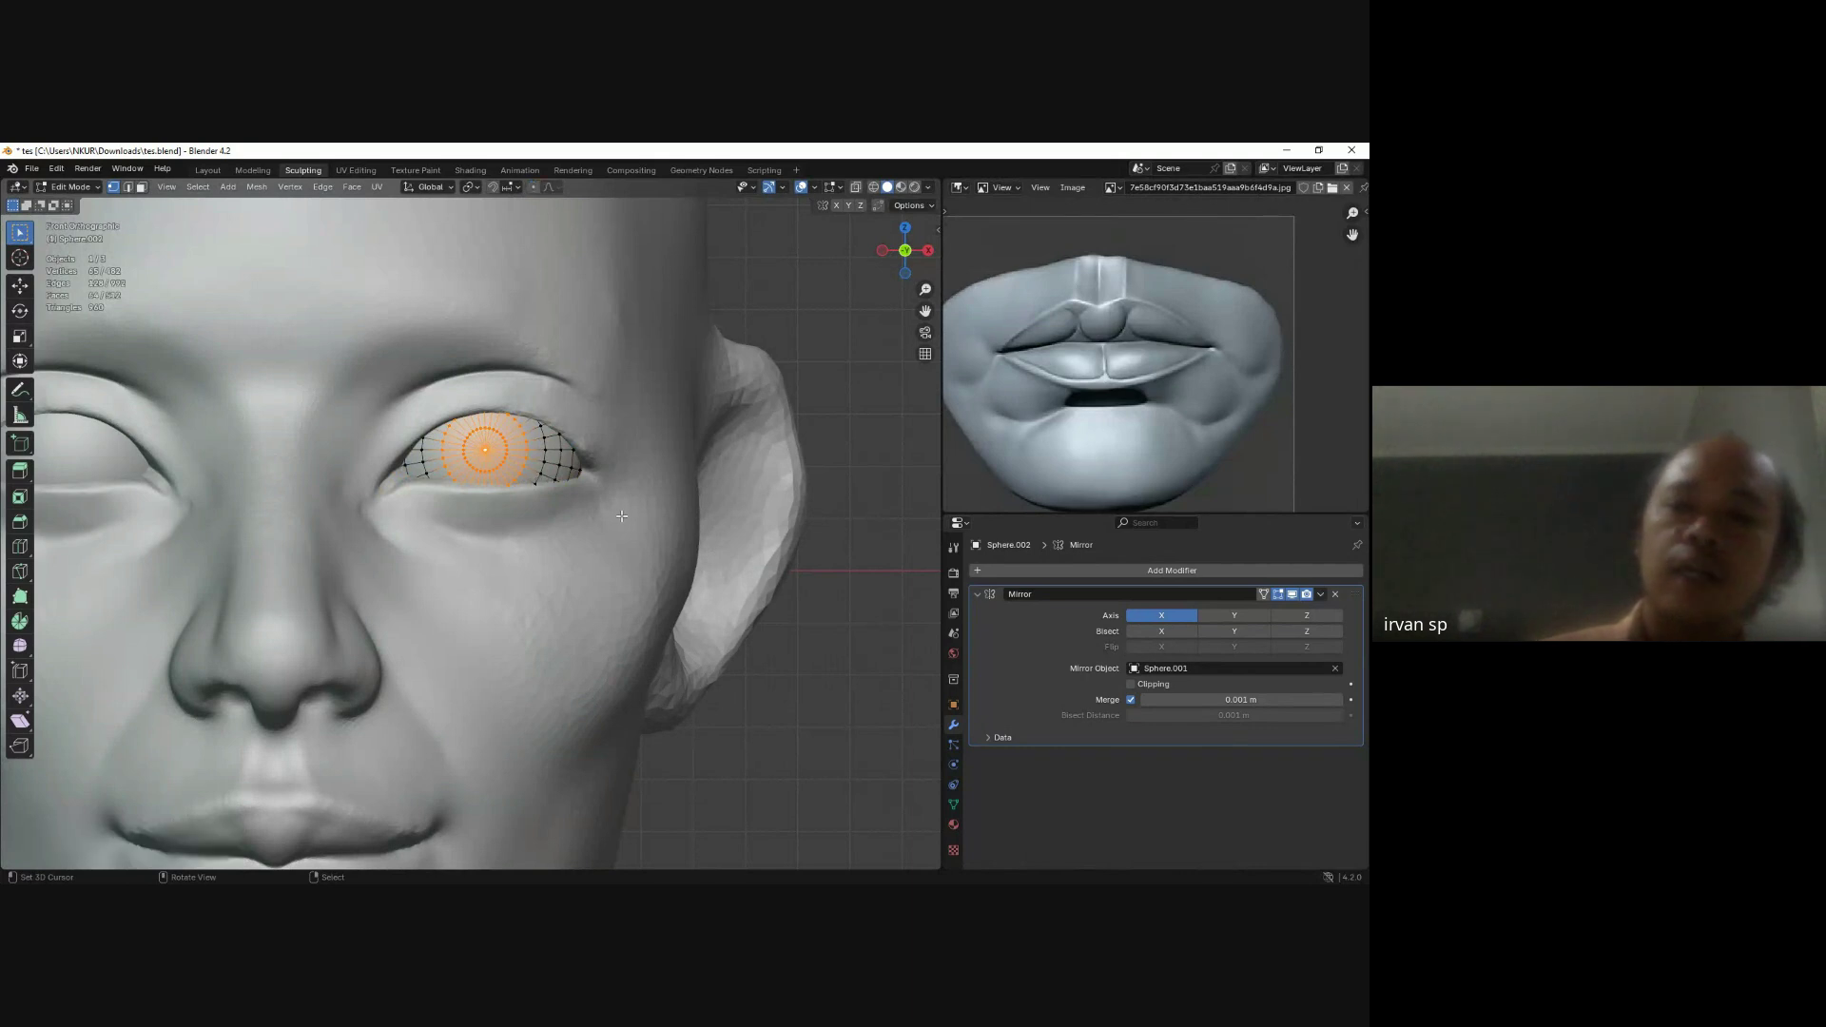
pyautogui.press('s')
pyautogui.click(619, 518)
pyautogui.moveTo(620, 518); pyautogui.dragTo(551, 562, button='middle')
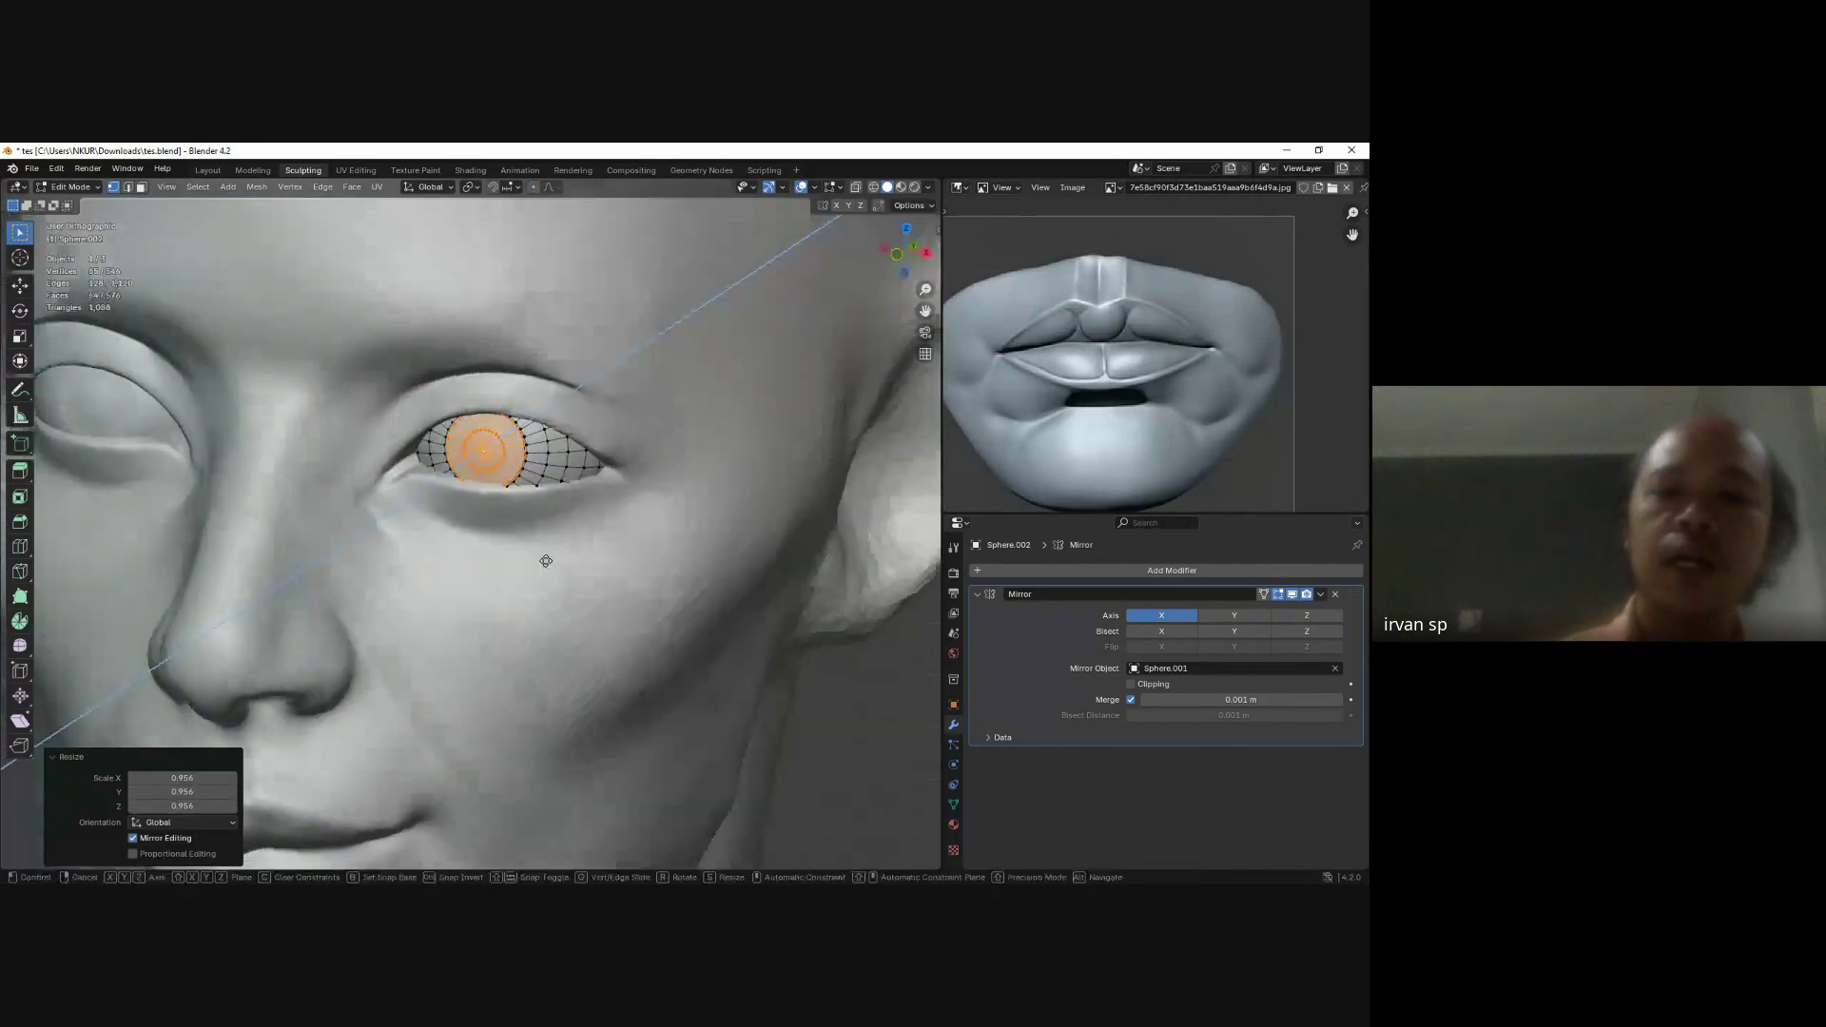
pyautogui.press('g')
pyautogui.press('Escape')
pyautogui.press('Tab')
pyautogui.press('KP_1')
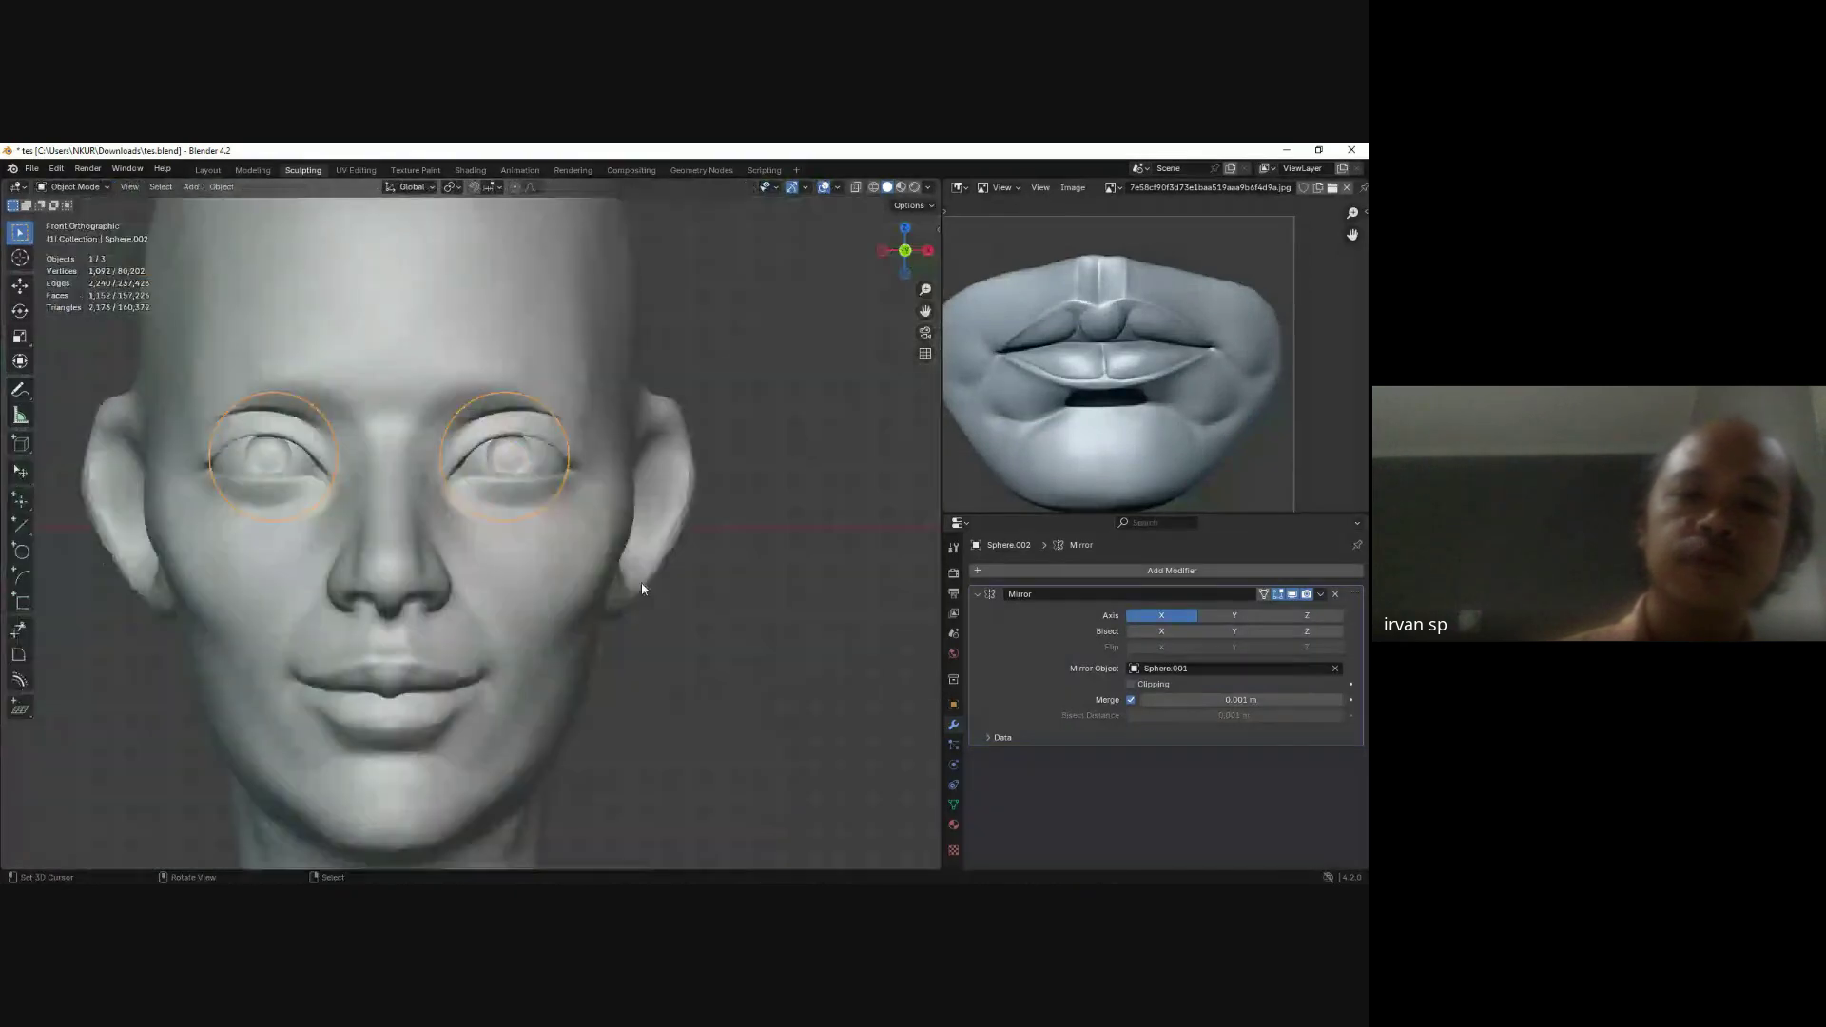
# Scale the central iris faces to 0.947 and extrude them in place.
pyautogui.click(595, 587)
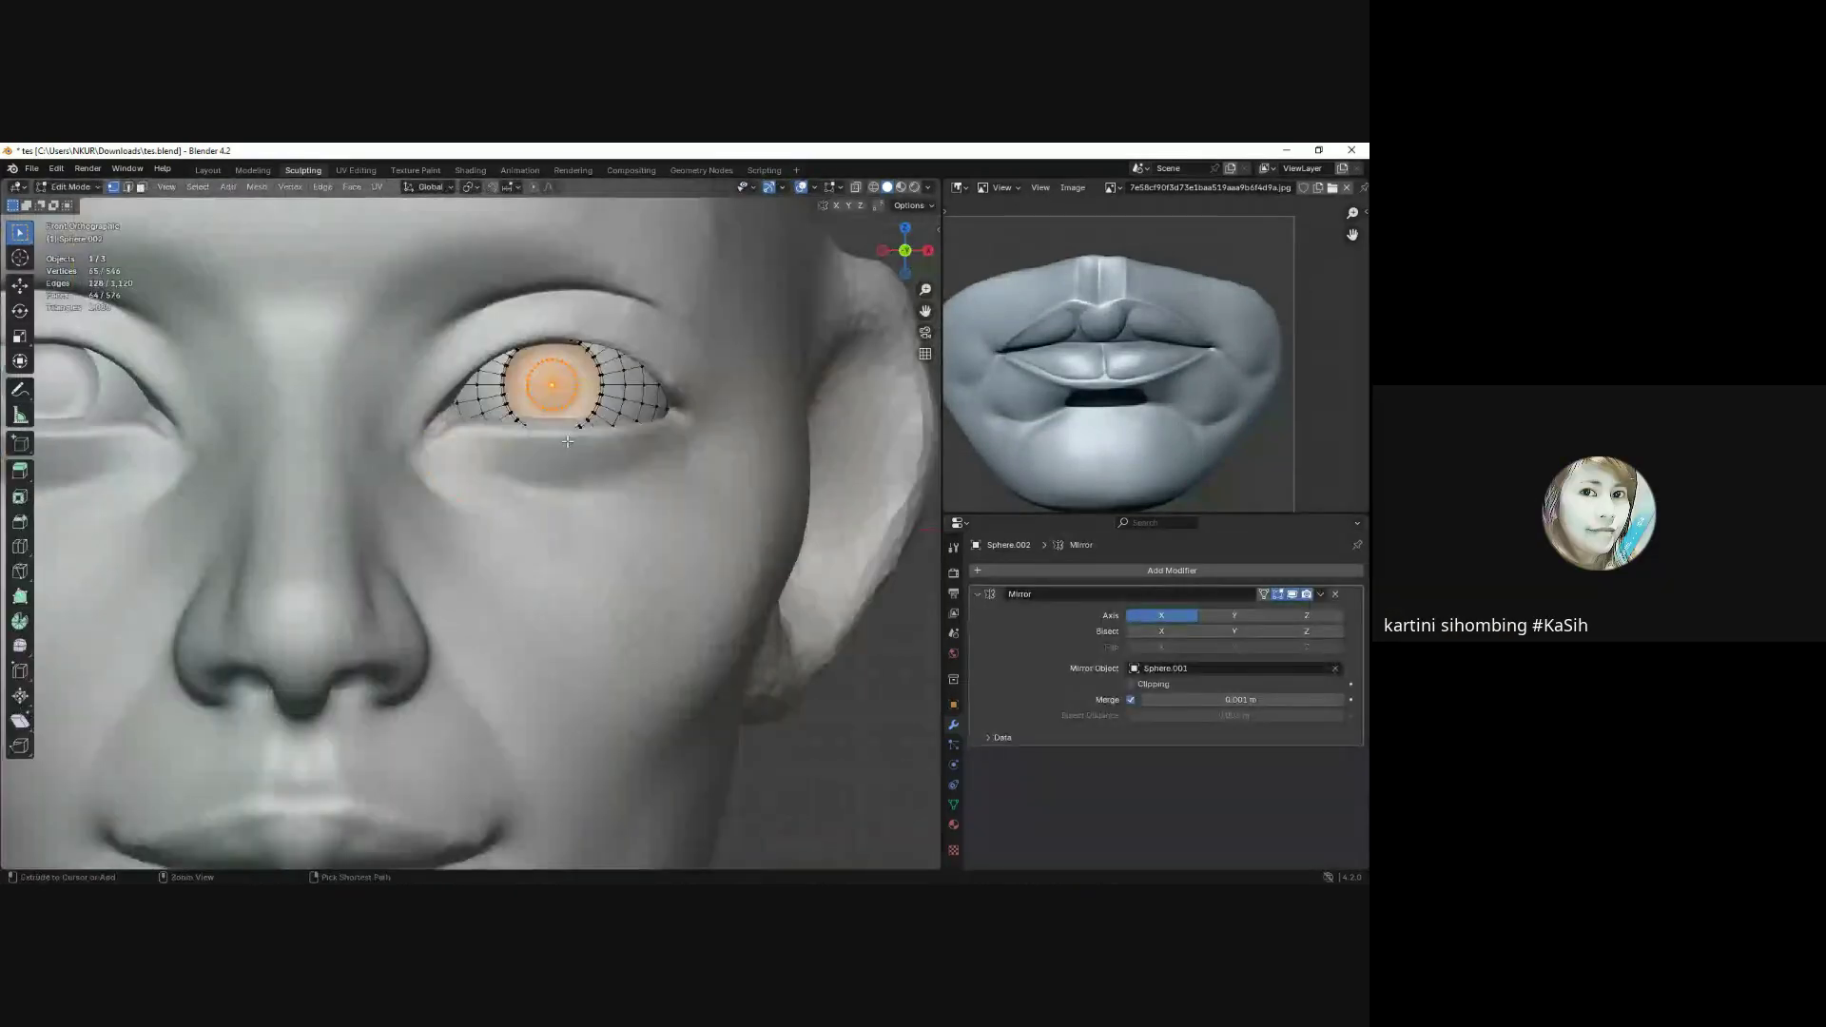
pyautogui.keyDown('alt'); pyautogui.click(596, 362); pyautogui.keyUp('alt')
pyautogui.scroll(4, 596, 361)
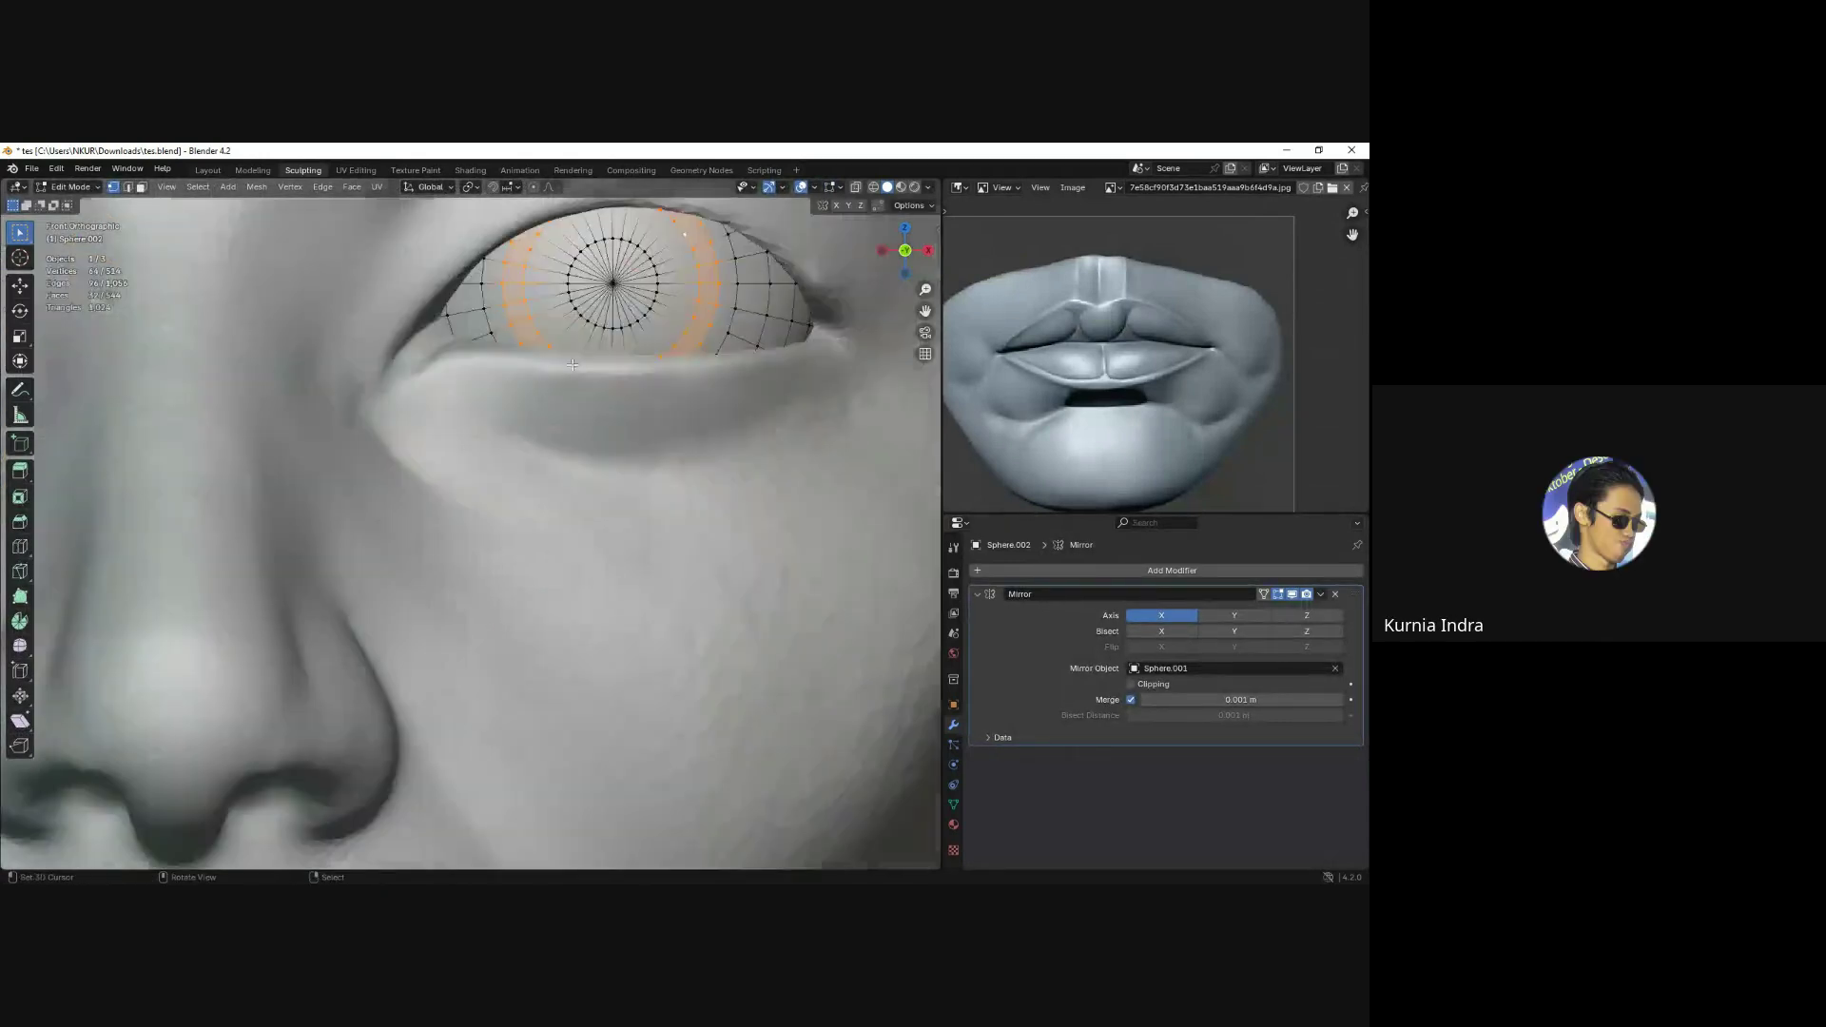
pyautogui.keyDown('shift'); pyautogui.click(648, 304); pyautogui.keyUp('shift')
pyautogui.scroll(-3, 648, 305)
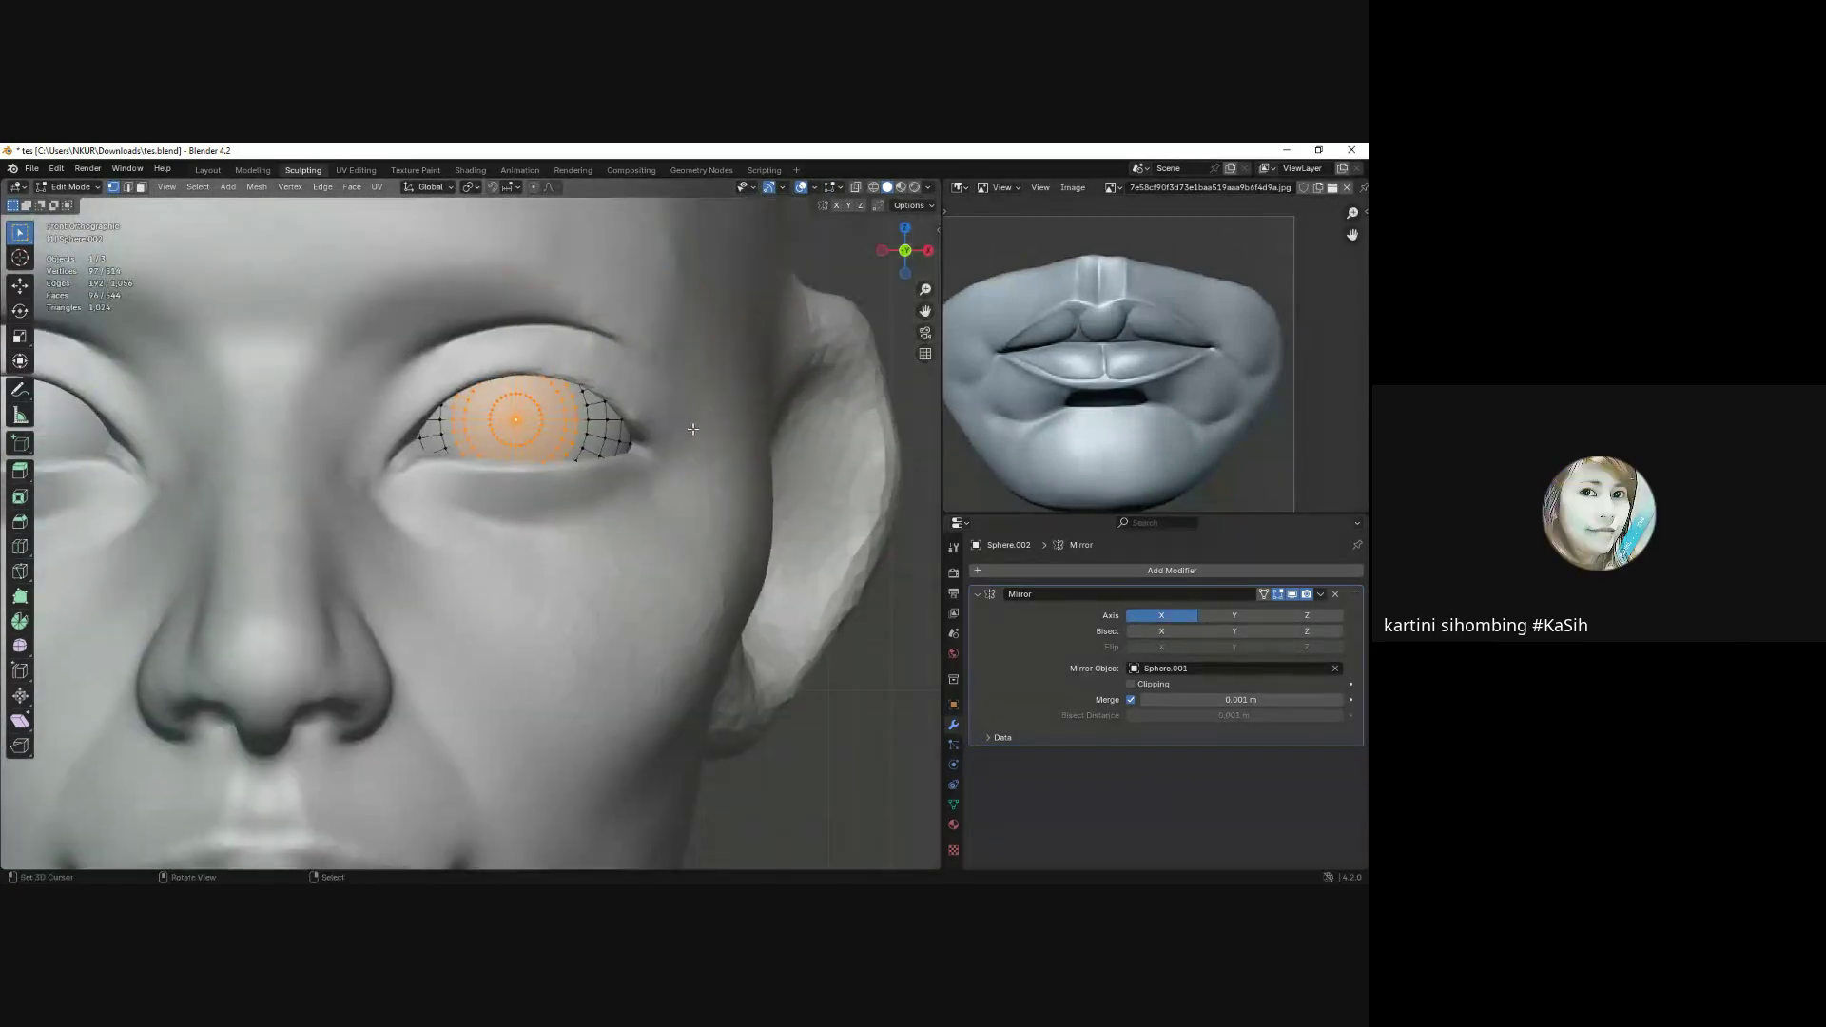
pyautogui.moveTo(647, 305)
pyautogui.mouseDown(button='middle')
pyautogui.moveTo(666, 481)
pyautogui.moveTo(596, 532)
pyautogui.mouseUp(button='middle')
pyautogui.press('s')
pyautogui.click(666, 478)
pyautogui.press('e')
pyautogui.press('Escape')
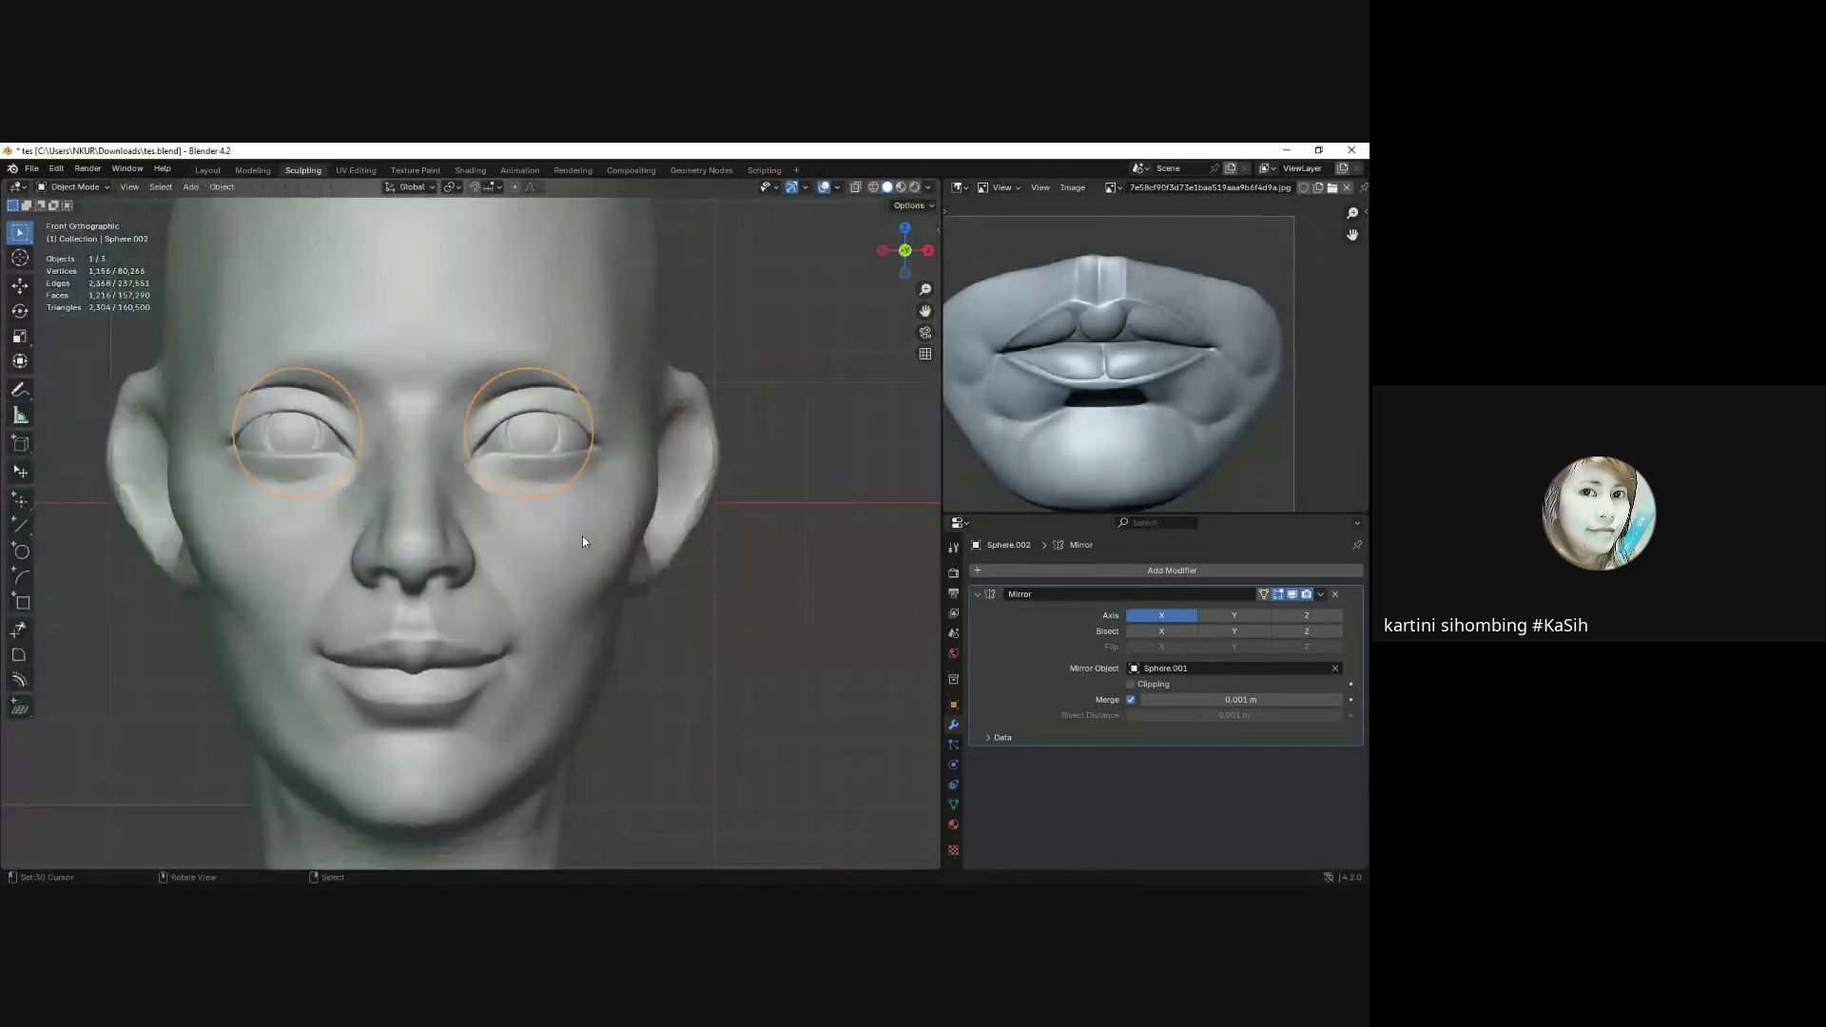
pyautogui.click(583, 537)
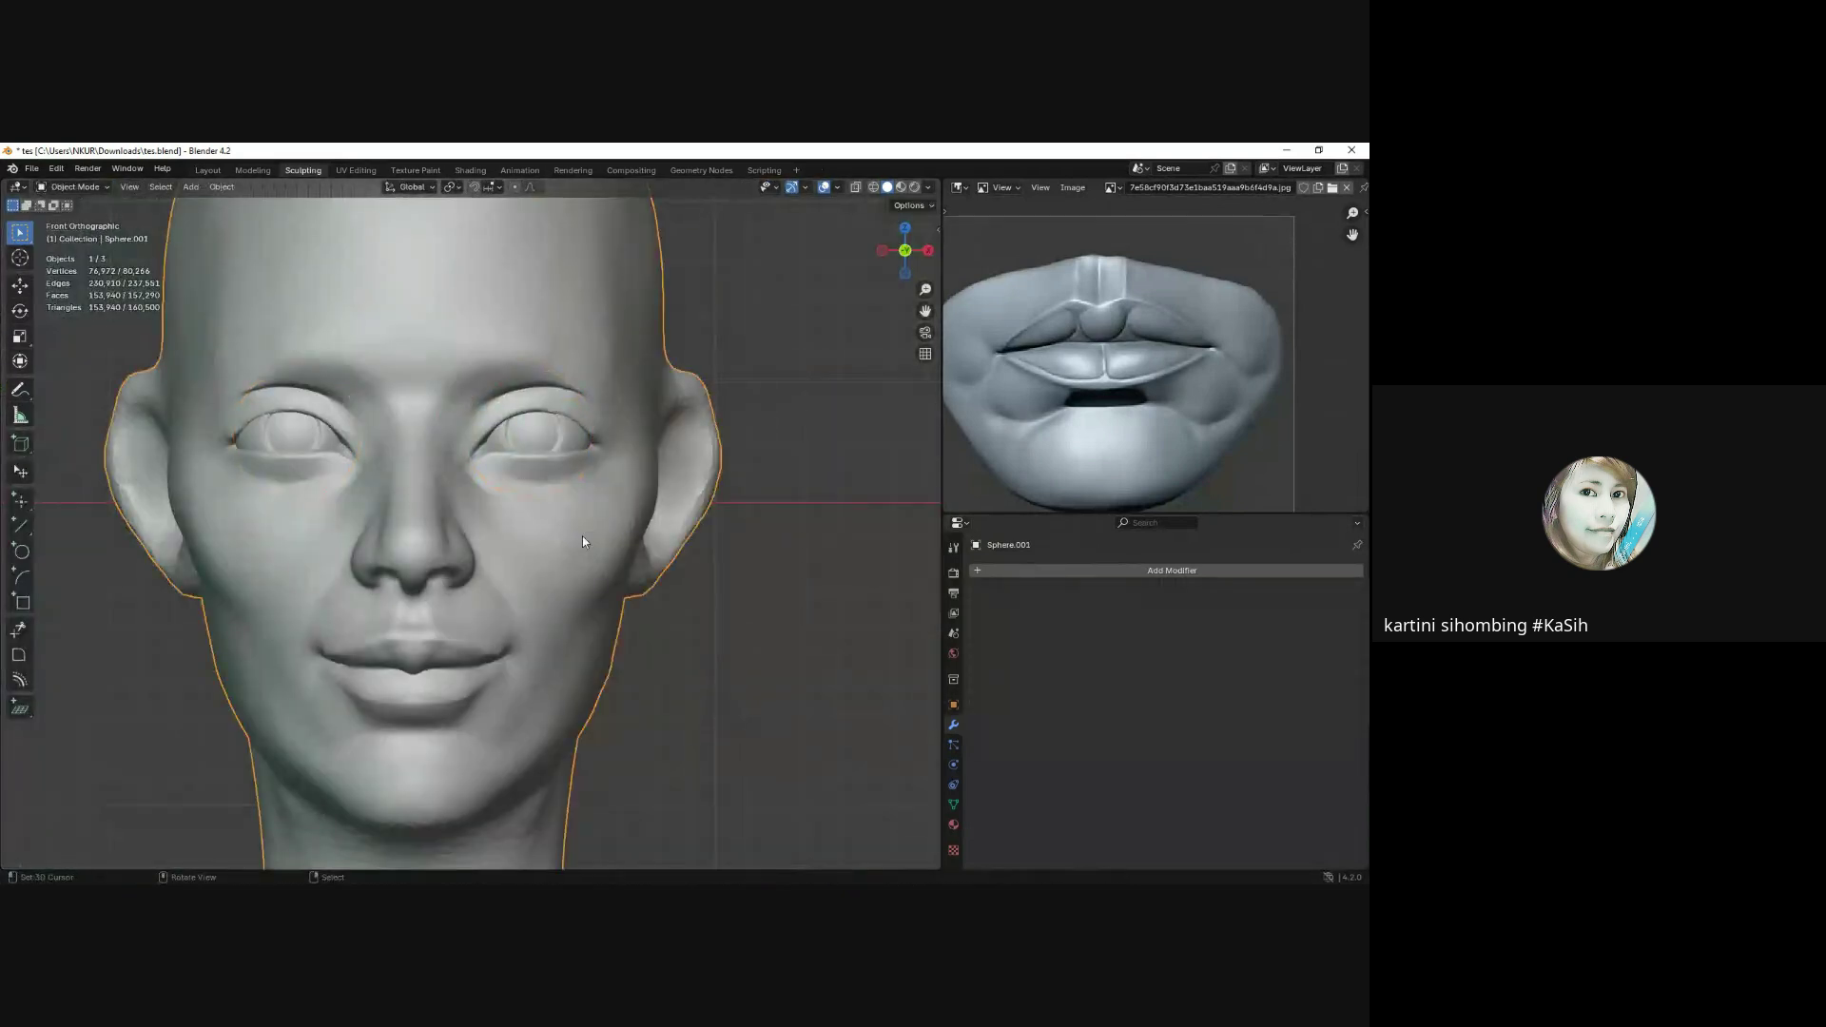
pyautogui.click(545, 485)
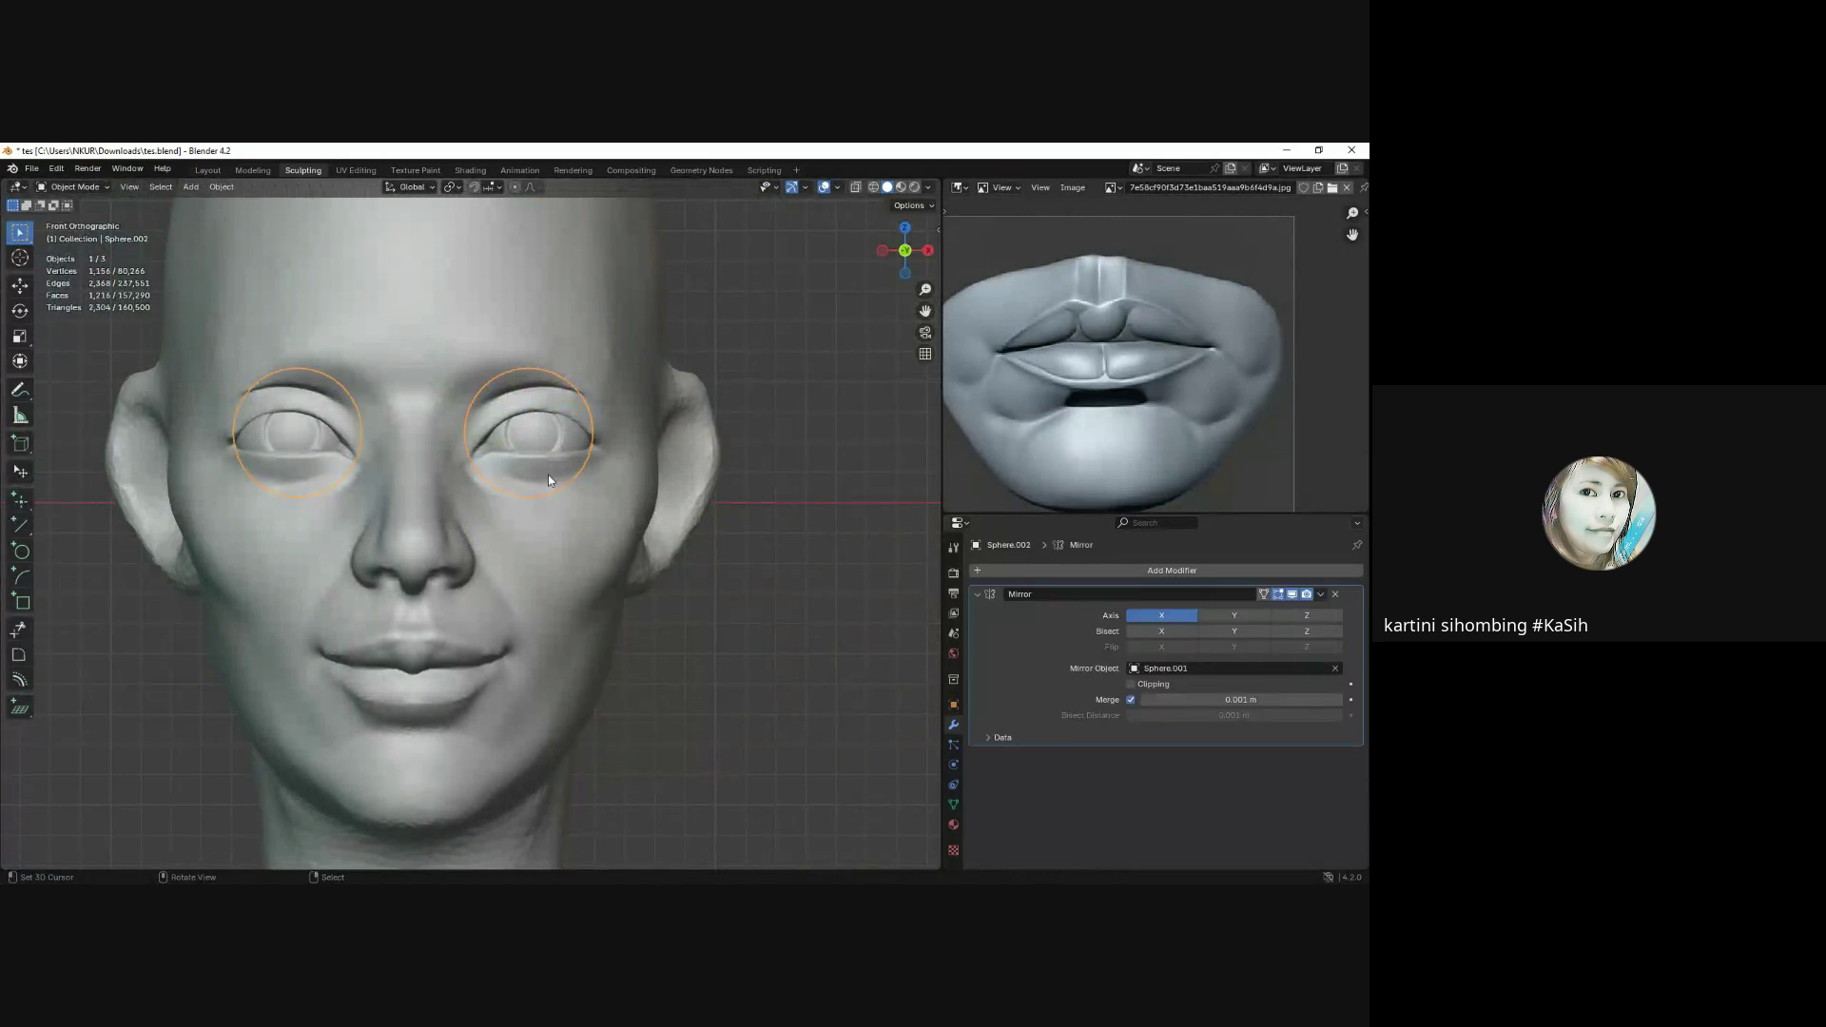
pyautogui.hotkey('ctrl', 'Tab')
pyautogui.click(550, 508)
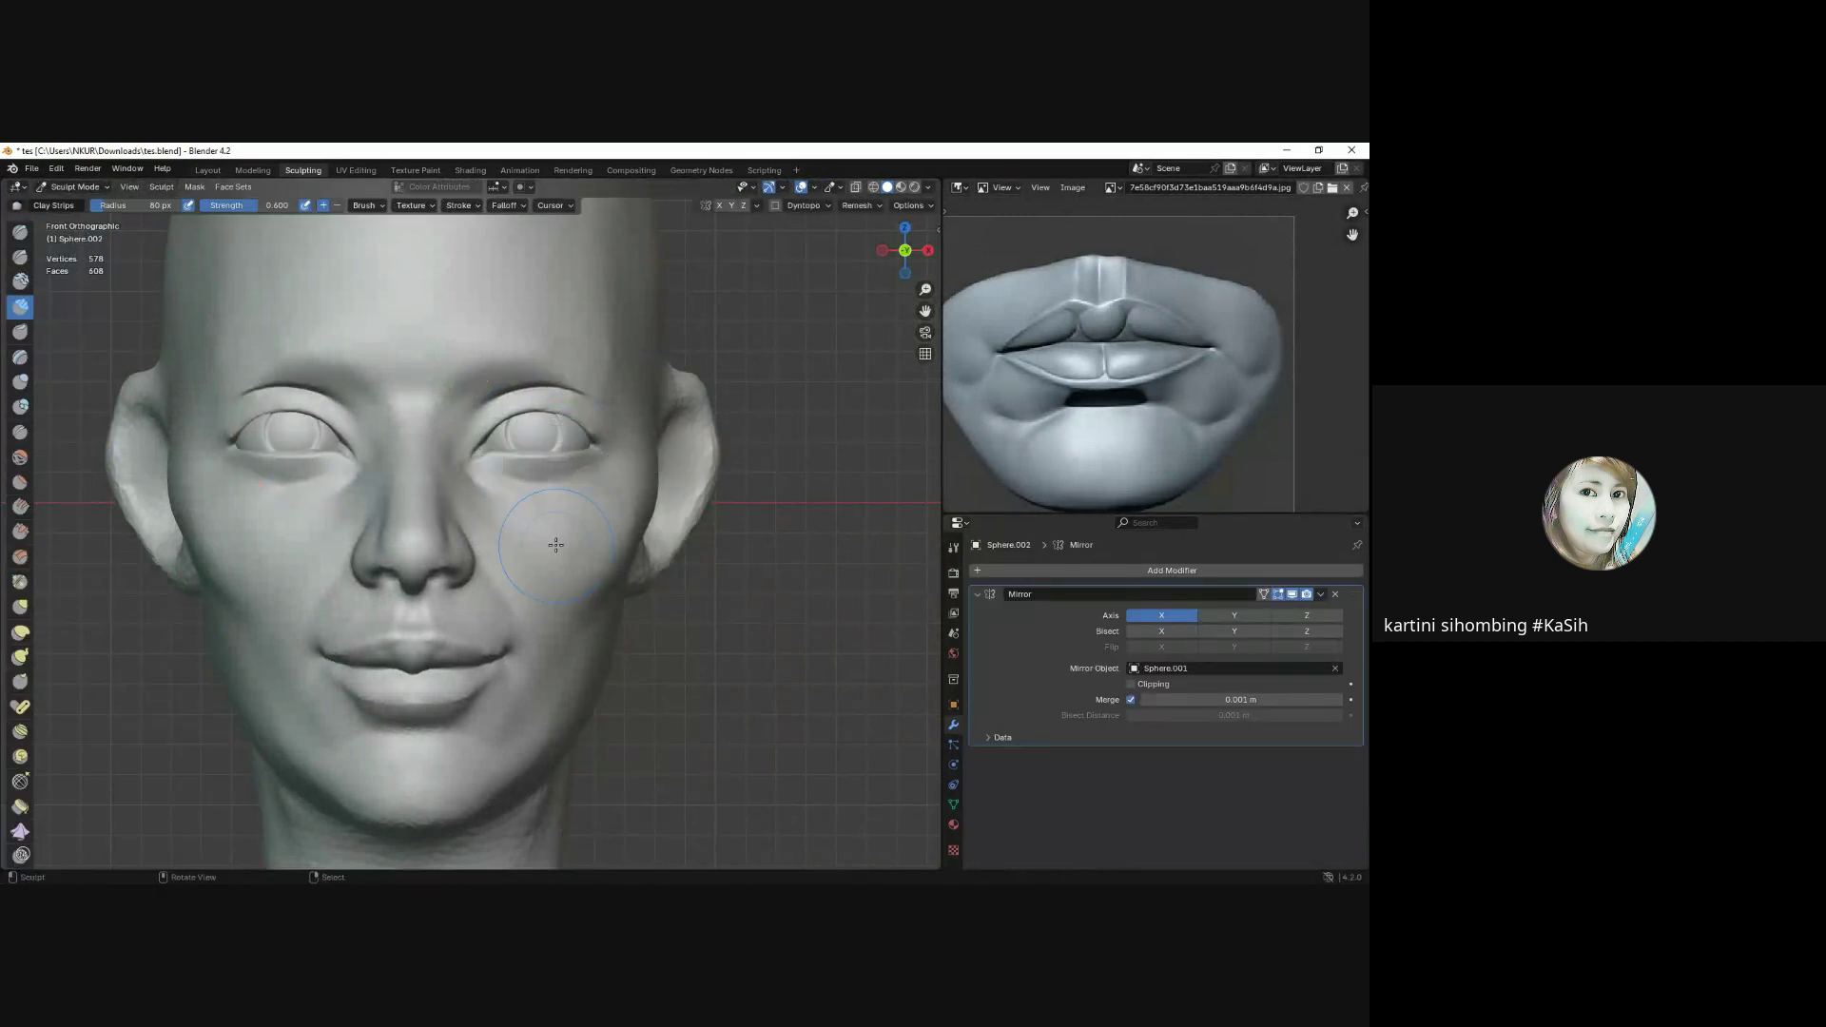
pyautogui.scroll(2, 559, 494)
pyautogui.moveTo(559, 494)
pyautogui.keyDown('shift'); pyautogui.mouseDown(button='middle')
pyautogui.moveTo(481, 522)
pyautogui.moveTo(549, 432)
pyautogui.mouseUp(button='middle'); pyautogui.keyUp('shift')
pyautogui.press('g')
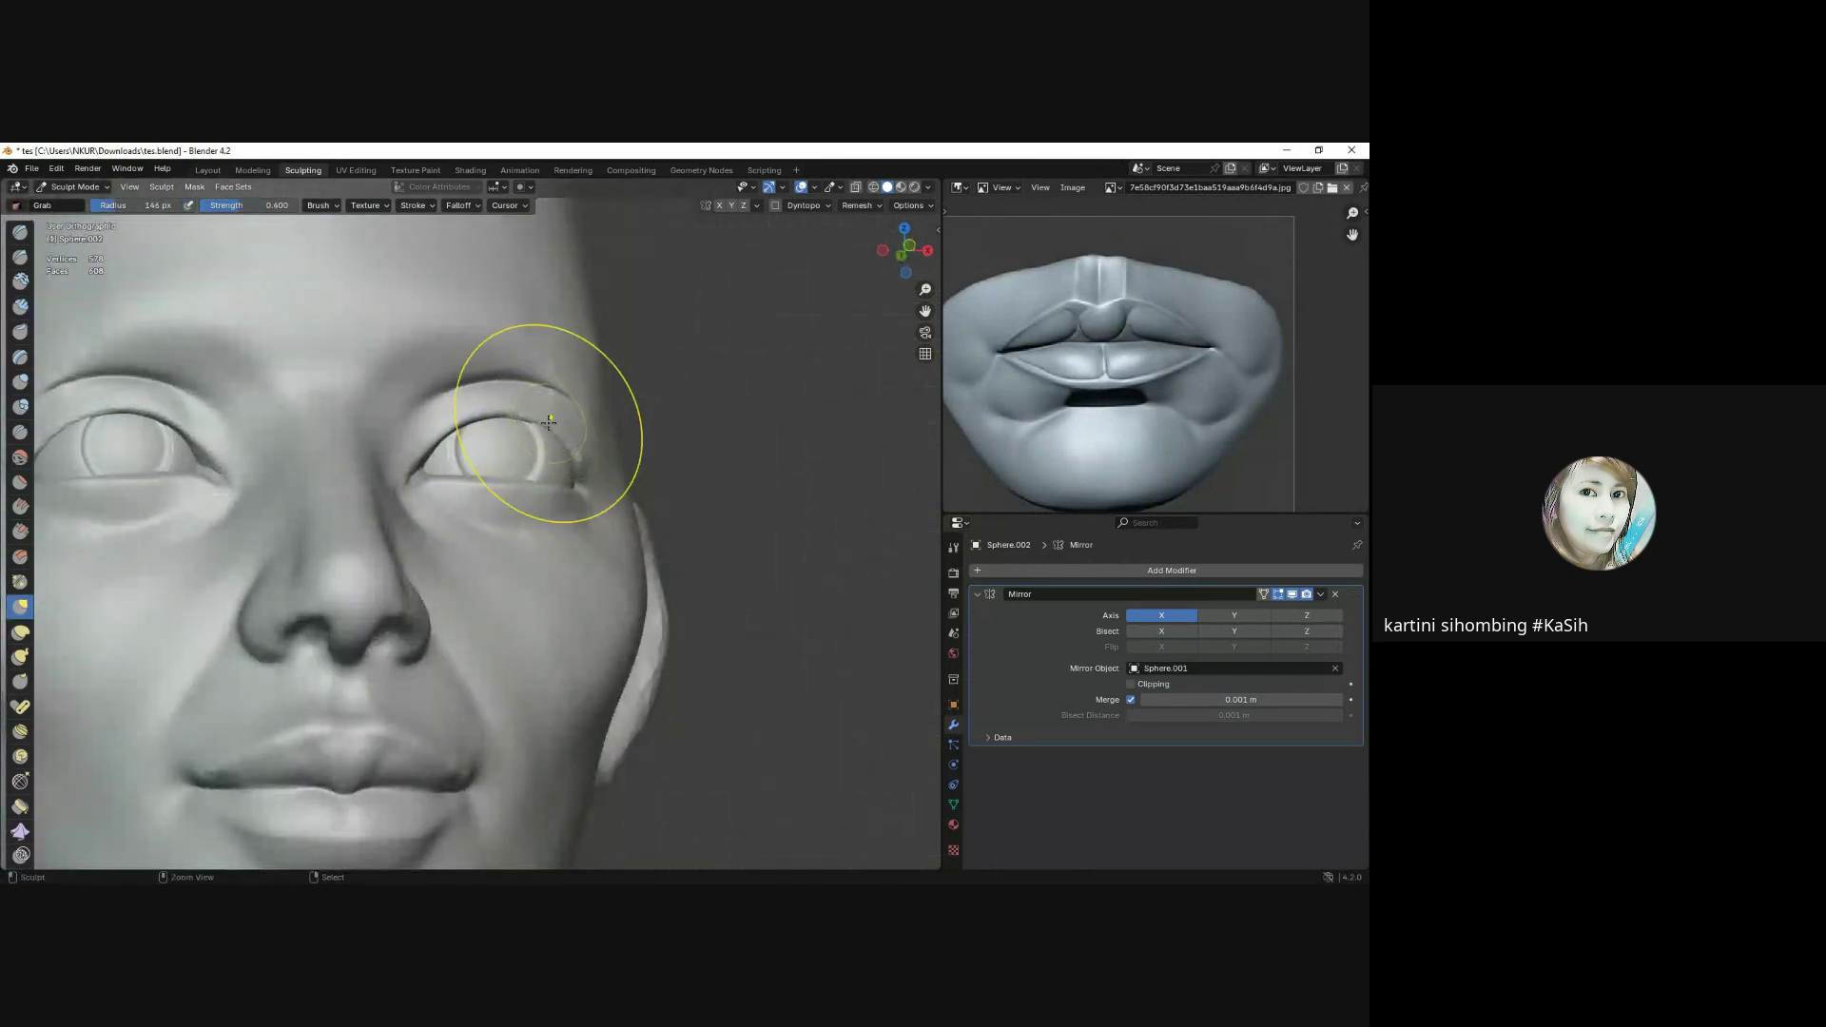
pyautogui.hotkey('ctrl', 'Tab')
pyautogui.click(549, 407)
pyautogui.hotkey('ctrl', 'Tab')
pyautogui.click(551, 458)
pyautogui.press('KP_1')
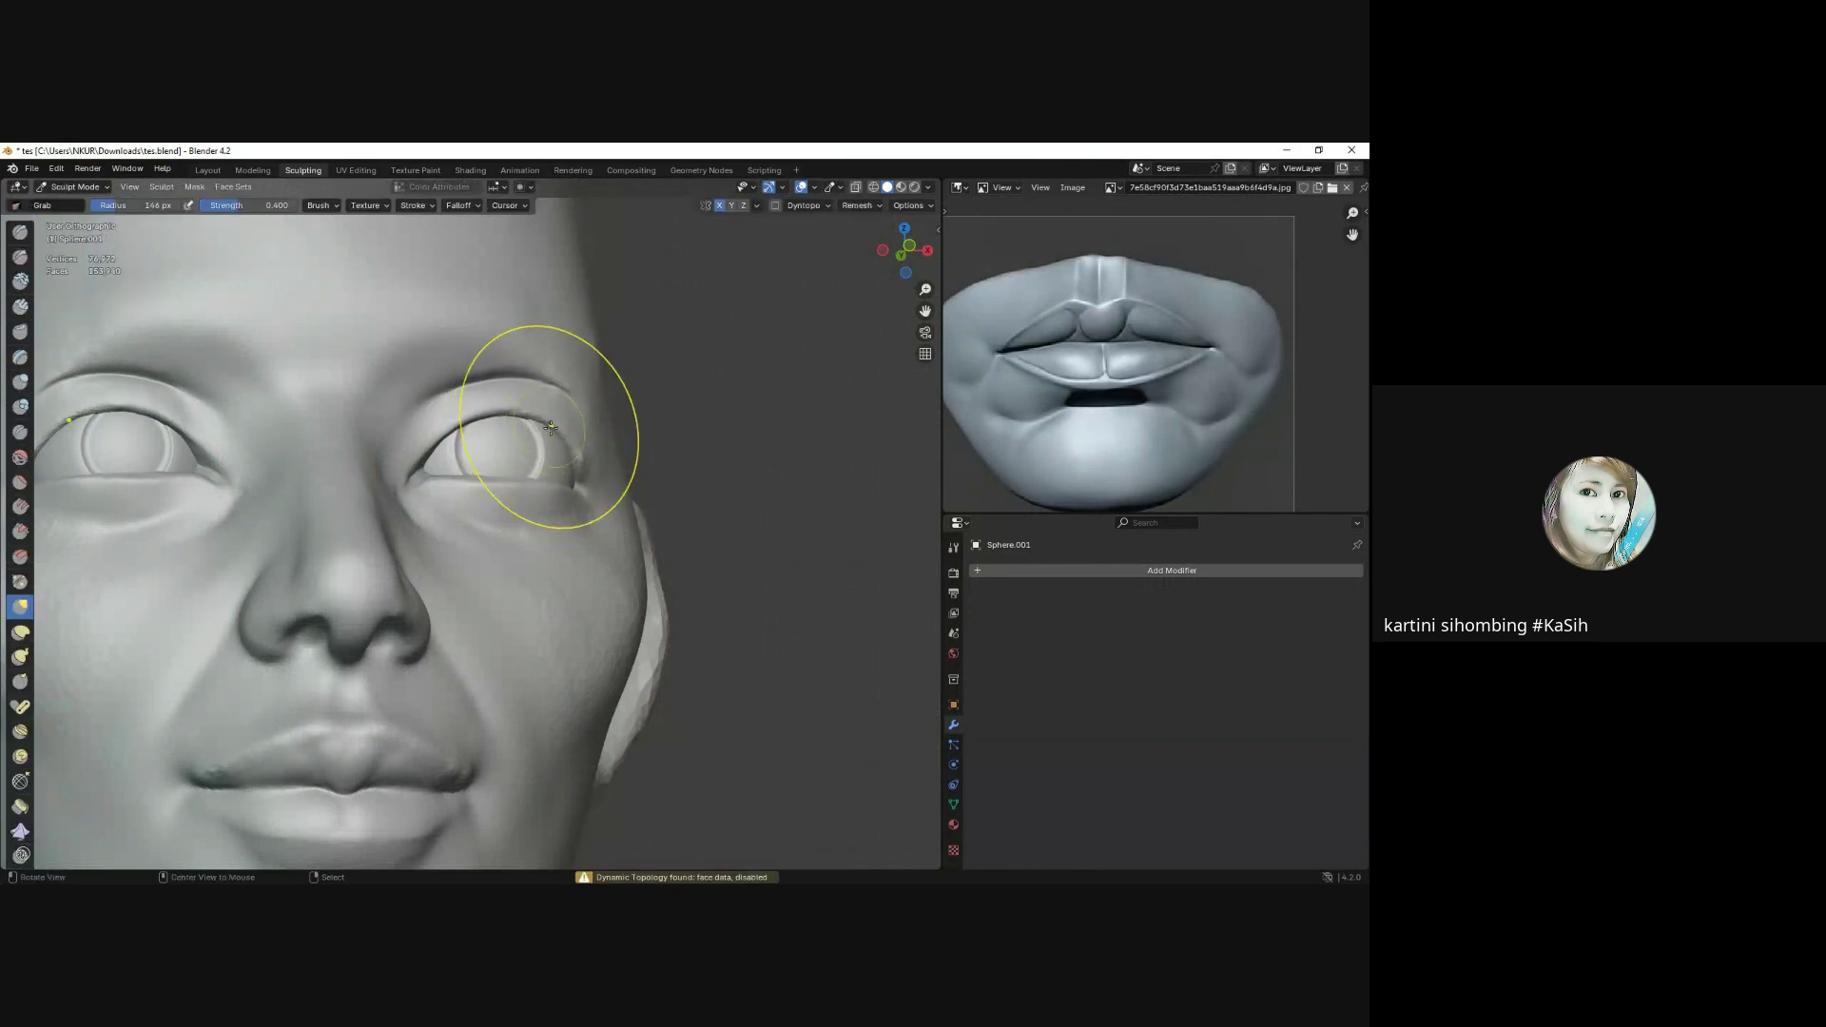
pyautogui.press('f')
pyautogui.click(604, 441)
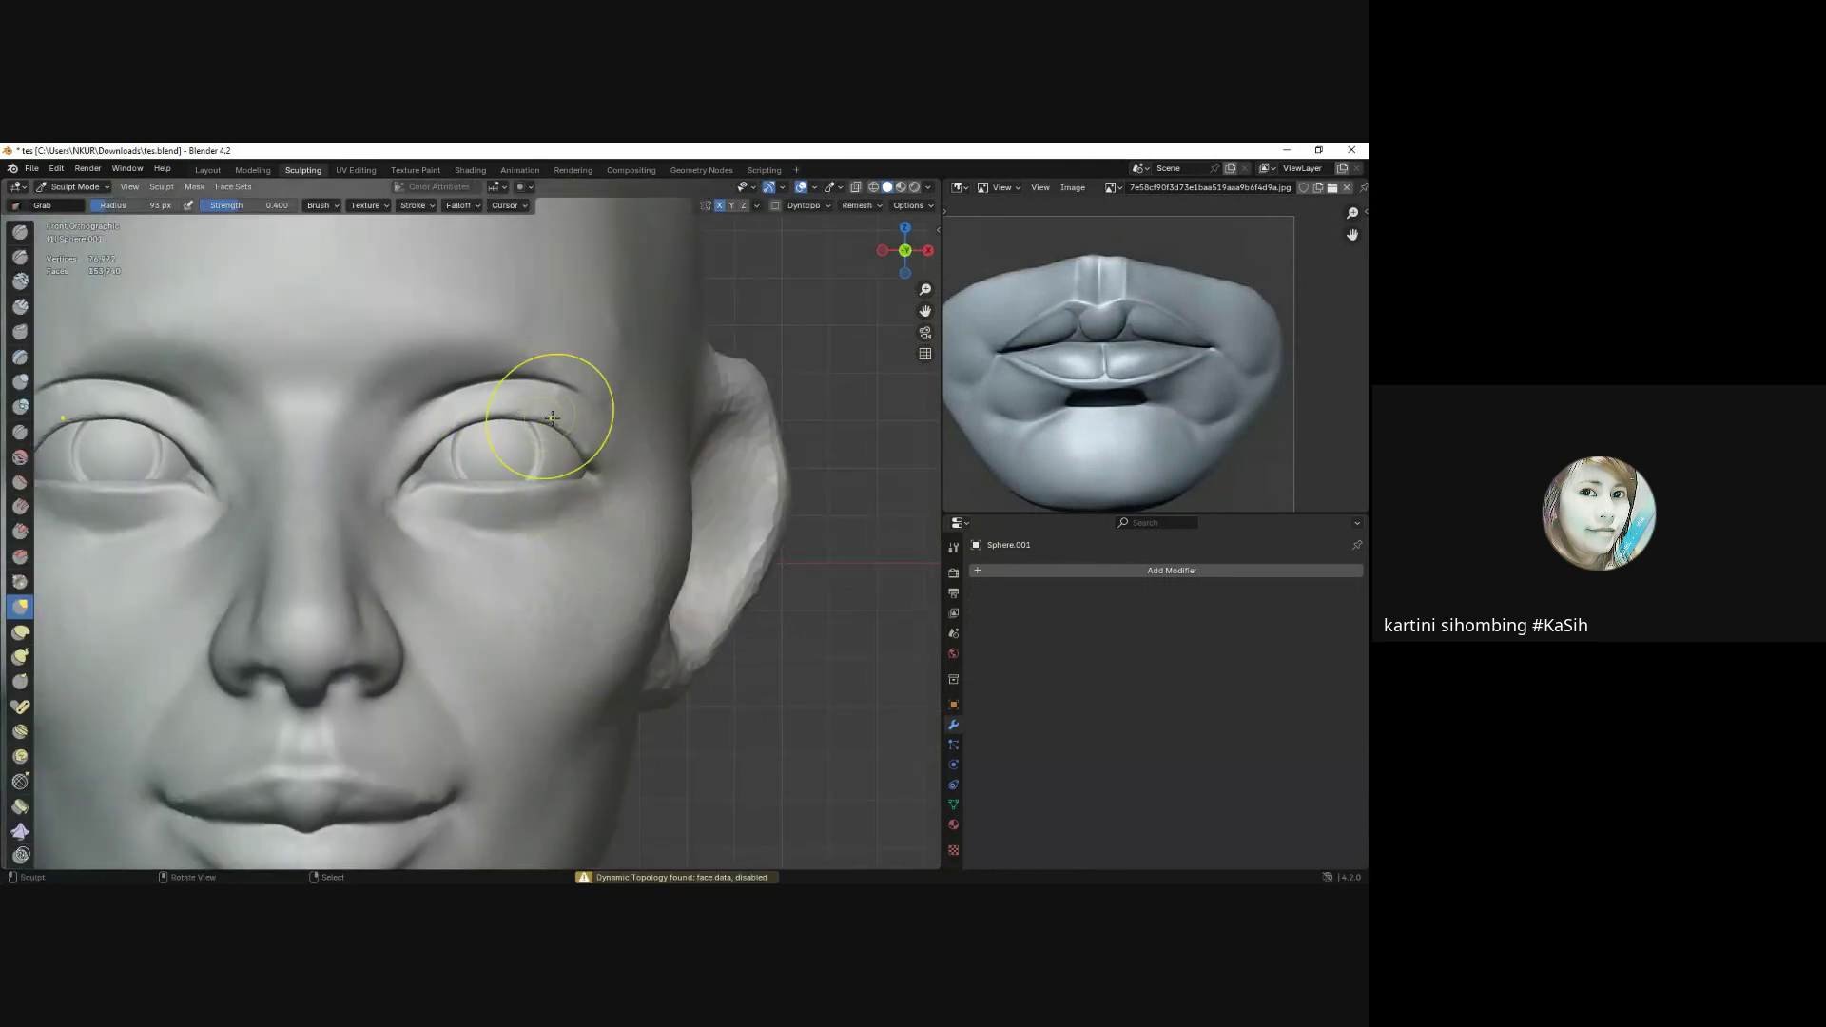
pyautogui.scroll(-5, 567, 442)
pyautogui.scroll(1, 530, 529)
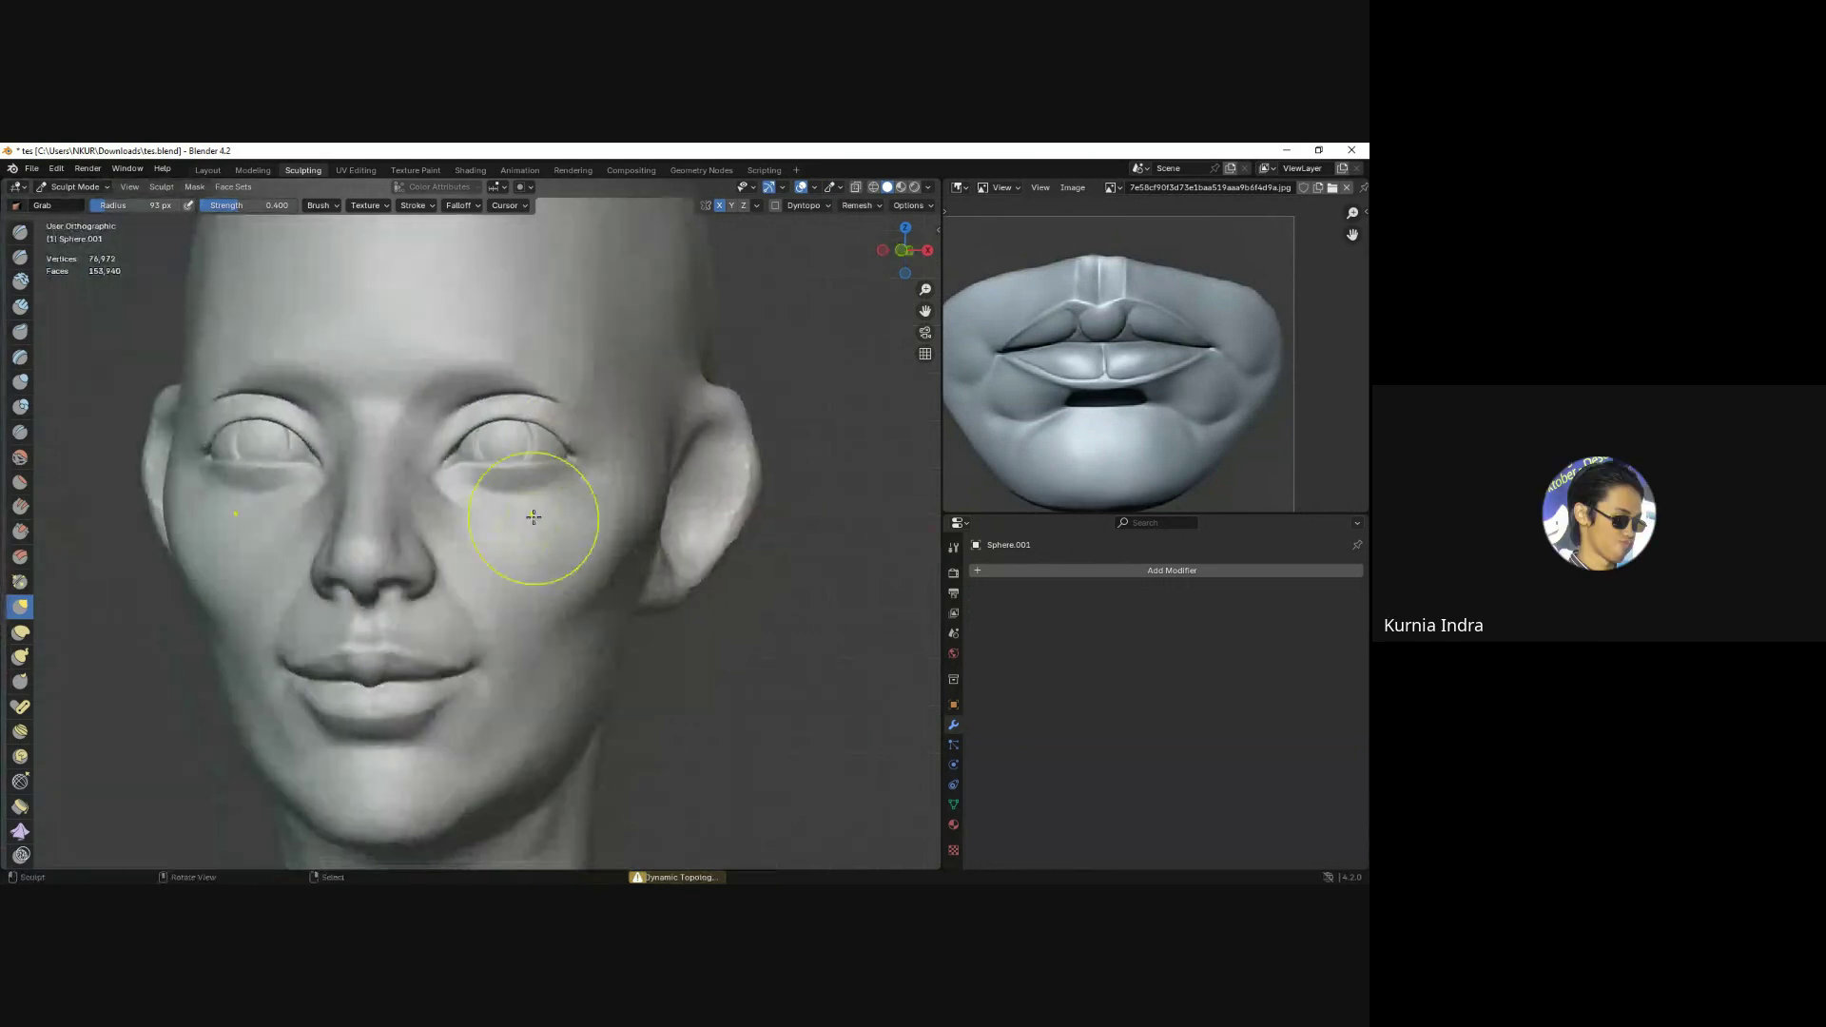
pyautogui.scroll(1, 533, 513)
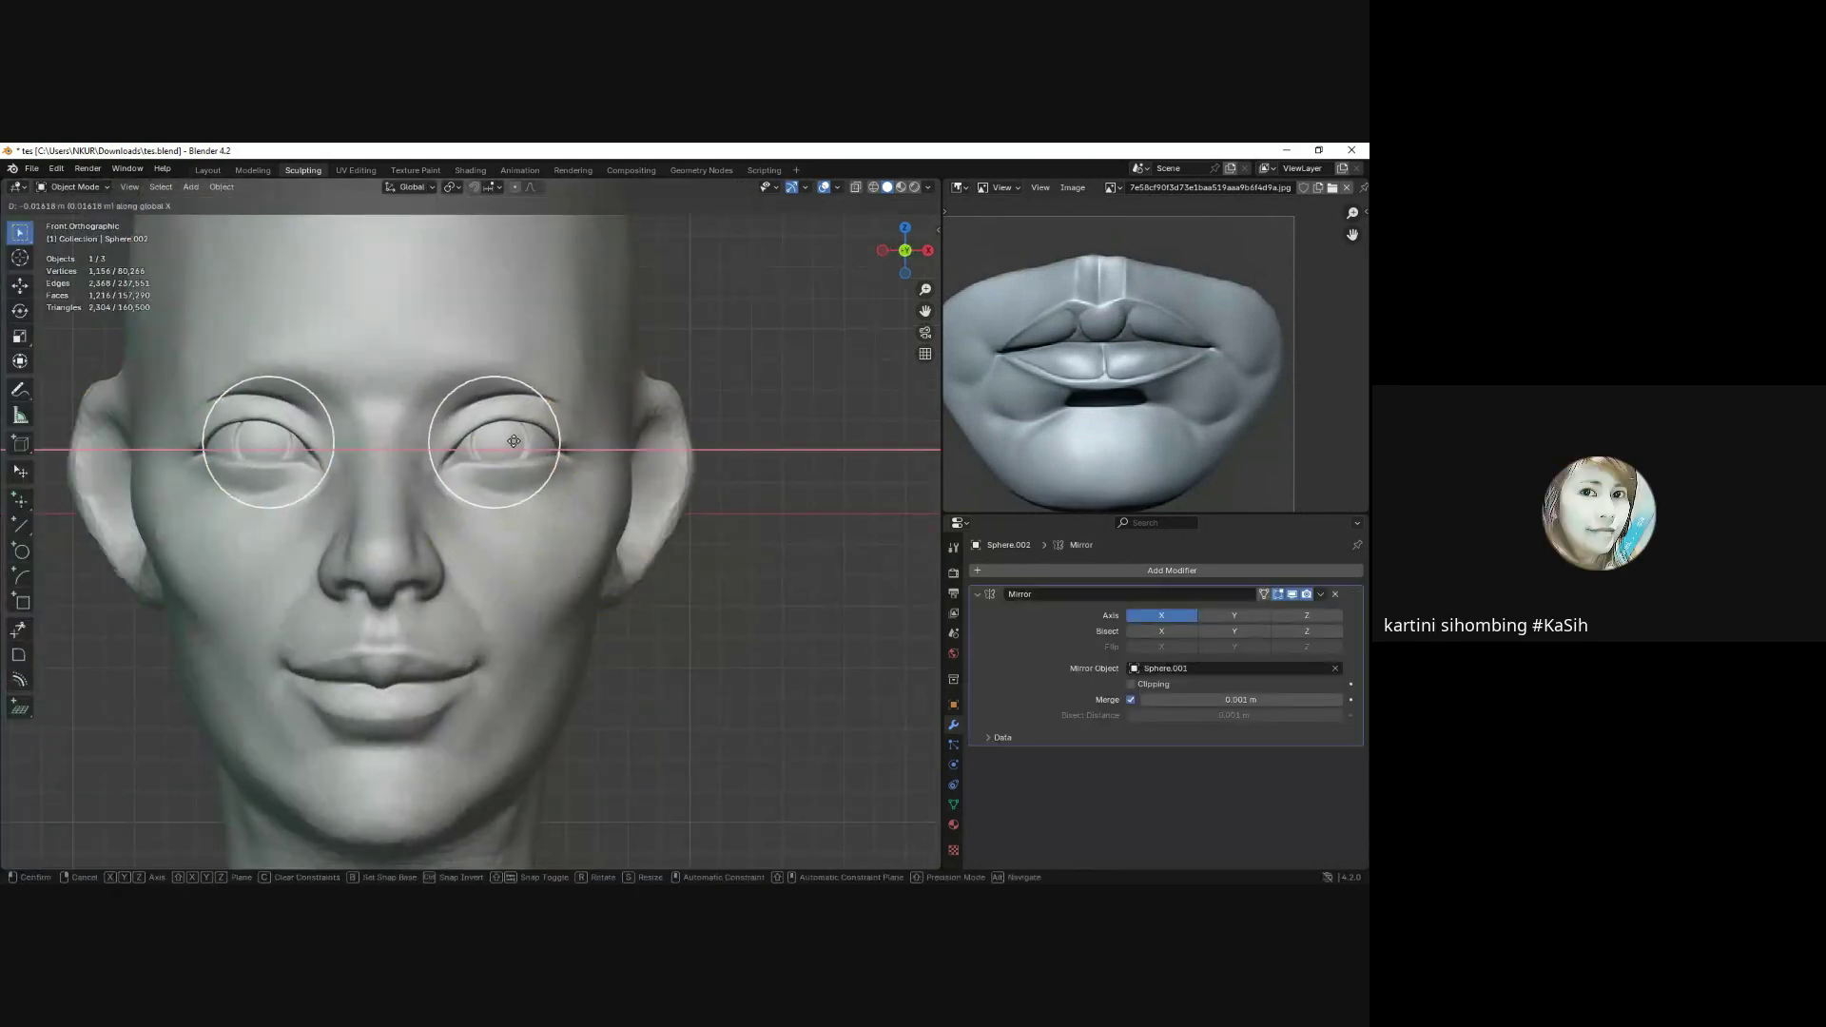
pyautogui.click(530, 547)
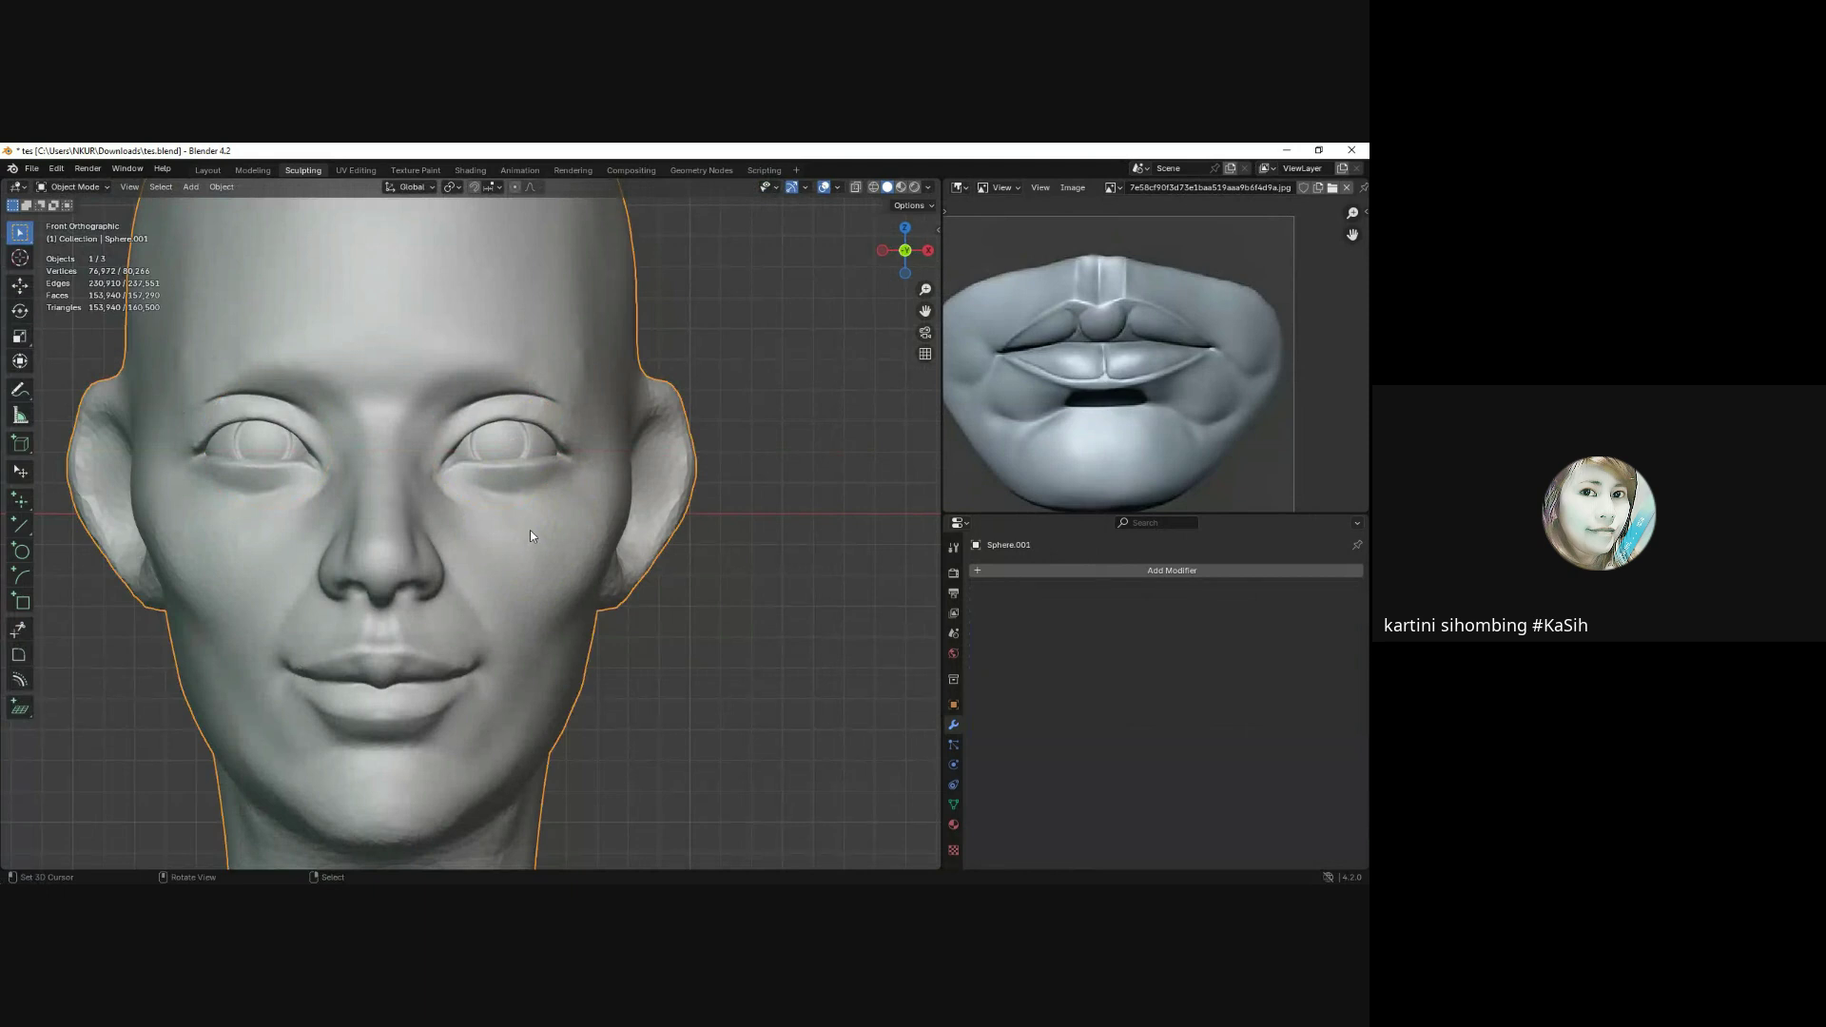
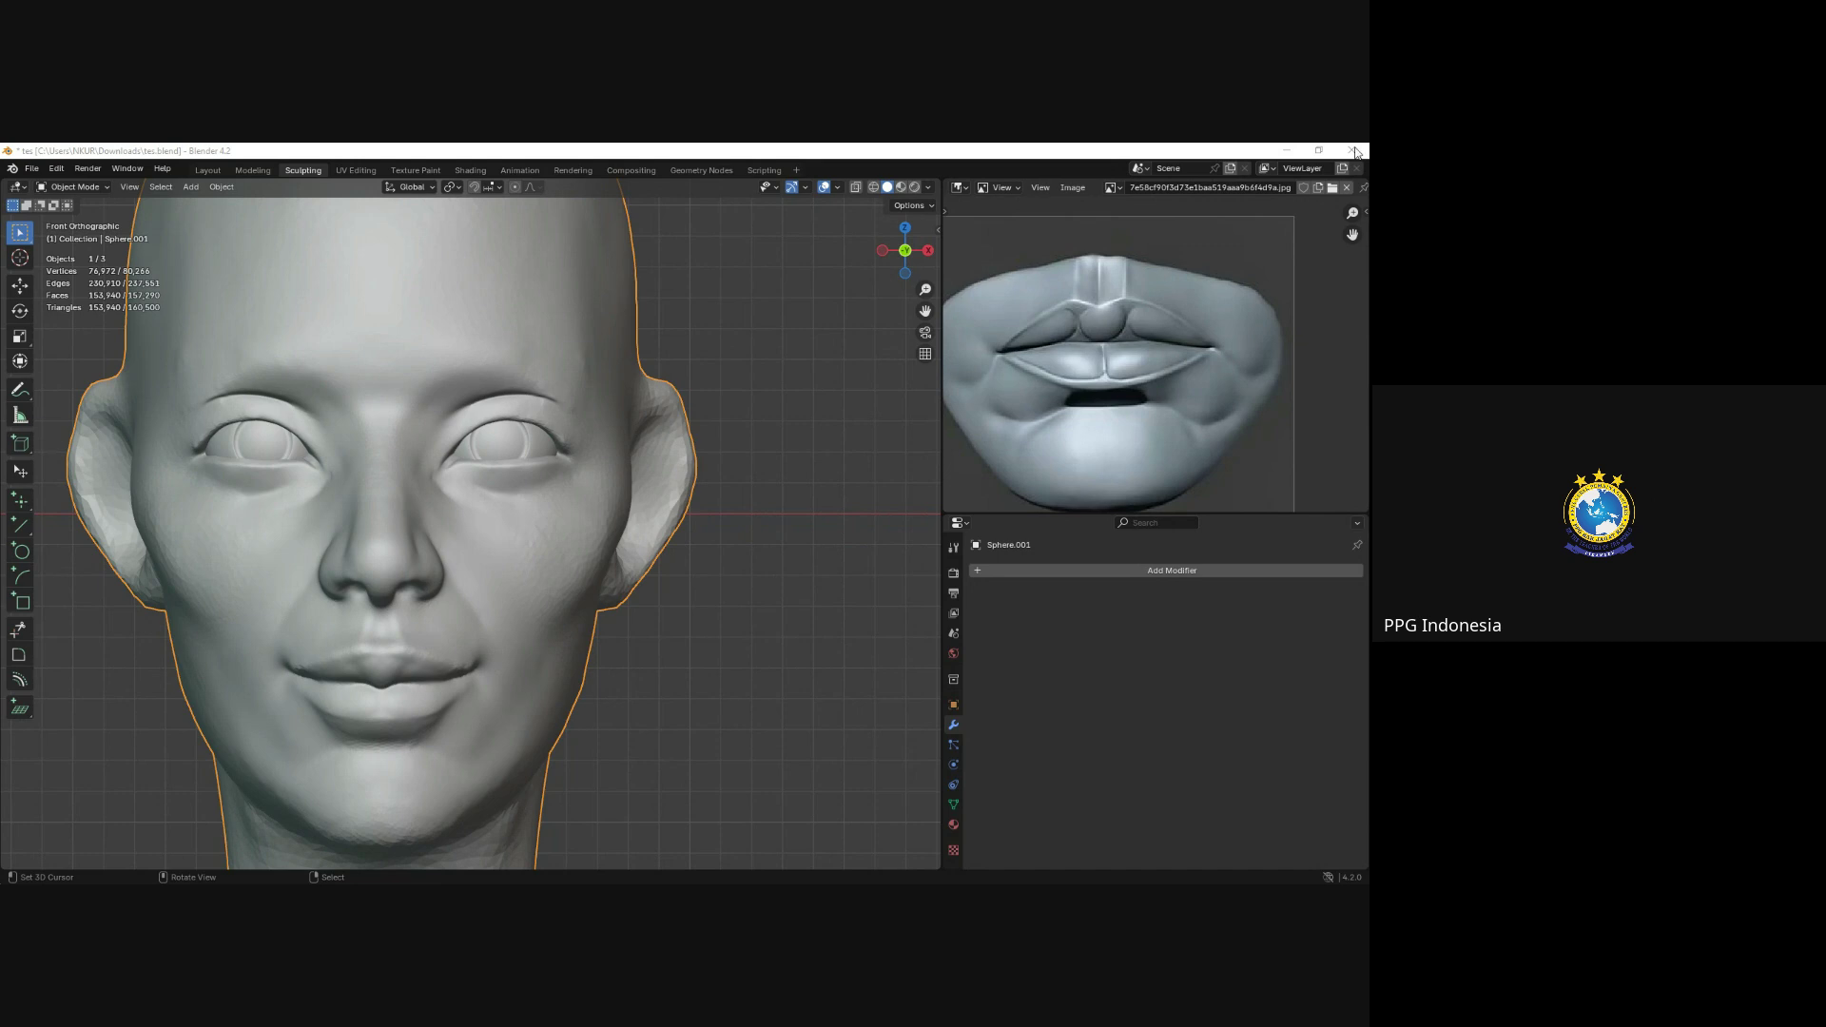
# Try the tan and then the red MatCap on the head sculpt.
pyautogui.moveTo(762, 409); pyautogui.dragTo(627, 479, button='middle')
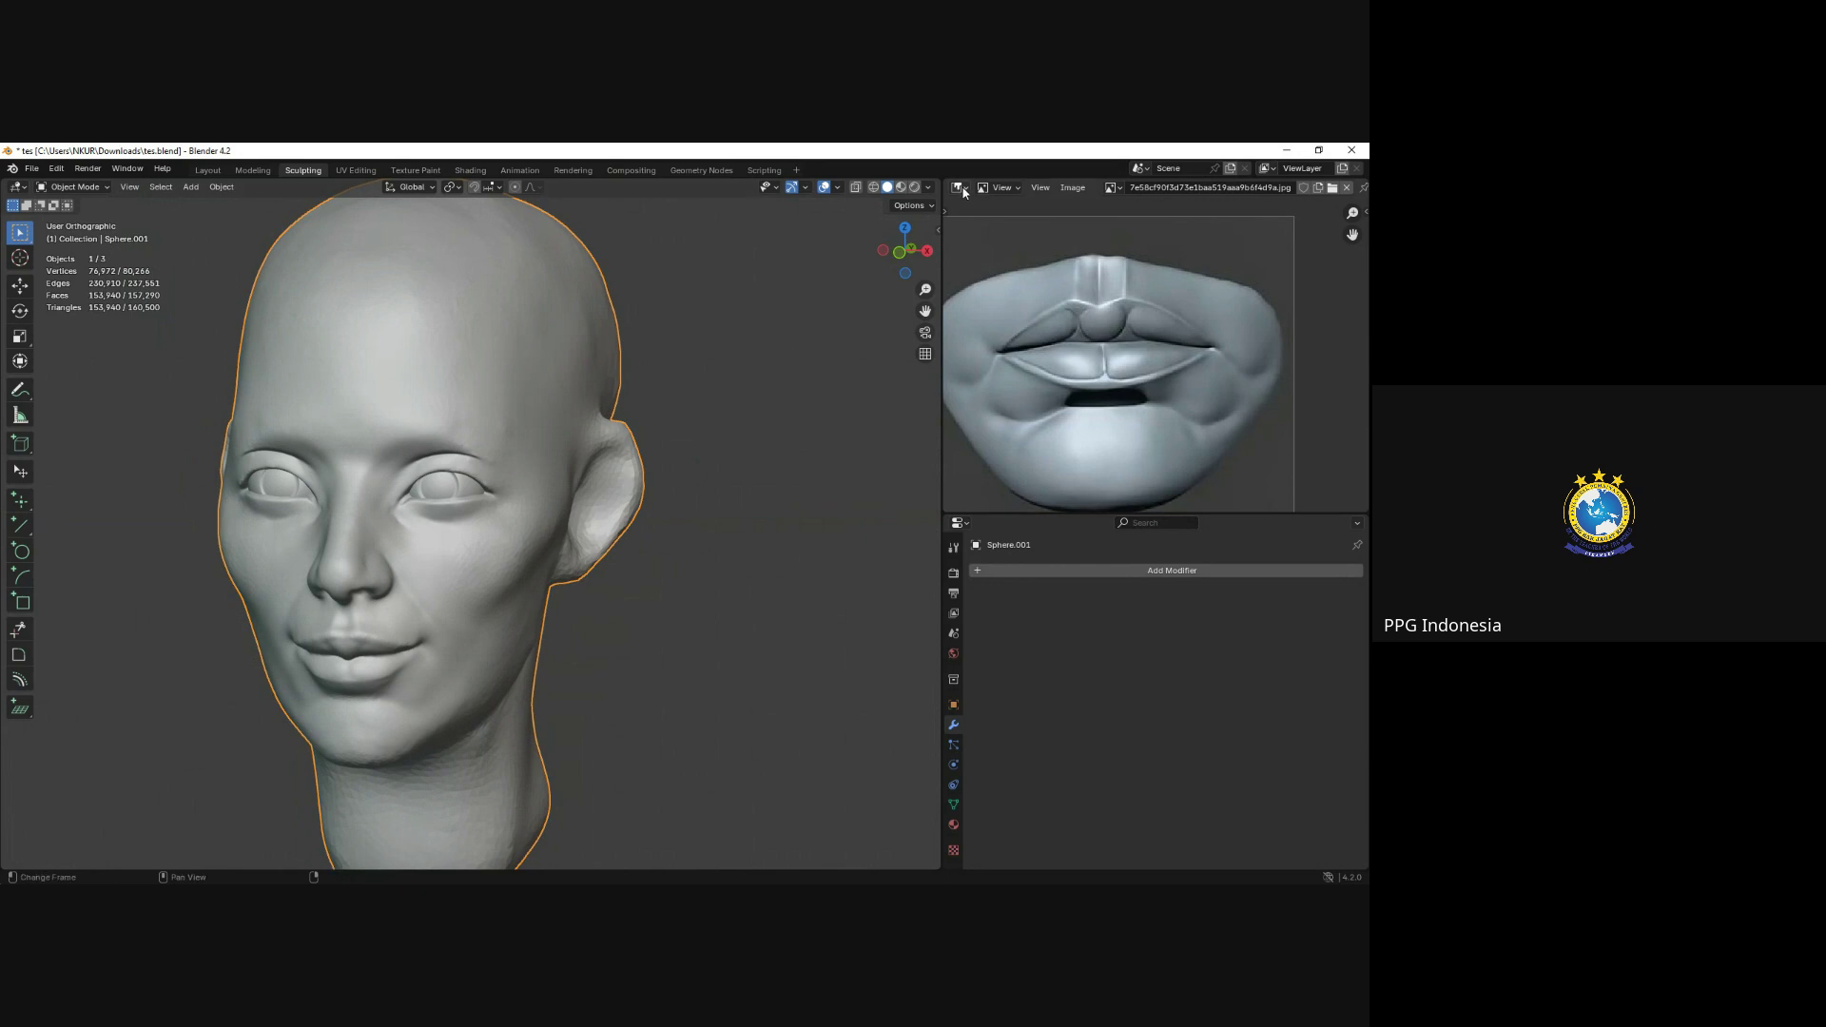
pyautogui.click(928, 188)
pyautogui.click(918, 290)
pyautogui.click(929, 335)
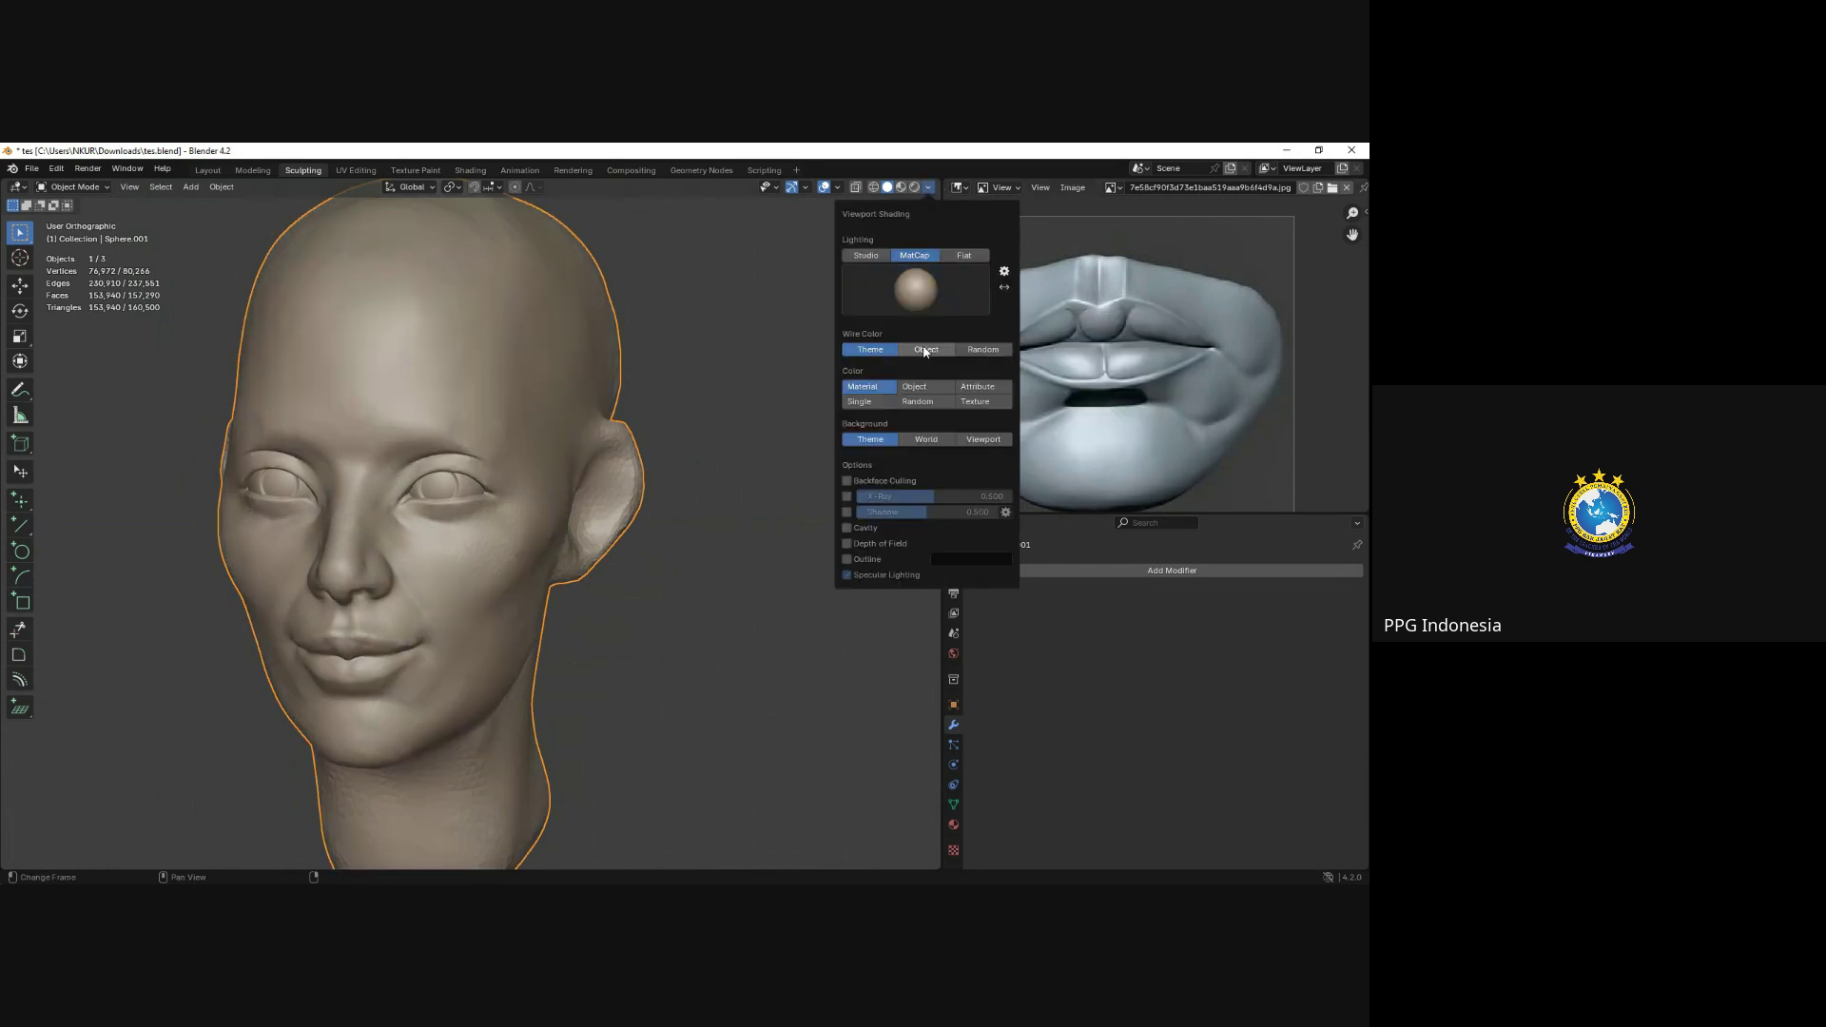
pyautogui.click(906, 287)
pyautogui.click(910, 392)
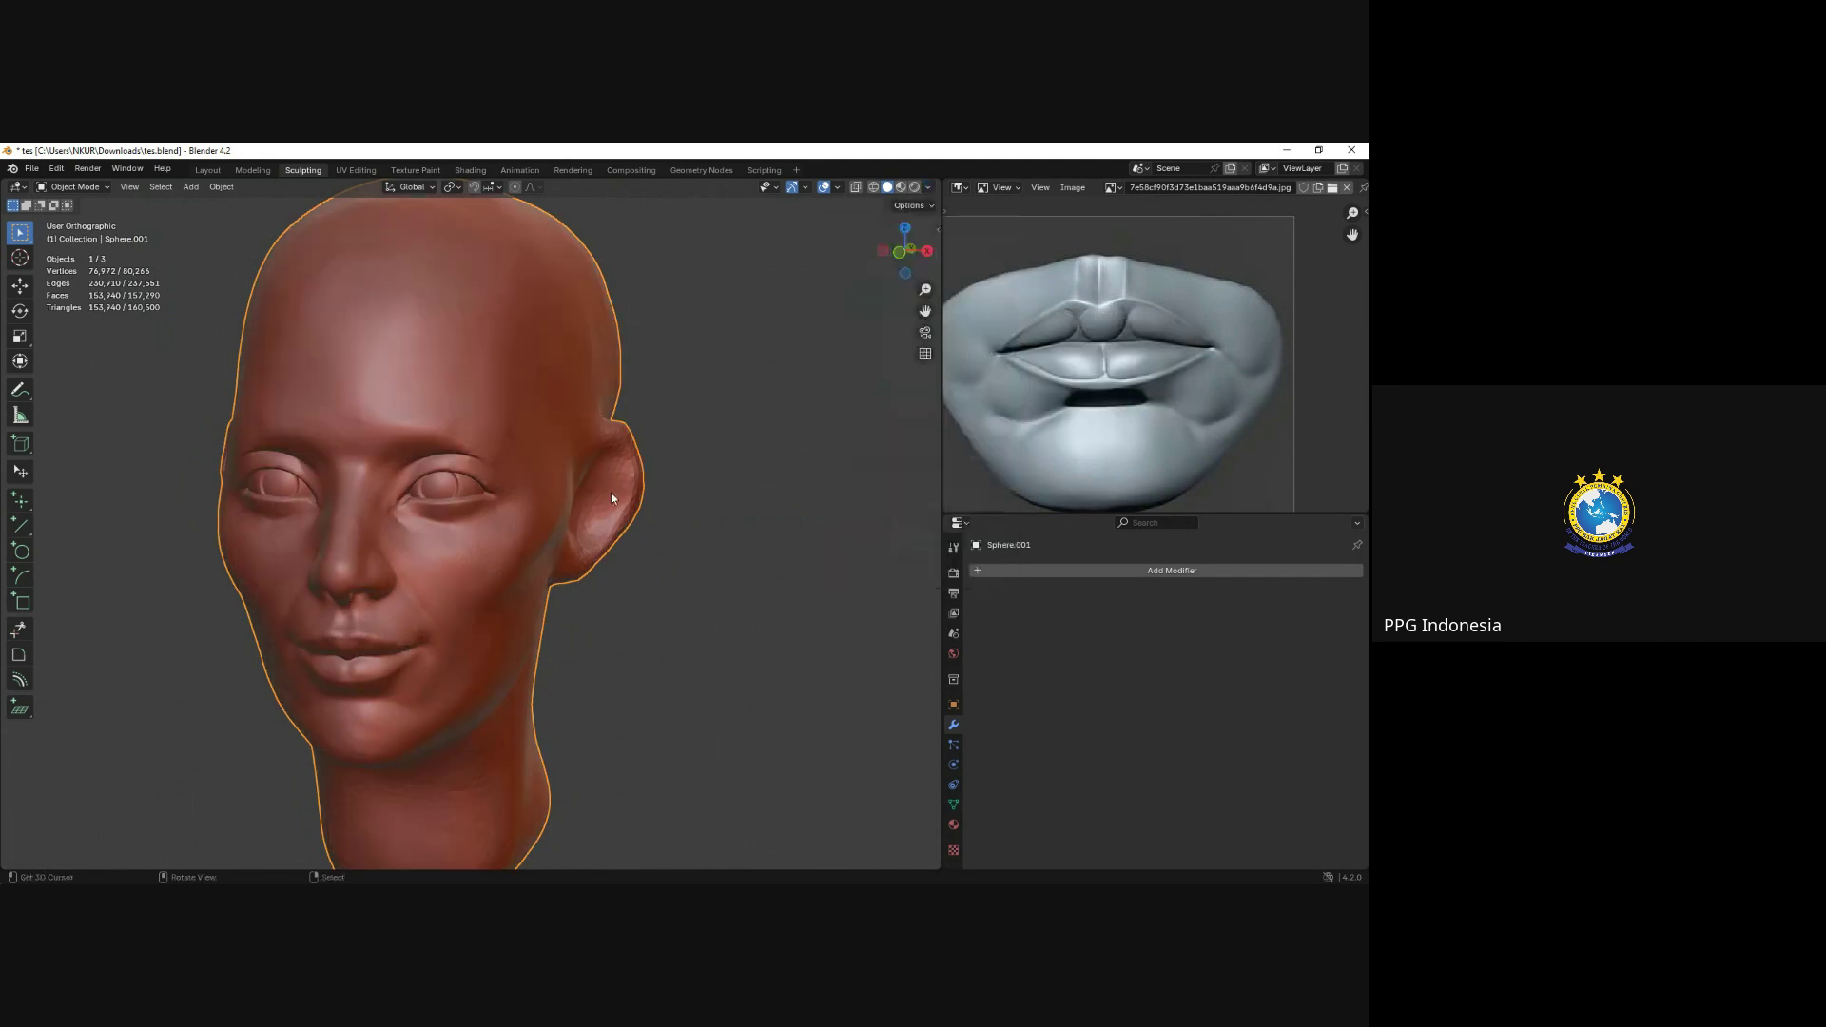
# Switch the head back to the tan MatCap and turn it slightly left.
pyautogui.moveTo(611, 493); pyautogui.dragTo(691, 486, button='middle')
pyautogui.click(691, 486)
pyautogui.click(928, 187)
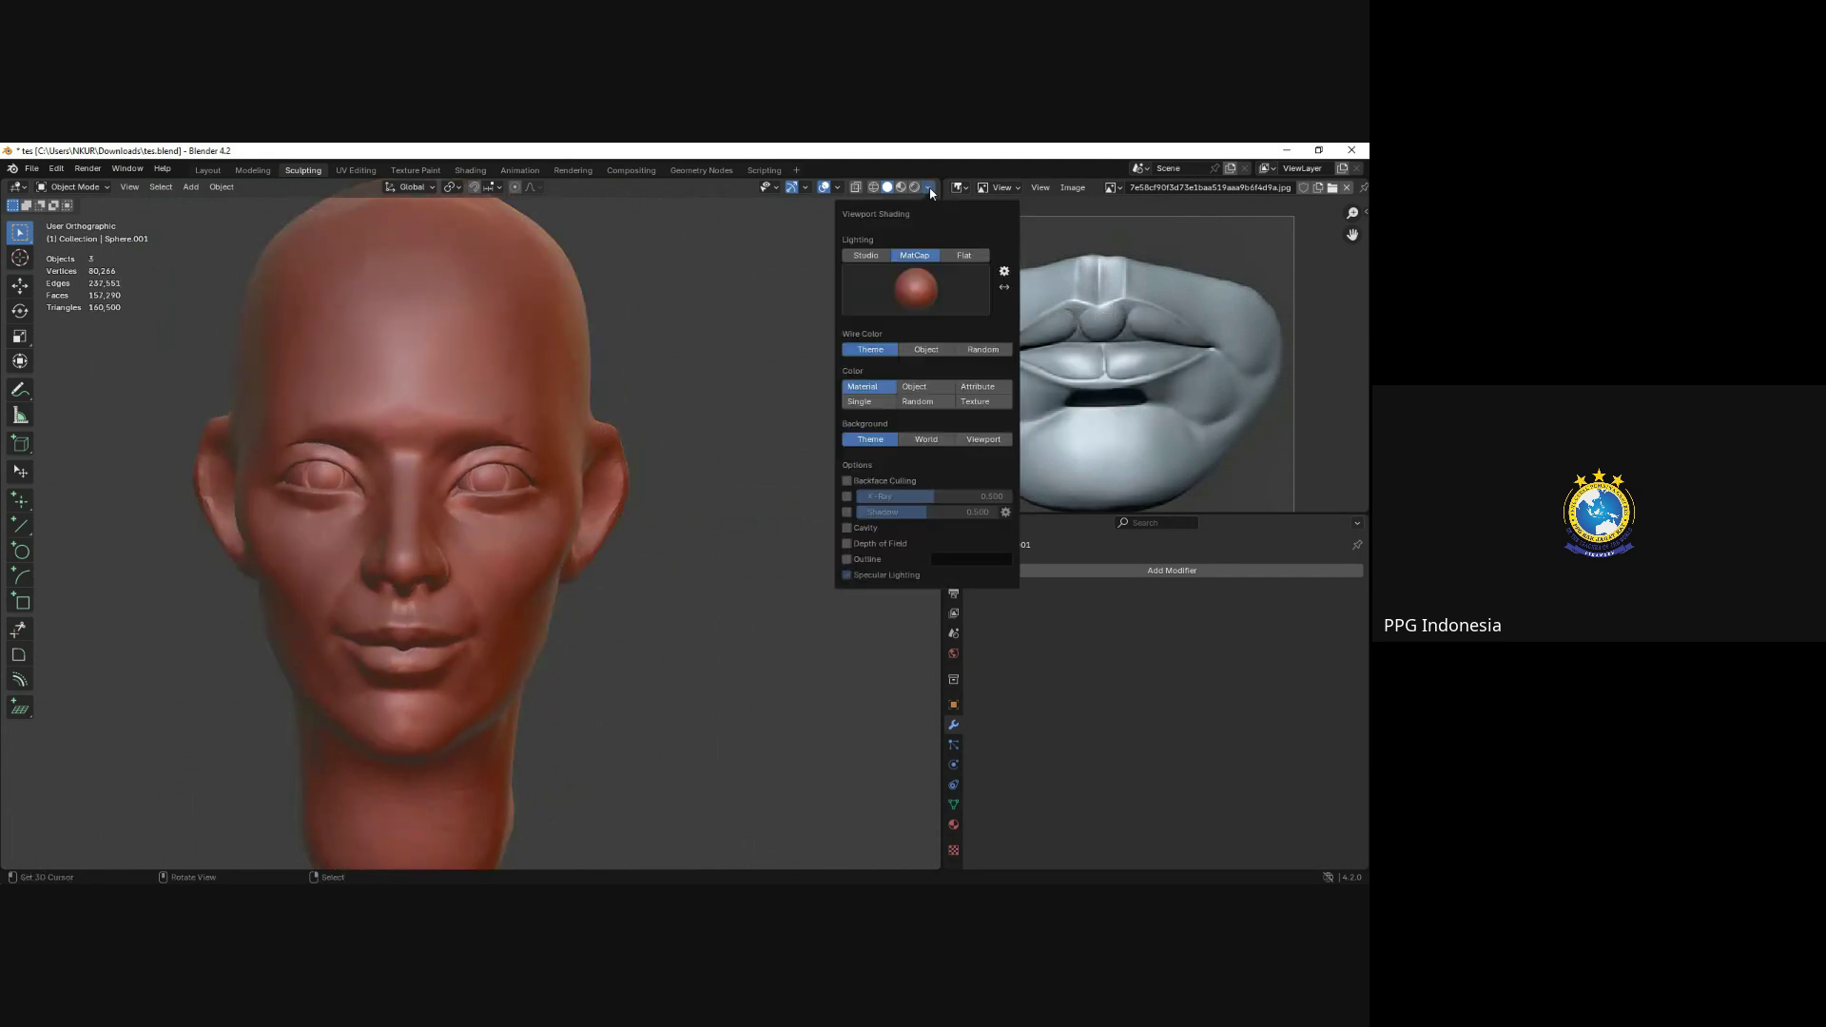
pyautogui.click(917, 290)
pyautogui.click(890, 354)
pyautogui.moveTo(447, 532); pyautogui.dragTo(403, 562, button='middle')
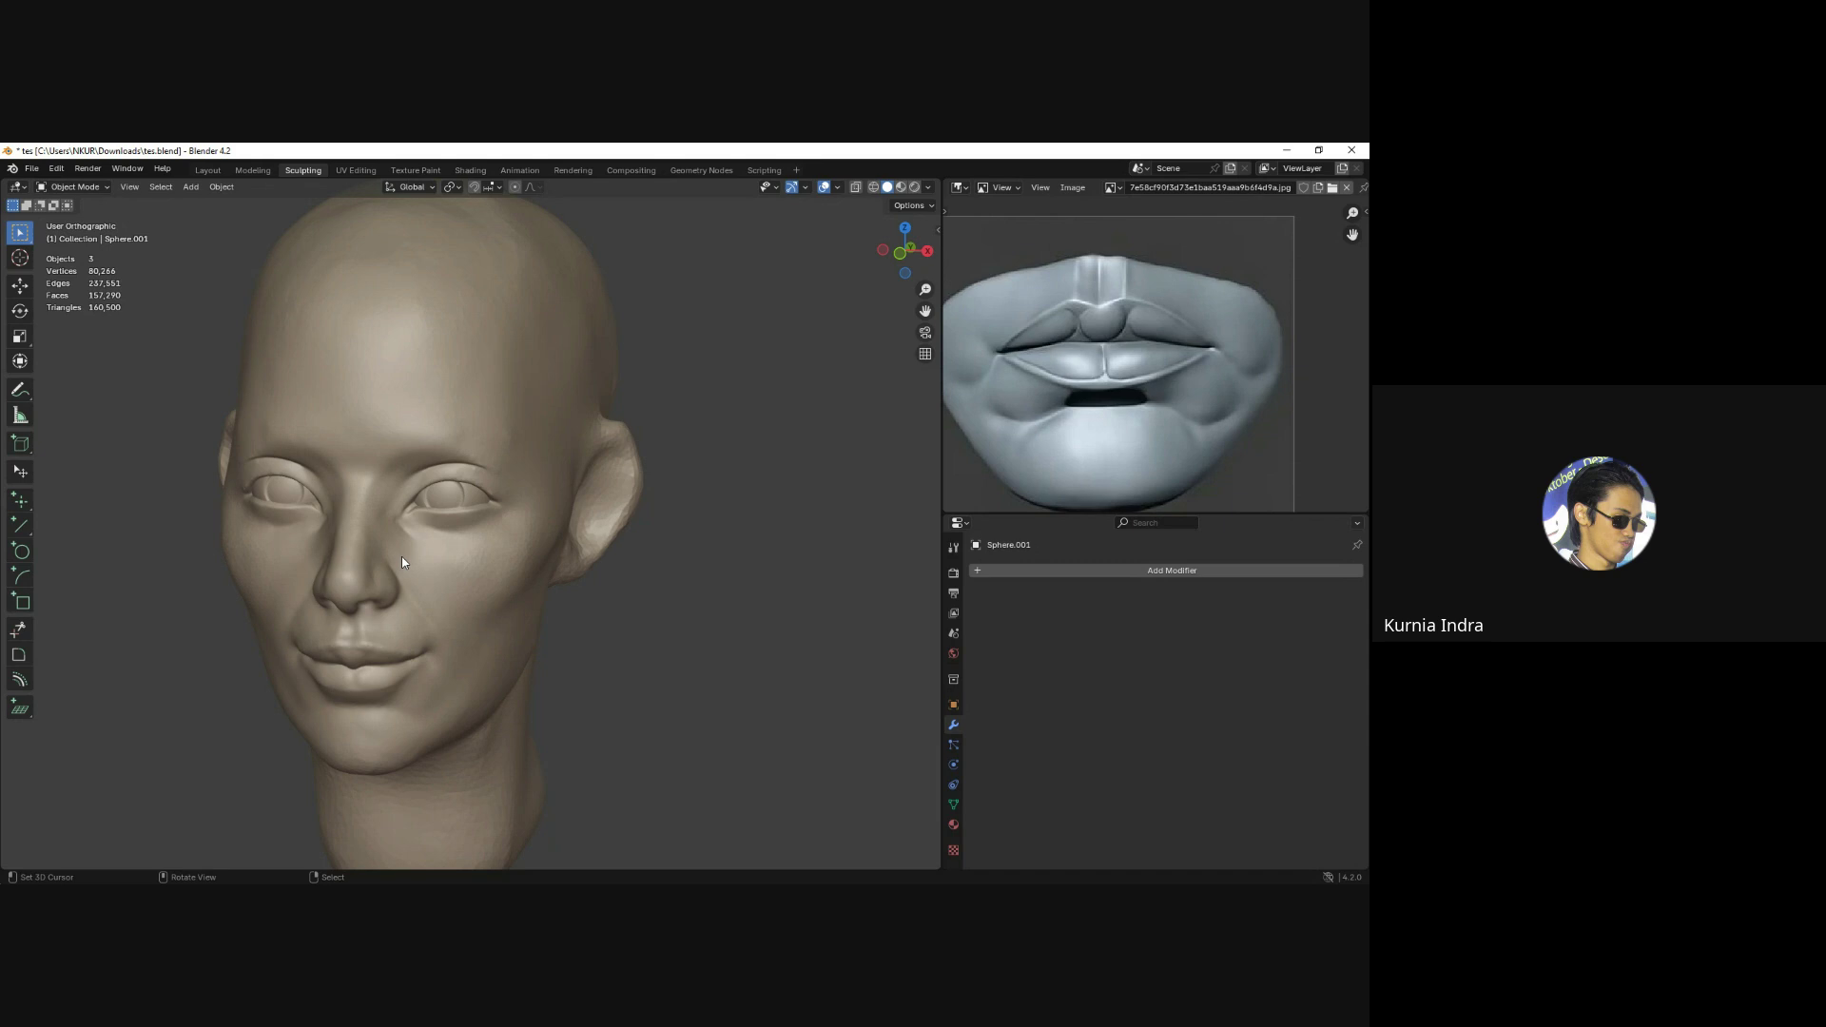
pyautogui.moveTo(467, 556)
pyautogui.mouseDown(button='middle')
pyautogui.moveTo(612, 518)
pyautogui.moveTo(547, 571)
pyautogui.moveTo(416, 560)
pyautogui.mouseUp(button='middle')
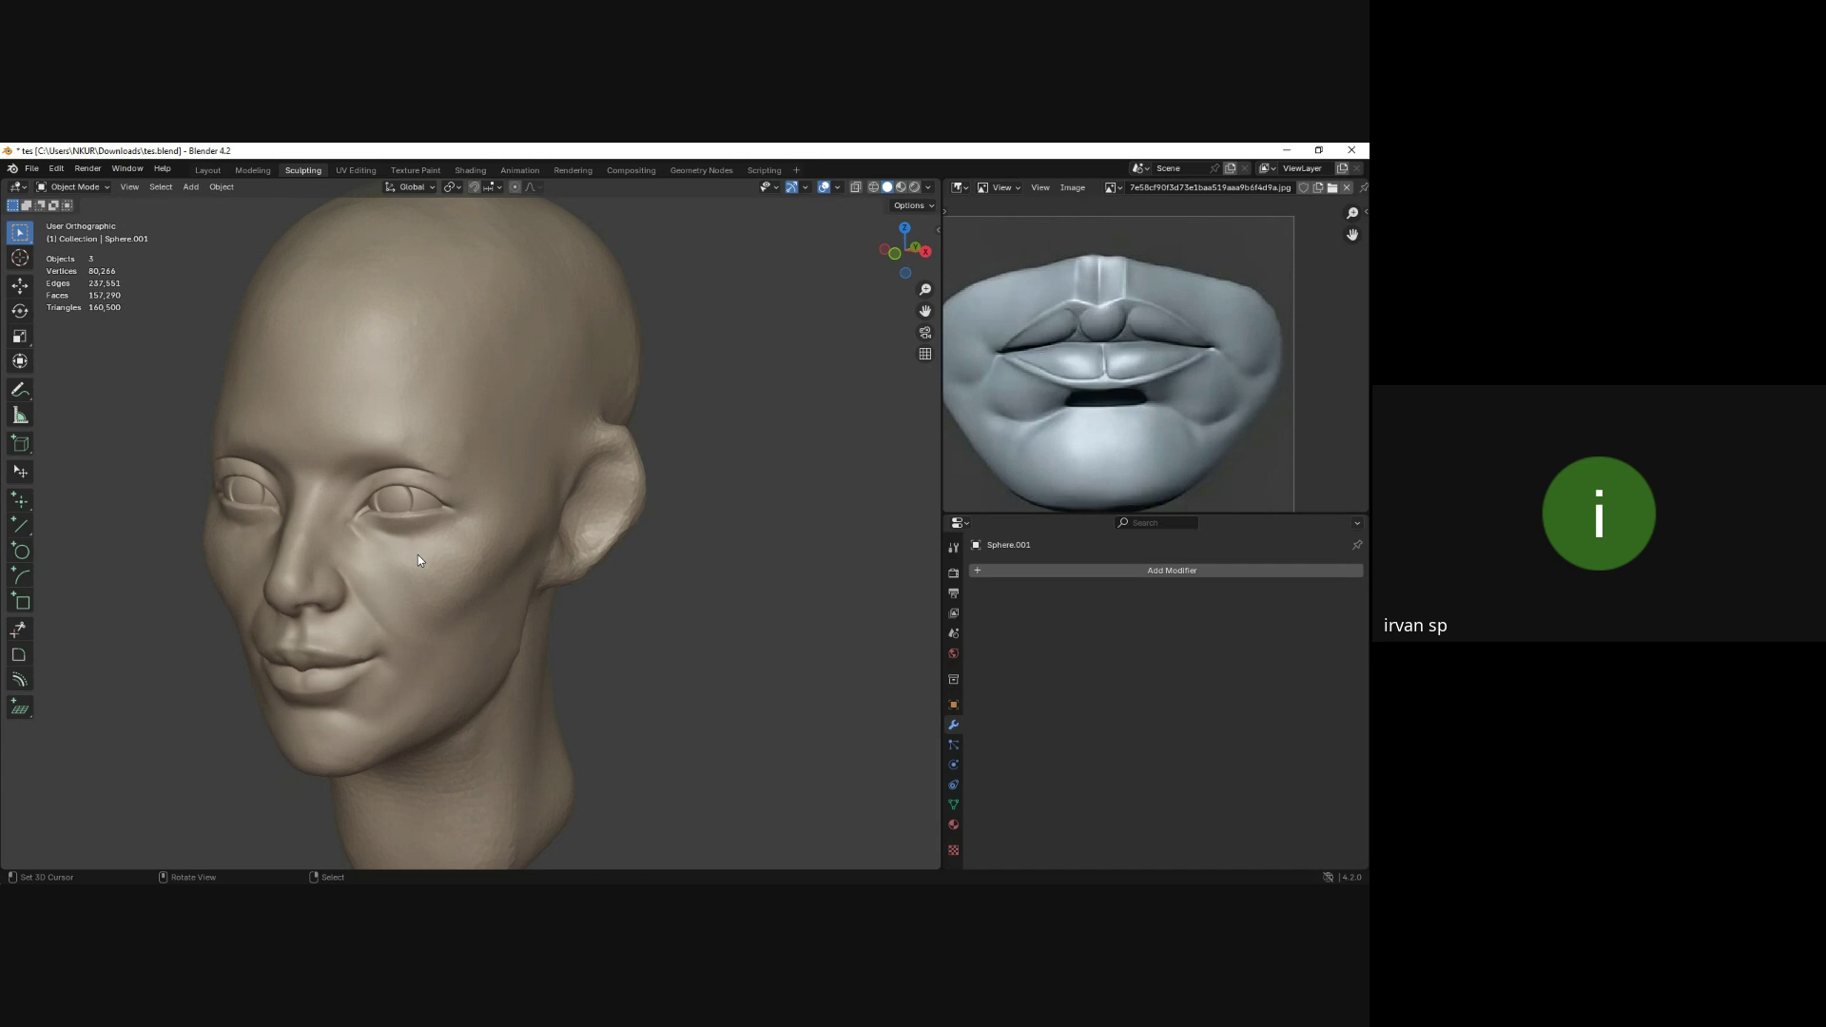
# Go to front view, select the head mesh and zoom in on it.
pyautogui.press('KP_1')
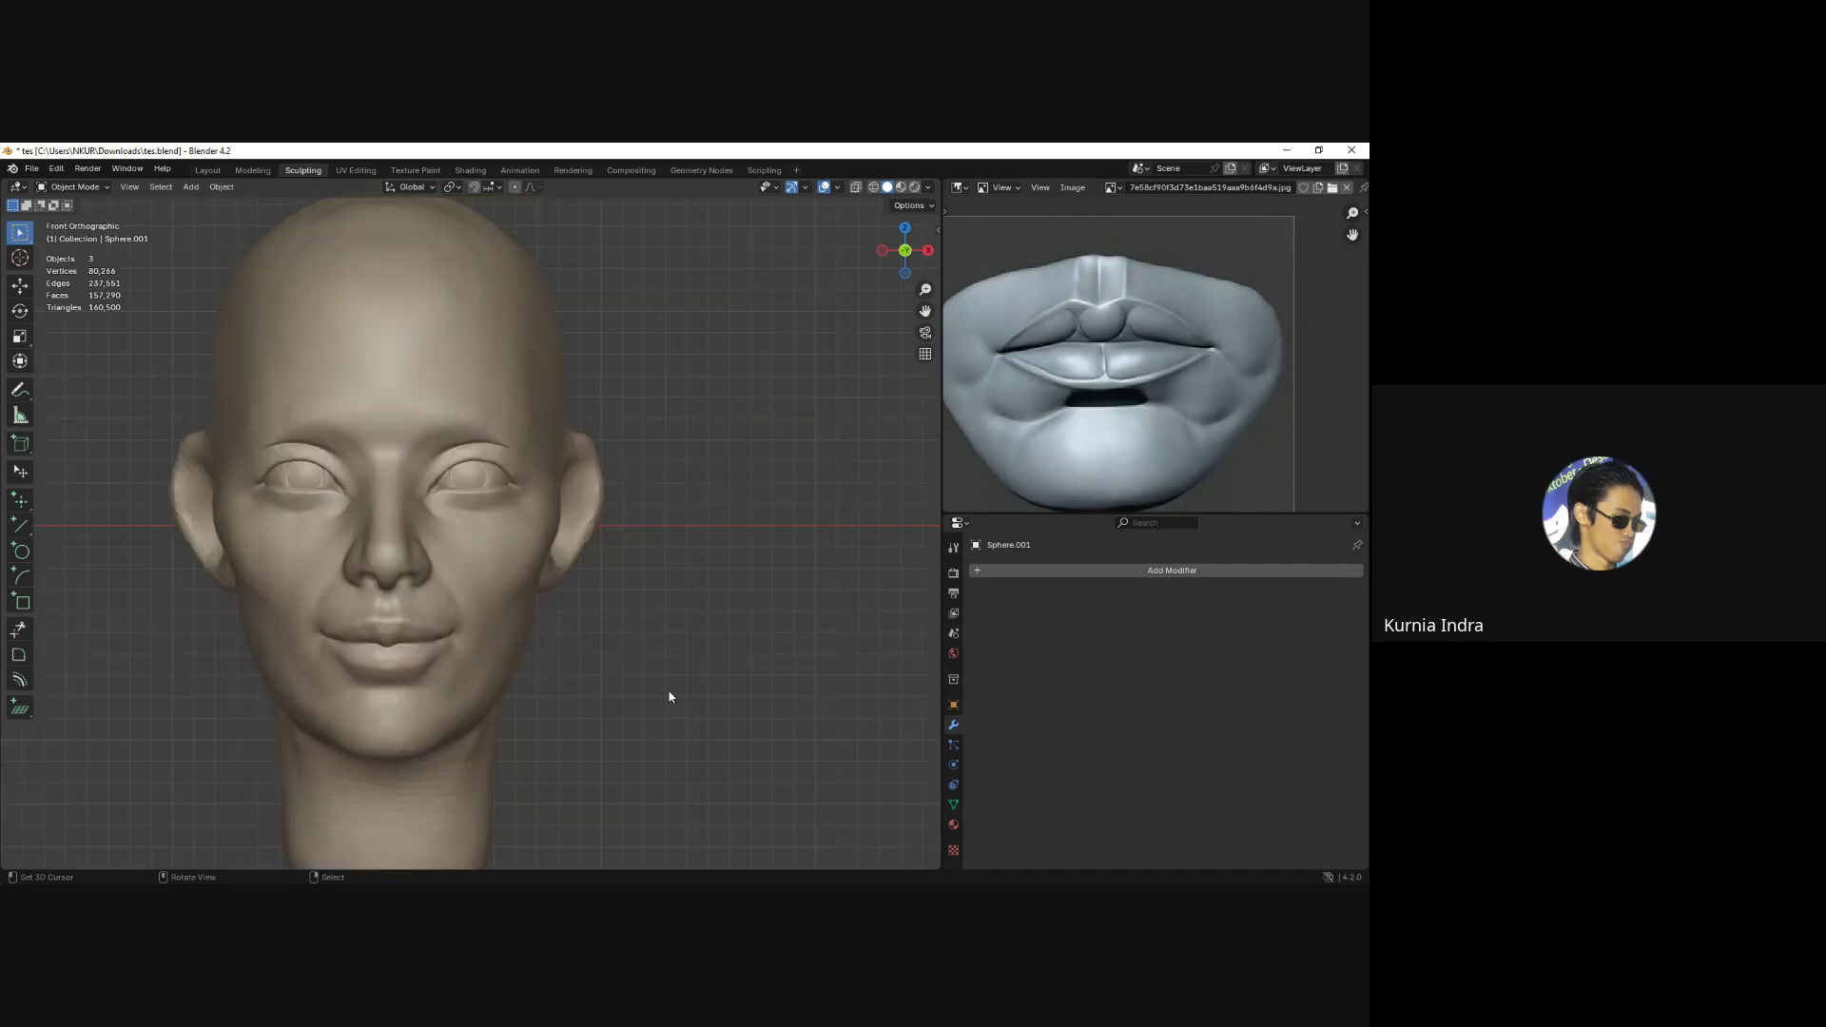
pyautogui.moveTo(598, 636); pyautogui.dragTo(656, 670, button='middle')
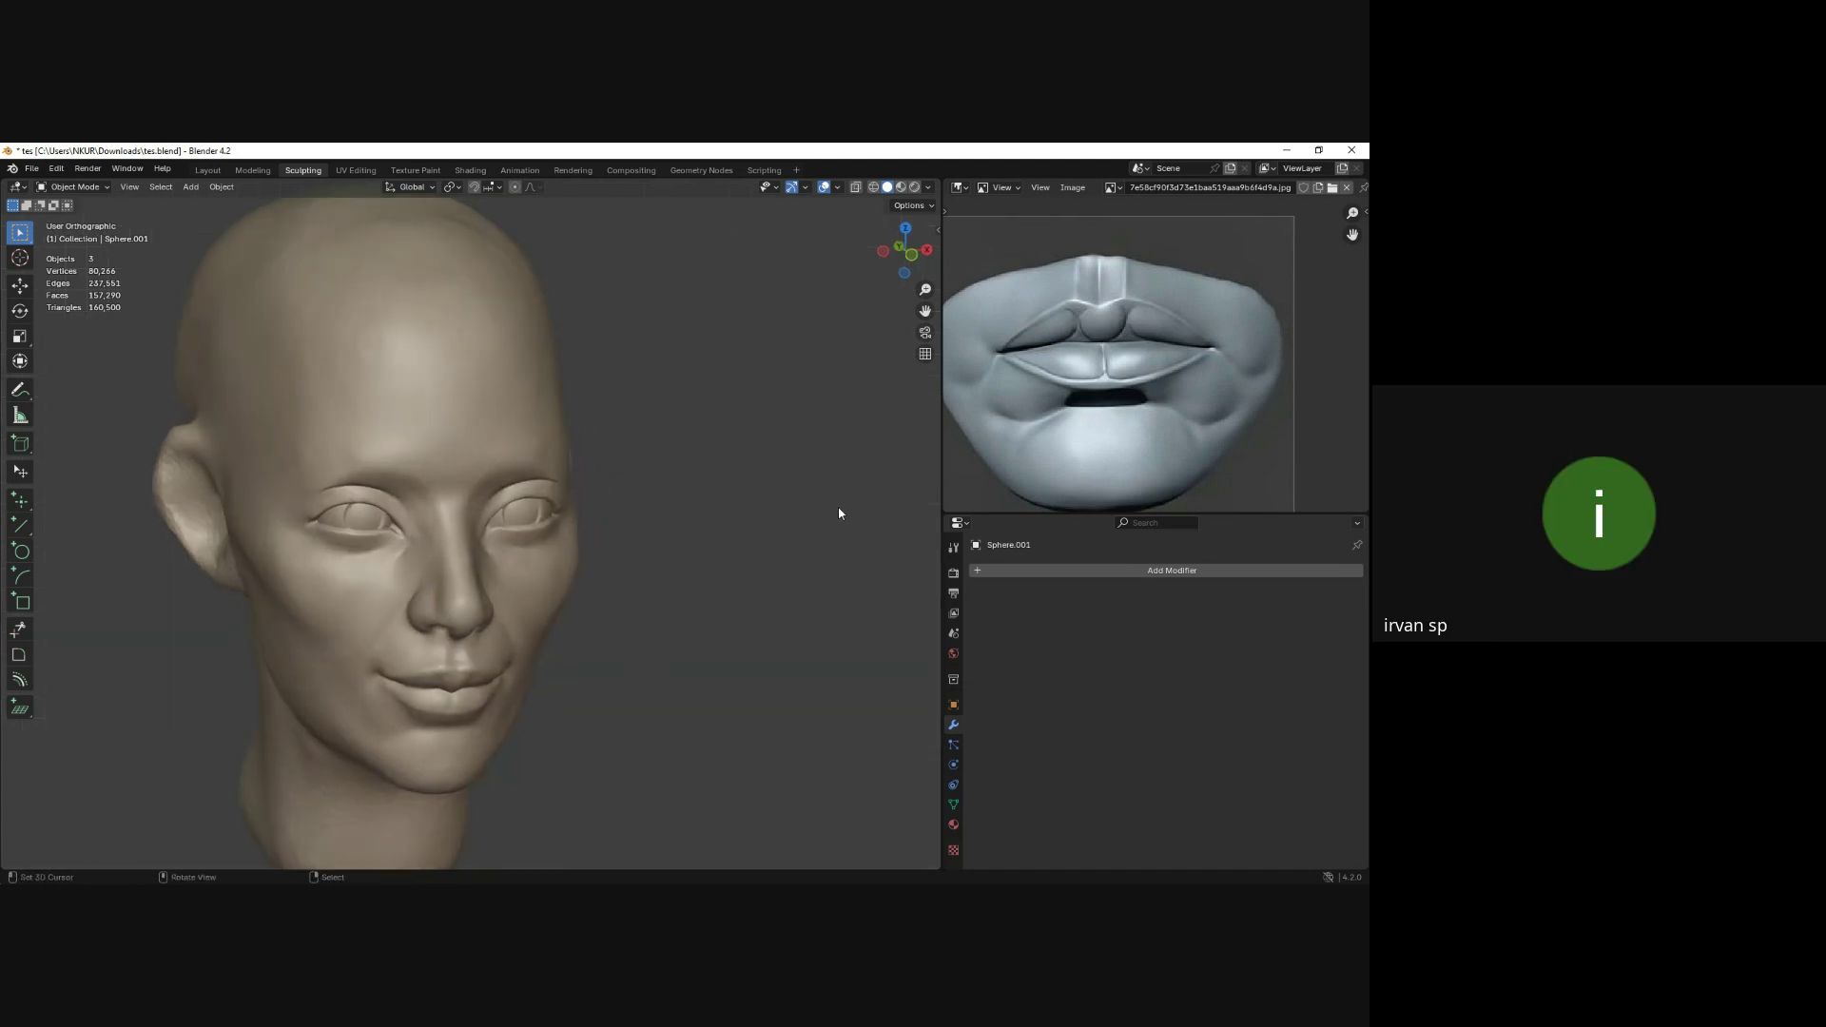
pyautogui.click(1113, 187)
pyautogui.click(568, 554)
pyautogui.scroll(3, 599, 548)
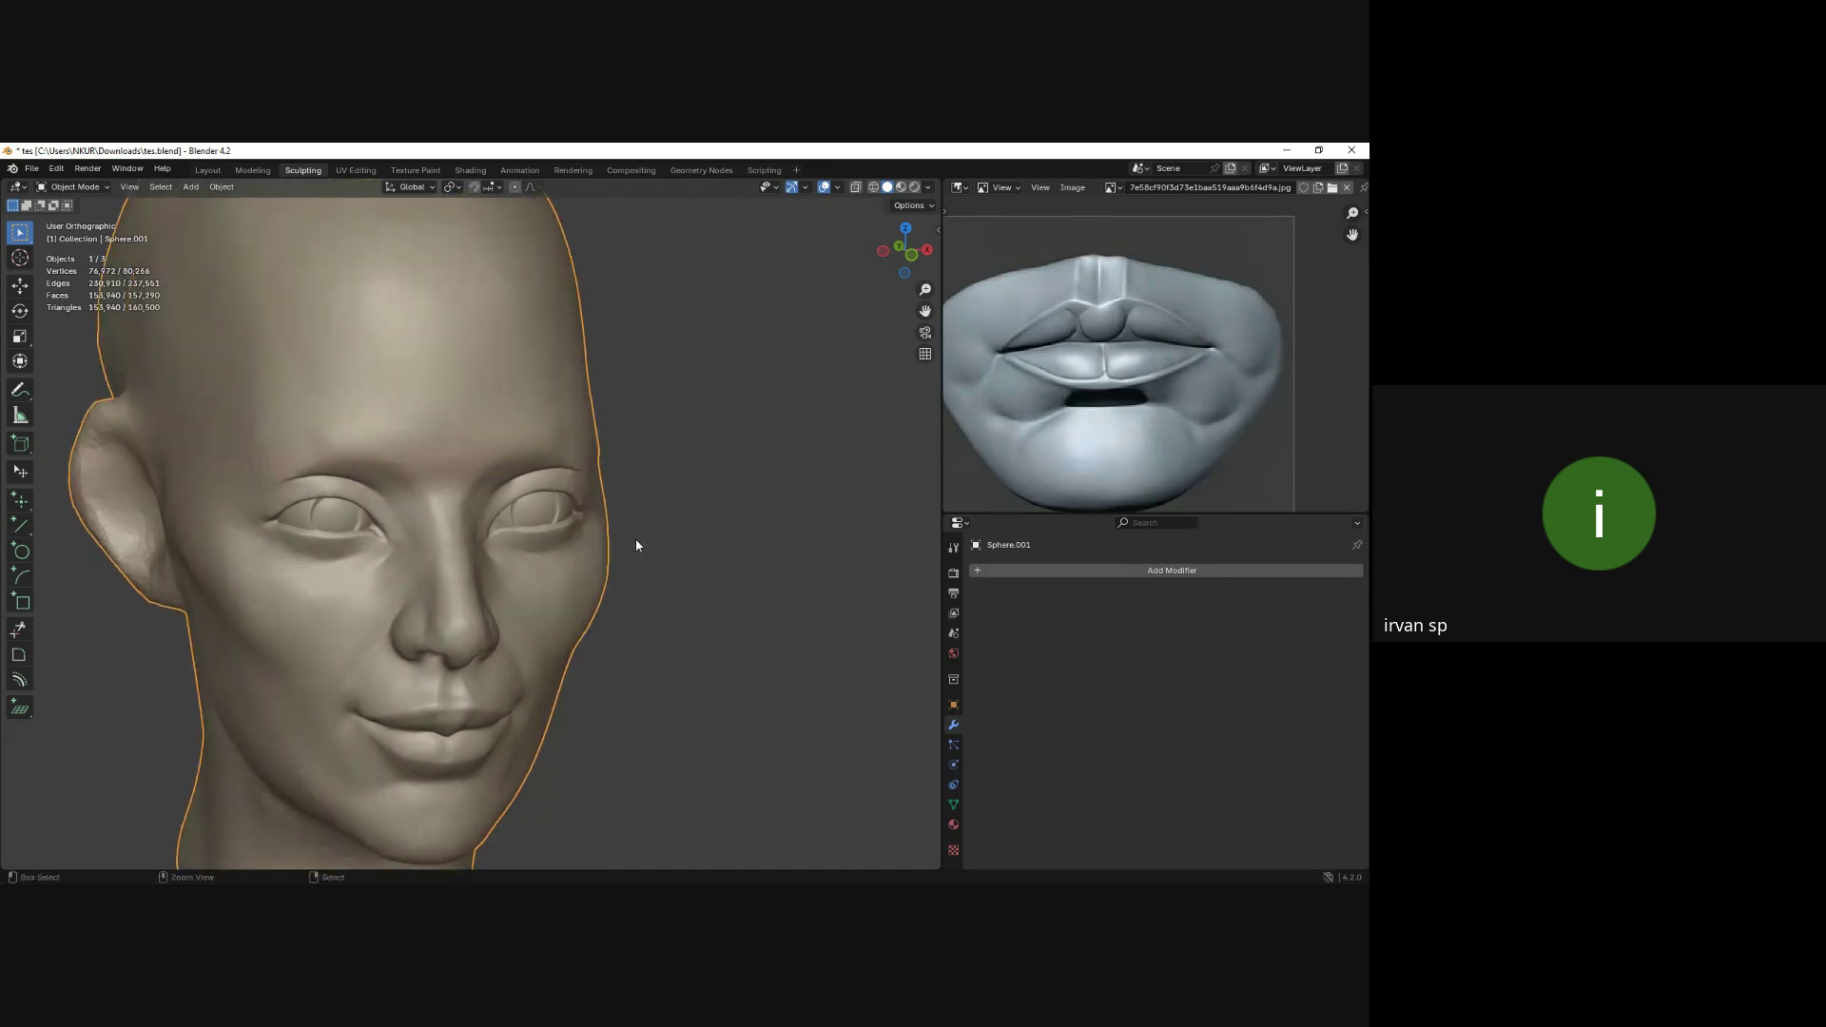
# Enter Sculpt Mode and set the Grab brush radius to 123 px.
pyautogui.hotkey('ctrl', 'Tab')
pyautogui.click(646, 597)
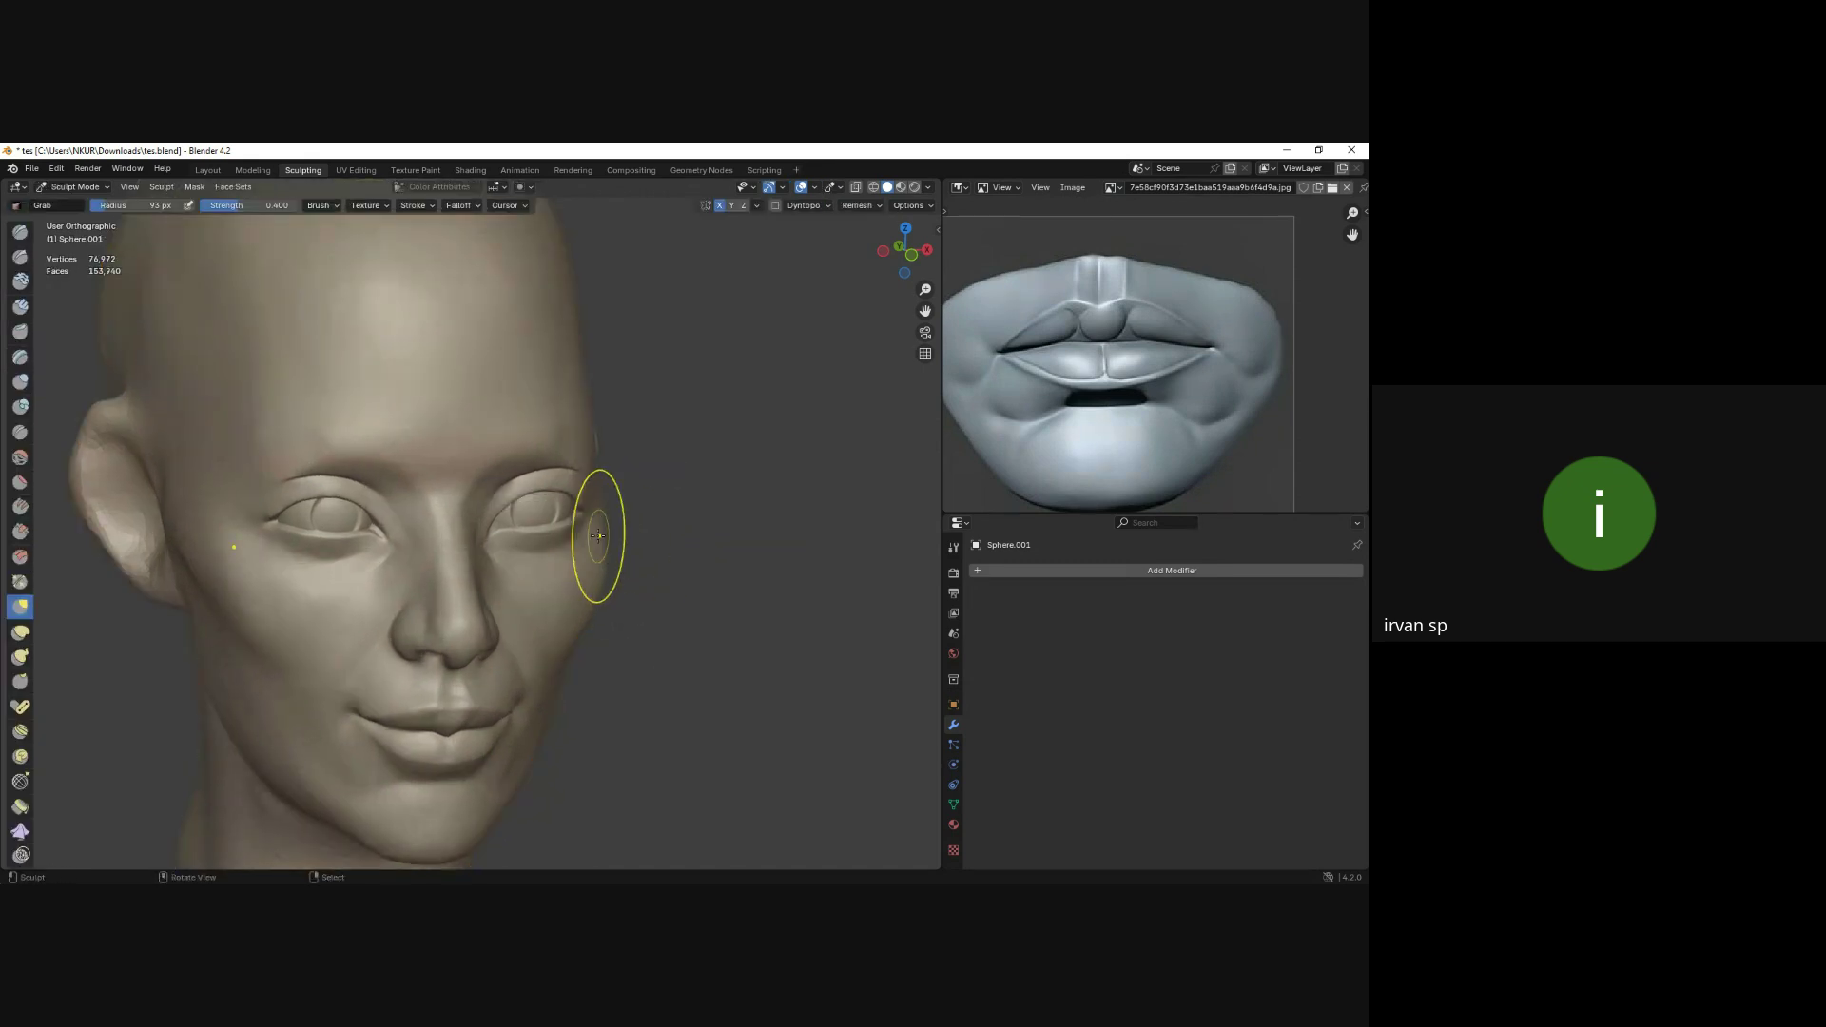
pyautogui.moveTo(595, 533); pyautogui.dragTo(334, 571, button='middle')
pyautogui.press('f')
pyautogui.click(582, 534)
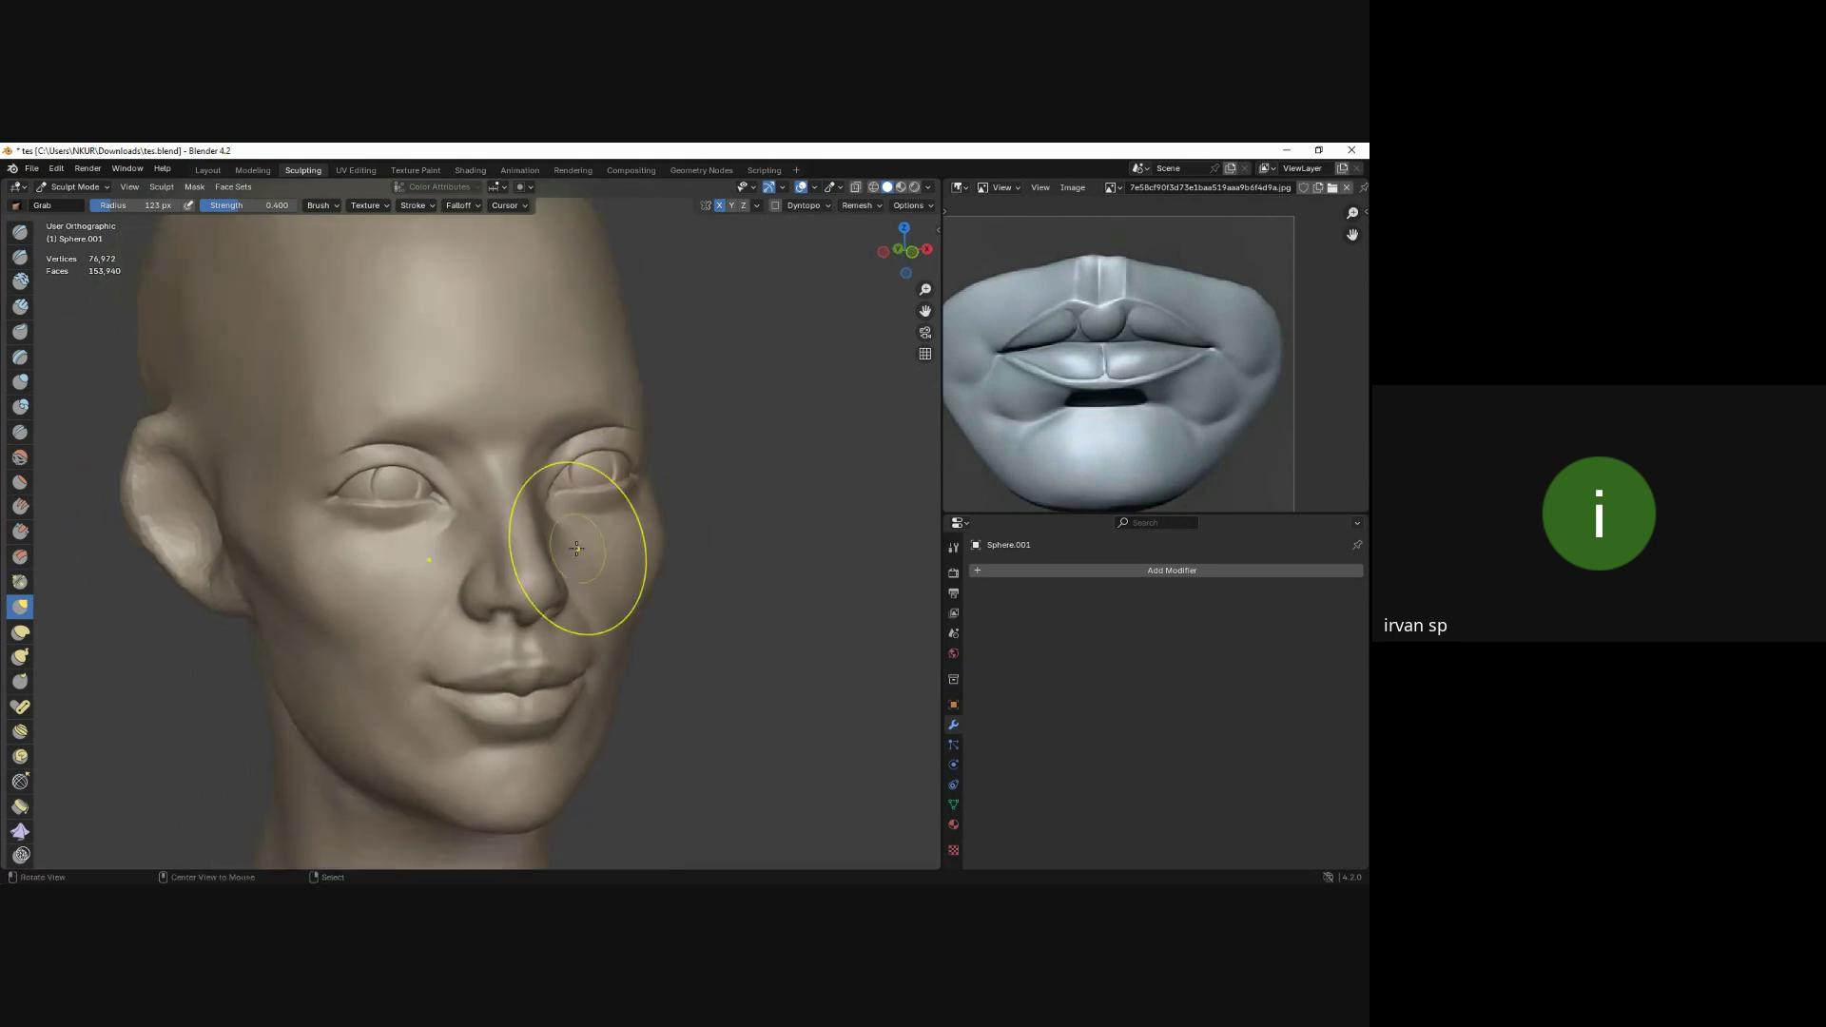
# Orbit and zoom in close on the nose and lips, then pick the Crease brush.
pyautogui.moveTo(267, 473)
pyautogui.mouseDown(button='middle')
pyautogui.moveTo(305, 590)
pyautogui.moveTo(265, 571)
pyautogui.moveTo(305, 562)
pyautogui.moveTo(285, 542)
pyautogui.moveTo(367, 603)
pyautogui.mouseUp(button='middle')
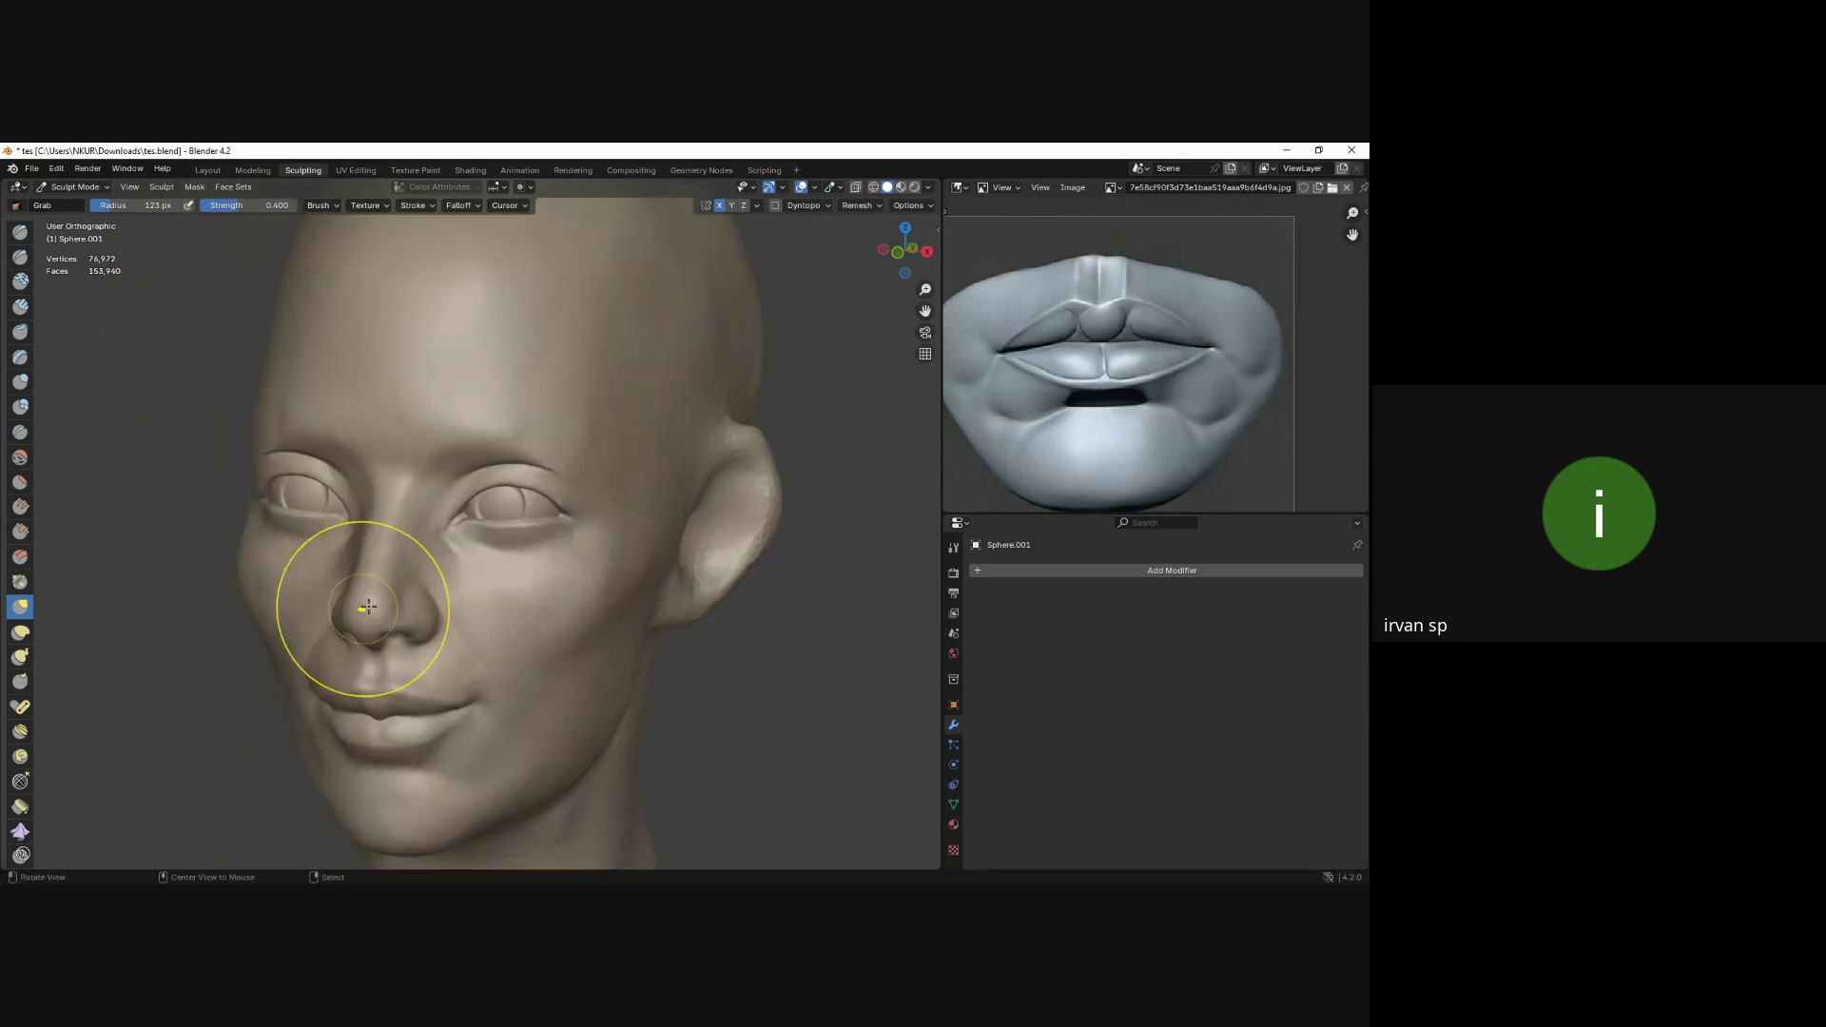
pyautogui.moveTo(612, 411)
pyautogui.mouseDown(button='middle')
pyautogui.moveTo(571, 388)
pyautogui.moveTo(559, 408)
pyautogui.moveTo(575, 479)
pyautogui.mouseUp(button='middle')
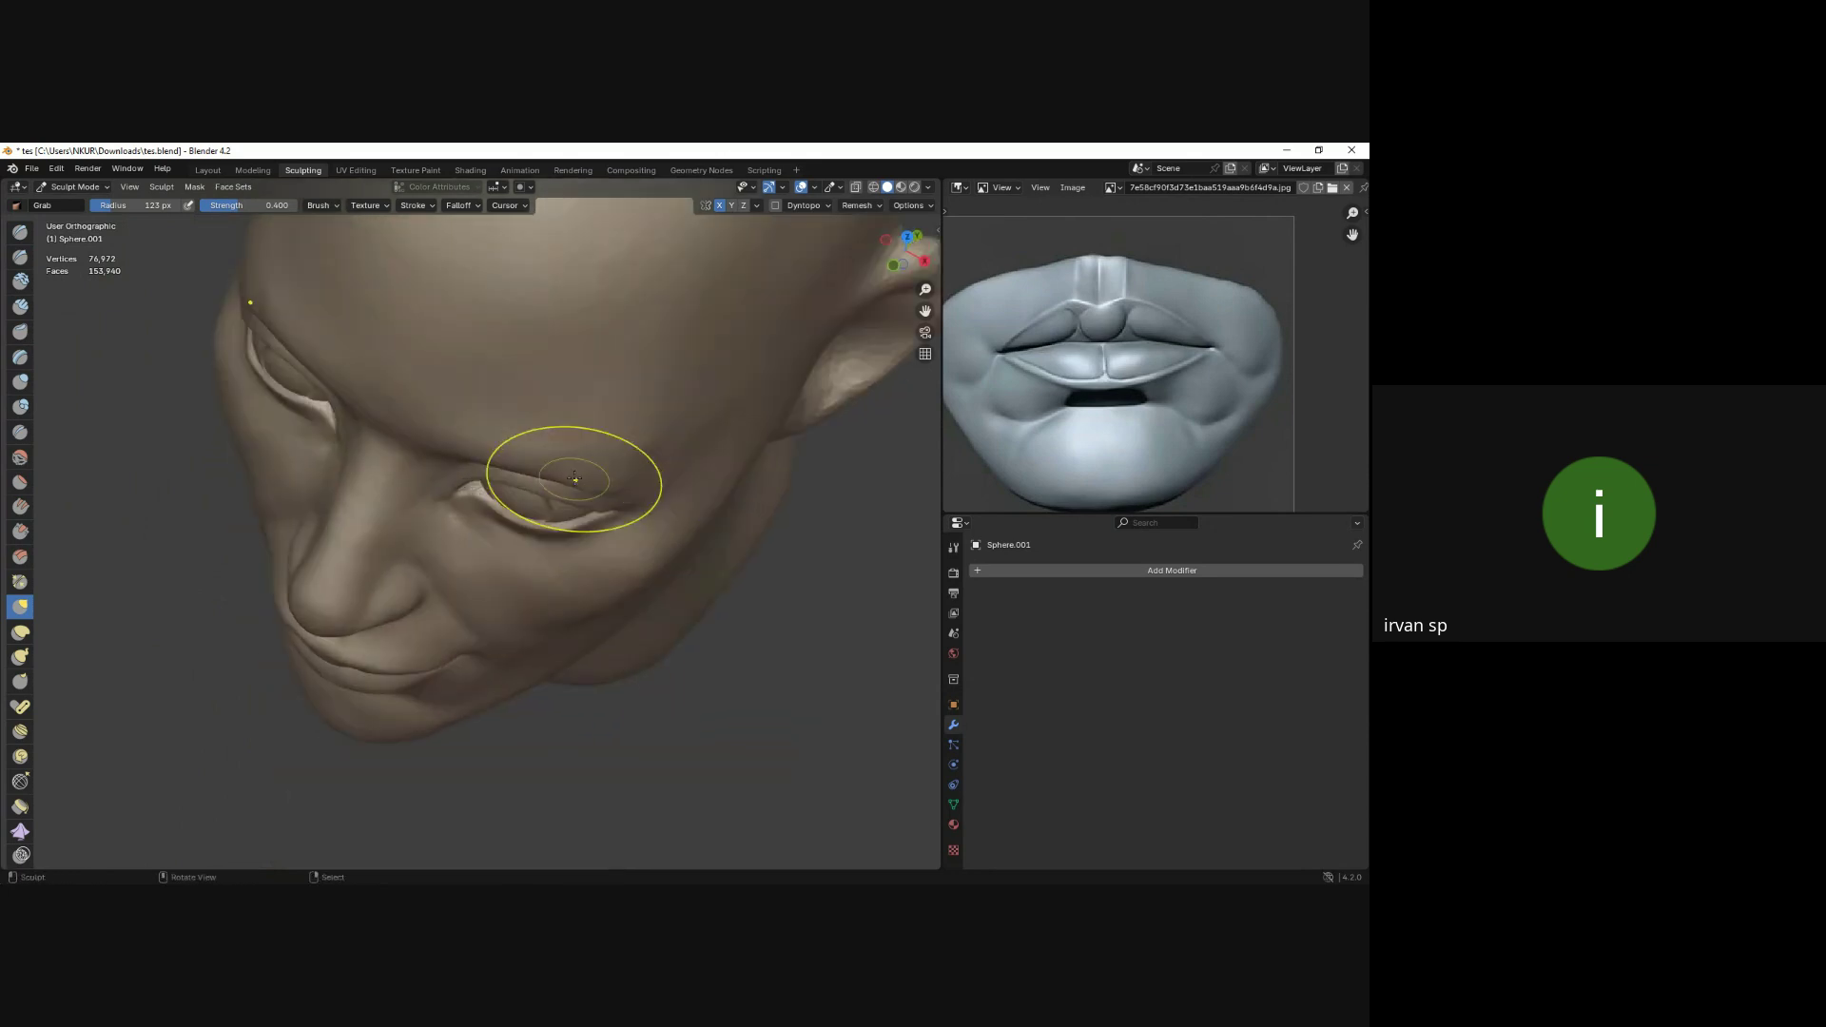
pyautogui.moveTo(640, 424)
pyautogui.mouseDown(button='middle')
pyautogui.moveTo(562, 481)
pyautogui.moveTo(586, 520)
pyautogui.mouseUp(button='middle')
pyautogui.scroll(2, 587, 520)
pyautogui.scroll(3, 533, 476)
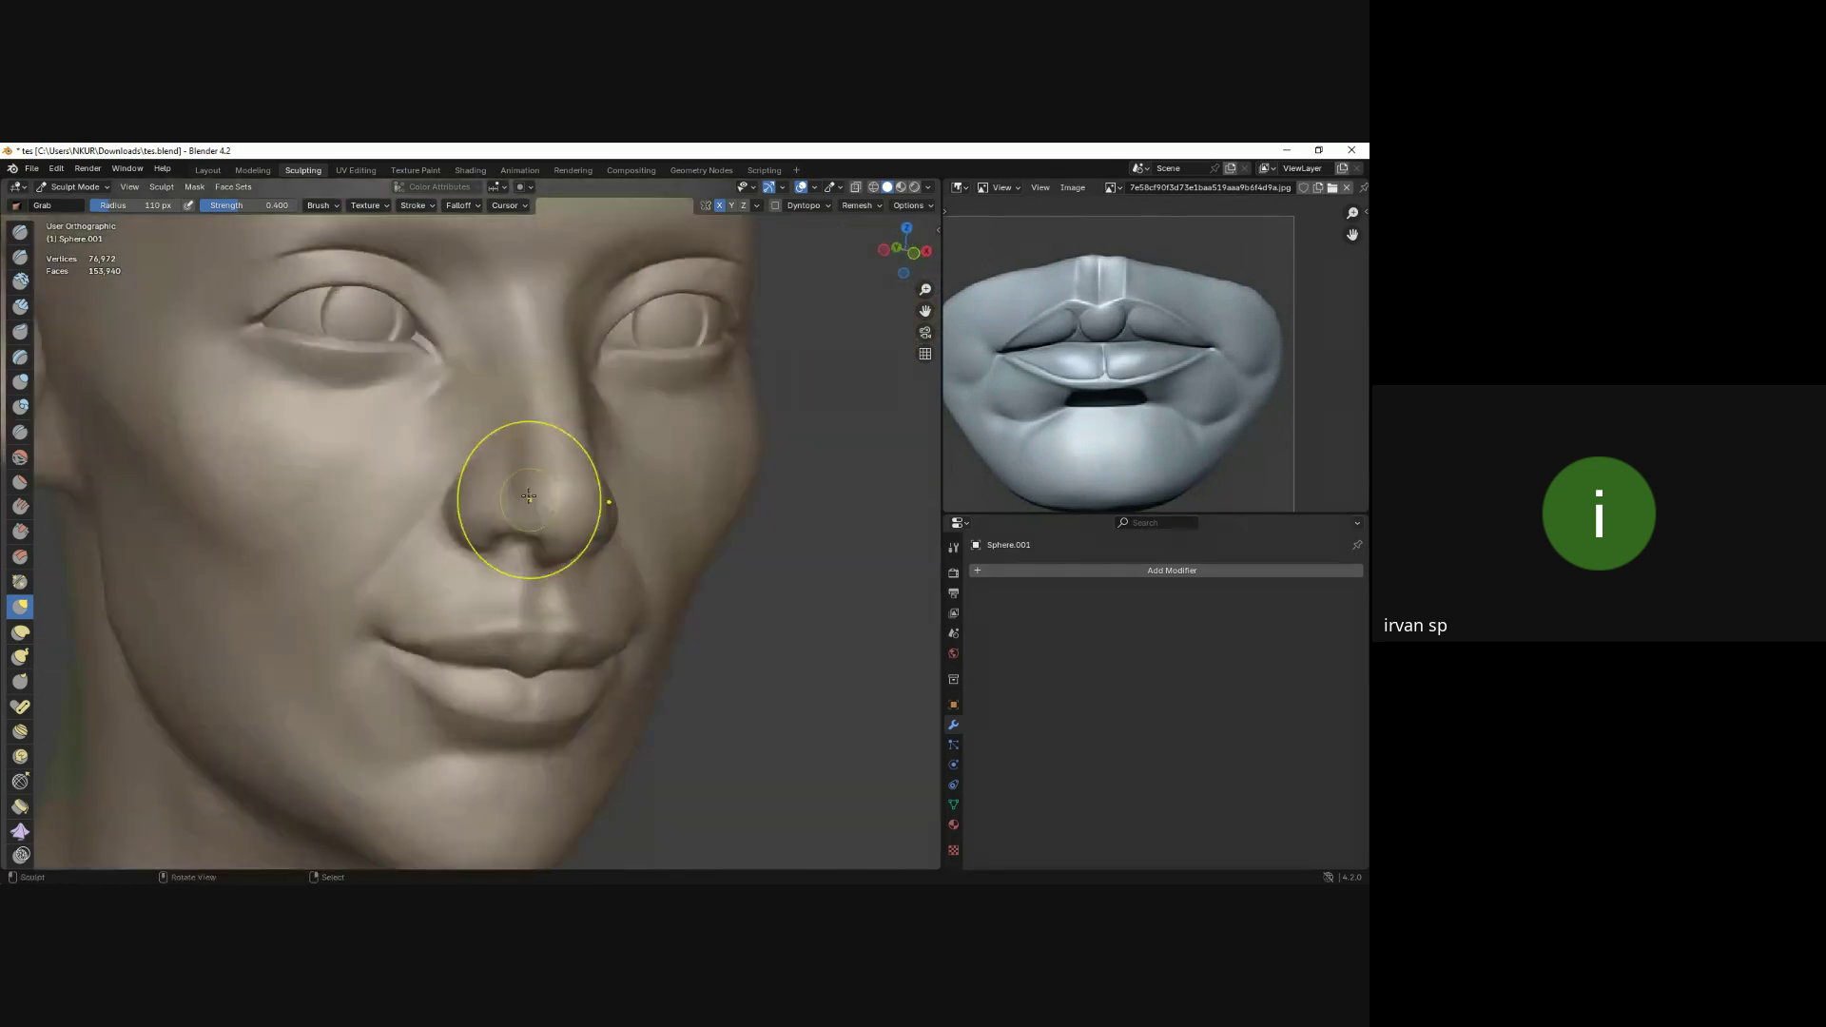
pyautogui.scroll(2, 525, 456)
pyautogui.moveTo(481, 481)
pyautogui.mouseDown(button='middle')
pyautogui.moveTo(460, 448)
pyautogui.moveTo(542, 509)
pyautogui.moveTo(497, 502)
pyautogui.moveTo(545, 467)
pyautogui.moveTo(578, 601)
pyautogui.moveTo(489, 571)
pyautogui.mouseUp(button='middle')
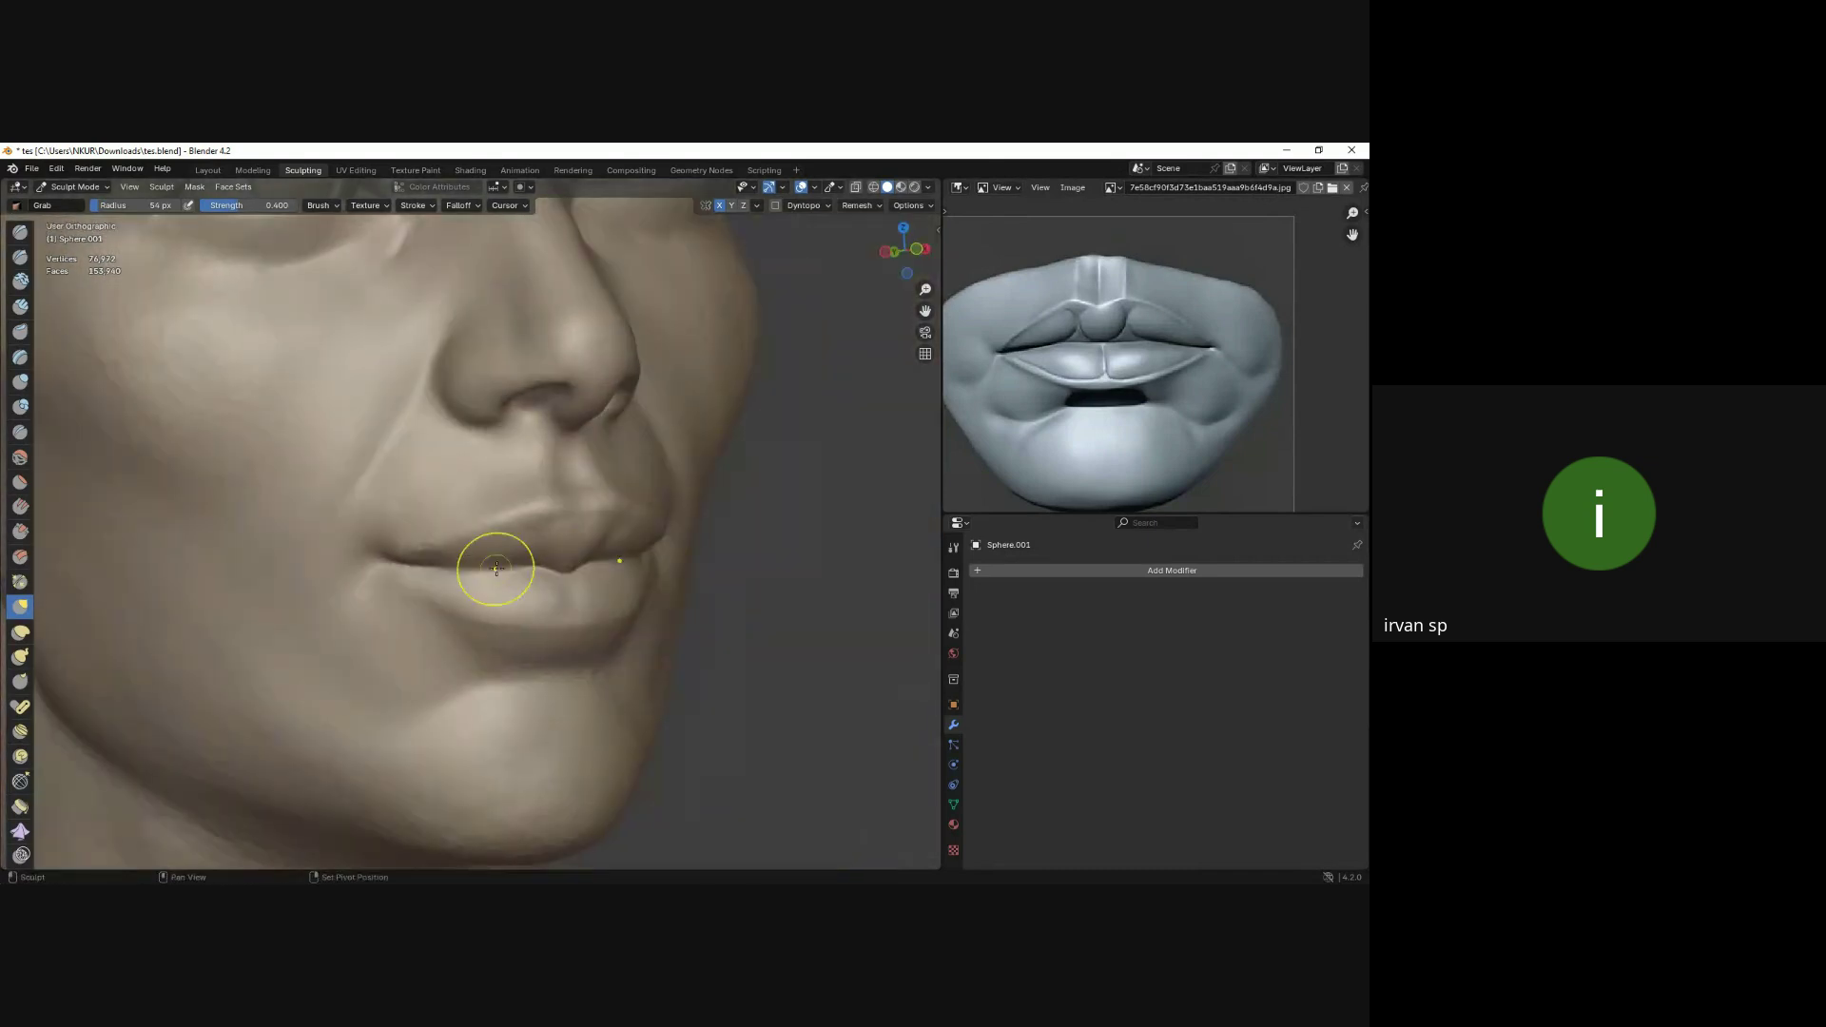
pyautogui.hotkey('shift', 'c')
# Set the Crease brush to about 41 px and sharpen the lower-lip and mouth-corner lines.
pyautogui.press('f')
pyautogui.click(492, 567)
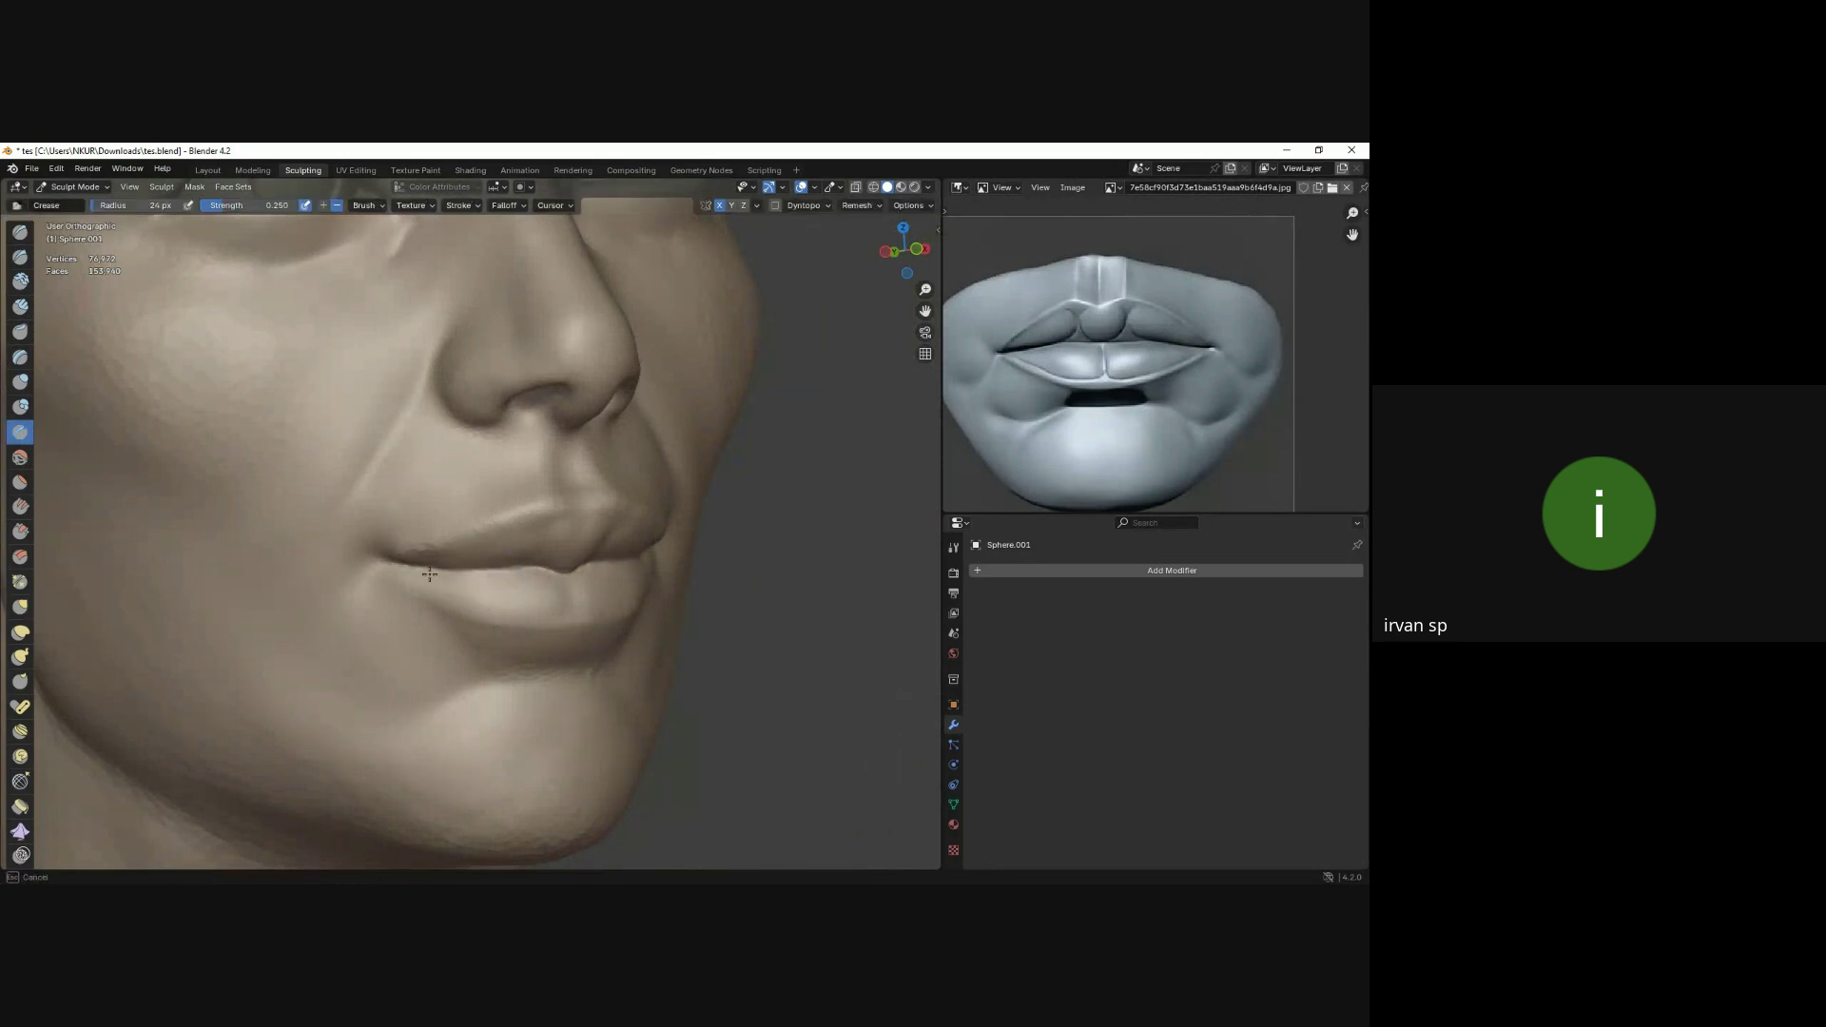
pyautogui.moveTo(479, 560); pyautogui.dragTo(397, 551, button='middle')
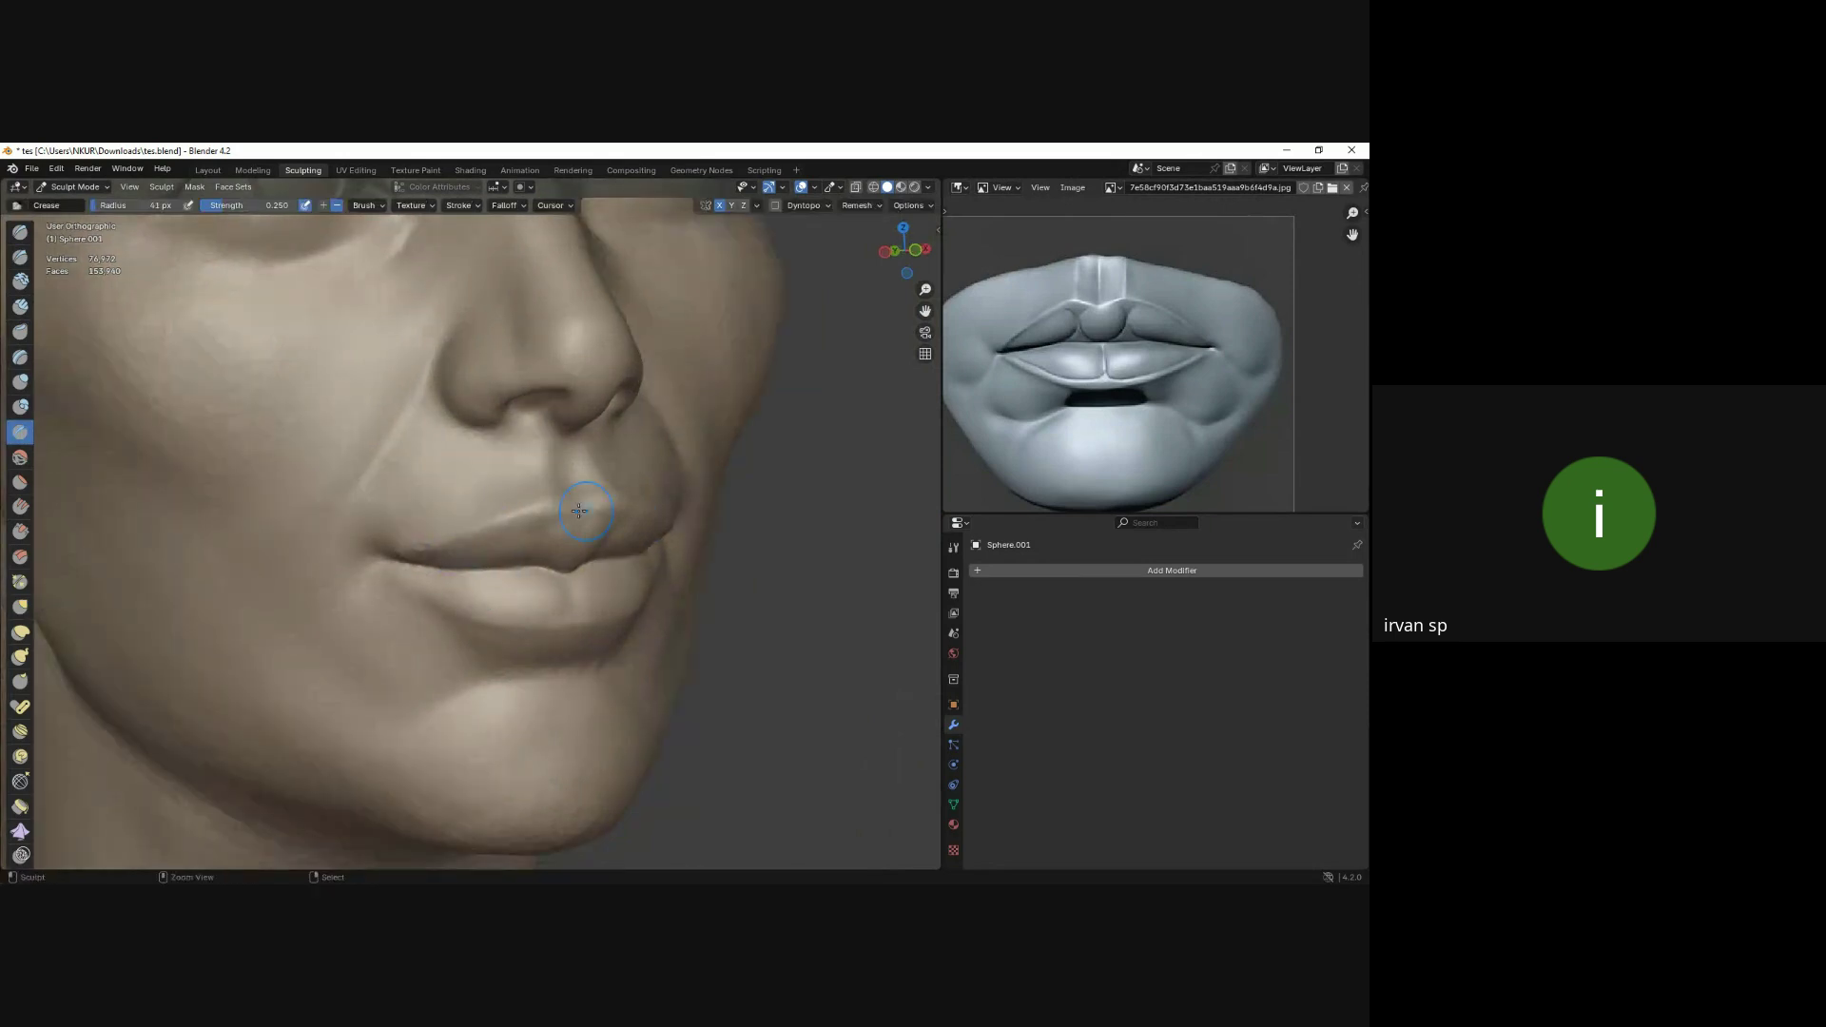
pyautogui.moveTo(605, 518)
pyautogui.mouseDown(button='middle')
pyautogui.moveTo(543, 477)
pyautogui.moveTo(575, 574)
pyautogui.moveTo(497, 603)
pyautogui.moveTo(577, 570)
pyautogui.moveTo(592, 609)
pyautogui.mouseUp(button='middle')
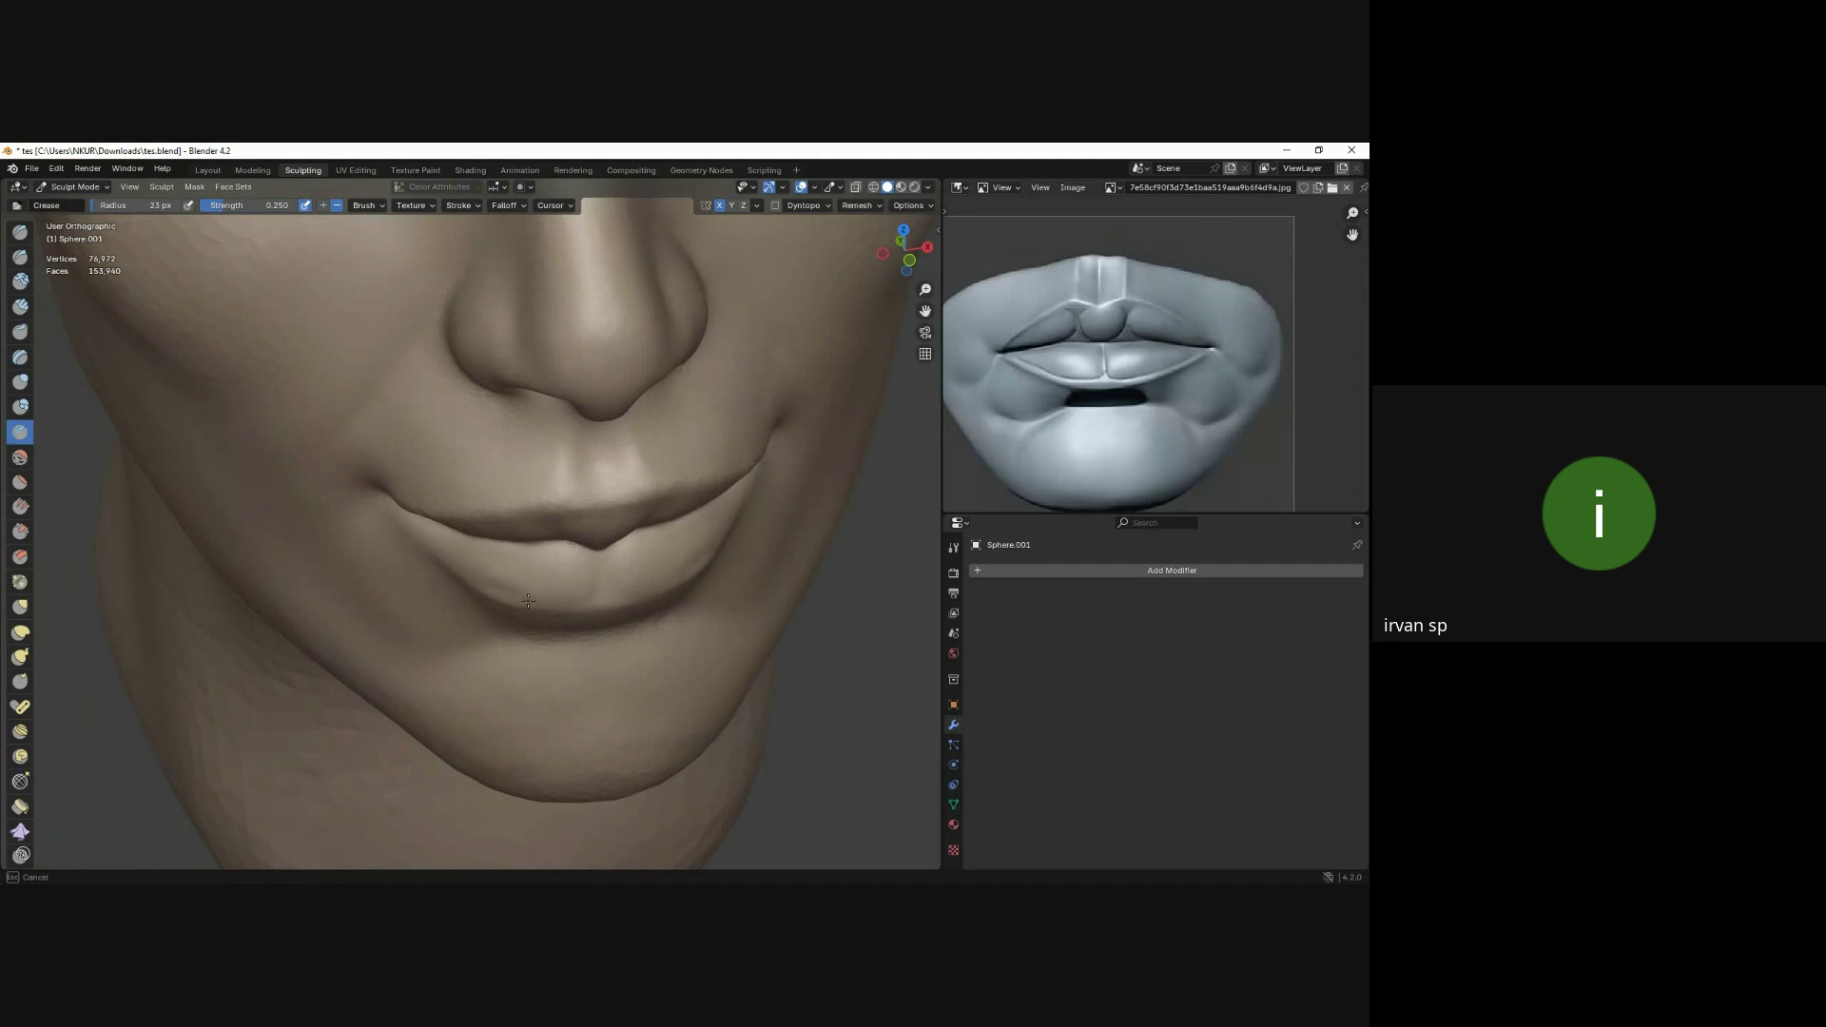
pyautogui.moveTo(585, 596)
pyautogui.mouseDown(button='middle')
pyautogui.moveTo(484, 594)
pyautogui.moveTo(581, 621)
pyautogui.moveTo(532, 572)
pyautogui.moveTo(550, 596)
pyautogui.moveTo(469, 586)
pyautogui.moveTo(456, 625)
pyautogui.mouseUp(button='middle')
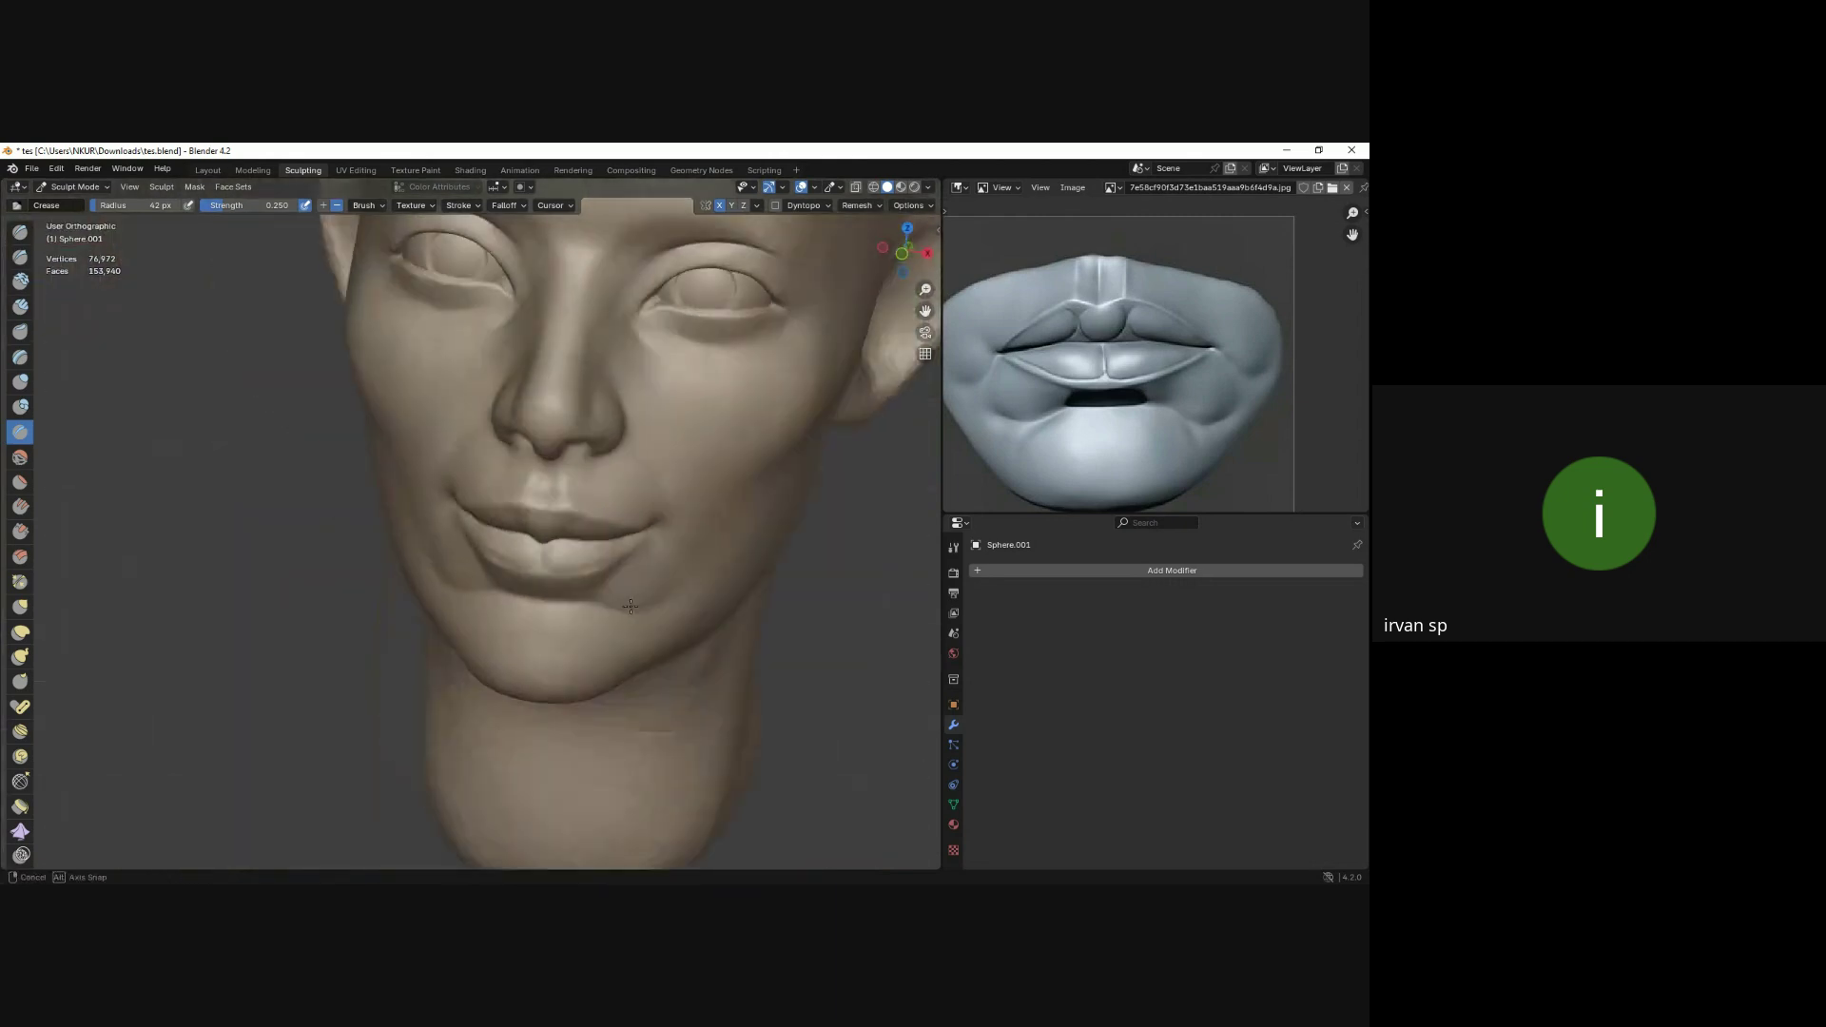
# Zoom in on the face and switch to the Grab brush at 100 px in side profile.
pyautogui.moveTo(450, 608)
pyautogui.mouseDown(button='middle')
pyautogui.moveTo(668, 575)
pyautogui.moveTo(675, 542)
pyautogui.moveTo(505, 592)
pyautogui.moveTo(450, 549)
pyautogui.mouseUp(button='middle')
pyautogui.scroll(2, 668, 575)
pyautogui.scroll(3, 505, 591)
pyautogui.press('g')
pyautogui.press('f')
pyautogui.press('Escape')
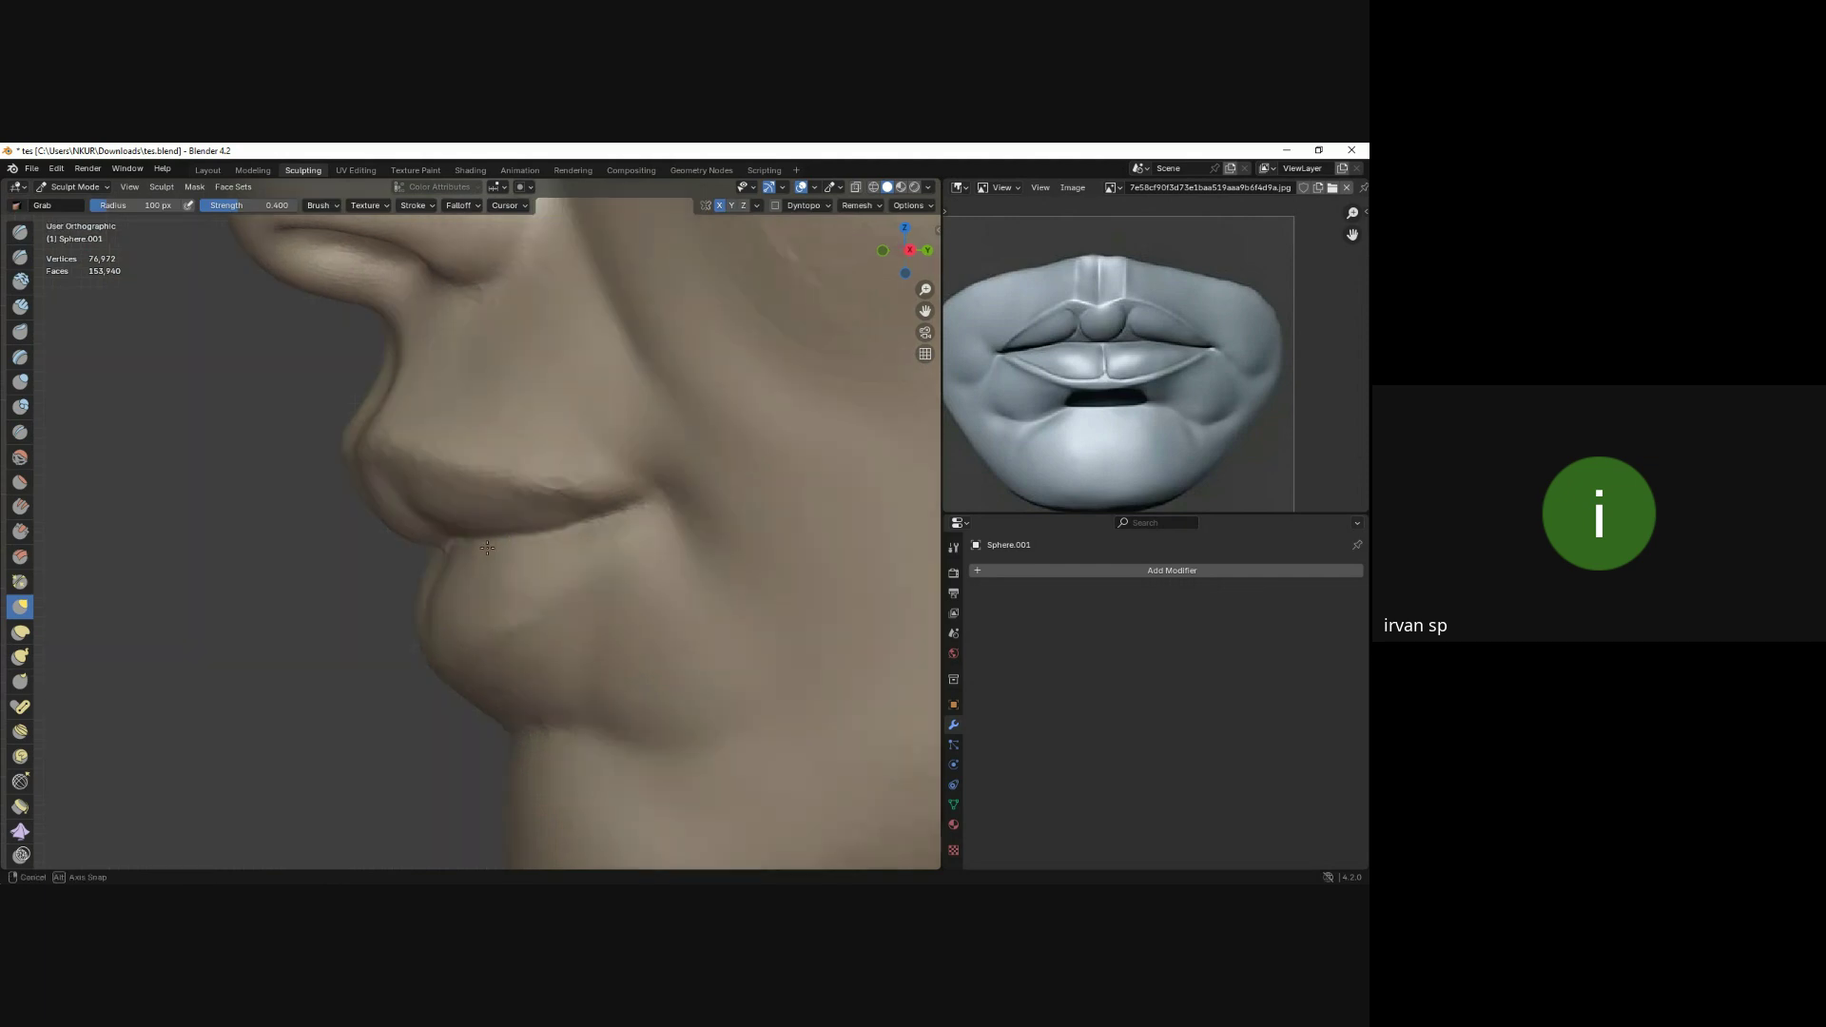
# Reshape the lips and chin with Grab strokes, checking profile and three-quarter views.
pyautogui.keyDown('alt'); pyautogui.moveTo(456, 544); pyautogui.dragTo(547, 561, button='middle'); pyautogui.keyUp('alt')
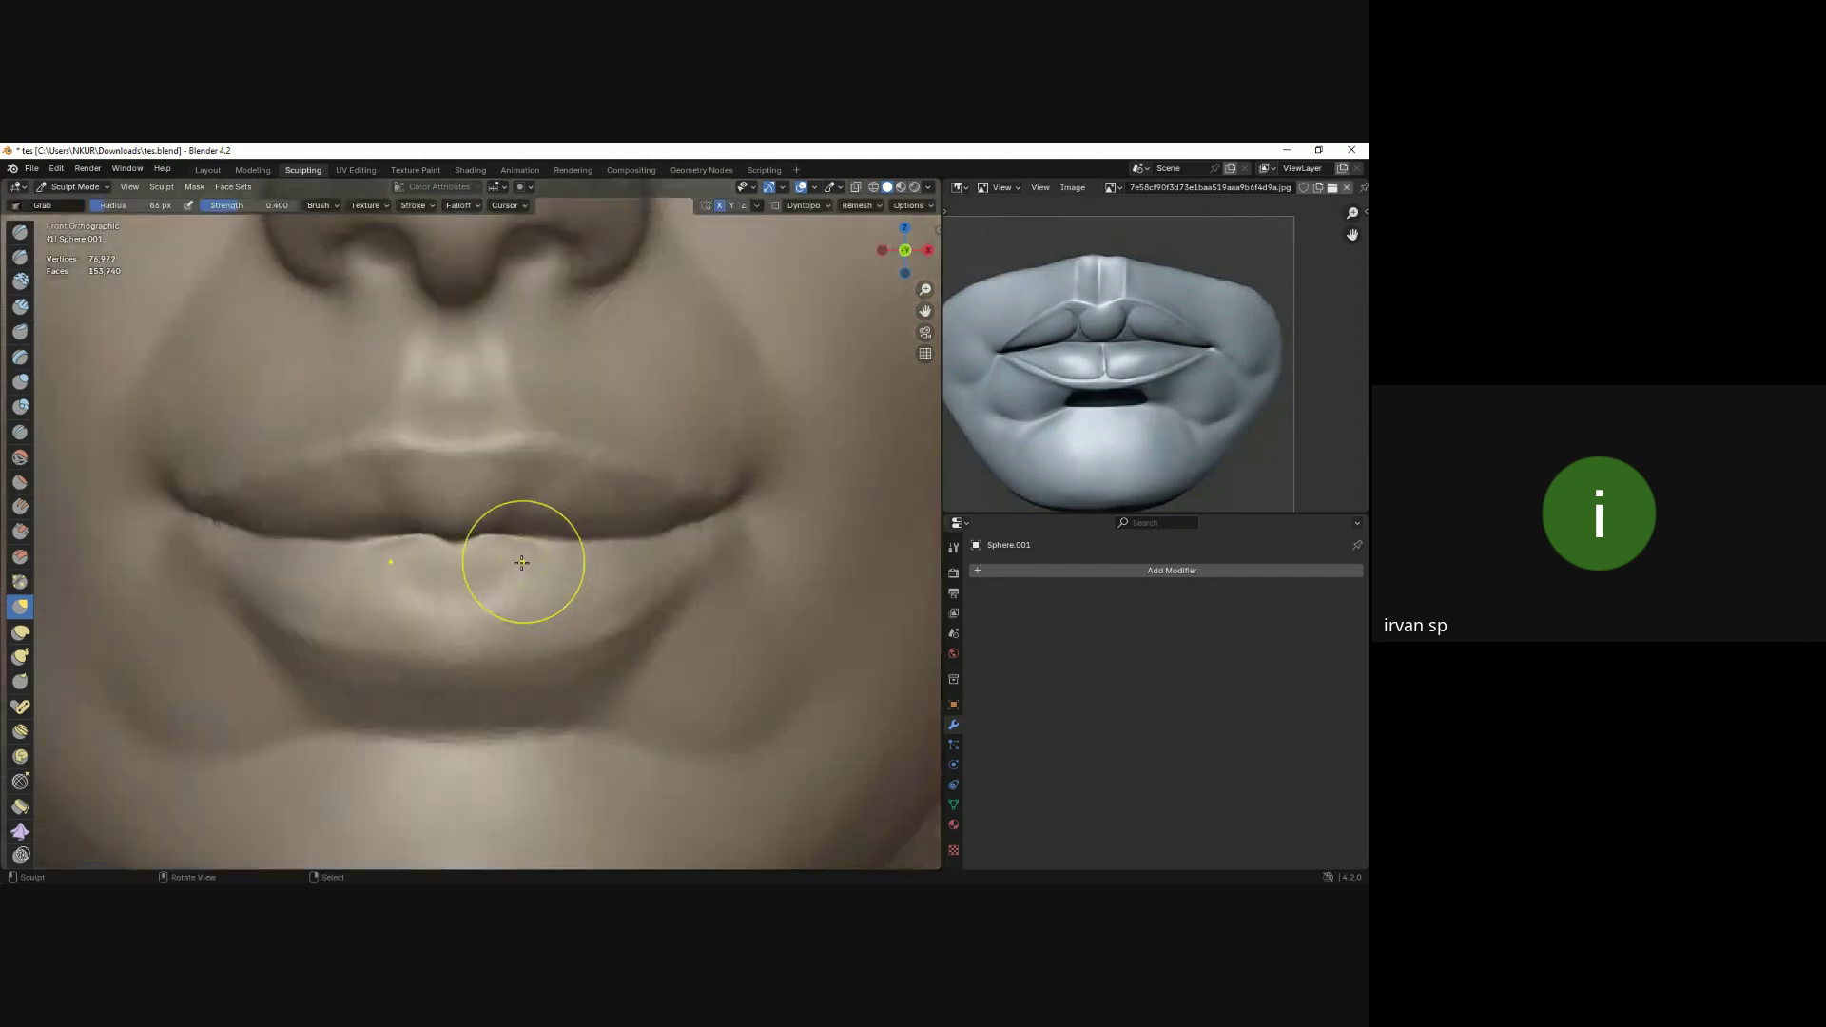
pyautogui.scroll(-4, 533, 547)
pyautogui.moveTo(527, 525); pyautogui.dragTo(504, 604, button='middle')
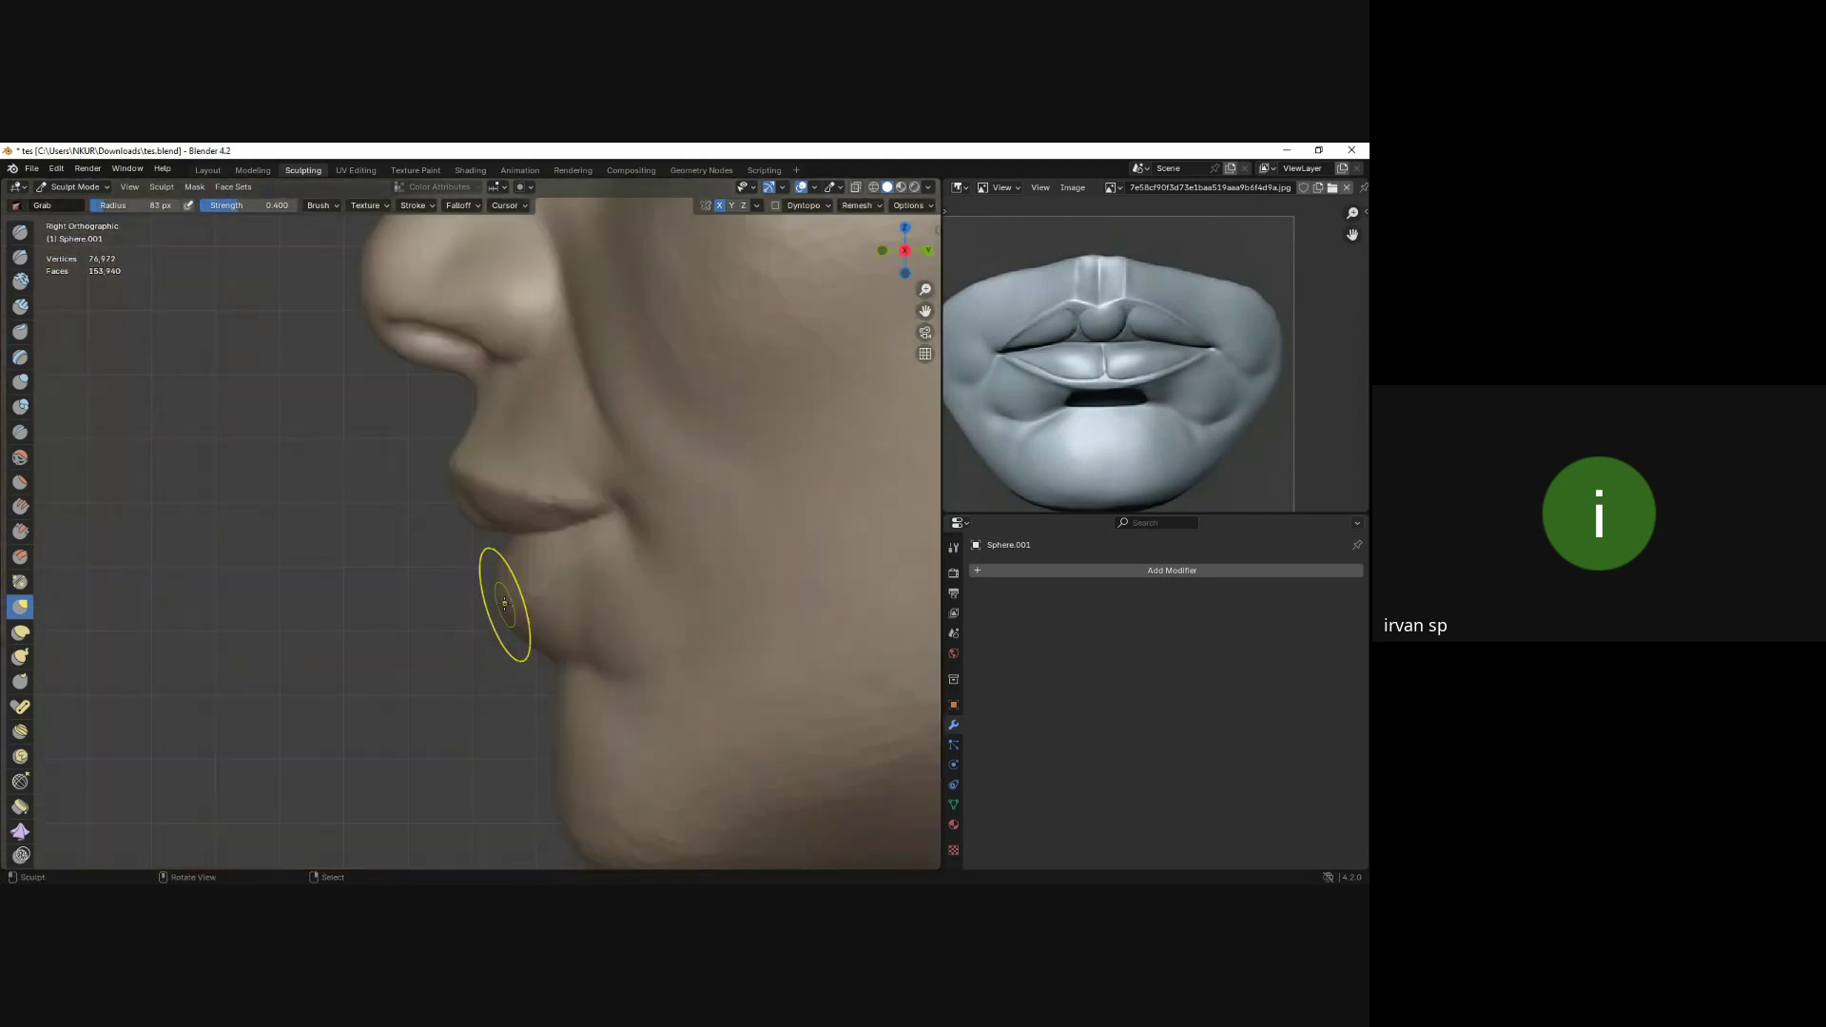
pyautogui.scroll(1, 469, 546)
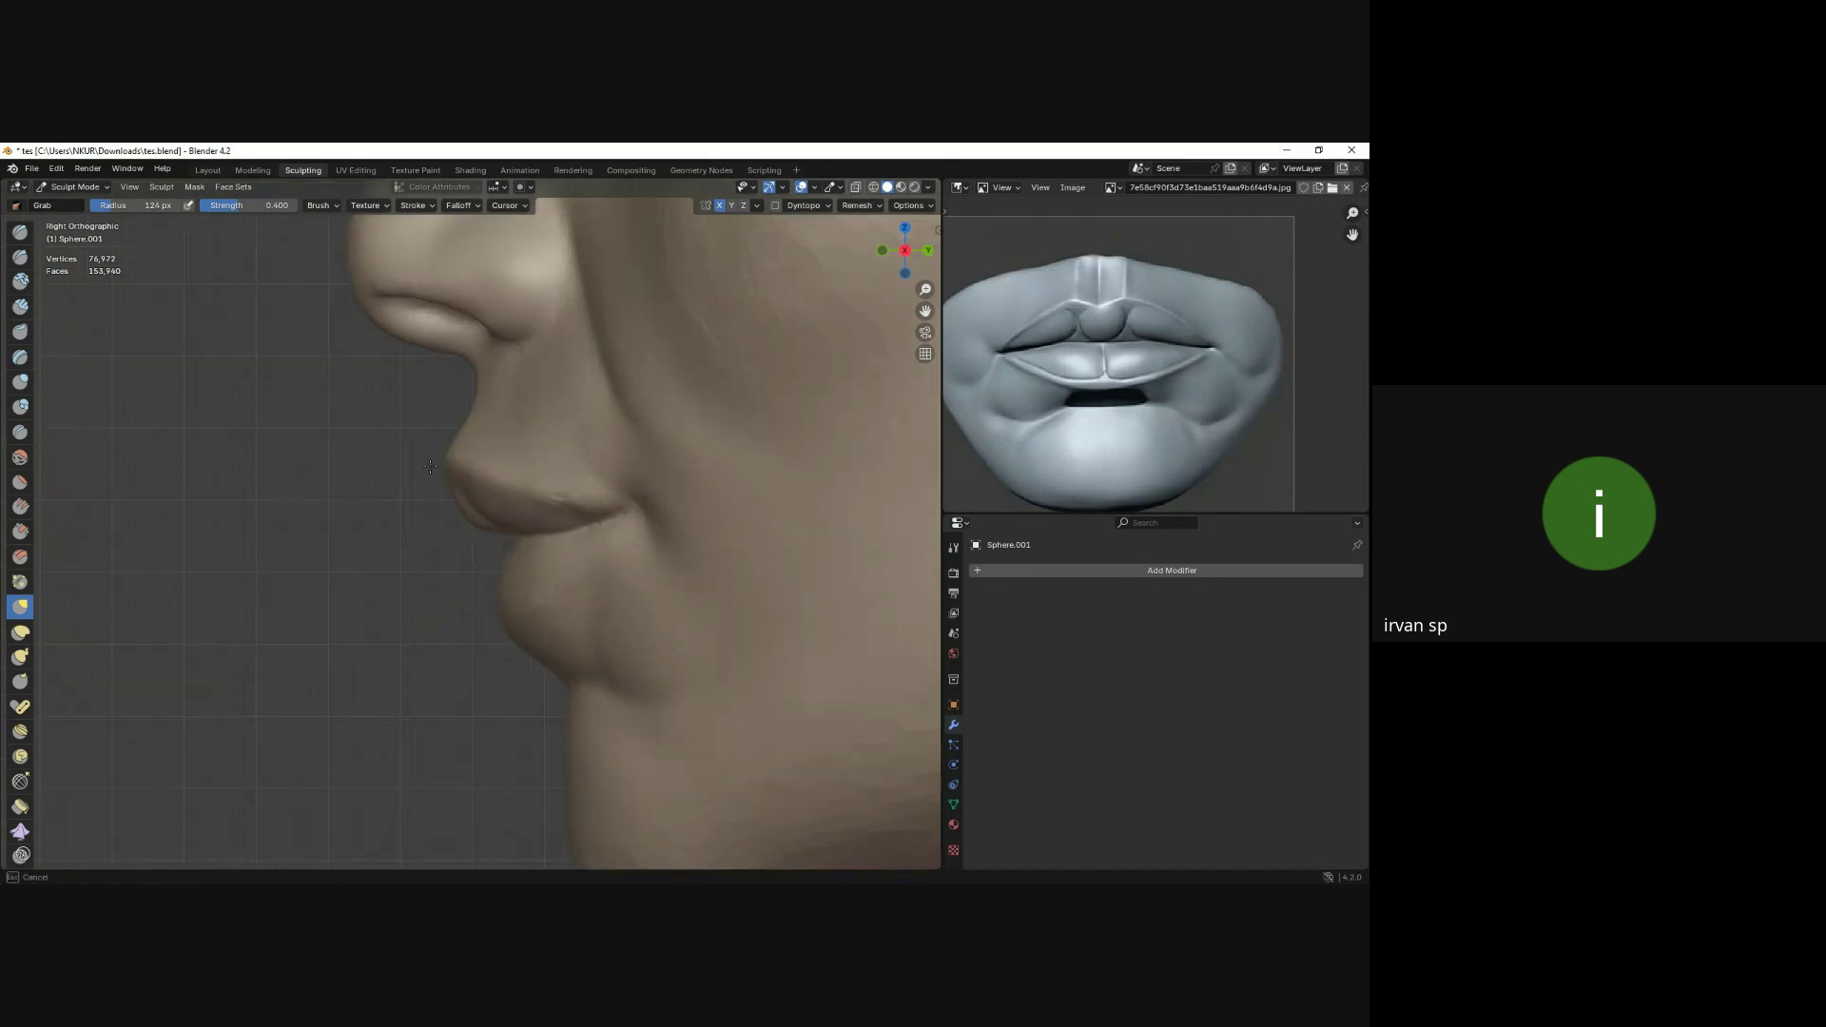
pyautogui.moveTo(509, 628)
pyautogui.mouseDown(button='middle')
pyautogui.moveTo(459, 619)
pyautogui.moveTo(568, 480)
pyautogui.moveTo(543, 545)
pyautogui.moveTo(546, 440)
pyautogui.moveTo(440, 542)
pyautogui.moveTo(531, 526)
pyautogui.moveTo(444, 561)
pyautogui.mouseUp(button='middle')
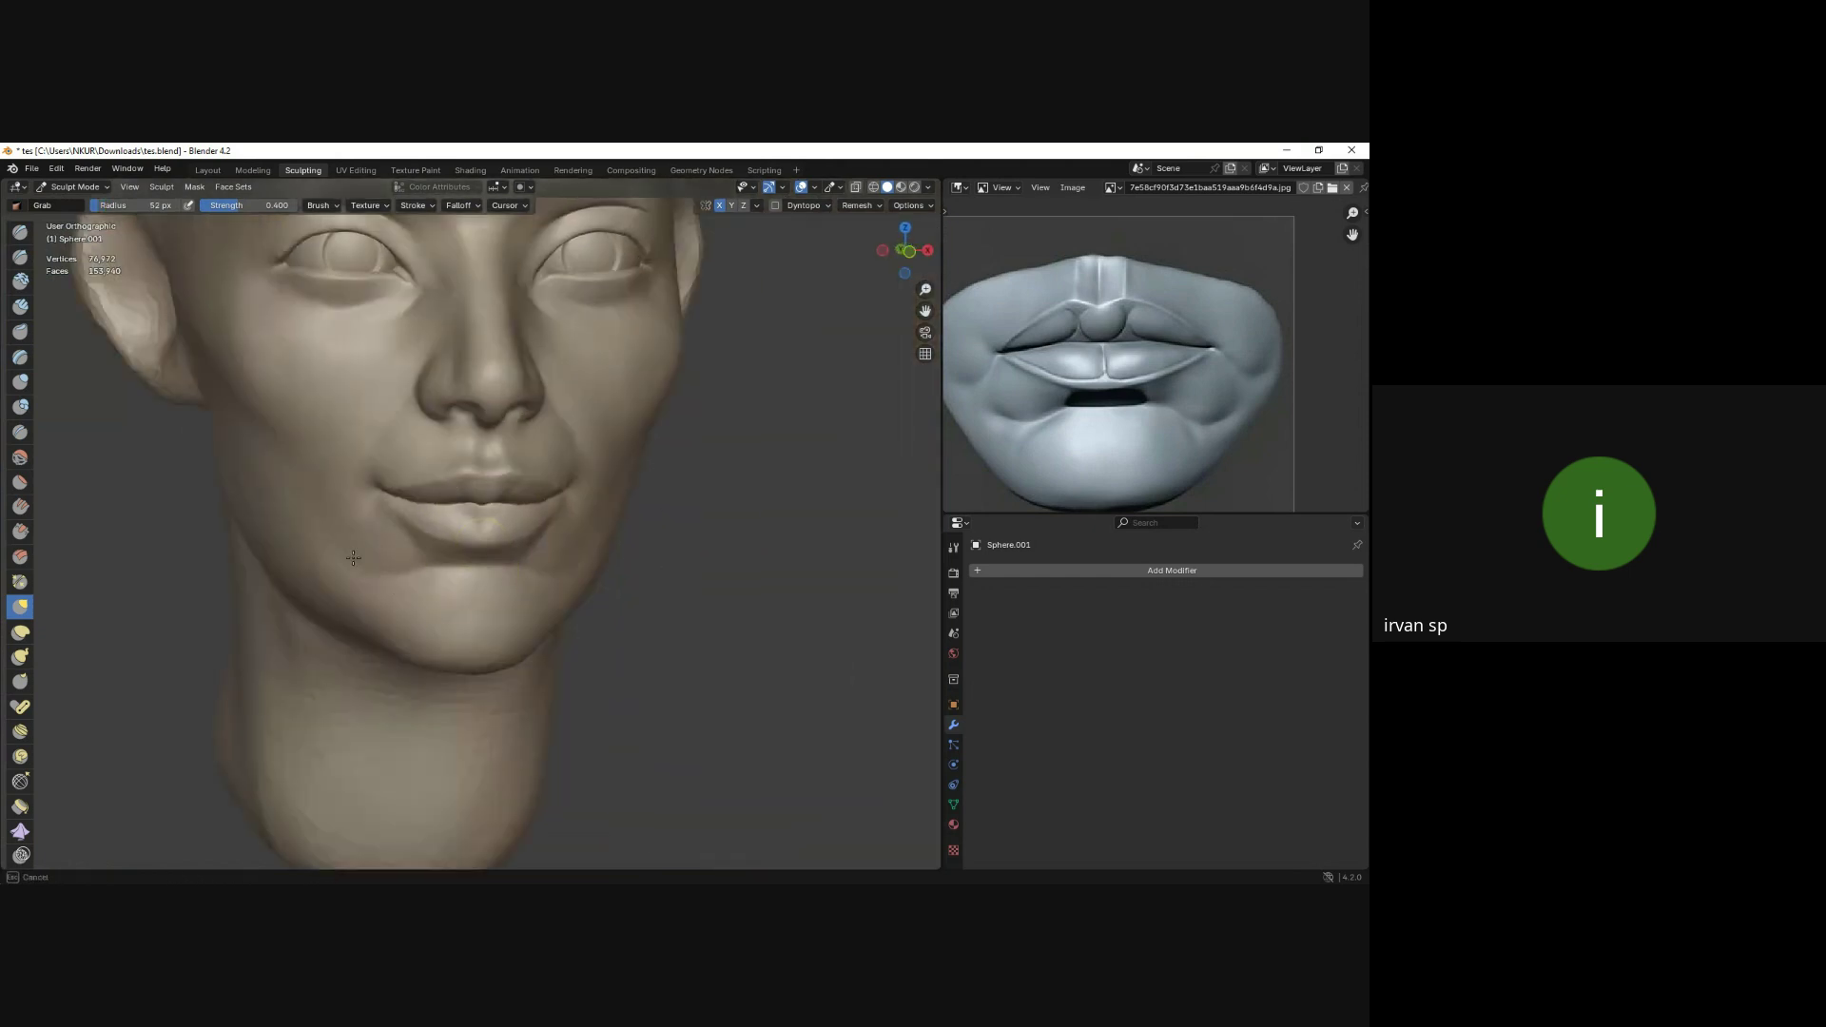
pyautogui.moveTo(353, 558)
pyautogui.mouseDown(button='middle')
pyautogui.moveTo(487, 669)
pyautogui.moveTo(441, 604)
pyautogui.moveTo(493, 566)
pyautogui.mouseUp(button='middle')
pyautogui.scroll(3, 440, 604)
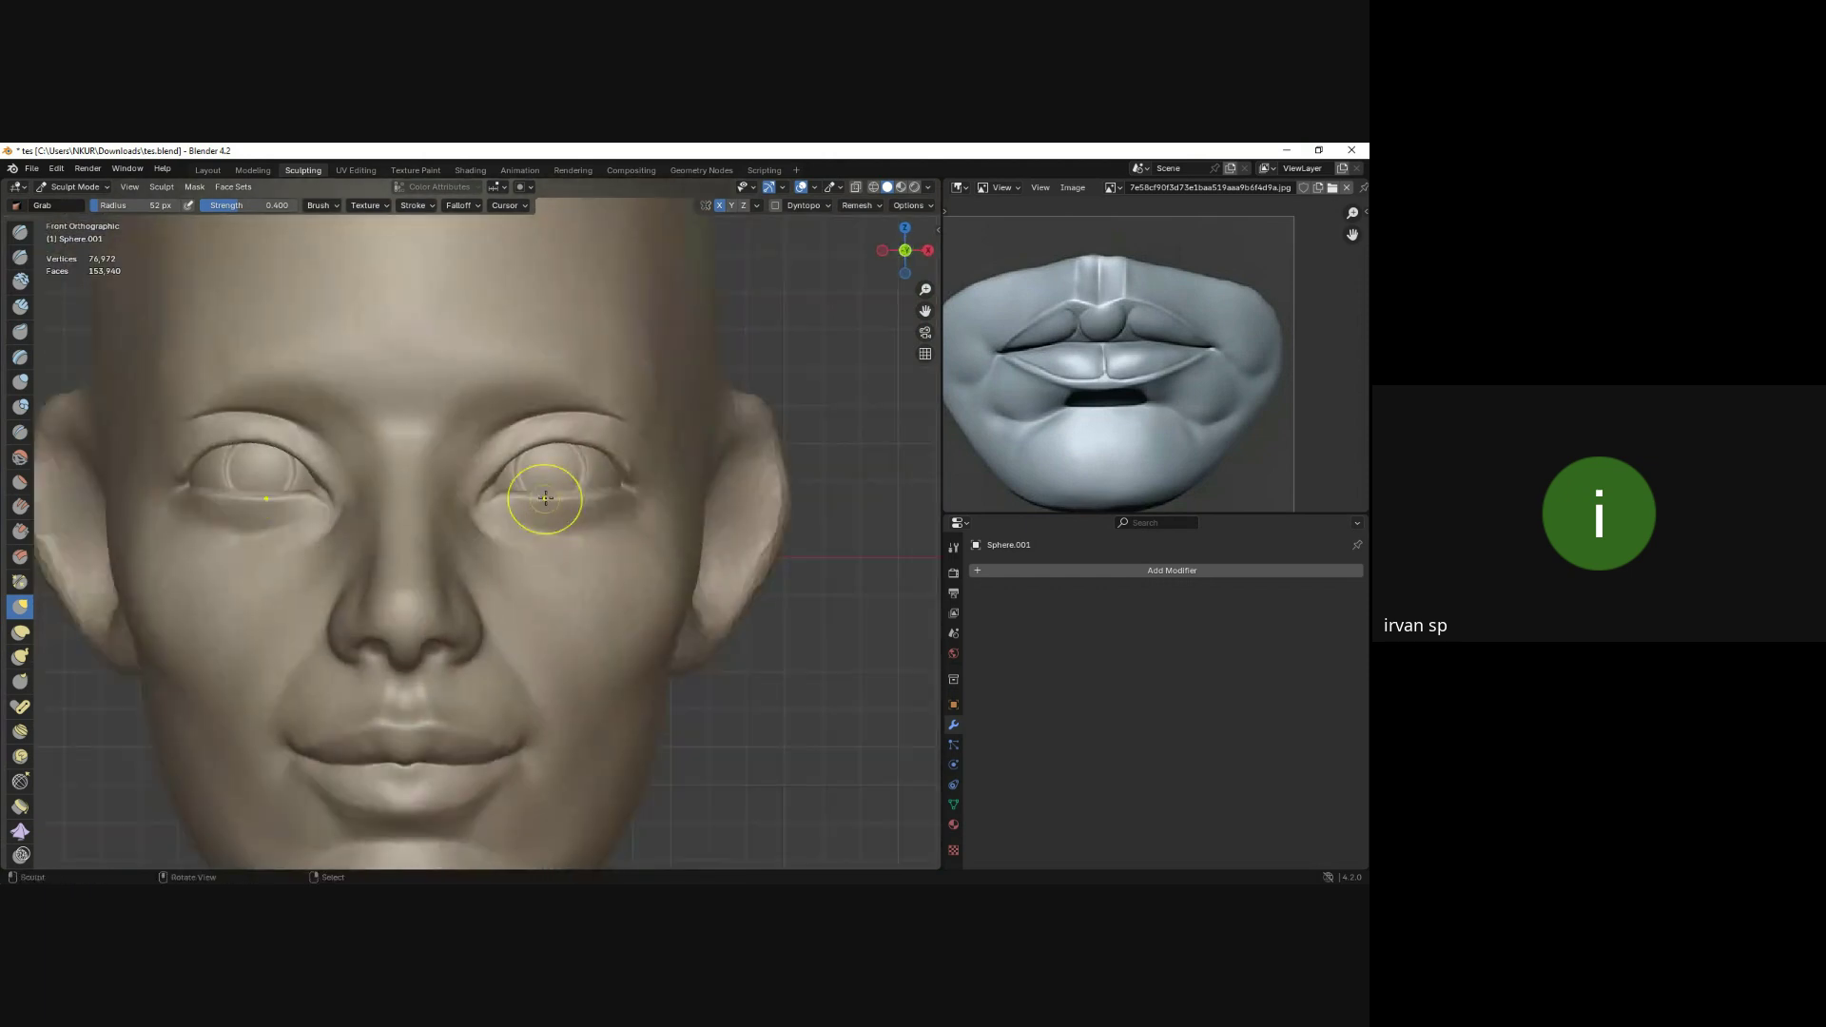
pyautogui.scroll(3, 542, 490)
# Grab the eyelids into shape in straight front view.
pyautogui.press('KP_1')
pyautogui.scroll(2, 561, 469)
pyautogui.scroll(-2, 562, 468)
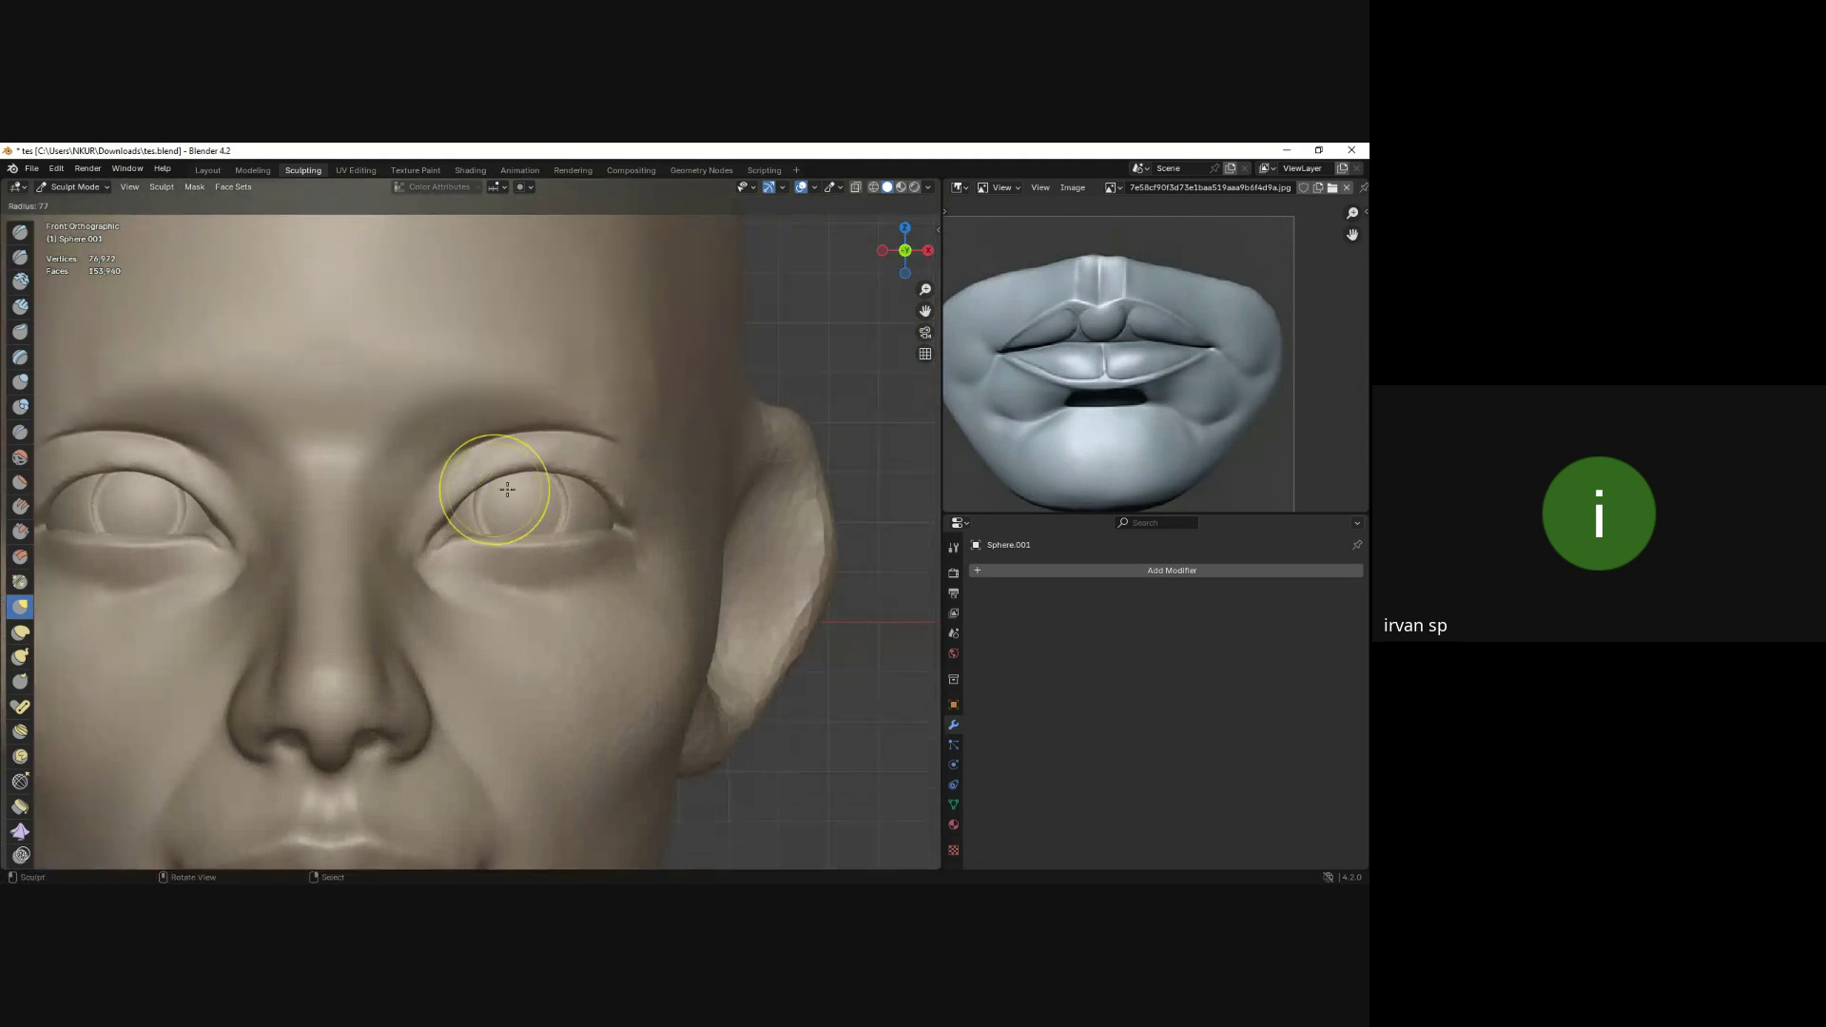
pyautogui.scroll(-2, 495, 533)
pyautogui.scroll(2, 495, 533)
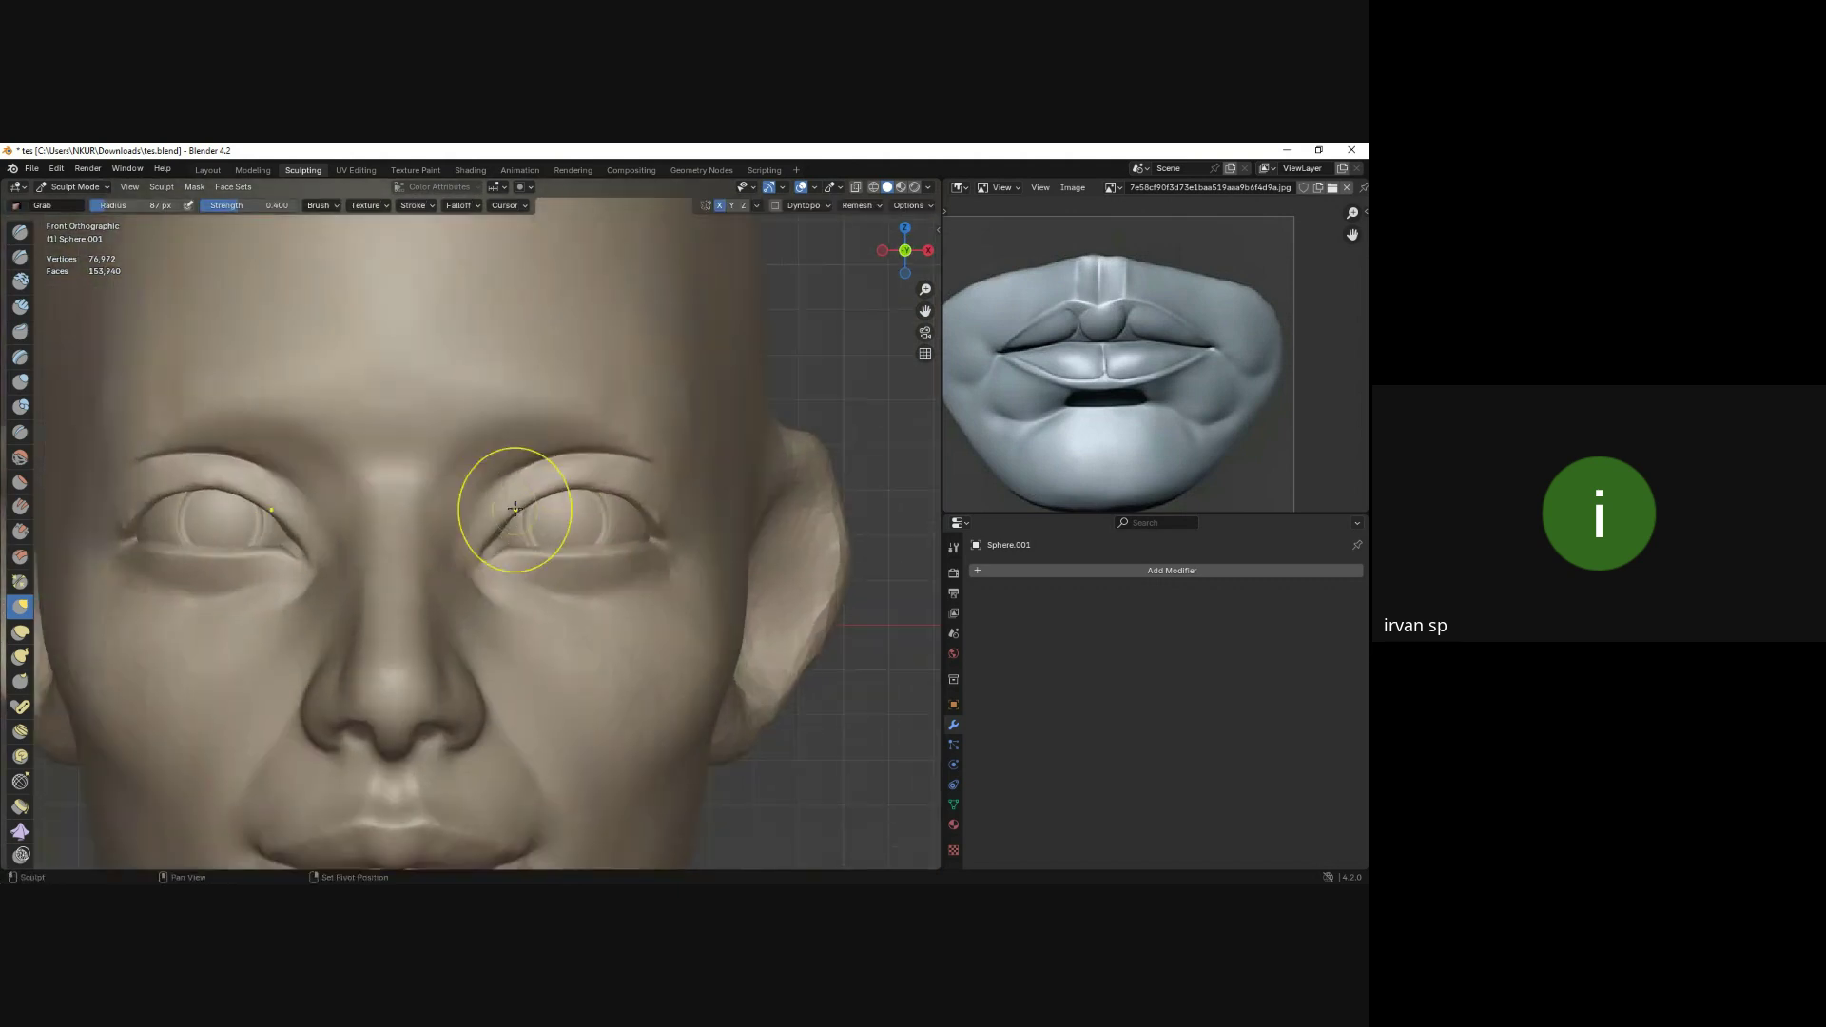
# Sharpen the folds around the eyes with a 45 px Crease brush.
pyautogui.hotkey('shift', 'c')
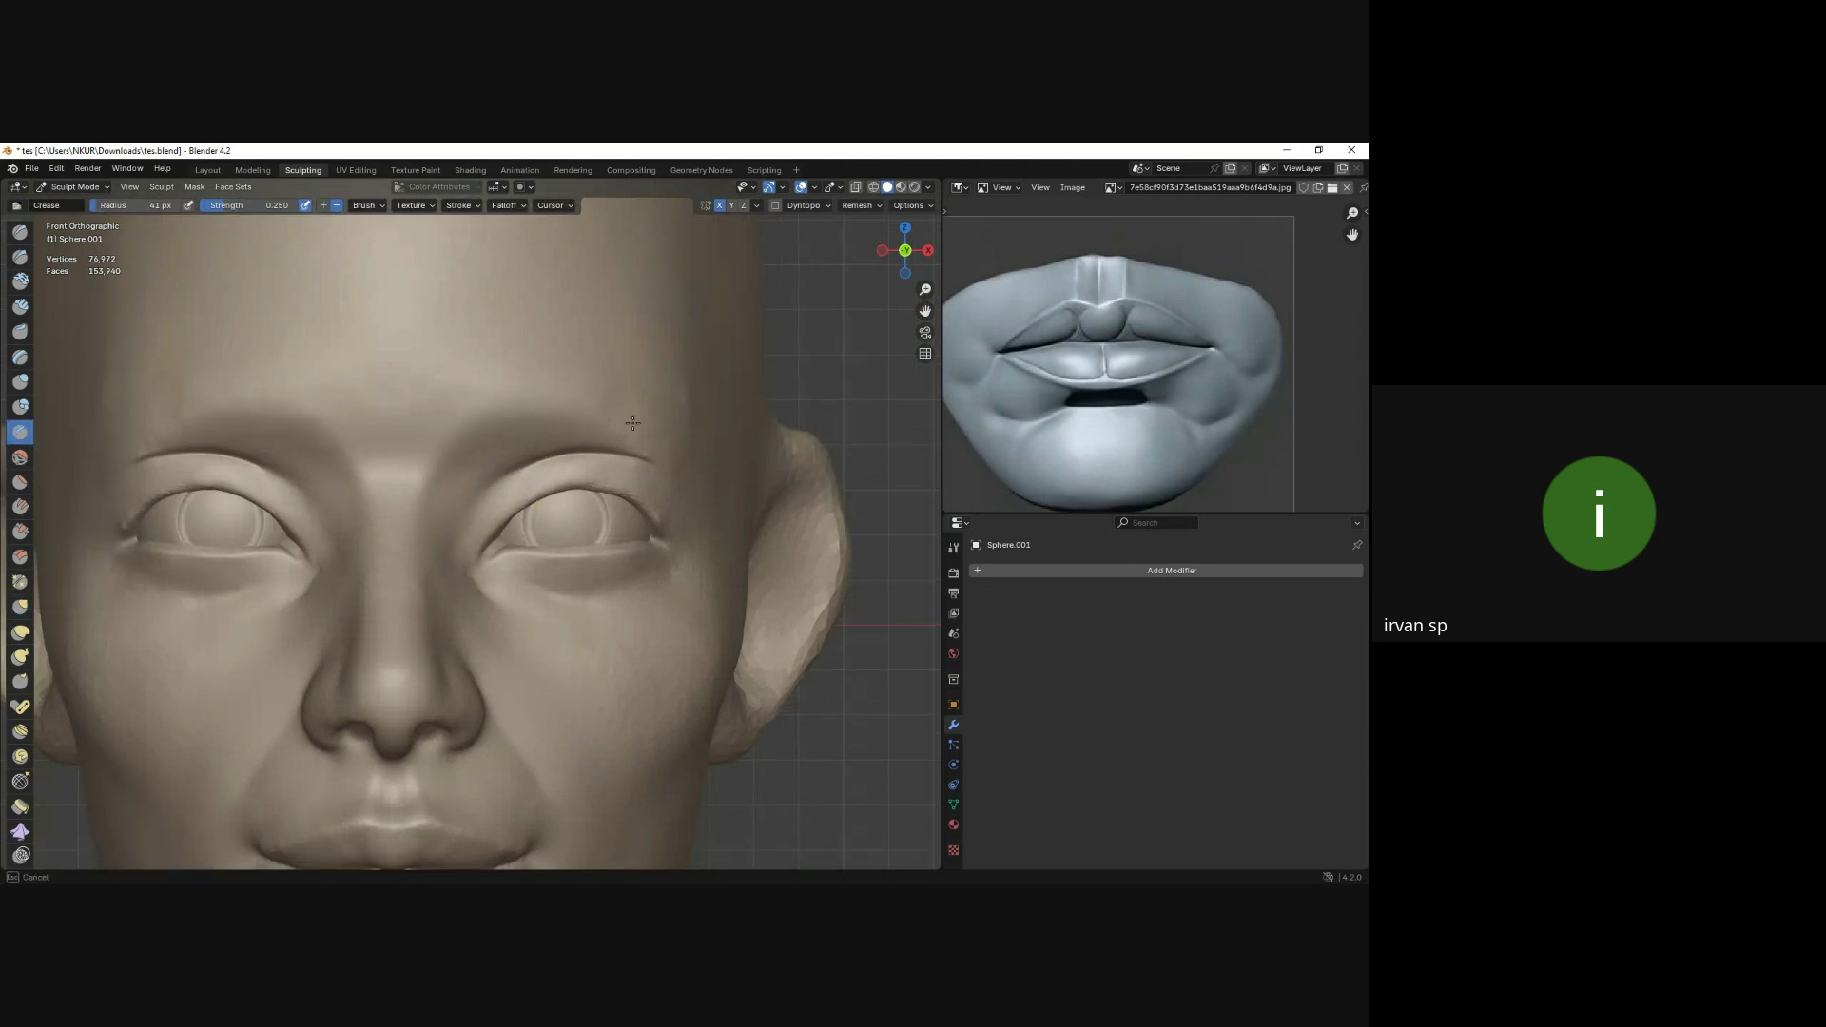
pyautogui.scroll(-2, 599, 410)
pyautogui.moveTo(609, 485); pyautogui.dragTo(448, 436, button='middle')
pyautogui.scroll(-2, 550, 434)
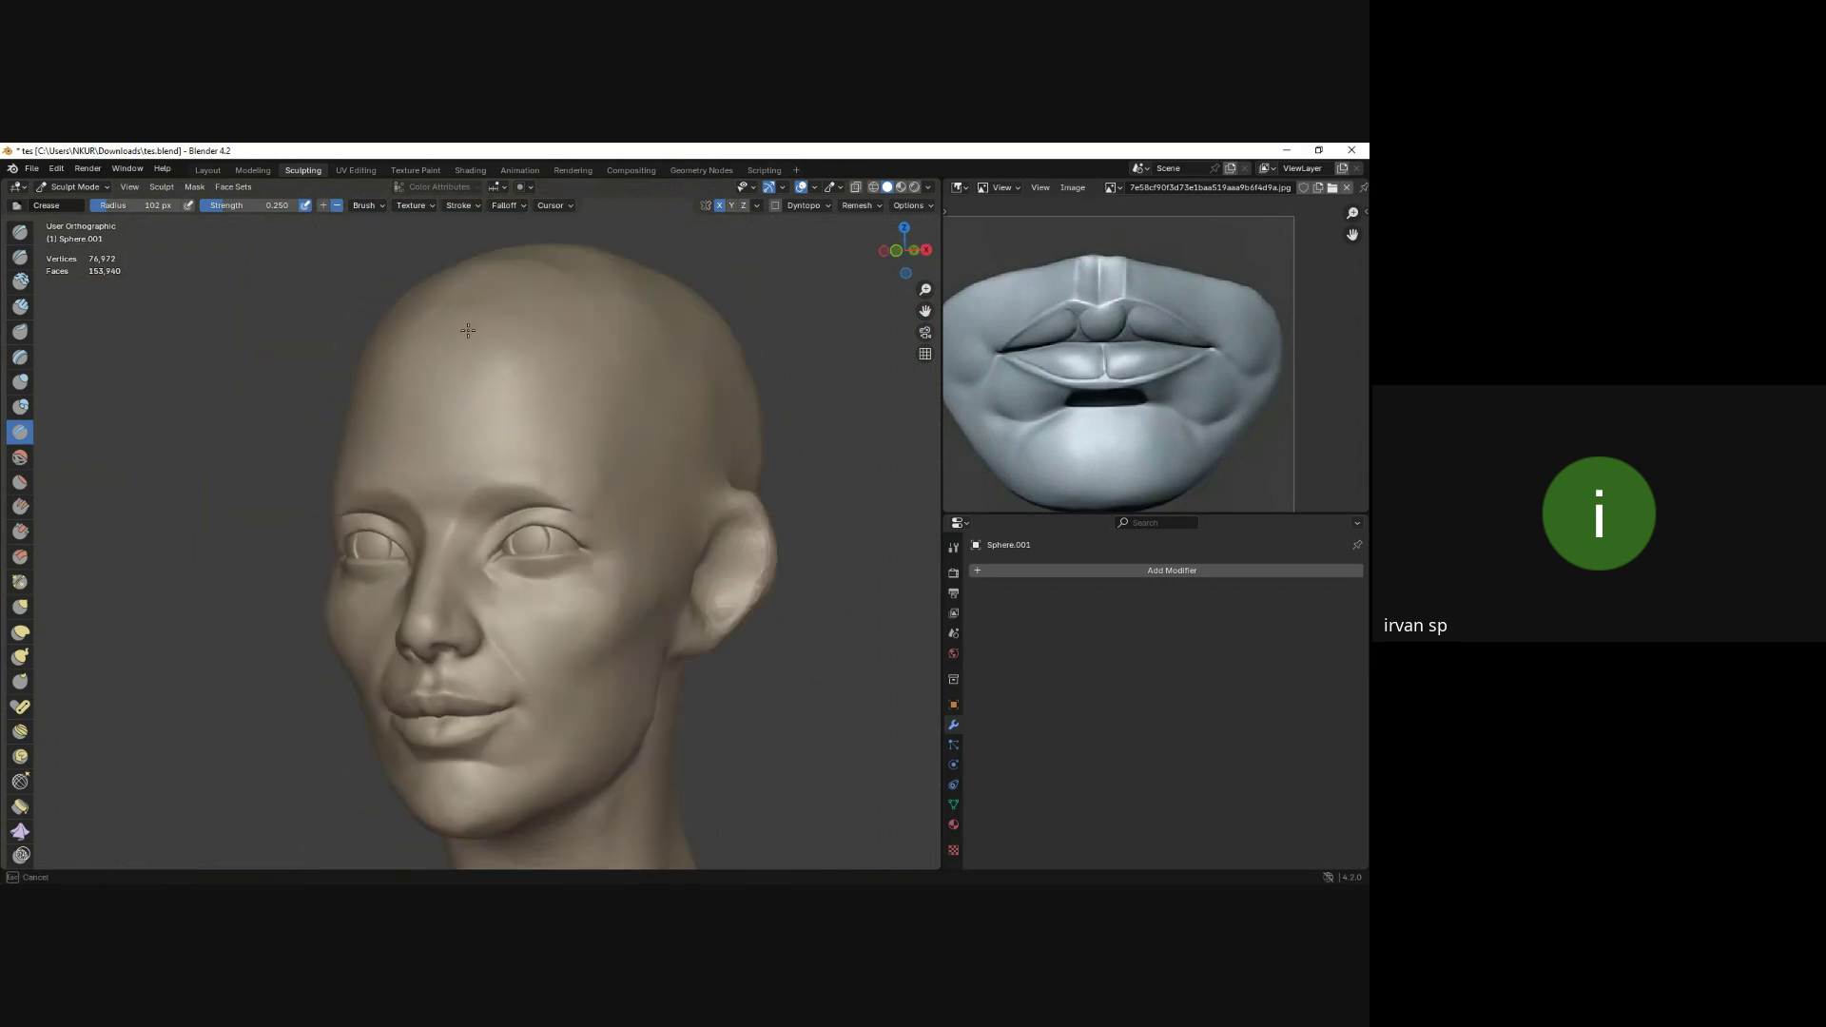
pyautogui.moveTo(428, 312)
pyautogui.mouseDown(button='middle')
pyautogui.moveTo(489, 407)
pyautogui.moveTo(584, 382)
pyautogui.mouseUp(button='middle')
pyautogui.press('f')
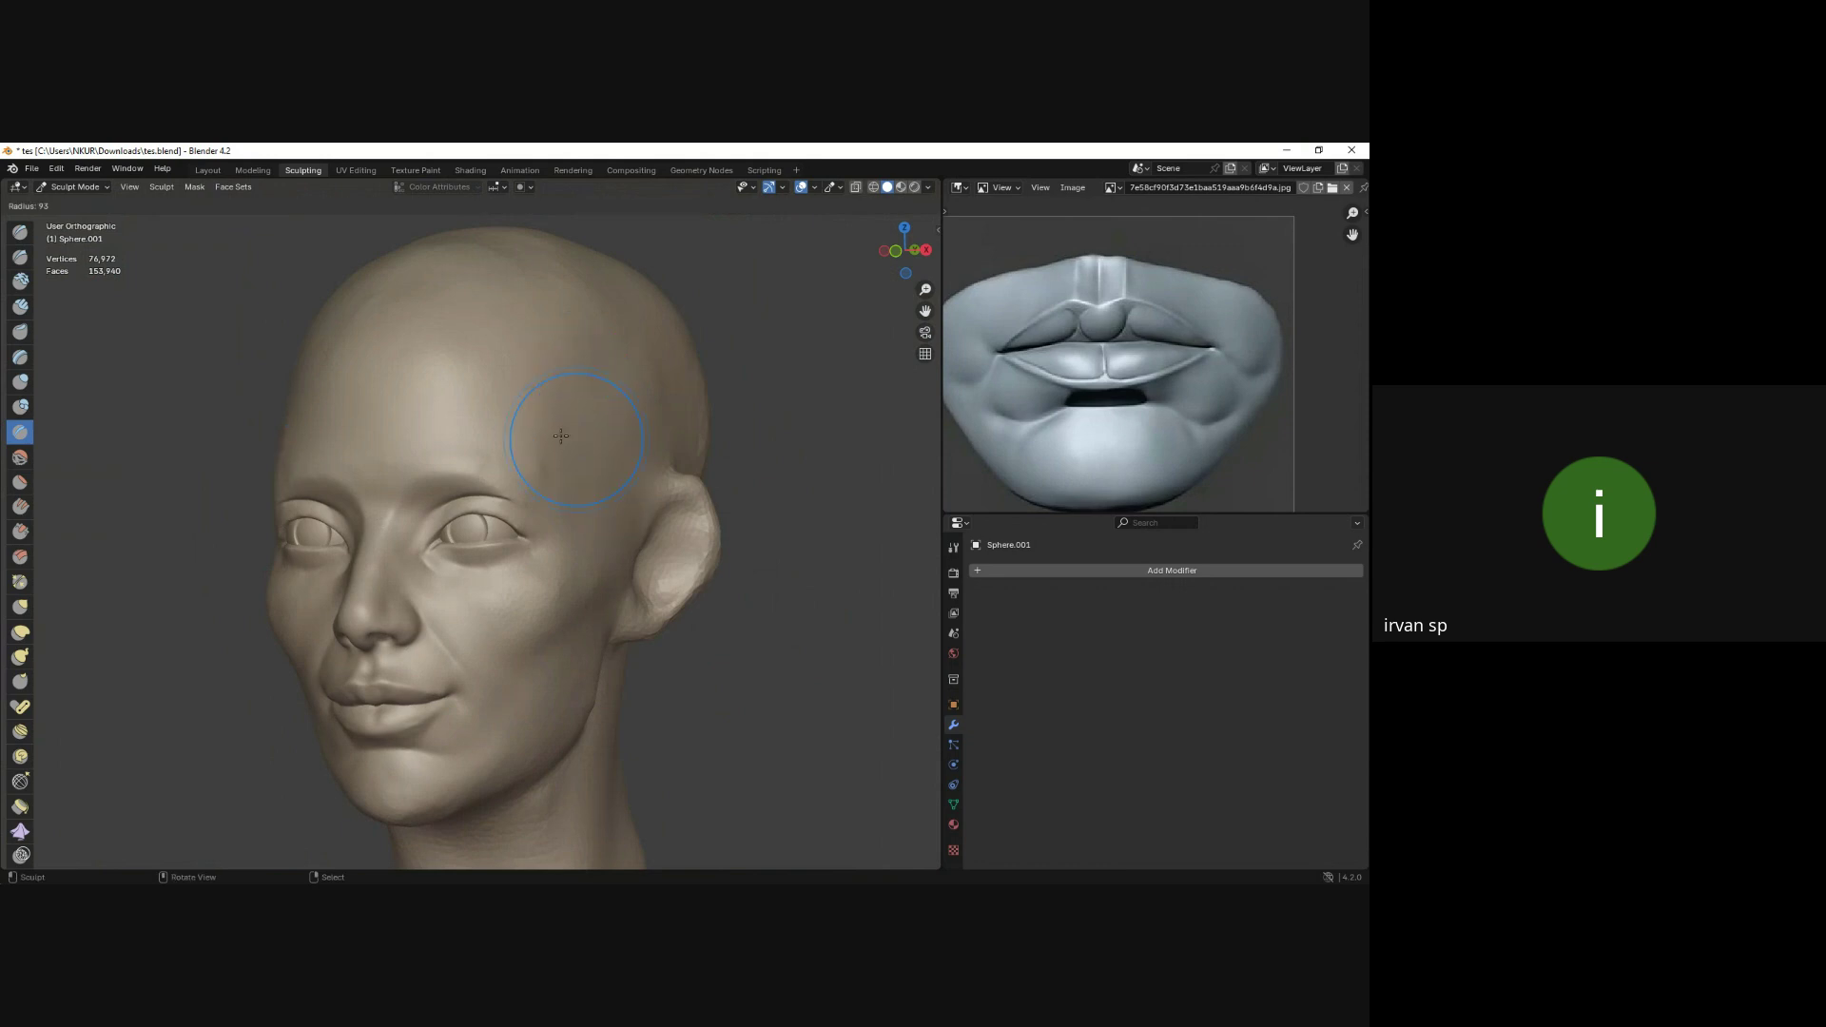
pyautogui.click(542, 440)
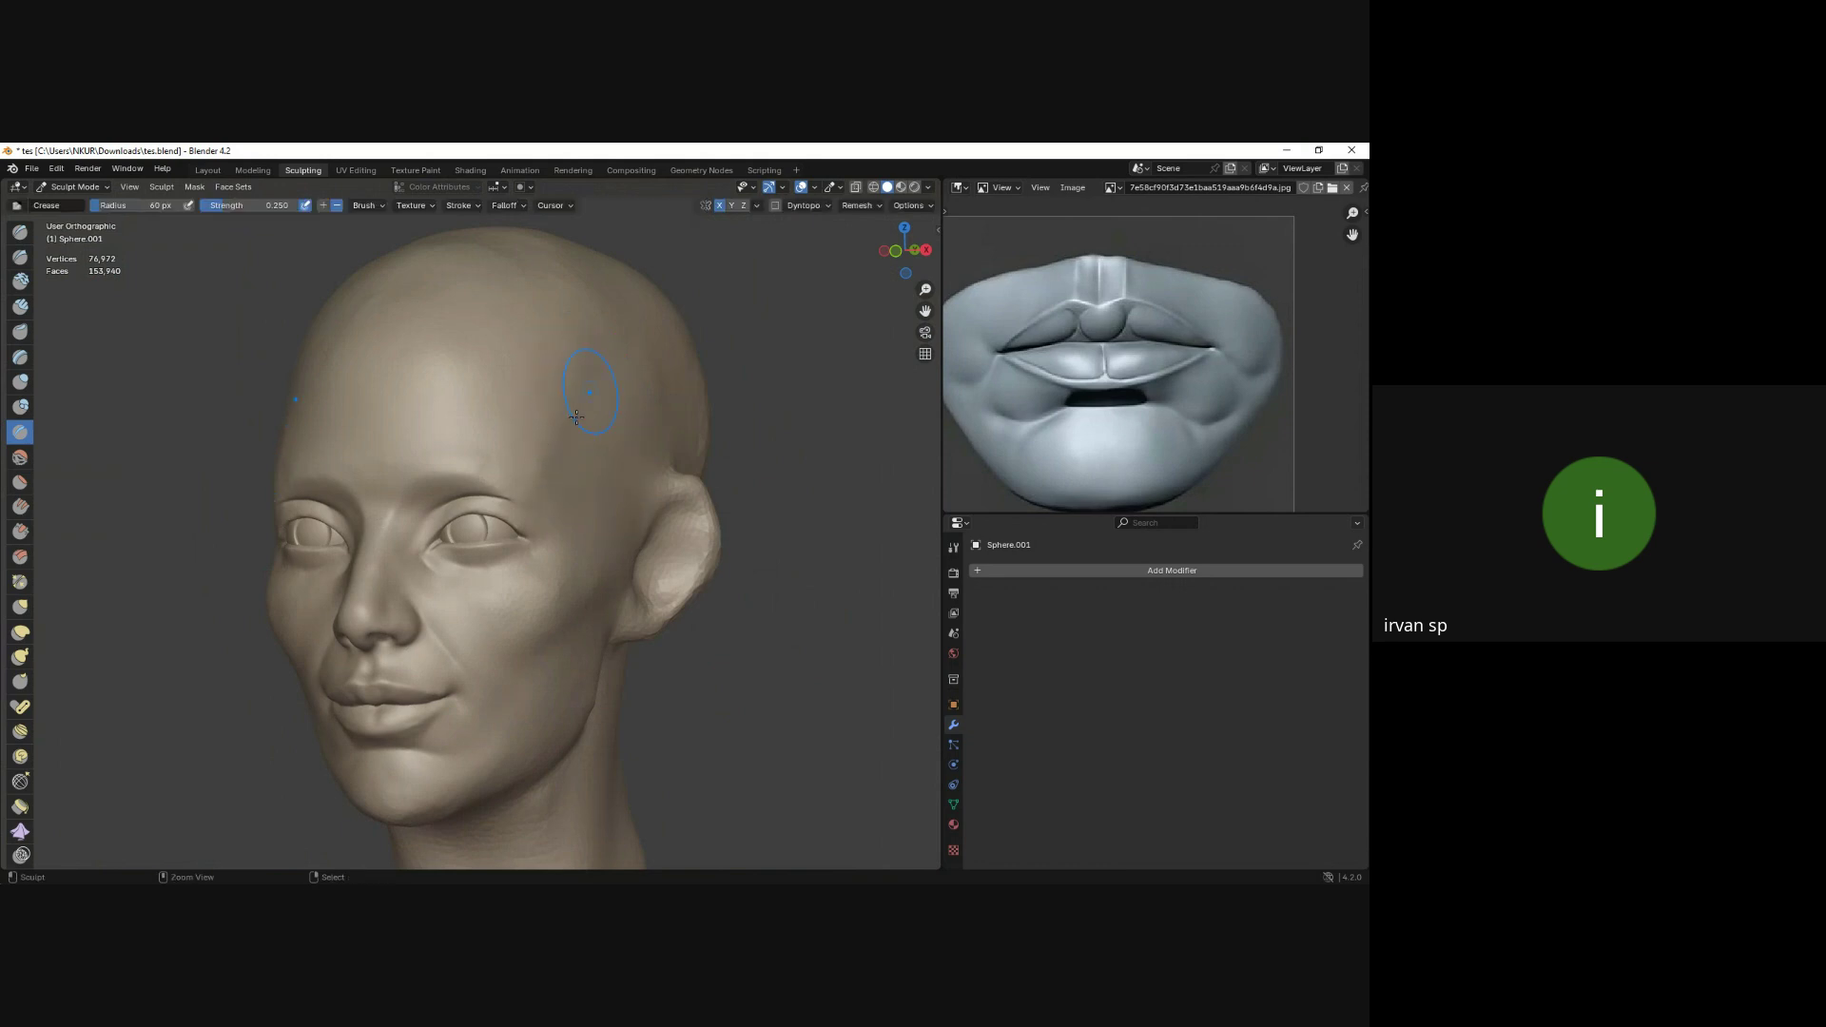
pyautogui.moveTo(577, 417)
pyautogui.mouseDown(button='middle')
pyautogui.moveTo(591, 453)
pyautogui.moveTo(476, 503)
pyautogui.moveTo(639, 462)
pyautogui.moveTo(456, 462)
pyautogui.moveTo(472, 672)
pyautogui.mouseUp(button='middle')
# Adjust the chin with the Grab brush and return to front view.
pyautogui.scroll(2, 472, 671)
pyautogui.press('g')
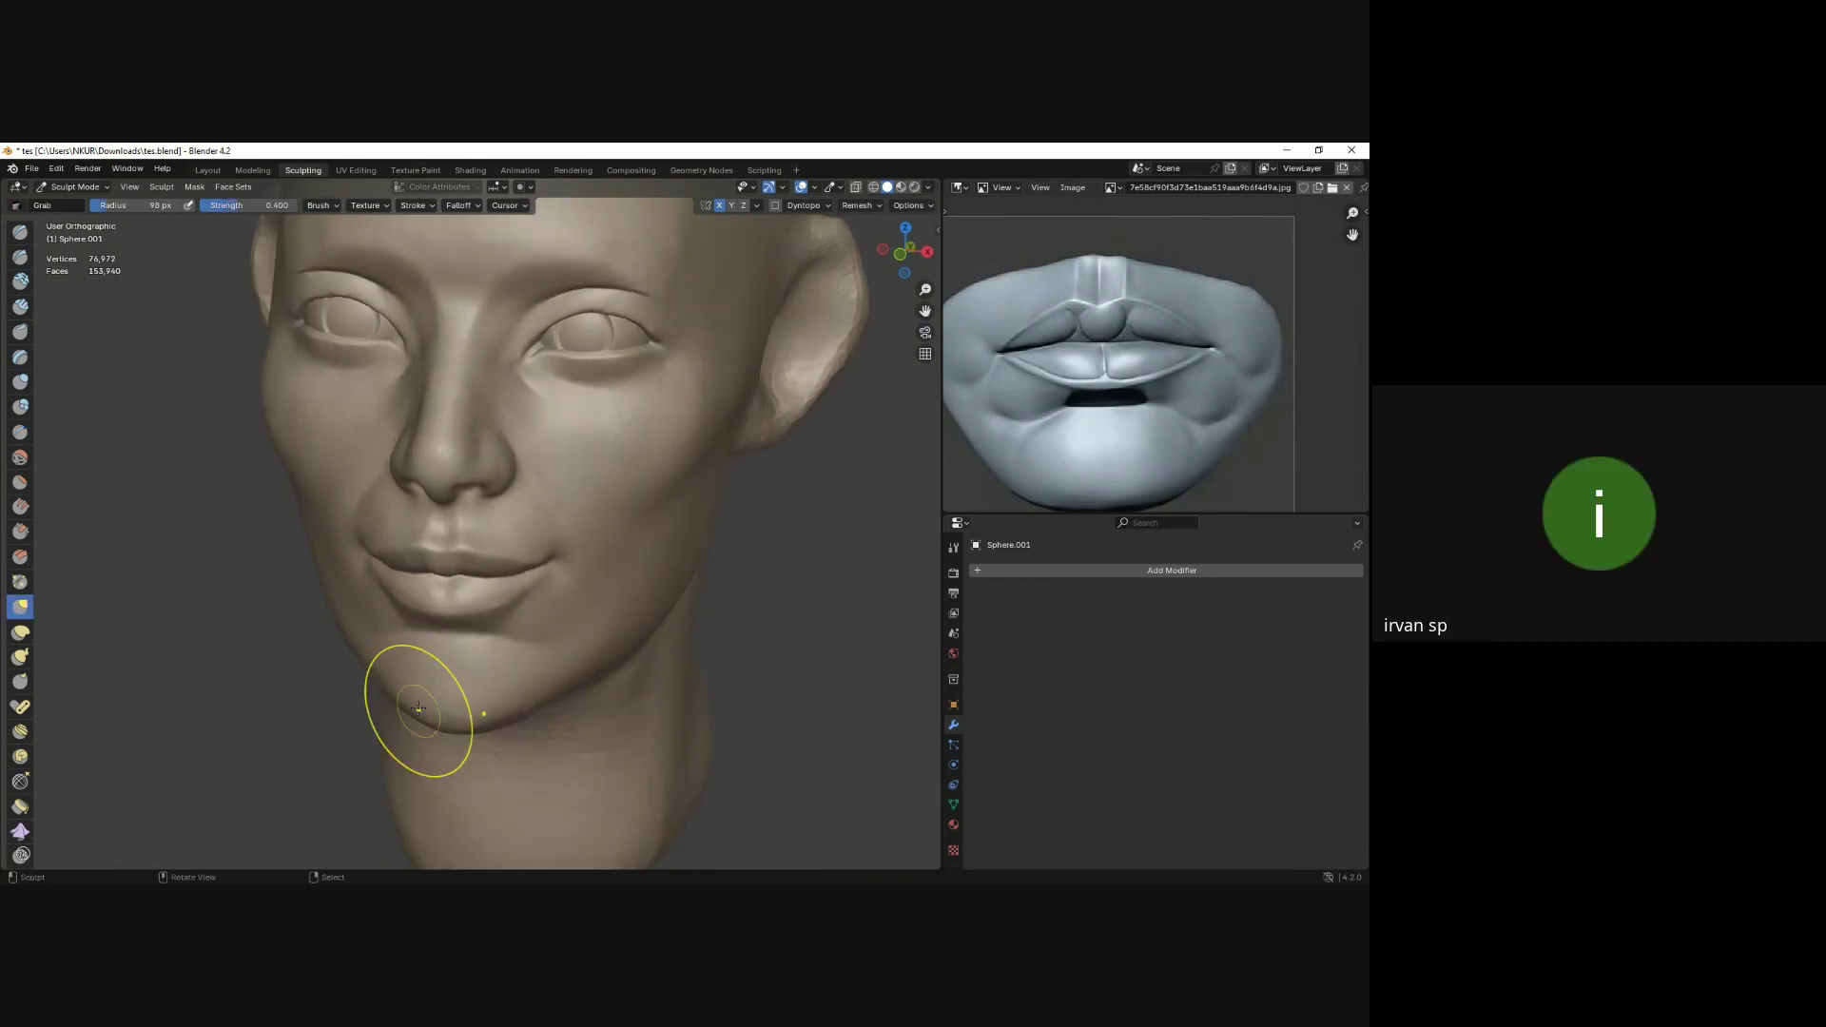
pyautogui.press('KP_1')
pyautogui.scroll(-1, 519, 627)
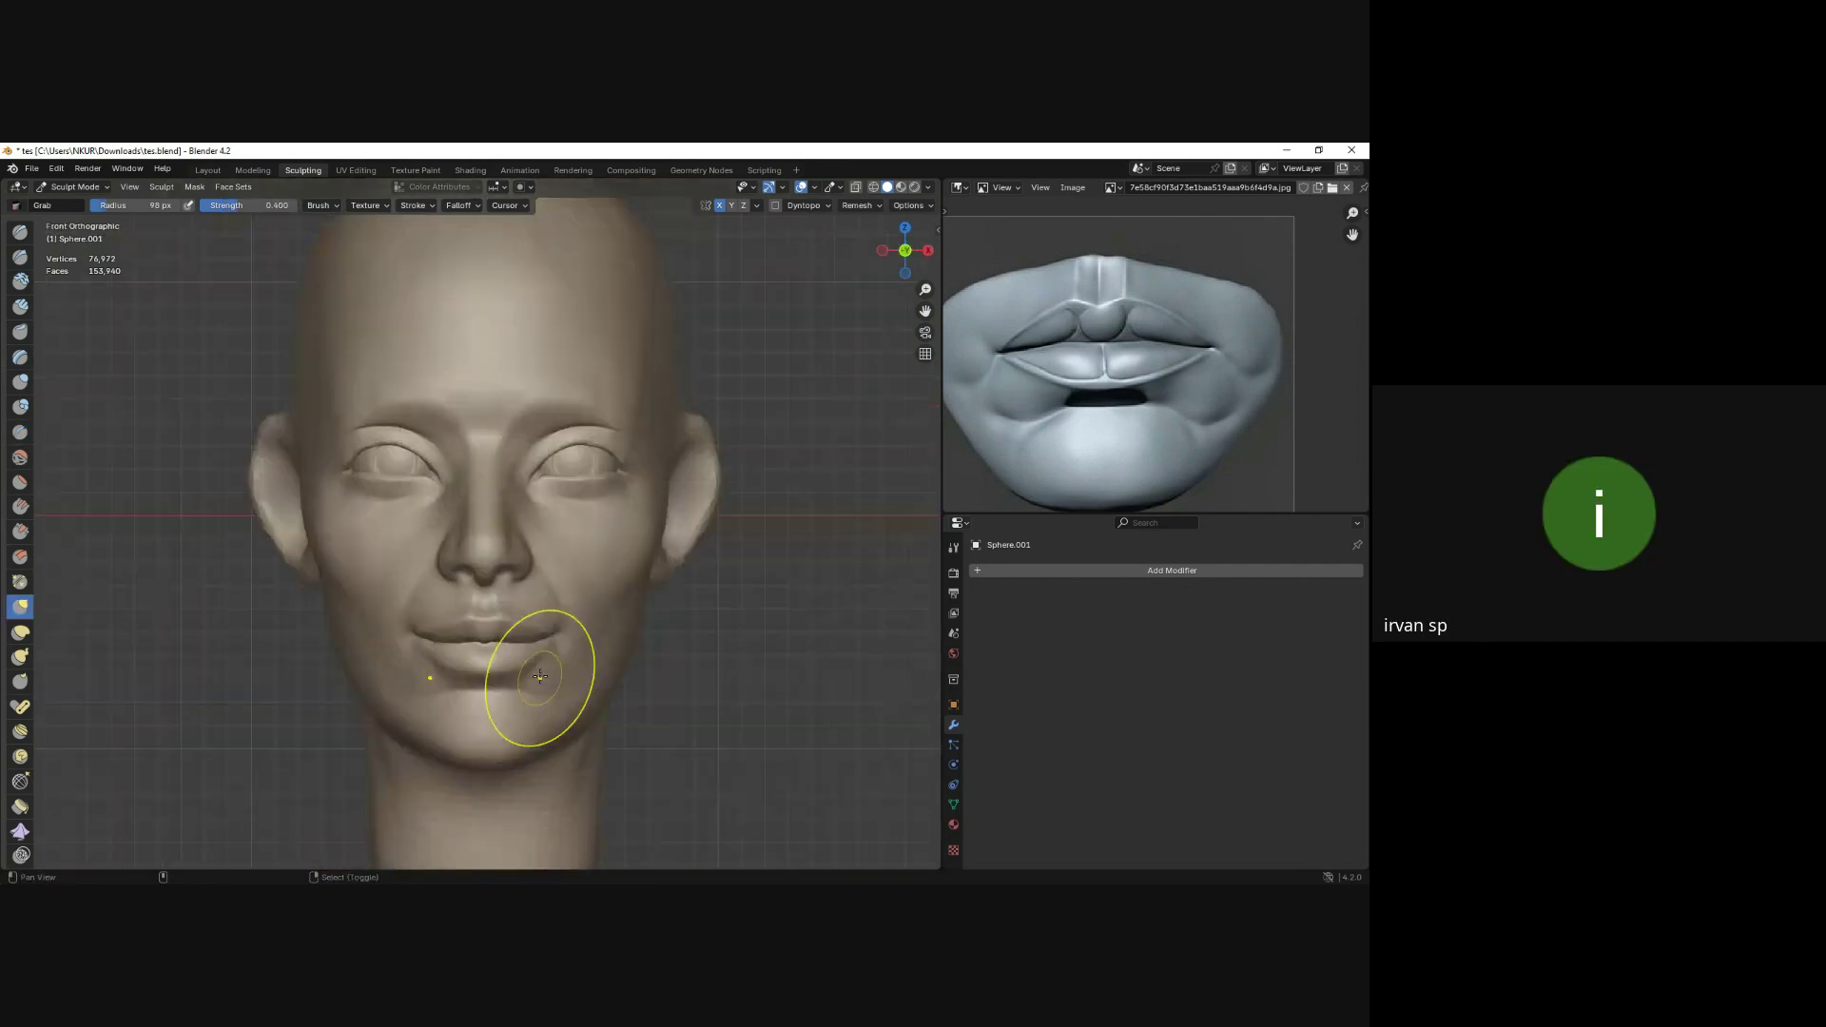
# Switch the viewport shading to the white MatCap.
pyautogui.click(928, 188)
pyautogui.click(915, 288)
pyautogui.click(872, 339)
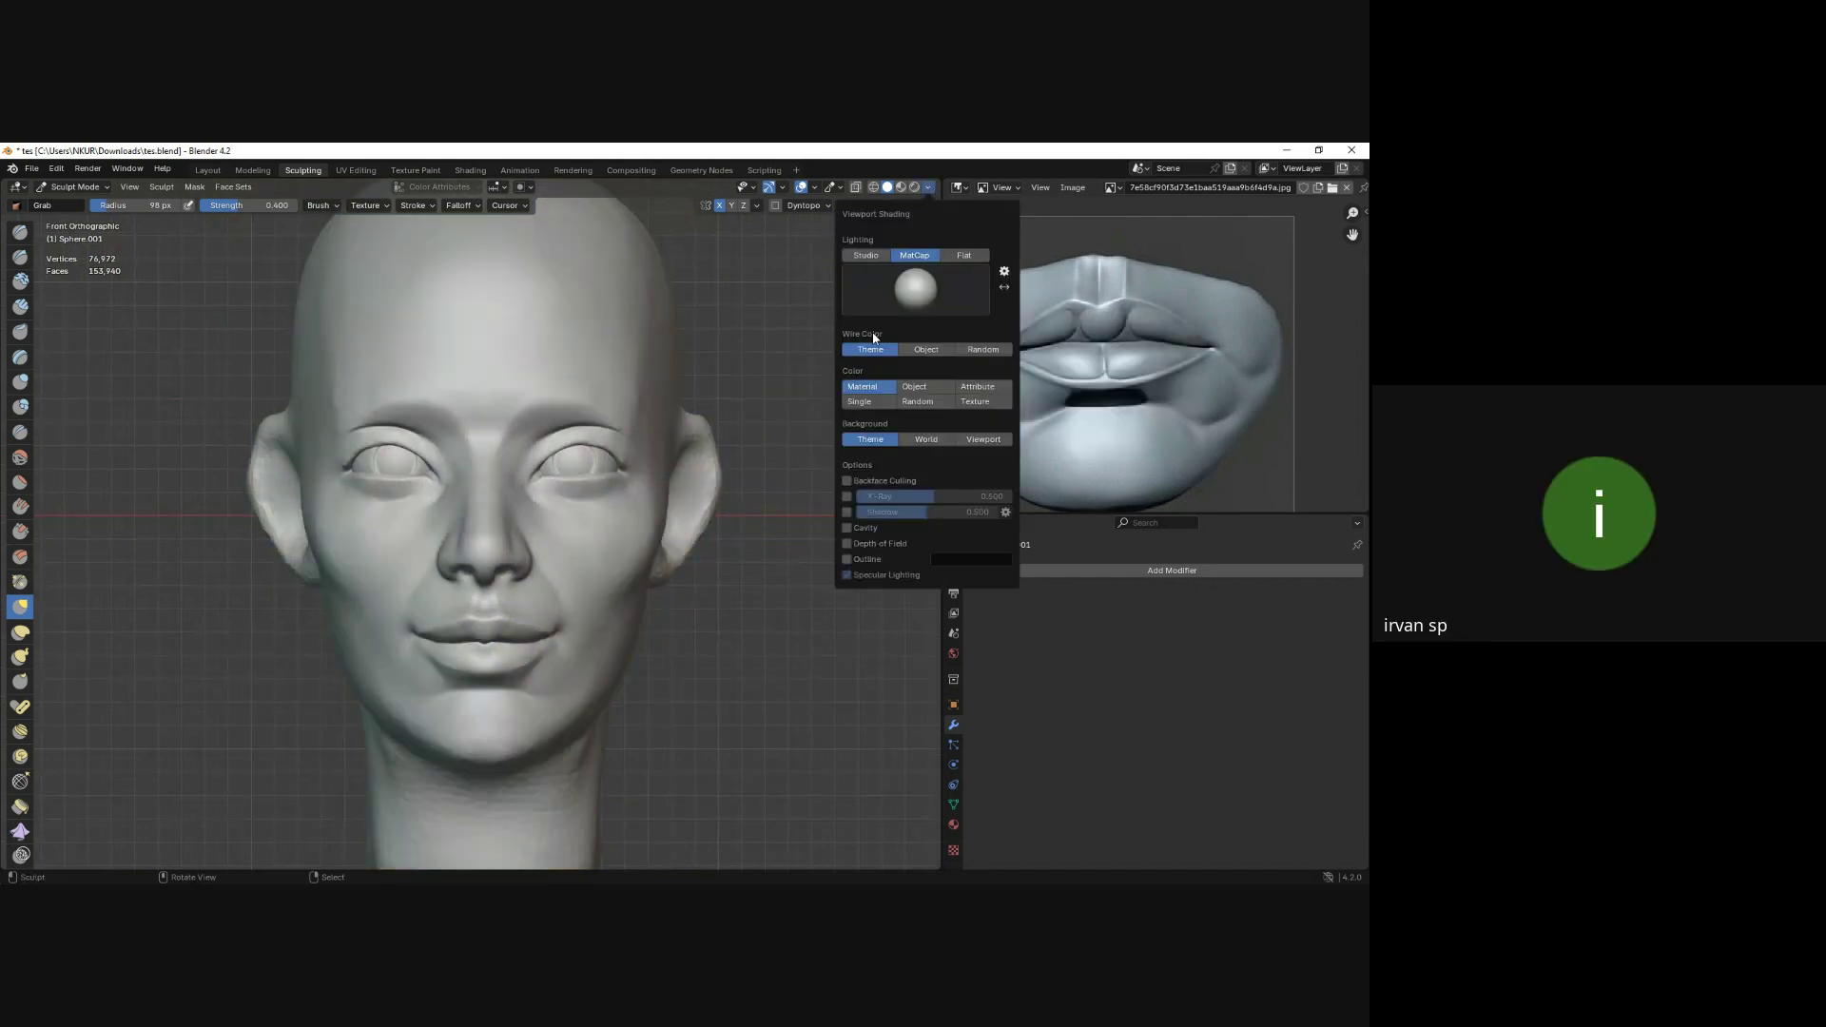
pyautogui.moveTo(733, 510)
pyautogui.keyDown('alt'); pyautogui.mouseDown()
pyautogui.moveTo(787, 421)
pyautogui.moveTo(693, 517)
pyautogui.moveTo(733, 534)
pyautogui.moveTo(702, 632)
pyautogui.mouseUp(); pyautogui.keyUp('alt')
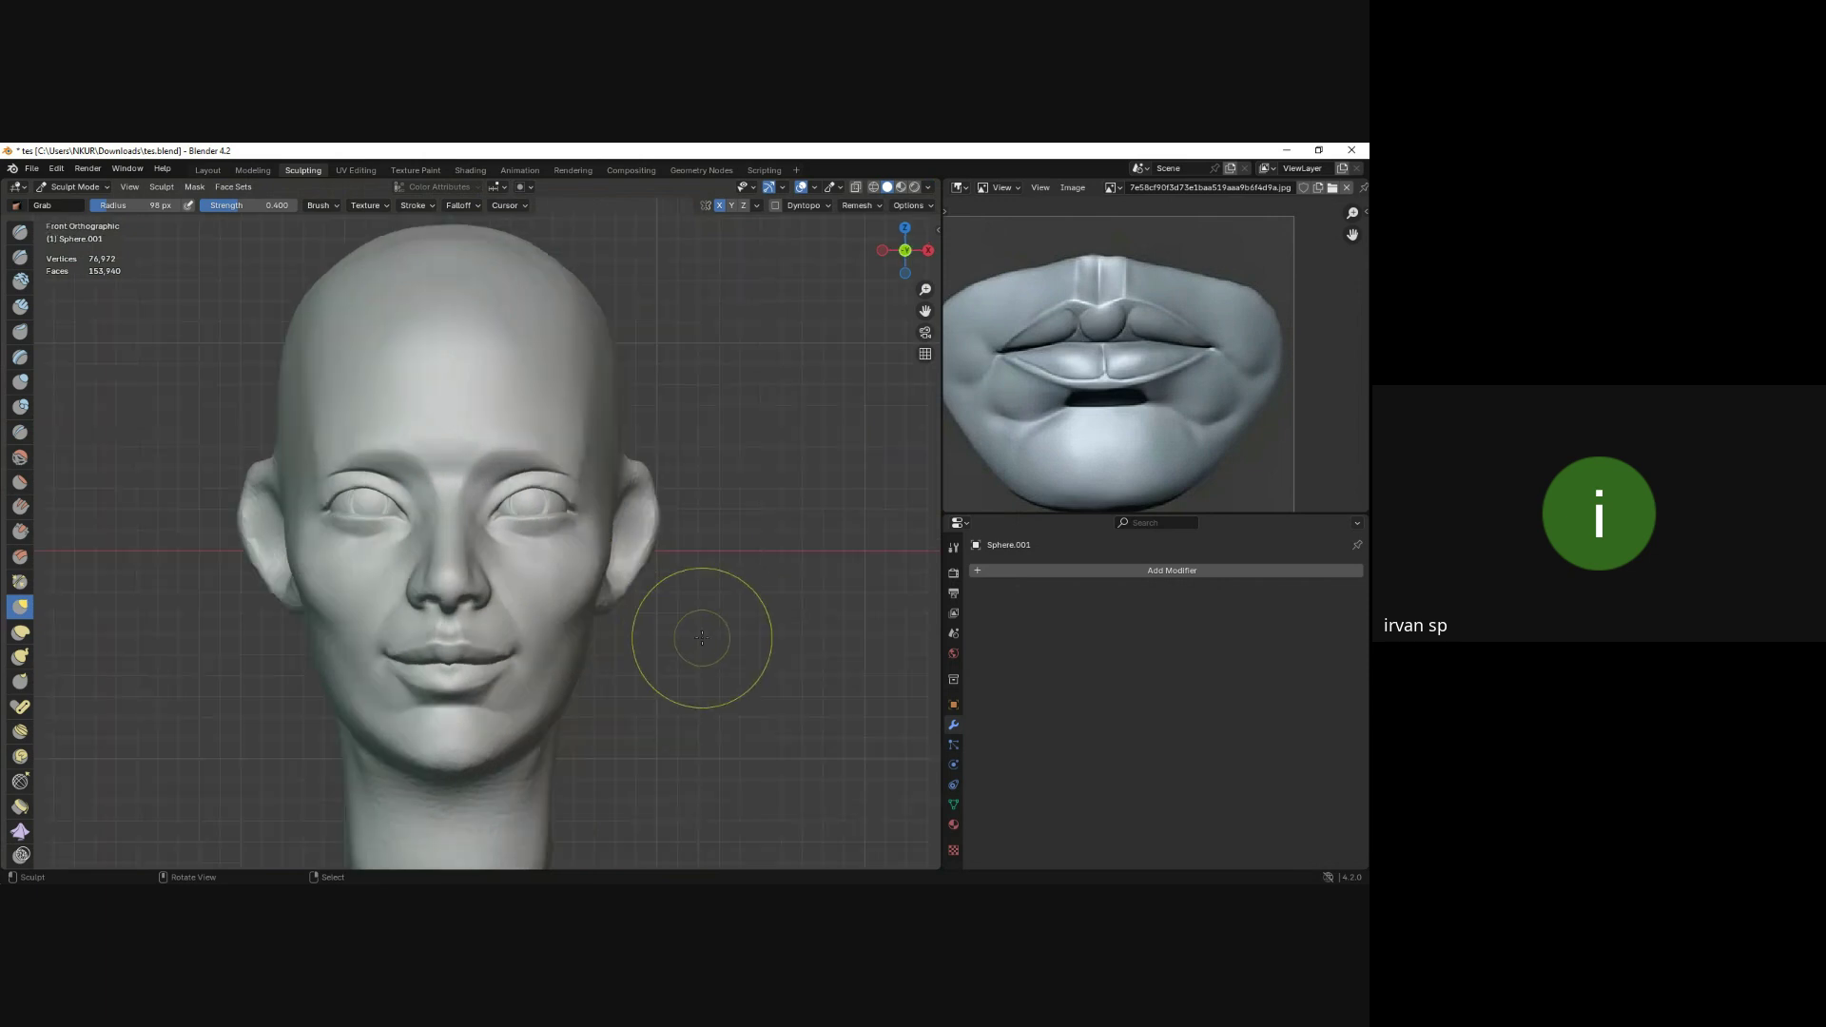